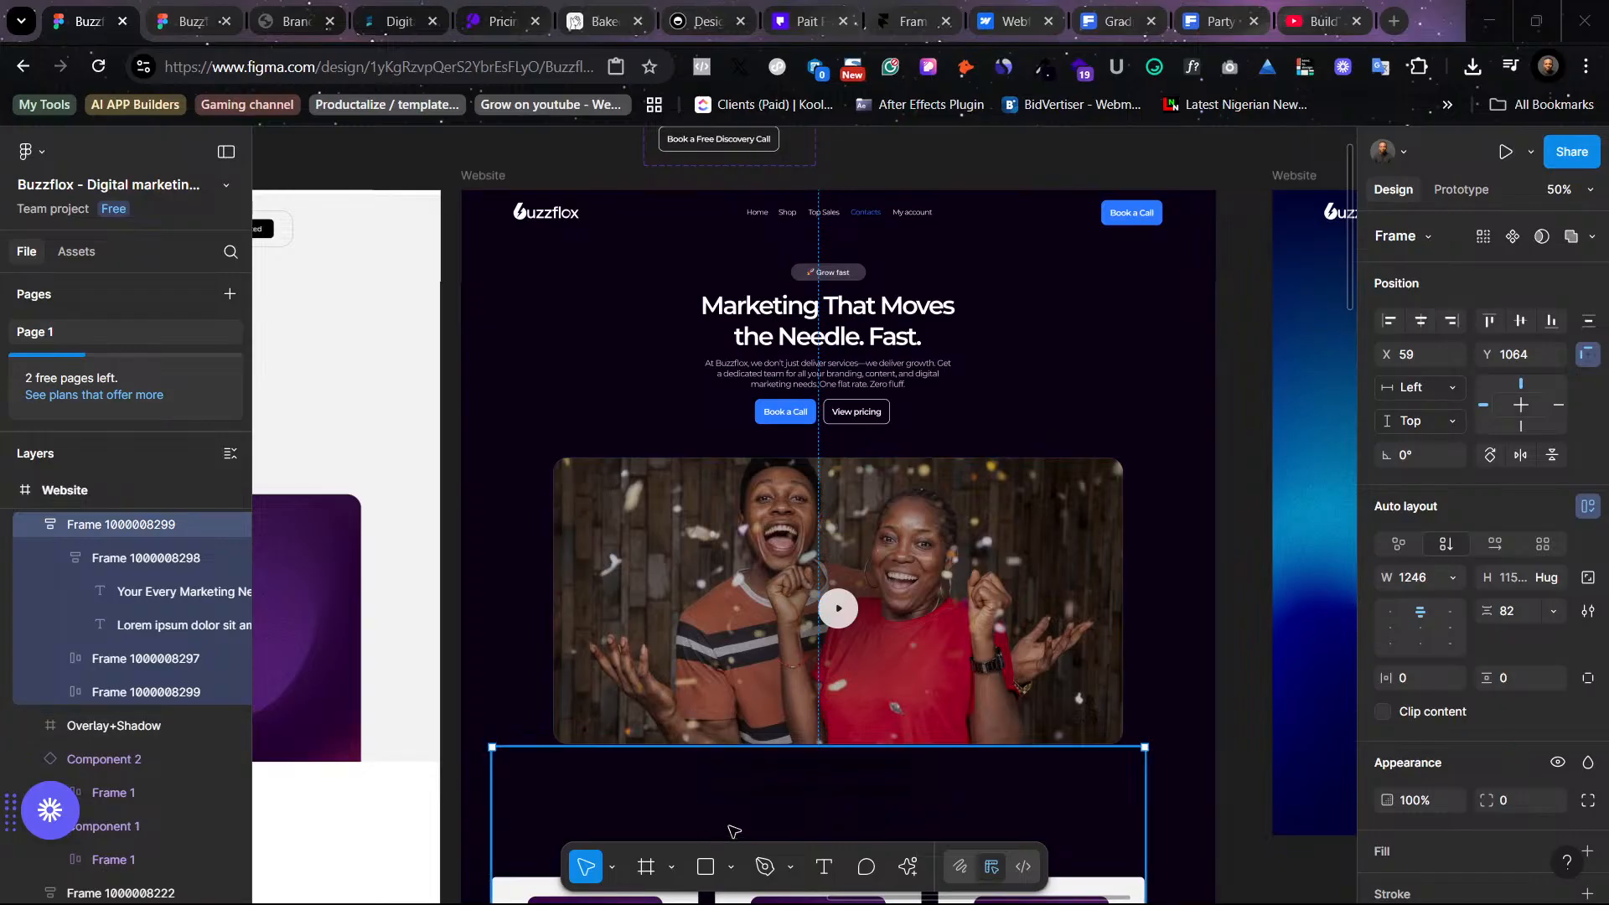
# - Pan across the canvas to review the dark and blue Website hero designs
pyautogui.hscroll(6, 1043, 443)
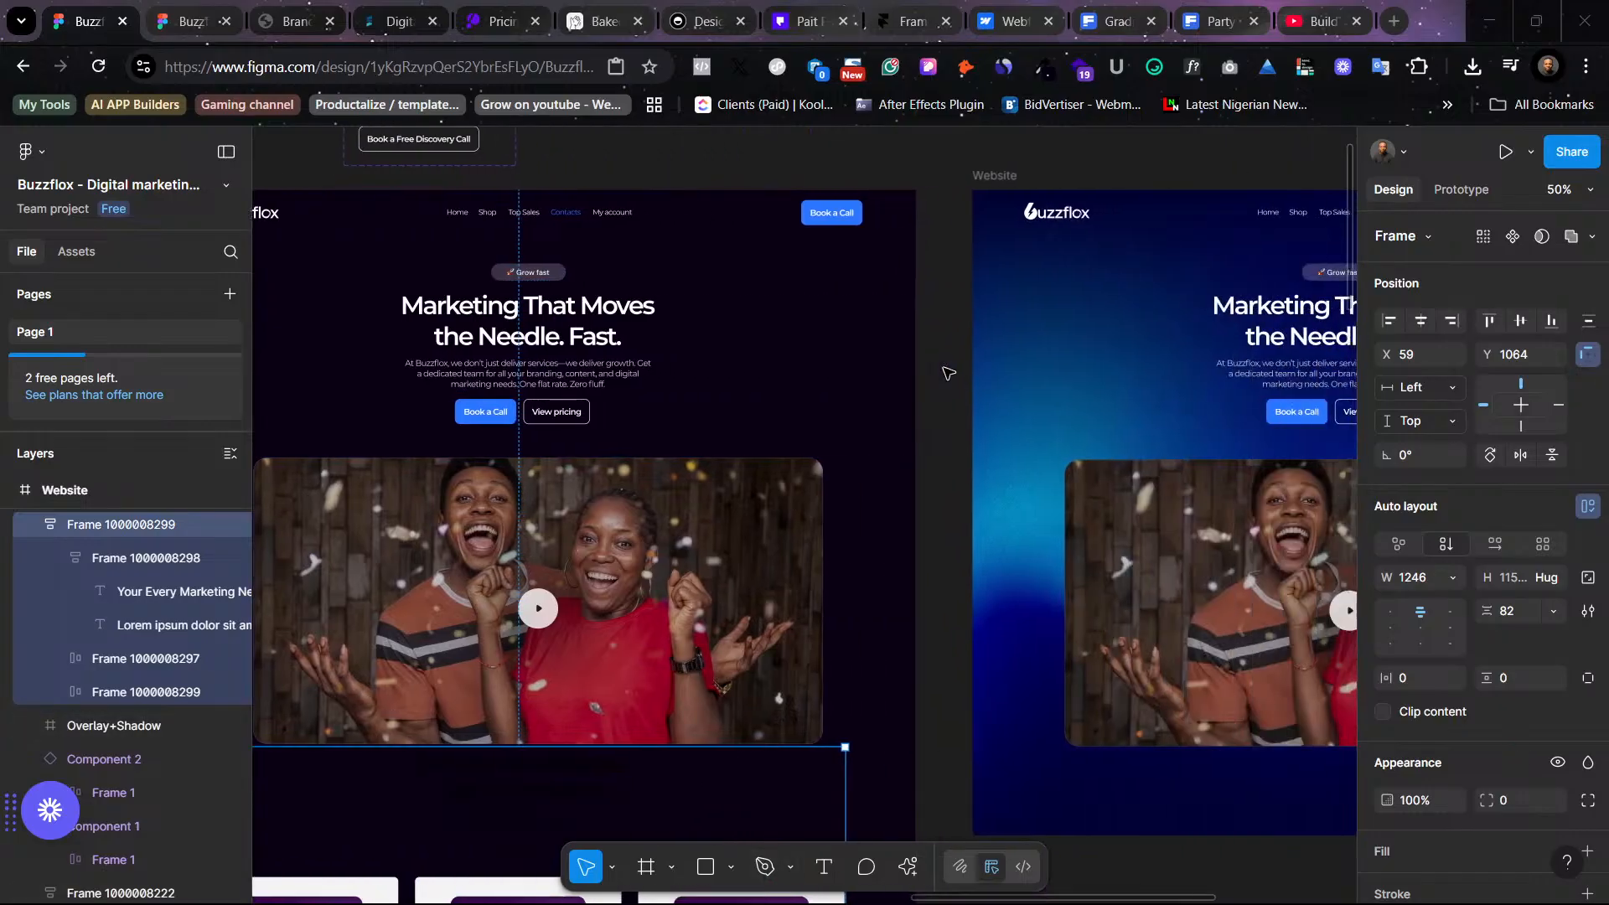
pyautogui.hscroll(-6, 972, 385)
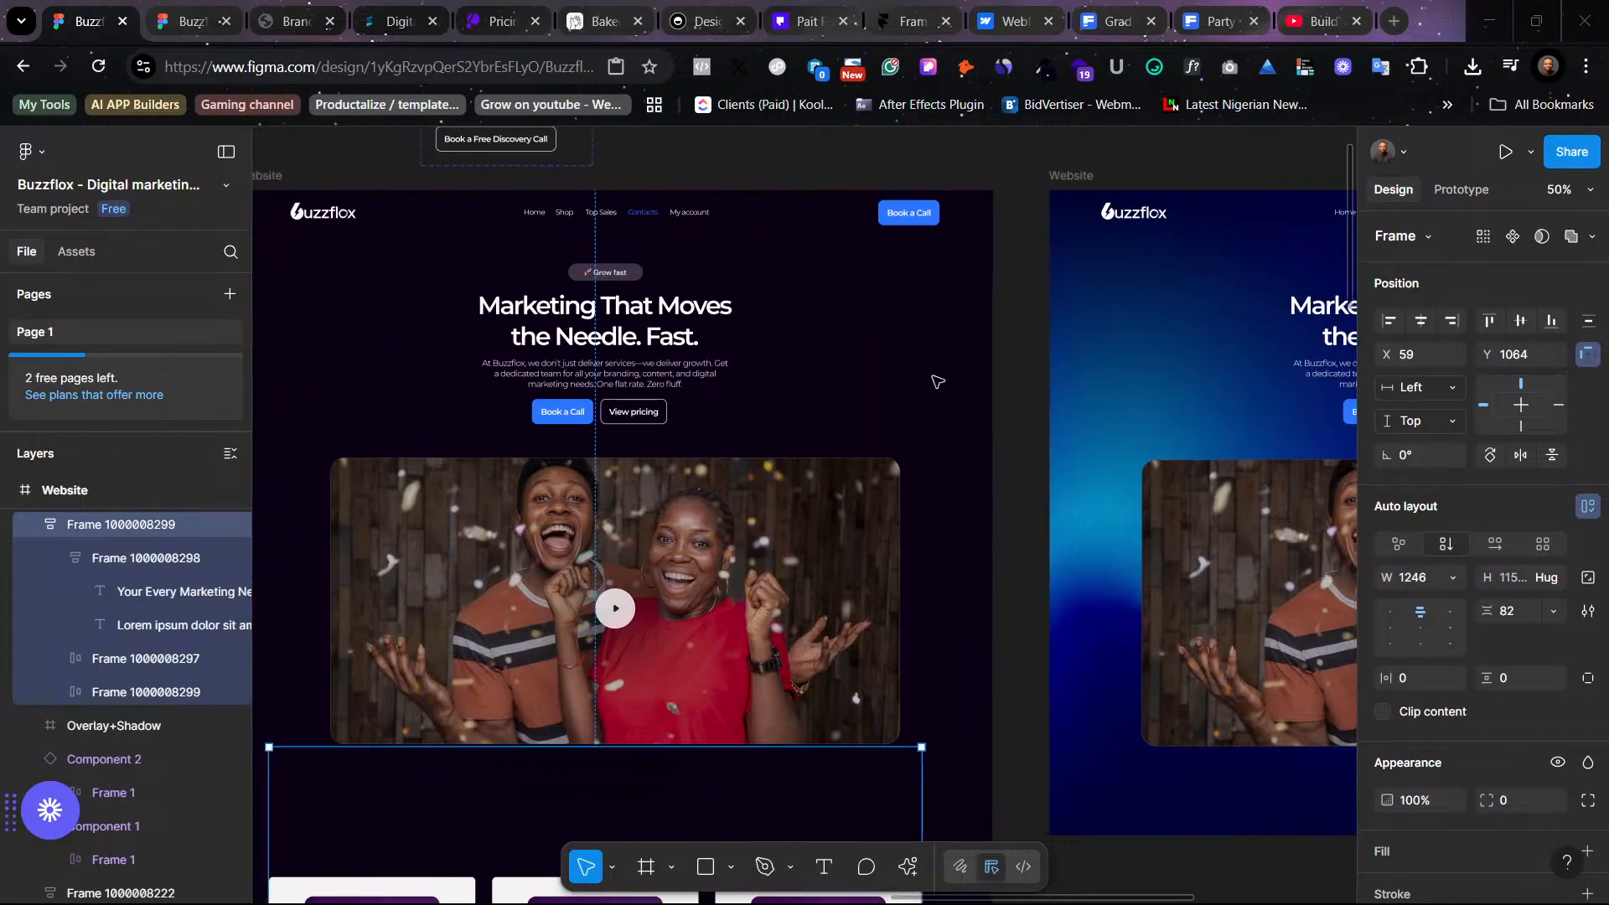
pyautogui.hscroll(5, 847, 402)
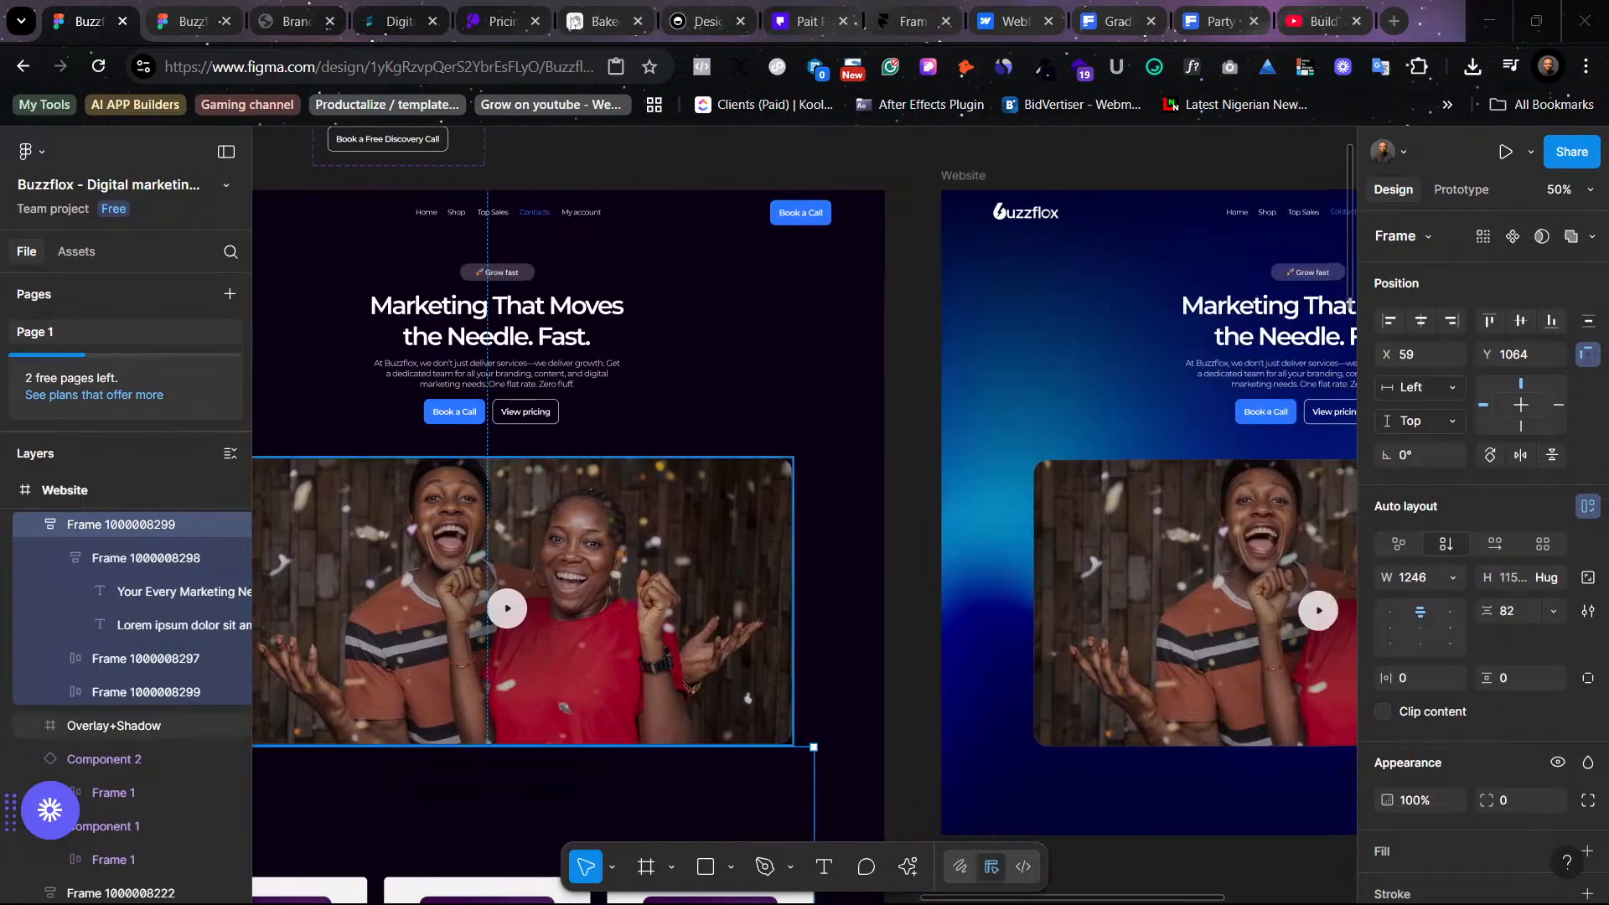
pyautogui.moveTo(872, 892)
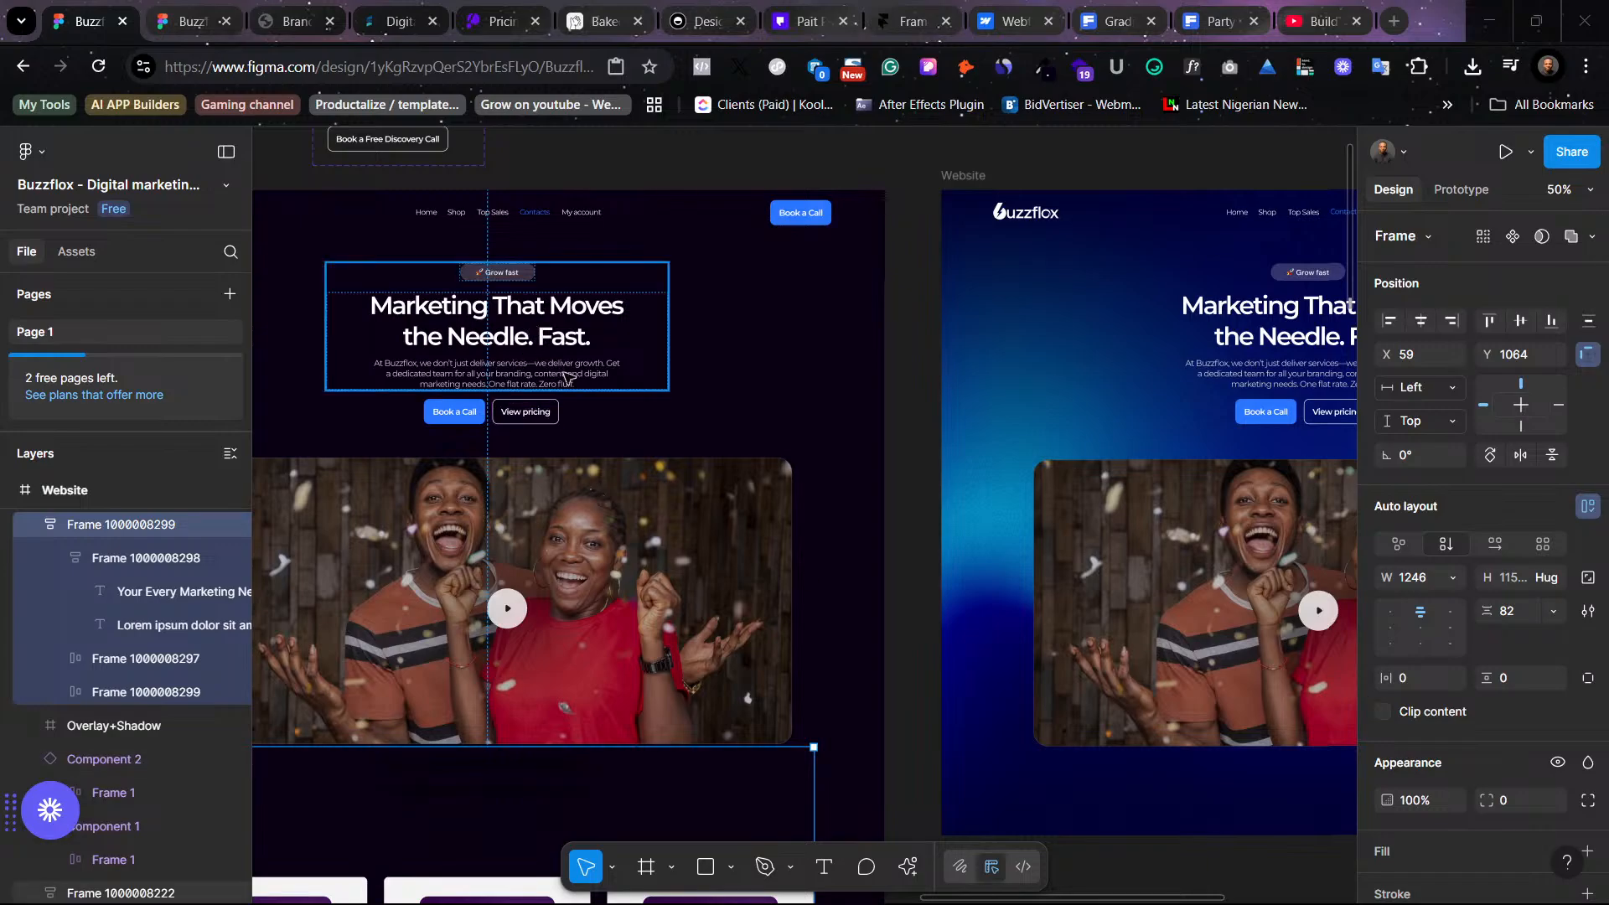
pyautogui.hscroll(-5, 476, 459)
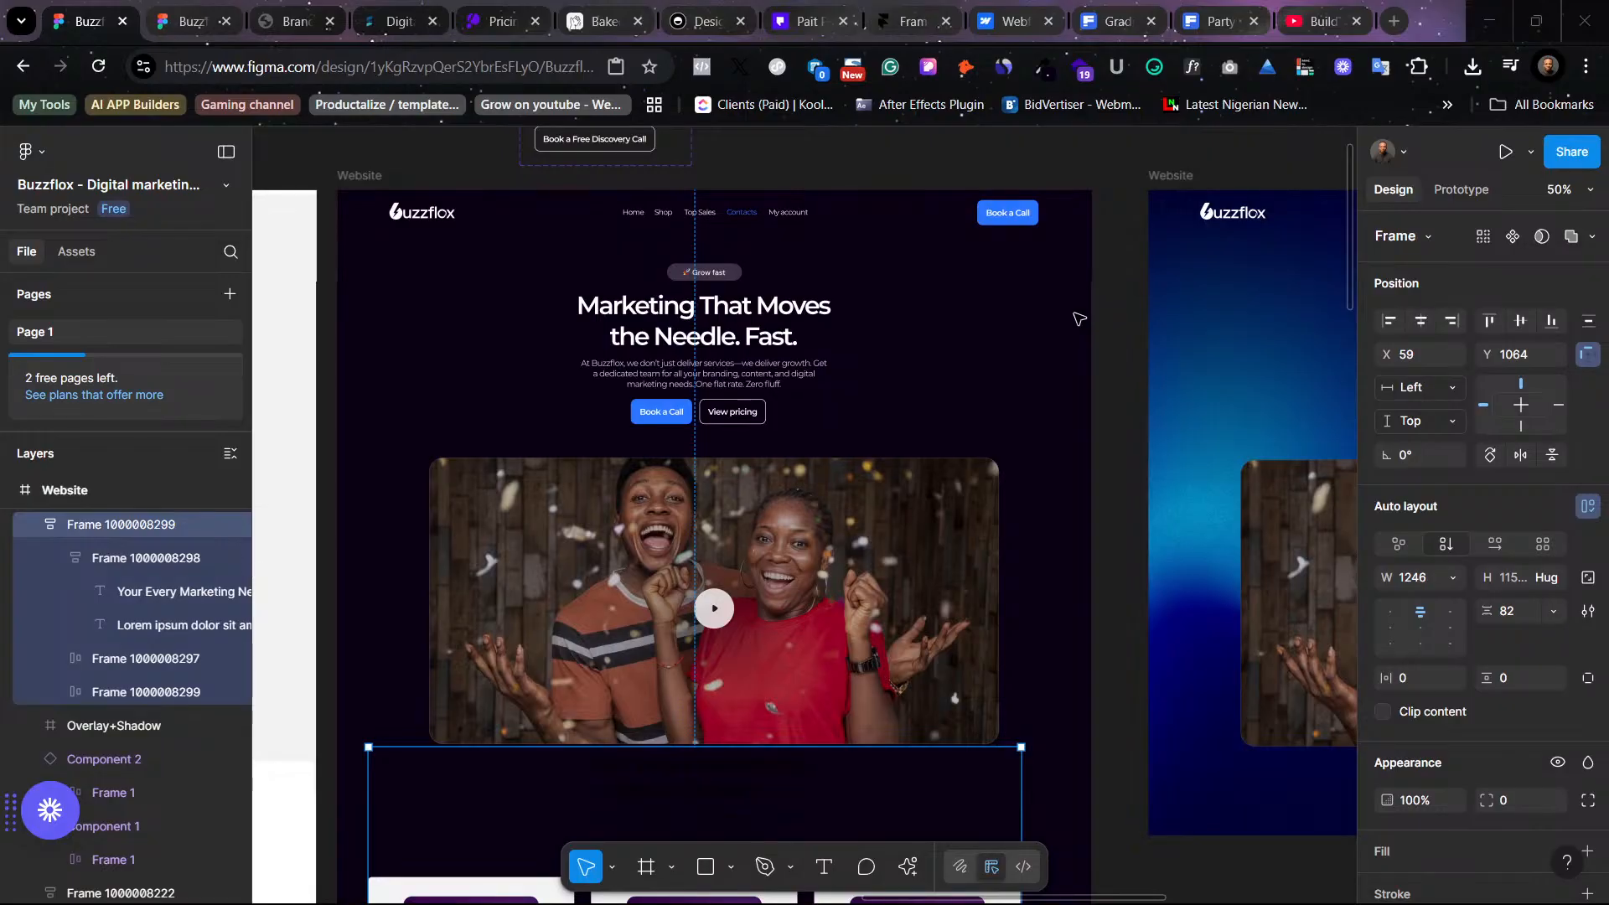
pyautogui.click(1130, 284)
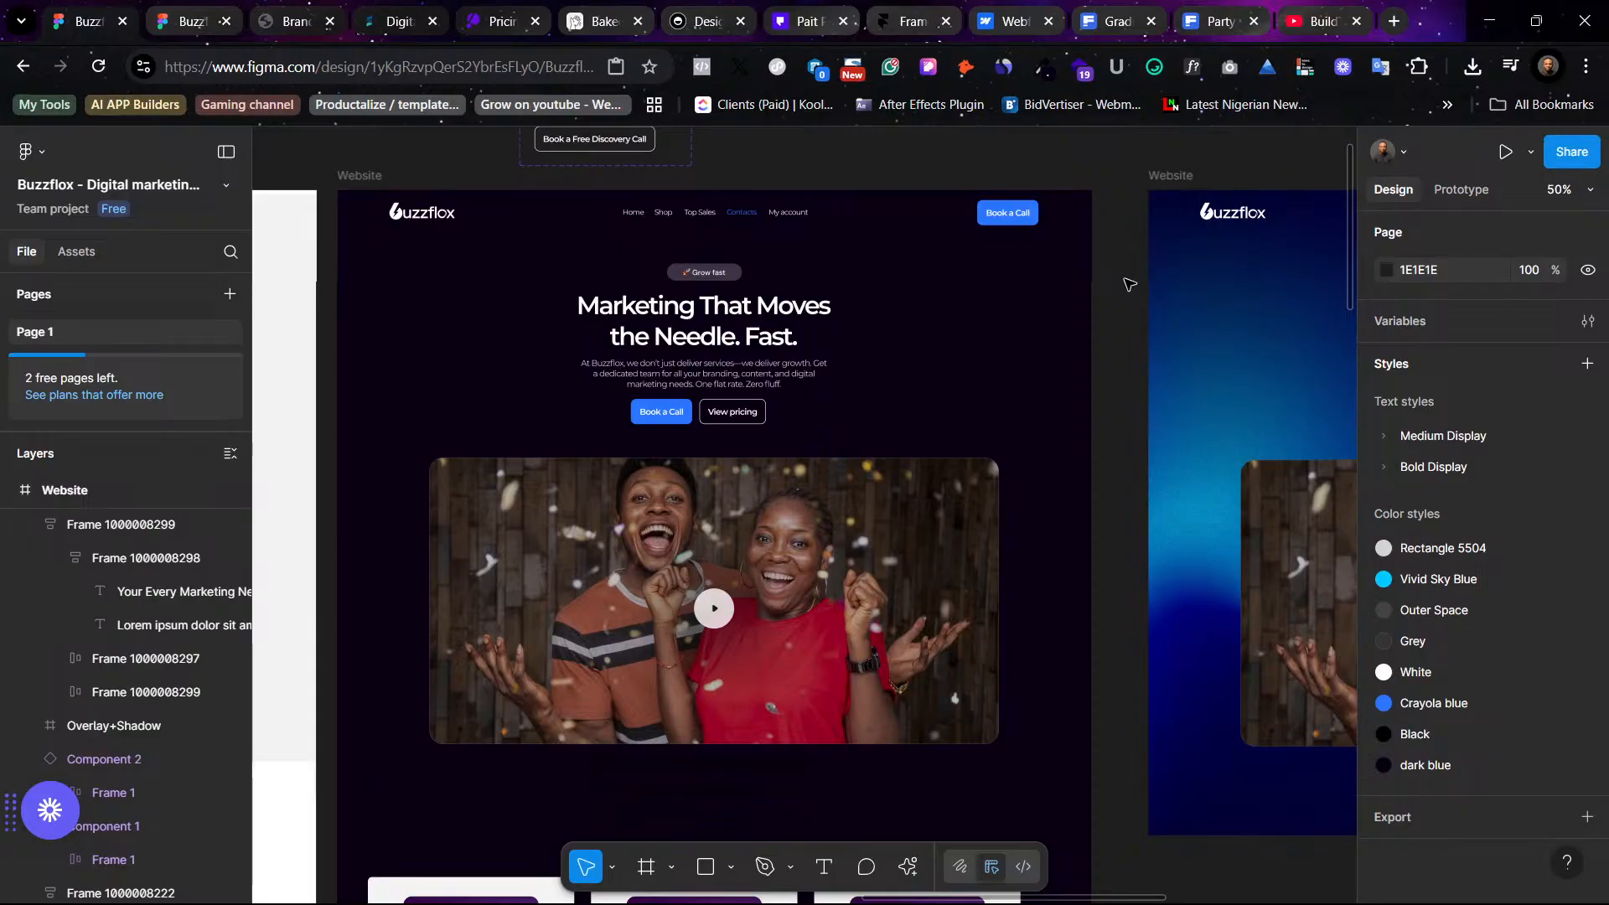
pyautogui.hscroll(5, 1157, 379)
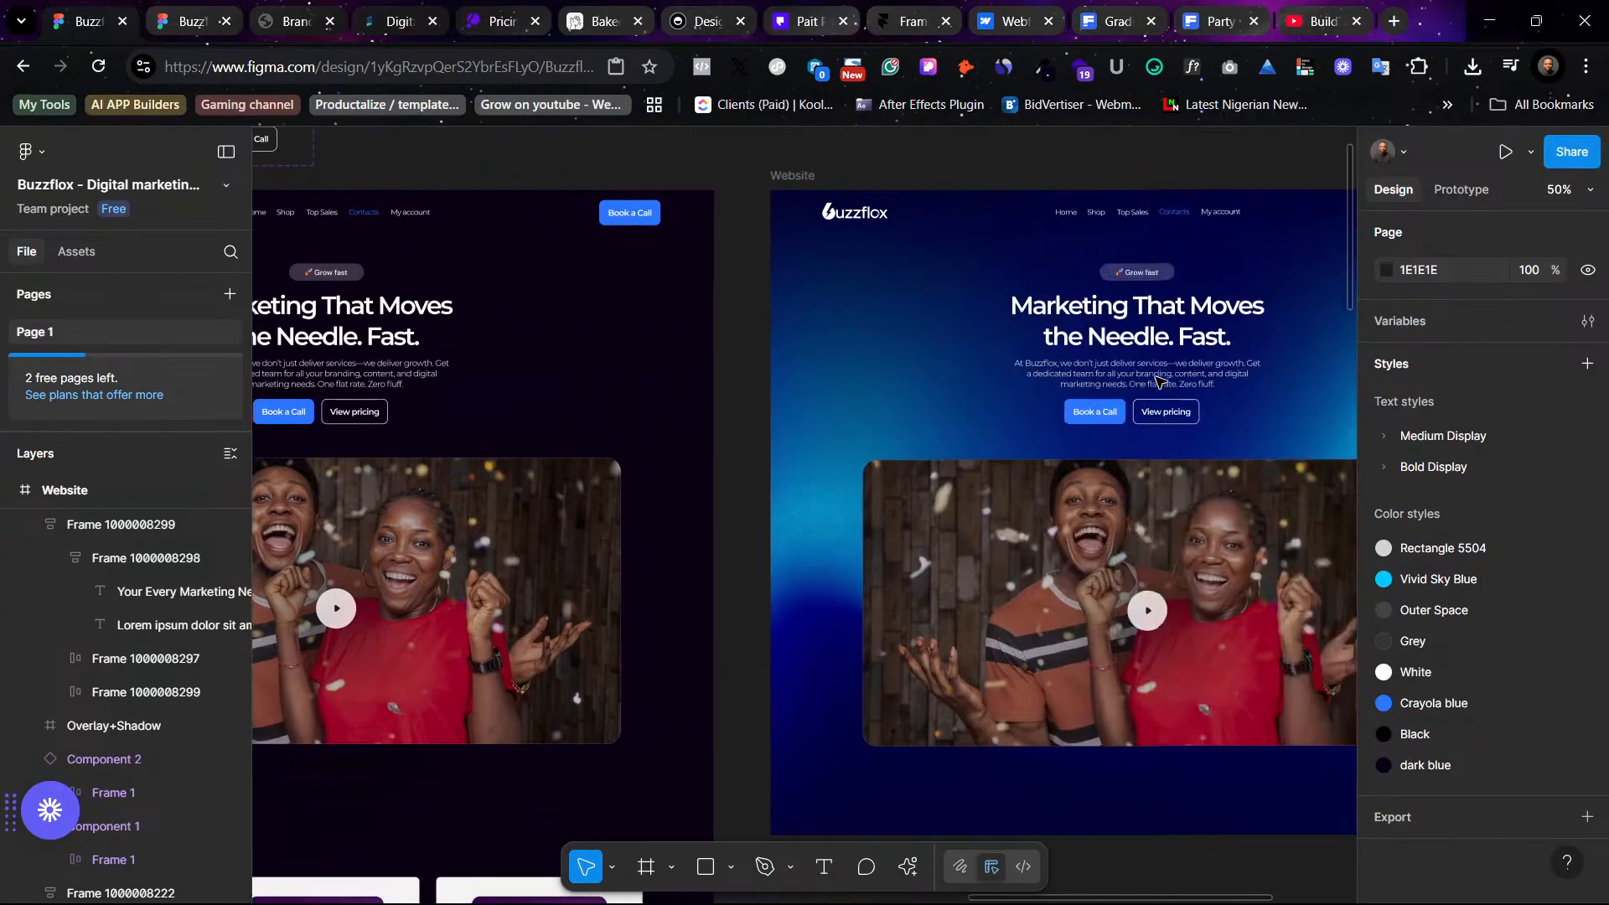
pyautogui.hscroll(3, 1157, 379)
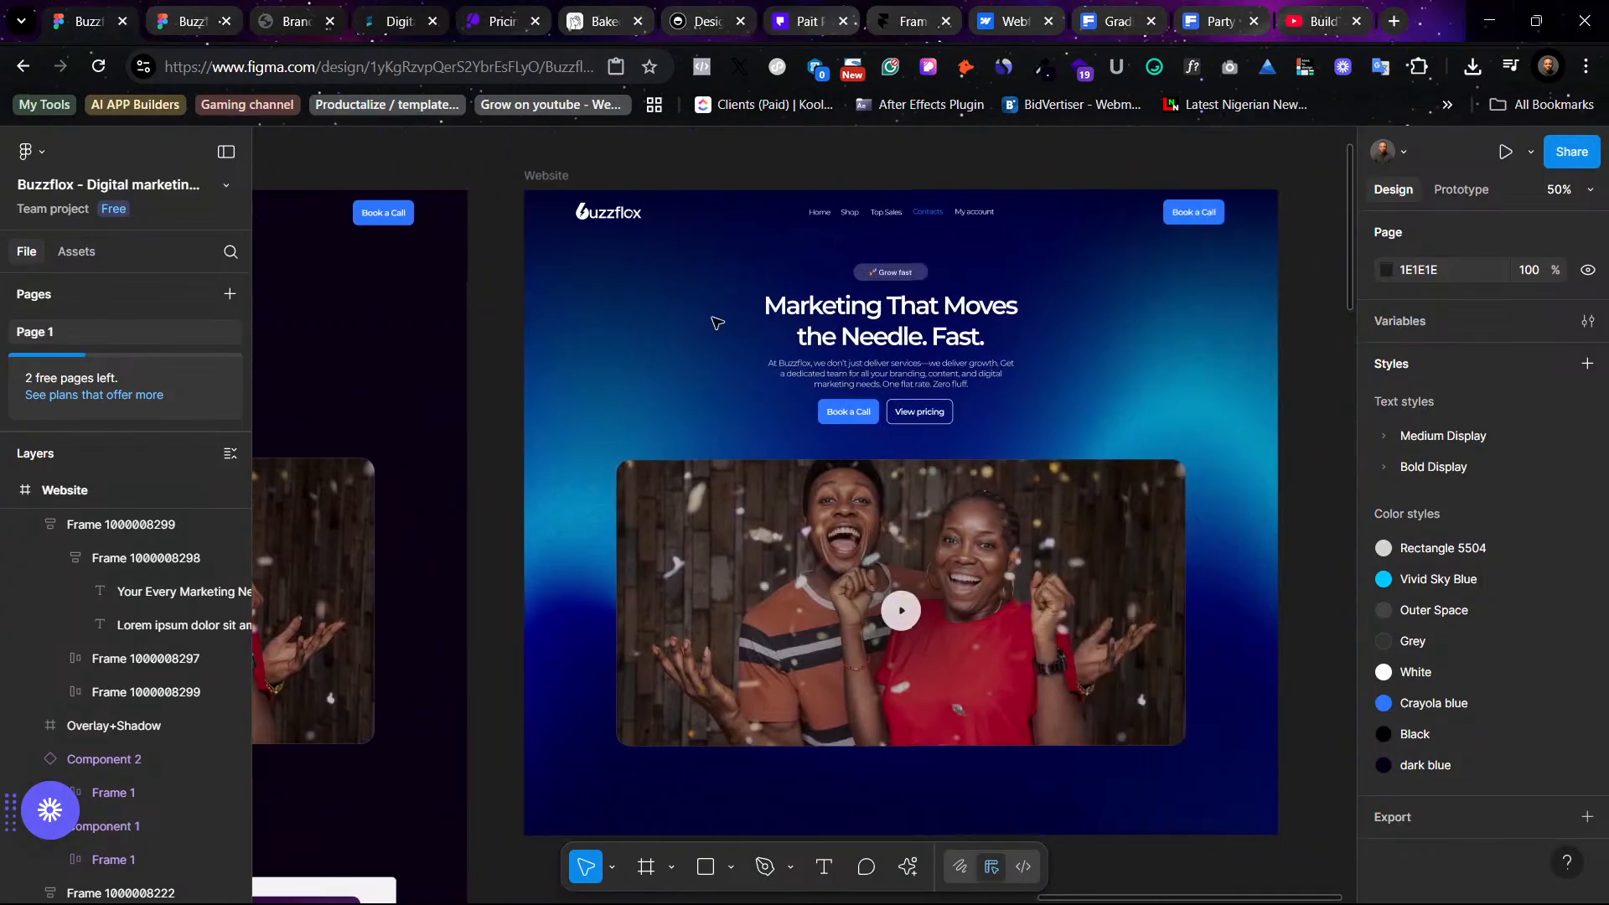
pyautogui.hscroll(-5, 743, 408)
pyautogui.hscroll(-4, 743, 408)
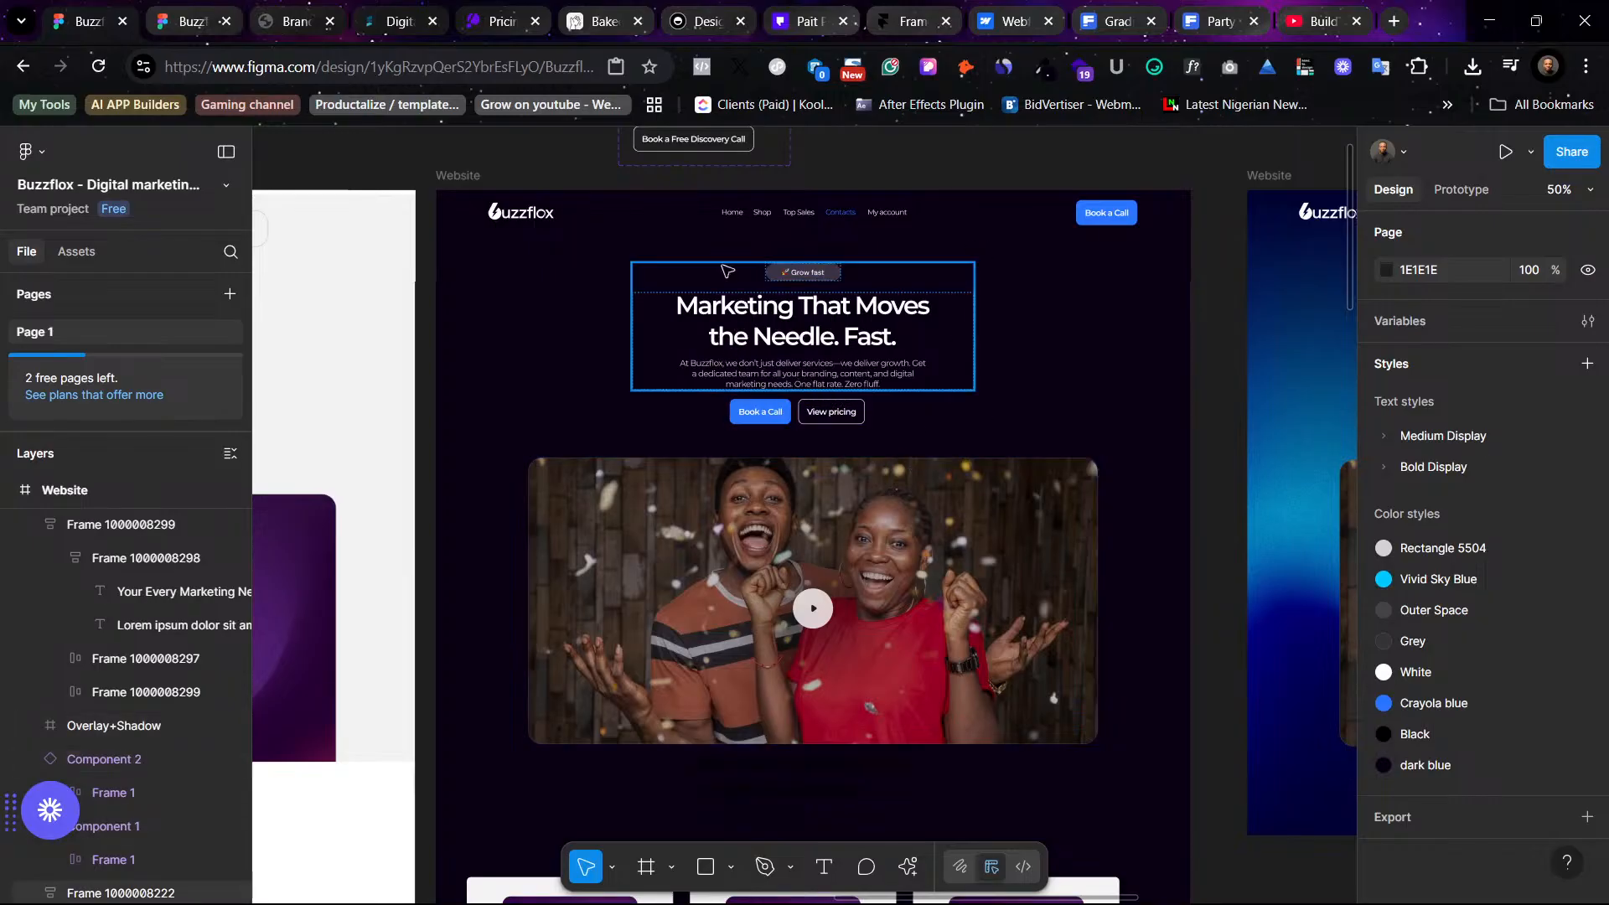
# - Switch to the Framer website tab and scroll through its homepage
pyautogui.click(915, 23)
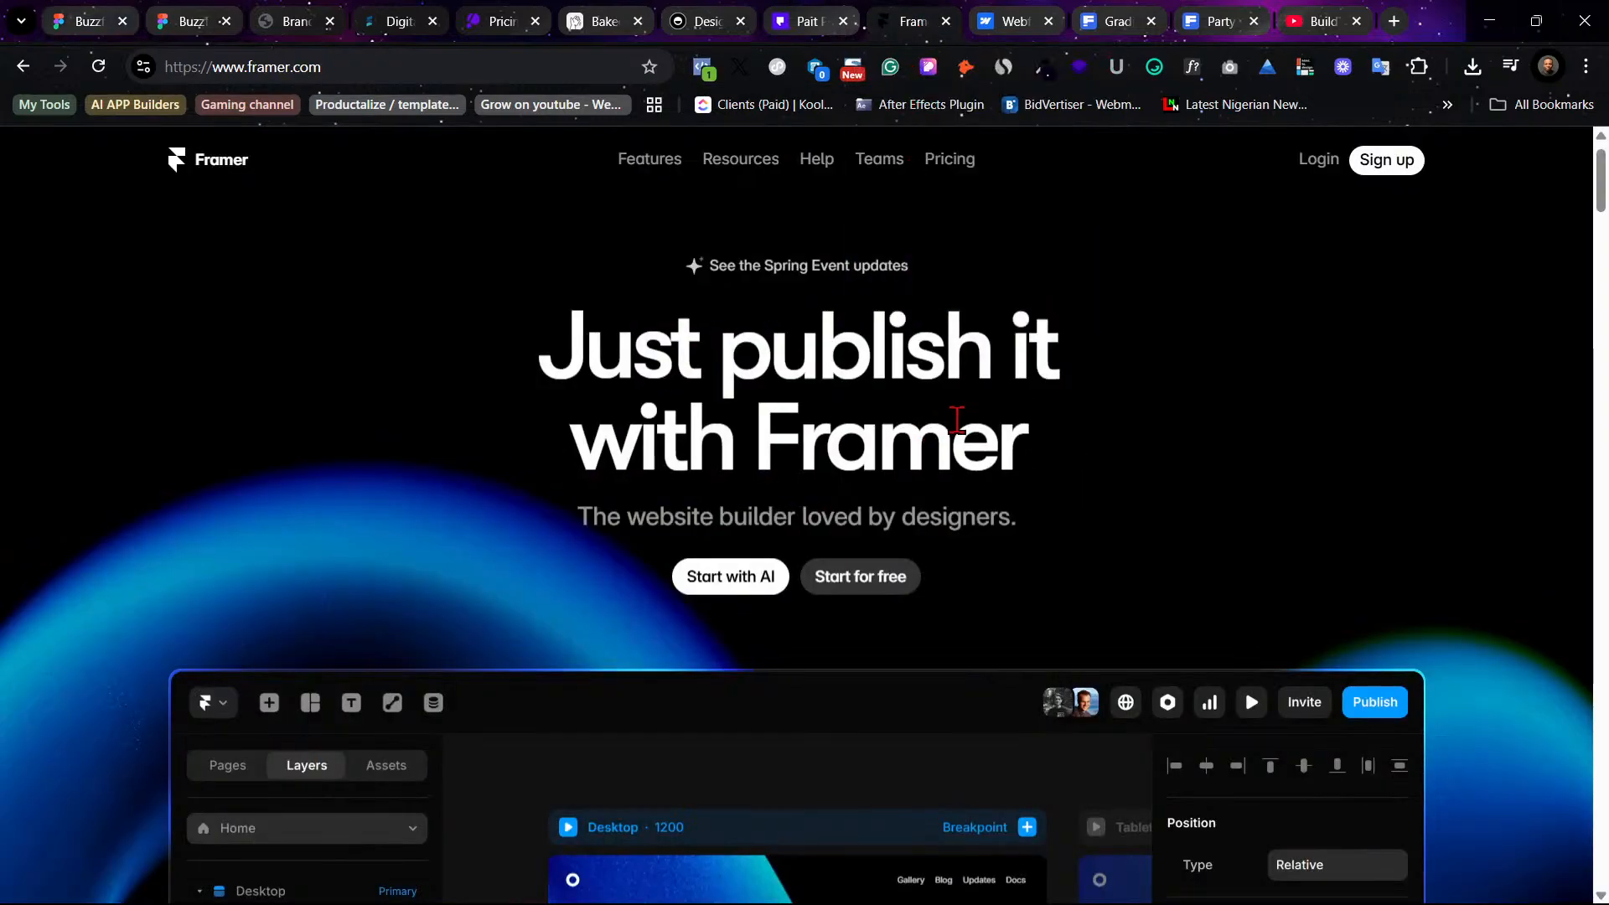
pyautogui.scroll(-4, 956, 417)
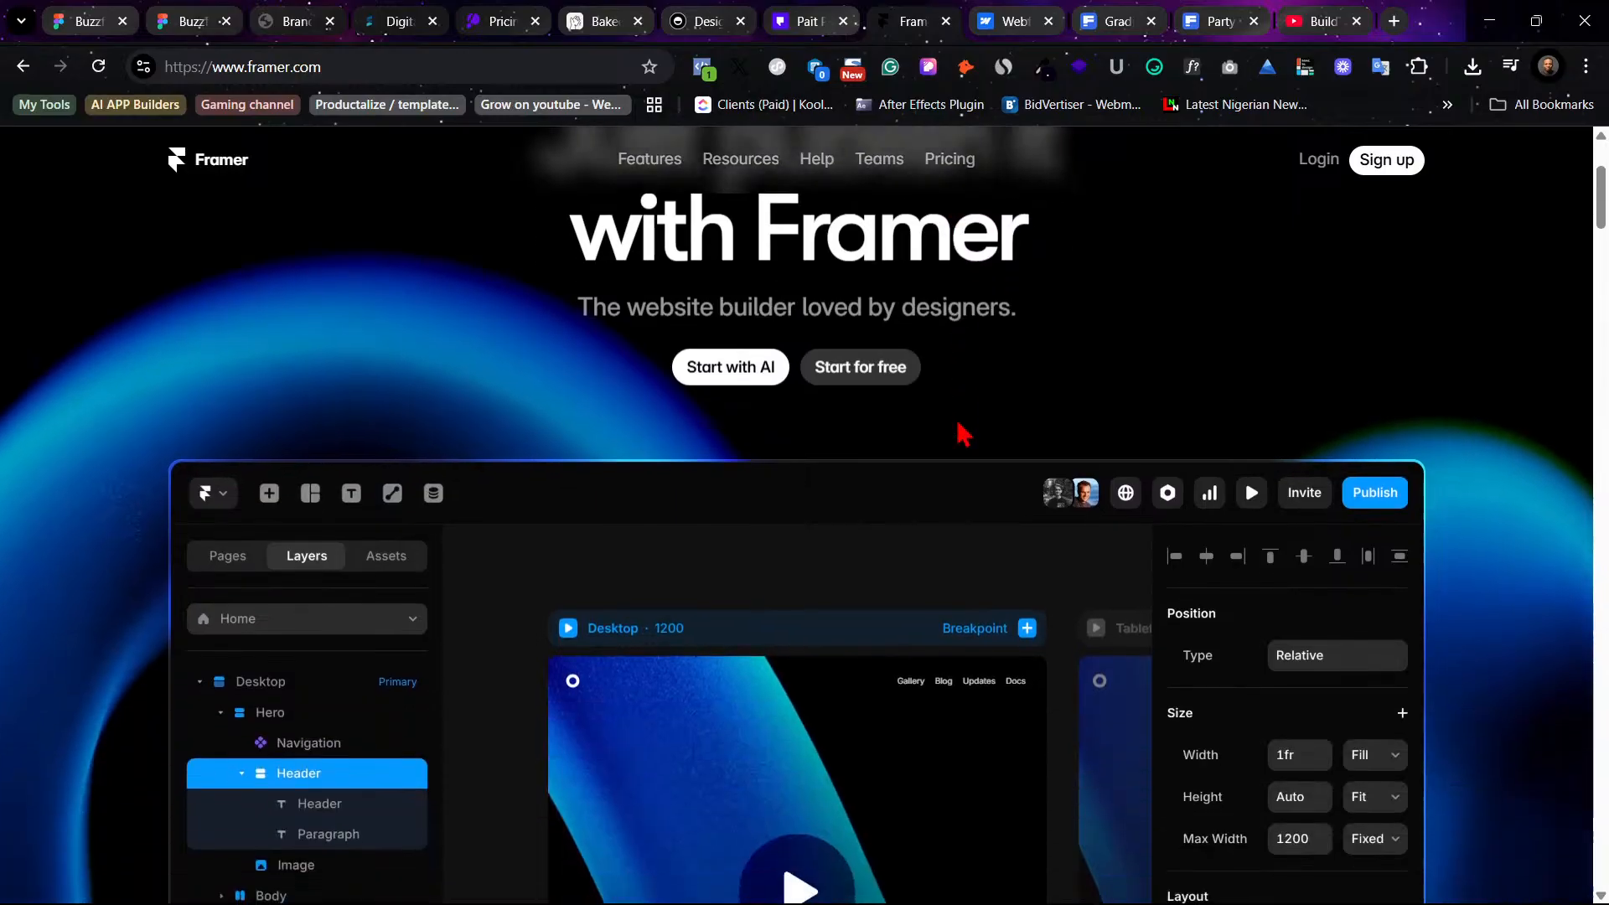
pyautogui.scroll(5, 958, 431)
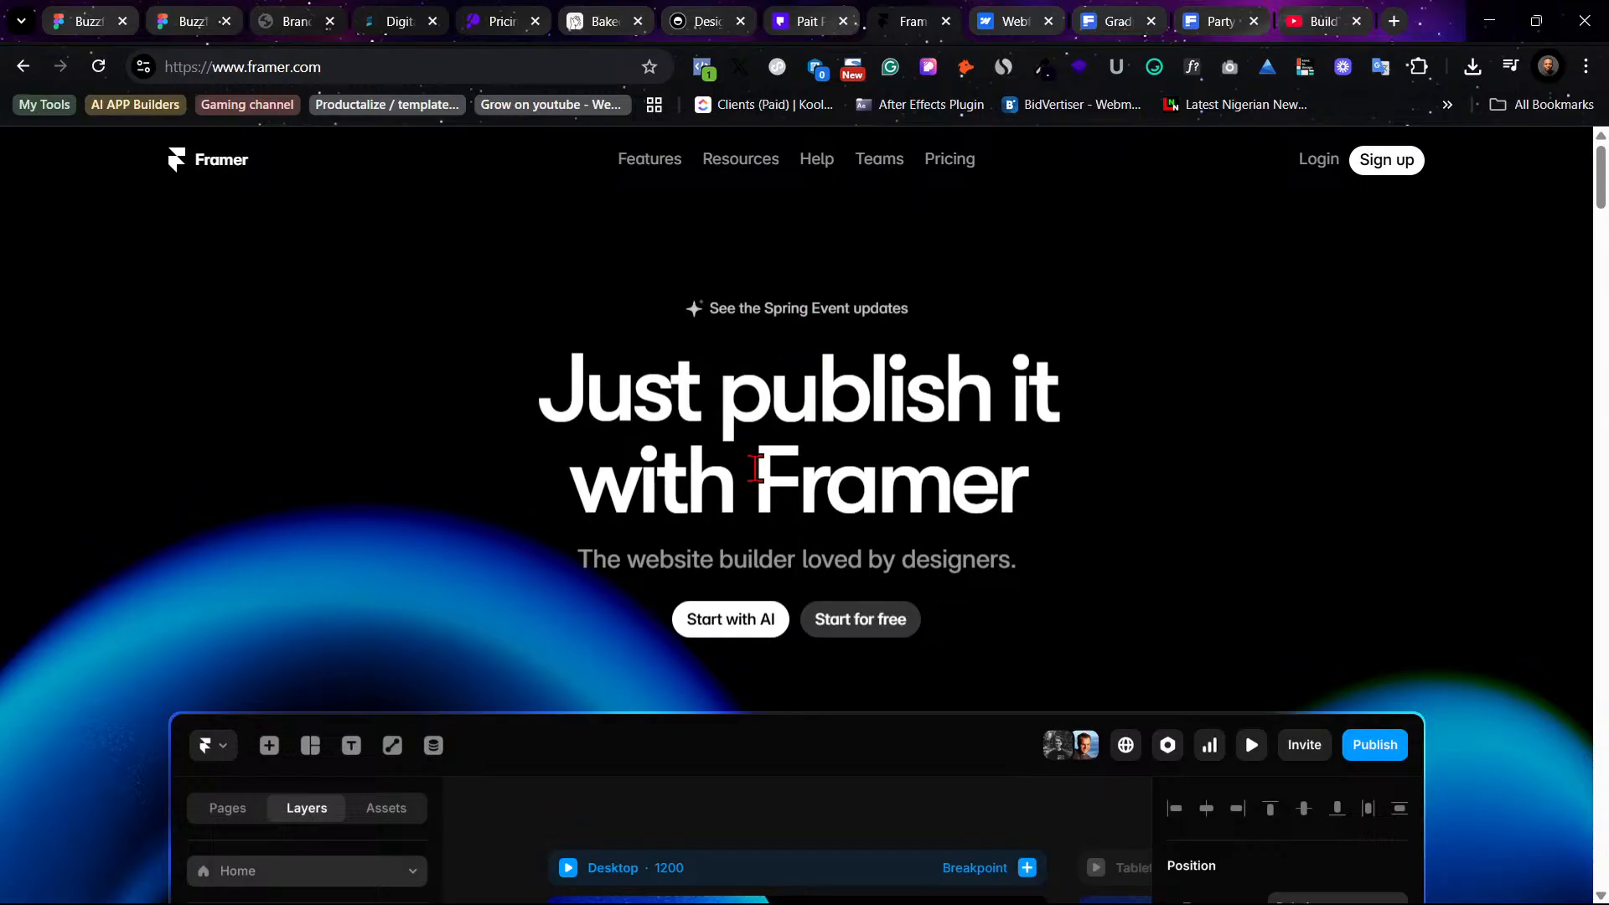
pyautogui.scroll(-1, 754, 468)
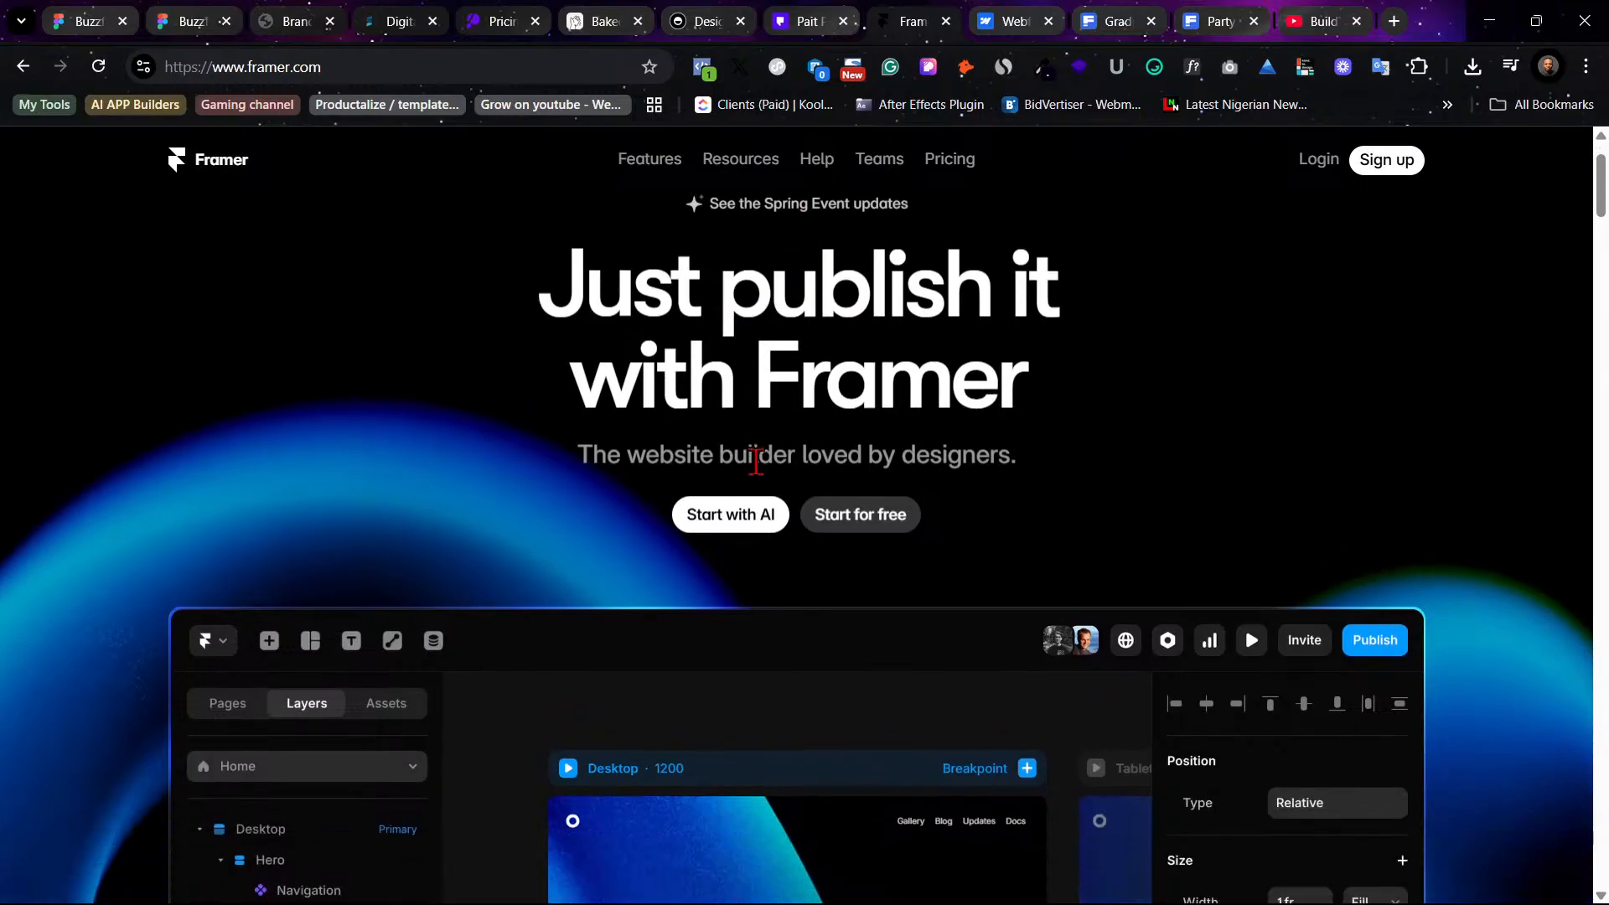
# - Switch among the design file, the prototype preview and the Framer homepage to compare them
pyautogui.click(121, 11)
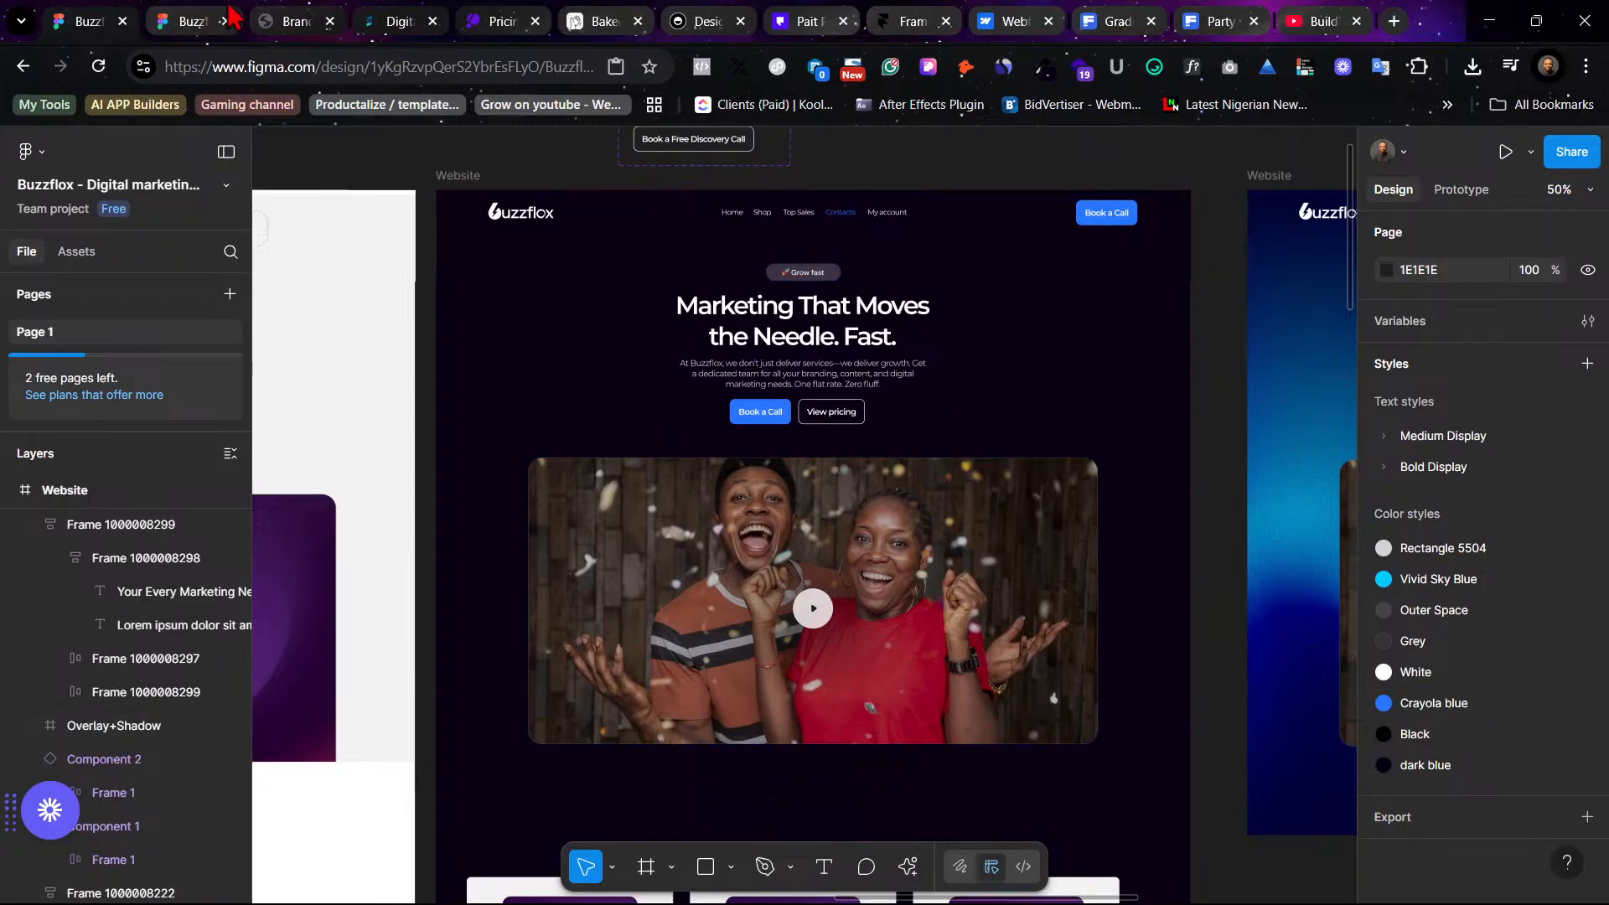
pyautogui.click(196, 20)
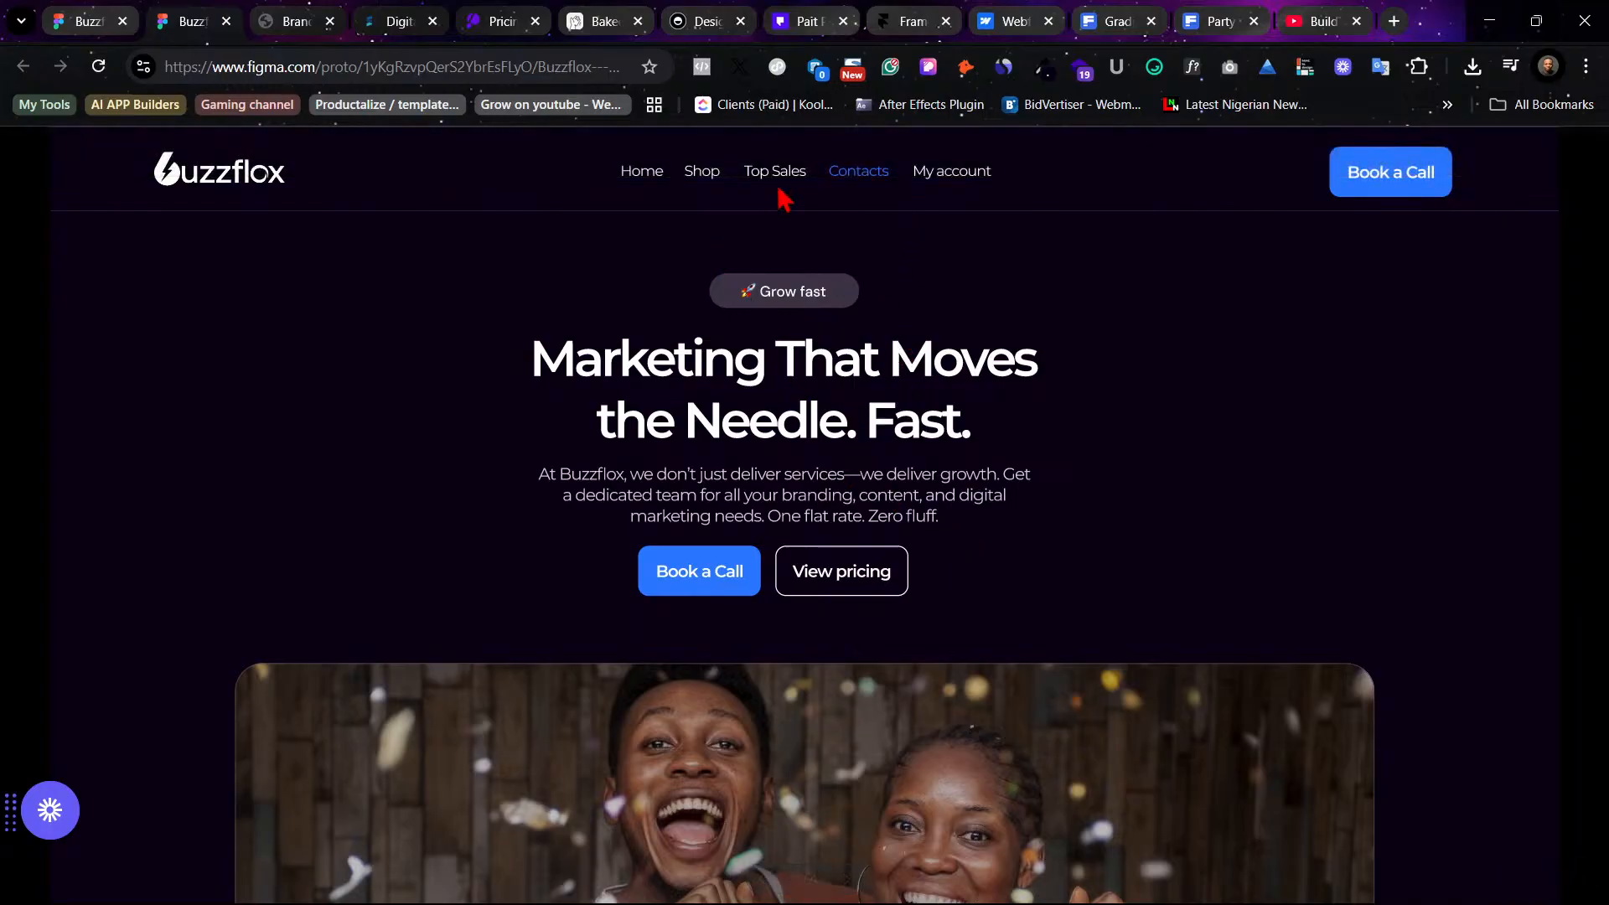
pyautogui.click(909, 21)
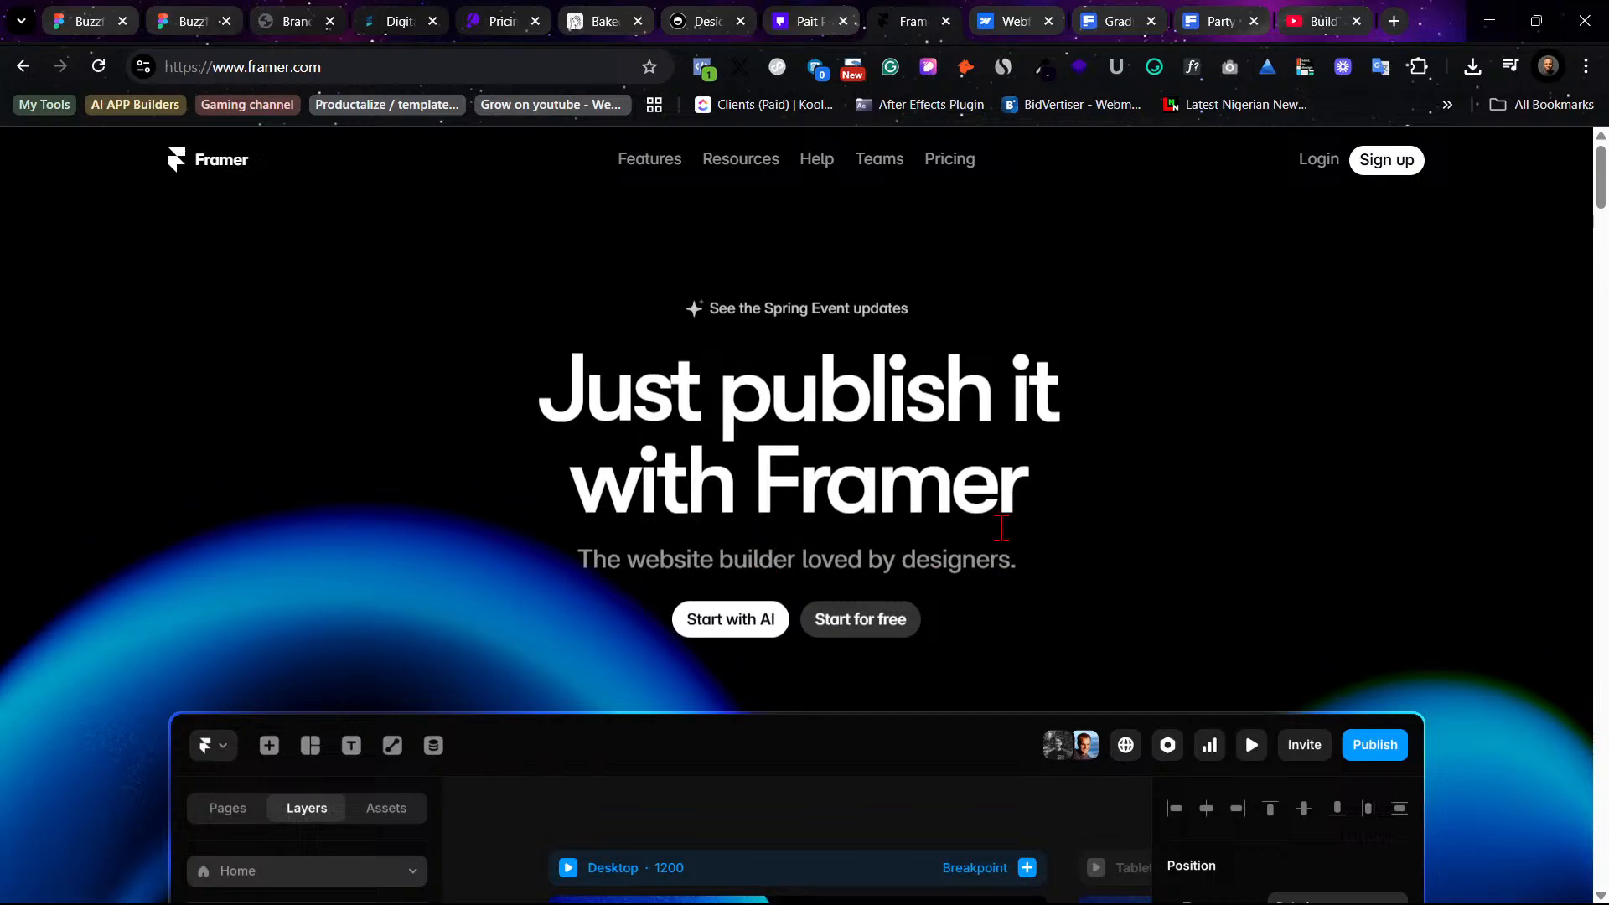
pyautogui.scroll(-5, 1006, 536)
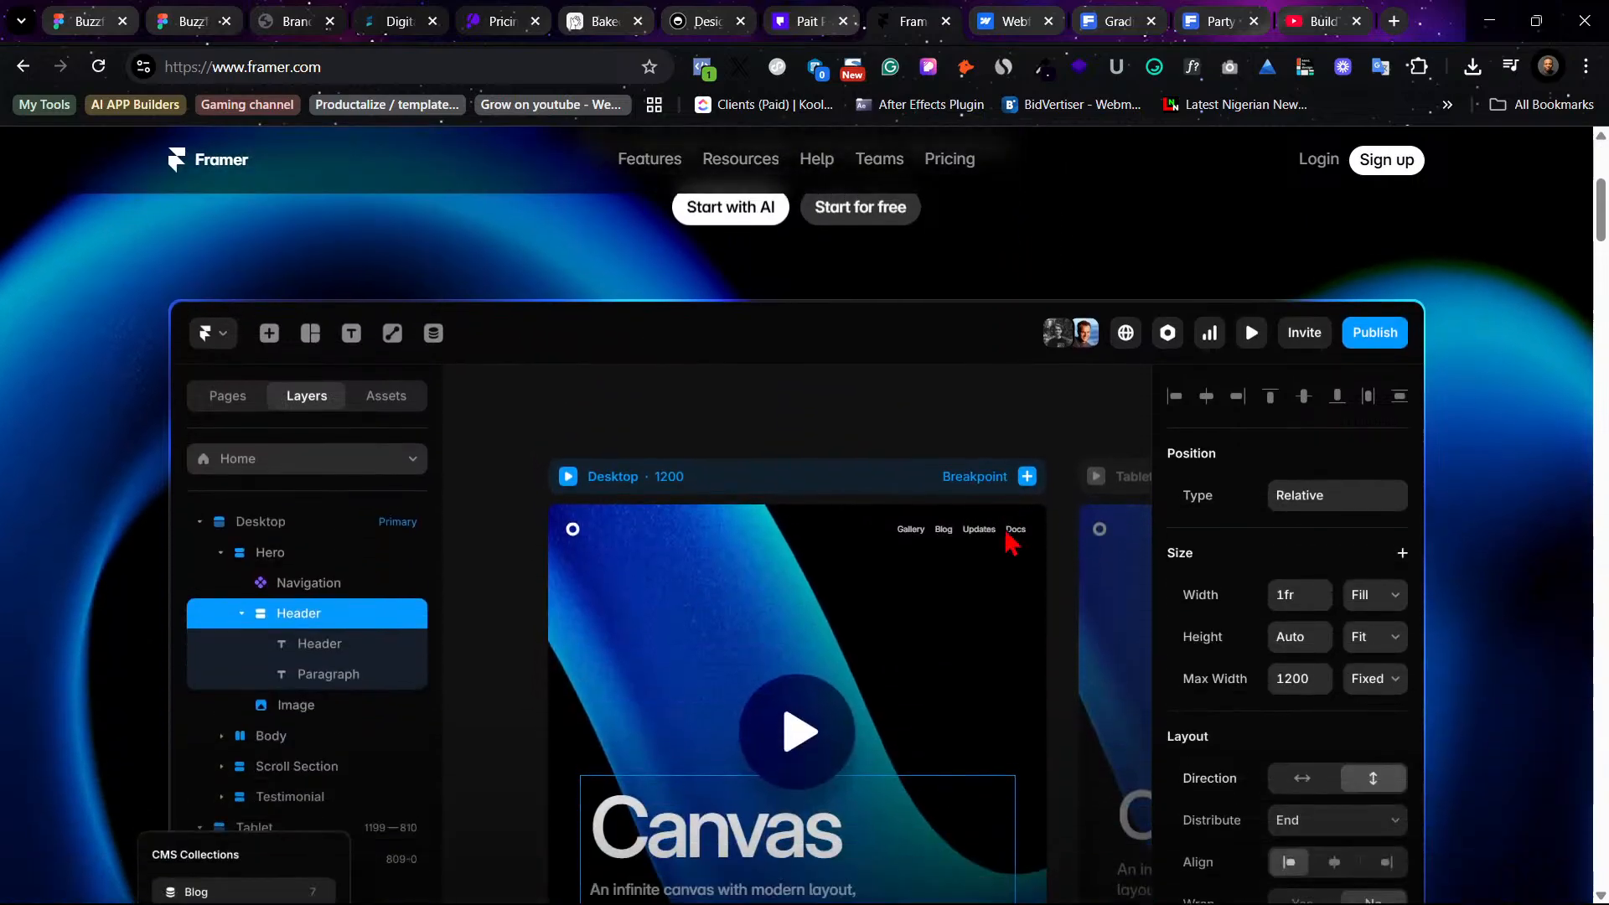
pyautogui.scroll(3, 1010, 540)
pyautogui.scroll(3, 1011, 543)
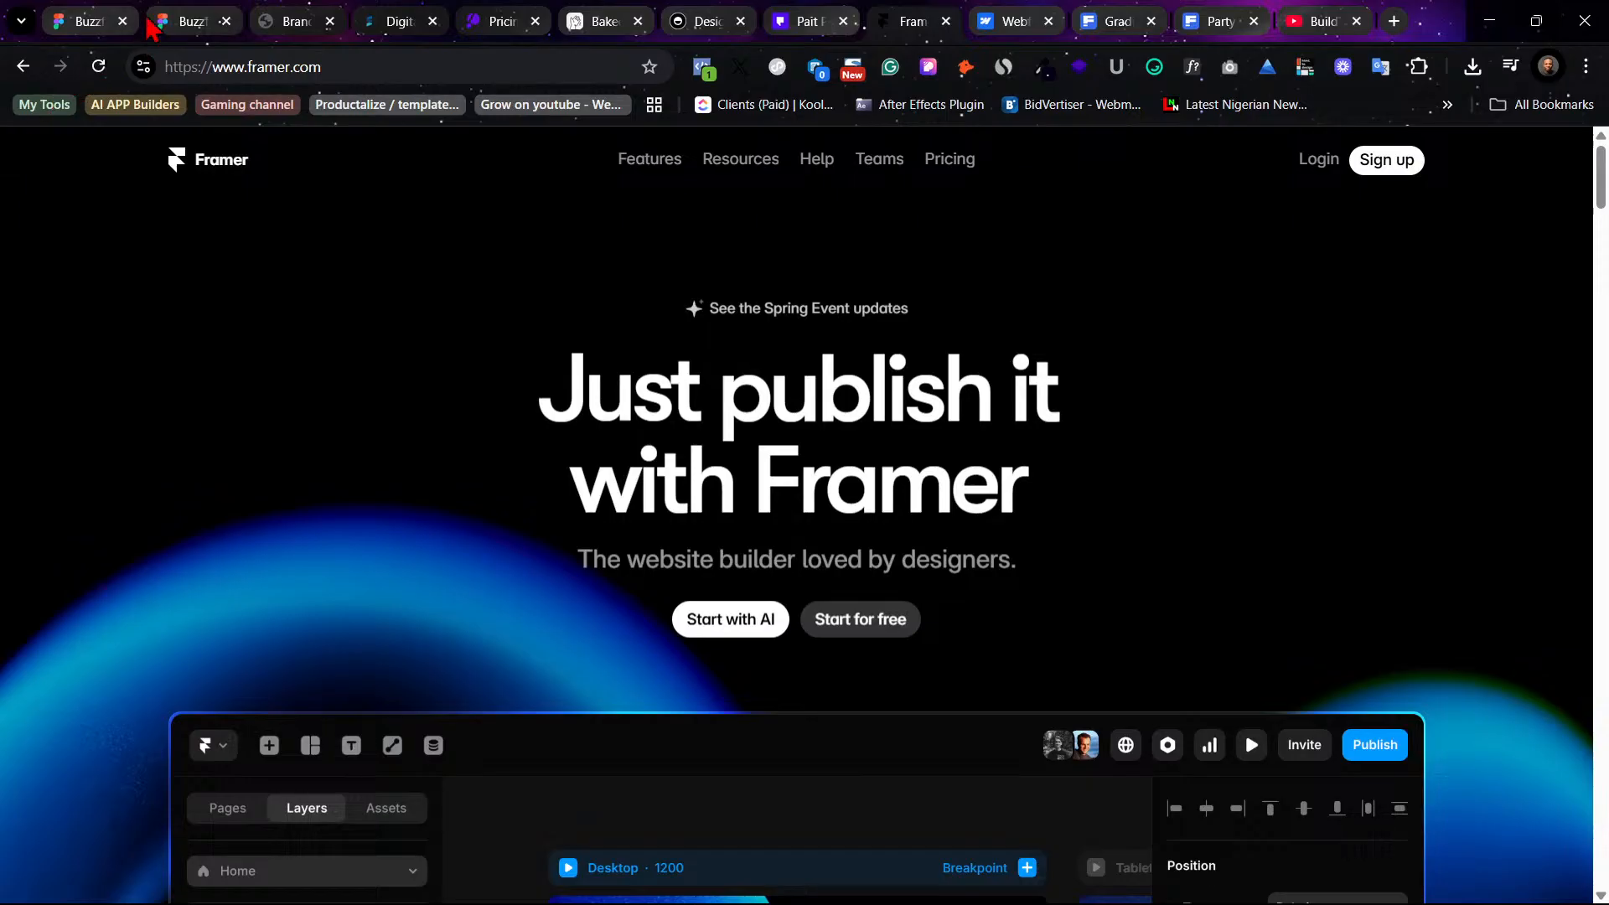
pyautogui.click(177, 23)
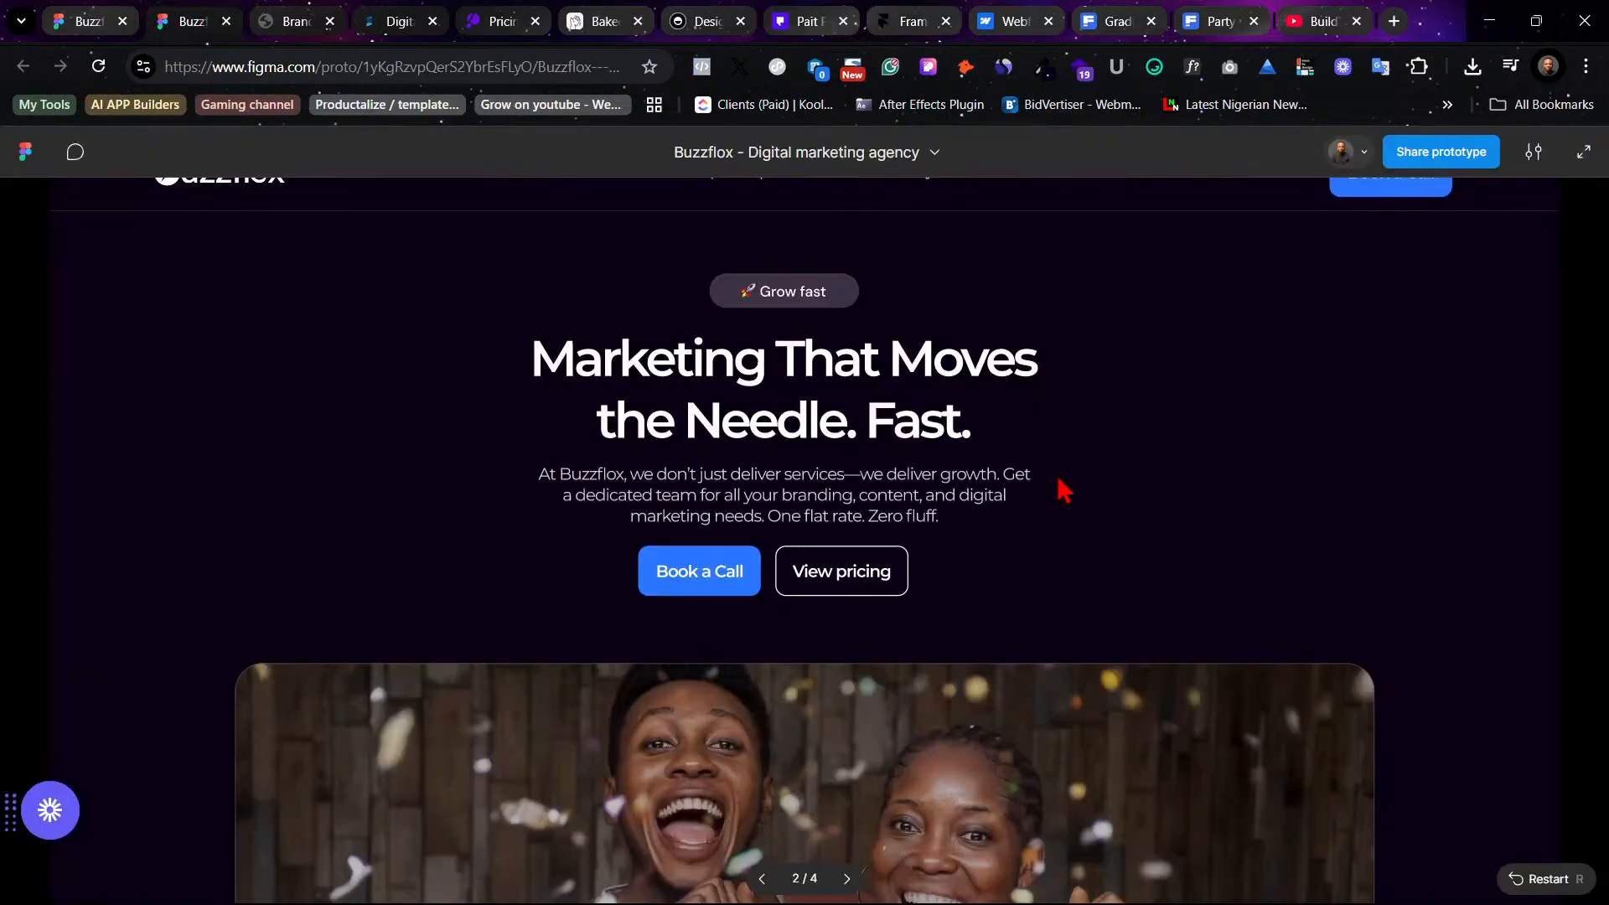
# - Open the Brand Guidelines PDF tab and scroll through it
pyautogui.click(297, 20)
pyautogui.scroll(-2, 1095, 665)
pyautogui.scroll(2, 1095, 664)
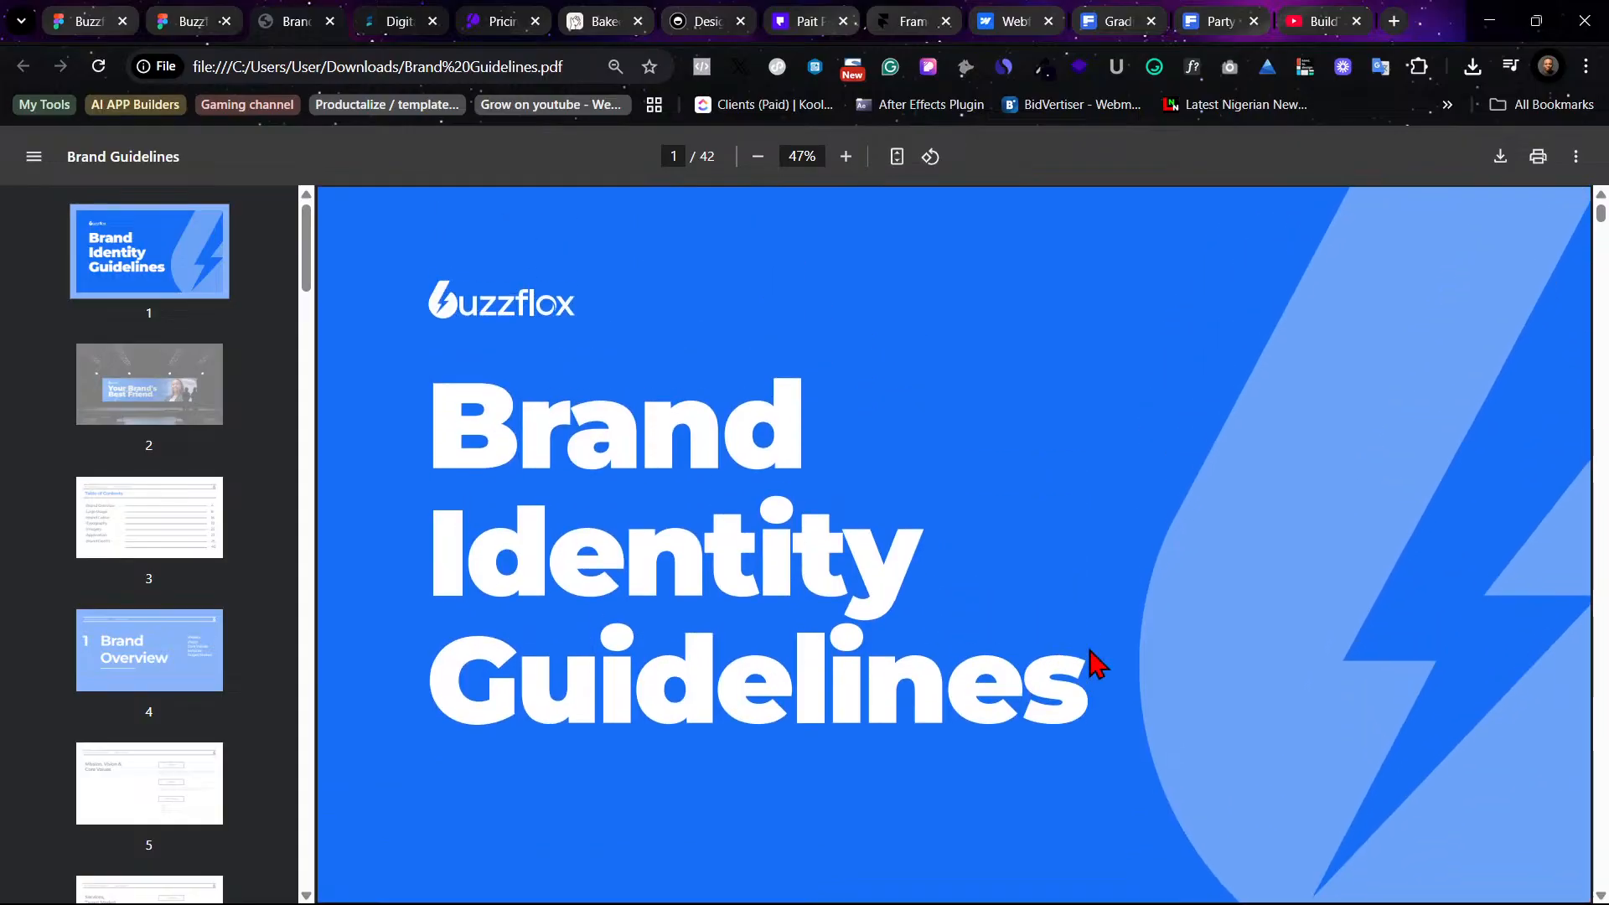
# - Return to the design file and inspect the hero heading of the blue Website frame at 100% zoom
pyautogui.click(89, 15)
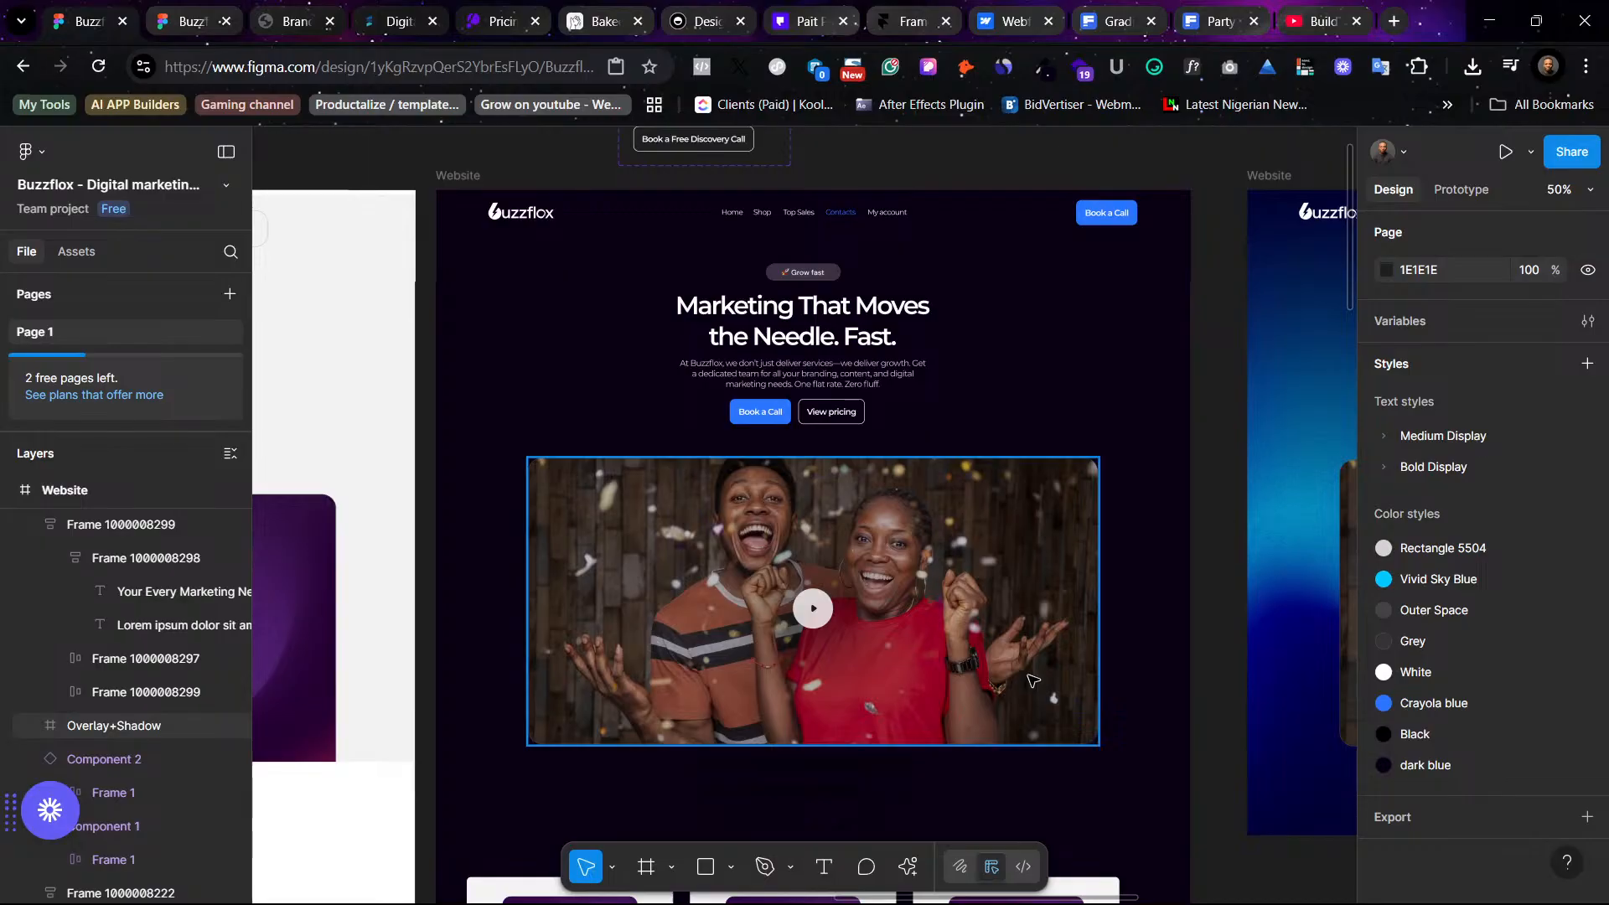
pyautogui.scroll(-1, 964, 666)
pyautogui.scroll(2, 914, 651)
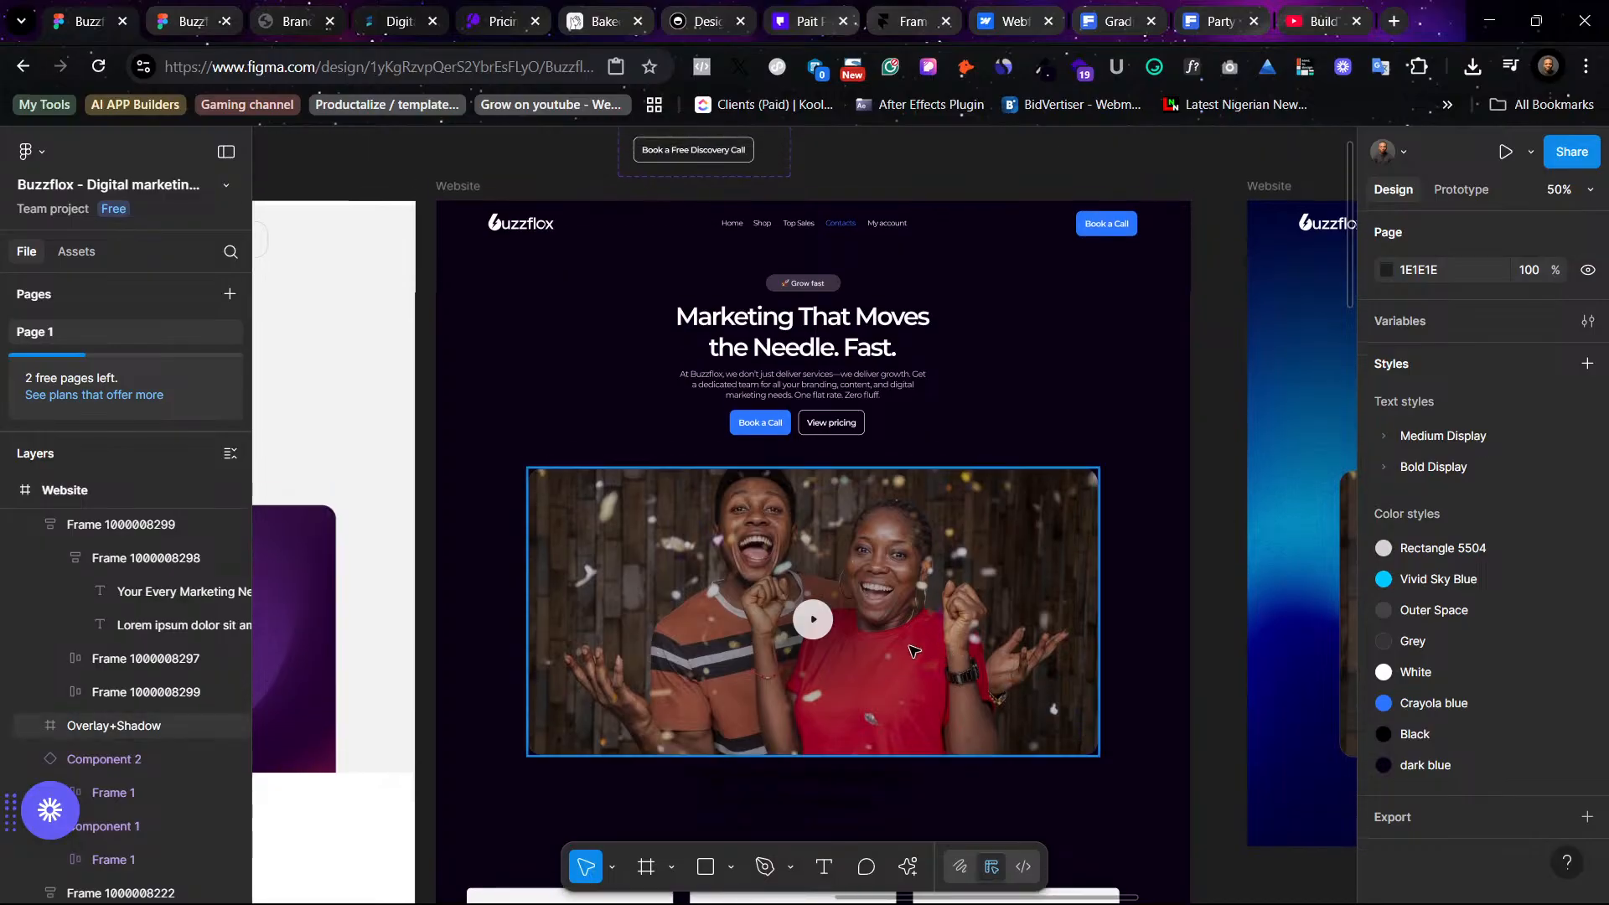
pyautogui.click(829, 340)
pyautogui.hotkey('shift', '0')
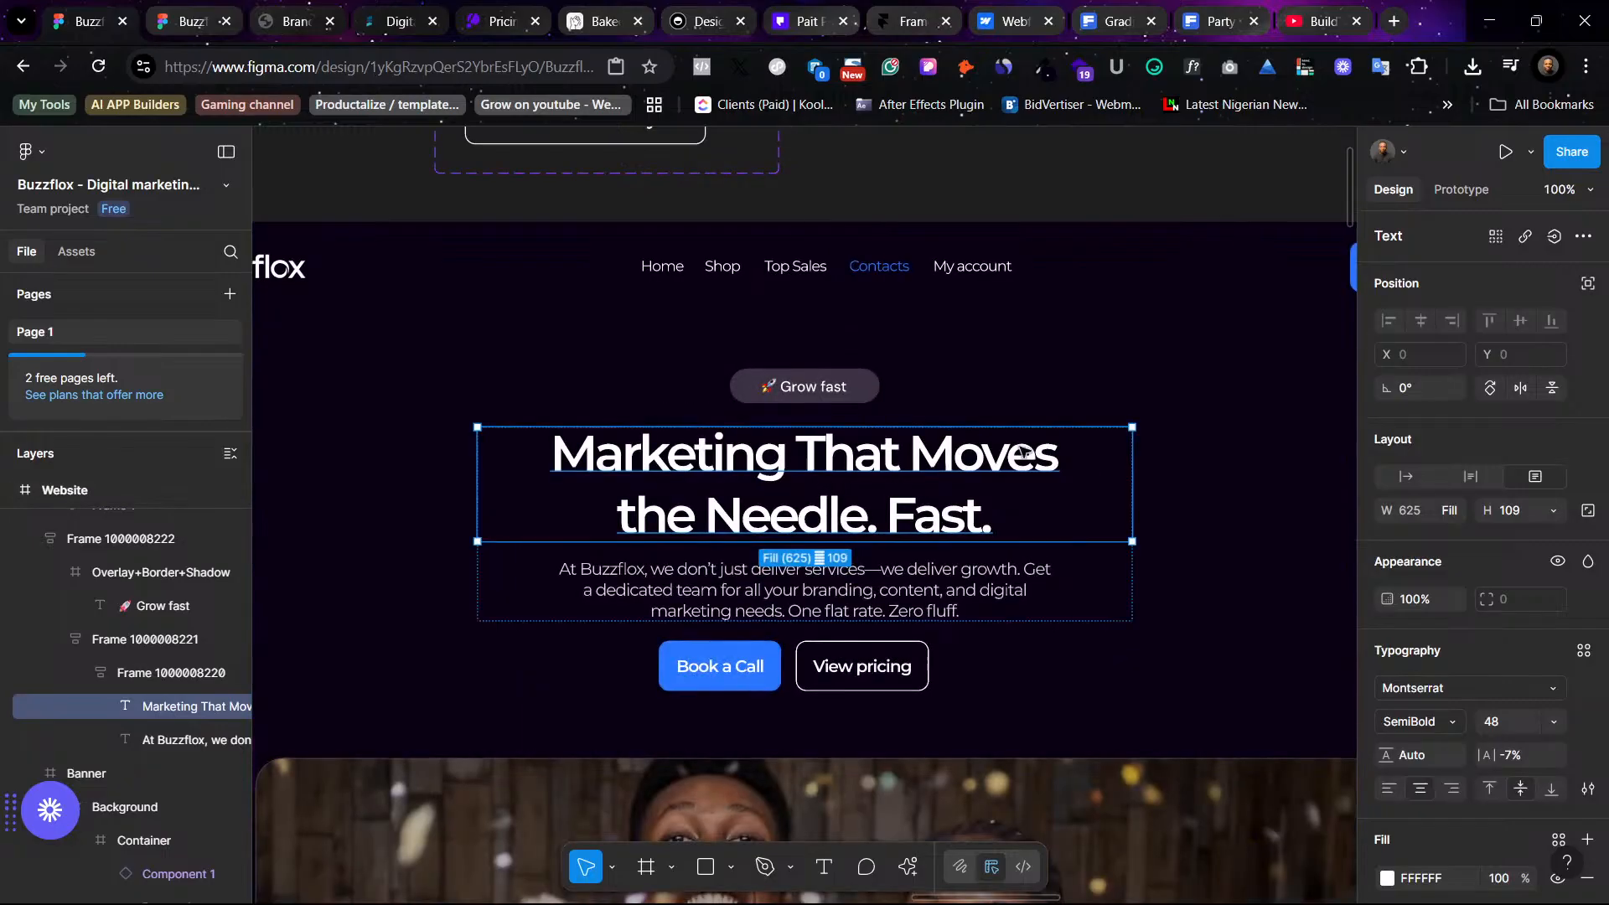
pyautogui.click(1087, 454)
pyautogui.hscroll(-4, 1203, 369)
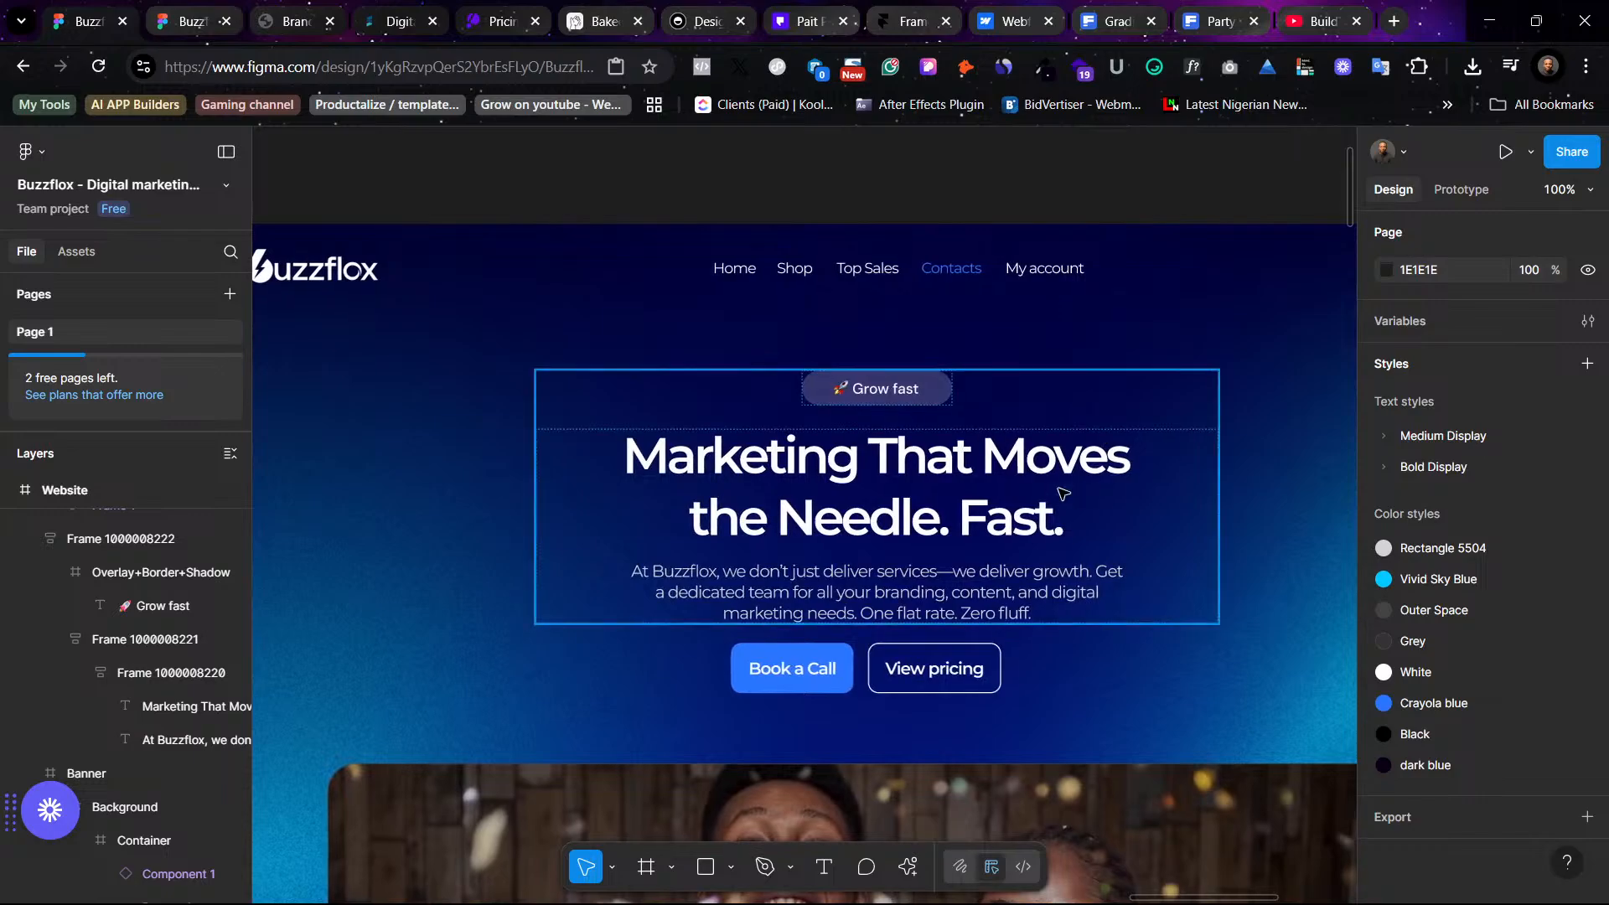
# - Move the hero video block (Overlay+Shadow) out of the blue Website frame onto the empty canvas
pyautogui.click(1078, 385)
pyautogui.scroll(-5, 1063, 494)
pyautogui.scroll(-4, 1063, 494)
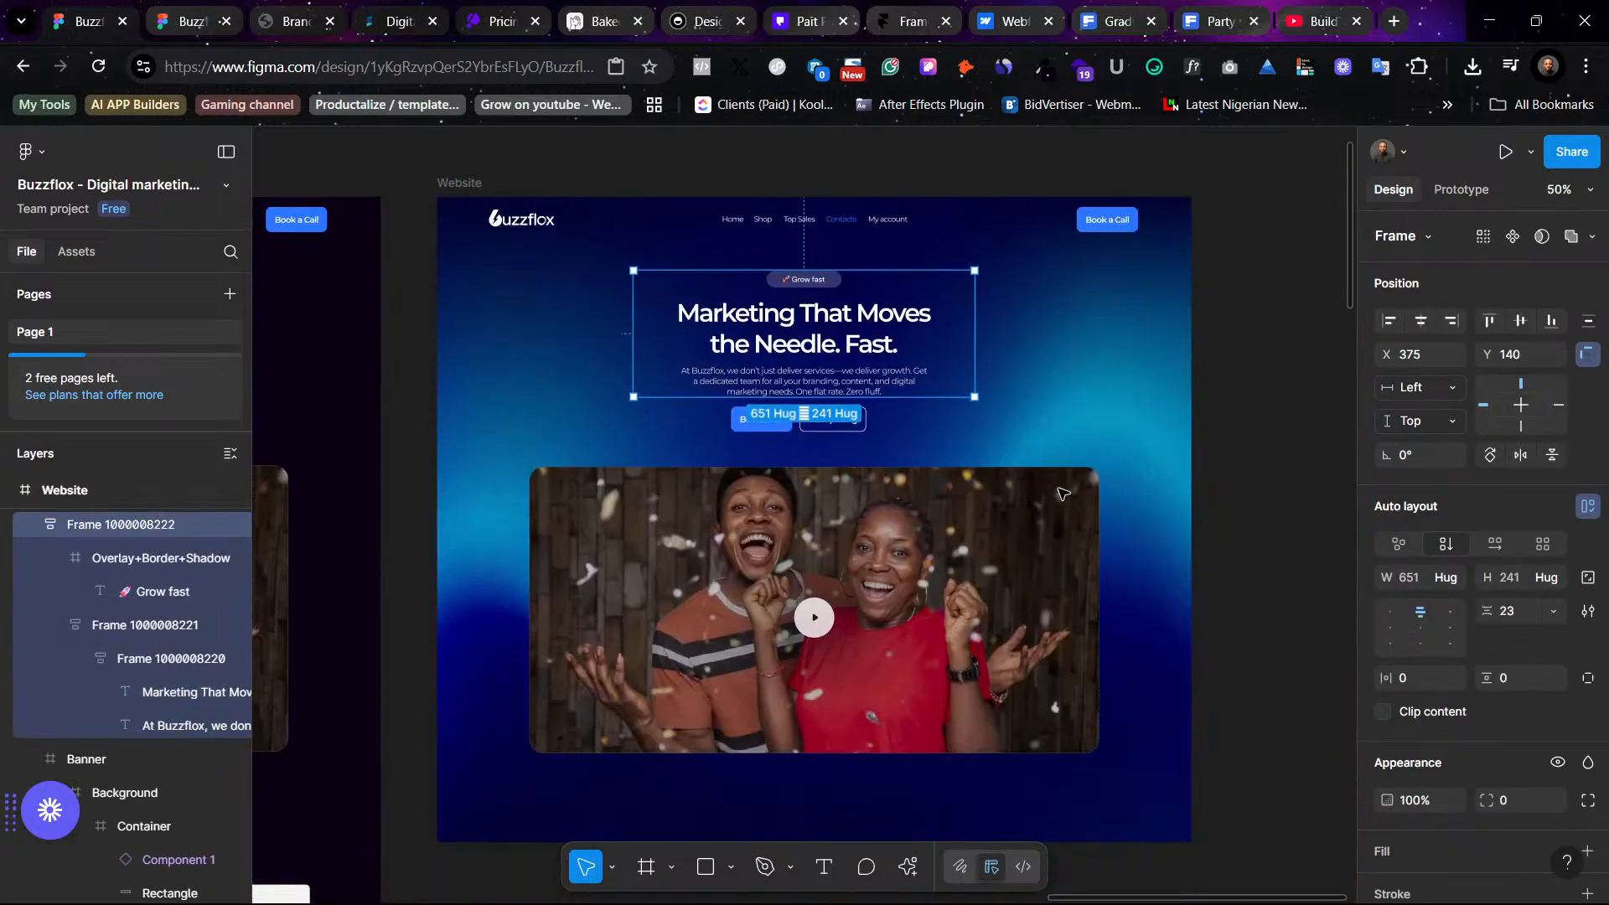
pyautogui.click(897, 500)
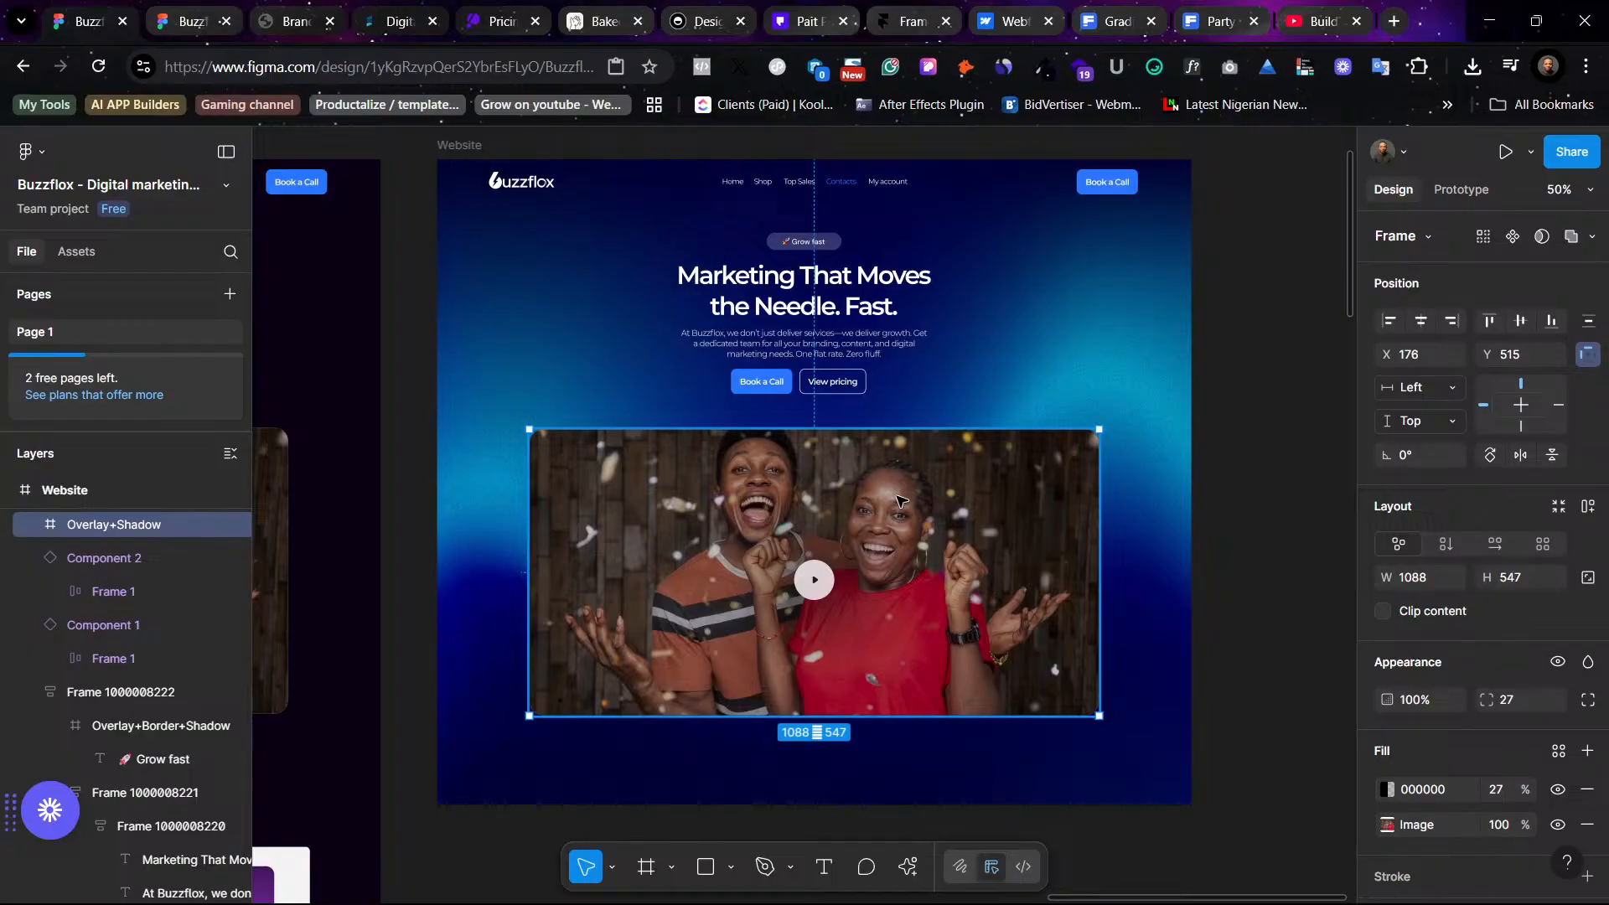
pyautogui.moveTo(788, 534); pyautogui.dragTo(1319, 532)
# - Shorten the blue Website frame to 1440 × 627 so it holds only the hero section
pyautogui.hscroll(-6, 829, 618)
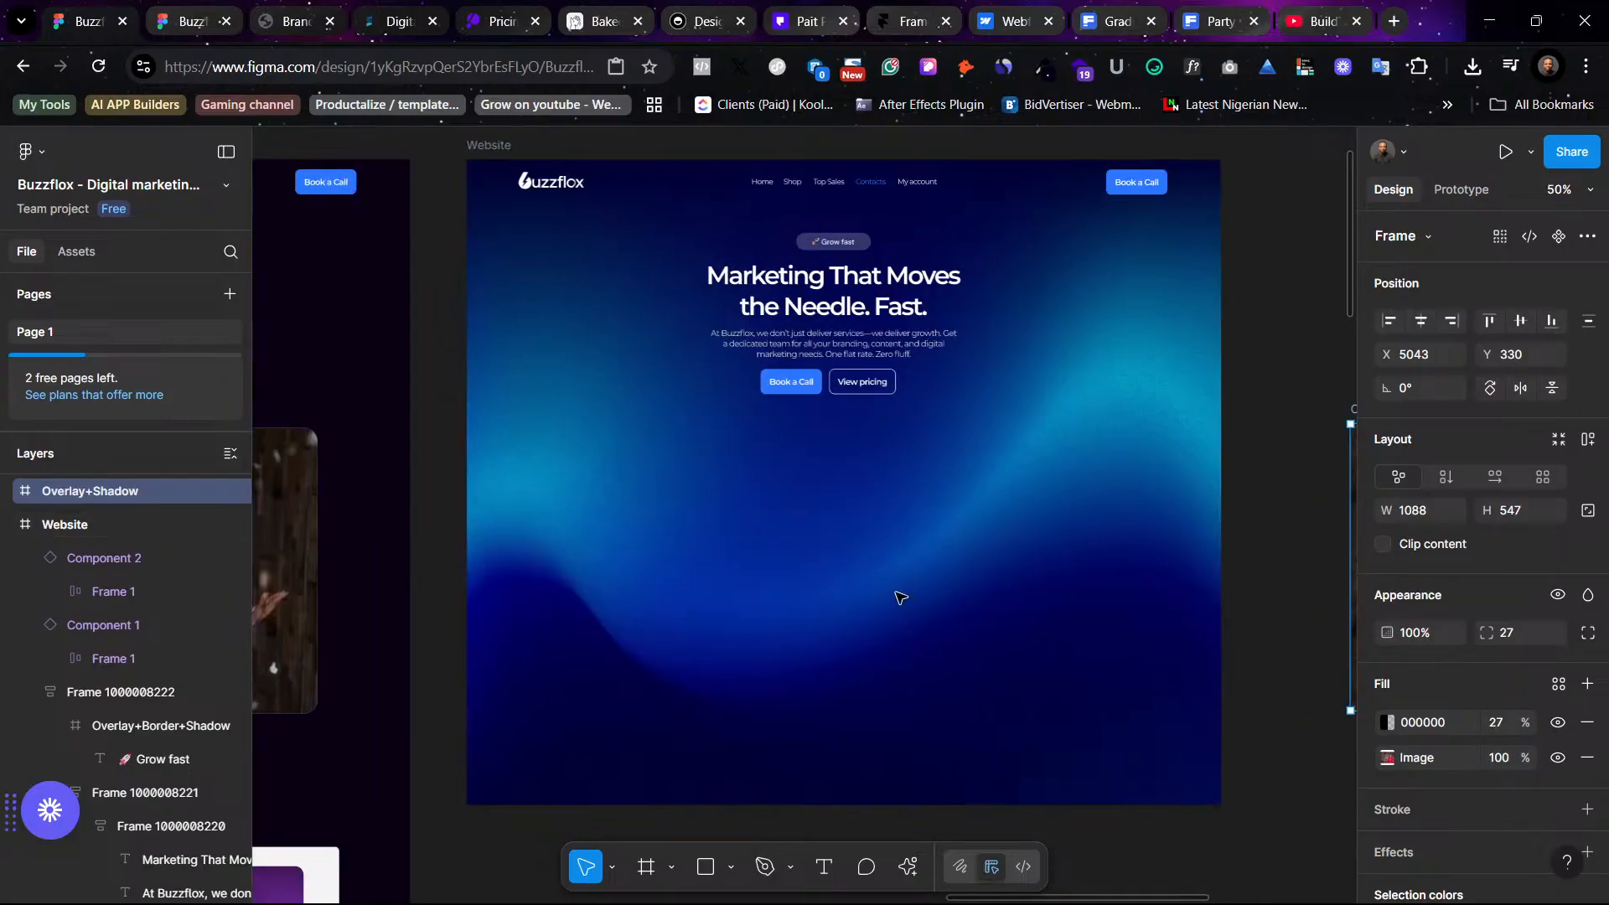
pyautogui.click(914, 724)
pyautogui.moveTo(927, 757); pyautogui.dragTo(1002, 489)
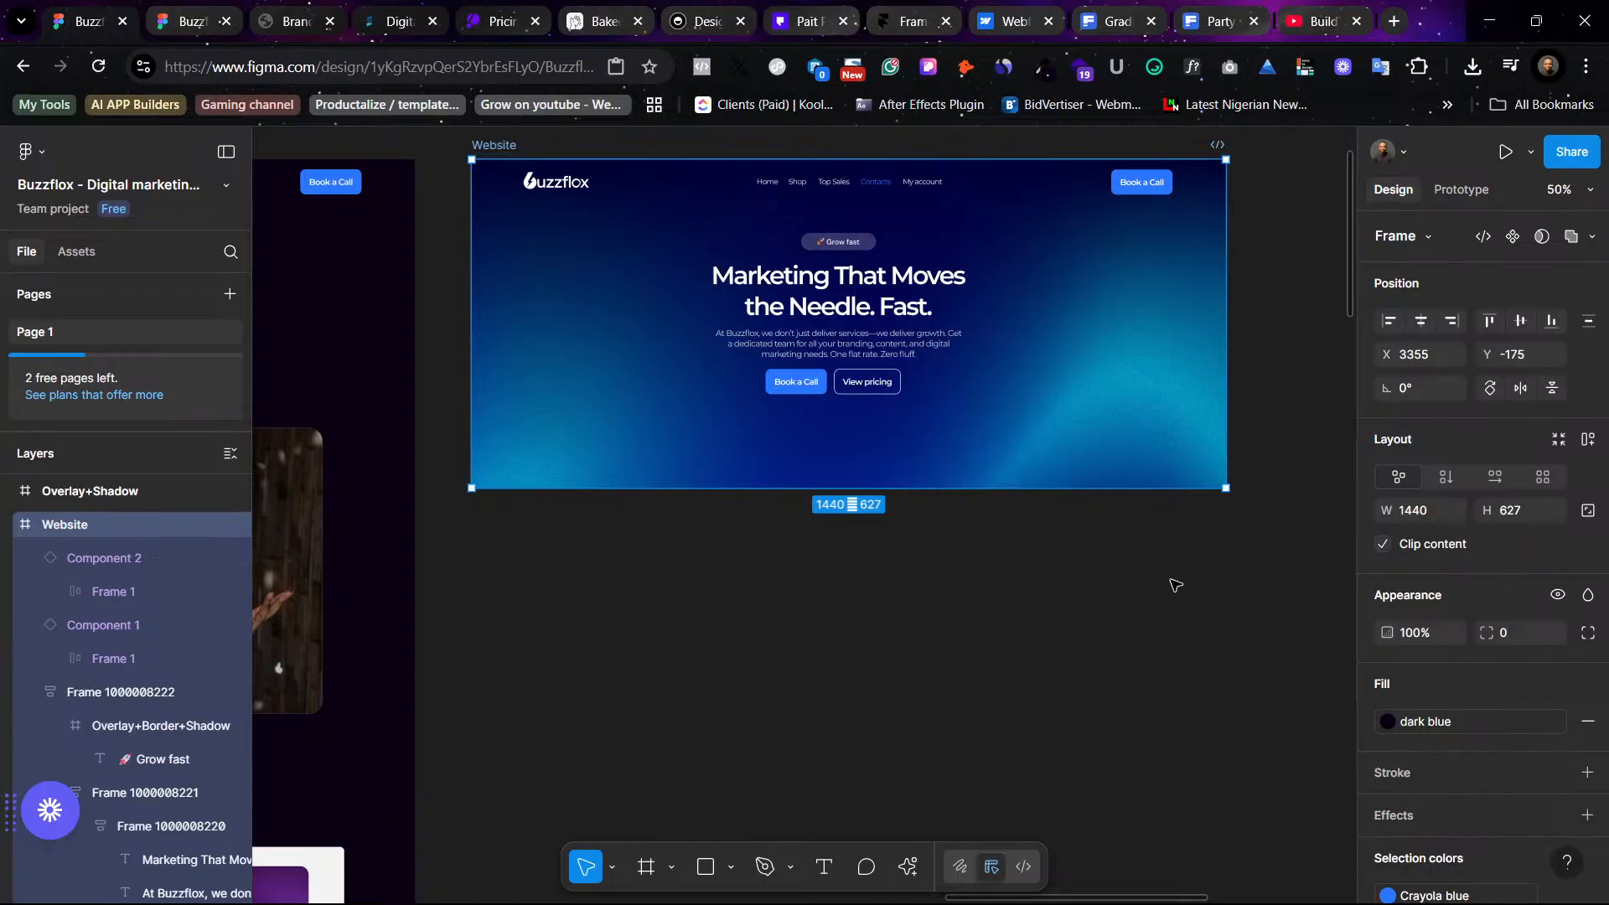
pyautogui.click(654, 244)
# - Pan between the original dark Website frame and the trimmed blue hero frame to compare them
pyautogui.hscroll(-5, 844, 419)
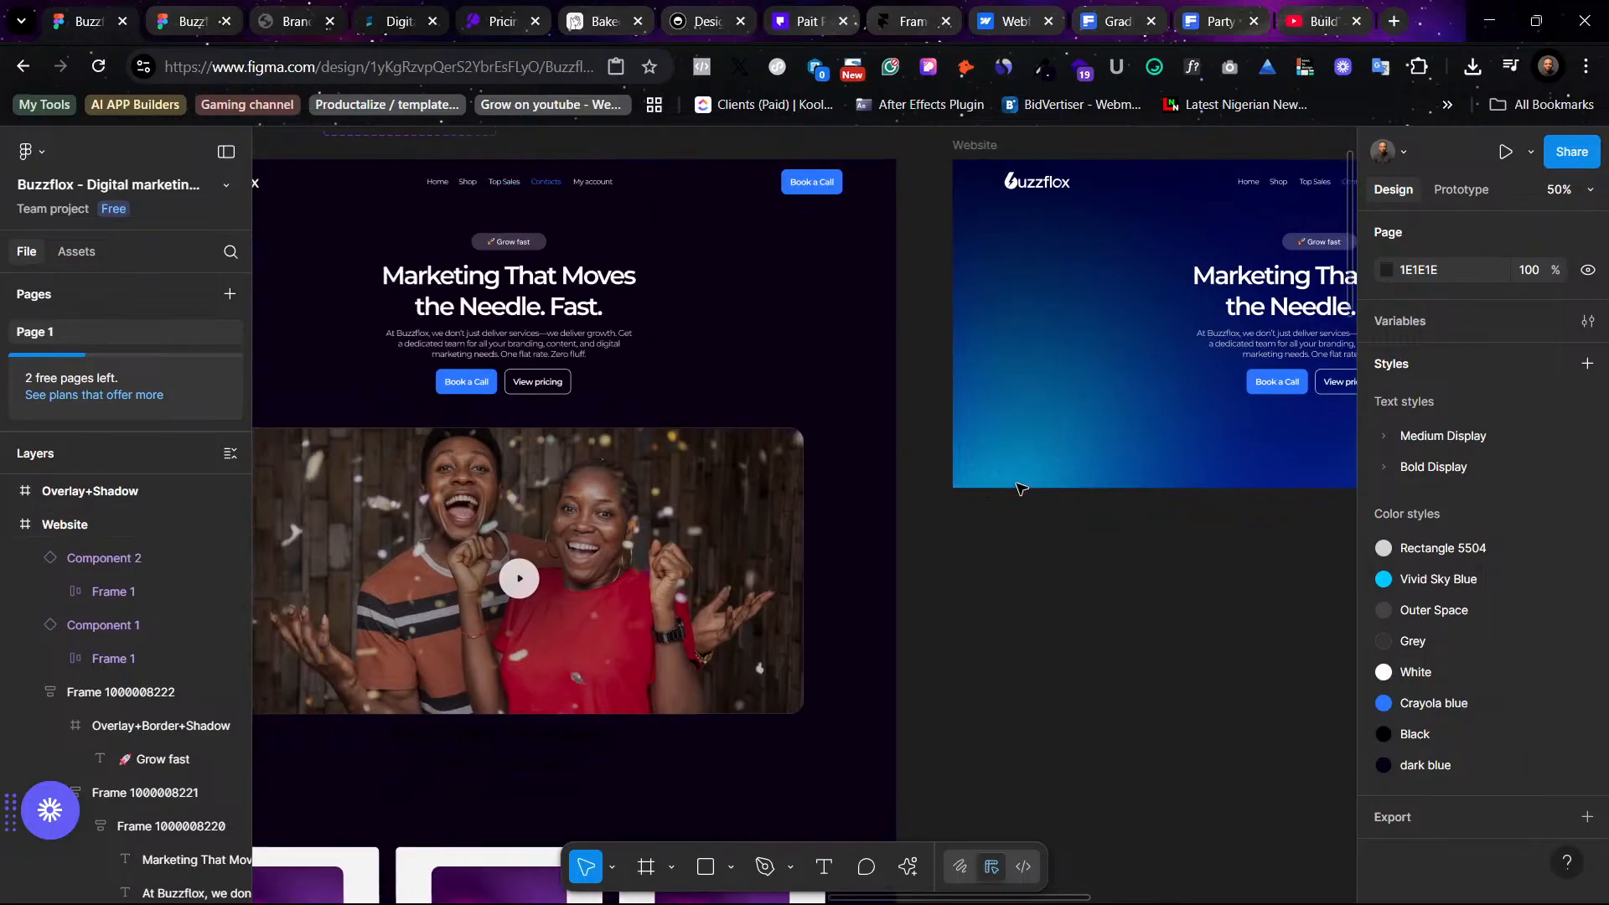
pyautogui.hscroll(15, 1022, 492)
pyautogui.hscroll(-15, 1033, 492)
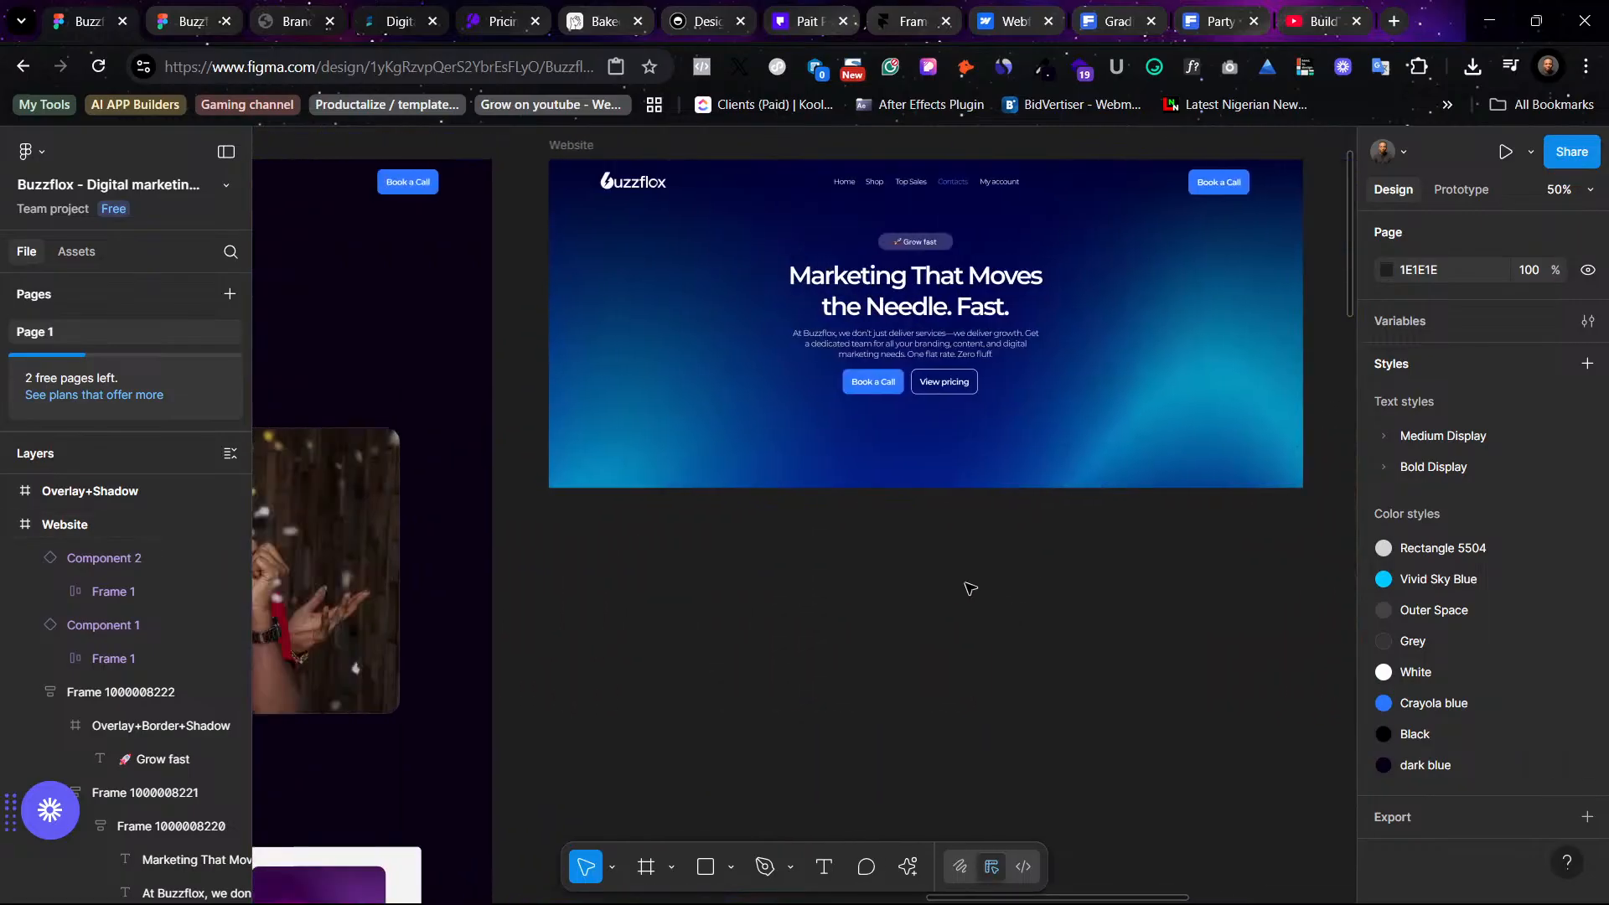
pyautogui.hscroll(-5, 1134, 561)
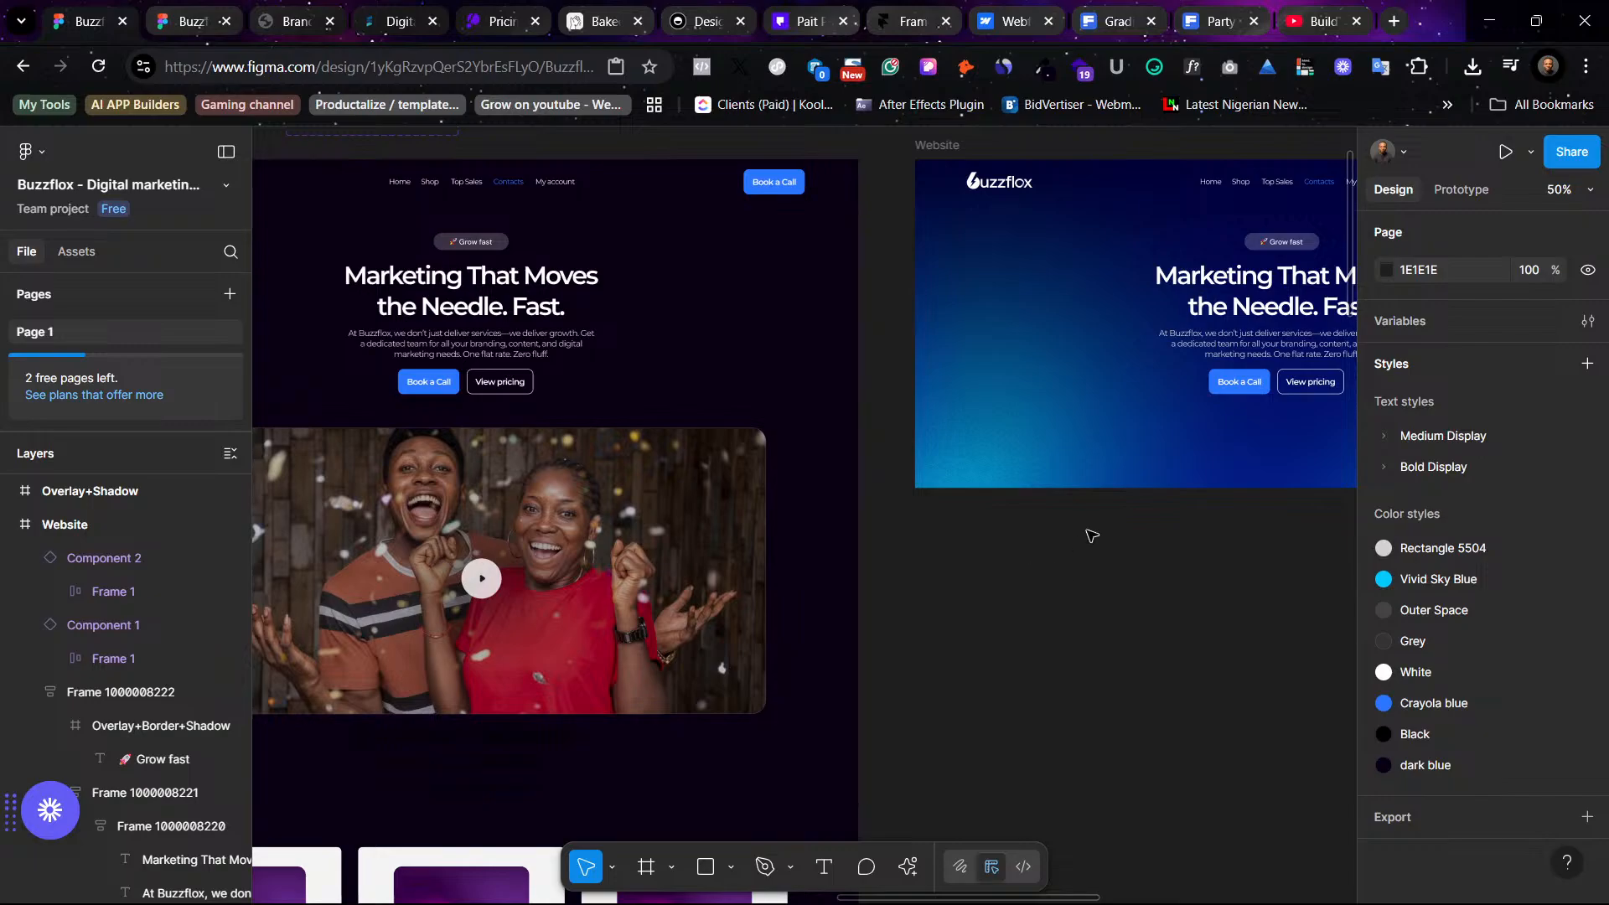
pyautogui.hscroll(8, 1091, 535)
pyautogui.hscroll(-6, 1094, 511)
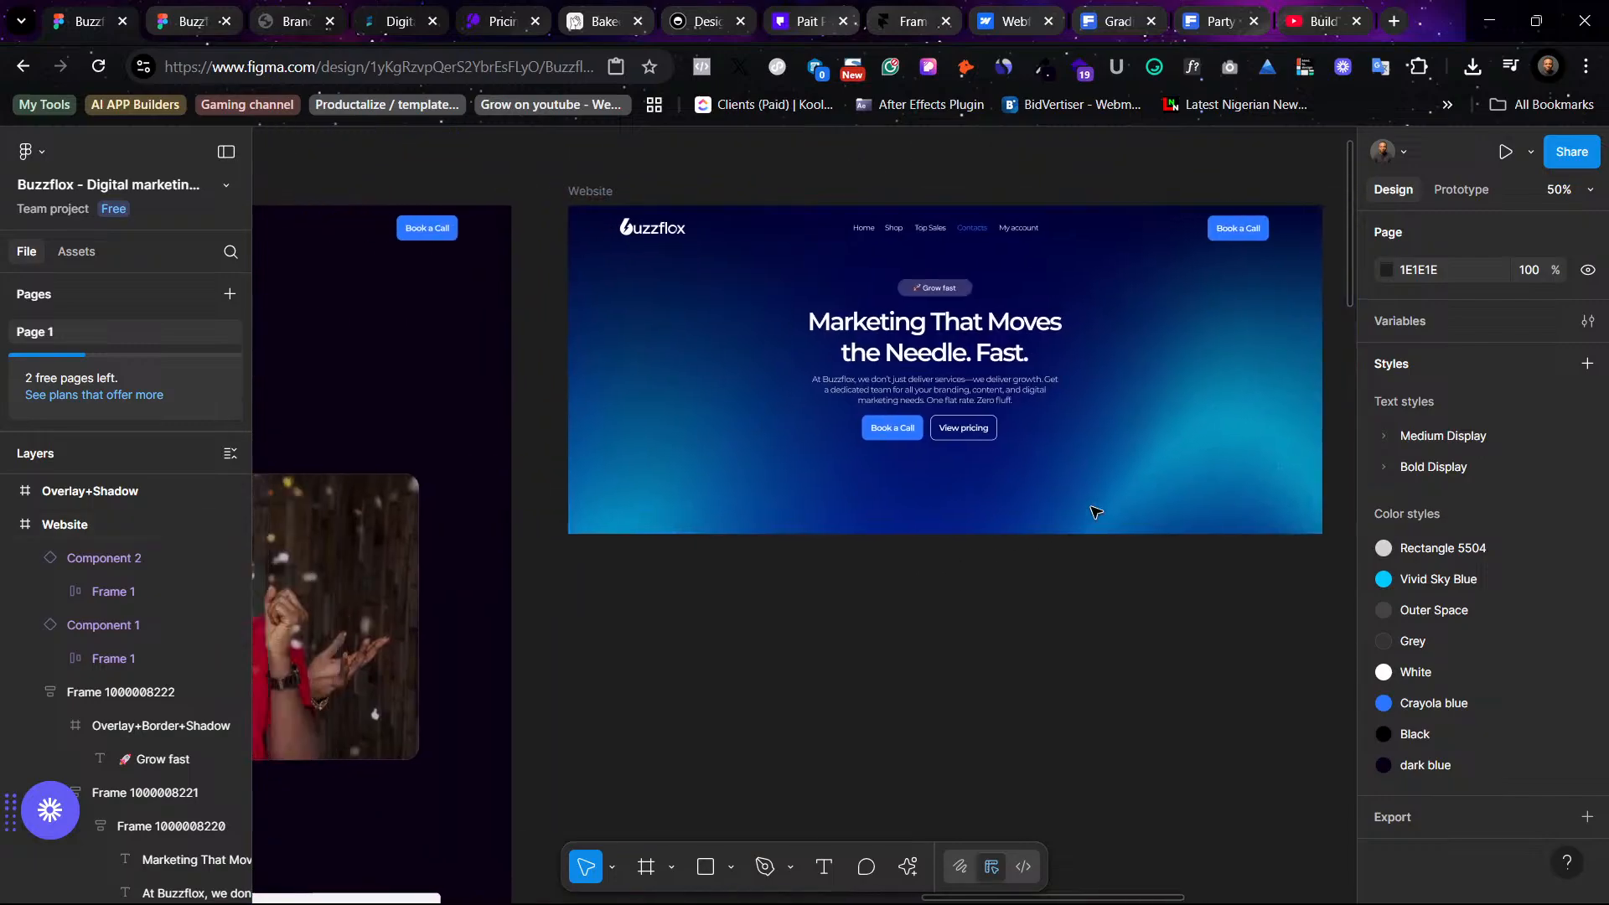
pyautogui.hscroll(-4, 1089, 511)
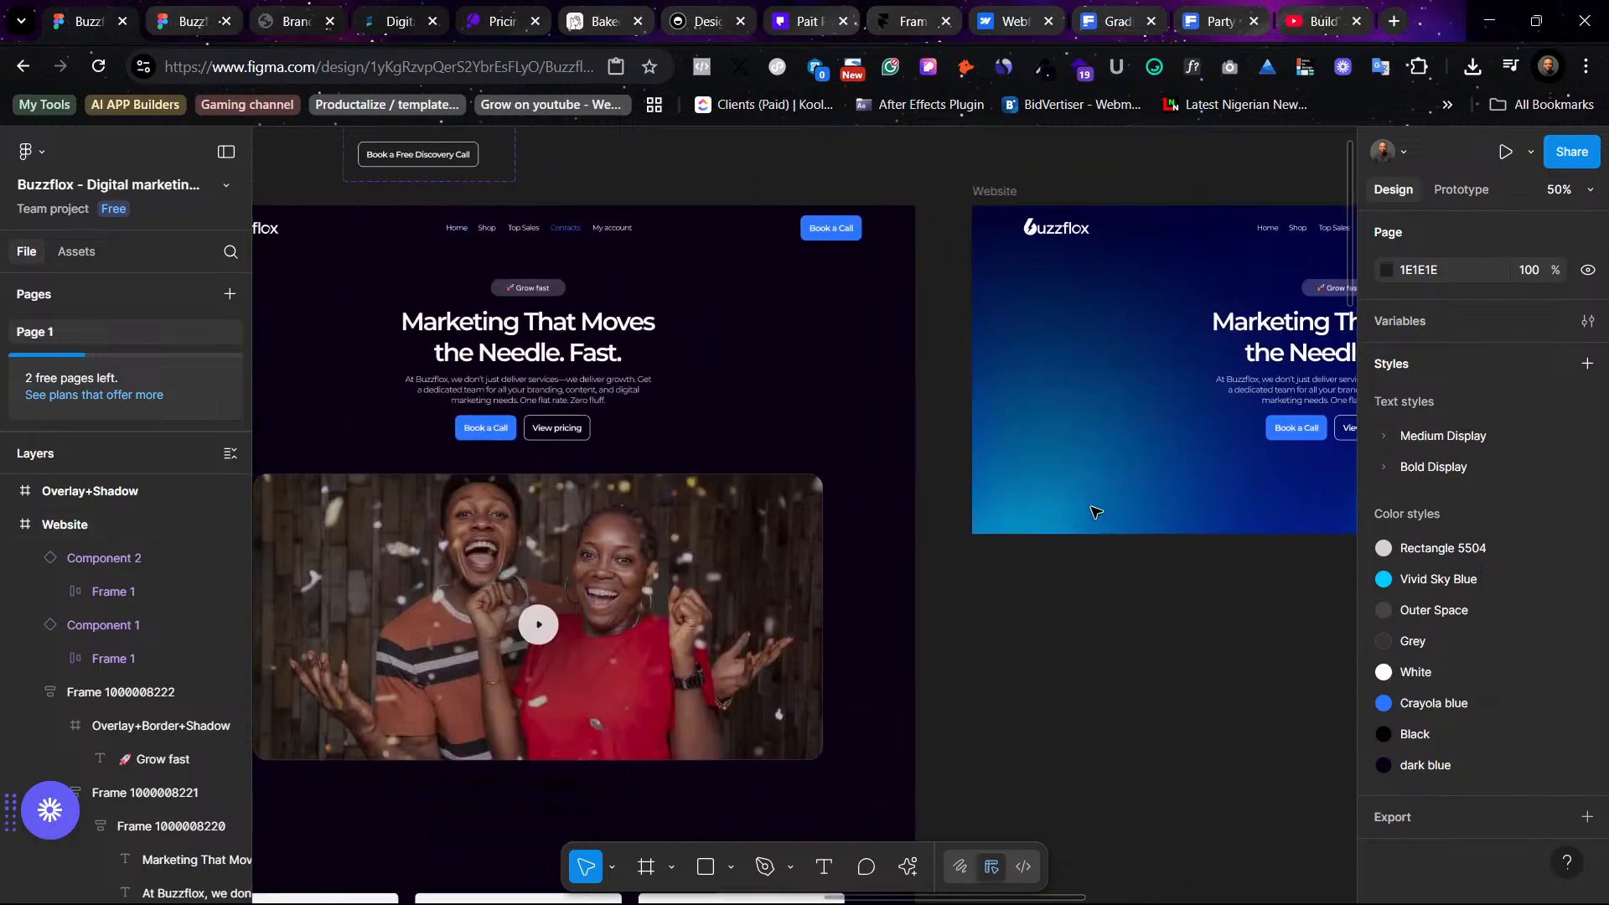
pyautogui.hscroll(7, 720, 352)
pyautogui.hscroll(6, 788, 453)
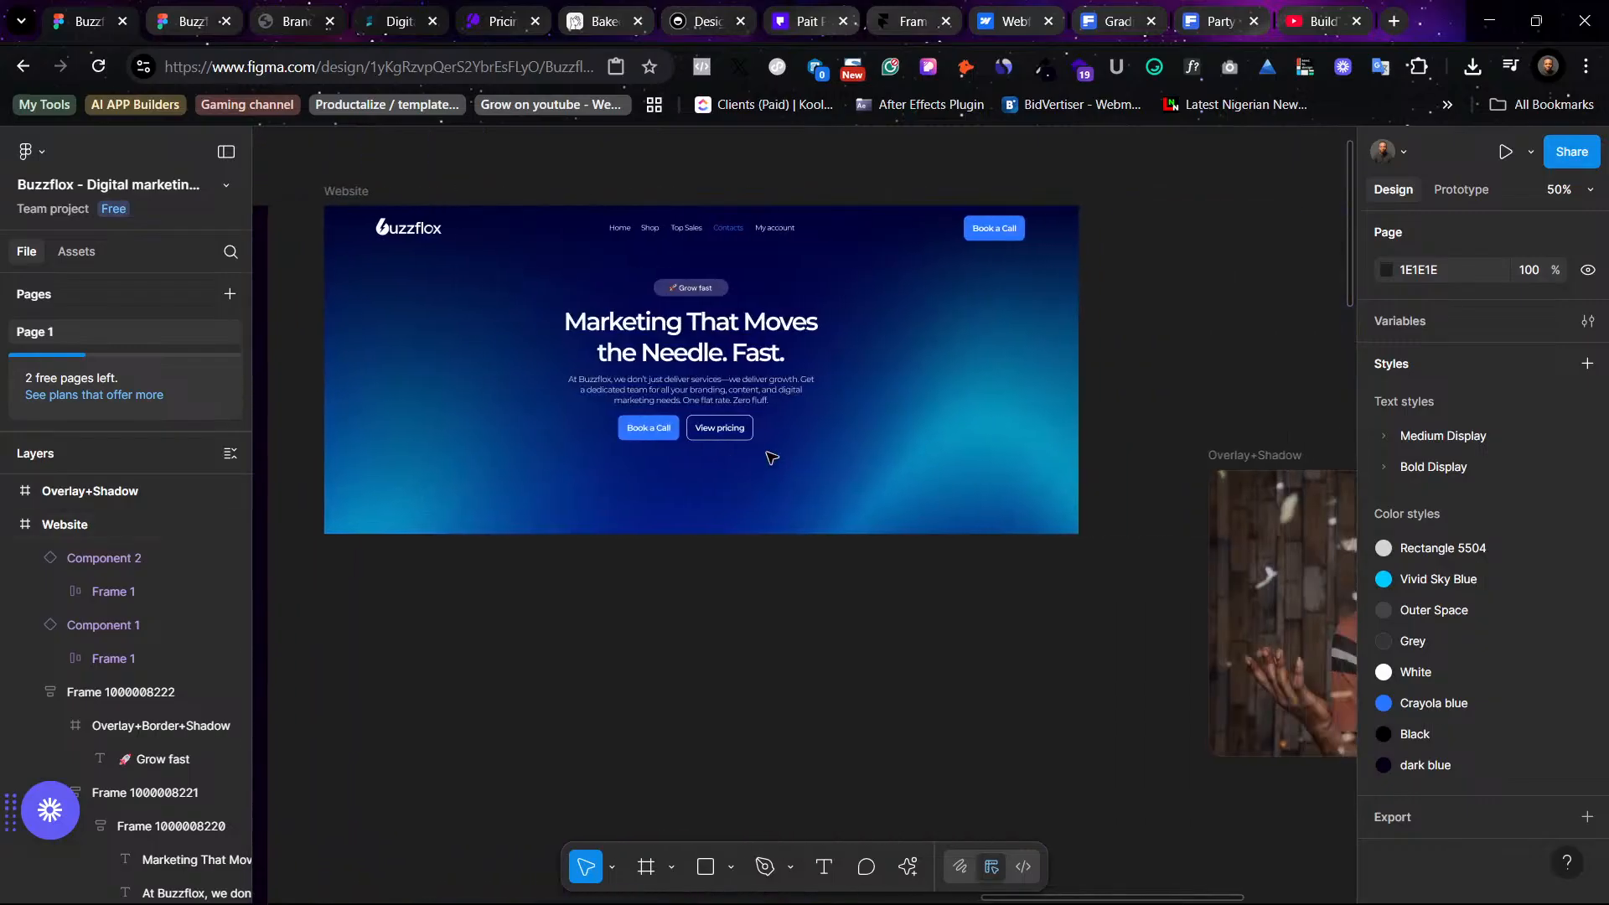
pyautogui.hscroll(-7, 852, 411)
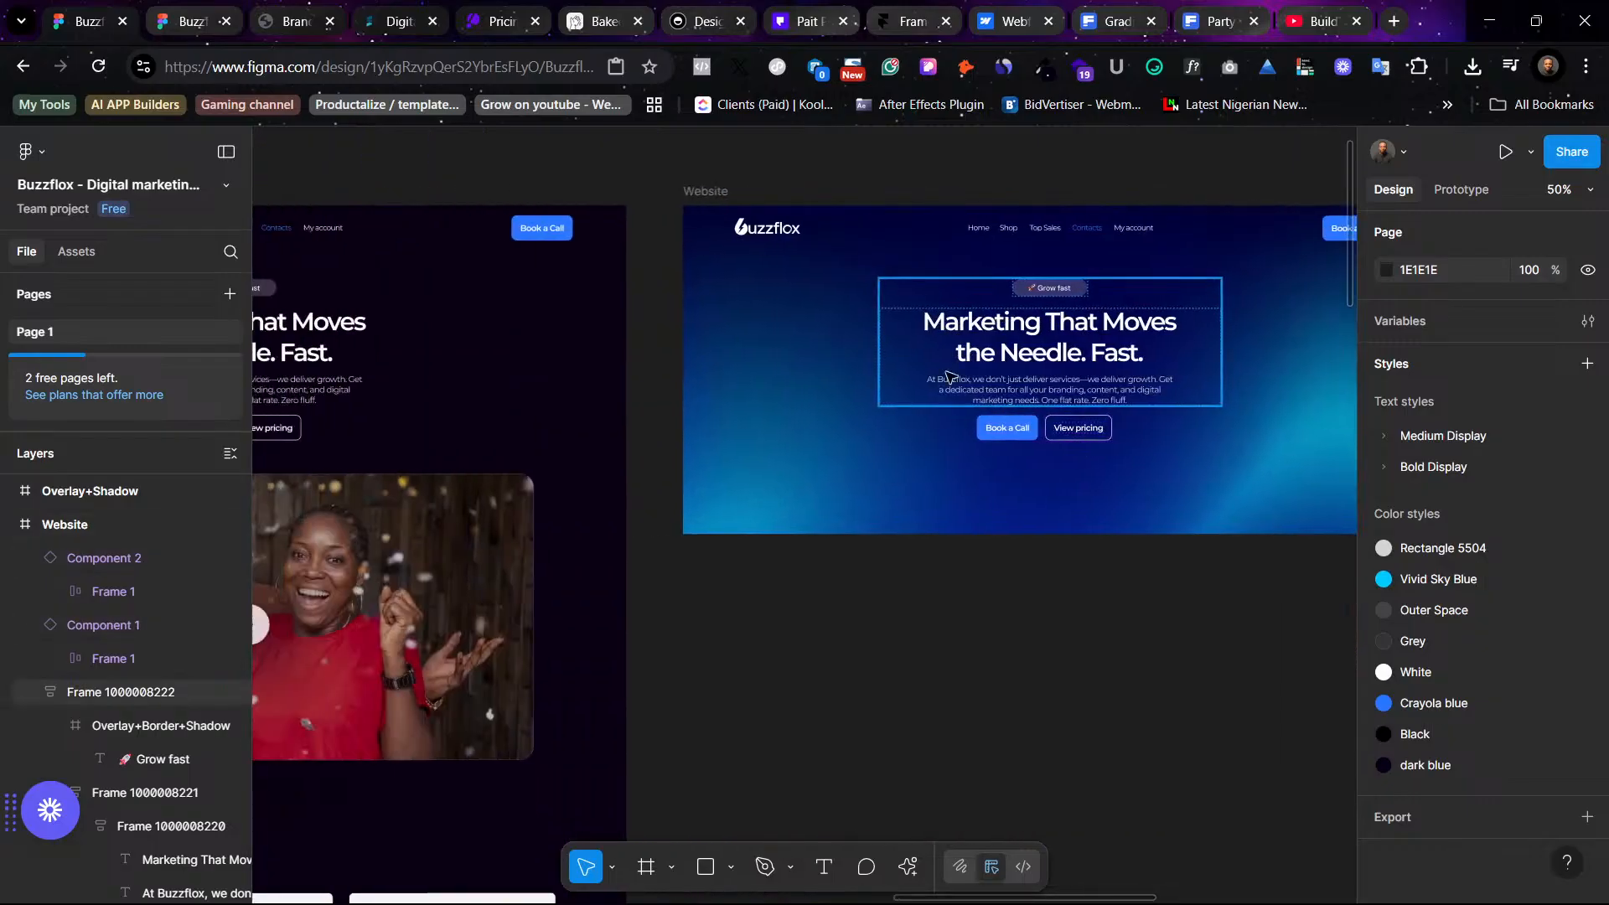
# - Move the Overlay+Shadow video block up beside the blue hero frame
pyautogui.hscroll(9, 1153, 558)
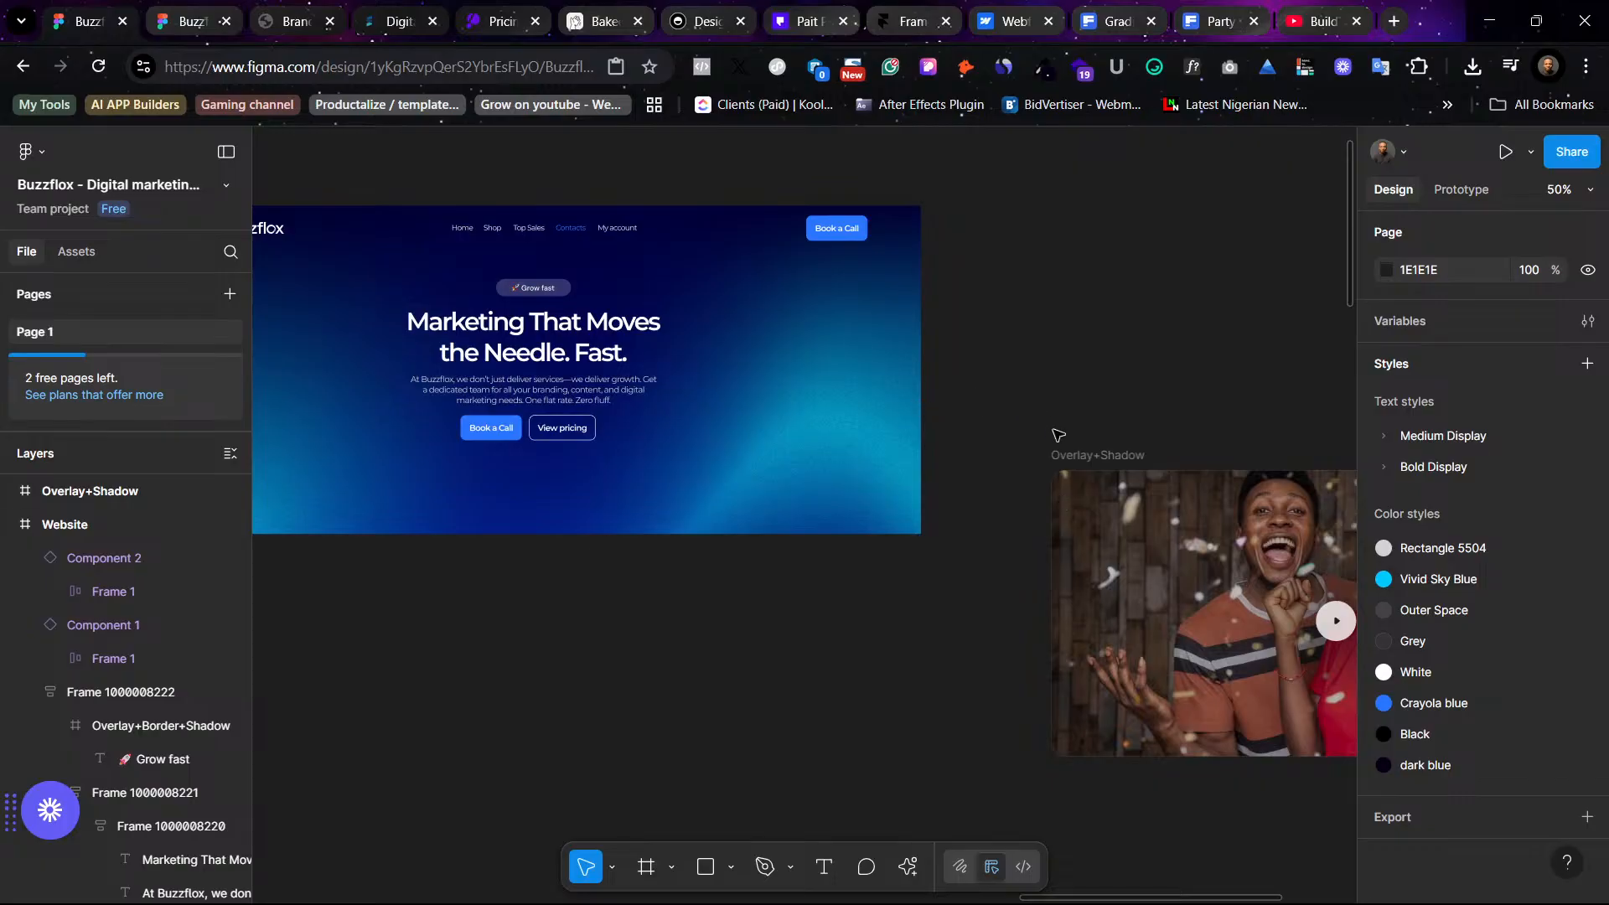
pyautogui.click(1081, 457)
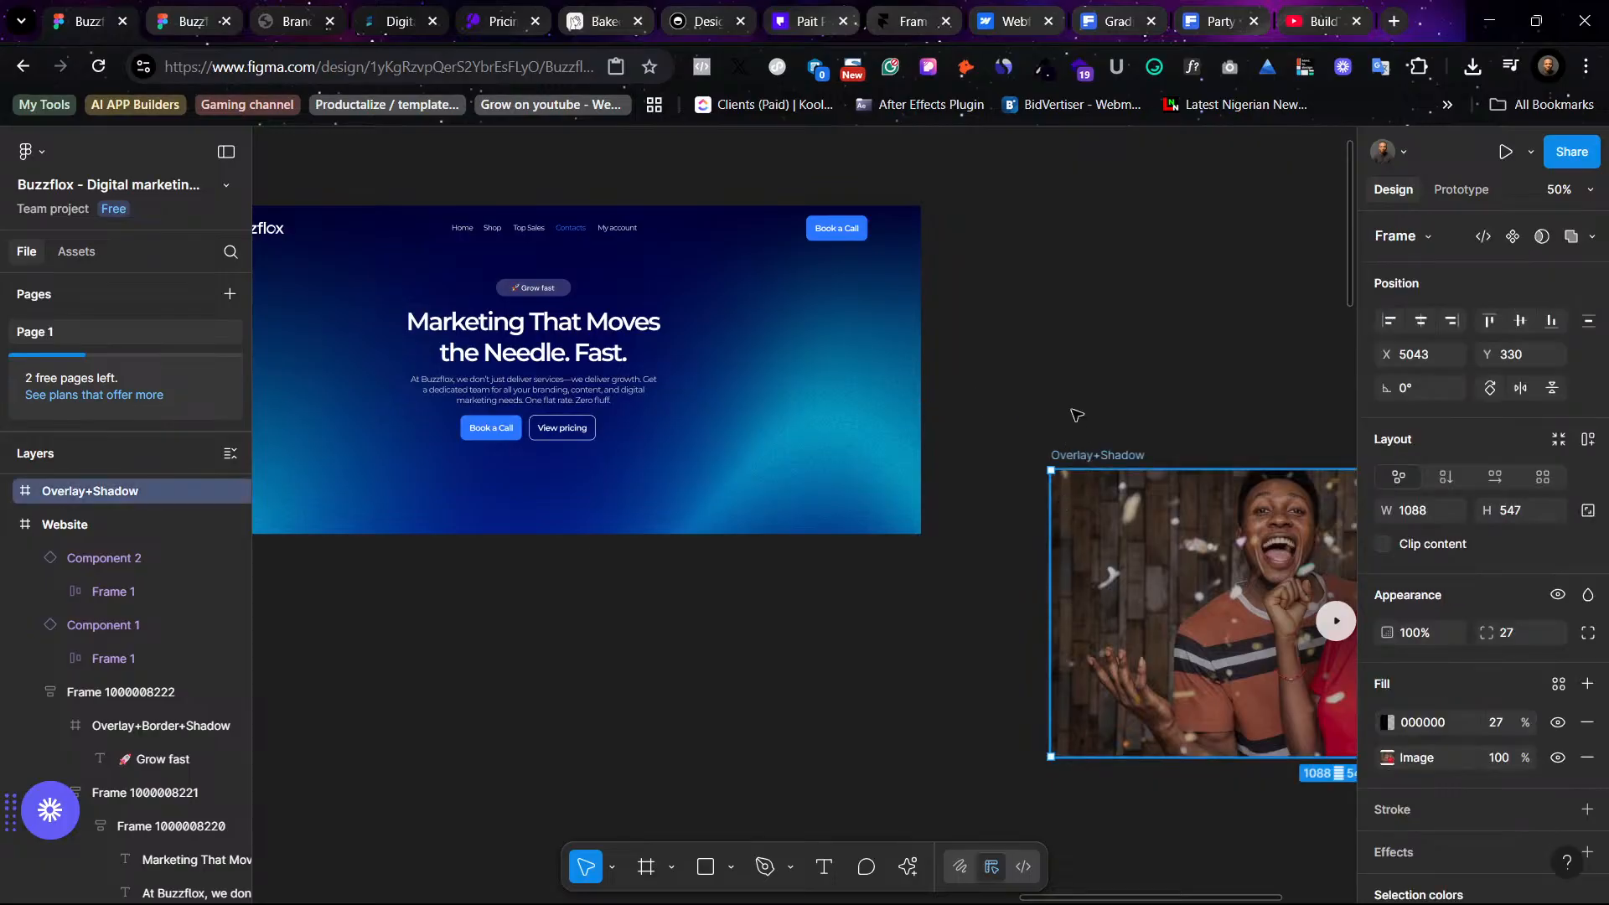
pyautogui.moveTo(1128, 485); pyautogui.dragTo(1020, 228)
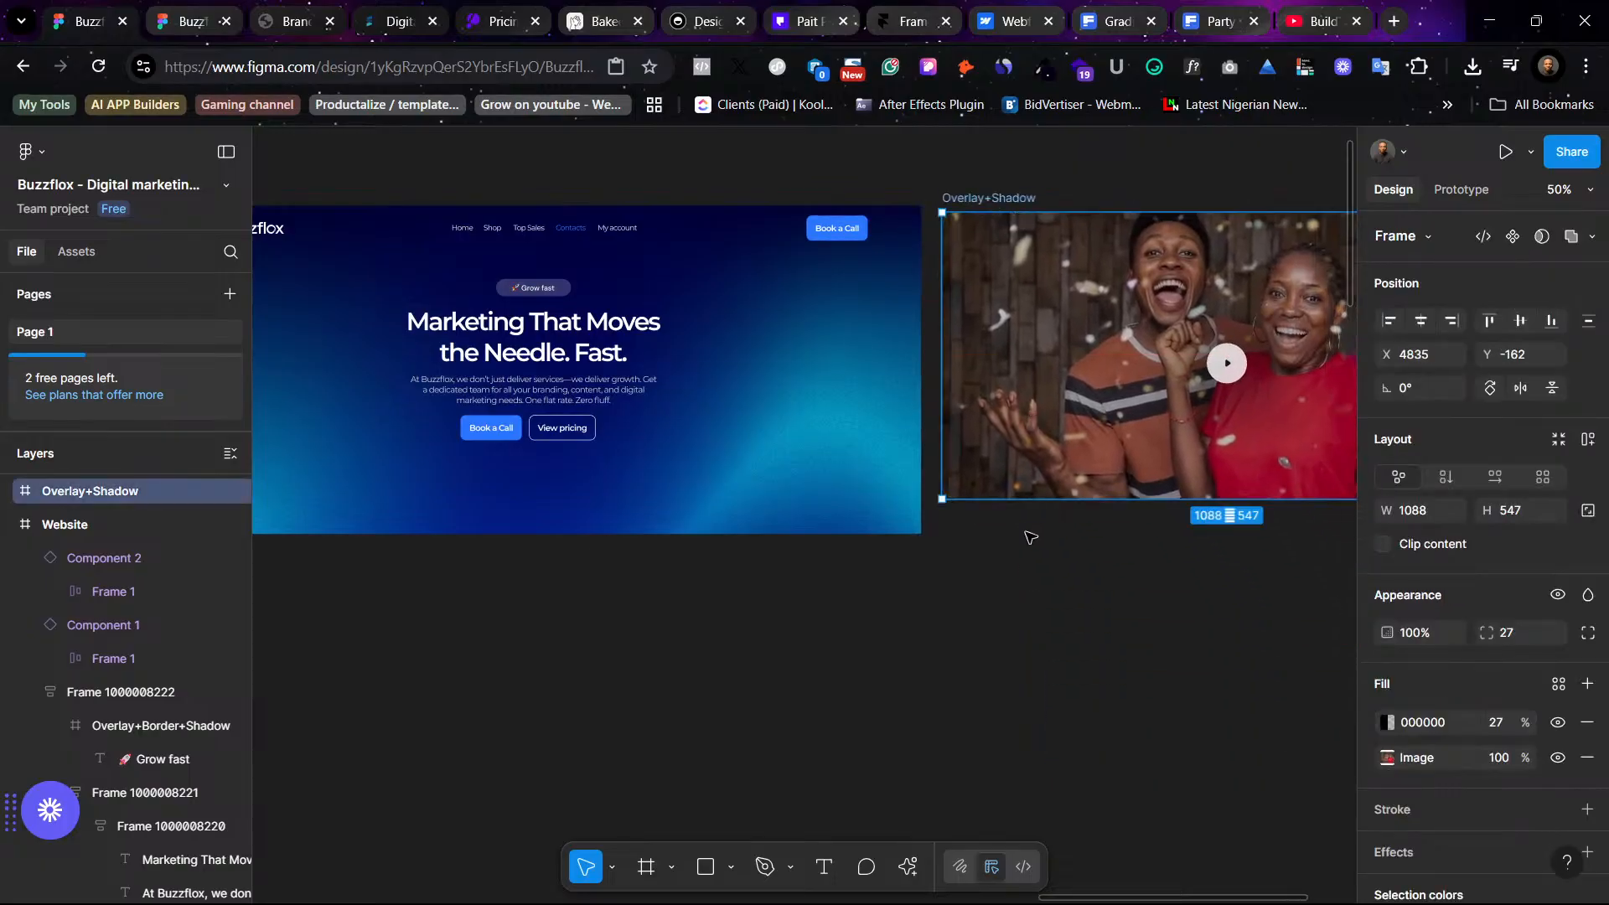
# - Duplicate the blue hero Website frame and place the copy below the original
pyautogui.hscroll(-5, 1030, 536)
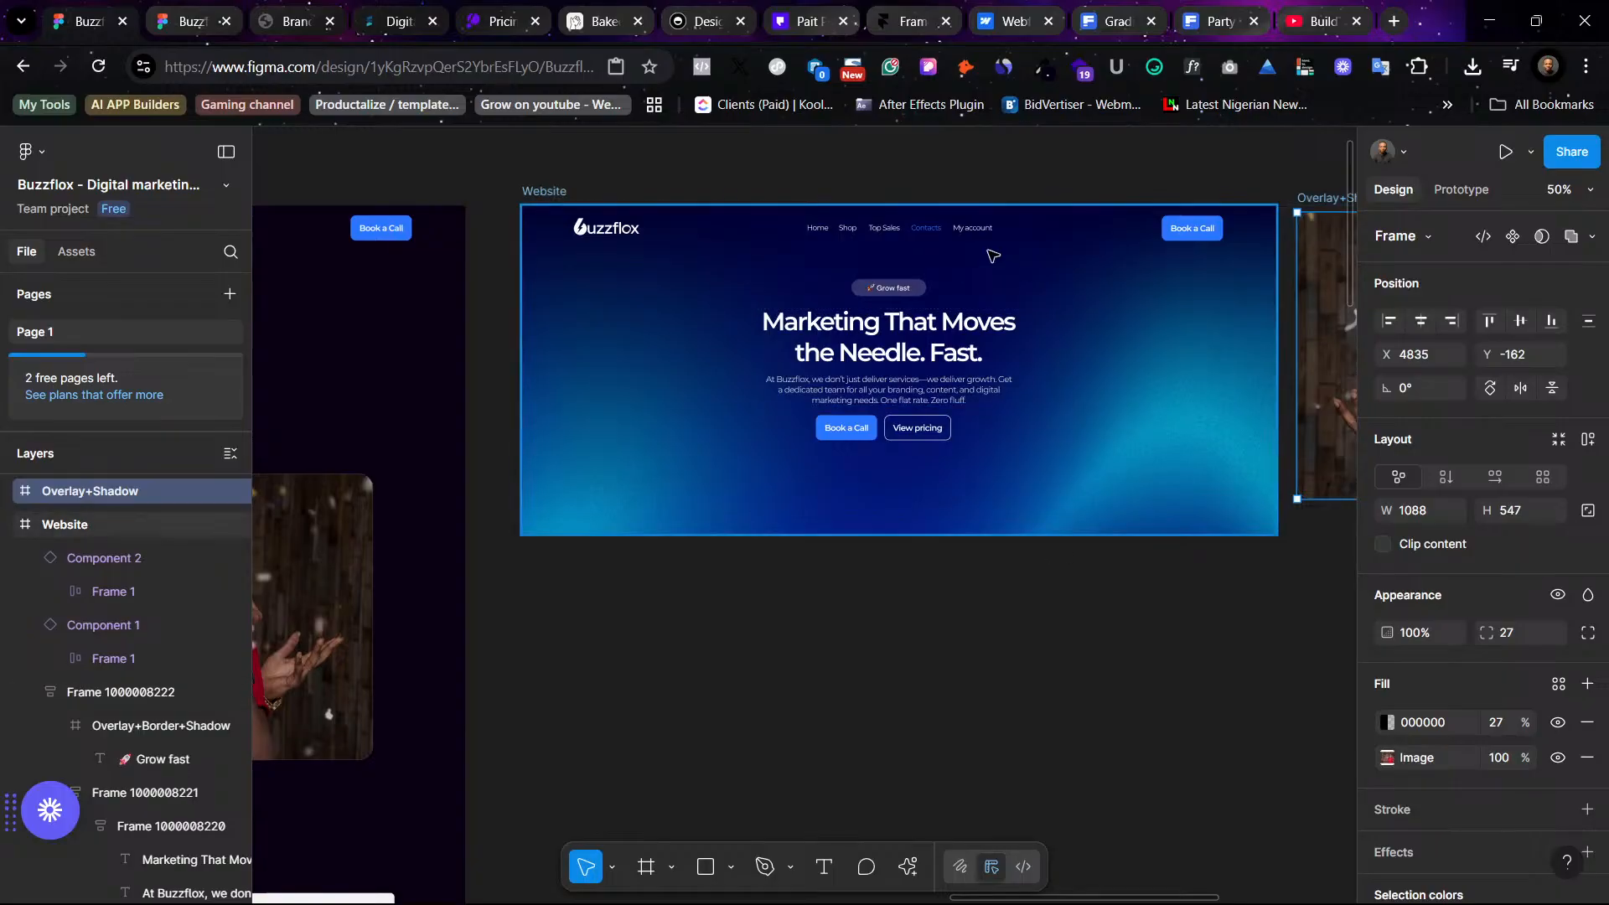
pyautogui.hscroll(-3, 837, 329)
pyautogui.hscroll(-2, 829, 251)
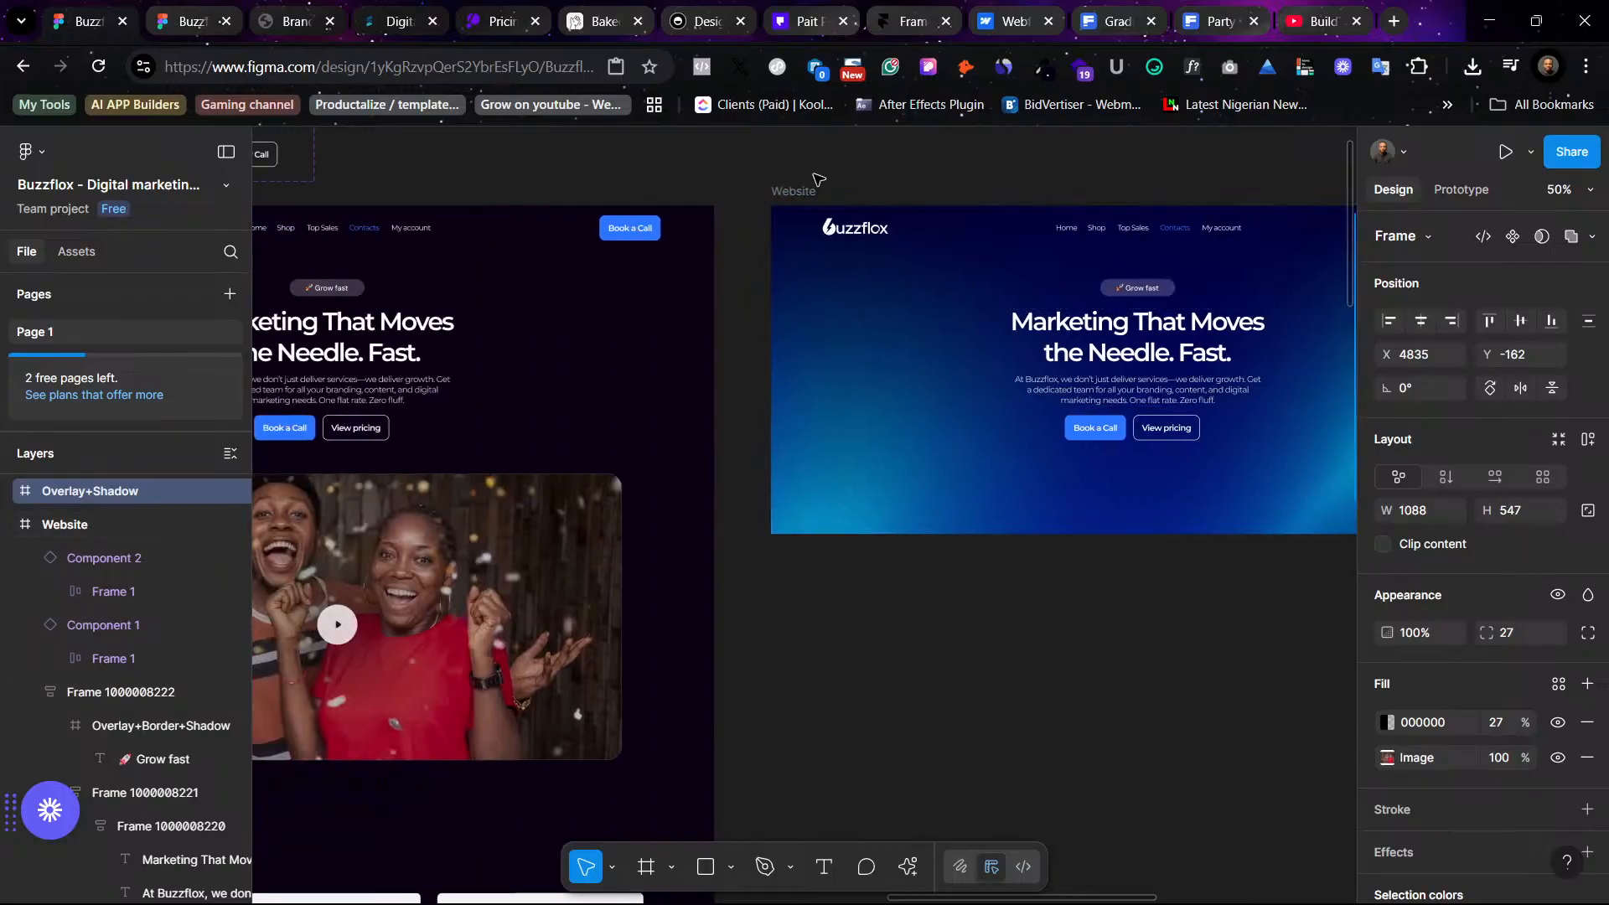
pyautogui.hscroll(-5, 670, 217)
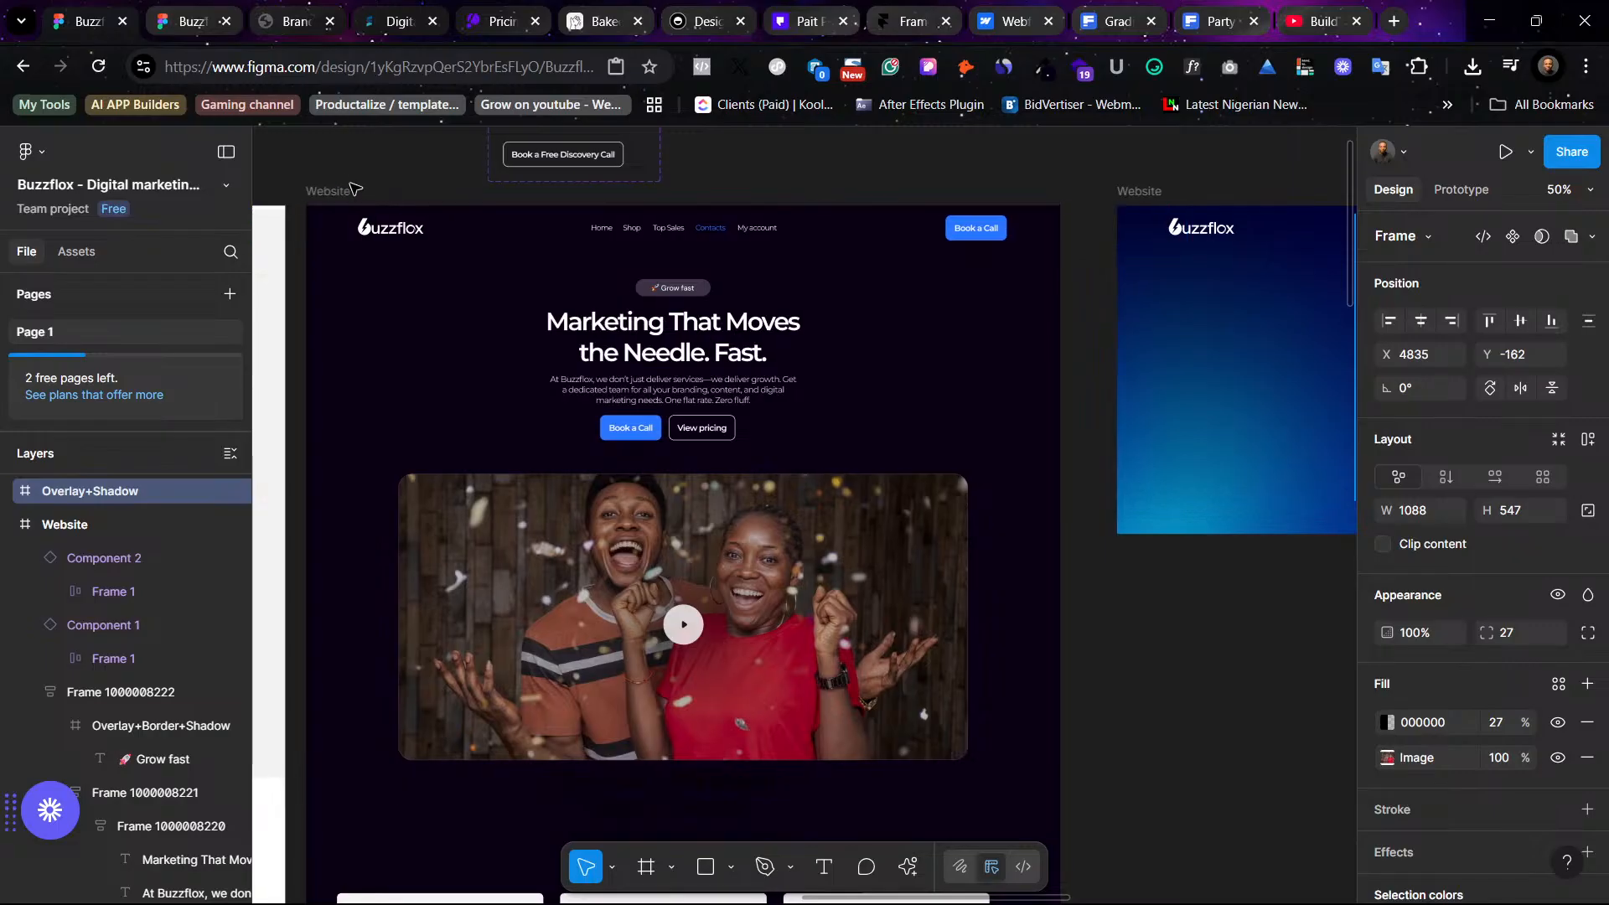
pyautogui.hscroll(5, 754, 252)
pyautogui.click(817, 191)
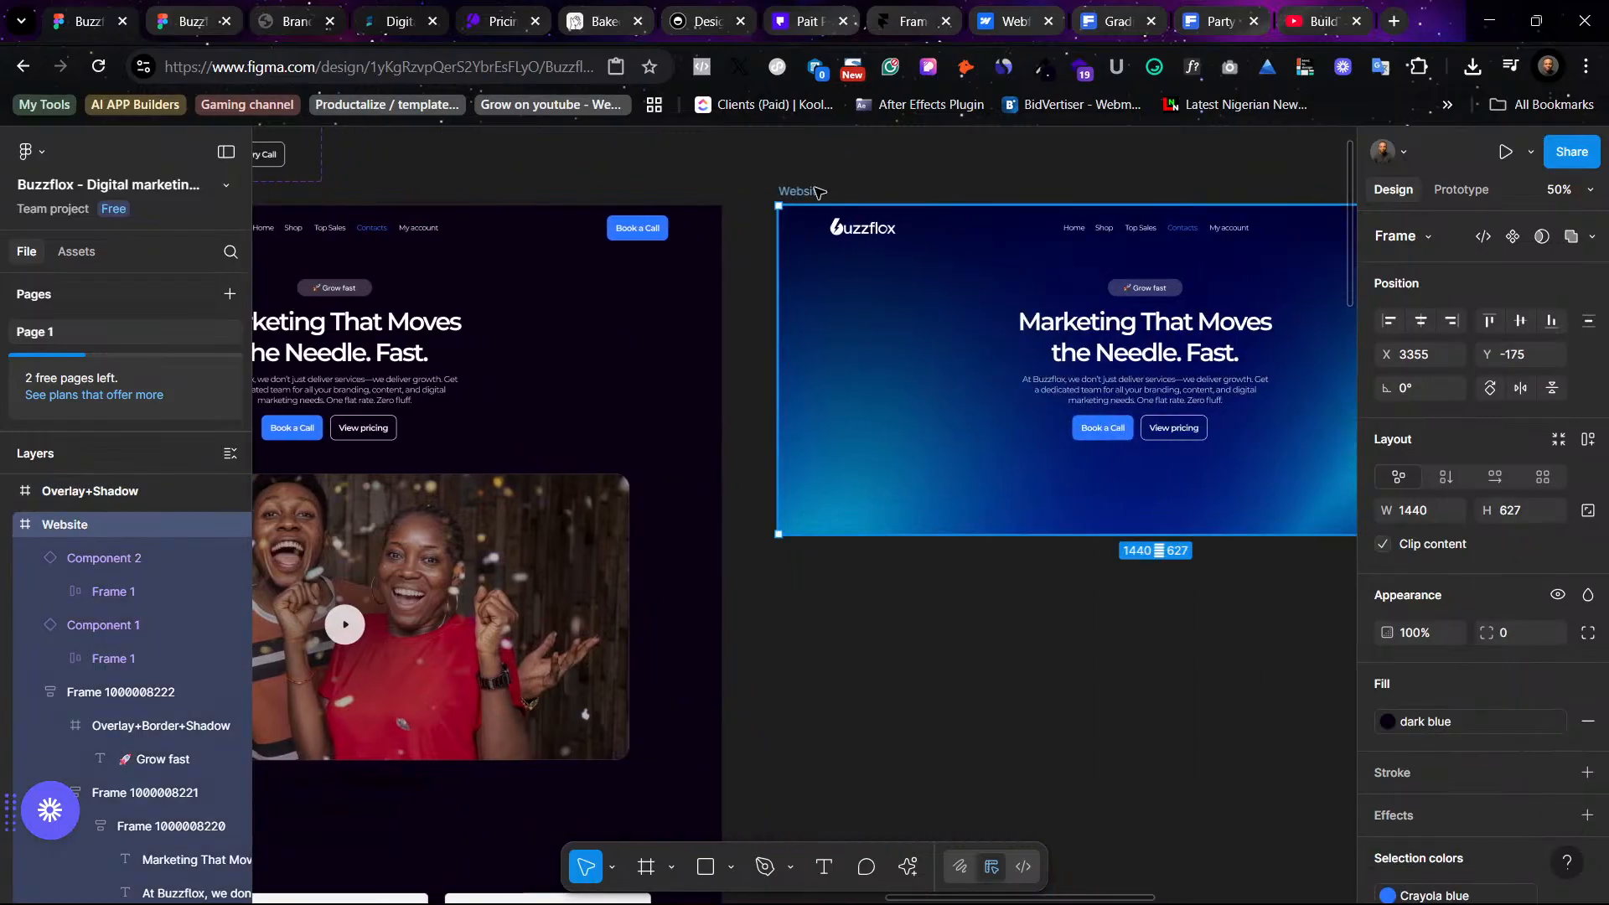
pyautogui.moveTo(792, 449); pyautogui.dragTo(809, 617)
pyautogui.scroll(-3, 922, 603)
pyautogui.hscroll(5, 921, 603)
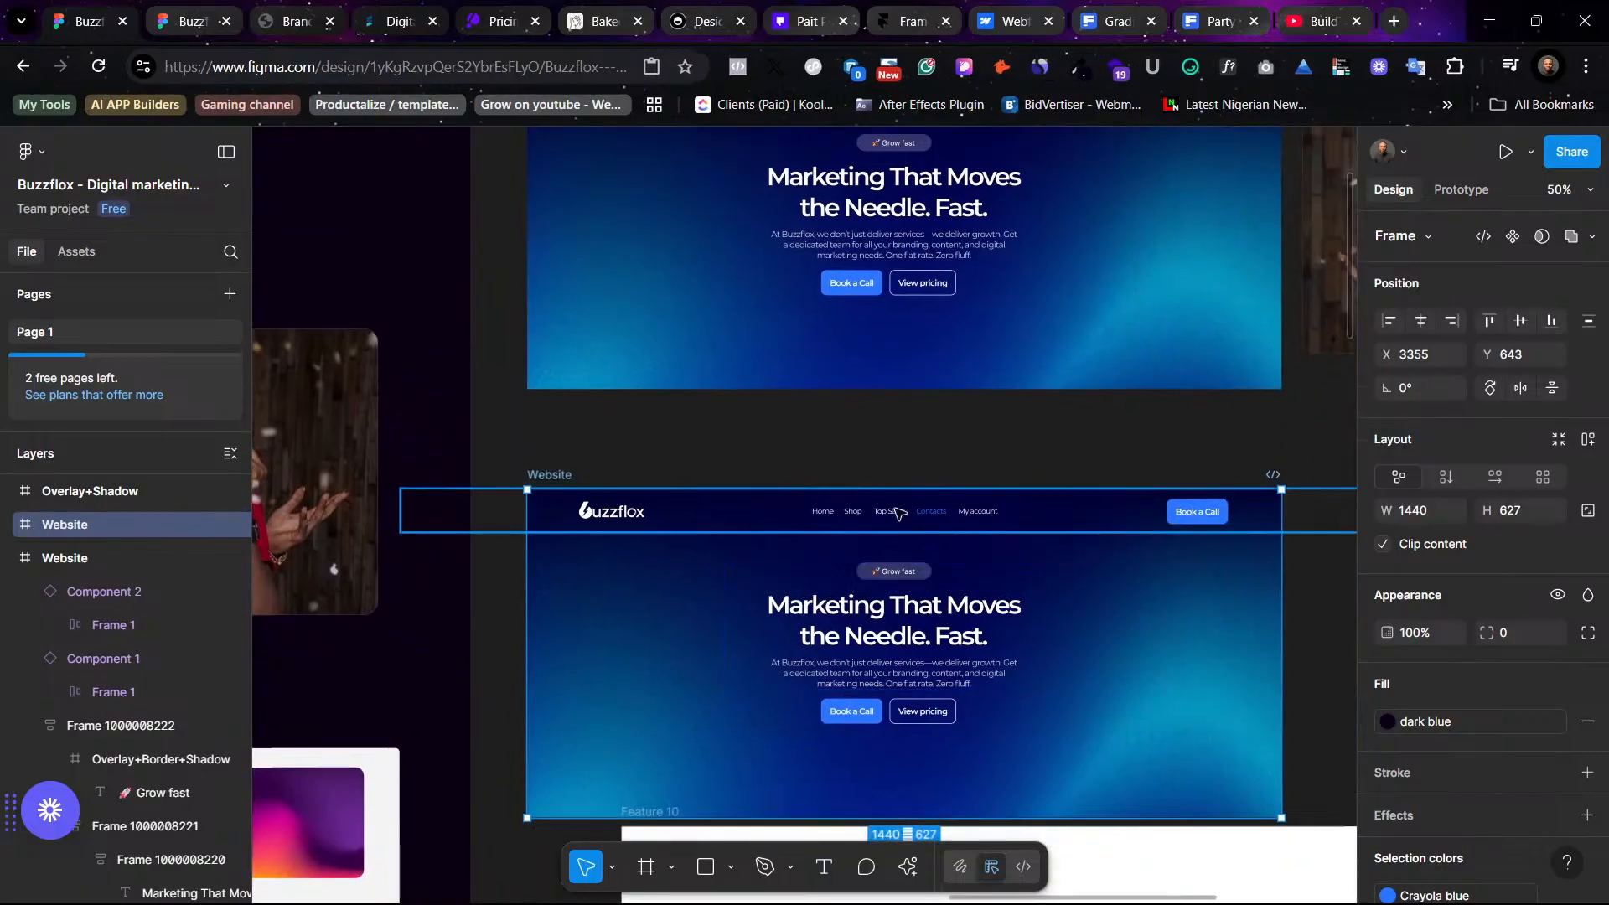
# - Delete the white Feature 10 frame beneath the duplicated hero frame
pyautogui.scroll(-4, 1042, 574)
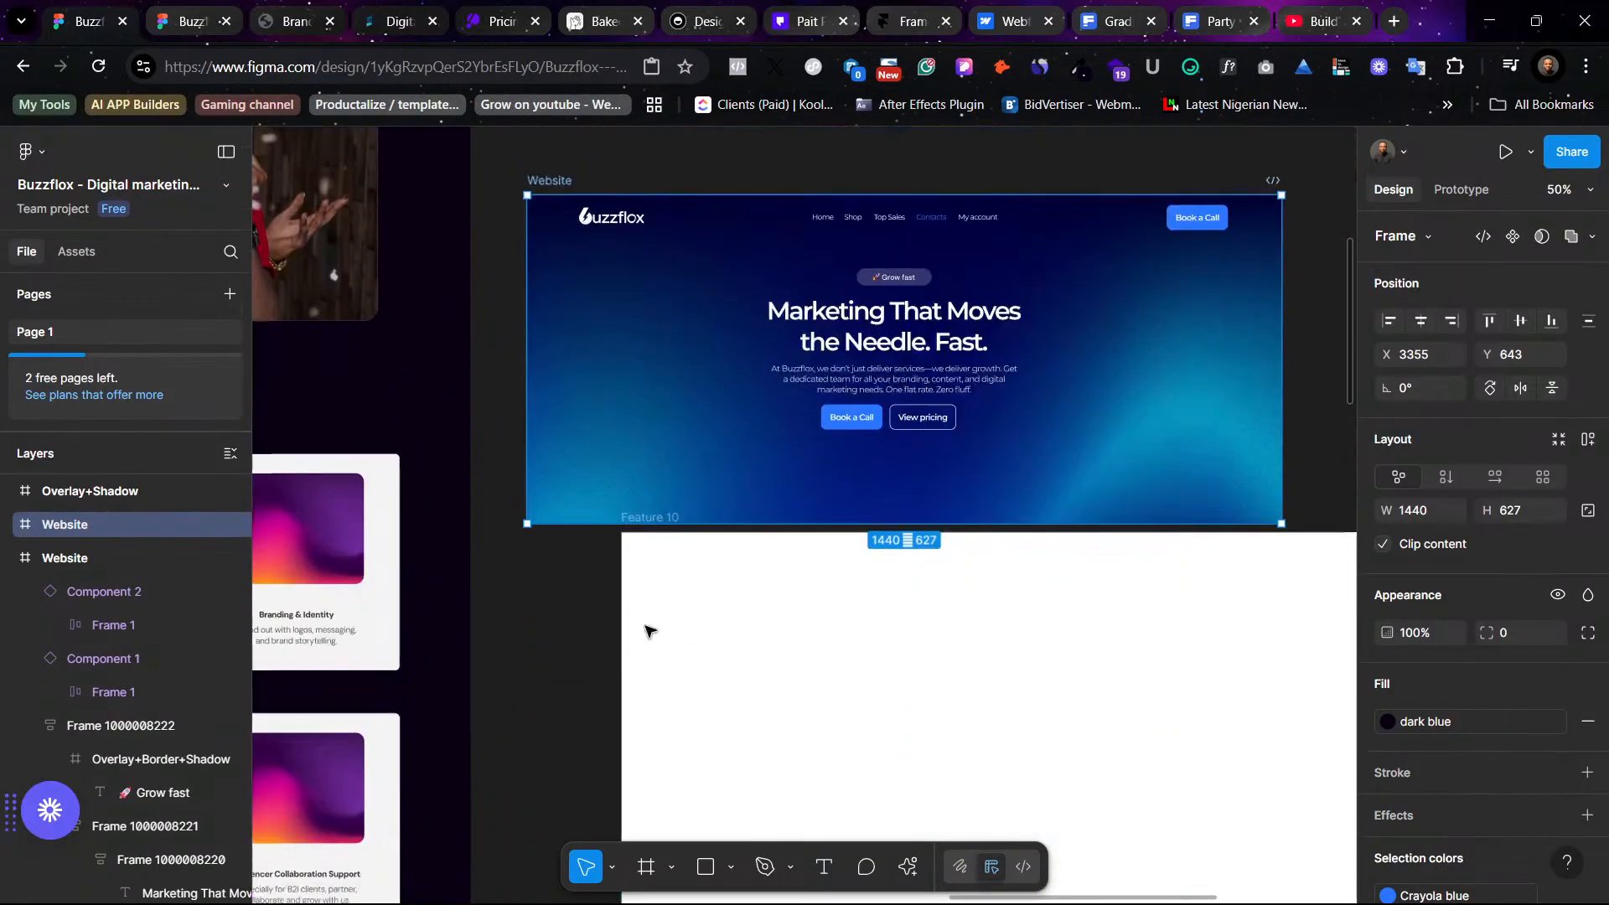
pyautogui.click(791, 544)
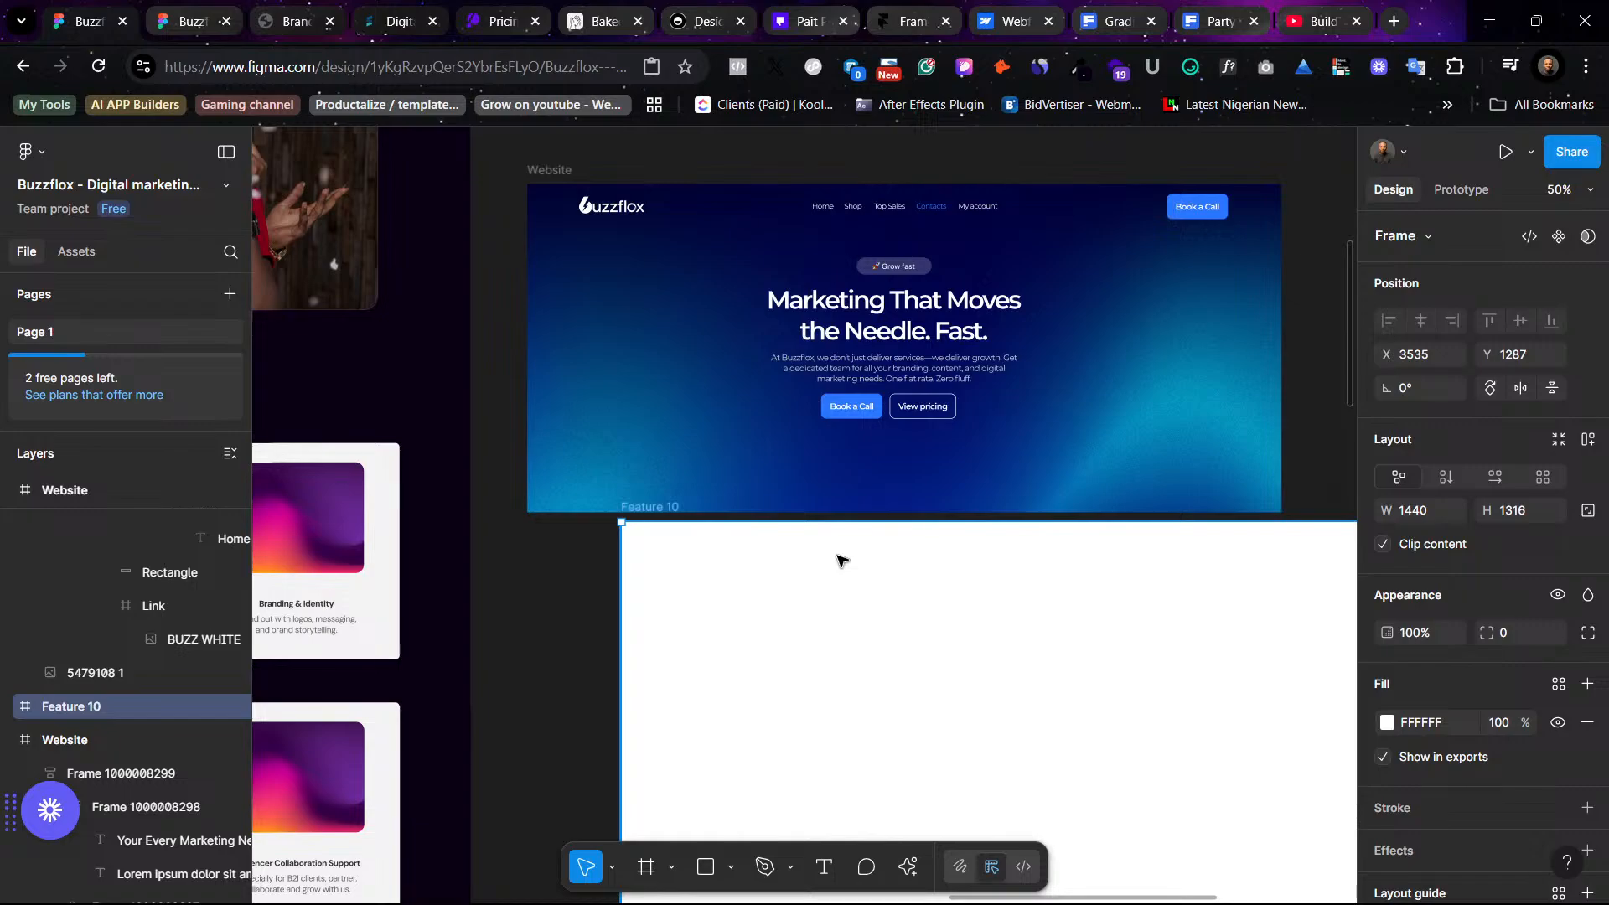
pyautogui.press('Delete')
pyautogui.scroll(3, 1170, 569)
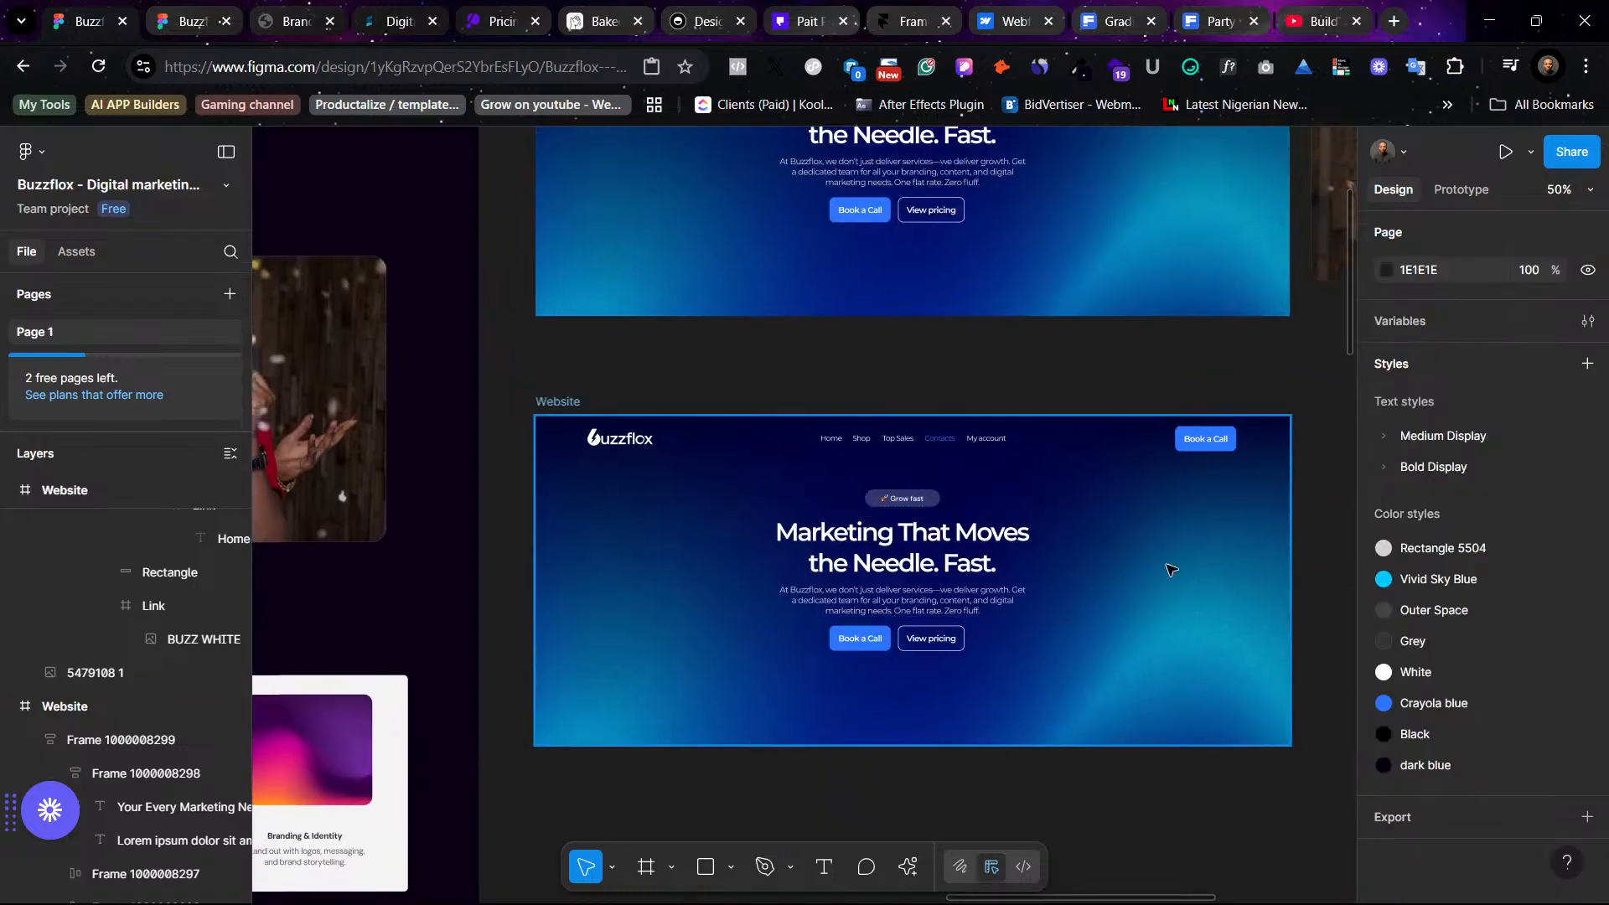
# - Remove the blue background image layer from the duplicated hero frame
pyautogui.click(1193, 676)
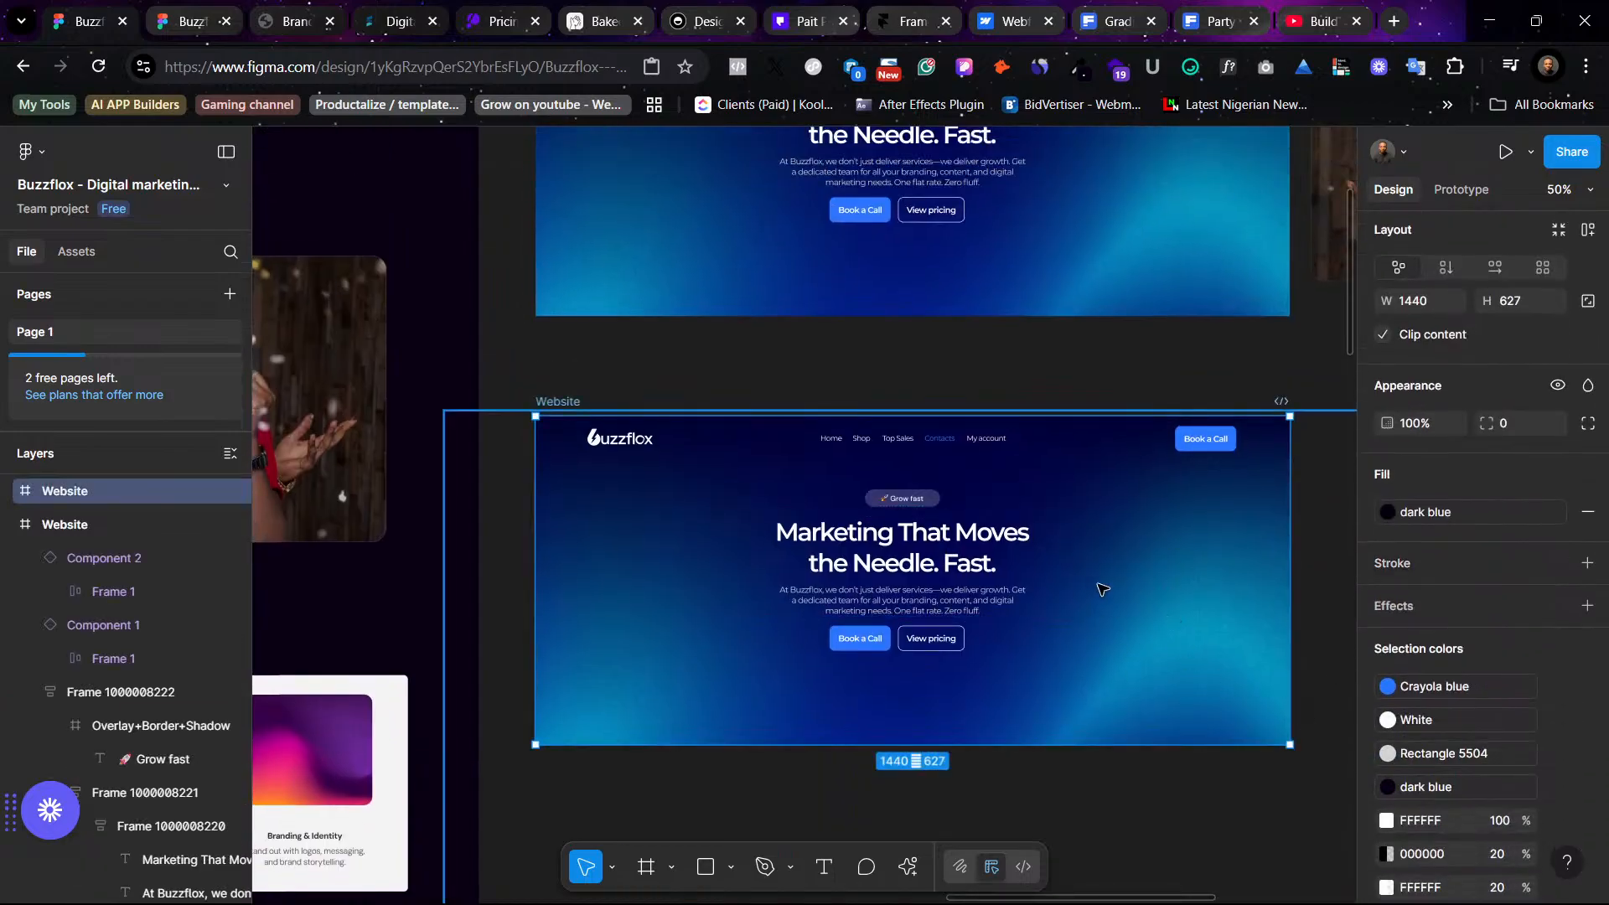
pyautogui.doubleClick(1135, 588)
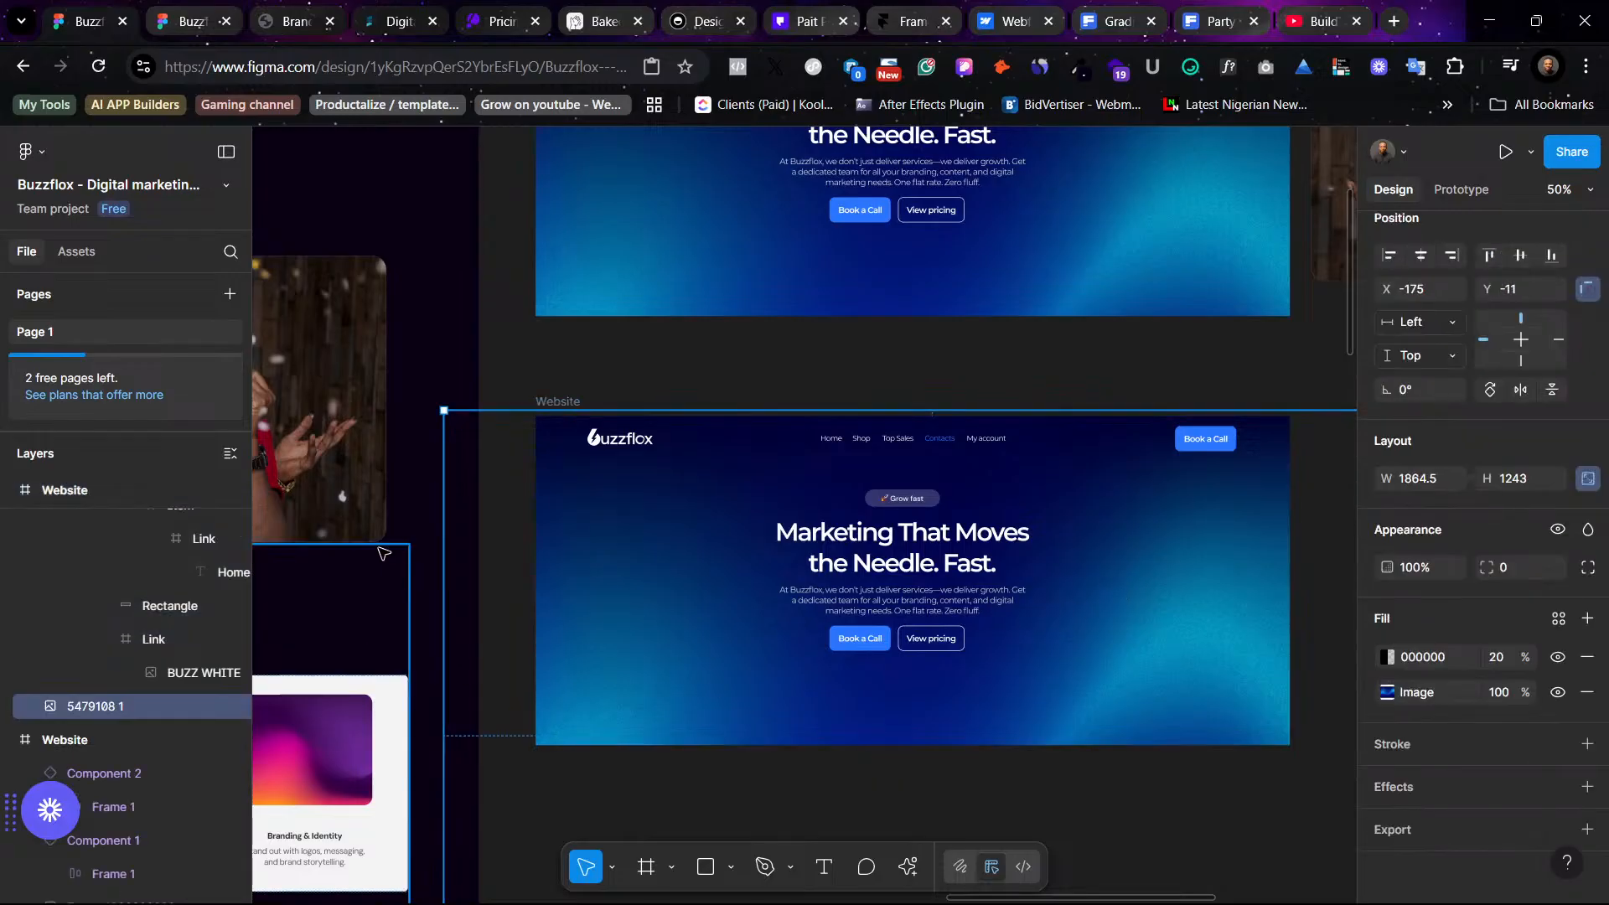
pyautogui.click(1586, 692)
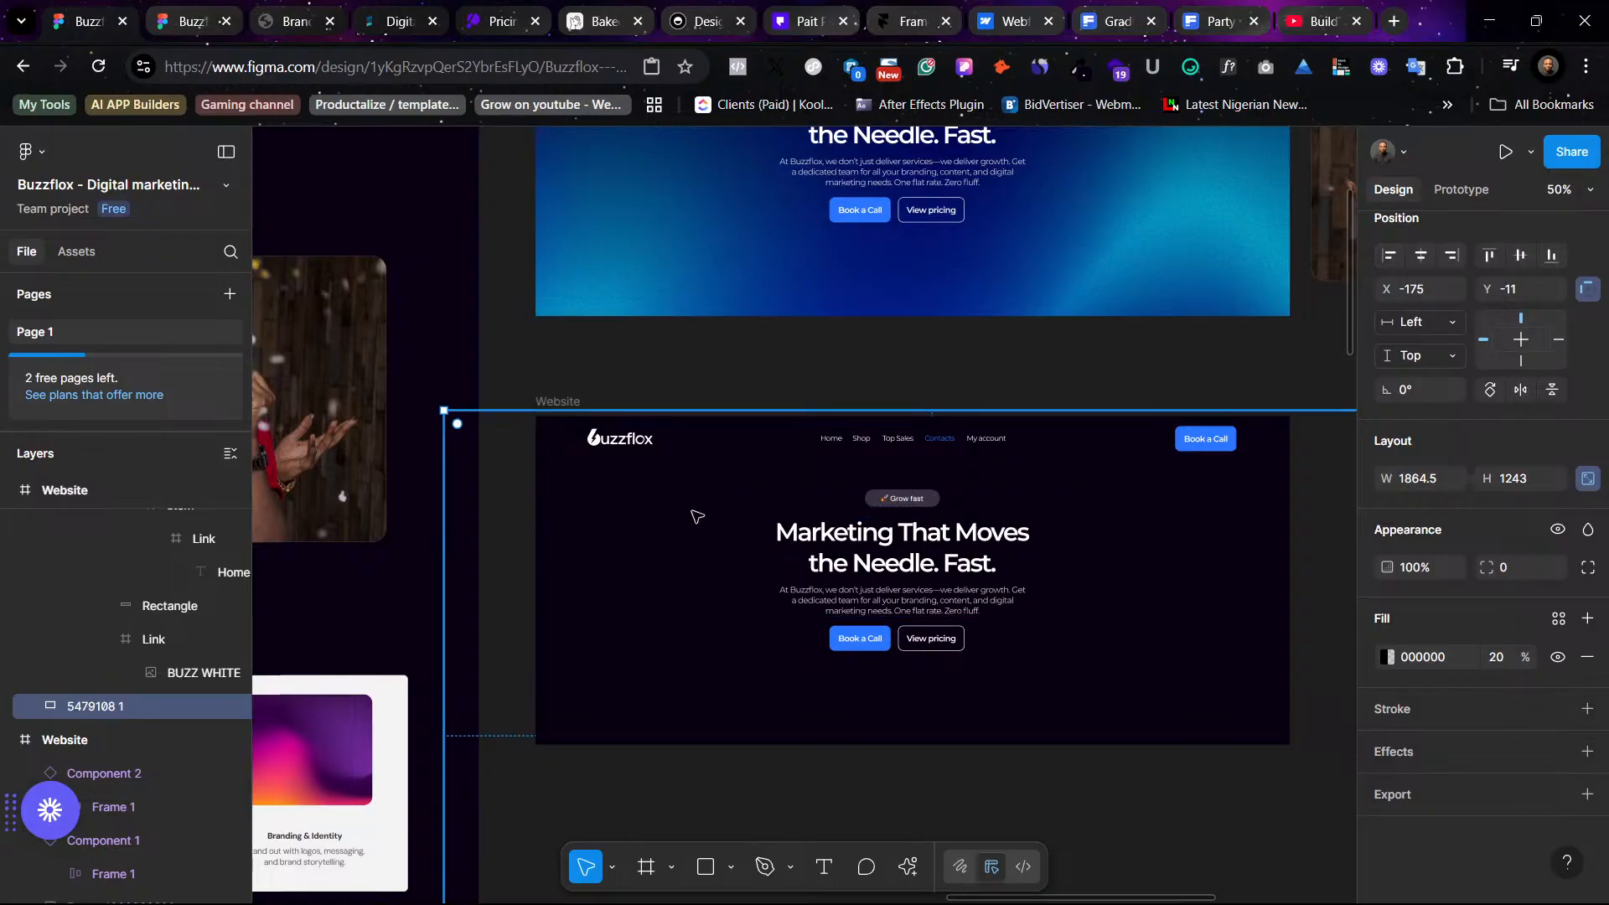
pyautogui.scroll(-3, 423, 451)
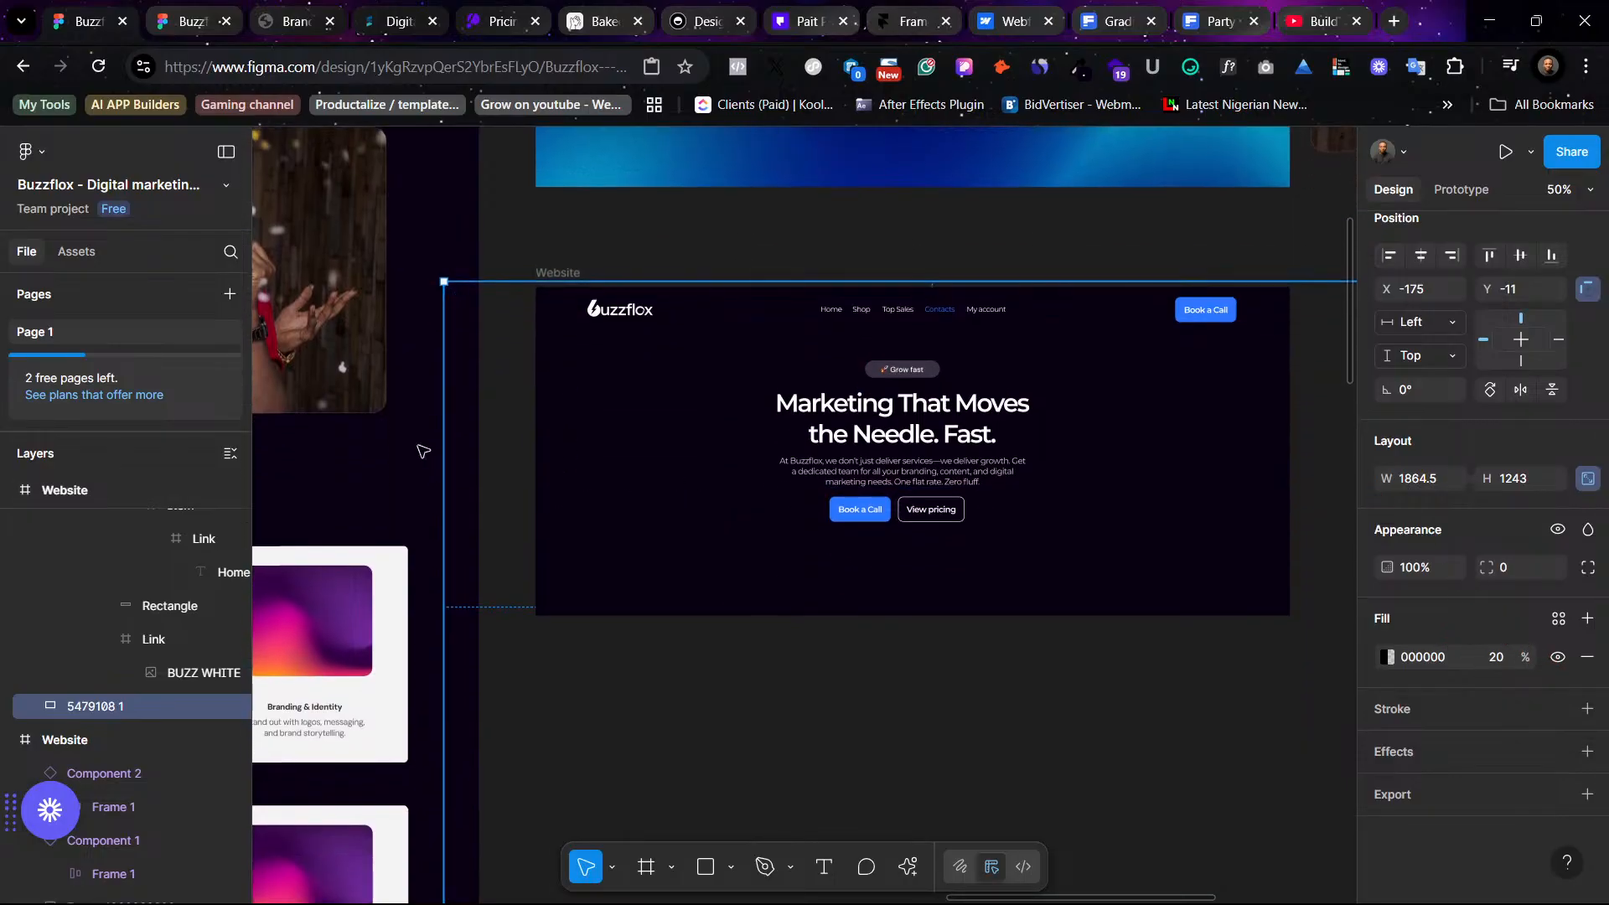
pyautogui.moveTo(498, 462); pyautogui.dragTo(954, 508)
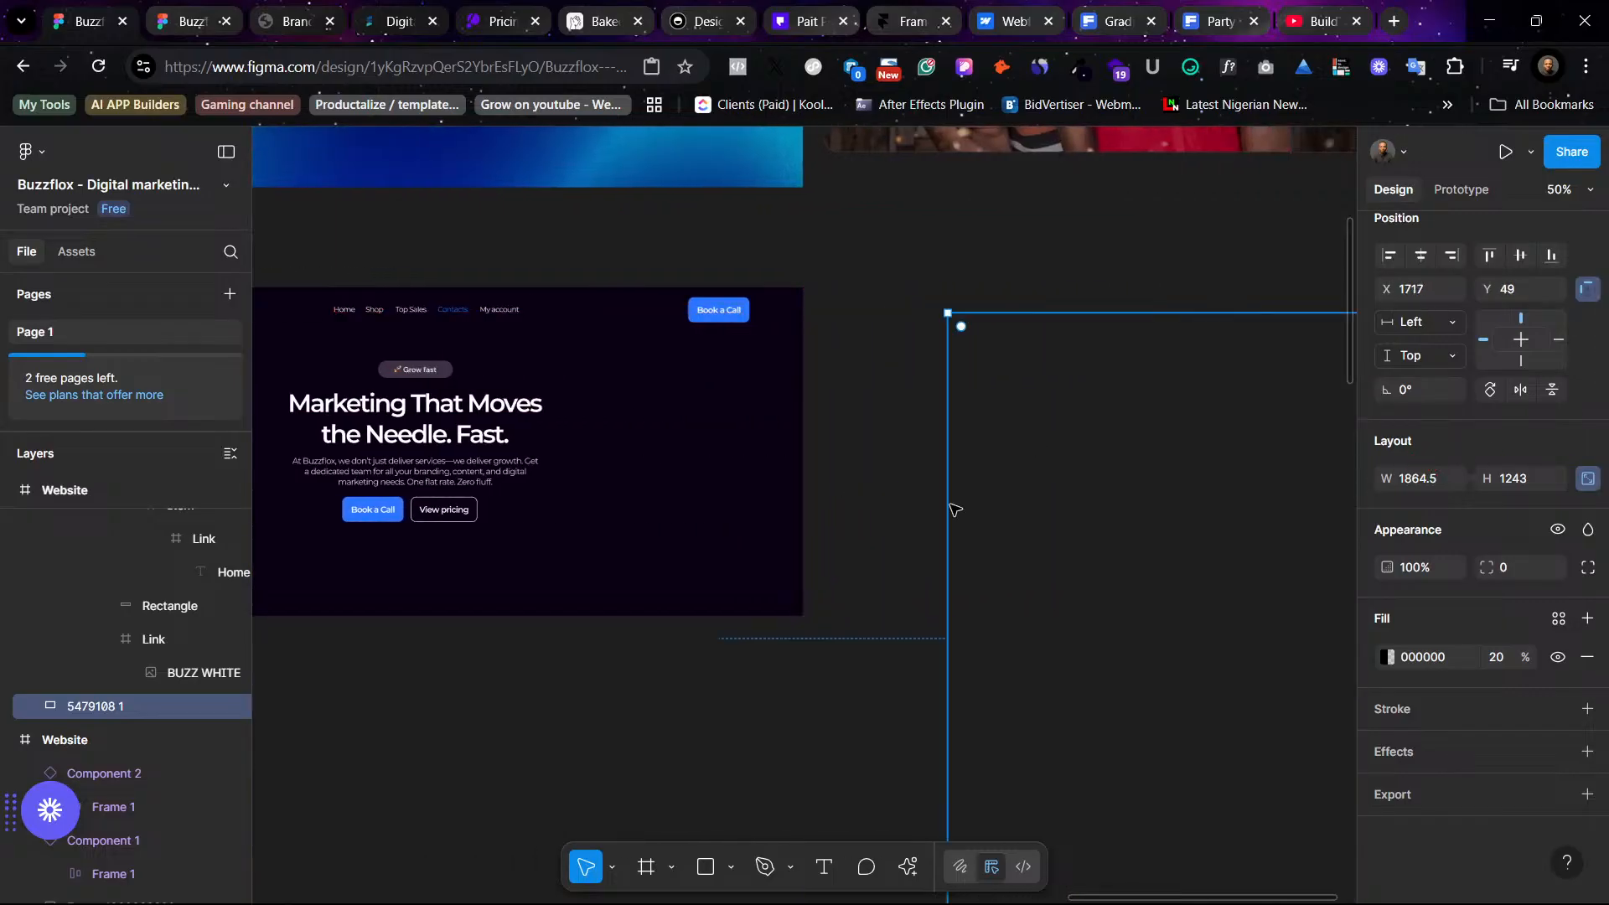
pyautogui.press('Delete')
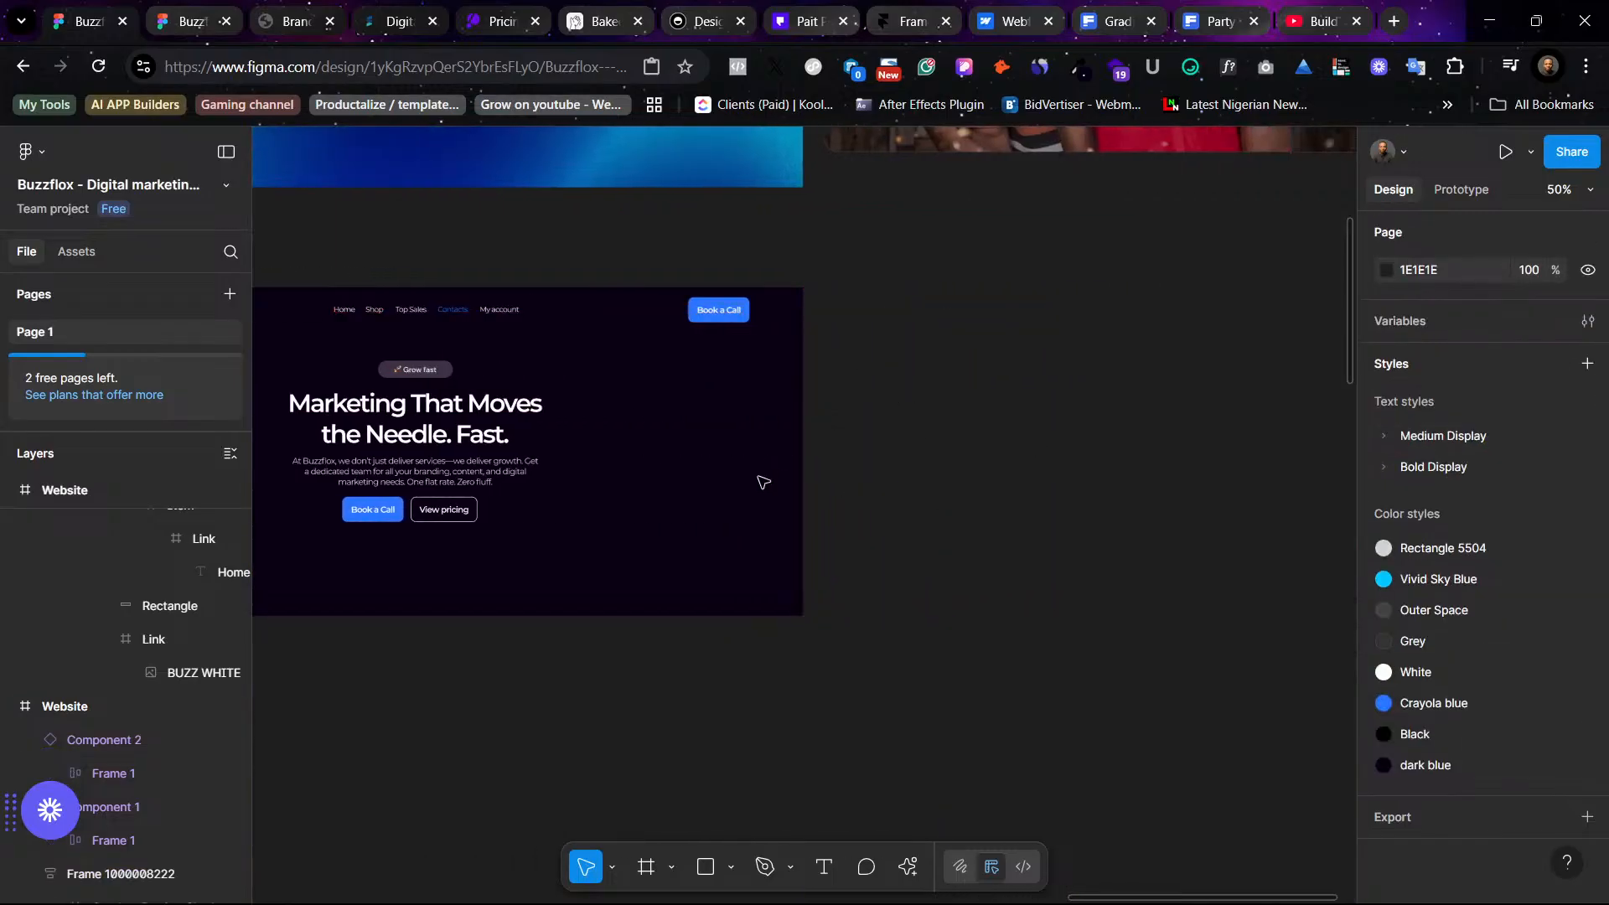
# - Extend the duplicated hero frame's height to 1440 × 927
pyautogui.hscroll(-10, 762, 483)
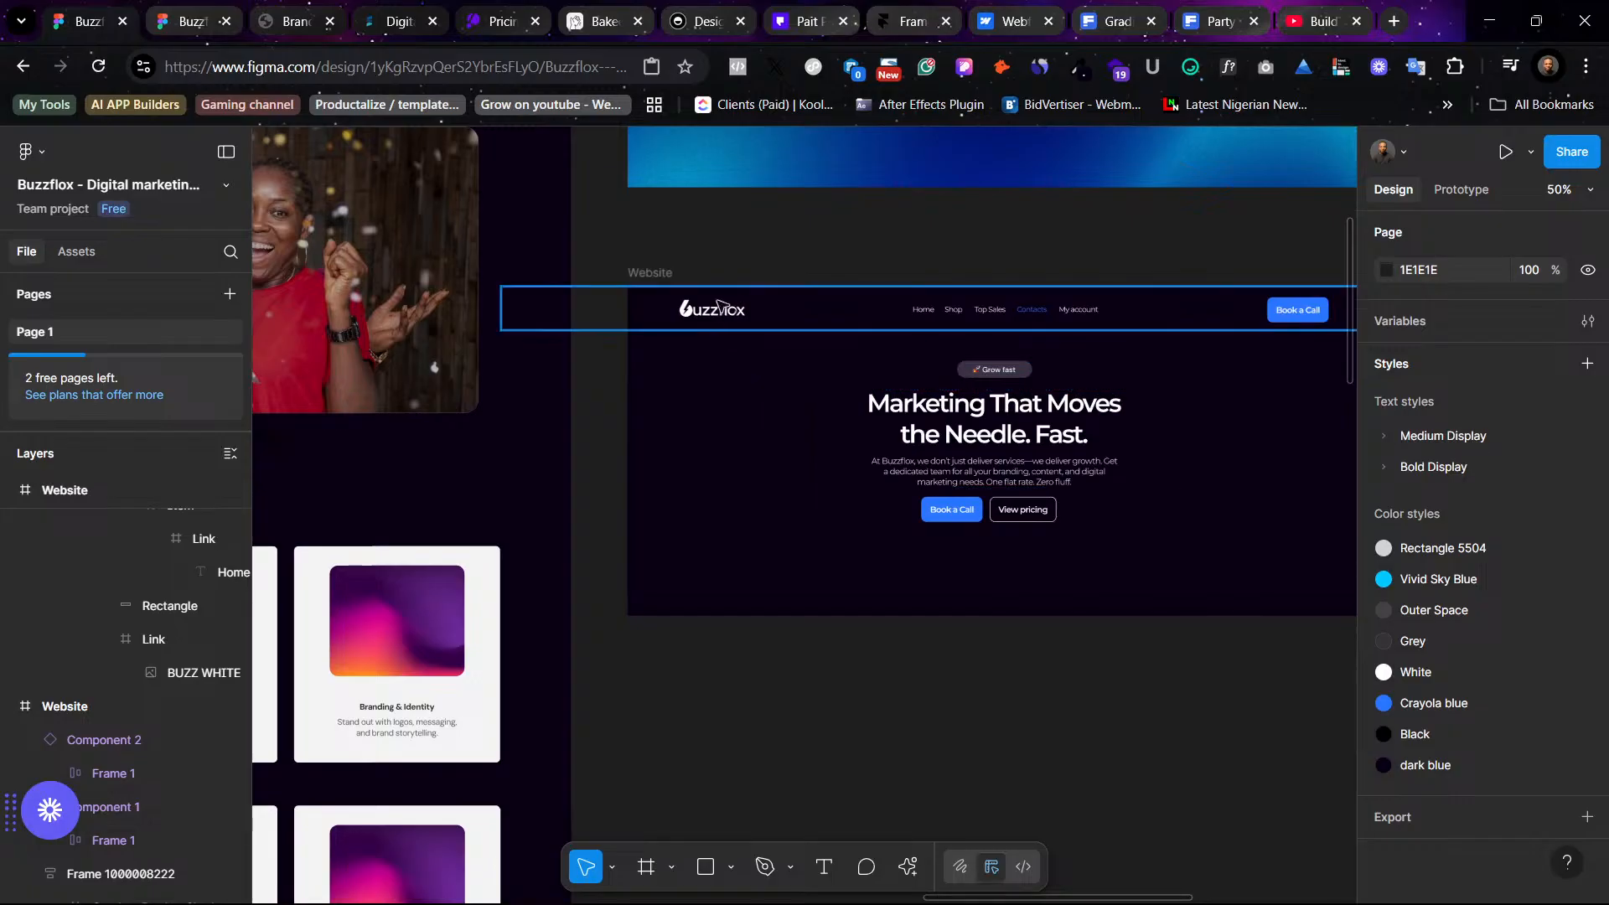
pyautogui.click(844, 364)
pyautogui.hscroll(2, 995, 537)
pyautogui.scroll(-1, 994, 537)
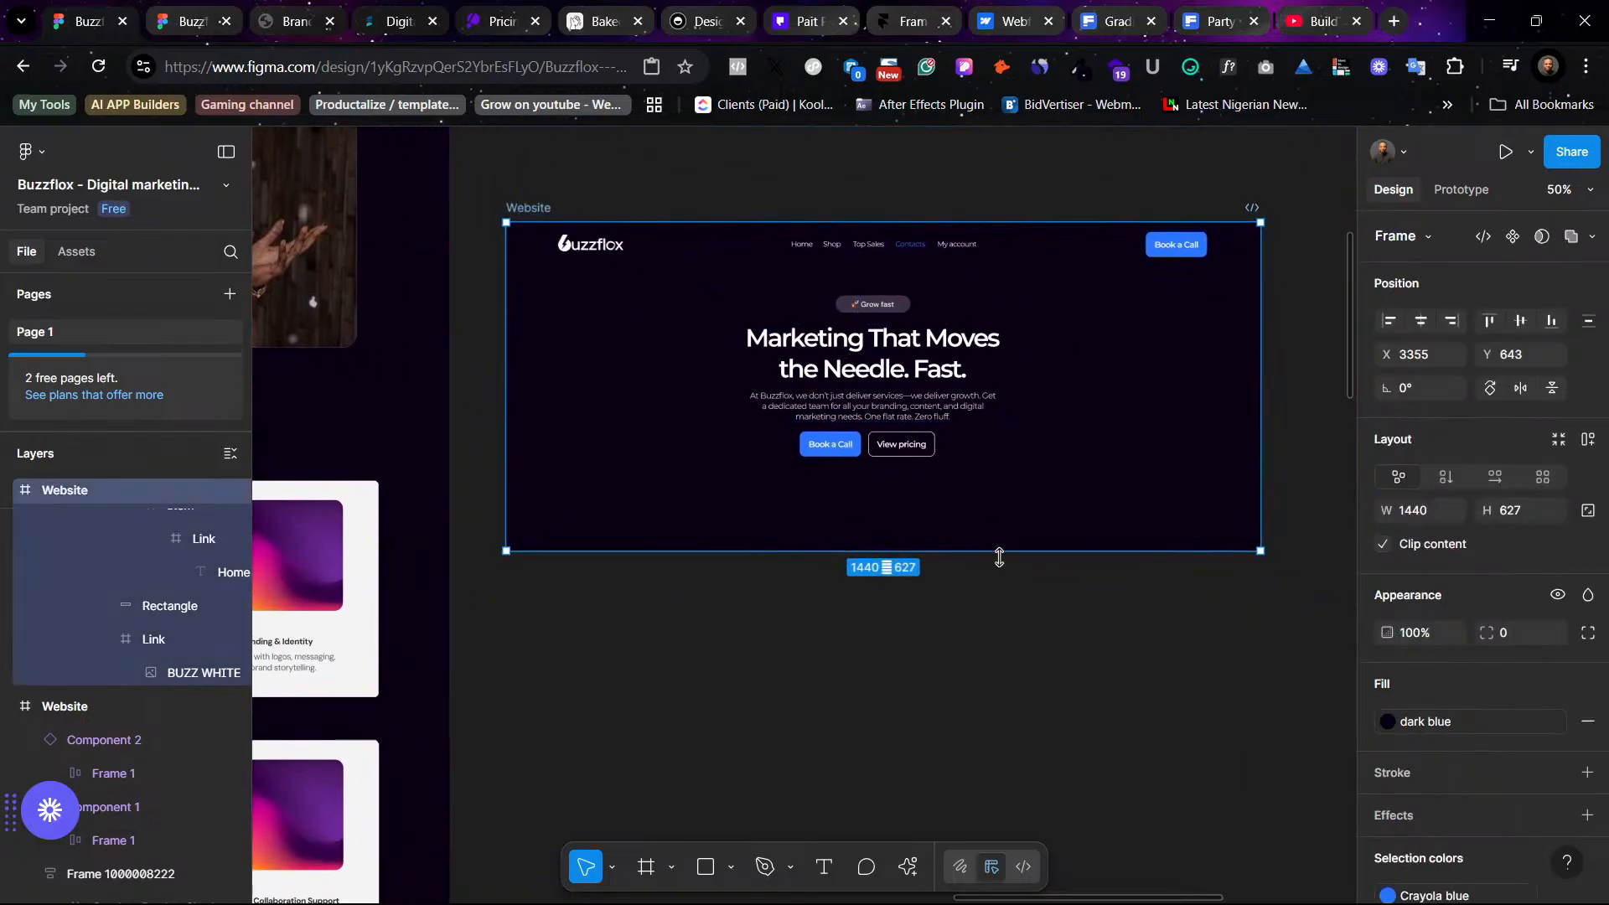
pyautogui.moveTo(998, 557); pyautogui.dragTo(995, 708)
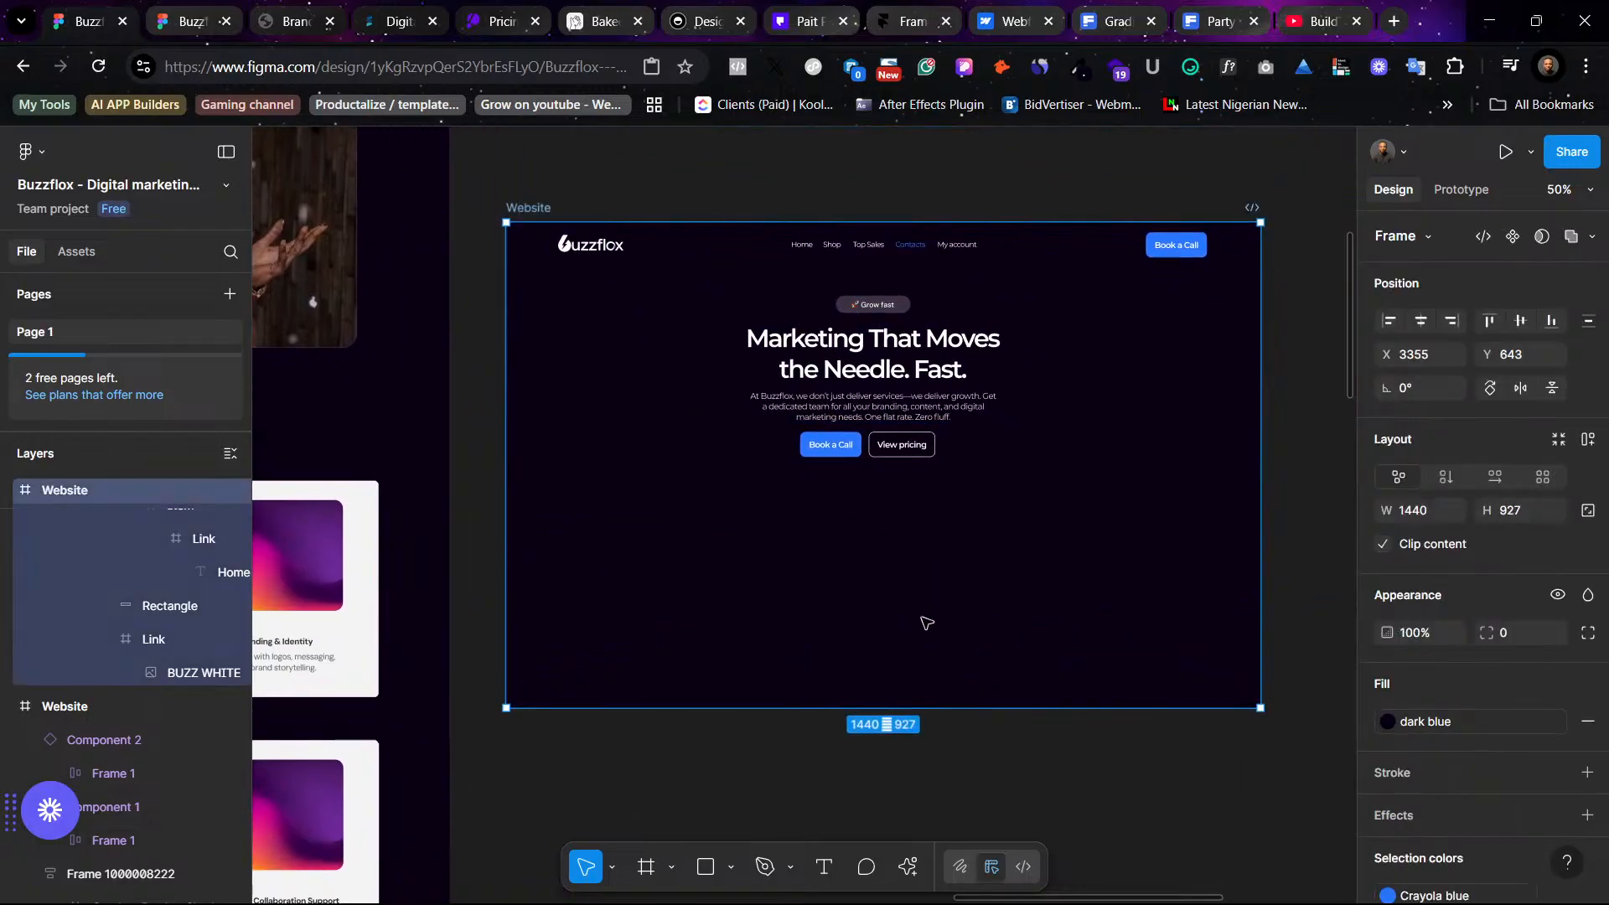
# - Bring a copy of the white lightning logo icon from the brand assets next to the dark hero frame
pyautogui.hscroll(-12, 712, 371)
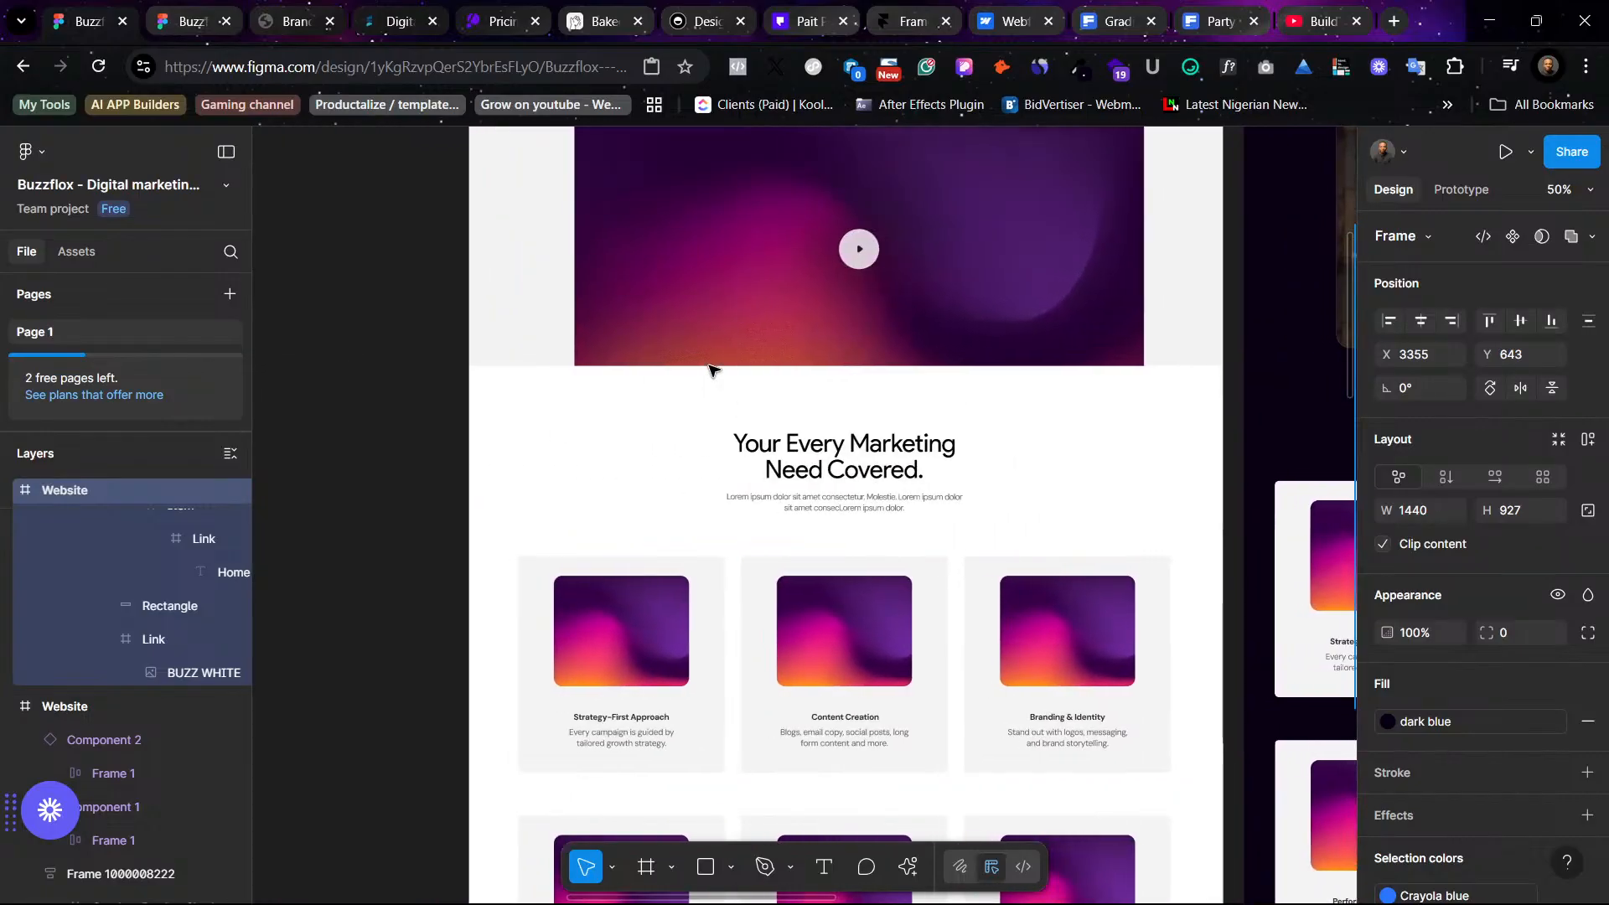
pyautogui.hscroll(-10, 709, 369)
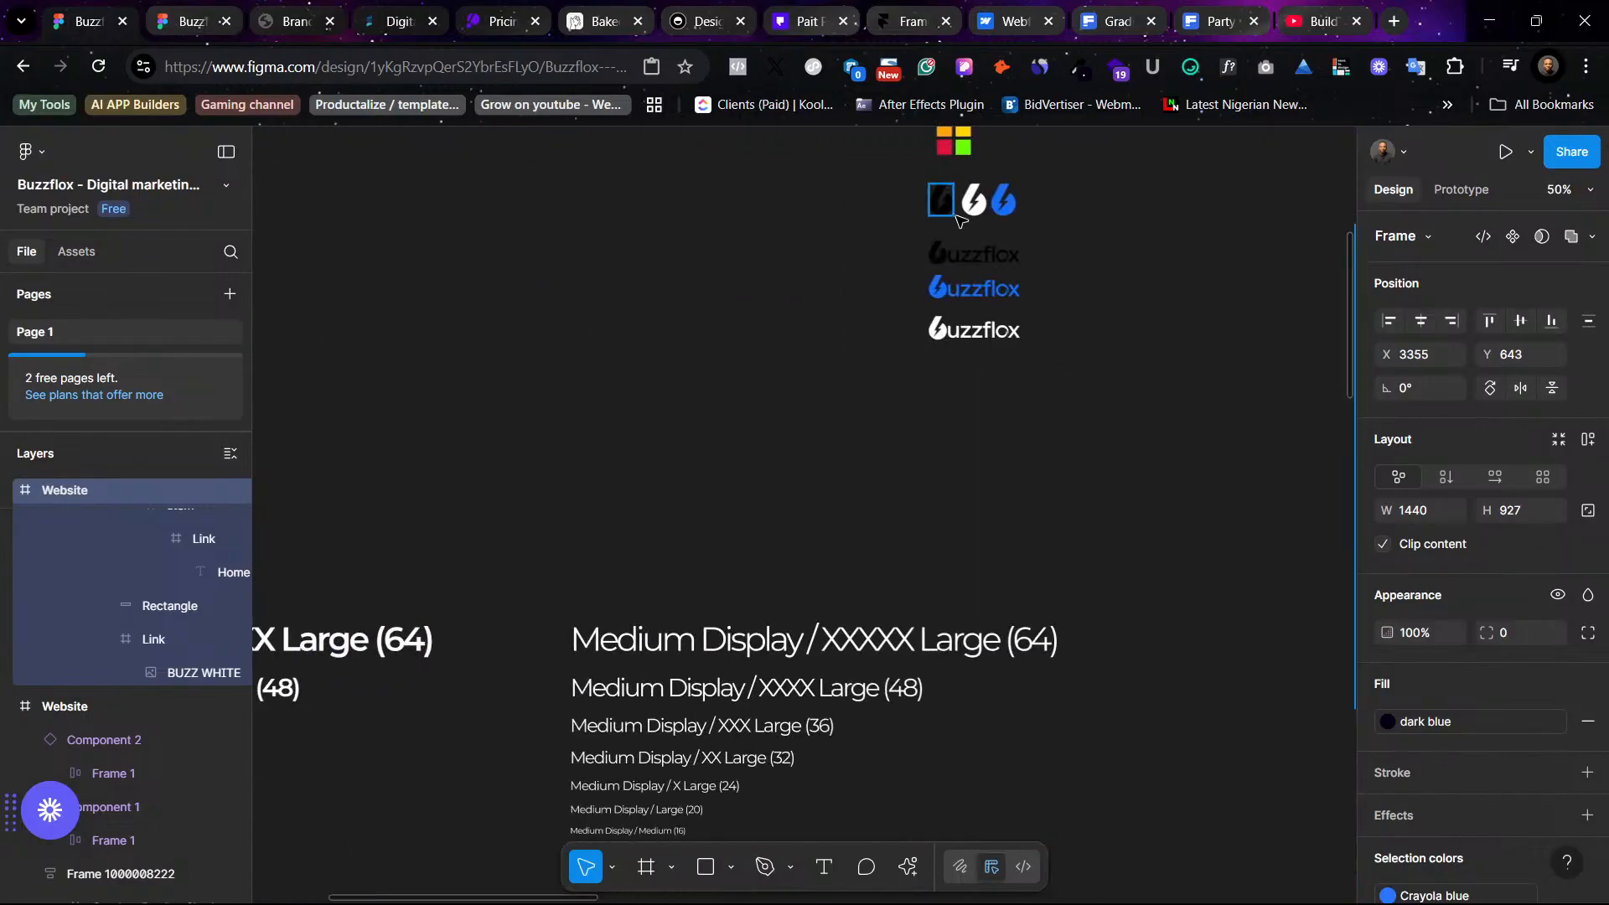
pyautogui.click(977, 203)
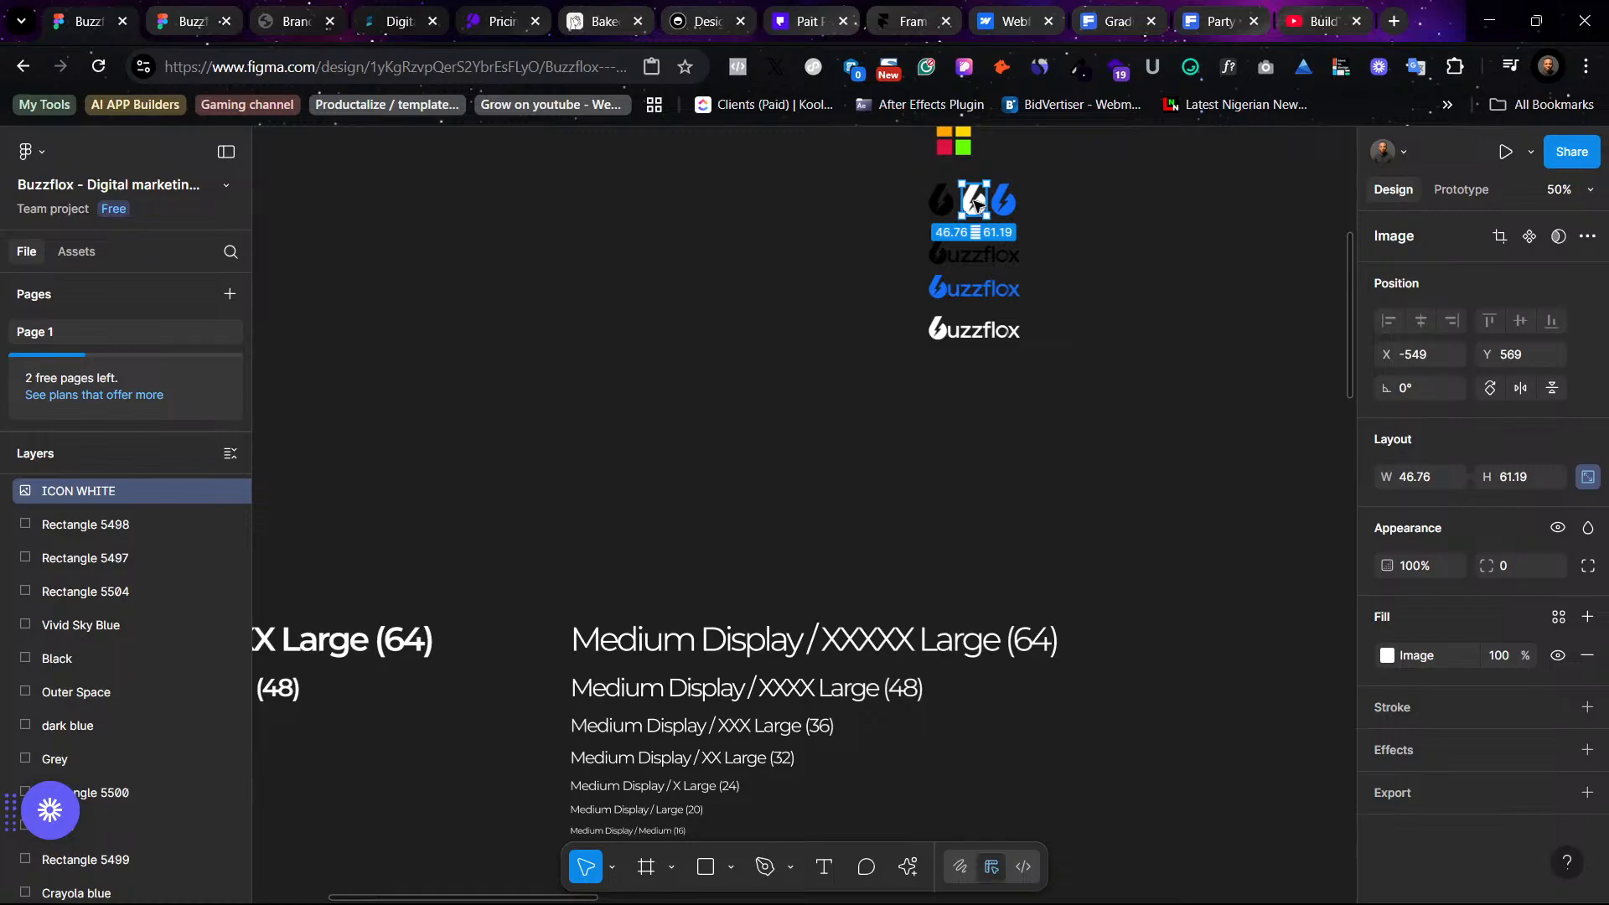
pyautogui.moveTo(974, 201); pyautogui.dragTo(1236, 506)
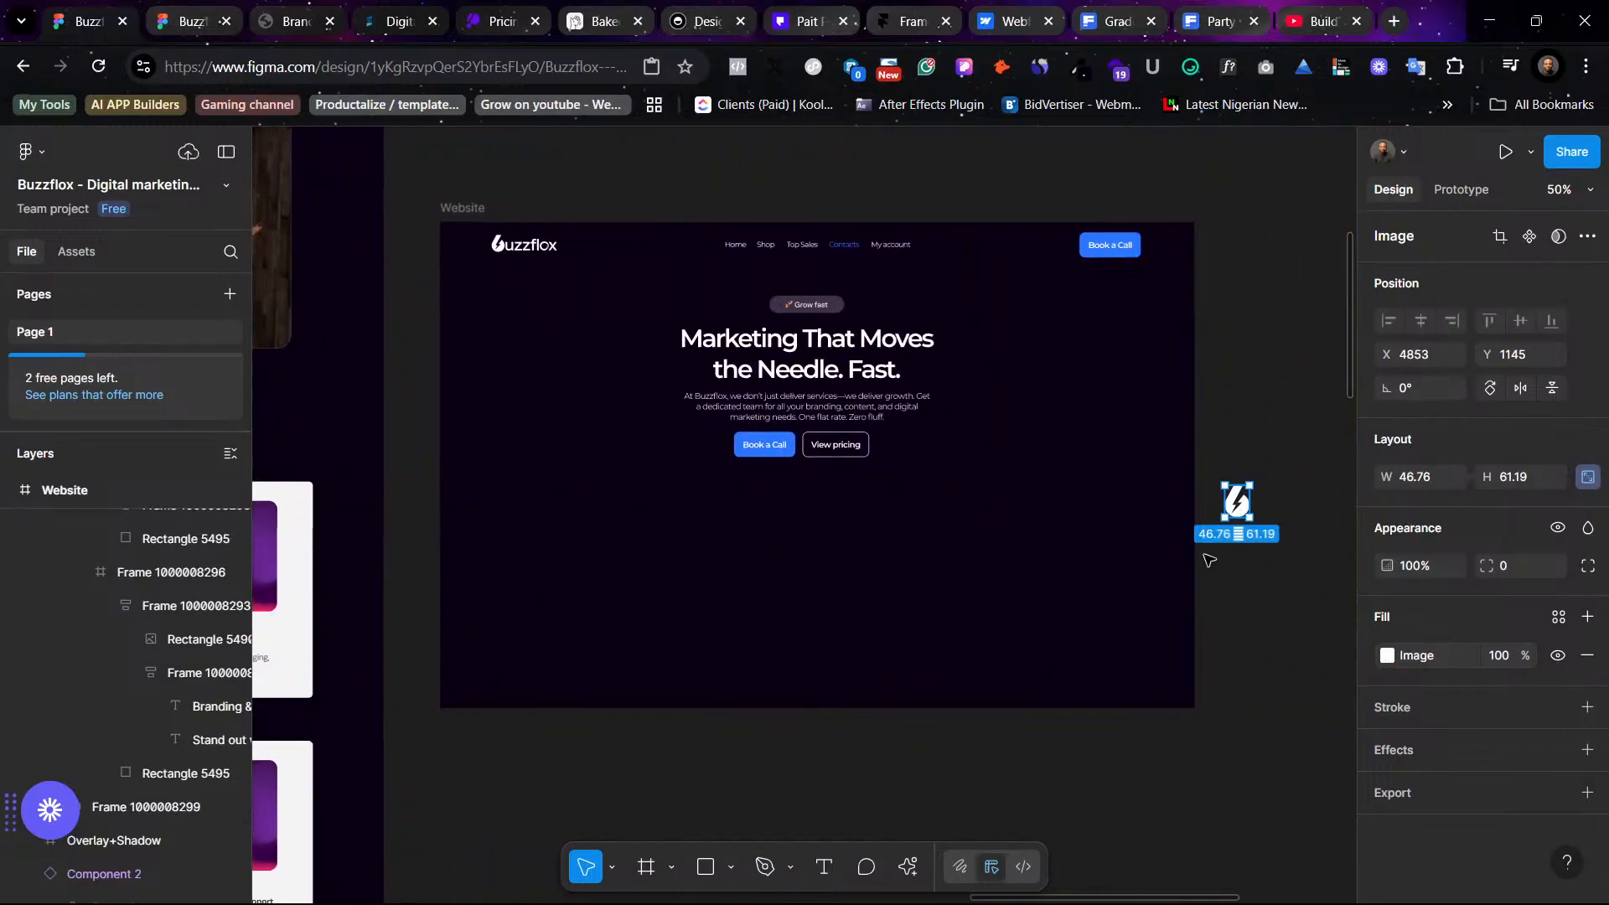
# - Scale the lightning icon up to about 233 × 305 with the Scale tool
pyautogui.hscroll(8, 644, 500)
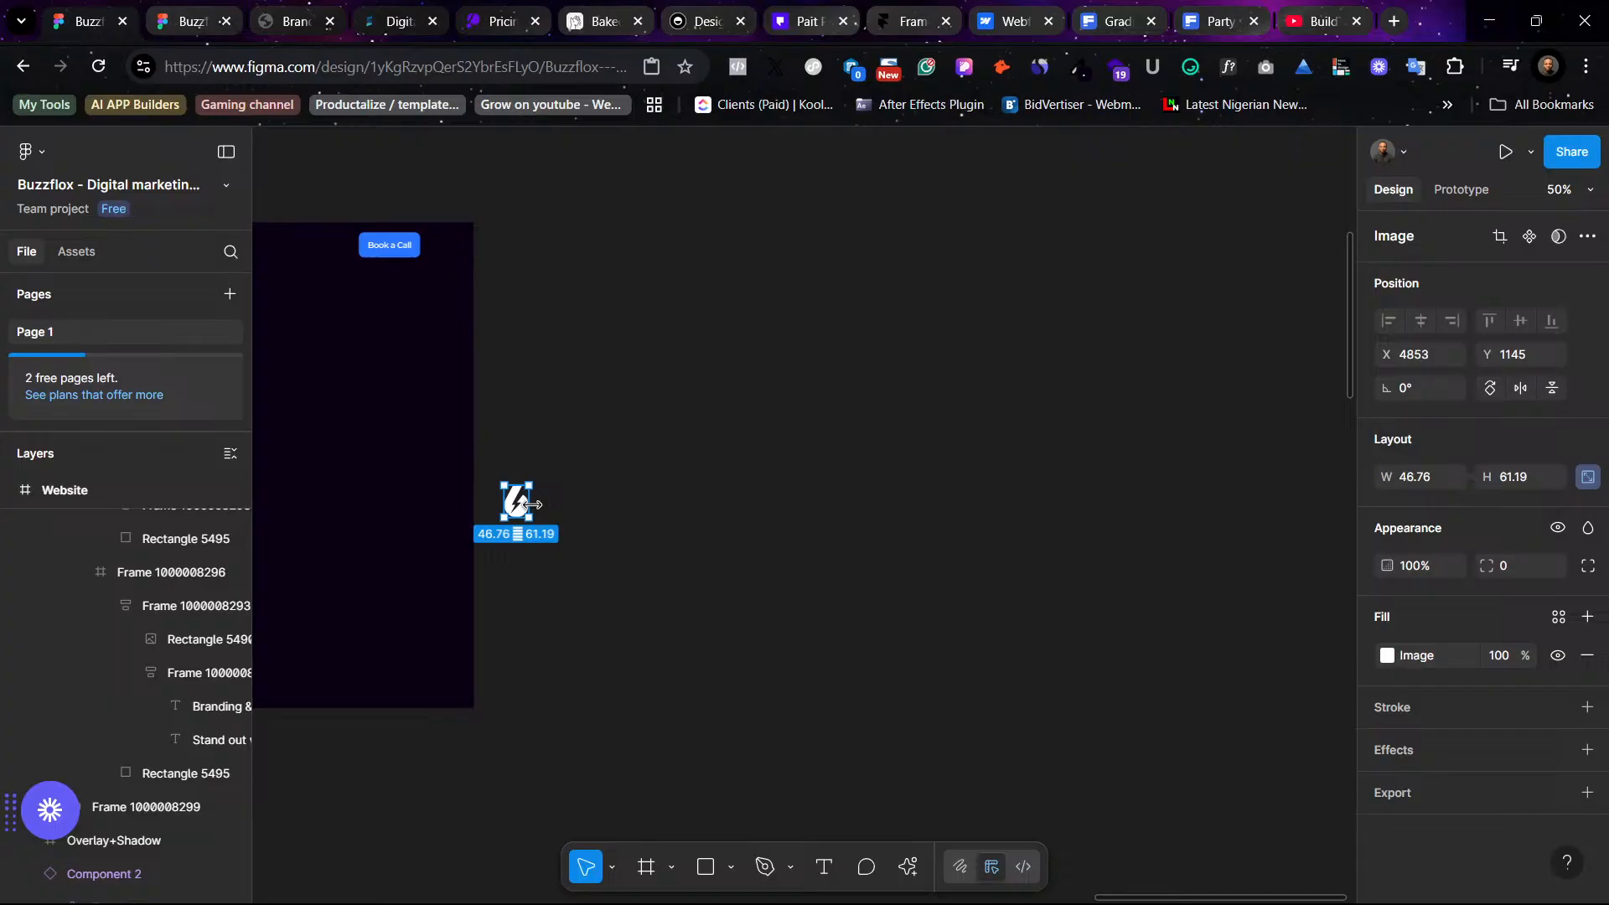
pyautogui.press('k')
pyautogui.moveTo(528, 503); pyautogui.dragTo(1005, 447)
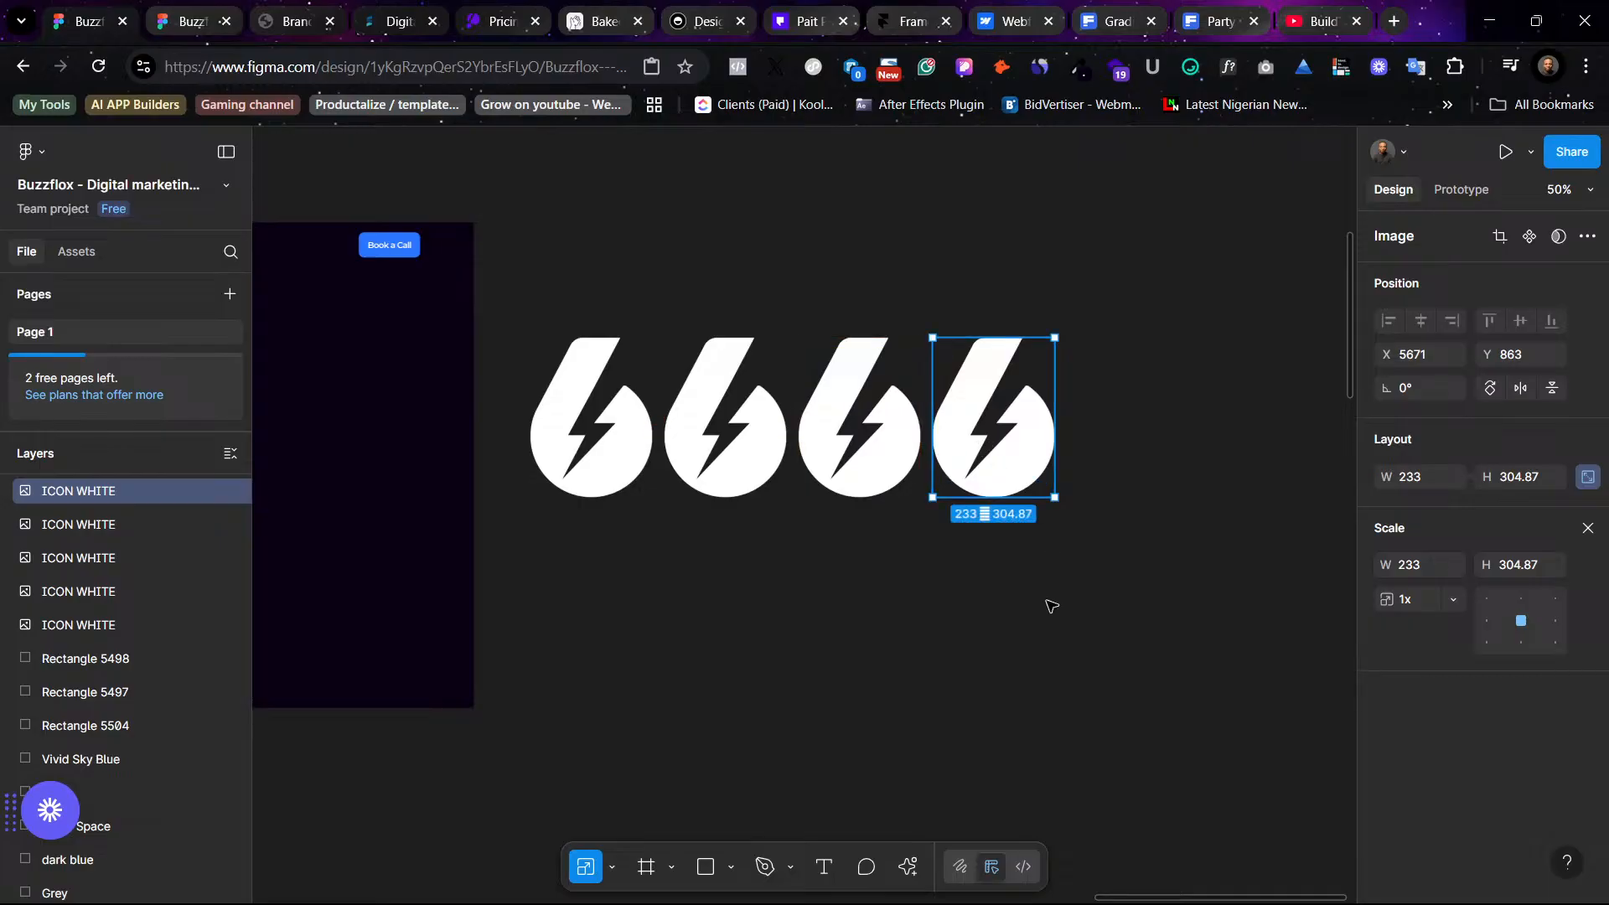
# - Select the four lightning icons and tidy them into an evenly spaced row
pyautogui.click(1052, 605)
pyautogui.moveTo(1084, 515); pyautogui.dragTo(404, 307)
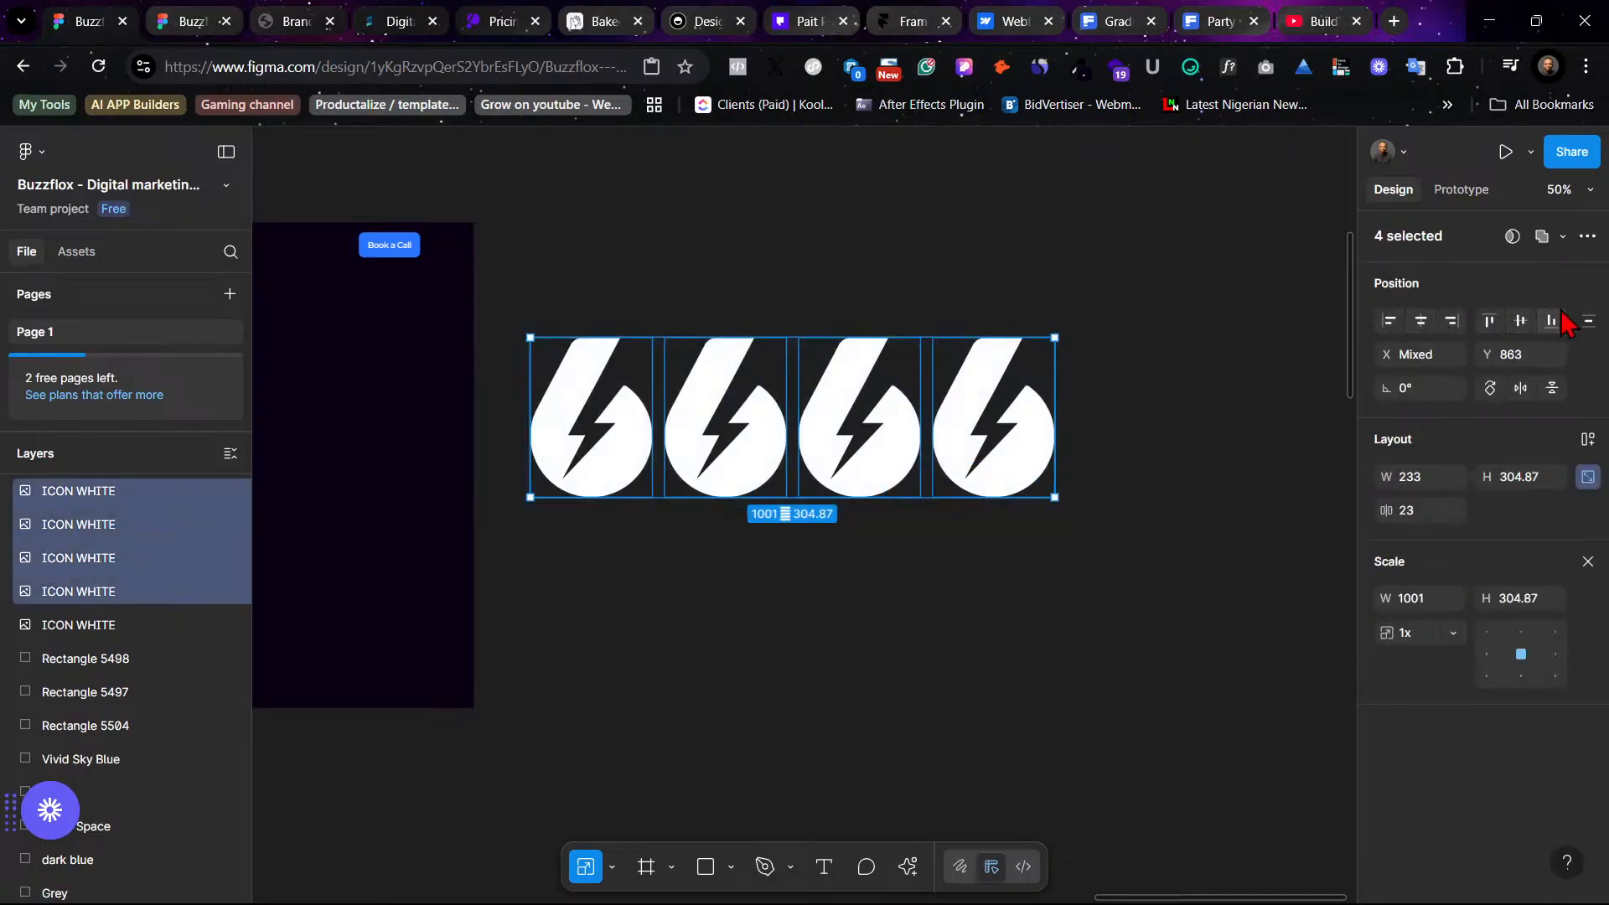
pyautogui.click(1588, 324)
# - Duplicate the row of four icons and move the copy below it
pyautogui.click(1033, 453)
pyautogui.hotkey('ctrl', 'd')
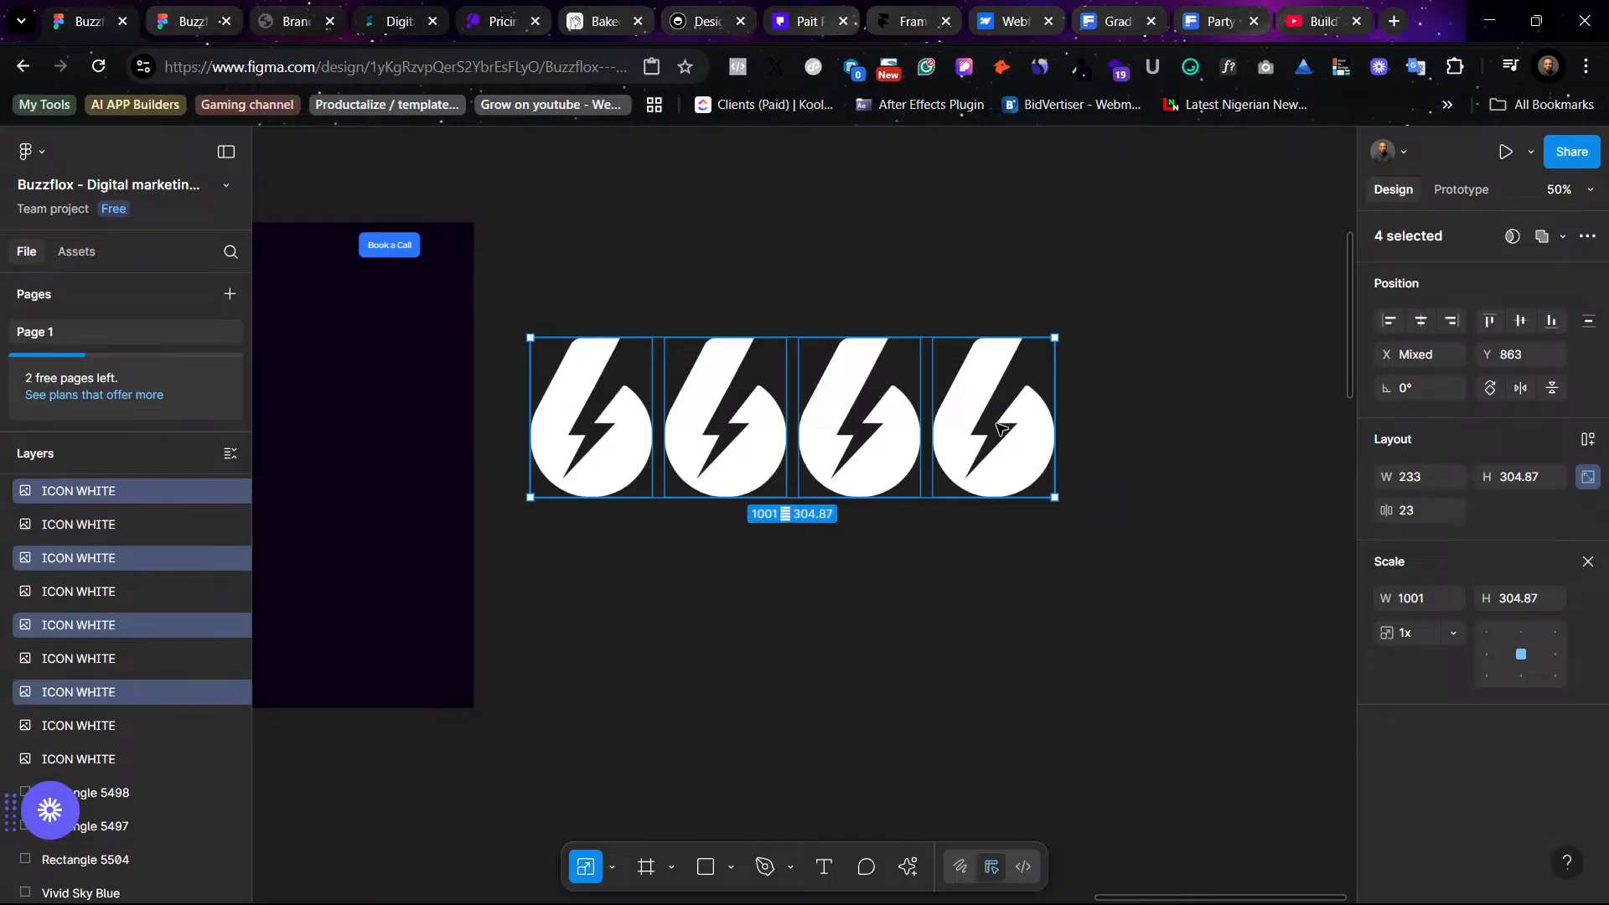
pyautogui.moveTo(1001, 429); pyautogui.dragTo(1010, 618)
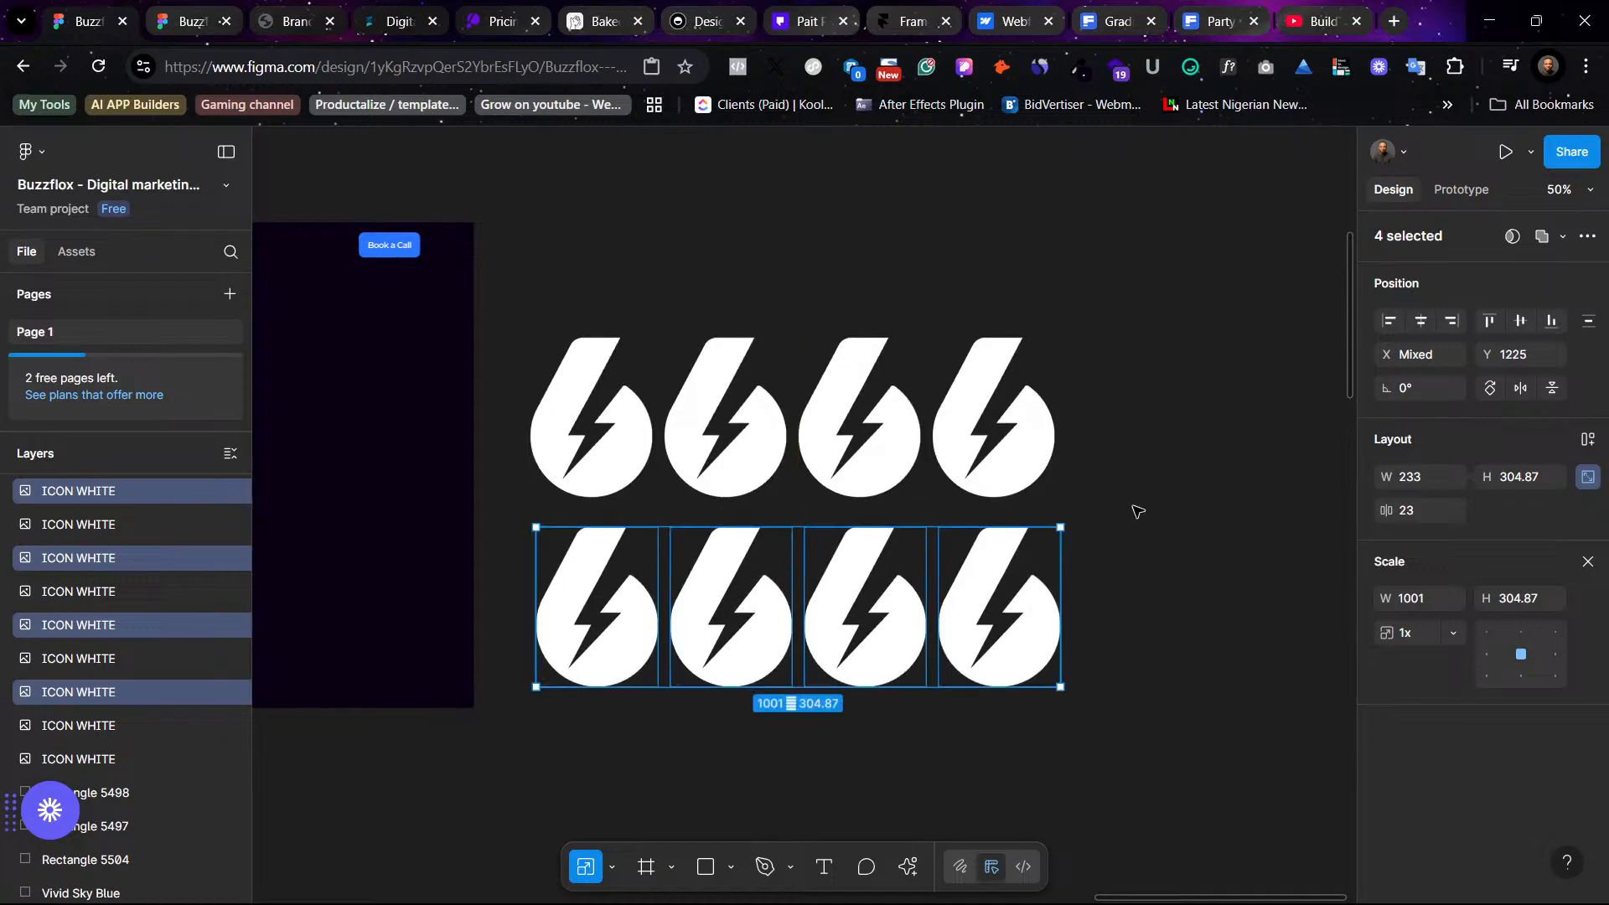
# - Tidy the eight icons into an evenly spaced grid and duplicate it downward into four rows
pyautogui.hscroll(-5, 1137, 511)
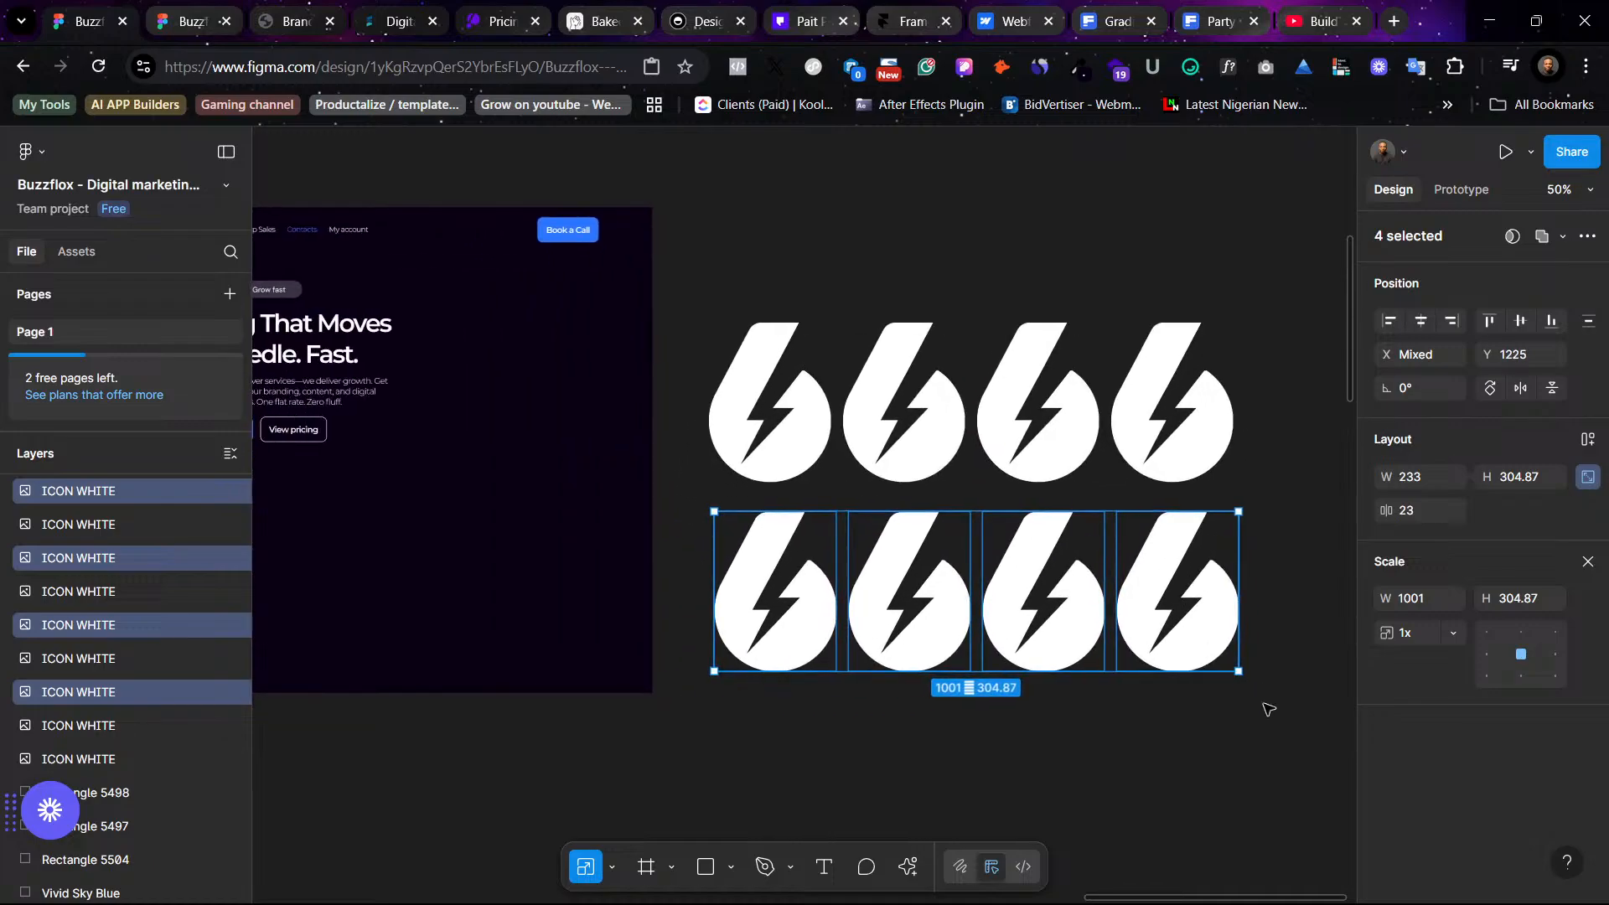
pyautogui.click(1232, 706)
pyautogui.moveTo(1257, 692); pyautogui.dragTo(725, 242)
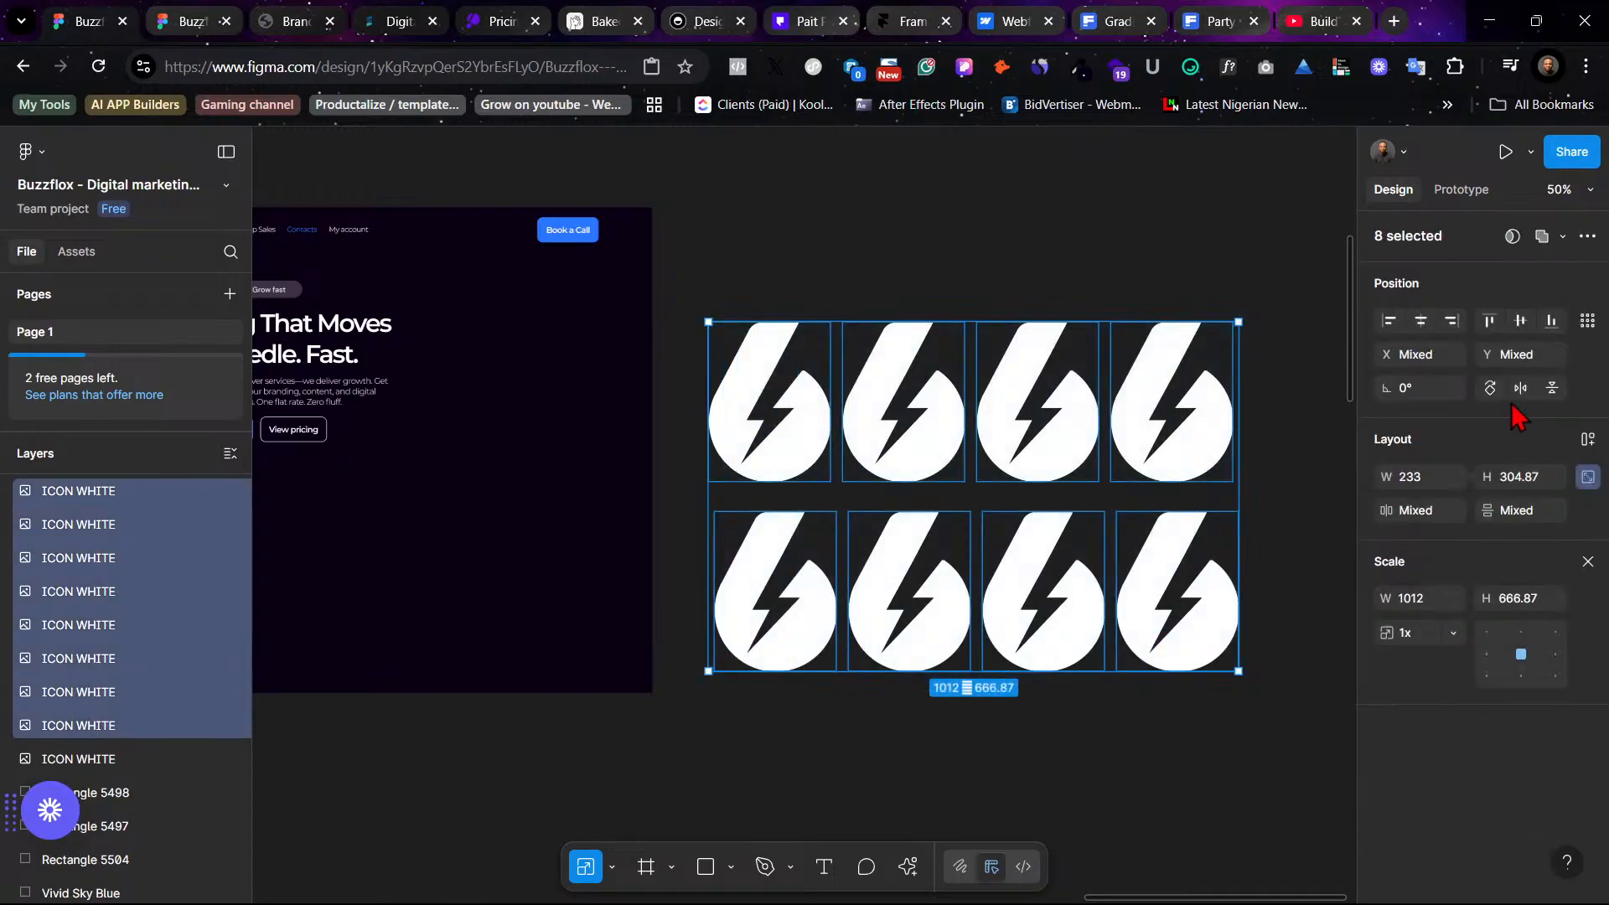
pyautogui.click(1586, 321)
pyautogui.click(1416, 357)
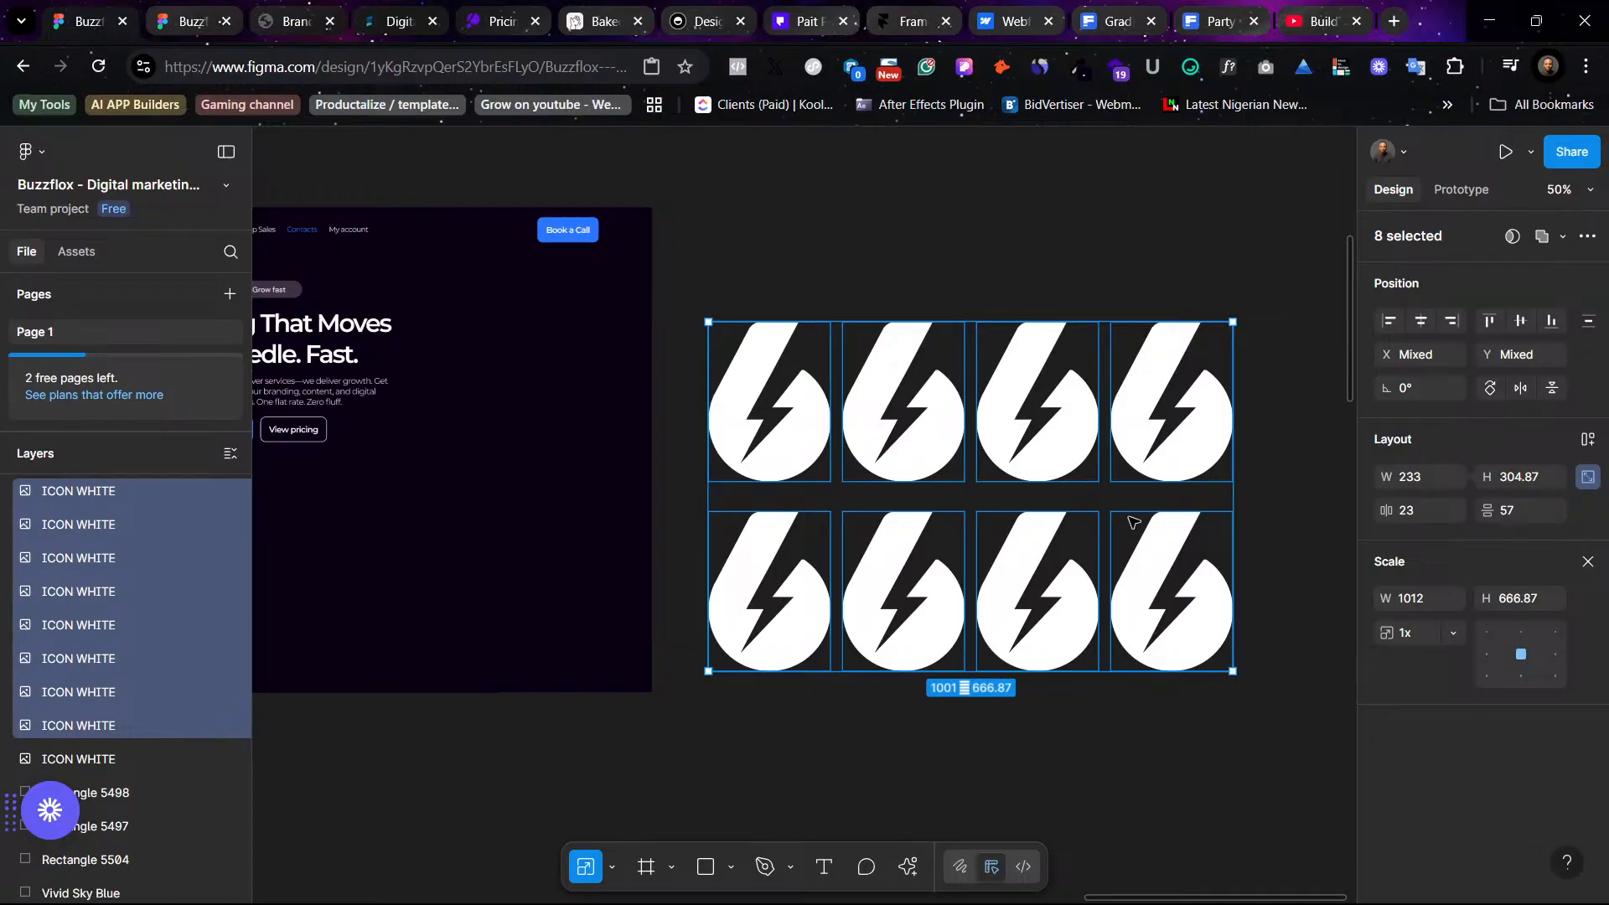
pyautogui.moveTo(1071, 466); pyautogui.dragTo(1070, 639)
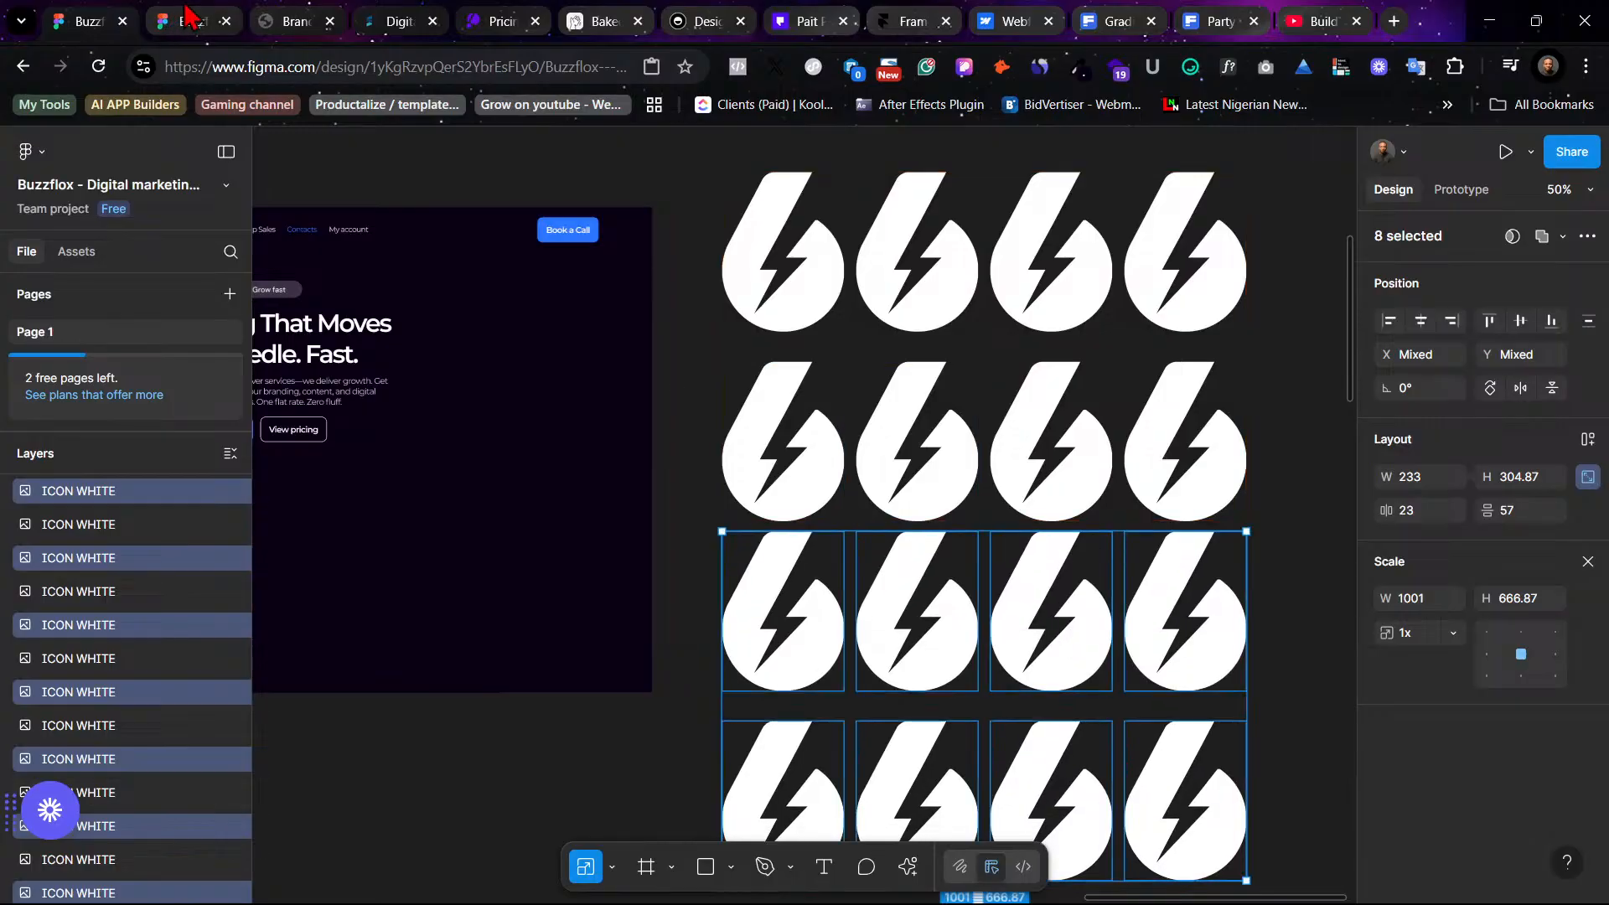
# - Switch to the Brand Guidelines PDF and scroll through its opening pages
pyautogui.click(191, 19)
pyautogui.click(289, 21)
pyautogui.scroll(-5, 1425, 377)
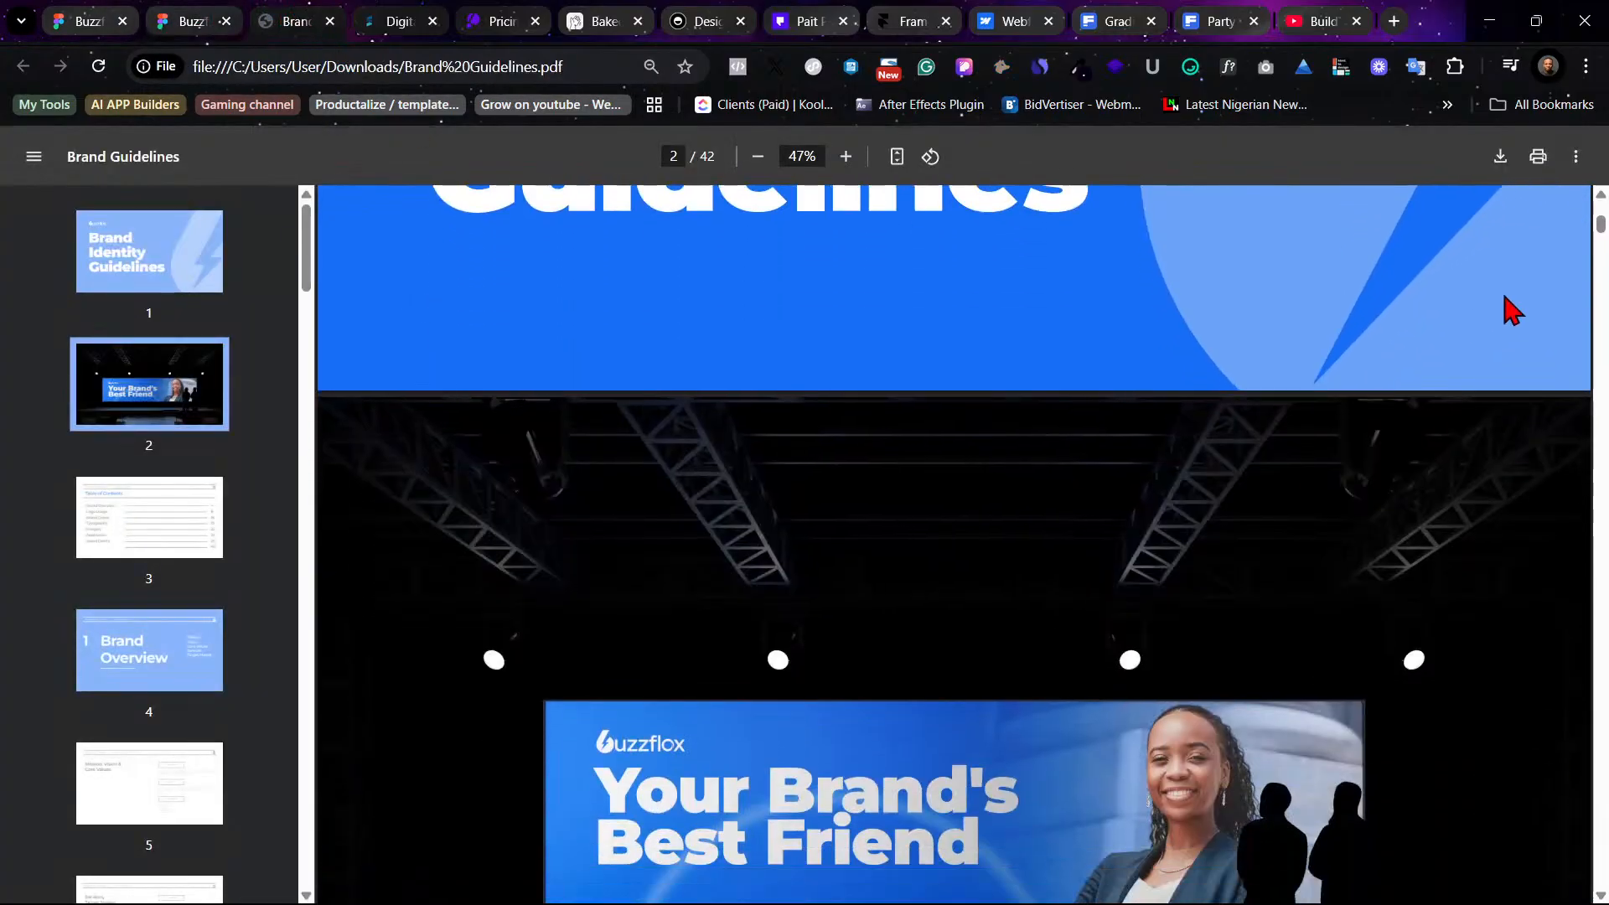
pyautogui.scroll(-5, 1584, 285)
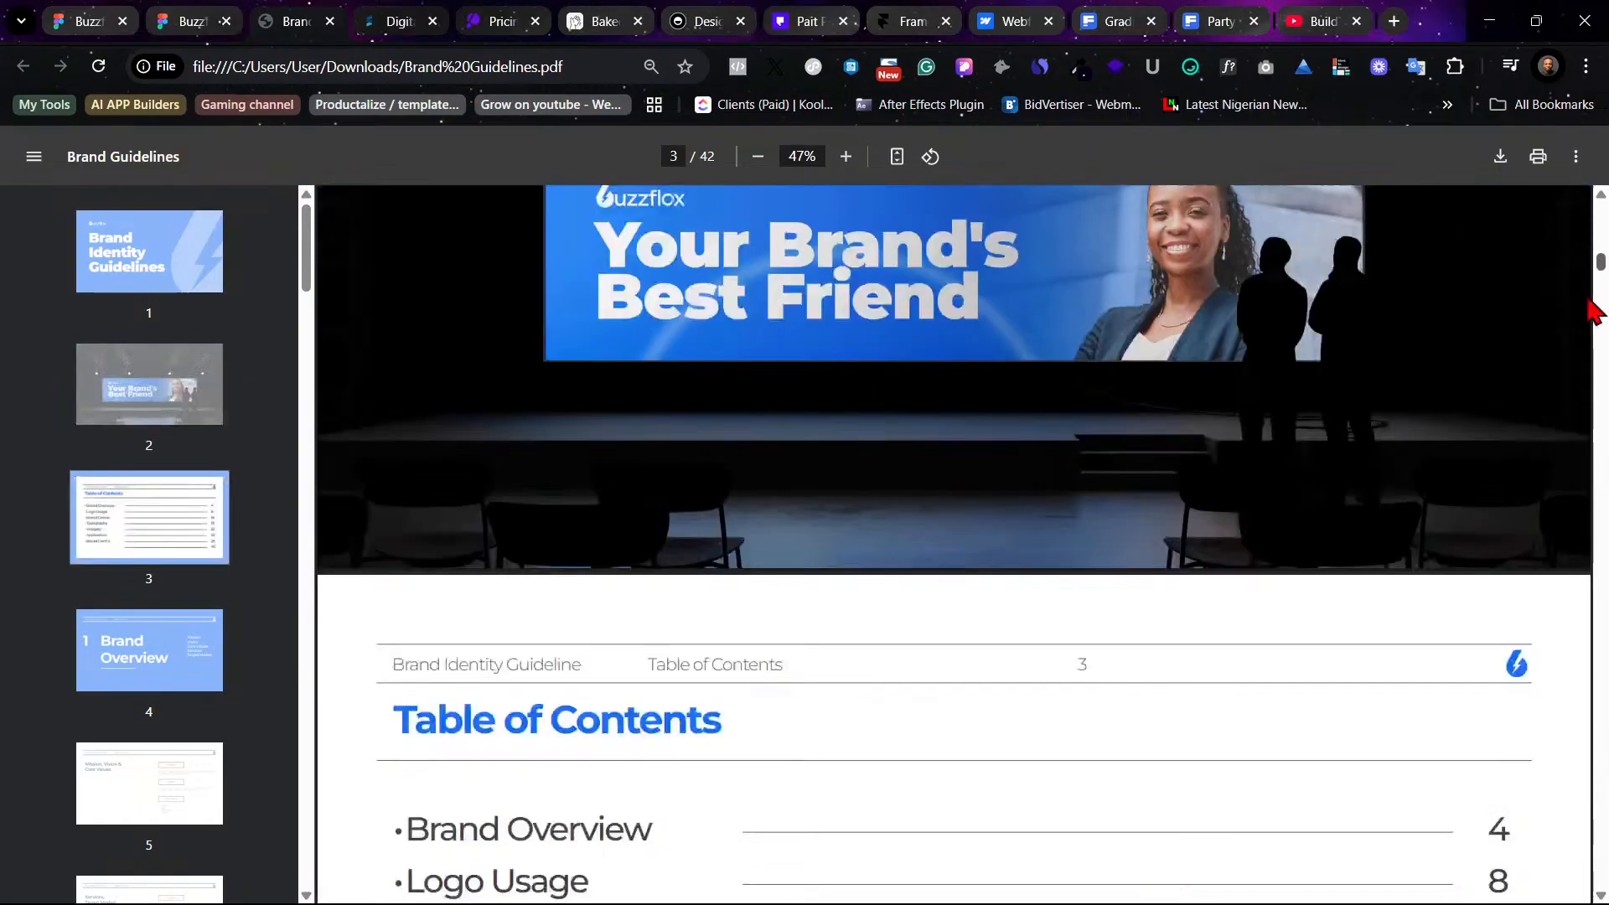
# - Scroll through the remaining pages of the Brand Guidelines PDF to its final pages
pyautogui.scroll(-20, 1589, 305)
pyautogui.scroll(-10, 1570, 846)
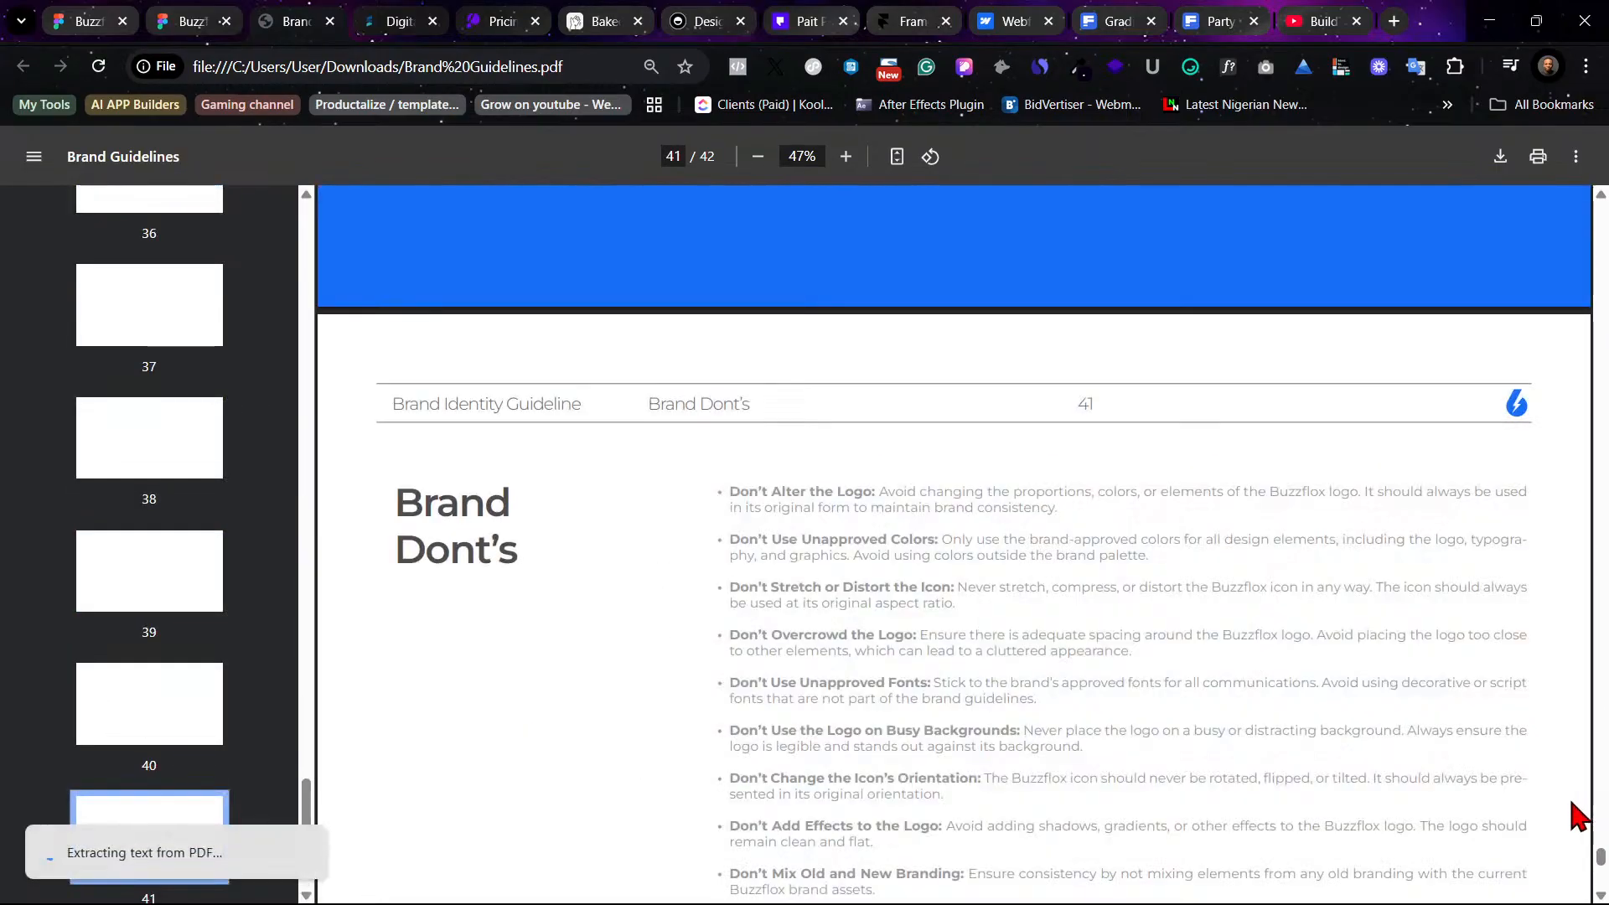
pyautogui.scroll(-3, 1570, 815)
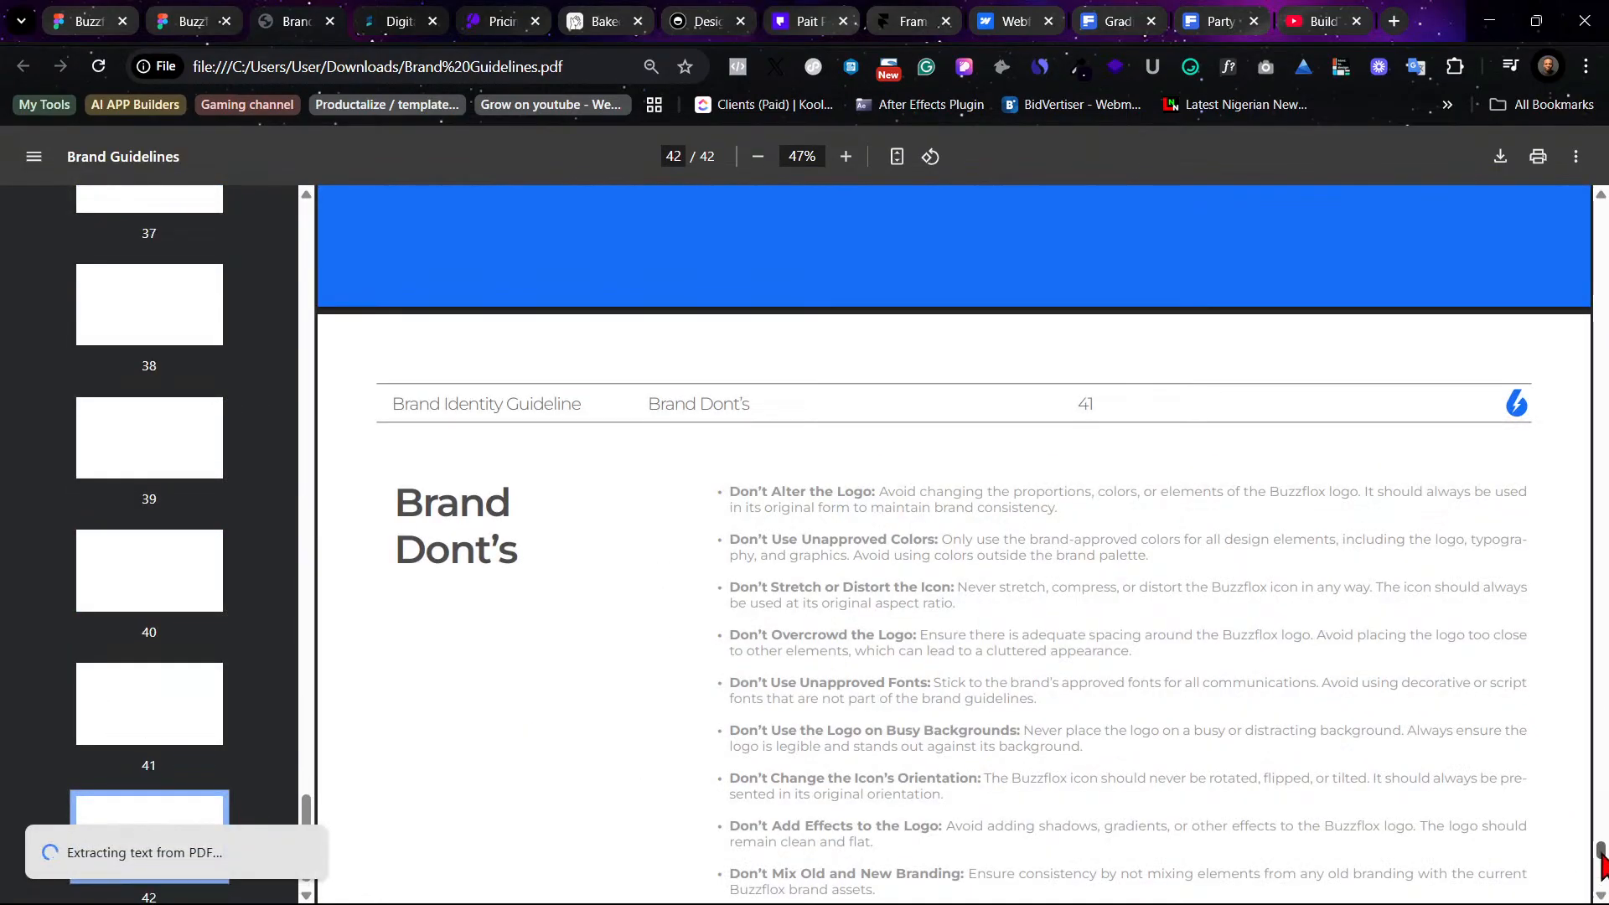
pyautogui.moveTo(1600, 852); pyautogui.dragTo(1600, 763)
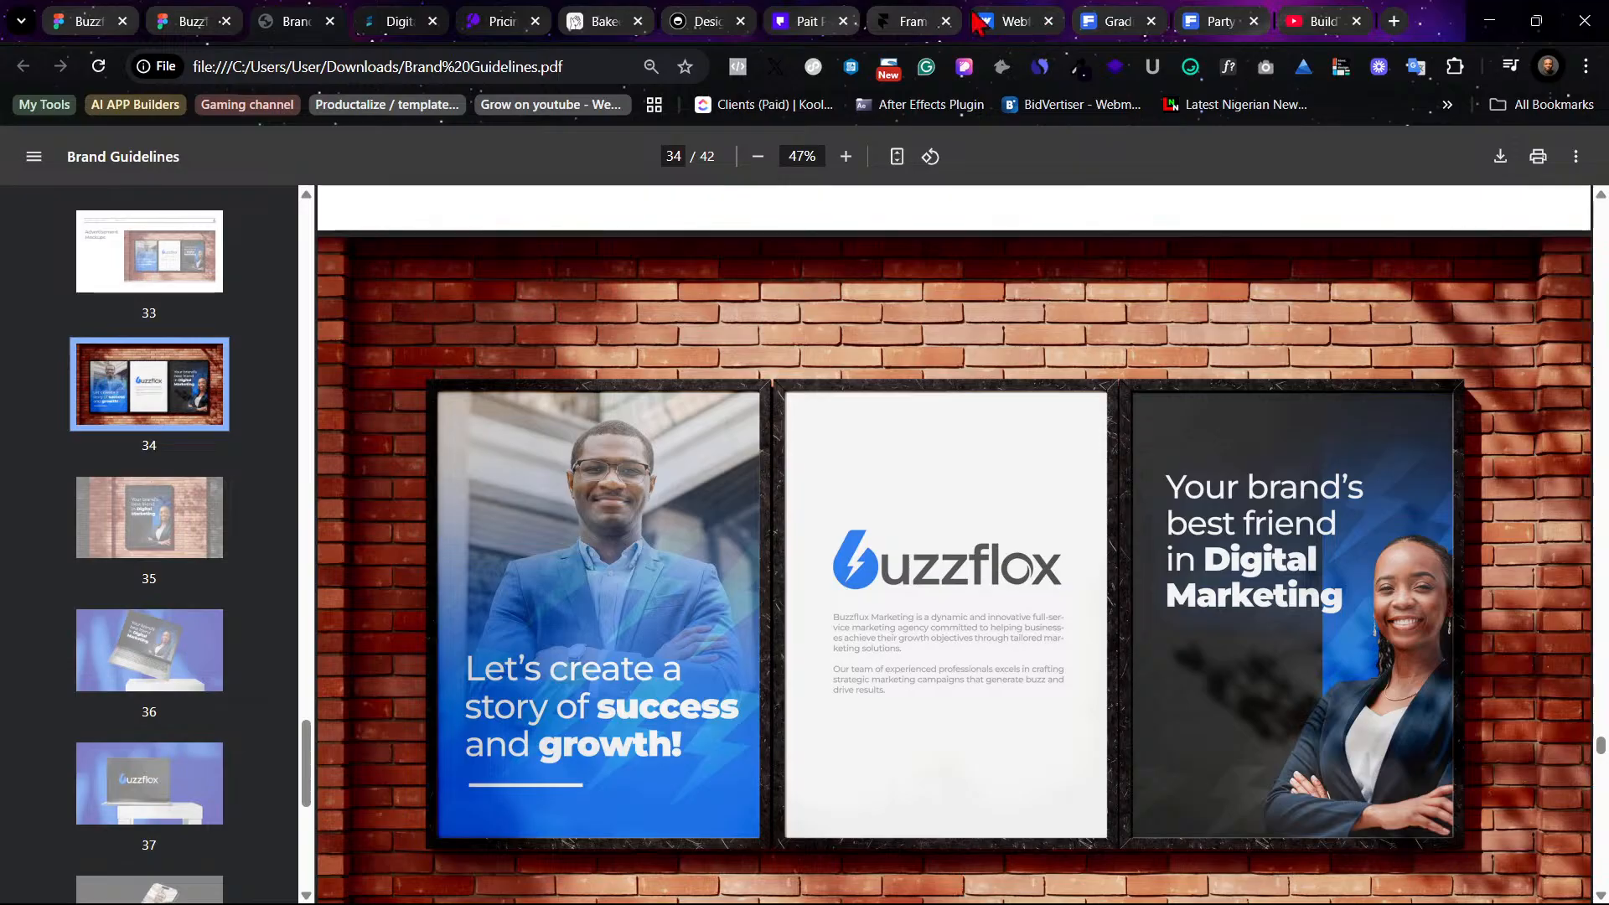
# - Browse the Framer and Socialander reference sites open in other tabs
pyautogui.click(937, 18)
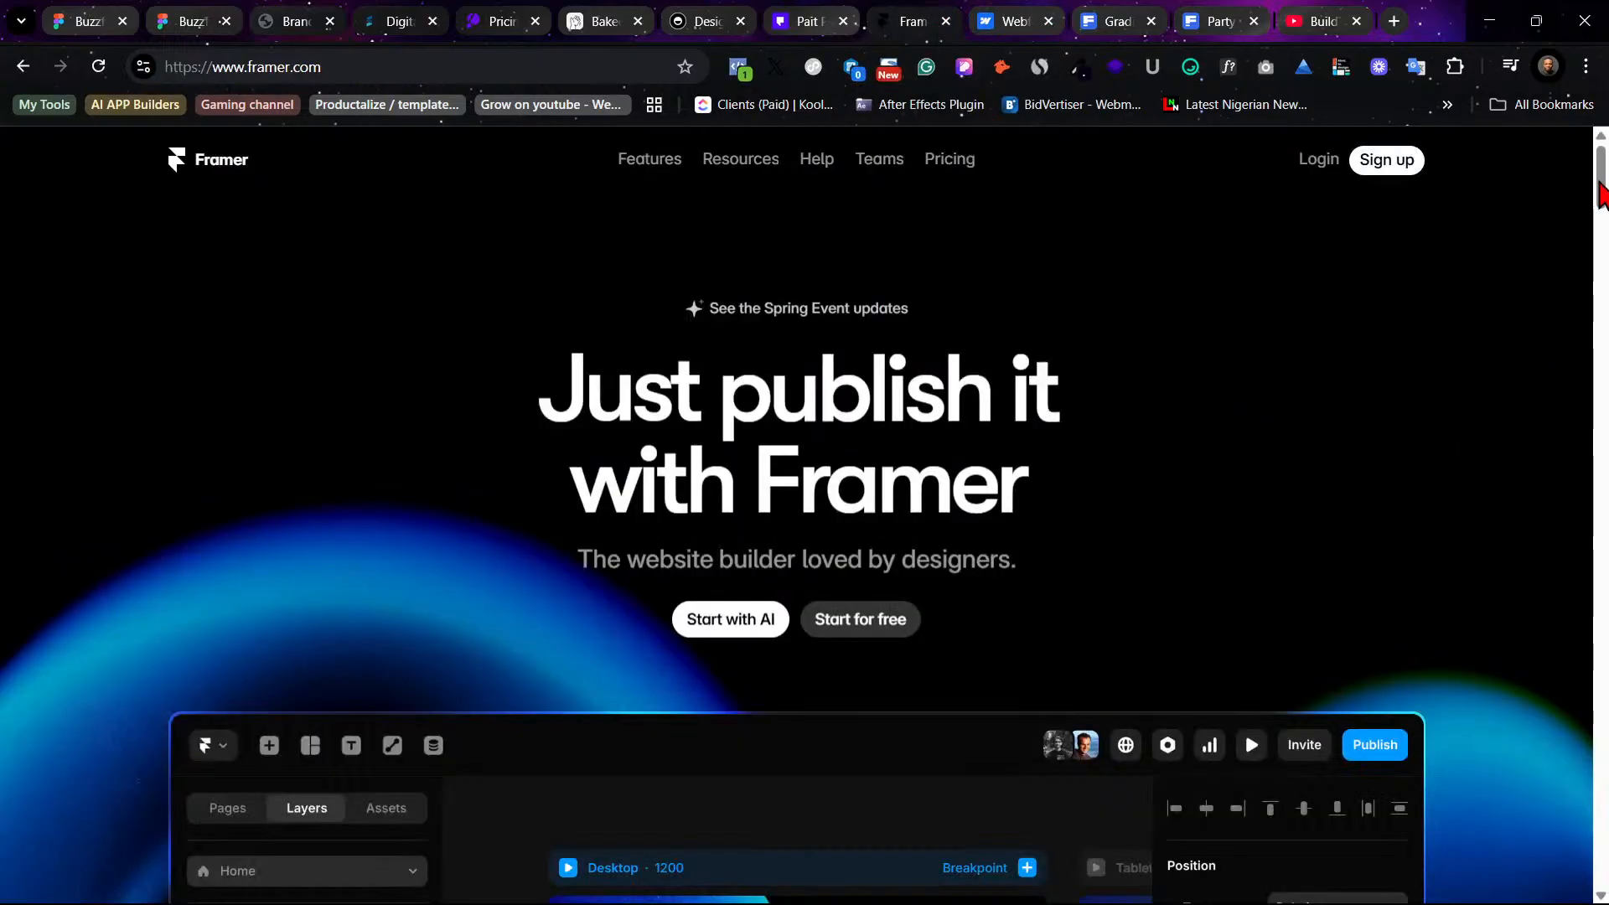
pyautogui.moveTo(1599, 186)
pyautogui.mouseDown()
pyautogui.moveTo(1598, 370)
pyautogui.moveTo(1577, 371)
pyautogui.moveTo(1596, 846)
pyautogui.moveTo(1591, 168)
pyautogui.mouseUp()
pyautogui.click(394, 23)
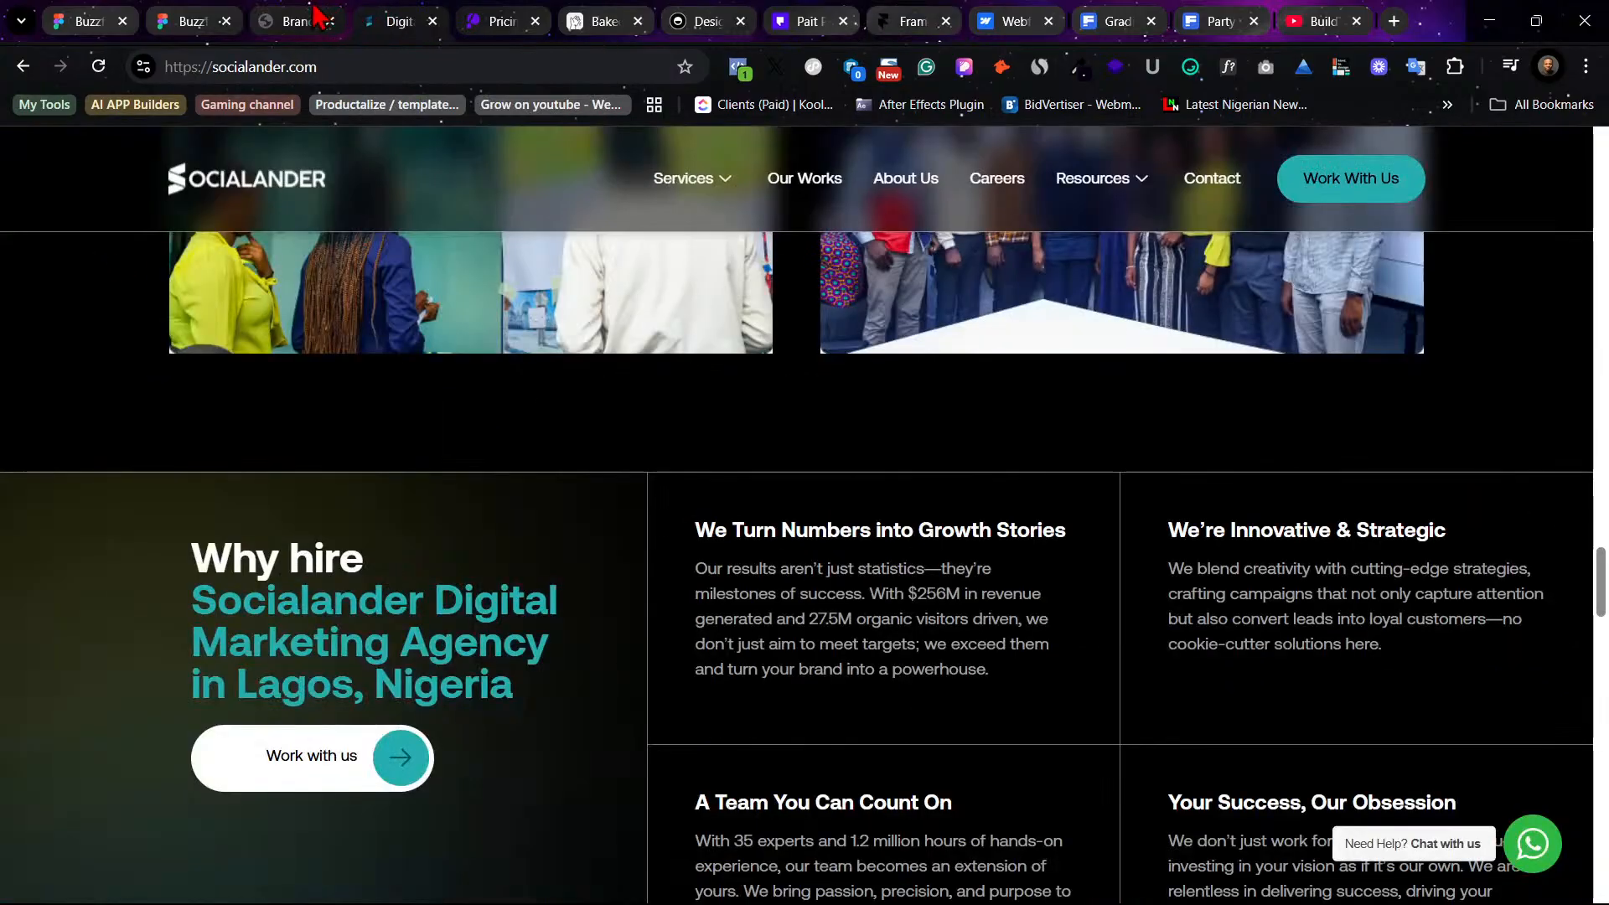
# - Back in Figma, duplicate the icon grid beside itself and tidy all 32 icons into an eight-column grid
pyautogui.click(180, 13)
pyautogui.hscroll(-5, 761, 449)
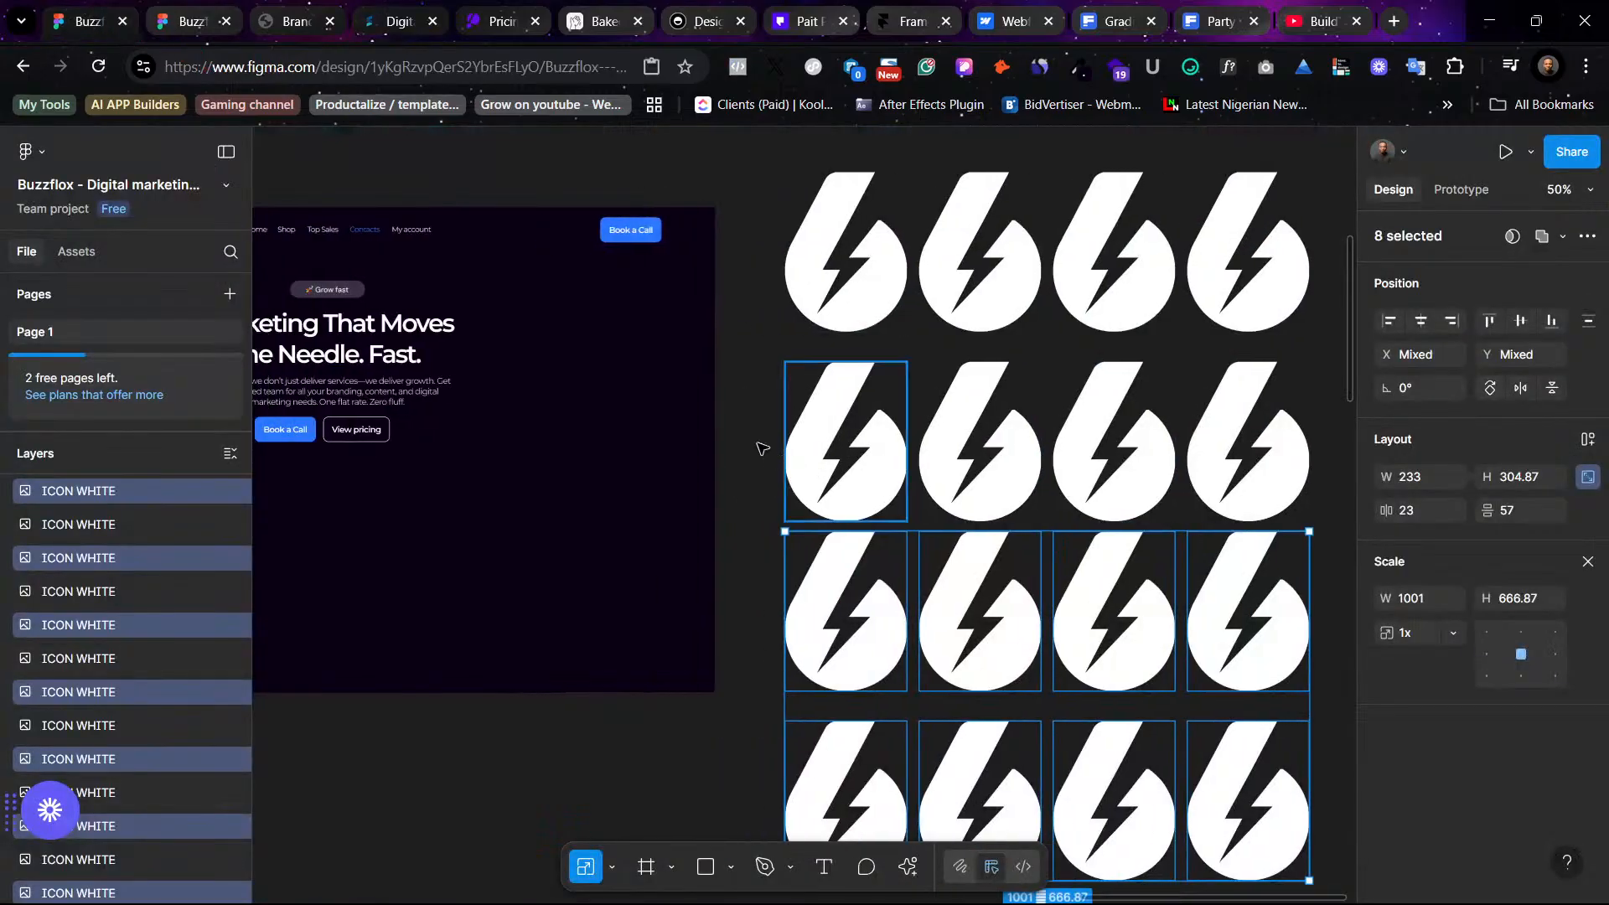
pyautogui.hscroll(8, 594, 391)
pyautogui.scroll(-3, 1043, 352)
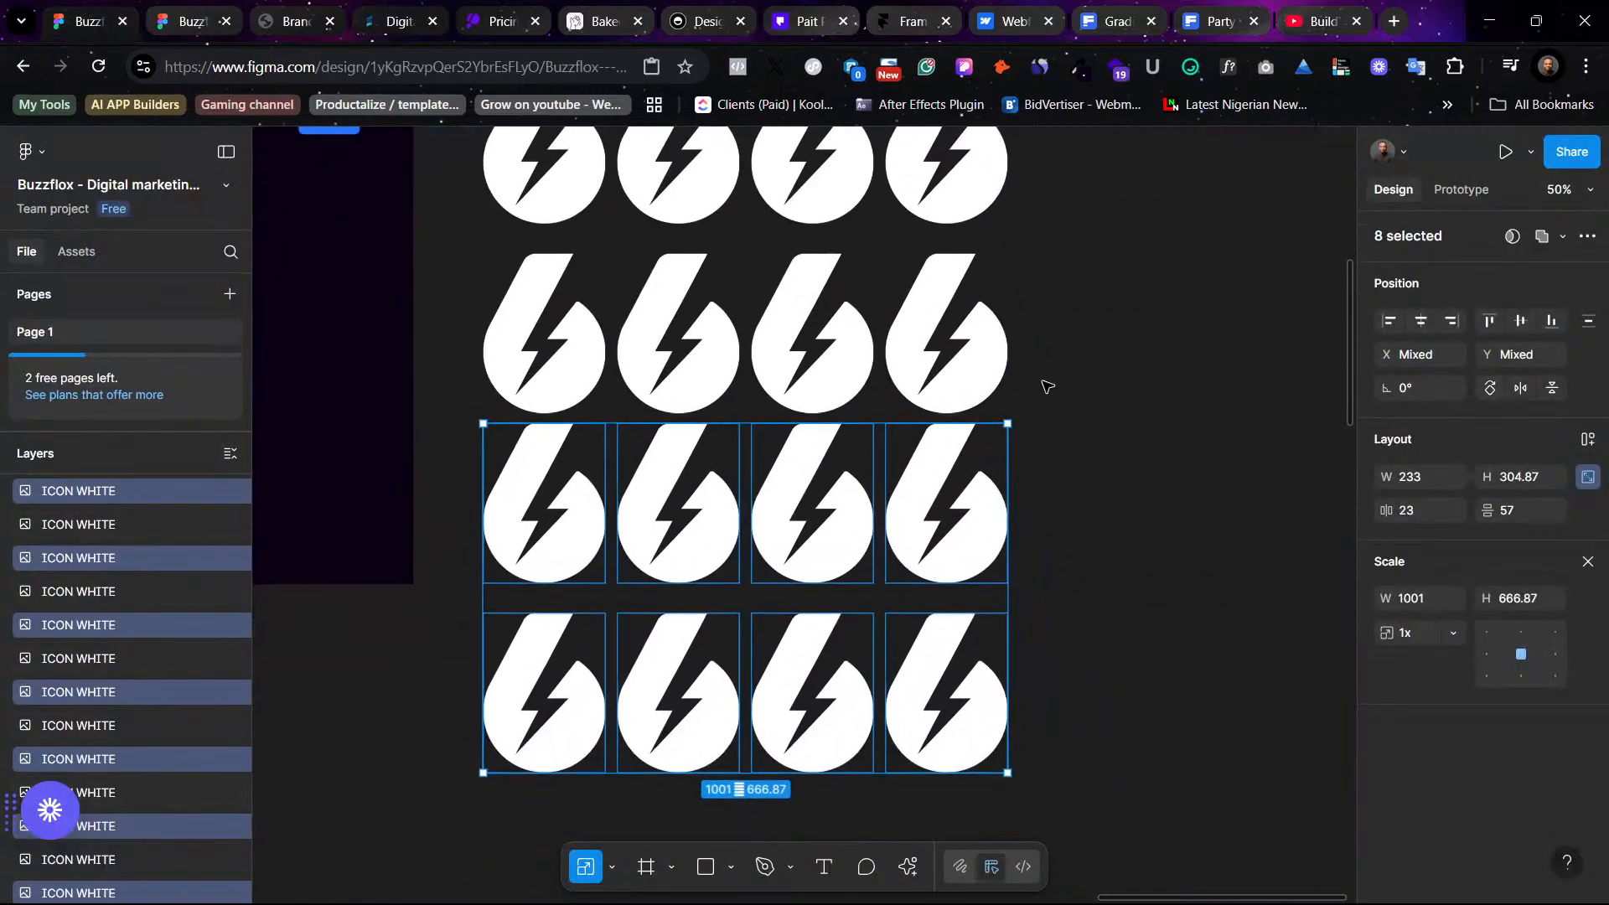
pyautogui.scroll(-4, 1048, 386)
pyautogui.scroll(3, 1045, 384)
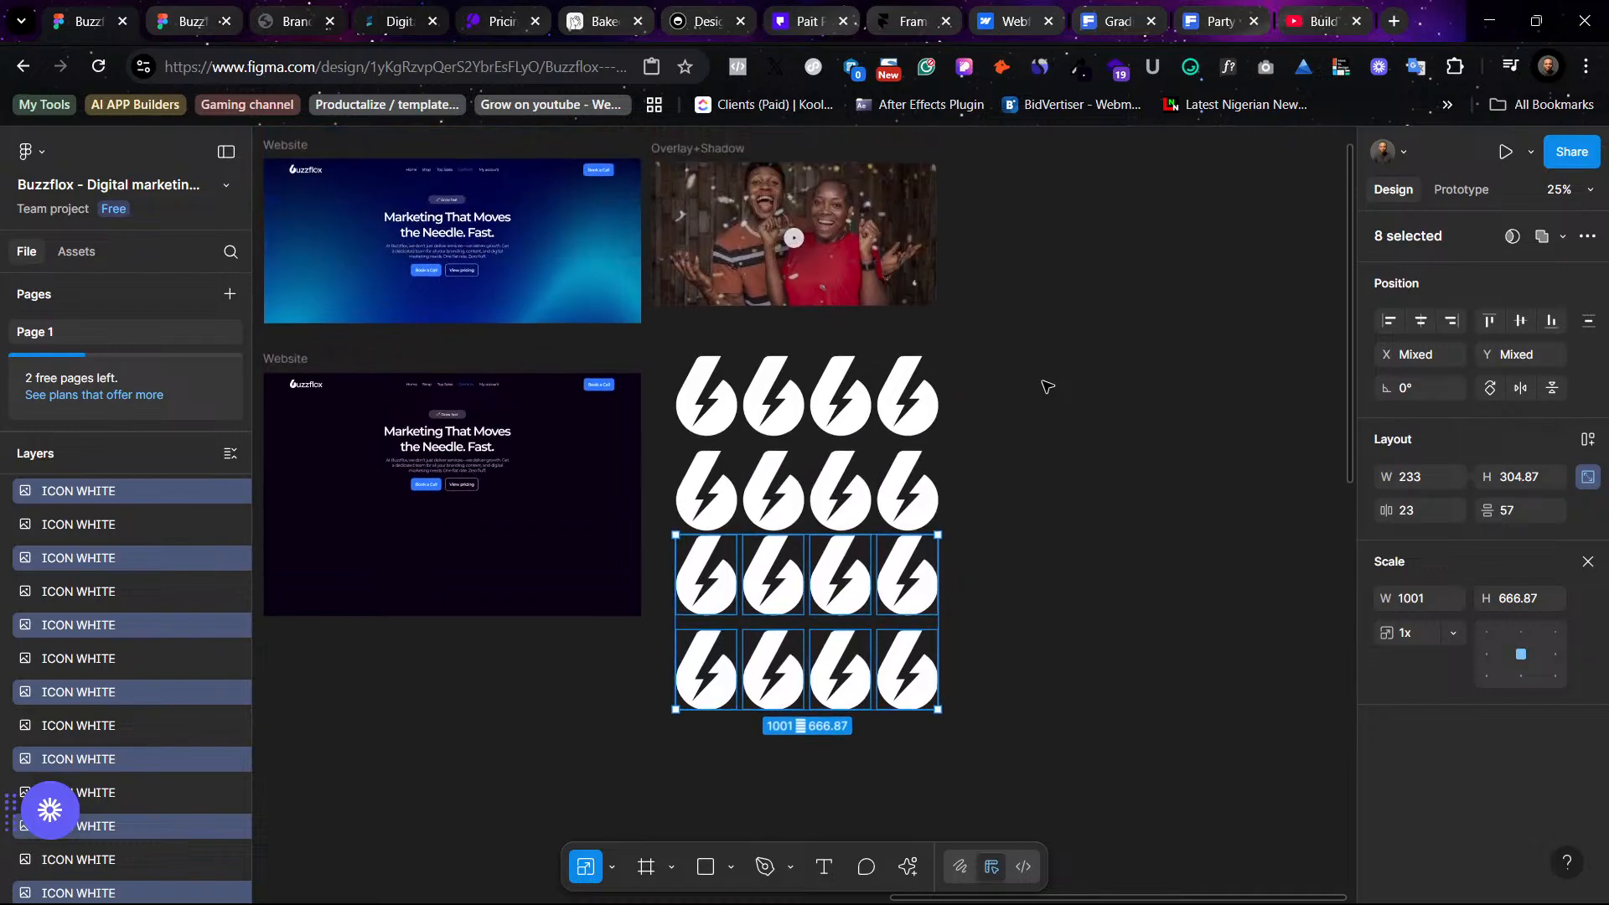
pyautogui.click(1044, 689)
pyautogui.moveTo(1047, 731); pyautogui.dragTo(972, 409)
pyautogui.click(1240, 756)
pyautogui.moveTo(1240, 756); pyautogui.dragTo(736, 377)
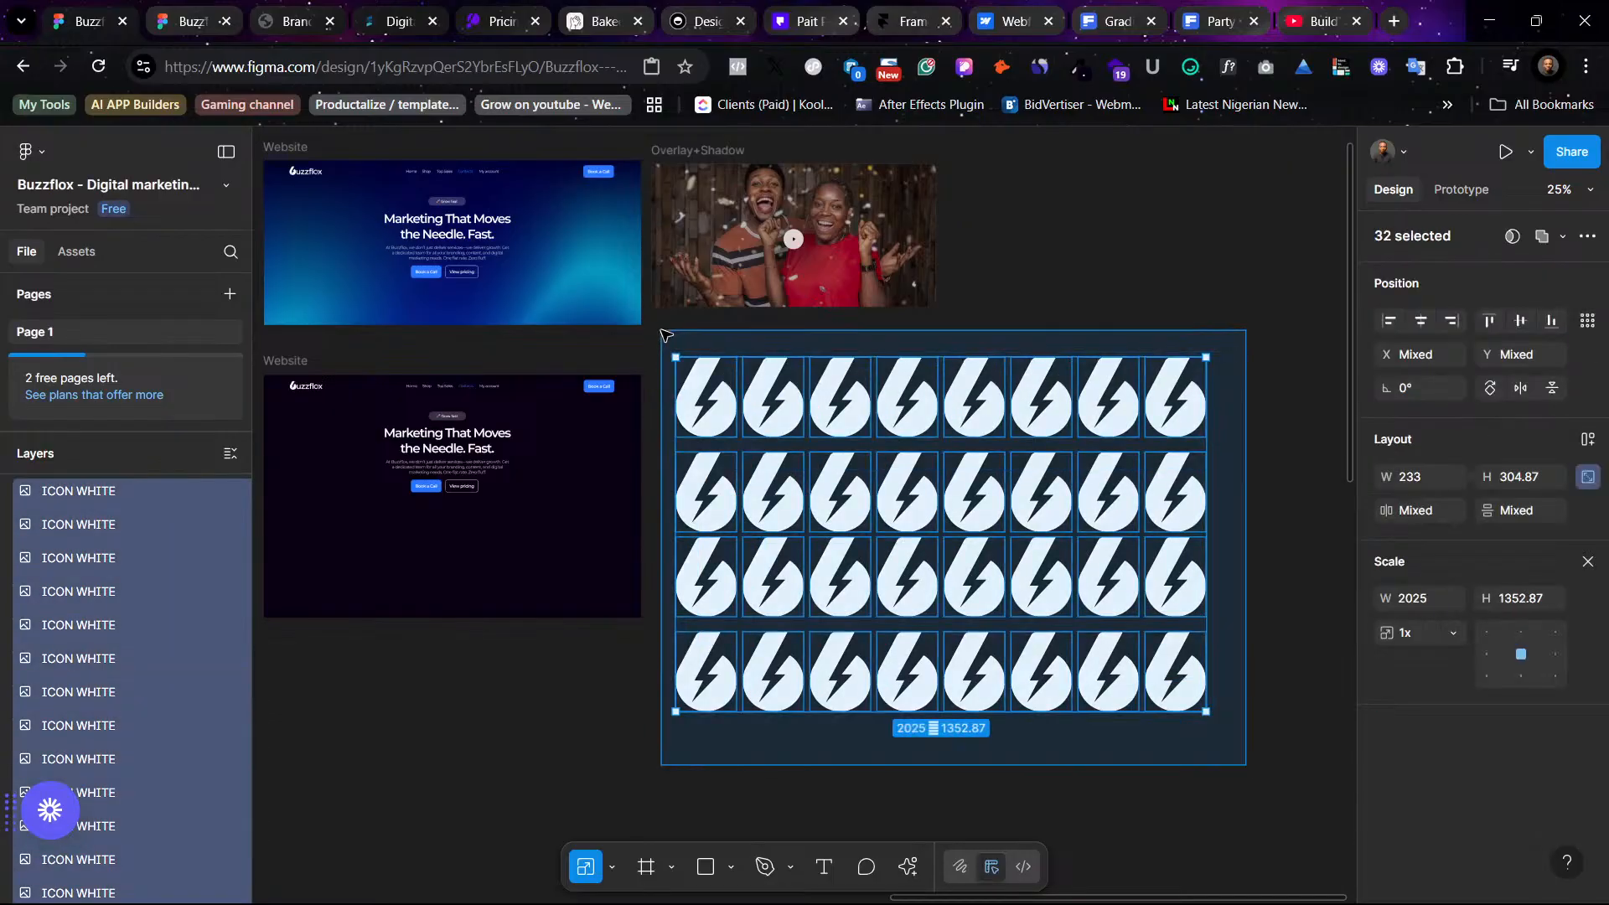
pyautogui.click(1586, 321)
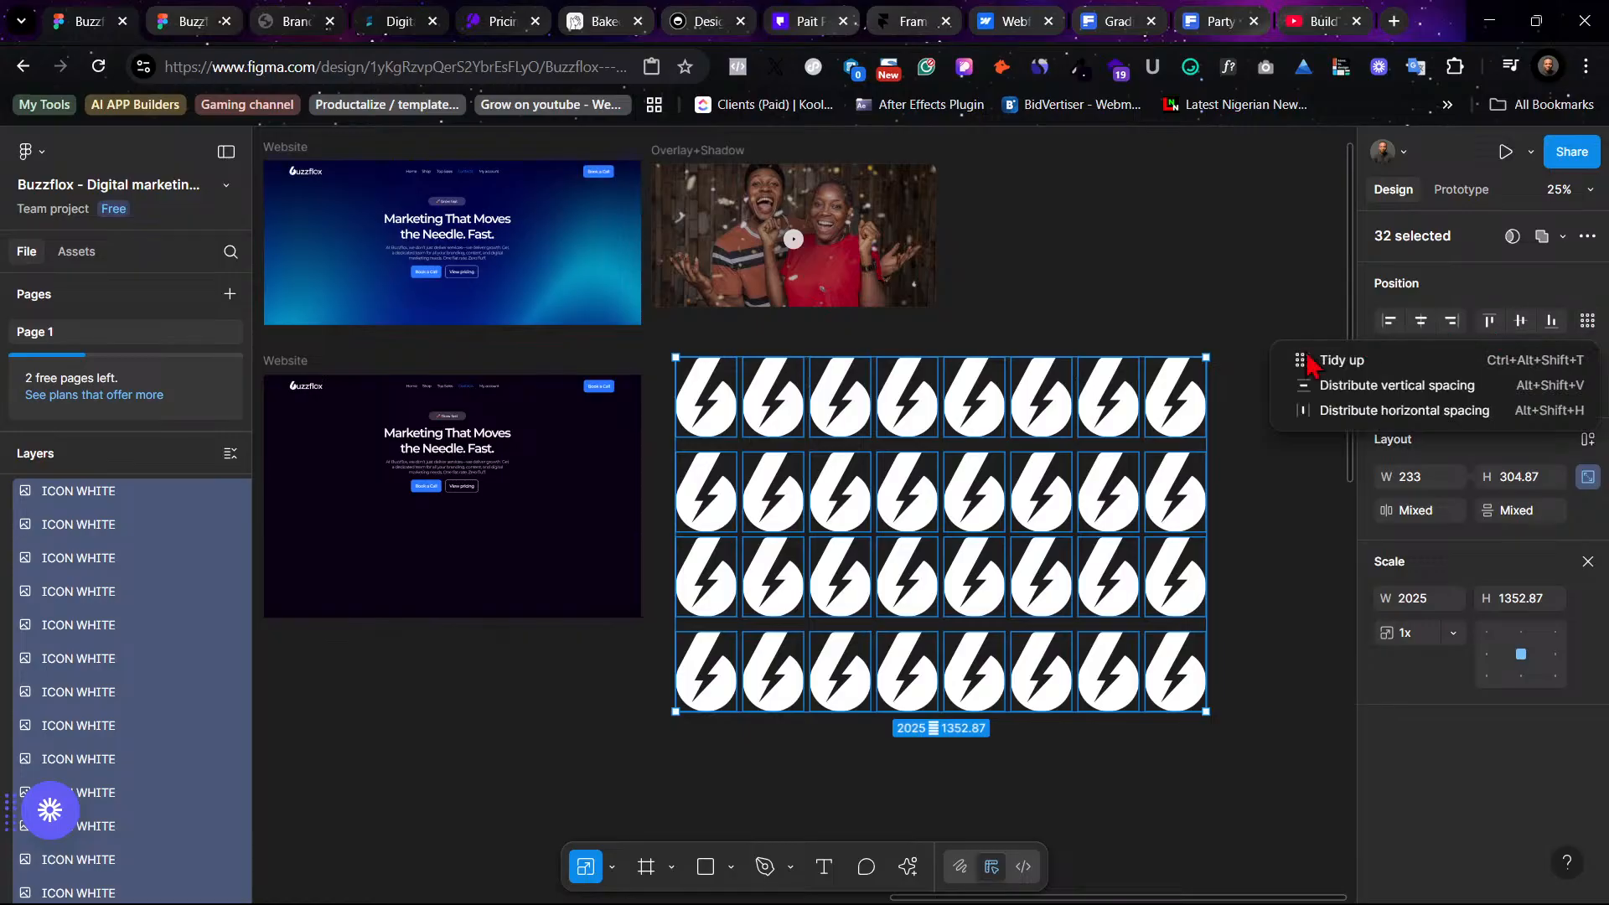
pyautogui.click(1291, 363)
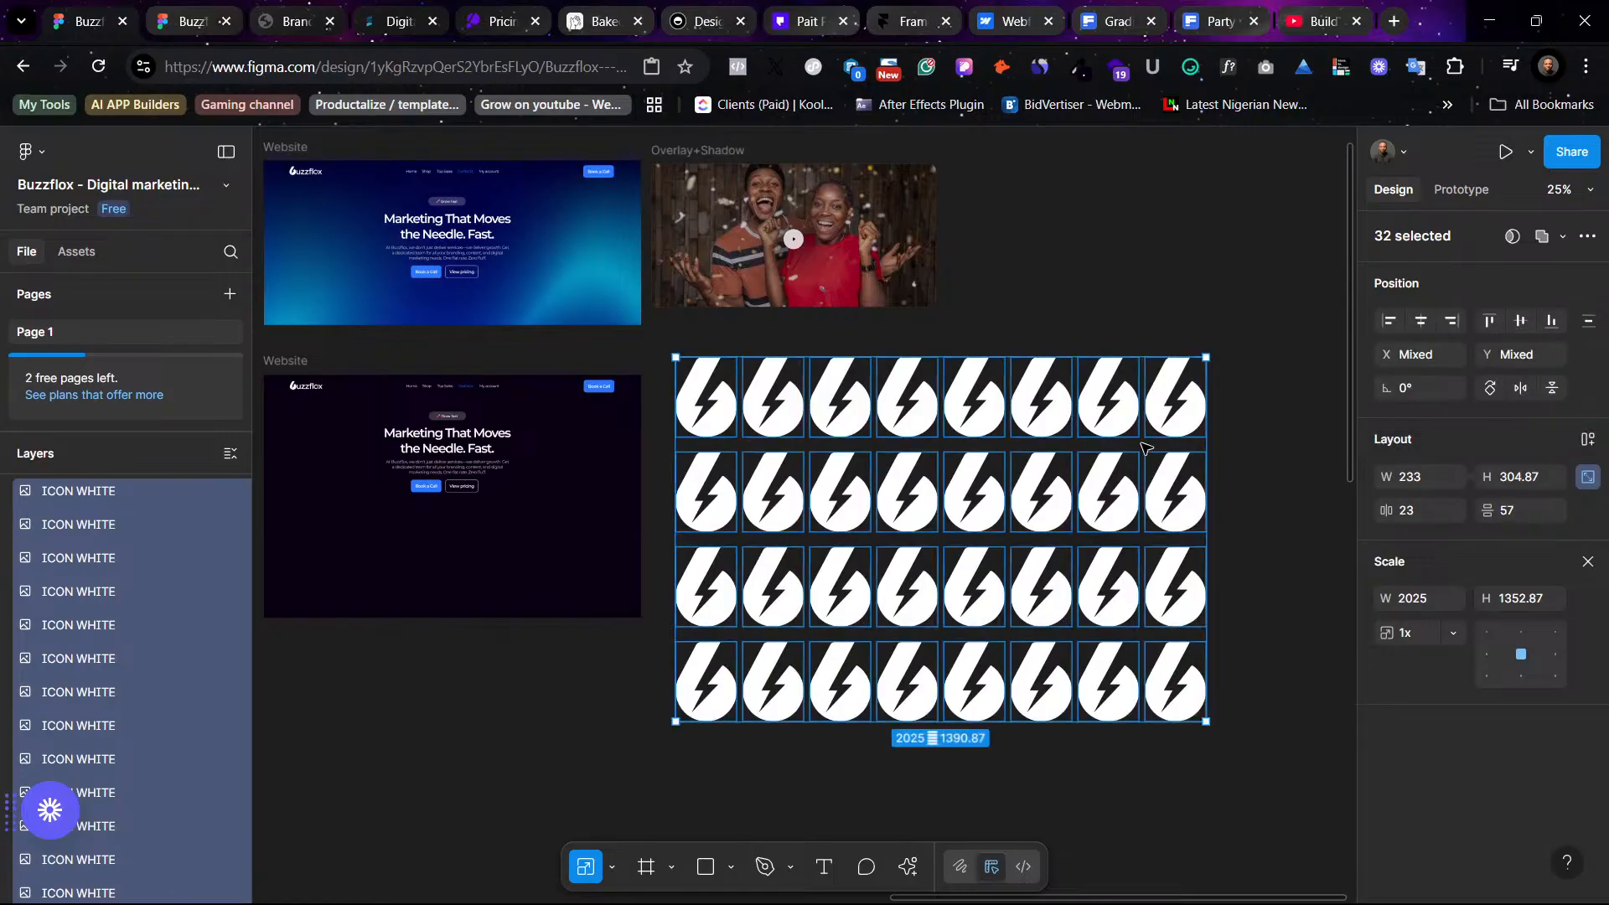
# - Group the icon grid, place it over the dark Website hero frame and send it to the back
pyautogui.hotkey('ctrl', 'g')
pyautogui.hscroll(-3, 1131, 432)
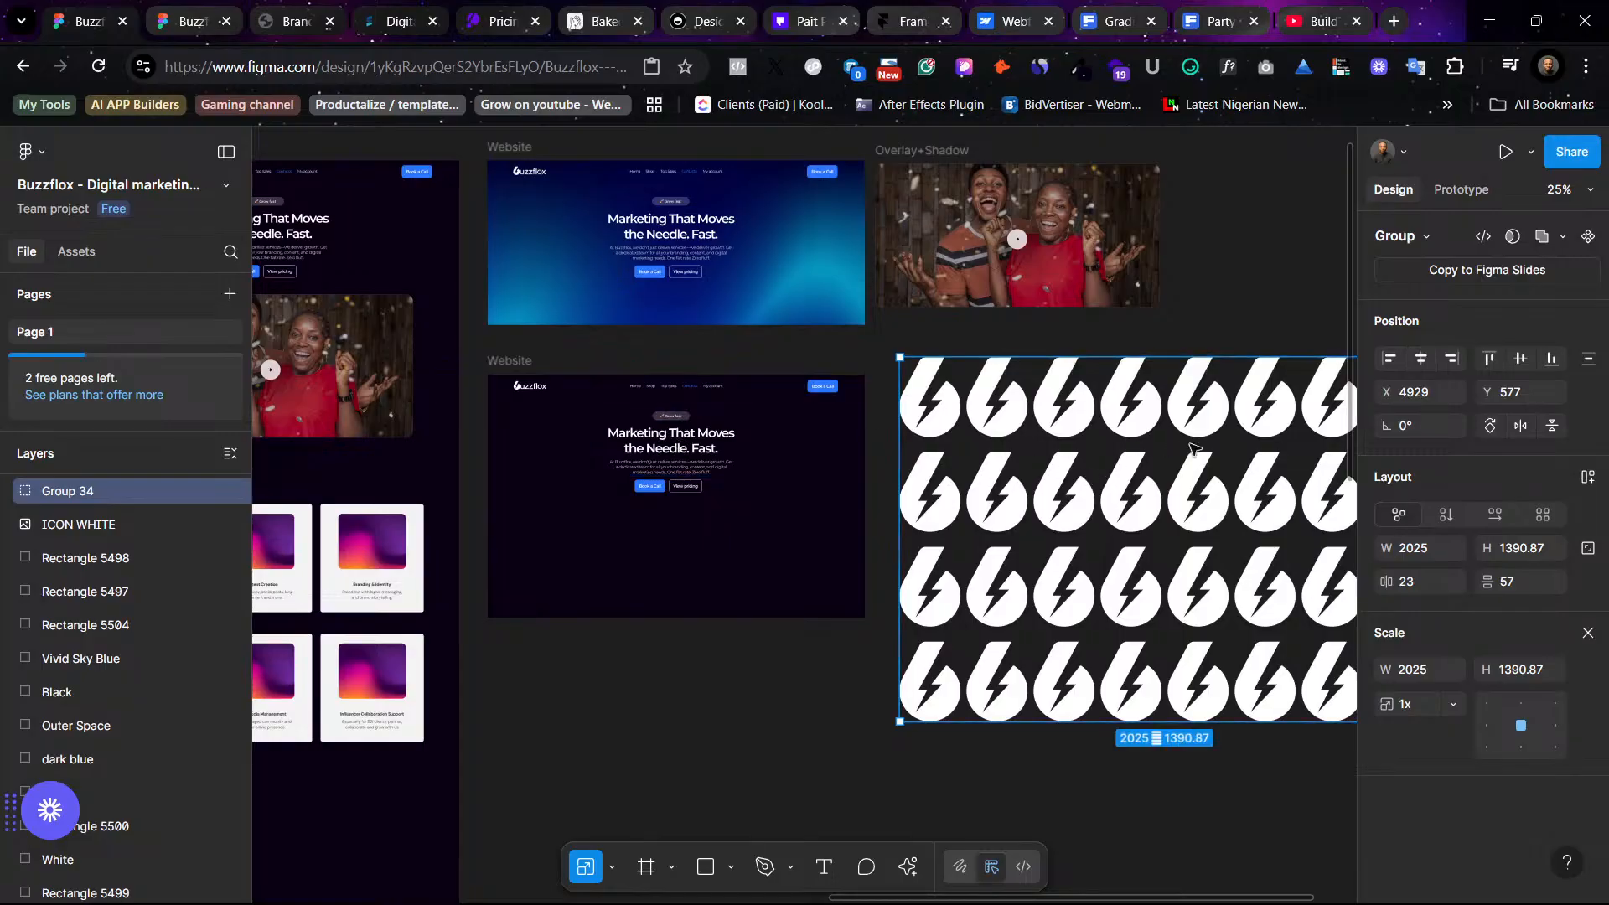
pyautogui.moveTo(1182, 452); pyautogui.dragTo(744, 463)
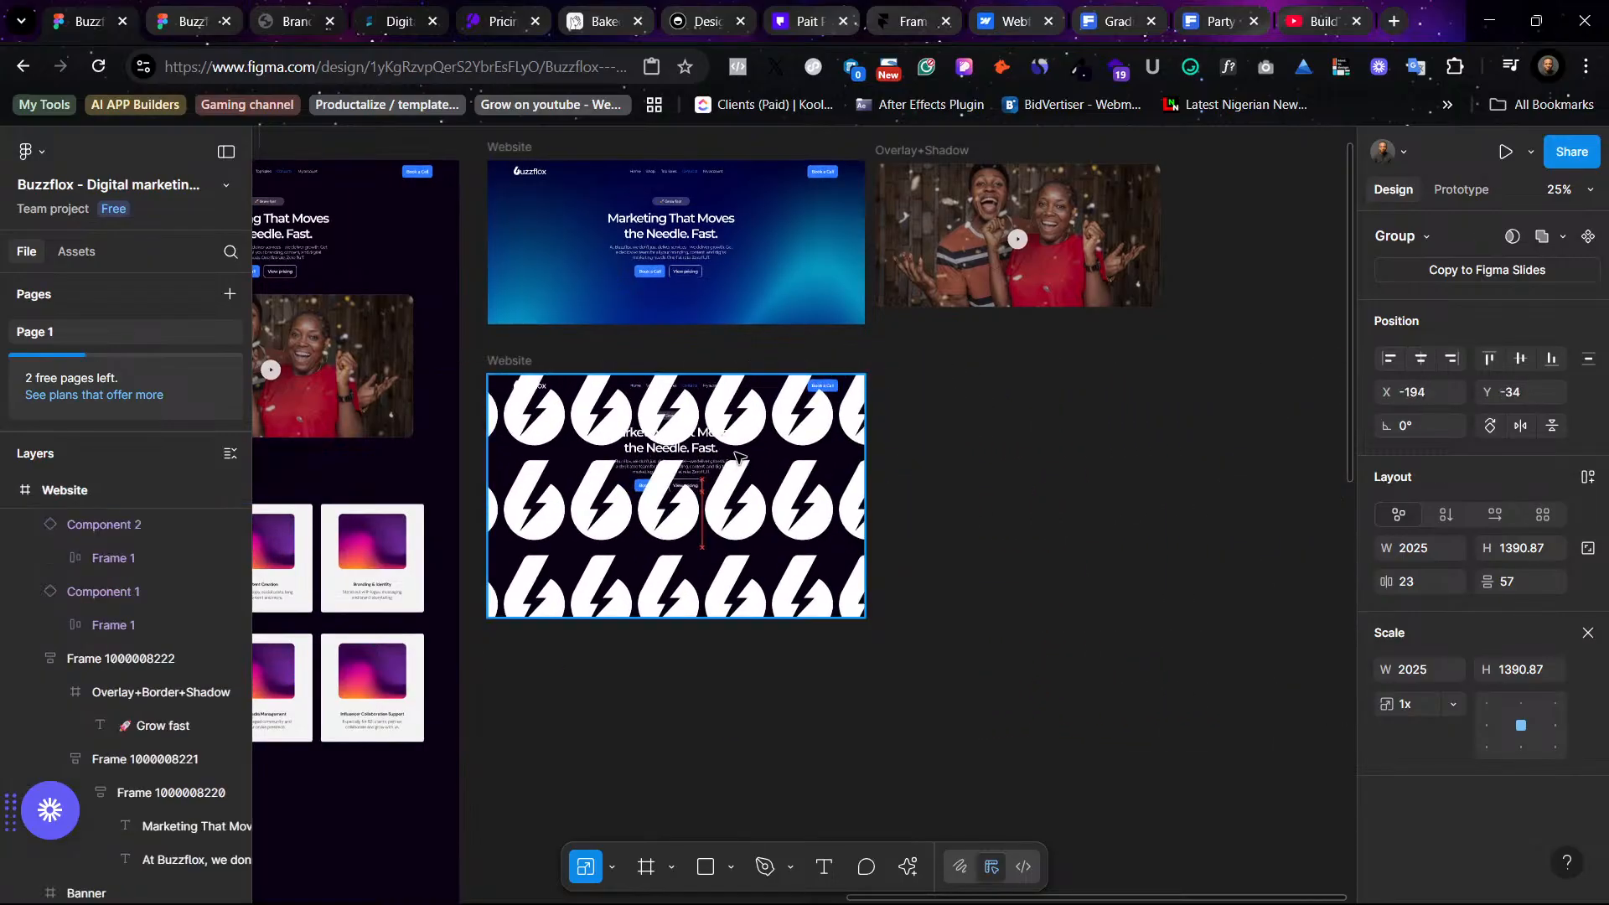
pyautogui.rightClick(795, 498)
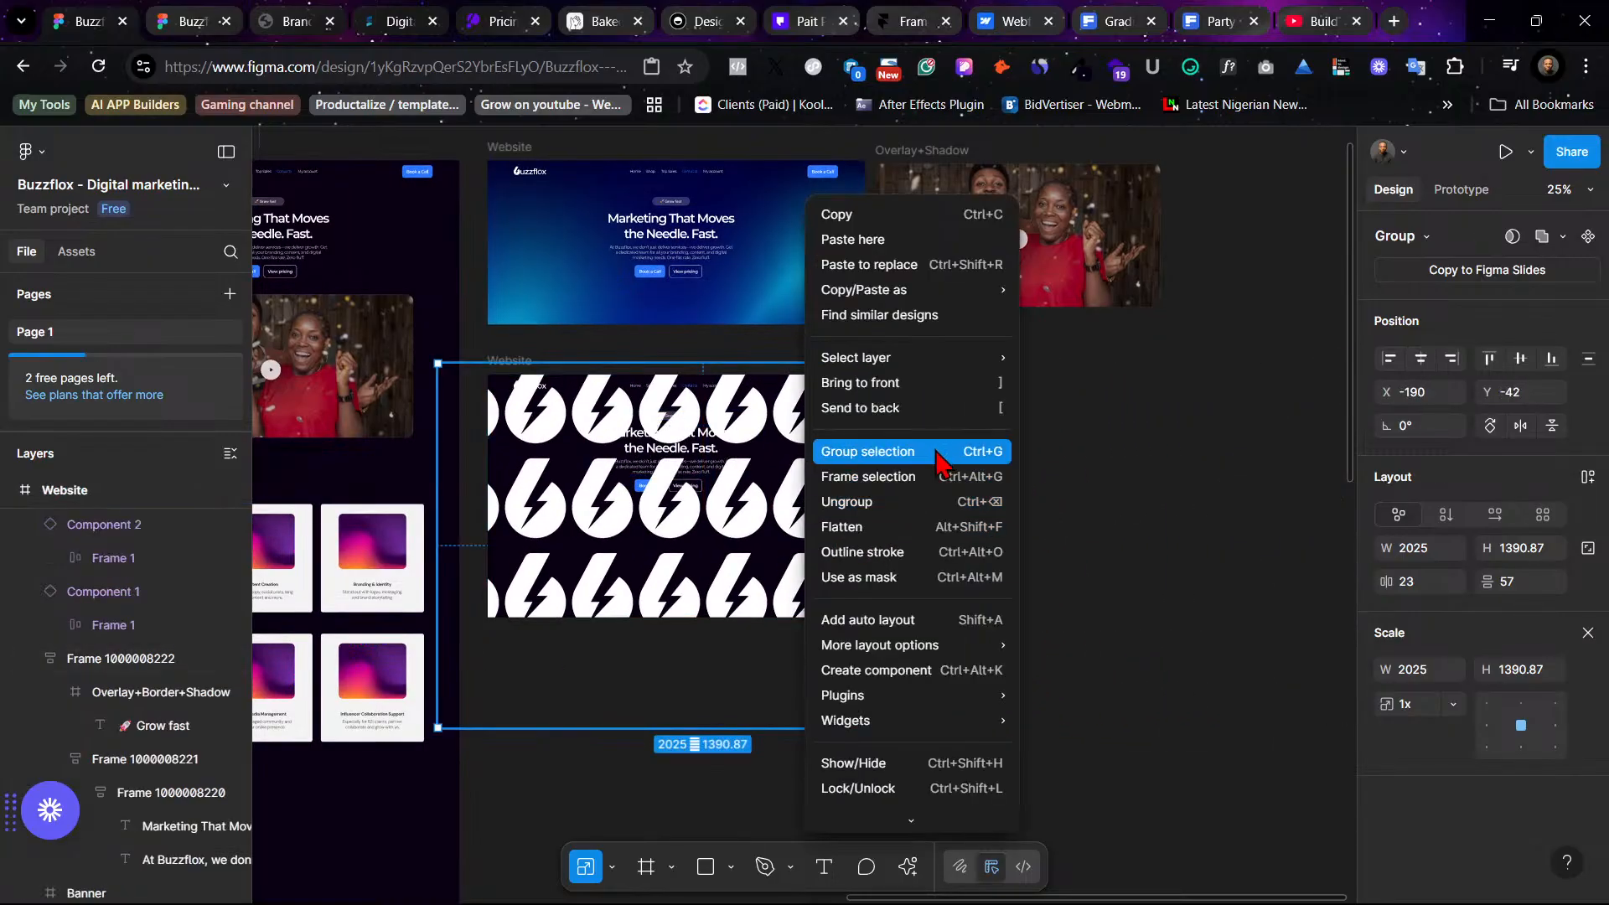
pyautogui.click(961, 405)
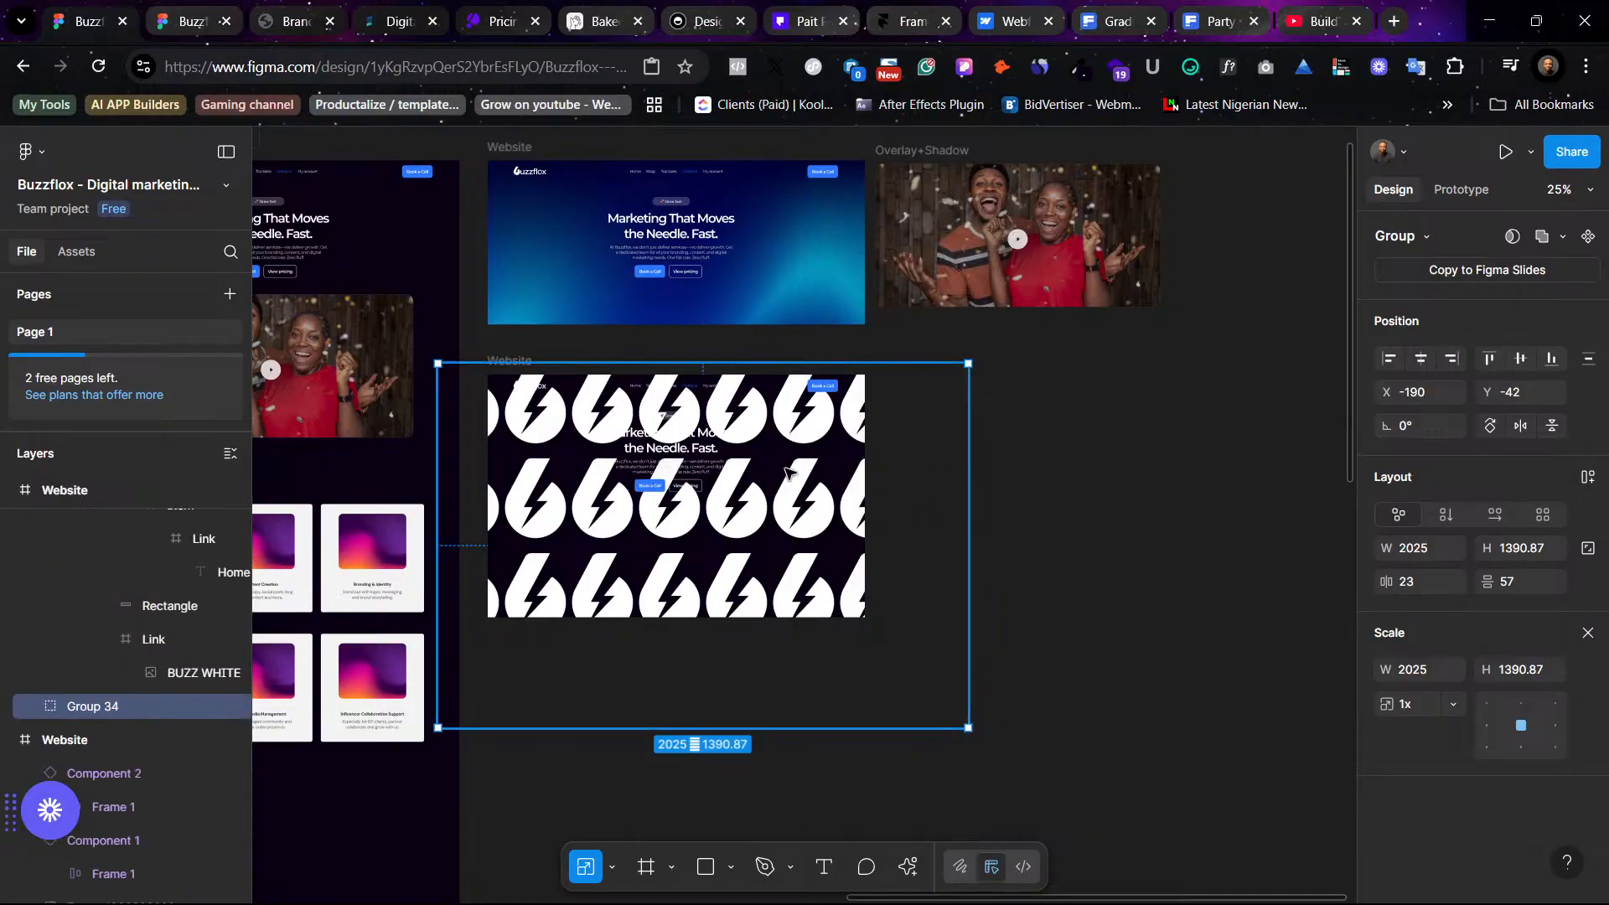
# - Set the icon pattern group's opacity to 3%
pyautogui.hotkey('ctrl', '+')
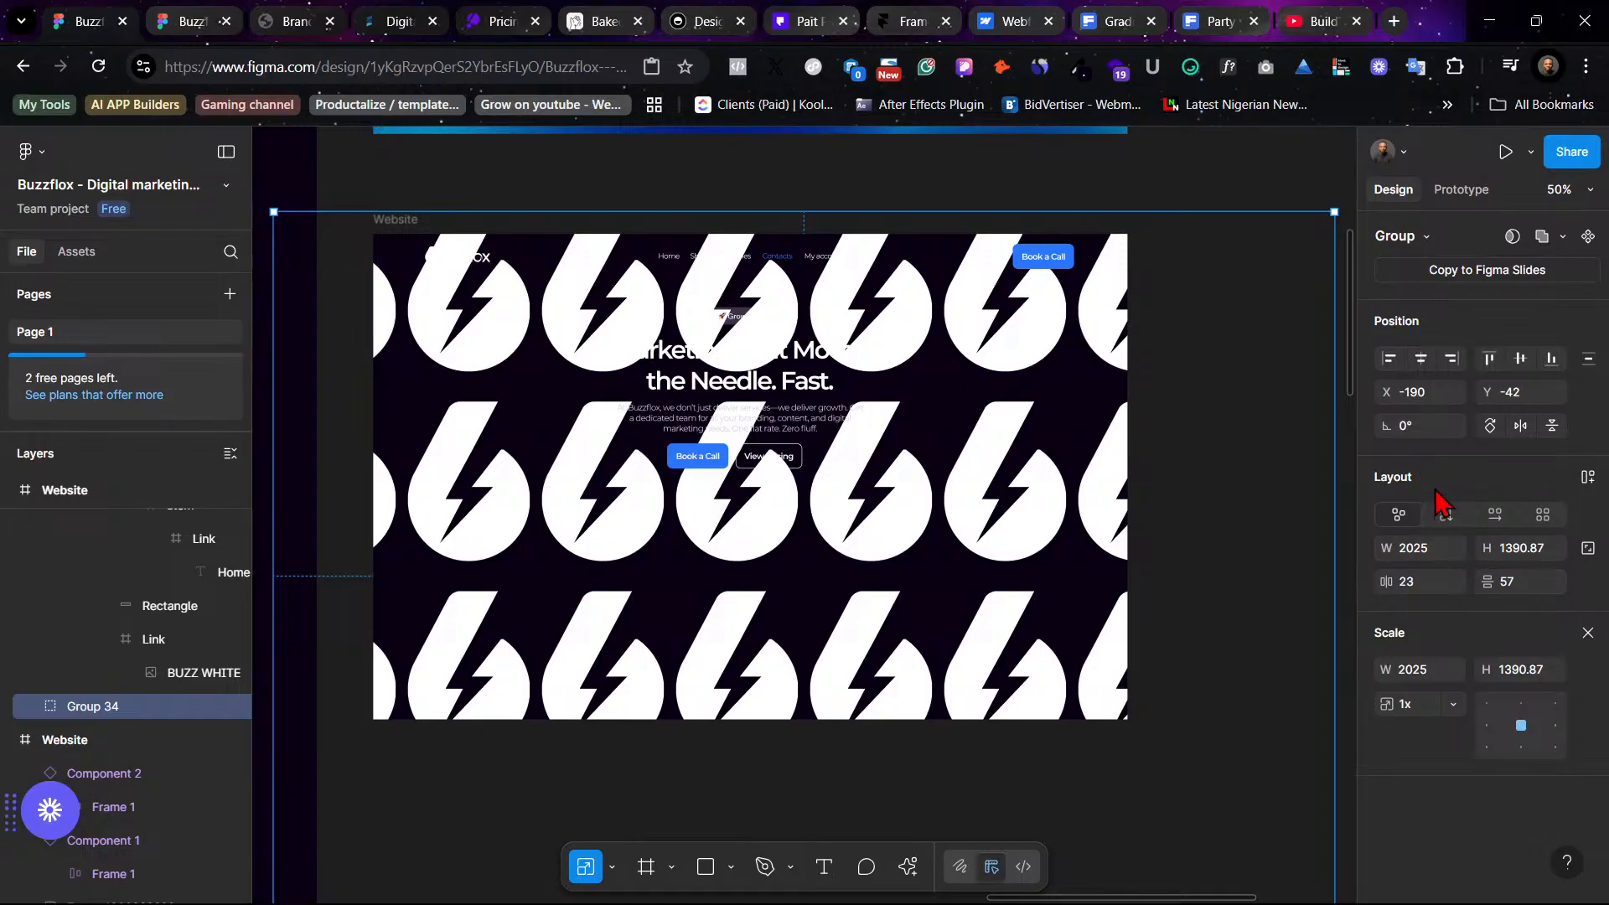
pyautogui.press('v')
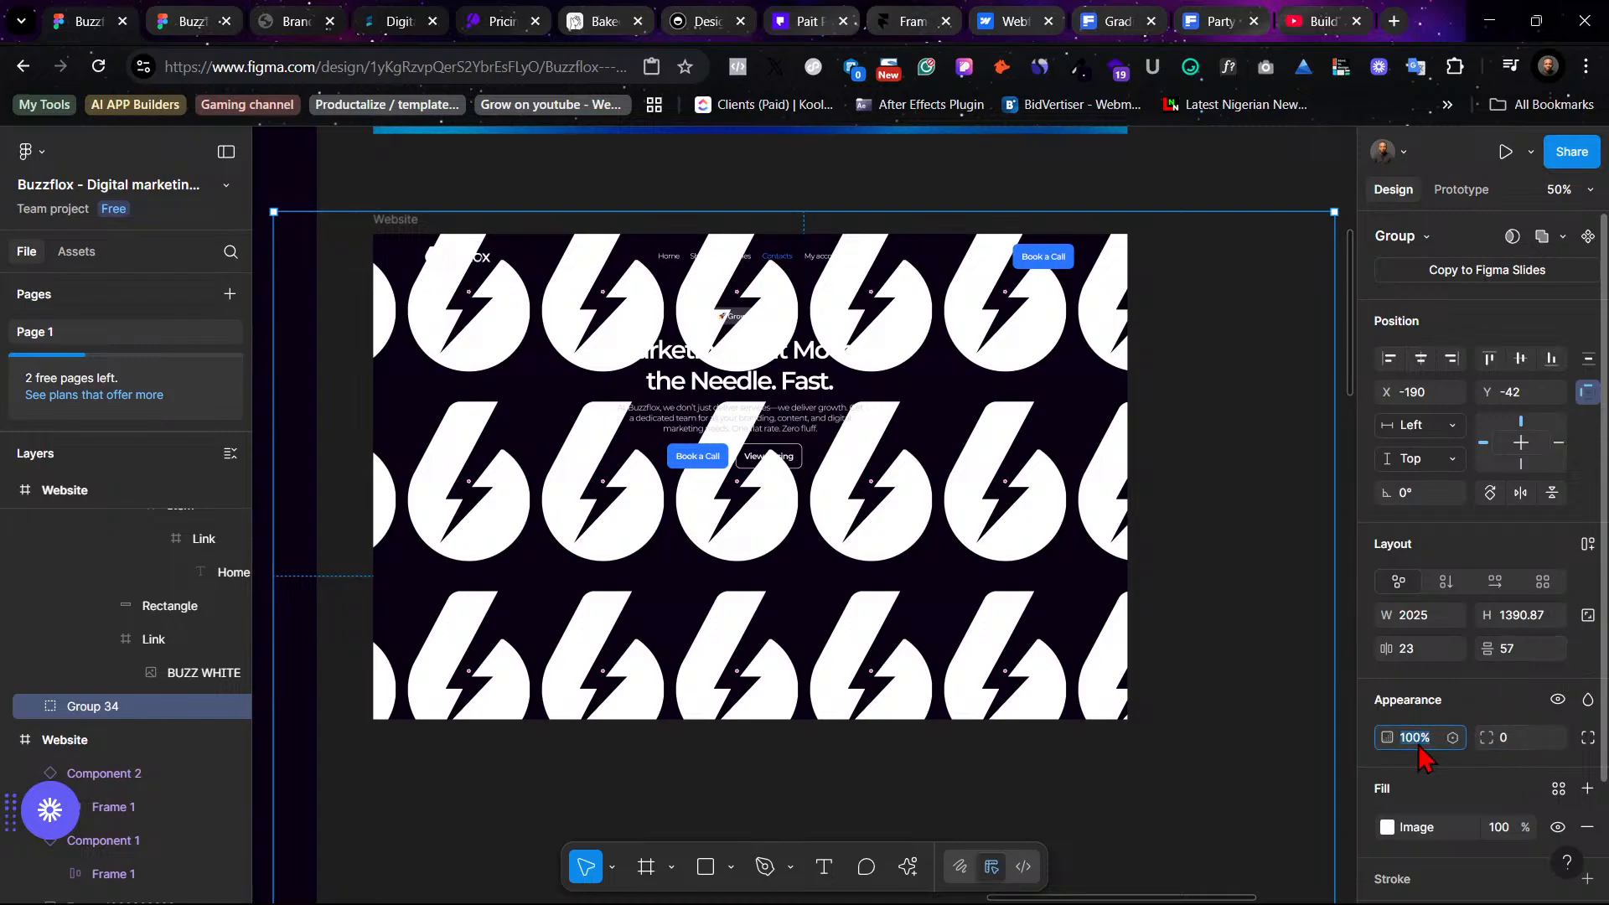
pyautogui.write('20')
pyautogui.press('Return')
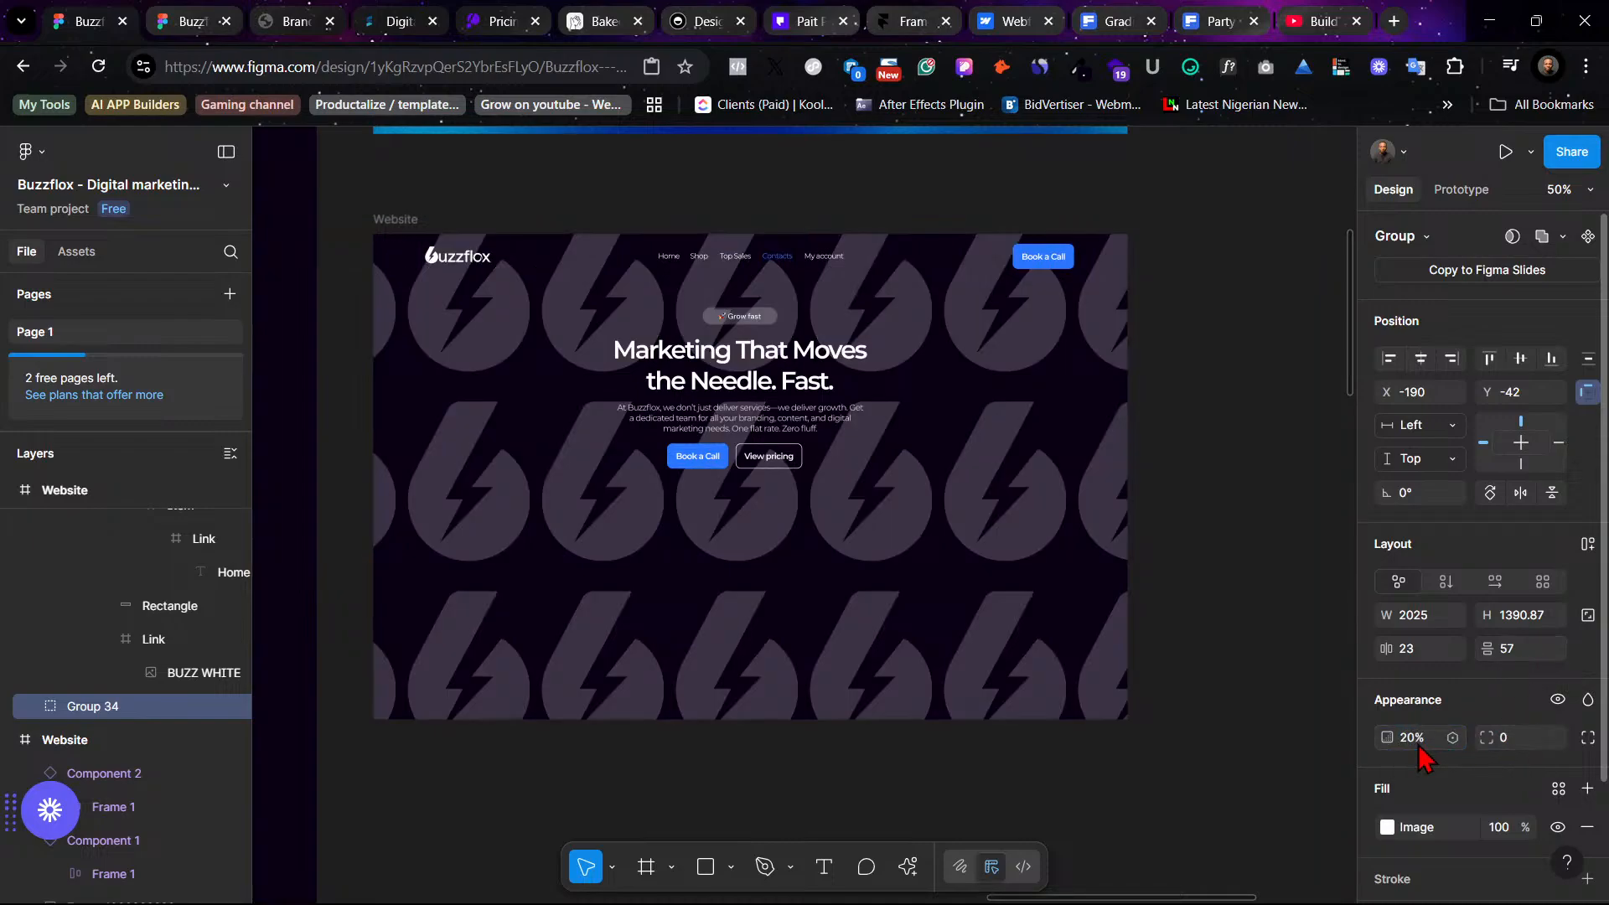
pyautogui.click(1411, 738)
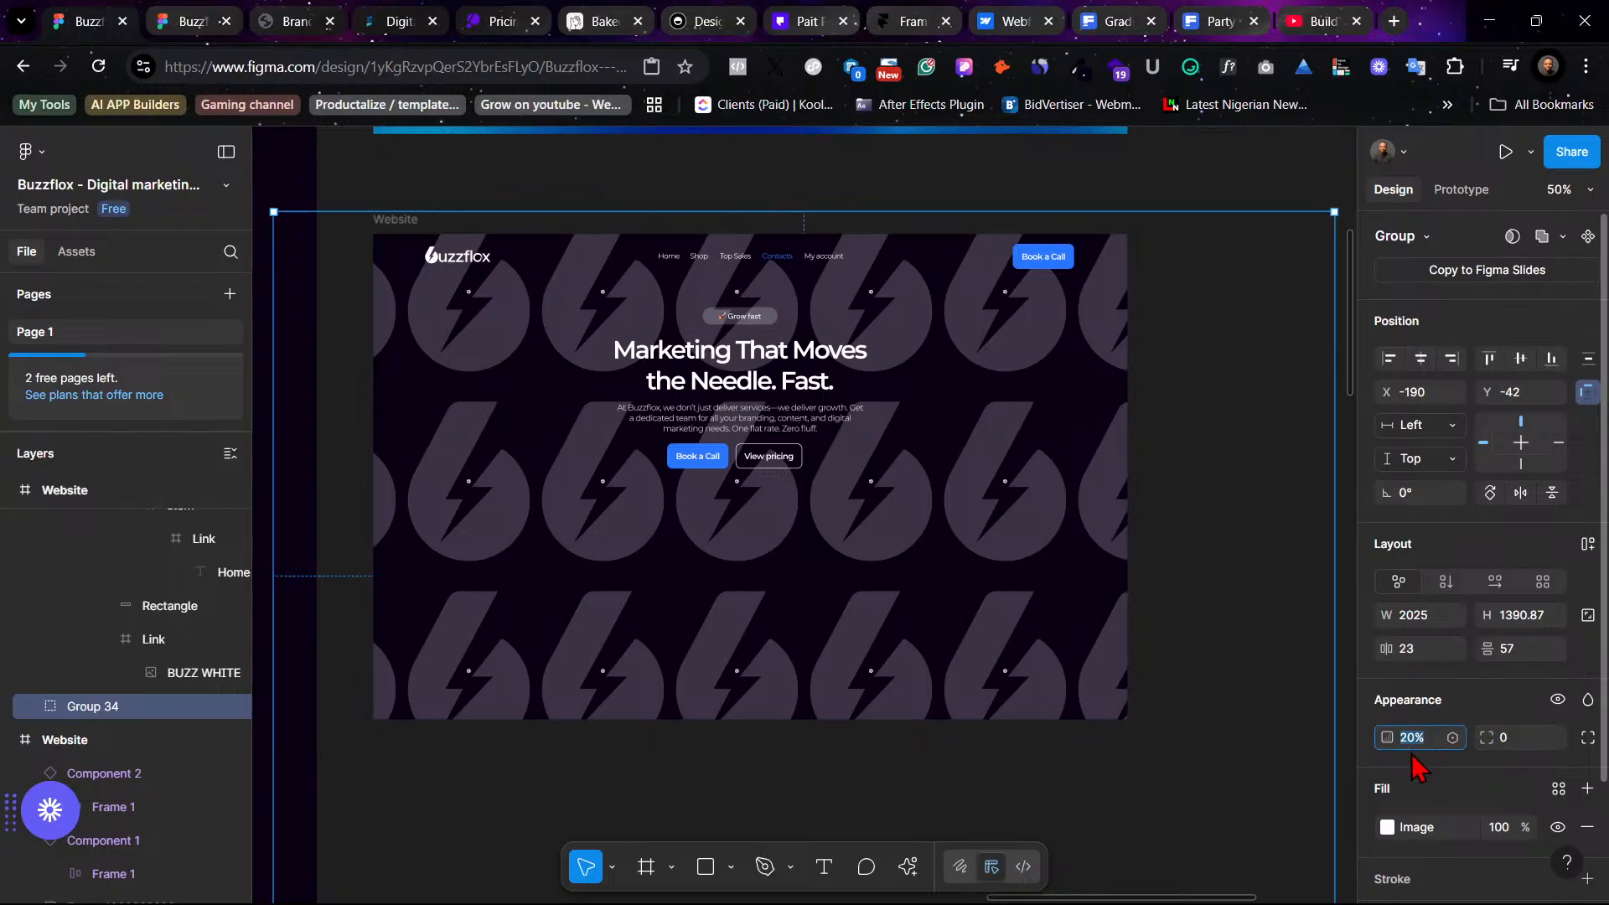
pyautogui.press('Return')
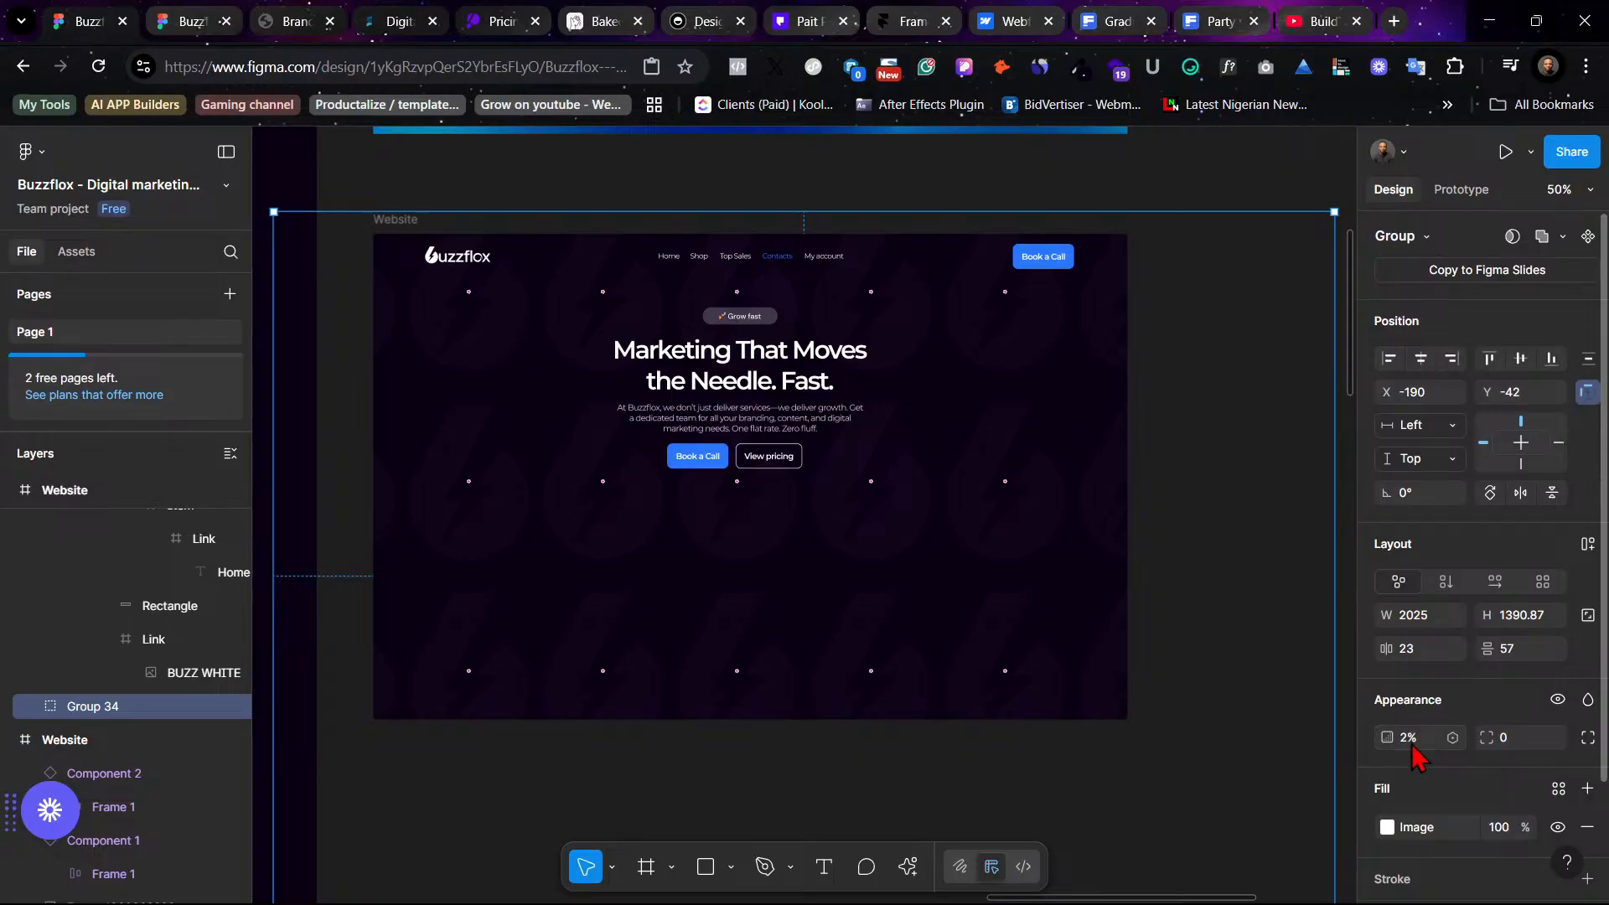
pyautogui.click(1412, 741)
pyautogui.press('Return')
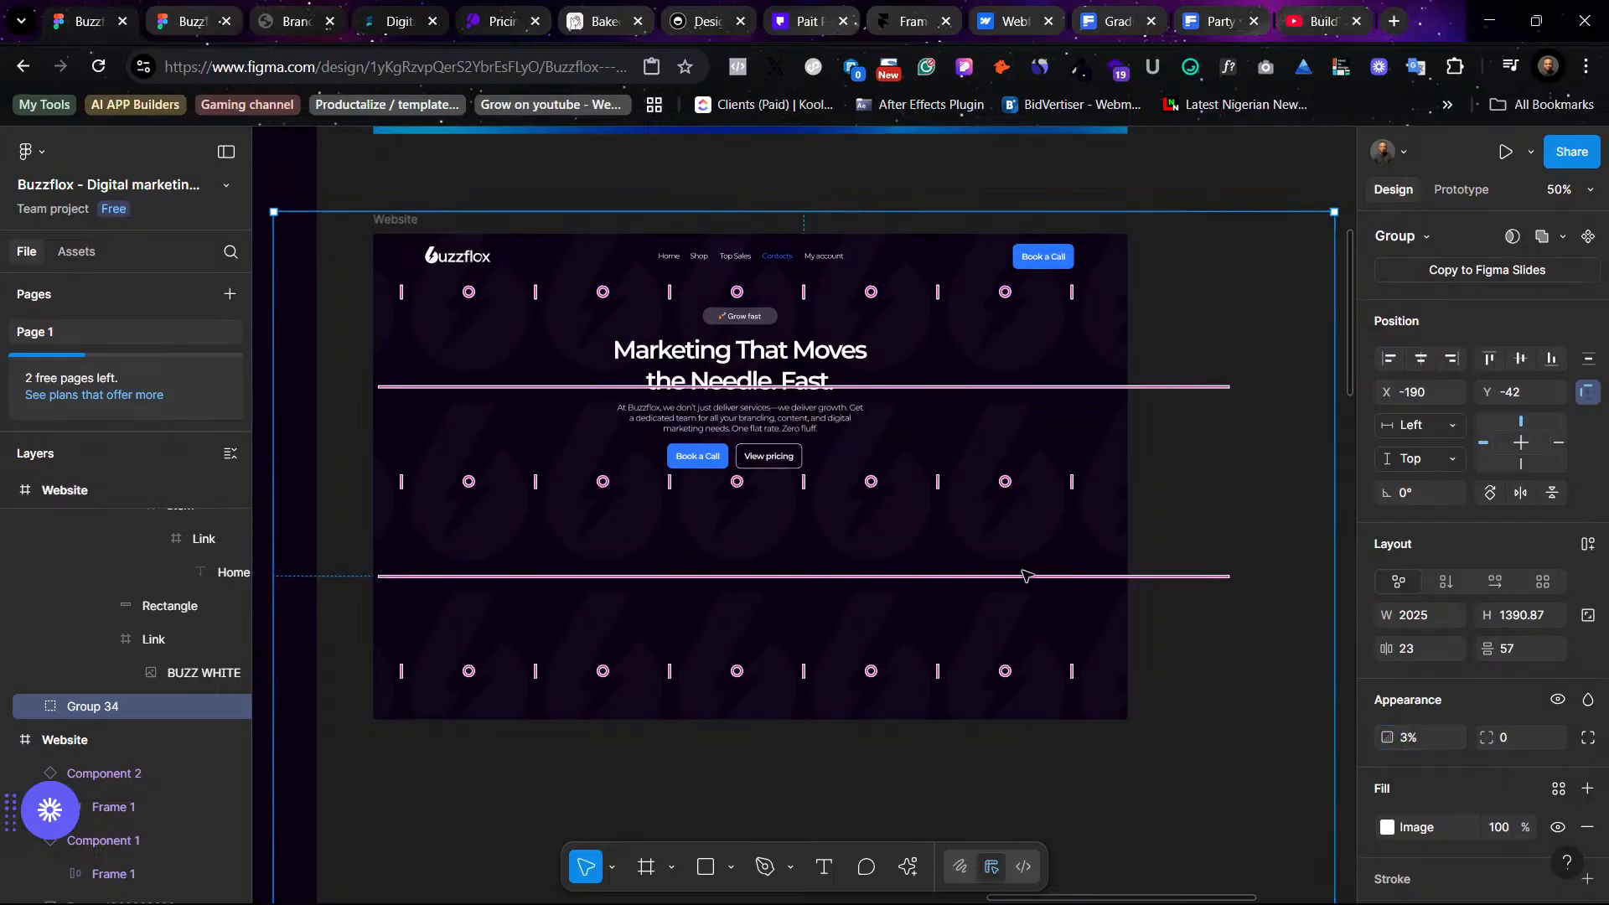
# - Scale the pattern group up to about 1.7x and reposition it across the hero
pyautogui.scroll(-1, 1235, 636)
pyautogui.hscroll(1, 1235, 636)
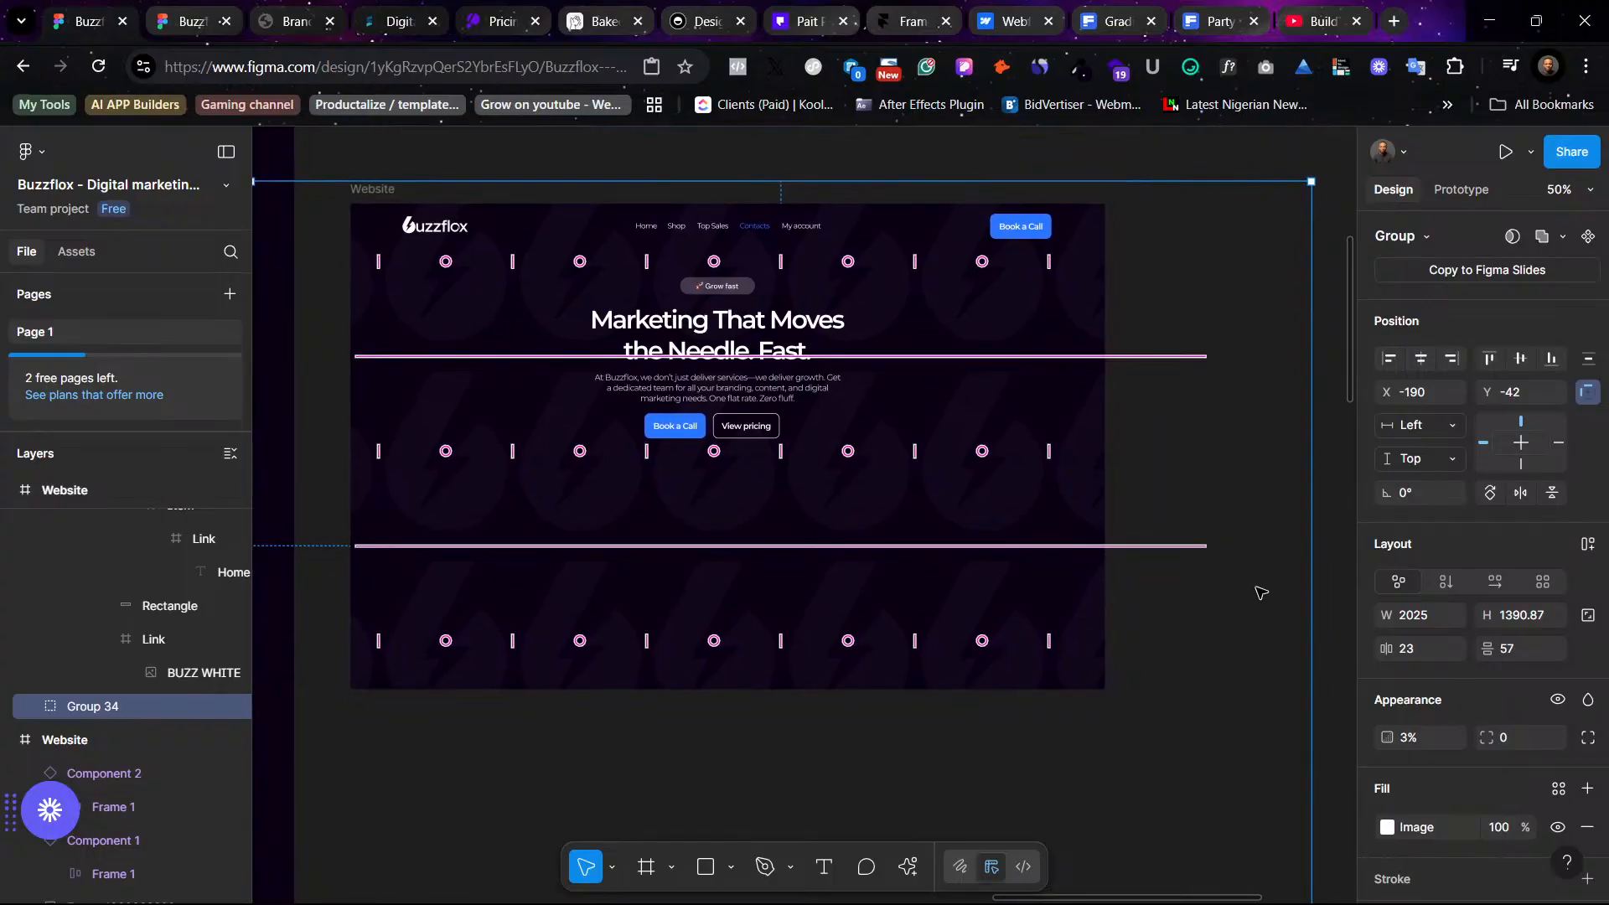
pyautogui.press('k')
pyautogui.moveTo(1311, 589)
pyautogui.mouseDown()
pyautogui.moveTo(1523, 659)
pyautogui.moveTo(1282, 610)
pyautogui.moveTo(1273, 590)
pyautogui.moveTo(1346, 599)
pyautogui.moveTo(1294, 586)
pyautogui.mouseUp()
pyautogui.hscroll(-10, 912, 570)
pyautogui.hscroll(-1, 909, 568)
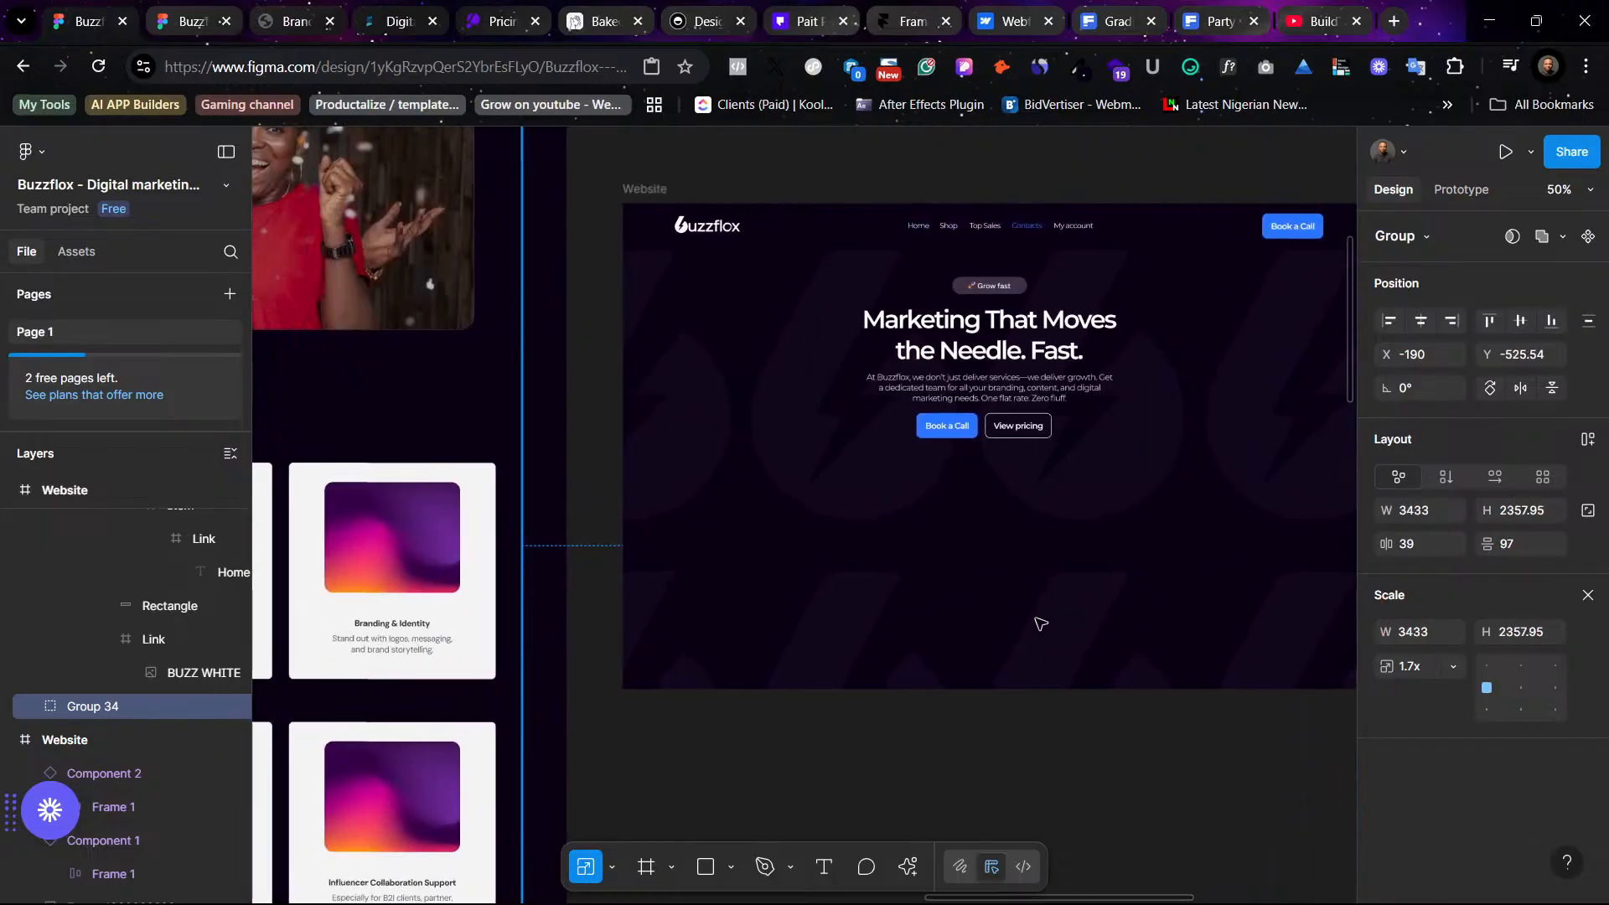
pyautogui.hscroll(1, 1090, 595)
pyautogui.moveTo(1142, 602); pyautogui.dragTo(998, 503)
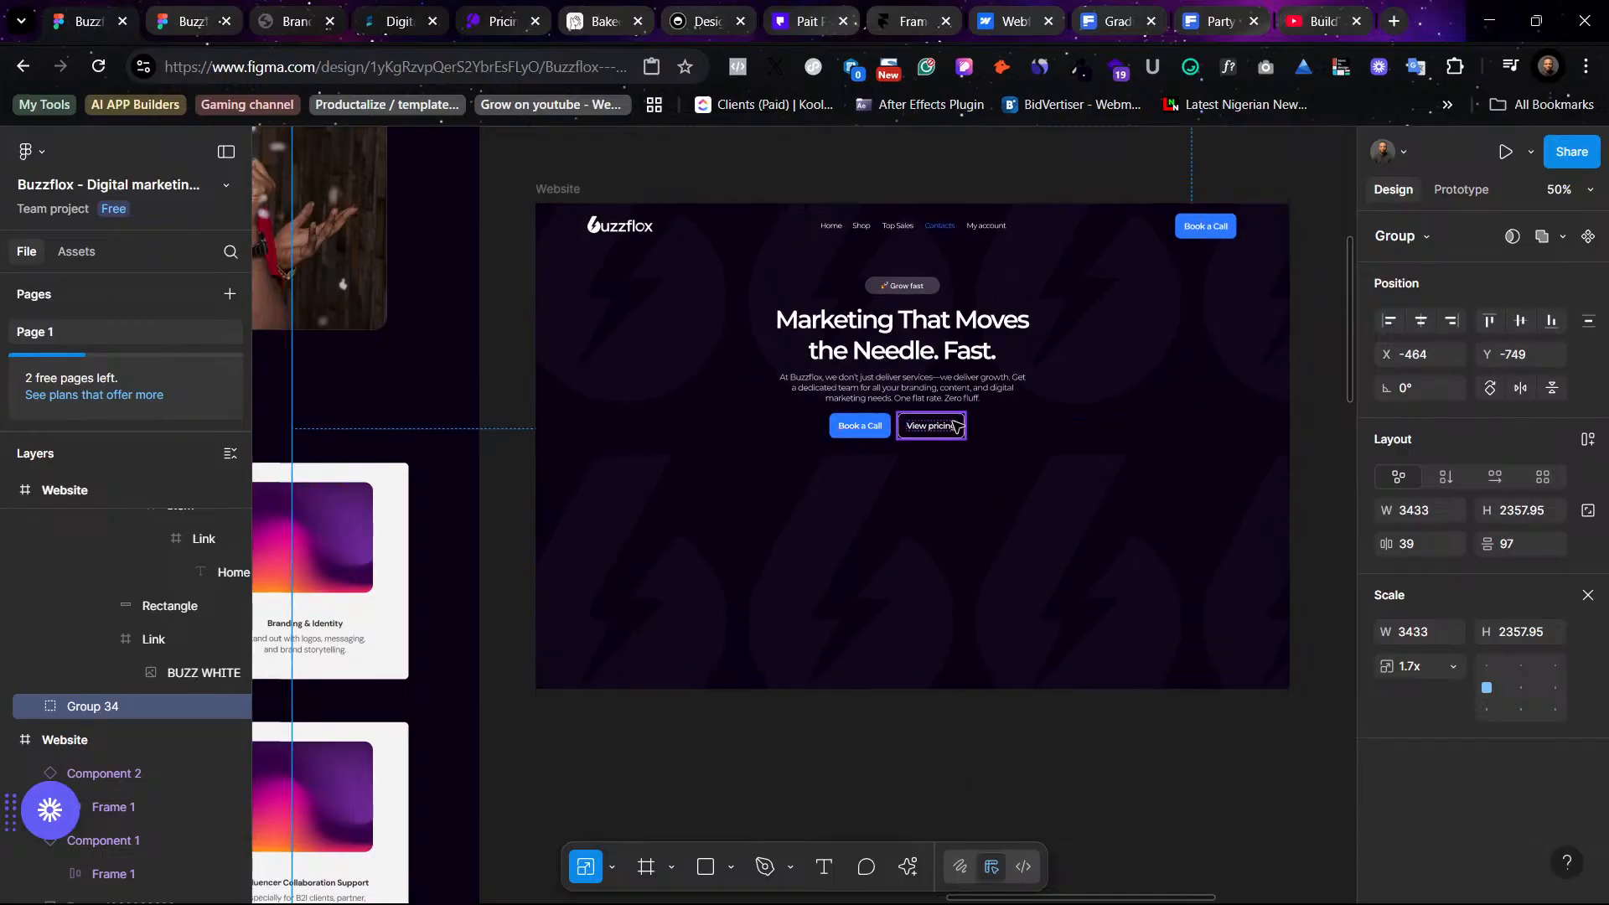
# - Inspect the Website frame's properties and layer hierarchy
pyautogui.click(559, 190)
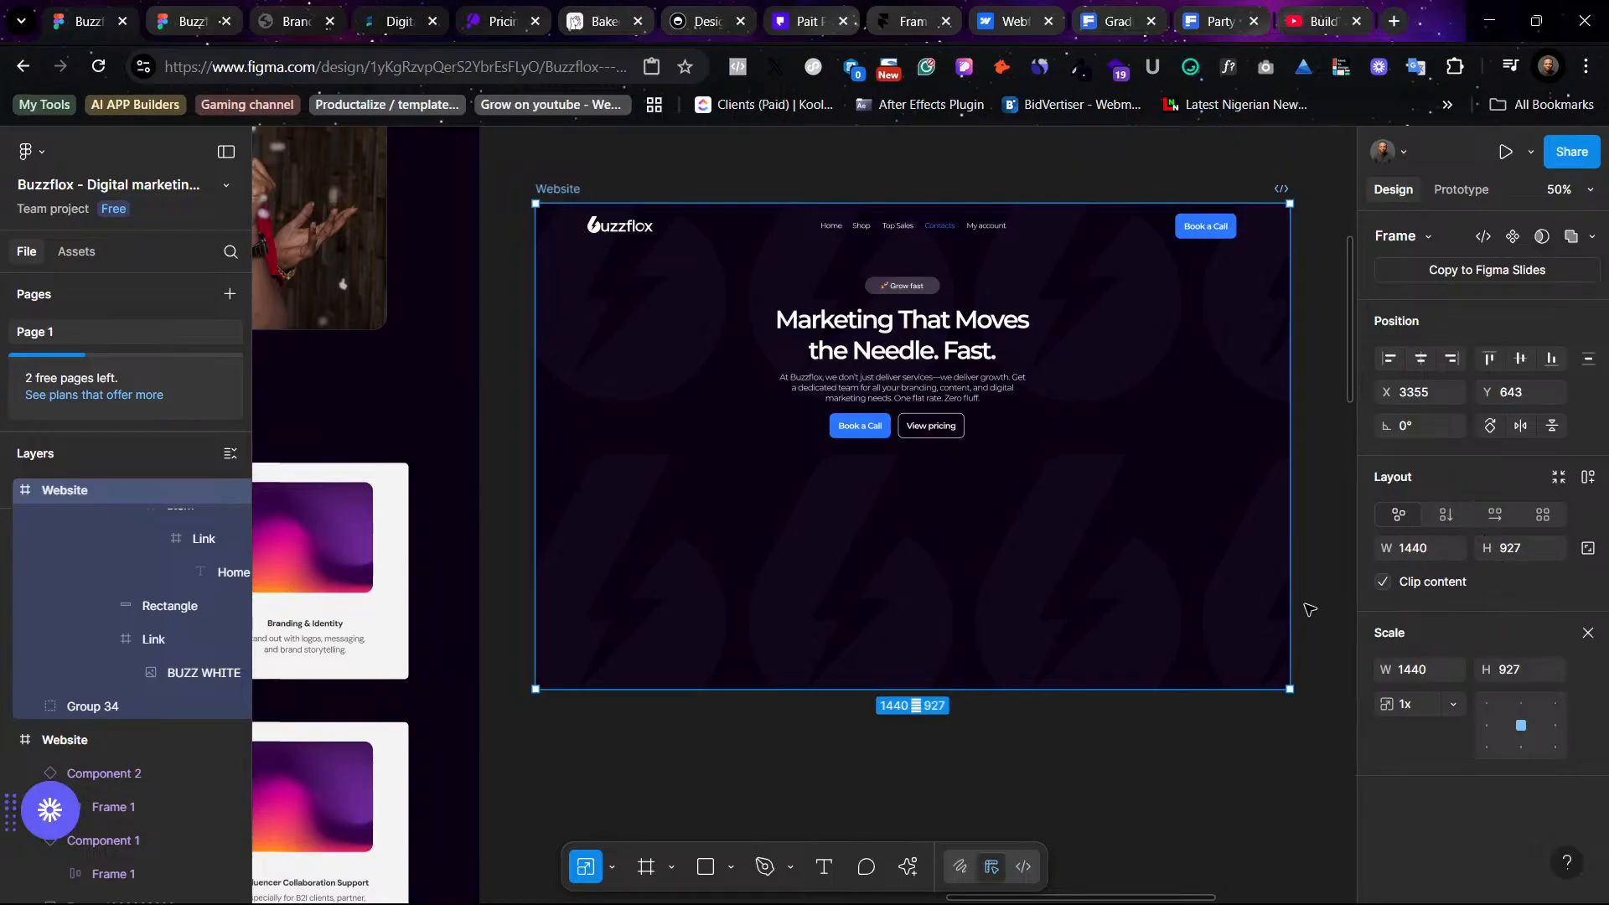
pyautogui.press('v')
pyautogui.scroll(-2, 1449, 708)
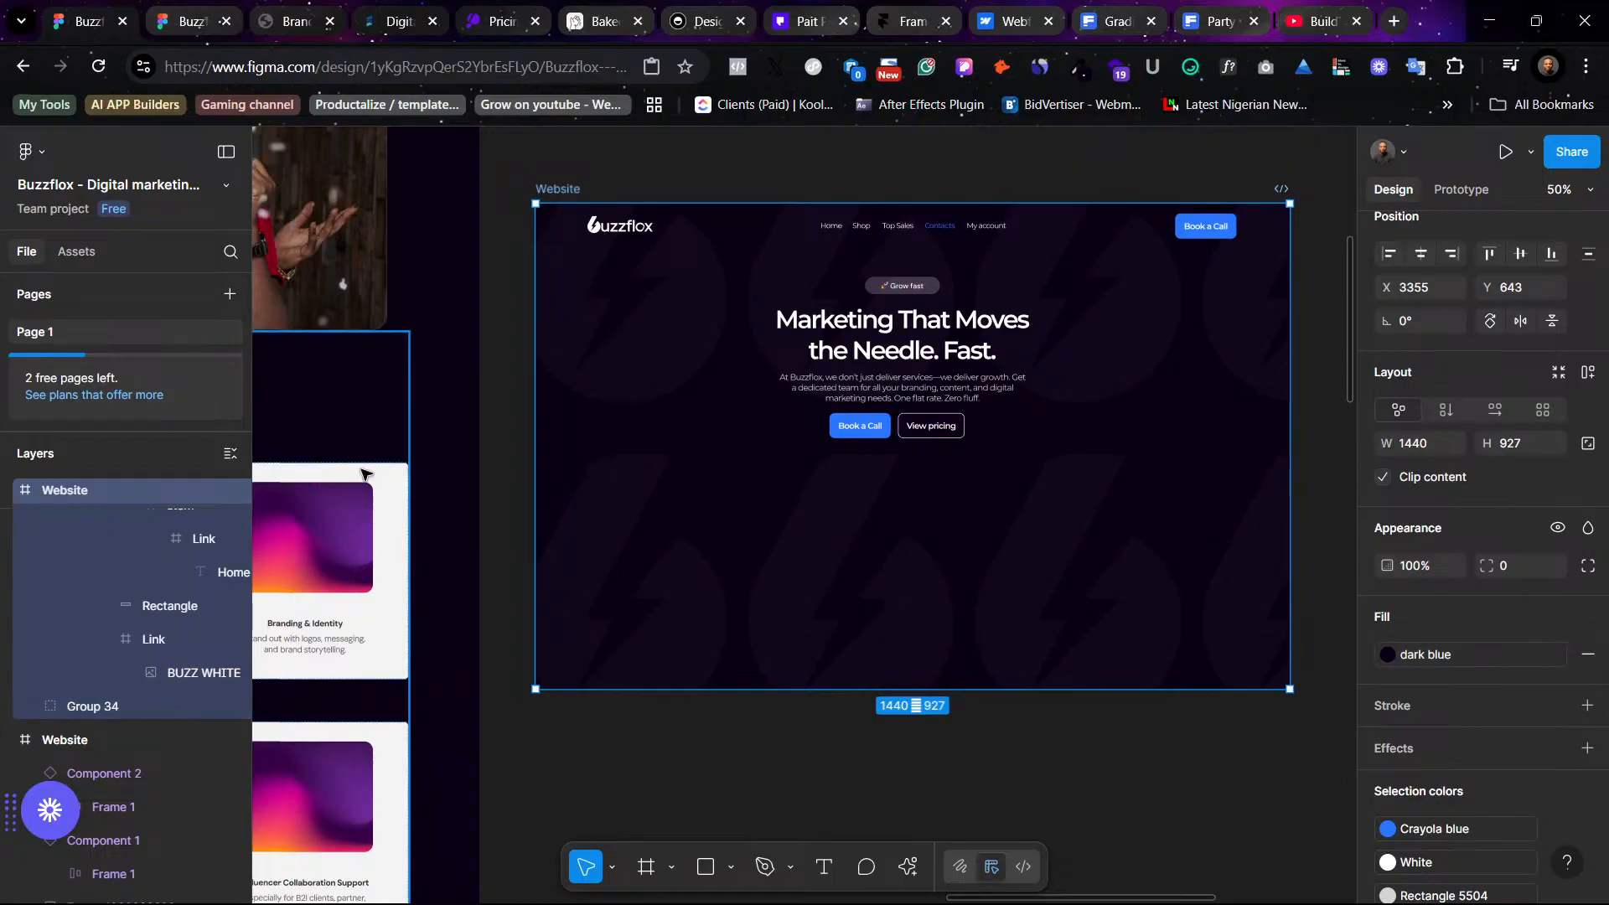
pyautogui.scroll(5, 163, 628)
pyautogui.scroll(3, 159, 641)
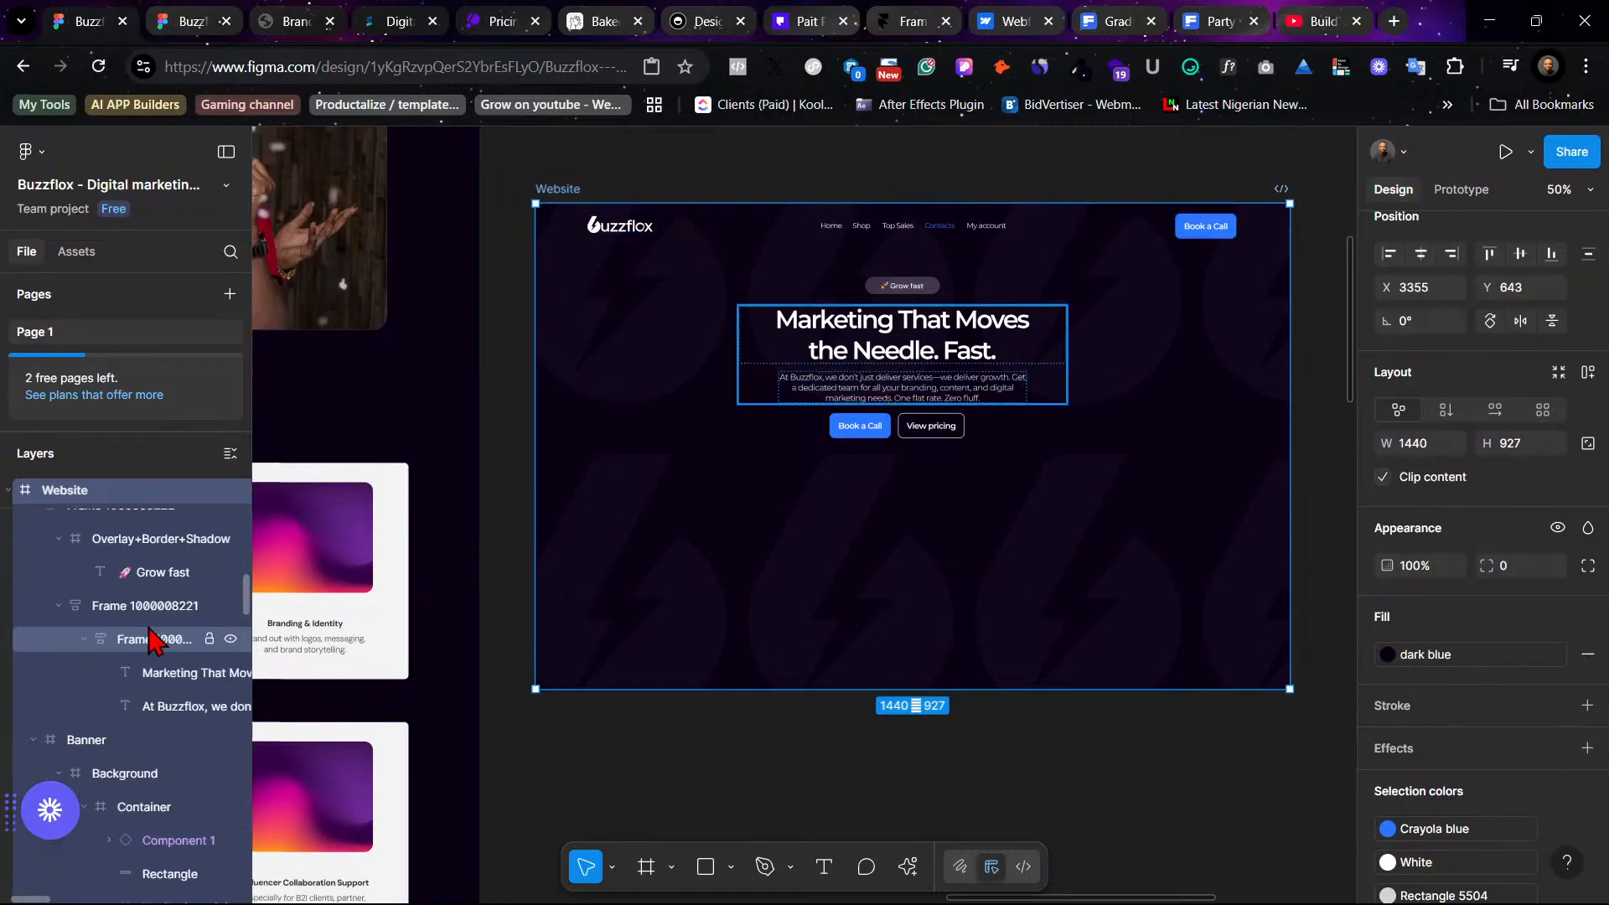
pyautogui.scroll(3, 159, 645)
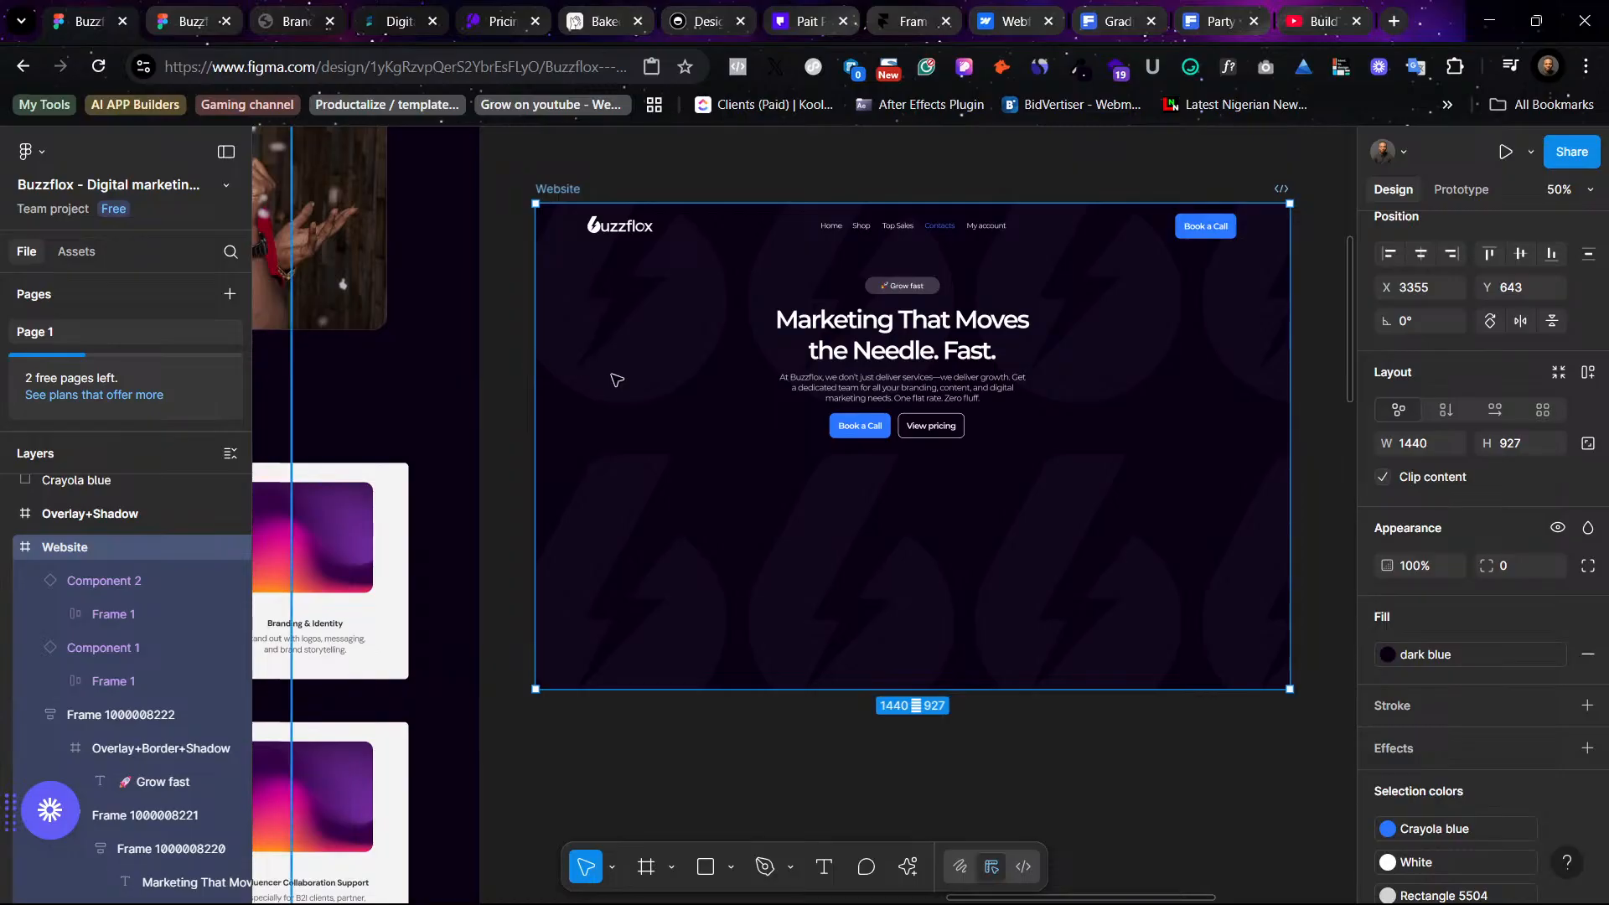
# - Select the pattern group and scale it down to about 1873 × 1286 px
pyautogui.click(614, 374)
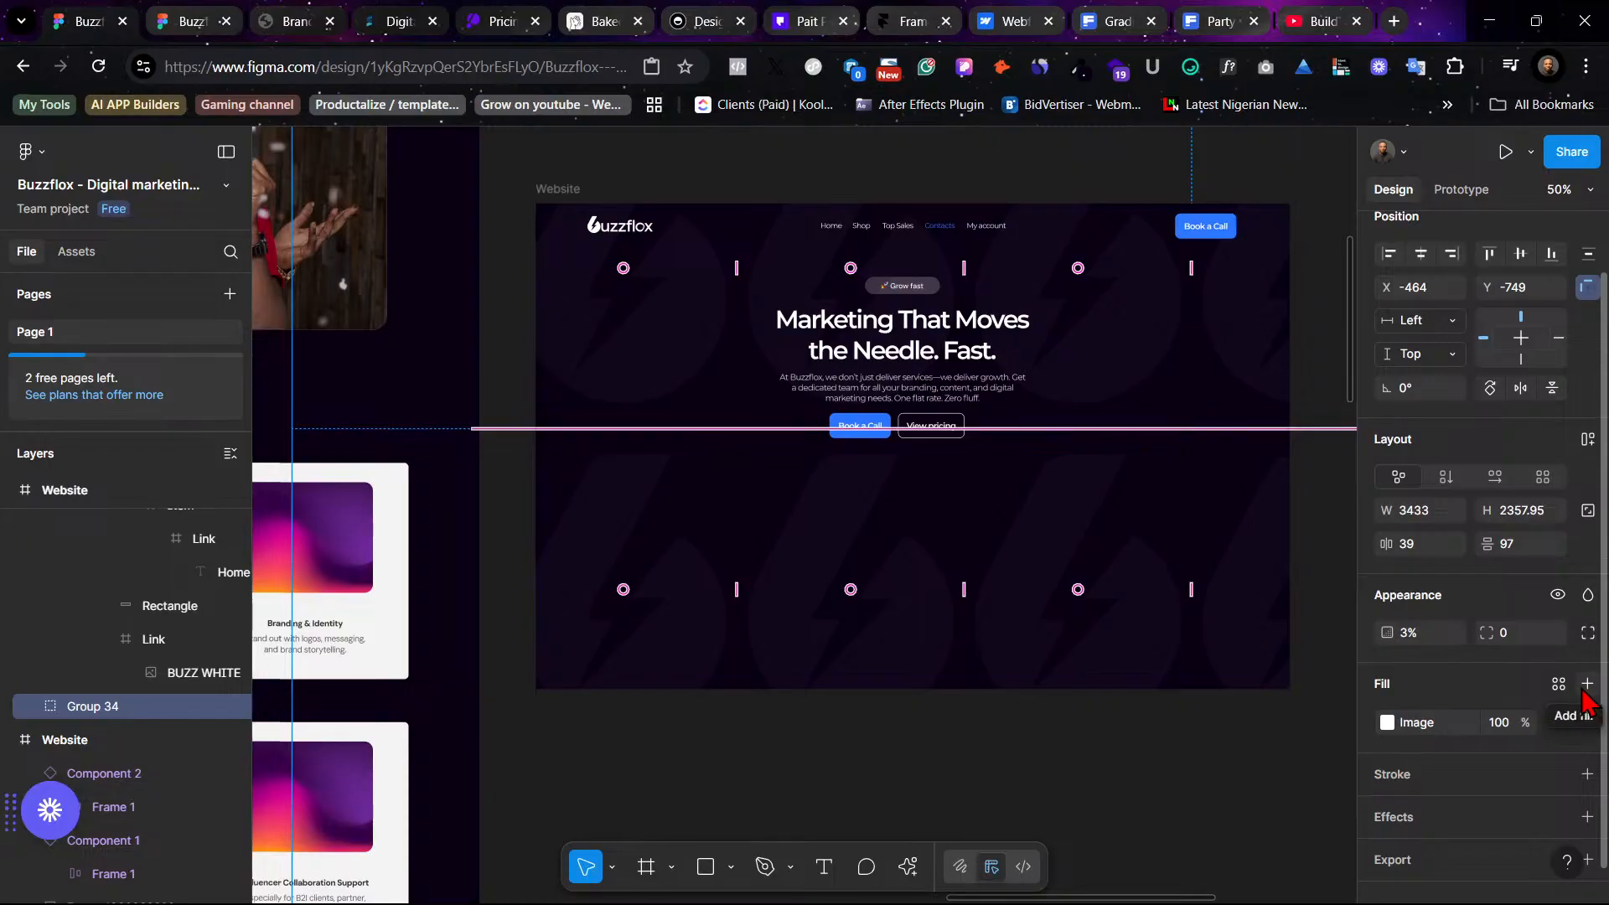
pyautogui.hotkey('shift', '2')
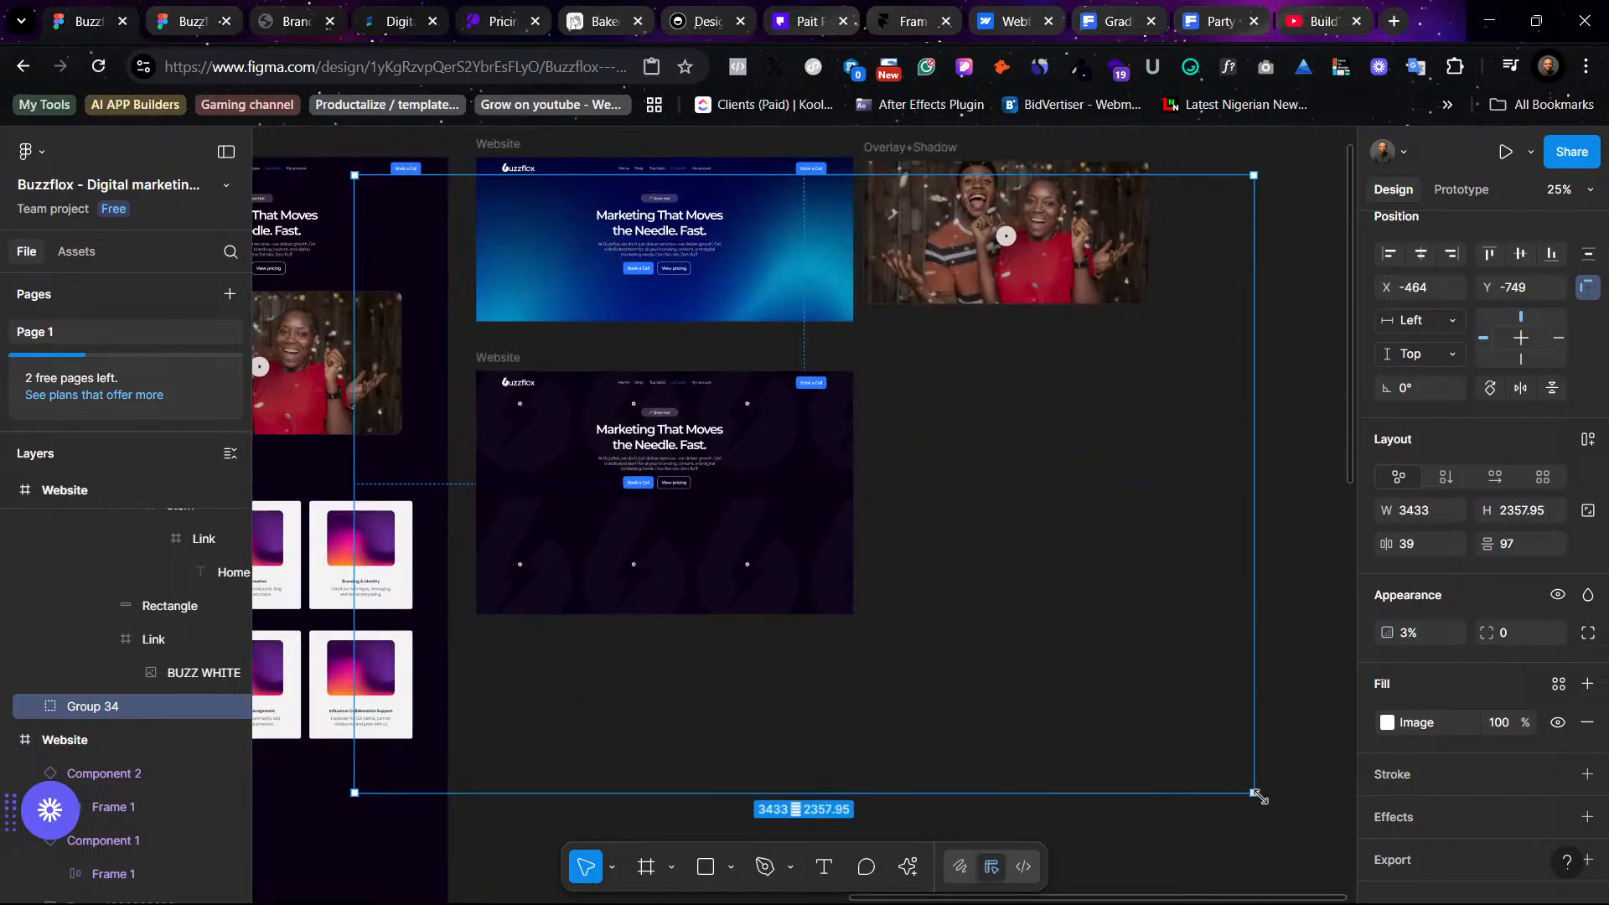
pyautogui.press('k')
pyautogui.moveTo(1254, 793); pyautogui.dragTo(1290, 716)
pyautogui.hscroll(3, 1223, 662)
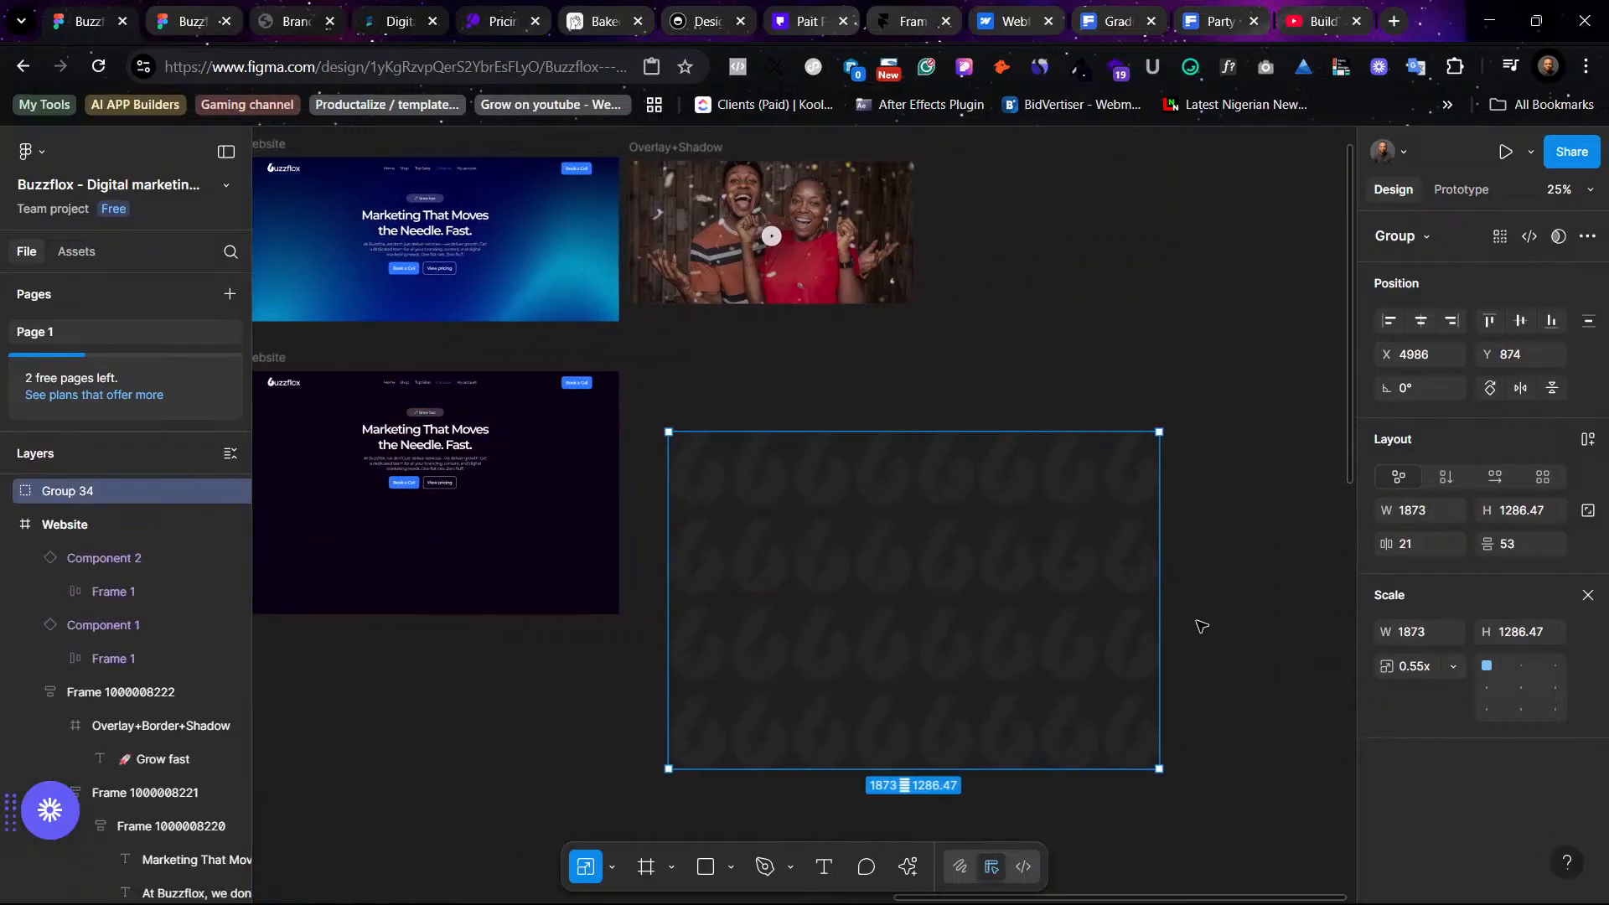
# - Add a linear gradient fill to the pattern group and set its first stop color to 777777
pyautogui.press('v')
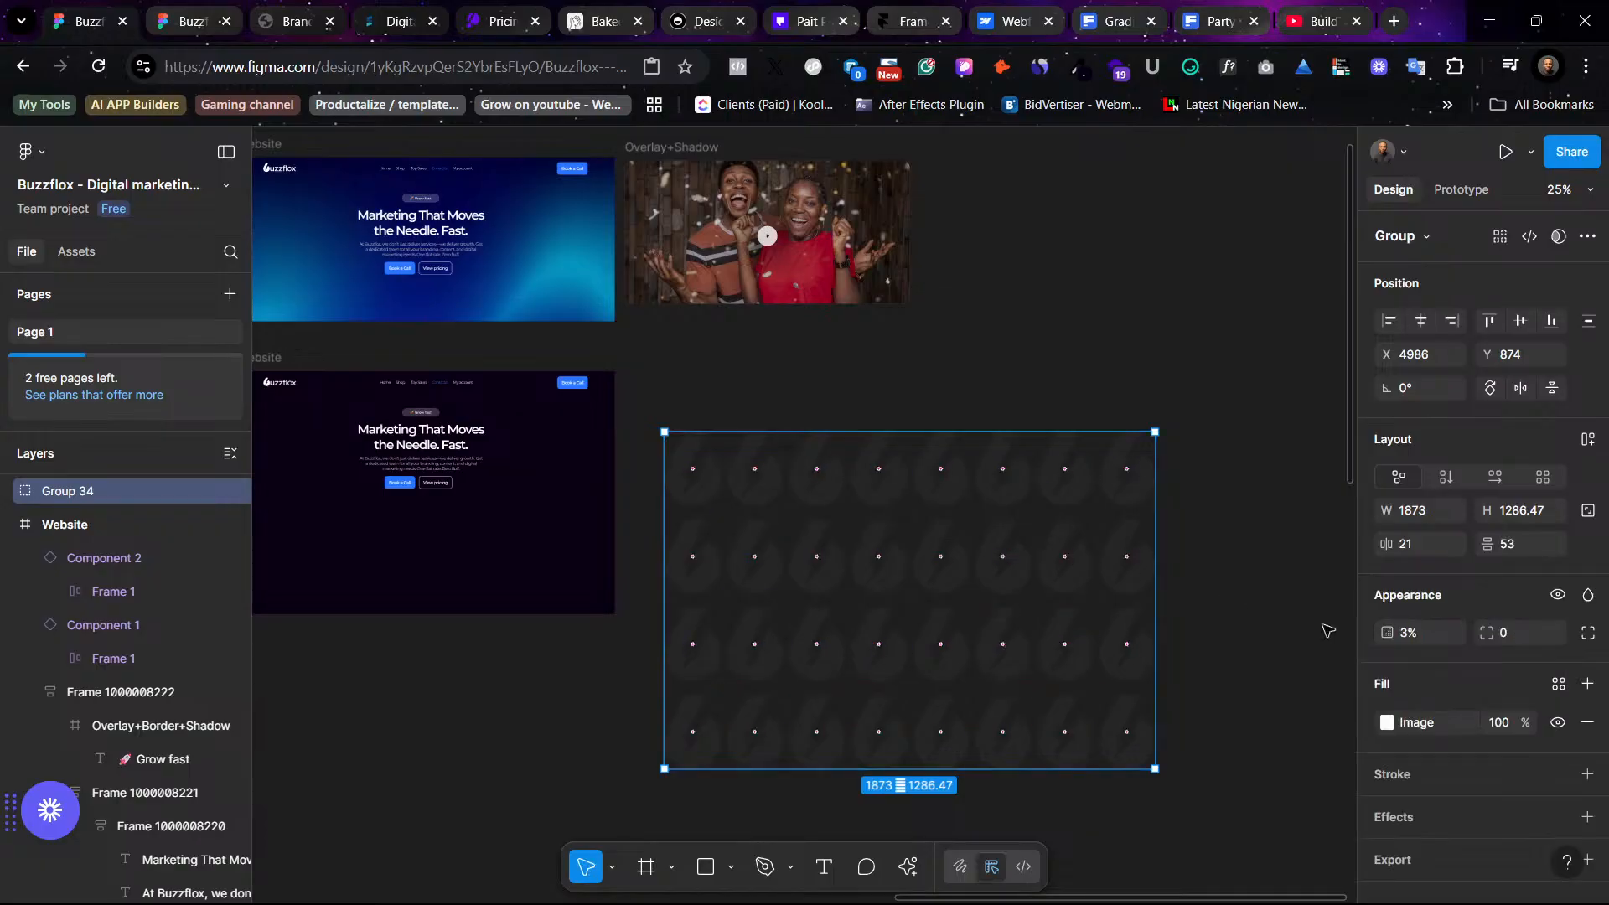
pyautogui.click(1586, 682)
pyautogui.click(1388, 722)
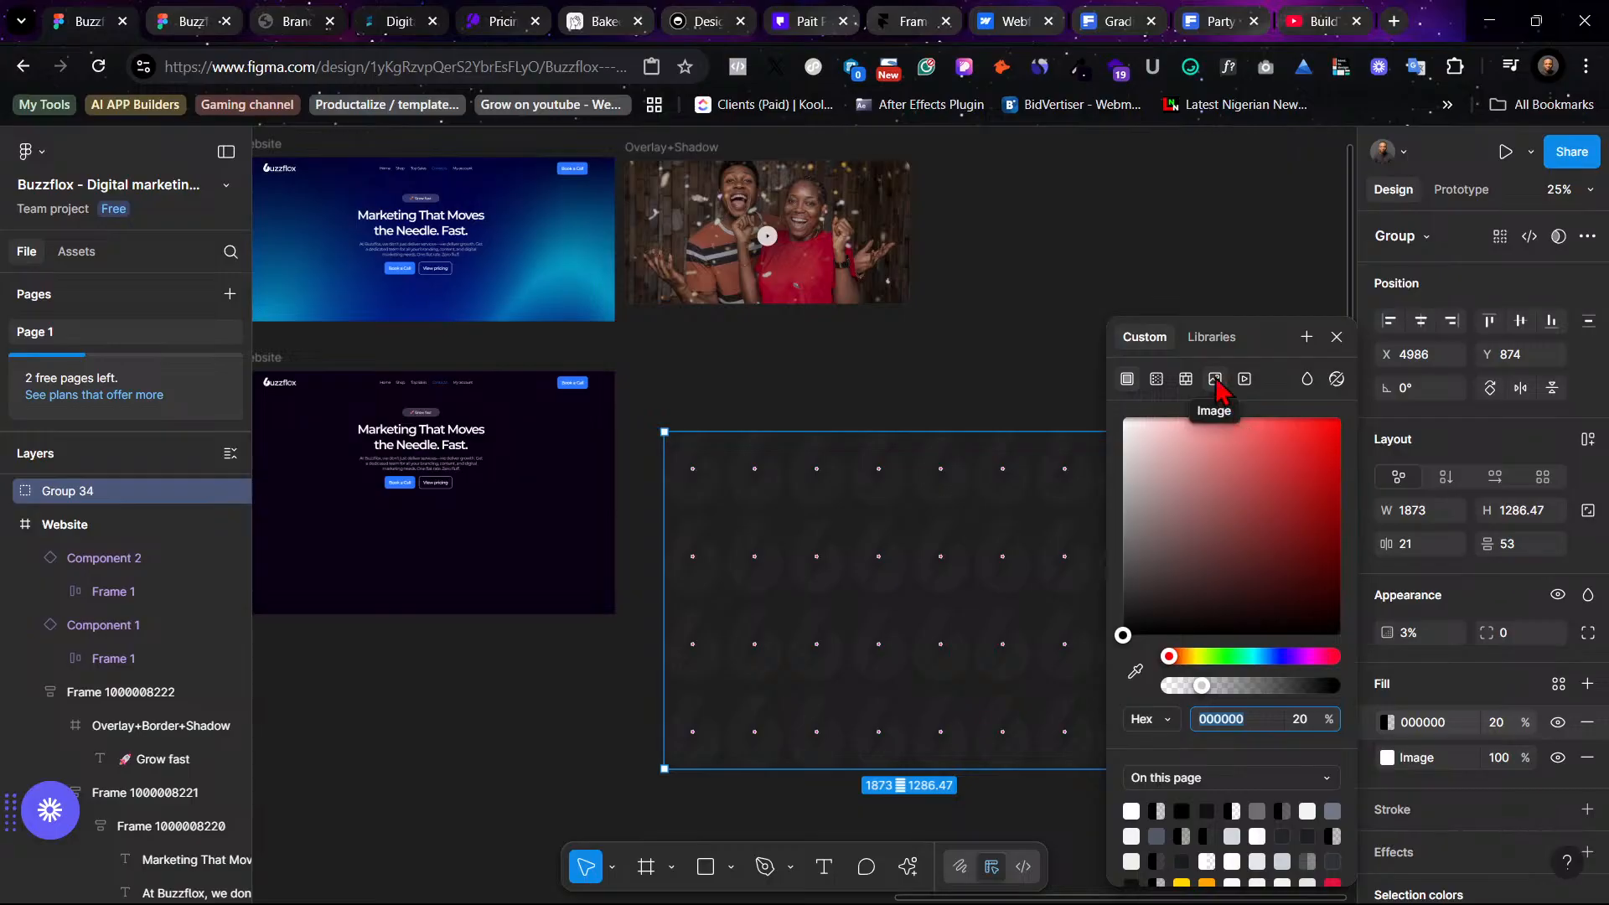
pyautogui.click(1158, 381)
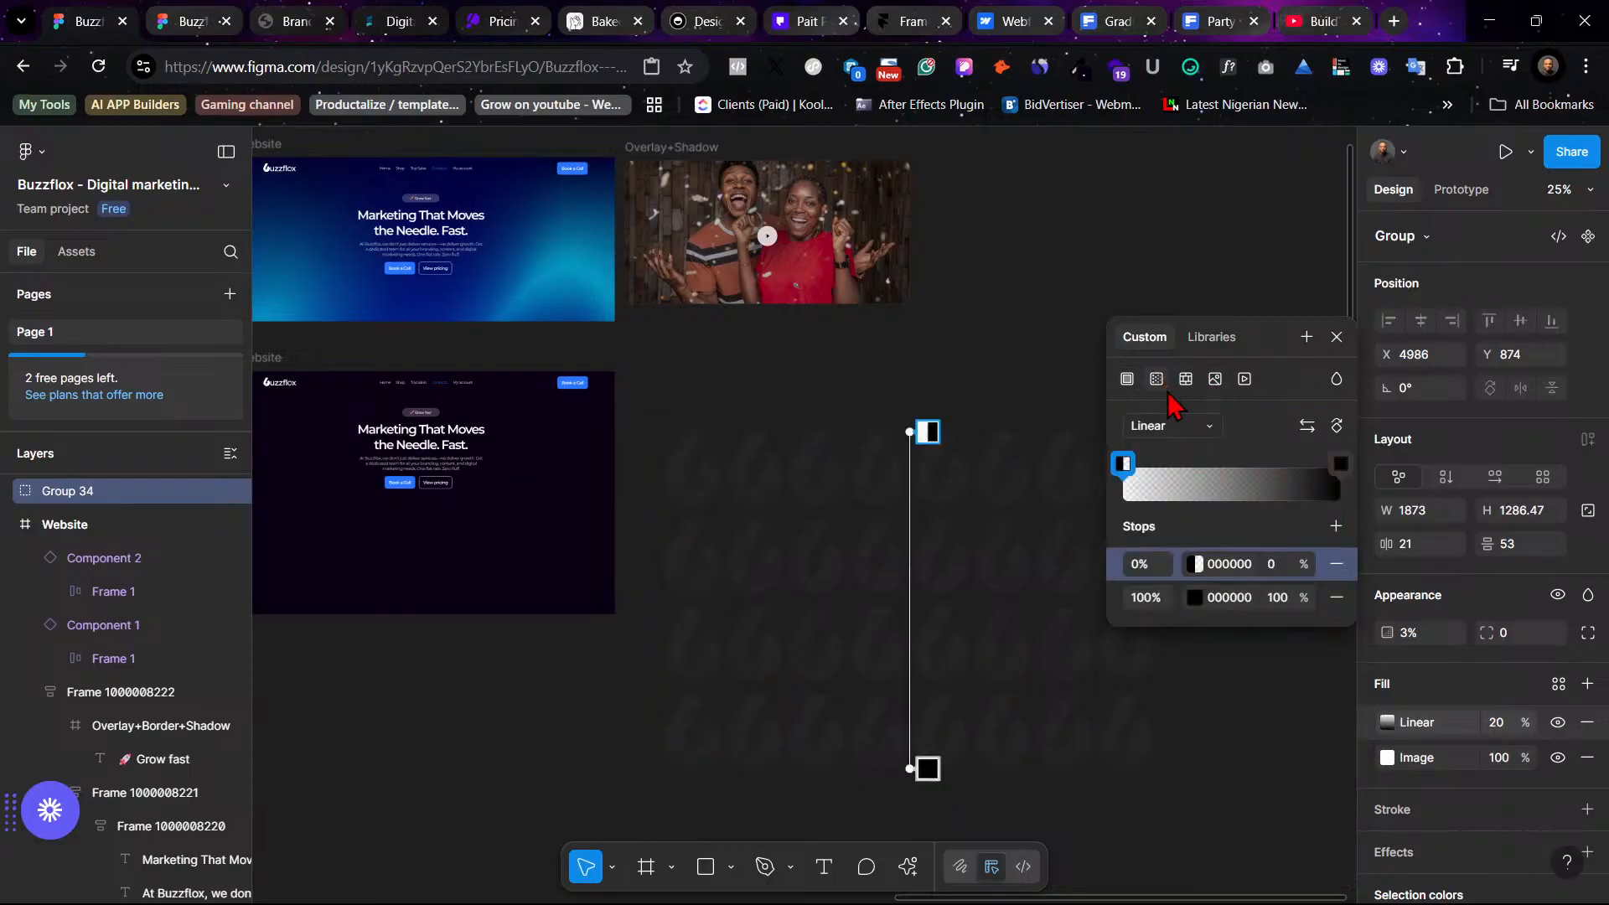
pyautogui.click(1123, 463)
pyautogui.hscroll(1, 789, 503)
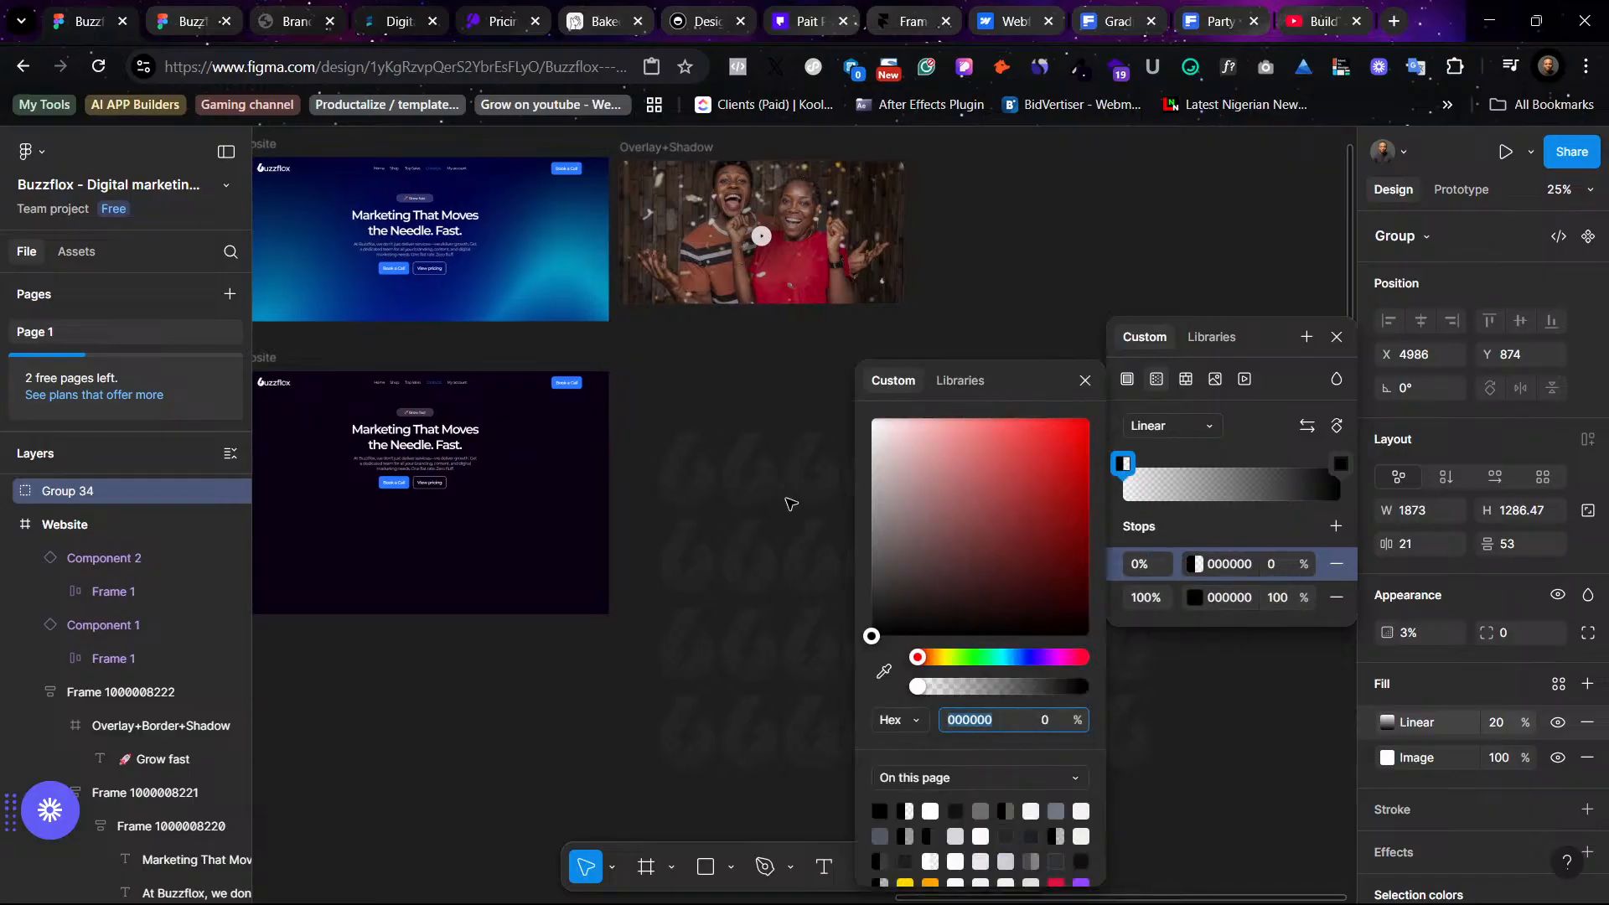
pyautogui.hscroll(3, 789, 503)
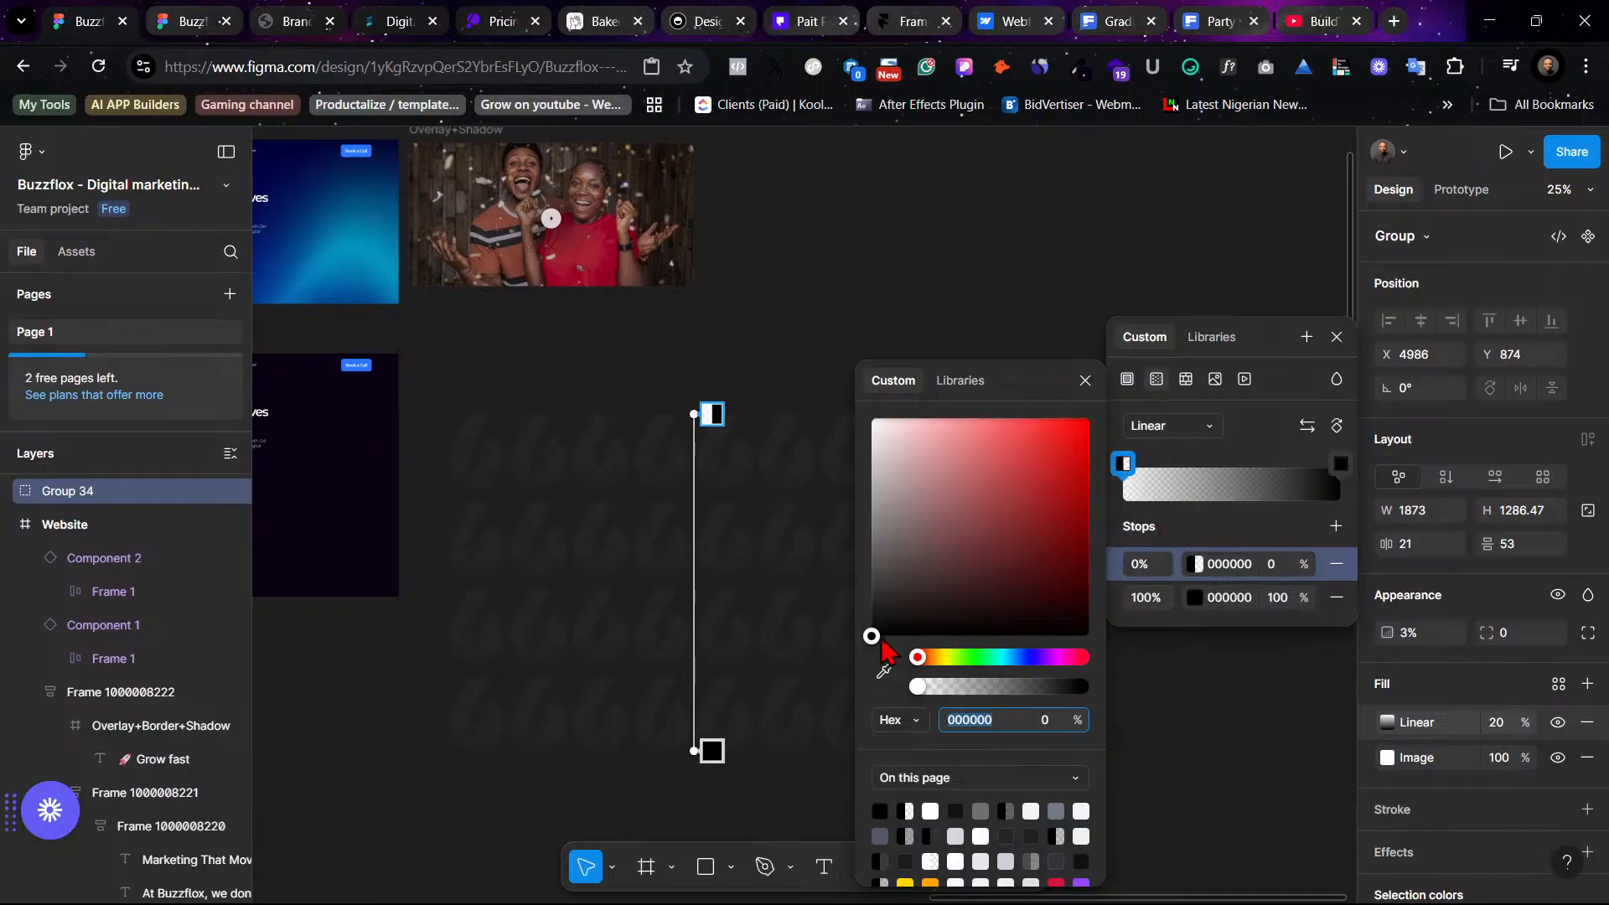
pyautogui.moveTo(873, 611)
pyautogui.mouseDown()
pyautogui.moveTo(918, 480)
pyautogui.moveTo(901, 553)
pyautogui.moveTo(870, 548)
pyautogui.moveTo(871, 533)
pyautogui.mouseUp()
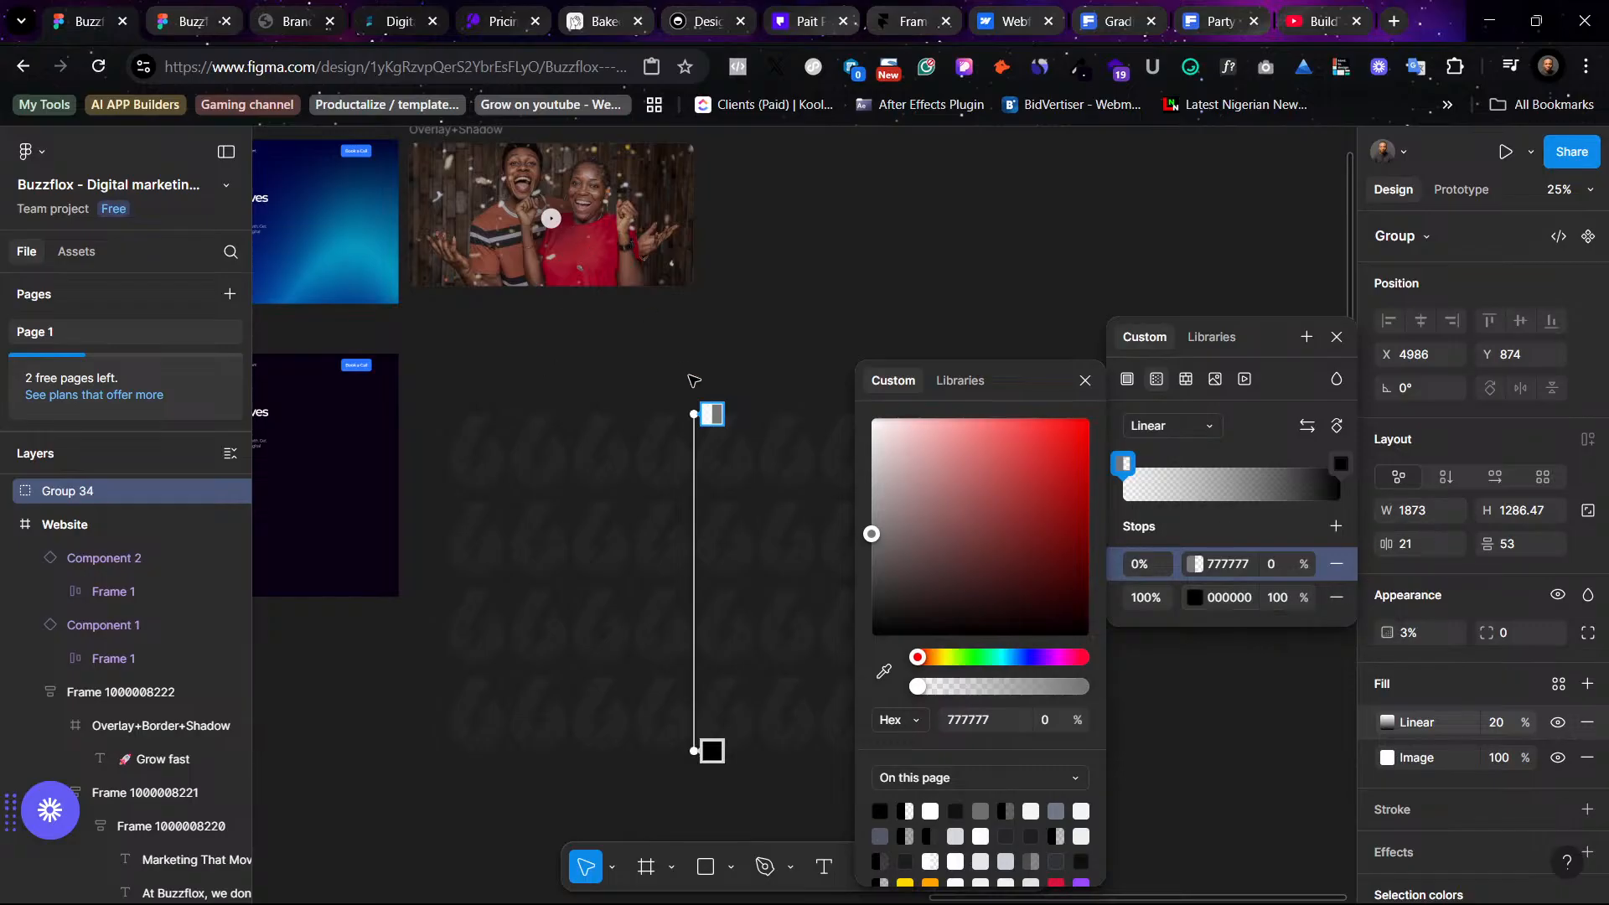
pyautogui.press('Escape')
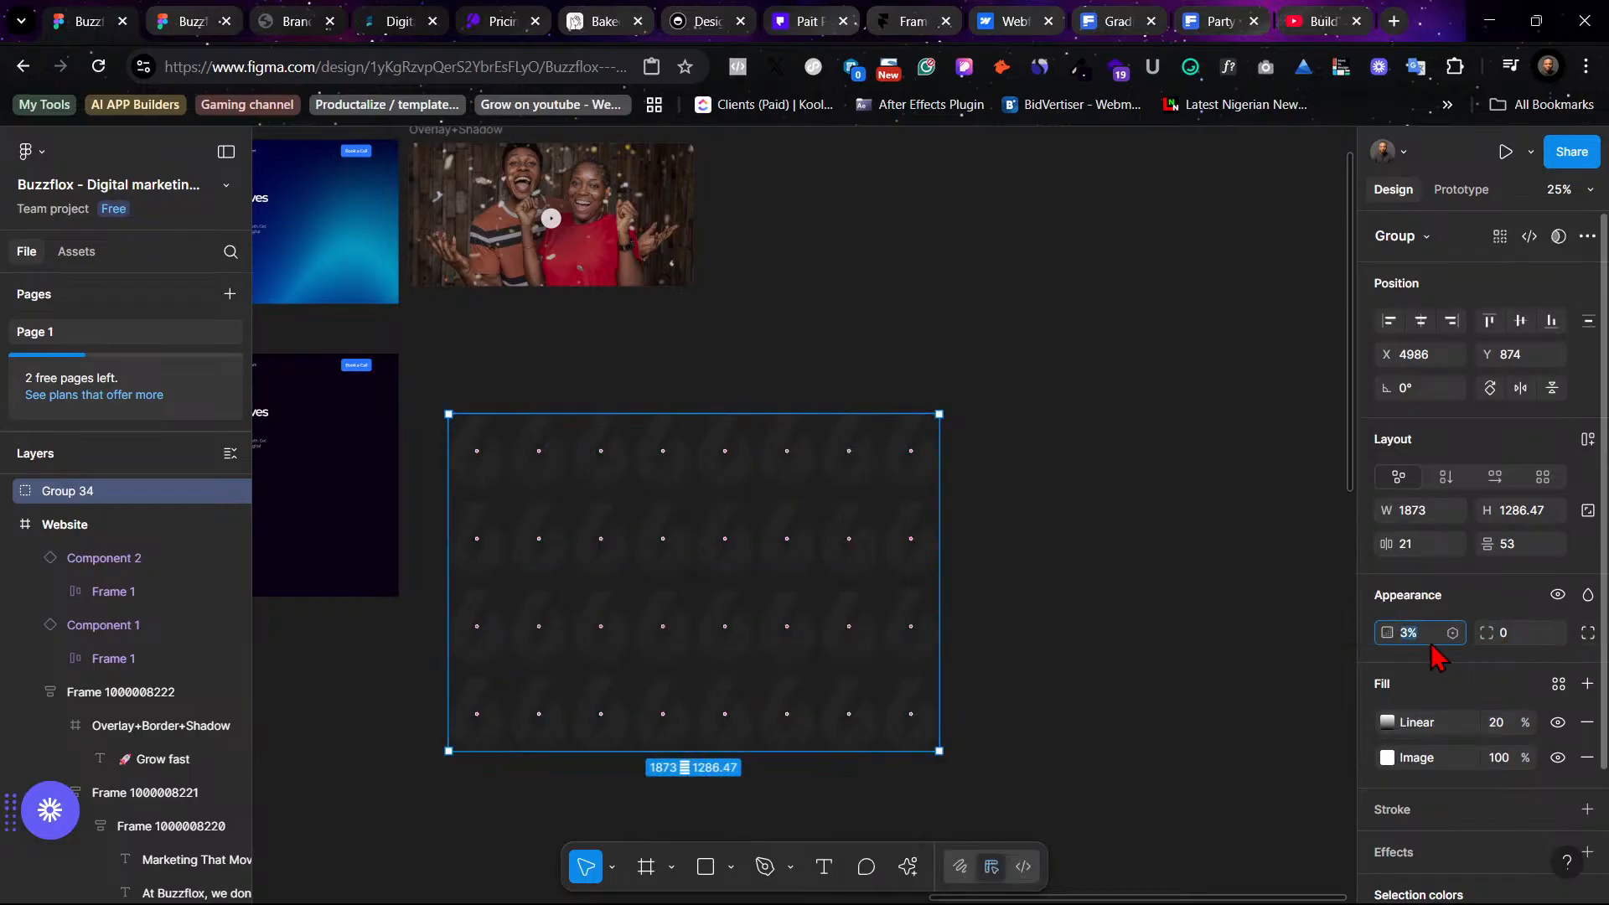
# - Set the pattern group's layer opacity to 100%
pyautogui.write('100')
pyautogui.press('Return')
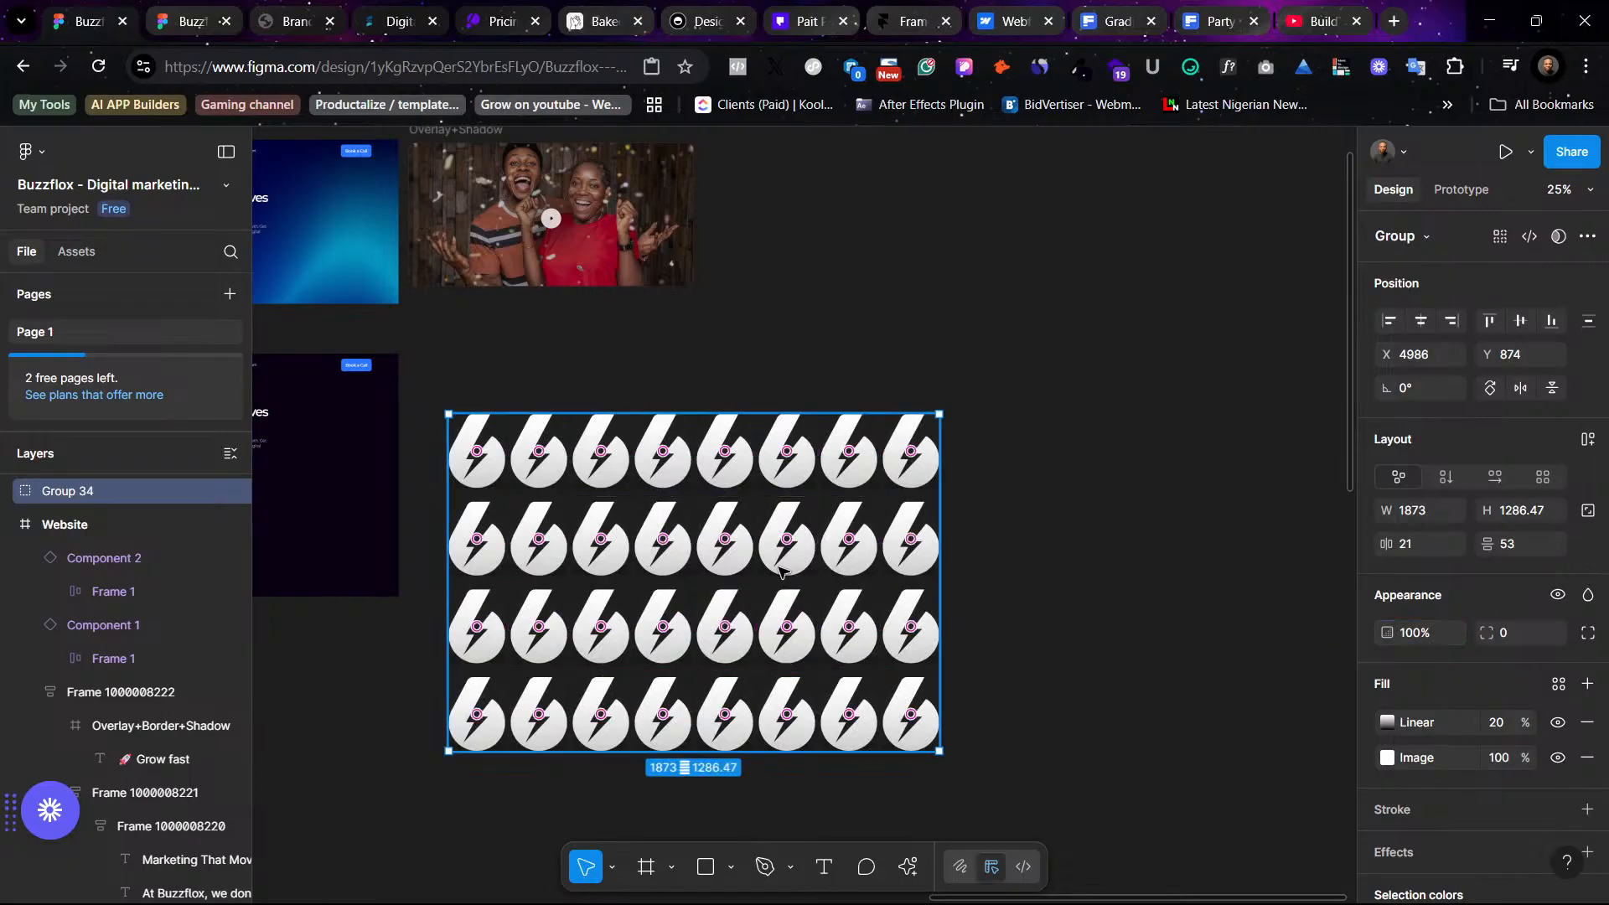
# - Change the gradient's end stop to EB2121, then remove the linear gradient fill from the group
pyautogui.click(1496, 726)
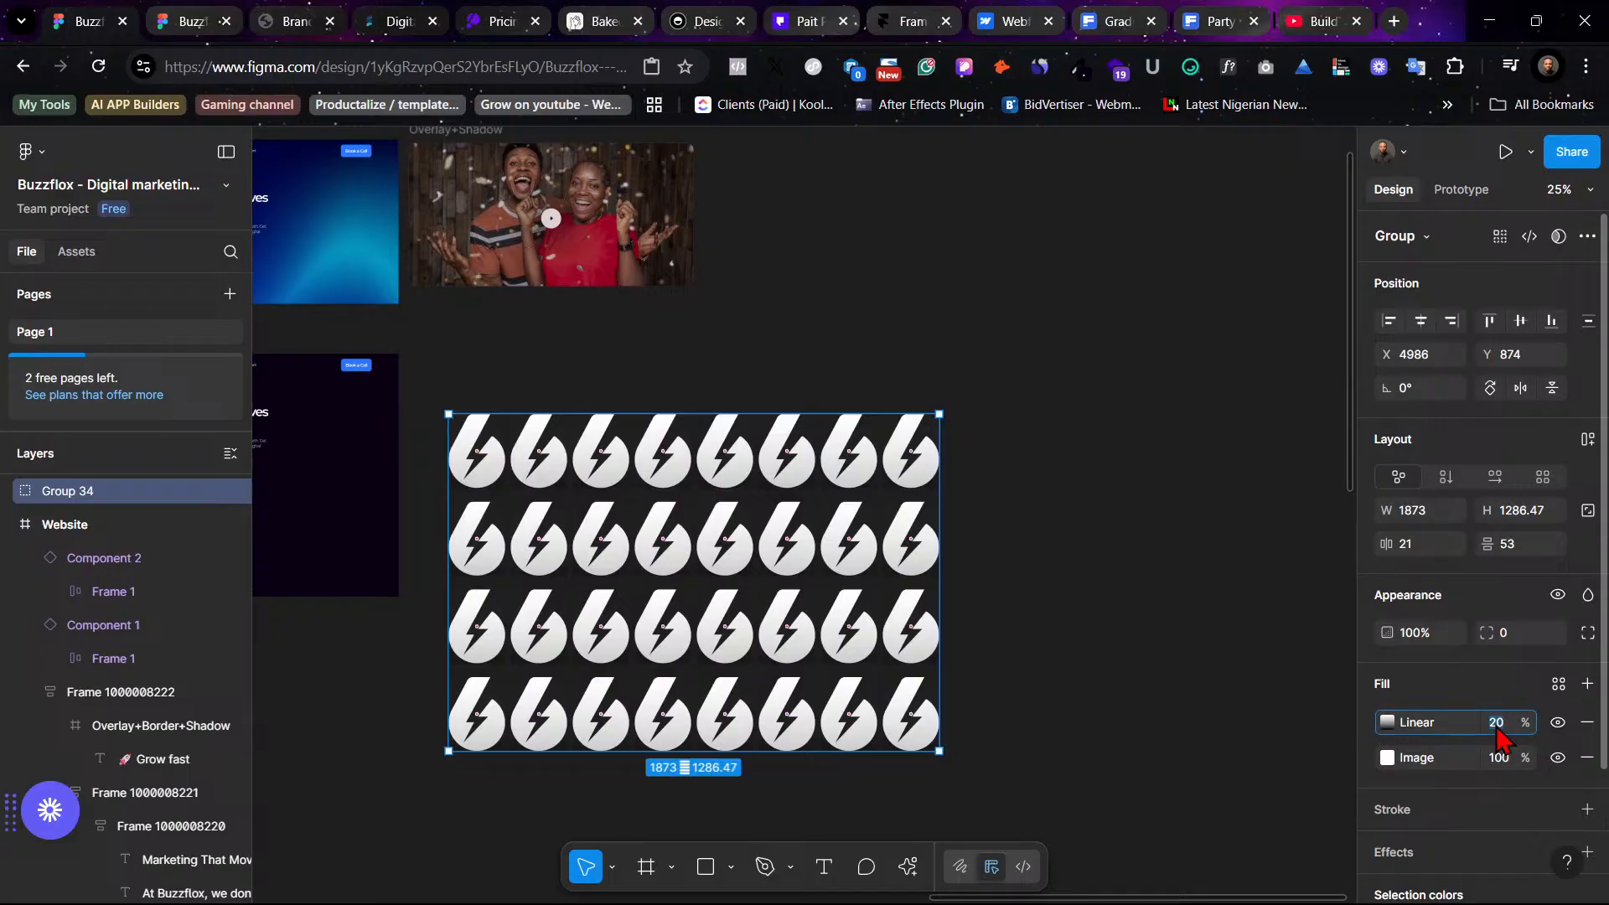
pyautogui.click(1387, 720)
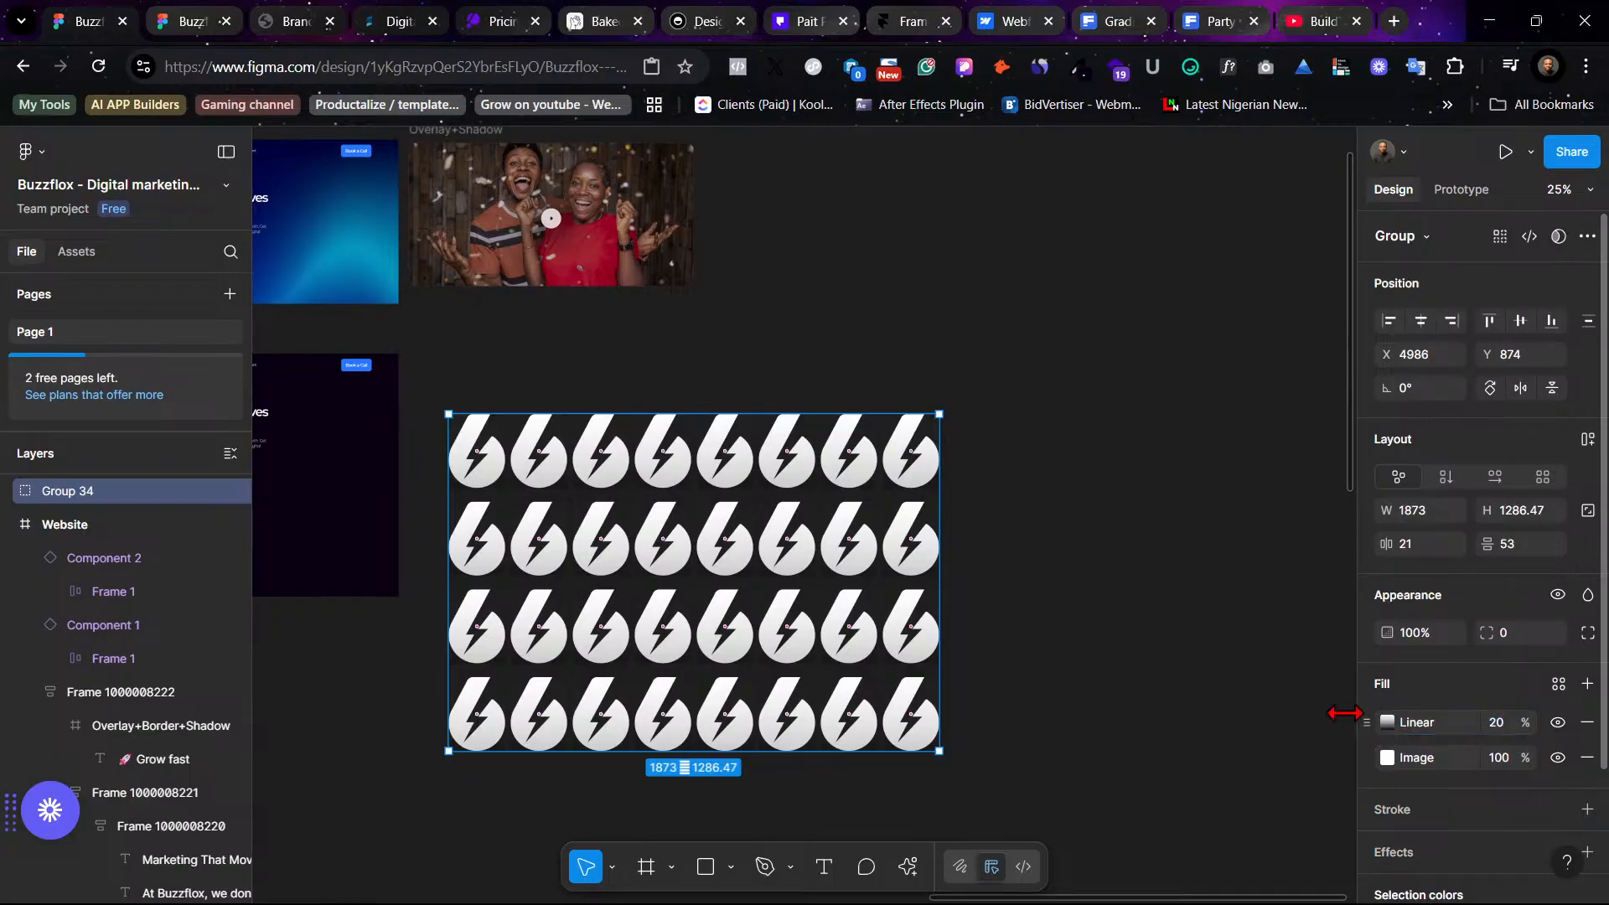
pyautogui.click(1387, 722)
pyautogui.click(1342, 724)
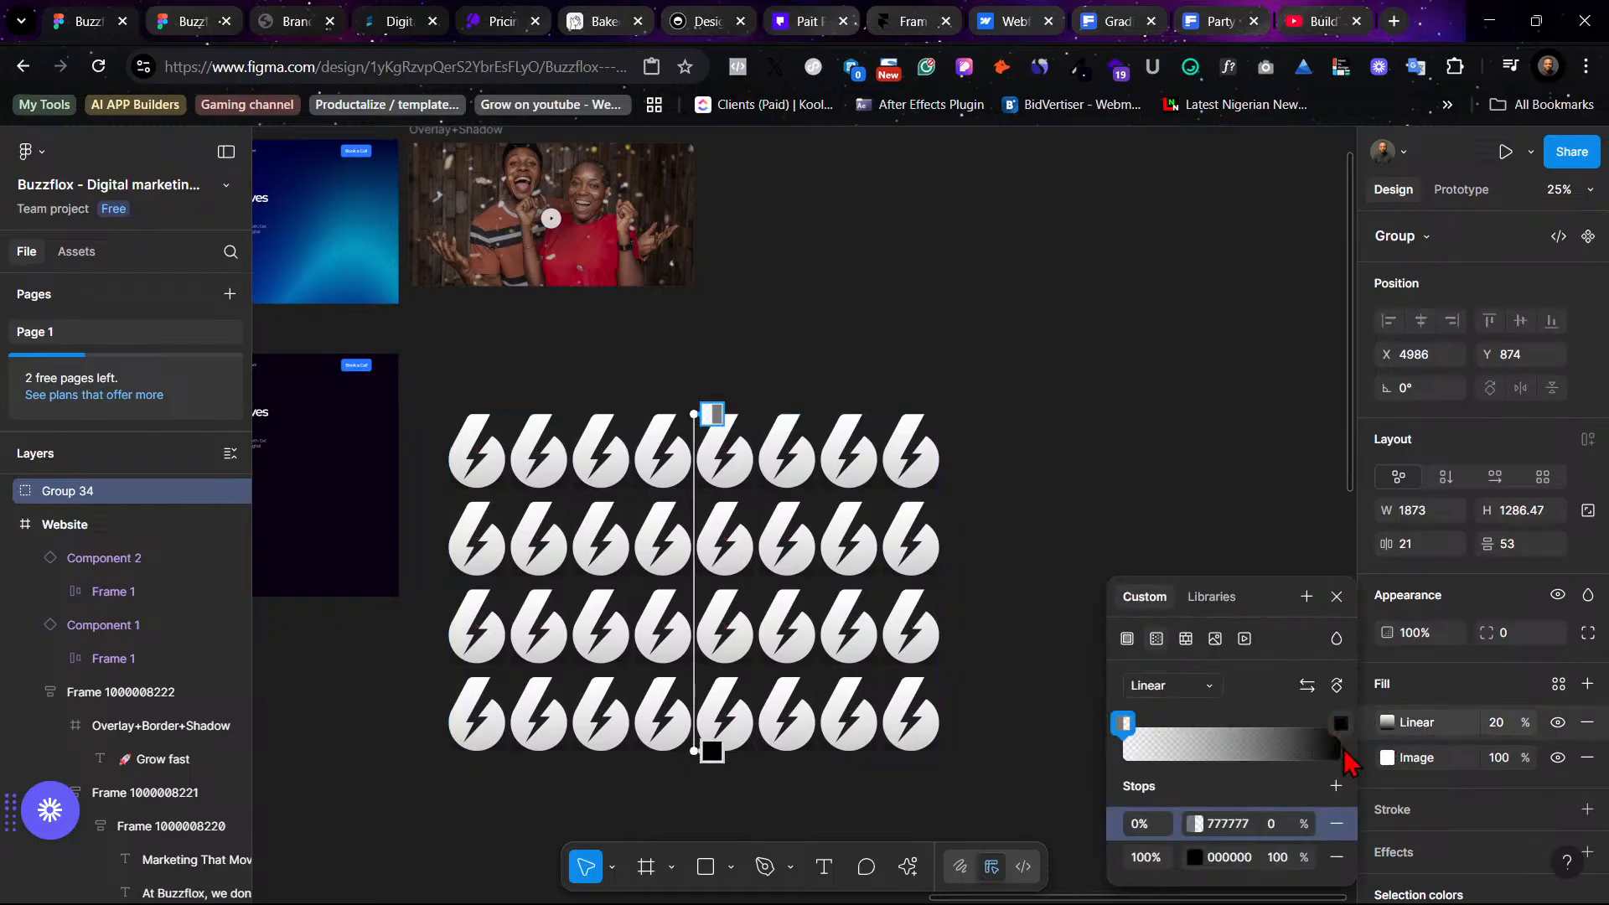
pyautogui.click(1341, 724)
pyautogui.moveTo(1062, 484); pyautogui.dragTo(1059, 435)
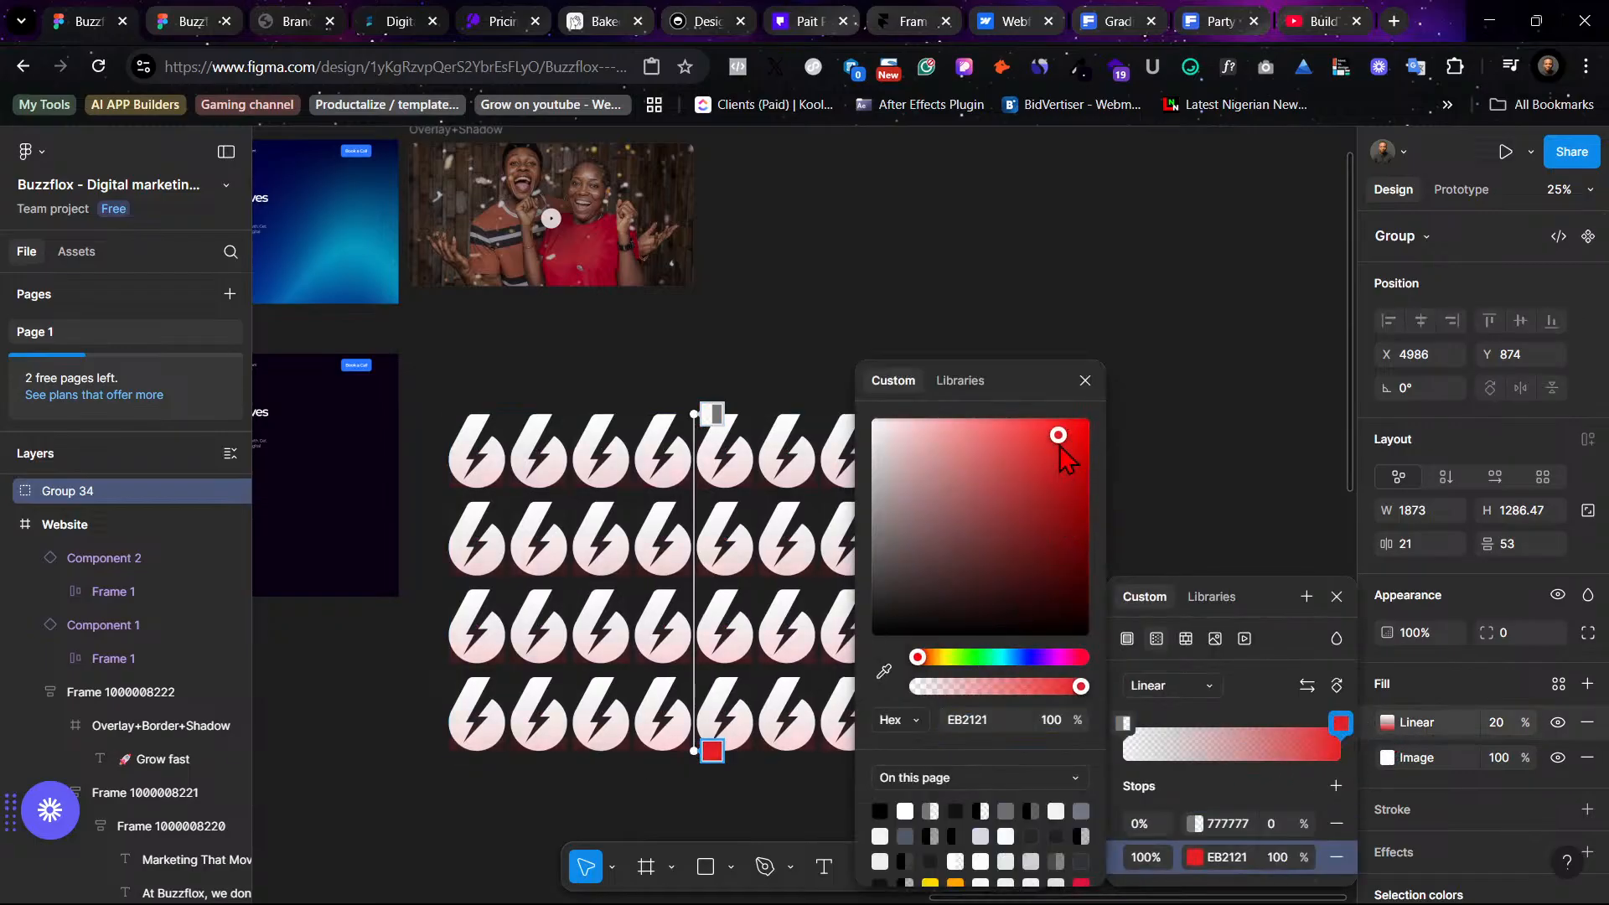
pyautogui.click(1085, 380)
pyautogui.click(1193, 450)
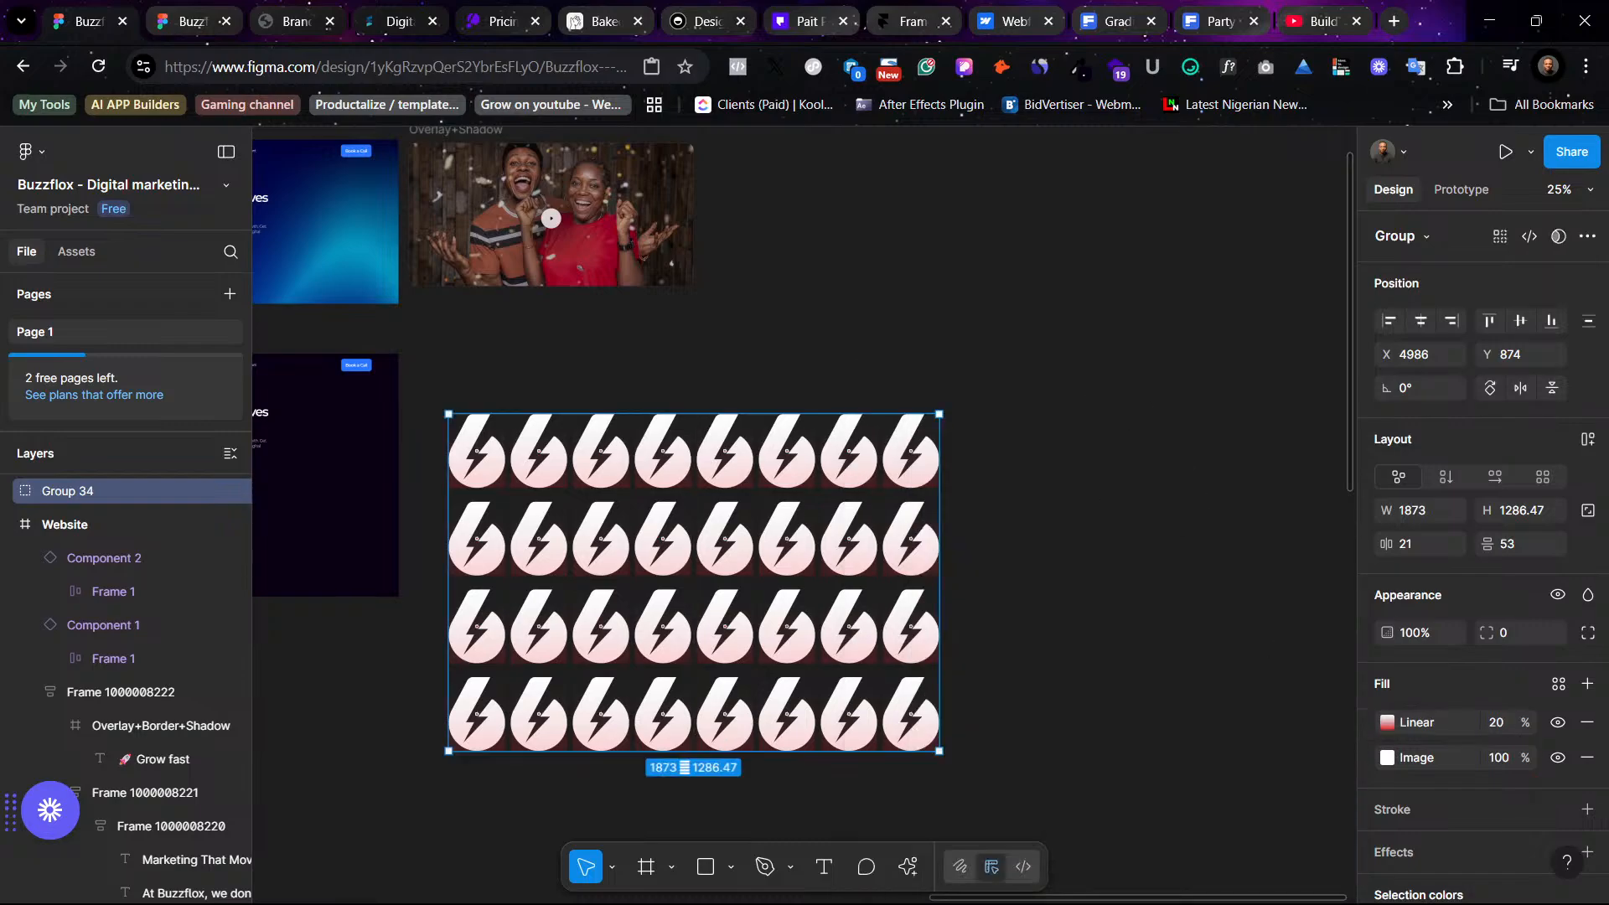
pyautogui.click(1587, 722)
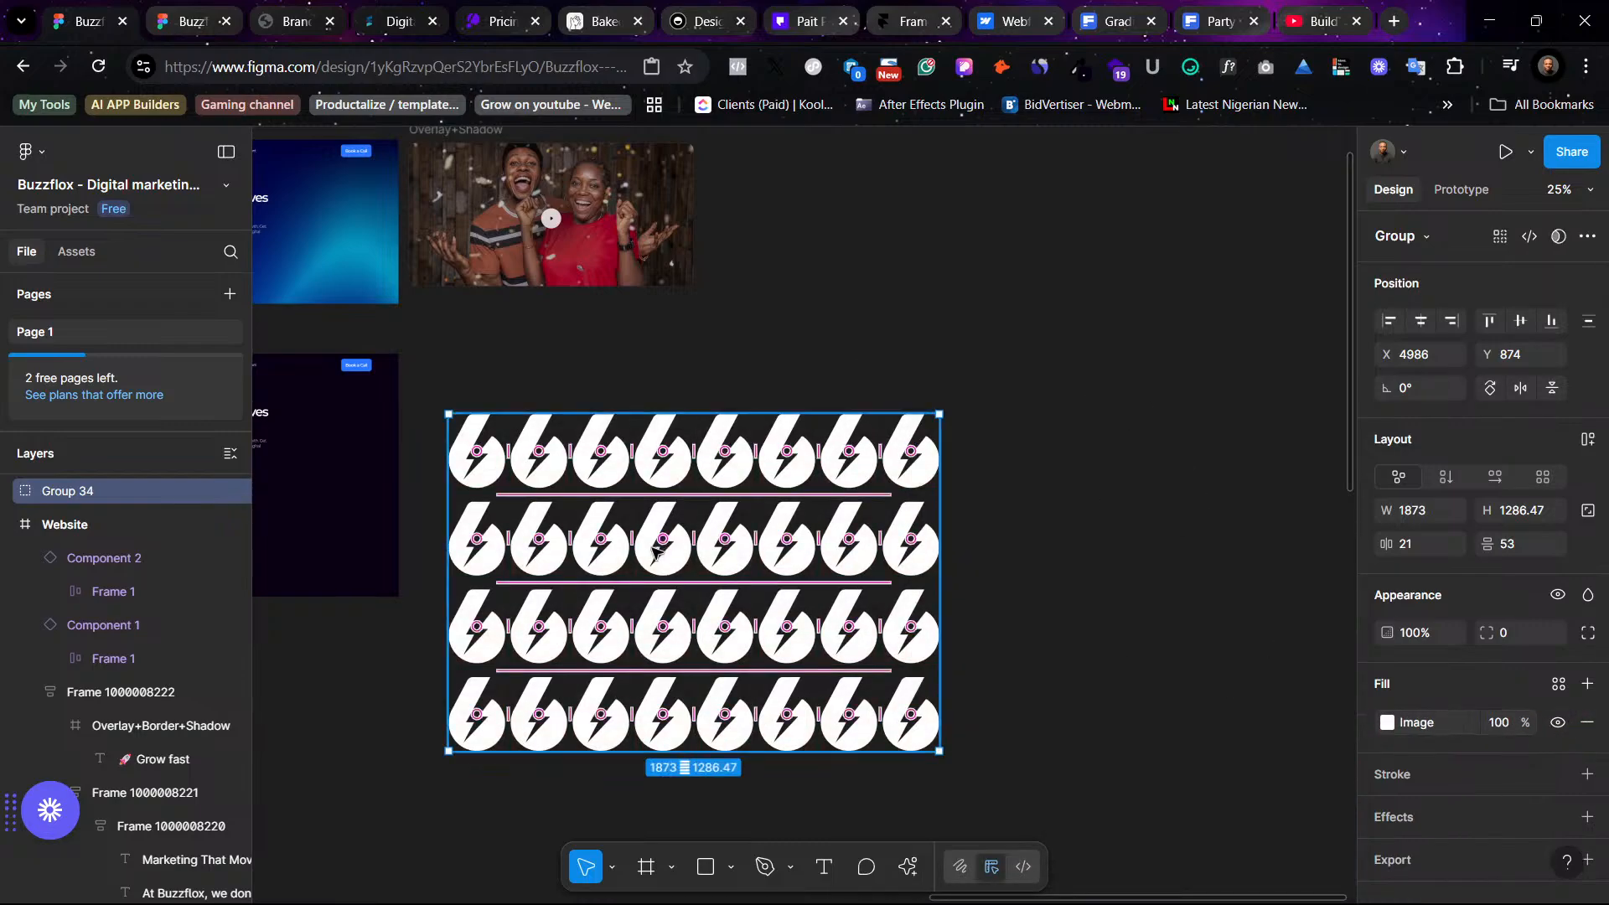
# - Duplicate the pattern group and place the copy to the right of the original
pyautogui.moveTo(654, 550); pyautogui.dragTo(1165, 551)
pyautogui.hscroll(3, 762, 609)
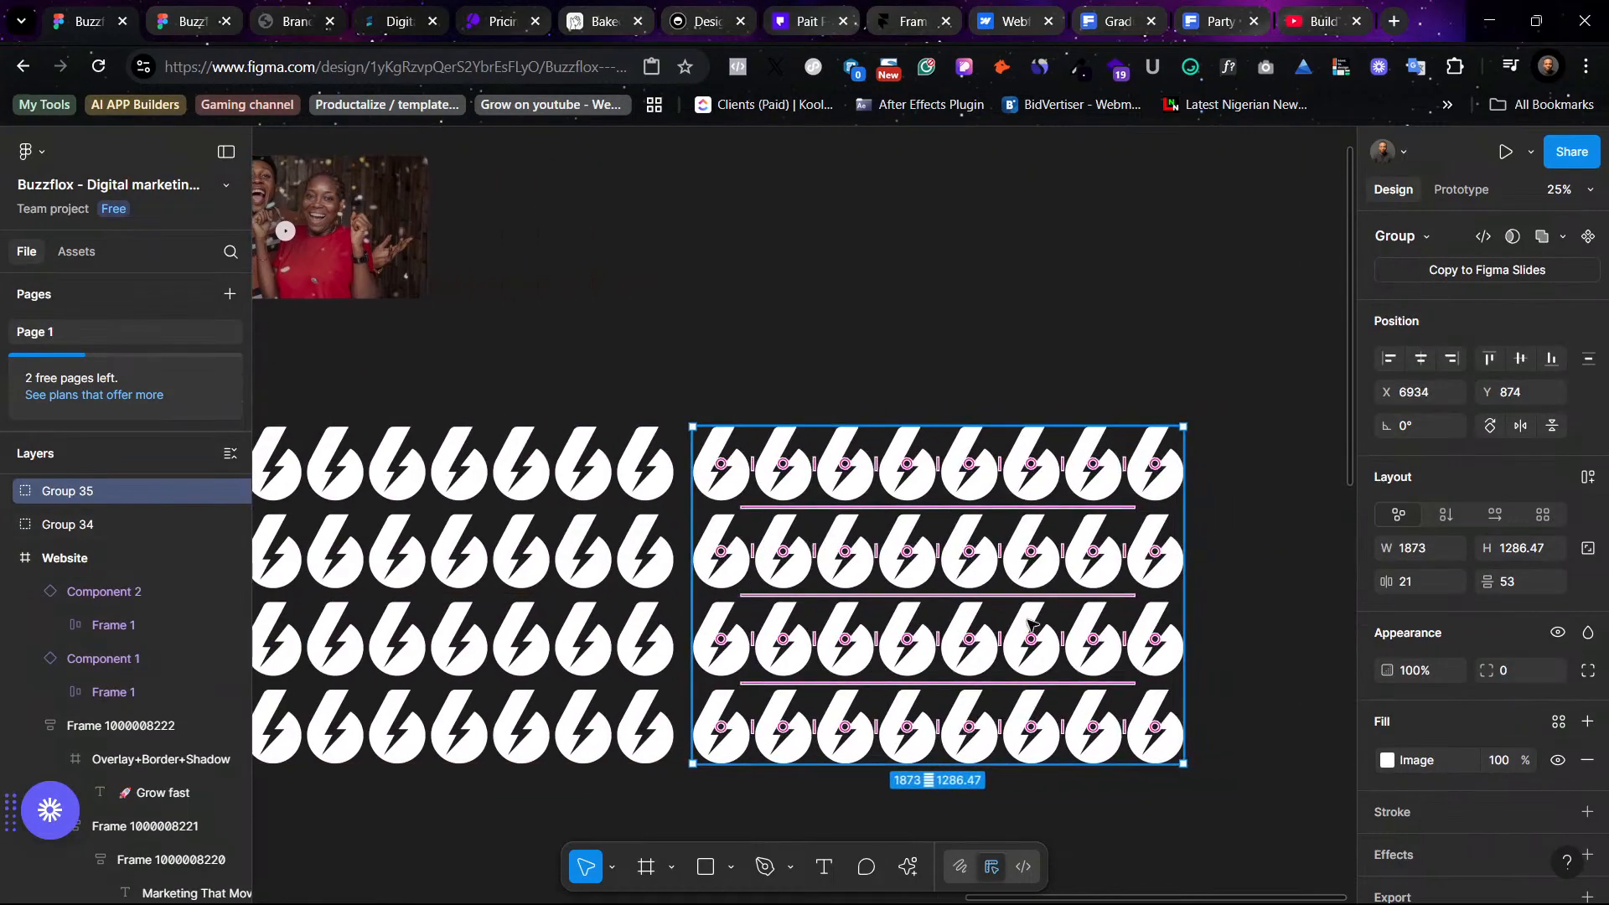
# - Try flattening the duplicated group and editing its vector, then undo back to the group
pyautogui.click(1304, 635)
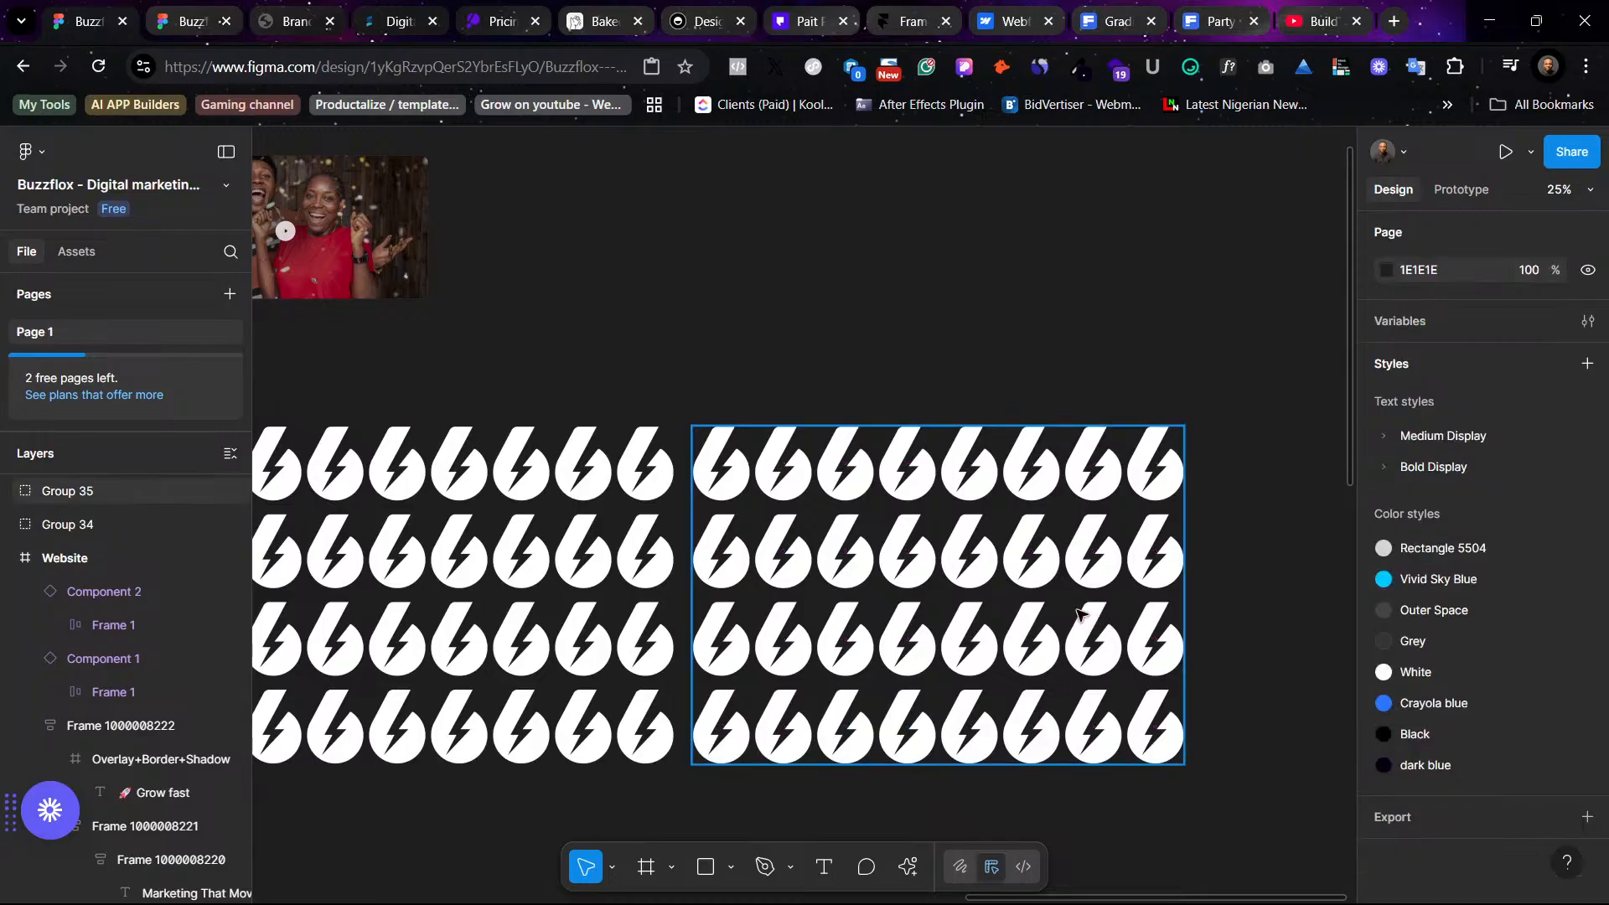
pyautogui.click(1146, 626)
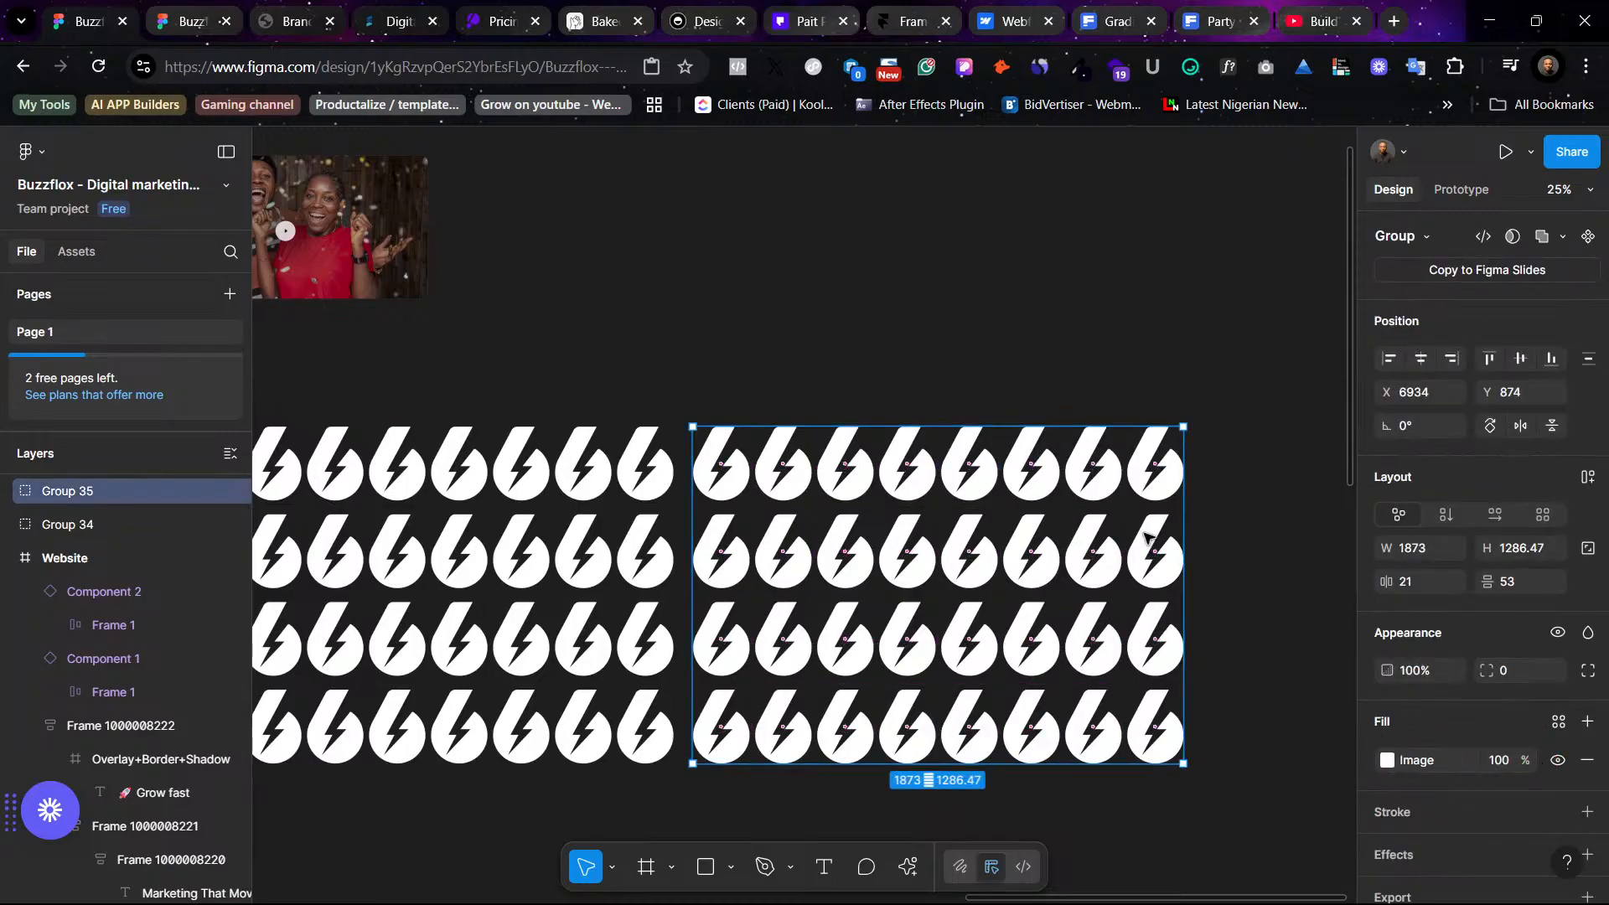
pyautogui.rightClick(1037, 593)
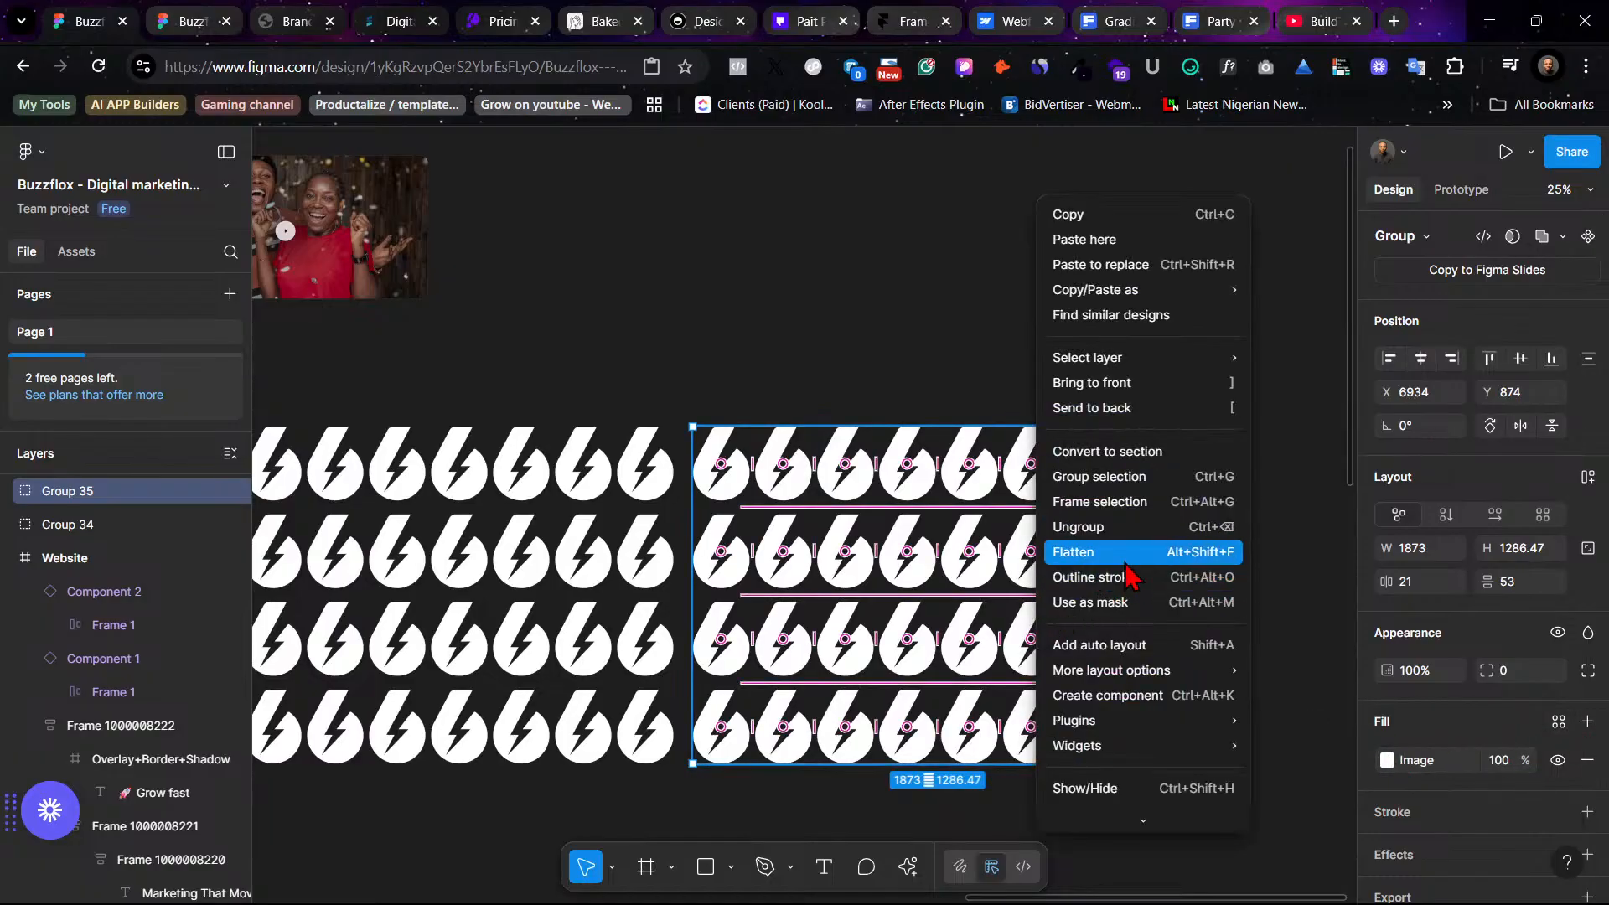
pyautogui.click(1127, 554)
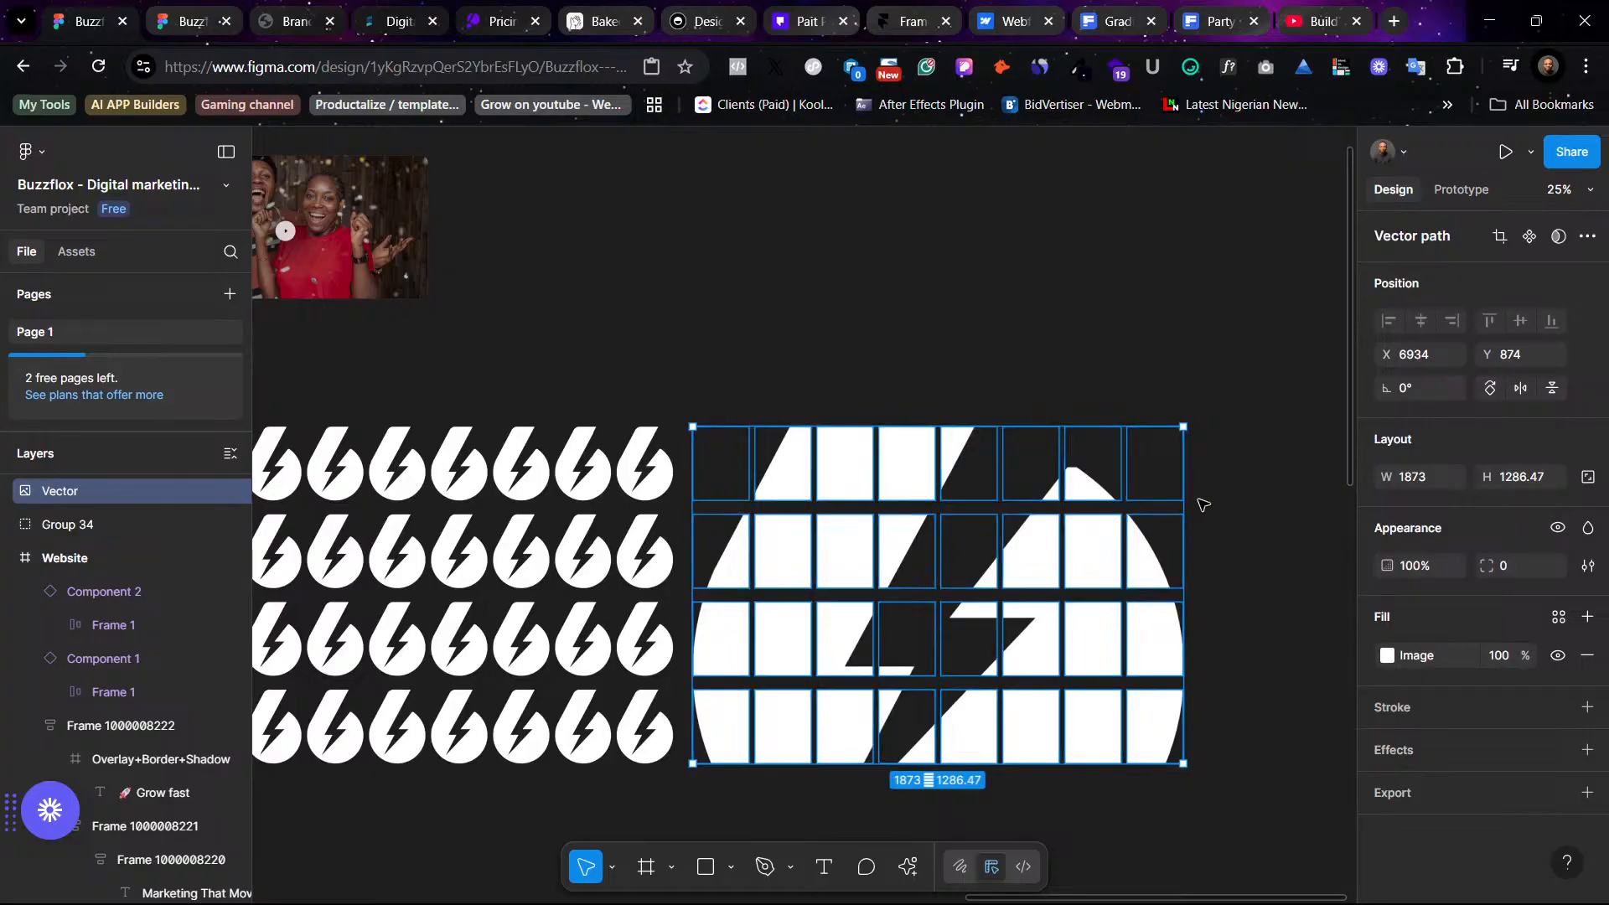
pyautogui.doubleClick(1074, 540)
pyautogui.doubleClick(1138, 330)
pyautogui.doubleClick(793, 476)
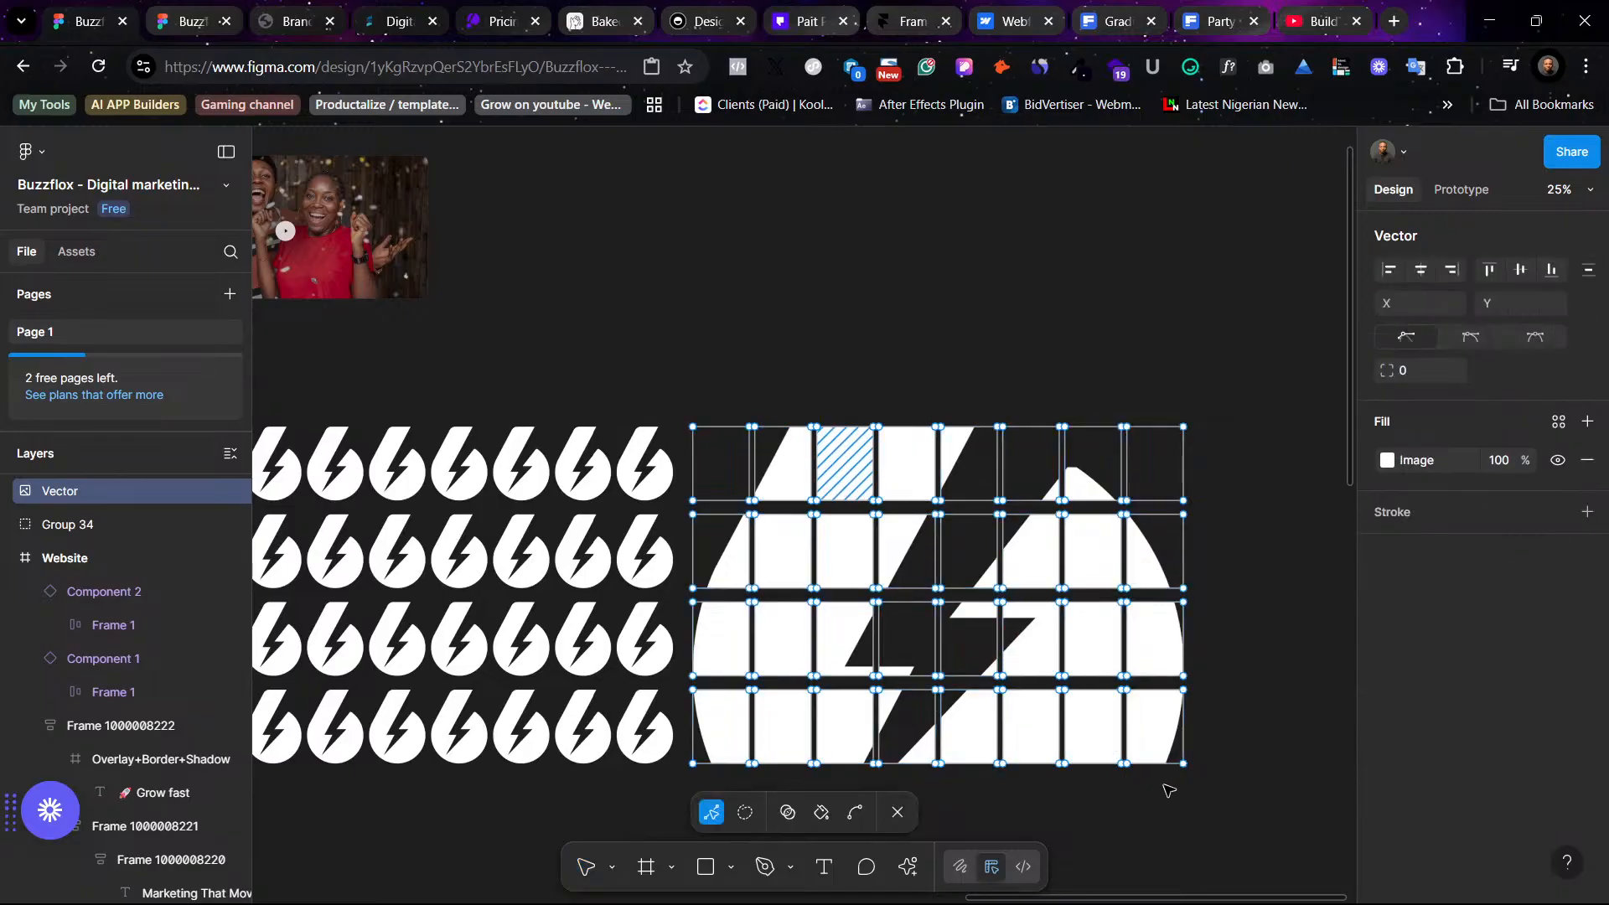
pyautogui.scroll(2, 113, 530)
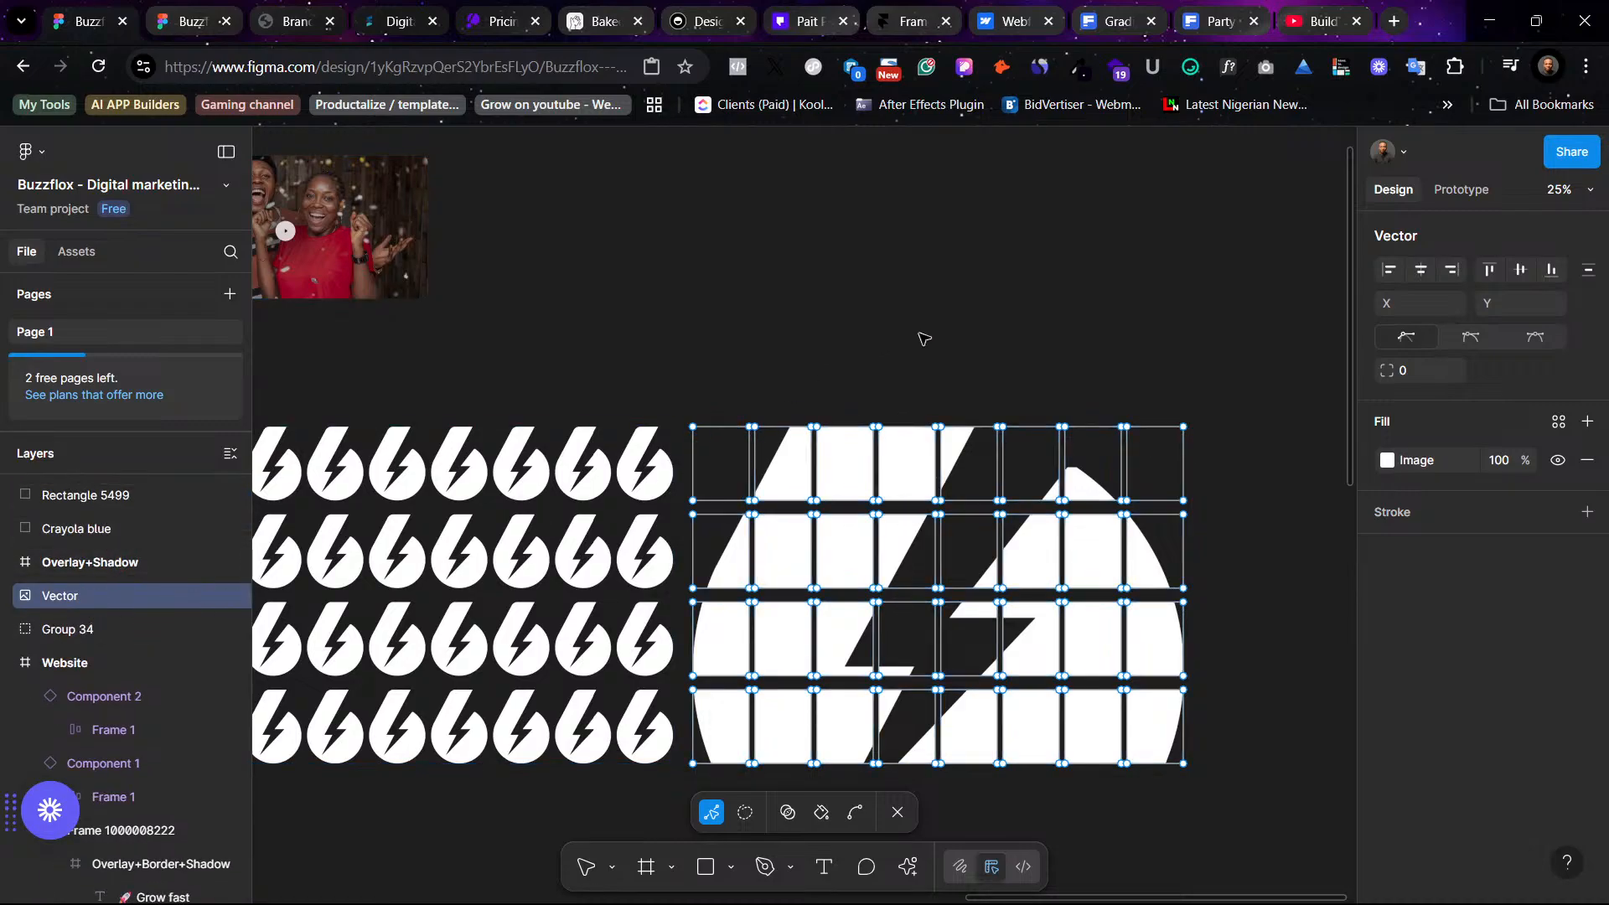
pyautogui.press('ctrl')
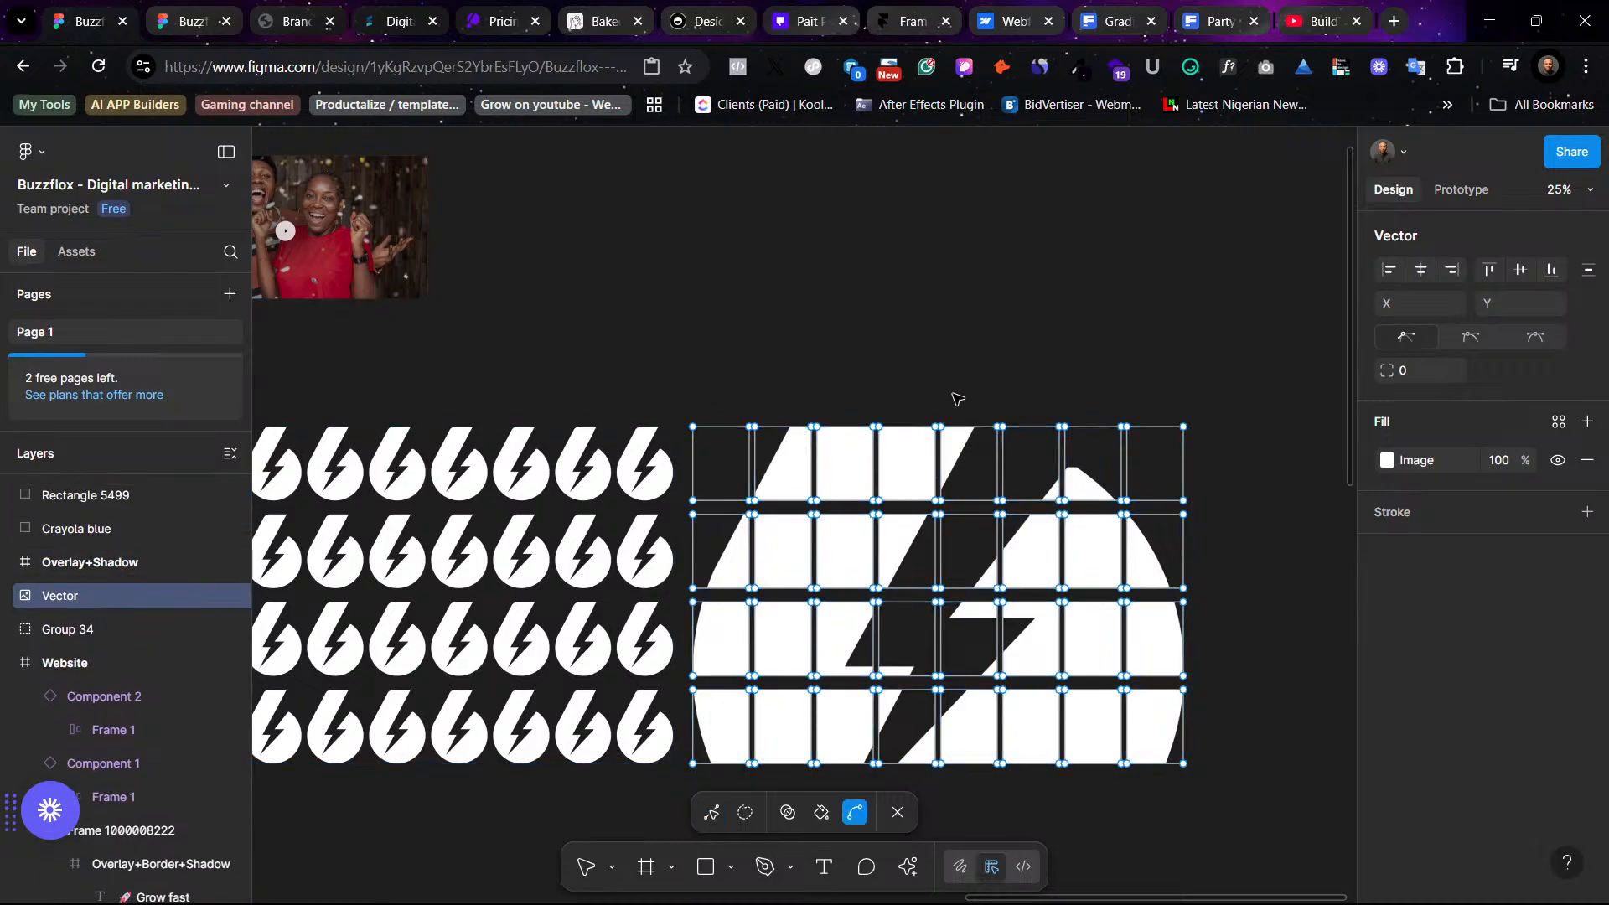
pyautogui.hotkey('ctrl', 'z')
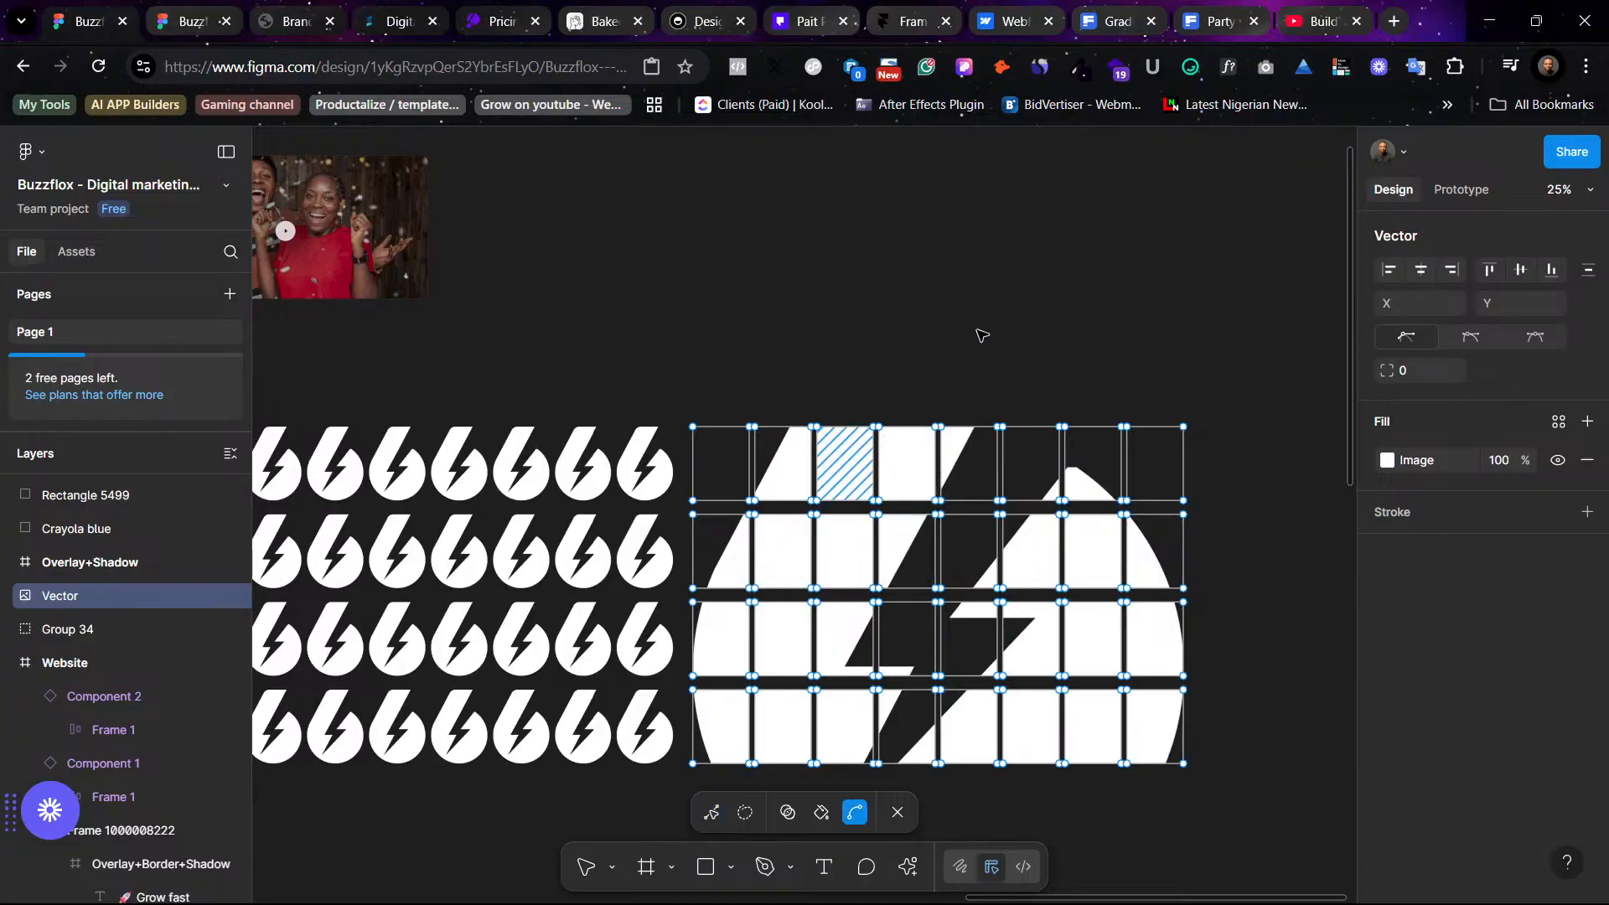
pyautogui.hotkey('ctrl', 'z')
pyautogui.hotkey('ctrl', 'z')
pyautogui.press('Return')
pyautogui.press('Escape')
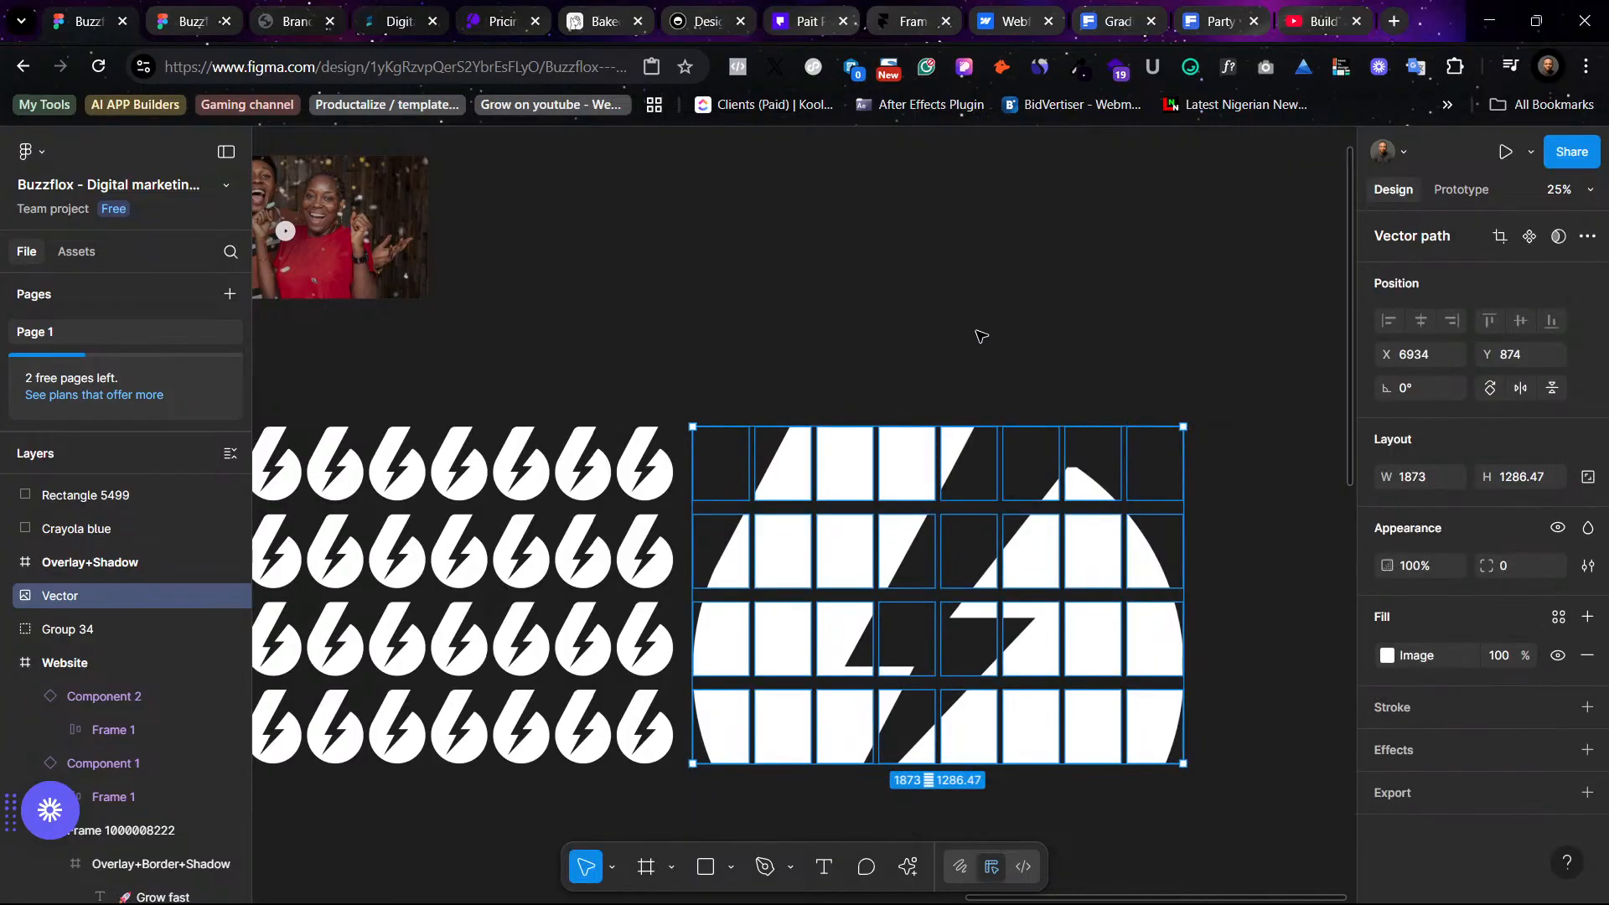
pyautogui.hotkey('ctrl', 'z')
pyautogui.press('Escape')
pyautogui.click(984, 515)
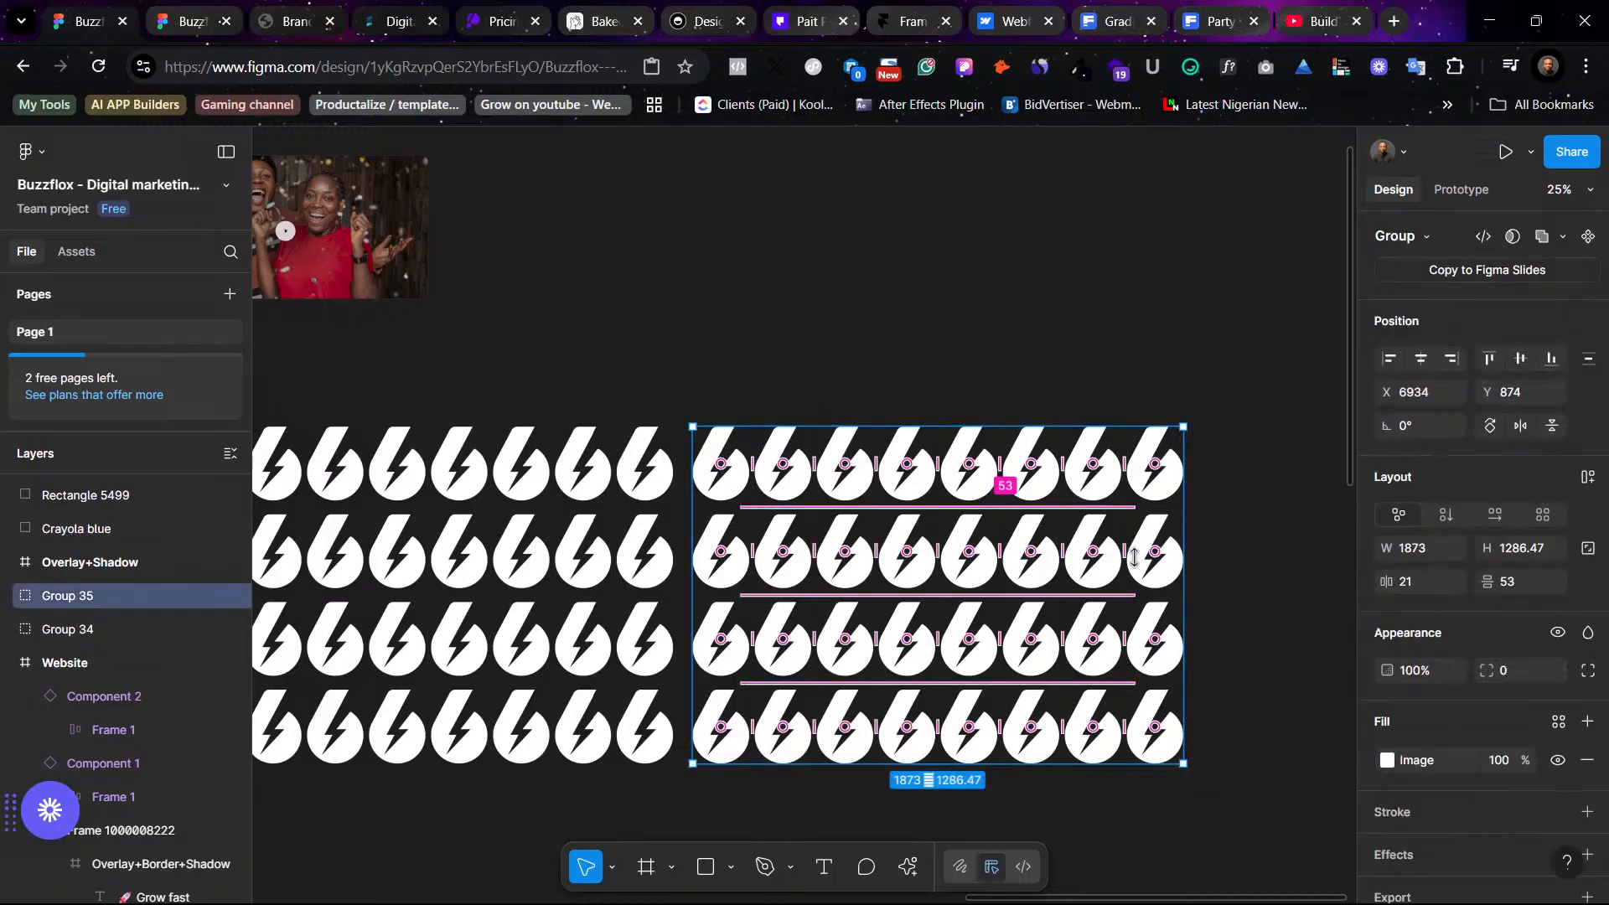
# - Add a 1x PNG export setting to the duplicated group and export it
pyautogui.scroll(-2, 1546, 737)
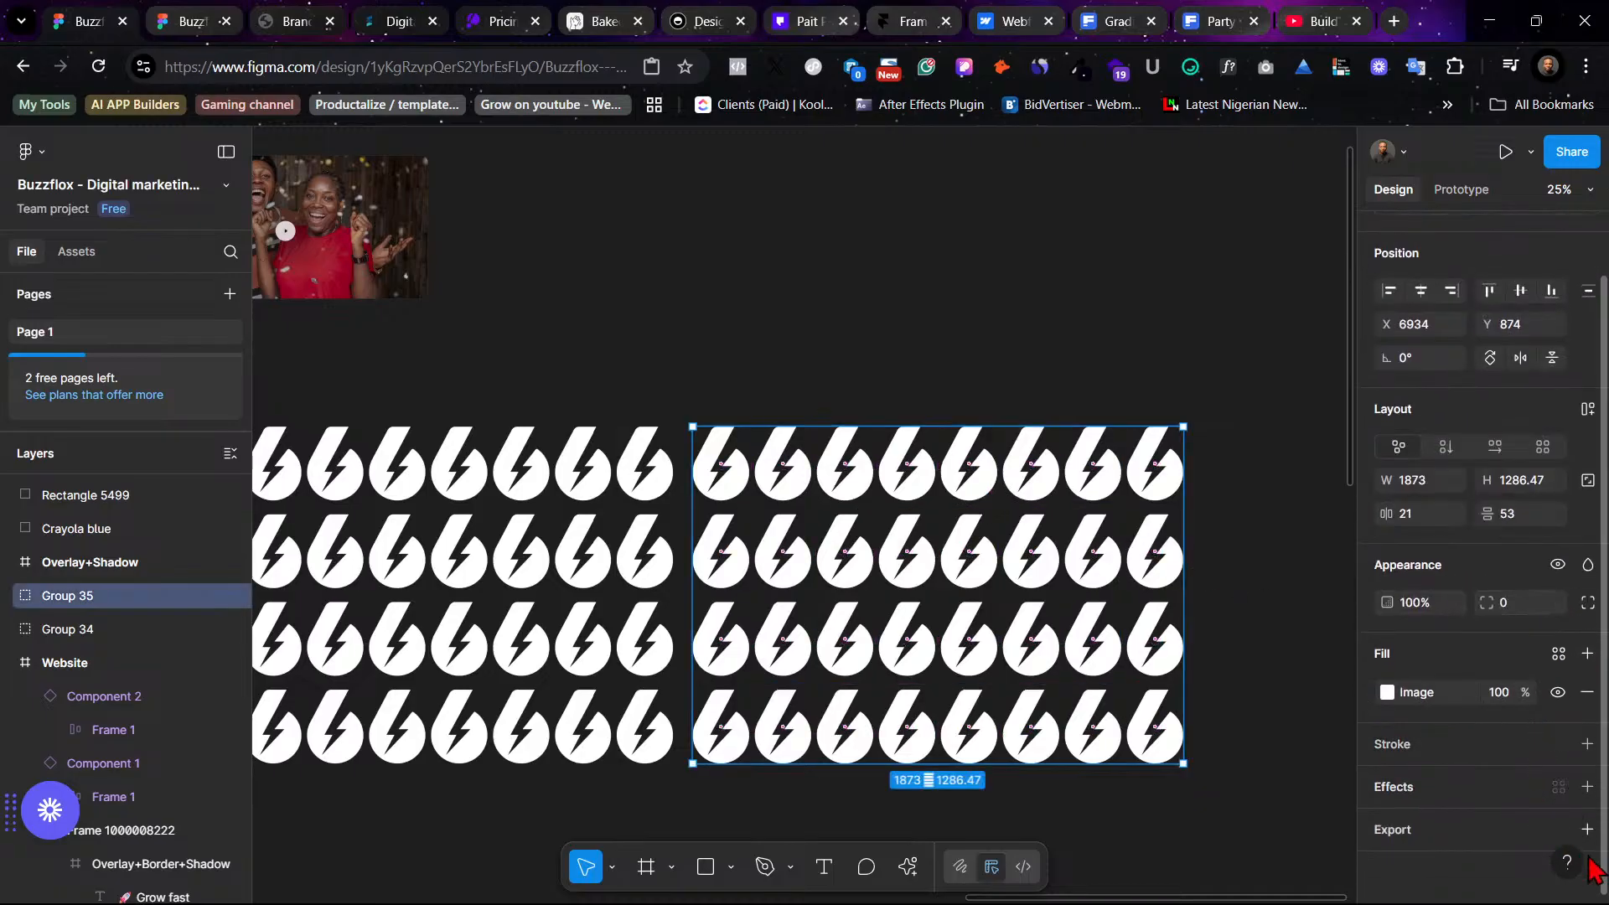
pyautogui.click(1586, 828)
pyautogui.scroll(-2, 1447, 787)
pyautogui.scroll(-1, 1499, 775)
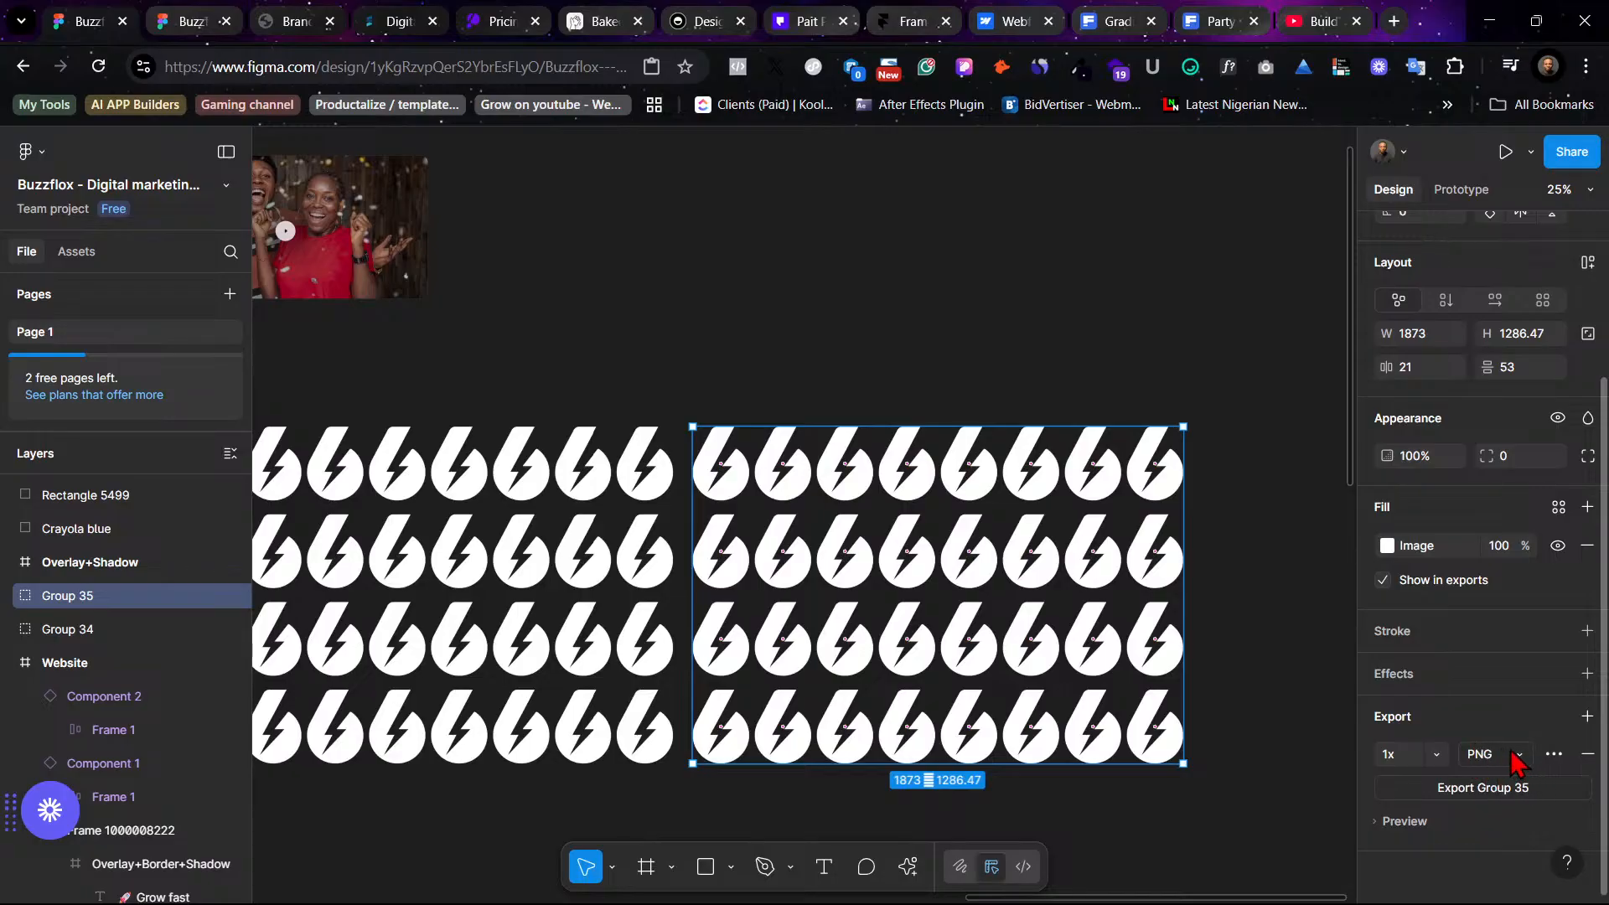
pyautogui.click(1516, 758)
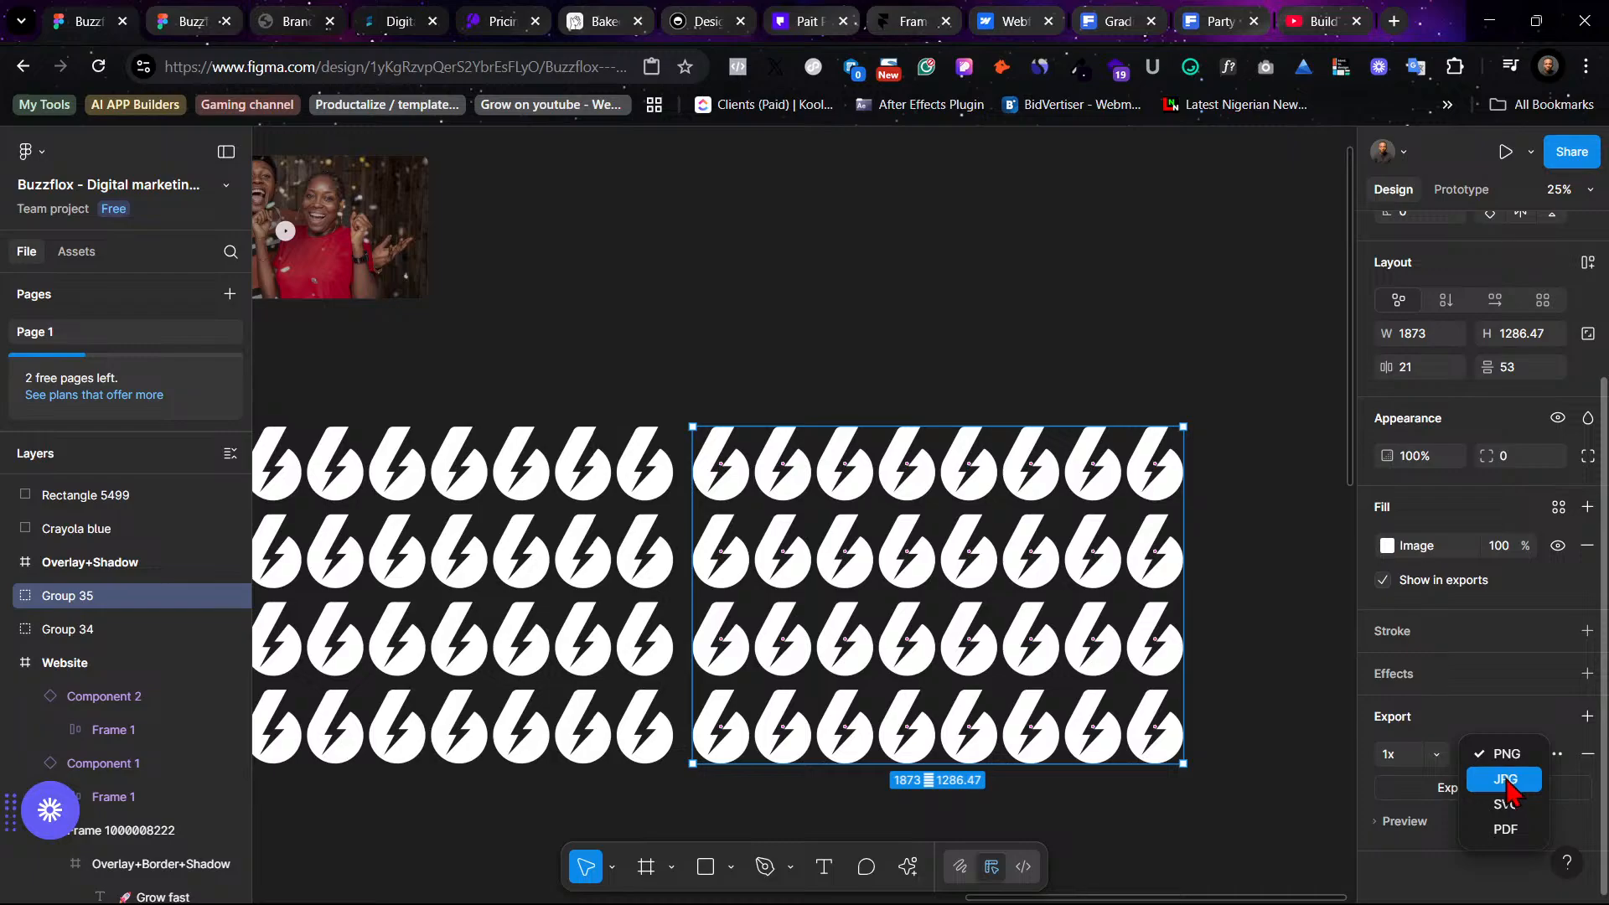
pyautogui.click(1508, 755)
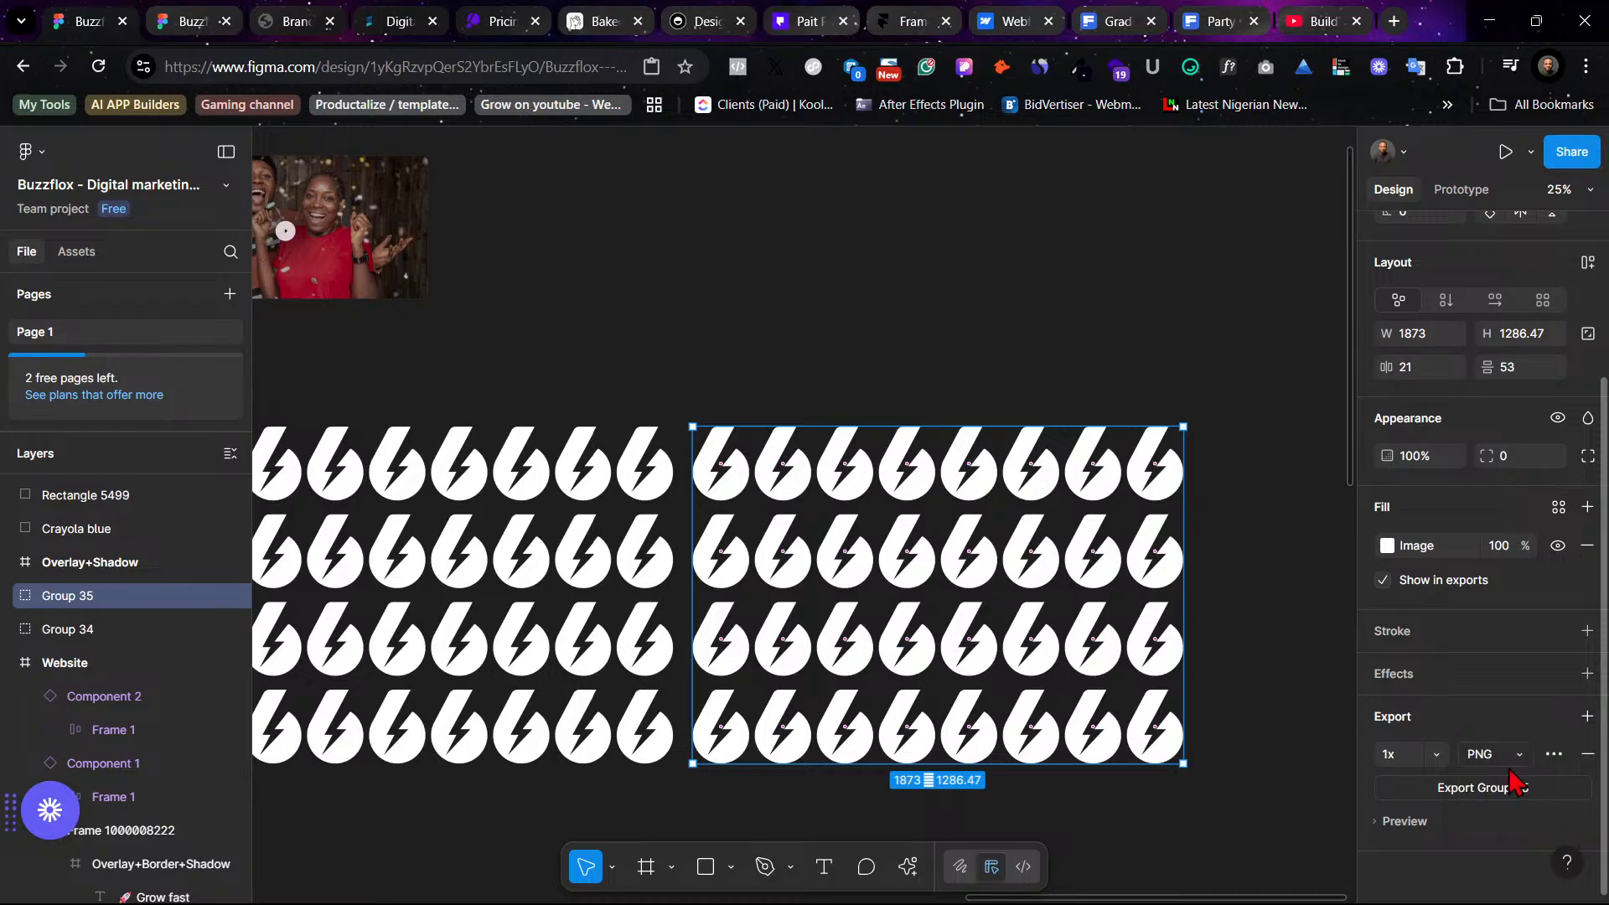
pyautogui.click(1506, 789)
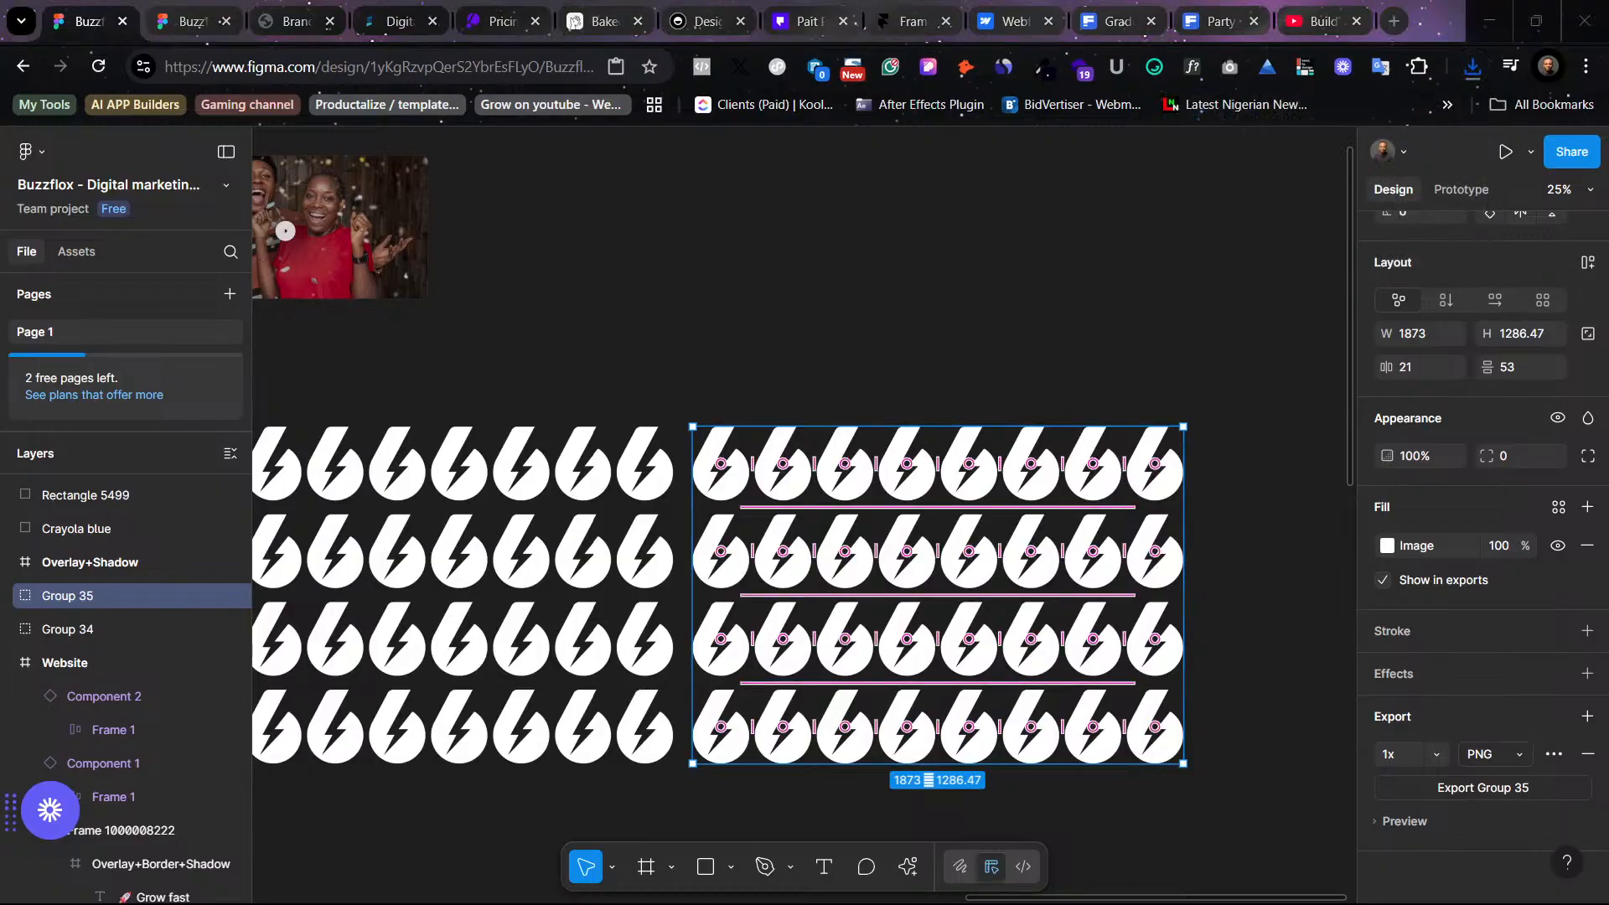
# - Import the exported PNG onto the canvas and delete the duplicated group
pyautogui.moveTo(1307, 167); pyautogui.dragTo(697, 231)
pyautogui.click(928, 526)
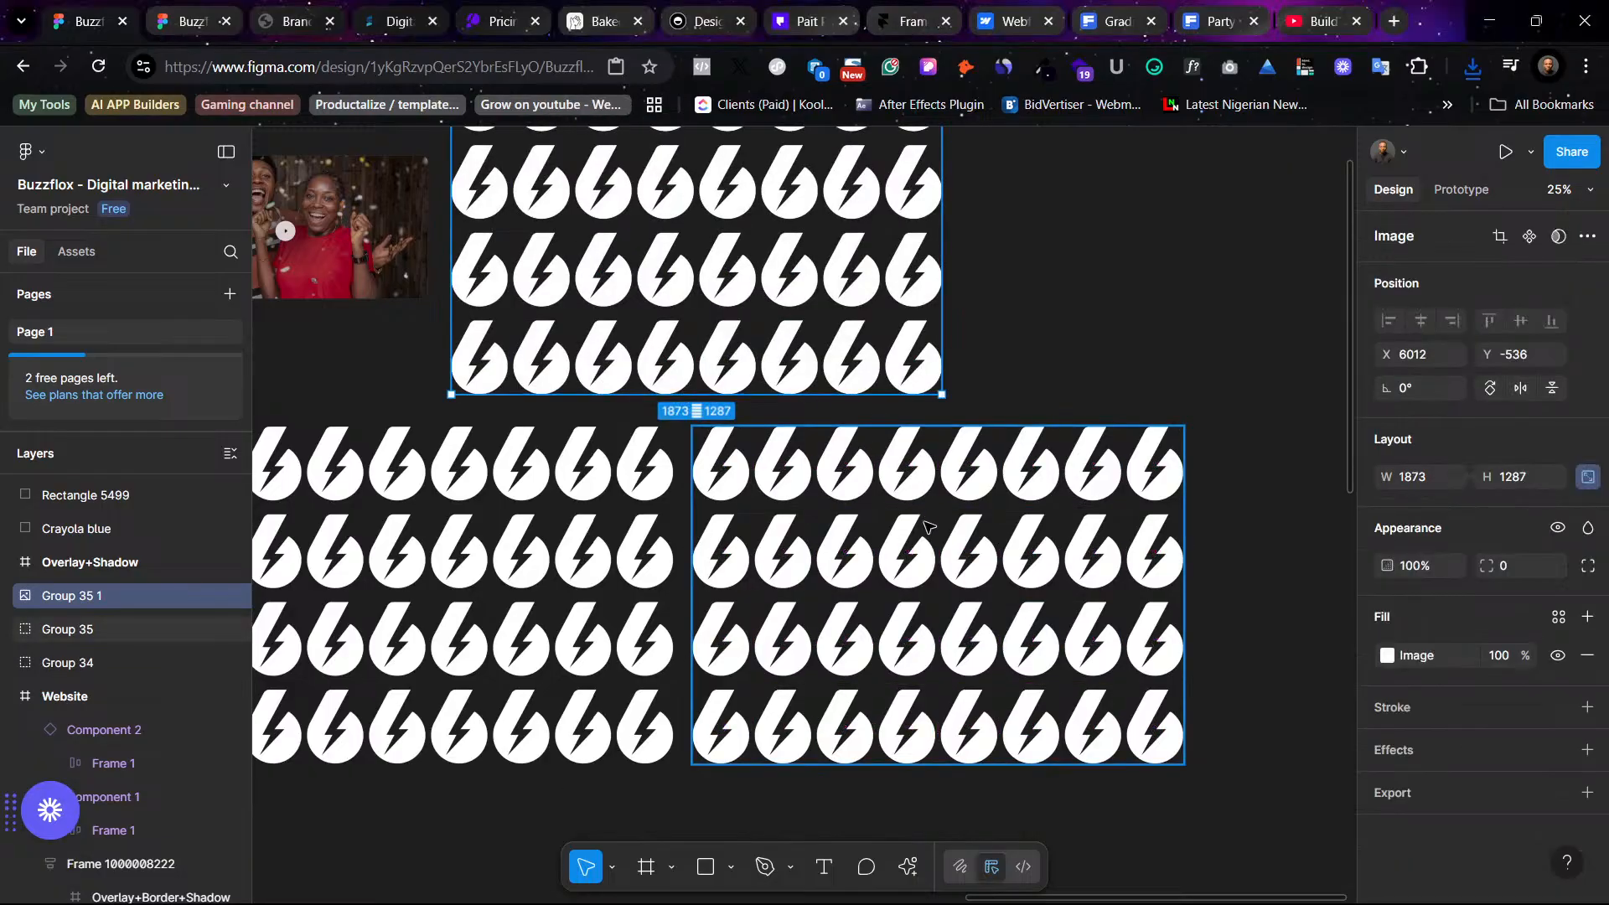
pyautogui.press('Delete')
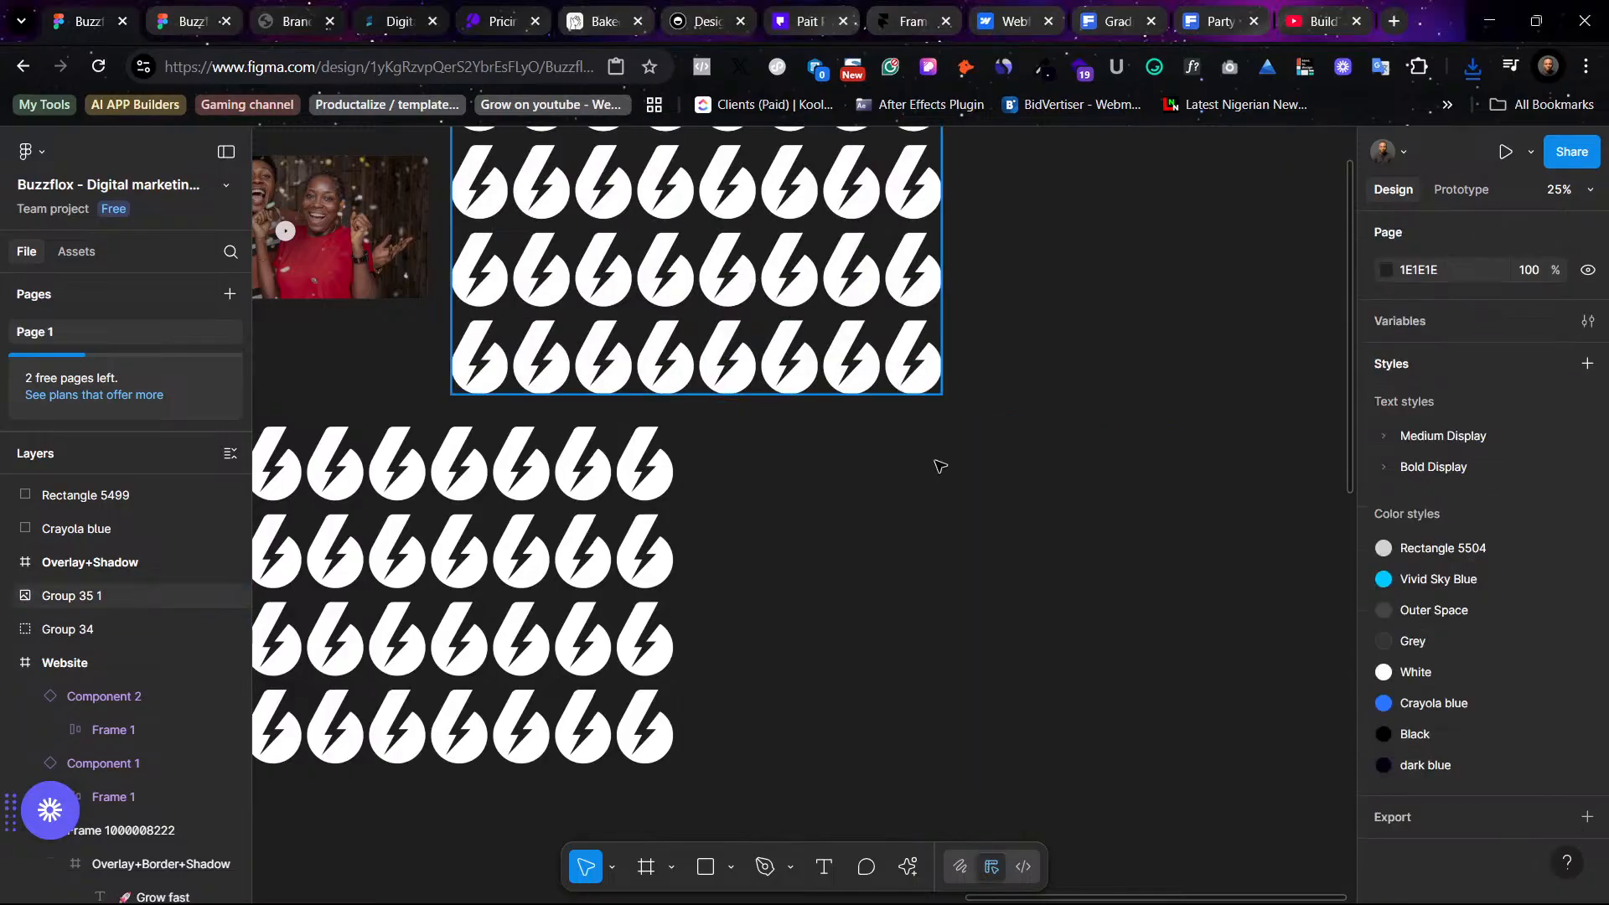
# - Move the imported pattern image and add a new linear gradient fill above its image fill
pyautogui.moveTo(880, 352); pyautogui.dragTo(1121, 605)
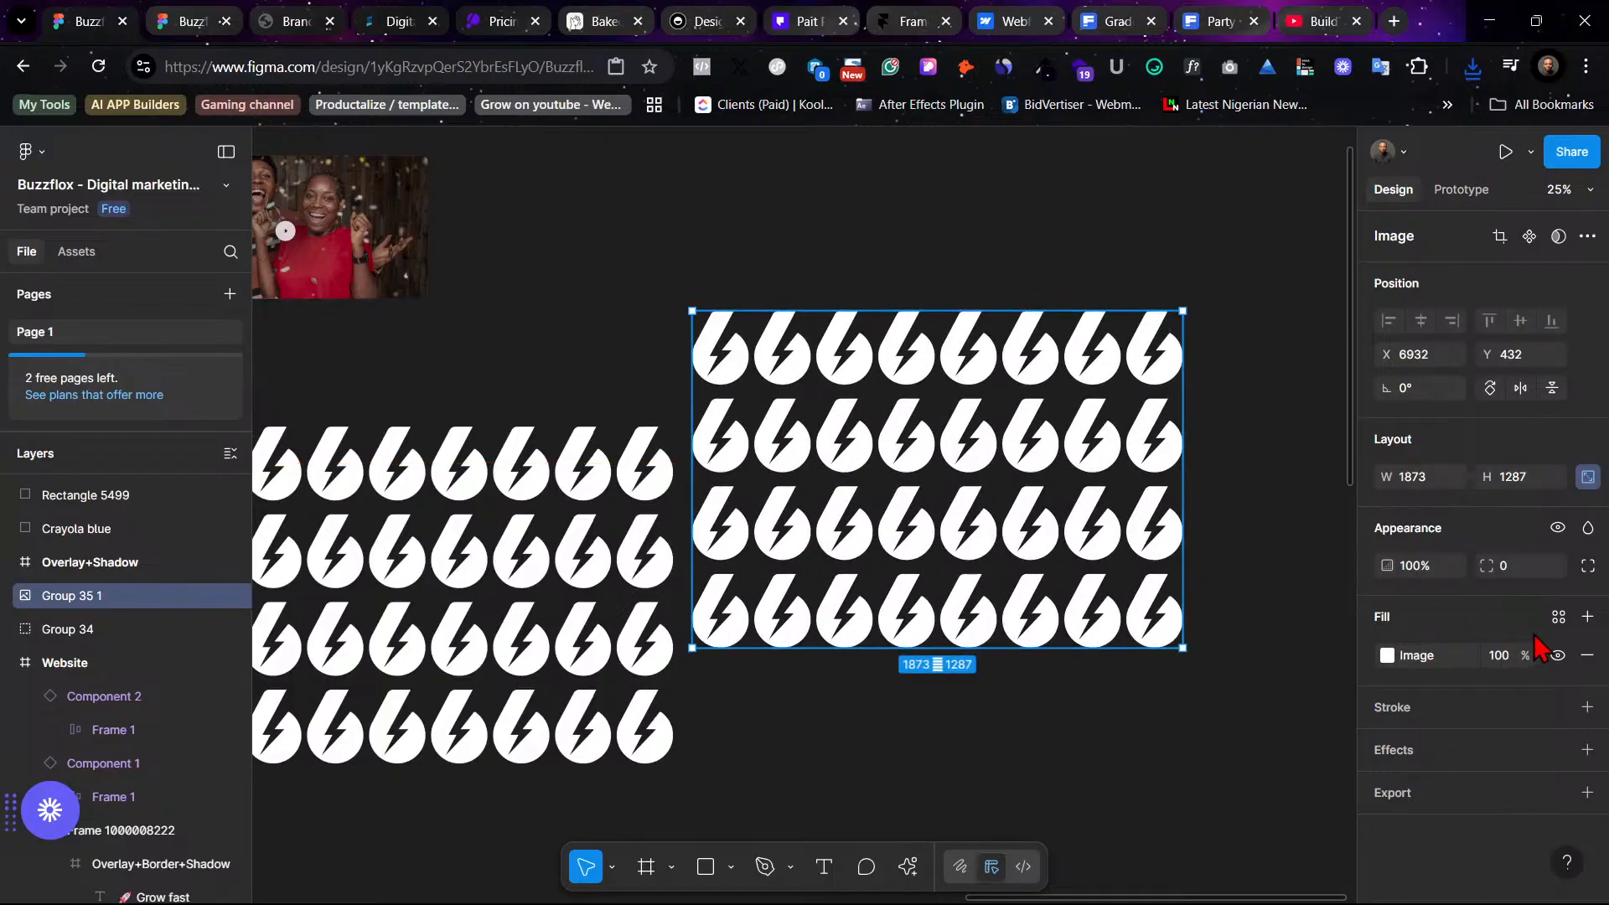
pyautogui.click(1586, 616)
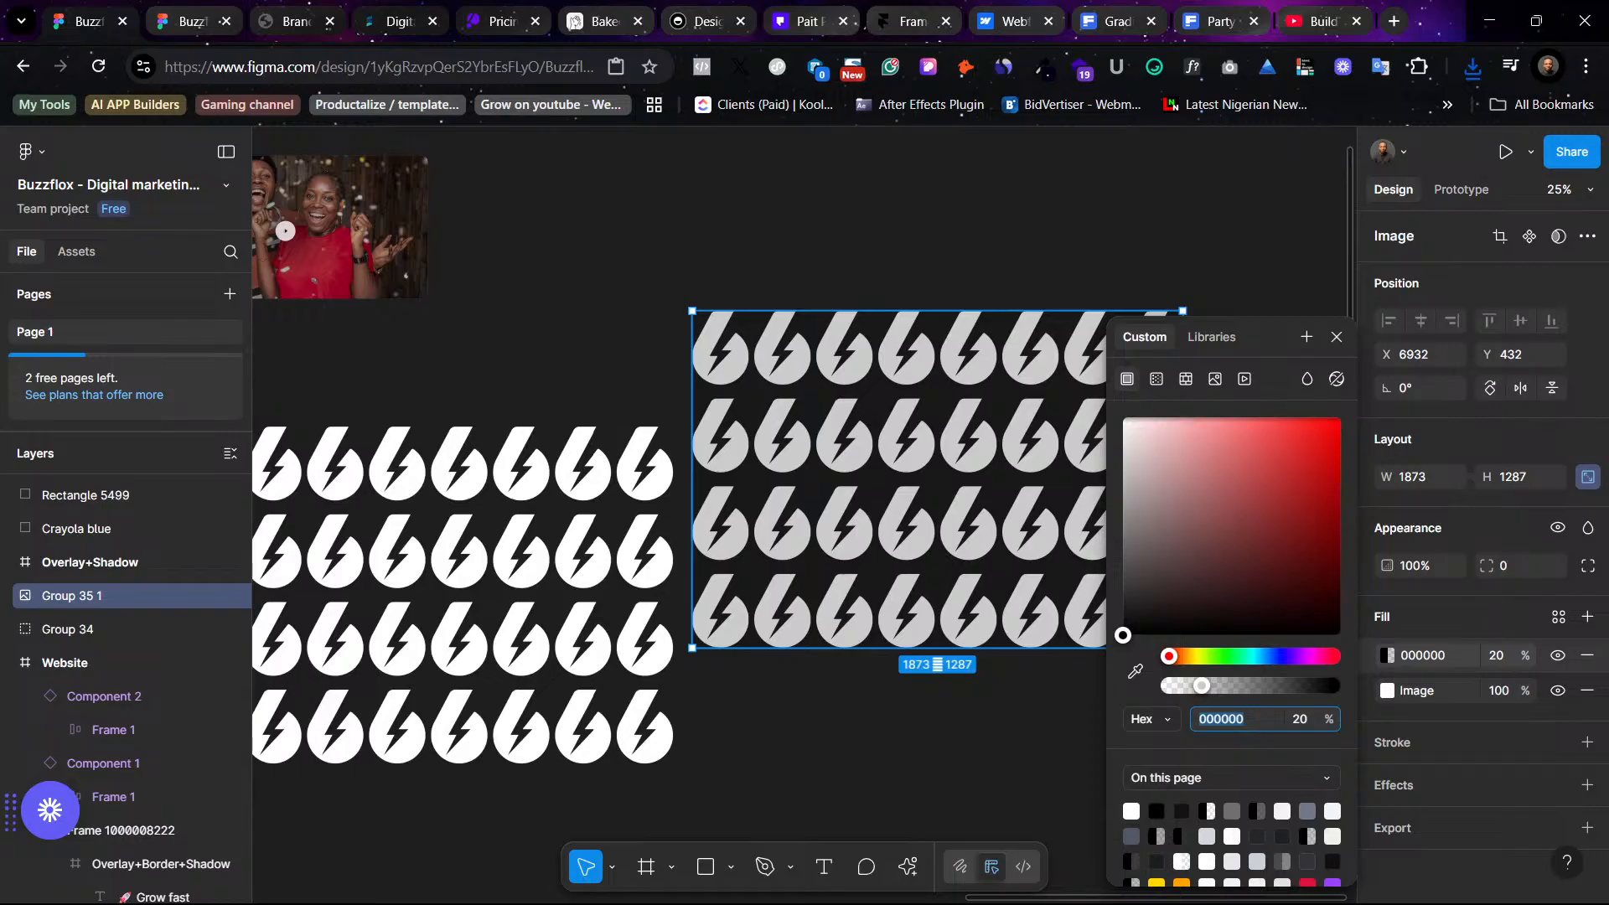
pyautogui.click(1495, 655)
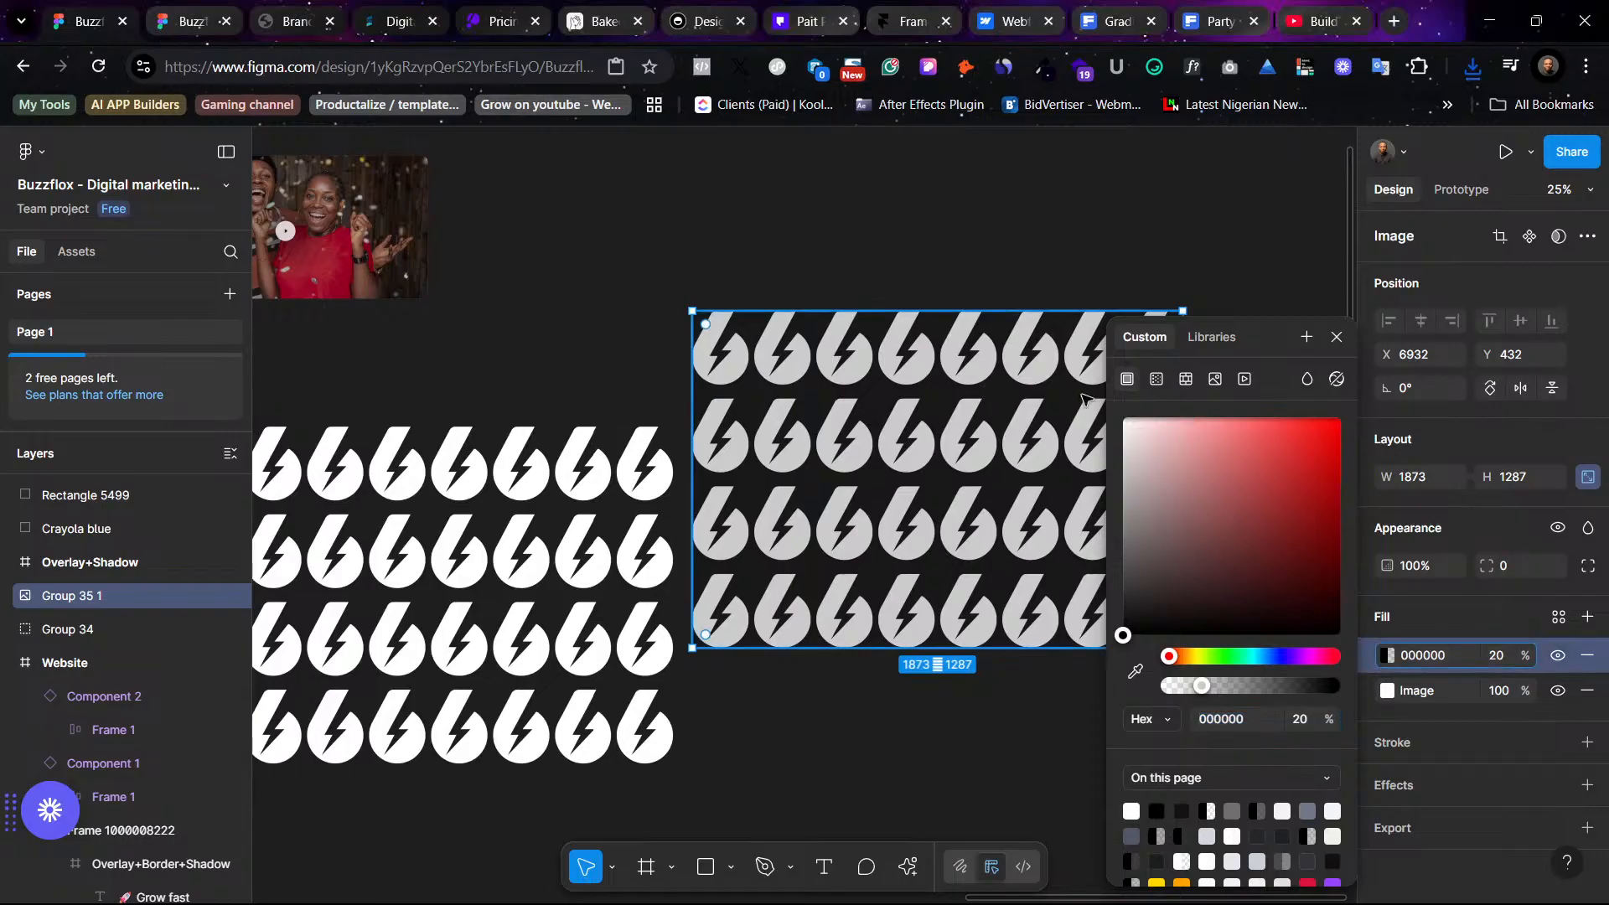
pyautogui.click(1158, 381)
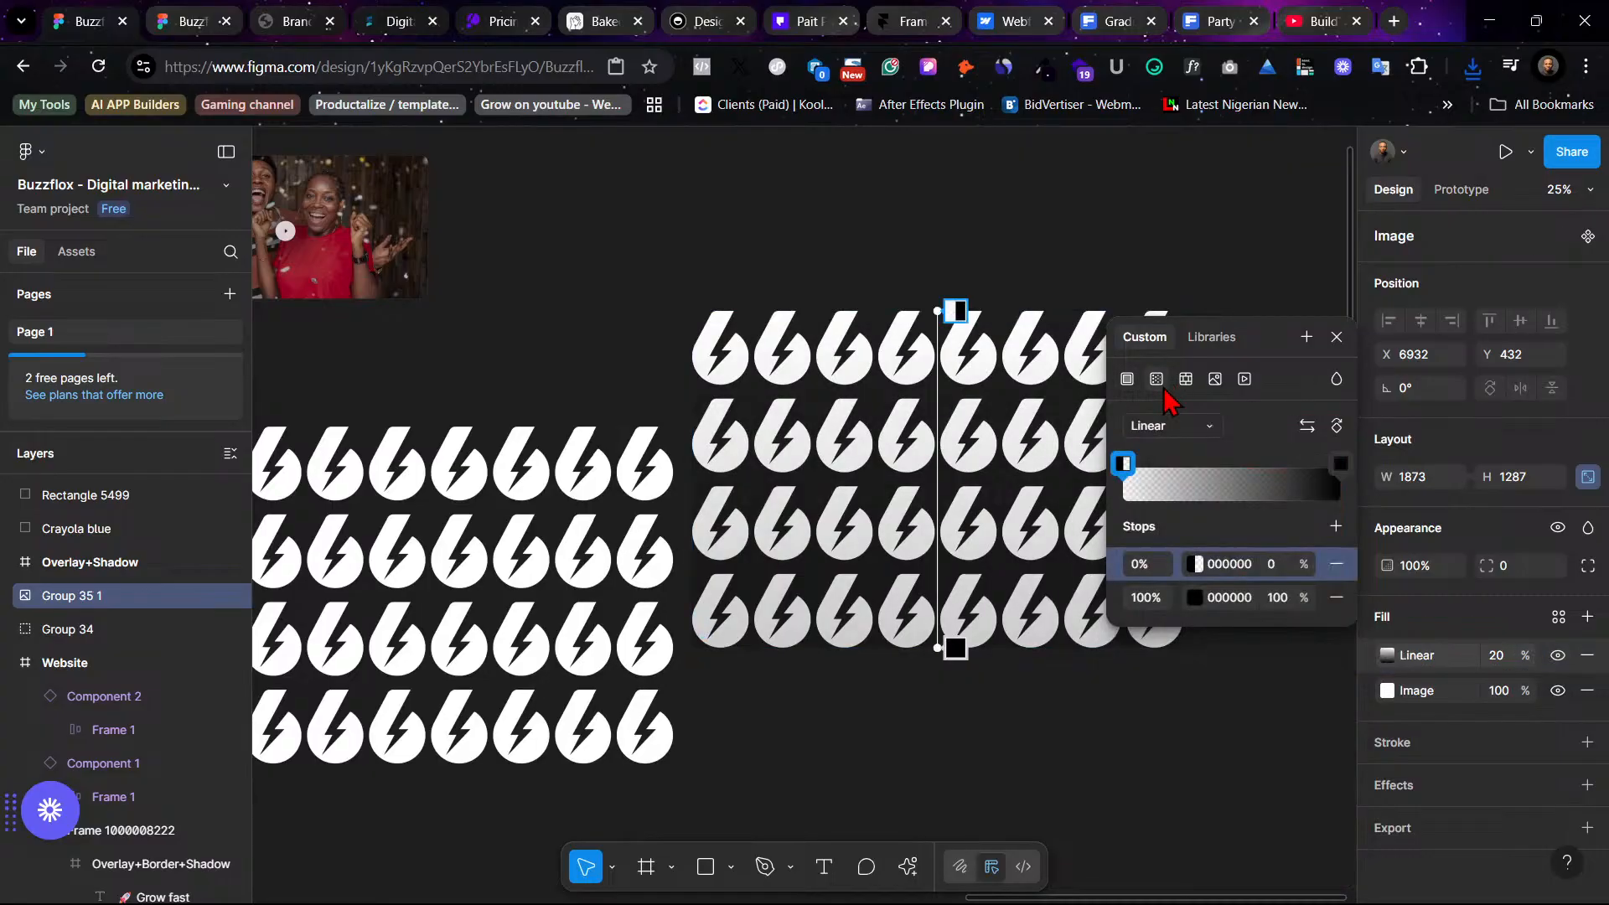
# - Set the gradient's end stop colour to red F90D0D
pyautogui.click(1342, 468)
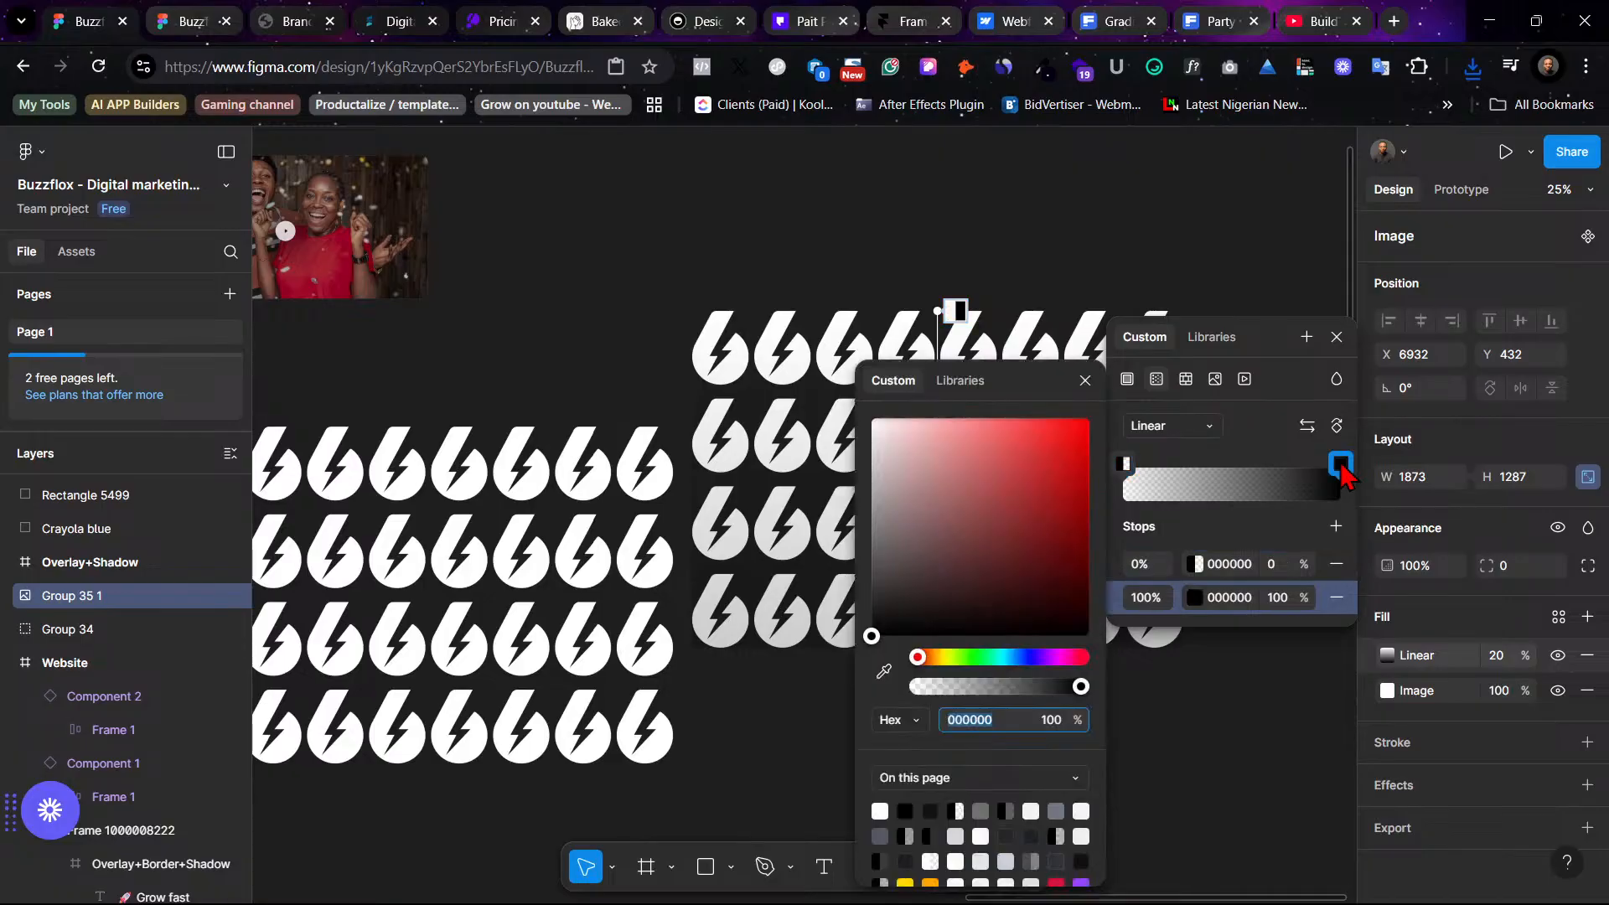
pyautogui.click(1076, 425)
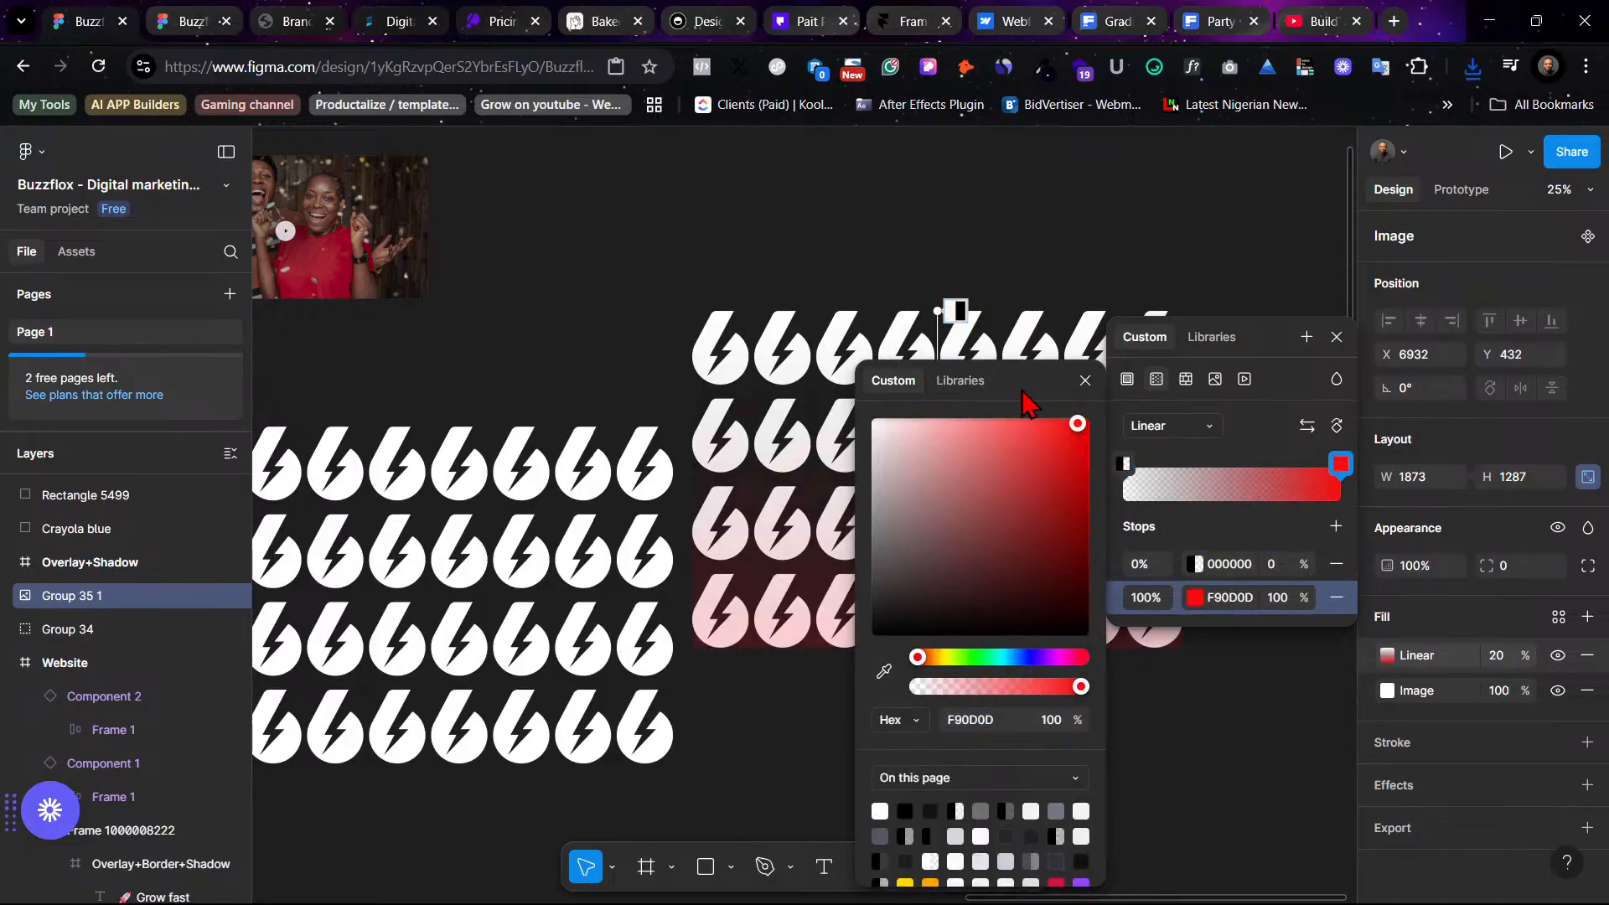
pyautogui.moveTo(1033, 395); pyautogui.dragTo(1278, 788)
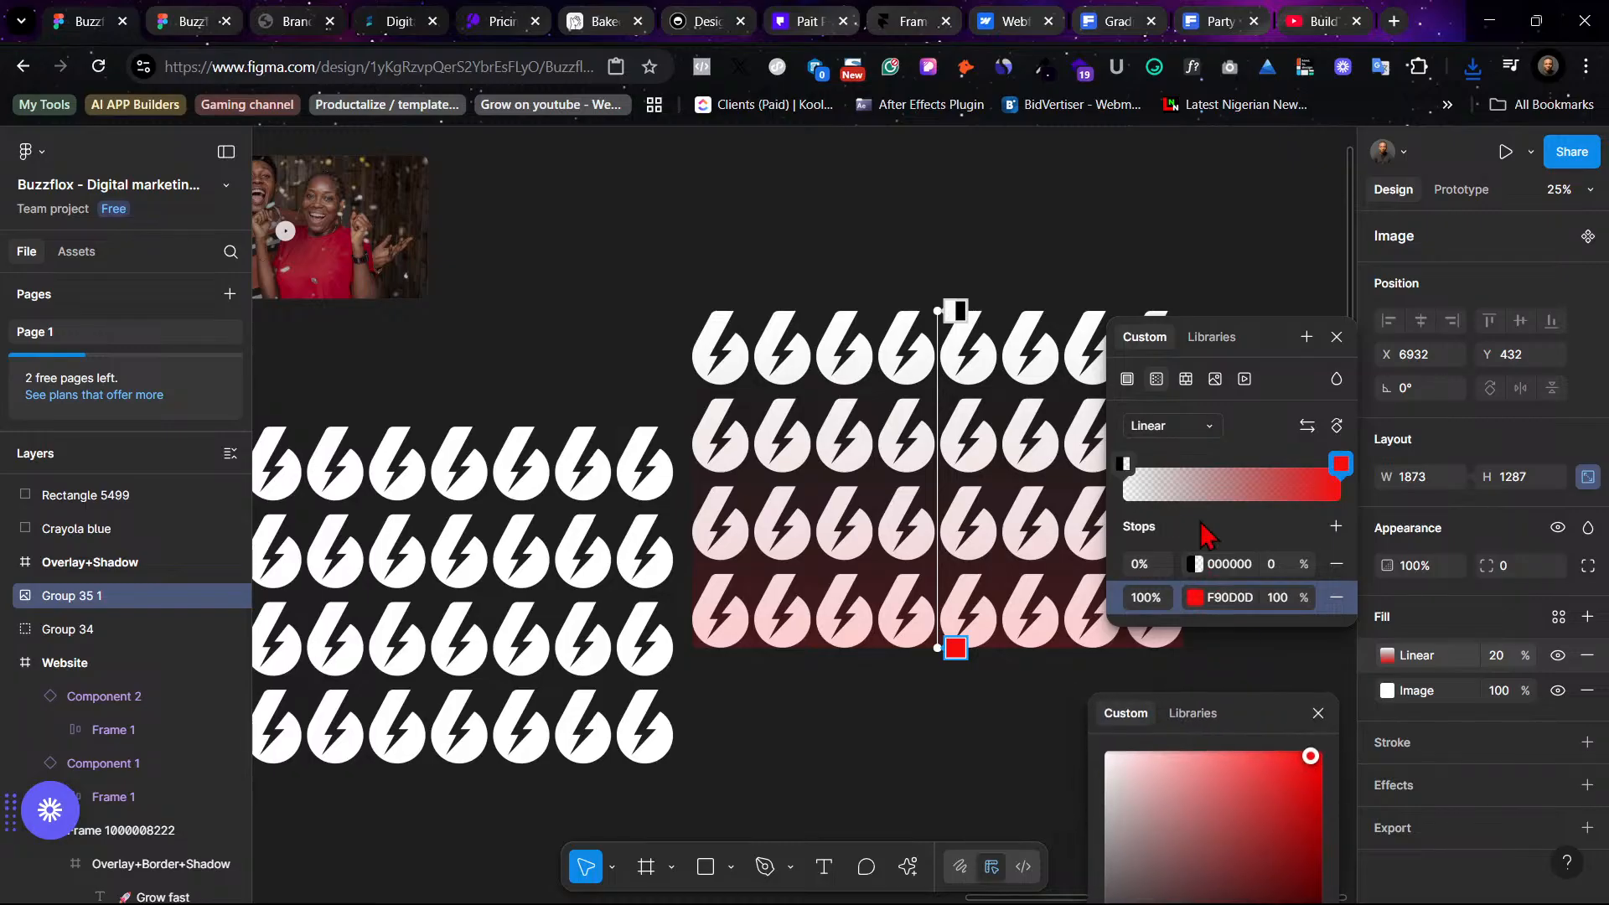
pyautogui.click(1193, 597)
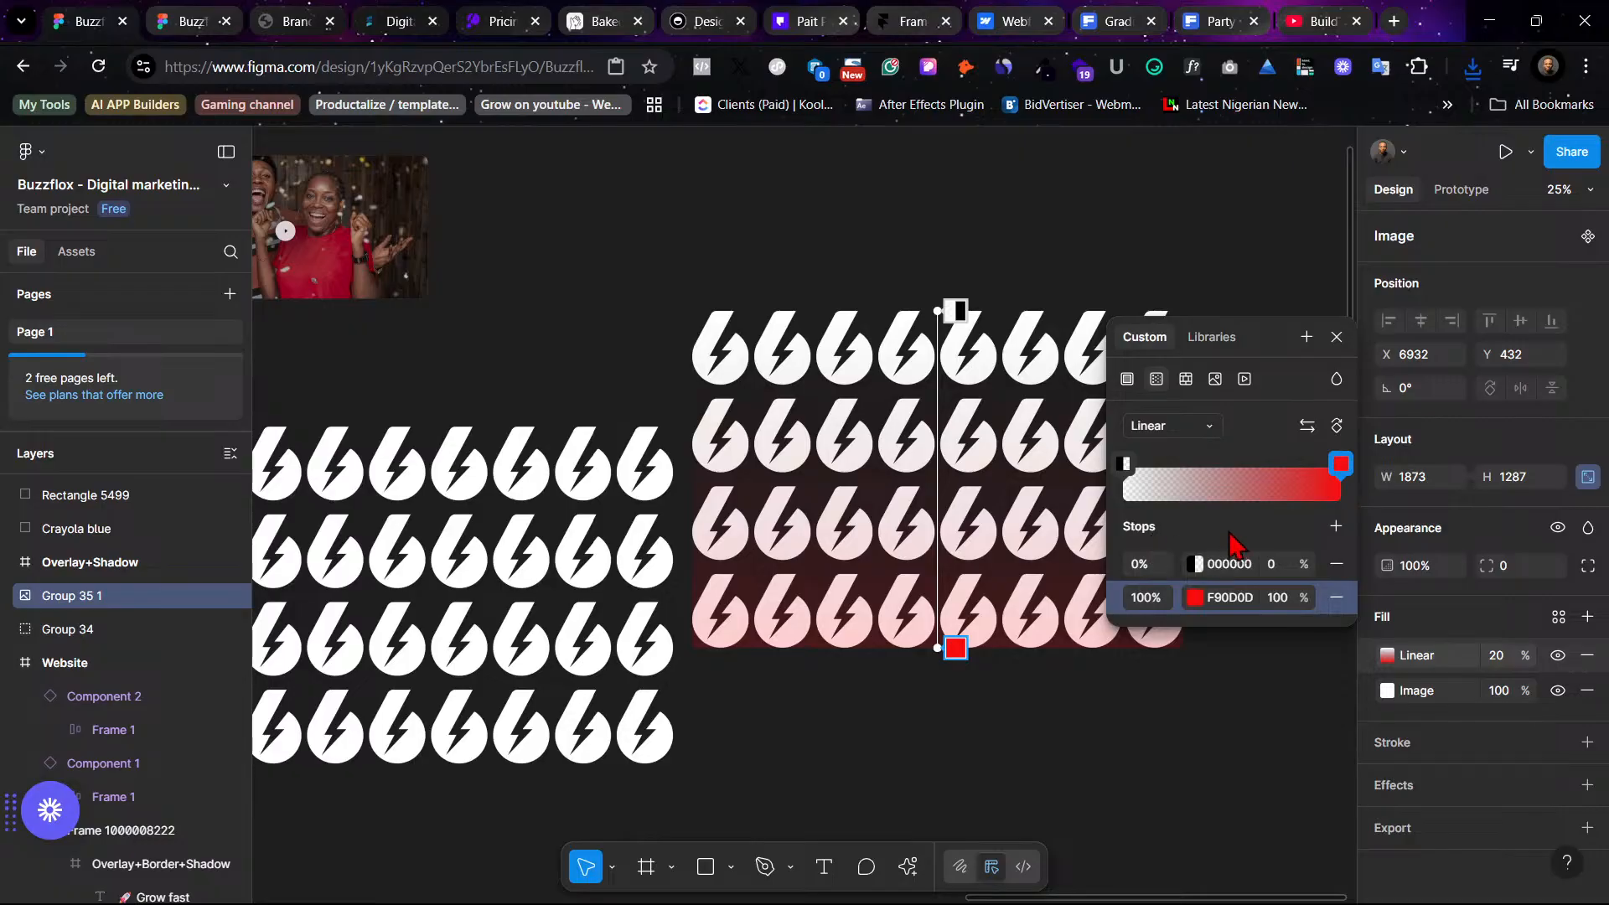
pyautogui.click(1387, 656)
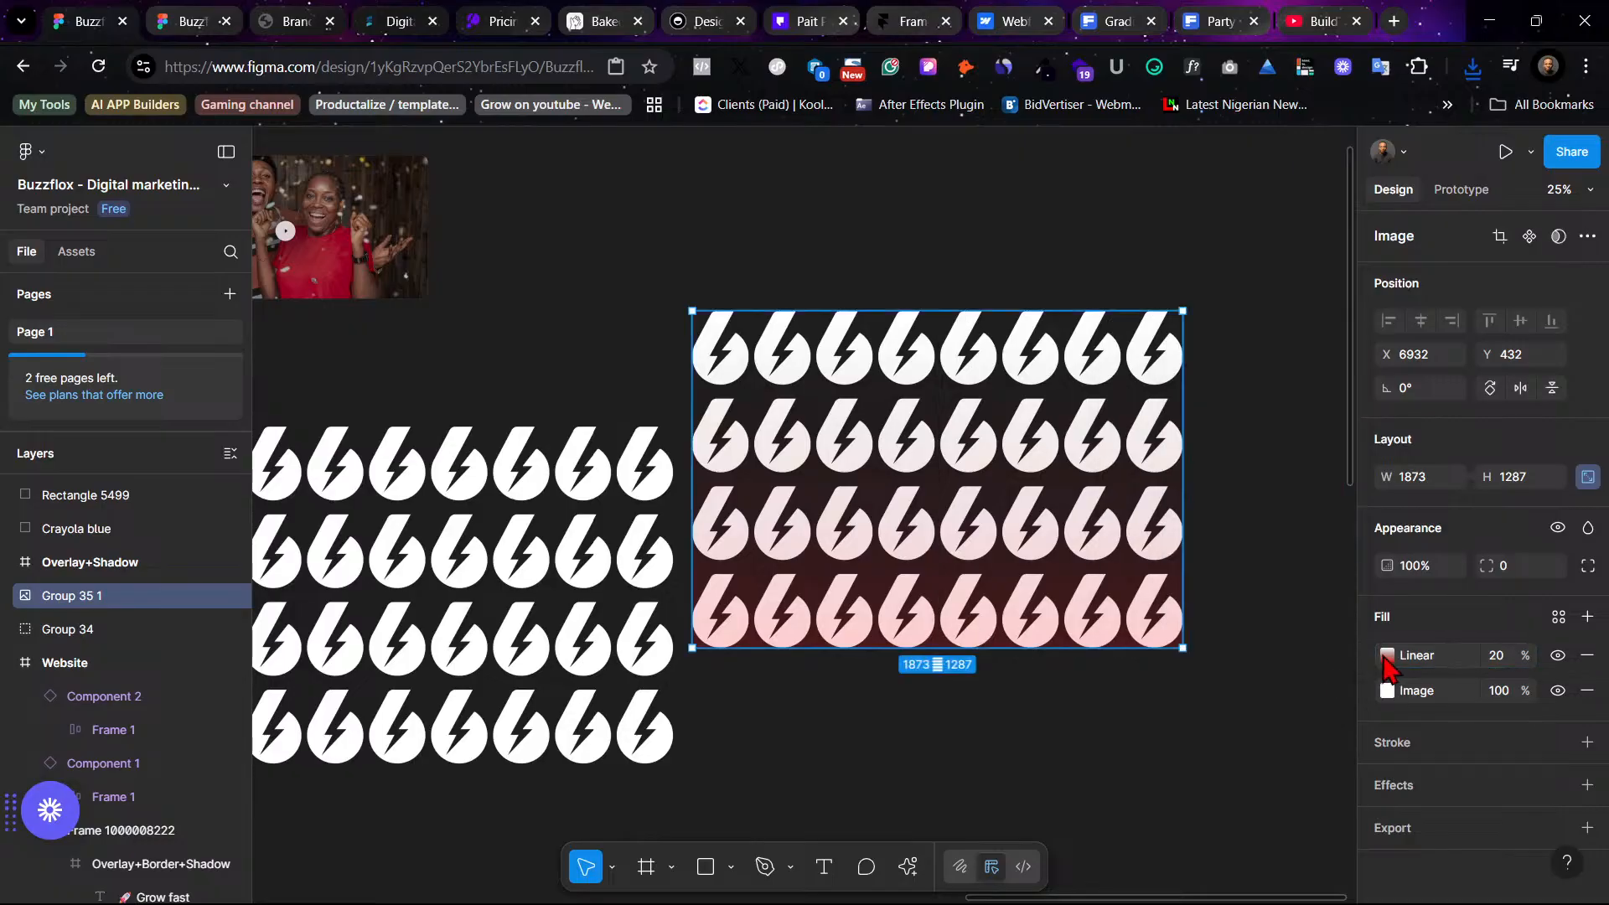
# - Sample the pattern's off-white FBFAFA with the eyedropper for the gradient's end stop
pyautogui.click(1386, 656)
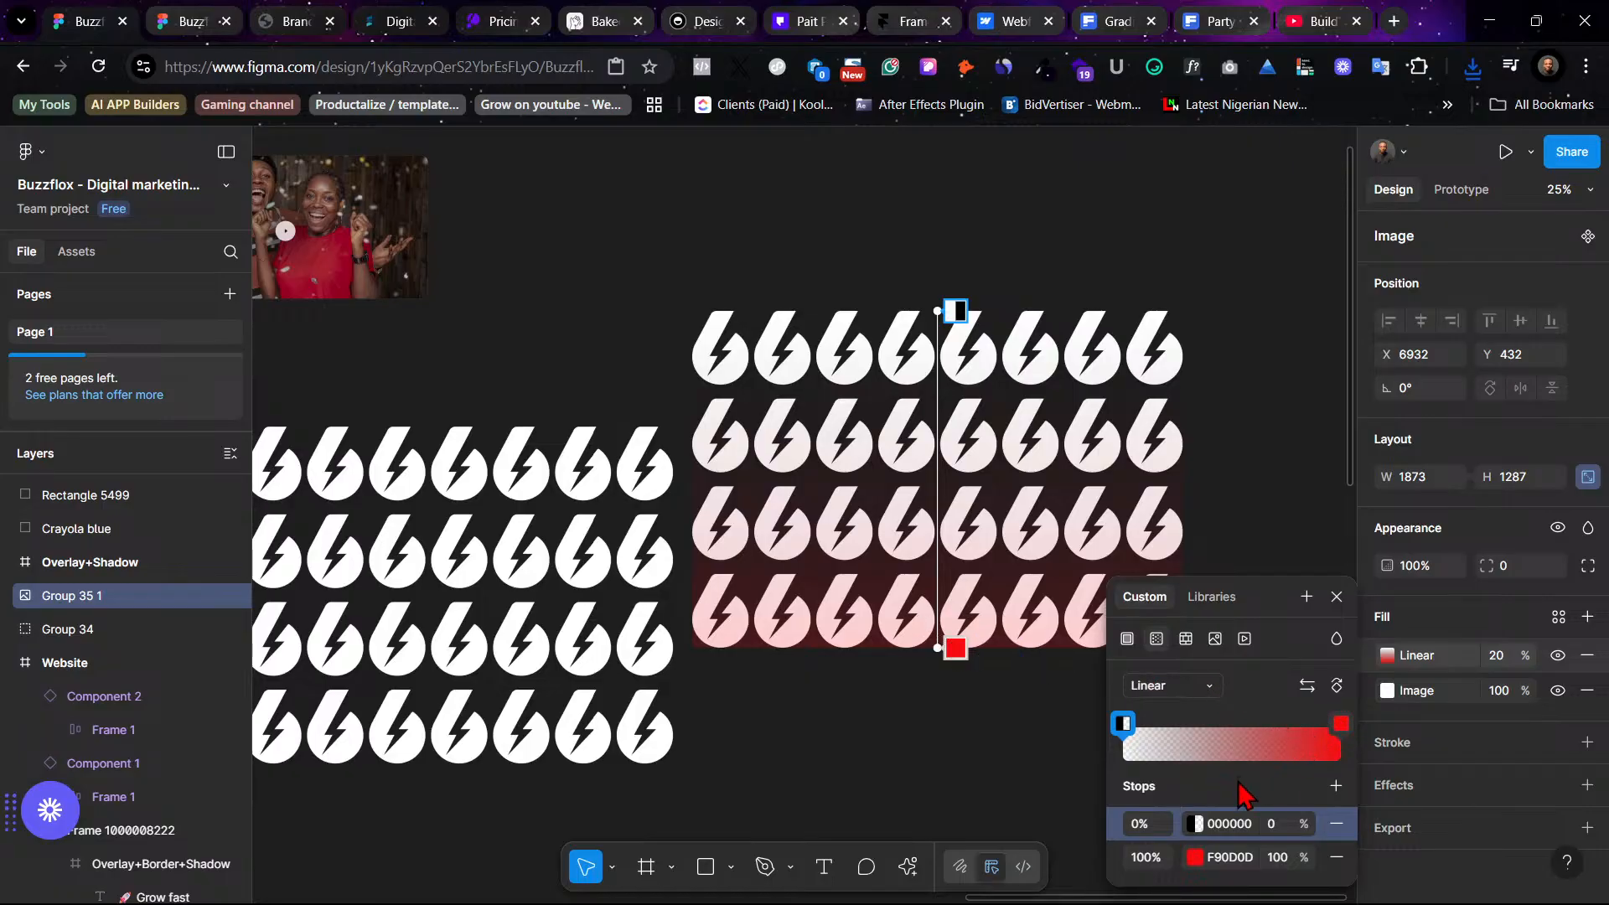
pyautogui.click(1195, 856)
pyautogui.click(884, 670)
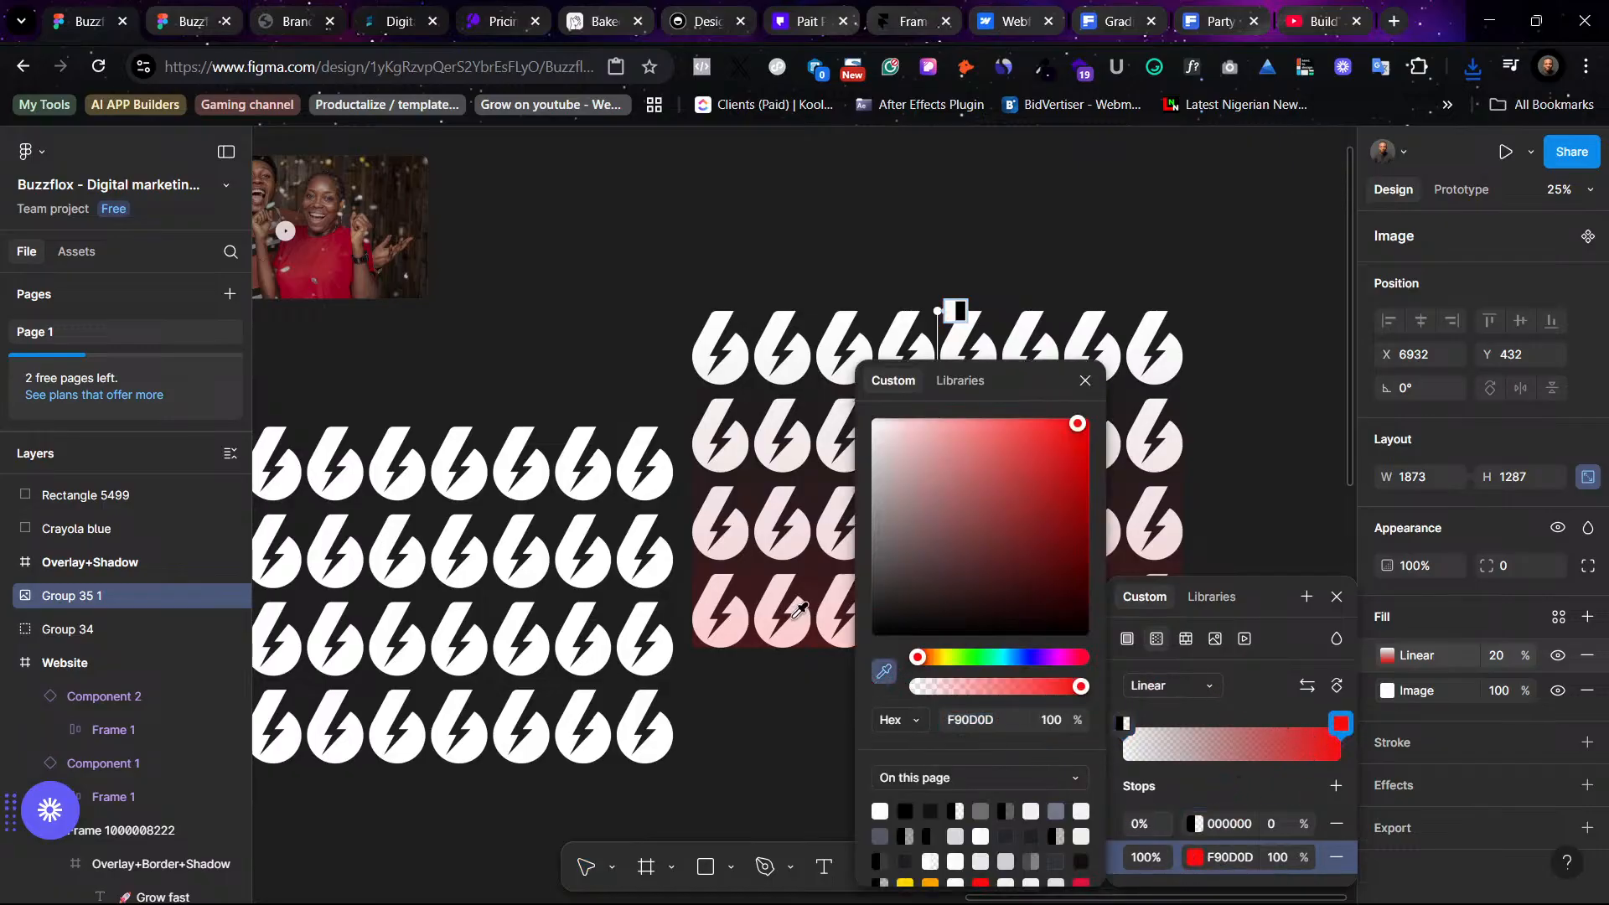
pyautogui.click(710, 334)
pyautogui.click(1222, 309)
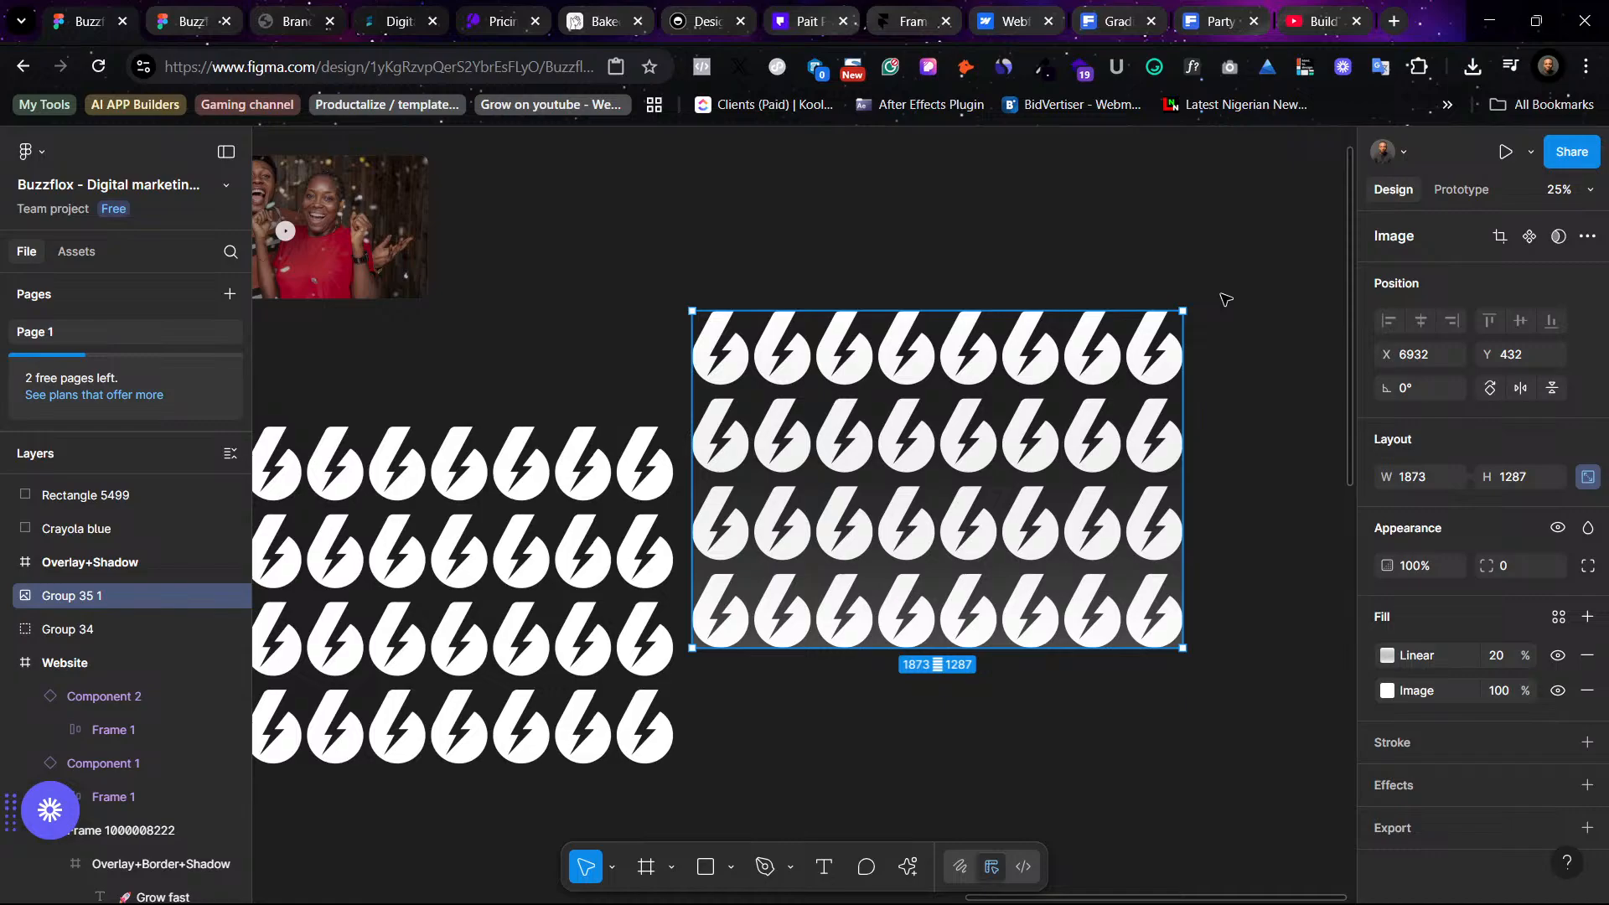
# - Sample the dark hero background colour 090014 with the eyedropper for the gradient's end stop
pyautogui.click(1386, 656)
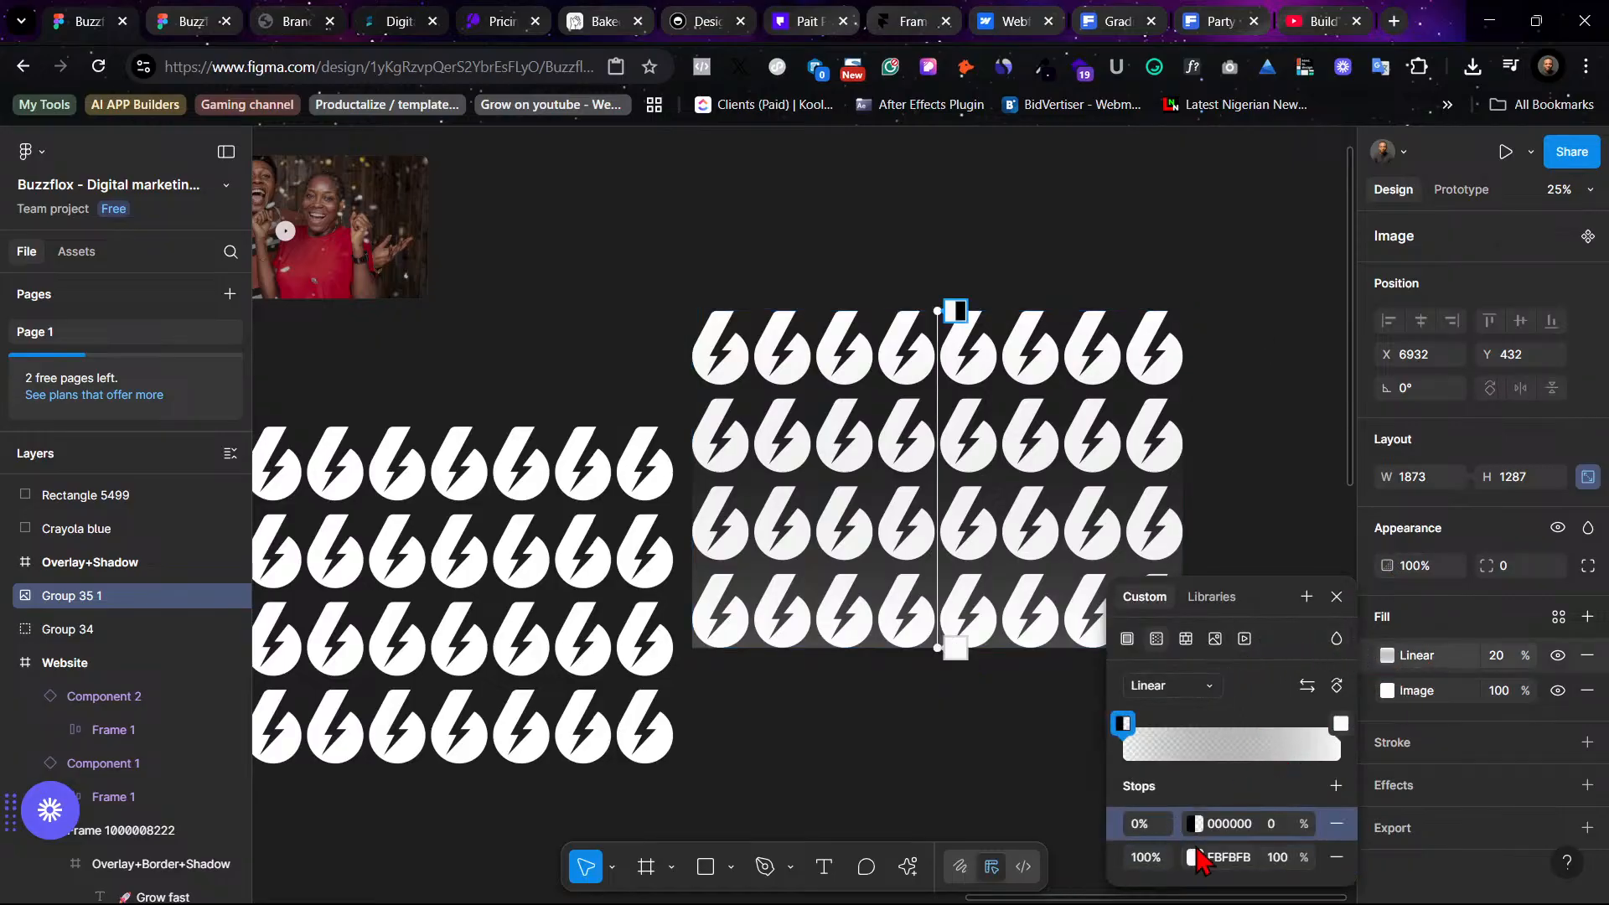
pyautogui.click(1195, 857)
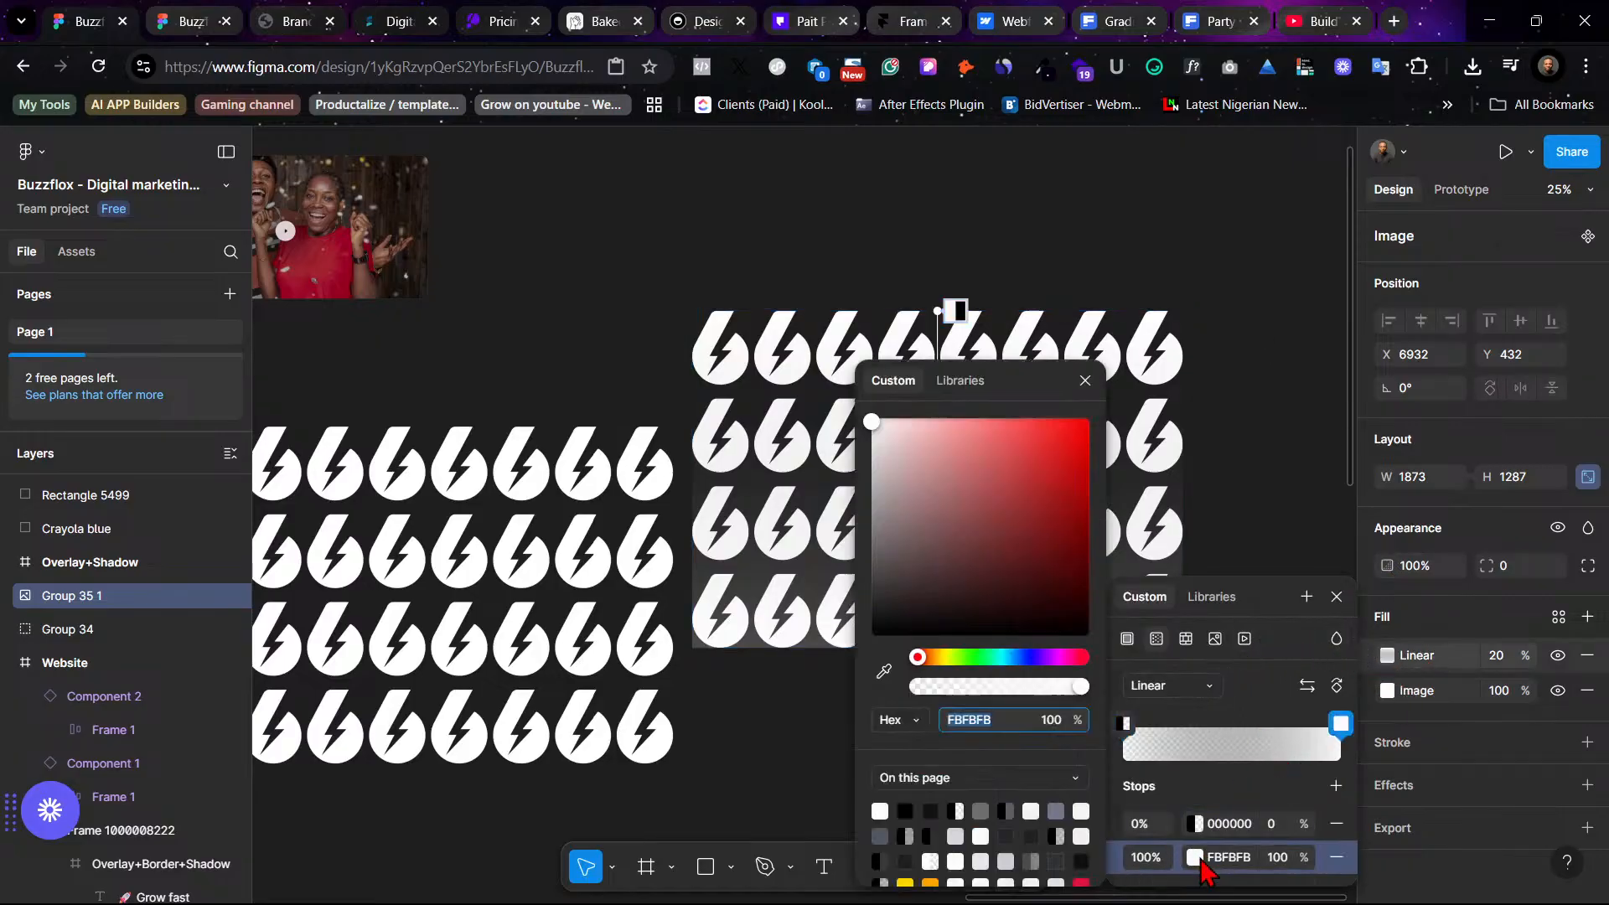
pyautogui.click(884, 671)
pyautogui.hscroll(-10, 739, 432)
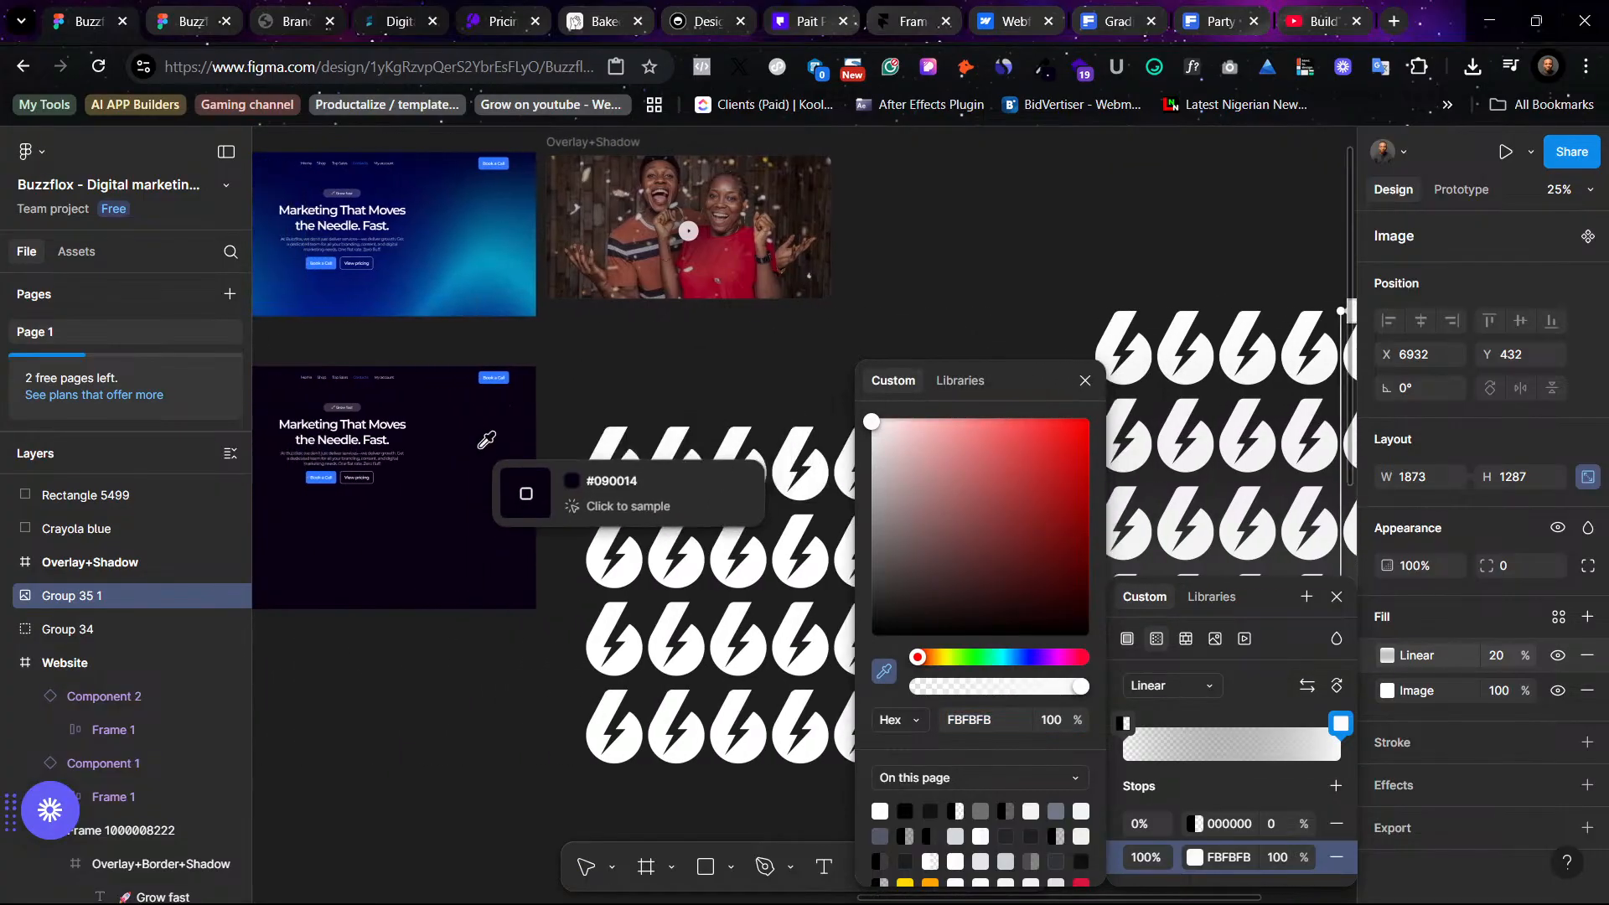
pyautogui.click(482, 444)
pyautogui.press('Escape')
# - Set the gradient's start stop opacity to 100%
pyautogui.hscroll(8, 1081, 335)
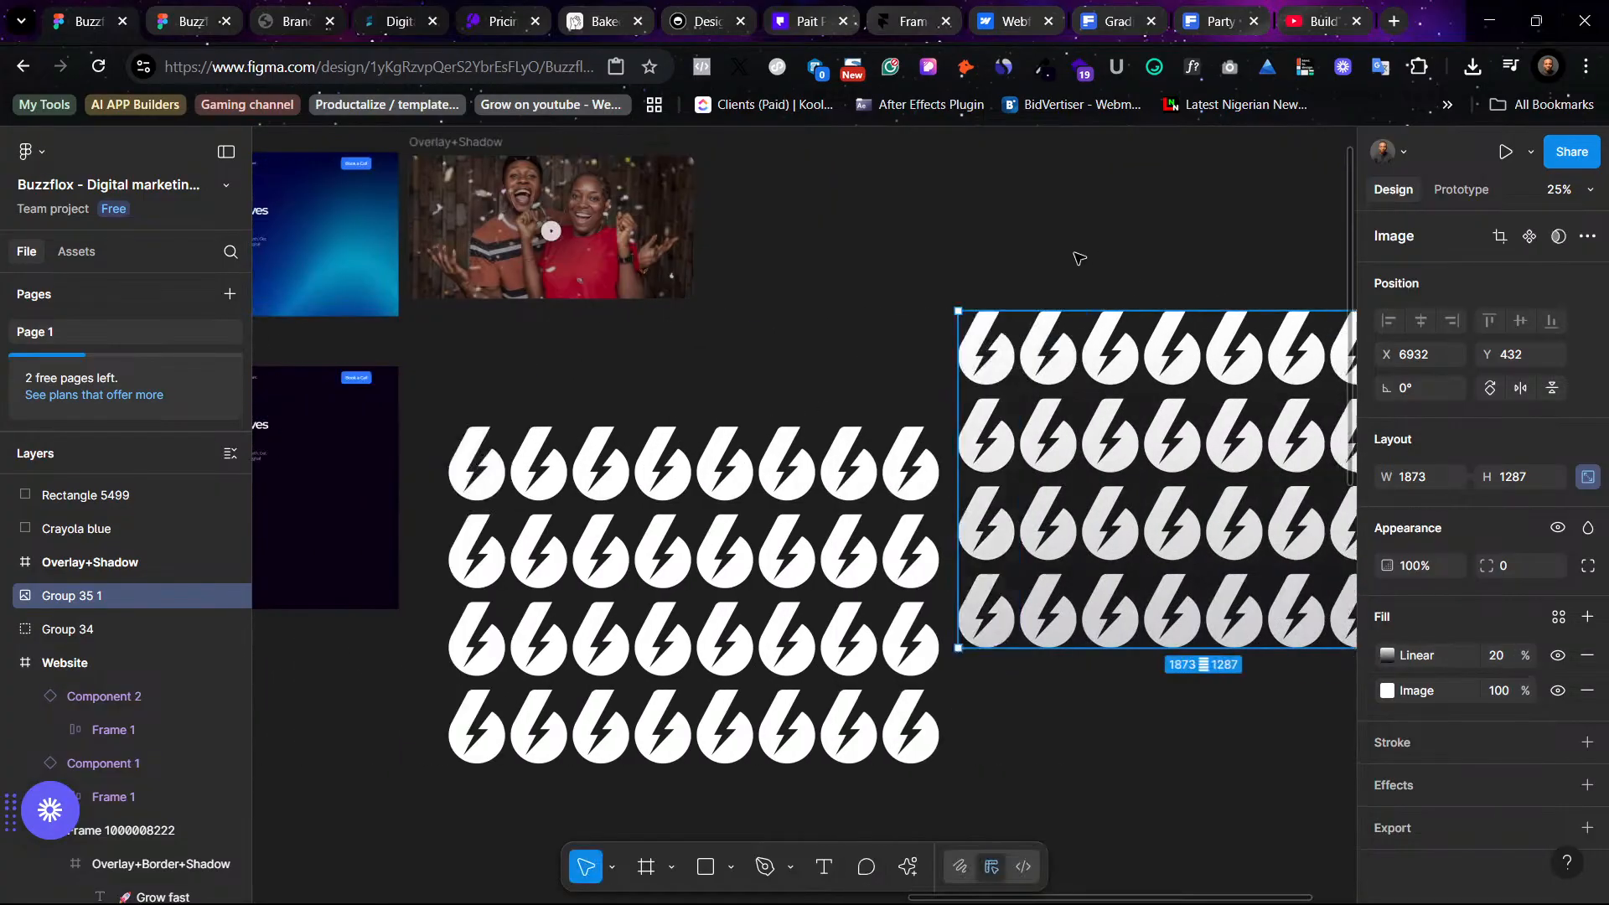
pyautogui.click(1387, 656)
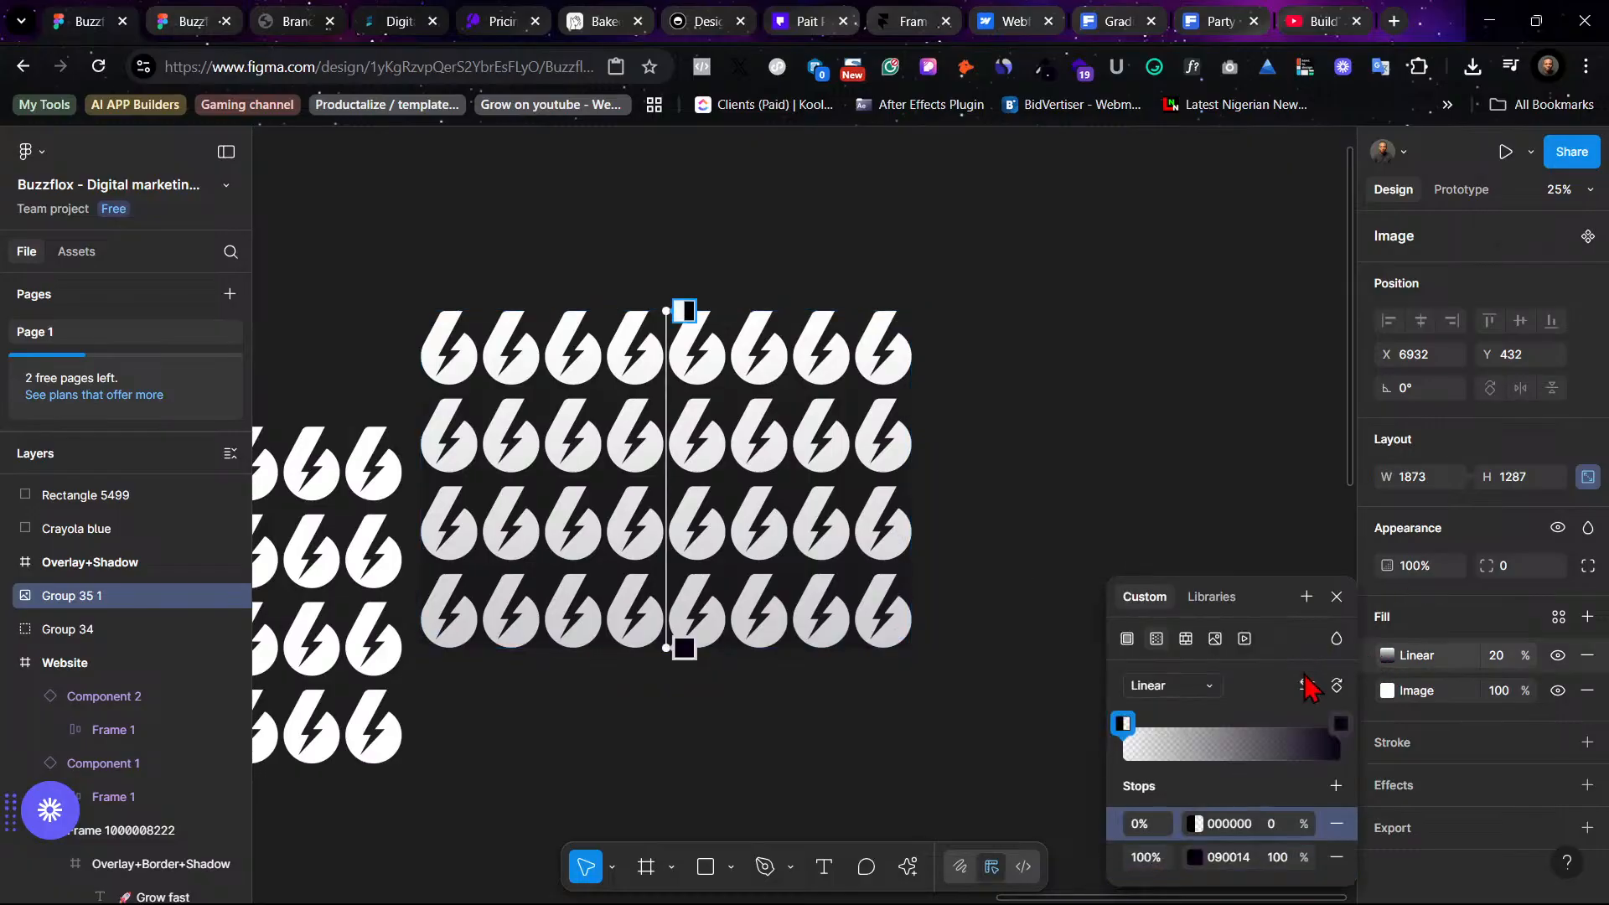
pyautogui.click(1340, 724)
pyautogui.click(1341, 725)
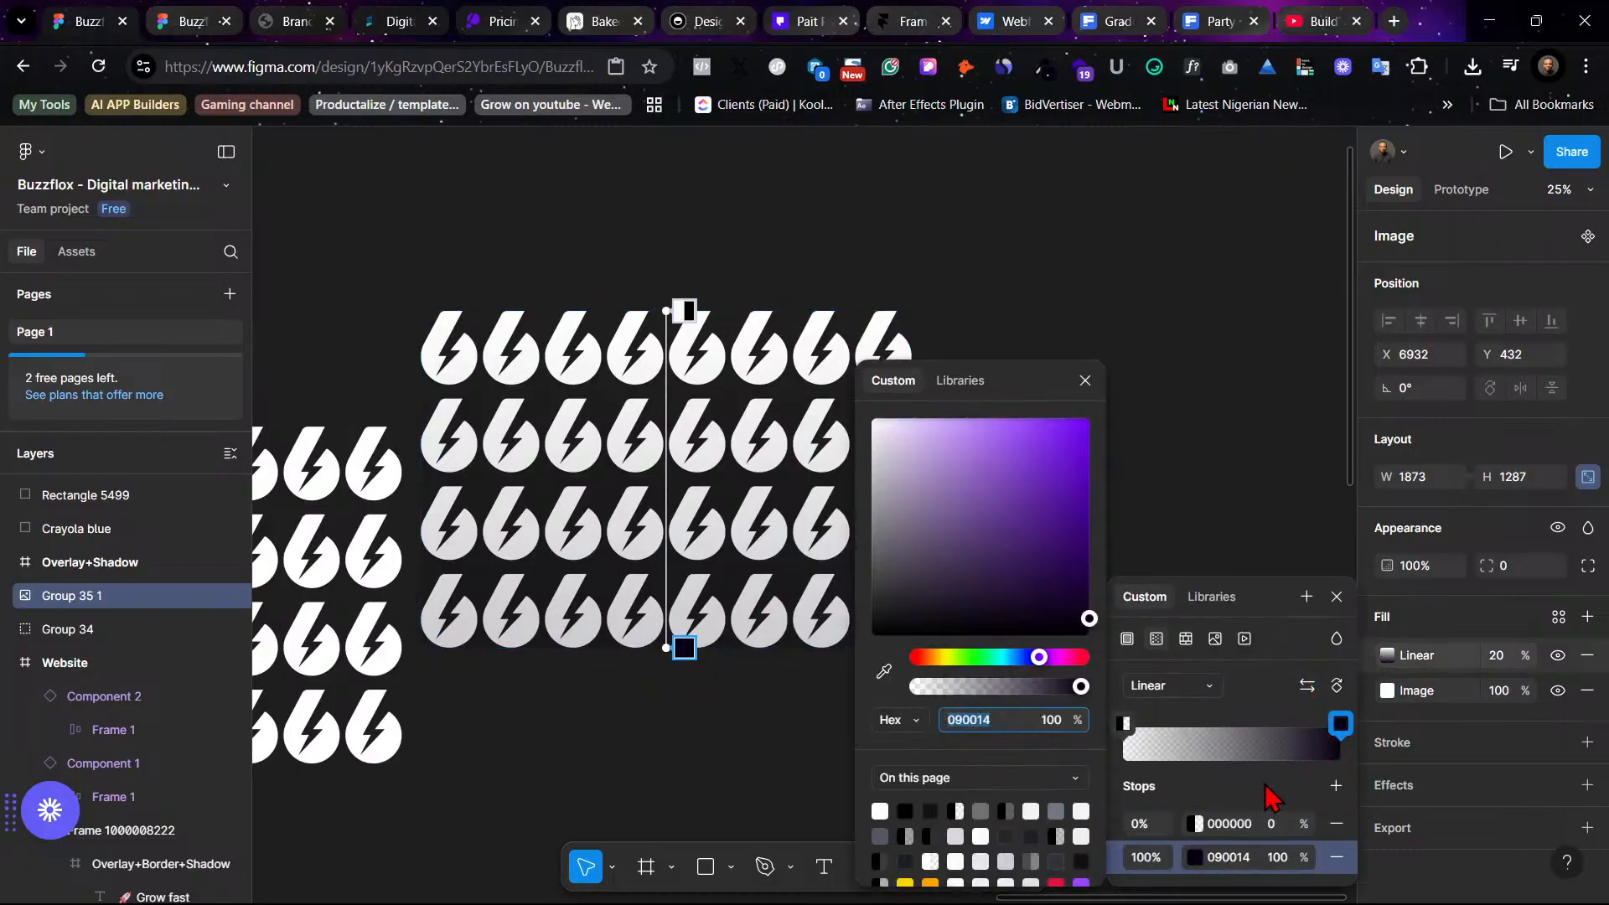
pyautogui.click(1194, 857)
pyautogui.click(1194, 857)
pyautogui.moveTo(668, 649)
pyautogui.mouseDown()
pyautogui.moveTo(665, 547)
pyautogui.moveTo(665, 649)
pyautogui.mouseUp()
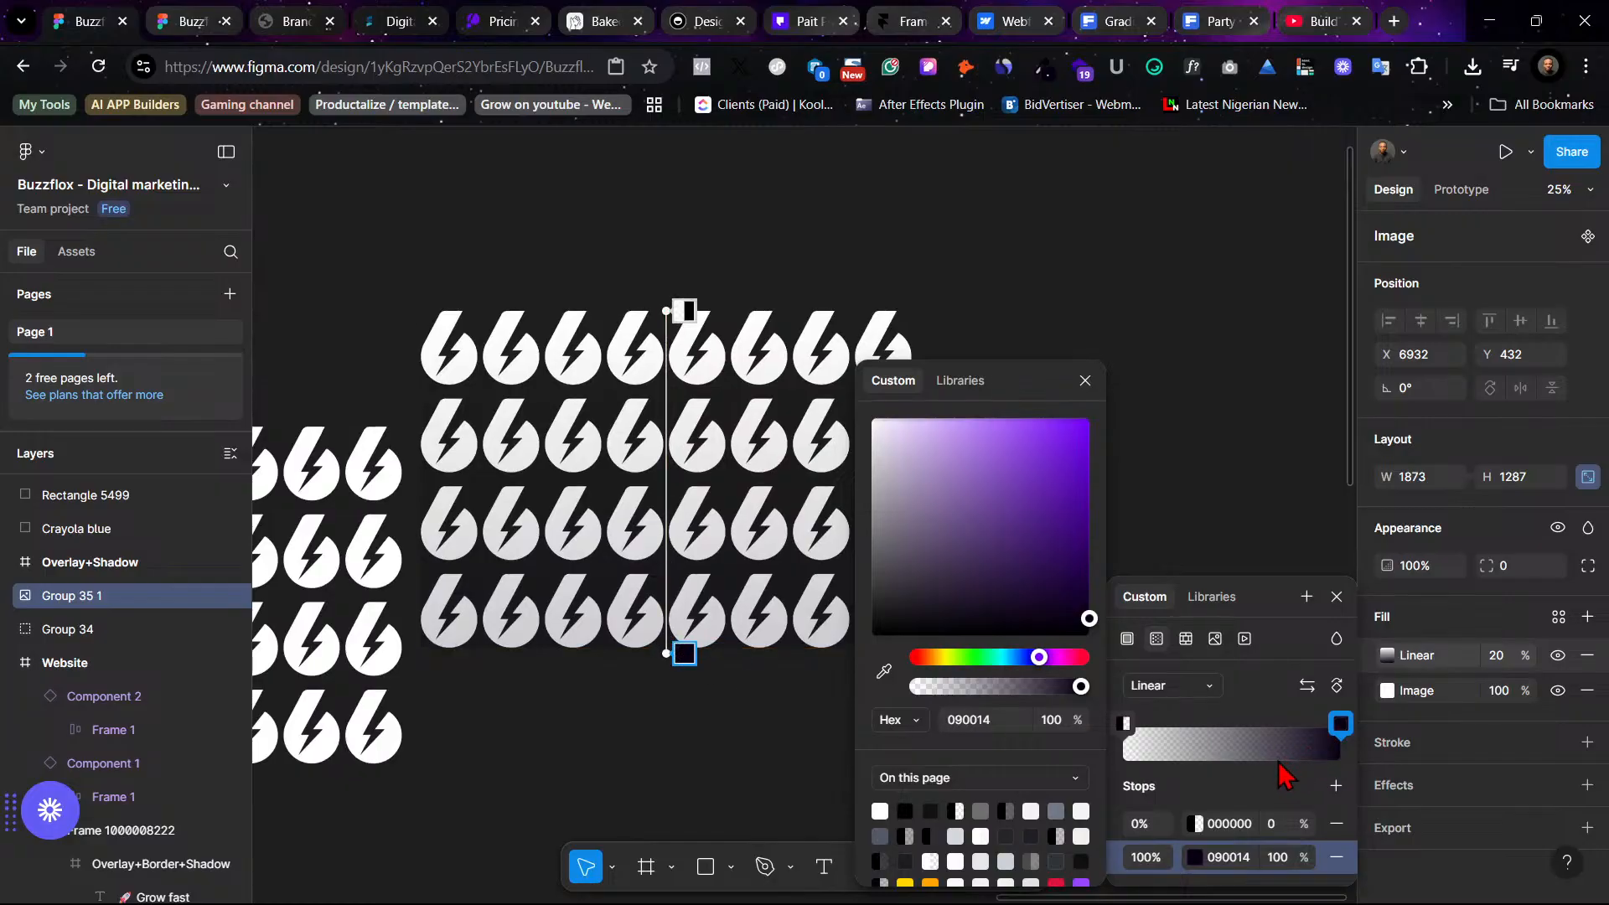
pyautogui.click(1273, 823)
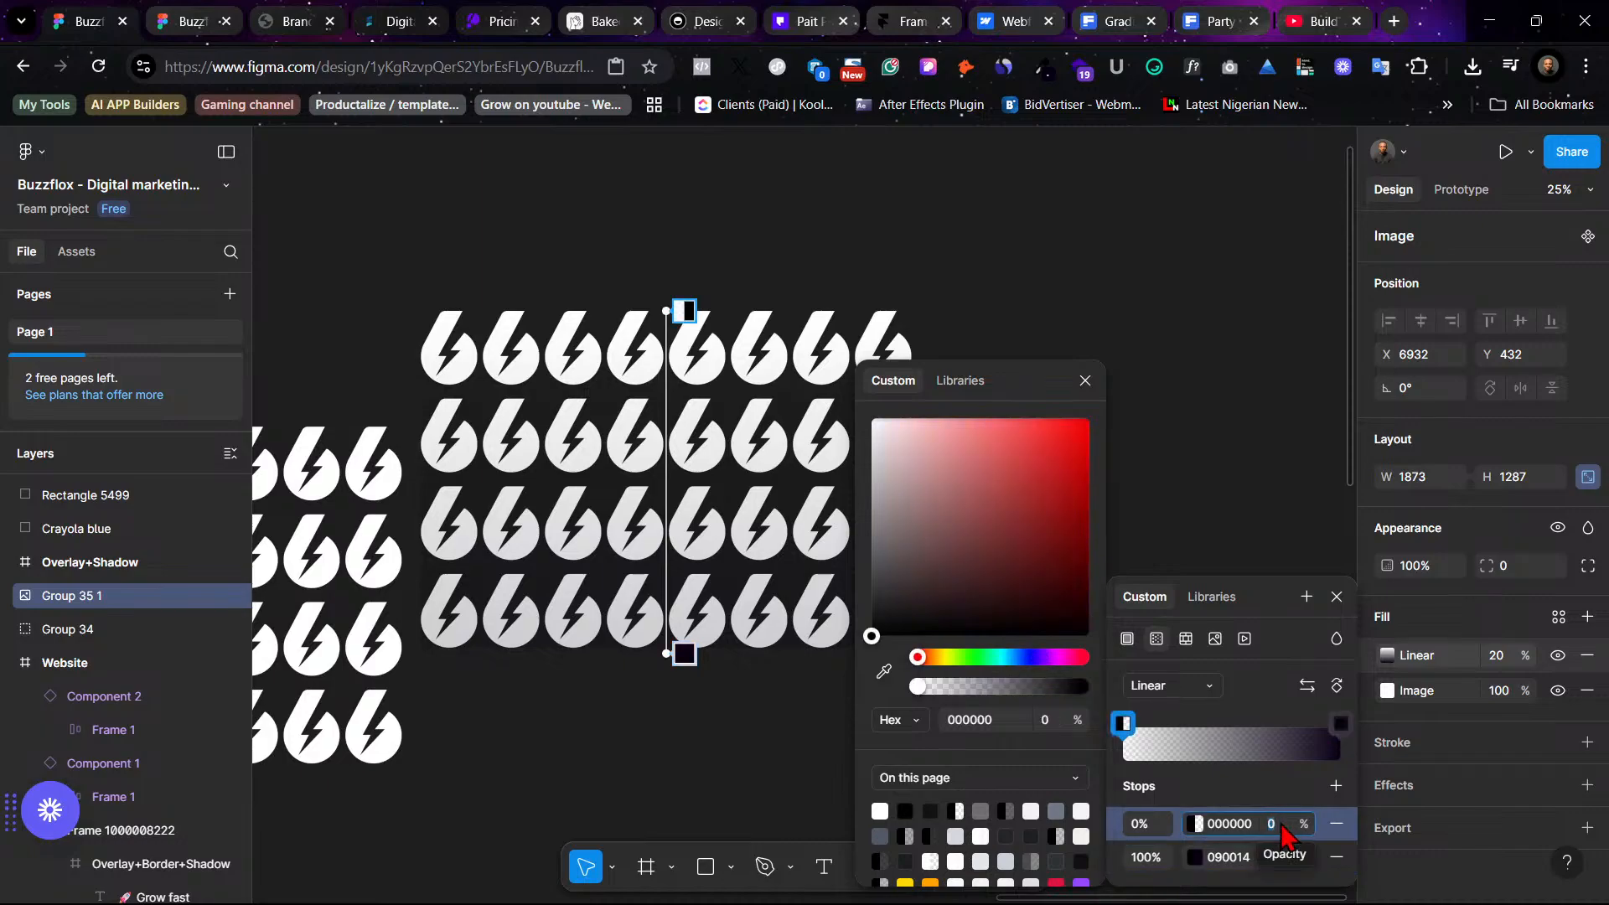
pyautogui.write('100')
pyautogui.press('Return')
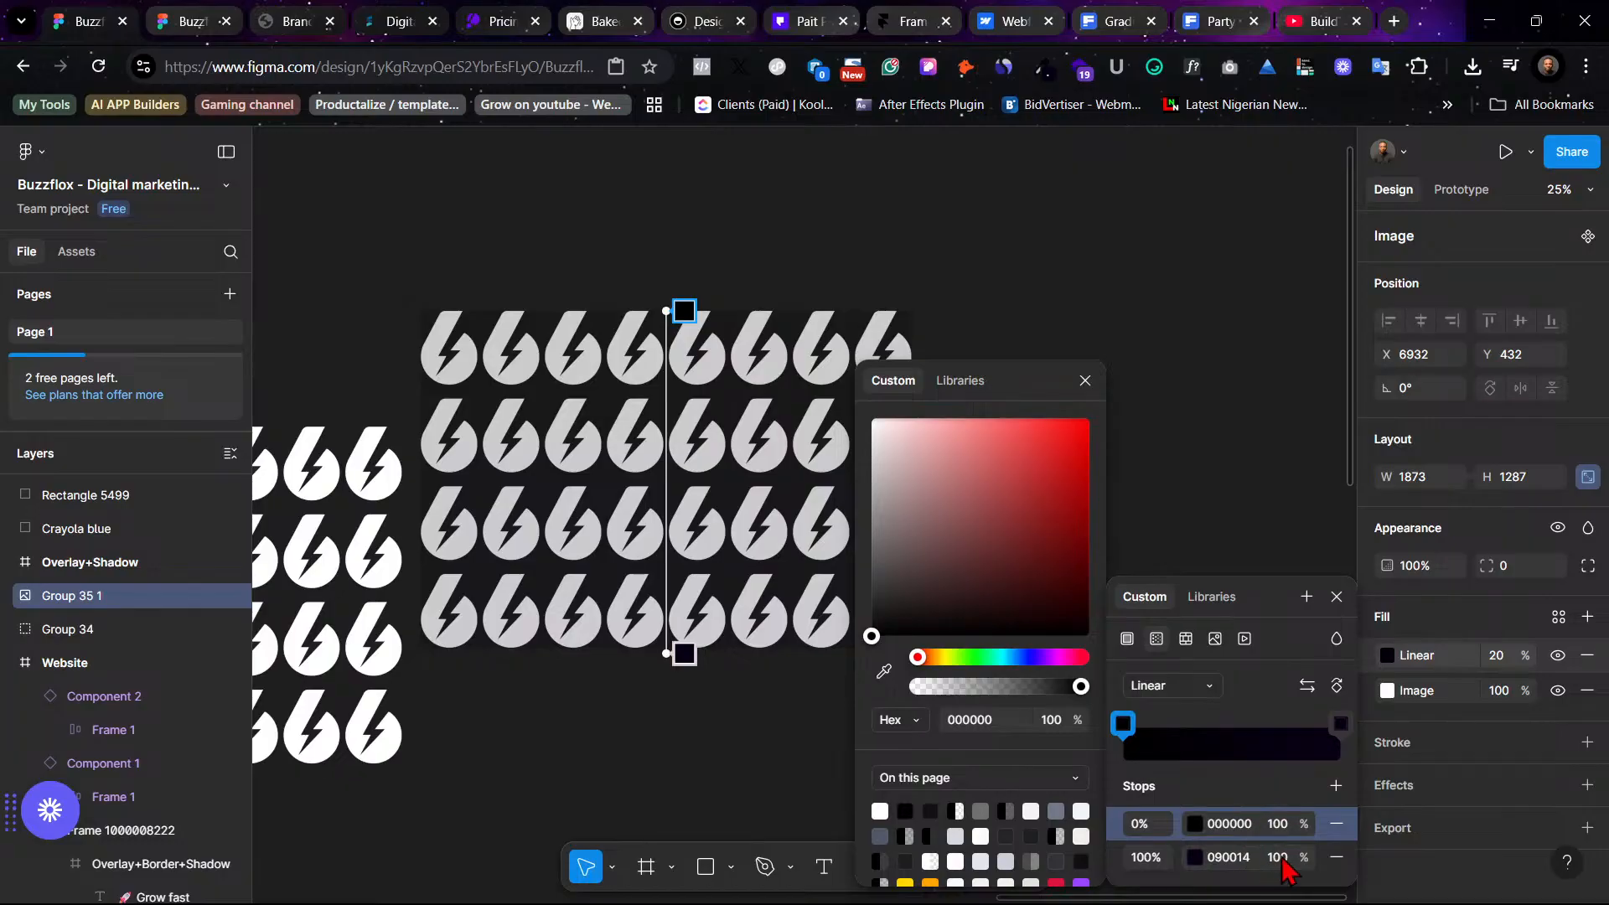
# - Adjust the gradient handle and set the gradient fill's layer opacity to 100%
pyautogui.click(1278, 857)
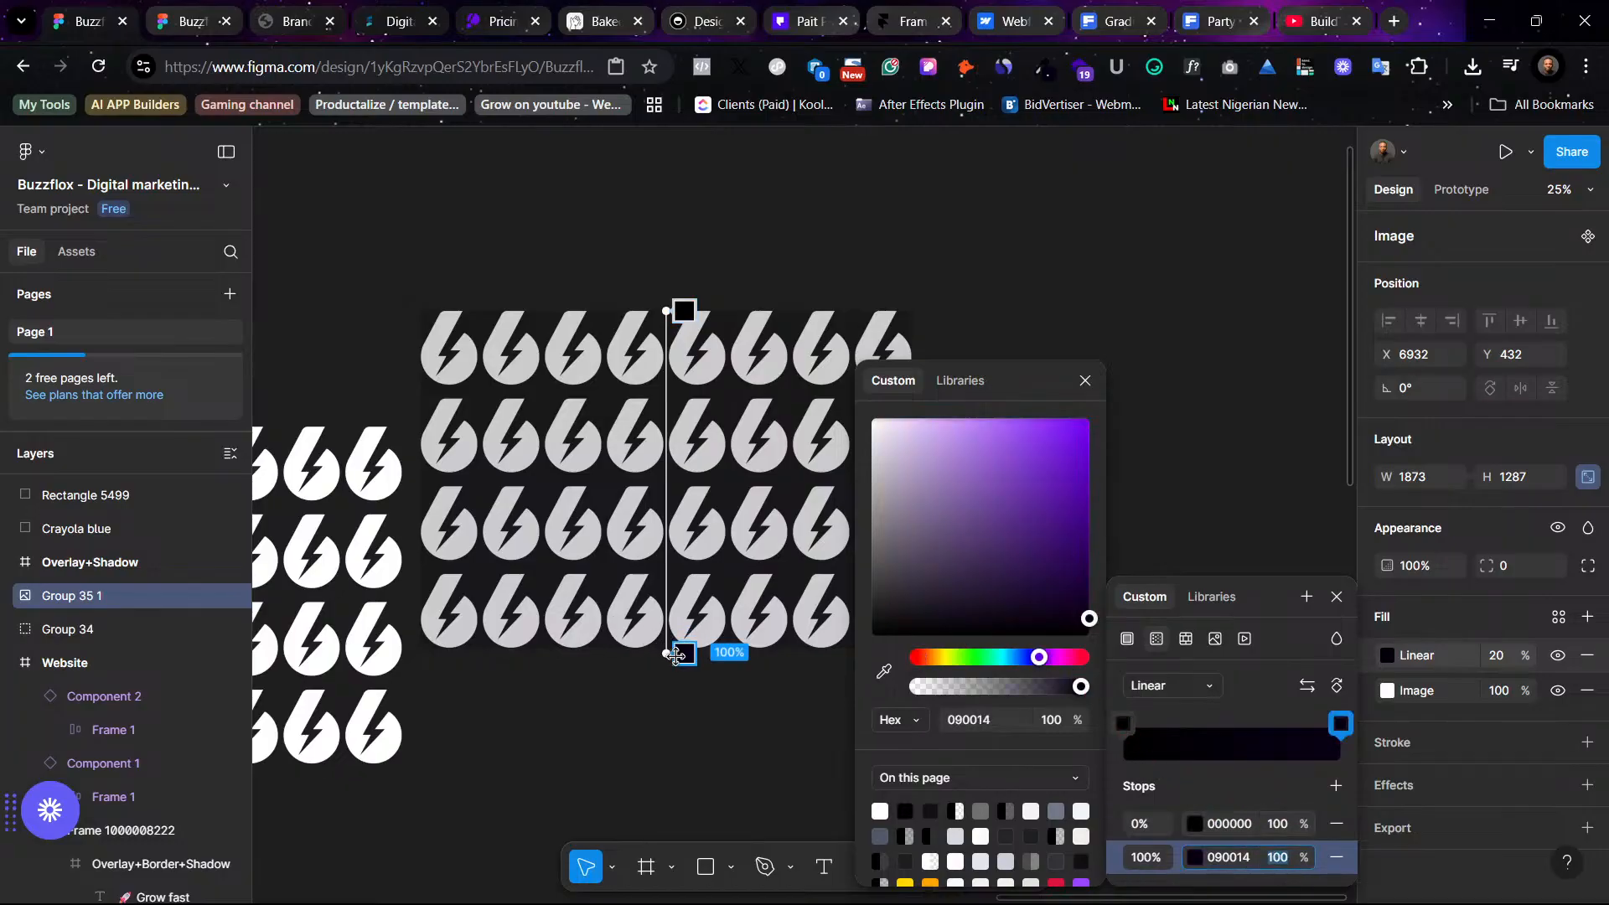
pyautogui.moveTo(669, 653); pyautogui.dragTo(754, 483)
pyautogui.moveTo(598, 506); pyautogui.dragTo(659, 650)
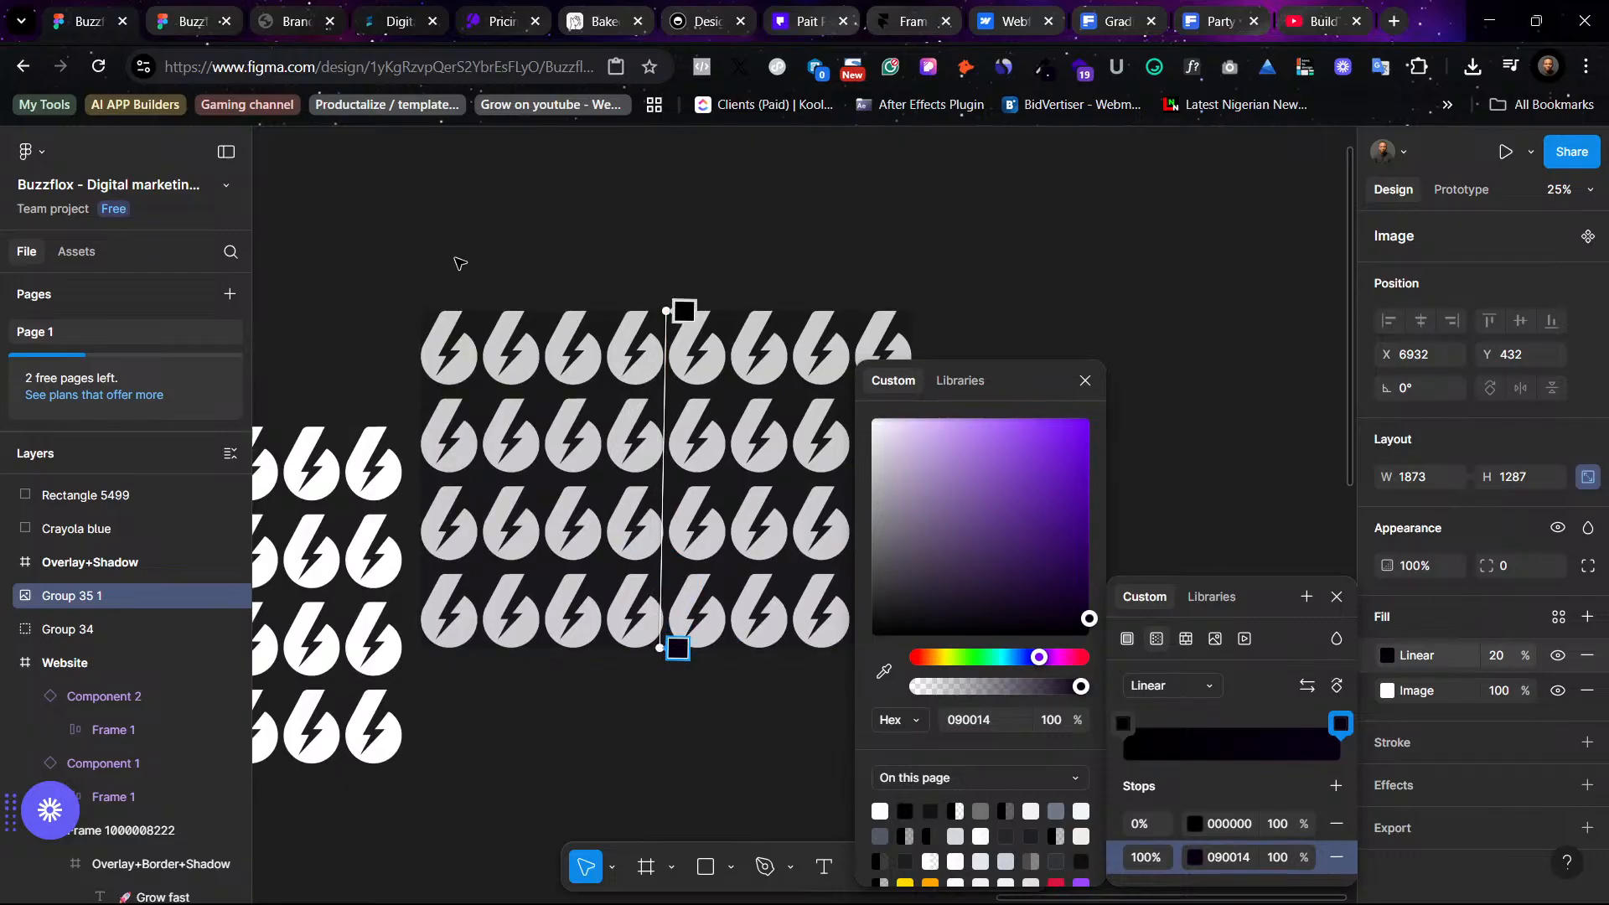
pyautogui.click(1500, 662)
pyautogui.write('1')
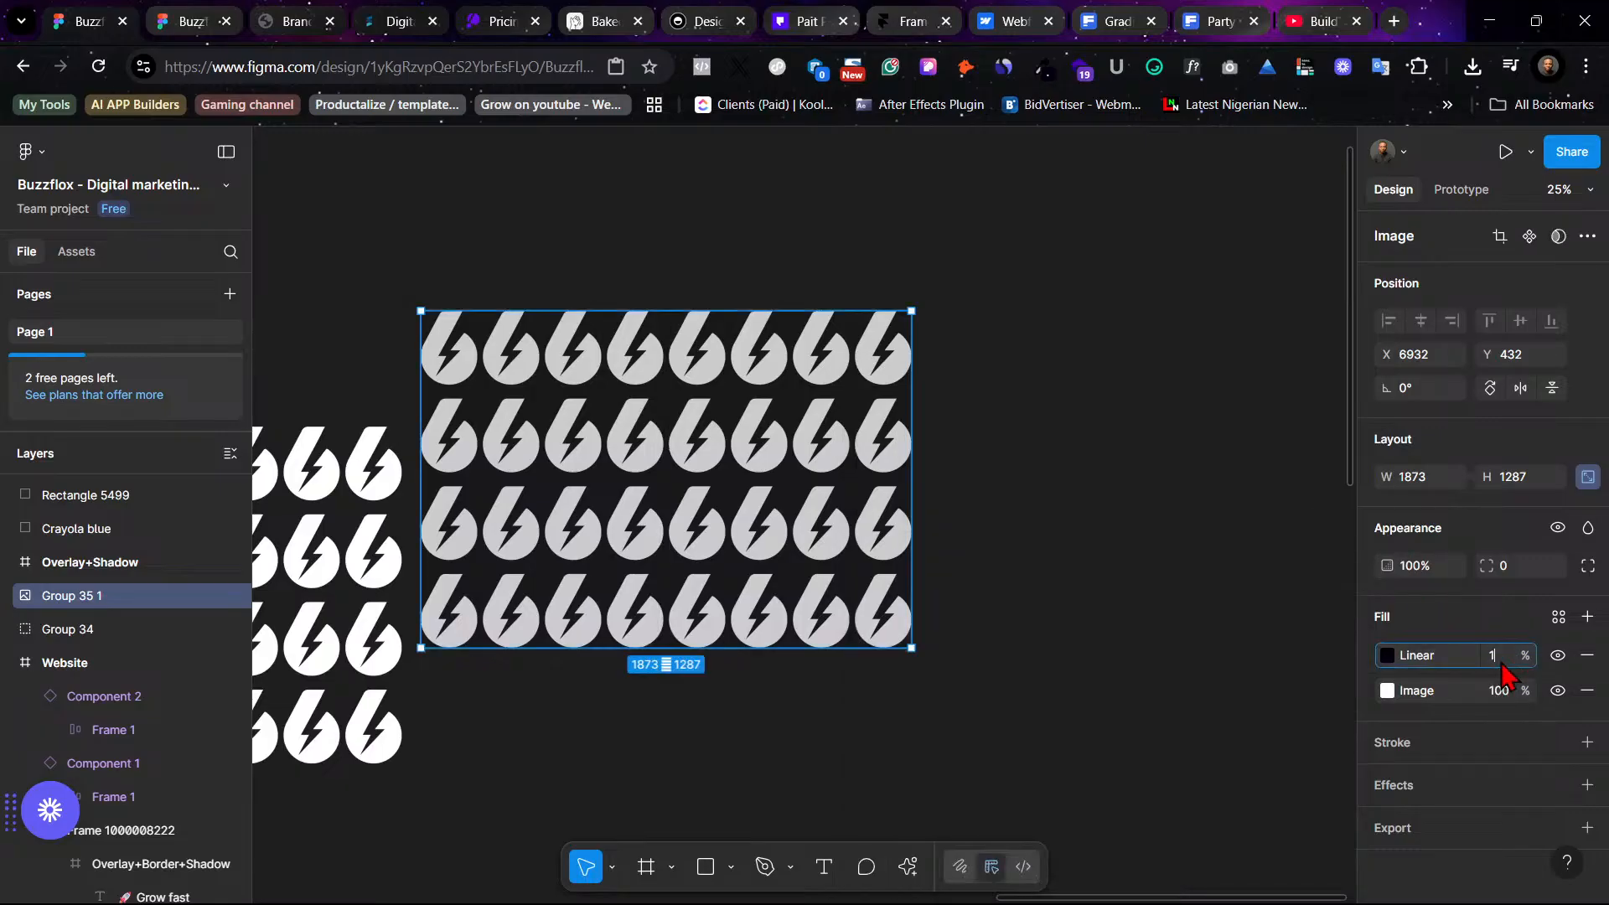
pyautogui.write('00')
pyautogui.press('Return')
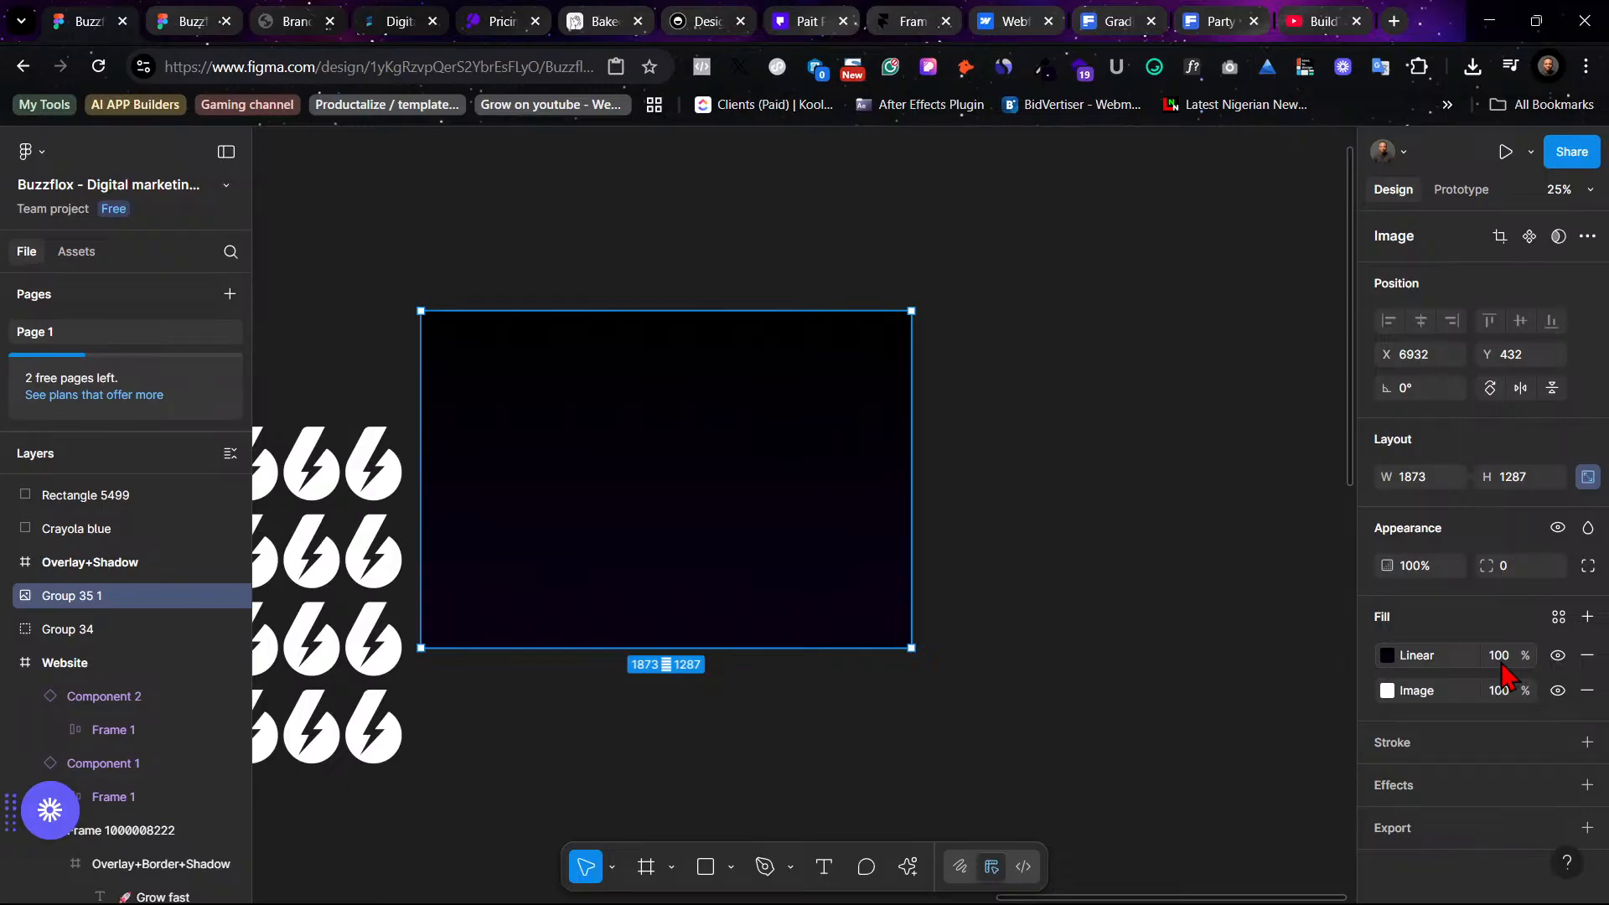
# - Set the gradient's black start stop opacity to 50%
pyautogui.click(1392, 662)
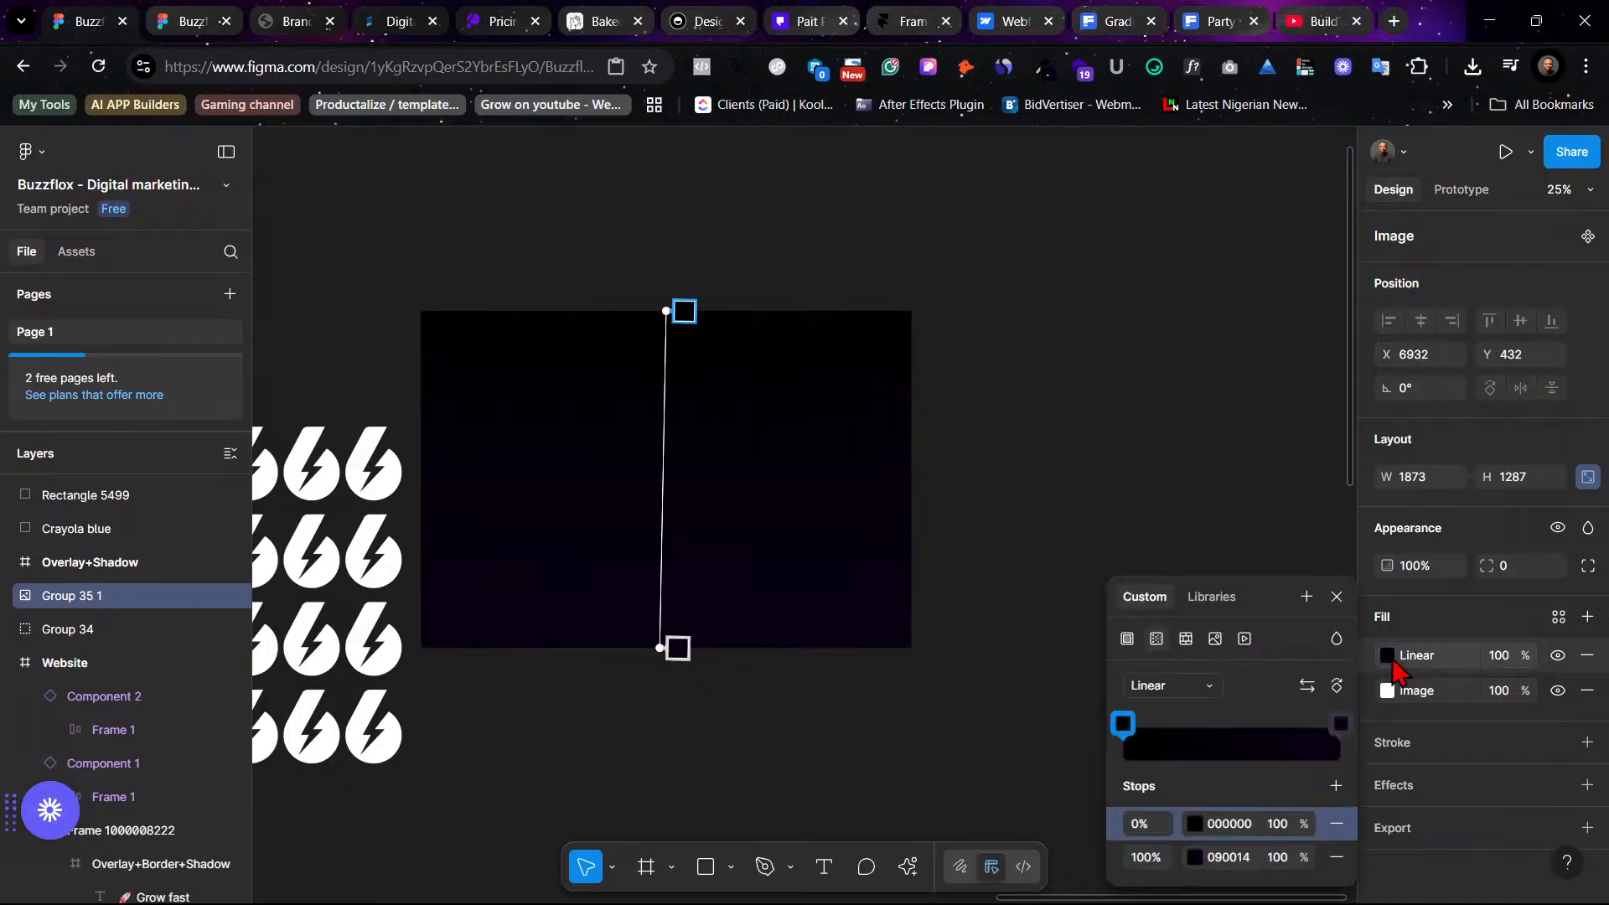
pyautogui.click(1282, 828)
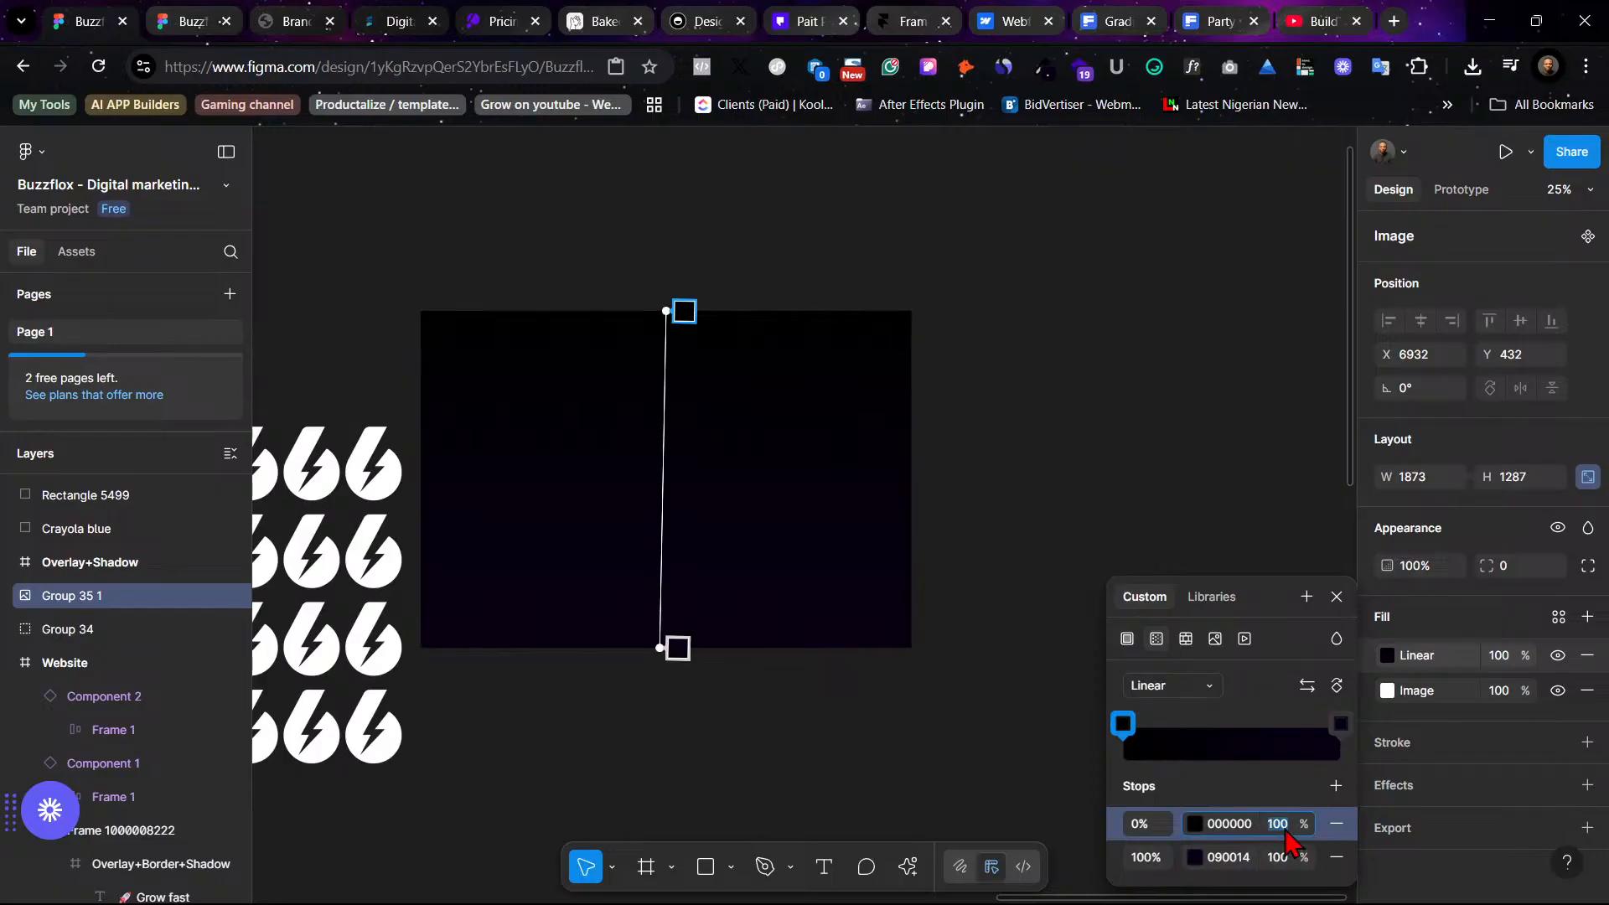
pyautogui.write('10')
pyautogui.press('Return')
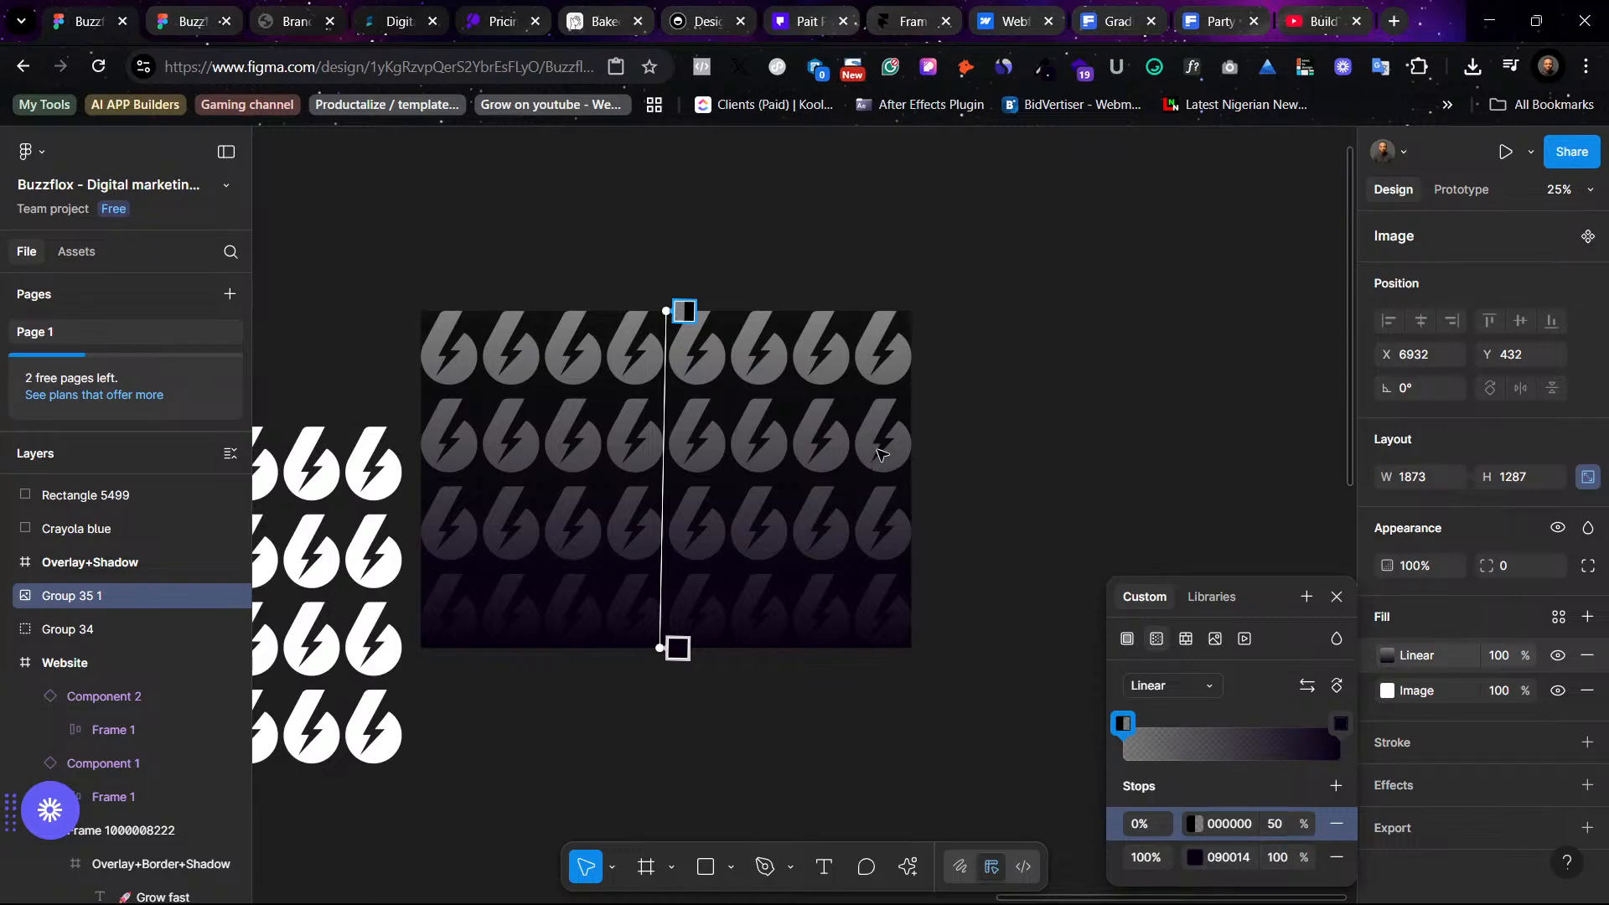
pyautogui.press('Escape')
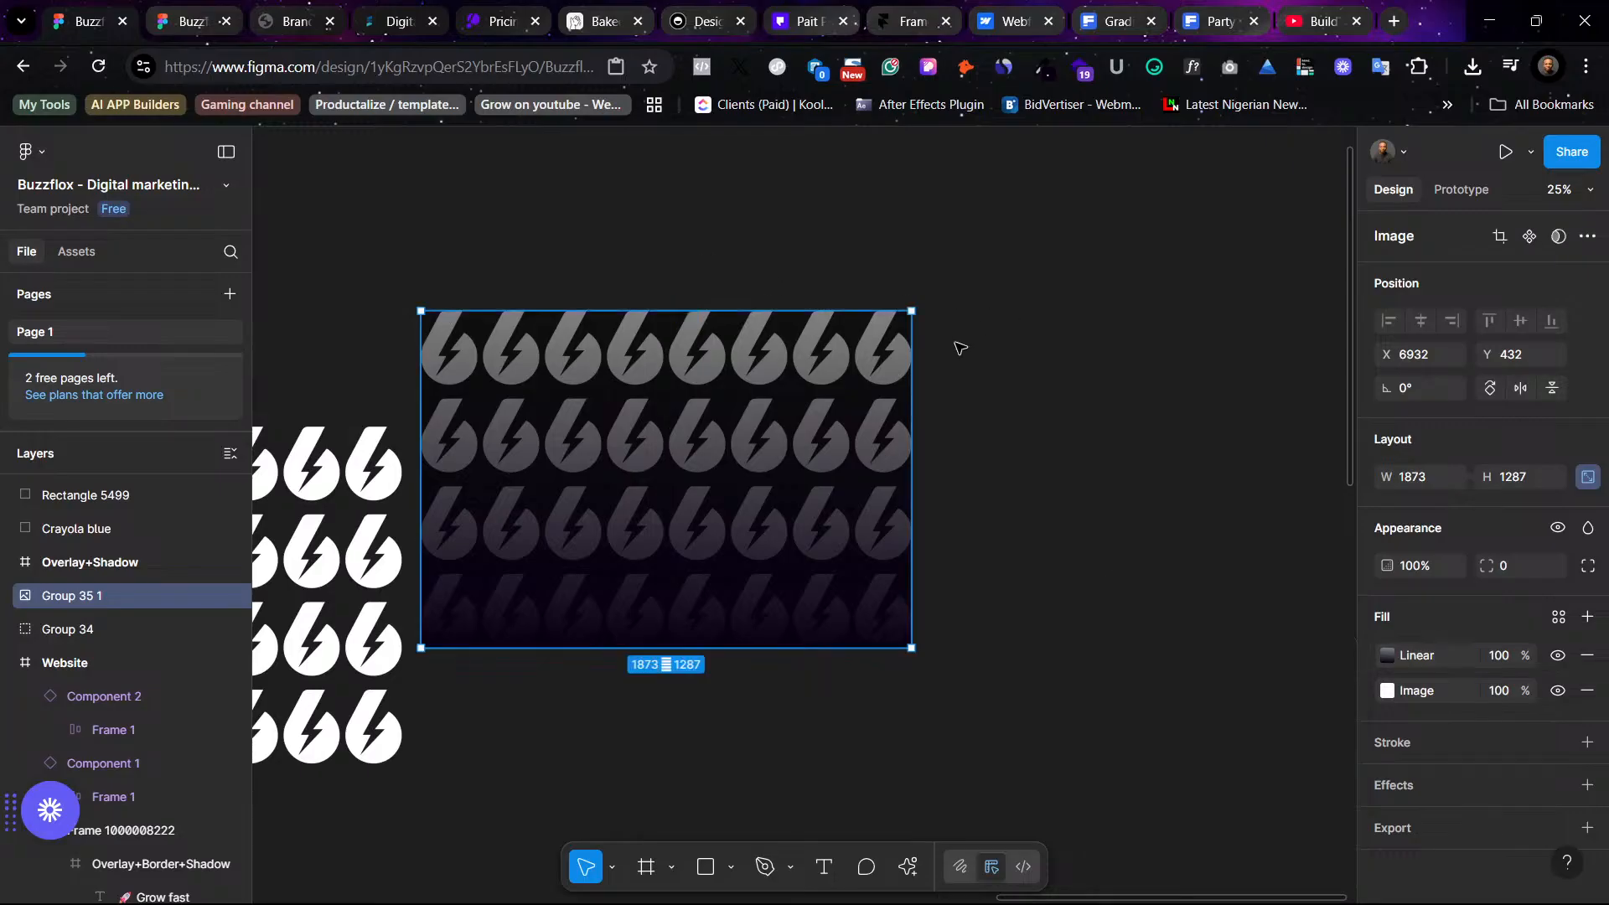
# - Scale the pattern image down to 0.75x, about 1404 × 965, with the Scale tool
pyautogui.hscroll(-10, 959, 345)
pyautogui.hscroll(8, 1142, 420)
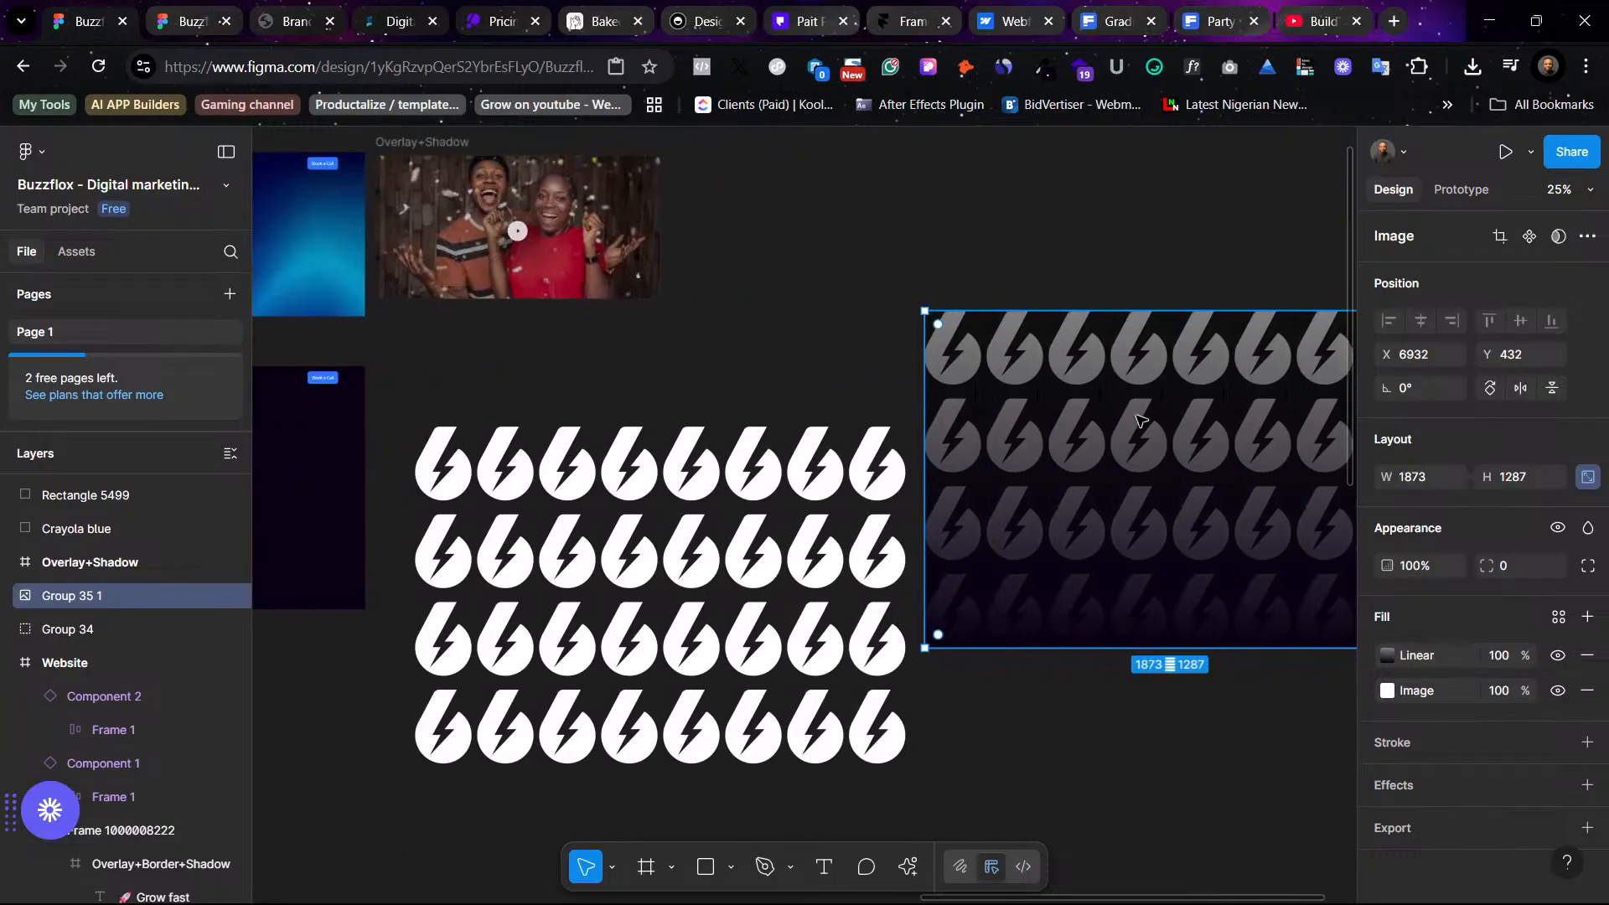
pyautogui.click(1201, 455)
pyautogui.click(992, 441)
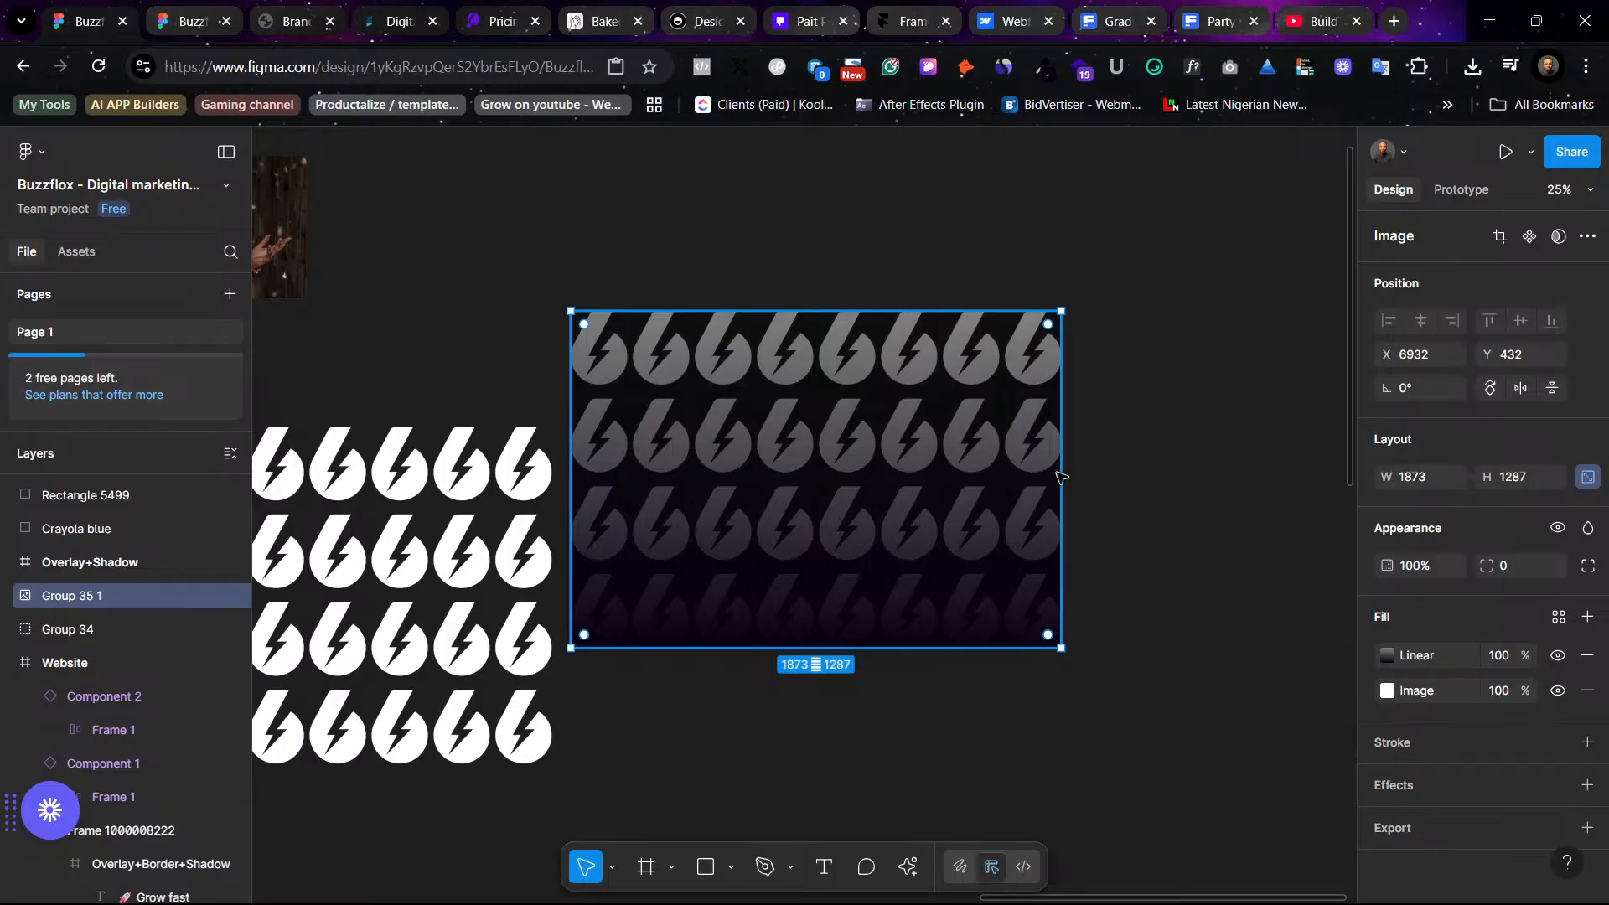
pyautogui.press('k')
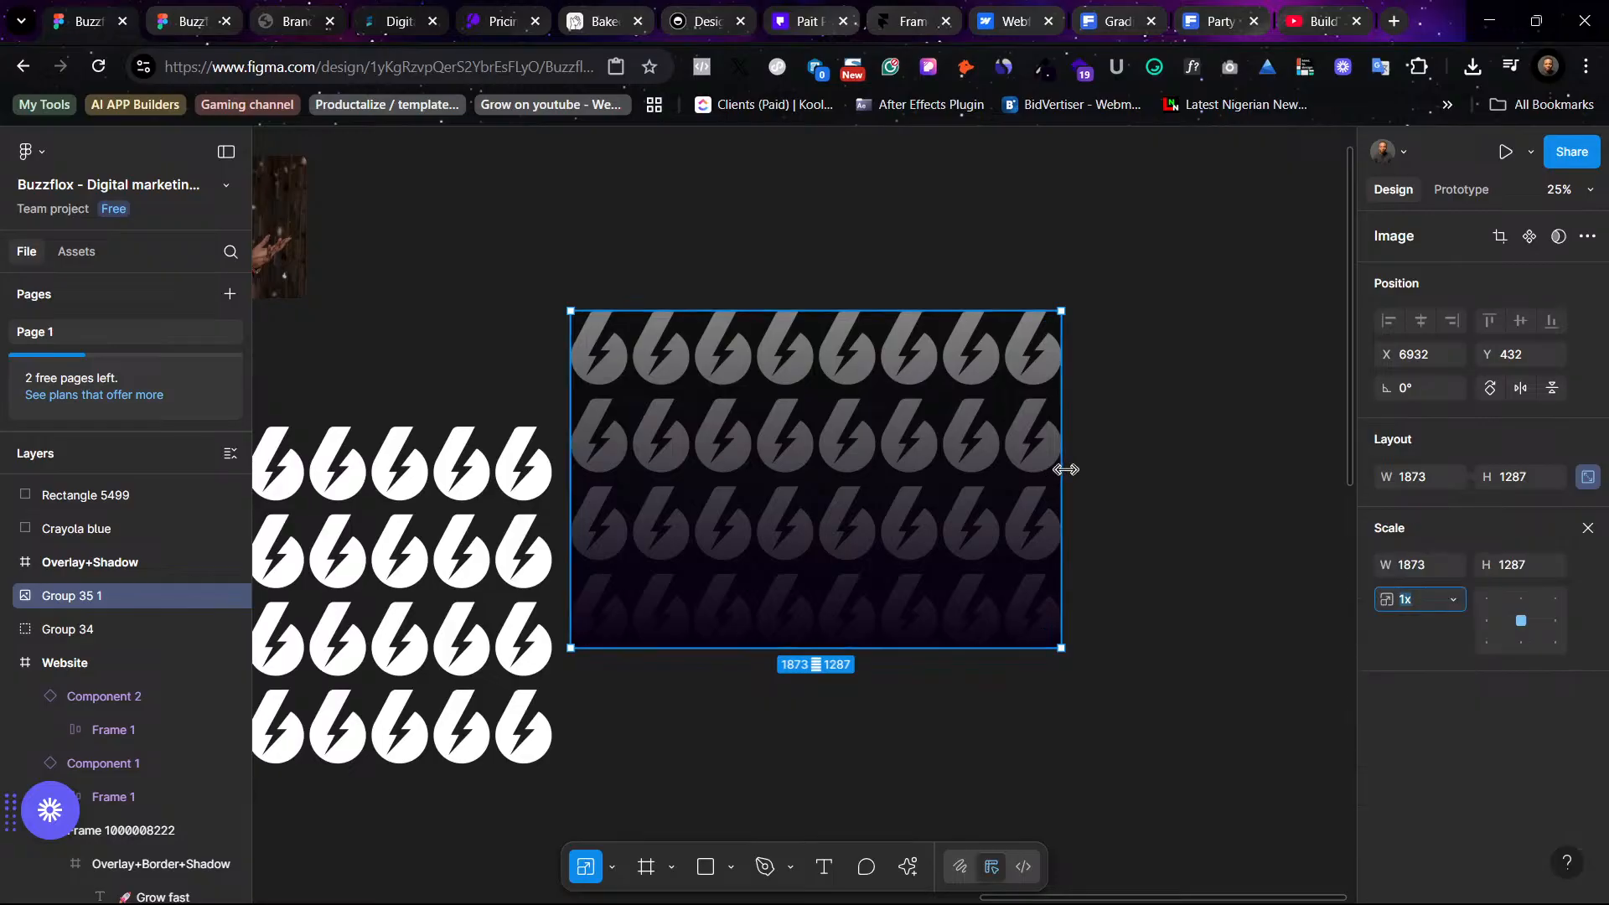
pyautogui.moveTo(1065, 469); pyautogui.dragTo(940, 470)
# - Move the lightning pattern image into the dark Website hero frame
pyautogui.hscroll(-3, 1211, 526)
pyautogui.hscroll(-5, 1248, 528)
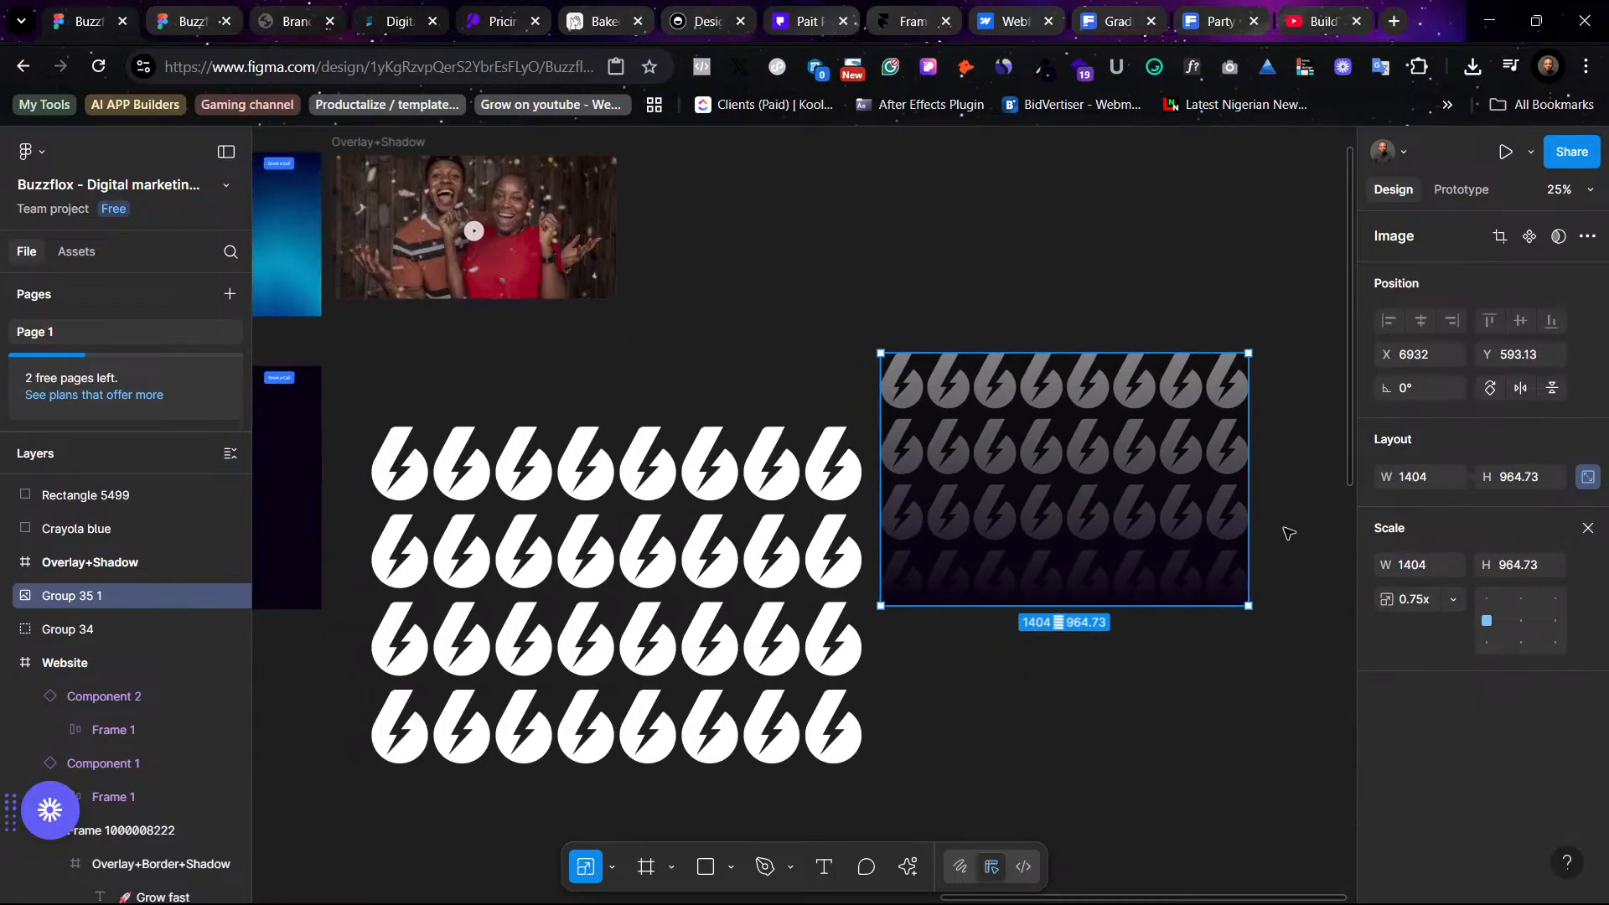
pyautogui.moveTo(1284, 493); pyautogui.dragTo(557, 526)
pyautogui.hotkey('ctrl', '=')
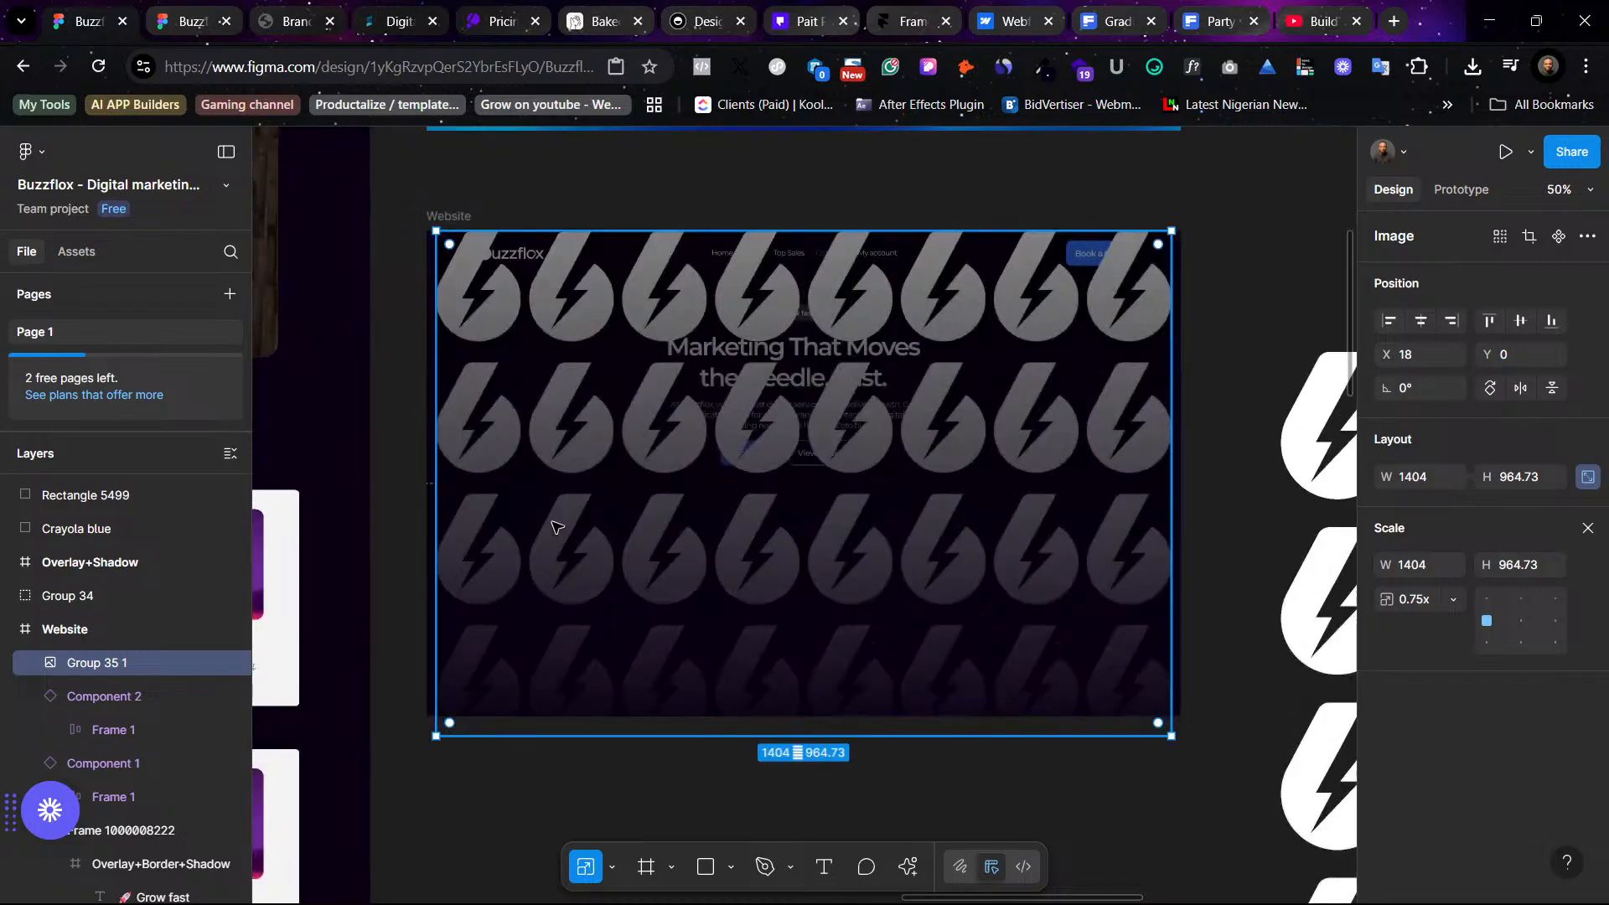
# - Send the pattern image behind the hero content and nudge it into place over the frame
pyautogui.rightClick(1037, 553)
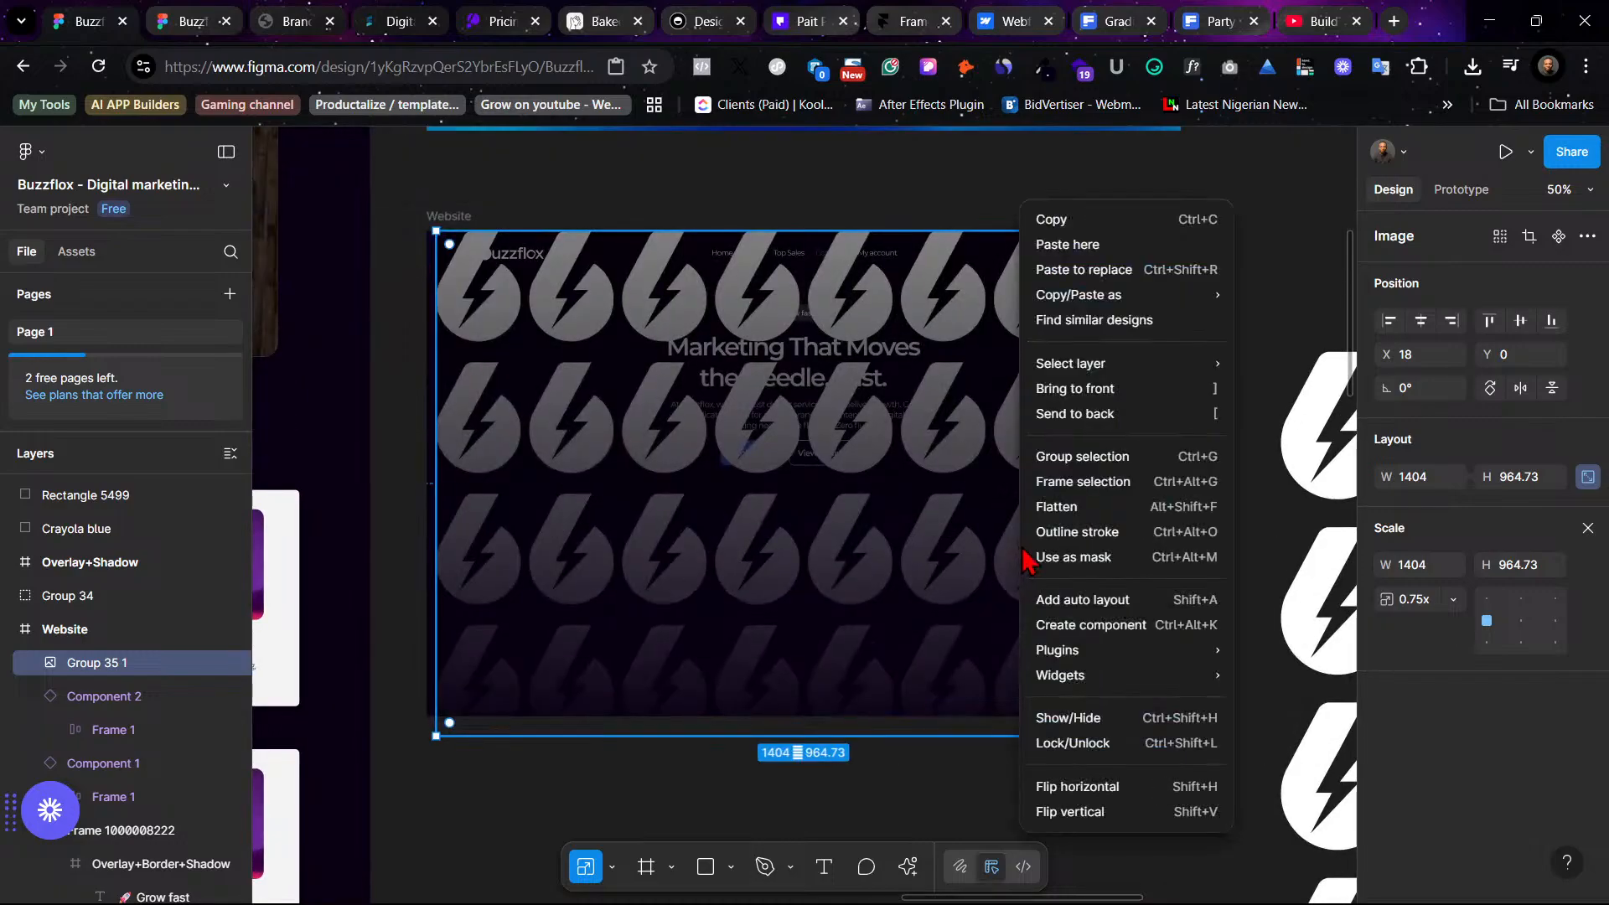
pyautogui.click(1106, 416)
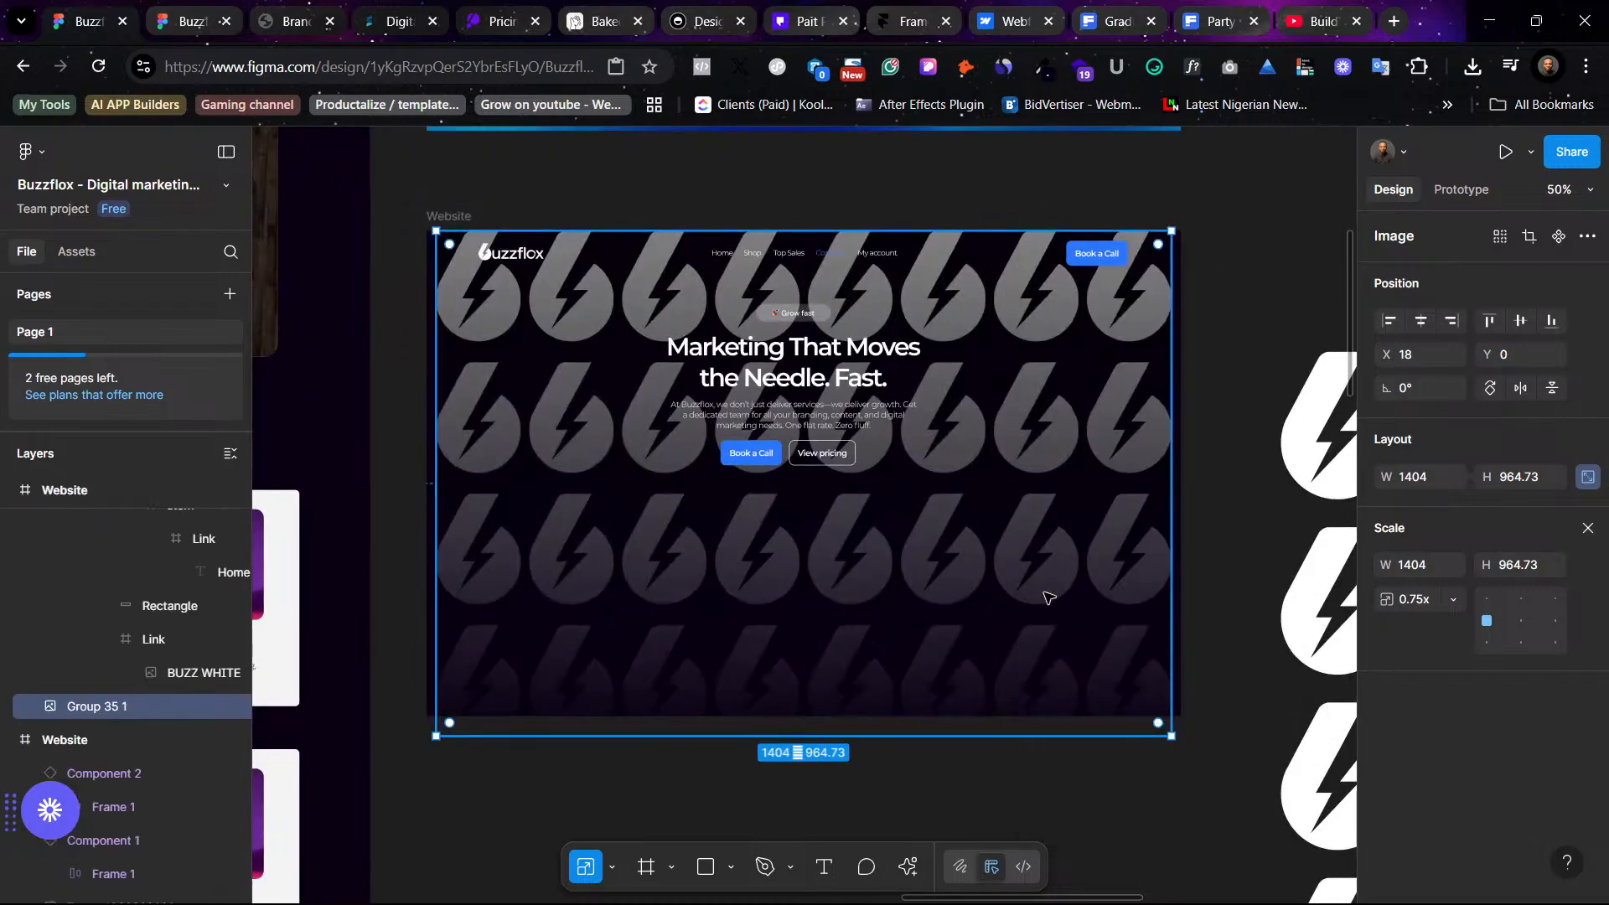
pyautogui.moveTo(1037, 575); pyautogui.dragTo(1062, 605)
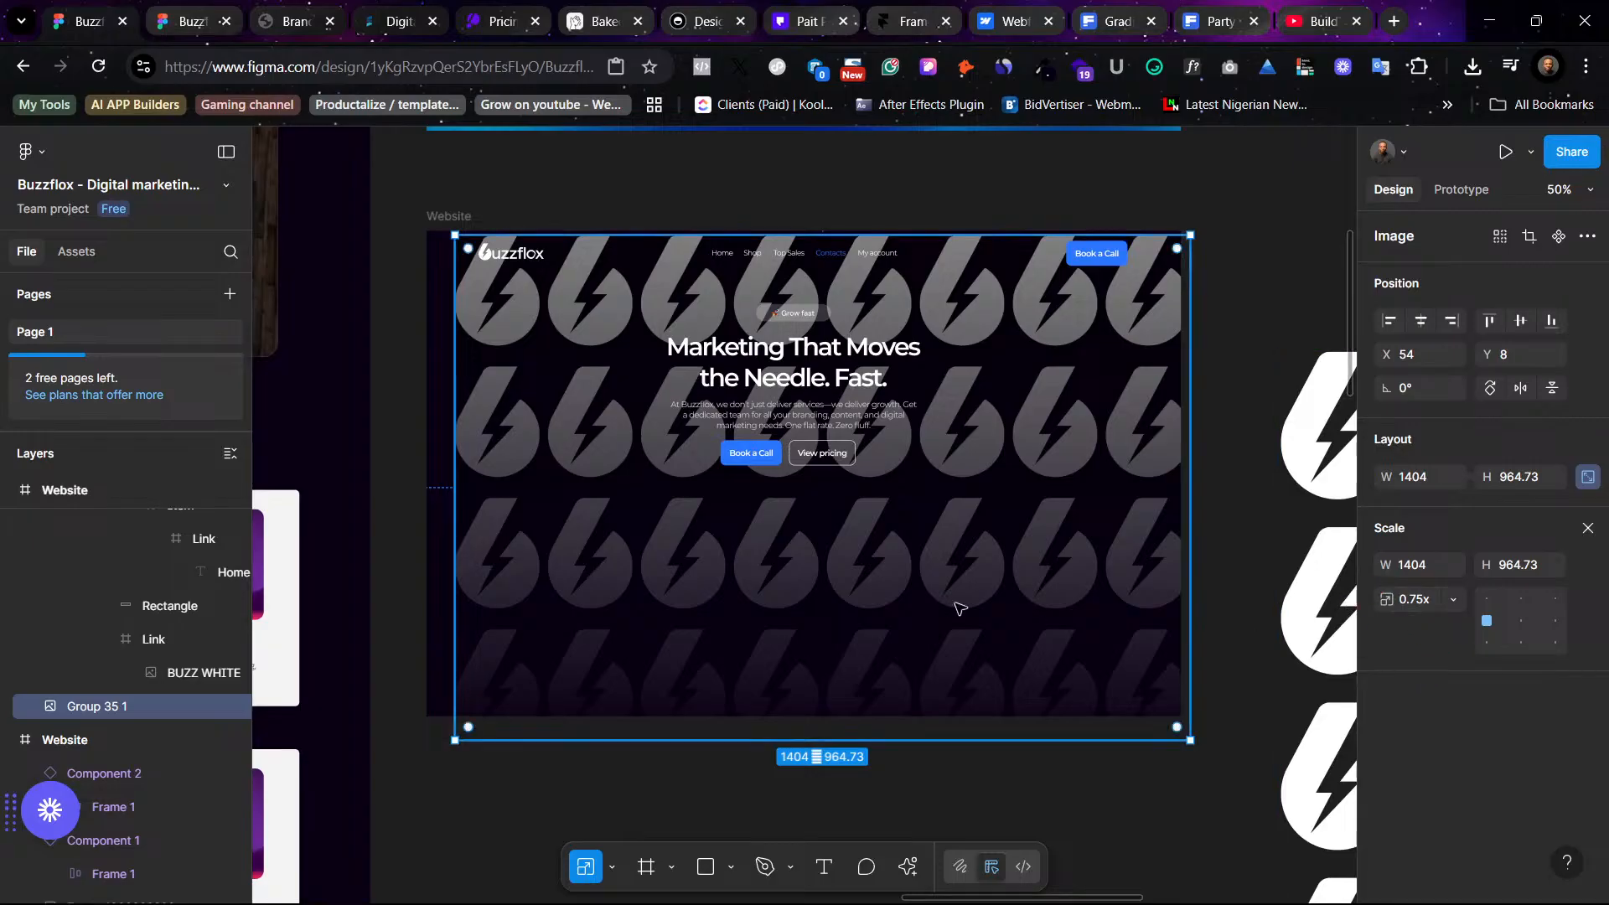
# - Set the gradient fill's black start stop opacity to 60%
pyautogui.press('v')
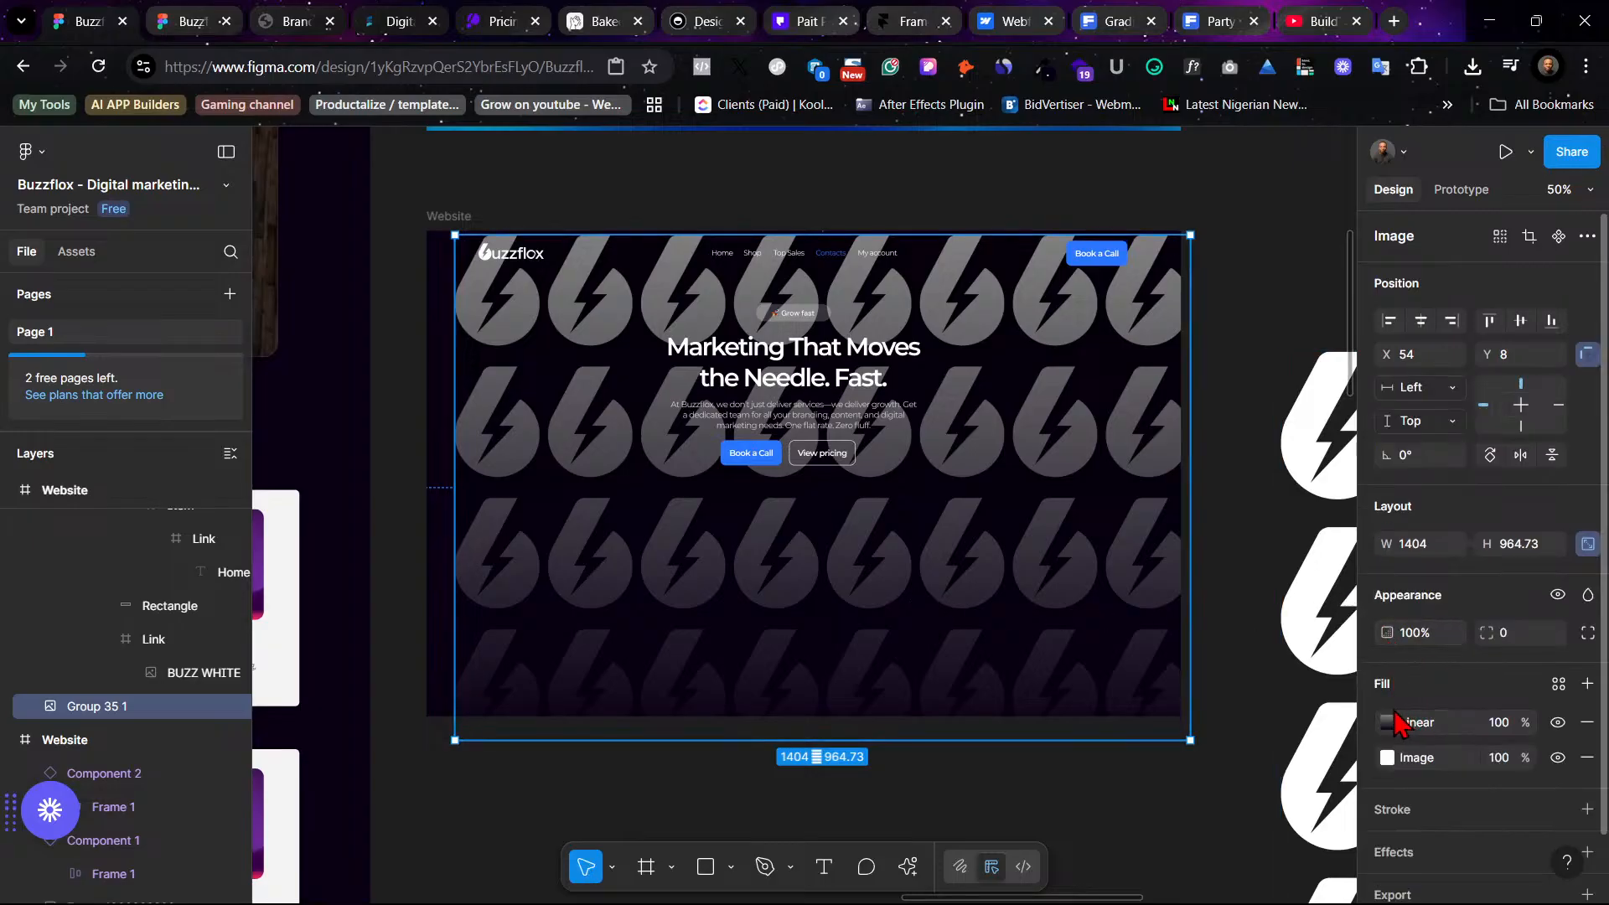
pyautogui.click(1394, 722)
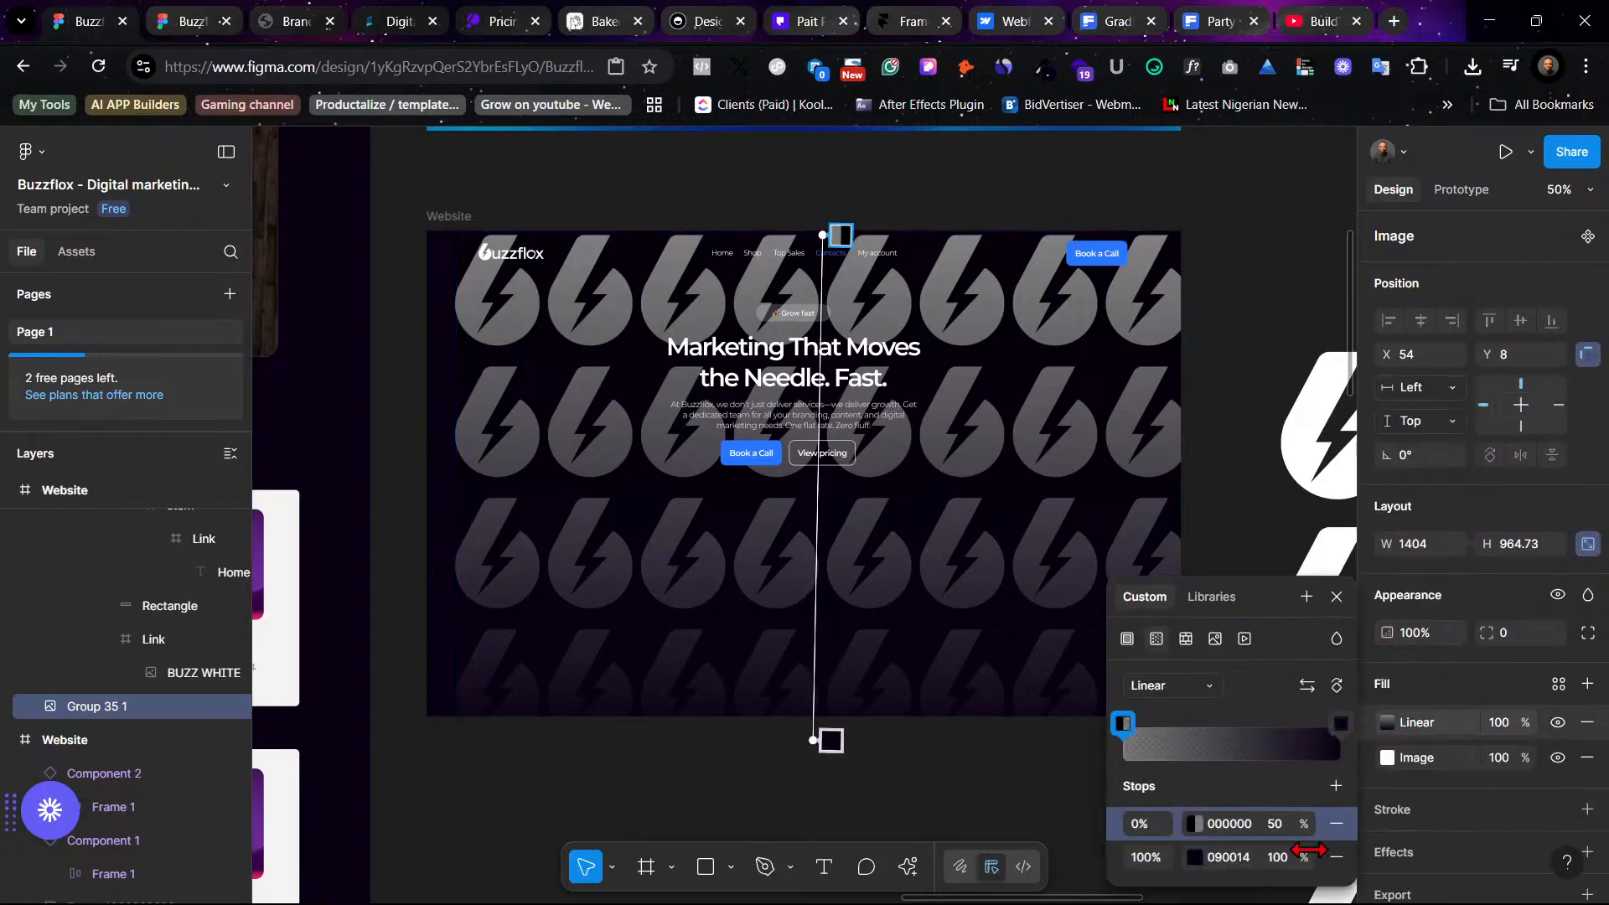
pyautogui.click(1279, 830)
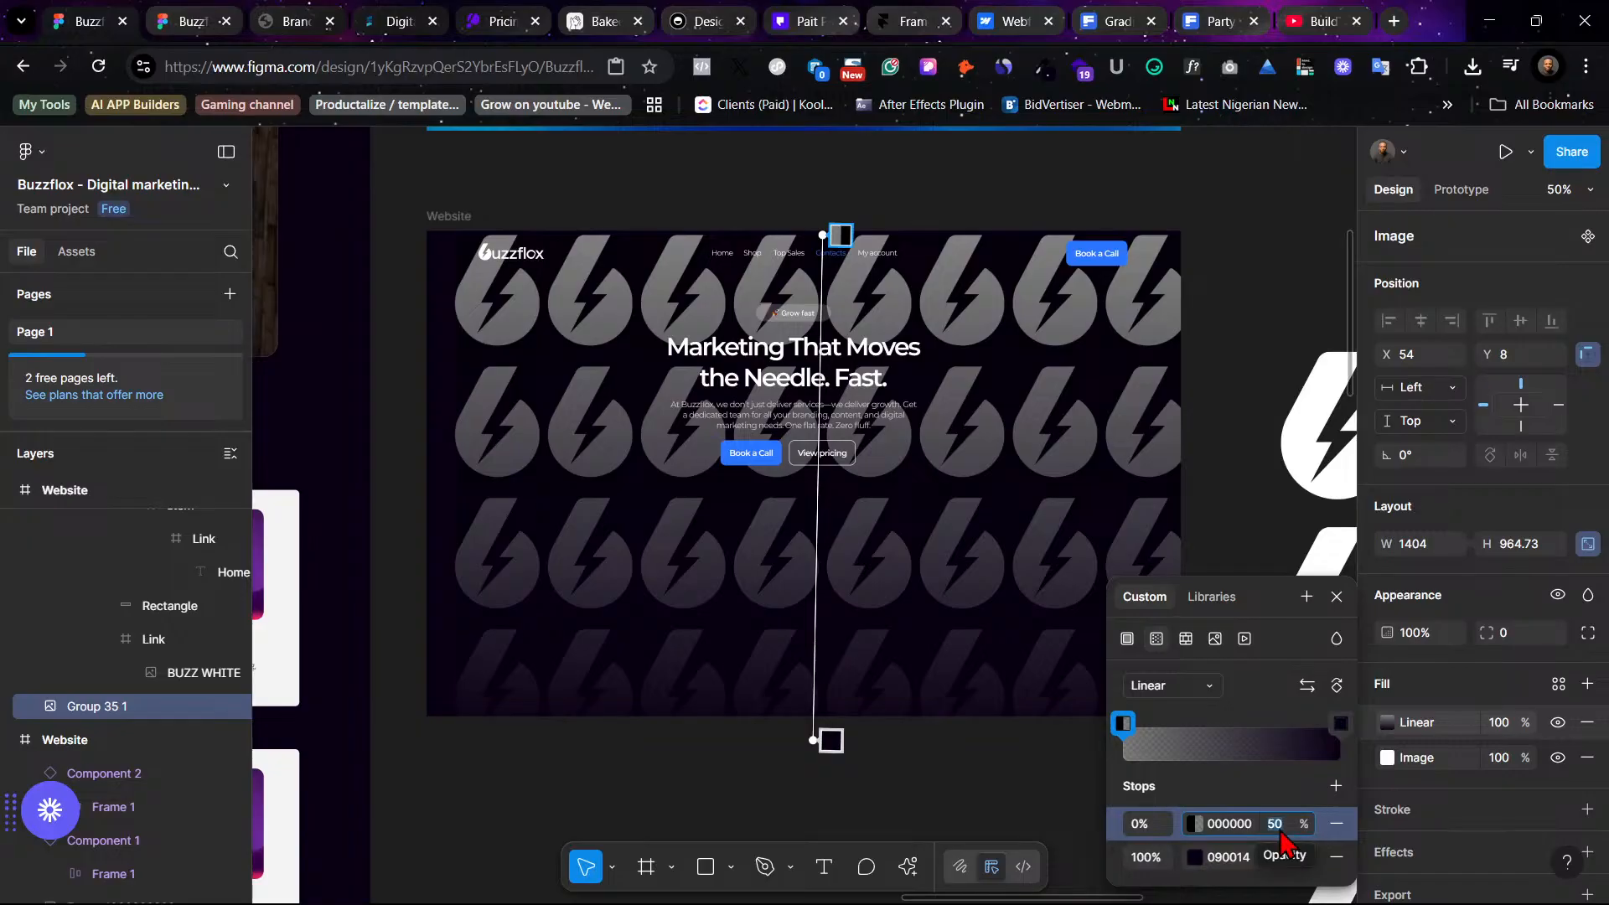
pyautogui.write('6')
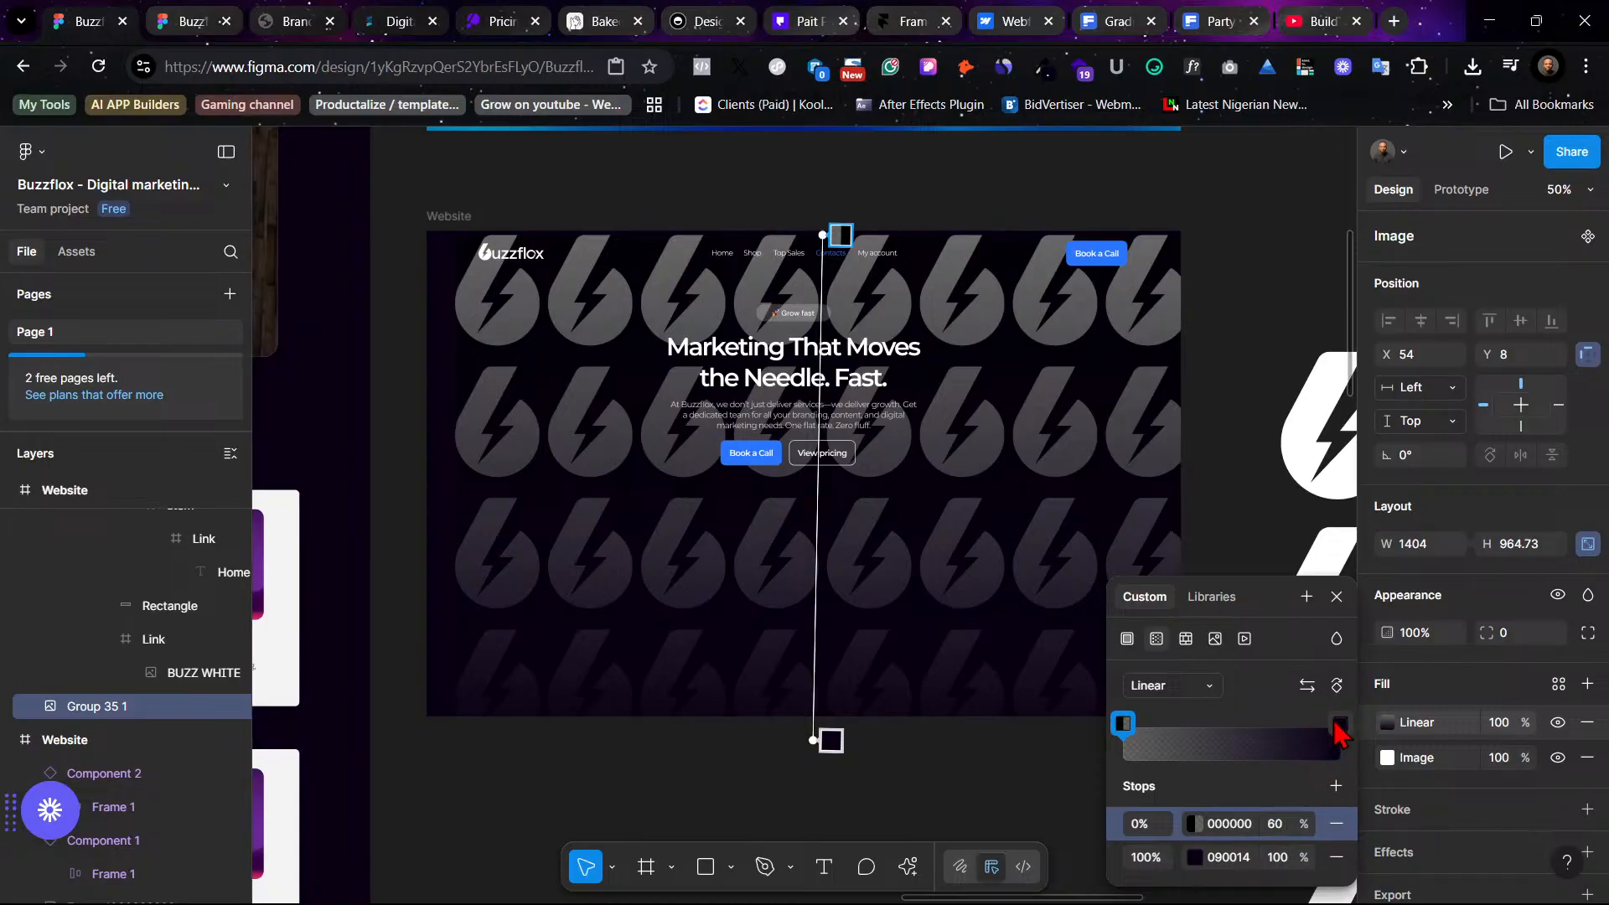
# - Move the gradient's end stop to 86% and set its opacity to 60%, then undo the opacity change
pyautogui.moveTo(1340, 725)
pyautogui.mouseDown()
pyautogui.moveTo(1302, 728)
pyautogui.moveTo(1314, 741)
pyautogui.mouseUp()
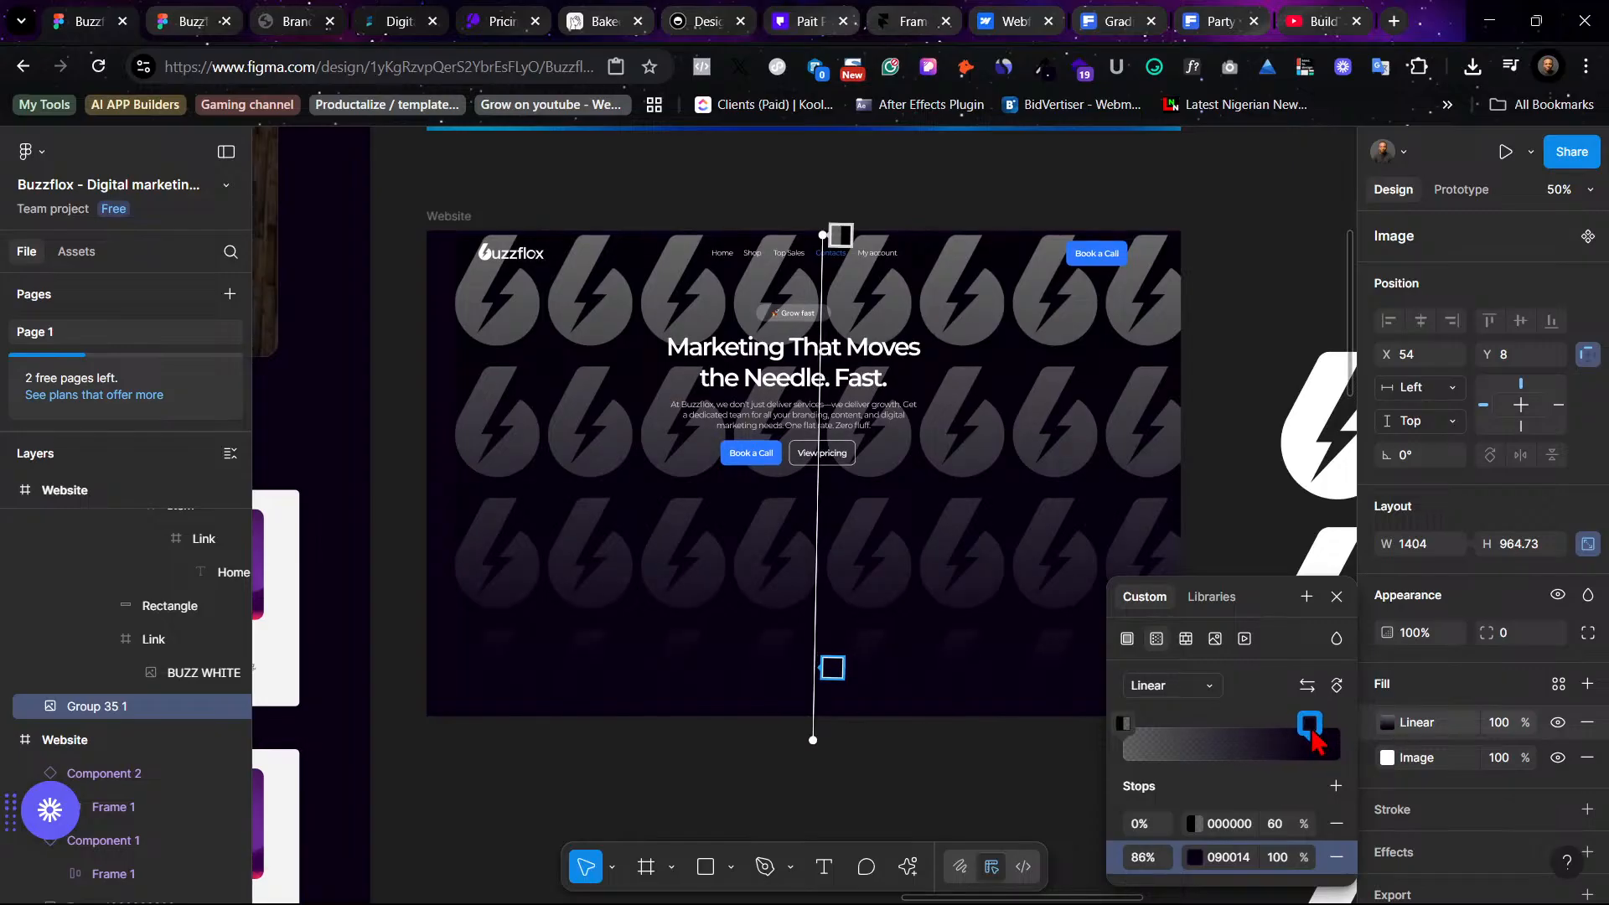
pyautogui.click(1126, 724)
pyautogui.click(1282, 858)
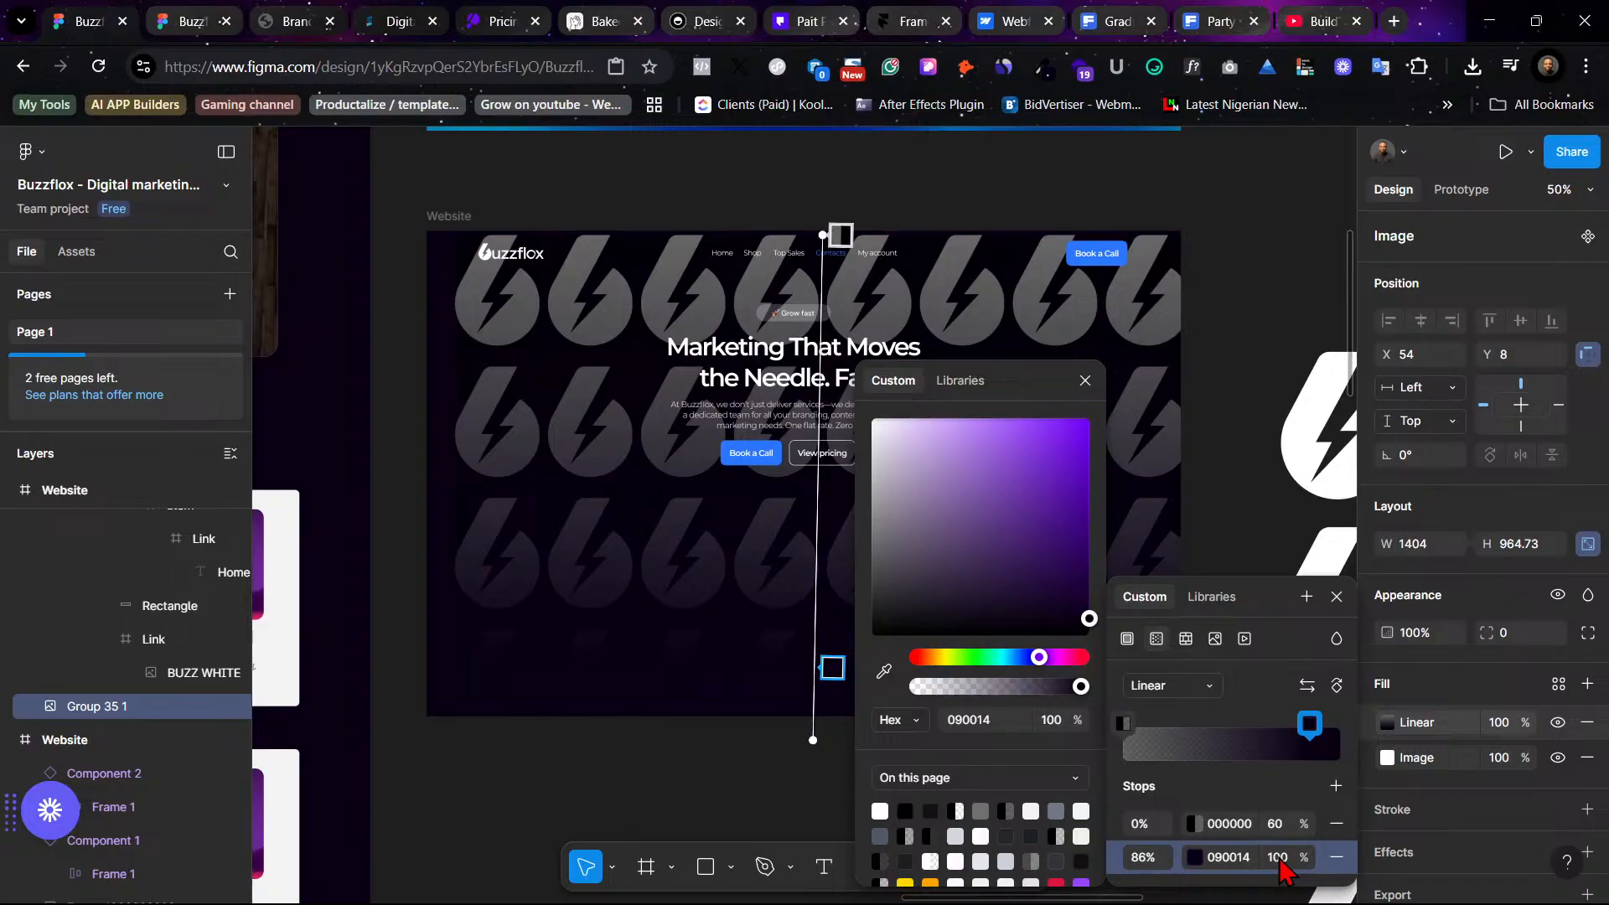
pyautogui.click(1284, 863)
pyautogui.press('Return')
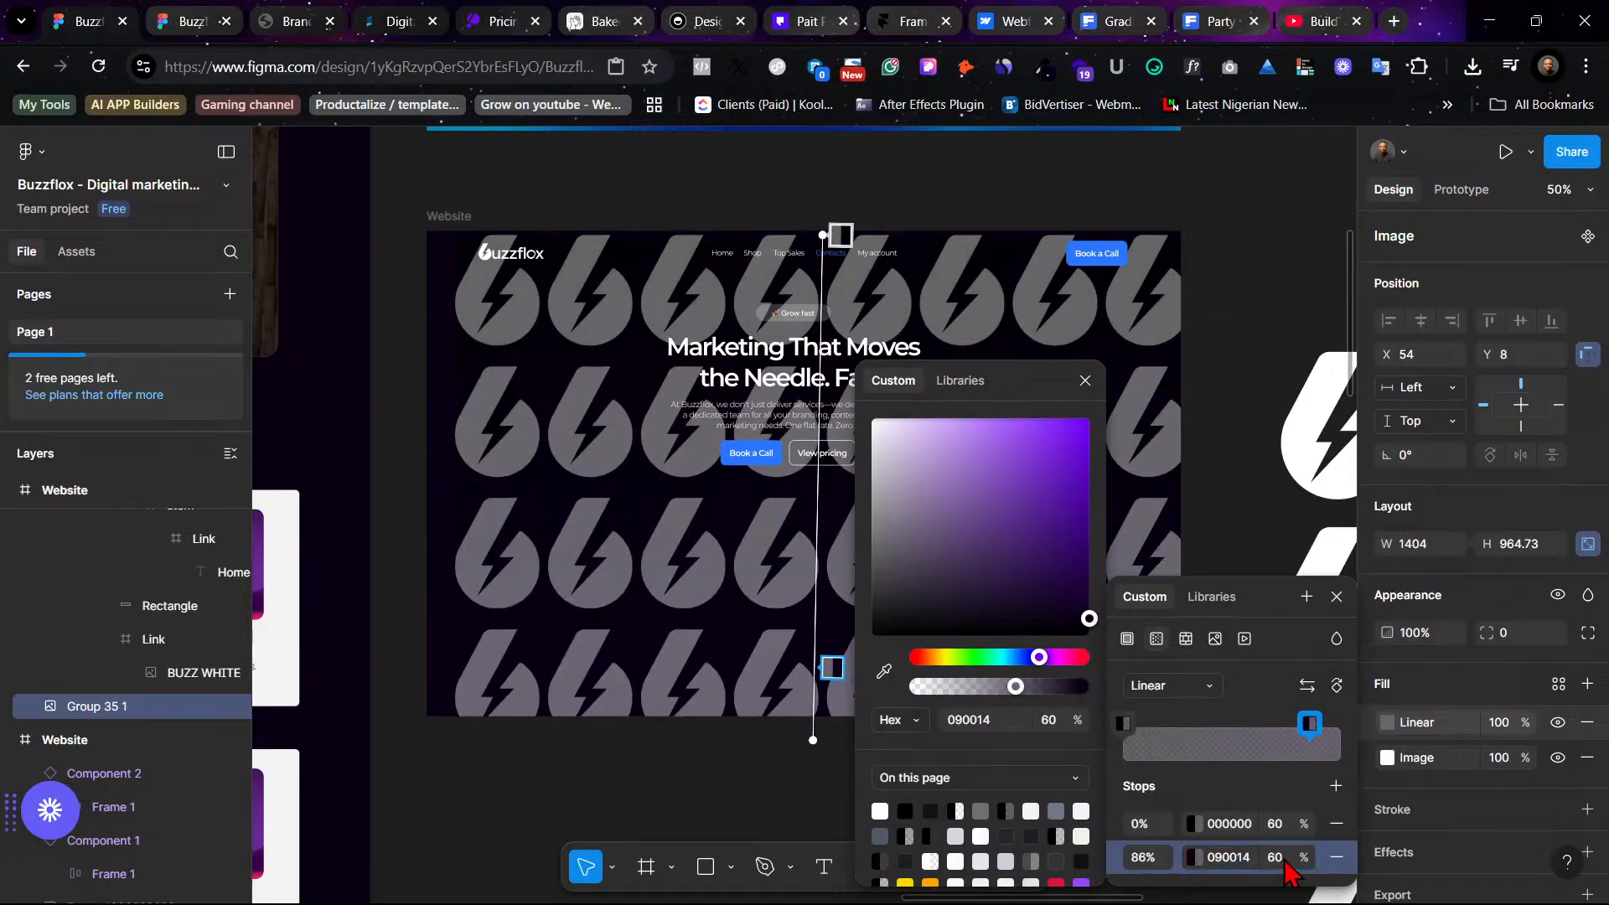
pyautogui.hotkey('ctrl', 'z')
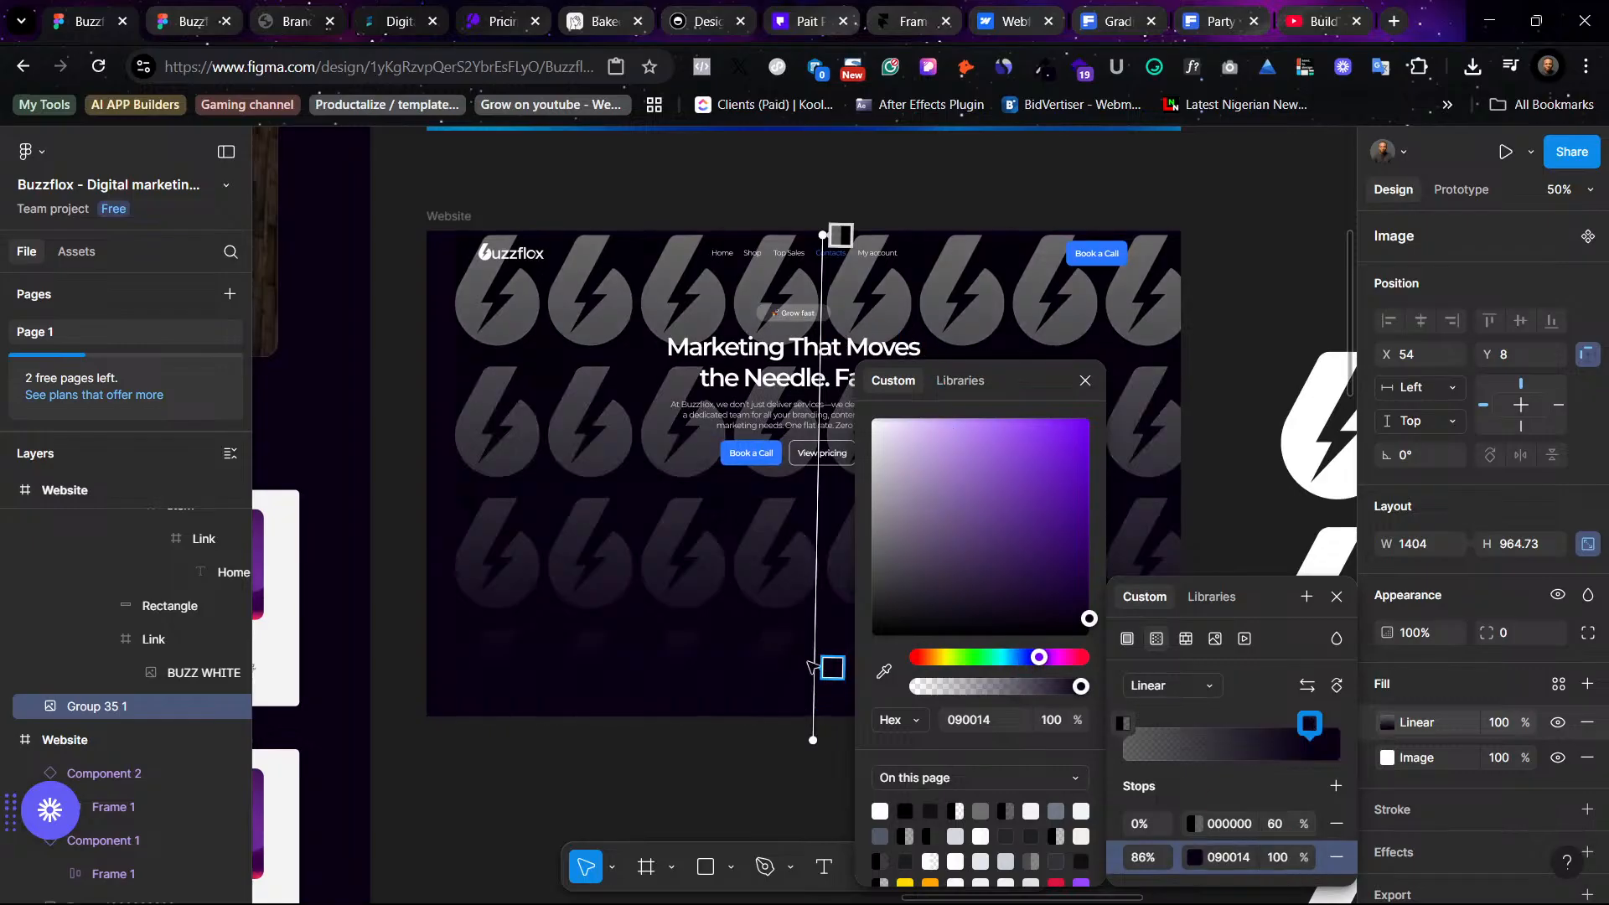
# - Move the gradient's end stop up to 76% and add a third stop to the gradient
pyautogui.moveTo(826, 668); pyautogui.dragTo(822, 620)
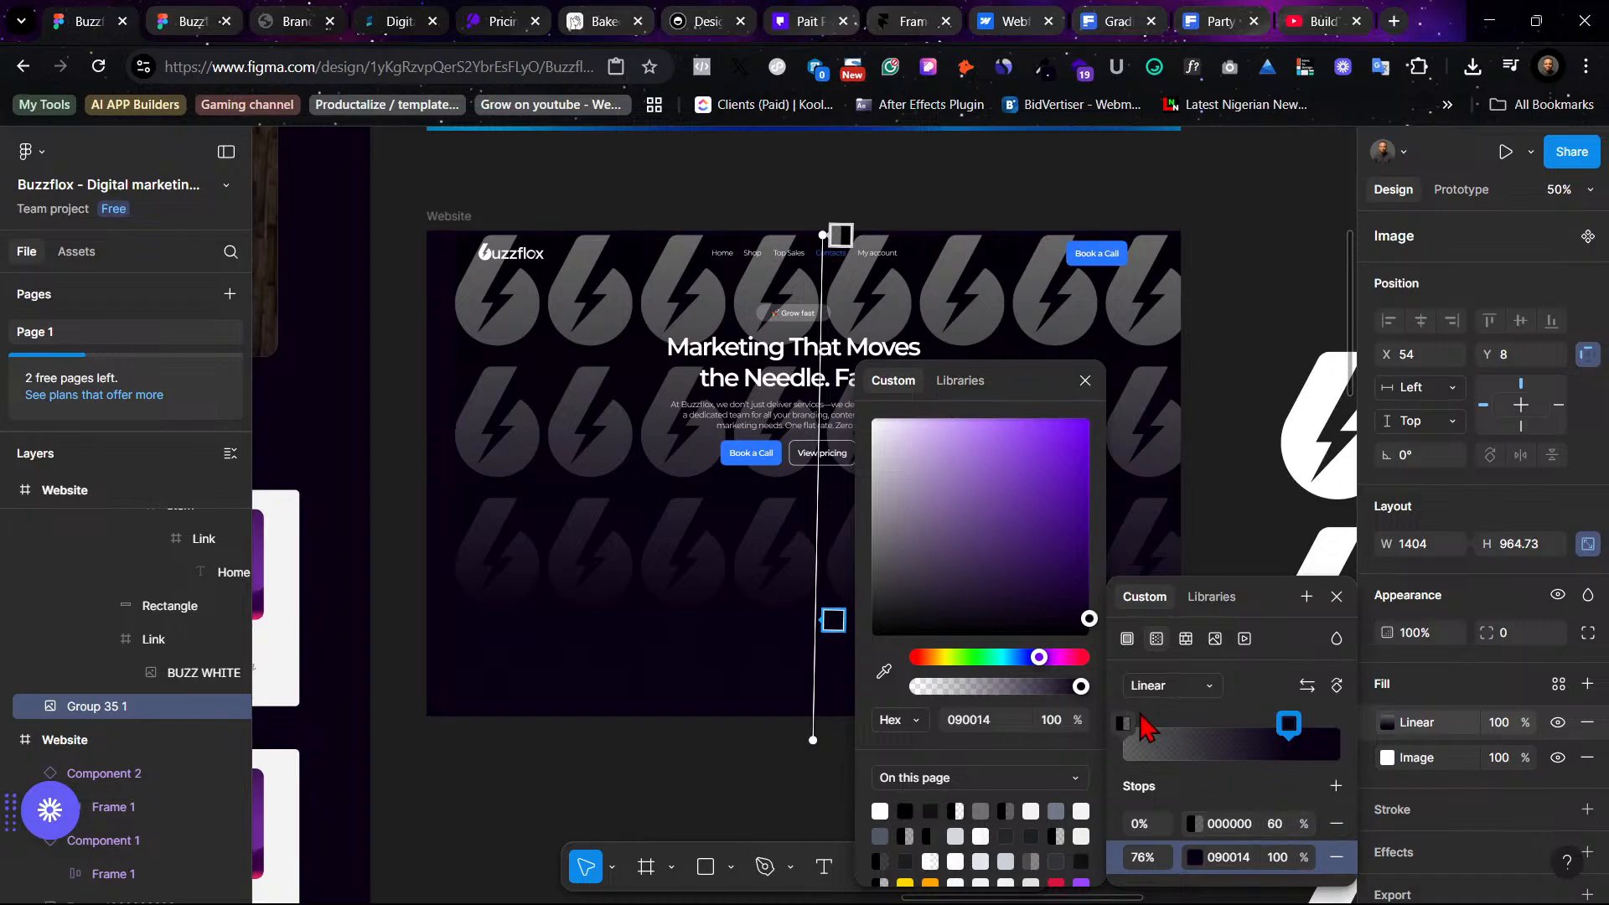
pyautogui.moveTo(1124, 723); pyautogui.dragTo(1188, 729)
pyautogui.click(1335, 785)
# - Sample the dark canvas background colour with the eyedropper for the new 30% stop
pyautogui.click(1193, 823)
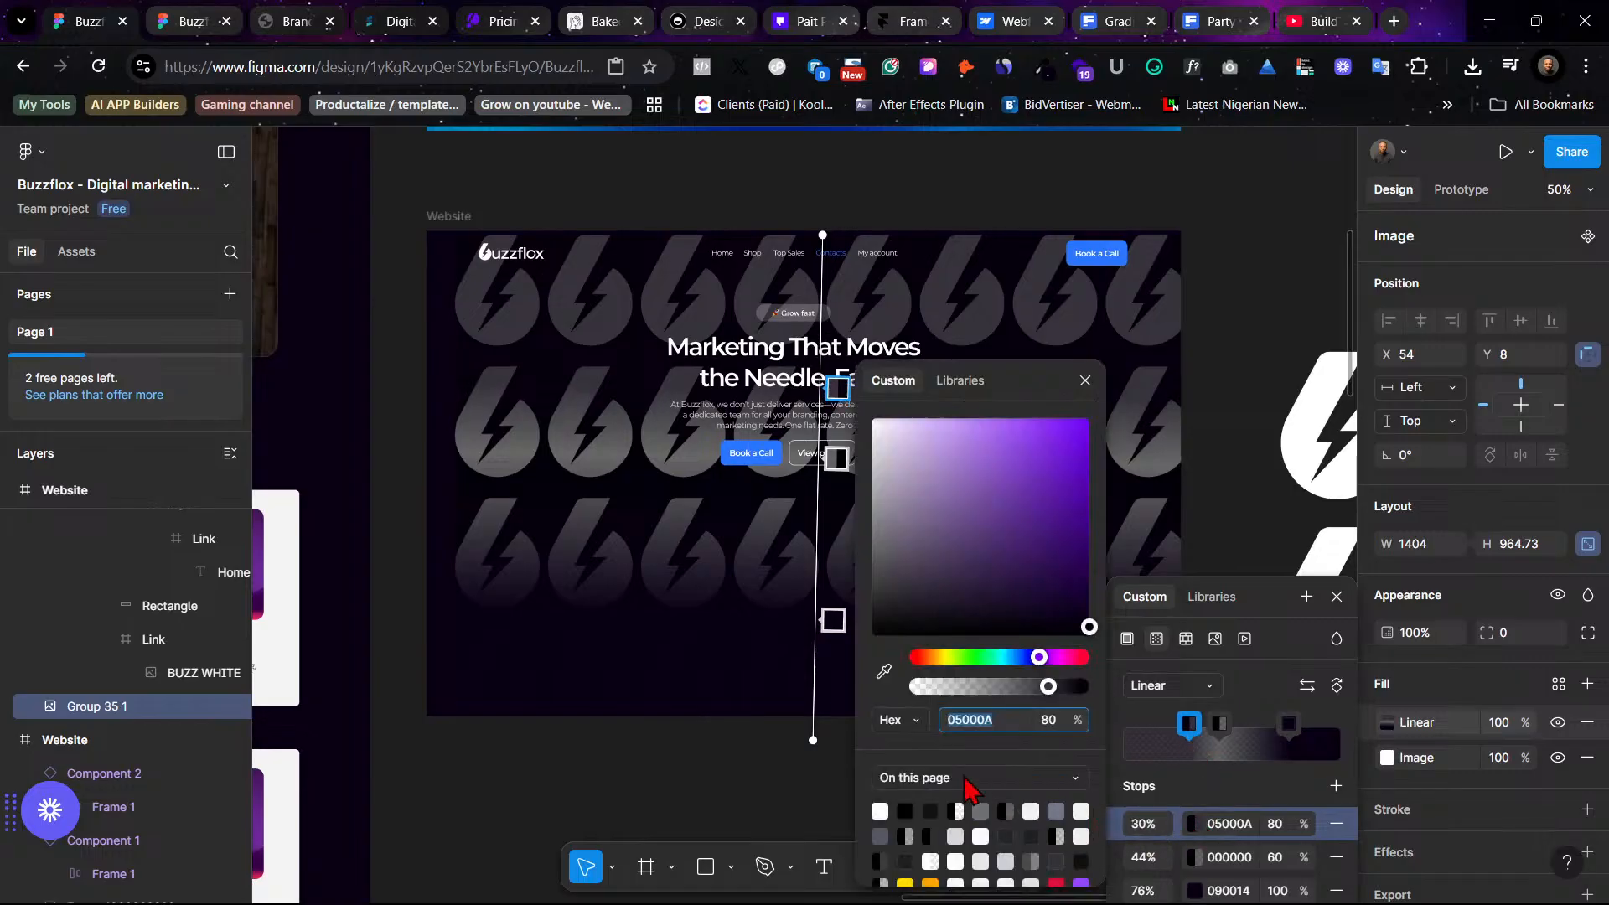
pyautogui.click(884, 670)
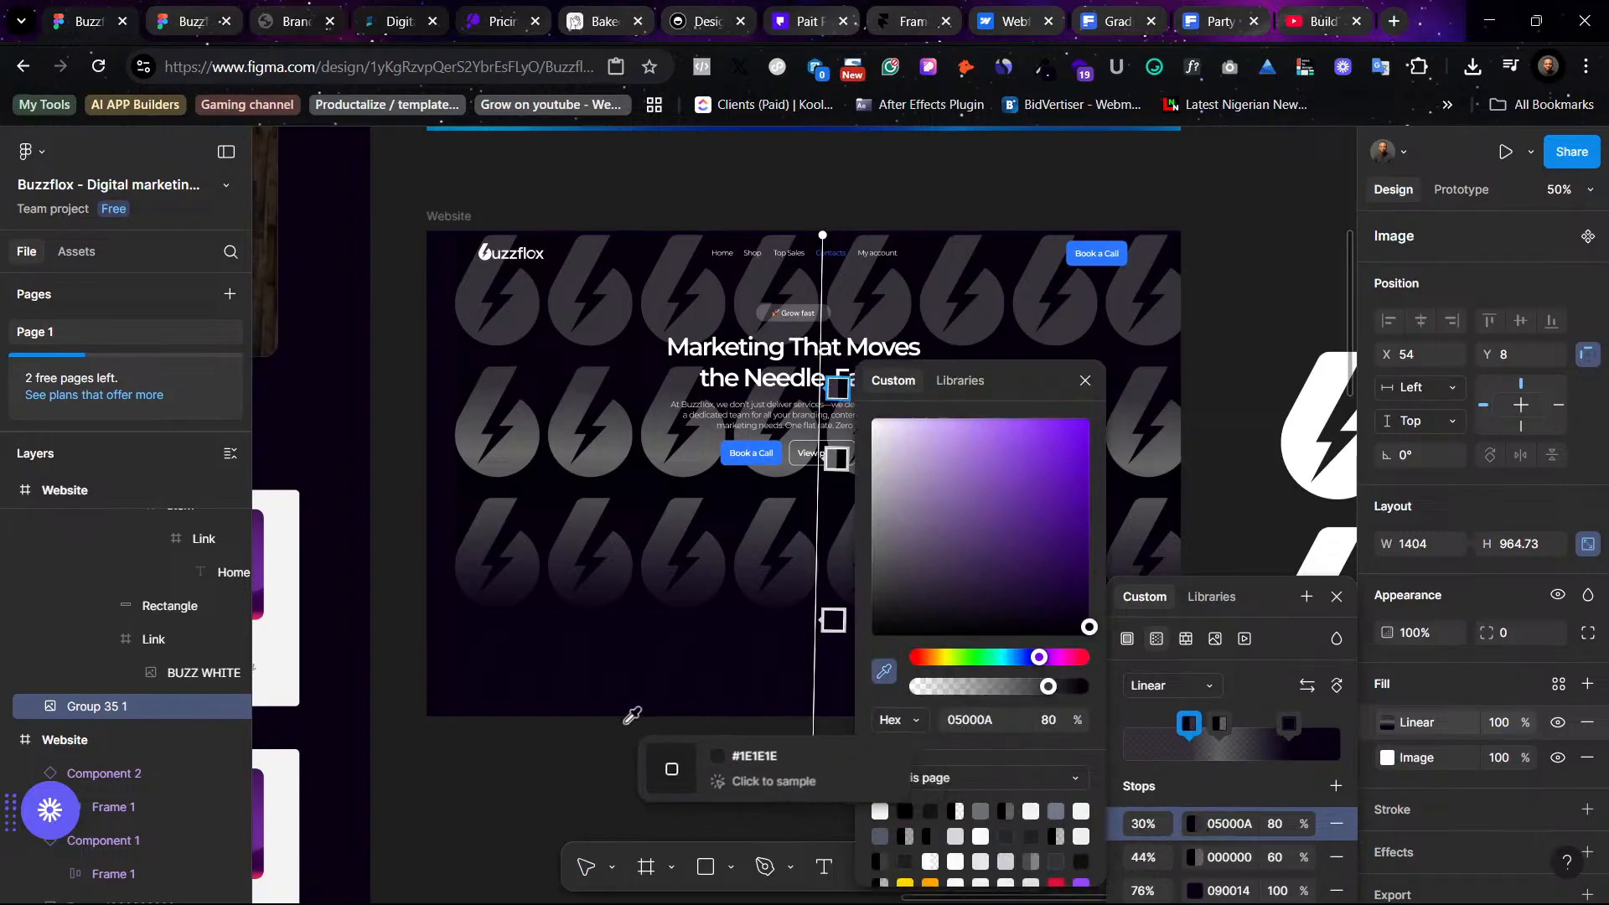
pyautogui.click(556, 675)
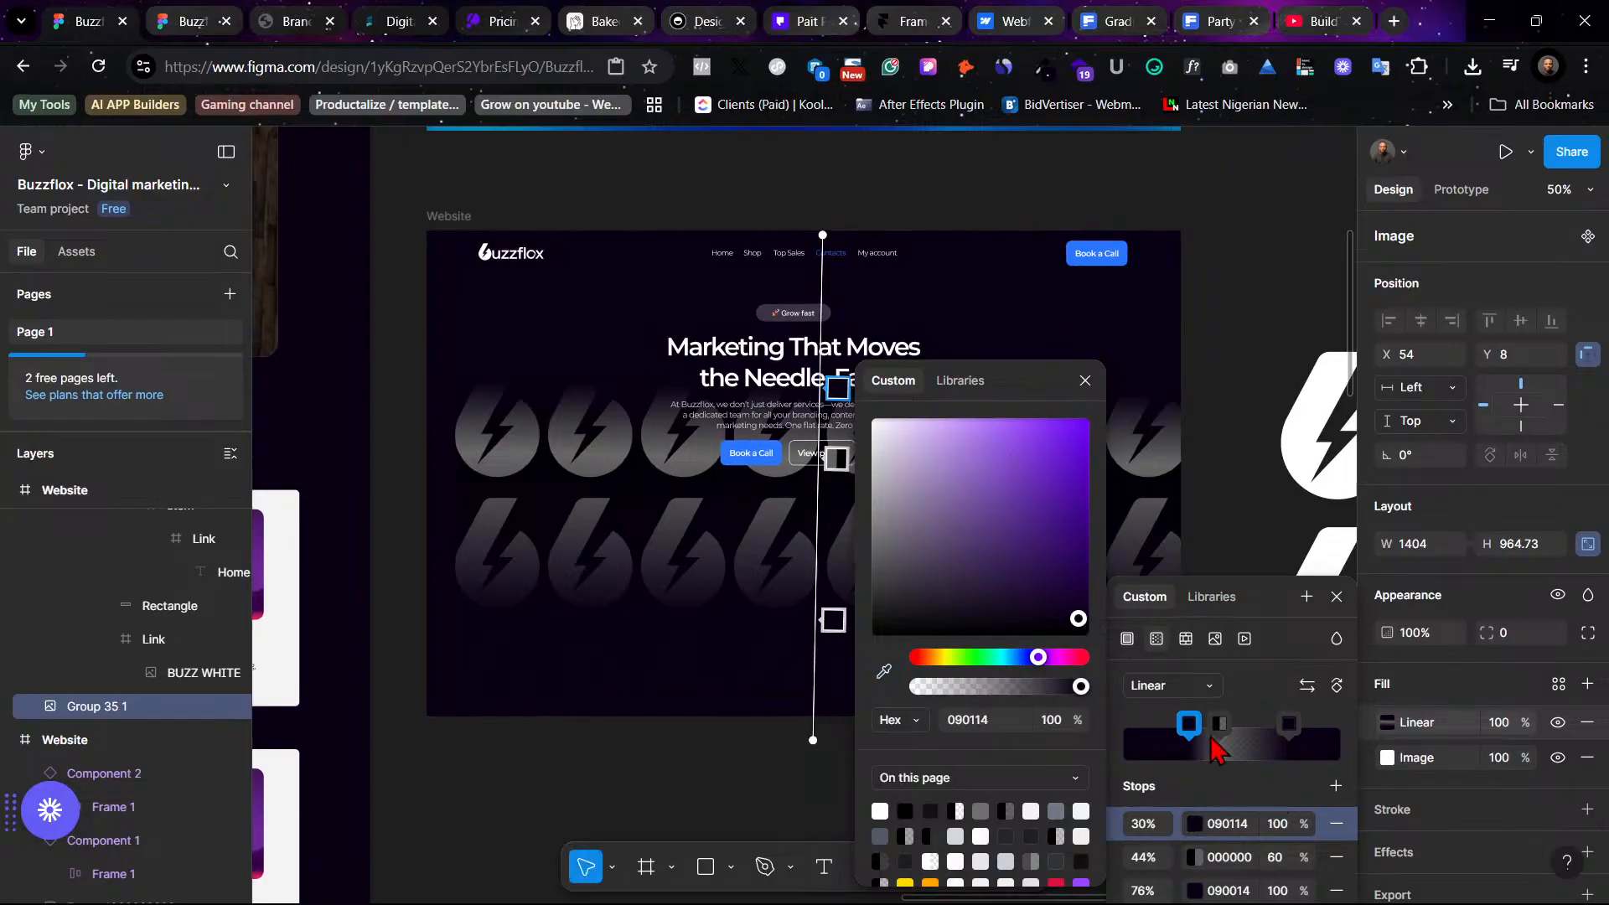
# - Move the black stop to 52% and set its opacity to 60%
pyautogui.moveTo(1220, 726); pyautogui.dragTo(1236, 725)
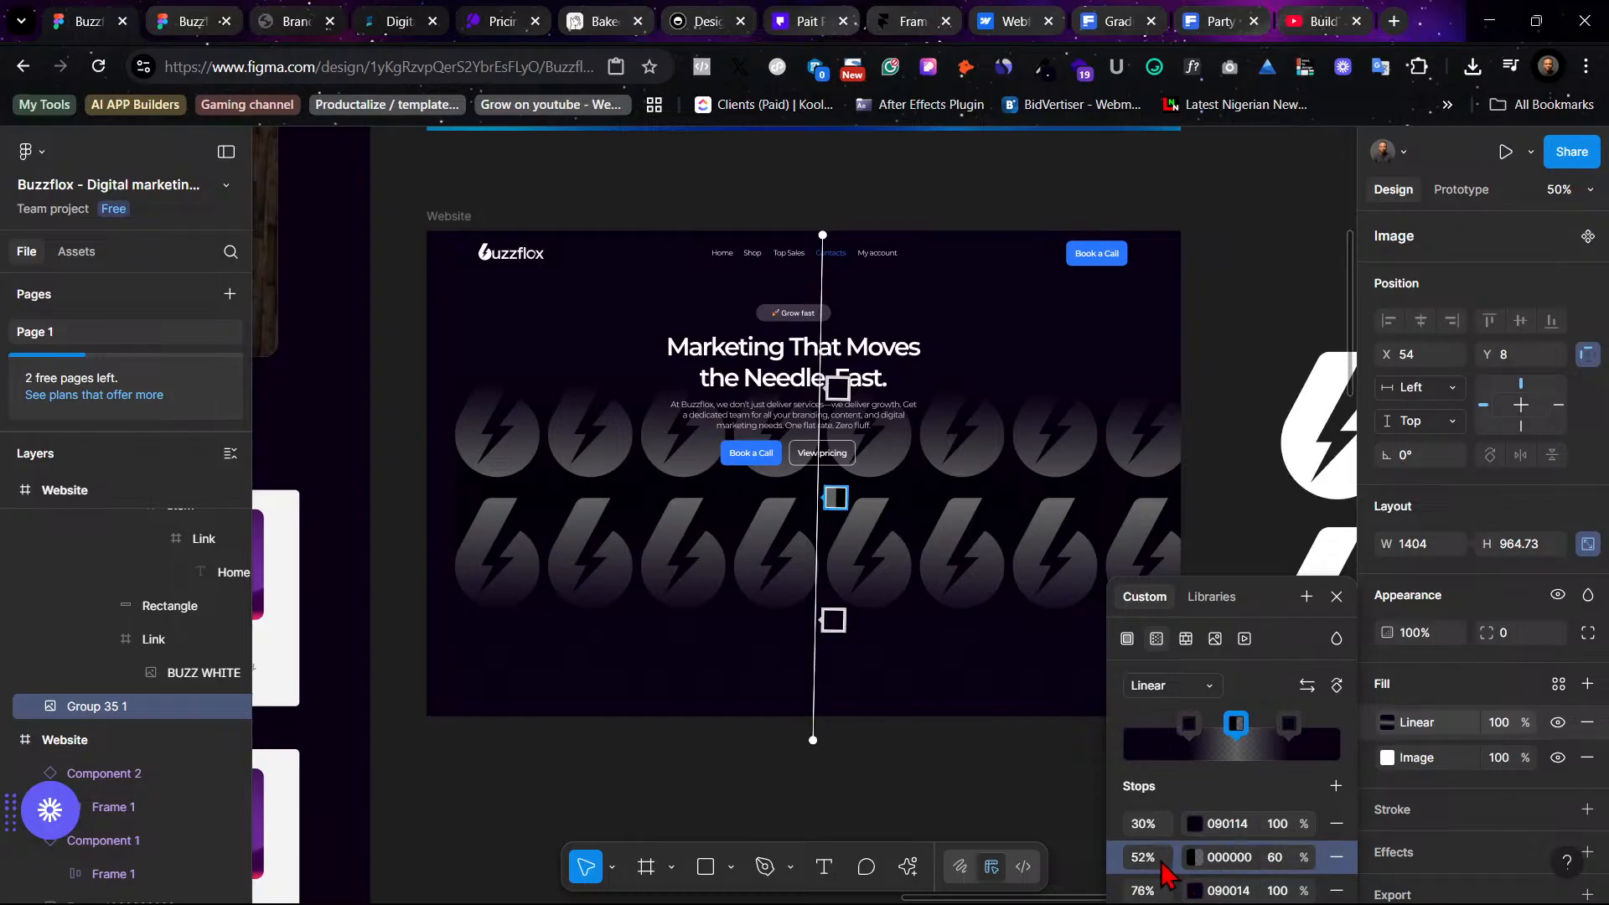
pyautogui.click(1265, 851)
pyautogui.write('60')
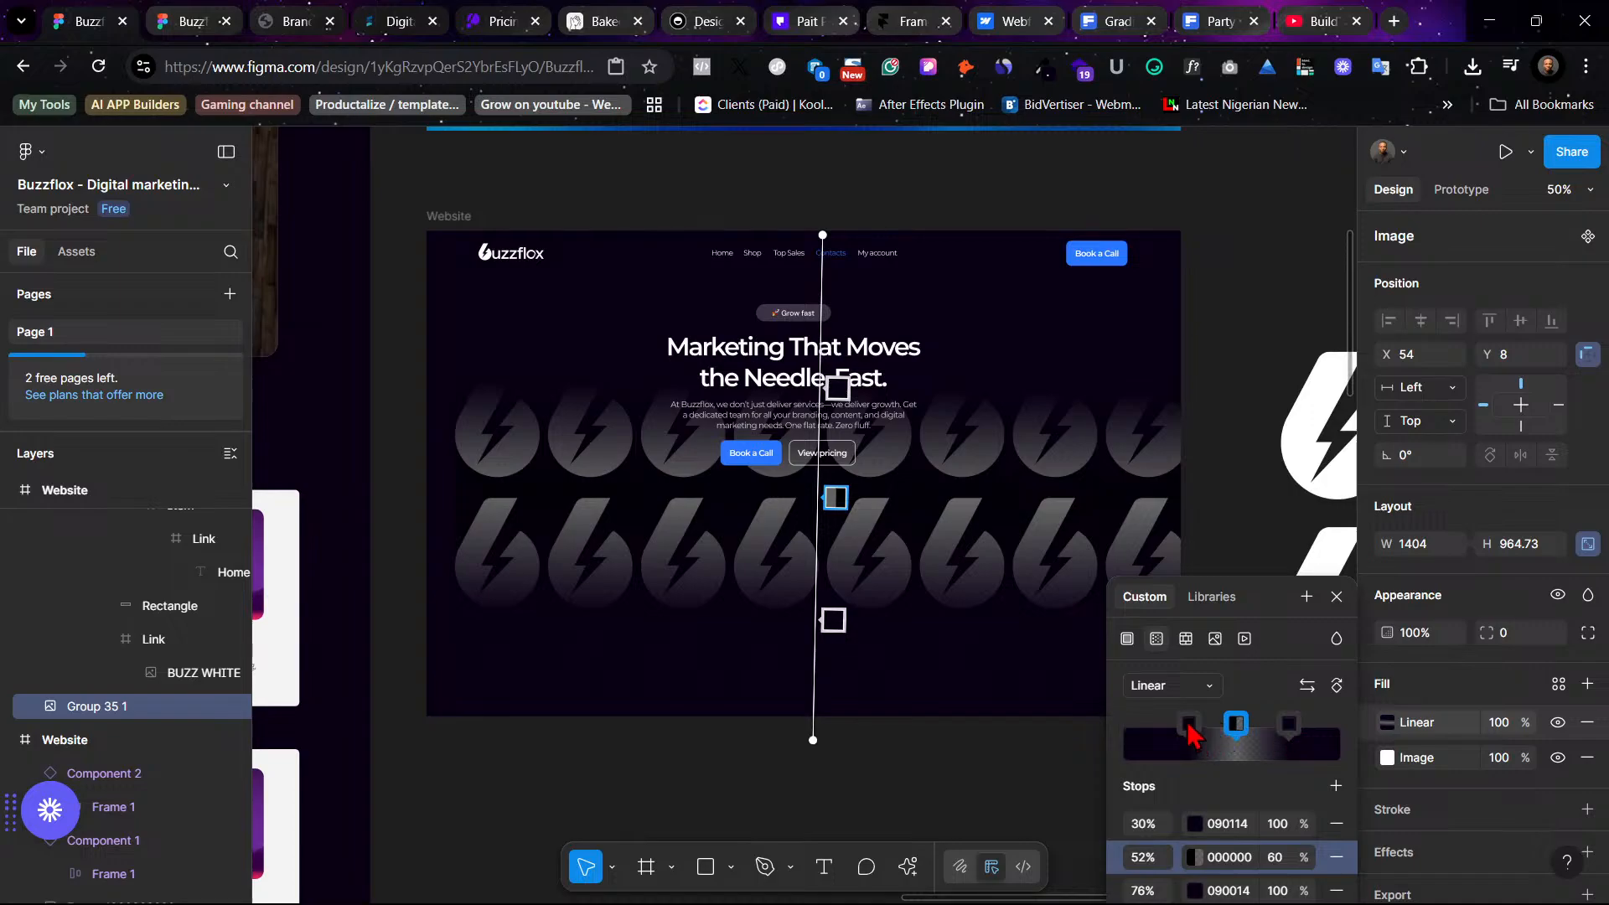
# - Spread the gradient stops to 0%, 50% and 100% along the fill
pyautogui.moveTo(1188, 726); pyautogui.dragTo(1141, 727)
pyautogui.moveTo(1288, 726); pyautogui.dragTo(1309, 732)
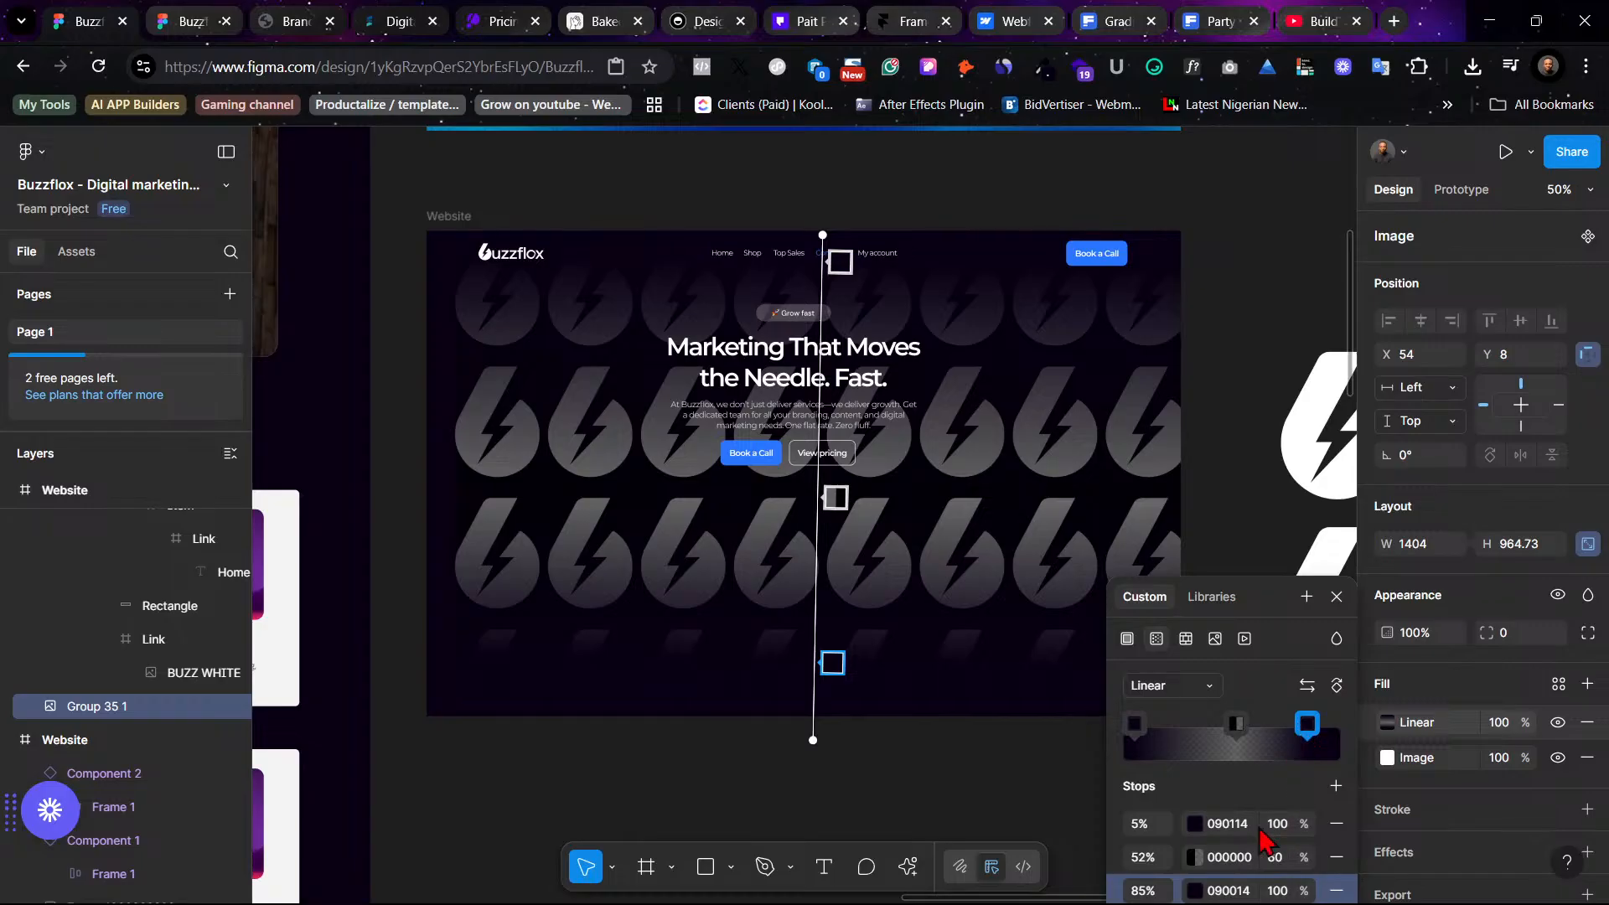
pyautogui.moveTo(1236, 725); pyautogui.dragTo(1349, 734)
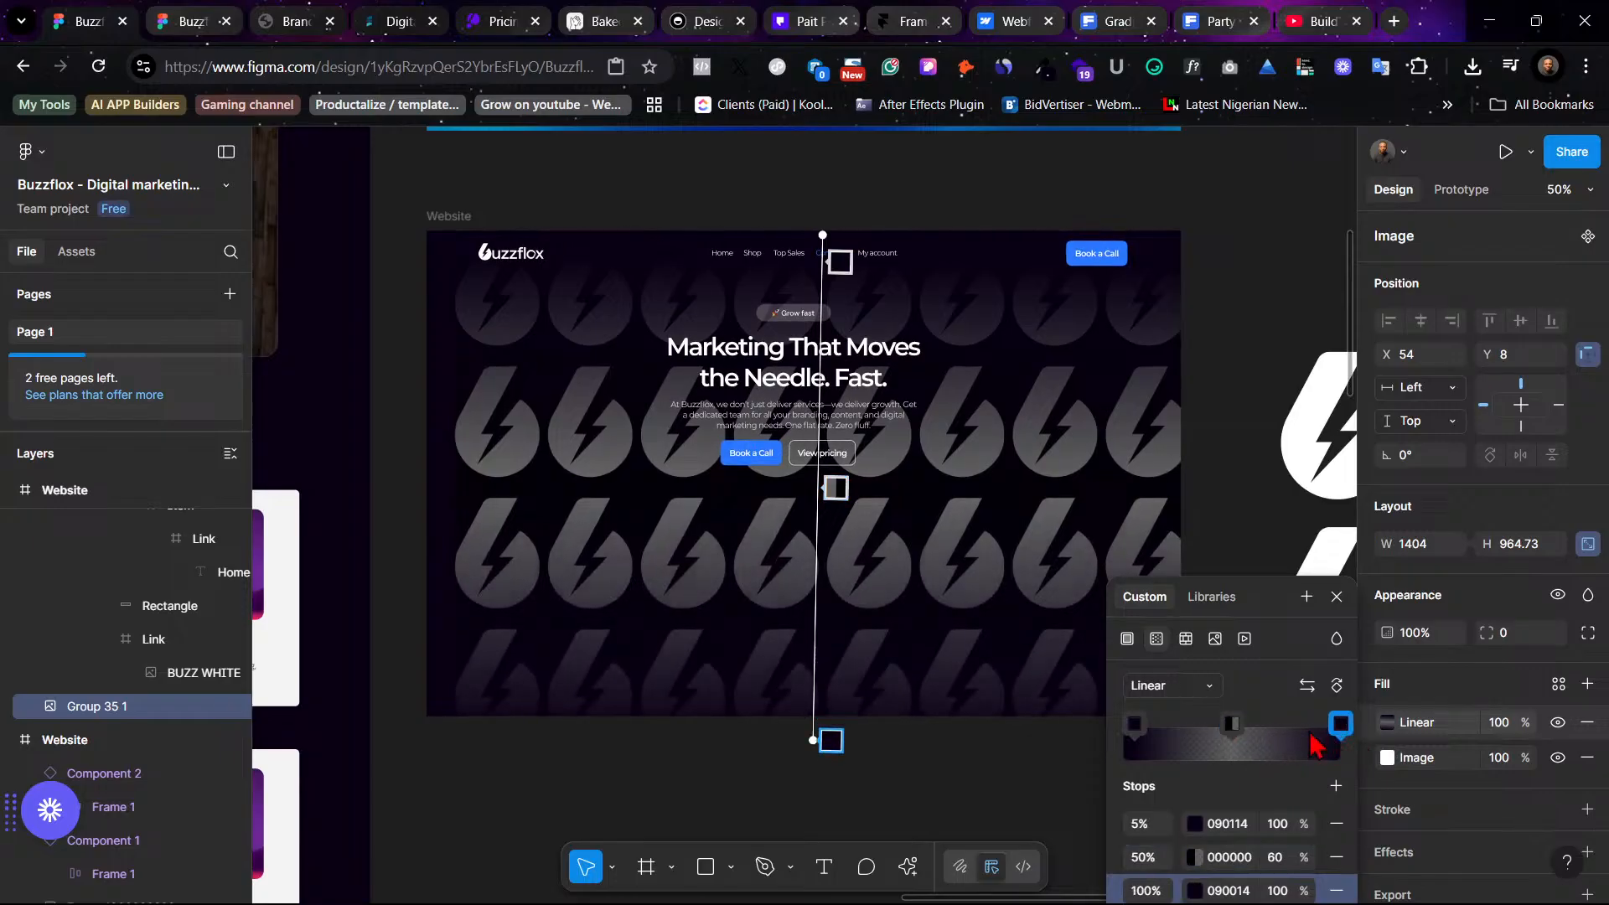
pyautogui.click(1132, 724)
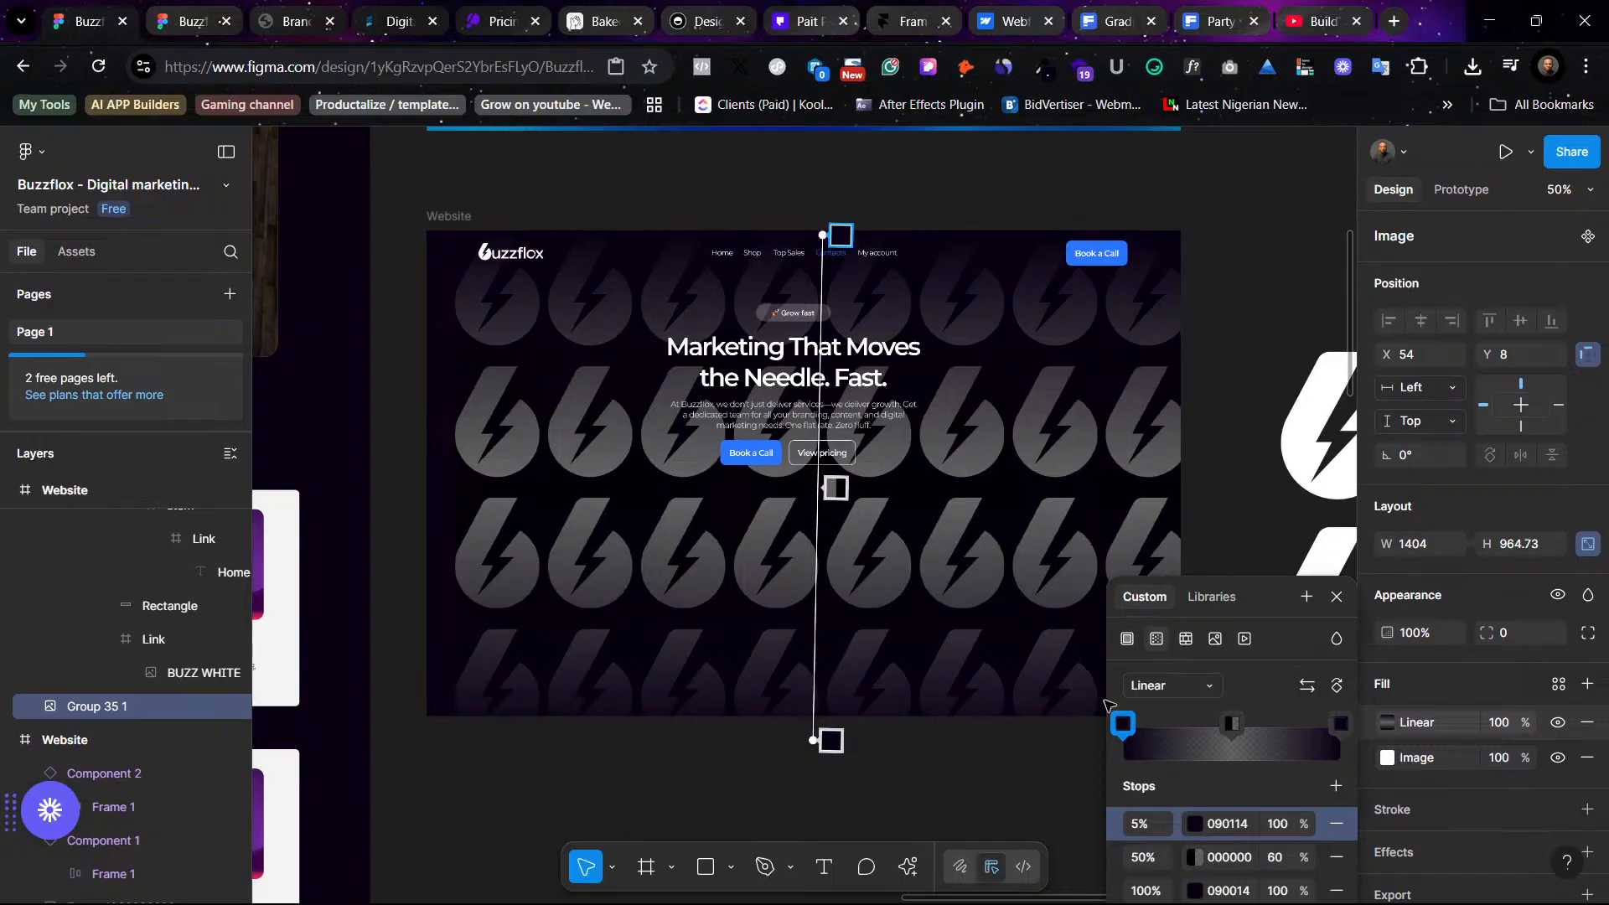
pyautogui.moveTo(1104, 701); pyautogui.dragTo(1105, 700)
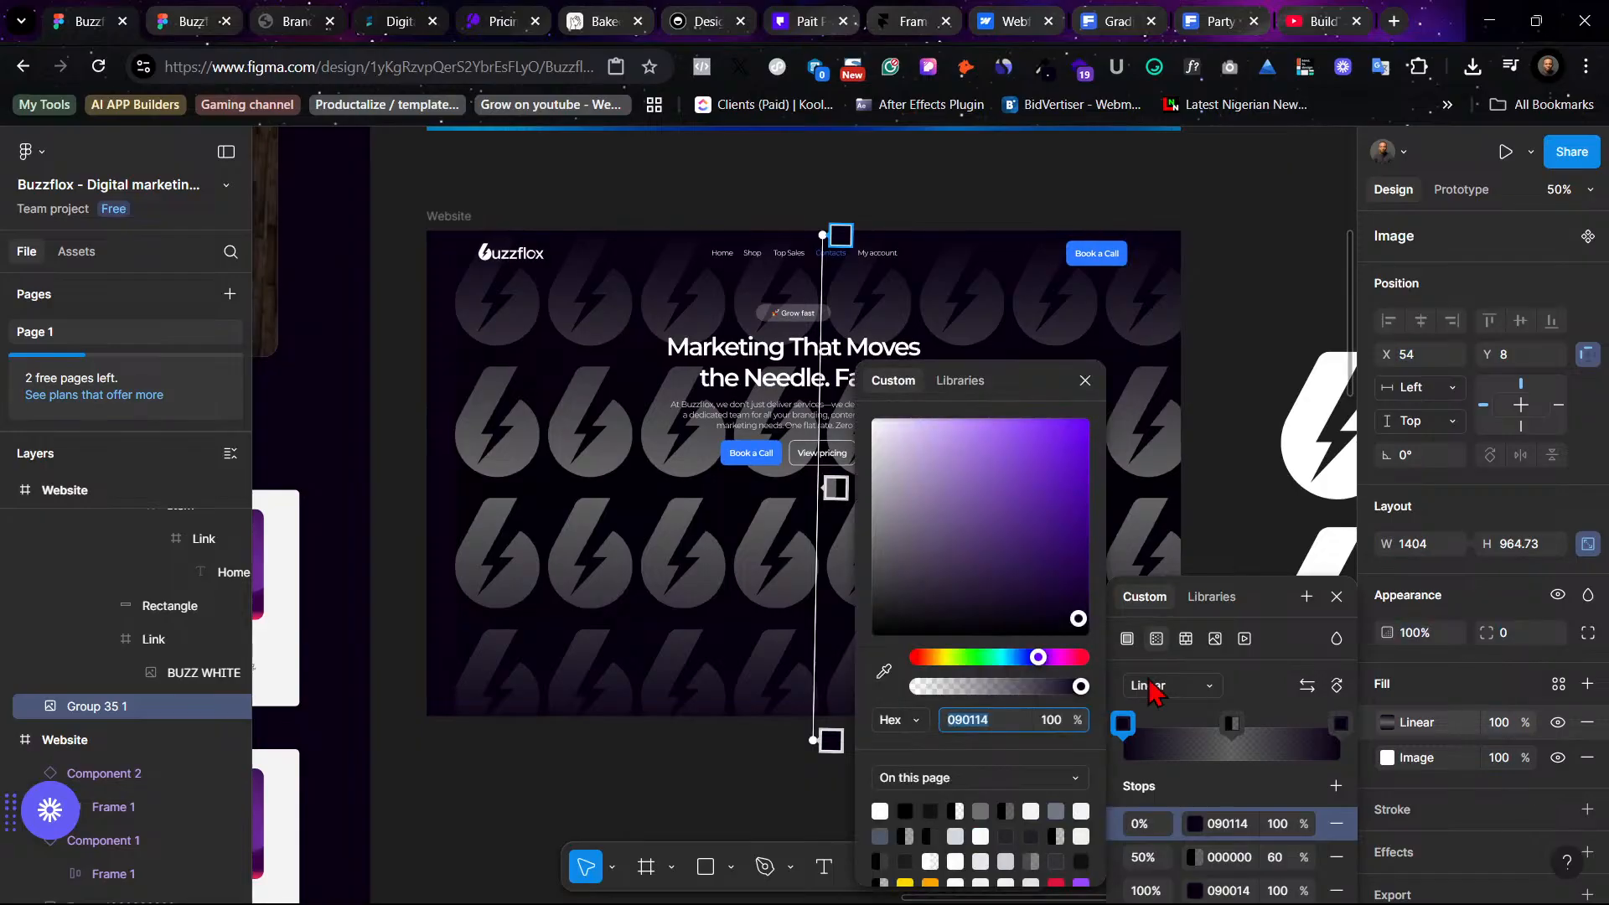
# - Set the pattern image's layer opacity to 10%
pyautogui.click(1496, 669)
pyautogui.click(1416, 635)
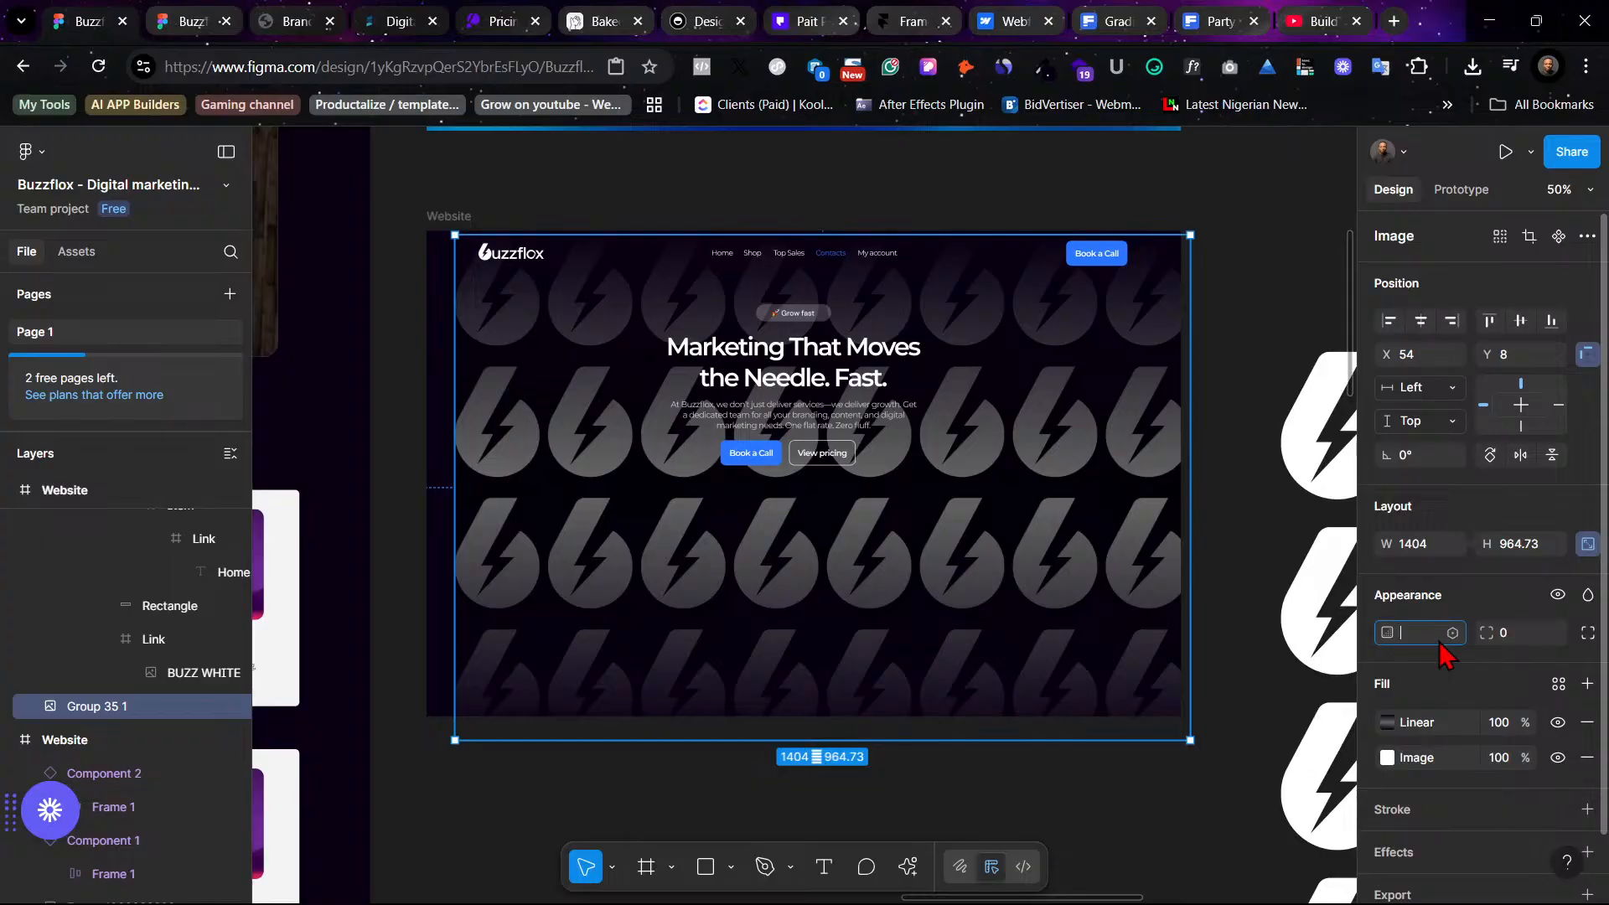
pyautogui.write('5')
pyautogui.press('Return')
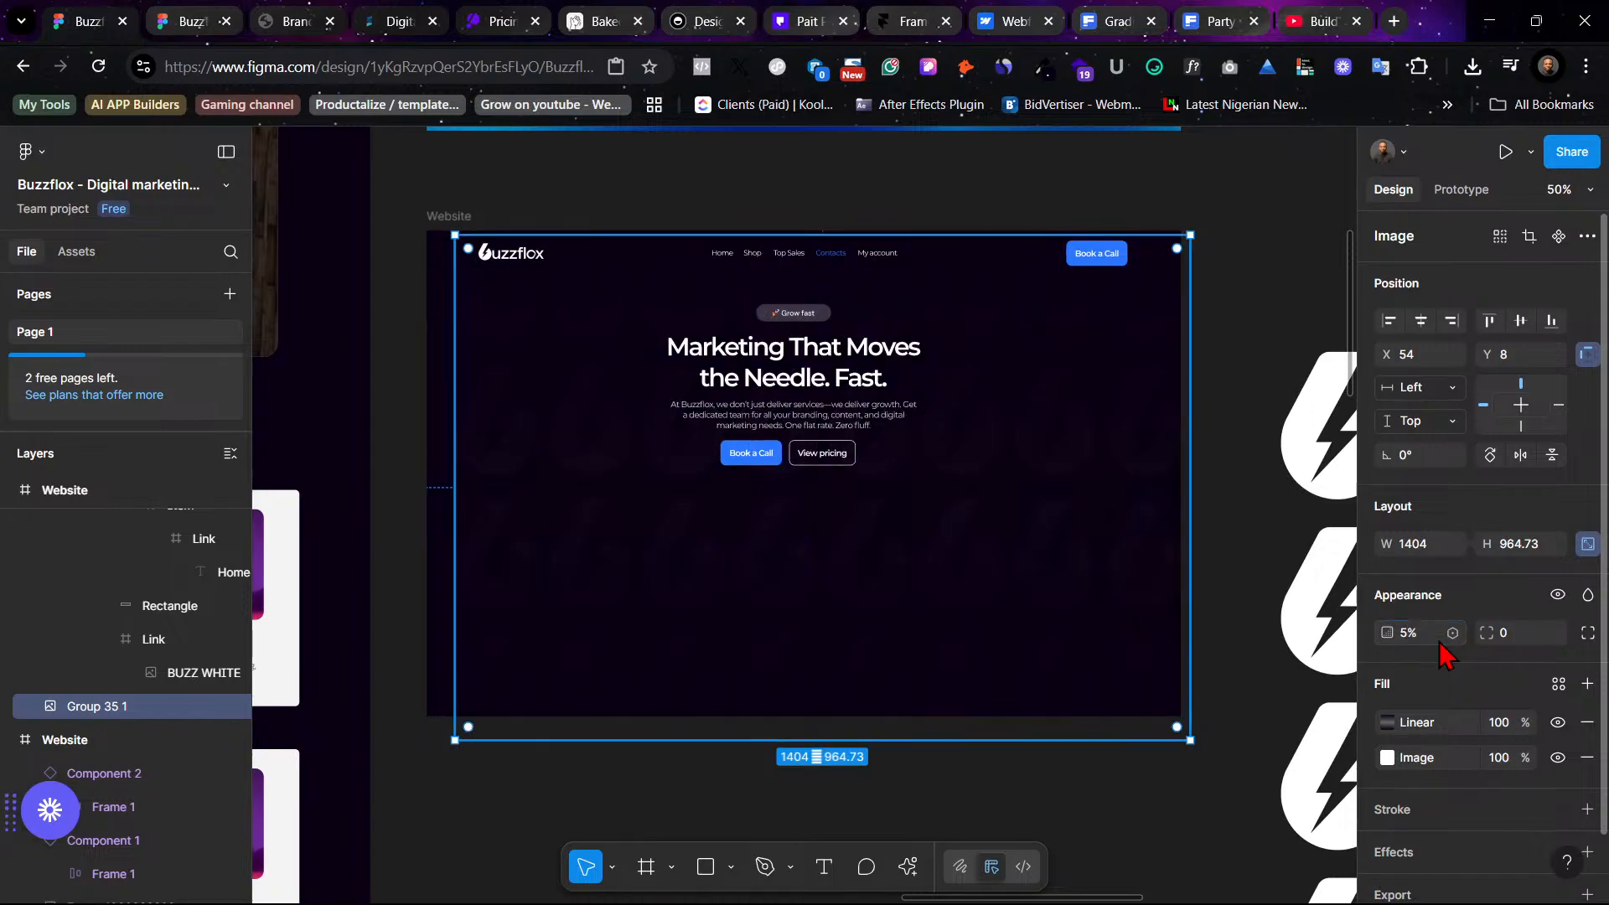
pyautogui.click(1440, 642)
pyautogui.press('Return')
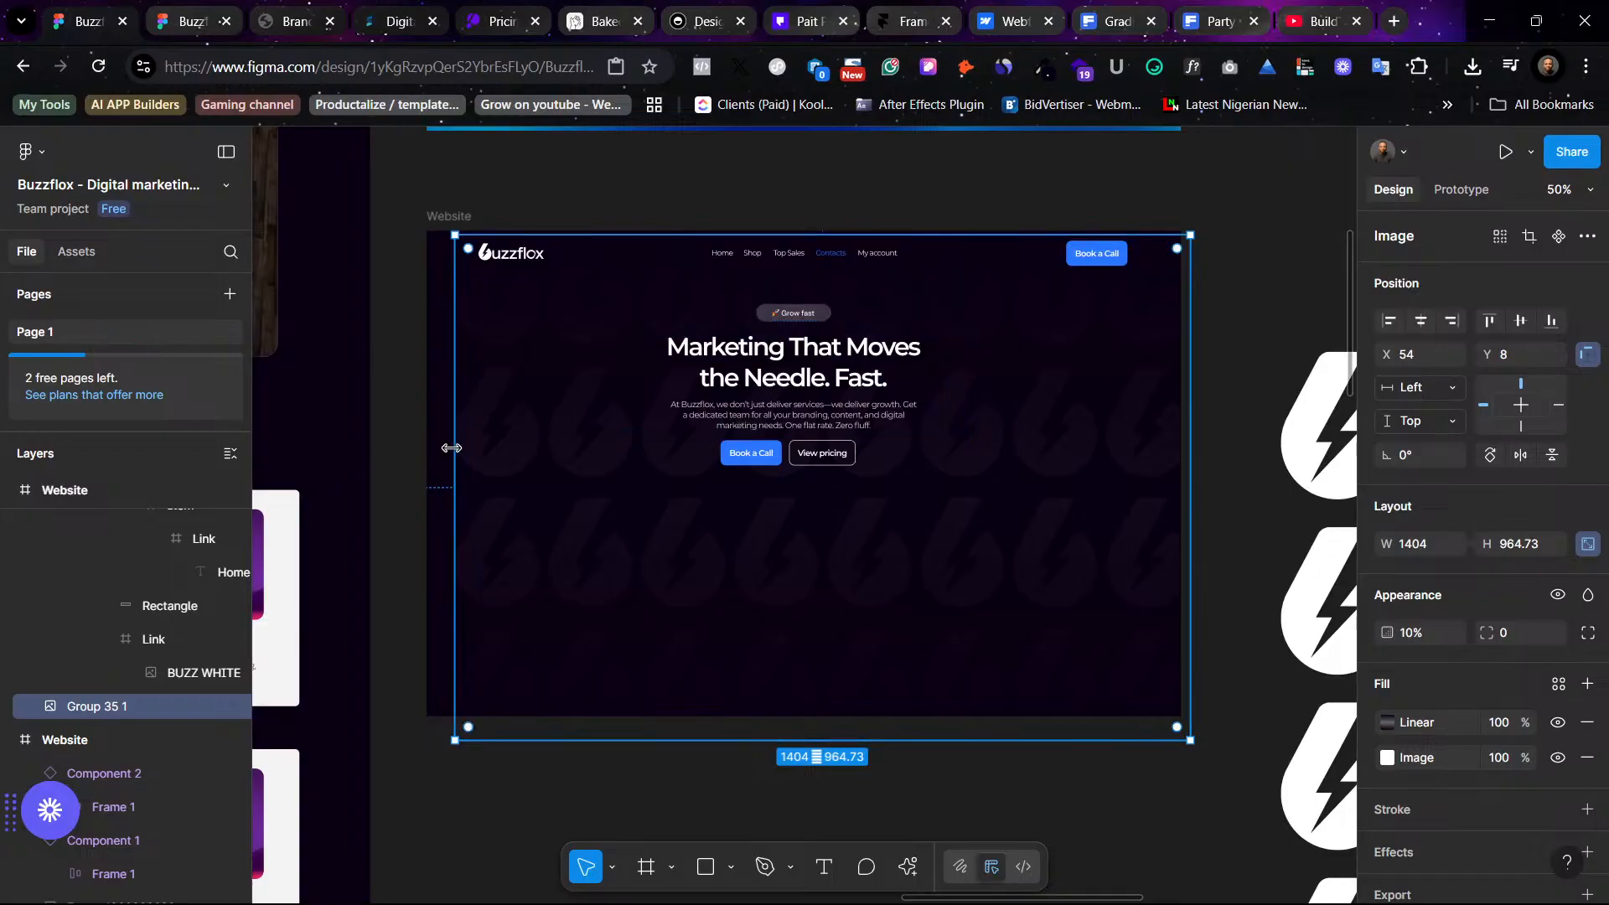
# - Scale the pattern image up to 1.06x, about 1487 × 1022, with the Scale tool
pyautogui.press('k')
pyautogui.moveTo(449, 445); pyautogui.dragTo(410, 453)
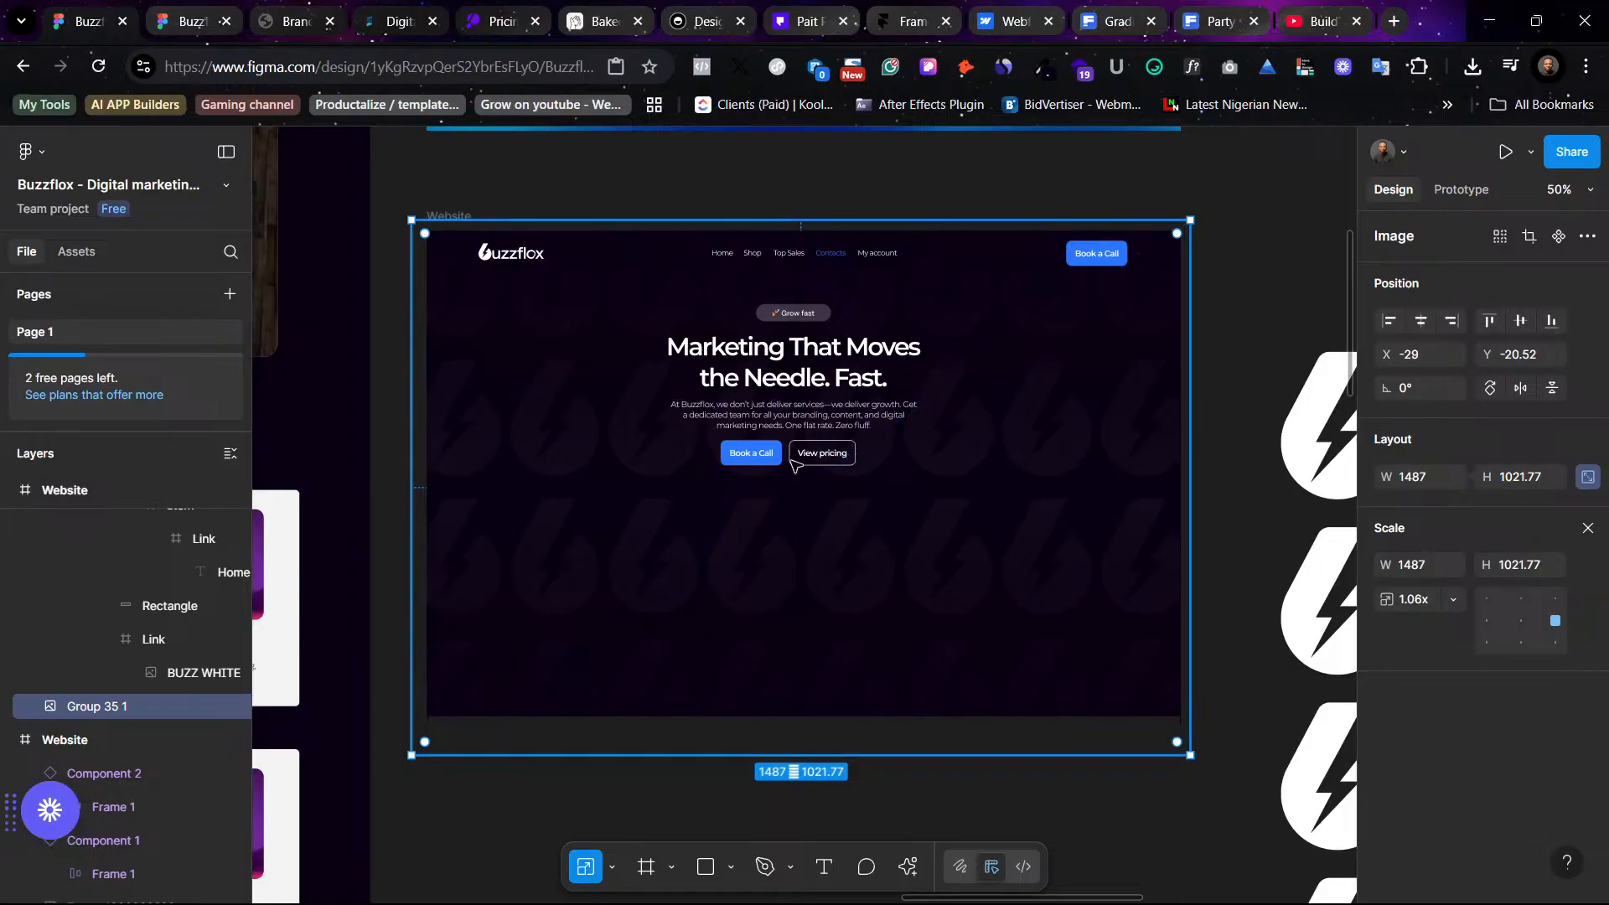
pyautogui.click(1238, 309)
# - Review the dark hero with its faded pattern at full zoom and alongside the other hero variants
pyautogui.hotkey('shift', '0')
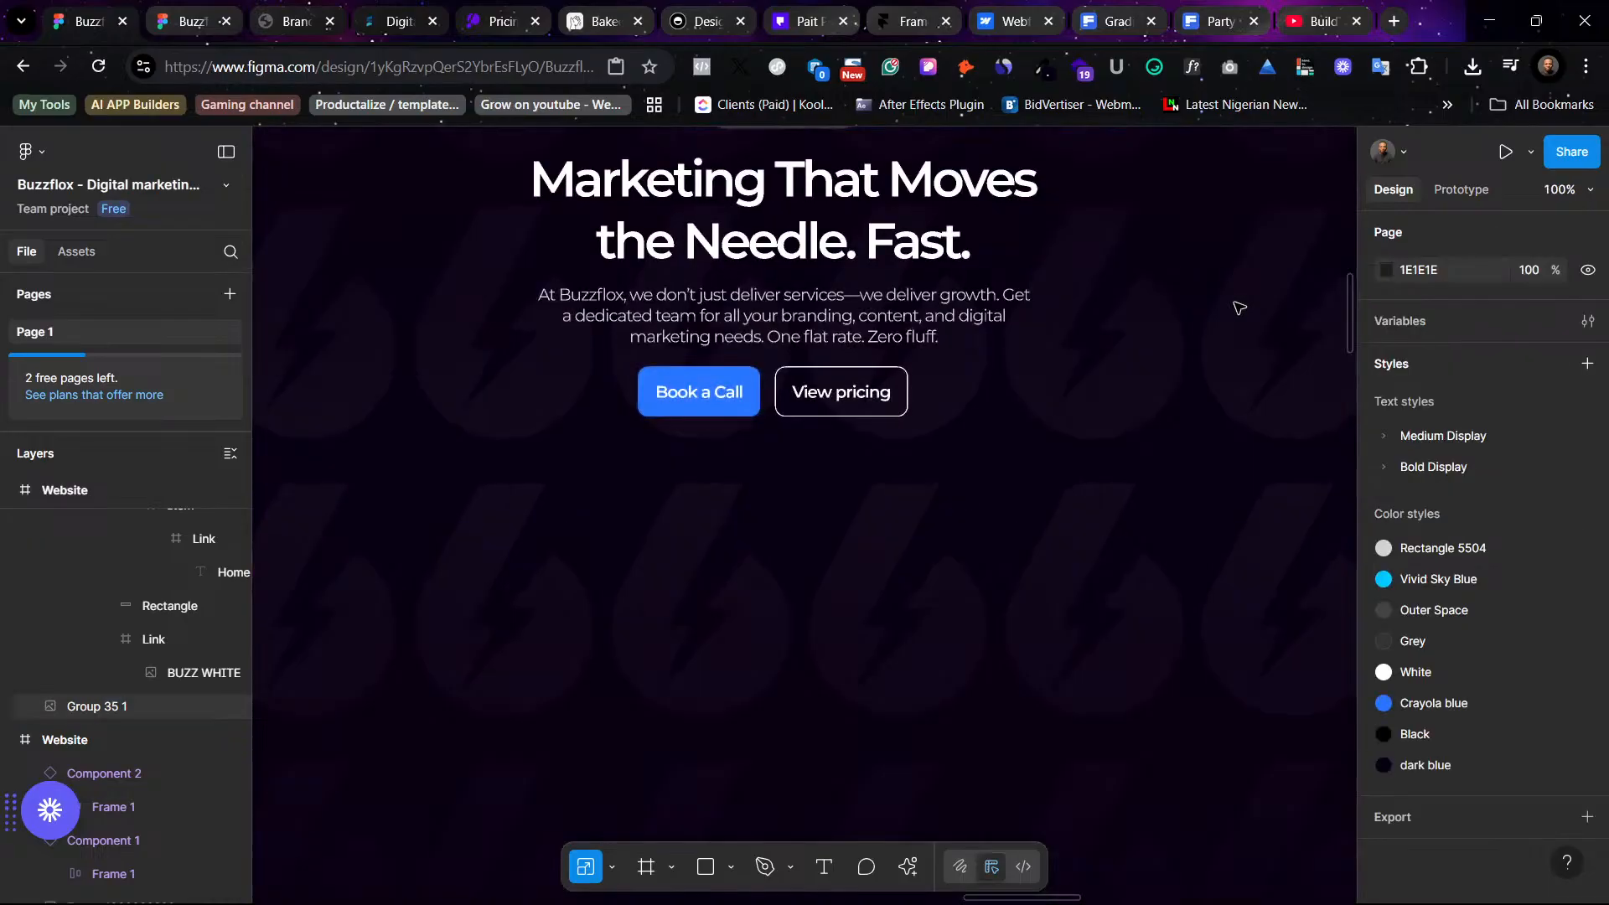
pyautogui.hscroll(-4, 1239, 308)
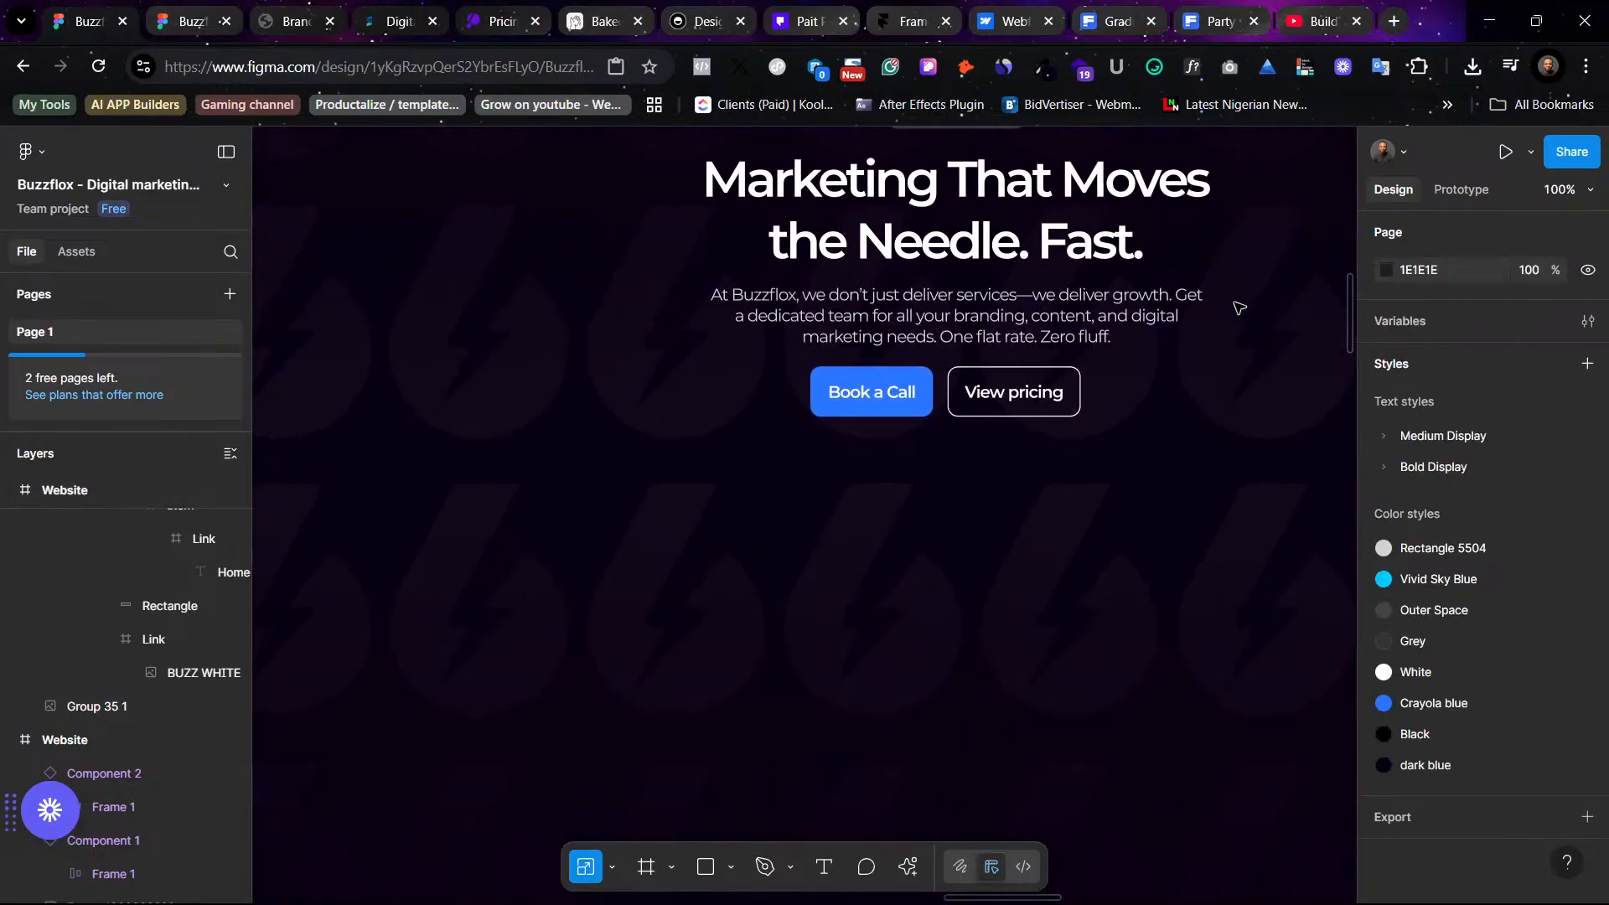
pyautogui.scroll(4, 1238, 308)
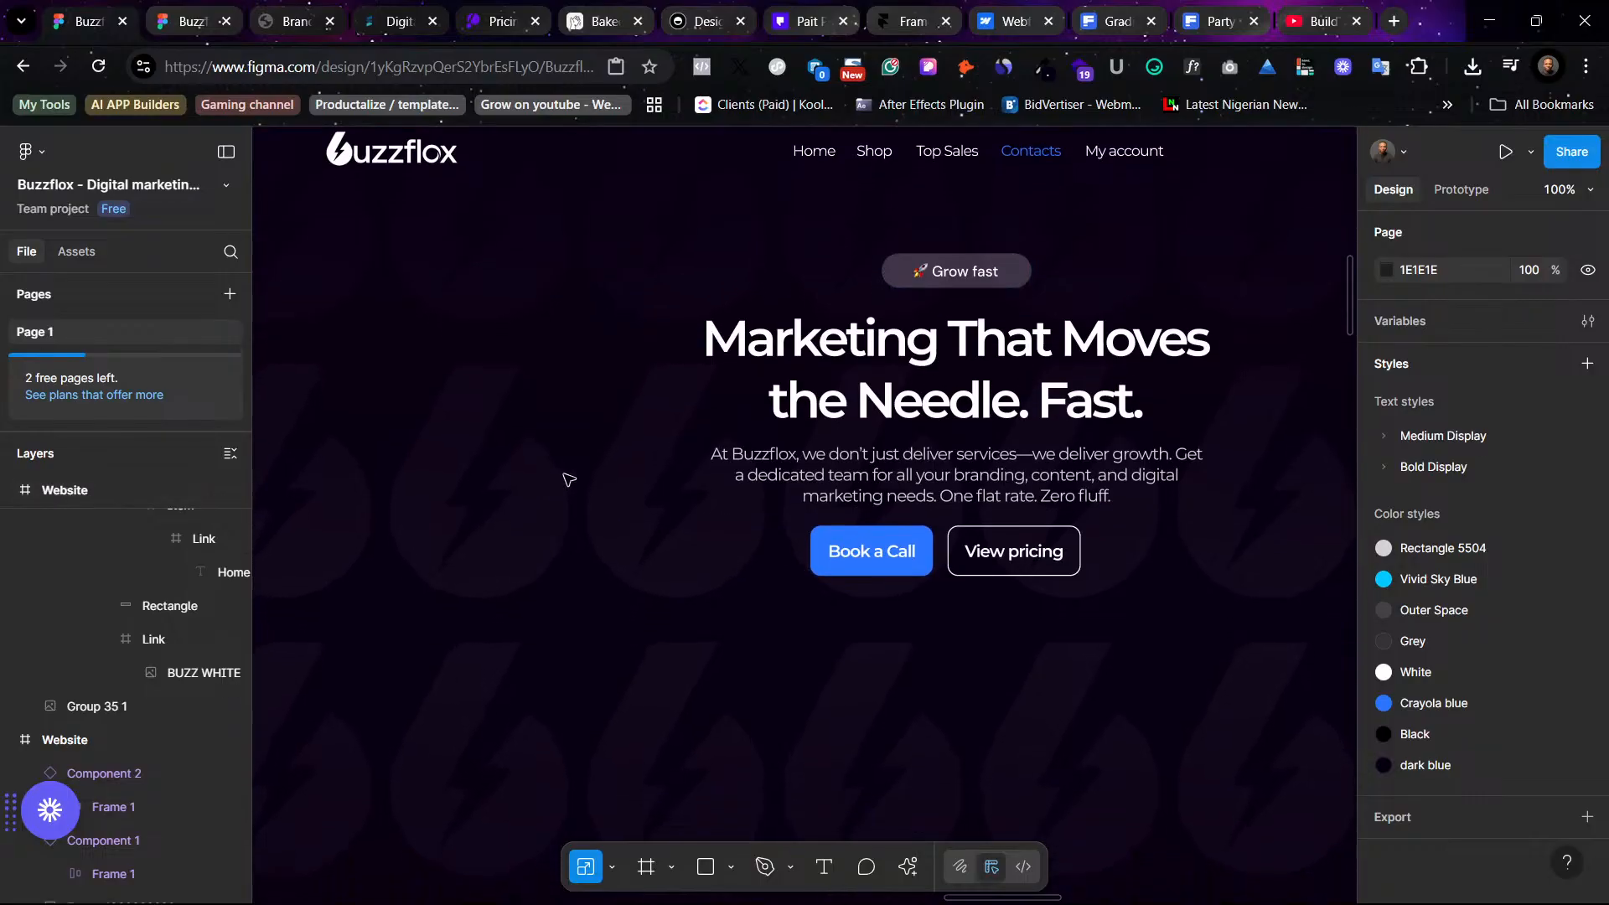
pyautogui.scroll(-5, 862, 700)
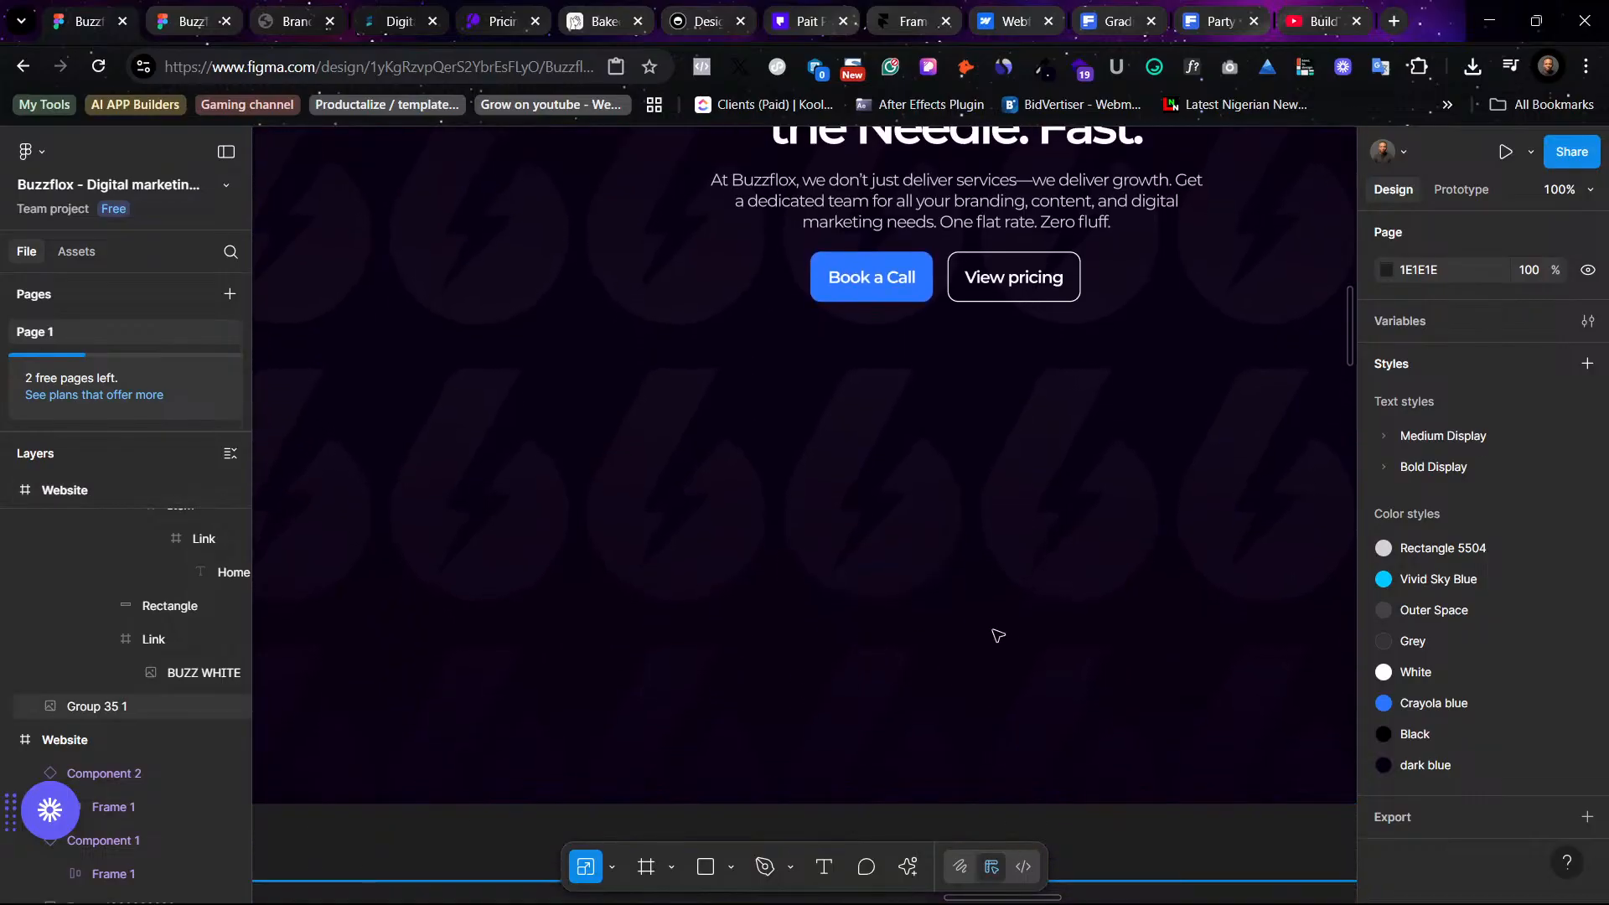
pyautogui.hotkey('ctrl', '-')
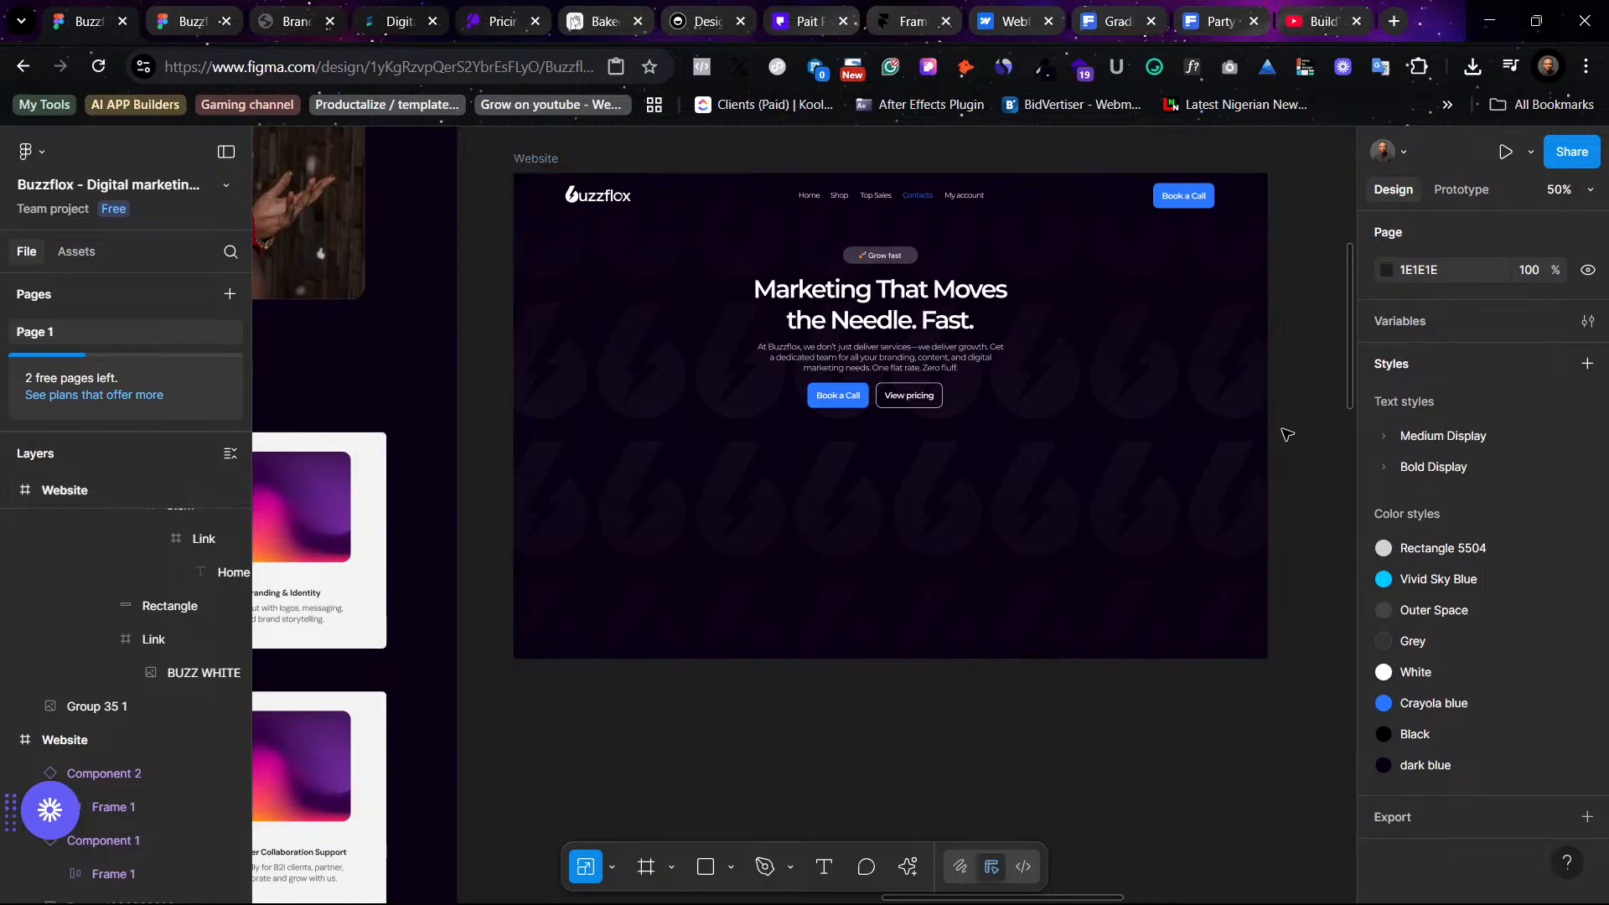
pyautogui.press('-')
pyautogui.scroll(1, 889, 568)
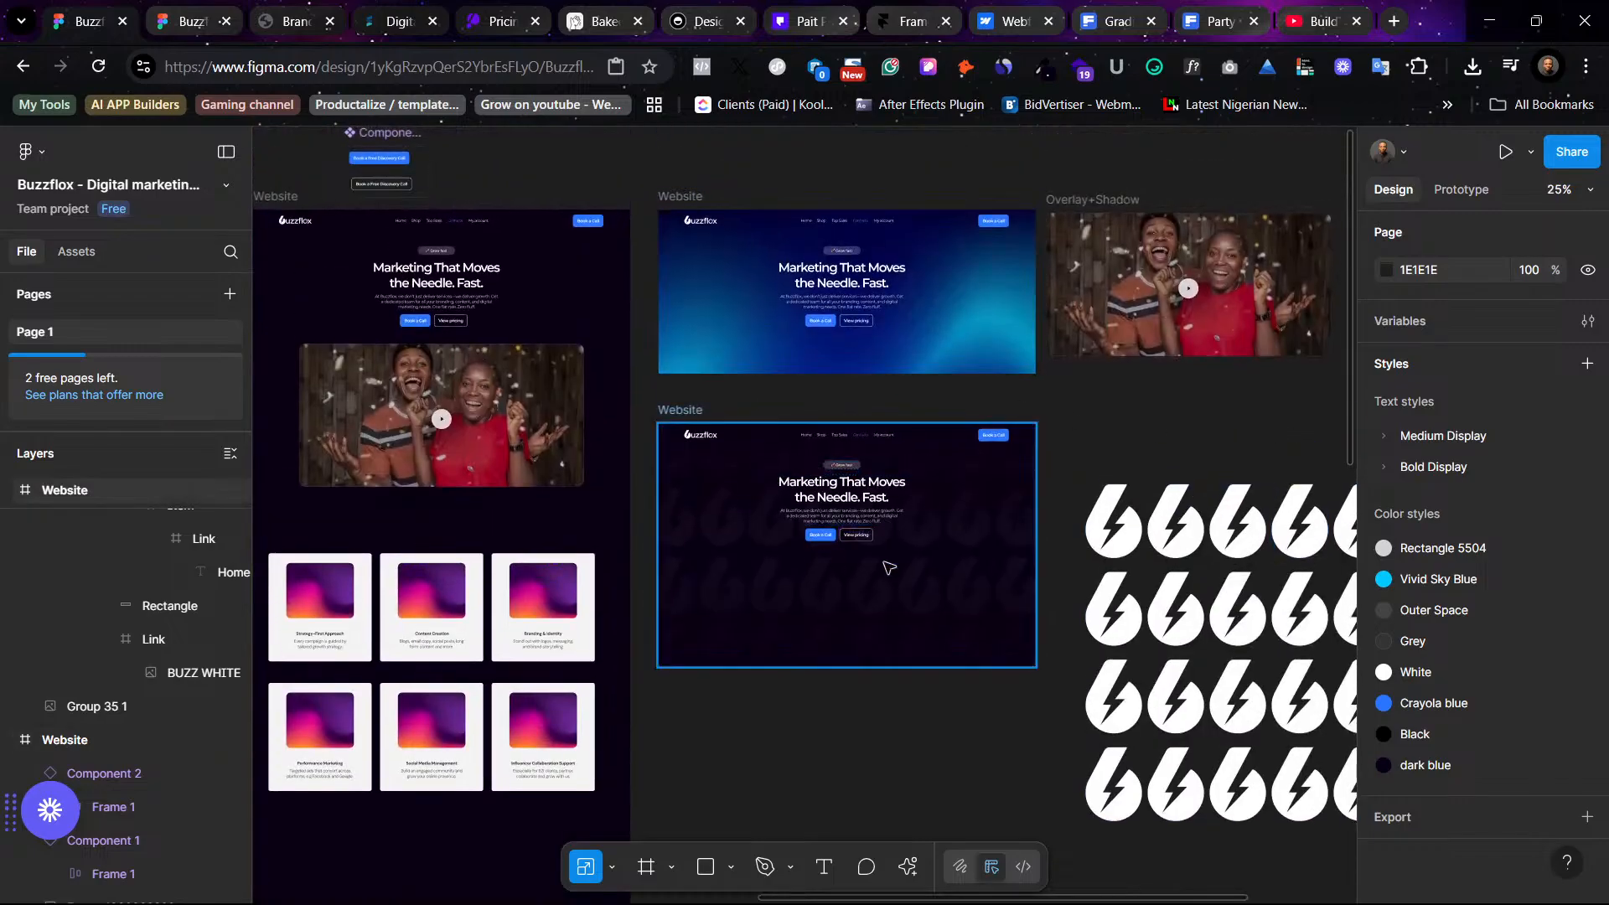
pyautogui.click(689, 414)
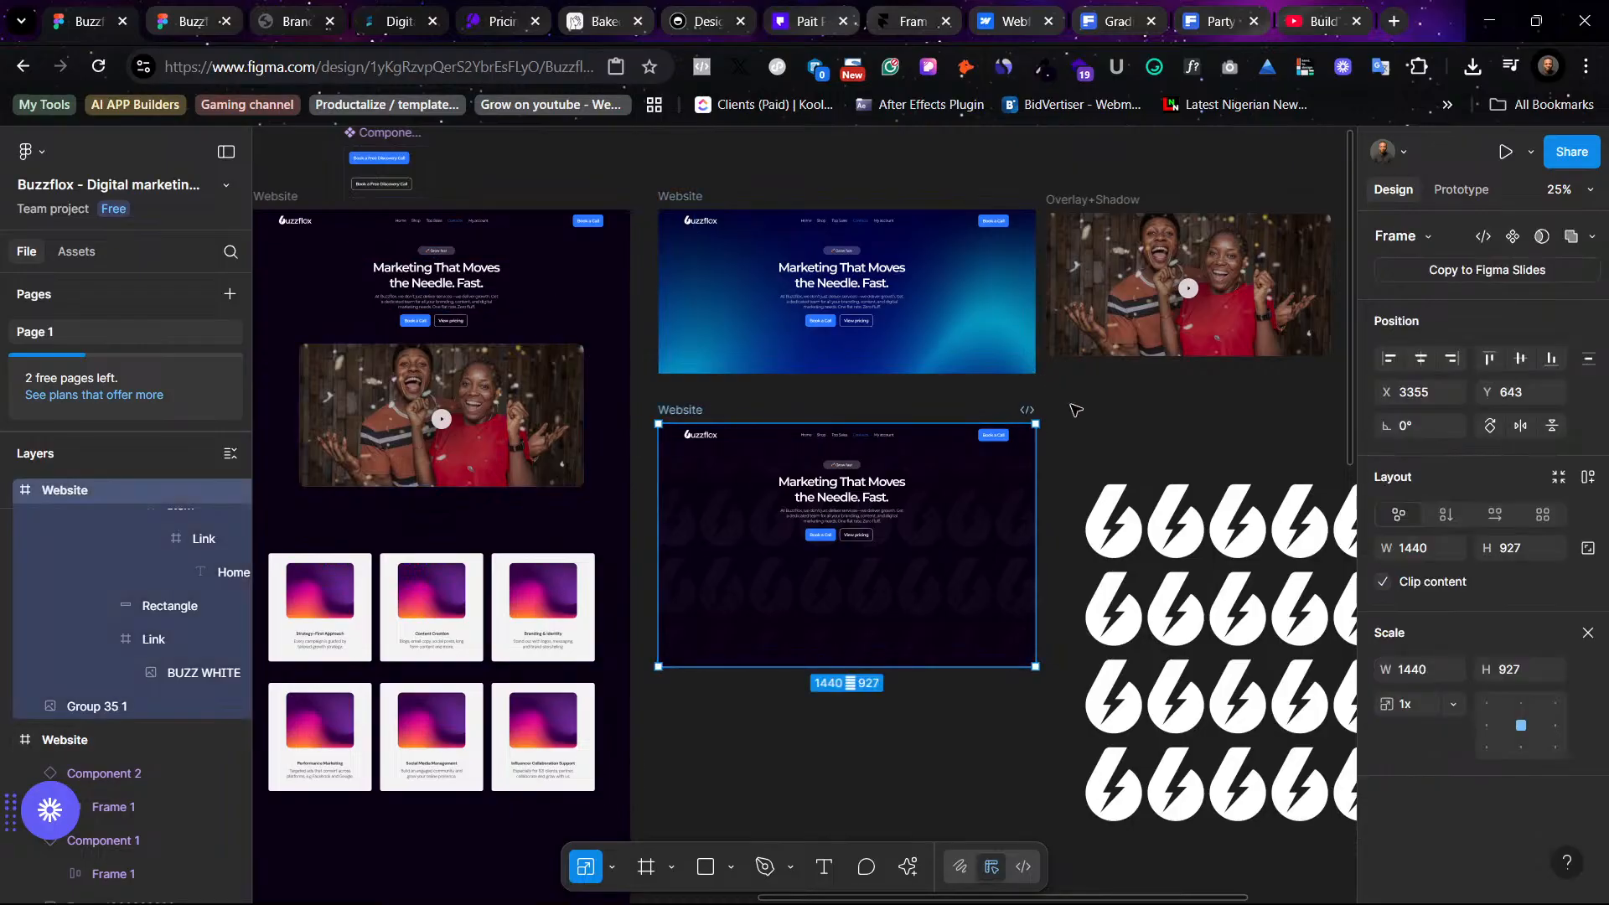
pyautogui.hotkey('shift', '2')
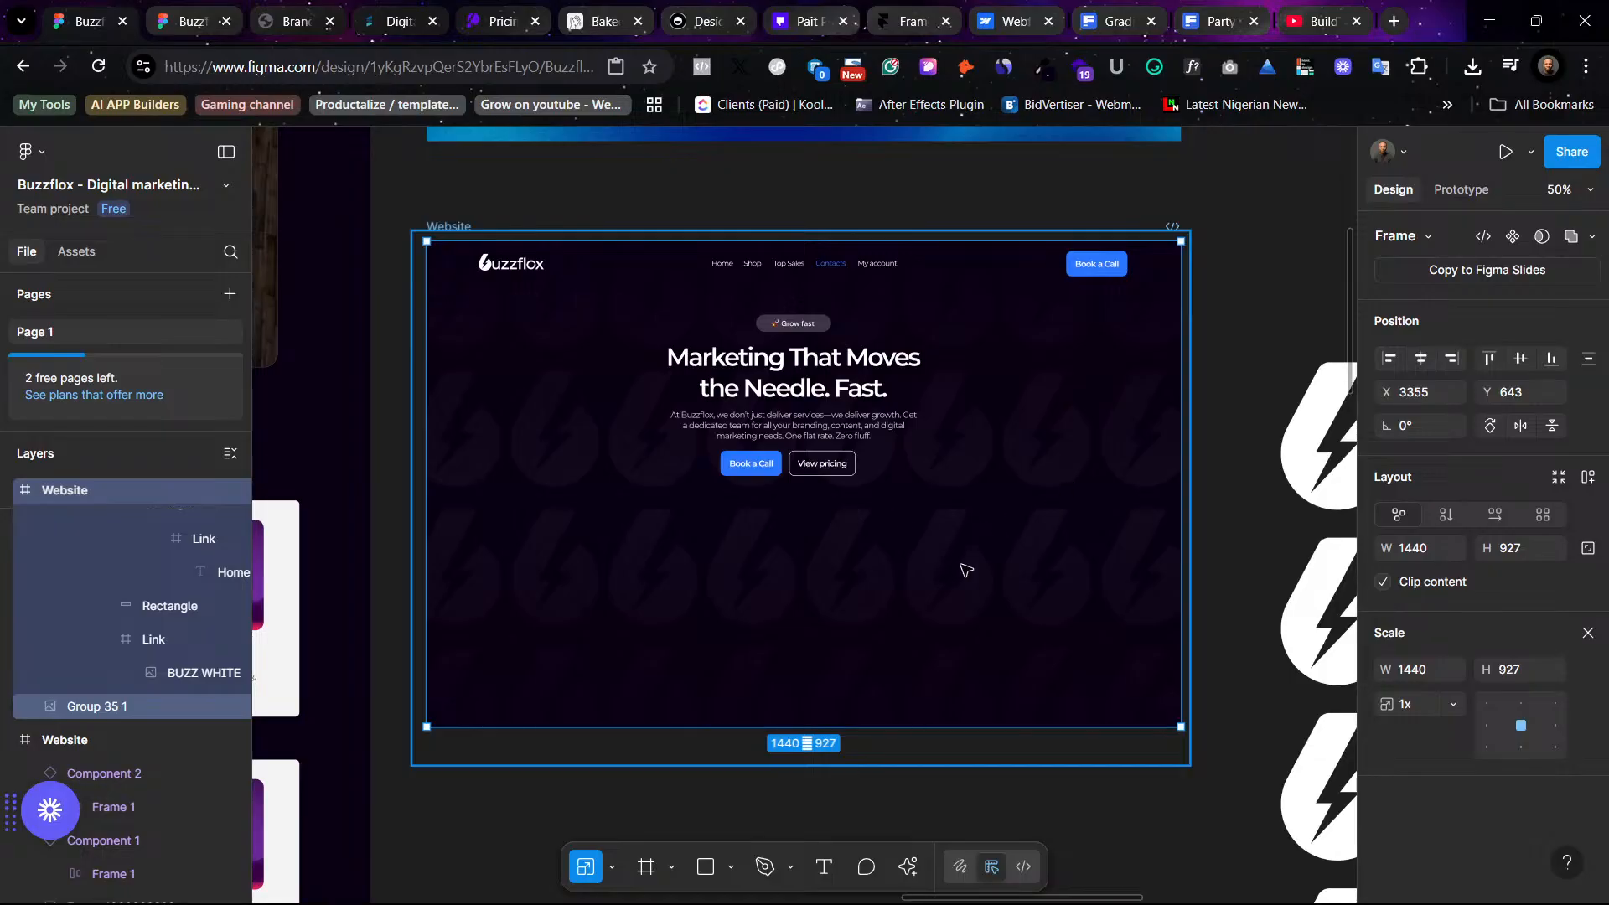
# - Browse the hero sections of reference websites such as Framer, Webflow, Designjoy, Loopify and Paitpro for inspiration
pyautogui.hscroll(8, 1250, 284)
pyautogui.scroll(5, 1138, 259)
pyautogui.hscroll(-2, 1139, 259)
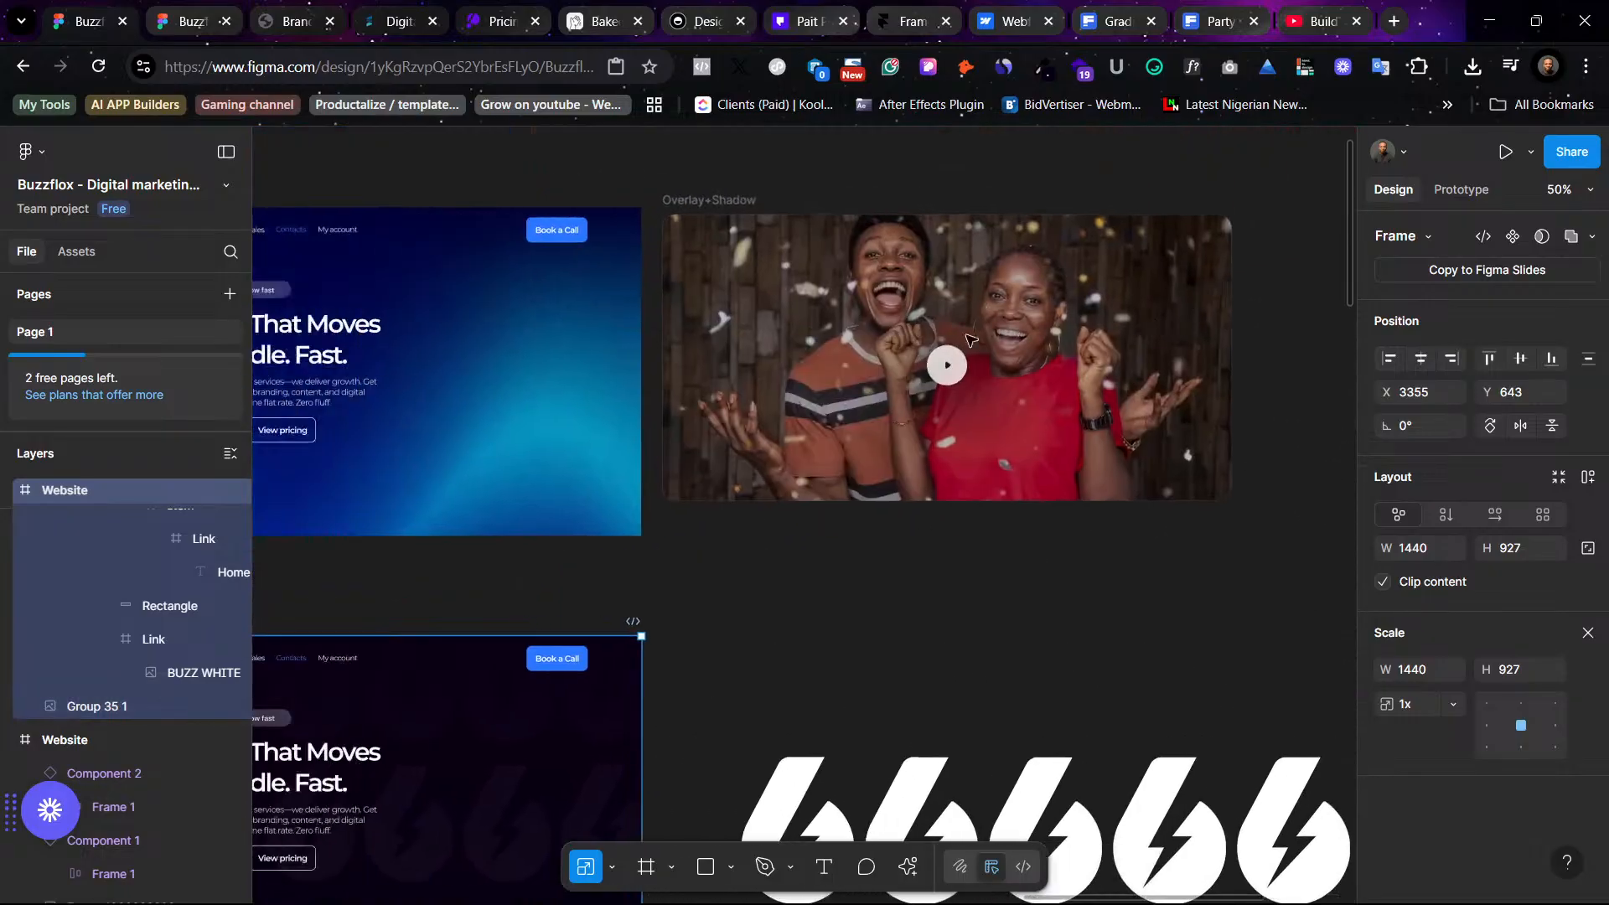
pyautogui.hscroll(-4, 970, 339)
pyautogui.scroll(-3, 970, 339)
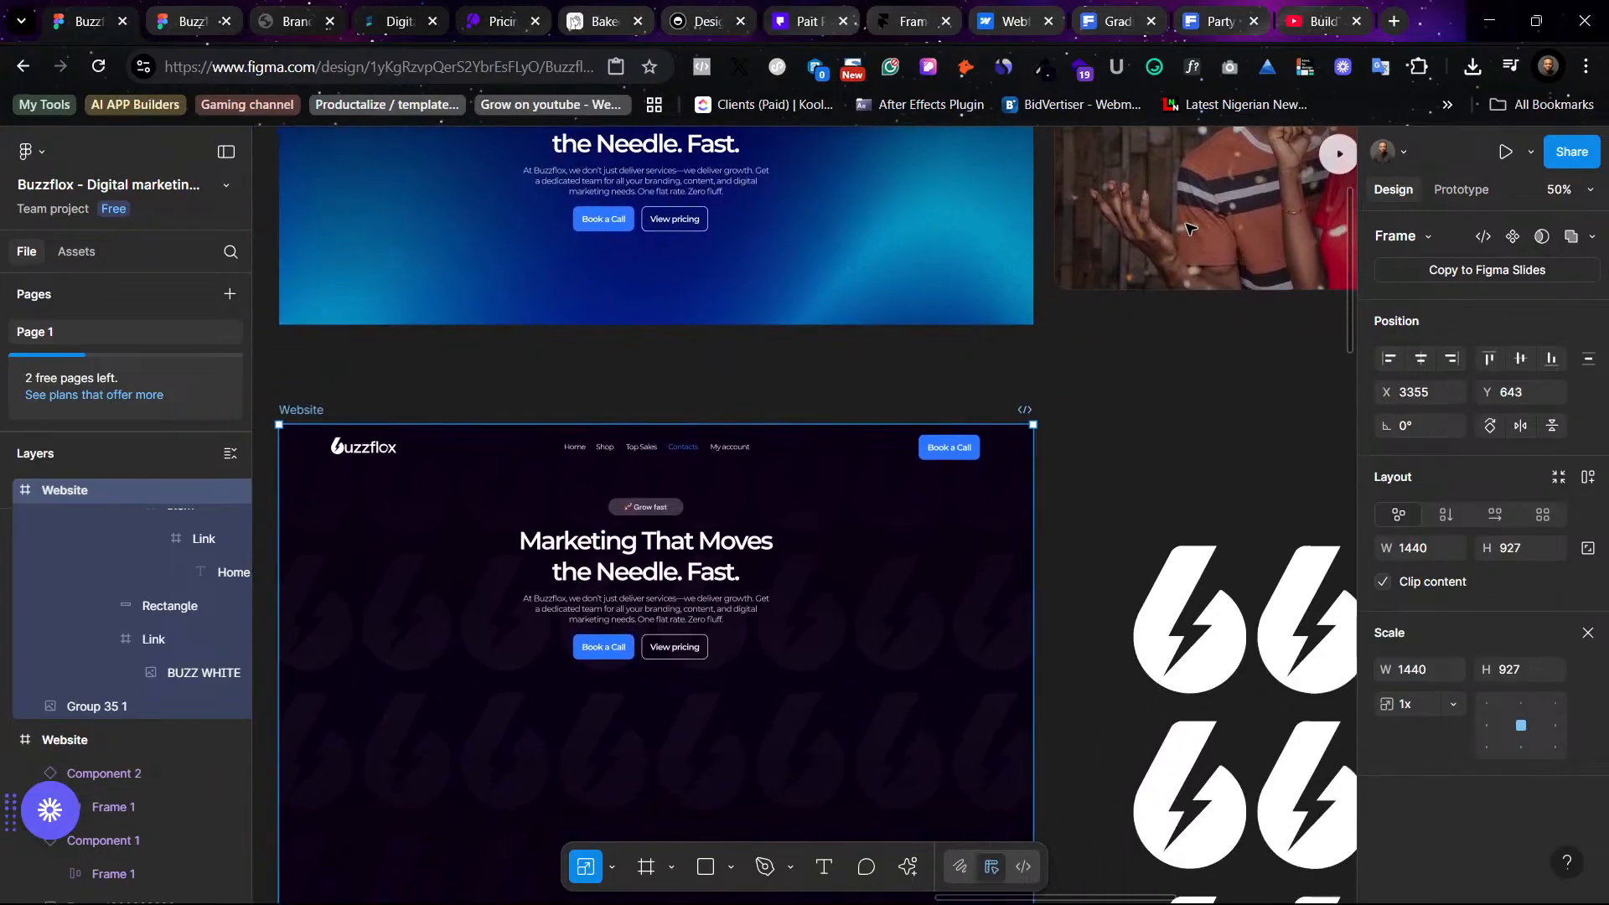
pyautogui.hscroll(-1, 1181, 234)
pyautogui.scroll(-3, 1177, 239)
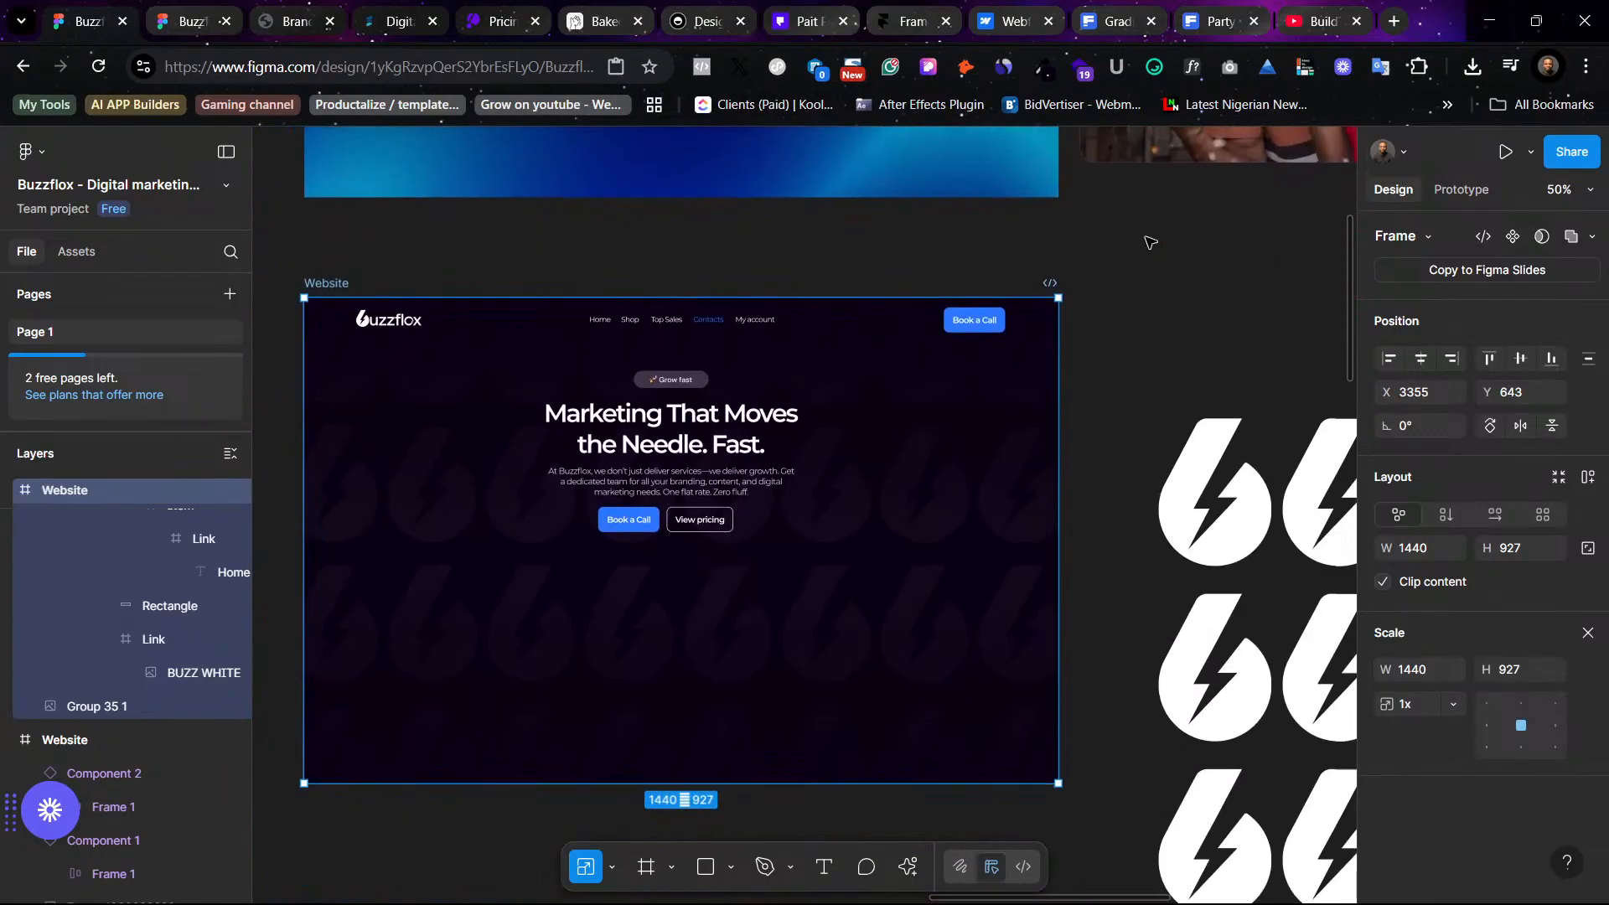
pyautogui.click(913, 15)
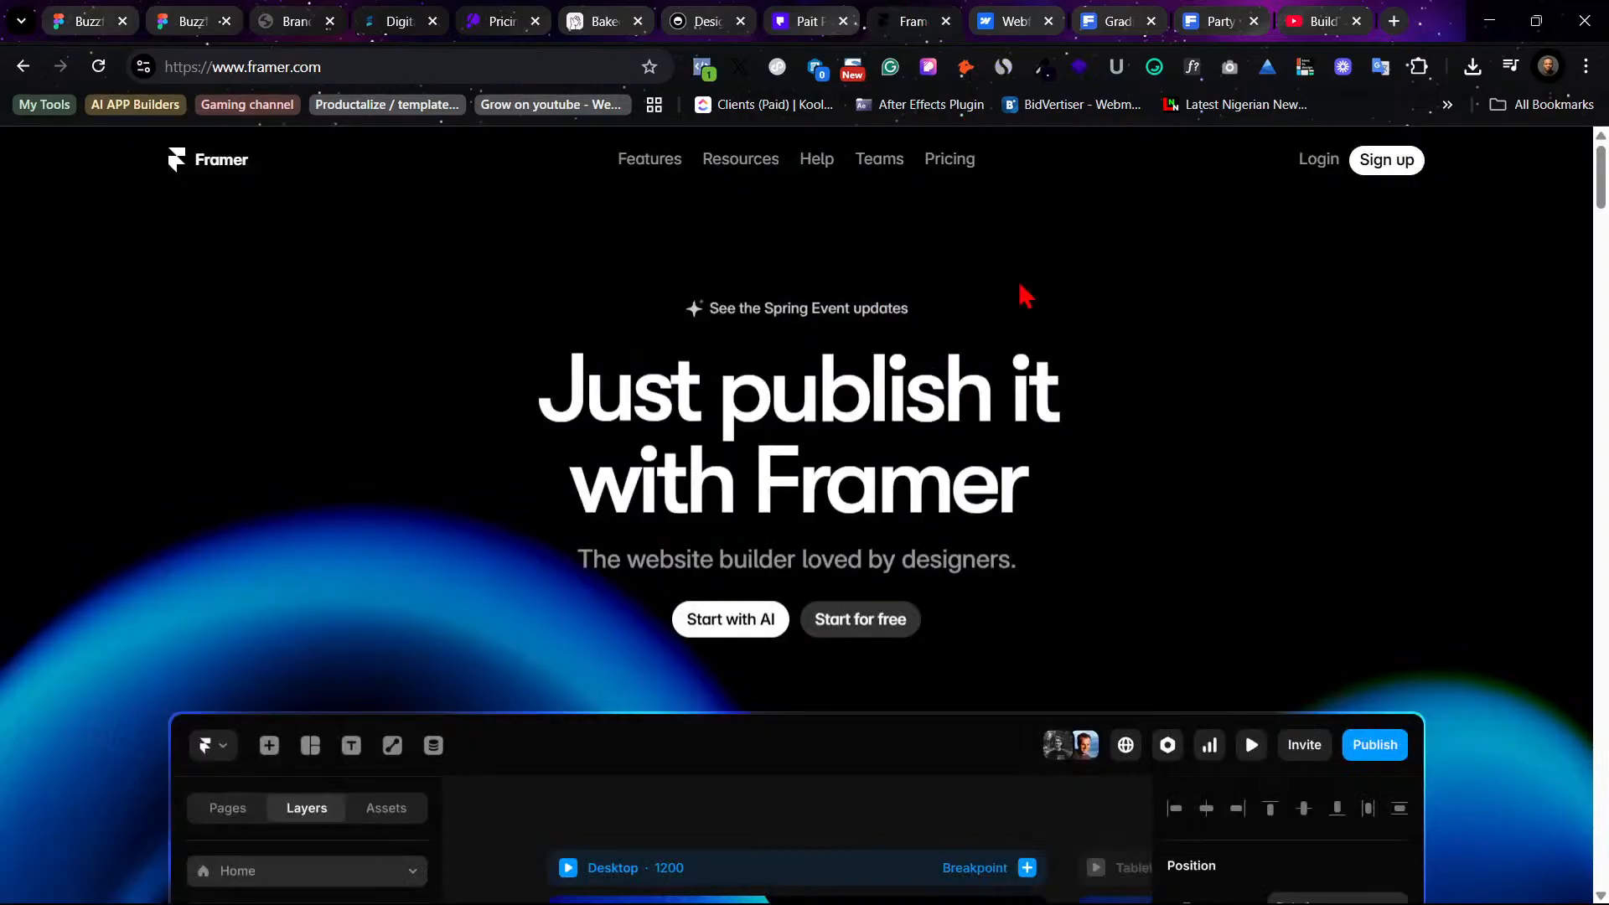
pyautogui.scroll(-3, 1078, 362)
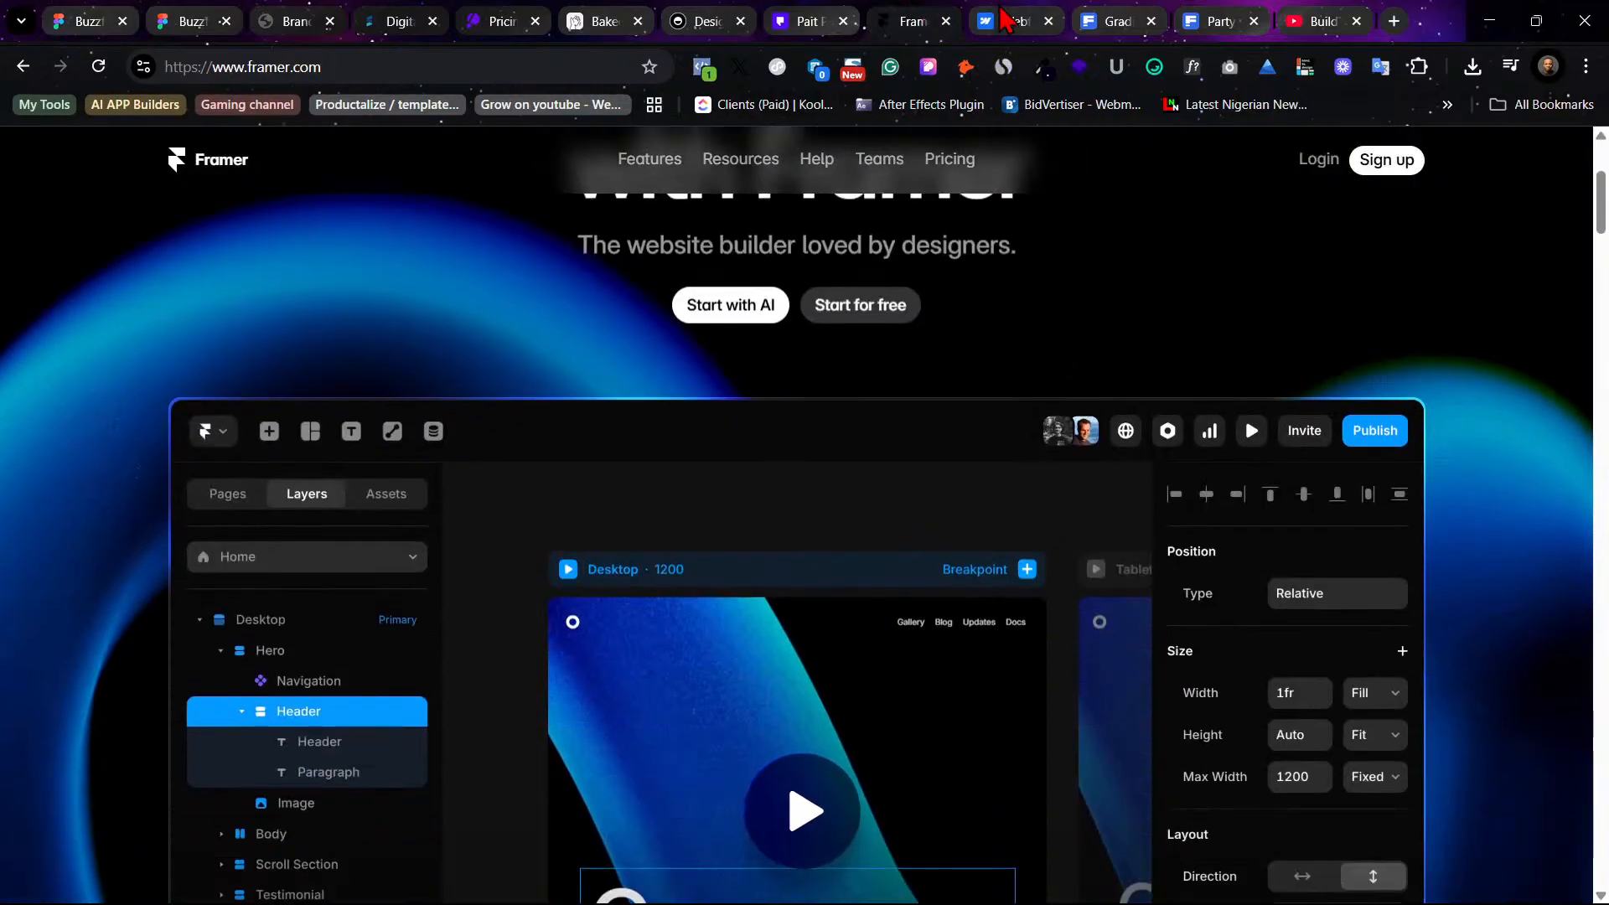
pyautogui.click(1006, 17)
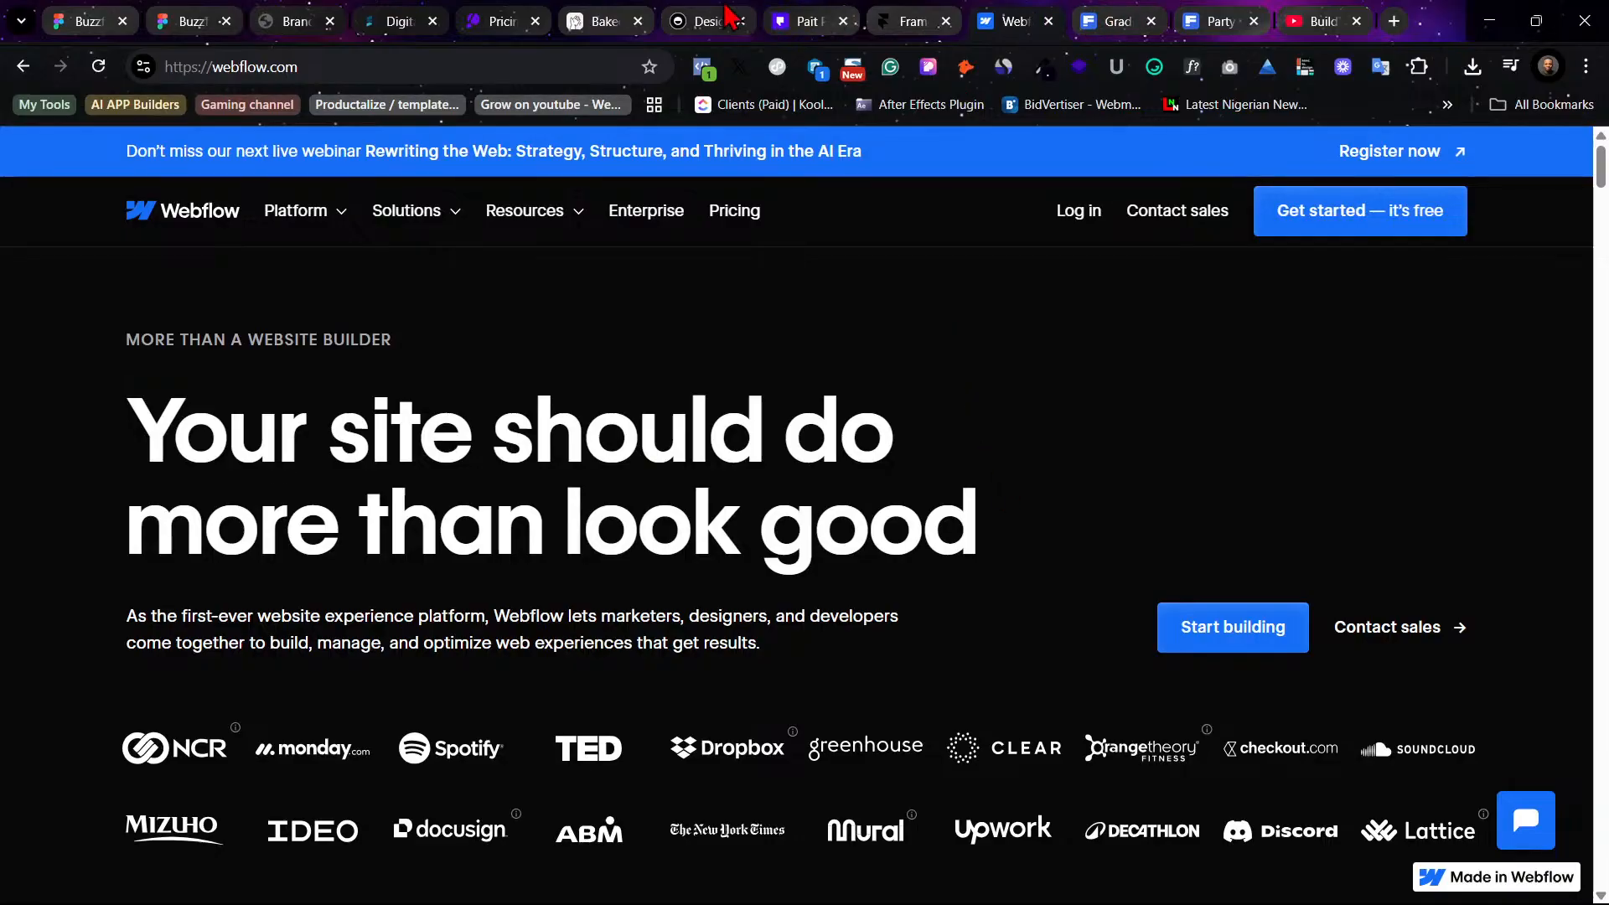
pyautogui.click(704, 21)
pyautogui.scroll(10, 1059, 629)
pyautogui.scroll(7, 1052, 605)
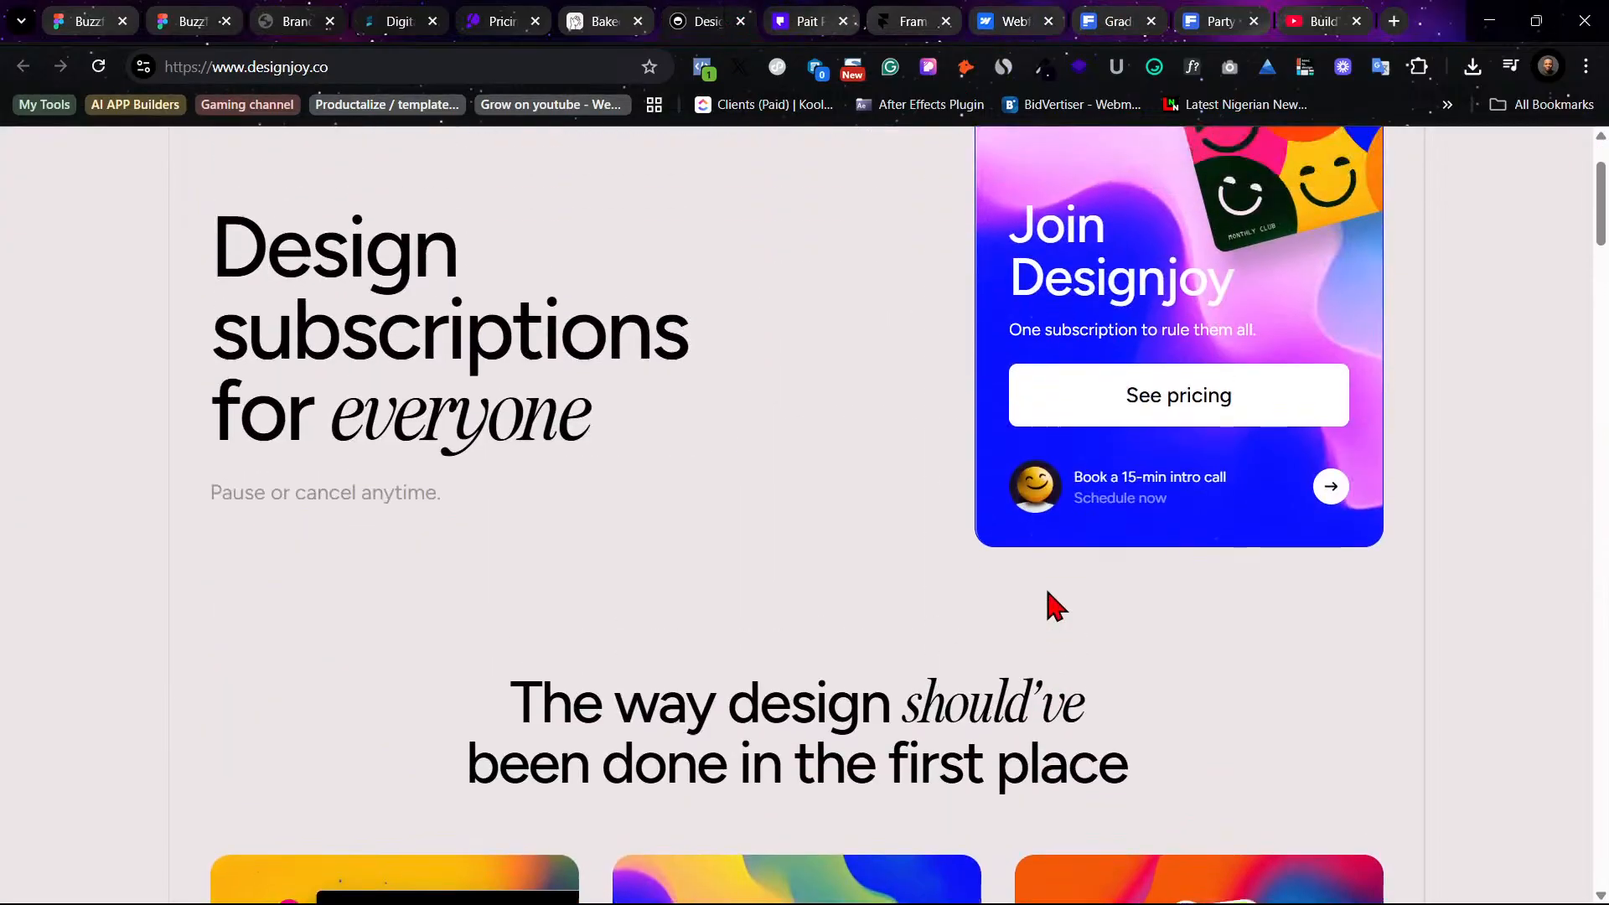
pyautogui.scroll(-5, 1048, 603)
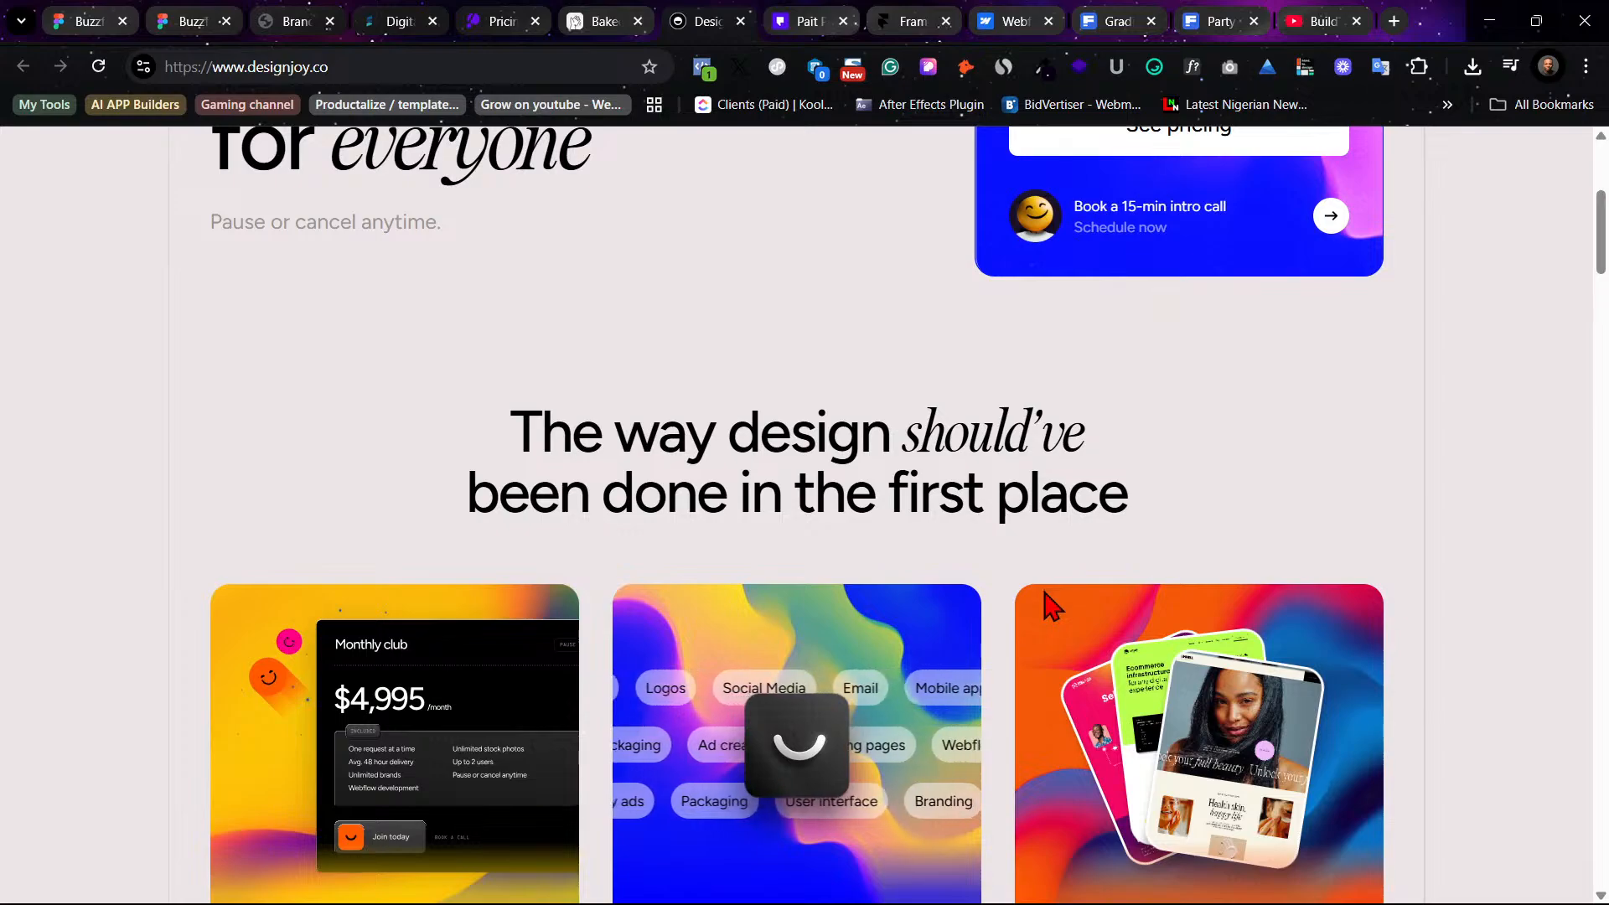
pyautogui.scroll(5, 1054, 605)
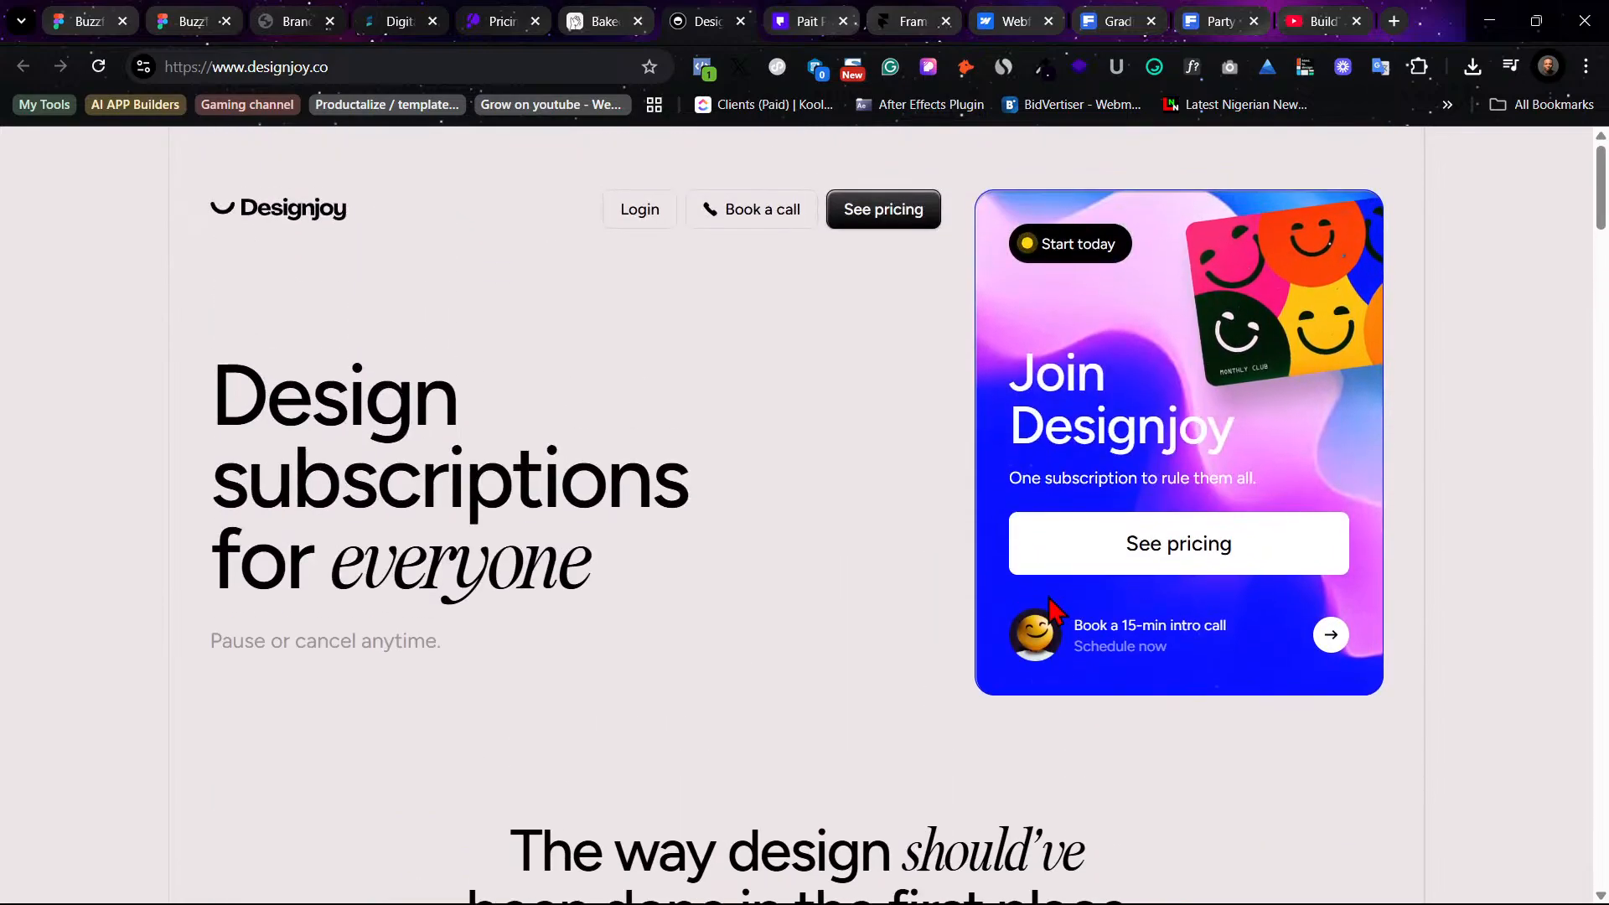
pyautogui.click(502, 21)
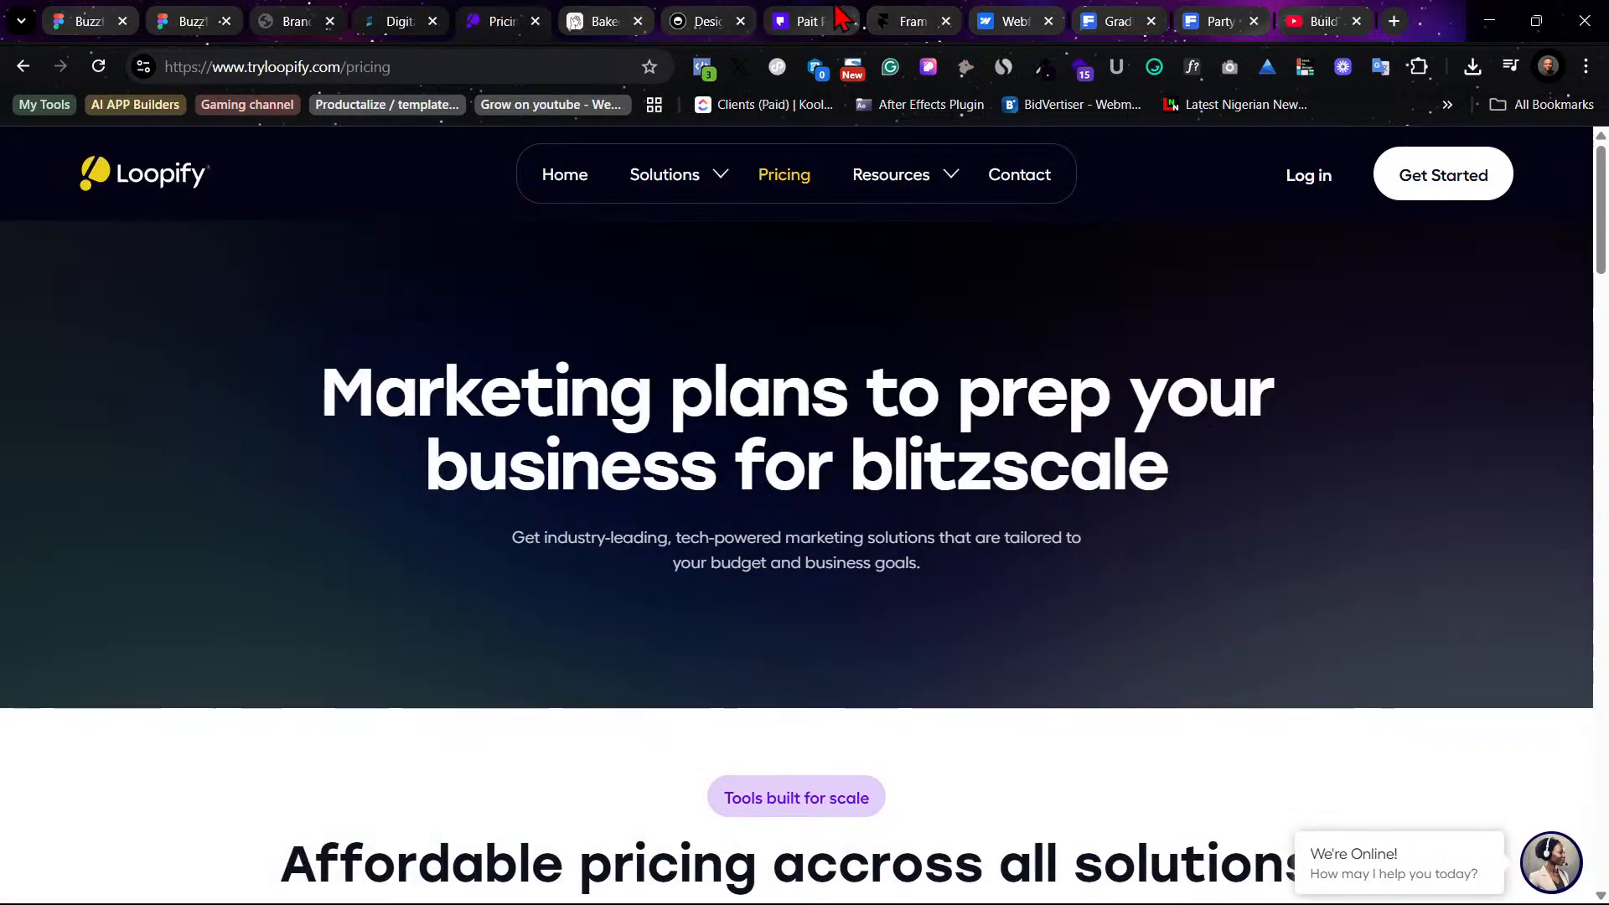
pyautogui.click(807, 21)
pyautogui.scroll(-5, 1190, 634)
pyautogui.scroll(-3, 1189, 634)
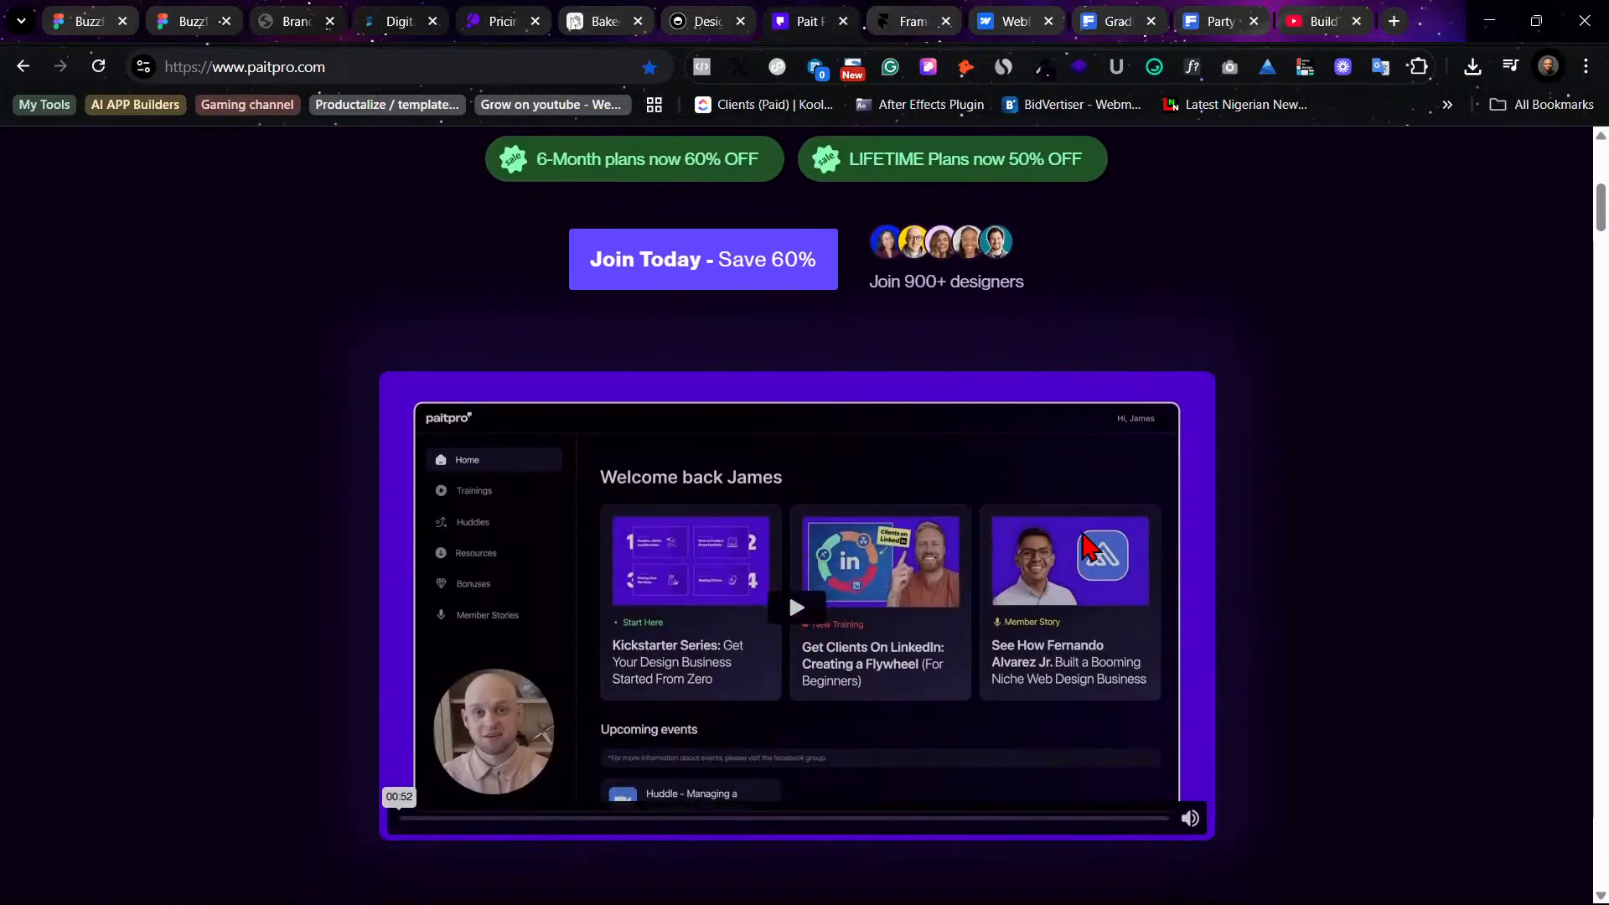
pyautogui.scroll(6, 1067, 405)
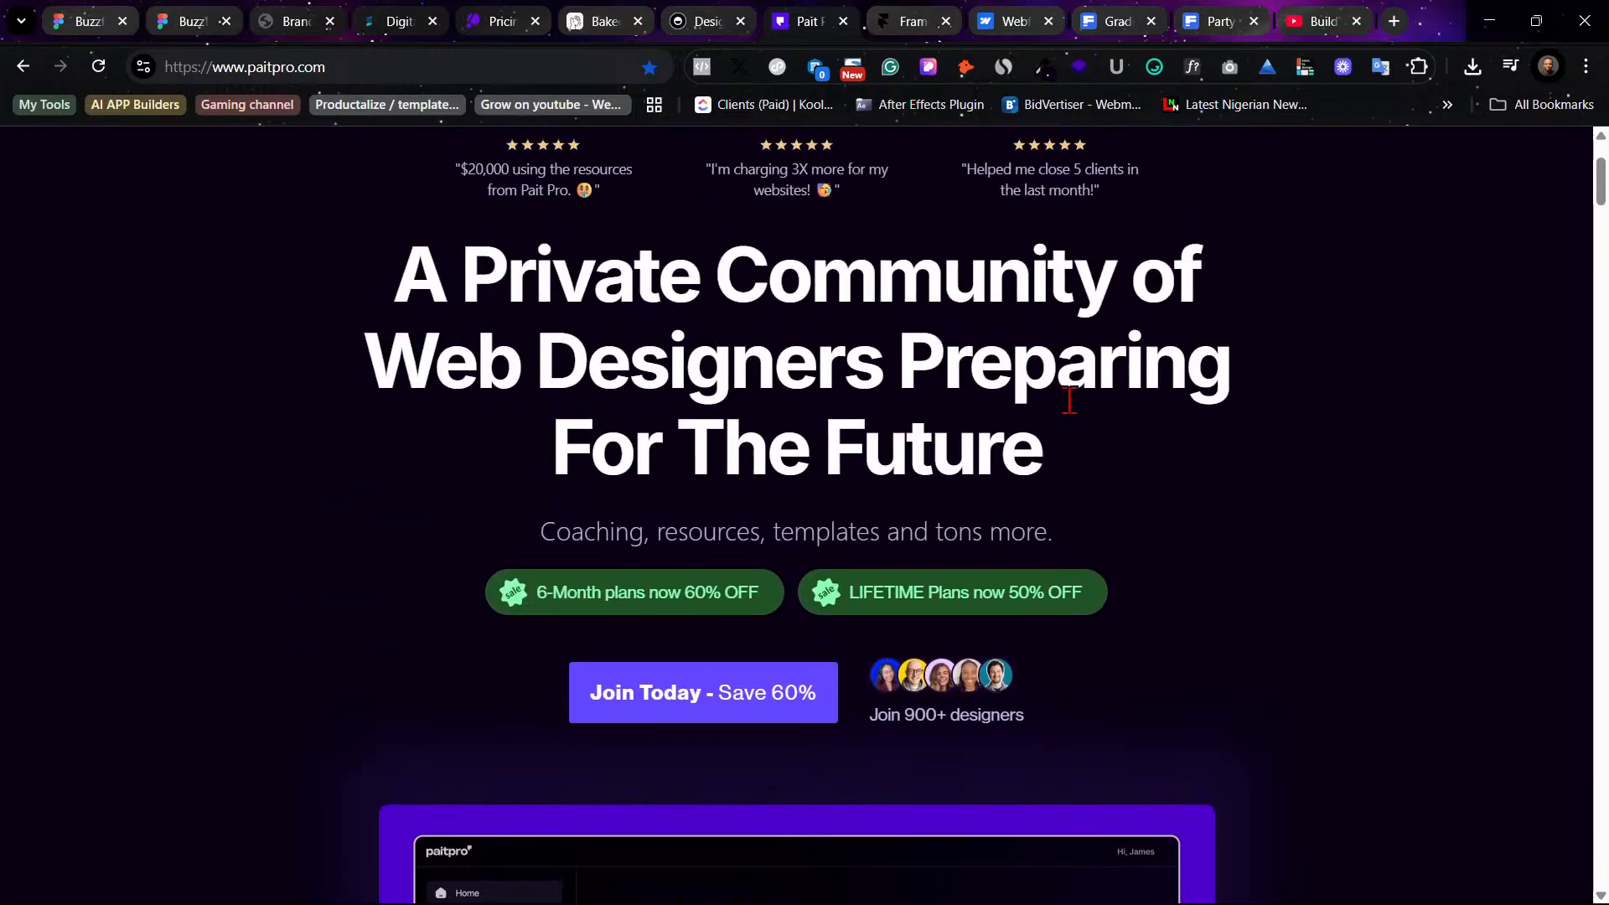
pyautogui.click(380, 6)
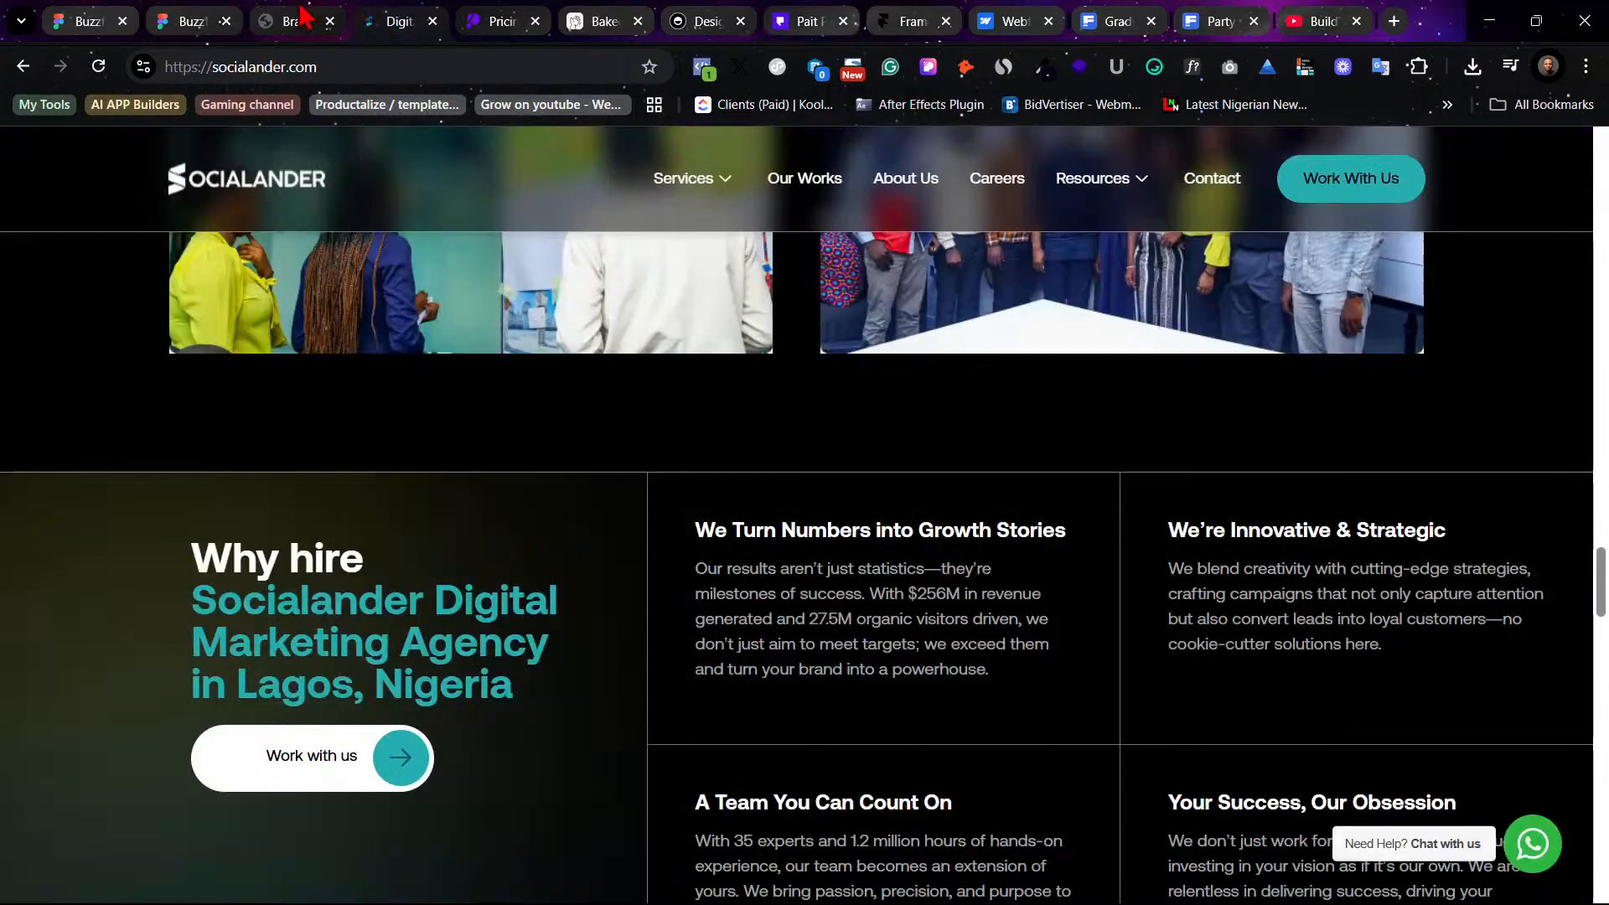
pyautogui.click(310, 9)
pyautogui.click(420, 8)
pyautogui.click(480, 16)
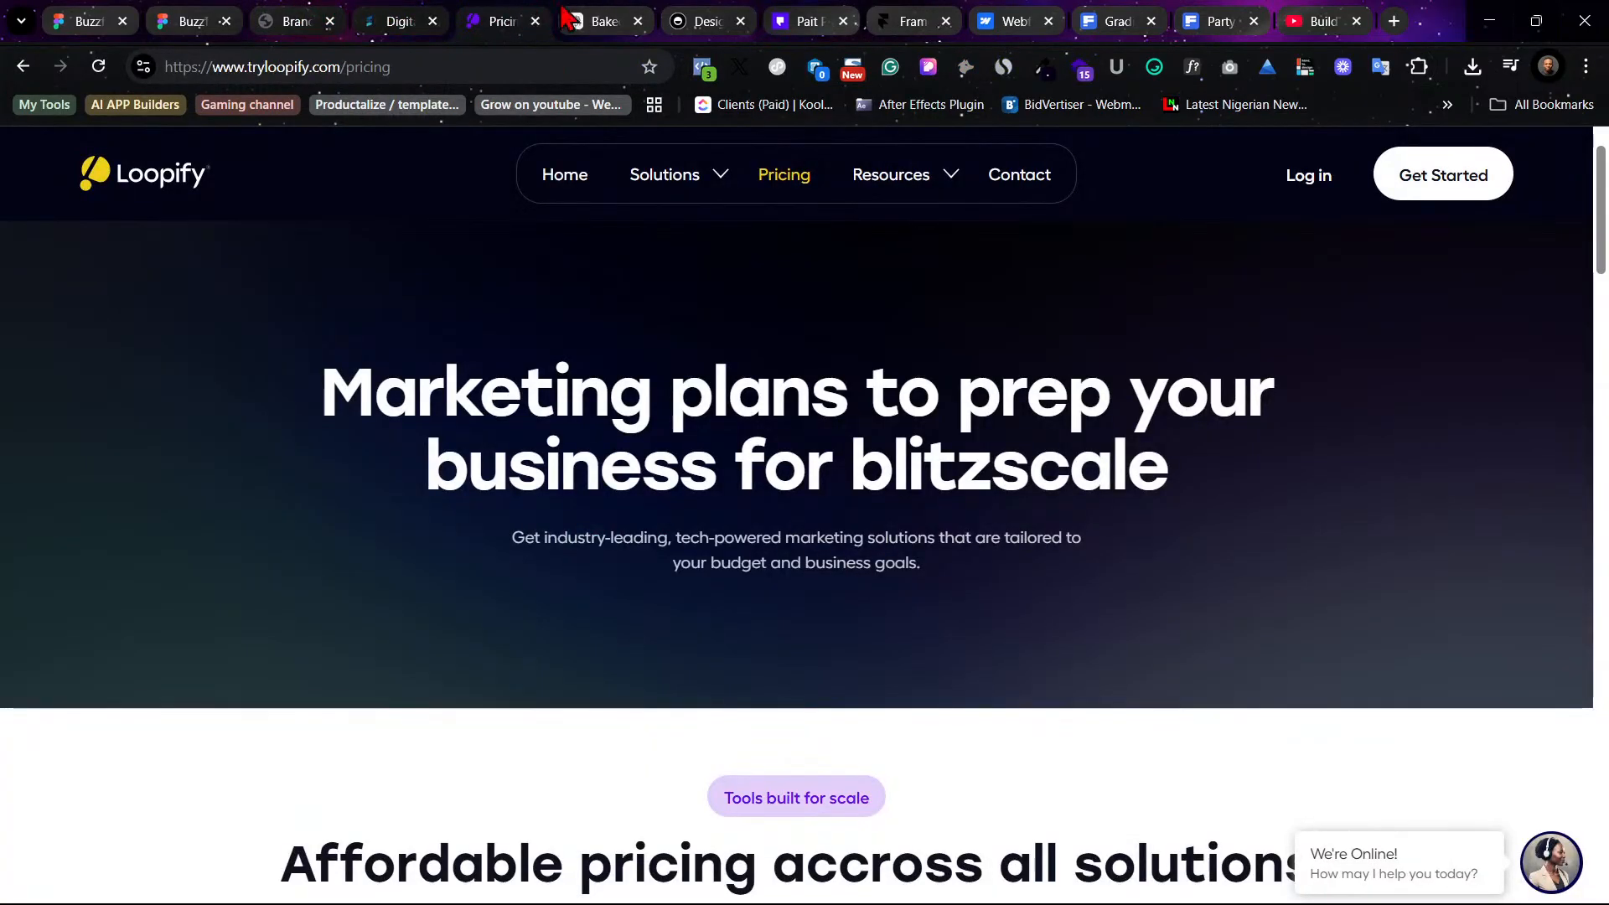
pyautogui.click(117, 12)
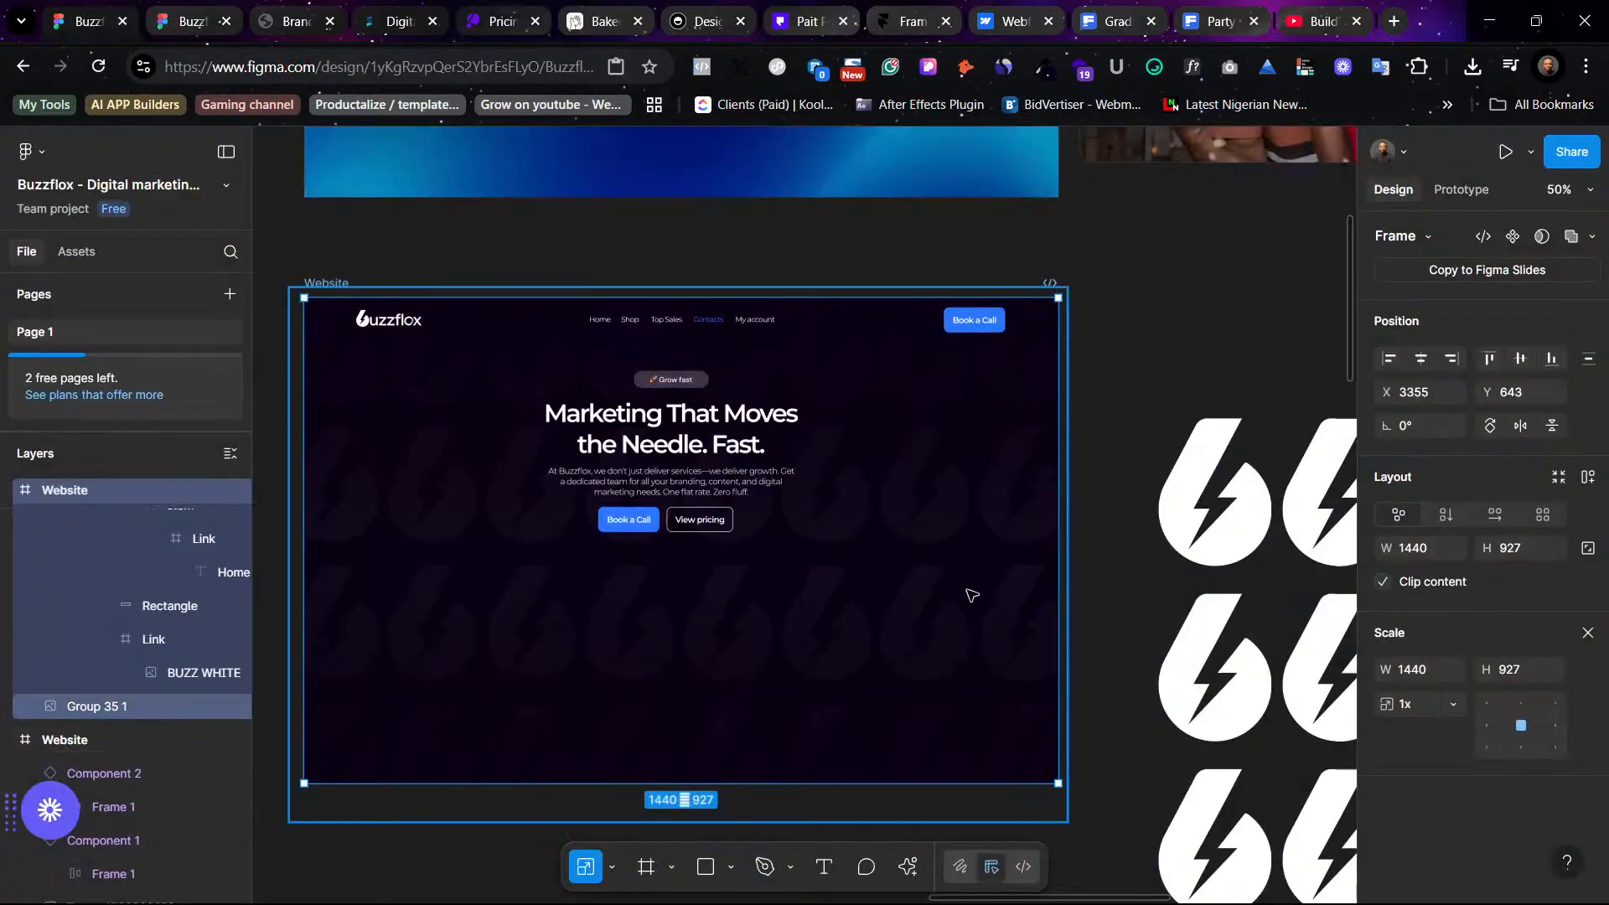
# - Move the spare lightning-pattern group out of the way, to the left of the website frames
pyautogui.click(1176, 388)
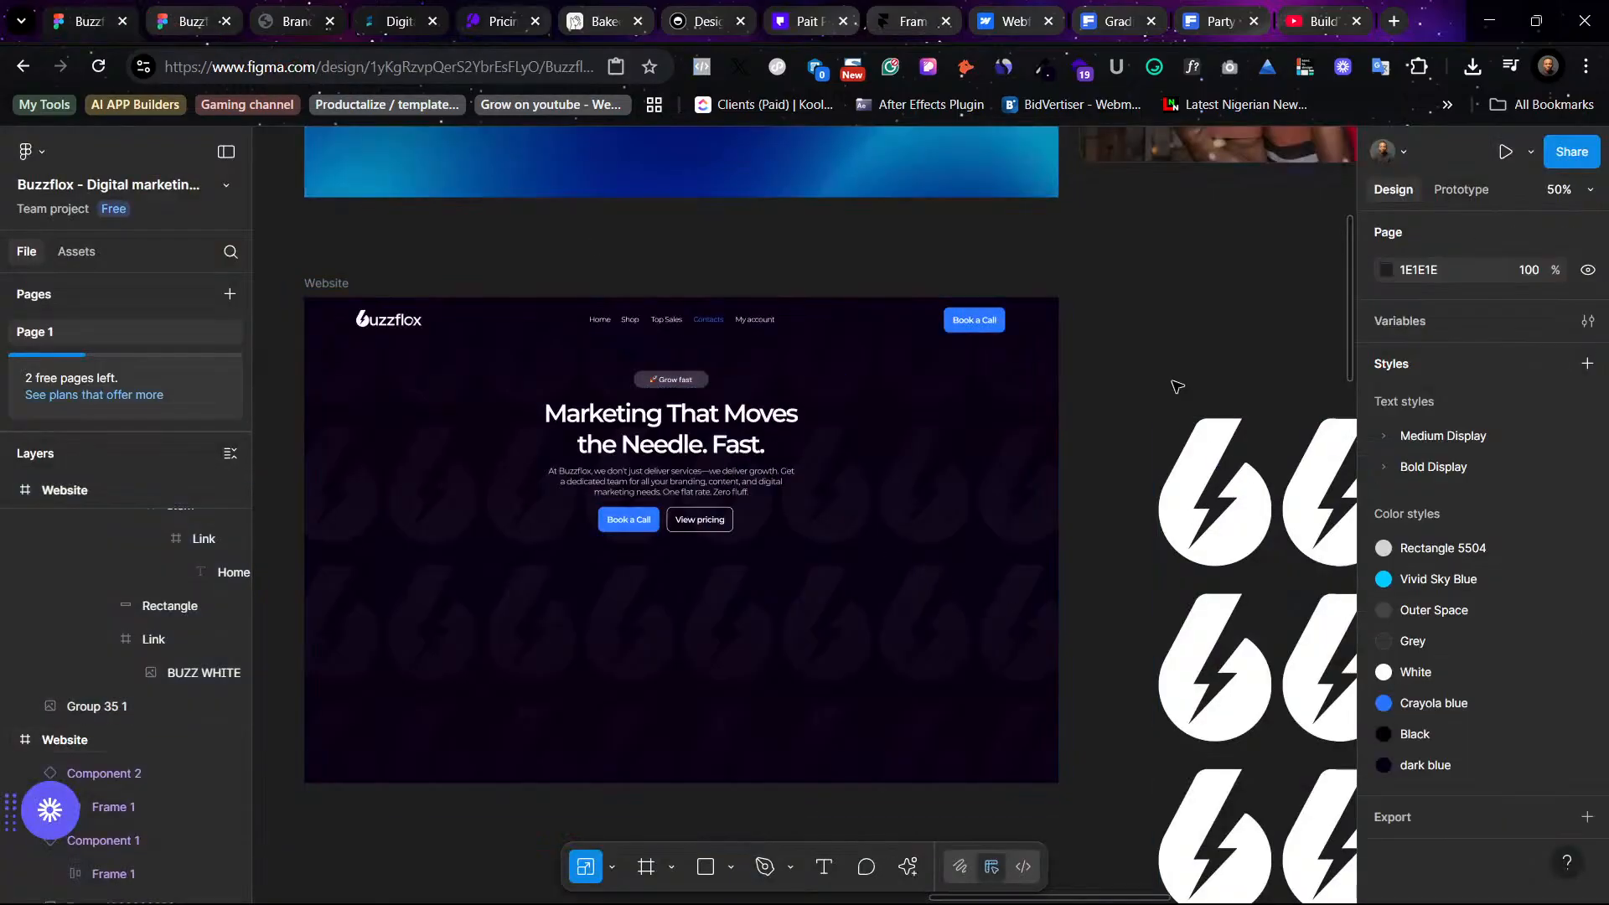
pyautogui.press('XF86MonBrightnessUp')
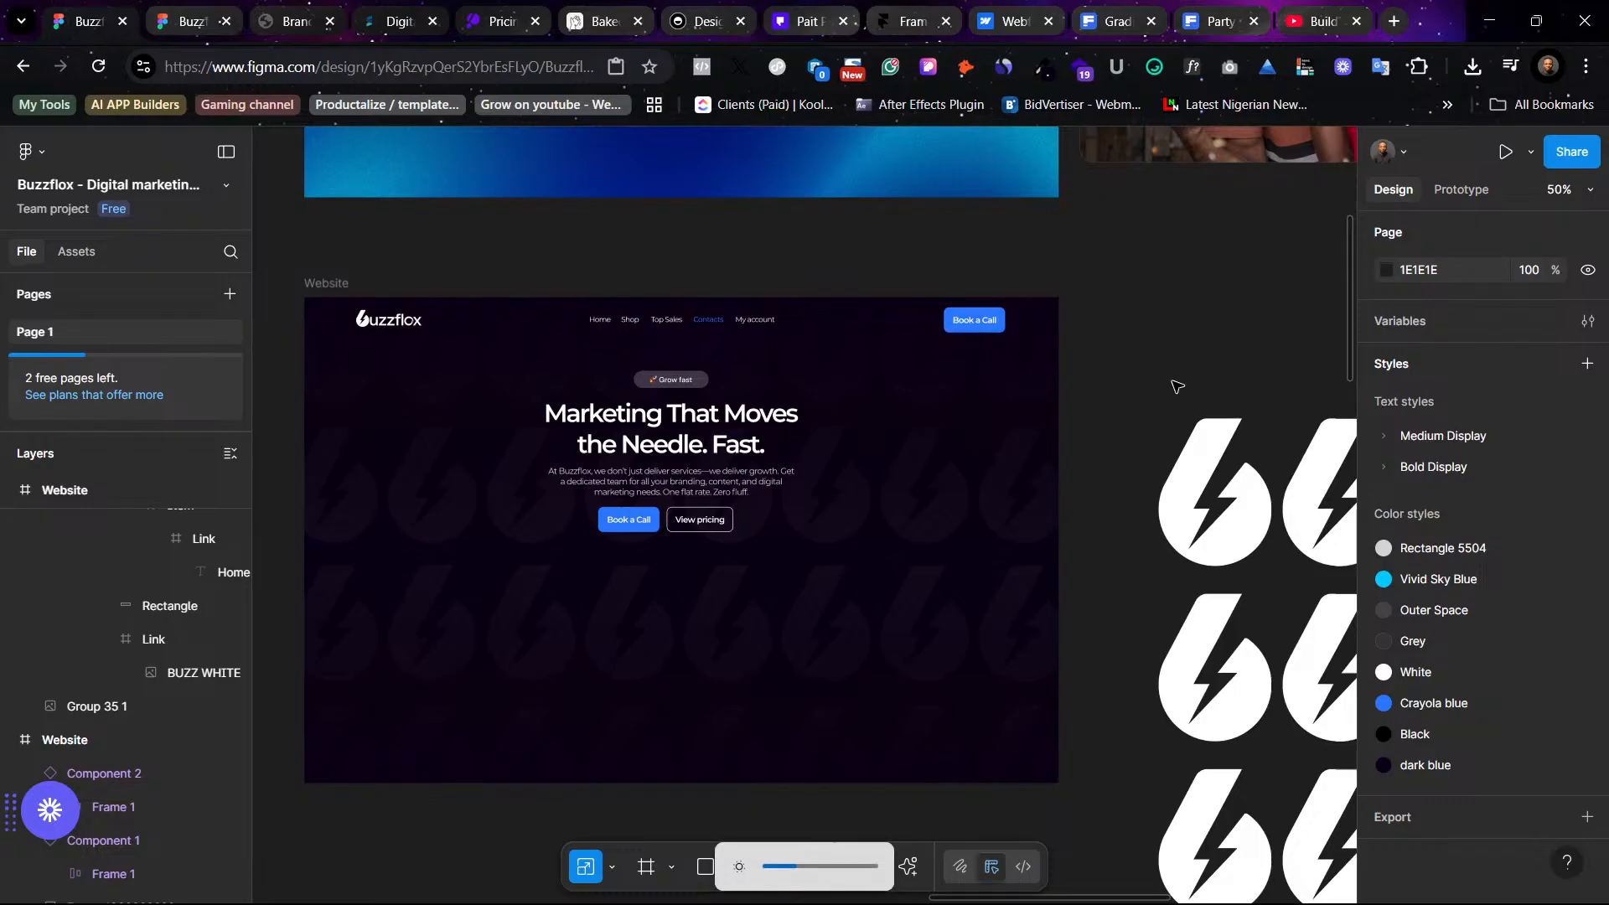
pyautogui.hscroll(-3, 1176, 388)
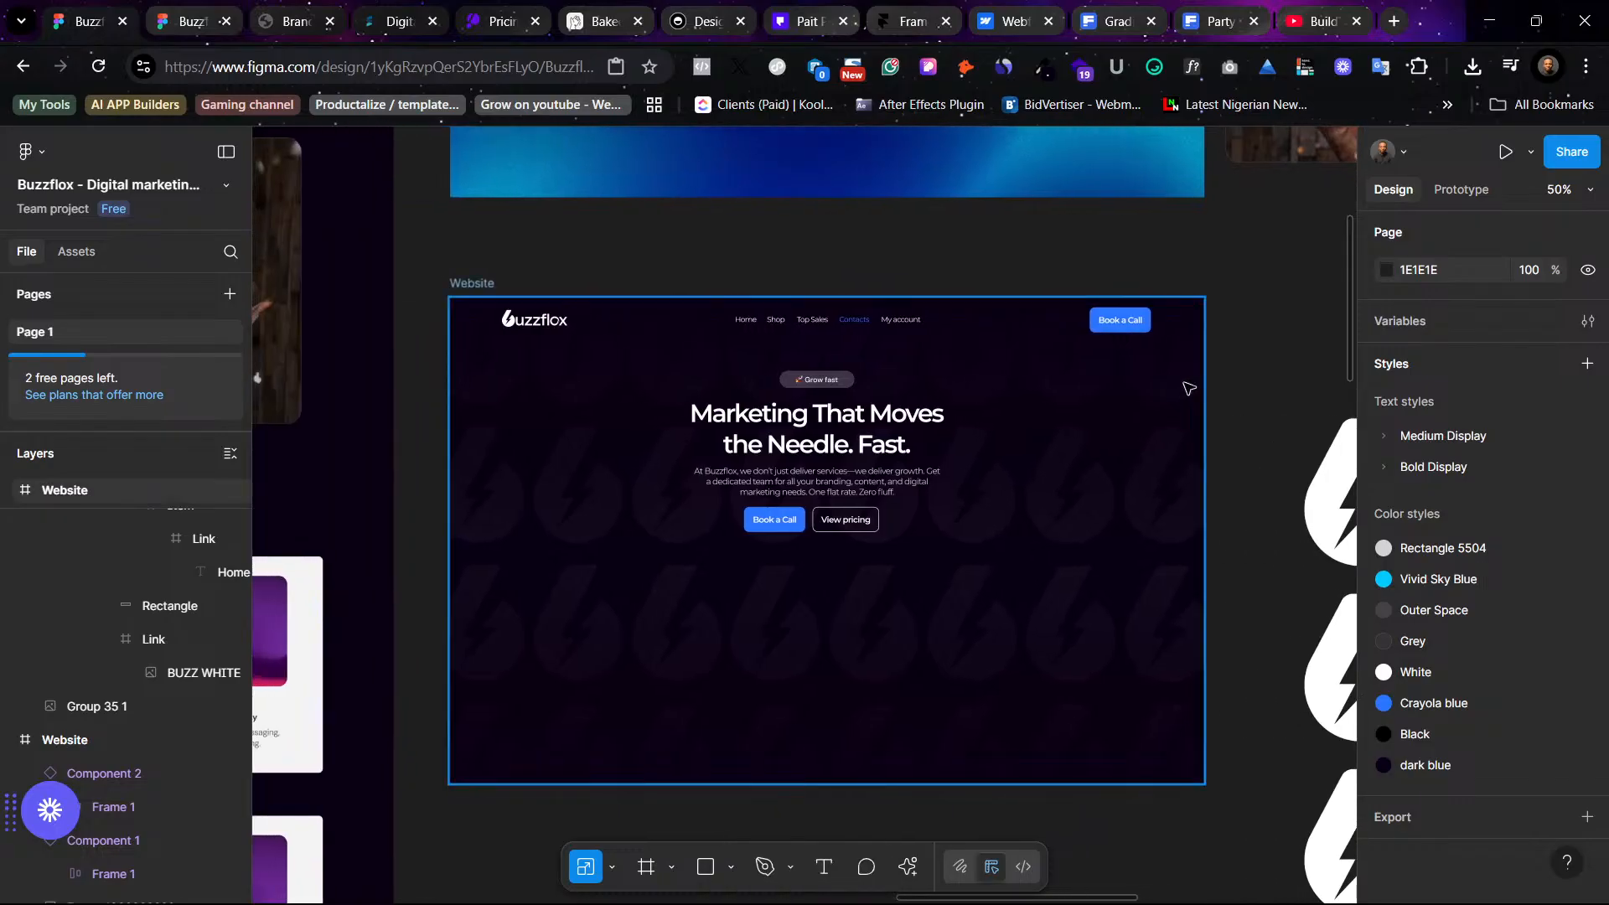
pyautogui.click(1057, 580)
pyautogui.scroll(-5, 1057, 580)
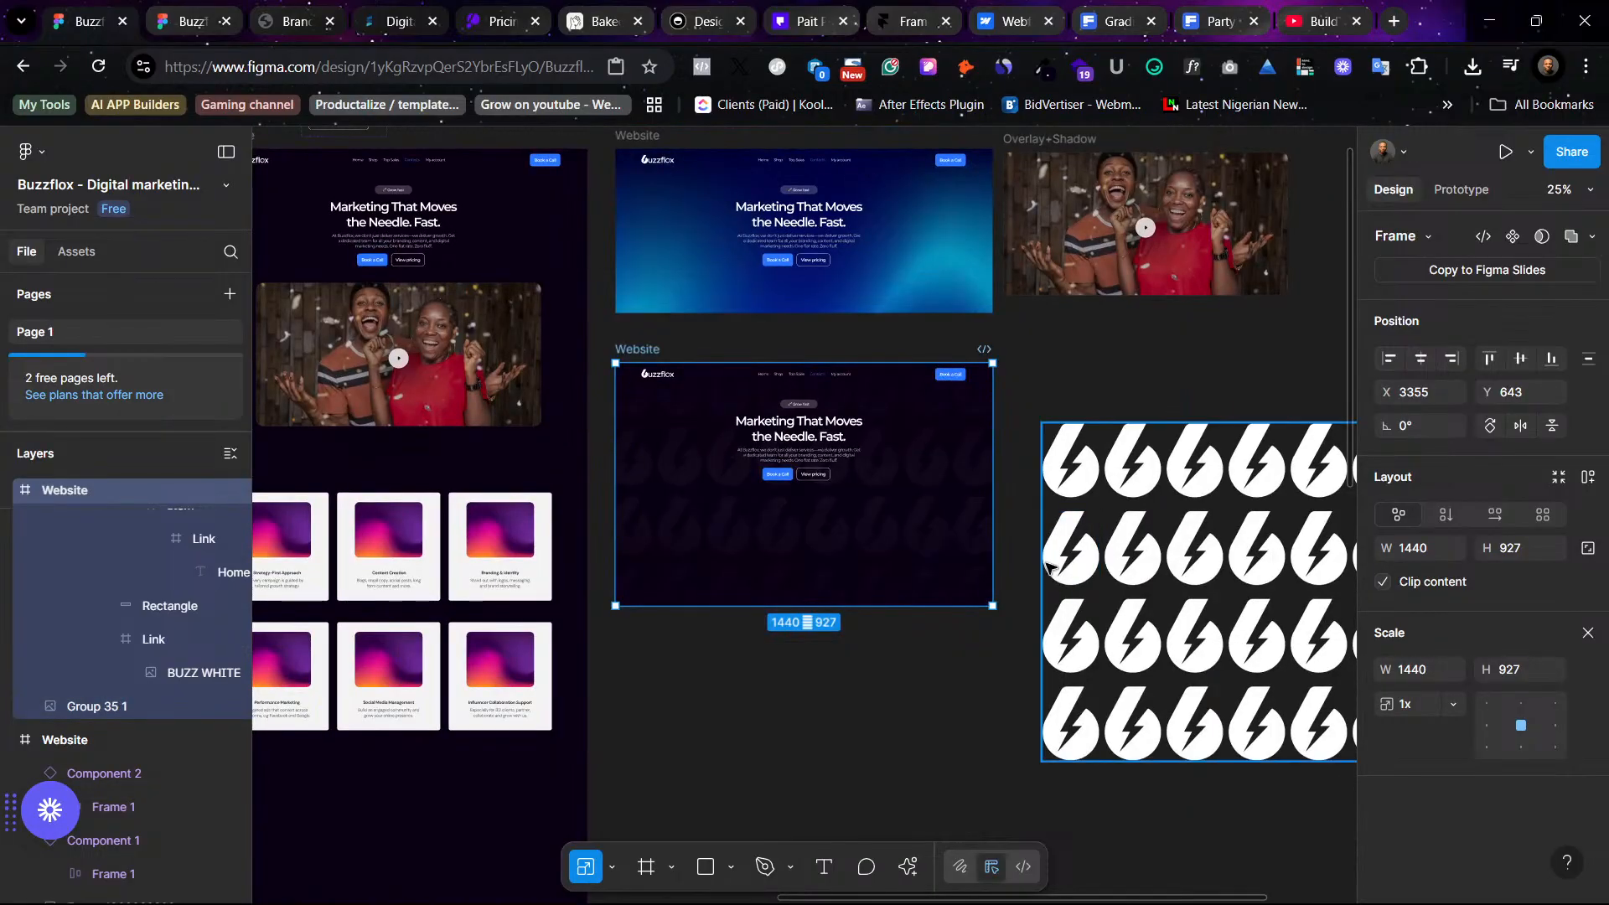
pyautogui.hscroll(5, 1076, 570)
pyautogui.click(1006, 549)
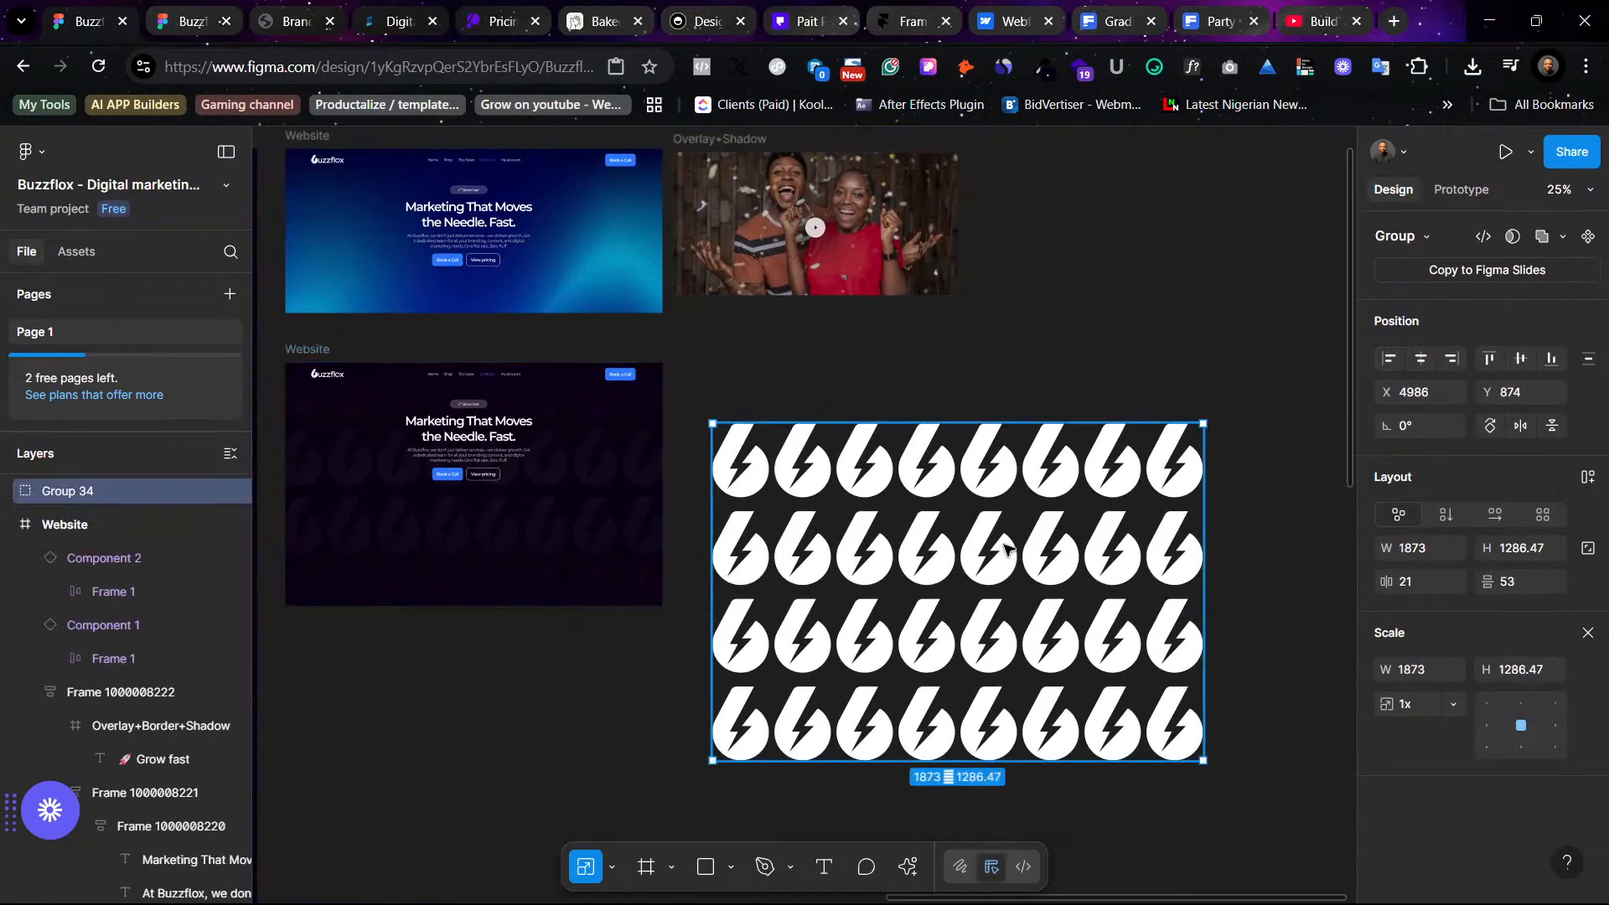
pyautogui.scroll(-3, 1006, 549)
pyautogui.hscroll(-5, 1007, 549)
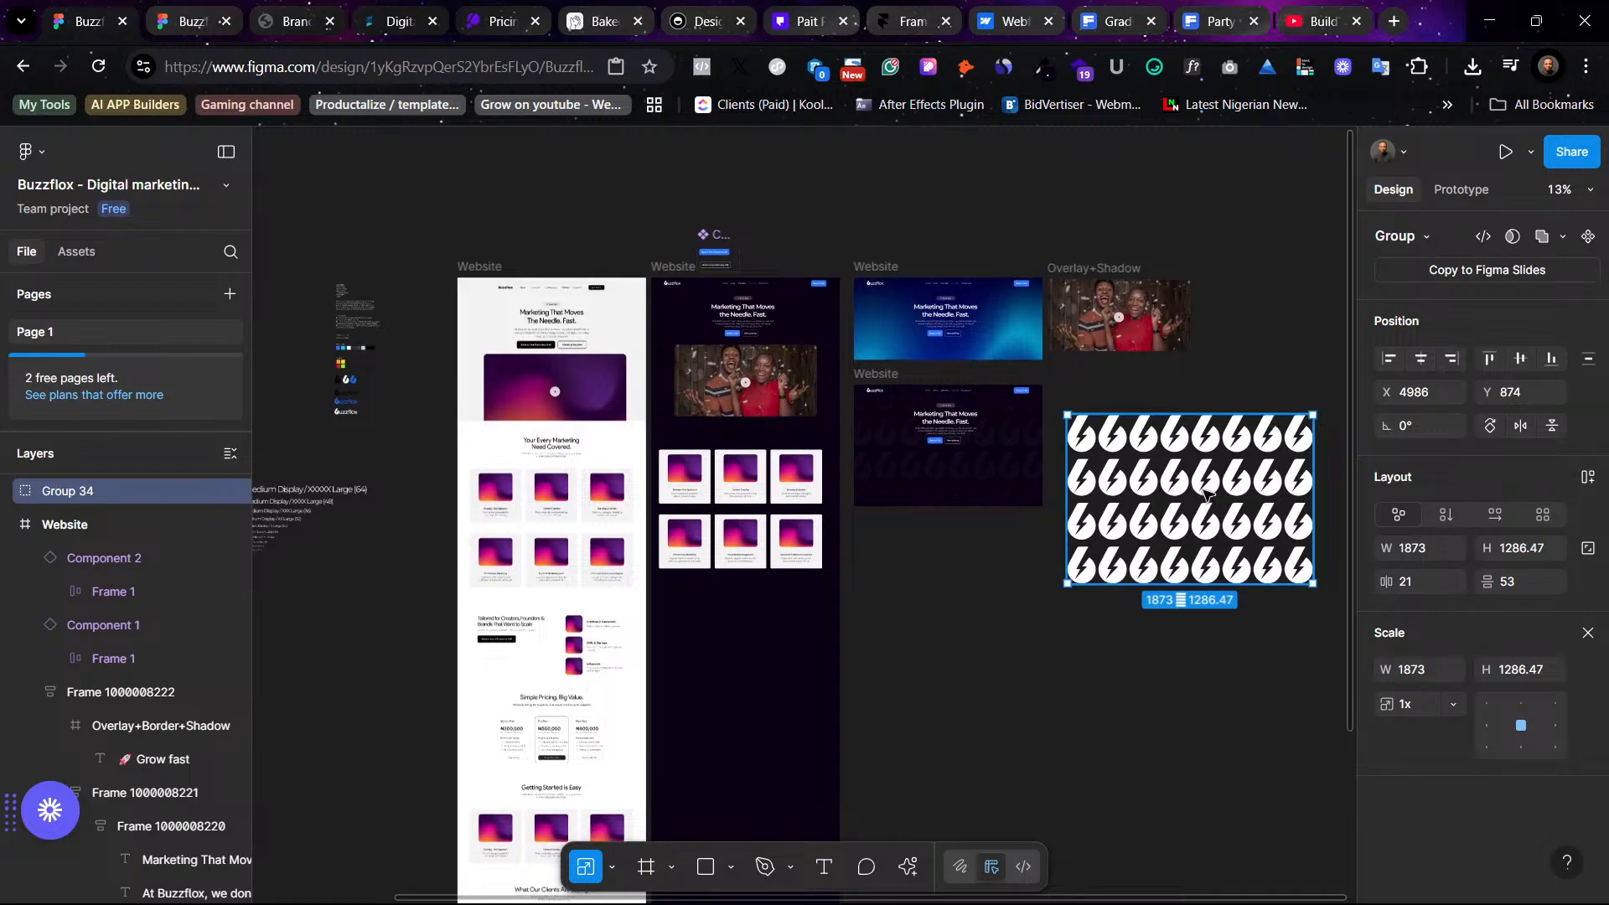
pyautogui.moveTo(1205, 493); pyautogui.dragTo(520, 665)
pyautogui.hscroll(5, 844, 495)
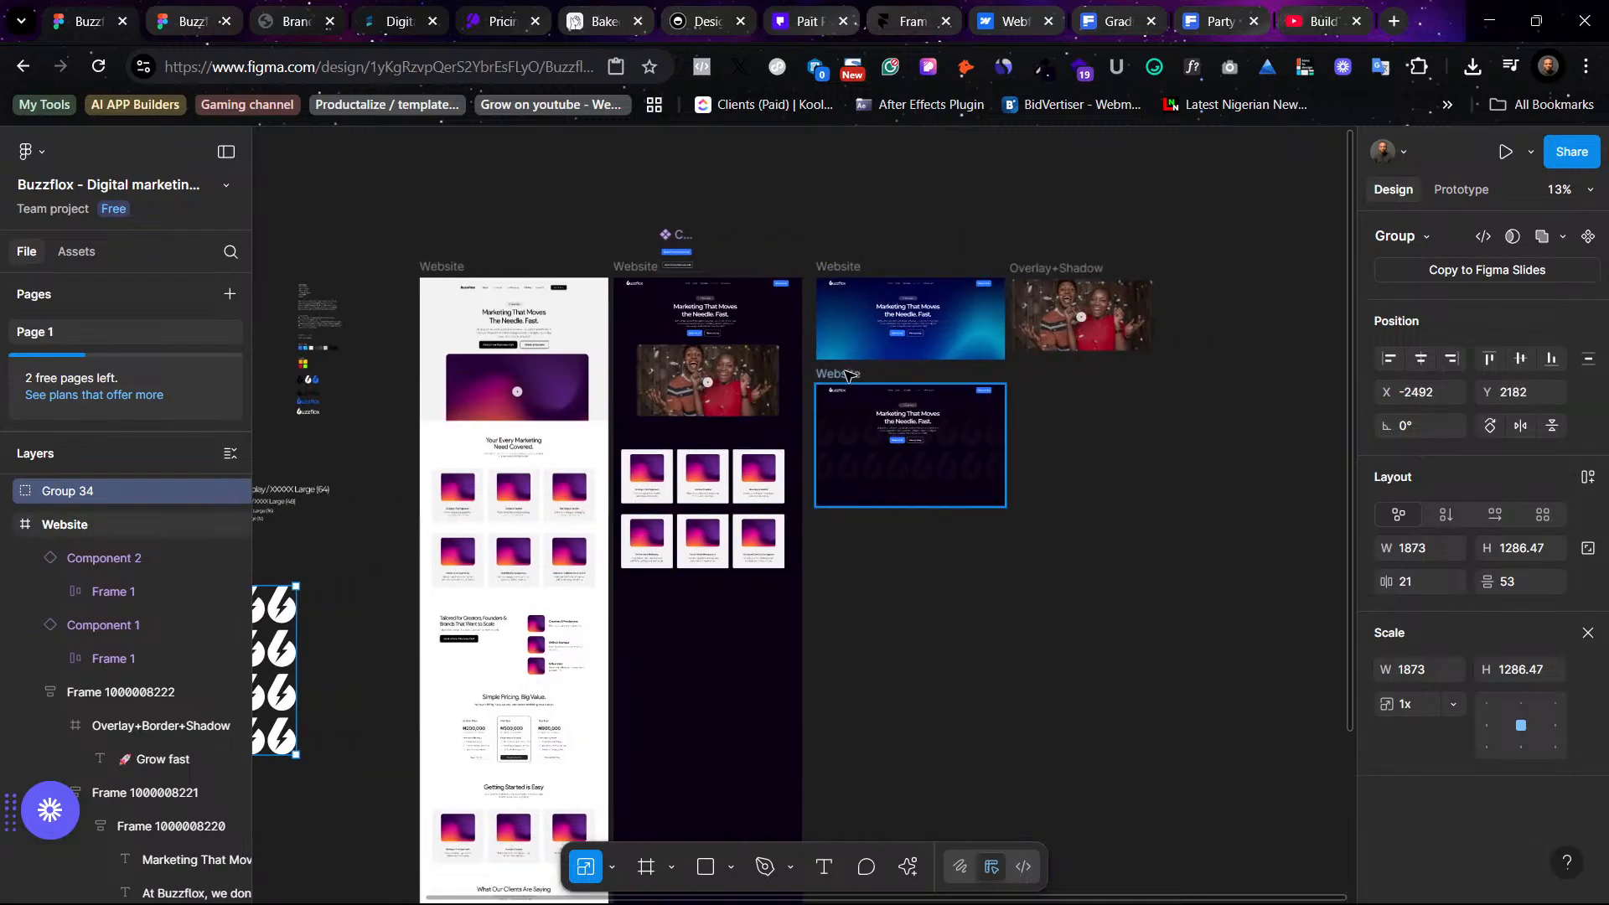
# - Move the Overlay+Shadow video frame into the dark hero and scale it down to about 810 × 407
pyautogui.click(851, 374)
pyautogui.hotkey('shift', '2')
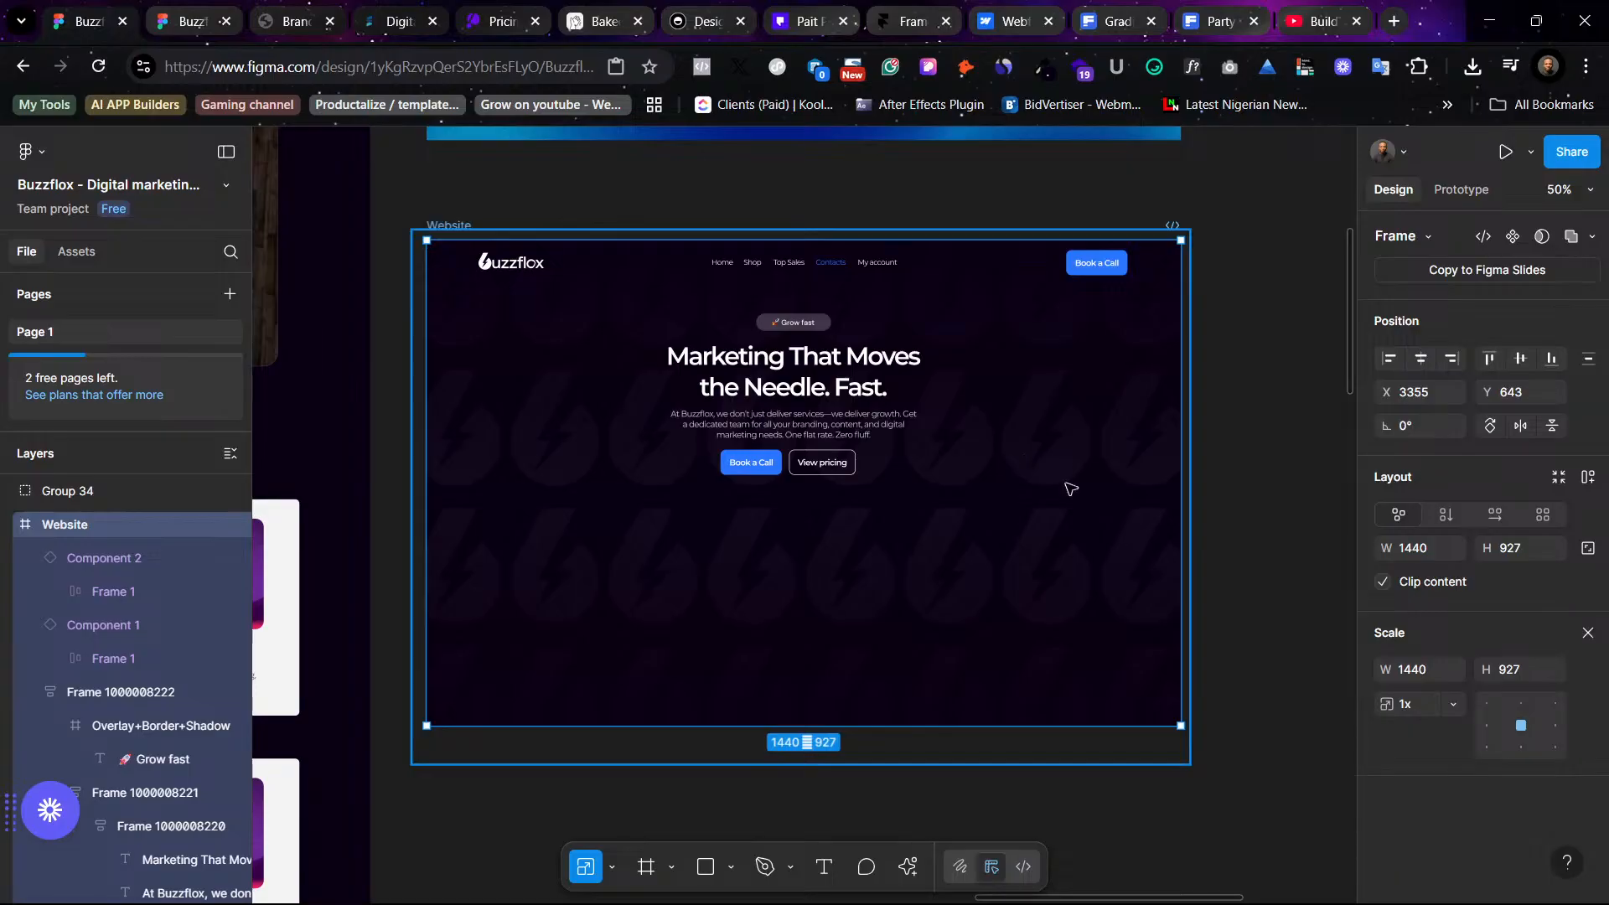
pyautogui.hscroll(3, 1254, 601)
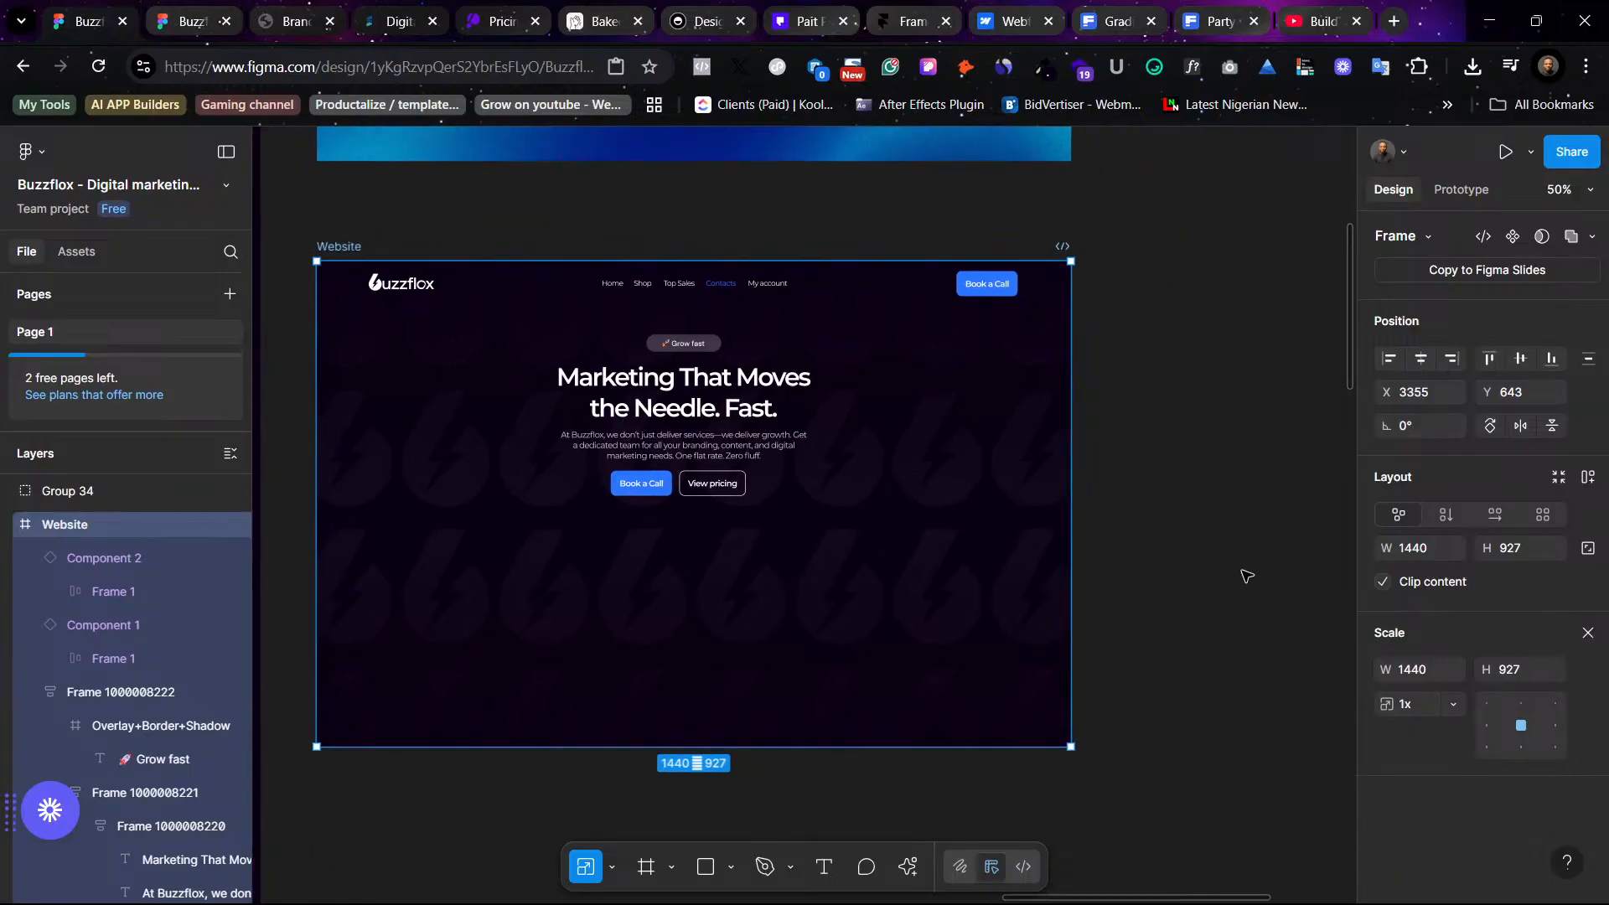
pyautogui.scroll(-3, 1246, 576)
pyautogui.hscroll(4, 1221, 564)
pyautogui.hscroll(-4, 1199, 542)
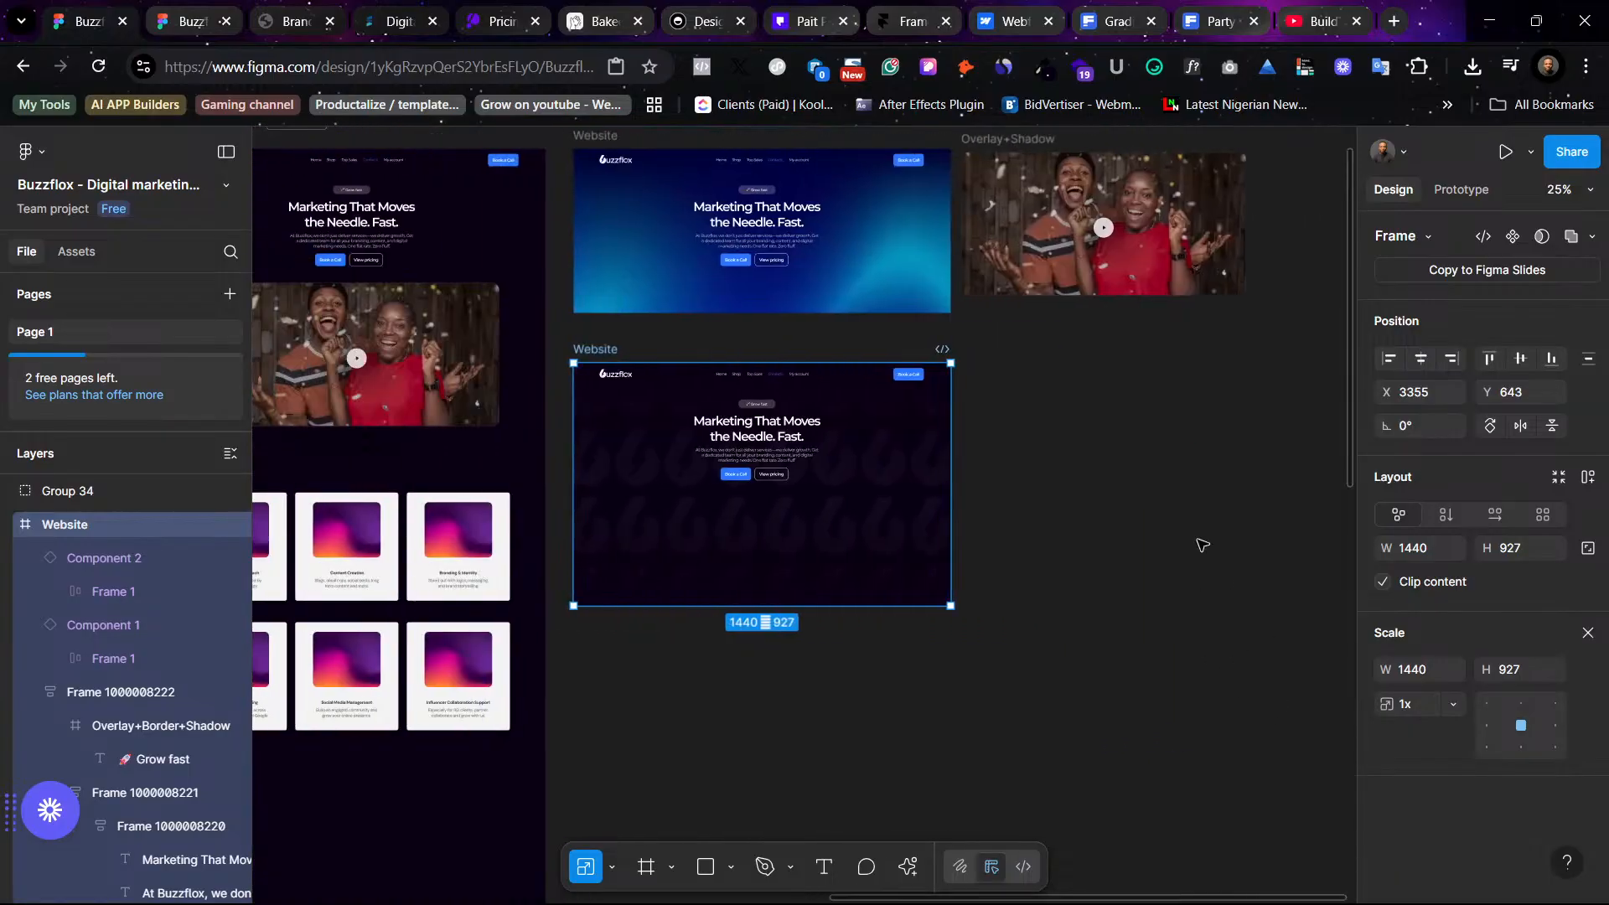
pyautogui.hscroll(2, 1069, 315)
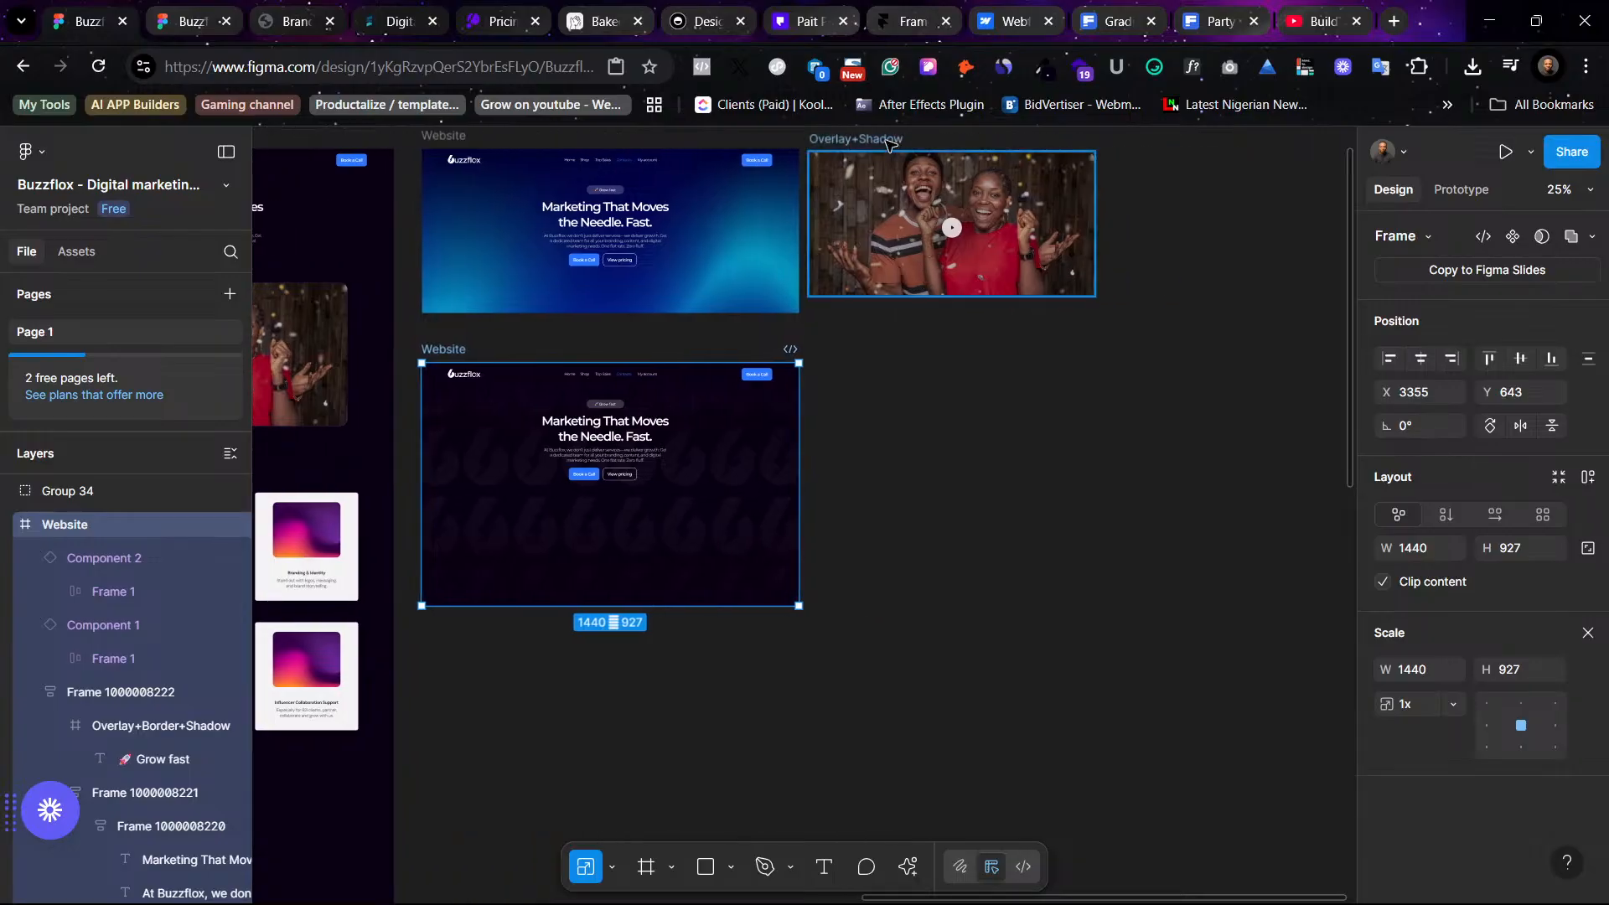
pyautogui.moveTo(890, 142); pyautogui.dragTo(656, 541)
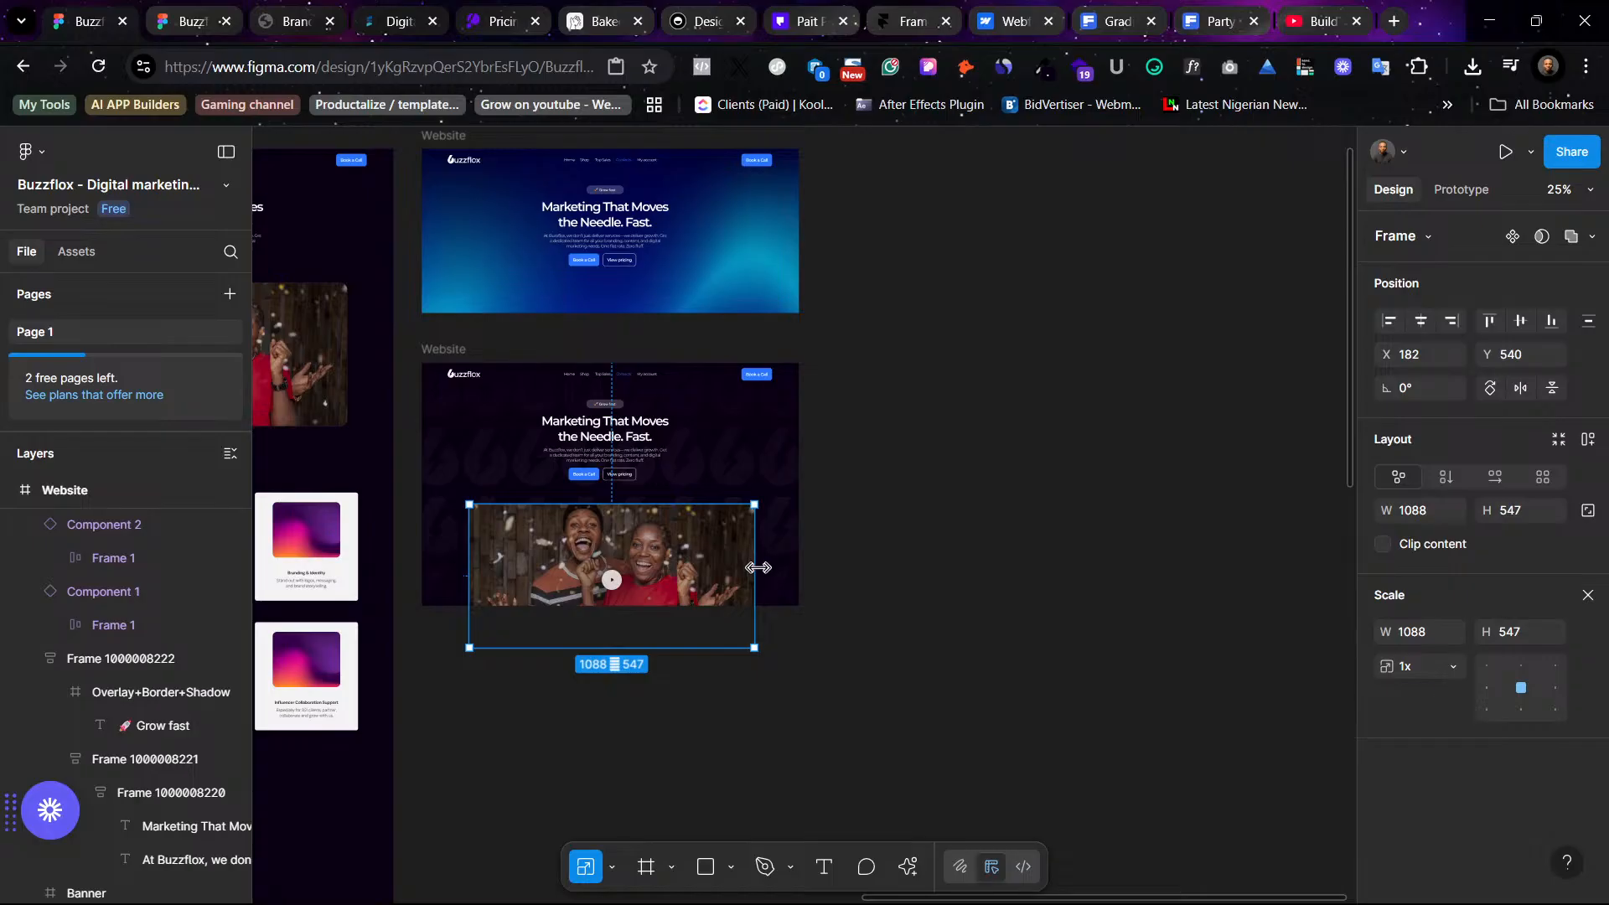
pyautogui.moveTo(743, 566); pyautogui.dragTo(670, 548)
pyautogui.hotkey('ctrl', '=')
pyautogui.hotkey('ctrl', '=')
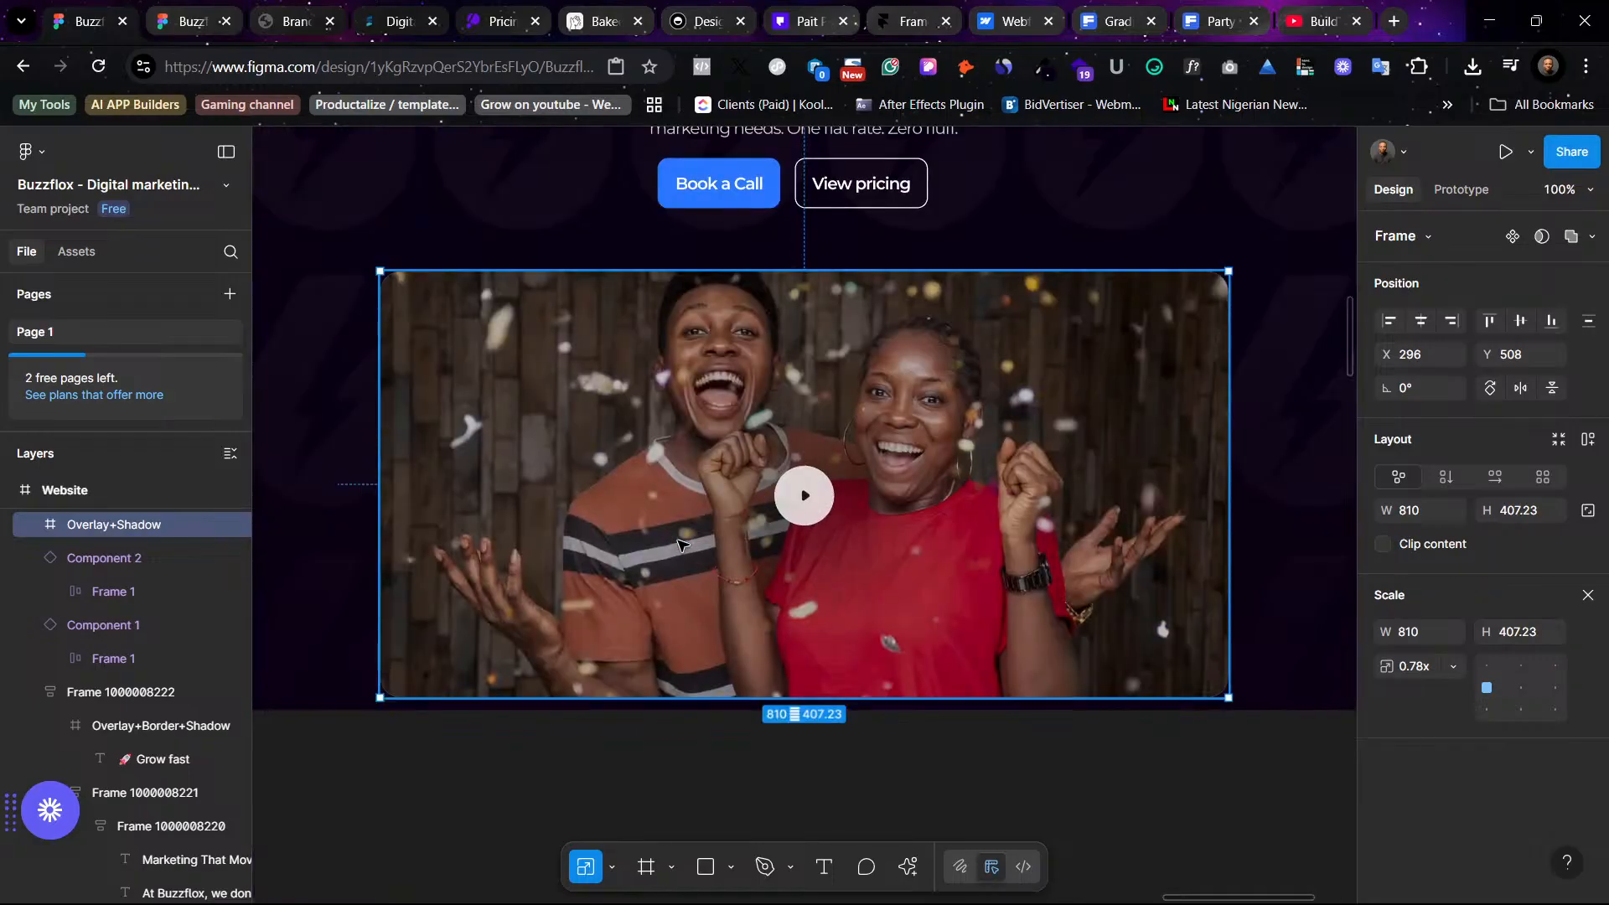
pyautogui.press('Escape')
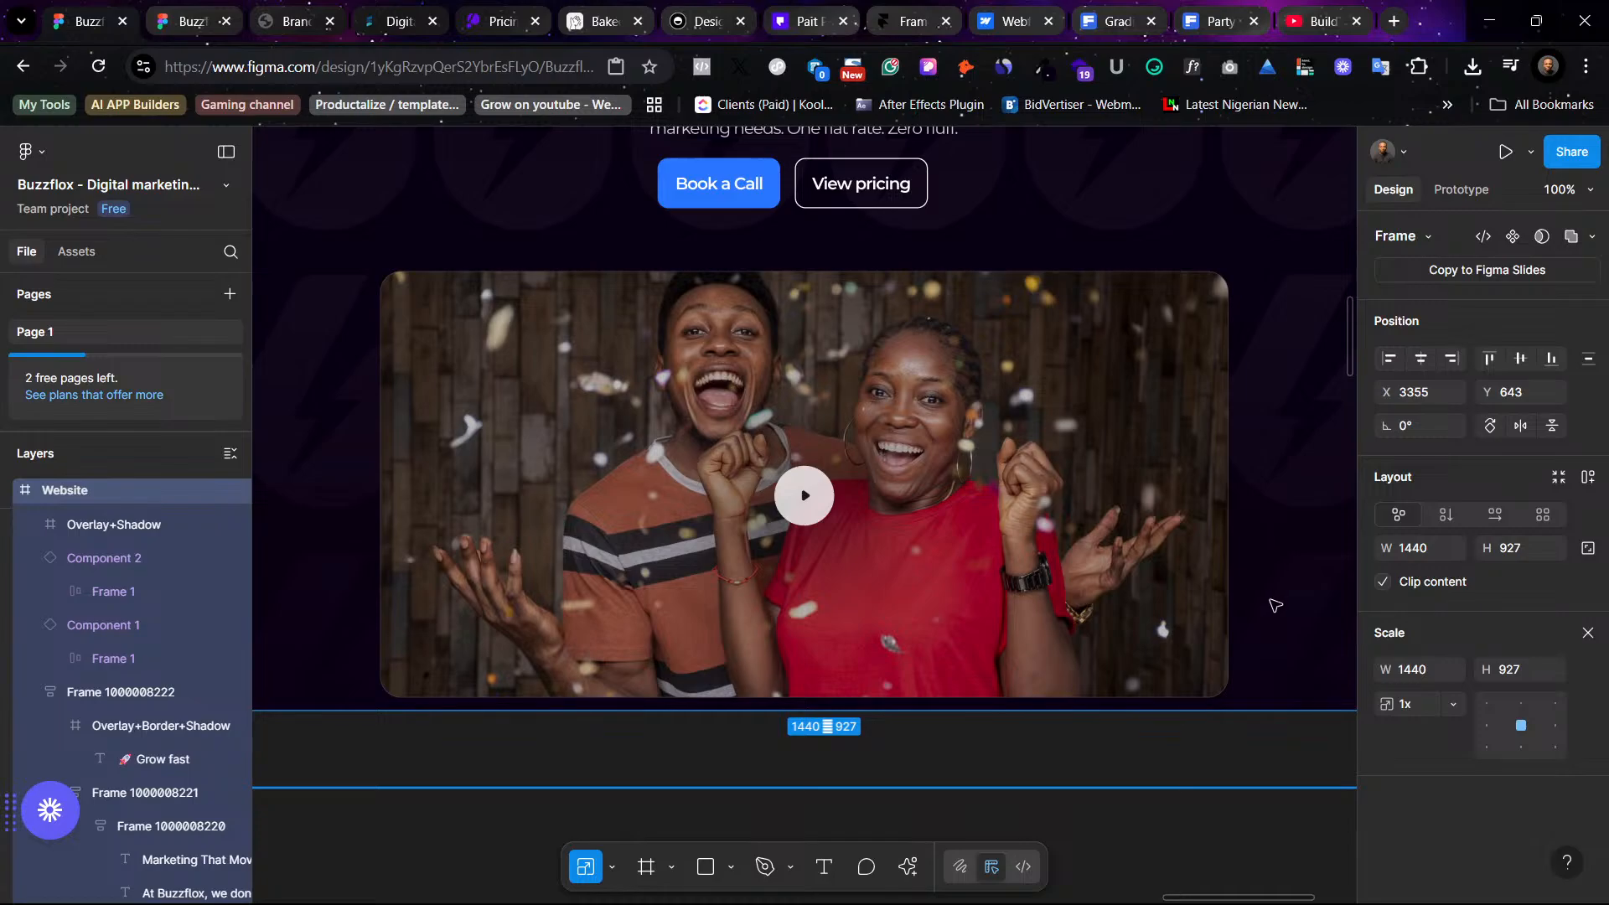
# - Extend the dark hero frame's height to 1075 so the video fits inside
pyautogui.click(1095, 459)
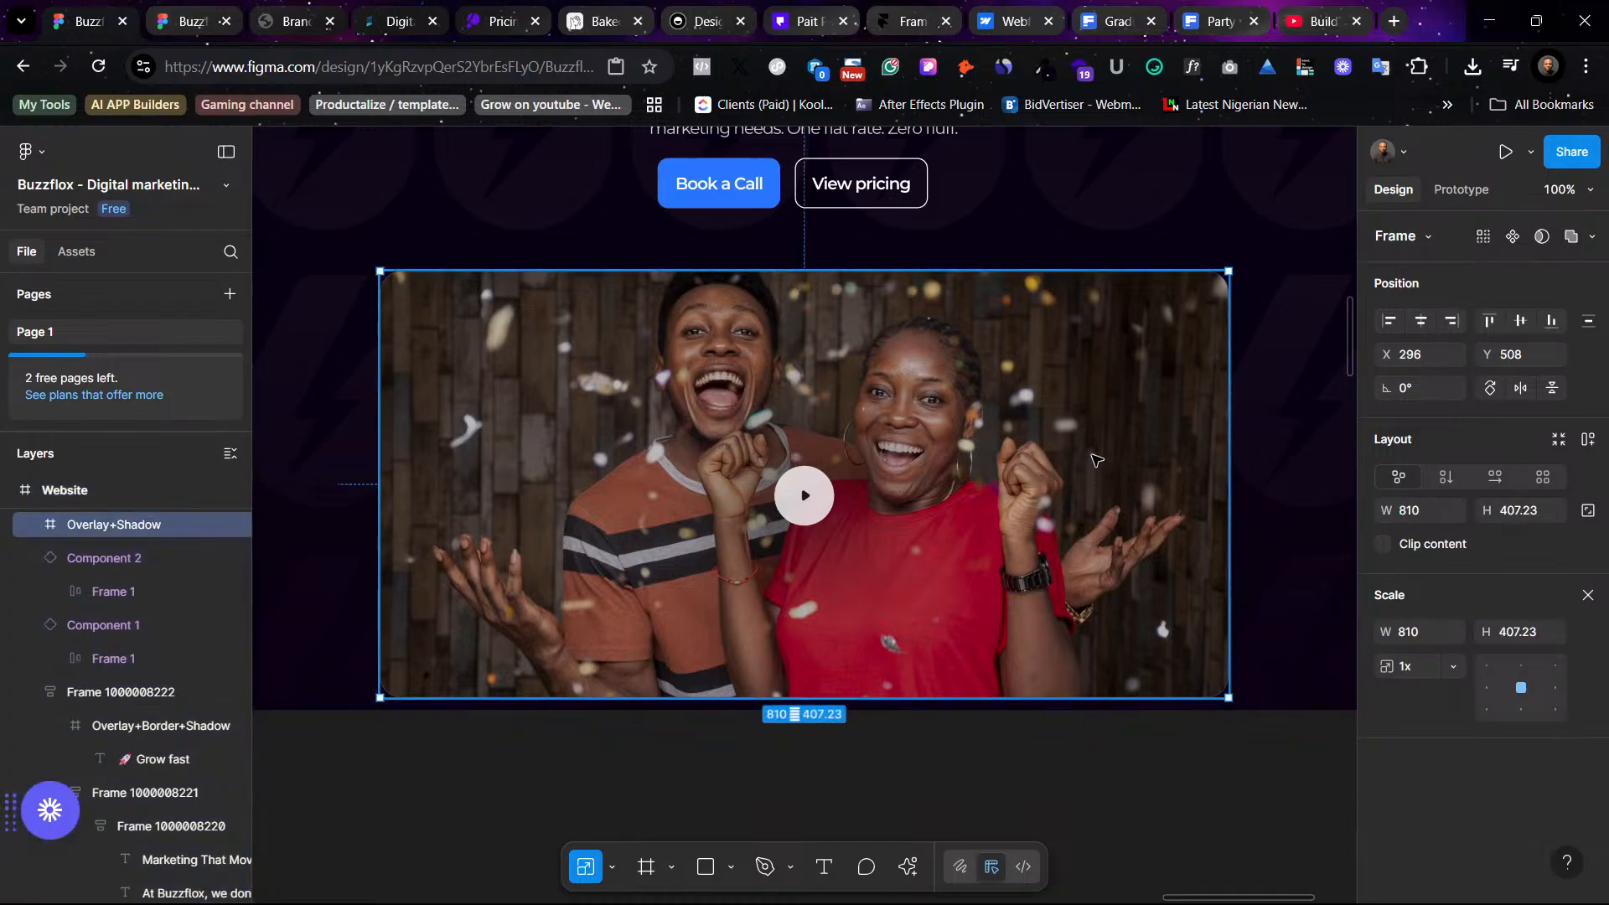
pyautogui.hotkey('ctrl', '-')
pyautogui.scroll(2, 1012, 424)
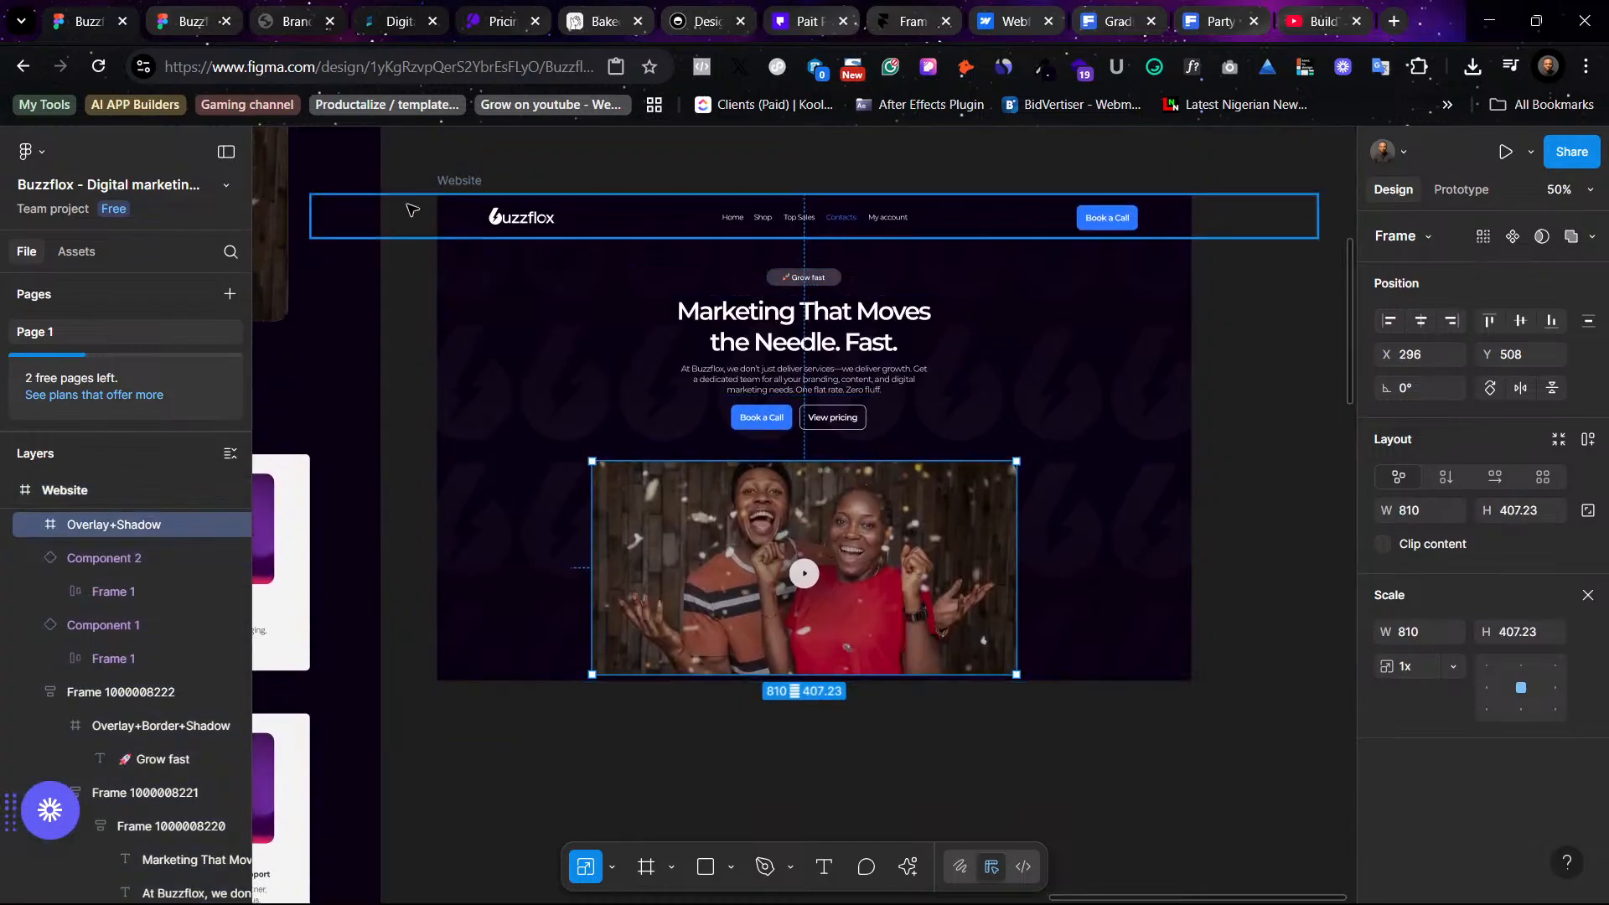
pyautogui.click(459, 180)
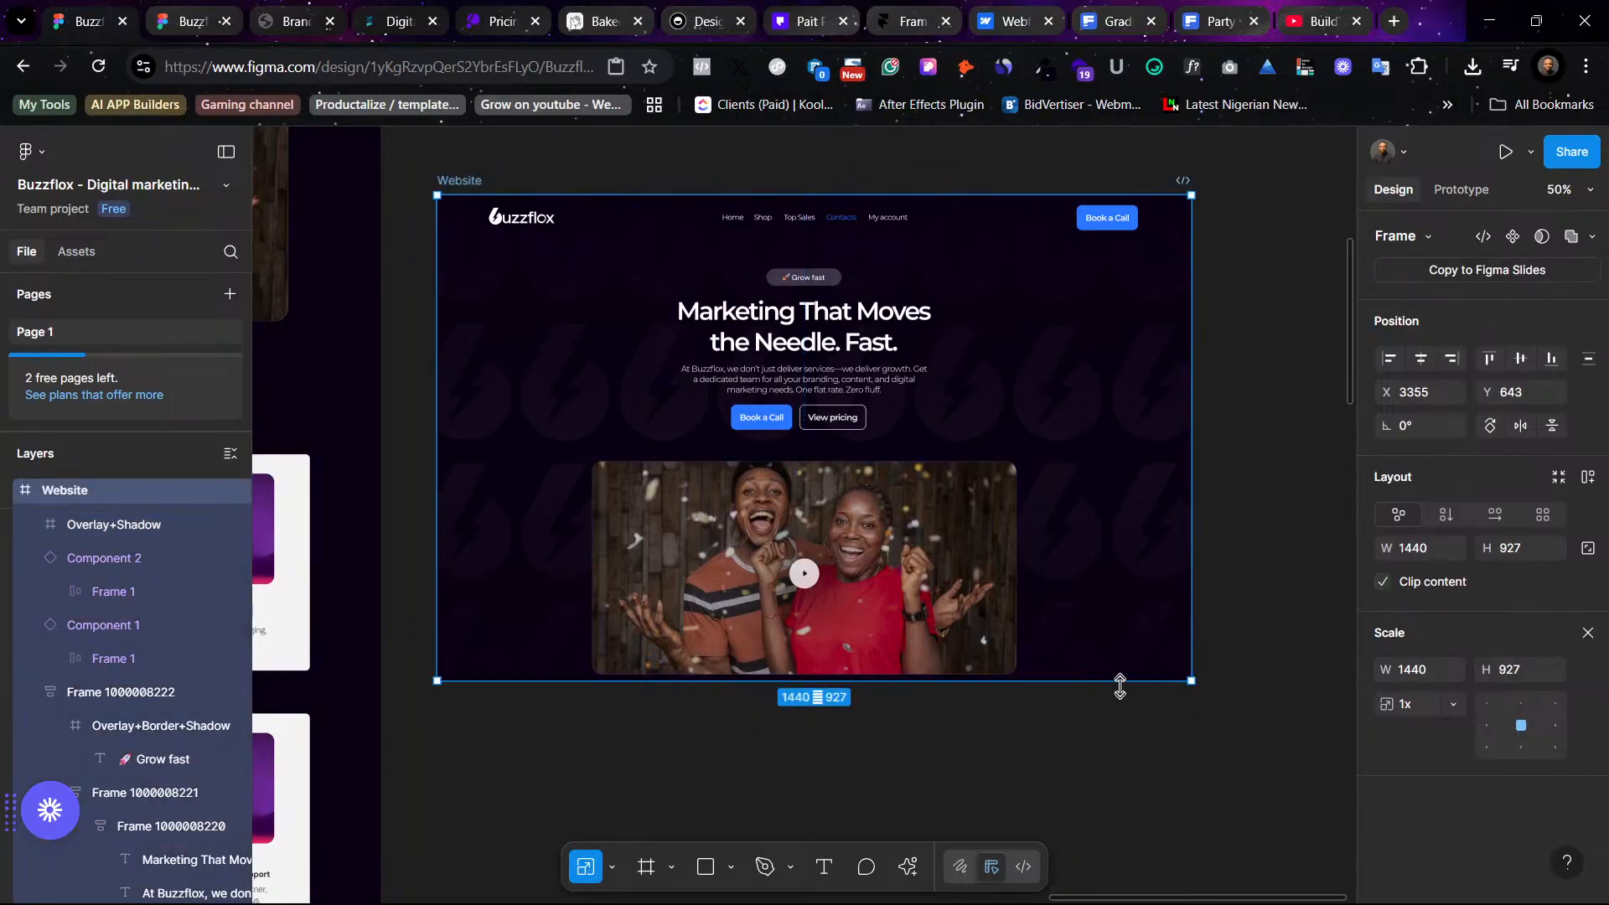
pyautogui.moveTo(1121, 686); pyautogui.dragTo(1131, 727)
pyautogui.hotkey('ctrl', 'z')
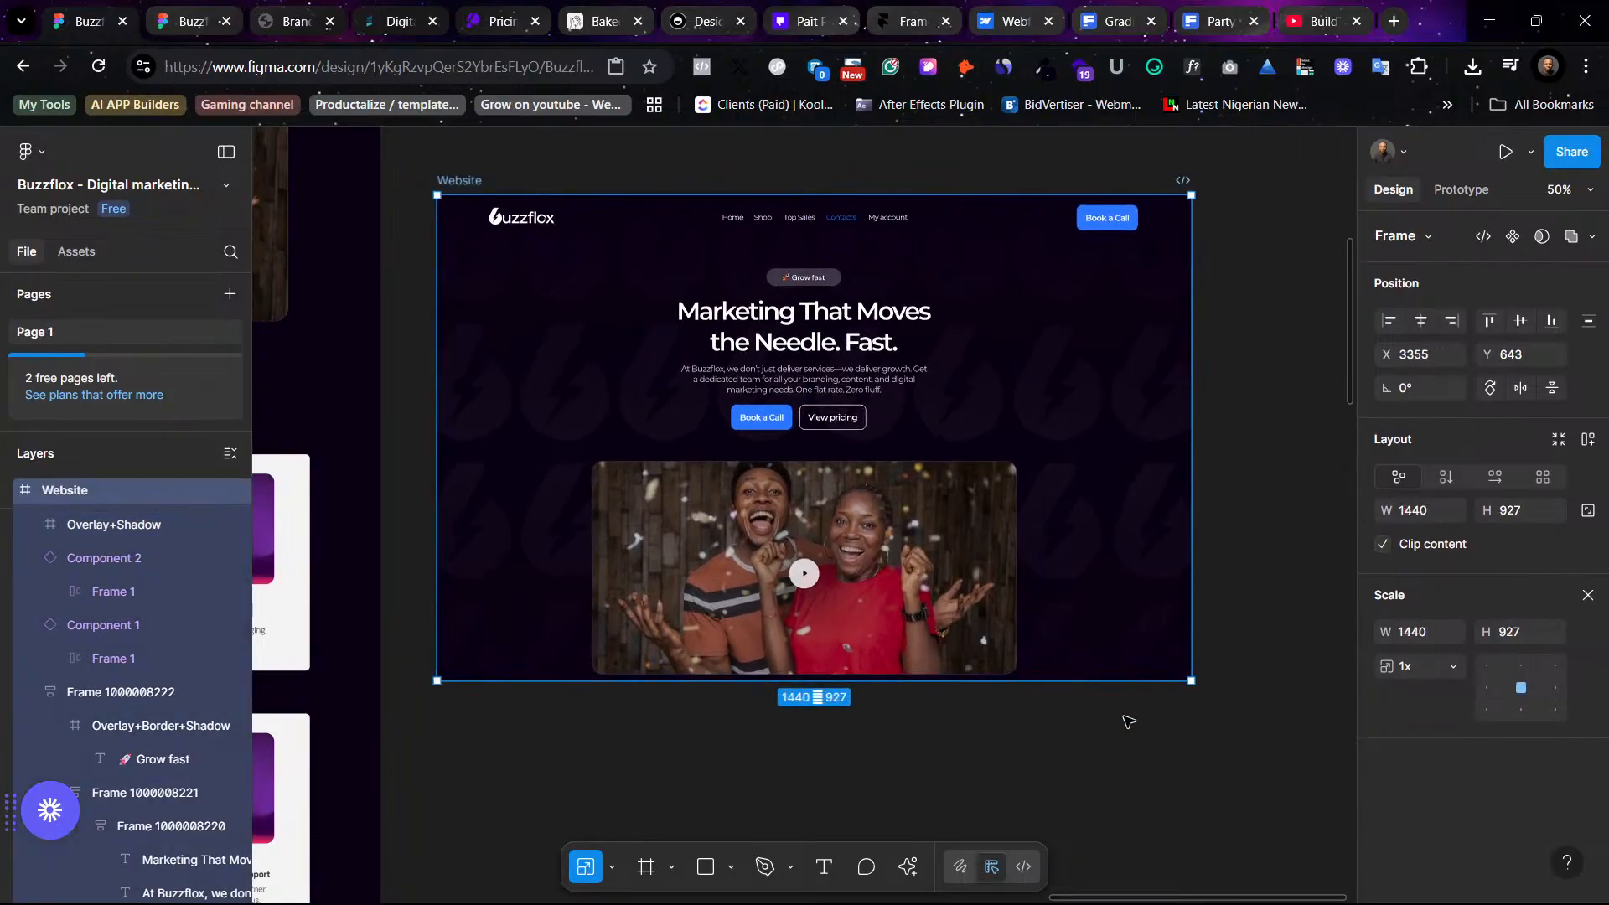
pyautogui.press('v')
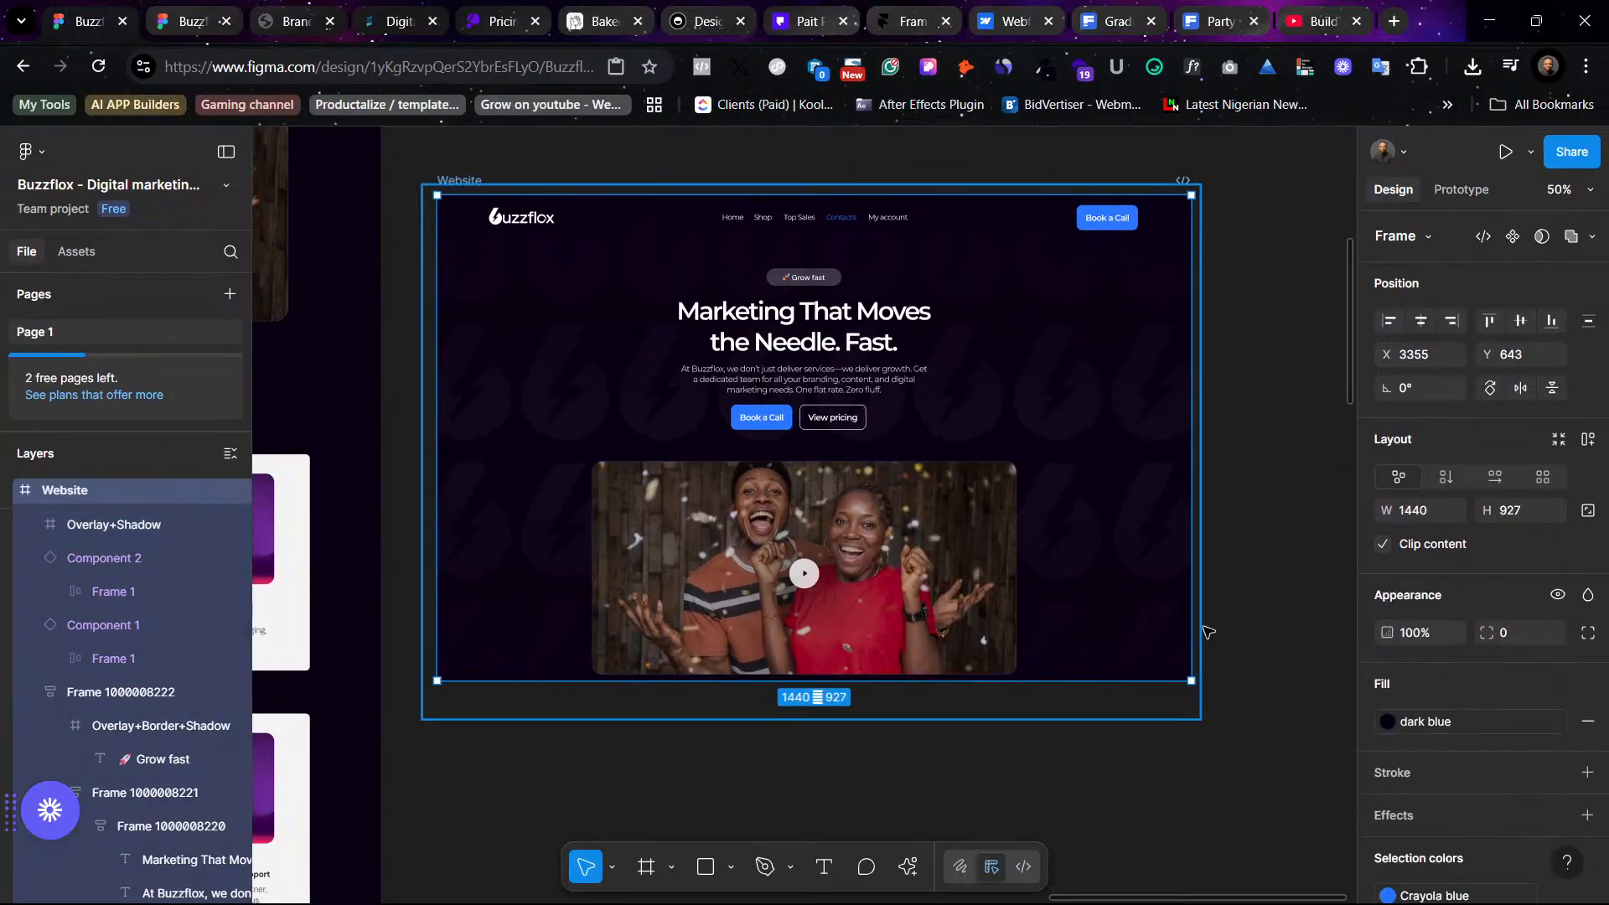
pyautogui.click(1092, 687)
pyautogui.moveTo(1200, 718); pyautogui.dragTo(420, 182)
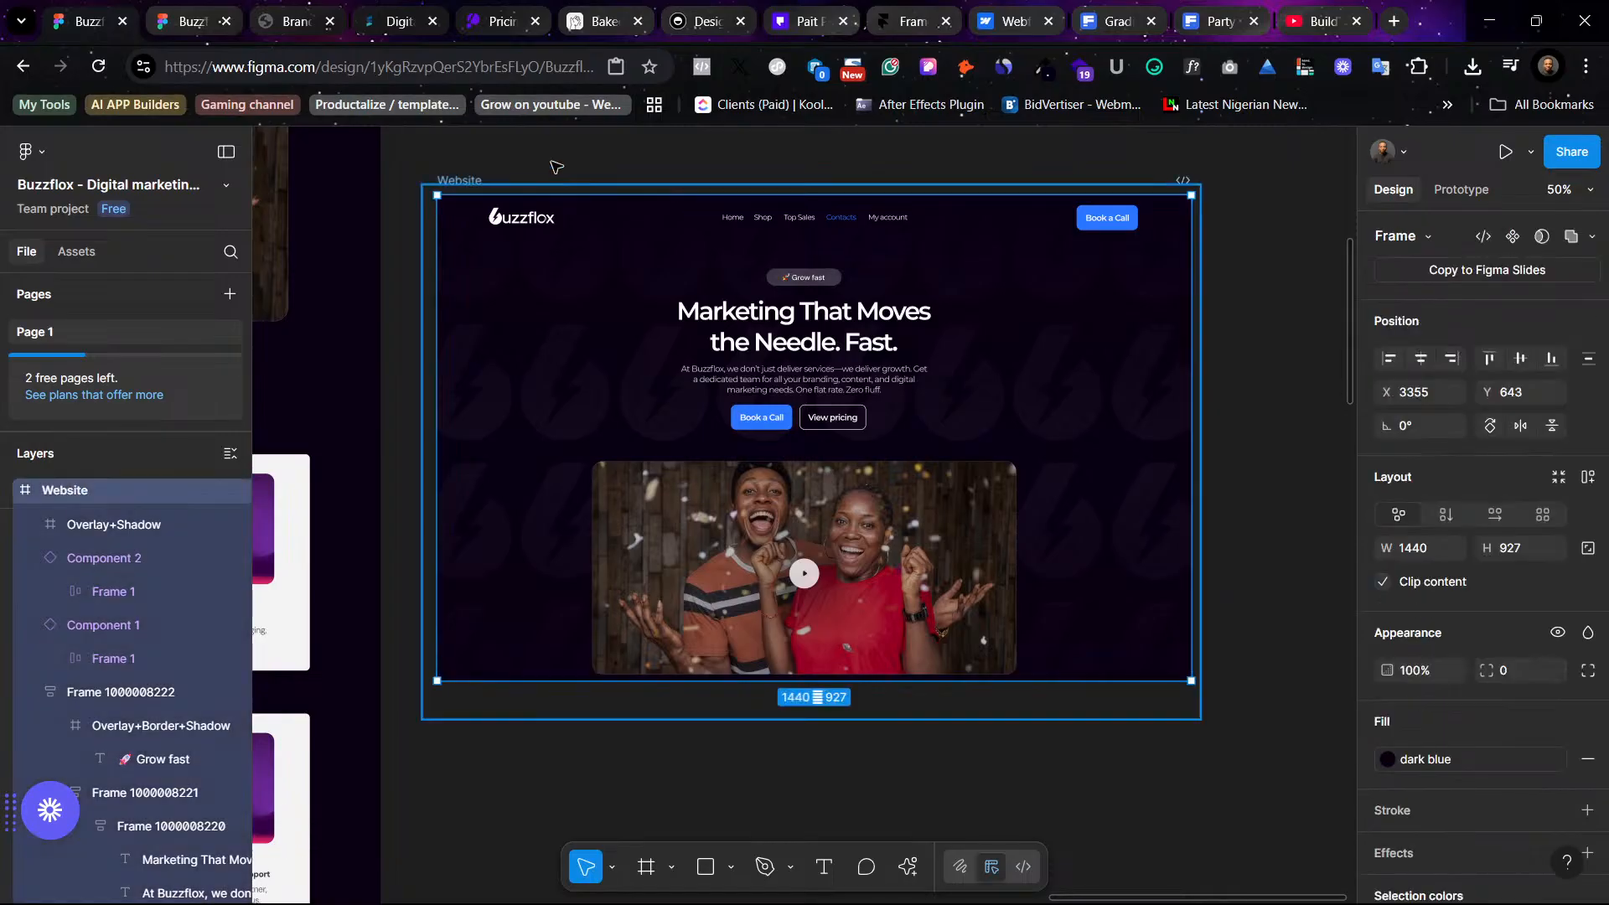
pyautogui.click(486, 184)
pyautogui.click(967, 480)
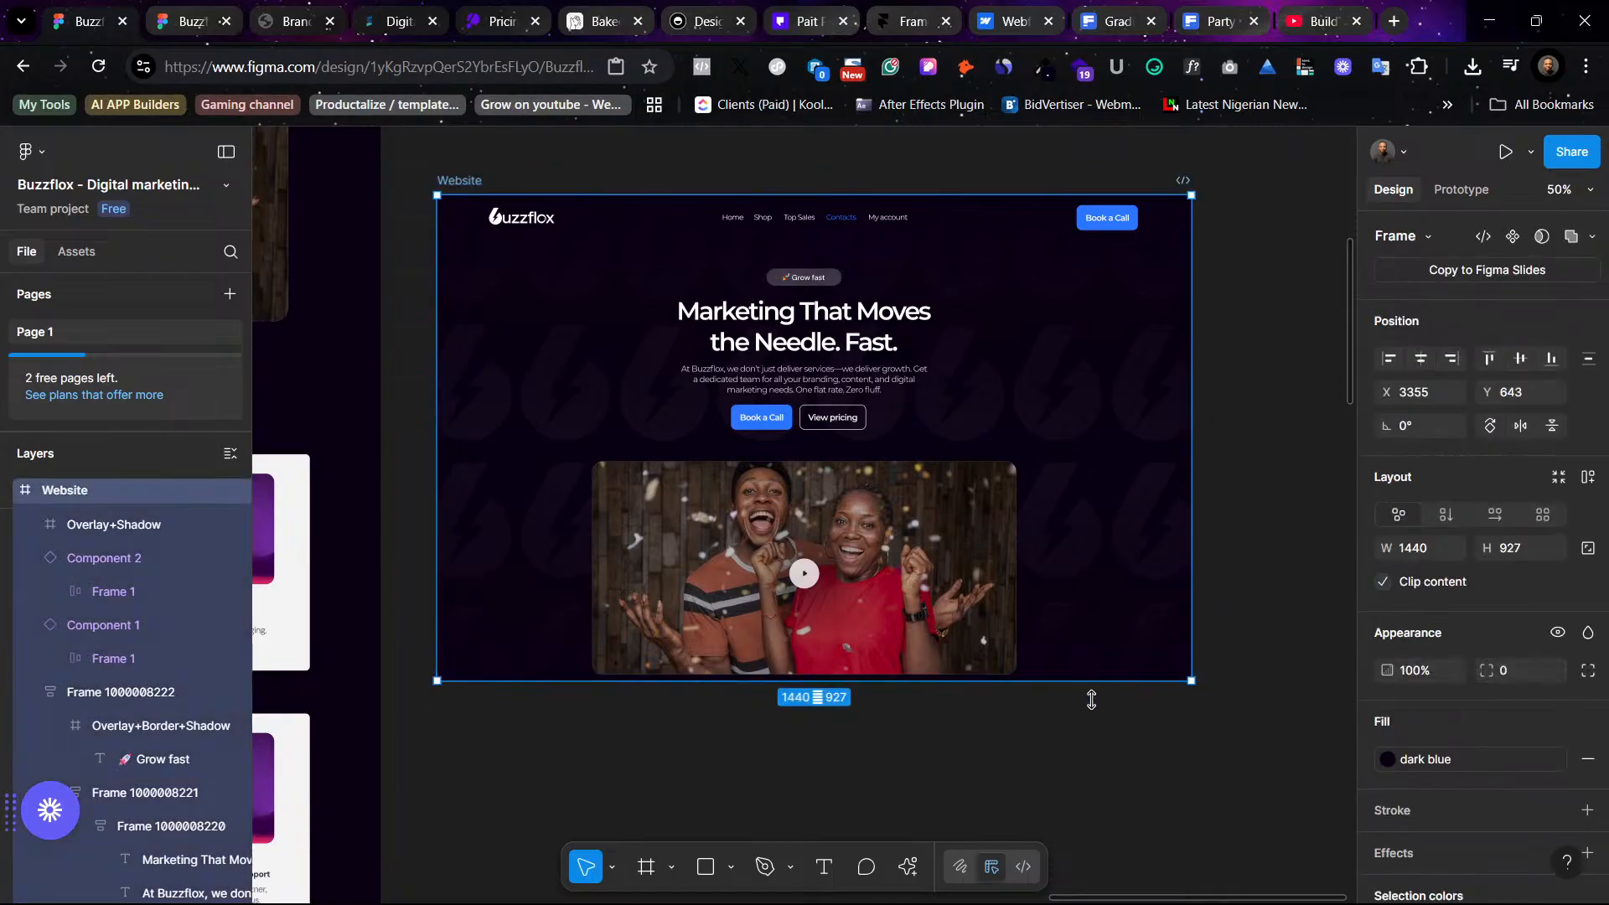
pyautogui.moveTo(1091, 700); pyautogui.dragTo(1098, 759)
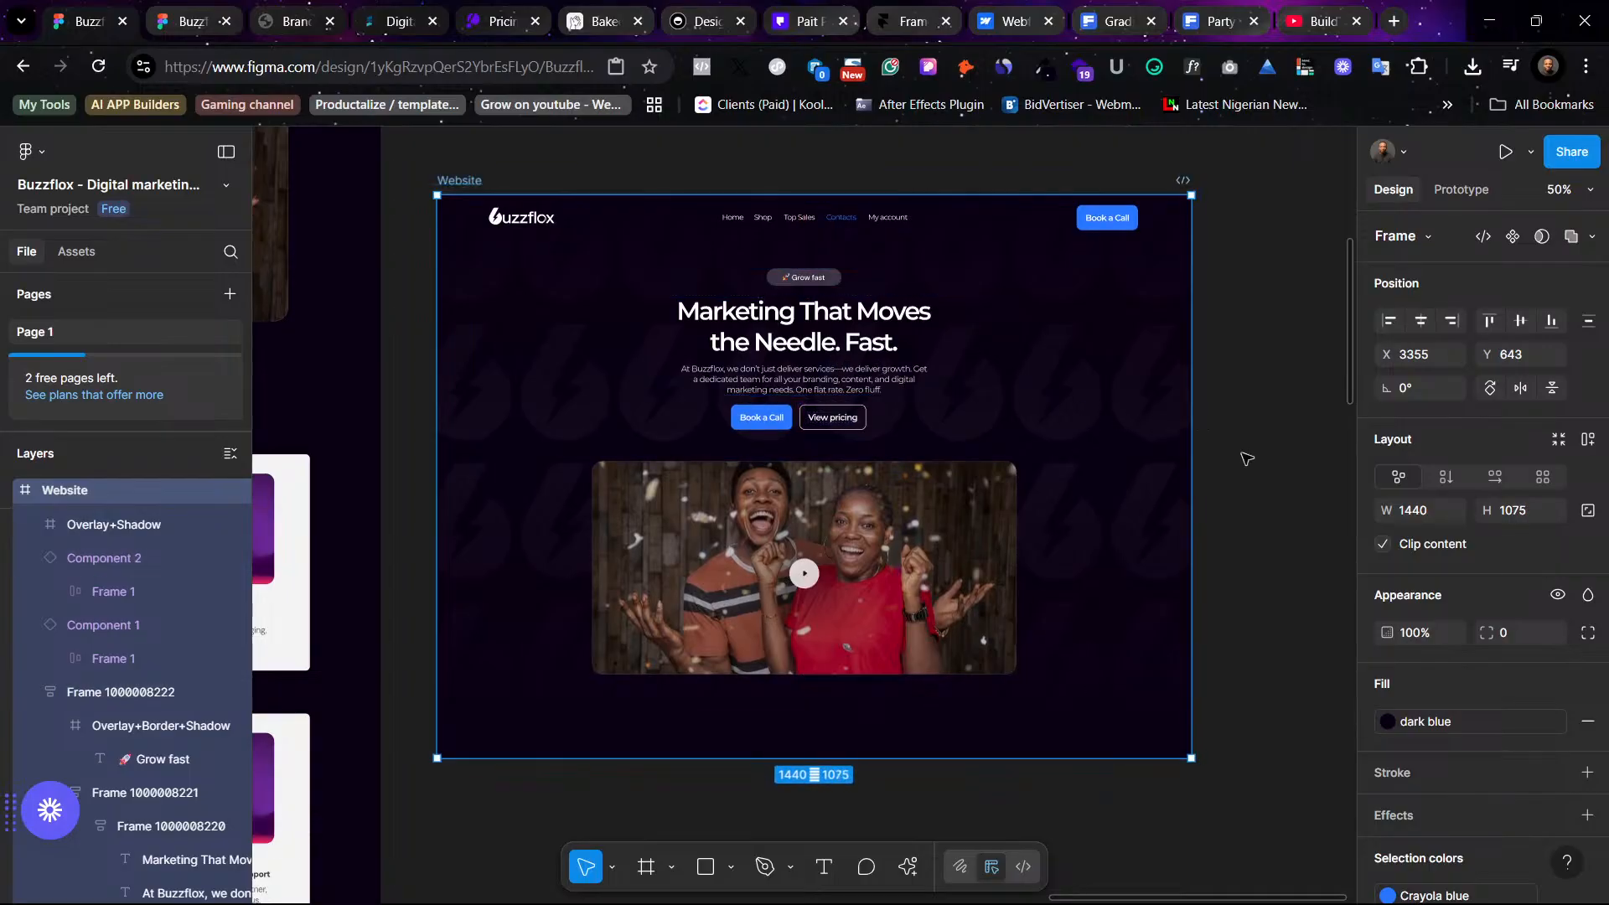
# - Nudge the video frame up slightly inside the dark hero, to about Y 489
pyautogui.click(917, 570)
pyautogui.moveTo(918, 570); pyautogui.dragTo(917, 562)
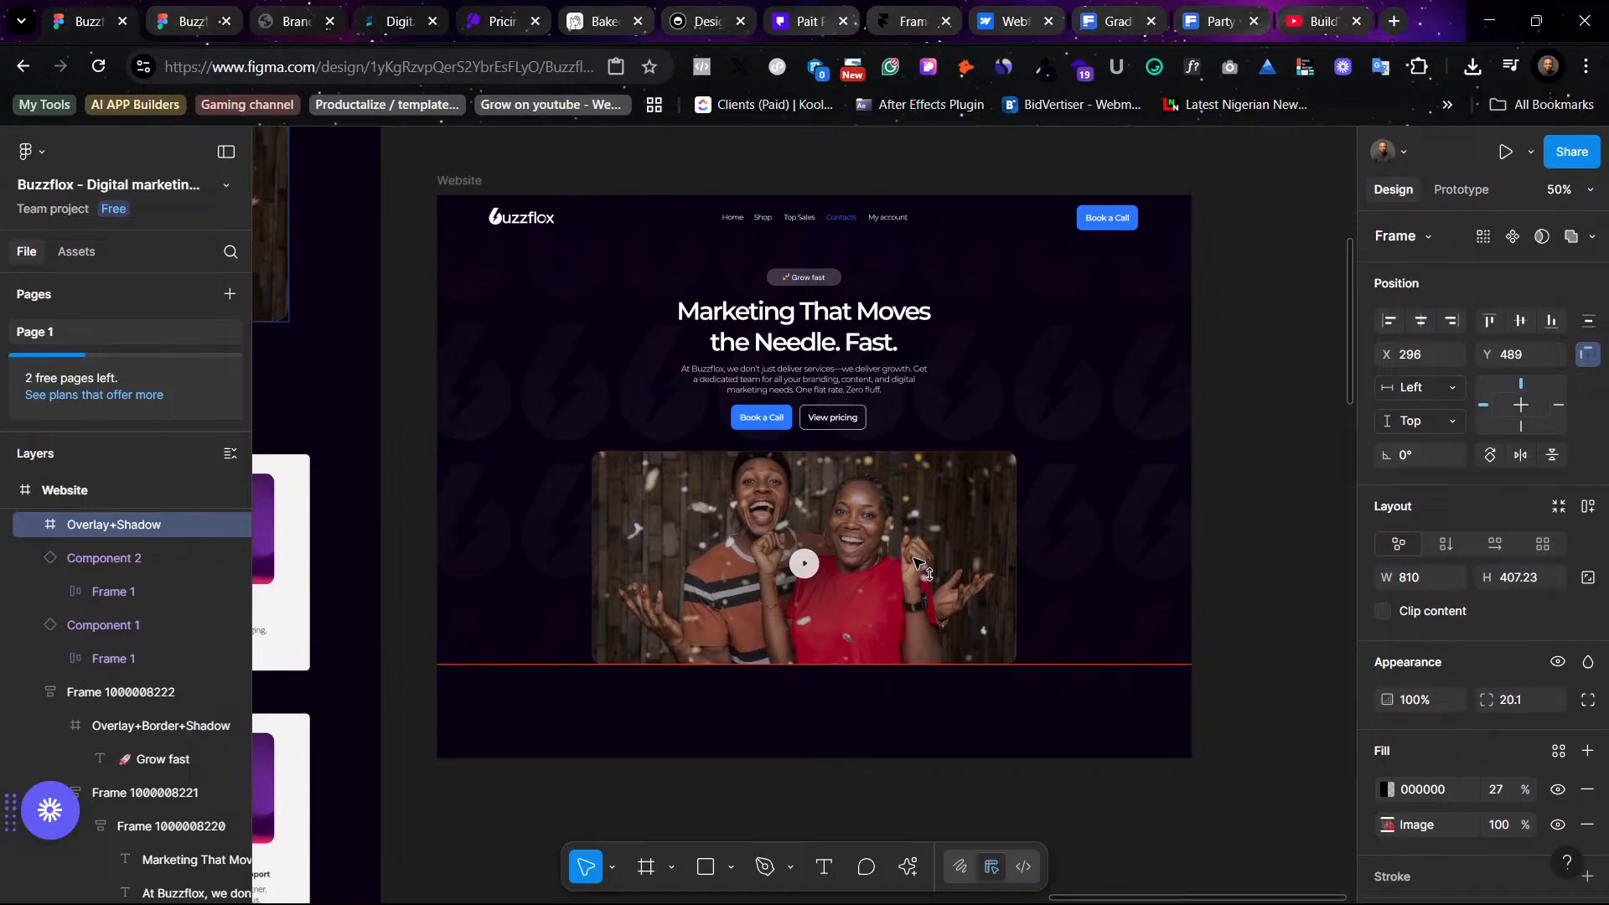
pyautogui.click(1034, 400)
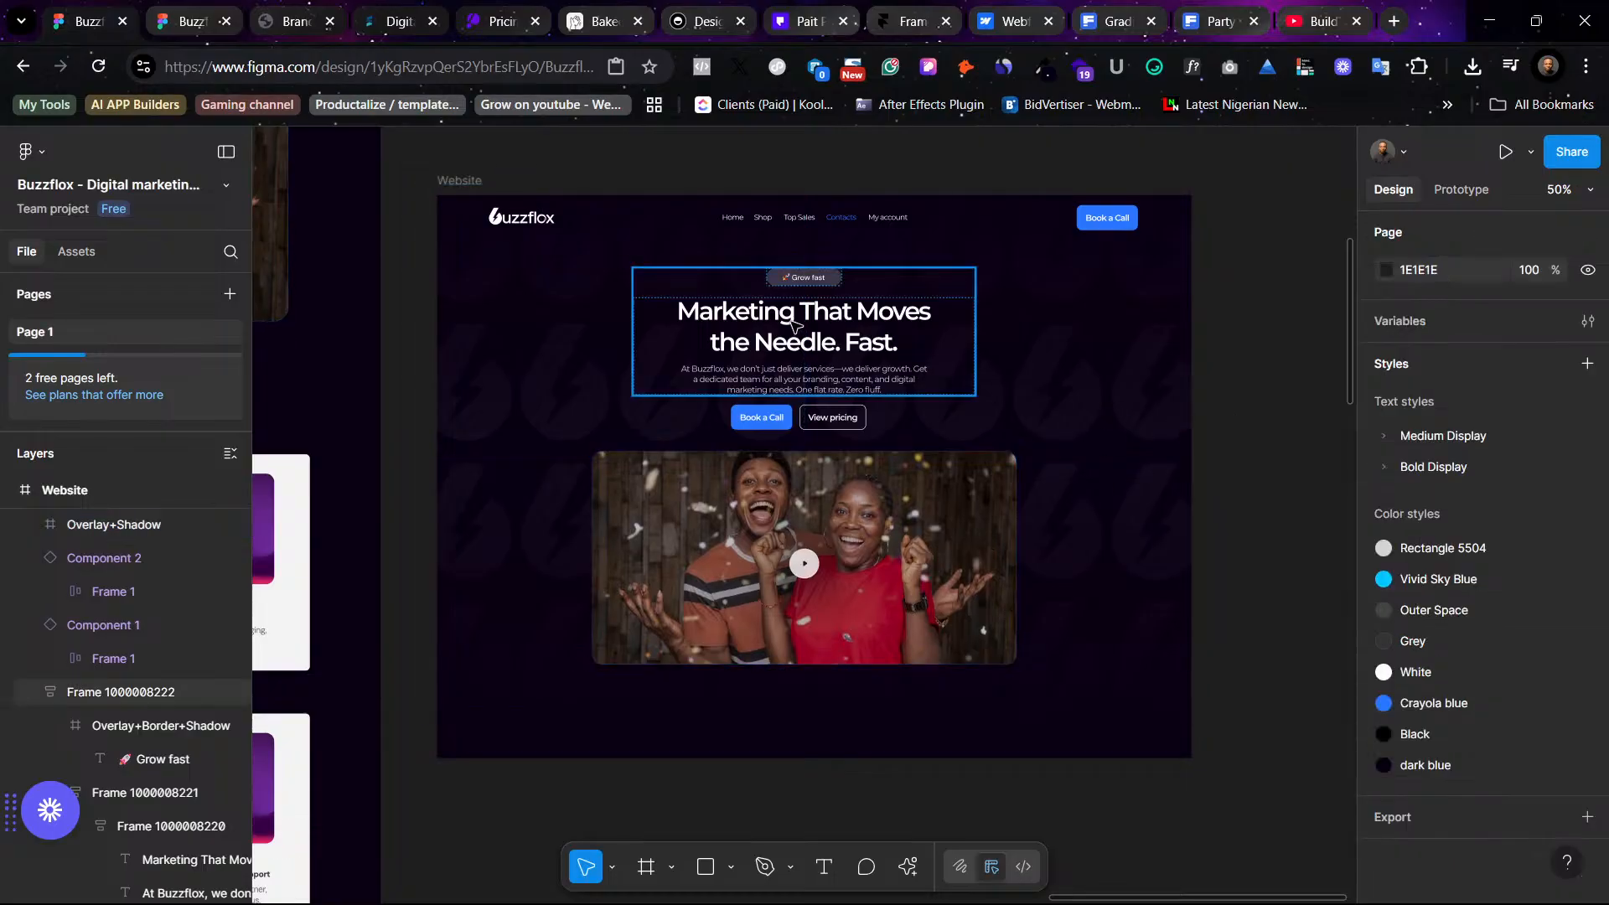
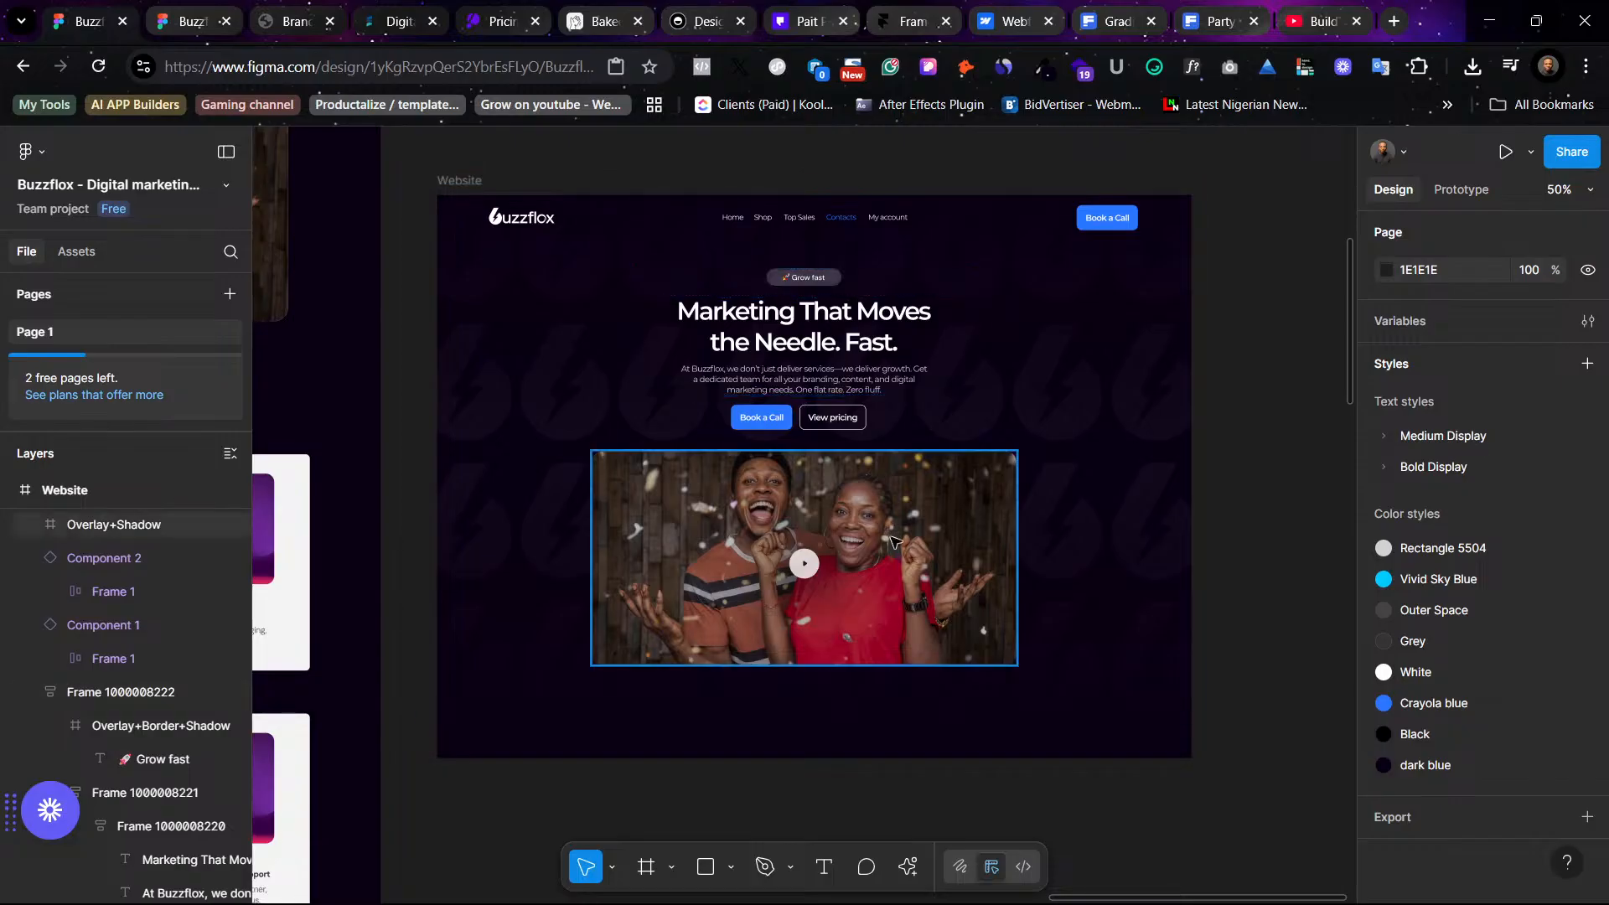
# - Add a stroke to the video frame and set its color to the Rectangle 5504 color style
pyautogui.click(978, 552)
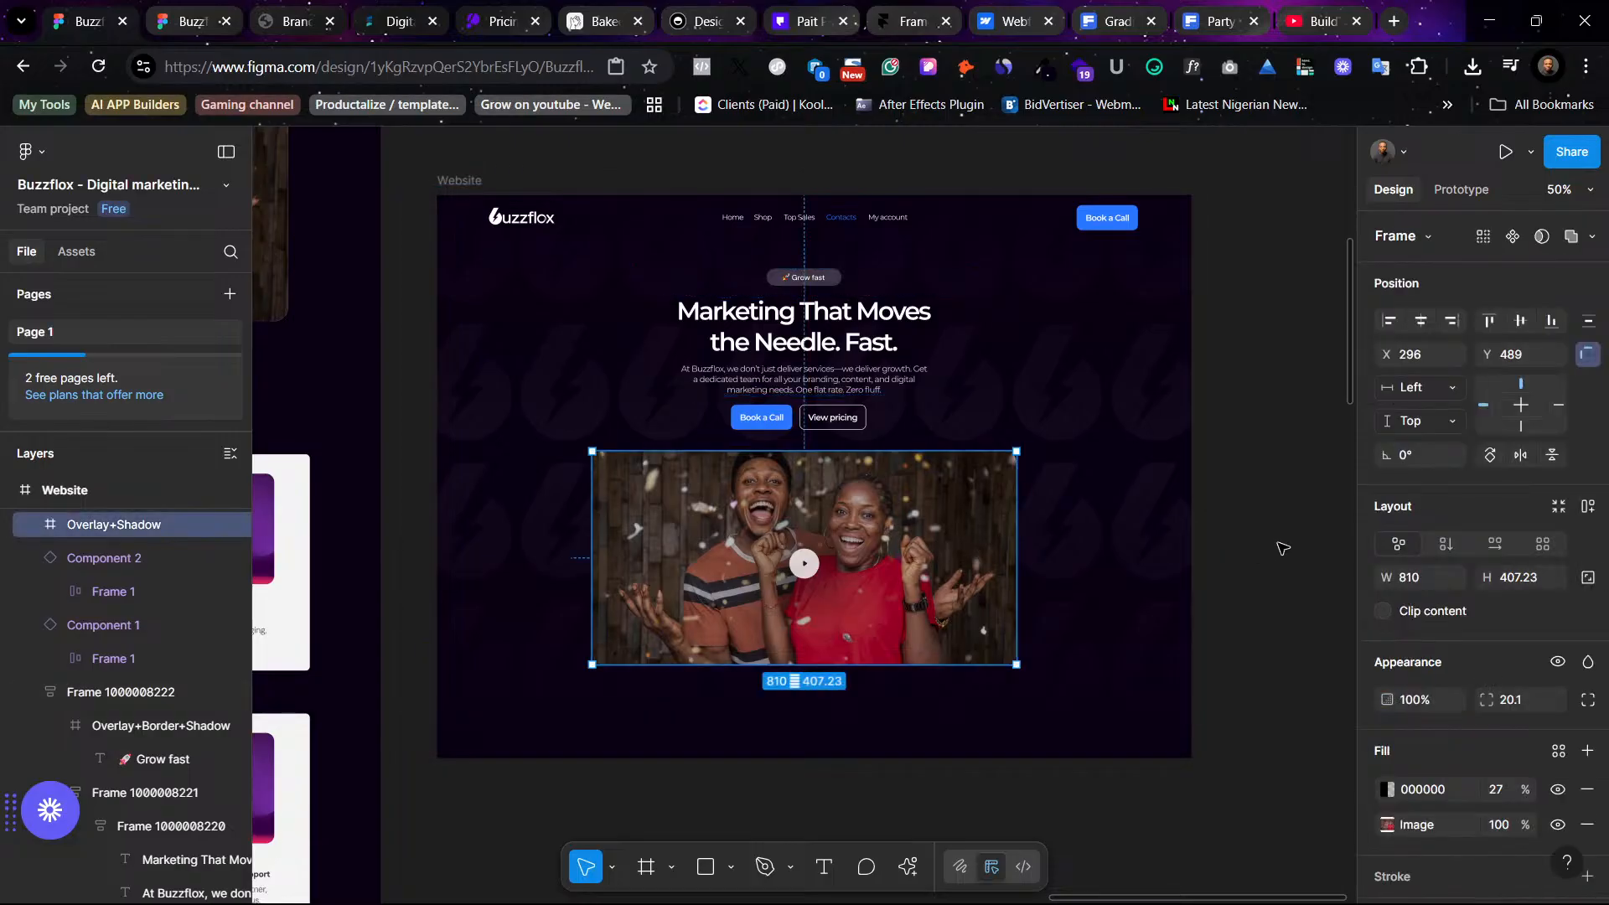
pyautogui.click(1217, 526)
pyautogui.click(993, 533)
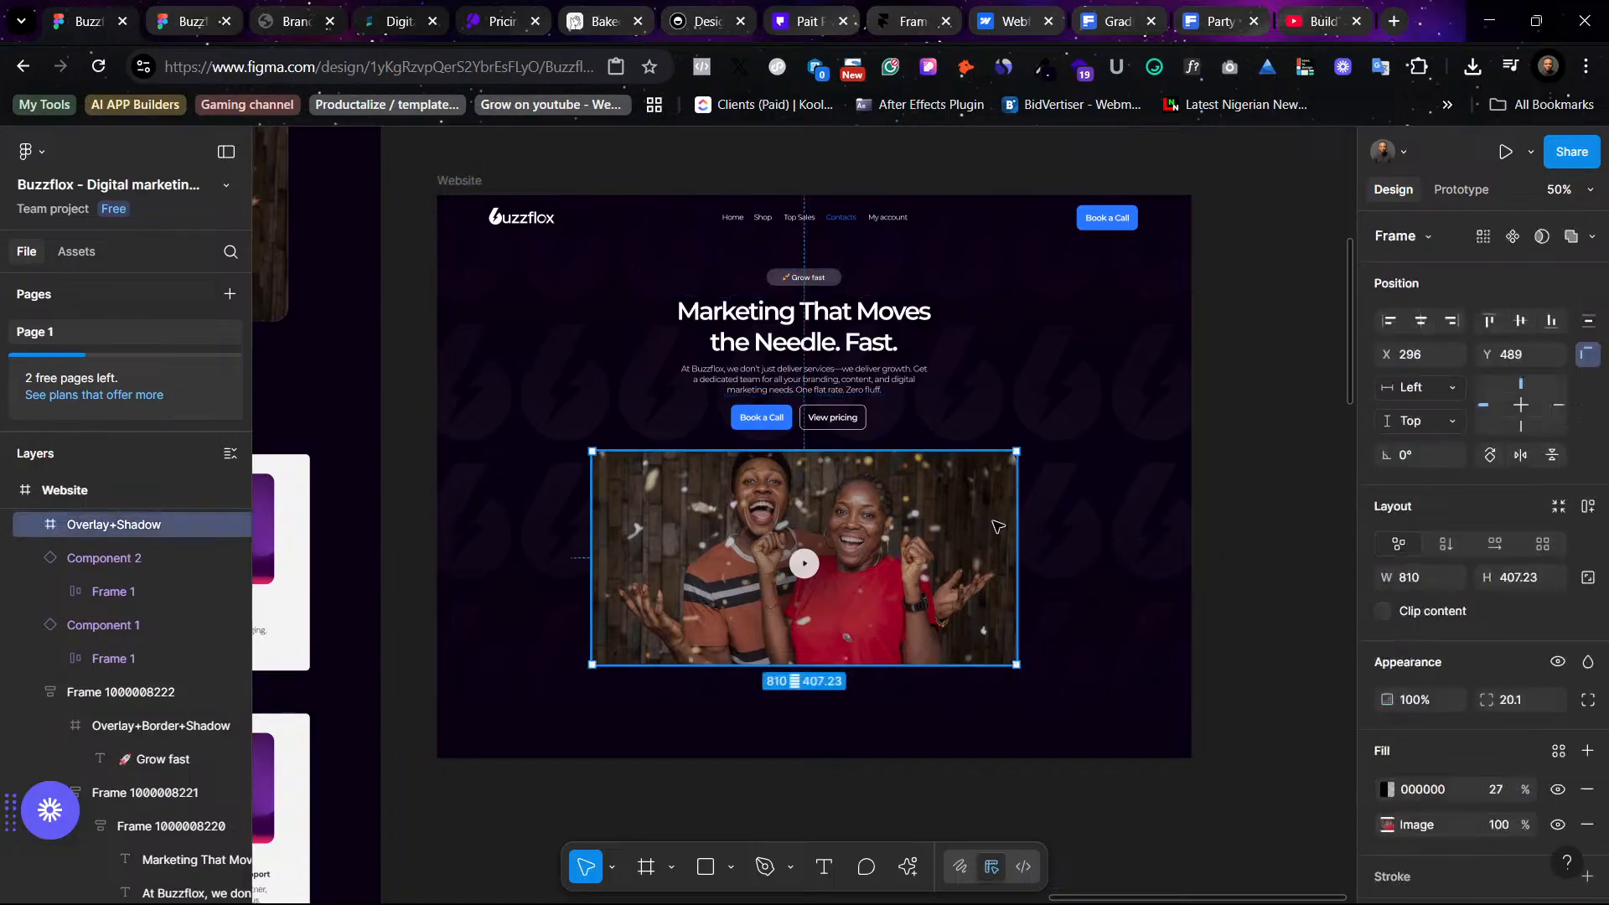
pyautogui.scroll(-3, 1514, 825)
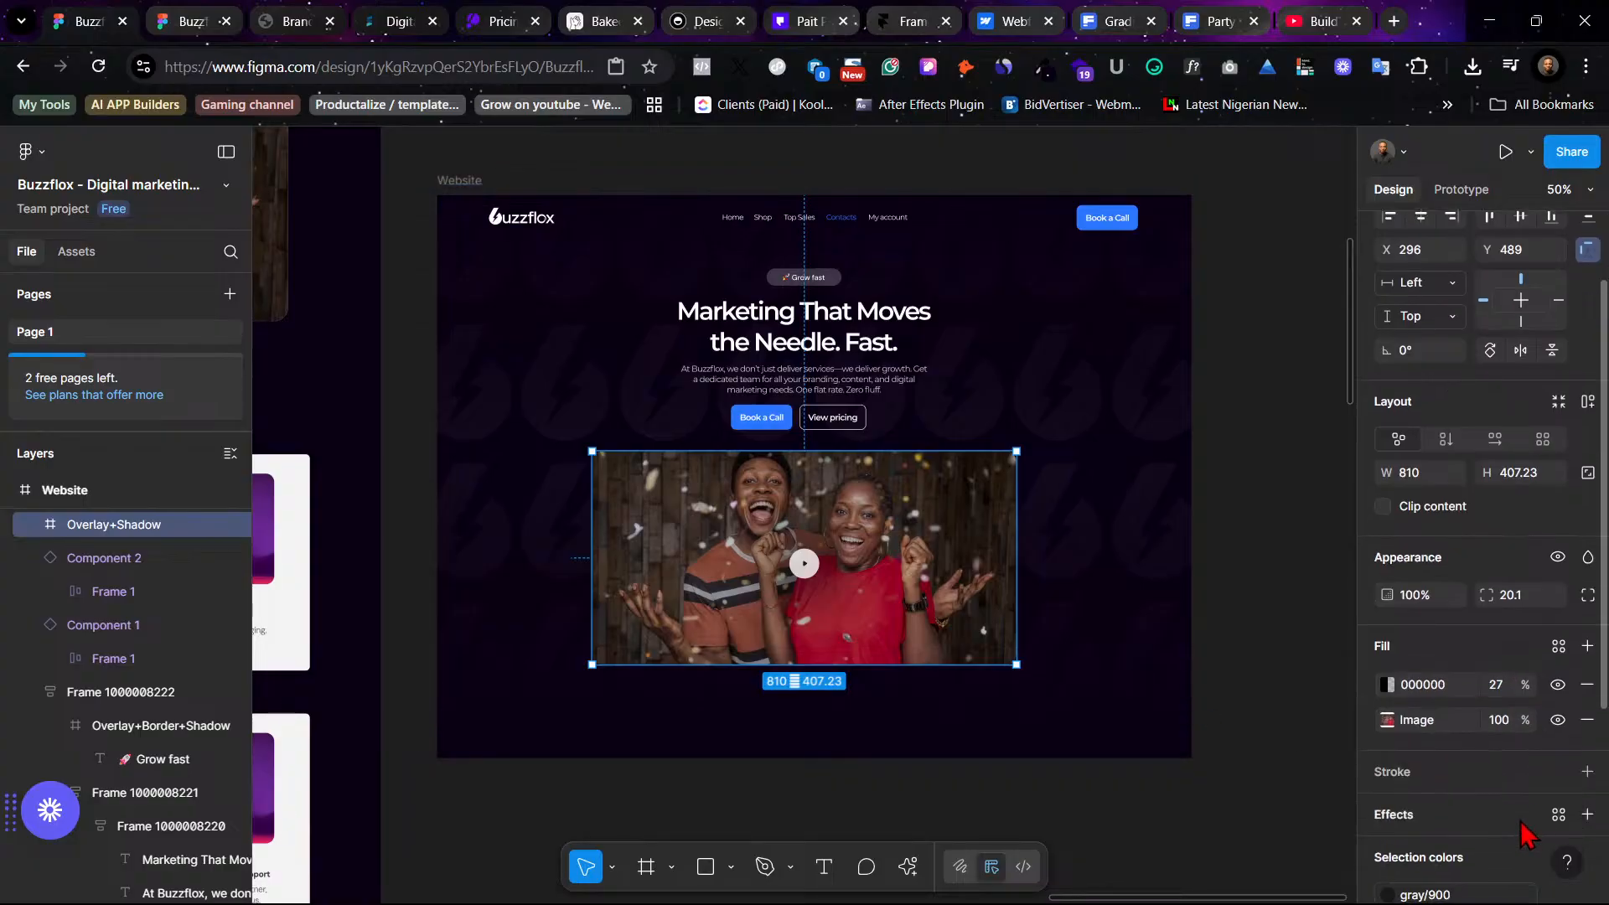
pyautogui.click(1585, 771)
pyautogui.click(1387, 811)
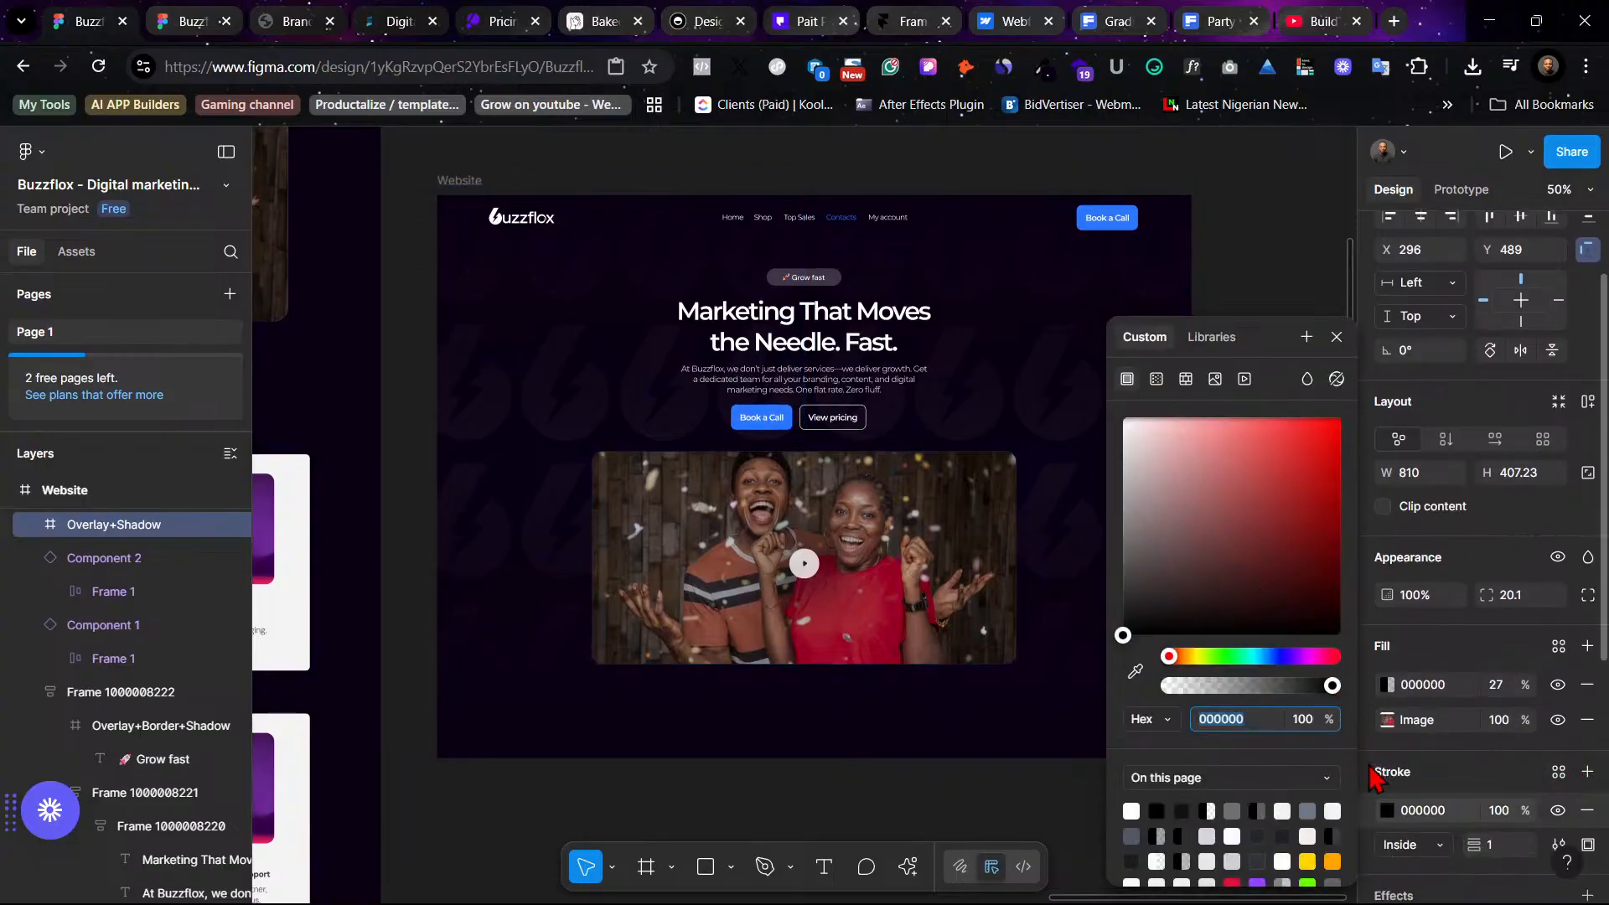
pyautogui.click(1558, 772)
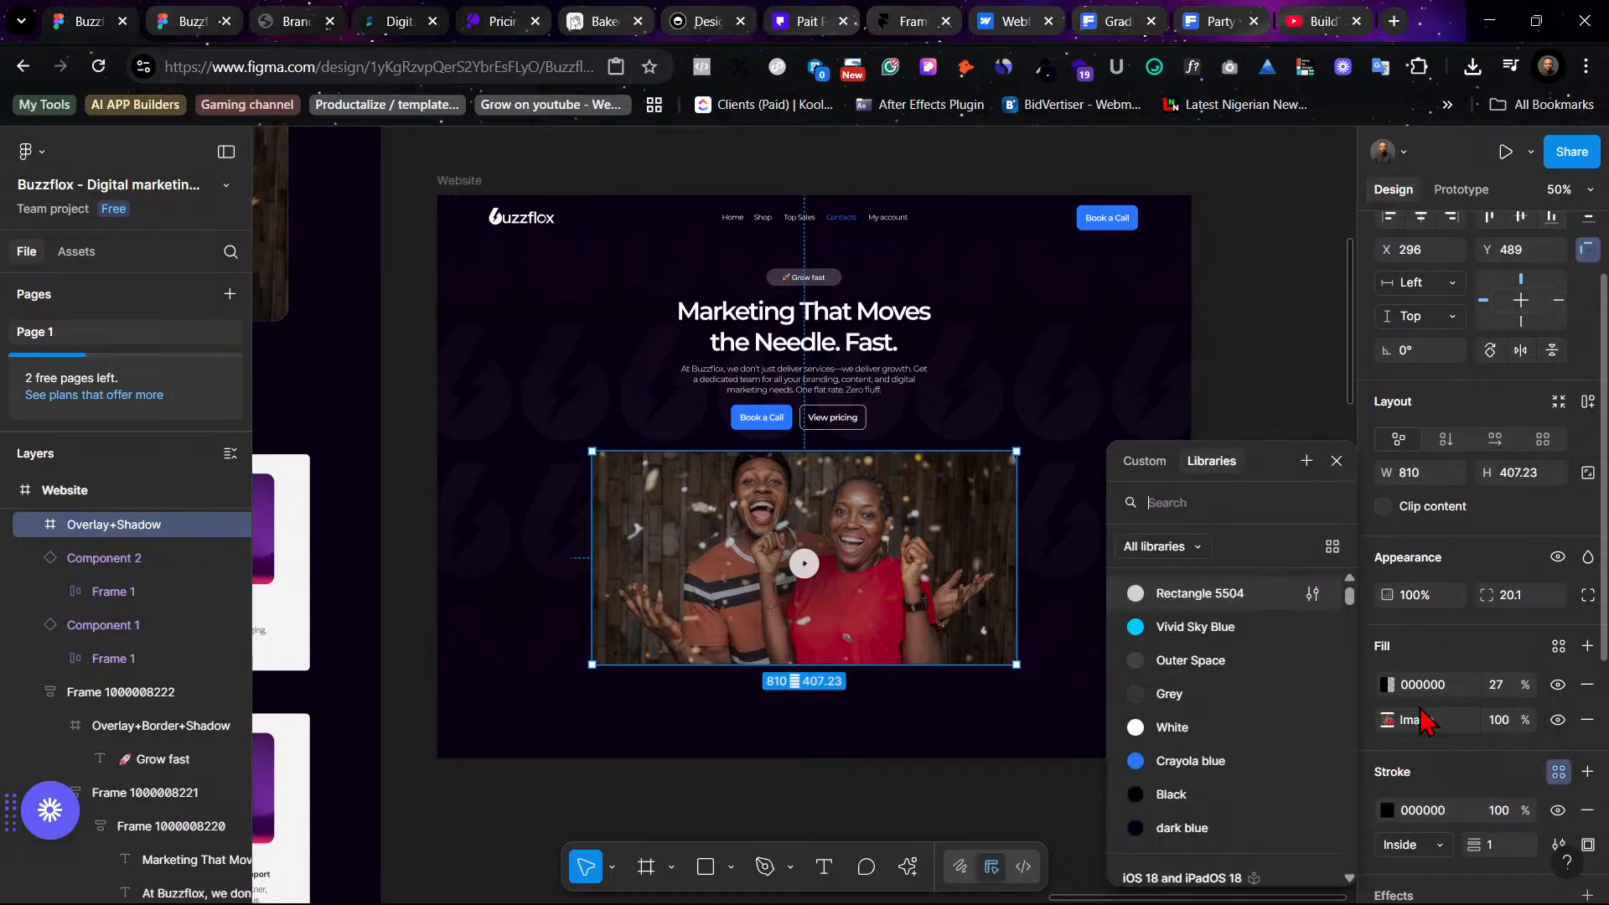
pyautogui.click(1238, 591)
pyautogui.click(1237, 410)
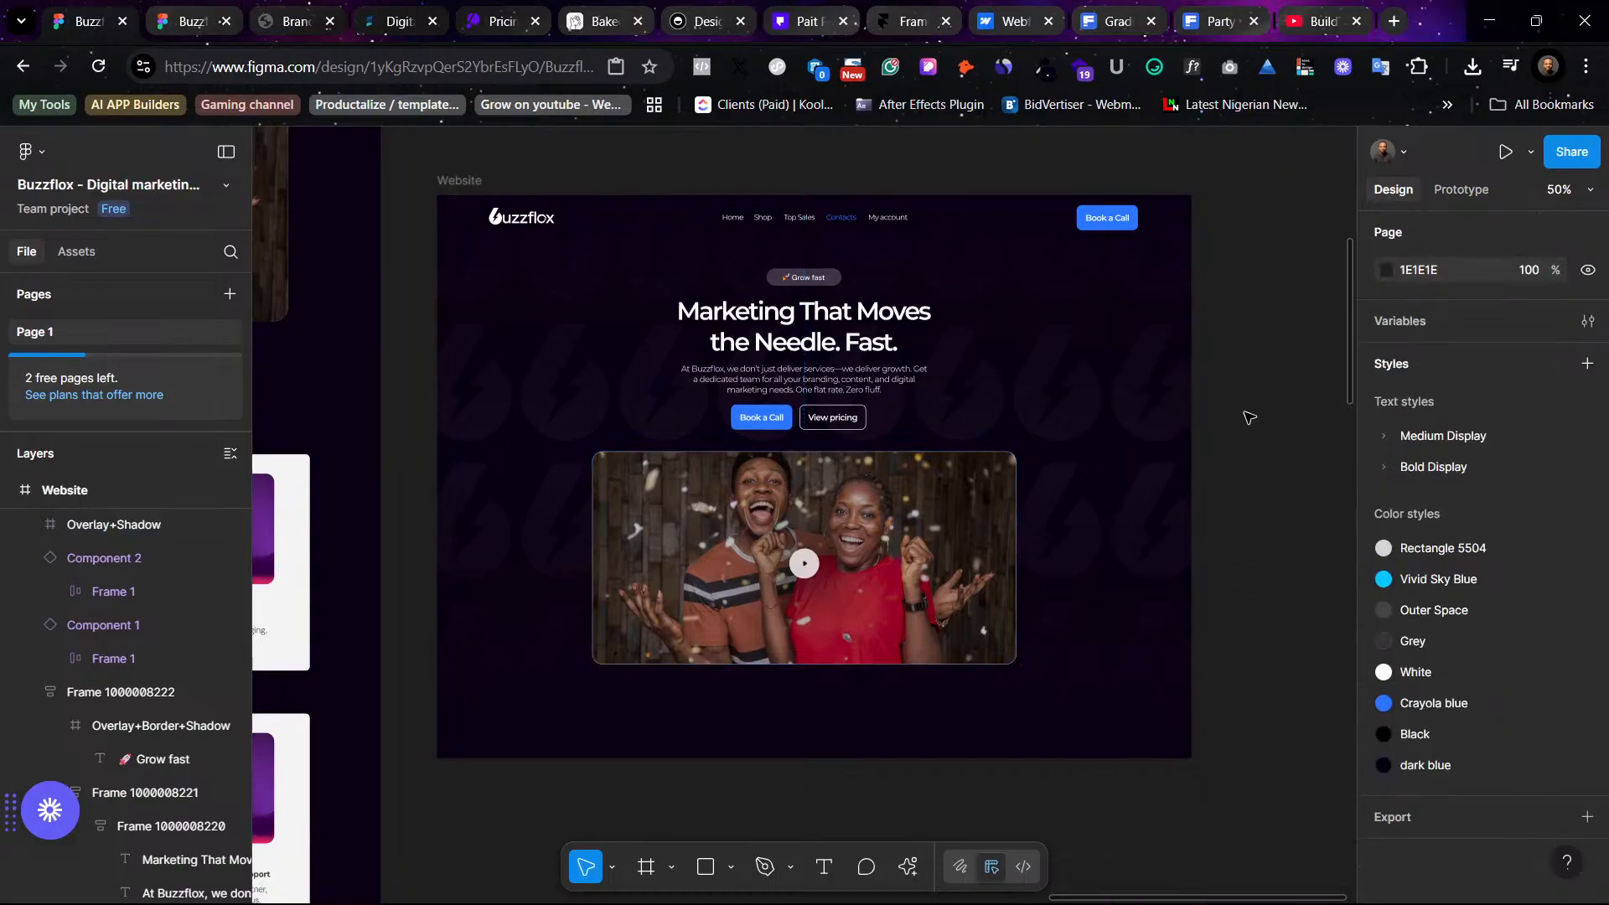
# - Increase the video frame's stroke weight by one step
pyautogui.click(941, 603)
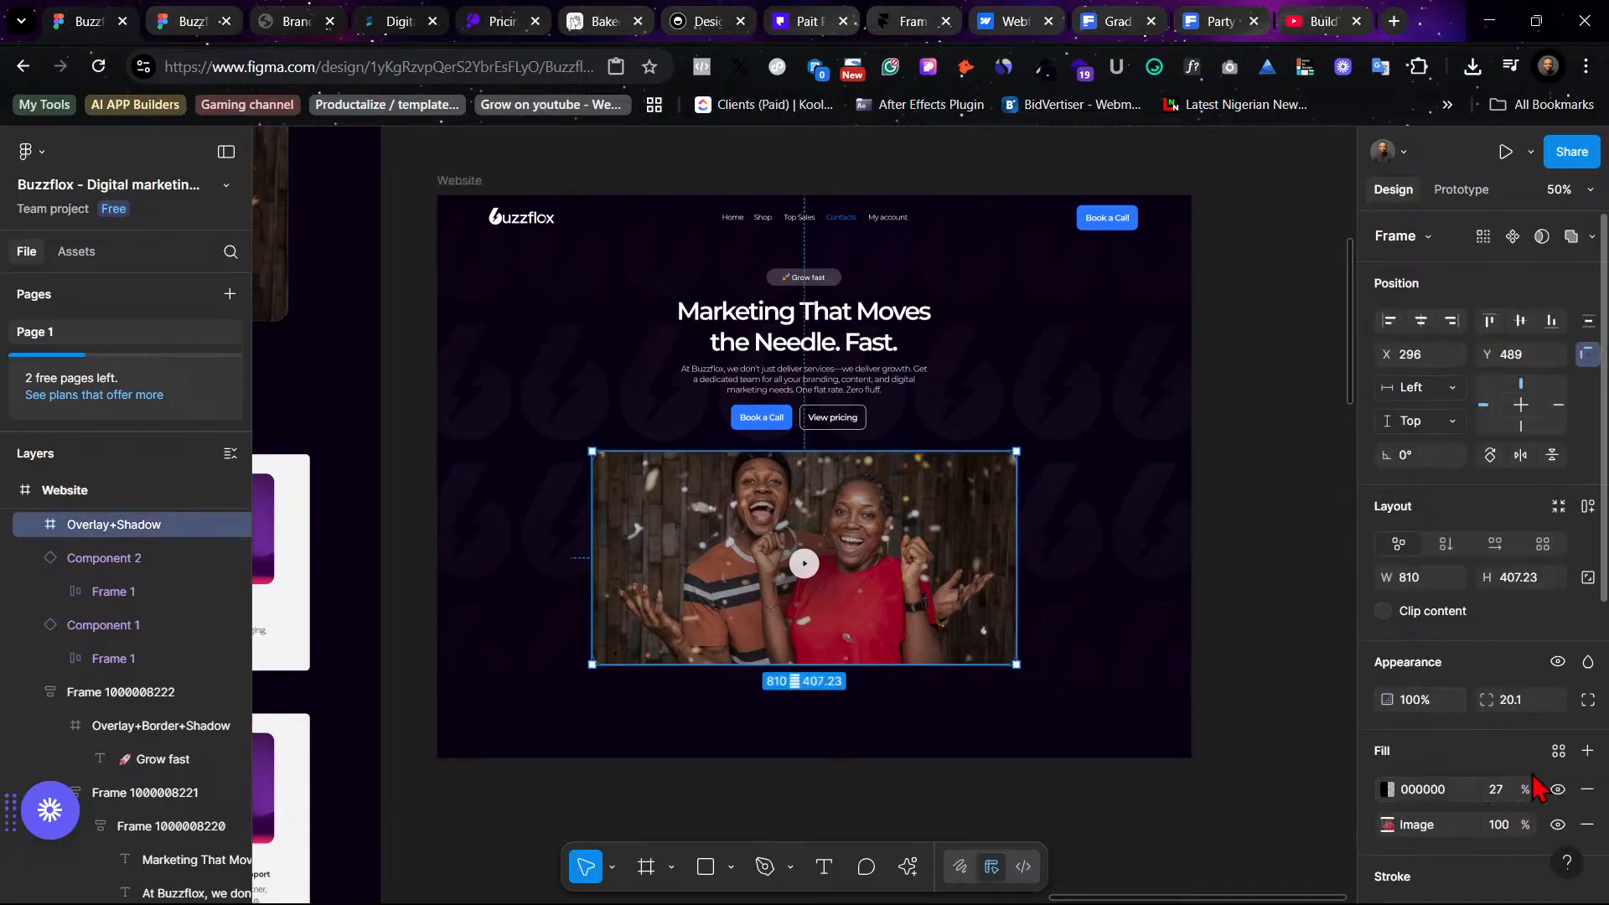
pyautogui.scroll(-1, 1515, 783)
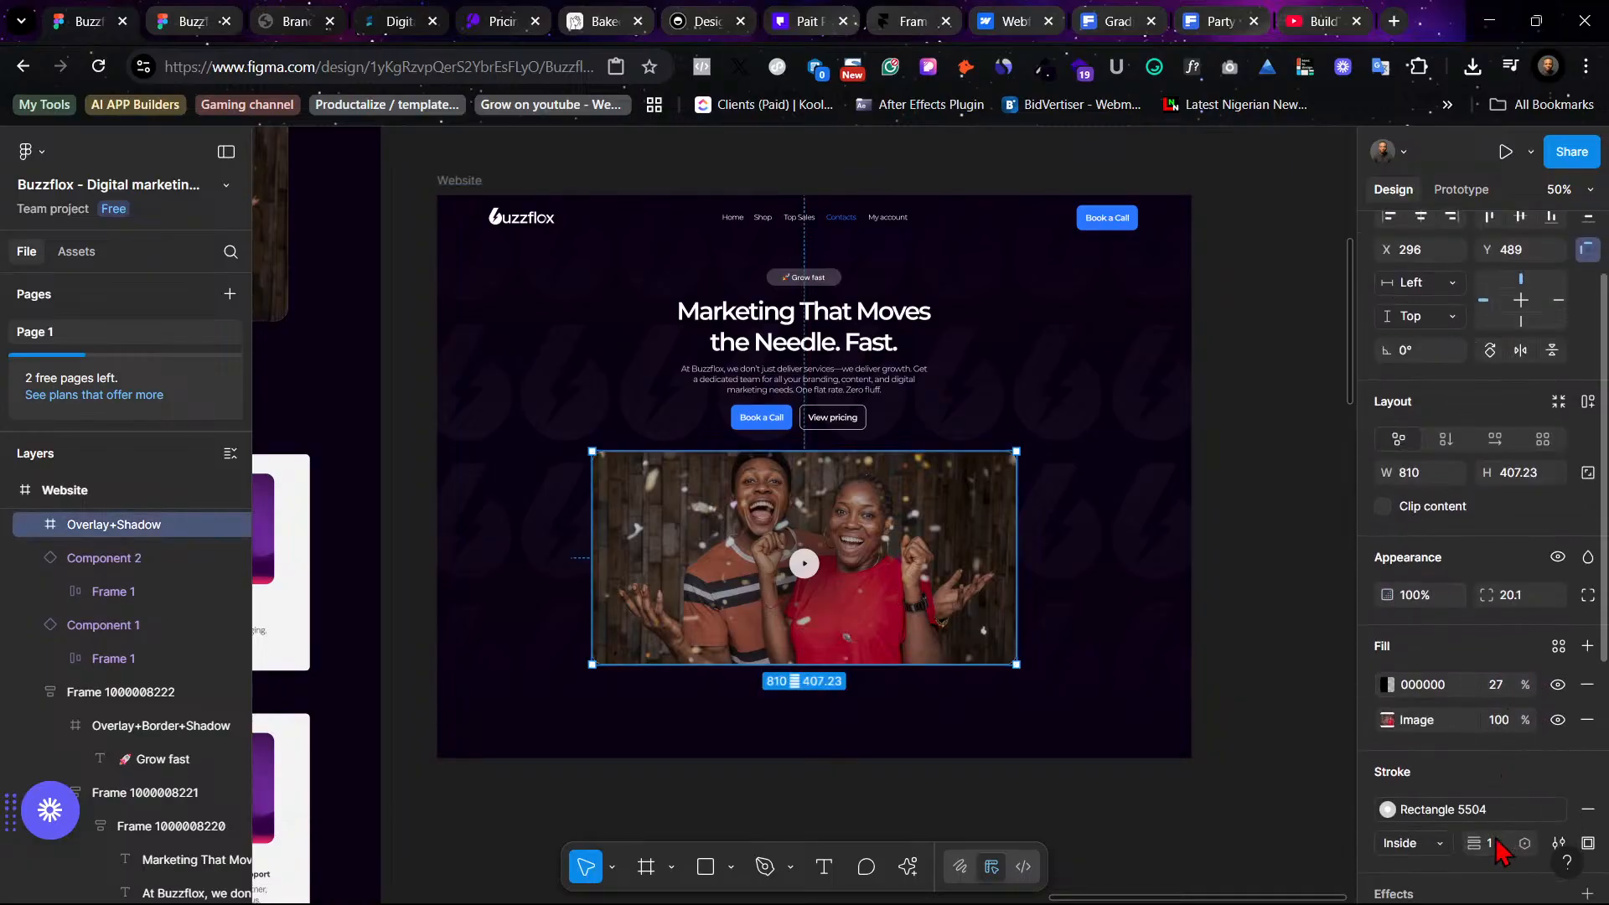
pyautogui.press('Up')
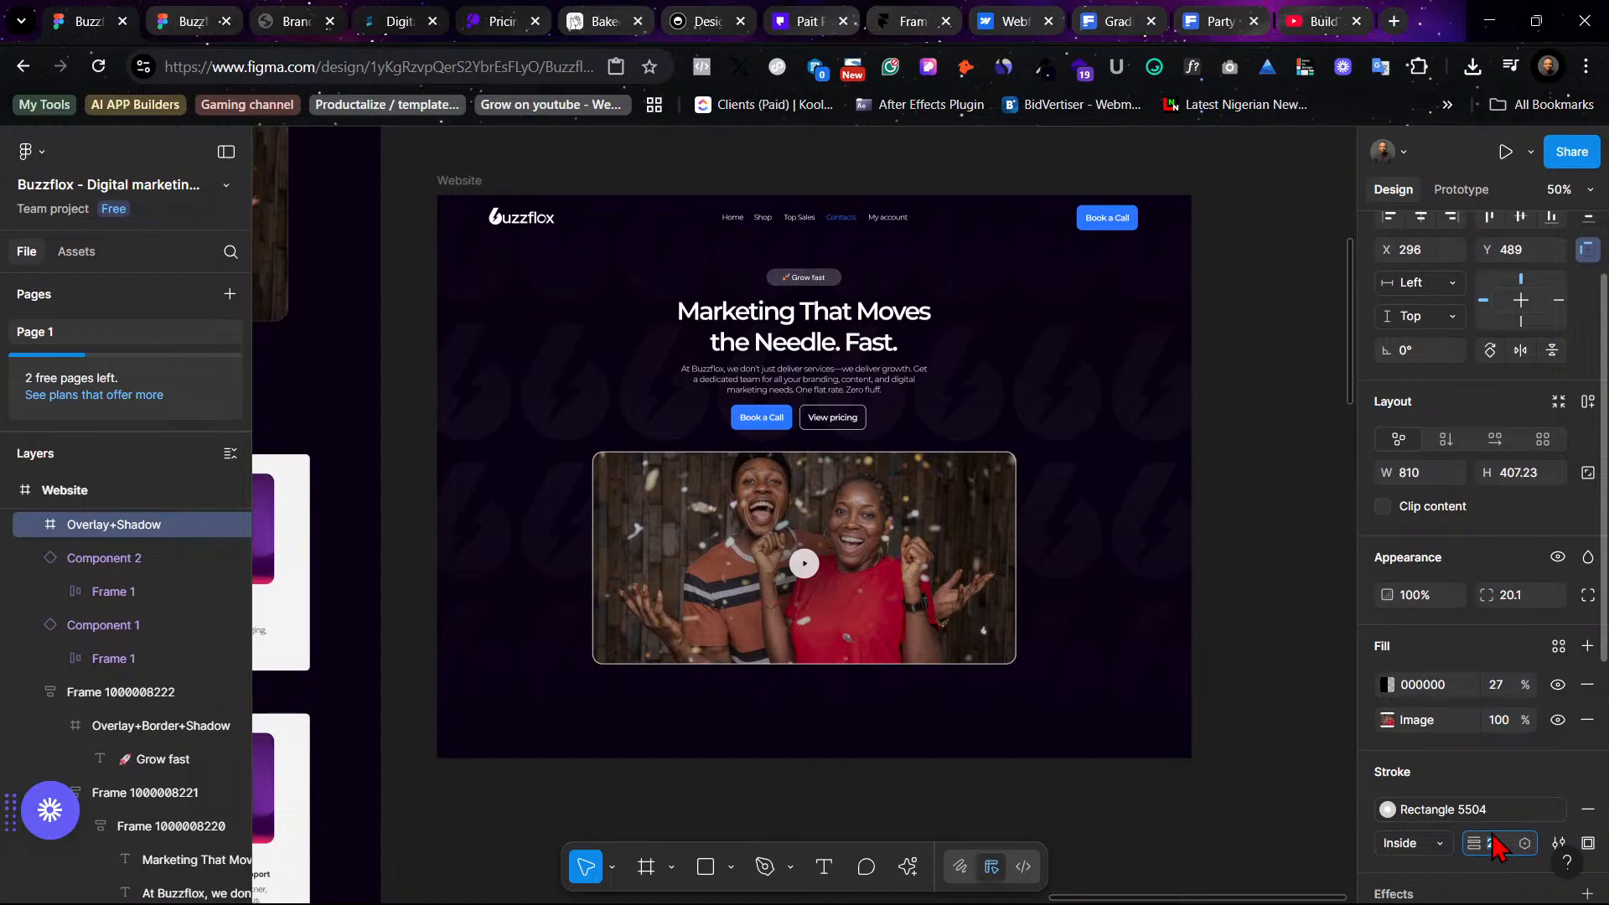
pyautogui.click(1242, 475)
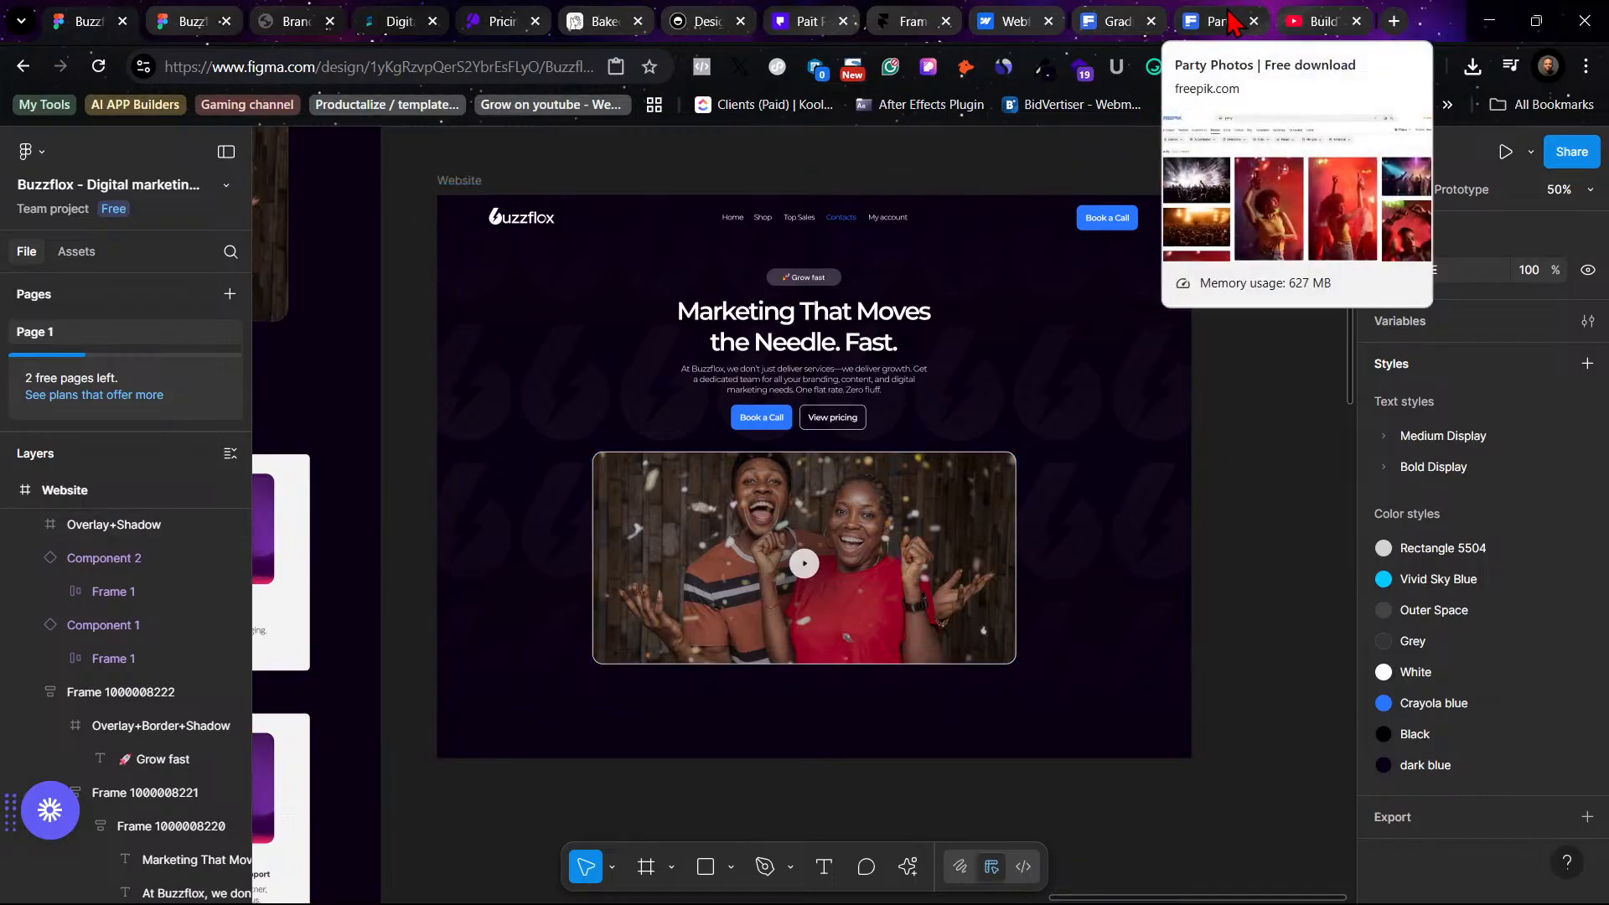
pyautogui.click(1118, 20)
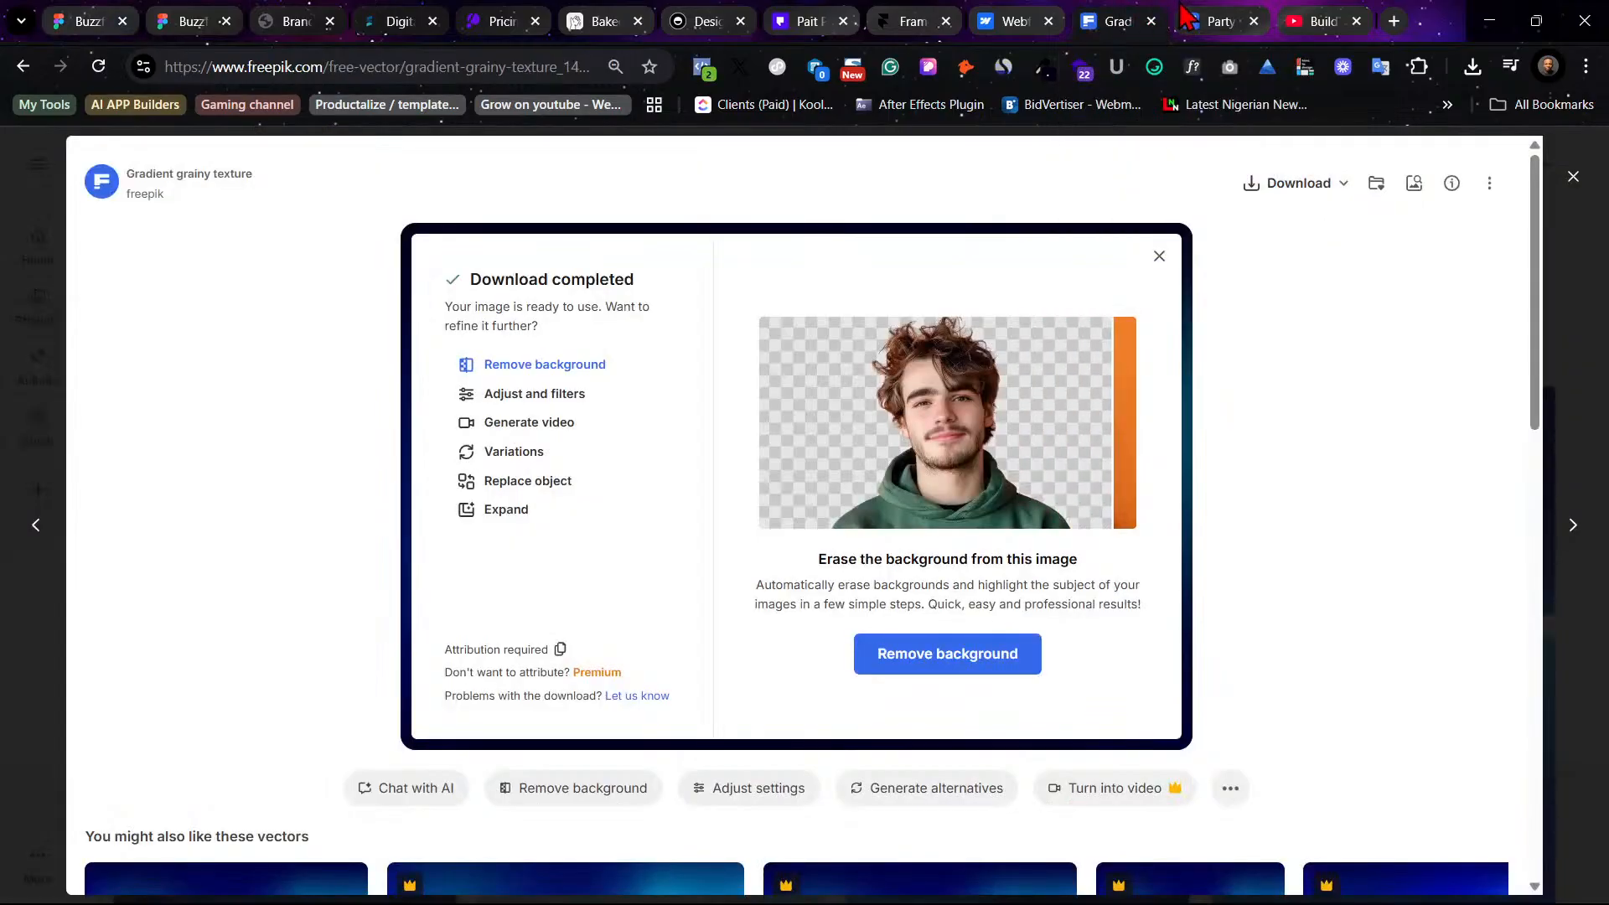
pyautogui.click(1181, 21)
pyautogui.click(1161, 17)
pyautogui.click(1206, 20)
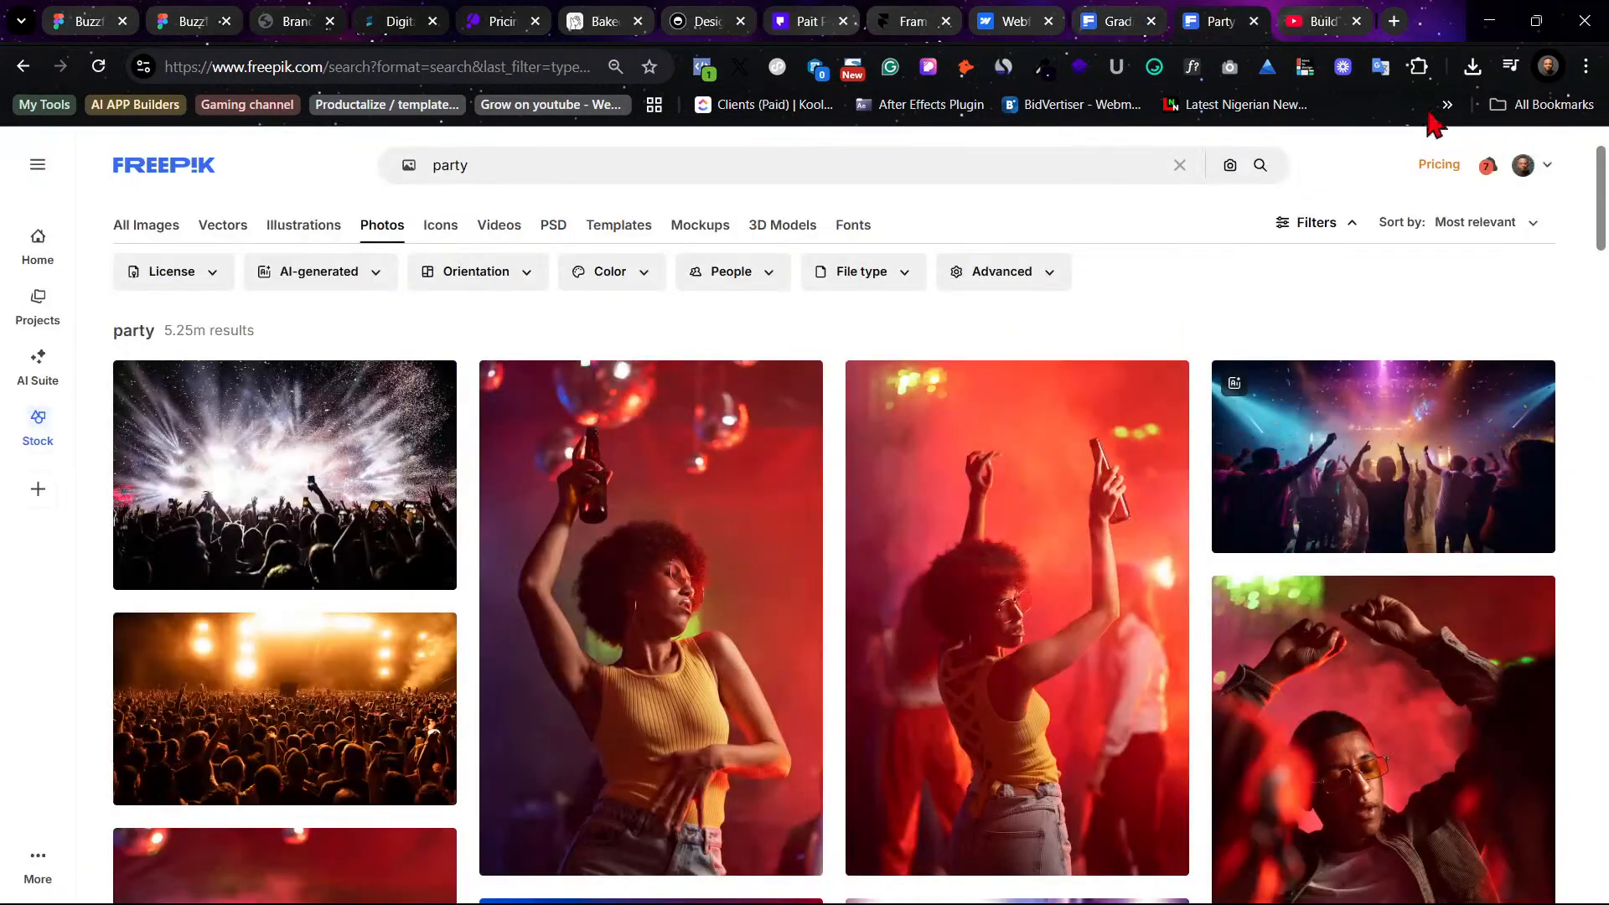
pyautogui.click(1118, 21)
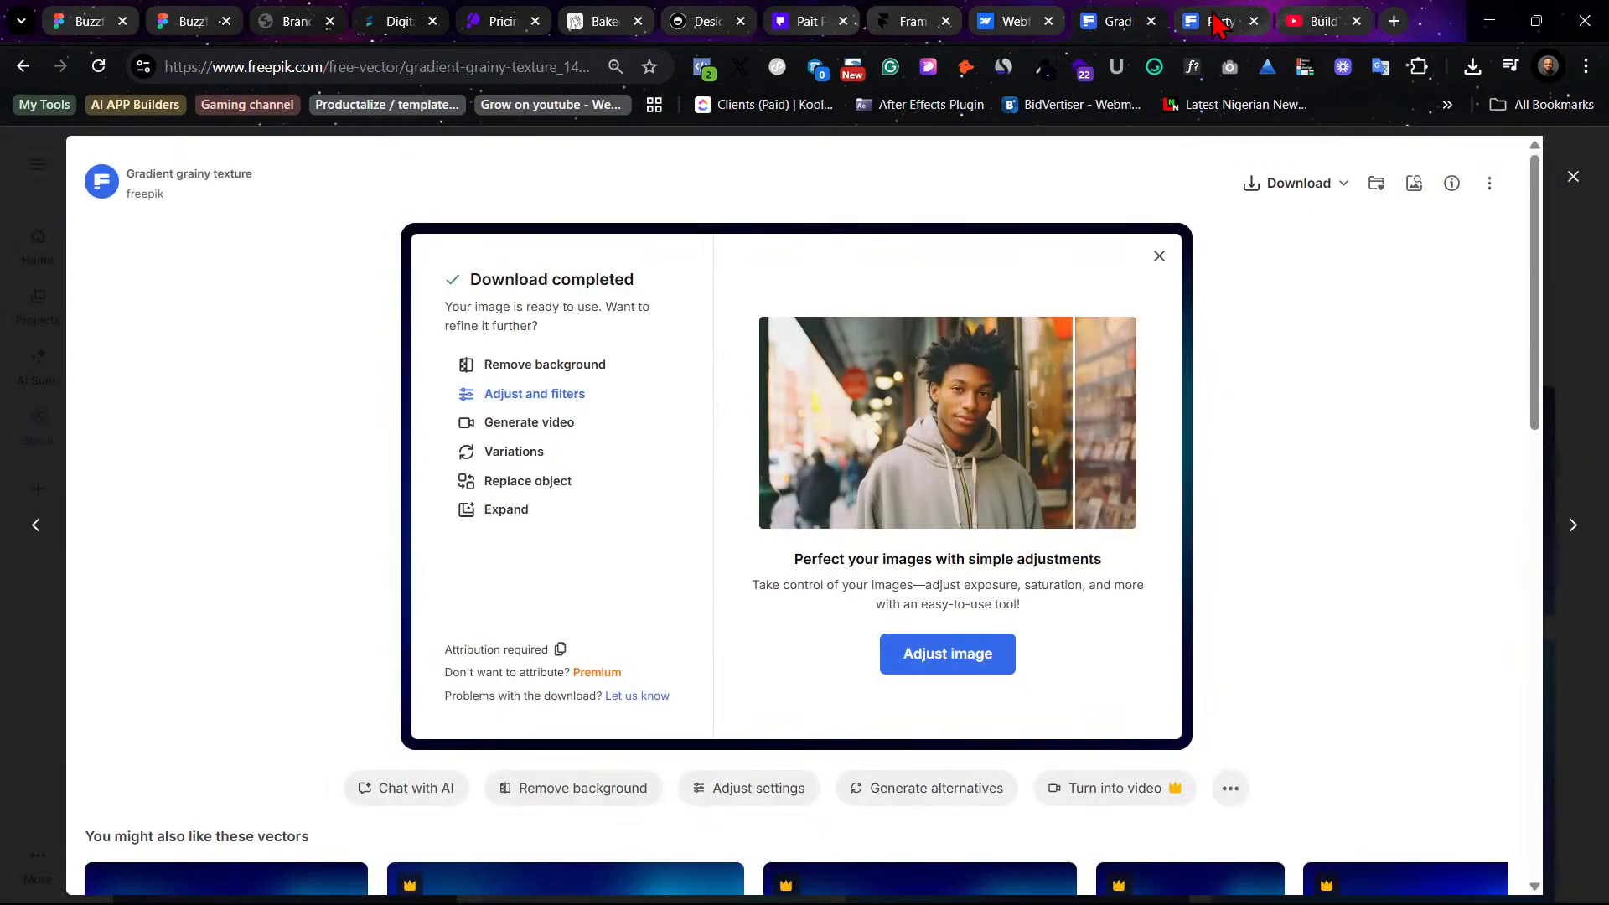
pyautogui.click(1215, 21)
pyautogui.click(1135, 15)
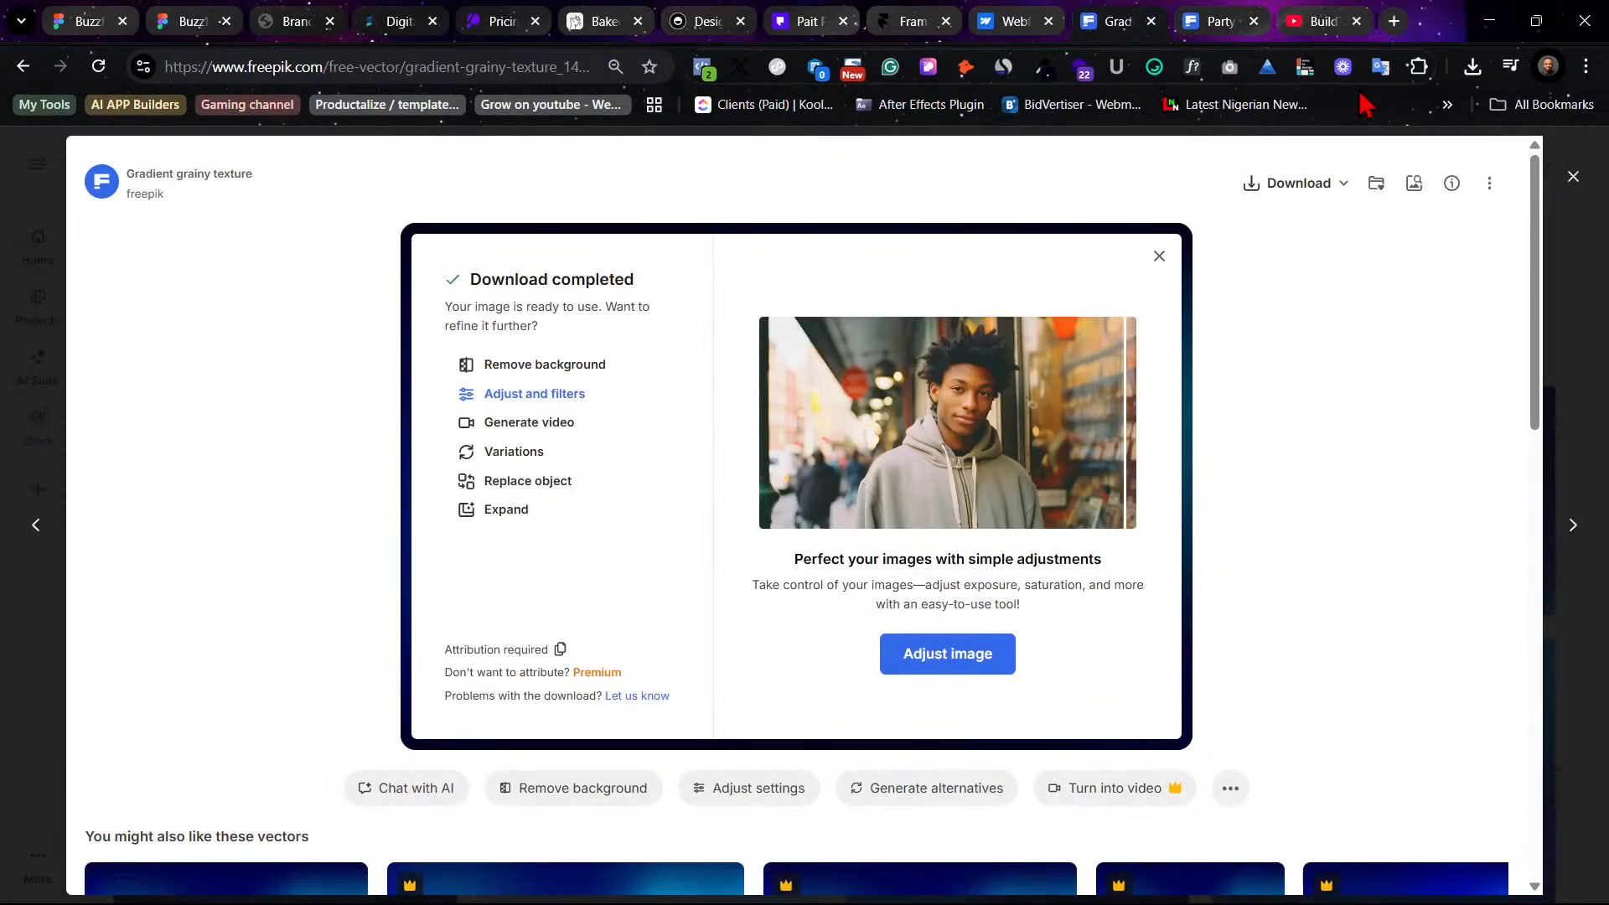
pyautogui.click(1573, 176)
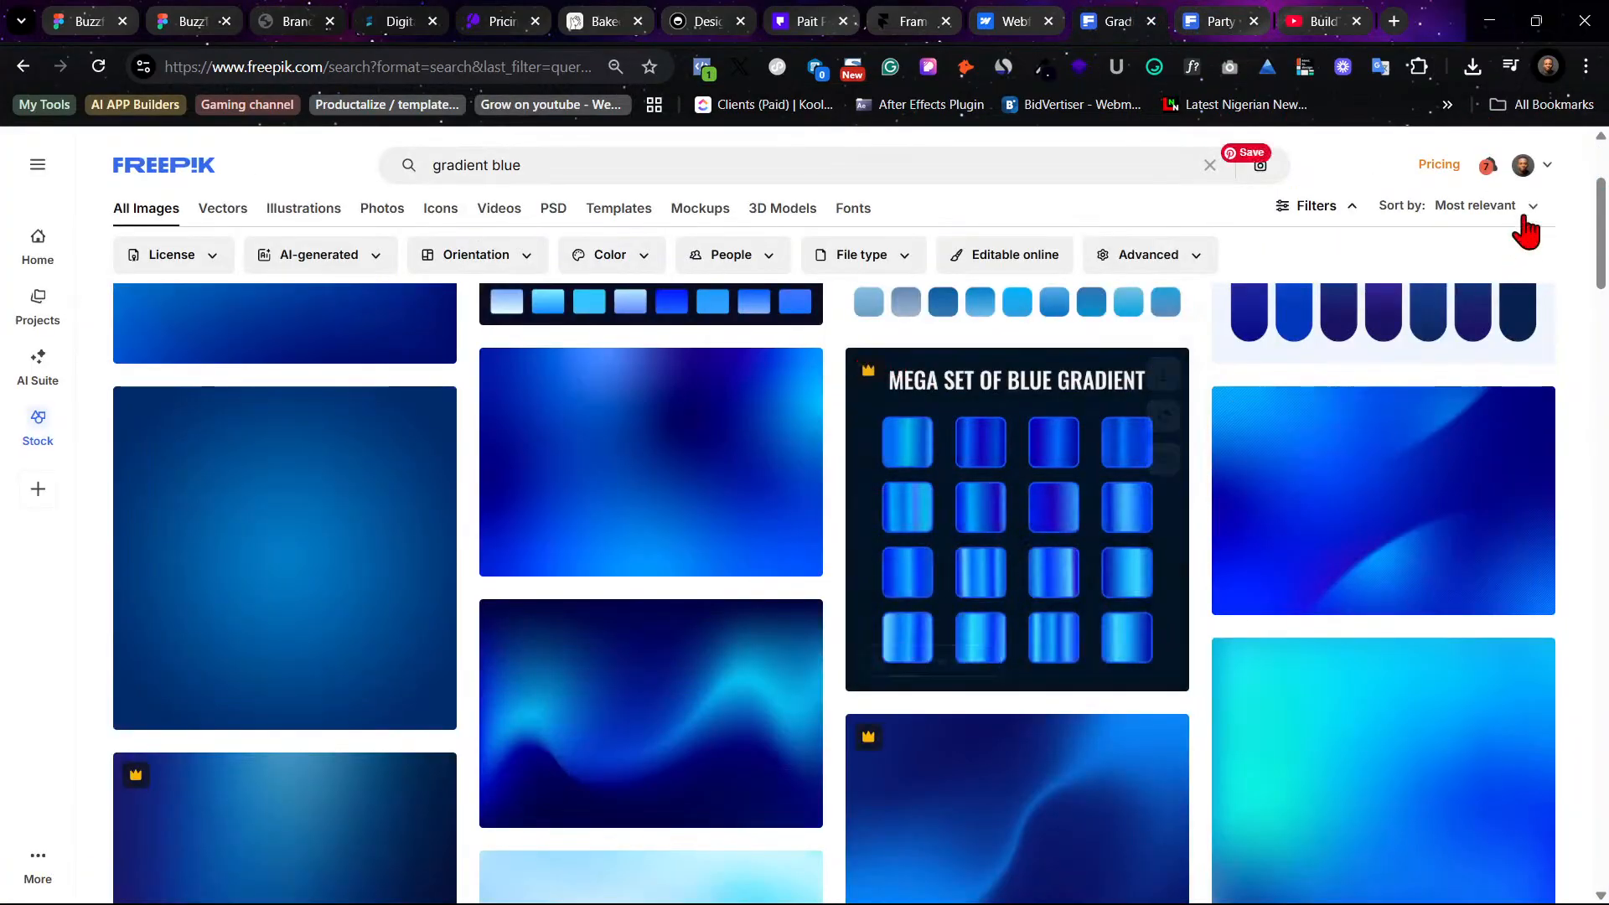
# - Search Freepik photos for office in the party-photos browser tab and browse the results
pyautogui.click(1221, 20)
pyautogui.scroll(-10, 864, 448)
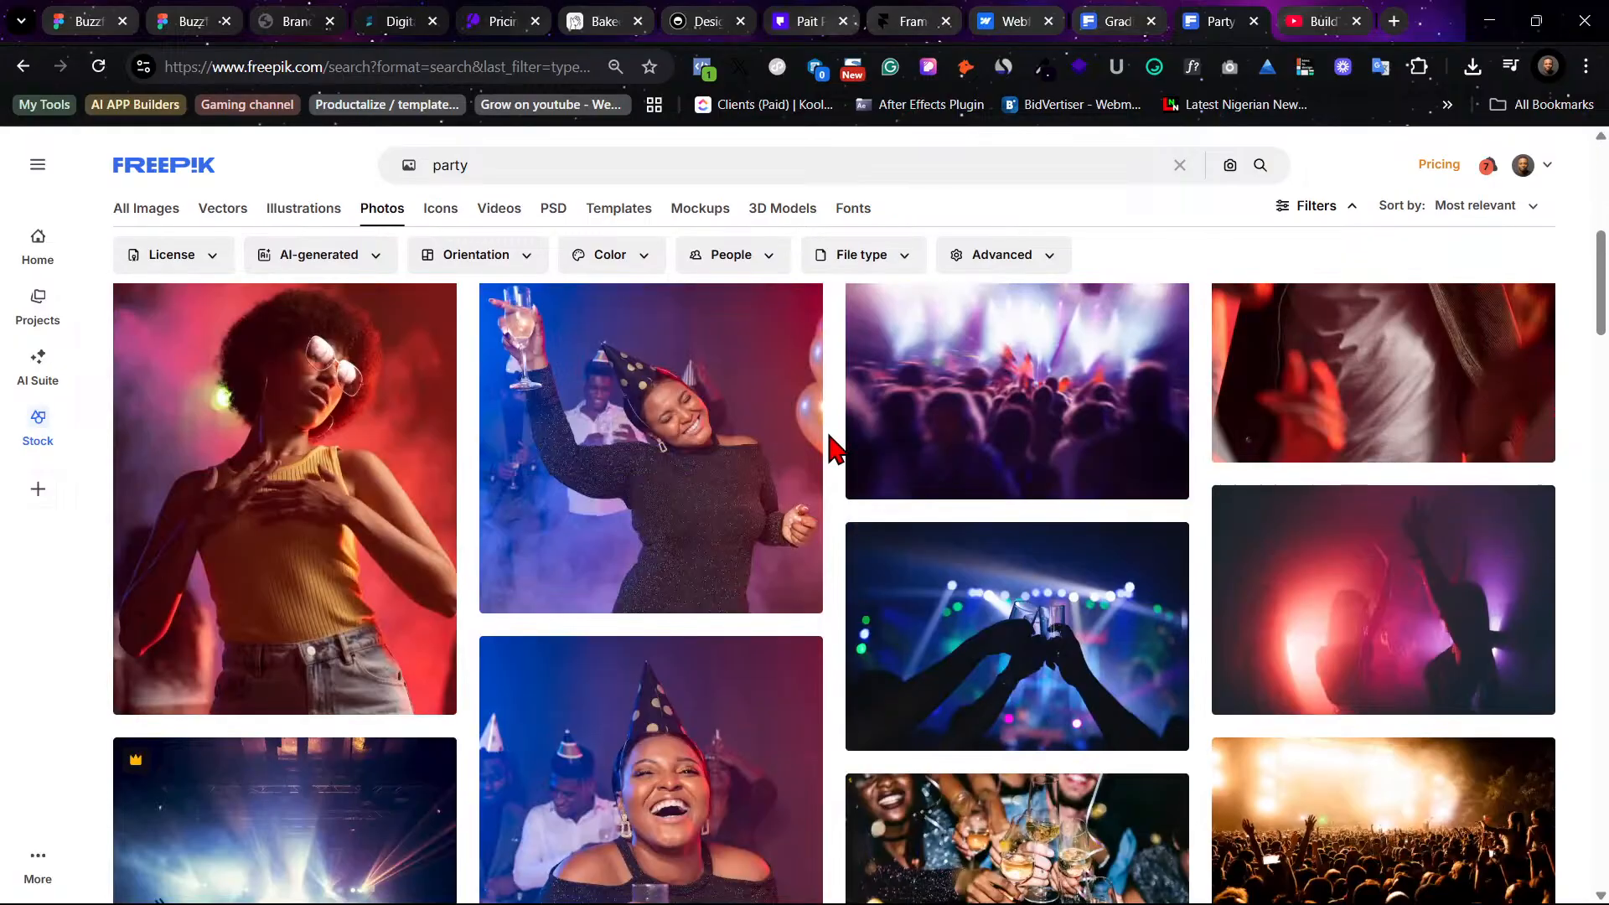
pyautogui.doubleClick(443, 164)
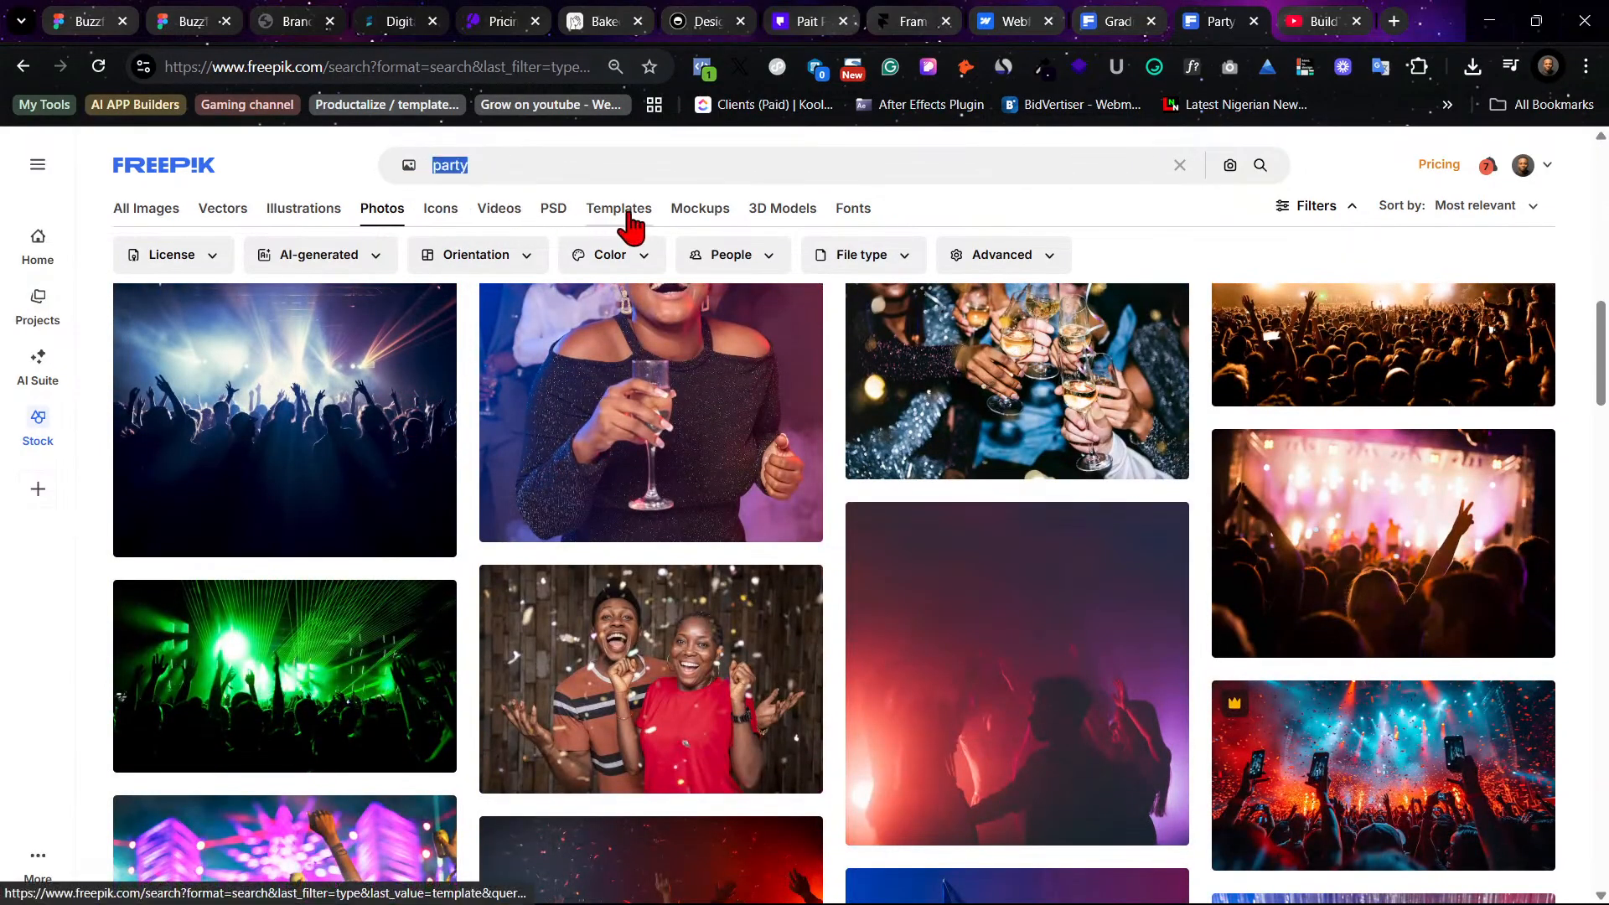
pyautogui.write('of')
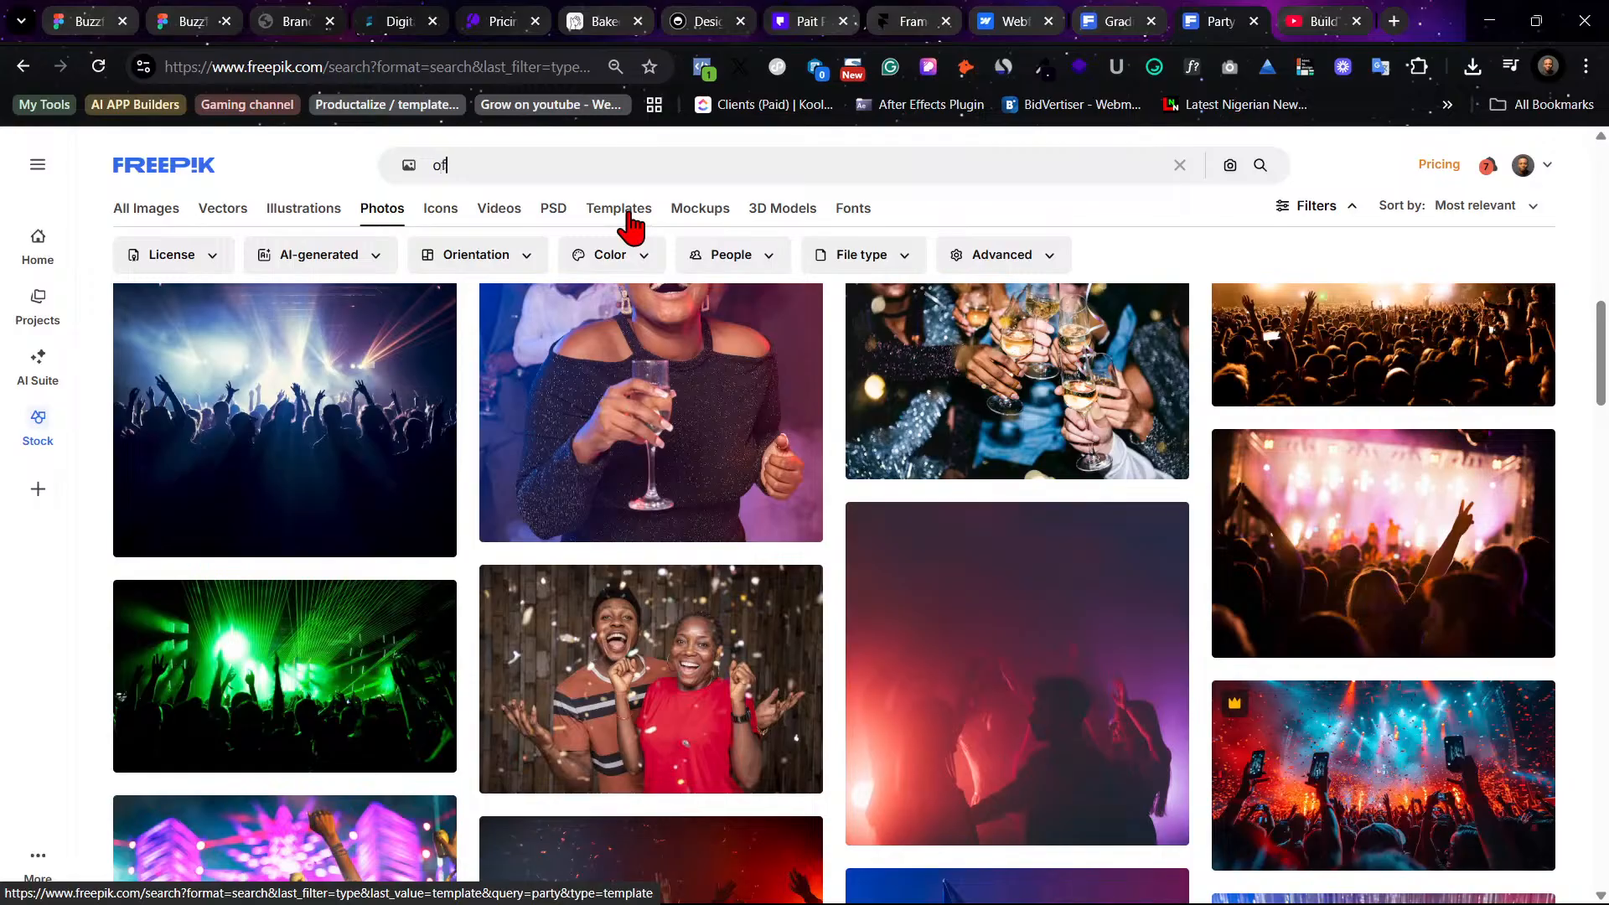
pyautogui.write('fice')
pyautogui.press('Return')
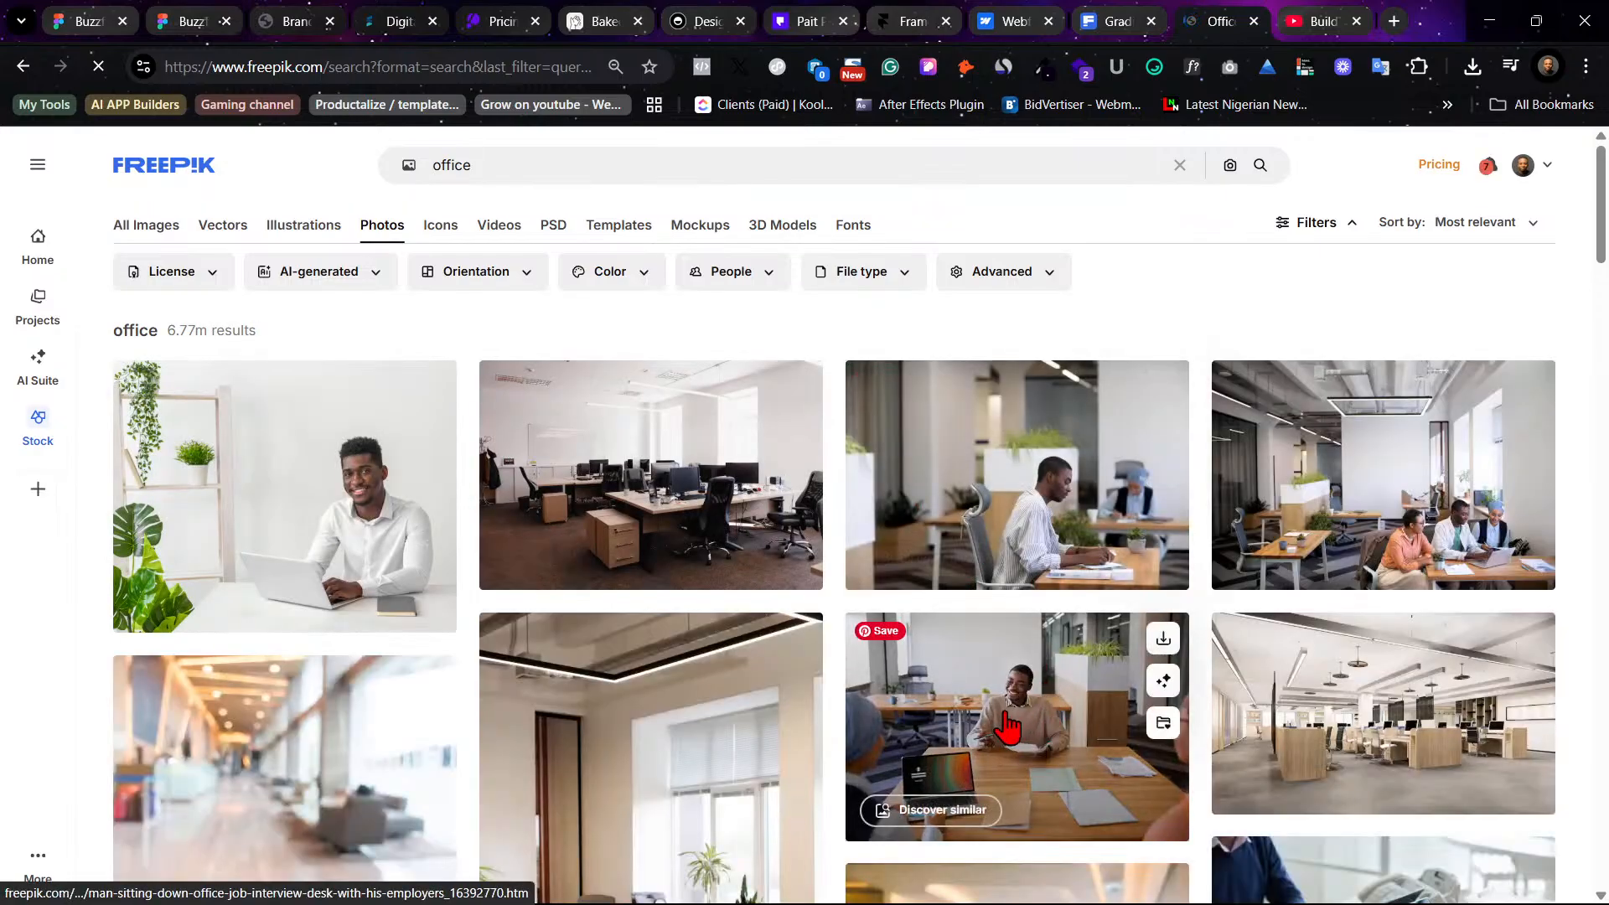
pyautogui.scroll(-4, 1006, 712)
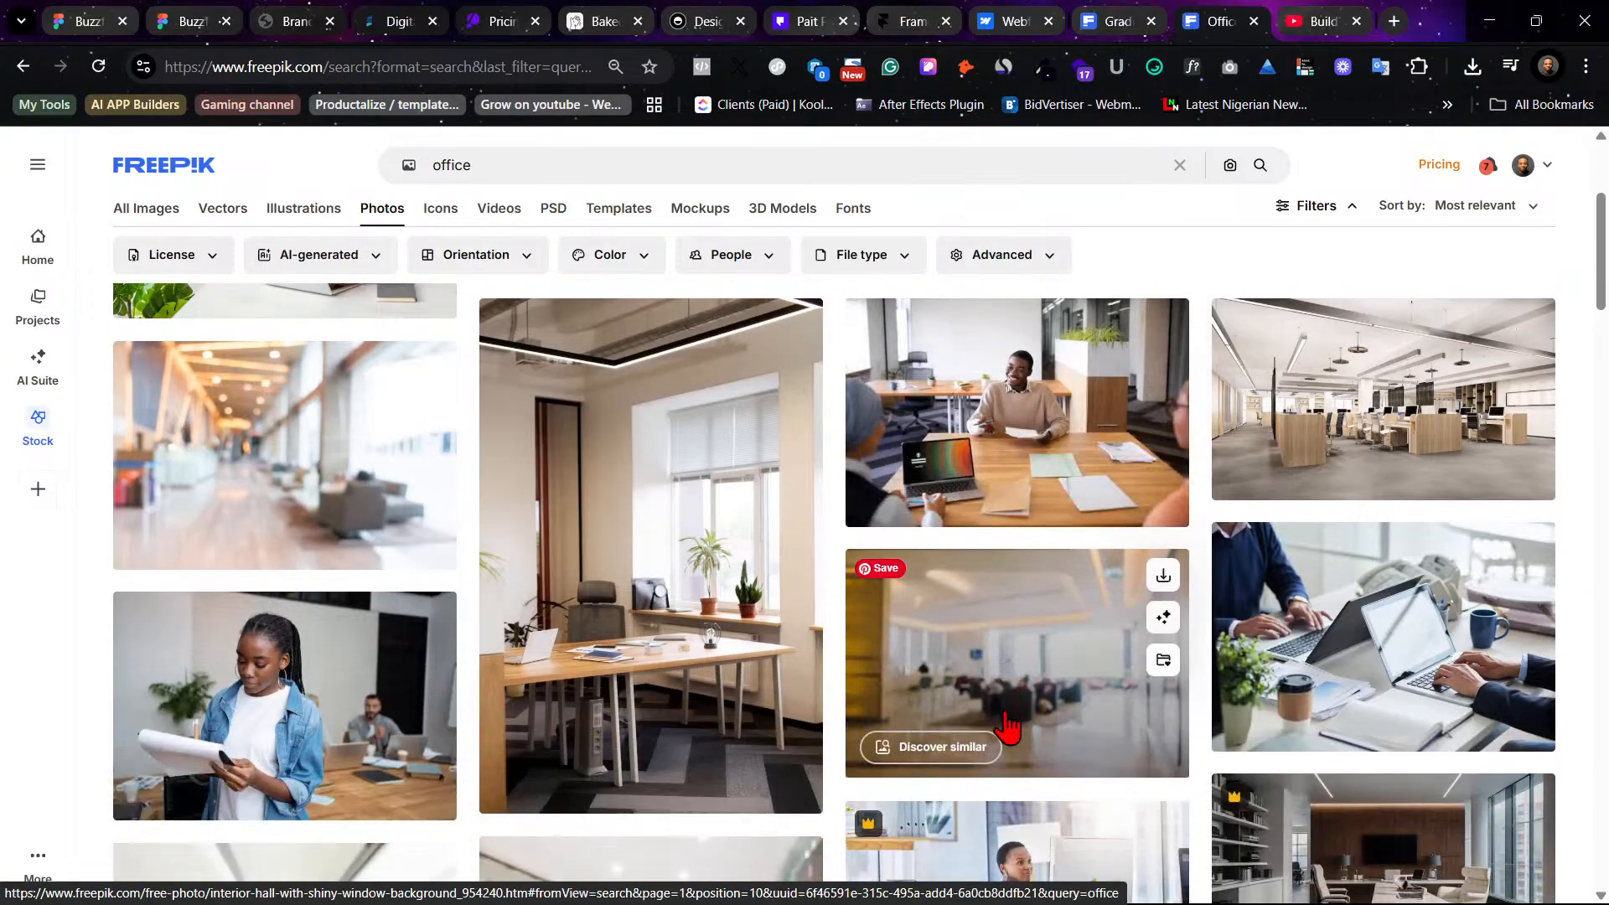
pyautogui.scroll(-3, 1008, 725)
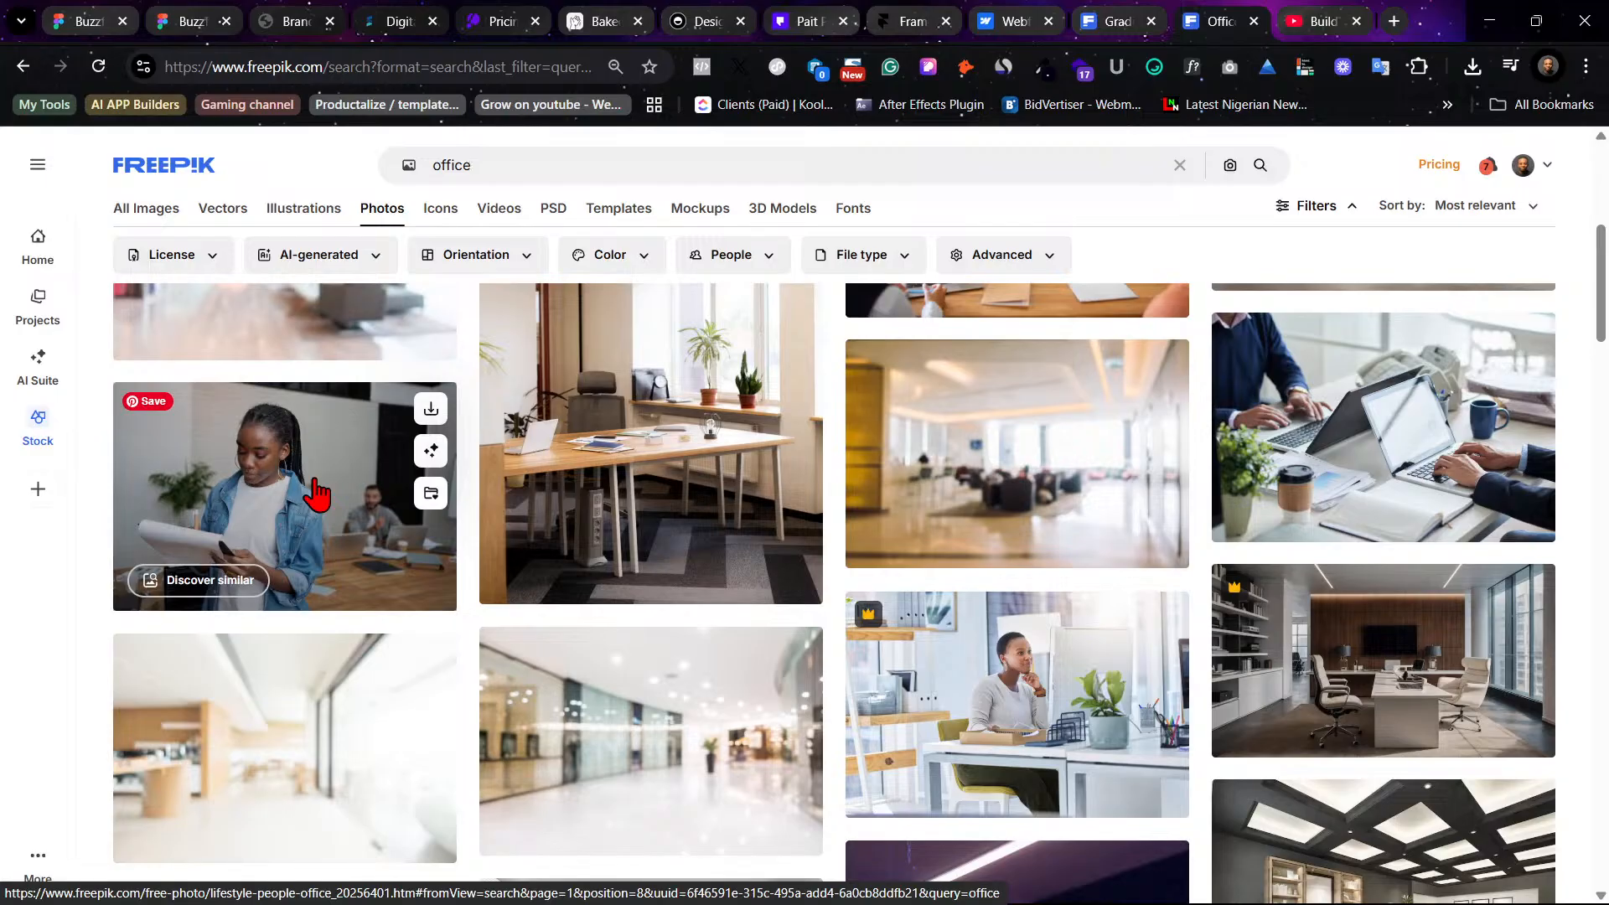
# - Download the photo of a woman reading papers in an office and close the download dialog
pyautogui.click(316, 494)
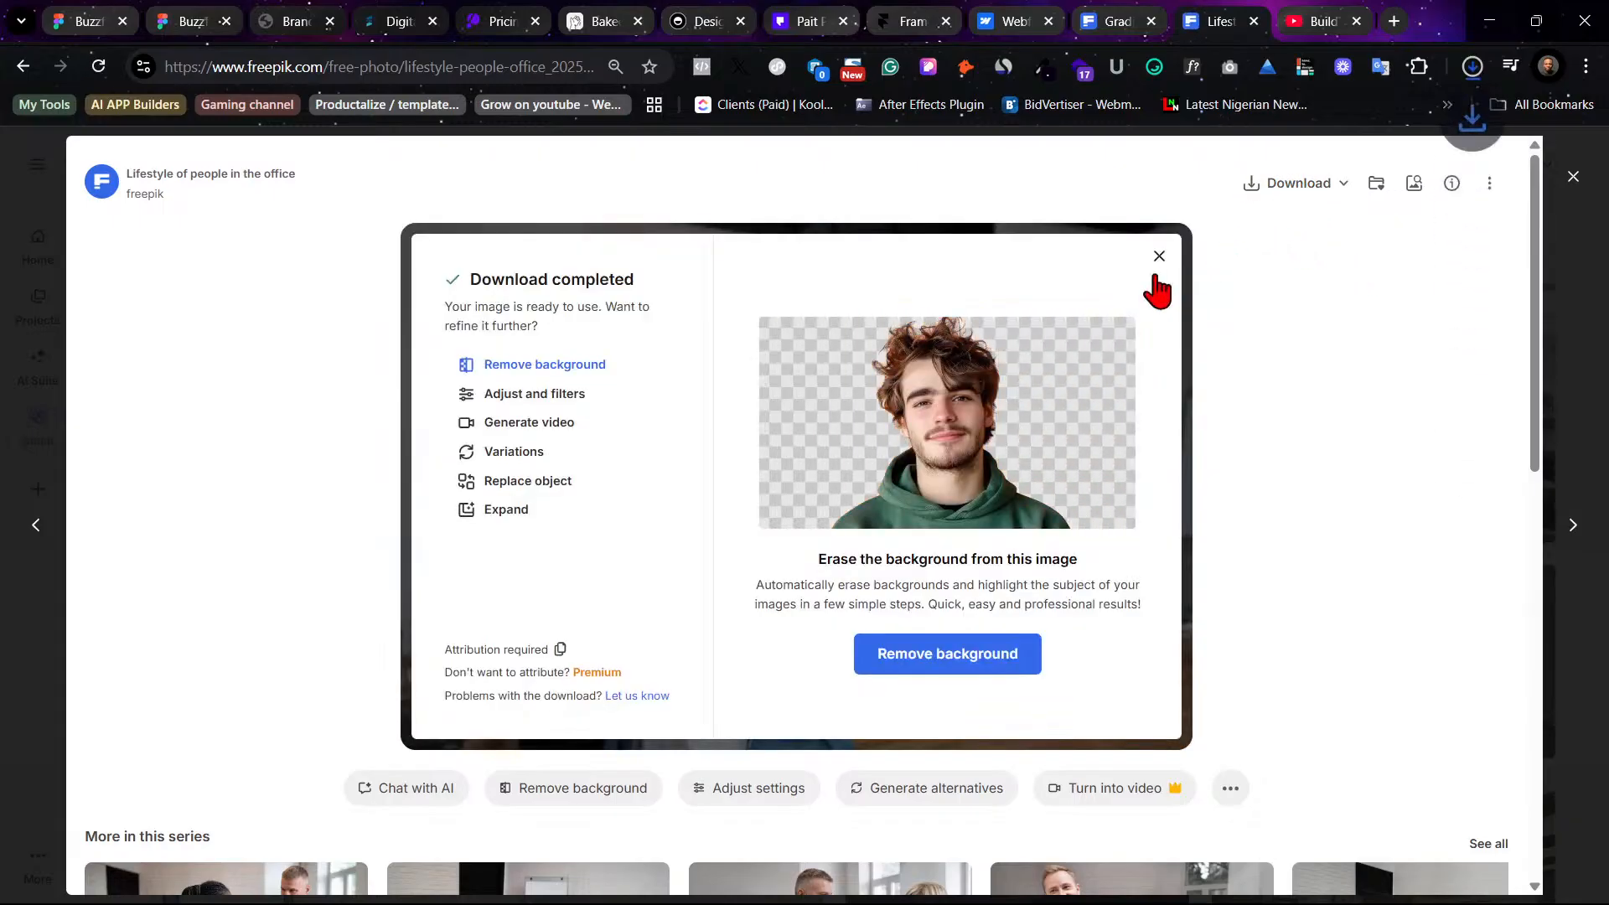
pyautogui.click(1160, 256)
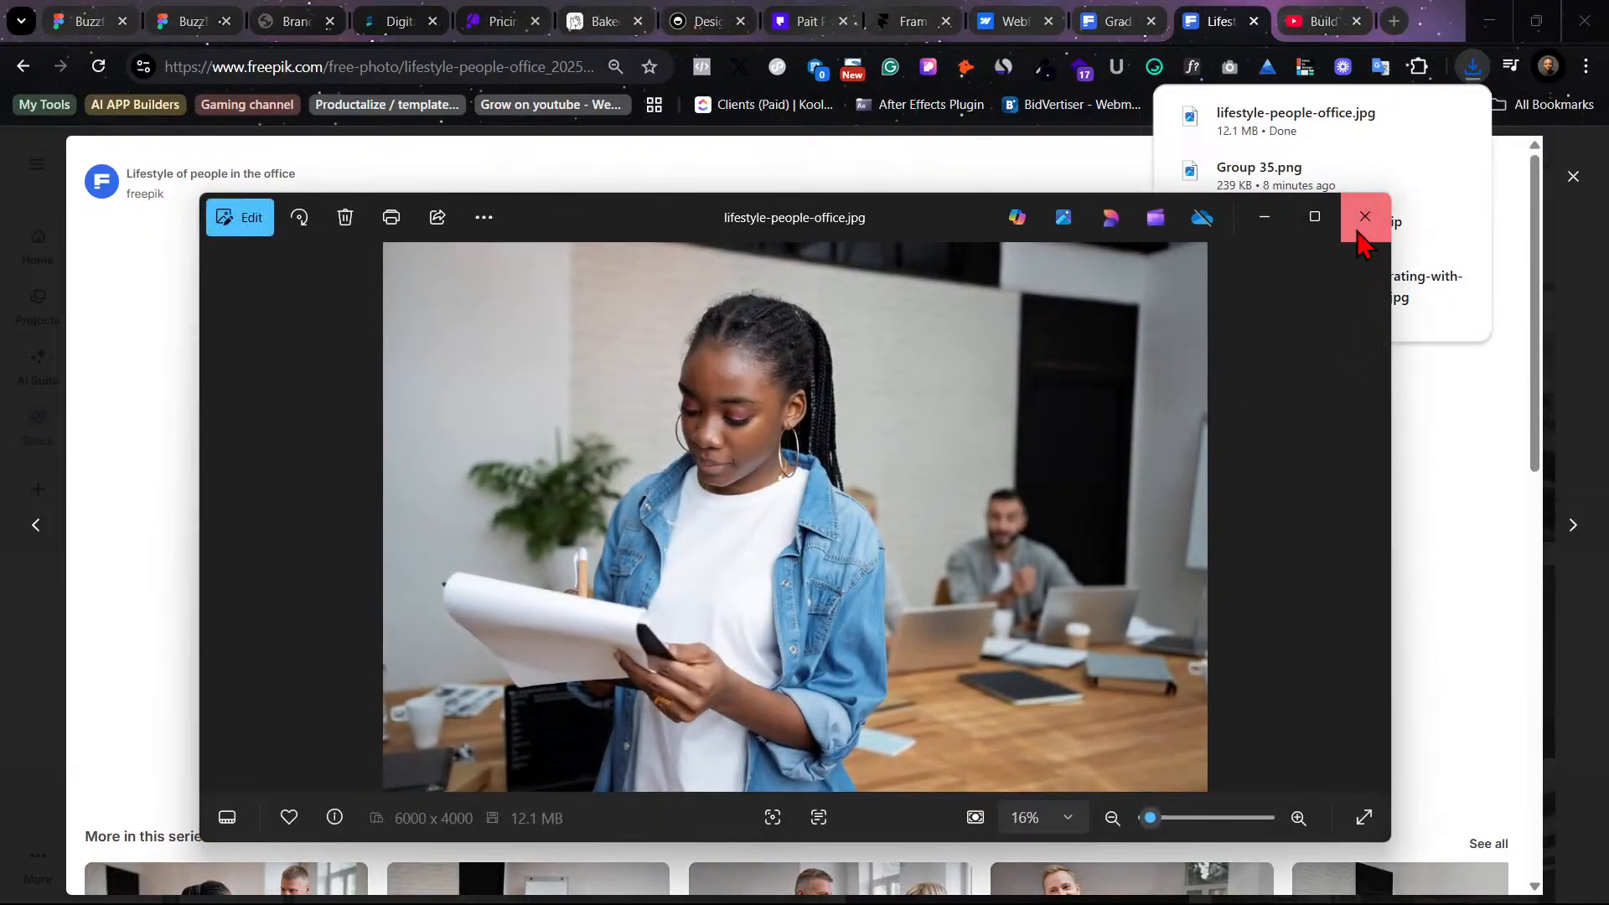
pyautogui.click(1363, 220)
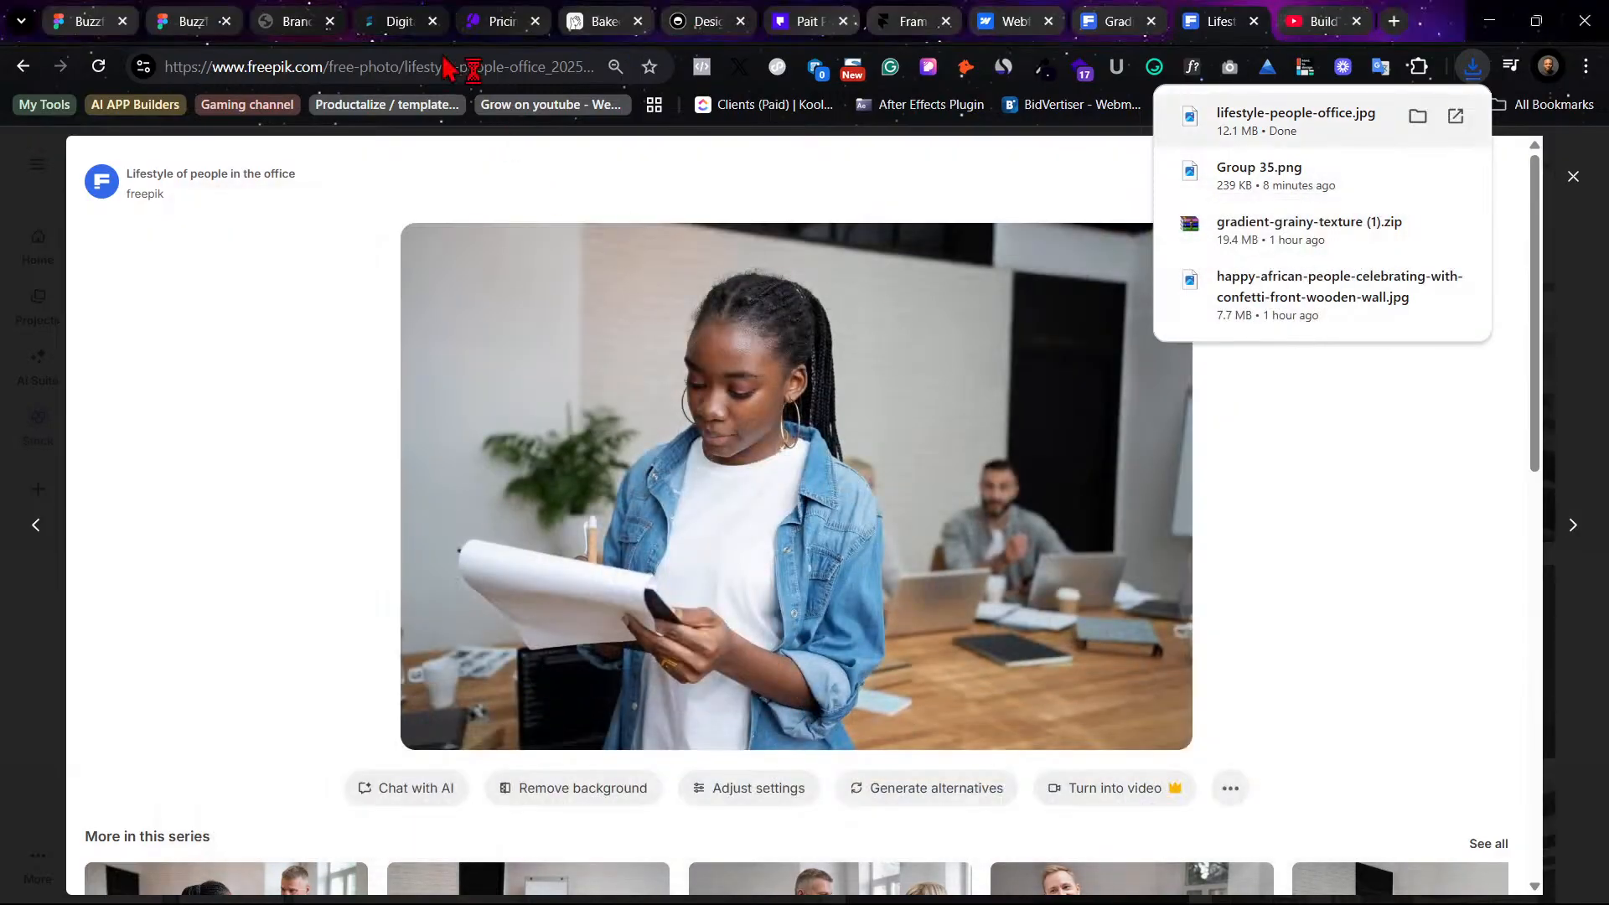
# - Replace the video frame's image fill with the downloaded lifestyle-people-office.jpg photo
pyautogui.click(184, 17)
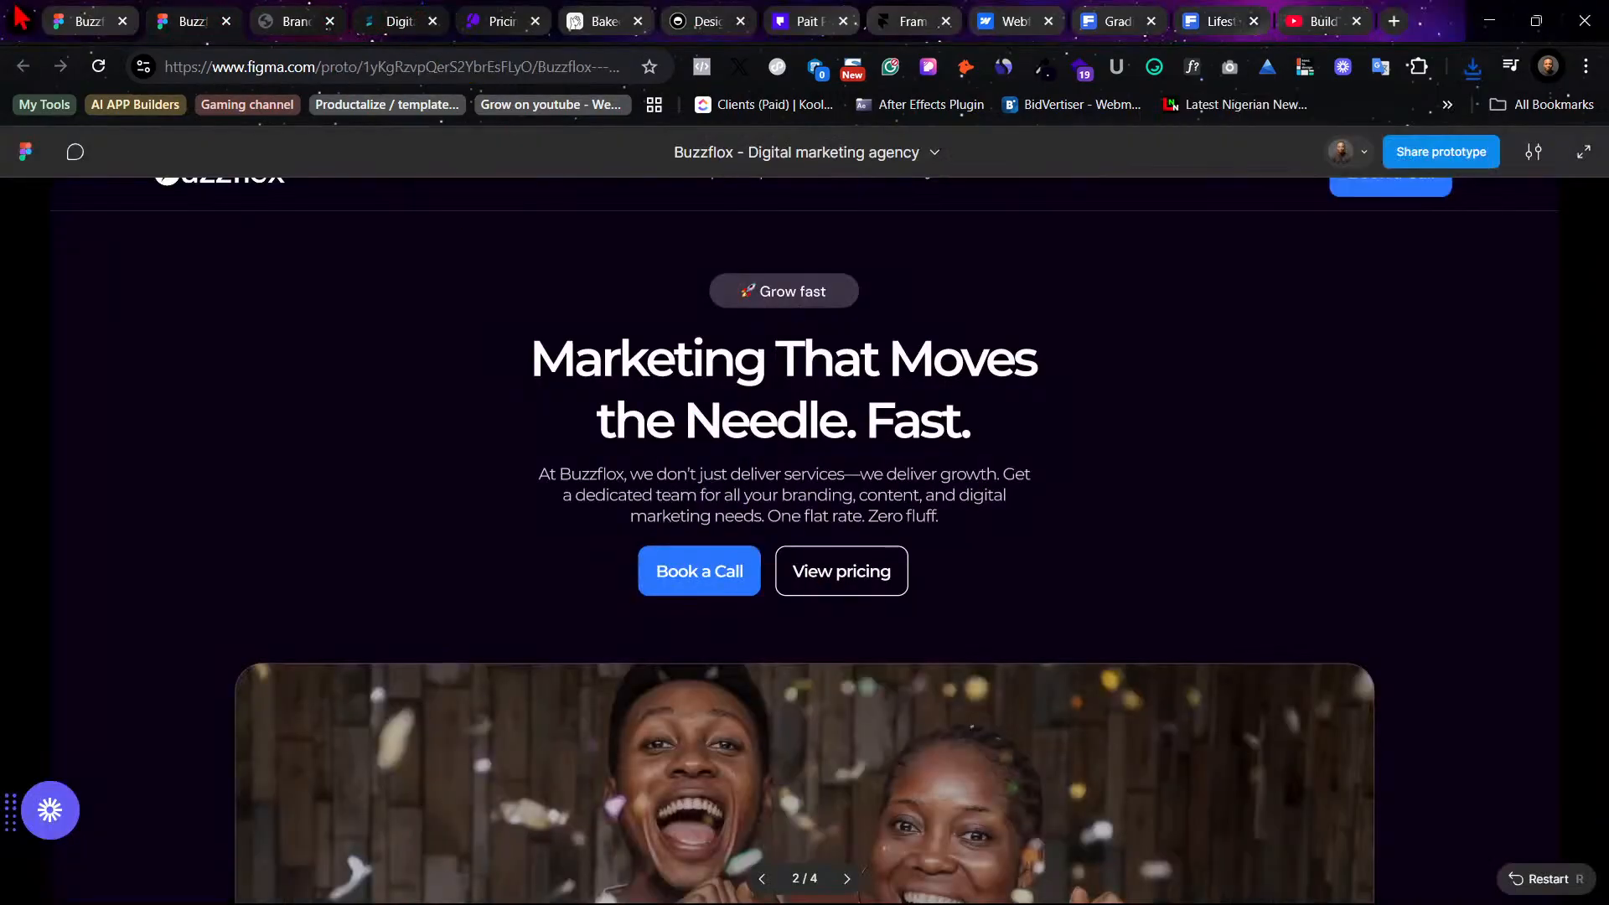
pyautogui.click(84, 21)
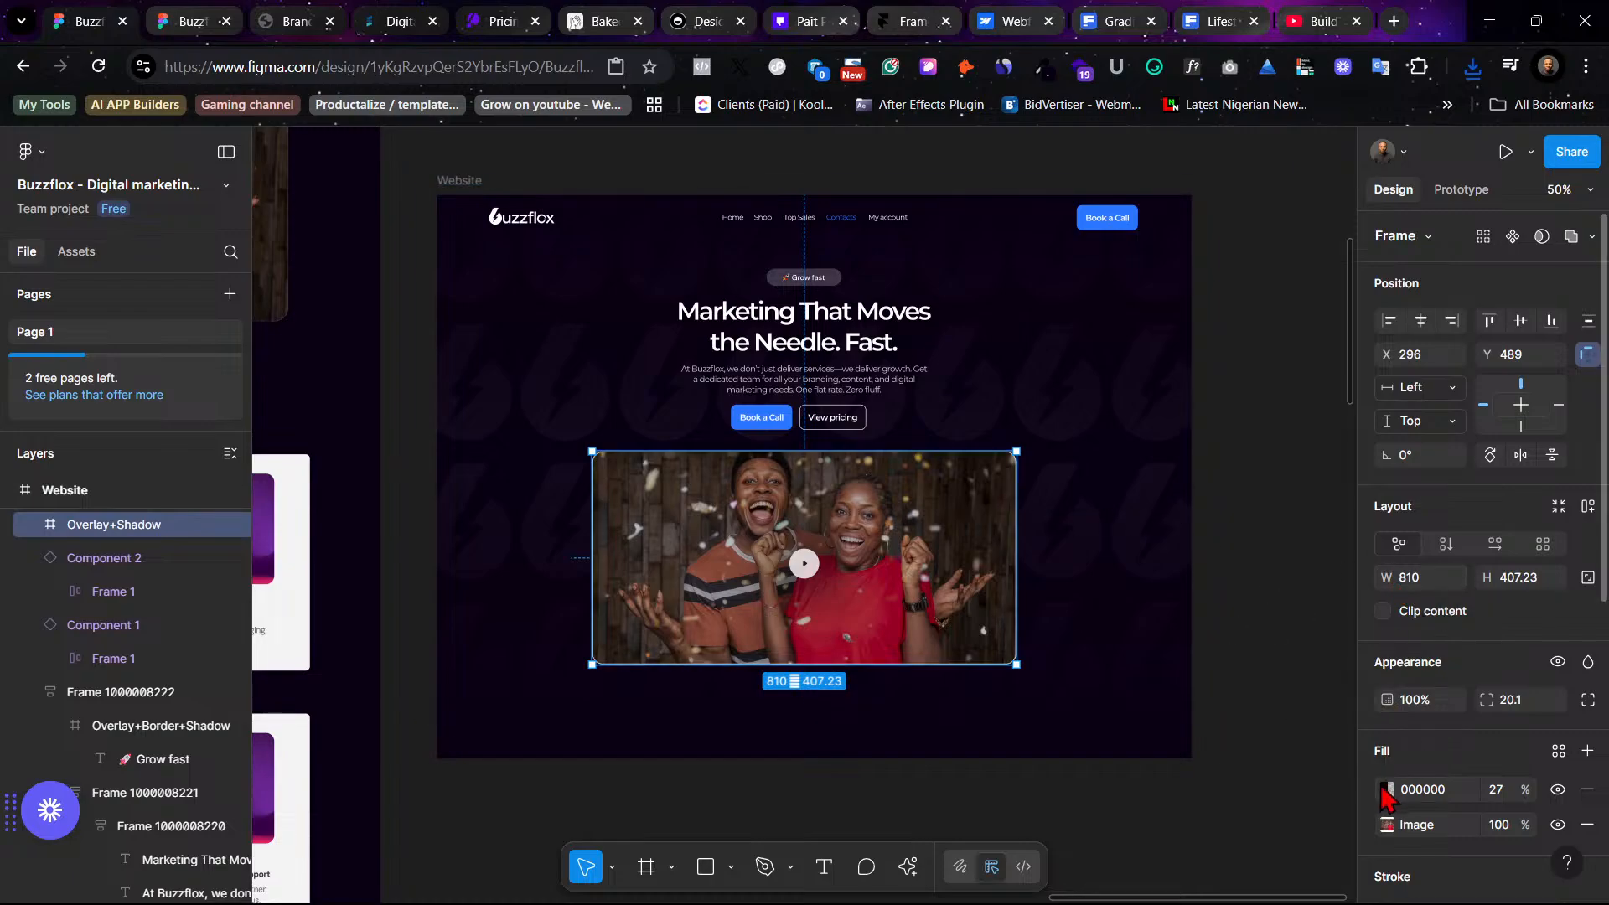
pyautogui.click(1387, 825)
pyautogui.click(1211, 495)
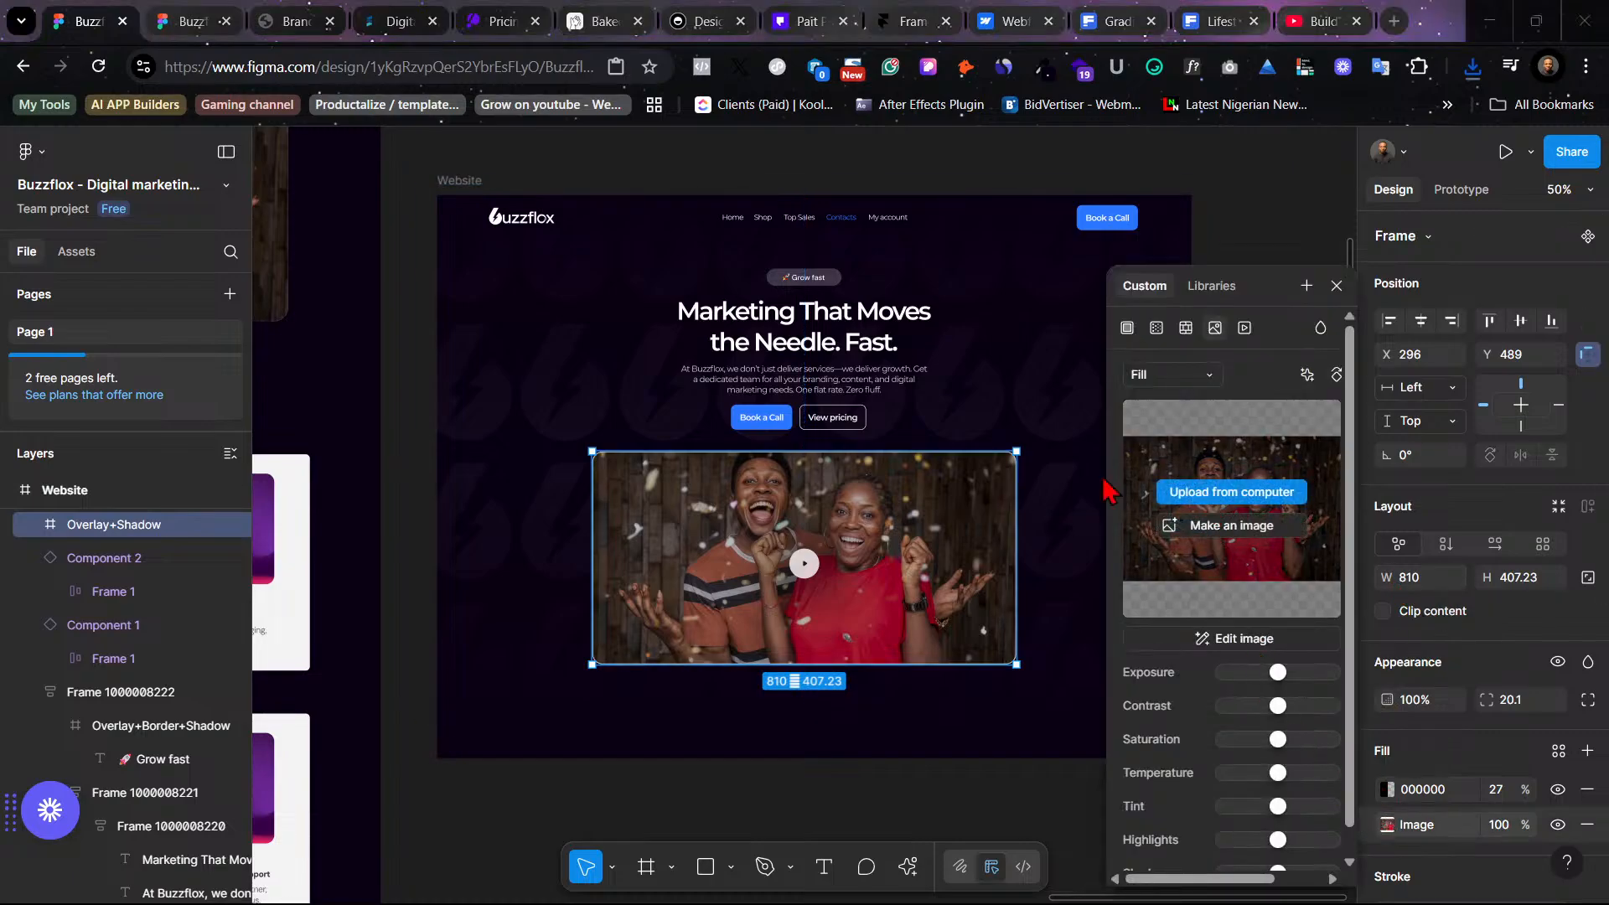
pyautogui.click(96, 312)
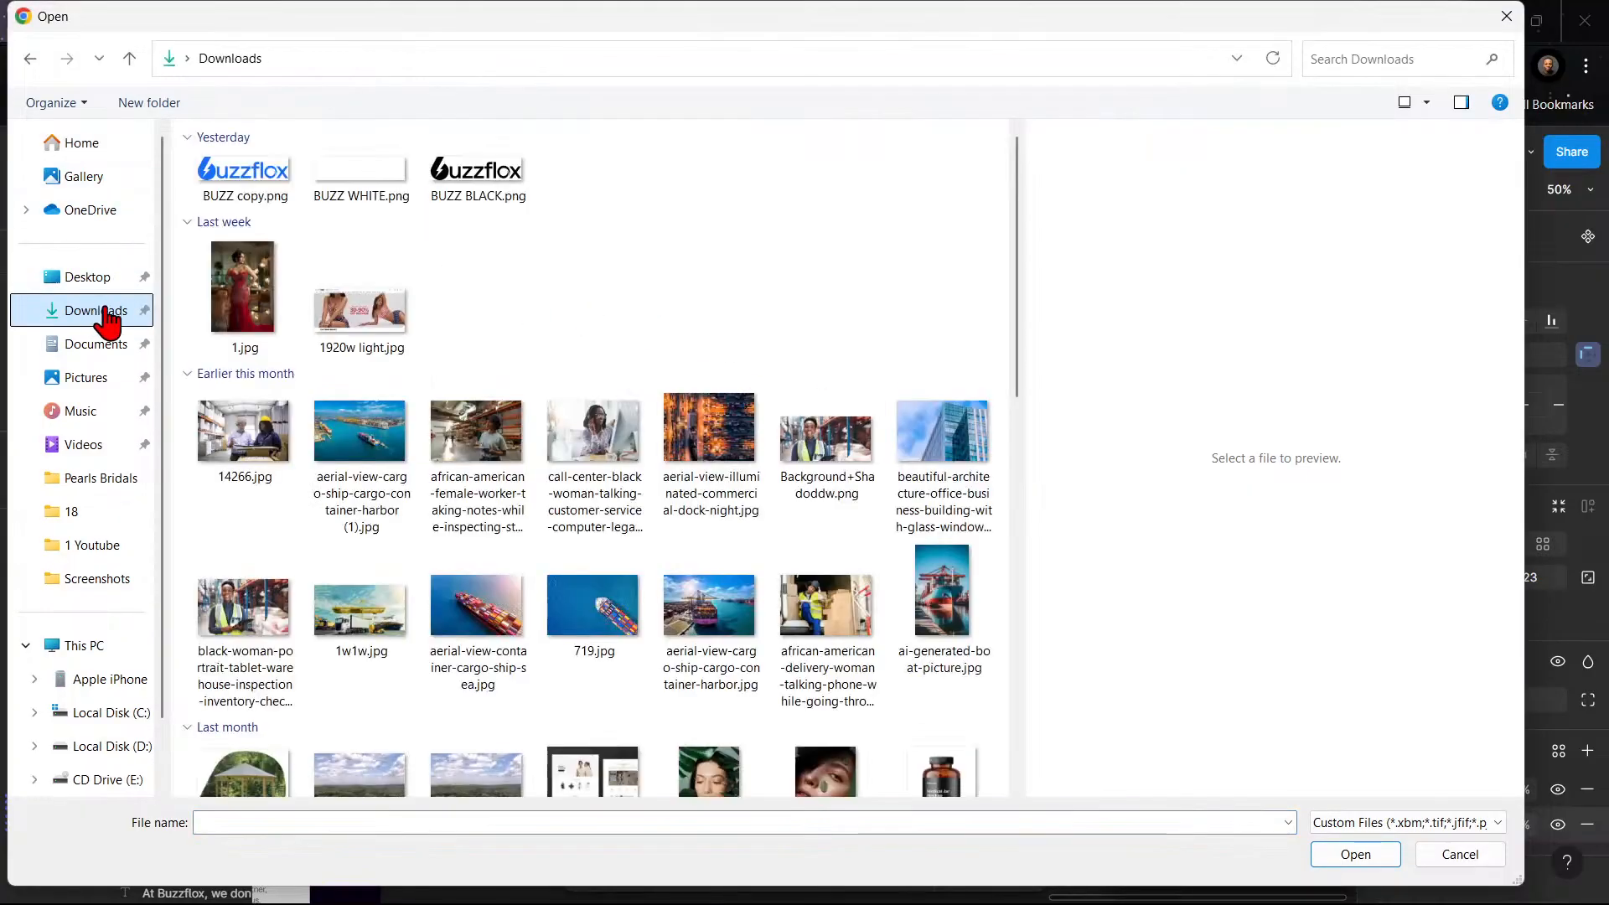
pyautogui.click(241, 243)
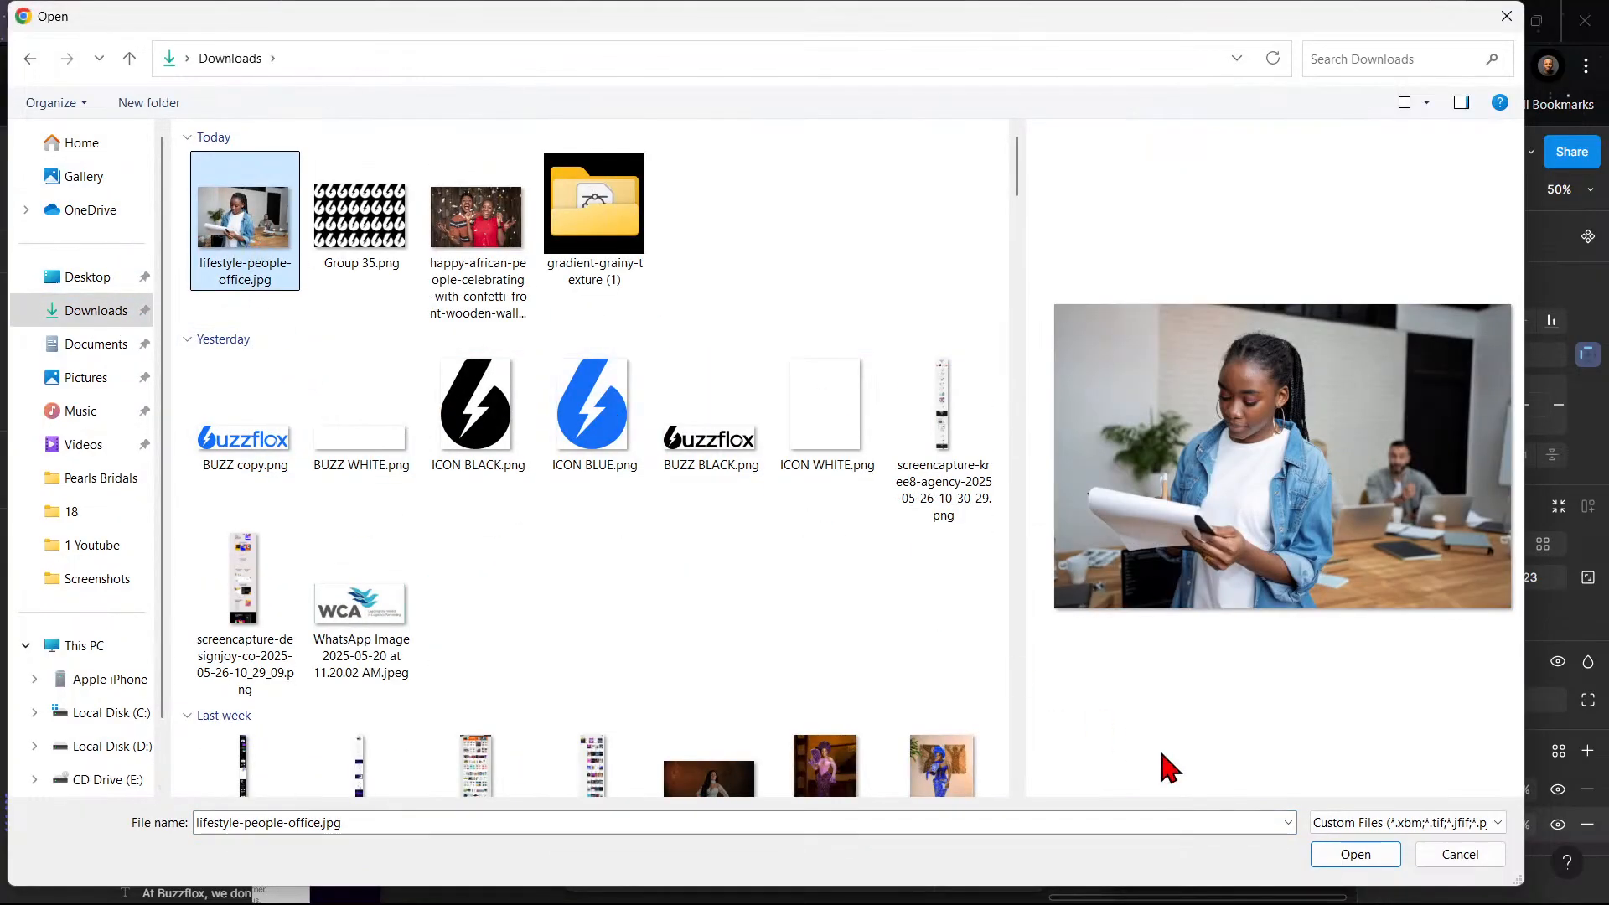
pyautogui.click(1347, 858)
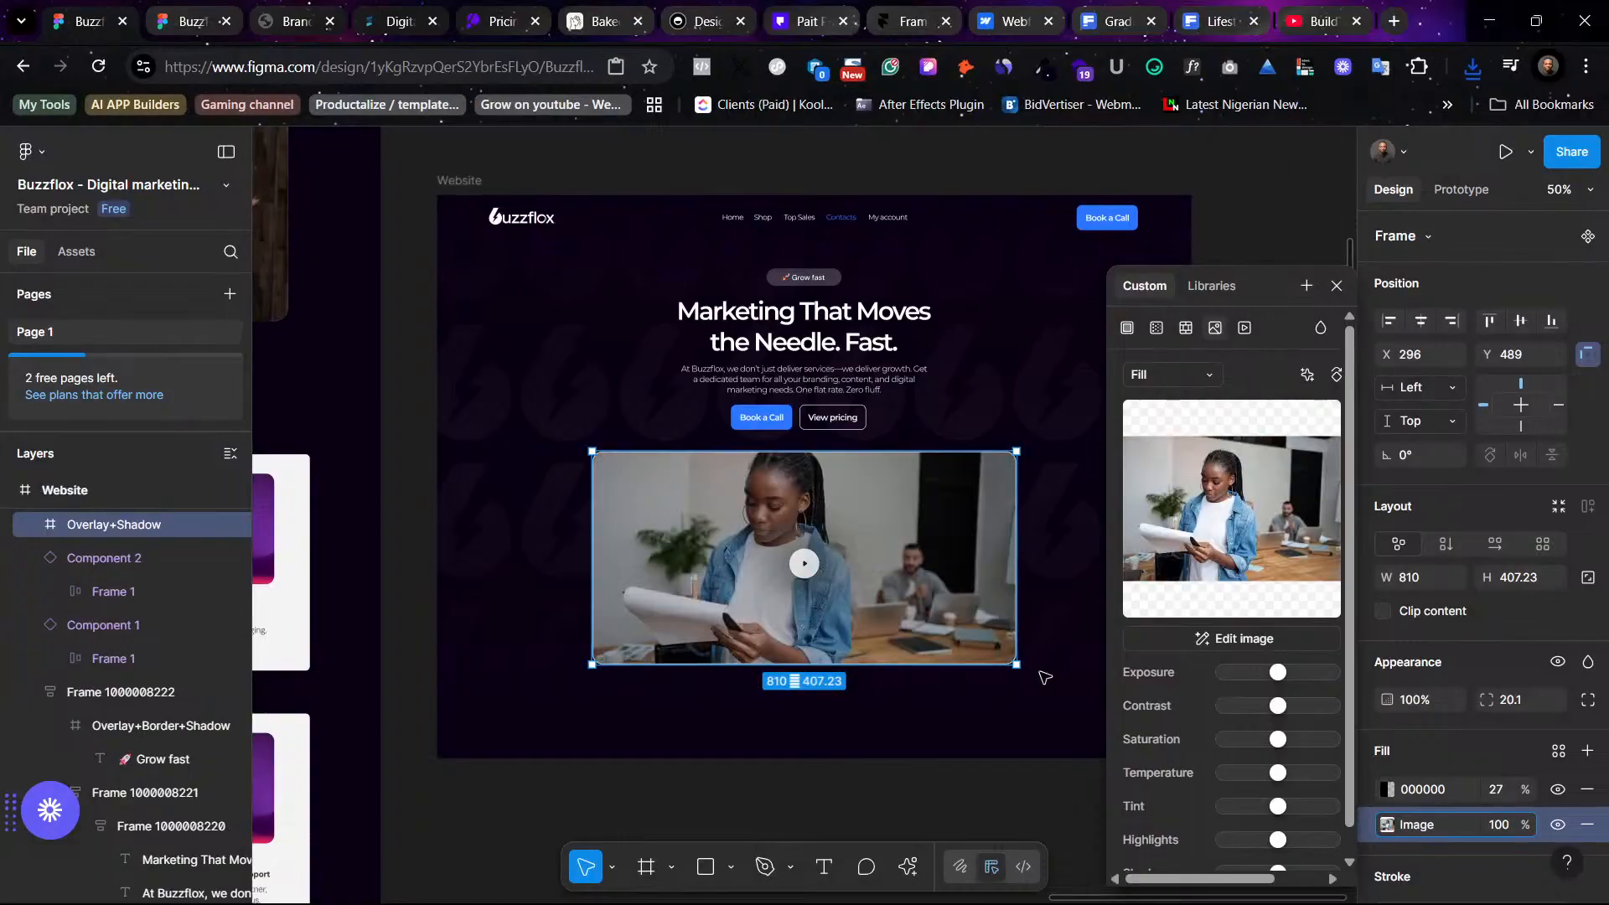
# - Select the faded pattern image Group 35 1 and lock its layer
pyautogui.click(1044, 505)
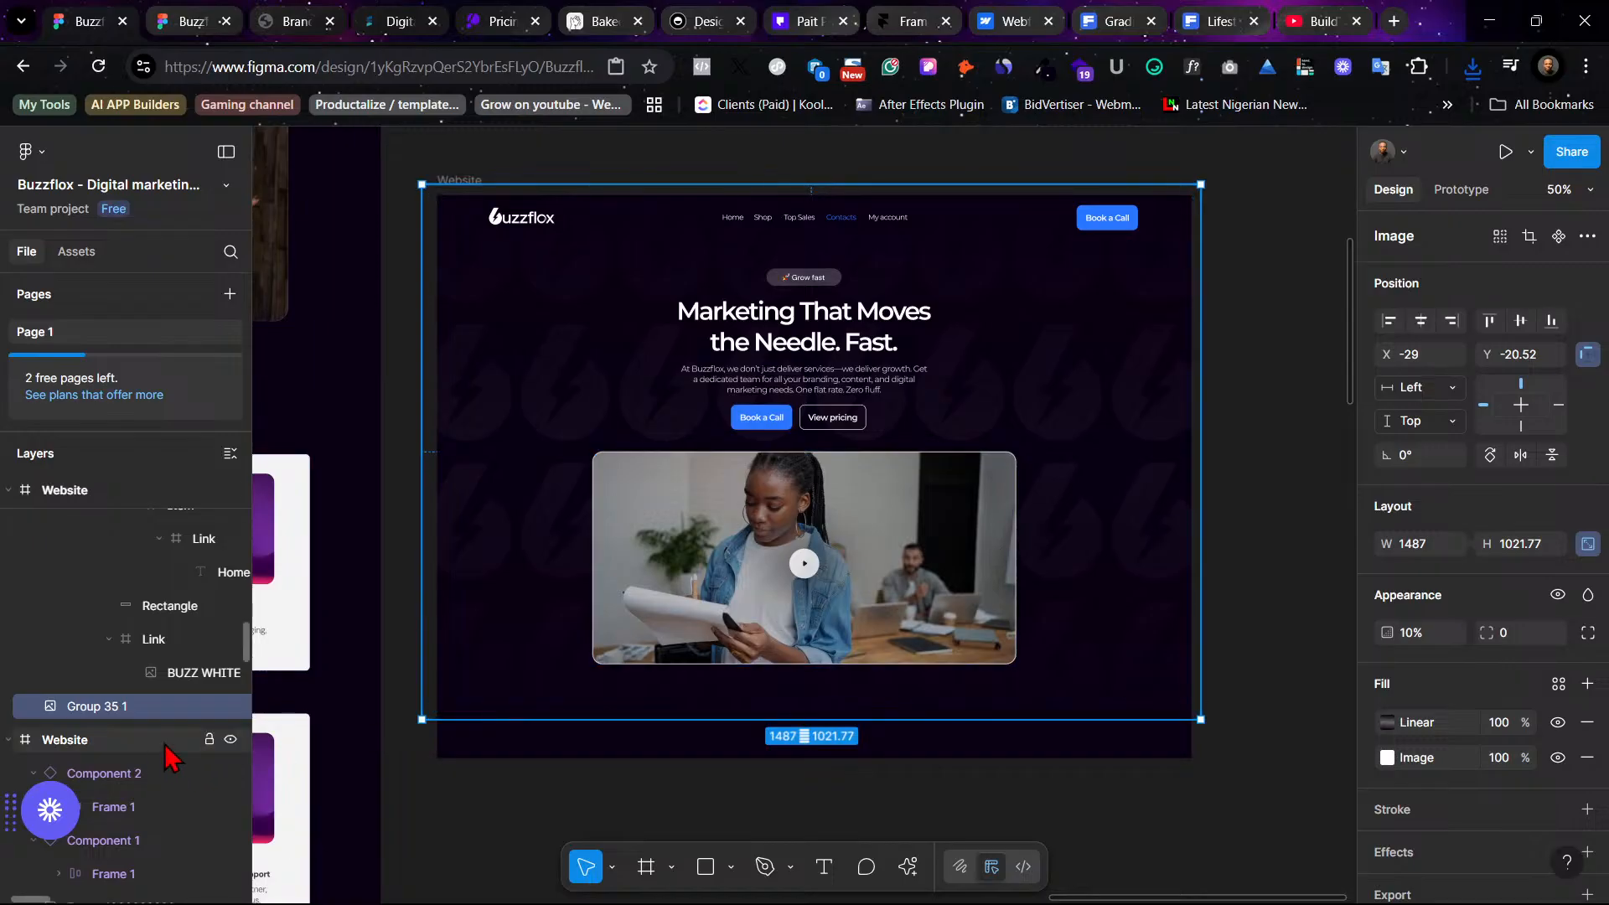
pyautogui.click(210, 706)
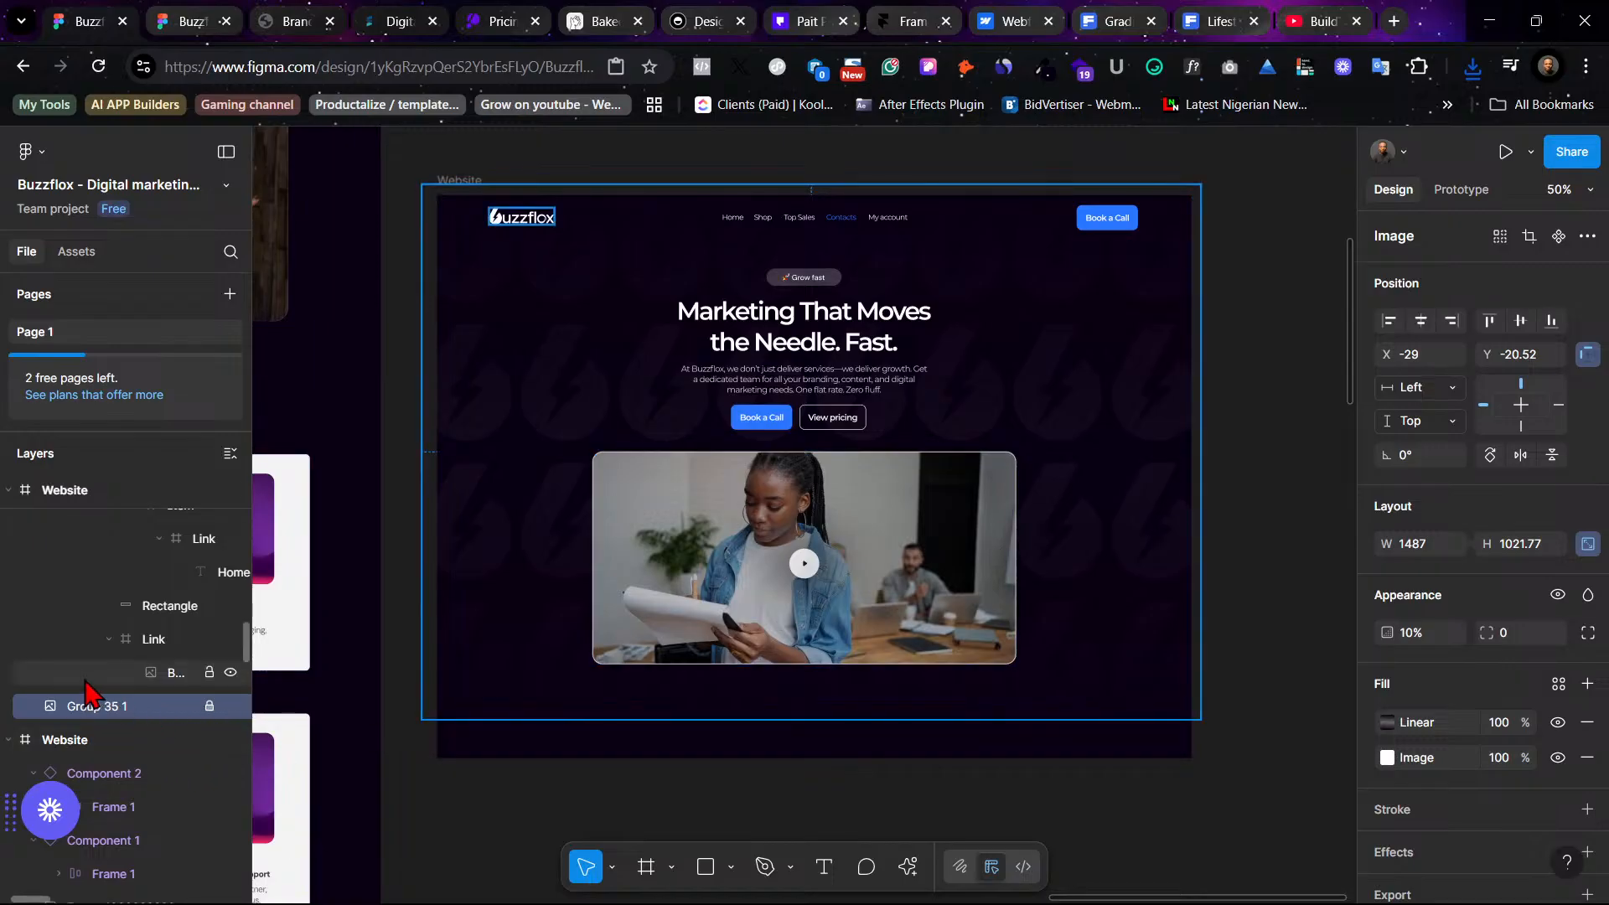
# - Collapse the Banner layer in the layers list and deselect everything
pyautogui.scroll(5, 92, 691)
pyautogui.scroll(6, 93, 687)
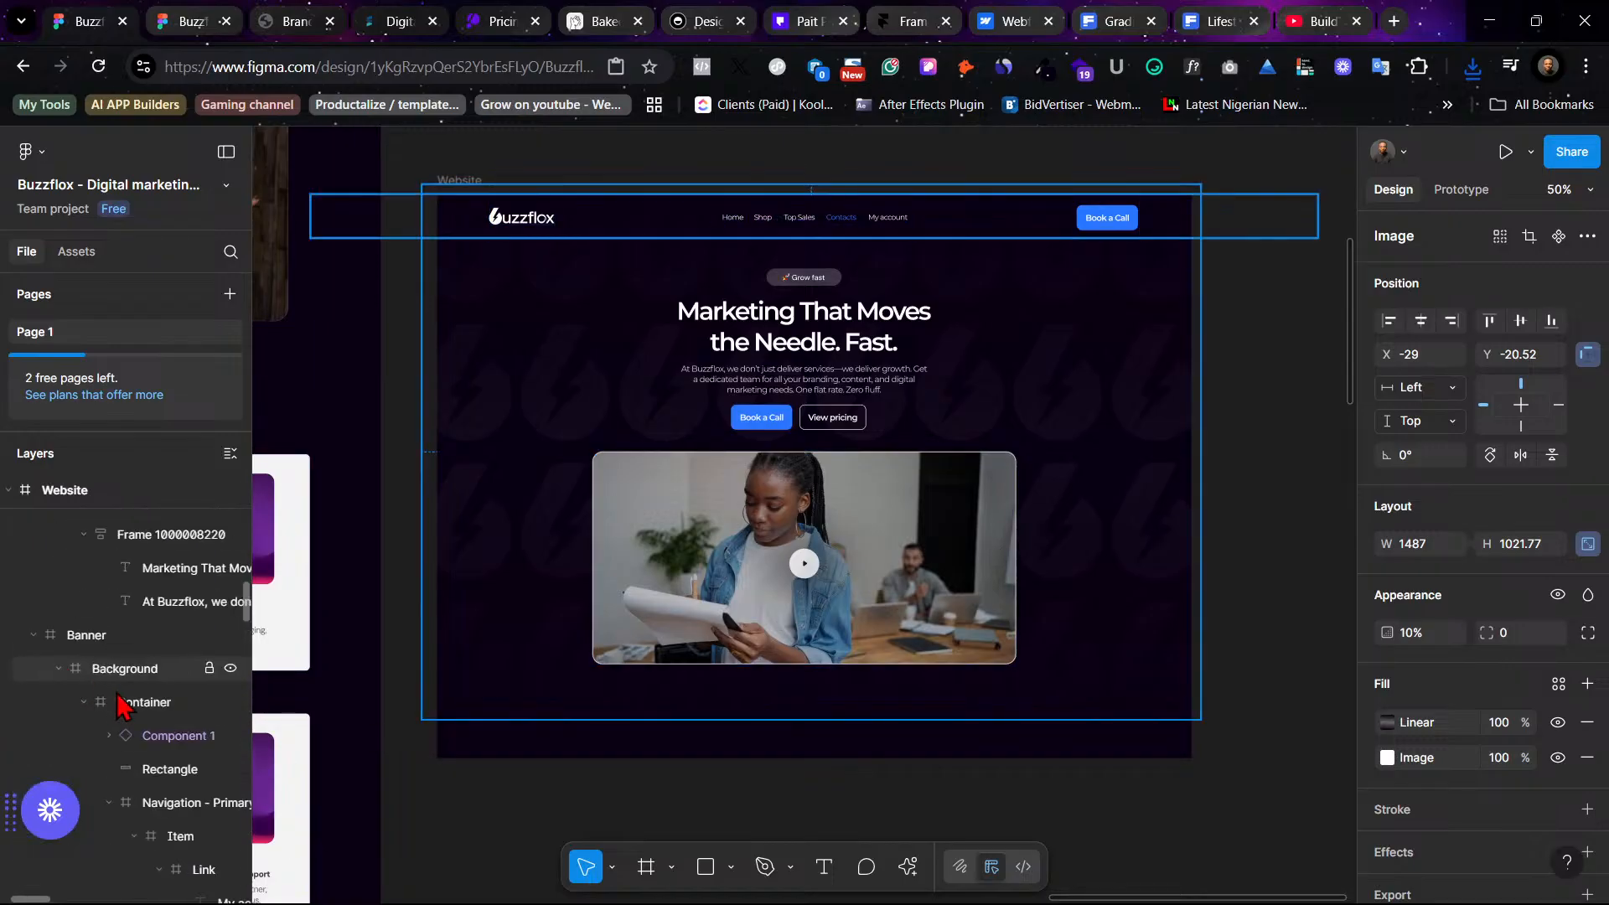
pyautogui.click(34, 635)
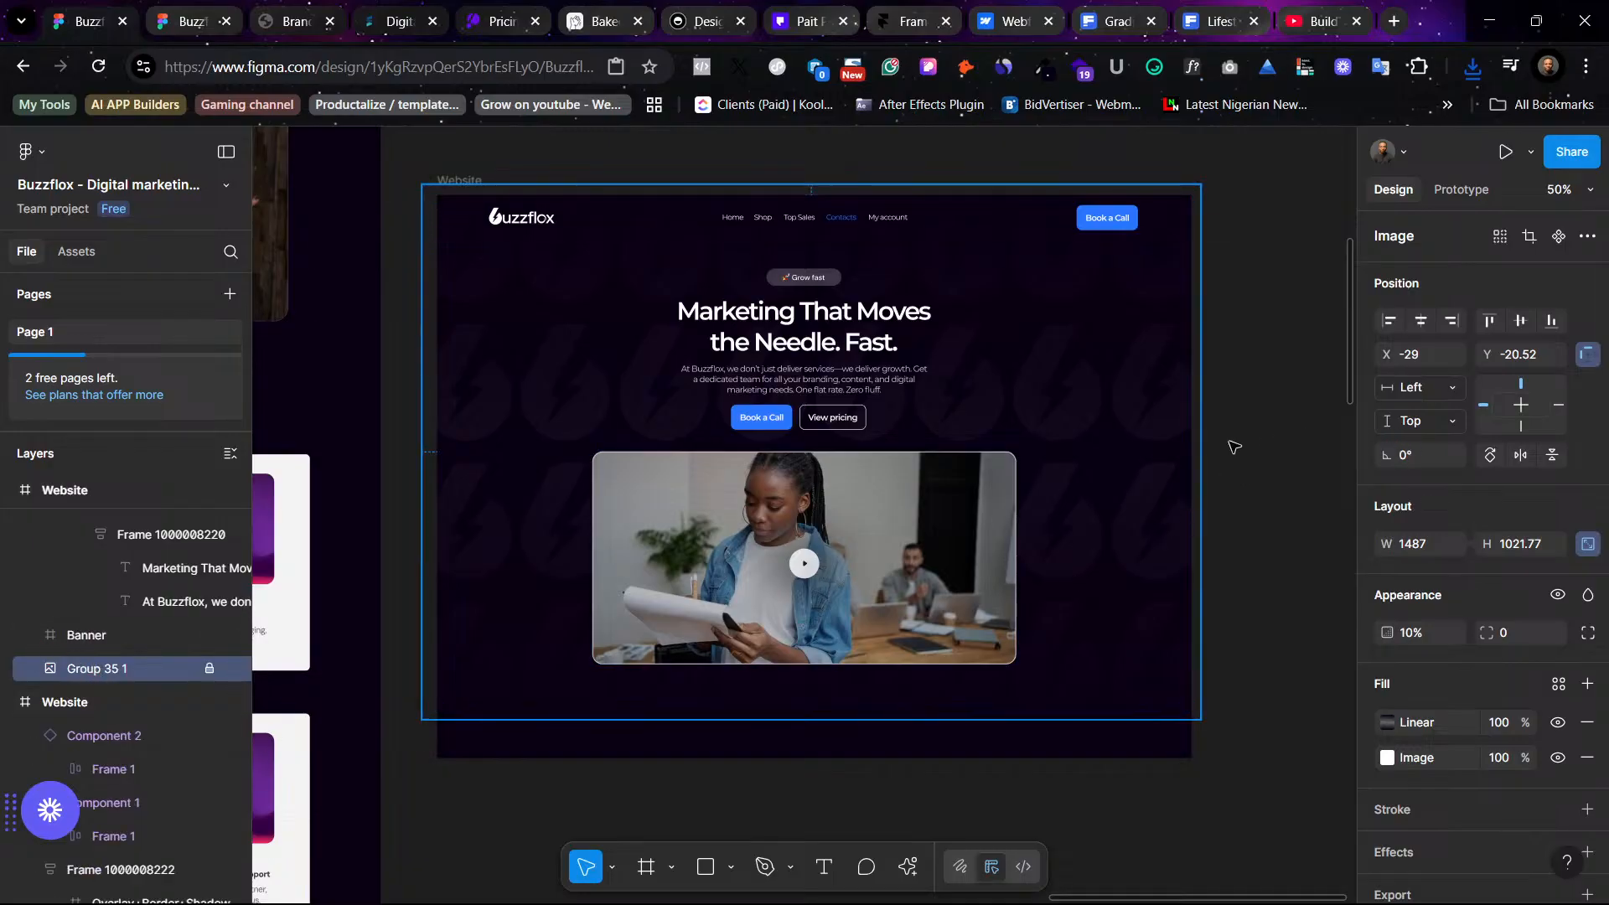
pyautogui.click(1250, 537)
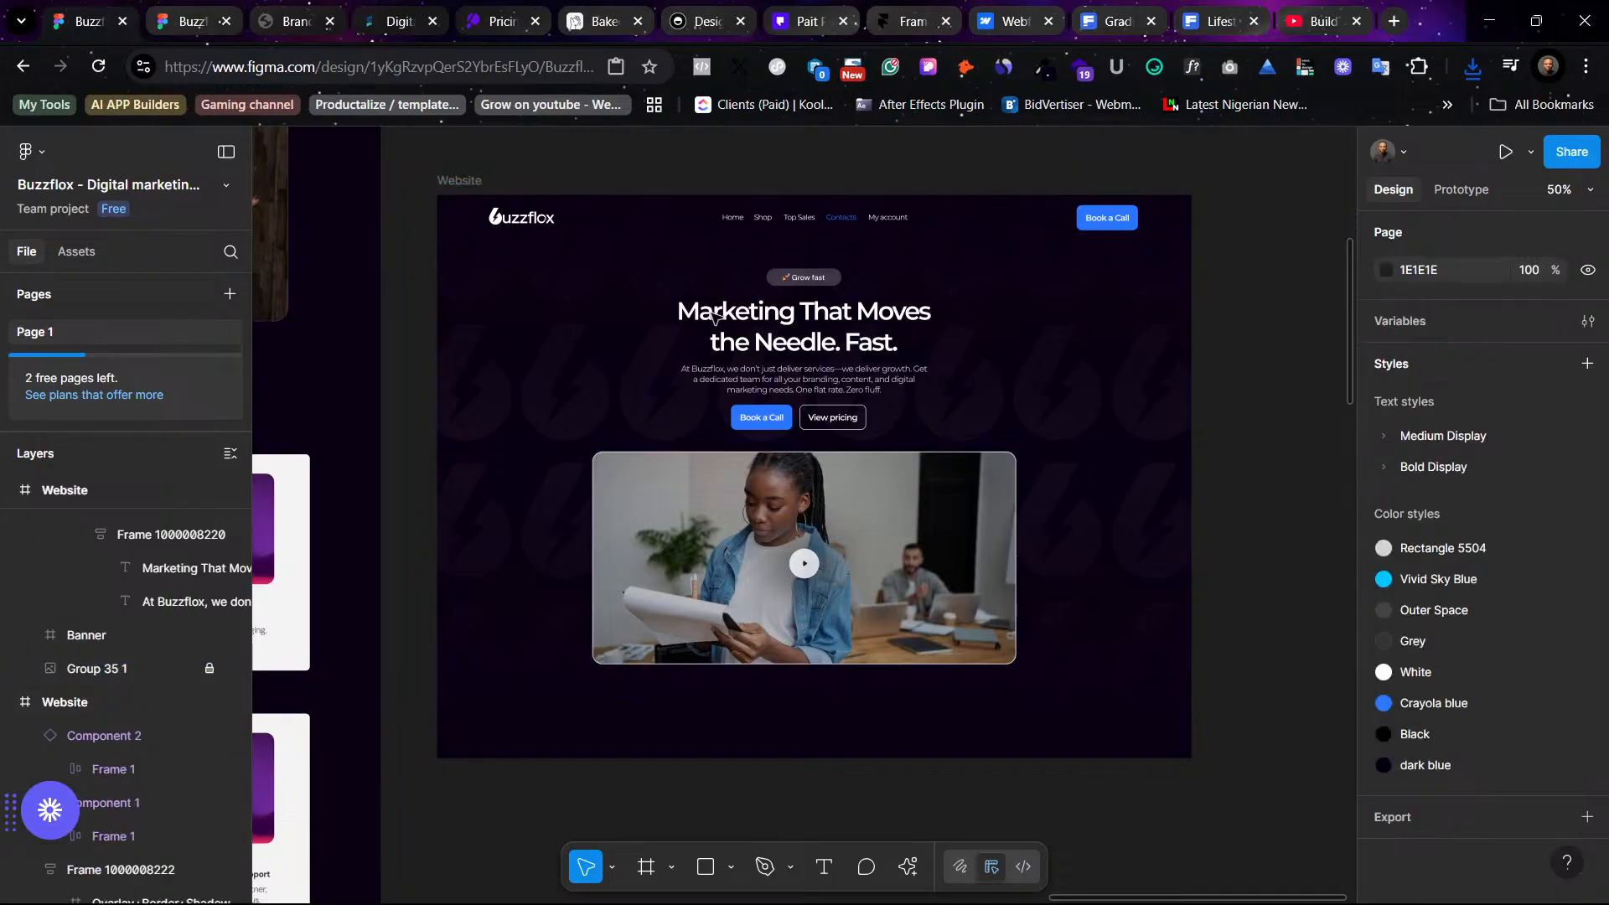
# - Move the original full-page Website frame to the right of the new hero variants
pyautogui.click(470, 179)
pyautogui.hscroll(-10, 520, 193)
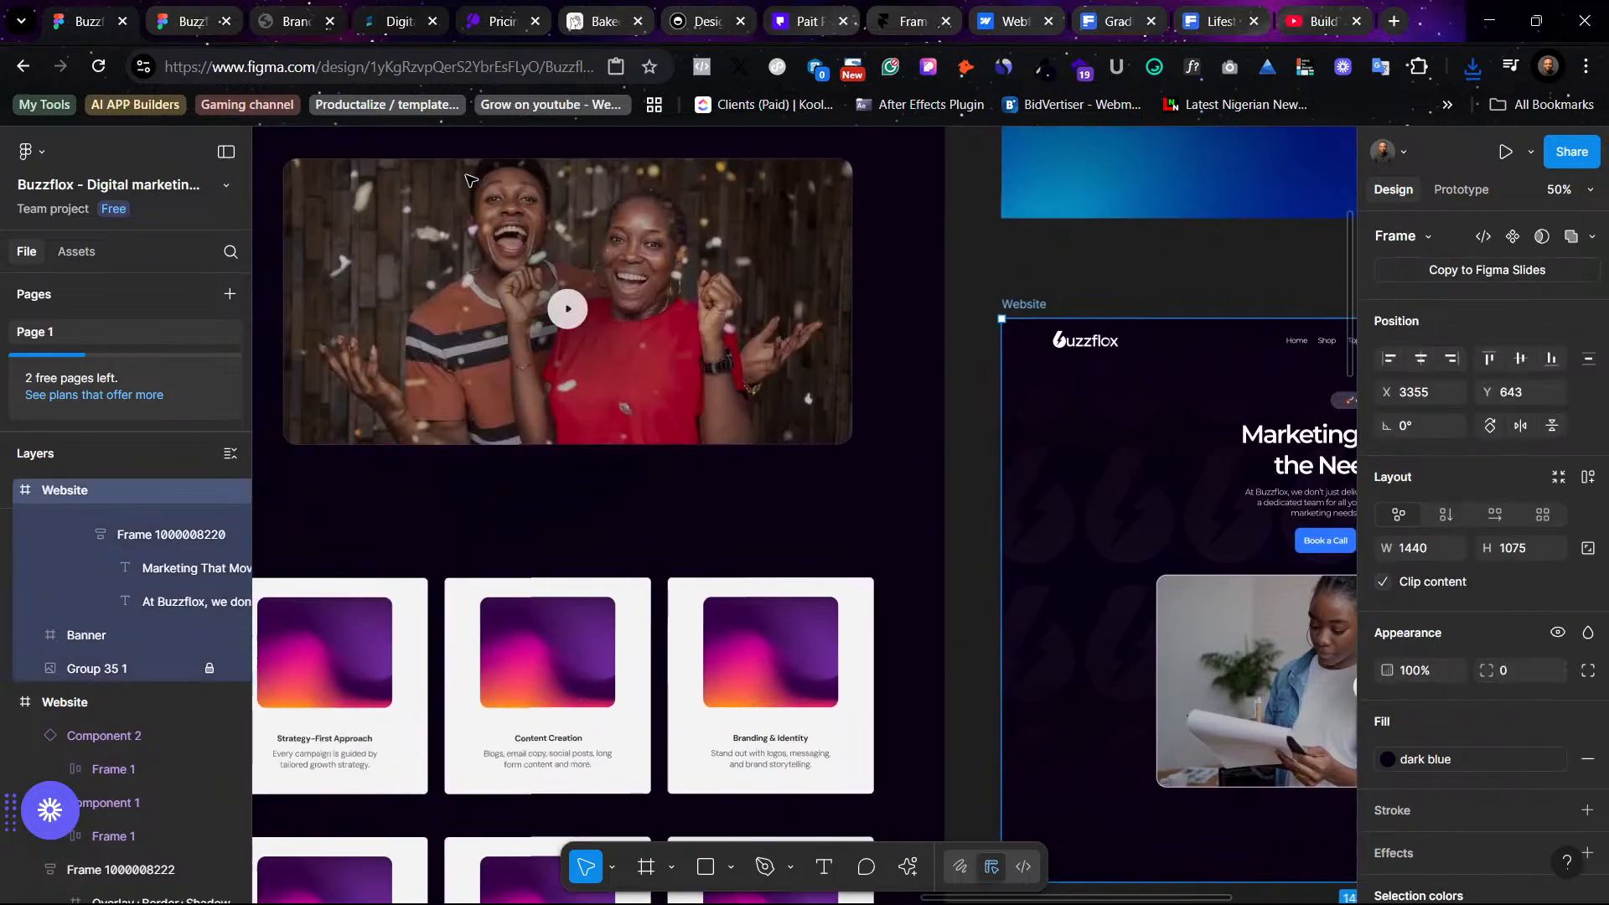
pyautogui.scroll(5, 570, 207)
pyautogui.hscroll(-2, 570, 207)
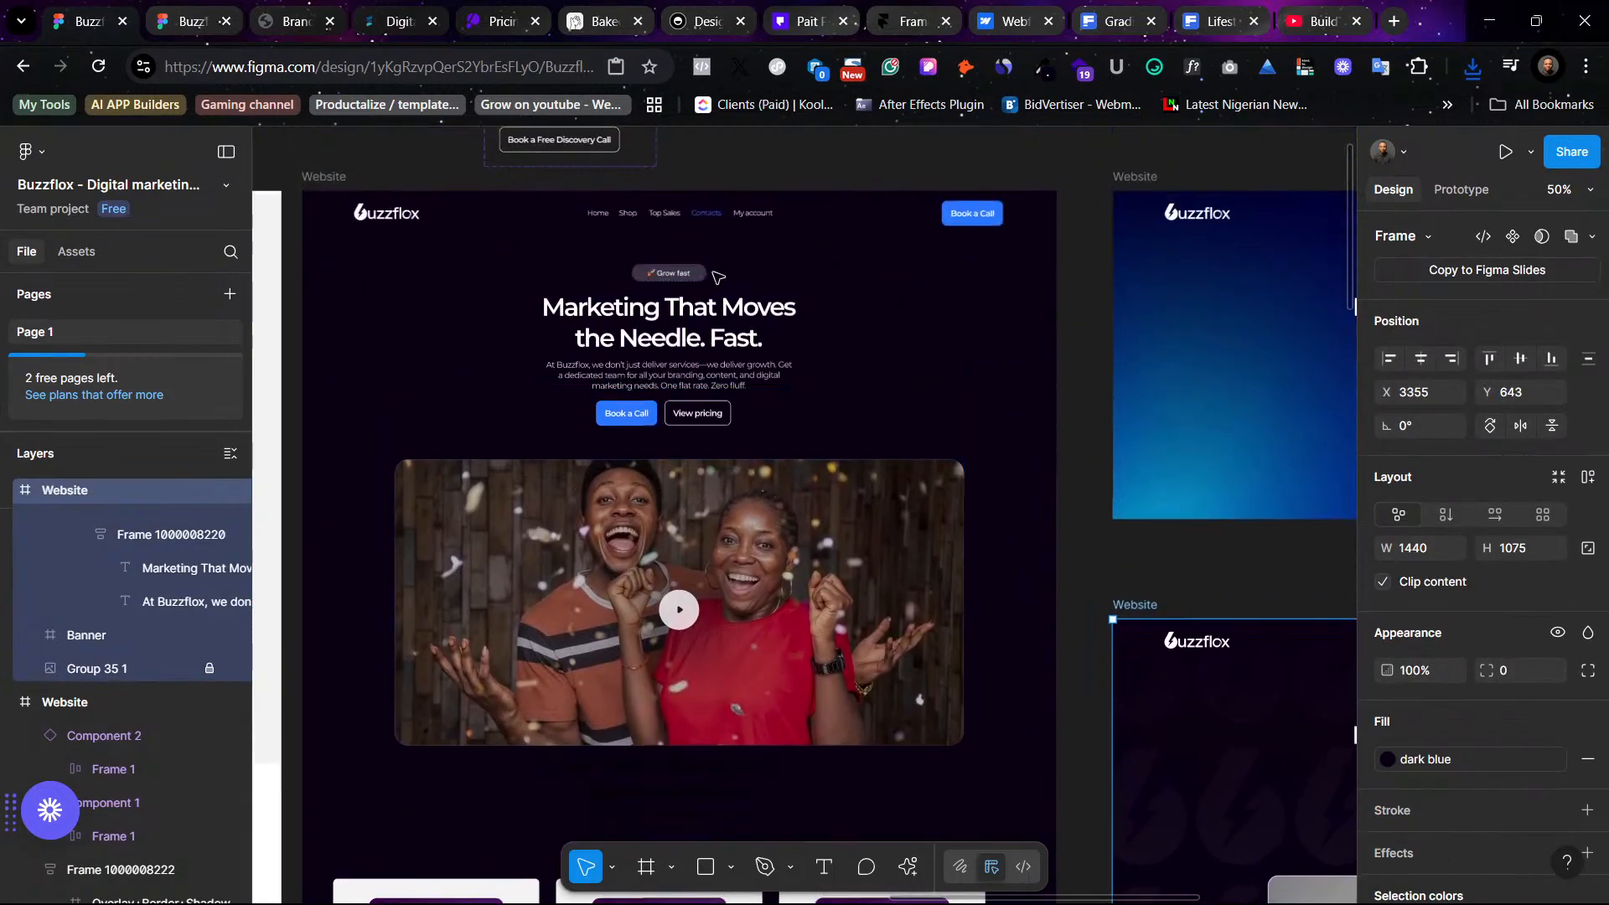
pyautogui.scroll(-3, 718, 277)
pyautogui.scroll(3, 712, 276)
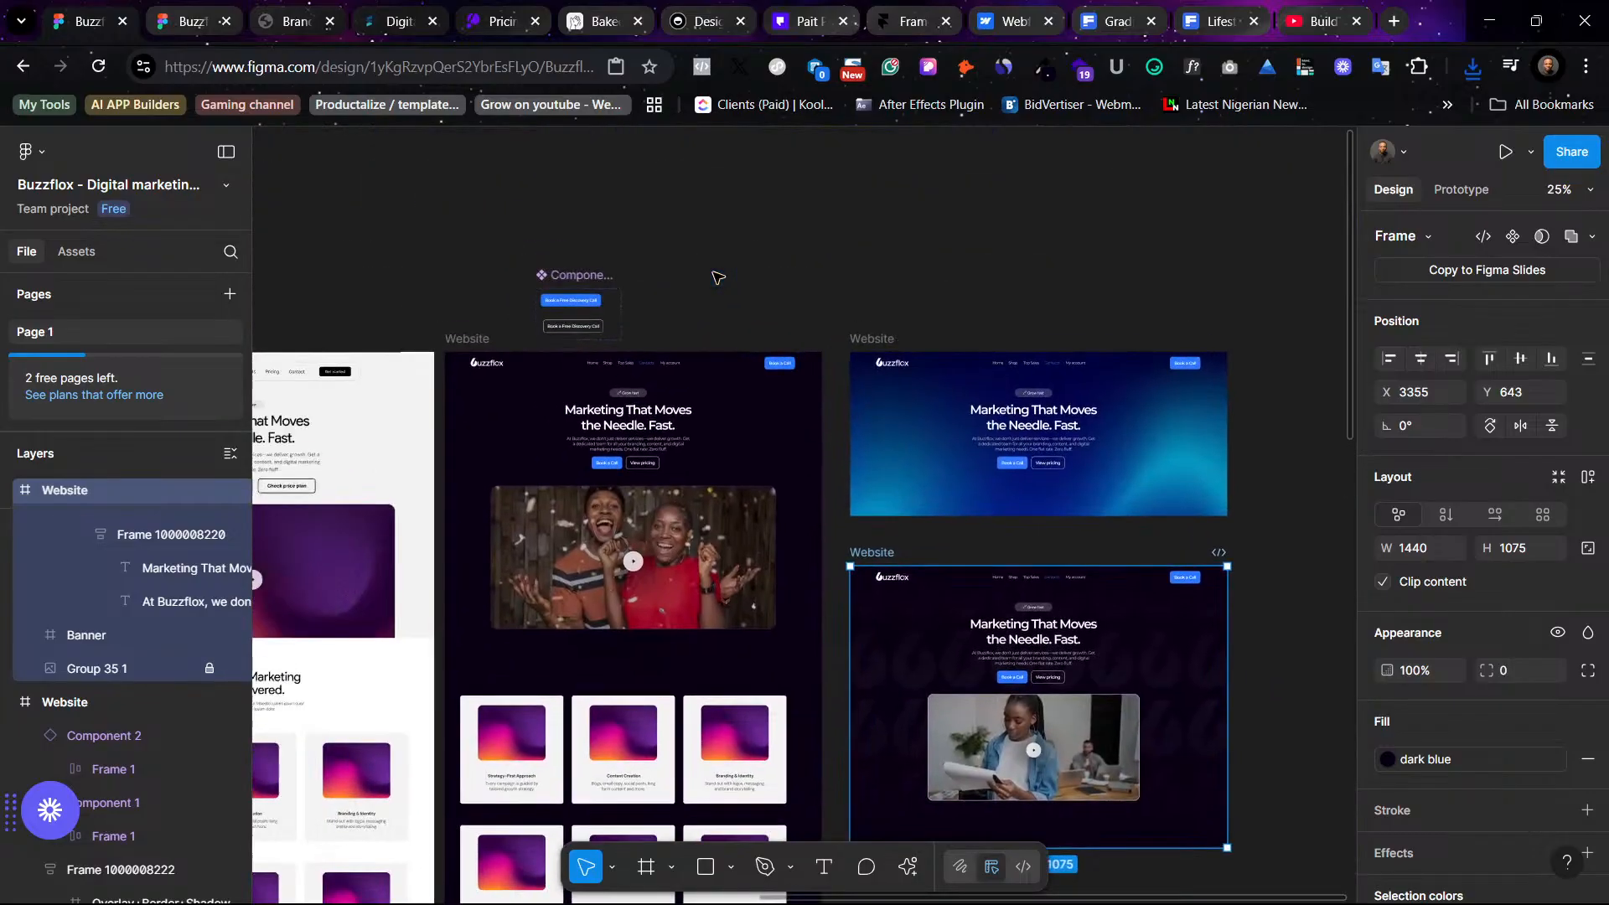
pyautogui.moveTo(495, 361); pyautogui.dragTo(1307, 367)
pyautogui.hscroll(3, 993, 429)
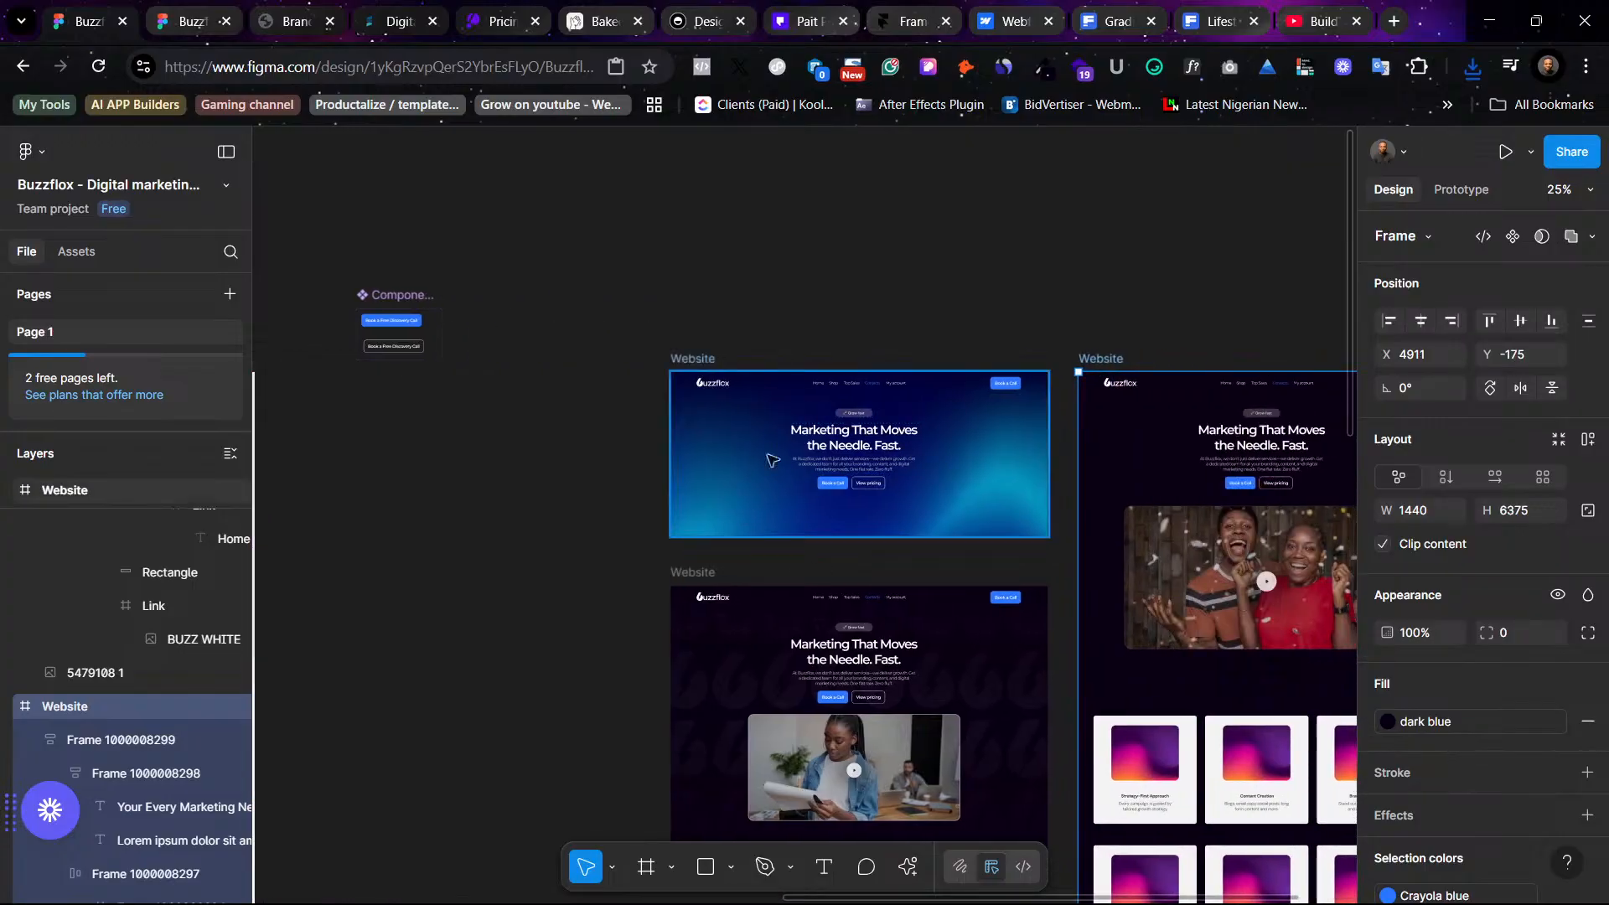
# - Zoom in to compare the blue hero variant with the dark patterned hero variant
pyautogui.click(694, 358)
pyautogui.hotkey('shift', '2')
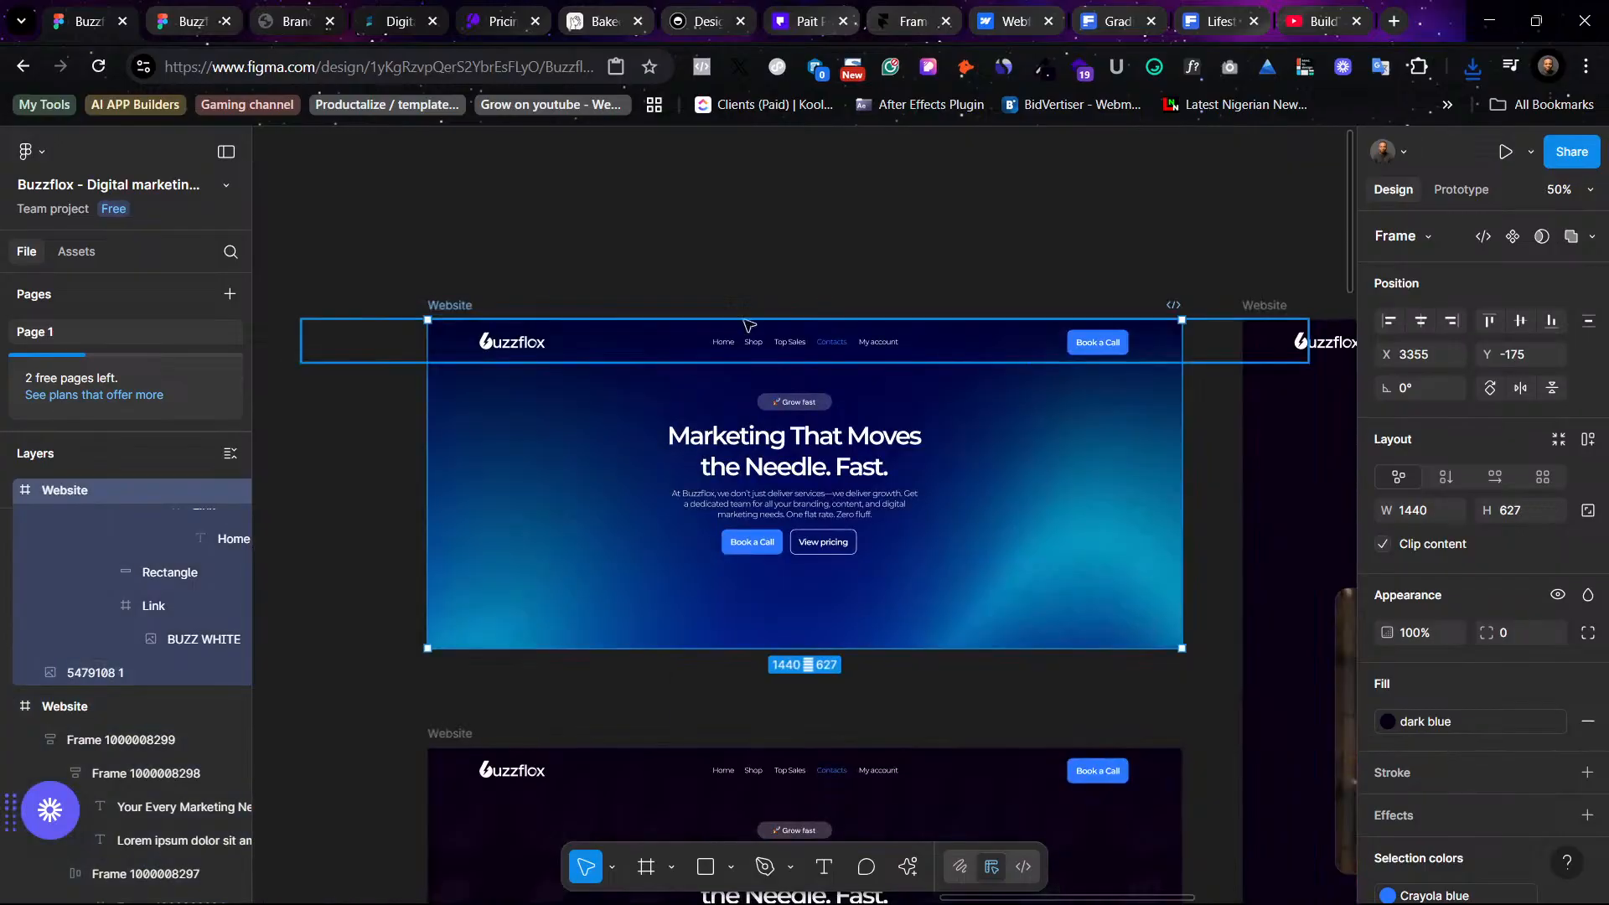
pyautogui.click(934, 291)
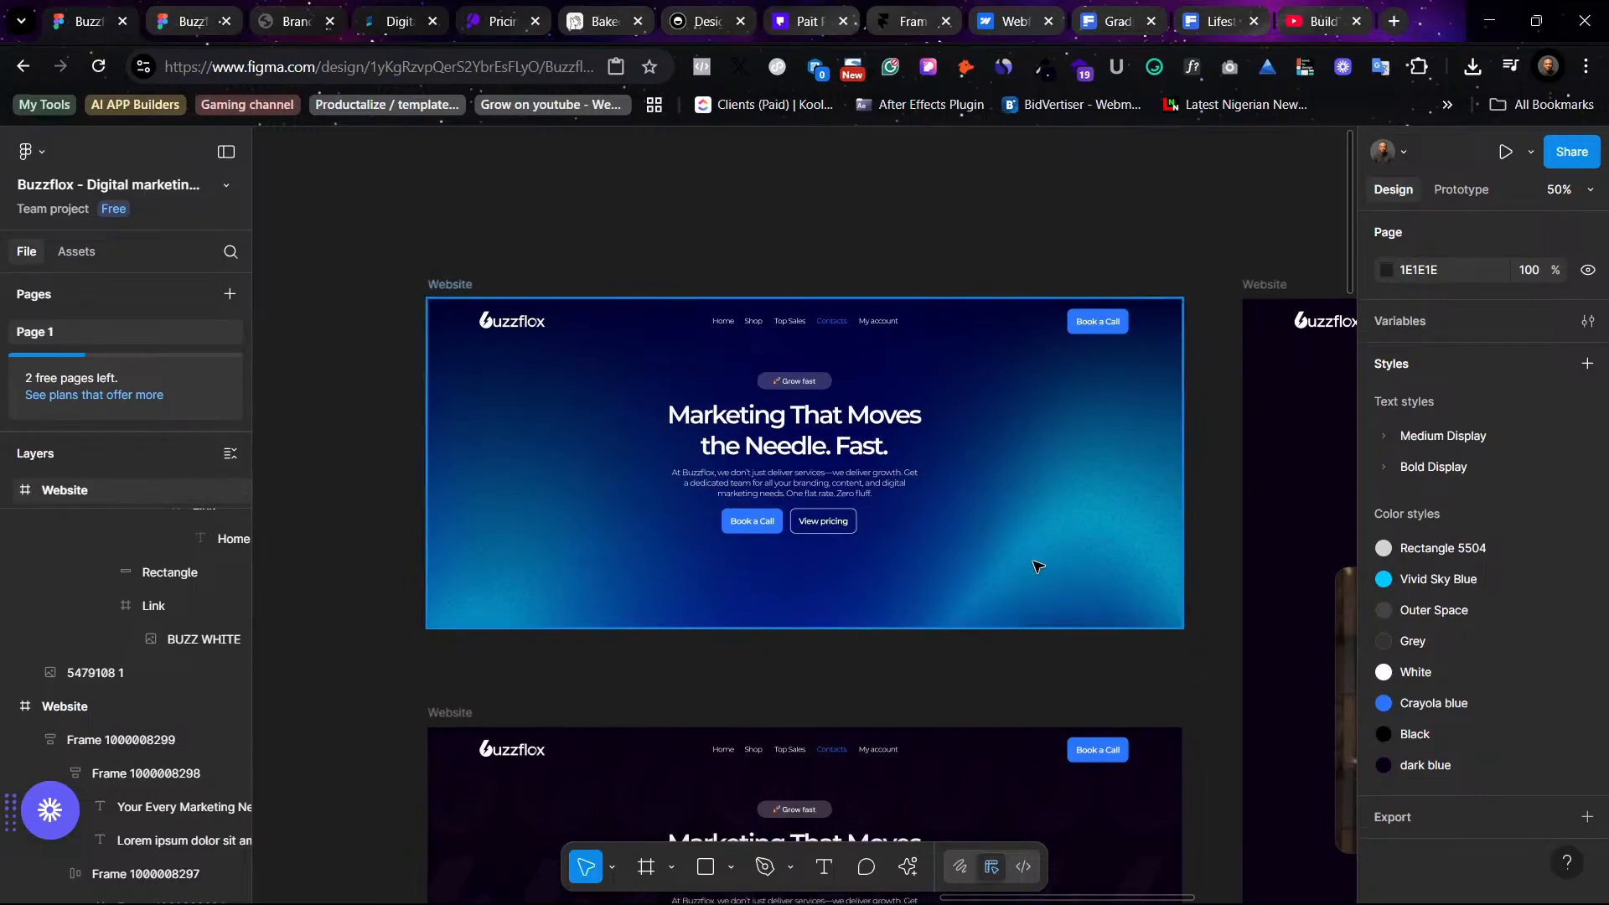
pyautogui.scroll(-3, 1036, 567)
pyautogui.hscroll(-1, 1032, 567)
pyautogui.scroll(-2, 1142, 592)
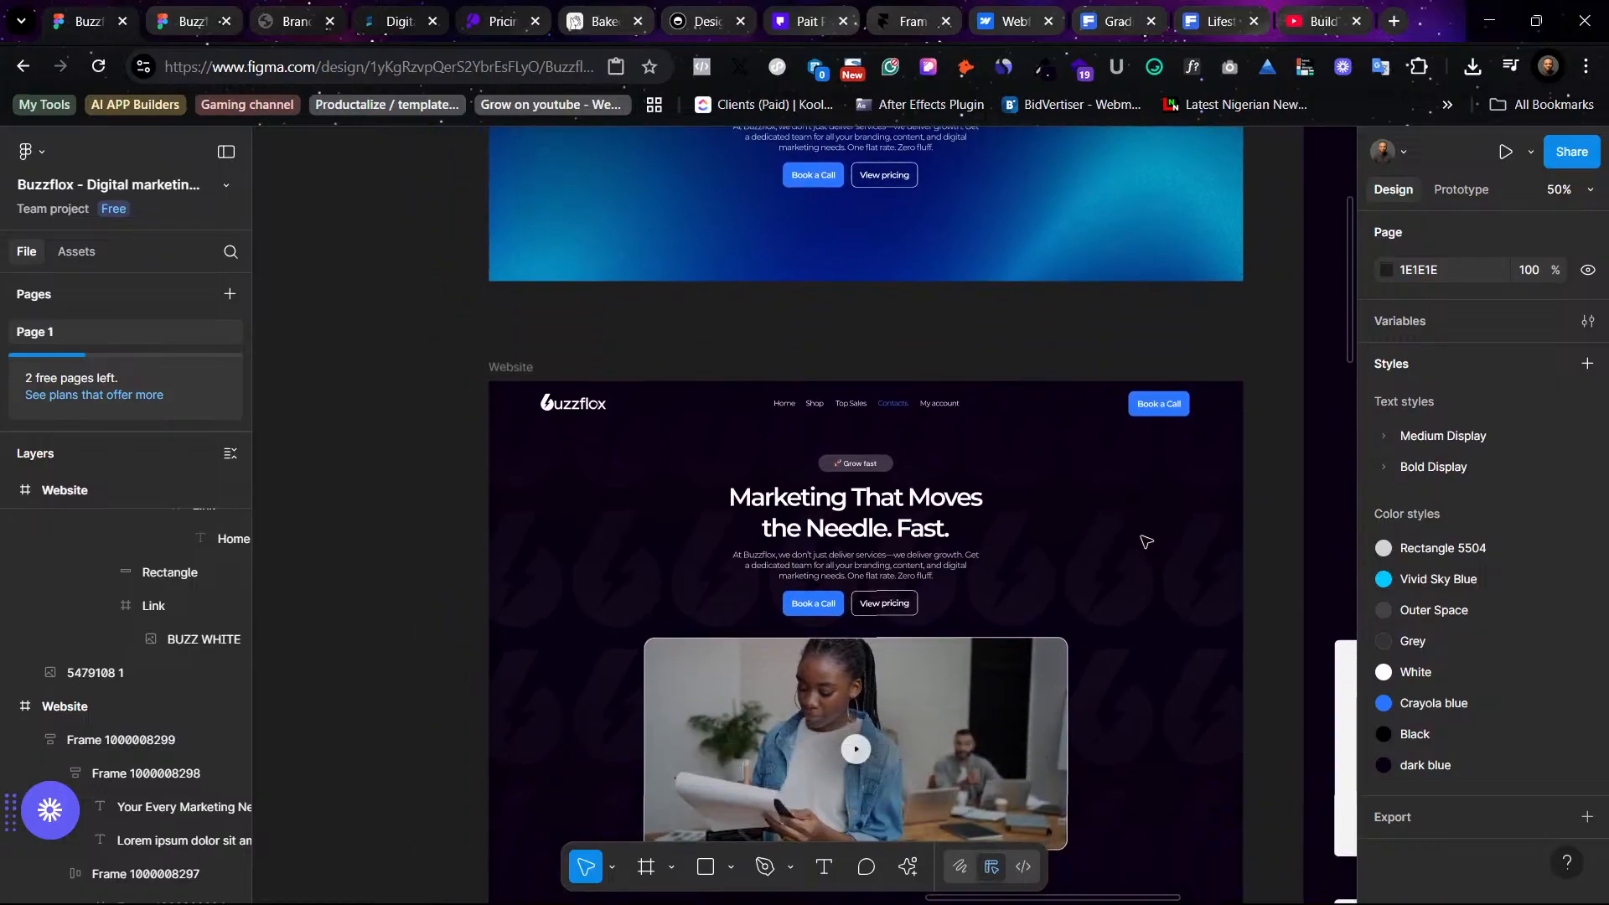
pyautogui.scroll(-1, 1123, 540)
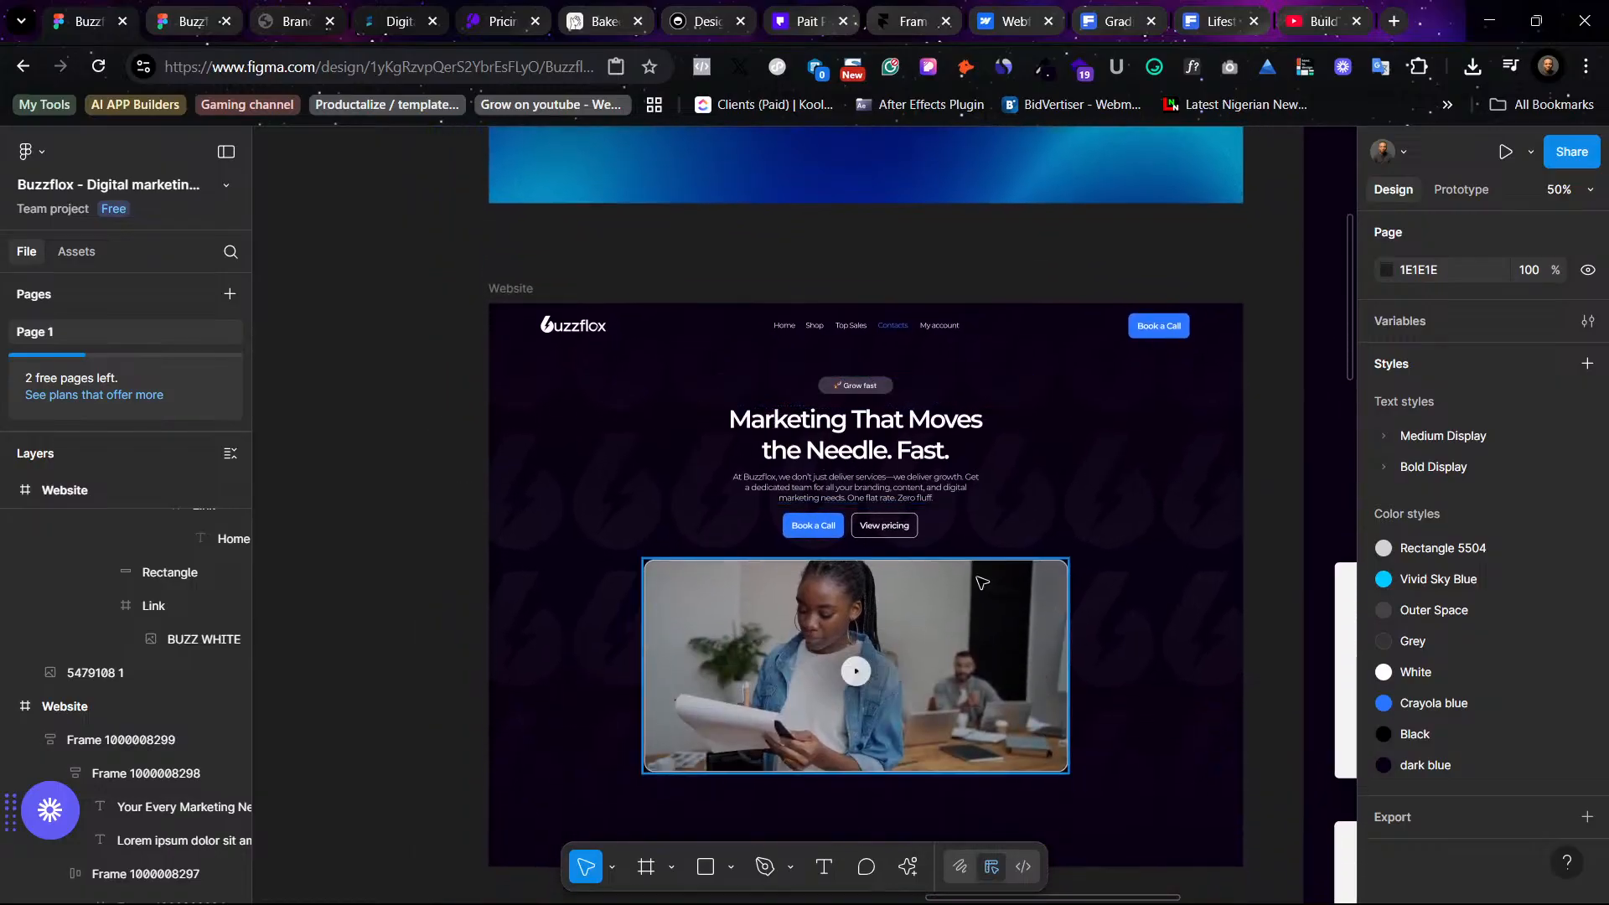
pyautogui.scroll(4, 969, 540)
pyautogui.hscroll(-5, 970, 540)
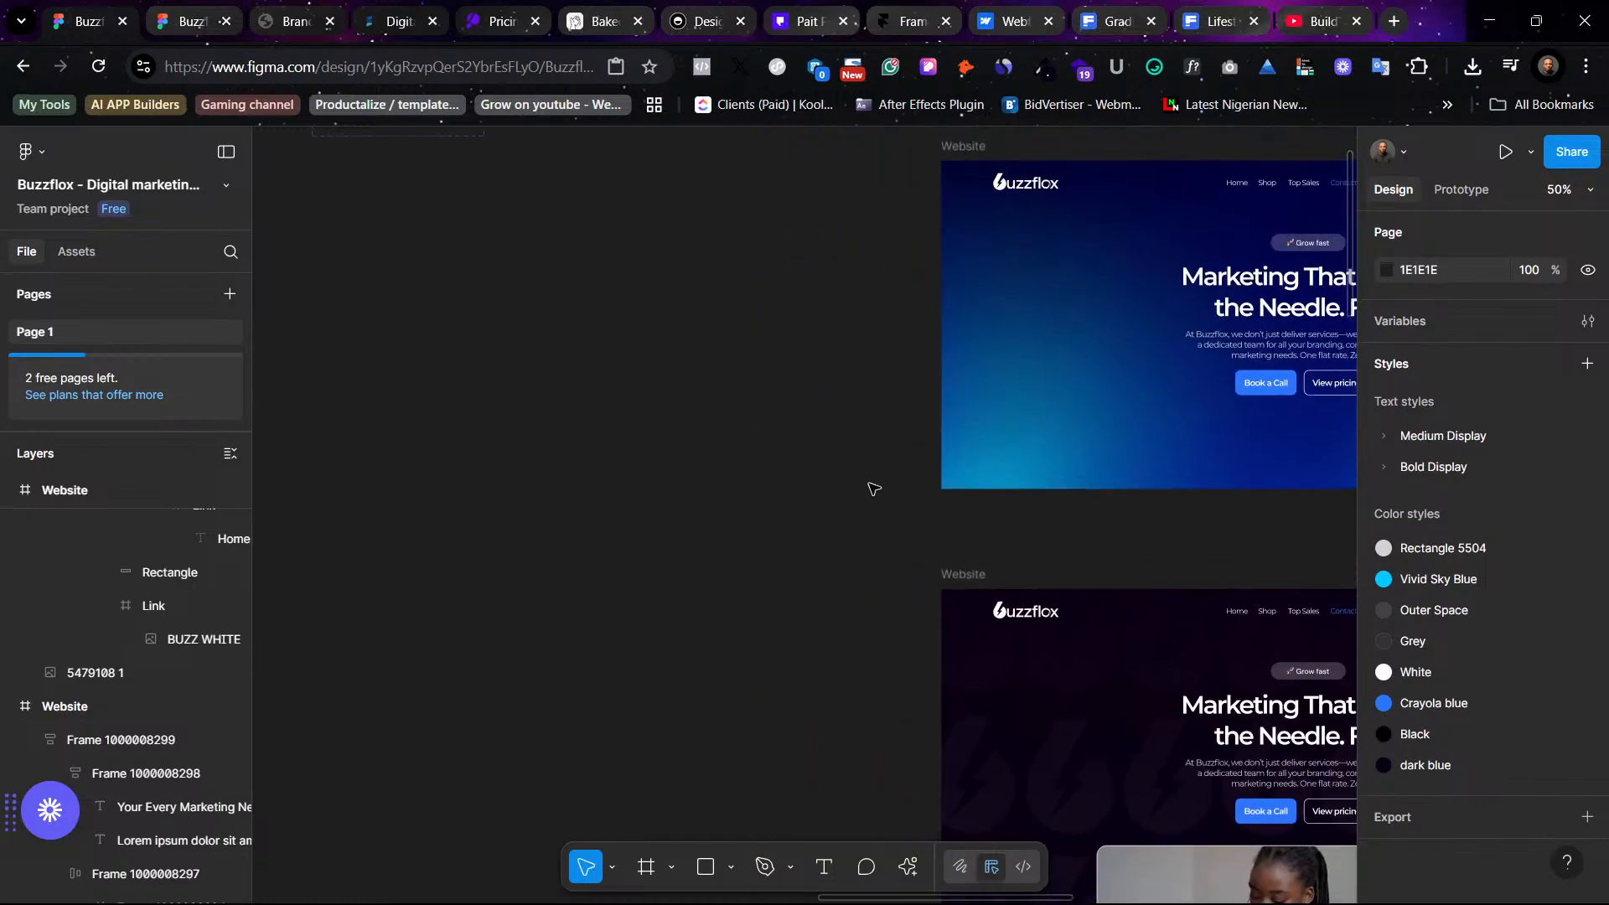
# - Move the dark hero frame beside the original page and align its top with the other frames
pyautogui.click(976, 589)
pyautogui.hotkey('shift', '1')
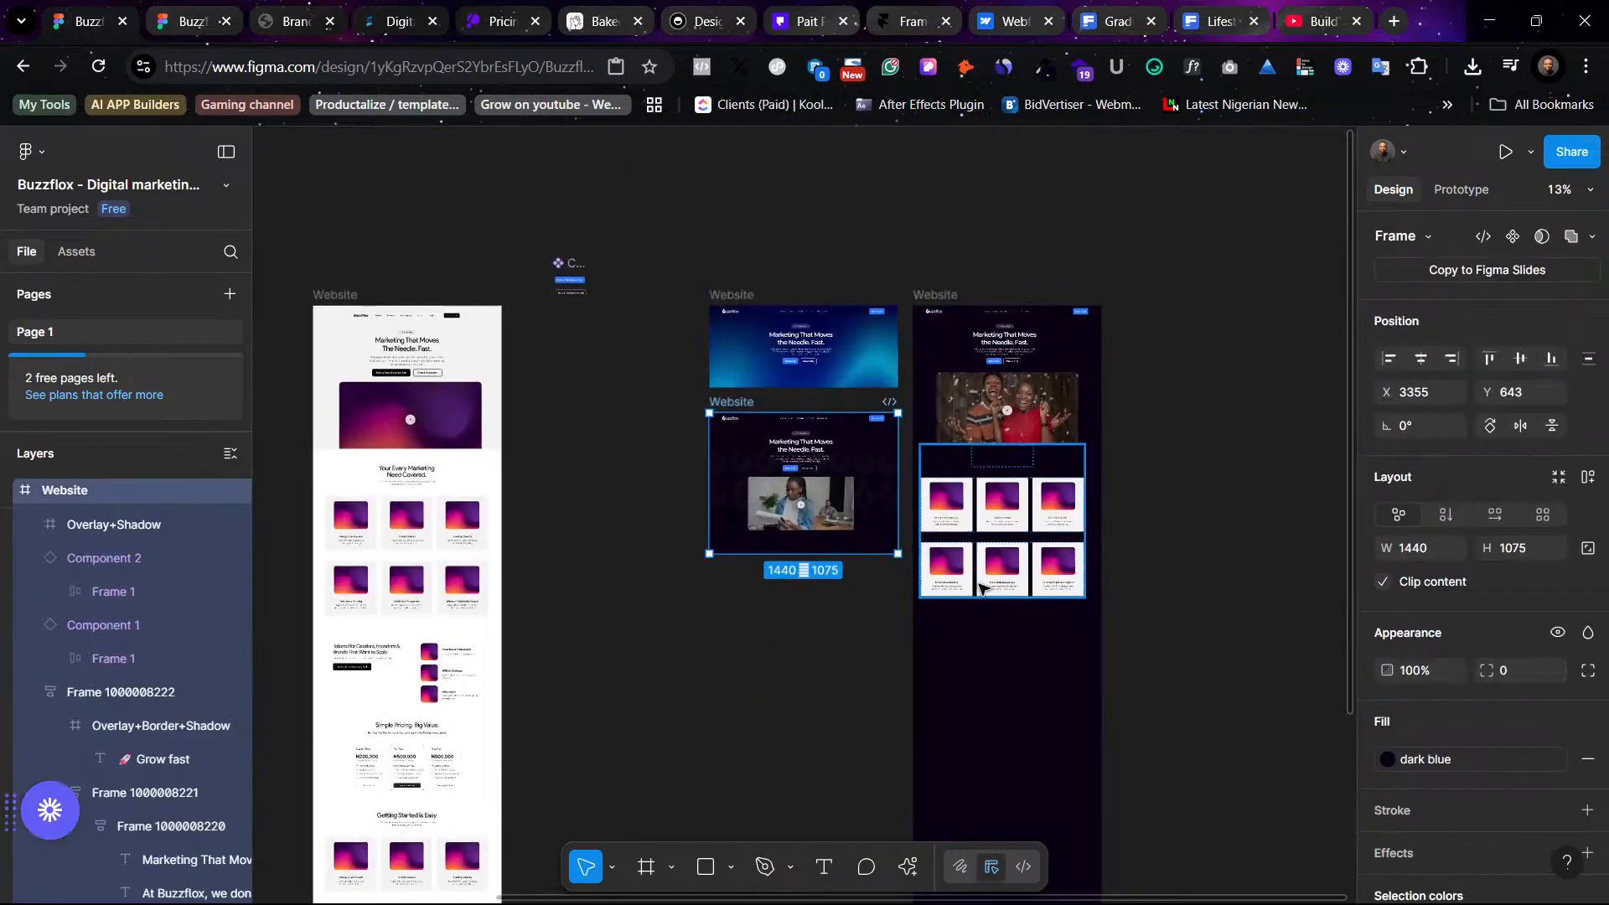
pyautogui.hscroll(-1, 984, 587)
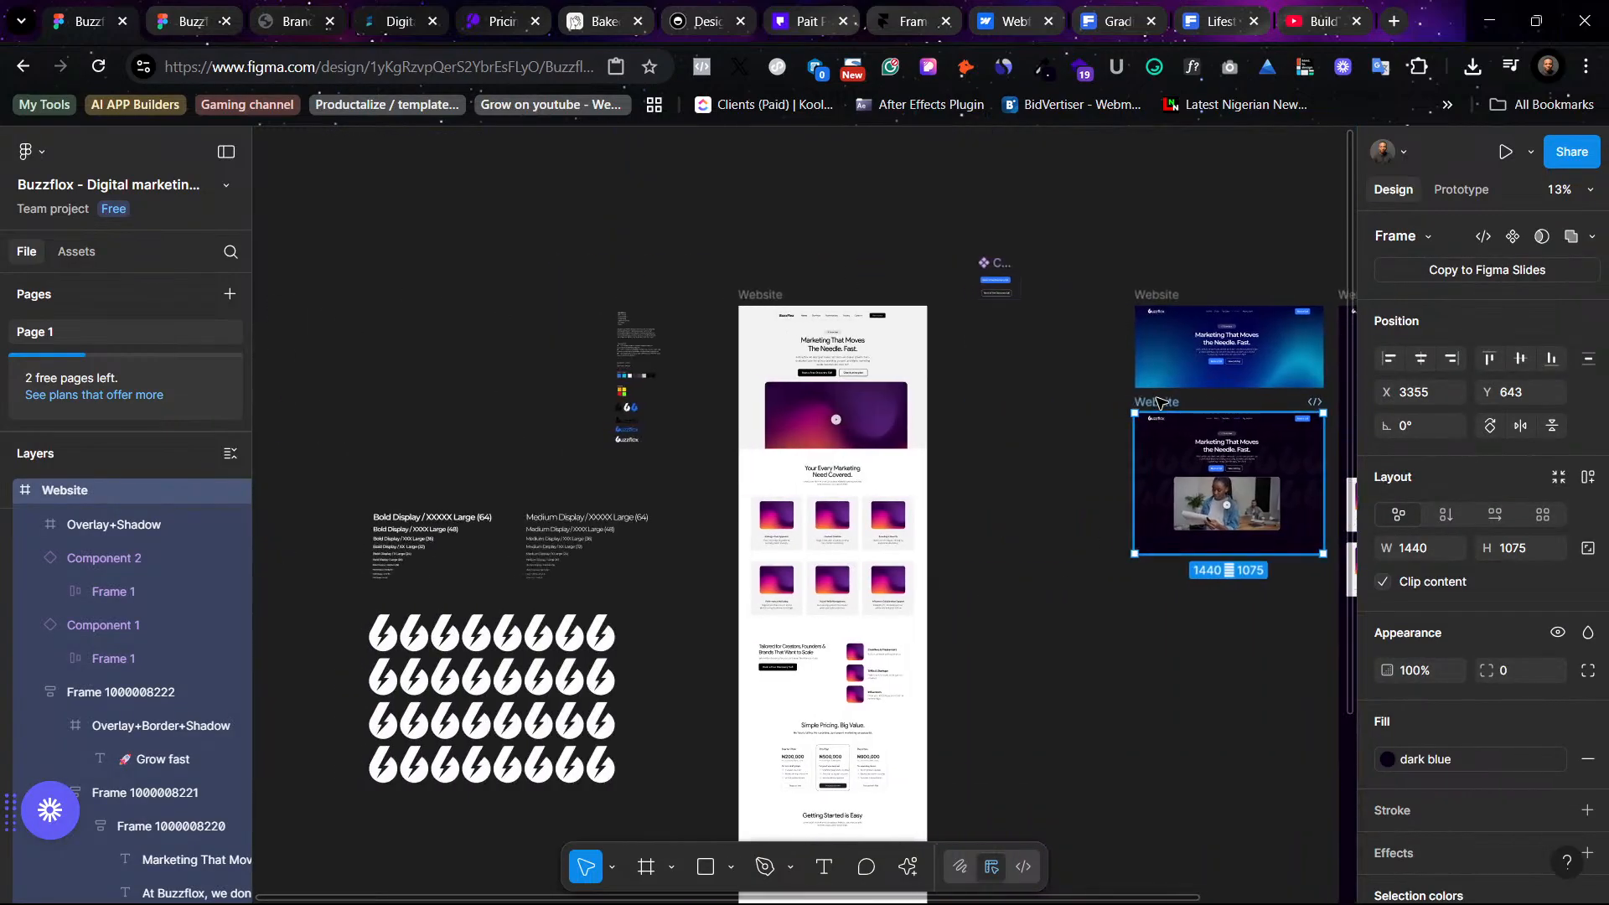
pyautogui.moveTo(1159, 405); pyautogui.dragTo(968, 309)
pyautogui.hotkey('shift', '2')
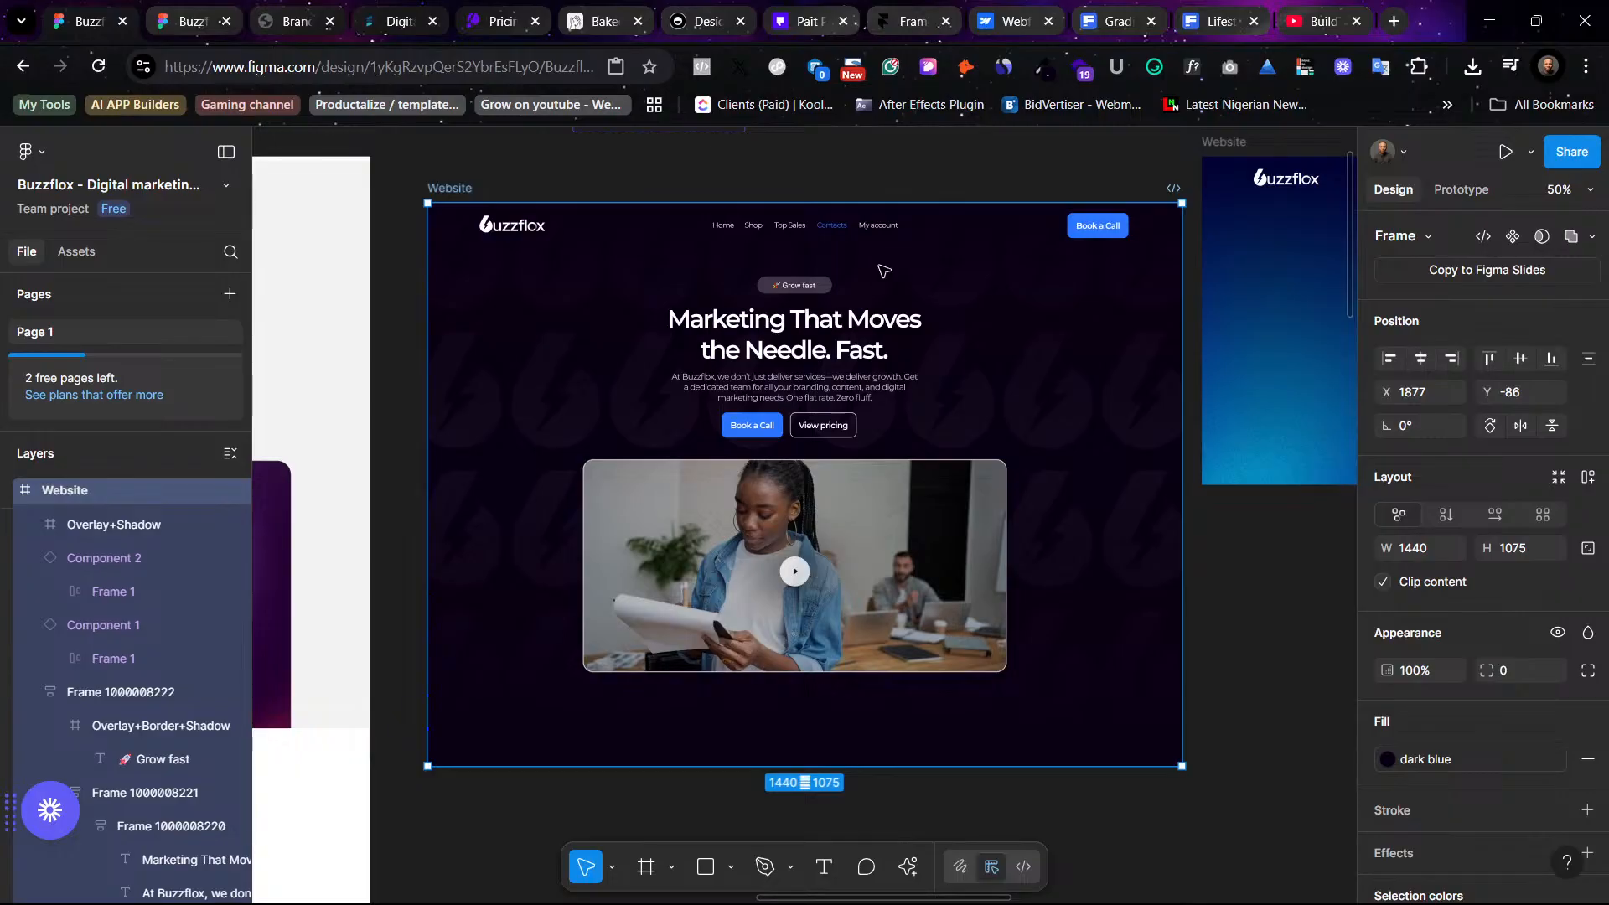
pyautogui.scroll(1, 488, 204)
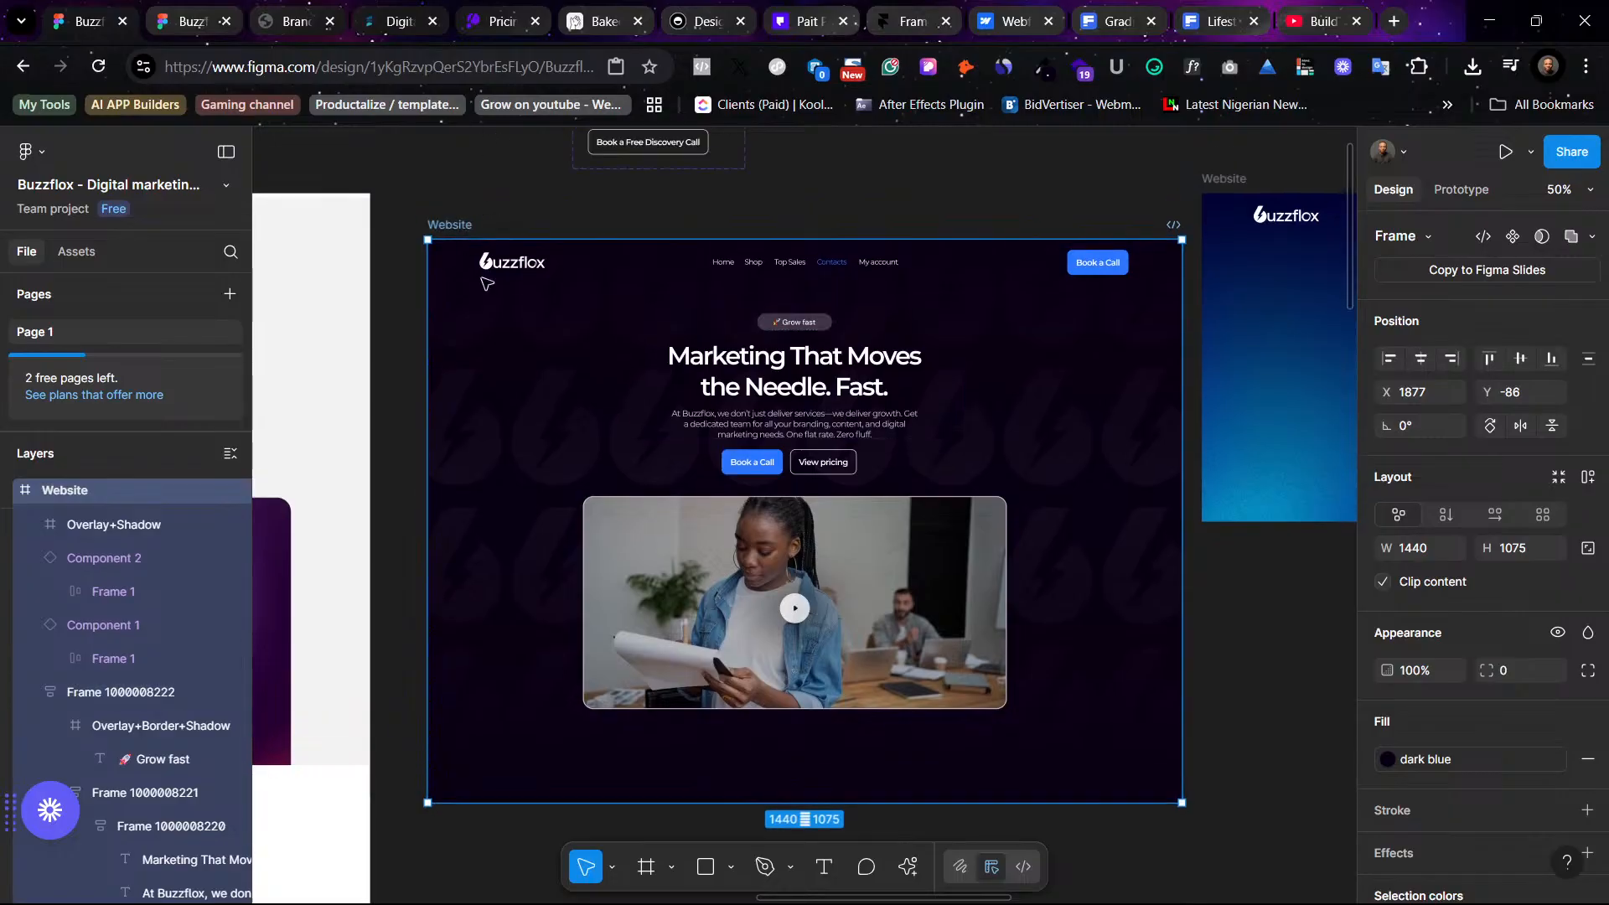
pyautogui.moveTo(457, 226); pyautogui.dragTo(455, 179)
# - Extend the dark hero frame downward to a height of 2329
pyautogui.scroll(-1, 1057, 681)
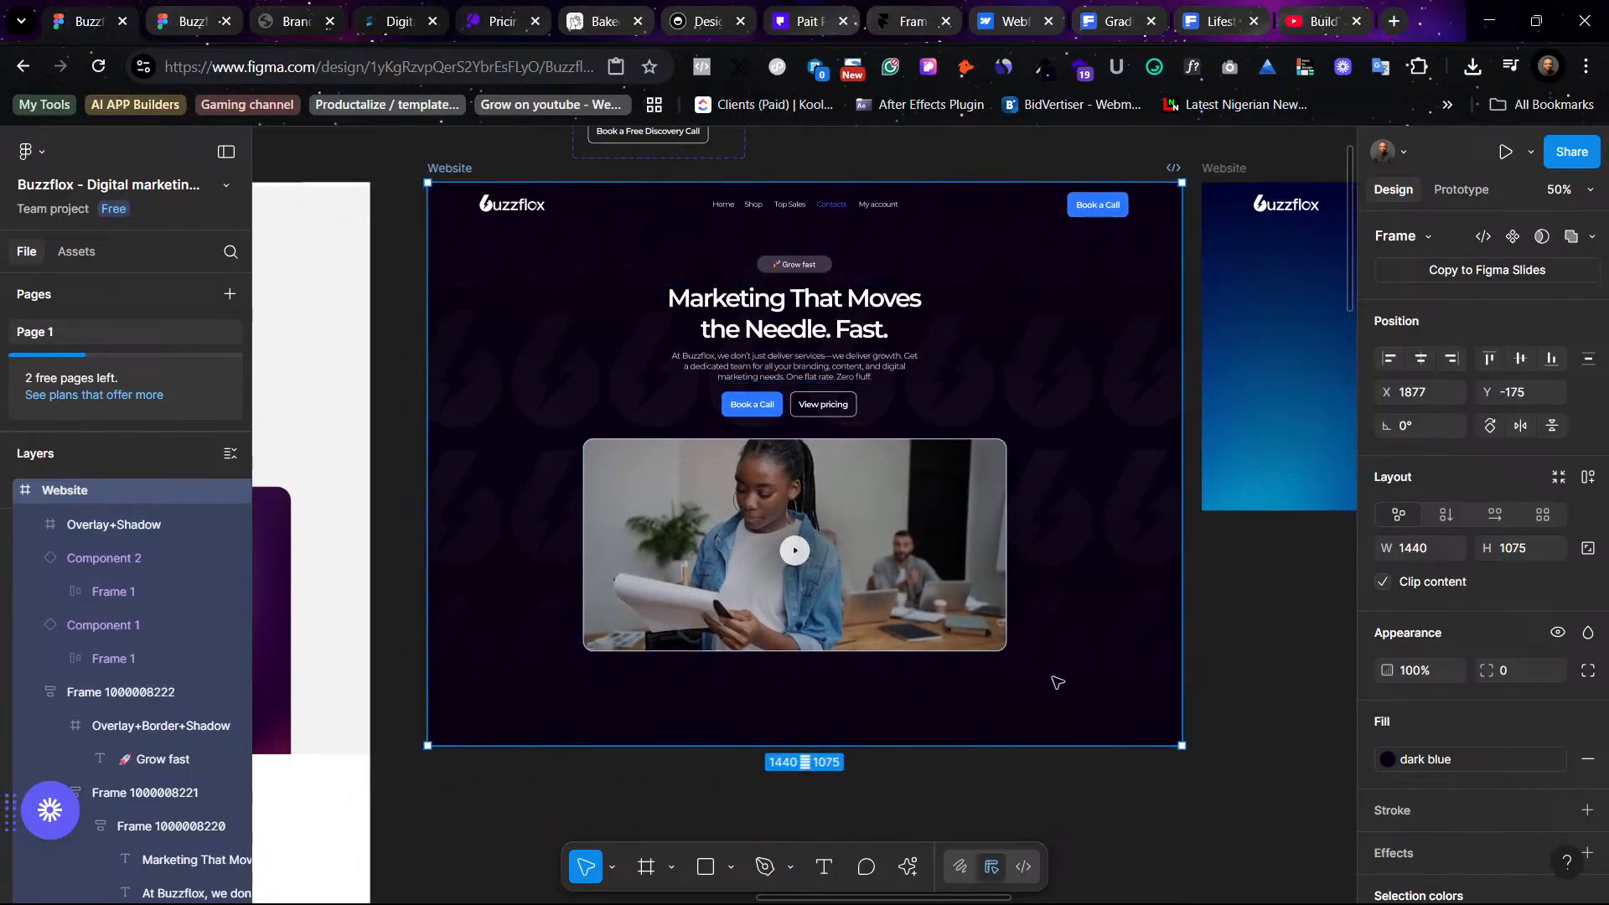
pyautogui.moveTo(1012, 751); pyautogui.dragTo(997, 871)
pyautogui.moveTo(995, 784); pyautogui.dragTo(991, 893)
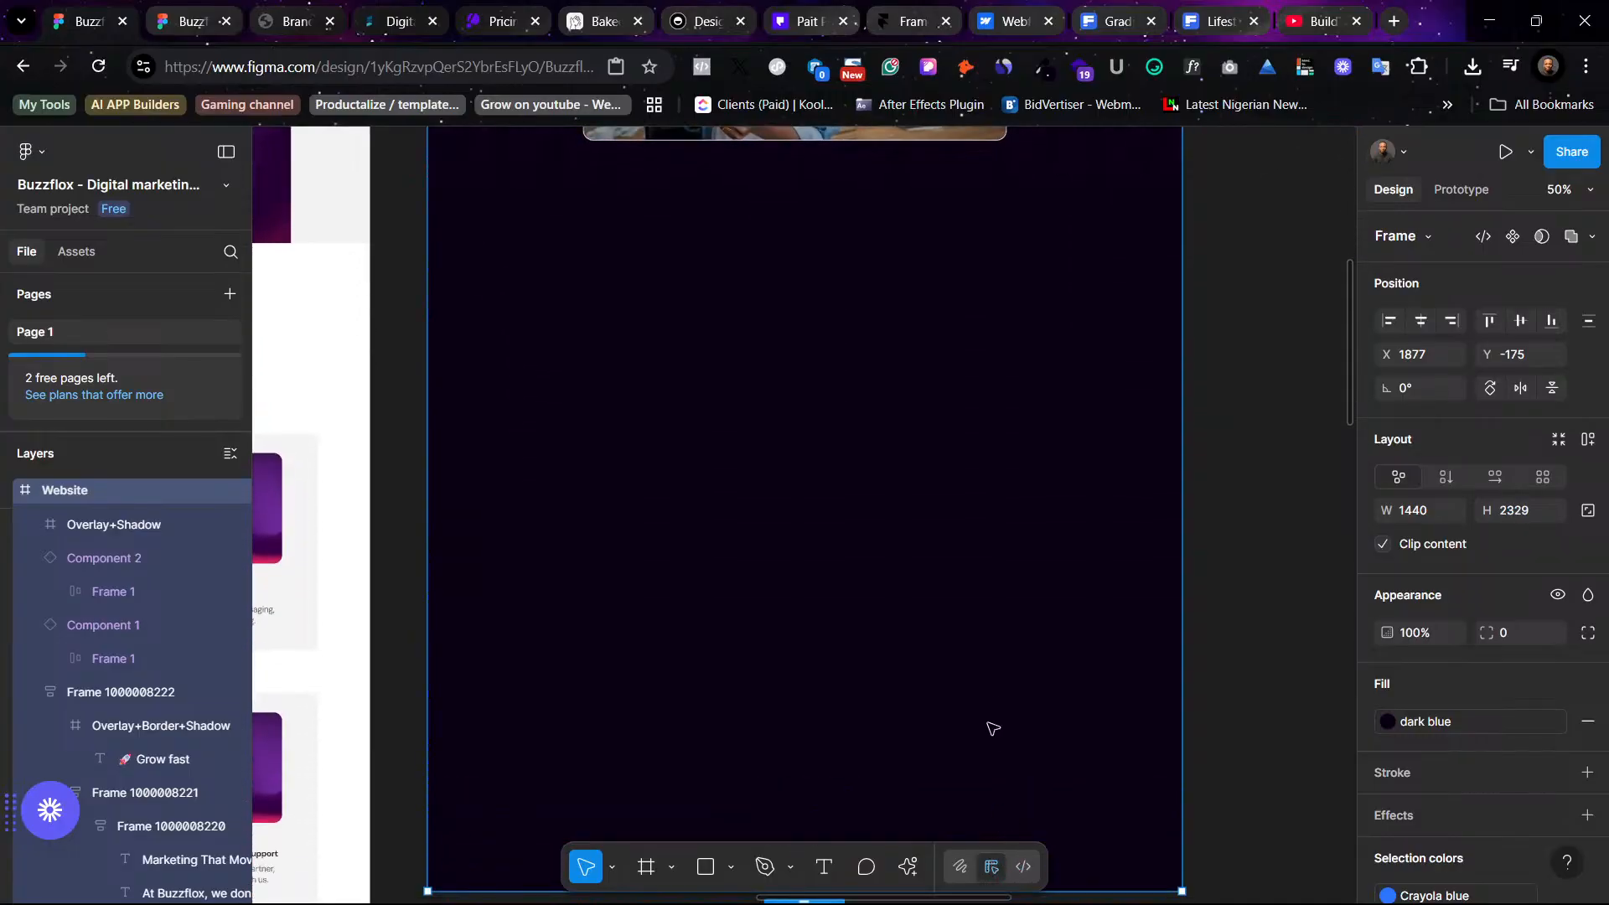
pyautogui.scroll(4, 990, 712)
pyautogui.scroll(2, 980, 696)
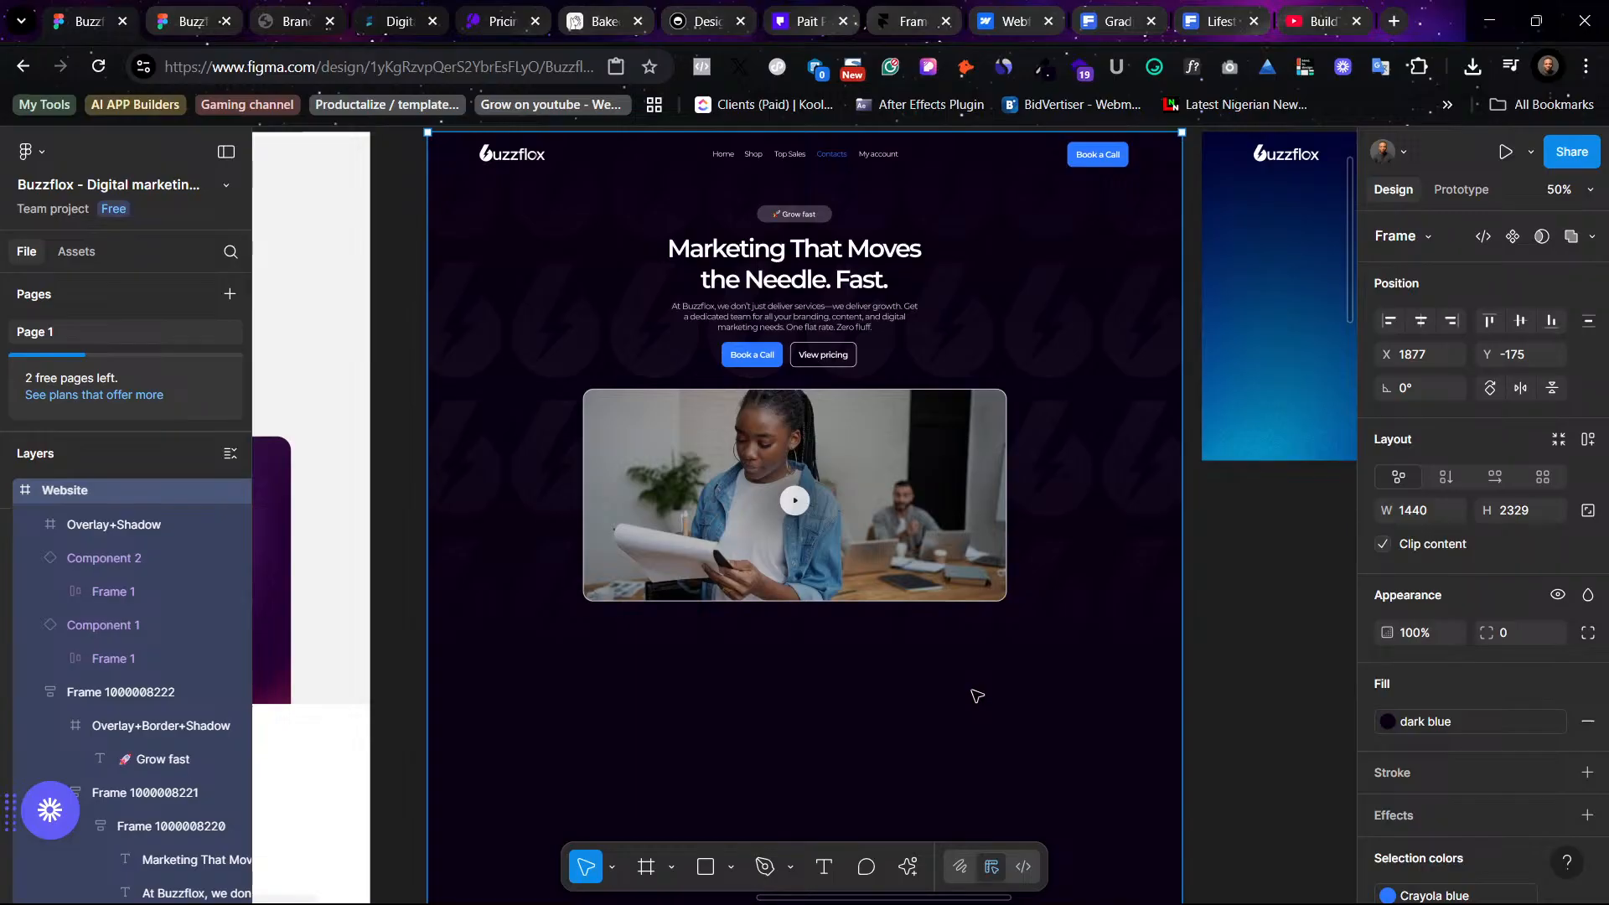
pyautogui.scroll(1, 867, 501)
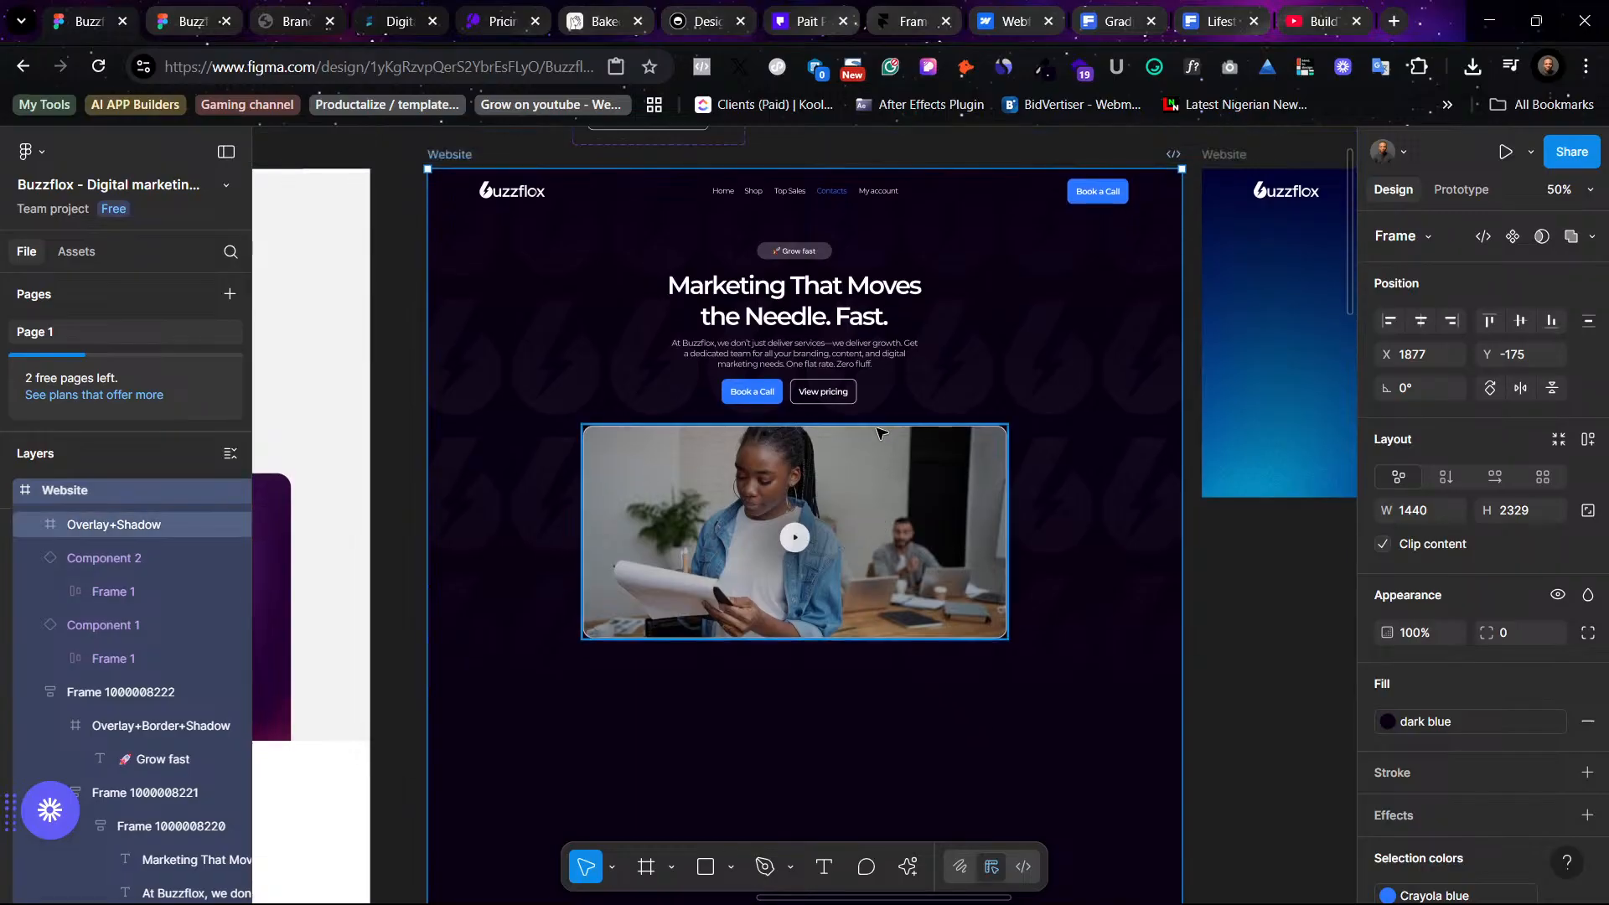
# - Place the services section with its six cards into the dark frame below the video preview
pyautogui.click(794, 322)
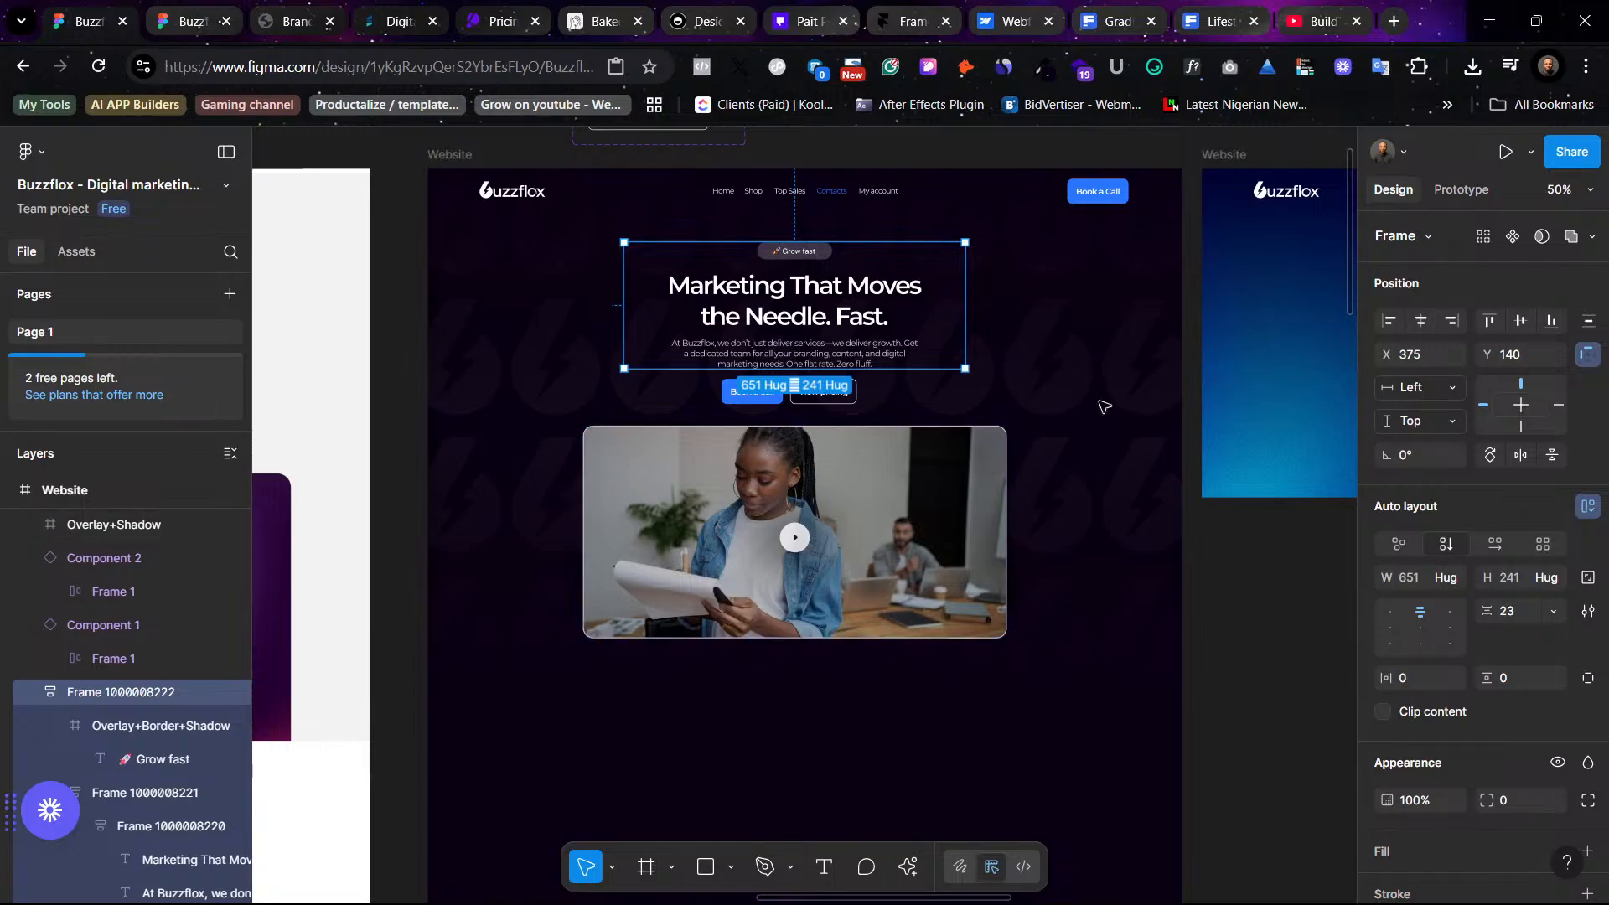
pyautogui.hscroll(10, 1153, 494)
pyautogui.scroll(-10, 1153, 494)
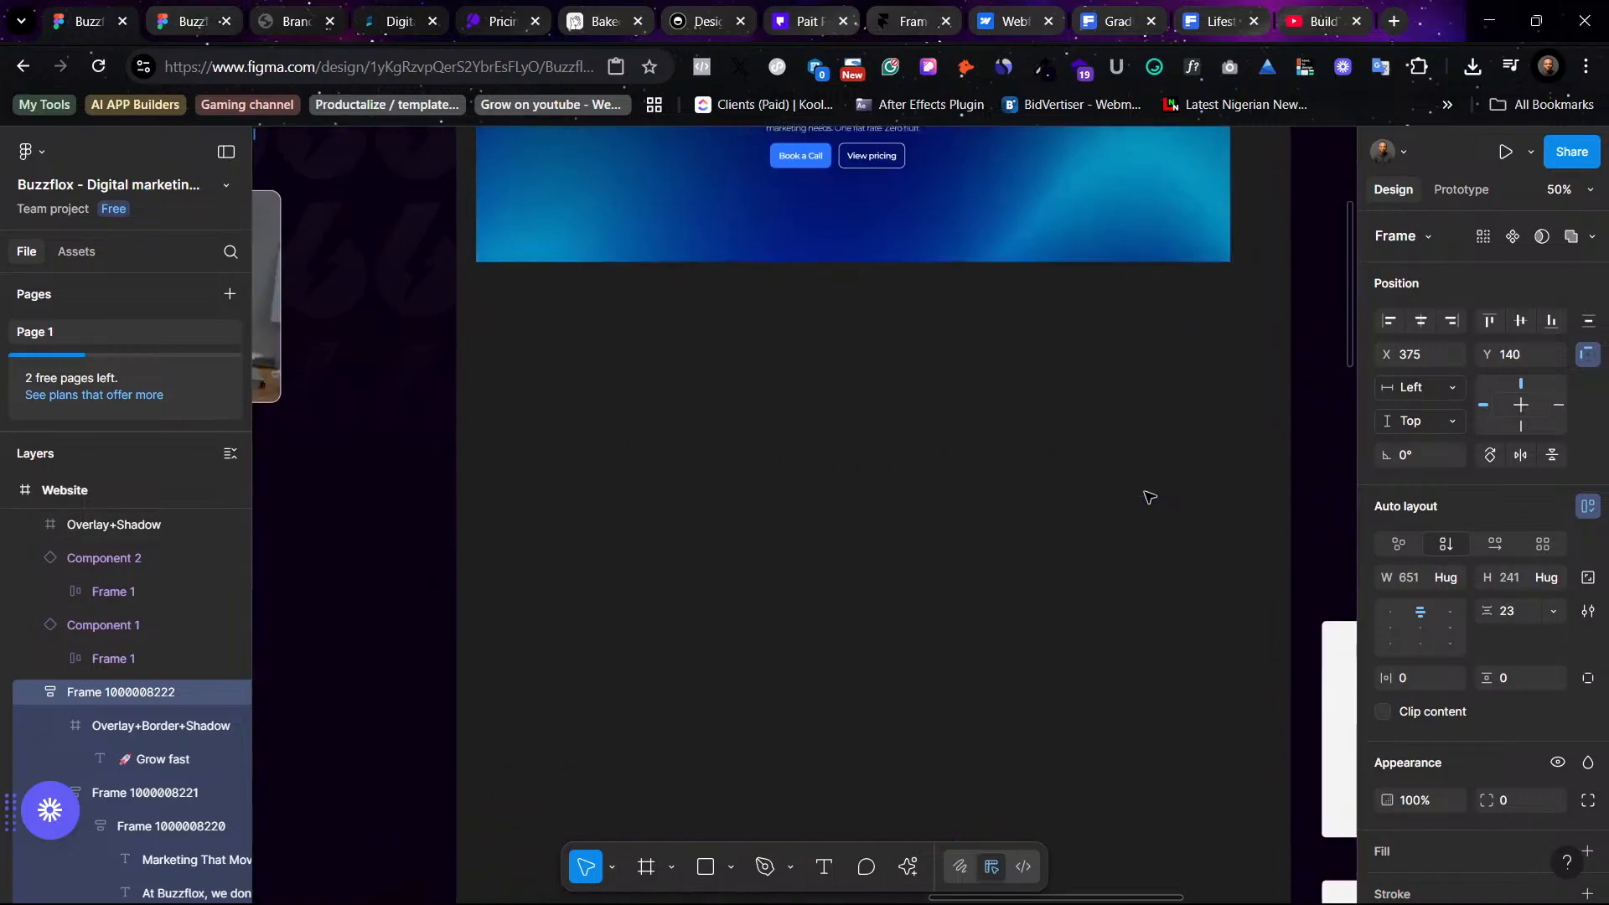
pyautogui.moveTo(1239, 494); pyautogui.dragTo(922, 419)
pyautogui.scroll(-2, 922, 428)
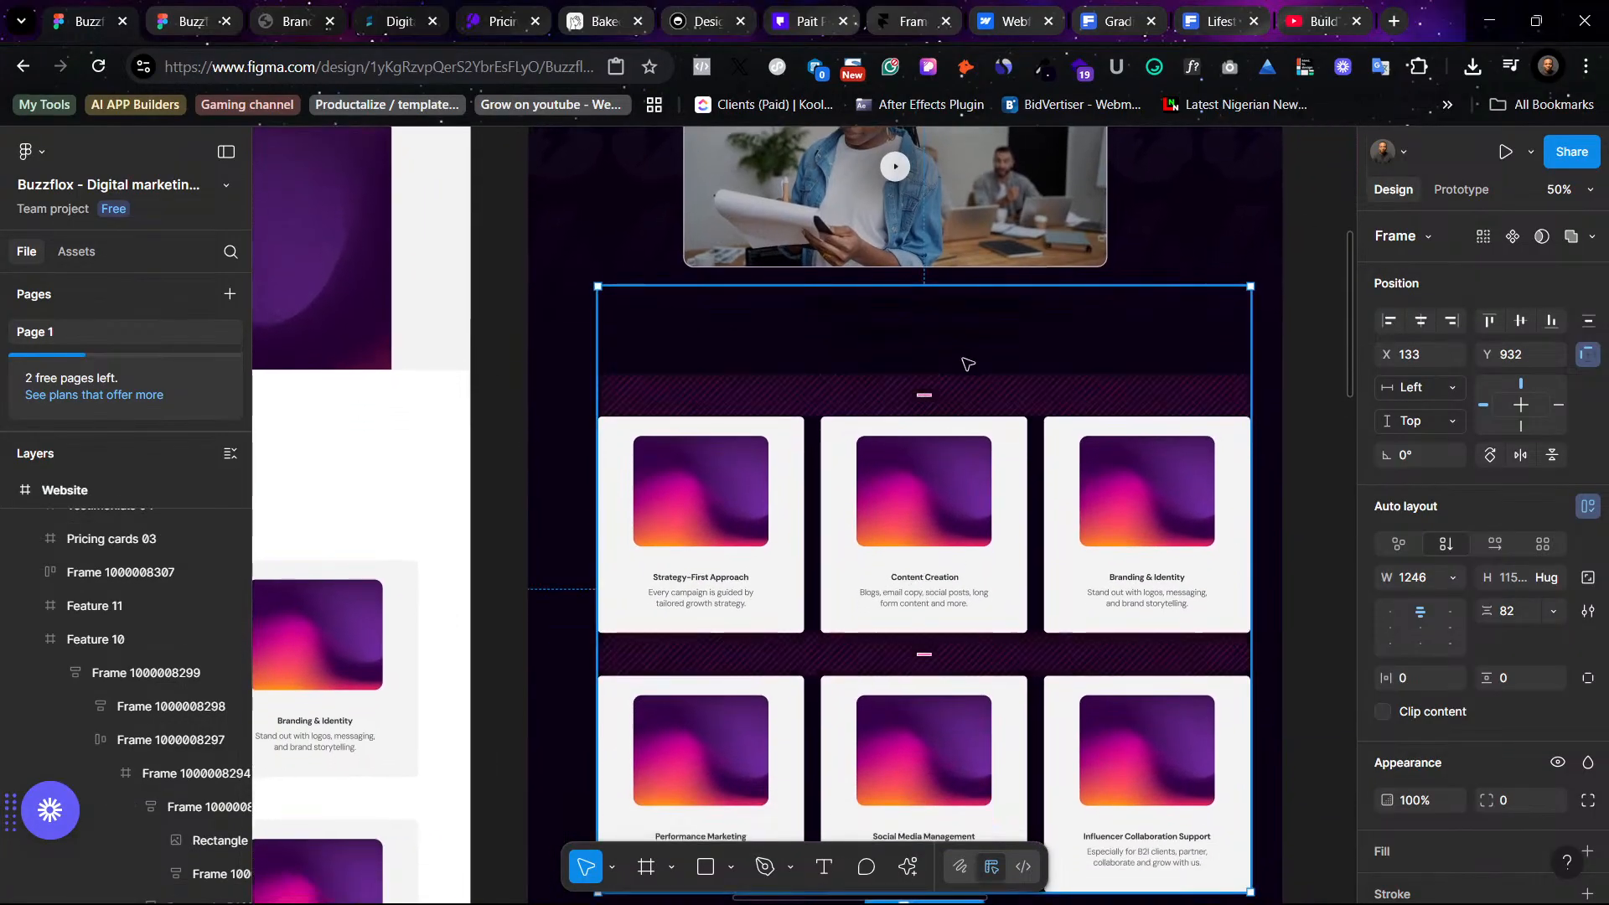
# - Set the services heading and paragraph text fill to the White color style
pyautogui.click(921, 340)
pyautogui.keyDown('shift'); pyautogui.click(982, 369); pyautogui.keyUp('shift')
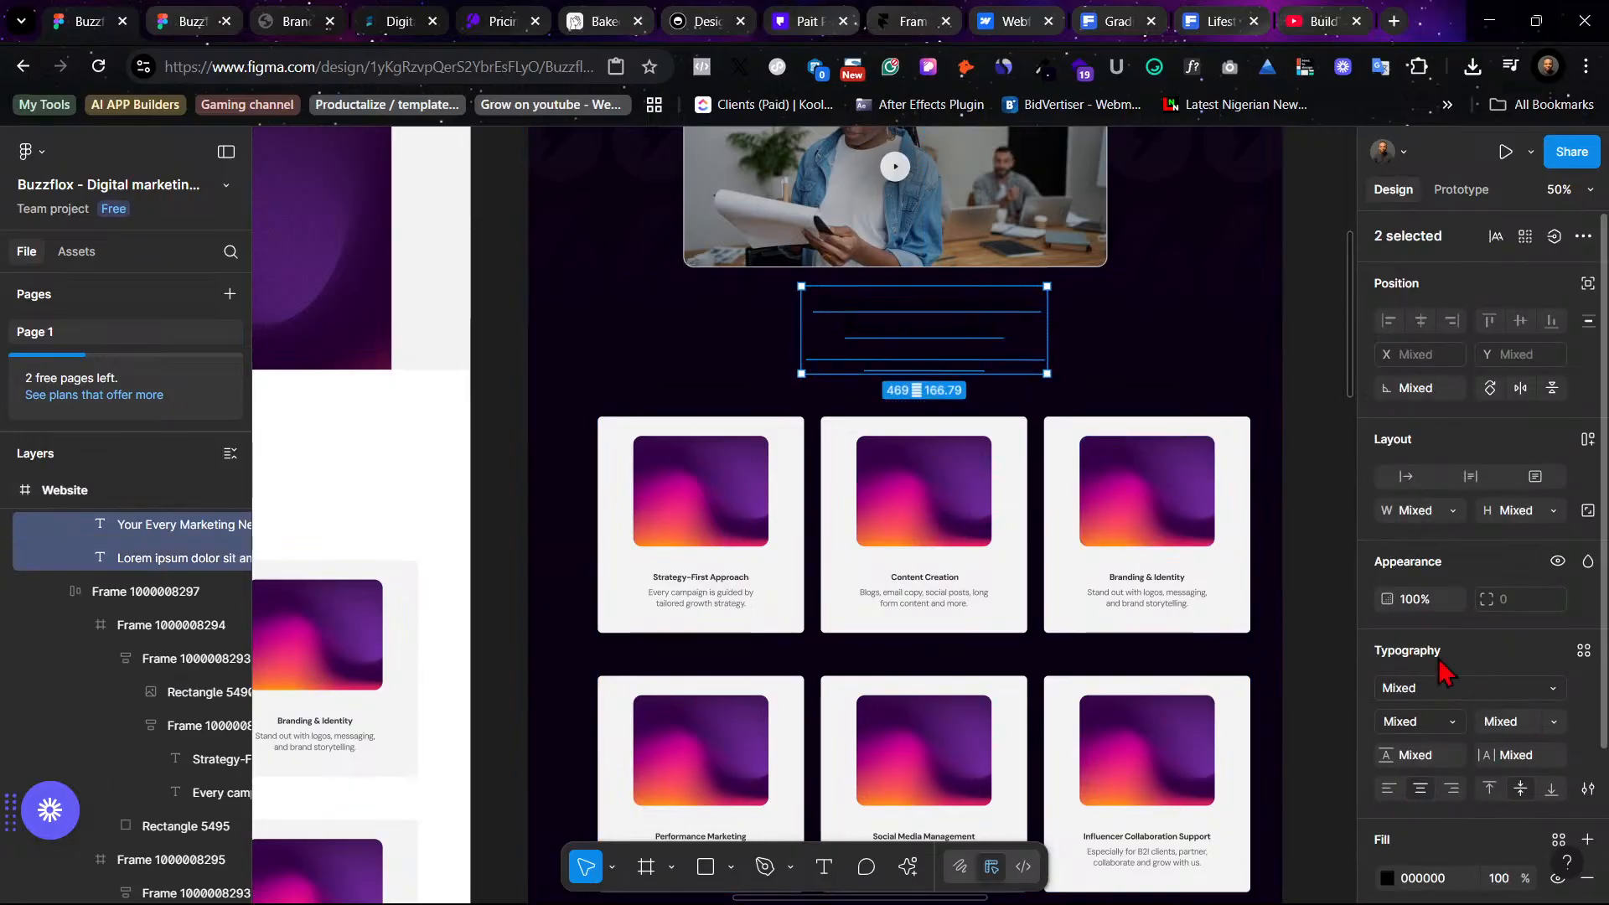
pyautogui.click(1584, 650)
pyautogui.scroll(-5, 1257, 729)
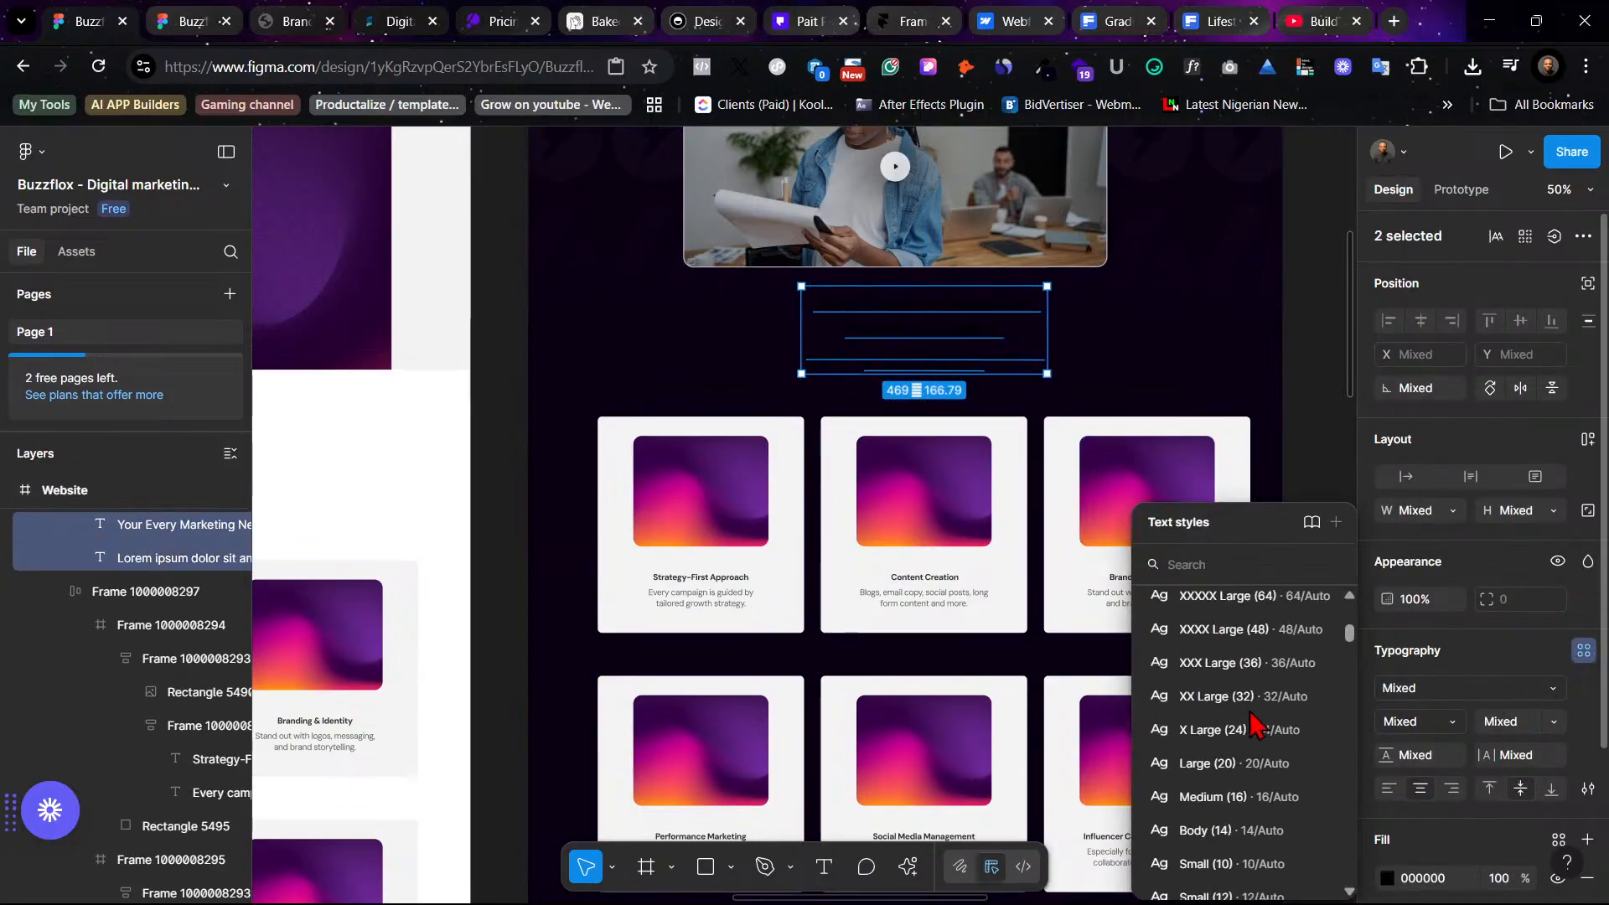
pyautogui.scroll(-10, 1257, 729)
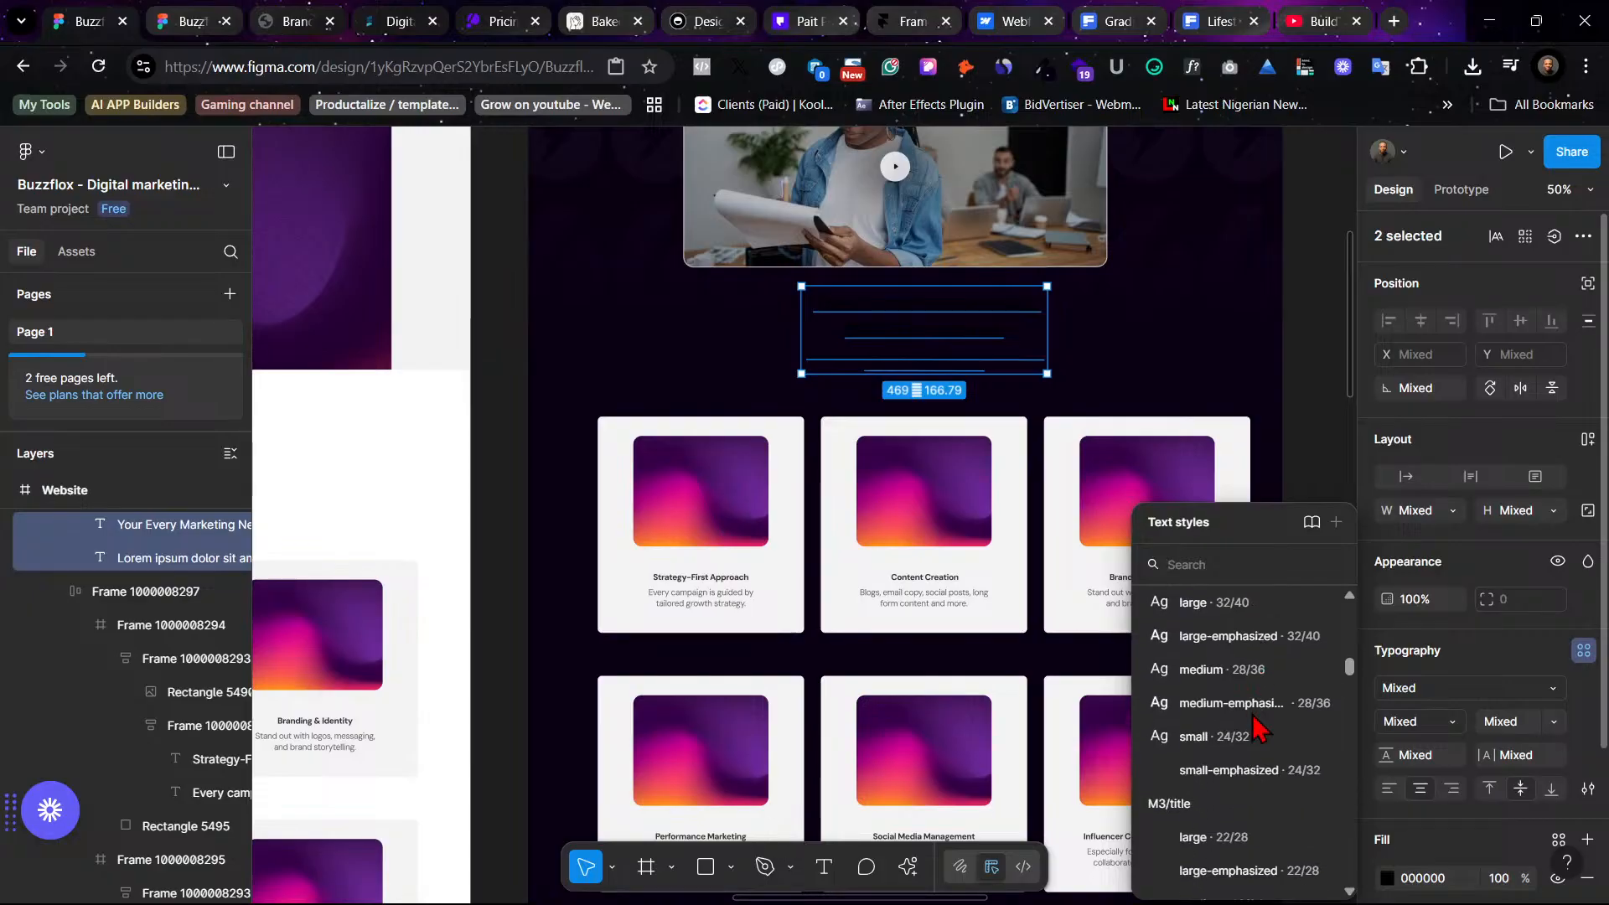
pyautogui.click(1523, 657)
pyautogui.scroll(-1, 1525, 696)
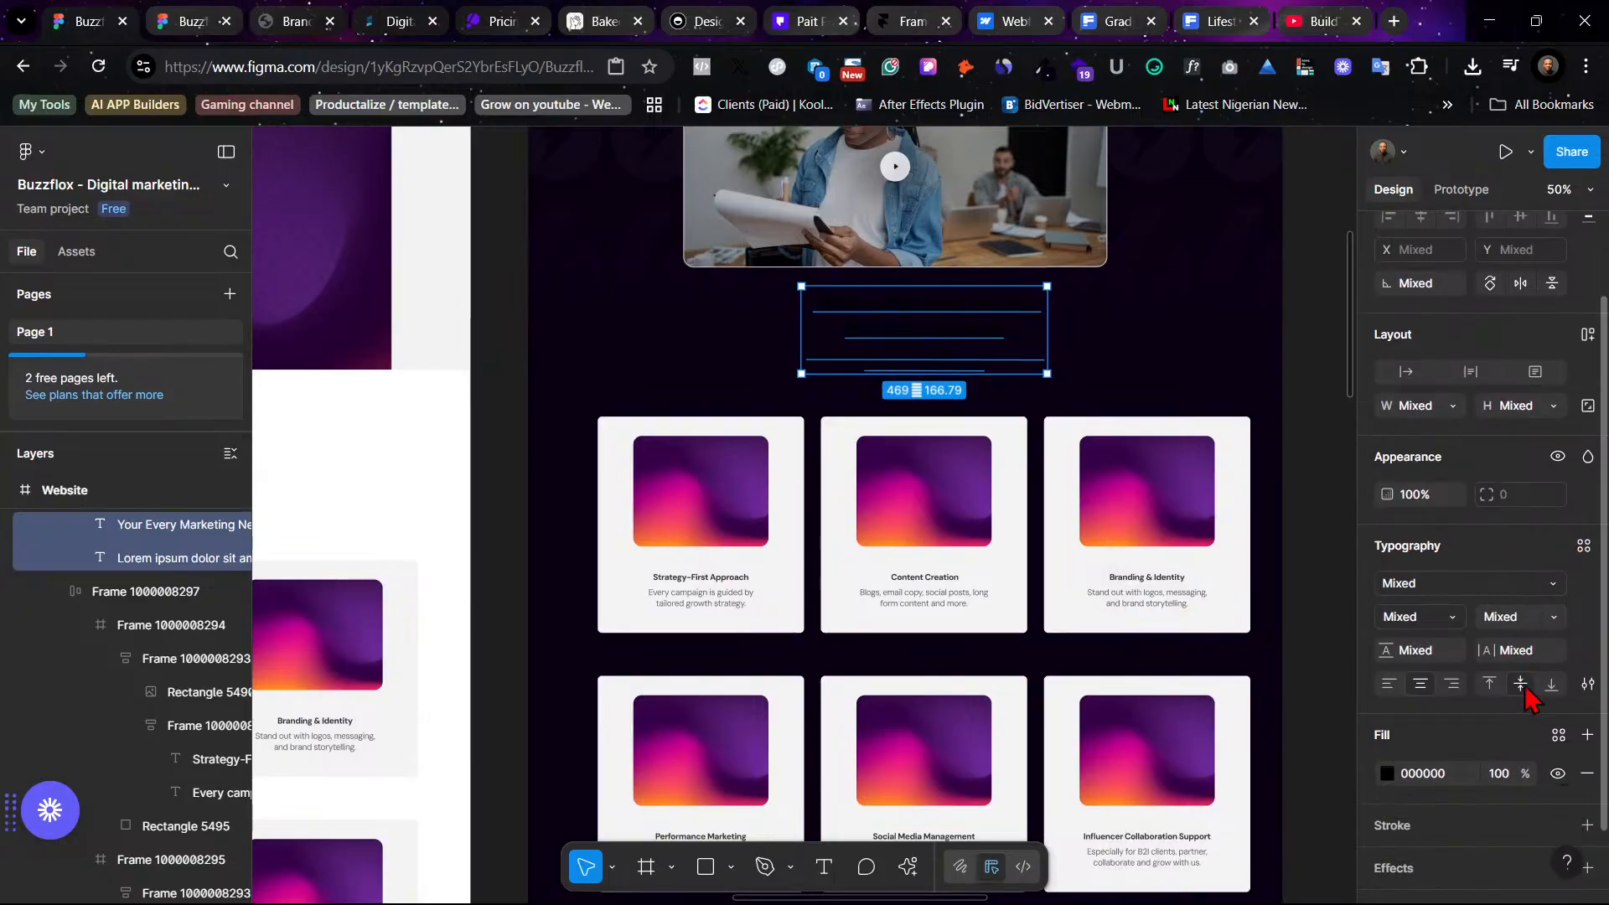
pyautogui.click(1558, 735)
pyautogui.scroll(-2, 1240, 661)
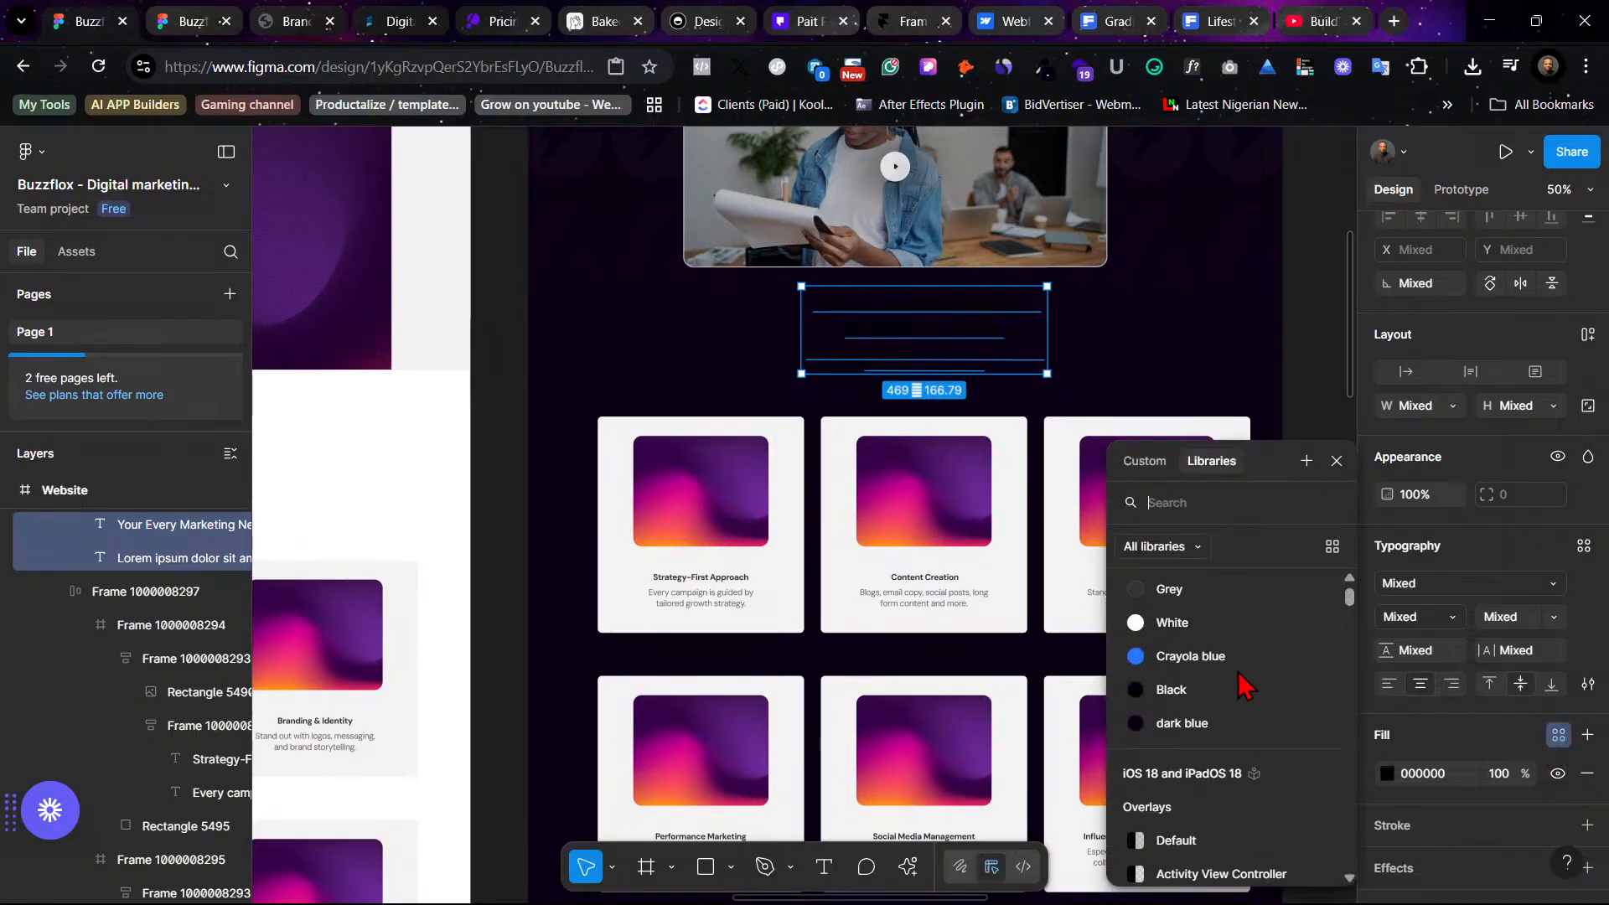
pyautogui.click(1209, 625)
pyautogui.click(1223, 356)
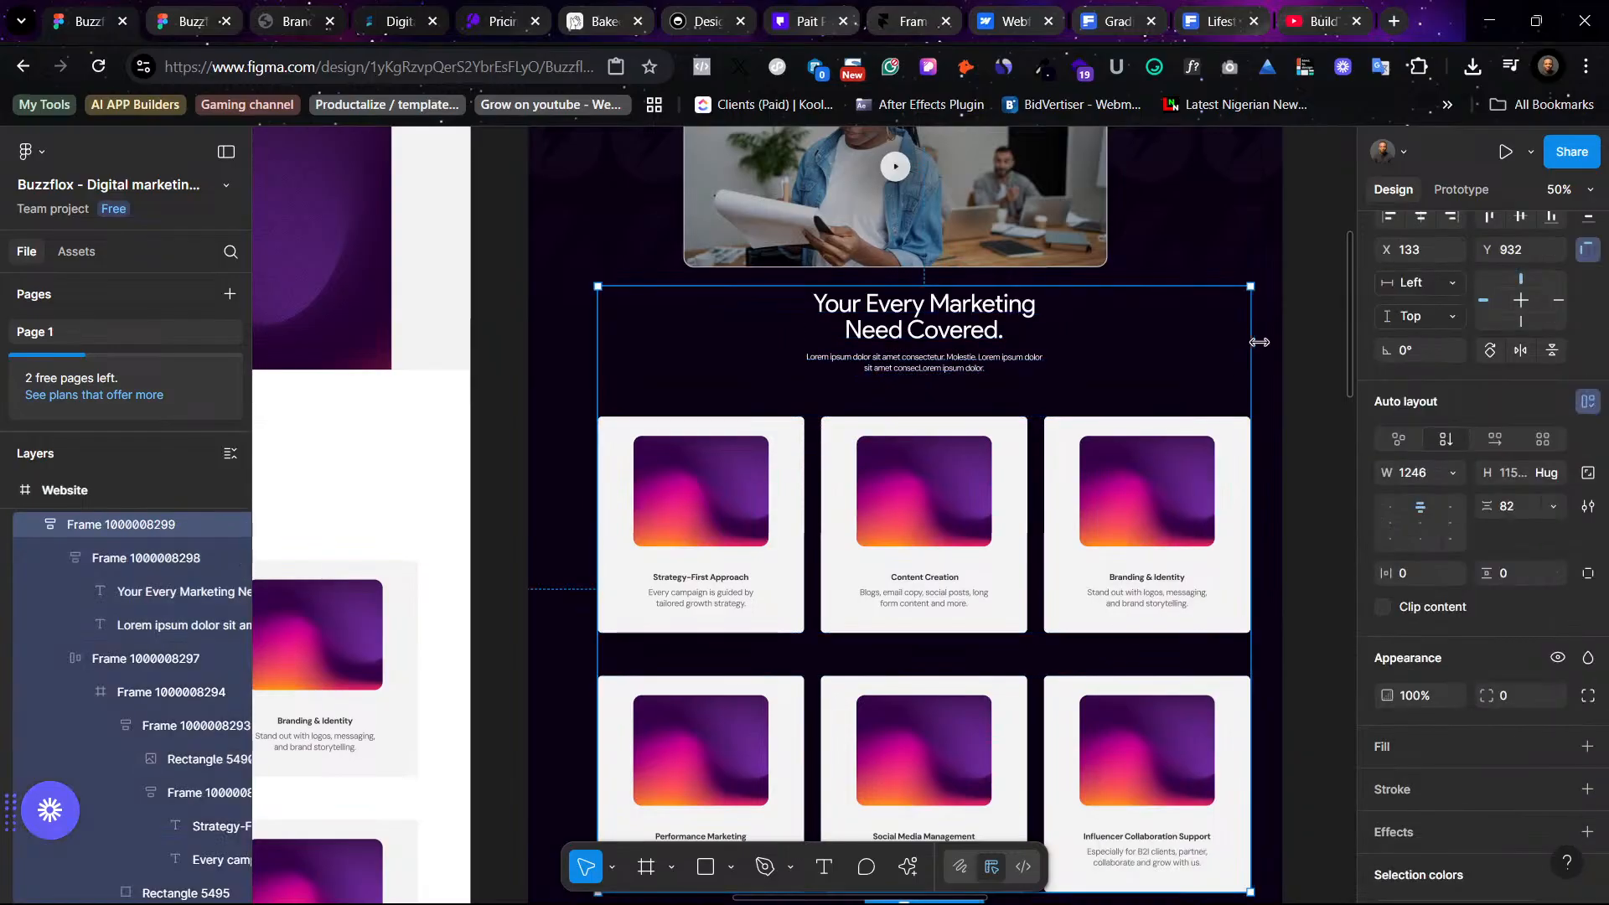
pyautogui.click(1301, 333)
# - Nudge the services section lower so it sits further below the video preview
pyautogui.scroll(3, 1206, 436)
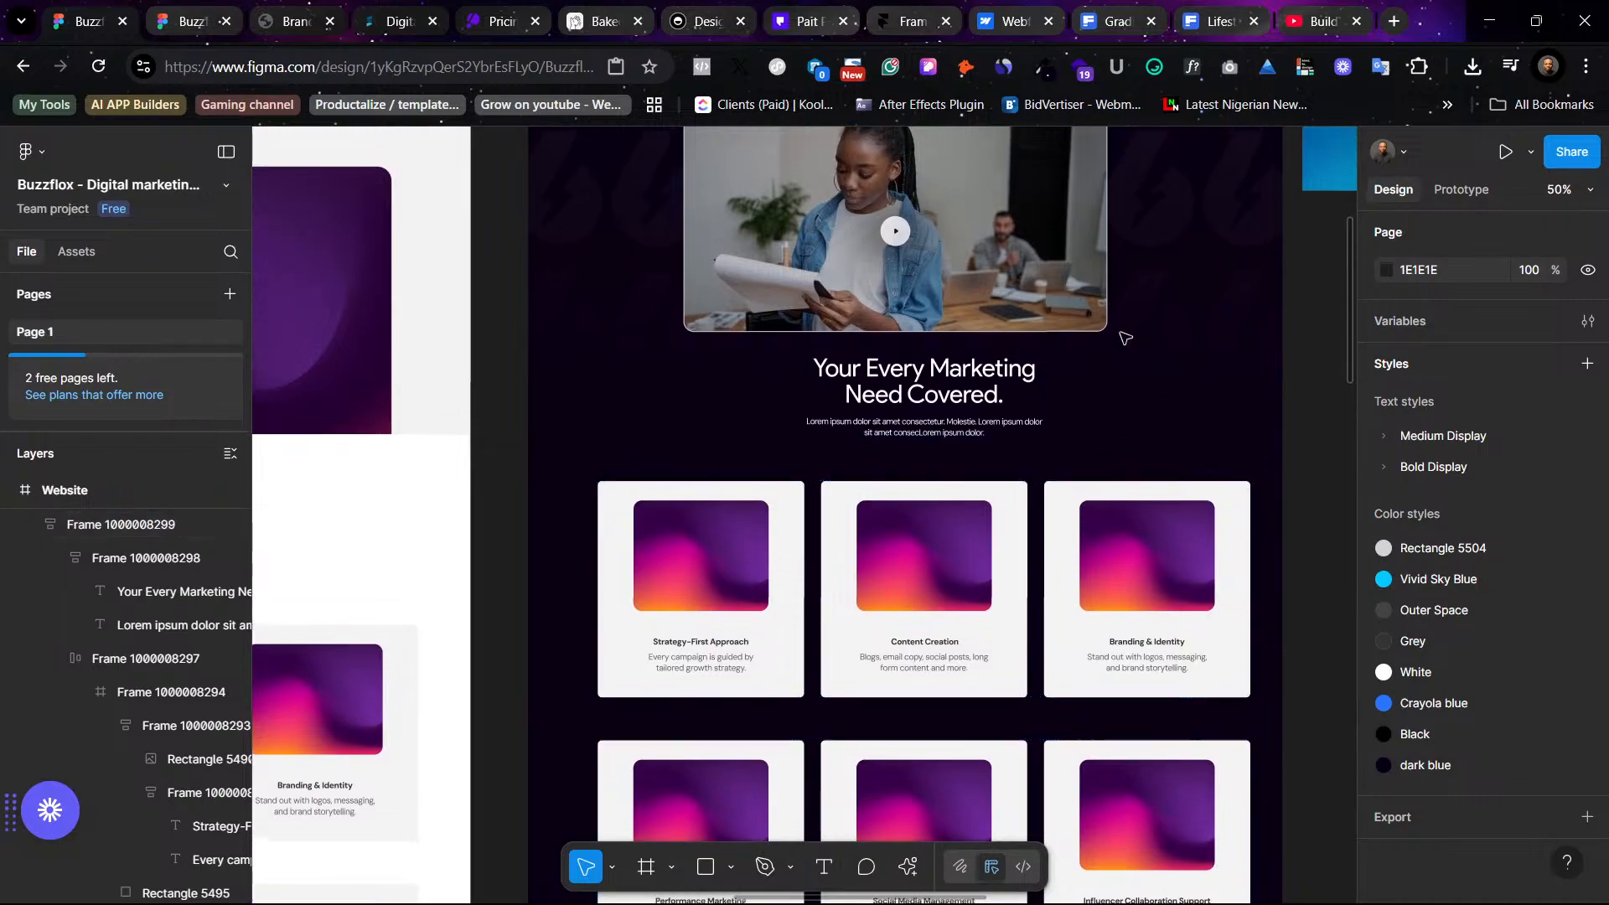
pyautogui.scroll(1, 1069, 550)
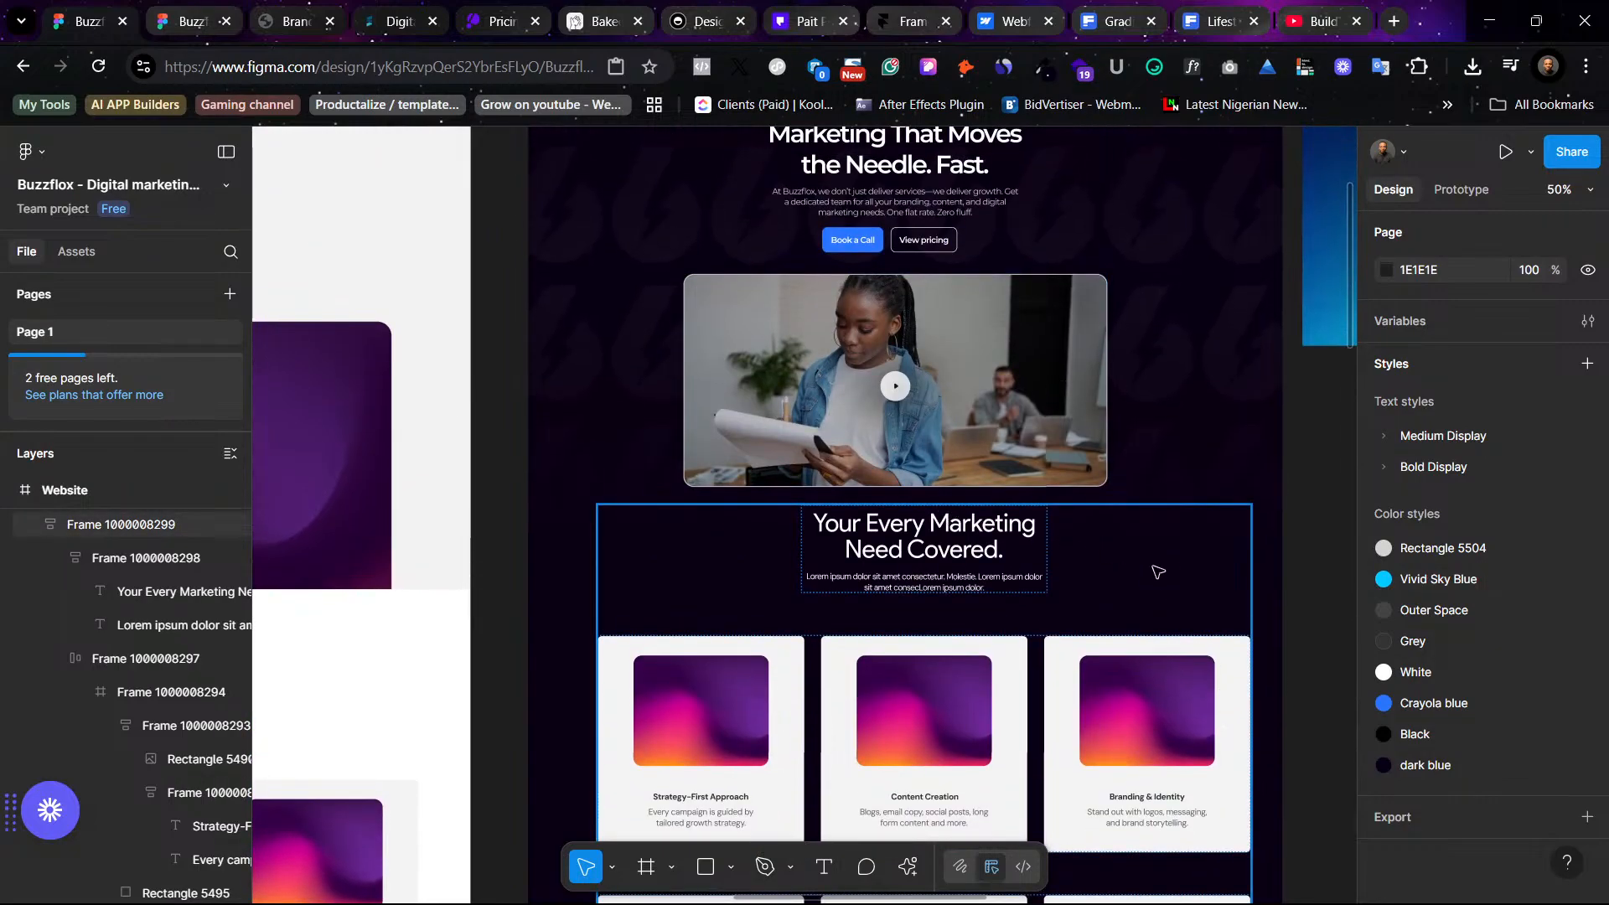
pyautogui.moveTo(1106, 606)
pyautogui.mouseDown()
pyautogui.moveTo(1062, 645)
pyautogui.moveTo(1107, 612)
pyautogui.mouseUp()
pyautogui.scroll(3, 1070, 570)
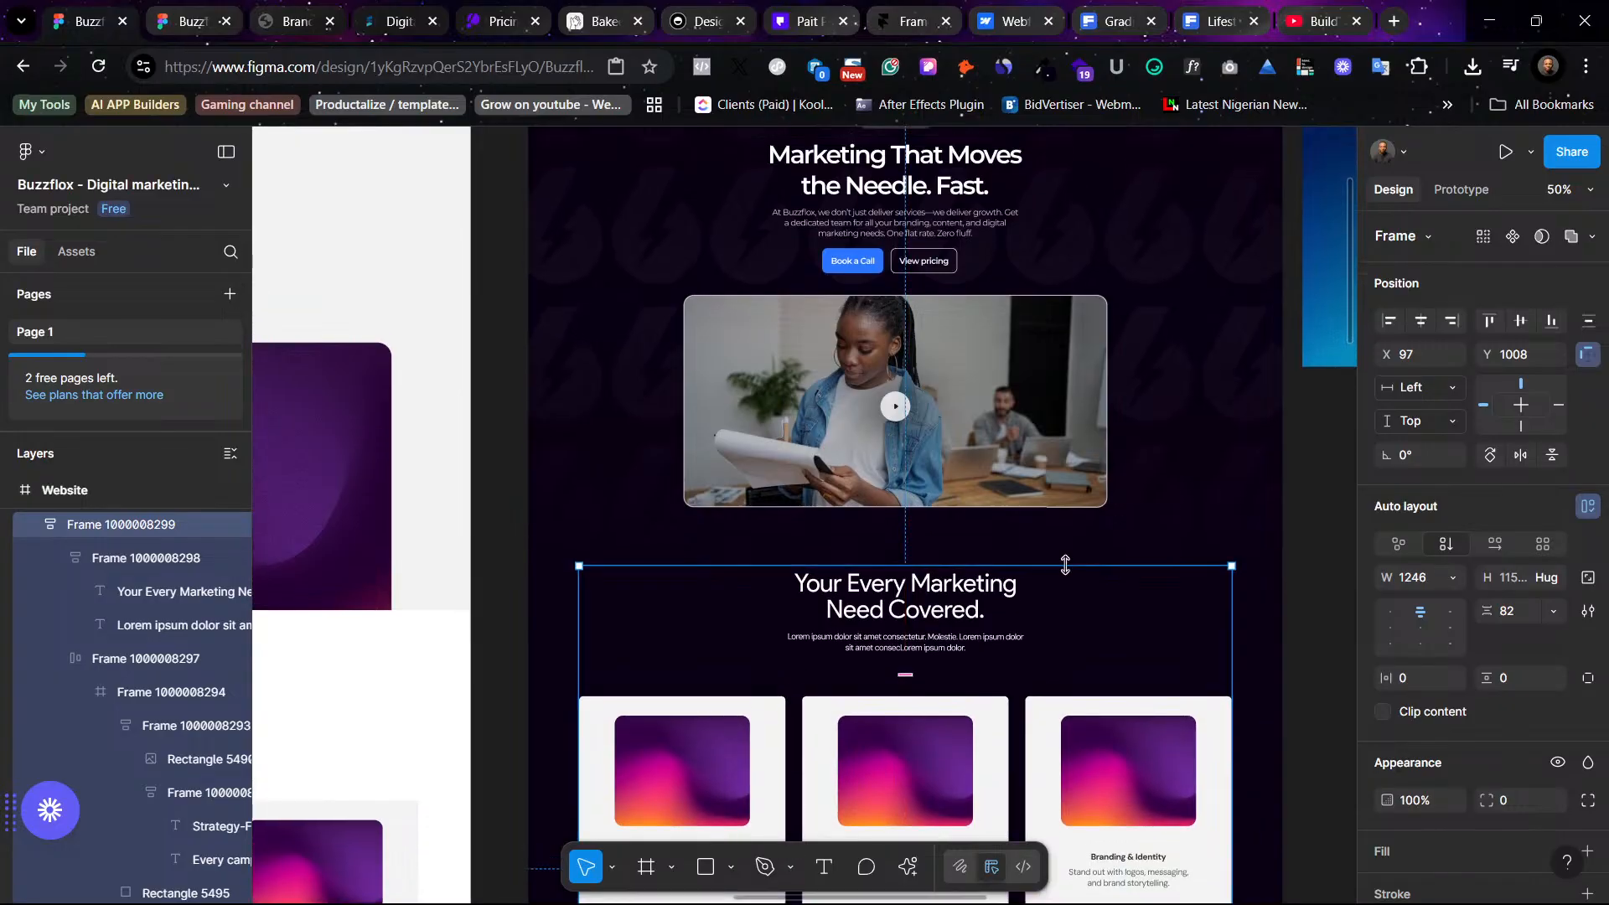
pyautogui.click(1228, 569)
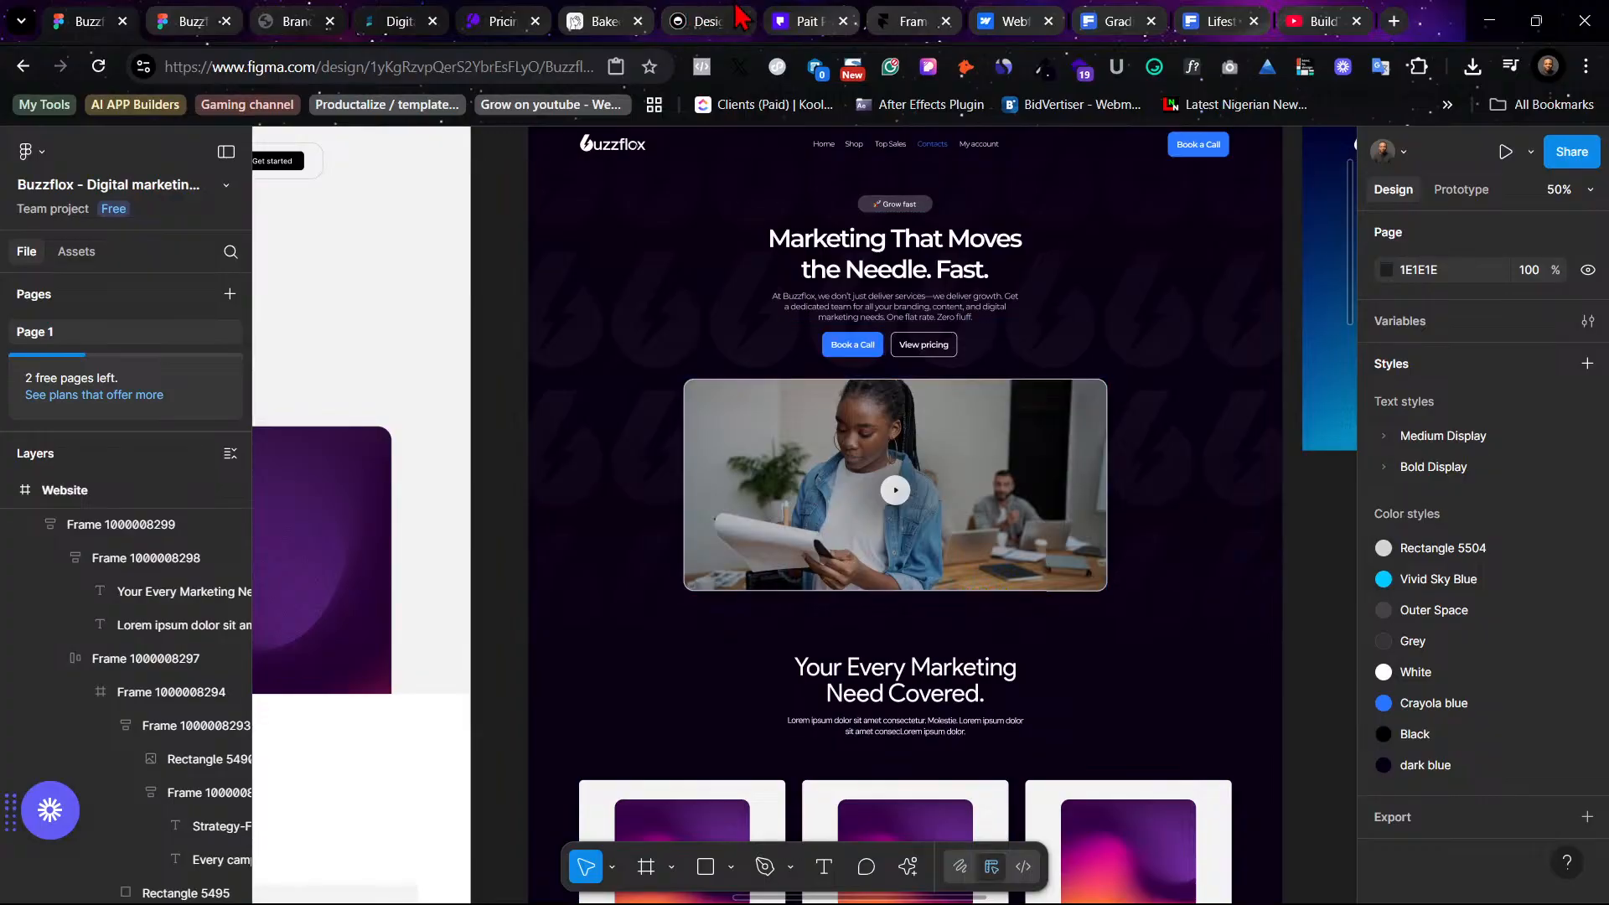
# - Switch to the Framer website tab and scroll through its homepage for reference
pyautogui.click(909, 21)
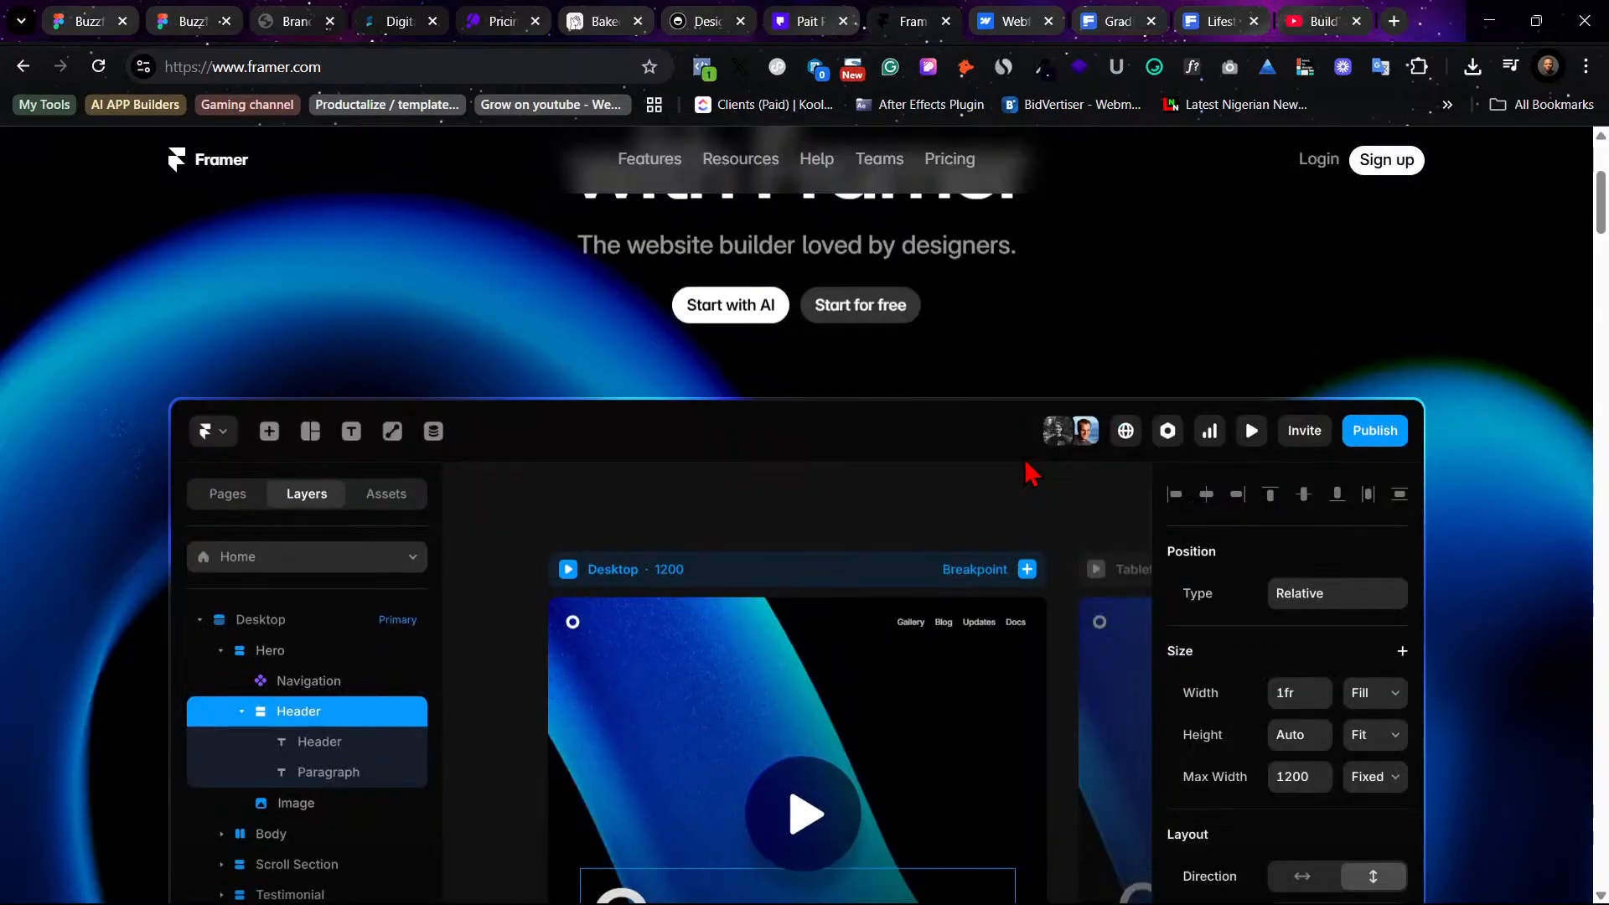
pyautogui.scroll(-8, 1032, 466)
pyautogui.scroll(-3, 1035, 478)
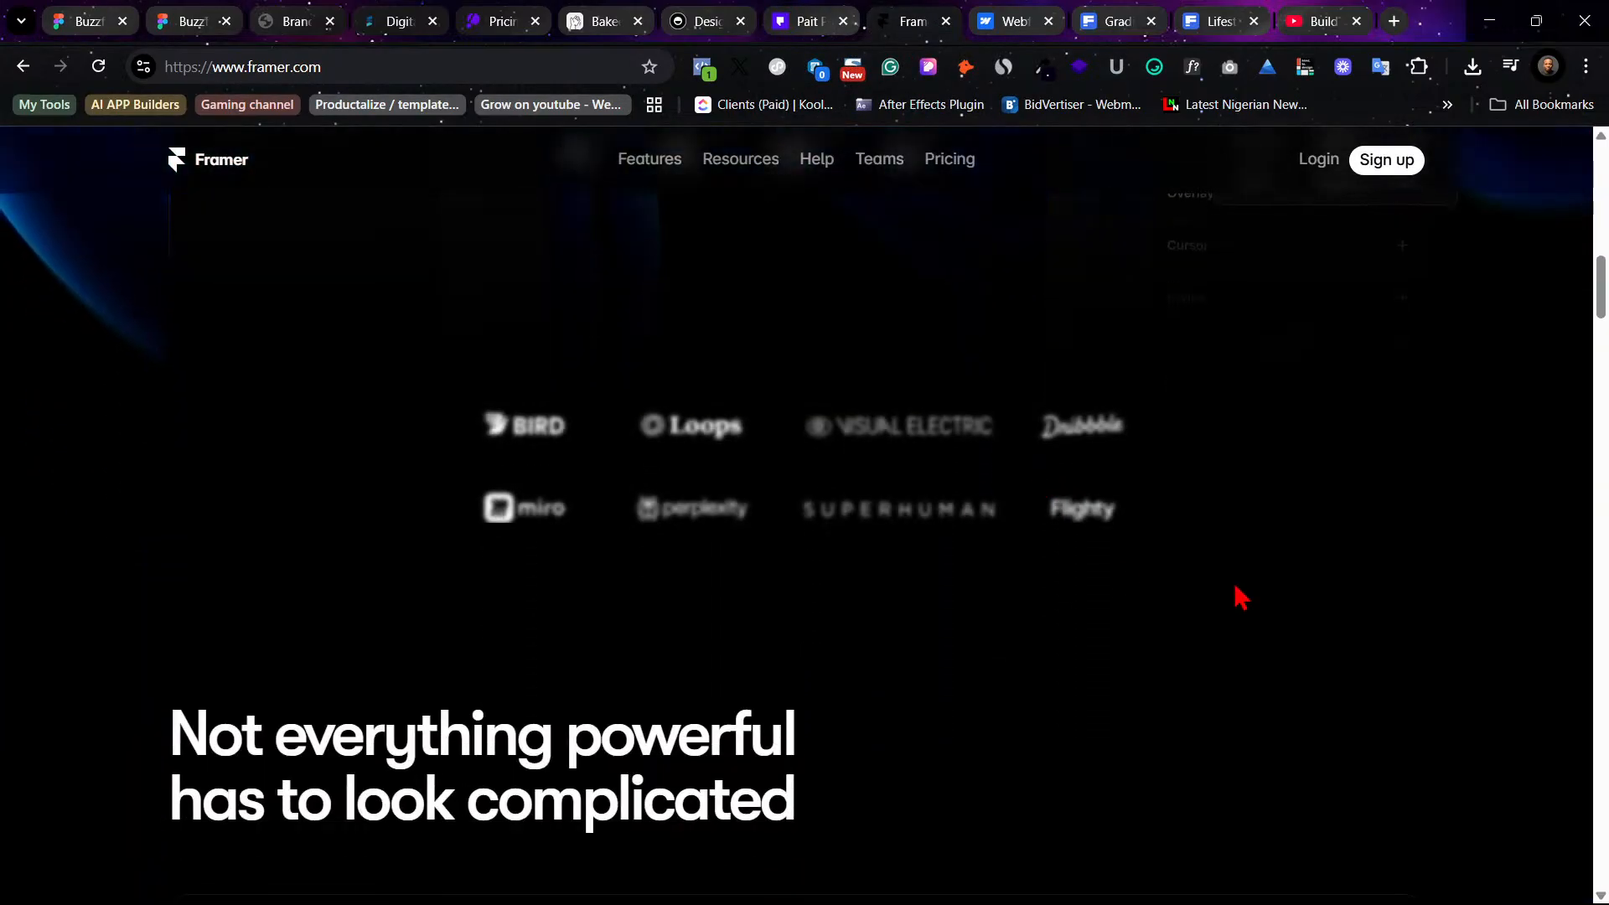
pyautogui.scroll(-3, 1248, 590)
pyautogui.scroll(-1, 1265, 588)
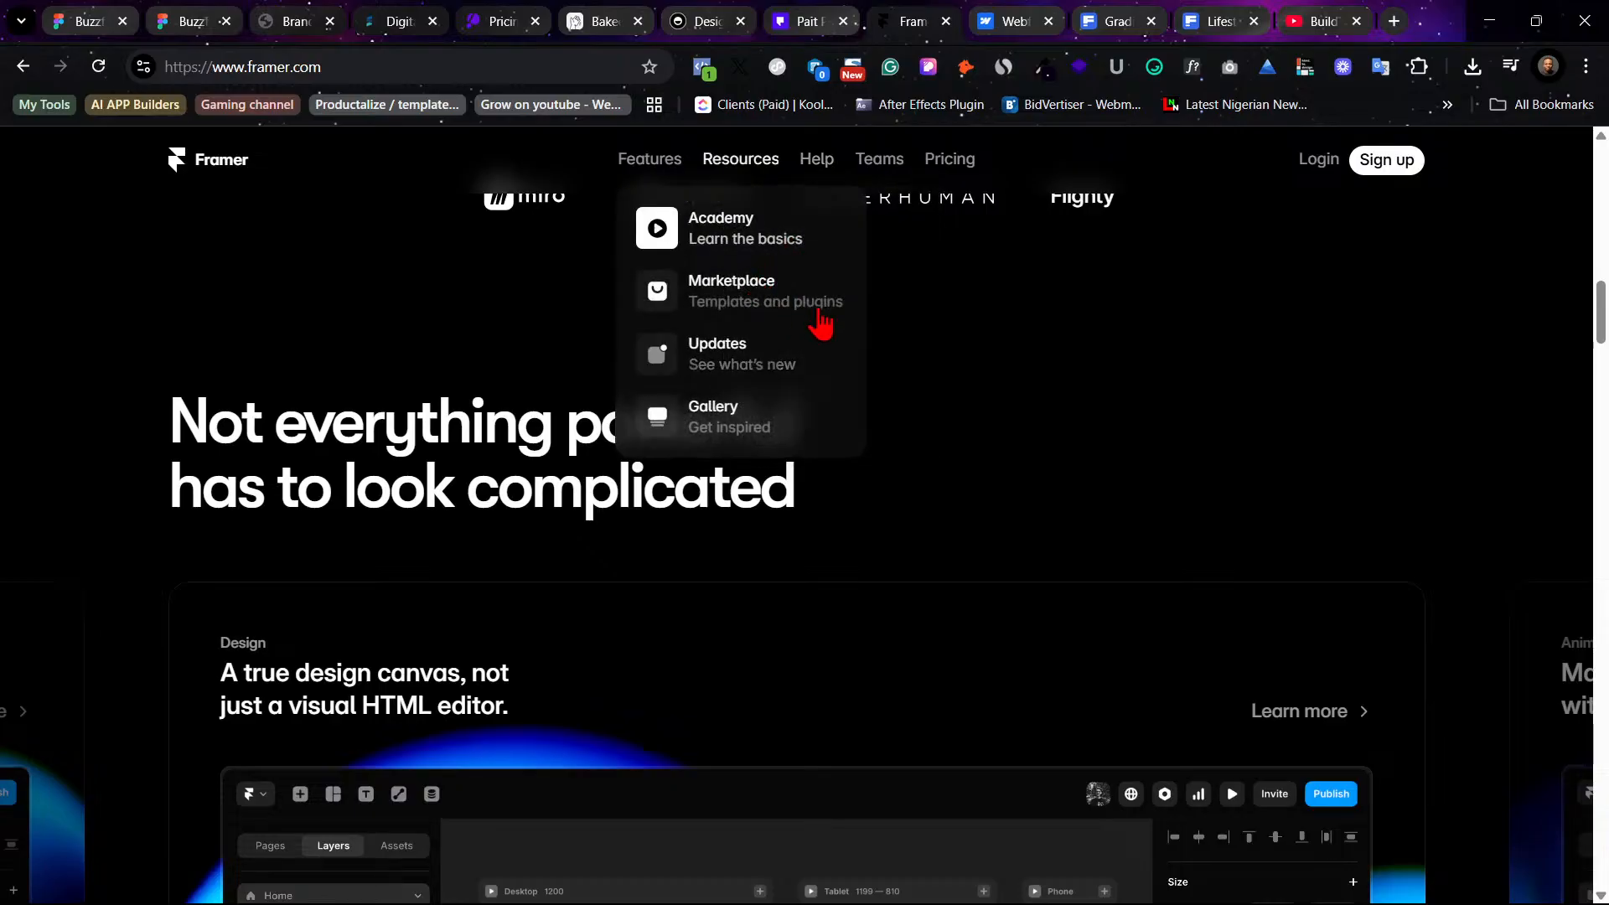
pyautogui.scroll(-1, 959, 334)
pyautogui.scroll(4, 955, 331)
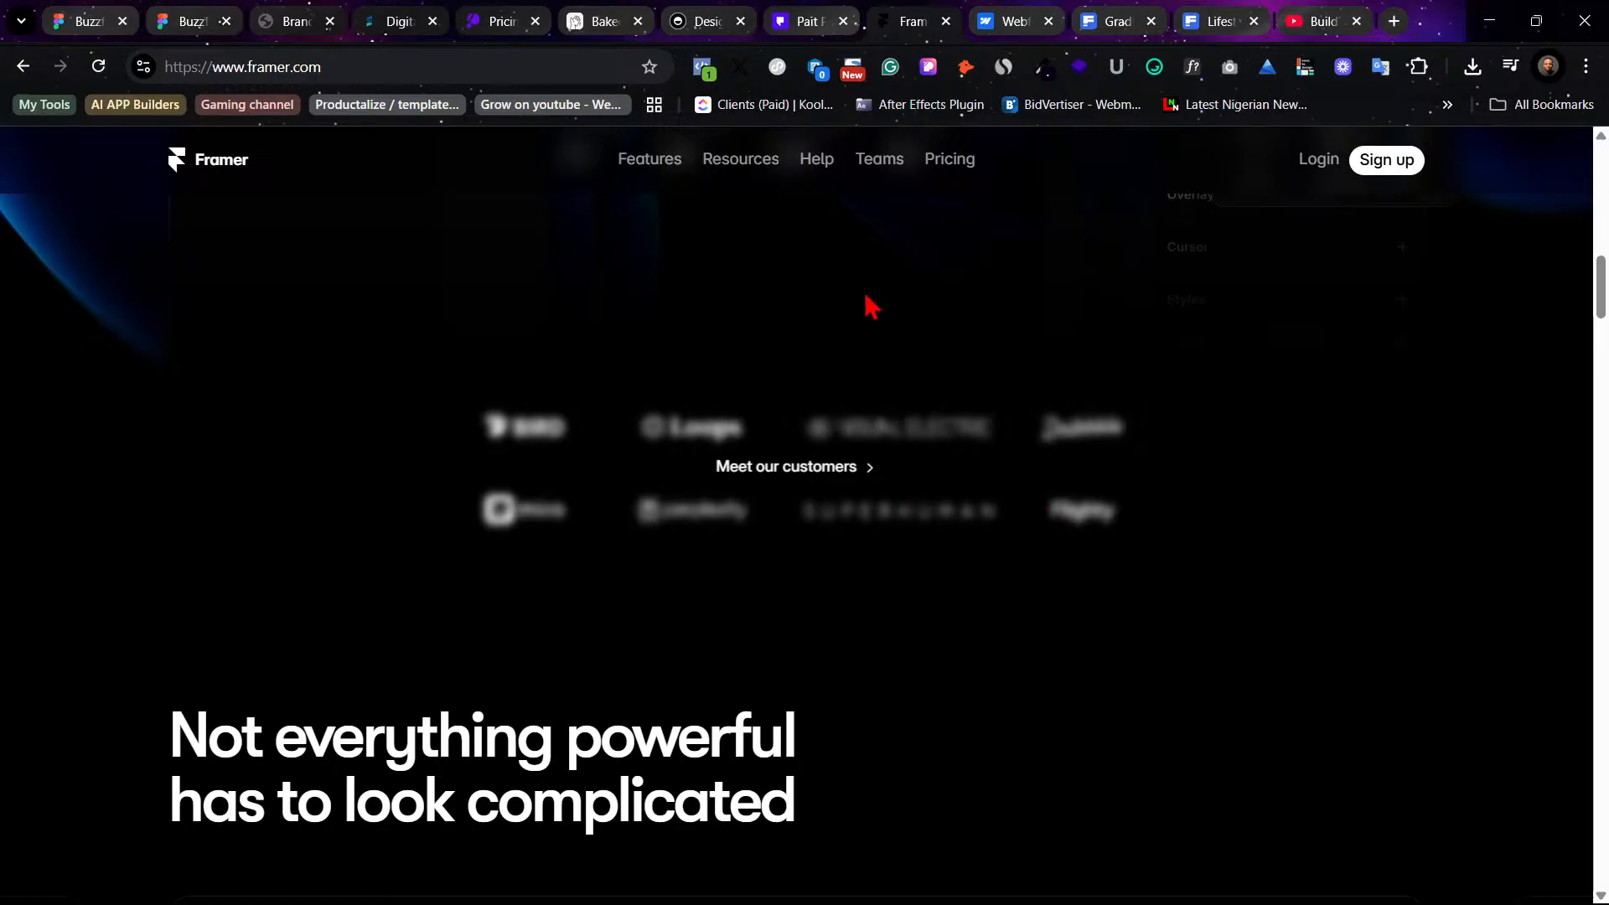
pyautogui.moveTo(817, 17)
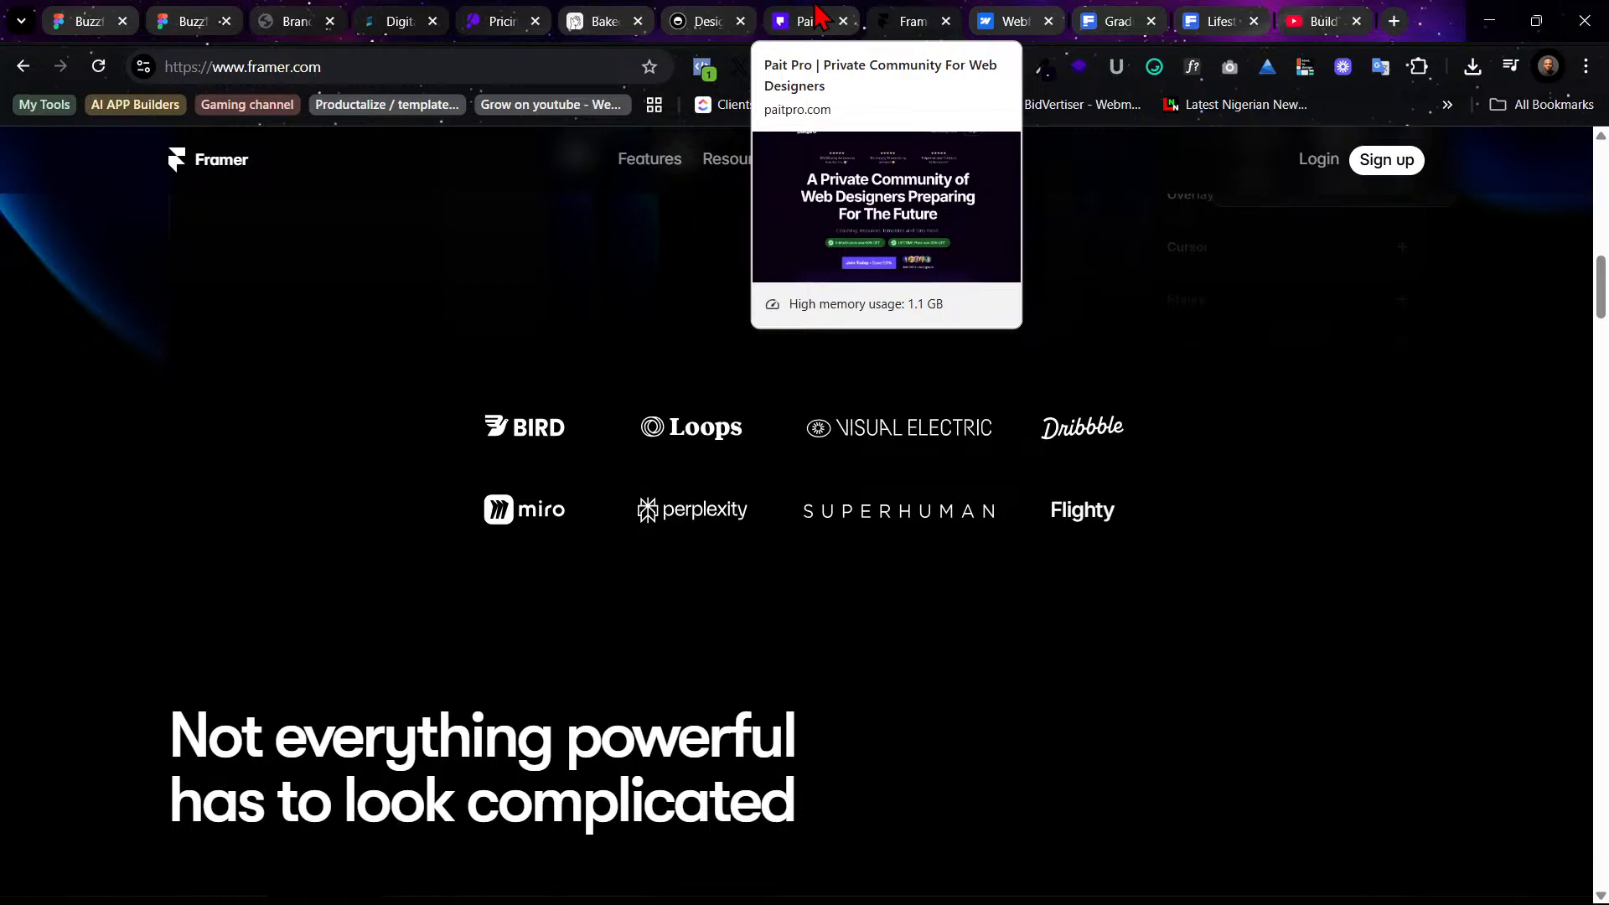
# - Review the Pait Pro and Designjoy reference pages, then the original light Buzzflox layout beside the dark variant
pyautogui.click(817, 17)
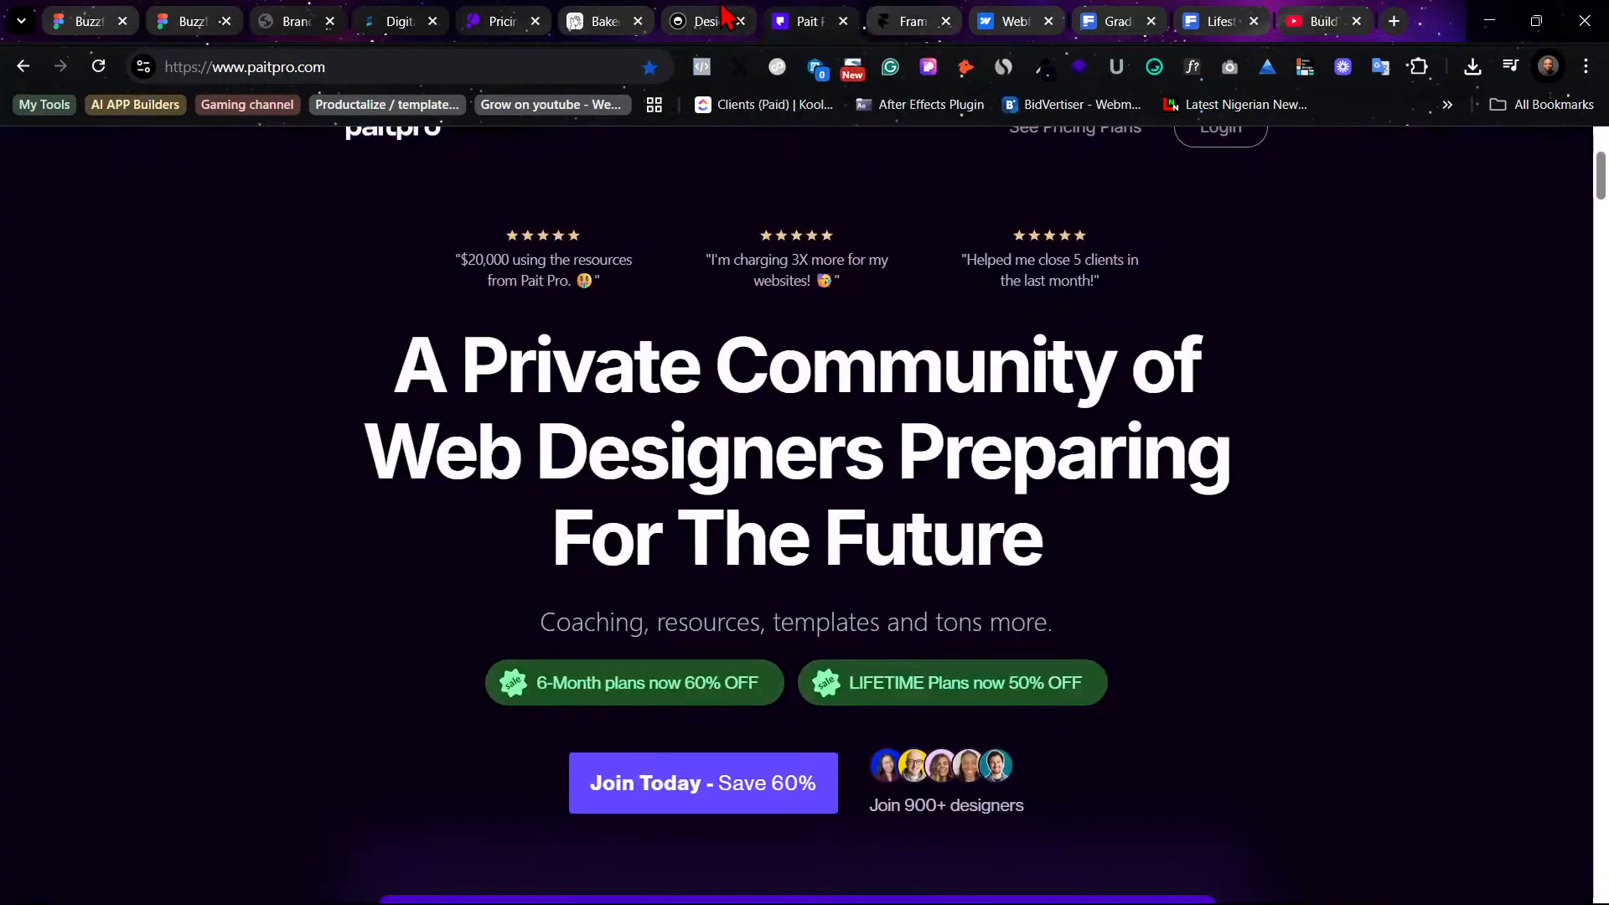
pyautogui.click(723, 19)
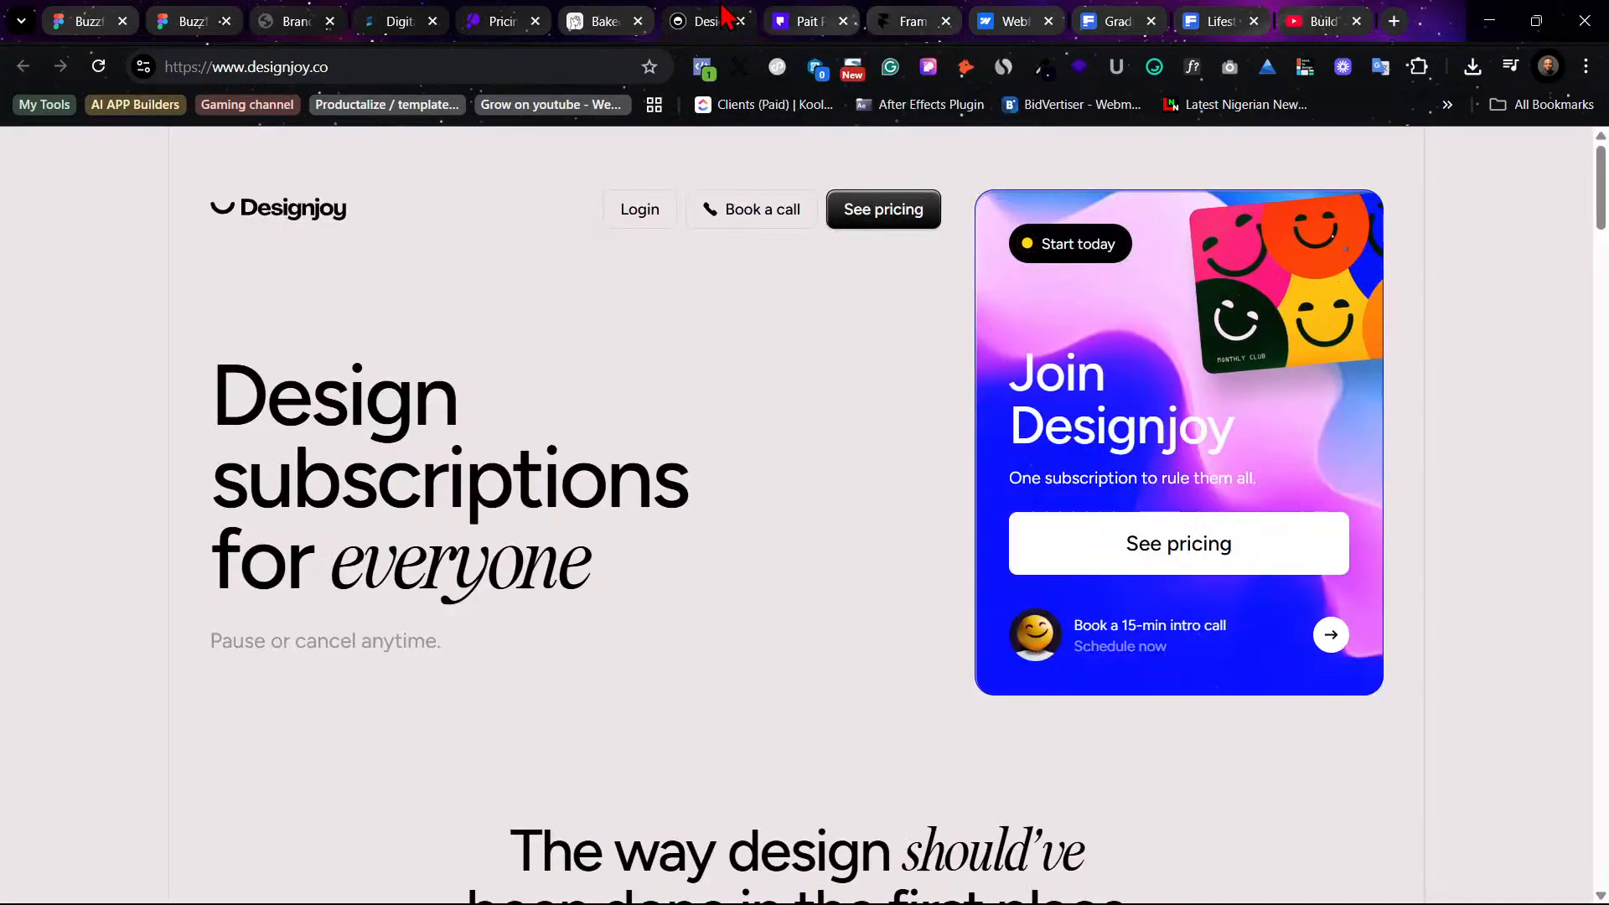
pyautogui.click(212, 12)
pyautogui.click(119, 16)
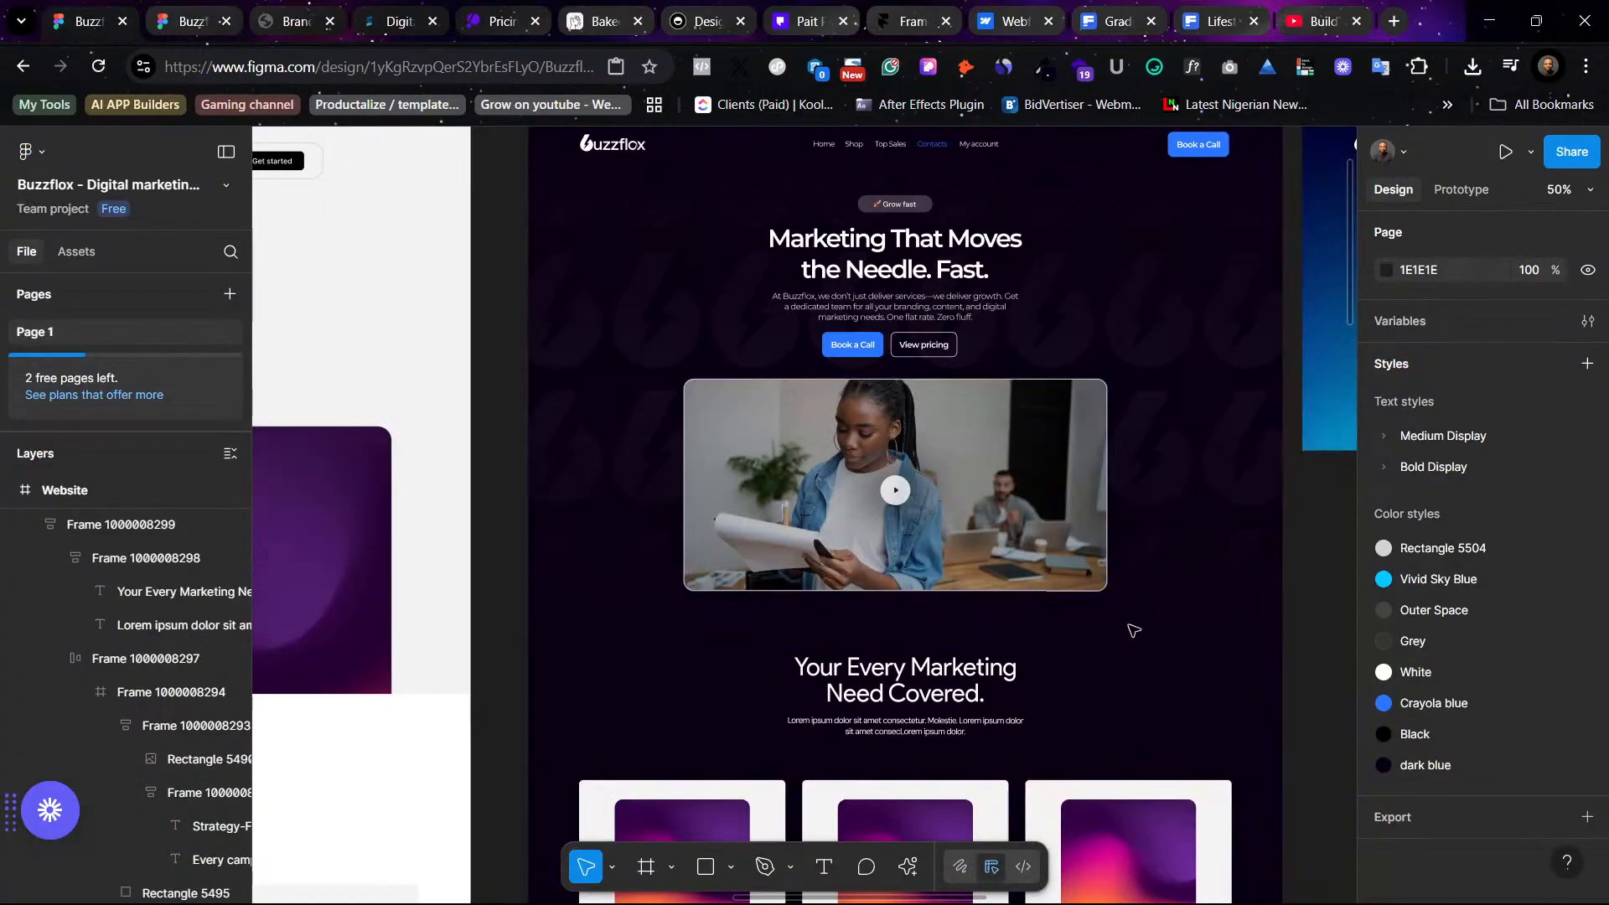
pyautogui.scroll(-3, 1136, 627)
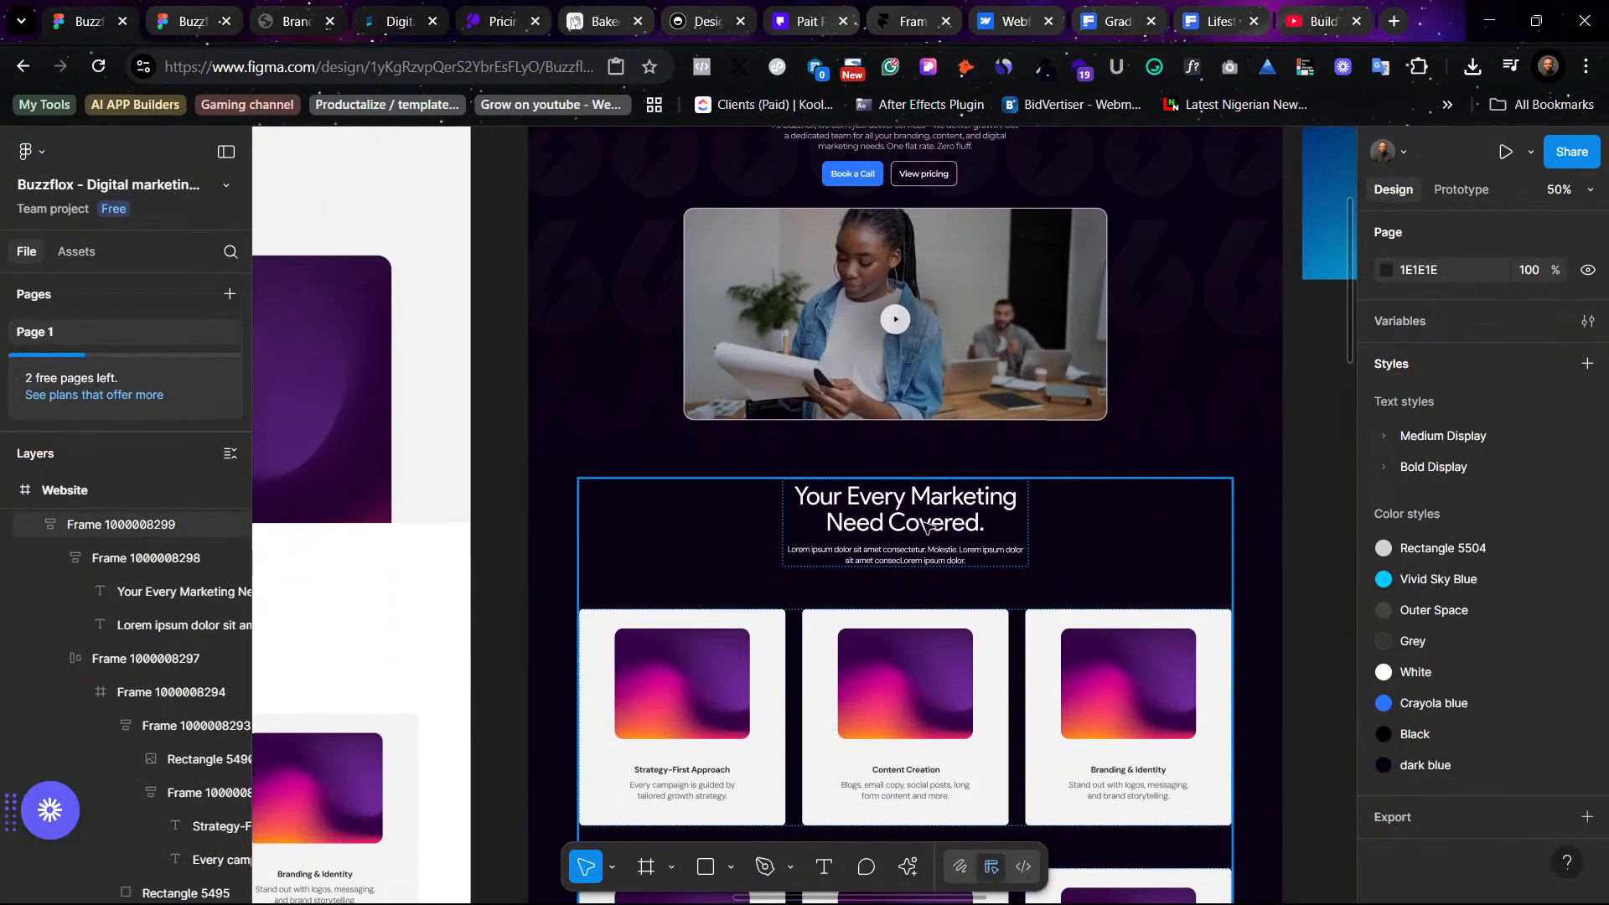
pyautogui.hscroll(-6, 904, 528)
pyautogui.hscroll(-4, 904, 528)
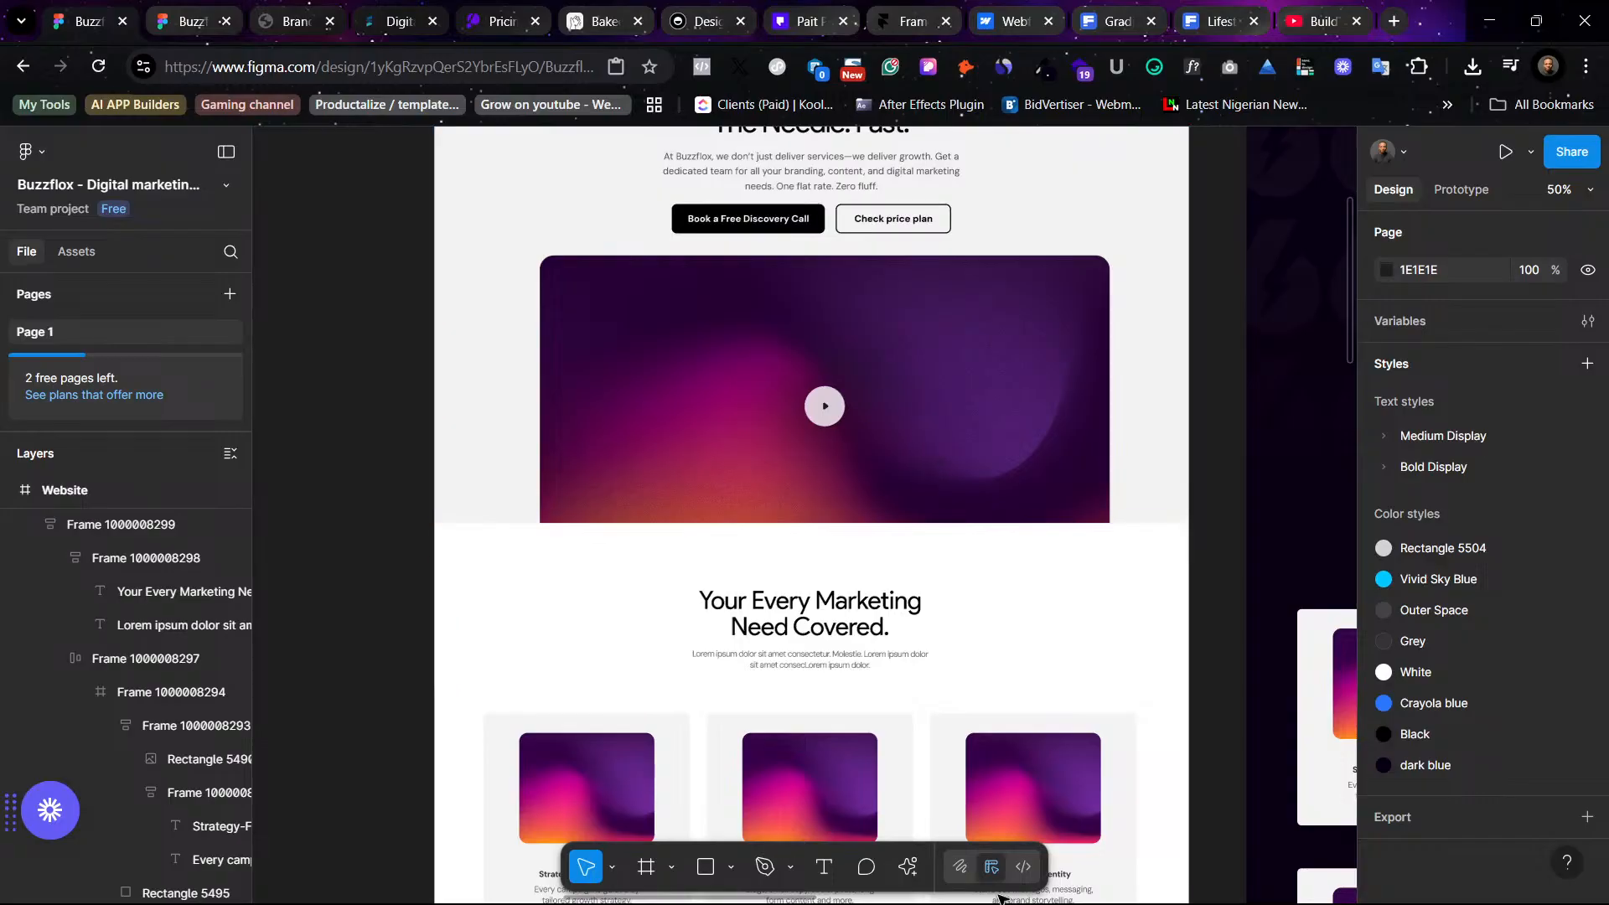
# - Copy the Trusted company logo strip from the Saas Landing page file
pyautogui.click(767, 884)
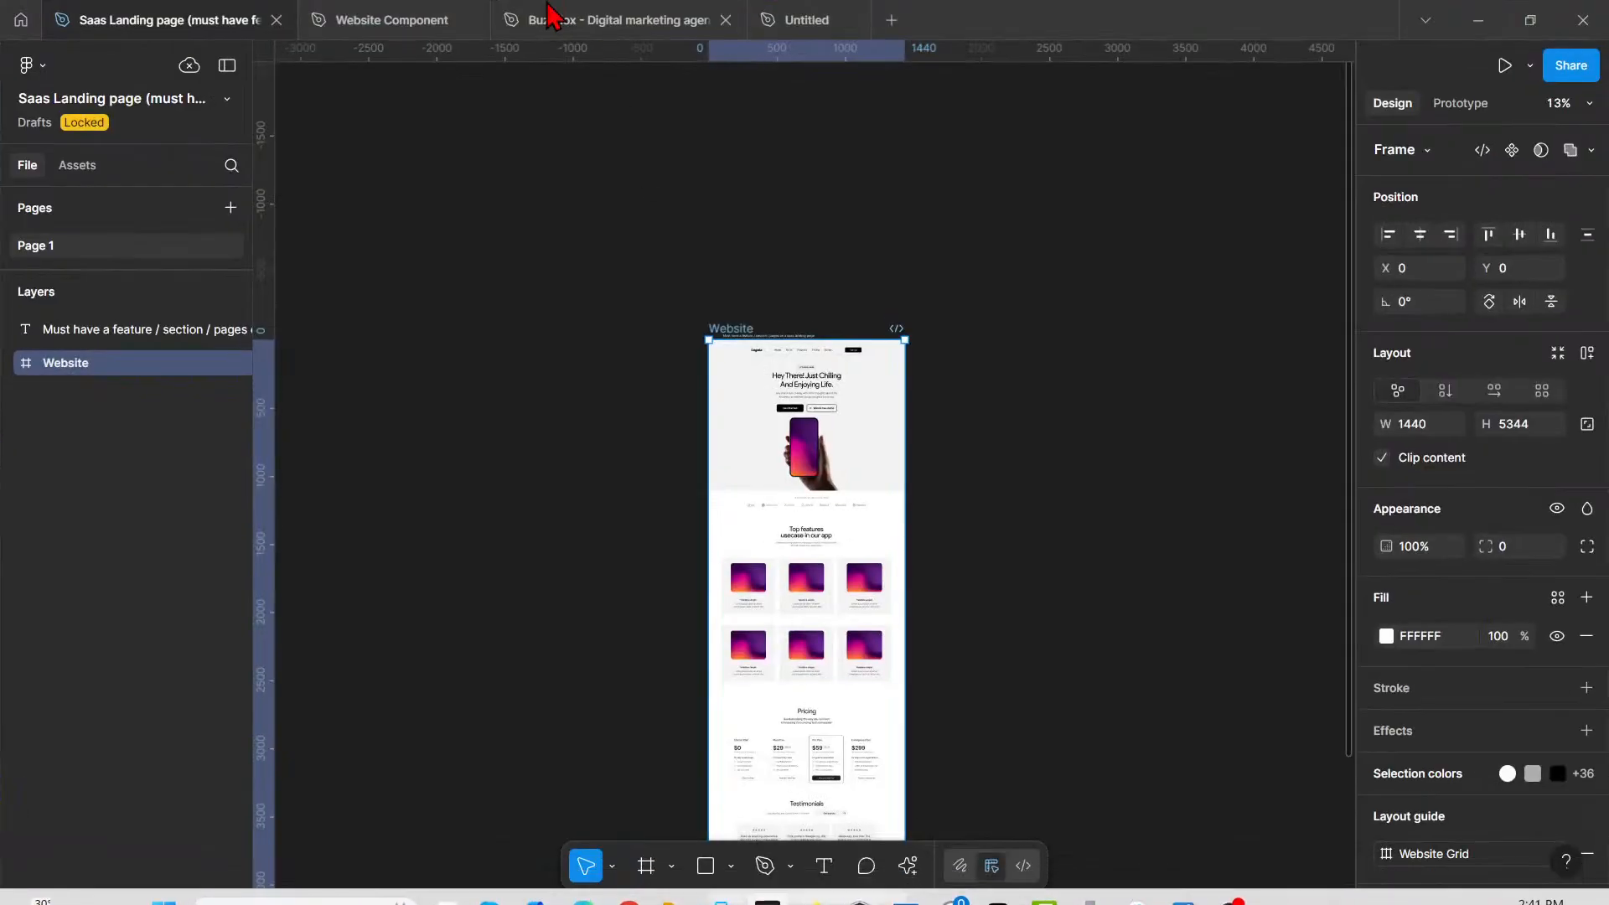
pyautogui.click(826, 505)
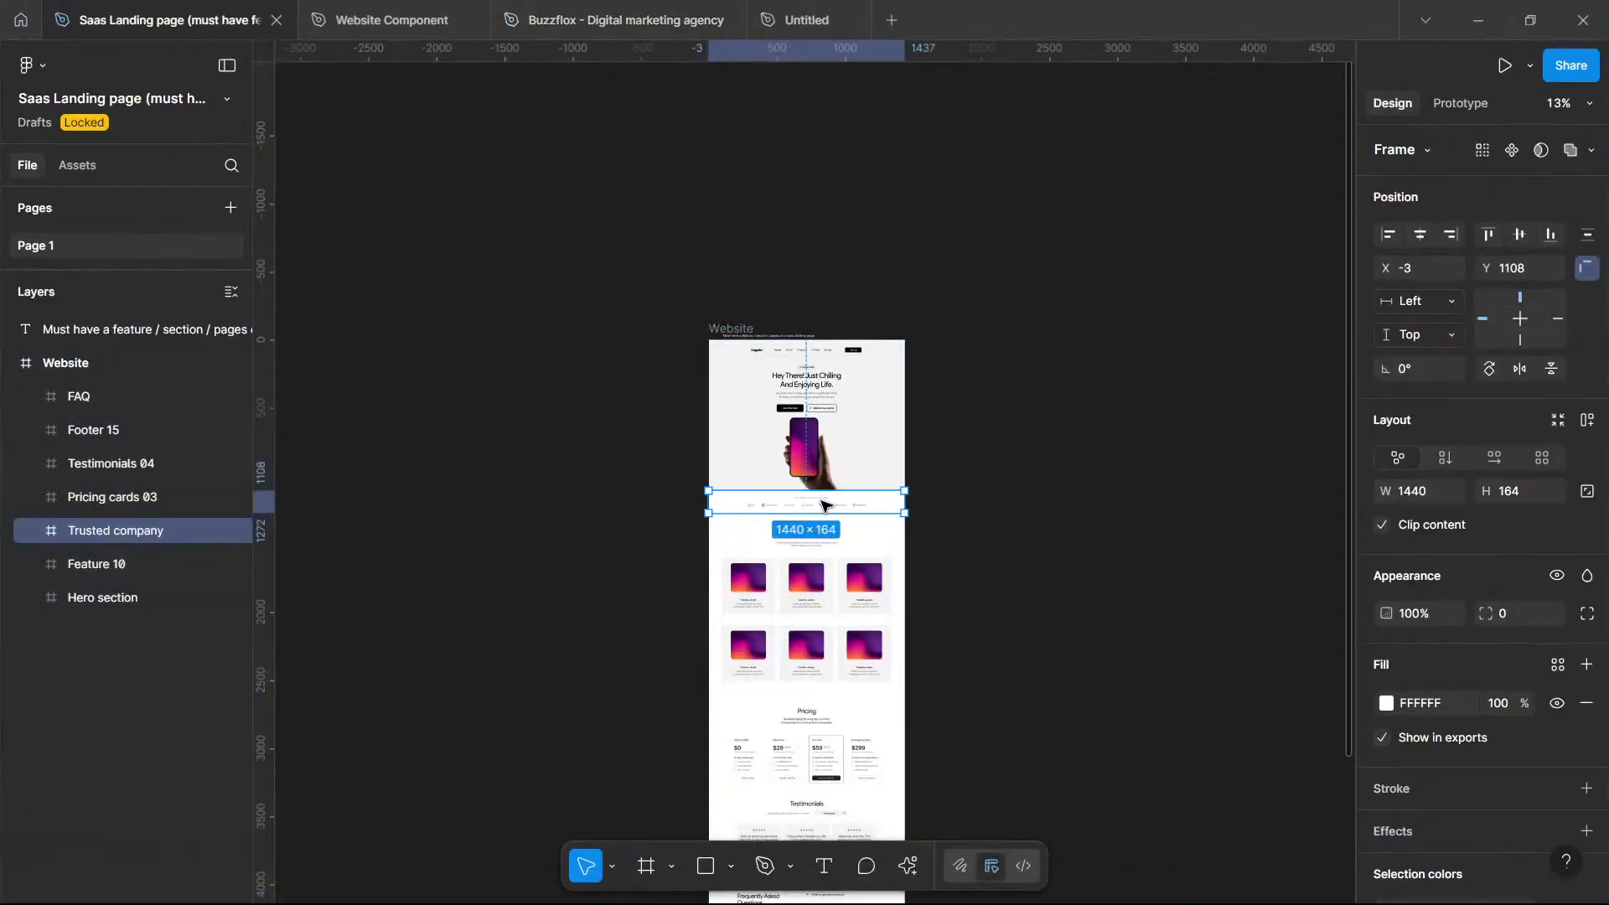
pyautogui.click(1478, 20)
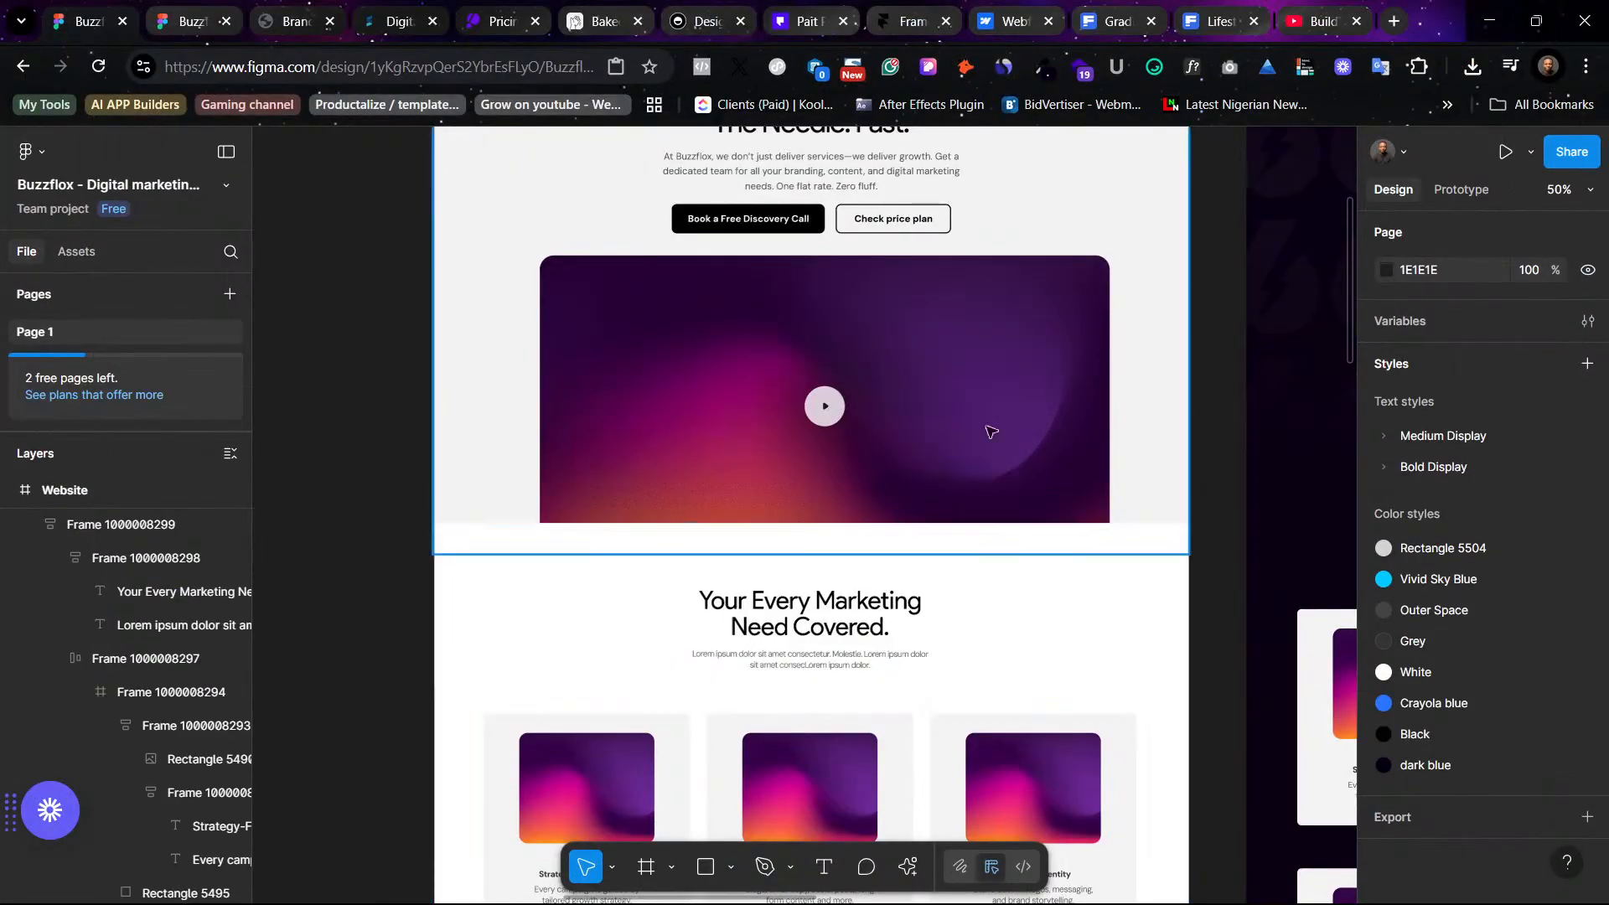
# - Move the services section further down to leave space below the video preview
pyautogui.hscroll(-4, 1060, 394)
pyautogui.hscroll(5, 1058, 395)
pyautogui.hscroll(-3, 1017, 402)
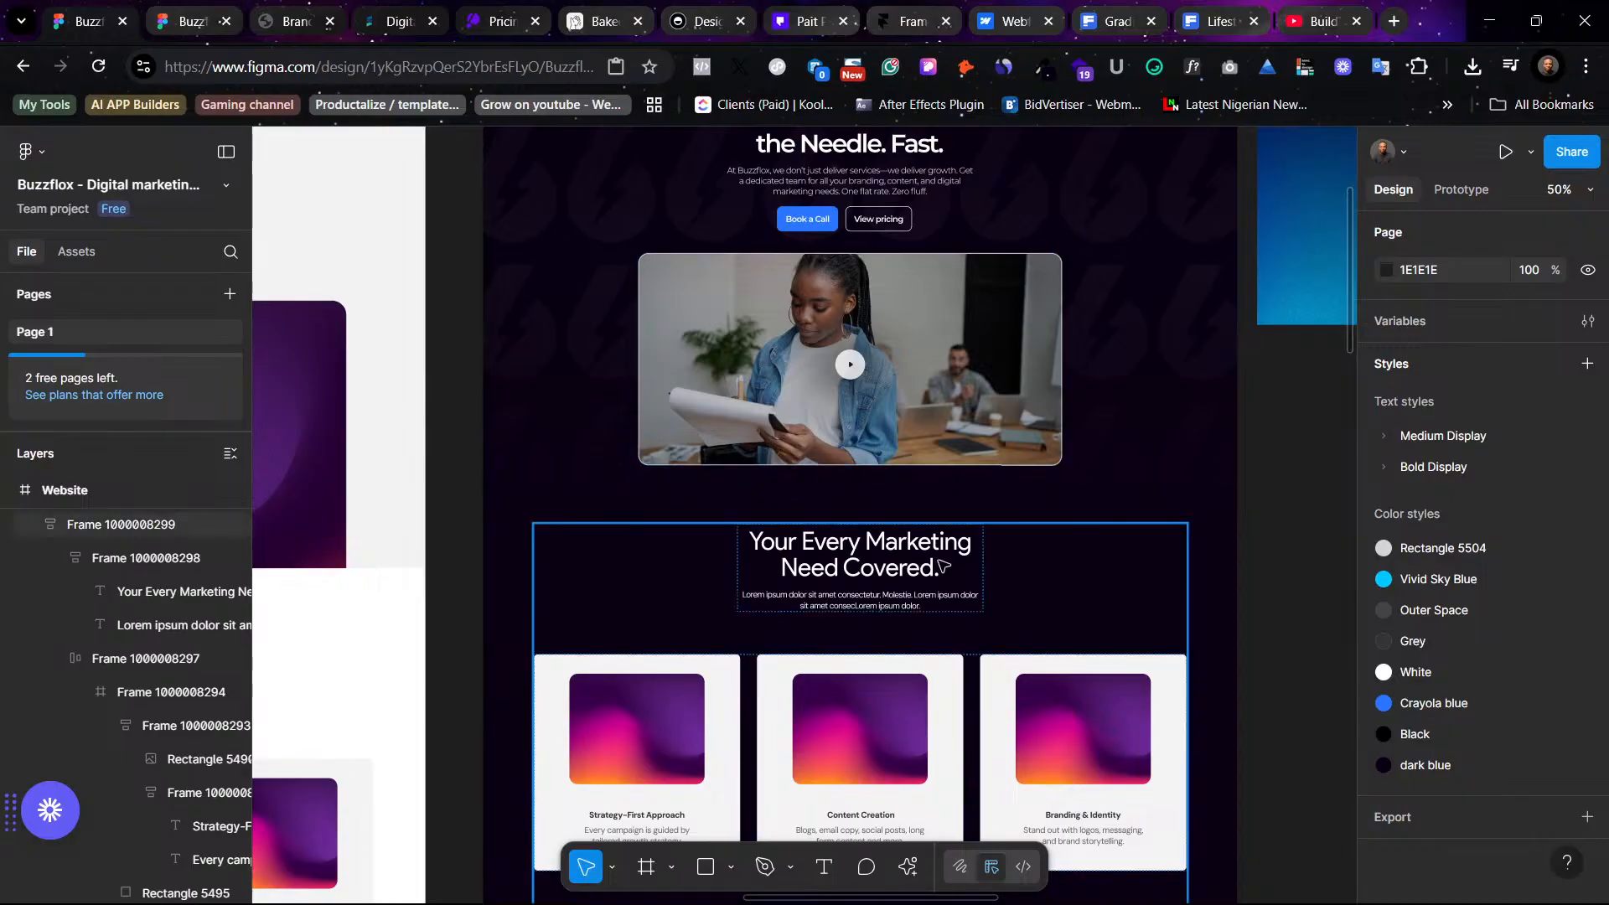
pyautogui.moveTo(945, 567); pyautogui.dragTo(963, 744)
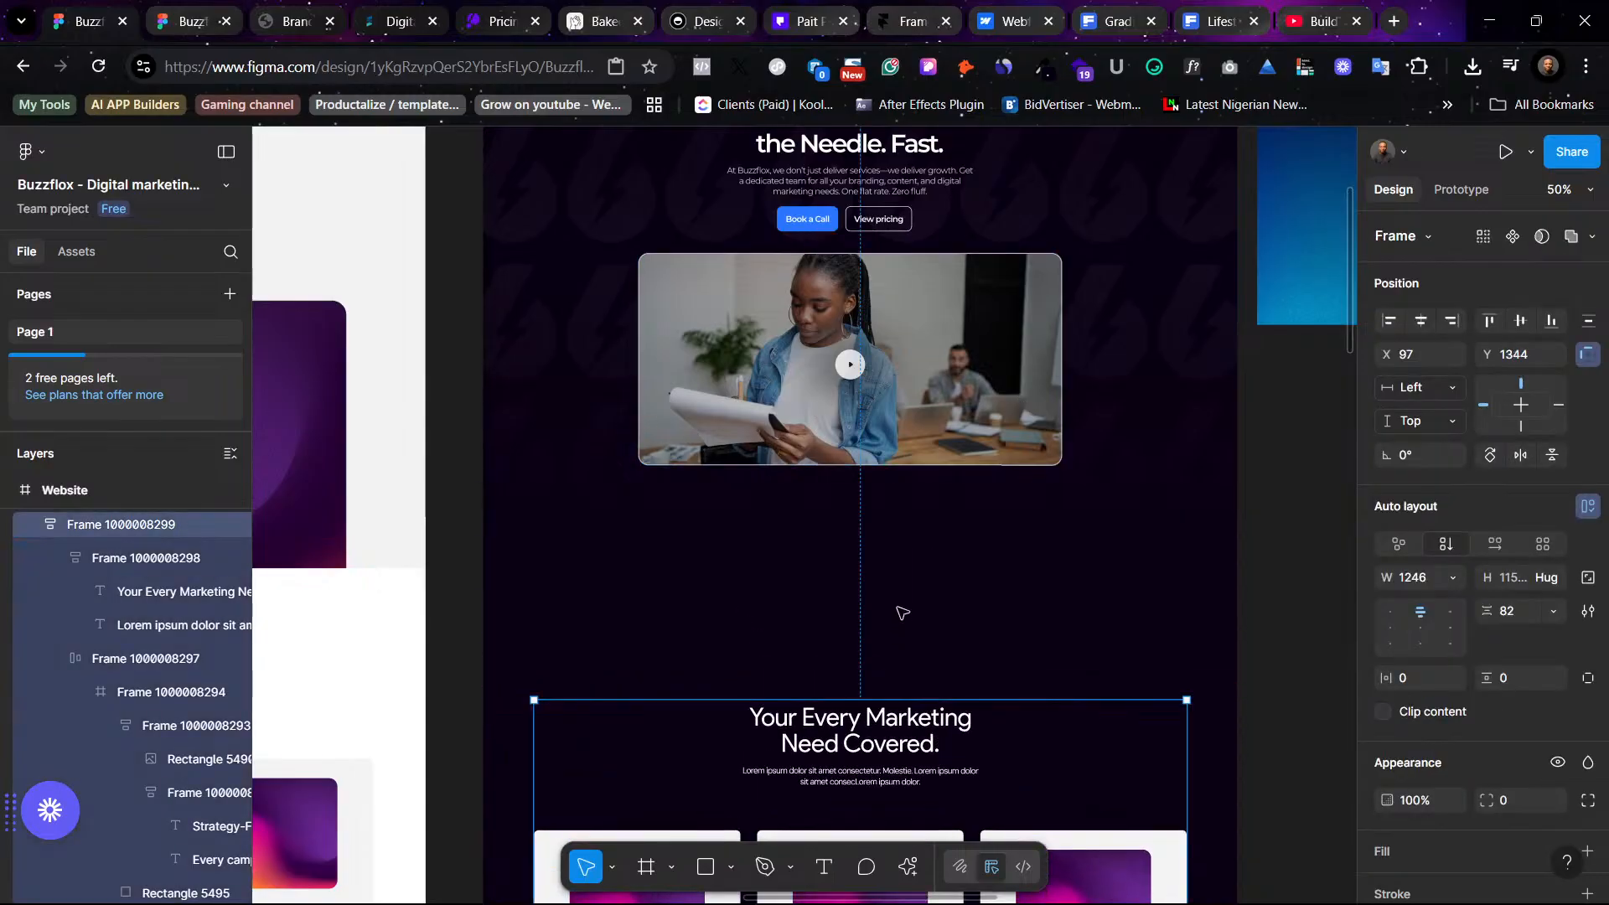
# - Paste the Trusted company logo strip and place it in the gap beneath the video preview
pyautogui.rightClick(902, 612)
pyautogui.click(949, 240)
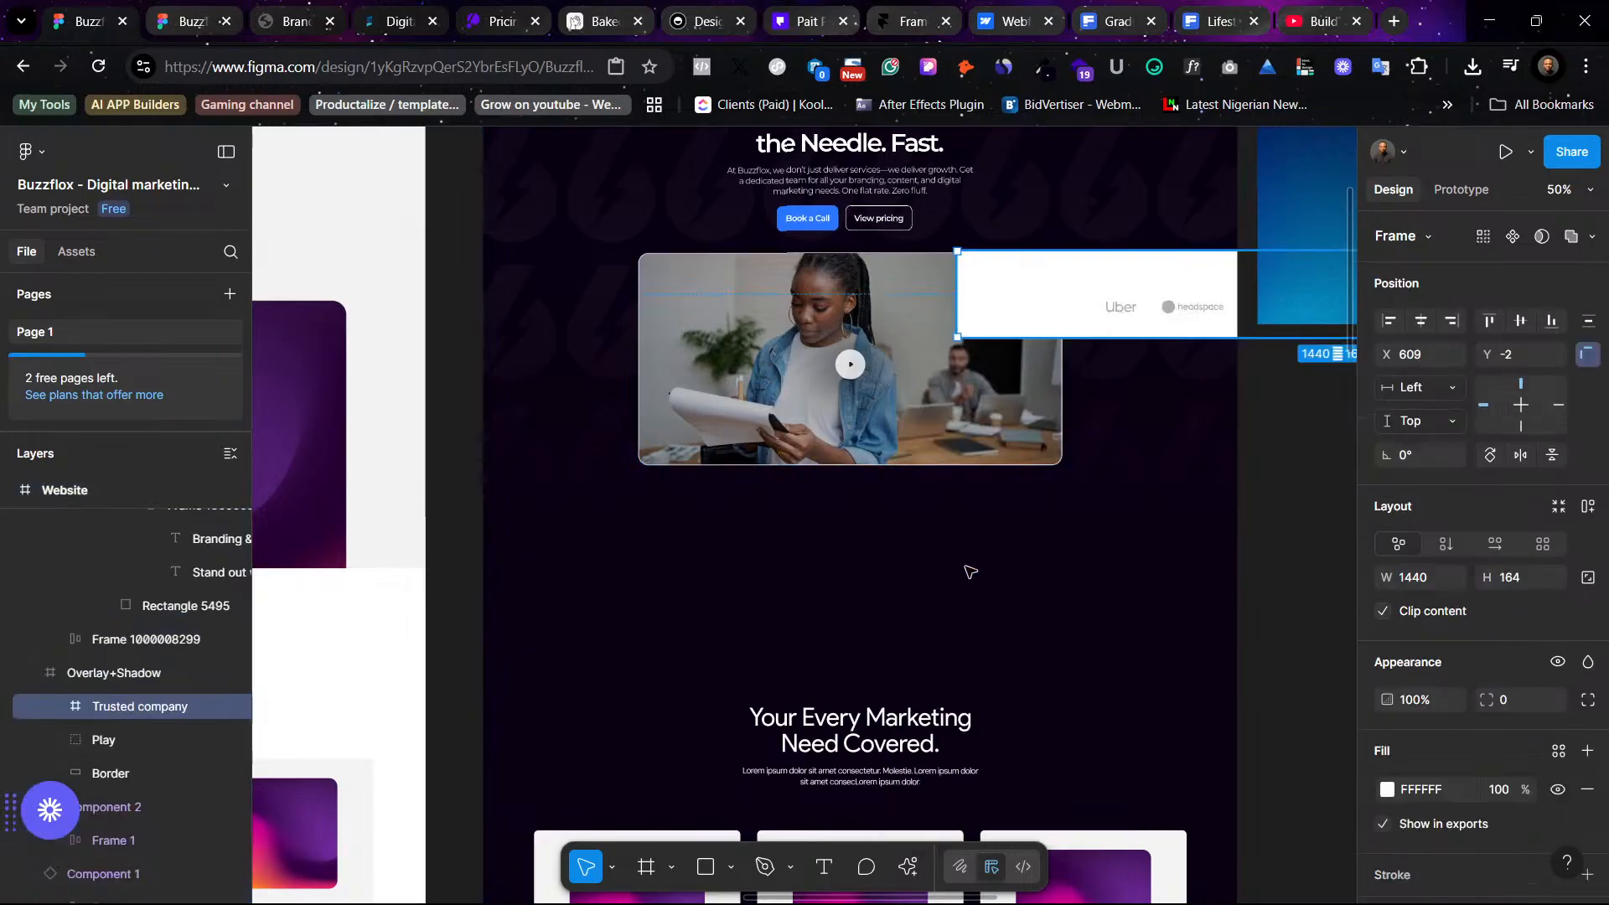
pyautogui.moveTo(1135, 302); pyautogui.dragTo(630, 544)
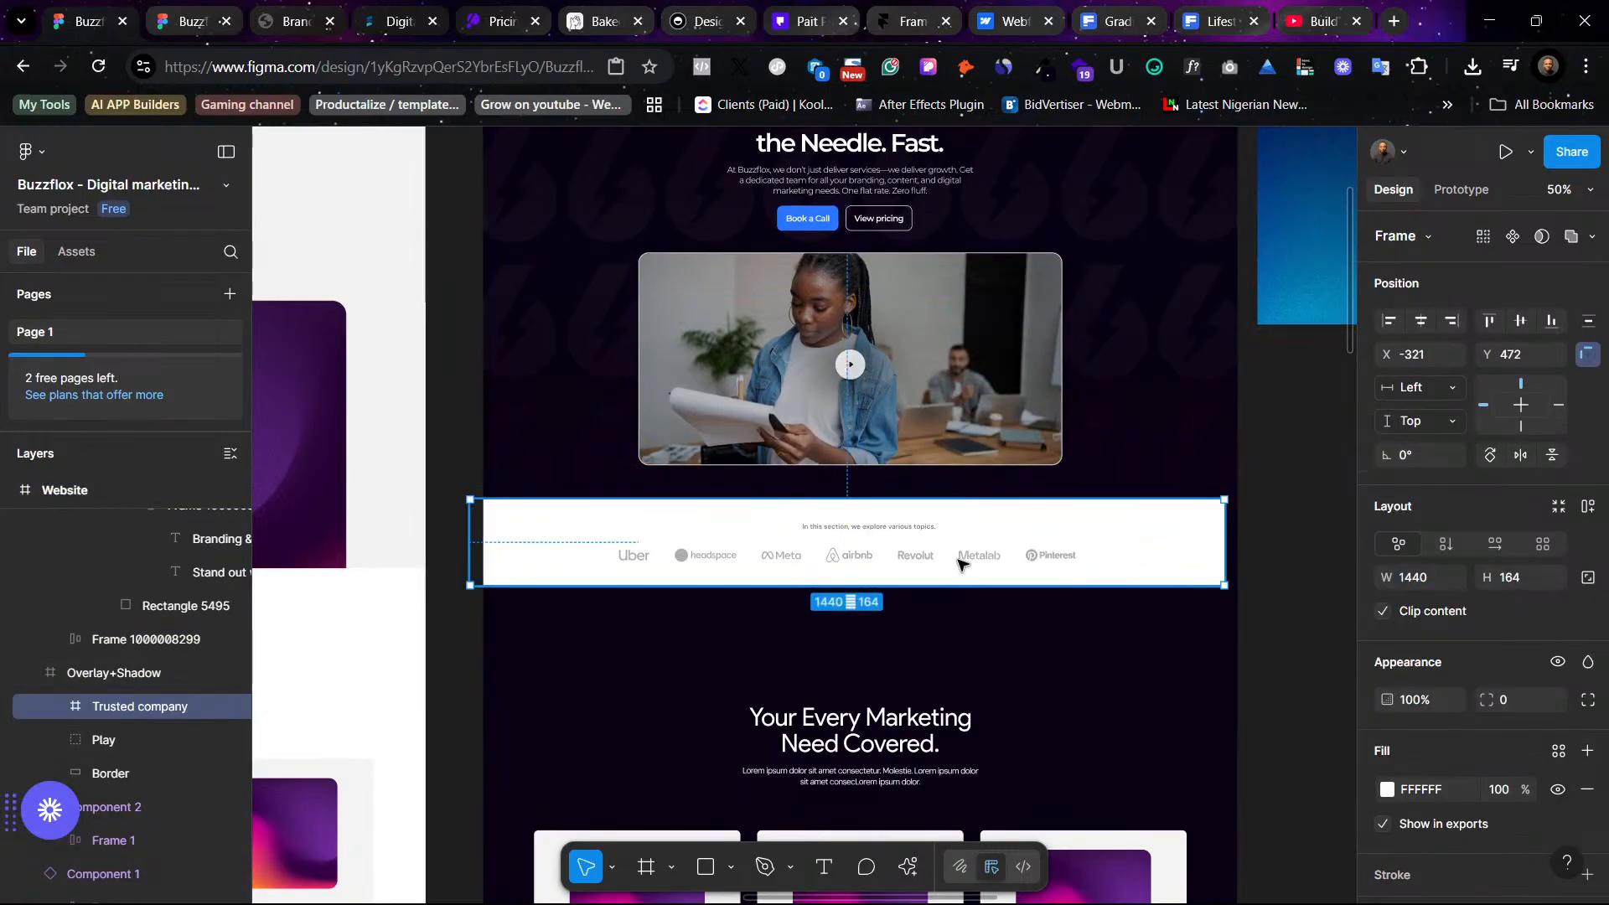
pyautogui.moveTo(982, 546)
pyautogui.mouseDown()
pyautogui.moveTo(969, 547)
pyautogui.moveTo(1005, 552)
pyautogui.mouseUp()
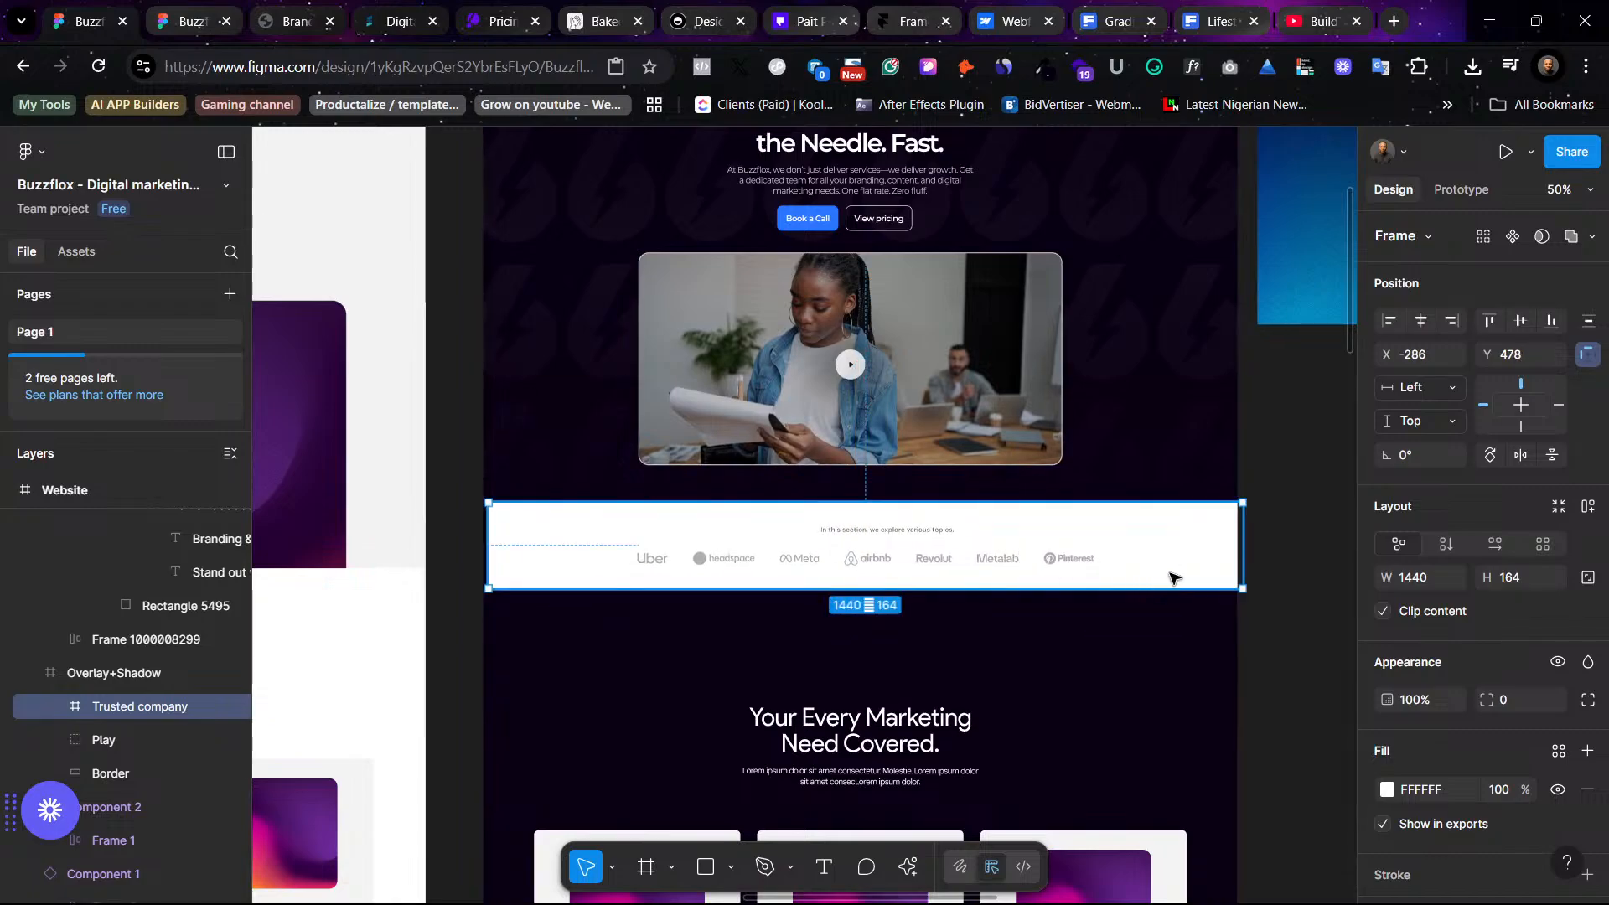
pyautogui.moveTo(1120, 536); pyautogui.dragTo(1107, 527)
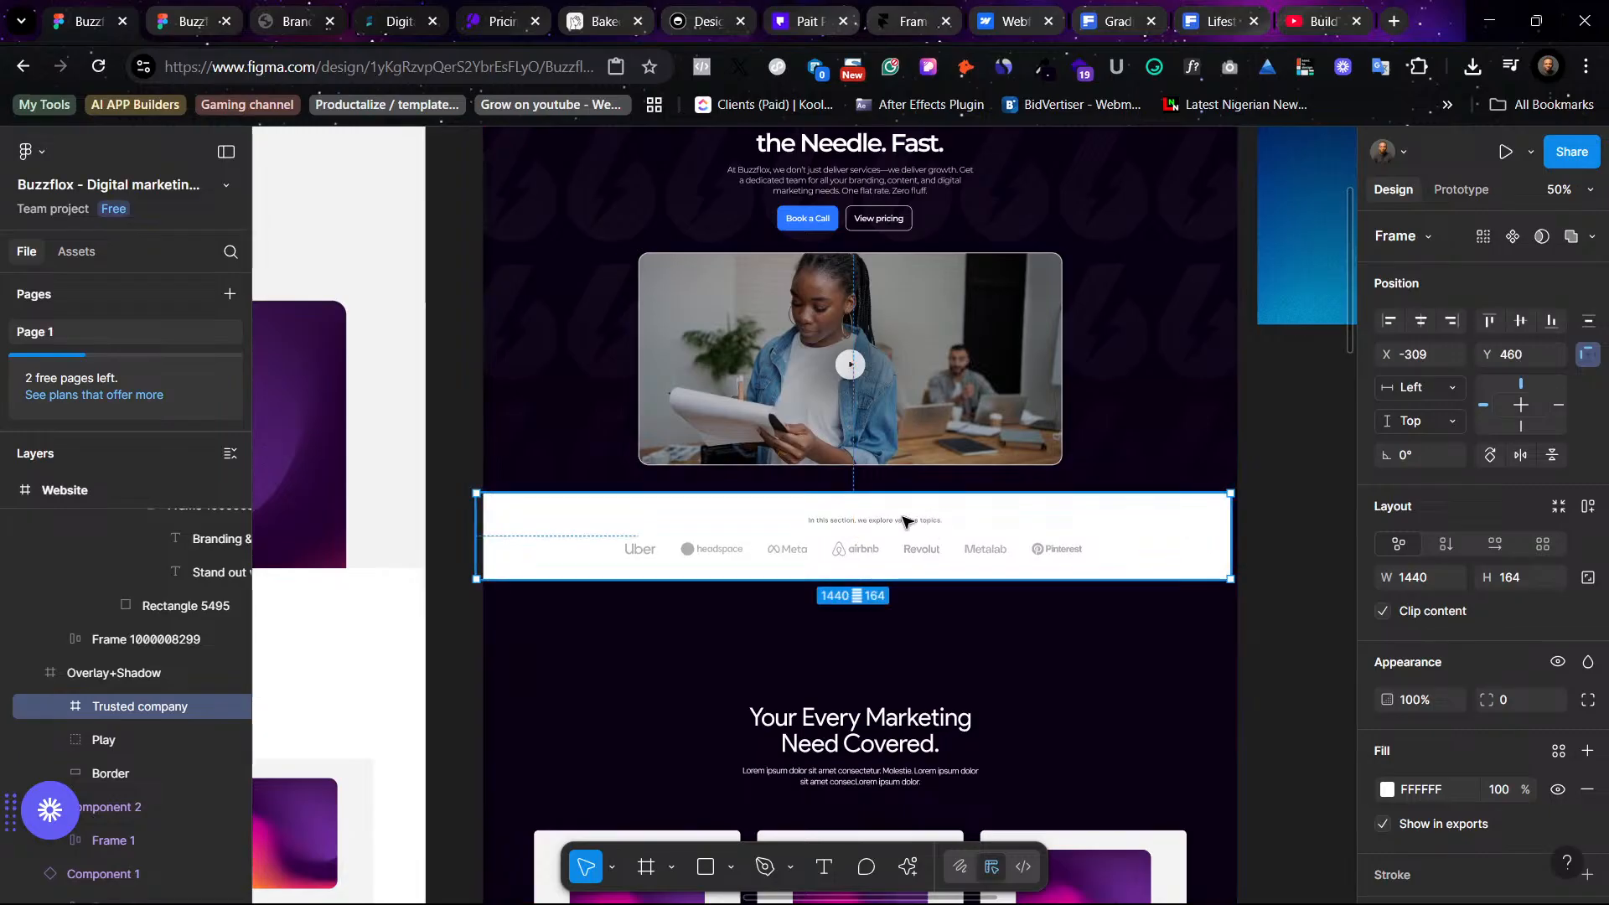
pyautogui.moveTo(1094, 529); pyautogui.dragTo(1098, 540)
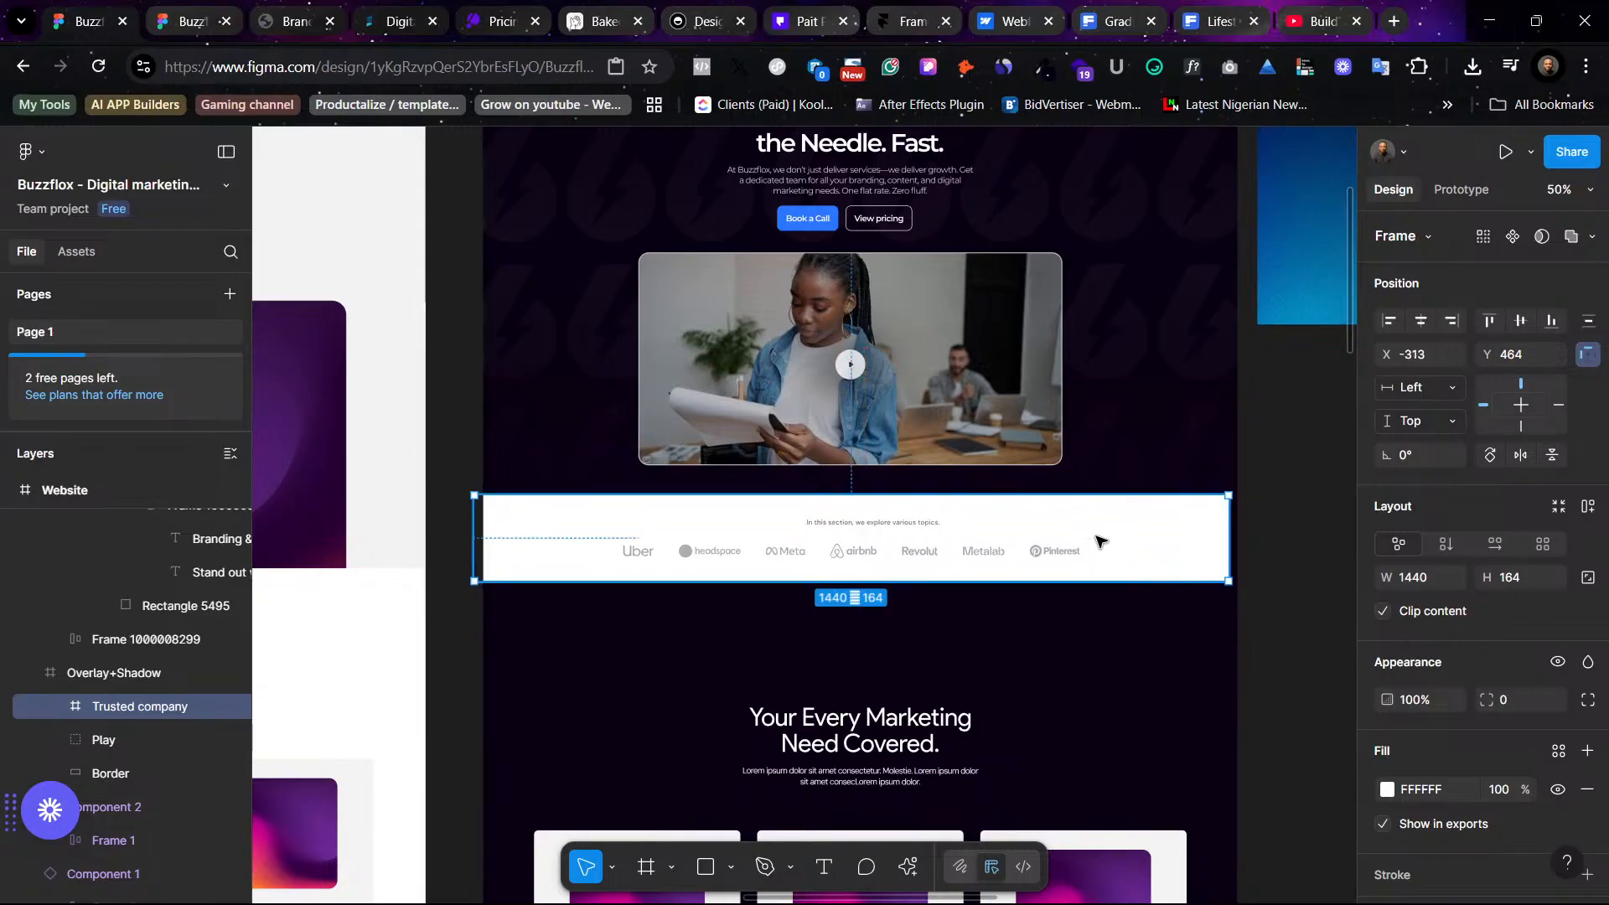
pyautogui.moveTo(1100, 540); pyautogui.dragTo(1089, 548)
# - Center the logo strip horizontally on the page, nudging it right and checking it against the layout grid
pyautogui.click(1421, 323)
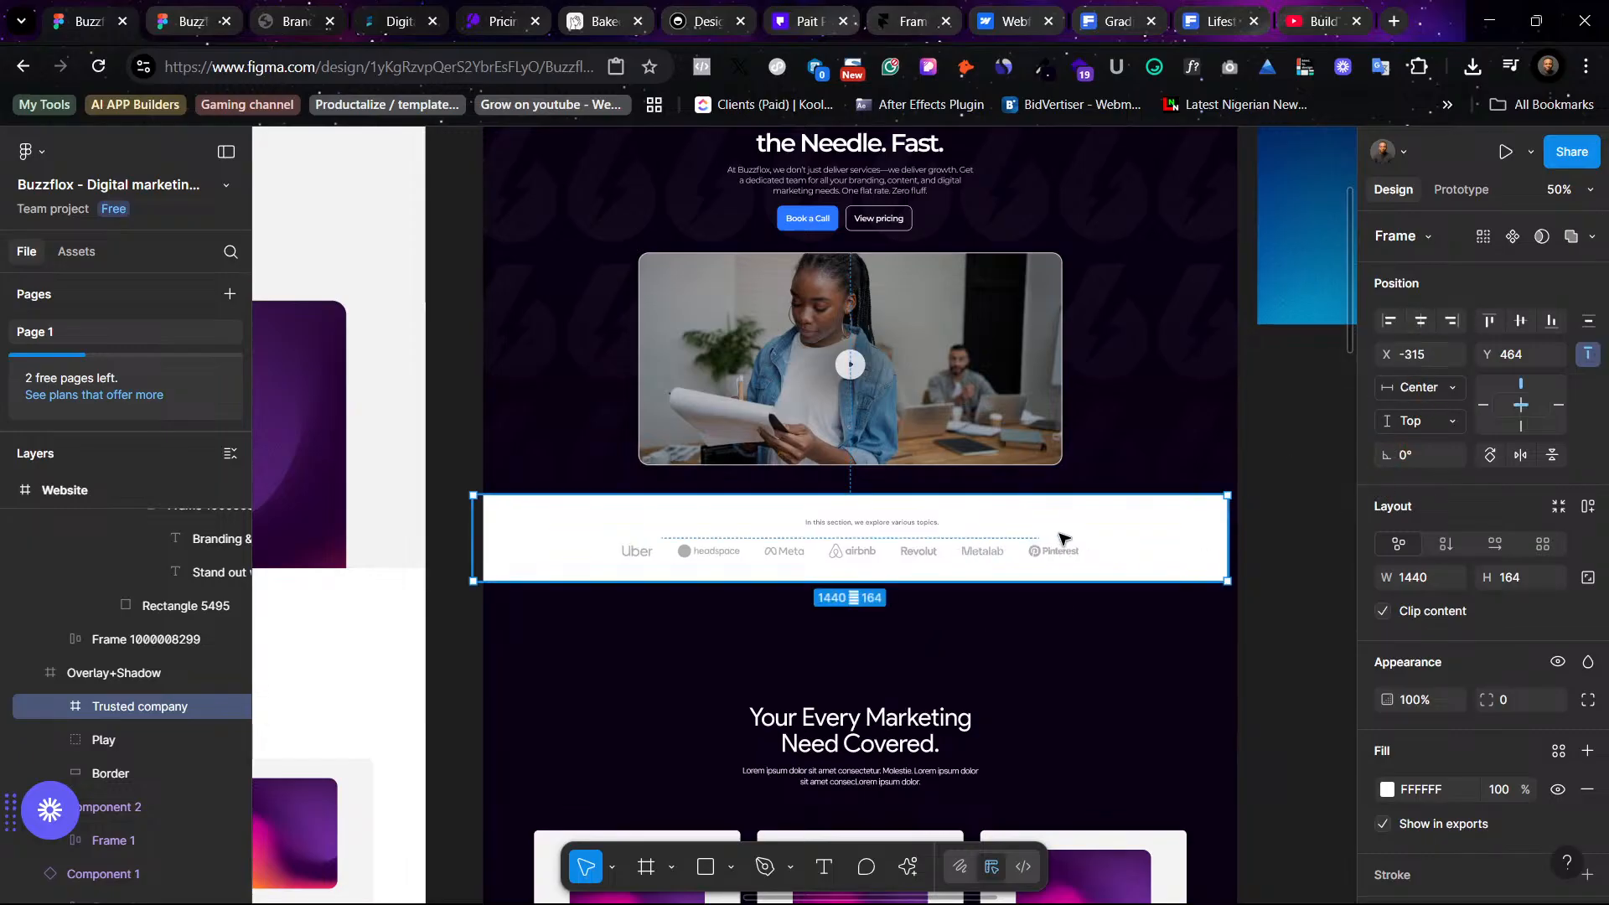
pyautogui.moveTo(1060, 537); pyautogui.dragTo(1060, 542)
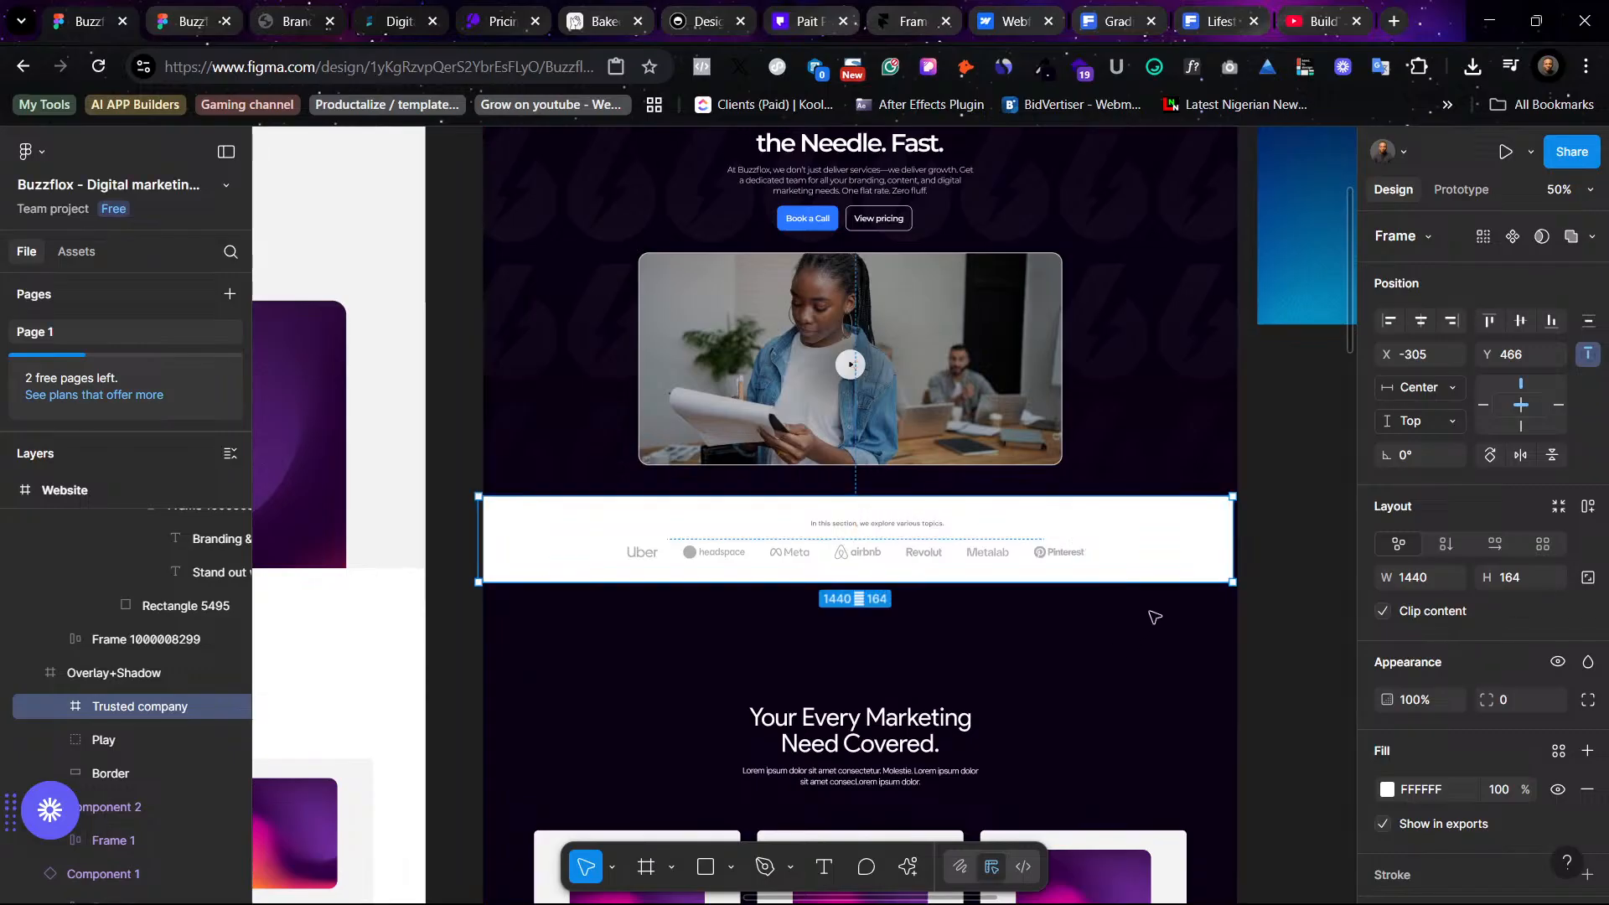
pyautogui.press('Right')
pyautogui.press('Right')
pyautogui.press('Right')
pyautogui.press('Right')
pyautogui.press('Right')
pyautogui.press('Right')
pyautogui.press('Right')
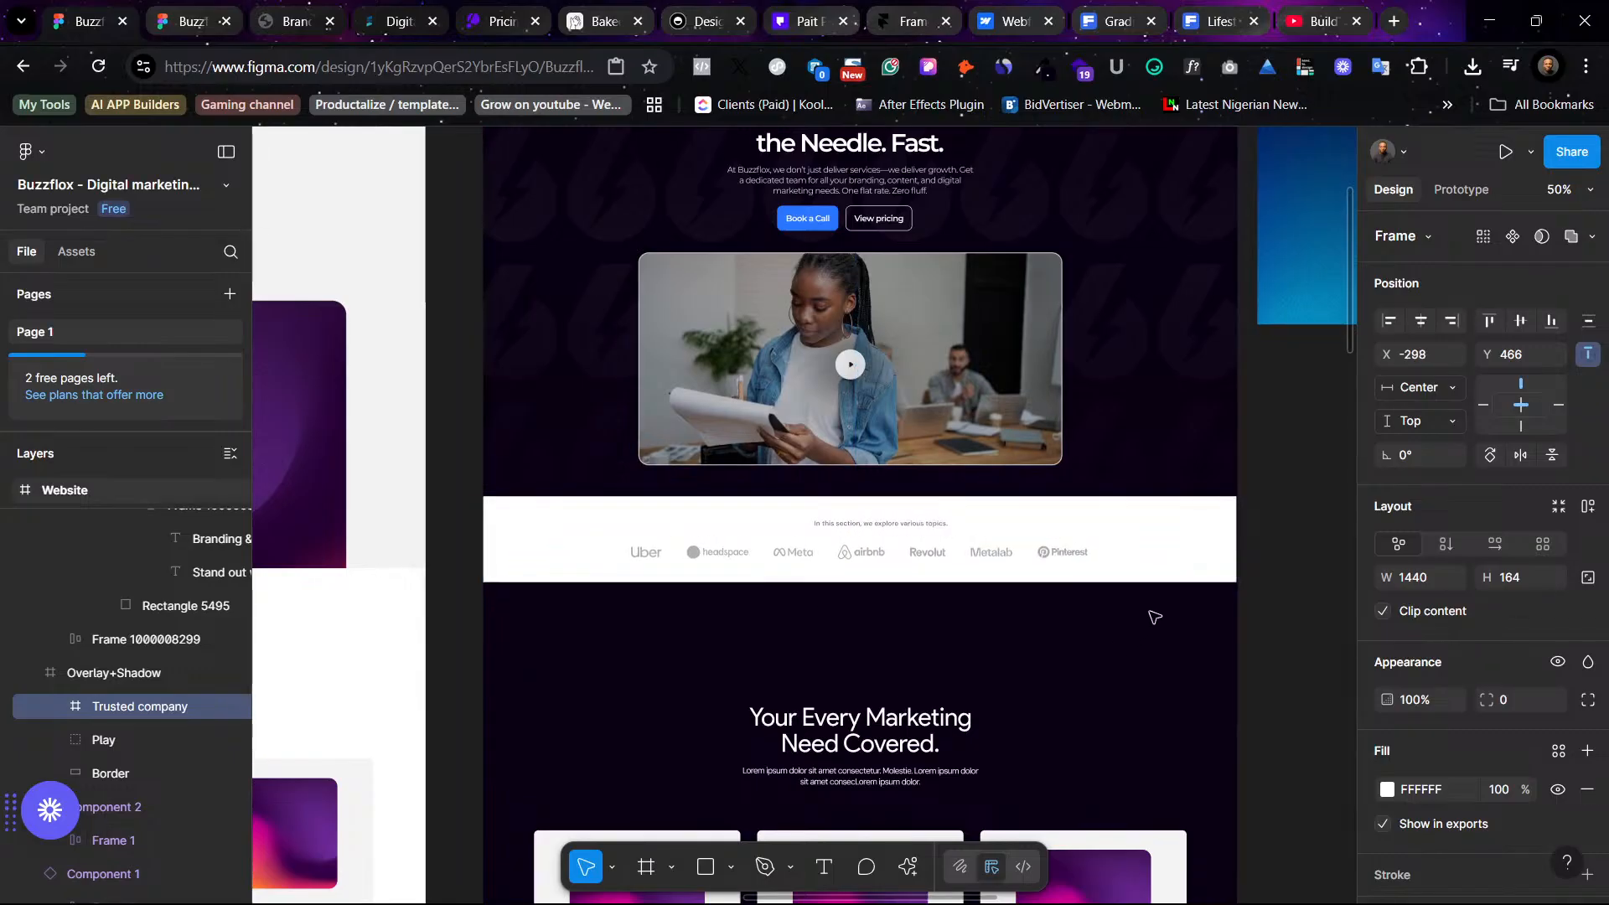
pyautogui.hotkey('ctrl', 'shift', '4')
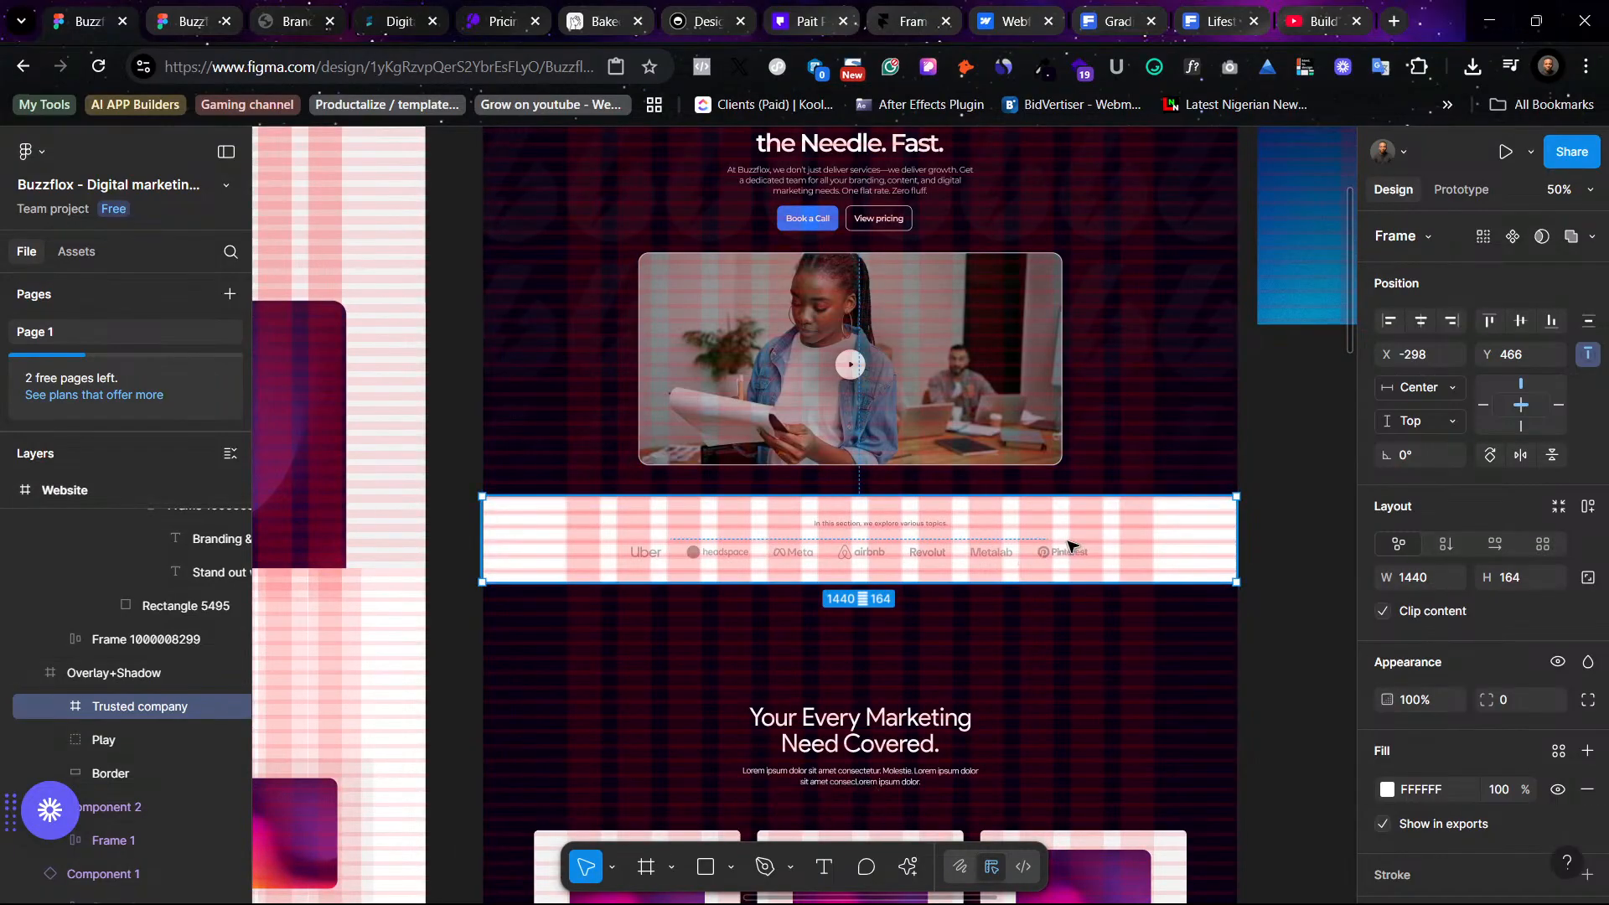
pyautogui.click(1125, 629)
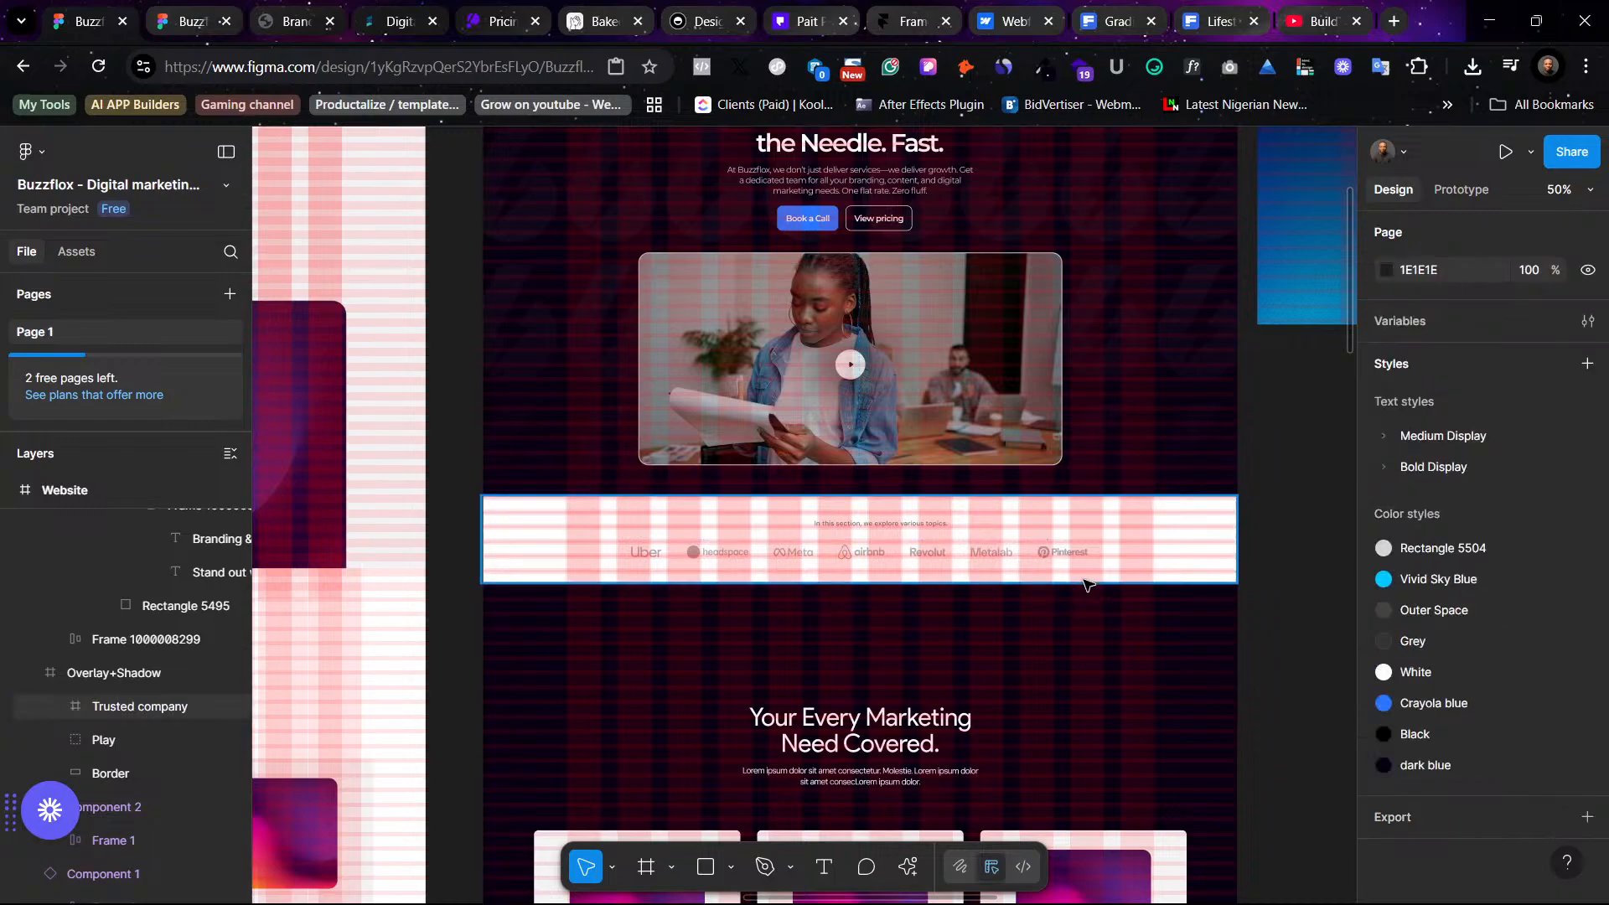
pyautogui.hotkey('ctrl', 'shift', '4')
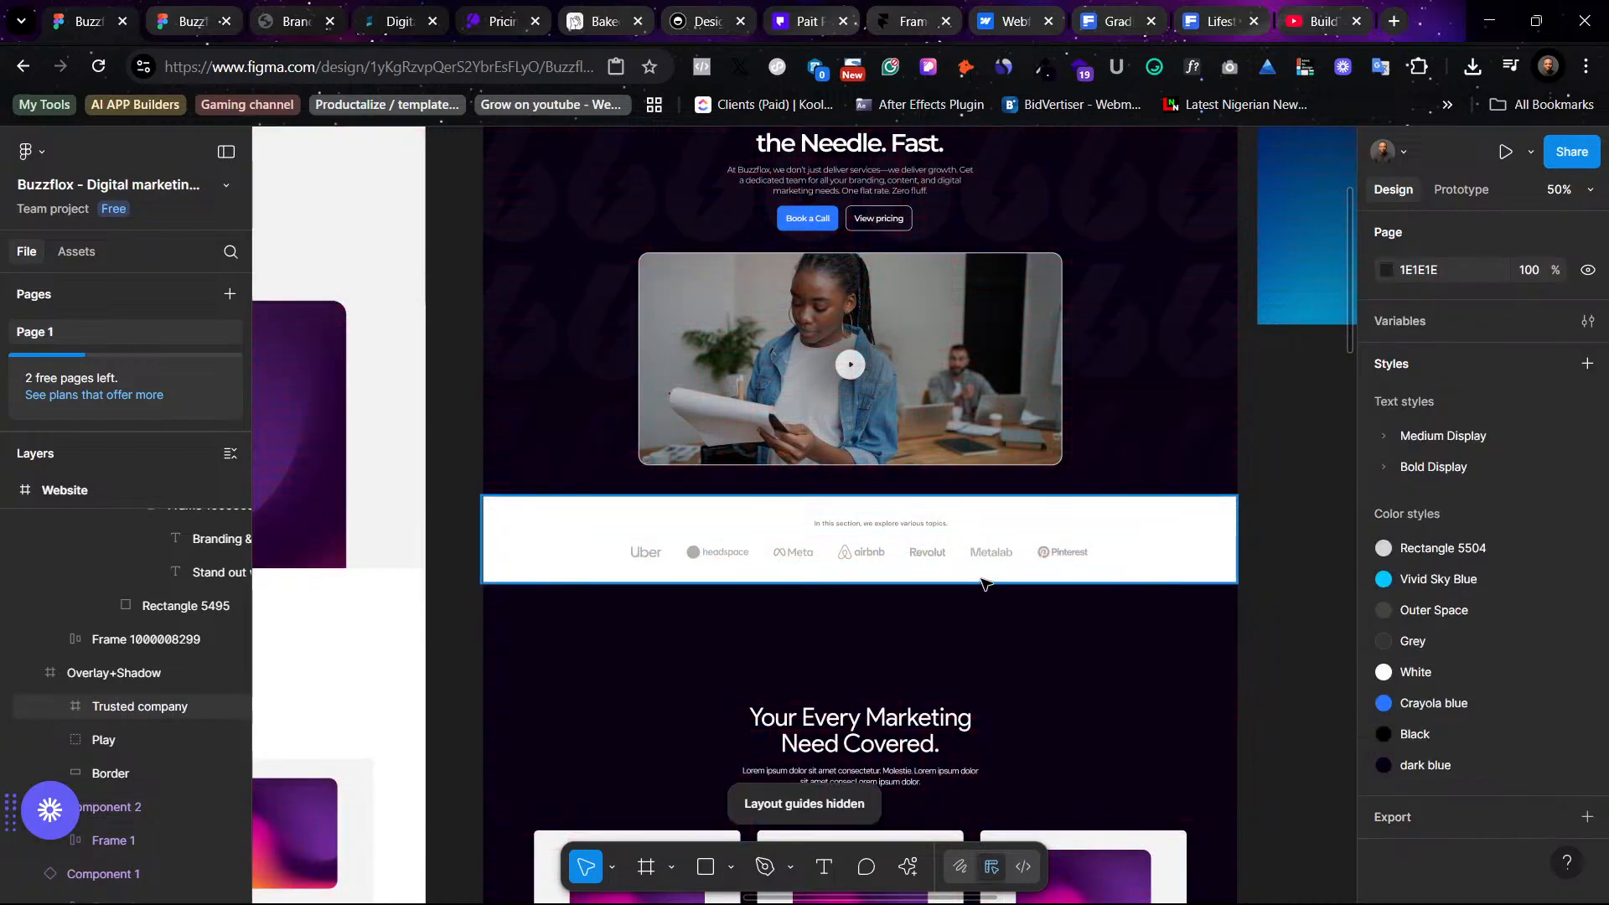
# - Remove the white fill from the logo strip so it blends into the dark background
pyautogui.click(1182, 541)
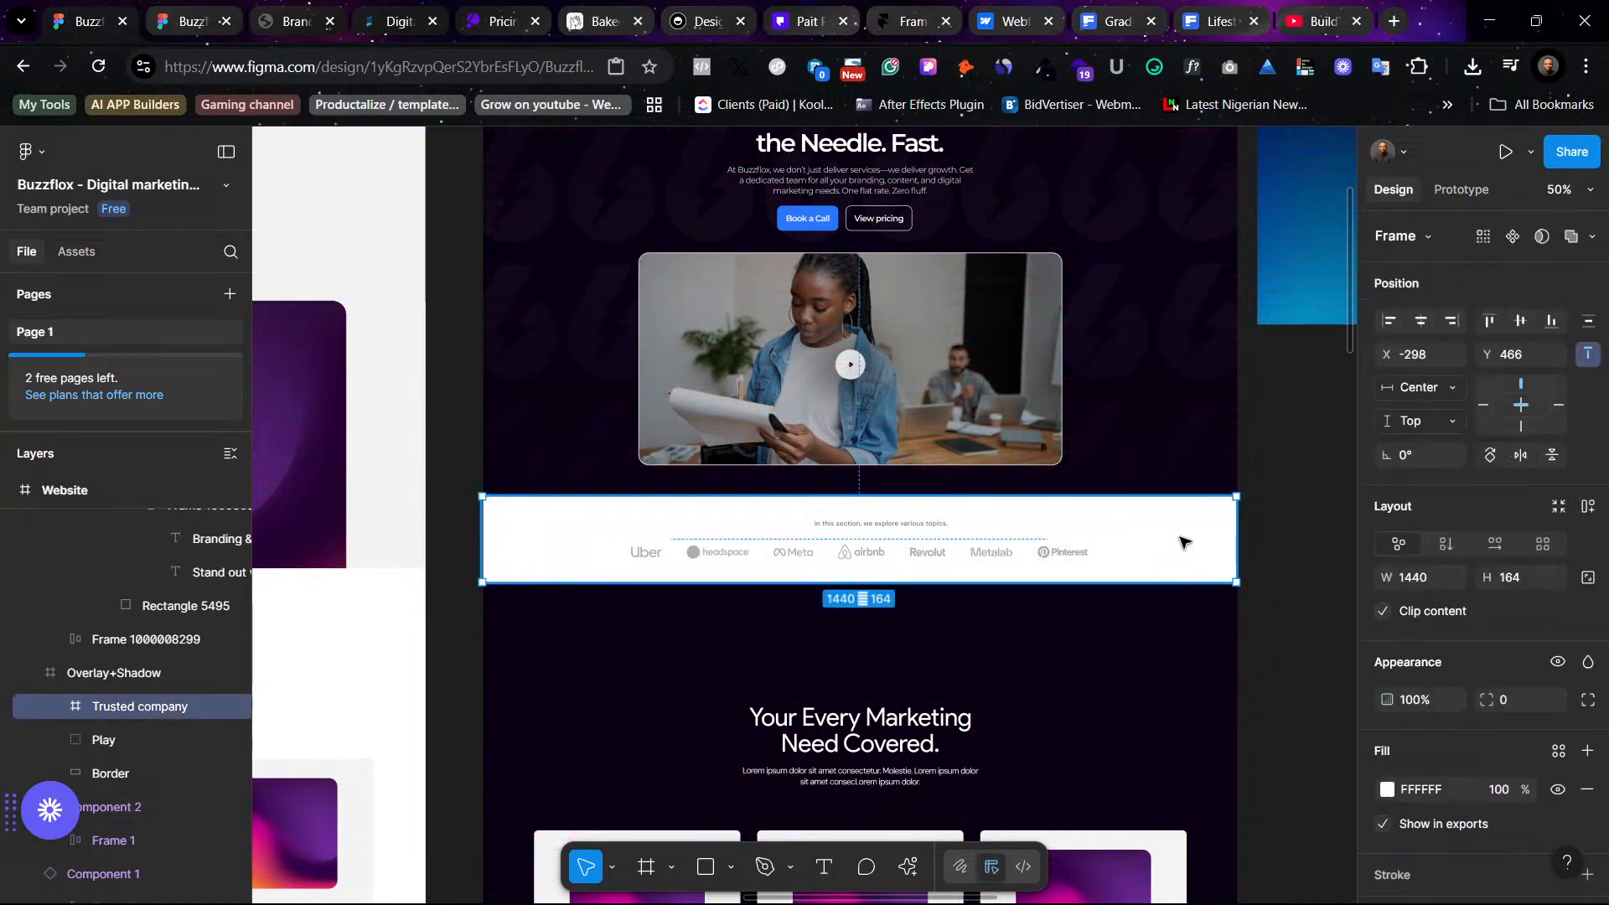
pyautogui.click(1587, 789)
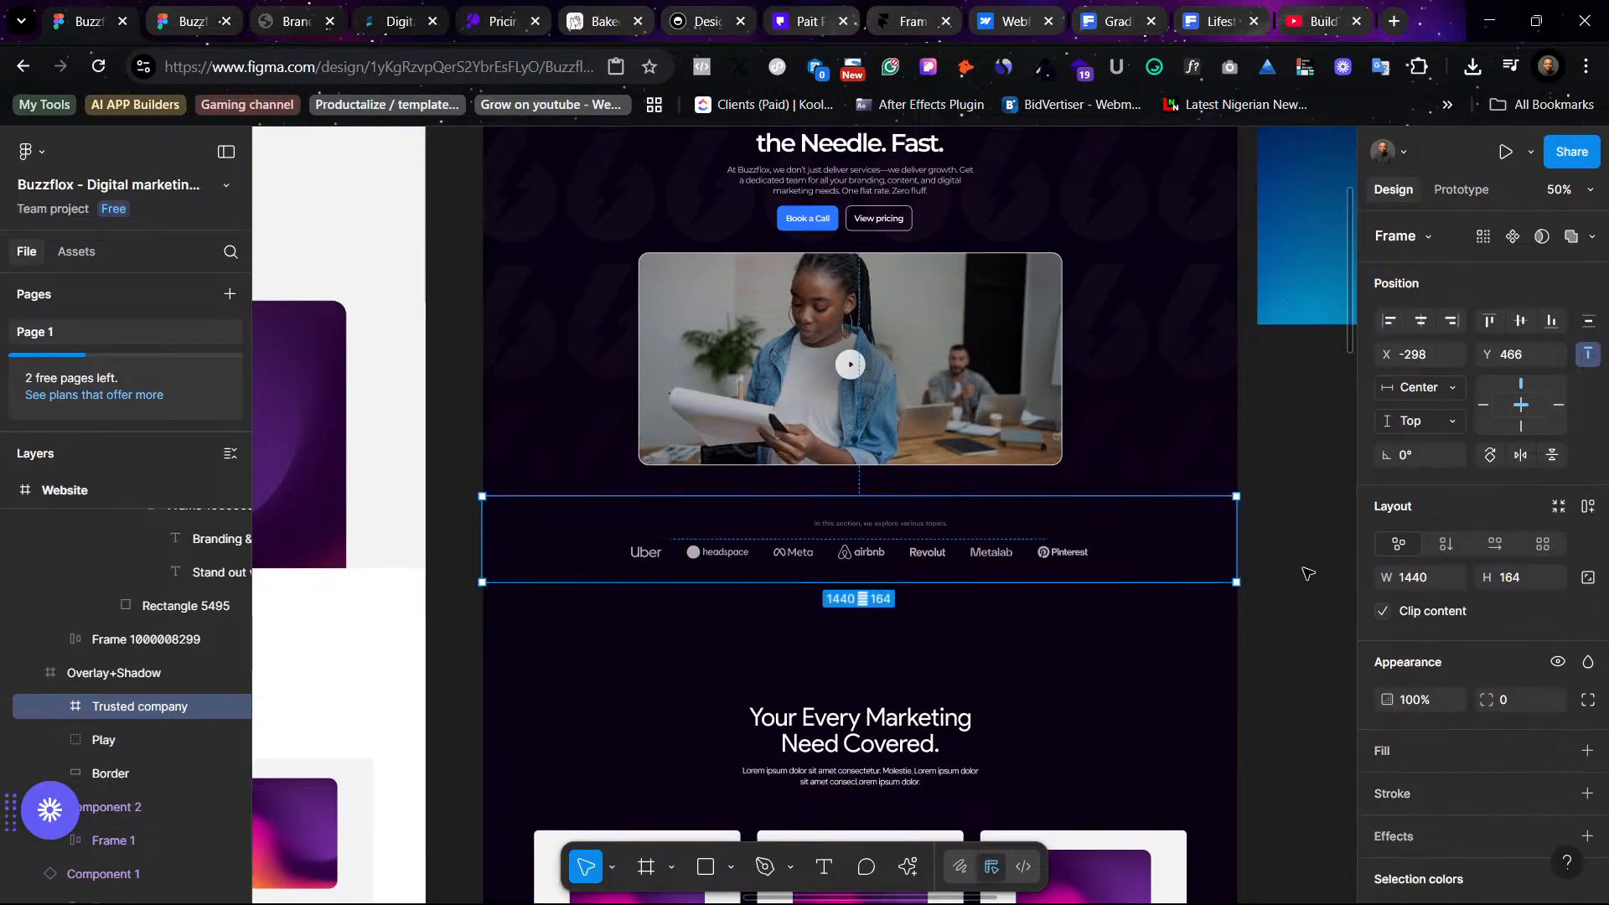
pyautogui.click(1282, 675)
# - Preview the dark Buzzflox design as a prototype and scroll through the hero, video and logo strip
pyautogui.scroll(3, 1282, 661)
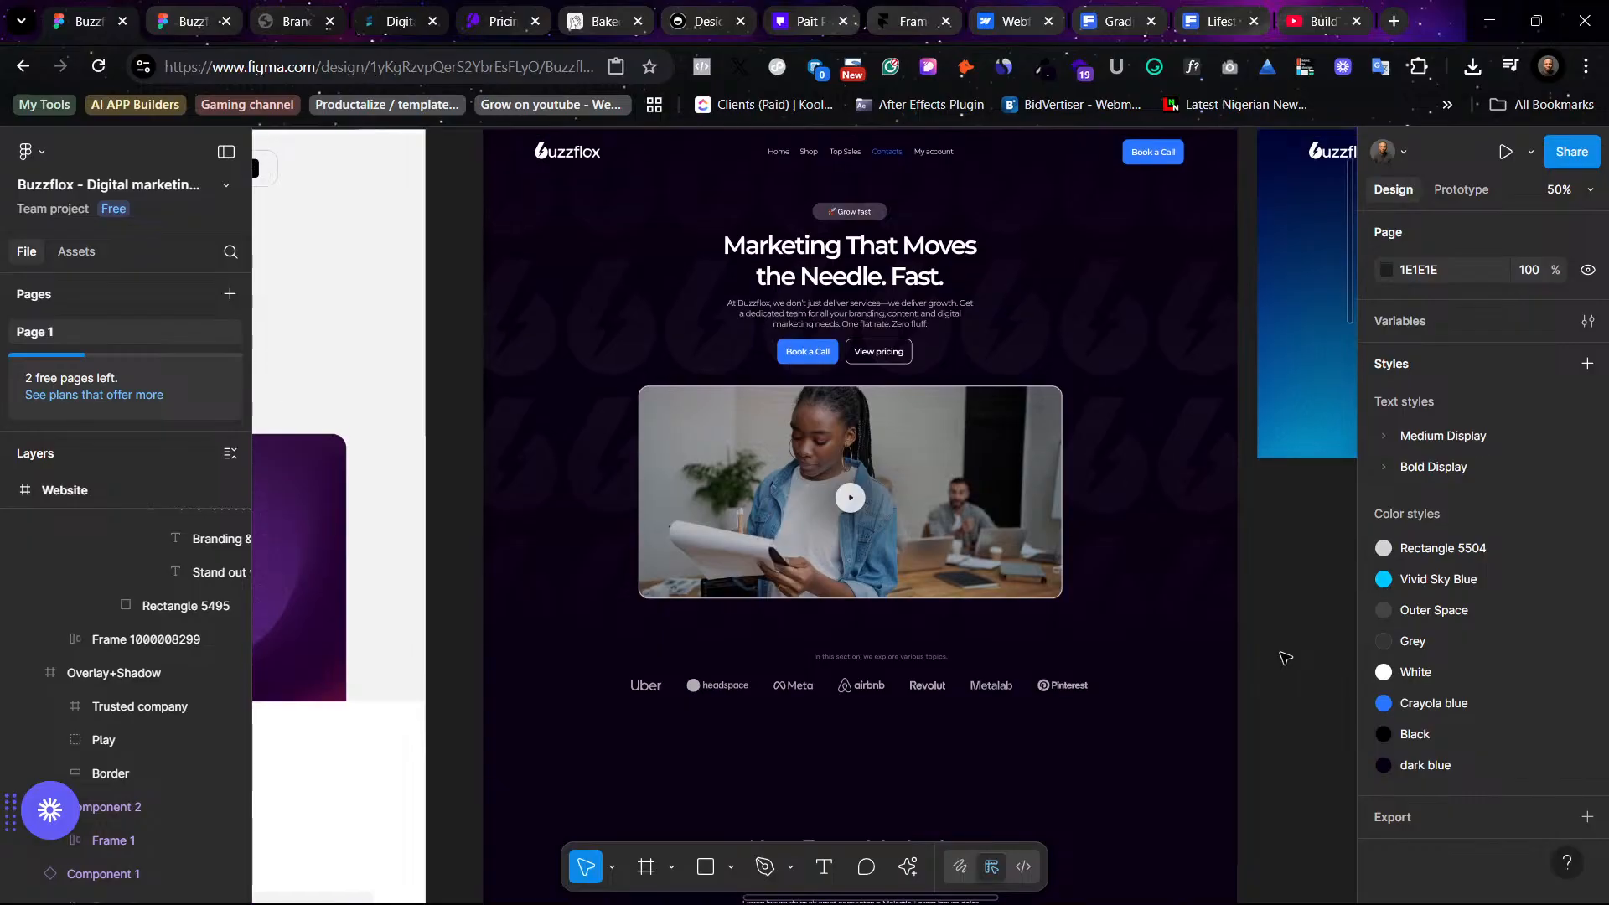
pyautogui.scroll(-3, 1281, 655)
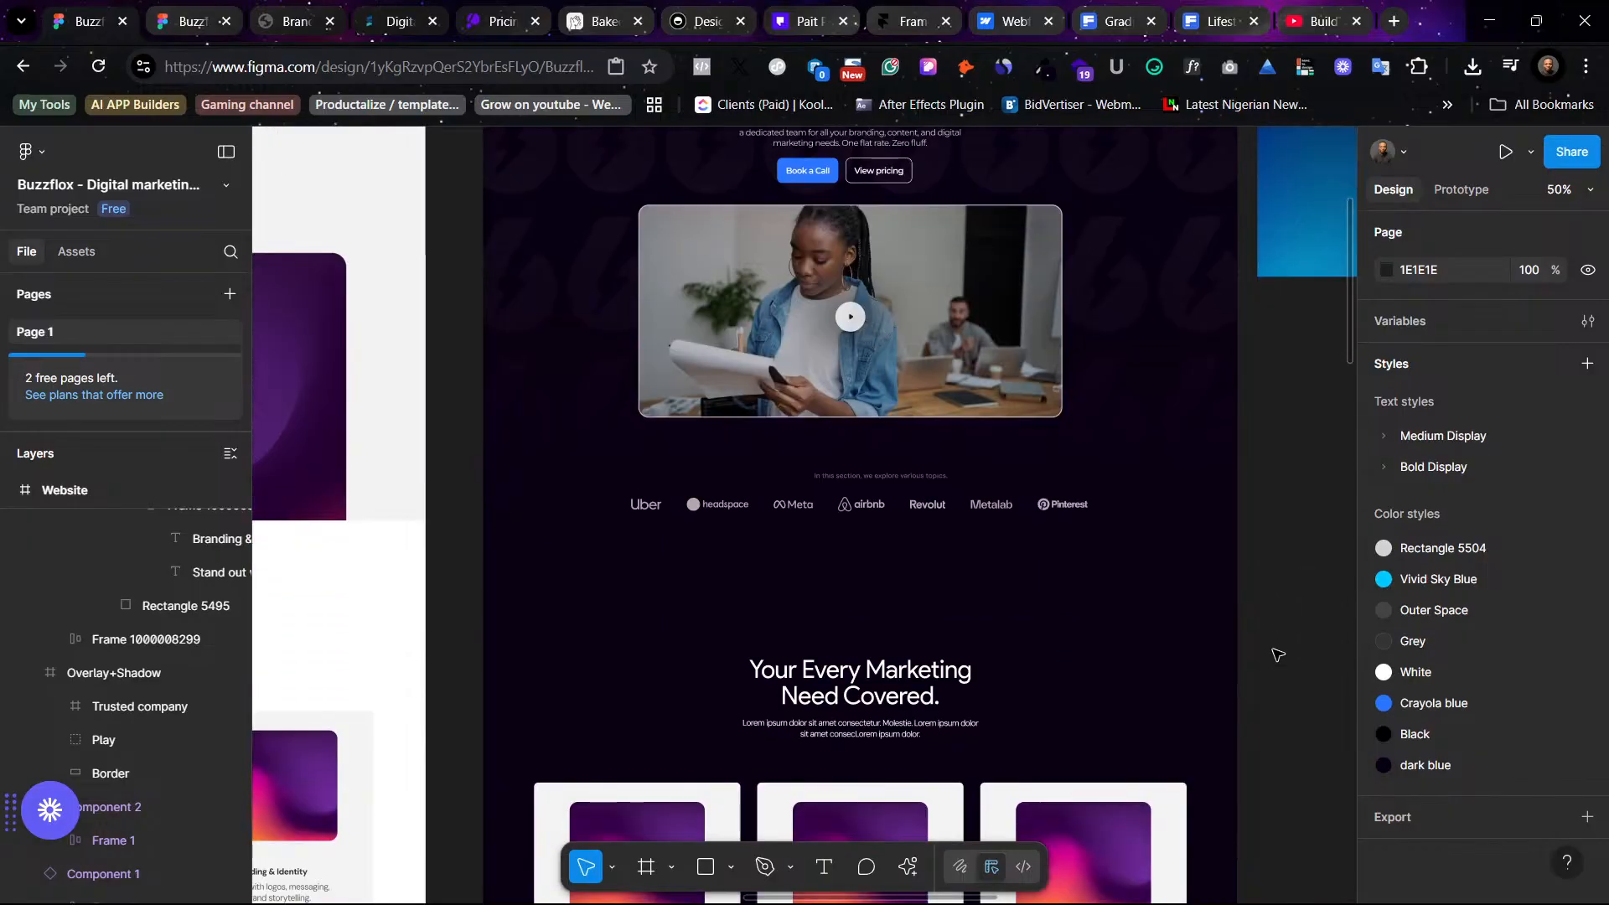
pyautogui.scroll(5, 1277, 654)
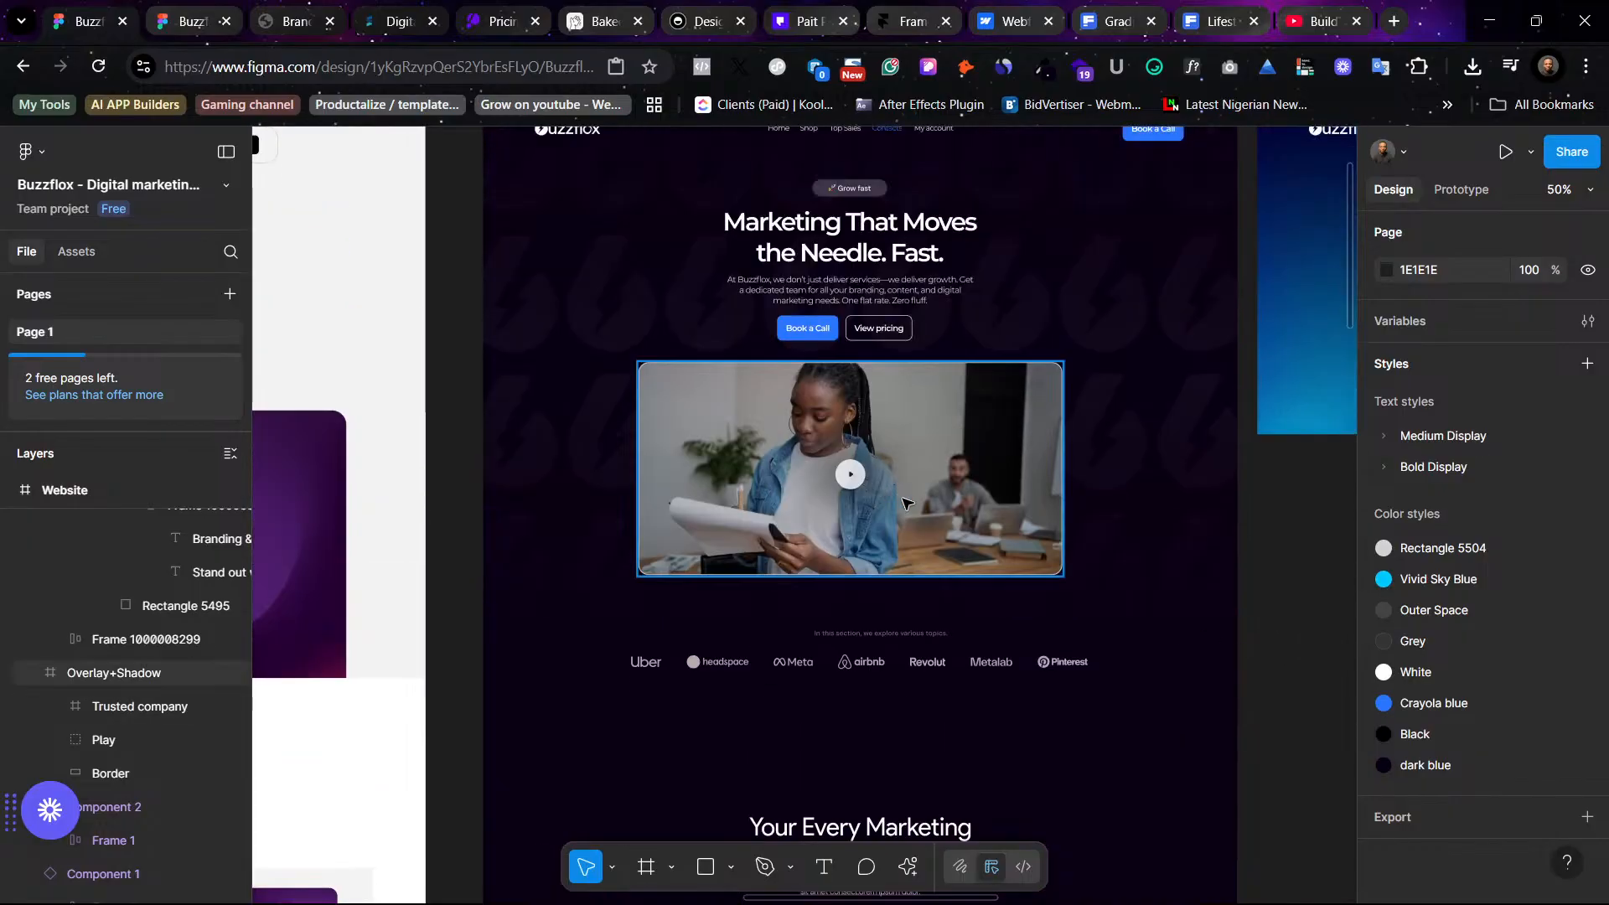
pyautogui.scroll(-2, 863, 415)
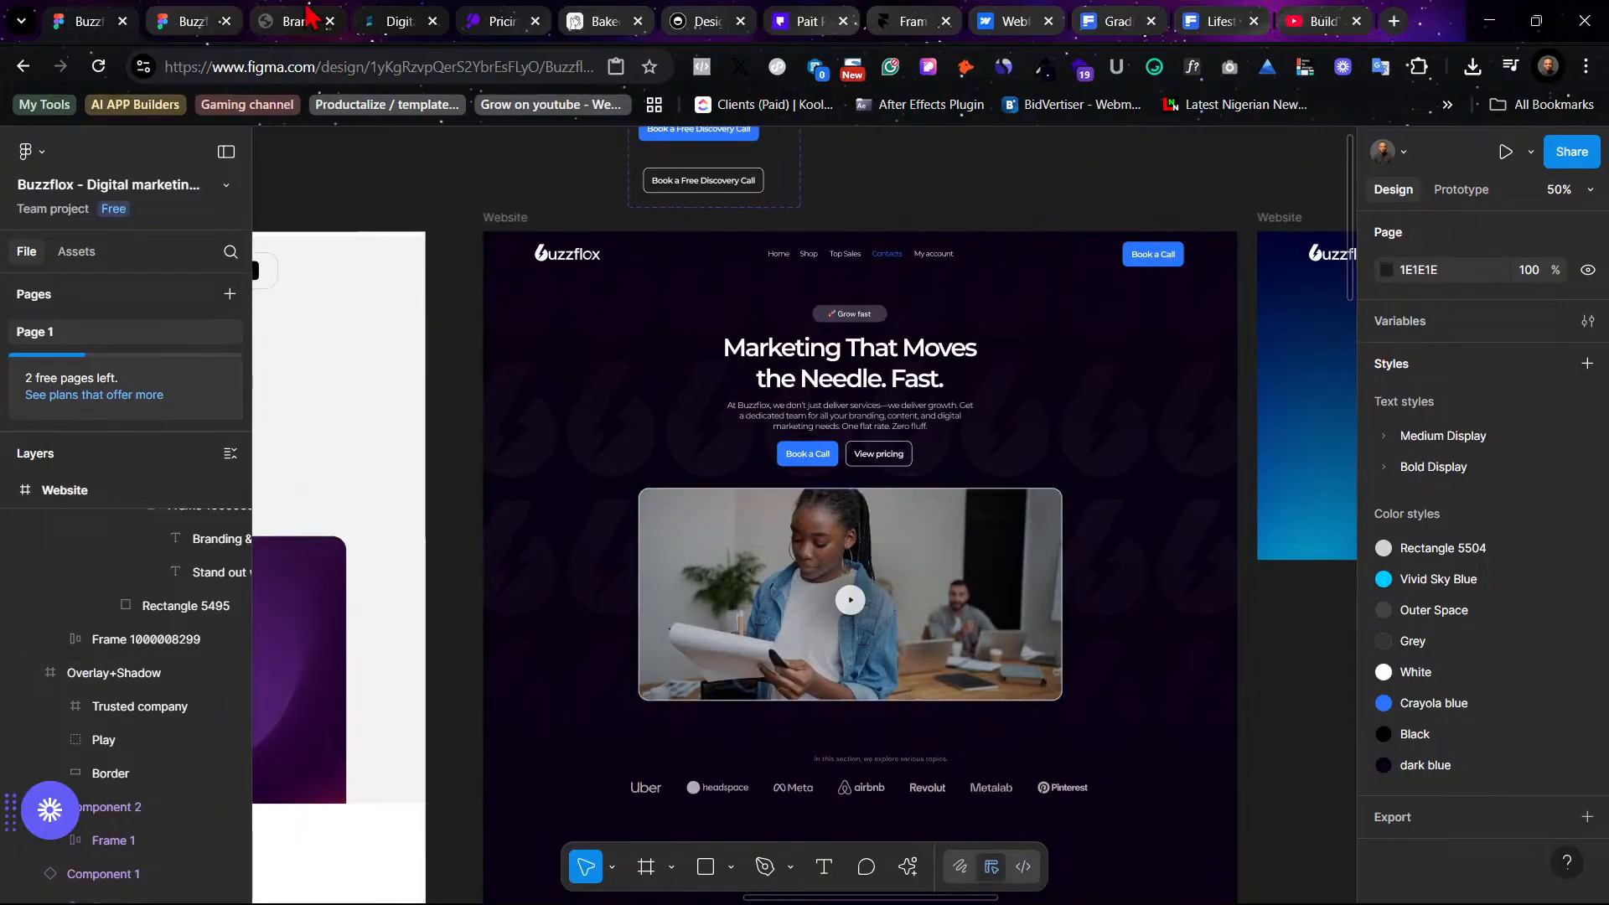
pyautogui.click(228, 13)
pyautogui.scroll(-1, 1173, 678)
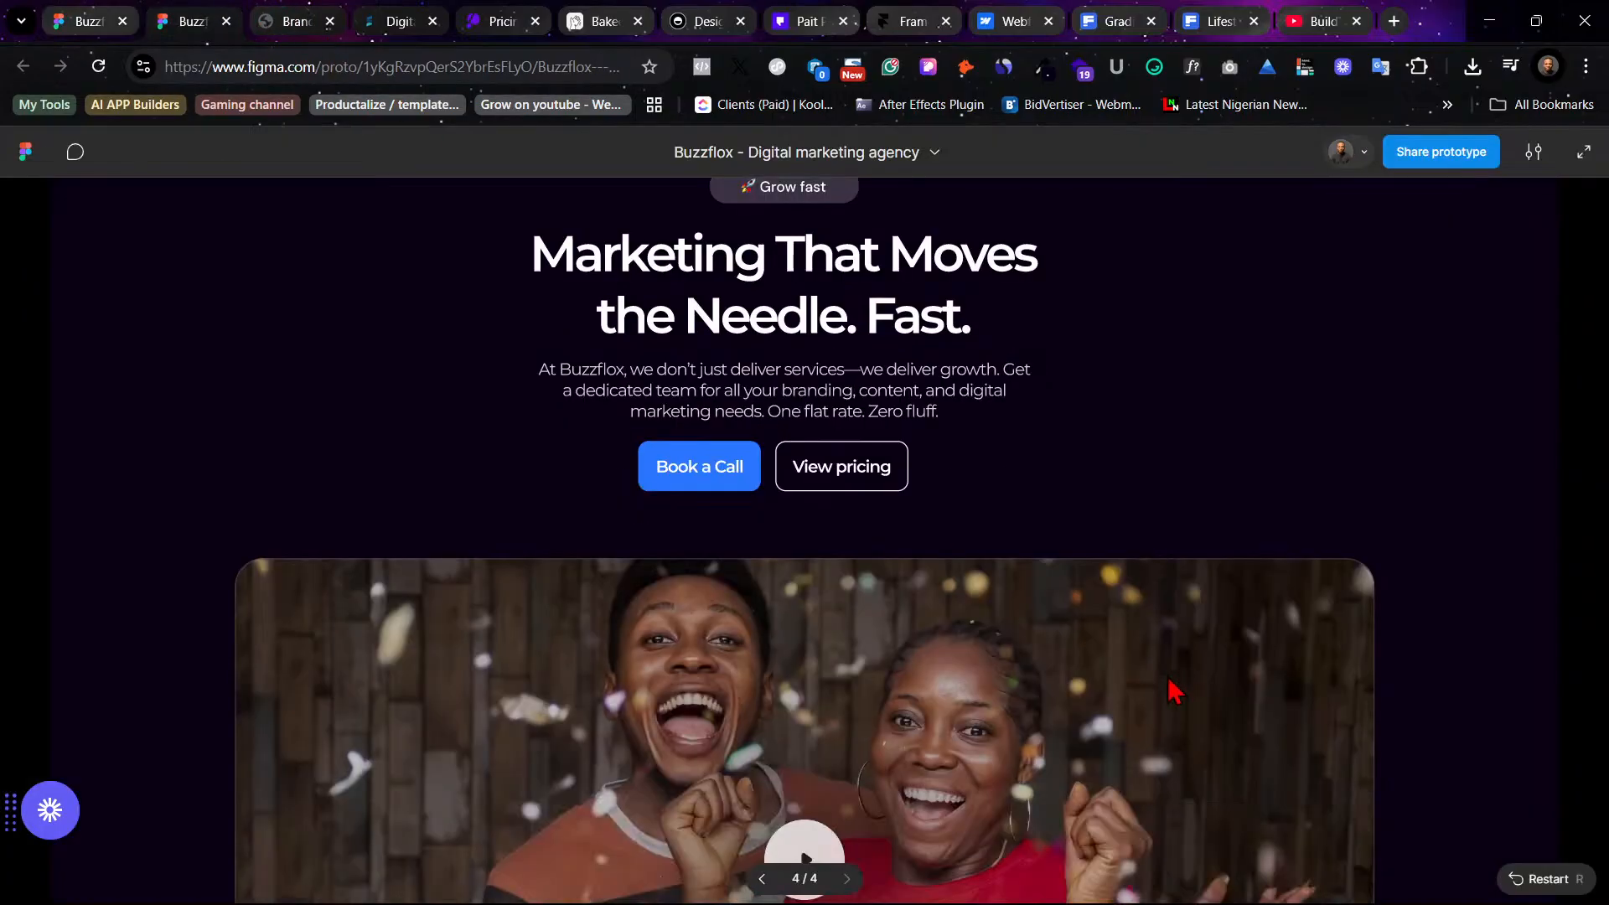
pyautogui.click(99, 21)
pyautogui.scroll(1, 509, 276)
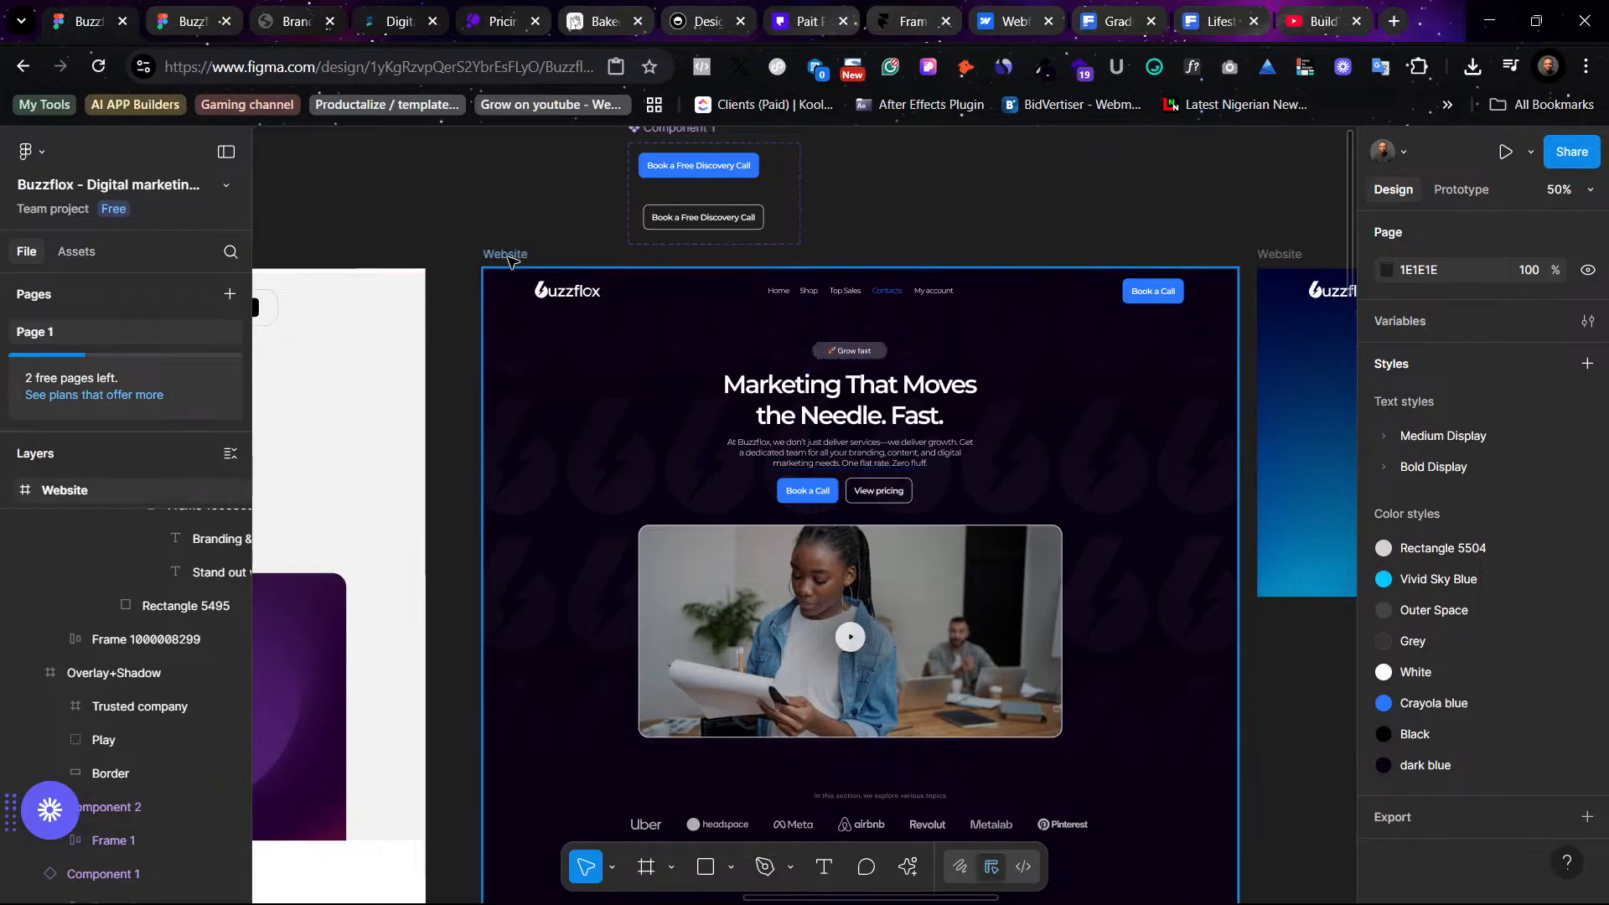
pyautogui.click(1285, 342)
pyautogui.click(1505, 152)
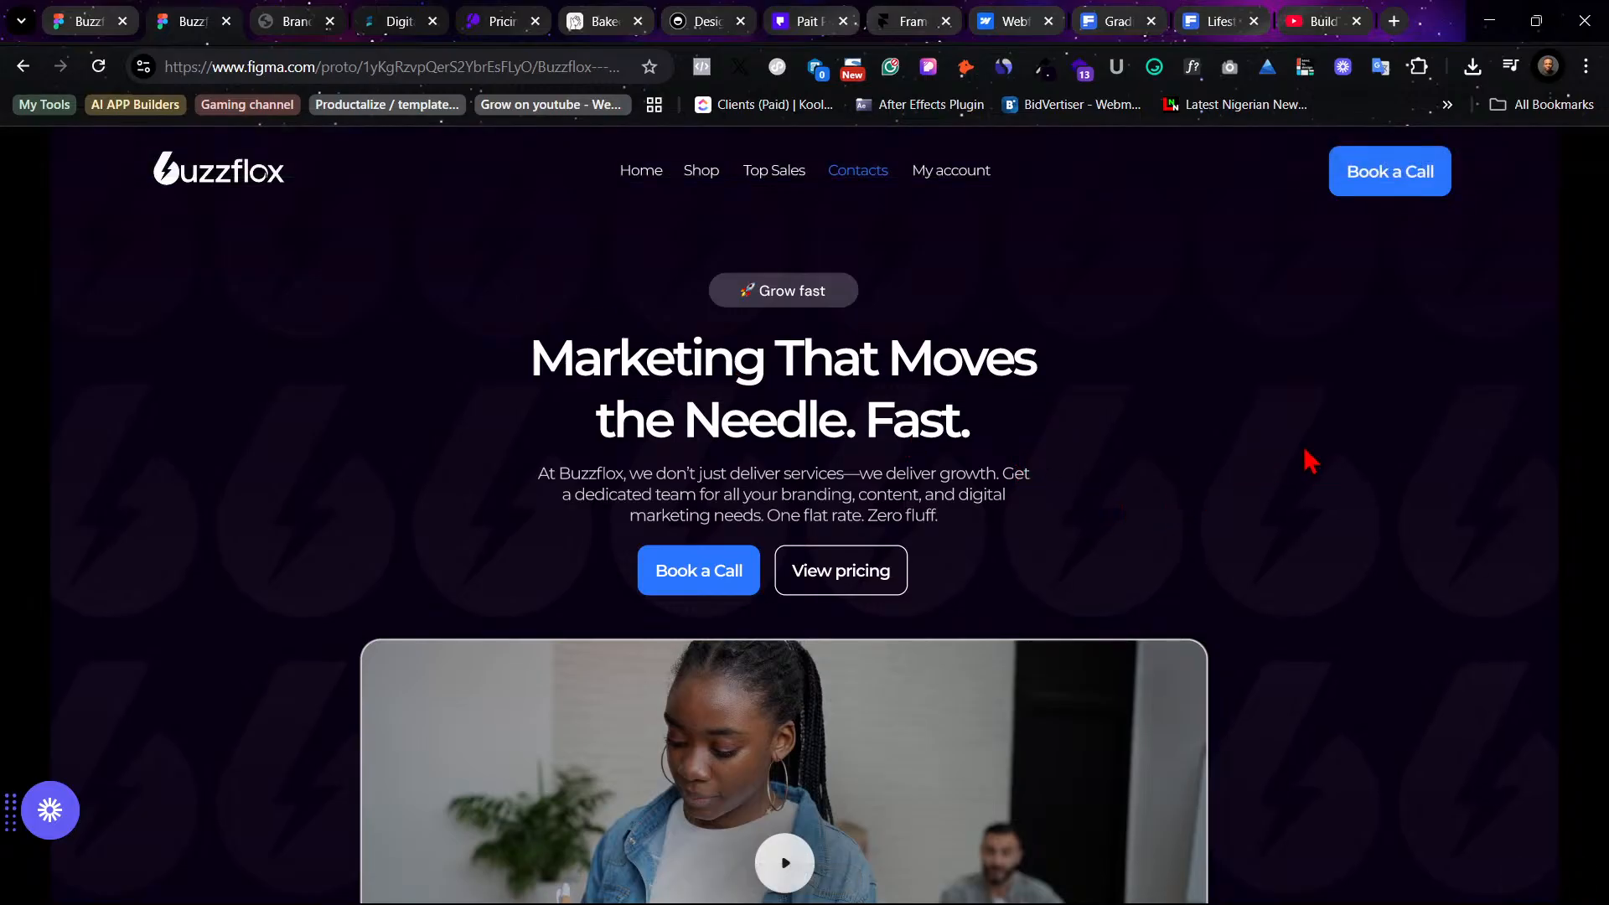
pyautogui.scroll(-8, 1311, 460)
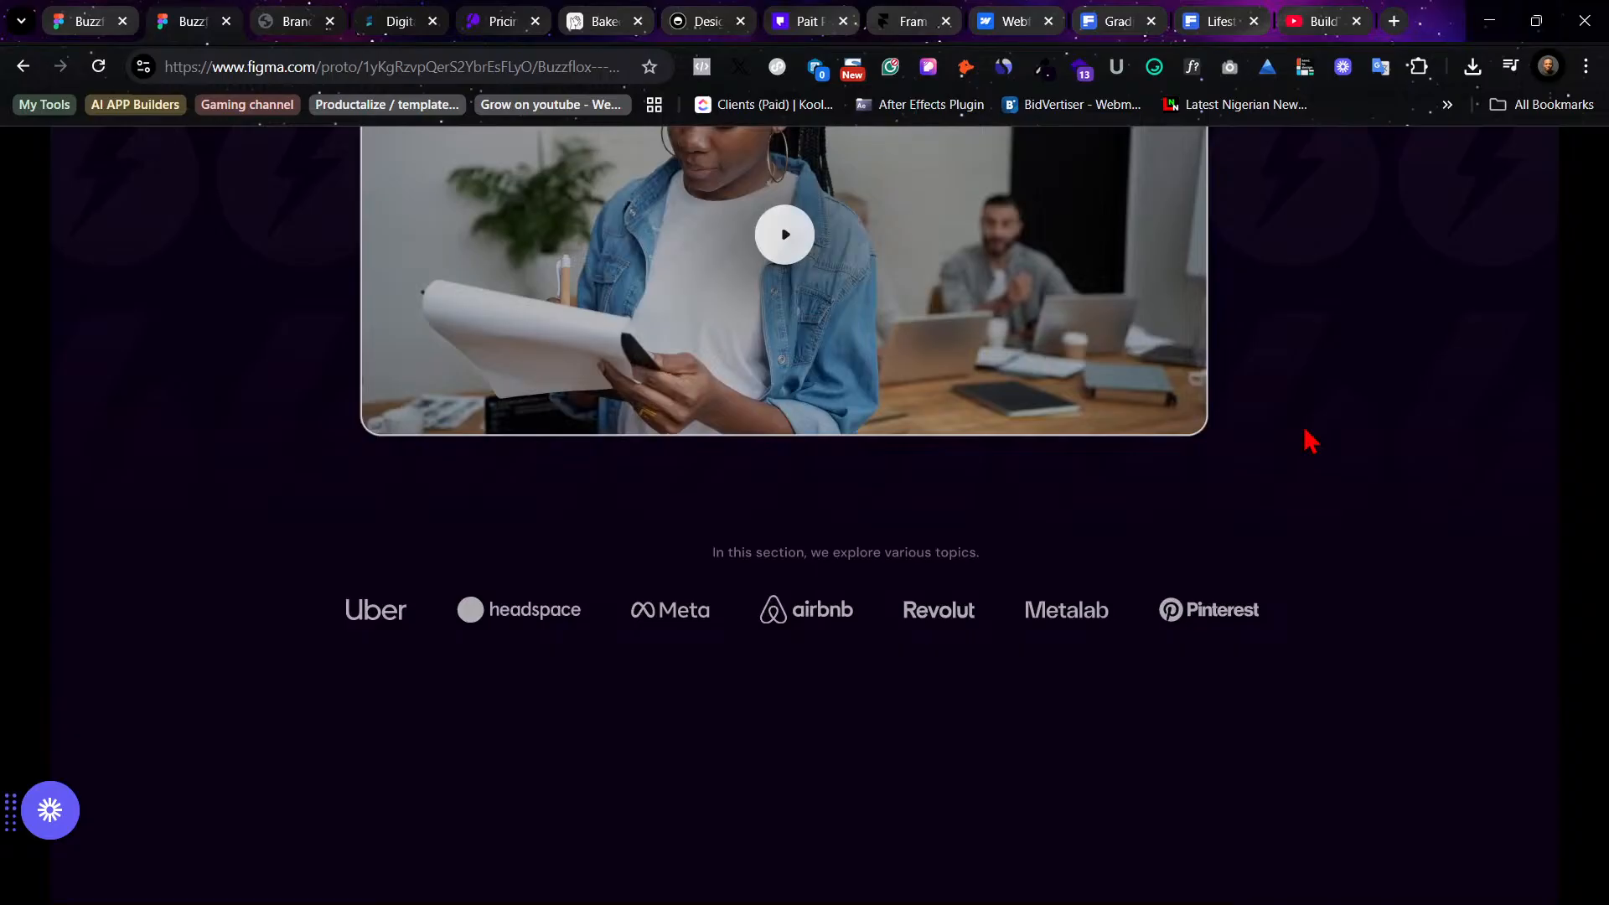
pyautogui.scroll(2, 1308, 491)
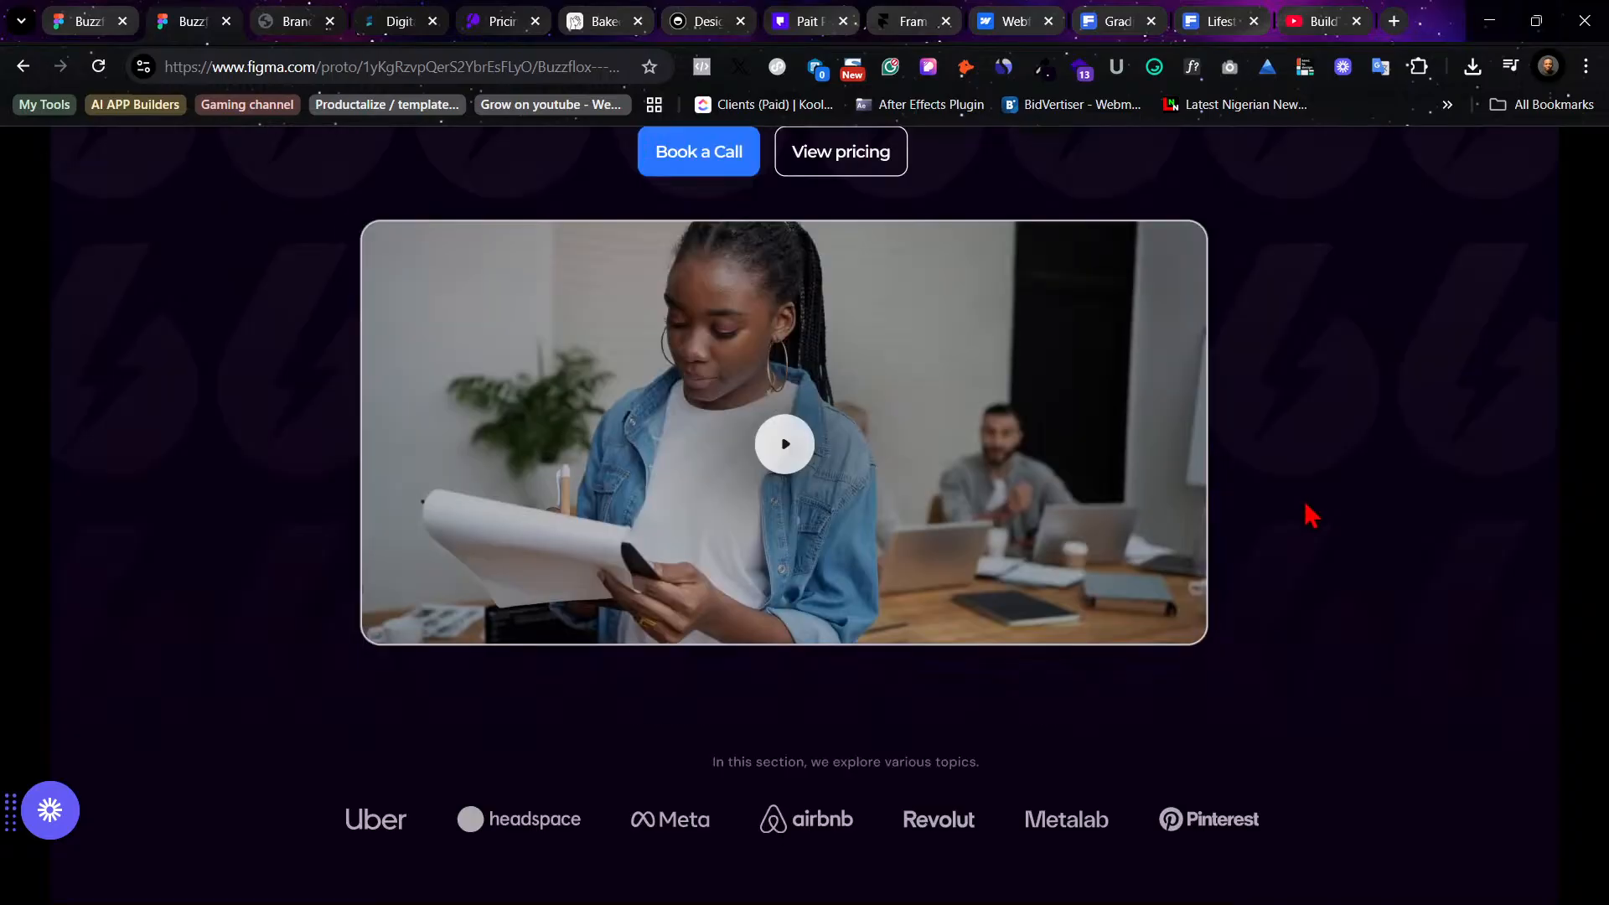
pyautogui.scroll(4, 1188, 736)
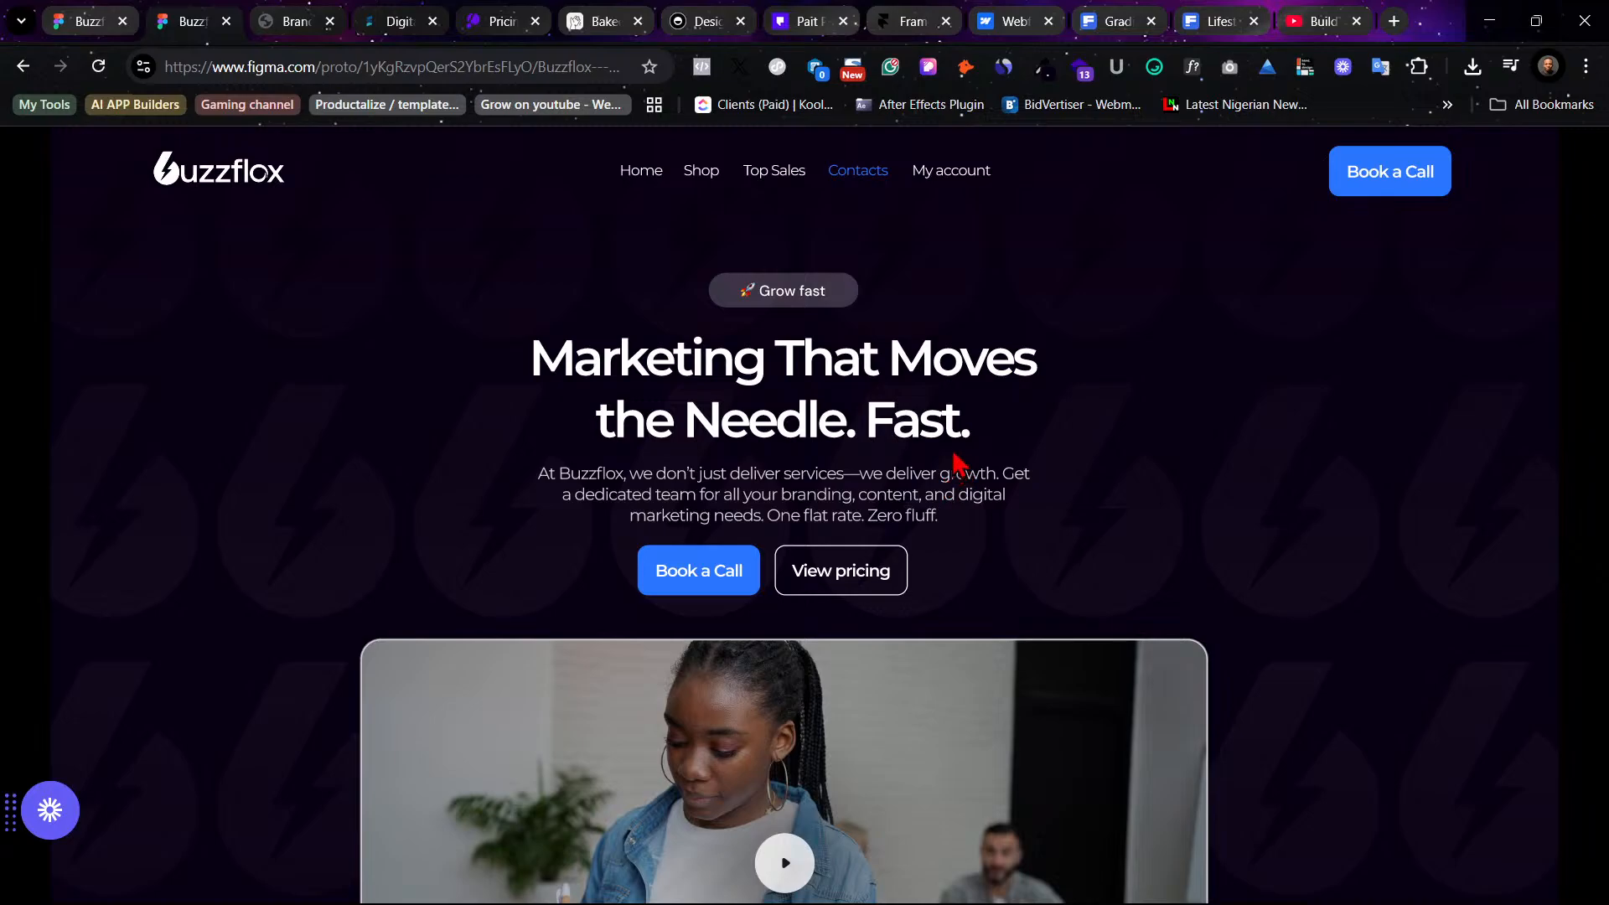
# - Consult the Brand Guidelines PDF and return to the Buzzflox design file
pyautogui.click(285, 20)
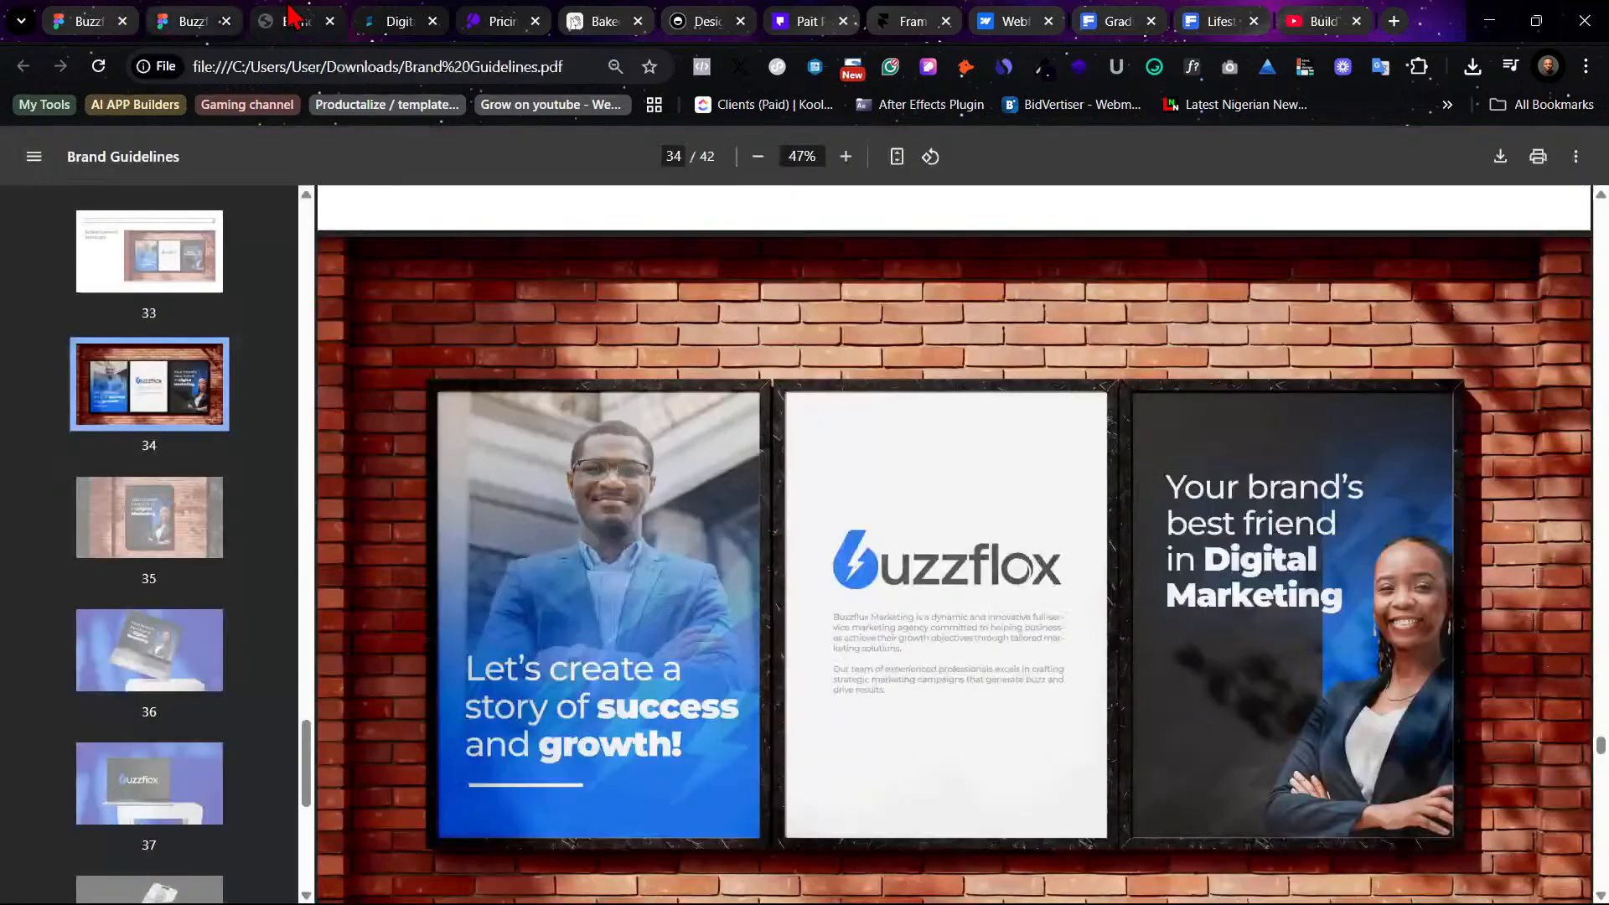
pyautogui.click(168, 20)
pyautogui.click(118, 17)
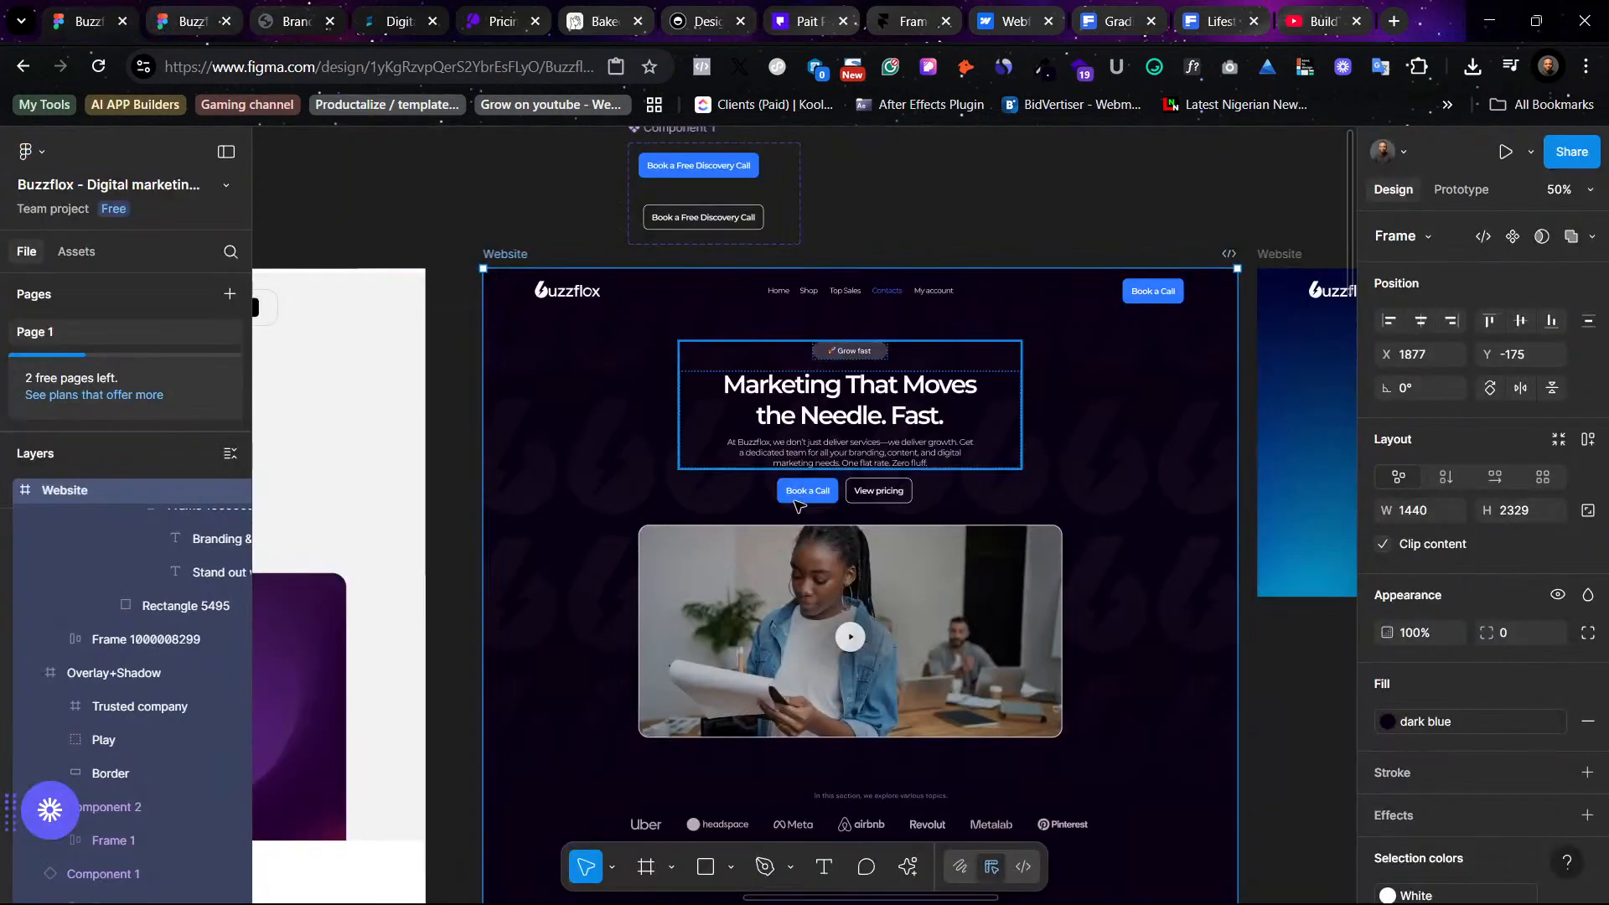
# - Apply the Body (14) text style to the hero's description paragraph
pyautogui.click(851, 457)
pyautogui.hotkey('shift', '0')
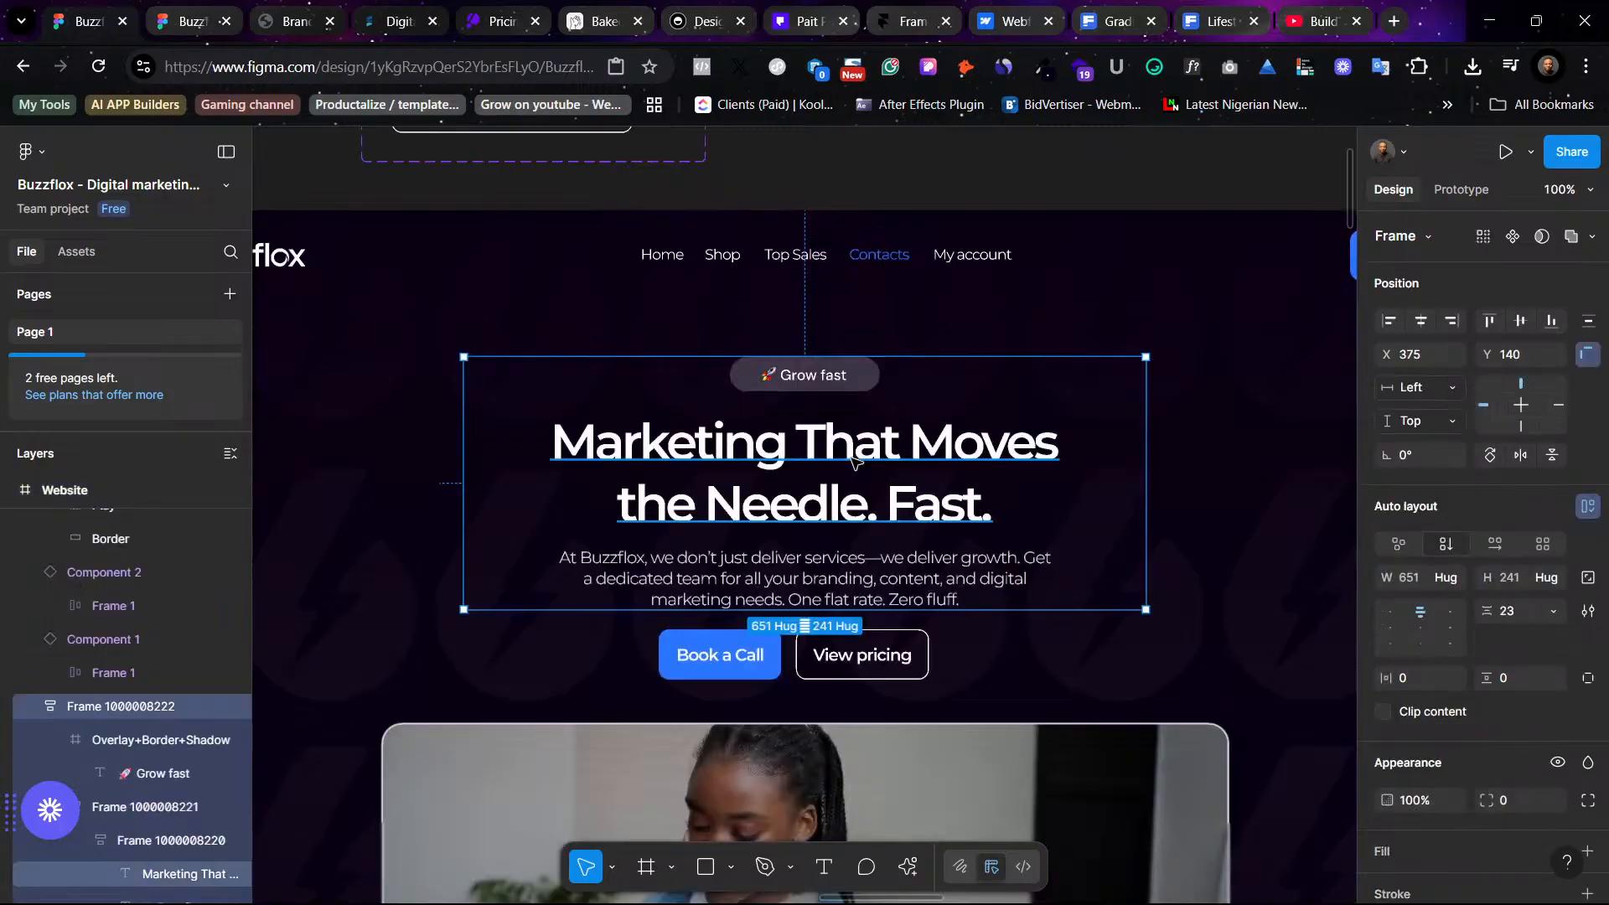
pyautogui.press('Escape')
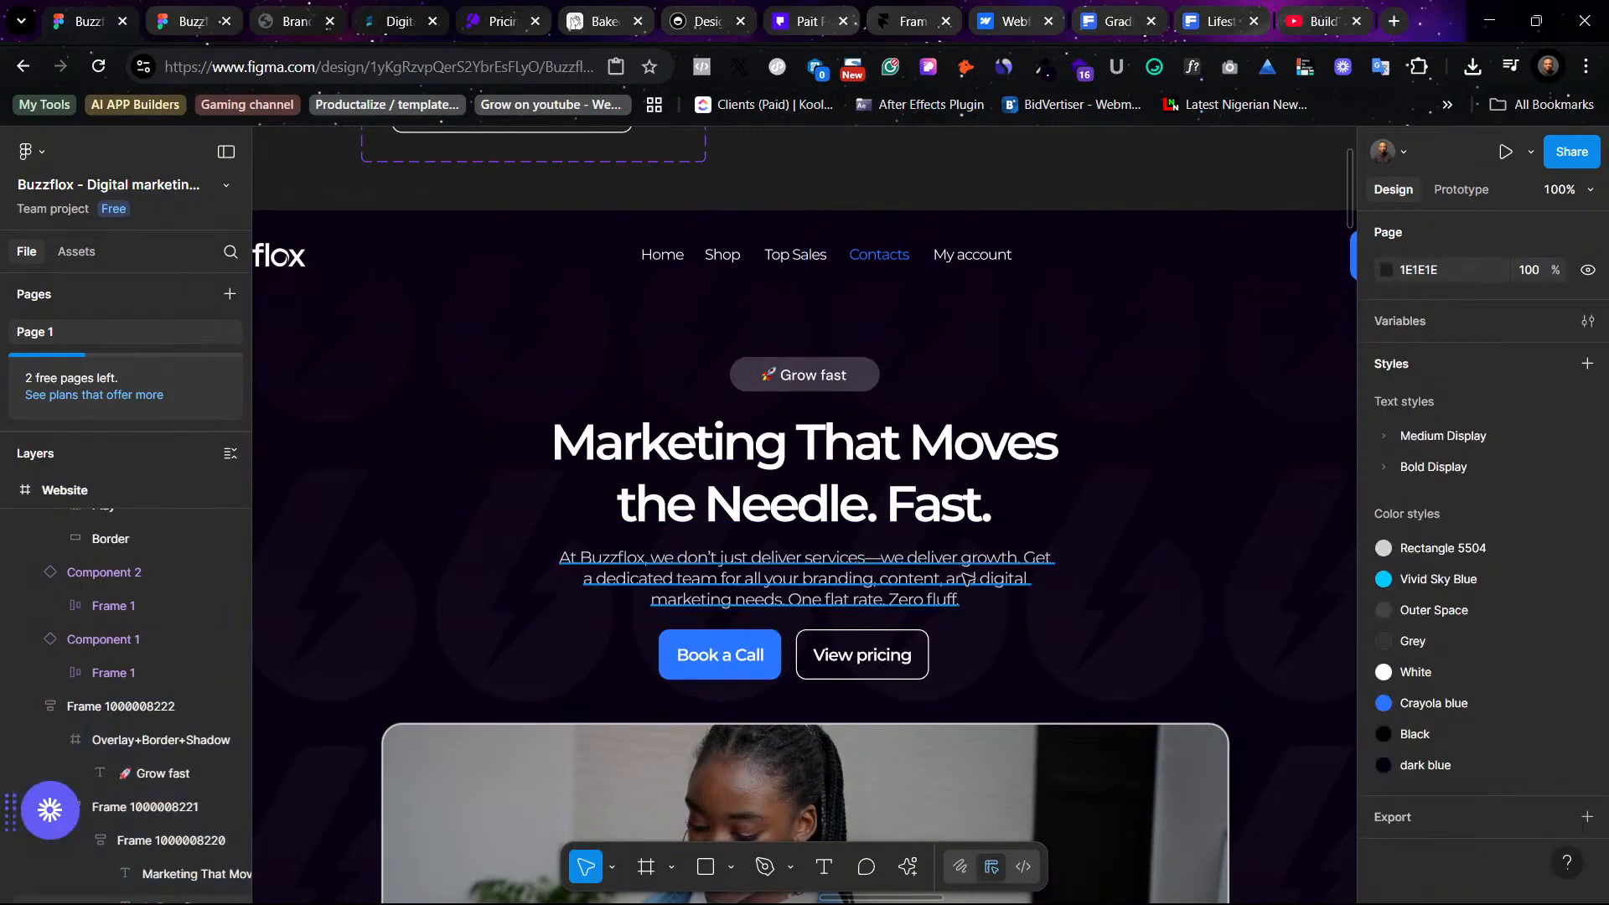
pyautogui.click(1538, 686)
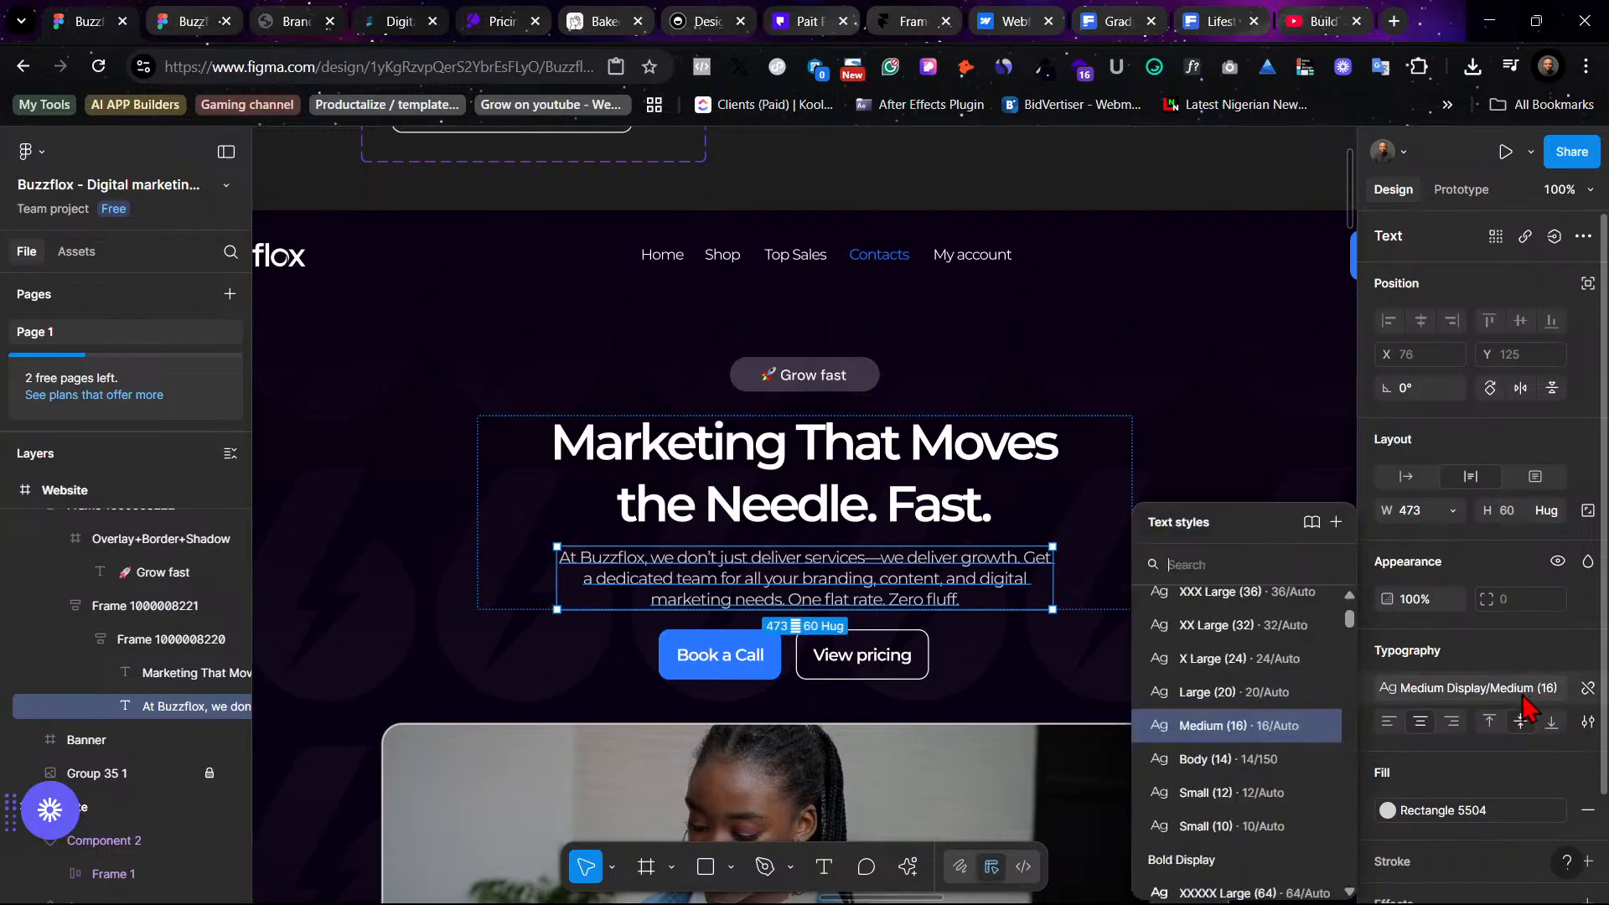
pyautogui.click(1300, 760)
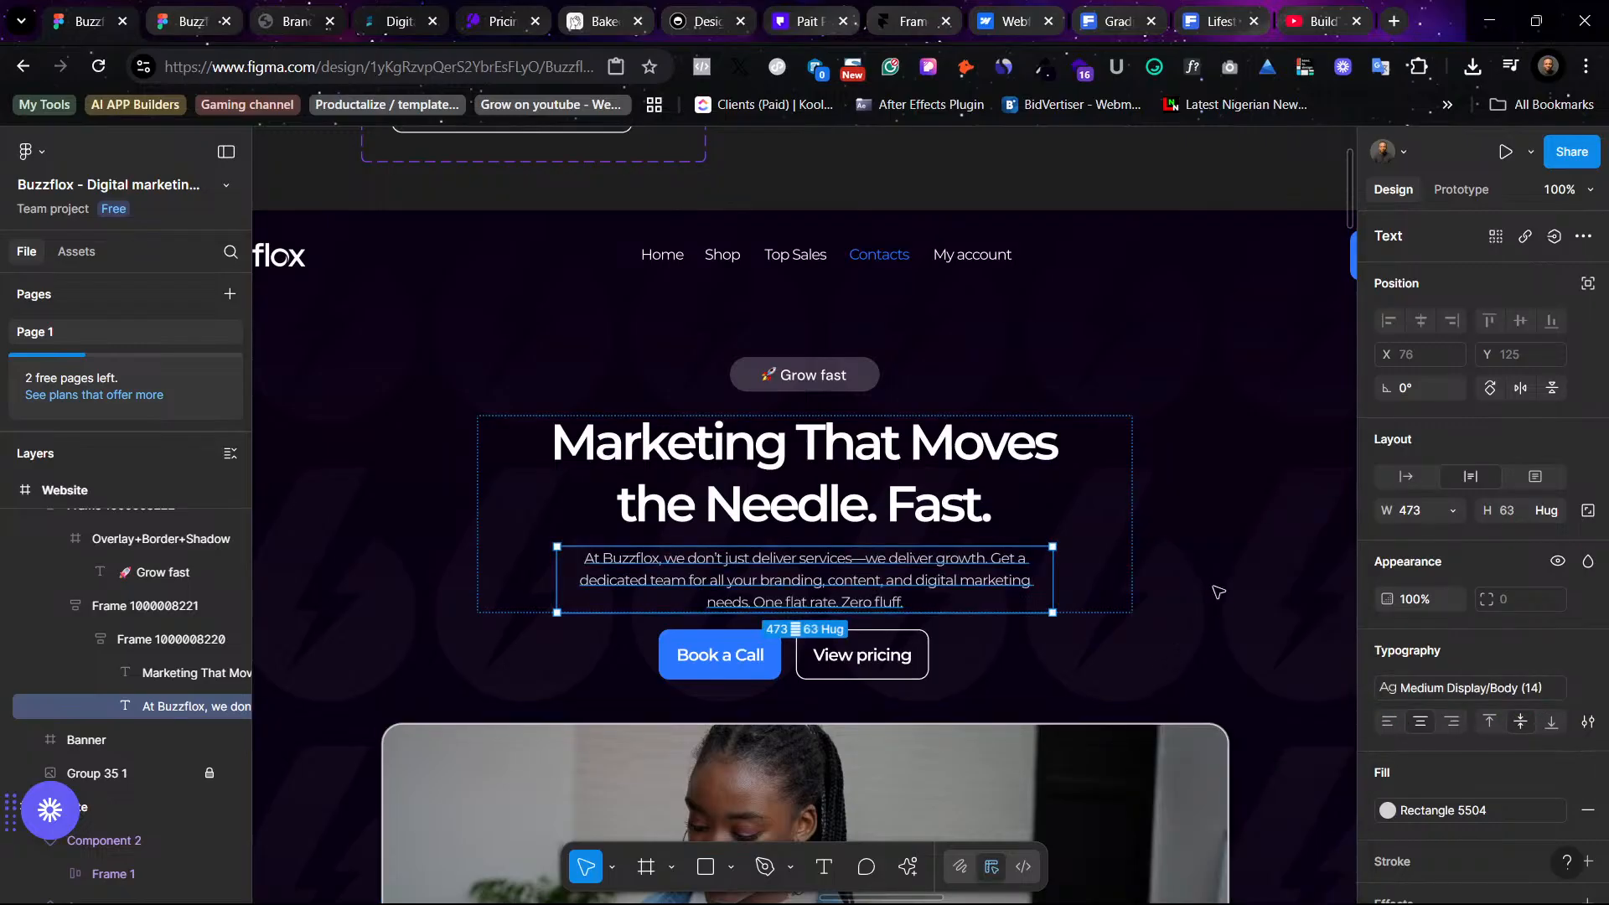
pyautogui.press('Escape')
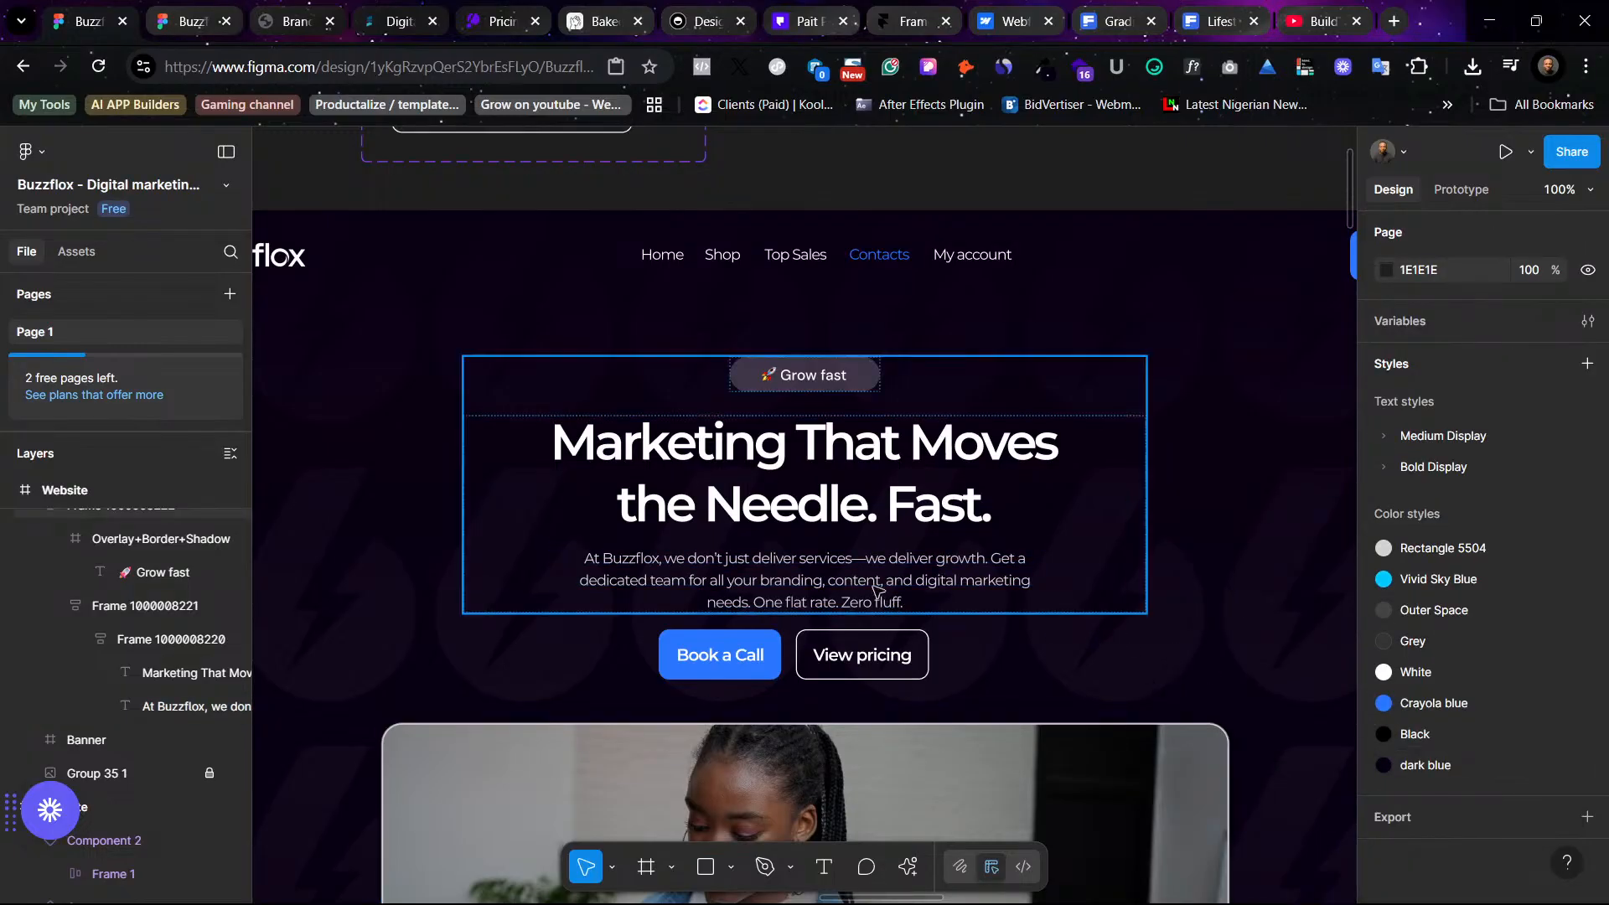
# - Narrow the hero description paragraph to about 407 px wide
pyautogui.doubleClick(995, 595)
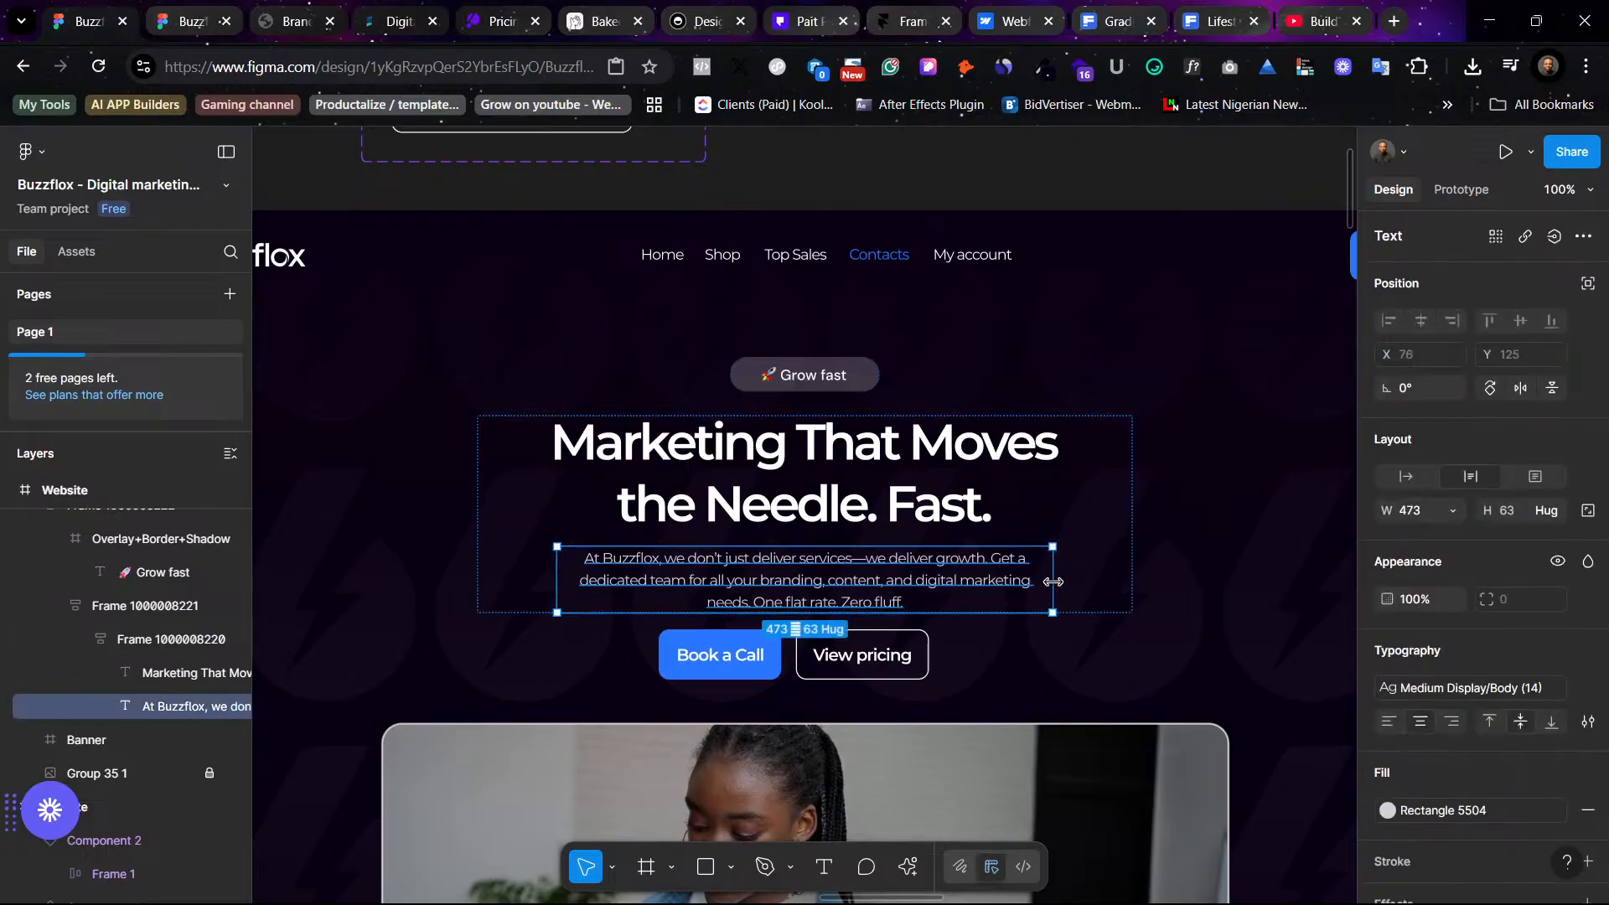
pyautogui.moveTo(1033, 581); pyautogui.dragTo(1017, 581)
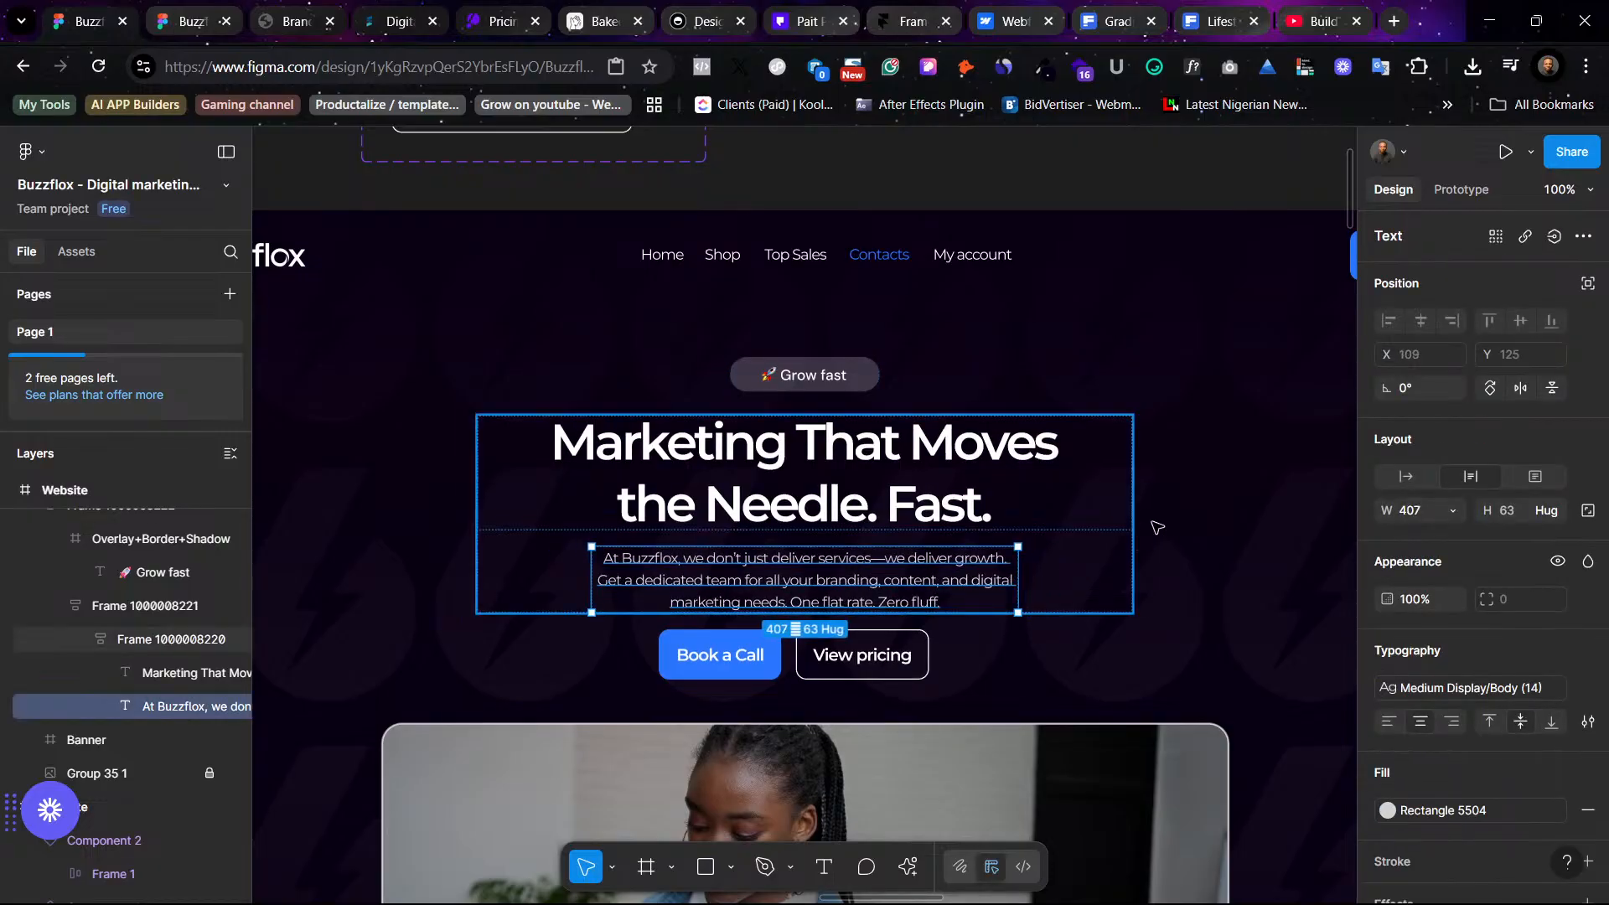
pyautogui.click(1192, 512)
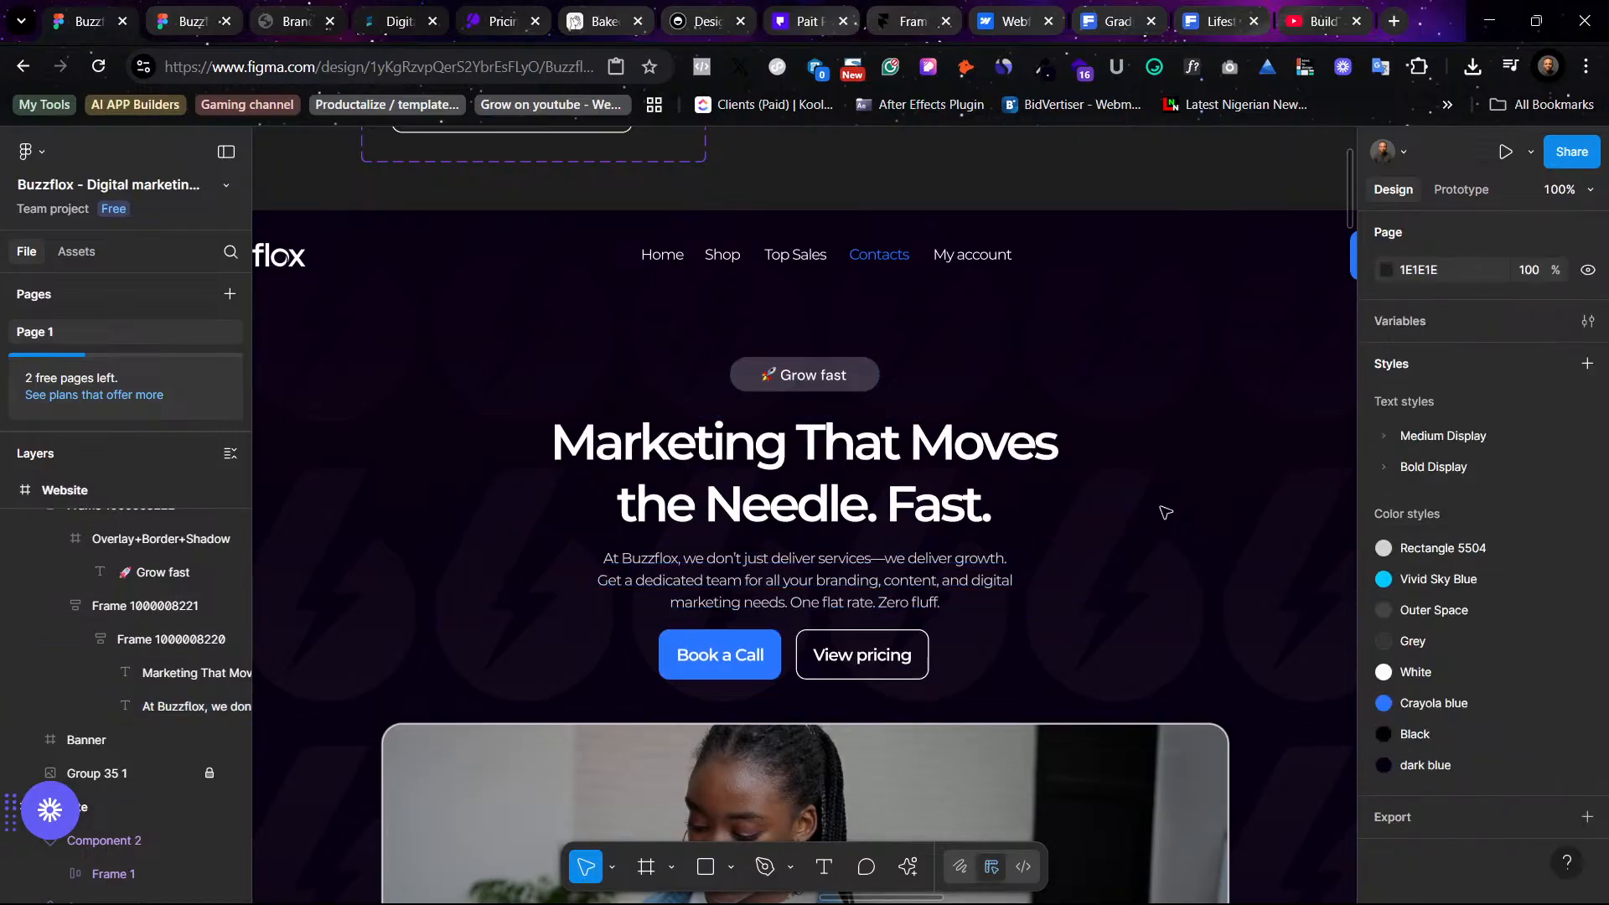
# - Reduce the auto-layout gap between the hero headline and the paragraph to 8
pyautogui.click(869, 488)
pyautogui.click(848, 518)
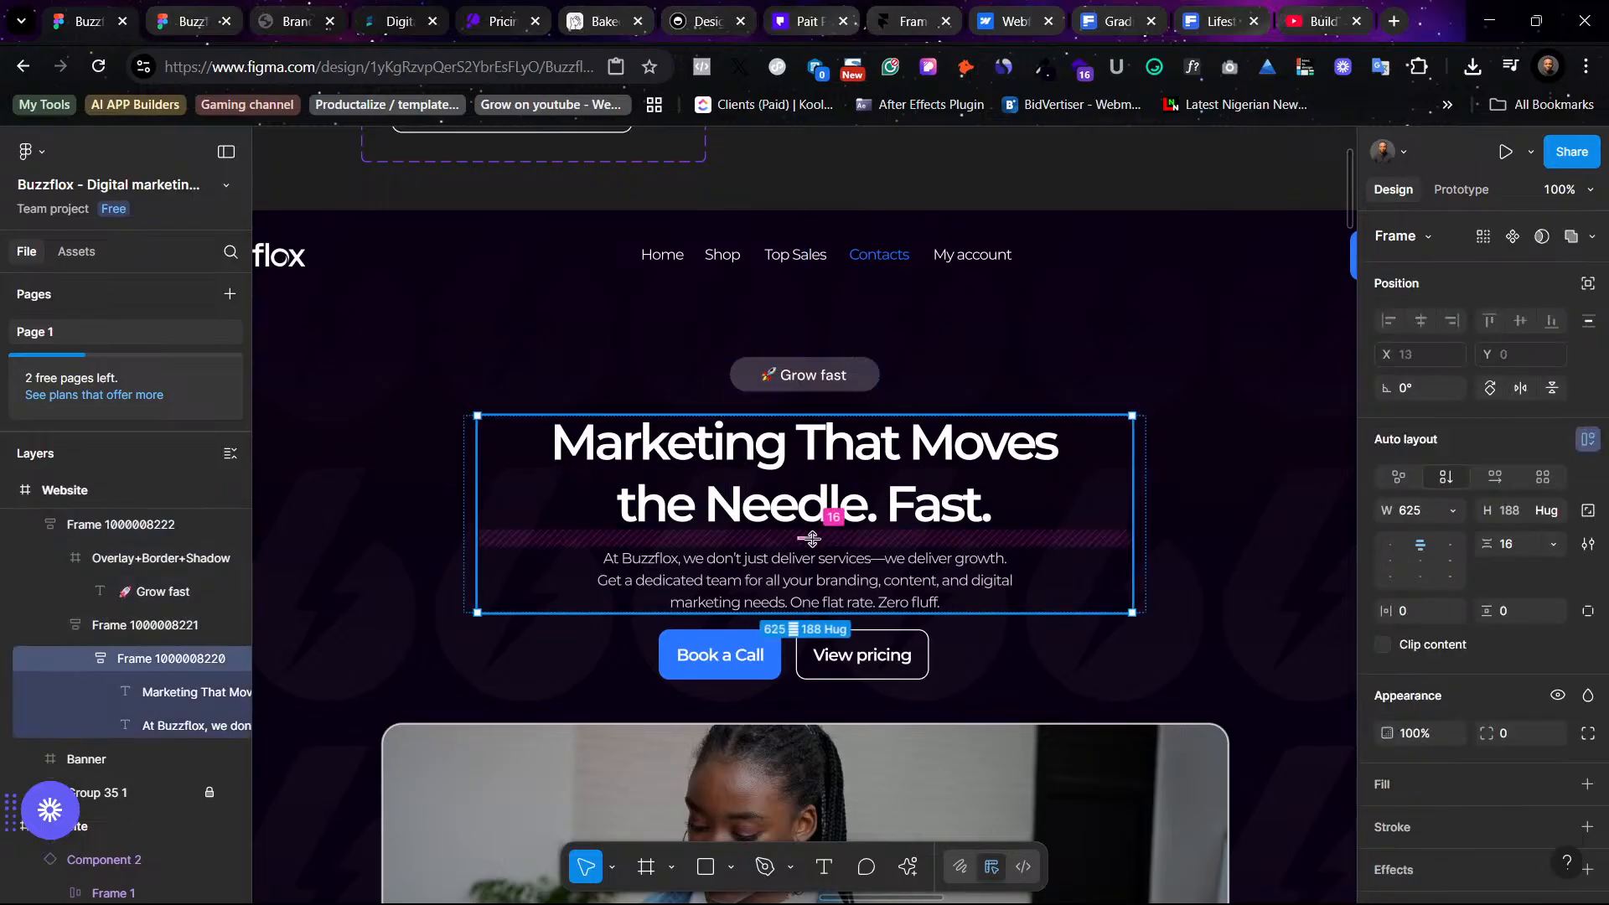
pyautogui.moveTo(807, 545); pyautogui.dragTo(807, 536)
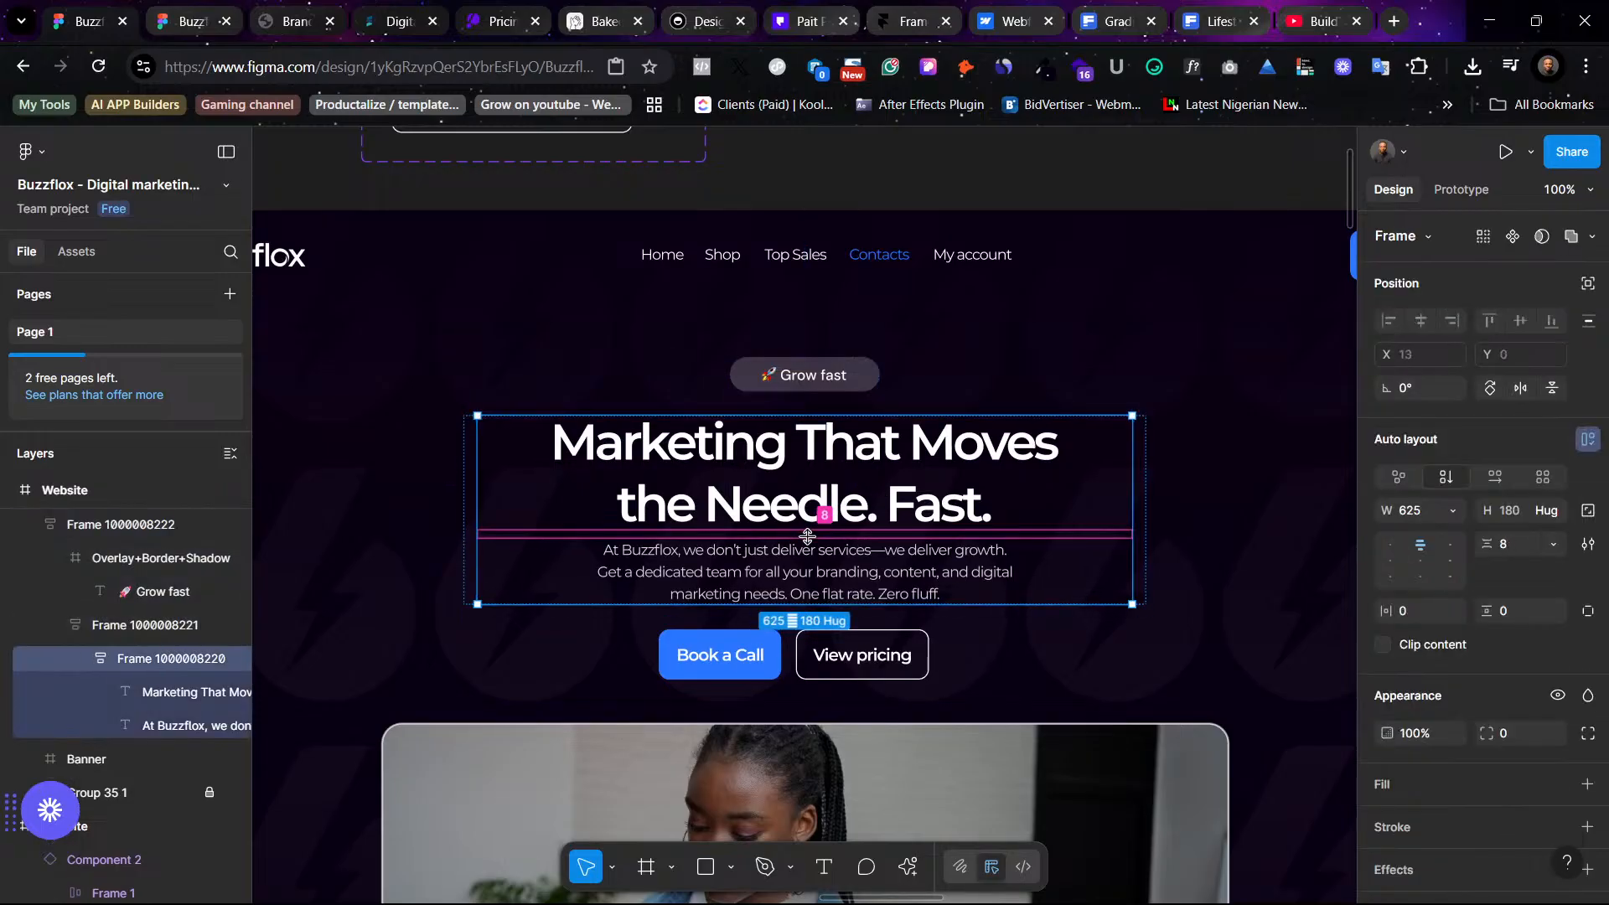
pyautogui.click(1241, 521)
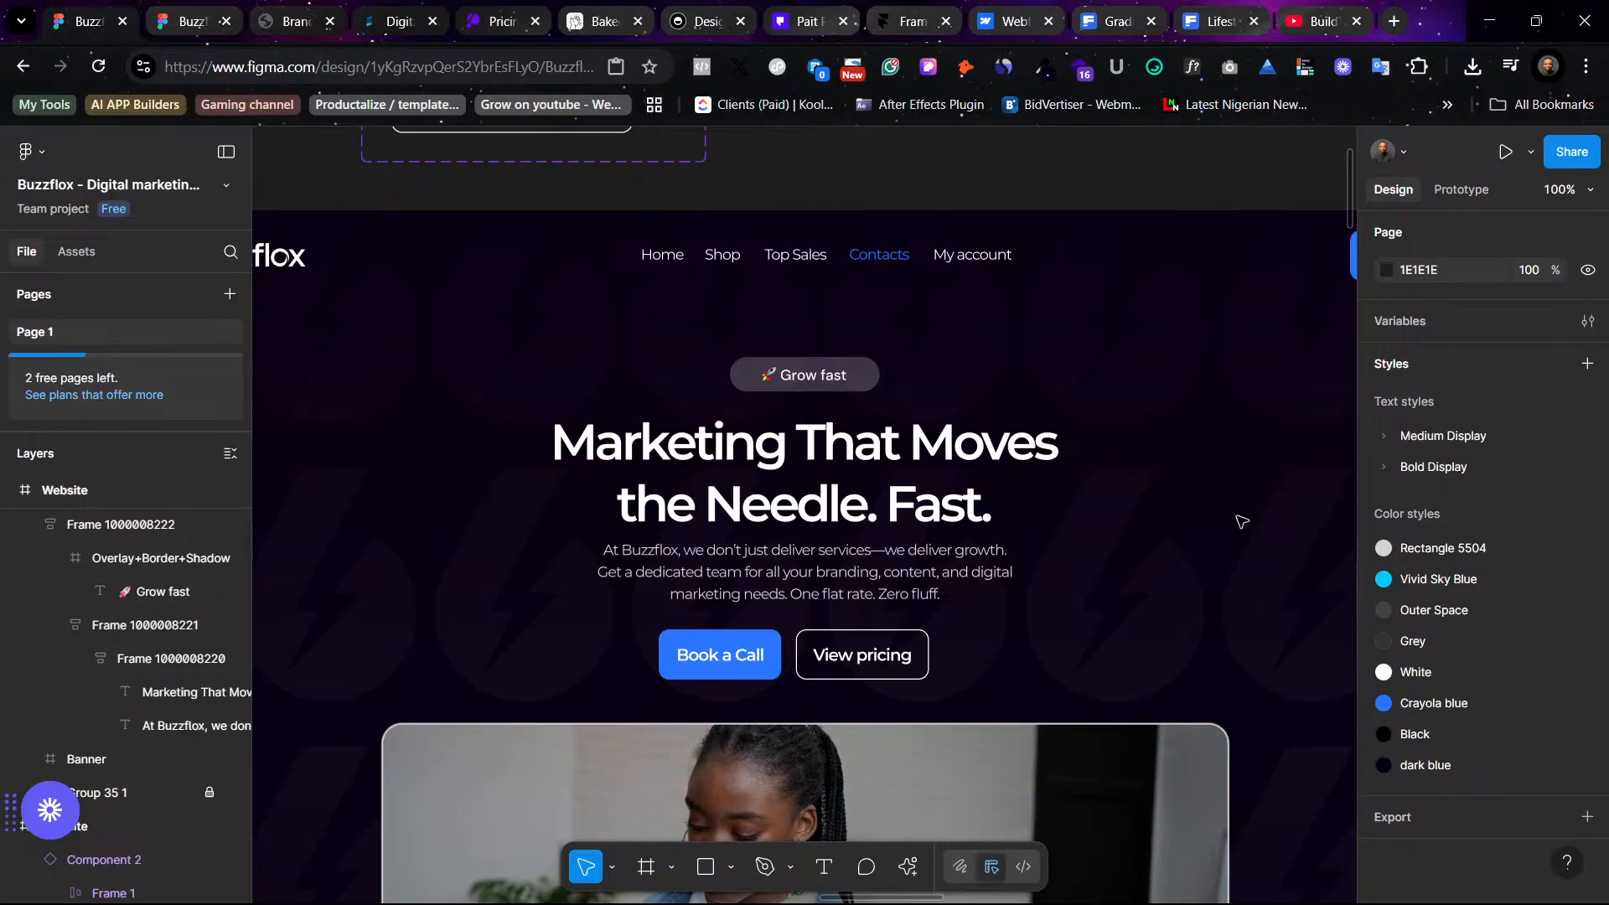
# - Preview the hero in the prototype tab and return to the design file
pyautogui.click(176, 16)
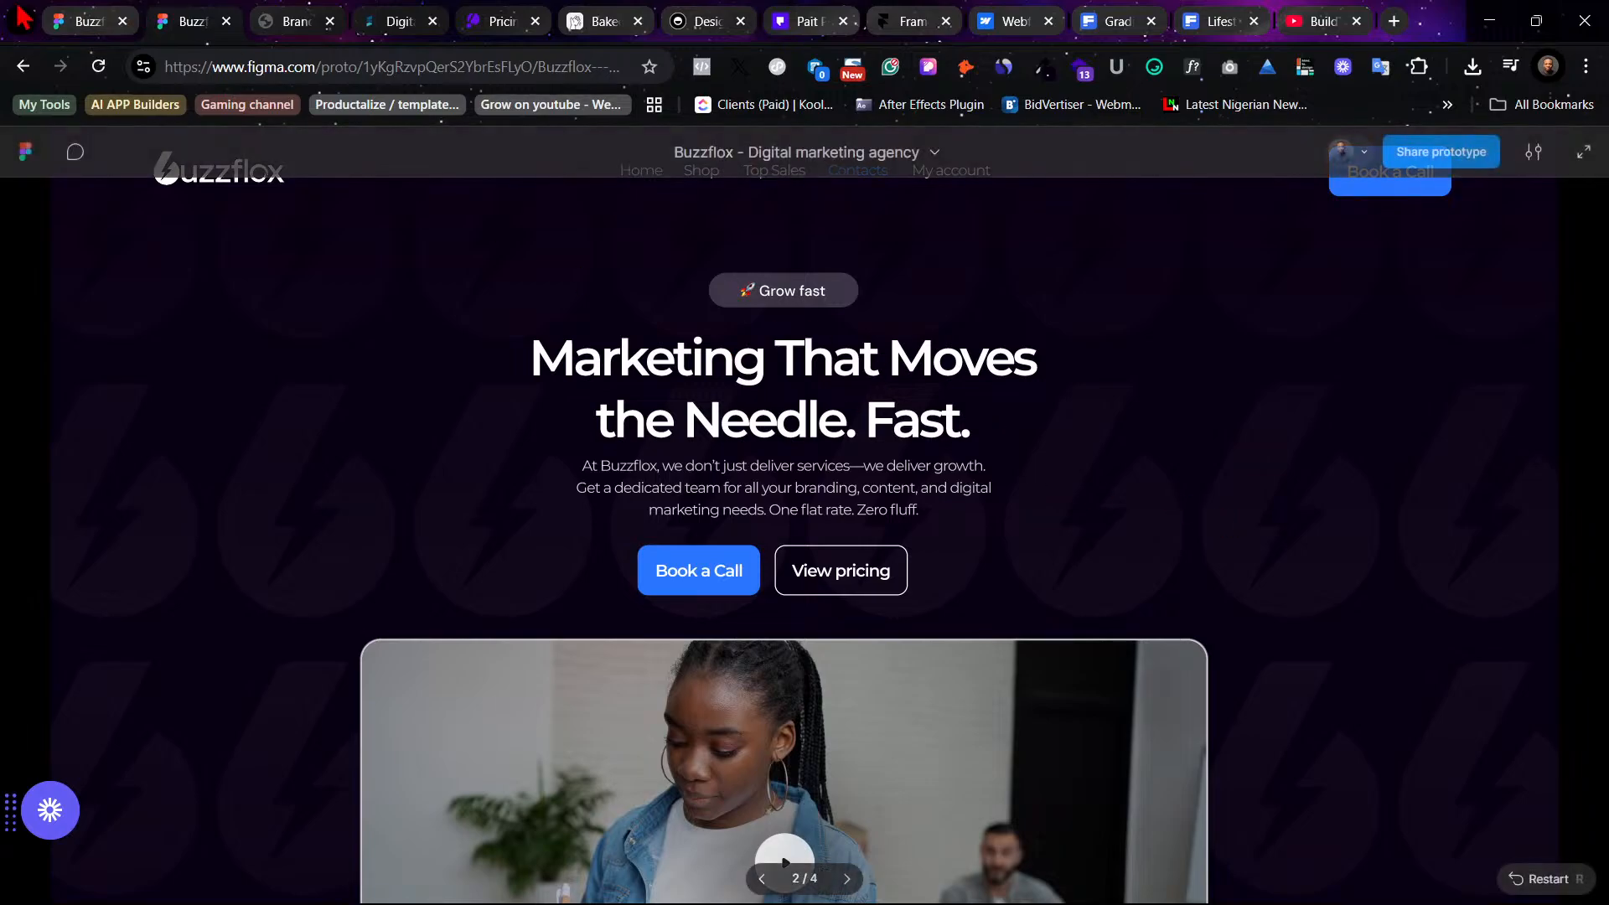
pyautogui.click(88, 21)
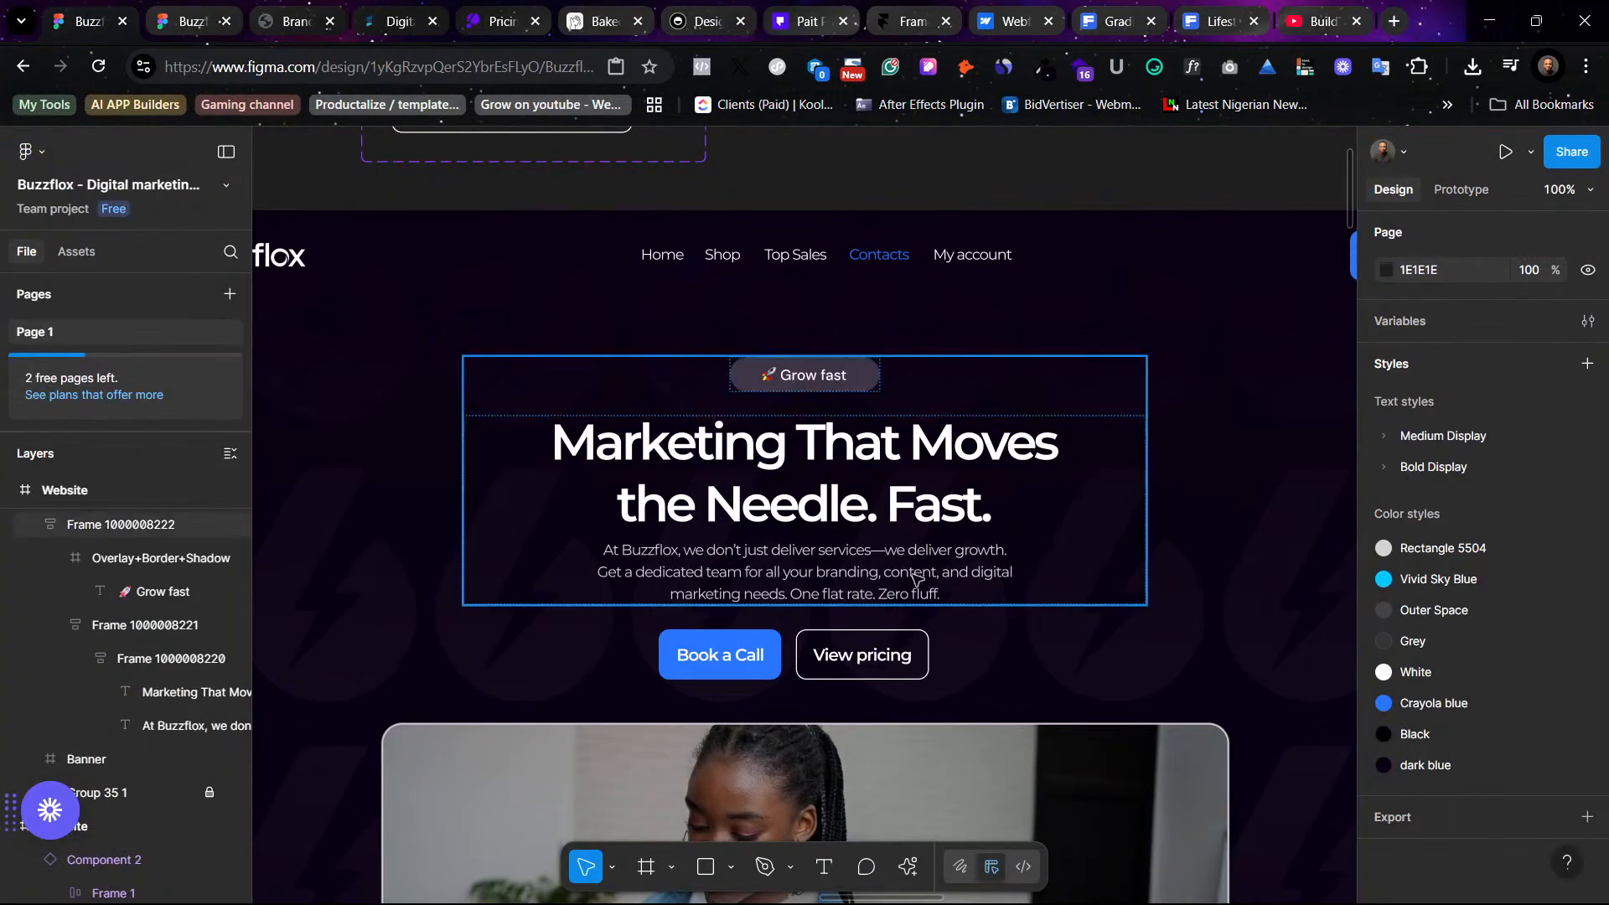
# - Delete the paragraph's ending from "digital marketing needs" through "Zero fluff."
pyautogui.click(886, 592)
pyautogui.doubleClick(977, 575)
pyautogui.moveTo(972, 571)
pyautogui.mouseDown()
pyautogui.moveTo(1014, 591)
pyautogui.moveTo(990, 587)
pyautogui.mouseUp()
pyautogui.press('BackSpace')
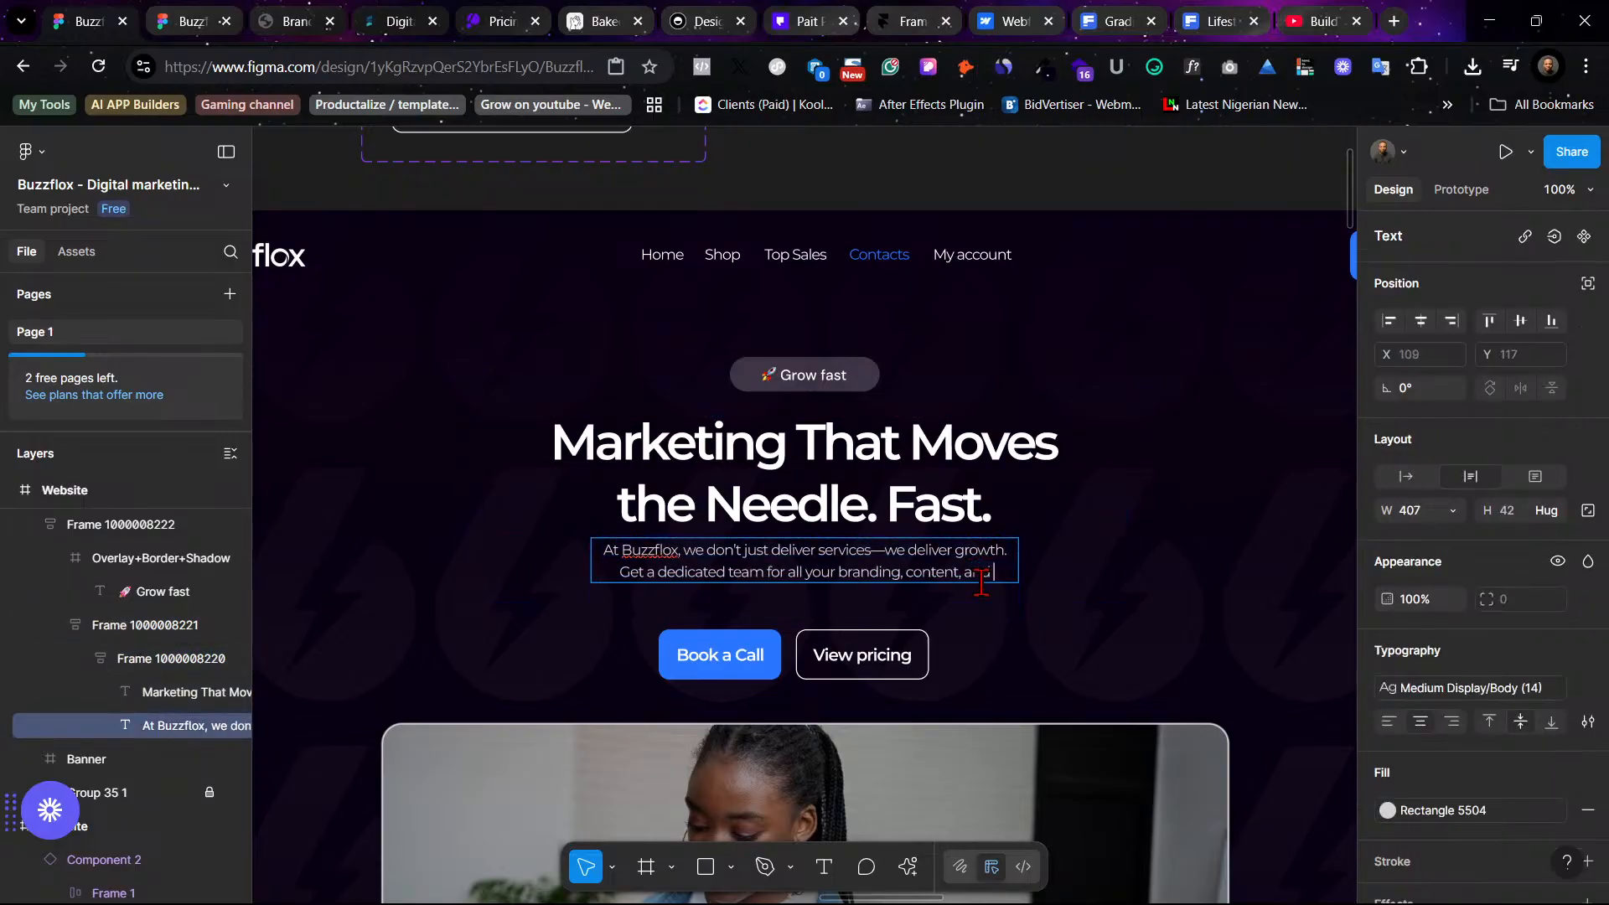
pyautogui.press('Escape')
pyautogui.press('Escape')
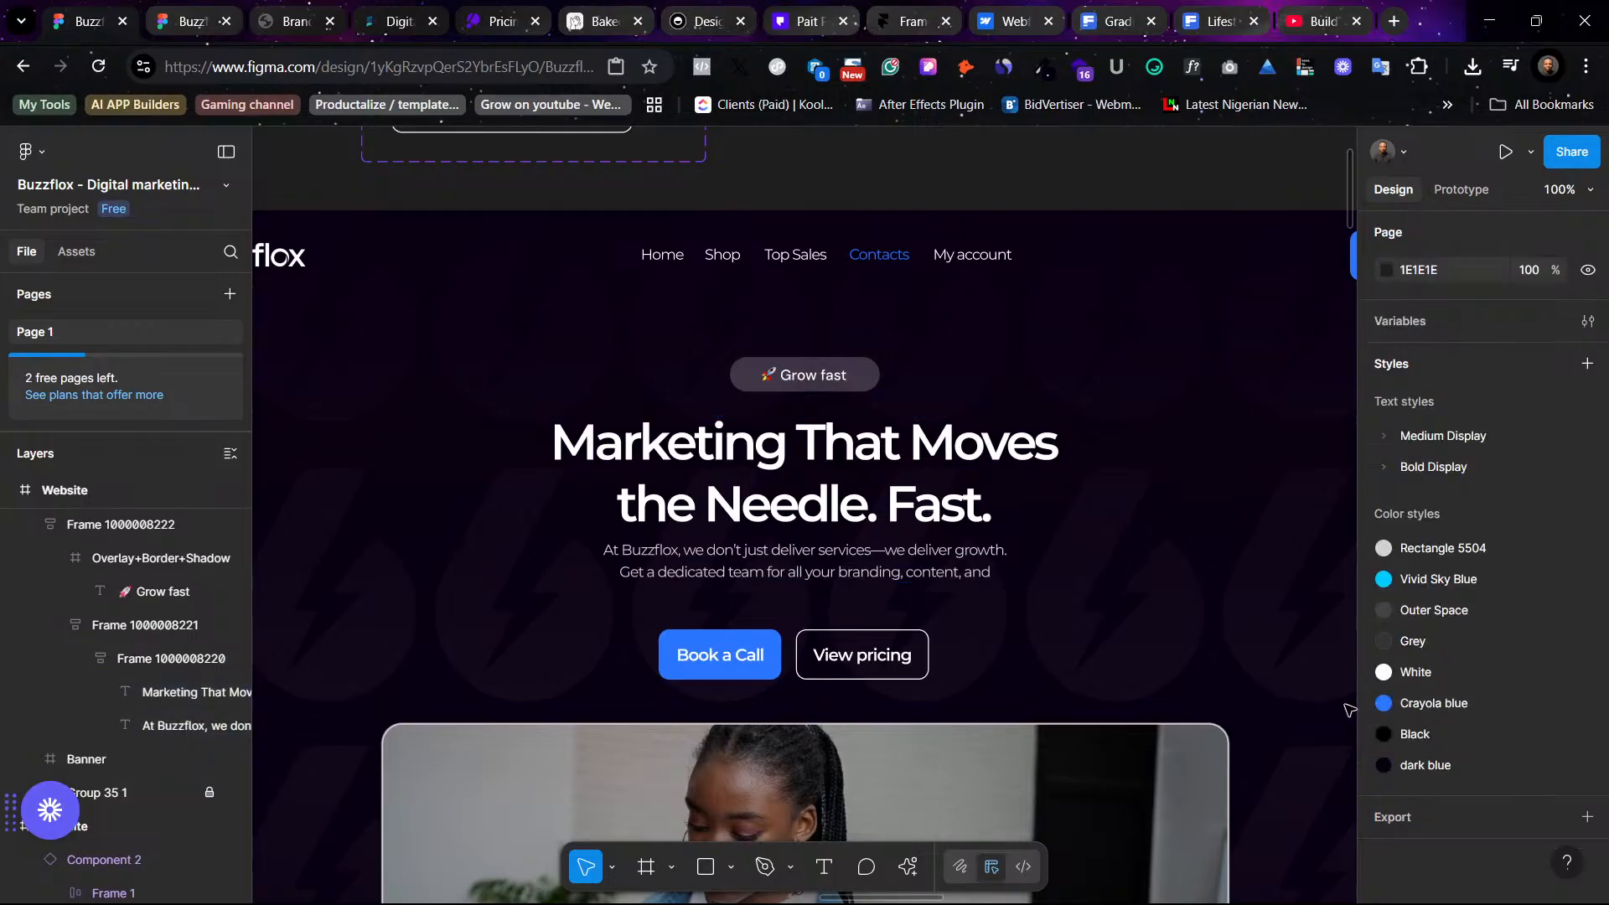
# - Check the shortened paragraph in the prototype preview and return to the design file
pyautogui.click(191, 21)
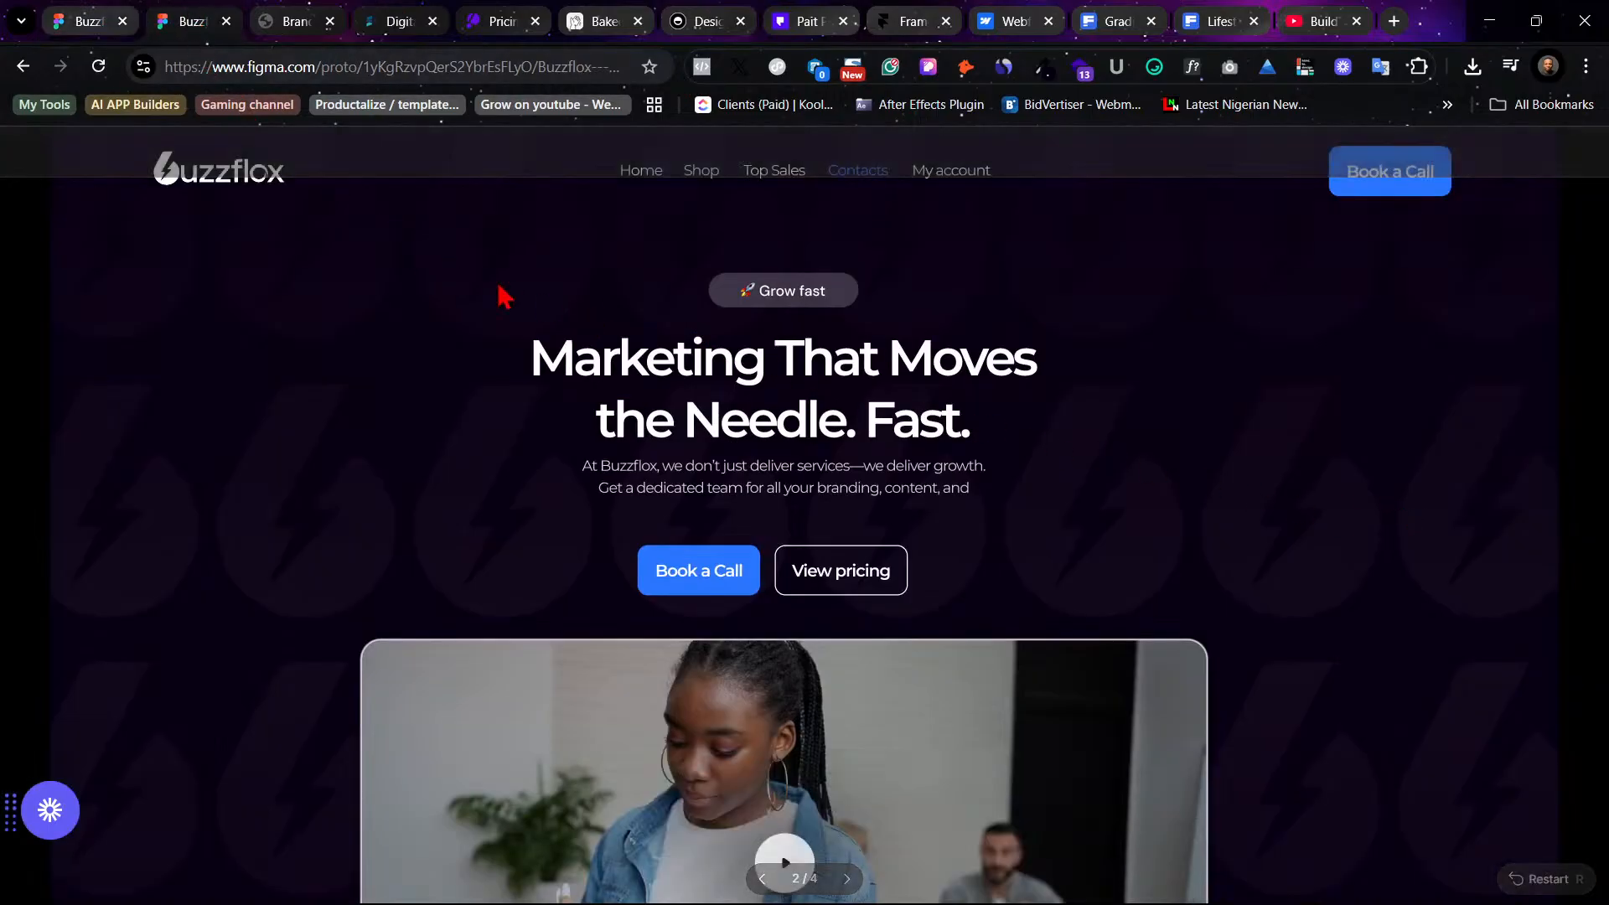
pyautogui.click(109, 17)
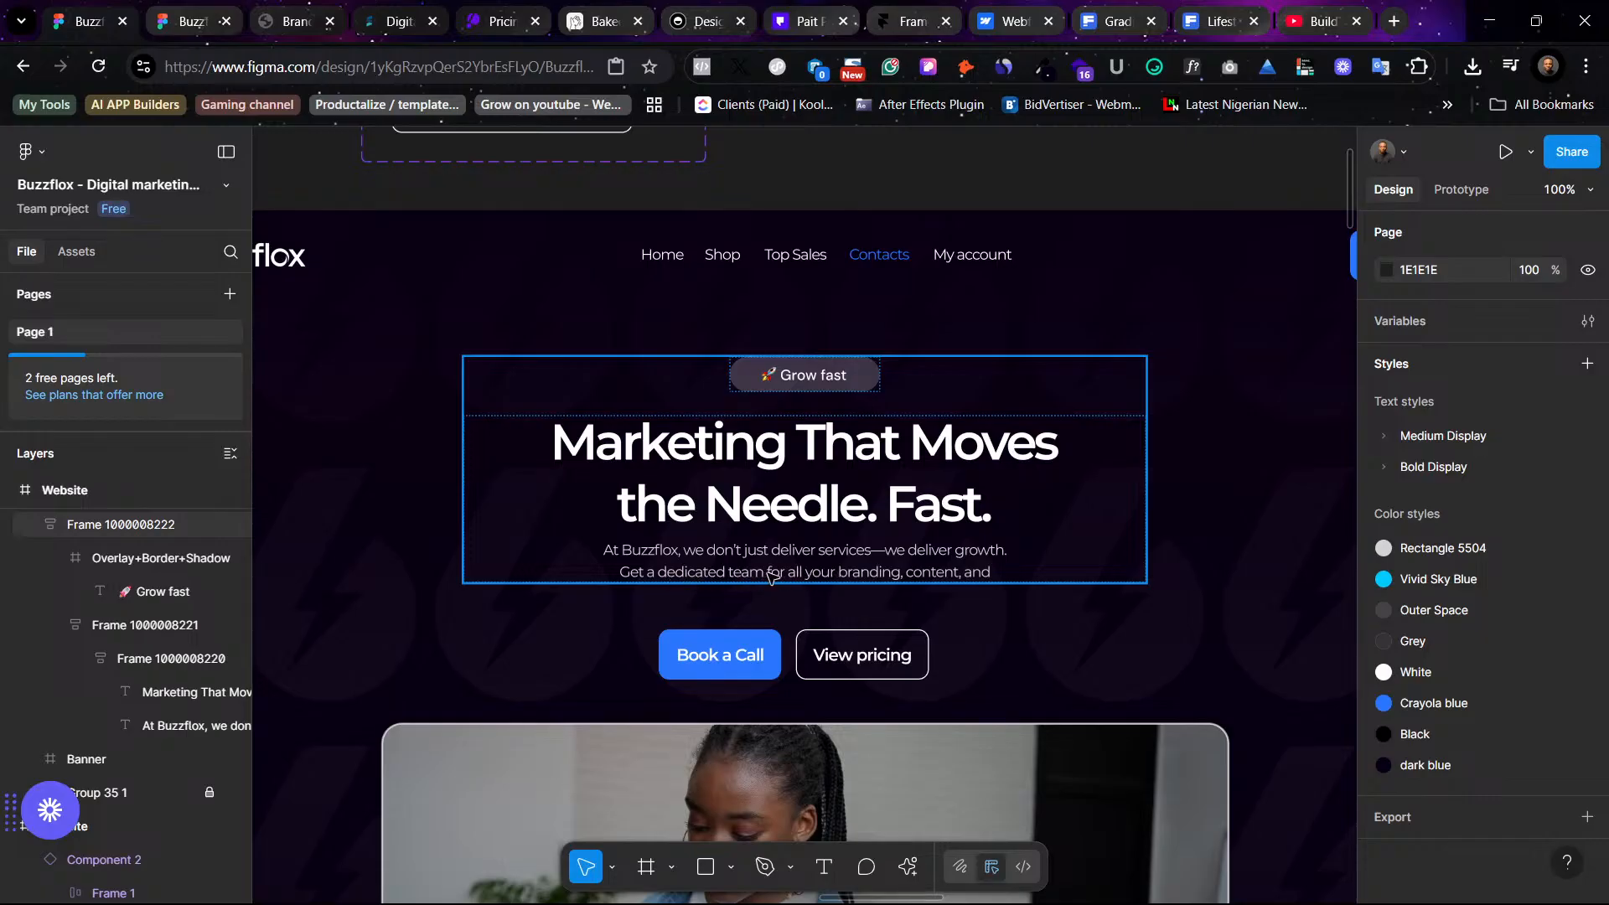
# - Replace "branding, content, and" in the paragraph with "marketing needs."
pyautogui.doubleClick(945, 575)
pyautogui.doubleClick(945, 576)
pyautogui.doubleClick(944, 575)
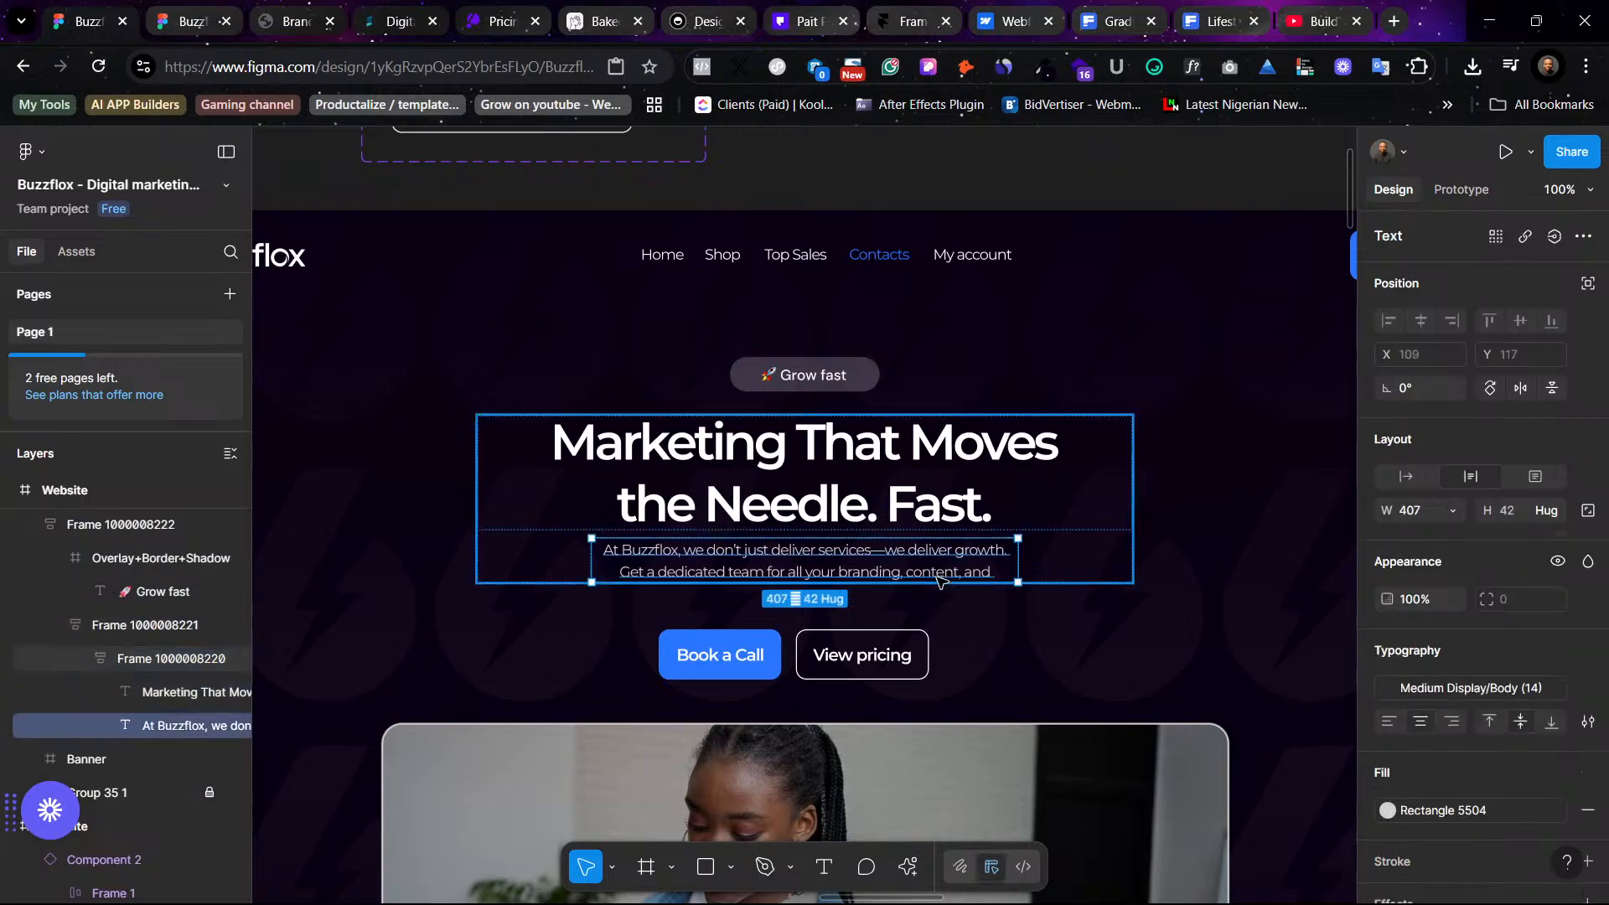
pyautogui.doubleClick(920, 573)
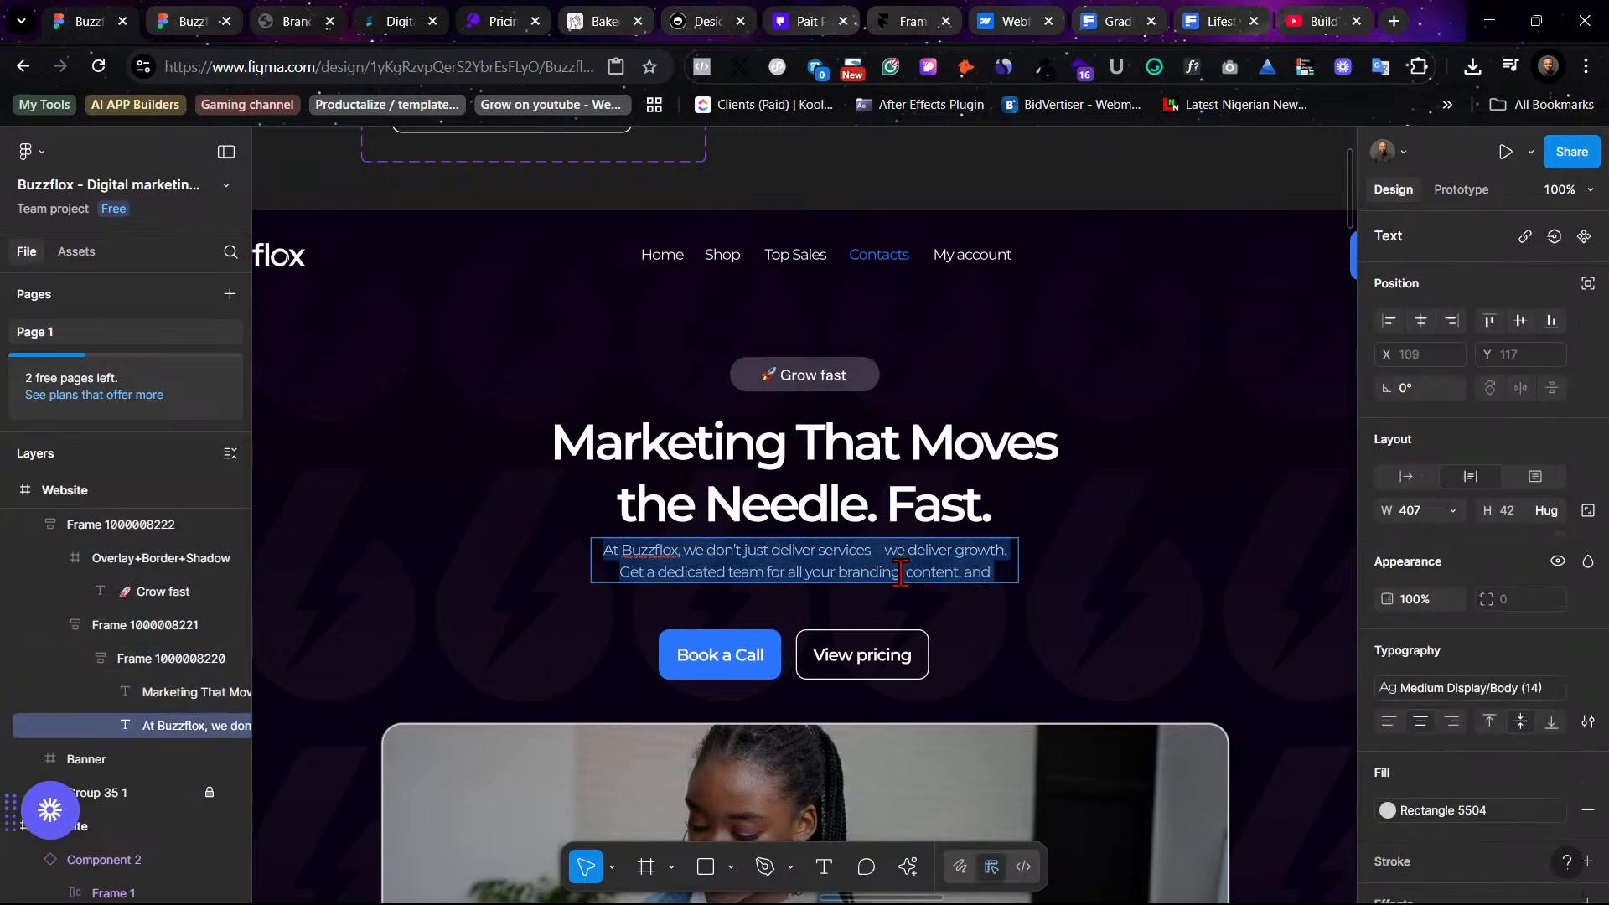
pyautogui.moveTo(900, 574); pyautogui.dragTo(949, 566)
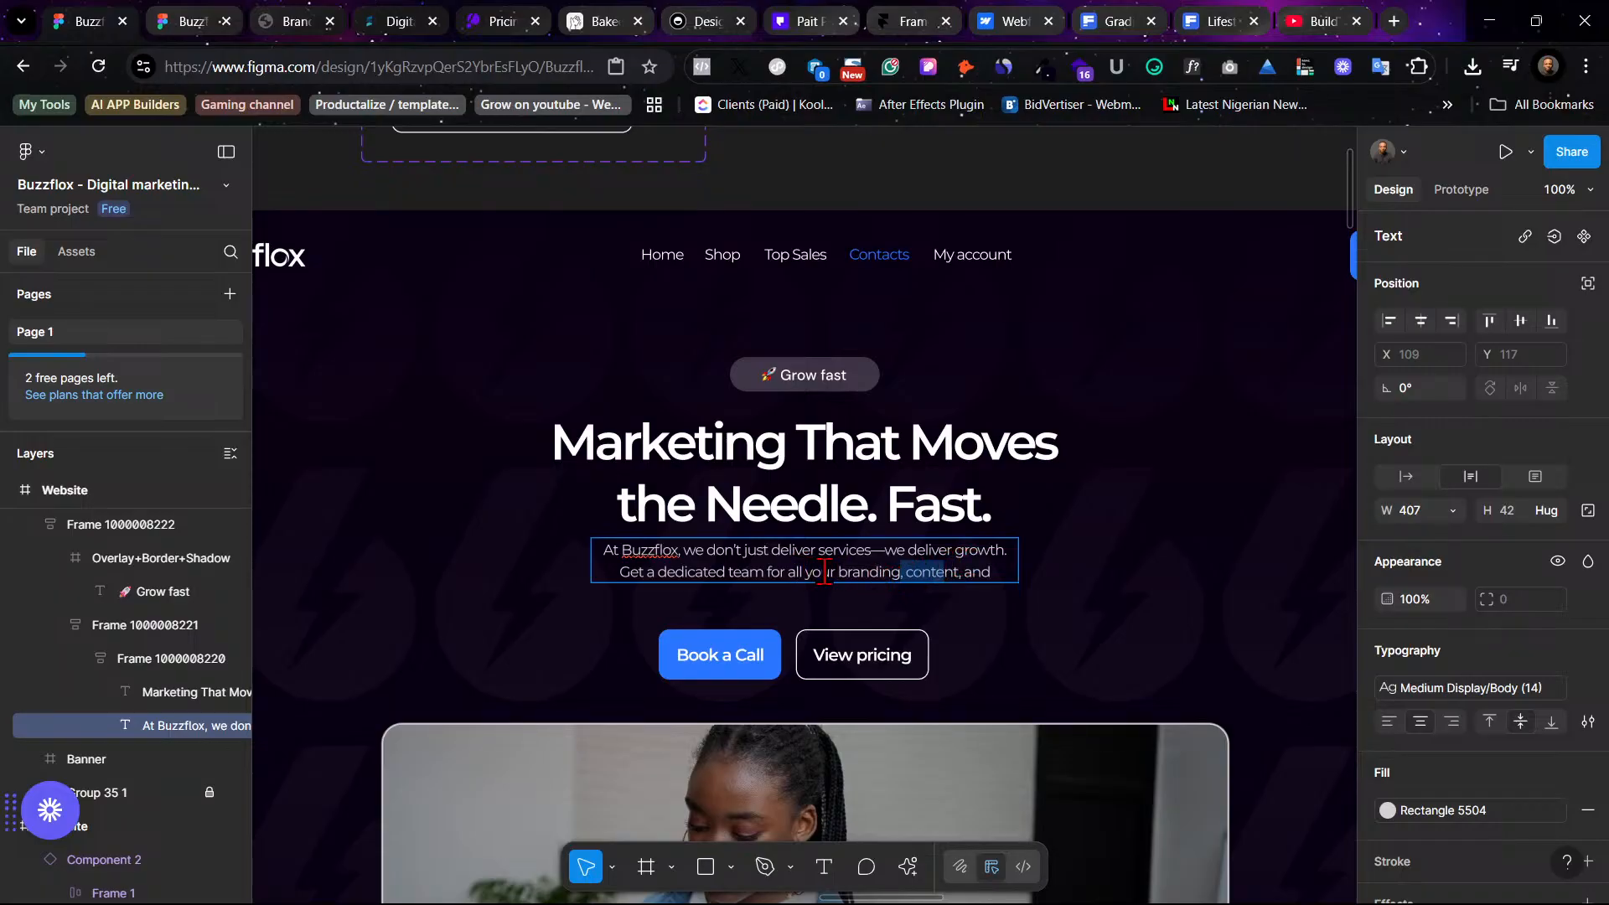
pyautogui.moveTo(835, 575); pyautogui.dragTo(994, 567)
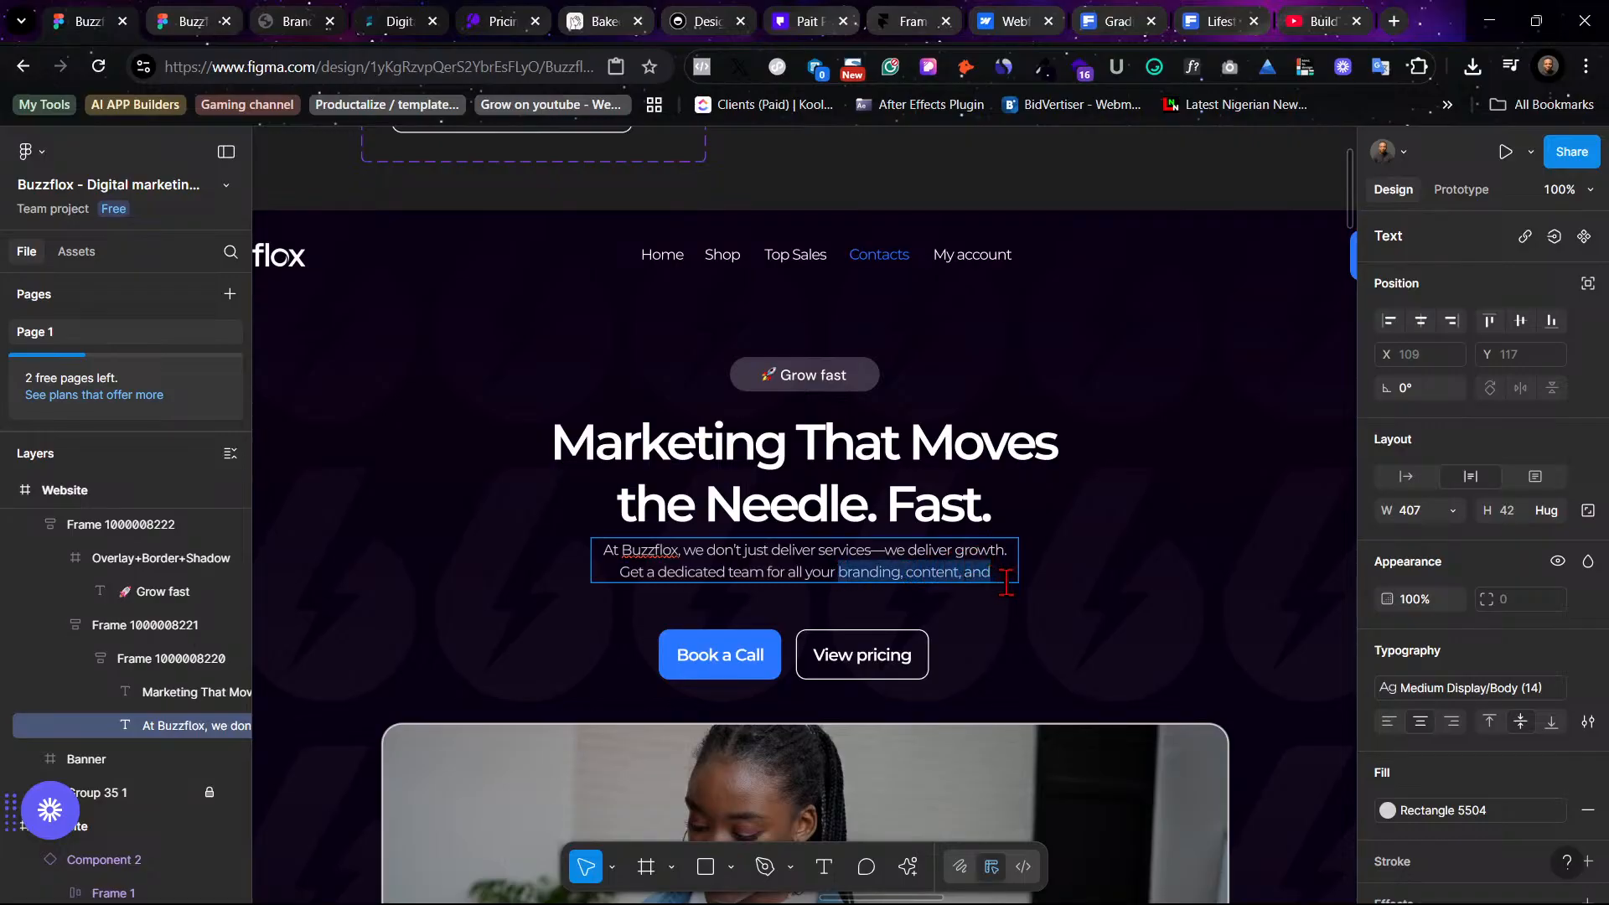
pyautogui.write('marketing')
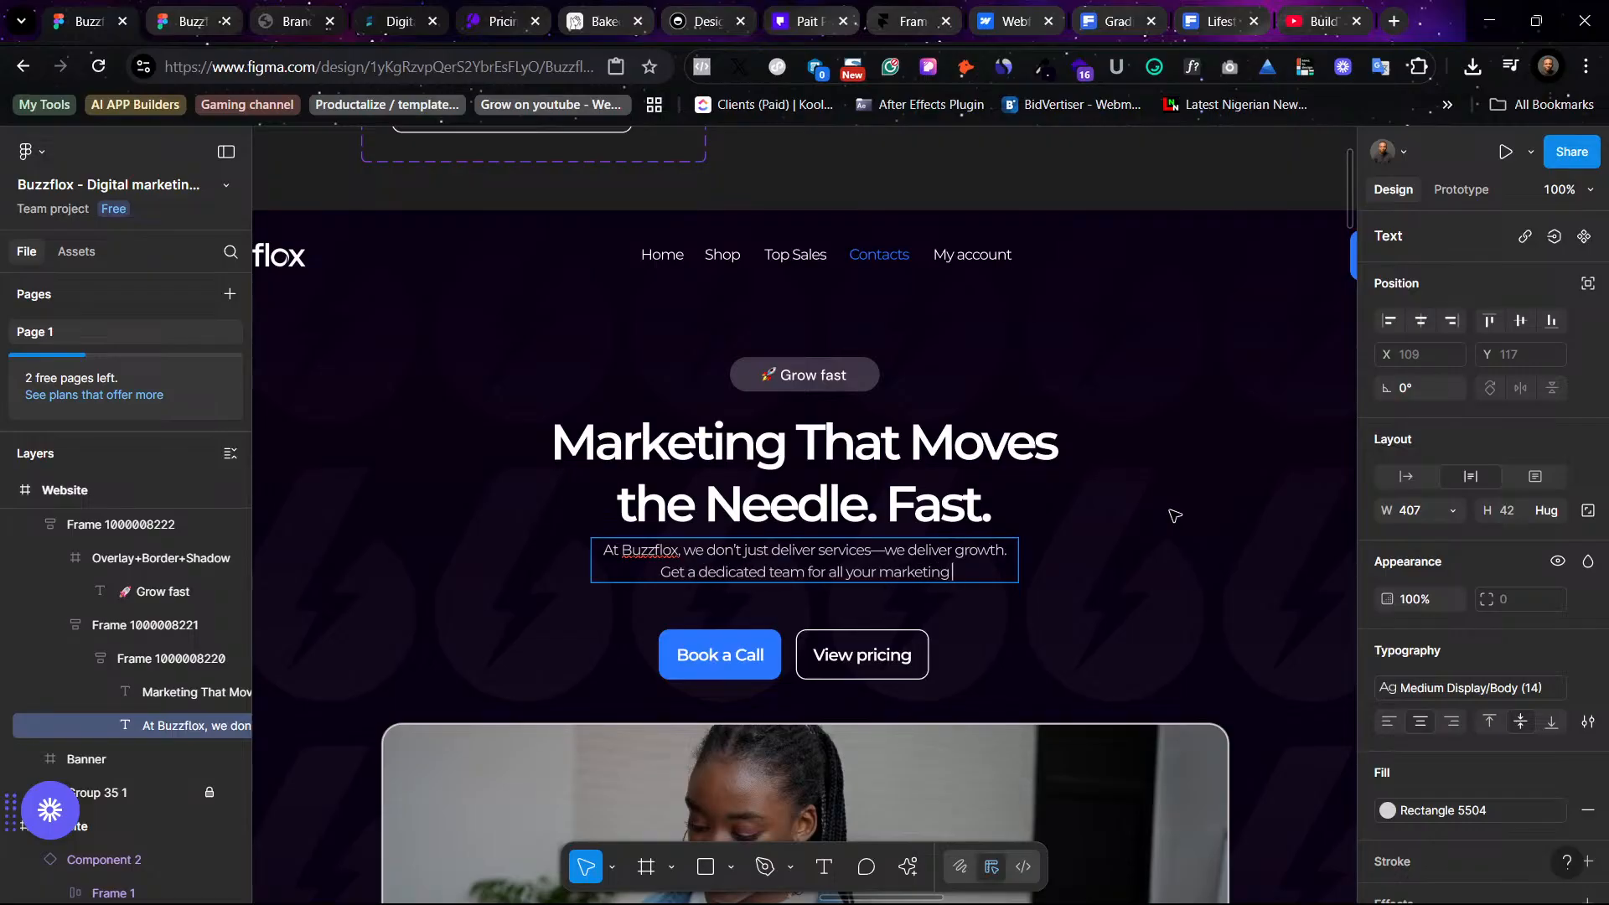
pyautogui.write(' need')
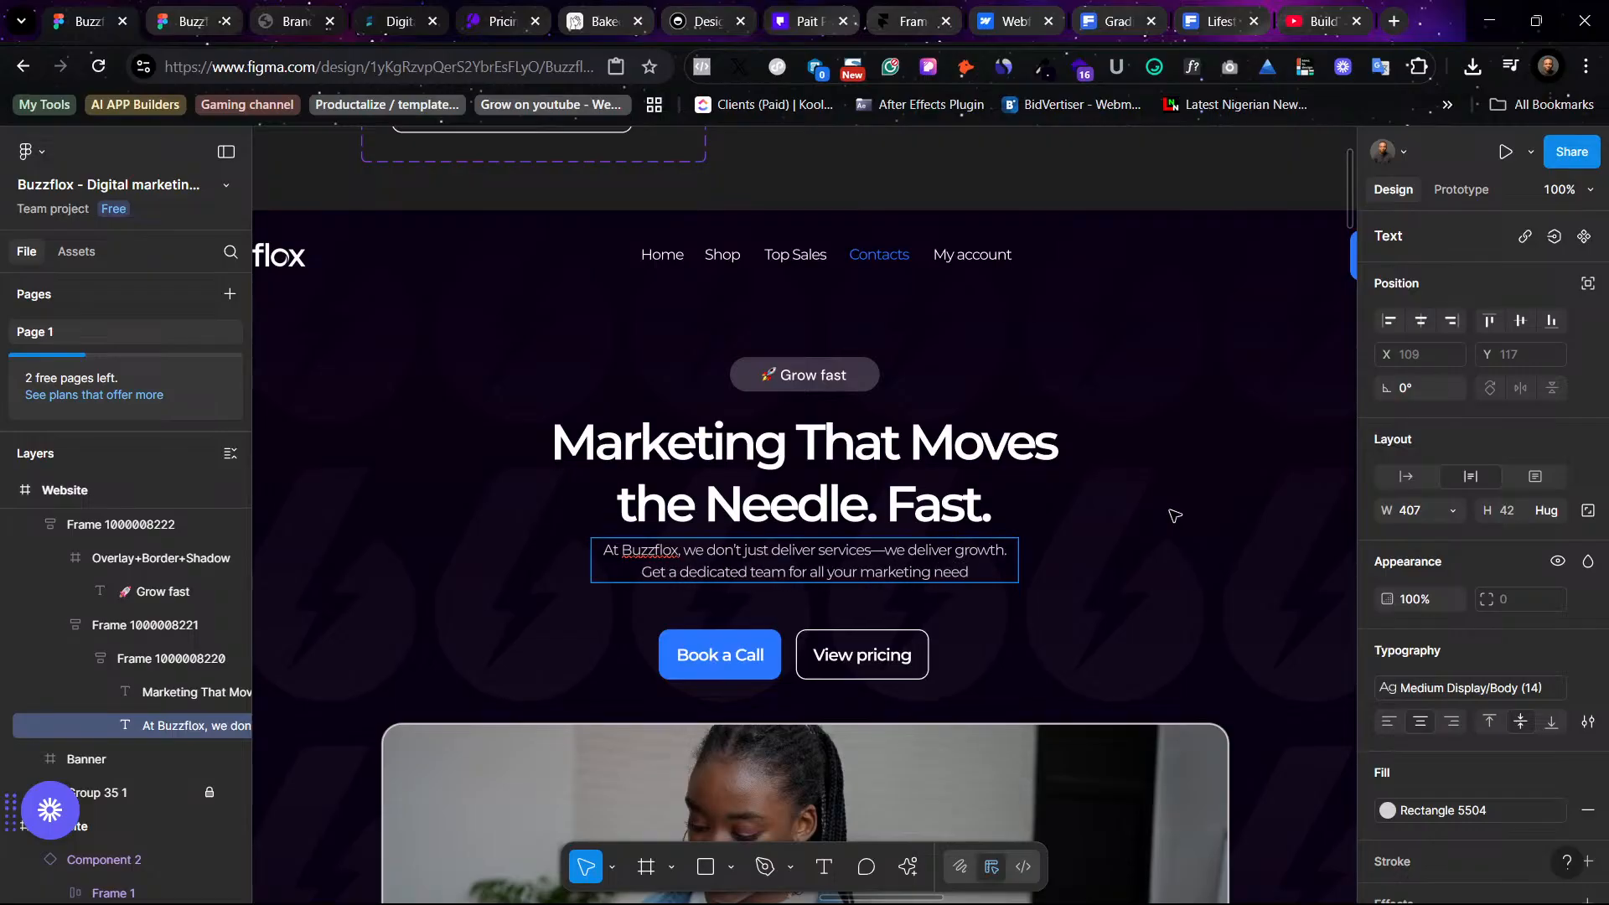
pyautogui.write('s.')
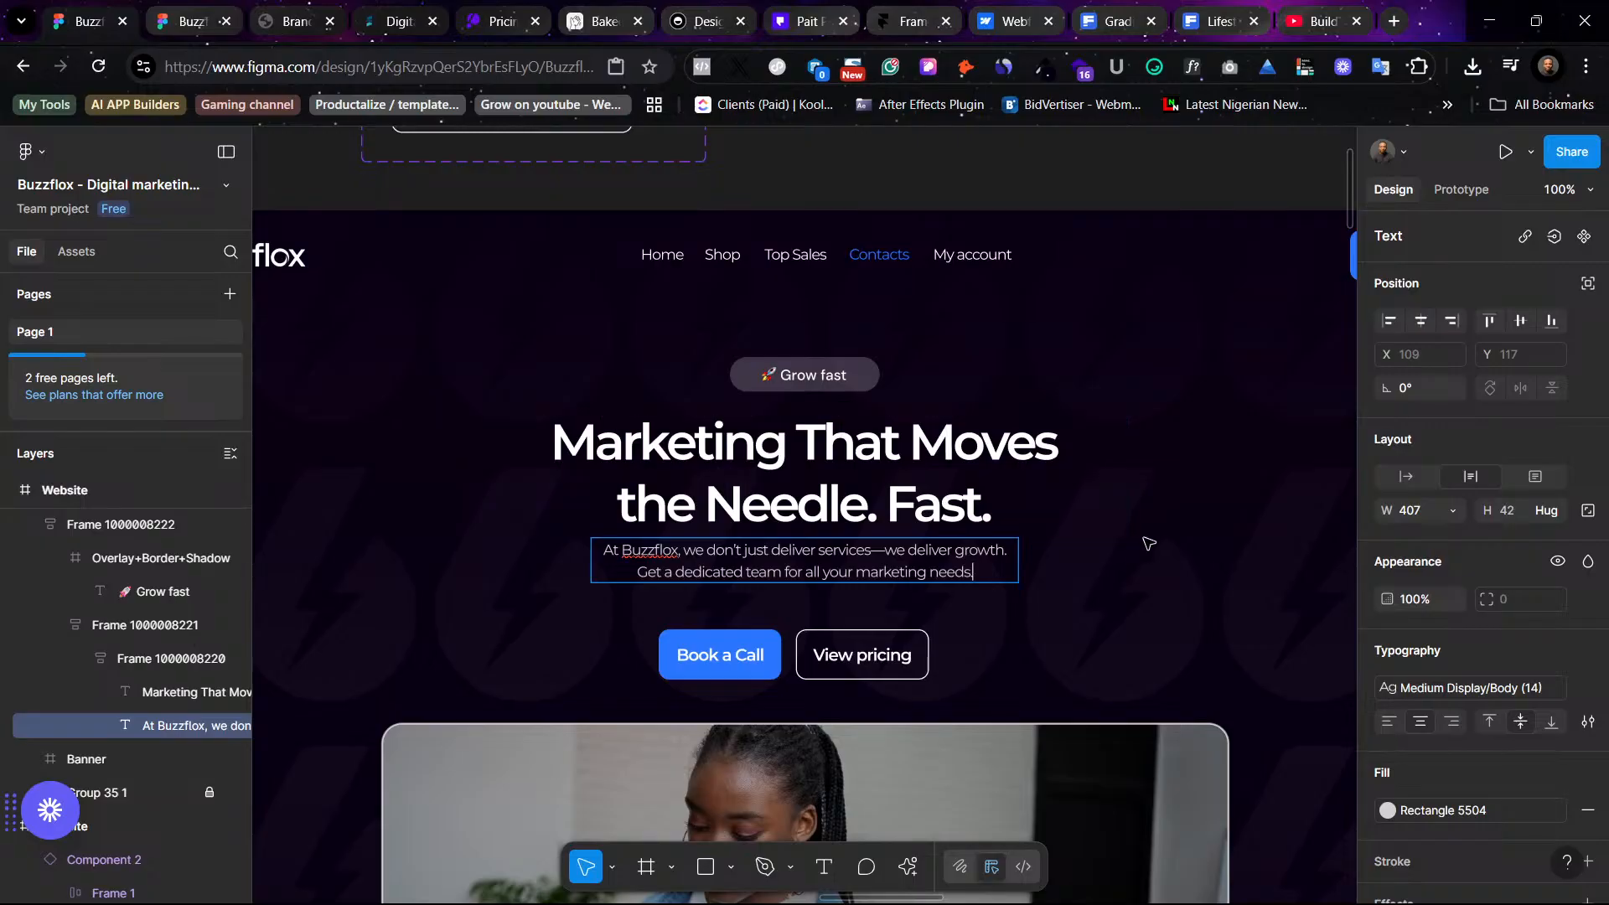
pyautogui.press('Escape')
pyautogui.click(1223, 546)
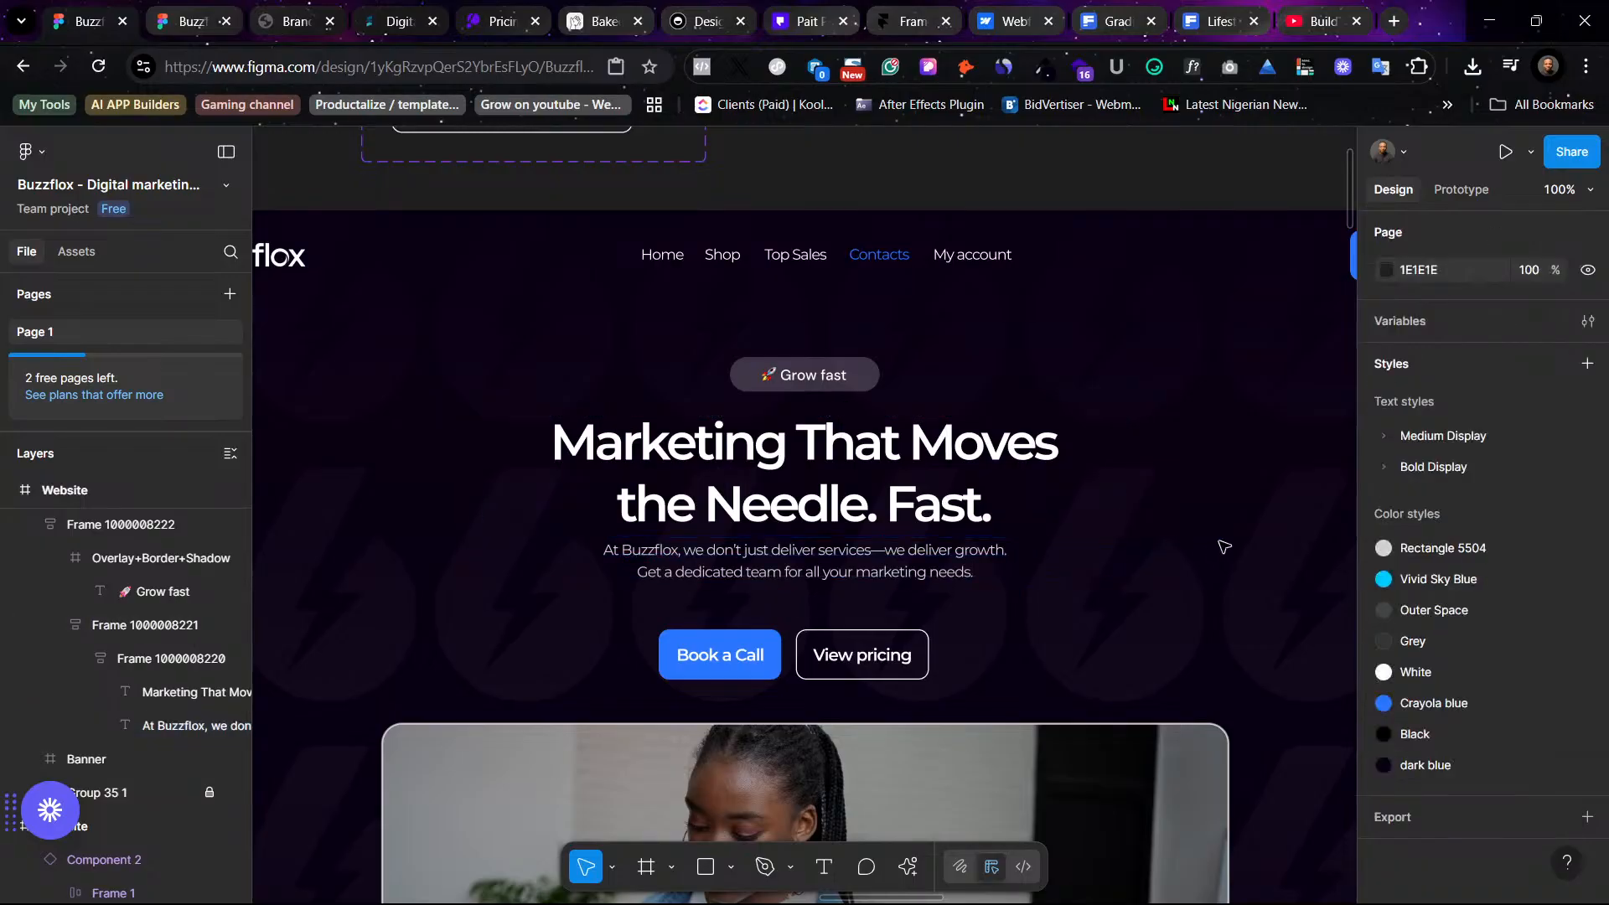
# - Move the Book a Call and View pricing buttons up together to Y 380, closer to the paragraph
pyautogui.click(876, 671)
pyautogui.keyDown('shift'); pyautogui.click(737, 670); pyautogui.keyUp('shift')
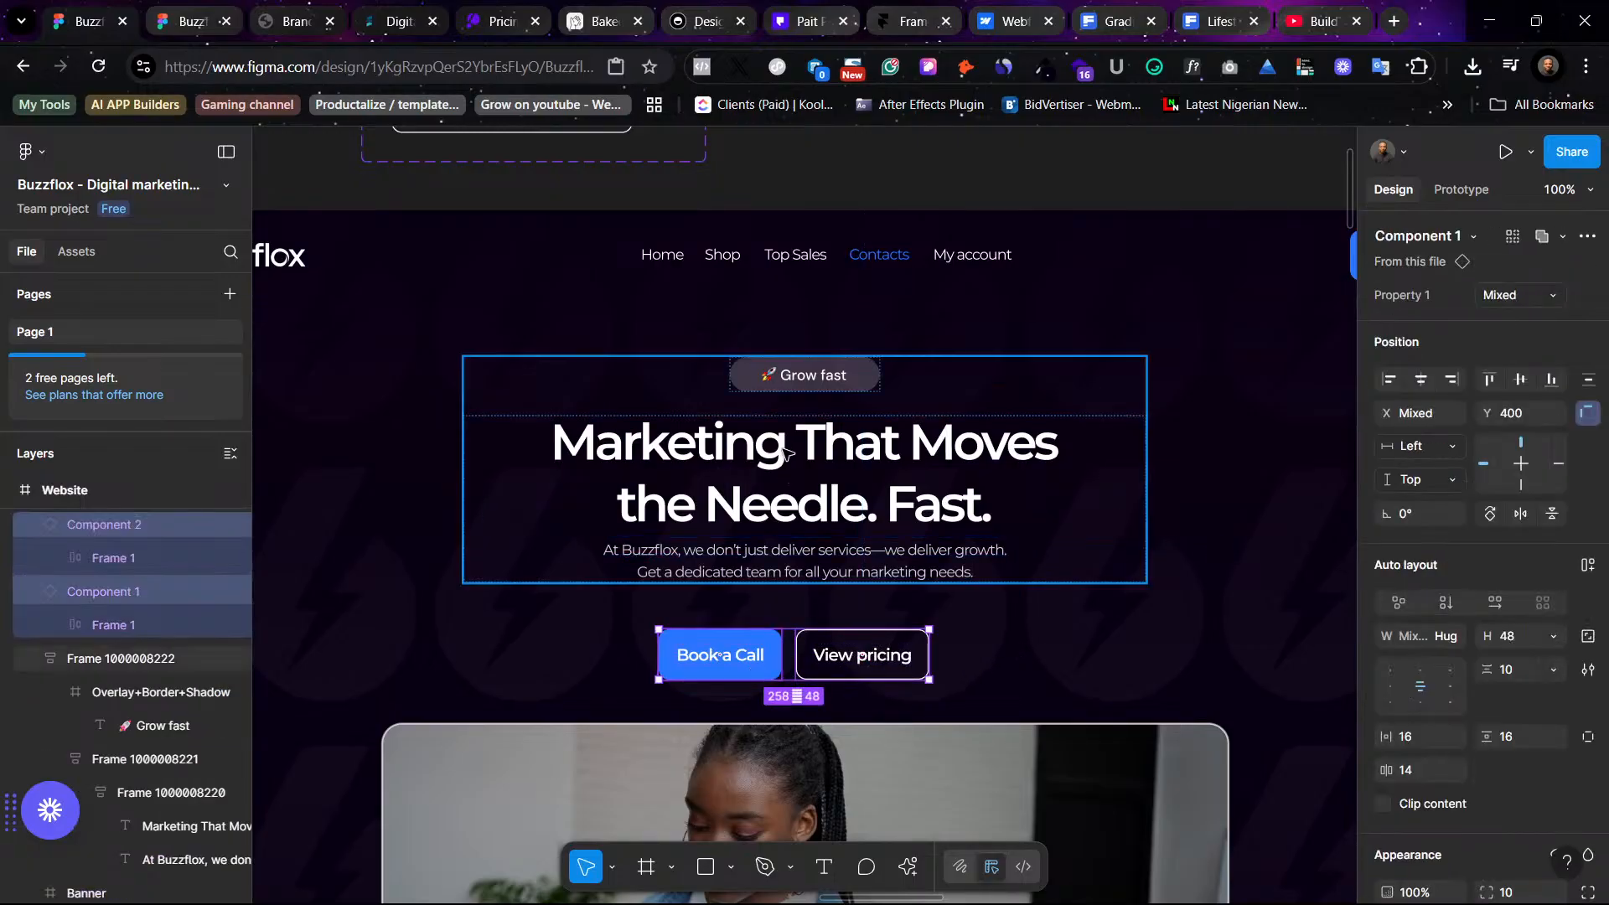
pyautogui.doubleClick(804, 484)
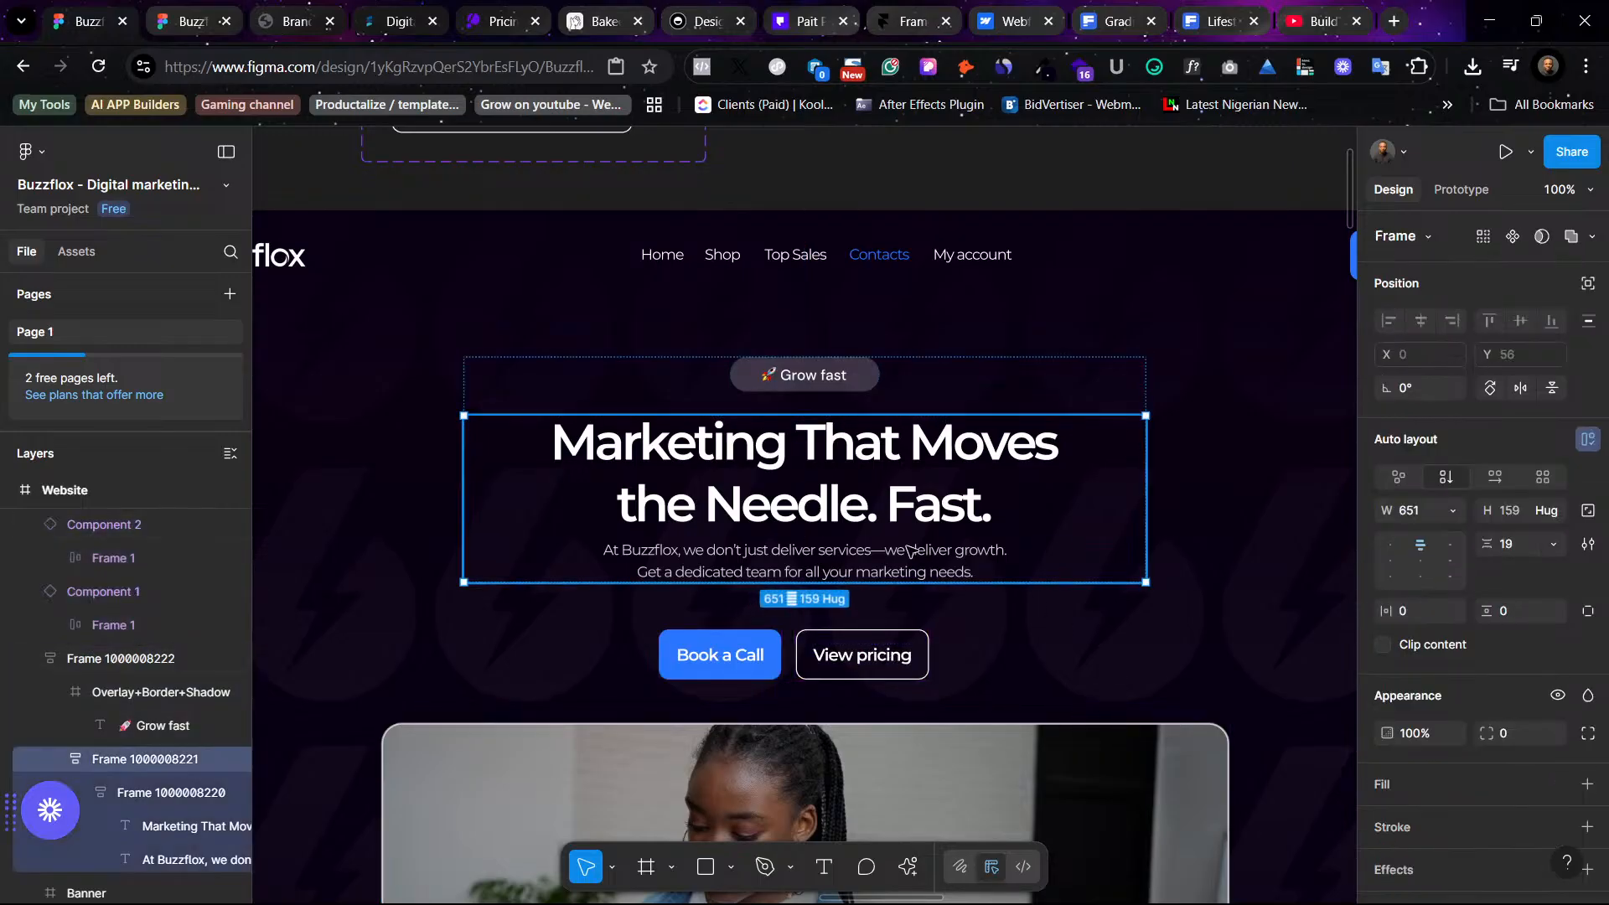
pyautogui.press('Escape')
pyautogui.click(764, 664)
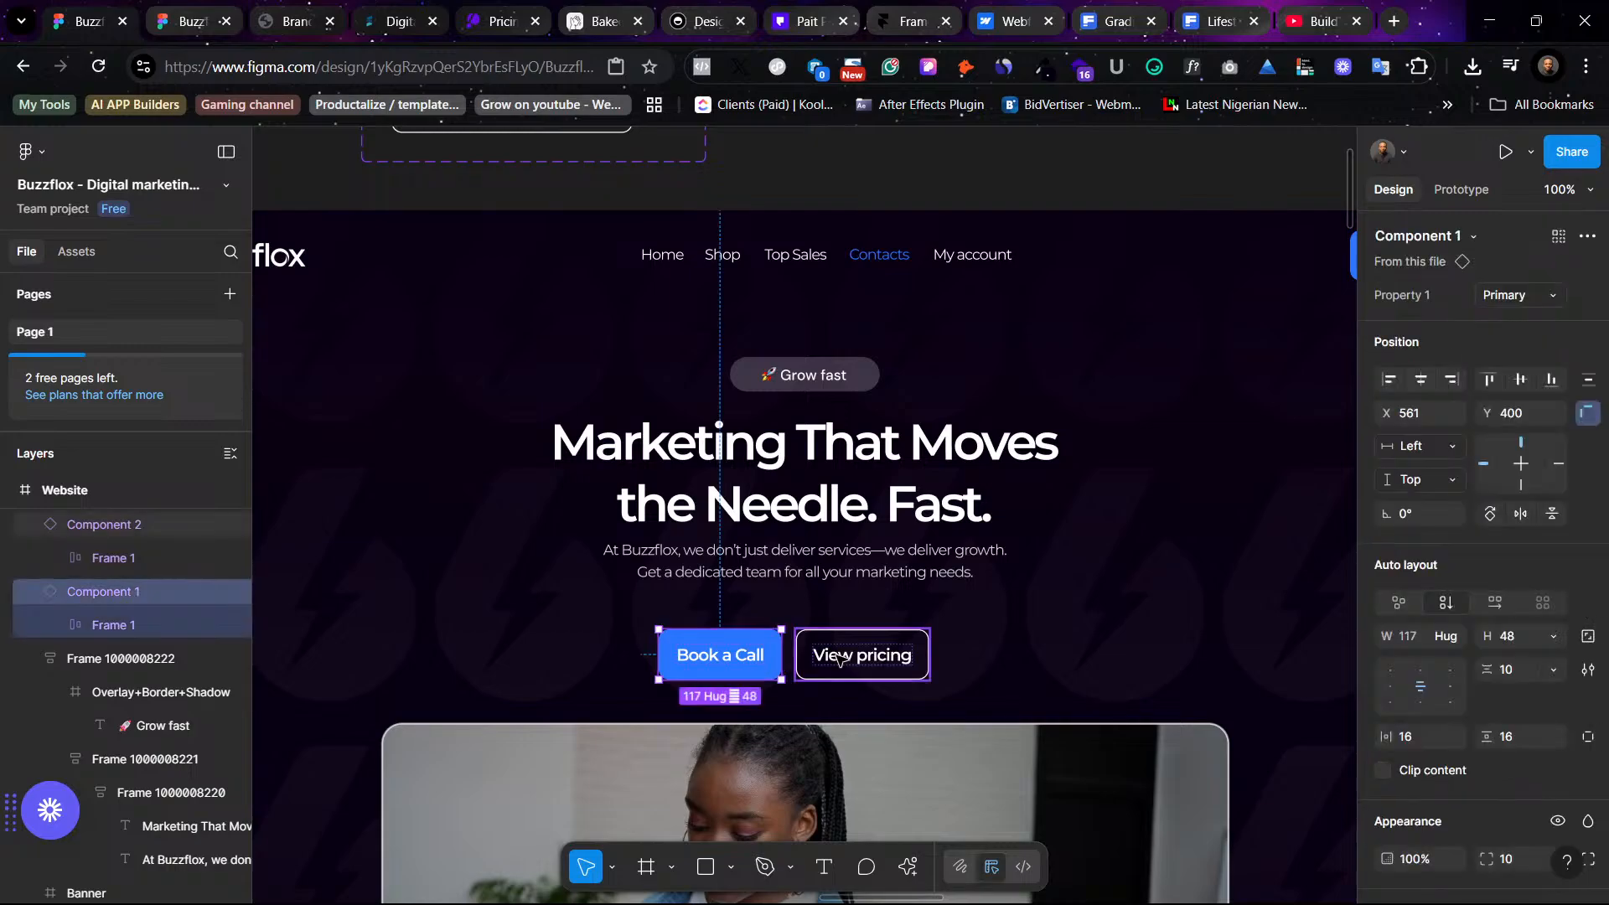
pyautogui.keyDown('shift'); pyautogui.click(861, 662); pyautogui.keyUp('shift')
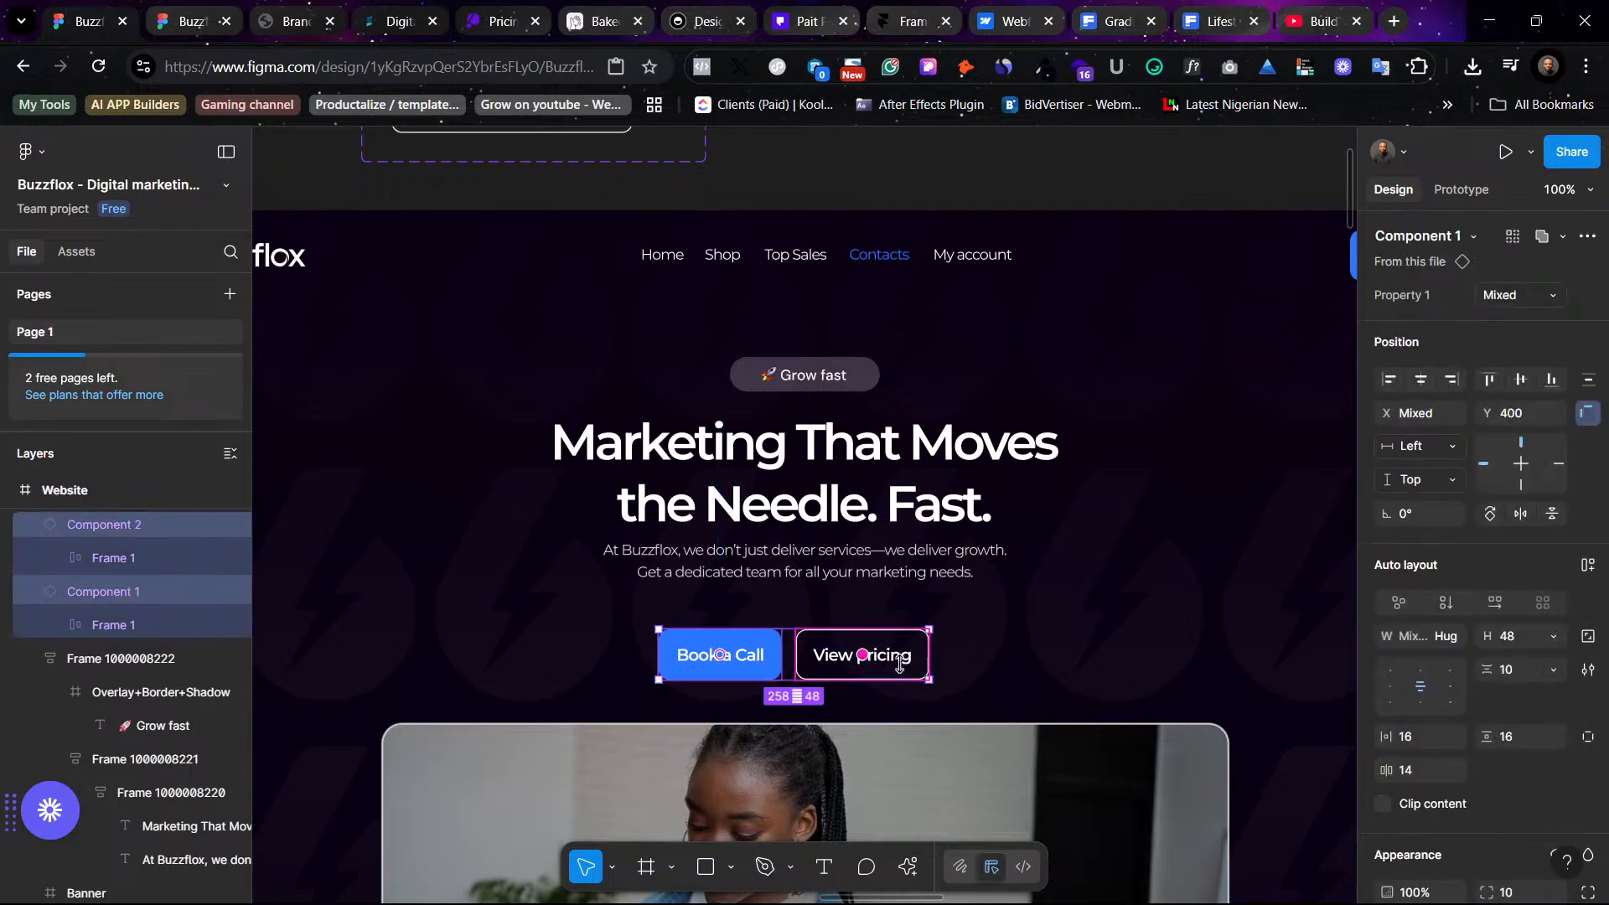
pyautogui.press('Escape')
pyautogui.click(766, 666)
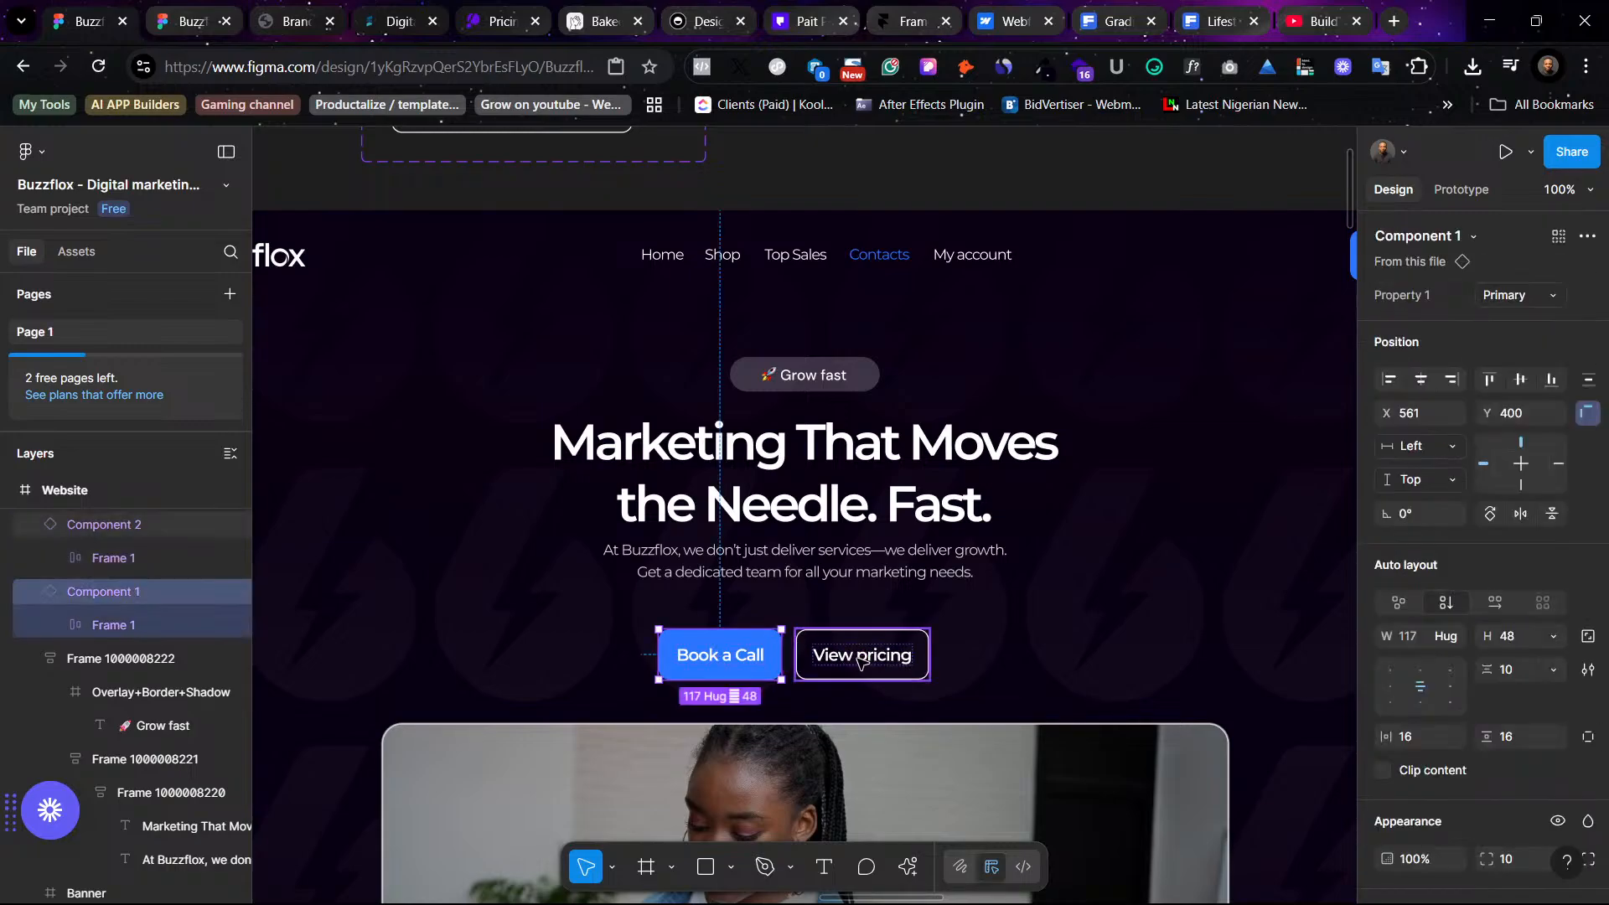
pyautogui.keyDown('shift'); pyautogui.click(842, 658); pyautogui.keyUp('shift')
pyautogui.moveTo(828, 628); pyautogui.dragTo(832, 631)
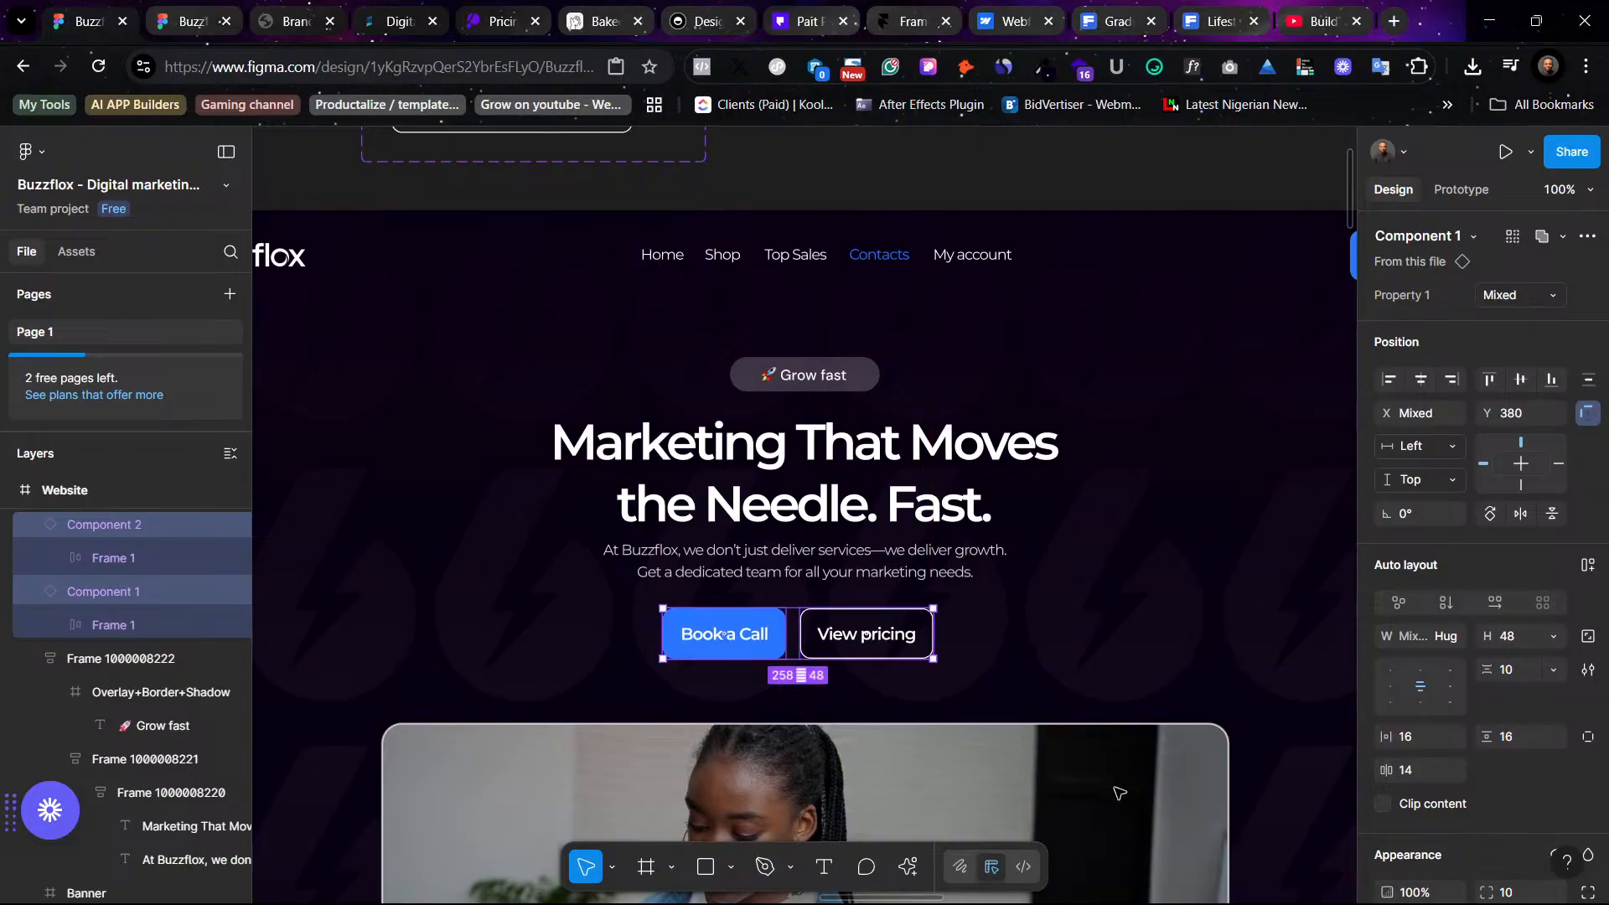
pyautogui.click(1079, 823)
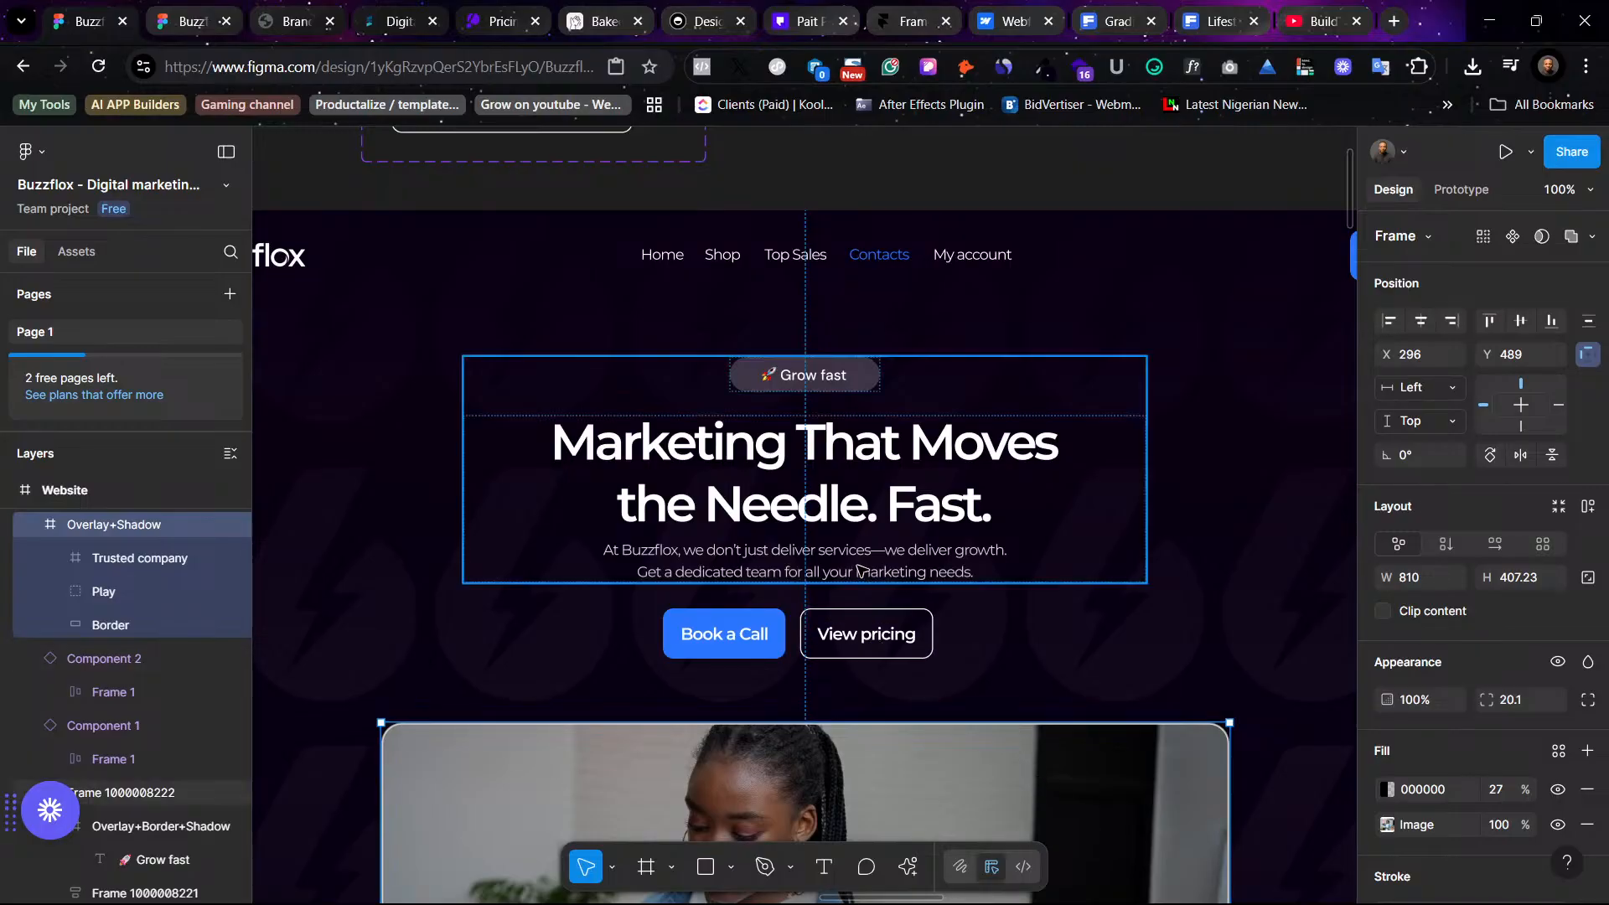
# - Preview the updated hero in the prototype, scrolling briefly, and return to the design file
pyautogui.click(193, 21)
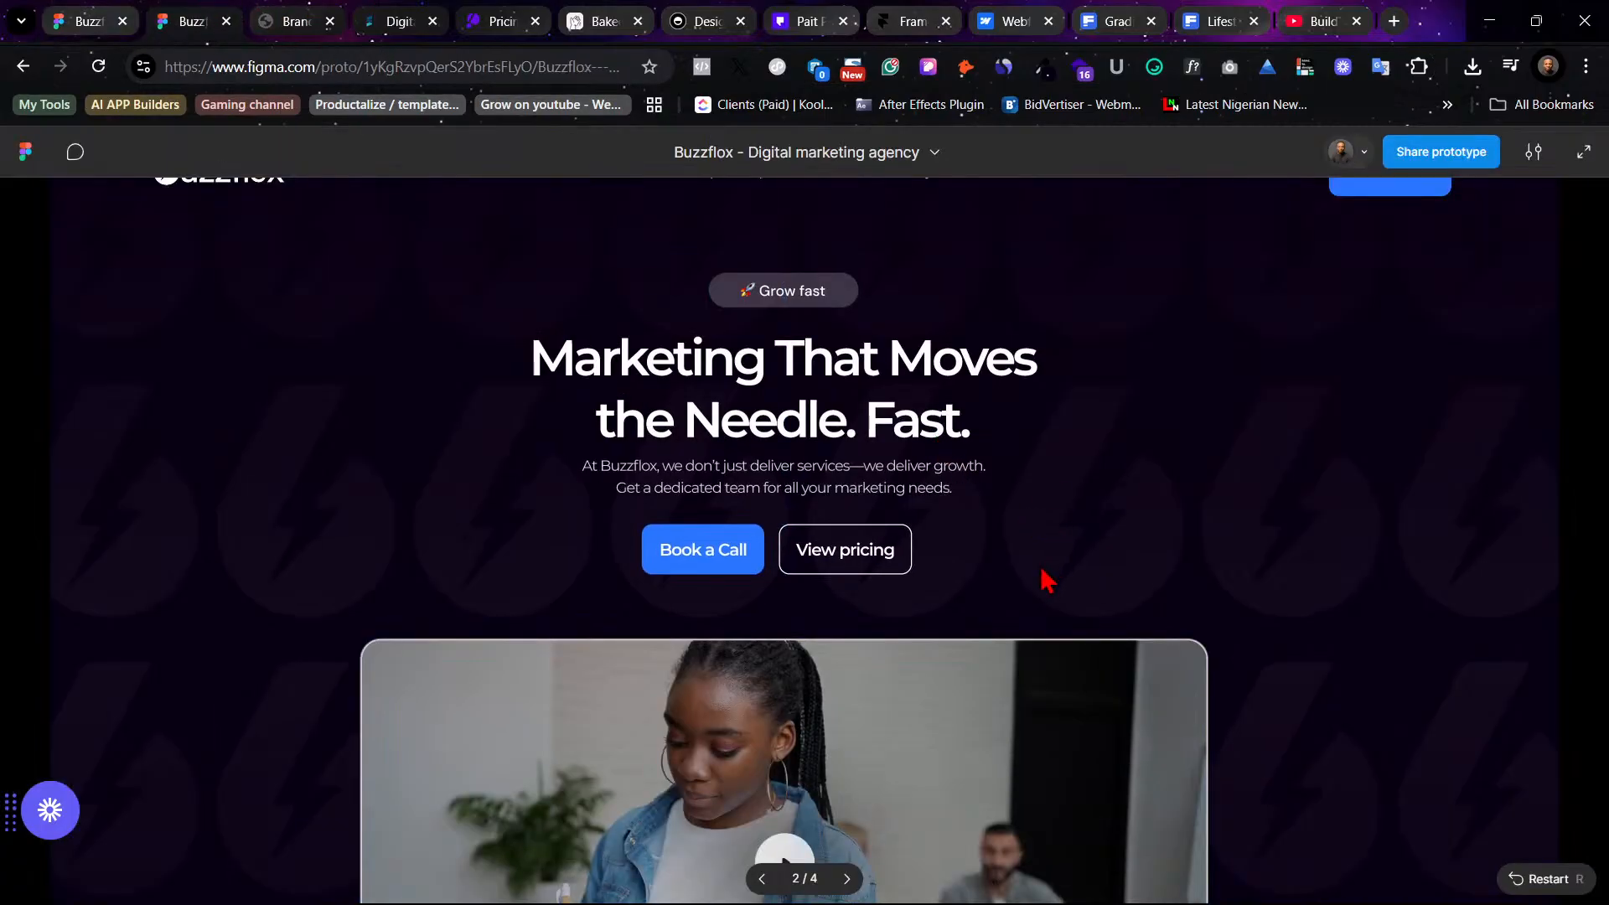
pyautogui.scroll(-2, 1051, 569)
pyautogui.scroll(3, 1051, 568)
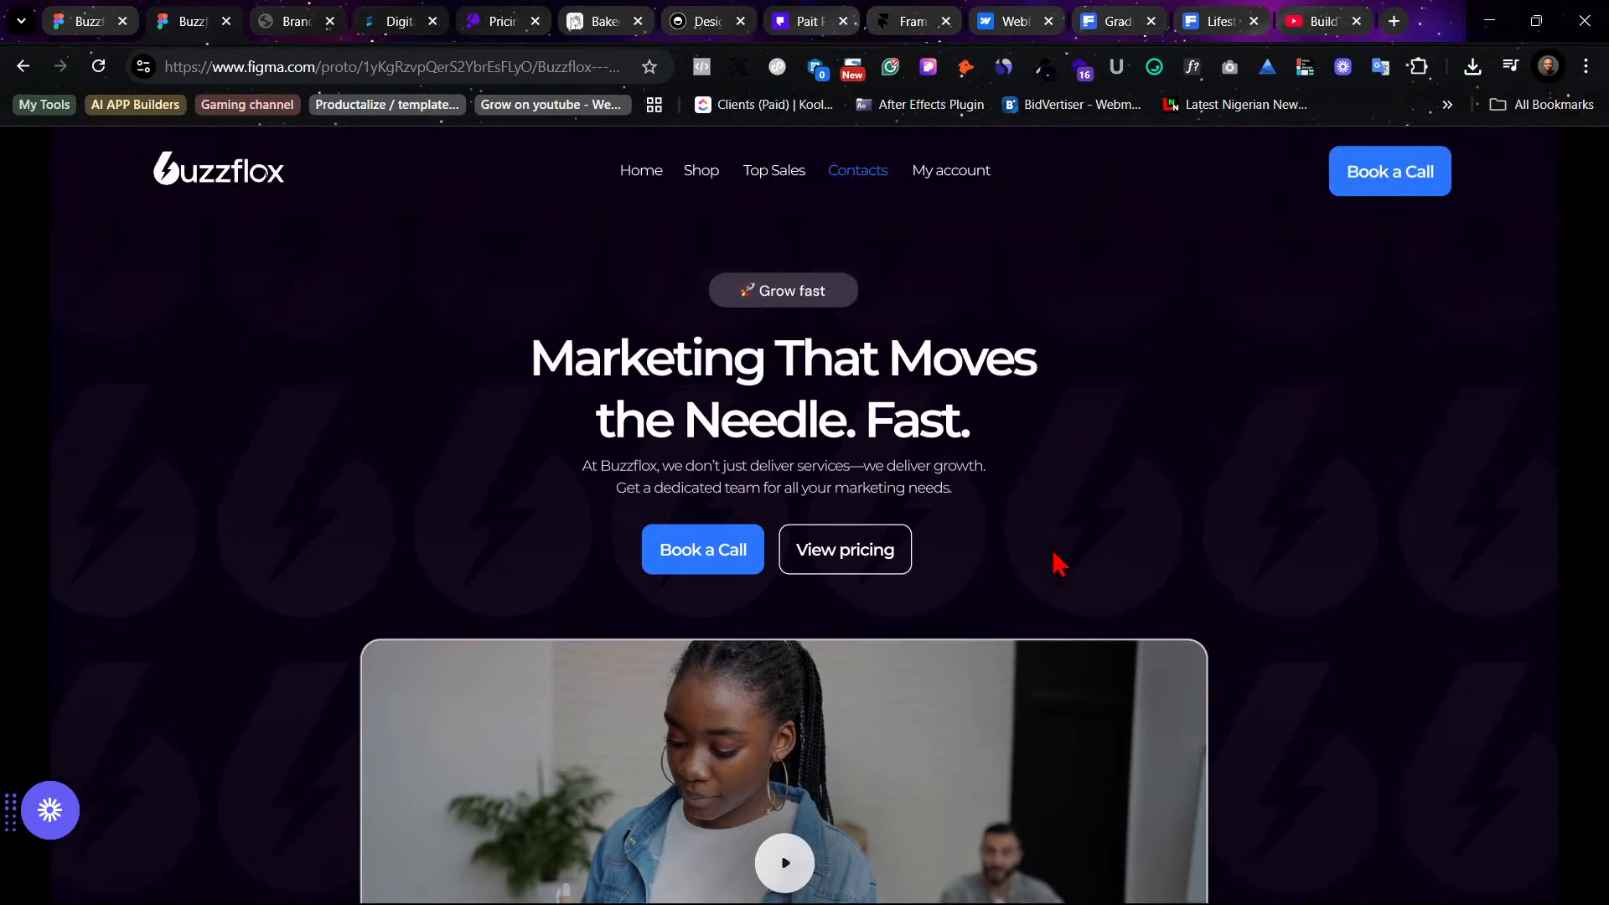
pyautogui.click(94, 20)
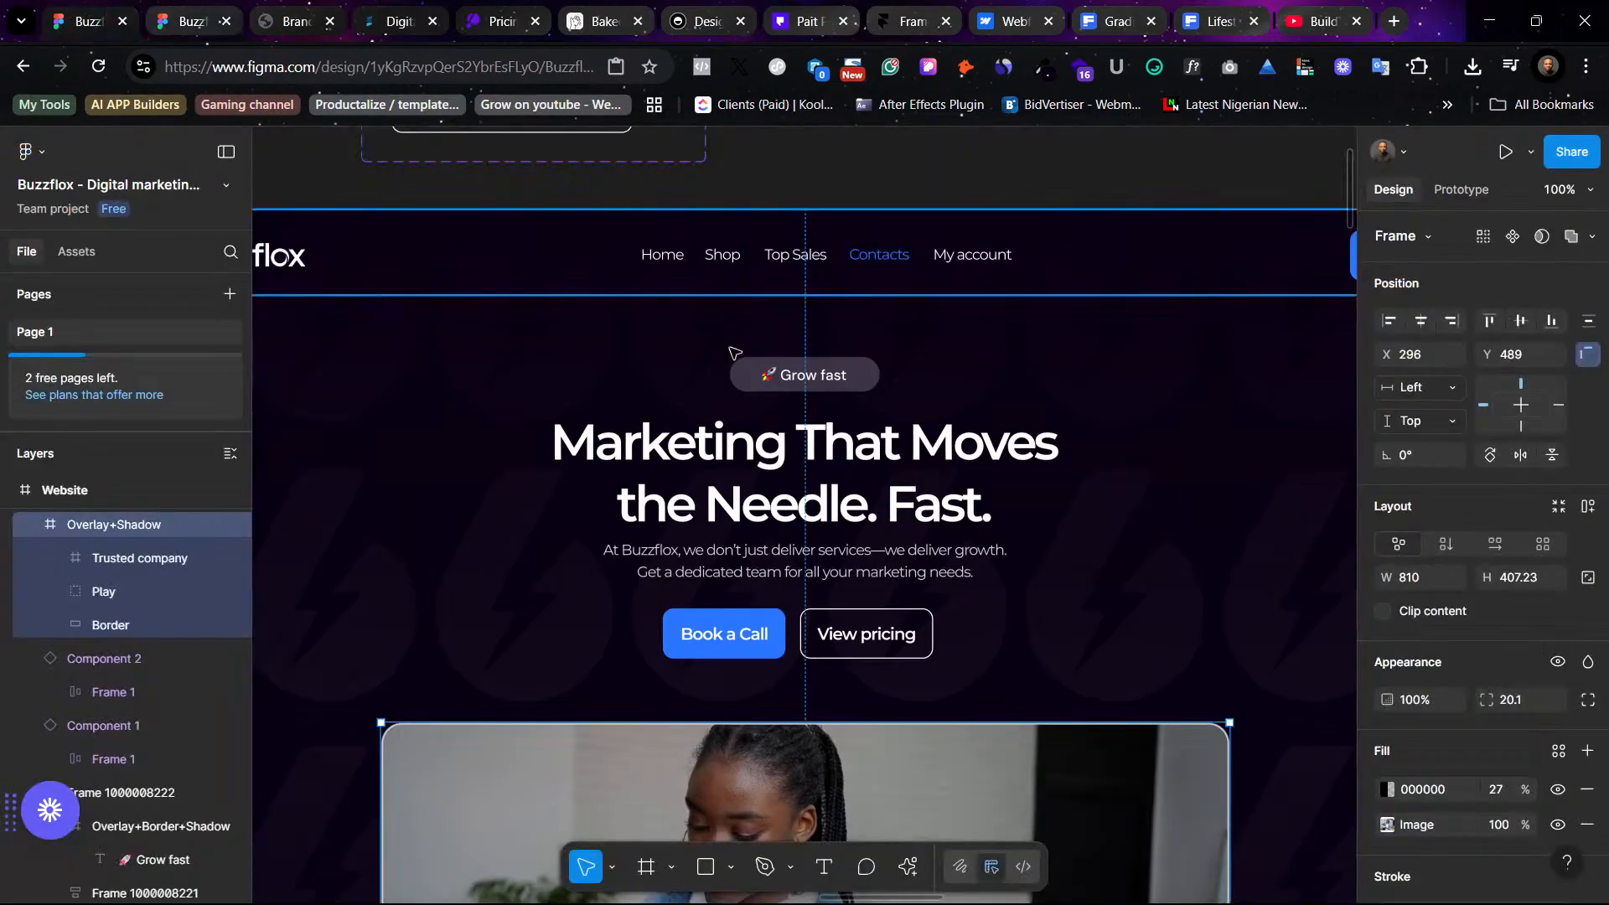
pyautogui.hscroll(-8, 696, 323)
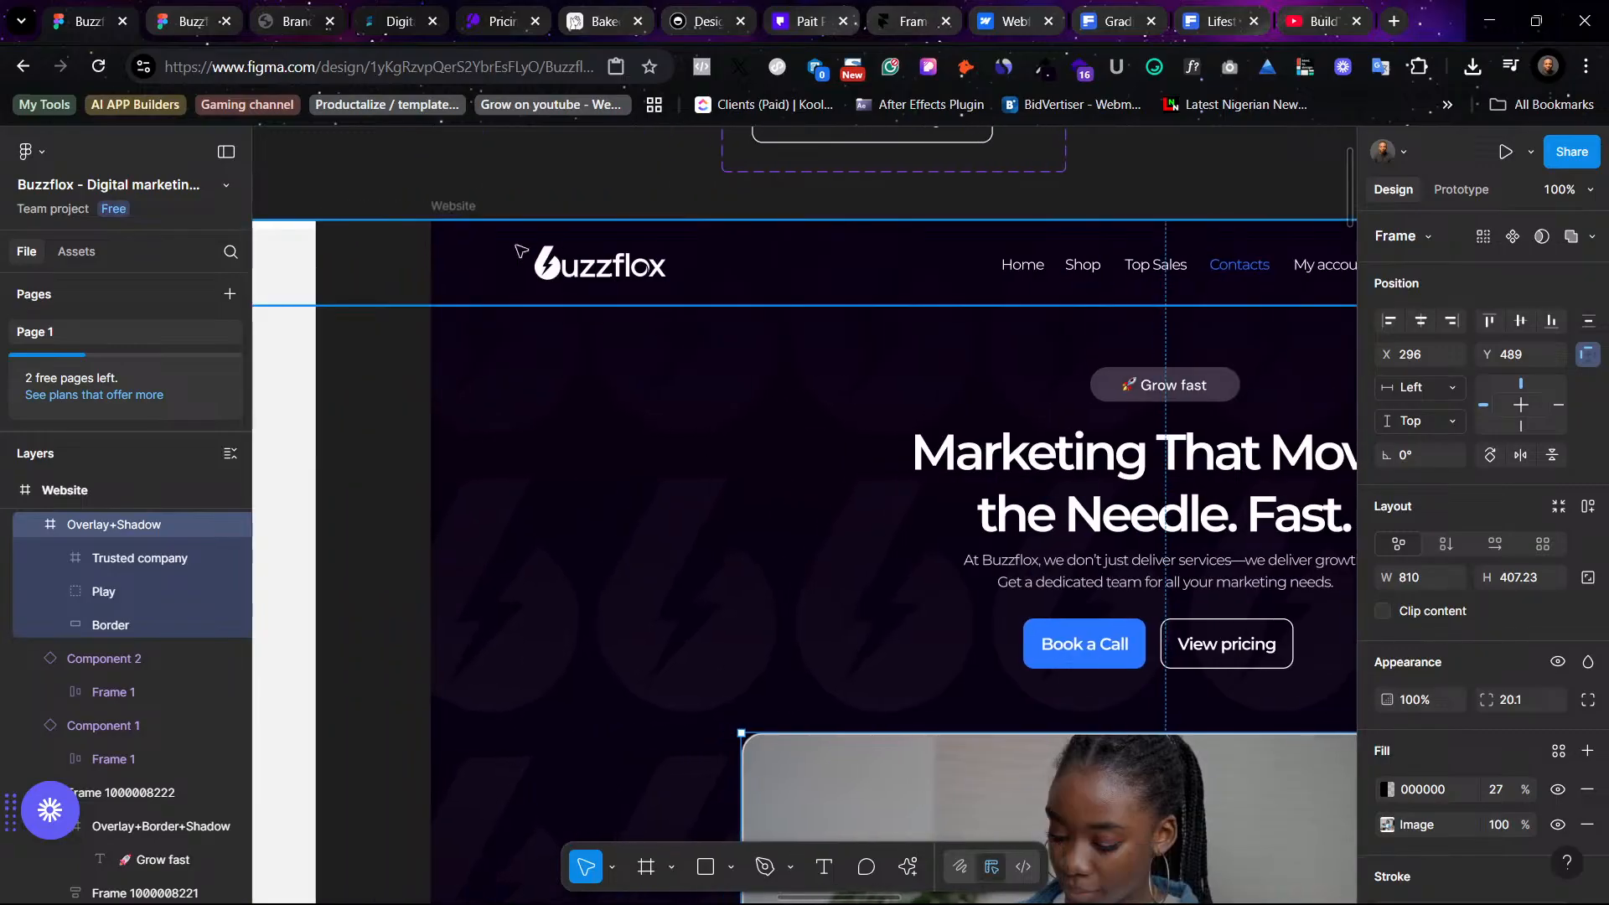
pyautogui.click(465, 205)
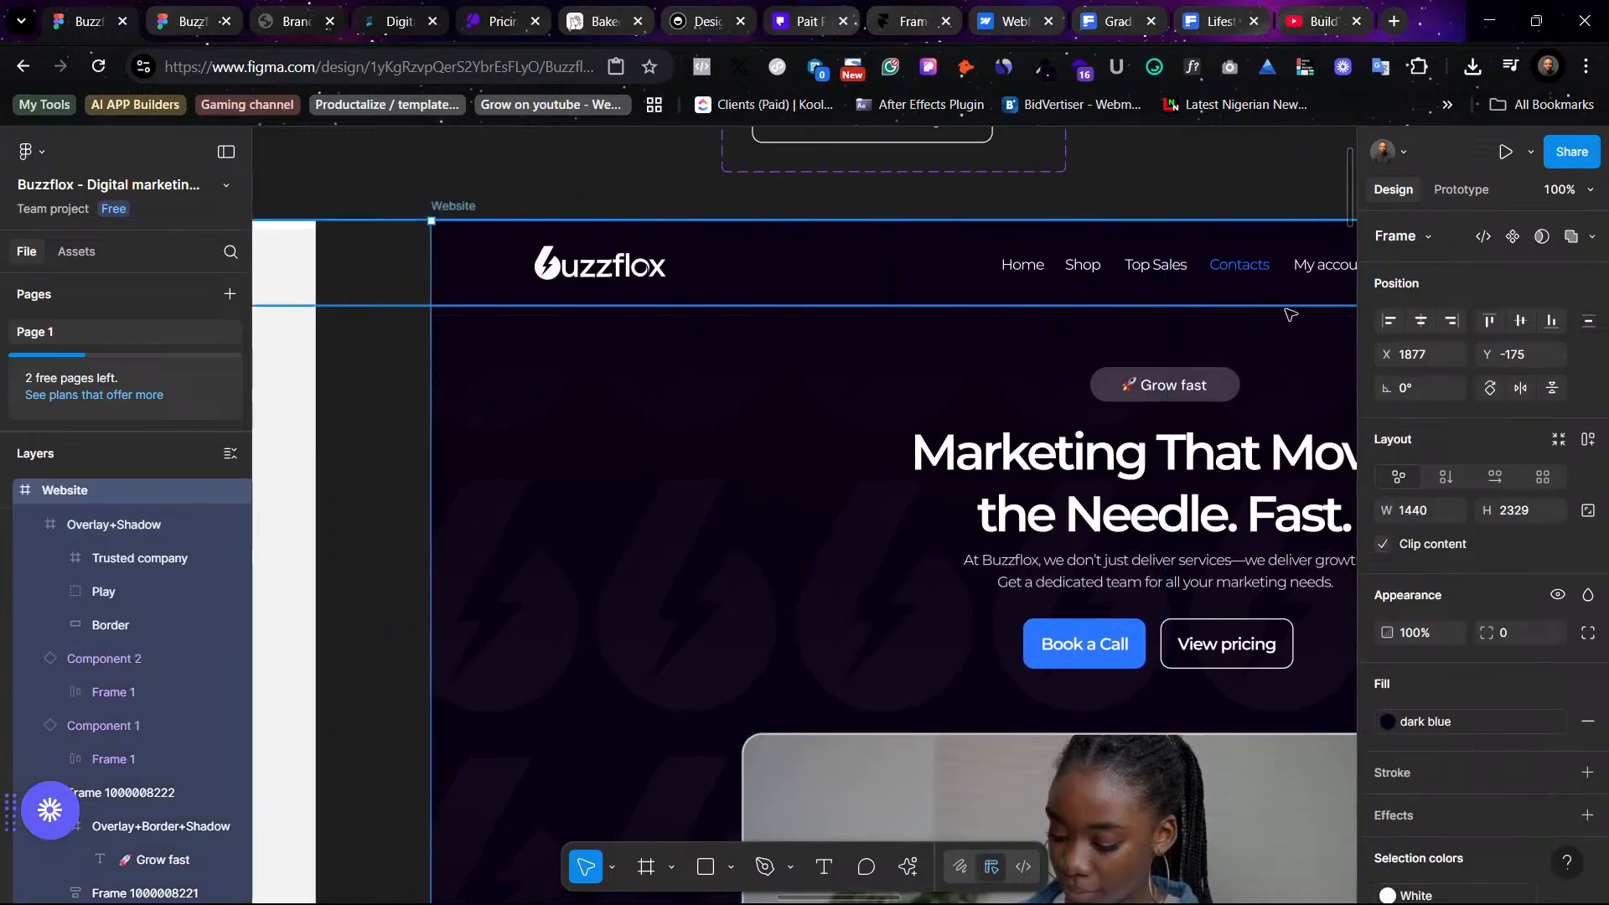
pyautogui.click(1460, 189)
pyautogui.click(1530, 152)
pyautogui.click(1546, 335)
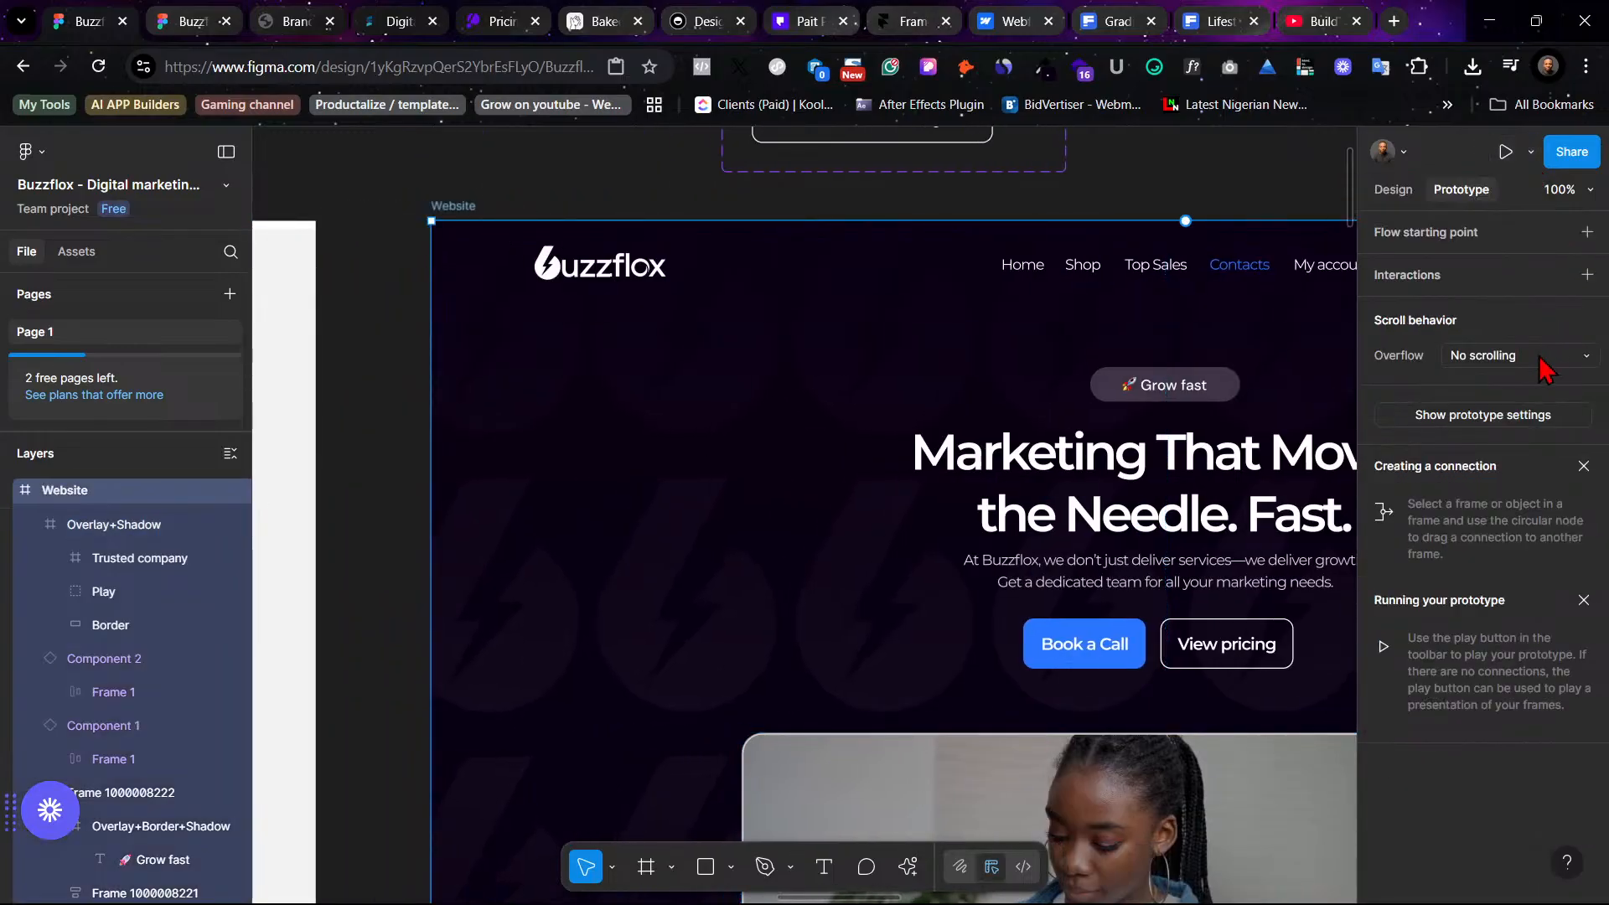
pyautogui.click(1544, 359)
pyautogui.click(1541, 359)
pyautogui.click(1522, 417)
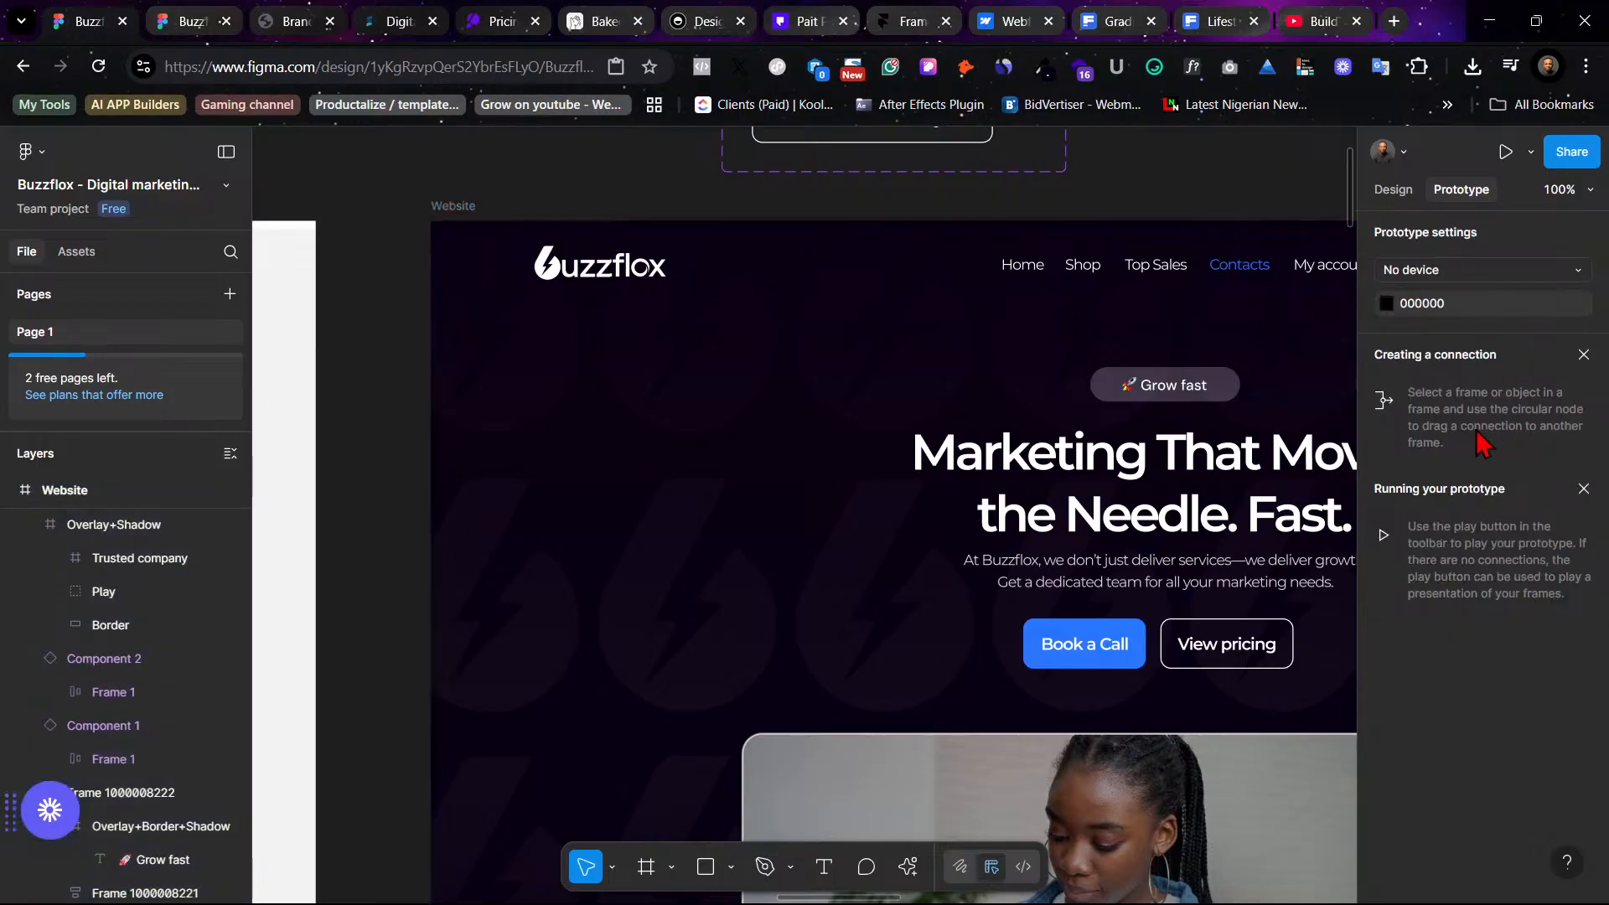
pyautogui.click(1463, 278)
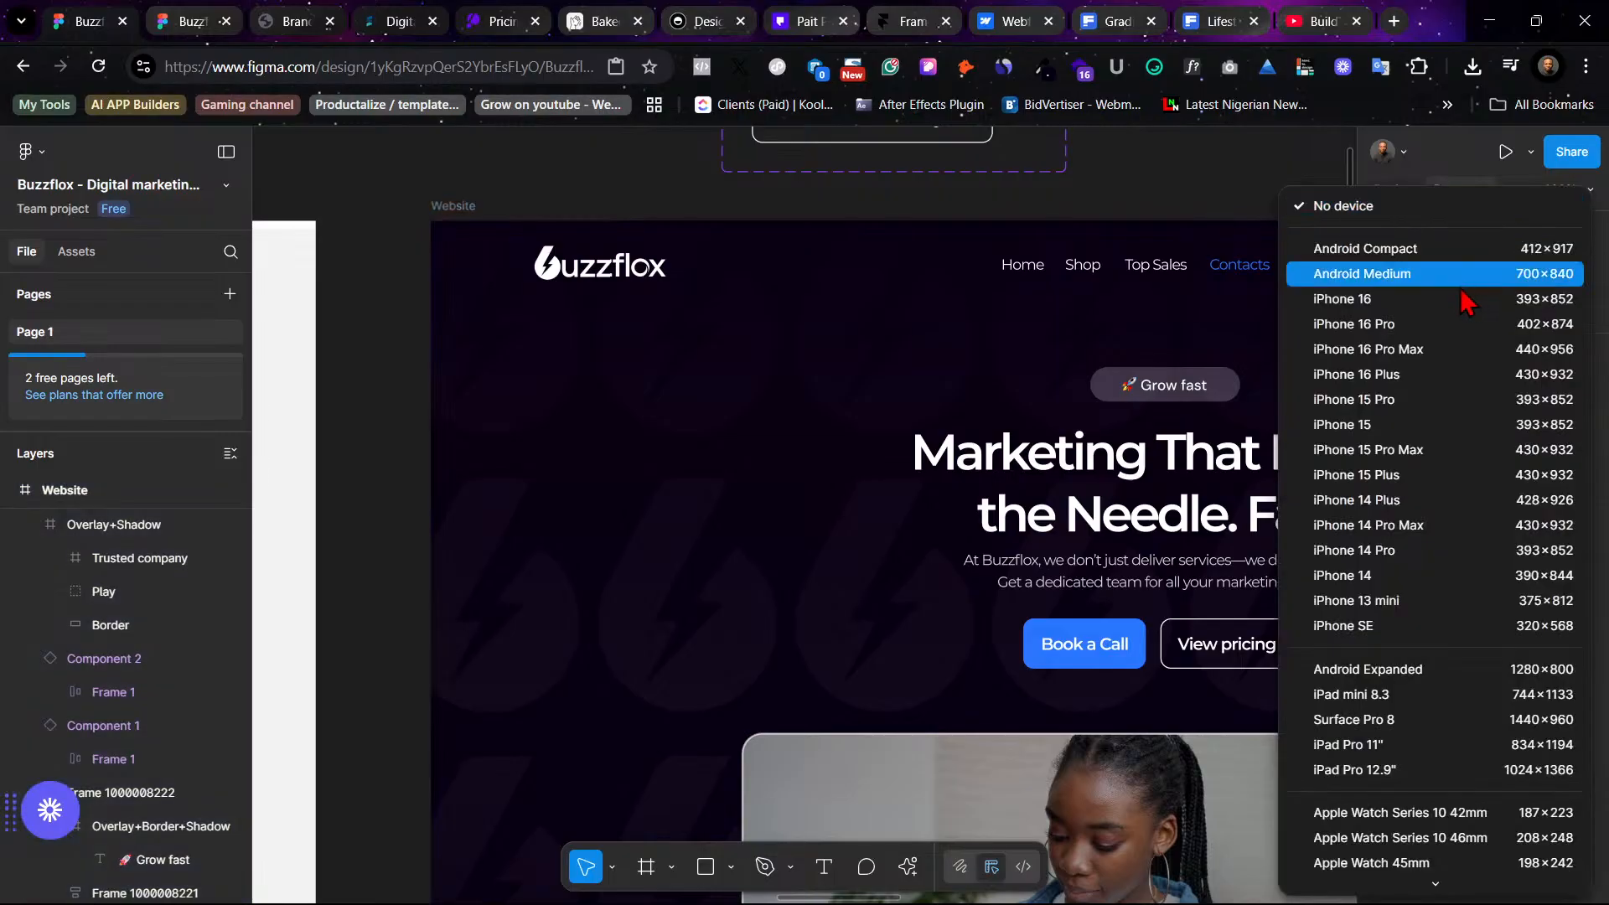
pyautogui.click(1441, 163)
pyautogui.click(1393, 191)
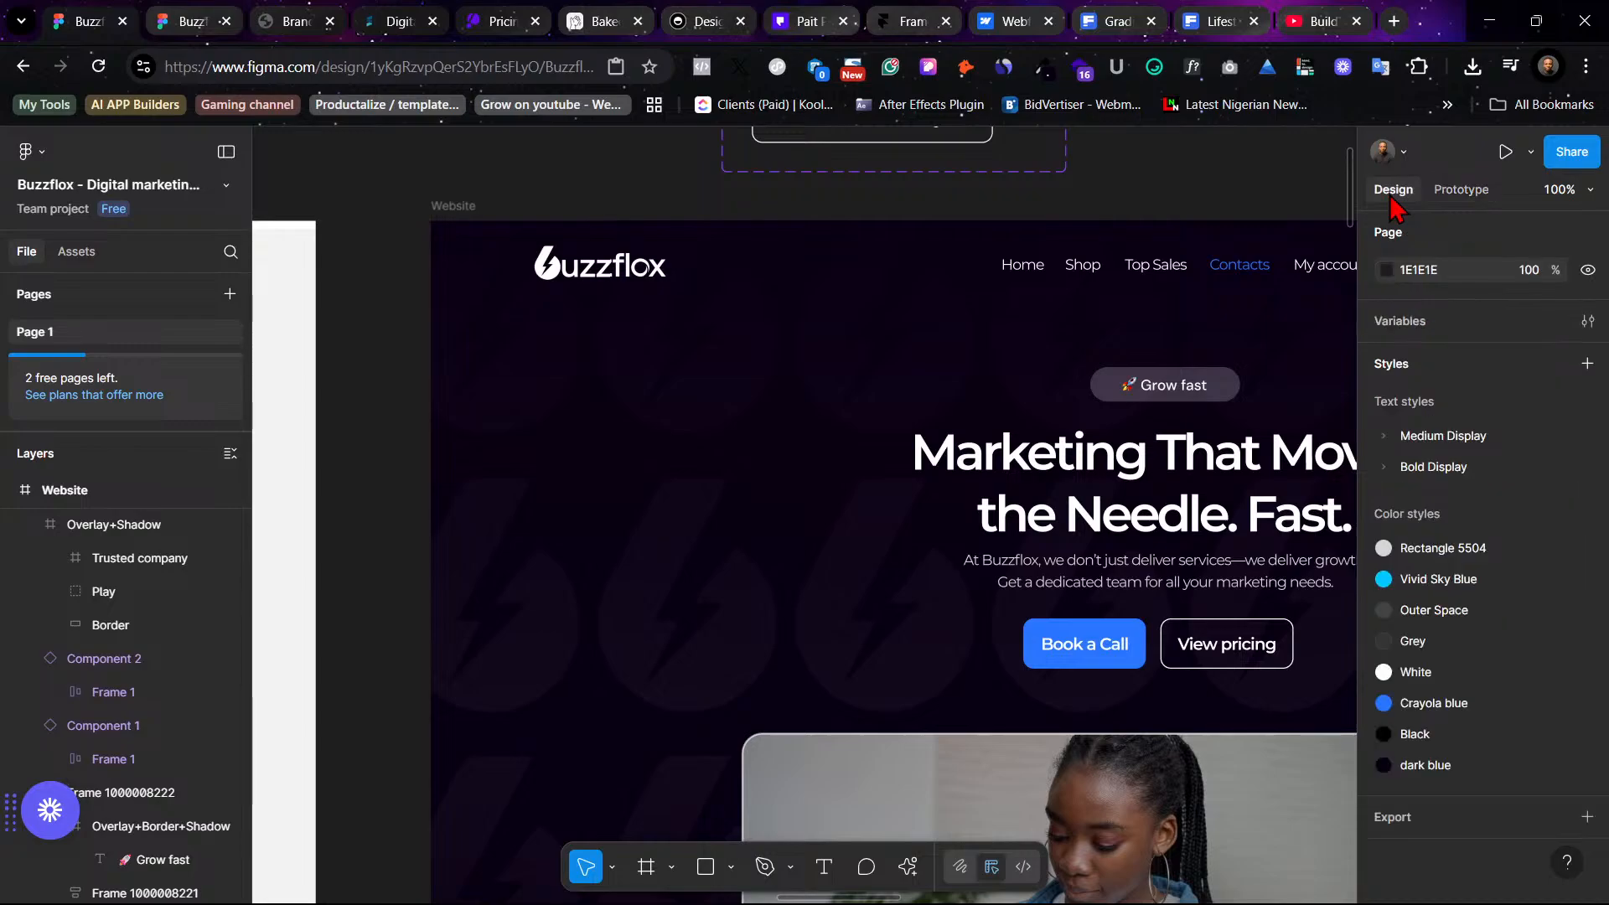
# - Set the Website frame's prototype device to Surface Pro 8 in the prototype settings
pyautogui.click(450, 206)
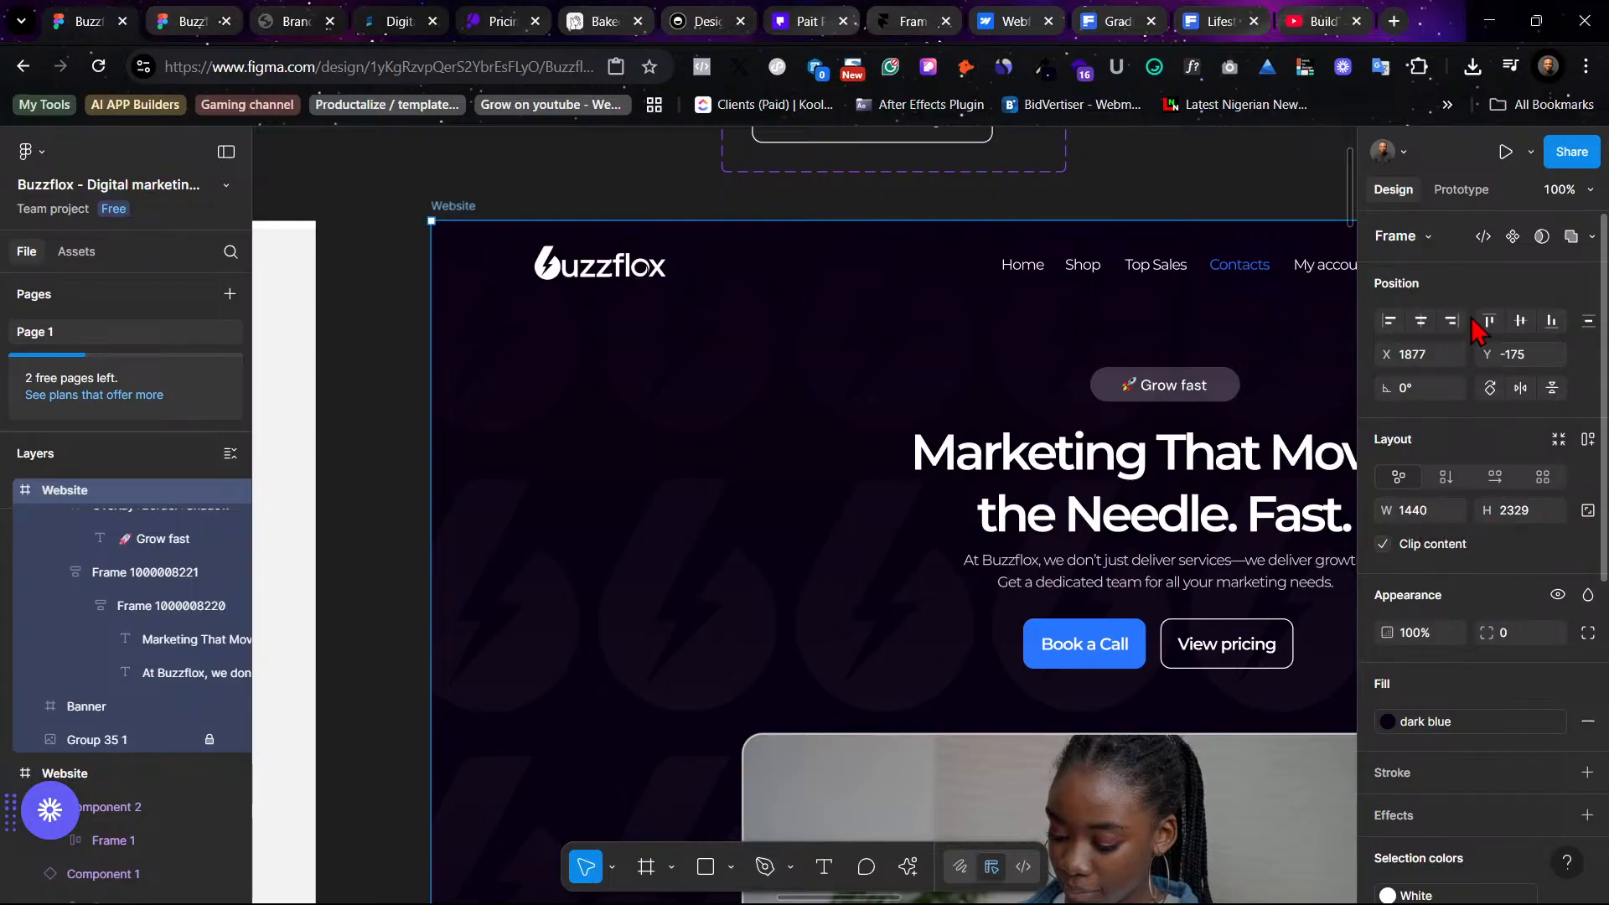
pyautogui.click(1462, 193)
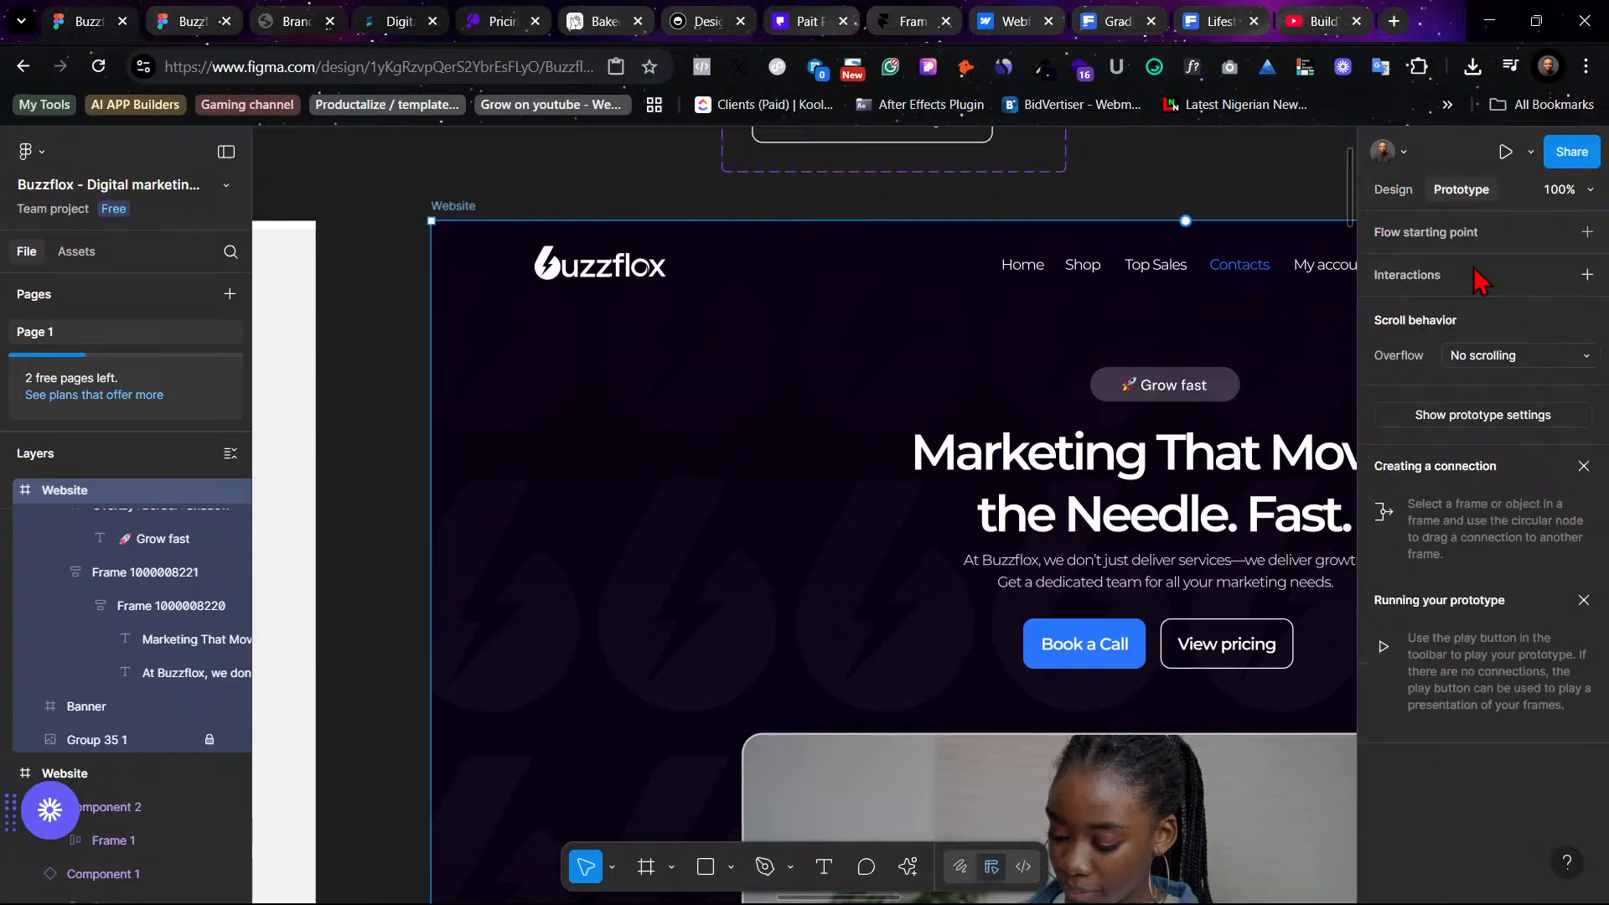
pyautogui.click(1523, 413)
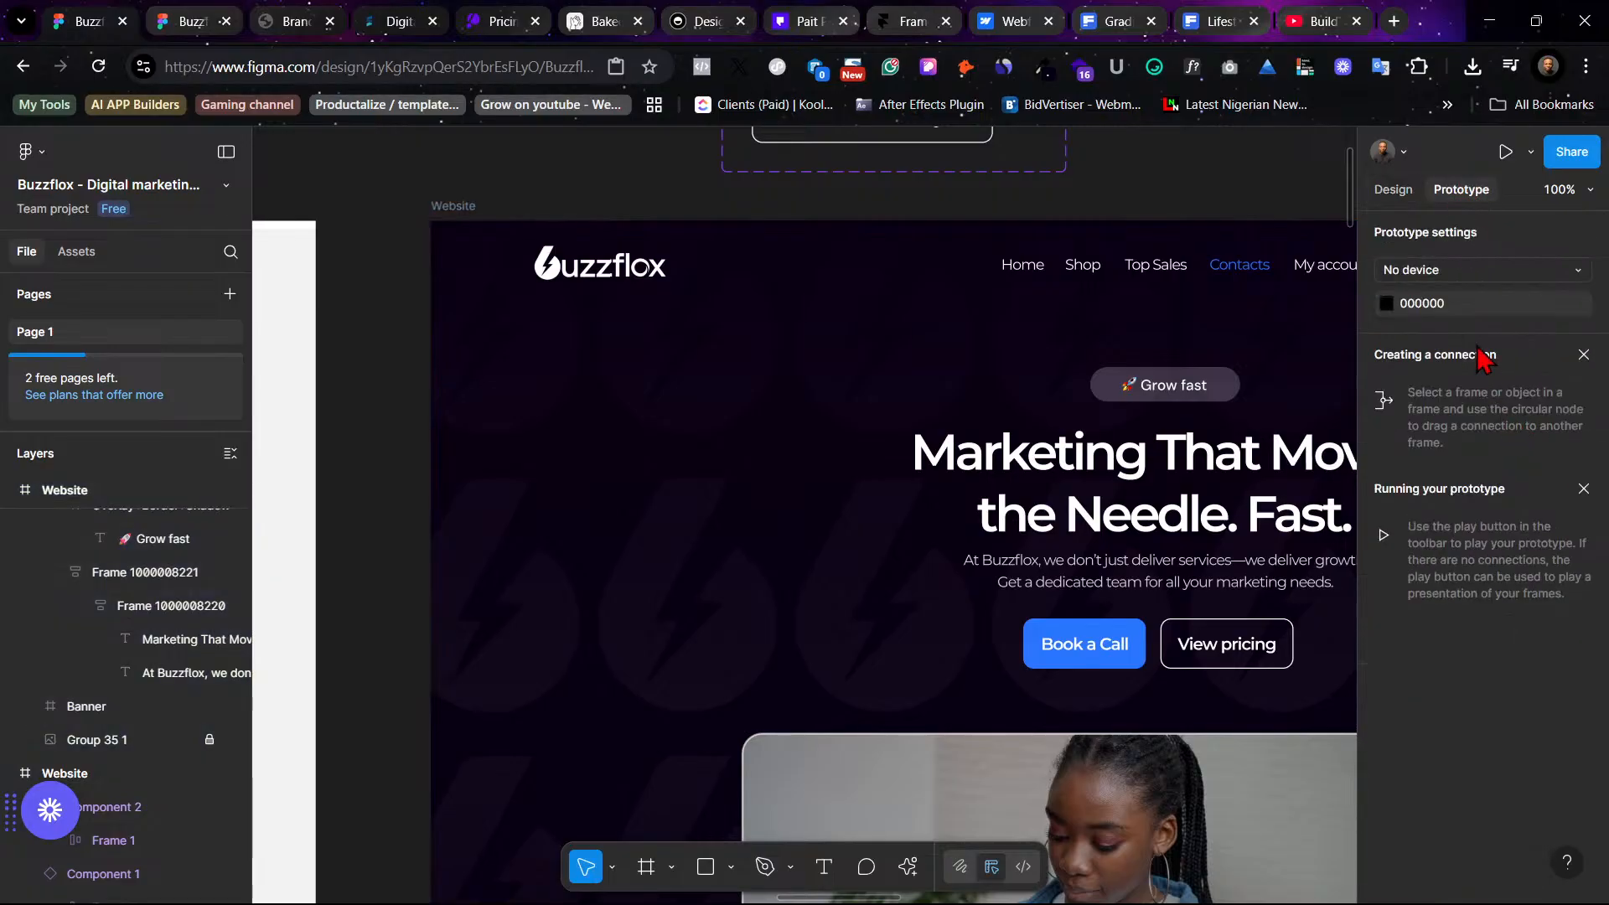
pyautogui.click(1488, 270)
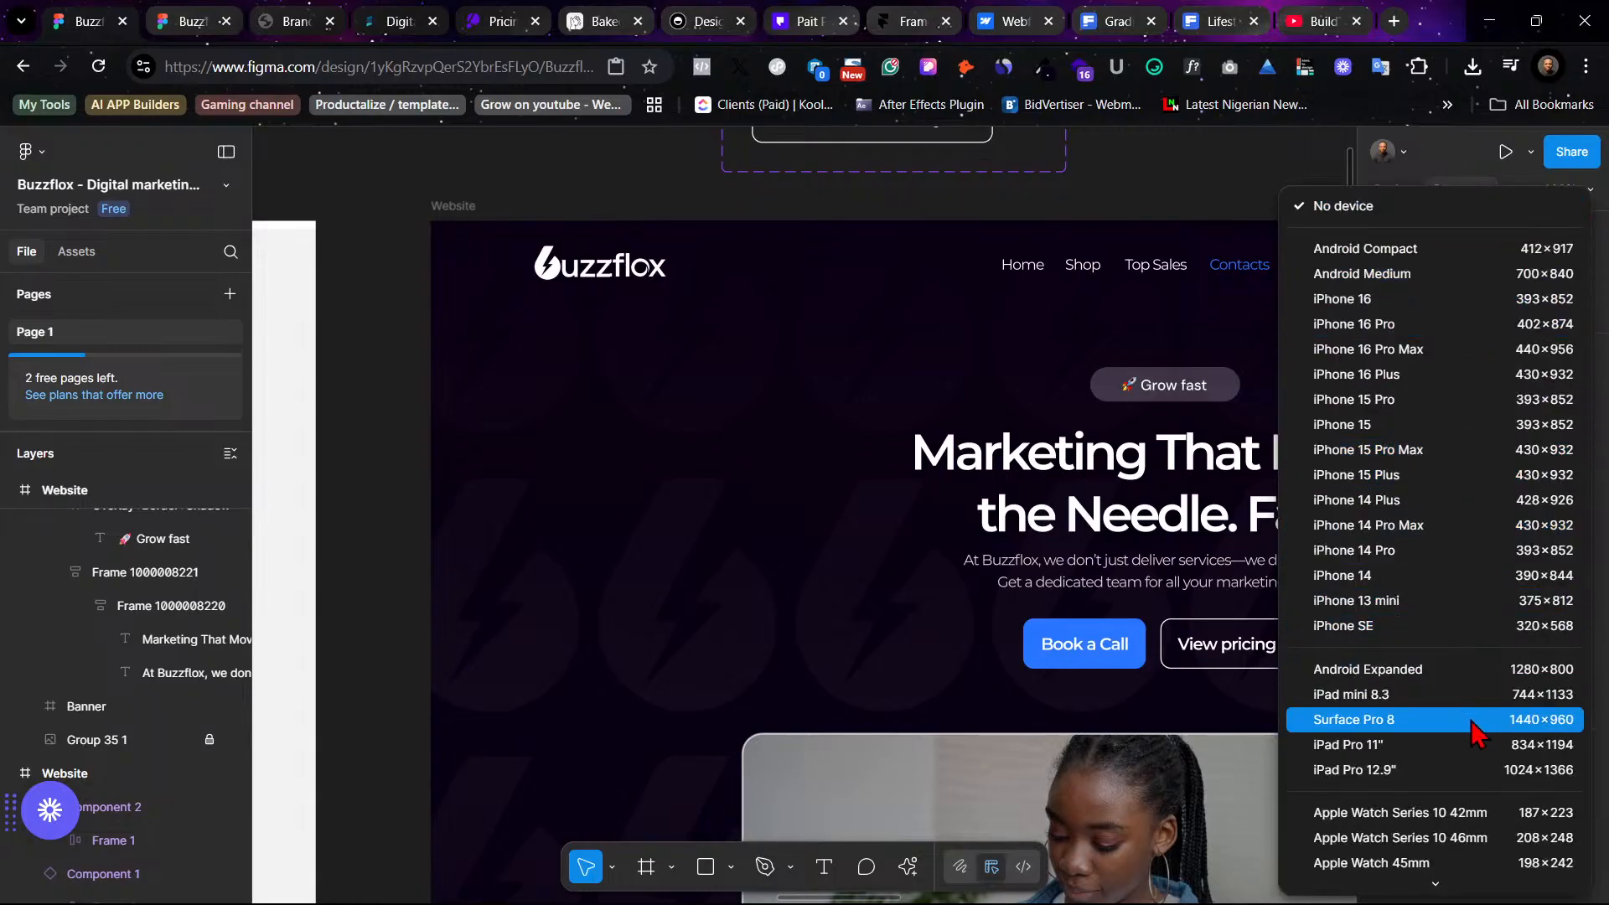
pyautogui.scroll(-5, 1477, 734)
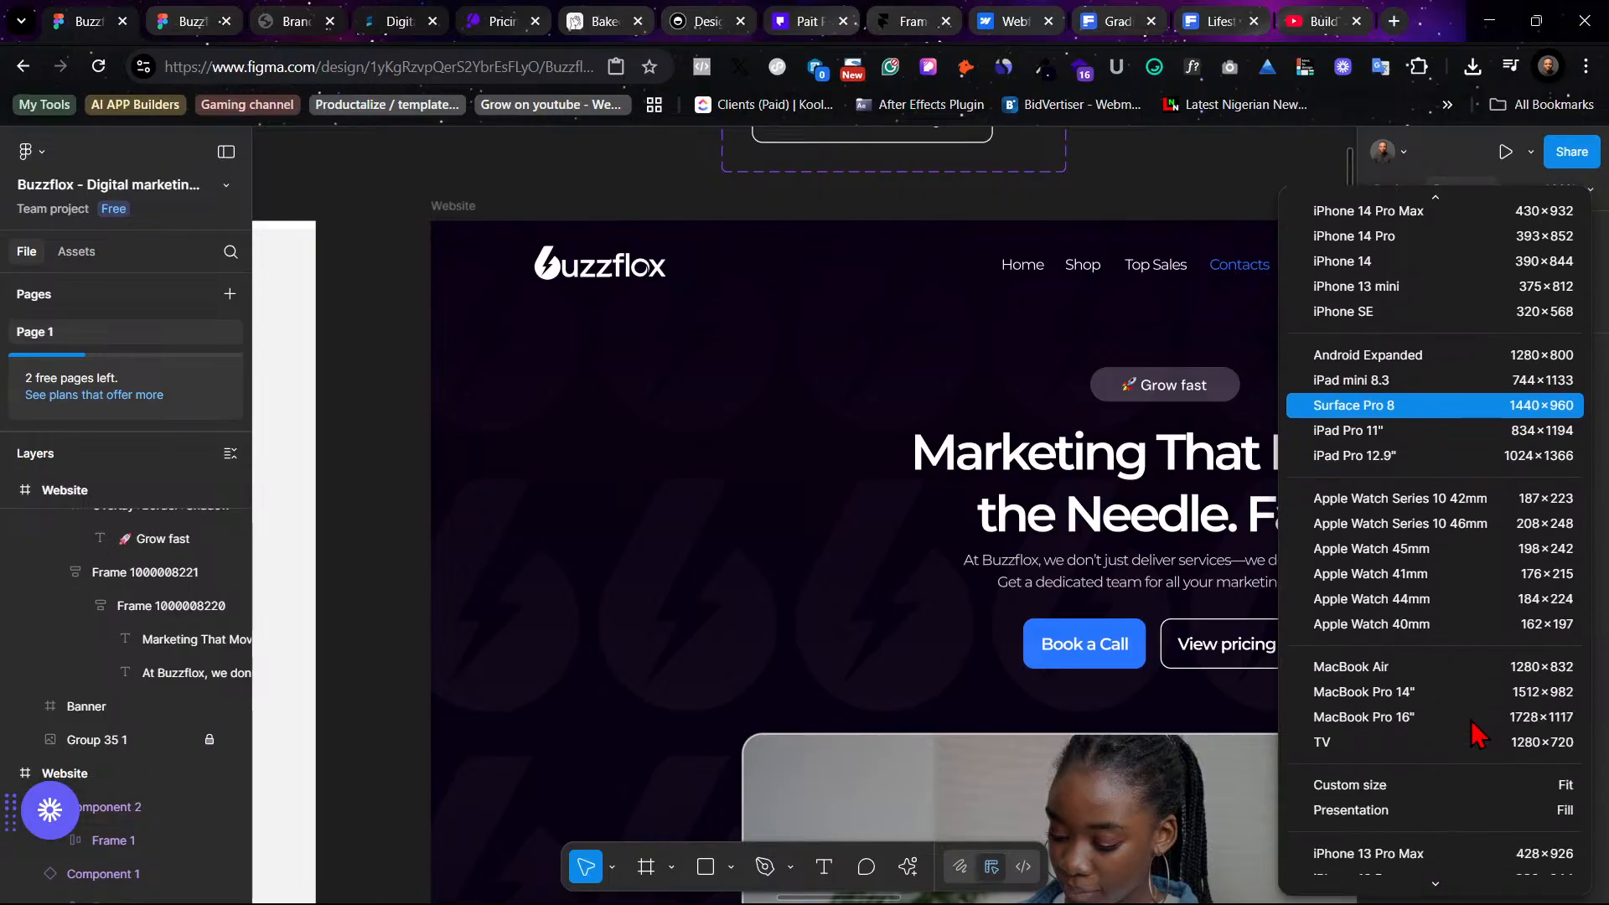
pyautogui.scroll(-5, 1474, 734)
pyautogui.scroll(6, 1475, 734)
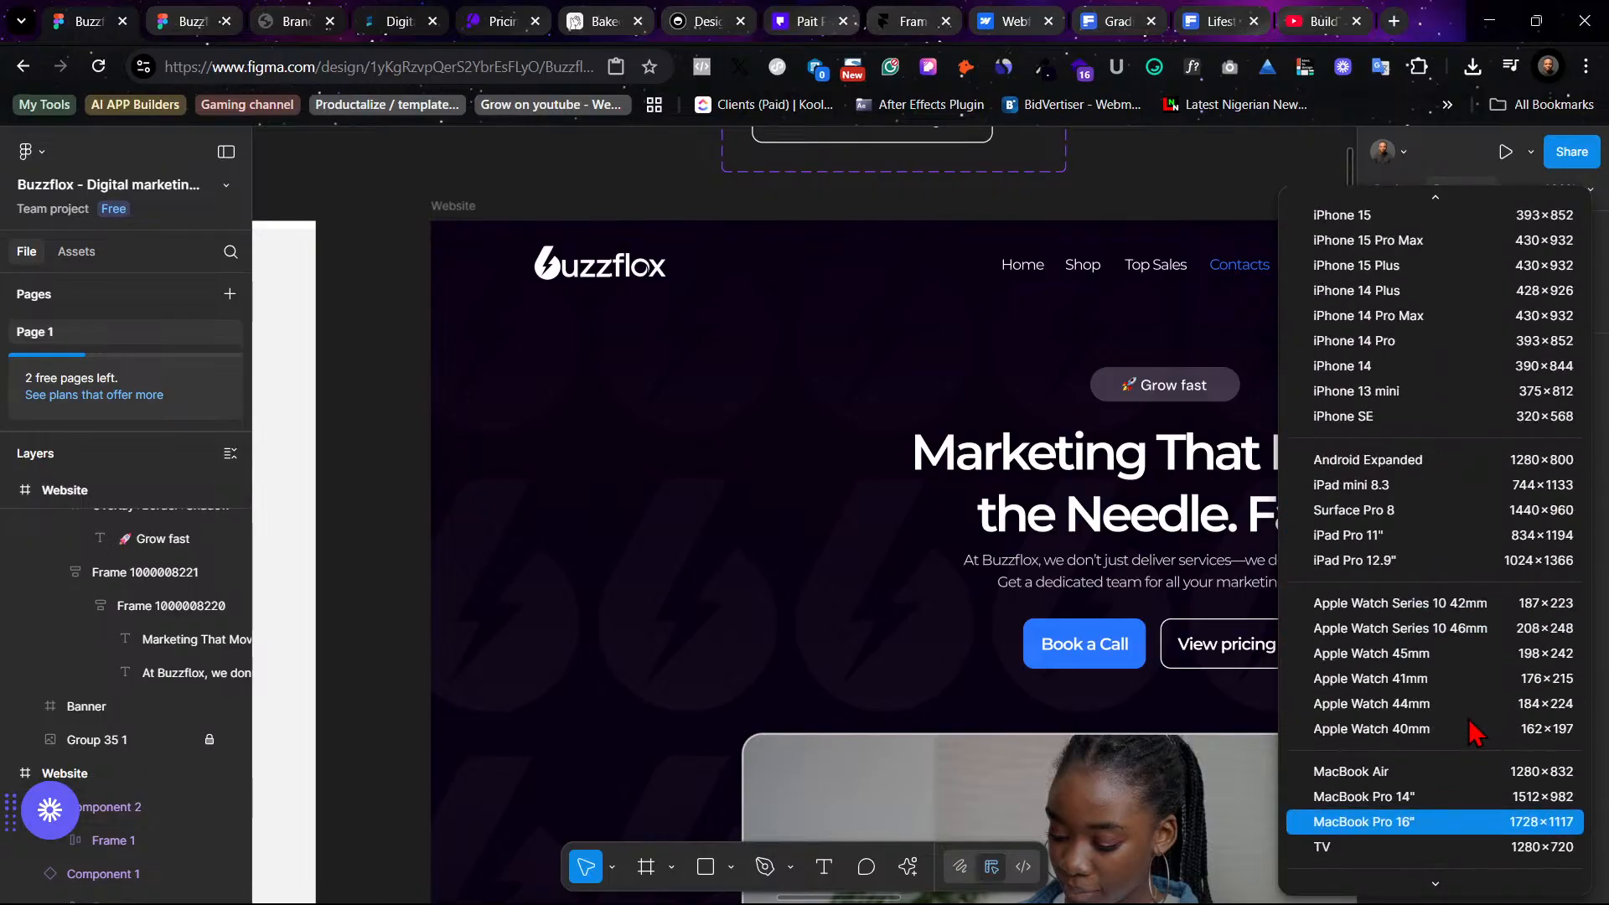
pyautogui.click(1480, 509)
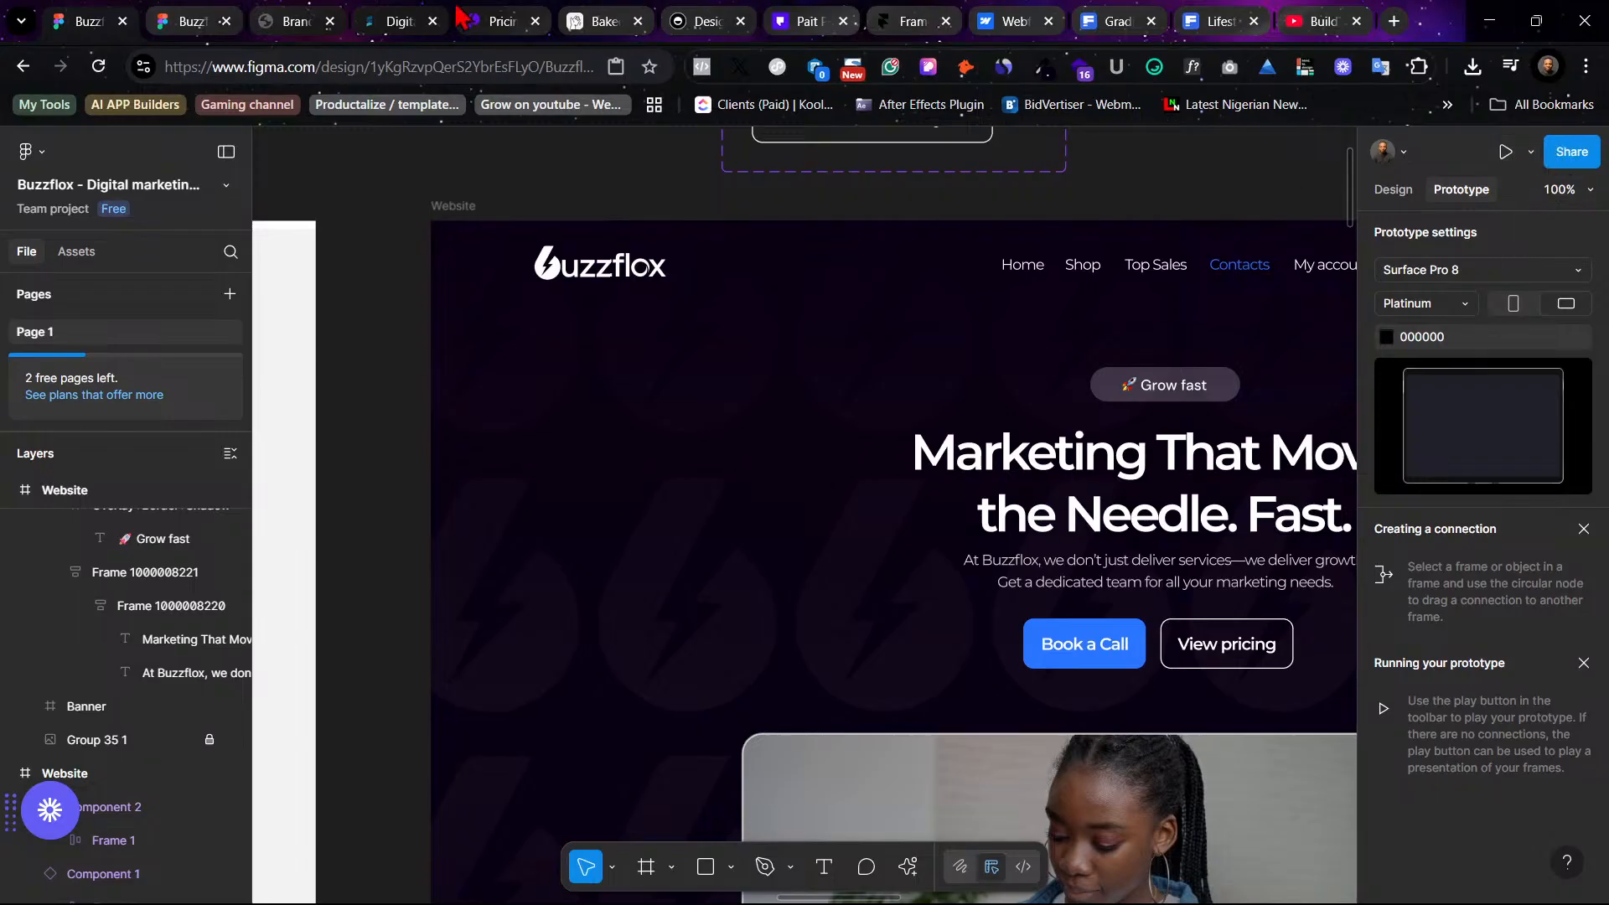
# - Preview the prototype on the Surface Pro 8 frame, trying the Responsive and Fixed size options, and return to the design file
pyautogui.click(201, 17)
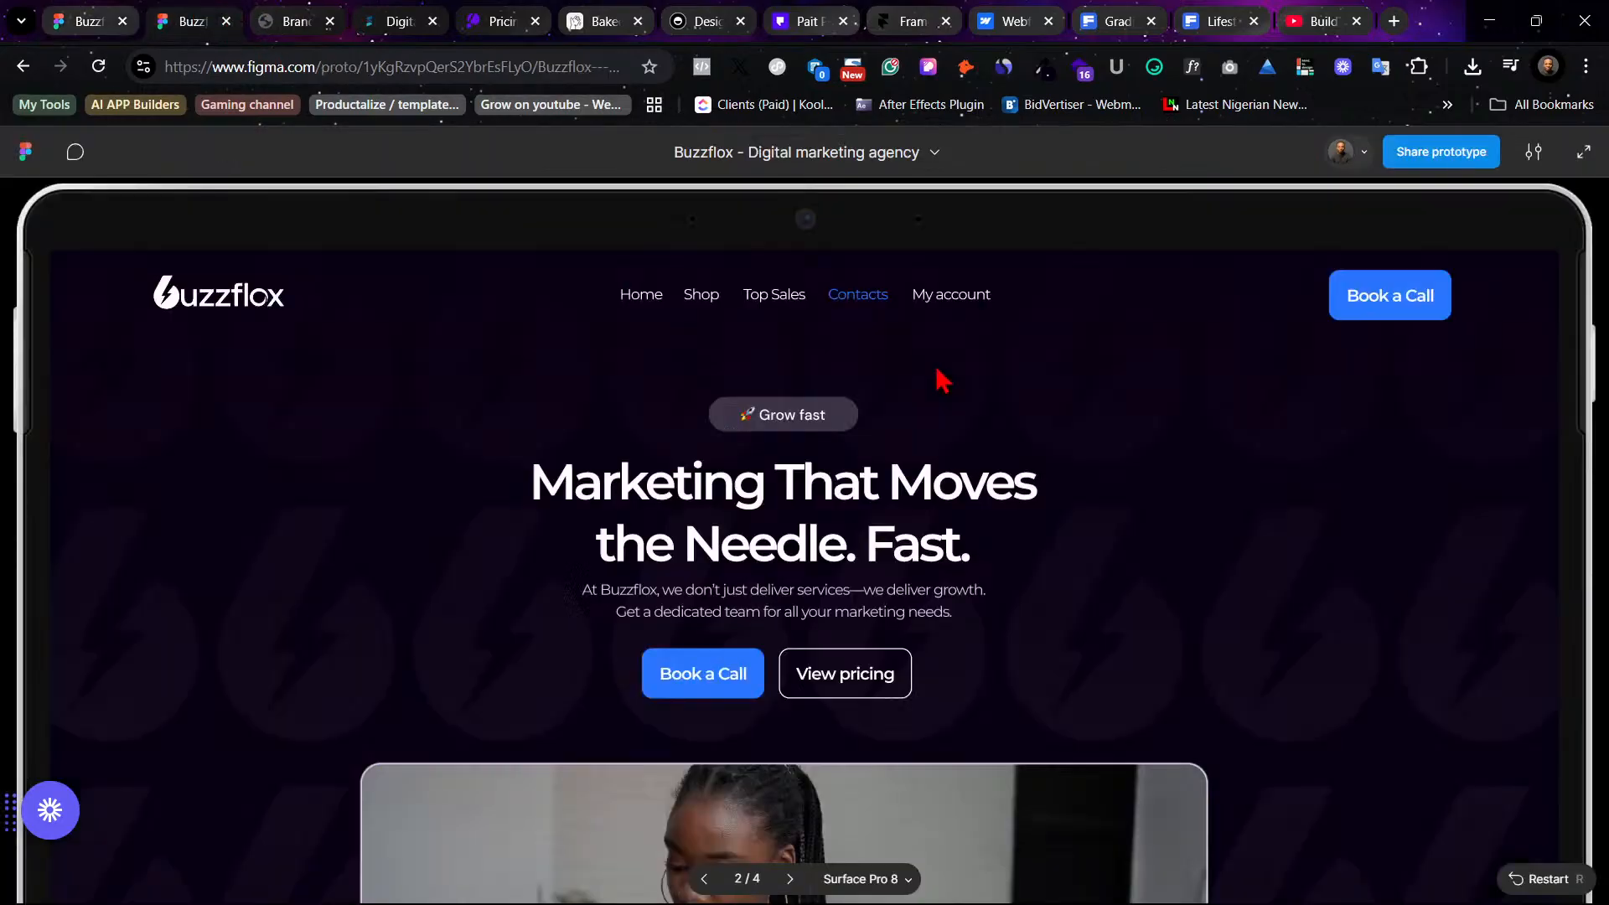
pyautogui.click(1583, 153)
pyautogui.click(1583, 26)
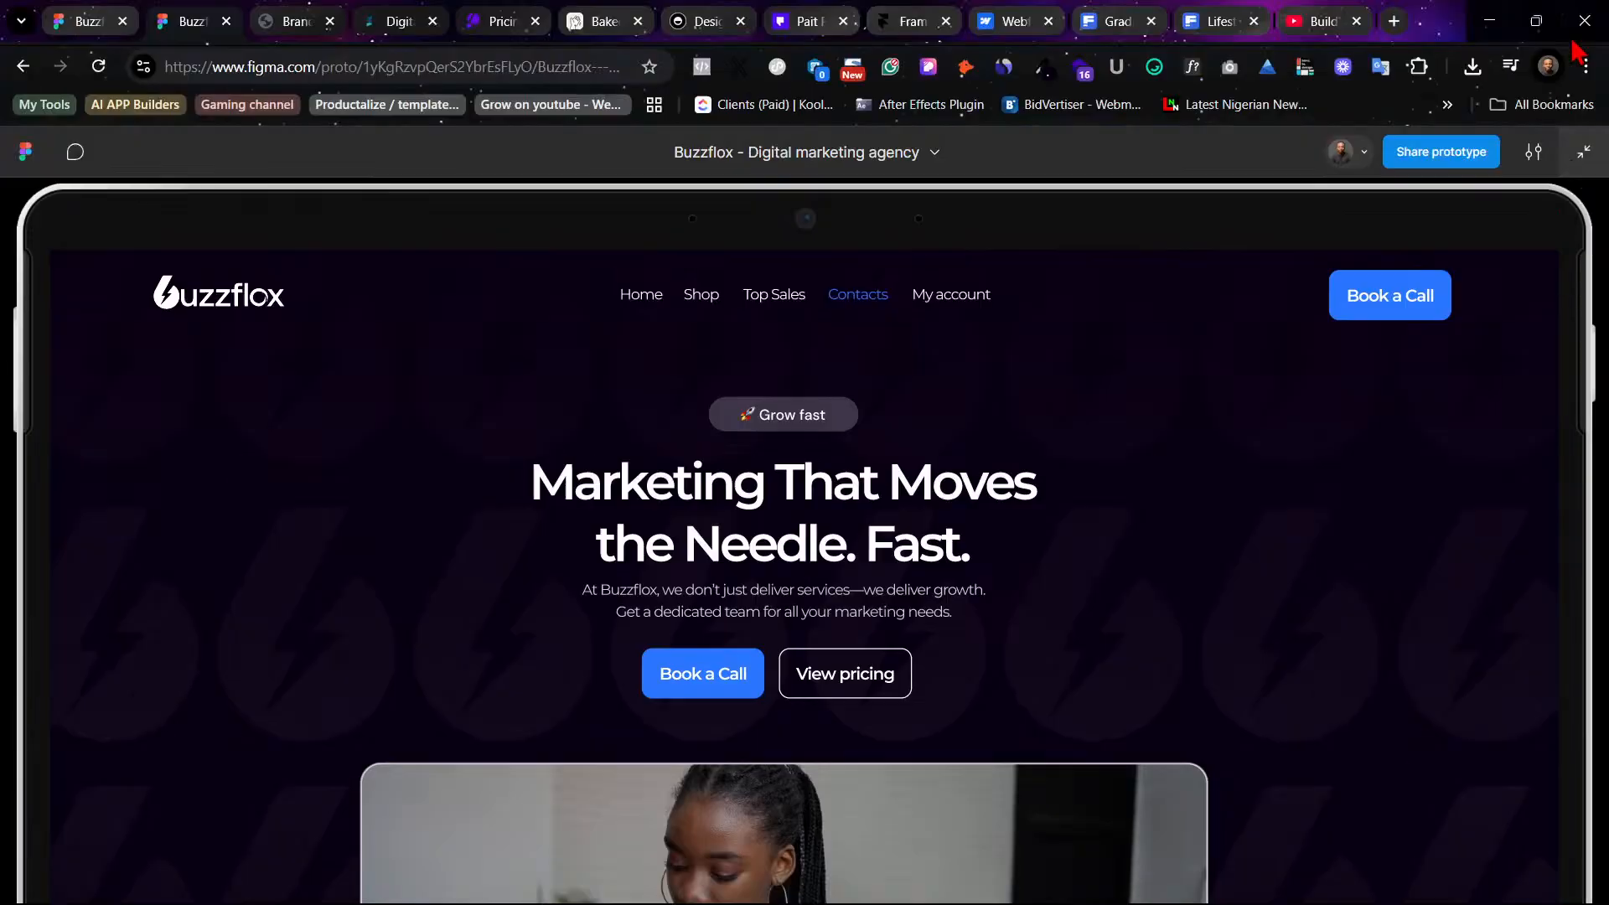
pyautogui.click(1533, 151)
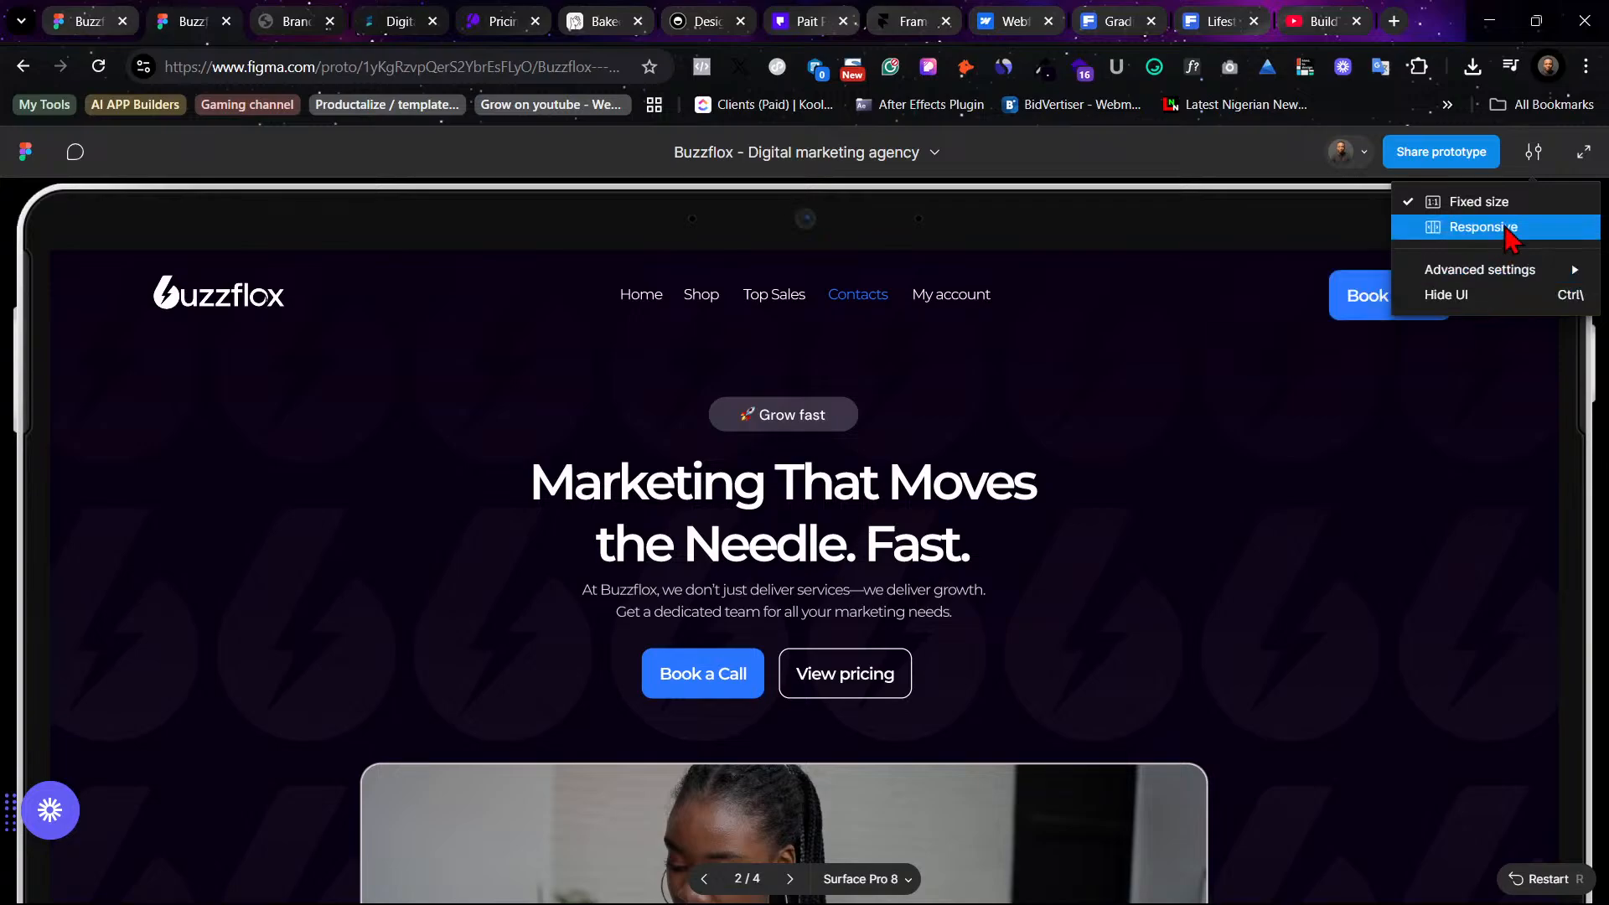
pyautogui.click(1512, 230)
pyautogui.click(1528, 158)
pyautogui.click(1485, 206)
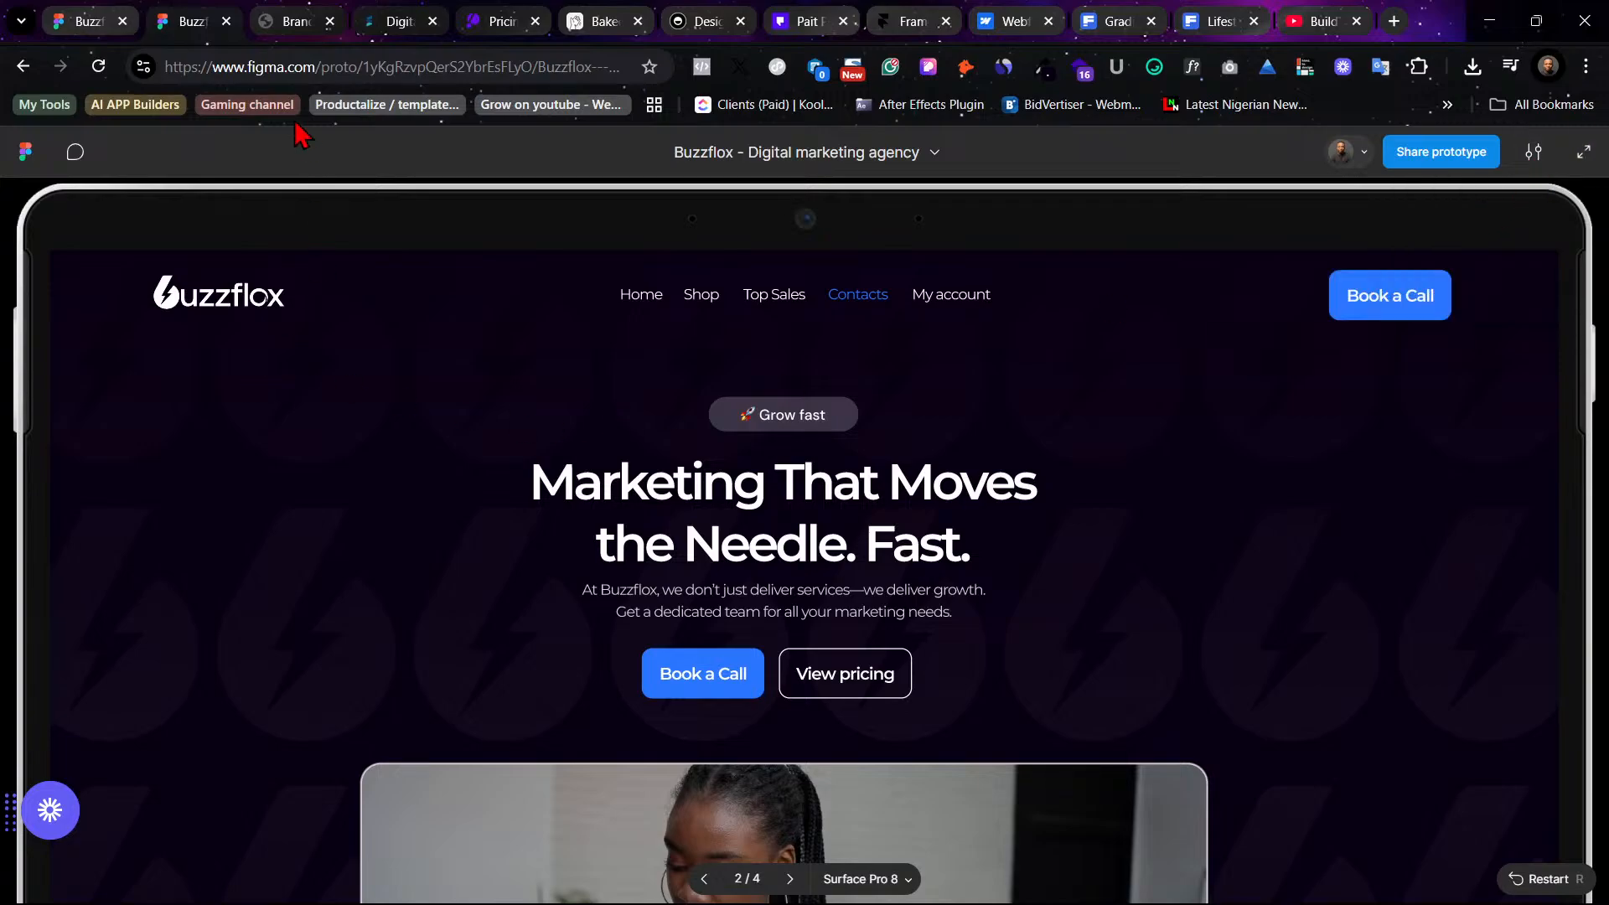
pyautogui.click(225, 21)
pyautogui.click(82, 18)
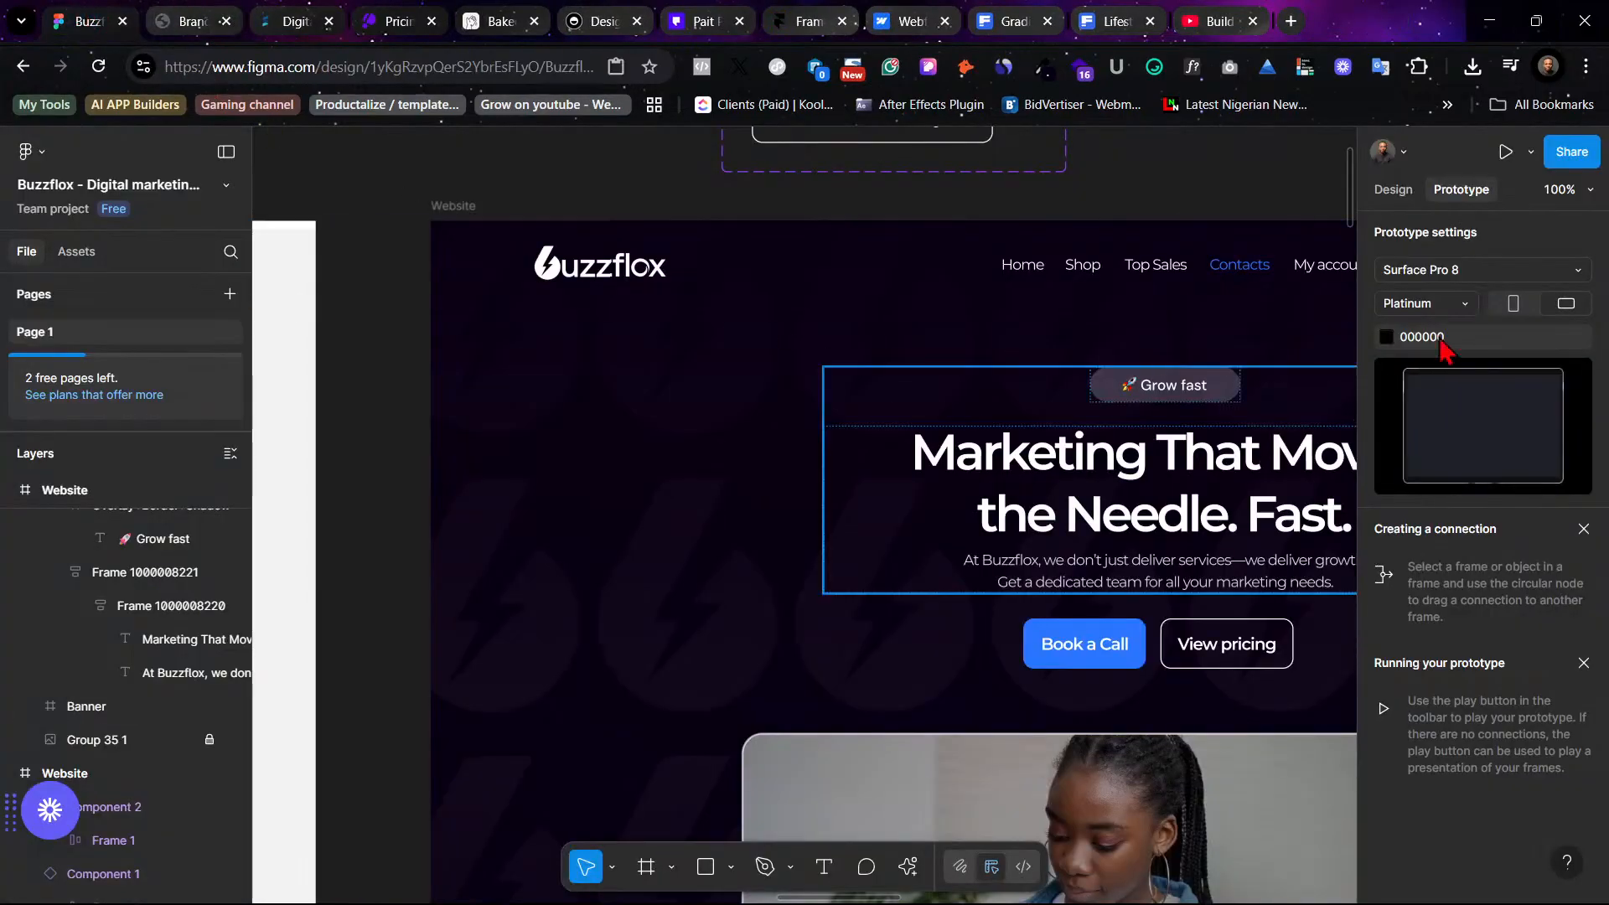
# - Play the prototype of the Website frame to preview the hero on the tablet device
pyautogui.click(453, 204)
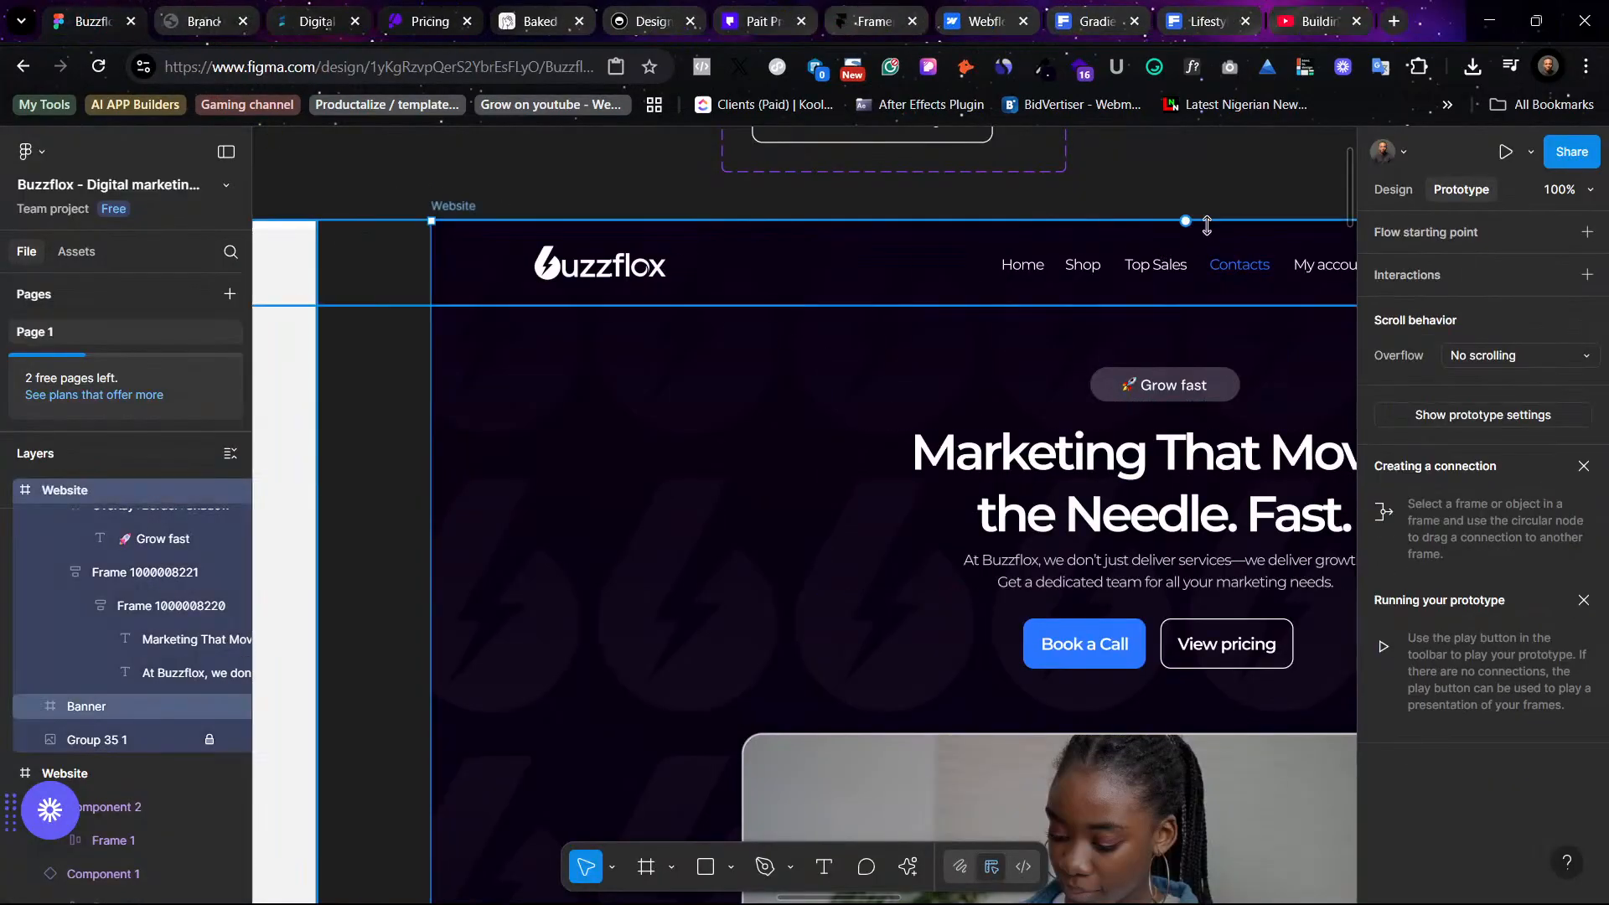
pyautogui.click(1505, 152)
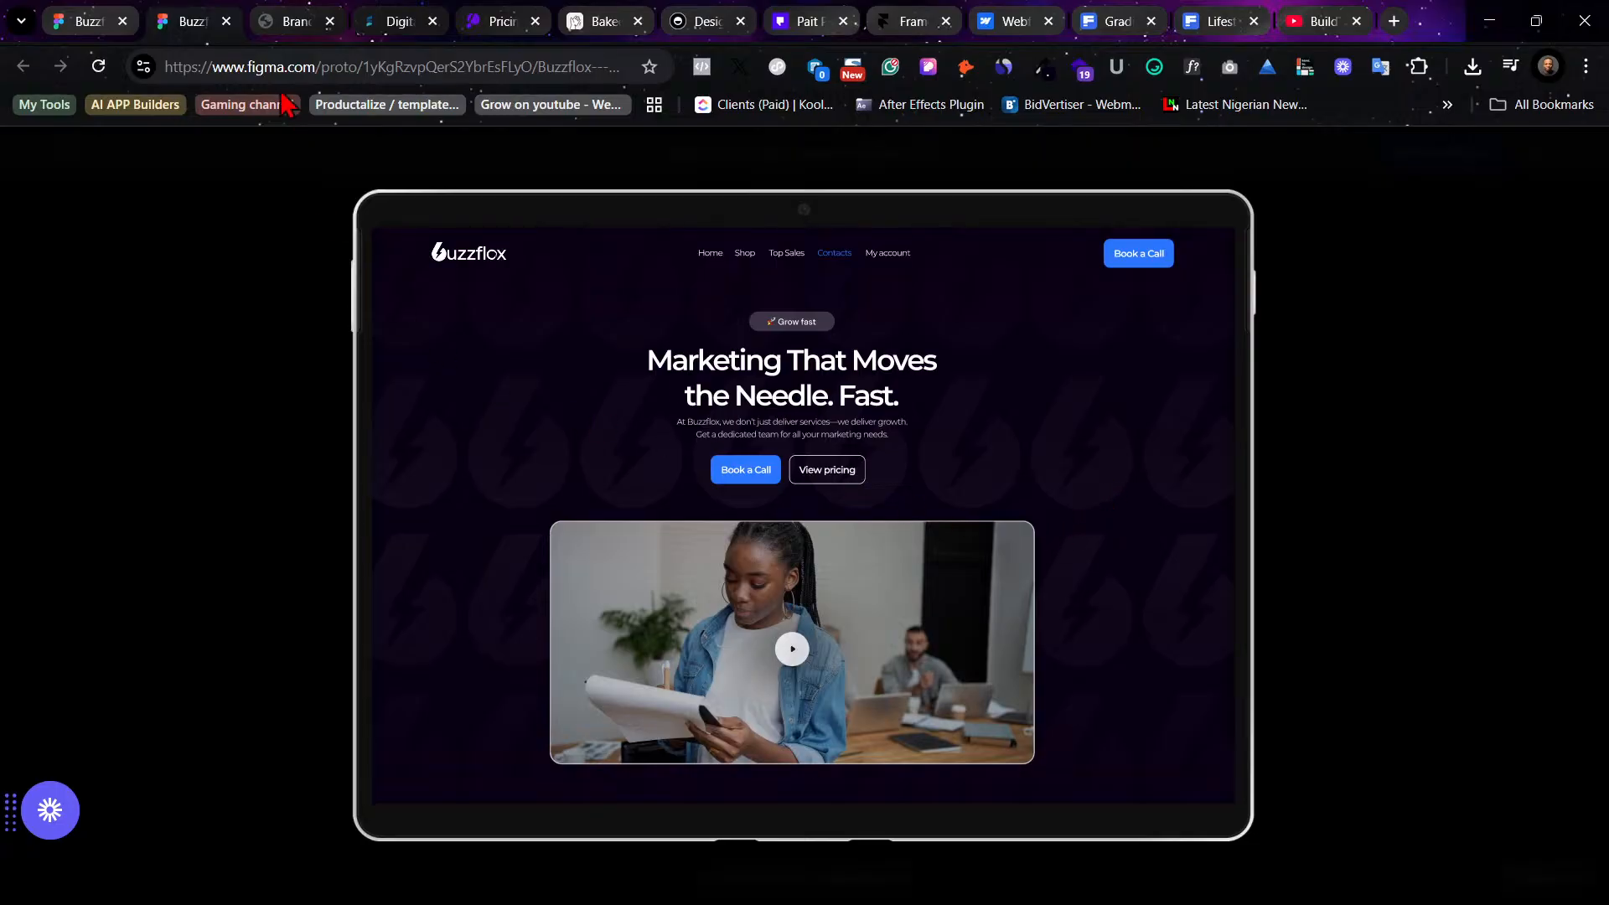
# - Browse the Framer homepage for reference and return to the design file
pyautogui.click(919, 21)
pyautogui.scroll(10, 1203, 654)
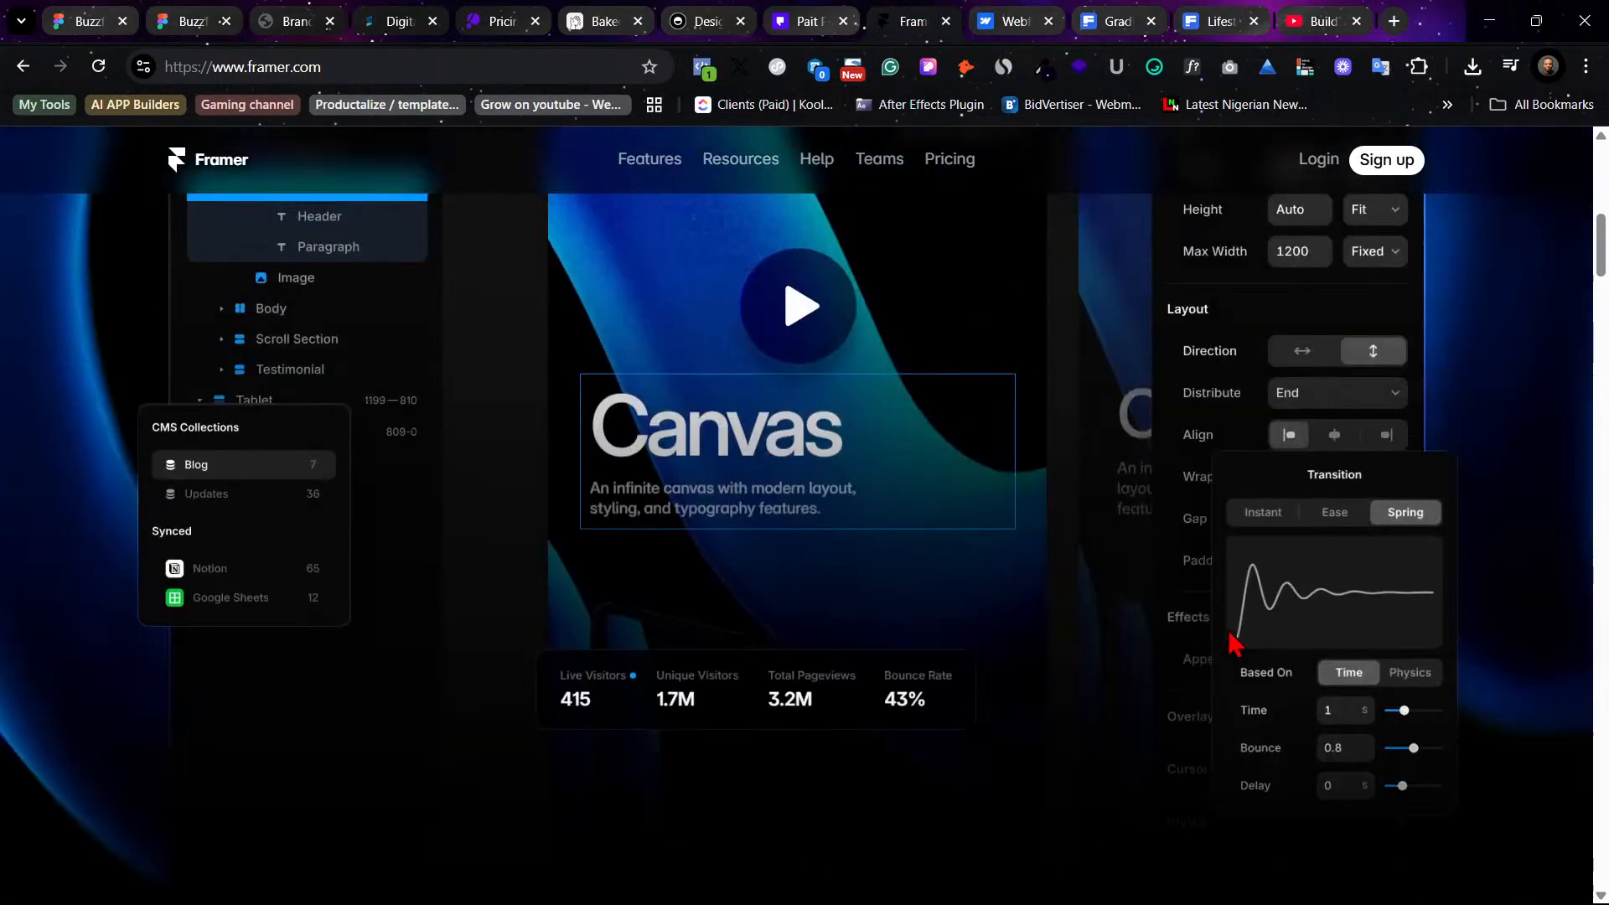
pyautogui.scroll(1, 1231, 641)
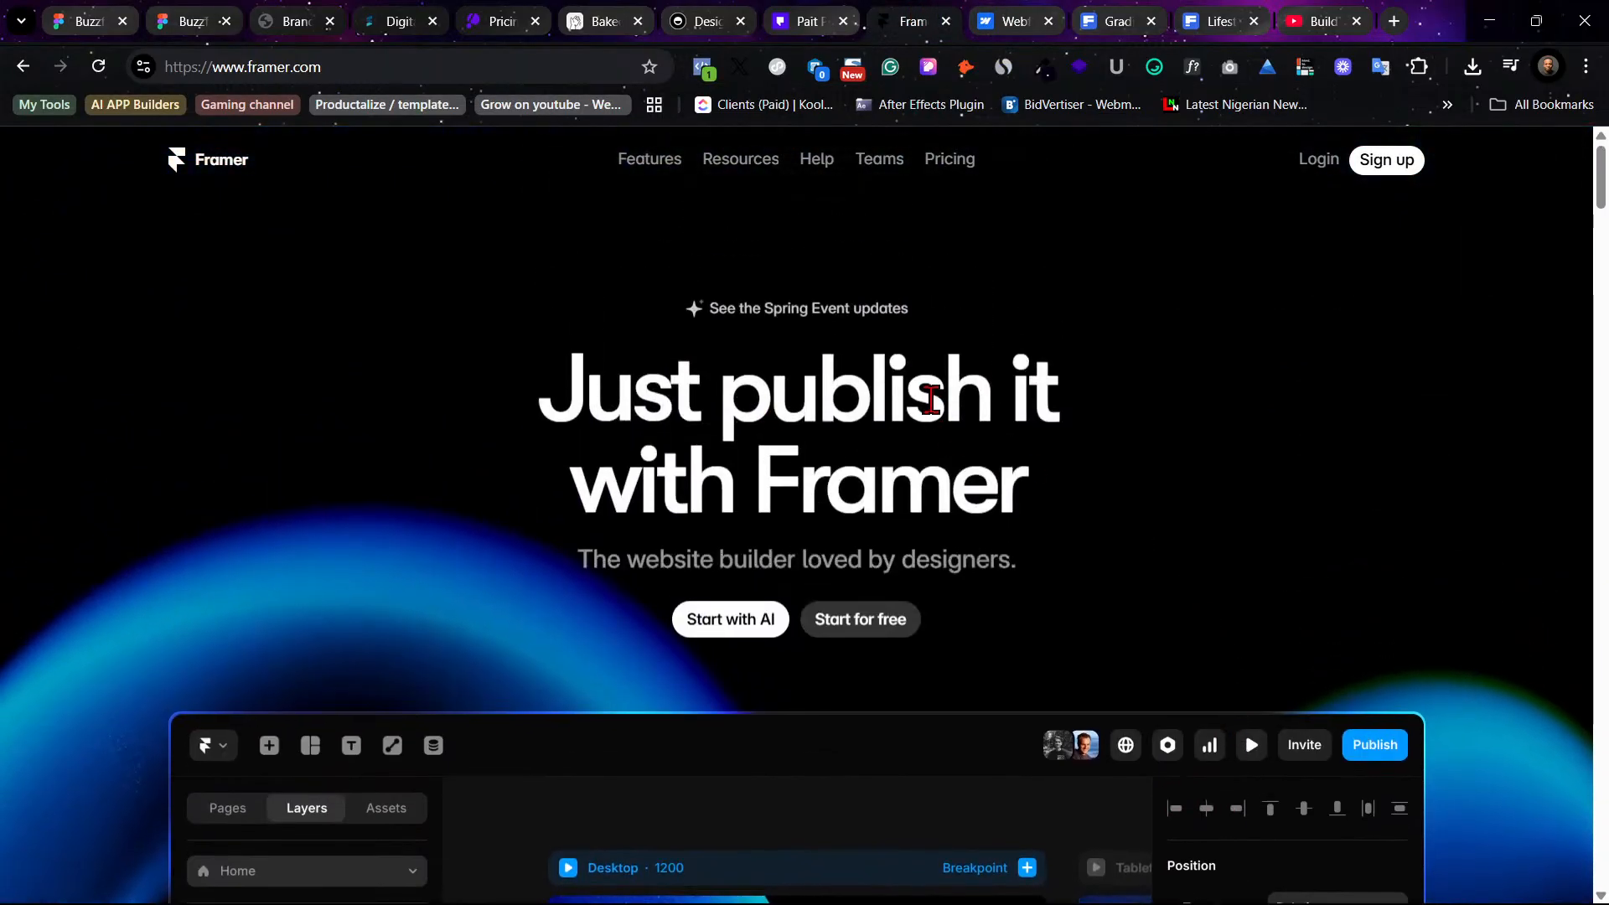
pyautogui.click(186, 8)
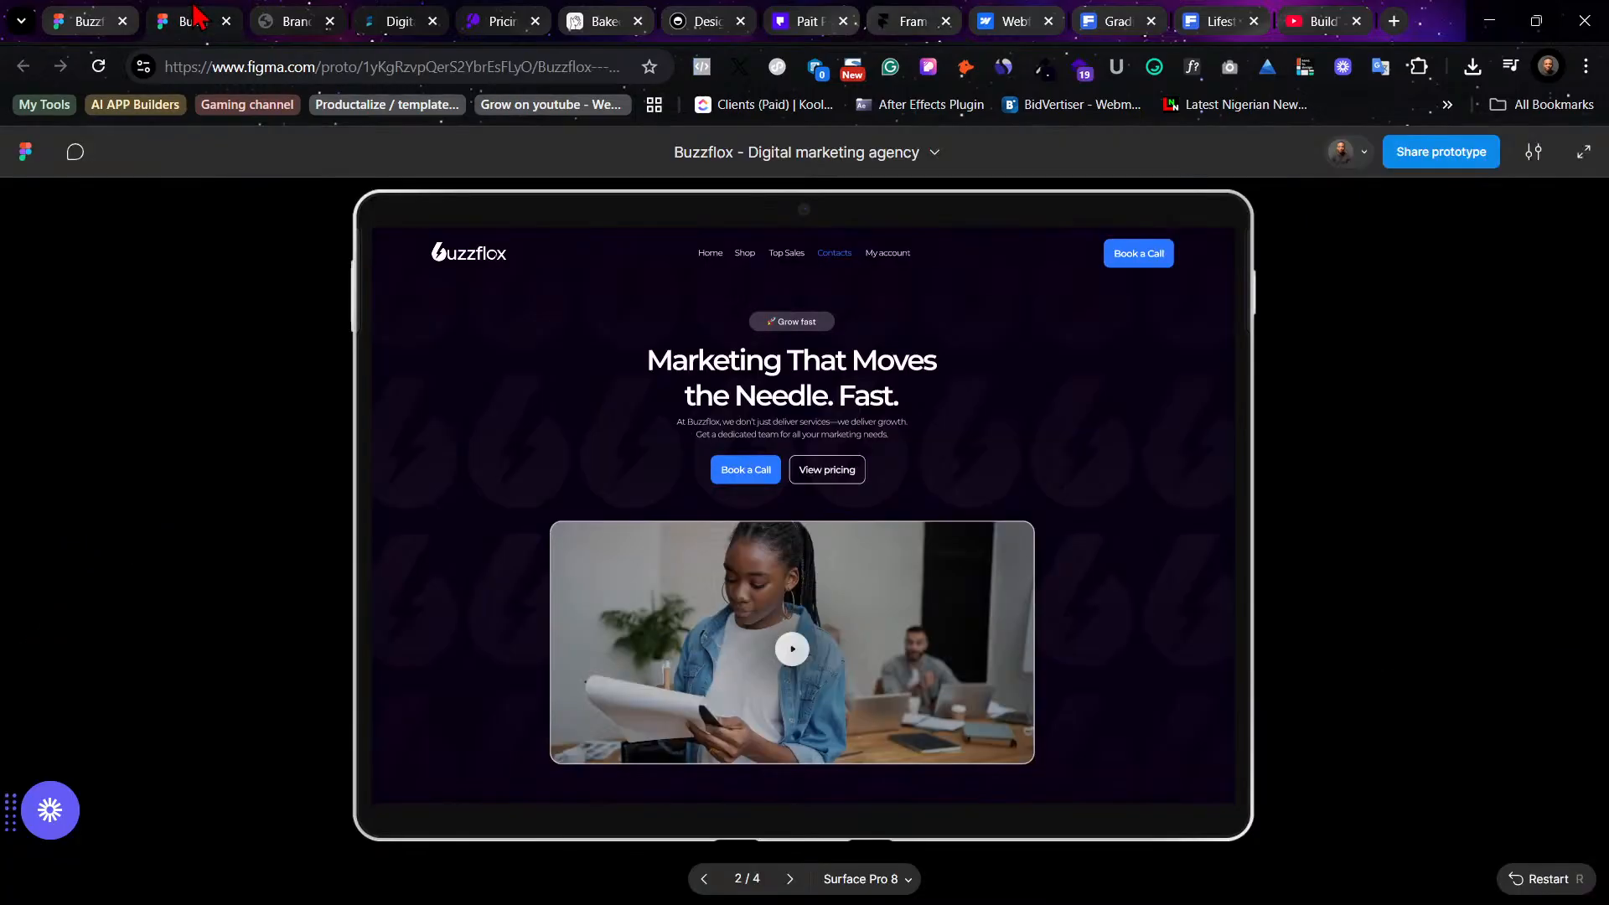
pyautogui.click(91, 19)
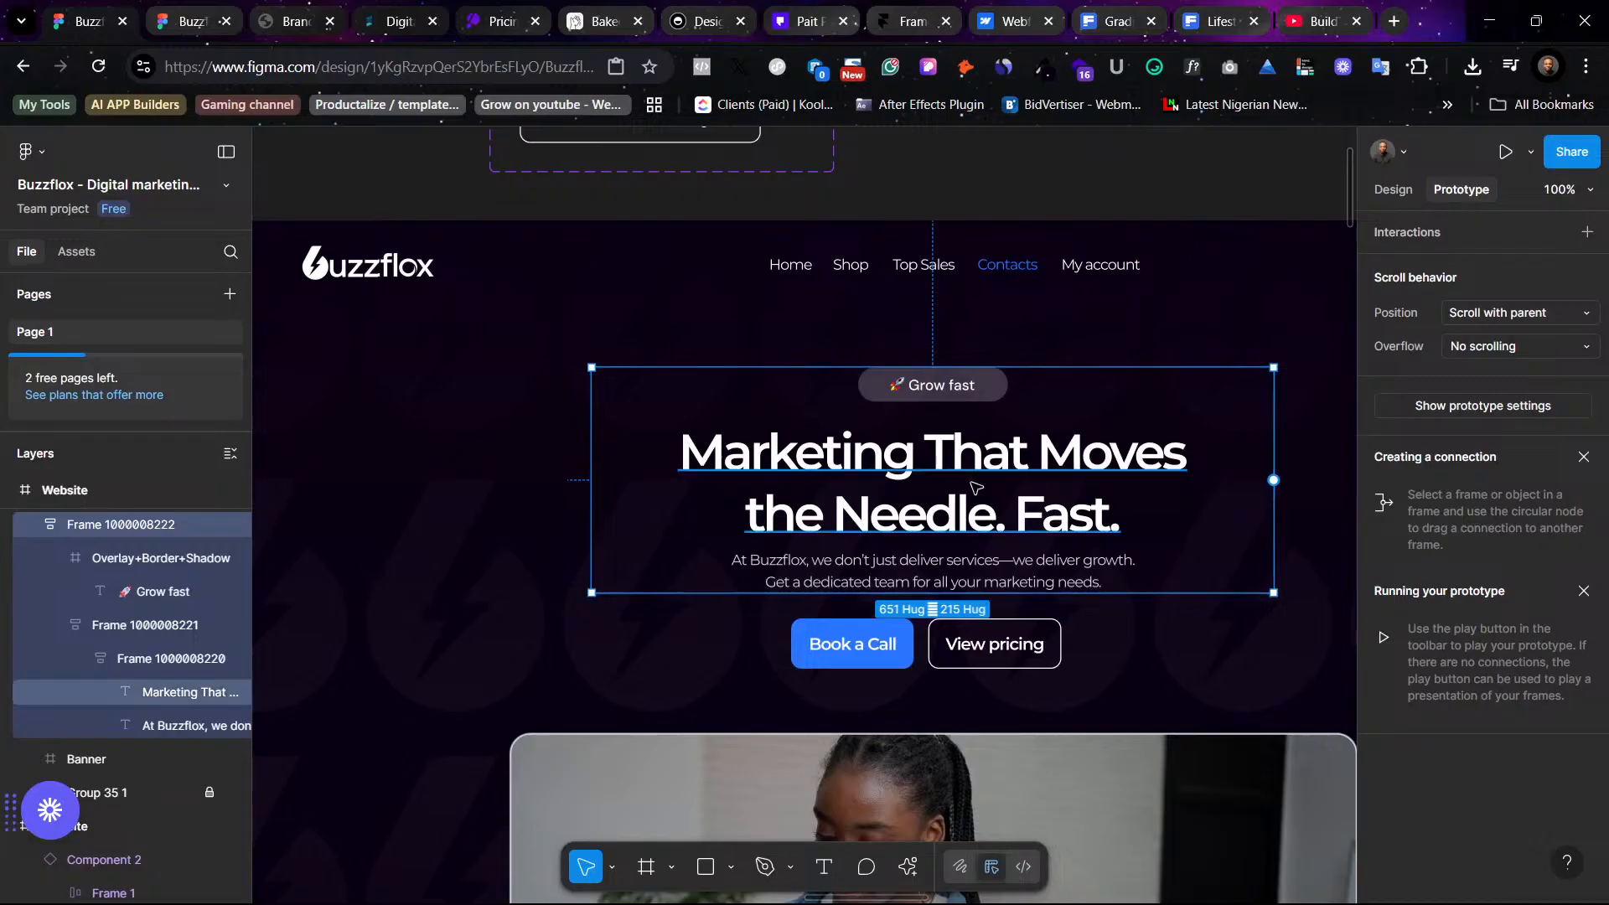
# - Consult the typography hierarchy page of the Brand Guidelines PDF and return to the design file
pyautogui.hotkey('ctrl', '-')
pyautogui.click(1128, 329)
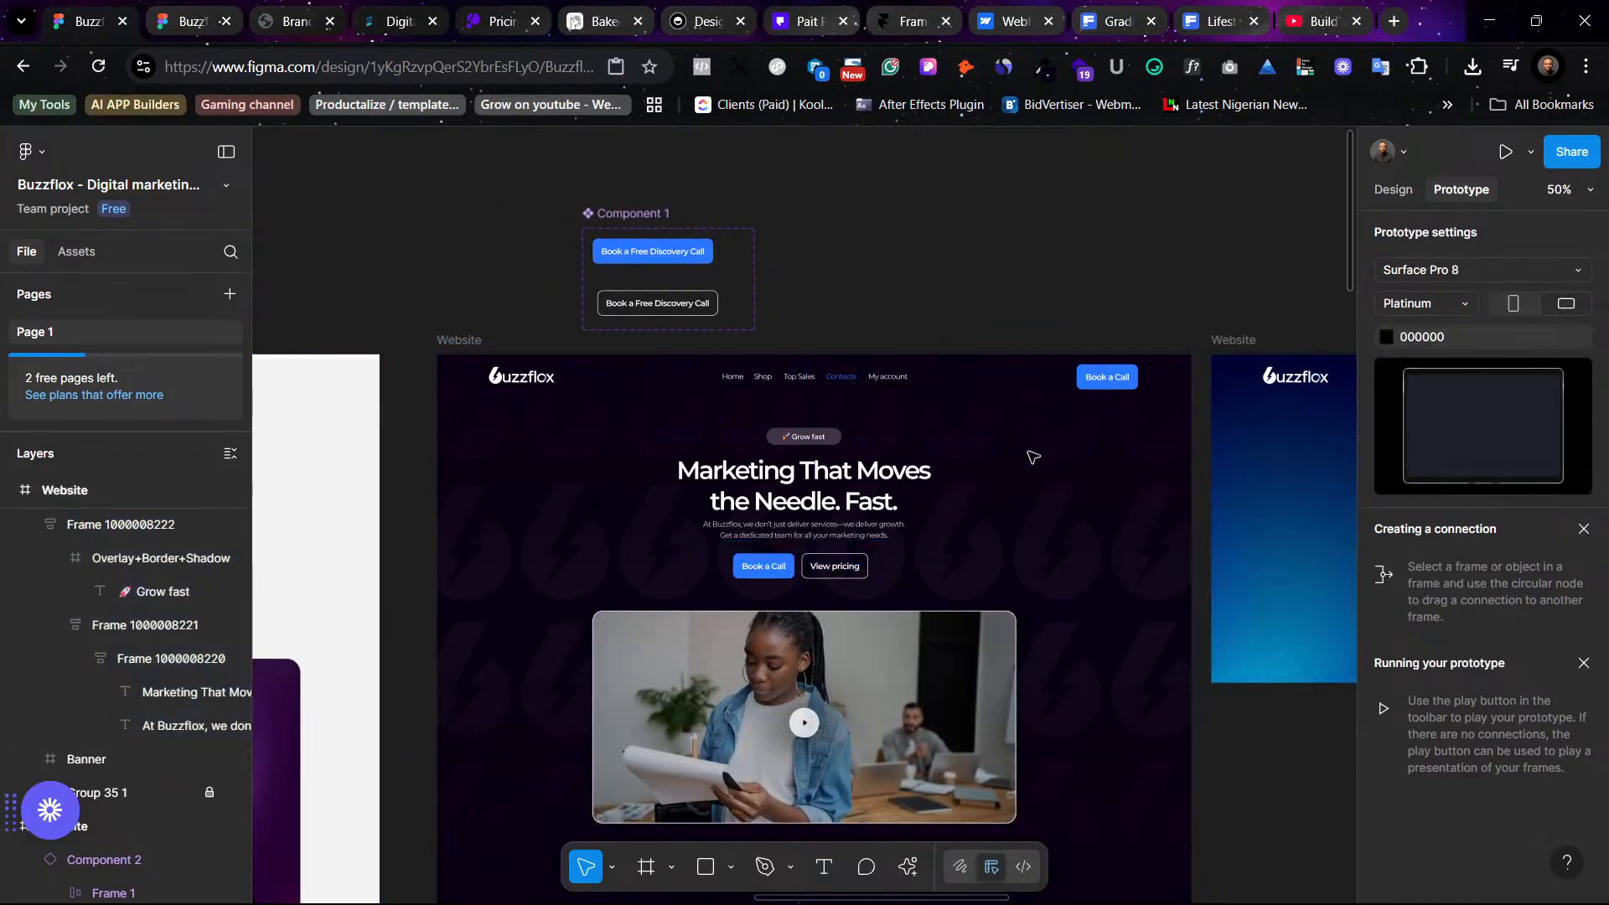
pyautogui.click(176, 13)
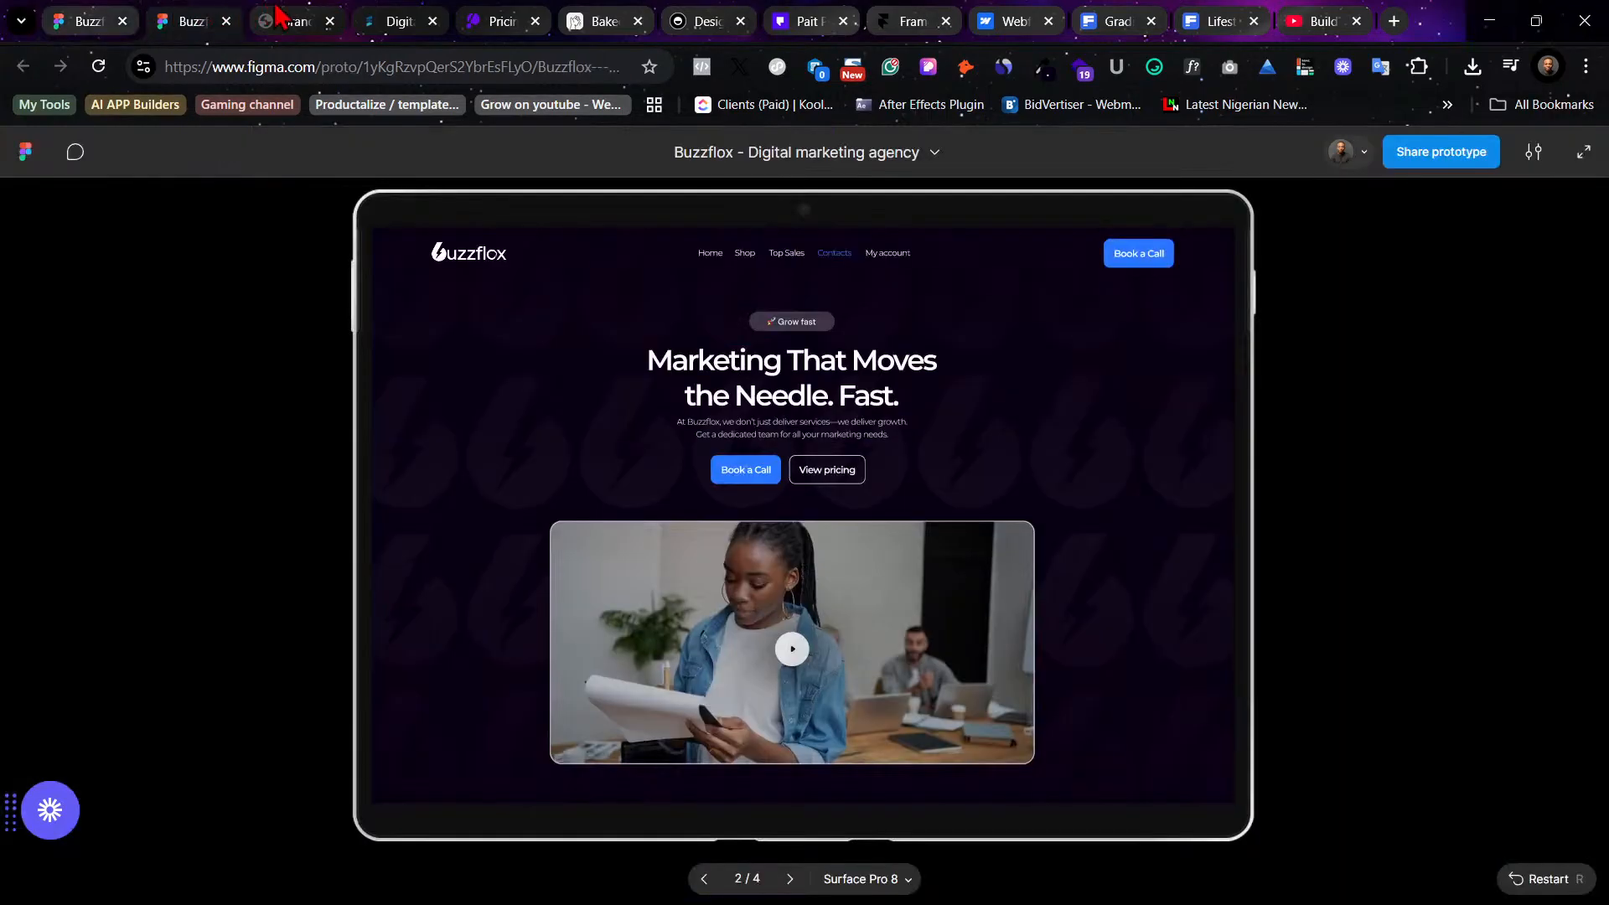
pyautogui.click(289, 20)
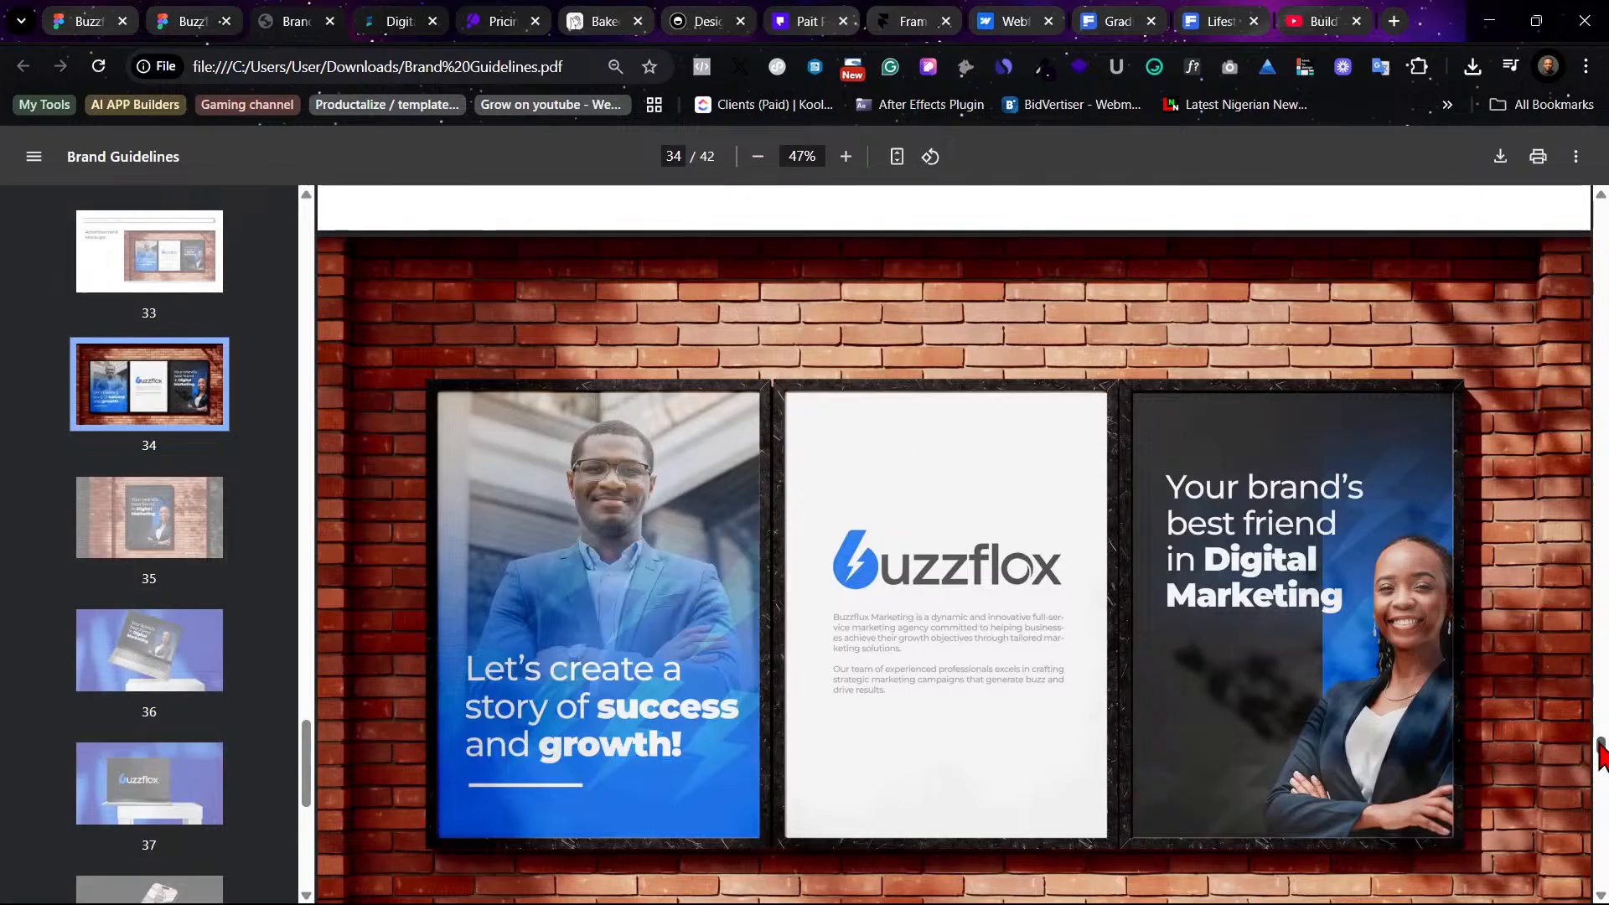
pyautogui.moveTo(1601, 748); pyautogui.dragTo(1544, 521)
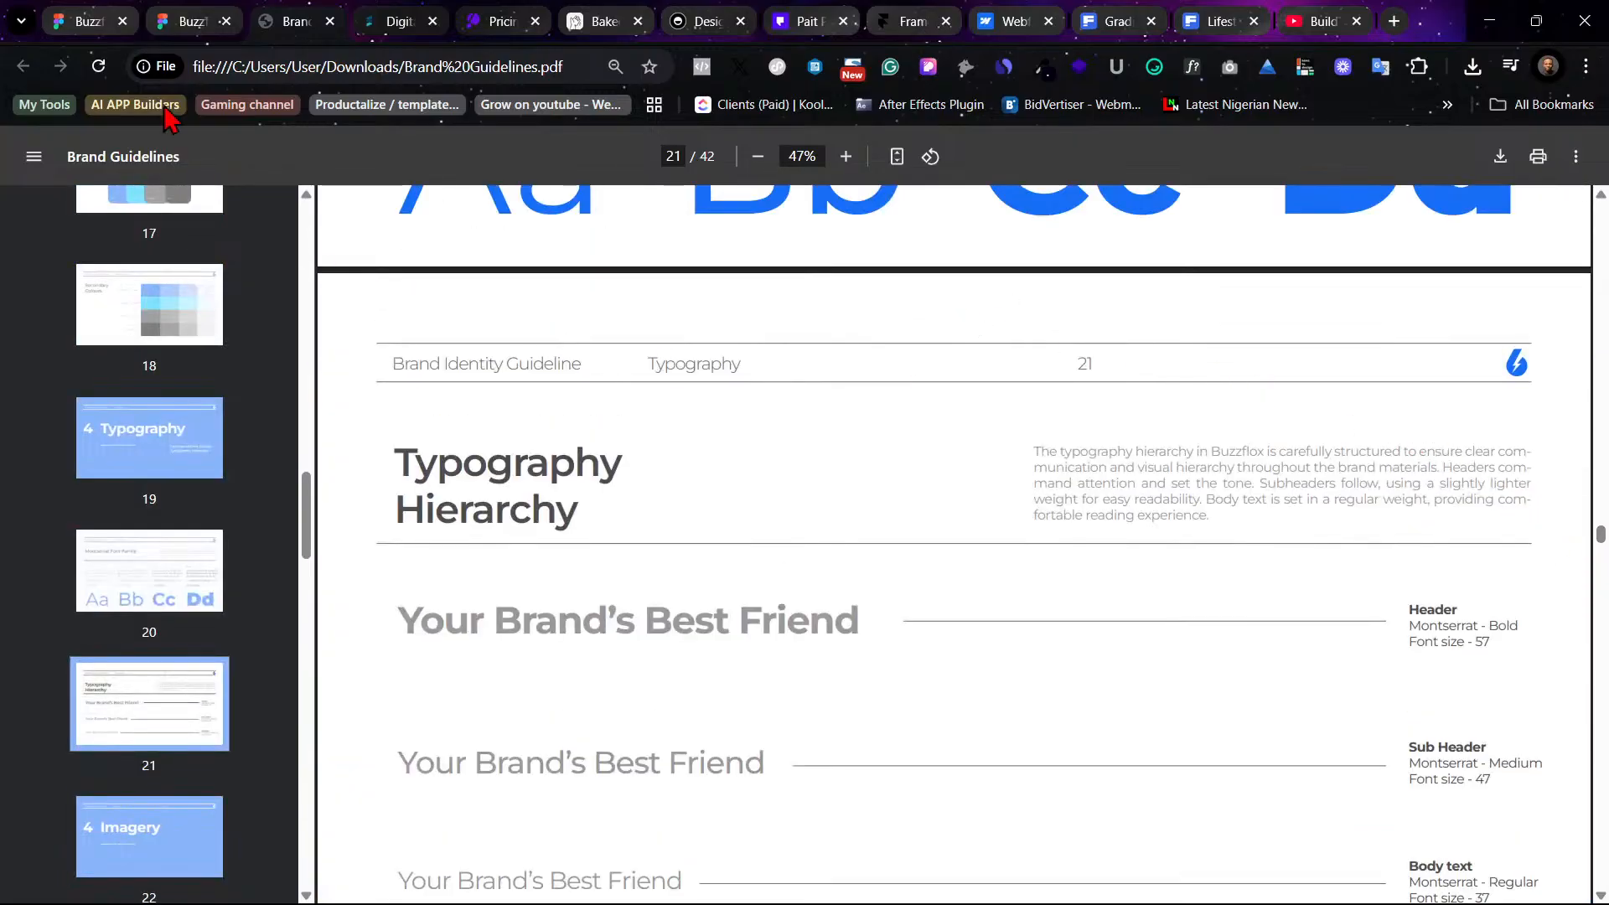
pyautogui.click(95, 16)
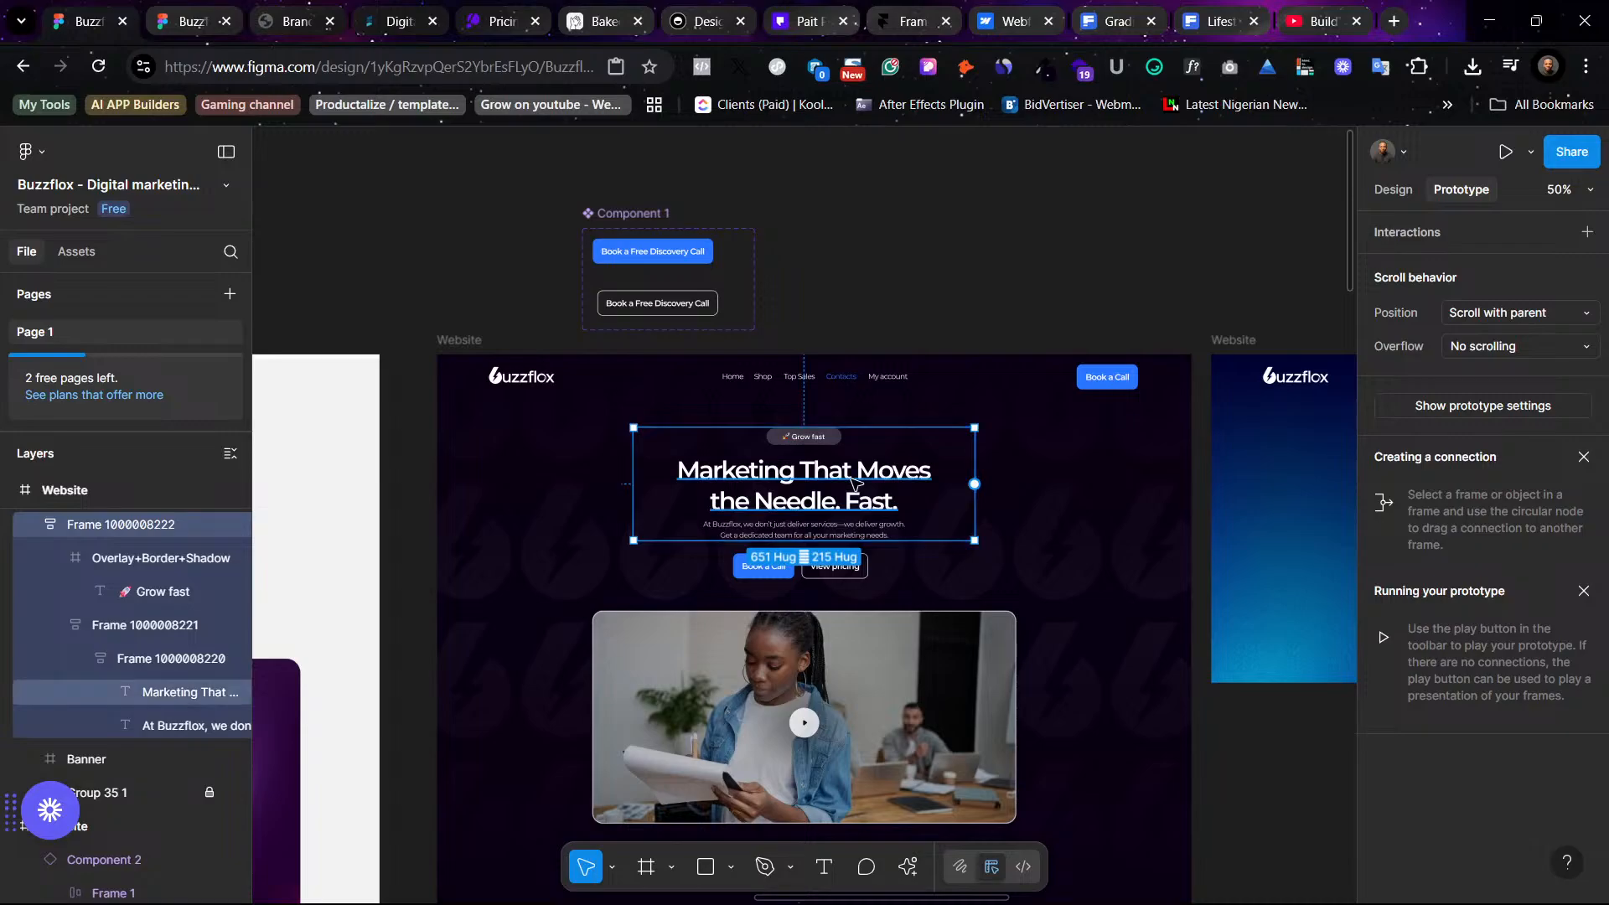
# - Detach the headline's text style and change its font family to Inter
pyautogui.doubleClick(855, 476)
pyautogui.hotkey('shift', '0')
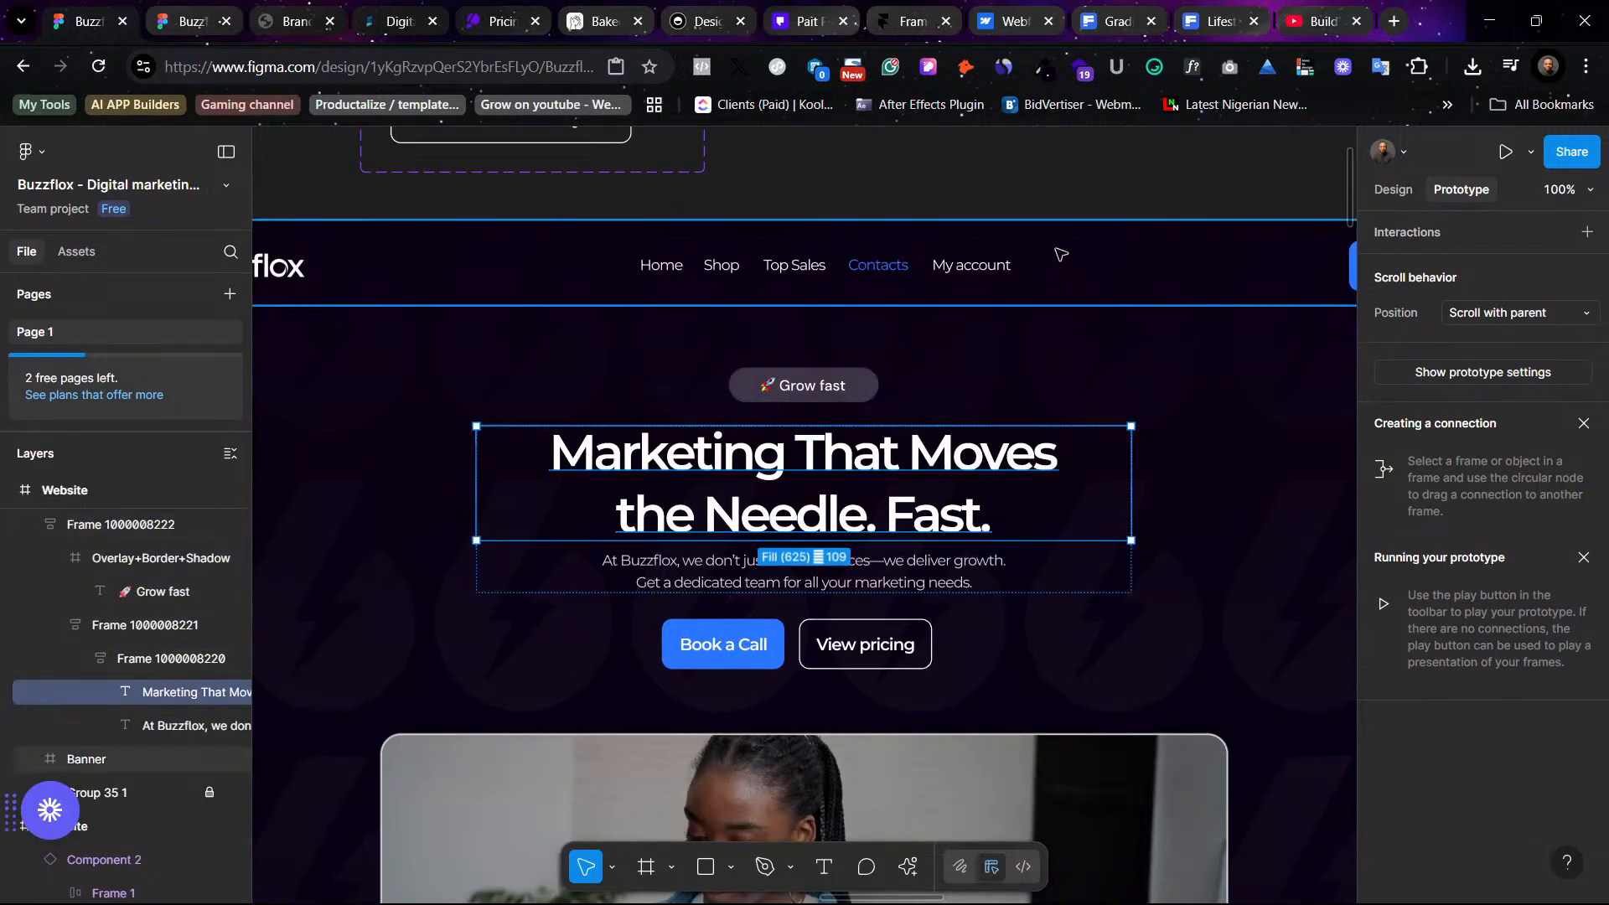
pyautogui.click(1089, 210)
pyautogui.keyDown('ctrl'); pyautogui.click(895, 512); pyautogui.keyUp('ctrl')
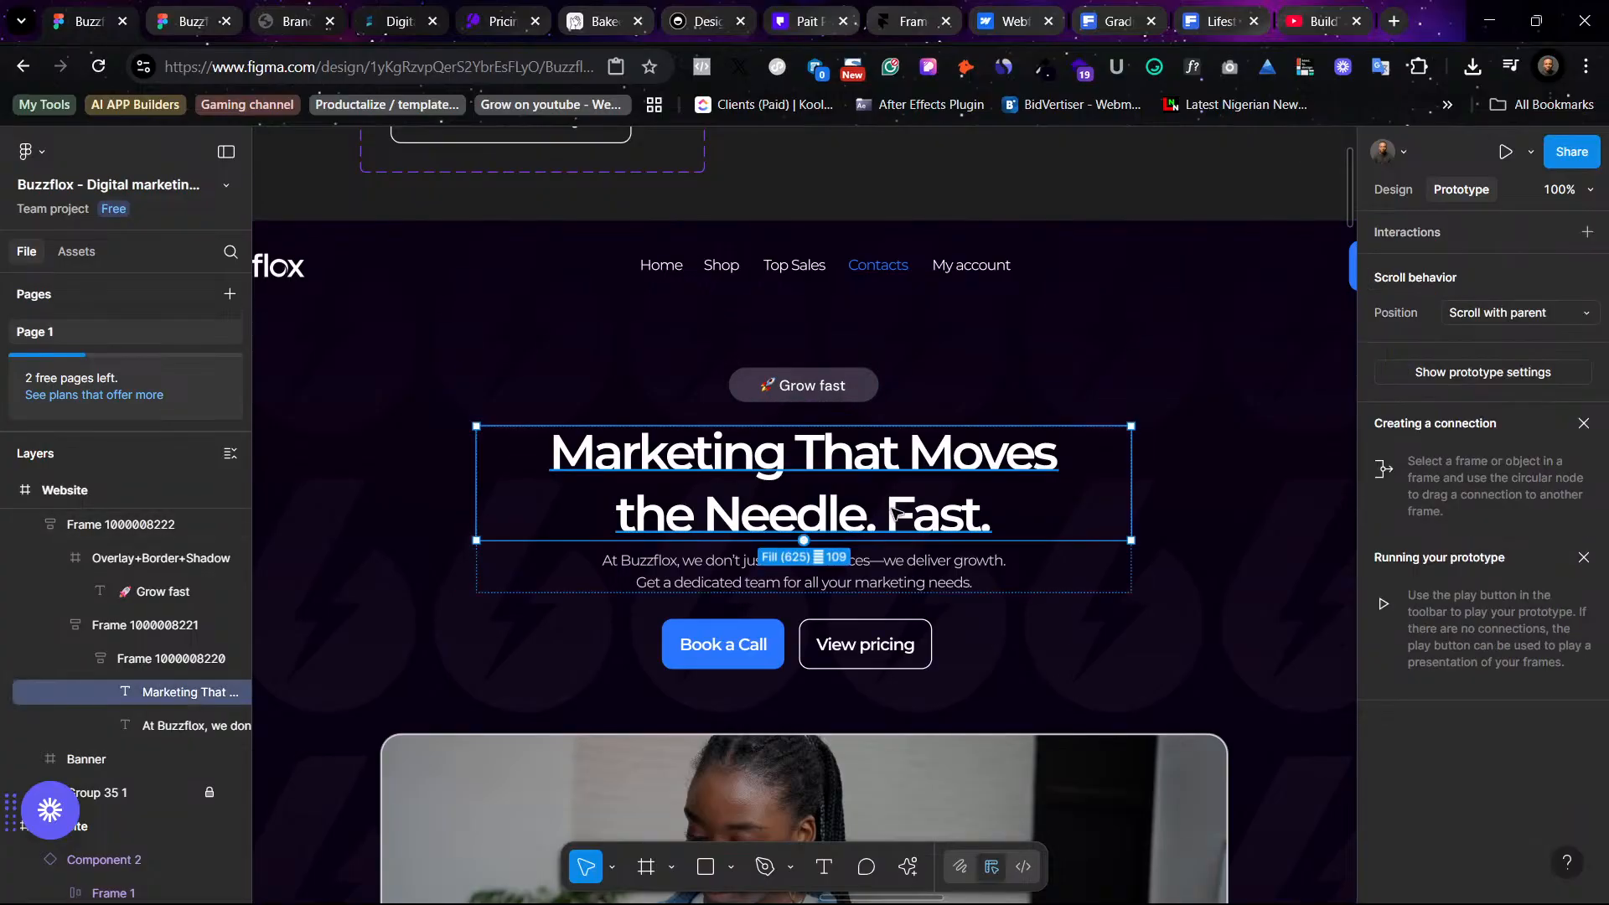
pyautogui.click(1394, 190)
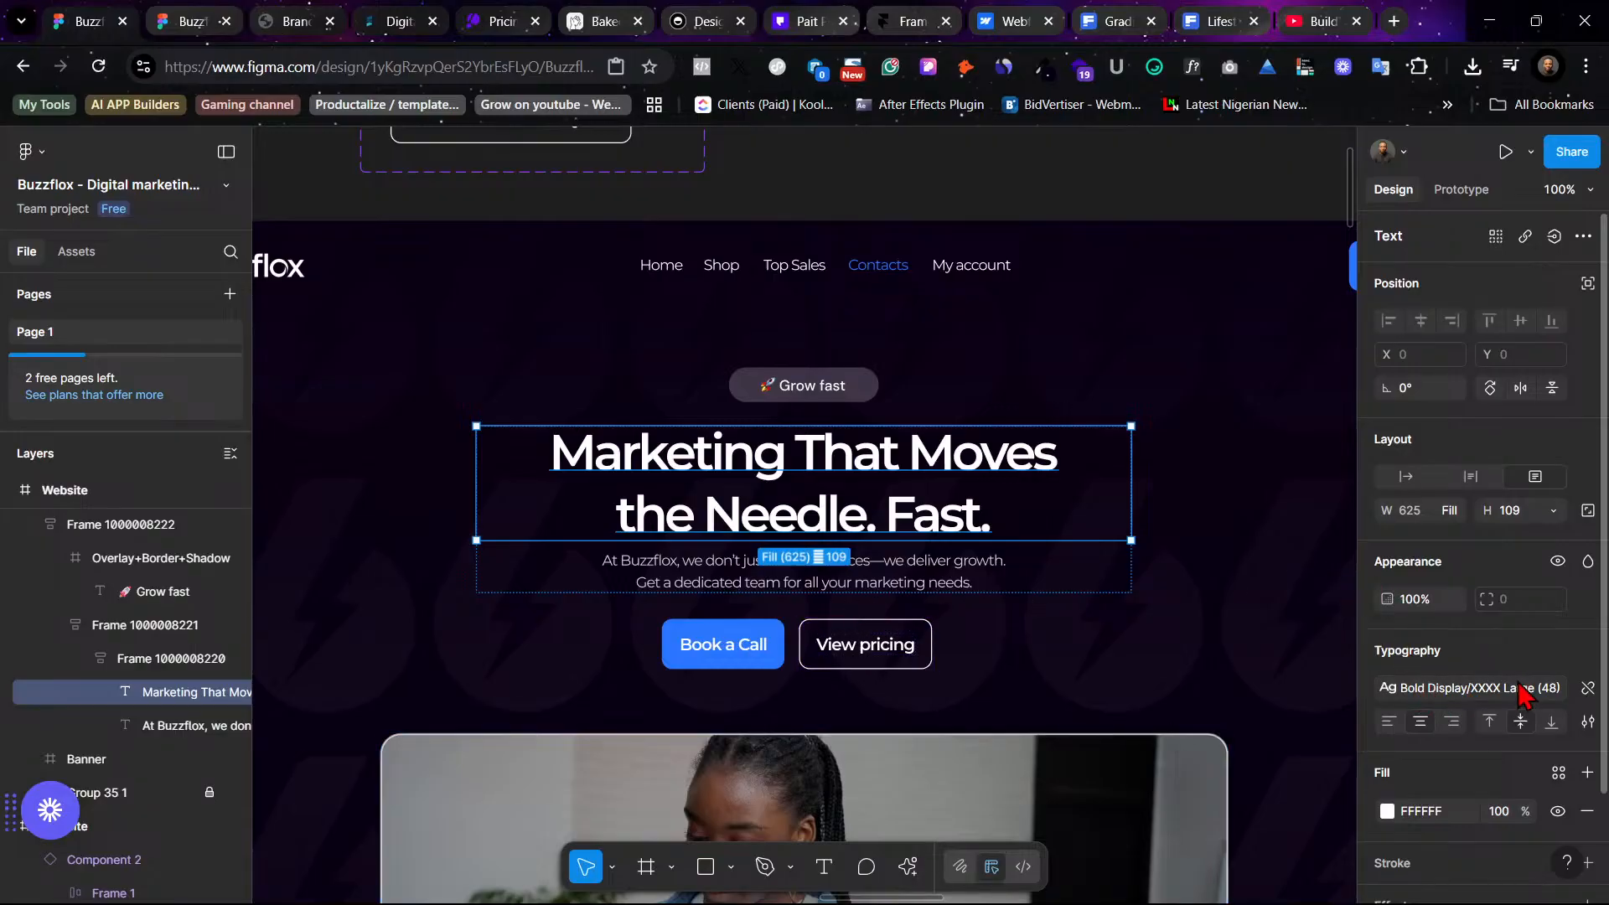
pyautogui.click(1587, 687)
pyautogui.click(1431, 691)
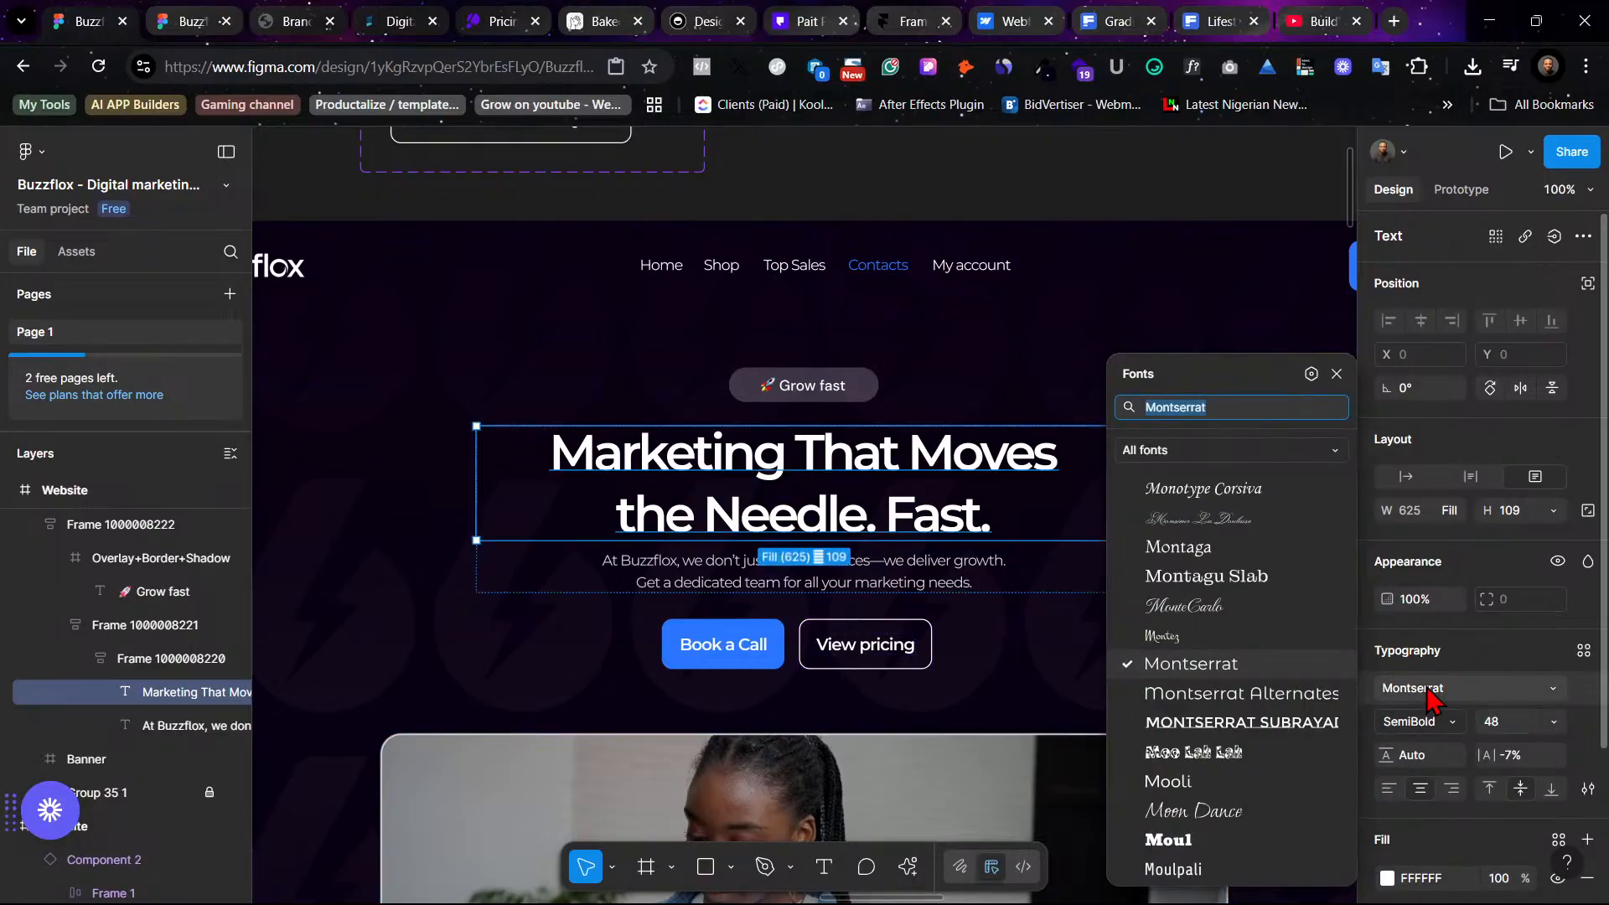
pyautogui.write('inte')
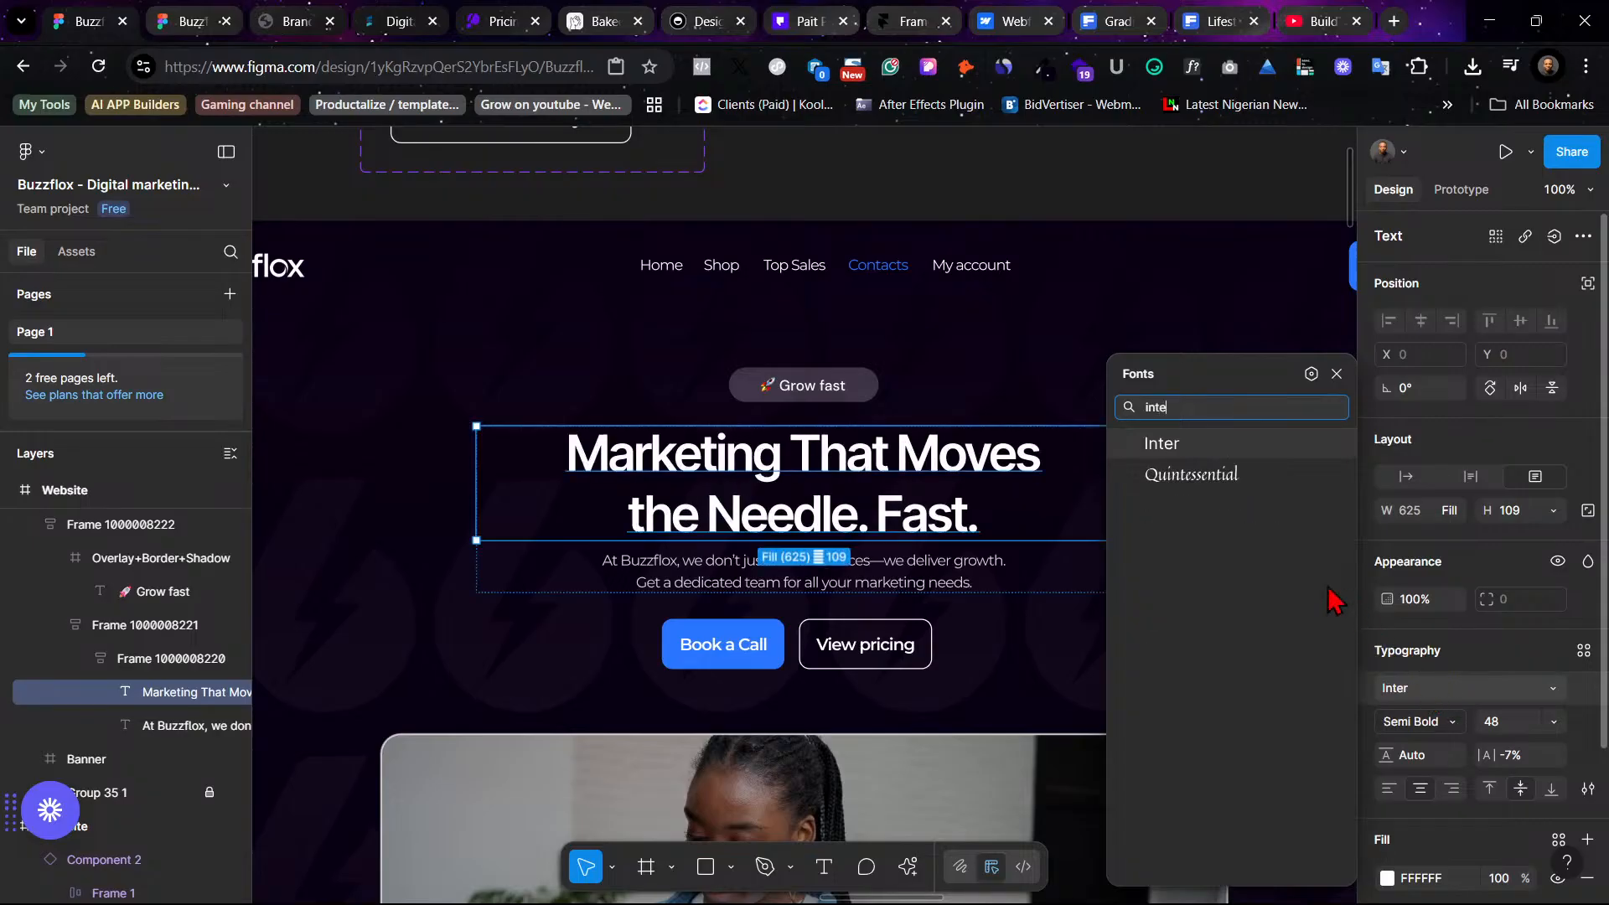
pyautogui.press('Escape')
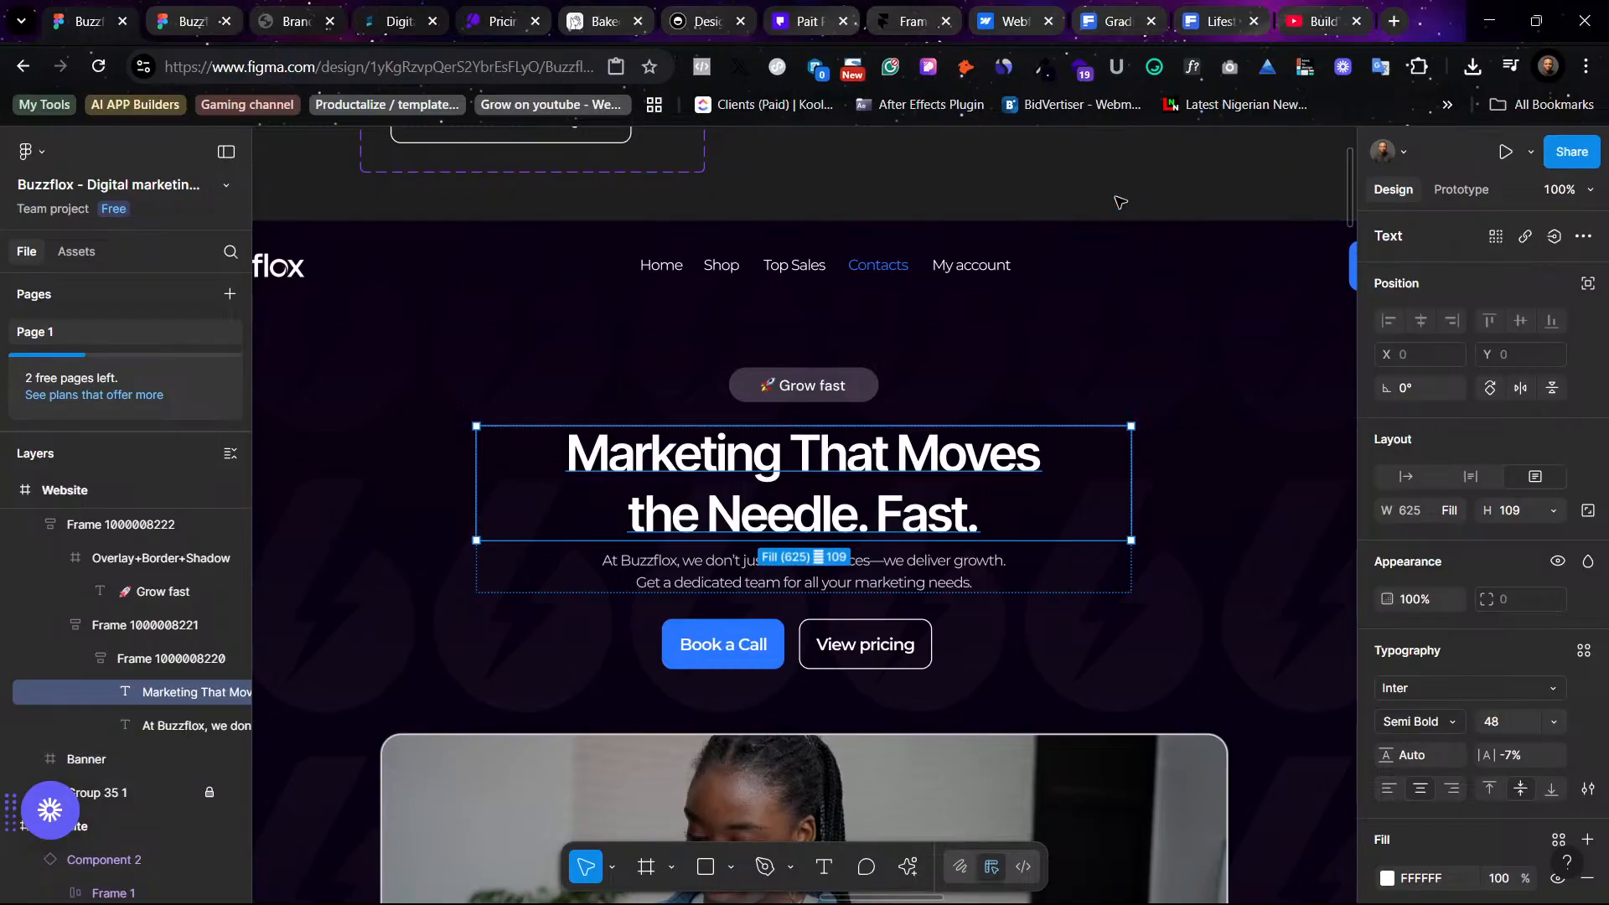
# - Change the headline's font family to DM Sans
pyautogui.click(1120, 202)
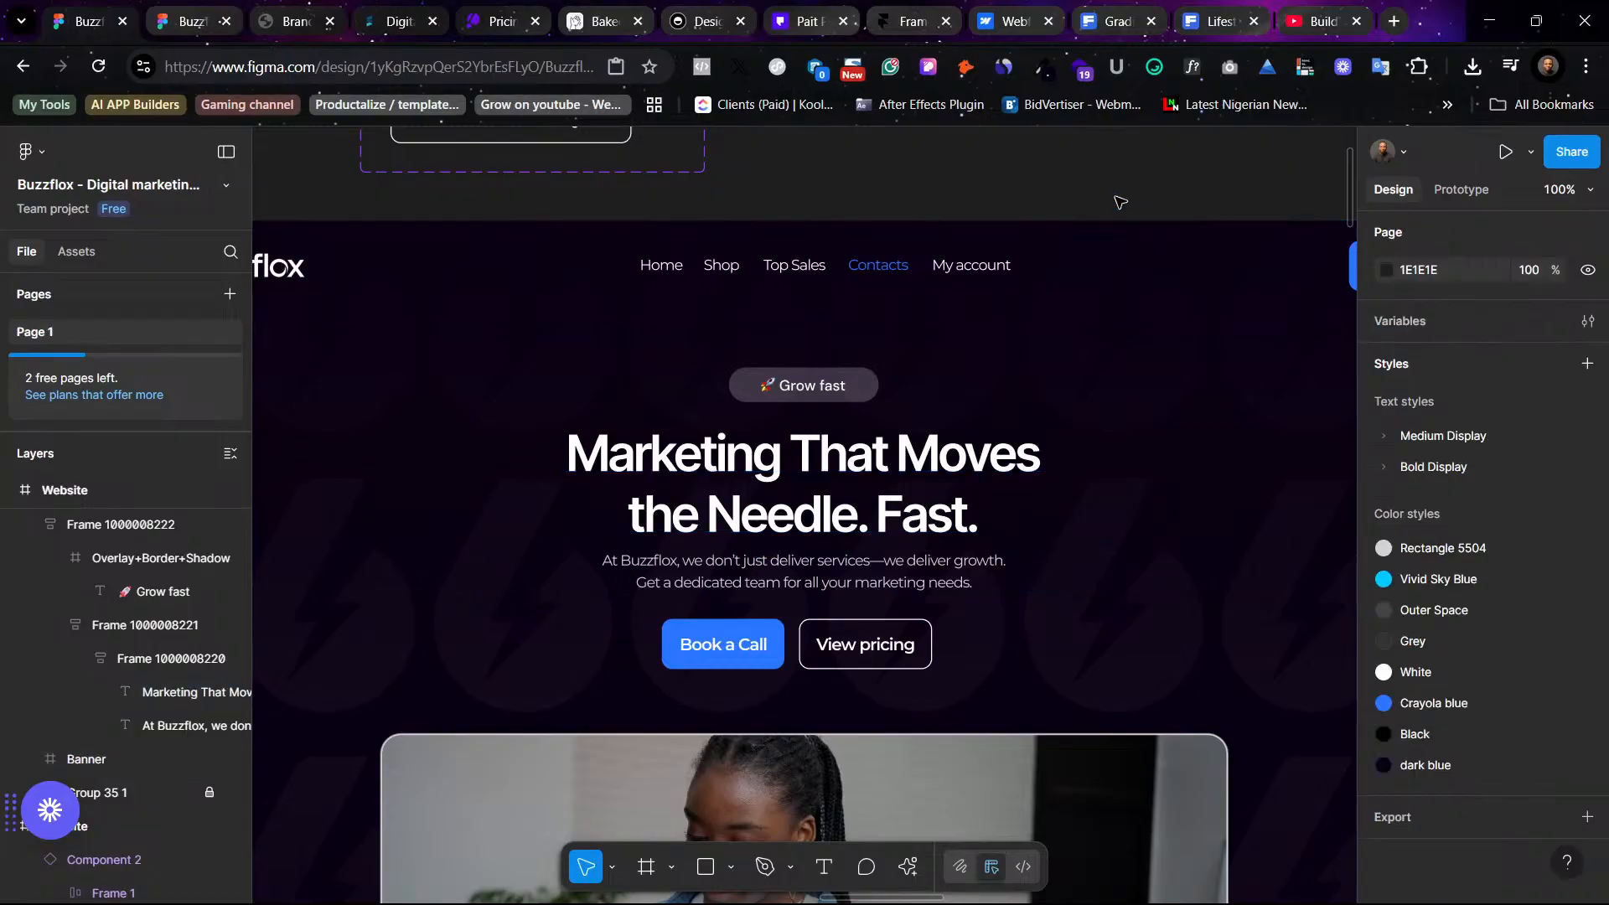
pyautogui.press('-')
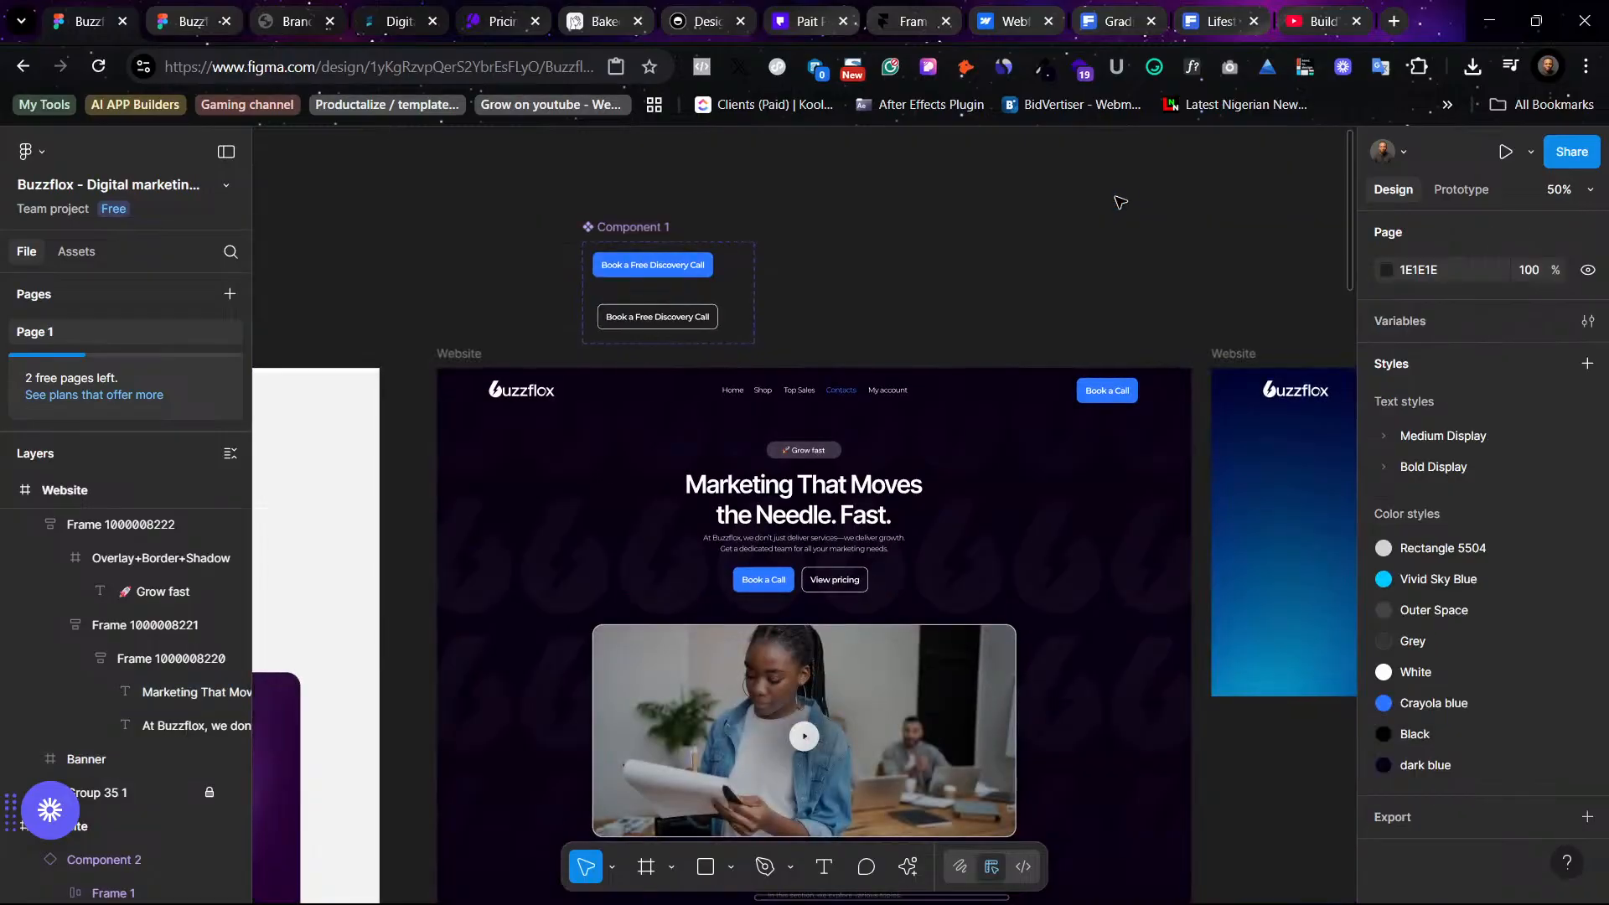
pyautogui.press('+')
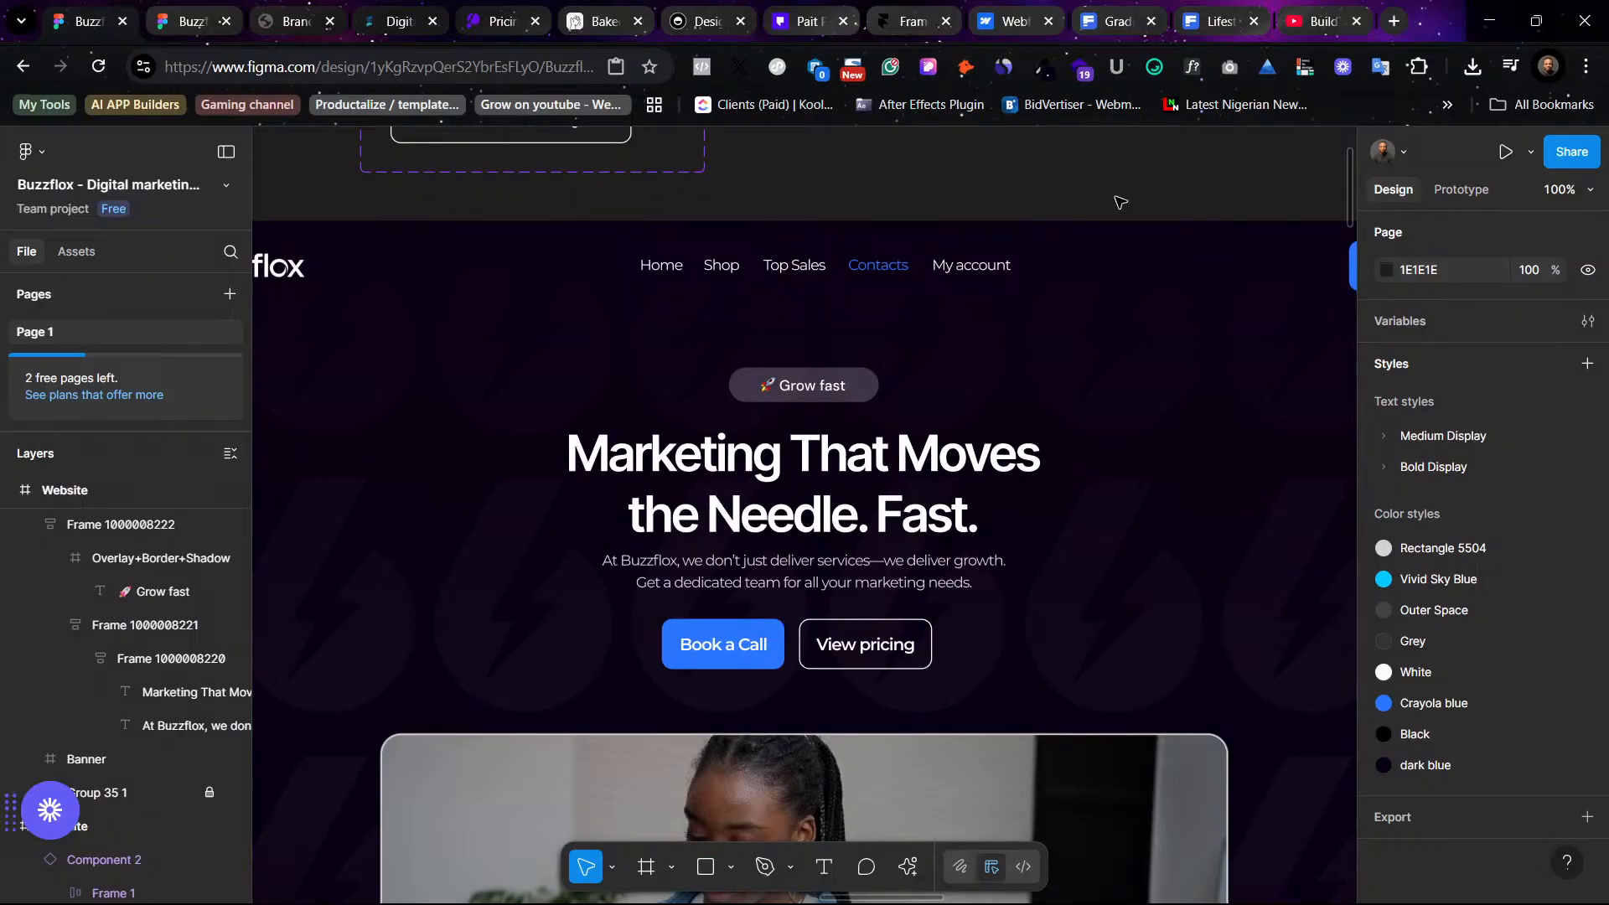
pyautogui.click(1109, 520)
pyautogui.click(1415, 690)
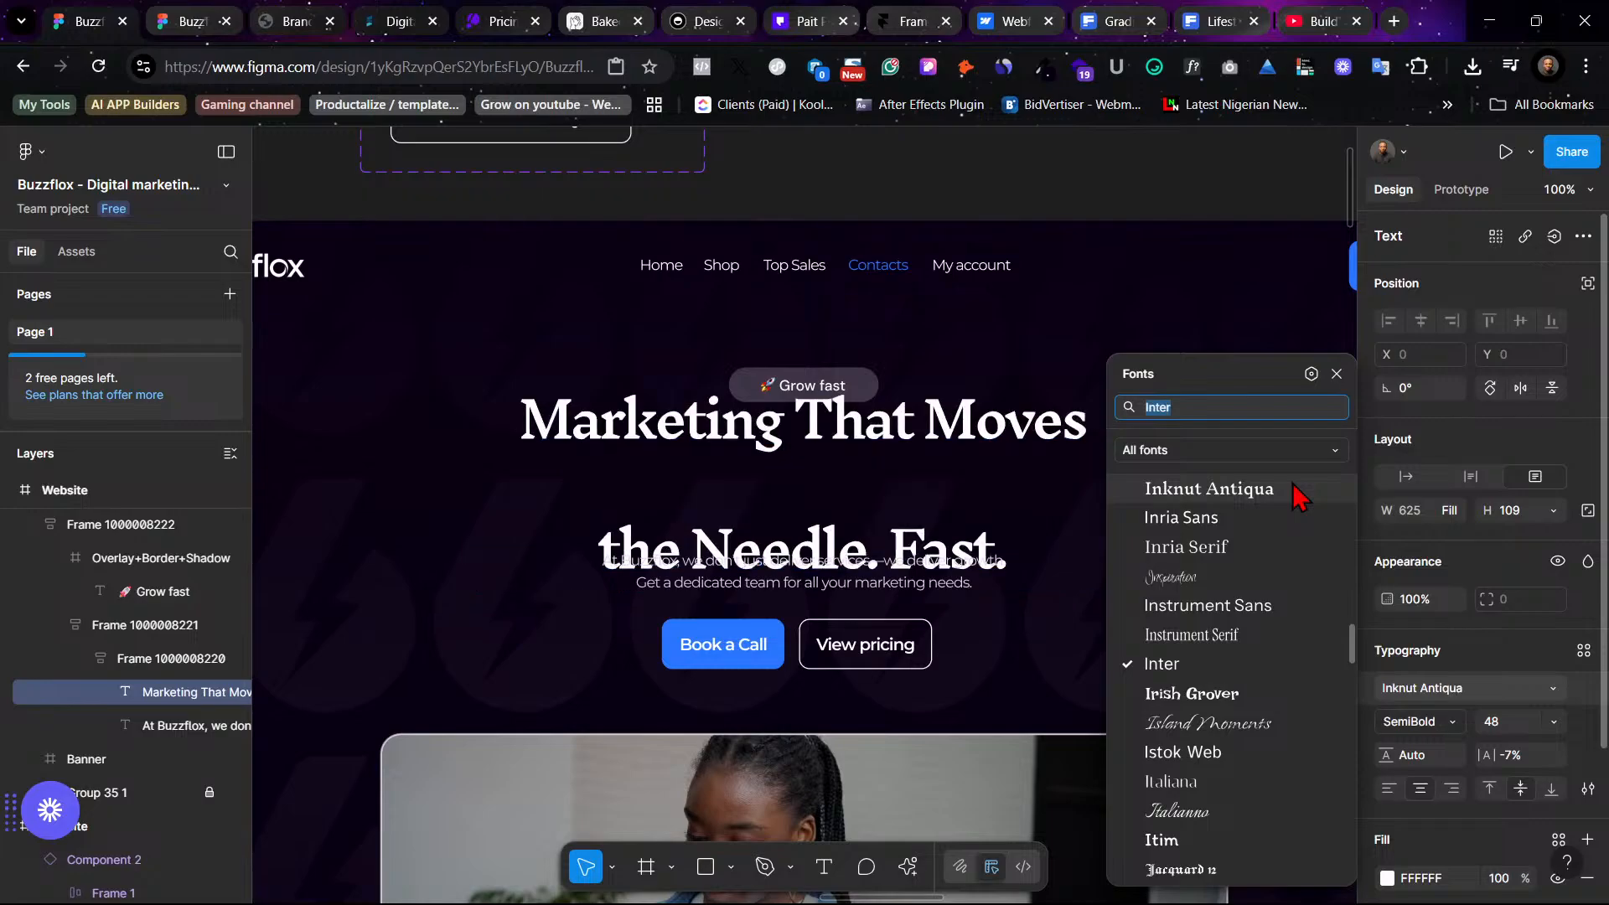
pyautogui.write('dm')
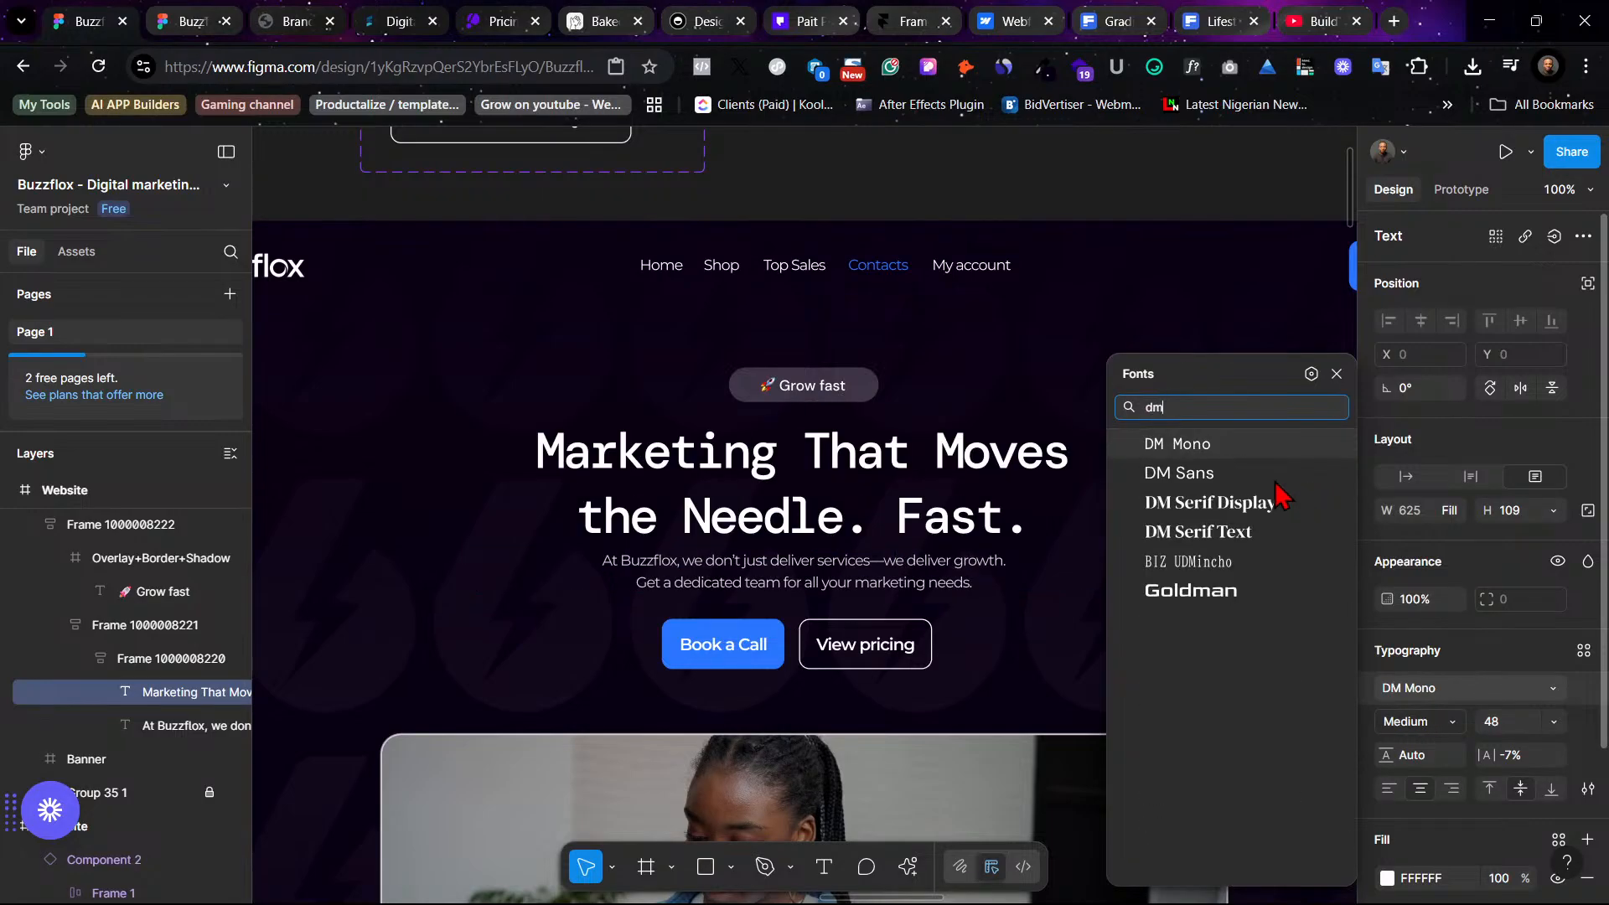
pyautogui.click(1228, 476)
pyautogui.click(1141, 192)
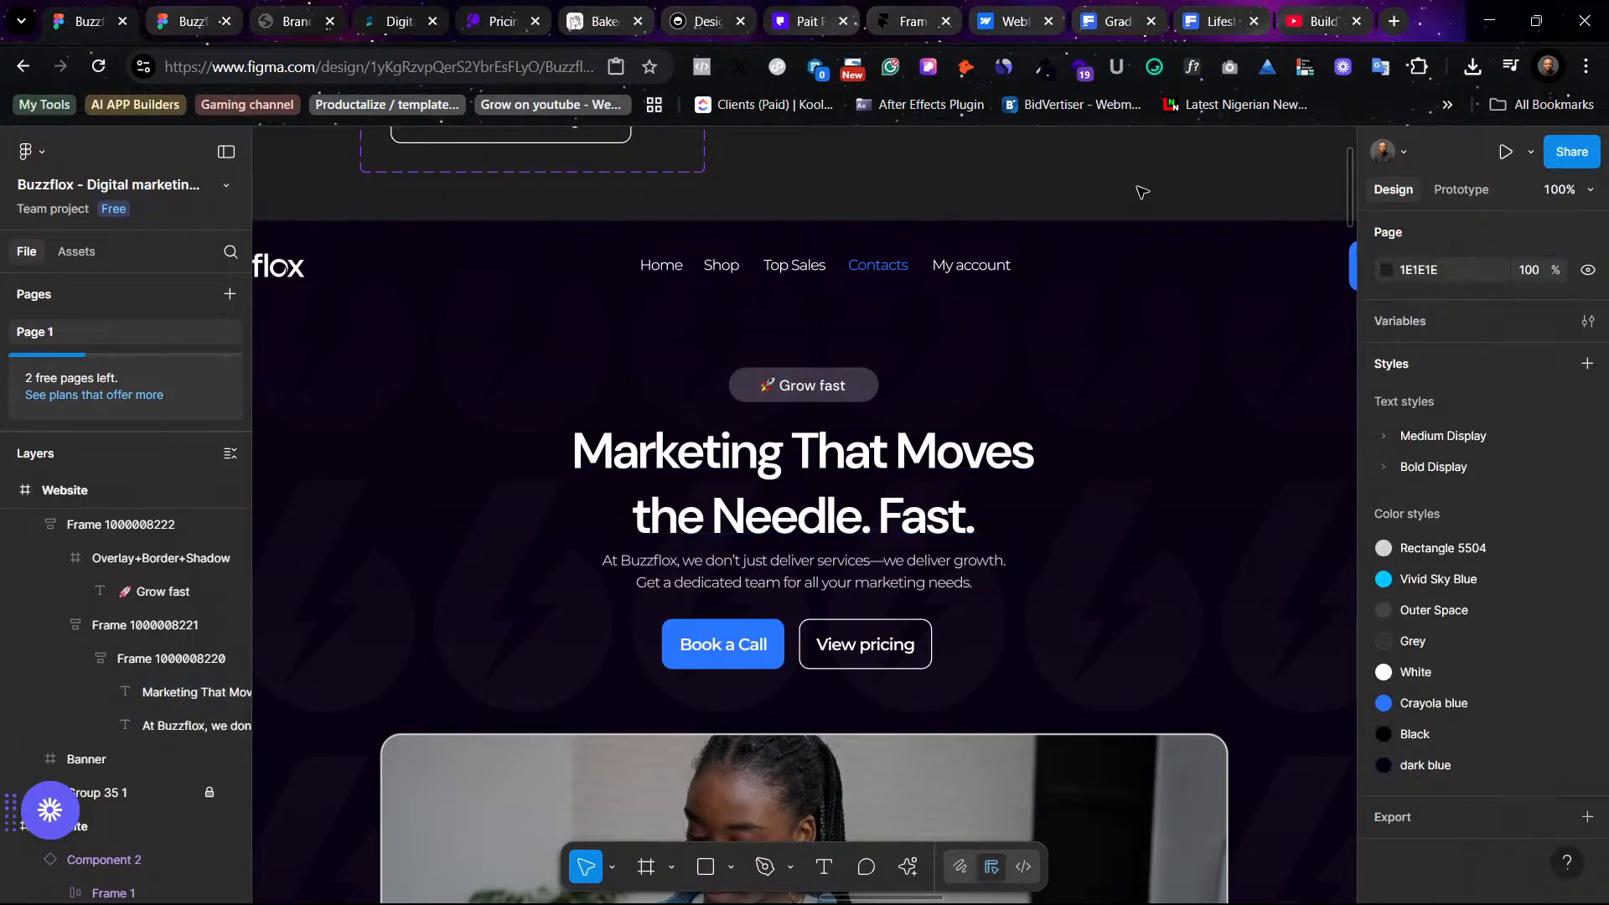
# - Compare the prototype preview with the Freepik and Framer reference tabs, then return to the design file
pyautogui.click(189, 15)
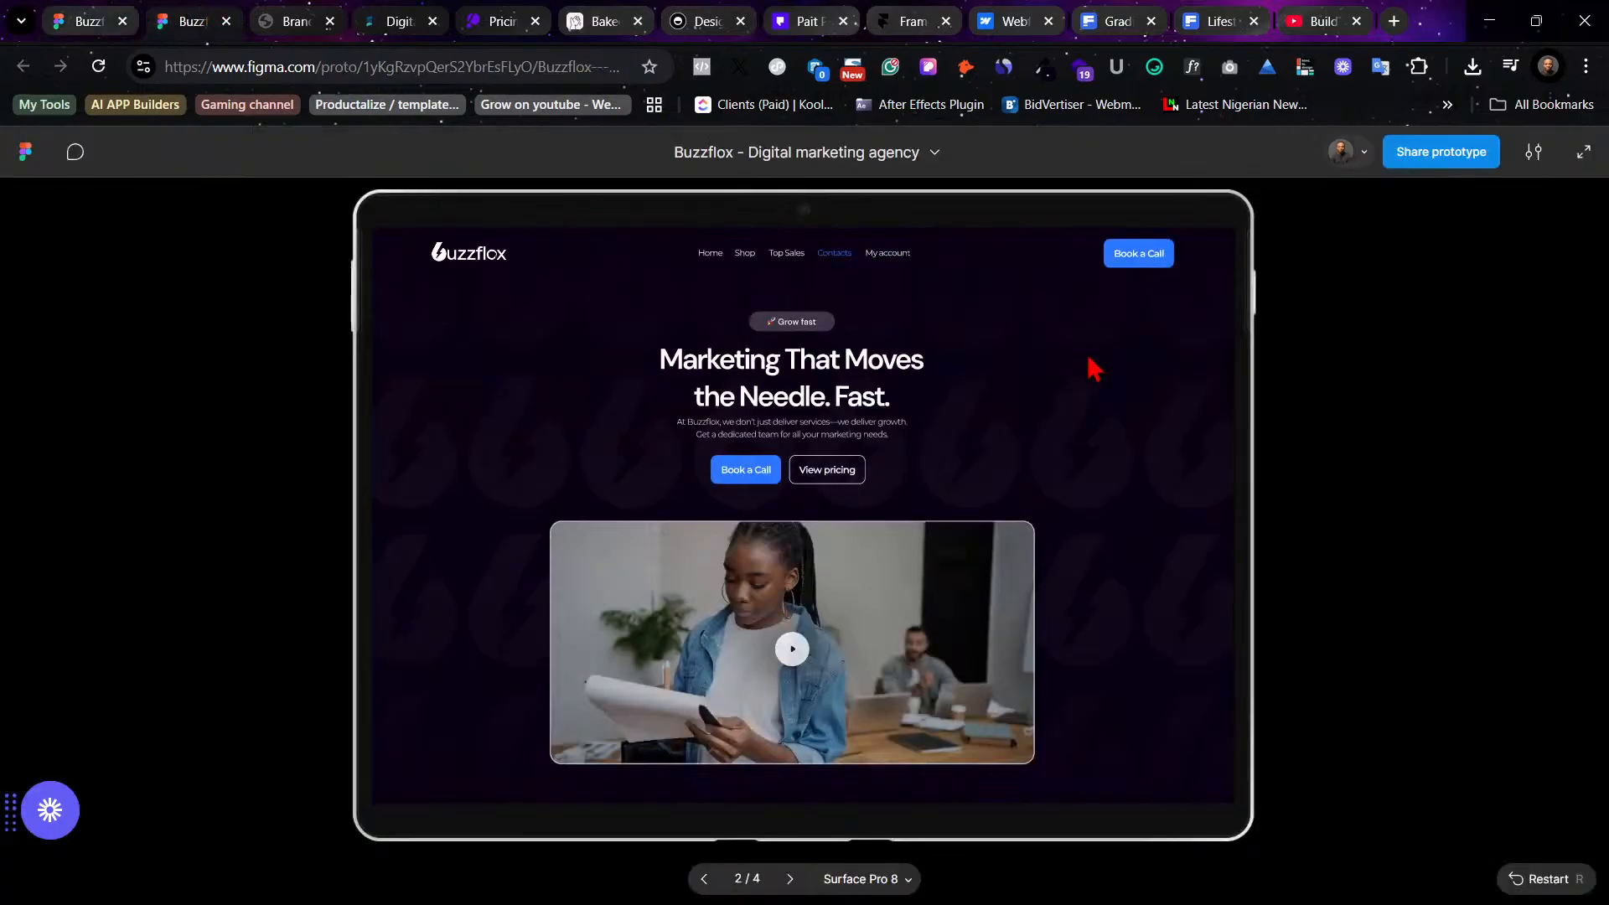
pyautogui.click(1211, 7)
pyautogui.click(1121, 8)
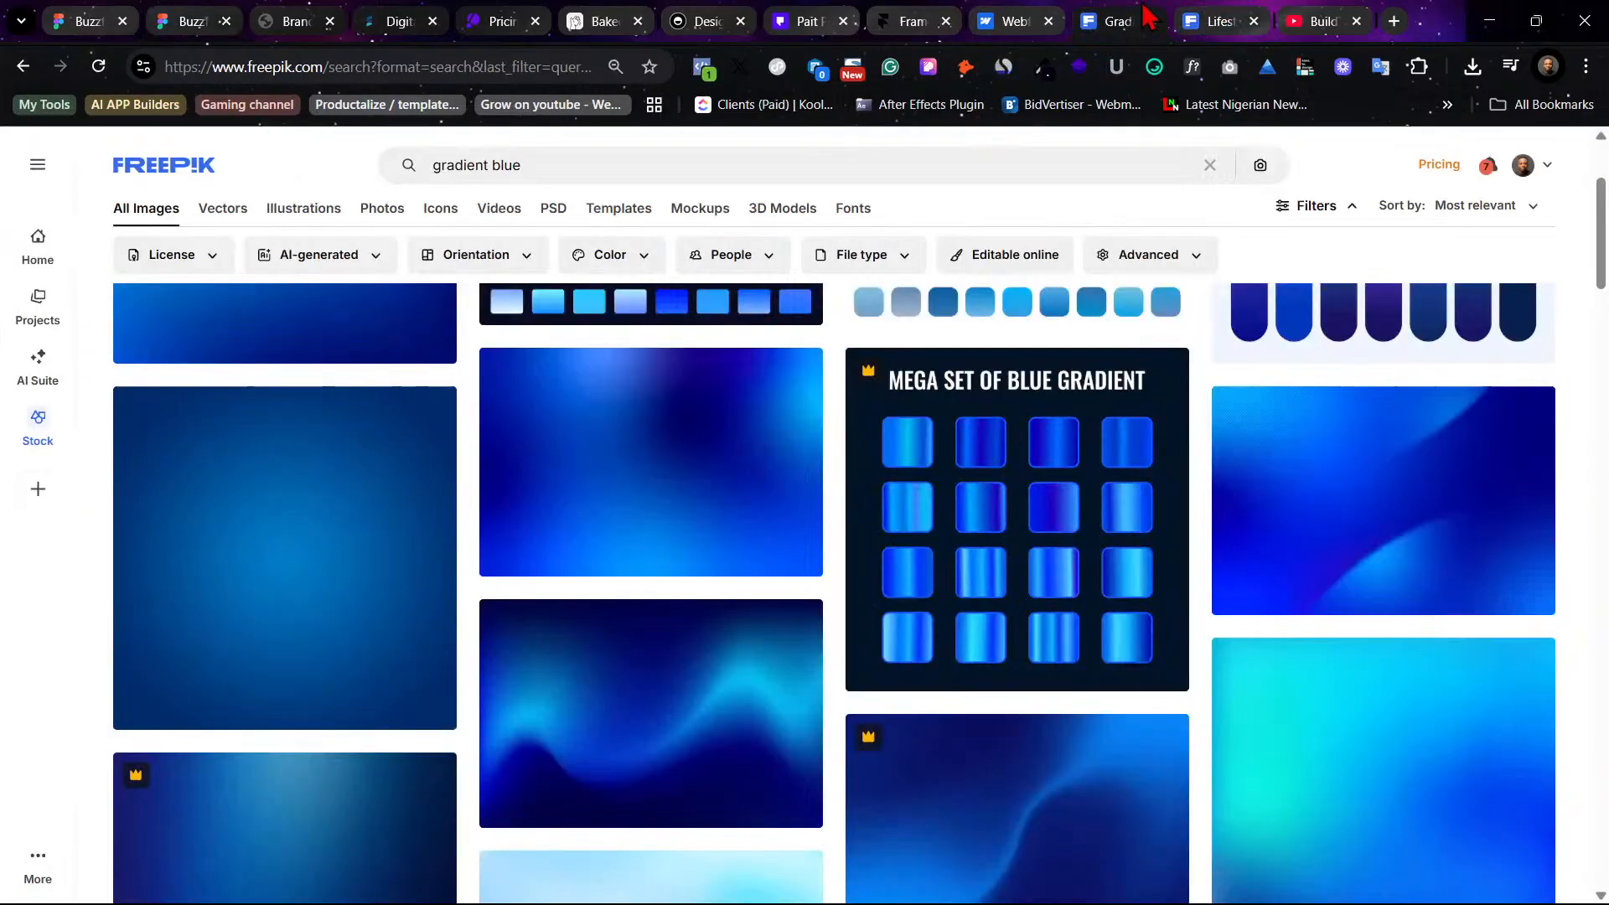
pyautogui.click(1217, 8)
pyautogui.click(879, 7)
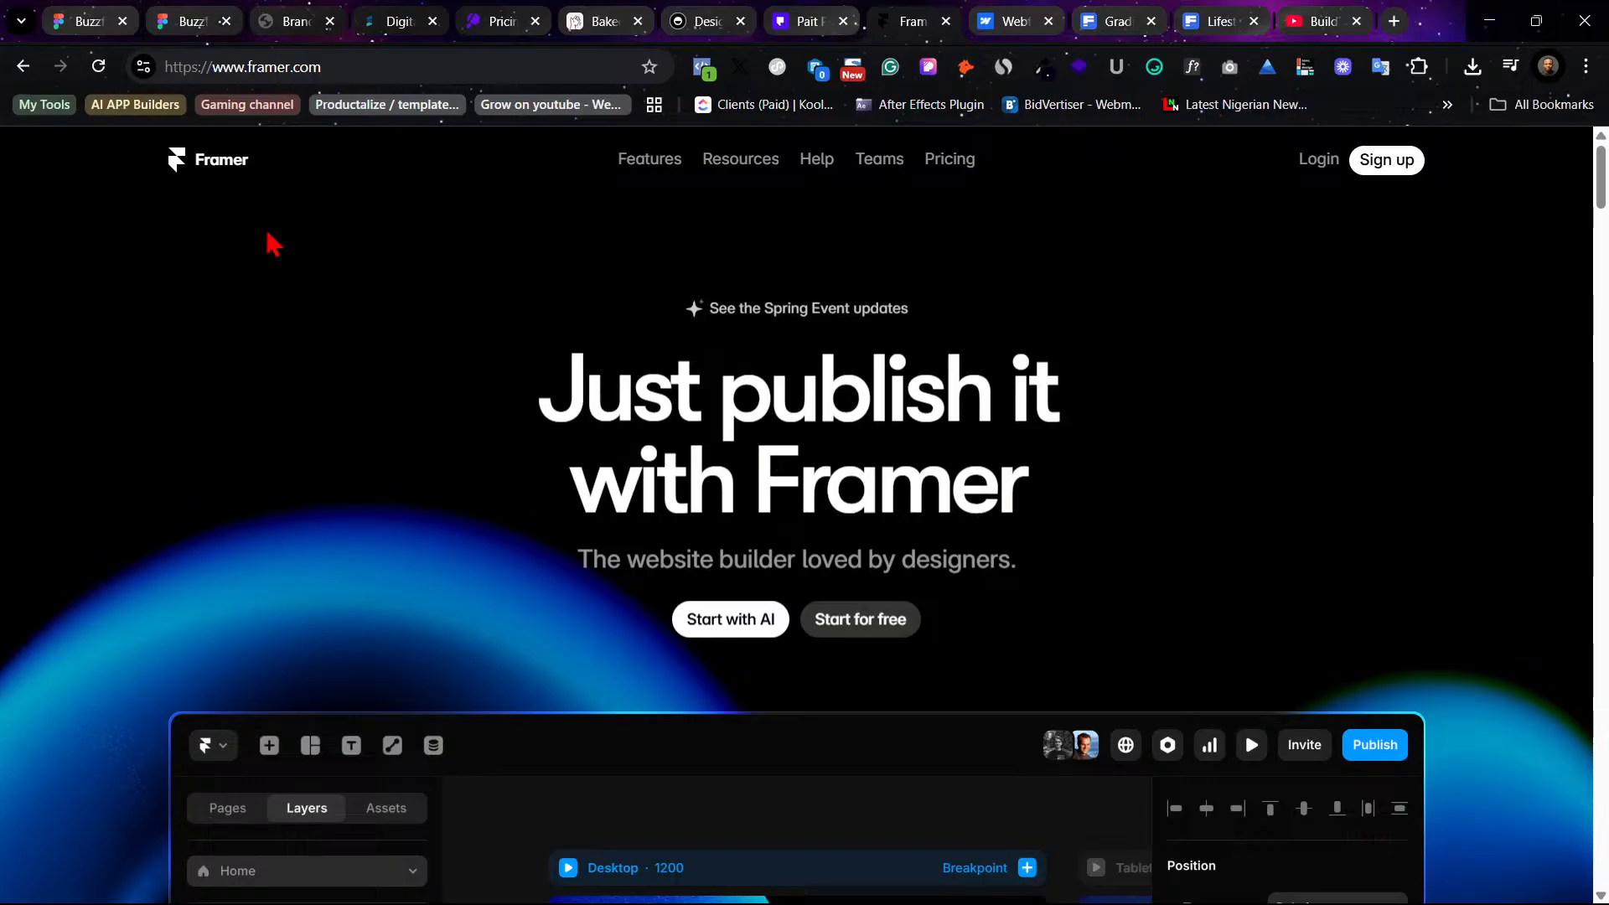
pyautogui.click(72, 15)
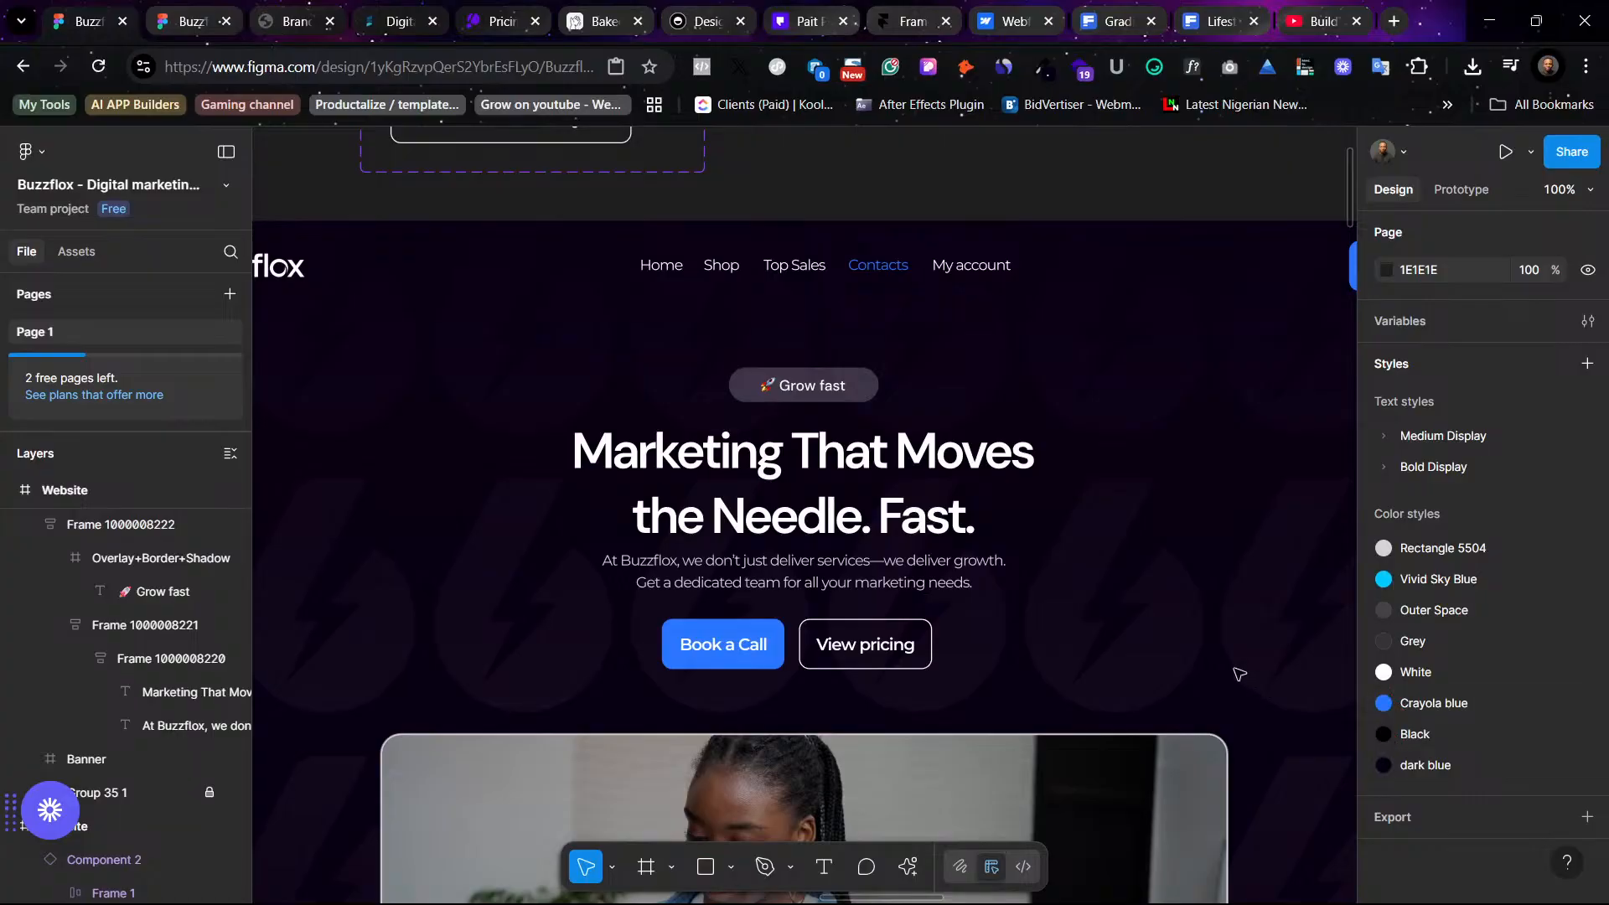
# - Switch the headline's font family back to Inter after checking the prototype preview
pyautogui.click(887, 485)
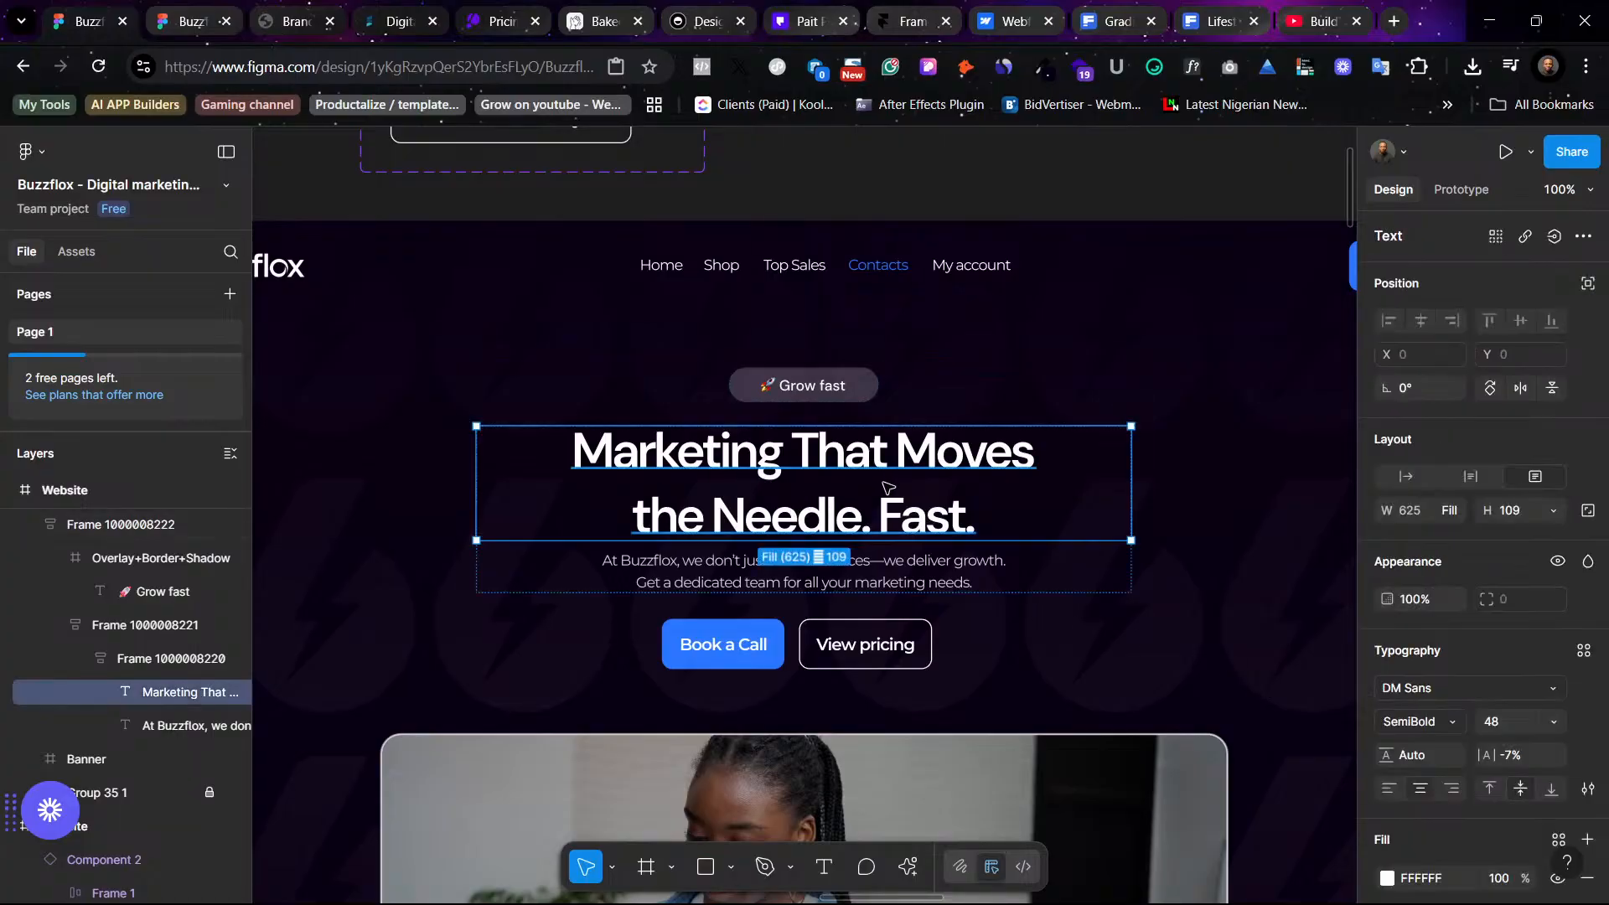
pyautogui.click(194, 18)
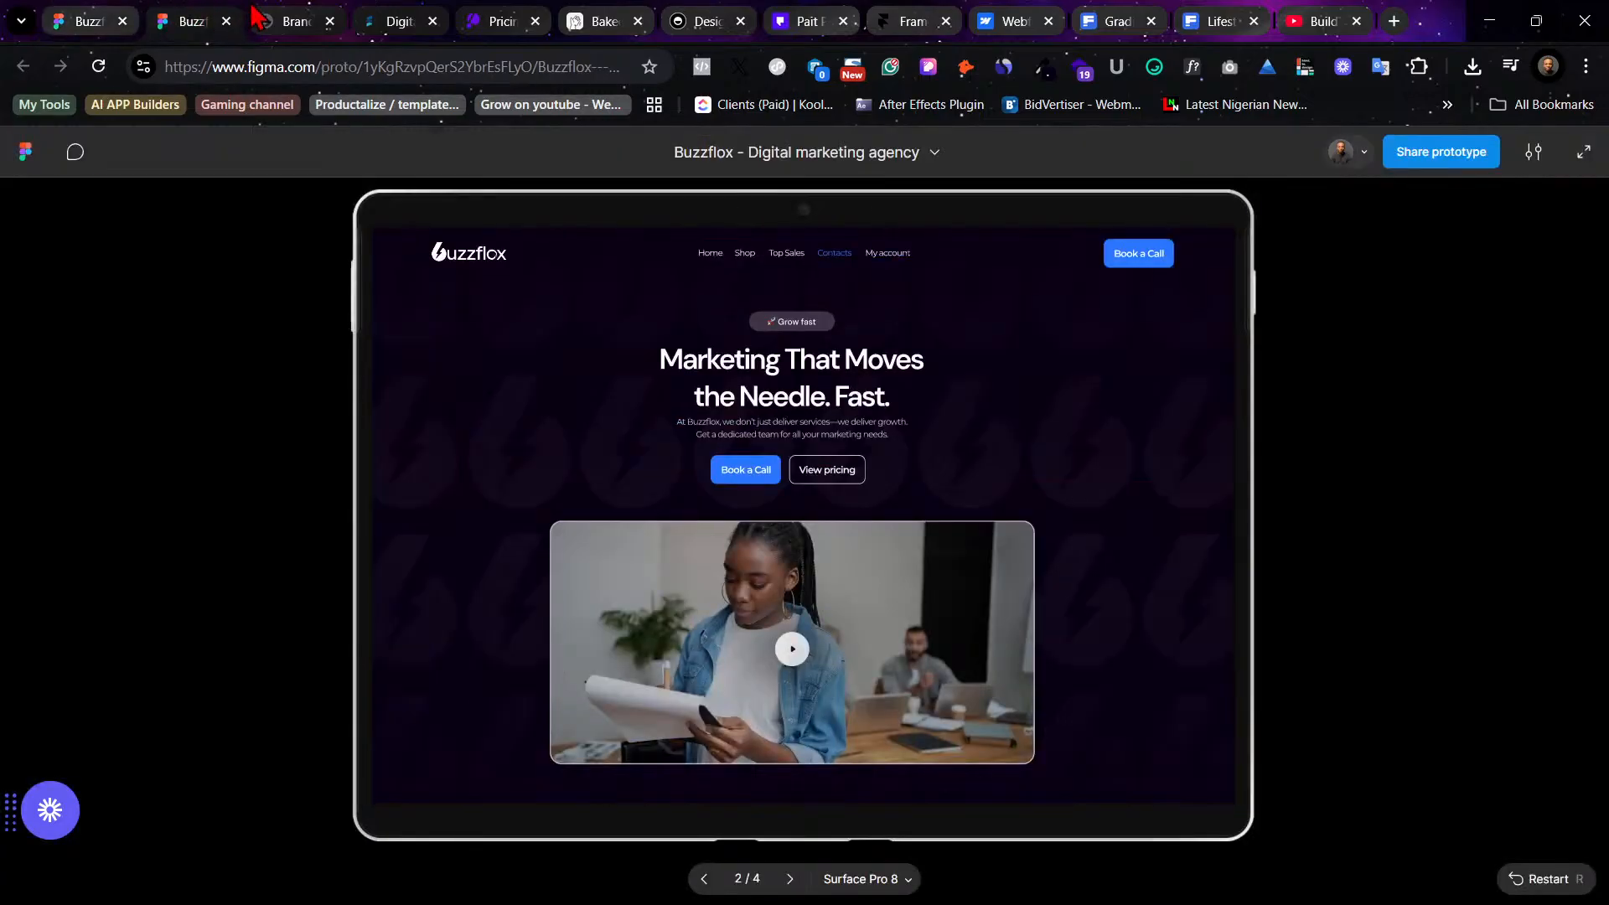
pyautogui.click(101, 17)
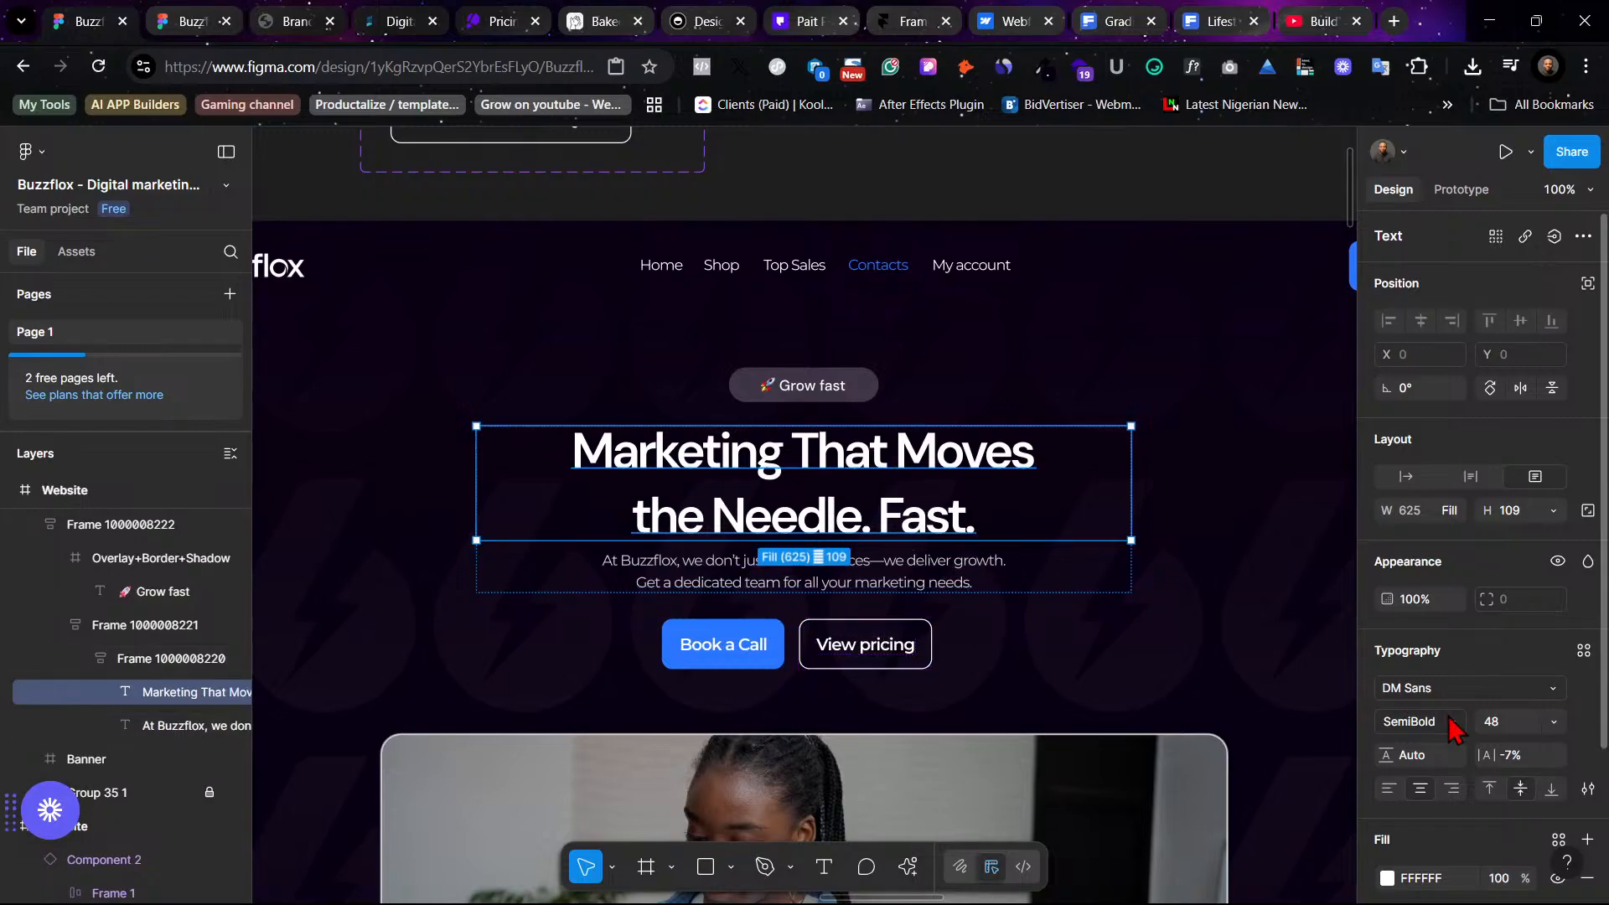
pyautogui.click(1425, 688)
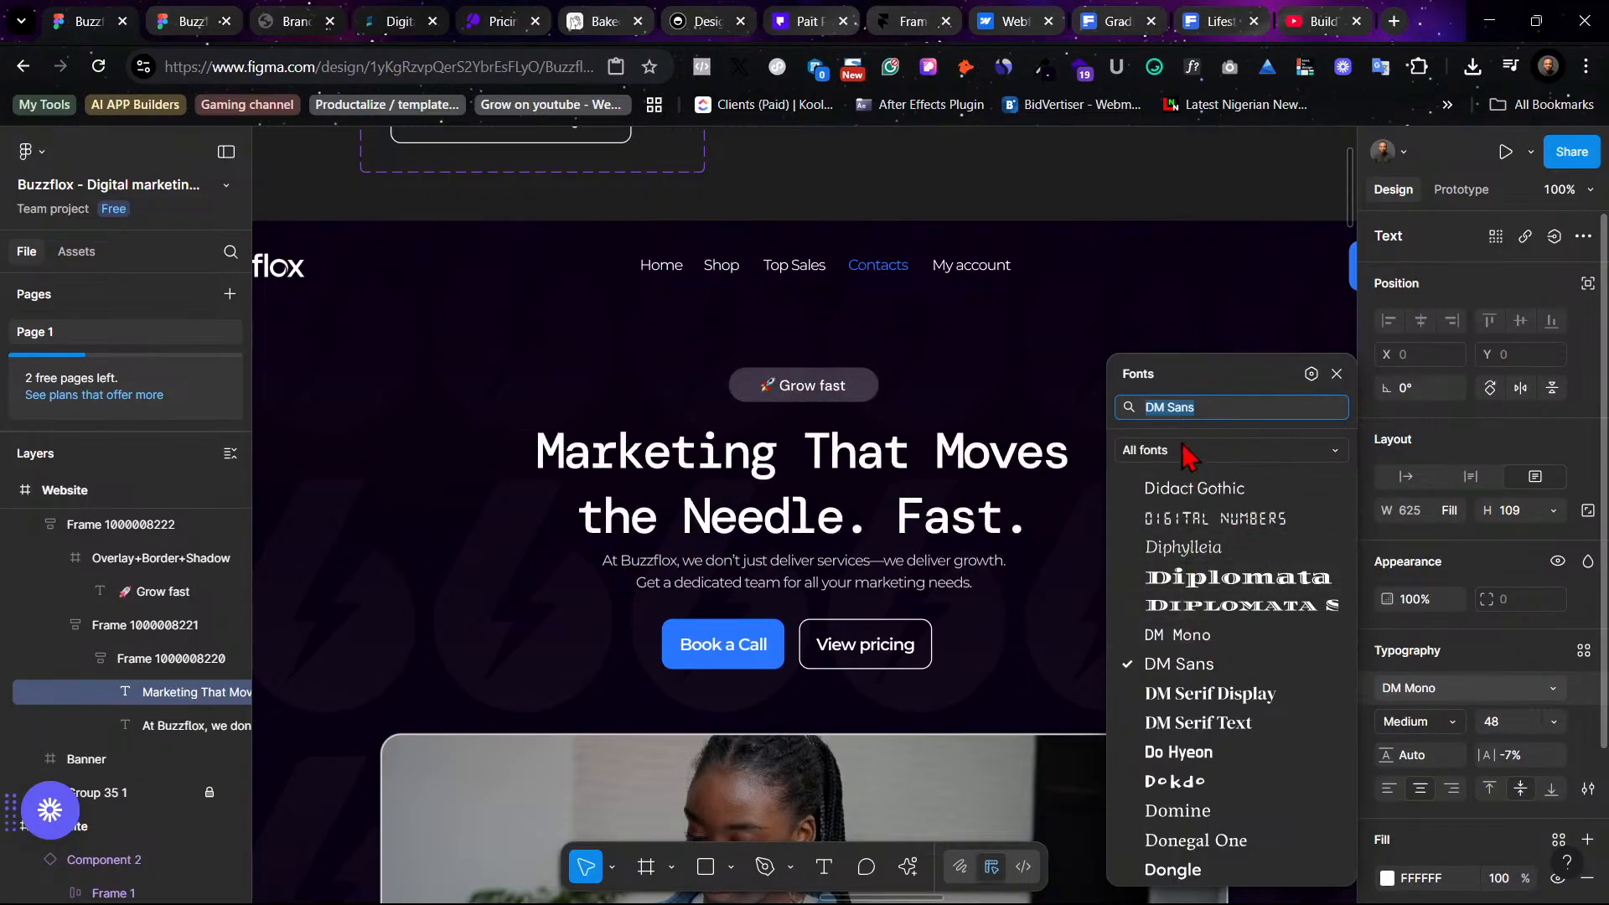
pyautogui.write('inter')
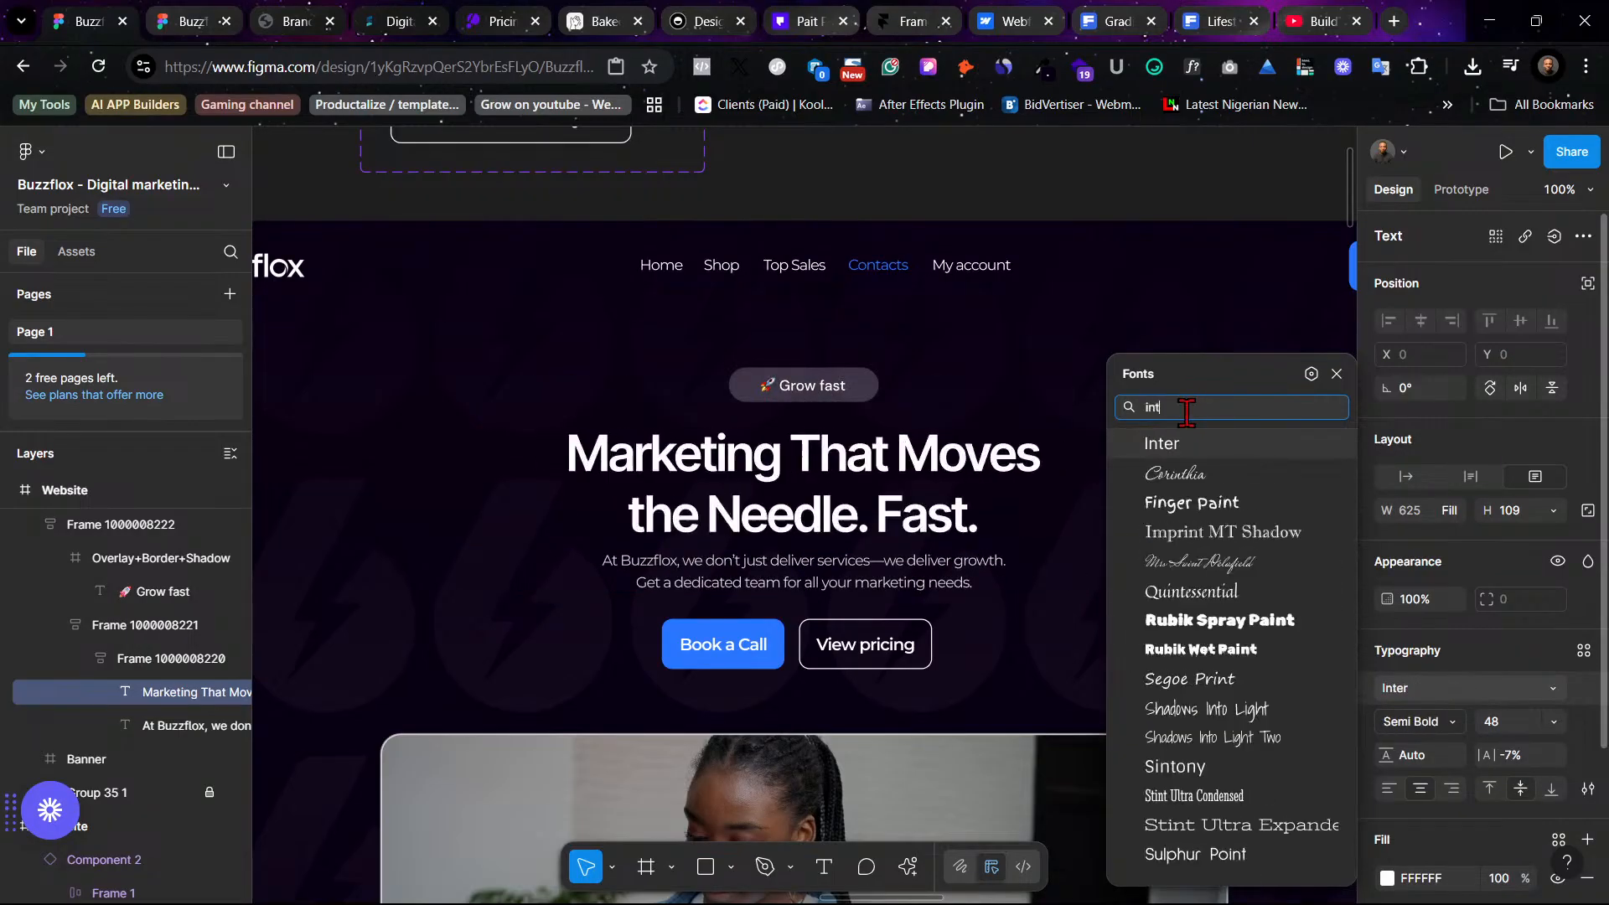
pyautogui.click(1198, 442)
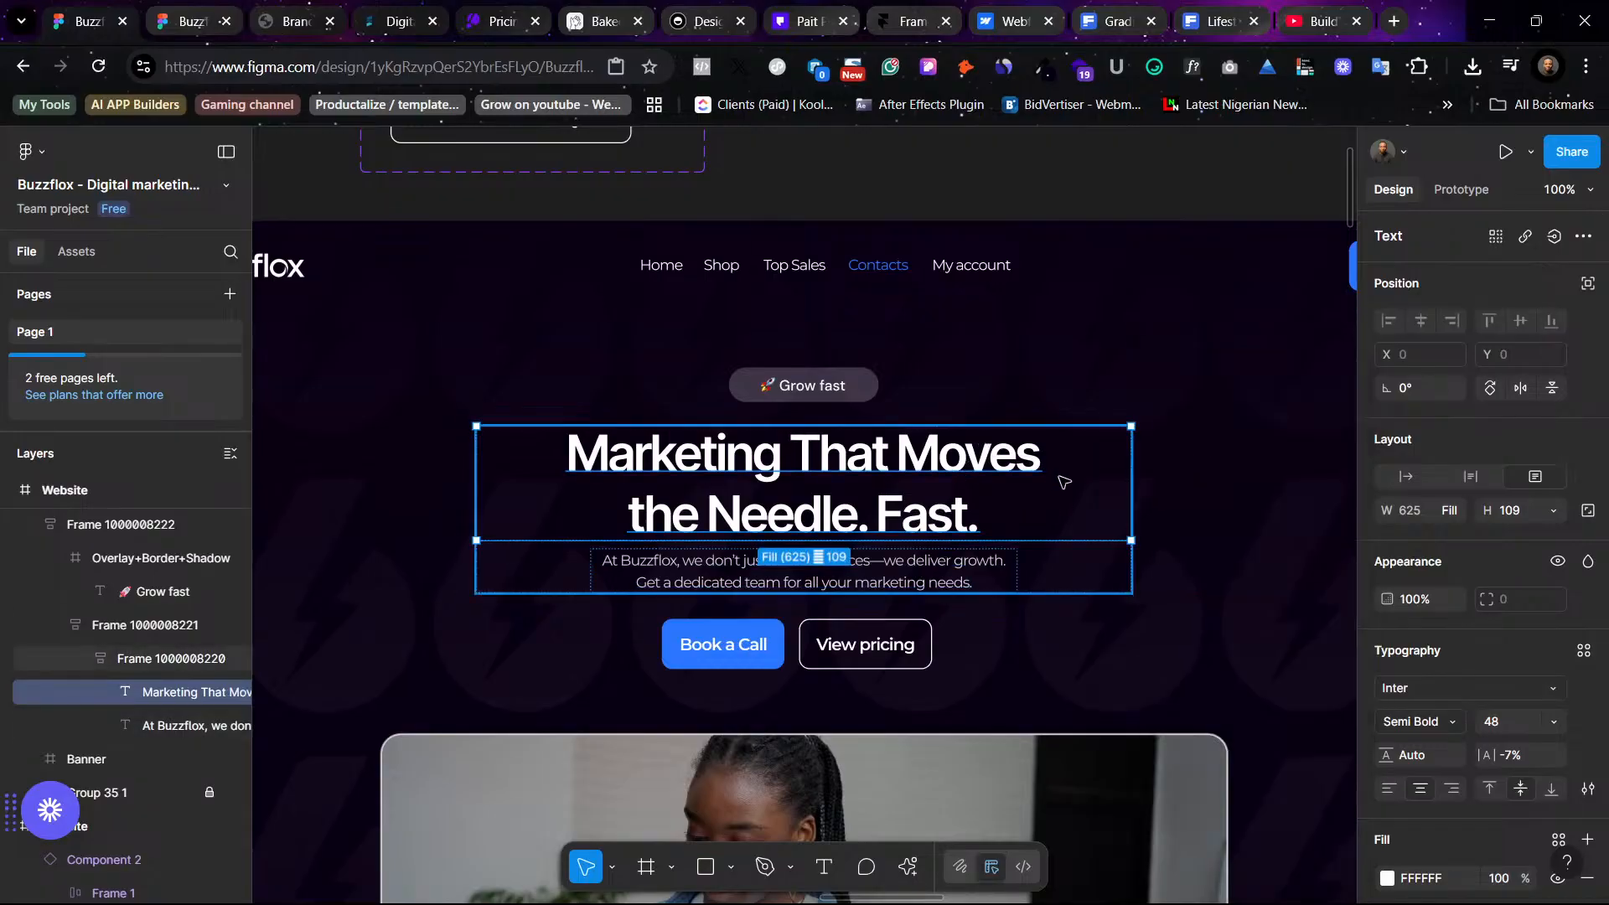
pyautogui.click(1128, 191)
# - Undo the recent headline font changes and redo part of them to restore the headline's text style
pyautogui.hotkey('ctrl', 'z')
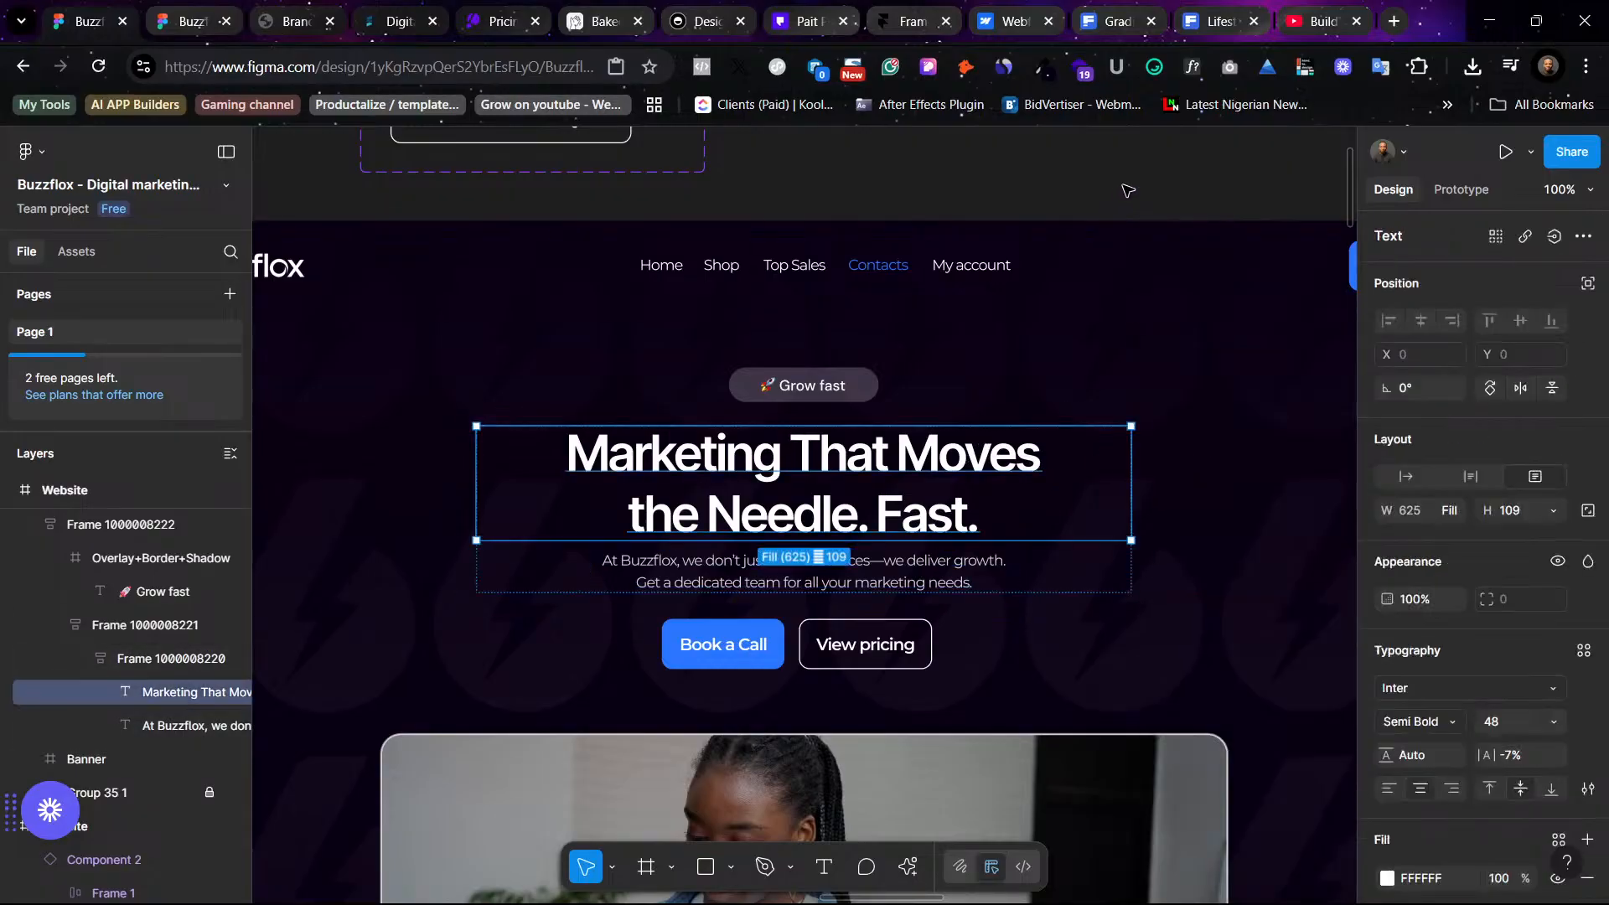
pyautogui.hotkey('ctrl', 'z')
pyautogui.click(1128, 191)
pyautogui.hotkey('ctrl', 'shift', 'z')
pyautogui.click(1128, 191)
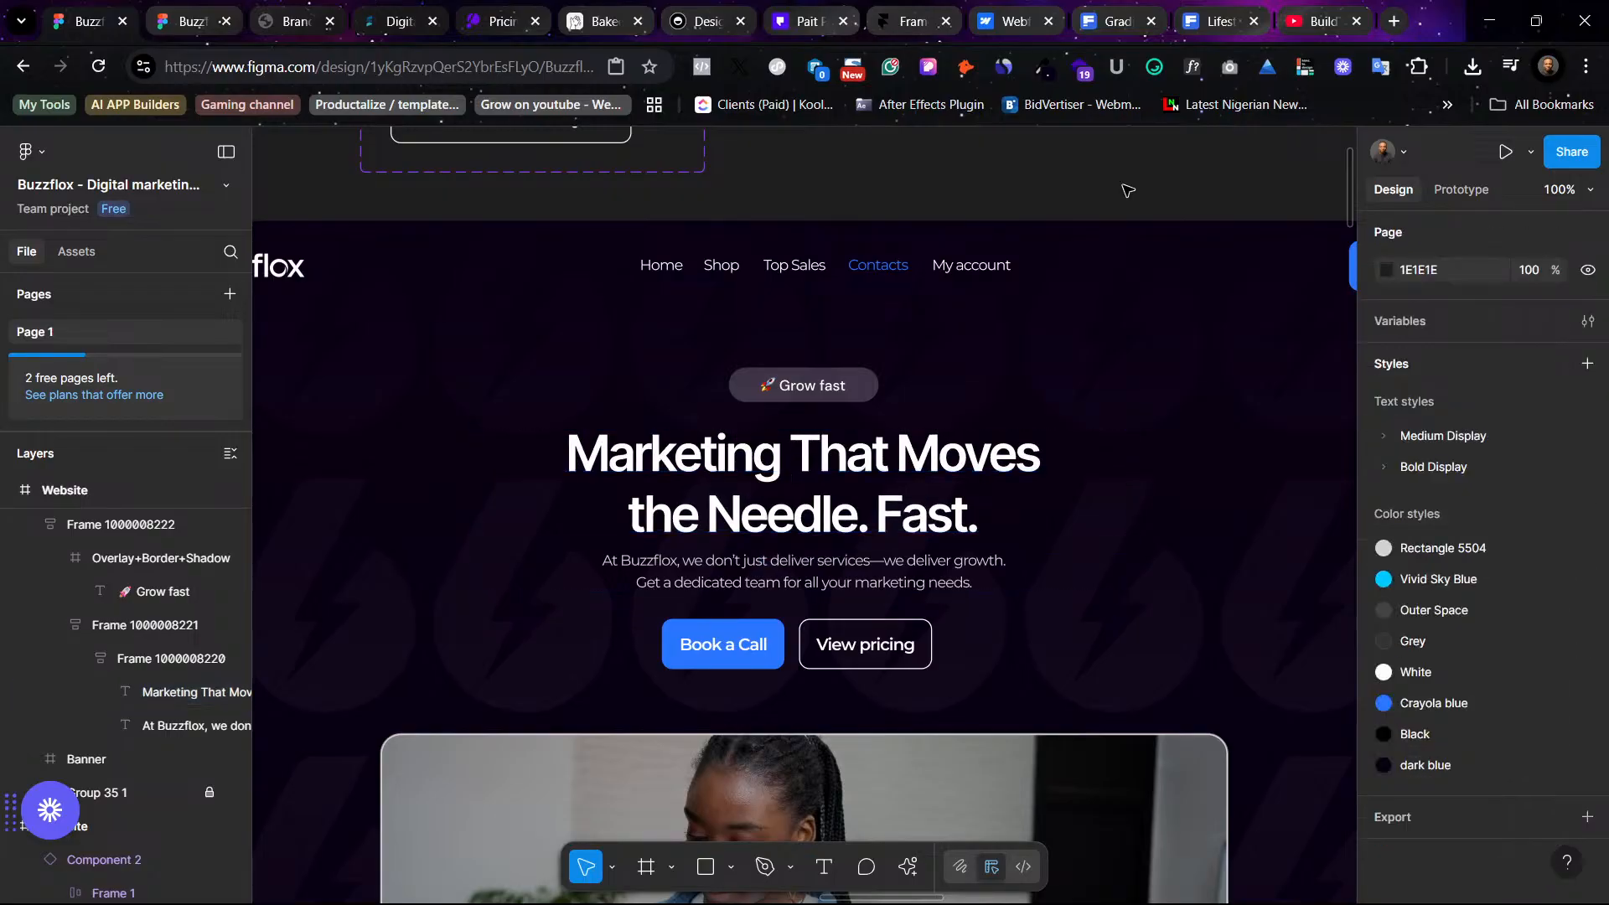
pyautogui.hotkey('ctrl', 'shift', 'z')
pyautogui.hotkey('ctrl', 'shift', 'z')
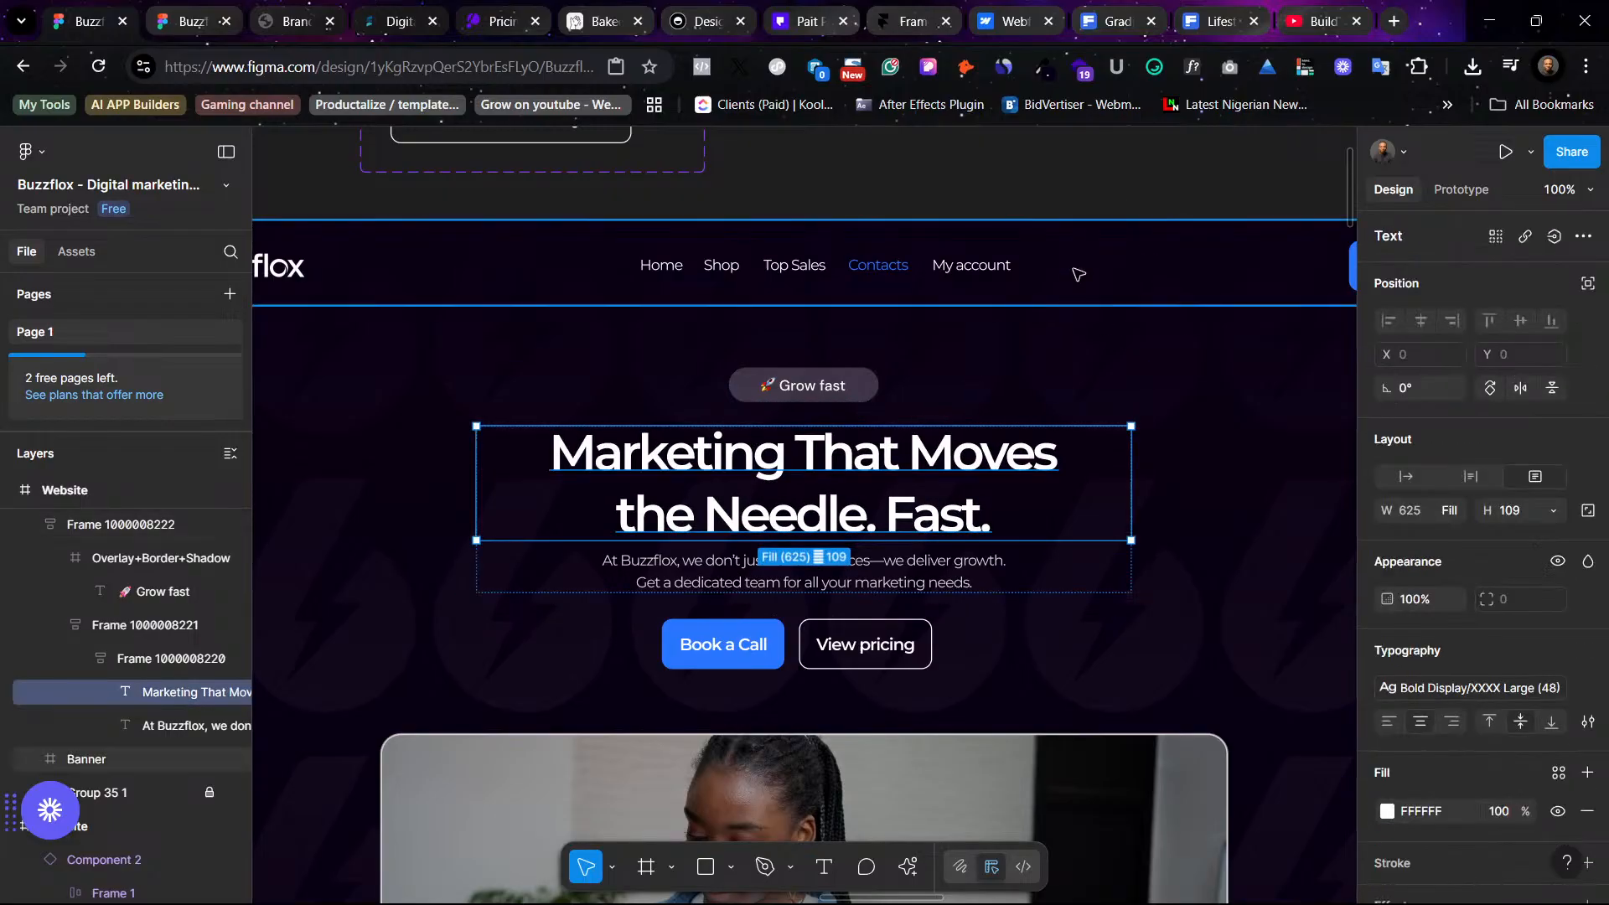
# - Inspect the headline's applied Bold Display text style in the text style list
pyautogui.click(1106, 208)
pyautogui.scroll(-1, 1019, 234)
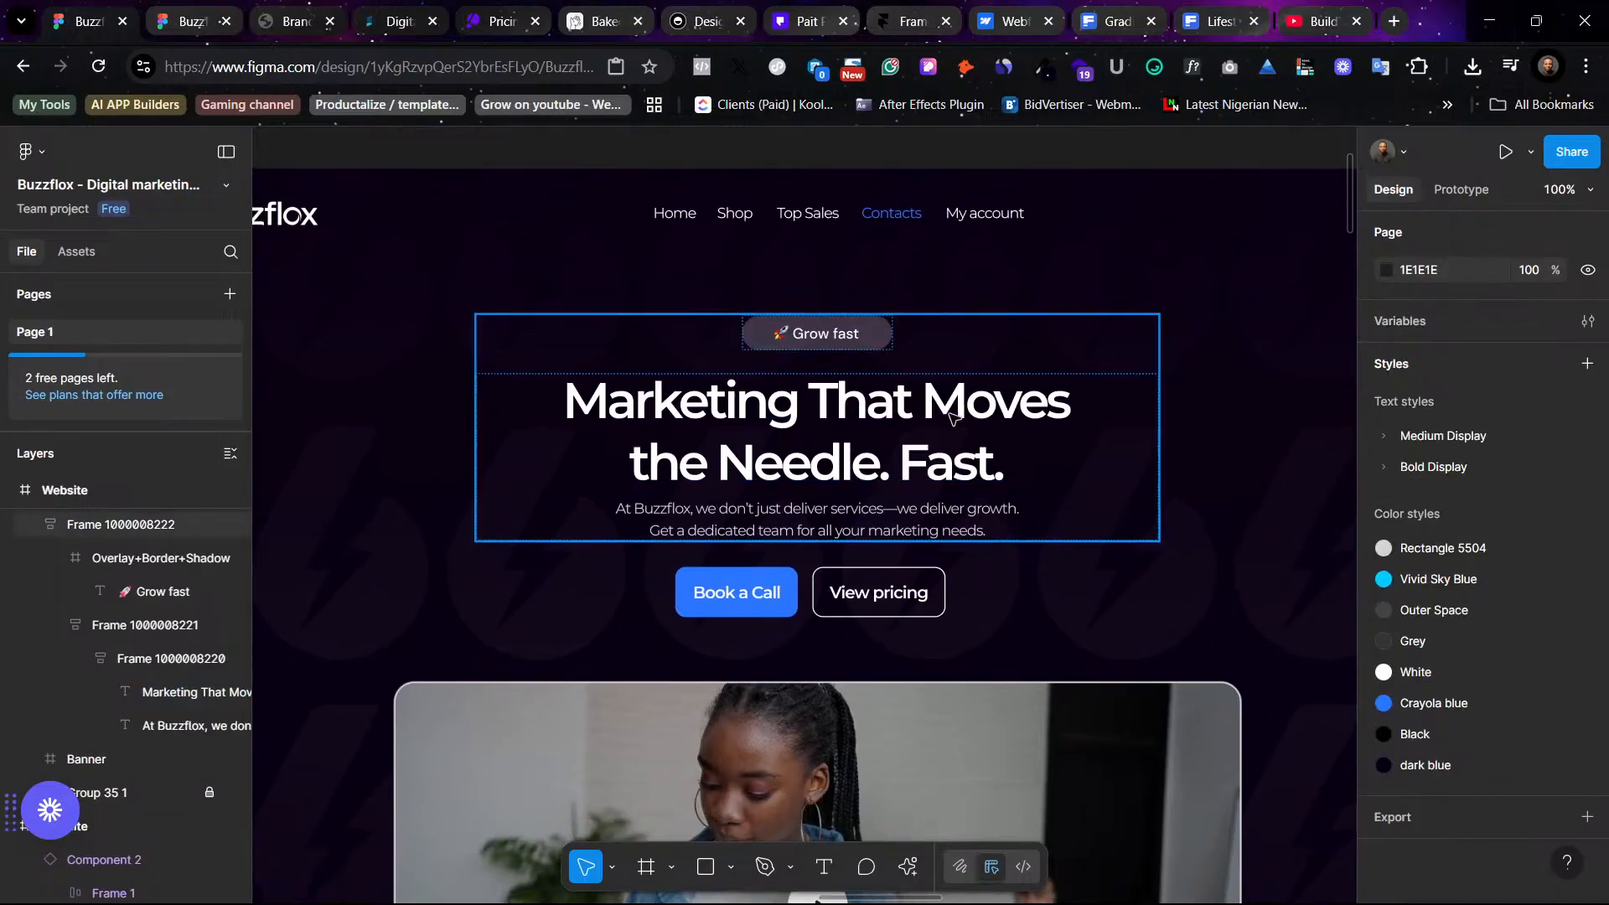
pyautogui.click(934, 429)
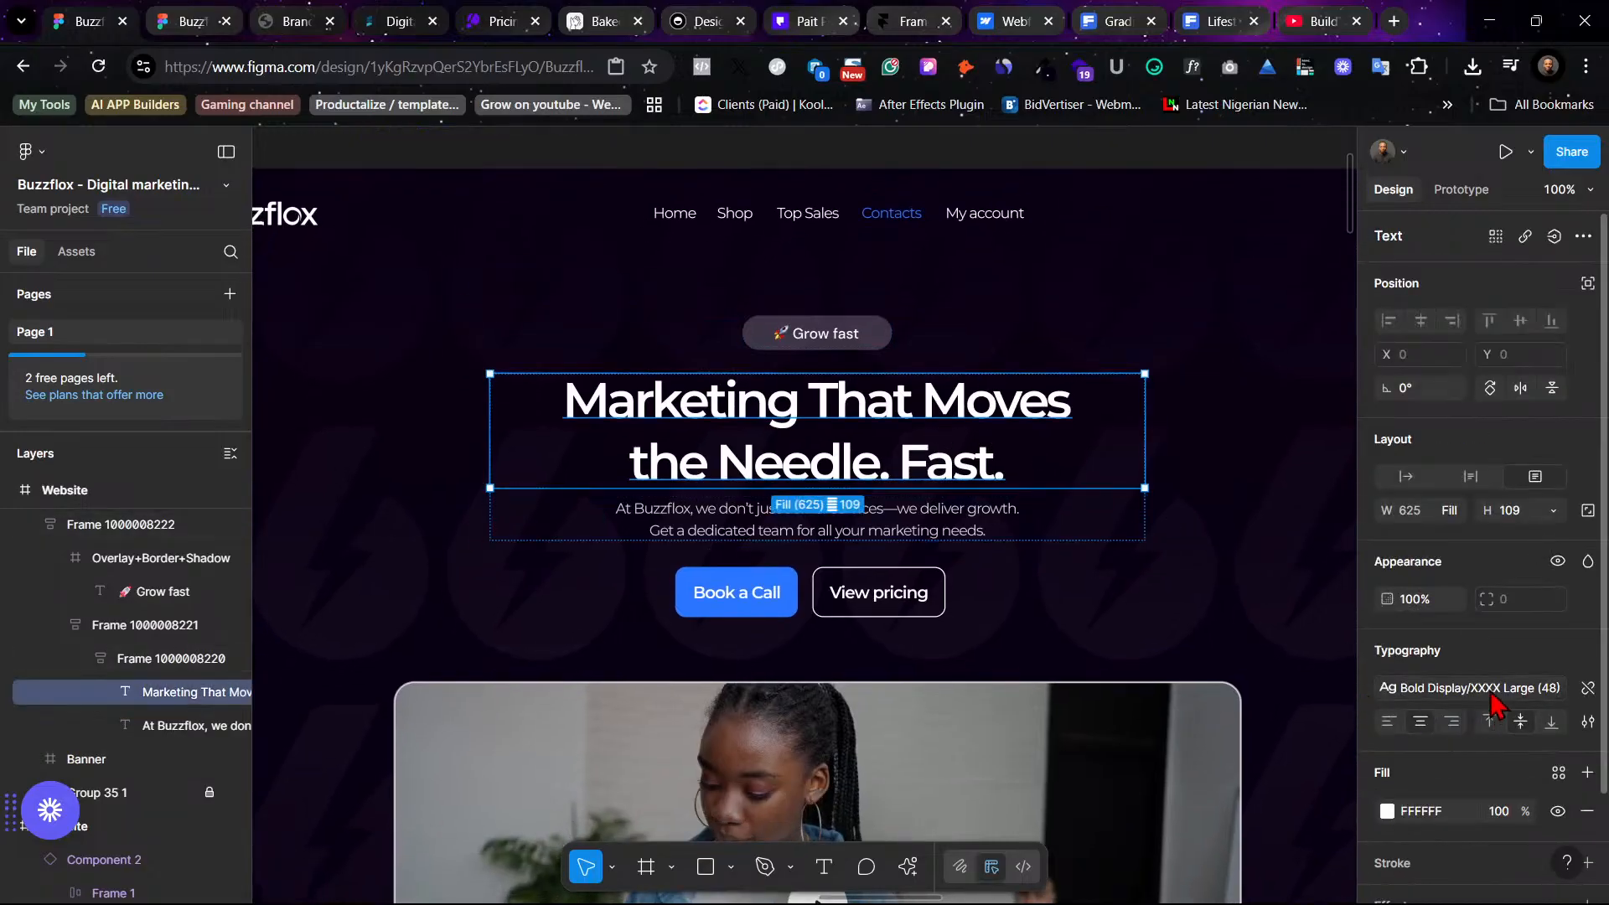
pyautogui.click(1457, 689)
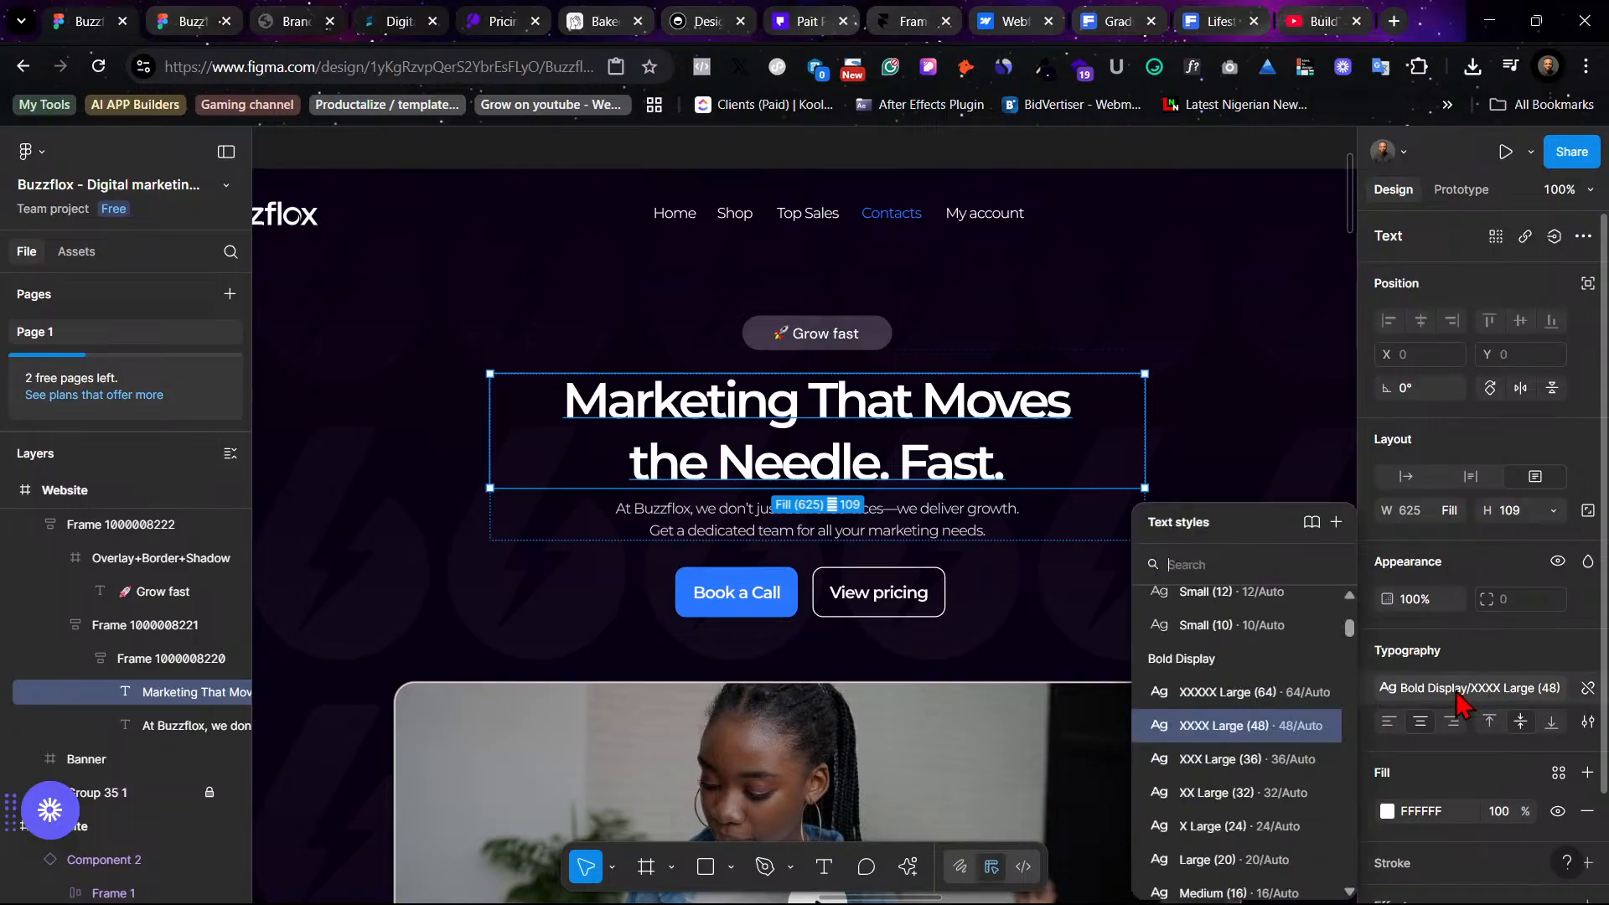
pyautogui.click(1228, 402)
# - Launch the Batch Styler plugin for the file's text styles
pyautogui.hotkey('ctrl', '-')
pyautogui.hotkey('ctrl', '-')
pyautogui.scroll(-3, 1231, 406)
pyautogui.hscroll(-3, 1232, 407)
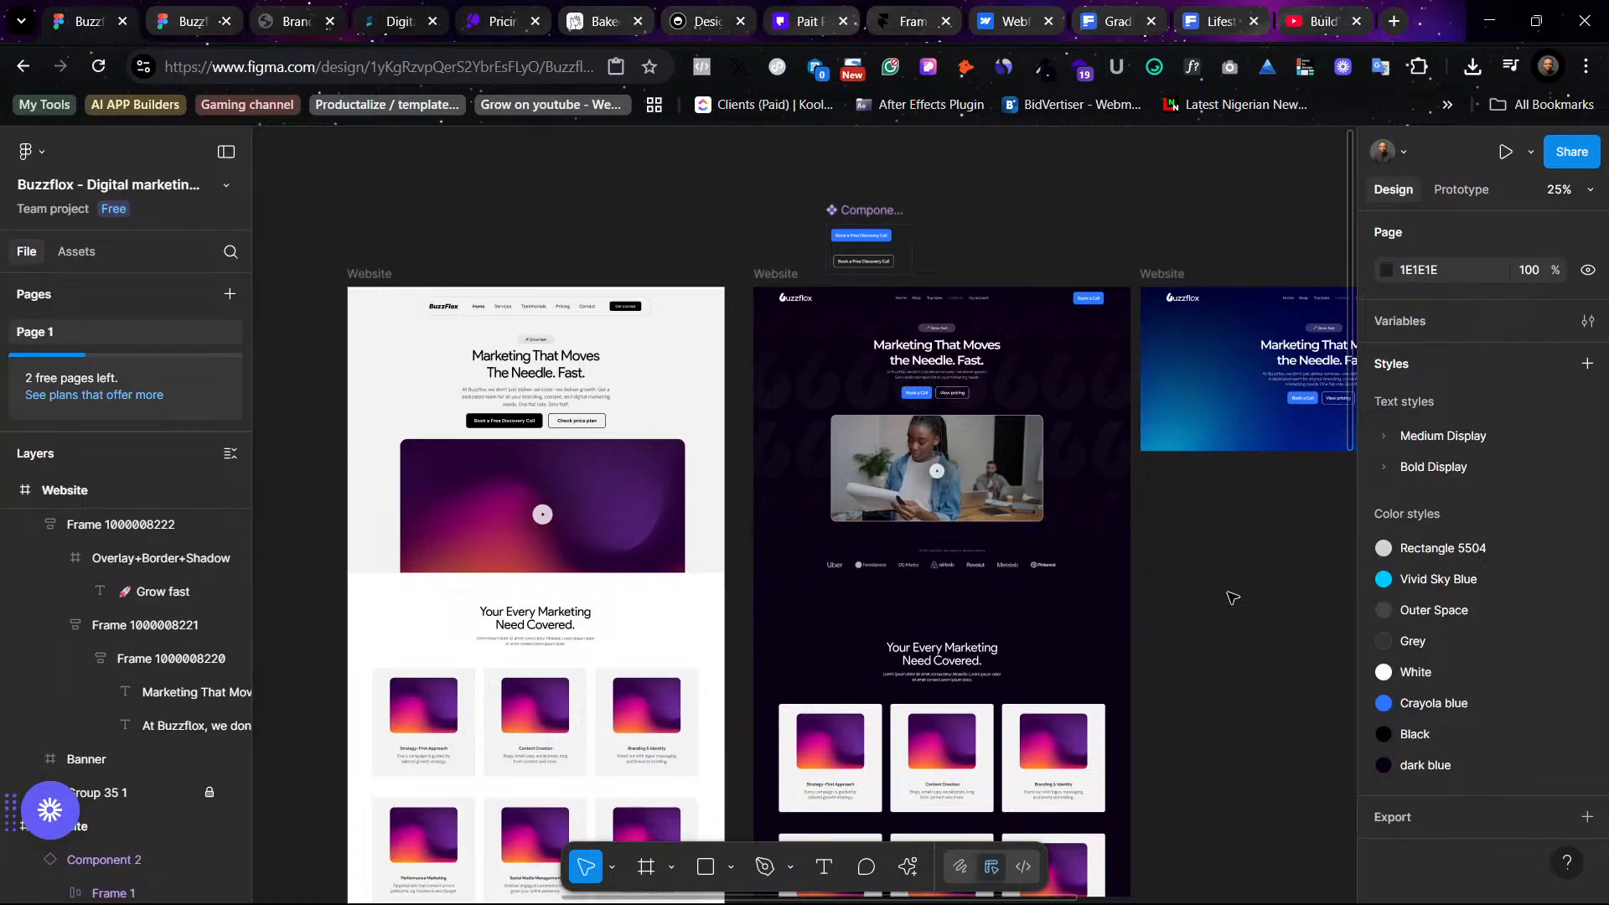
pyautogui.hscroll(3, 1121, 564)
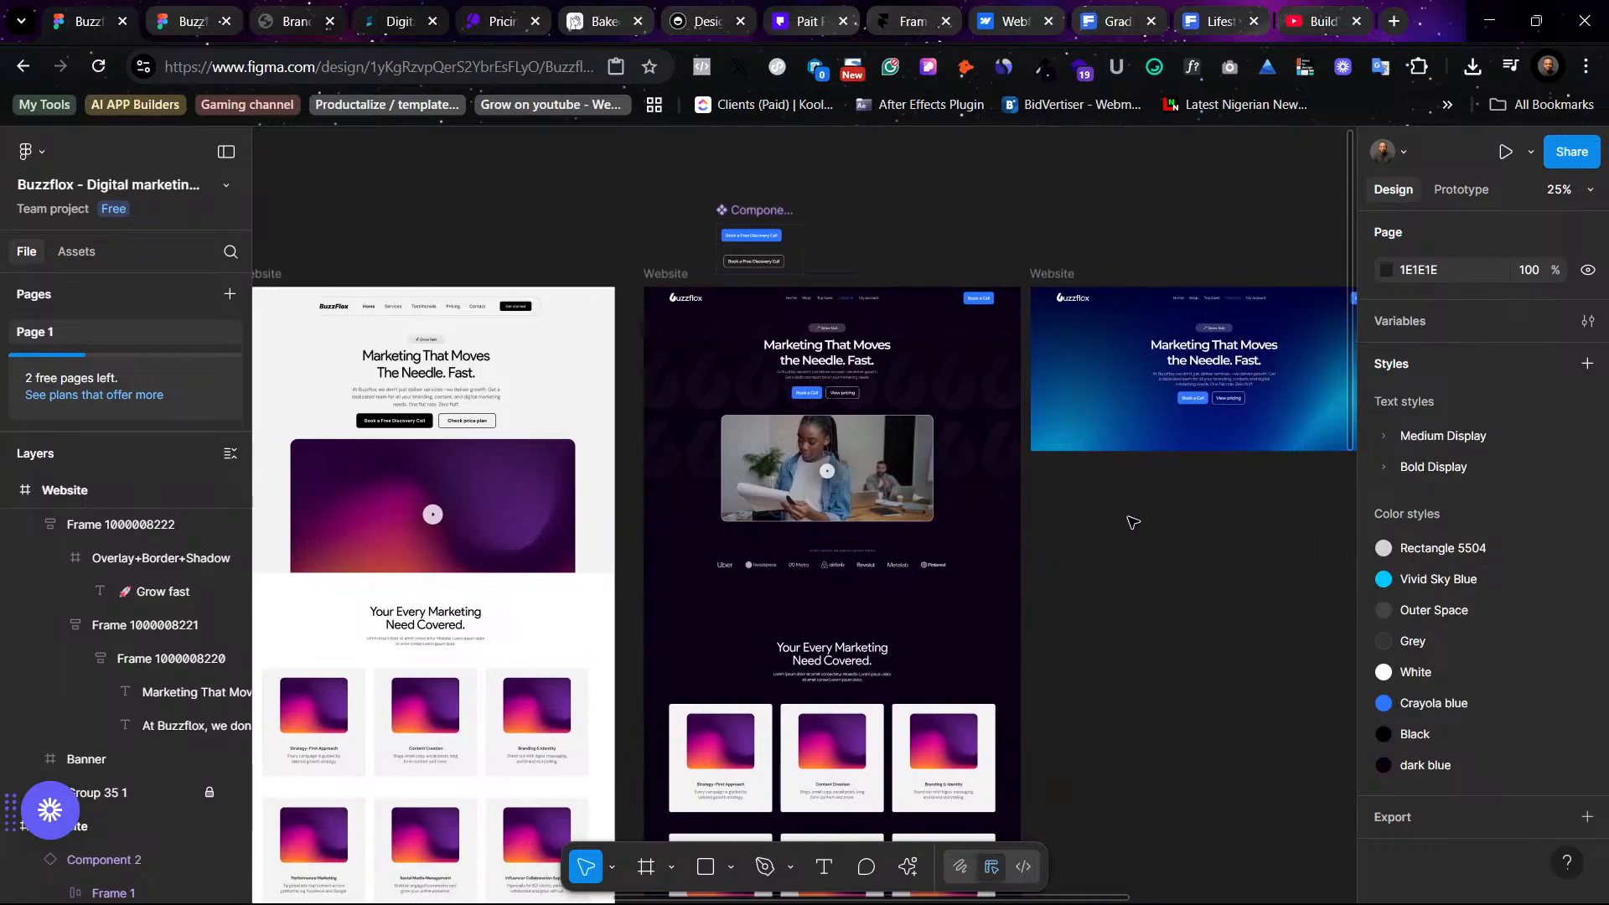
pyautogui.hscroll(-3, 1109, 548)
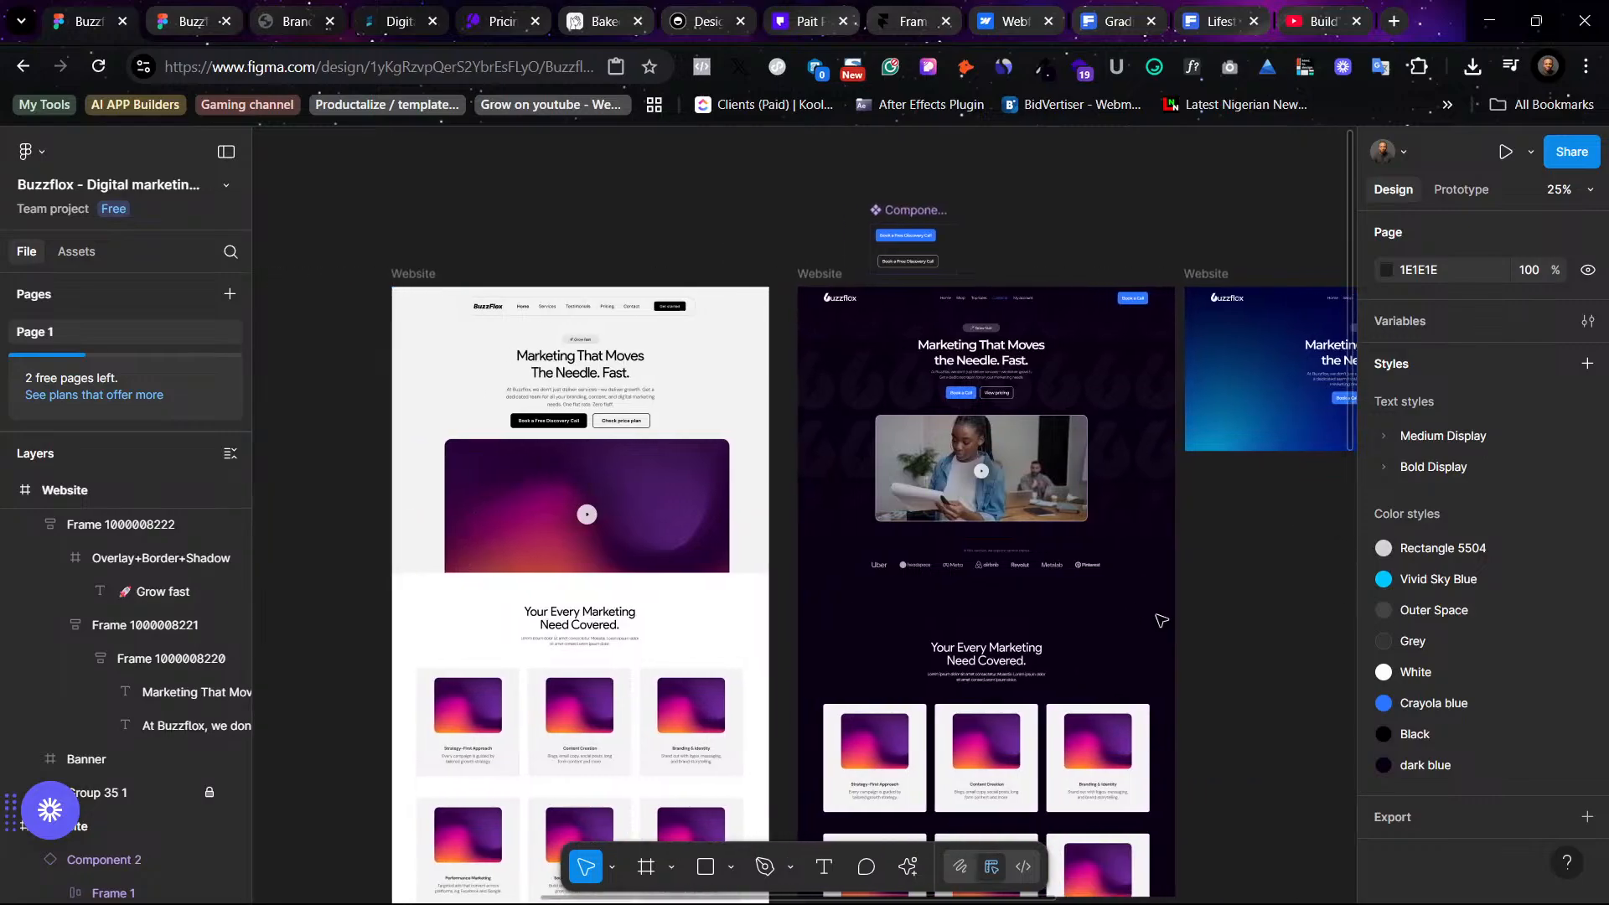
pyautogui.hscroll(4, 1110, 548)
pyautogui.rightClick(1164, 593)
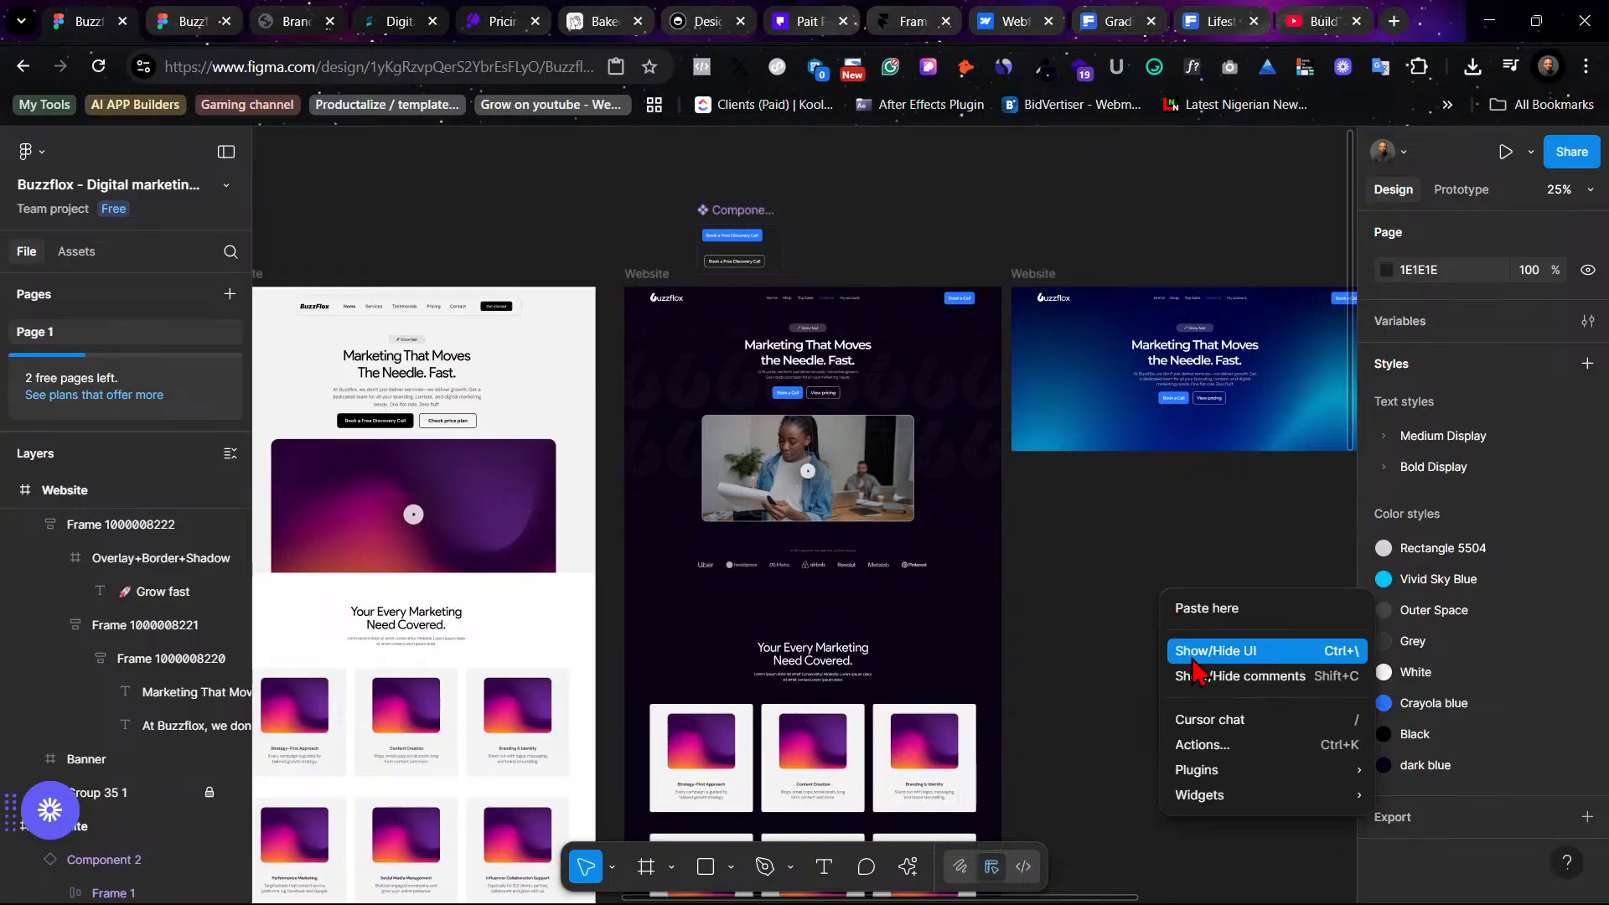
pyautogui.click(908, 867)
pyautogui.click(908, 866)
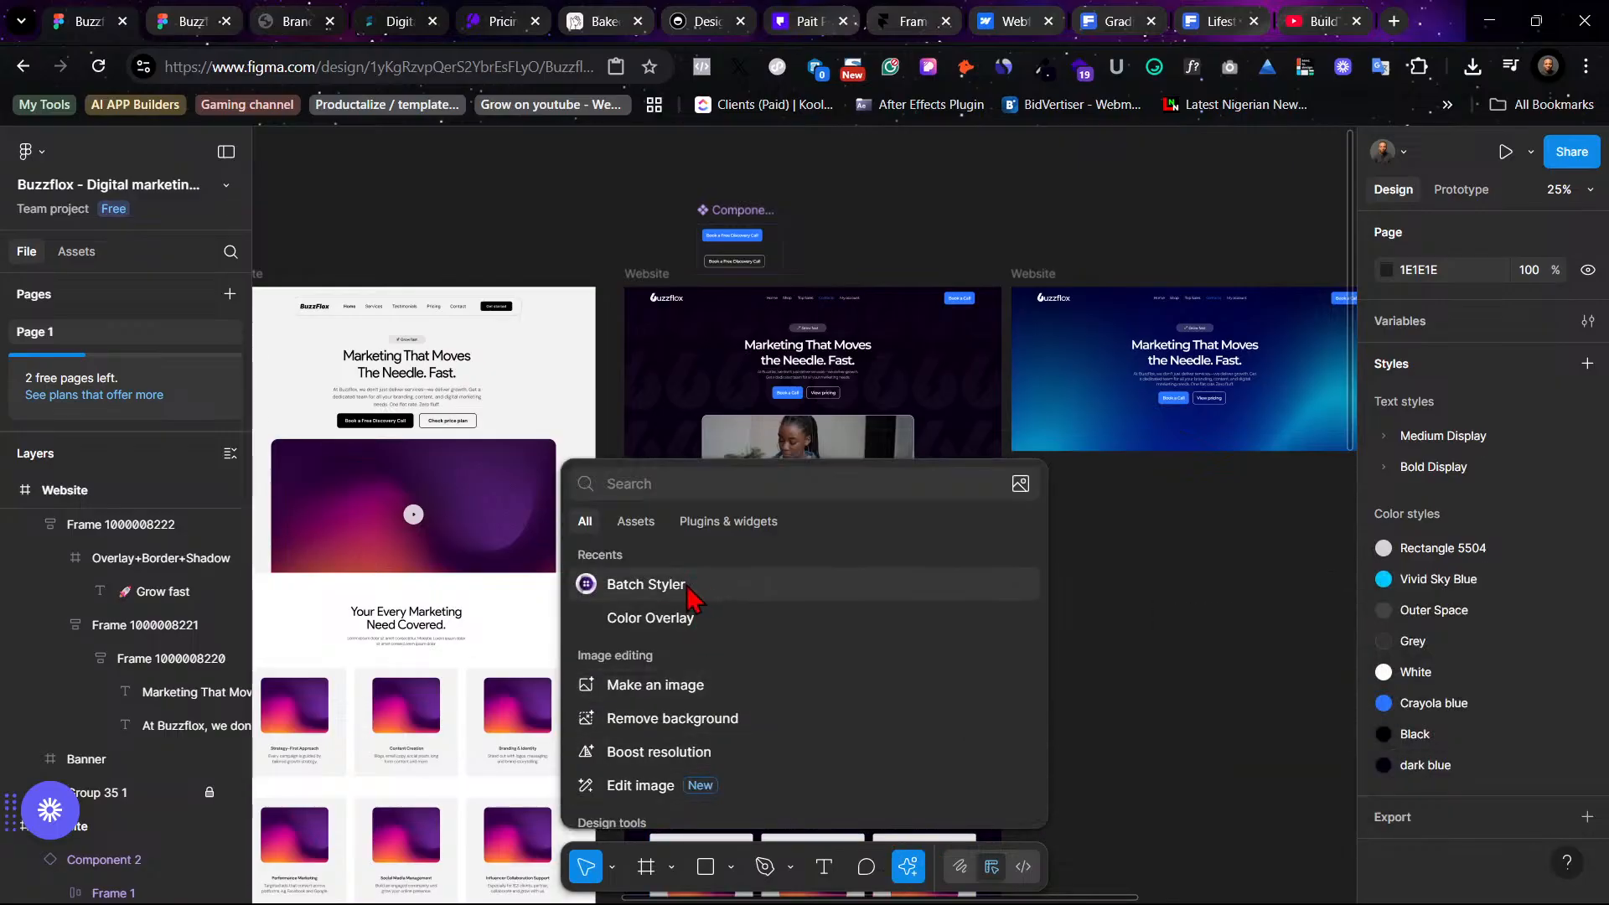
pyautogui.click(645, 584)
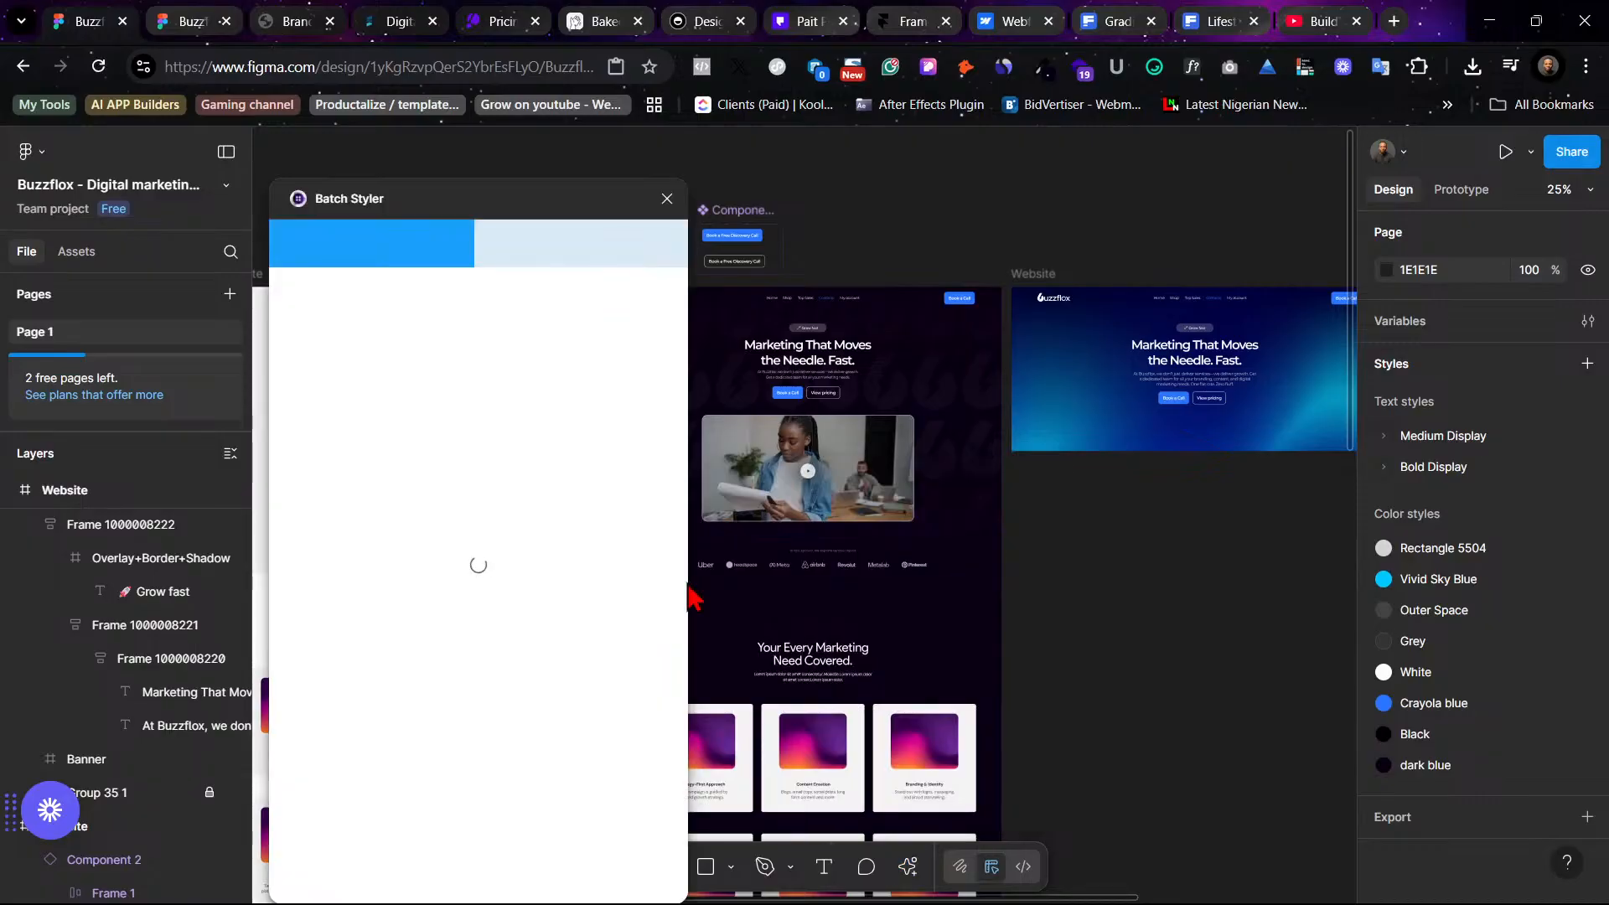
# - Select all text styles in Batch Styler, set their font family to Inter and update the styles
pyautogui.scroll(-5, 298, 438)
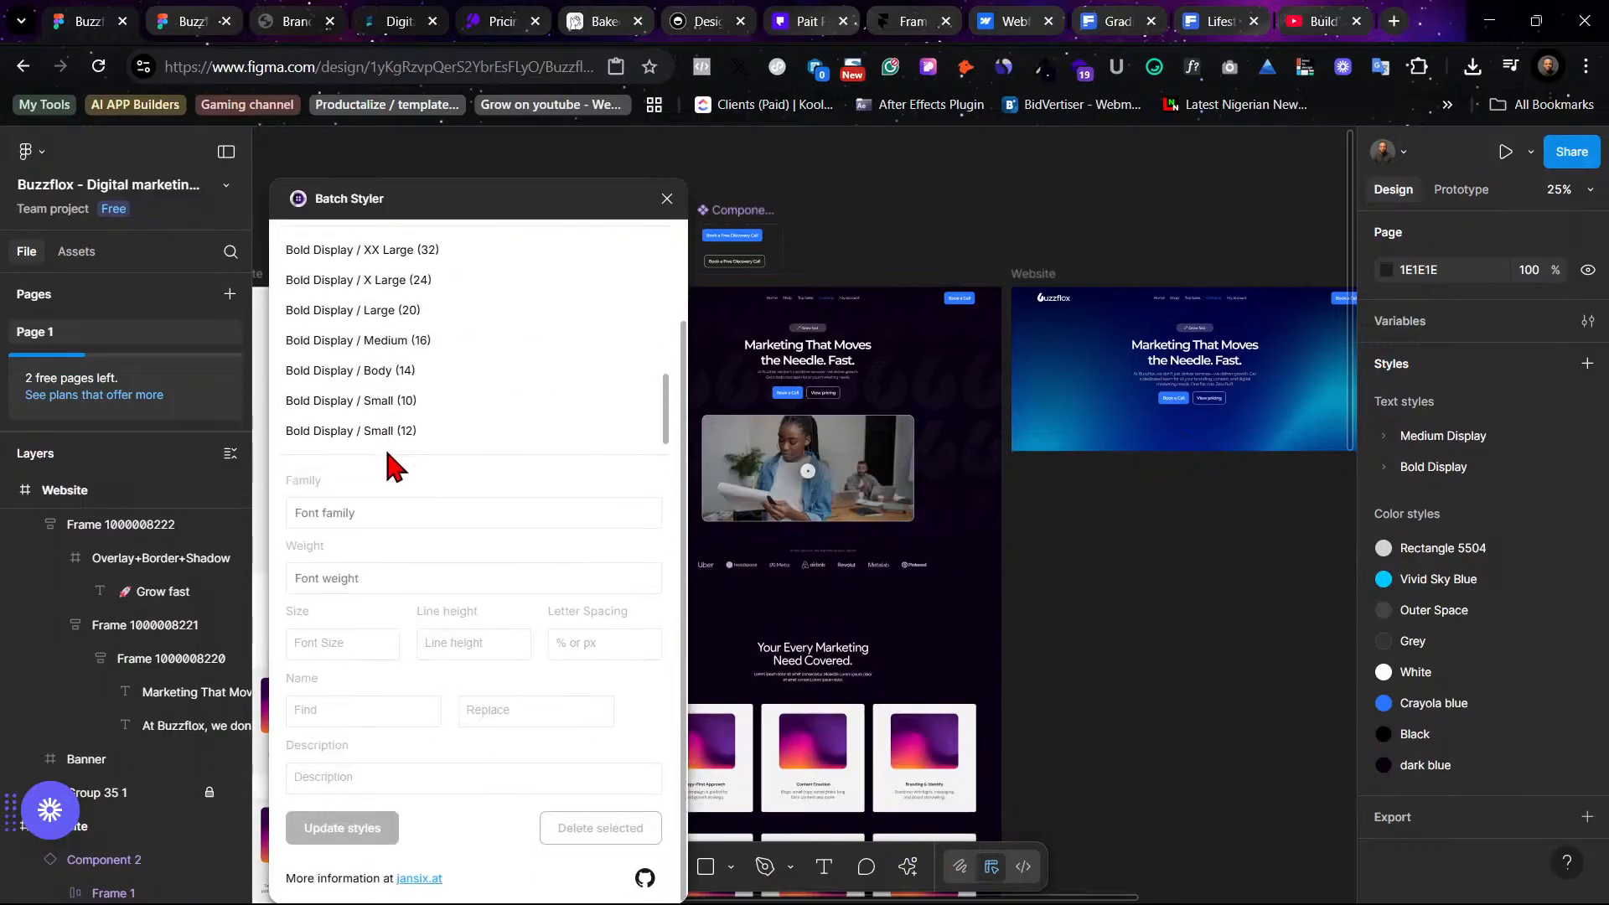
pyautogui.click(402, 432)
pyautogui.hotkey('ctrl', 'a')
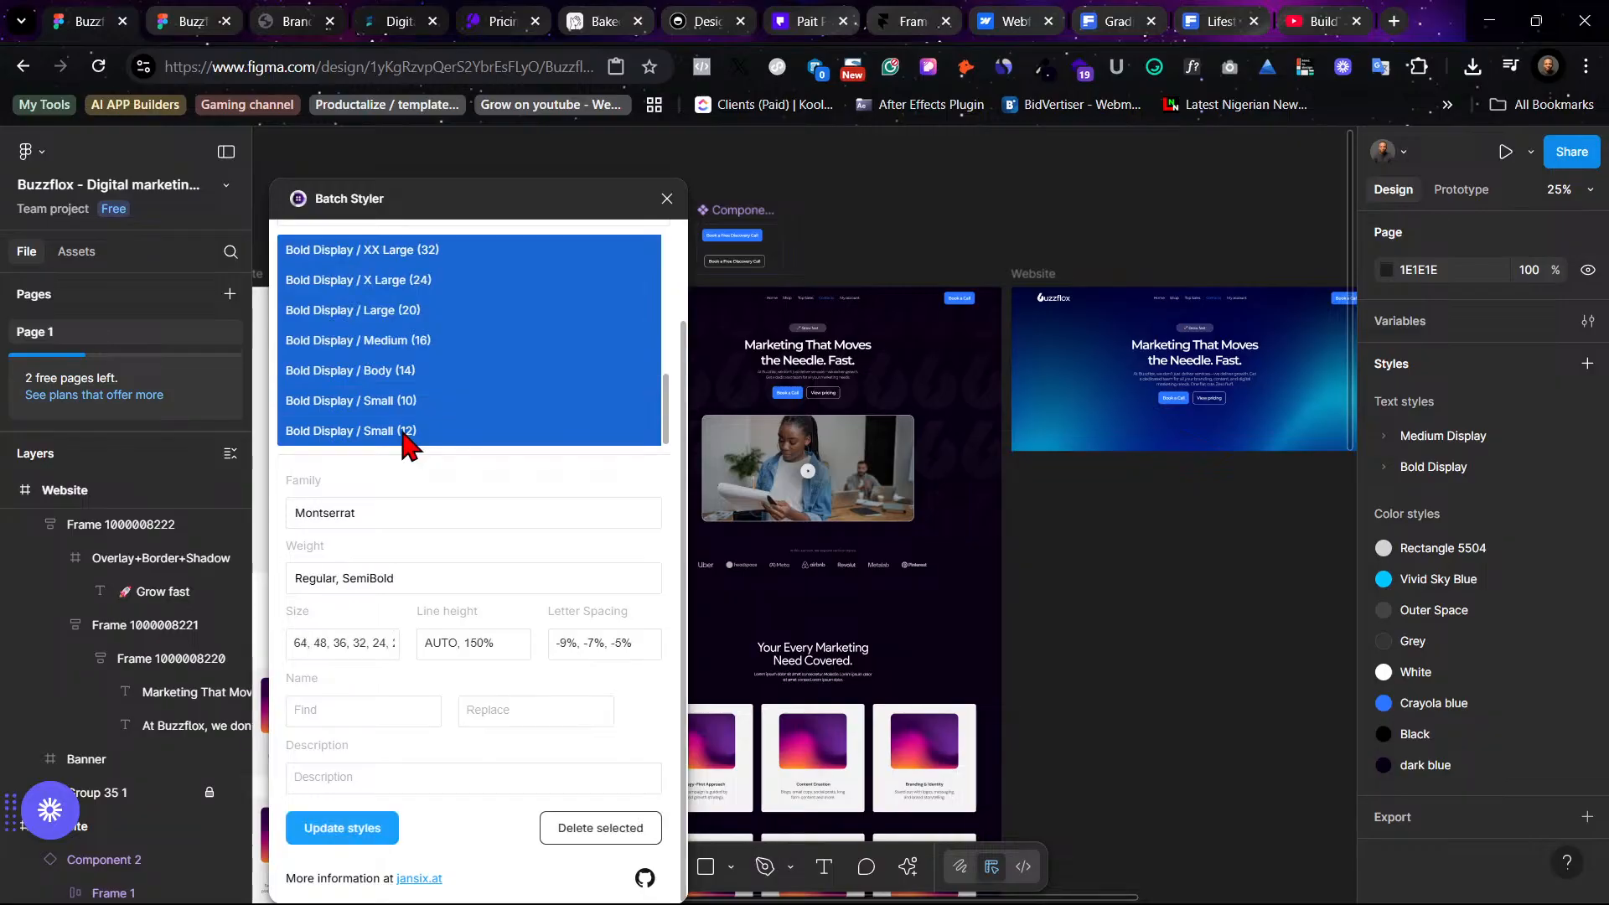
pyautogui.click(391, 515)
pyautogui.moveTo(391, 516); pyautogui.dragTo(297, 508)
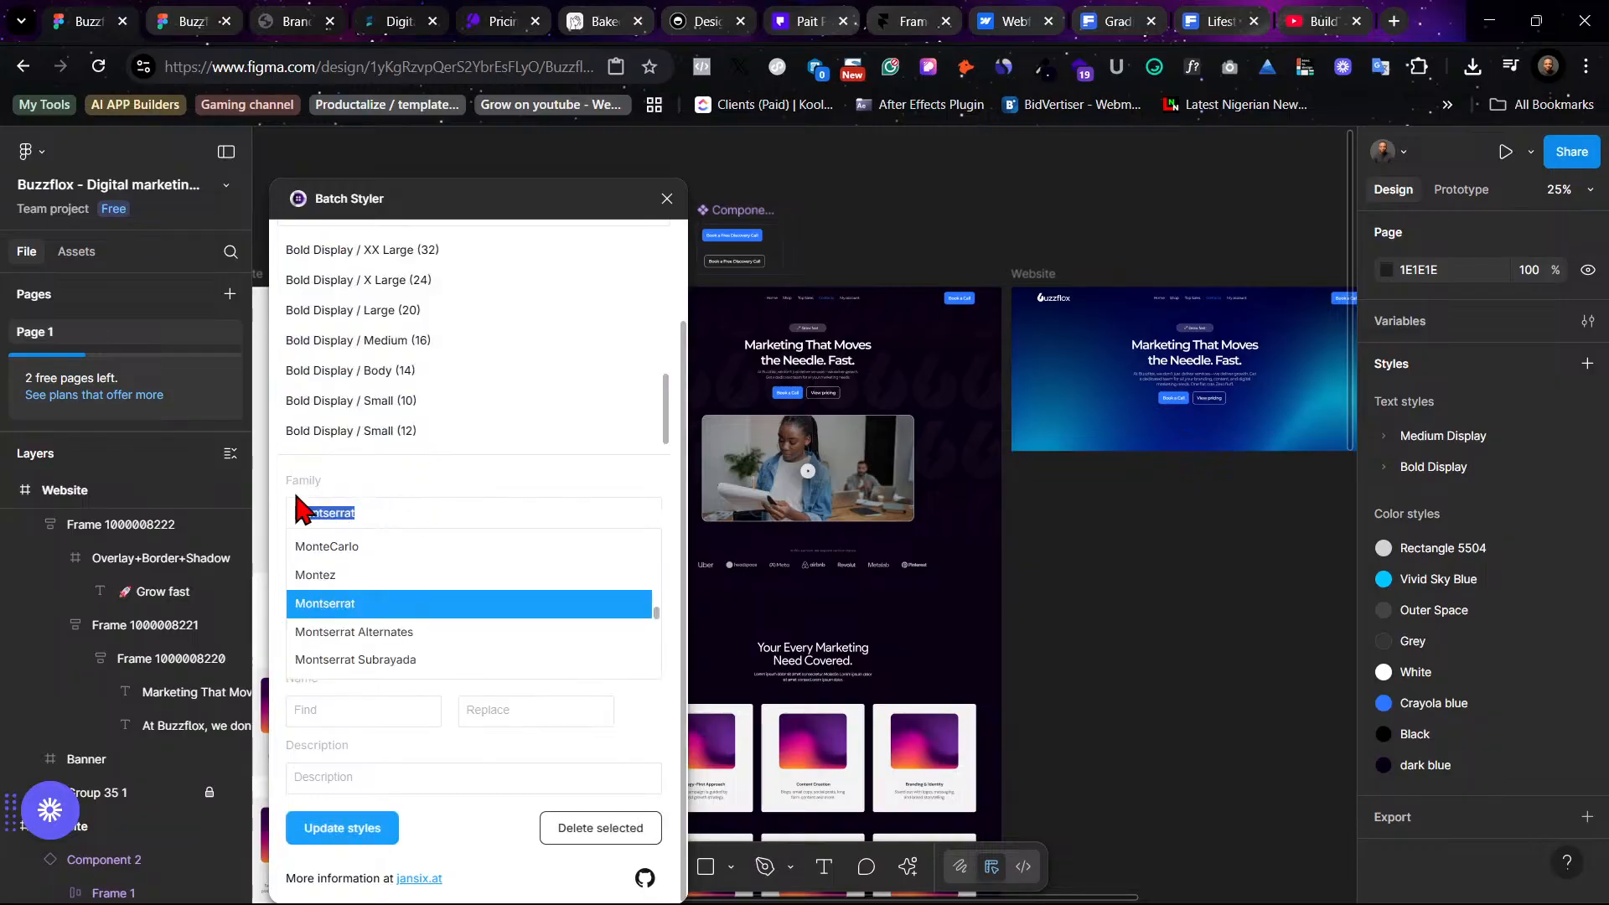
pyautogui.write('Inter')
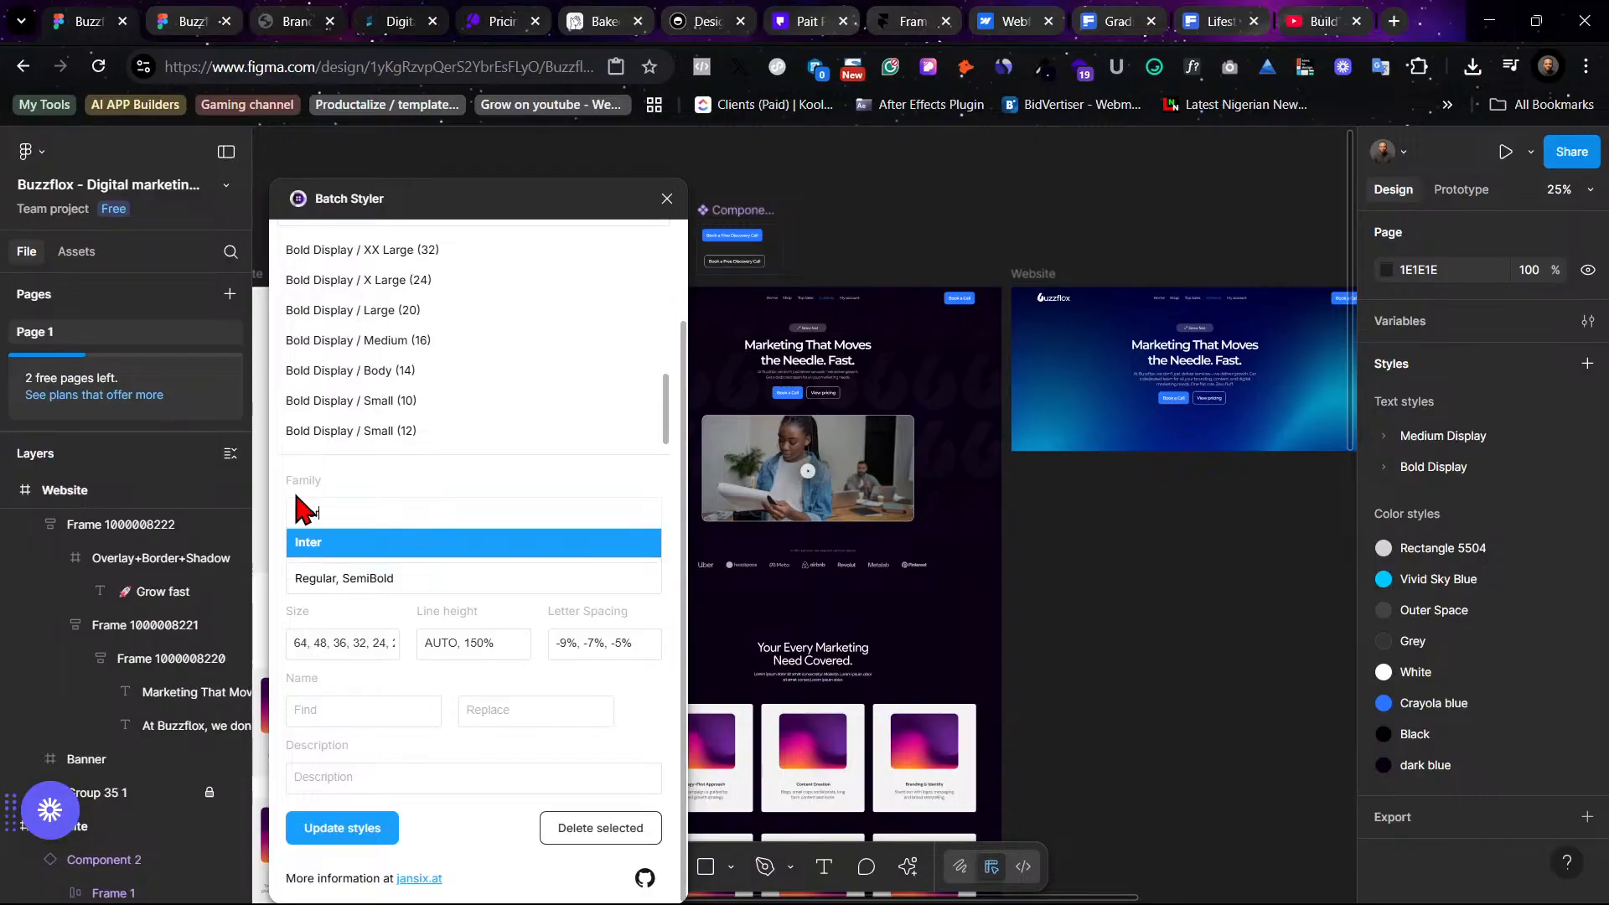
pyautogui.click(388, 544)
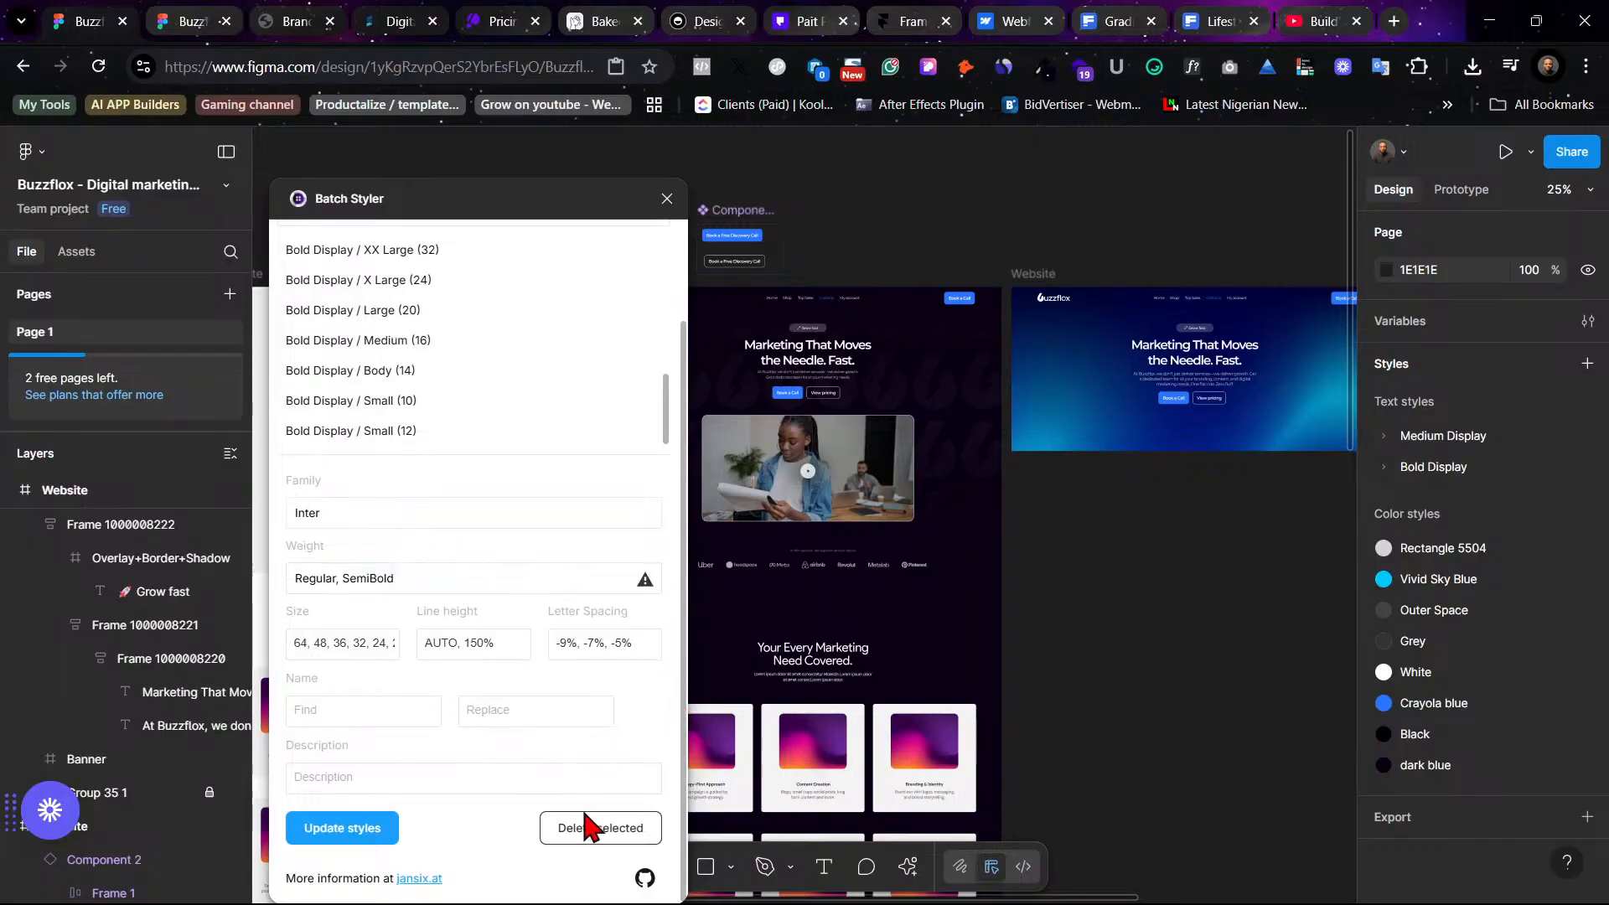
pyautogui.click(331, 830)
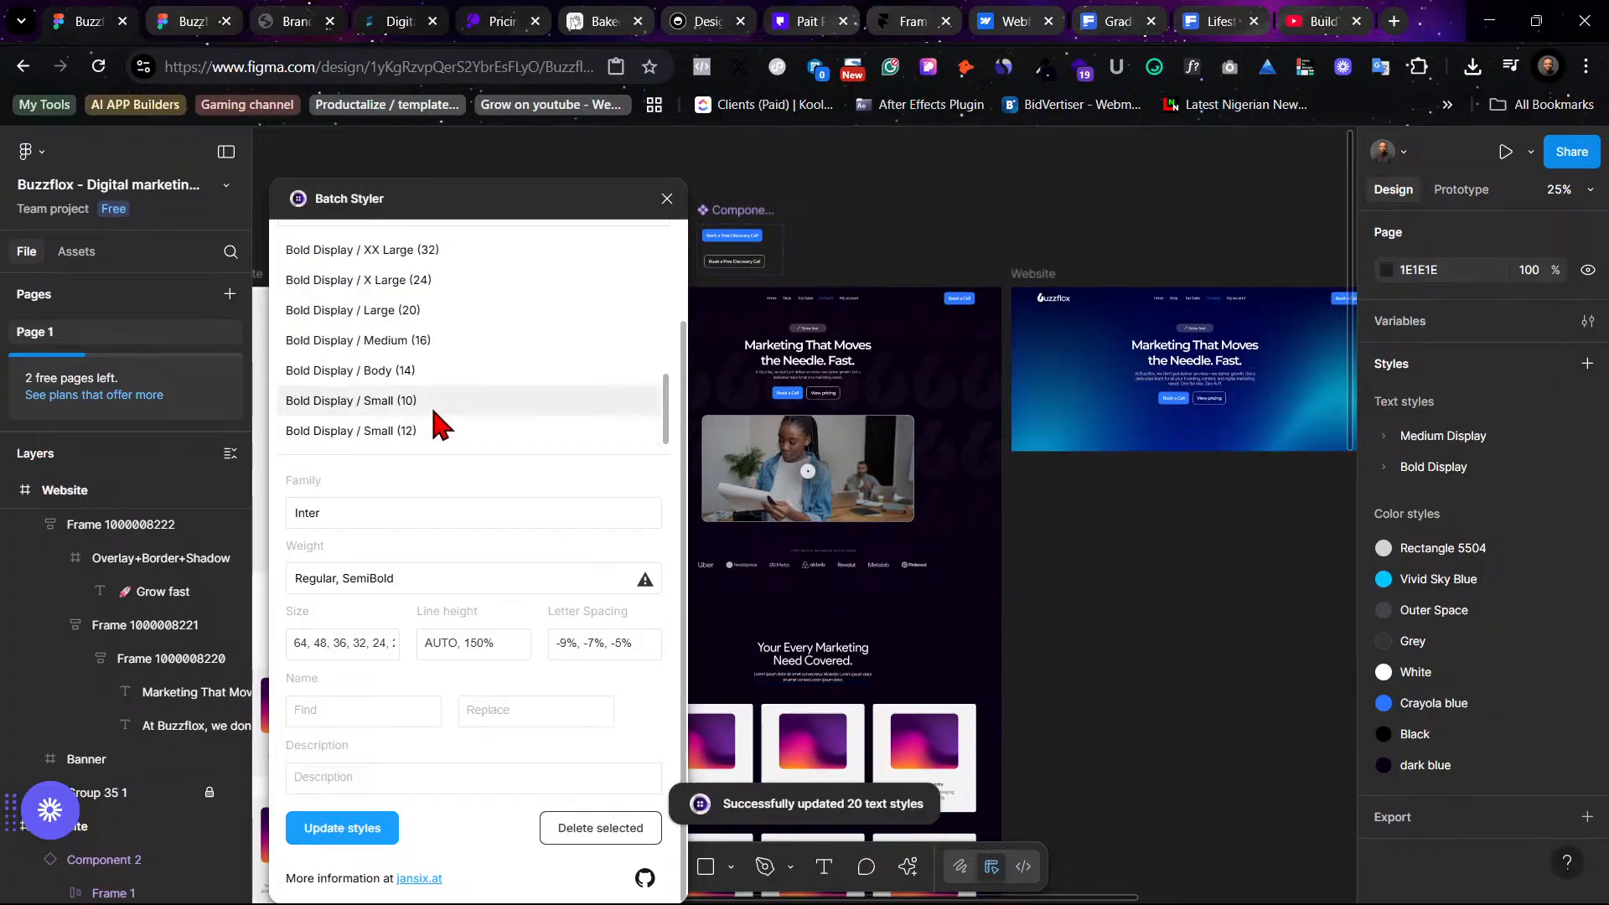
# - Select all Bold Display text styles in Batch Styler and set their weight to SemiBold
pyautogui.scroll(3, 435, 393)
pyautogui.click(466, 375)
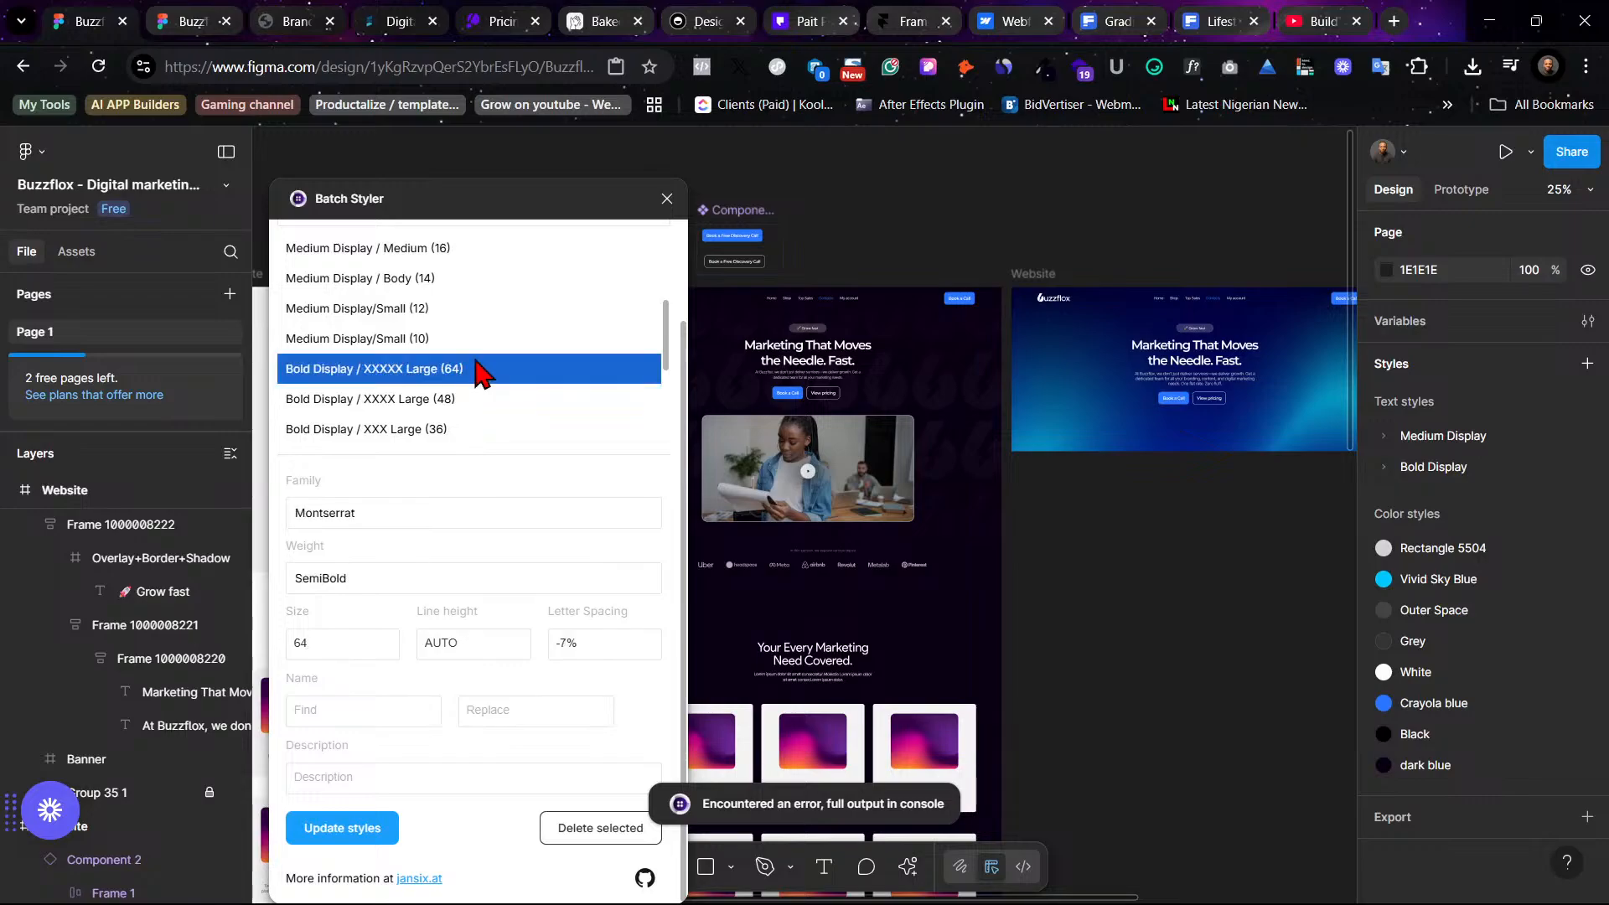
pyautogui.scroll(-3, 531, 385)
pyautogui.keyDown('shift'); pyautogui.click(433, 428); pyautogui.keyUp('shift')
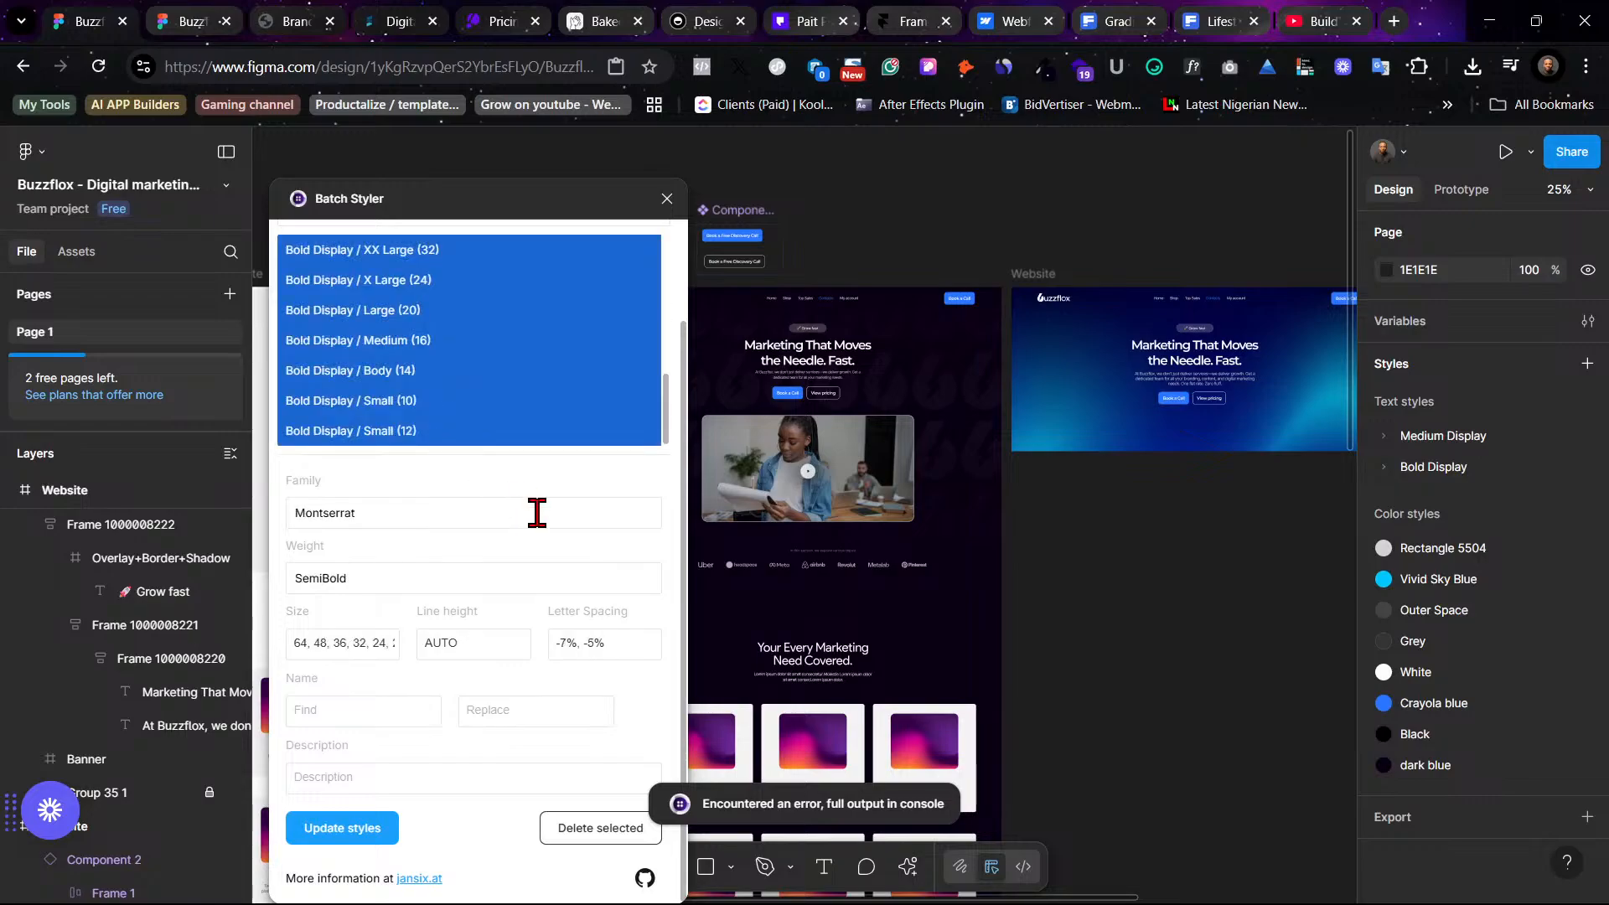
pyautogui.click(375, 581)
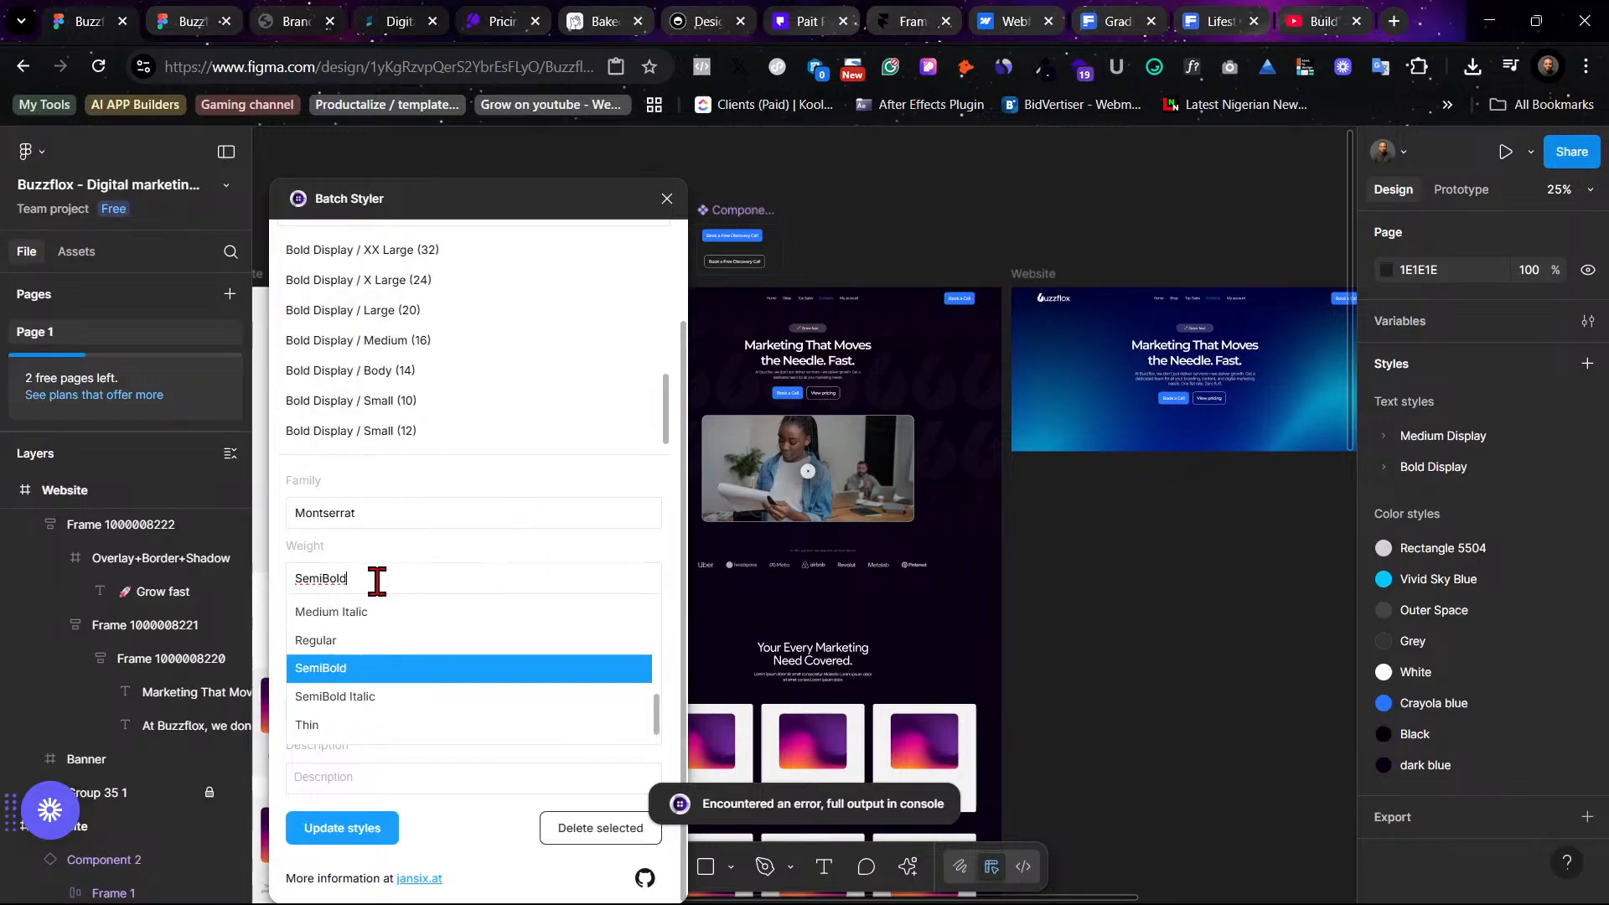
pyautogui.click(419, 666)
# - Select all Medium Display text styles, set their weight to Regular, update the styles and close Batch Styler
pyautogui.scroll(3, 508, 448)
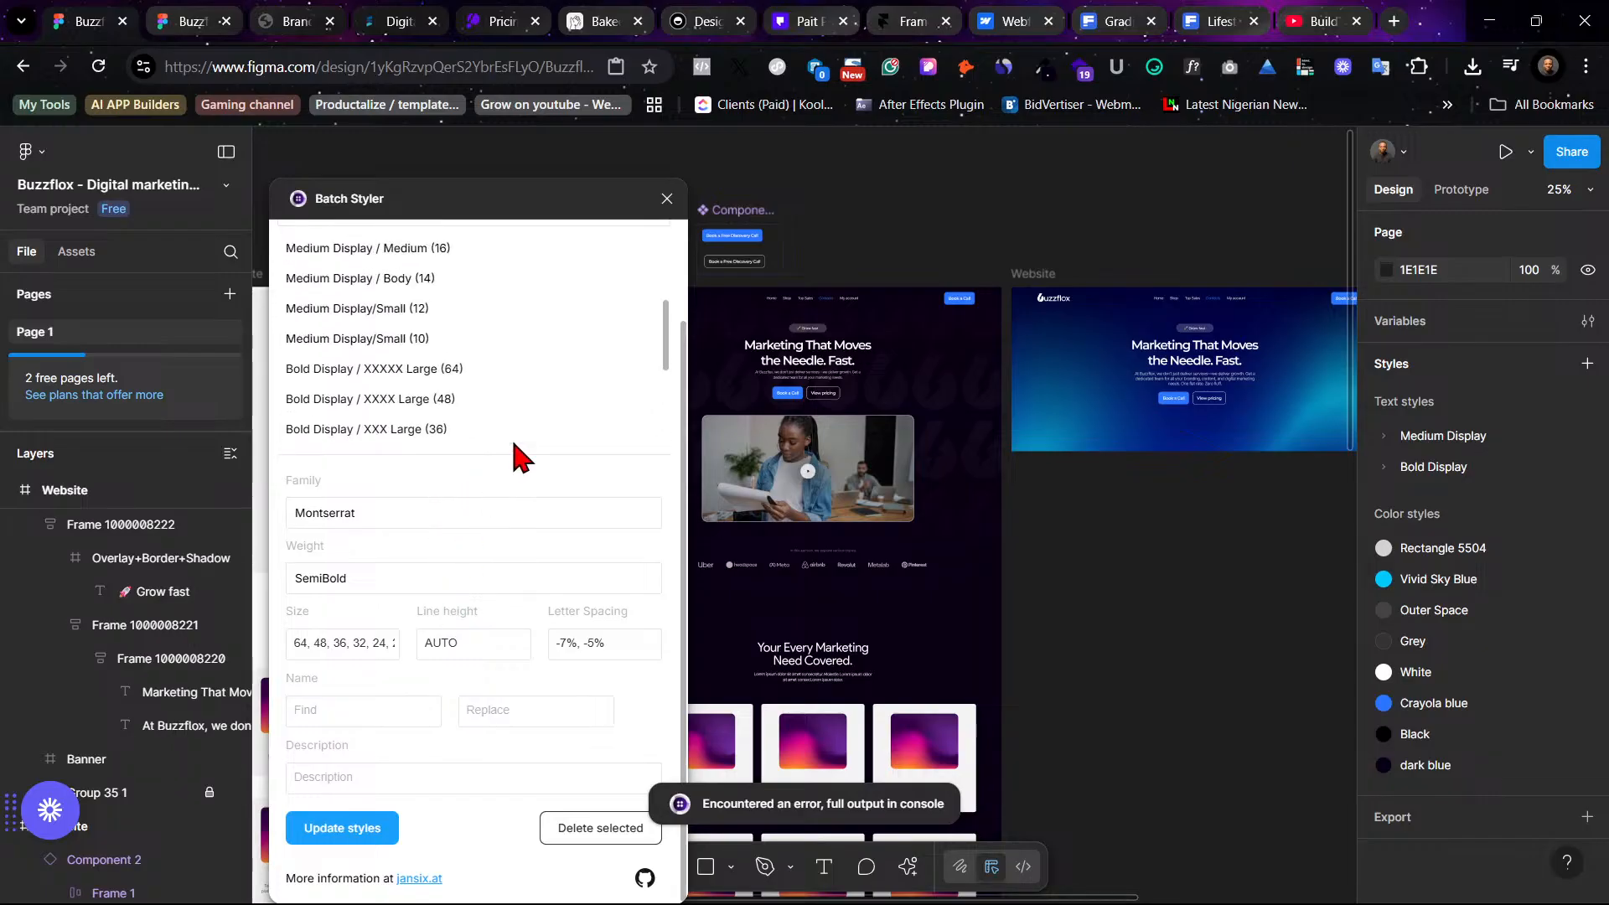
pyautogui.scroll(-3, 511, 444)
pyautogui.scroll(1, 513, 442)
pyautogui.scroll(4, 514, 449)
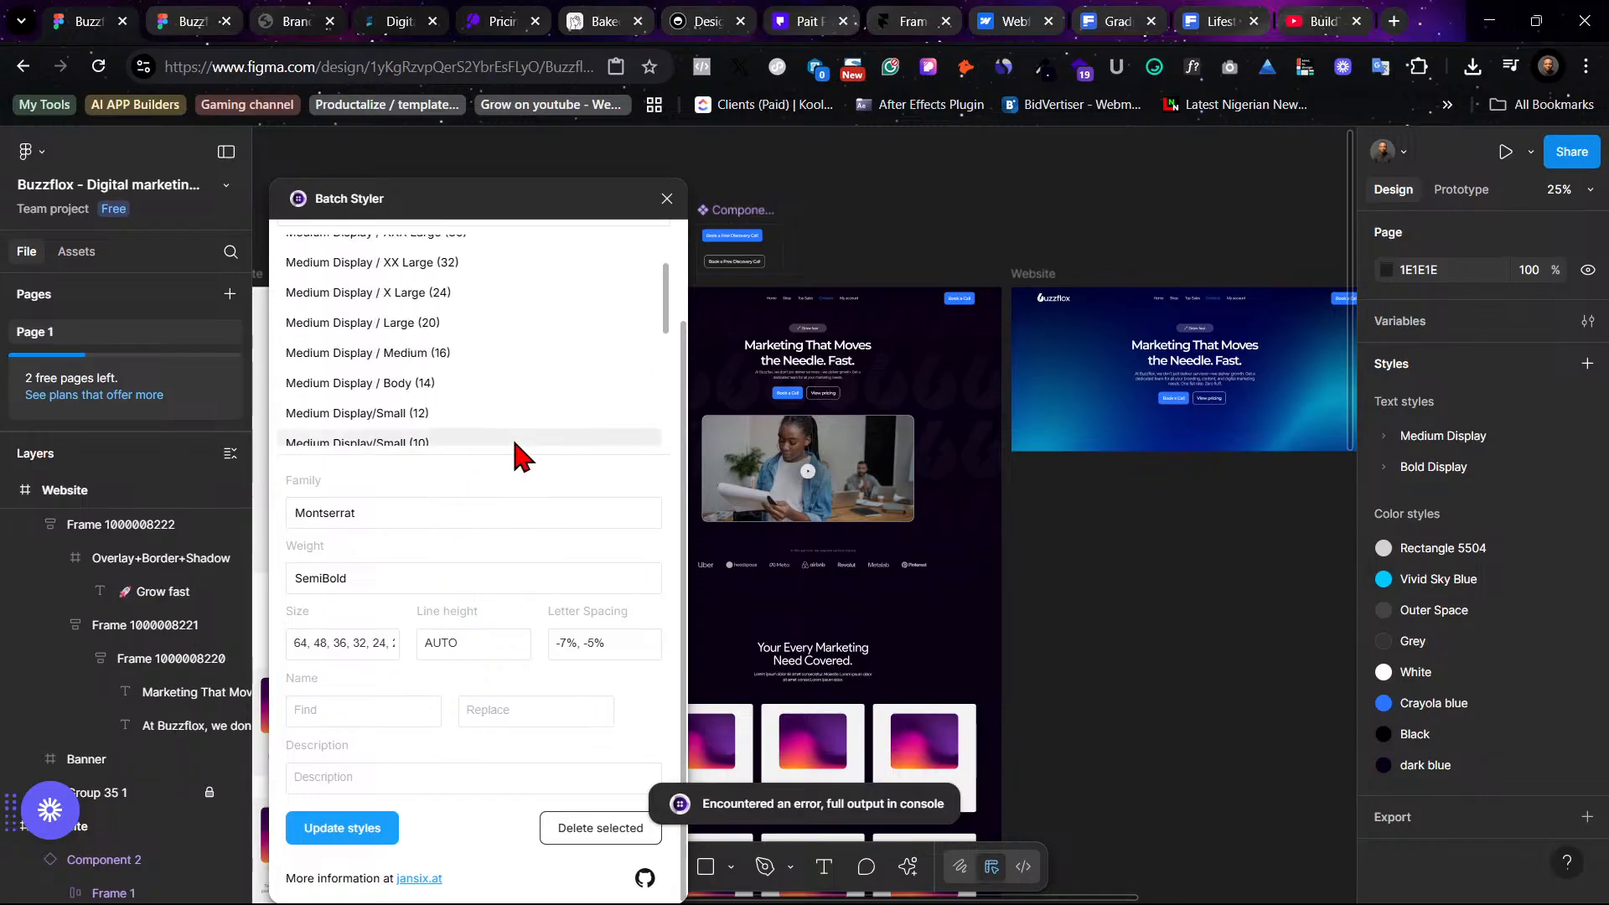
pyautogui.scroll(-2, 523, 427)
pyautogui.click(441, 339)
pyautogui.scroll(3, 503, 371)
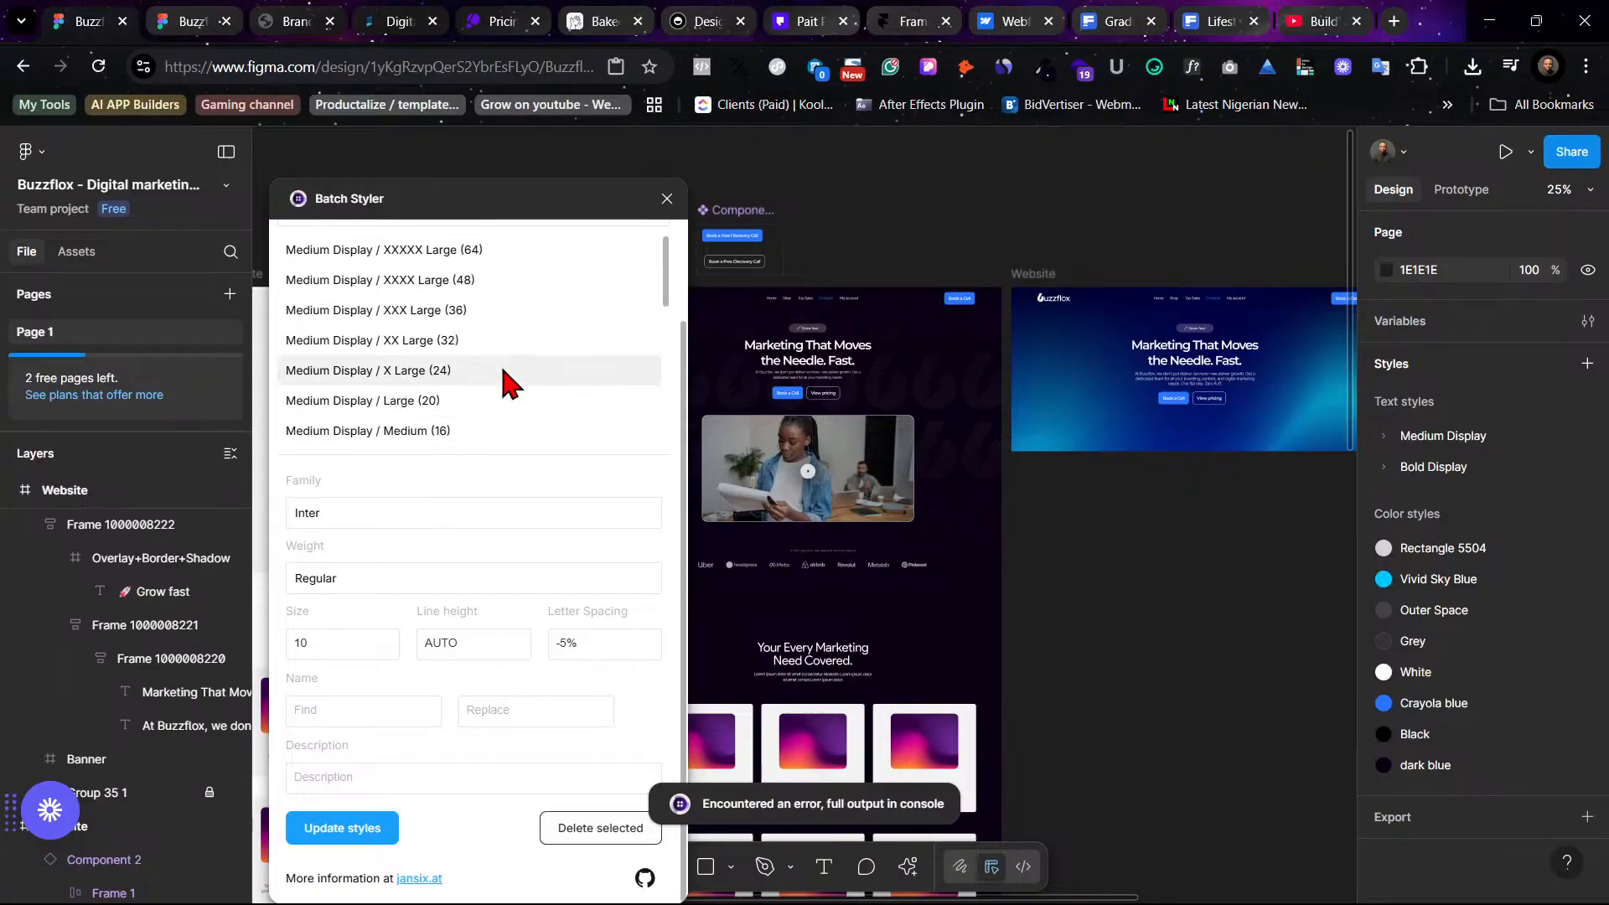
pyautogui.keyDown('shift'); pyautogui.click(415, 251); pyautogui.keyUp('shift')
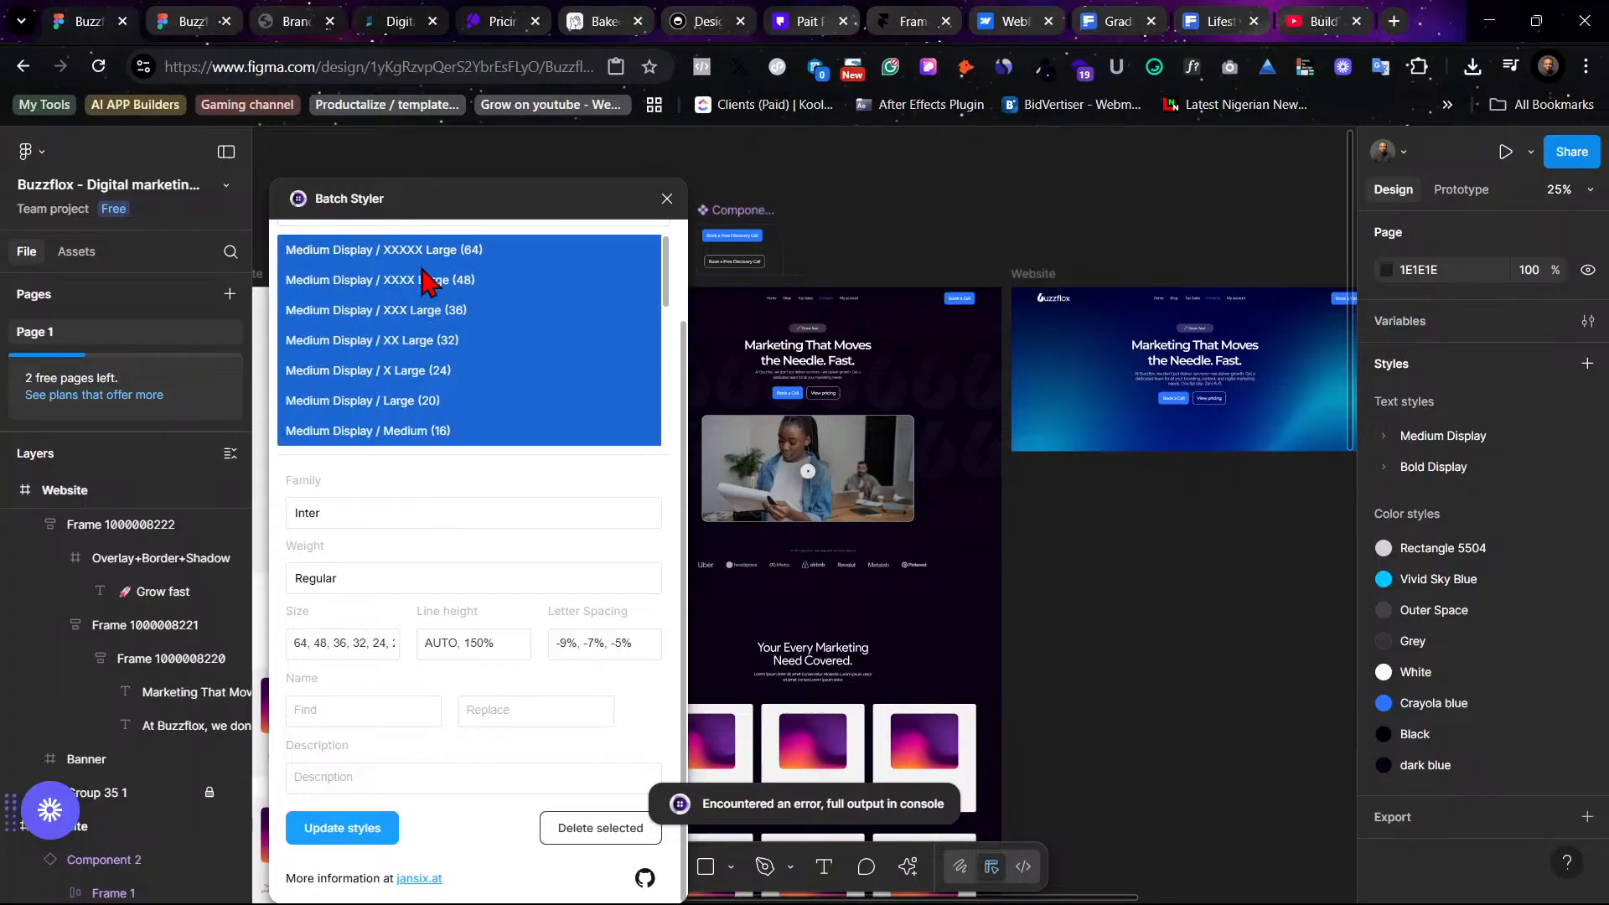
pyautogui.click(356, 577)
pyautogui.click(385, 645)
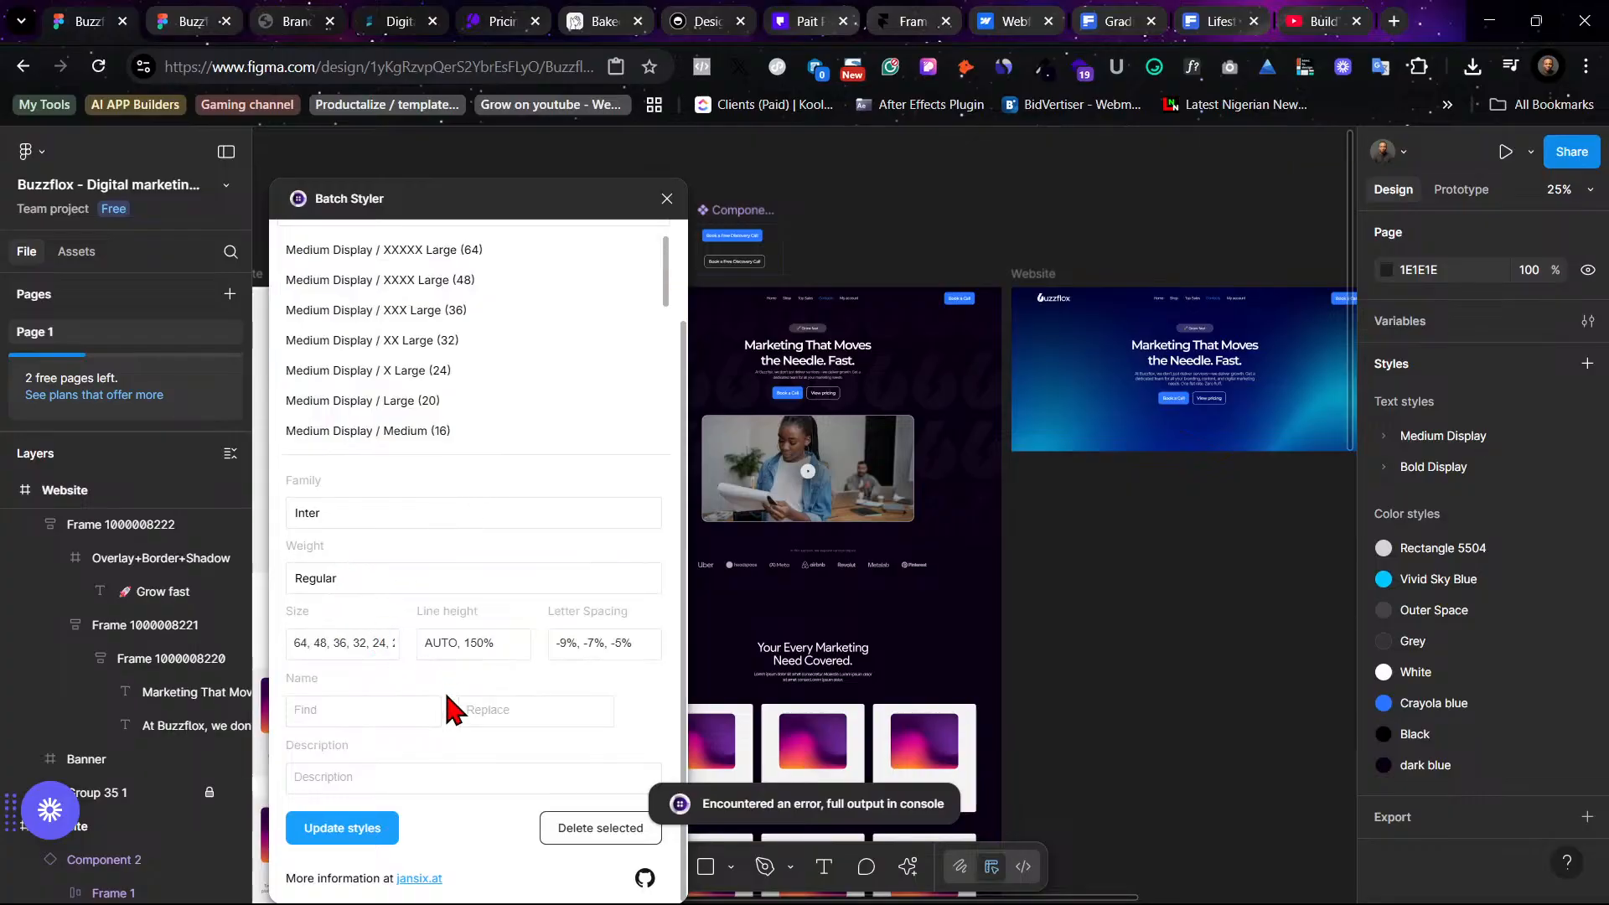
pyautogui.click(369, 830)
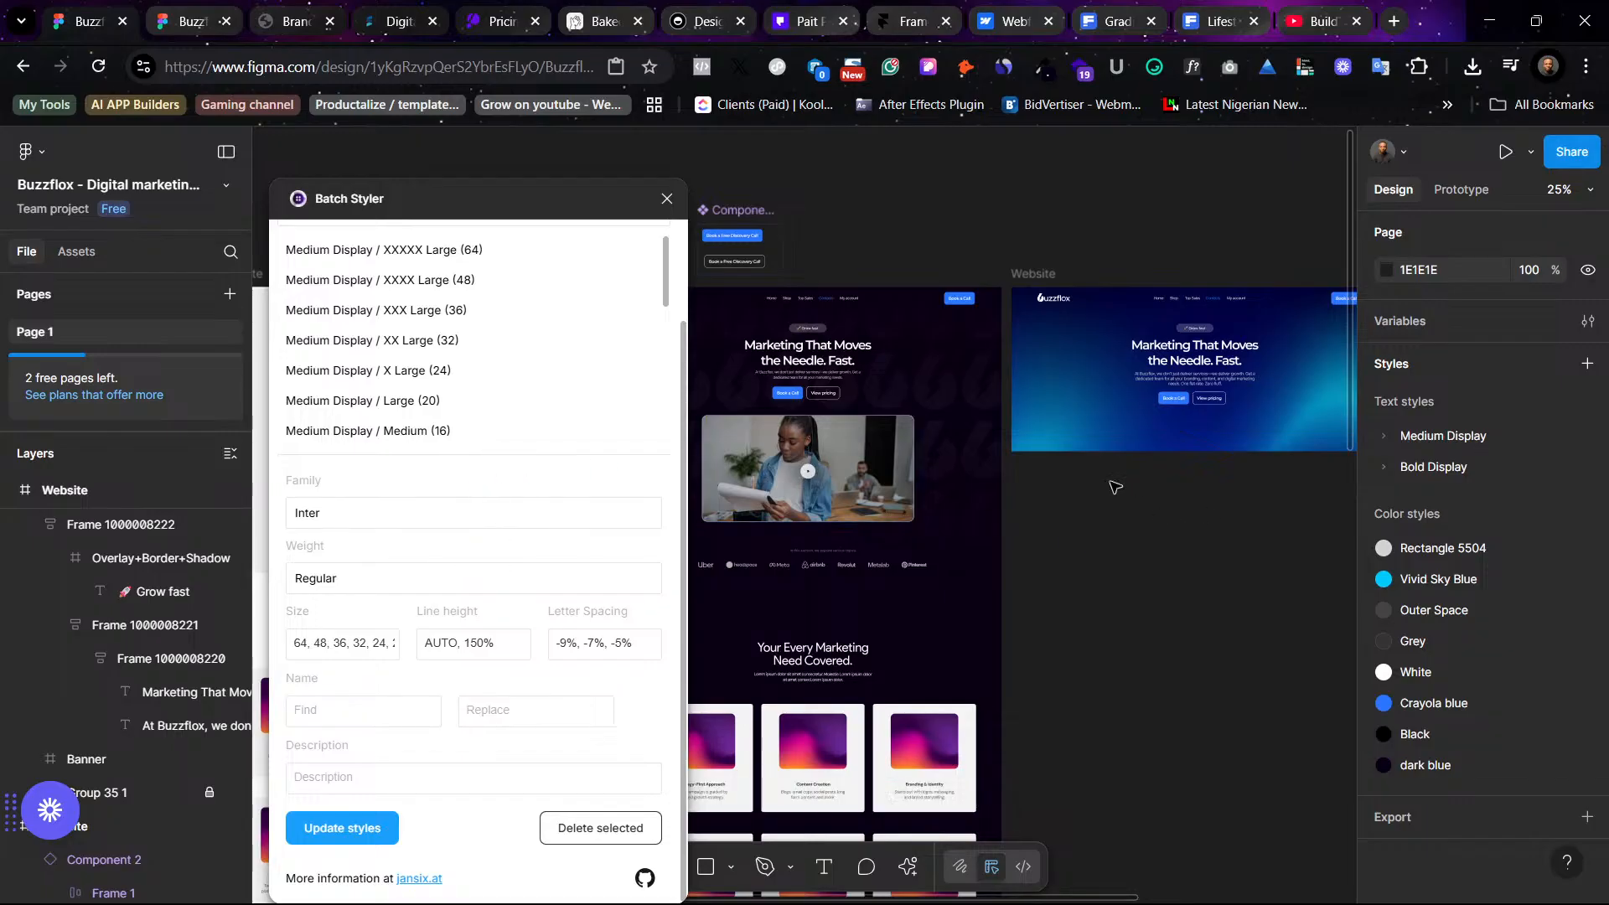
pyautogui.click(667, 199)
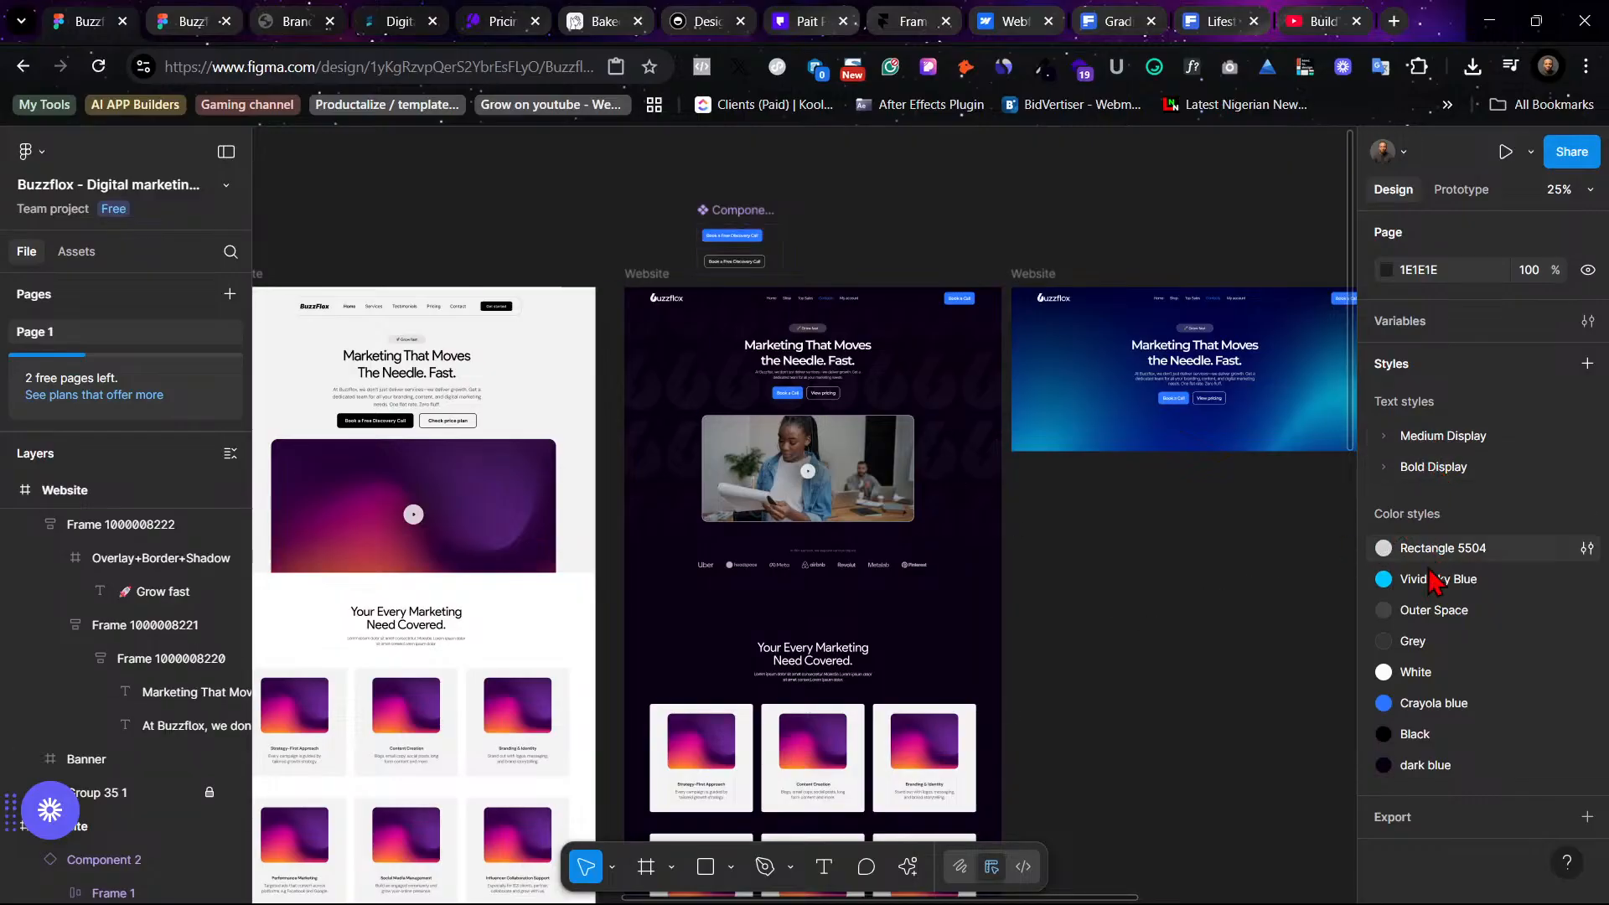
# - Reorder the color styles as White, dark blue, Black, Crayola blue, Vivid Sky Blue, Outer Space, Grey, Rectangle 5504
pyautogui.moveTo(1446, 678); pyautogui.dragTo(1441, 553)
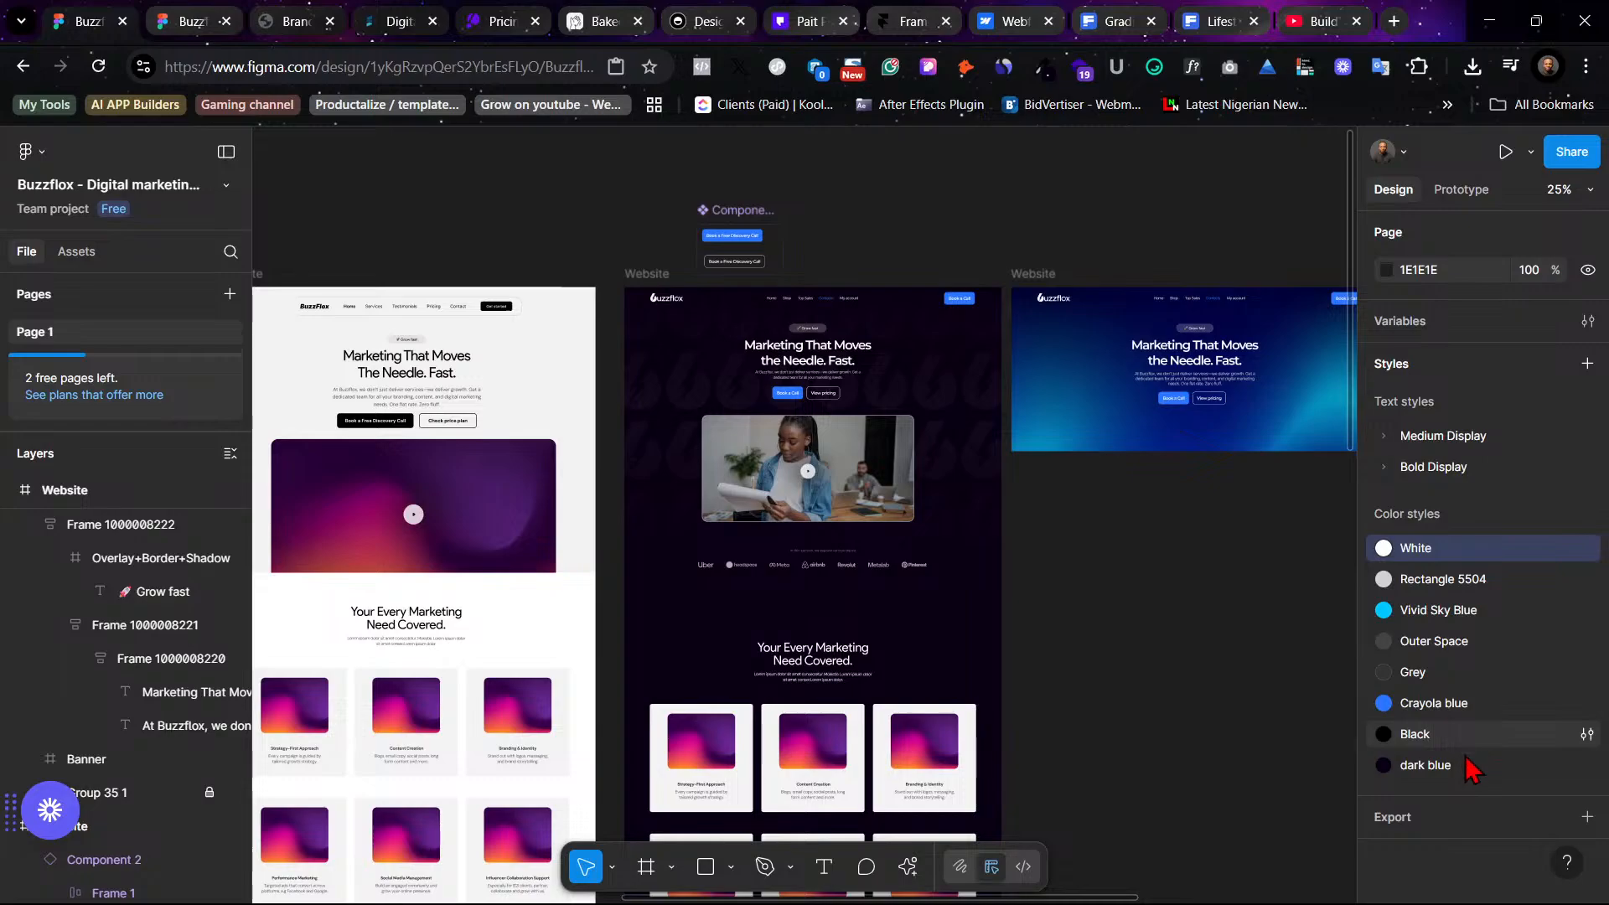
pyautogui.moveTo(1471, 762); pyautogui.dragTo(1480, 573)
pyautogui.moveTo(1476, 772); pyautogui.dragTo(1398, 618)
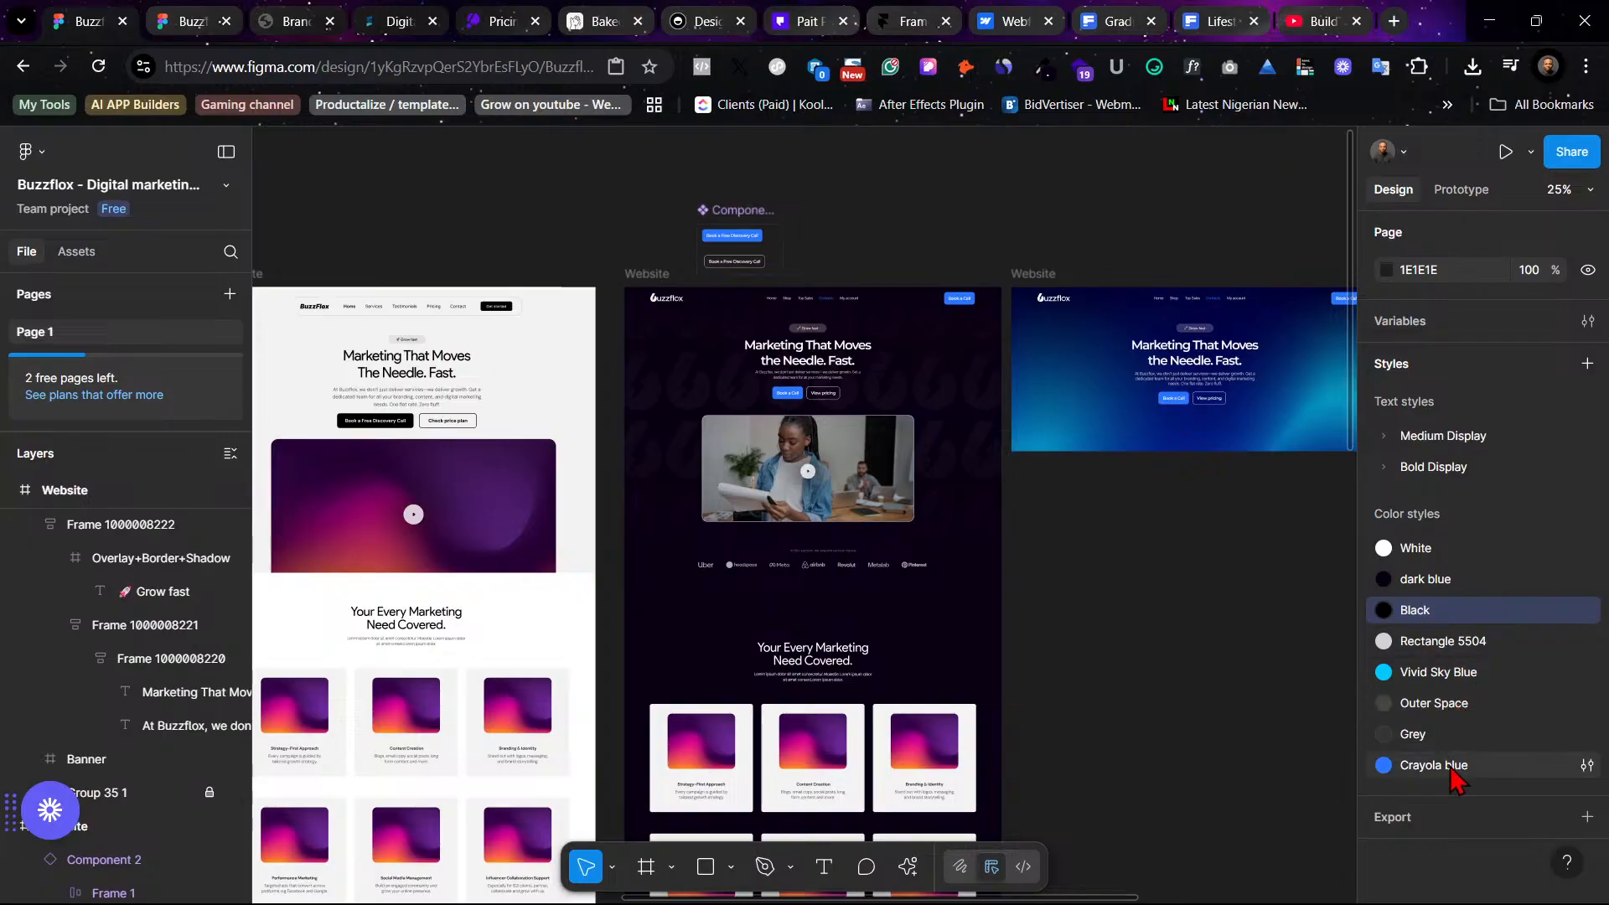
pyautogui.moveTo(1456, 765); pyautogui.dragTo(1456, 643)
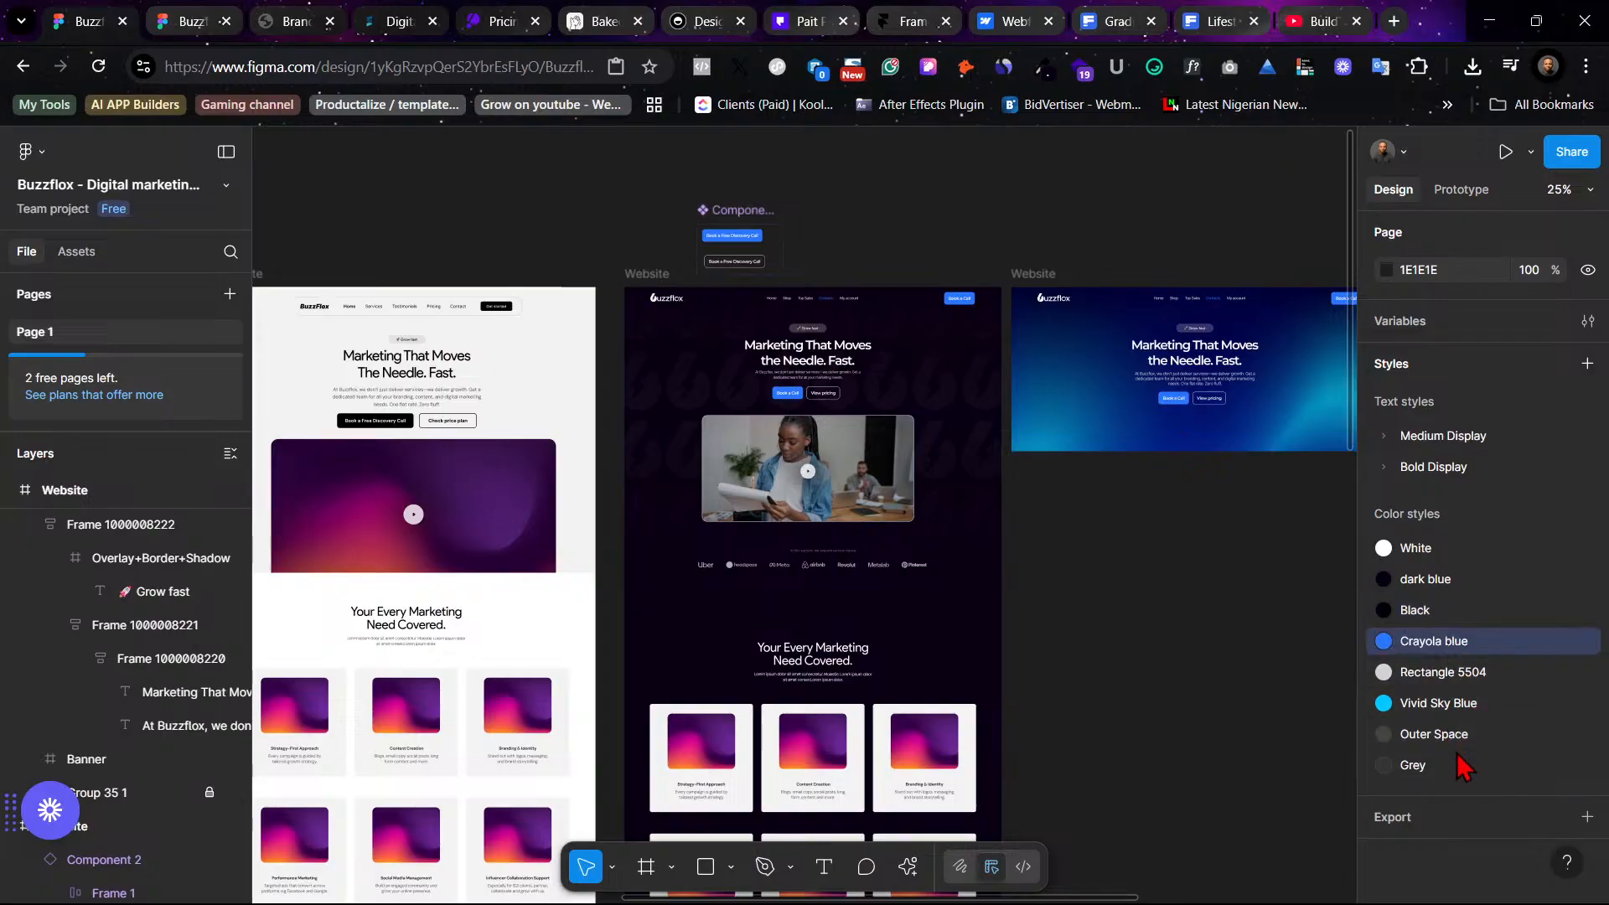
pyautogui.moveTo(1458, 705); pyautogui.dragTo(1458, 681)
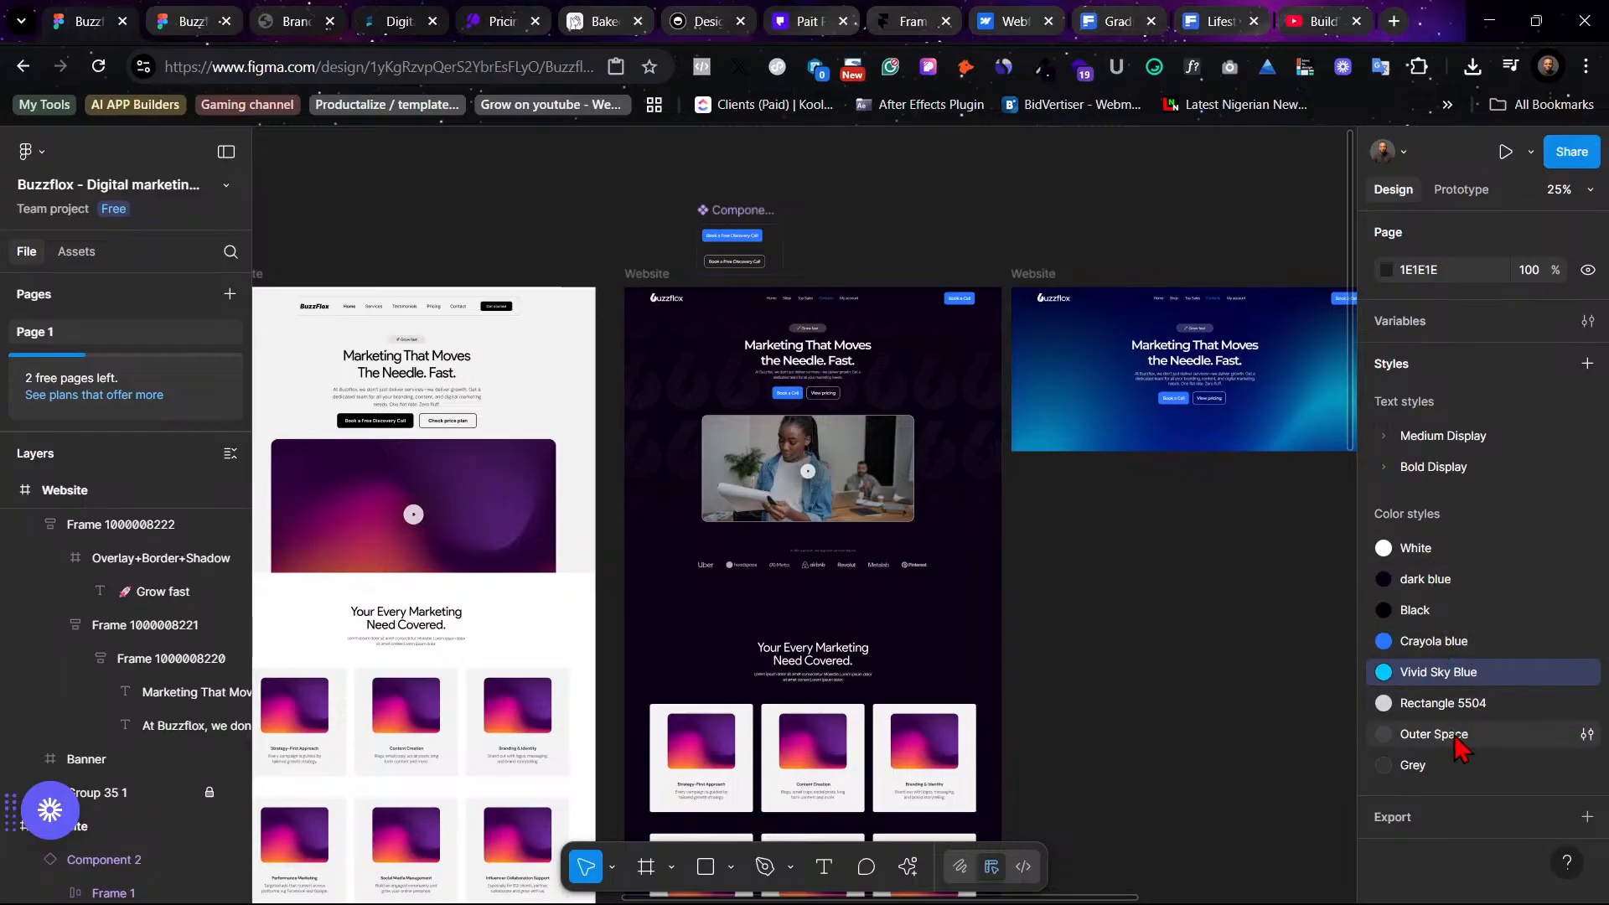
pyautogui.moveTo(1454, 737); pyautogui.dragTo(1460, 699)
pyautogui.moveTo(1458, 767)
pyautogui.mouseDown()
pyautogui.moveTo(1434, 731)
pyautogui.moveTo(1459, 736)
pyautogui.mouseUp()
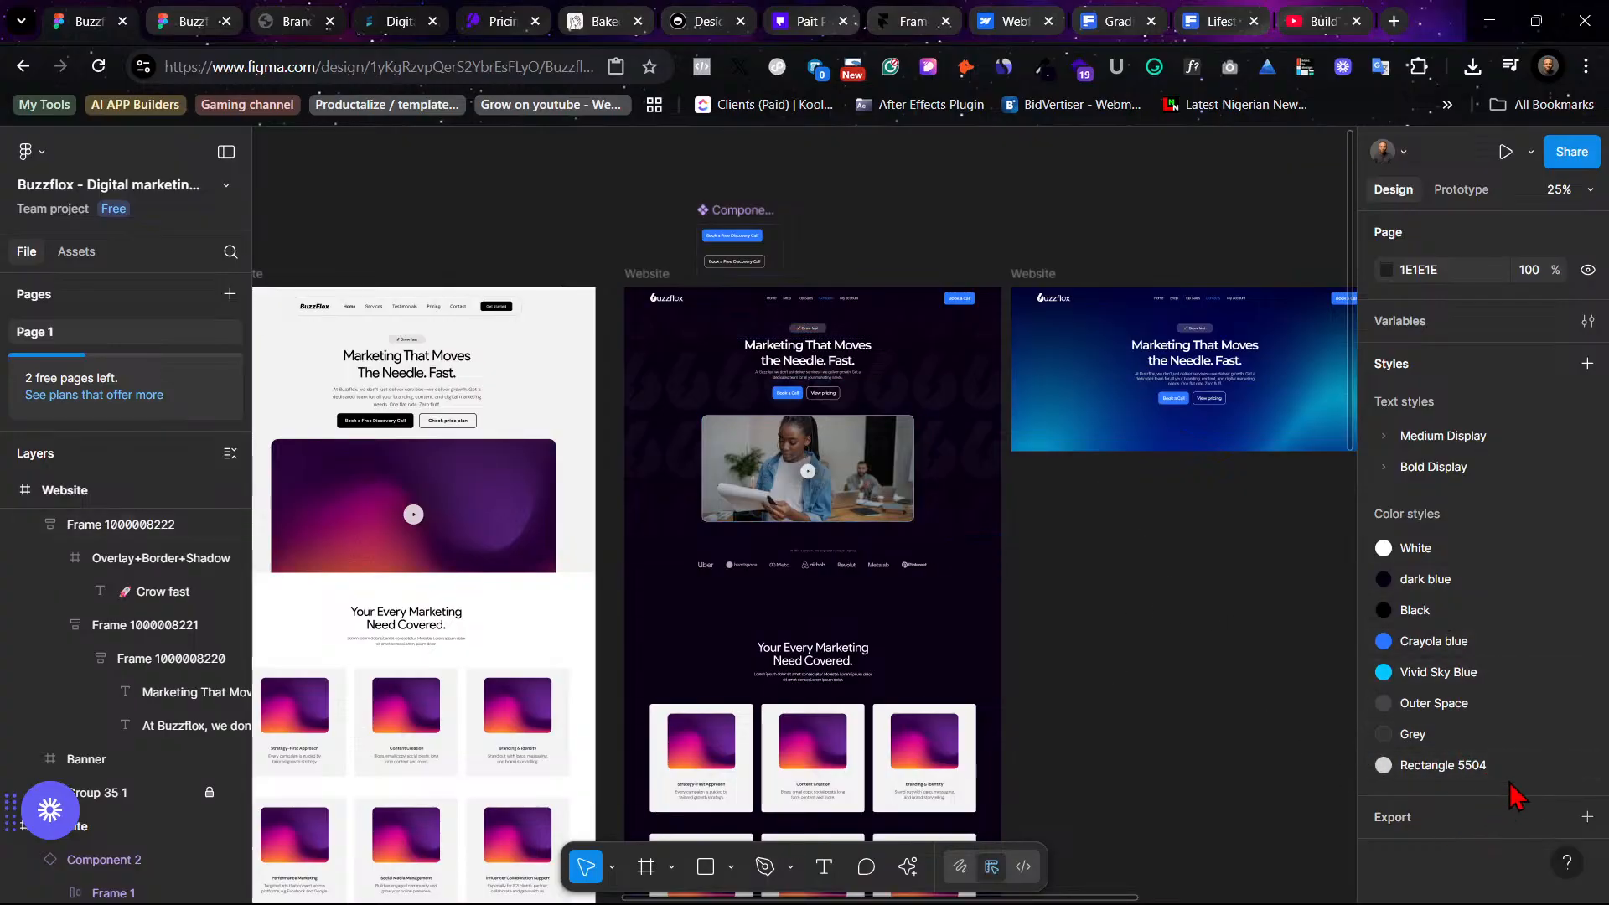
# - Select the eight main colour swatches on the brand guide and try opening the Styler plugin on them
pyautogui.click(659, 276)
pyautogui.hscroll(-10, 919, 618)
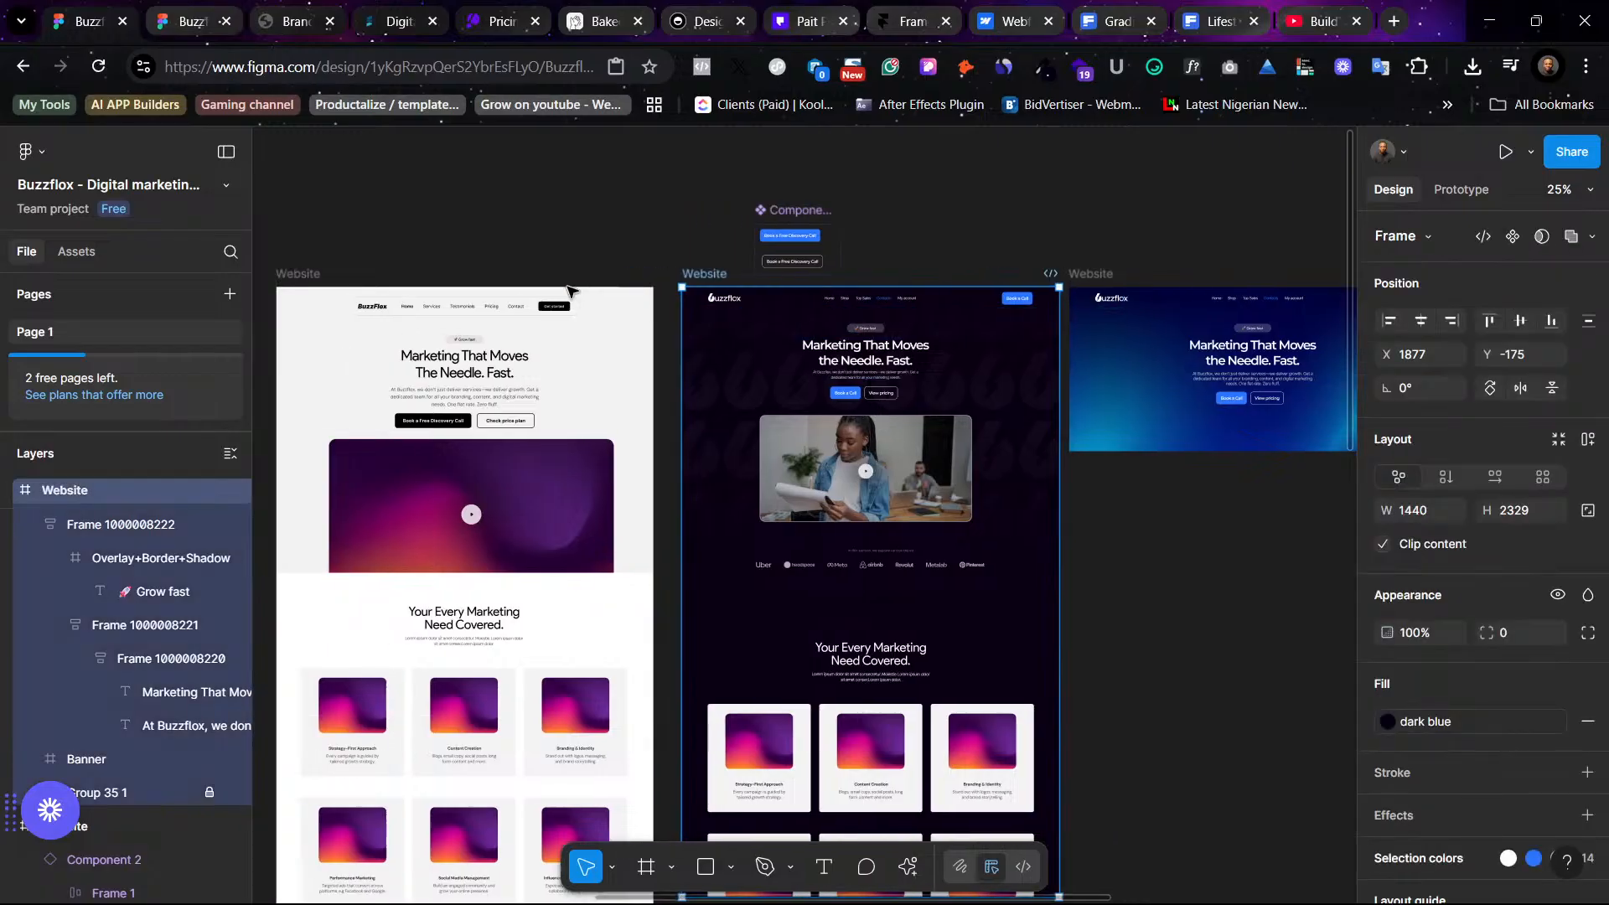
pyautogui.hscroll(-3, 919, 617)
pyautogui.scroll(-2, 837, 463)
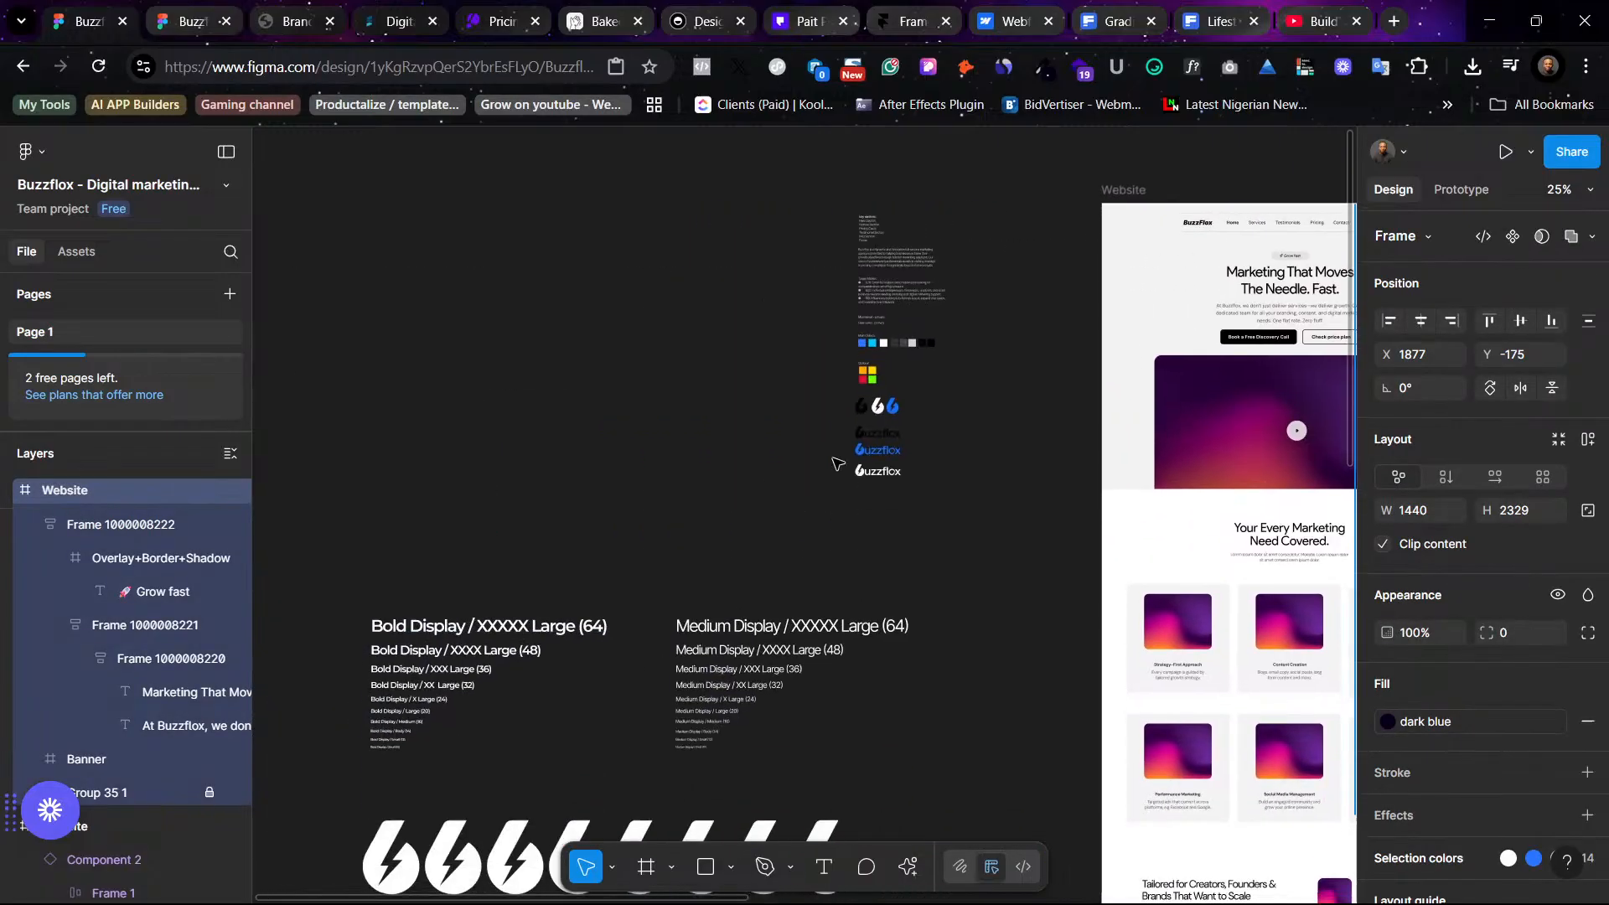
pyautogui.doubleClick(862, 343)
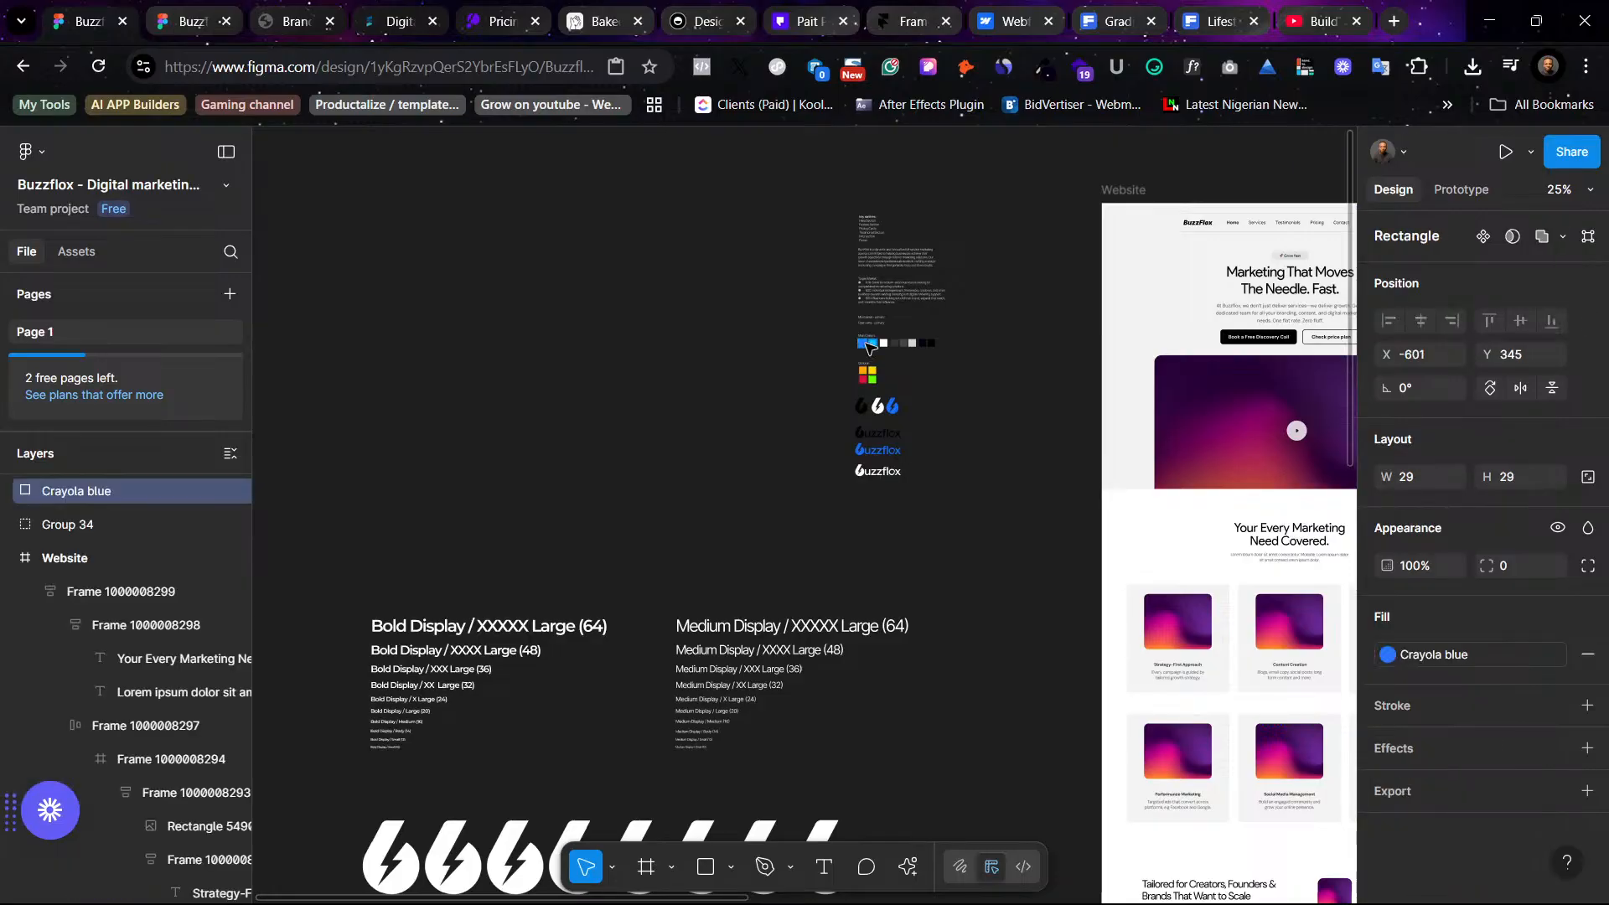
pyautogui.click(869, 348)
pyautogui.hotkey('shift', '2')
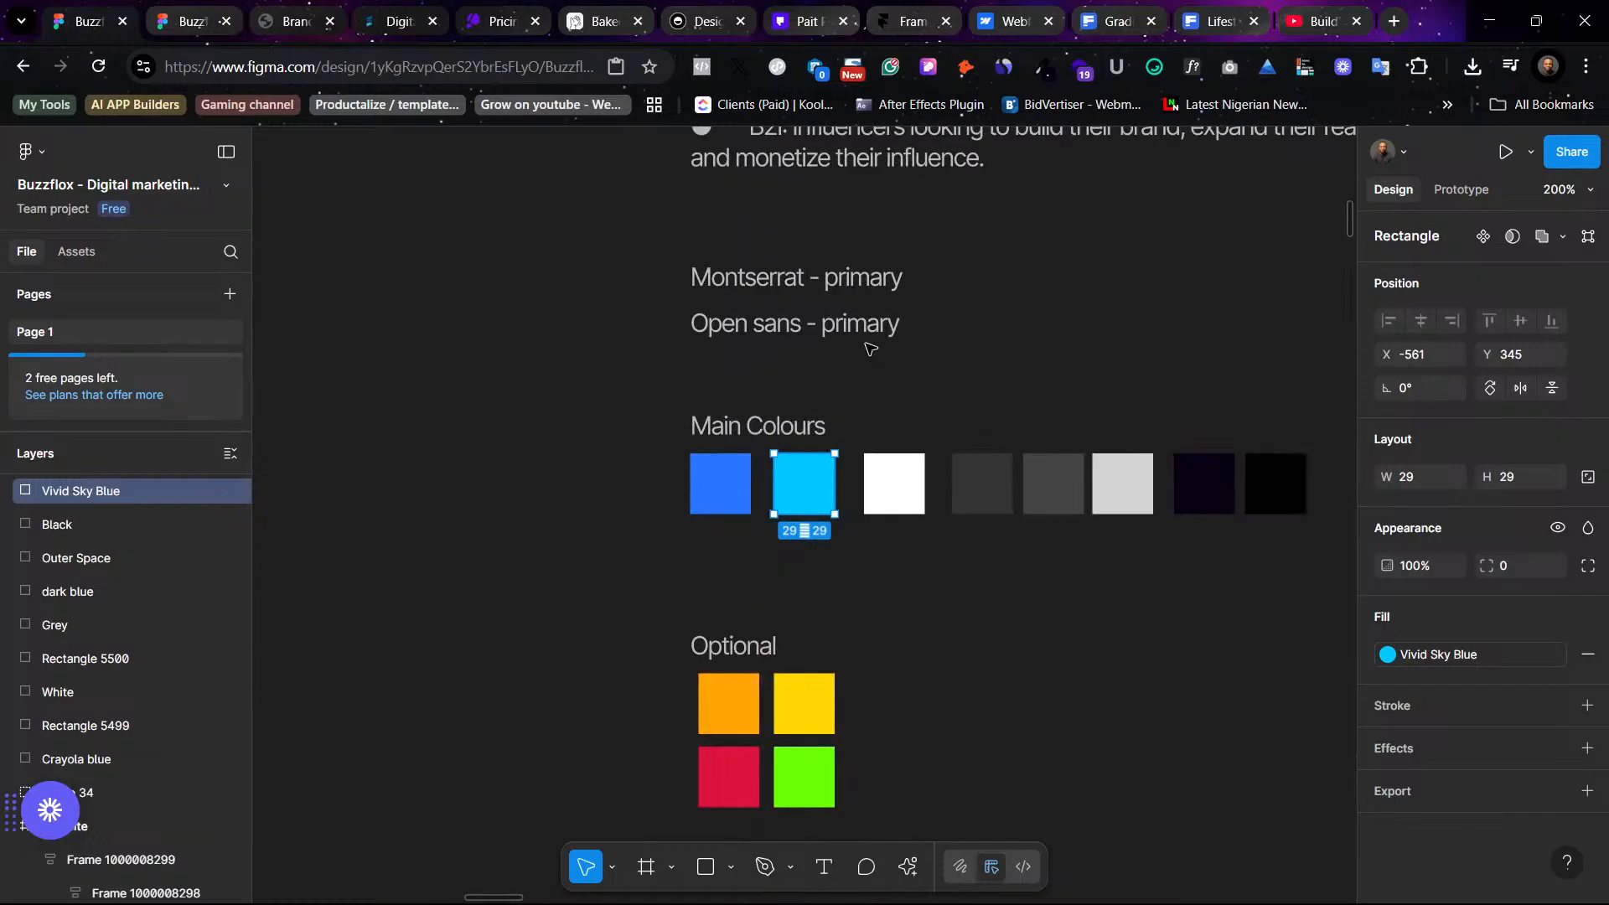
pyautogui.hscroll(2, 843, 507)
pyautogui.moveTo(1156, 552)
pyautogui.mouseDown()
pyautogui.moveTo(481, 407)
pyautogui.moveTo(575, 478)
pyautogui.mouseUp()
pyautogui.rightClick(581, 472)
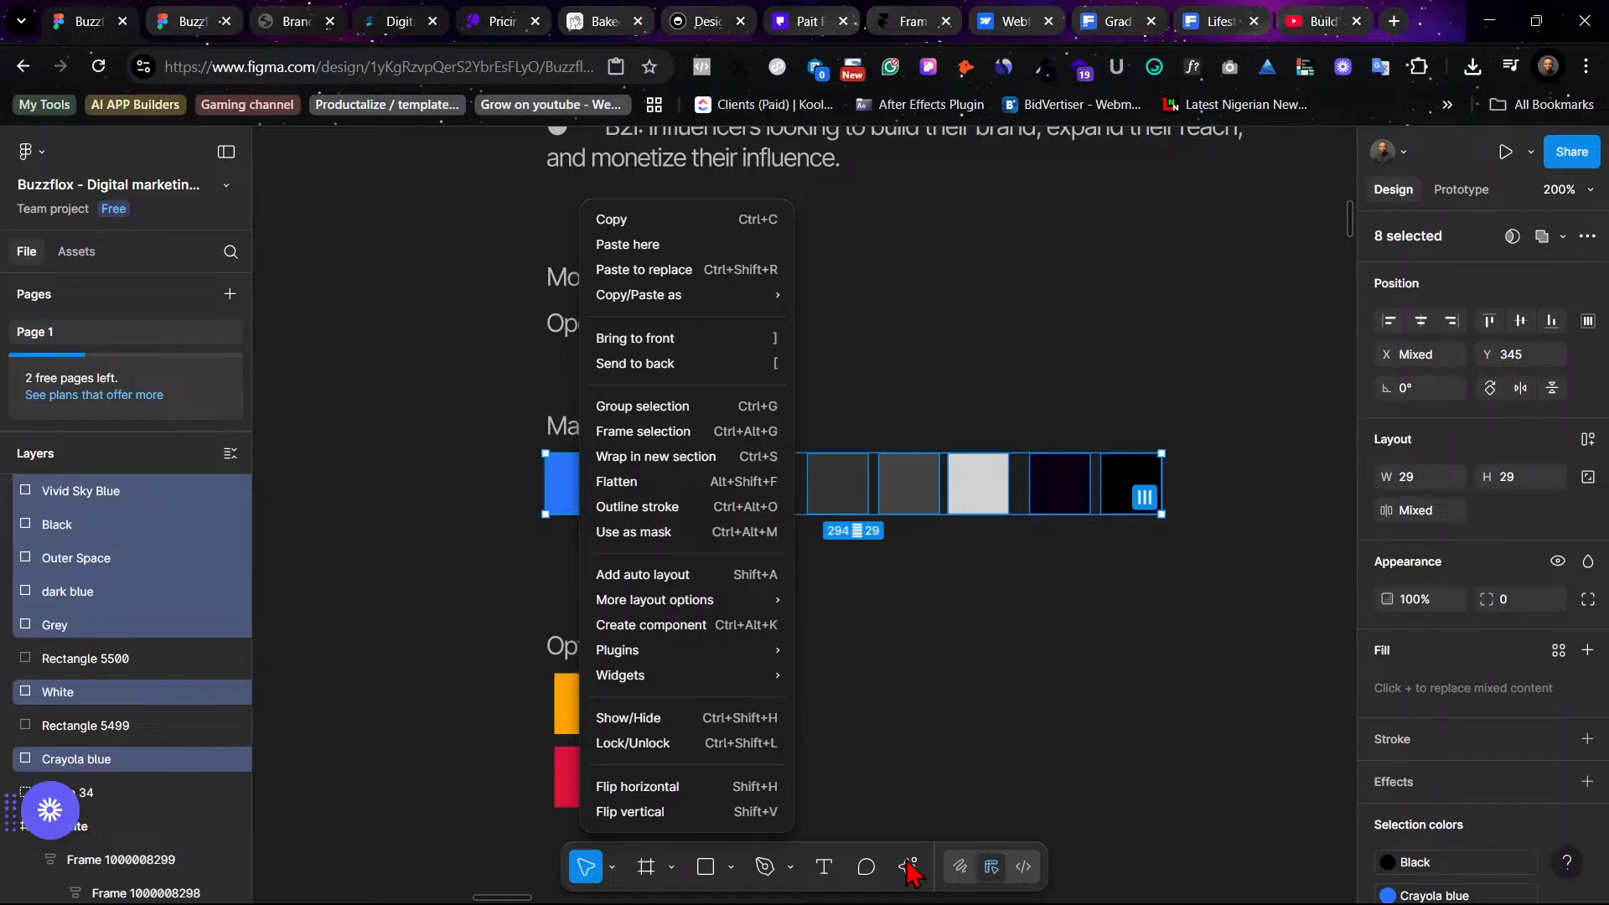
pyautogui.moveTo(718, 658)
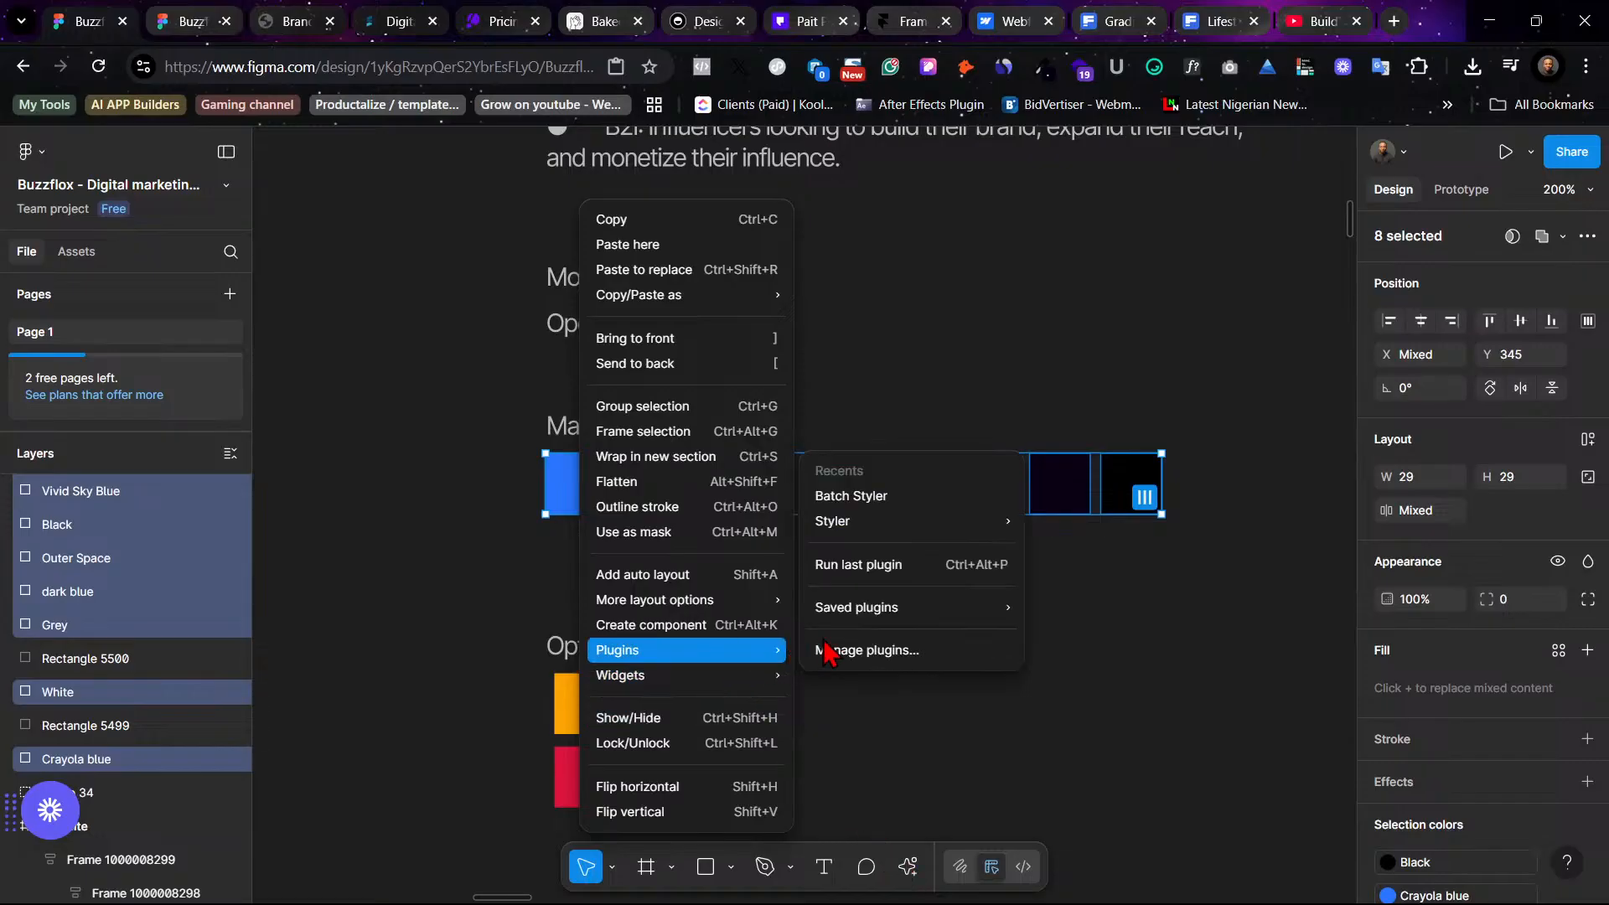
pyautogui.moveTo(872, 533)
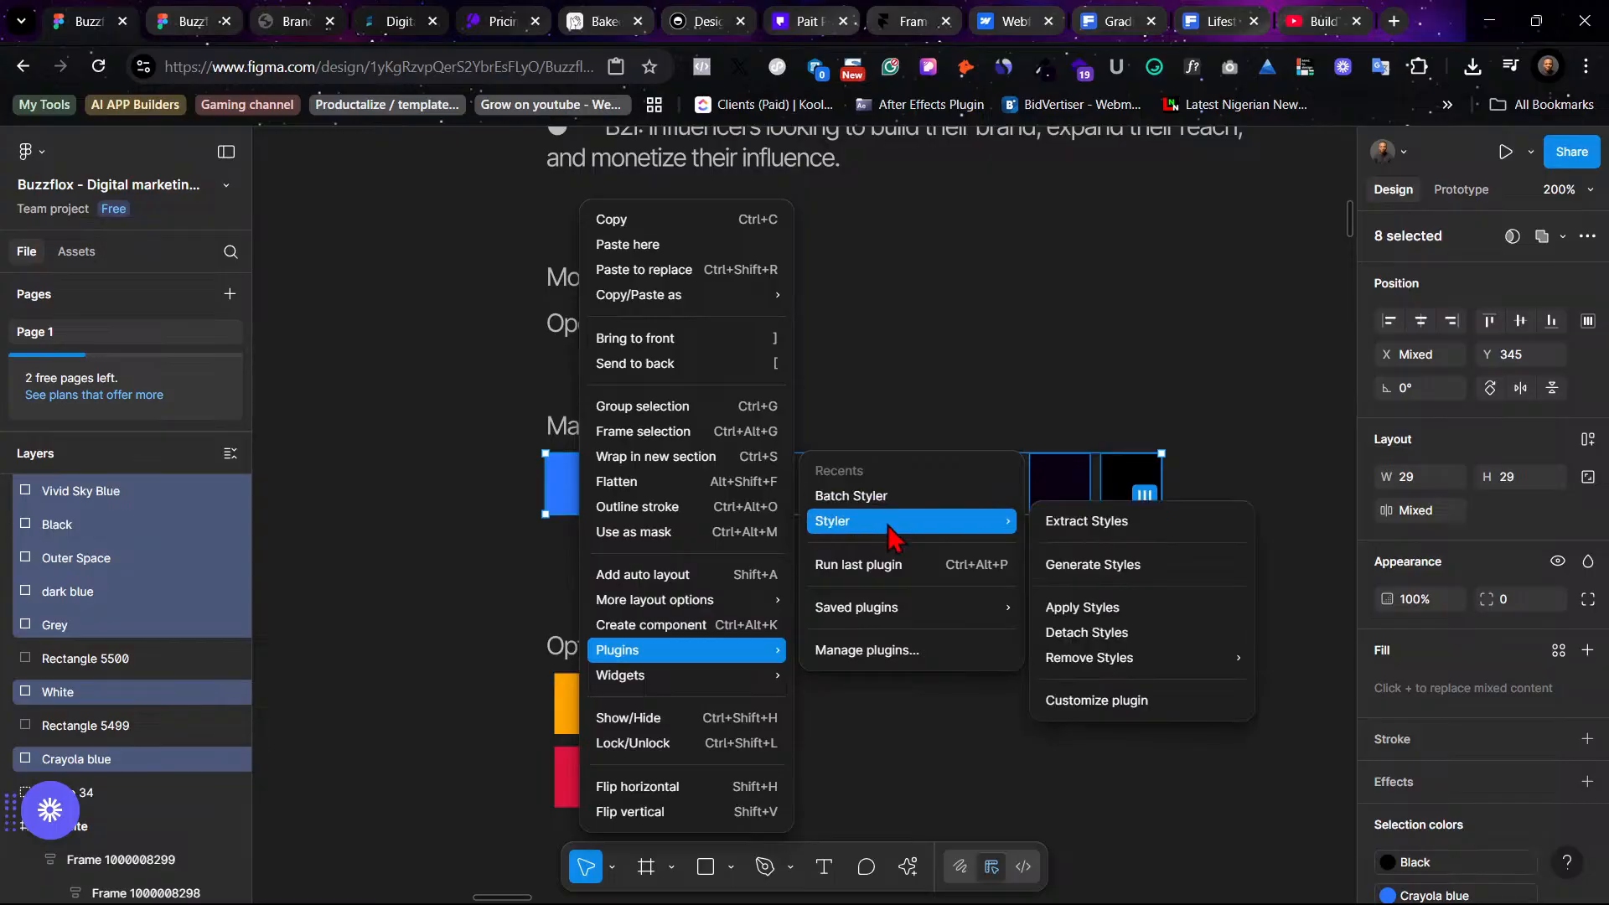
pyautogui.click(1033, 359)
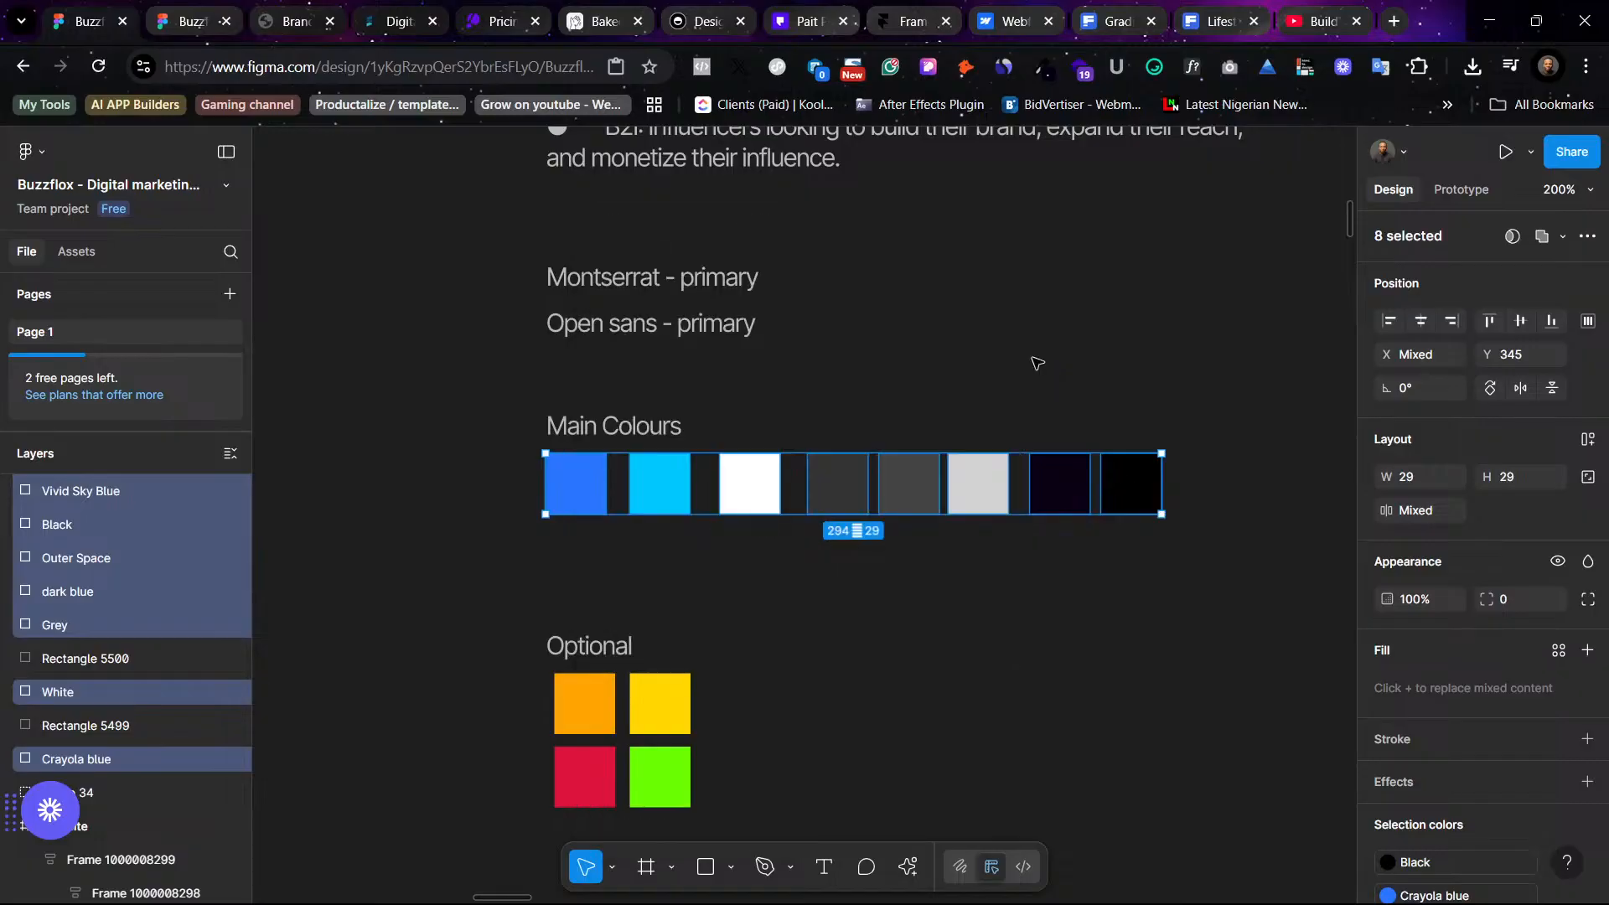
pyautogui.click(1037, 362)
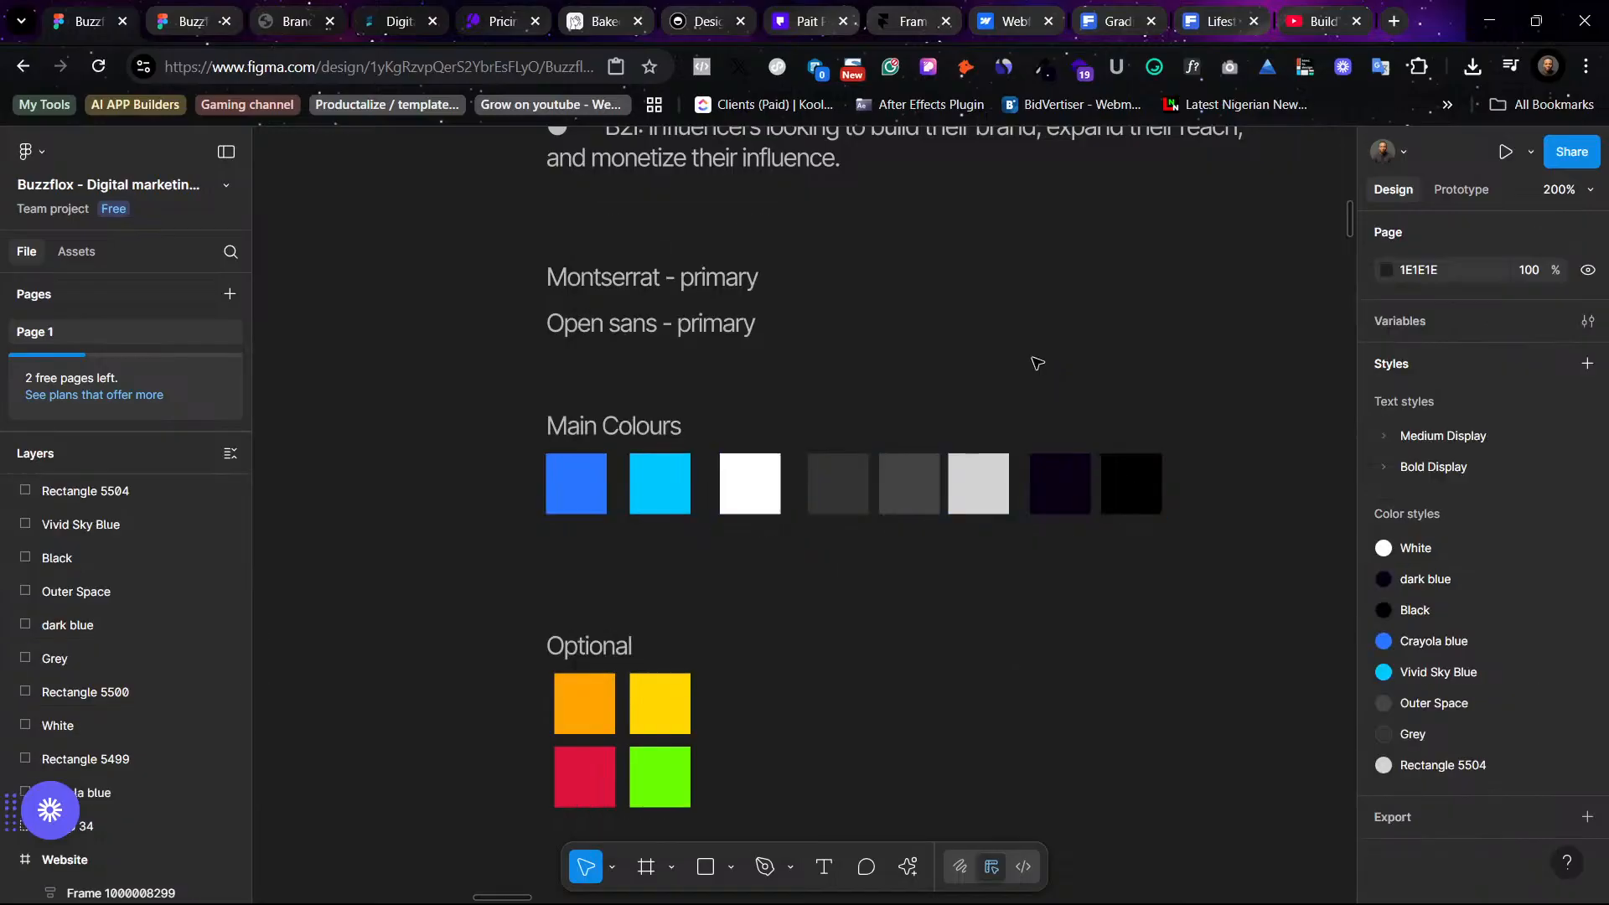
# - Inspect the properties of the headline's Bold Display XXXX Large (48) text style on the dark website design
pyautogui.hscroll(5, 1064, 406)
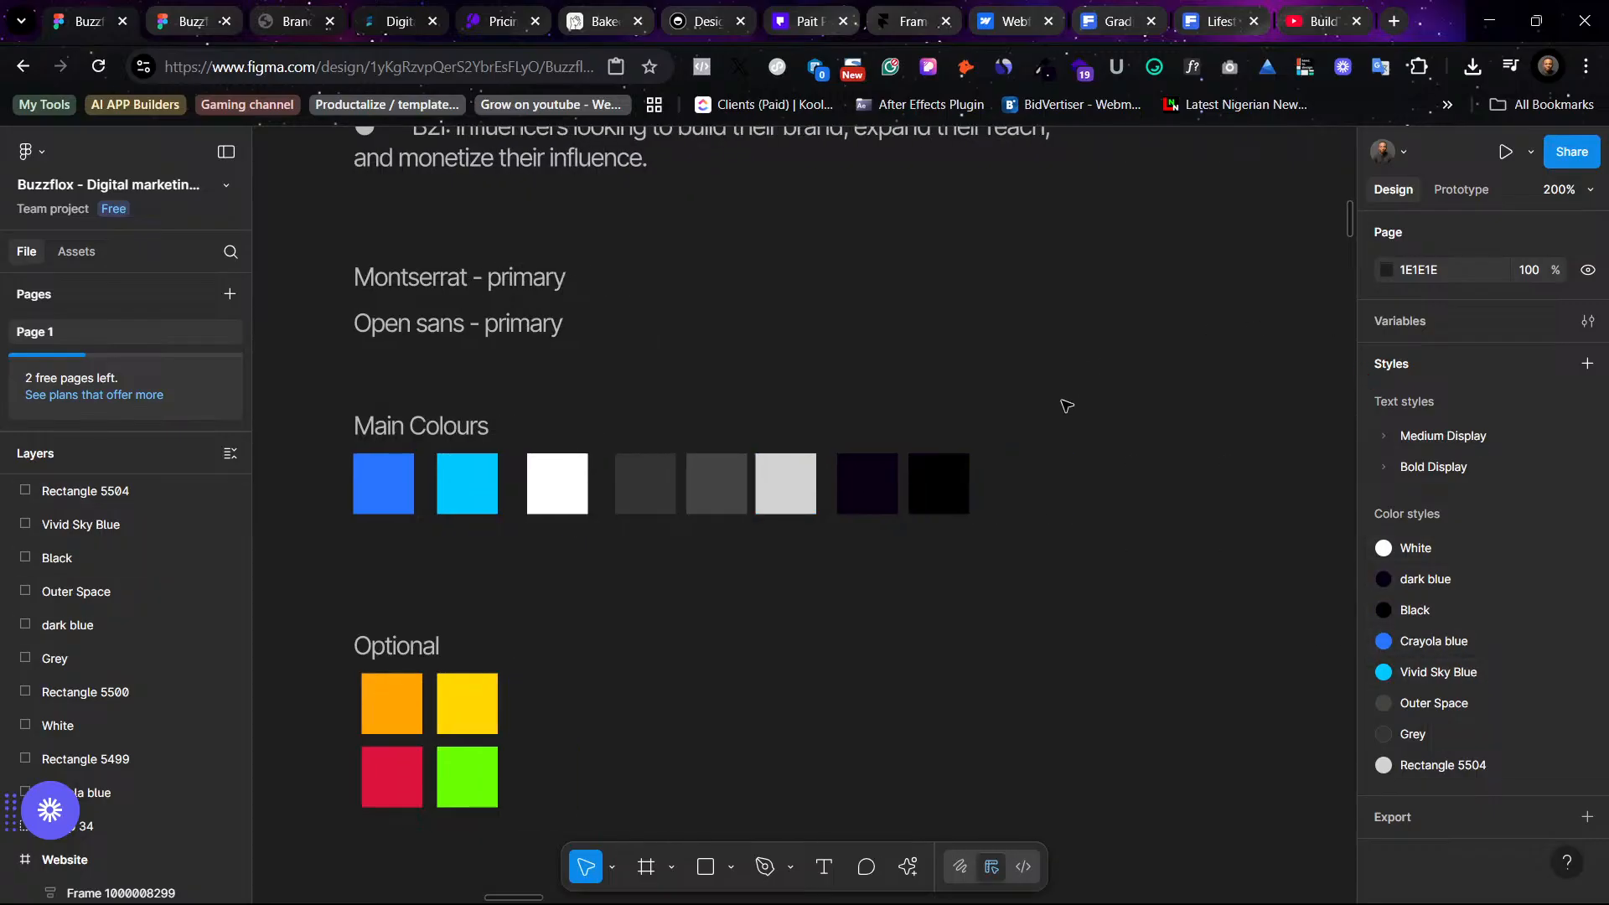
pyautogui.scroll(-10, 1063, 406)
pyautogui.hscroll(5, 1064, 406)
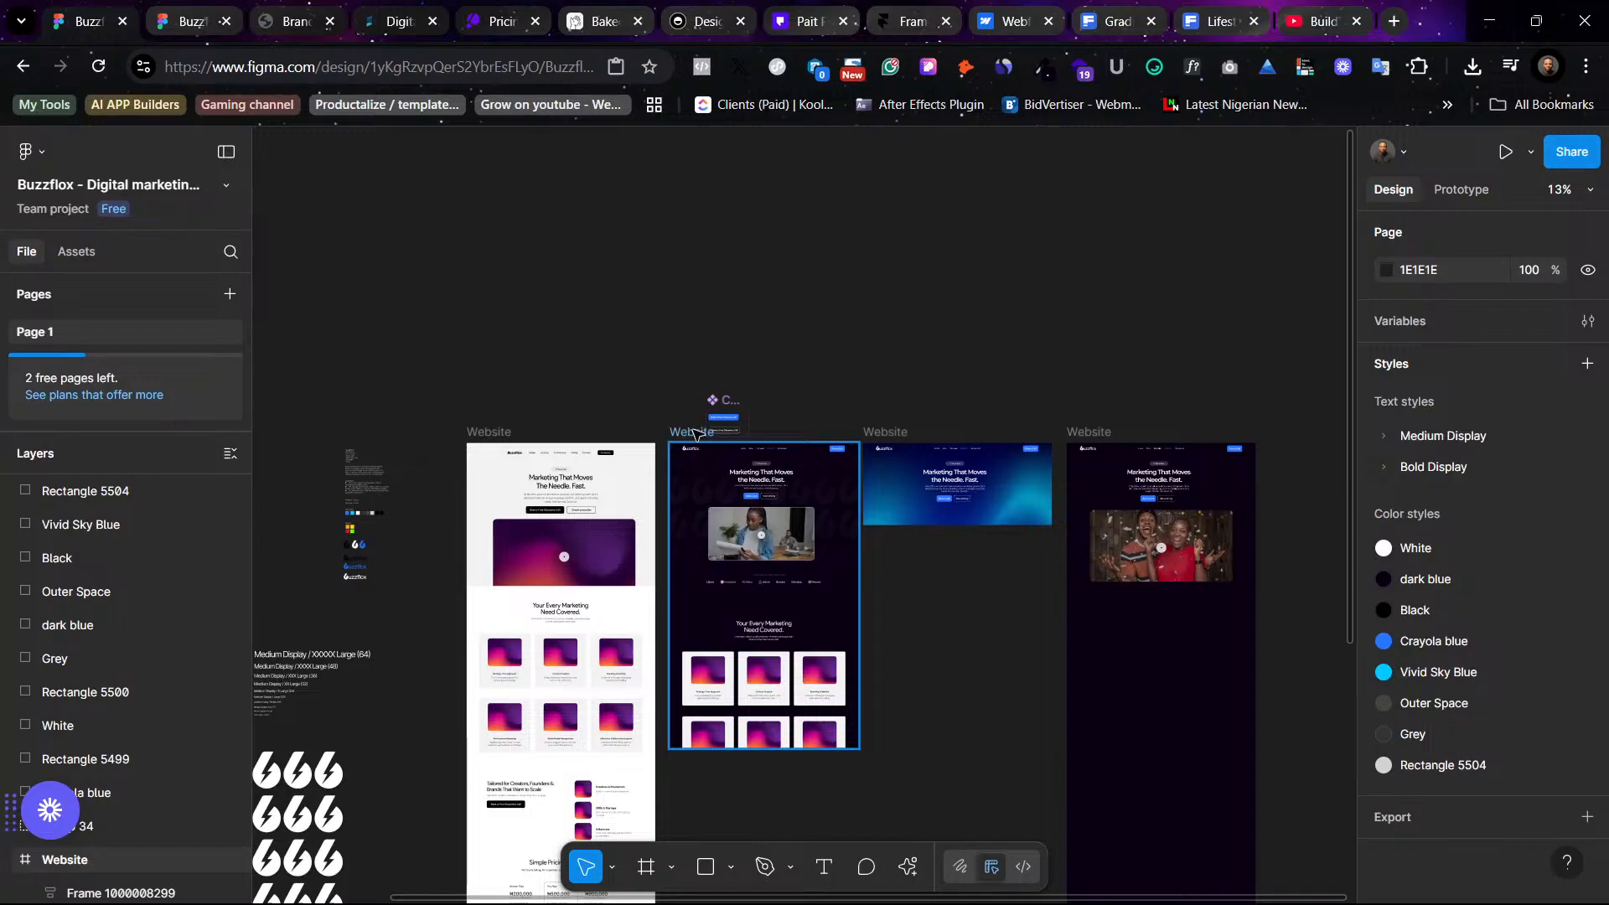
pyautogui.click(695, 433)
pyautogui.hotkey('ctrl', '+')
pyautogui.hotkey('ctrl', '+')
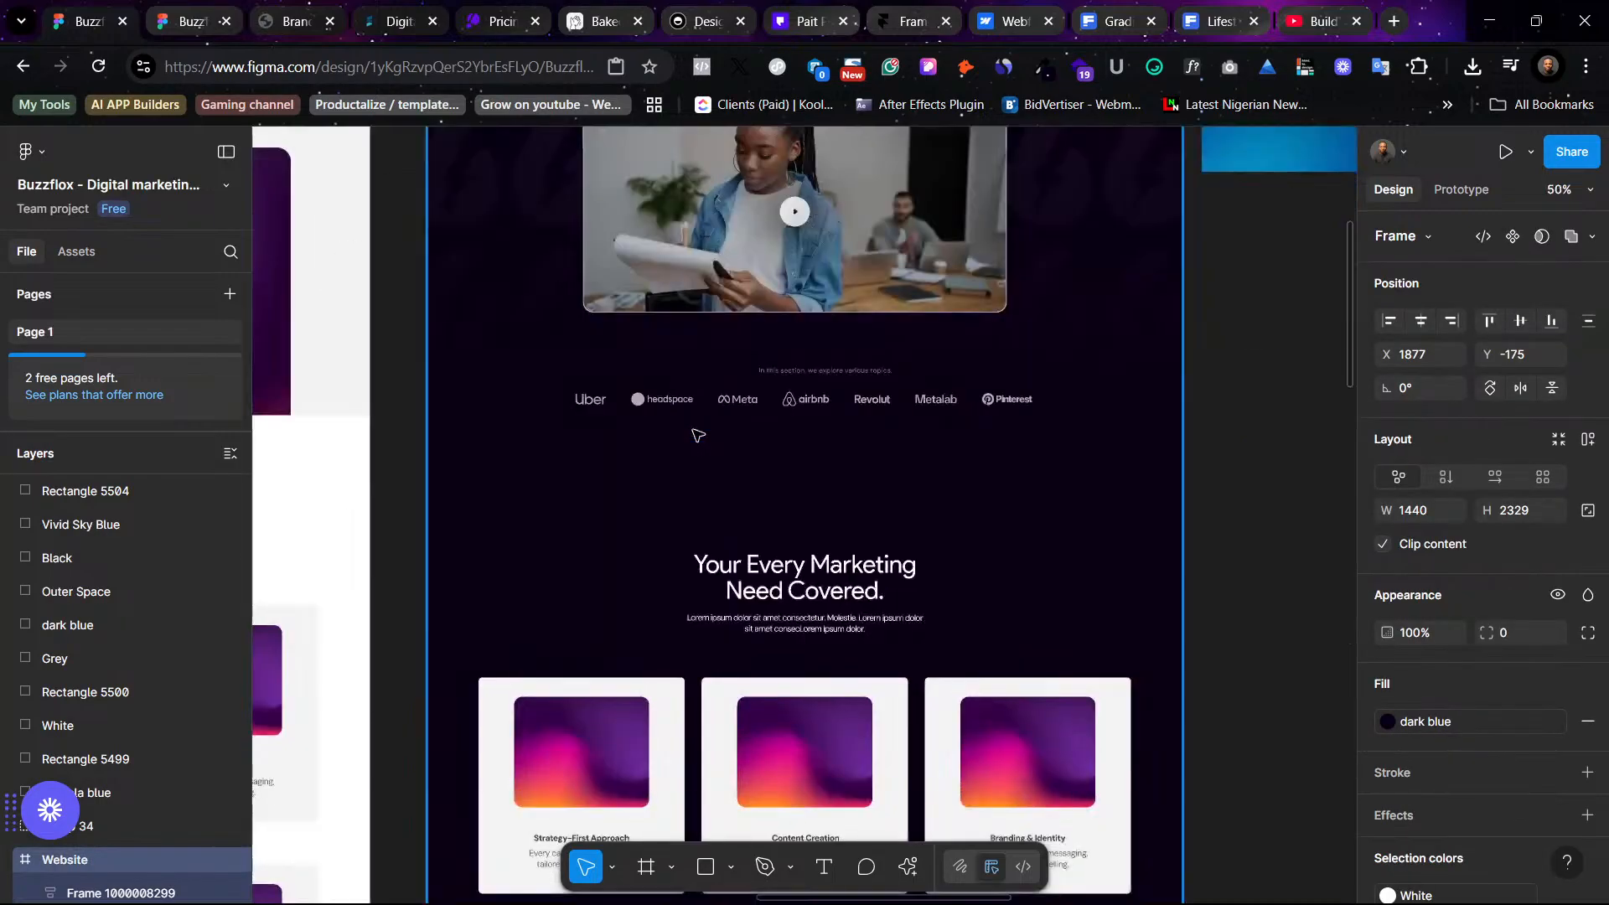
pyautogui.scroll(3, 697, 434)
pyautogui.scroll(1, 809, 436)
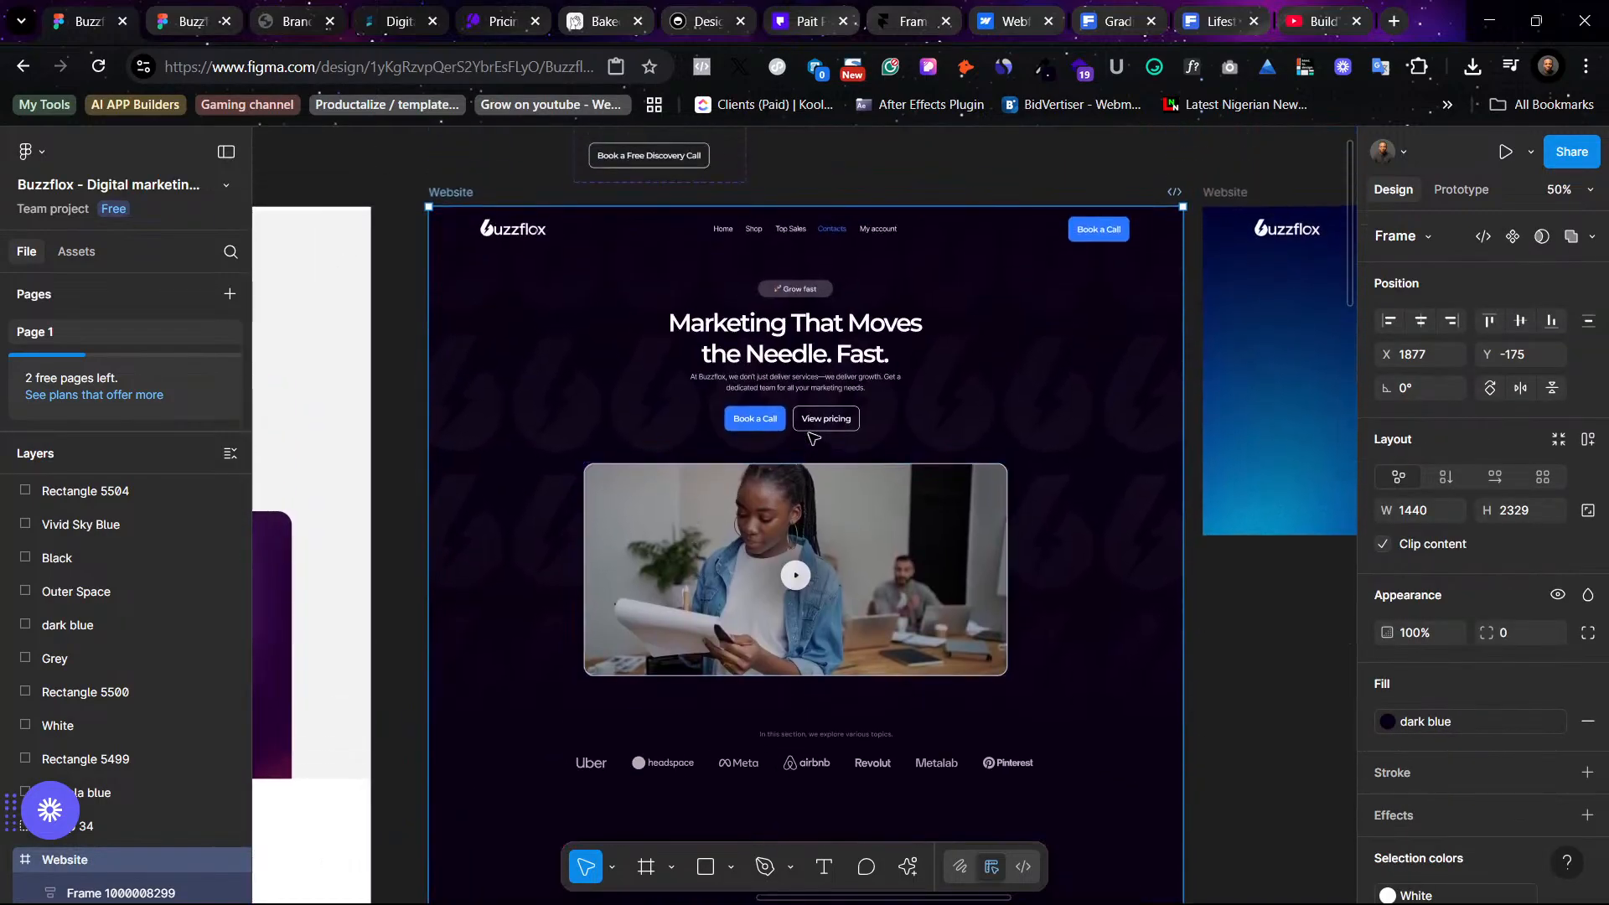
pyautogui.keyDown('ctrl'); pyautogui.click(723, 229); pyautogui.keyUp('ctrl')
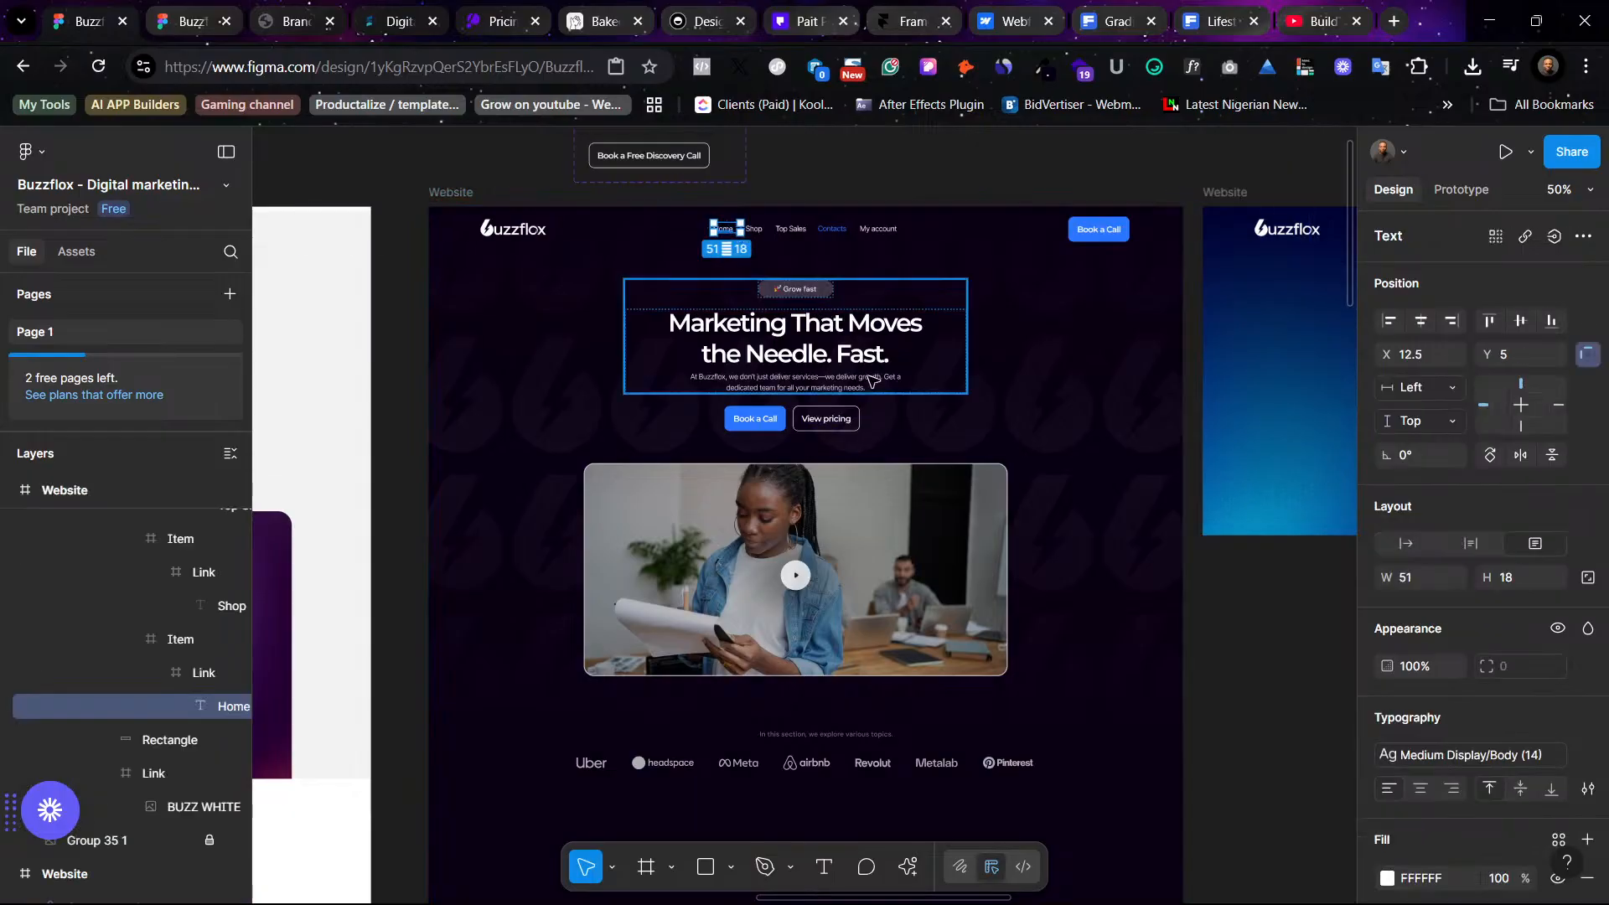
pyautogui.click(1154, 717)
pyautogui.keyDown('ctrl'); pyautogui.click(817, 327); pyautogui.keyUp('ctrl')
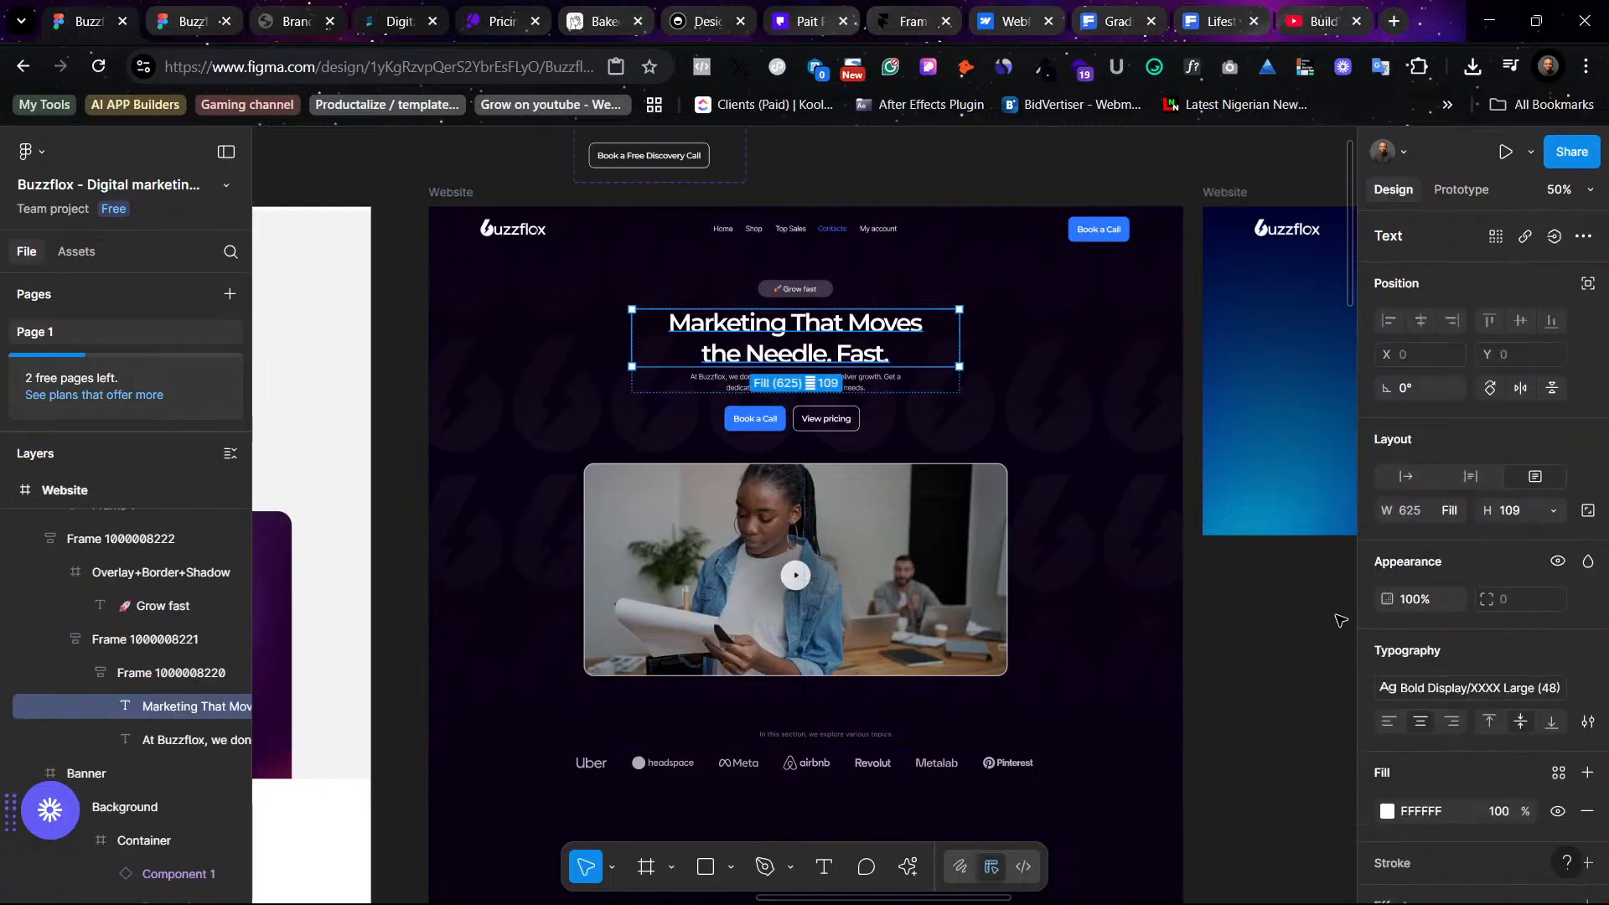
pyautogui.click(1440, 689)
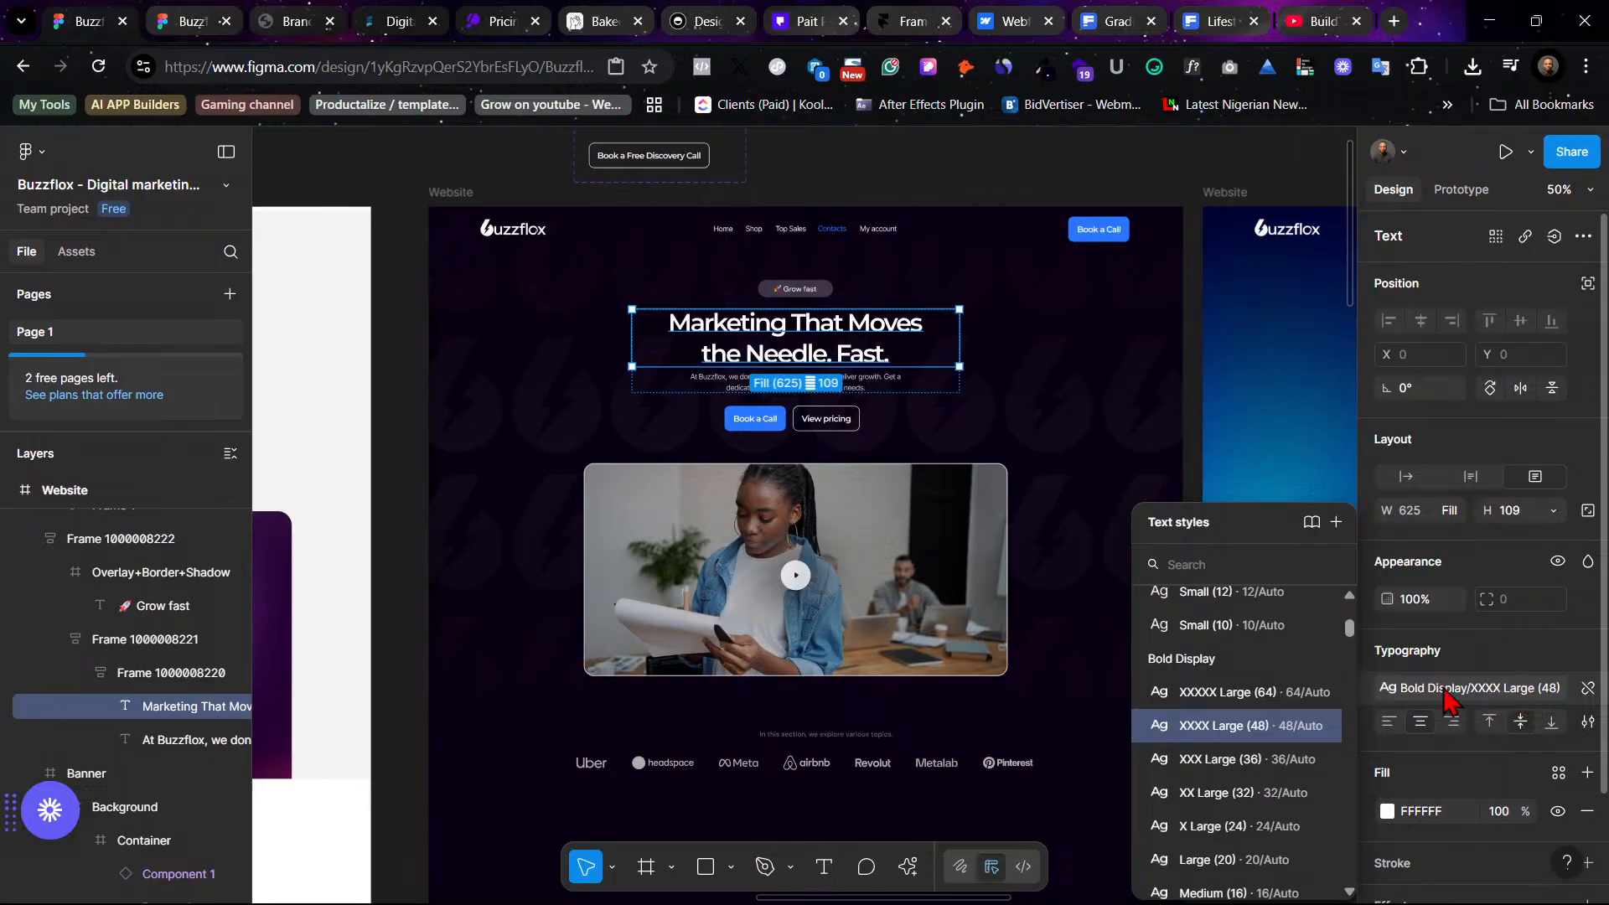
pyautogui.click(1321, 724)
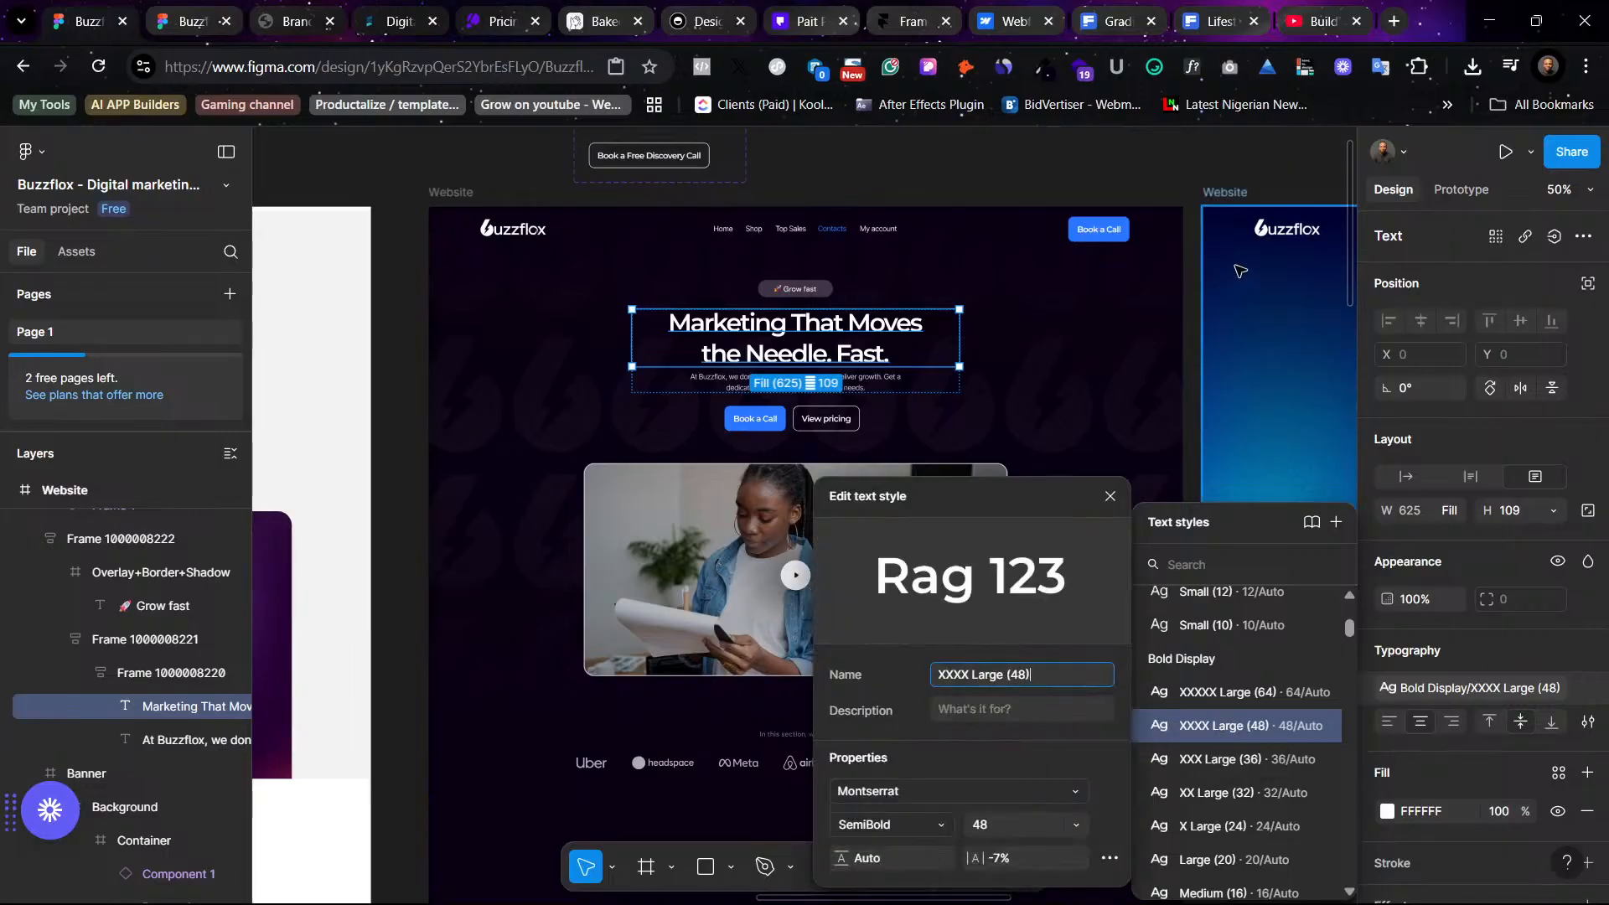
pyautogui.click(1167, 183)
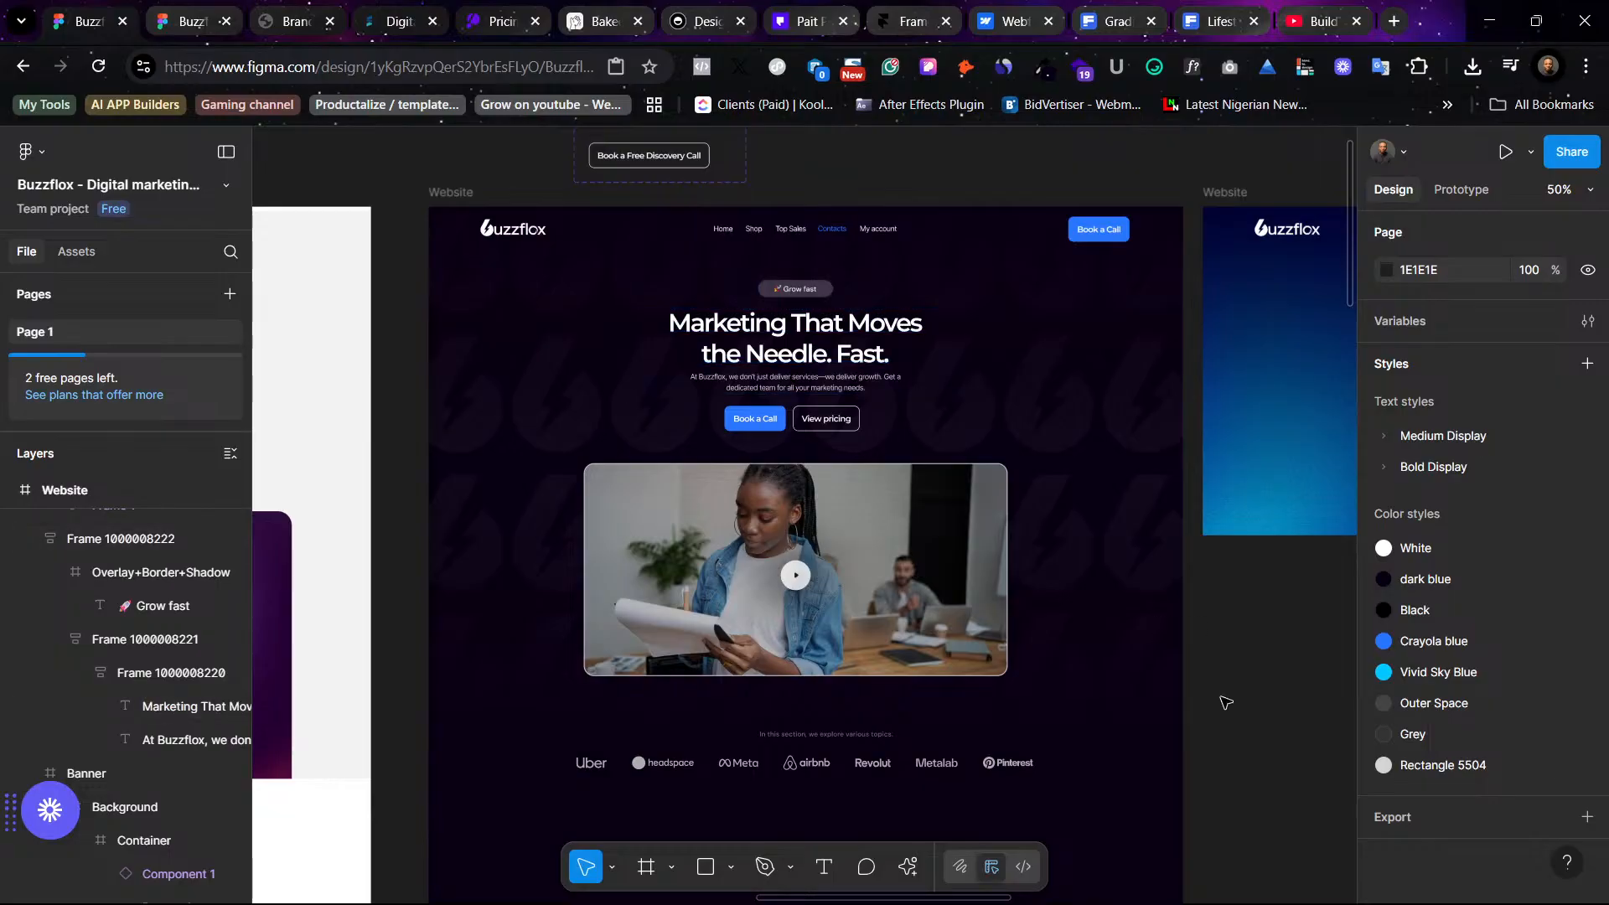
# - Relaunch the Batch Styler plugin from the recent plugins
pyautogui.click(911, 869)
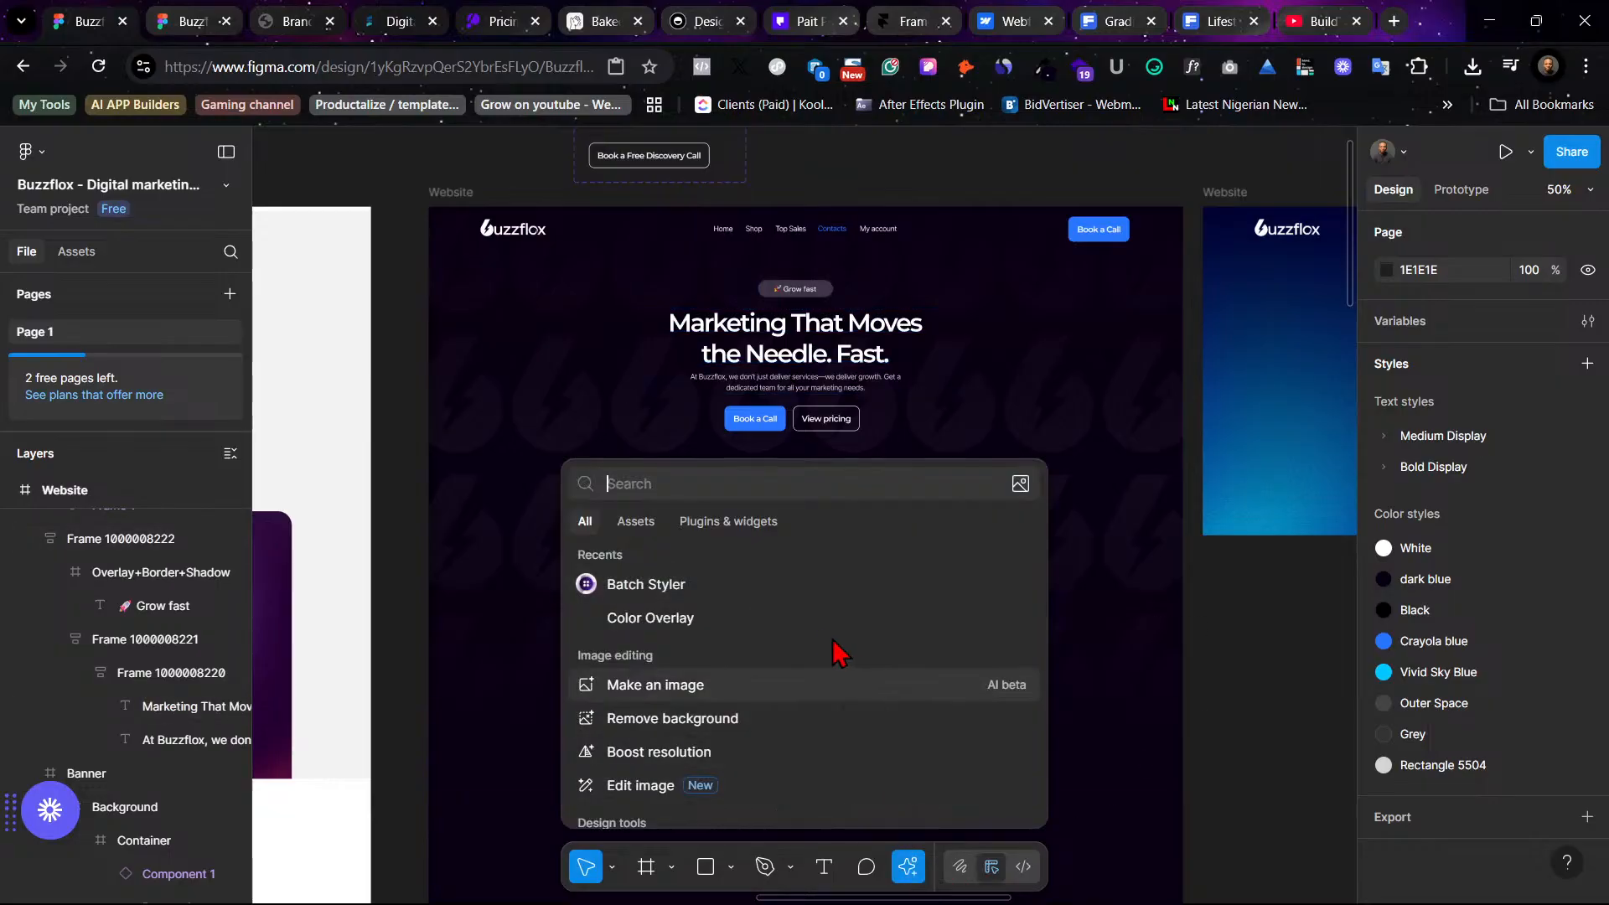
pyautogui.click(735, 586)
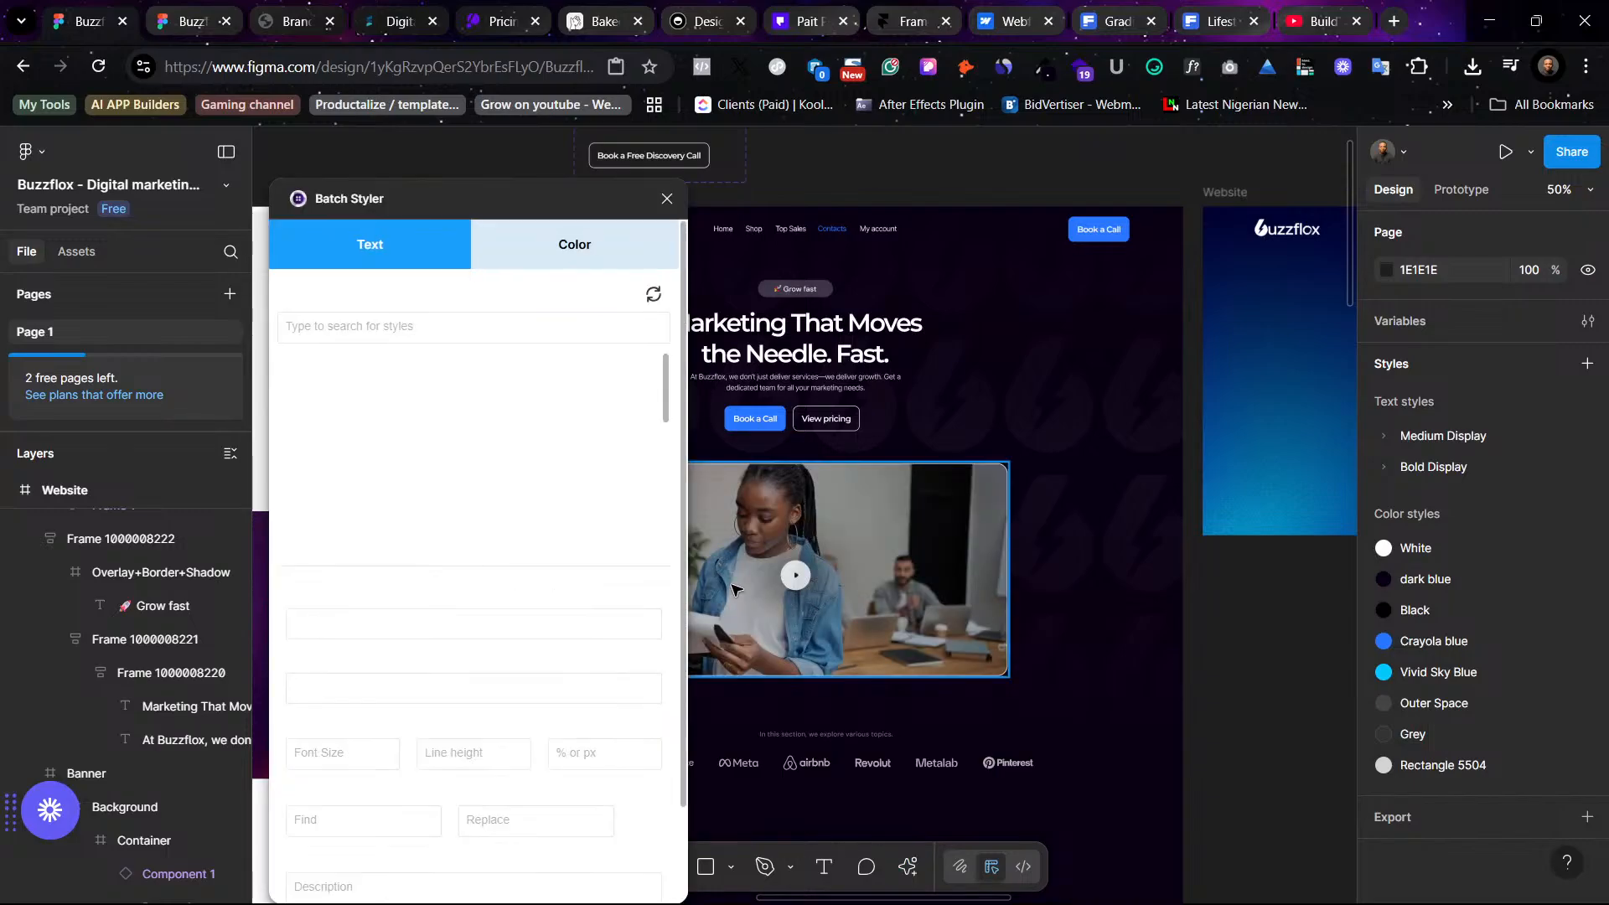
# - Select the ten Medium Display text styles in Batch Styler and update them with the Inter Regular font
pyautogui.scroll(-3, 499, 482)
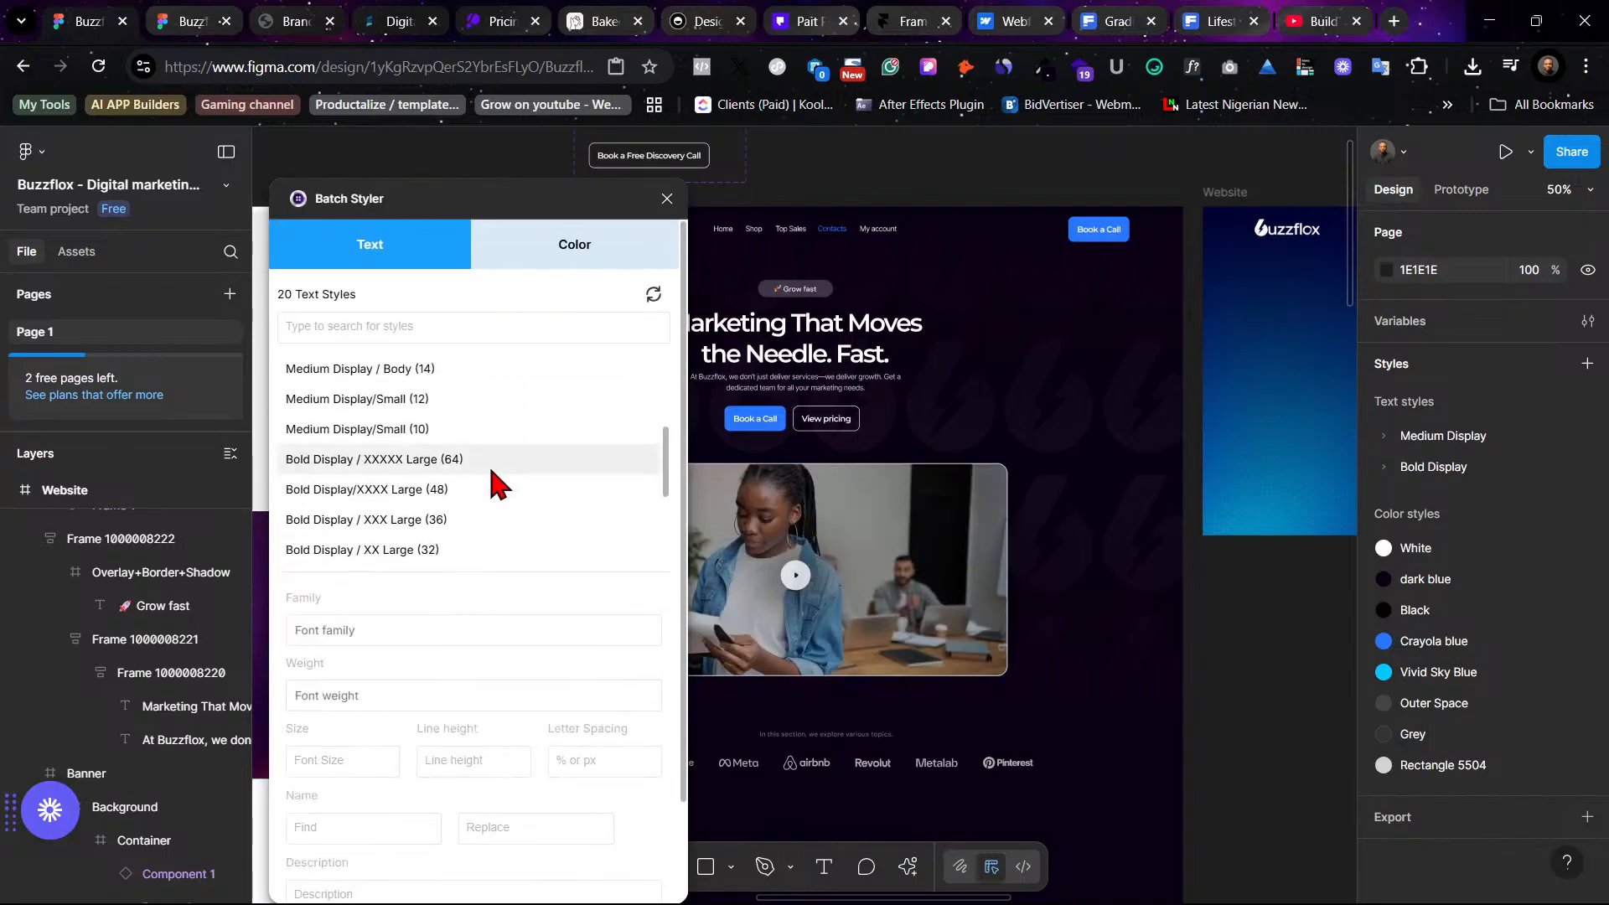
pyautogui.click(405, 428)
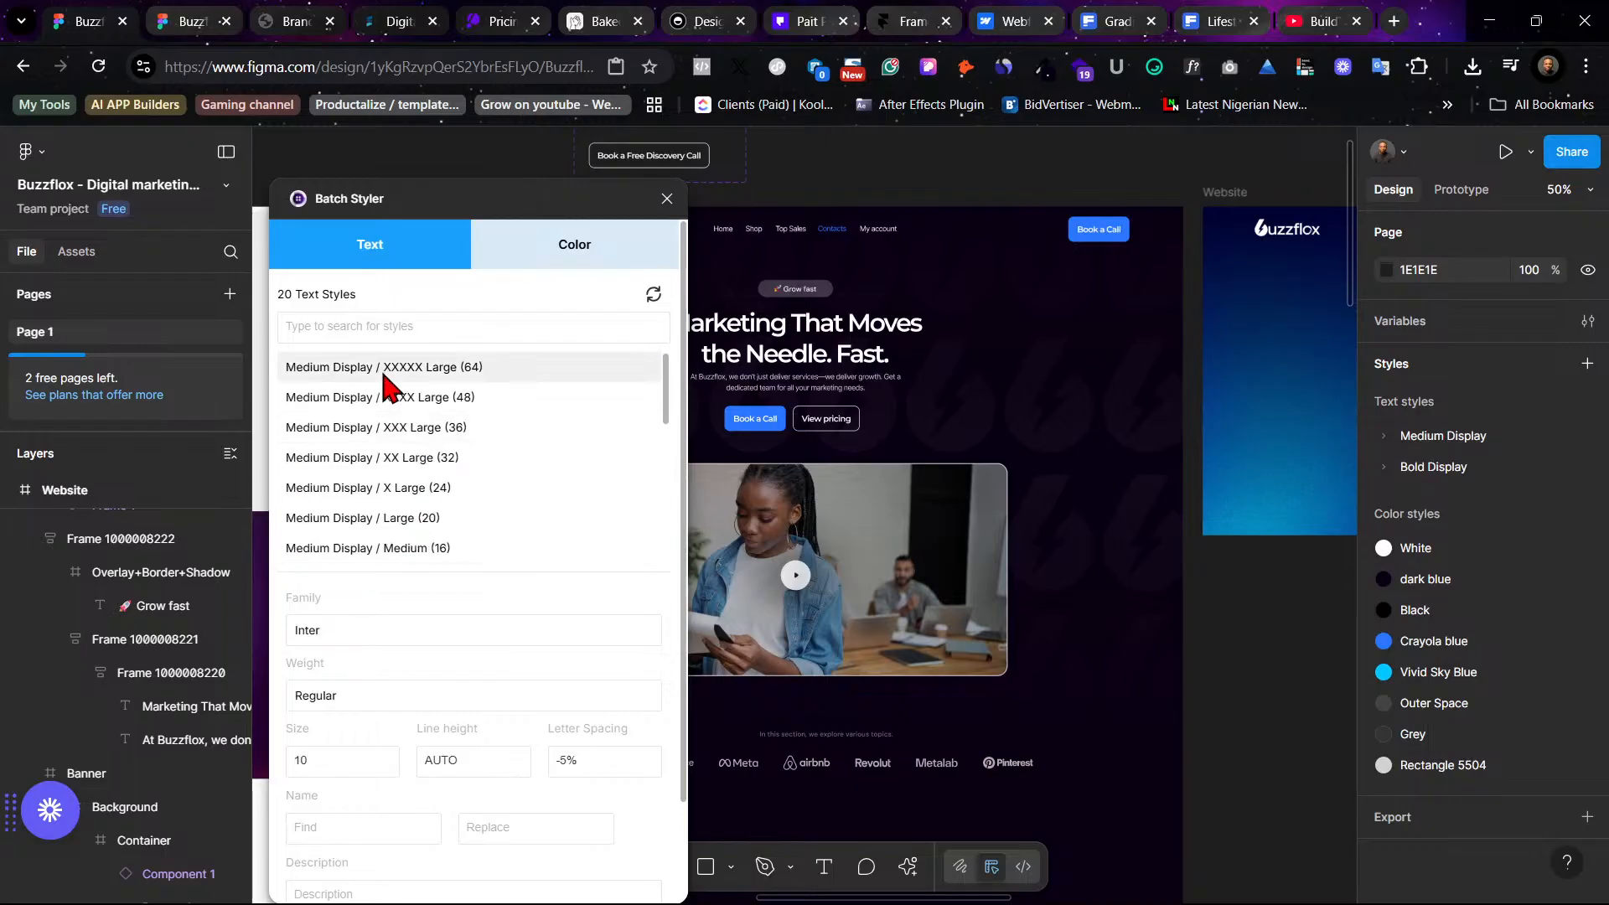
pyautogui.keyDown('shift'); pyautogui.click(386, 377); pyautogui.keyUp('shift')
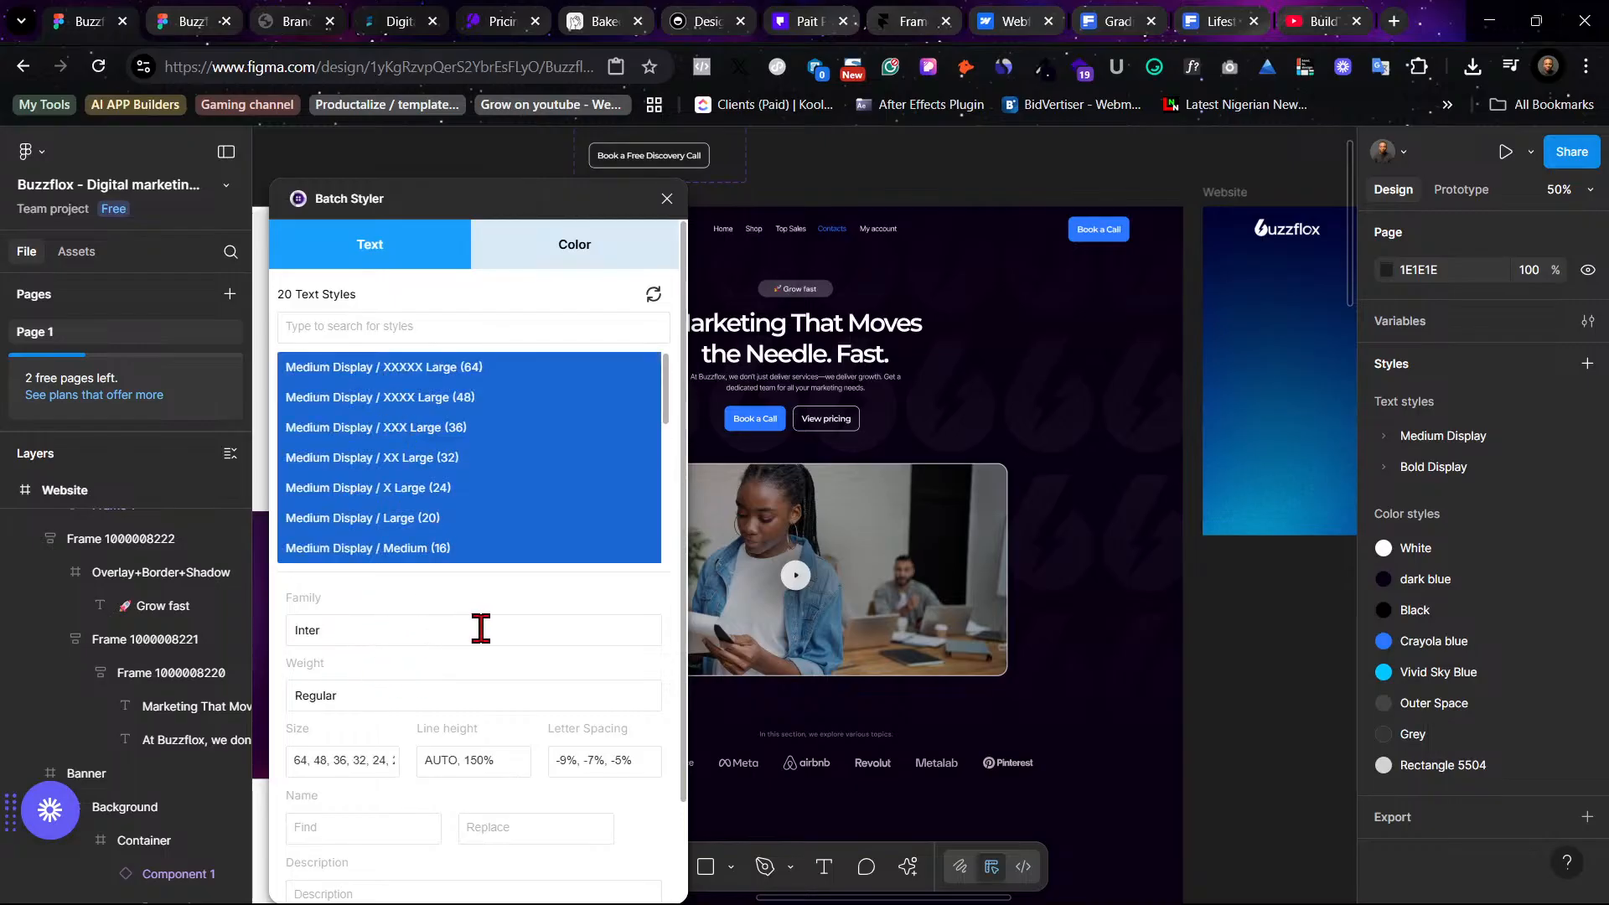
pyautogui.scroll(-2, 556, 633)
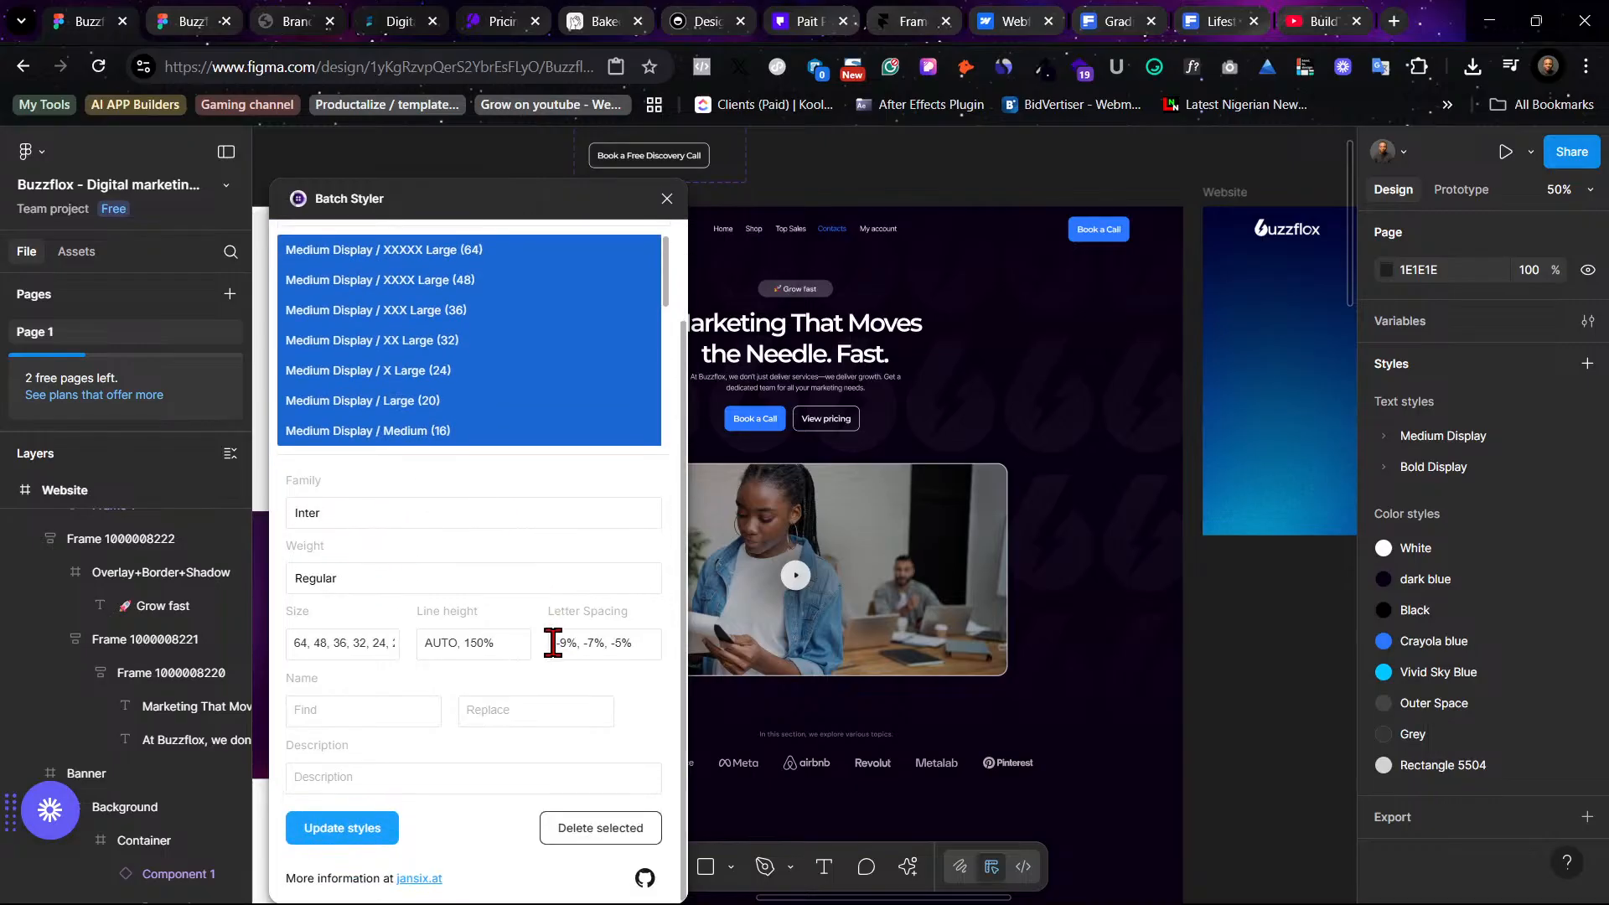
pyautogui.click(375, 829)
# - Select the ten Bold Display text styles in Batch Styler and set their font family to Inter
pyautogui.scroll(-5, 472, 408)
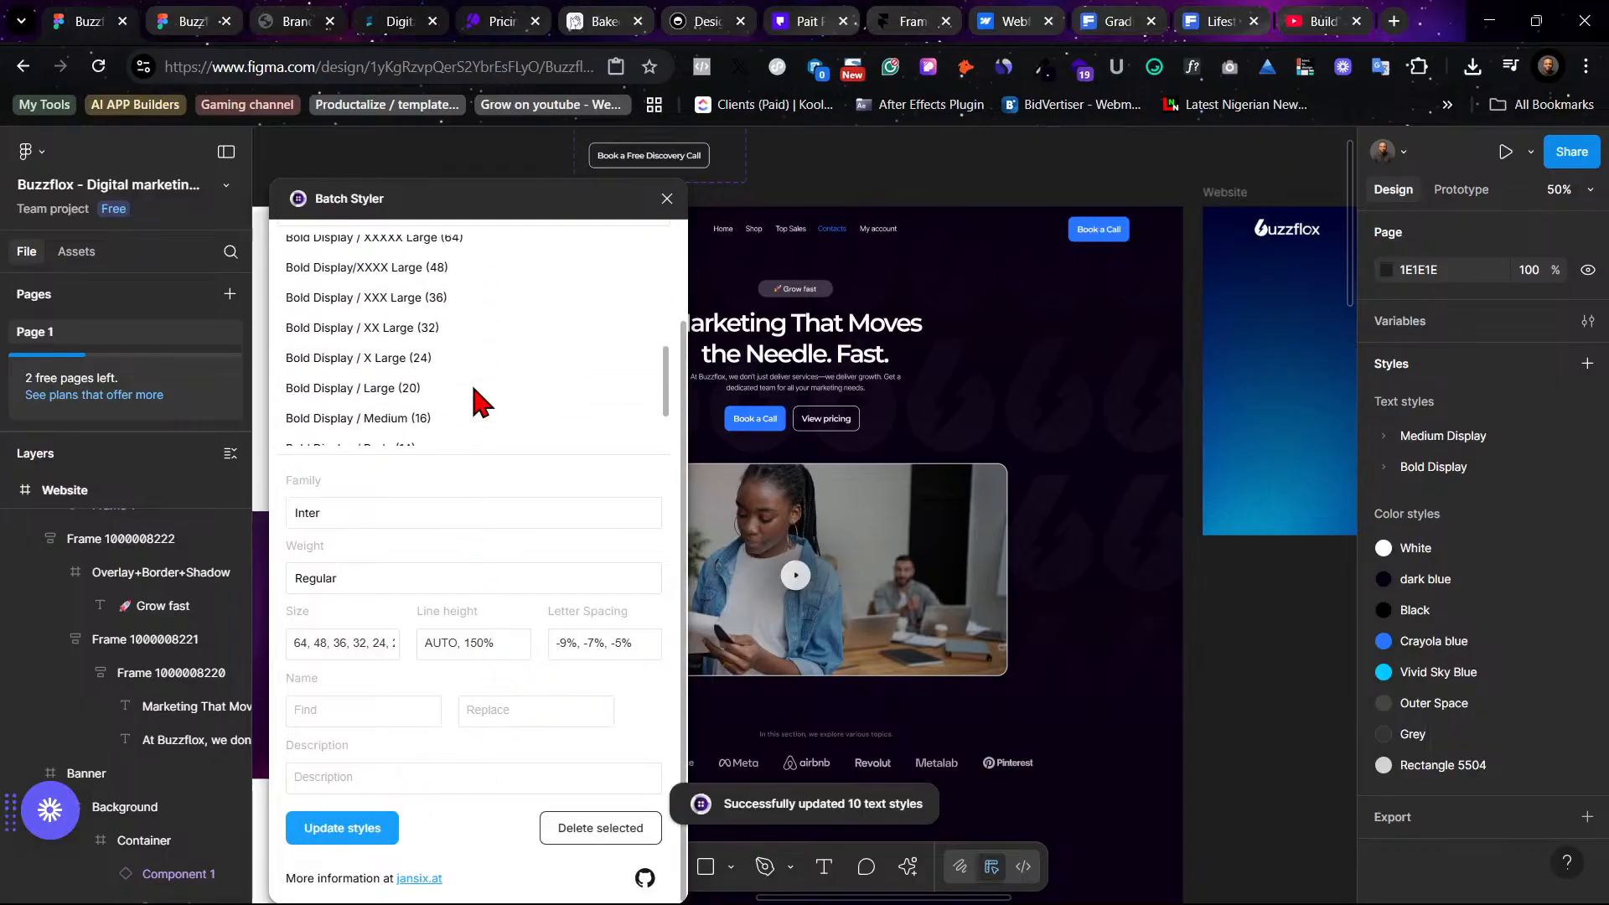
pyautogui.scroll(-2, 473, 402)
pyautogui.scroll(2, 478, 395)
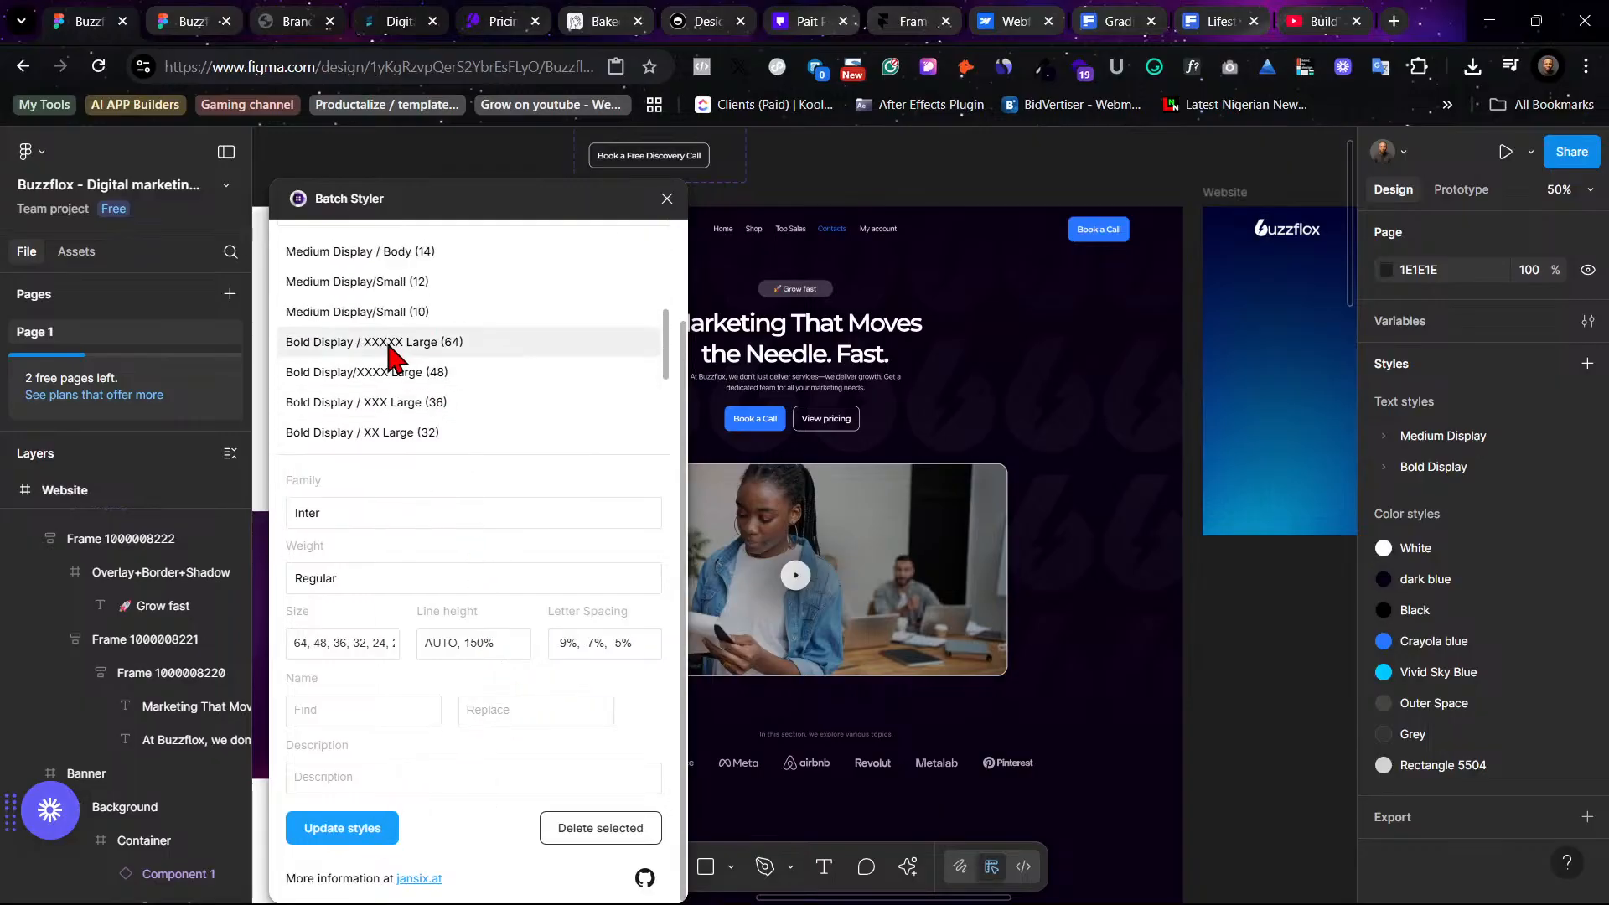
pyautogui.click(474, 345)
pyautogui.scroll(-3, 477, 359)
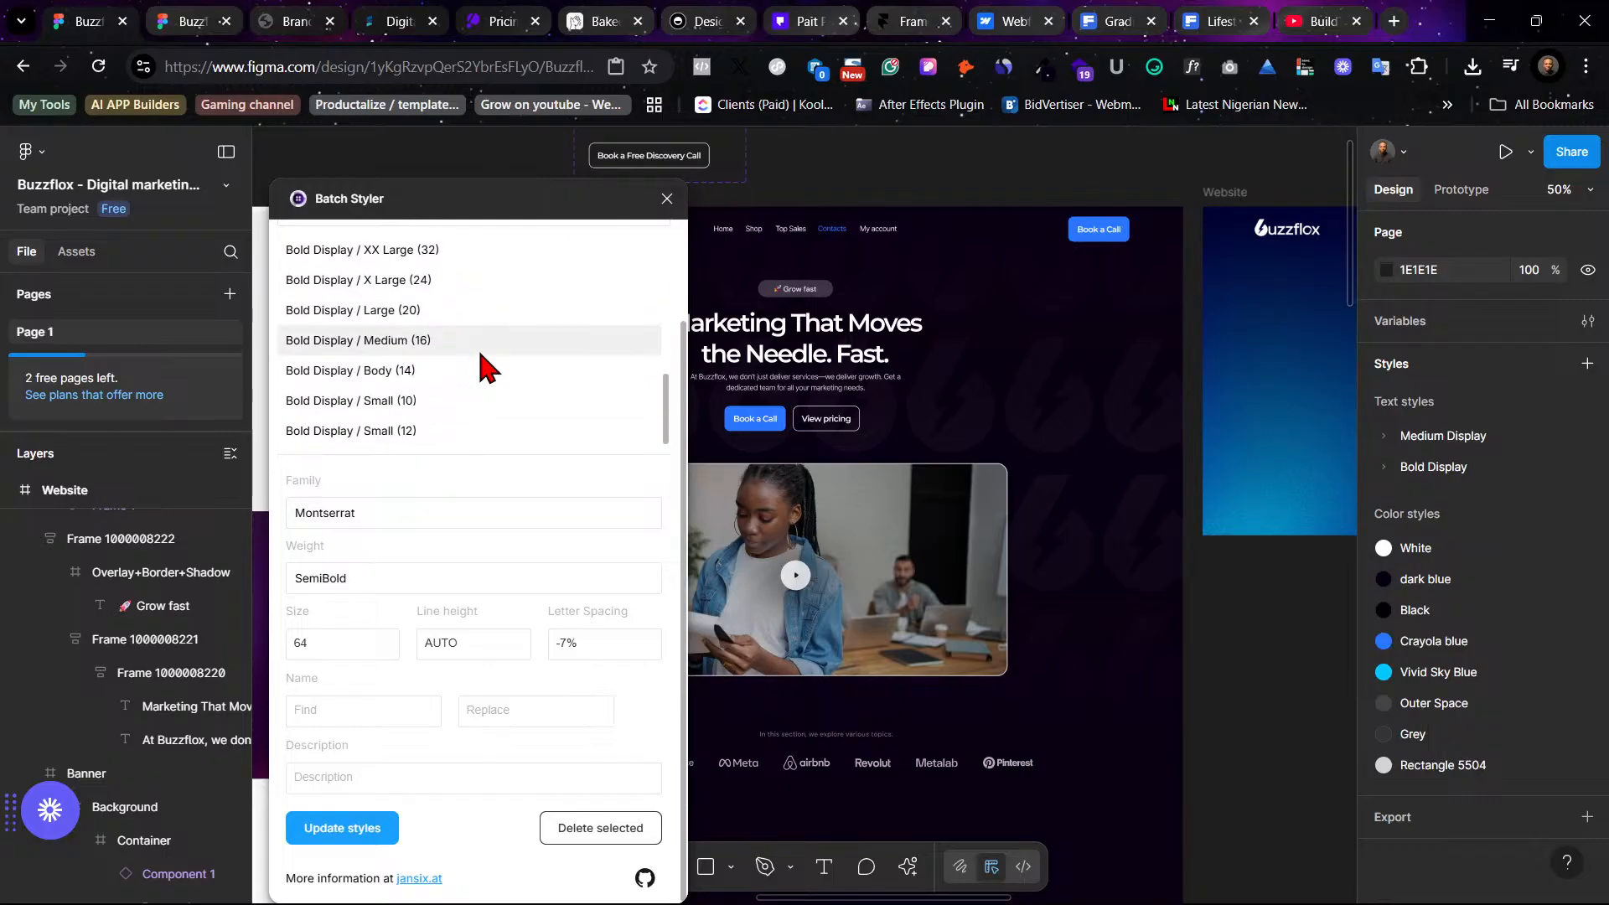
pyautogui.keyDown('shift'); pyautogui.click(410, 434); pyautogui.keyUp('shift')
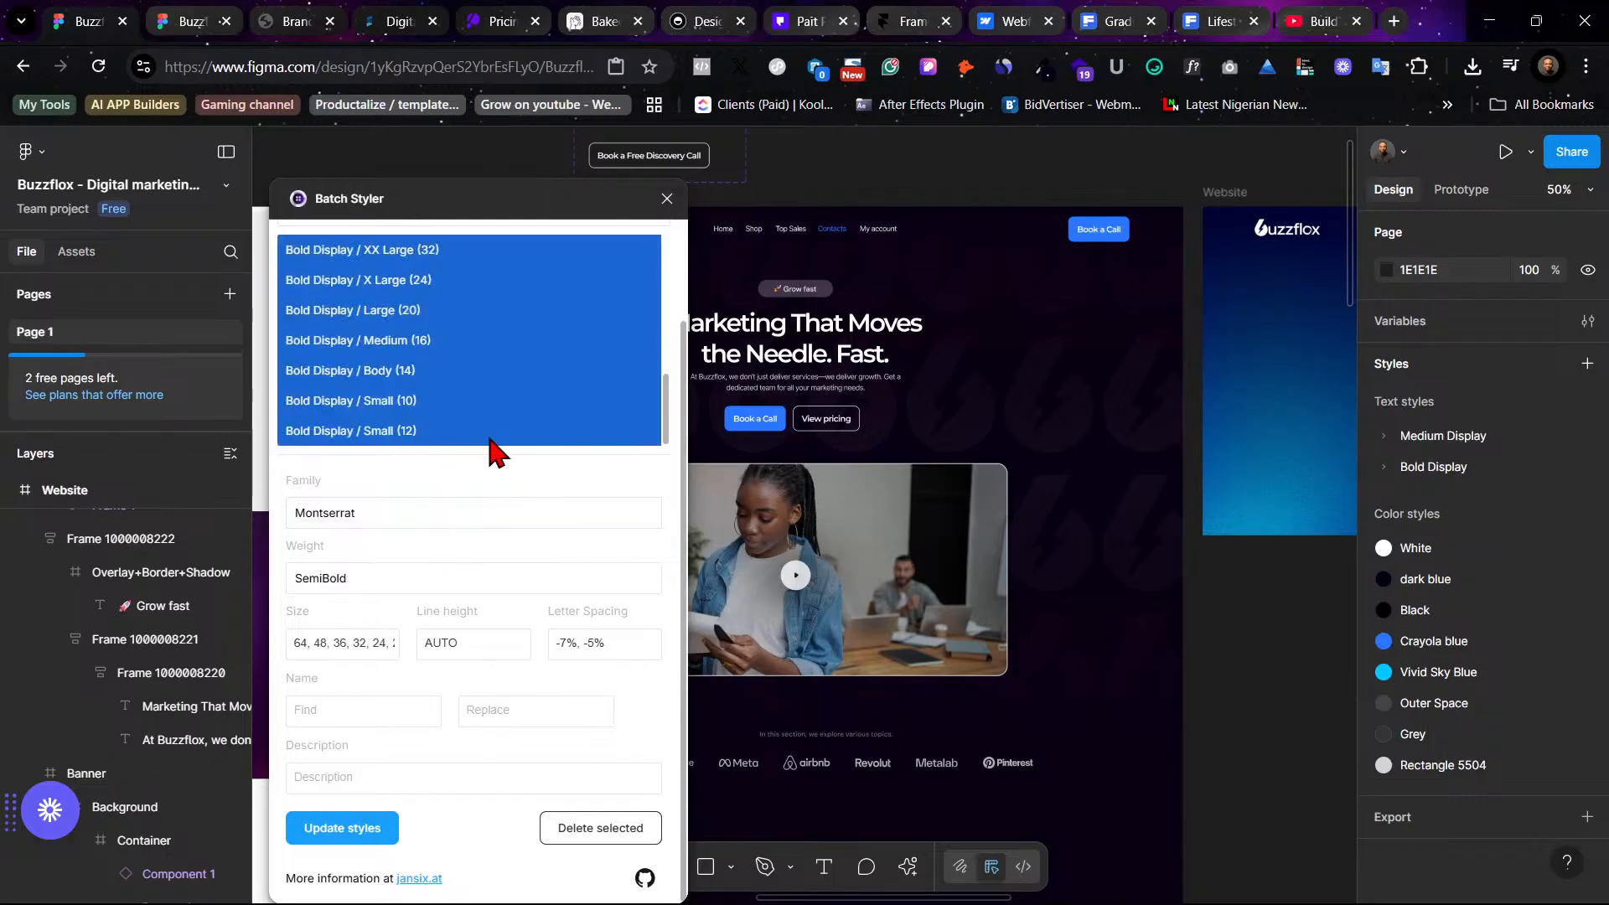
pyautogui.click(374, 515)
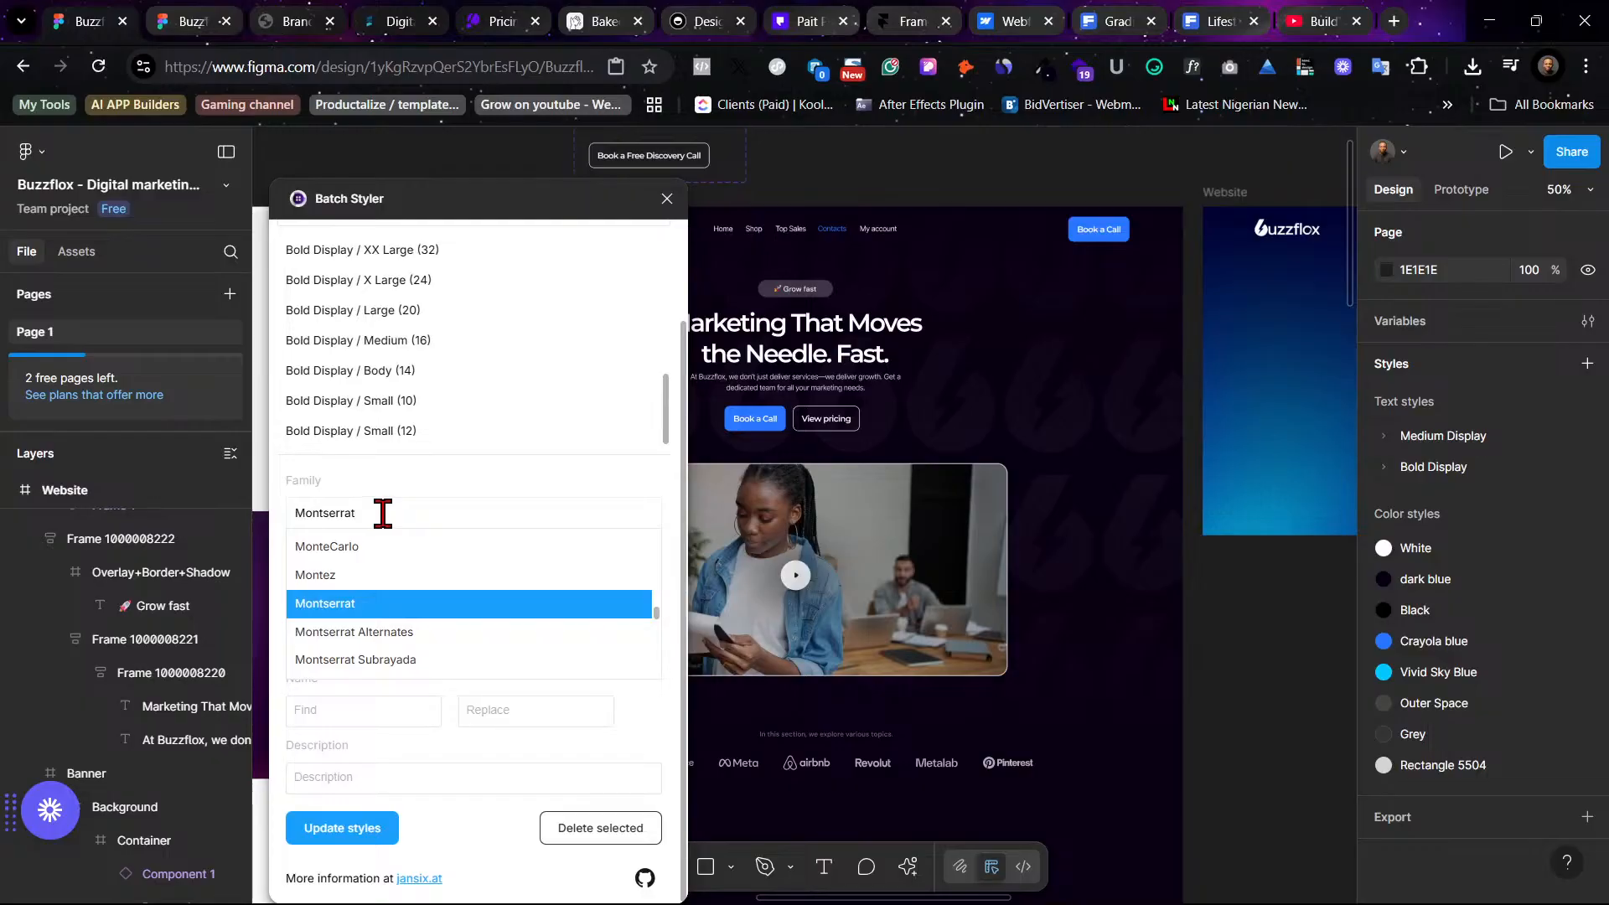
pyautogui.moveTo(383, 514); pyautogui.dragTo(302, 513)
pyautogui.write('i')
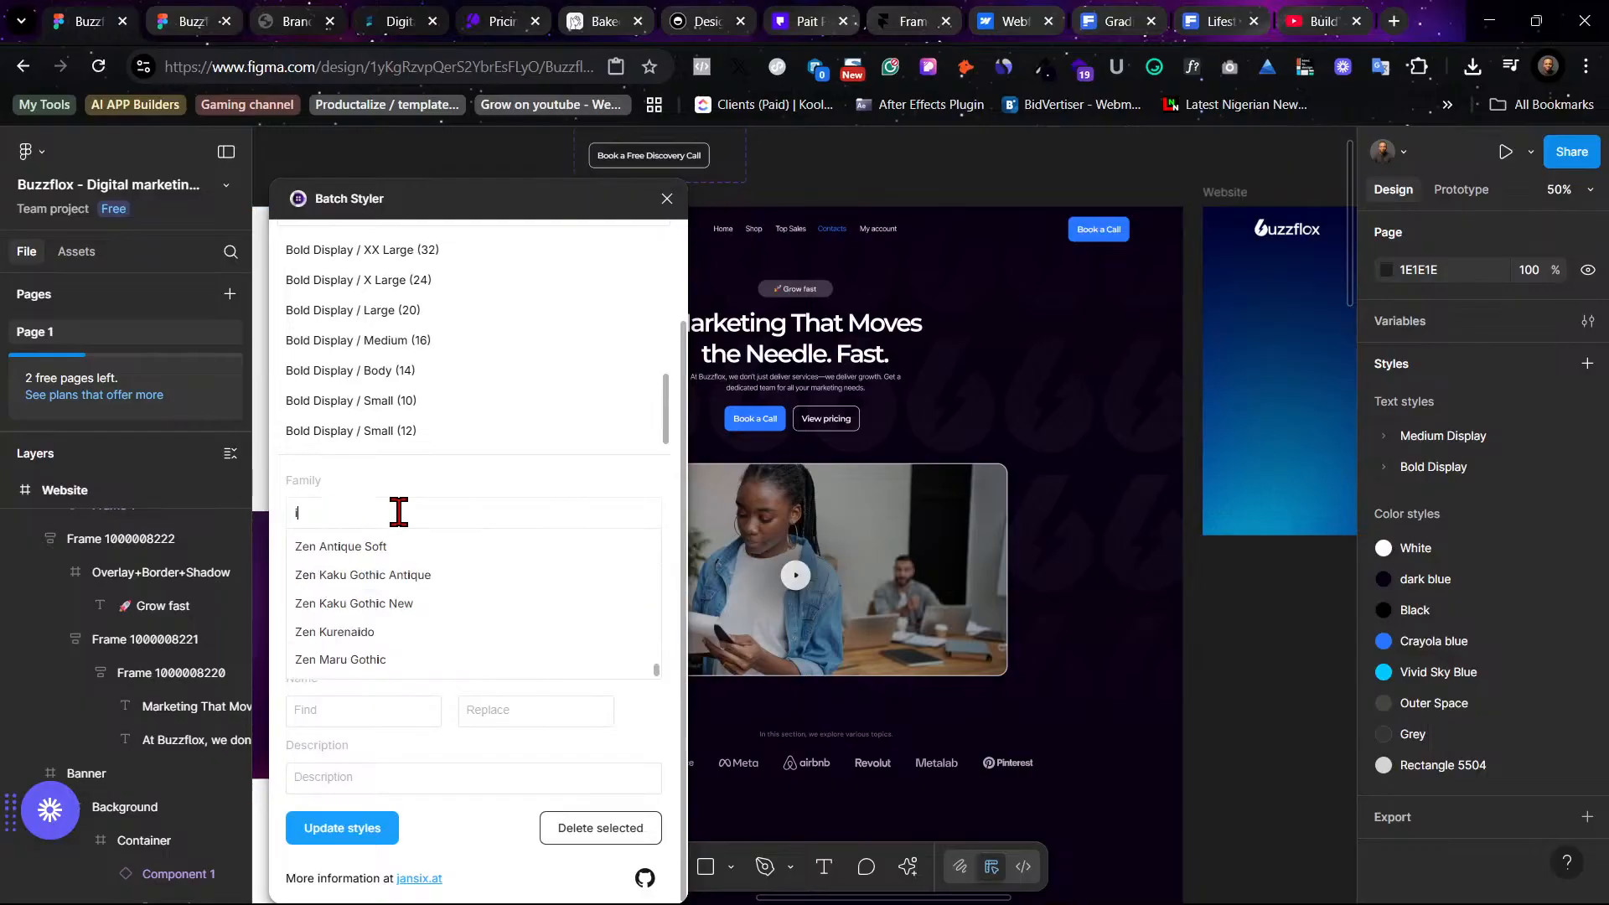
pyautogui.write('nter')
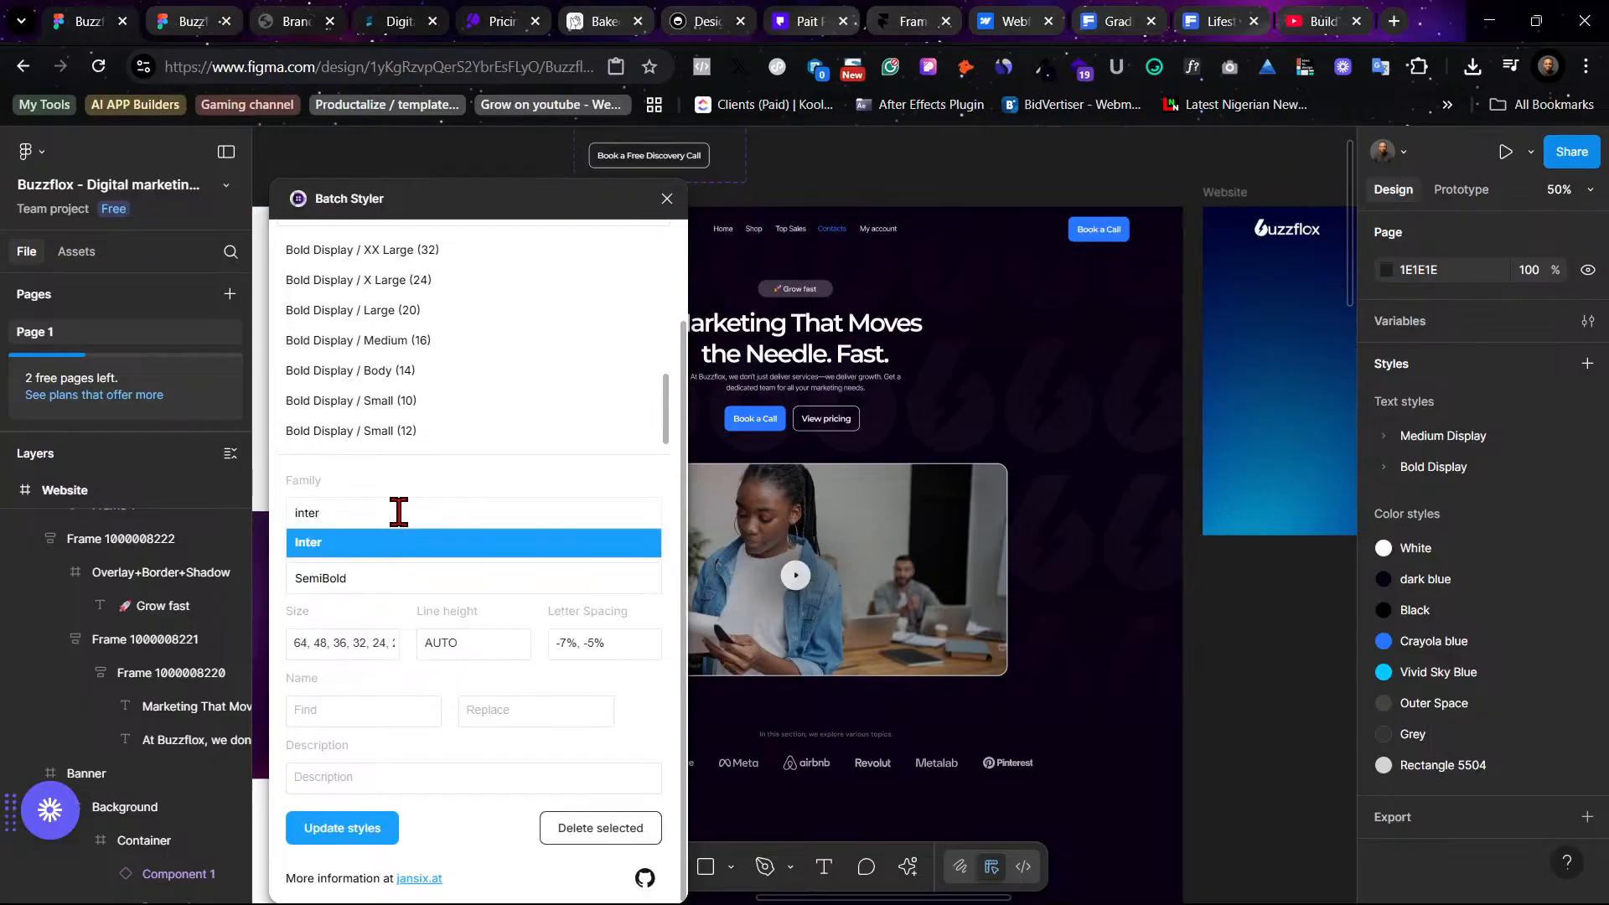
pyautogui.click(395, 544)
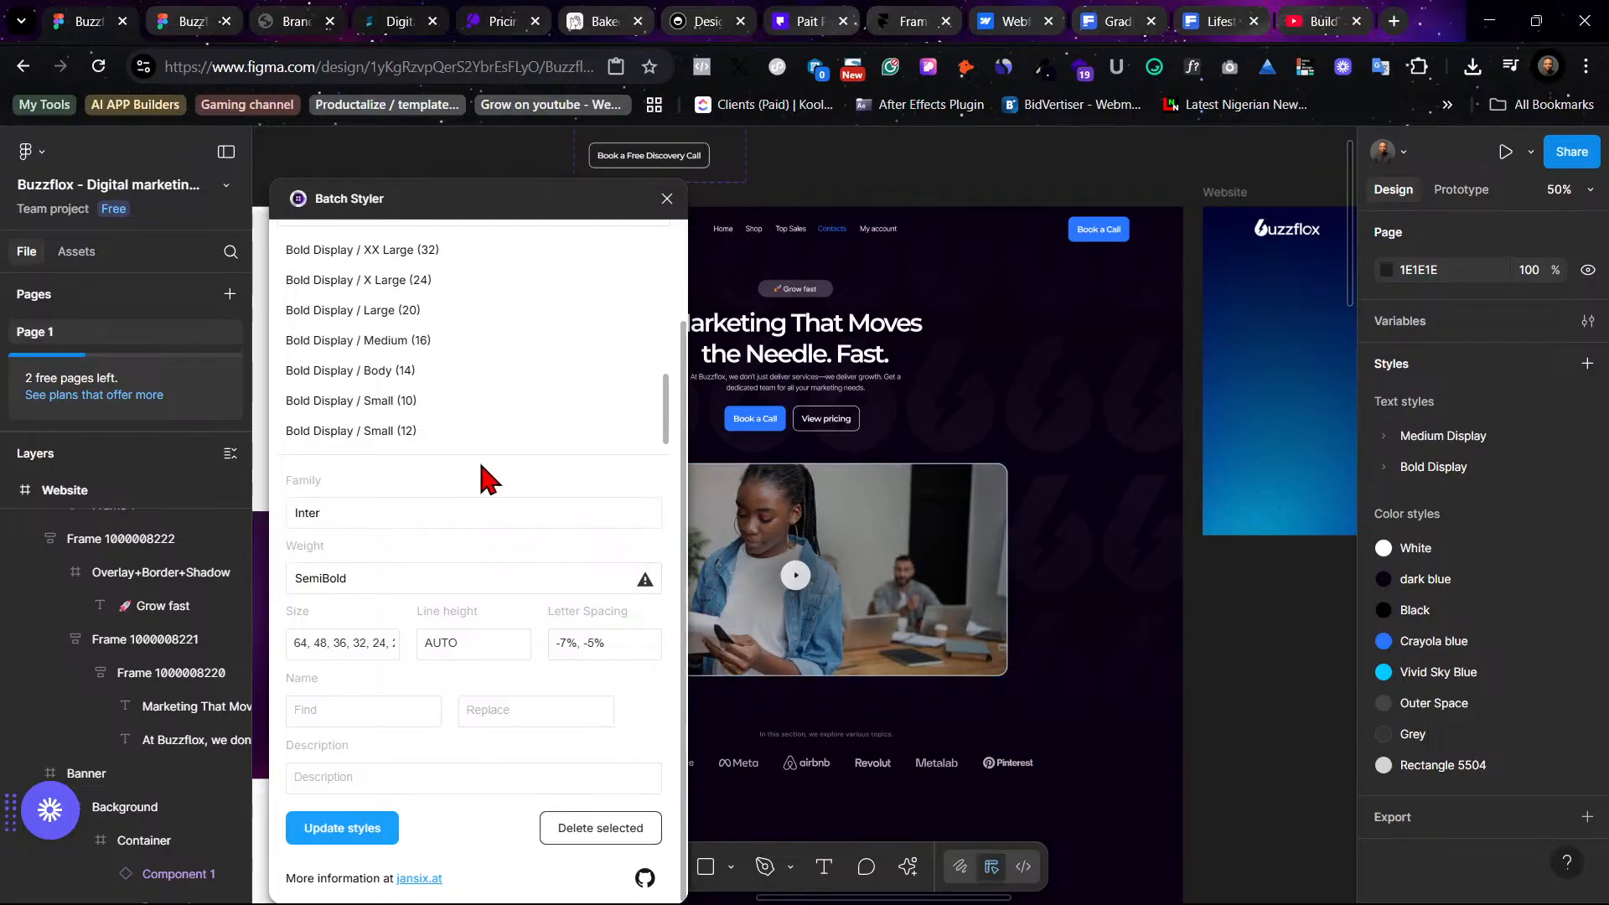
# - Set the Bold Display styles' weight to Bold and apply the update to all selected styles
pyautogui.click(371, 576)
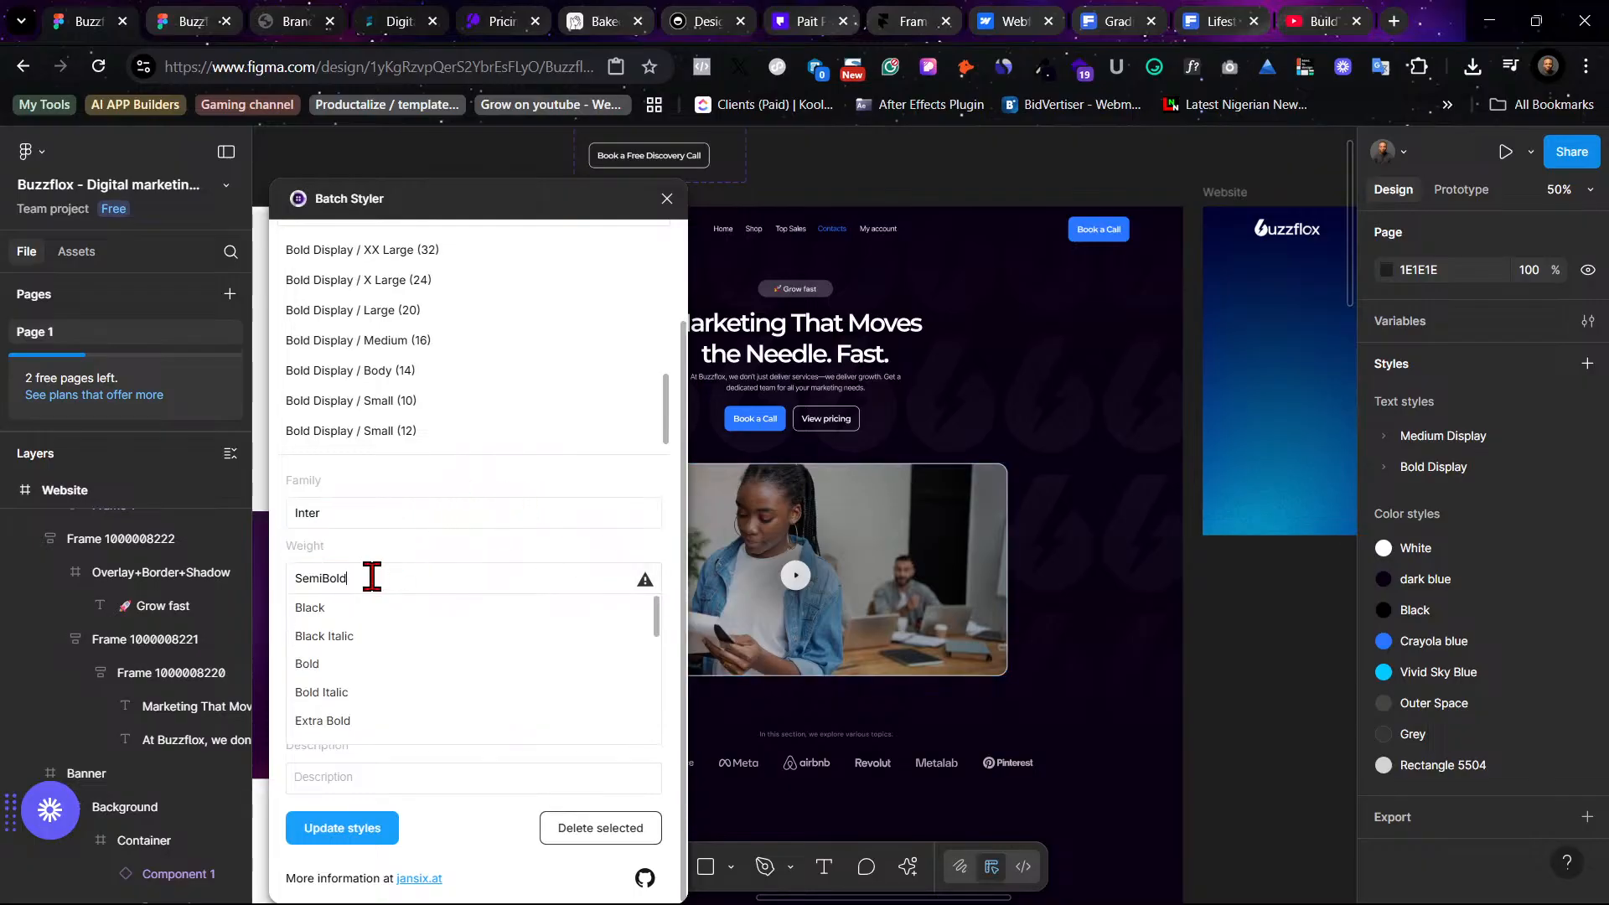
pyautogui.click(440, 670)
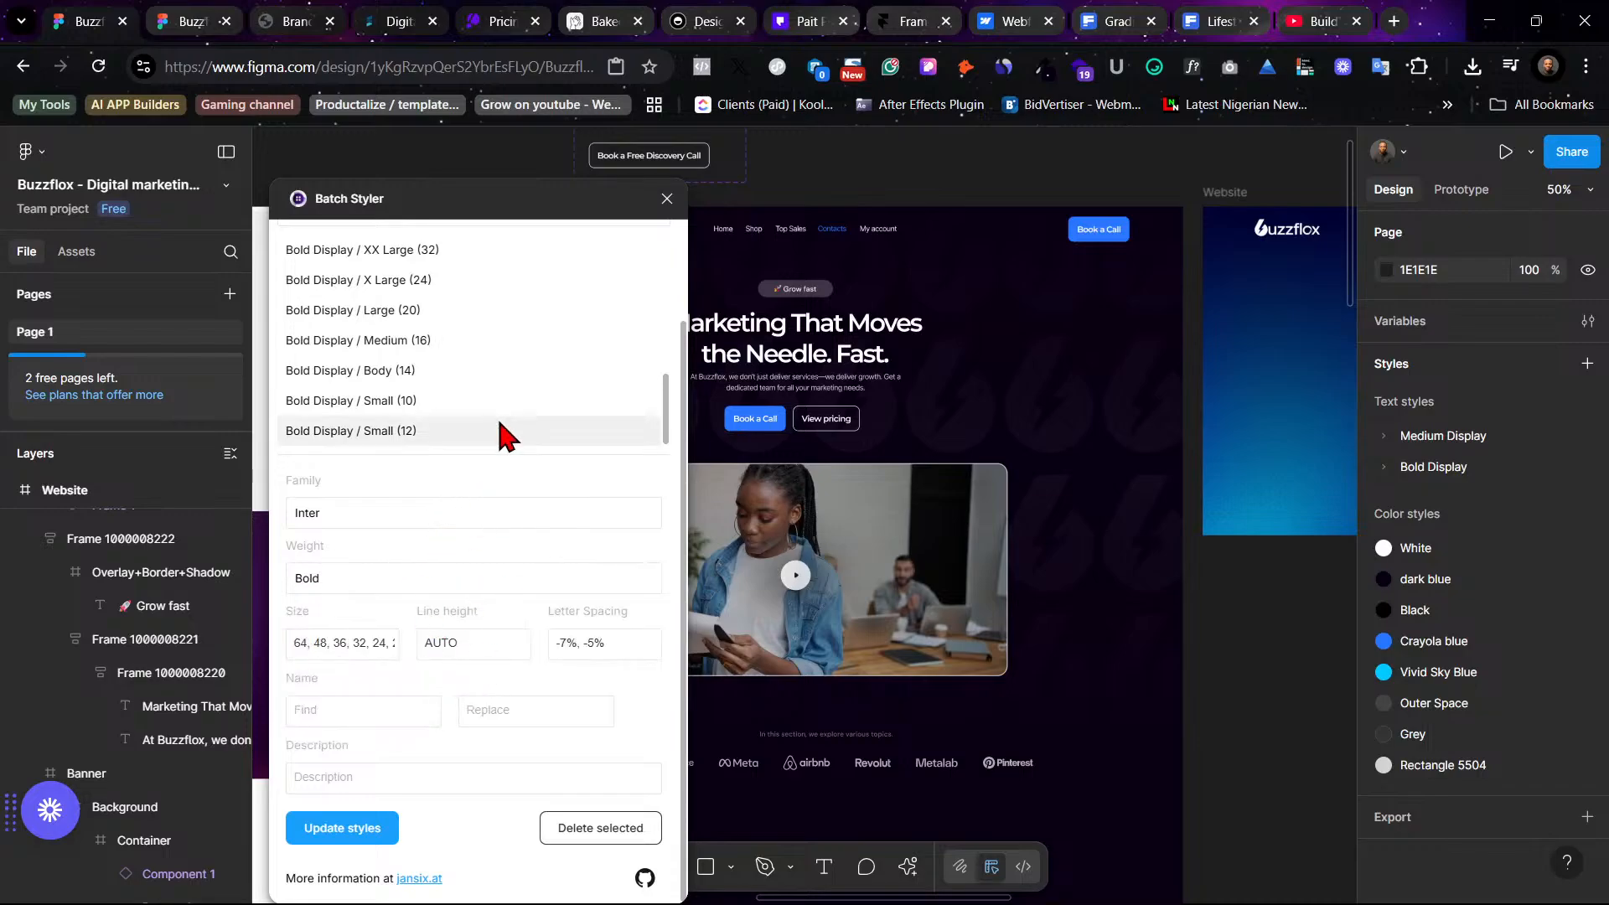
pyautogui.scroll(3, 505, 435)
pyautogui.scroll(-3, 503, 432)
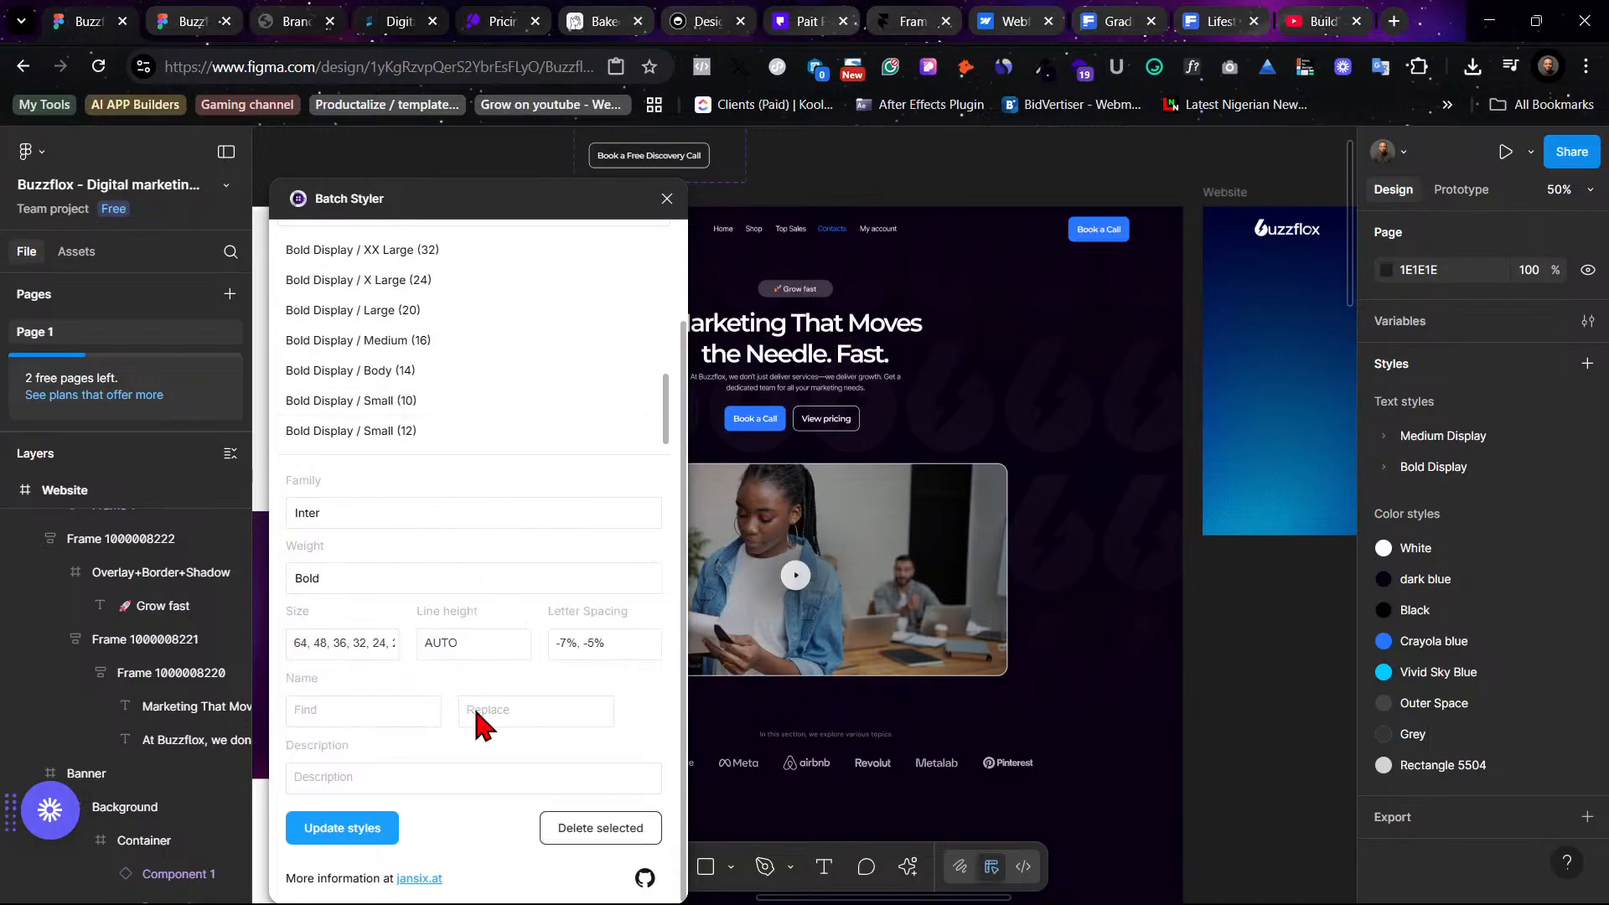
pyautogui.click(343, 827)
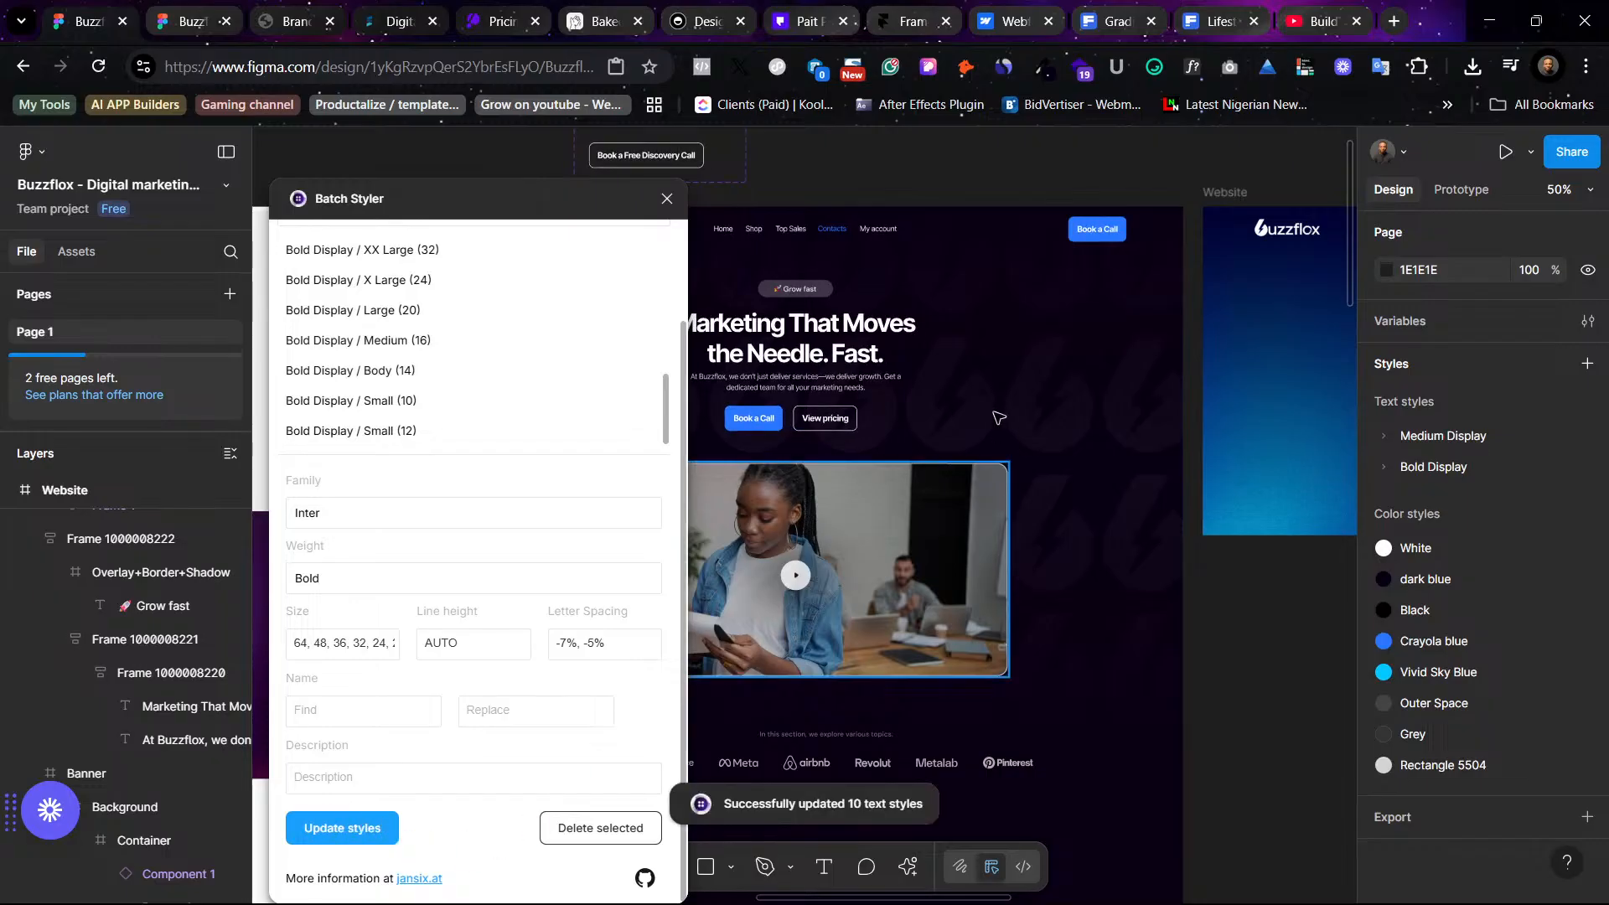
pyautogui.hscroll(-4, 1263, 668)
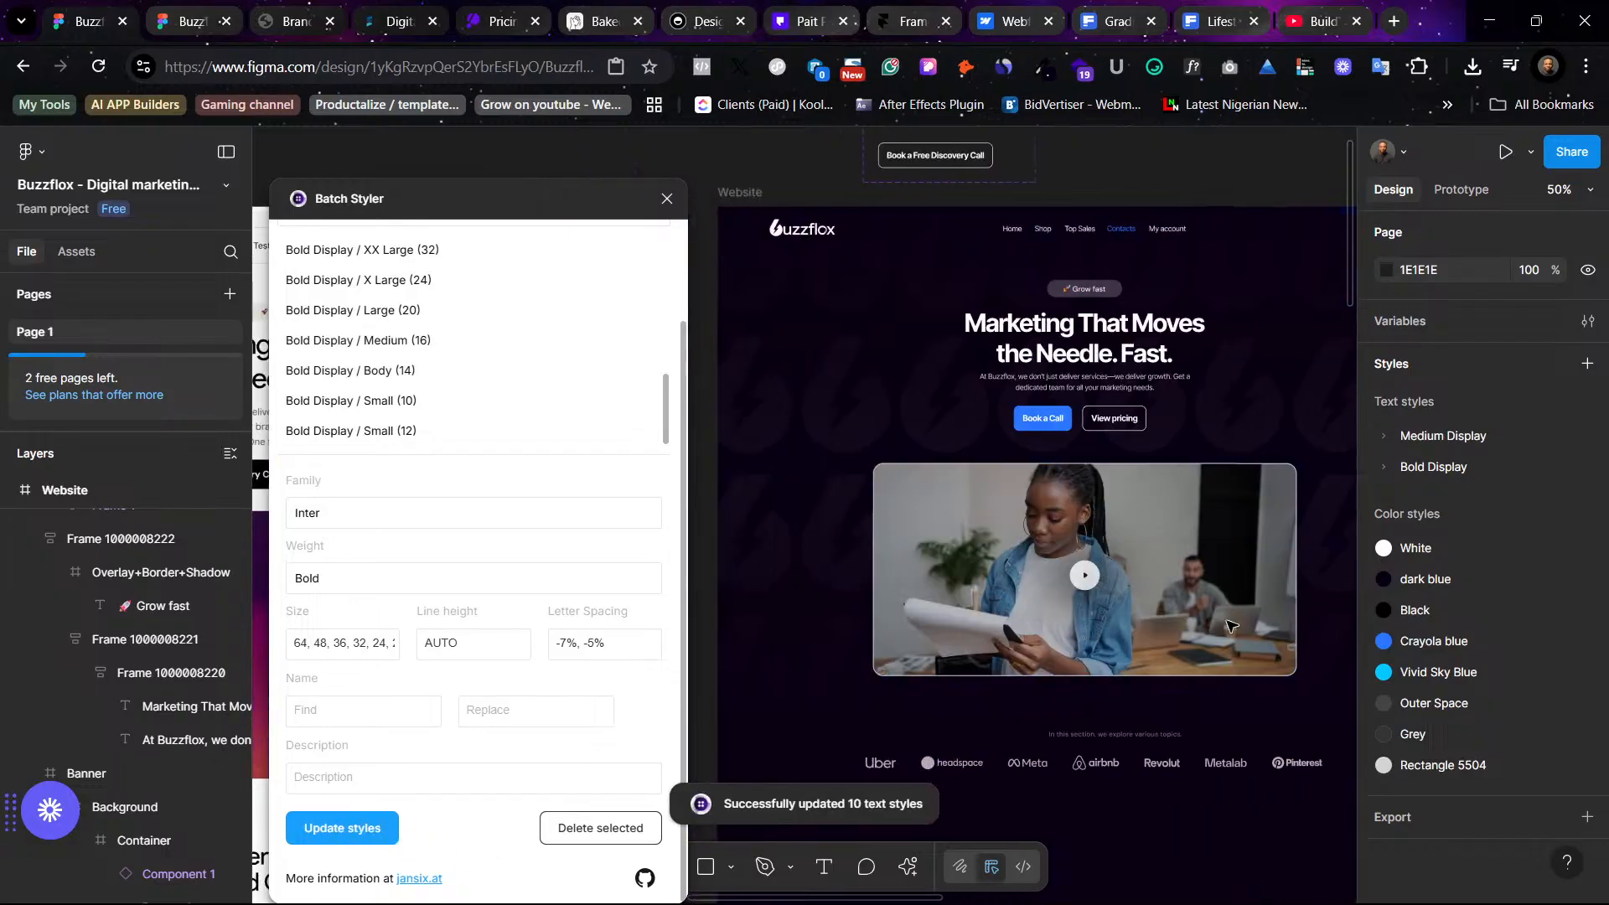
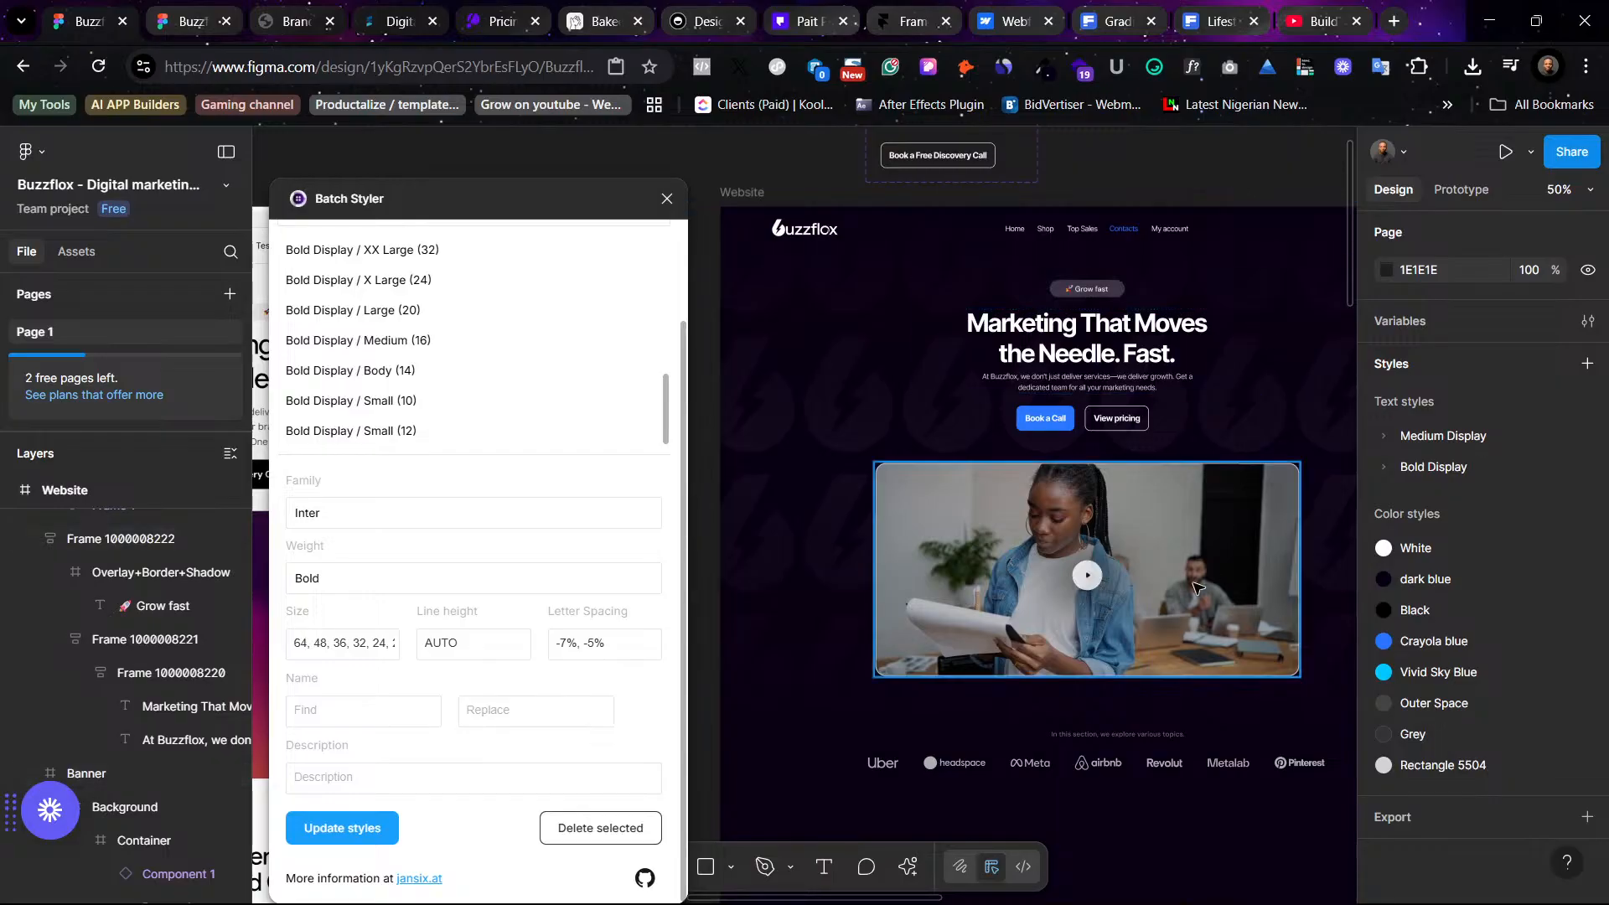
# - Apply the Bold Display XXXXX Large (64) text style to the hero headline
pyautogui.click(1173, 340)
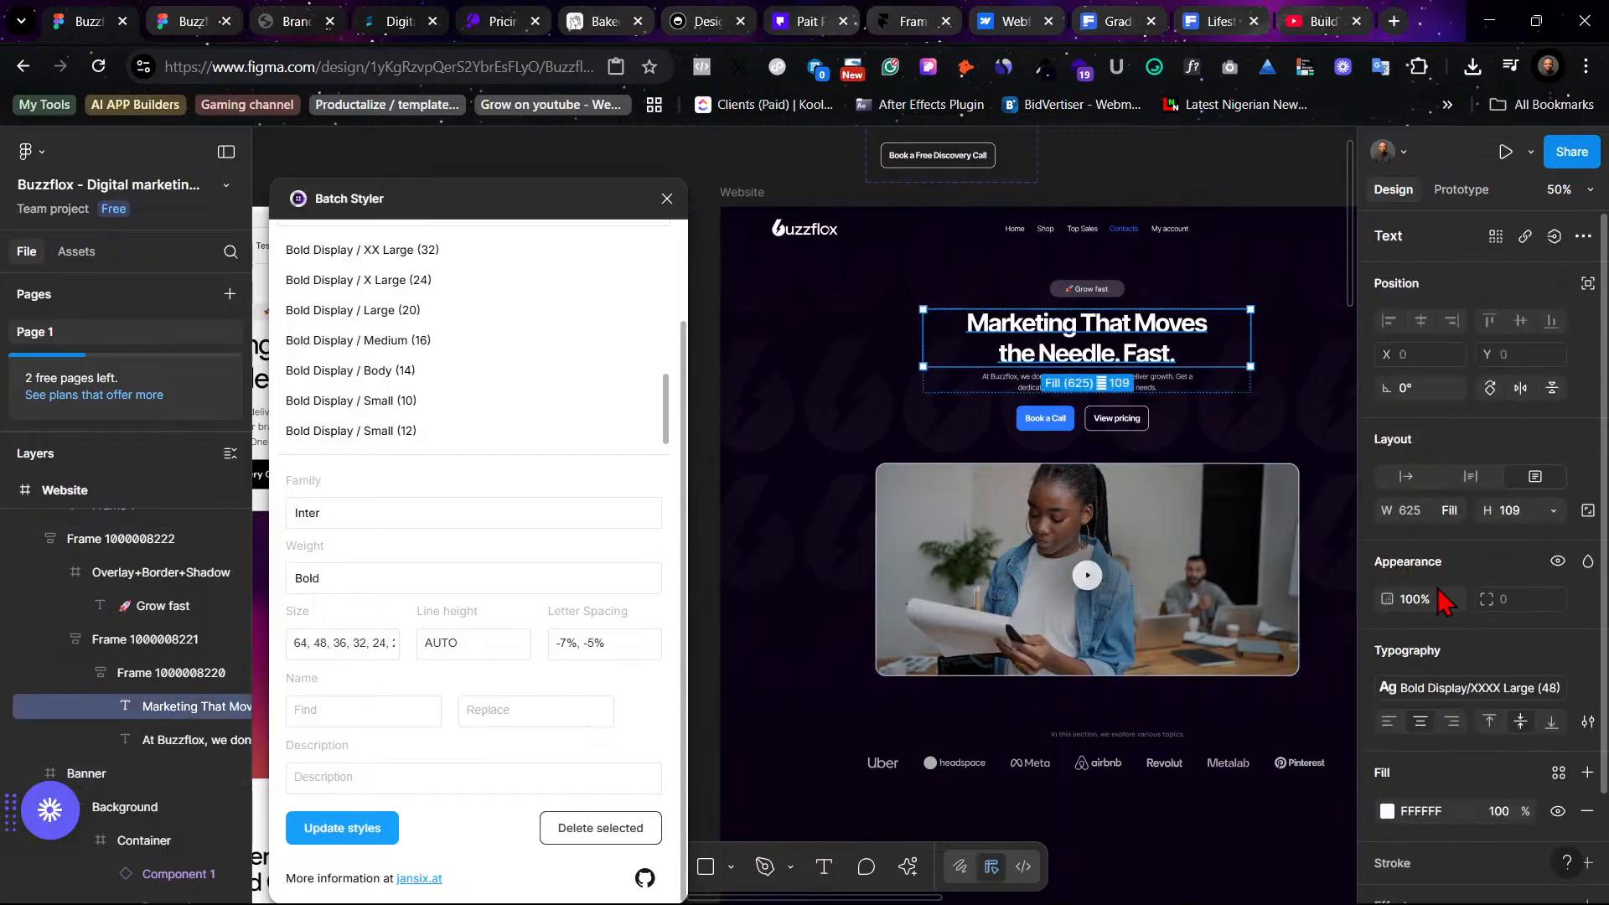
pyautogui.click(1526, 695)
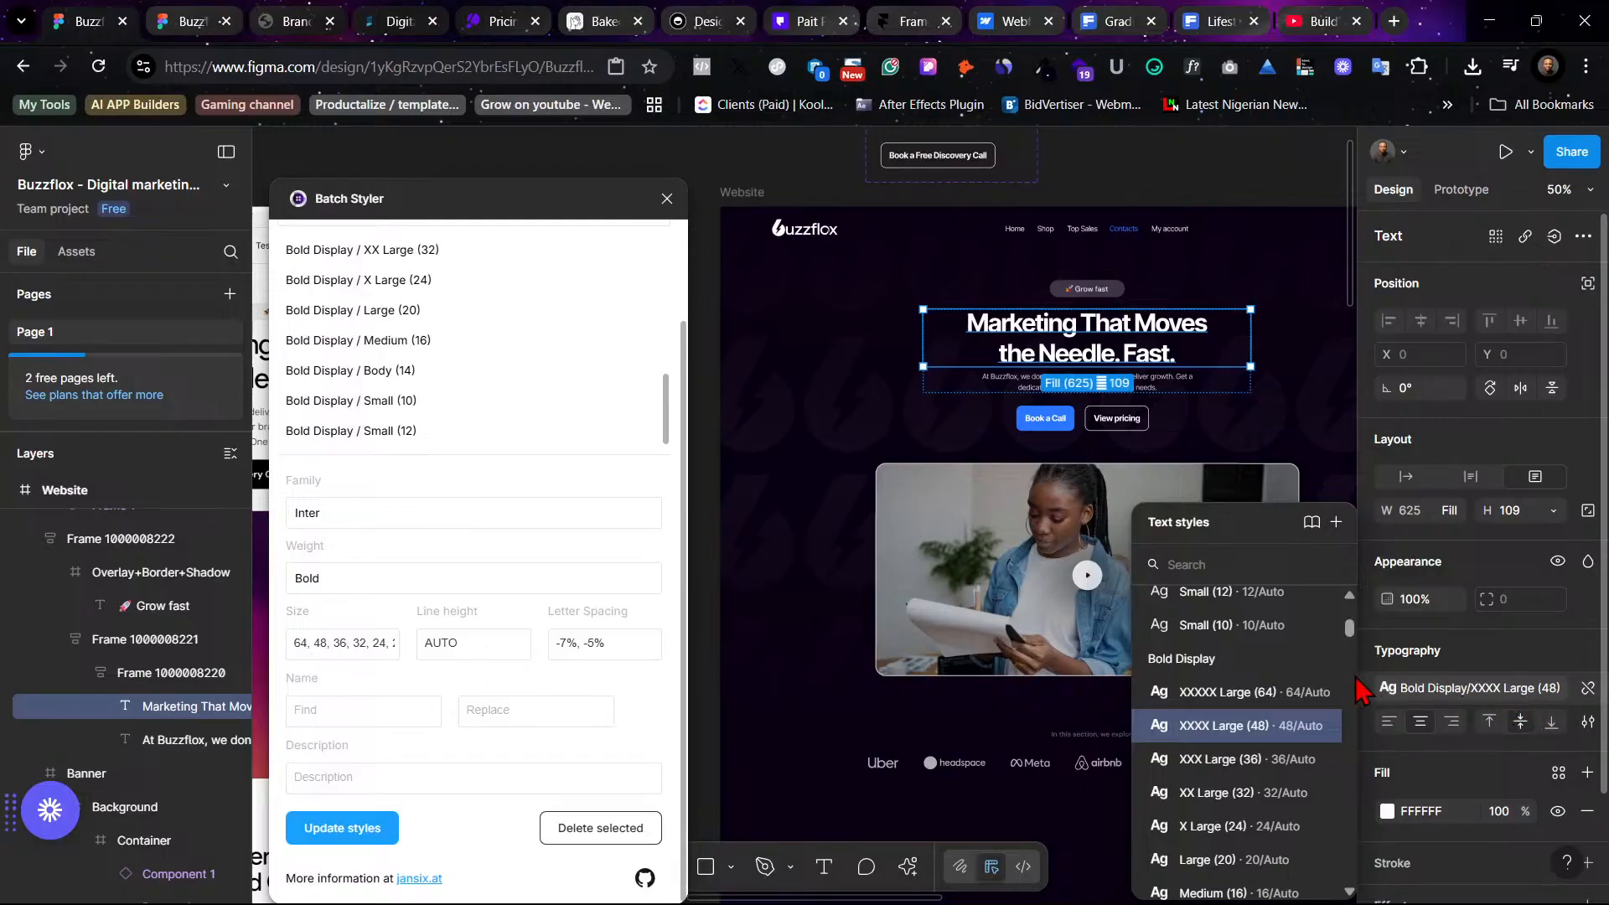
pyautogui.click(1311, 692)
pyautogui.click(1286, 453)
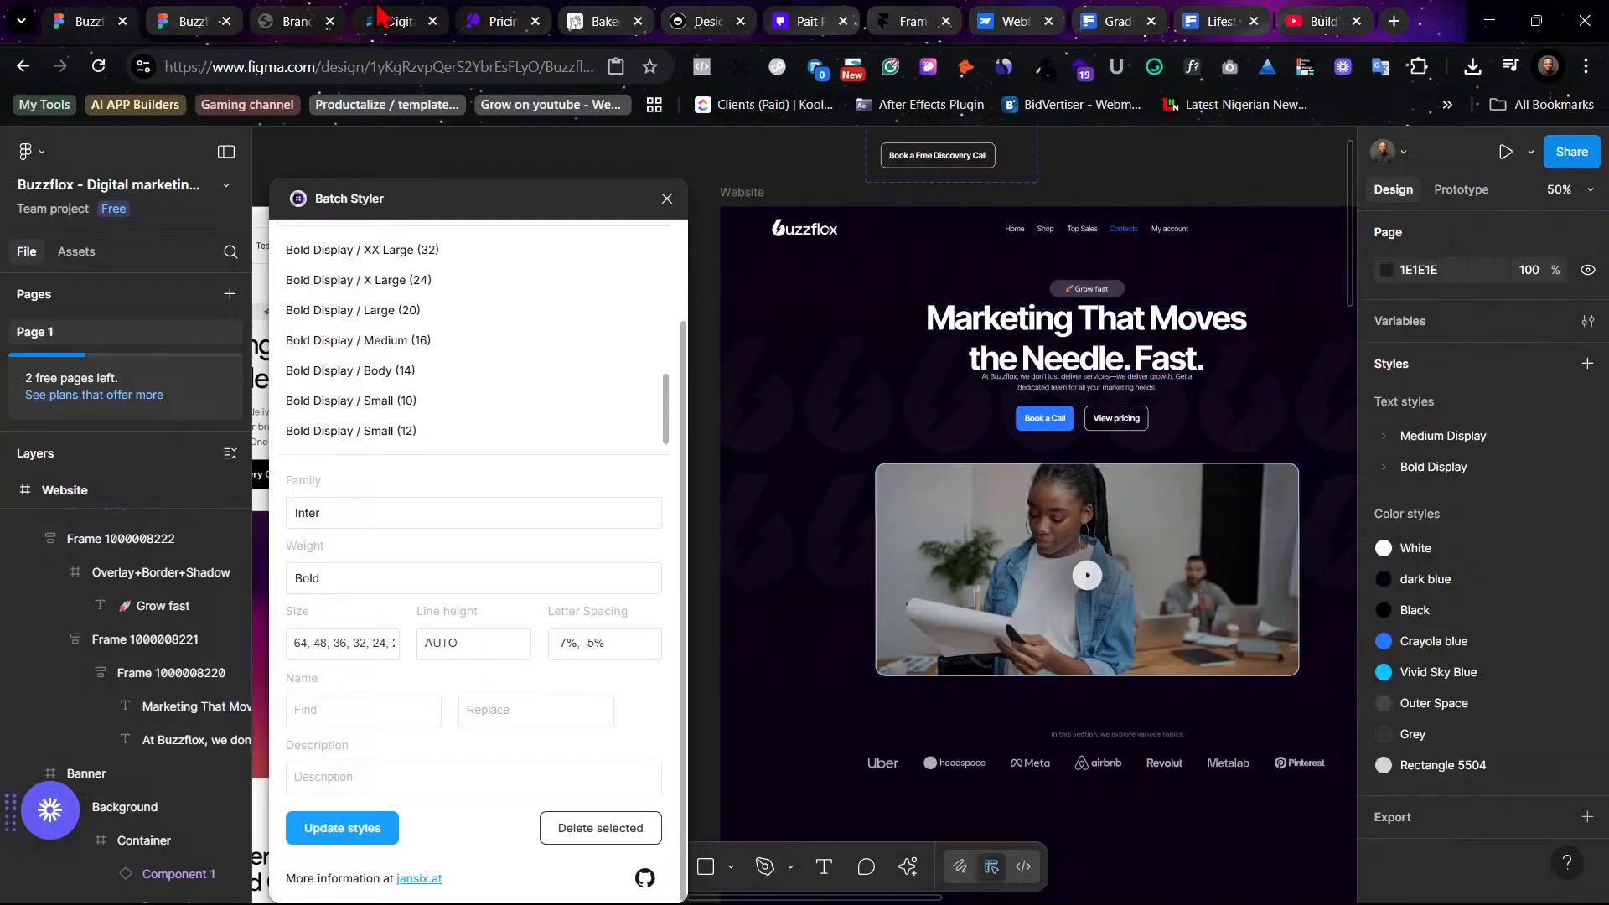
# - Compare the hero with the prototype view, undo the headline style change, and close the Batch Styler plugin
pyautogui.click(211, 16)
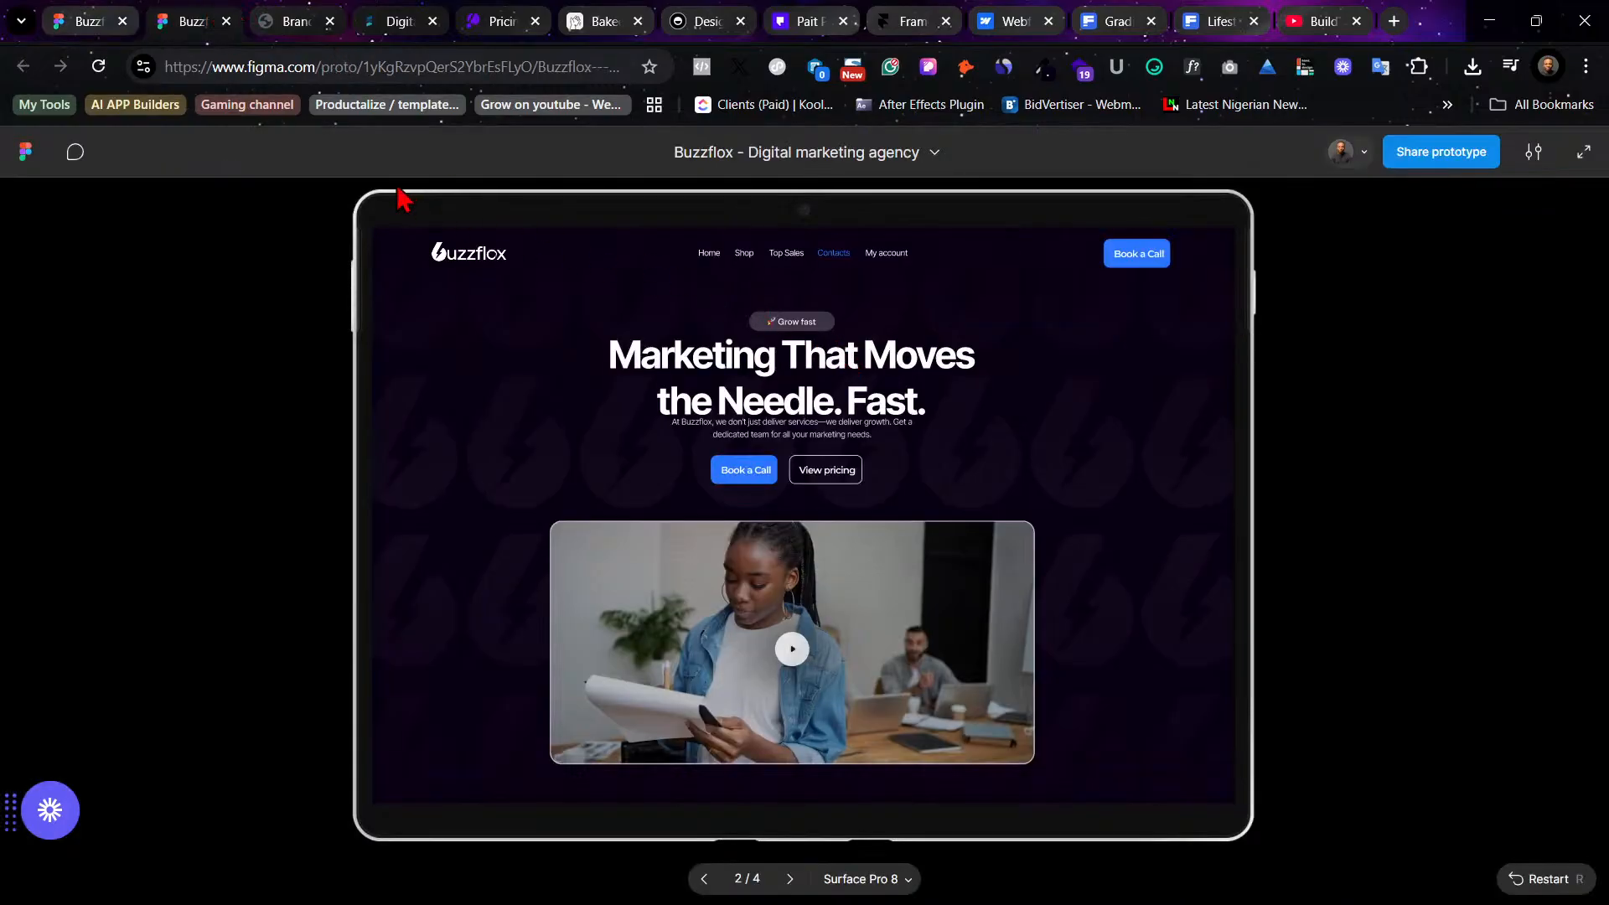
pyautogui.click(81, 17)
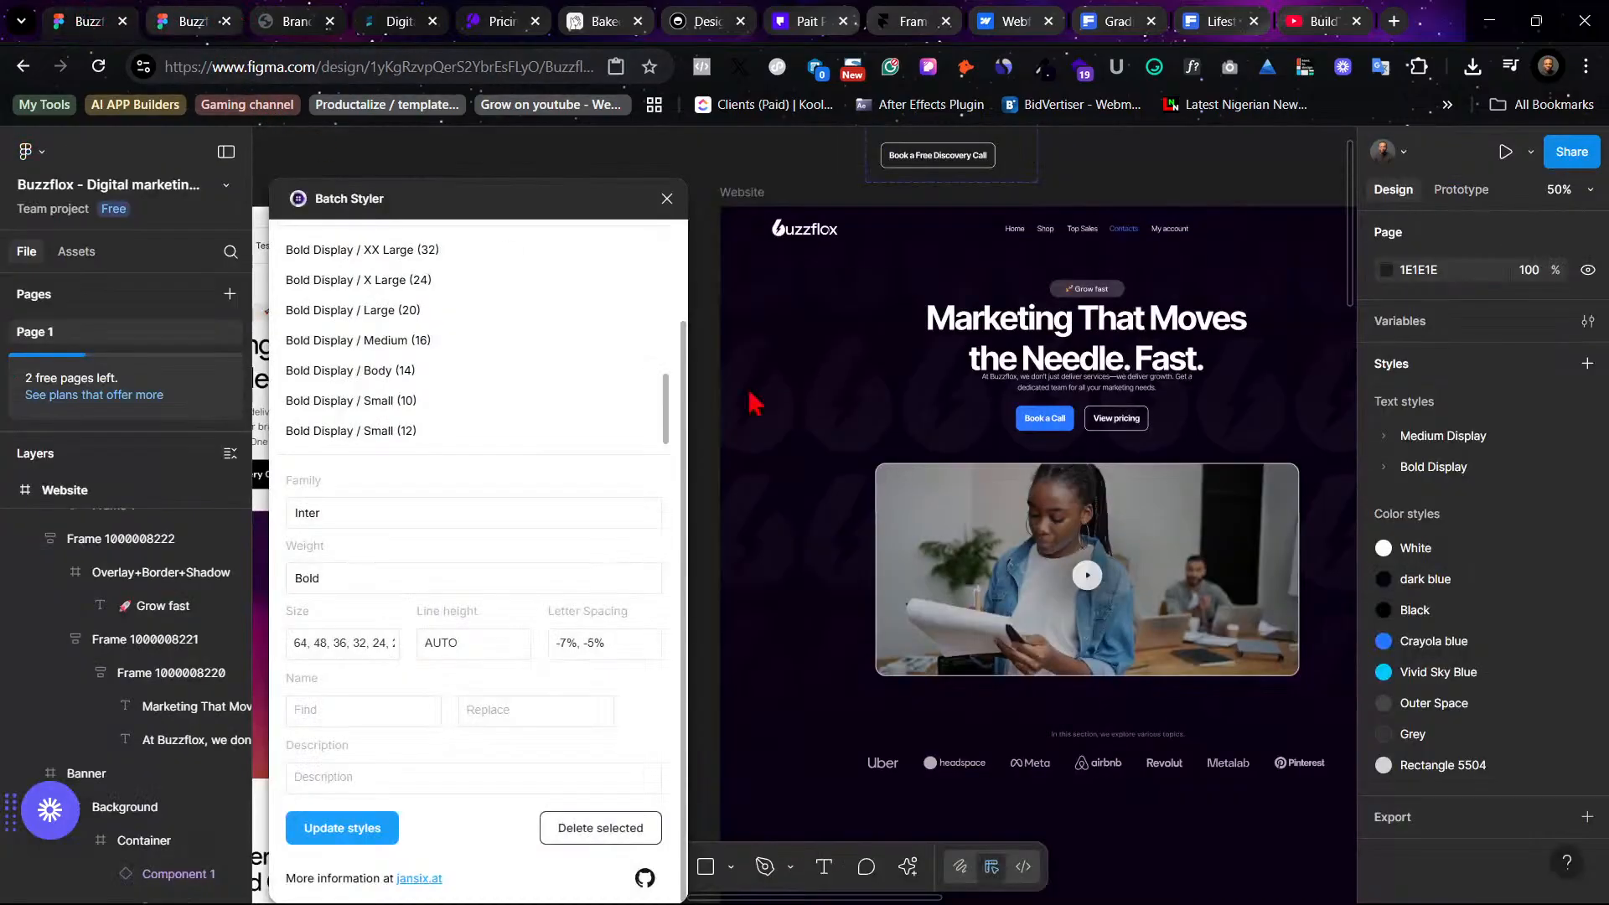
pyautogui.hotkey('ctrl', 'z')
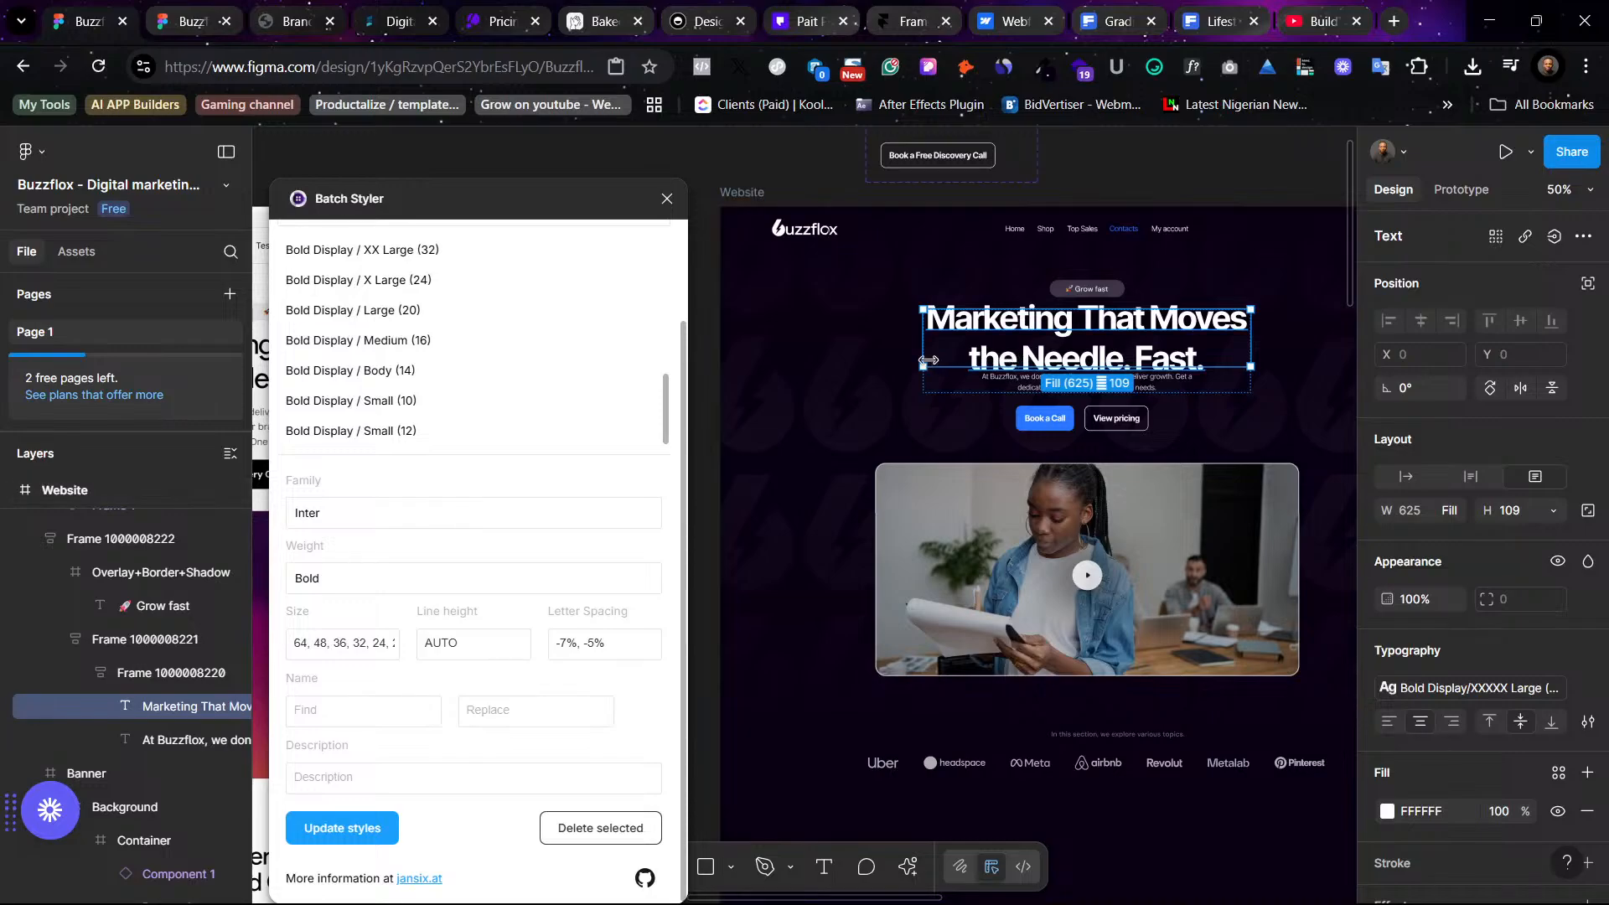
pyautogui.hotkey('ctrl', 'z')
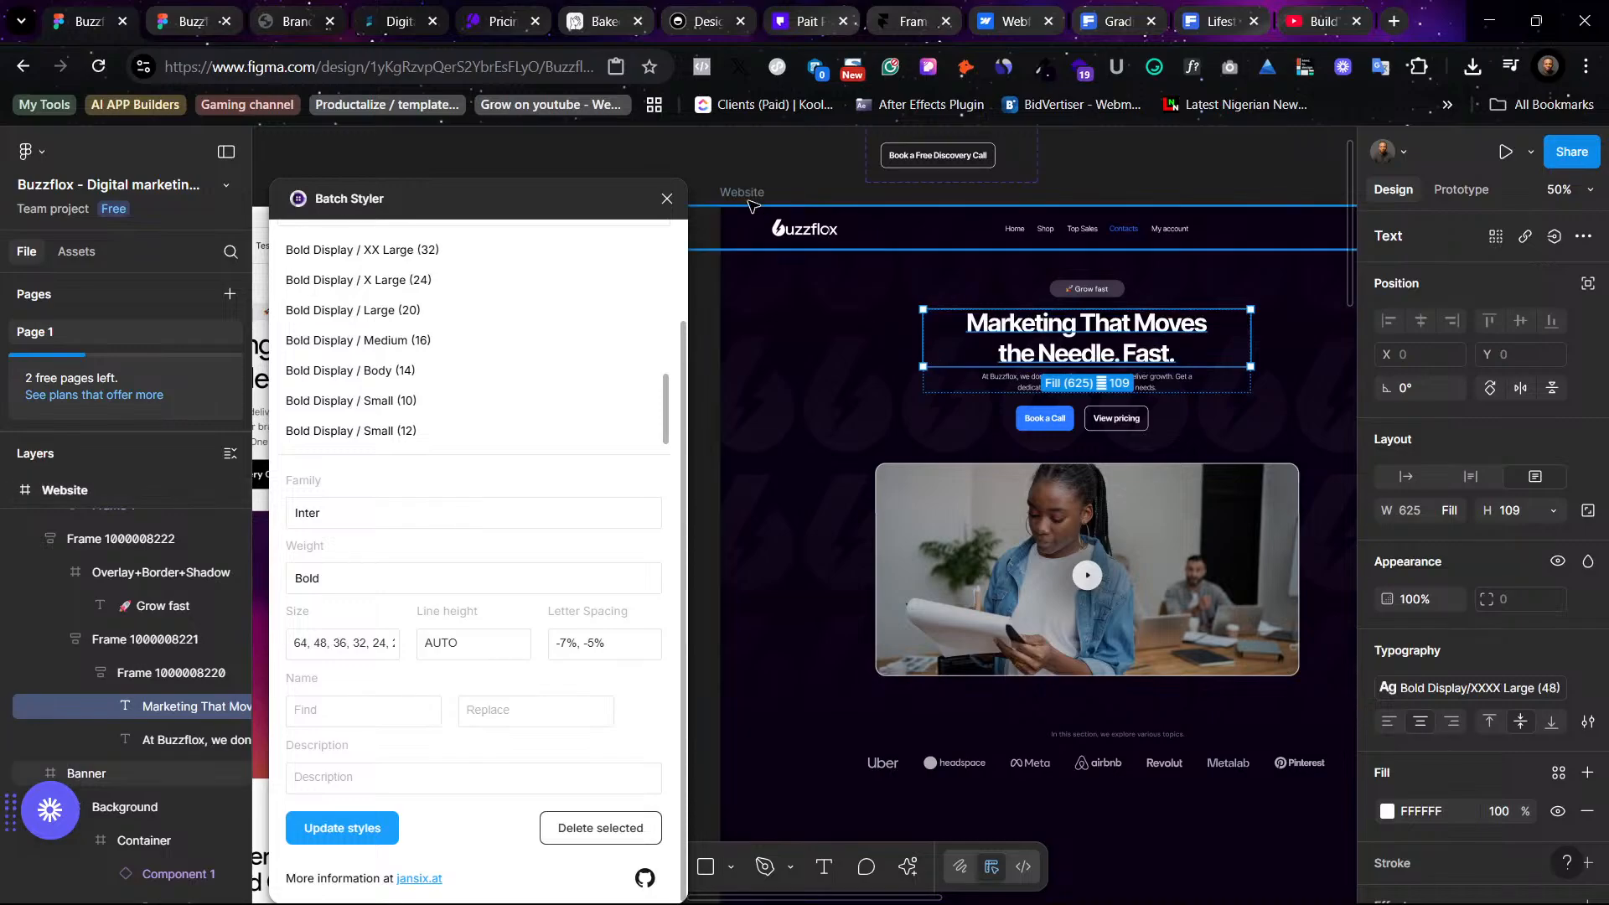
pyautogui.click(667, 202)
pyautogui.hscroll(5, 993, 734)
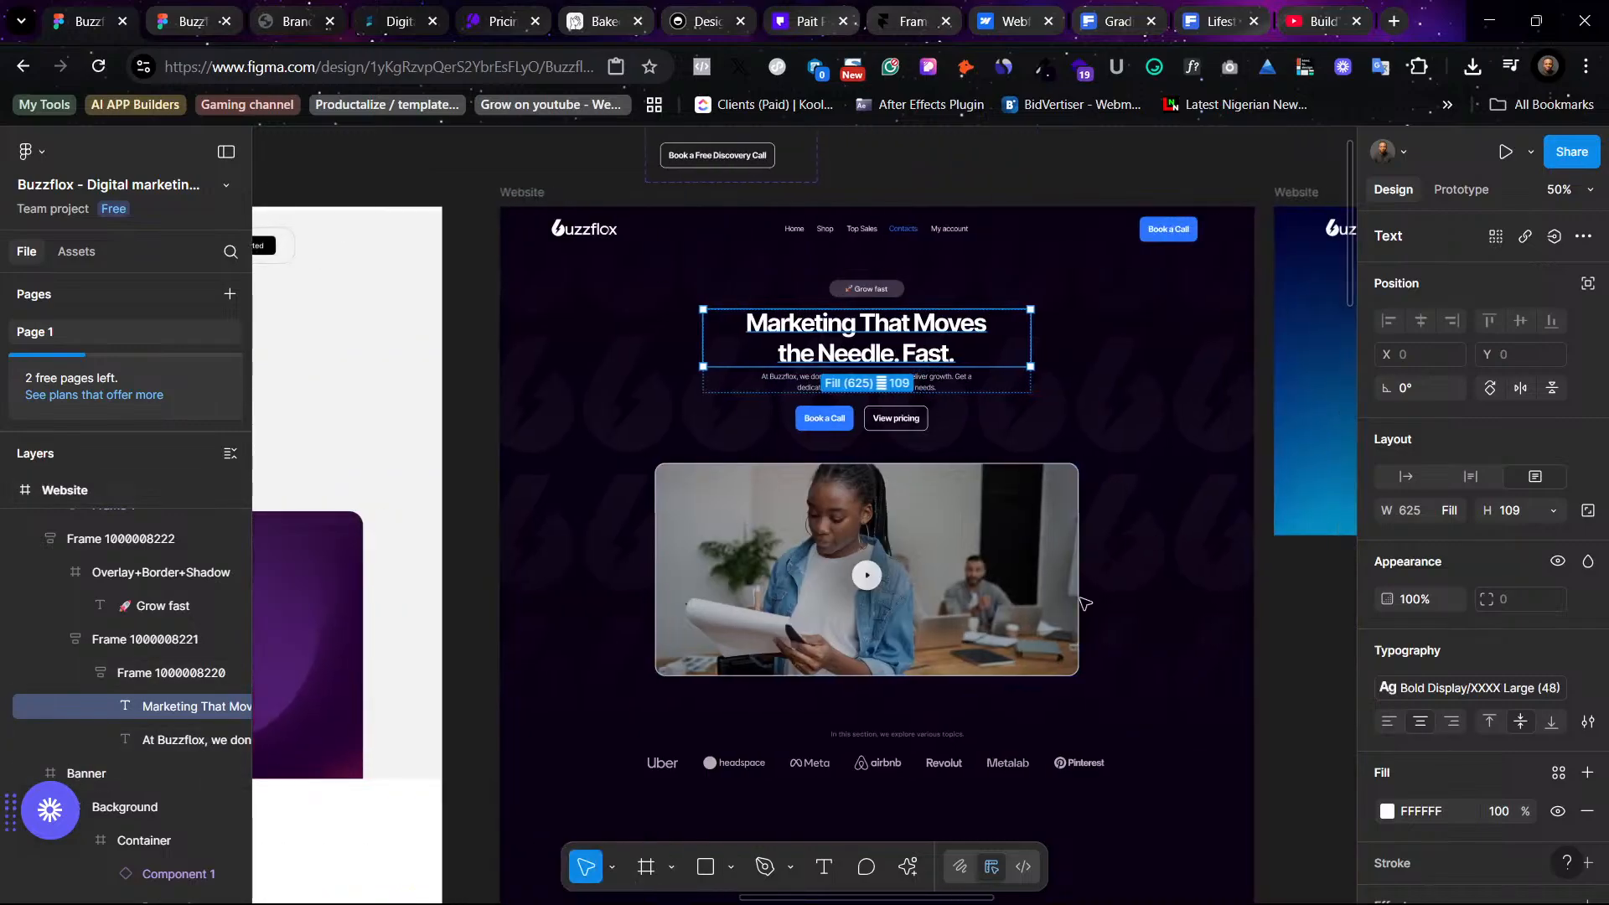
# - Apply the Medium Display Small (12) text style to the logo strip caption 'In this section, we explore various topics.'
pyautogui.click(993, 733)
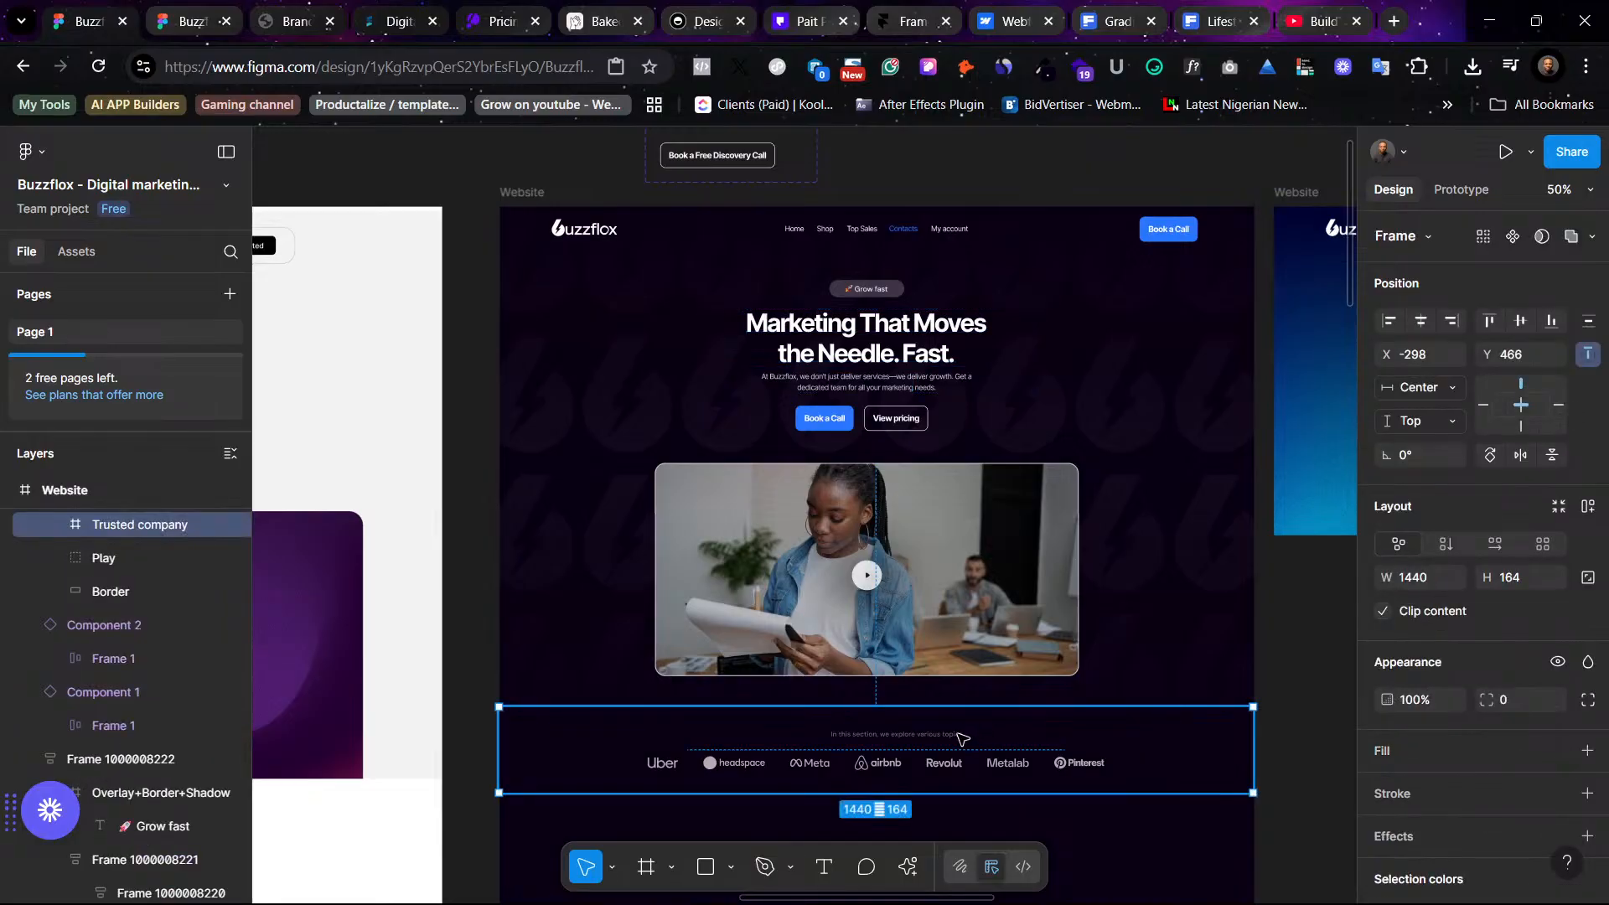
pyautogui.hotkey('shift', '0')
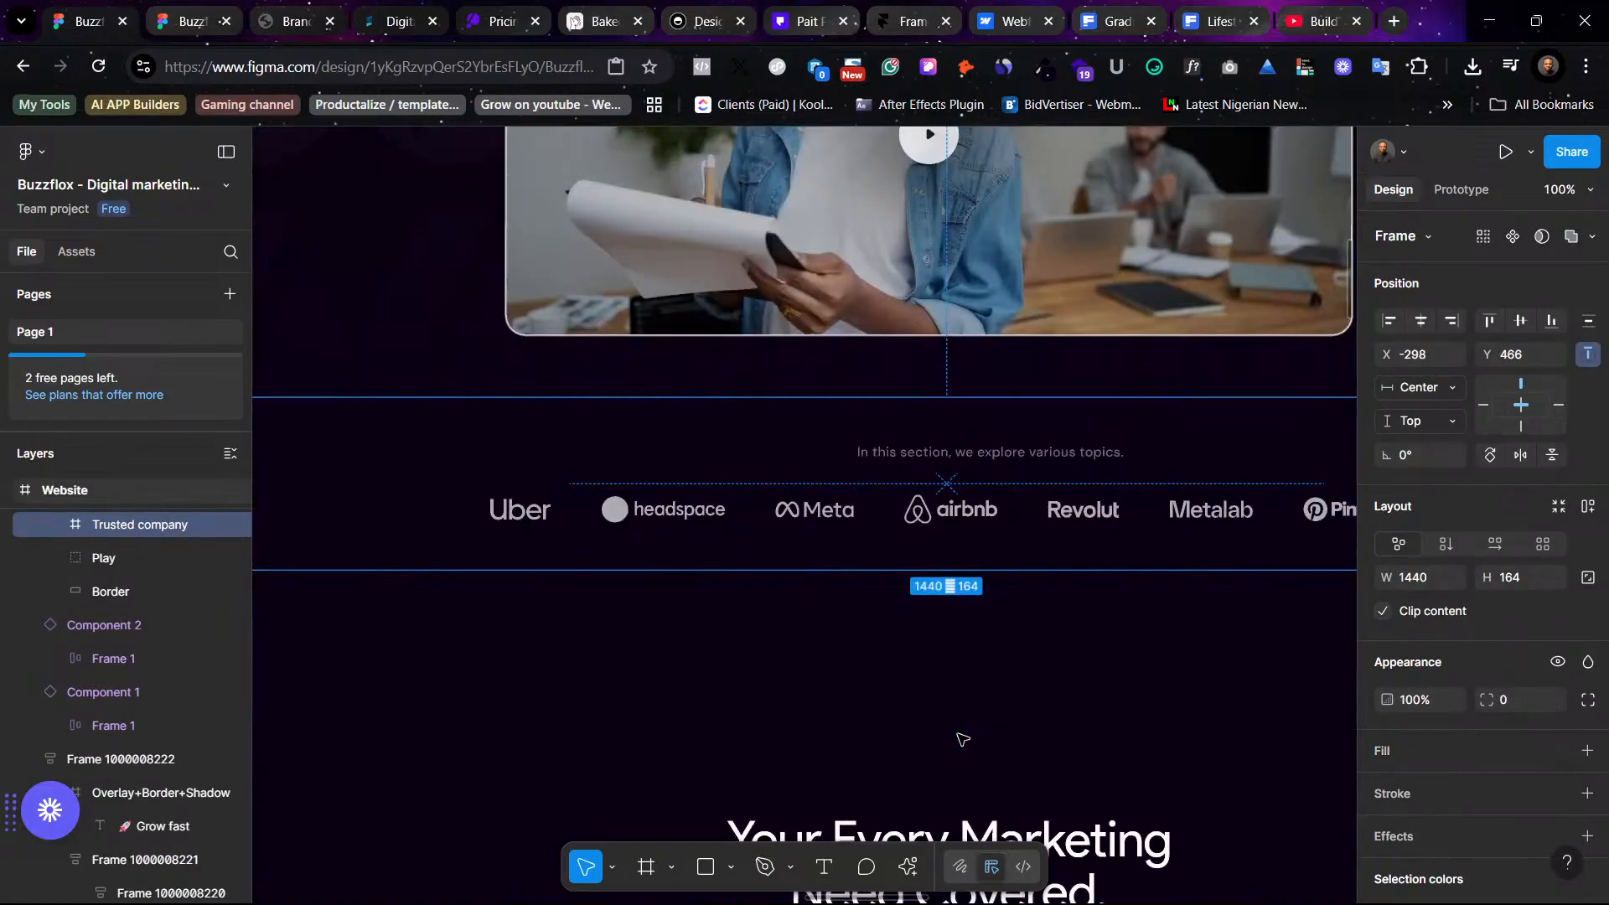
pyautogui.click(991, 456)
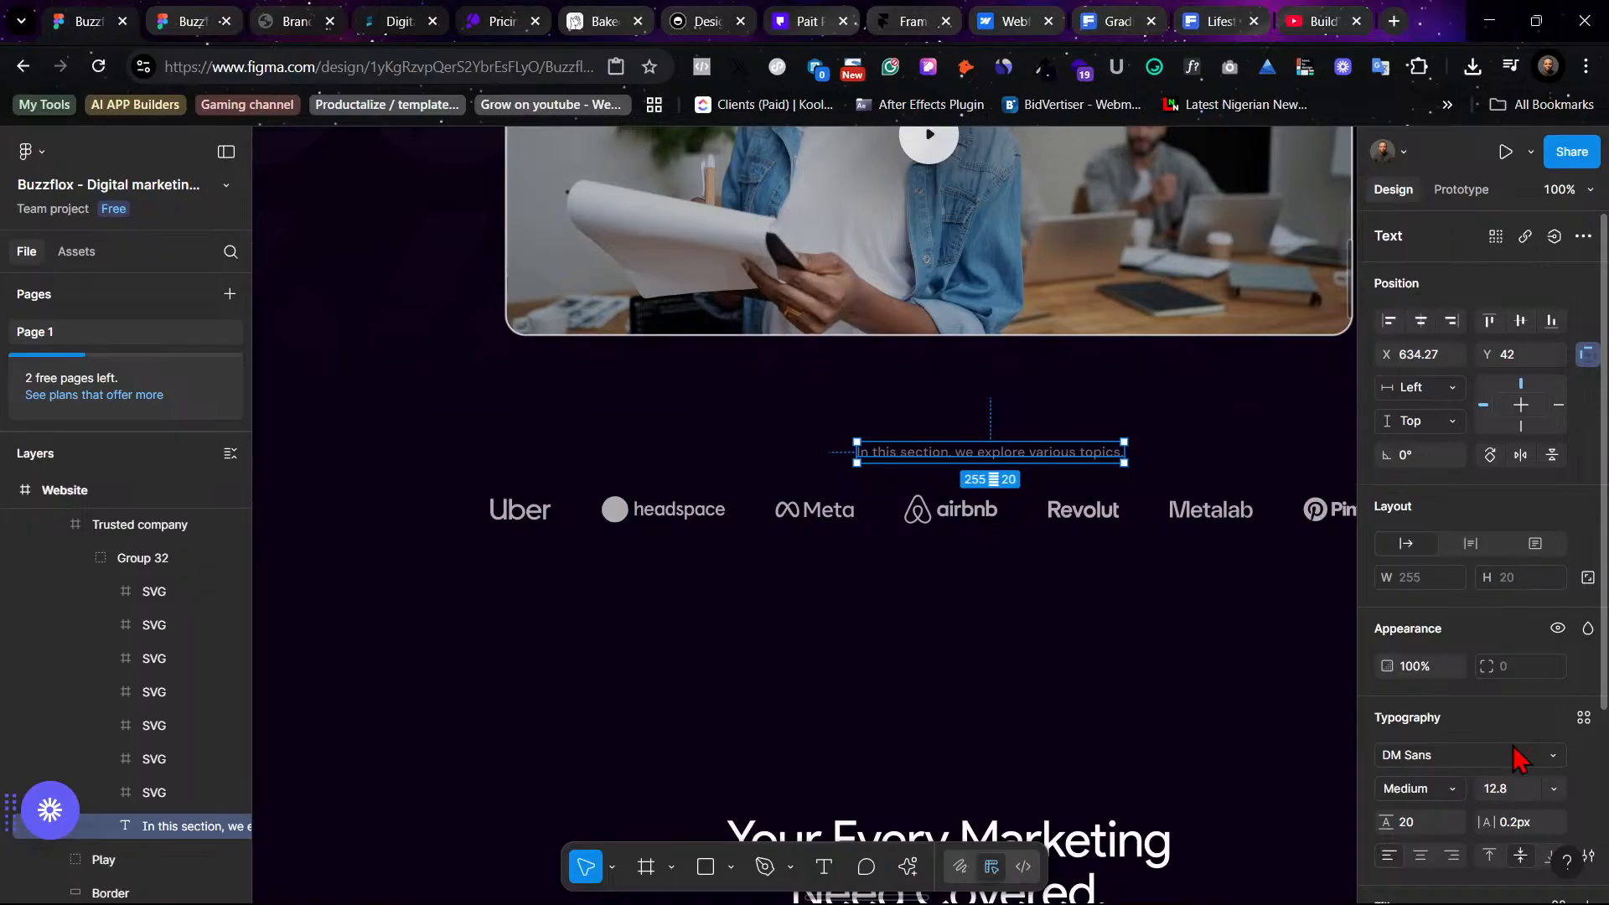
pyautogui.click(1583, 718)
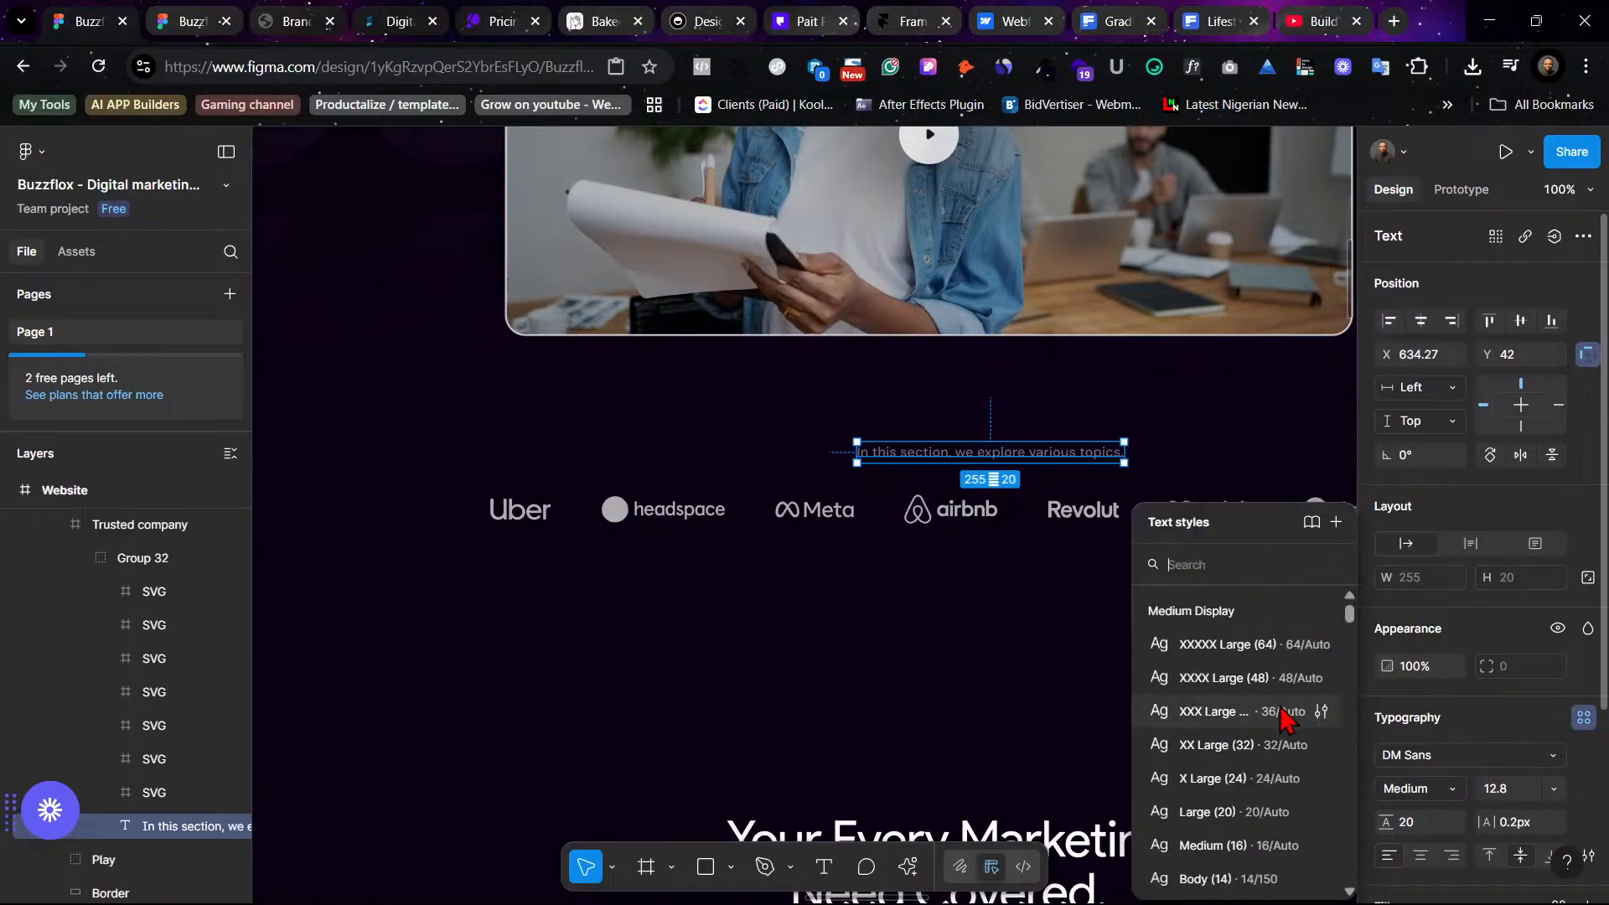
pyautogui.scroll(-5, 1282, 719)
pyautogui.scroll(5, 1285, 719)
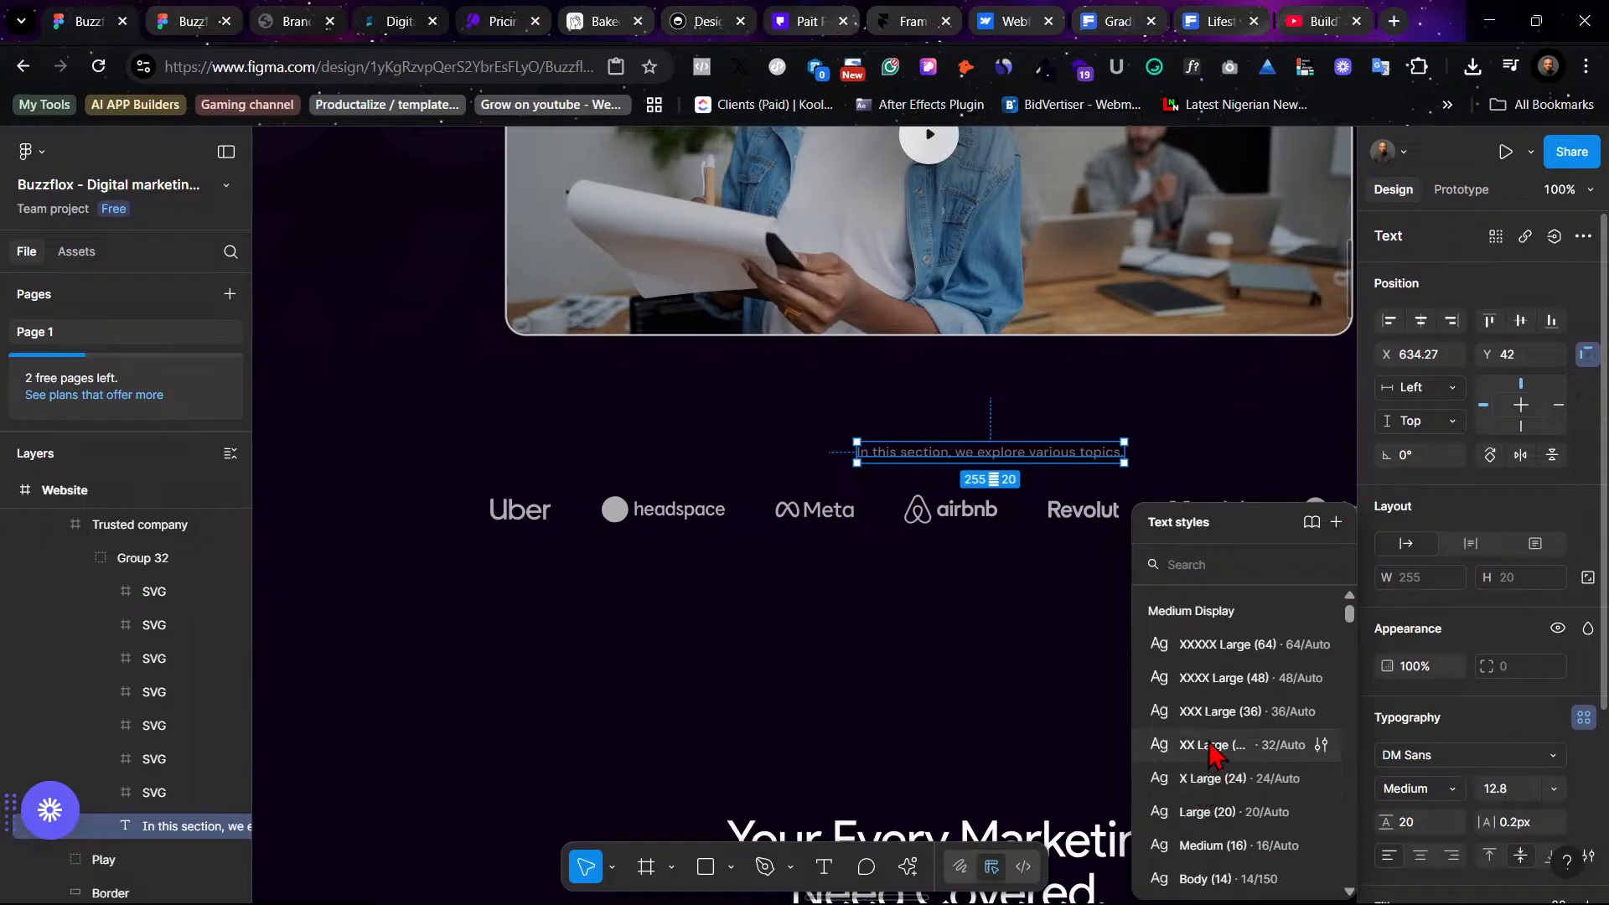
pyautogui.scroll(-3, 1280, 855)
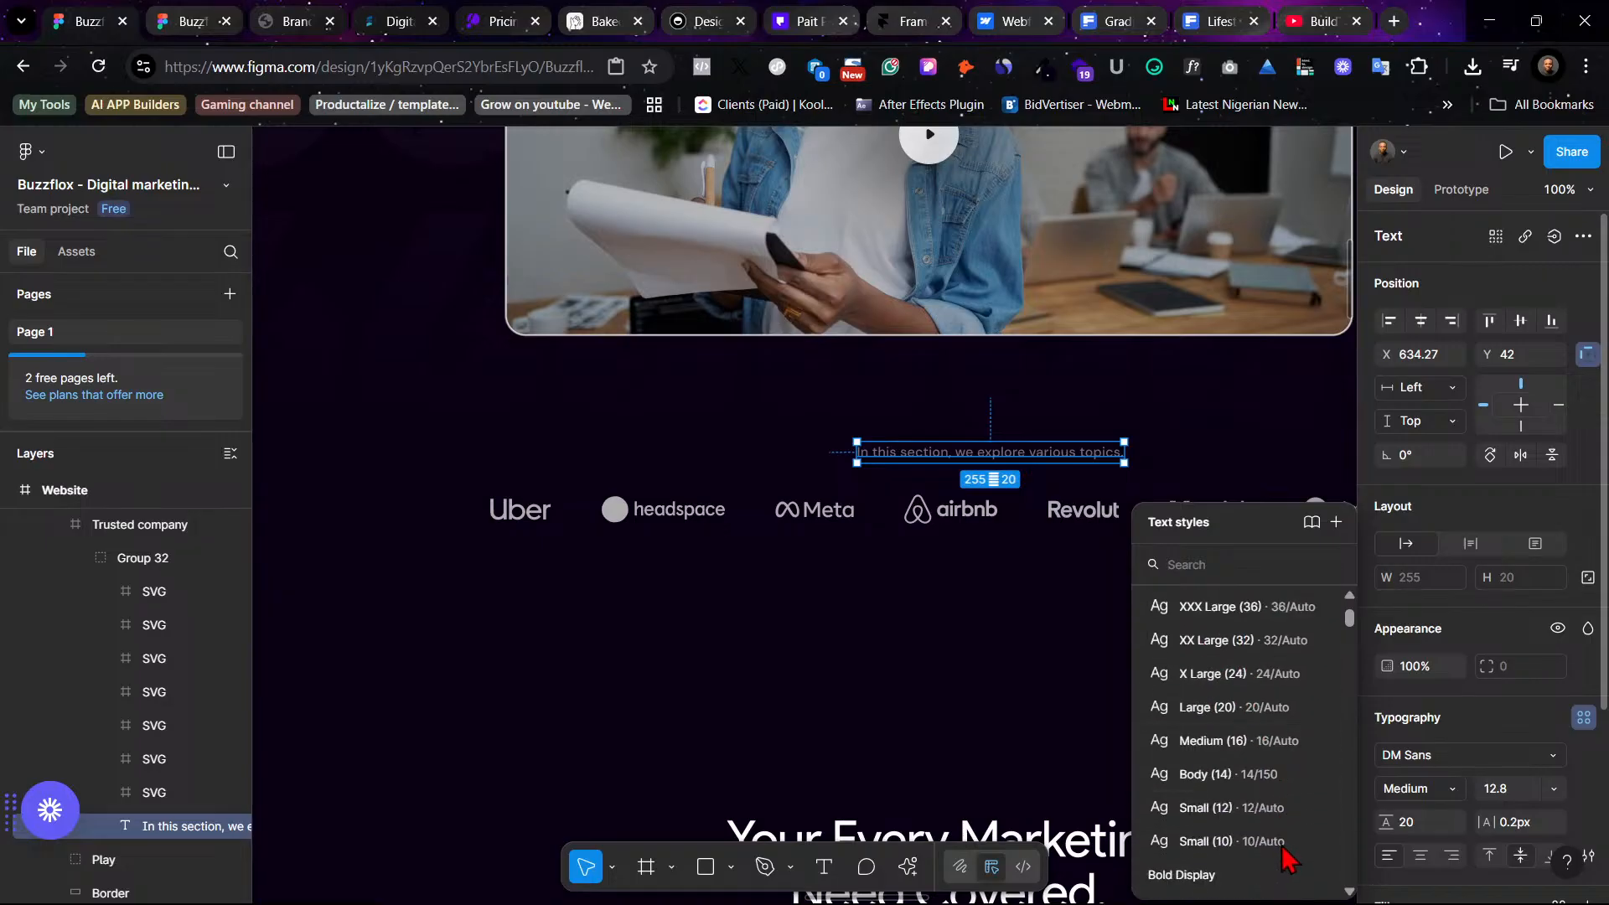
pyautogui.click(1277, 808)
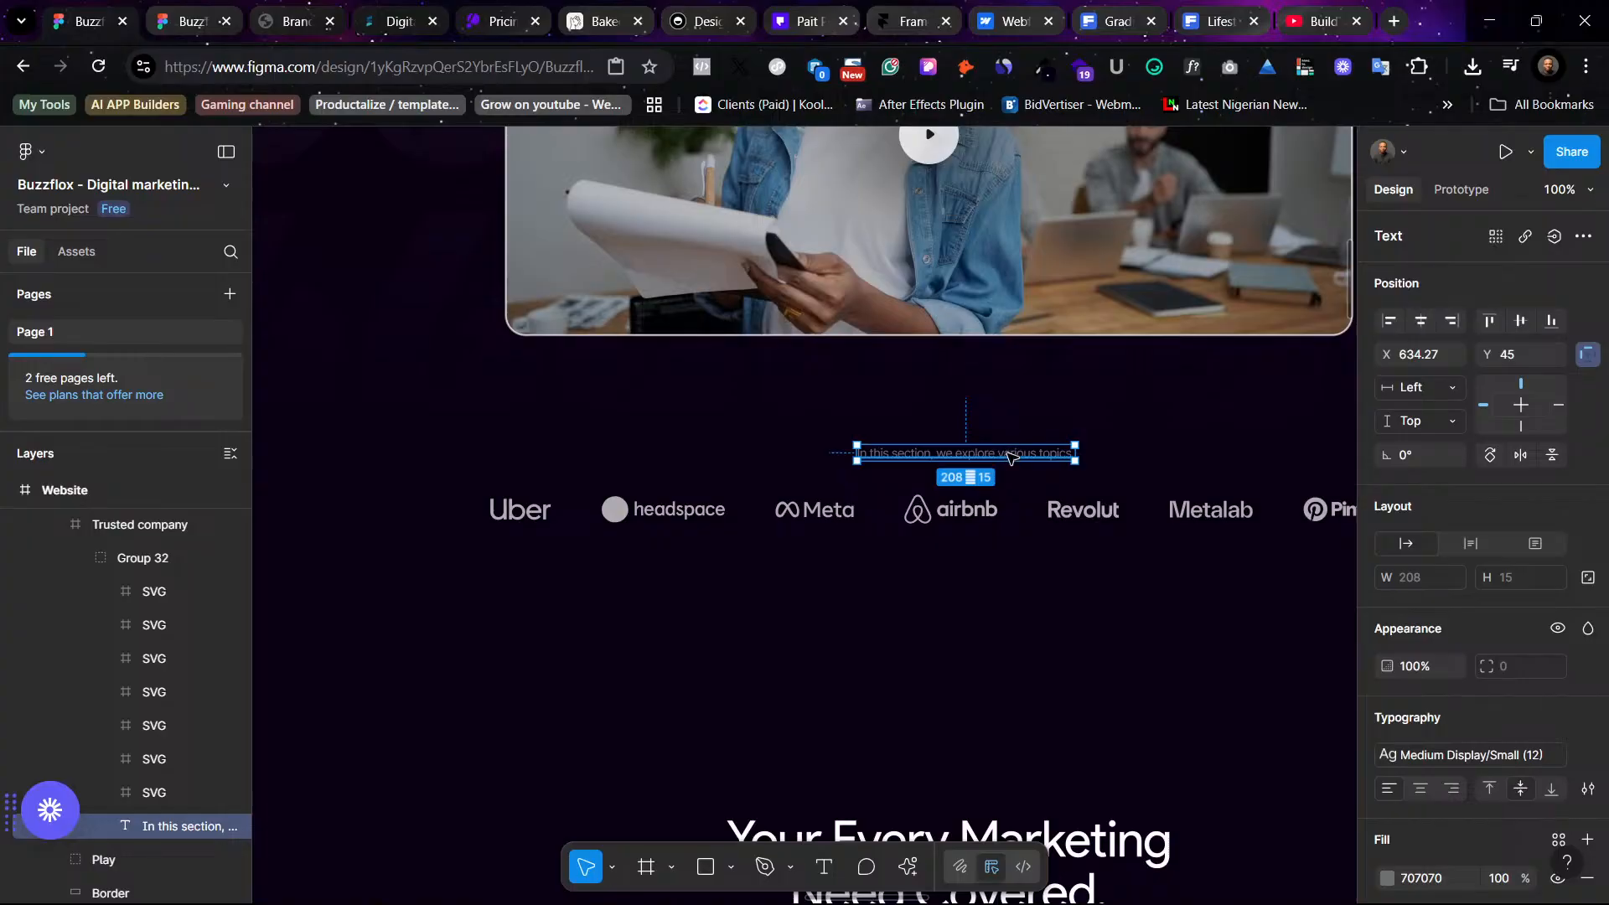
# - Center the caption horizontally above the logos and set its horizontal constraint to Center
pyautogui.moveTo(1005, 459); pyautogui.dragTo(869, 441)
pyautogui.press('-')
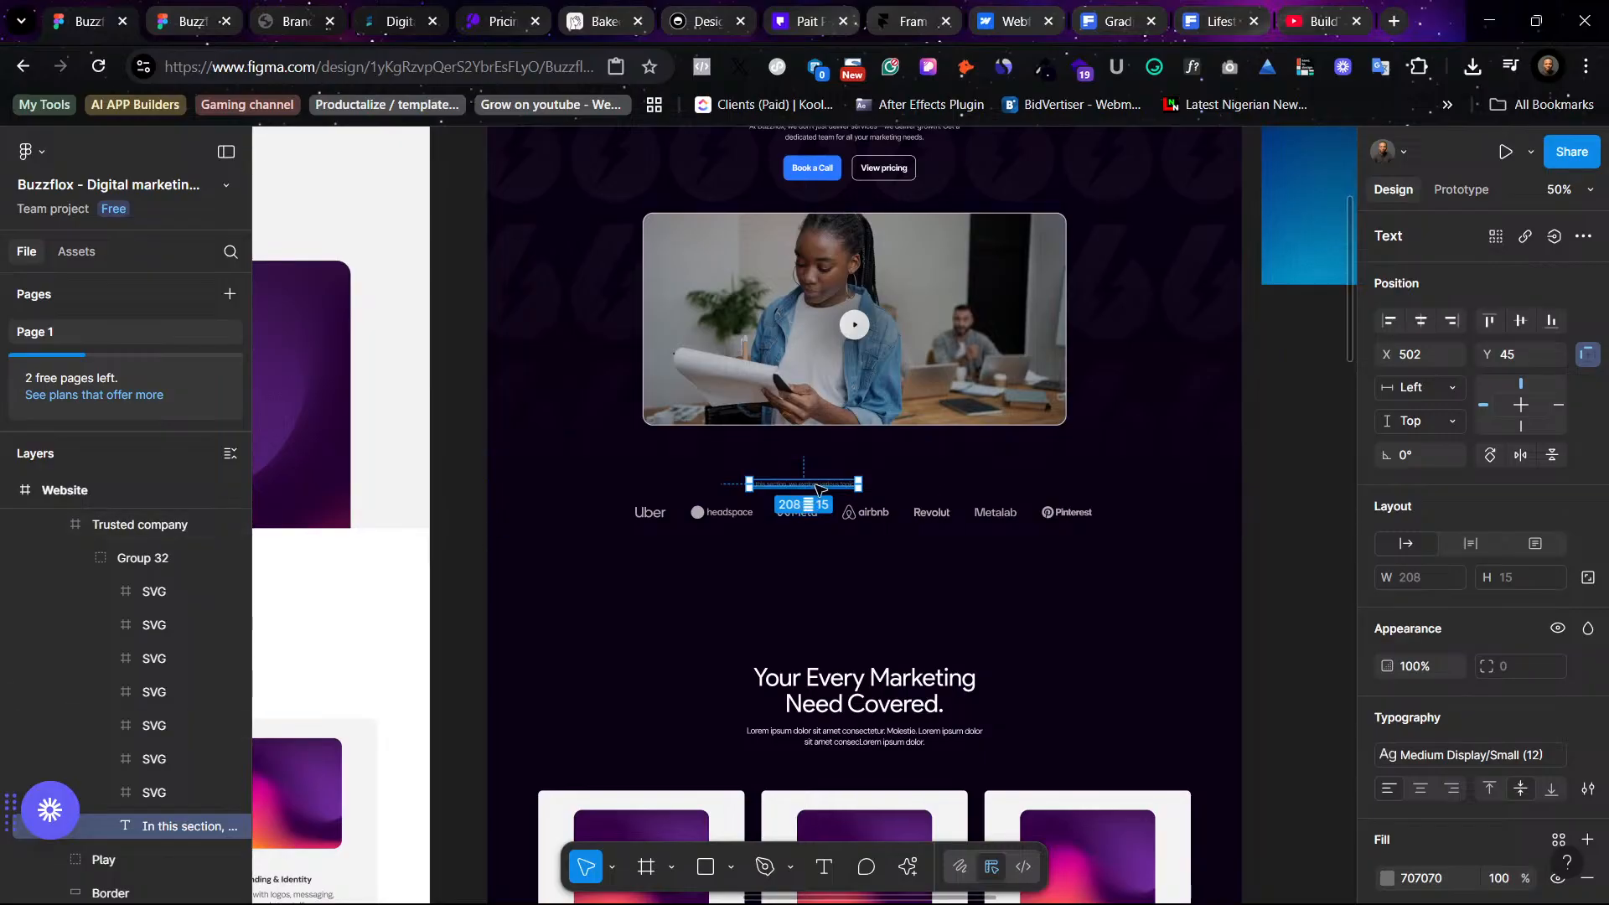
pyautogui.moveTo(821, 486); pyautogui.dragTo(885, 486)
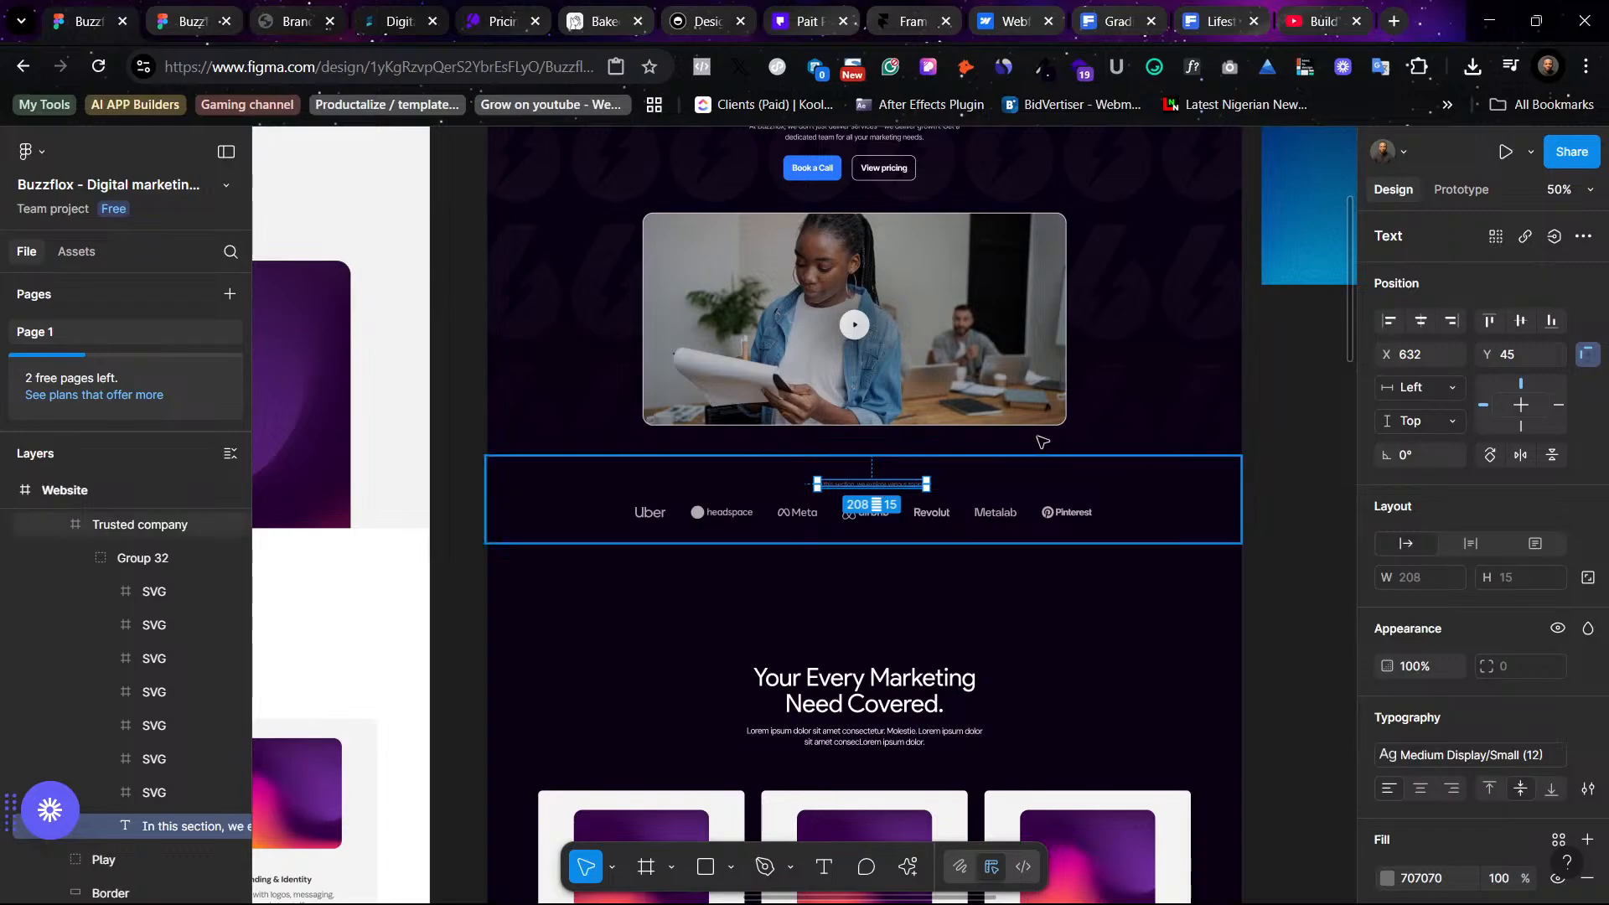
pyautogui.click(1420, 321)
pyautogui.click(1425, 386)
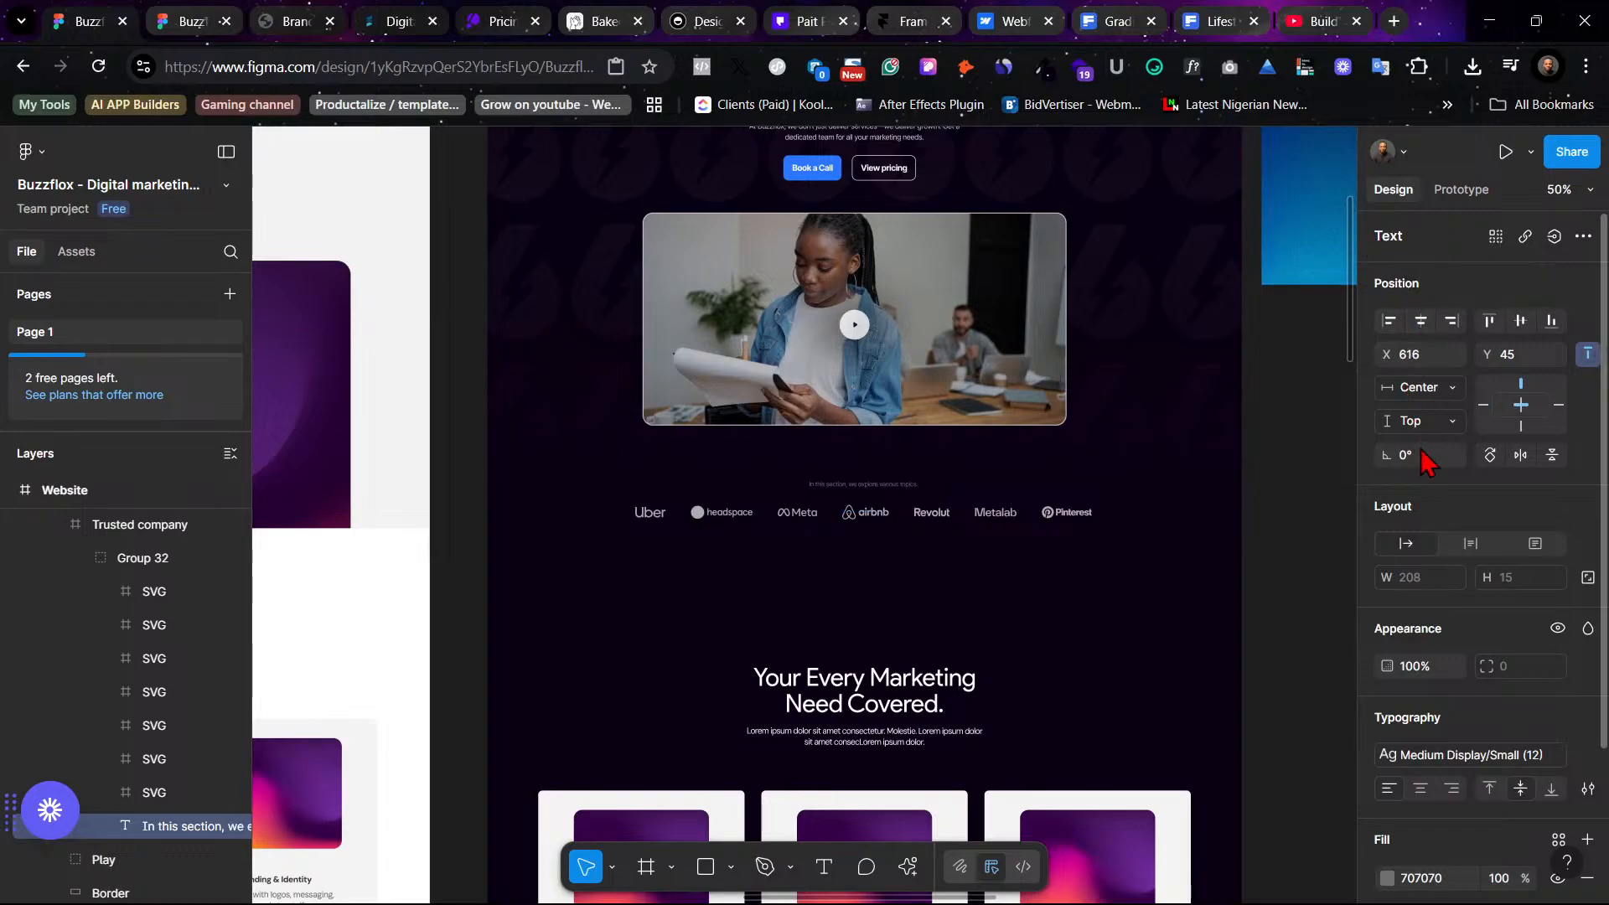
pyautogui.click(1418, 456)
pyautogui.hotkey('shift', '2')
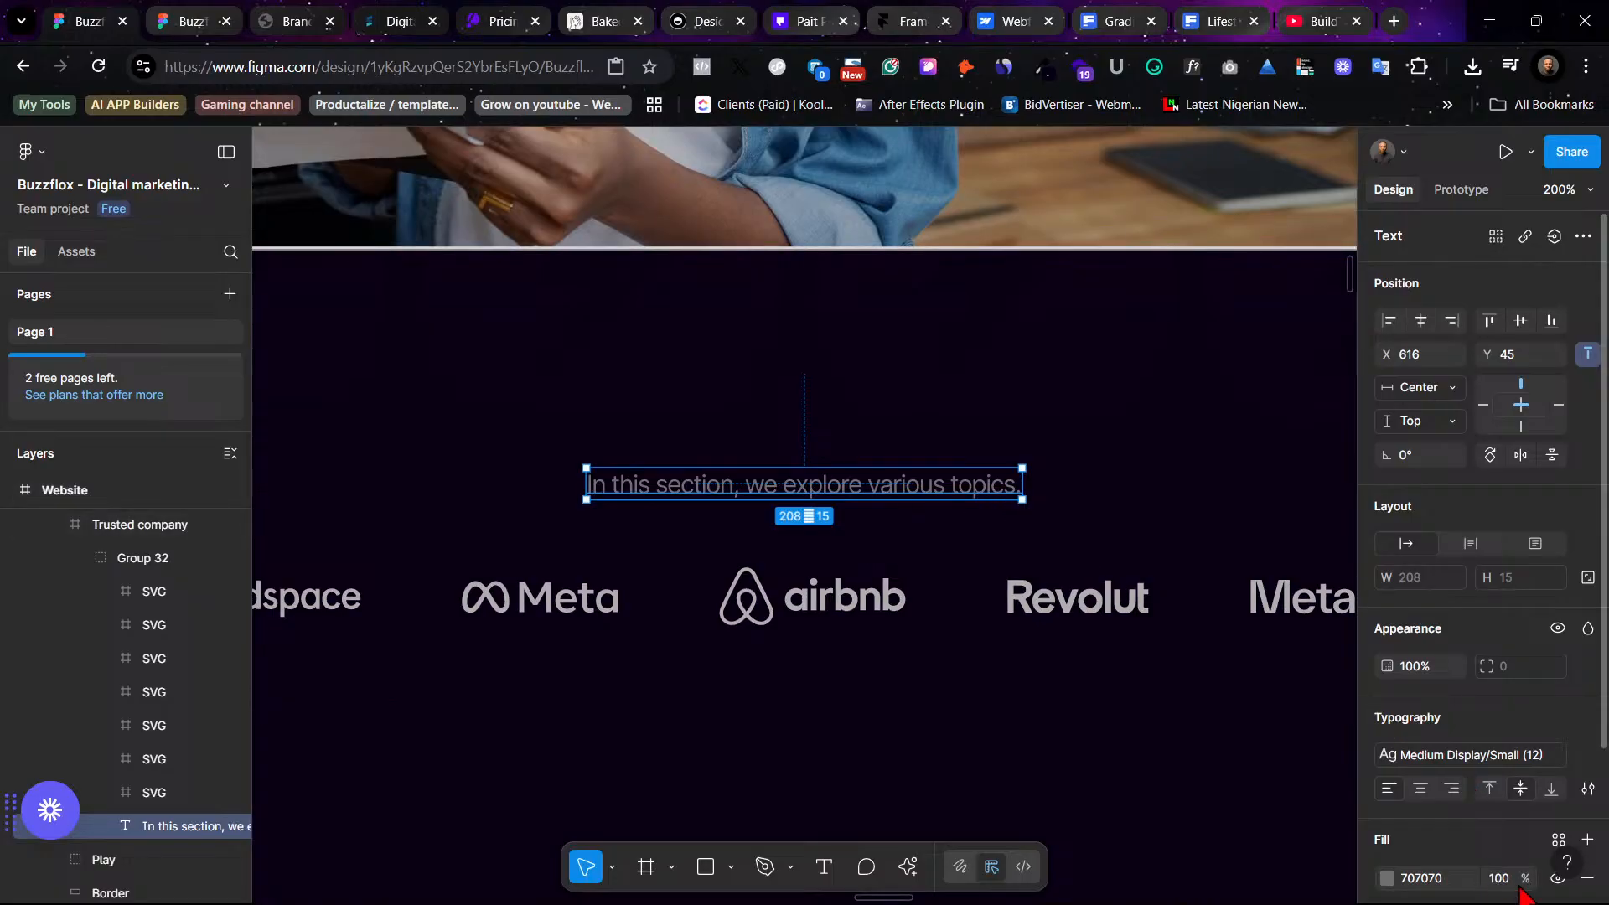
# - Apply the Outer Space color style to the caption's fill
pyautogui.scroll(-3, 1474, 838)
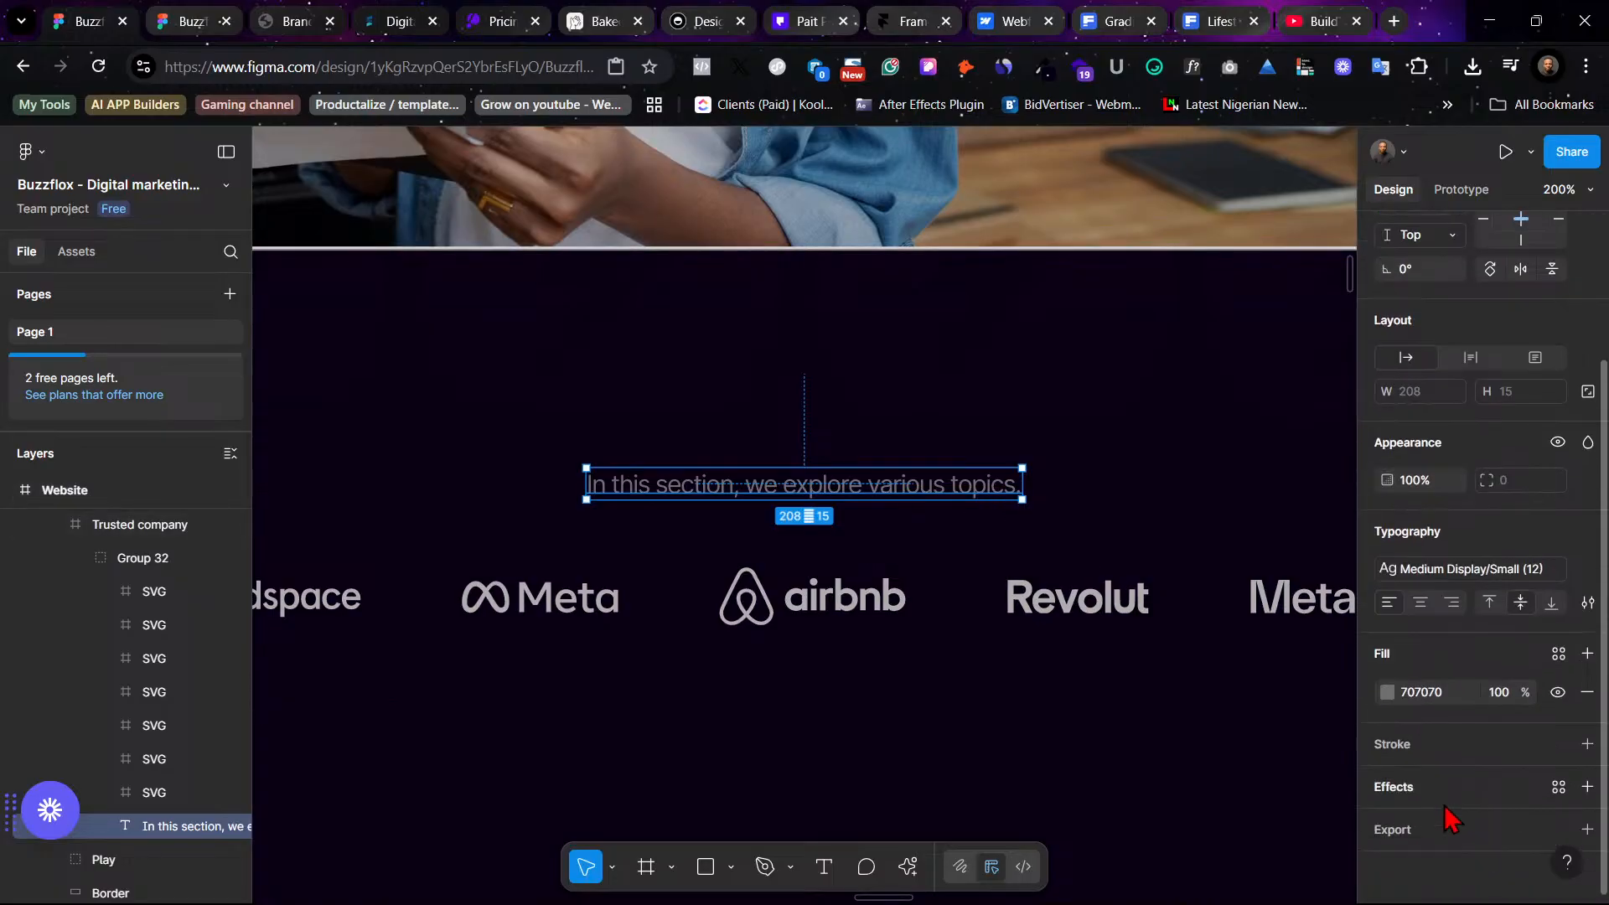
pyautogui.click(1560, 658)
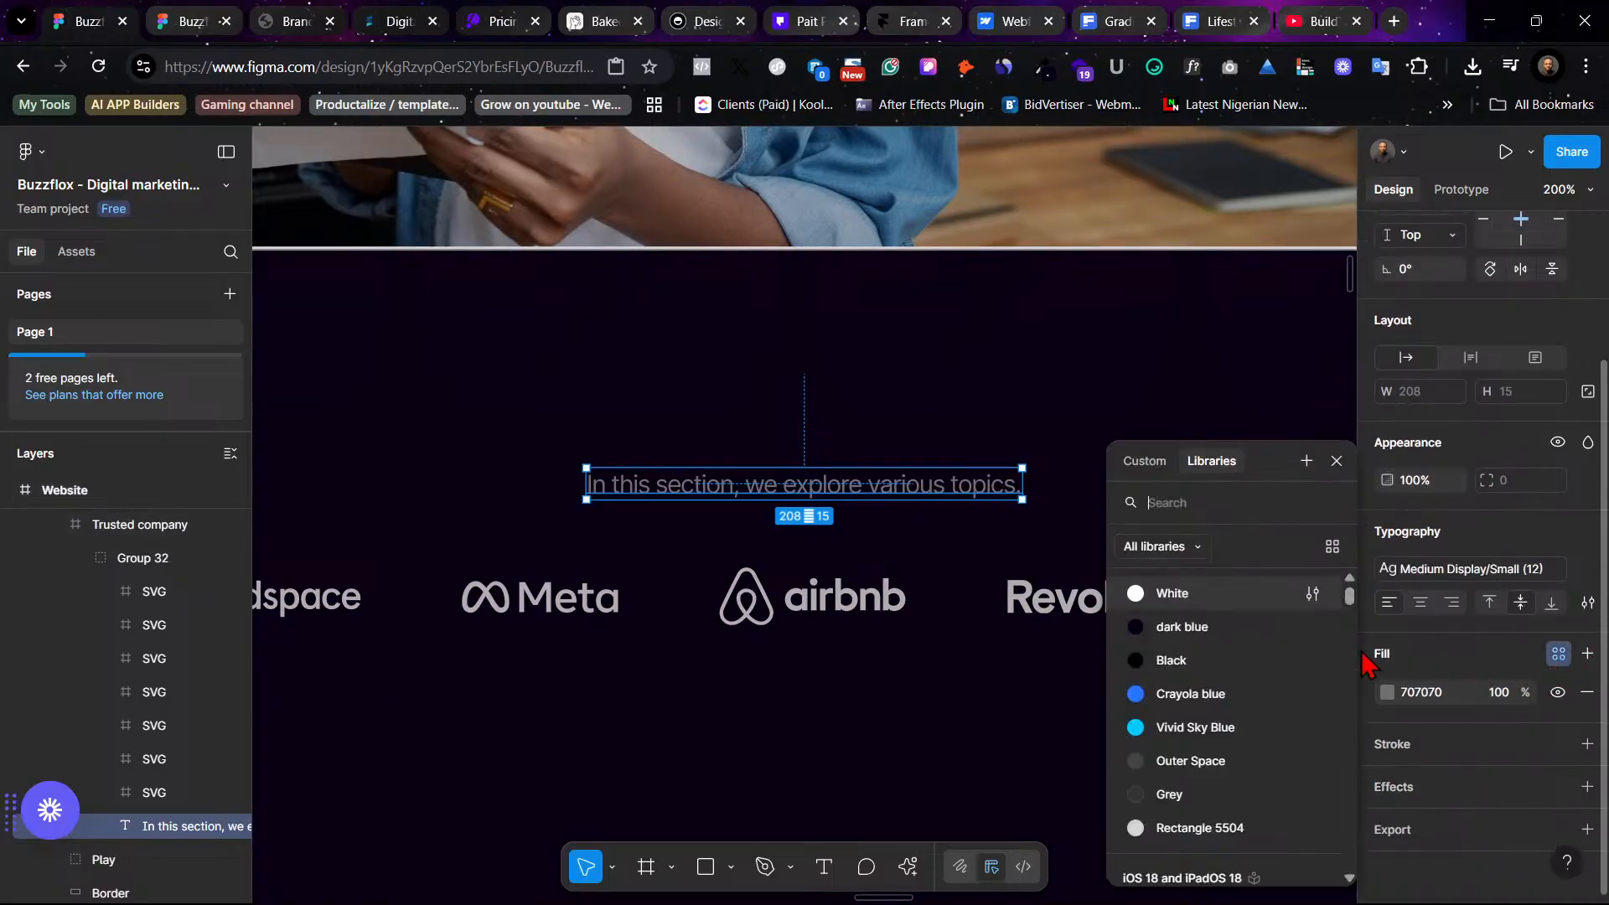
pyautogui.click(1231, 760)
pyautogui.click(1196, 710)
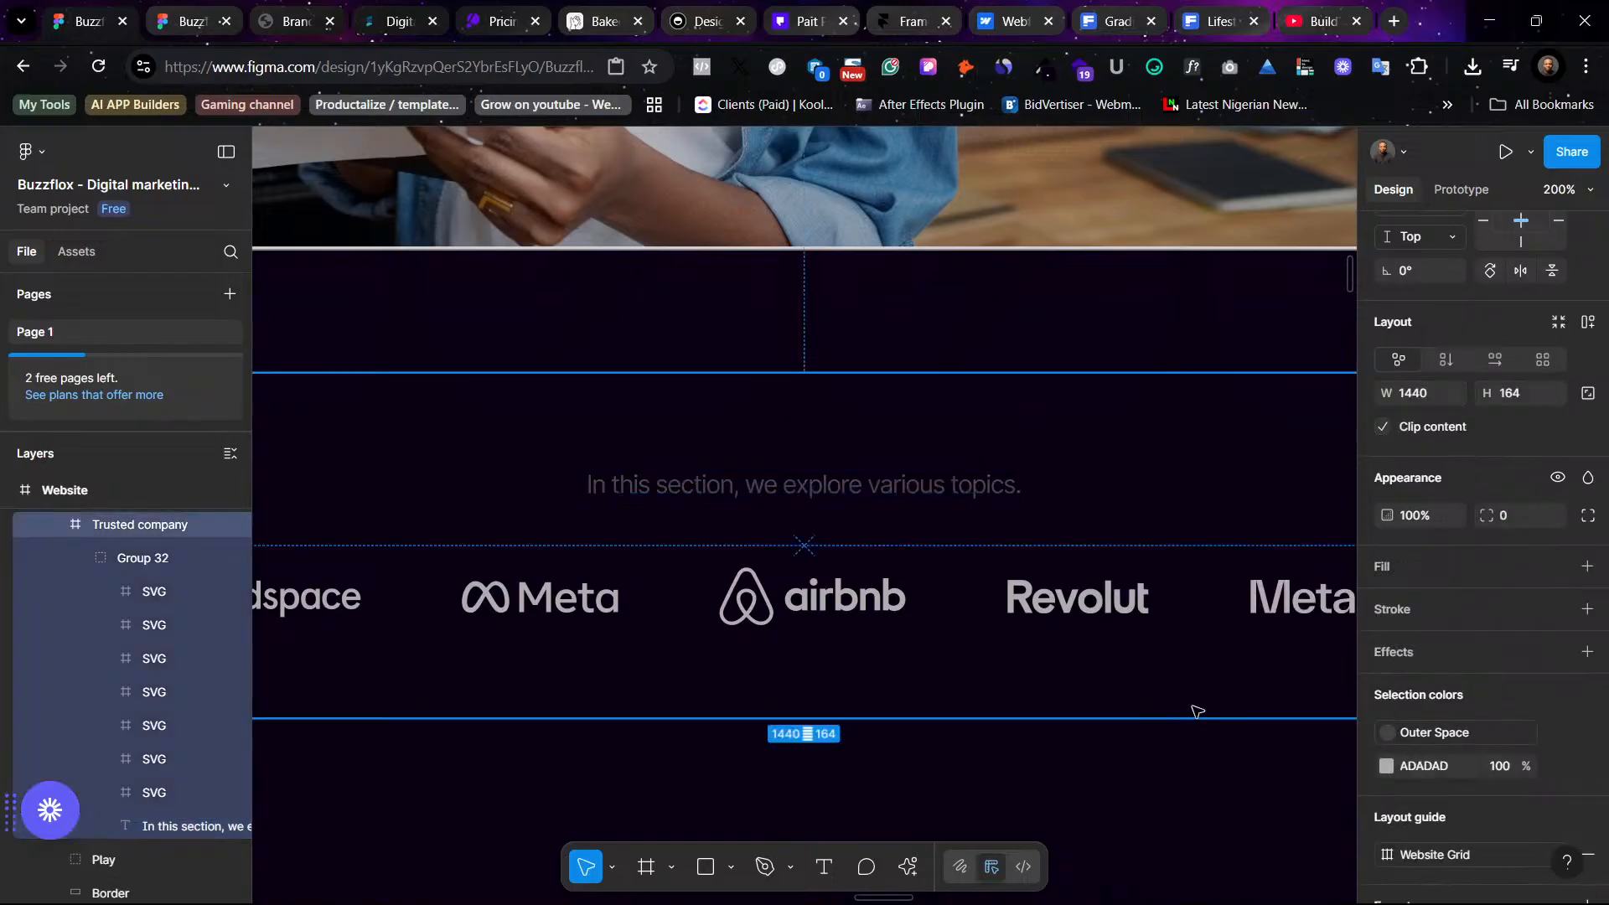
# - Move the services section up closer to the logo strip
pyautogui.press('-')
pyautogui.press('-')
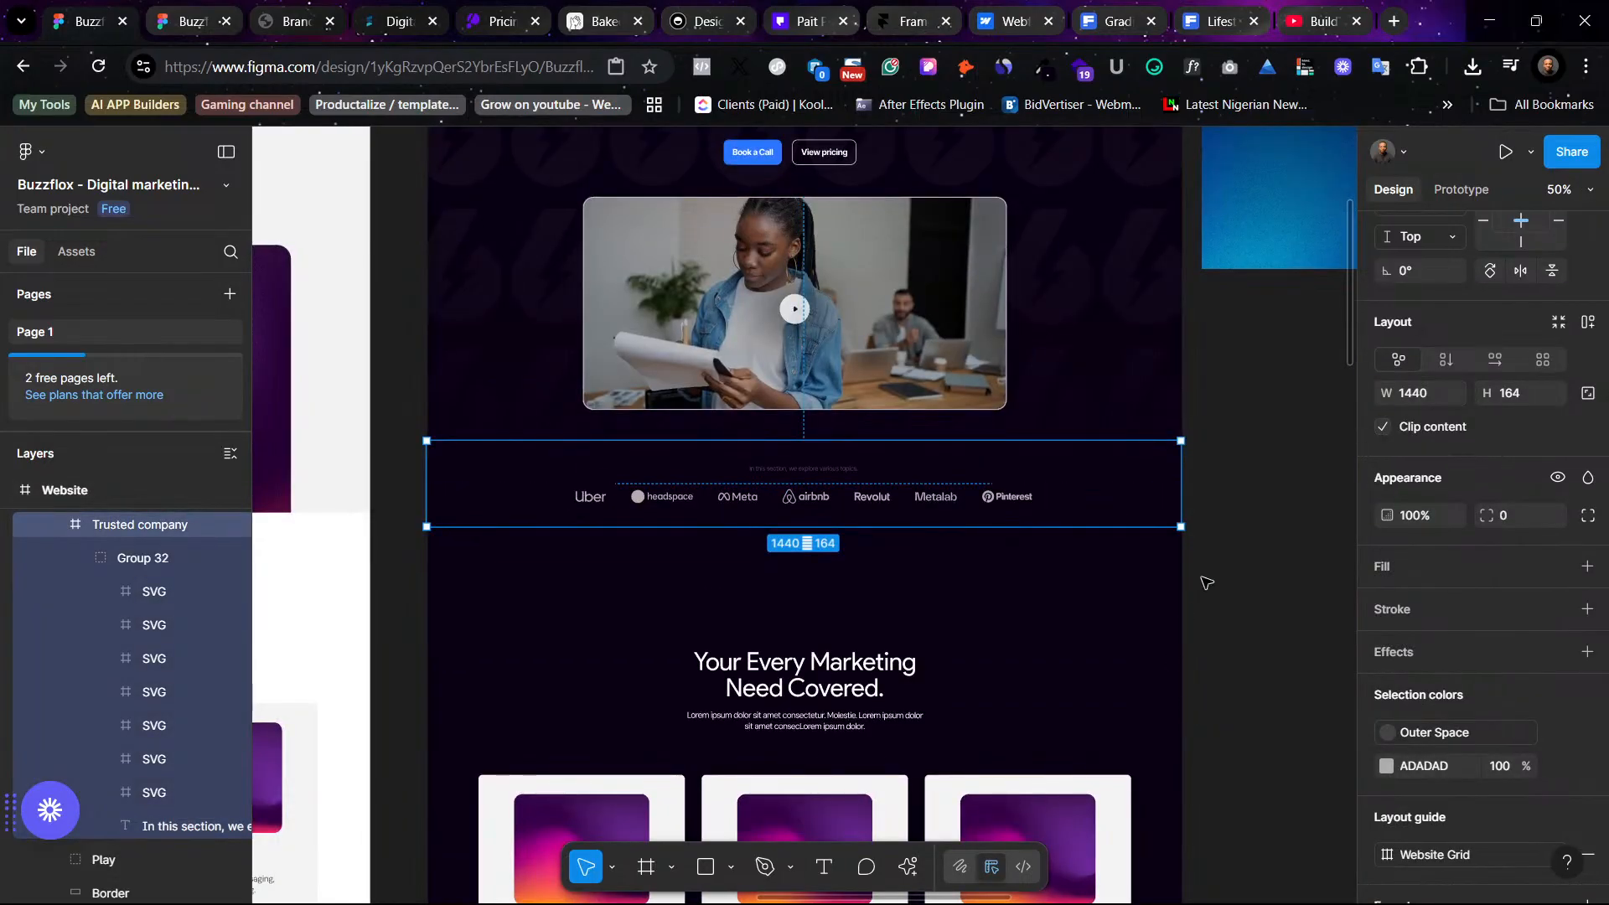
pyautogui.click(1205, 591)
pyautogui.scroll(-3, 1018, 657)
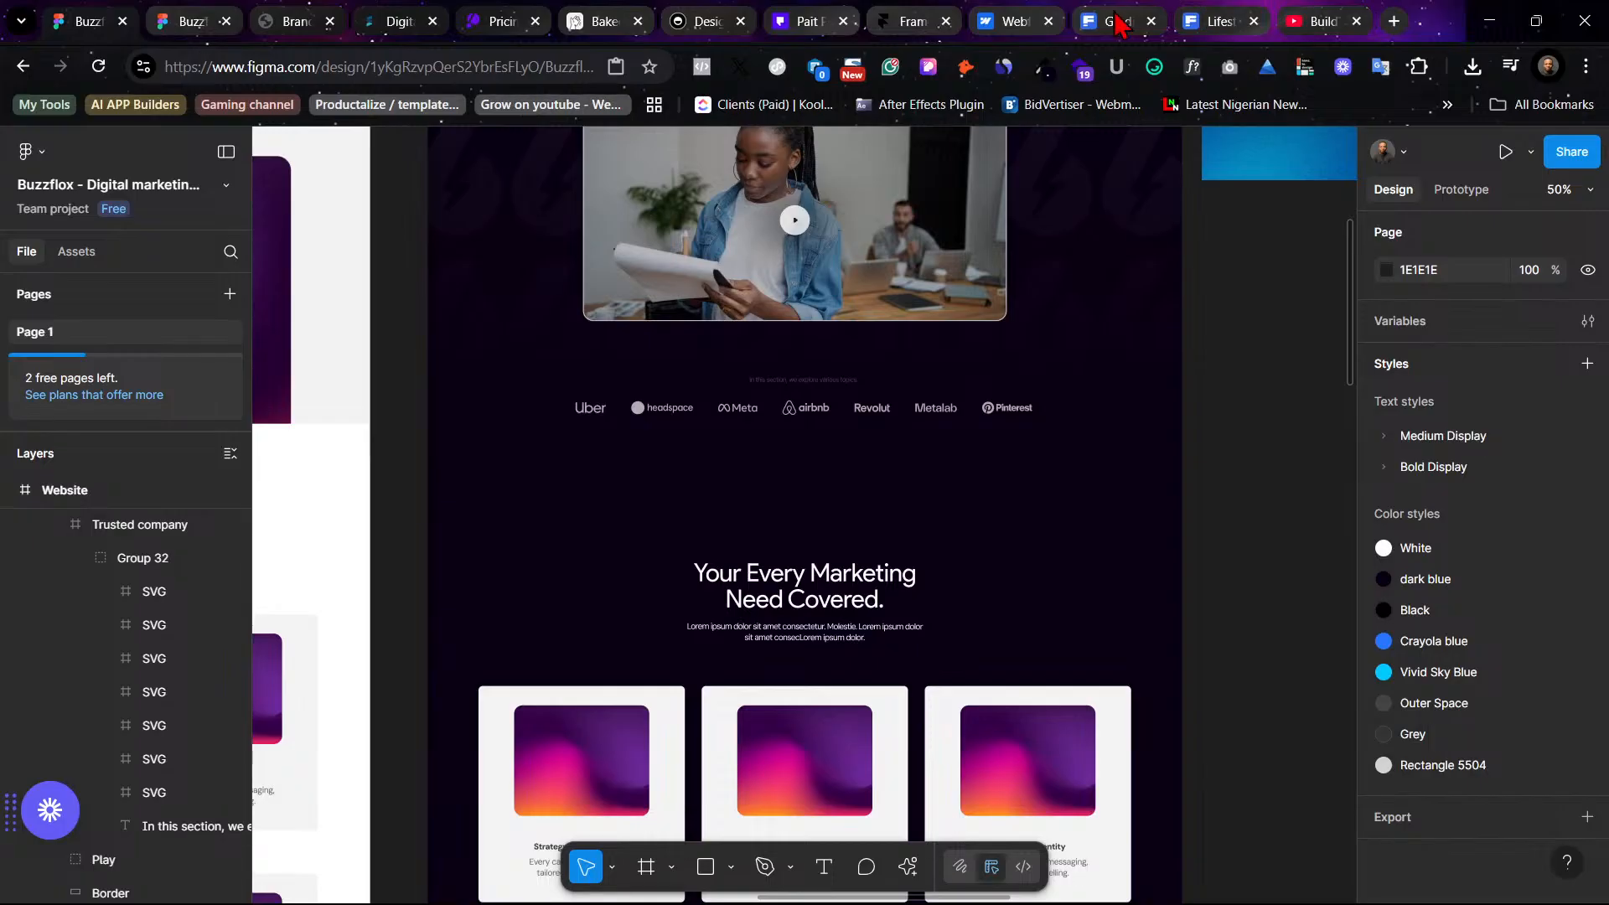
pyautogui.scroll(-2, 1138, 534)
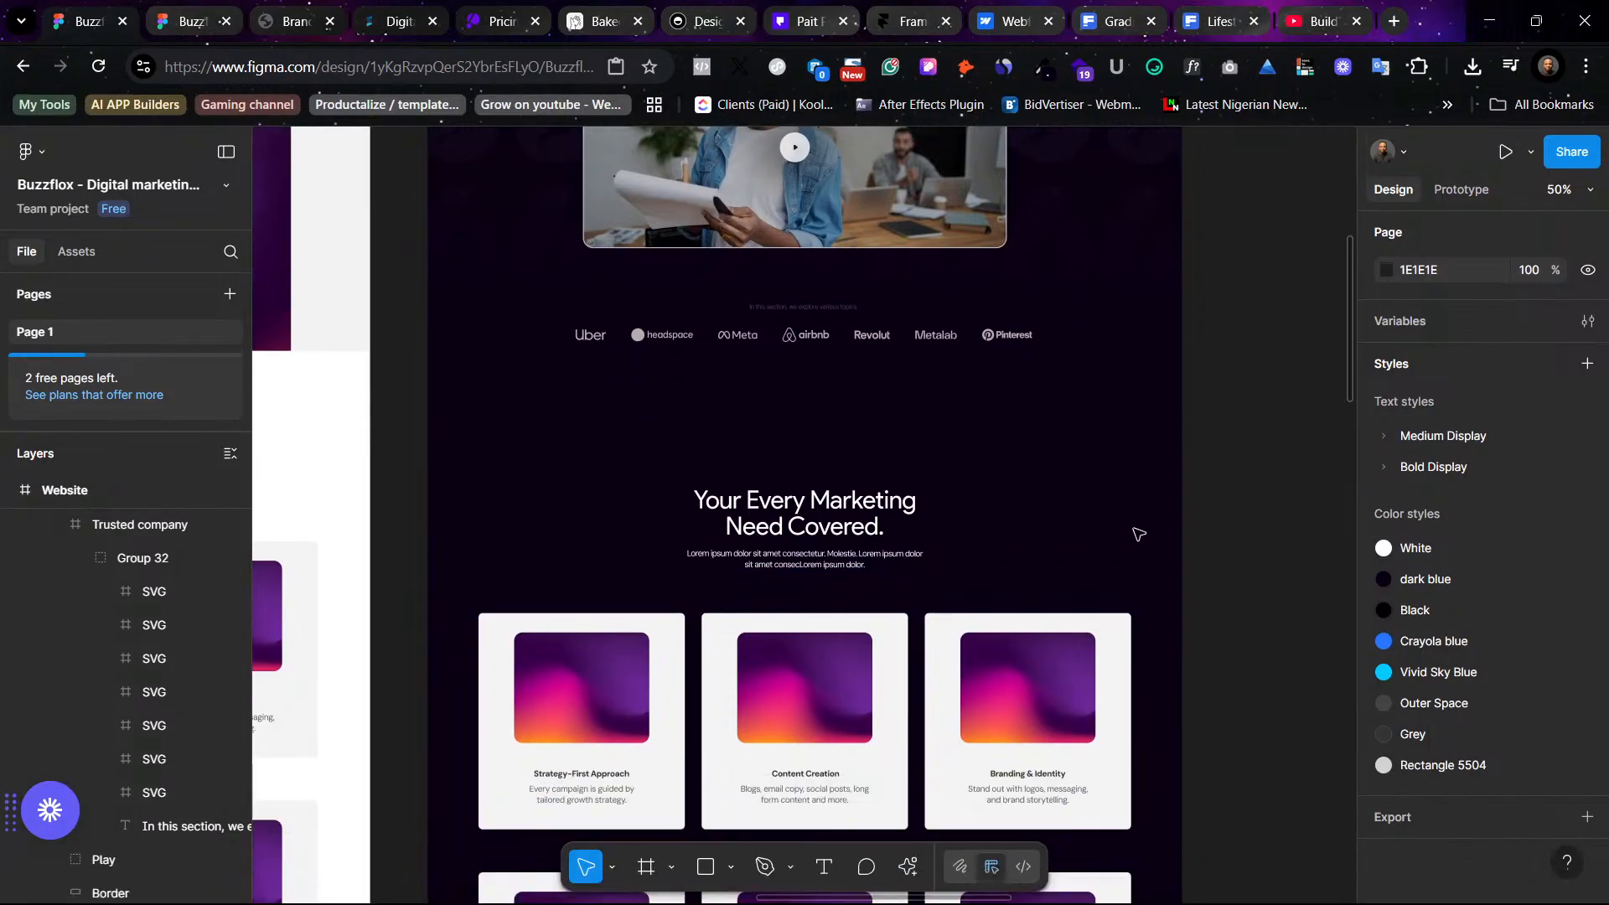
pyautogui.moveTo(832, 534); pyautogui.dragTo(833, 474)
pyautogui.click(1224, 586)
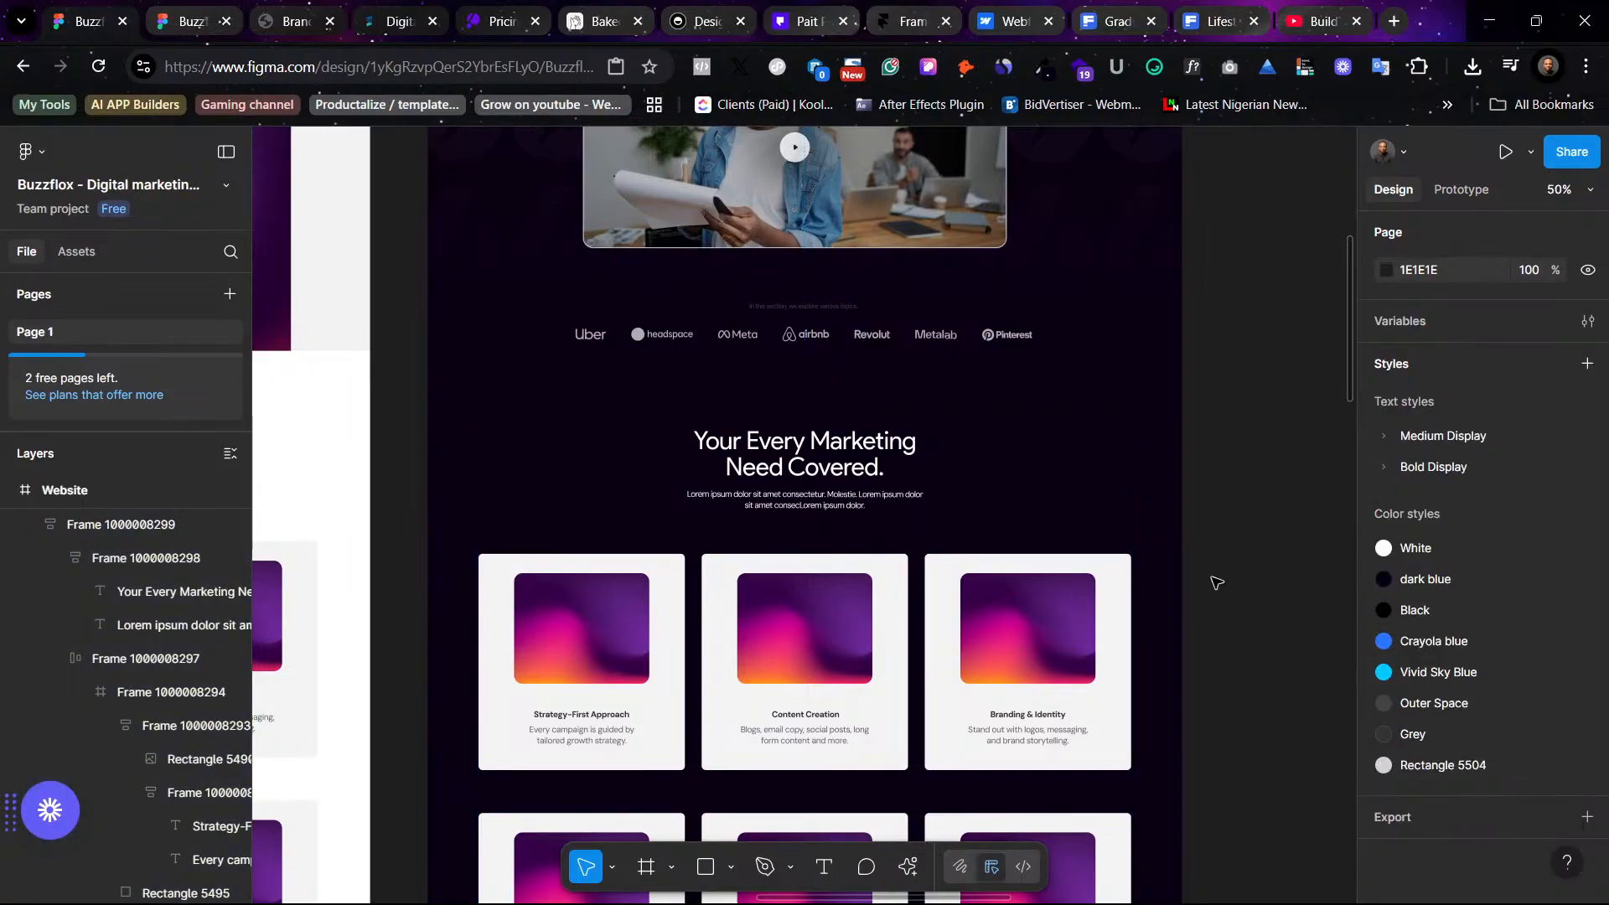
# - Delete the second row of service cards
pyautogui.scroll(1, 1017, 524)
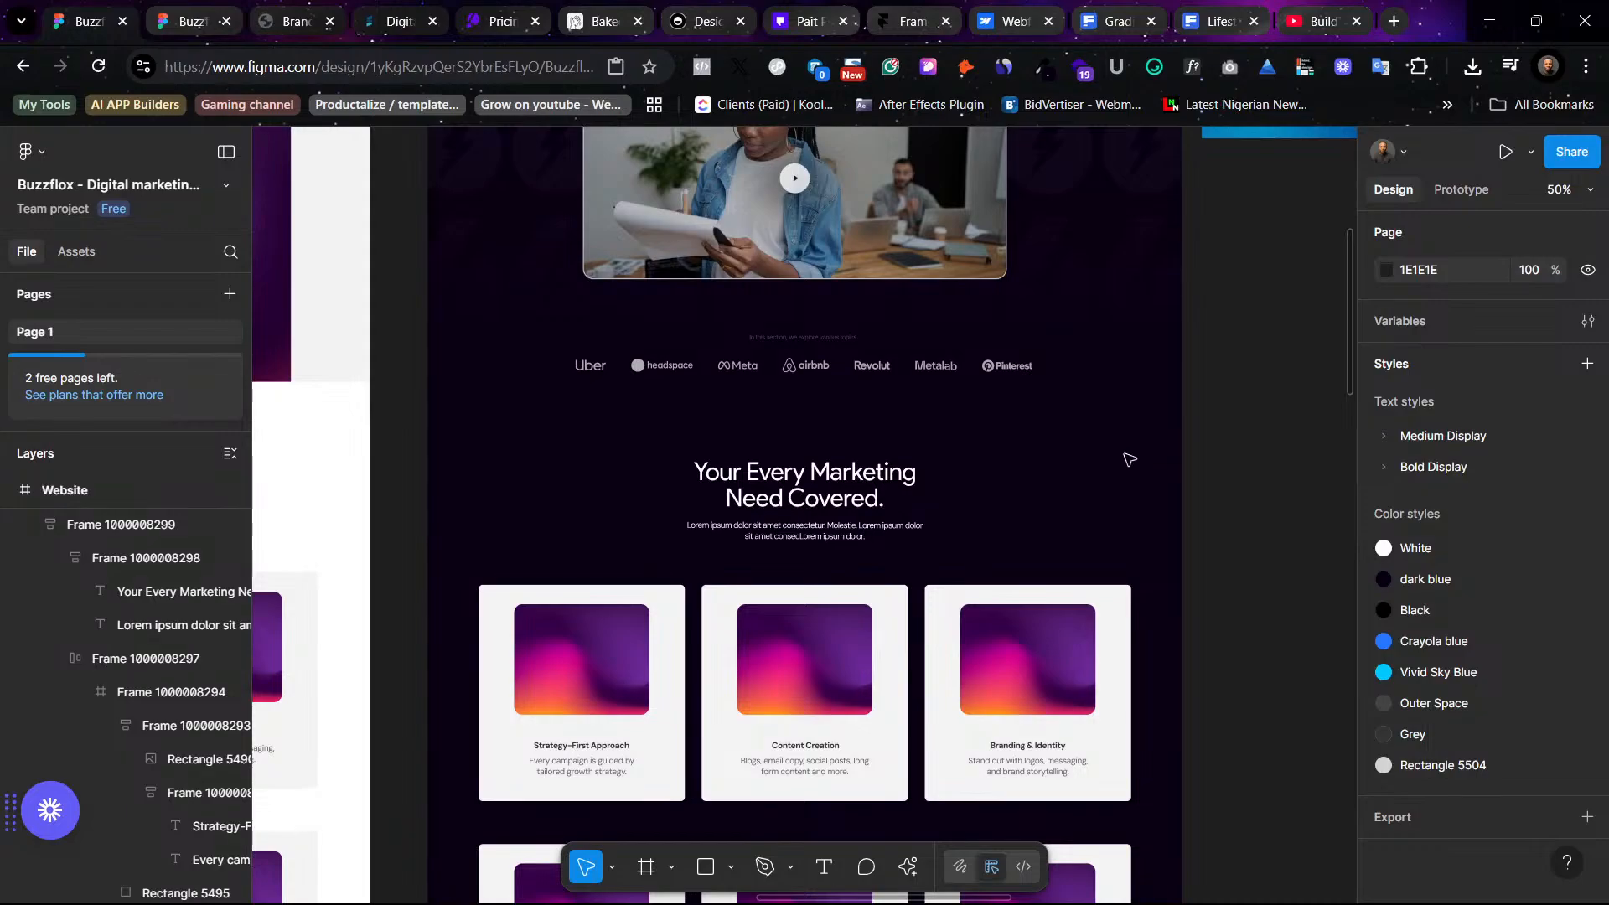
pyautogui.scroll(2, 1016, 557)
pyautogui.hscroll(-2, 1016, 556)
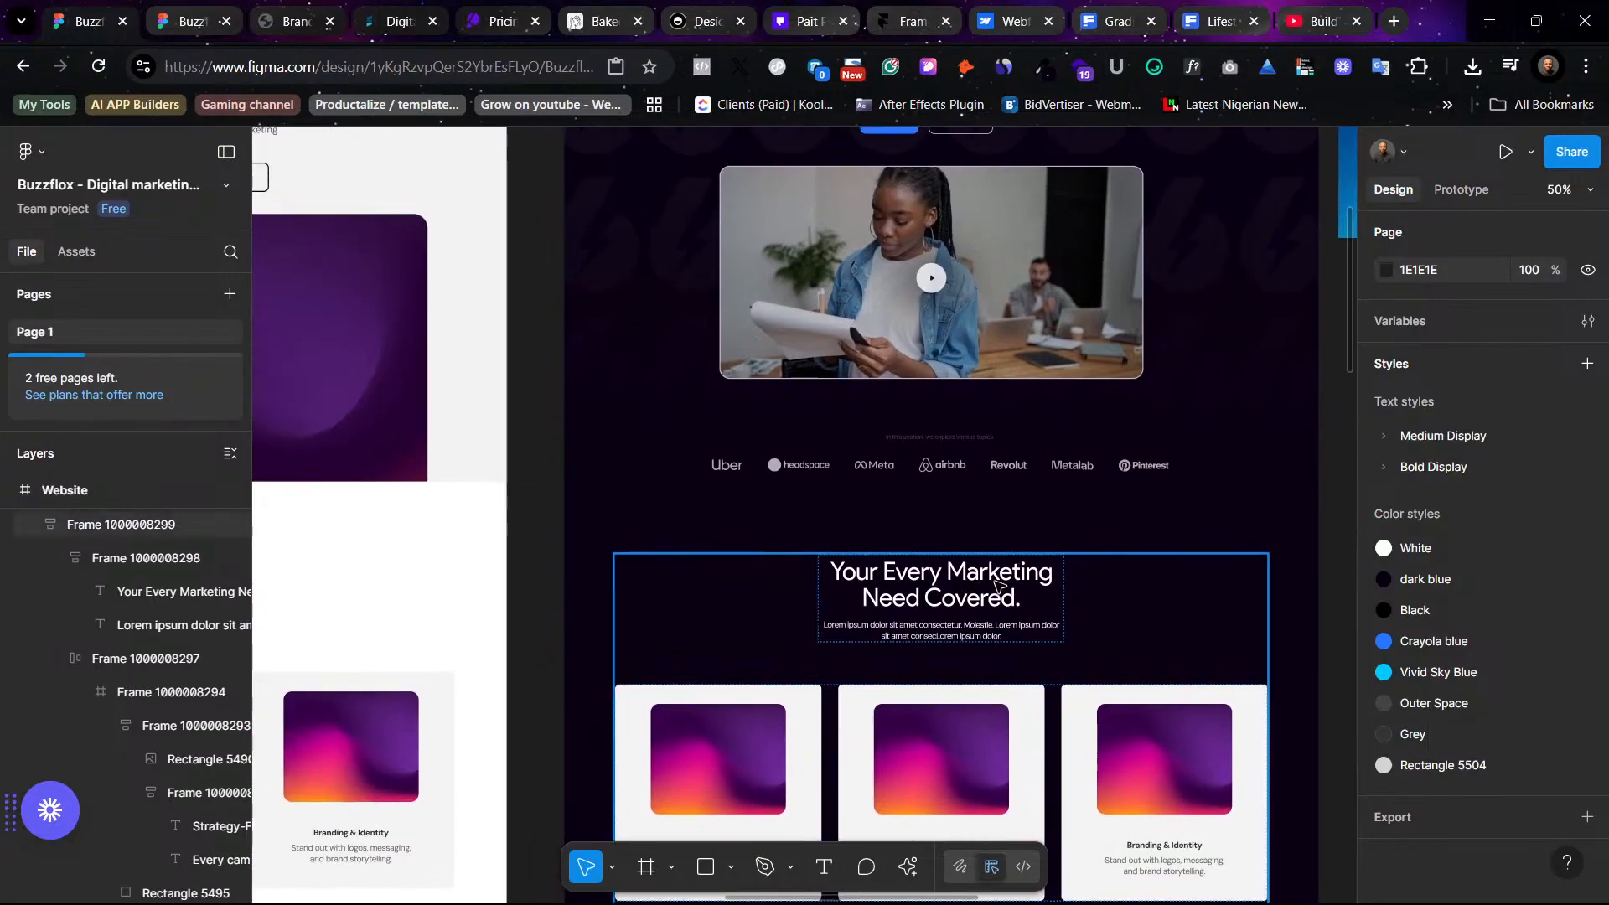
pyautogui.scroll(-5, 997, 586)
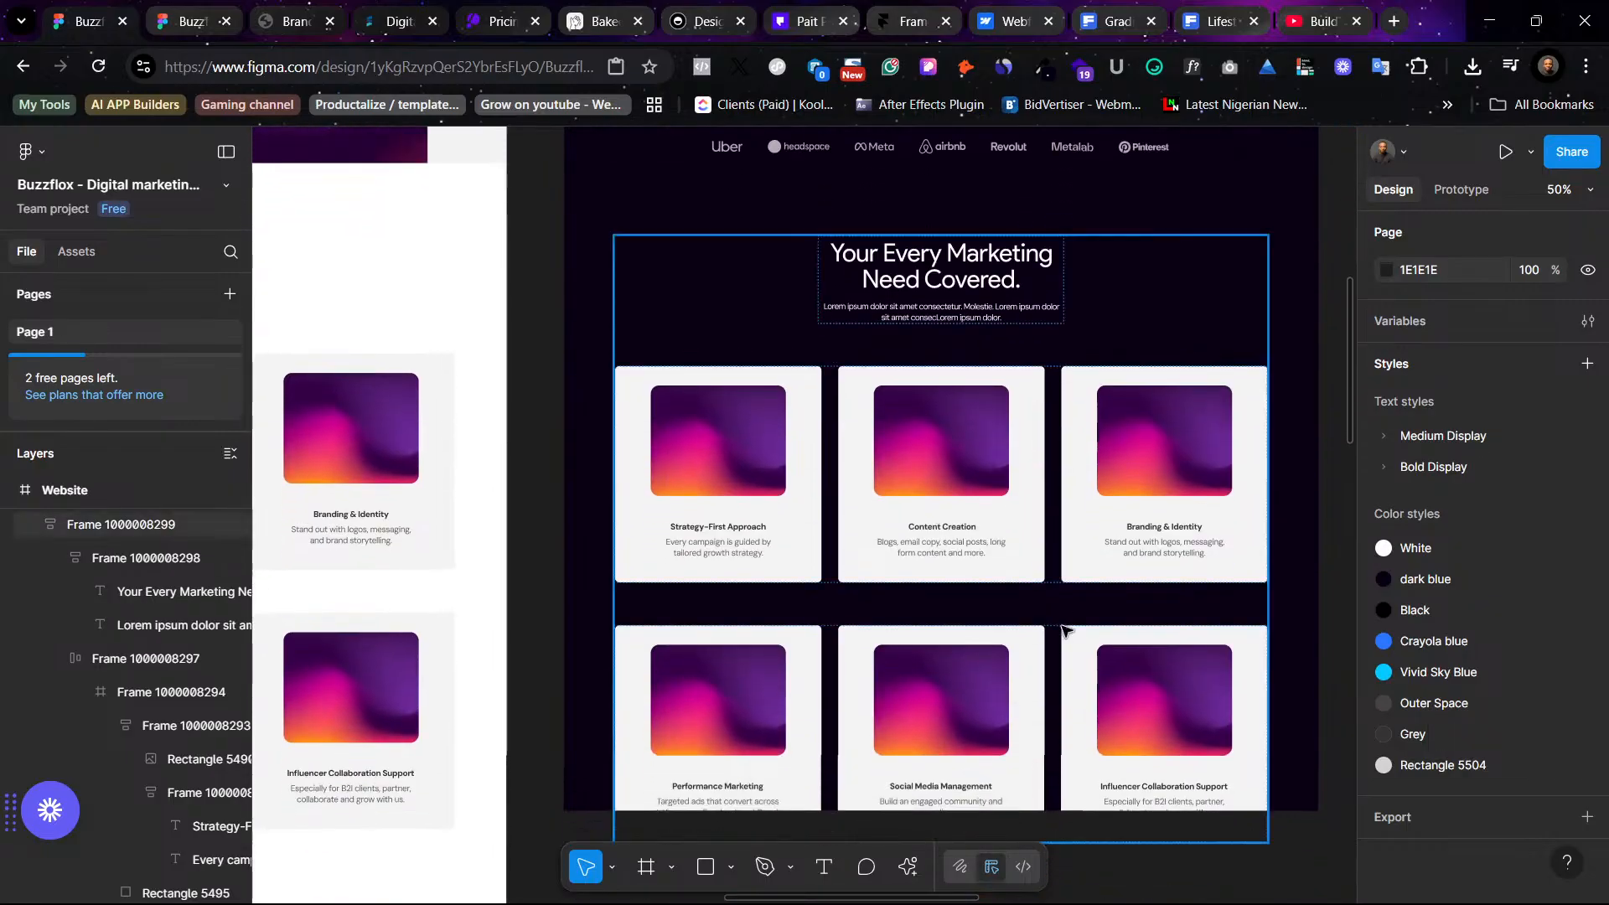
pyautogui.click(1046, 665)
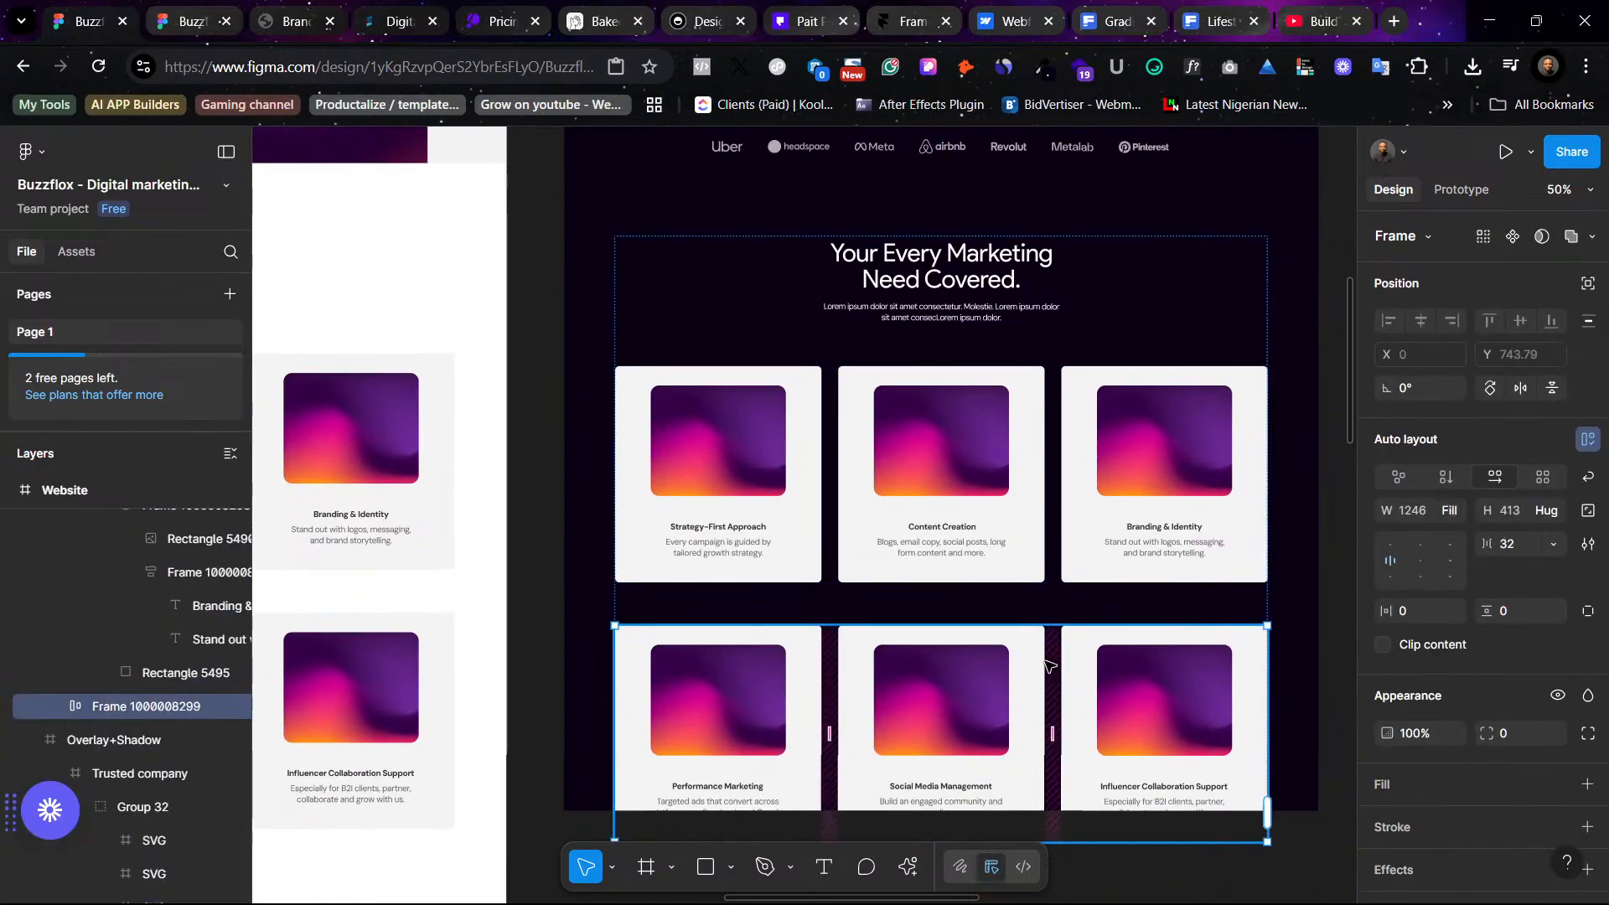
pyautogui.press('Delete')
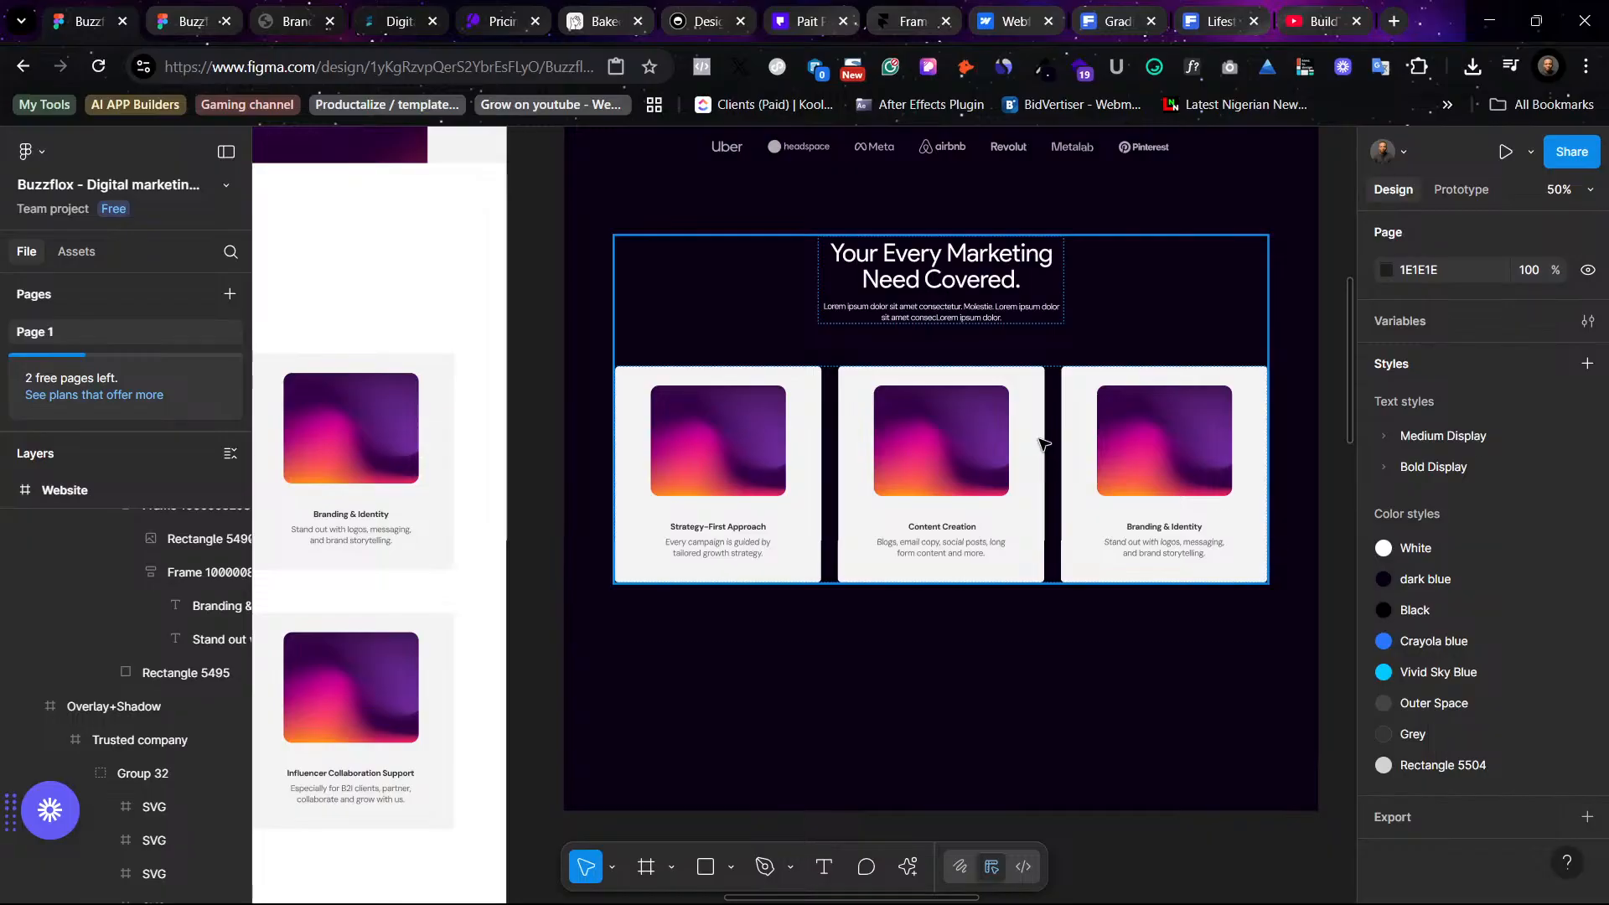
pyautogui.click(1041, 442)
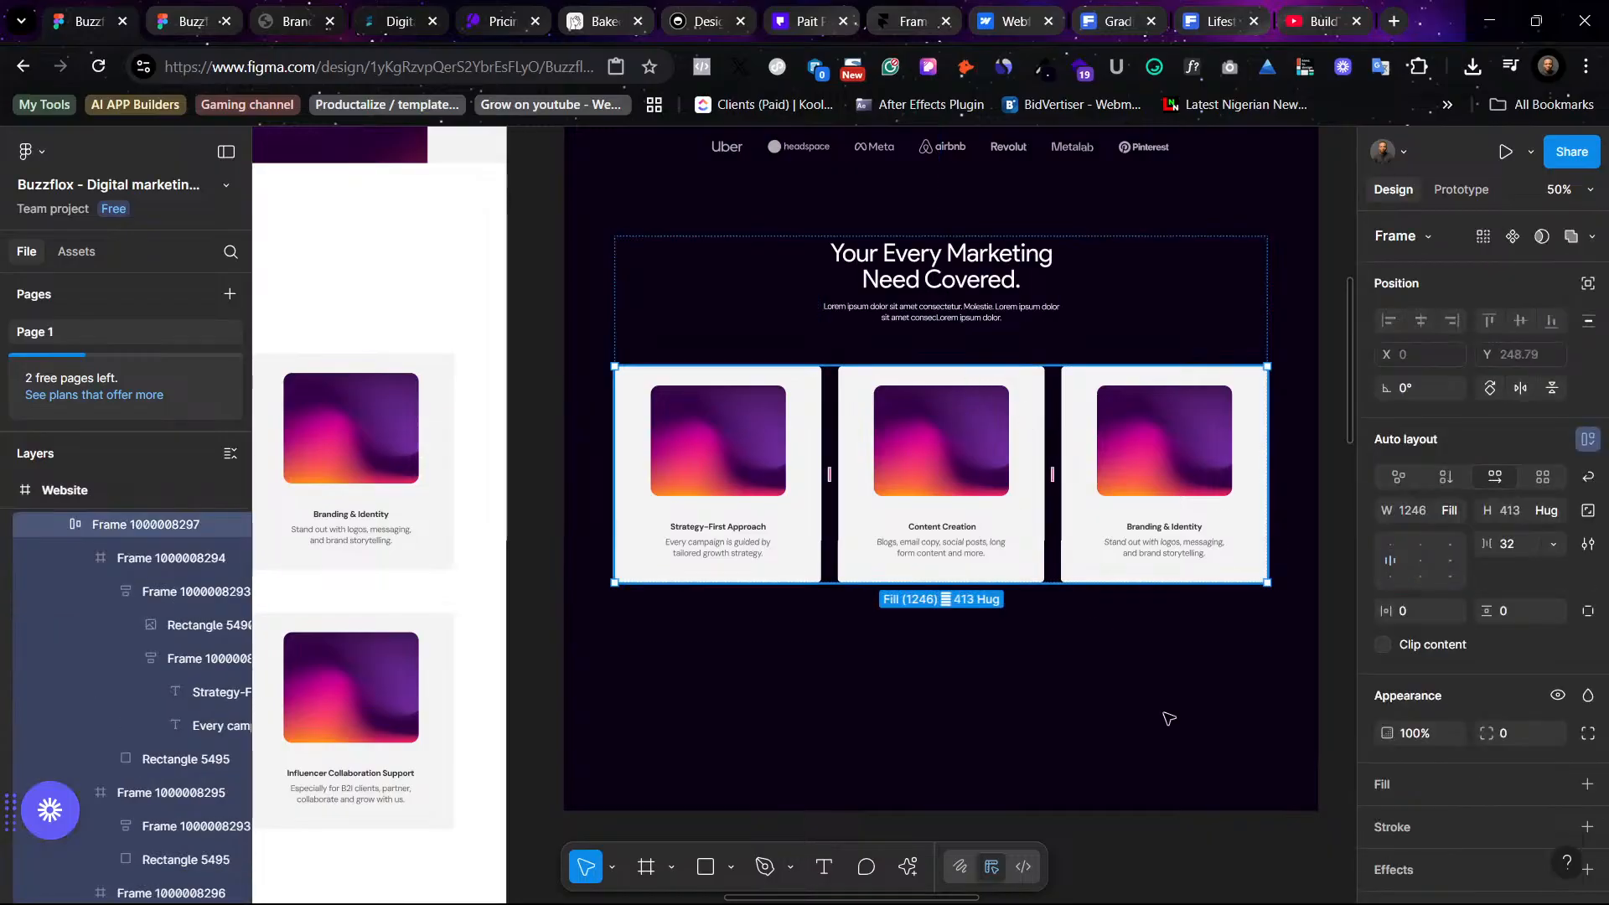
pyautogui.click(1116, 718)
pyautogui.scroll(3, 1120, 722)
pyautogui.scroll(5, 1123, 719)
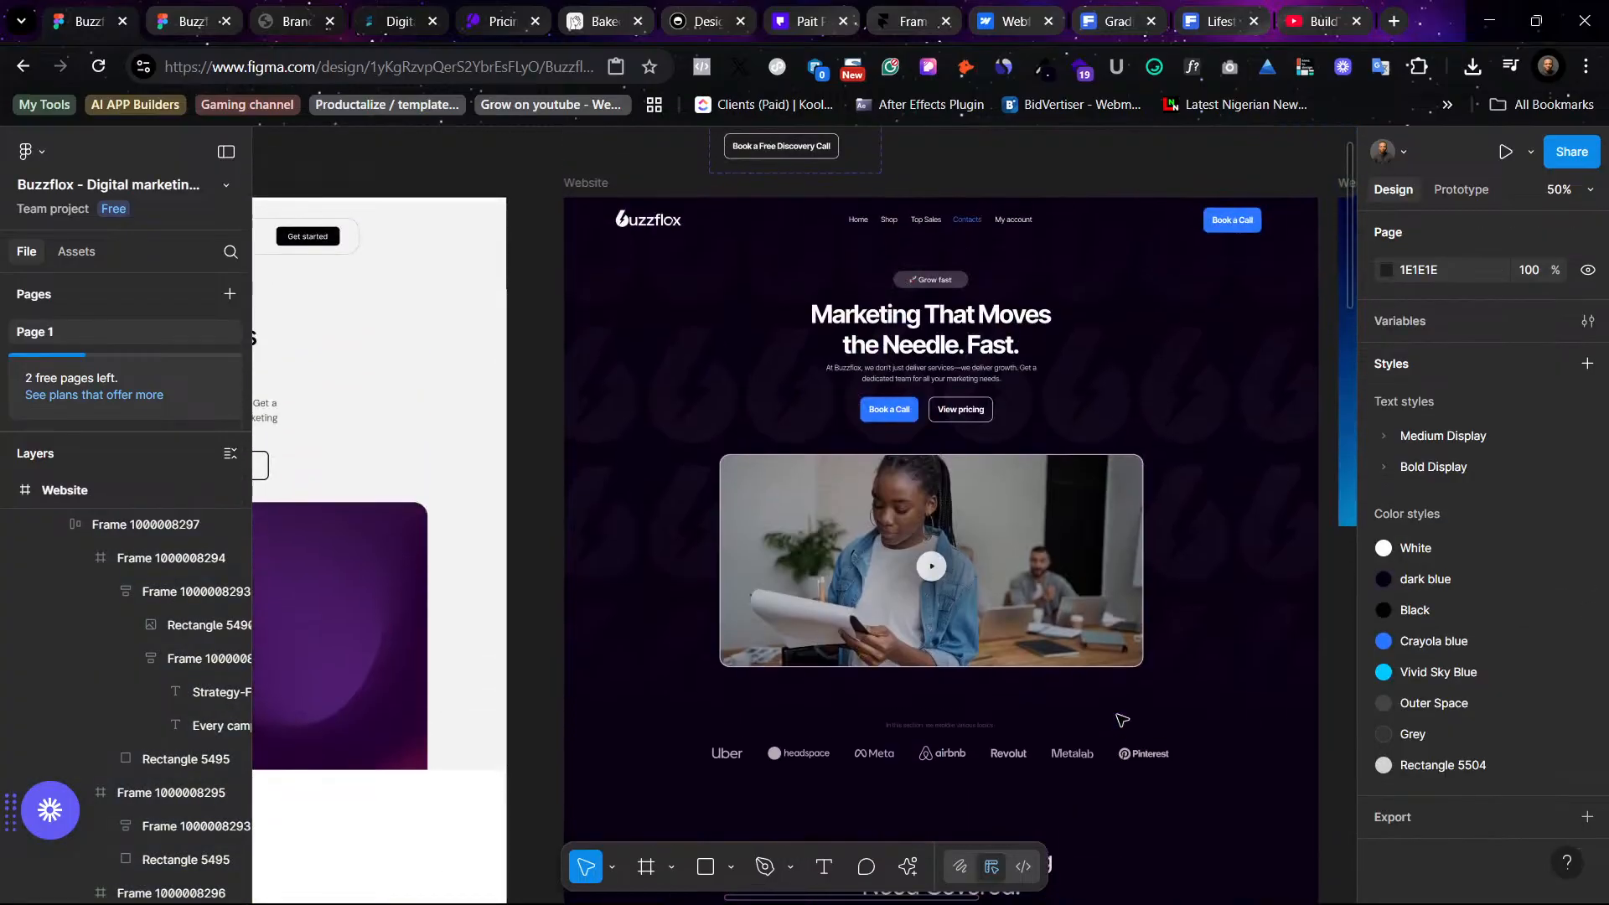
pyautogui.scroll(-3, 1114, 712)
pyautogui.scroll(2, 1078, 512)
pyautogui.scroll(-1, 1079, 513)
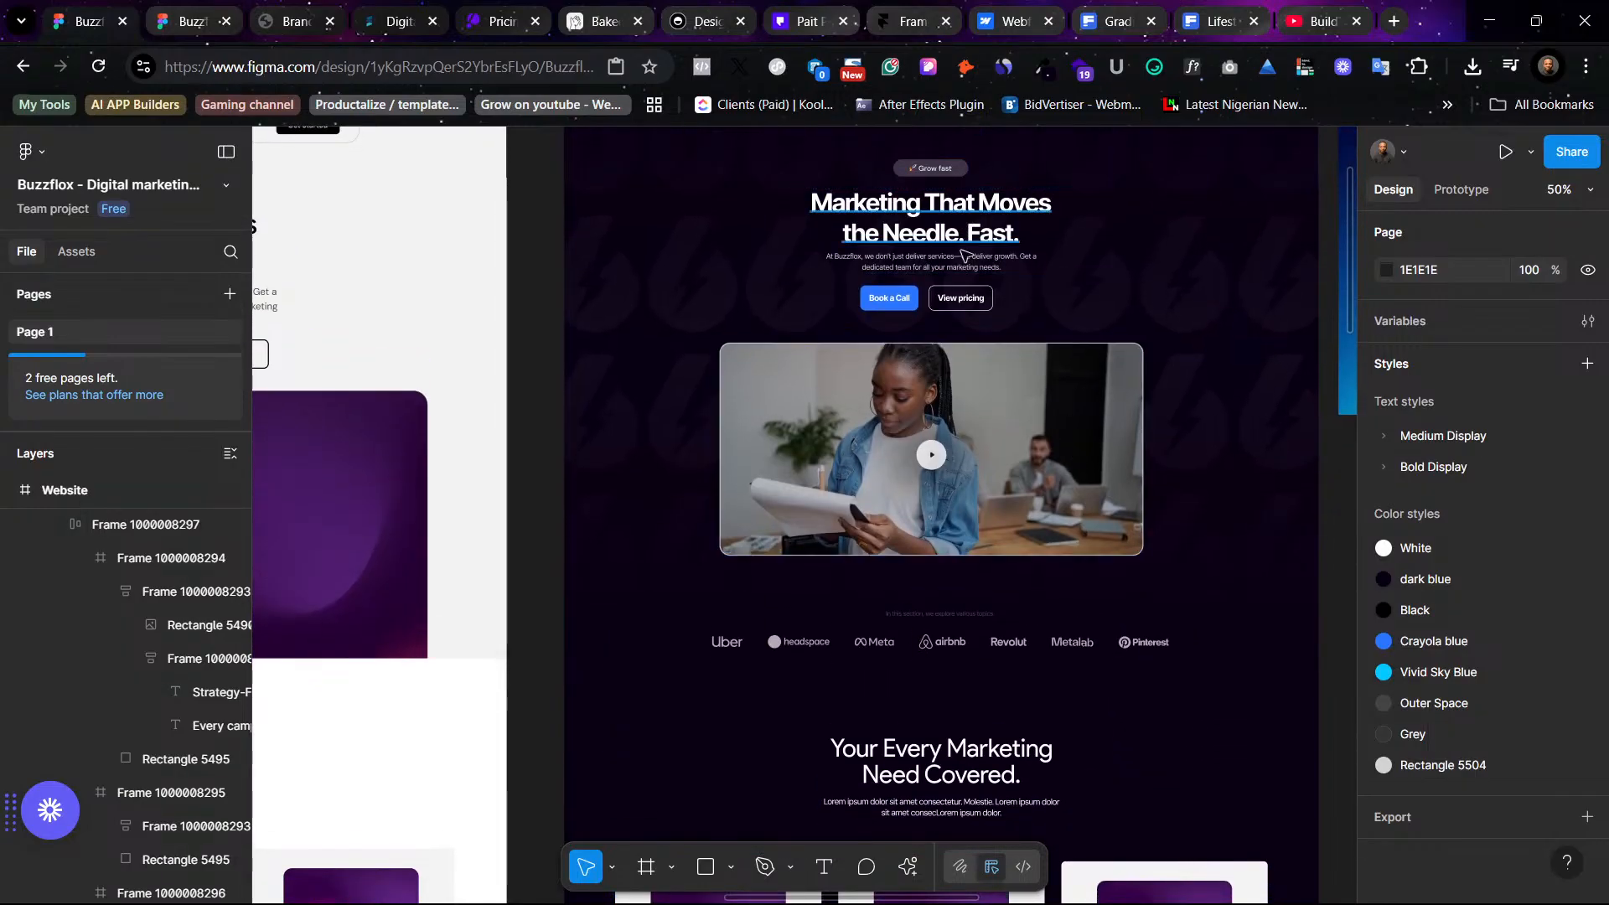
# - Apply the Medium Display XXX Large (36) text style to the services heading
pyautogui.click(1022, 764)
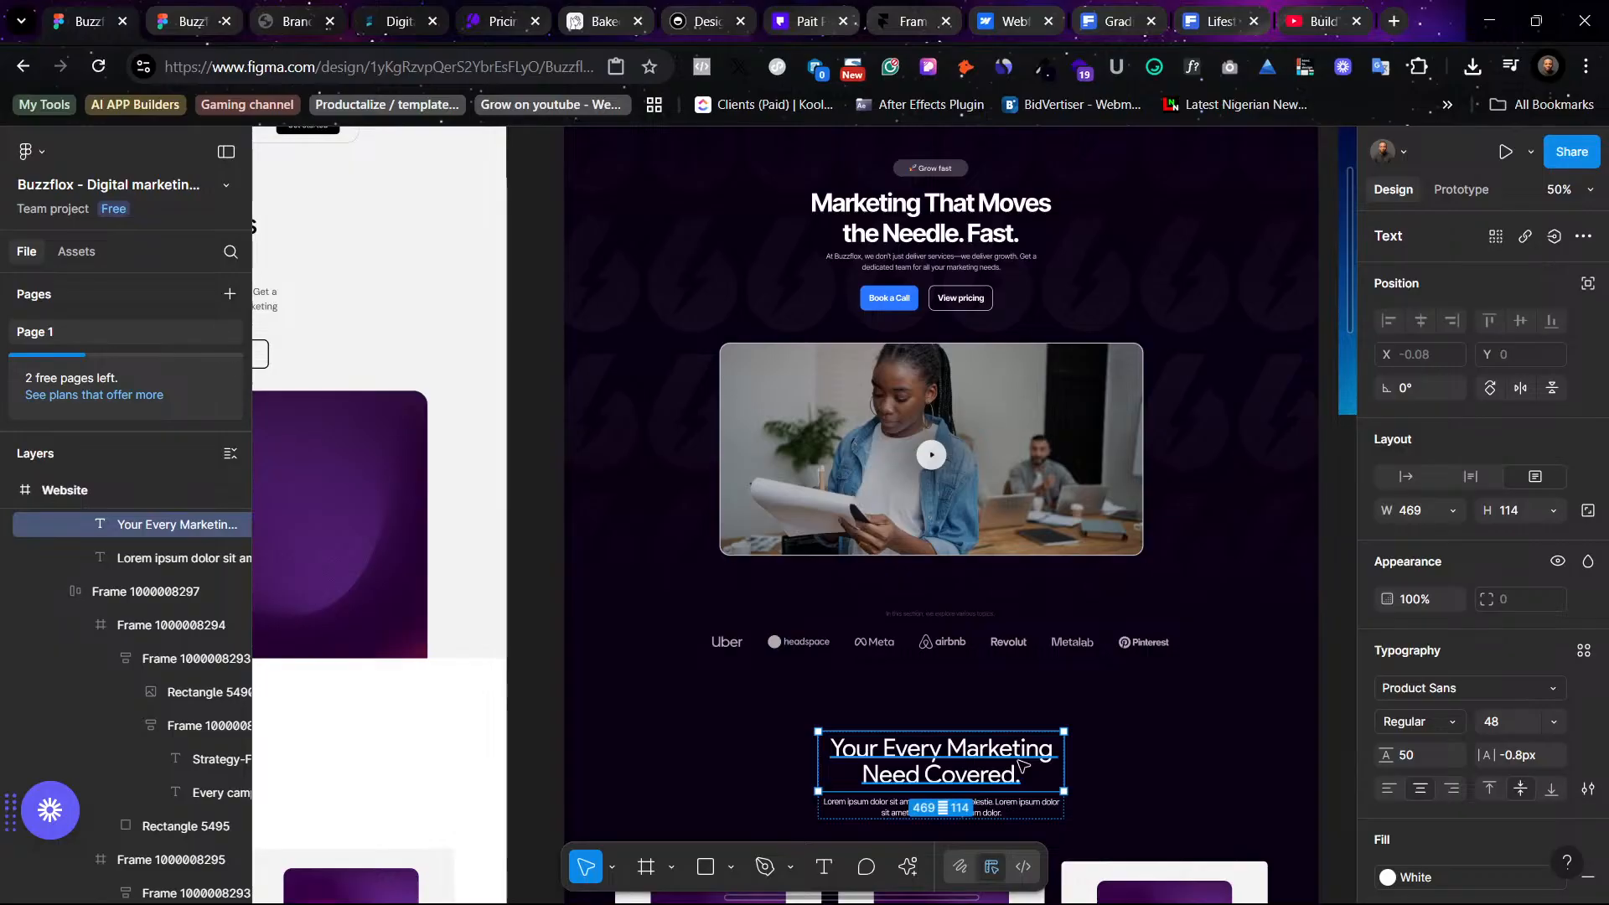
pyautogui.click(1452, 723)
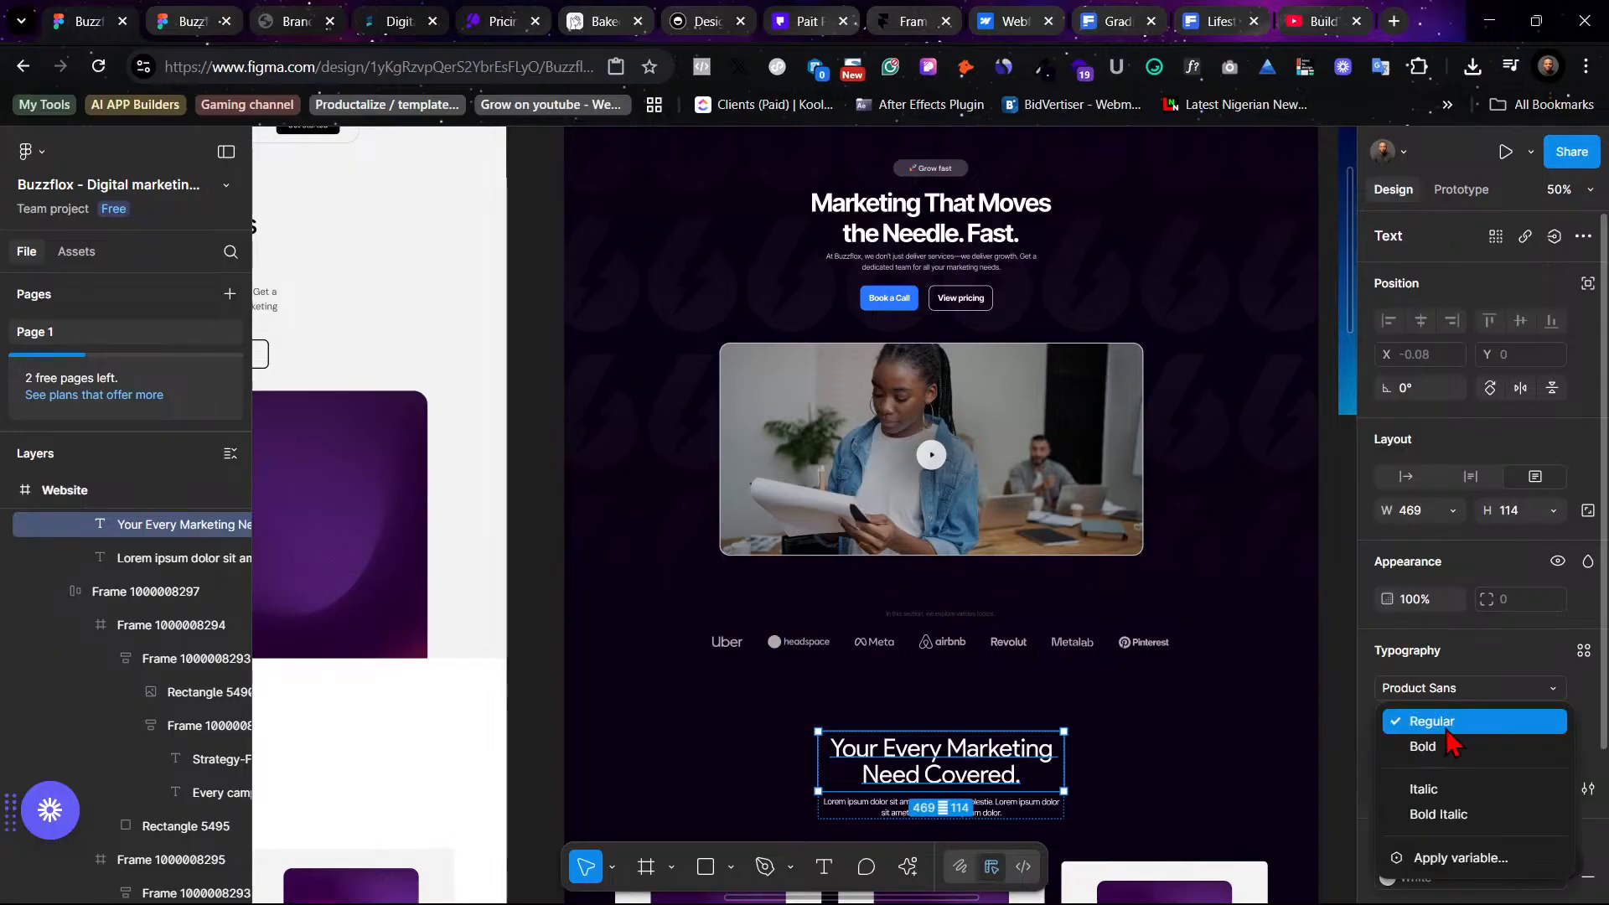
pyautogui.click(1508, 674)
pyautogui.click(1583, 650)
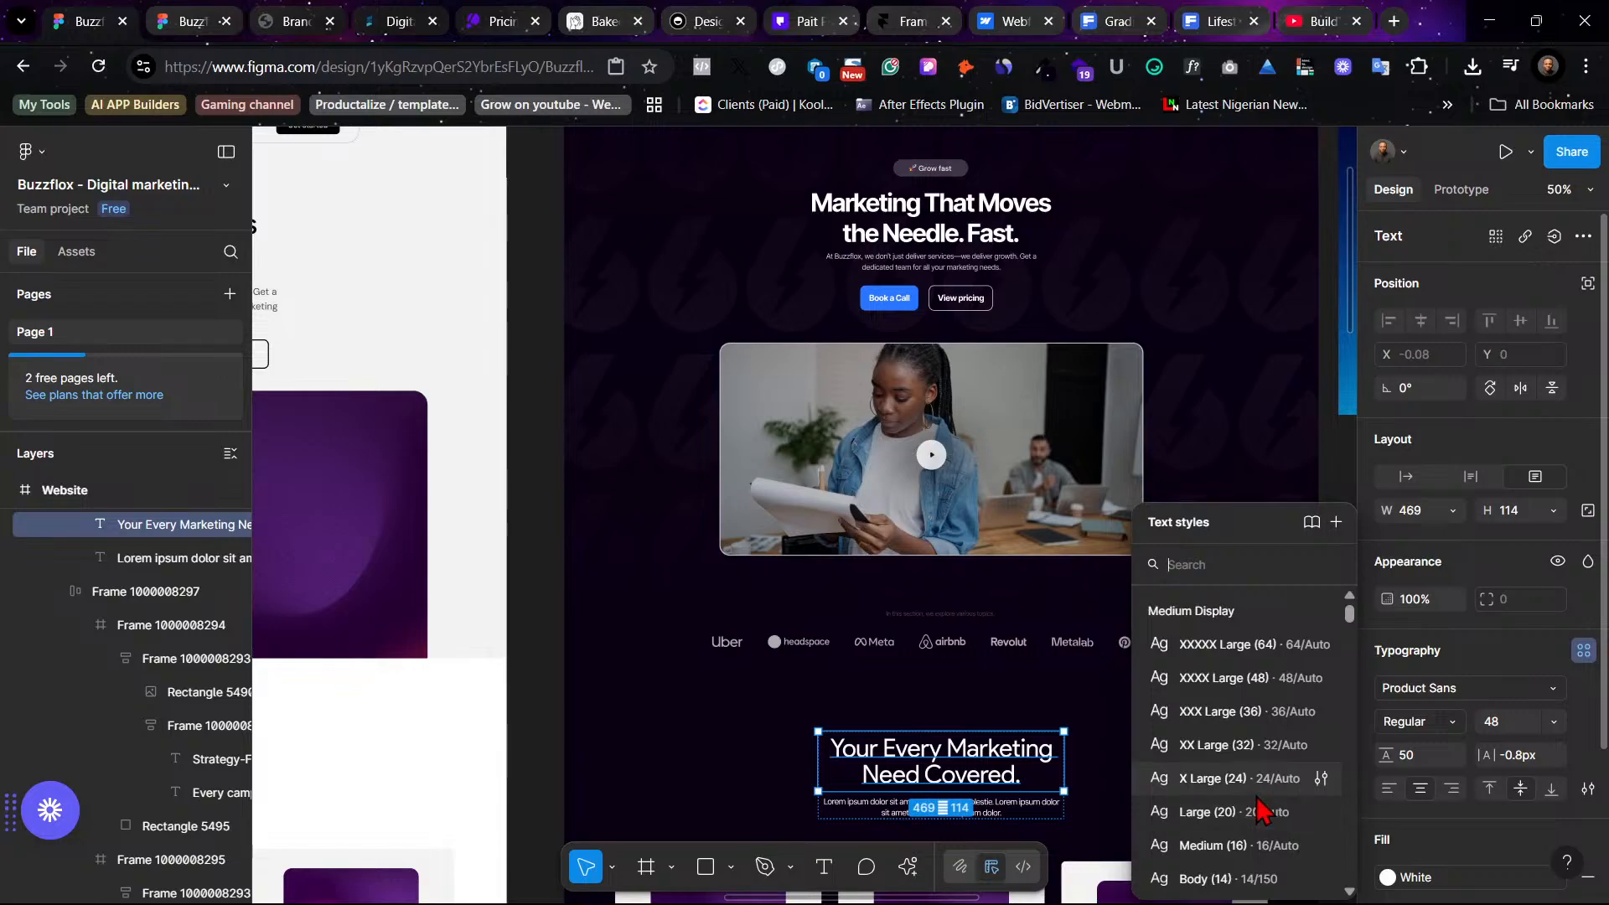
pyautogui.click(1257, 711)
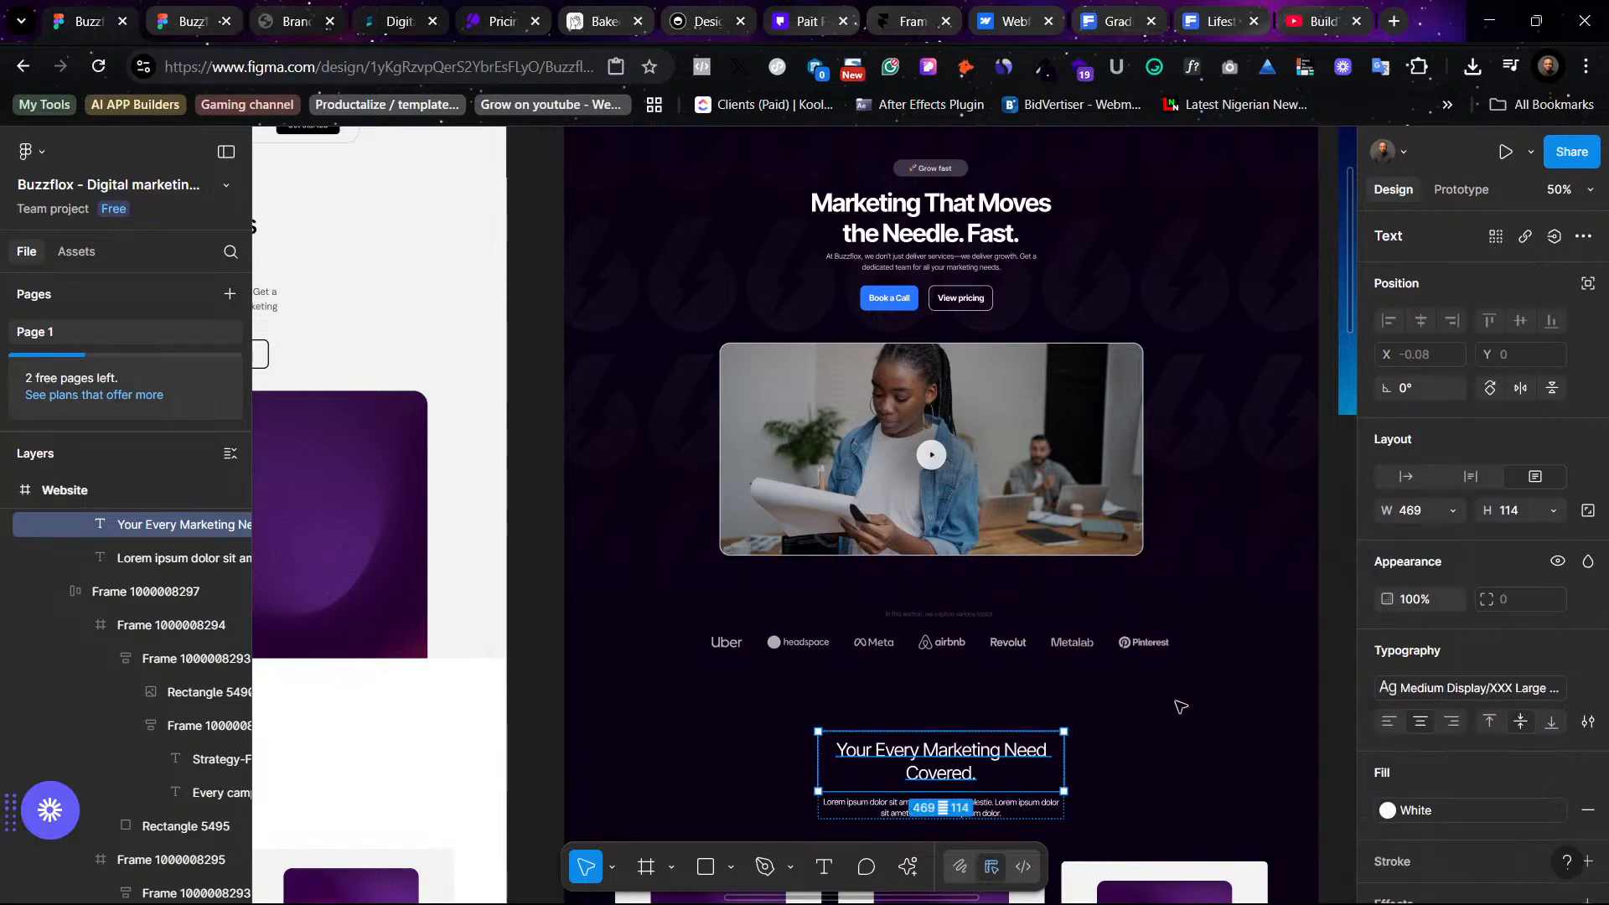
pyautogui.click(1203, 687)
# - Insert a line break before "Need" in the services heading so it wraps onto two lines
pyautogui.scroll(-2, 1203, 687)
pyautogui.scroll(1, 1204, 683)
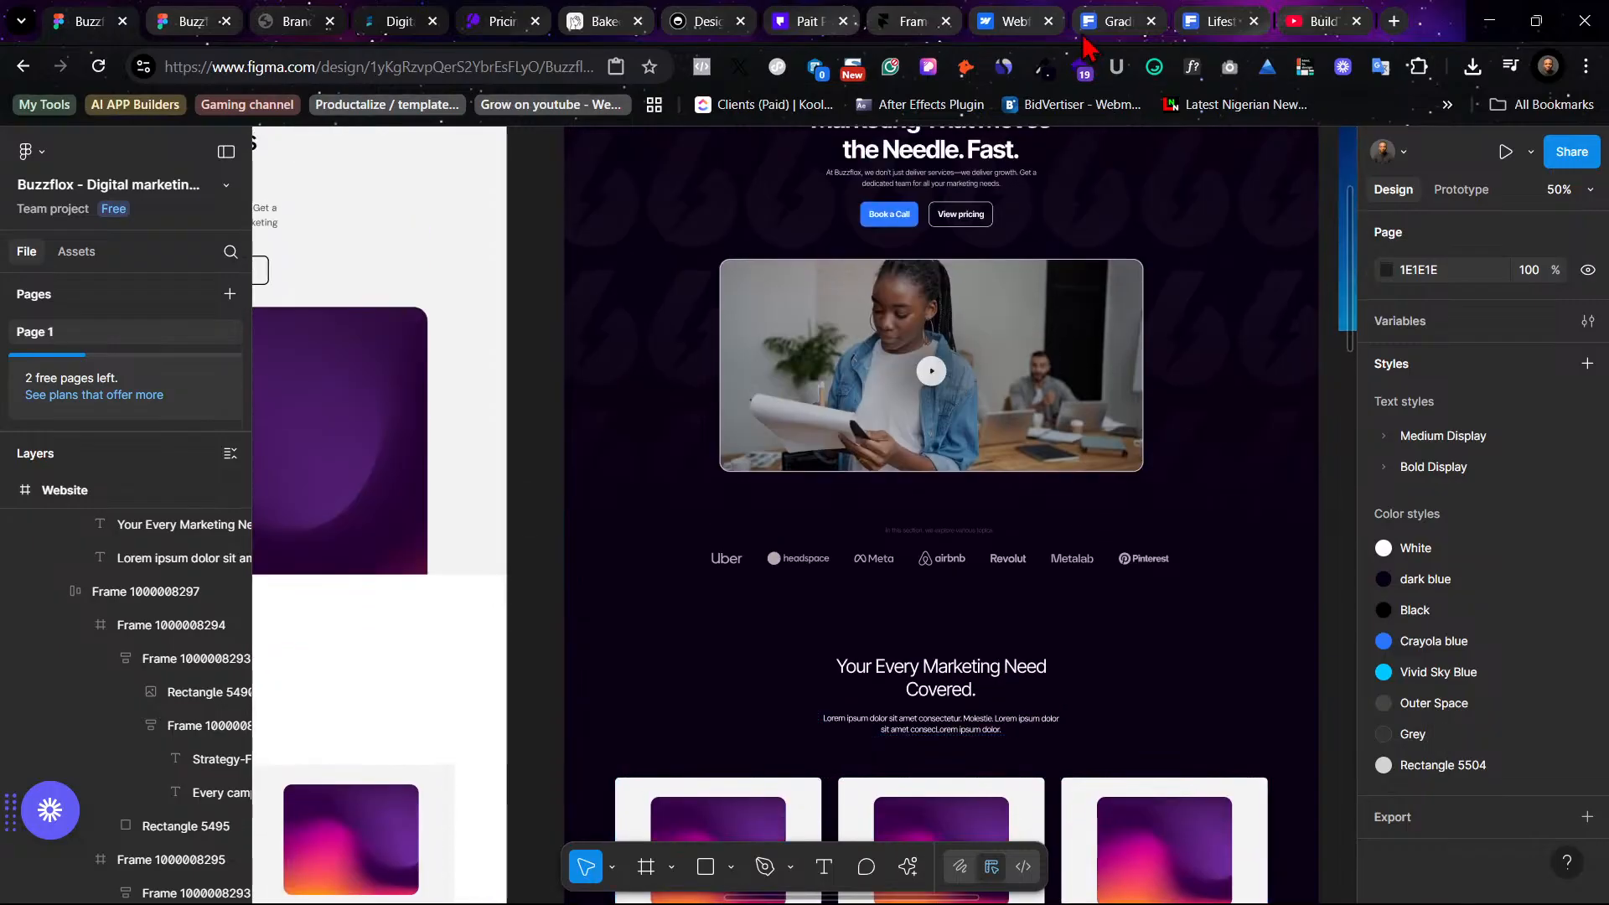
pyautogui.click(1005, 668)
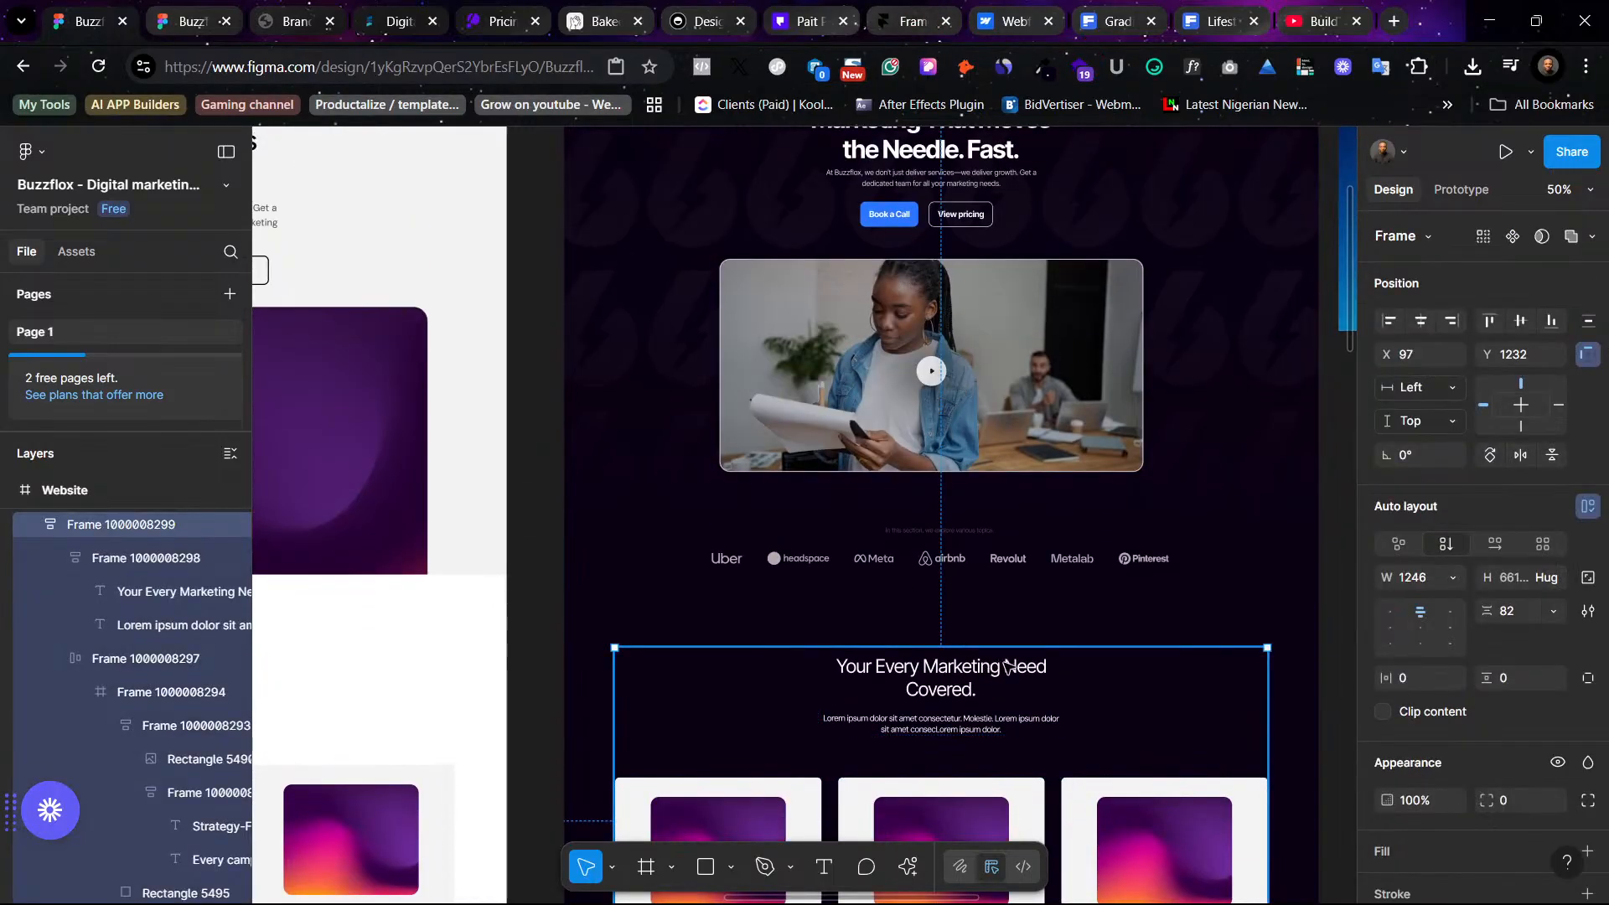
pyautogui.doubleClick(1008, 670)
pyautogui.doubleClick(1008, 671)
pyautogui.click(1009, 673)
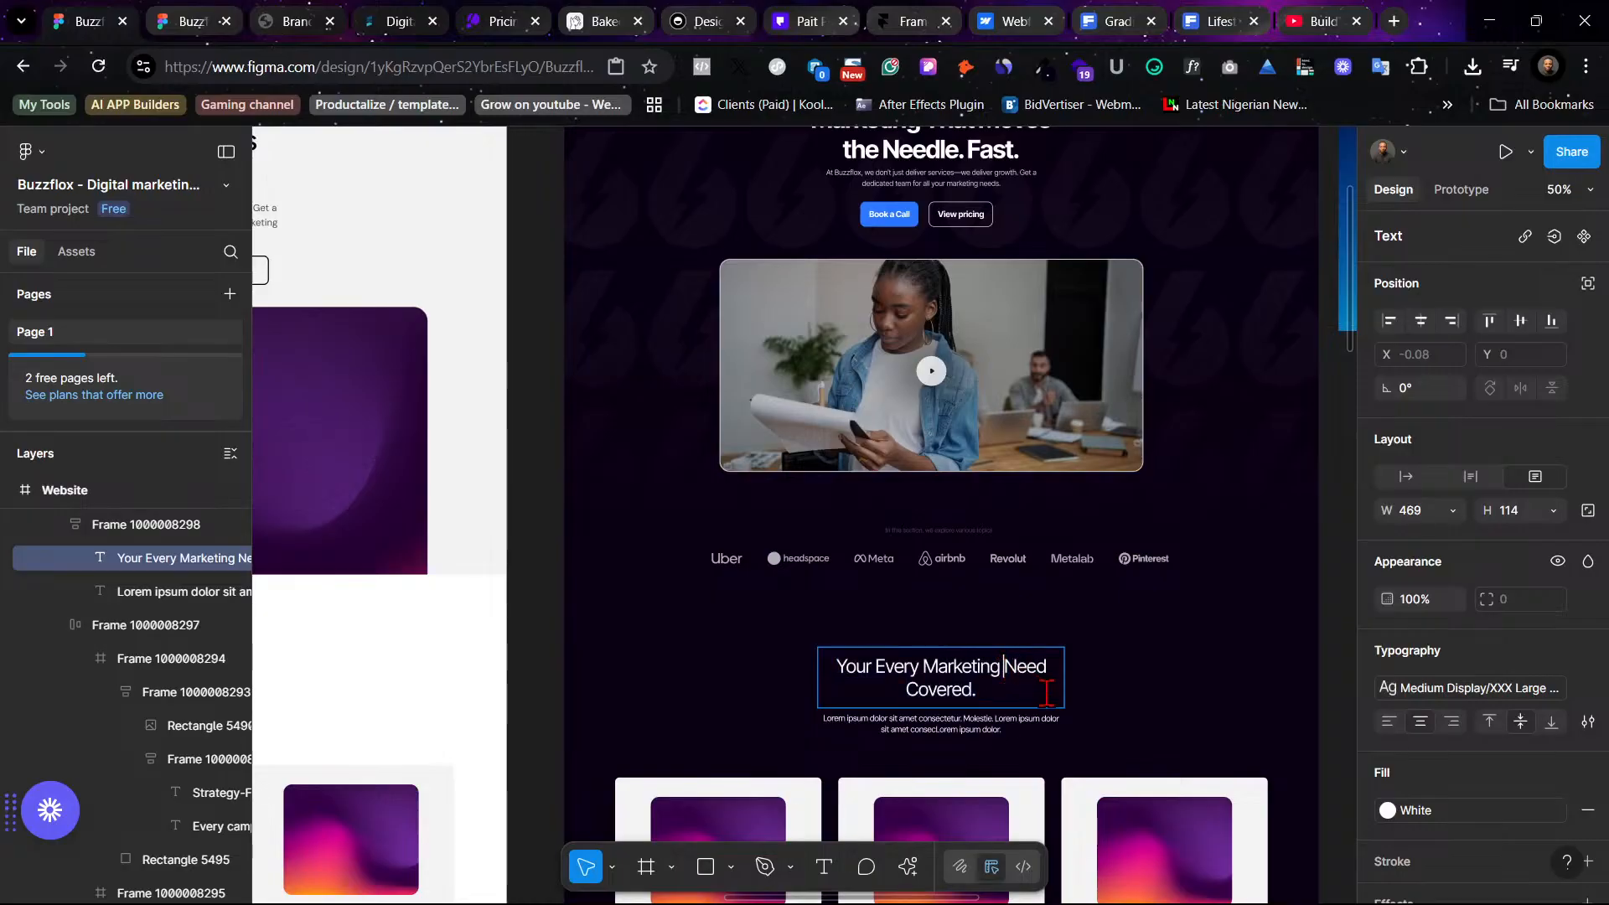
pyautogui.press('Return')
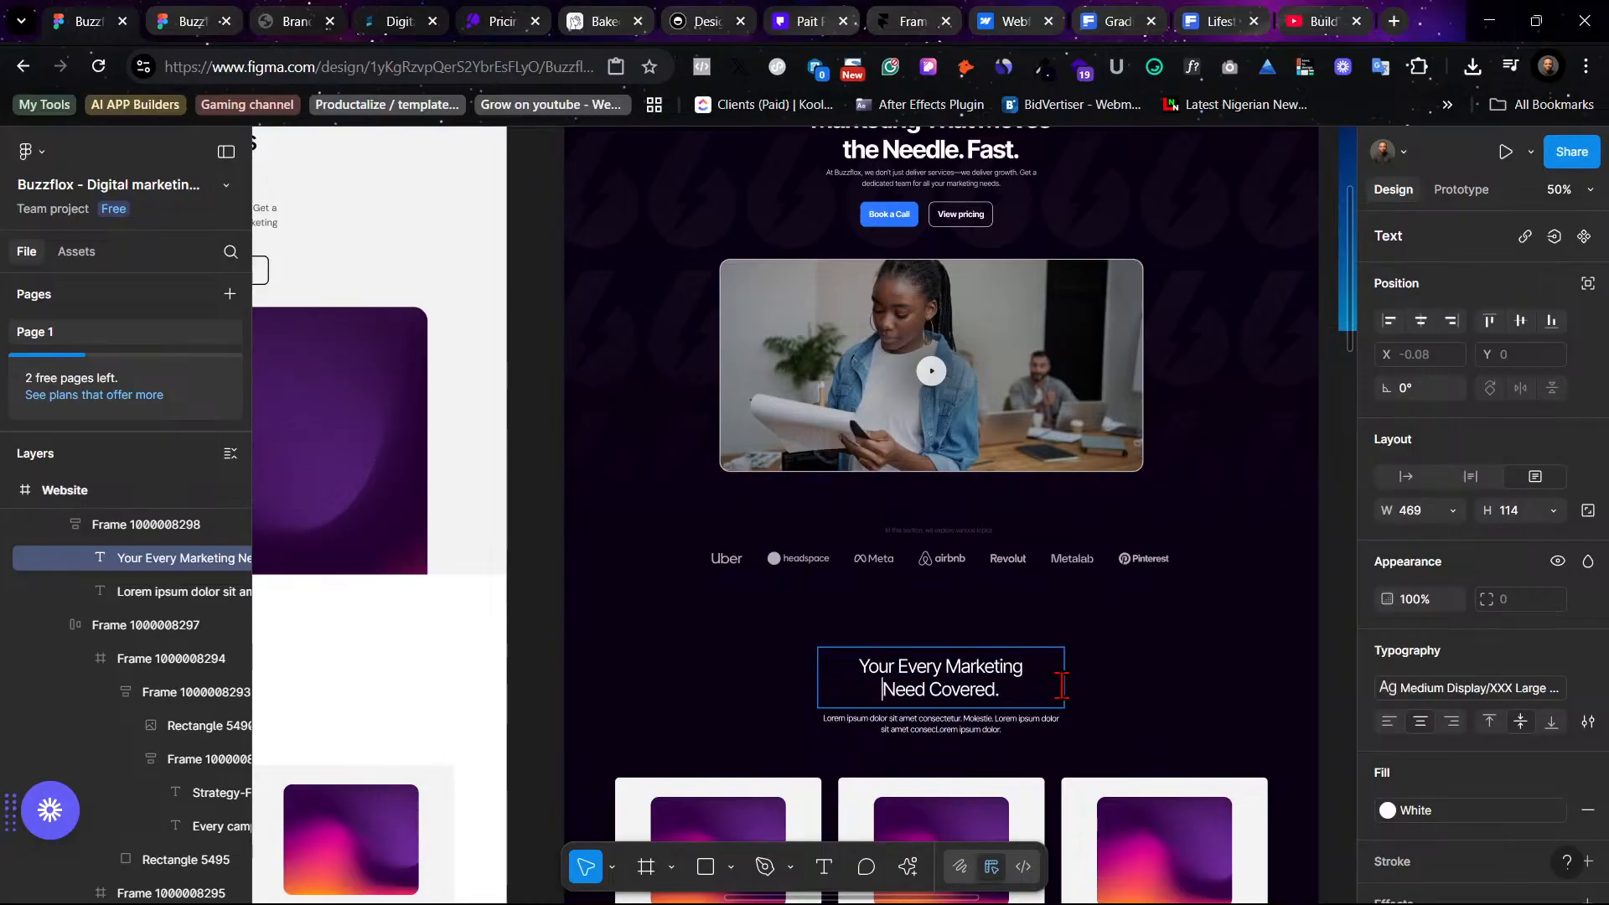
pyautogui.click(1156, 675)
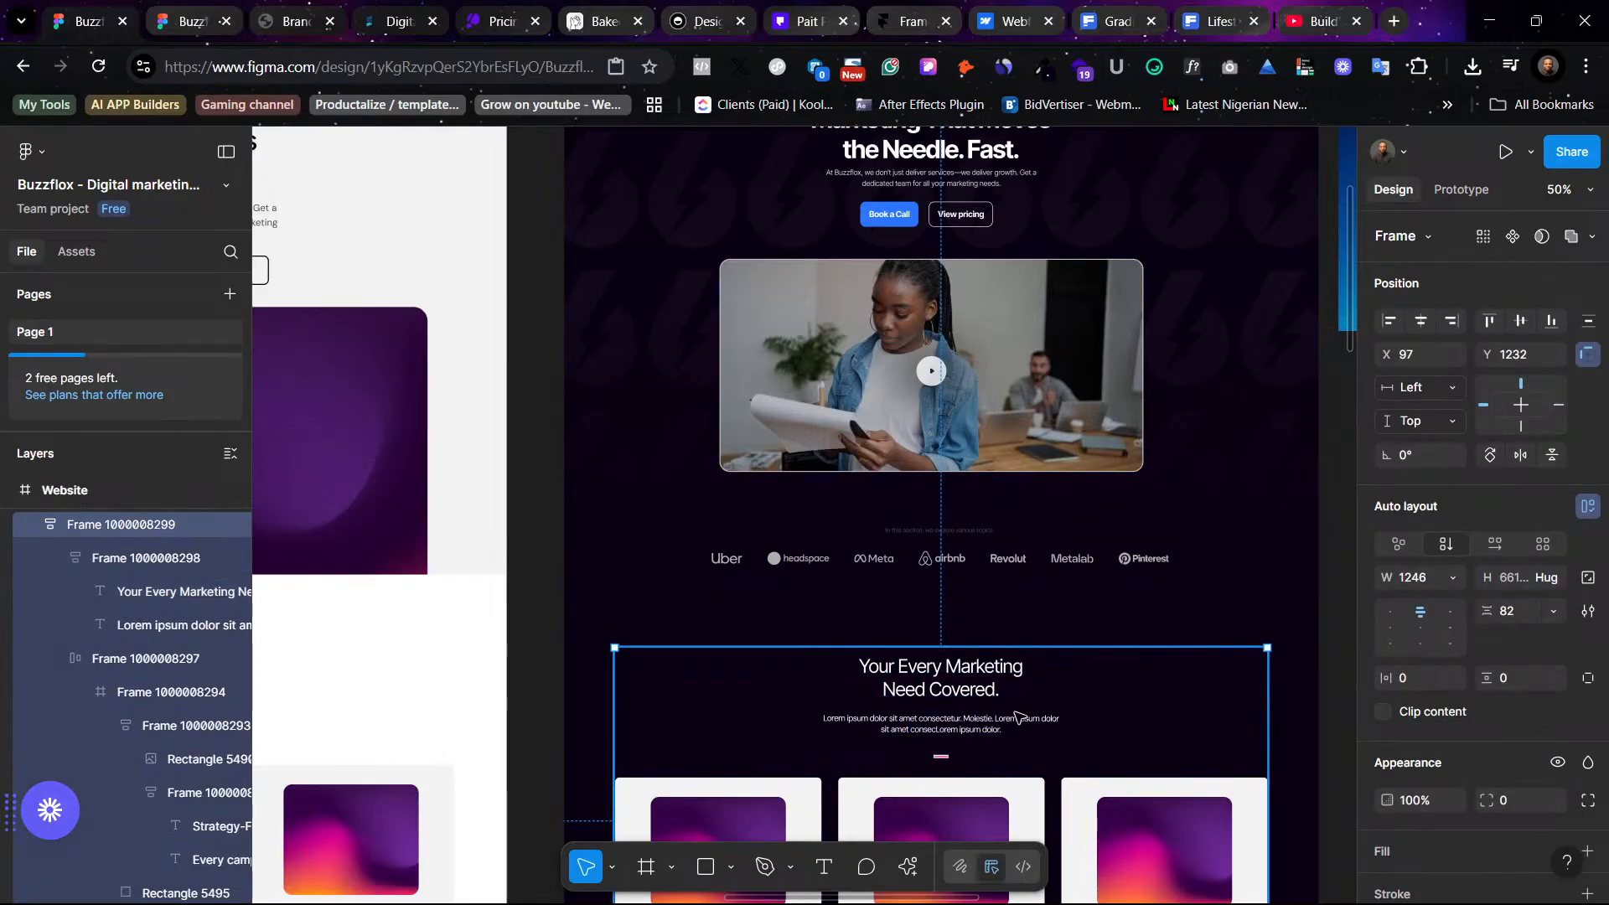
# - Apply the Medium Display Body (14) text style to the services subtitle
pyautogui.scroll(-4, 1058, 675)
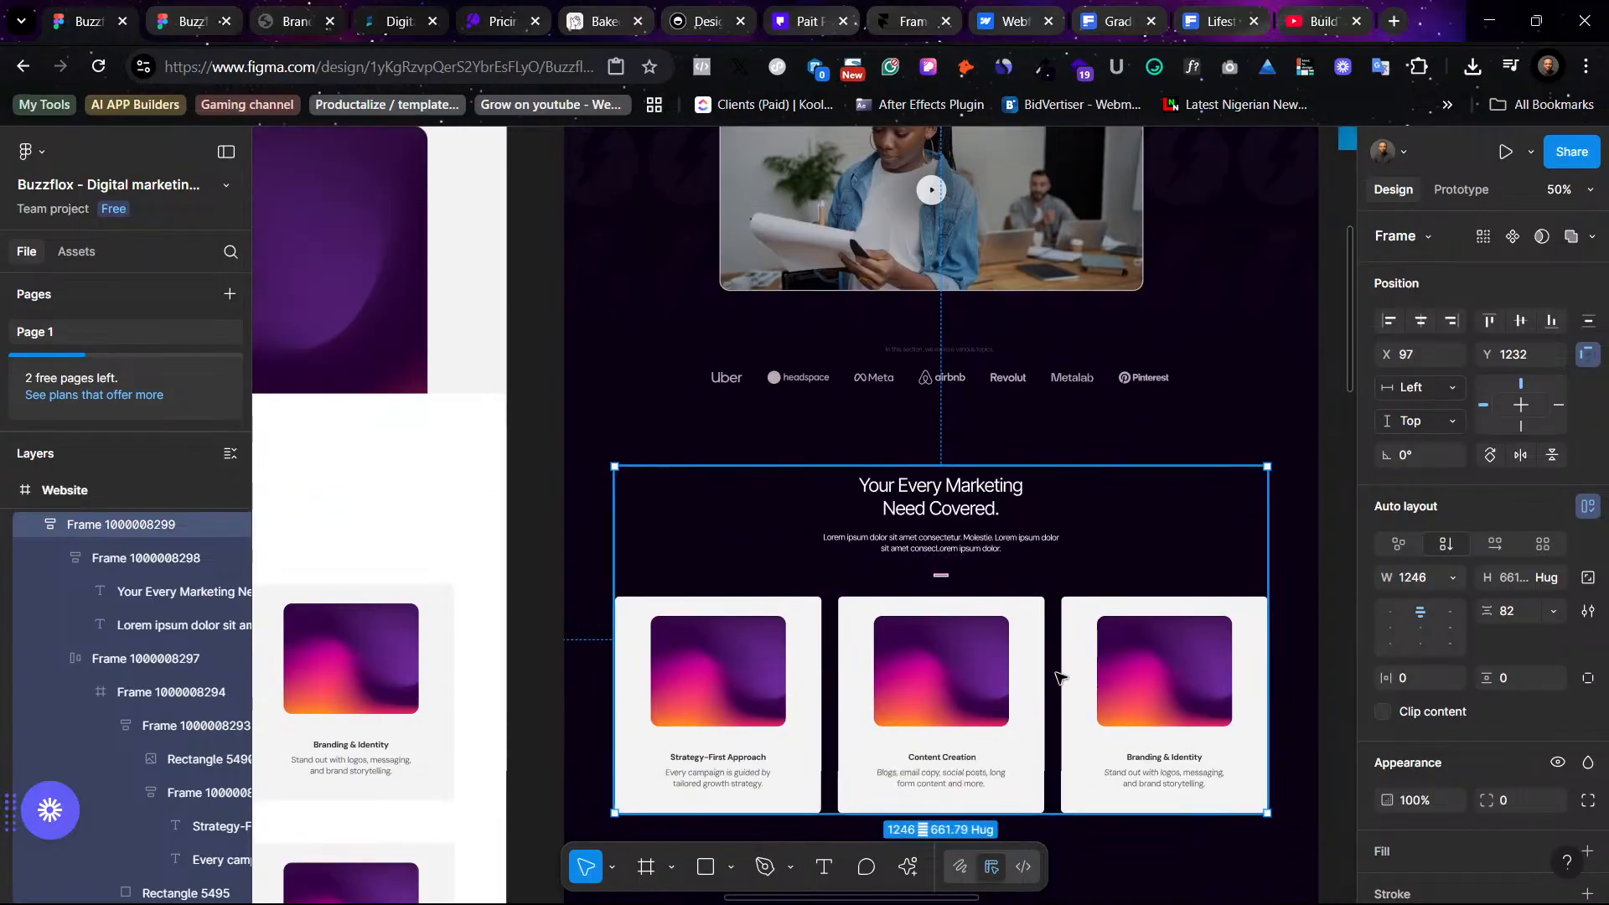
pyautogui.click(952, 548)
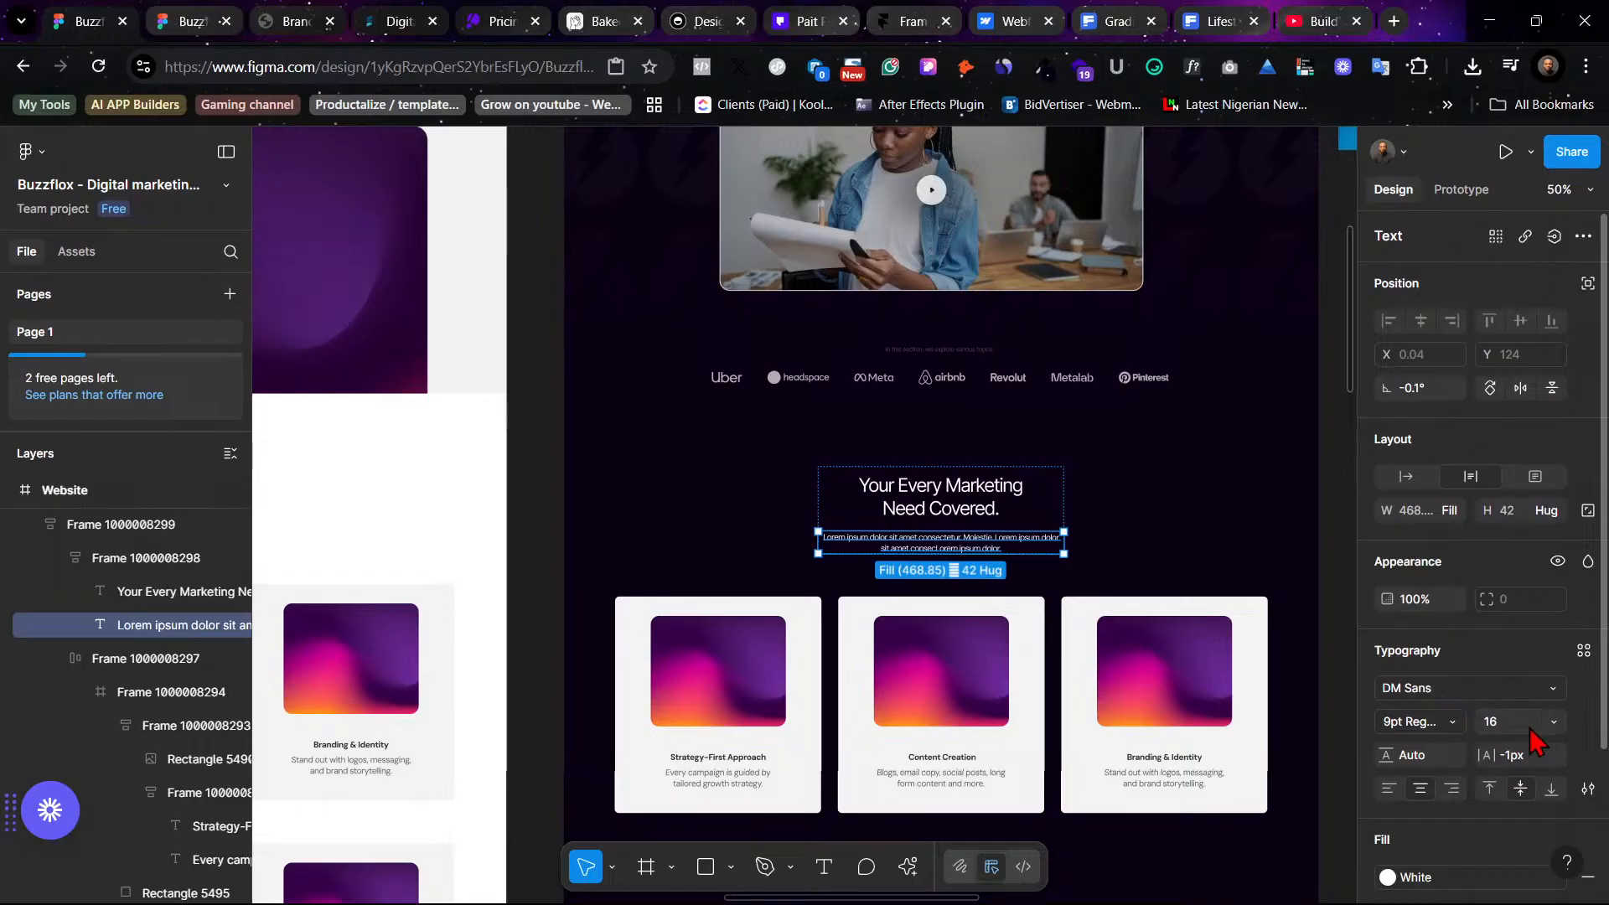
pyautogui.click(1582, 651)
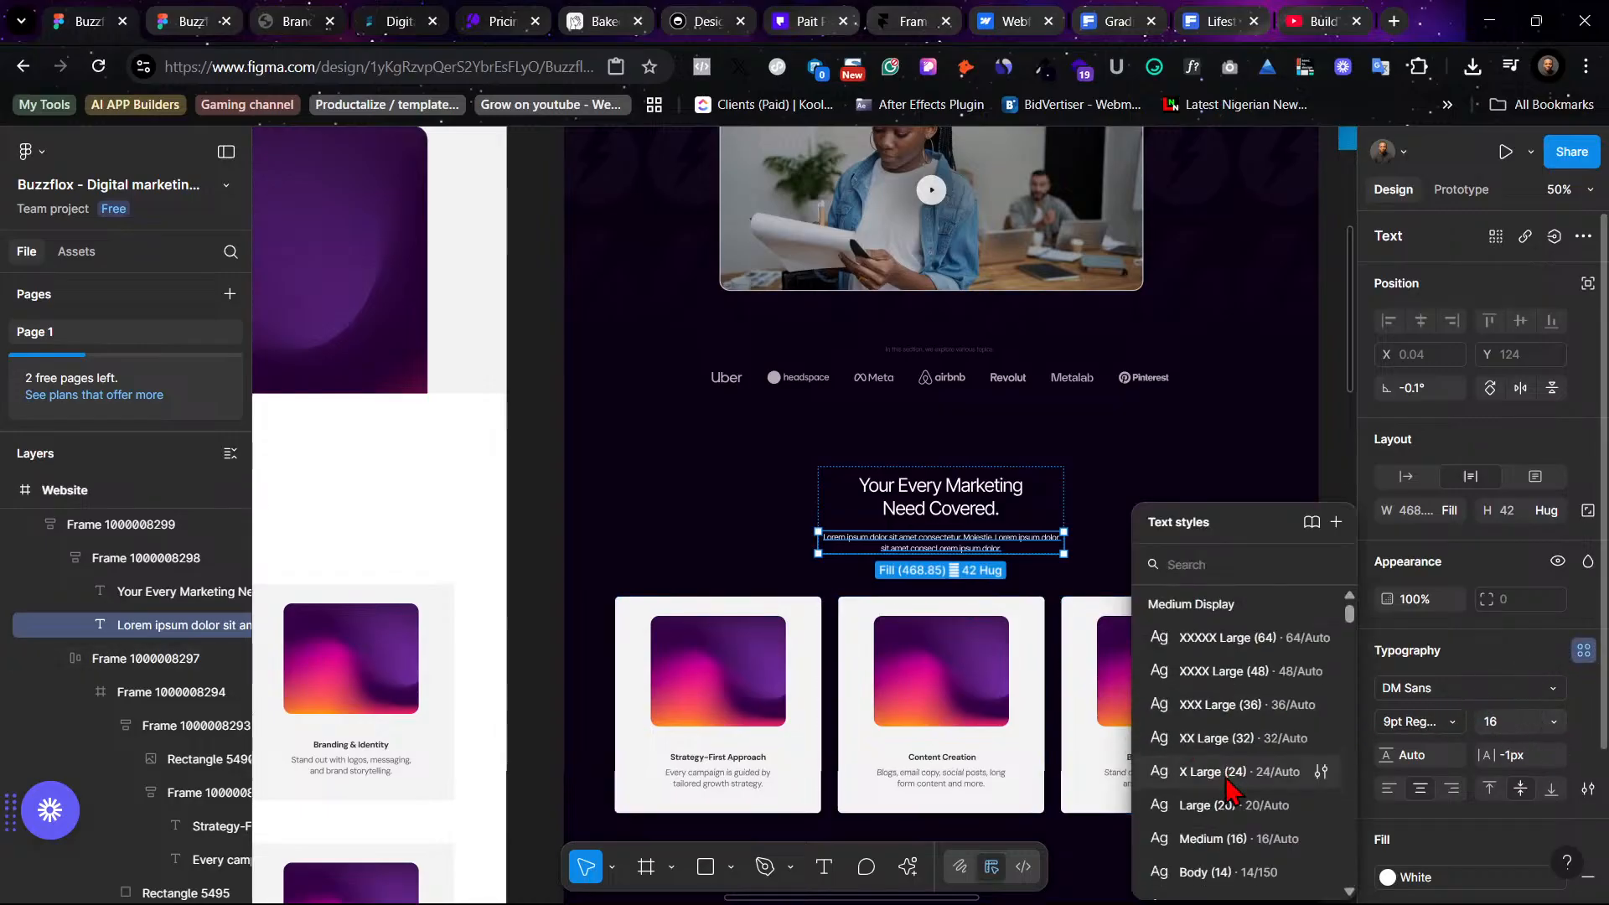
pyautogui.scroll(-5, 1235, 796)
pyautogui.click(1246, 678)
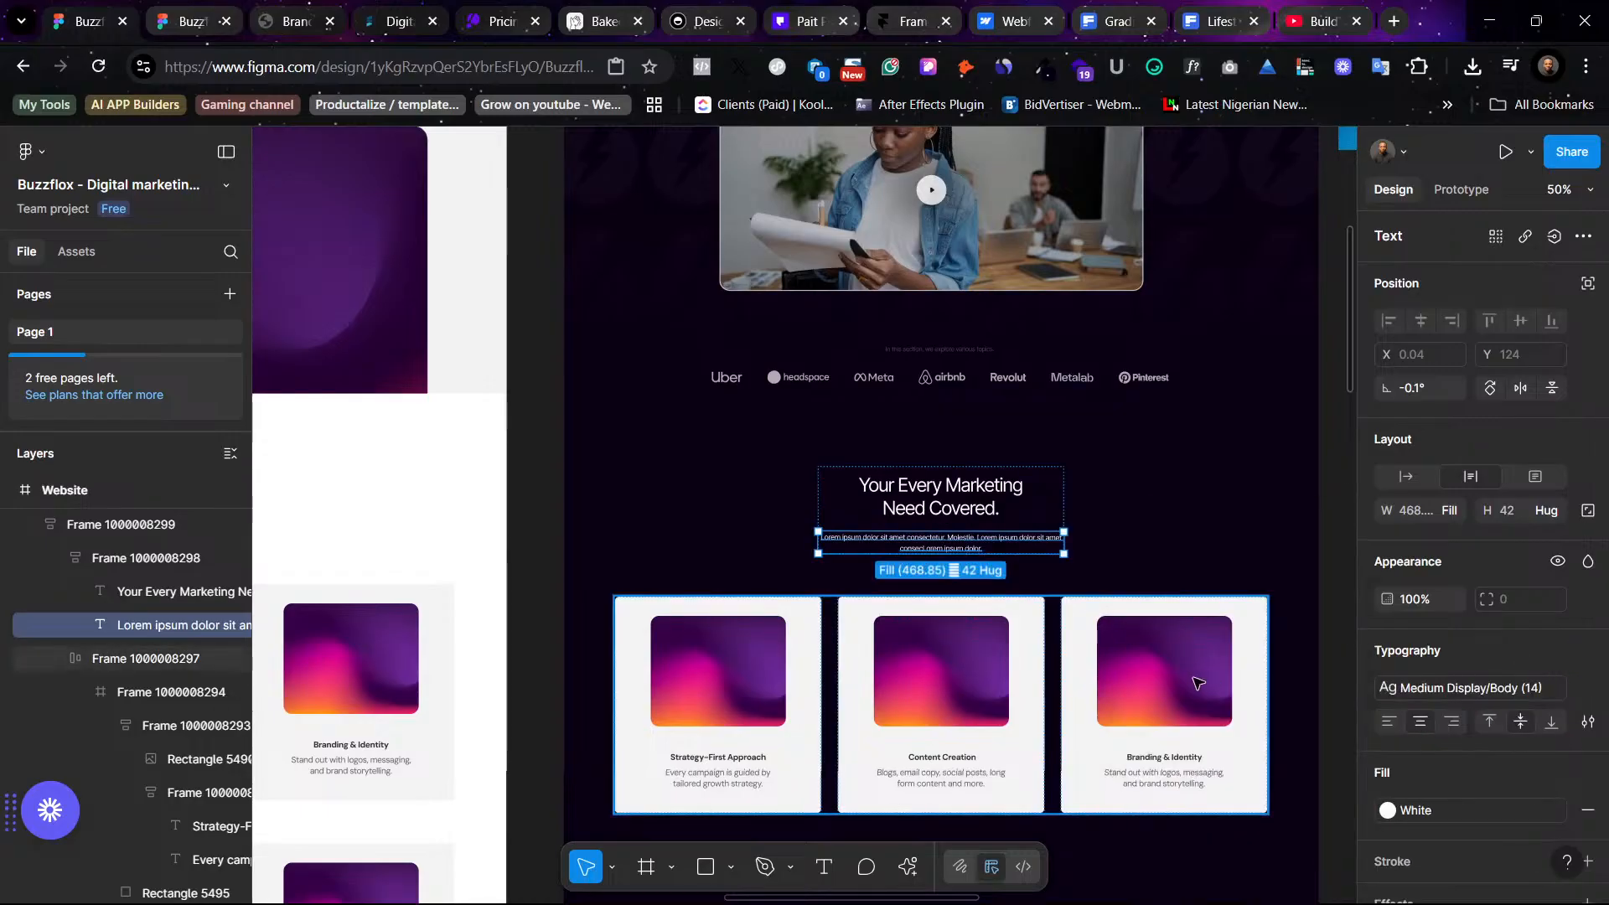
# - Narrow the services subtitle to about 360 px wide
pyautogui.hotkey('ctrl', '=')
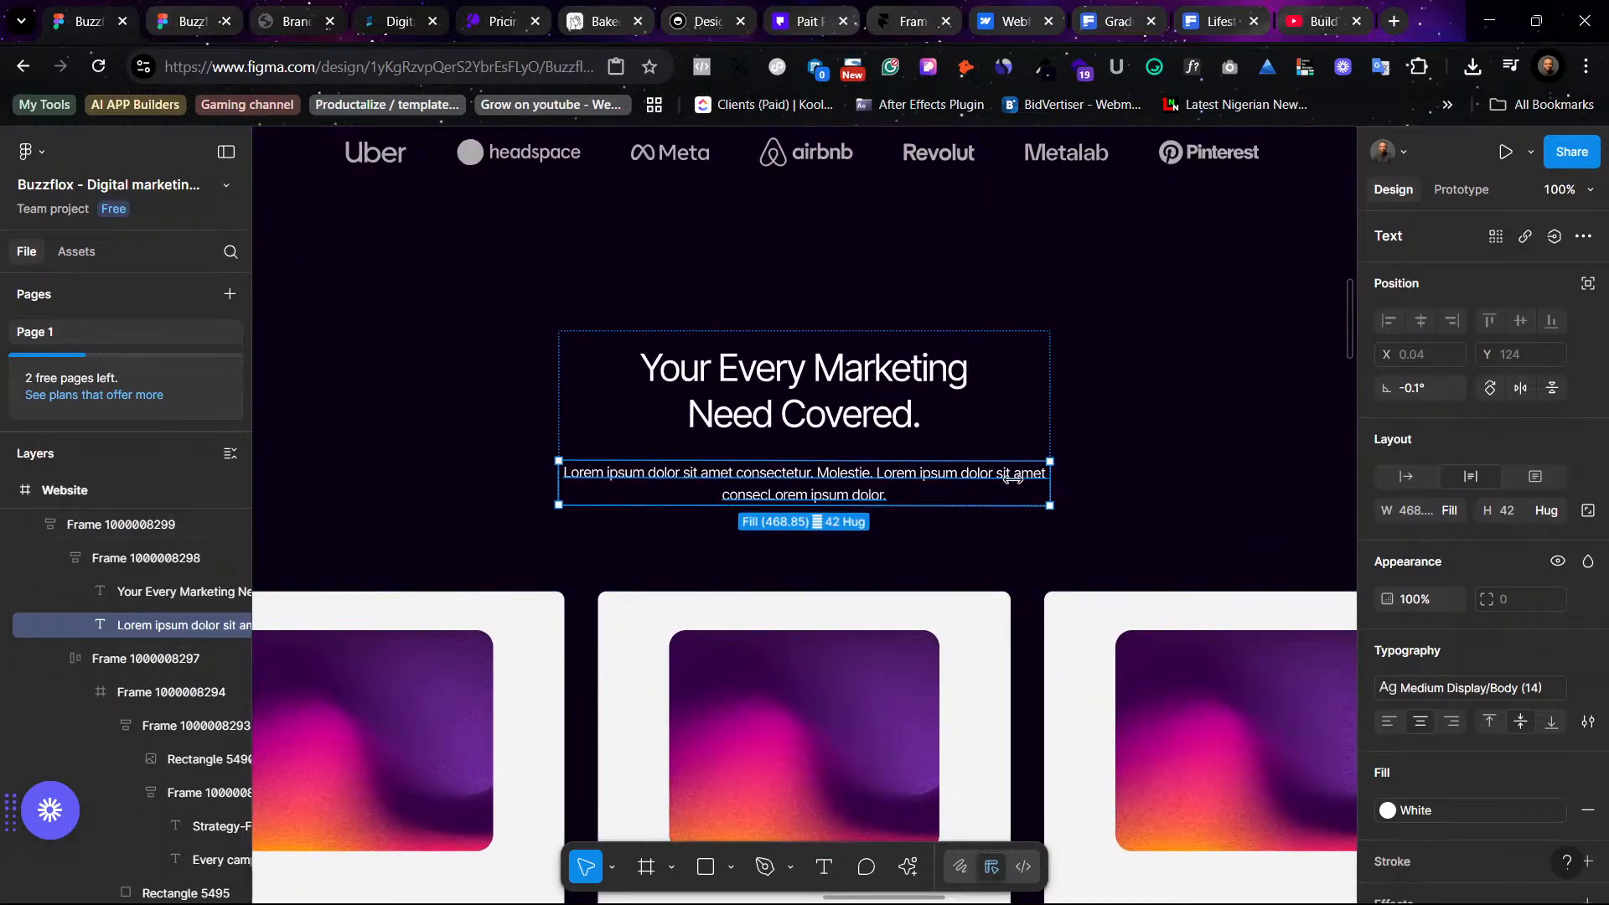
pyautogui.moveTo(1013, 478); pyautogui.dragTo(987, 479)
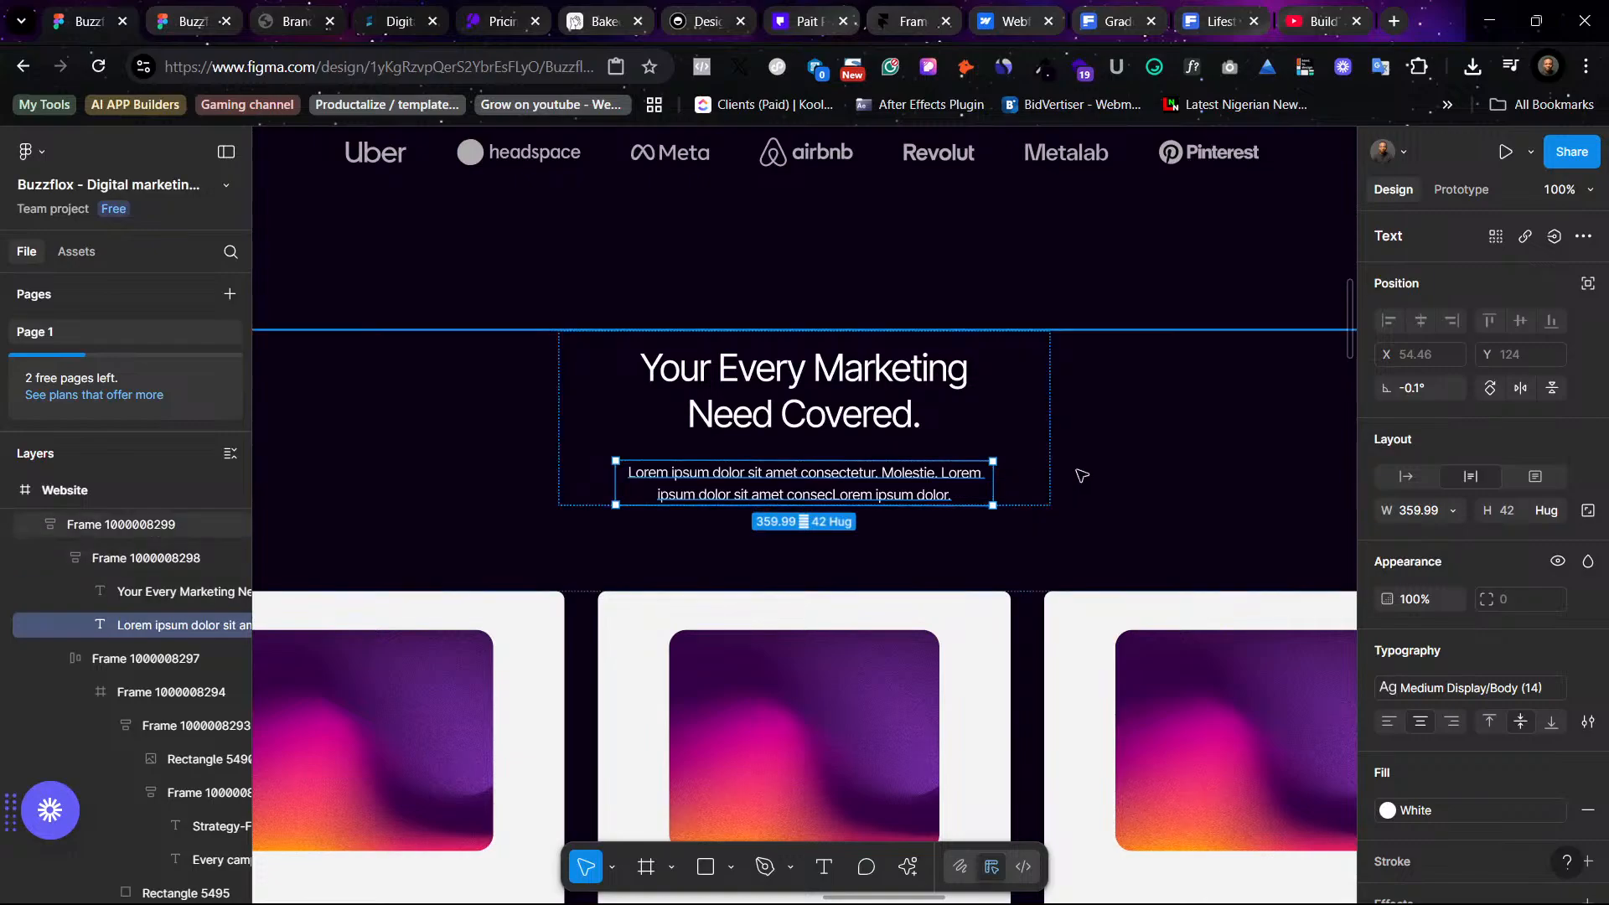
pyautogui.click(1024, 484)
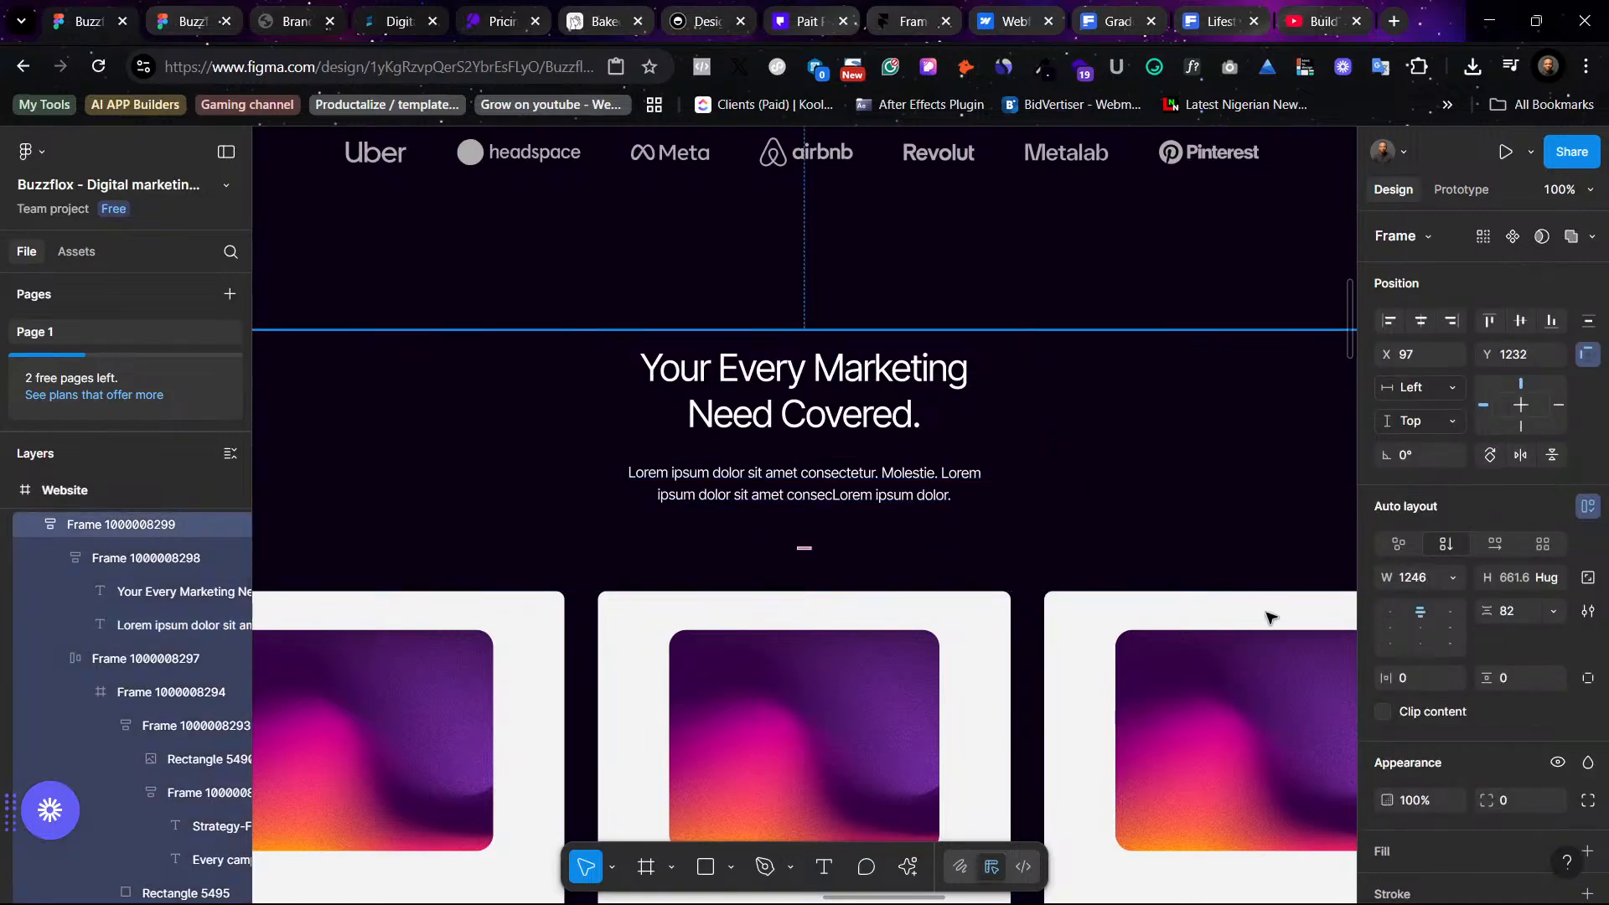
# - Set the services subtitle's fill to the Rectangle 5504 color style after trying Outer Space and Grey
pyautogui.click(764, 470)
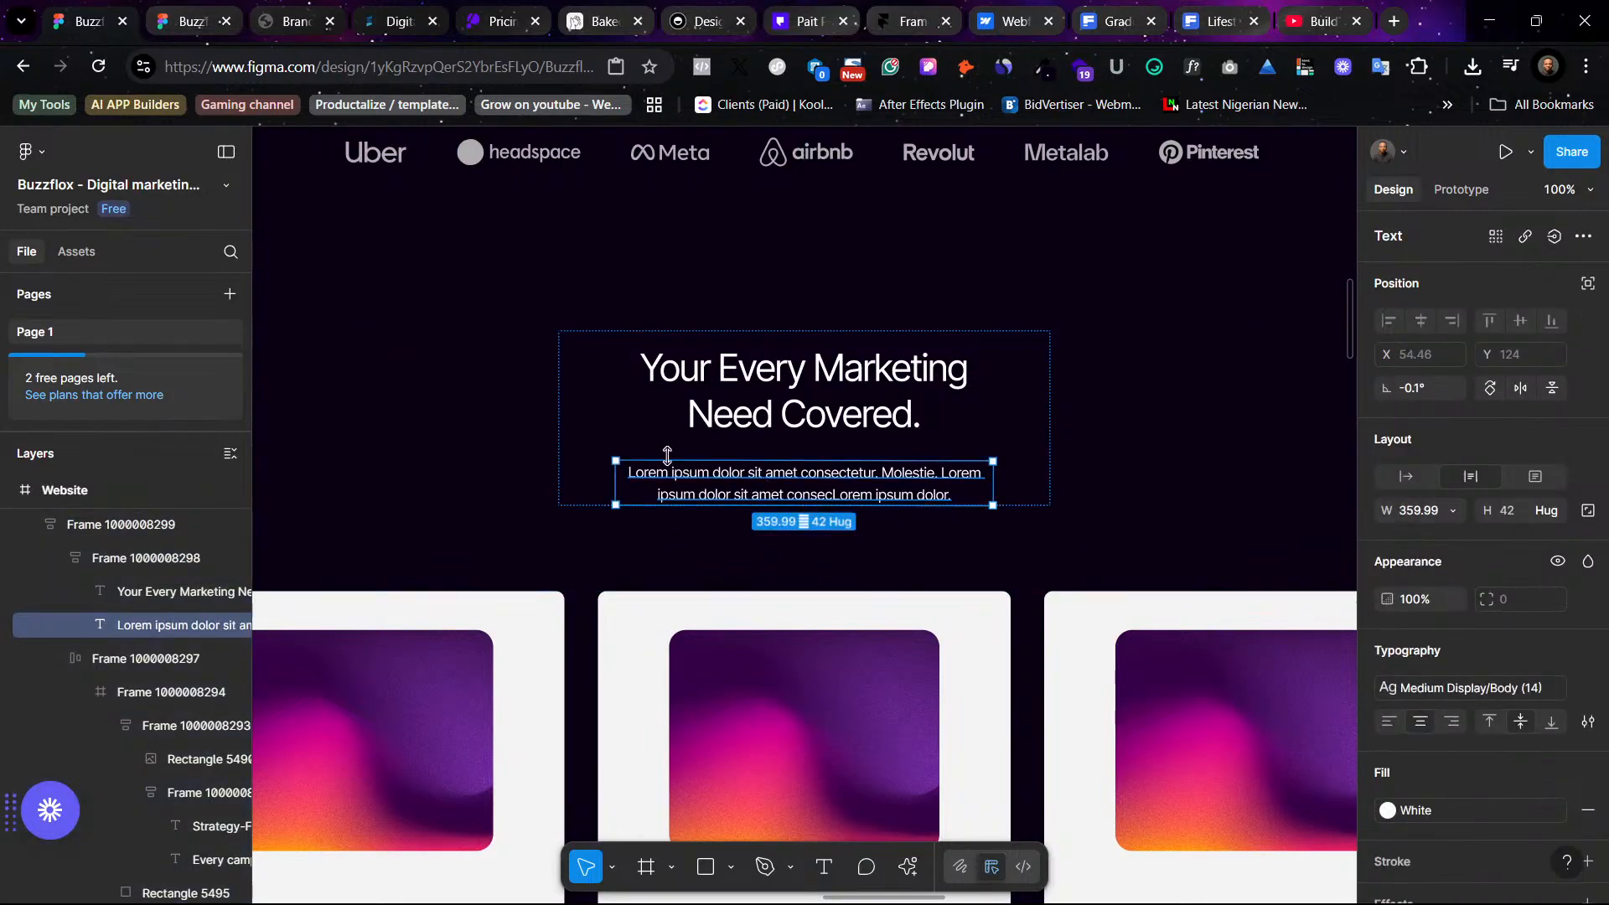
pyautogui.click(1477, 691)
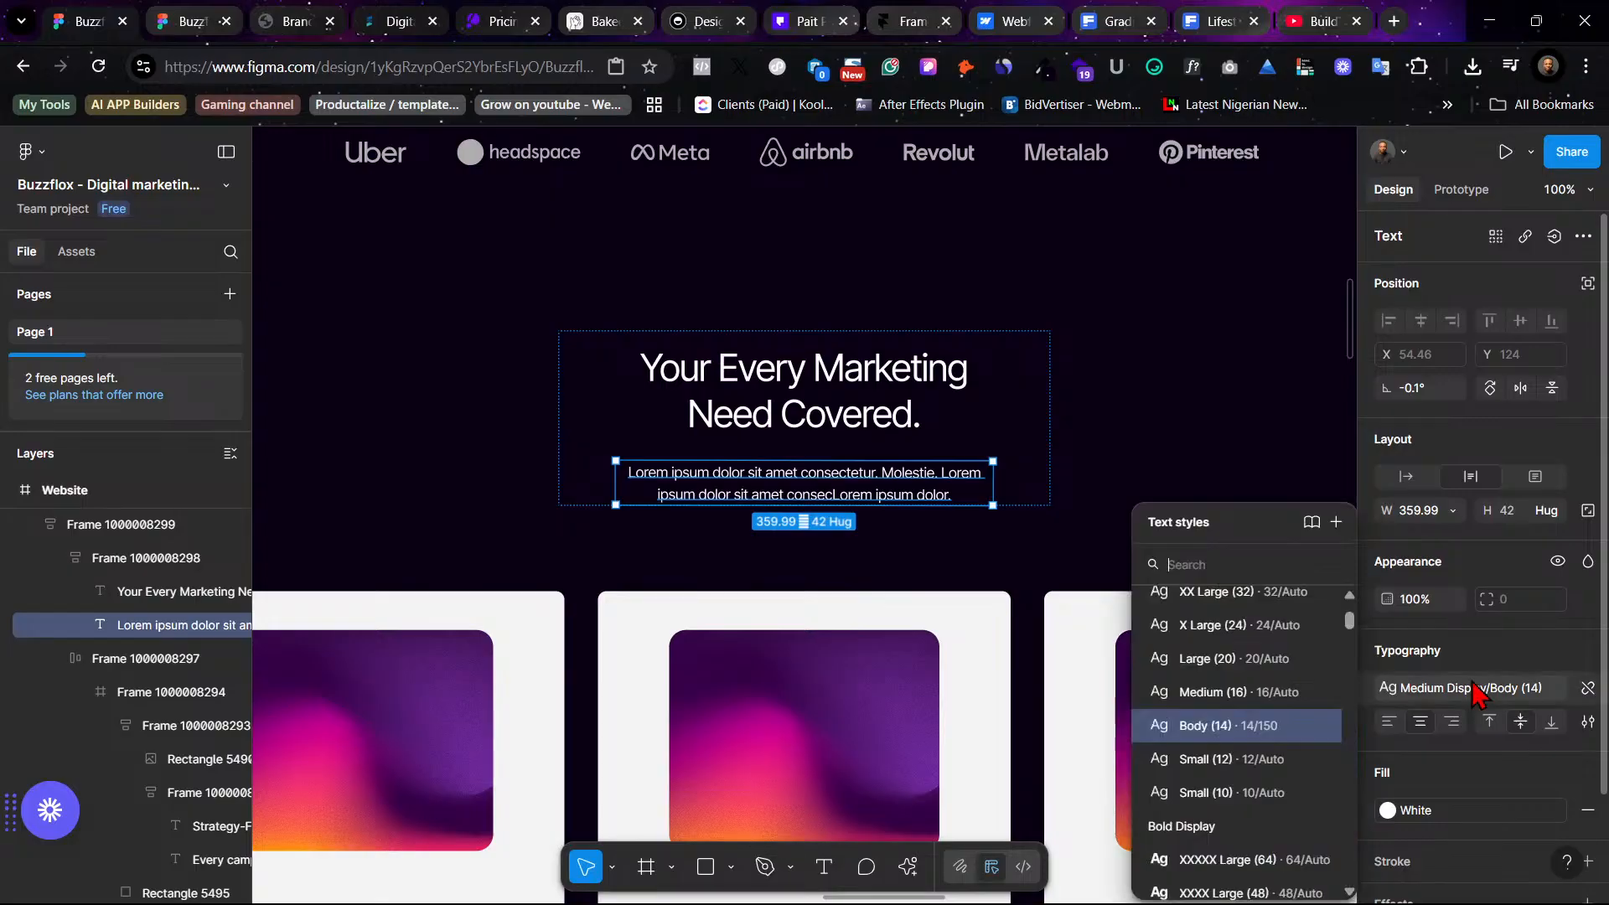
pyautogui.click(1466, 810)
pyautogui.scroll(3, 1229, 711)
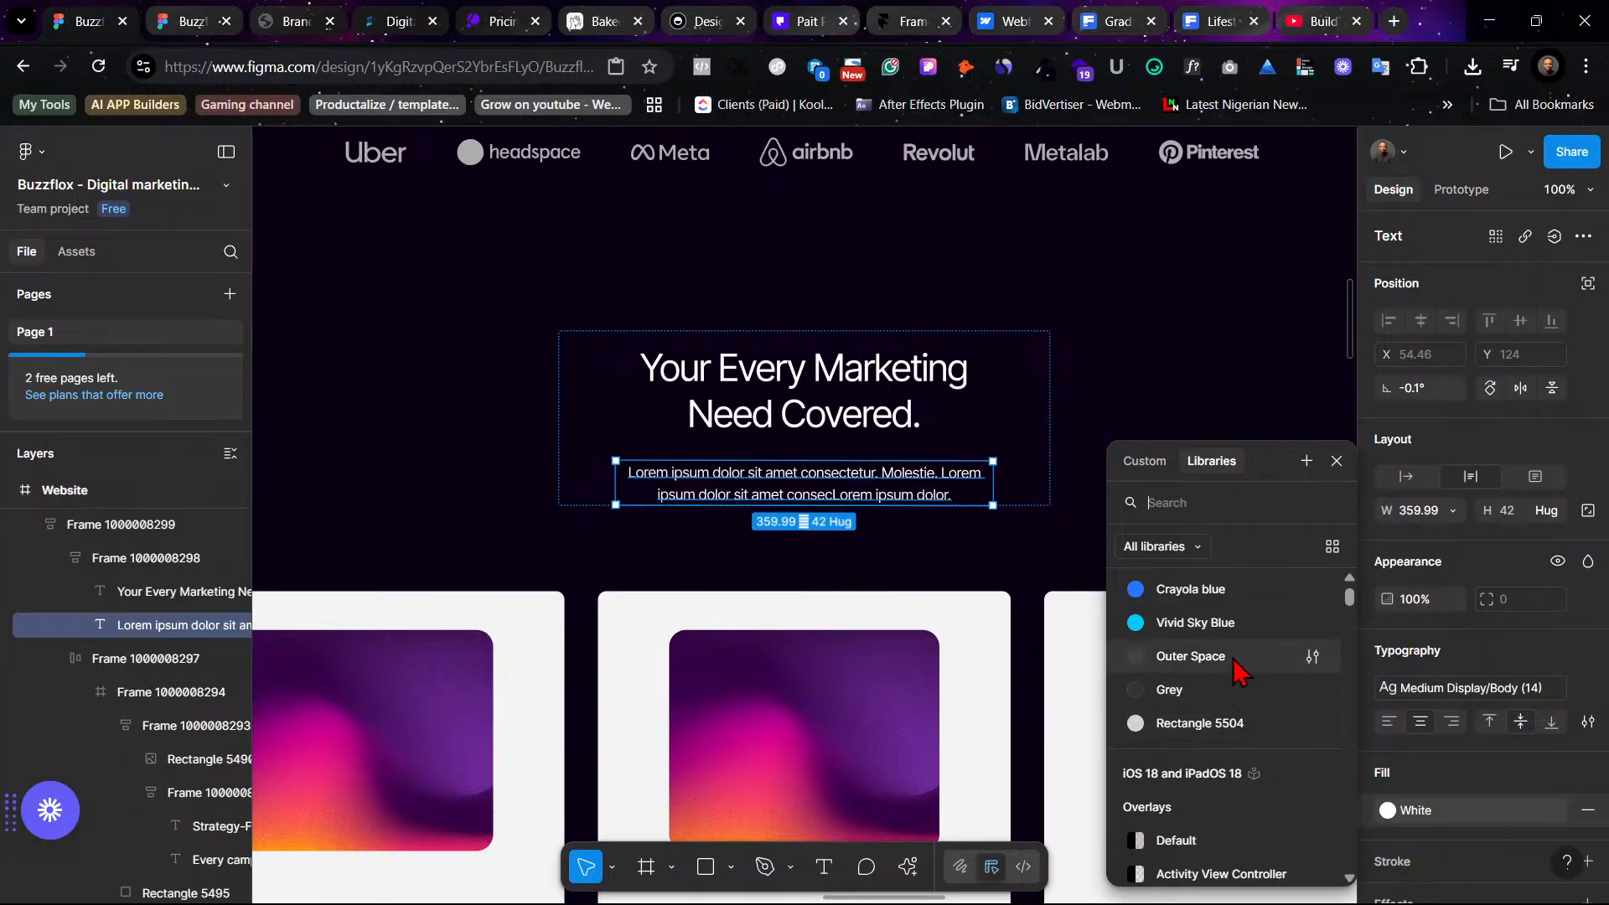
pyautogui.click(1233, 659)
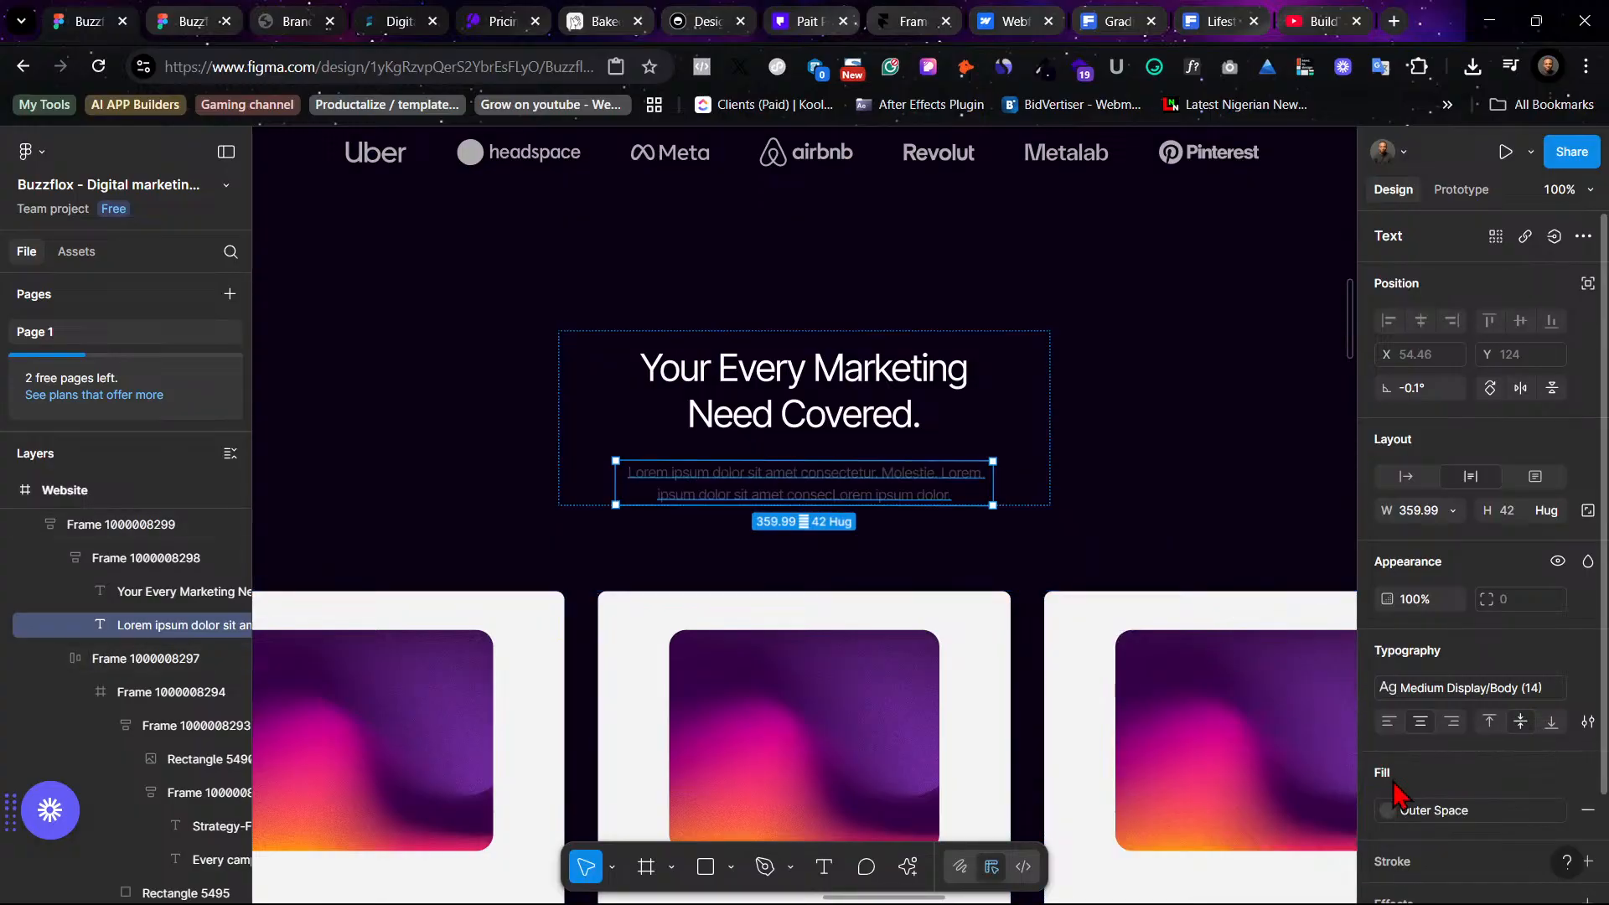
pyautogui.click(1414, 825)
pyautogui.click(1222, 794)
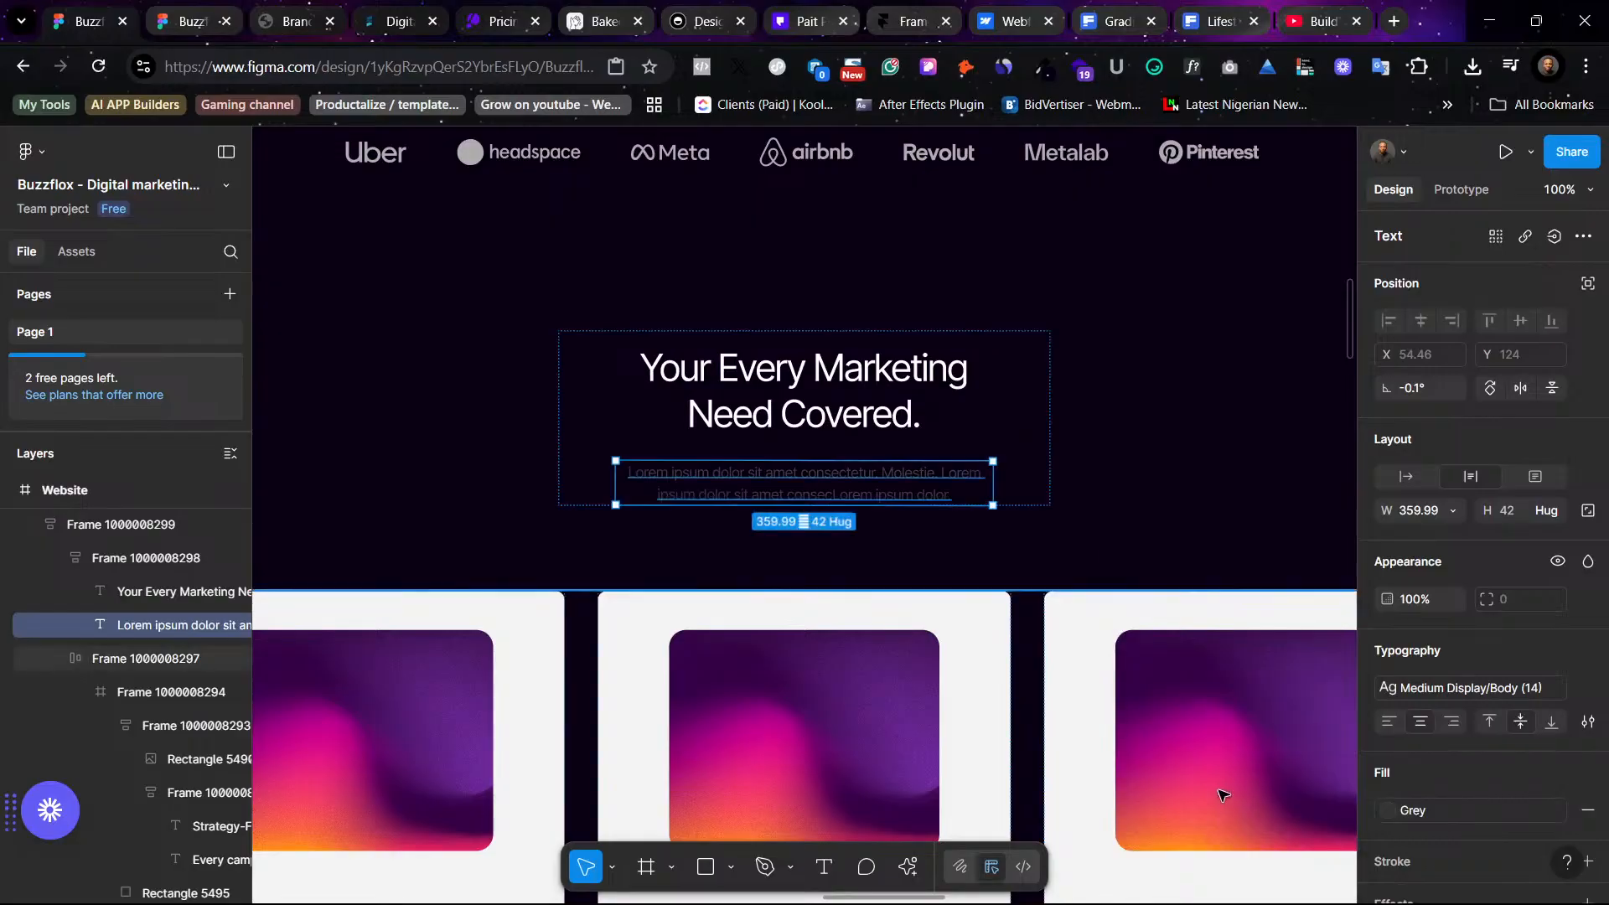
pyautogui.click(1407, 810)
pyautogui.click(1173, 718)
pyautogui.click(1428, 809)
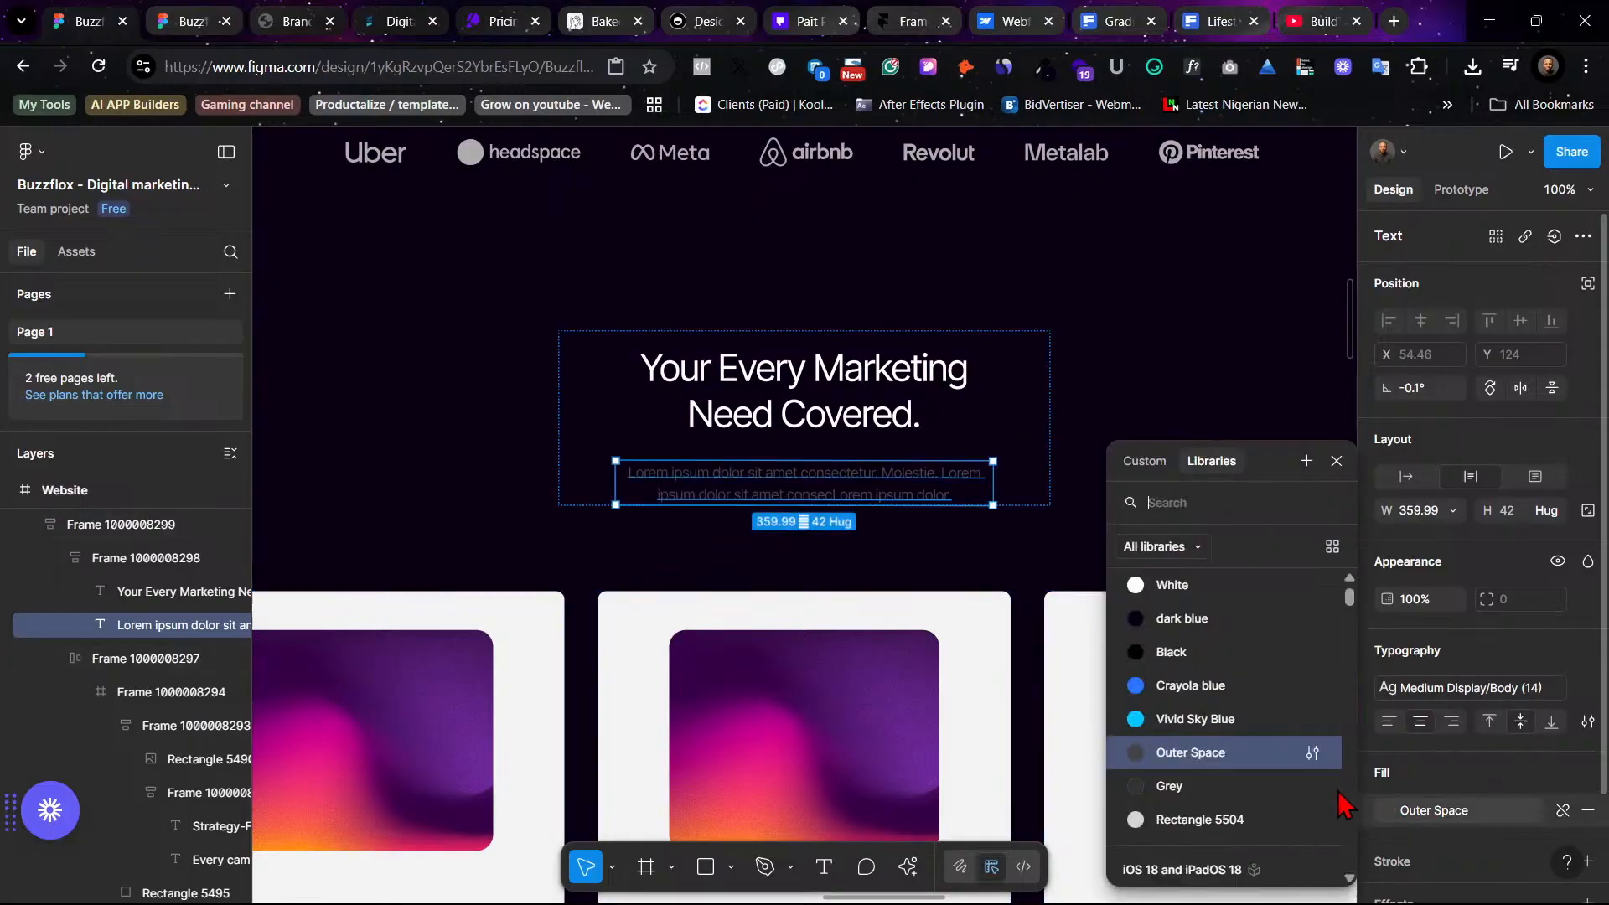
pyautogui.click(1245, 817)
pyautogui.click(1190, 432)
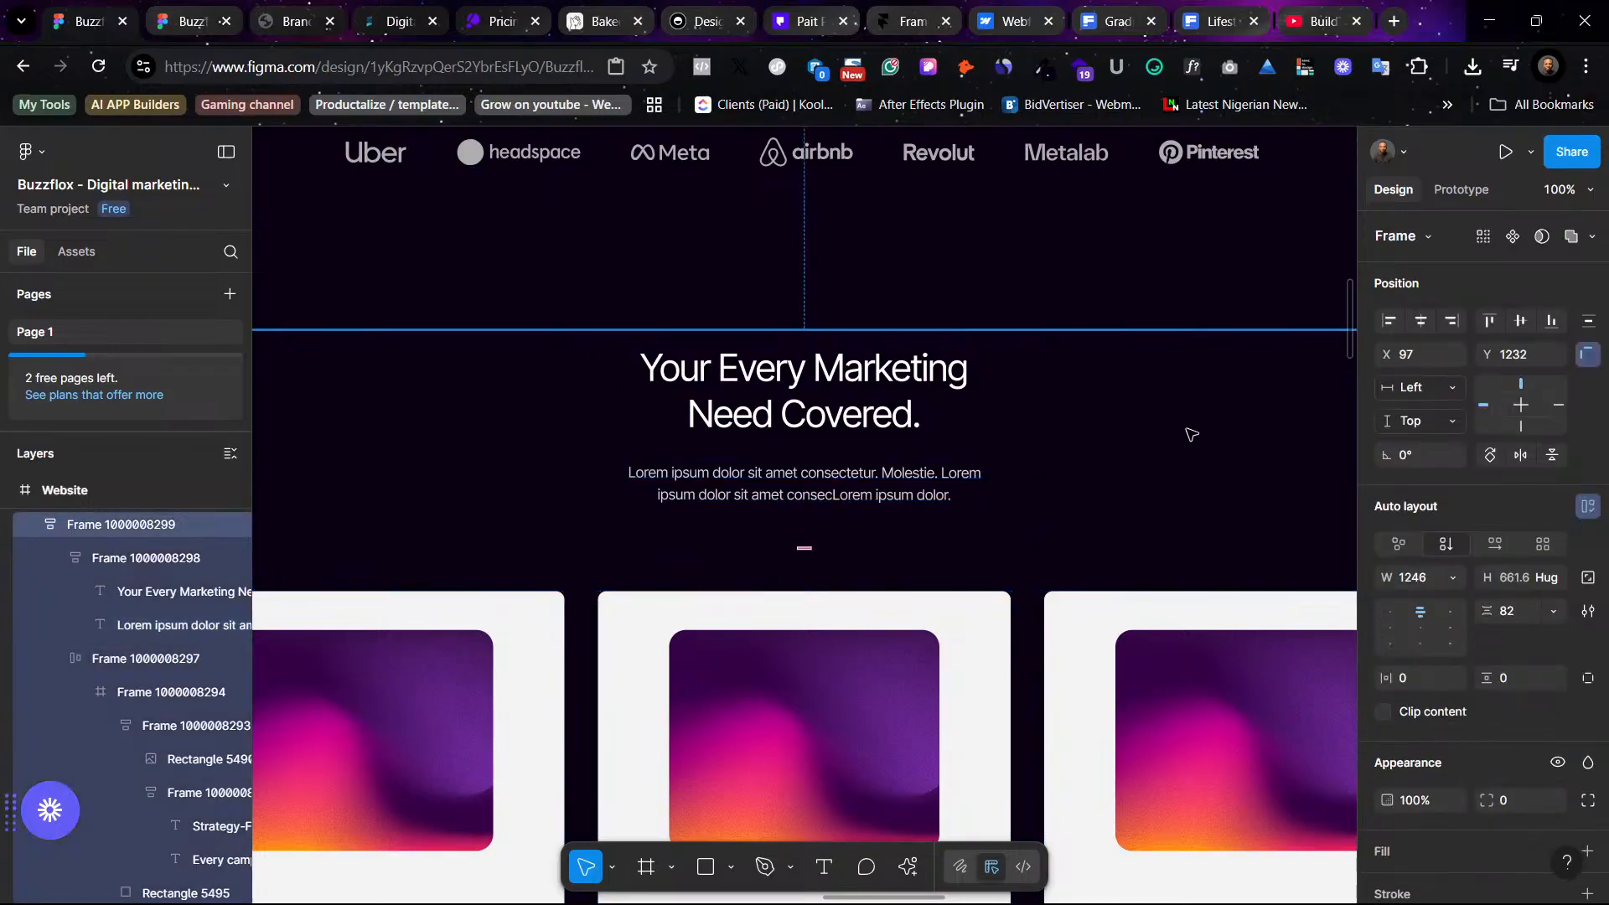
# - Try the Grey color style on the subtitle's fill and undo the change
pyautogui.scroll(2, 1156, 453)
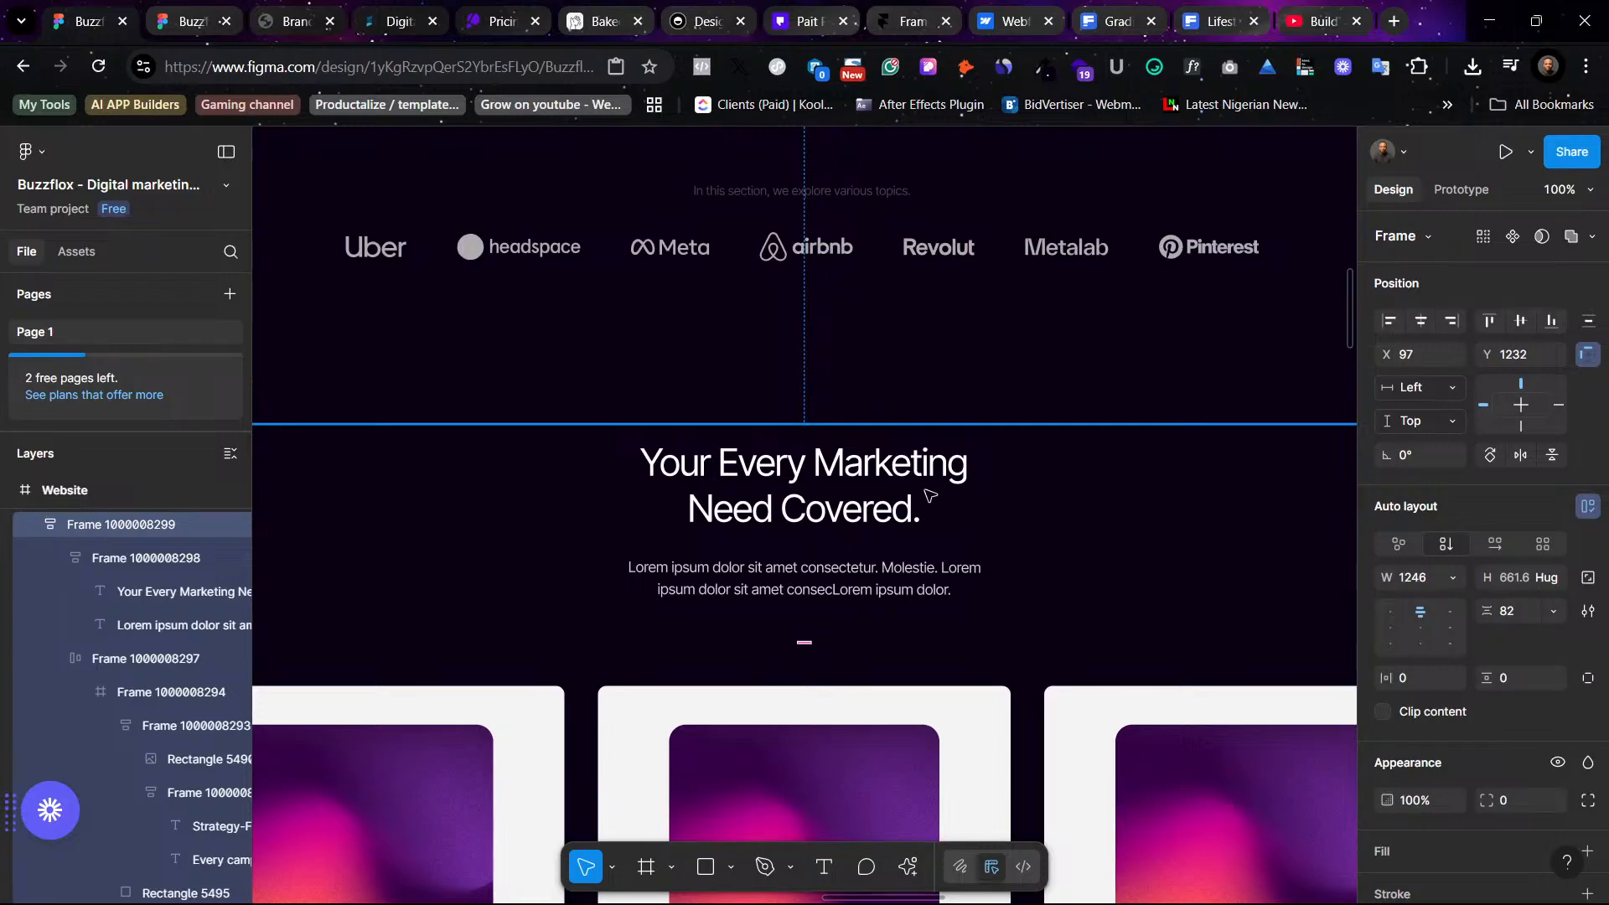
pyautogui.scroll(7, 972, 528)
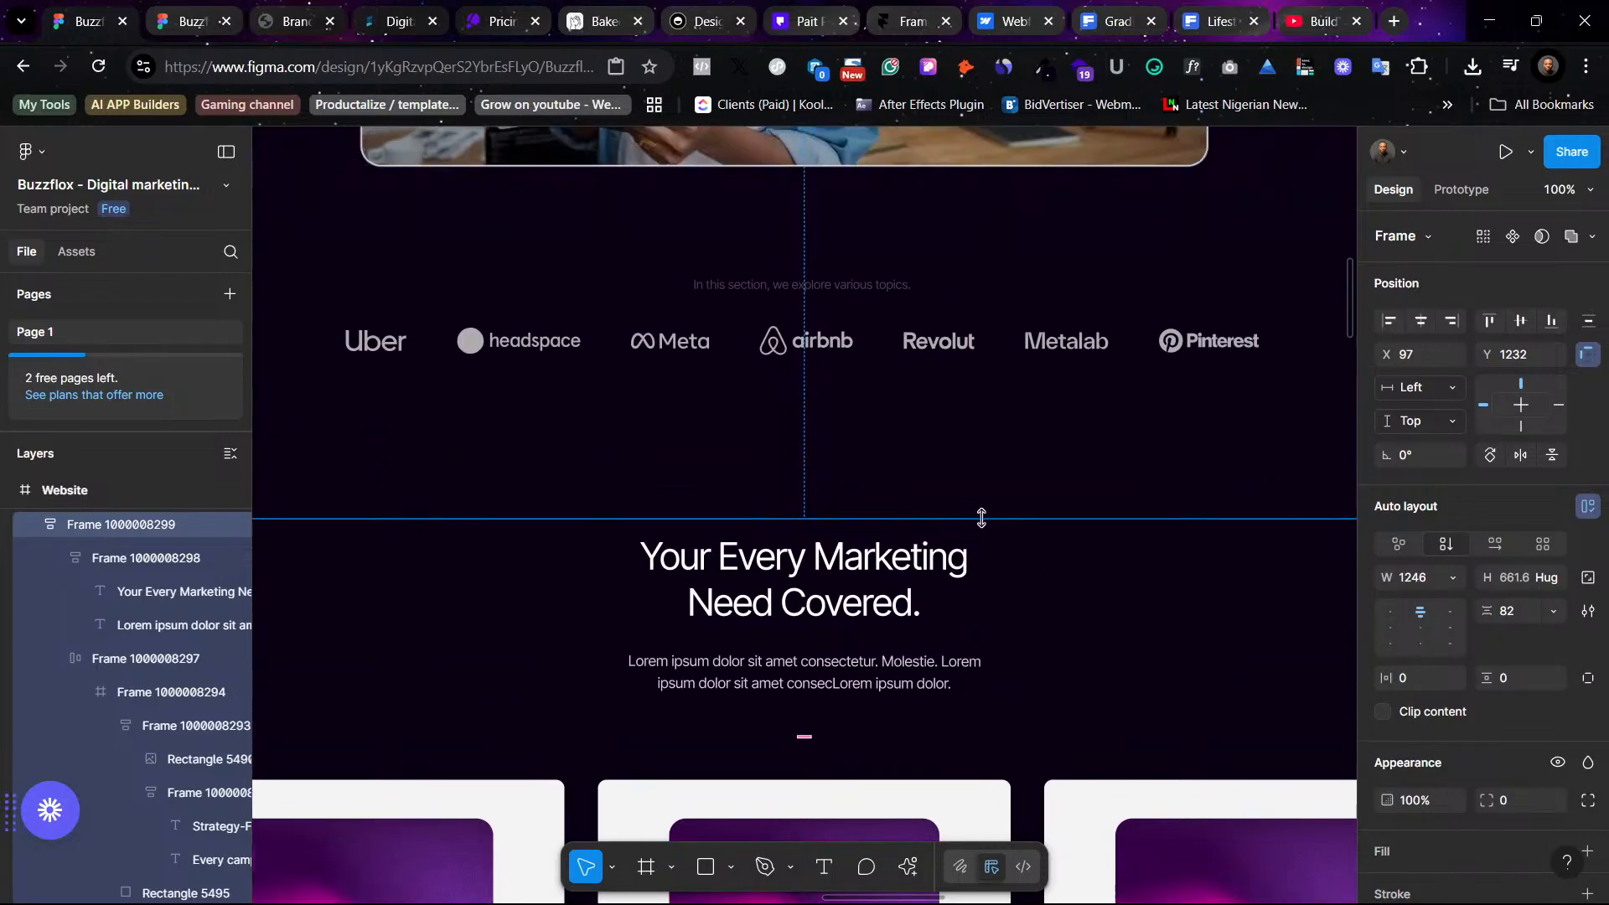
pyautogui.scroll(-15, 977, 521)
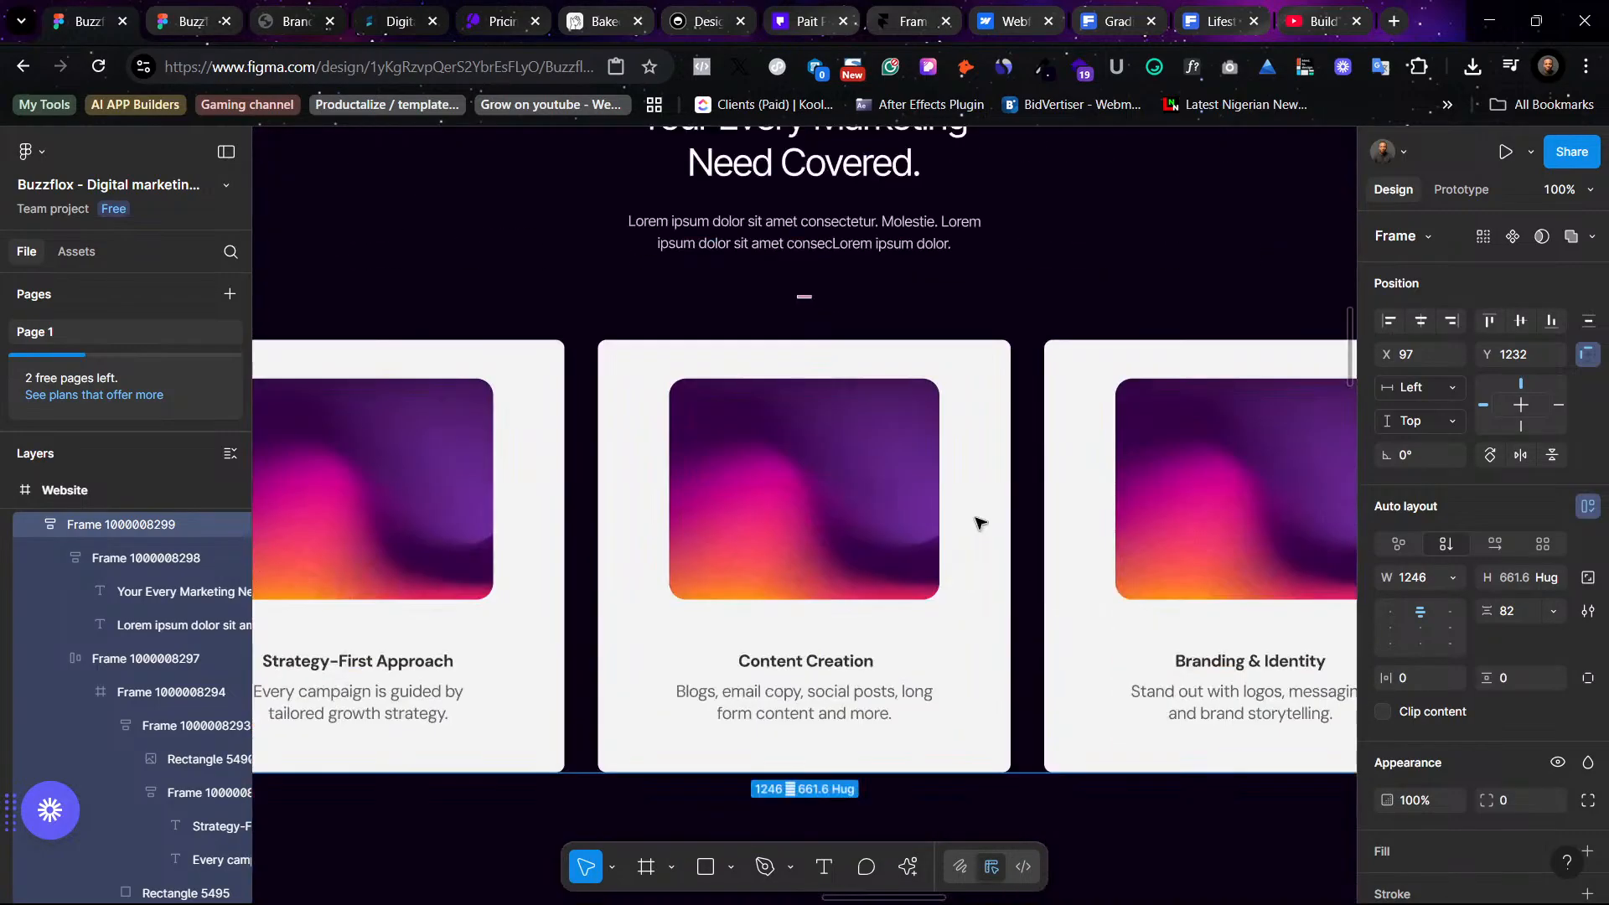
pyautogui.scroll(5, 978, 521)
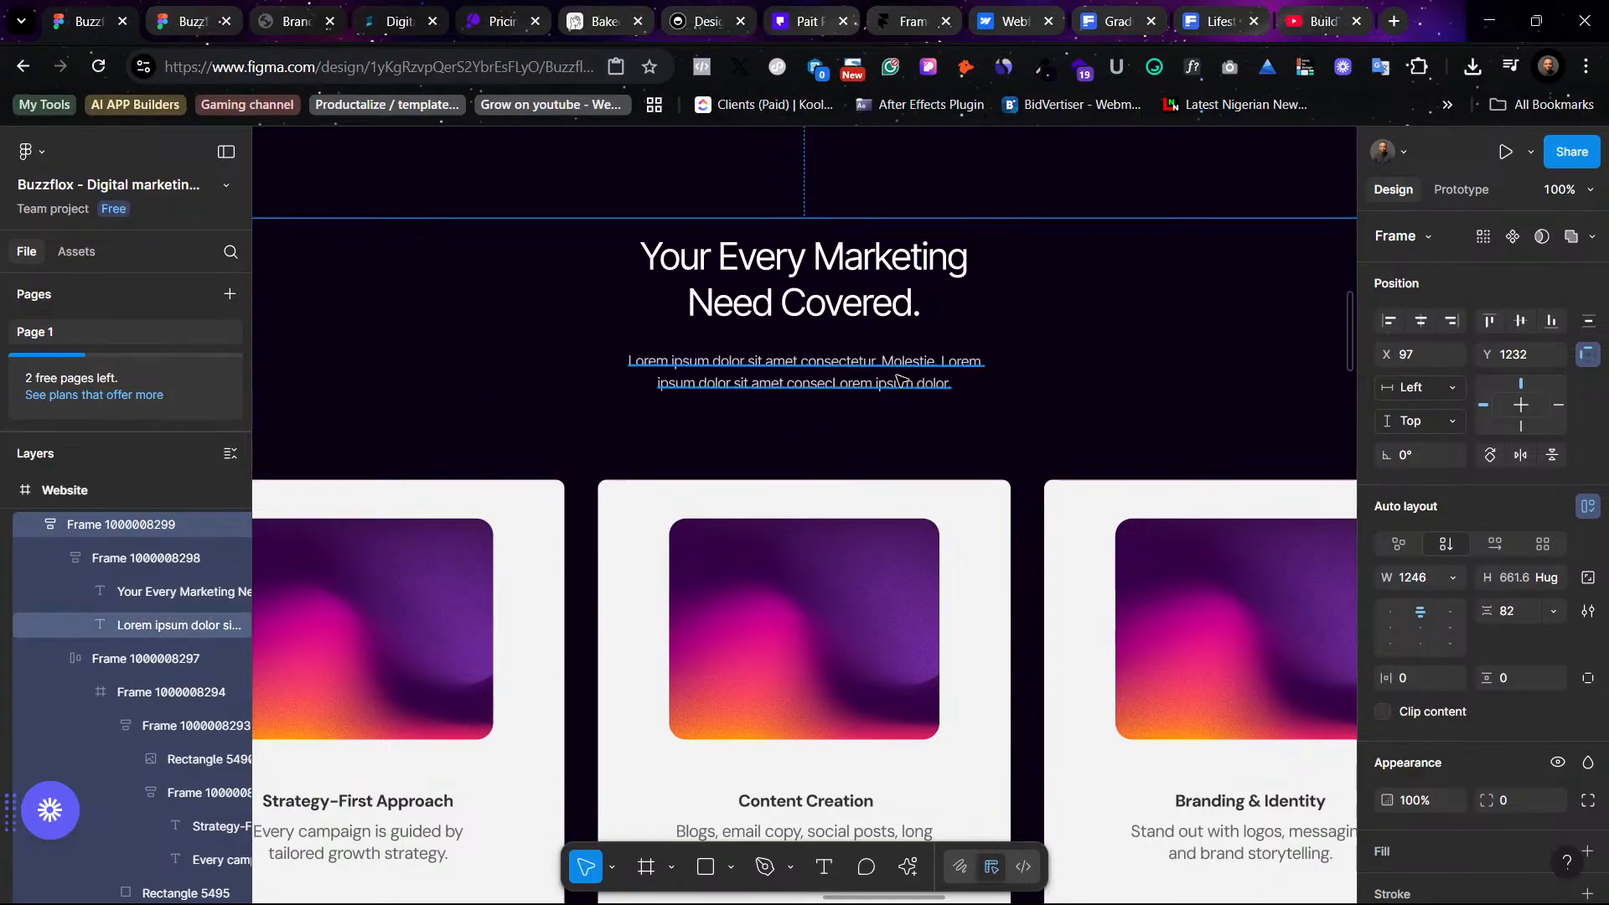
pyautogui.click(903, 381)
pyautogui.click(1474, 810)
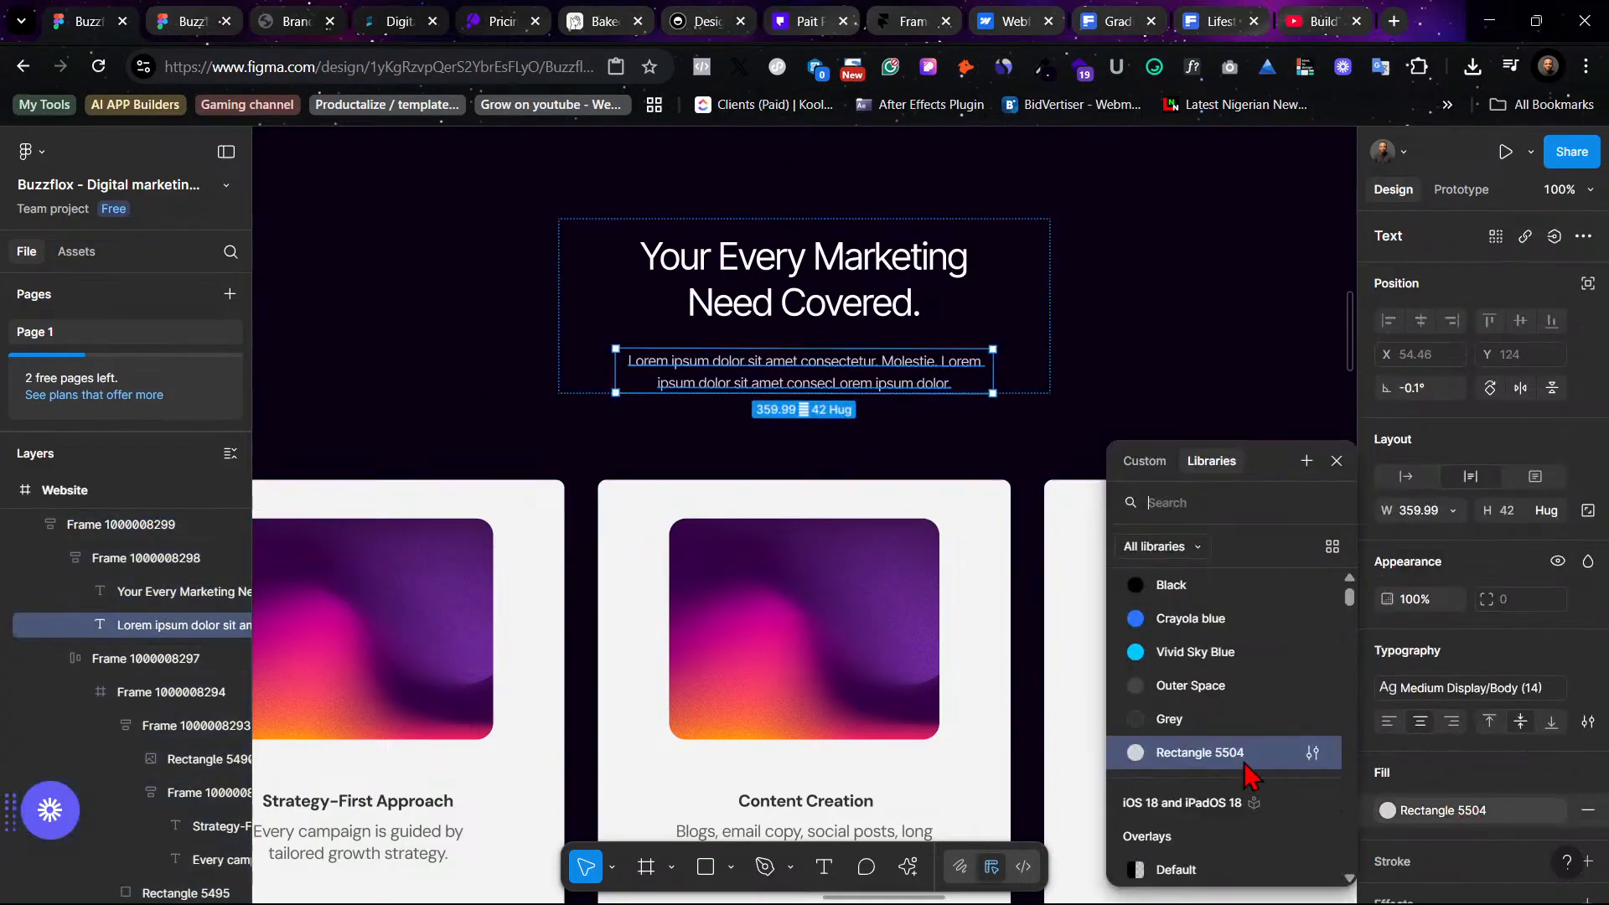
pyautogui.click(1212, 717)
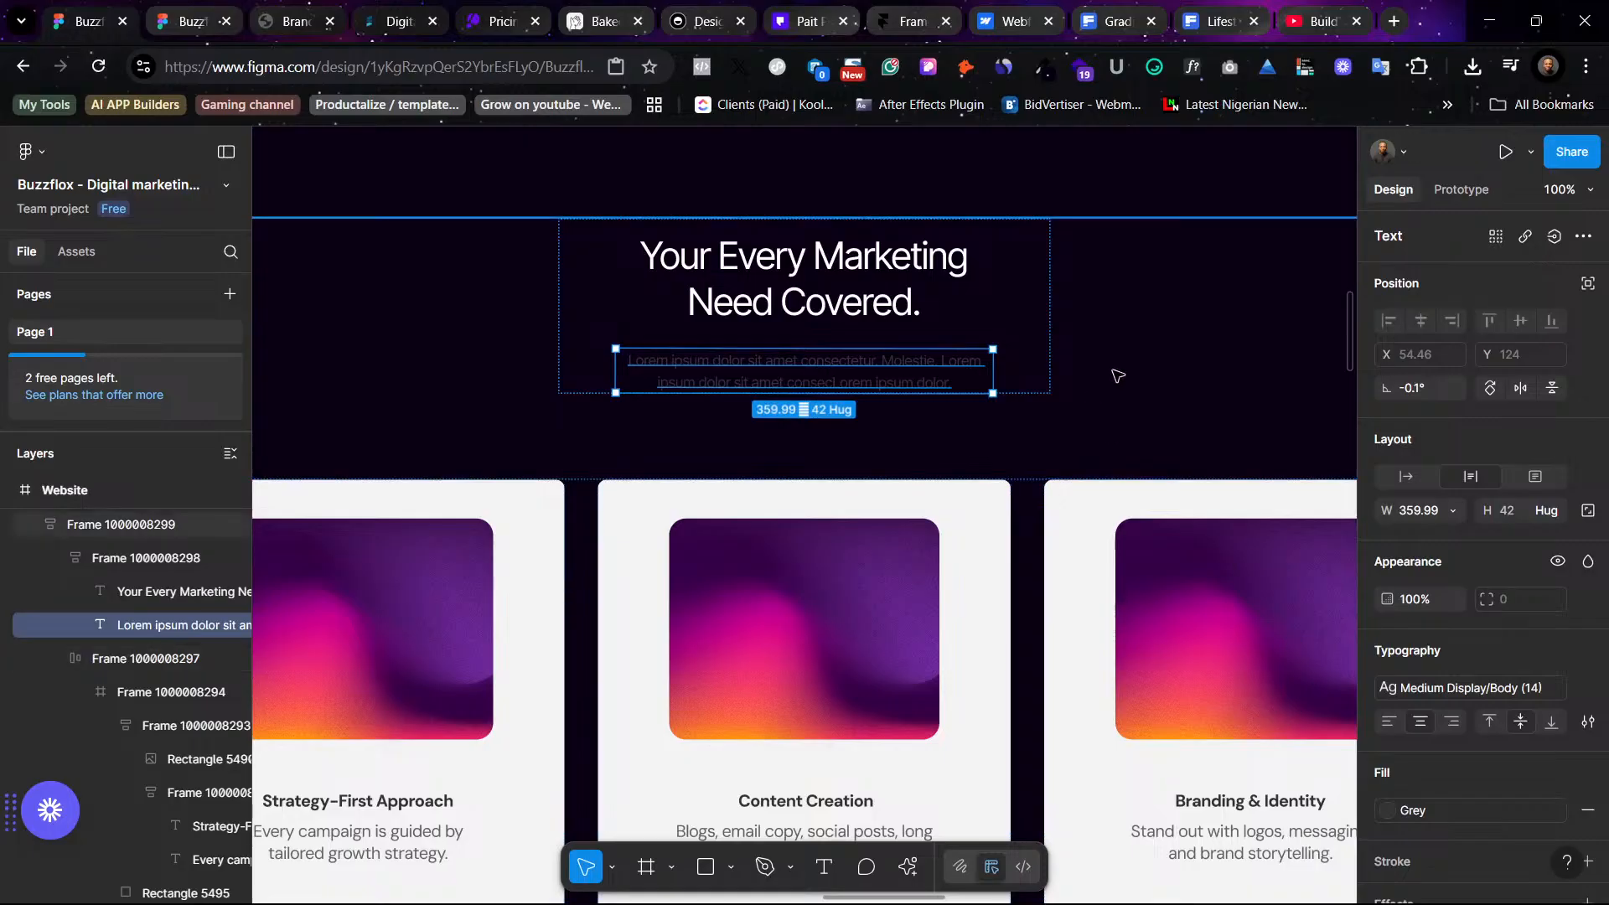
pyautogui.click(1160, 397)
pyautogui.hotkey('ctrl', 'z')
pyautogui.hotkey('ctrl', 'z')
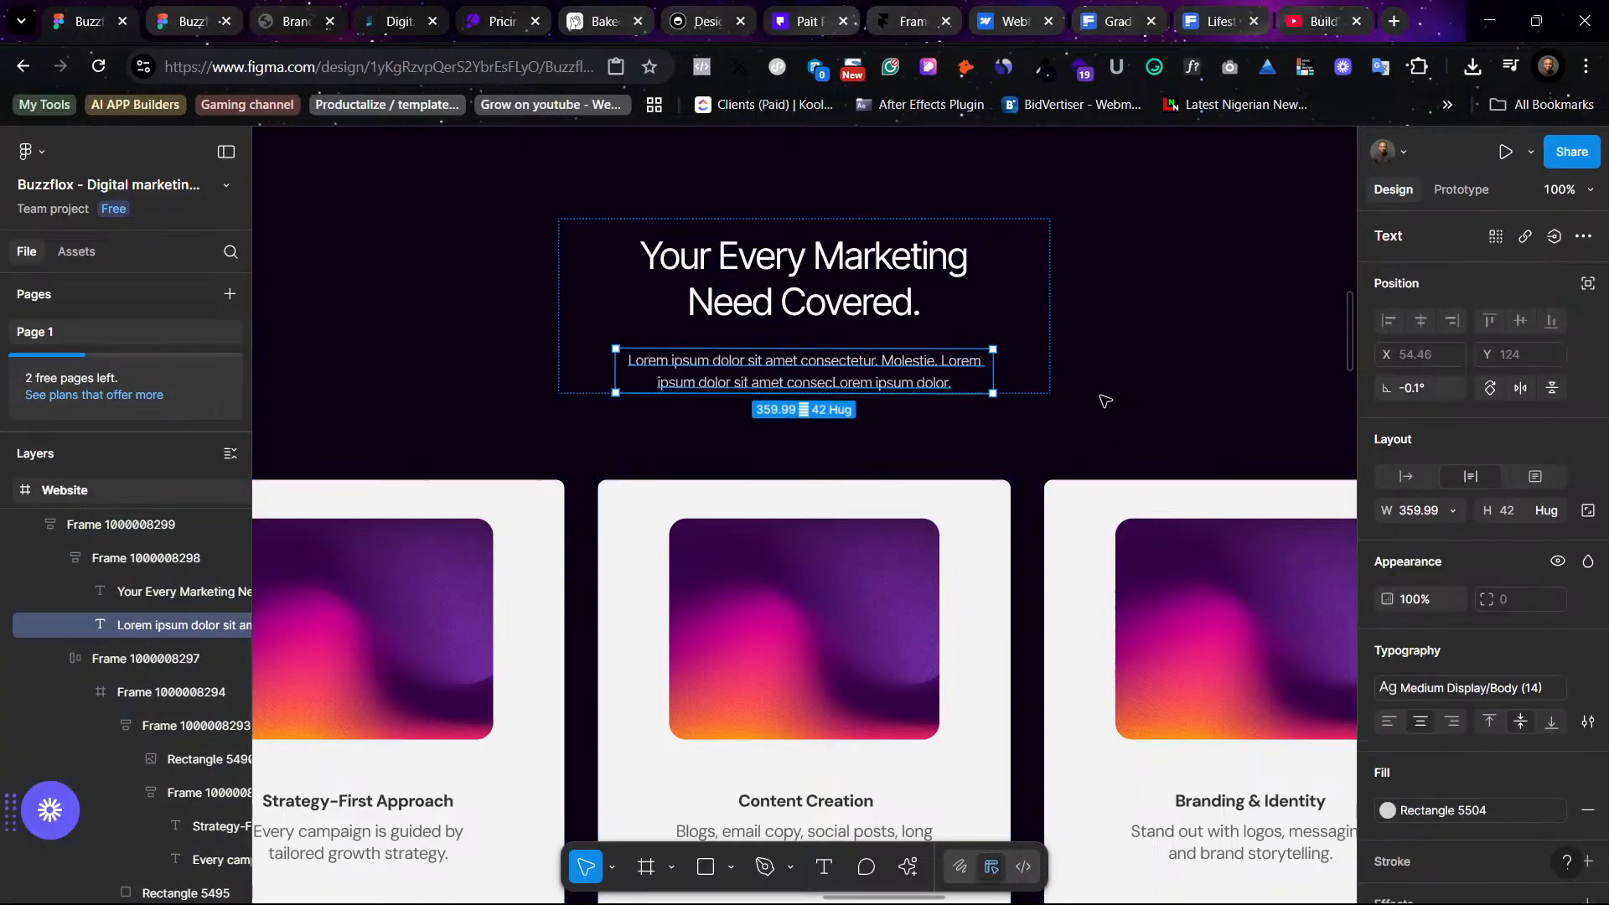
pyautogui.click(1416, 813)
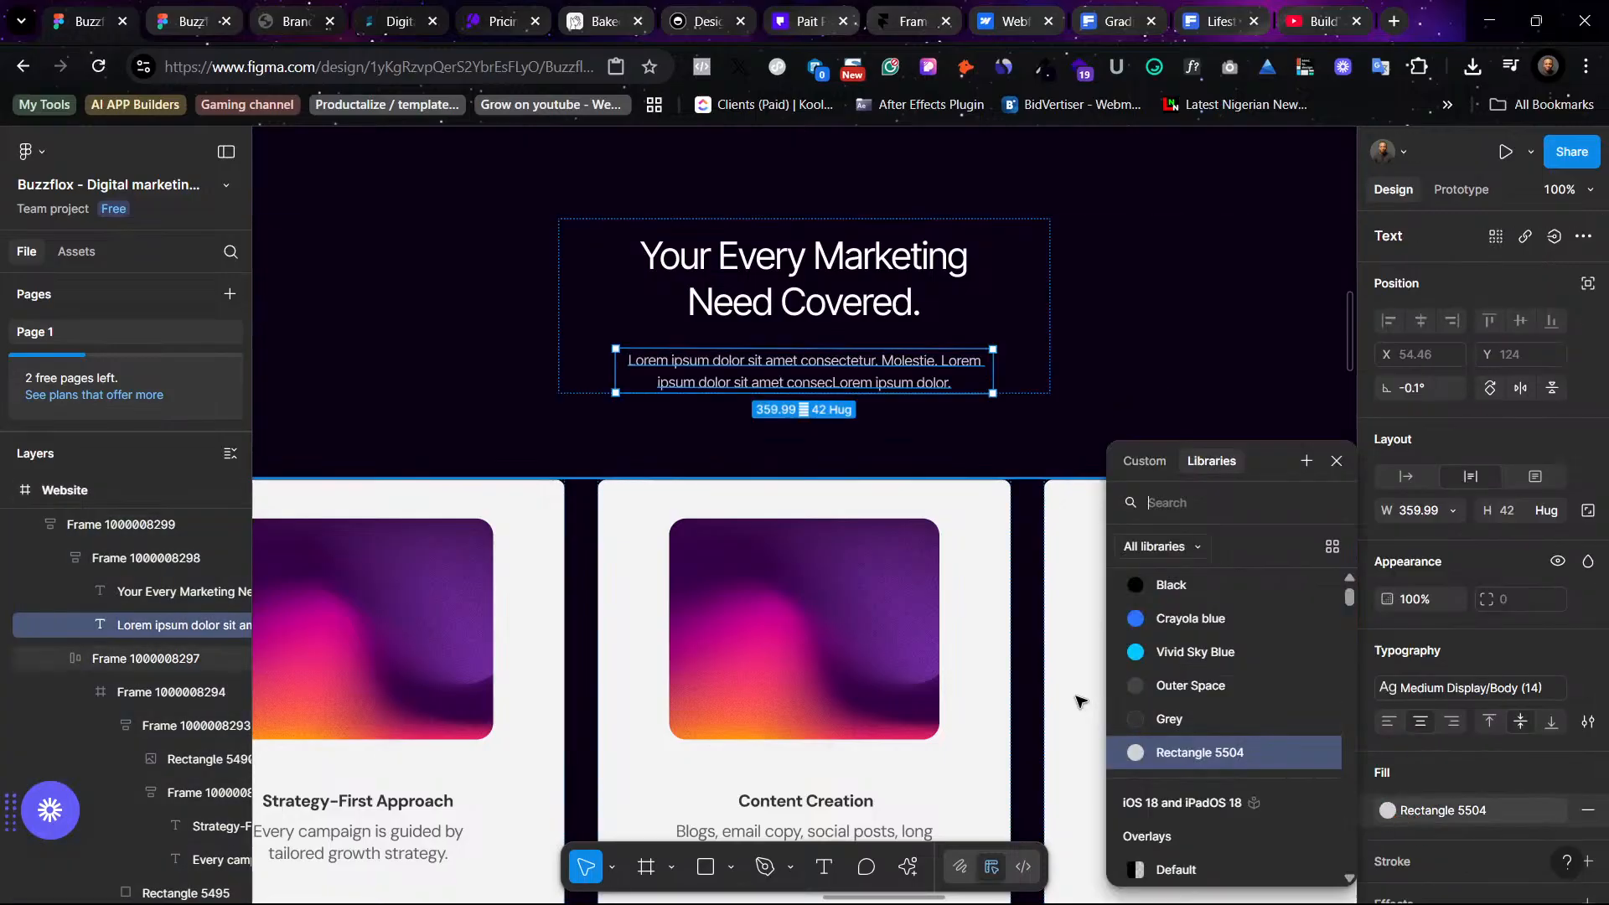
pyautogui.click(1164, 699)
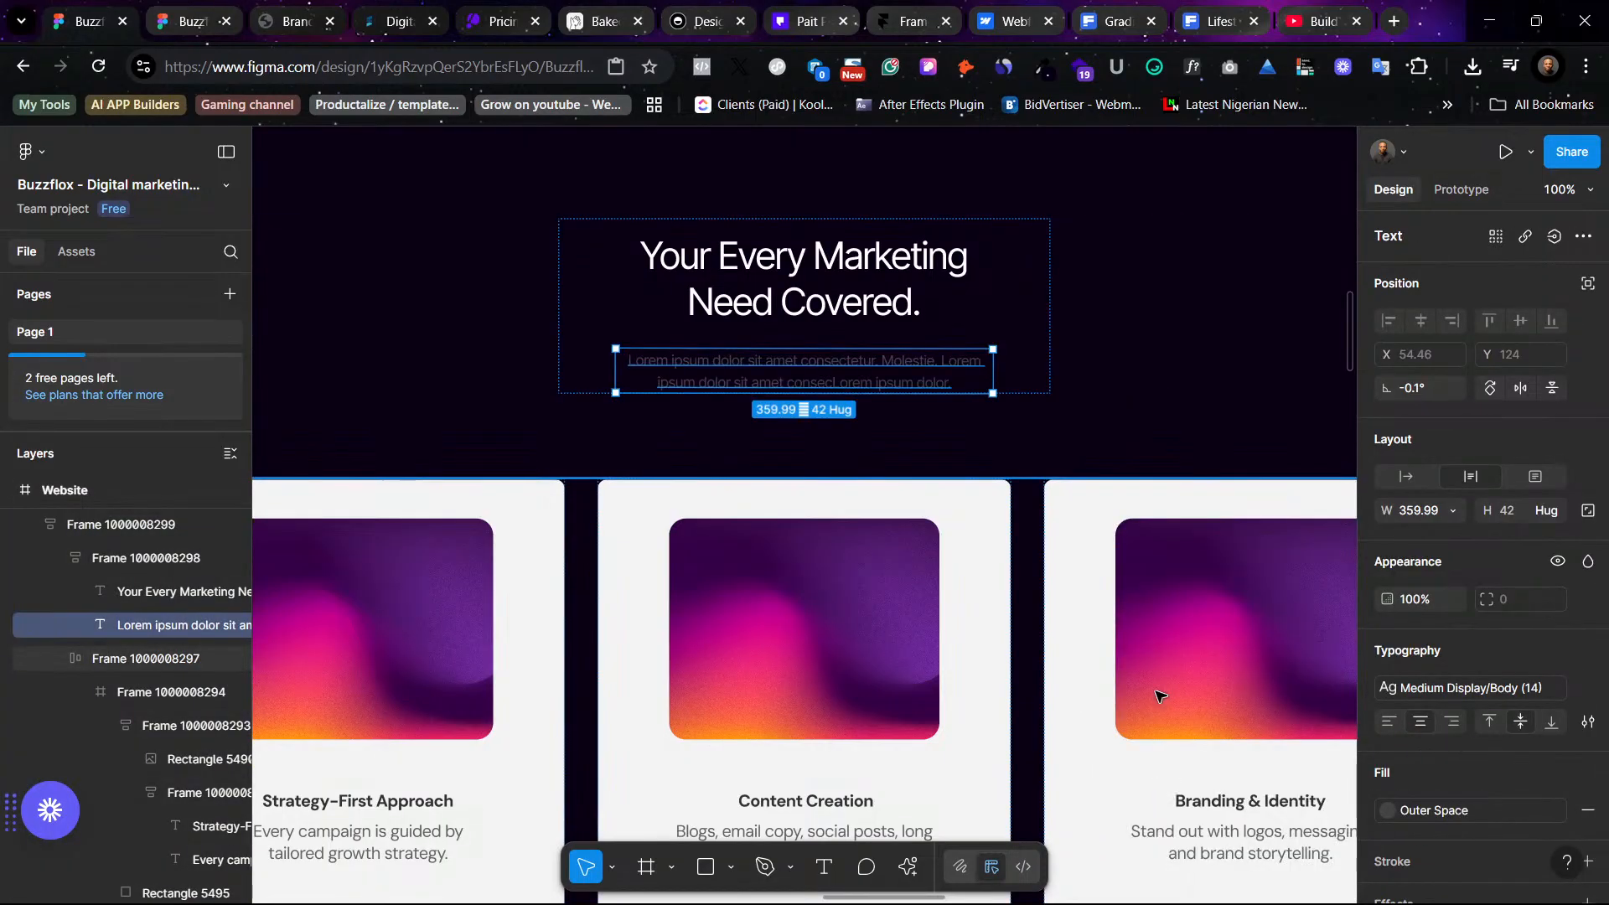
# - Select the three service card background rectangles and set their fill to the Outer Space color style after trying Grey
pyautogui.click(1138, 408)
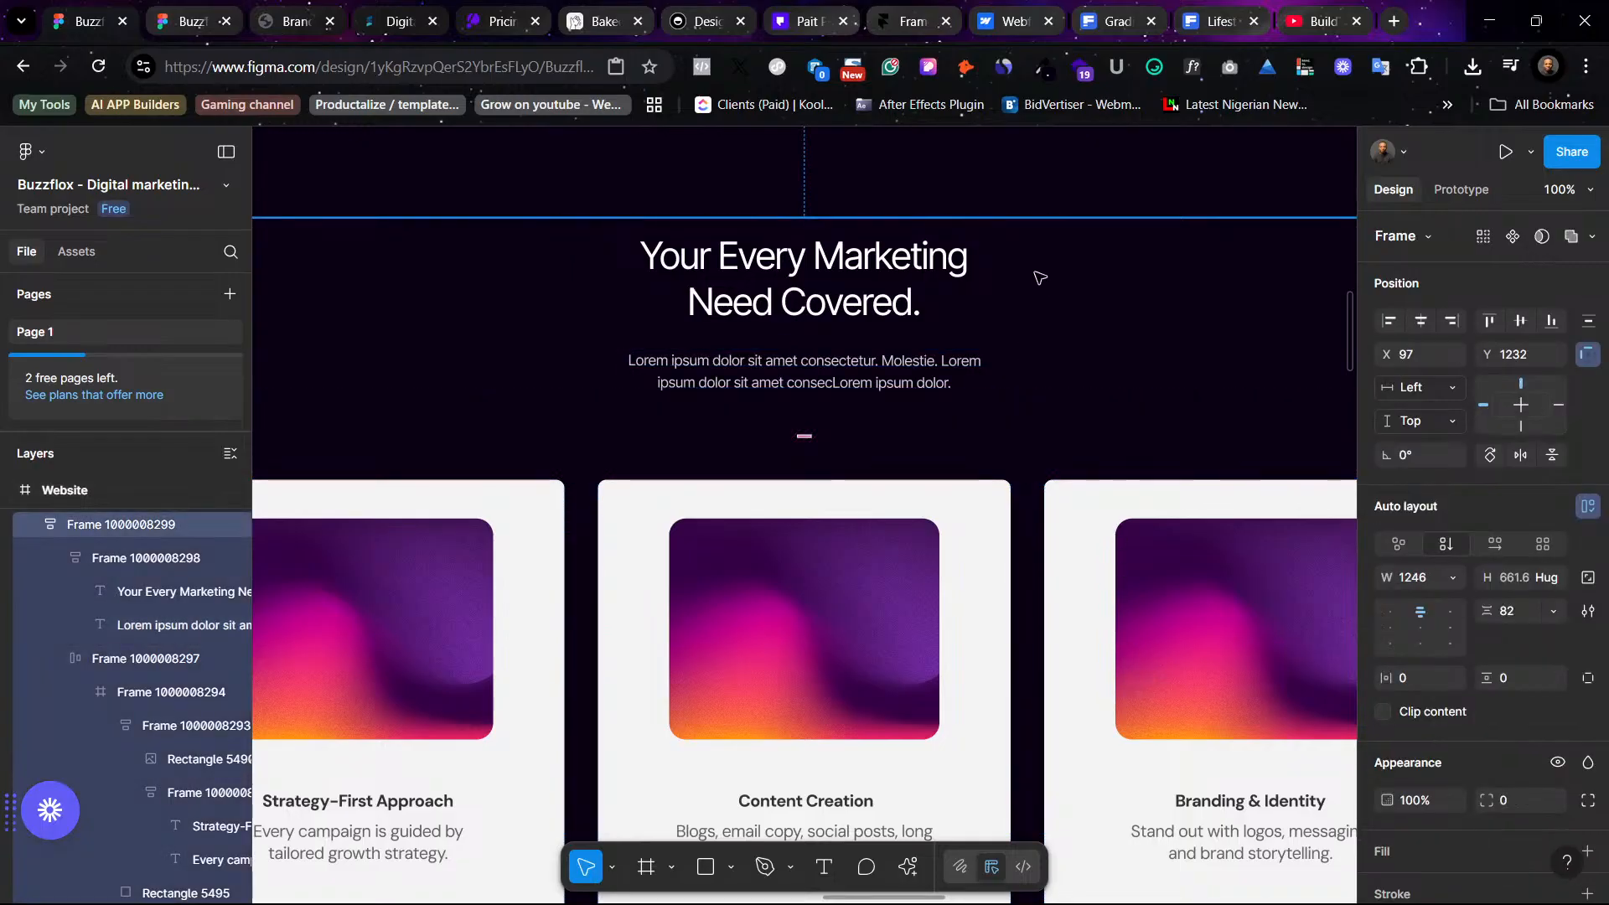
pyautogui.hscroll(-5, 1034, 277)
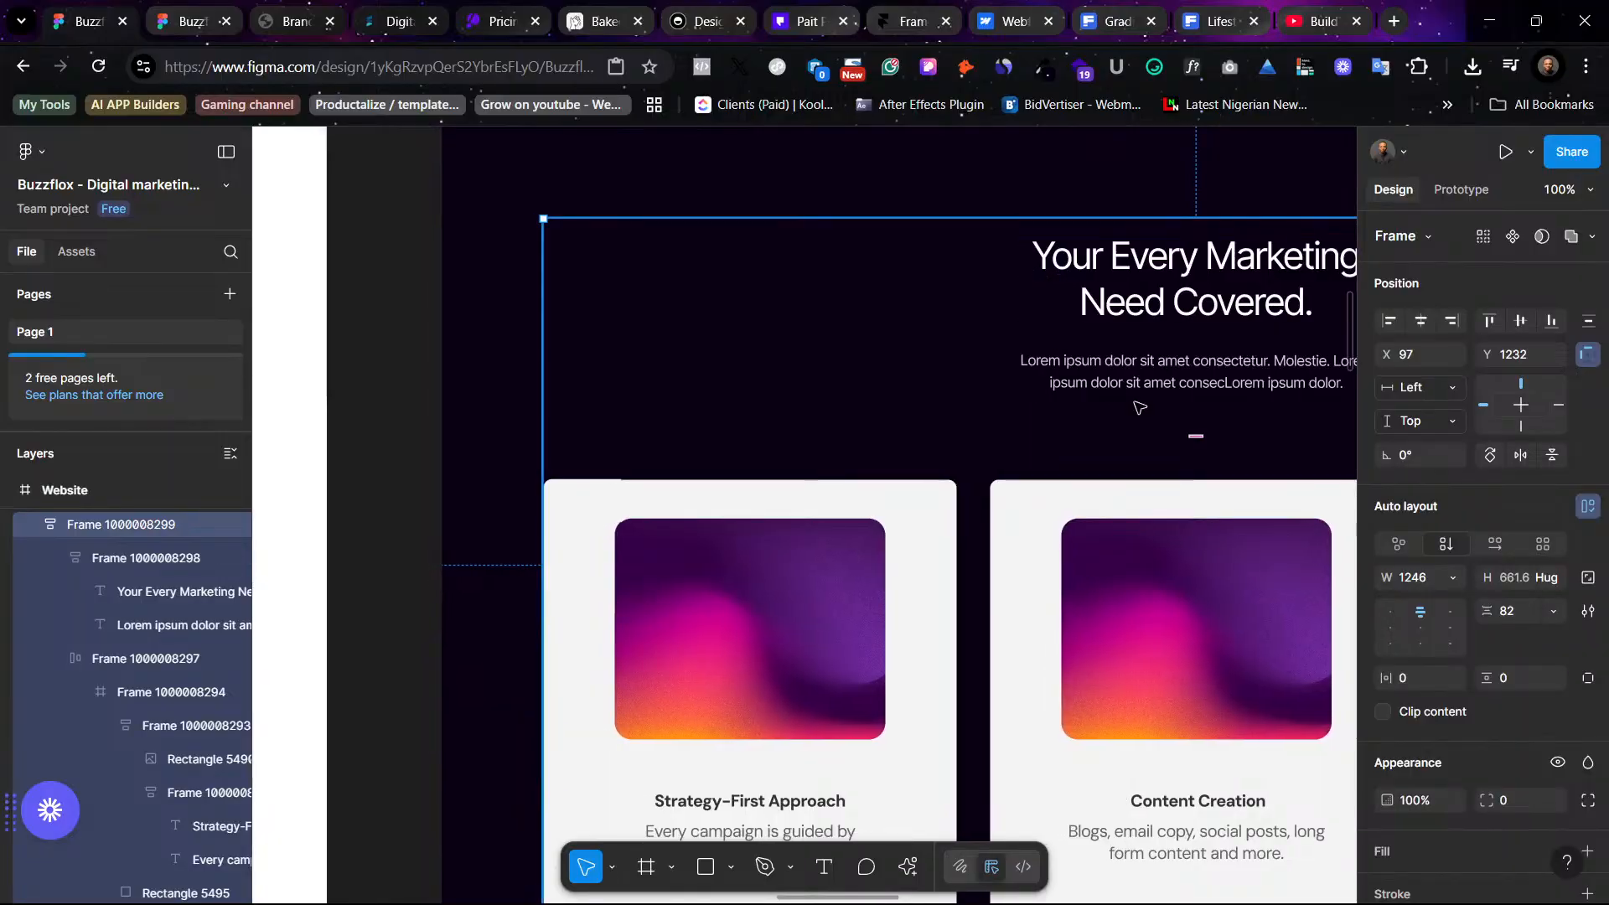
pyautogui.hscroll(3, 901, 369)
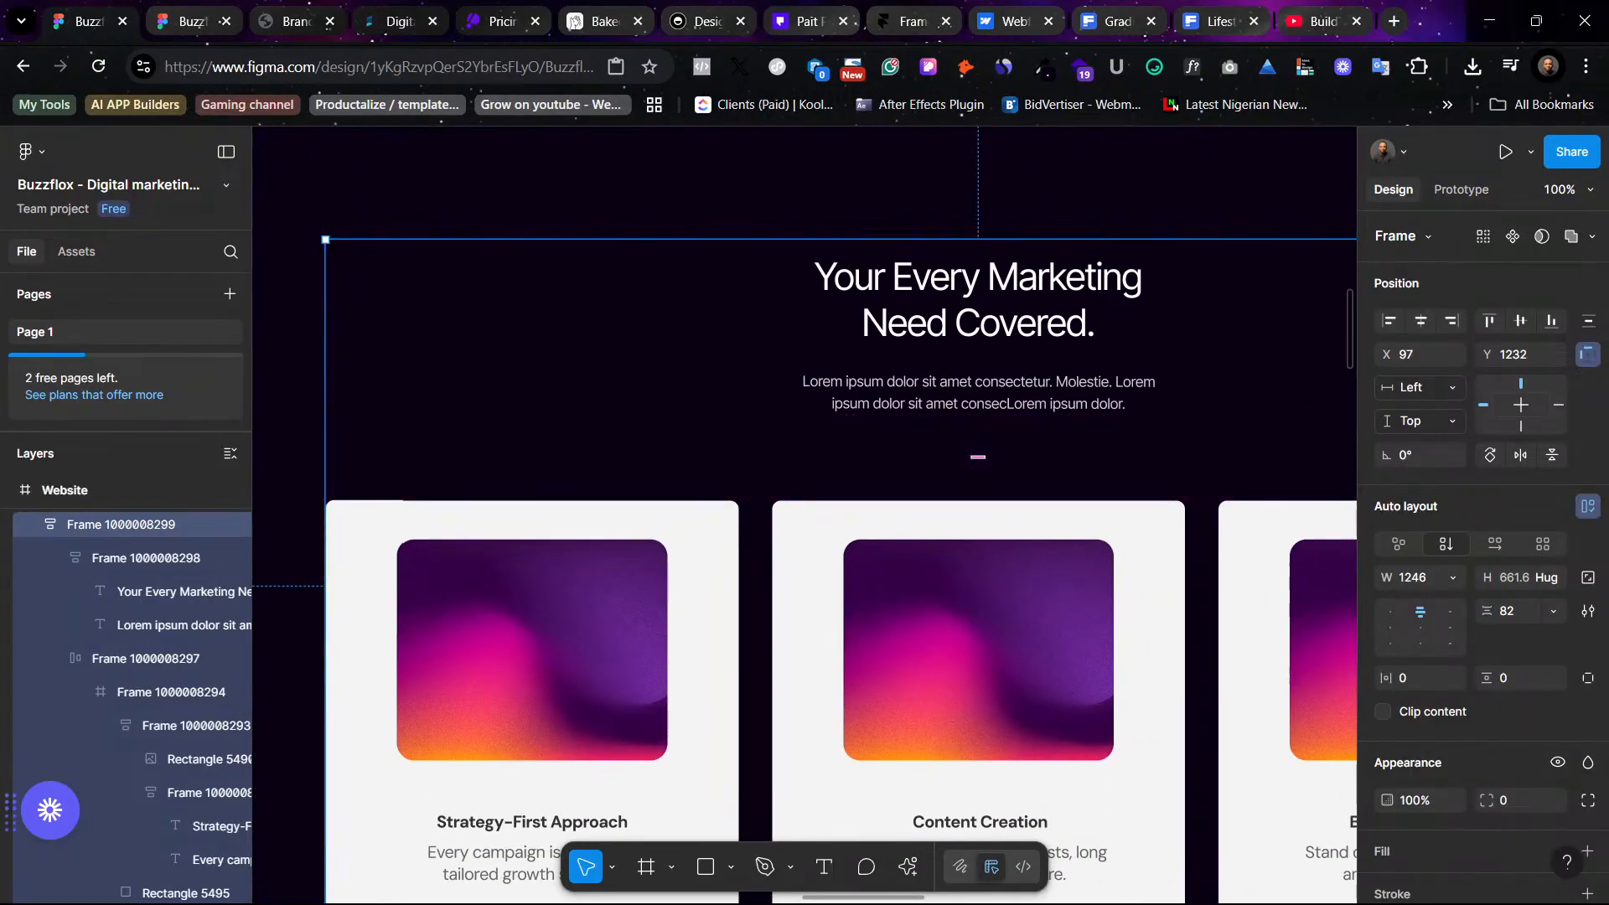
pyautogui.hscroll(2, 651, 493)
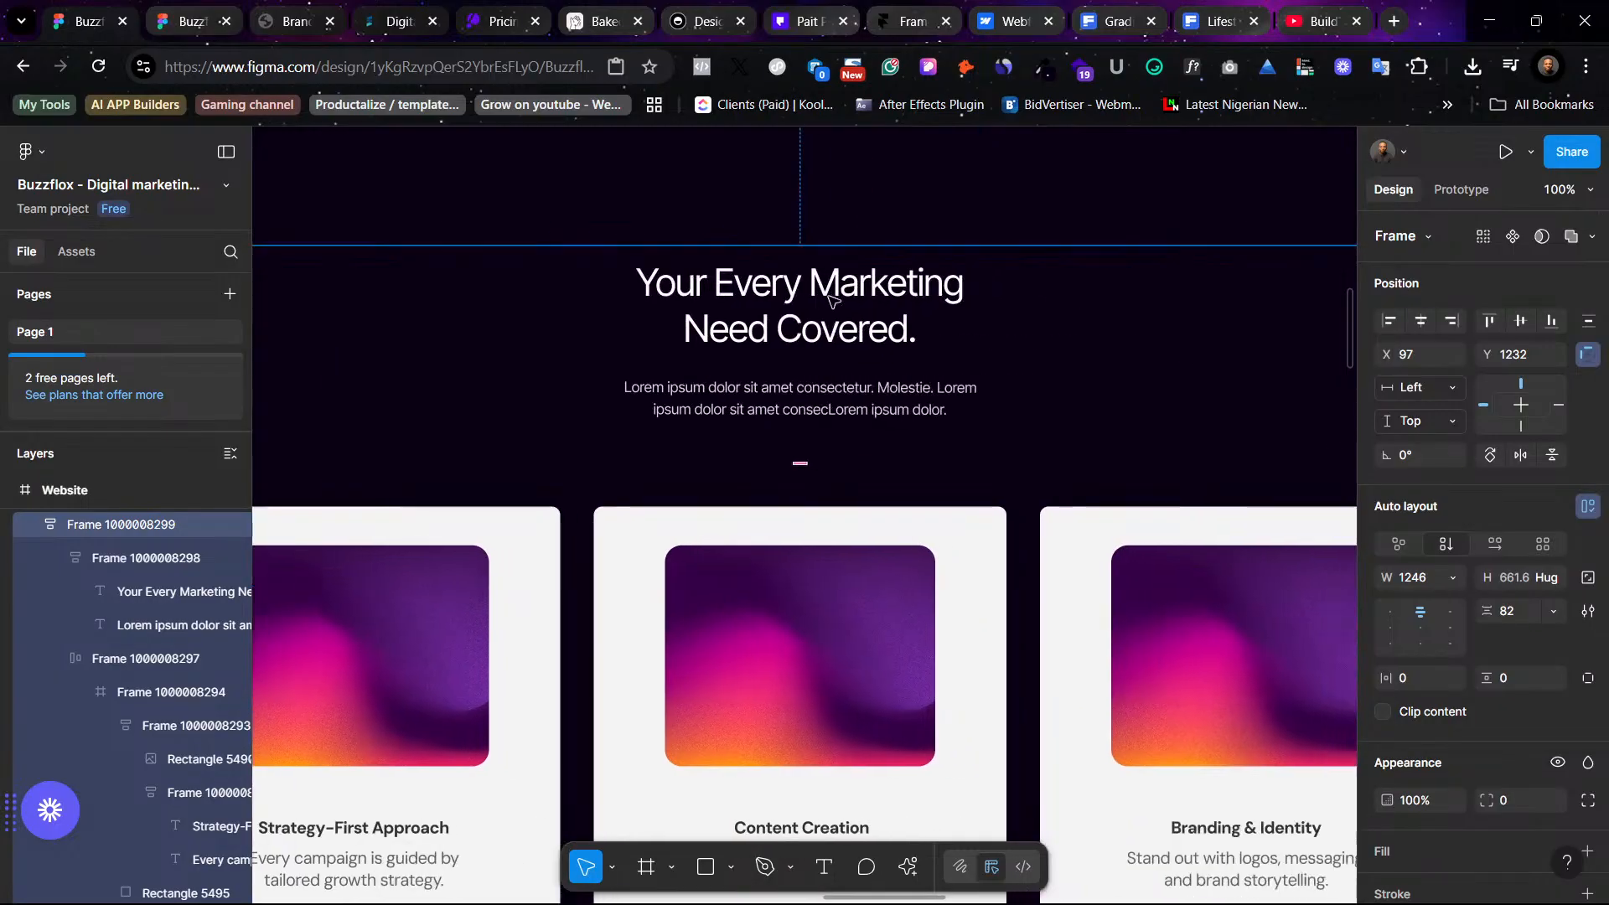
pyautogui.scroll(-2, 651, 493)
pyautogui.hscroll(-2, 651, 493)
pyautogui.scroll(-1, 653, 486)
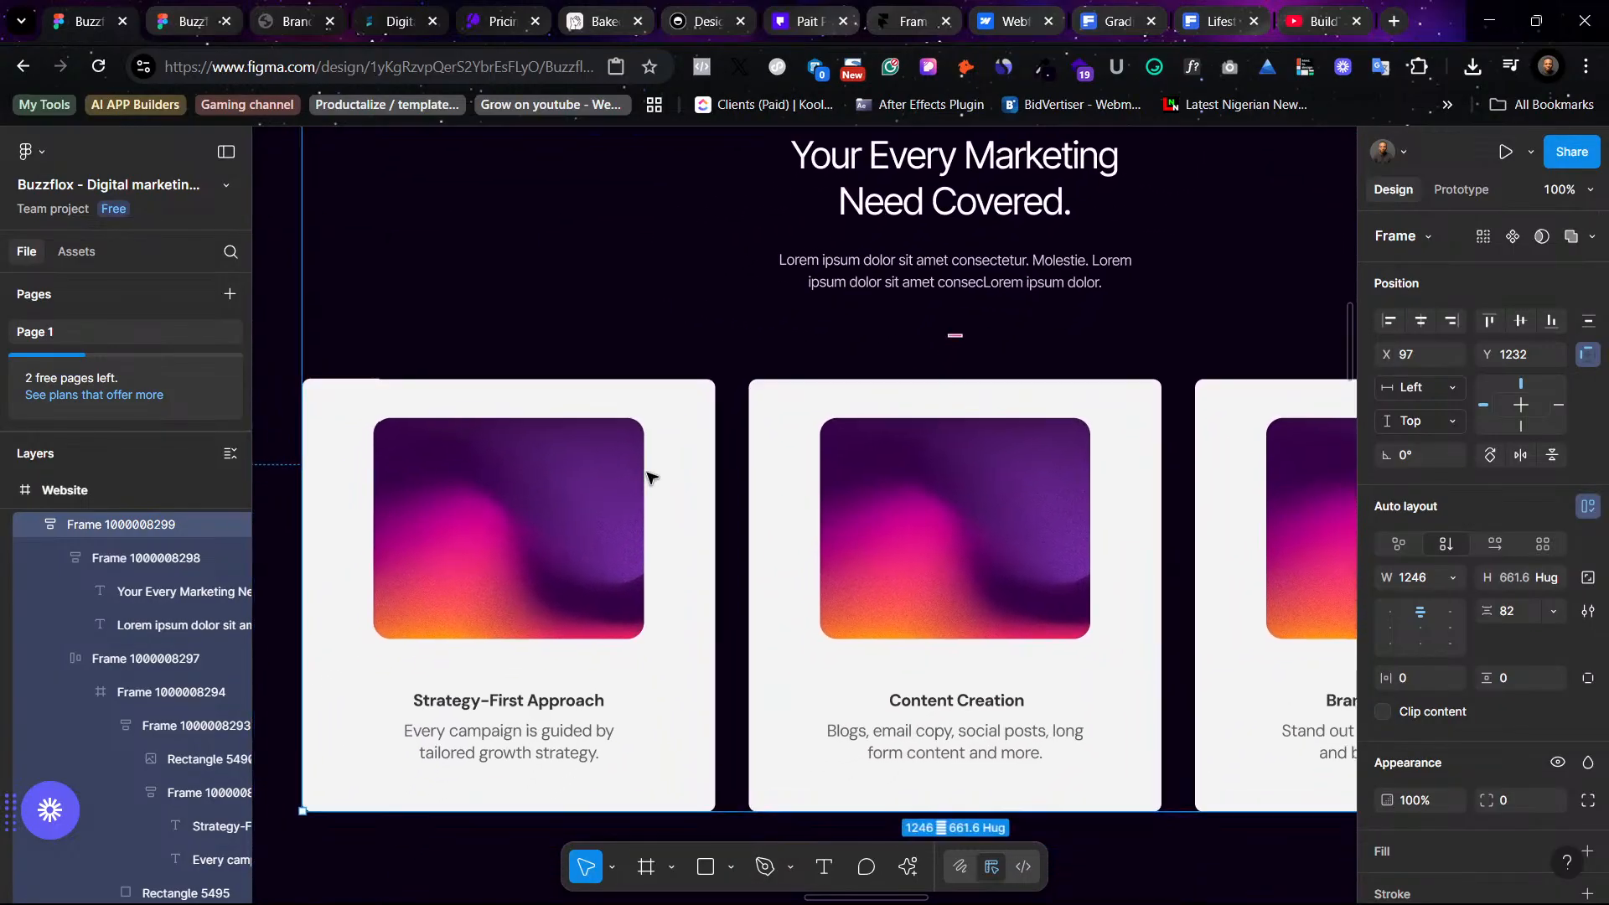
pyautogui.click(700, 485)
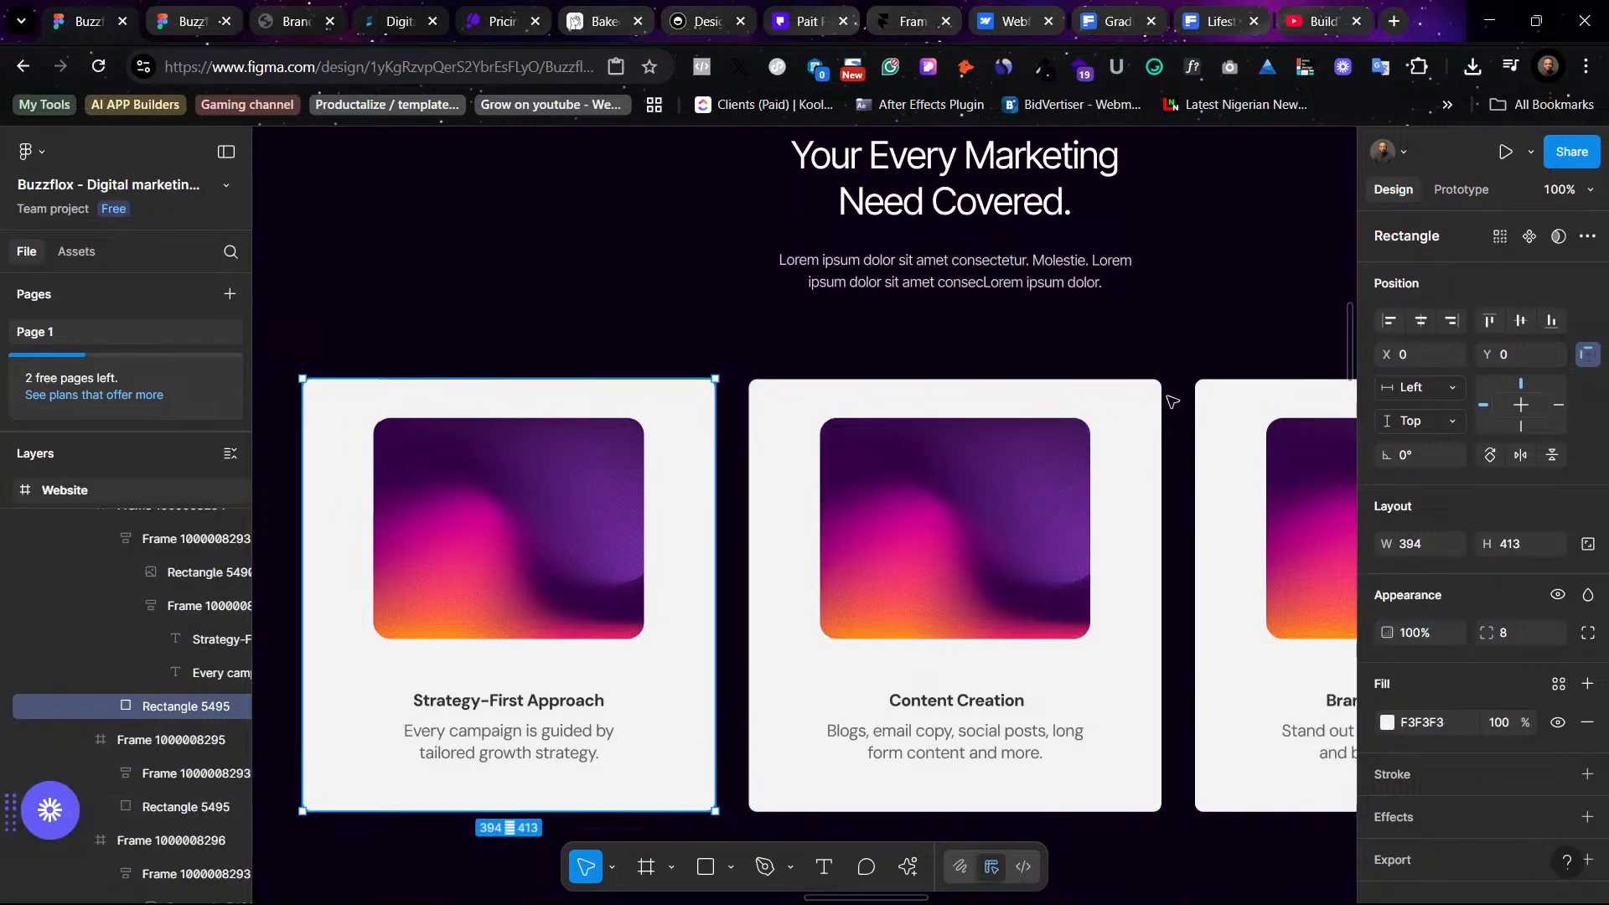
pyautogui.keyDown('shift'); pyautogui.click(1148, 424); pyautogui.keyUp('shift')
pyautogui.keyDown('shift'); pyautogui.click(1228, 424); pyautogui.keyUp('shift')
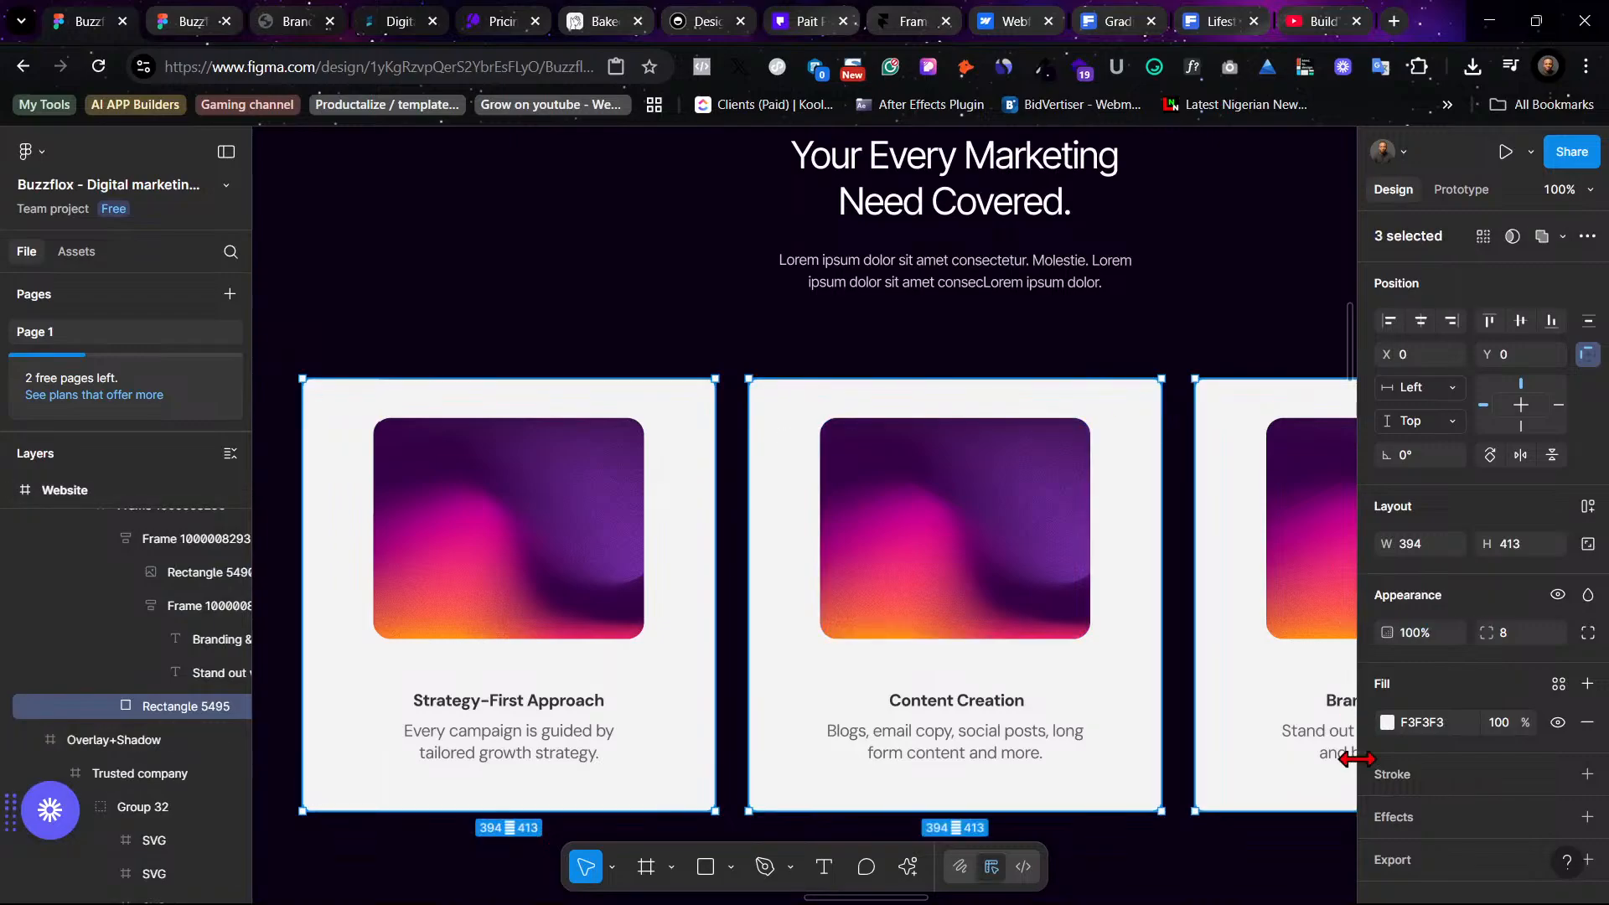
pyautogui.click(1557, 685)
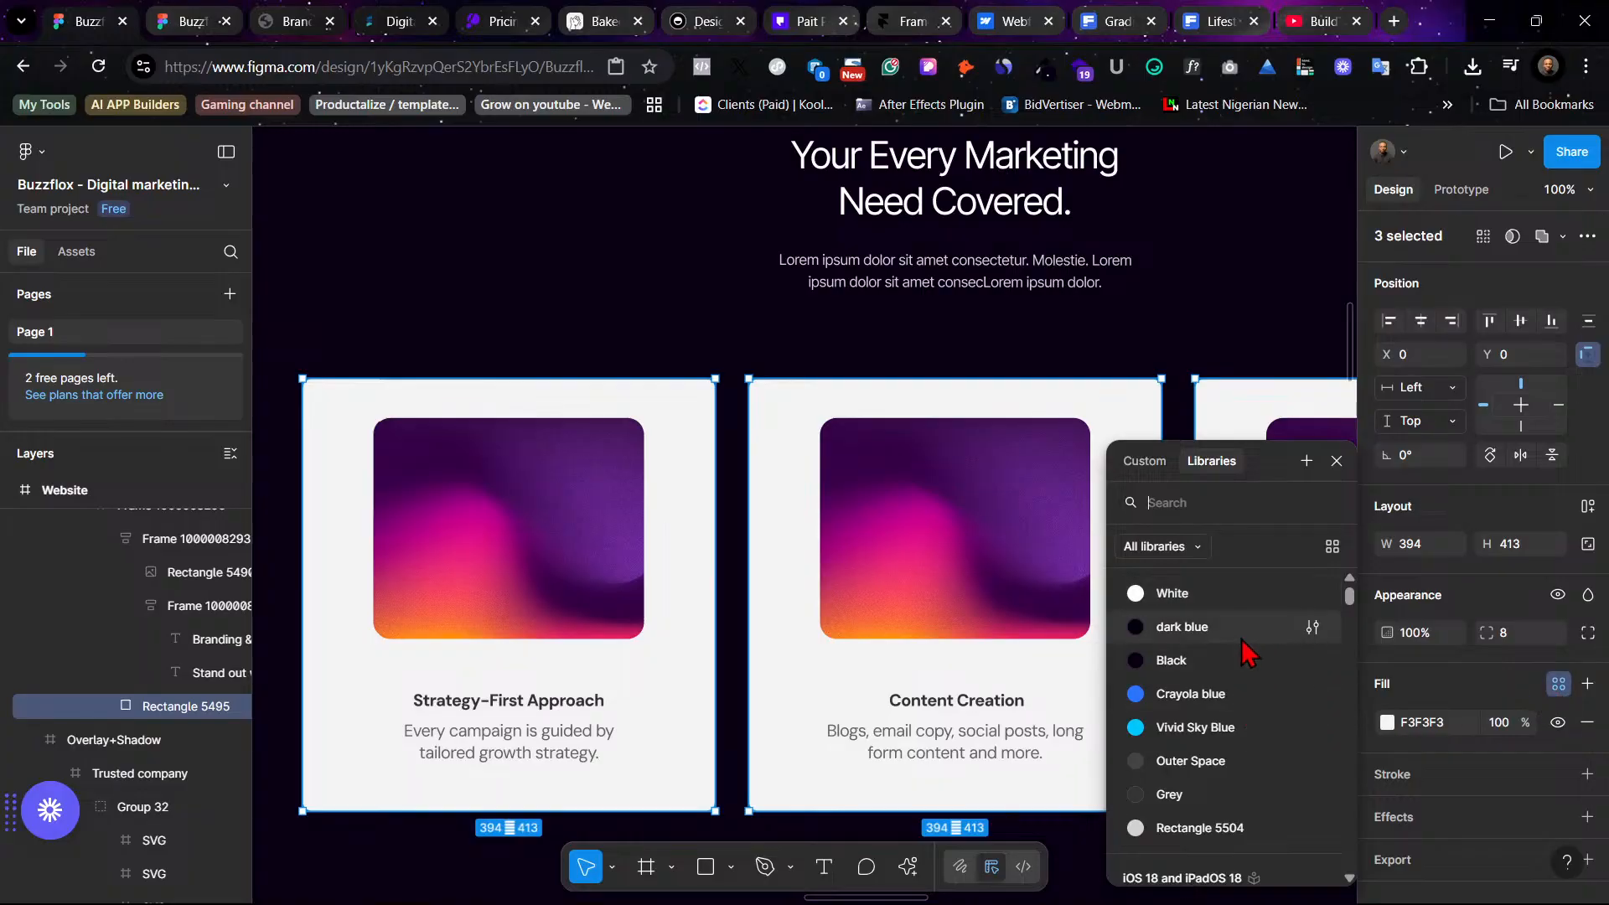
pyautogui.click(1170, 793)
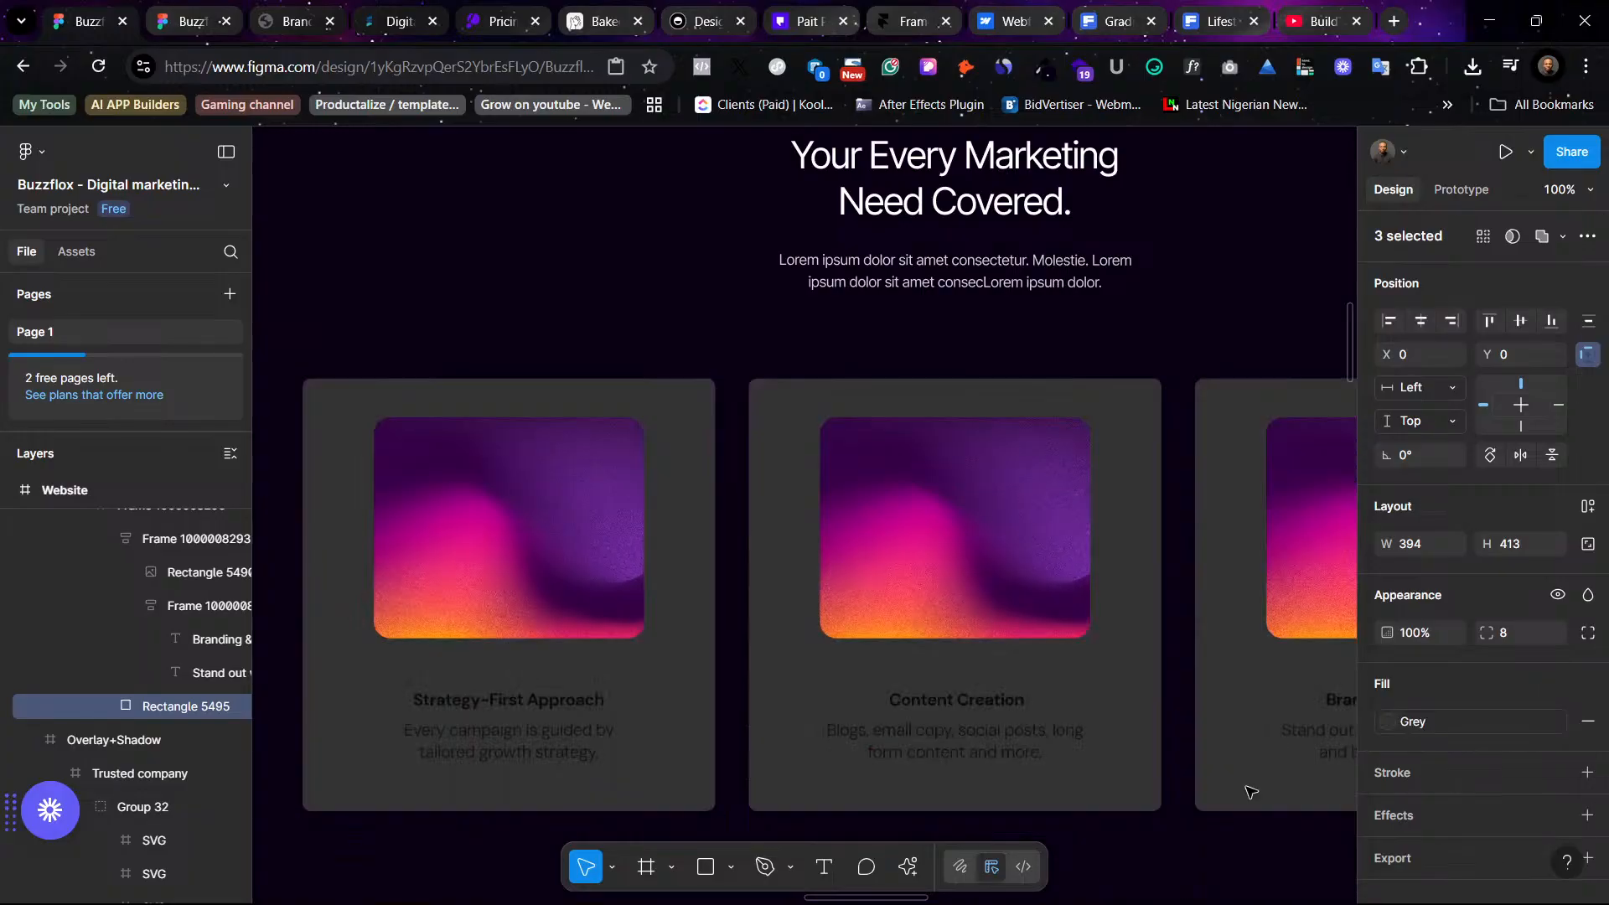
pyautogui.click(1433, 722)
pyautogui.click(1256, 728)
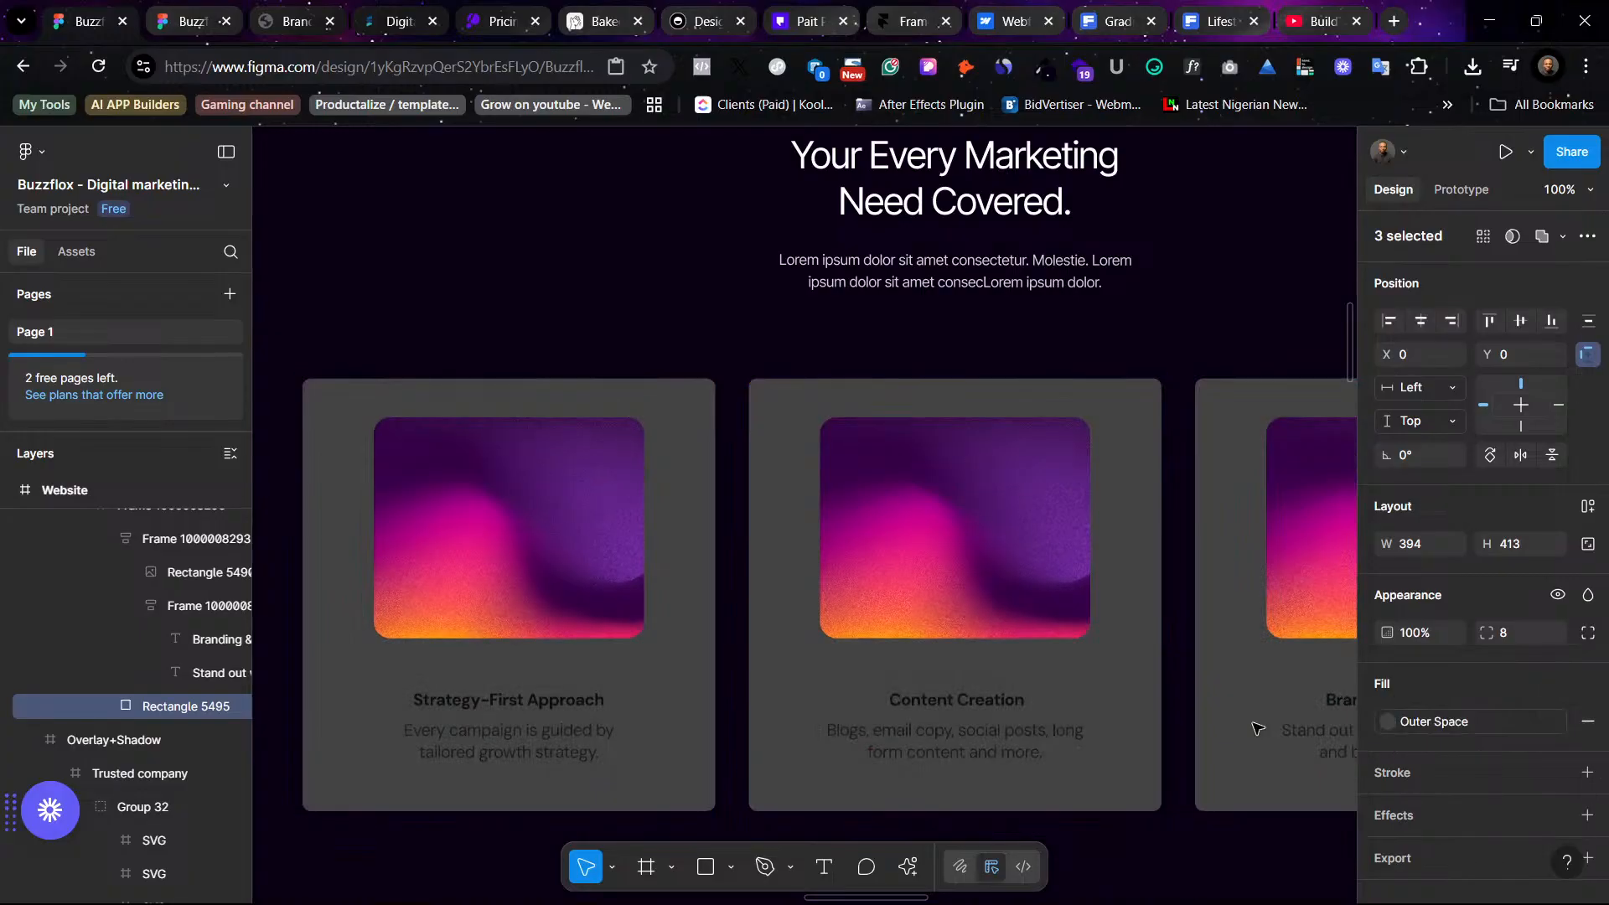
# - Try the Black and dark blue color styles on the card fills and undo the change
pyautogui.click(1429, 721)
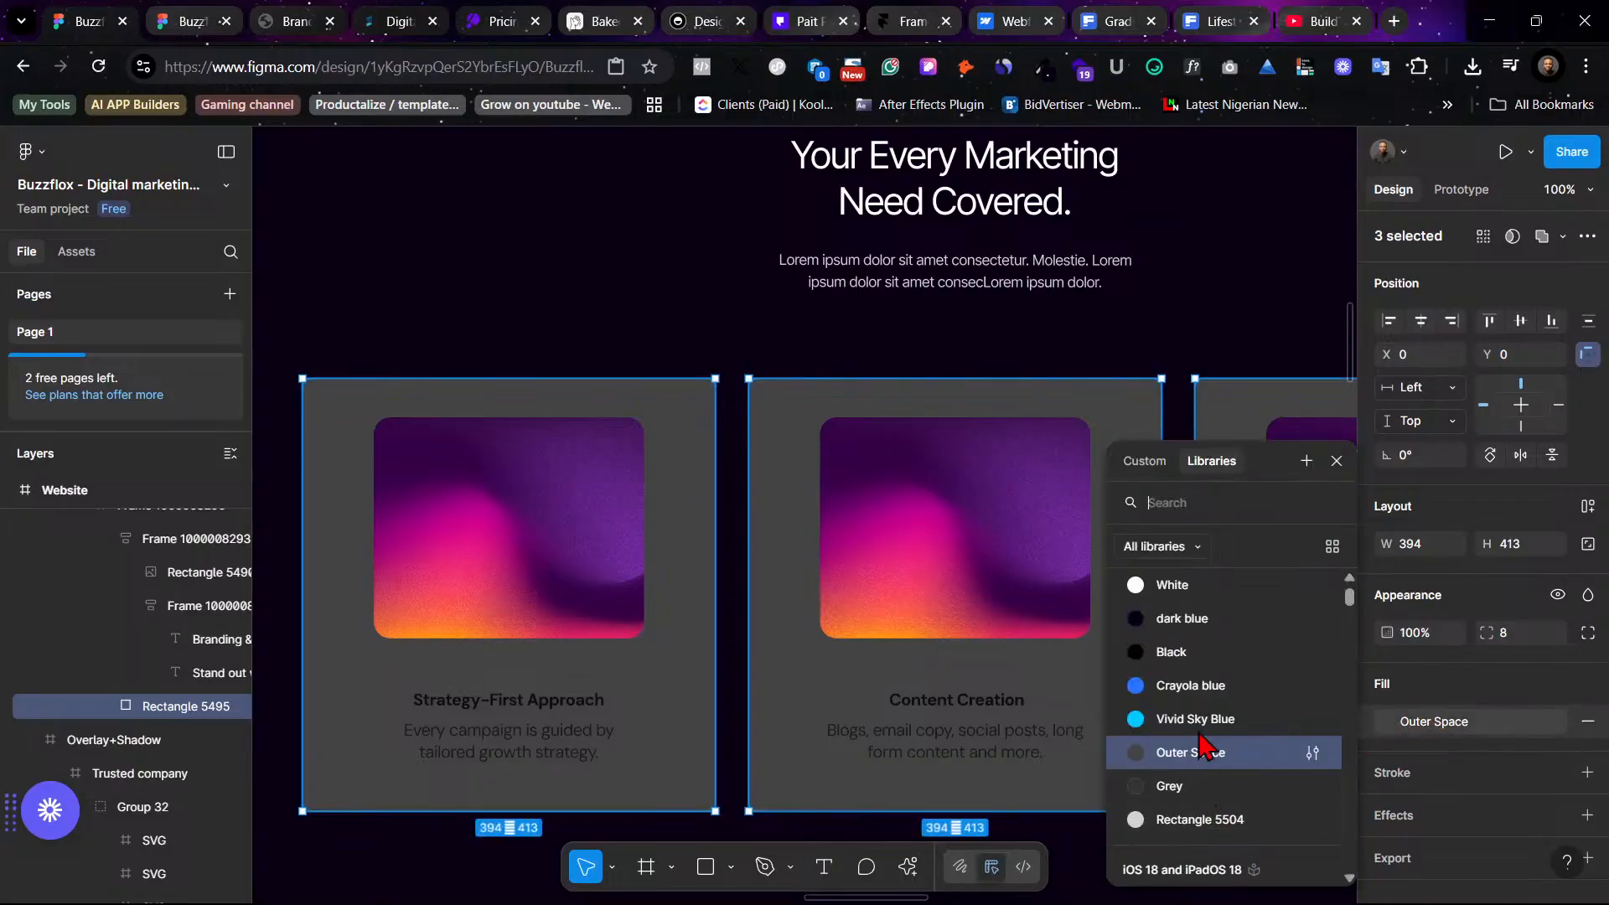
pyautogui.click(1191, 659)
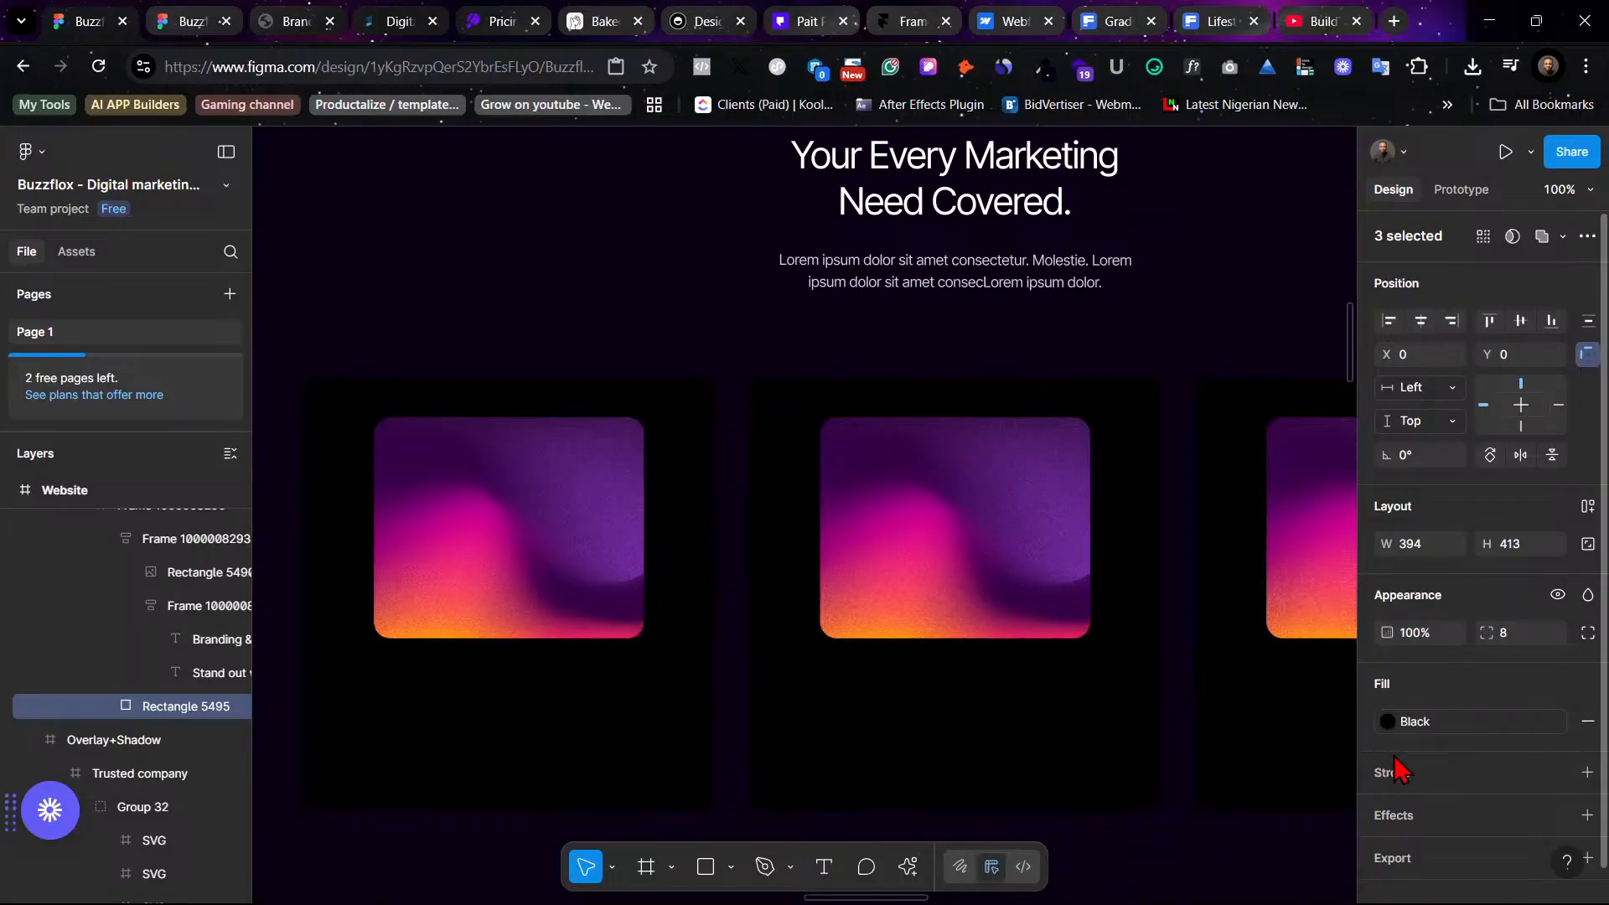
pyautogui.click(1415, 722)
pyautogui.click(1181, 626)
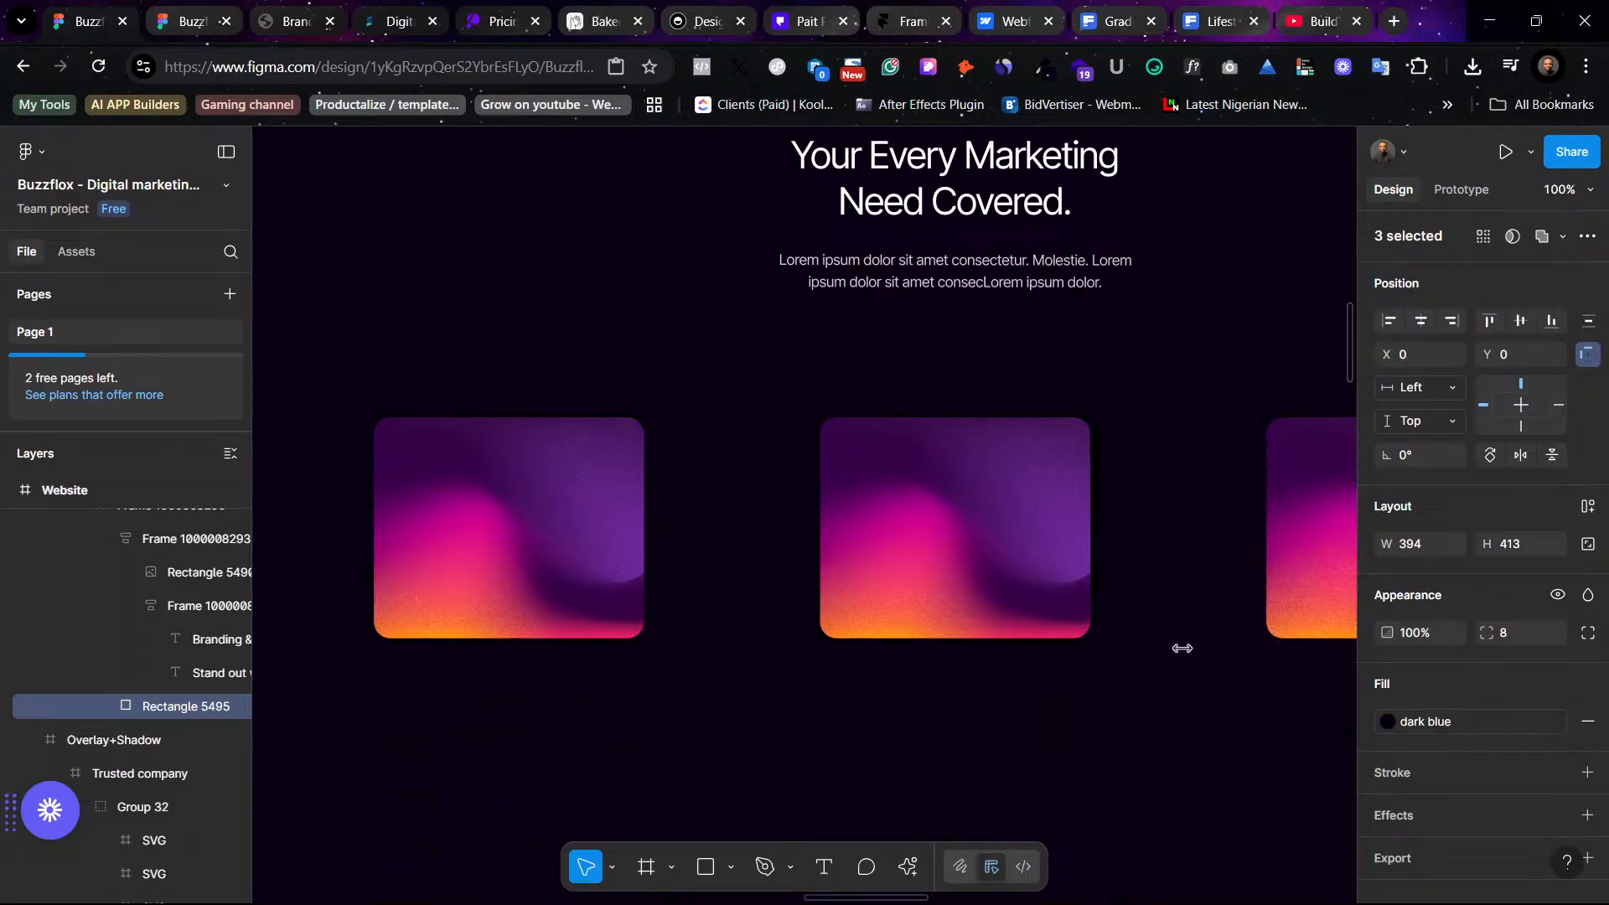
pyautogui.hotkey('ctrl', 'z')
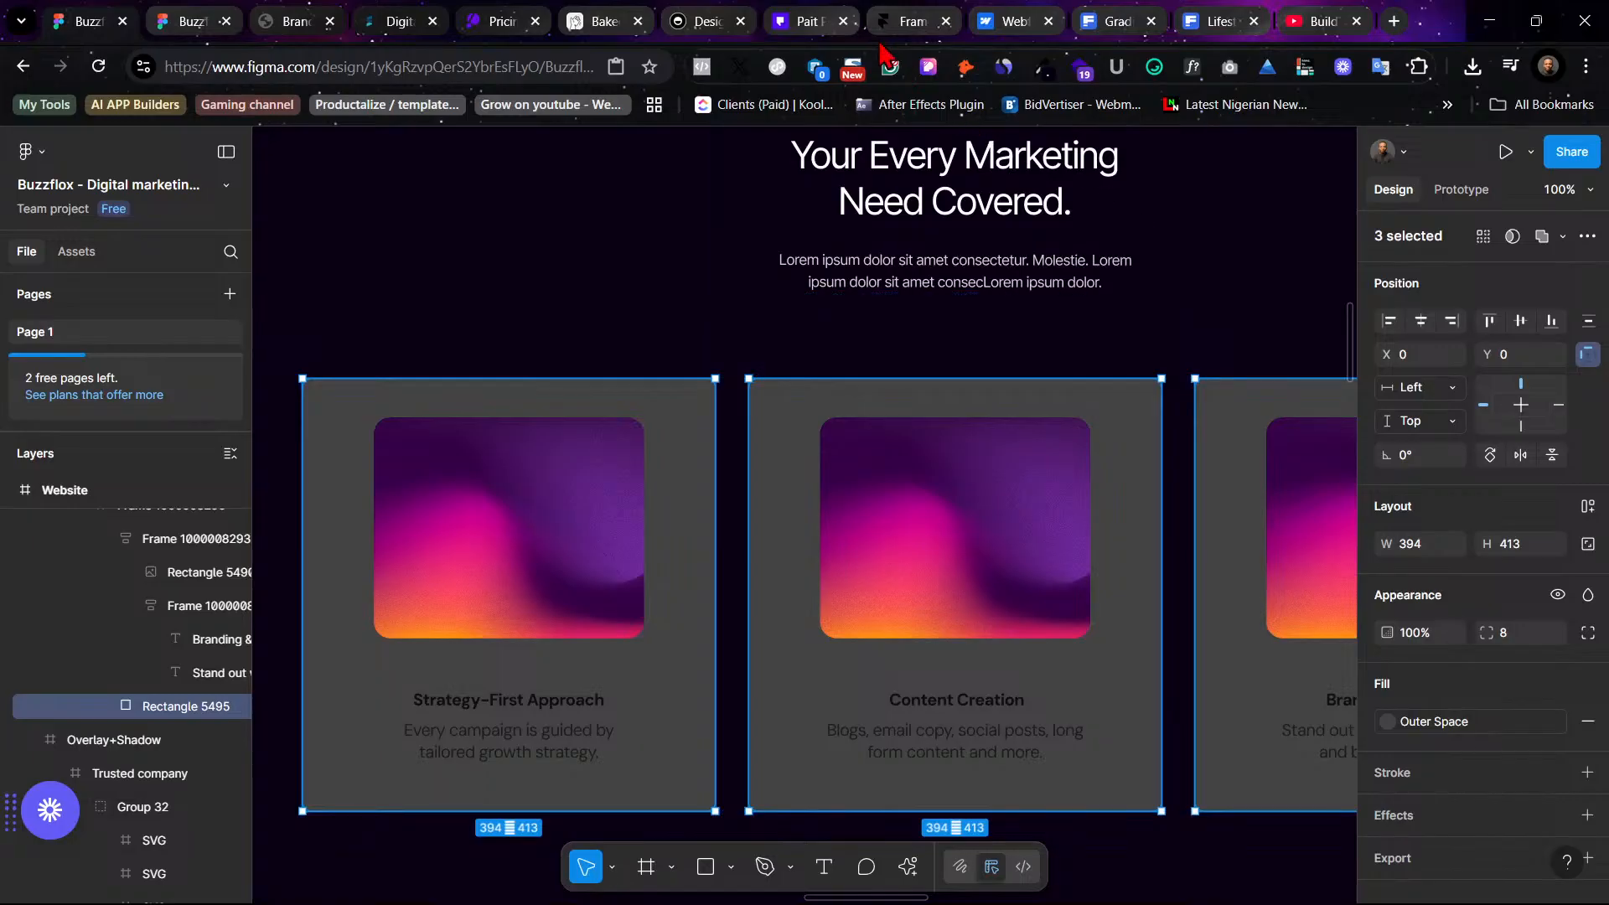
# - Browse the Pait Pro website for design reference
pyautogui.click(764, 17)
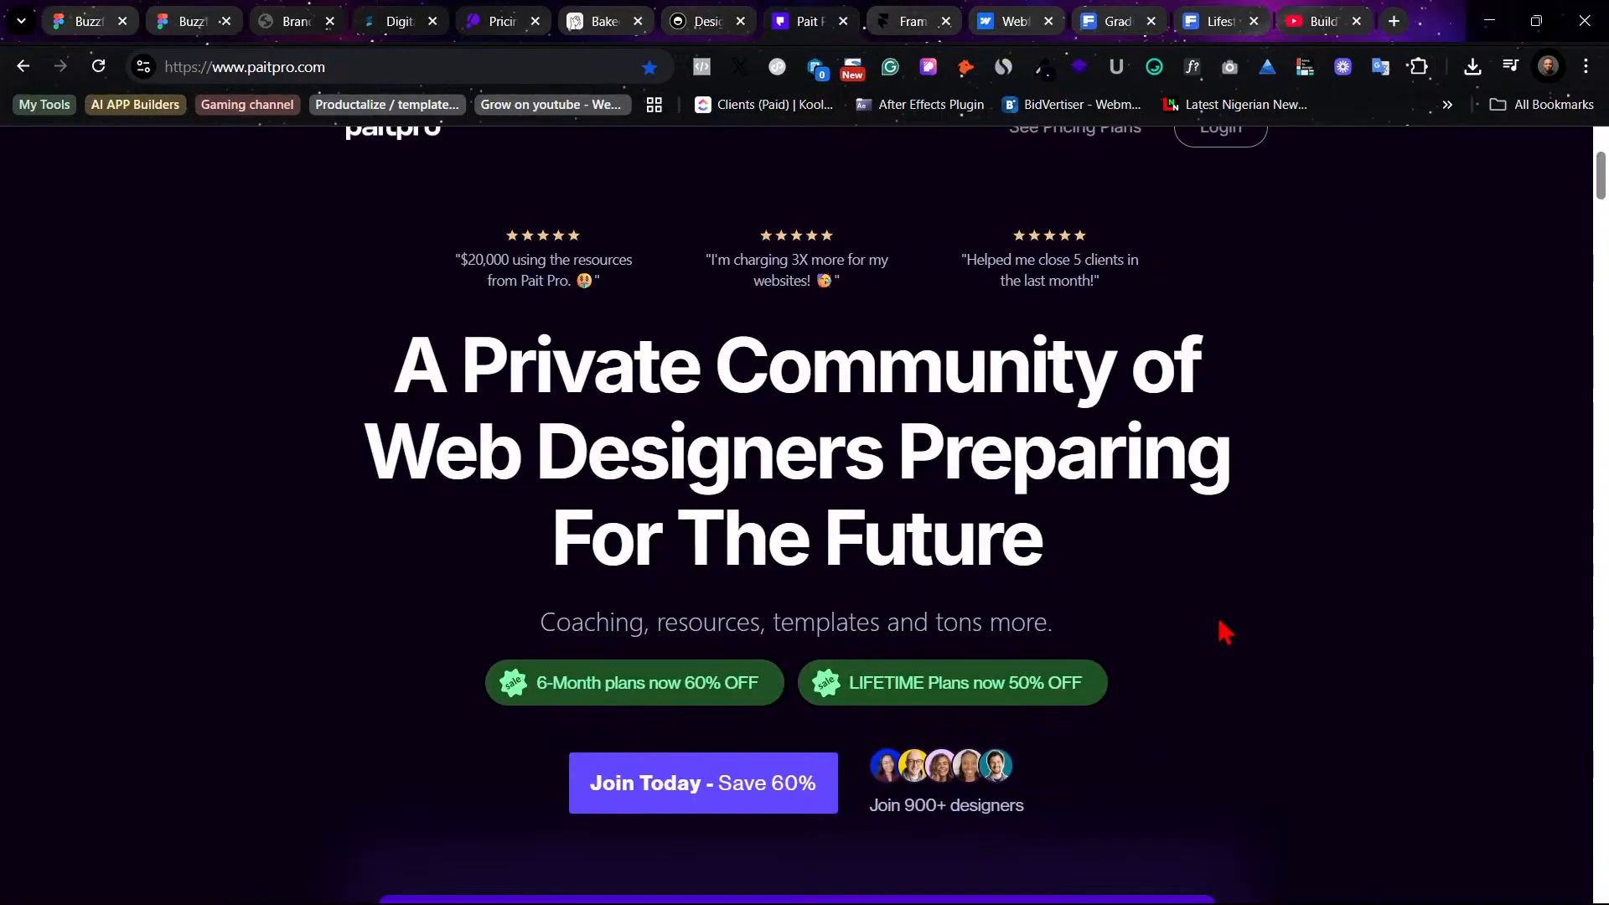
pyautogui.scroll(-10, 1221, 629)
pyautogui.scroll(-10, 1216, 630)
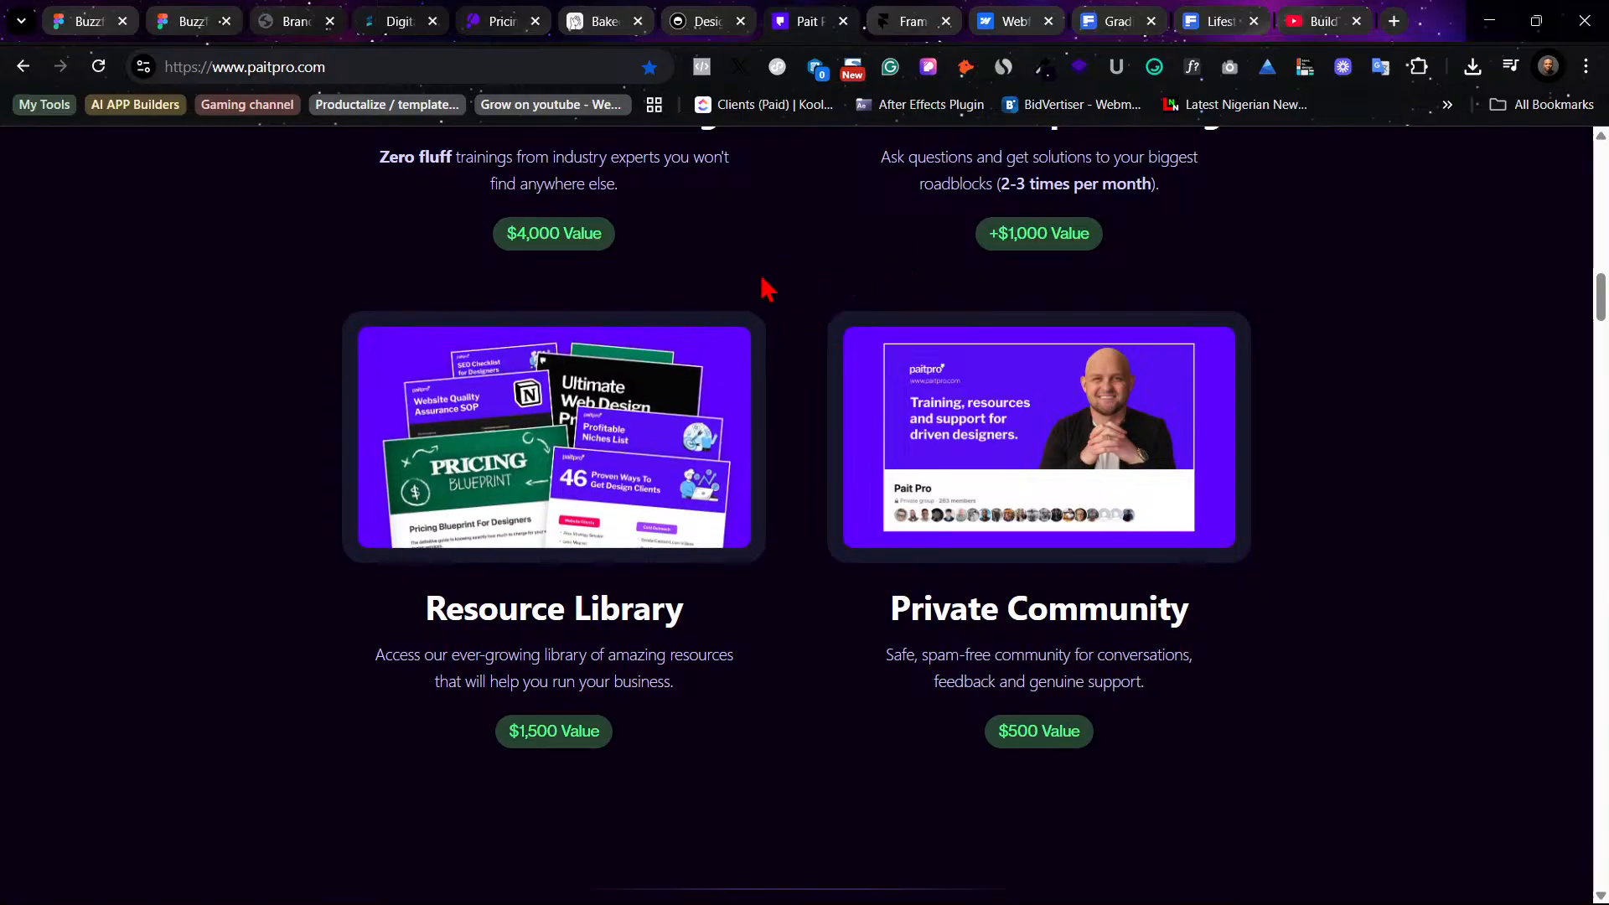
# - Review the typography and application mockup pages of the Brand Guidelines PDF
pyautogui.click(299, 17)
pyautogui.scroll(5, 1324, 582)
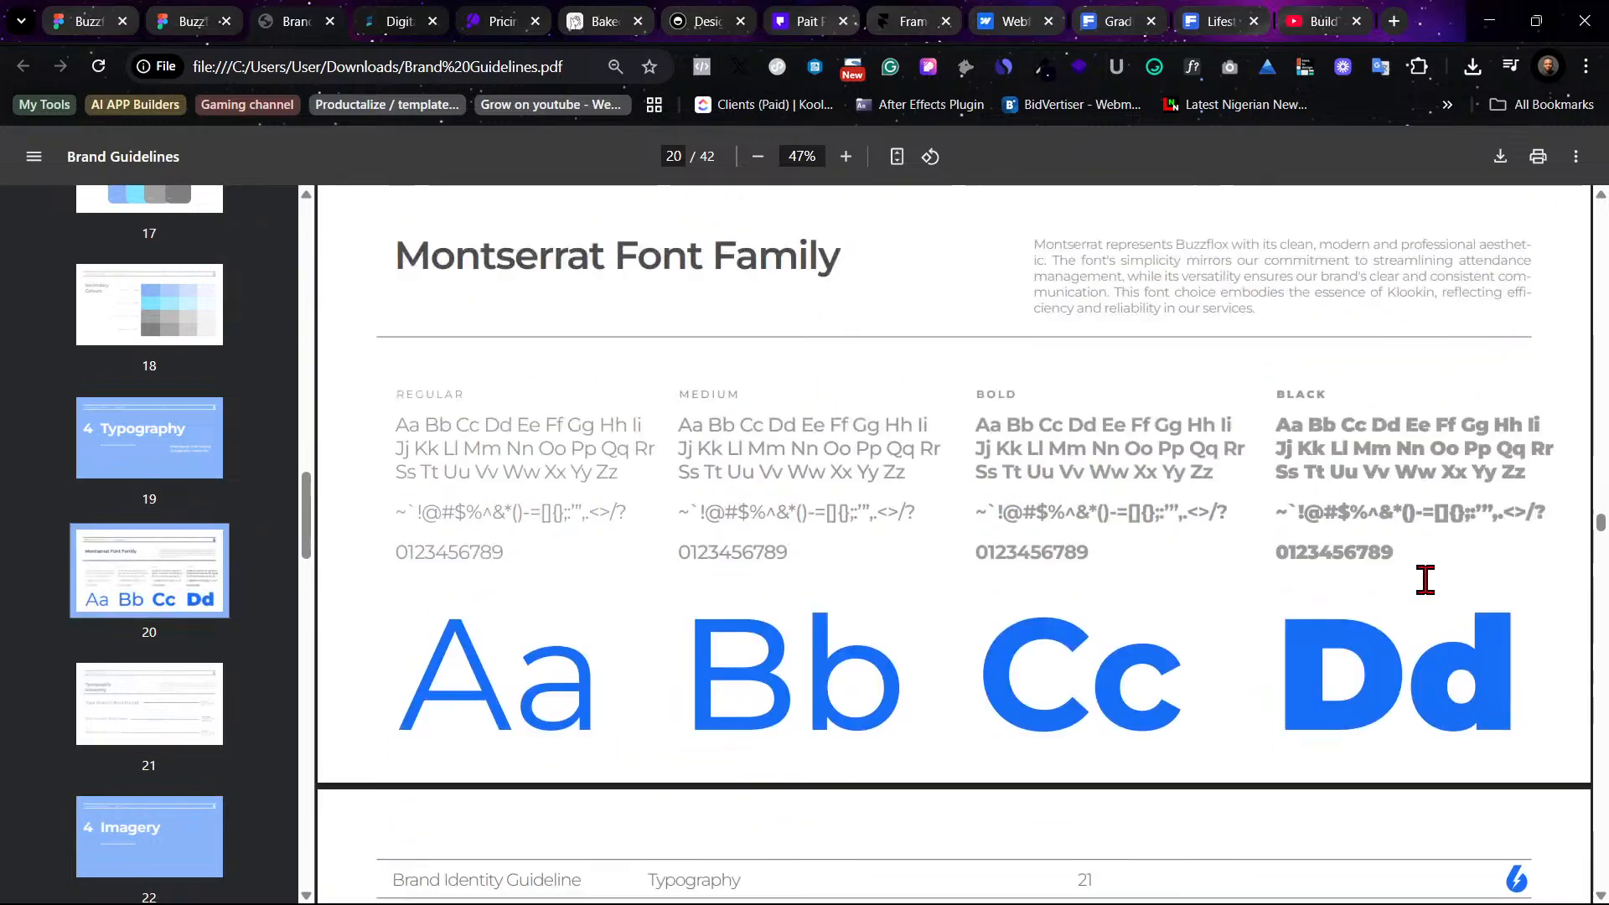
pyautogui.moveTo(1598, 532); pyautogui.dragTo(1602, 676)
pyautogui.scroll(7, 962, 485)
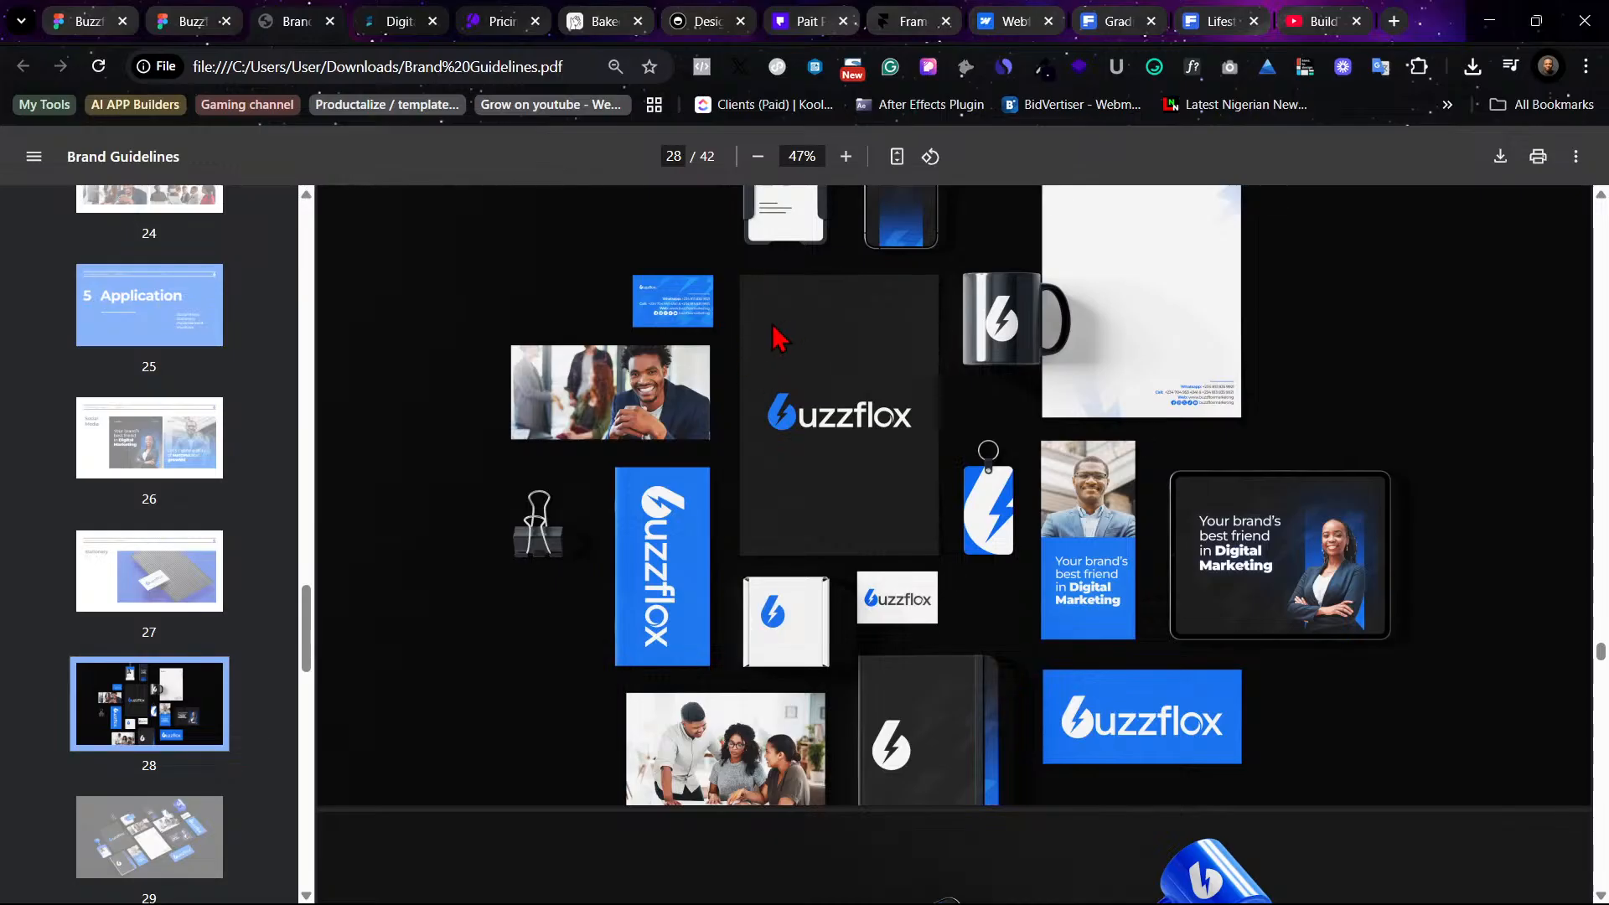
pyautogui.scroll(-7, 797, 352)
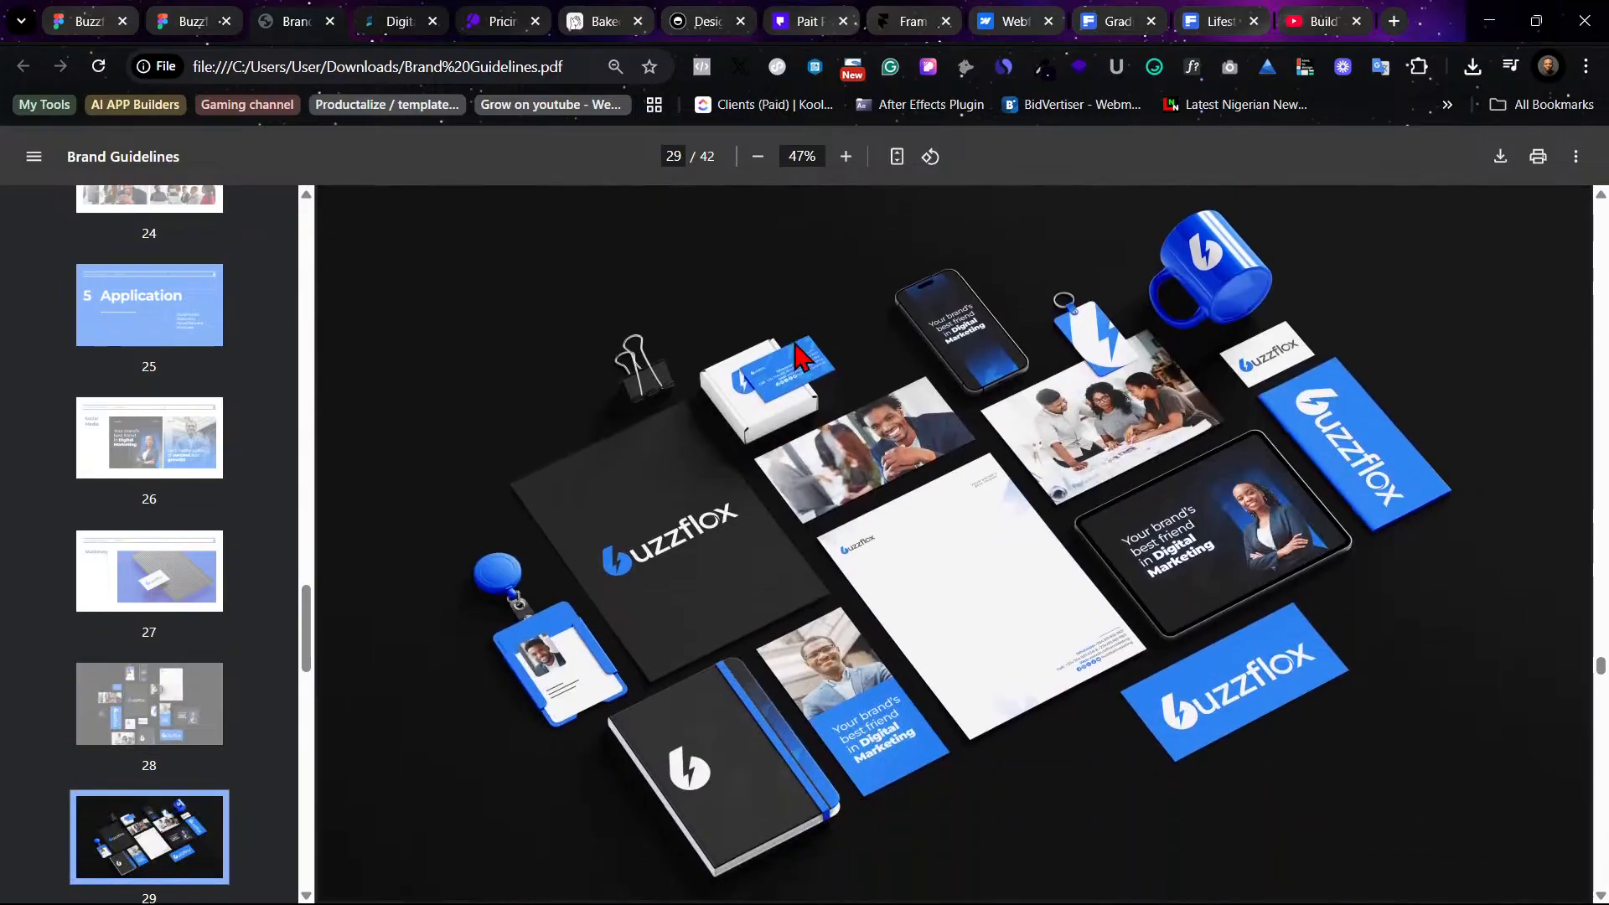
pyautogui.scroll(-2, 801, 357)
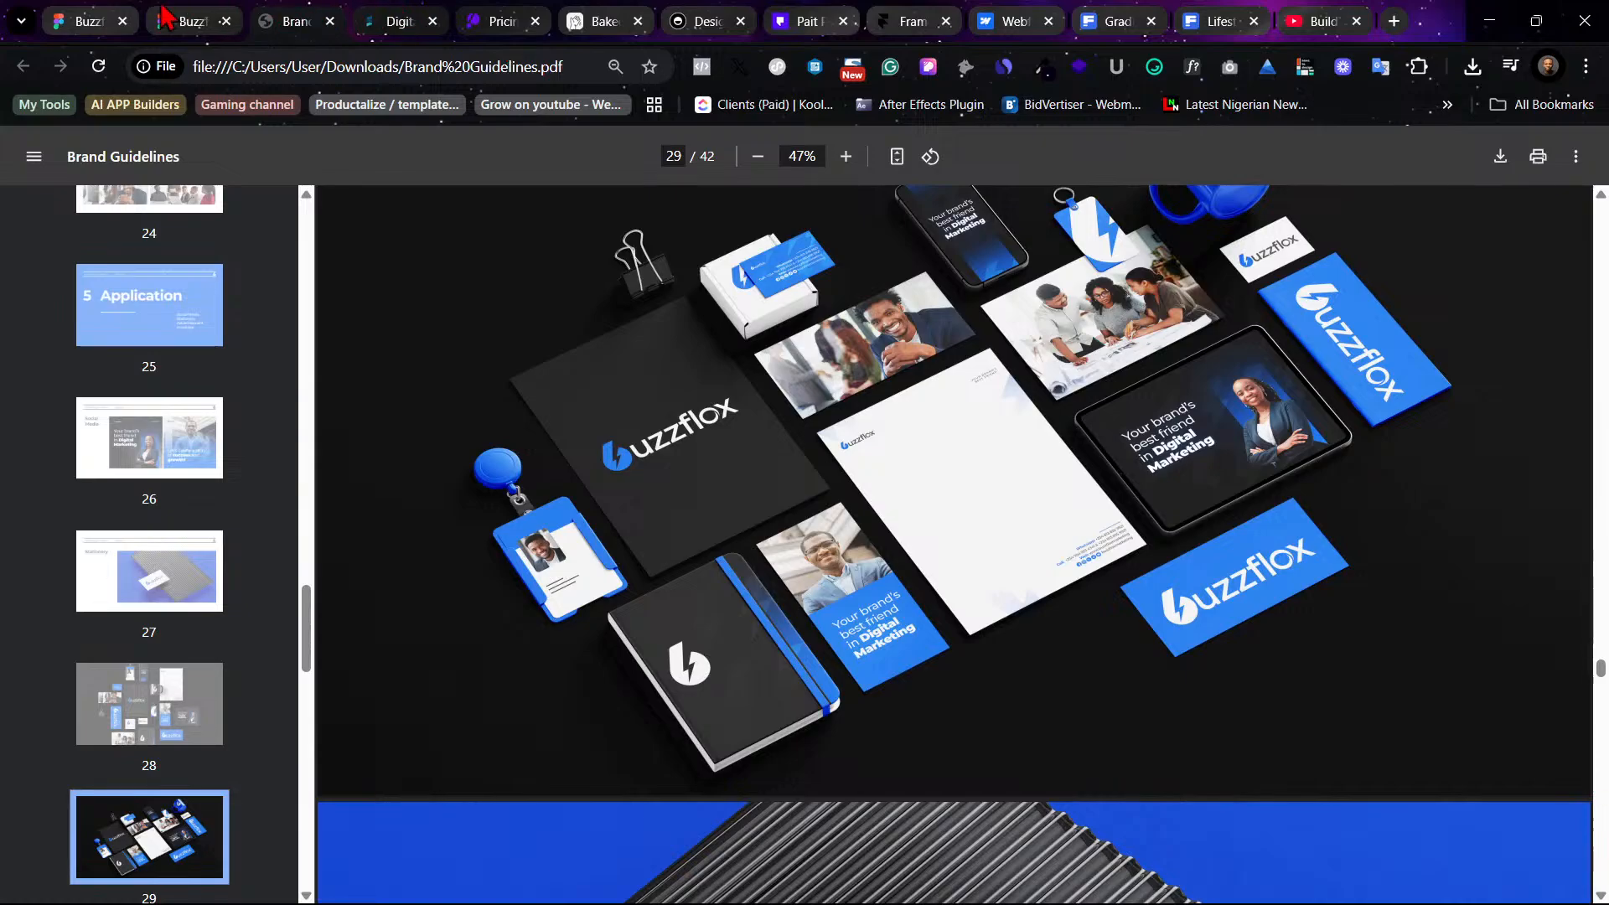
# - Browse the Framer website's sections and template showcase for design reference
pyautogui.click(86, 16)
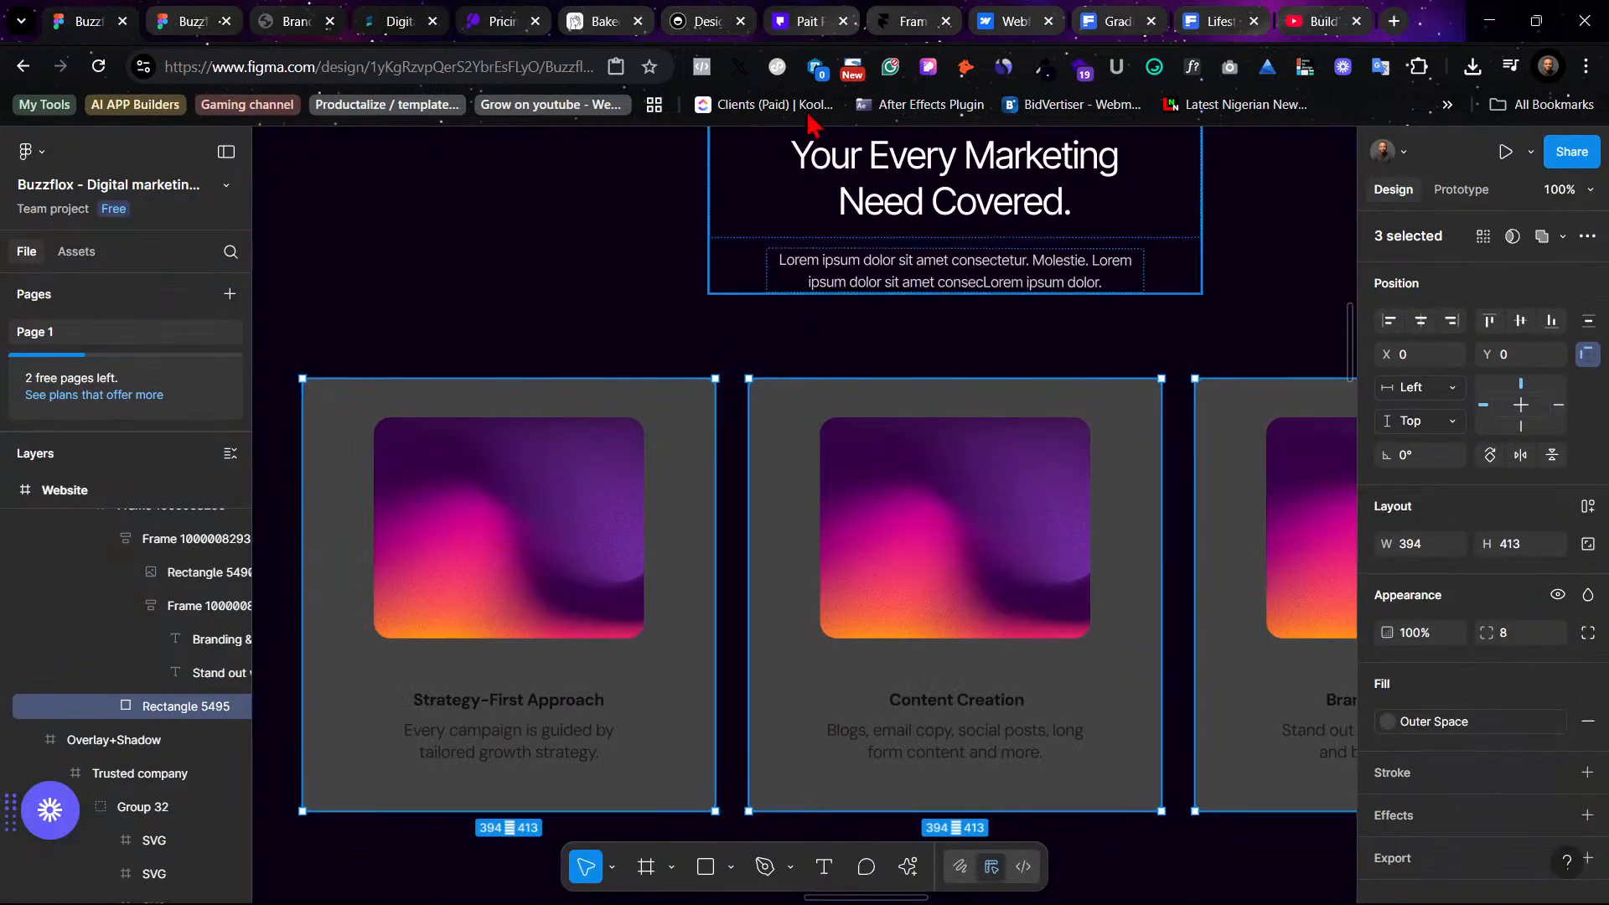
pyautogui.click(933, 13)
pyautogui.scroll(-10, 1177, 640)
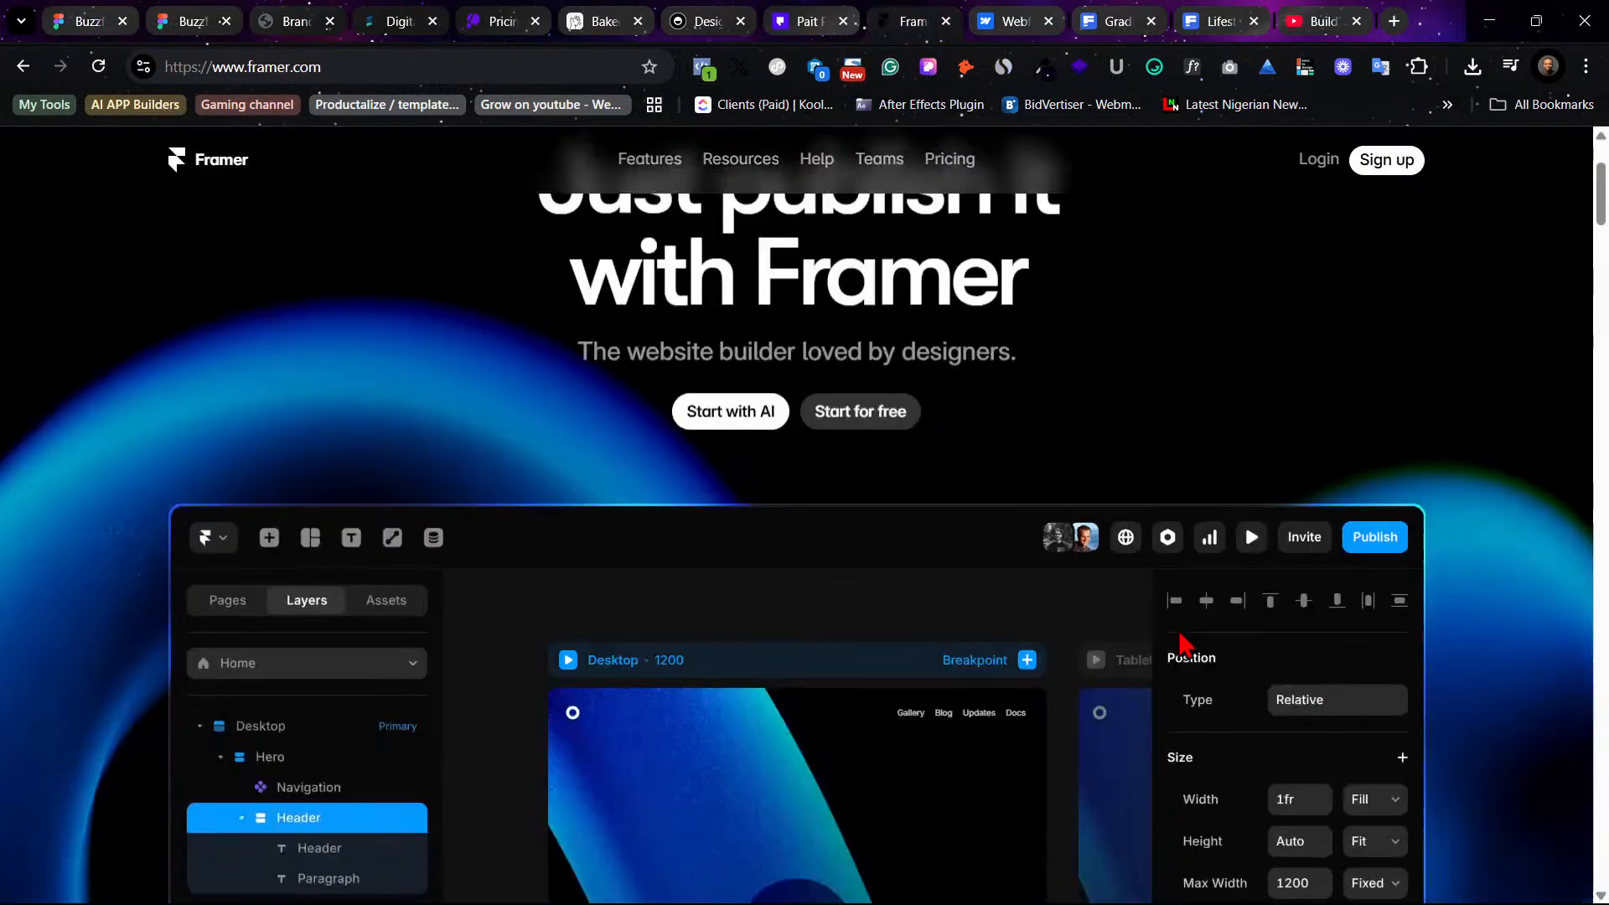
pyautogui.scroll(-10, 1179, 641)
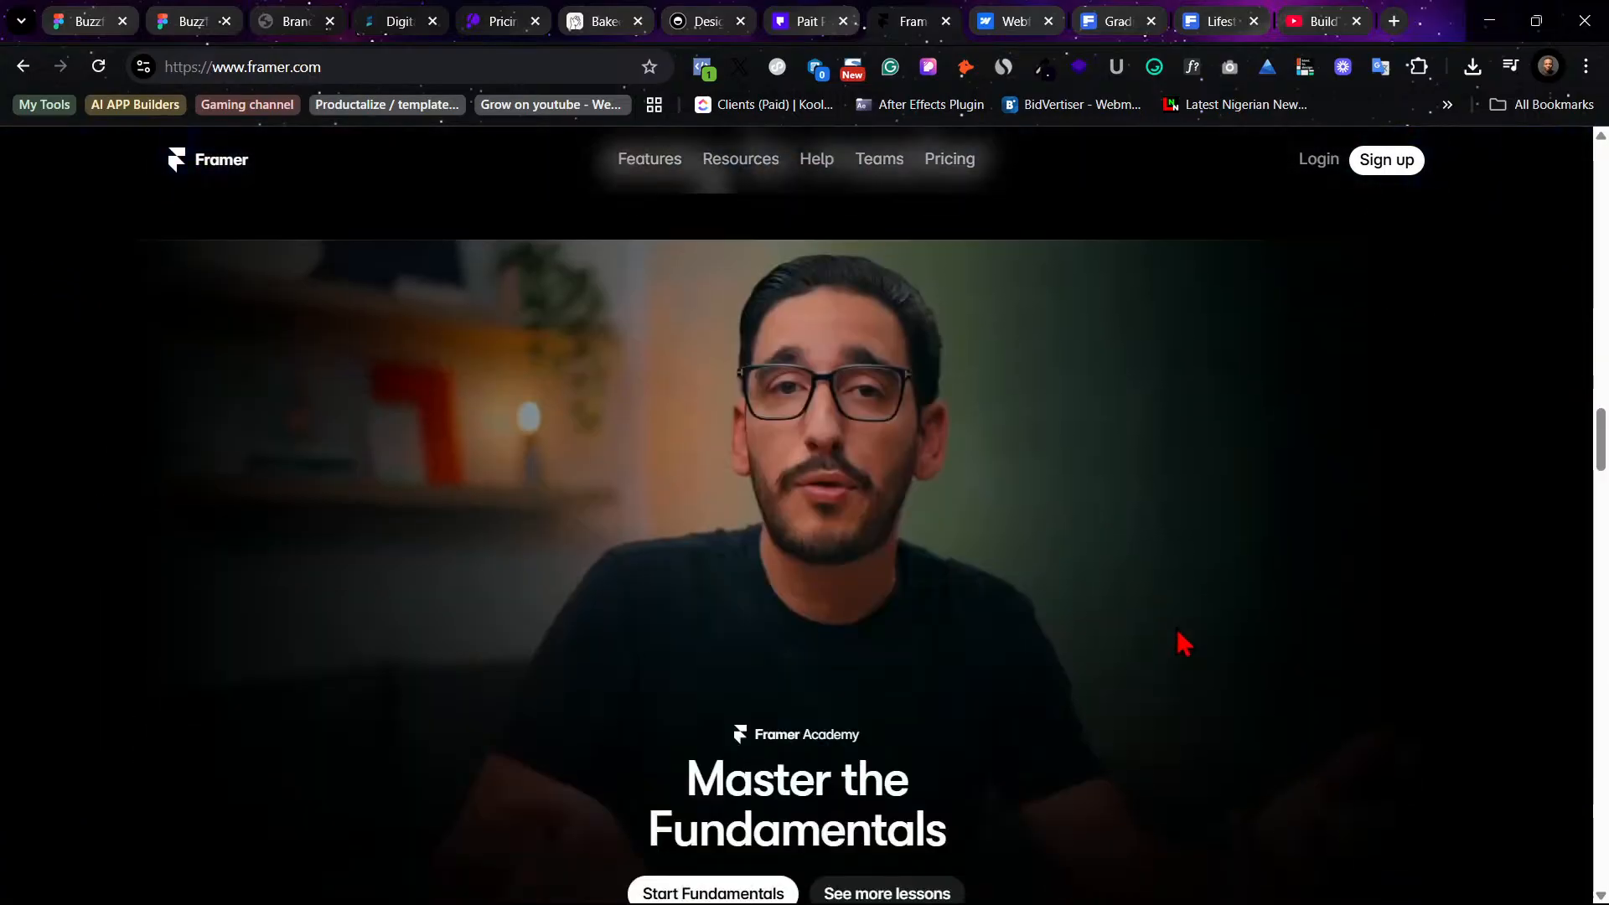
pyautogui.scroll(-10, 1183, 644)
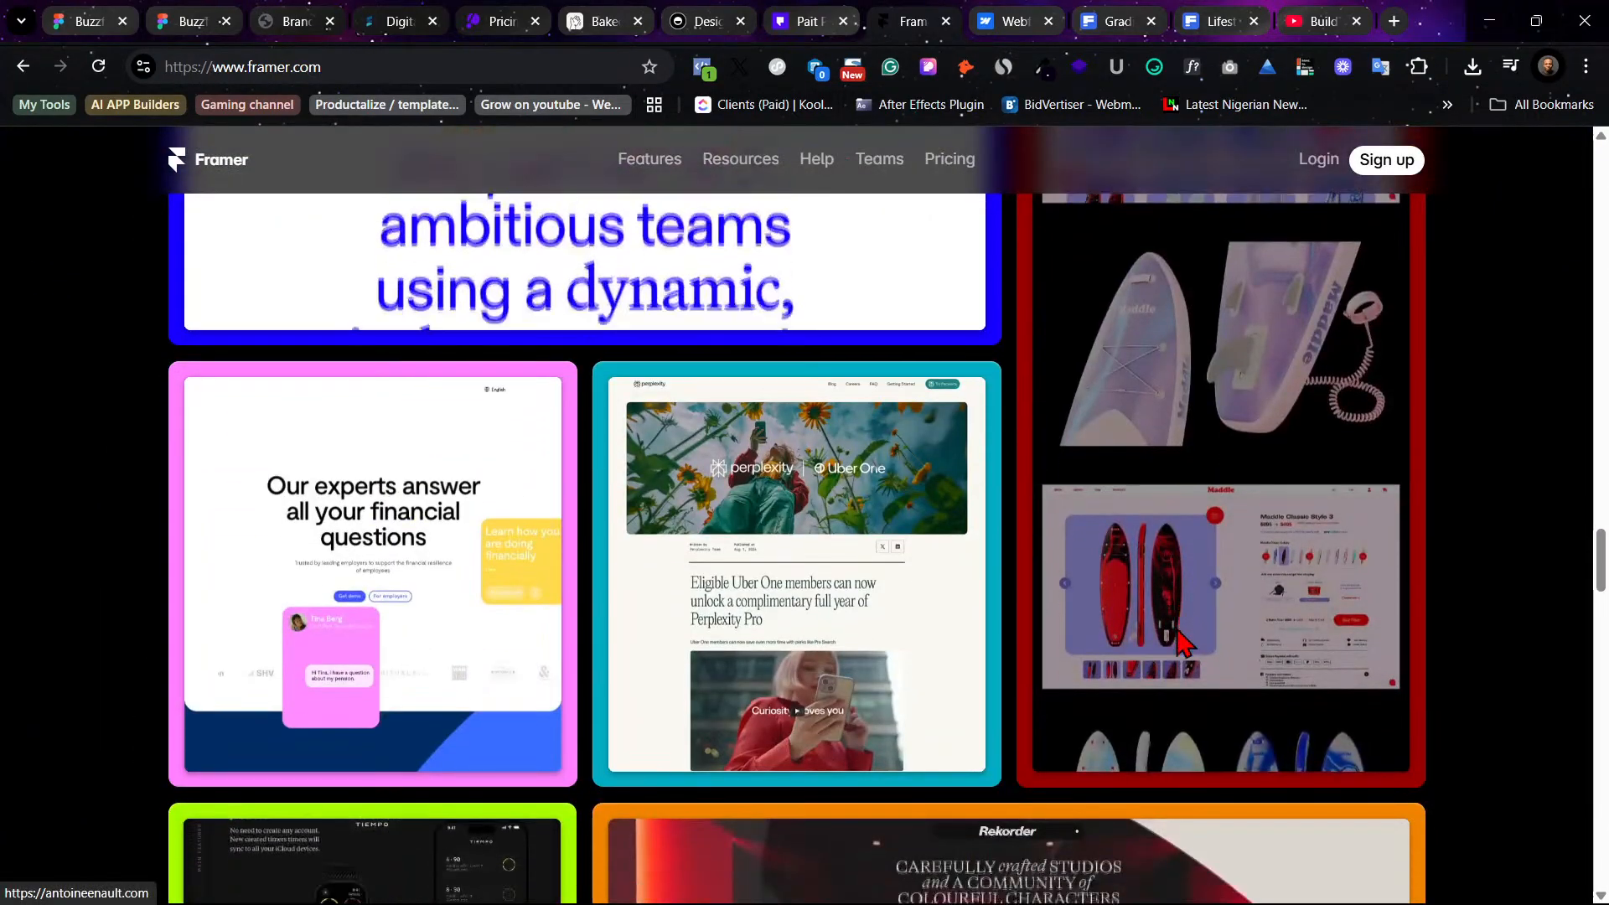
pyautogui.scroll(-5, 1178, 635)
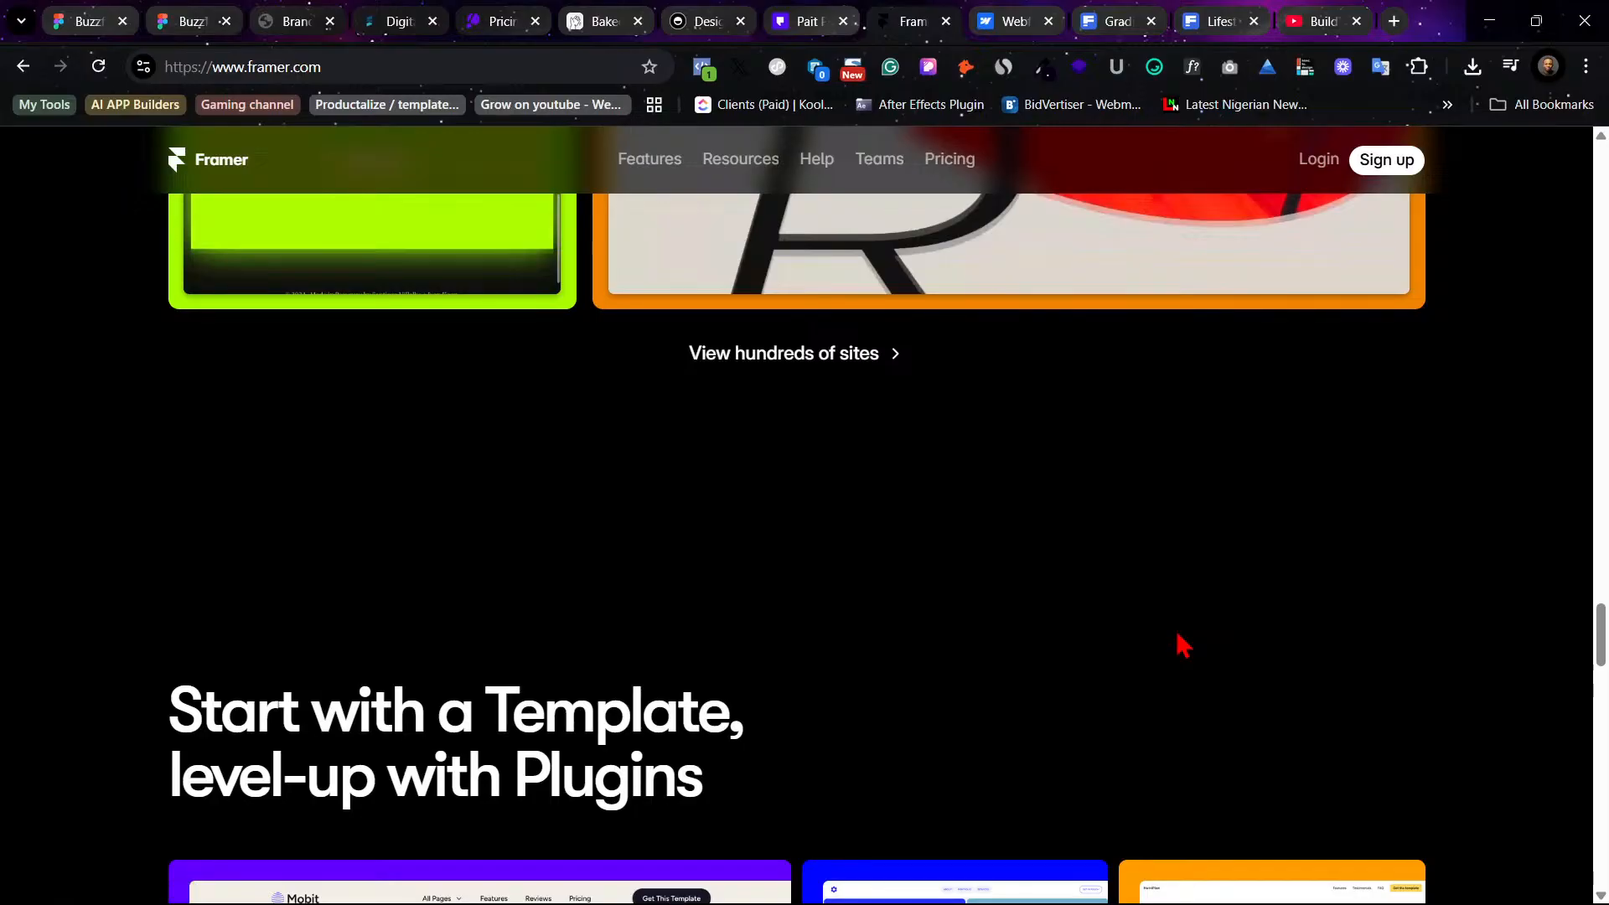
pyautogui.scroll(-7, 1181, 643)
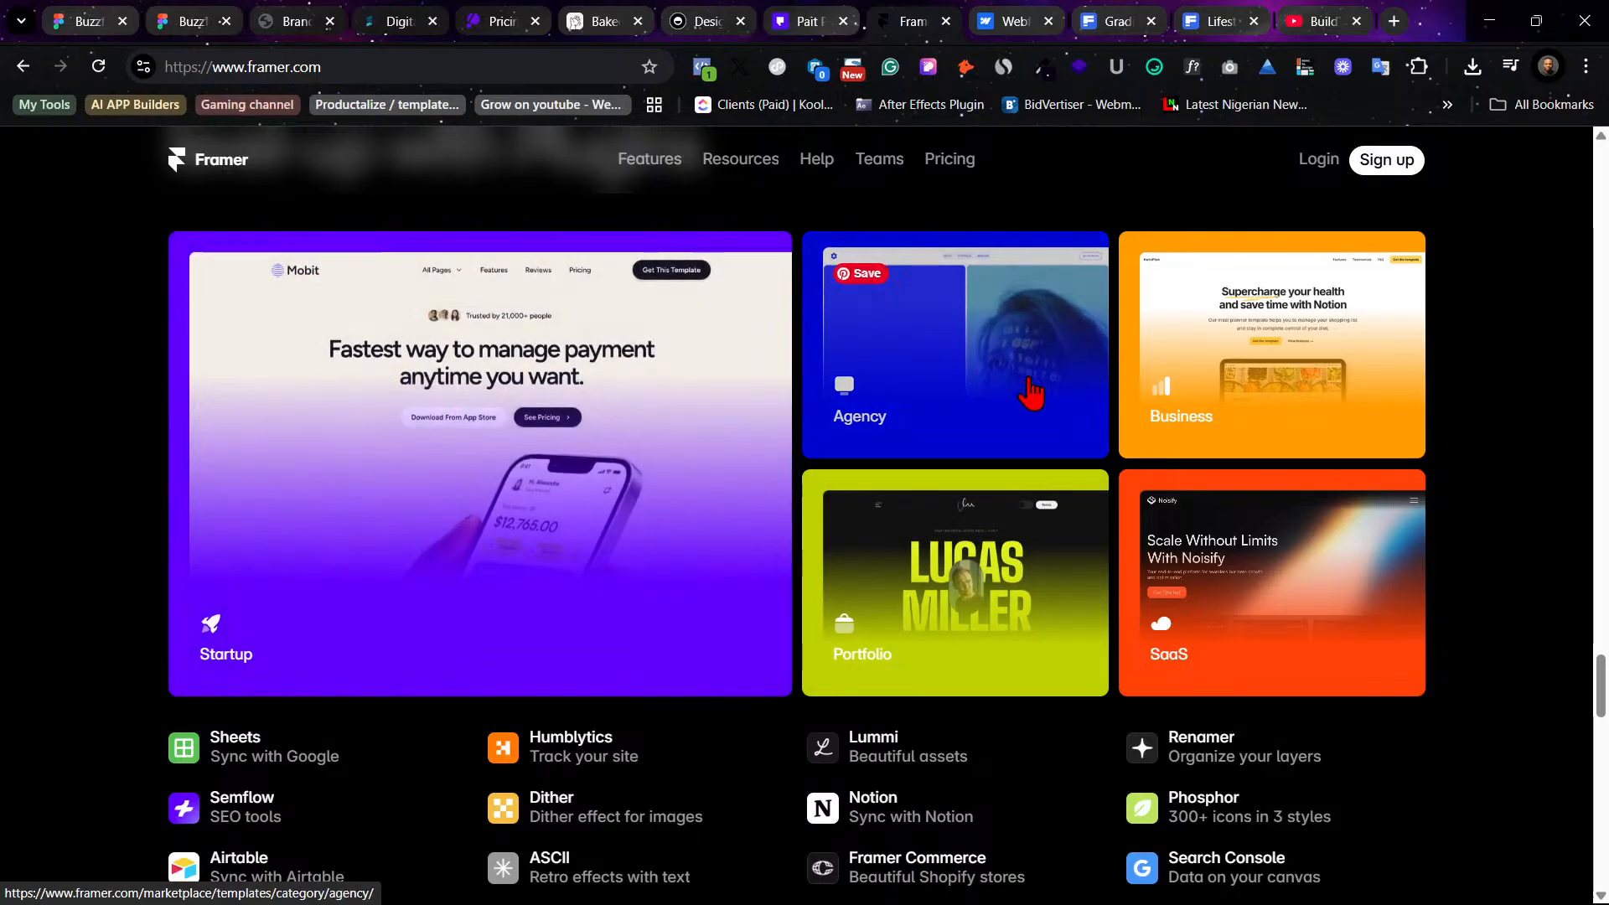
pyautogui.scroll(4, 872, 611)
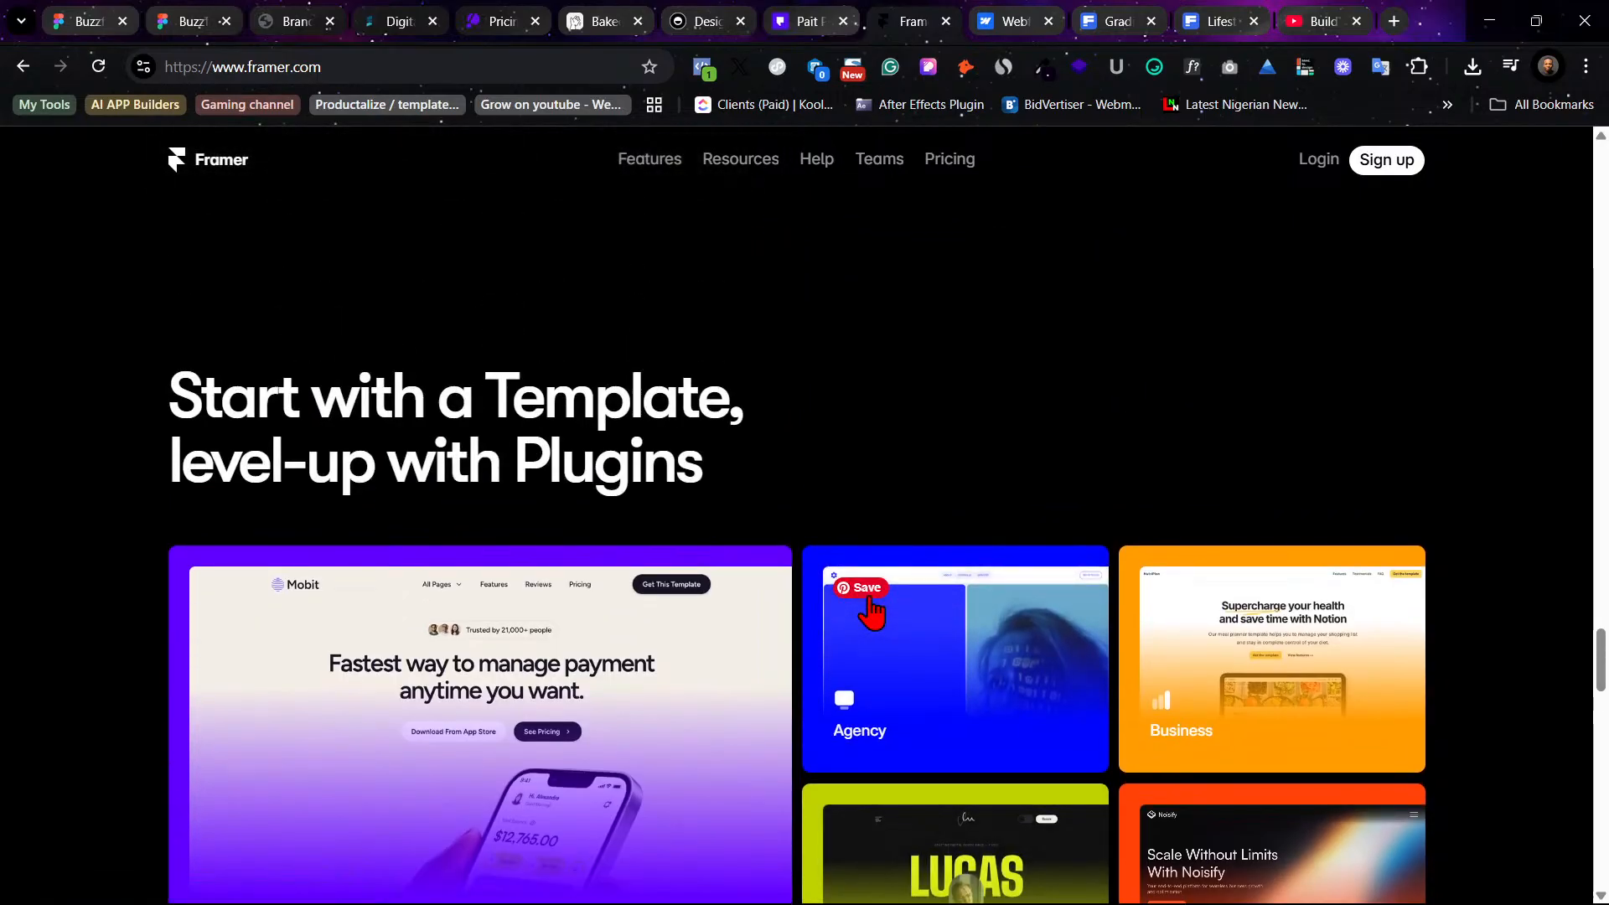
pyautogui.scroll(1, 872, 611)
pyautogui.scroll(-5, 872, 611)
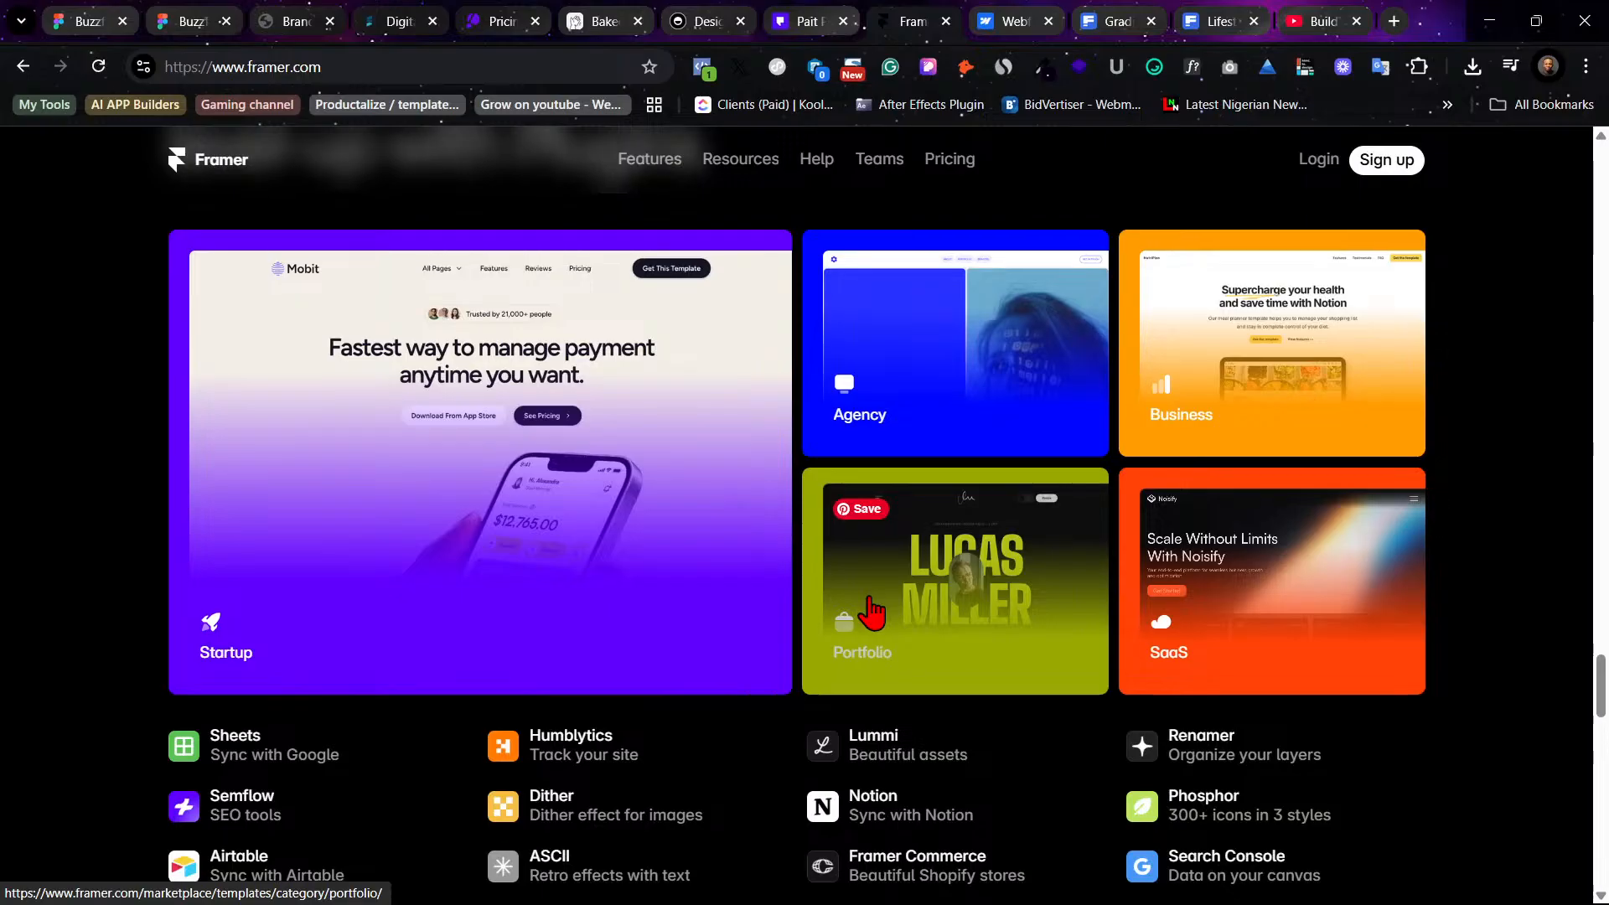
pyautogui.scroll(-1, 872, 611)
pyautogui.scroll(7, 872, 611)
pyautogui.scroll(-5, 888, 595)
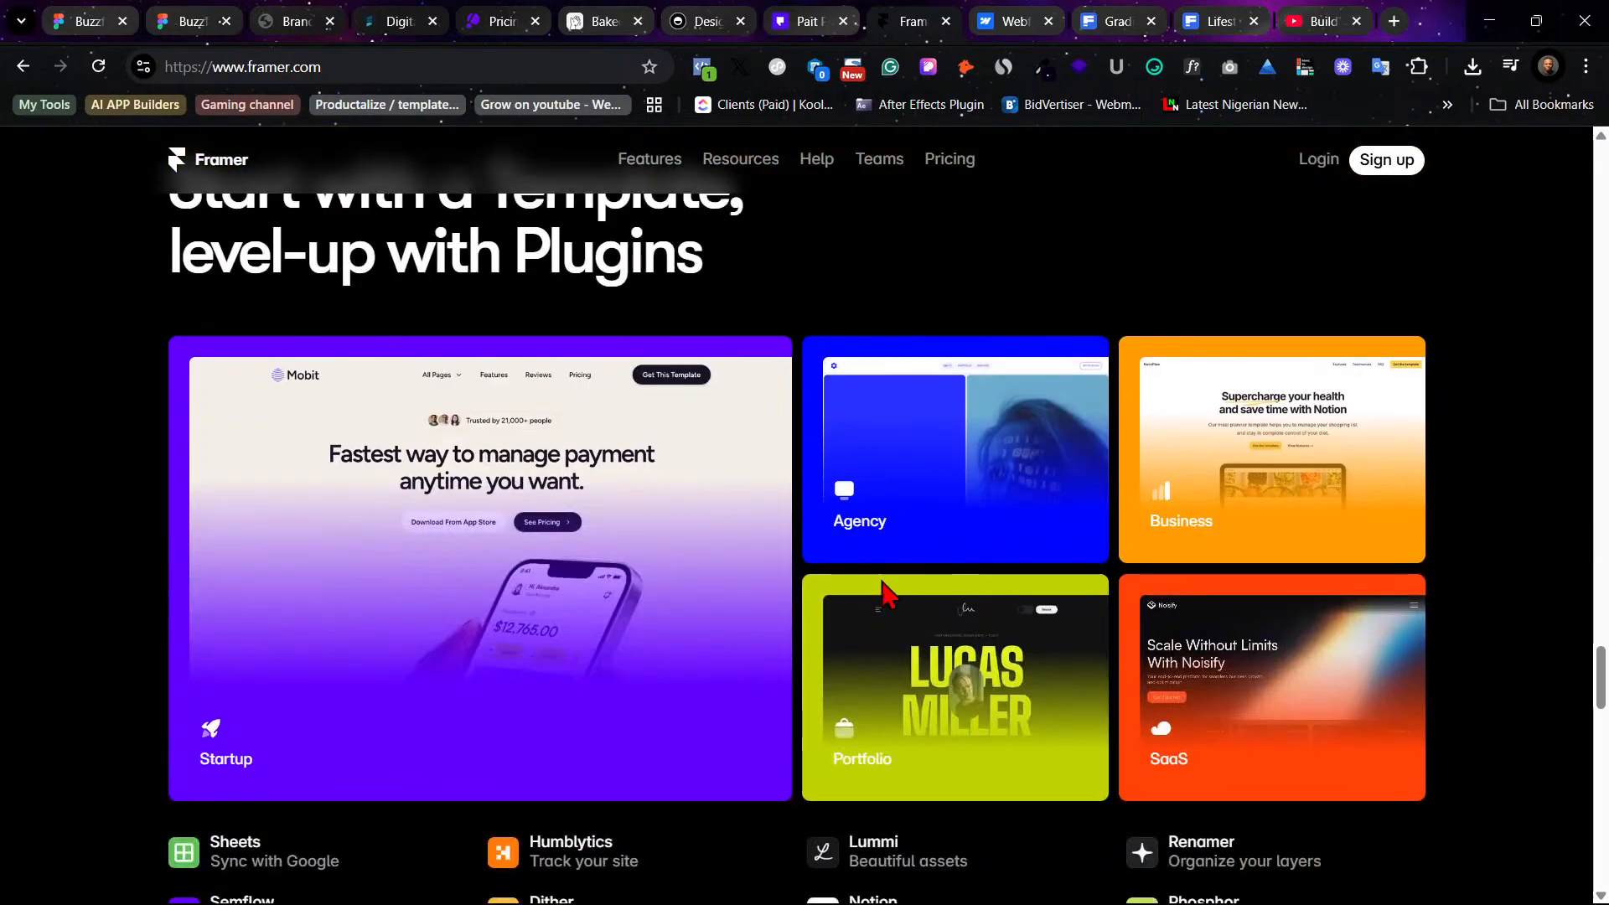
pyautogui.scroll(3, 1089, 645)
pyautogui.scroll(20, 1092, 643)
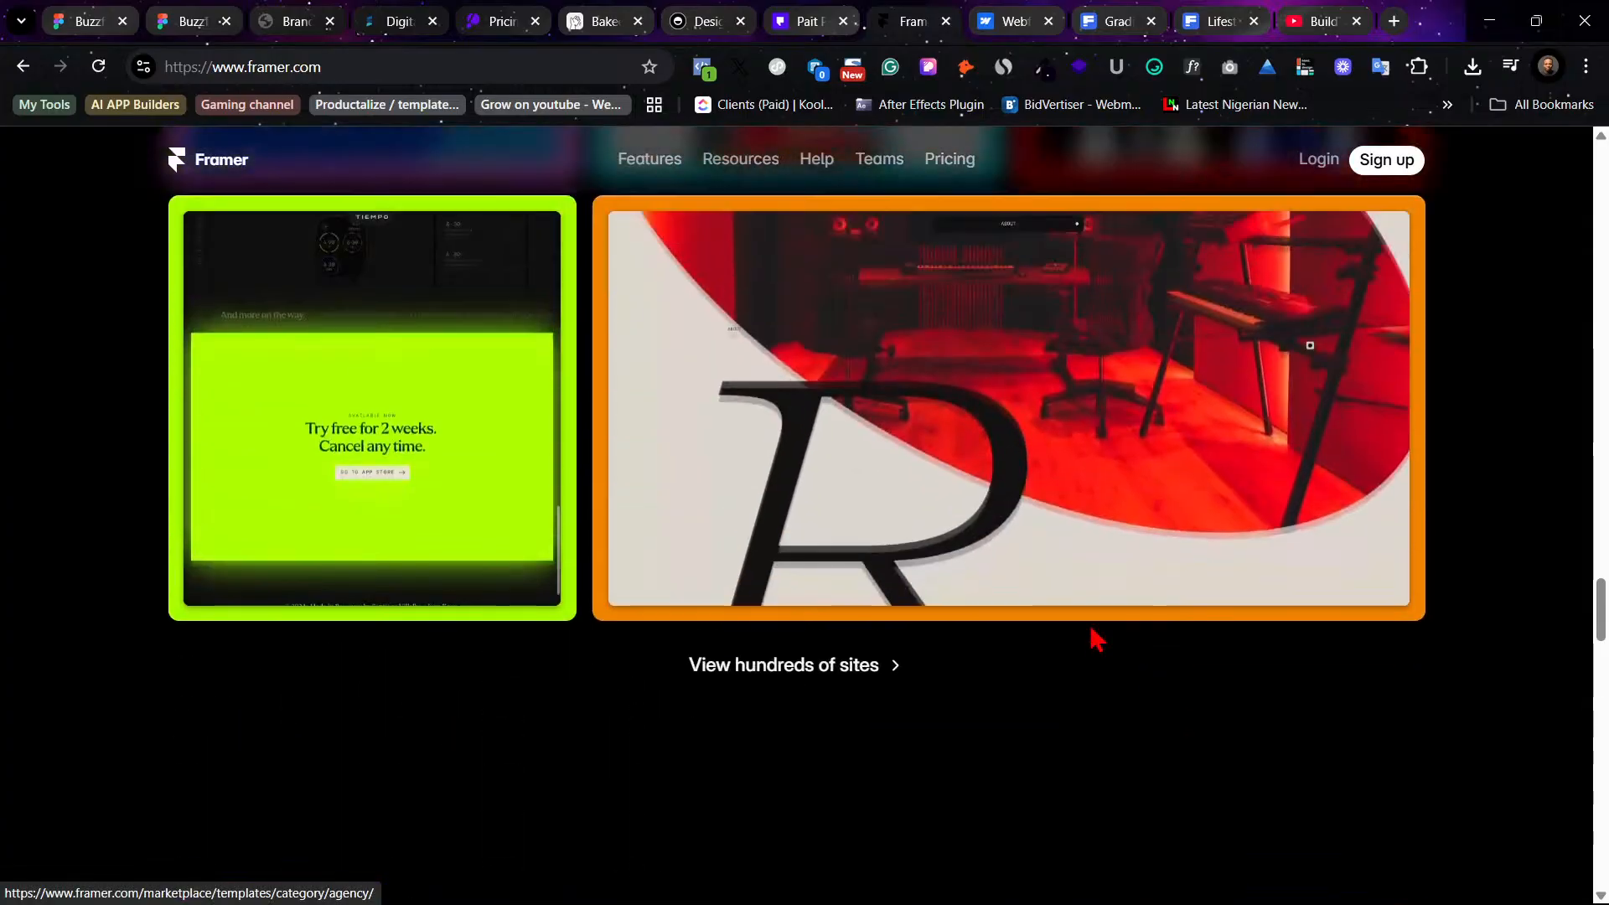
pyautogui.scroll(2, 1095, 637)
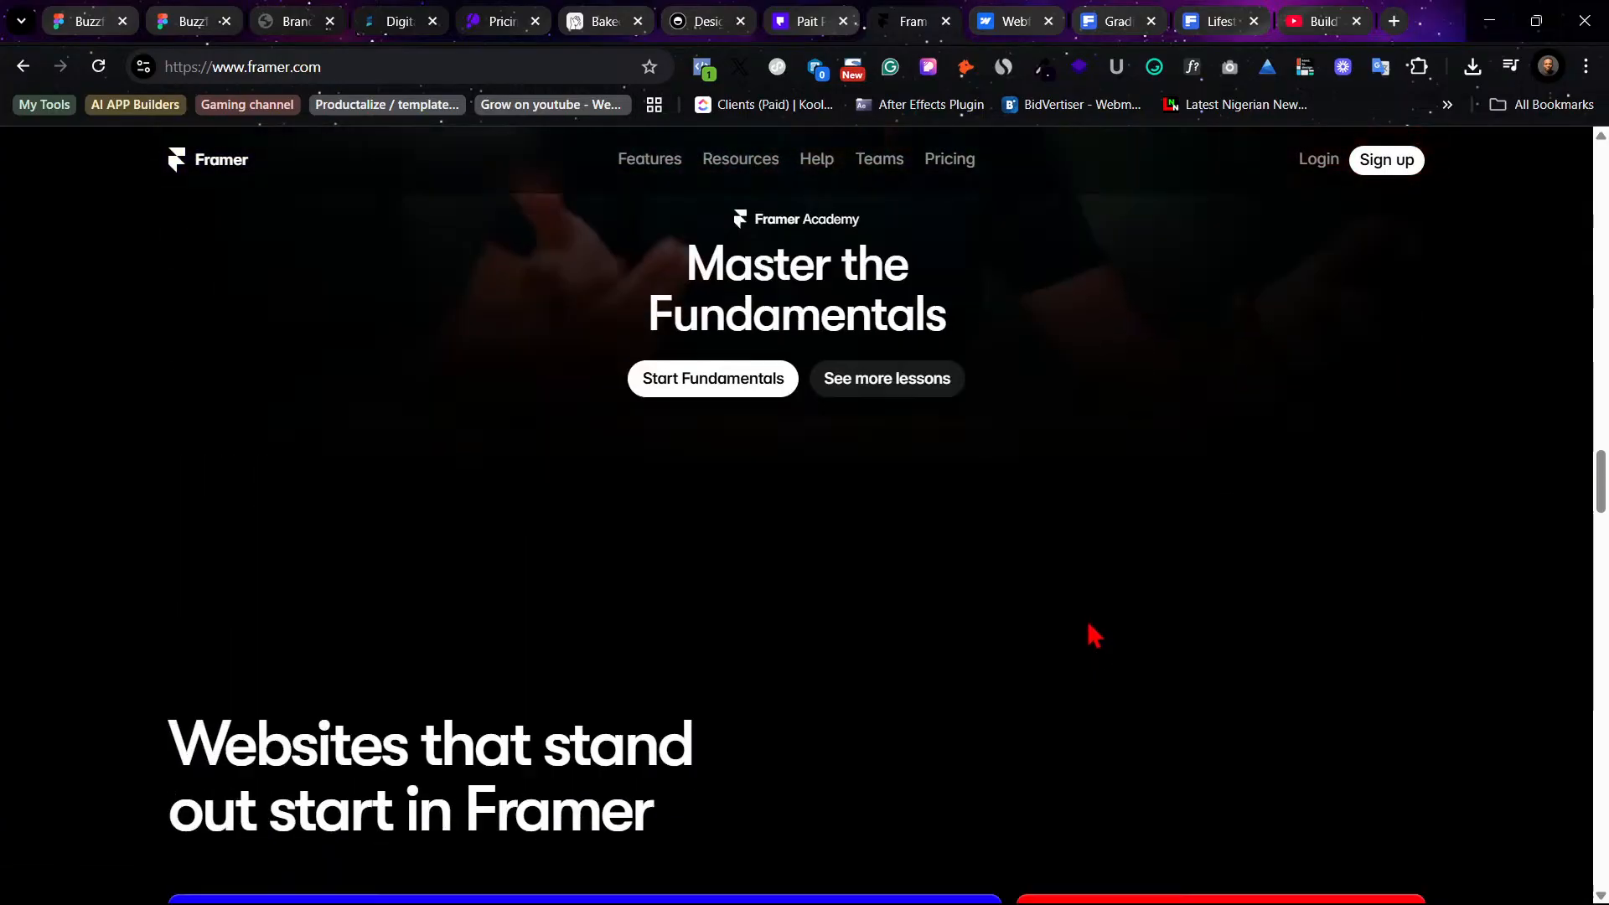
pyautogui.scroll(-4, 1089, 636)
pyautogui.scroll(10, 1085, 634)
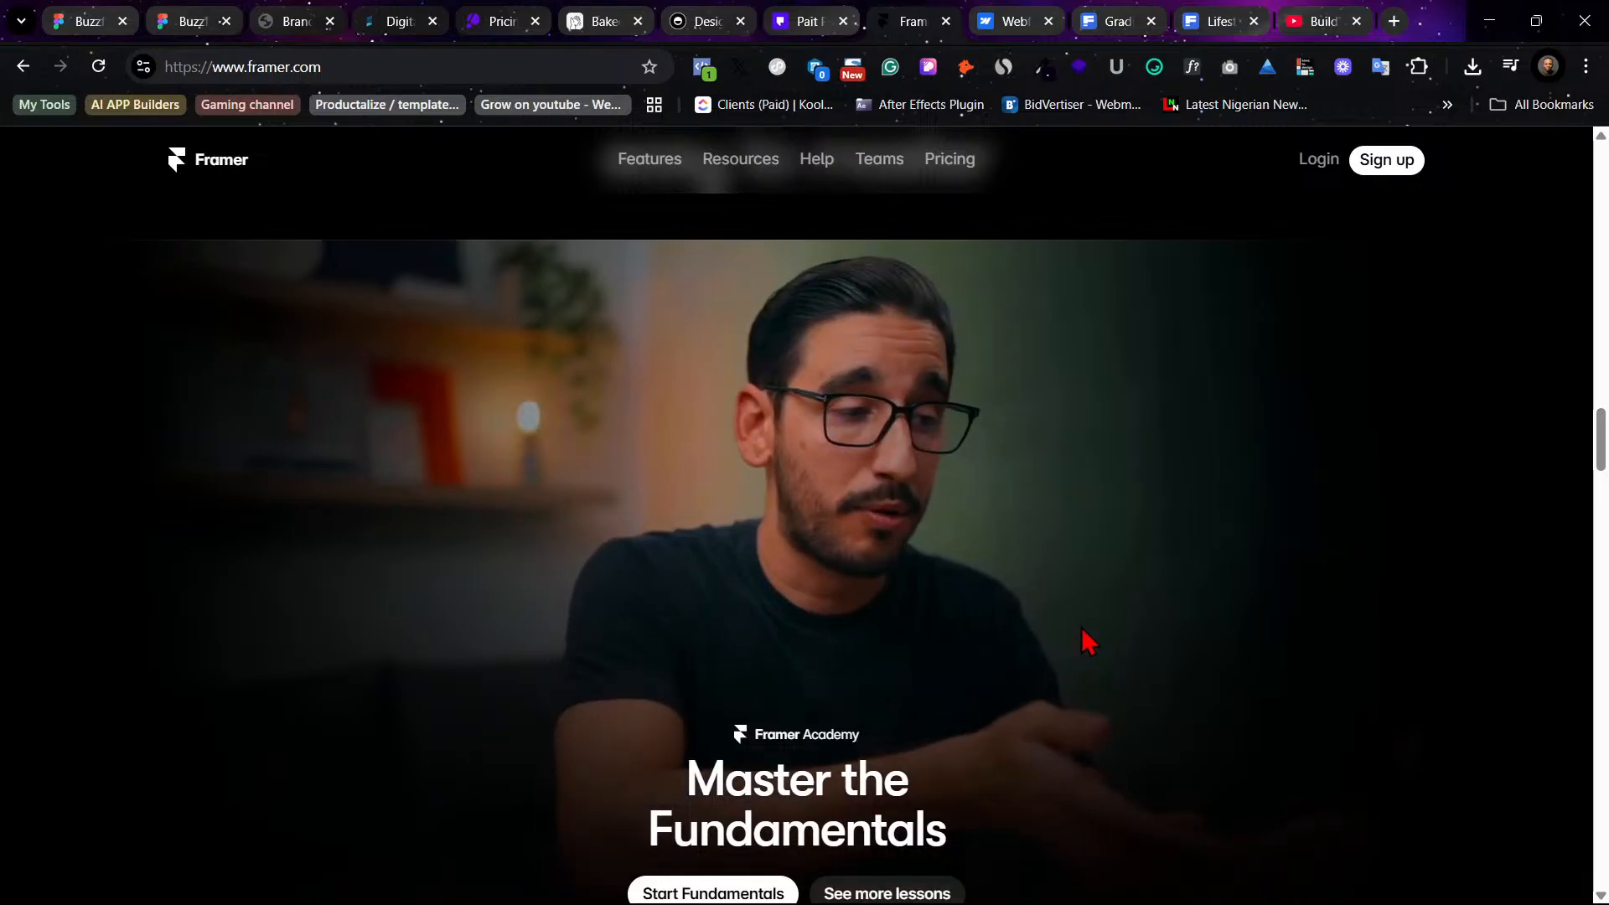
pyautogui.scroll(5, 1089, 630)
pyautogui.scroll(8, 1101, 643)
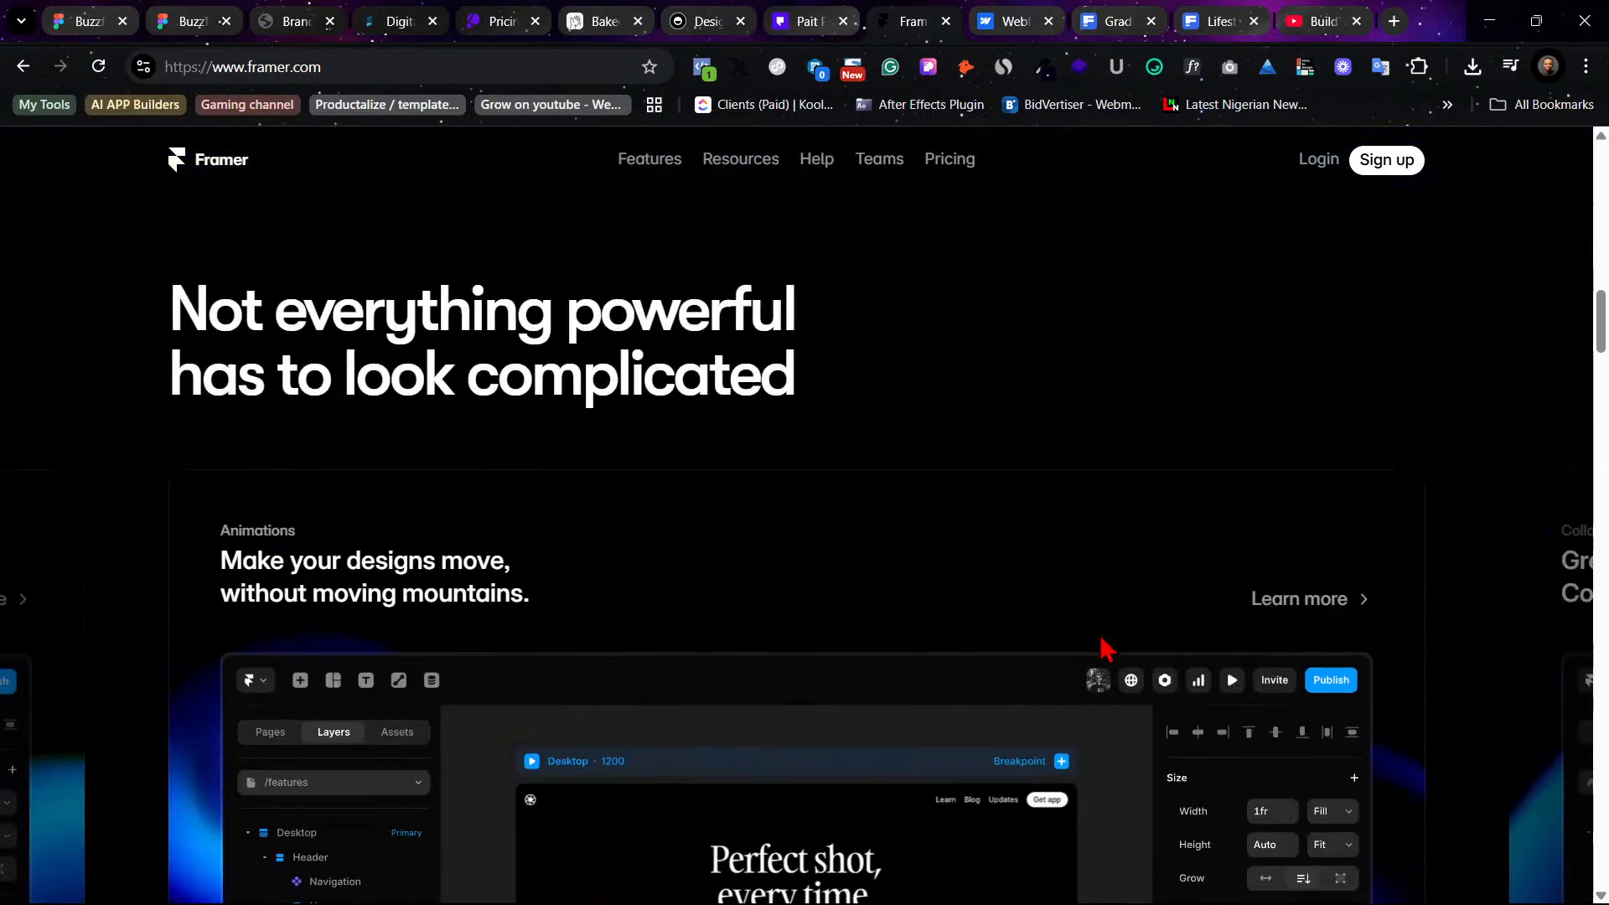
pyautogui.scroll(-2, 1106, 650)
pyautogui.scroll(3, 1054, 635)
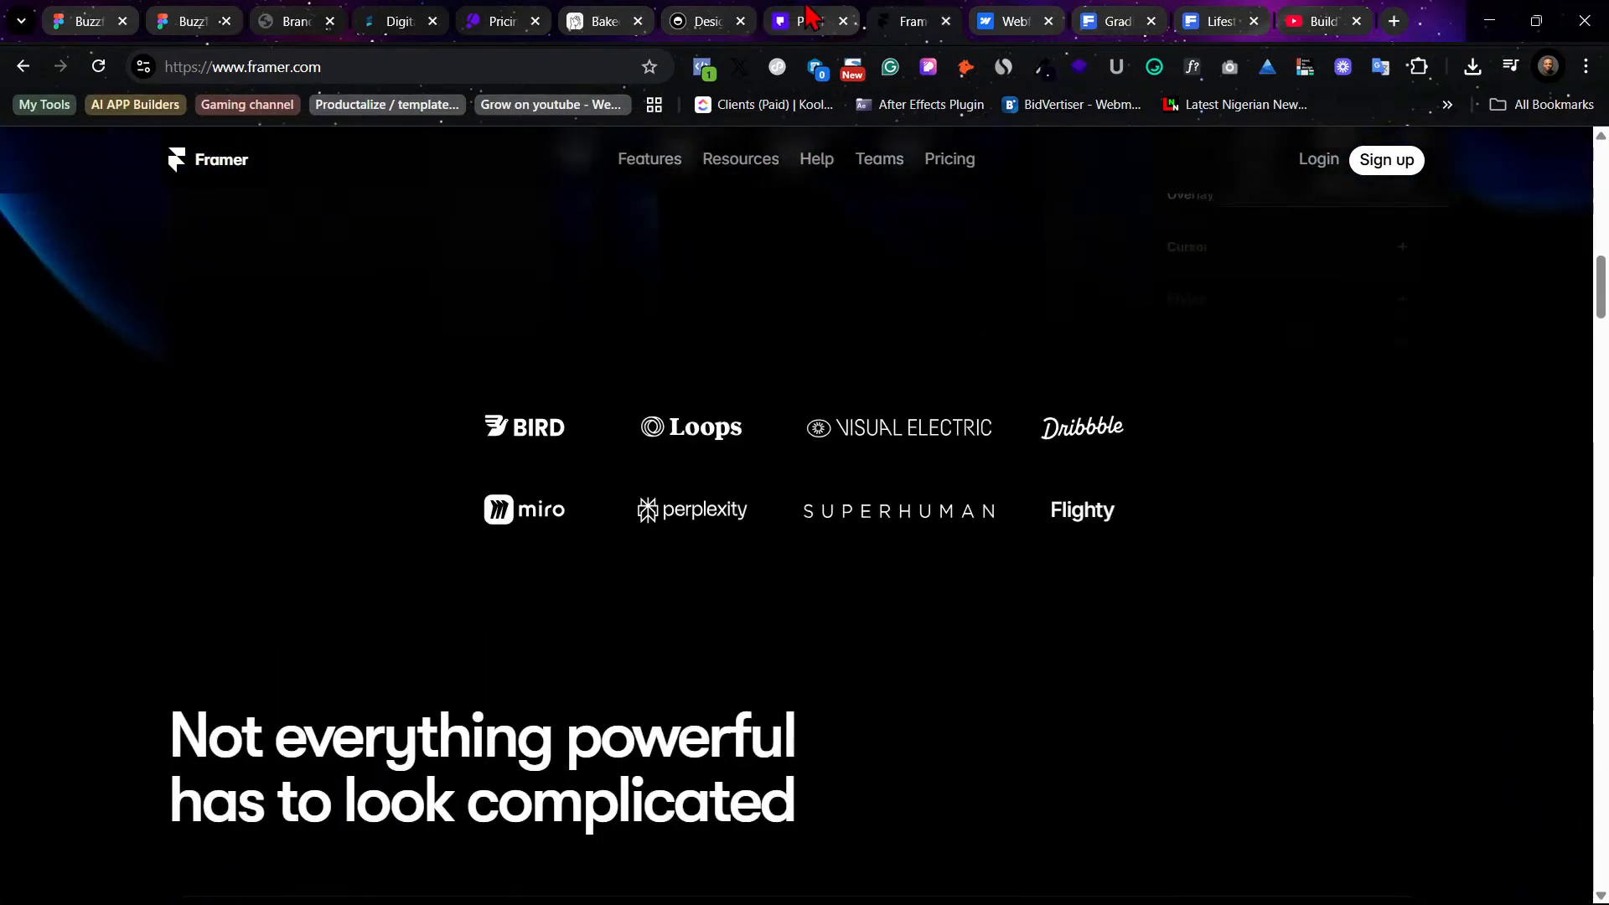
# - Inspect the Pait Pro card's typography and colors with the inspector extension, copying its text color, then return to the design file
pyautogui.click(805, 21)
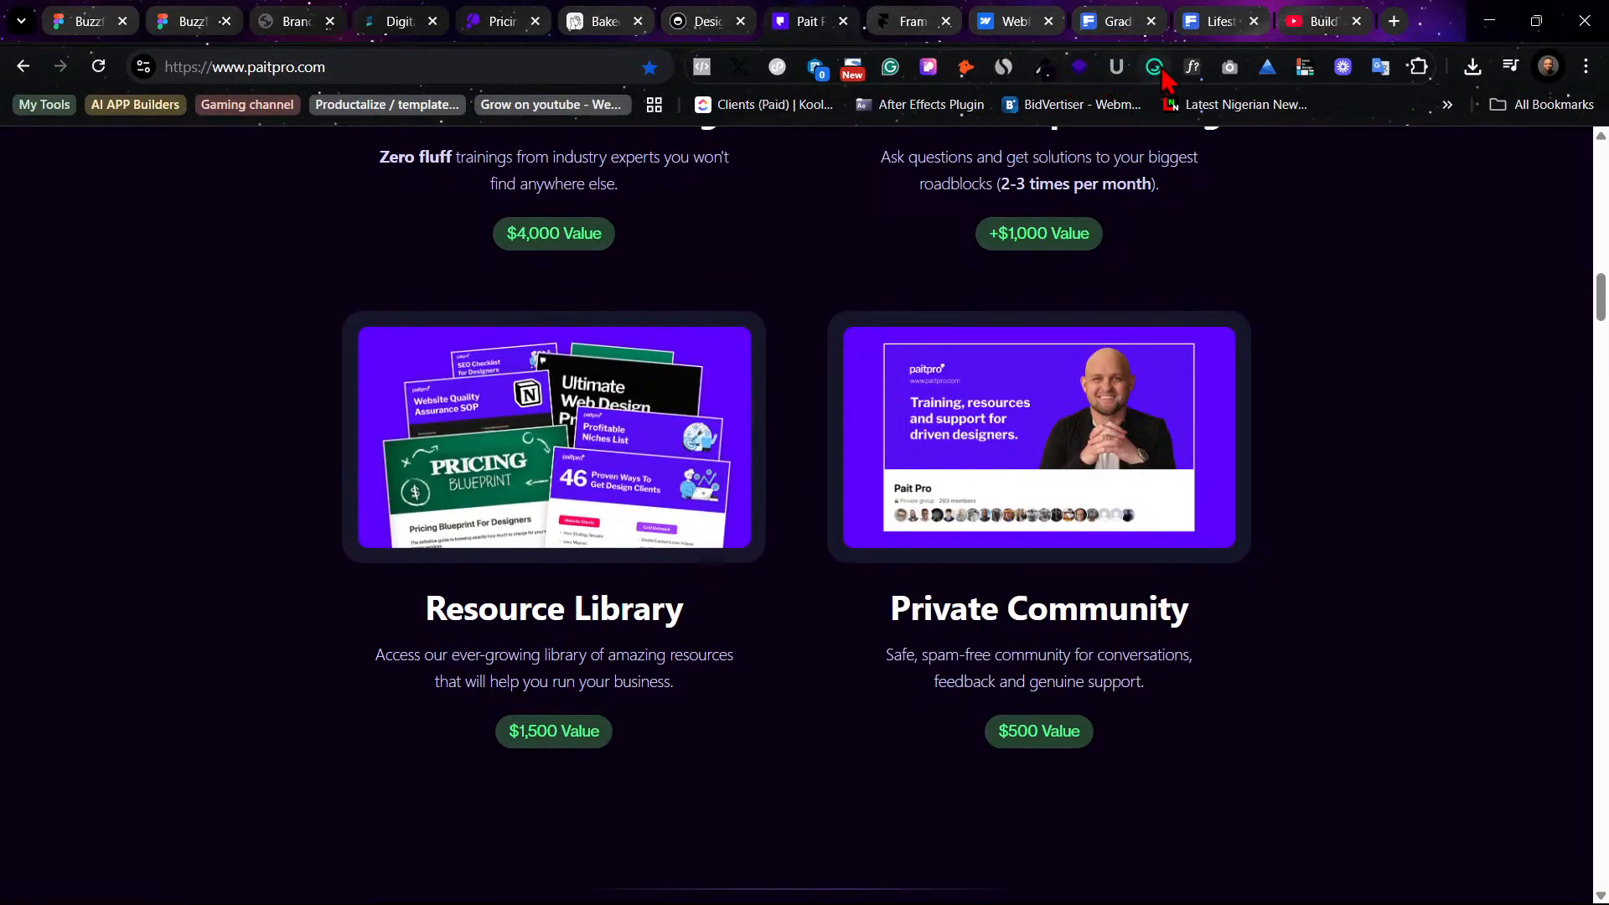
pyautogui.click(927, 66)
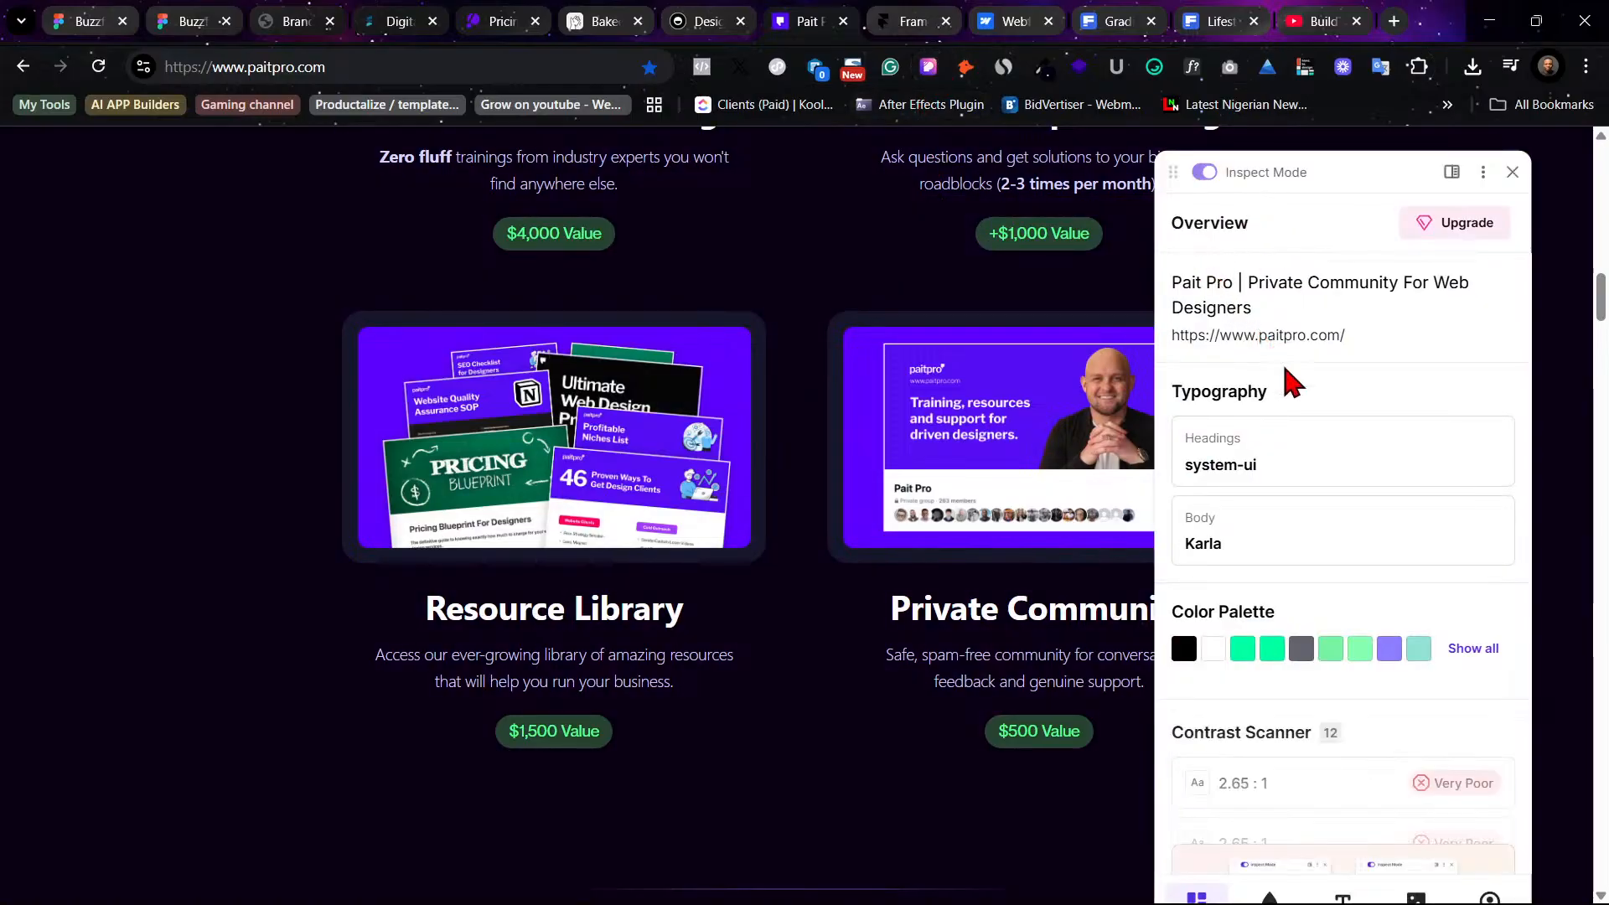
pyautogui.scroll(4, 1254, 499)
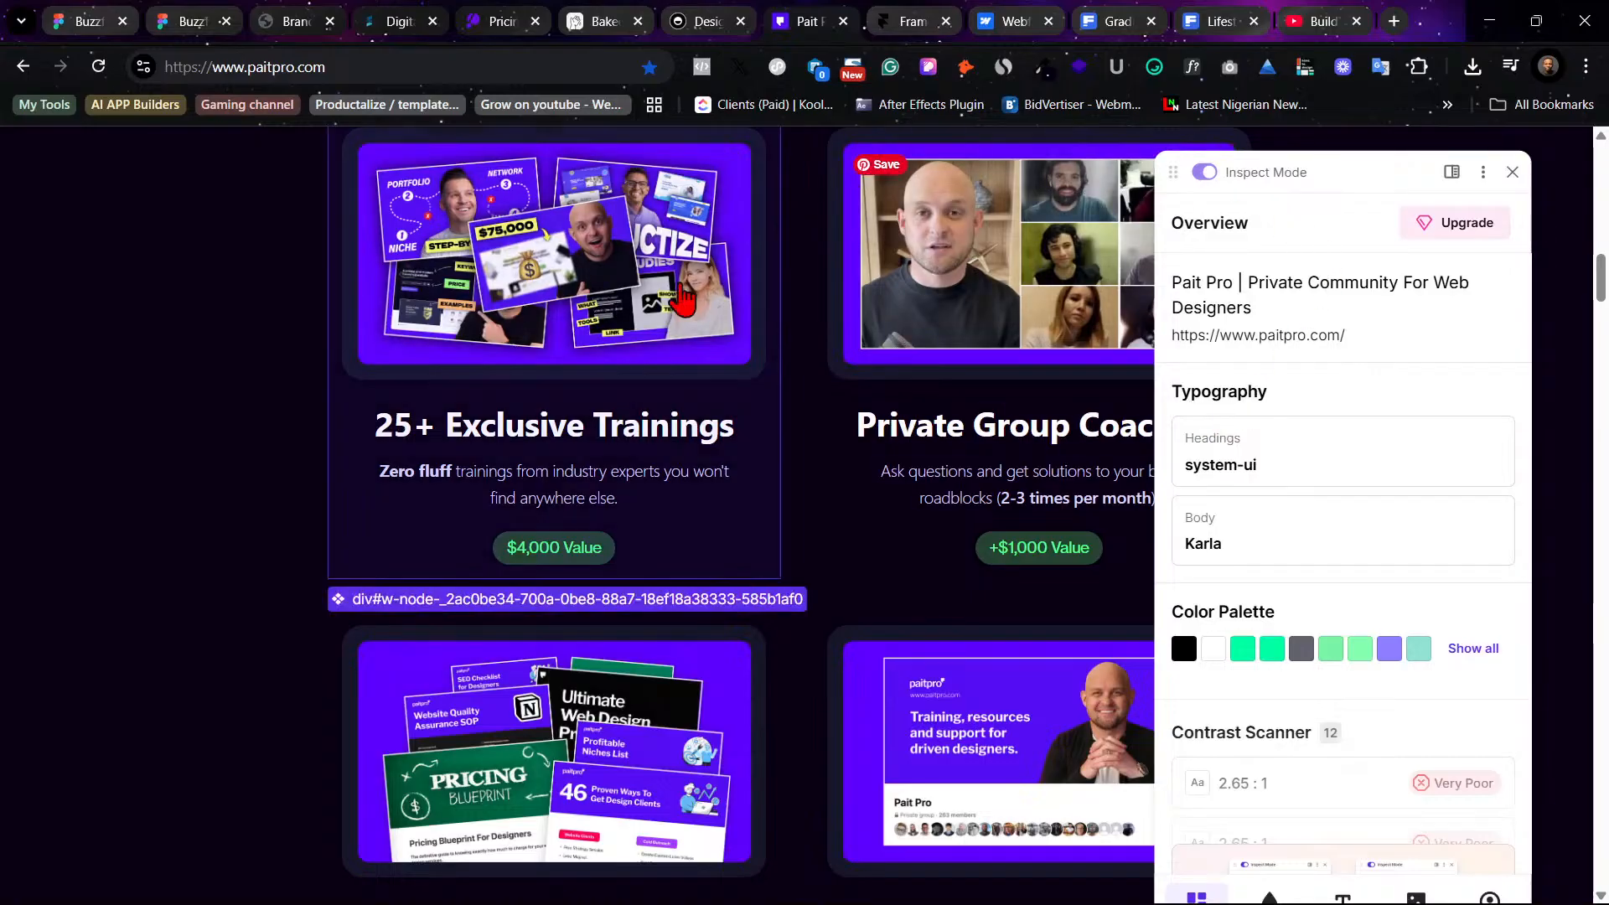
pyautogui.click(752, 641)
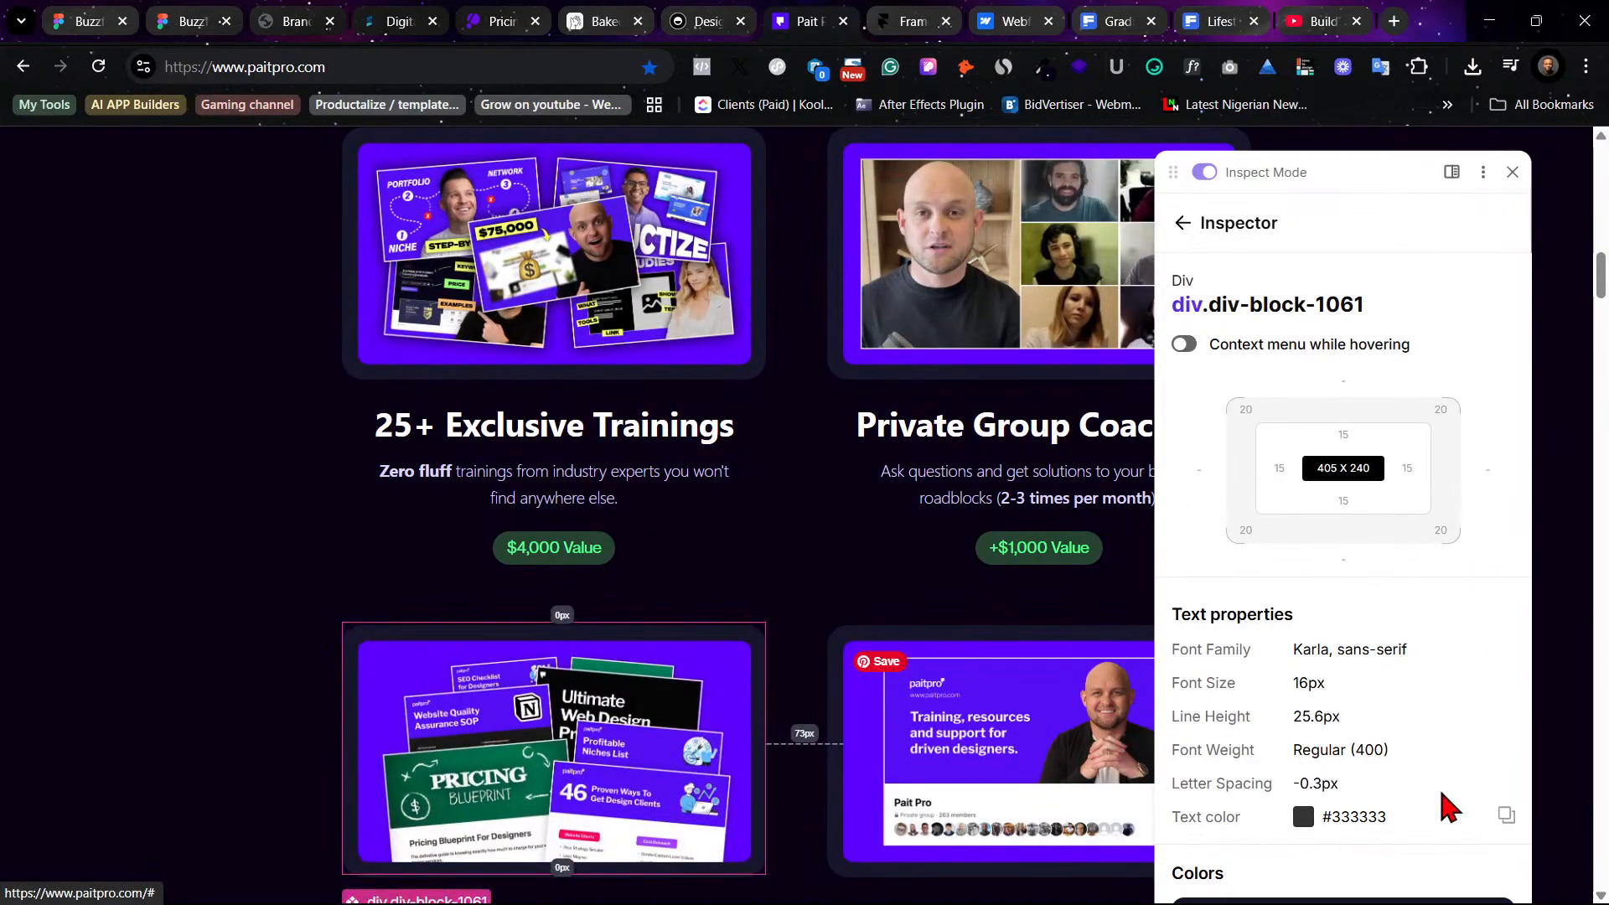
pyautogui.scroll(-3, 1383, 787)
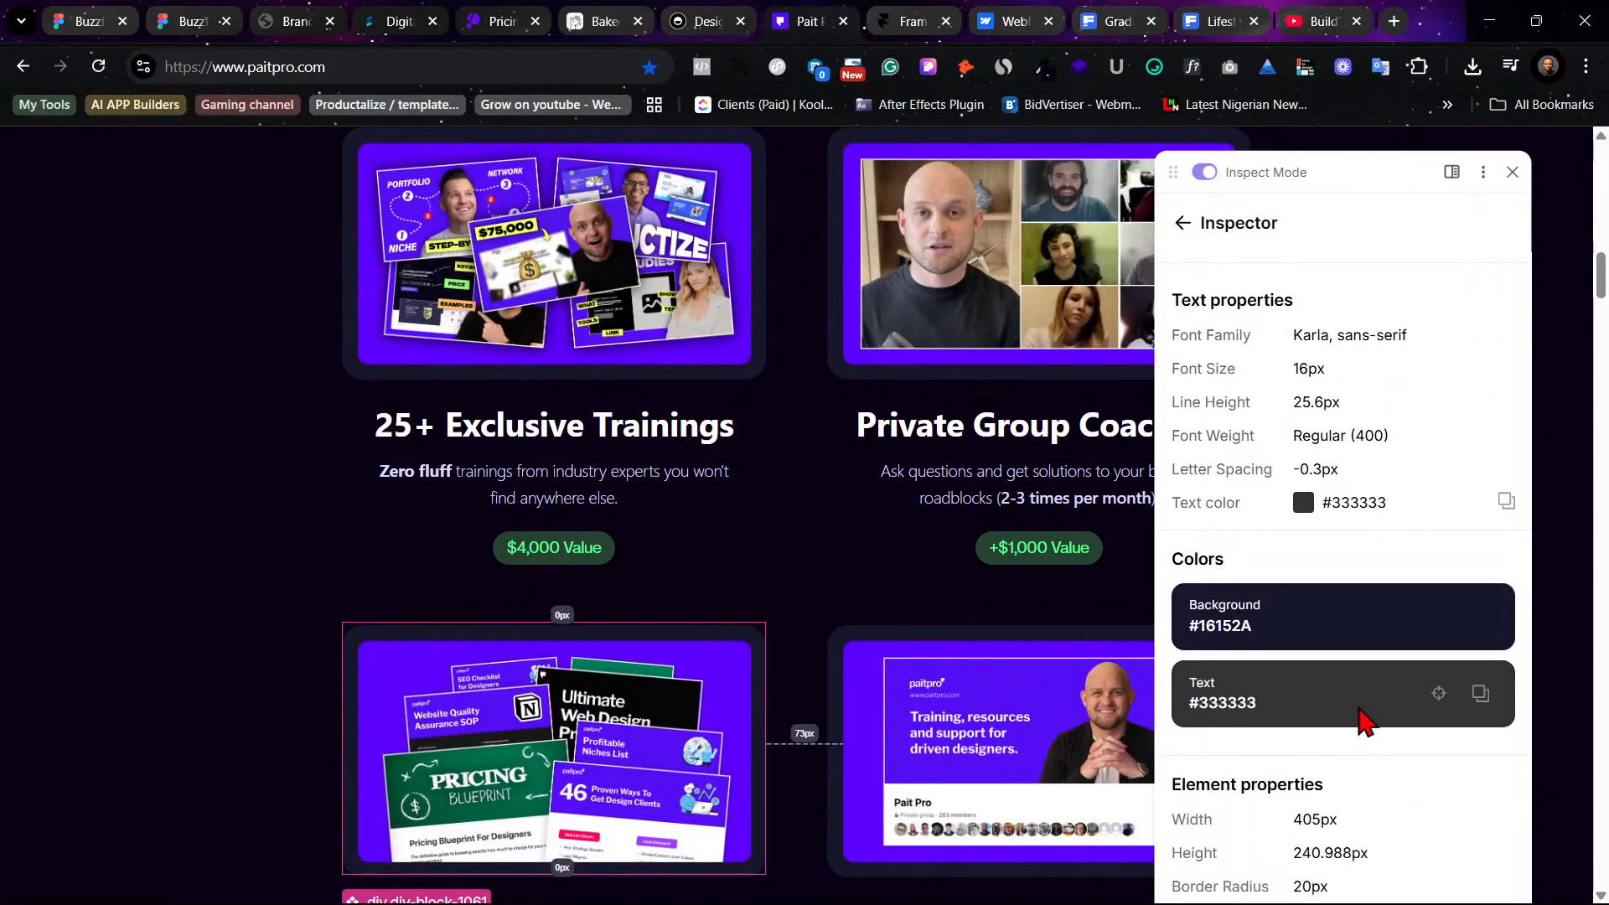
pyautogui.click(1478, 696)
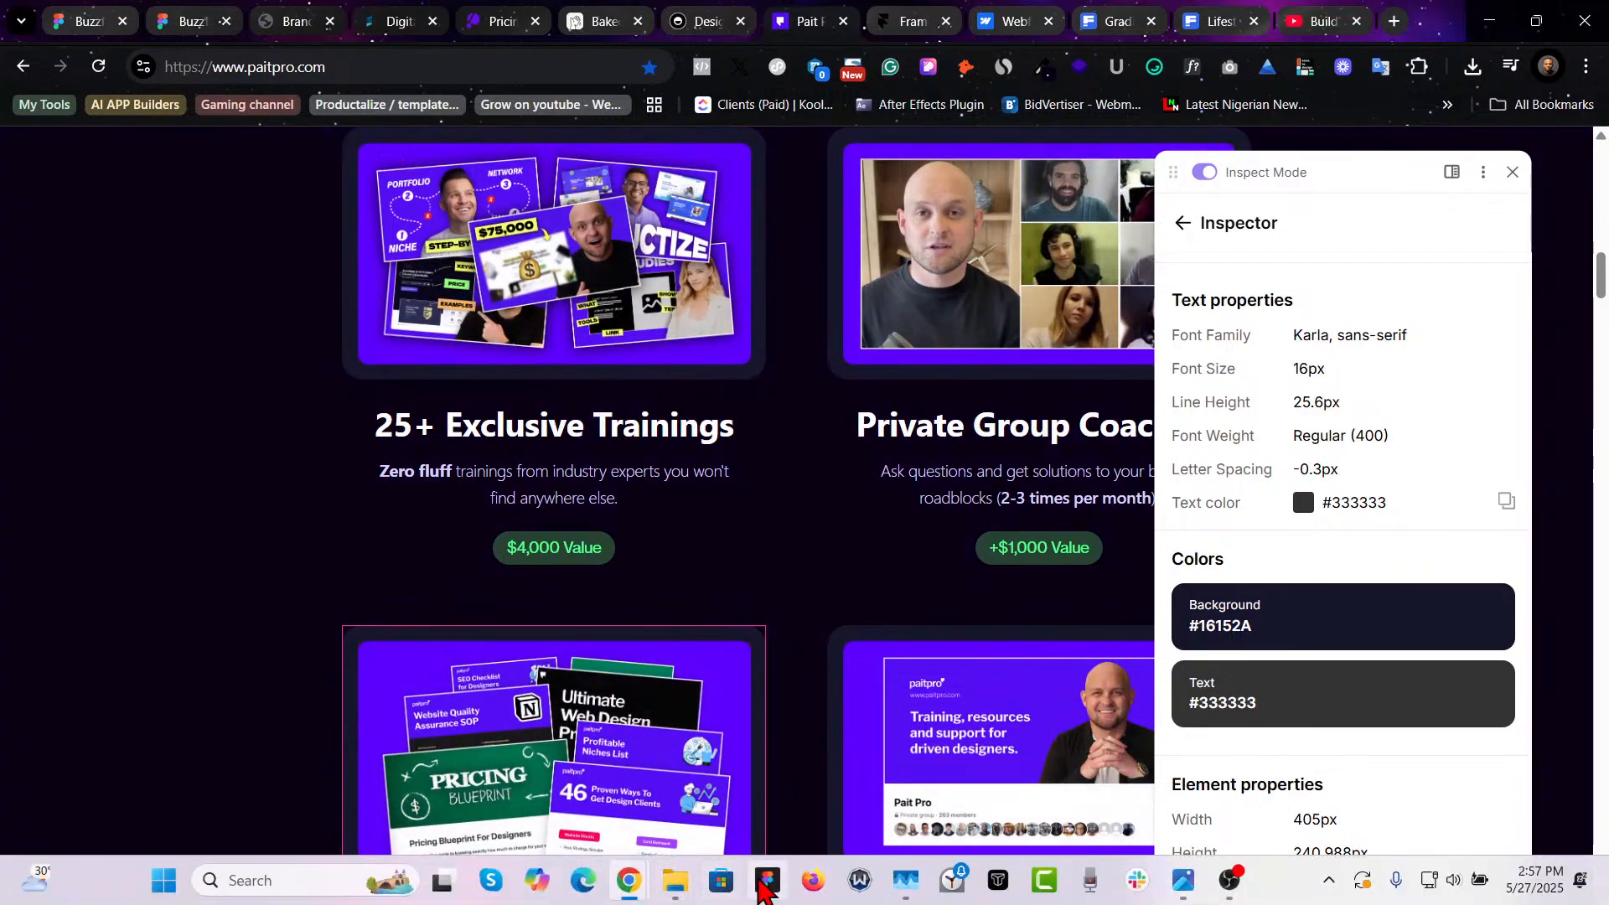
pyautogui.click(766, 881)
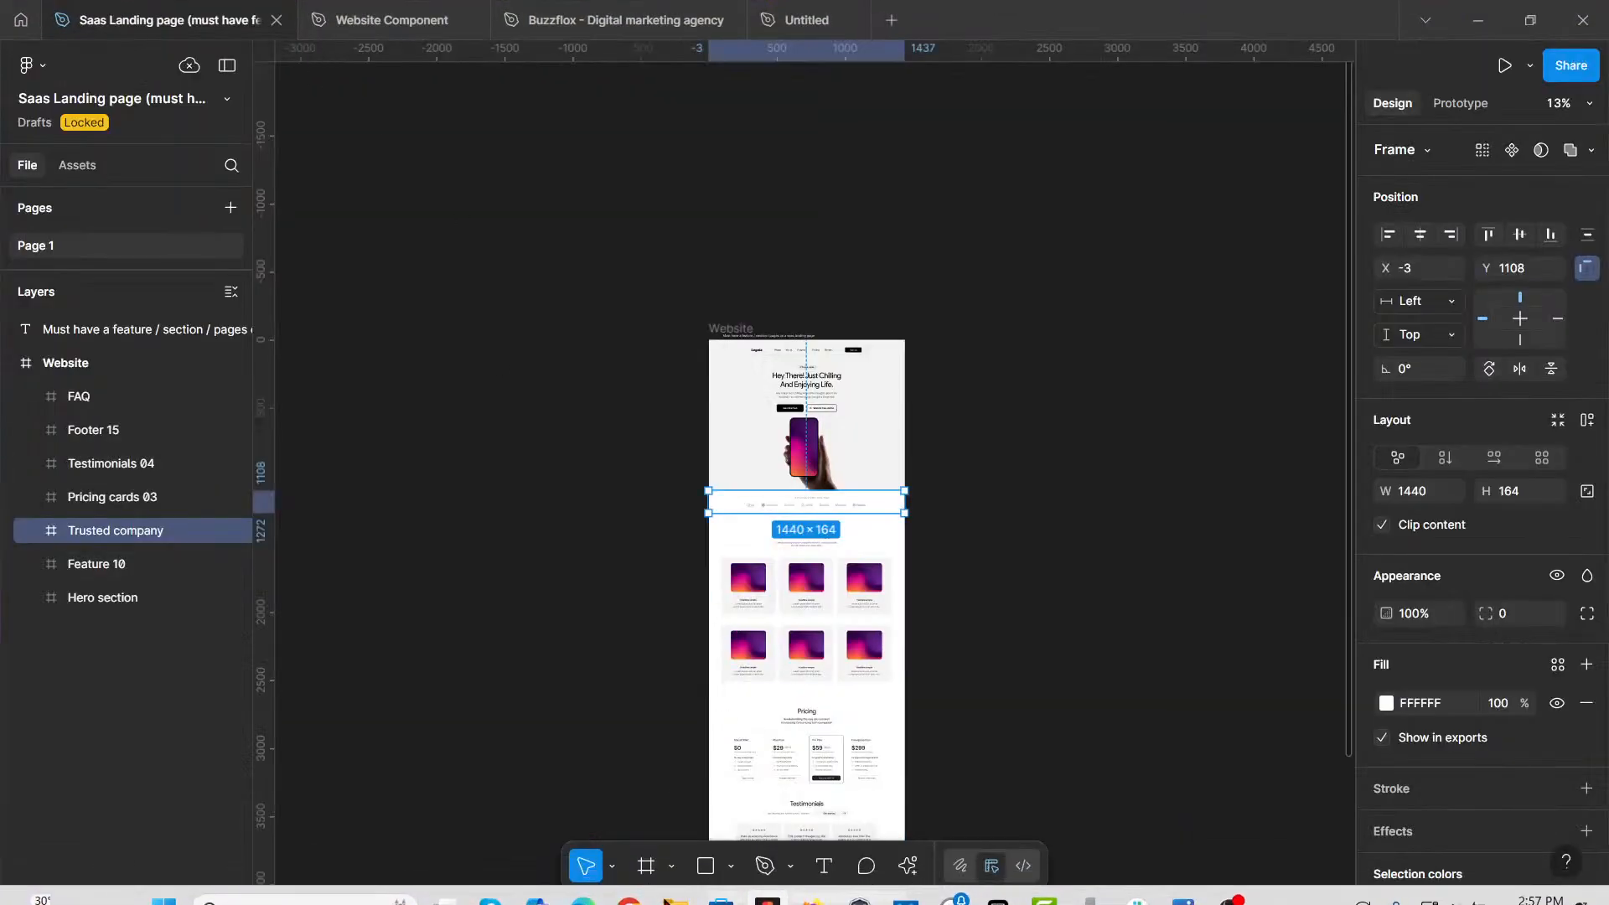
pyautogui.click(766, 881)
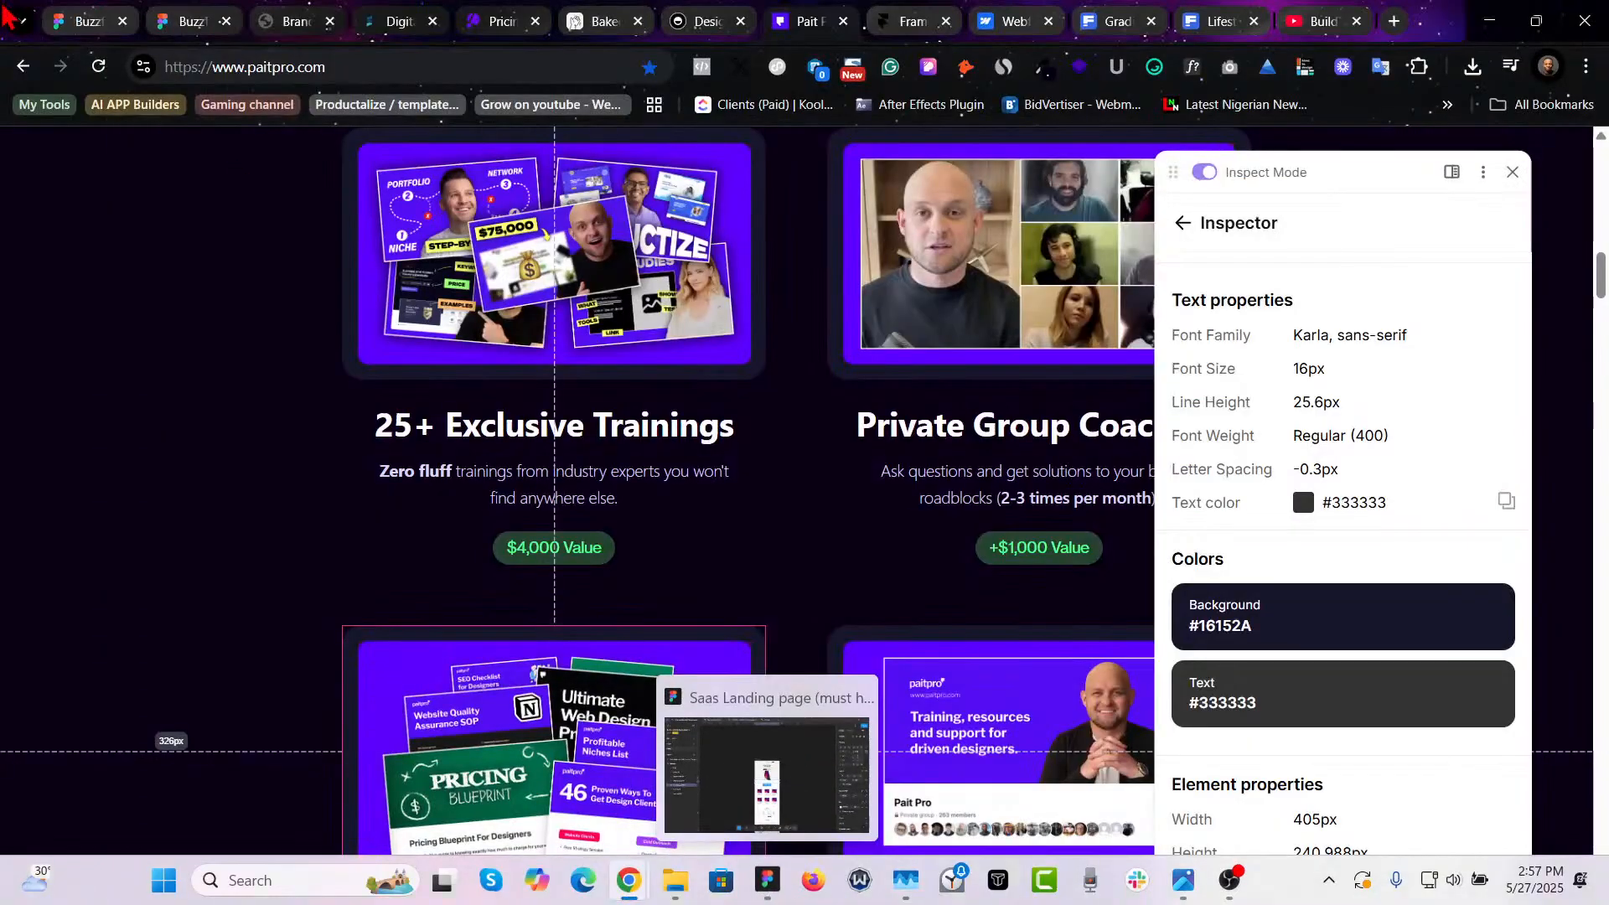
pyautogui.click(193, 19)
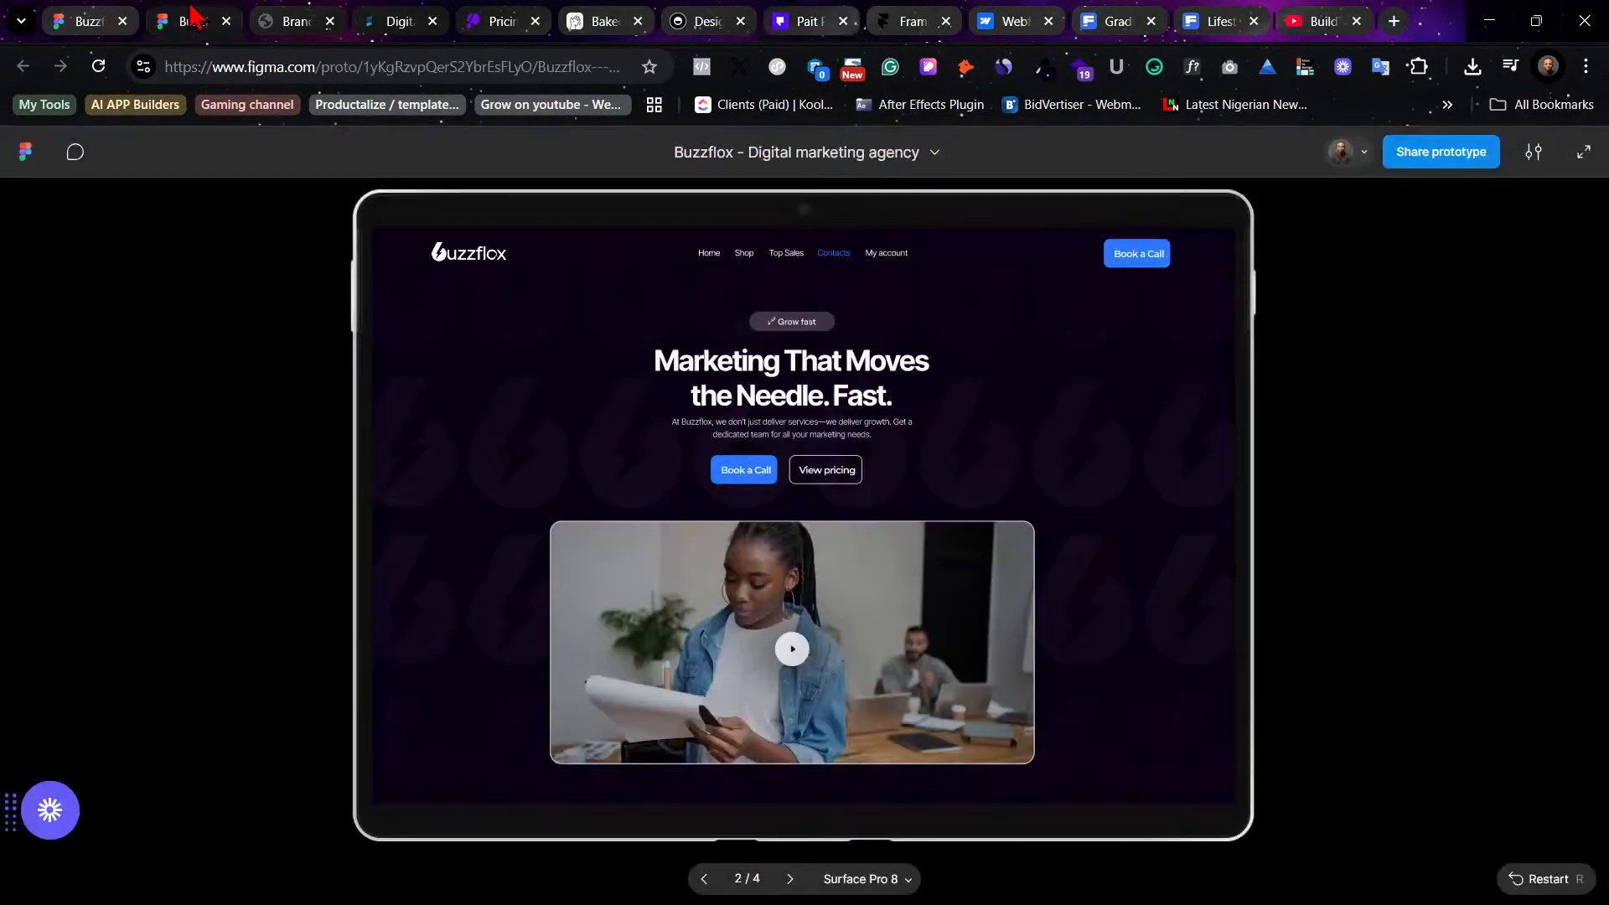
pyautogui.click(144, 18)
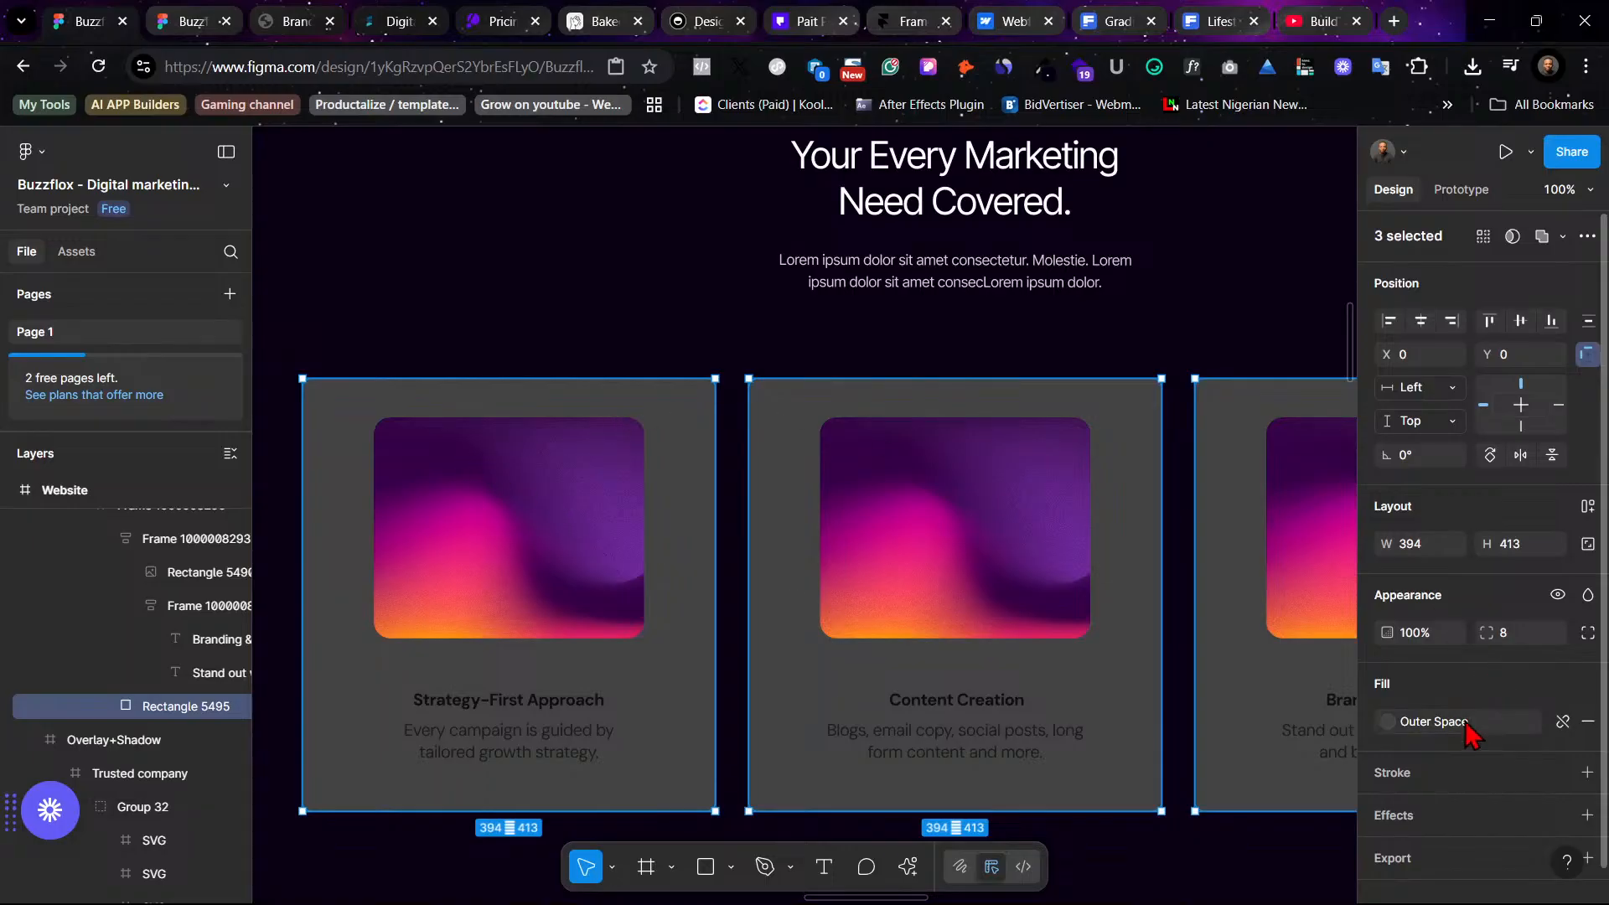
# - Detach the Outer Space style from the three service cards' fill and set the fill to #333333
pyautogui.click(1500, 736)
pyautogui.click(1560, 721)
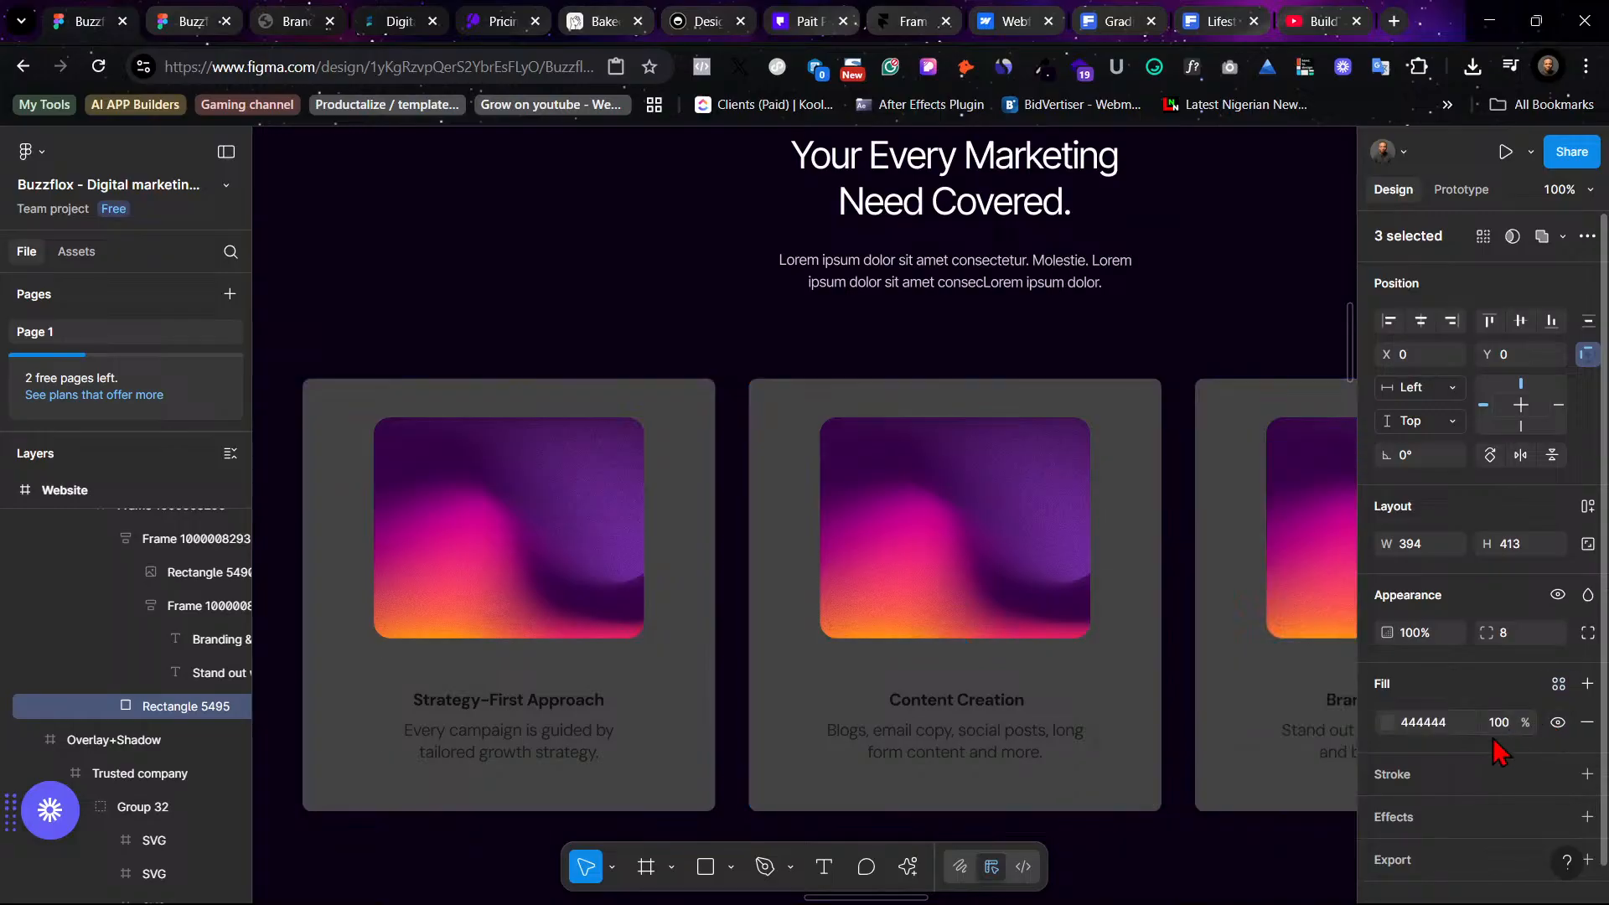
pyautogui.click(1429, 724)
pyautogui.write('#333333')
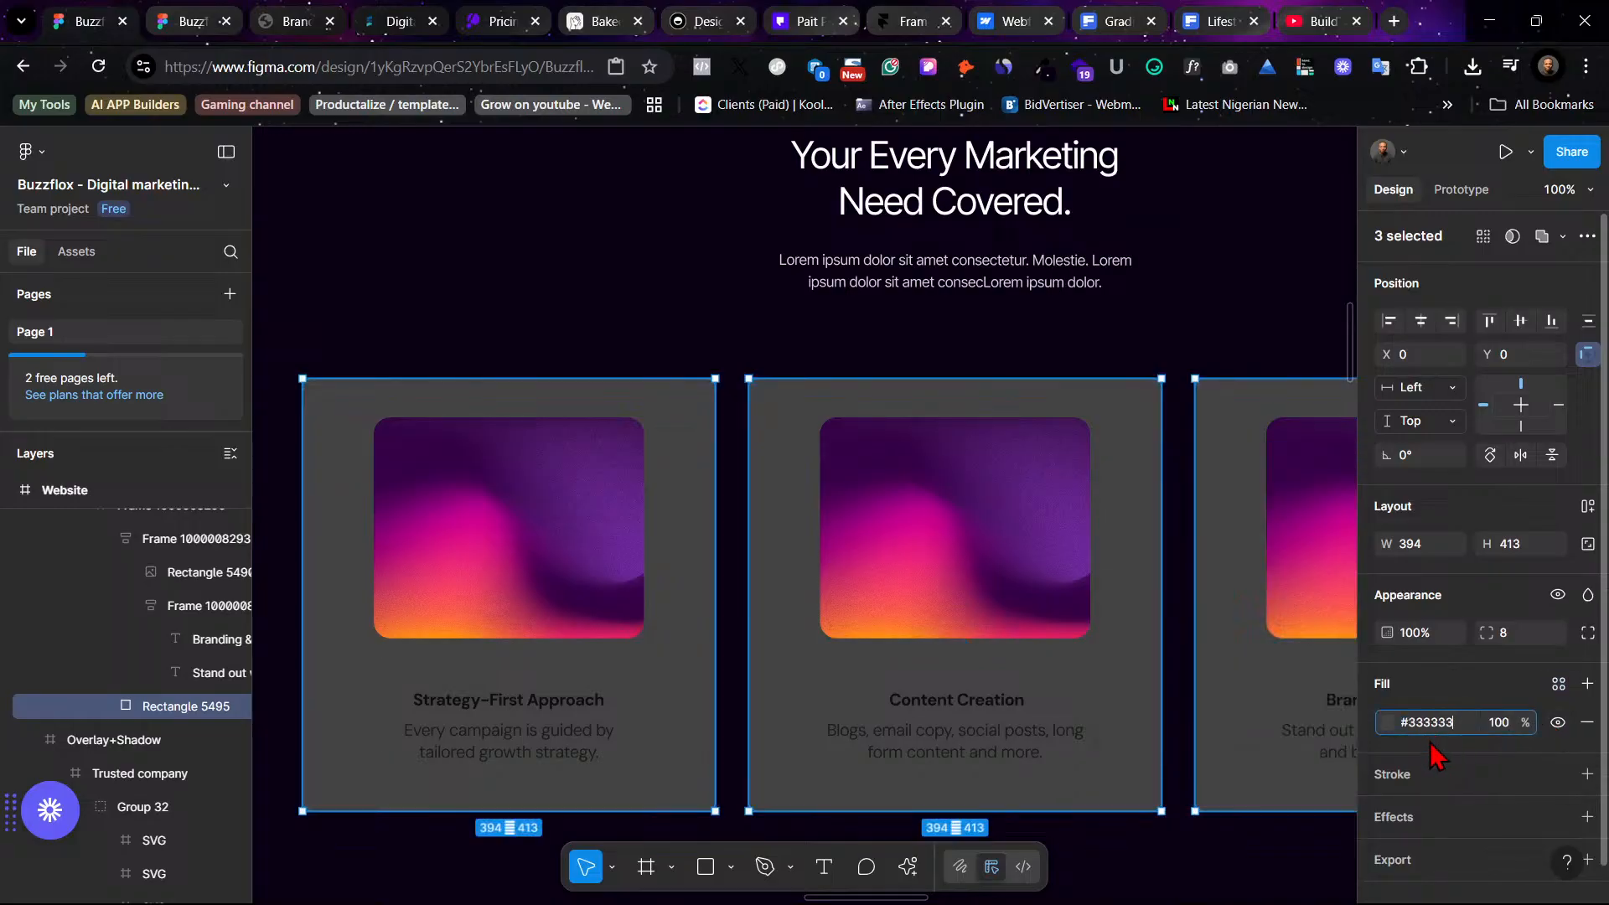
pyautogui.press('Return')
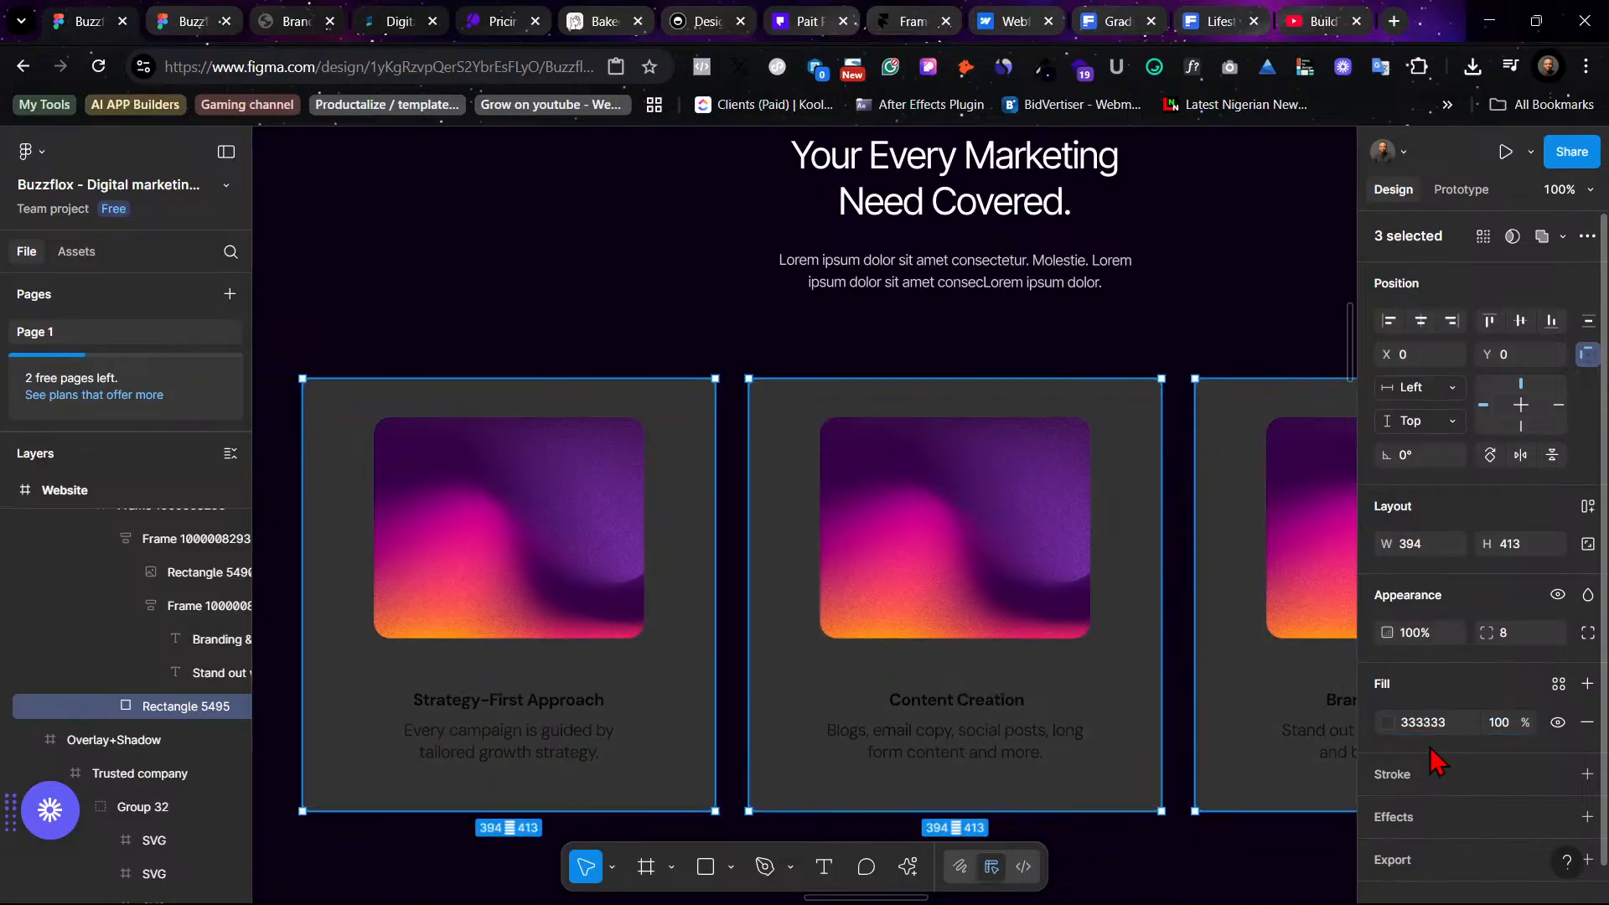
# - Copy the Pait Pro background color and paste it as the service cards' fill, 16152A
pyautogui.click(910, 21)
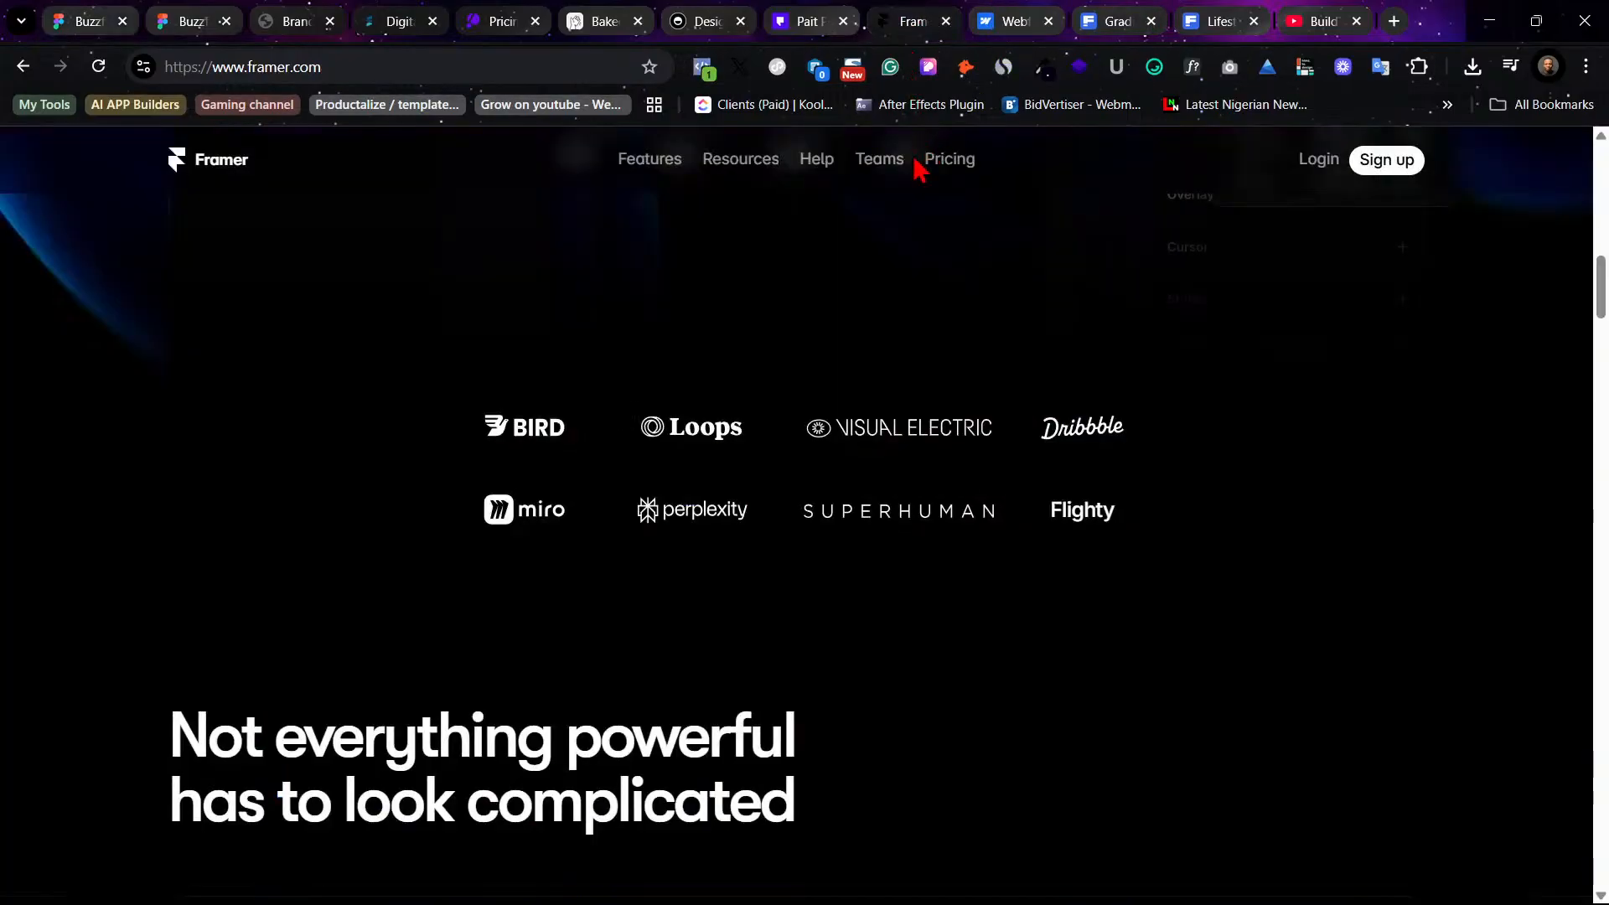
pyautogui.click(825, 15)
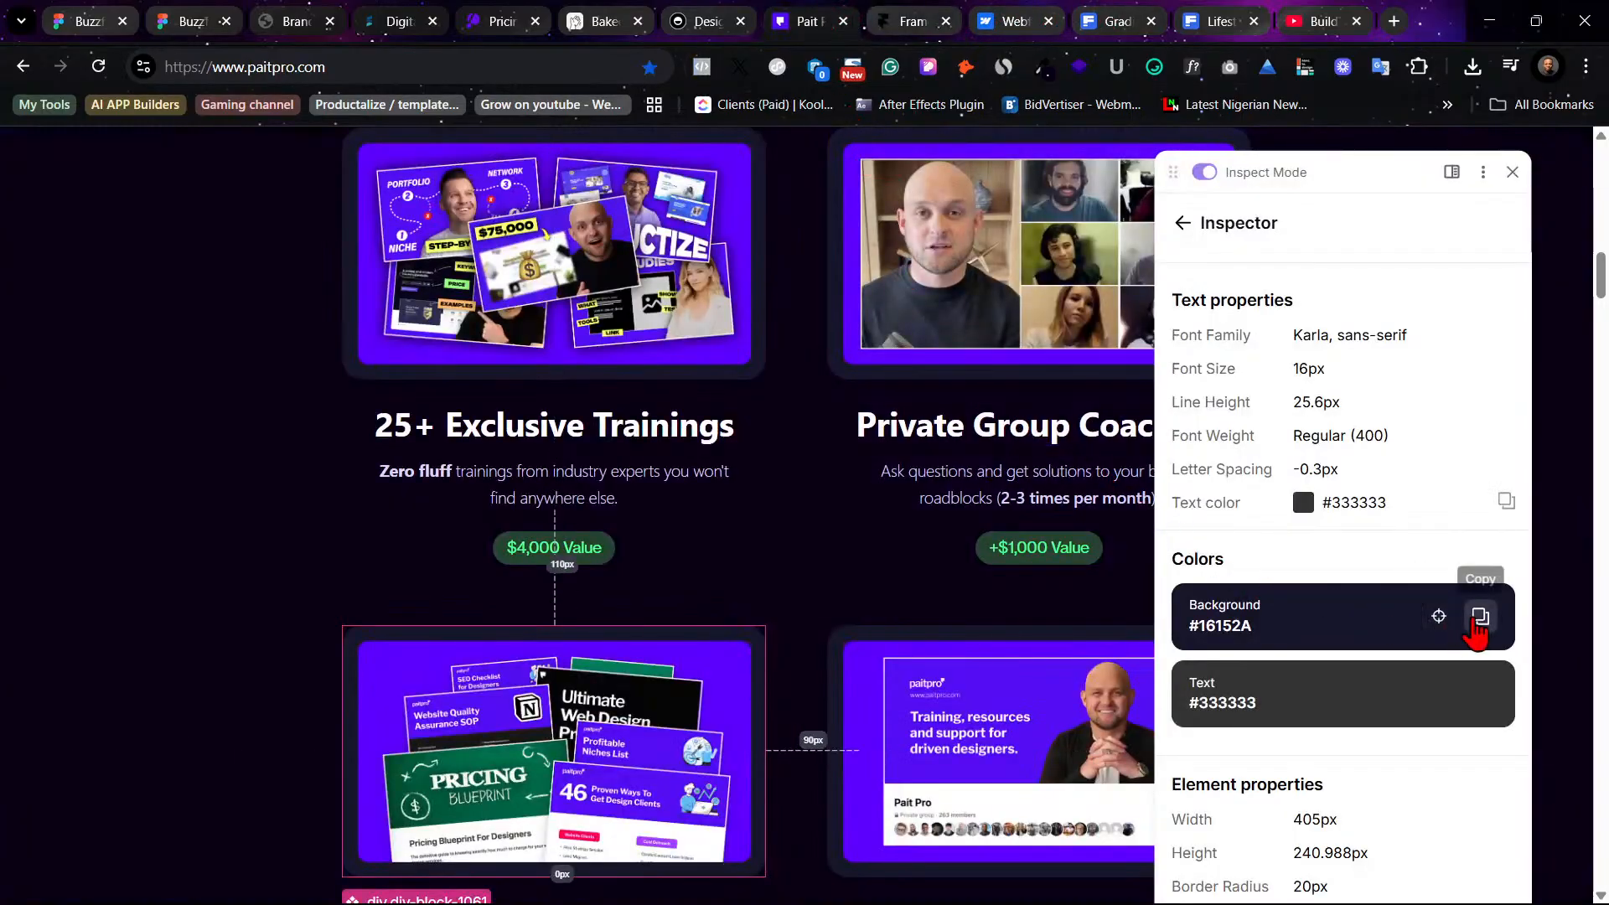
pyautogui.click(1476, 621)
pyautogui.click(84, 21)
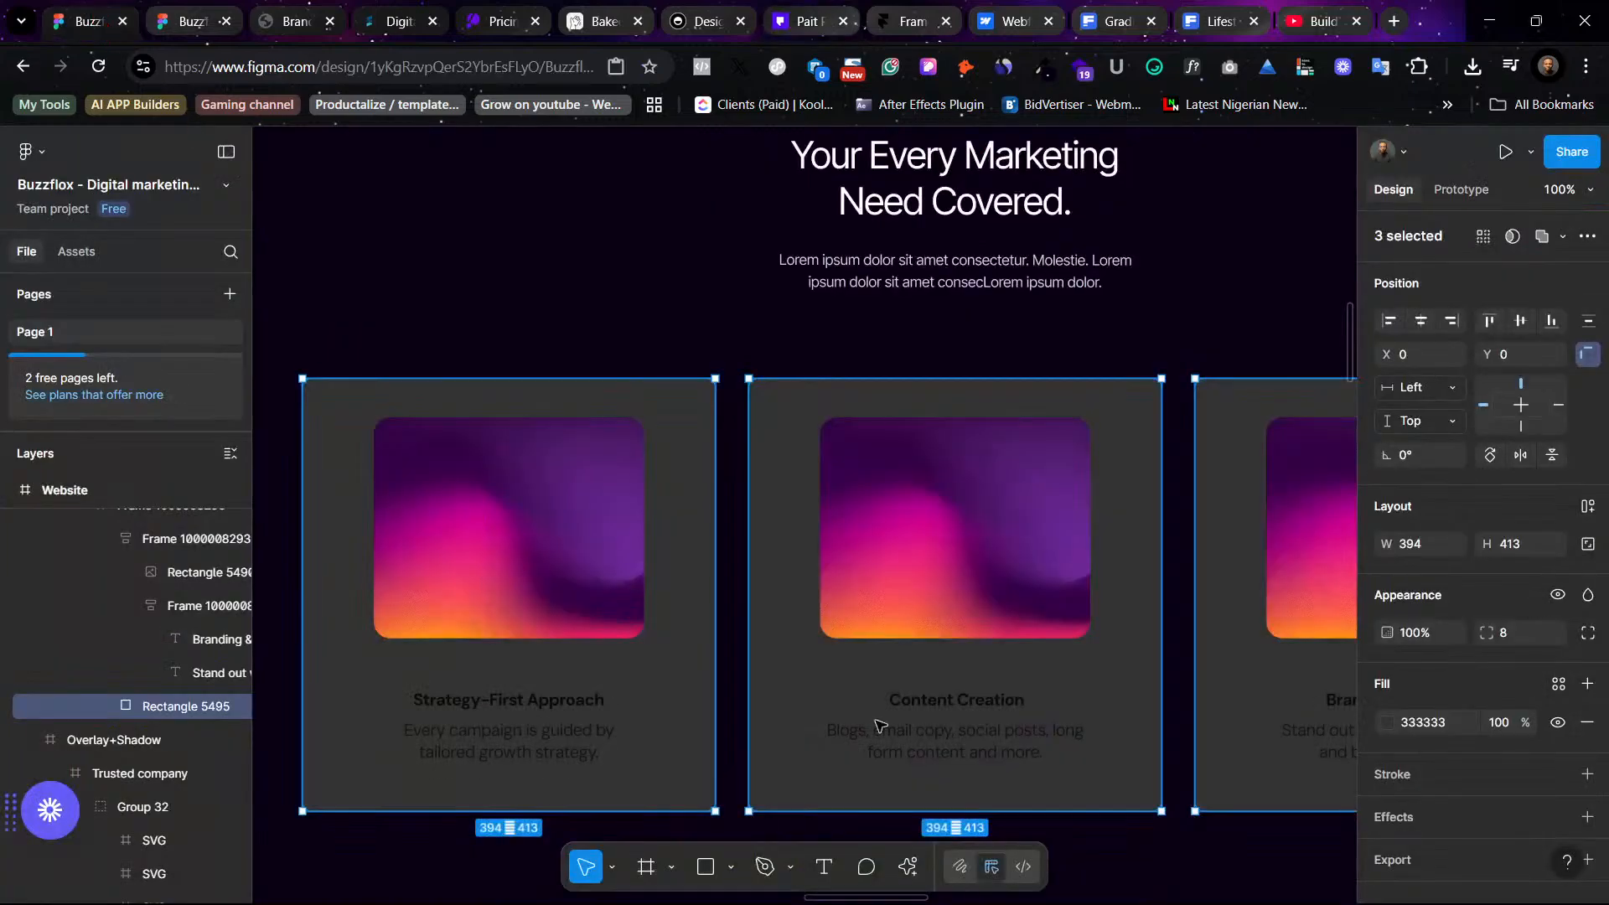
pyautogui.hotkey('ctrl', 'v')
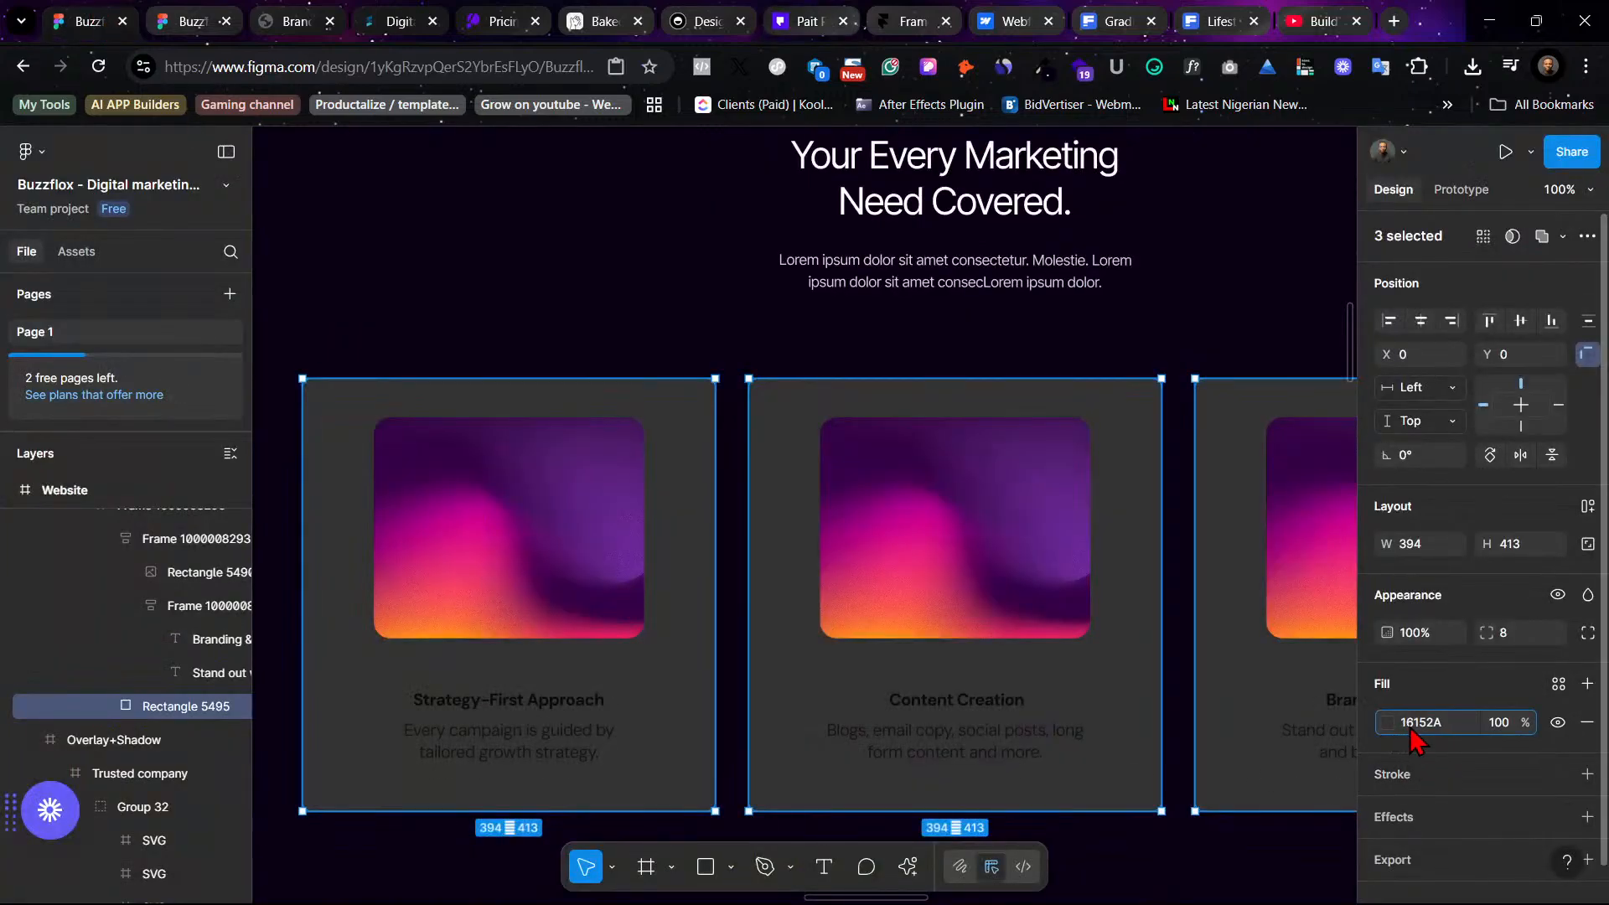
pyautogui.press('Return')
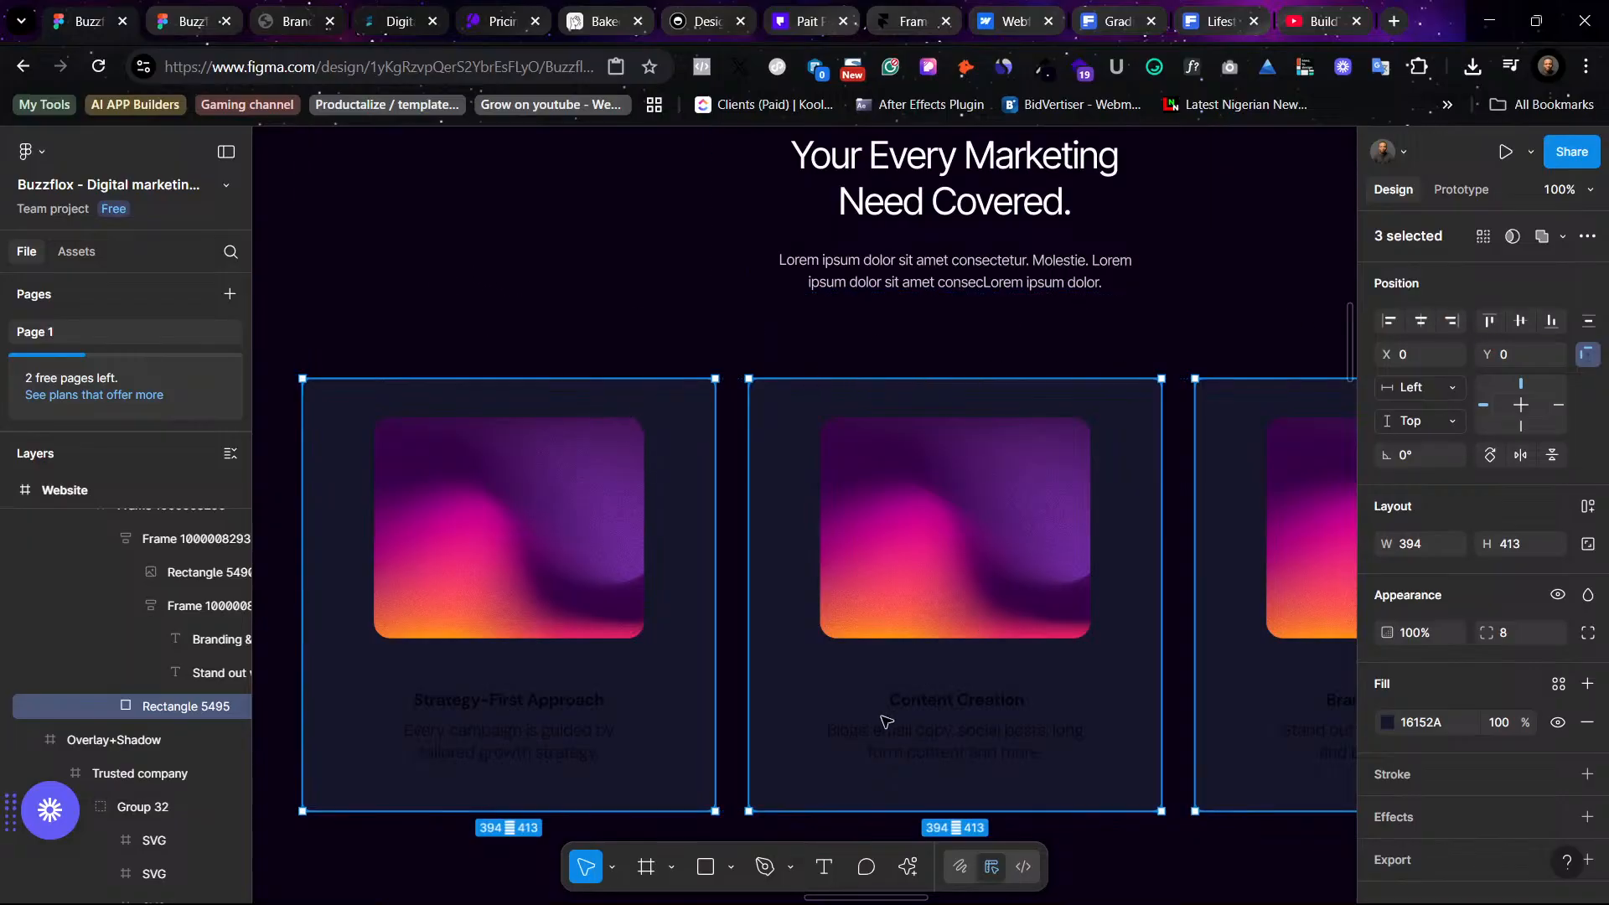
# - Select the title and description text of all three service cards and apply the White color style to the titles
pyautogui.click(475, 710)
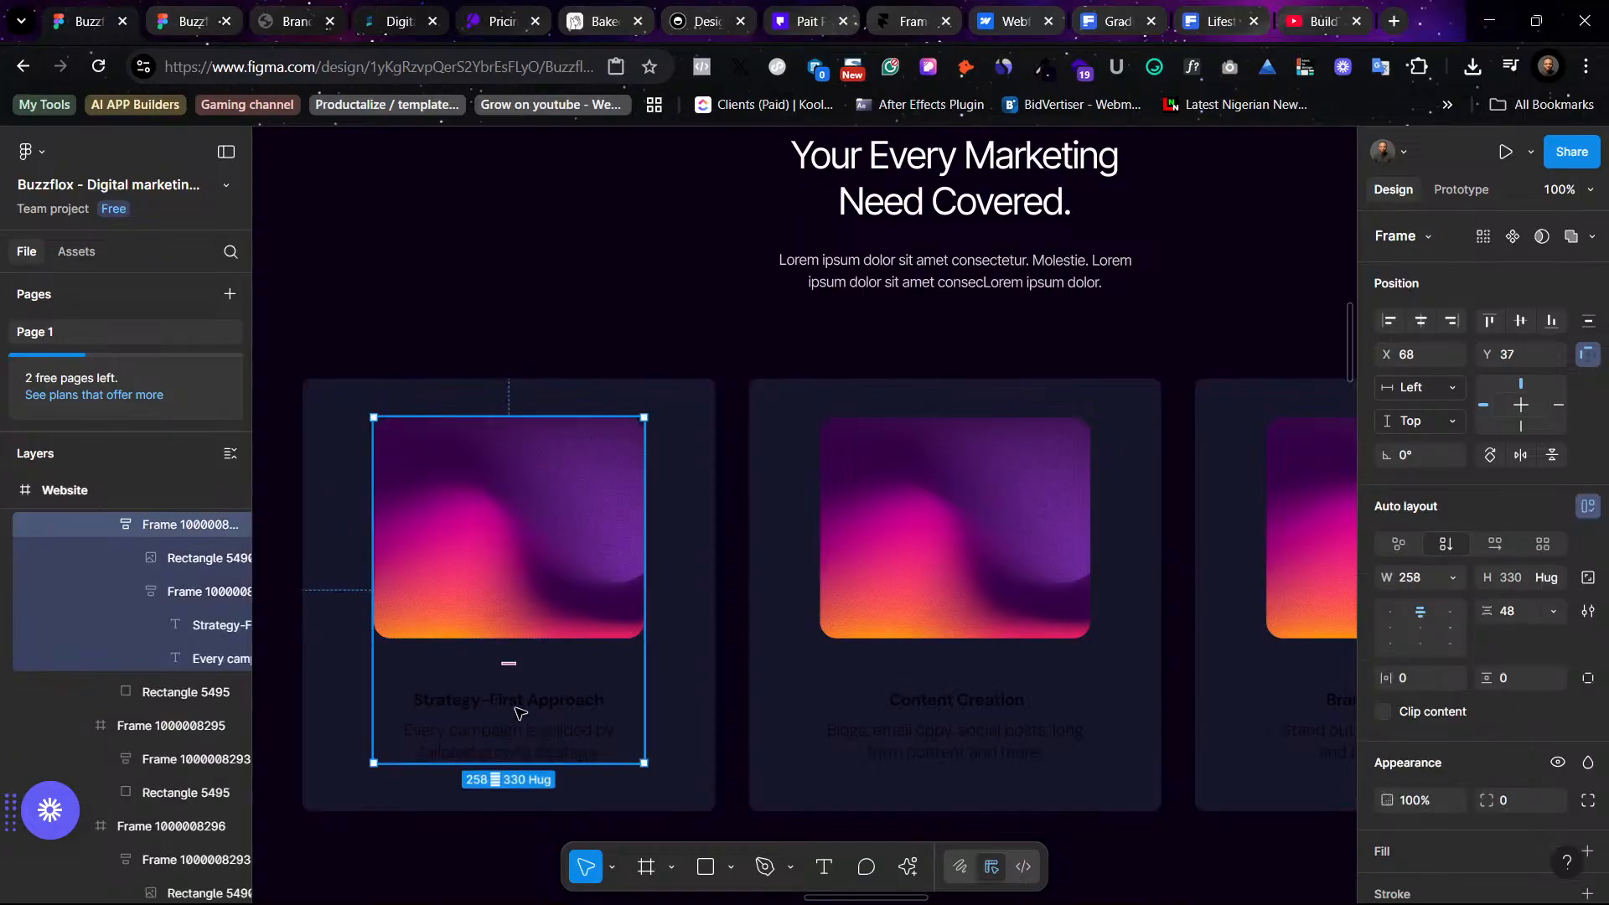
pyautogui.click(517, 713)
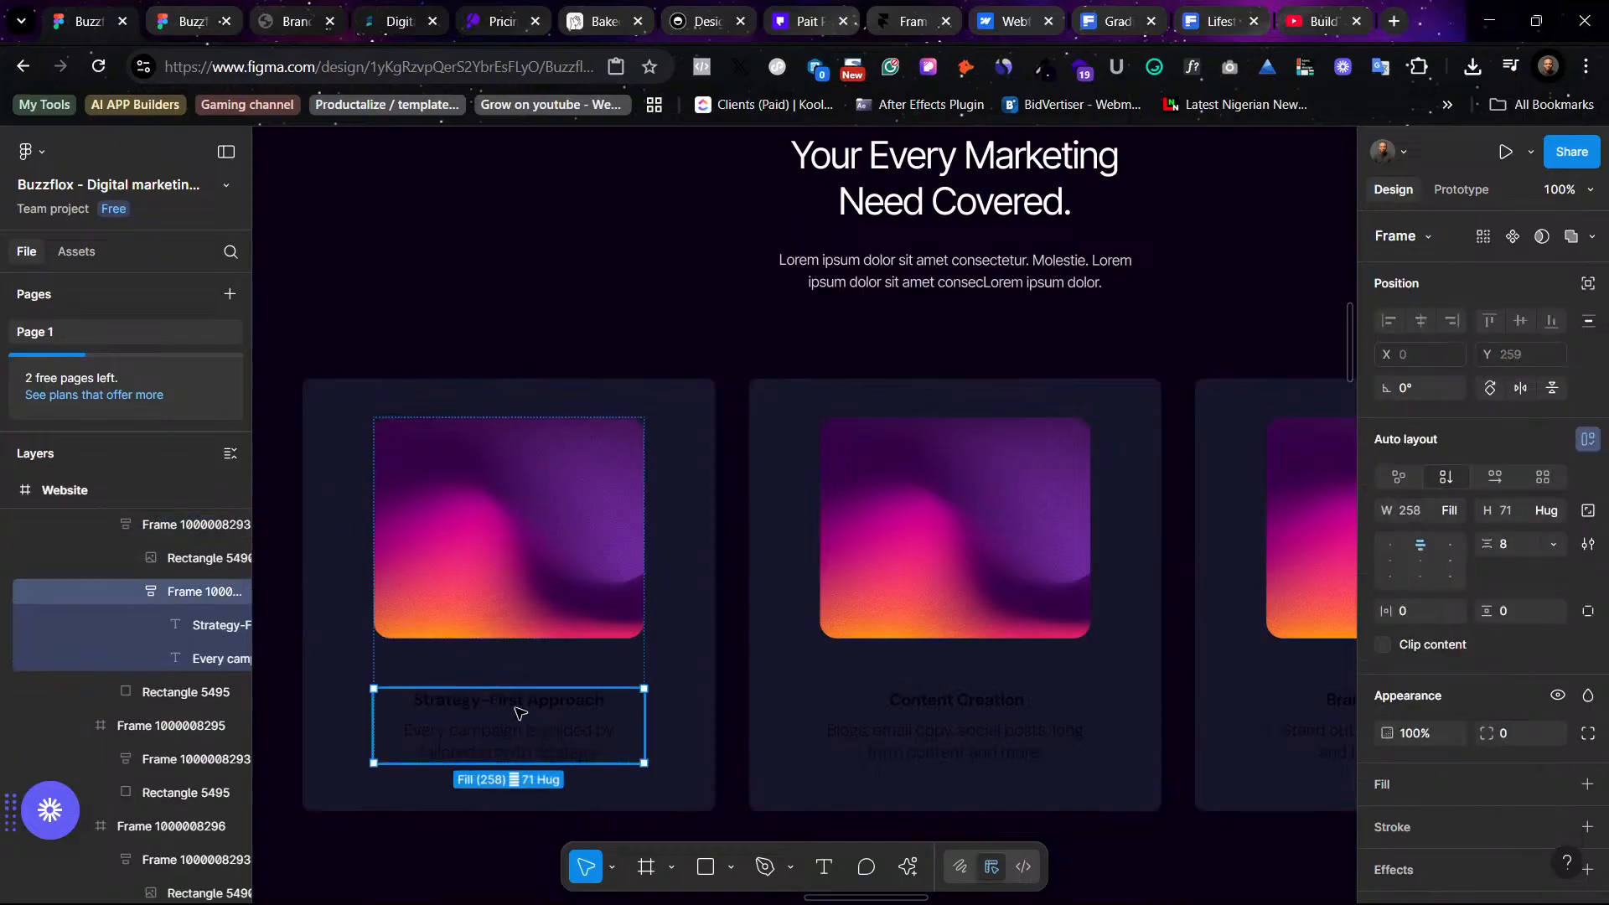
pyautogui.keyDown('shift'); pyautogui.doubleClick(961, 744); pyautogui.keyUp('shift')
pyautogui.hotkey('ctrl', 'z')
pyautogui.hotkey('ctrl', 'z')
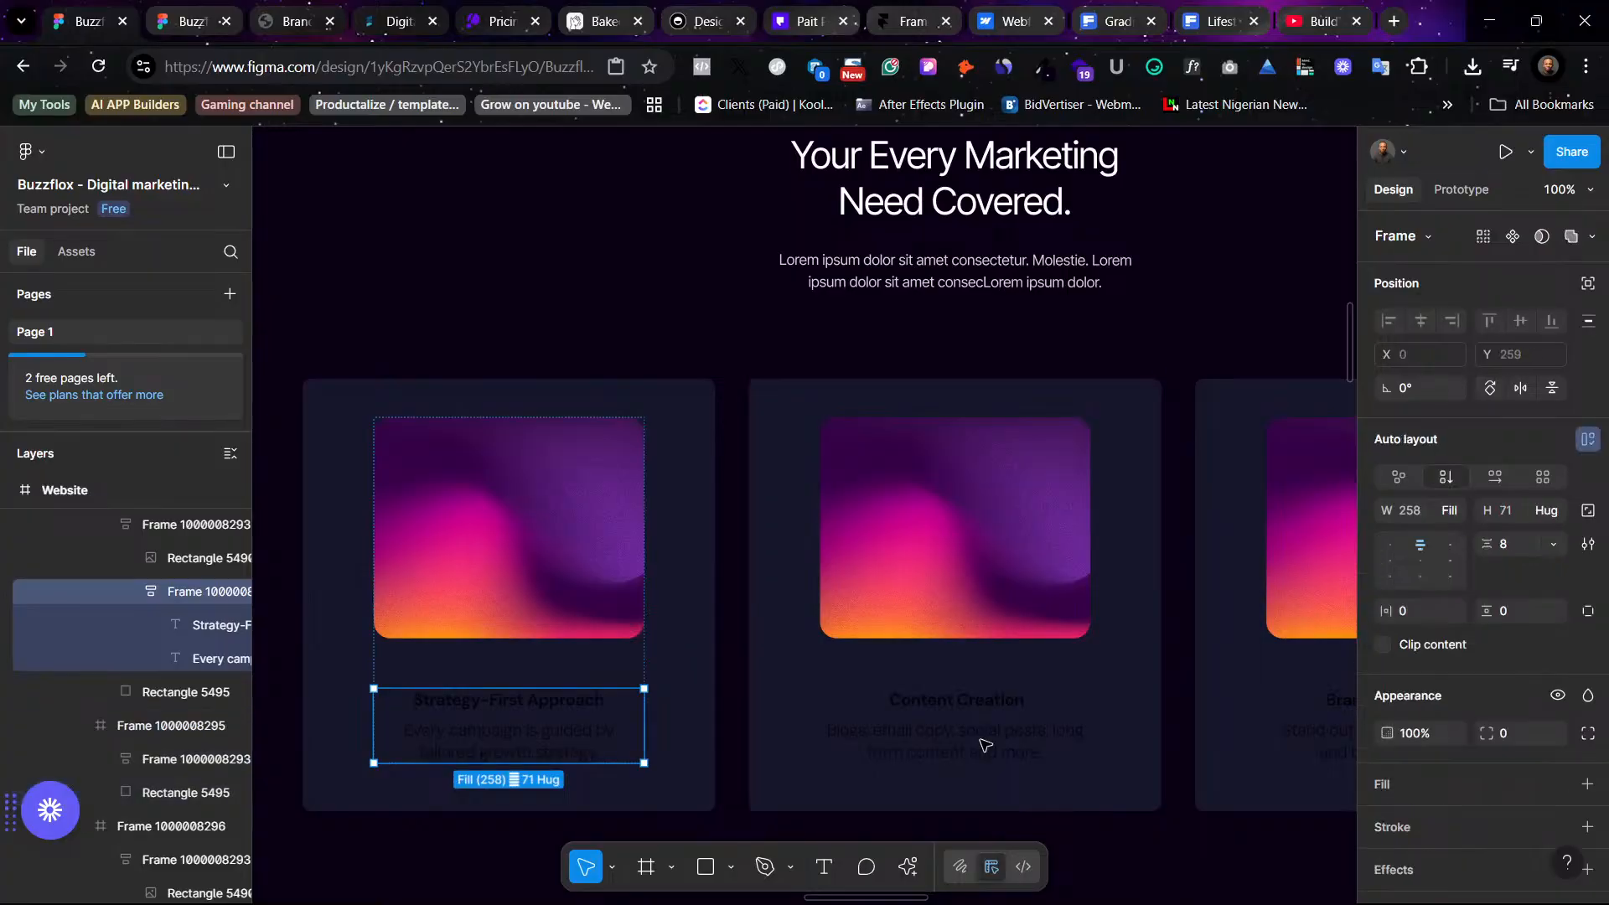
pyautogui.keyDown('shift'); pyautogui.doubleClick(985, 744); pyautogui.keyUp('shift')
pyautogui.keyDown('shift'); pyautogui.click(986, 745); pyautogui.keyUp('shift')
pyautogui.keyDown('shift'); pyautogui.doubleClick(985, 745); pyautogui.keyUp('shift')
pyautogui.keyDown('shift'); pyautogui.click(985, 745); pyautogui.keyUp('shift')
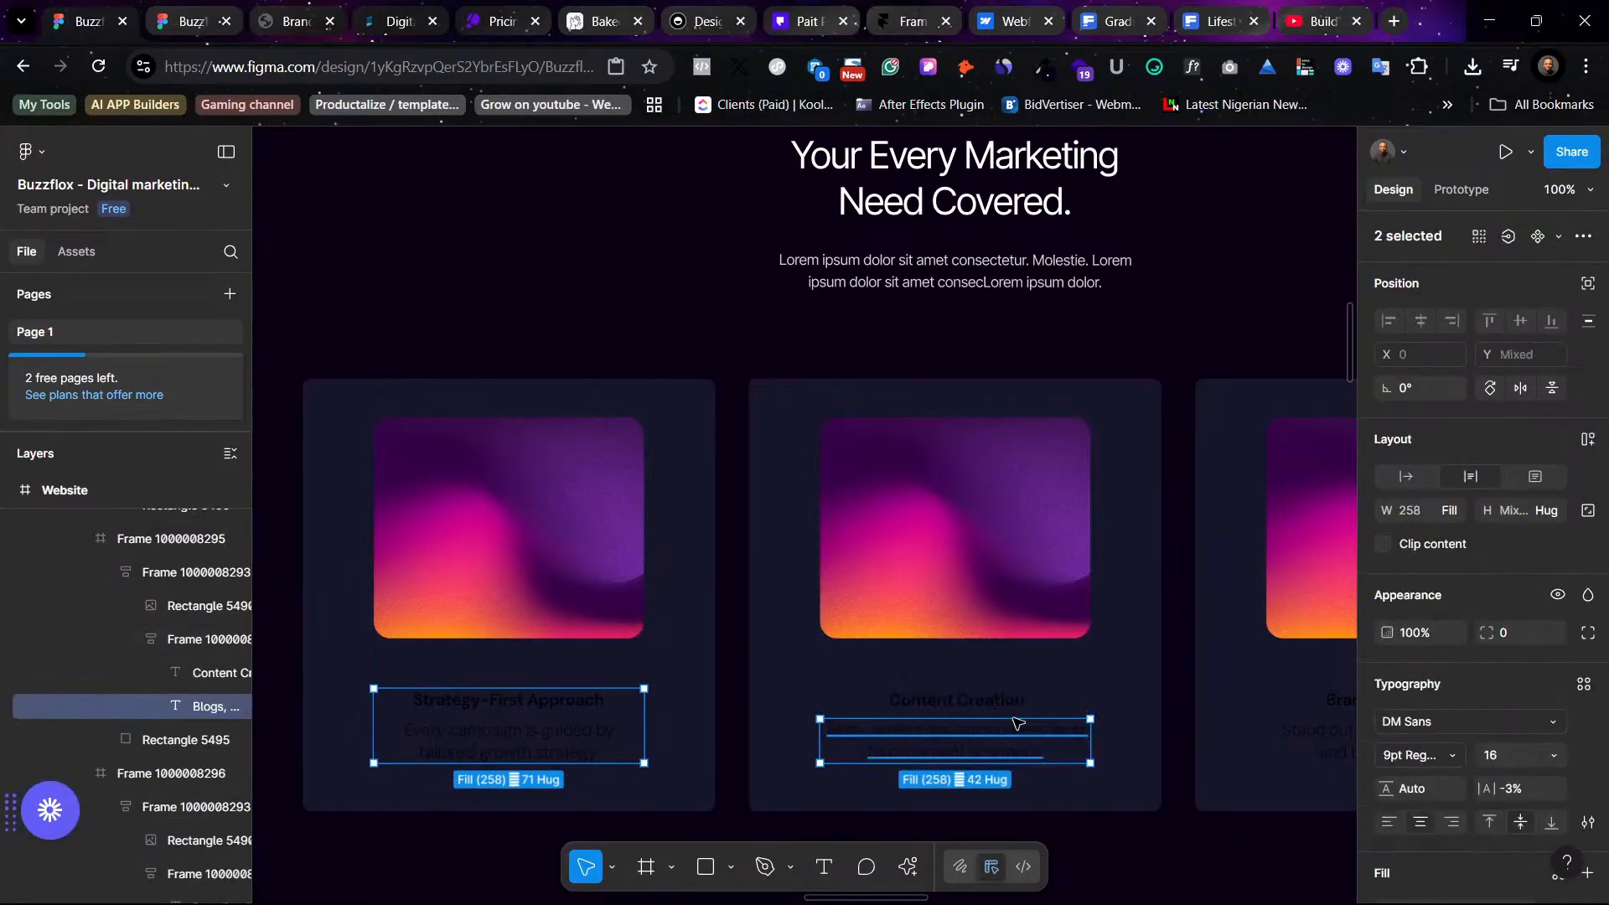
pyautogui.keyDown('shift'); pyautogui.click(985, 700); pyautogui.keyUp('shift')
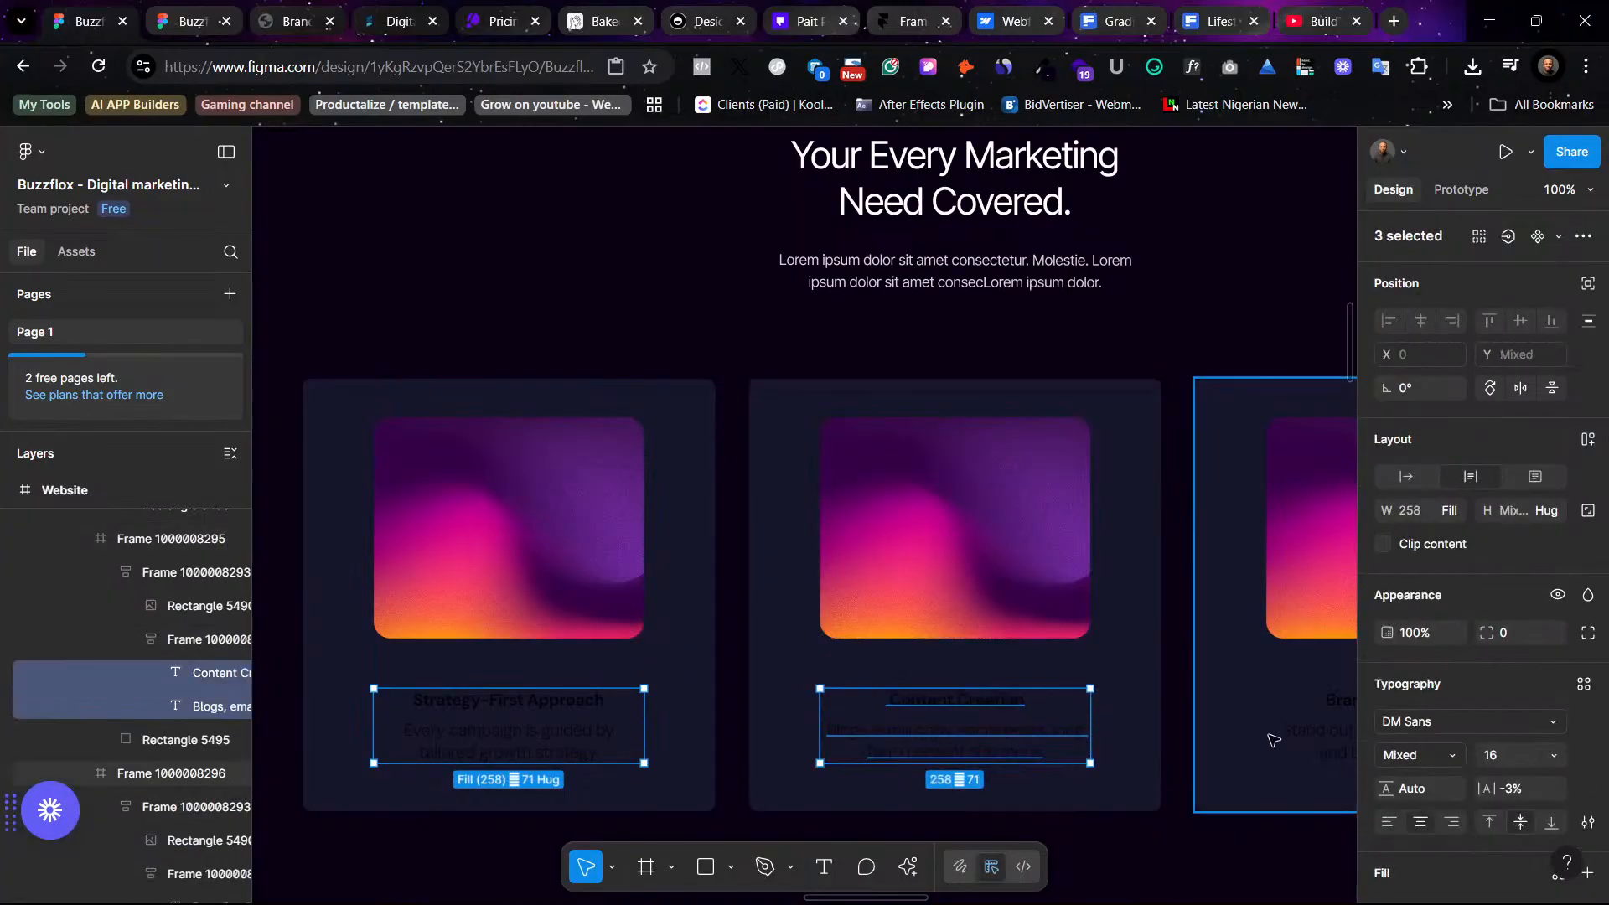
pyautogui.keyDown('shift'); pyautogui.click(1322, 752); pyautogui.keyUp('shift')
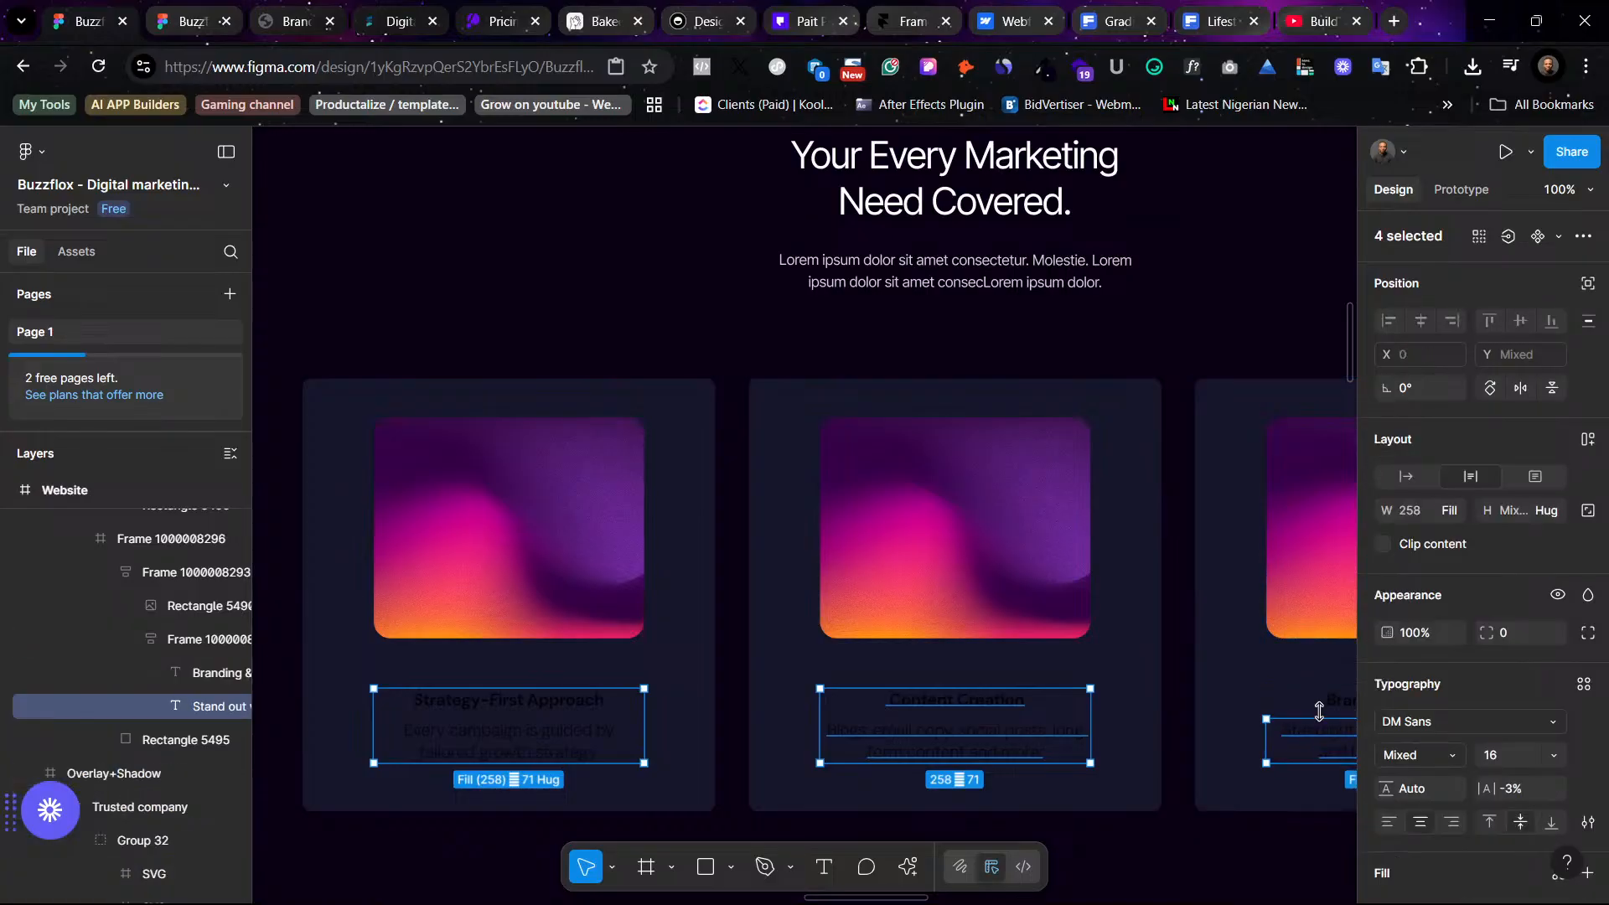
pyautogui.keyDown('shift'); pyautogui.click(1321, 704); pyautogui.keyUp('shift')
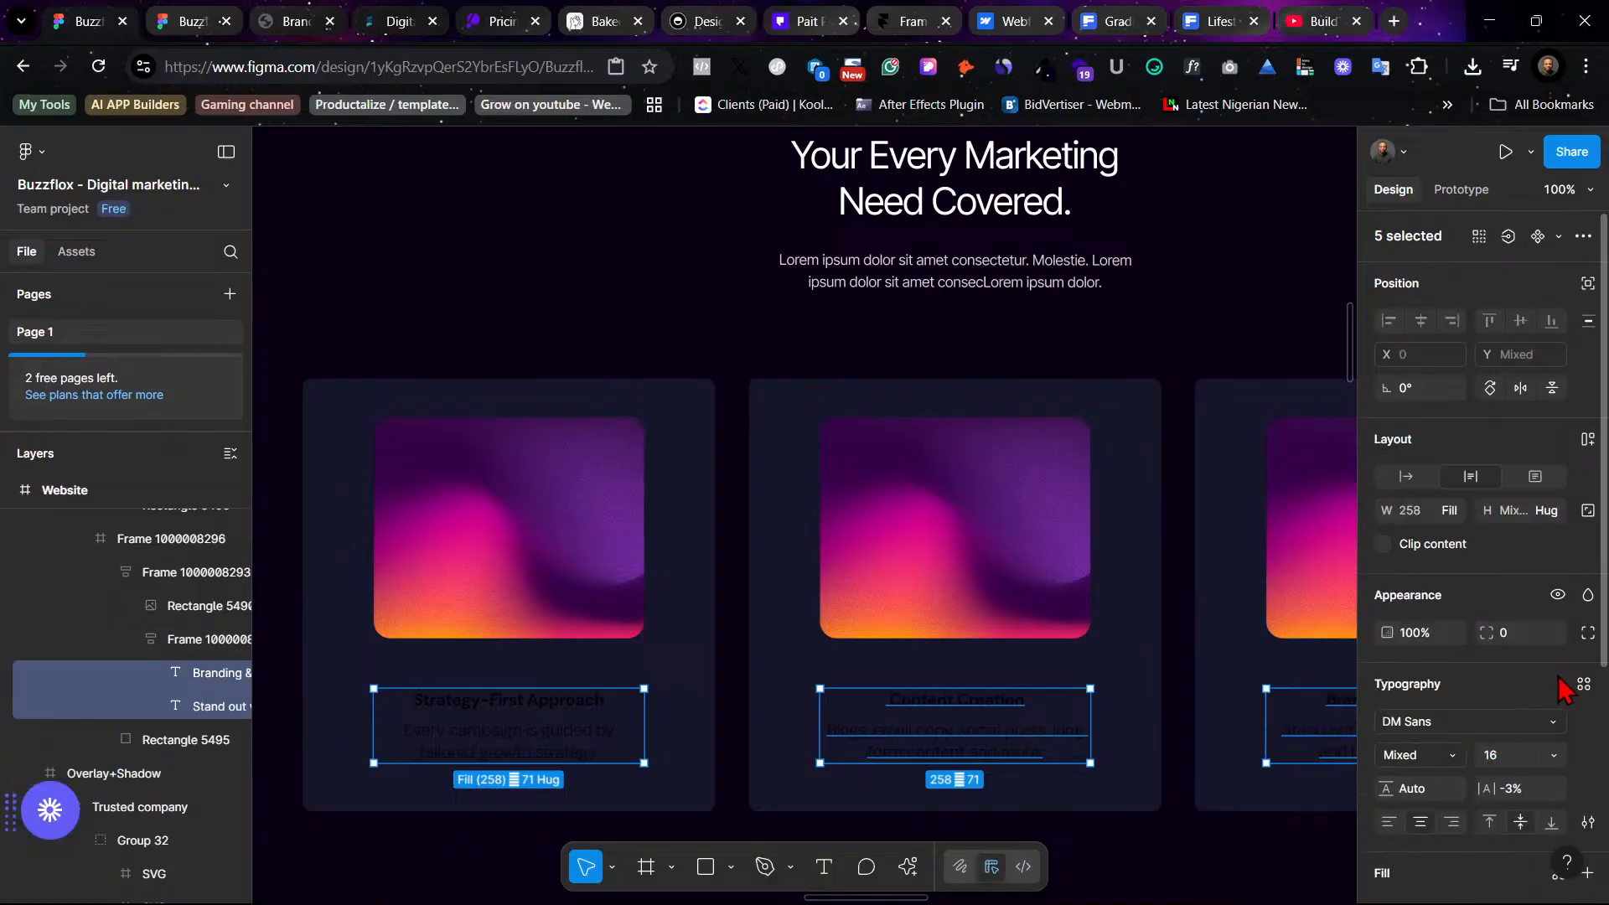
pyautogui.scroll(-4, 1557, 695)
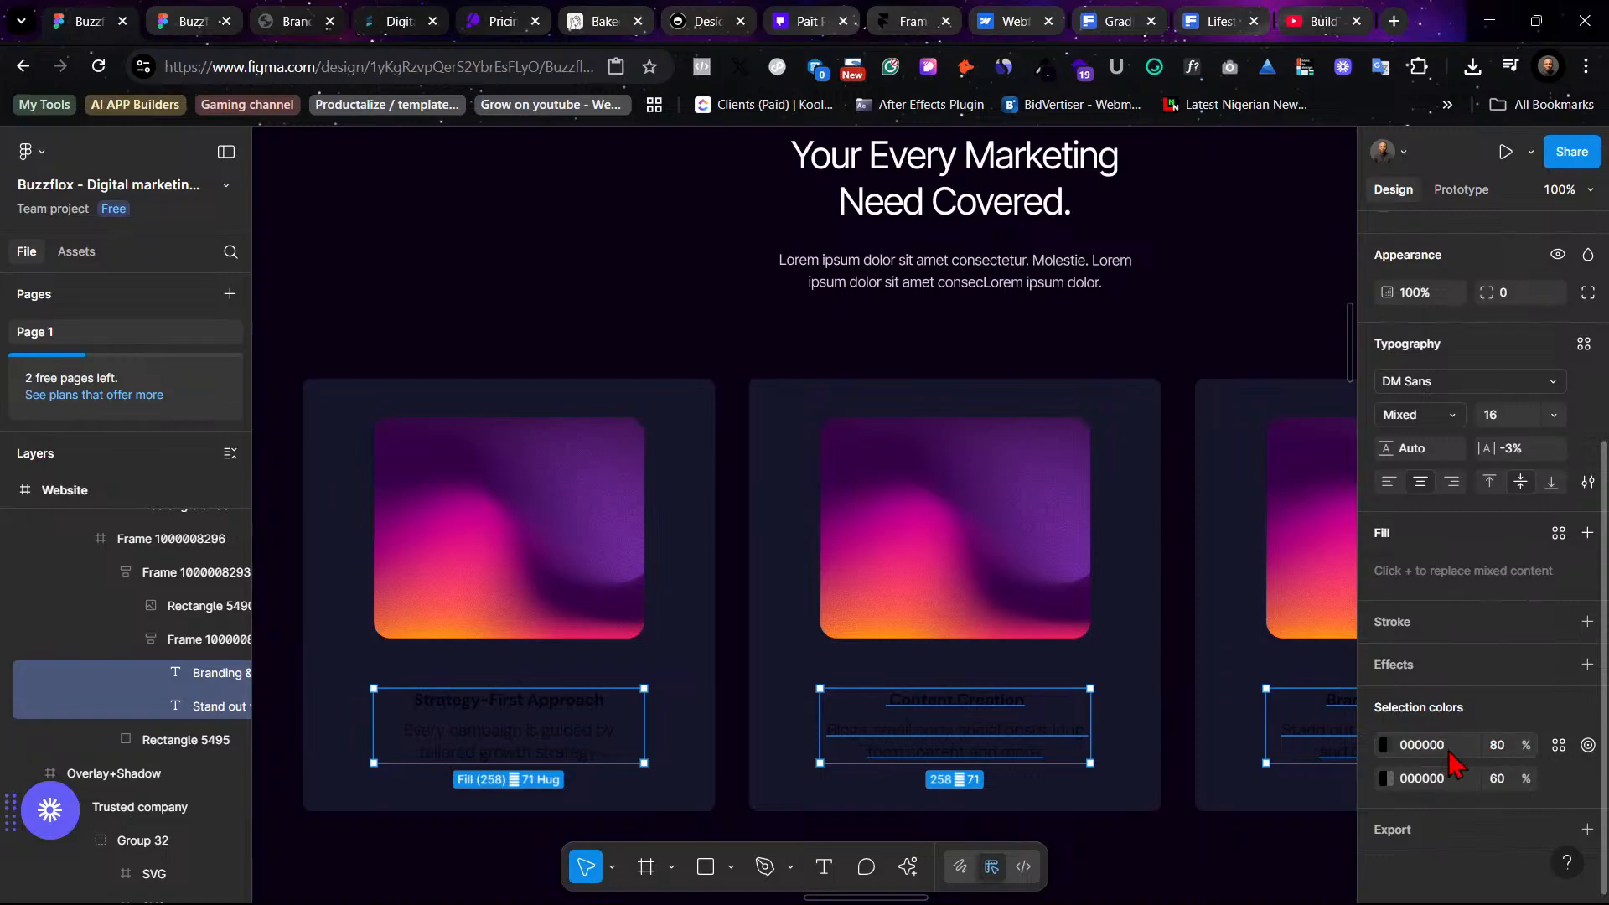
pyautogui.click(1559, 746)
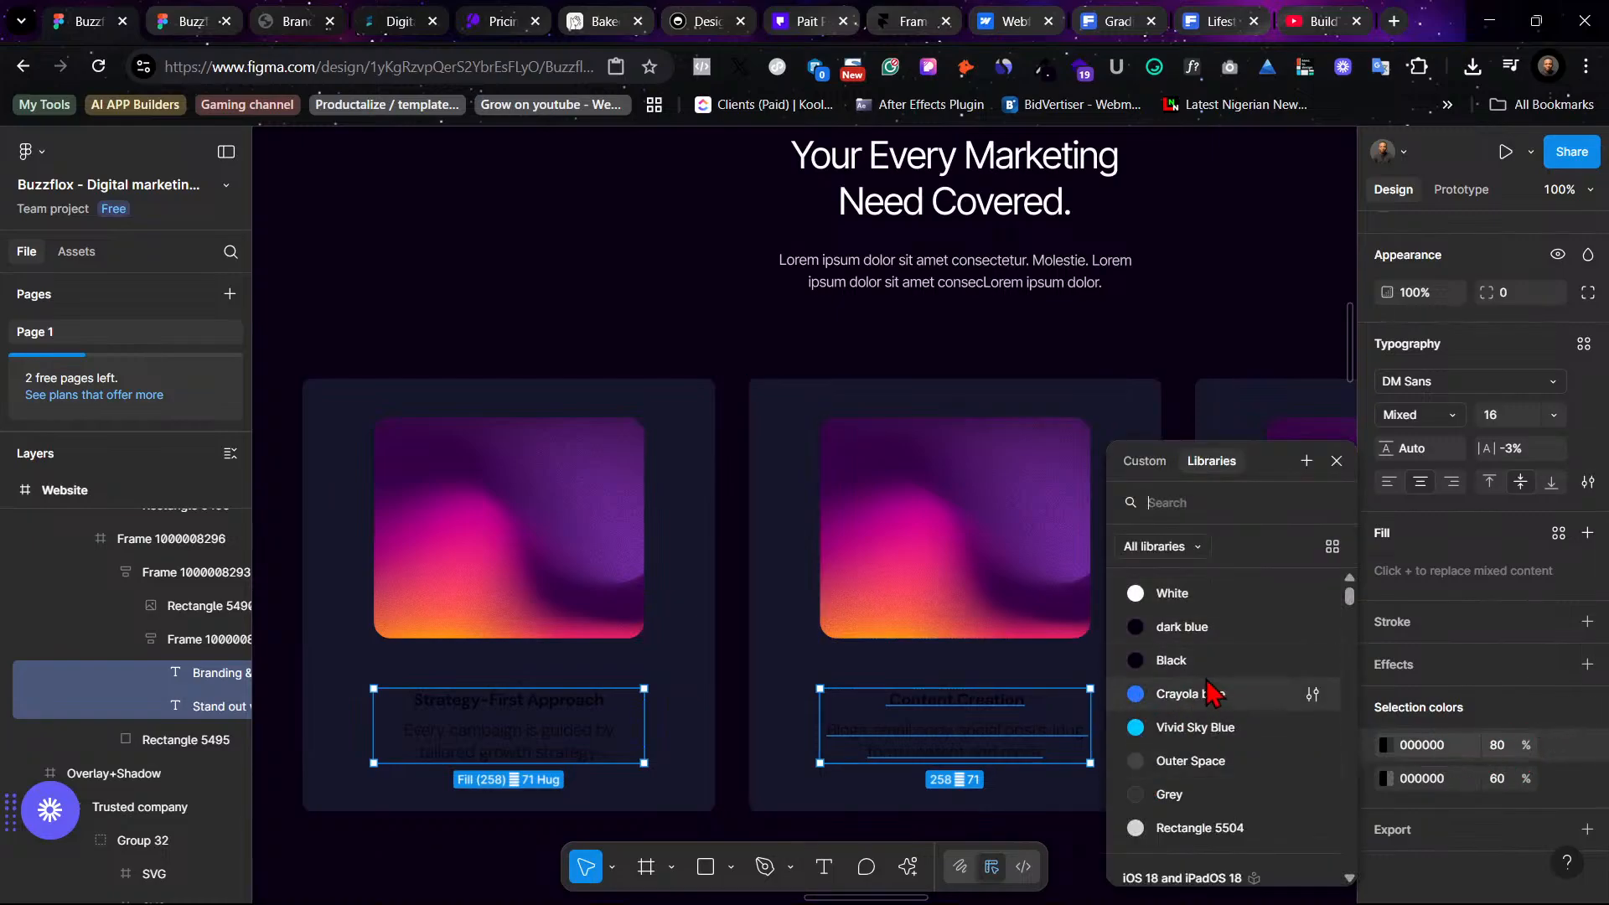
pyautogui.click(1185, 590)
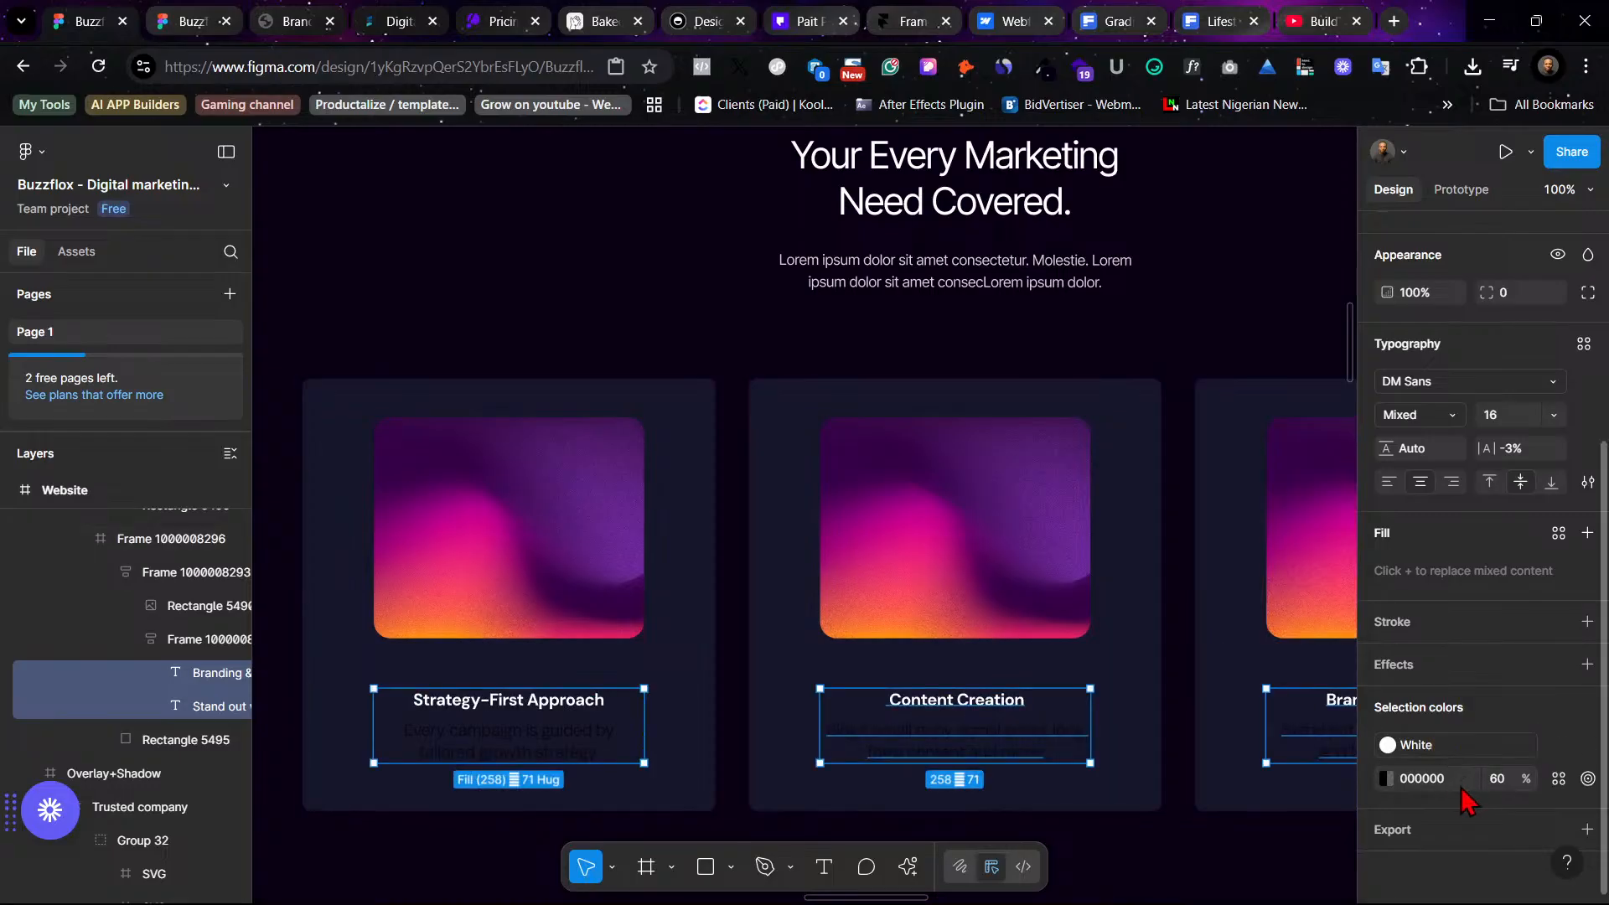
# - Apply the Rectangle 5504 color style to the service card descriptions
pyautogui.click(1558, 778)
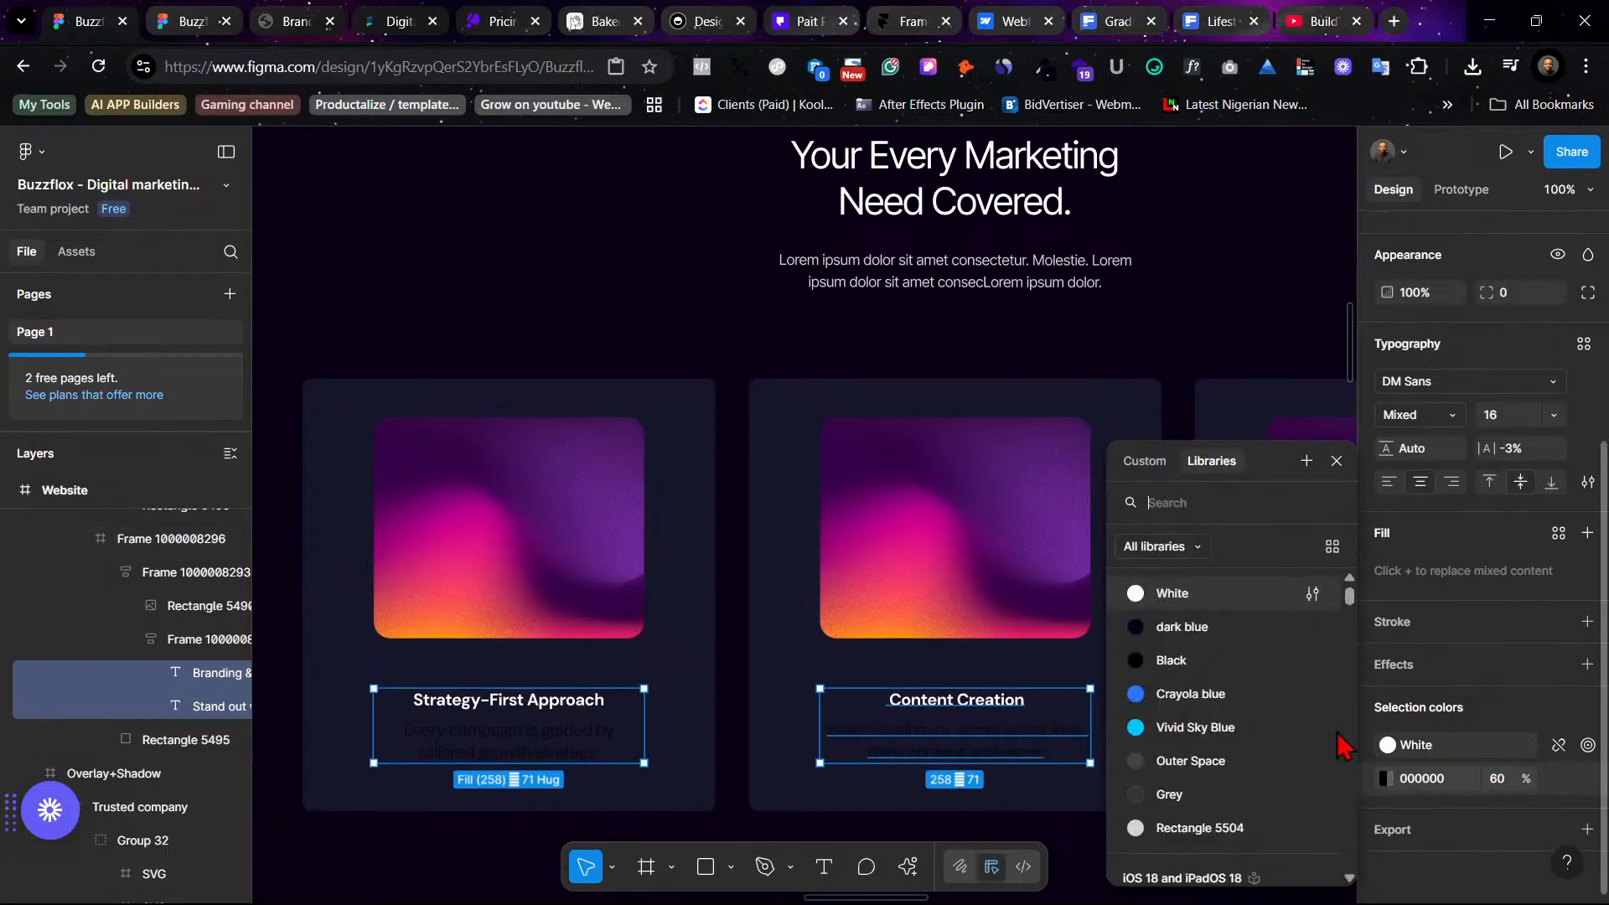
pyautogui.scroll(-3, 1246, 758)
pyautogui.click(1235, 737)
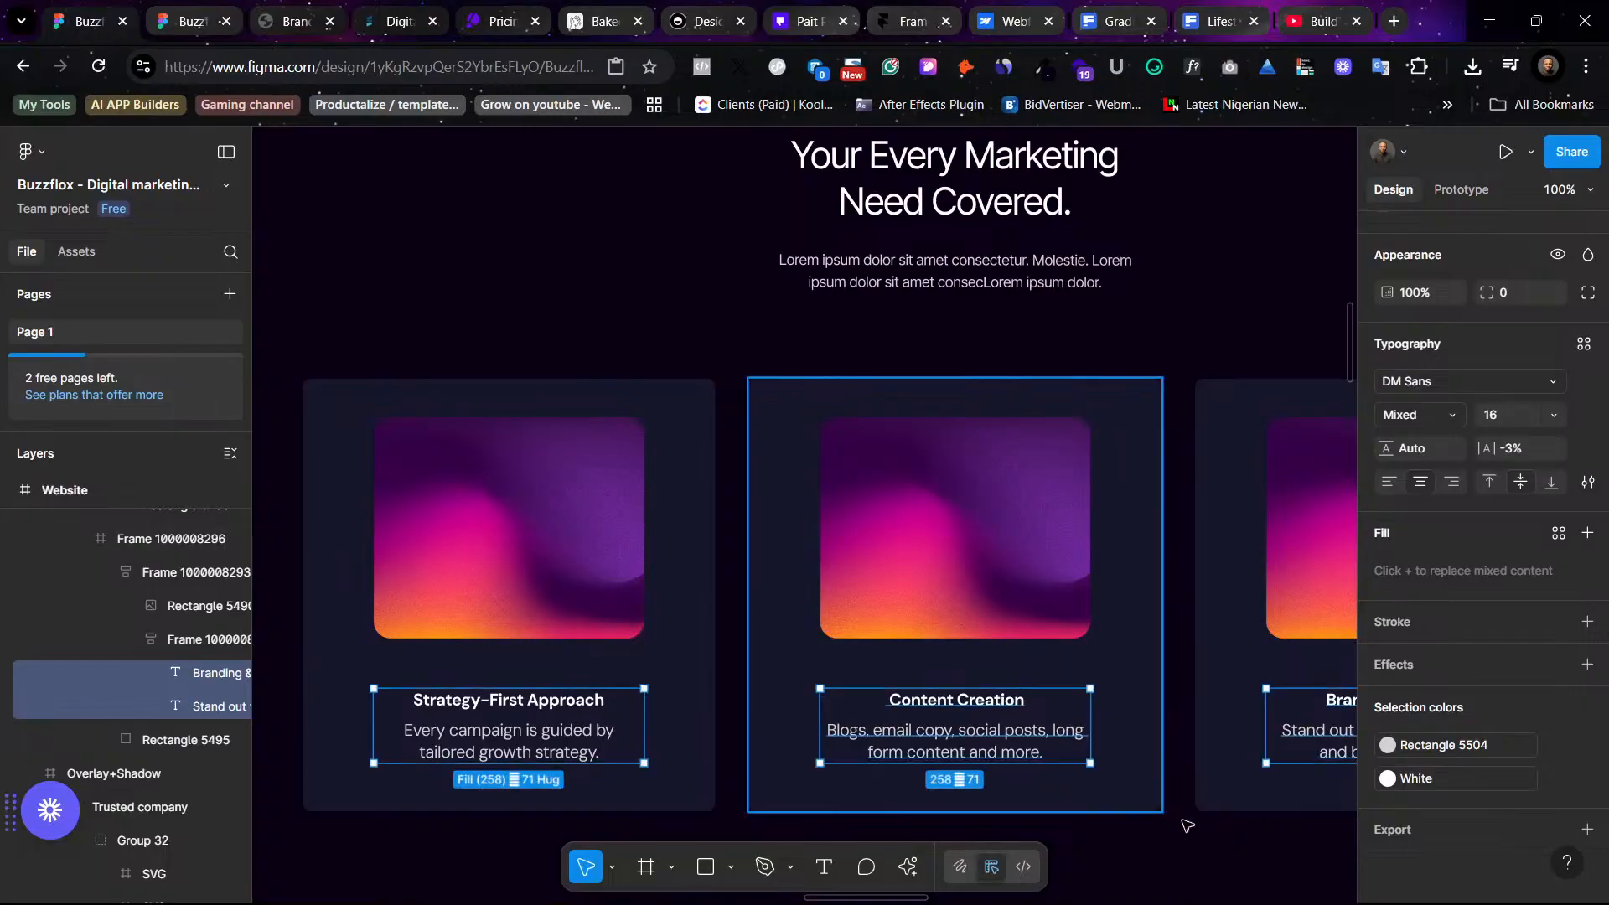
# - Zoom out and review the restyled services section beside the original light version
pyautogui.click(1231, 866)
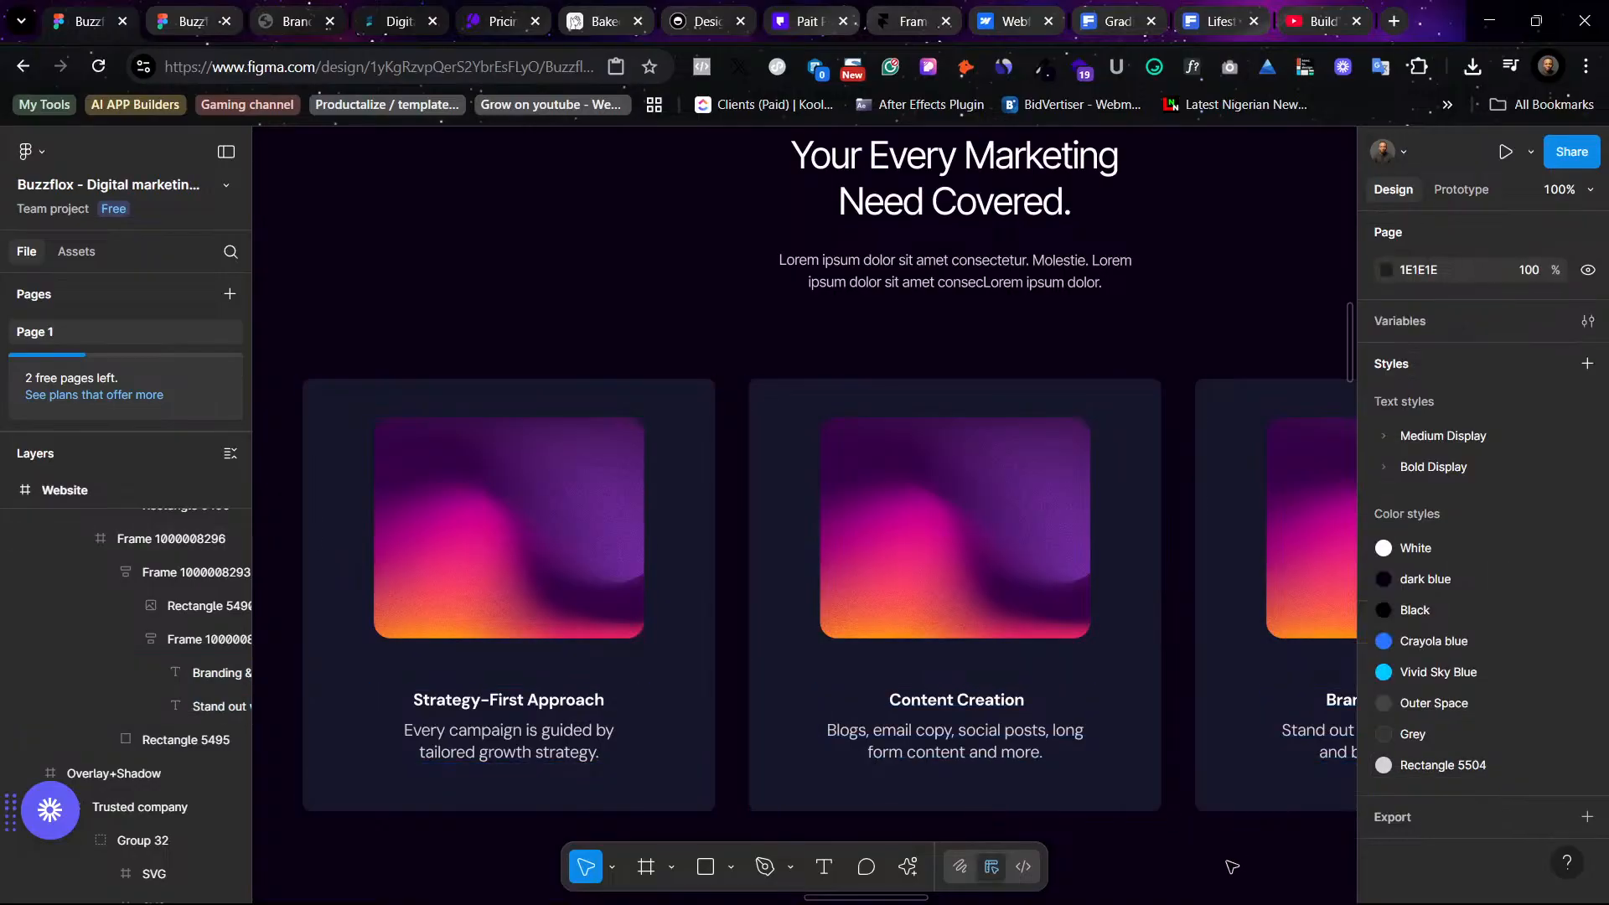
pyautogui.press('-')
pyautogui.scroll(2, 1232, 866)
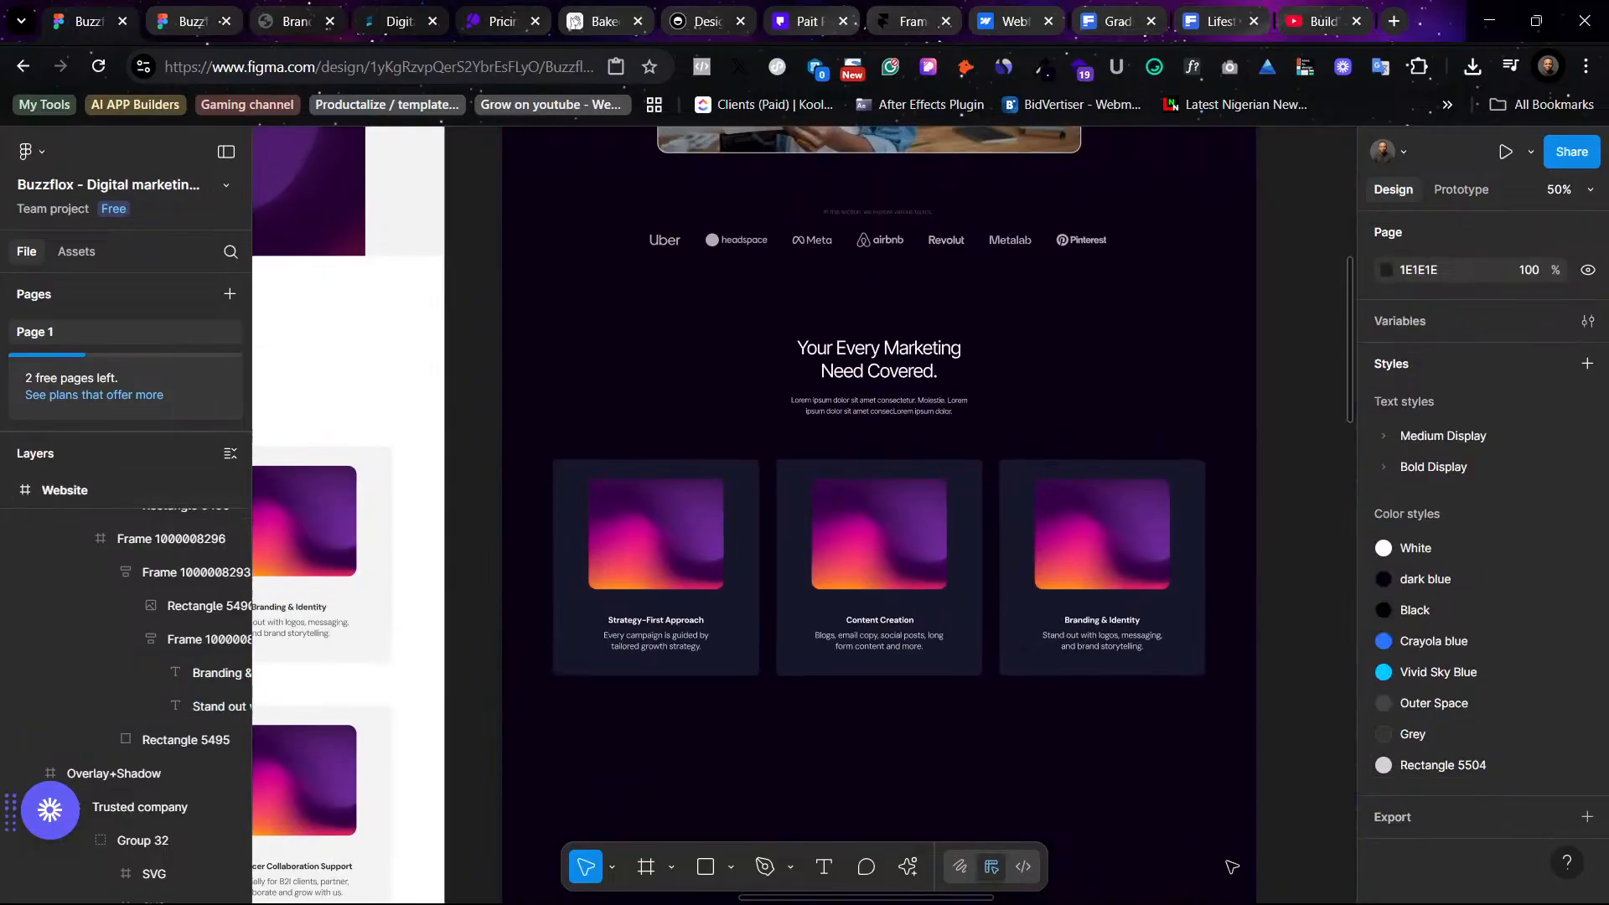
pyautogui.scroll(3, 1232, 866)
pyautogui.scroll(-7, 1168, 712)
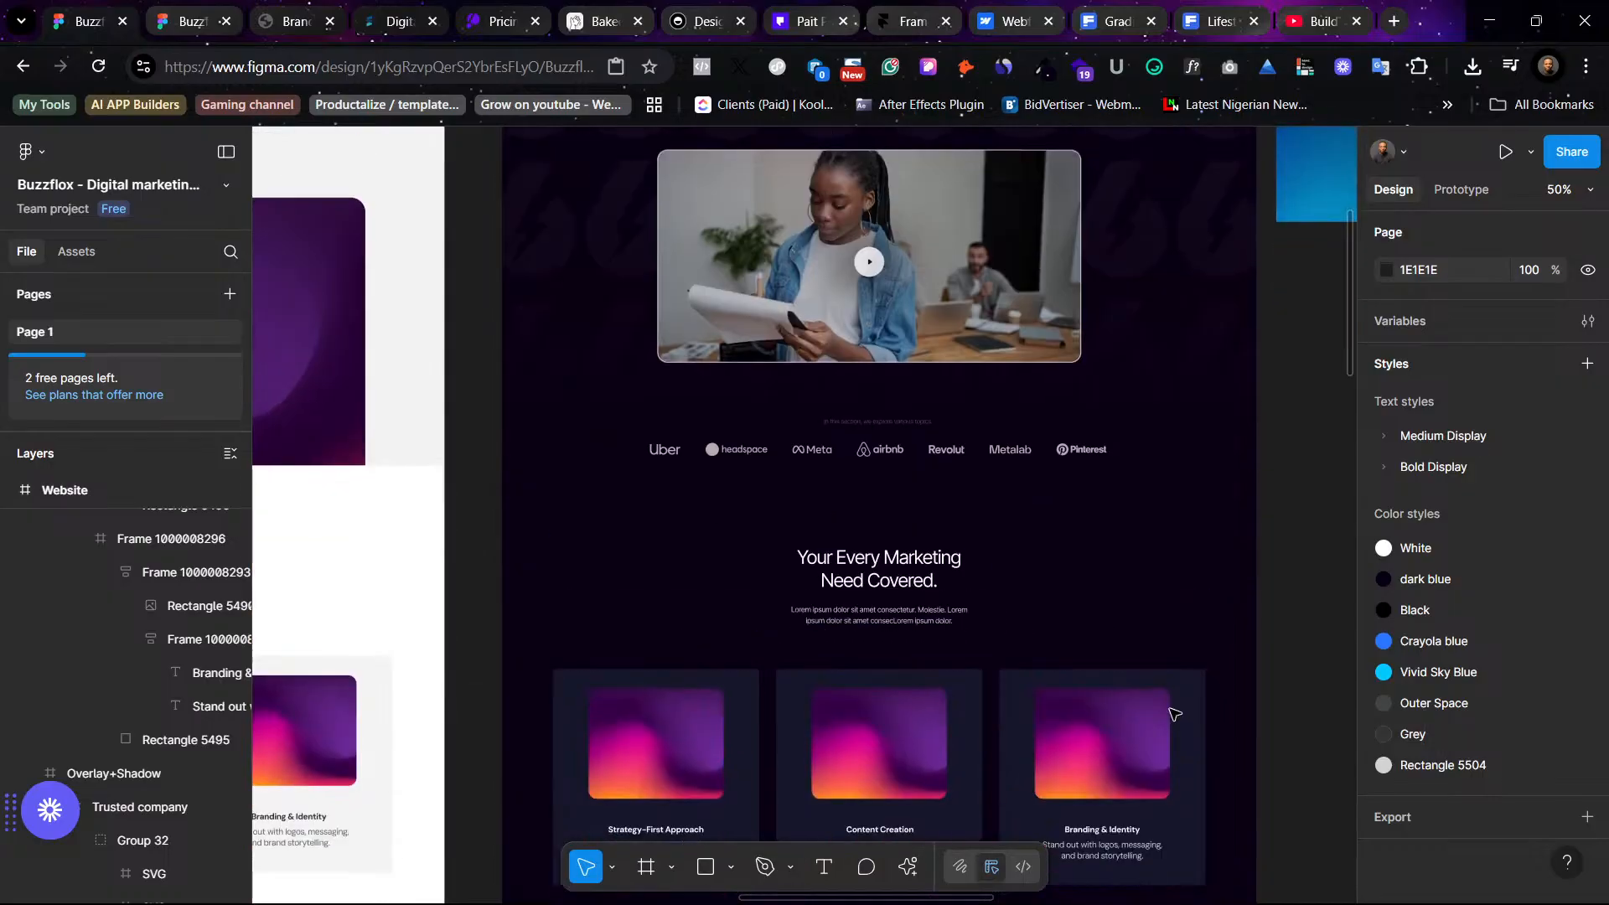
pyautogui.scroll(1, 1173, 713)
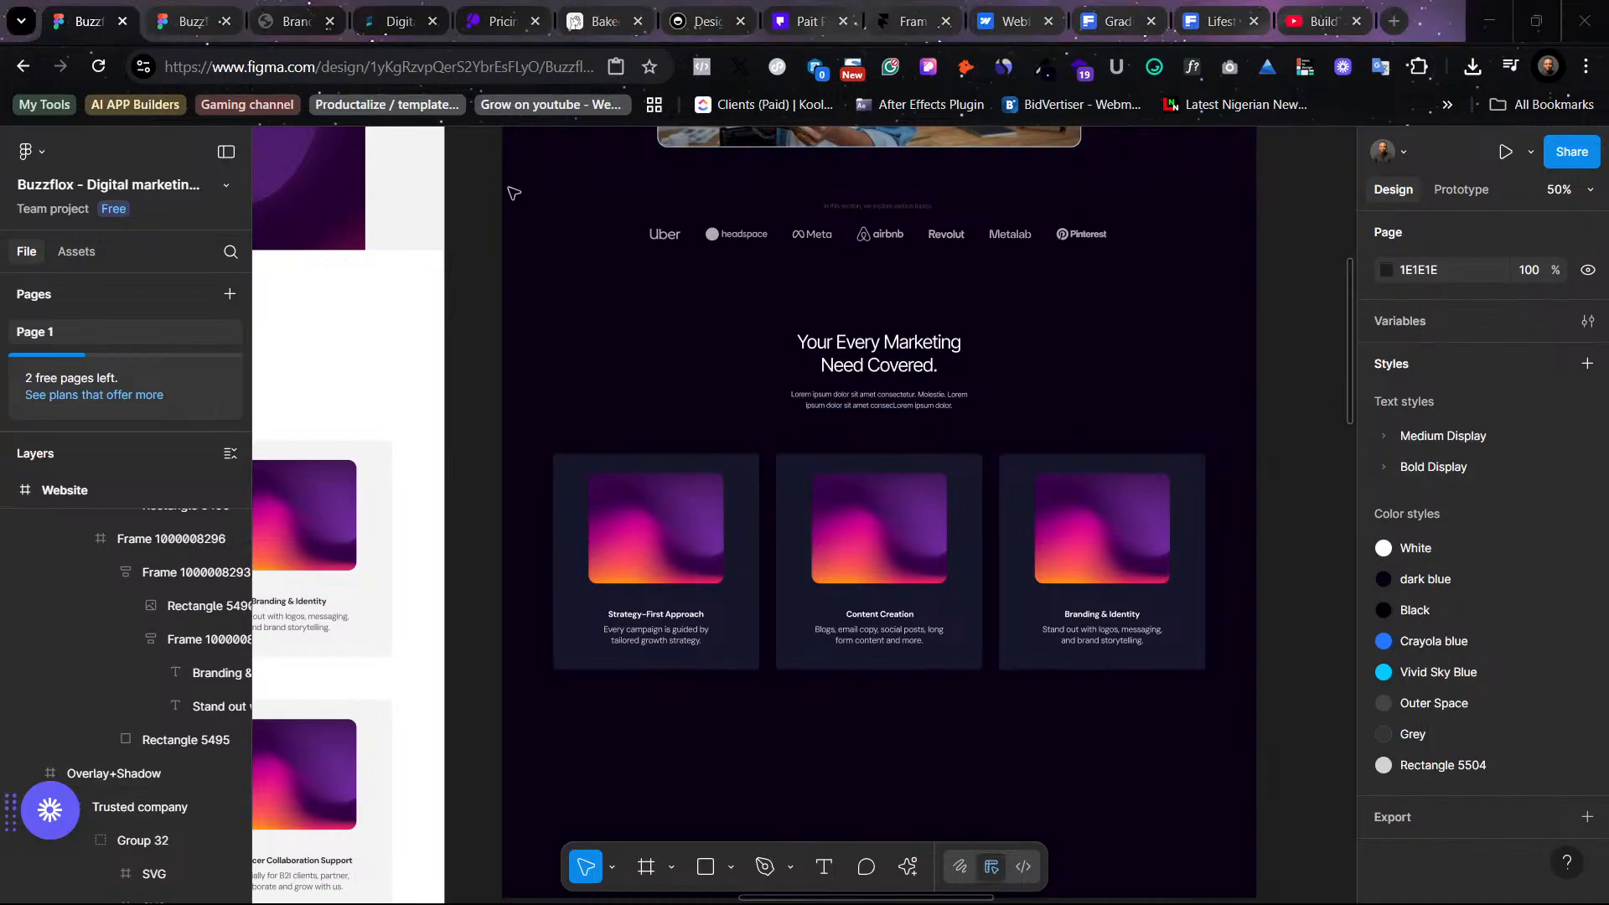
pyautogui.hscroll(-5, 693, 650)
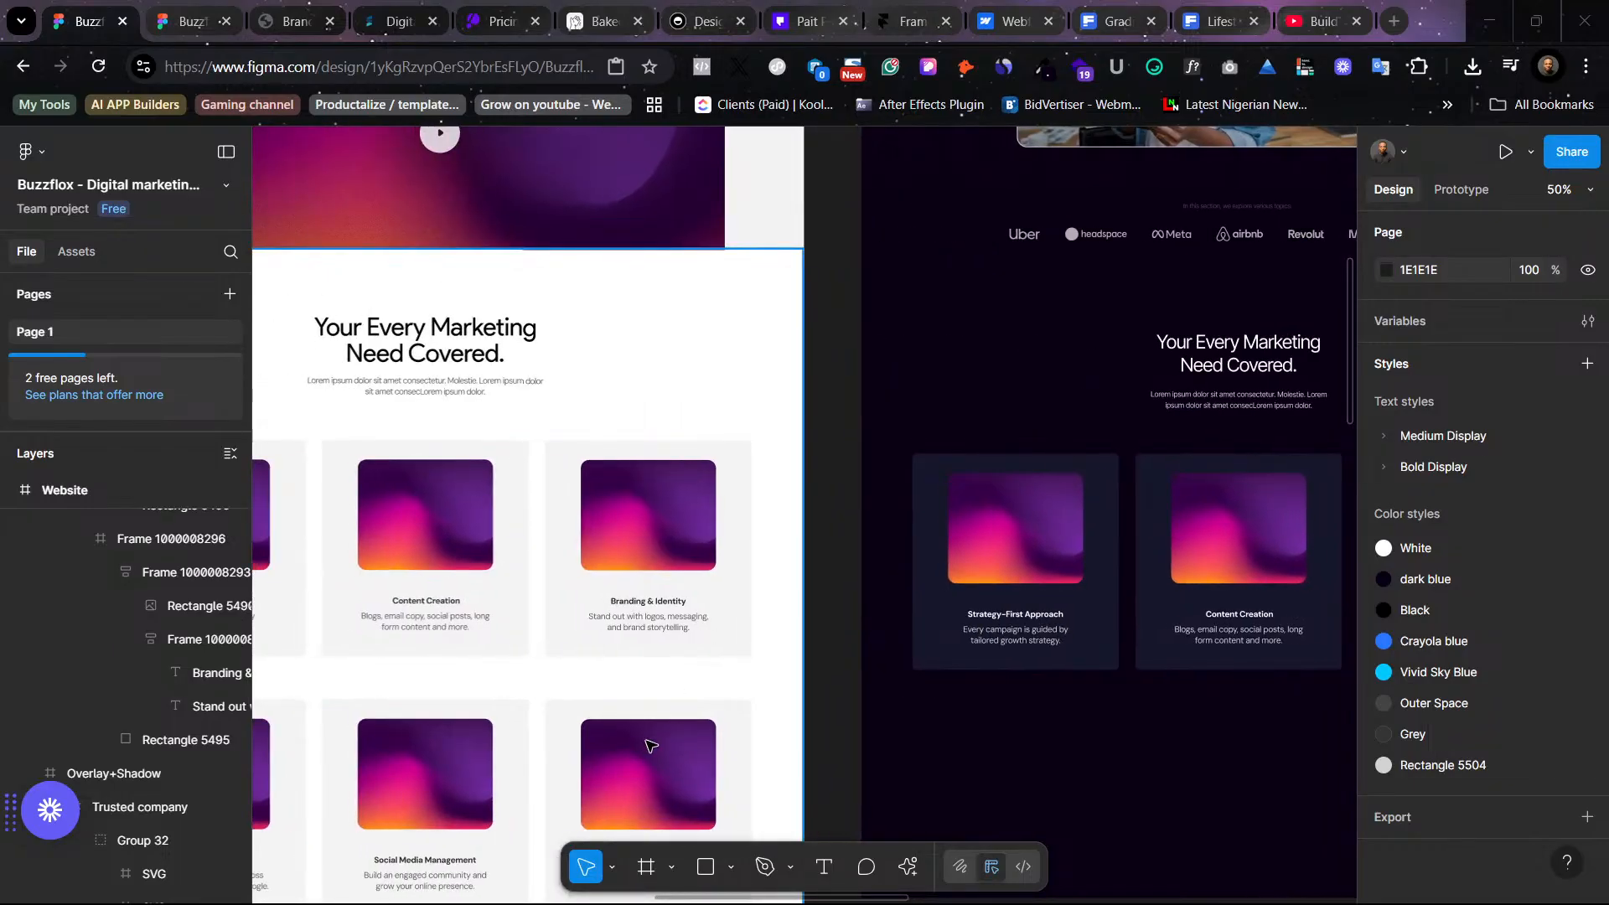
# - Apply the Bold Display XXX Large (36) text style to the services section heading
pyautogui.hscroll(4, 652, 743)
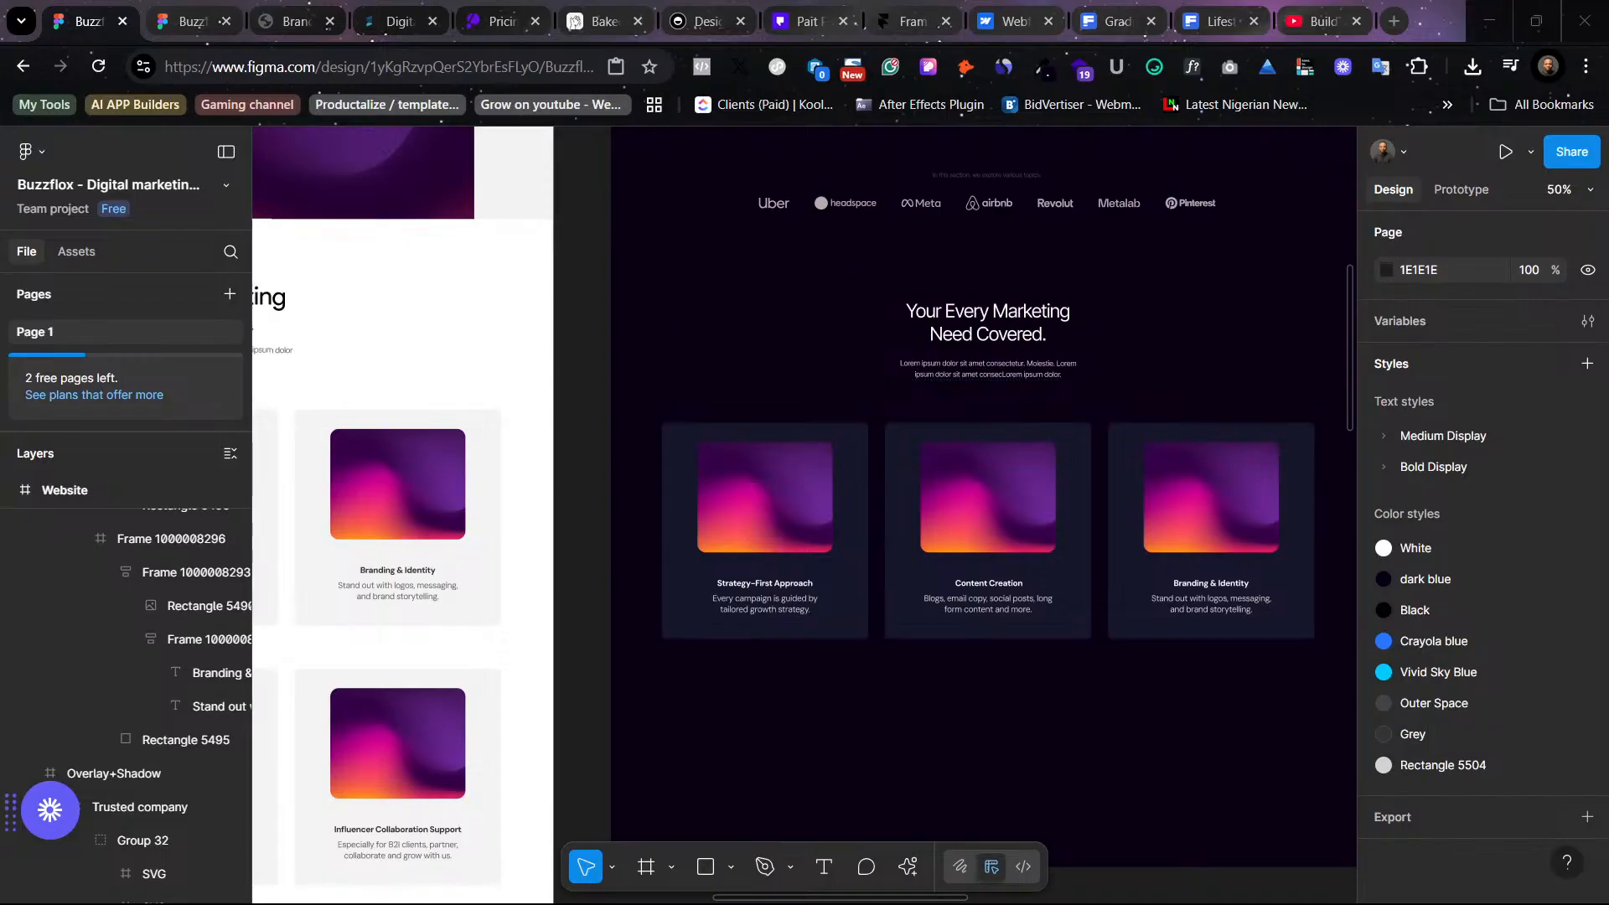
pyautogui.click(998, 457)
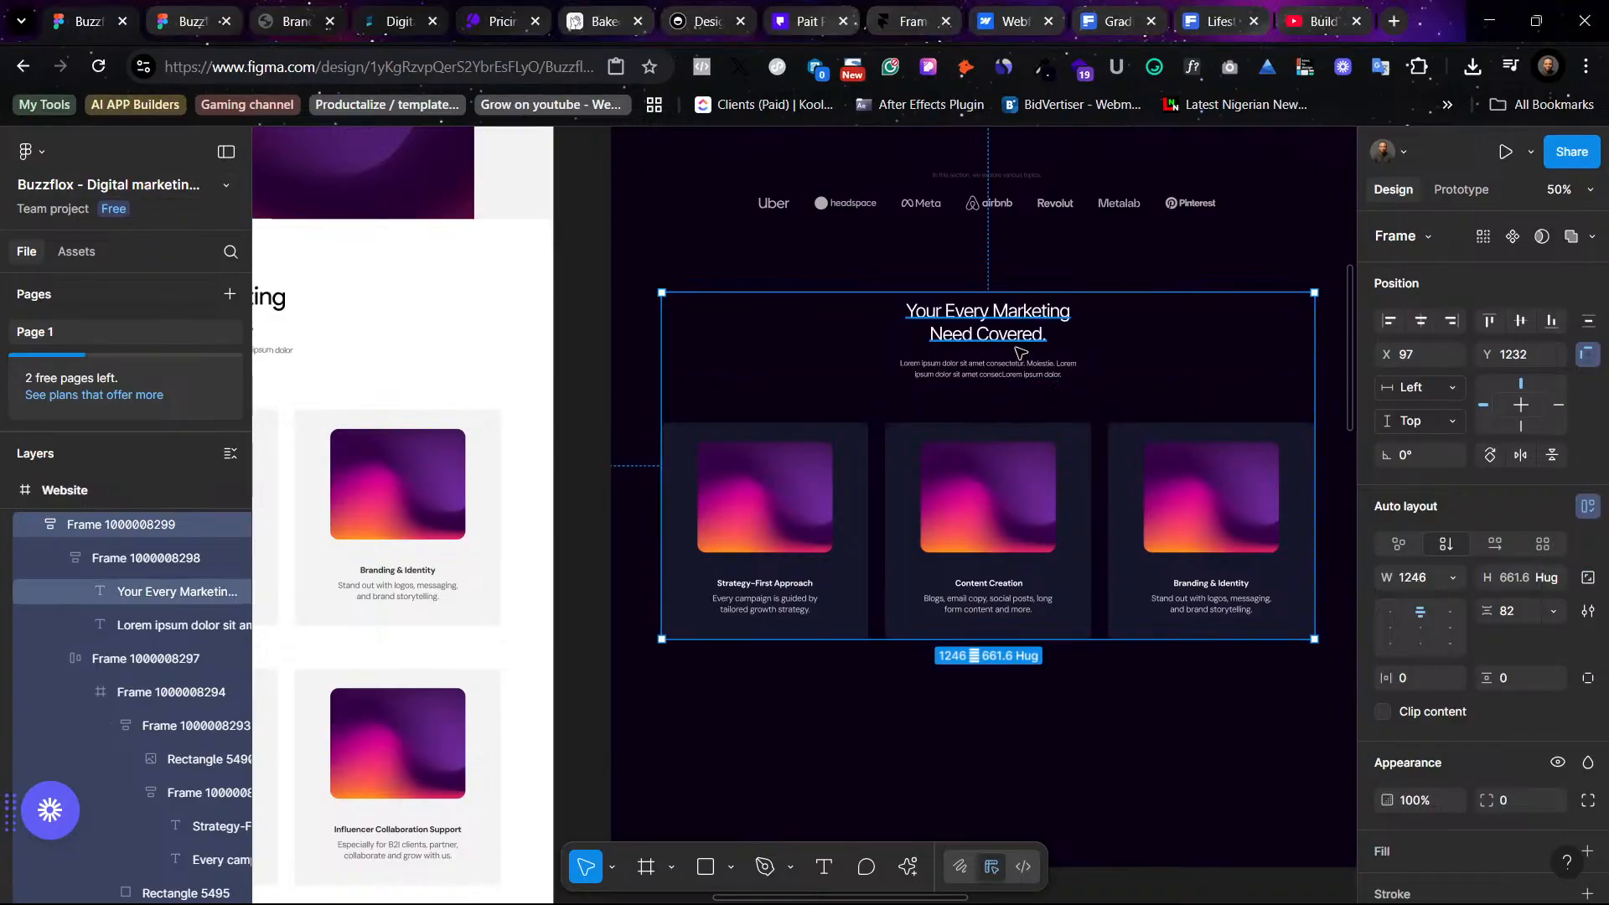
pyautogui.press('Escape')
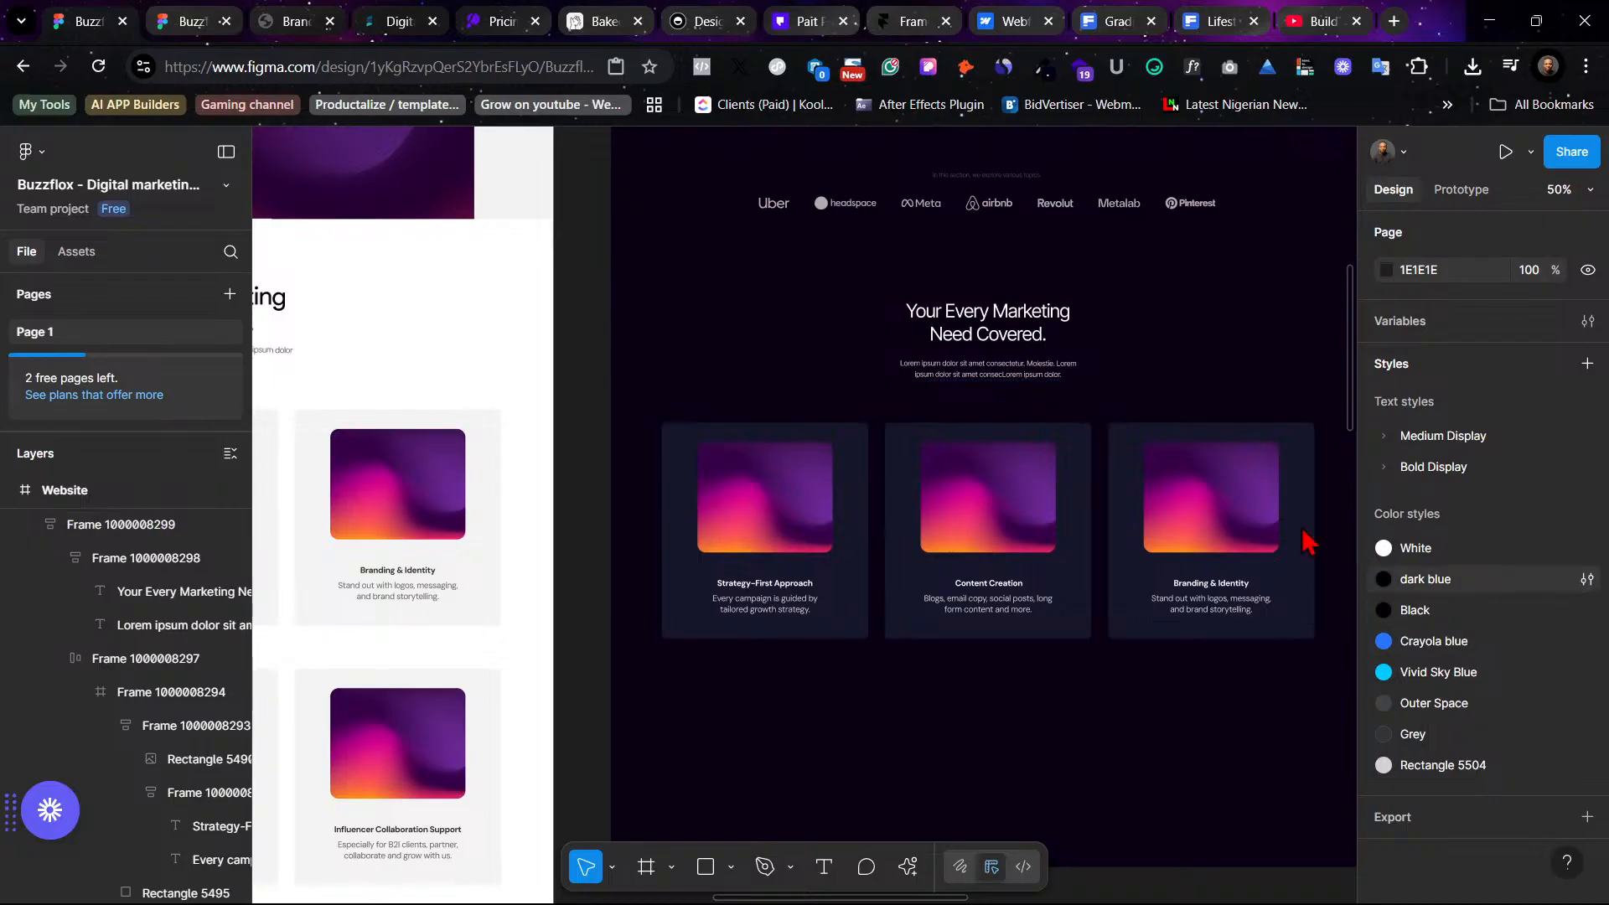
pyautogui.click(1031, 328)
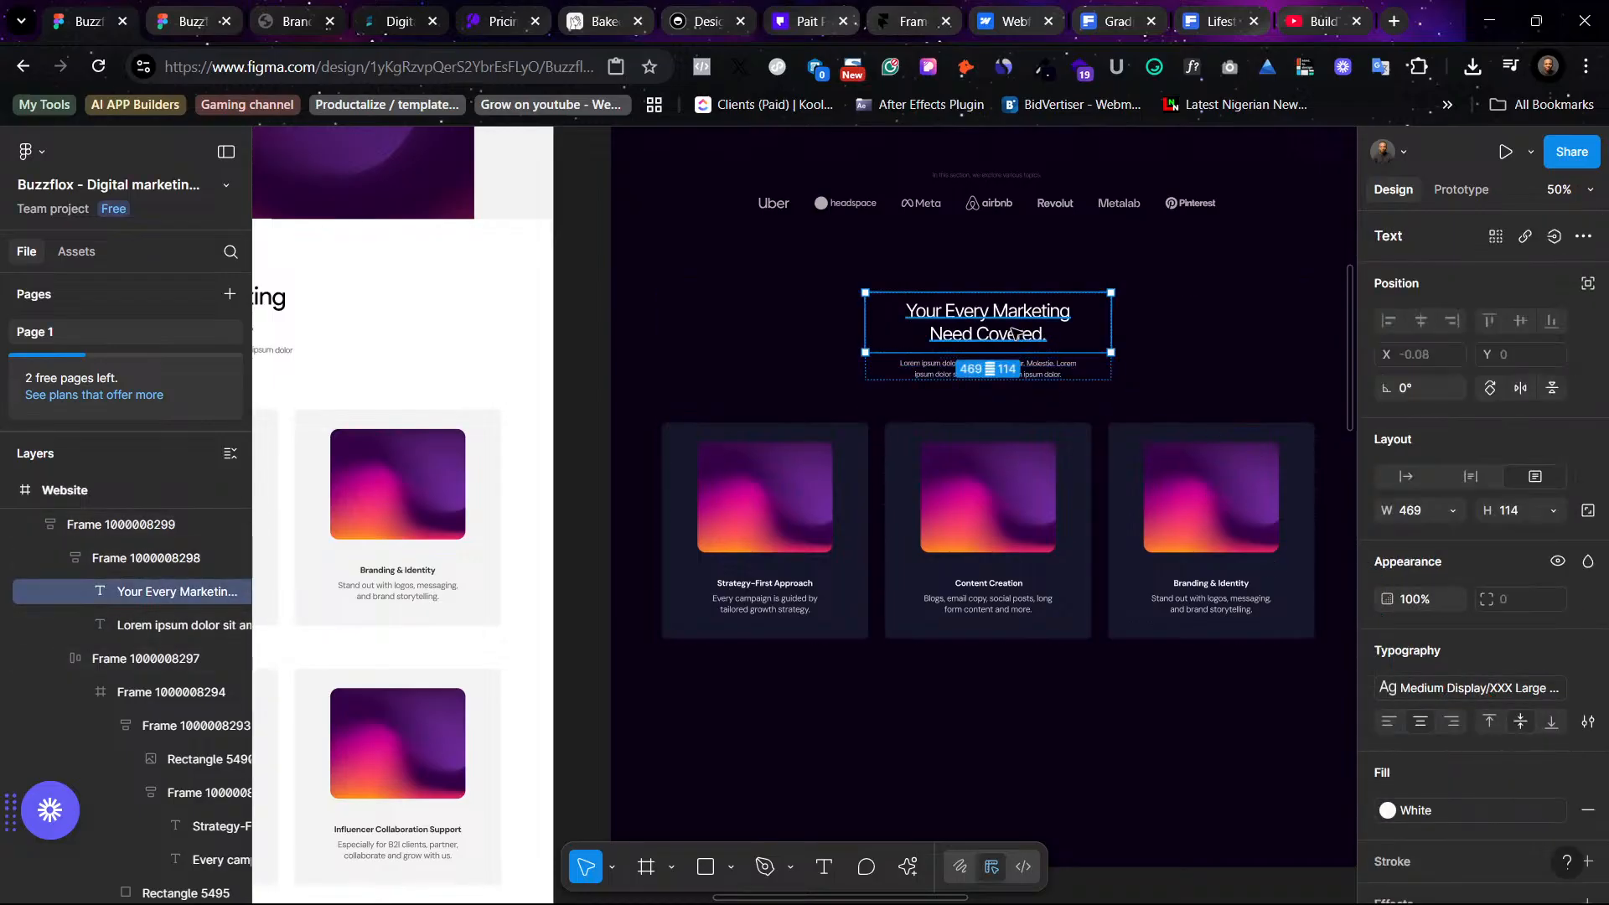
pyautogui.click(1472, 695)
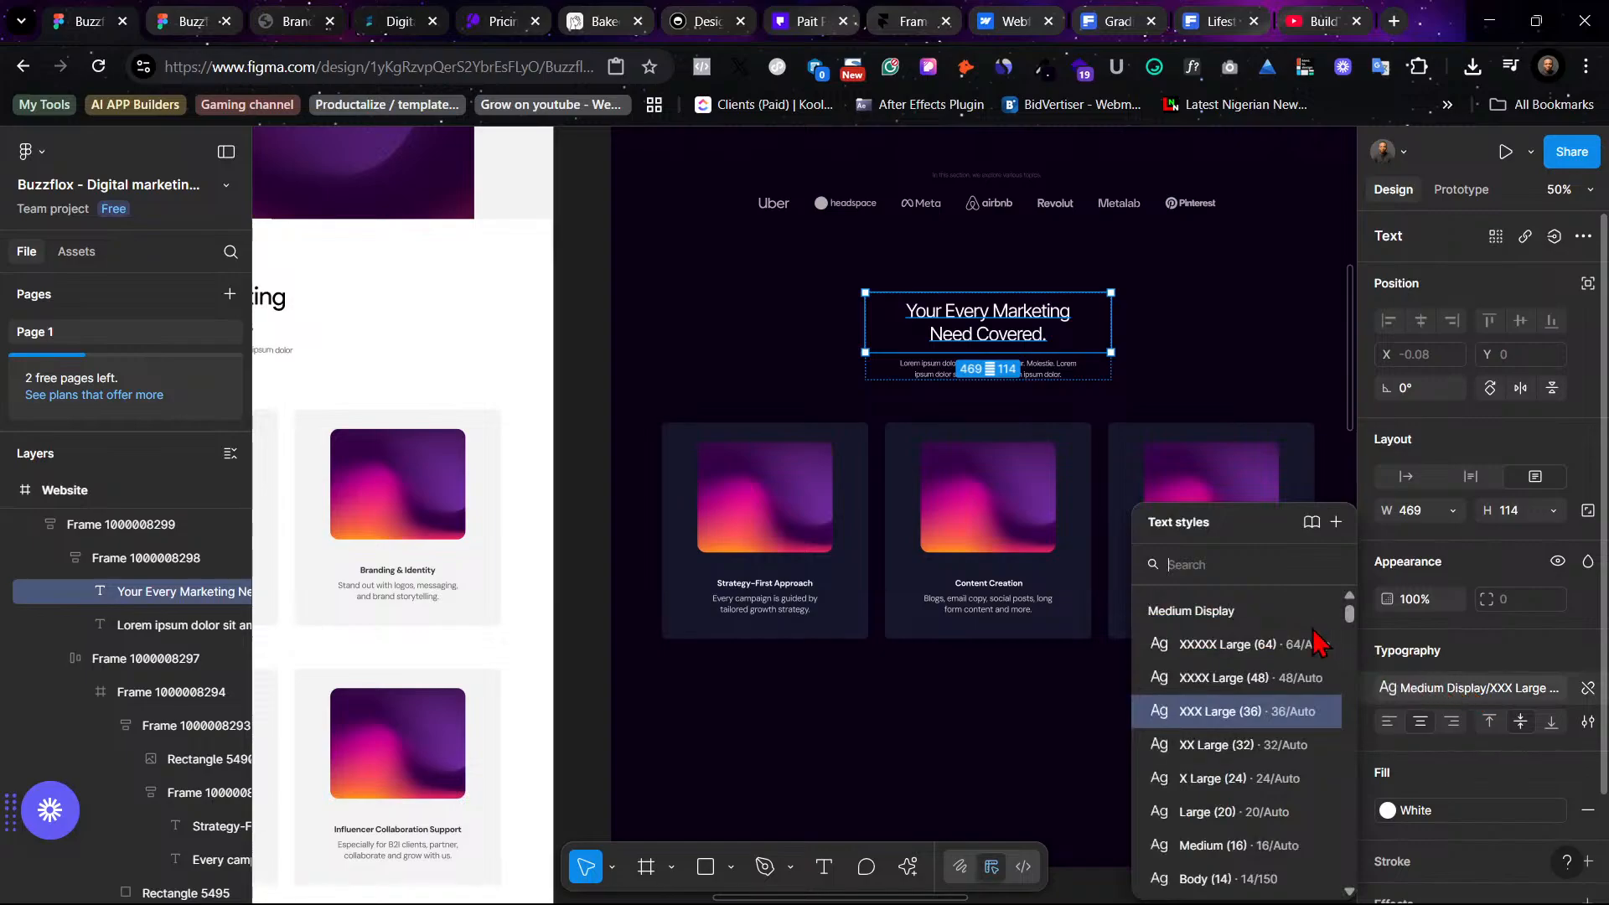
pyautogui.scroll(-5, 1280, 760)
pyautogui.scroll(-2, 1278, 758)
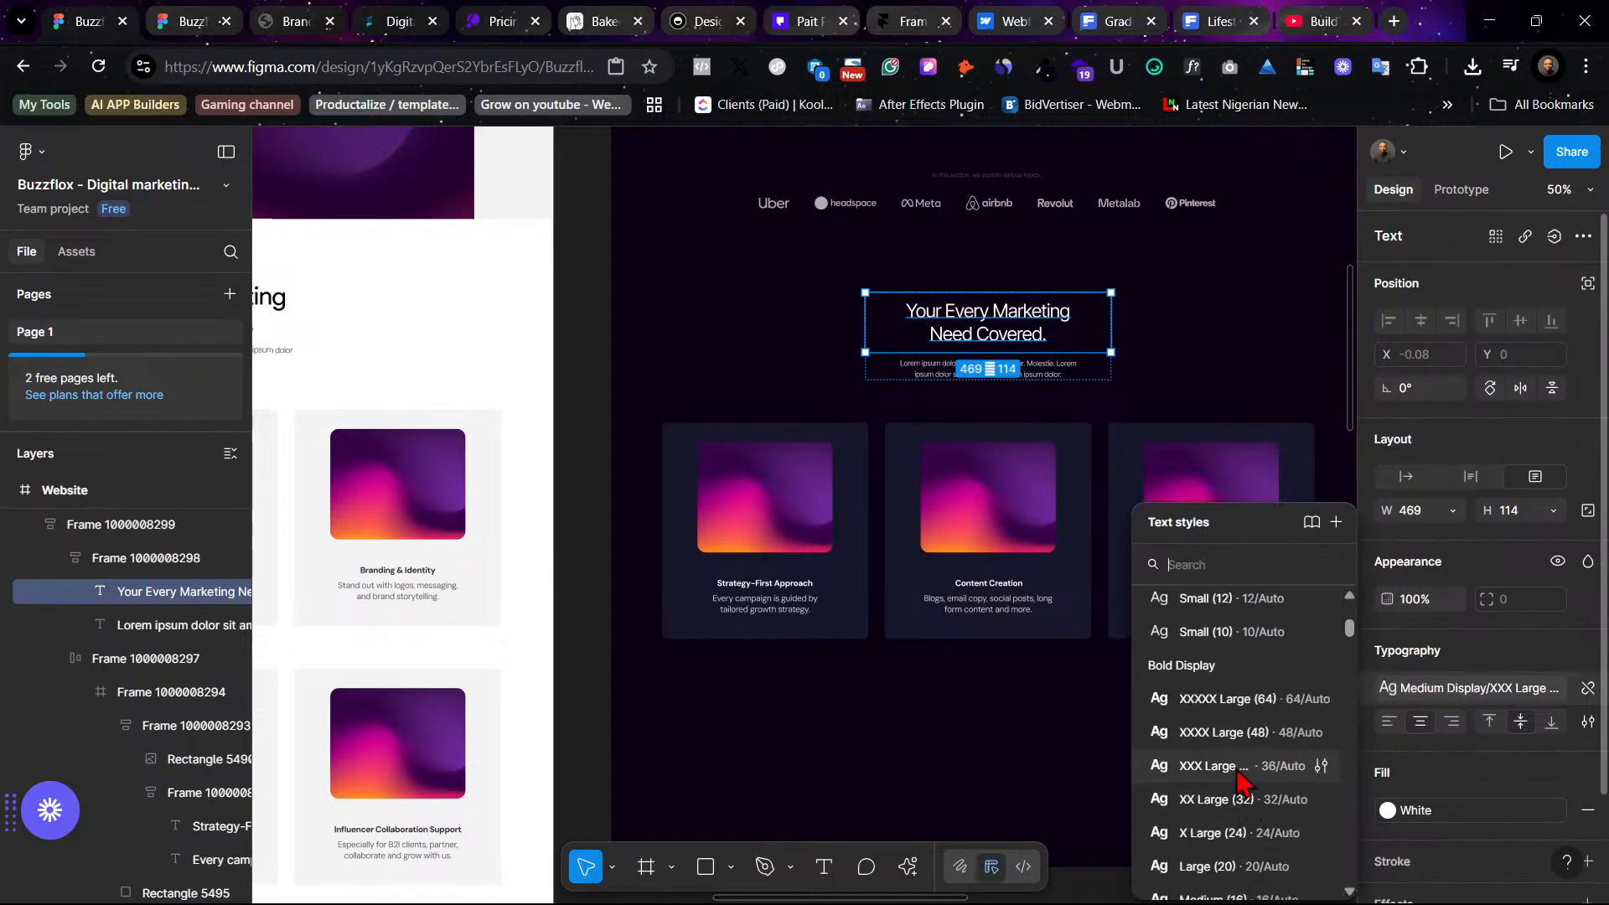
pyautogui.click(1232, 765)
pyautogui.click(1194, 328)
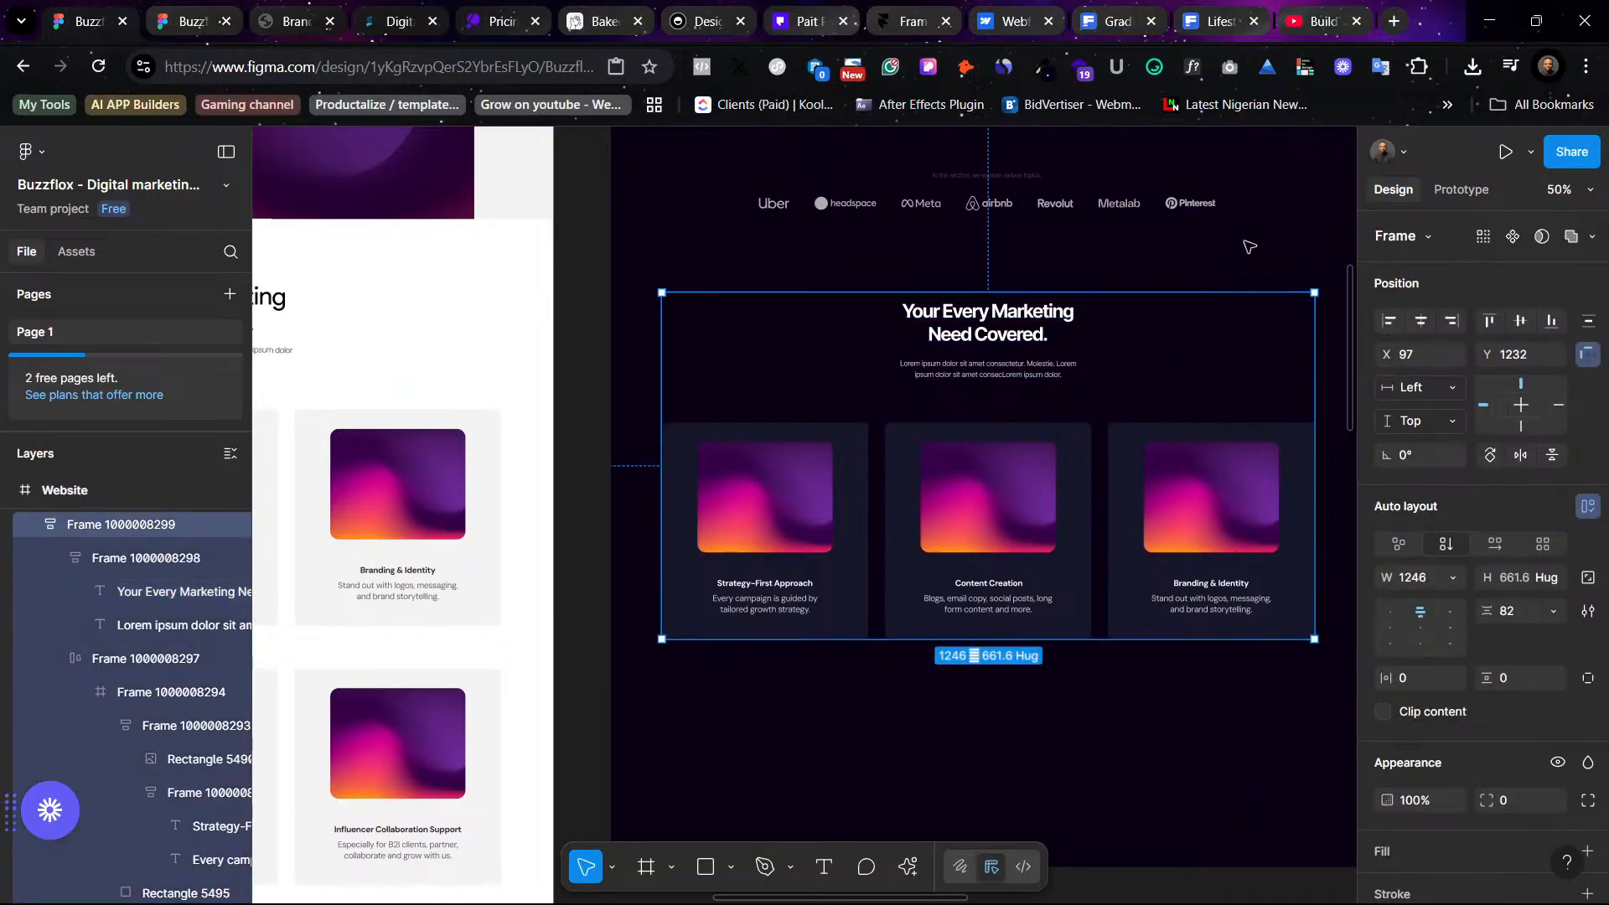
pyautogui.click(1249, 246)
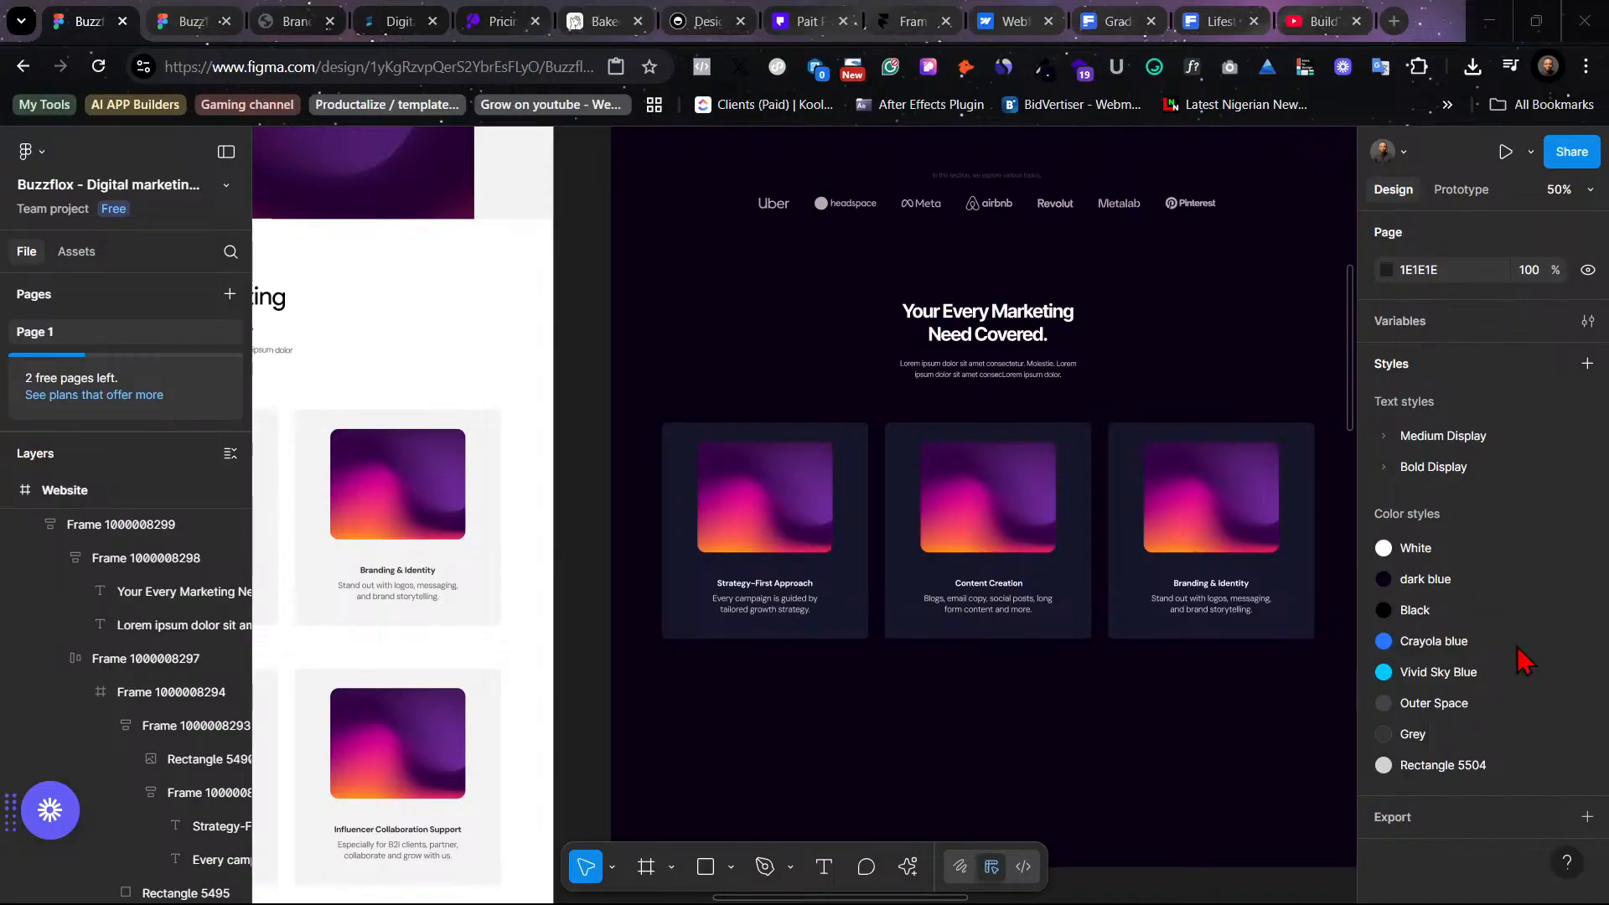
# - Scroll through the redesigned dark page and the original website frame to review the hero, logo strip and services sections
pyautogui.hscroll(2, 996, 521)
pyautogui.scroll(1, 996, 521)
pyautogui.hscroll(1, 996, 553)
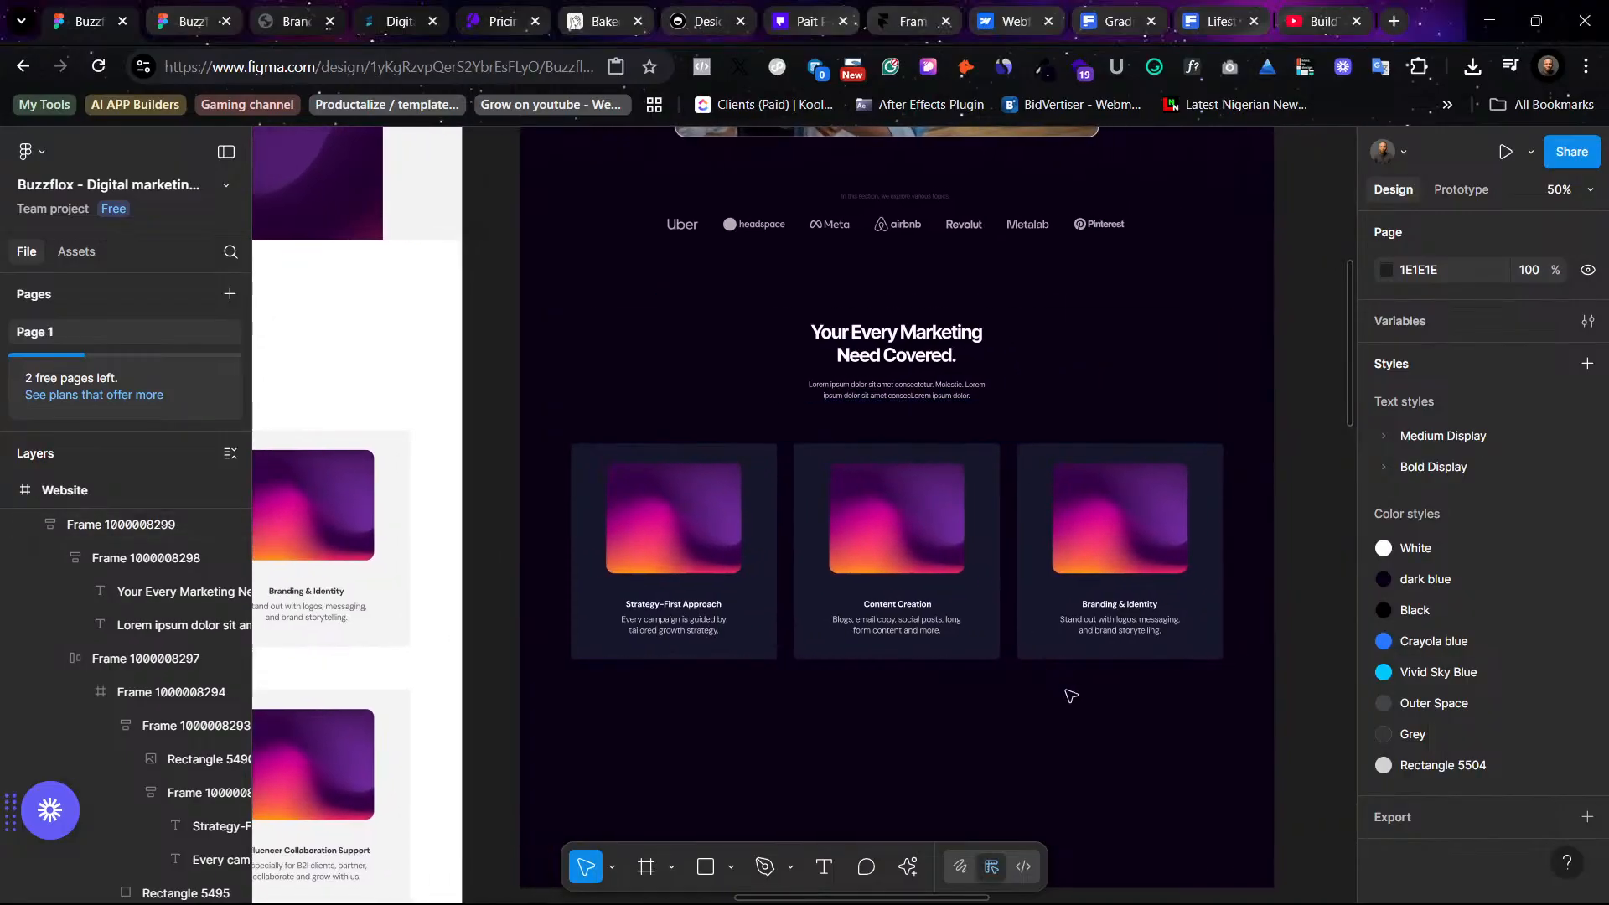
pyautogui.scroll(10, 1064, 678)
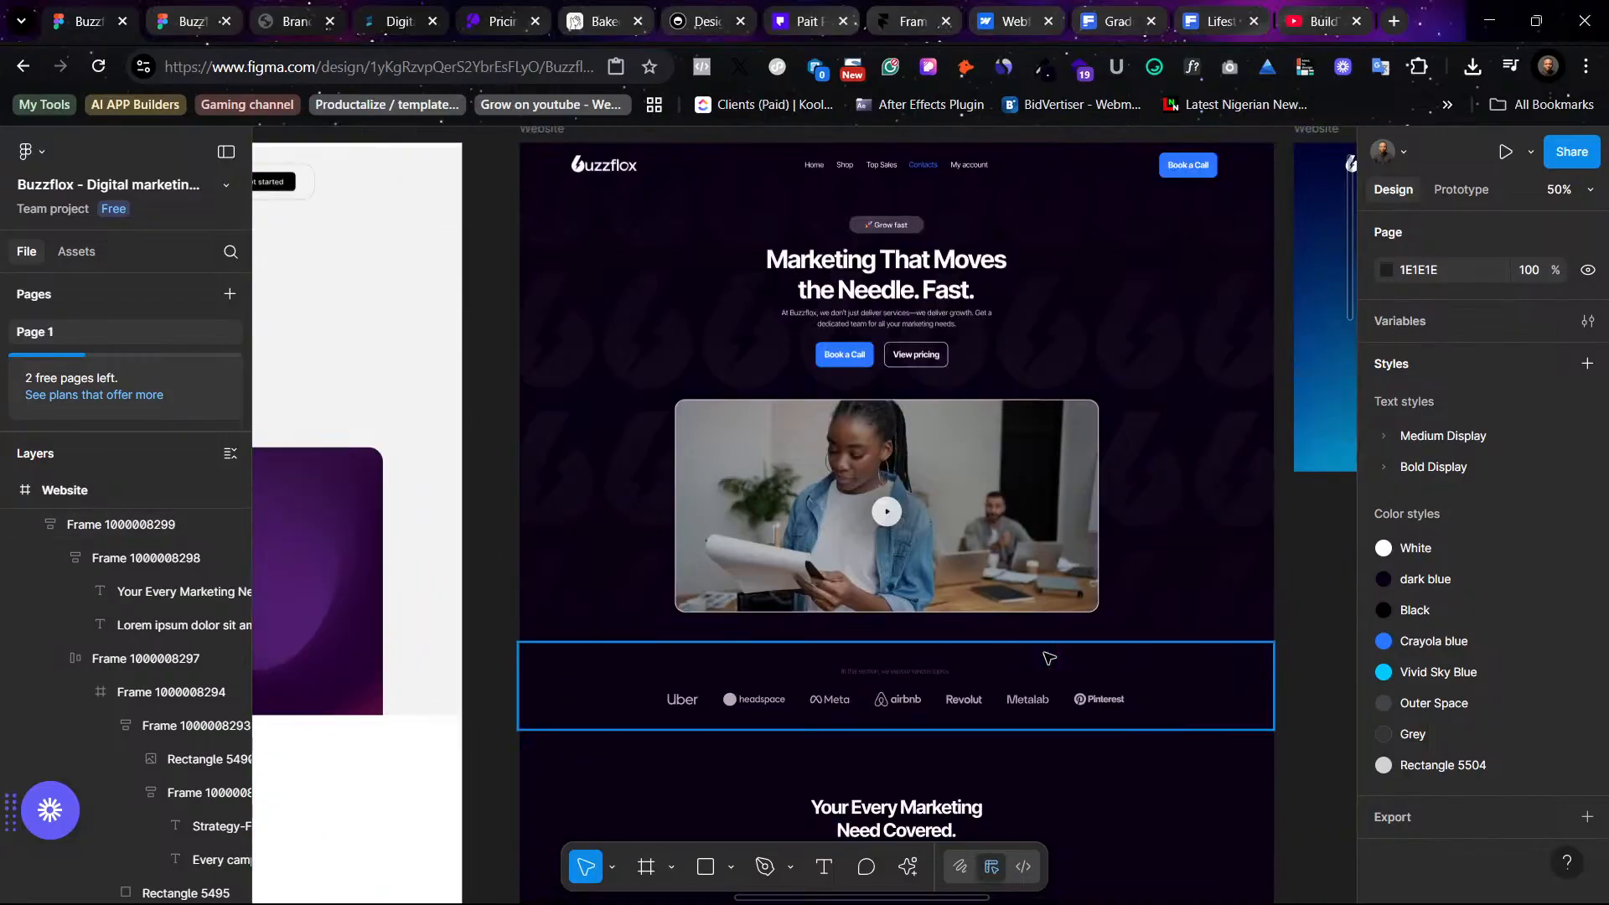
pyautogui.scroll(-10, 1054, 658)
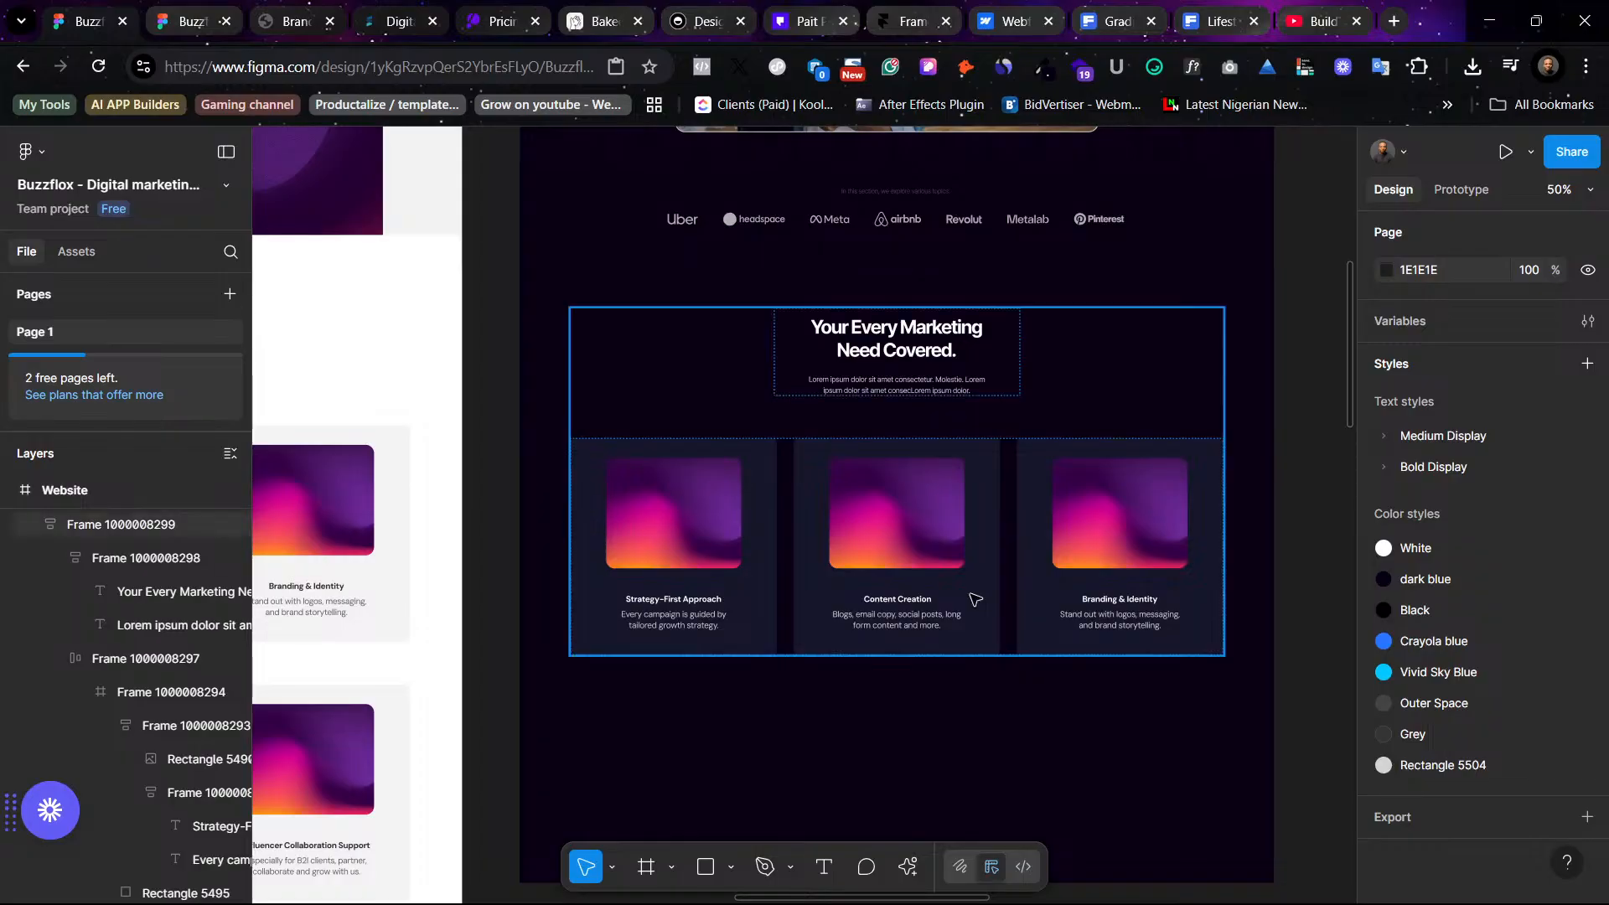
pyautogui.doubleClick(748, 456)
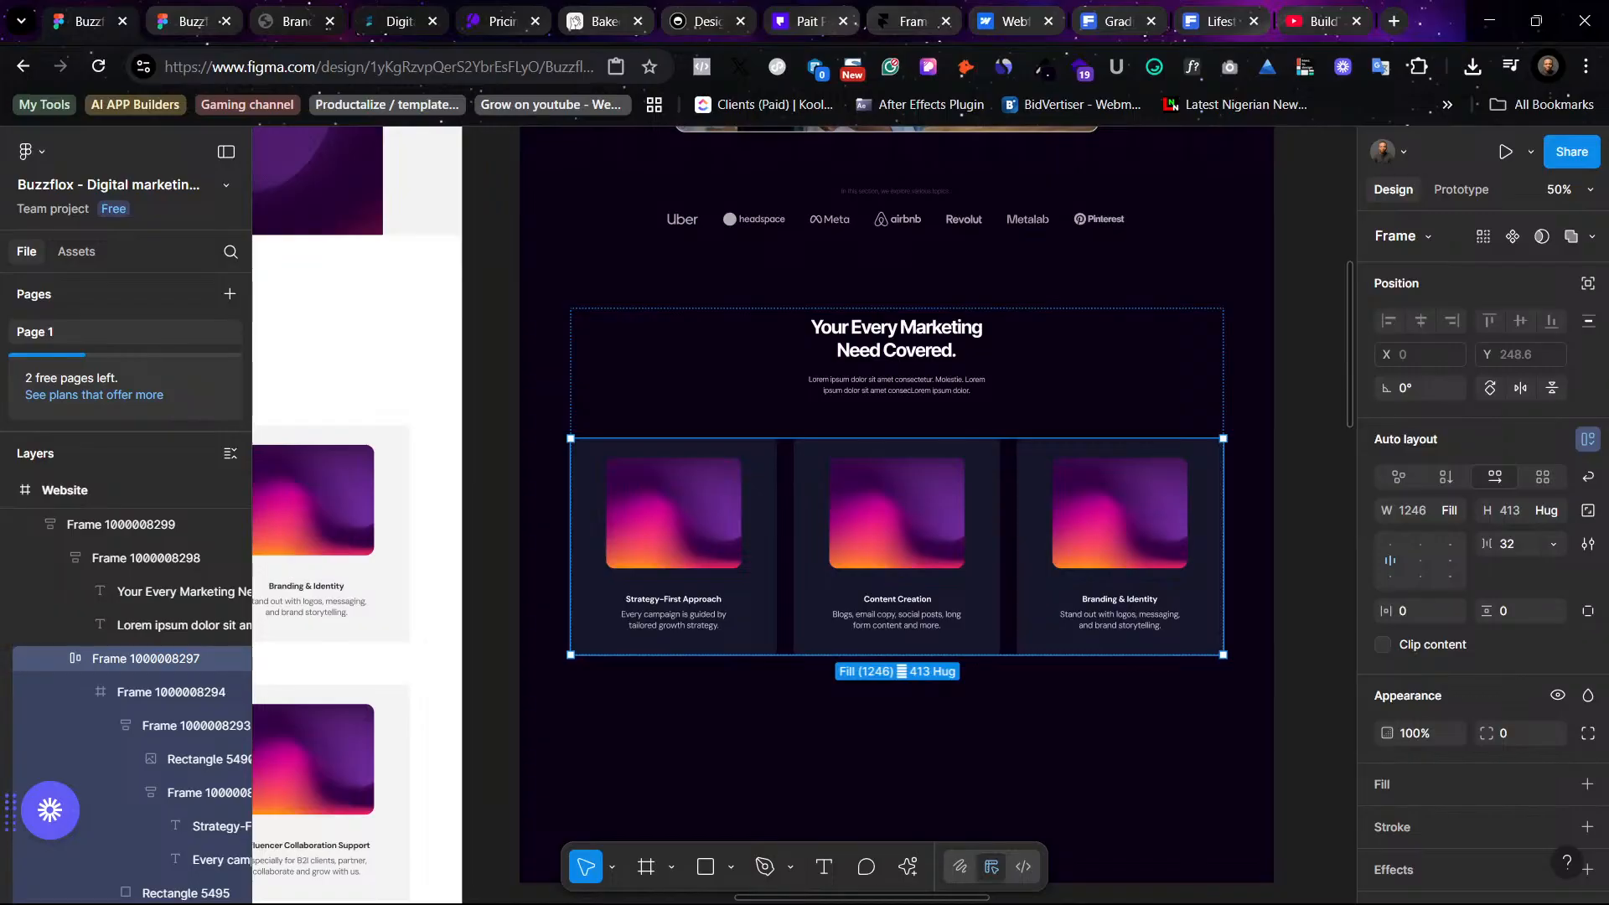
pyautogui.click(1255, 362)
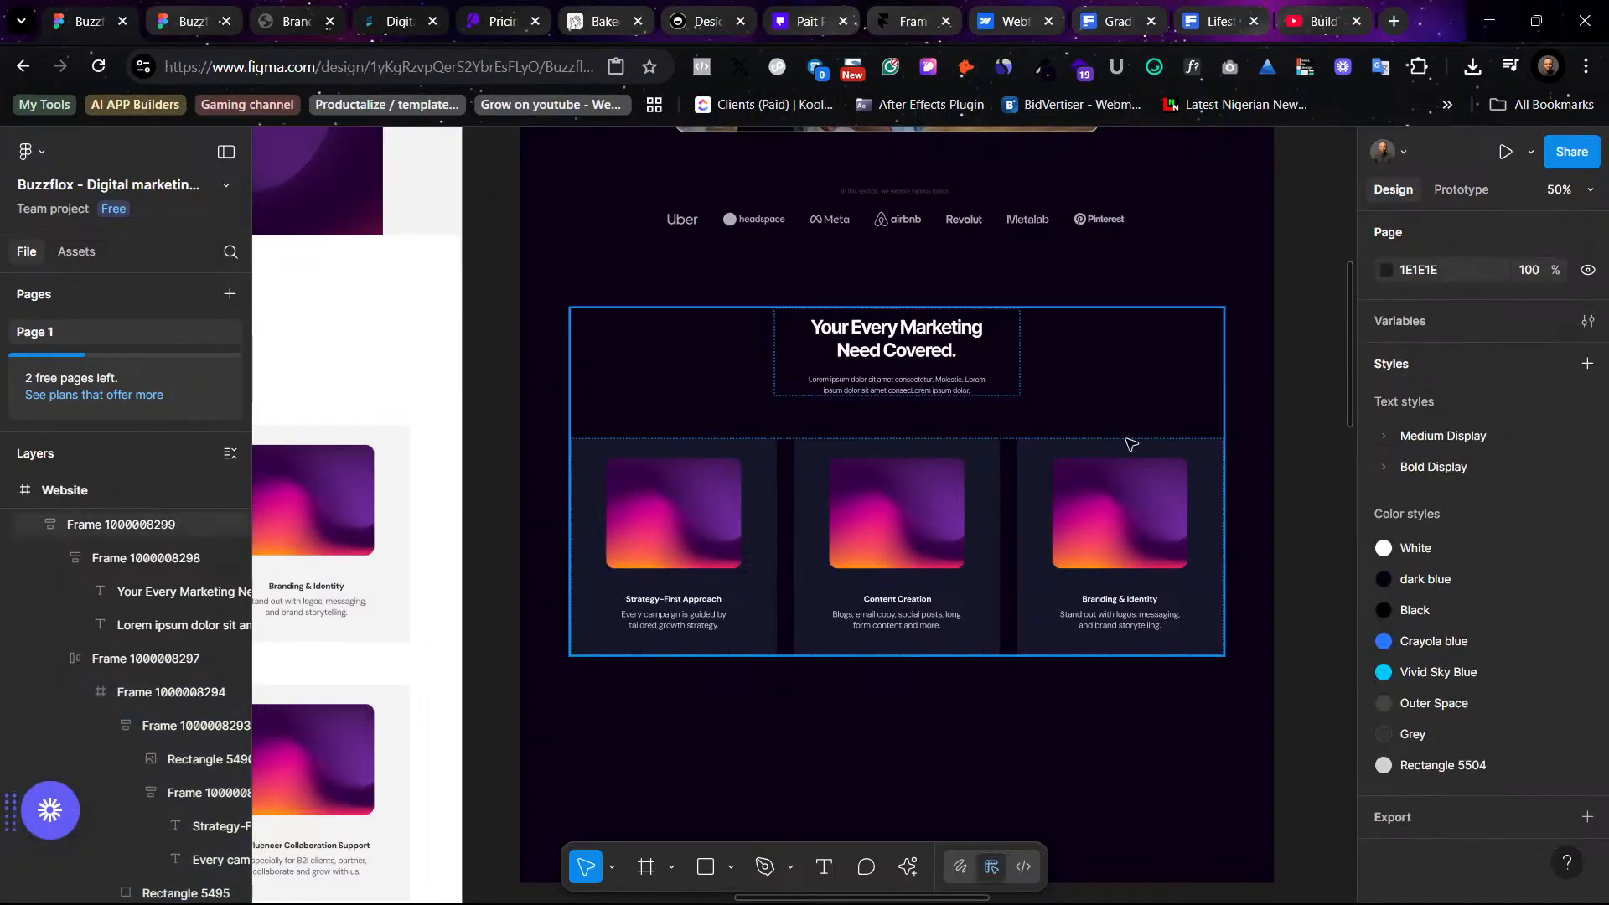
pyautogui.scroll(5, 1229, 392)
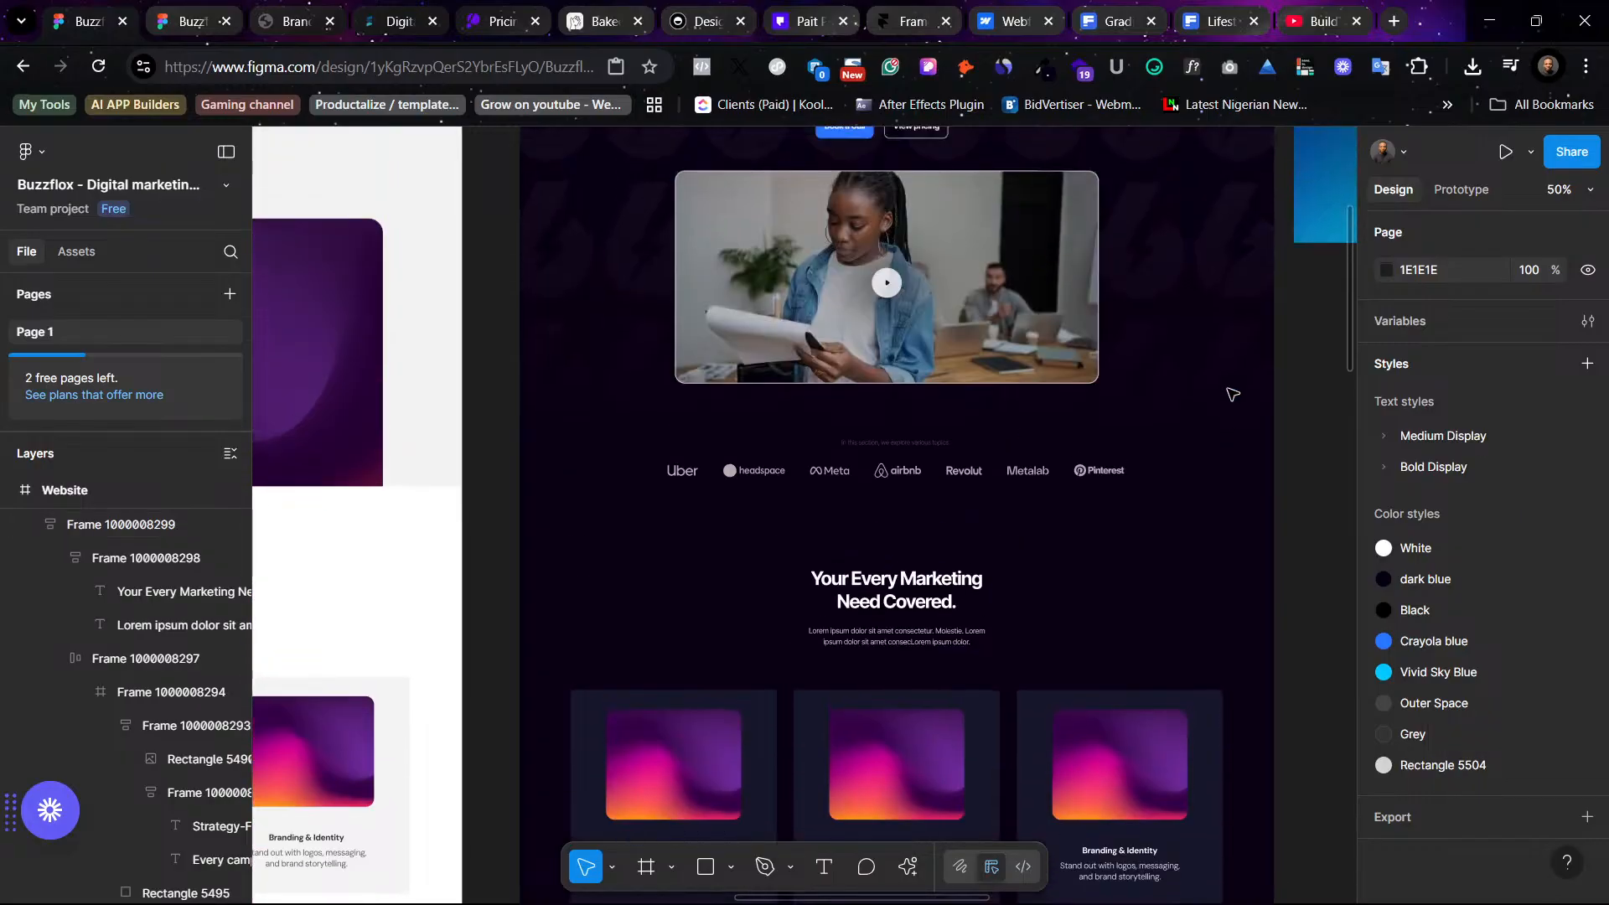
pyautogui.scroll(1, 1231, 387)
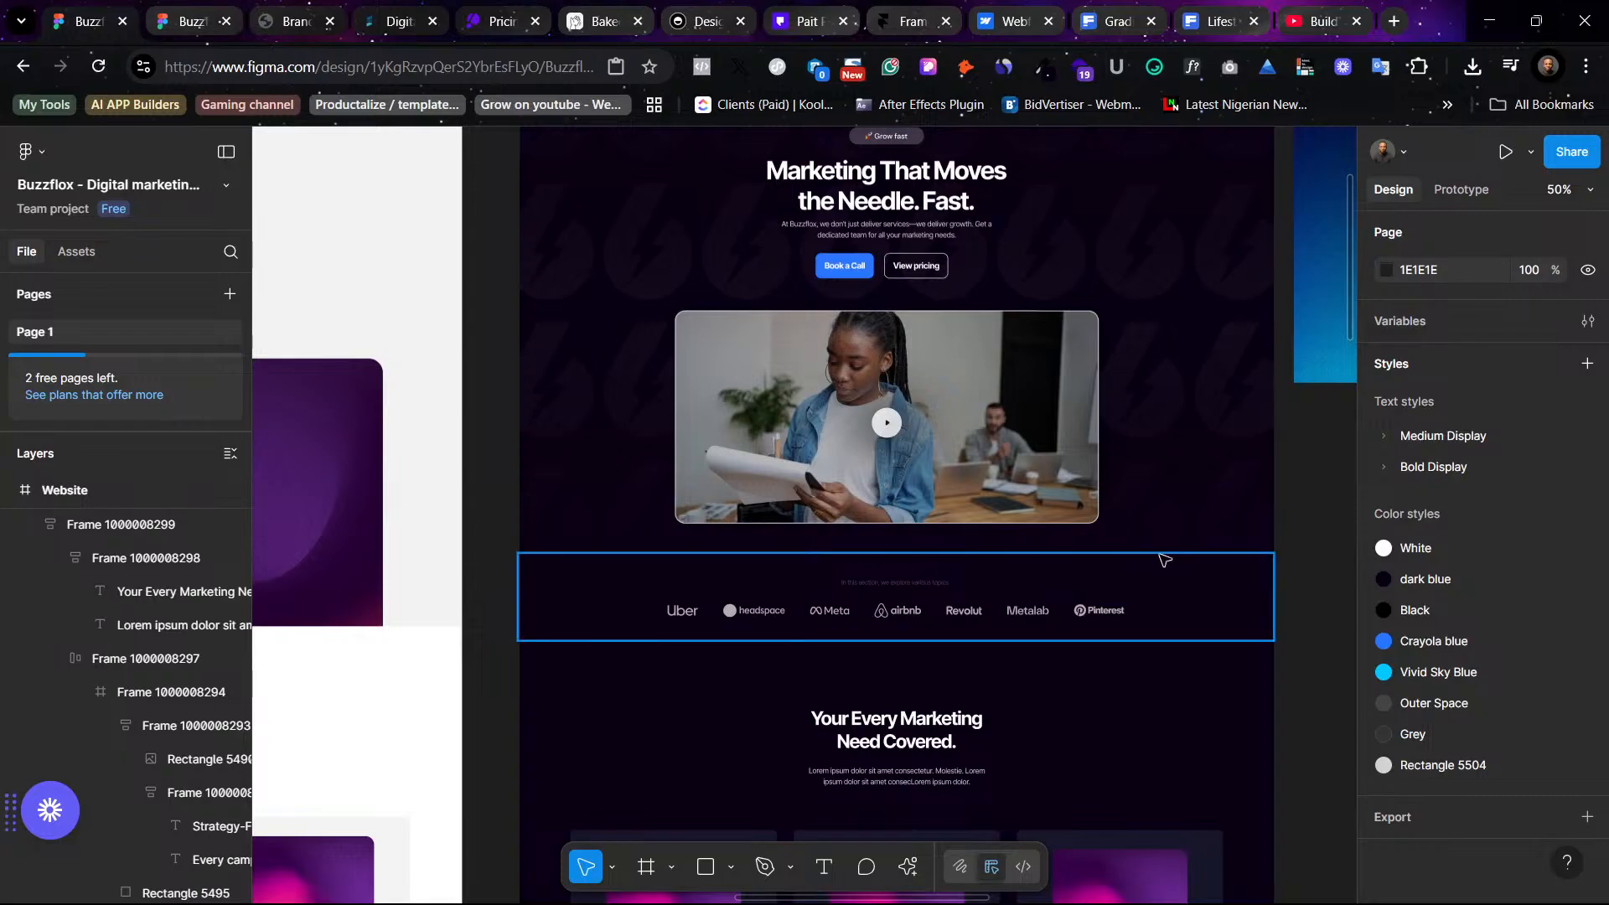
pyautogui.scroll(-5, 1161, 558)
pyautogui.scroll(-1, 1175, 585)
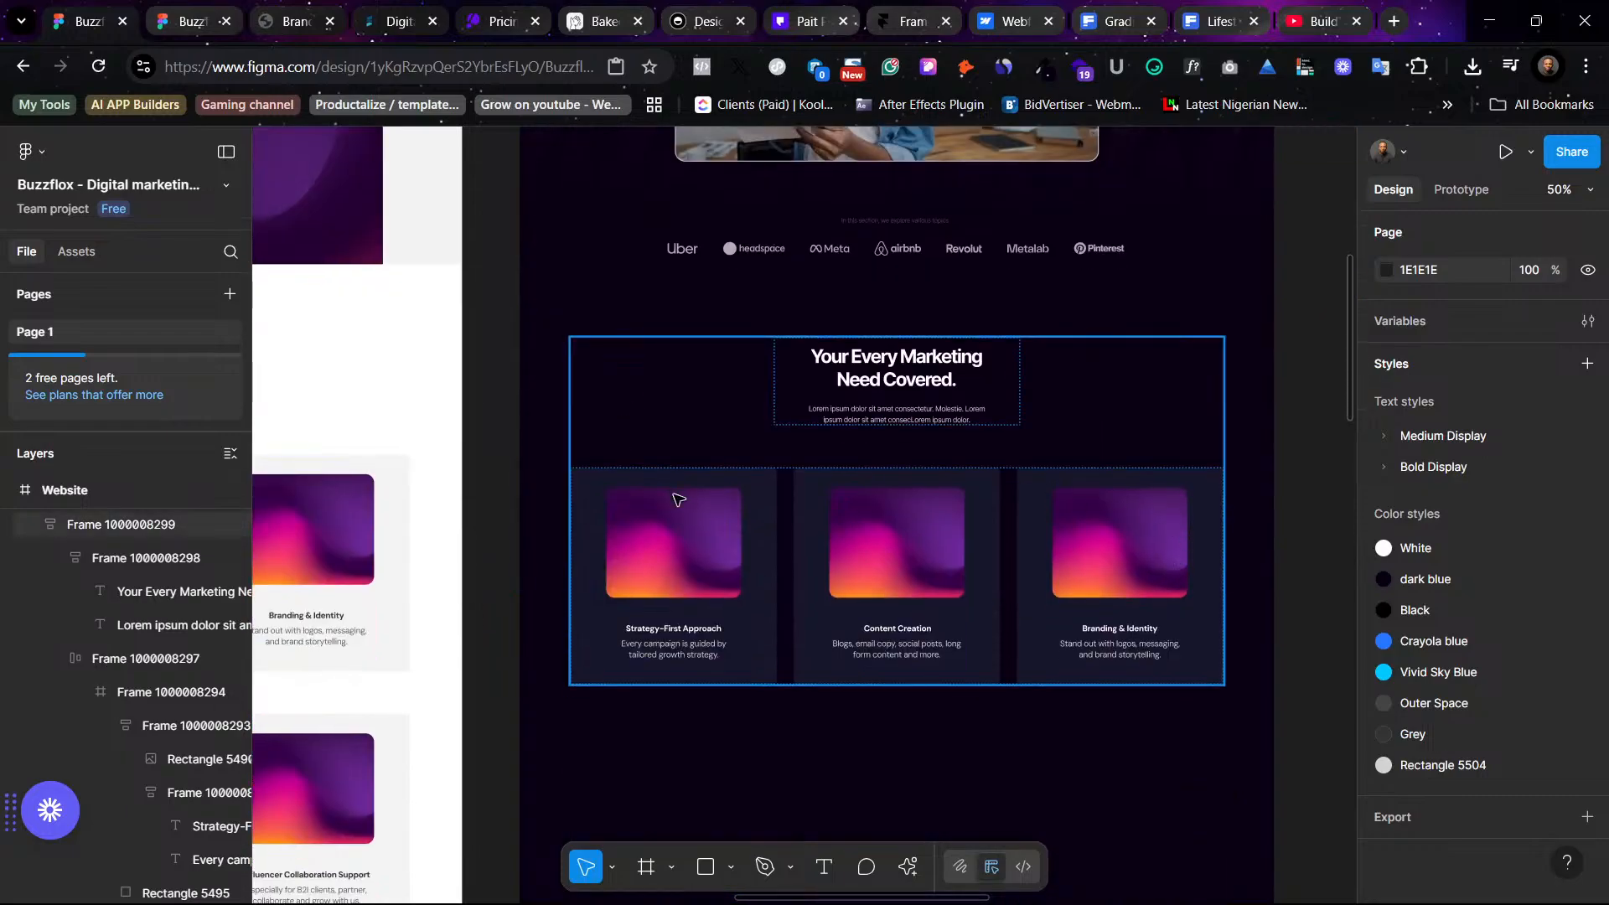
pyautogui.scroll(7, 1039, 335)
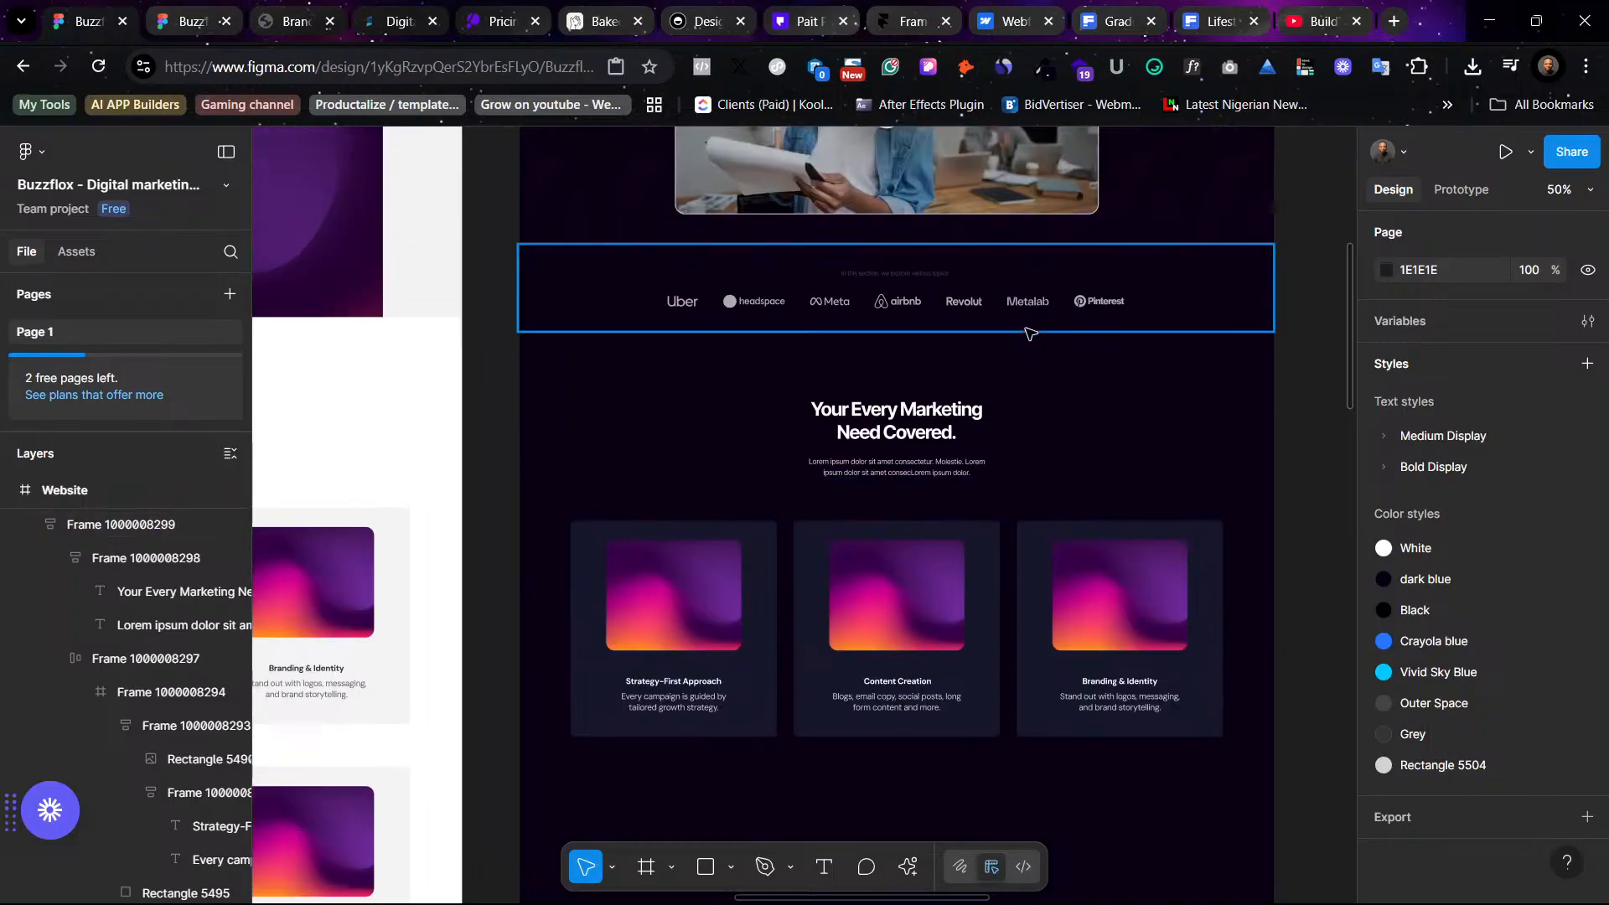
pyautogui.hscroll(7, 1045, 340)
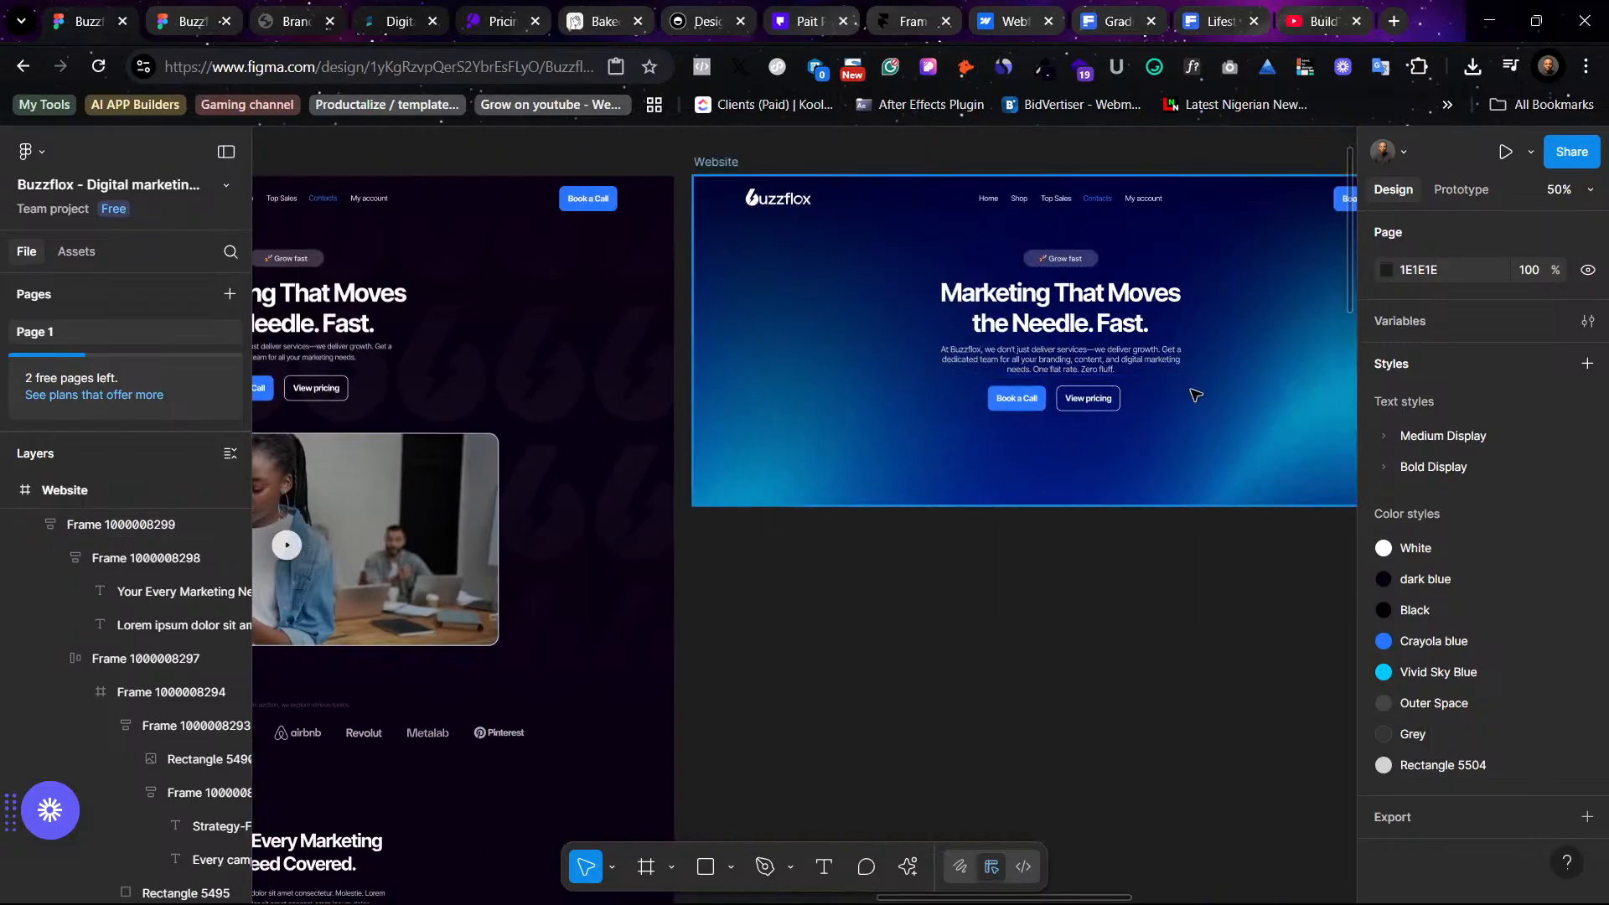
pyautogui.click(1195, 394)
pyautogui.hscroll(-8, 1026, 517)
pyautogui.hscroll(-1, 1024, 516)
pyautogui.scroll(-8, 1023, 515)
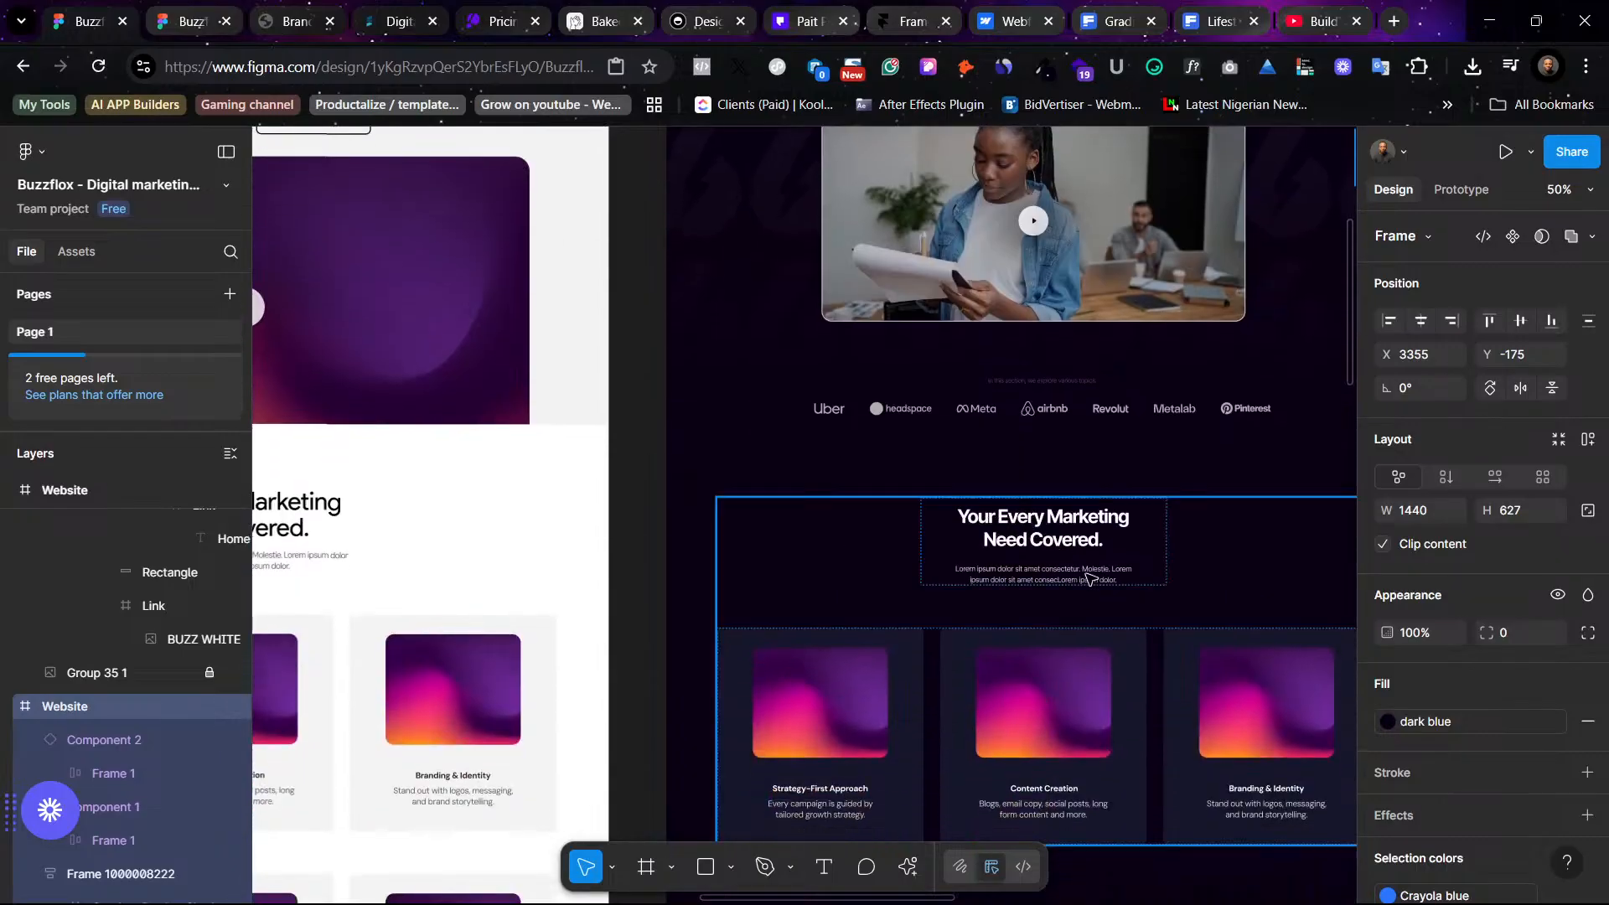
pyautogui.hscroll(4, 590, 421)
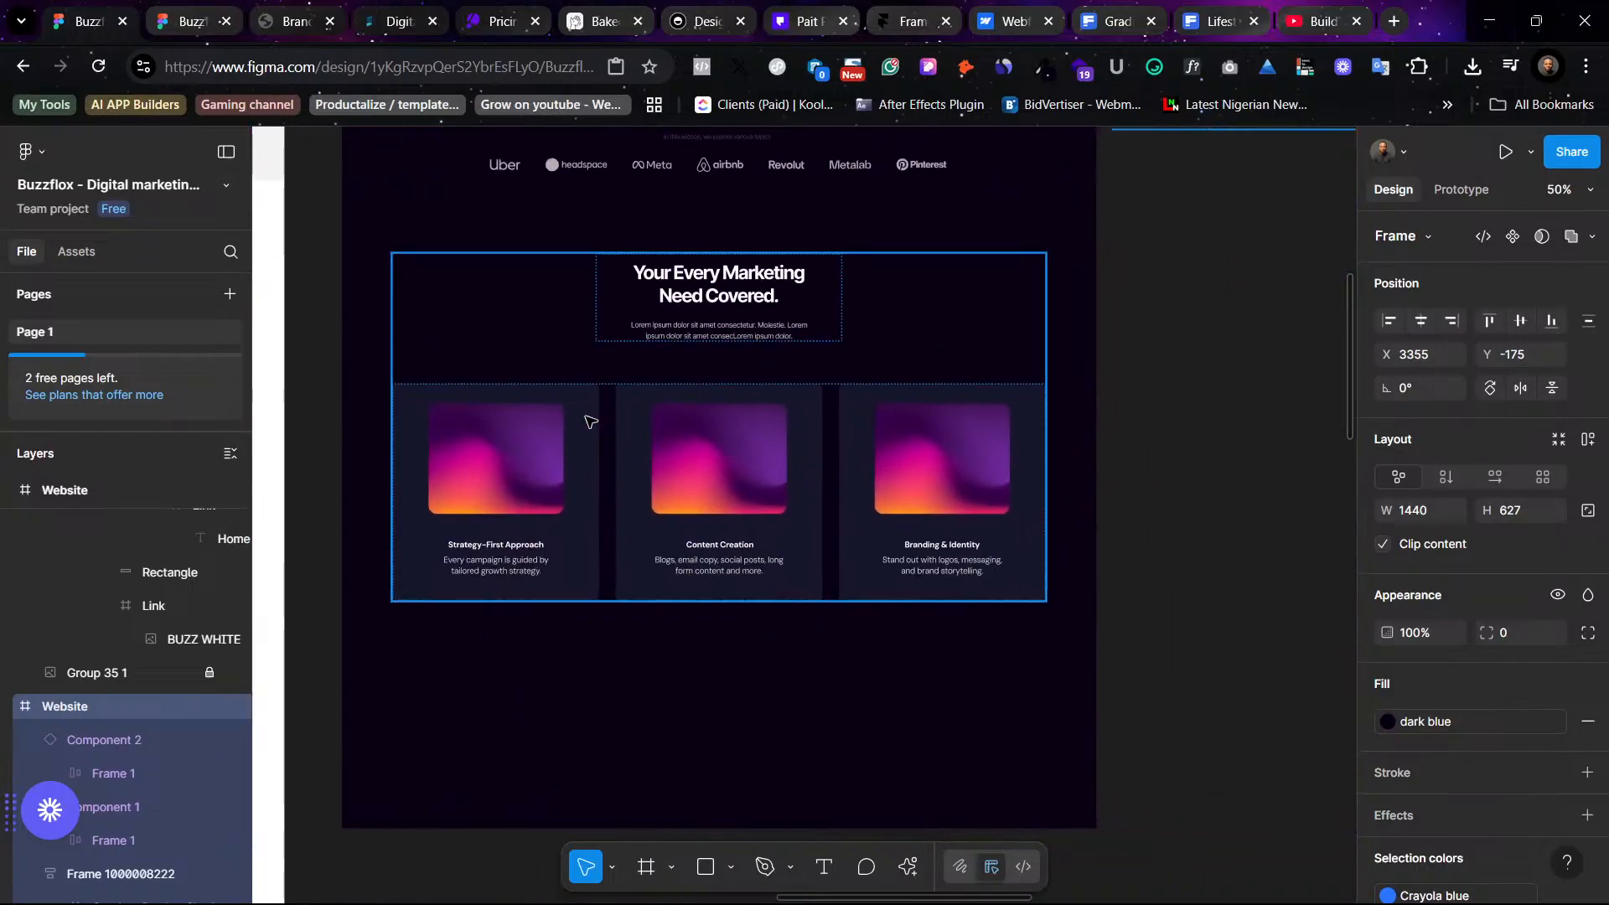
# - Duplicate the first service card's image onto the empty canvas beside the website frame
pyautogui.keyDown('ctrl'); pyautogui.click(529, 444); pyautogui.keyUp('ctrl')
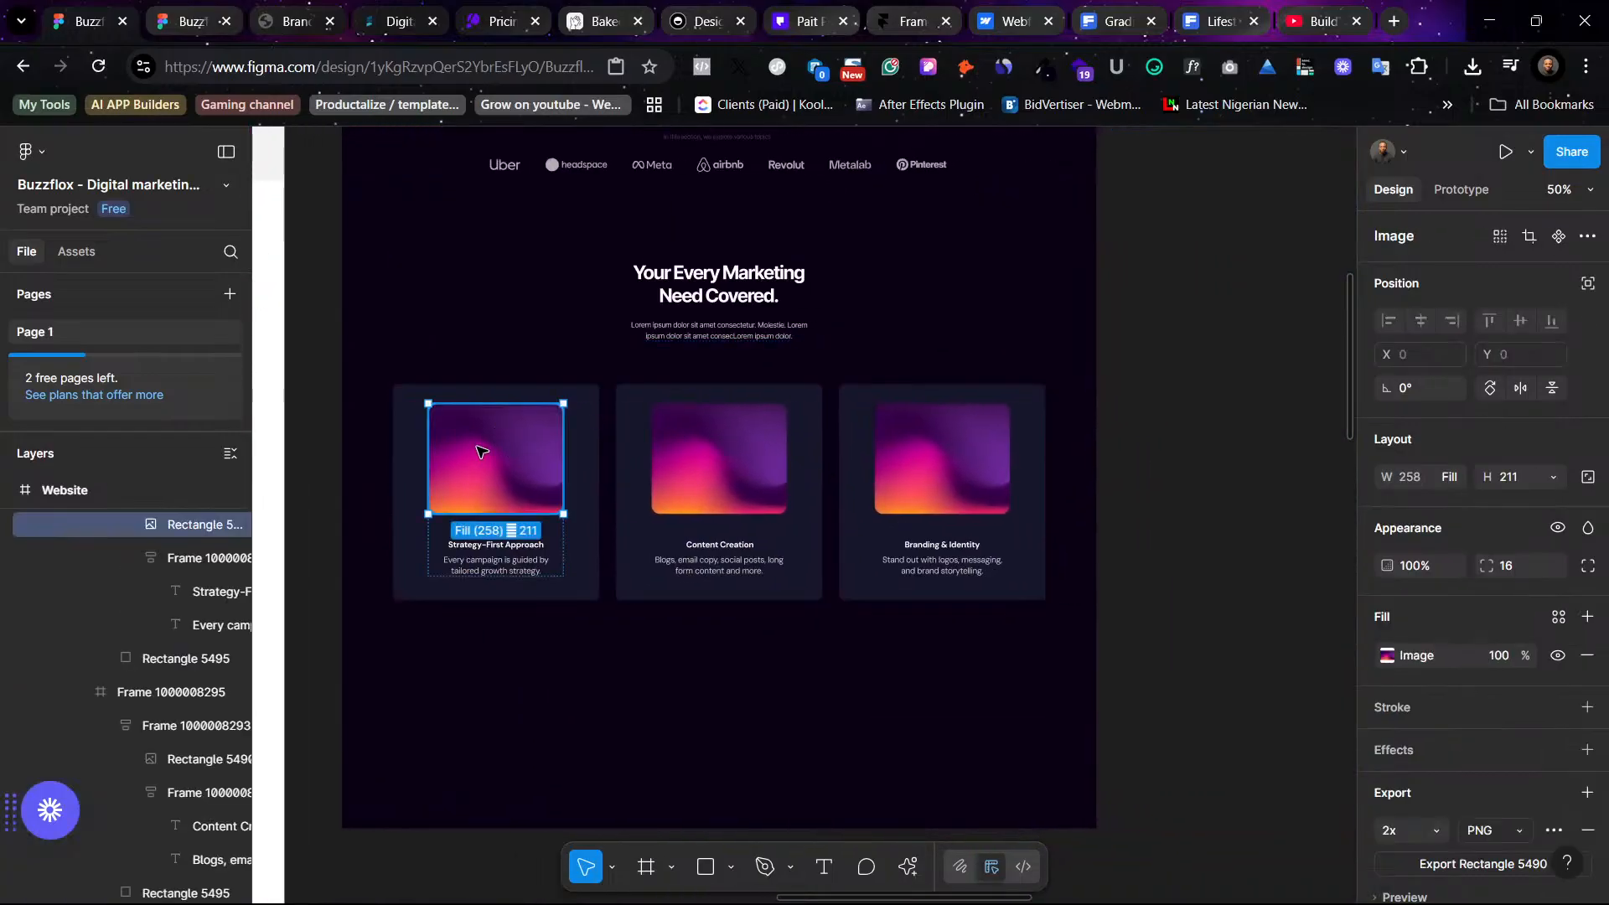
pyautogui.moveTo(483, 450); pyautogui.dragTo(1224, 466)
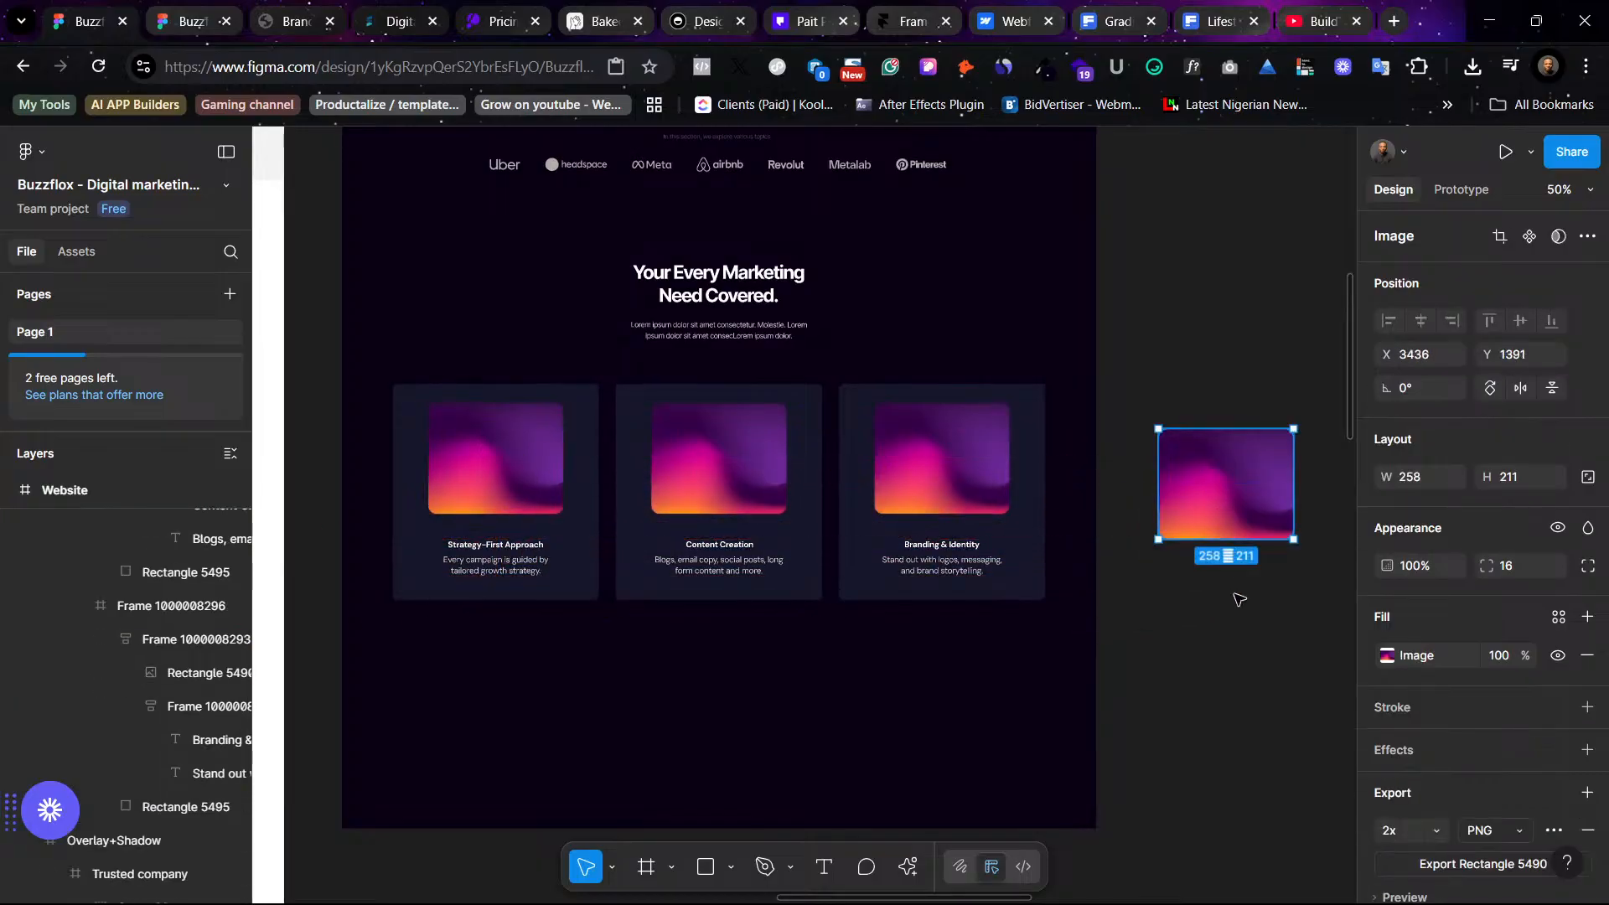
pyautogui.click(1239, 600)
# - Replace the duplicated image's fill with 5479108.jpg from the gradient-grainy-texture (1) folder
pyautogui.click(1210, 465)
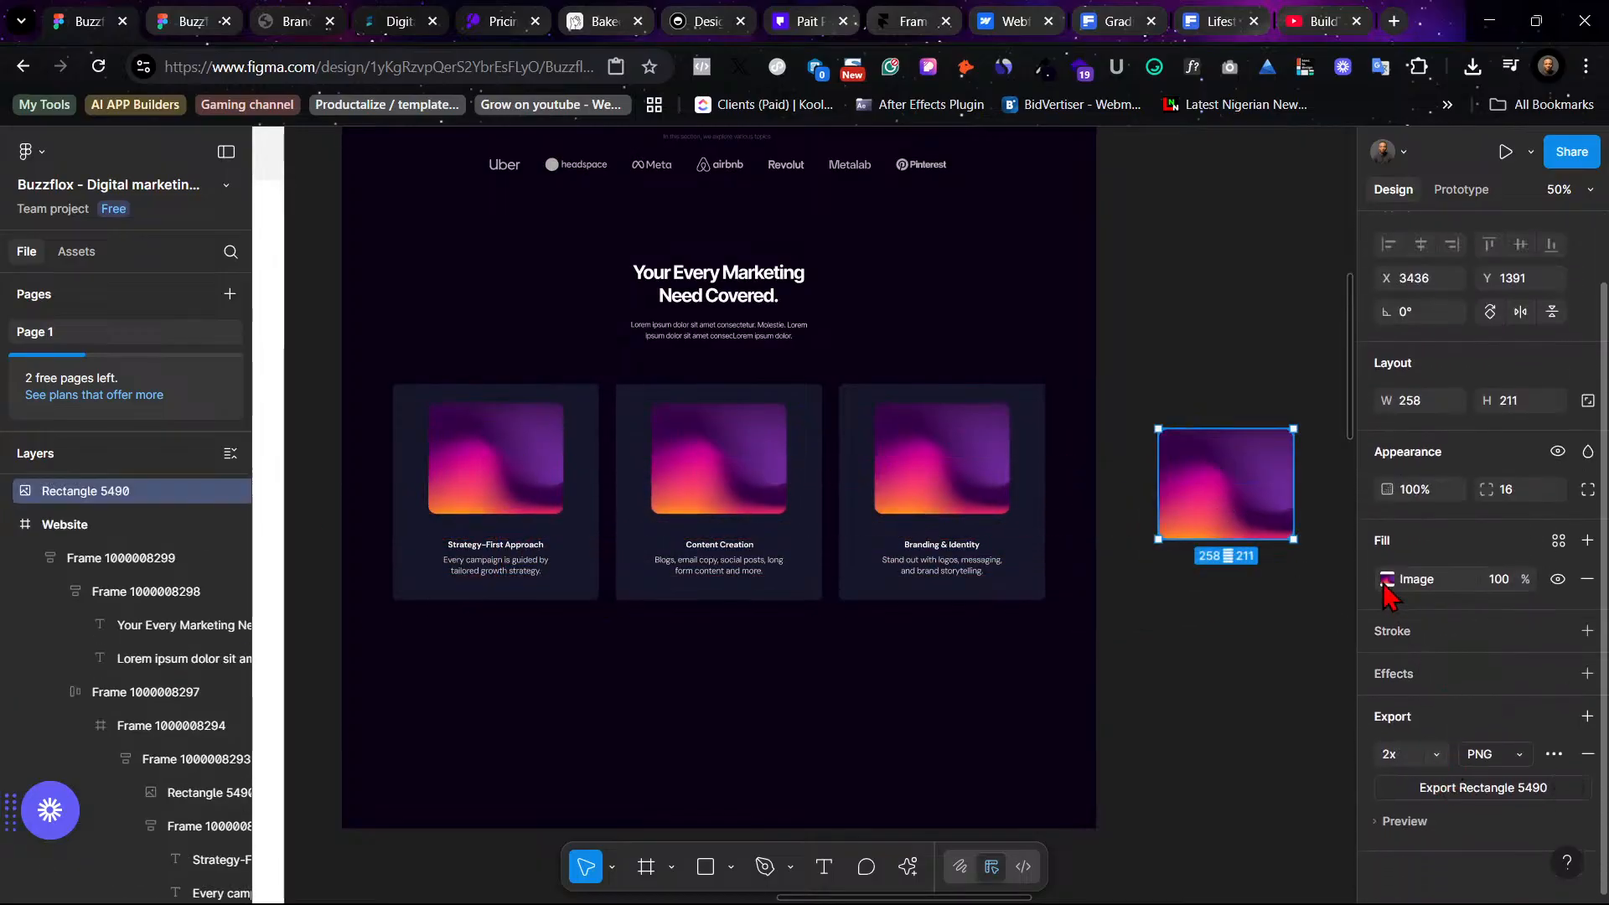
pyautogui.click(1386, 579)
pyautogui.click(1171, 489)
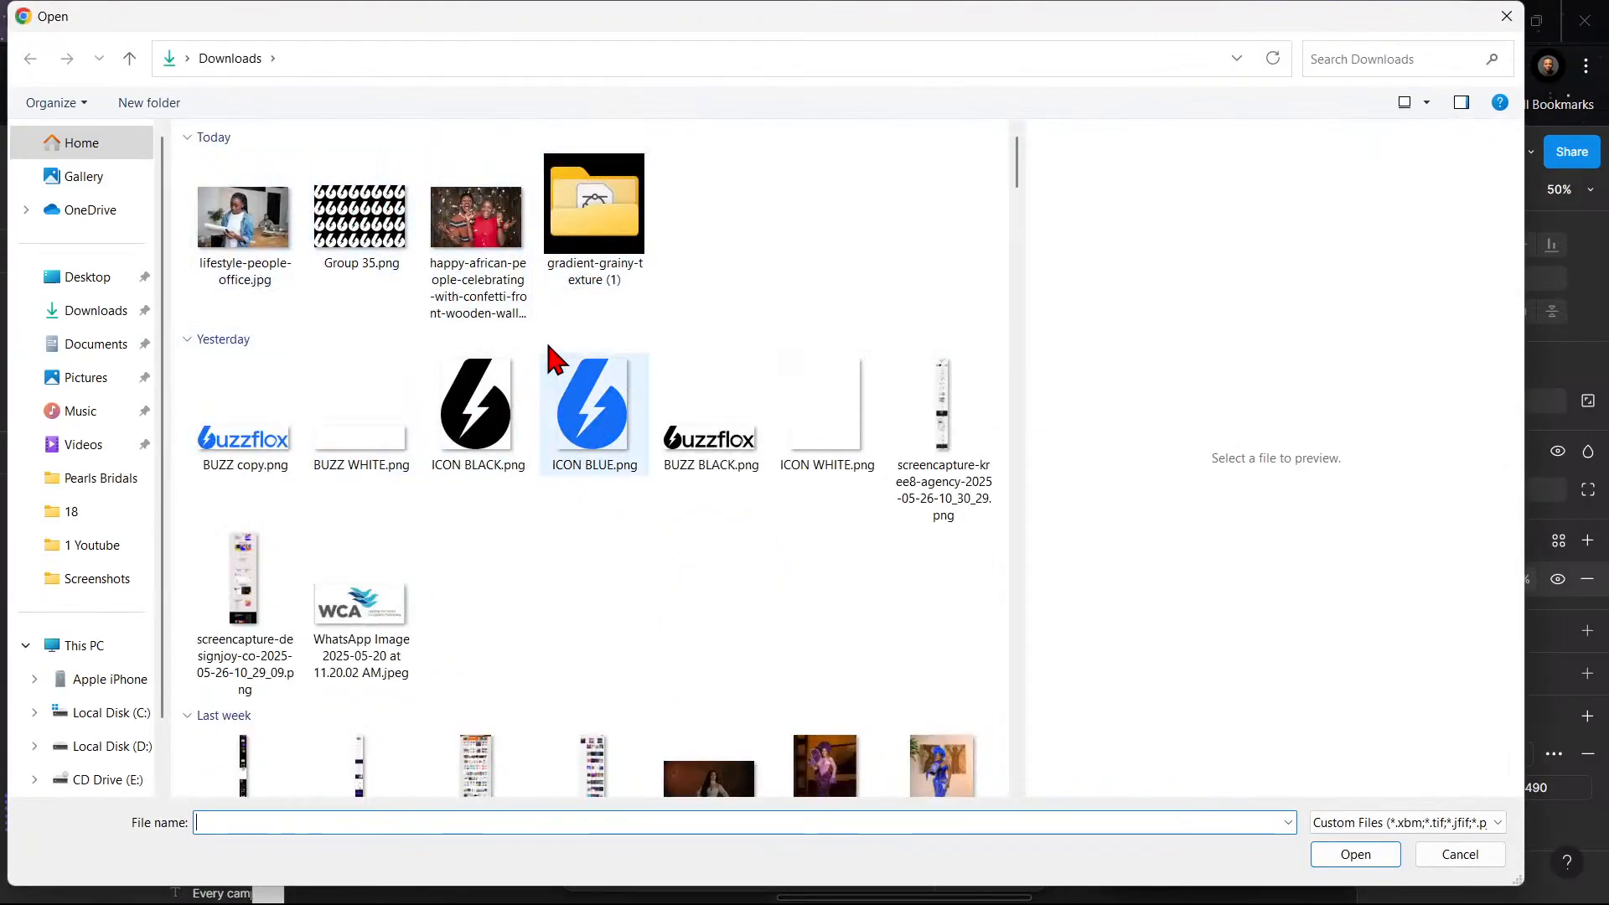
pyautogui.doubleClick(593, 227)
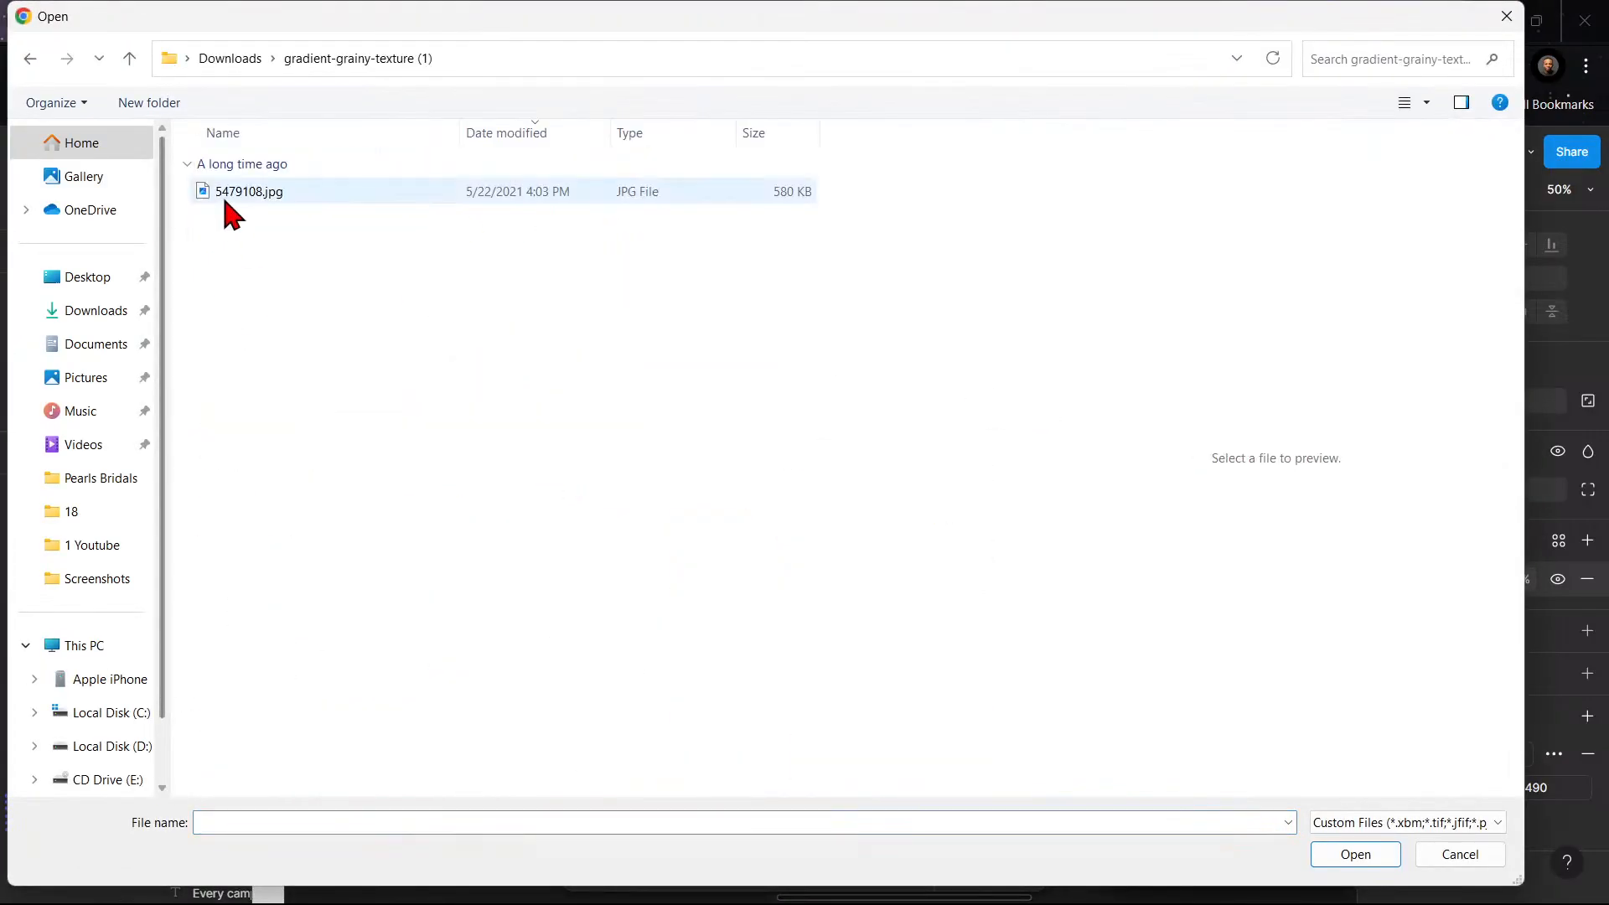
pyautogui.click(328, 195)
pyautogui.click(1349, 855)
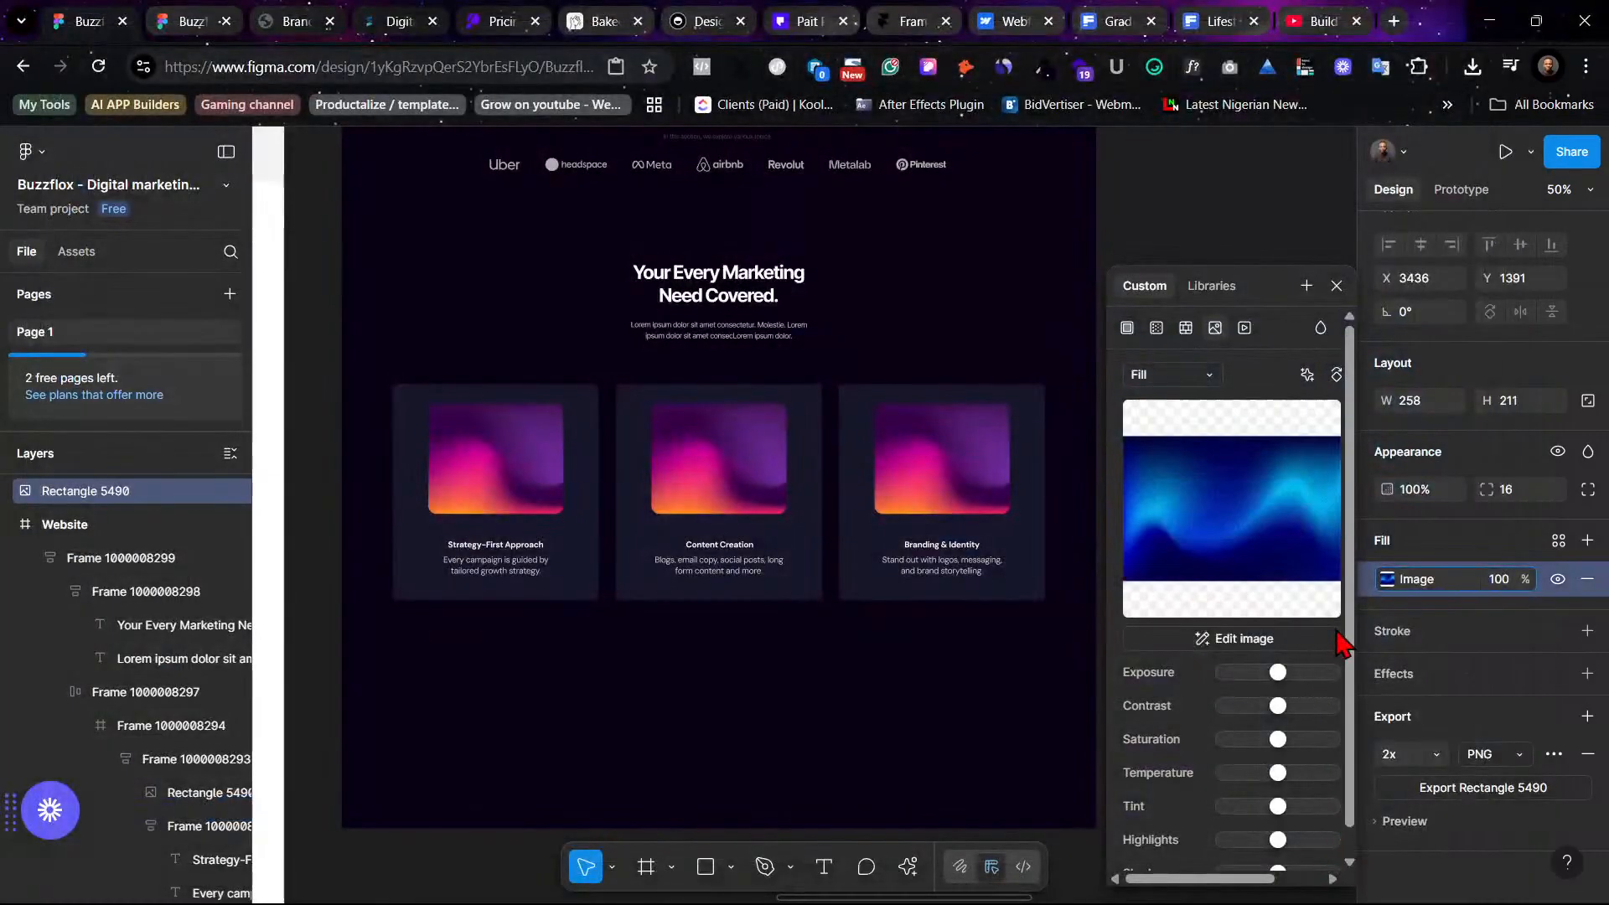
pyautogui.click(1336, 286)
pyautogui.hscroll(2, 1299, 529)
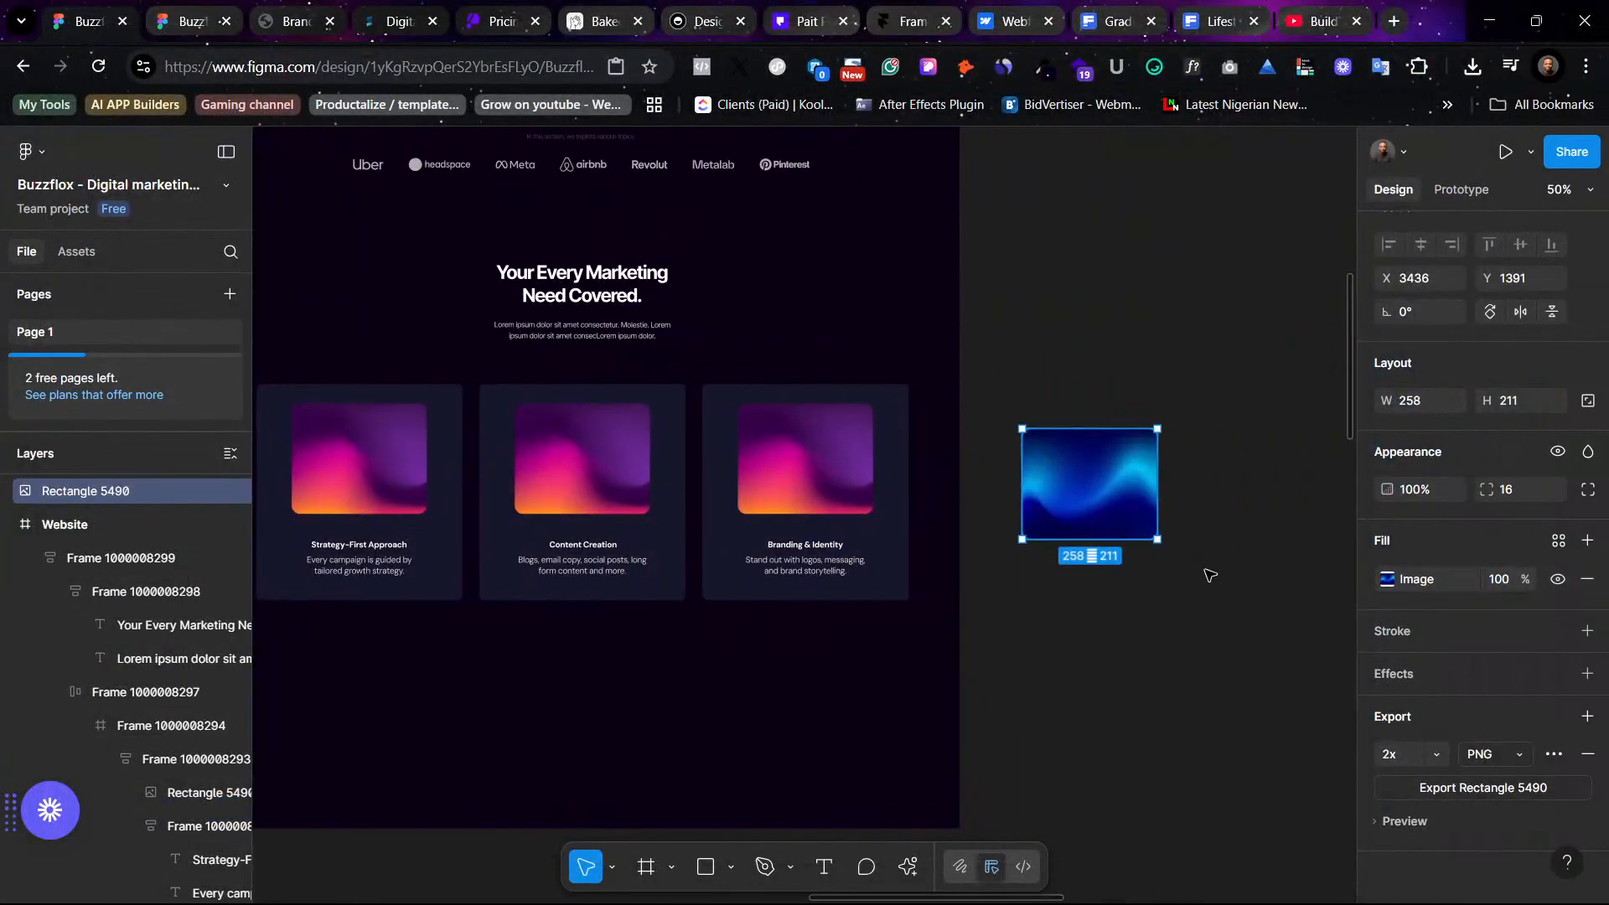
pyautogui.click(1384, 579)
pyautogui.click(1154, 374)
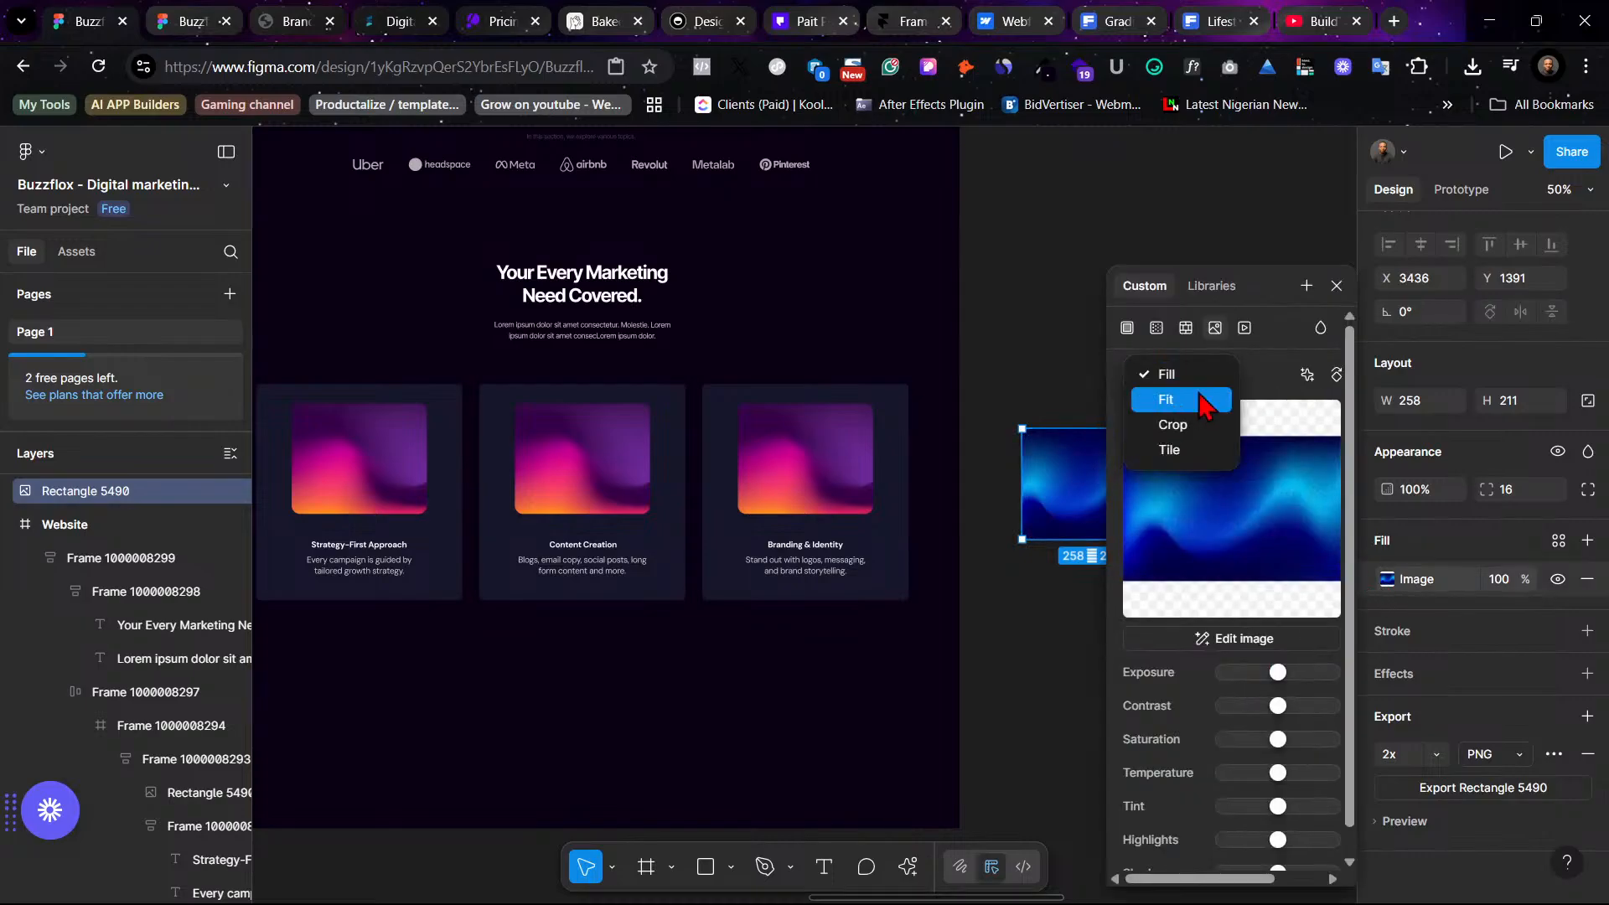
pyautogui.click(1203, 379)
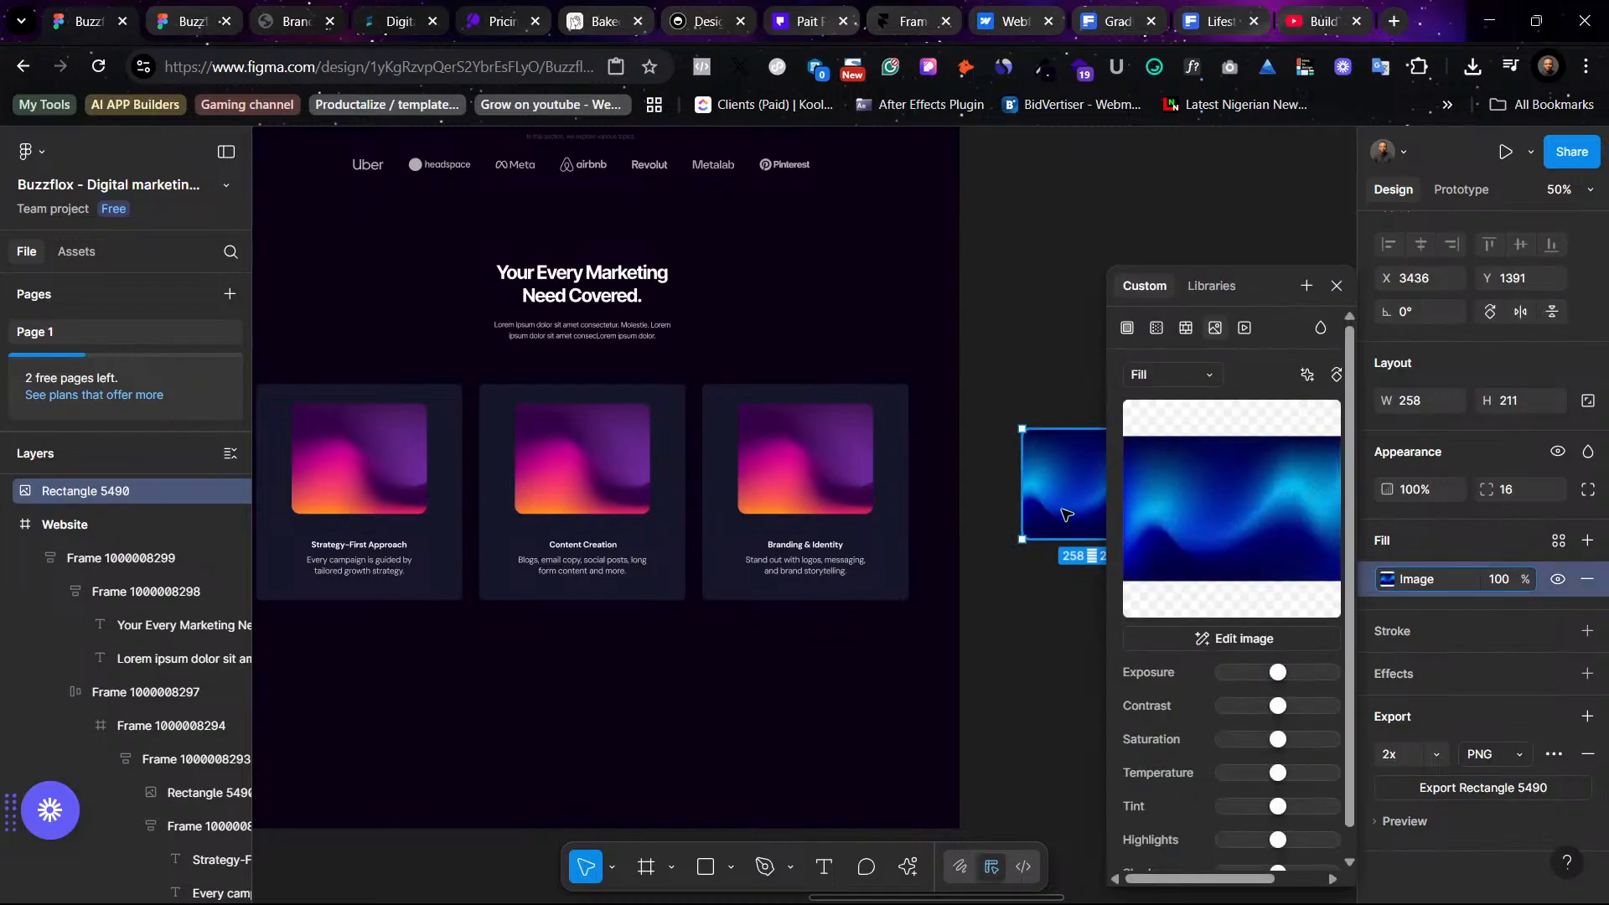
pyautogui.click(1041, 571)
pyautogui.click(1067, 488)
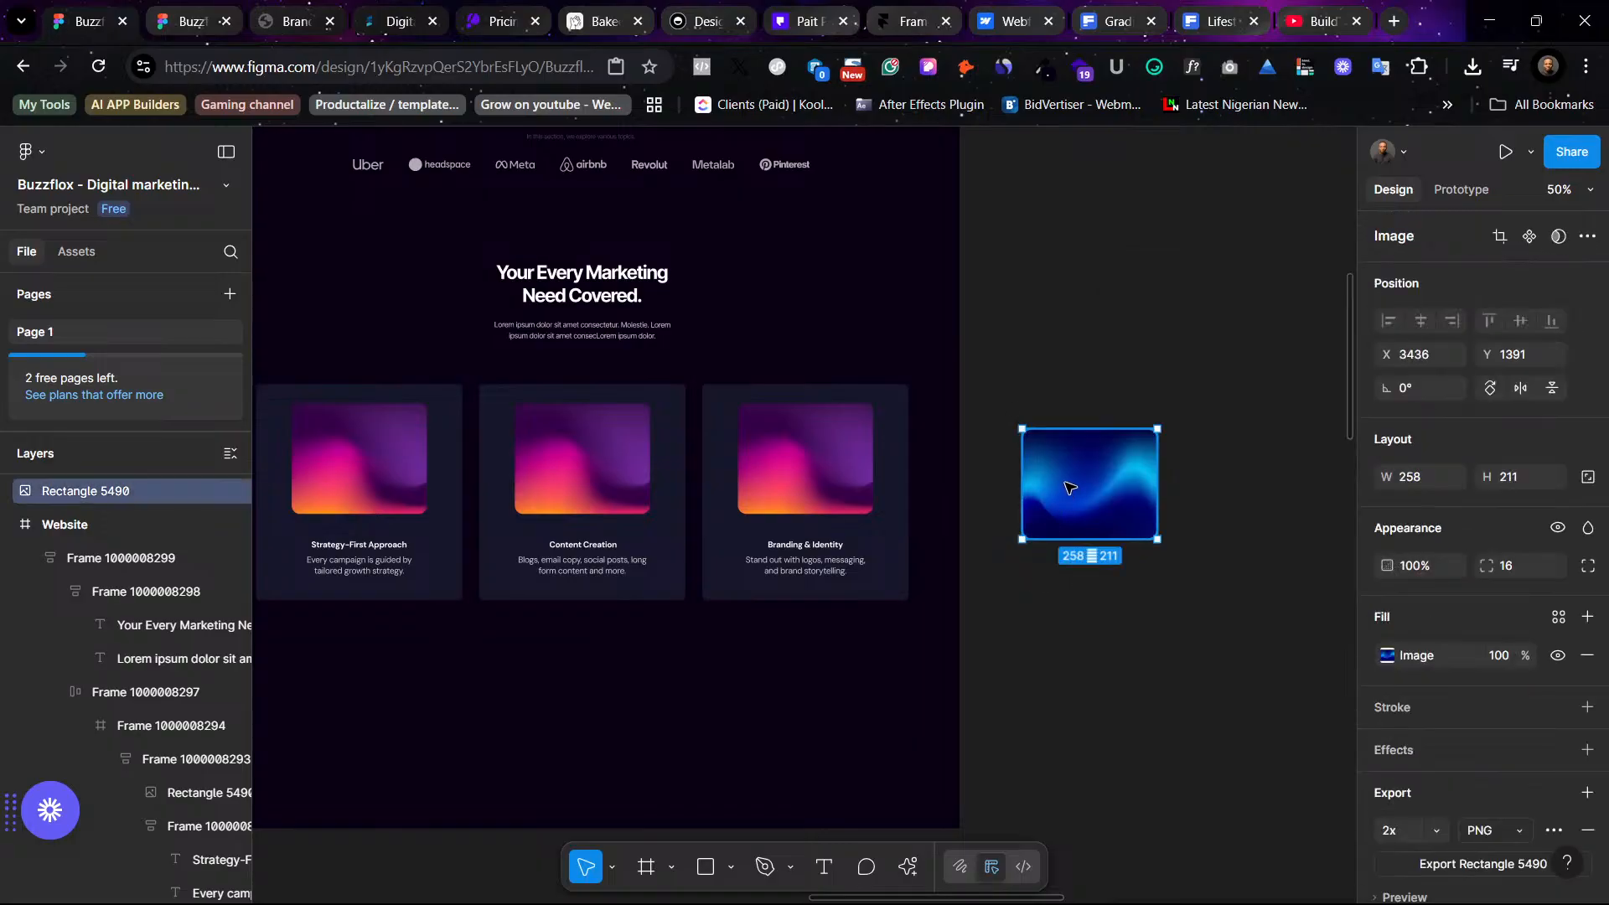
# - Zoom to 100% and compare the new blue gradient image with the existing service card images
pyautogui.hotkey('shift', '0')
pyautogui.hscroll(-3, 1068, 484)
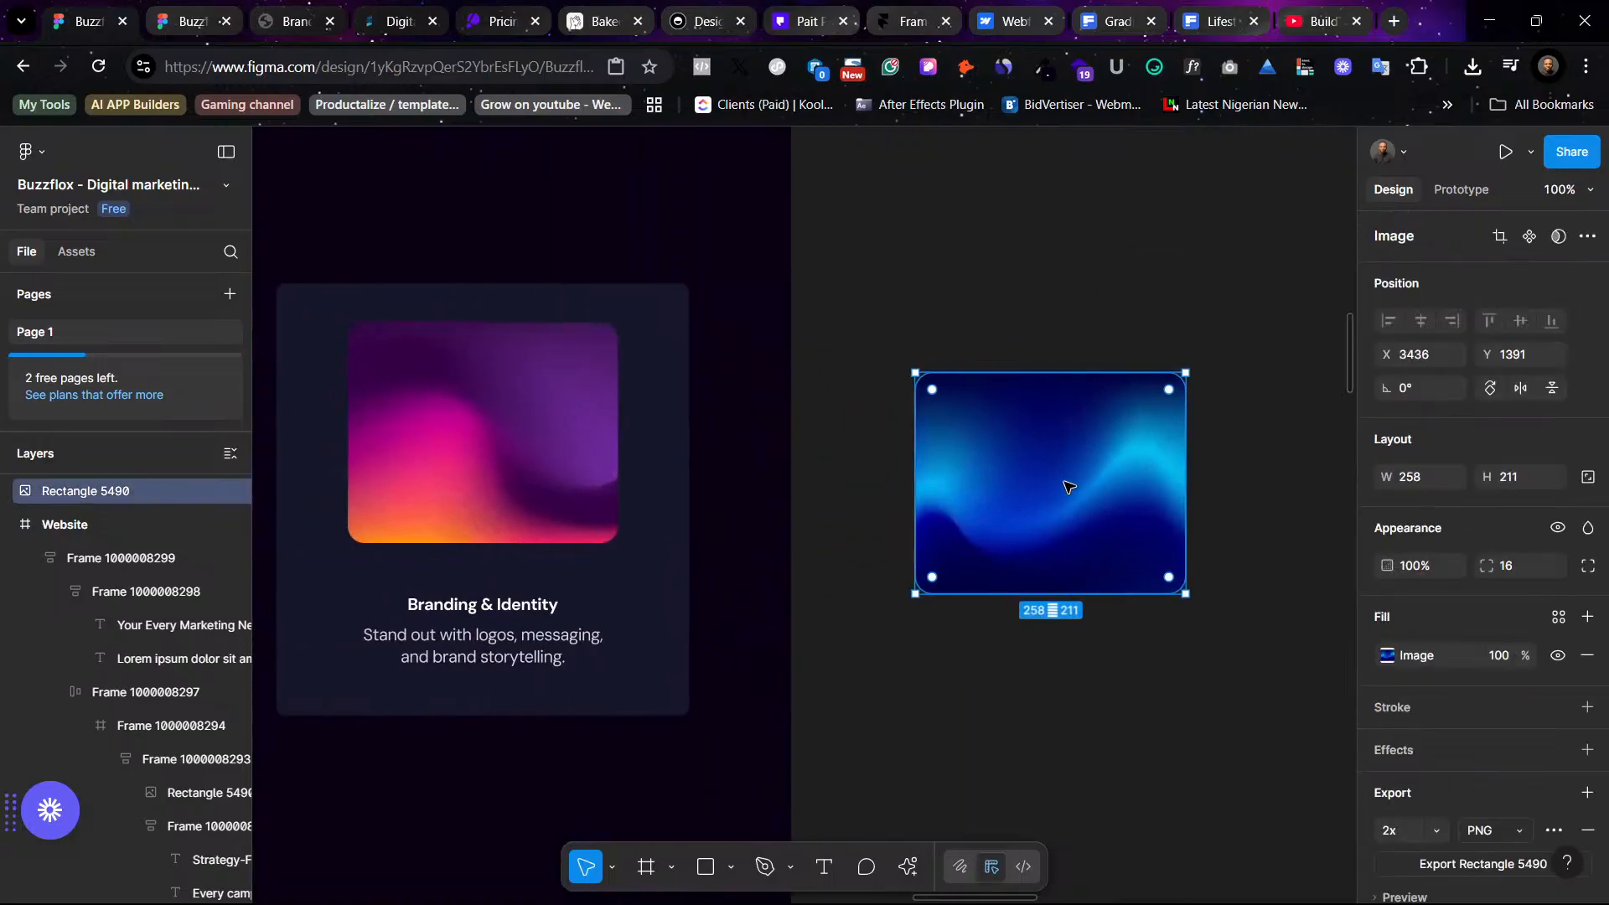
pyautogui.click(1116, 677)
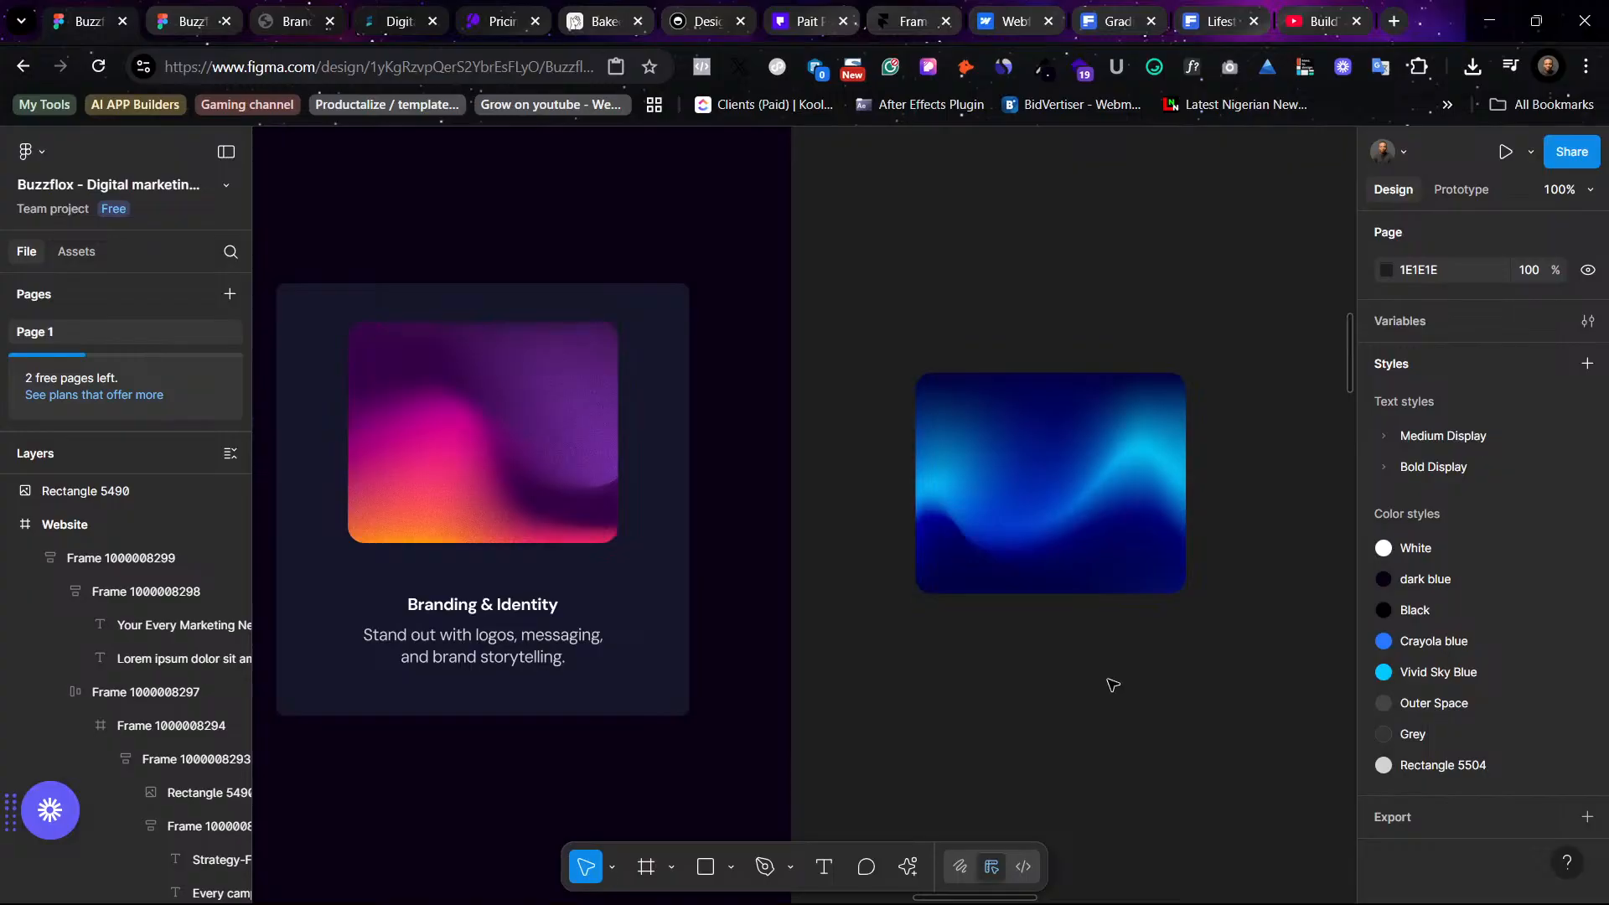
pyautogui.hscroll(-5, 1113, 685)
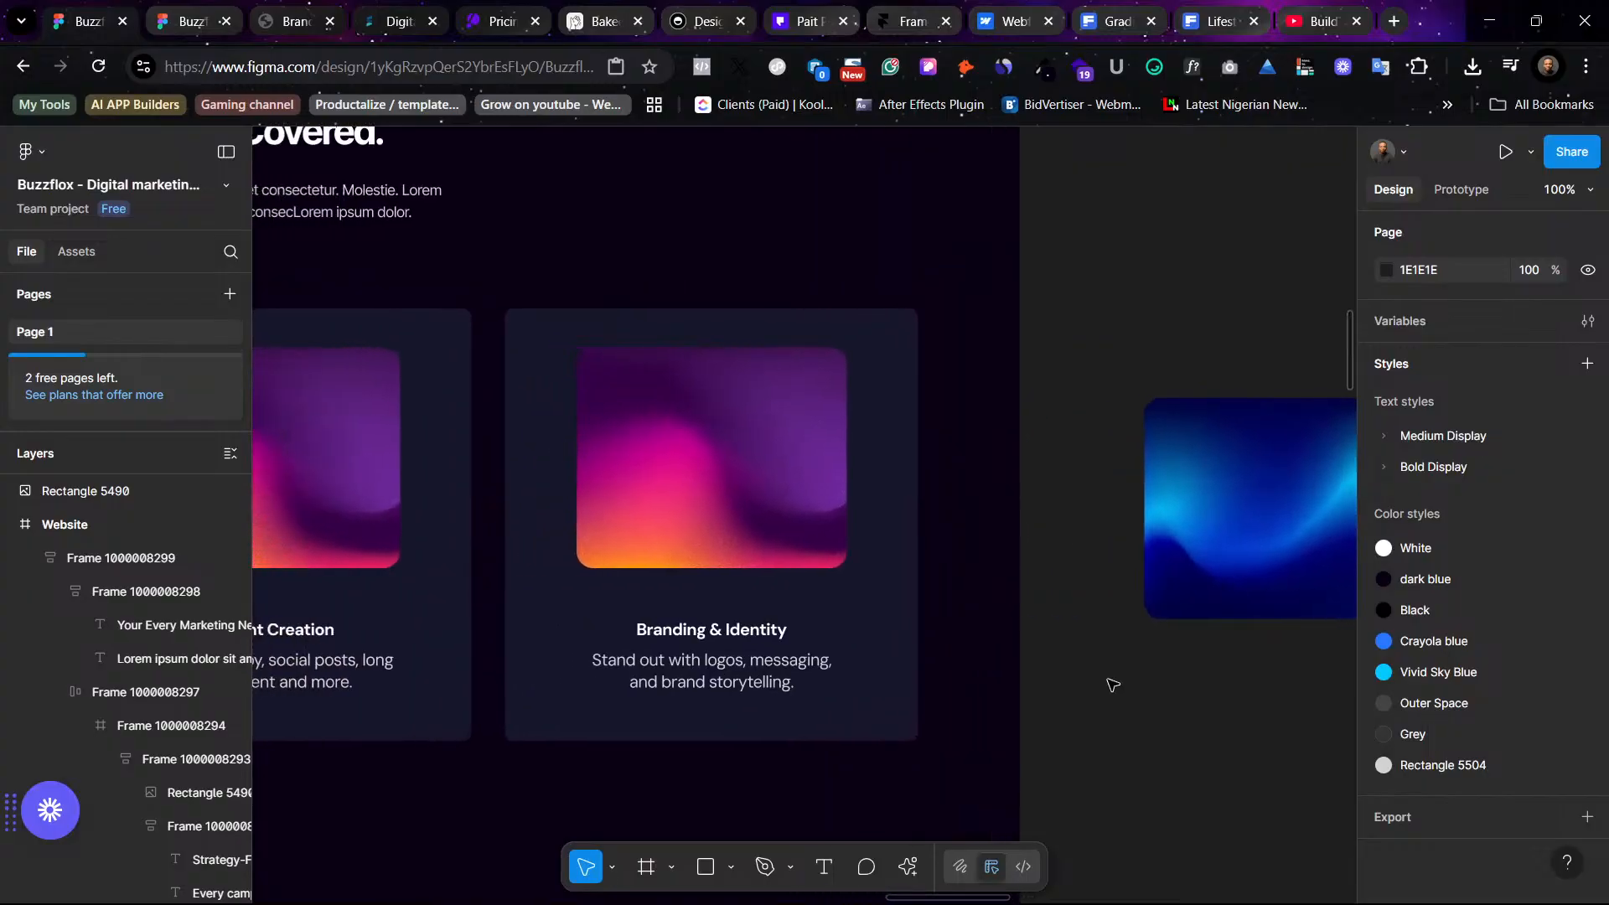
pyautogui.hscroll(7, 1113, 686)
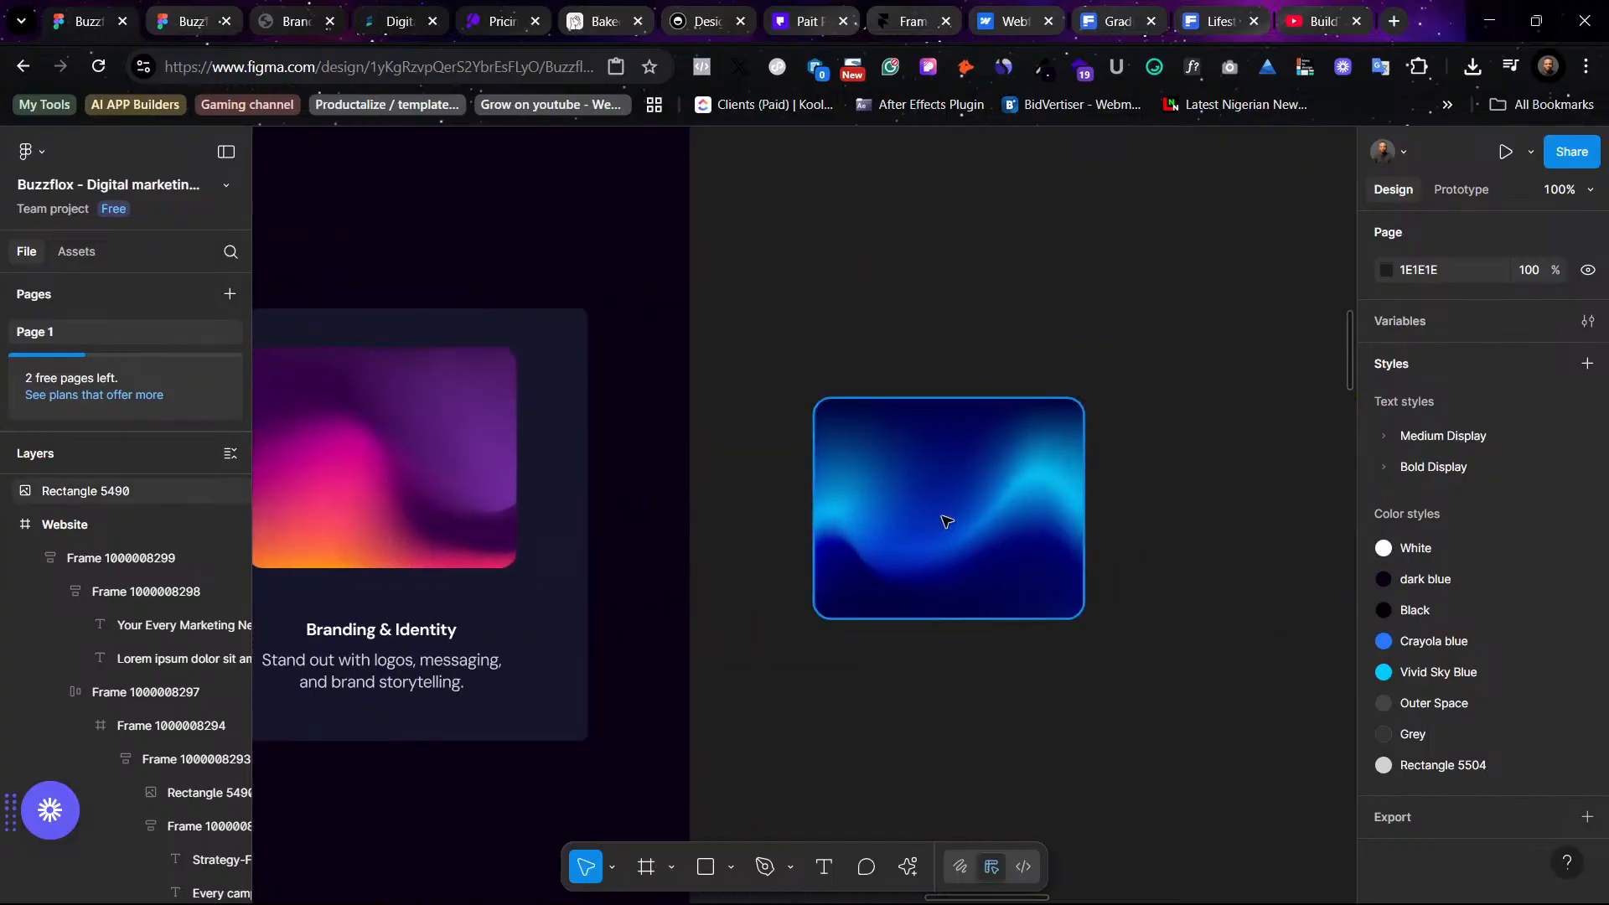
pyautogui.hscroll(-3, 941, 516)
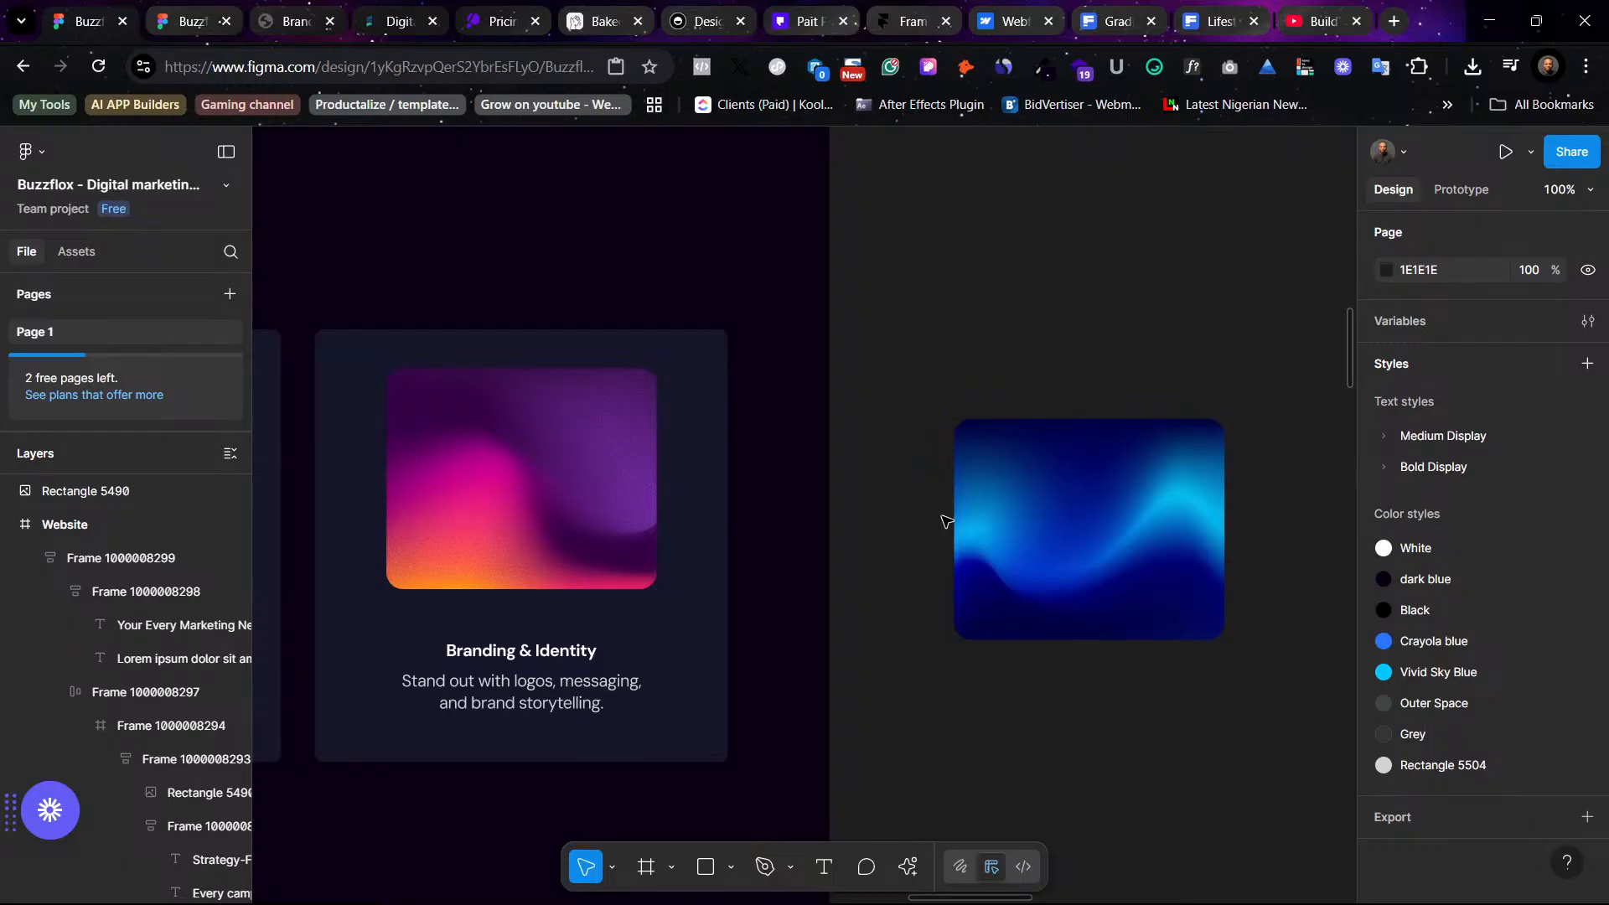
# - Add a black 000000 fill layer at 30% opacity over the new blue gradient image
pyautogui.hscroll(-1, 946, 521)
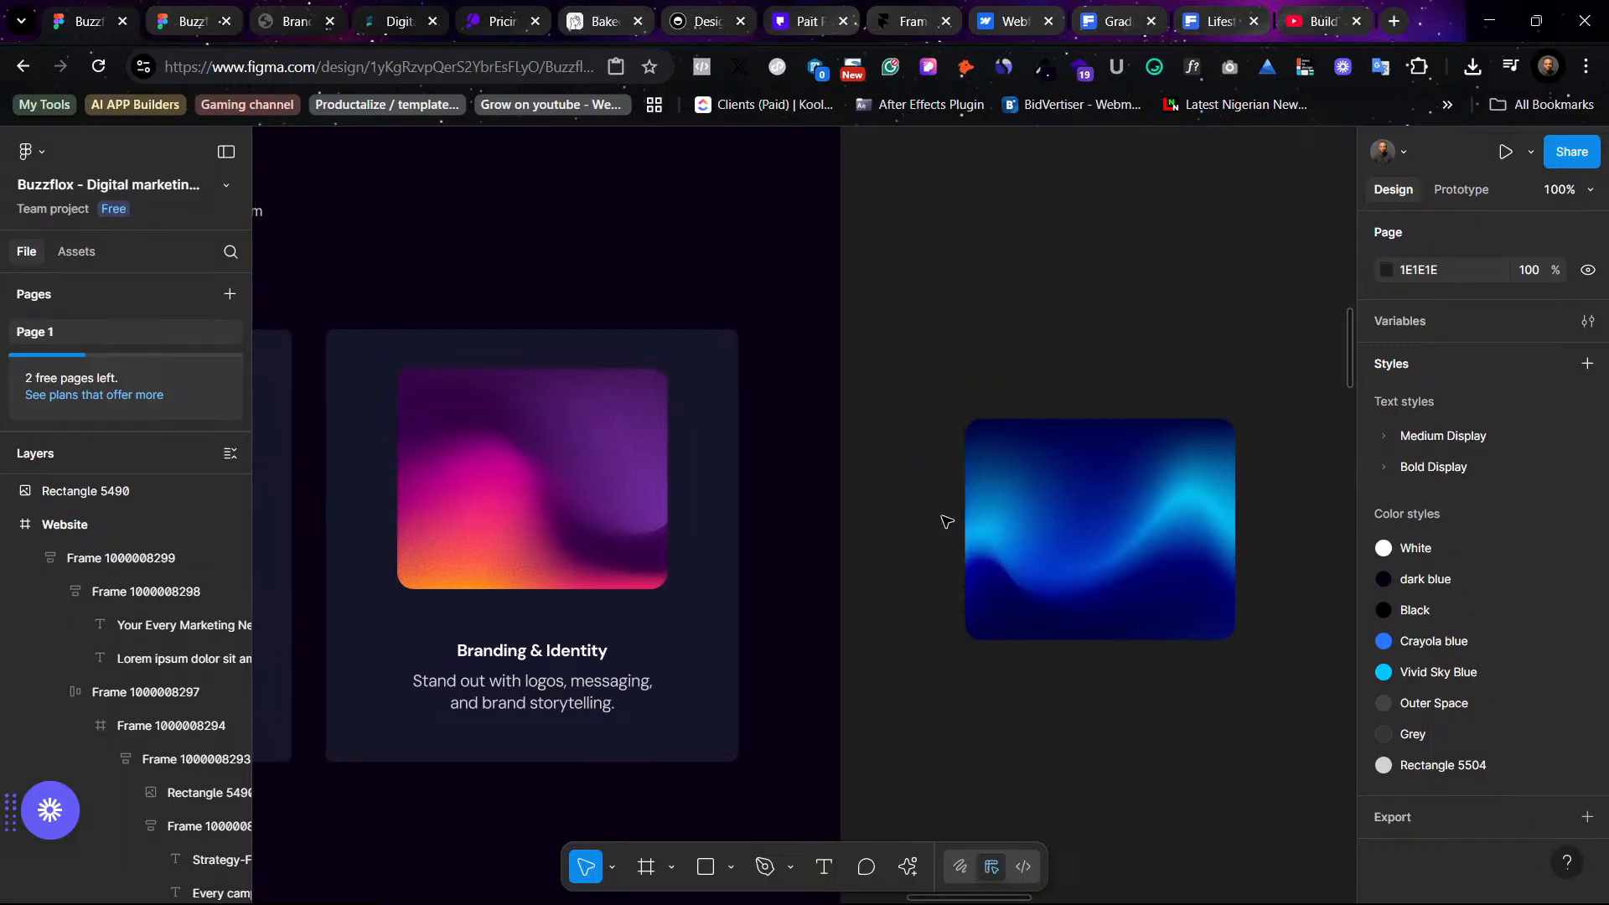
pyautogui.click(1063, 519)
pyautogui.hscroll(-4, 1064, 519)
pyautogui.hscroll(5, 1064, 519)
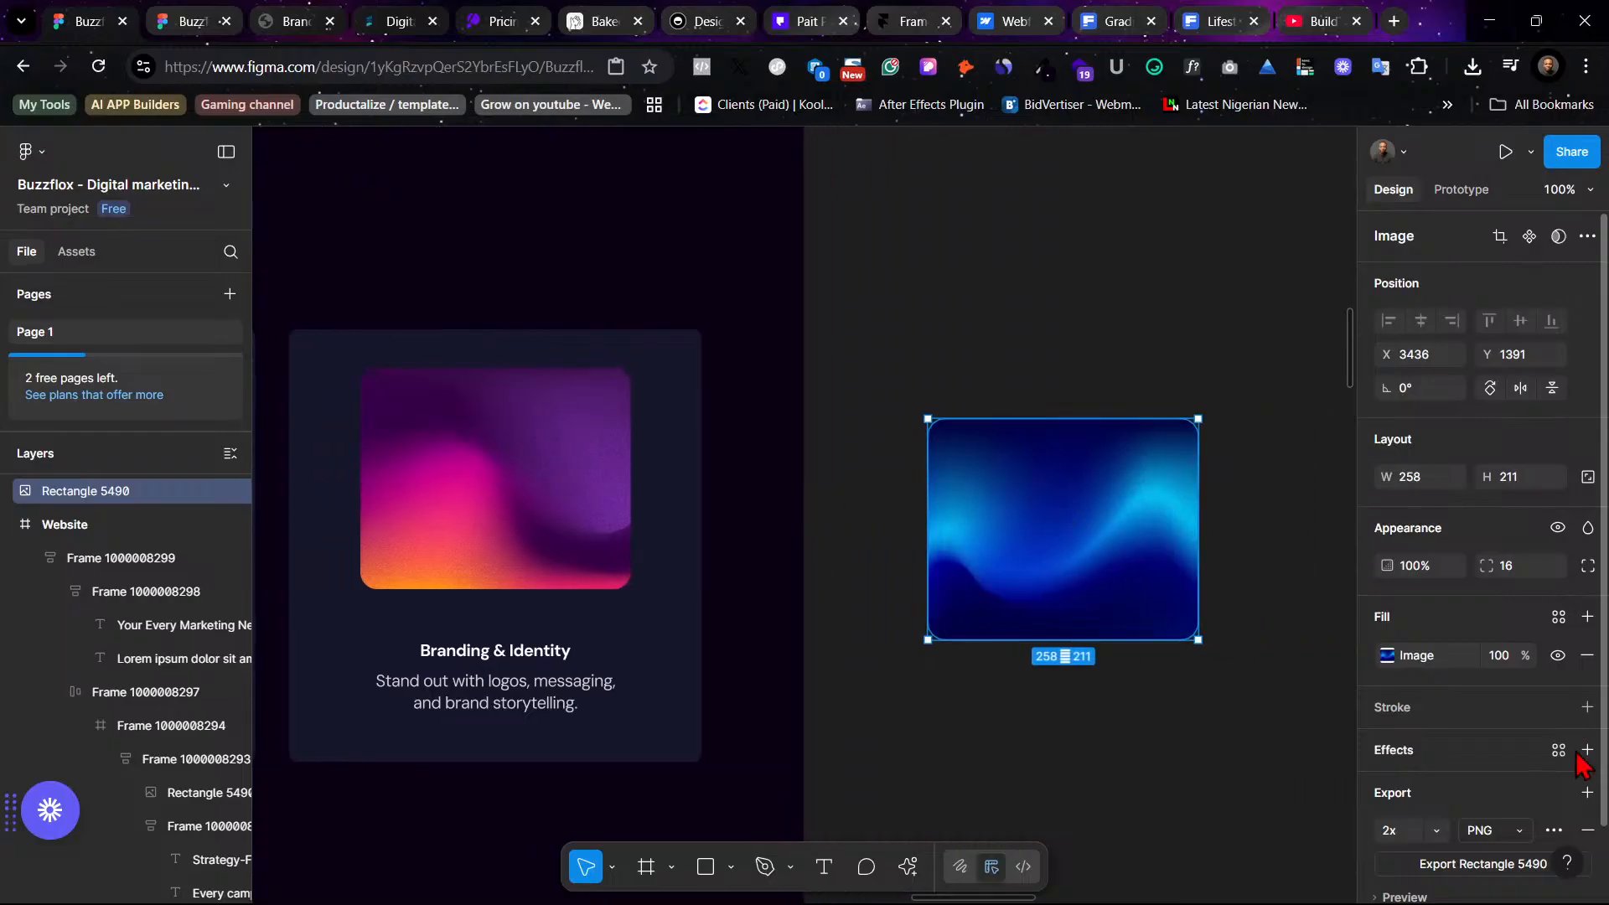
pyautogui.click(1587, 617)
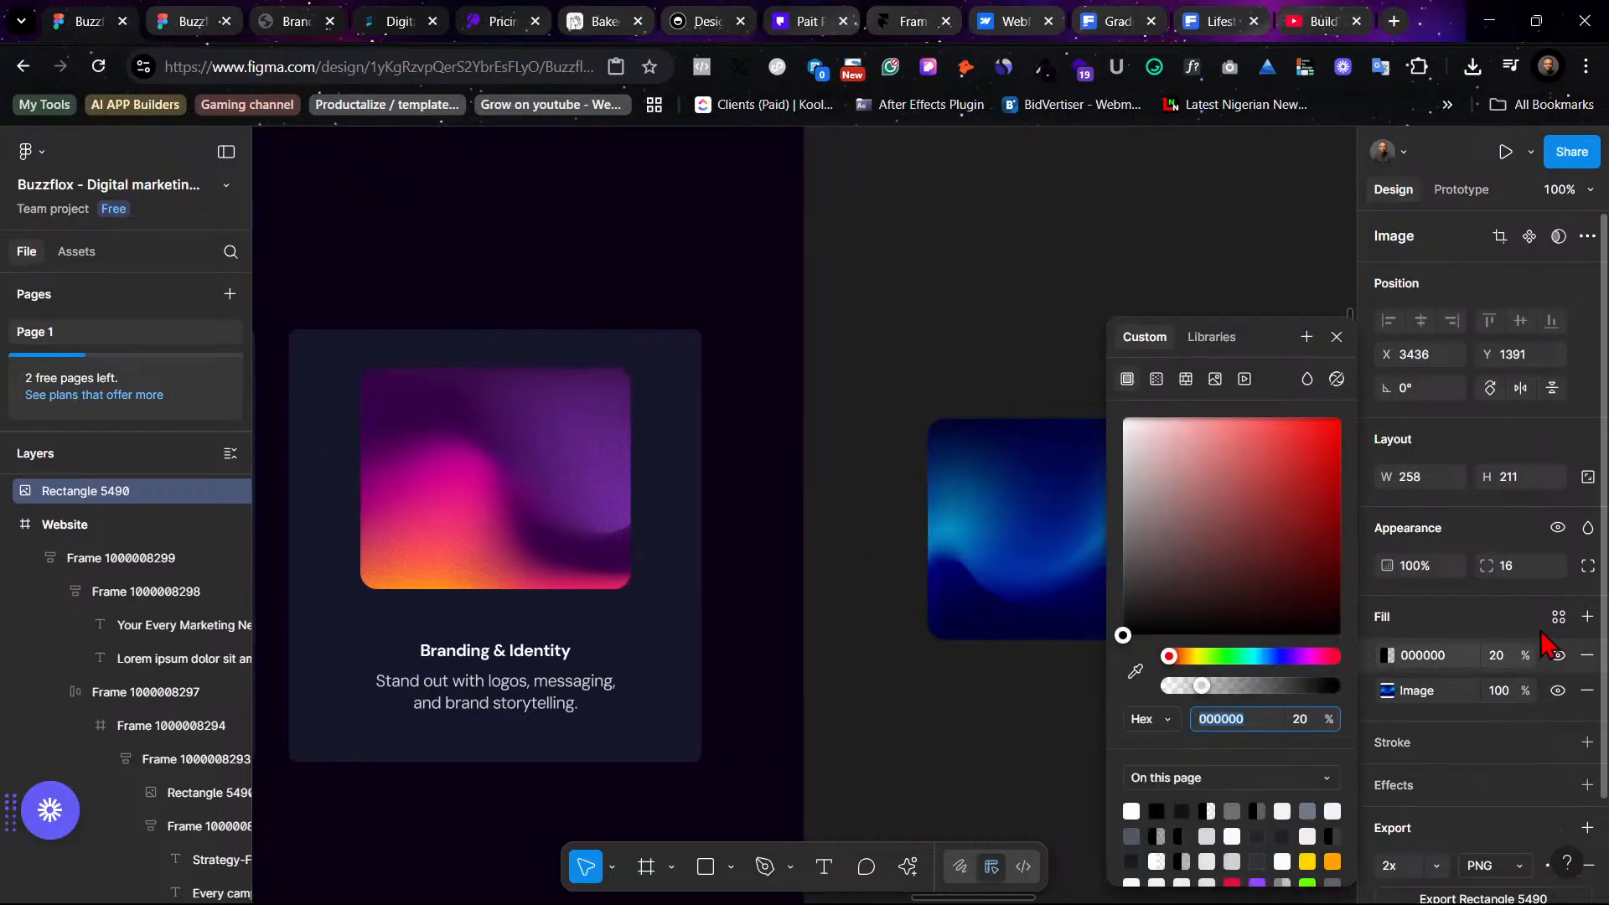
pyautogui.click(1507, 659)
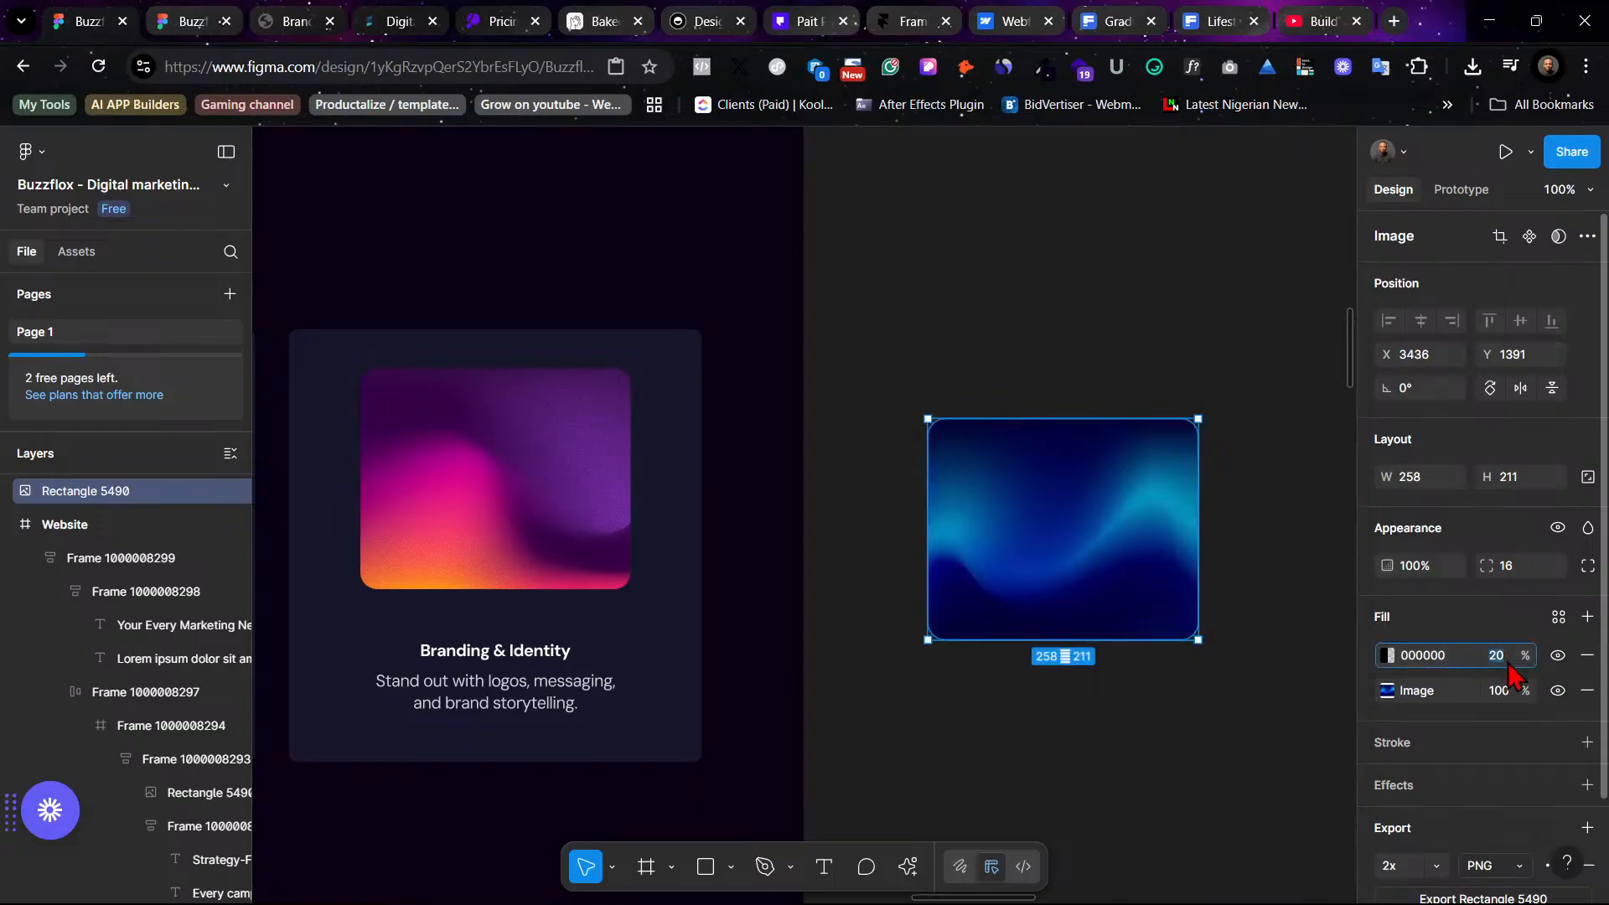
pyautogui.write('3')
pyautogui.press('Return')
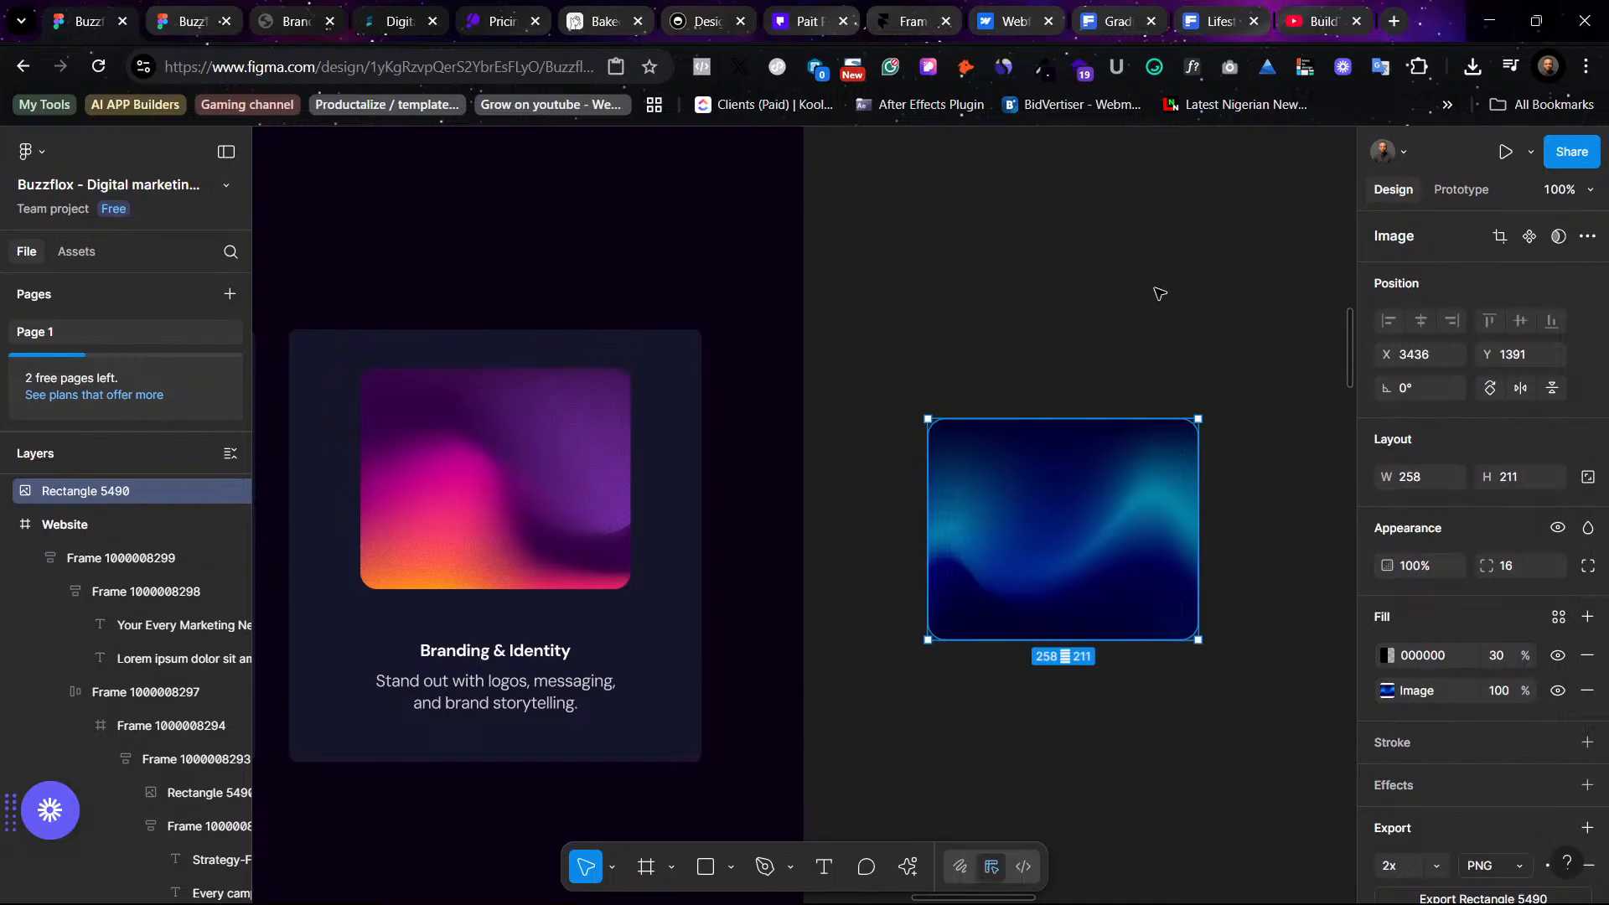
pyautogui.click(1198, 384)
pyautogui.click(1219, 21)
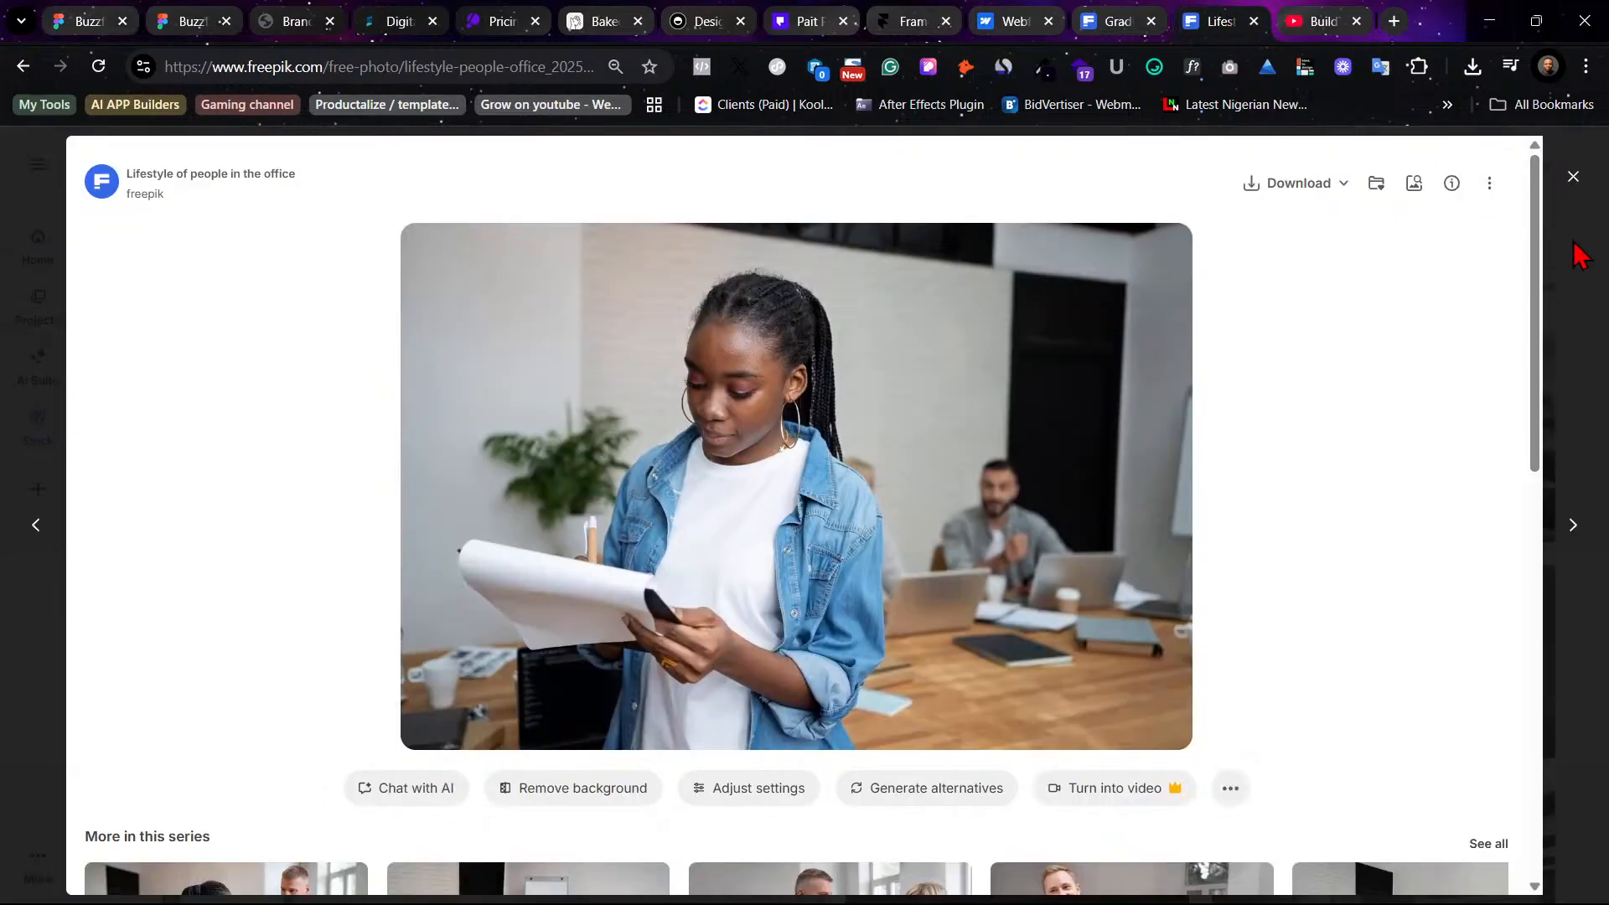
pyautogui.click(77, 21)
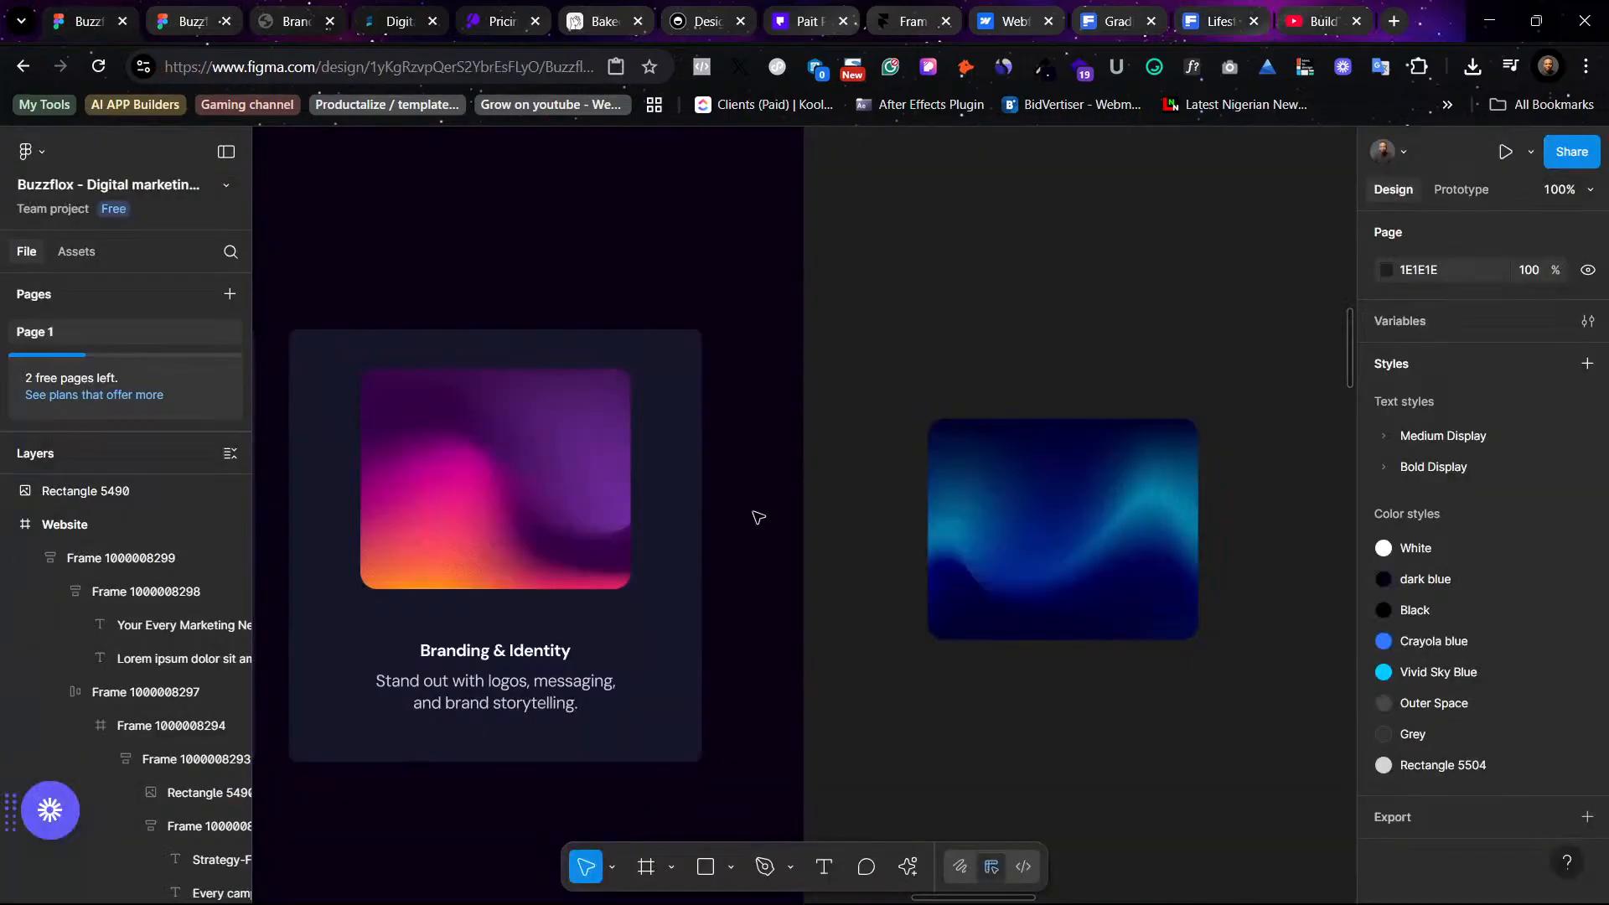
pyautogui.hscroll(-10, 811, 524)
pyautogui.hscroll(-5, 811, 523)
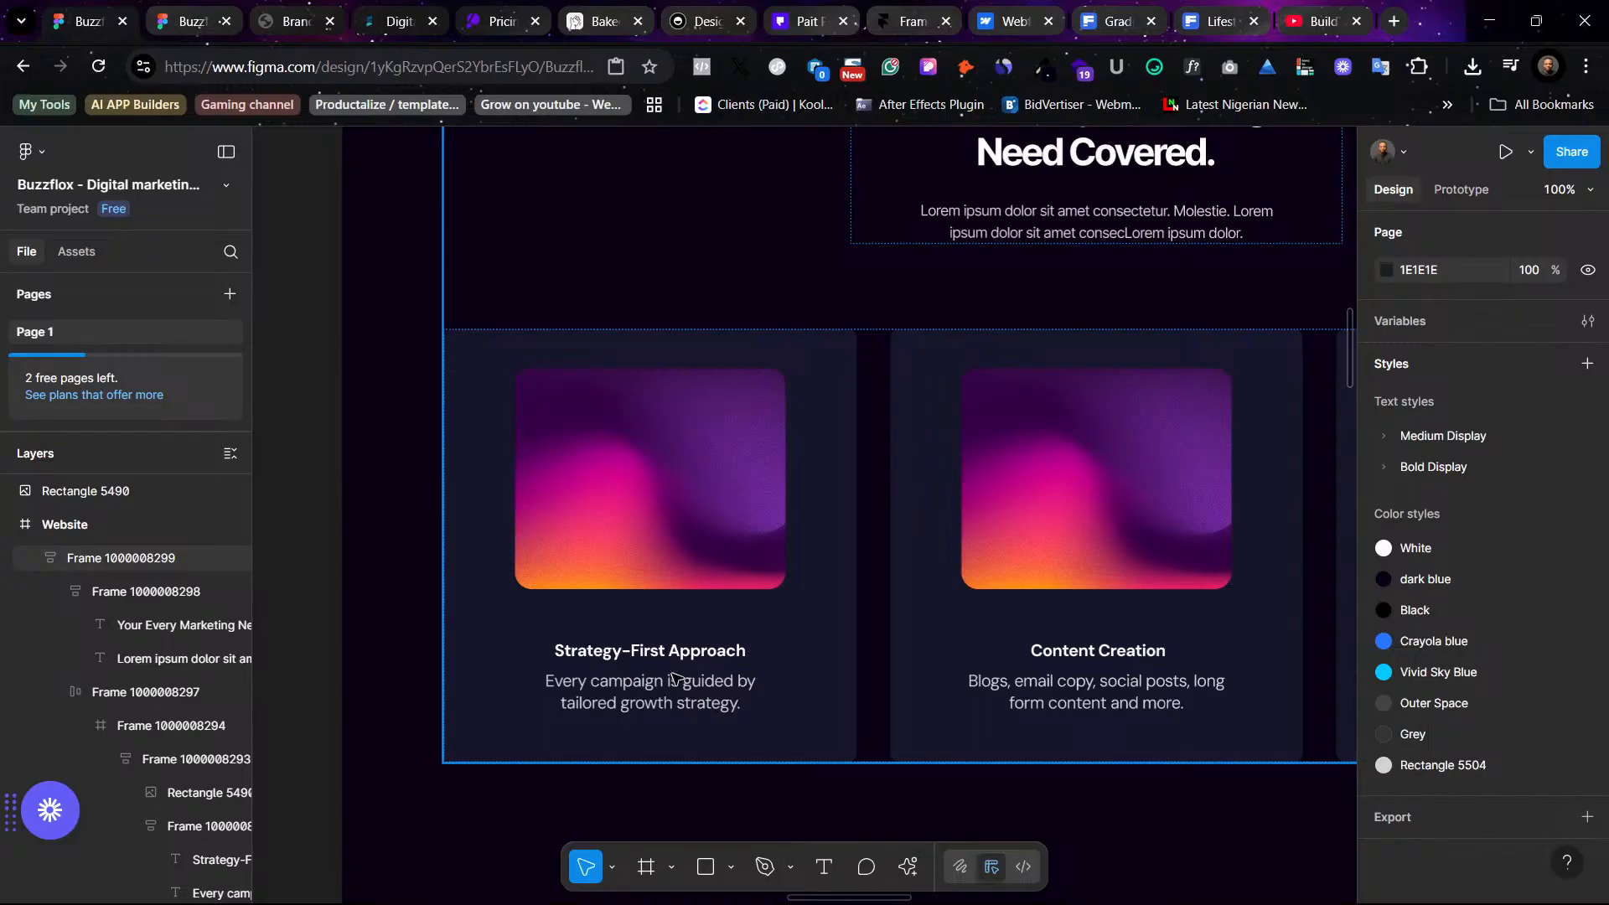
pyautogui.hscroll(15, 675, 678)
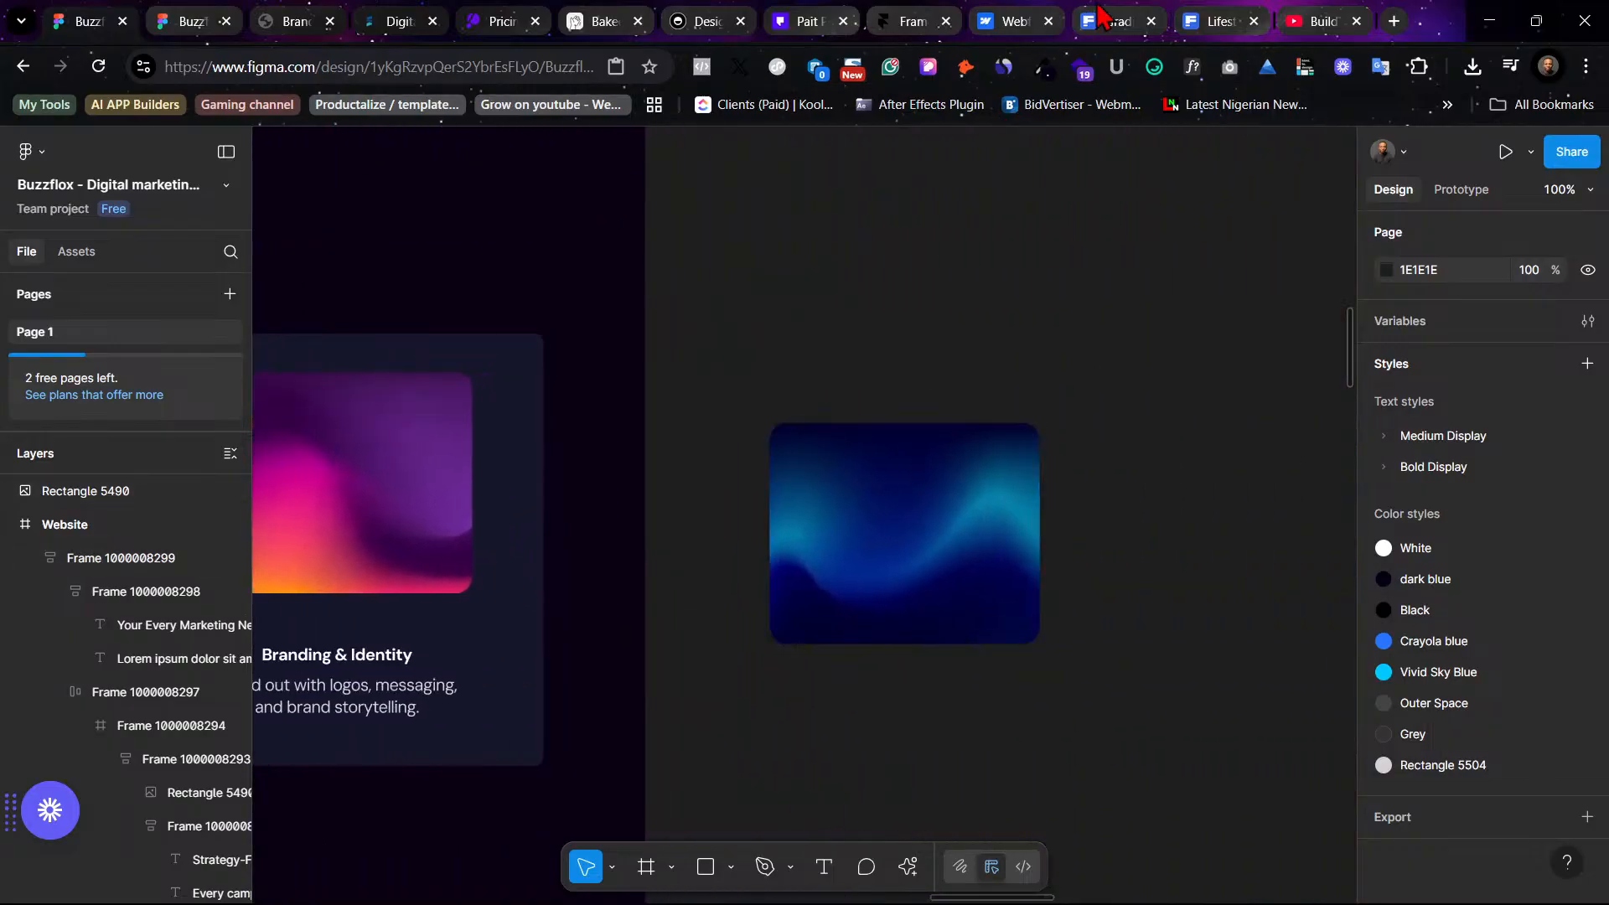
# - Switch to Freepik, close the open photo preview and search for marketing icons
pyautogui.click(1198, 19)
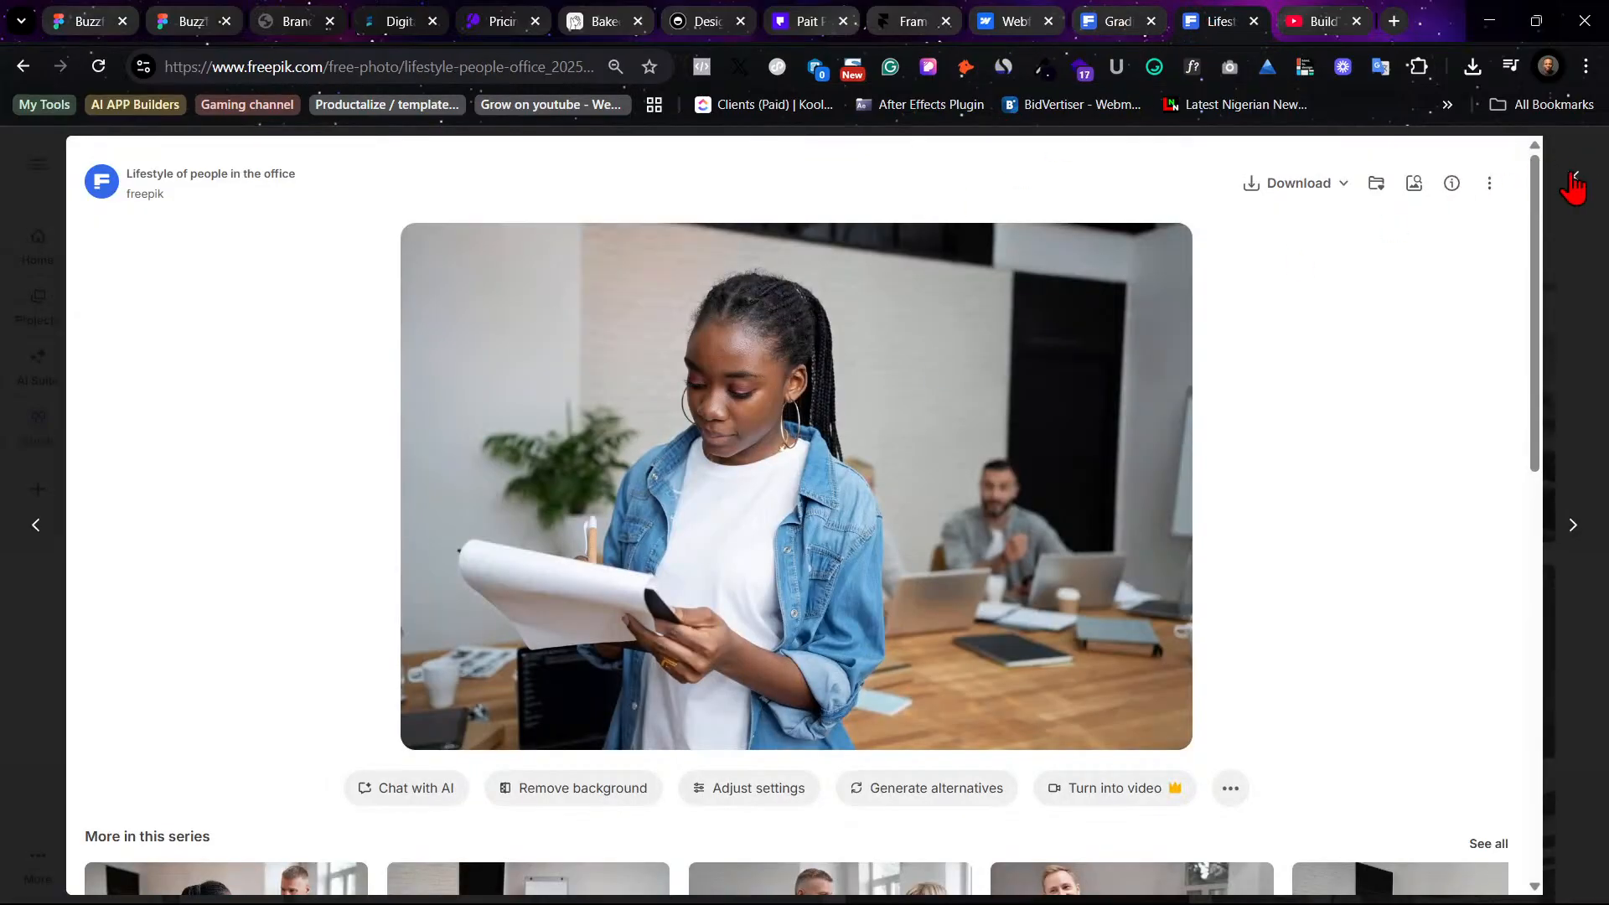
pyautogui.press('Escape')
pyautogui.doubleClick(506, 165)
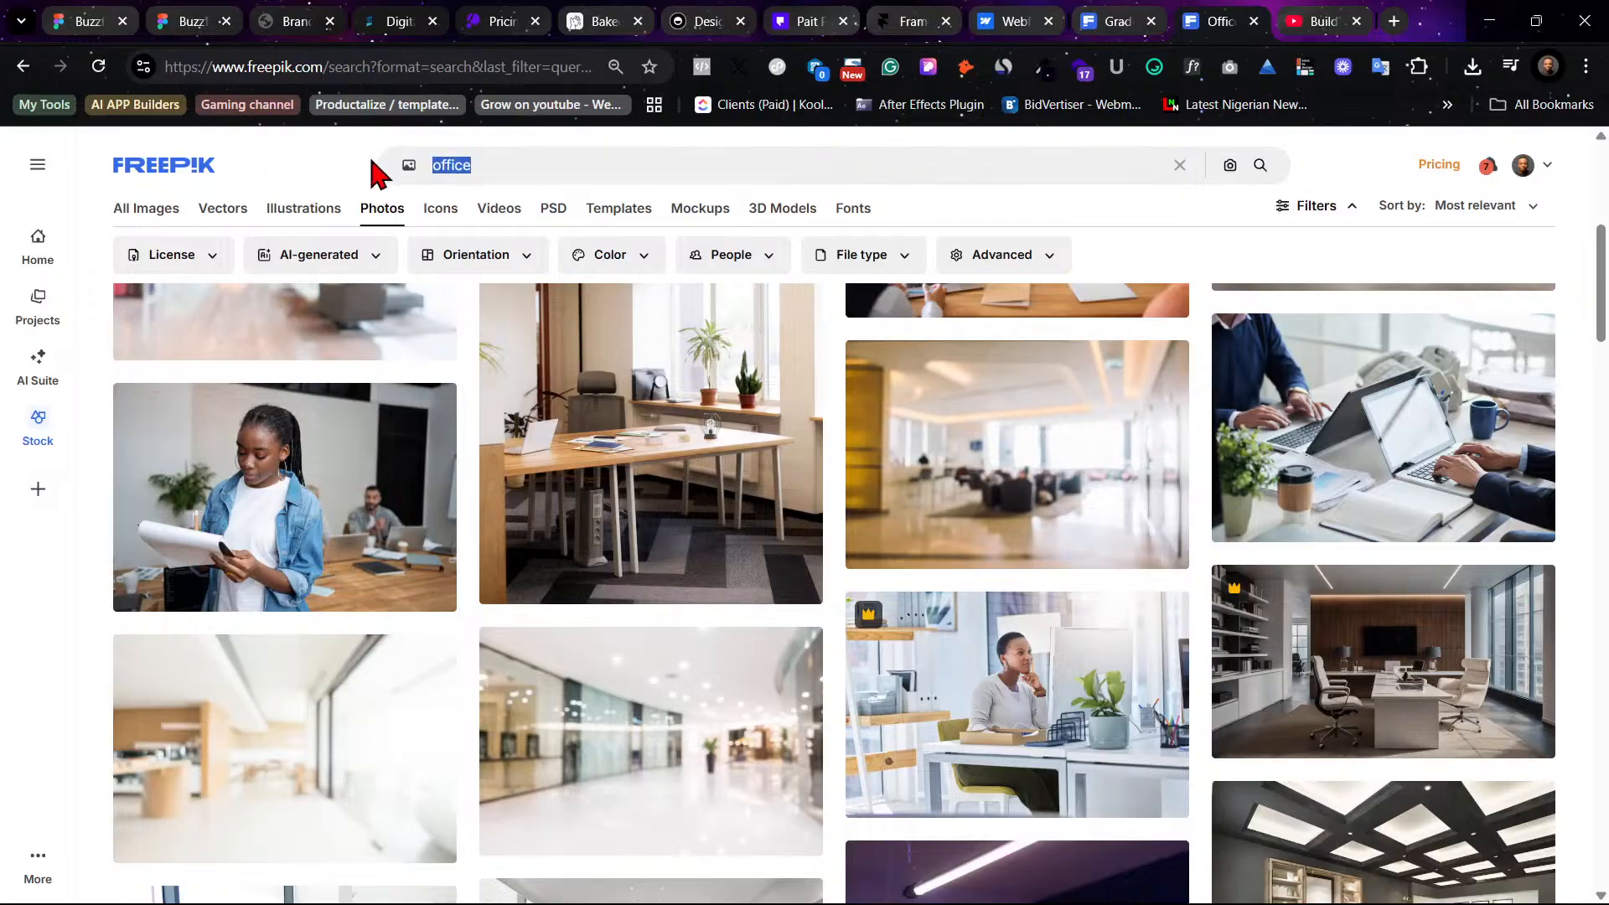
pyautogui.write('marketing icons')
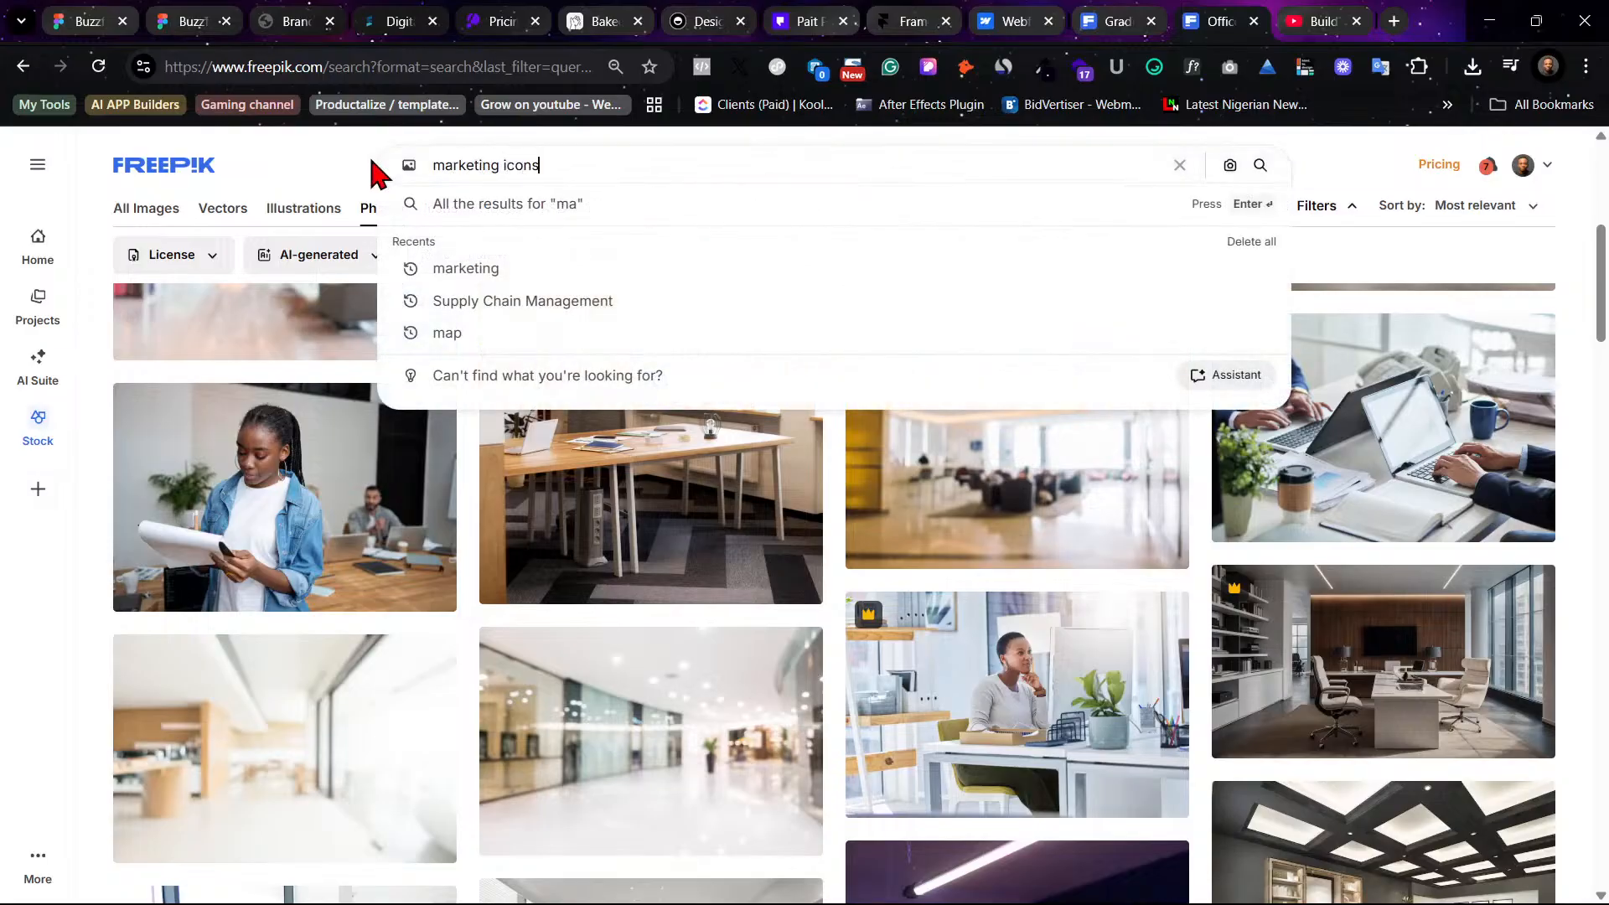
pyautogui.press('Return')
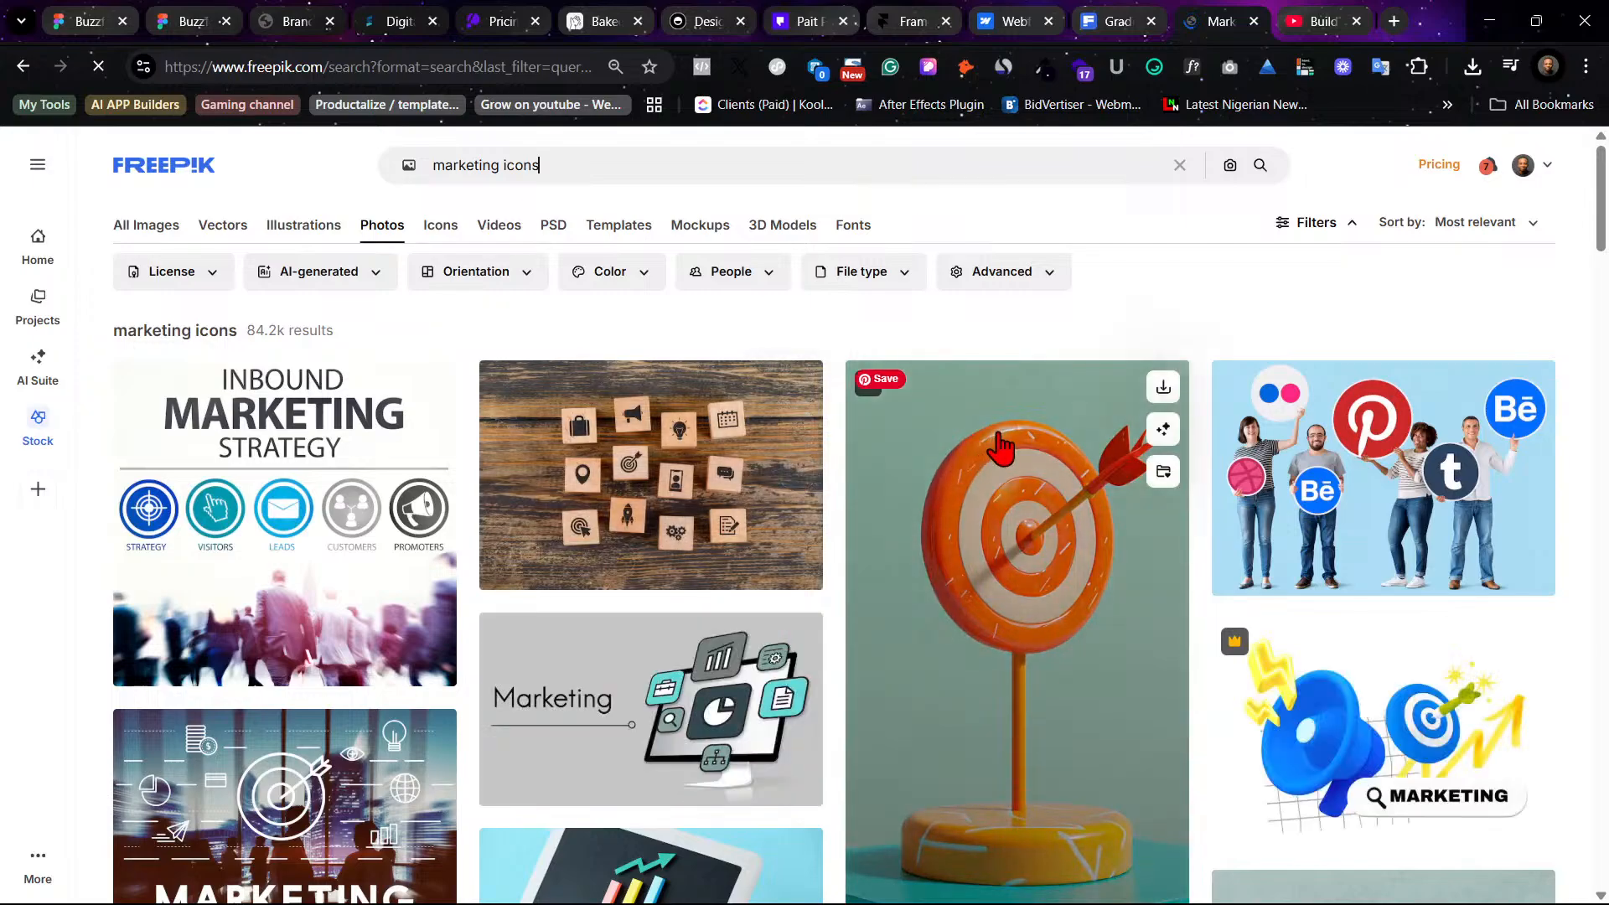
# - Browse the marketing icons results filtered to the Vectors category
pyautogui.scroll(-10, 1053, 452)
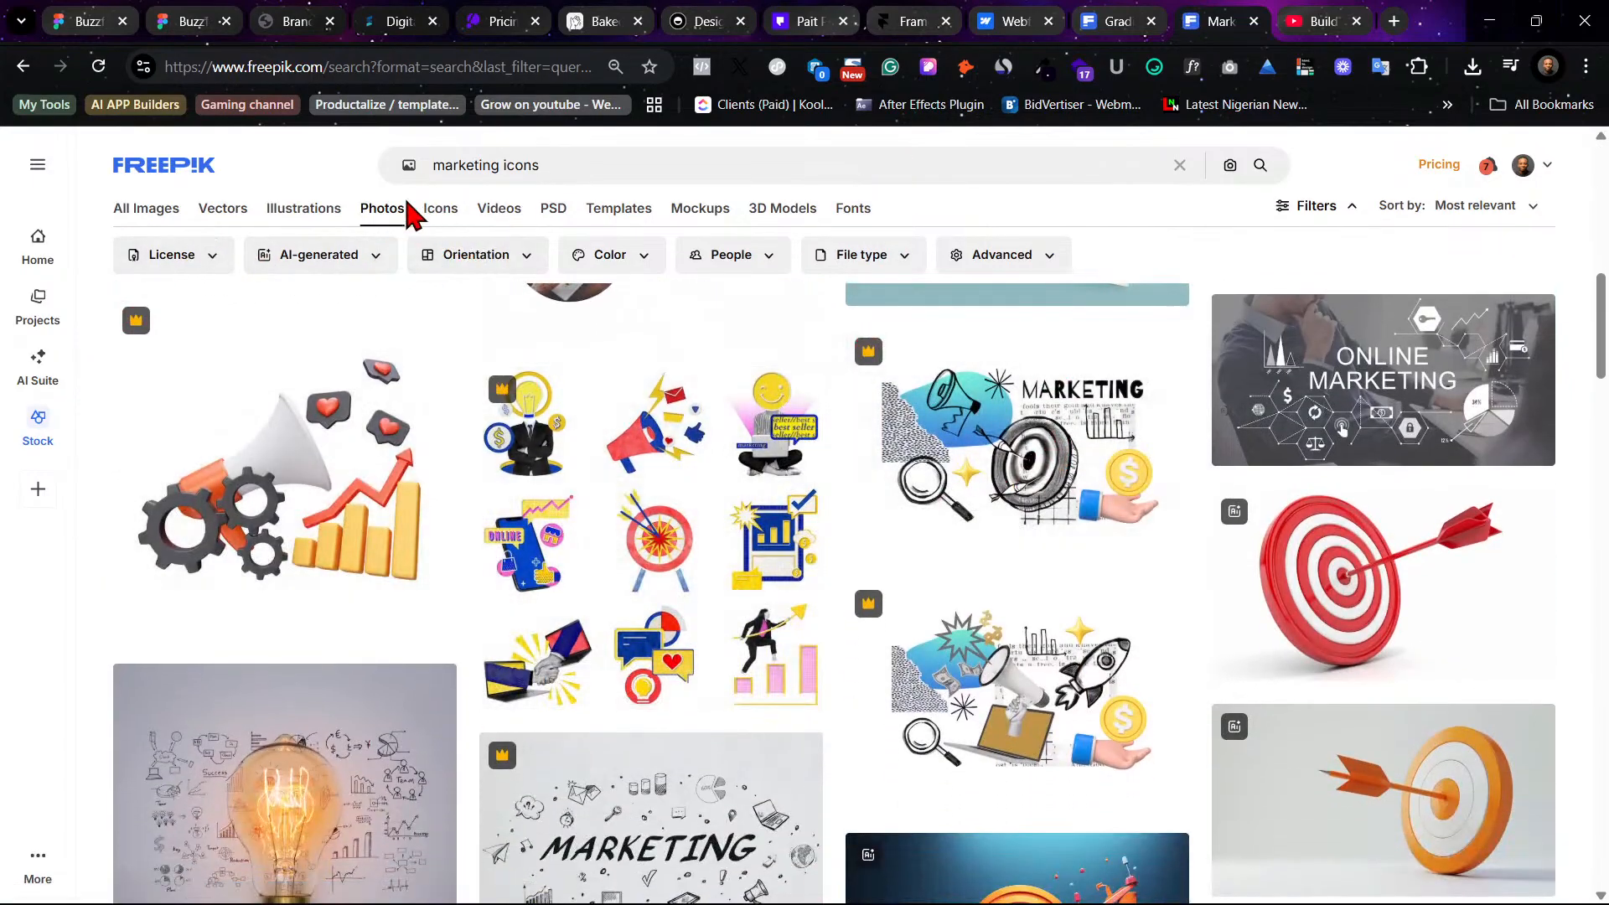
pyautogui.click(303, 210)
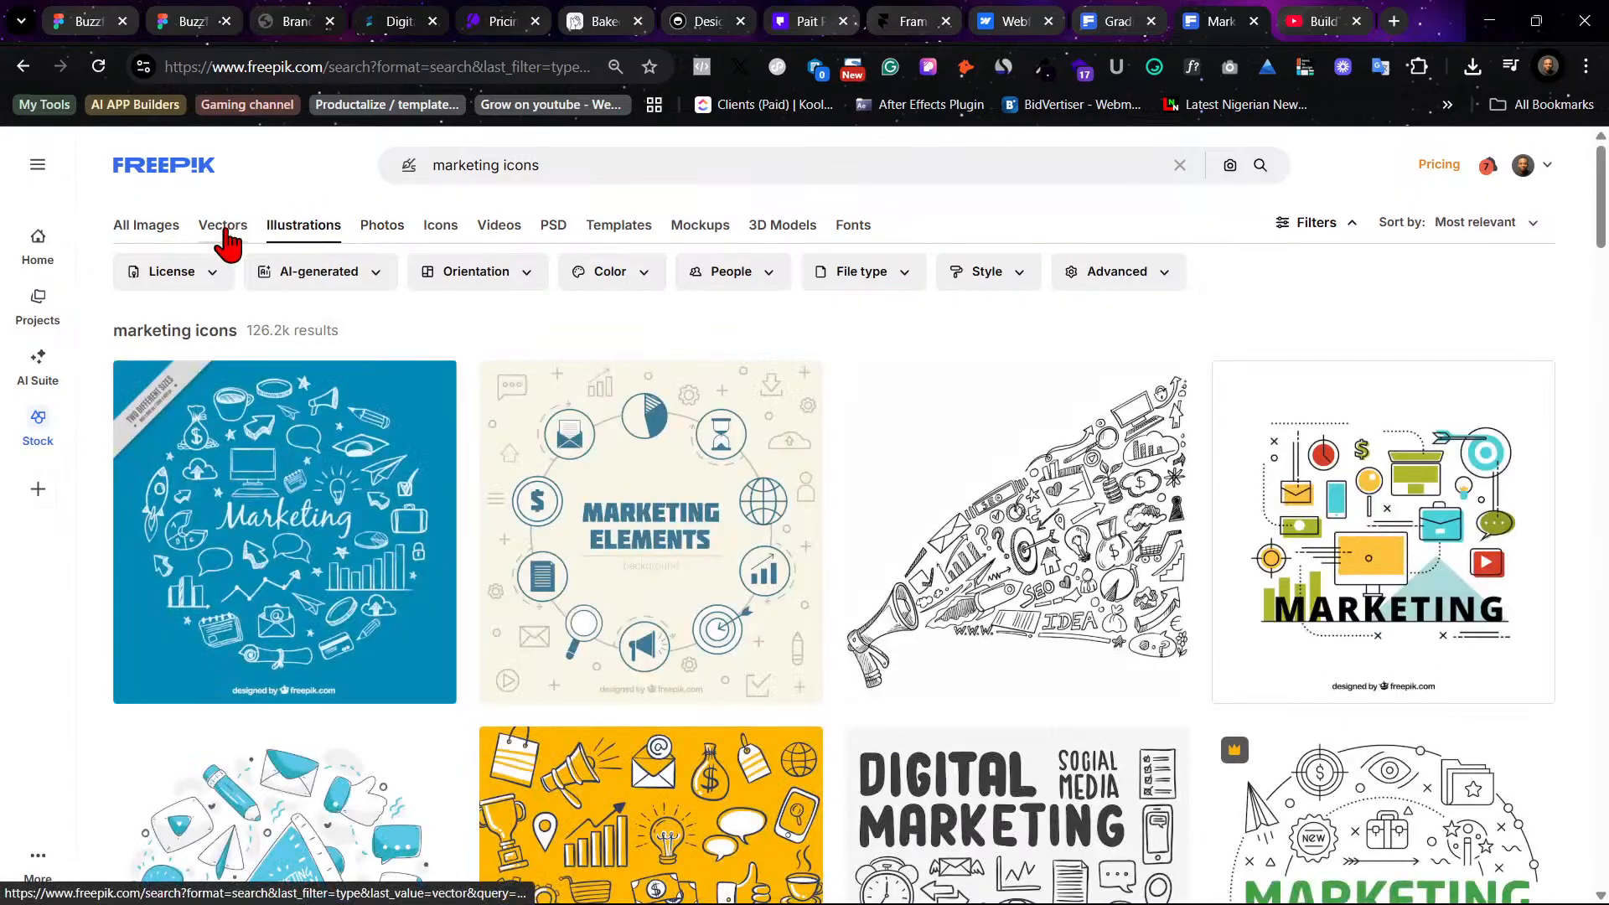
pyautogui.click(226, 239)
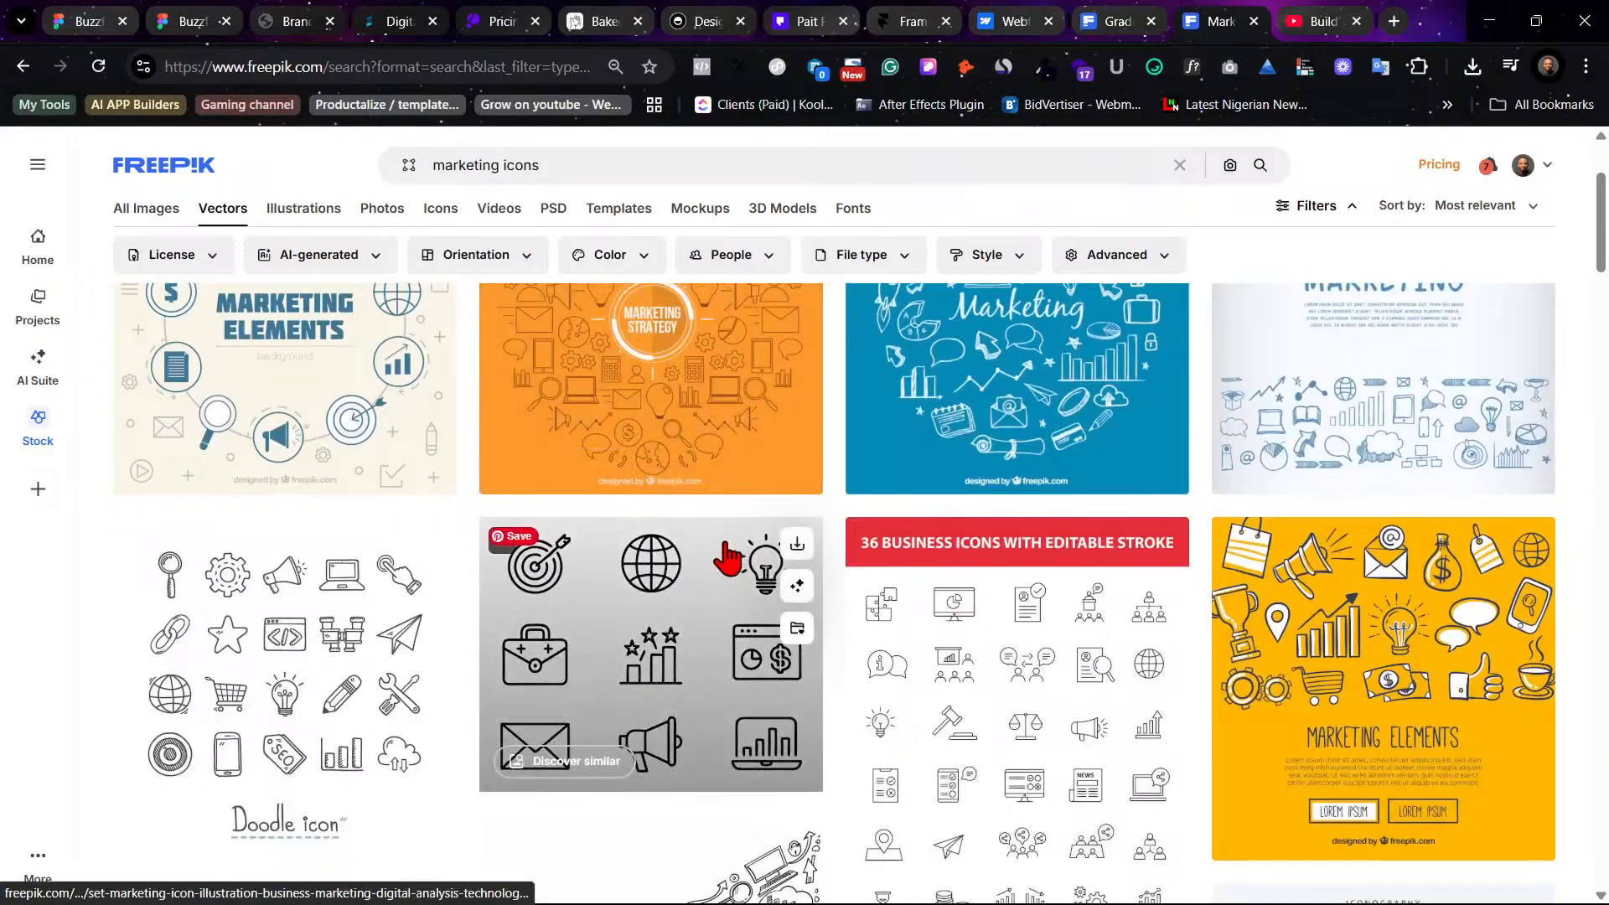
pyautogui.scroll(-1, 1337, 745)
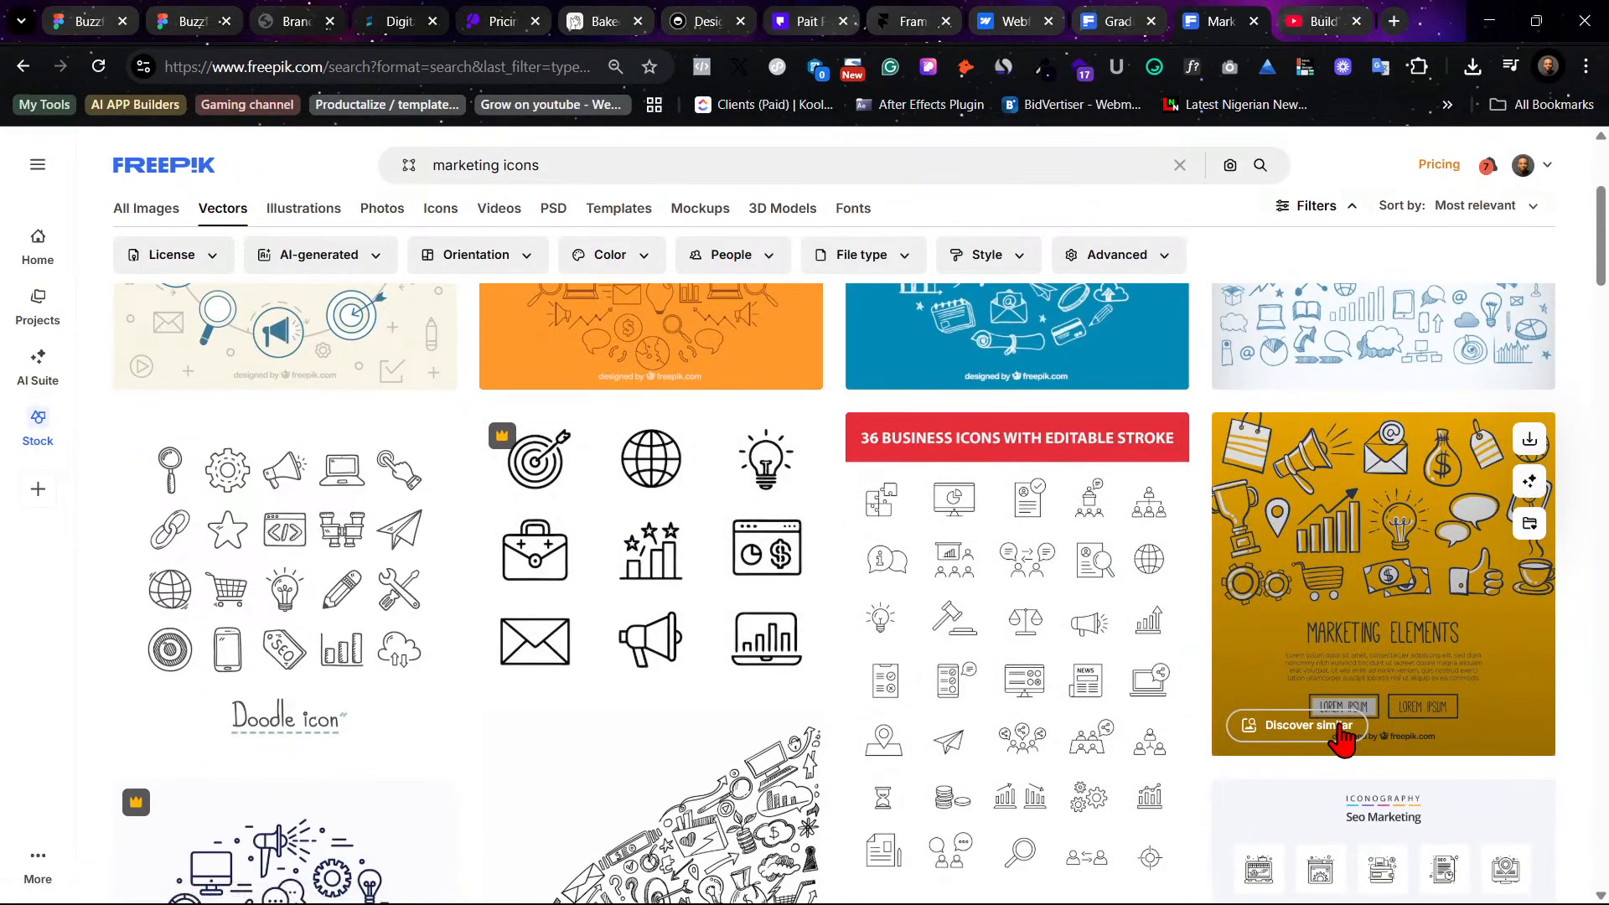
pyautogui.scroll(-2, 1337, 738)
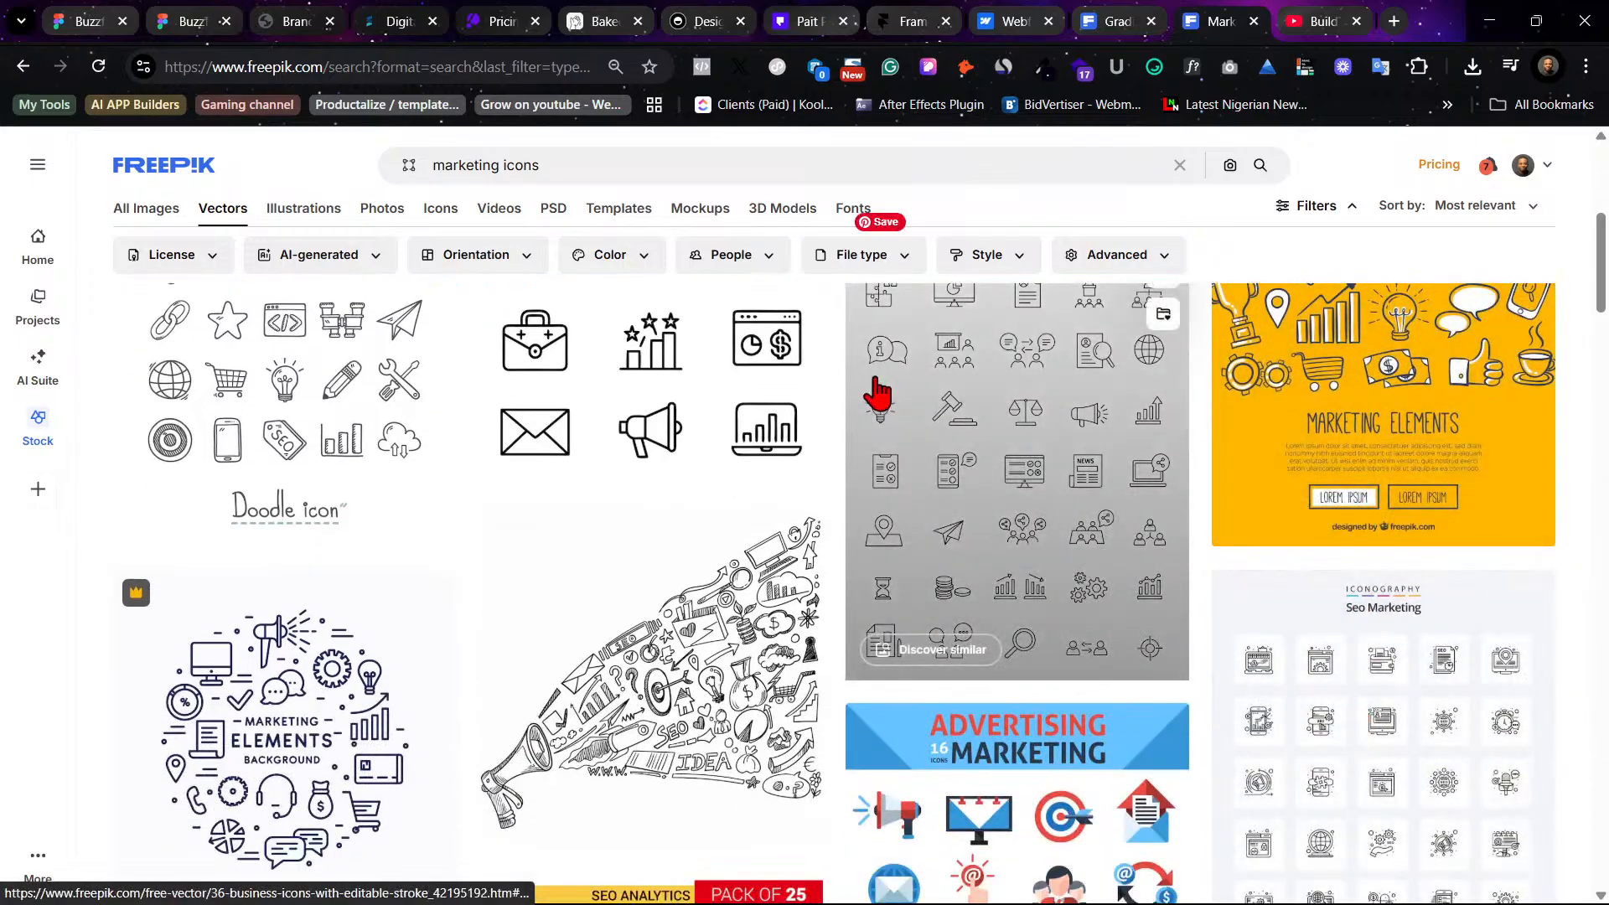
pyautogui.scroll(1, 1569, 692)
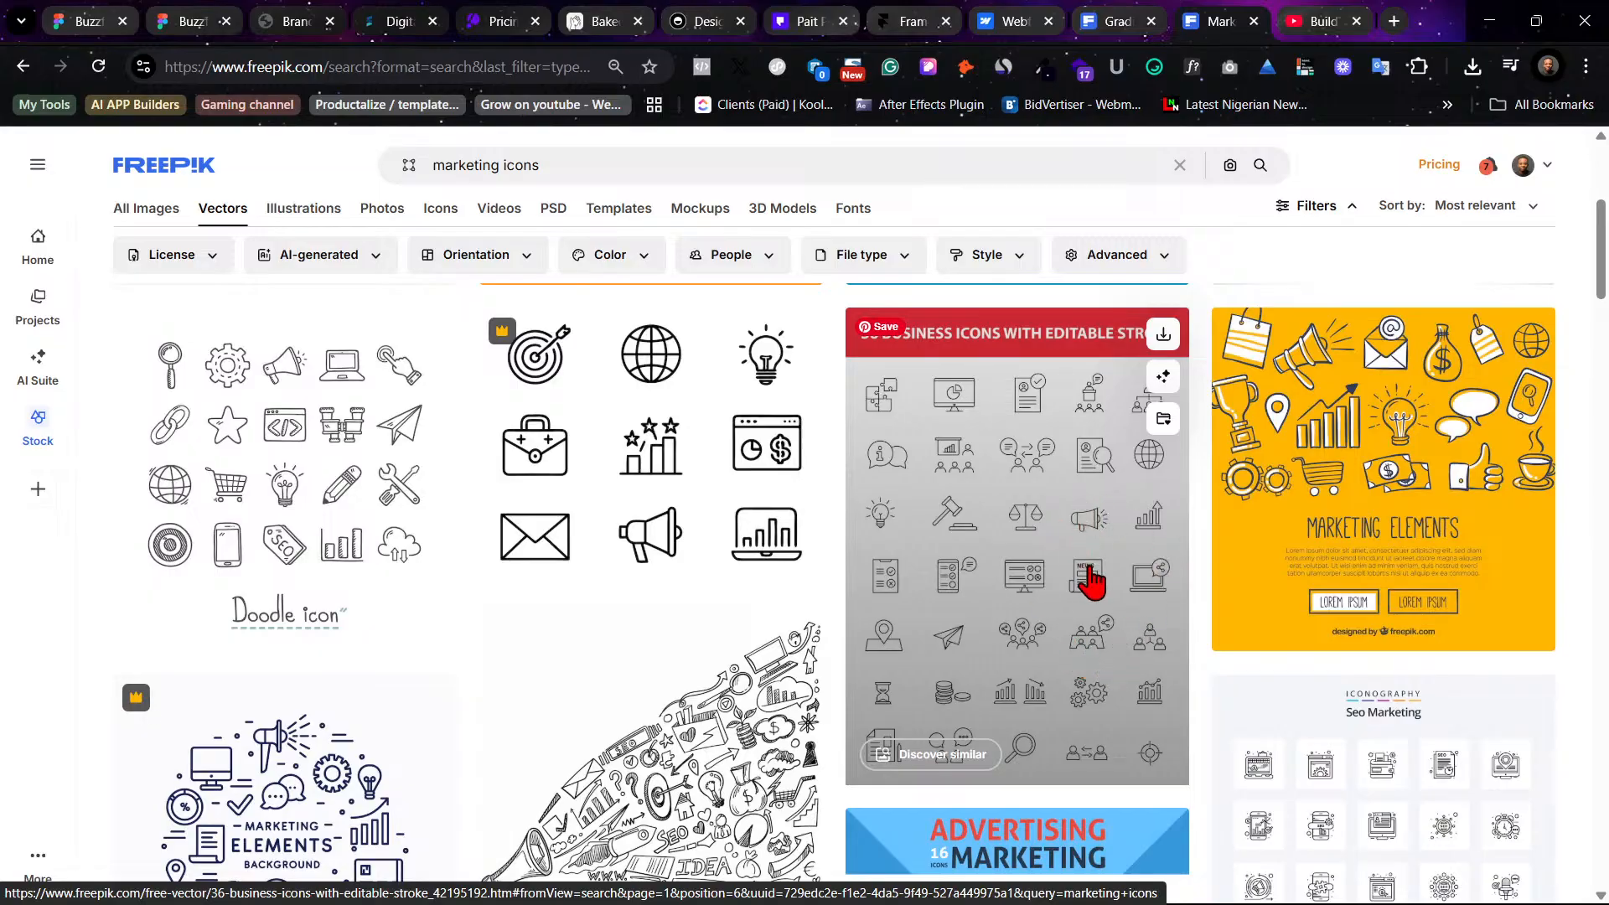
# - Open and download the 36 business icons with editable stroke vector pack, then close the preview
pyautogui.click(1039, 557)
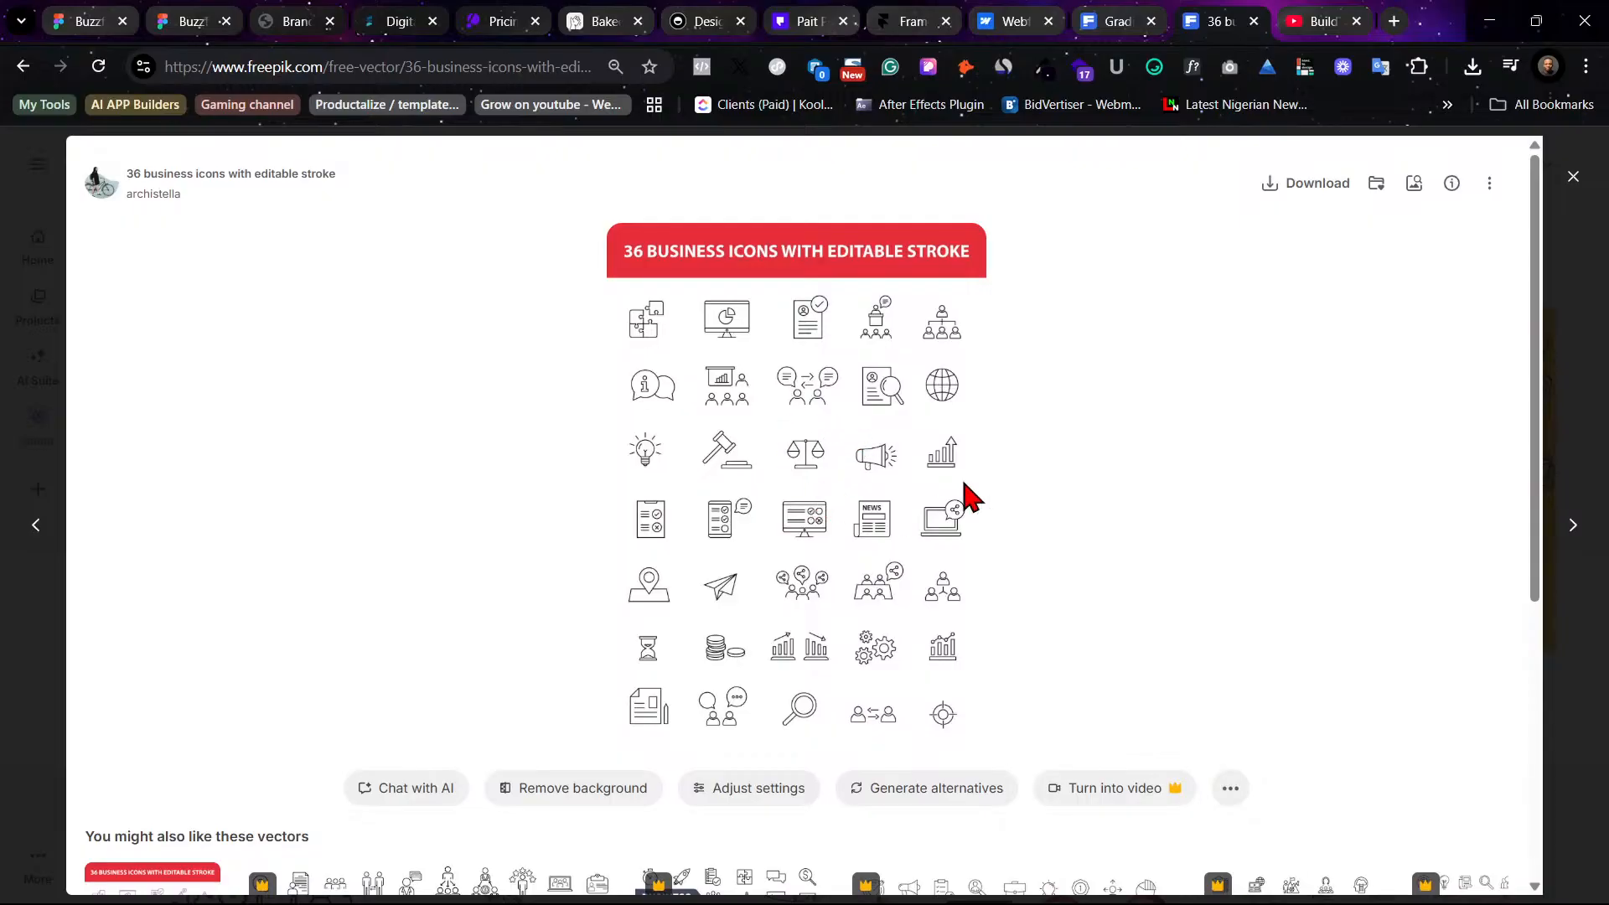
pyautogui.click(1328, 191)
pyautogui.scroll(-5, 1126, 532)
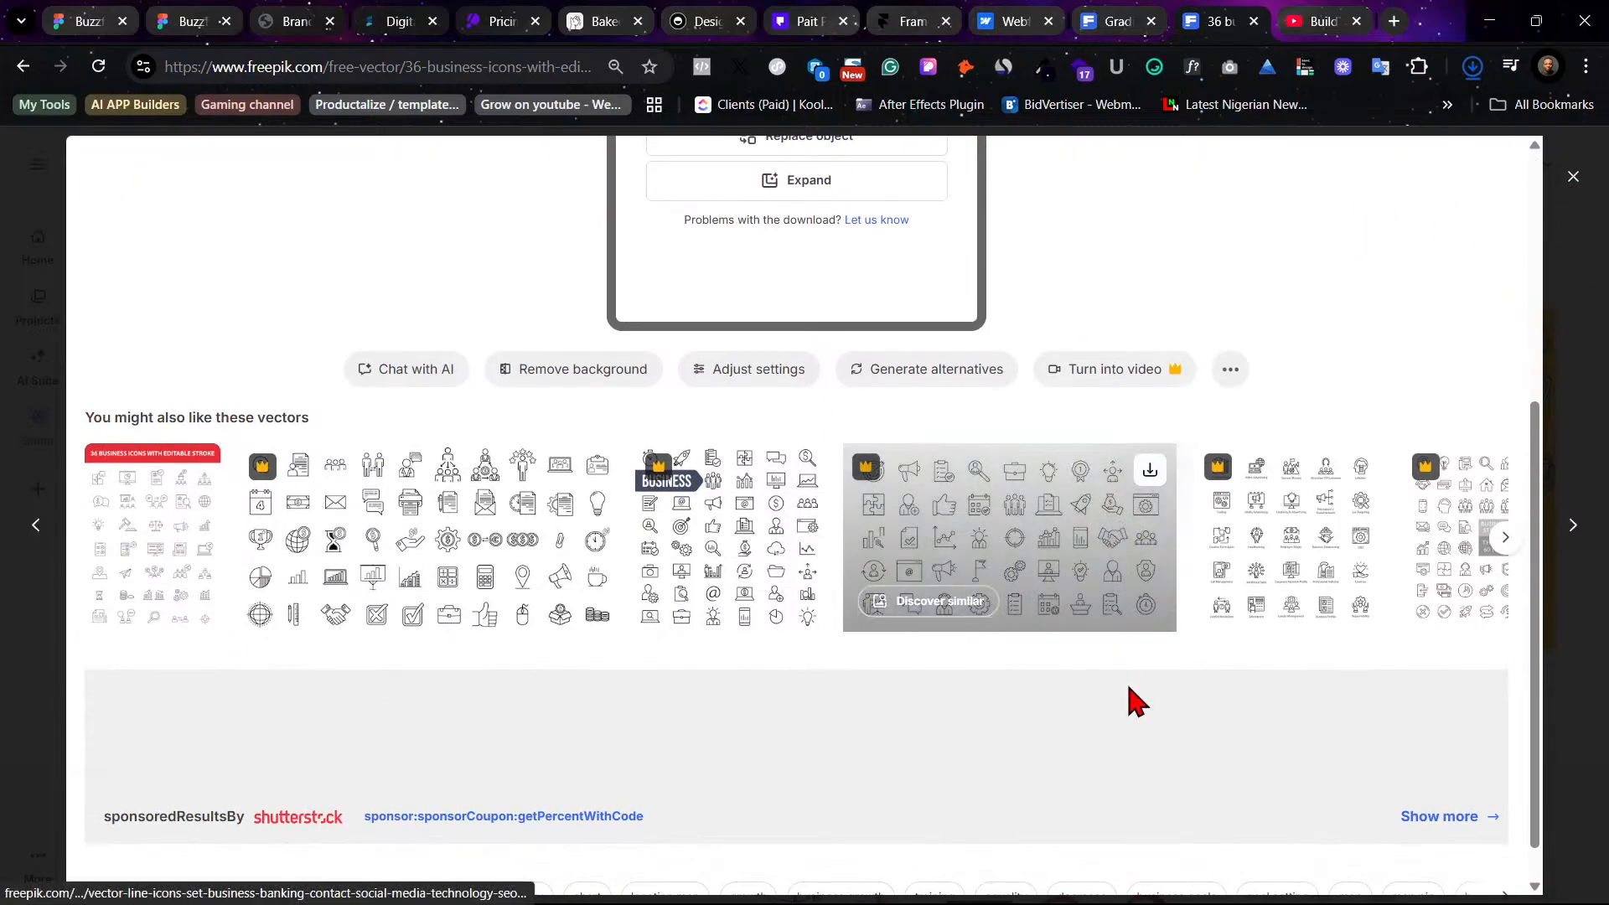
pyautogui.scroll(5, 1177, 711)
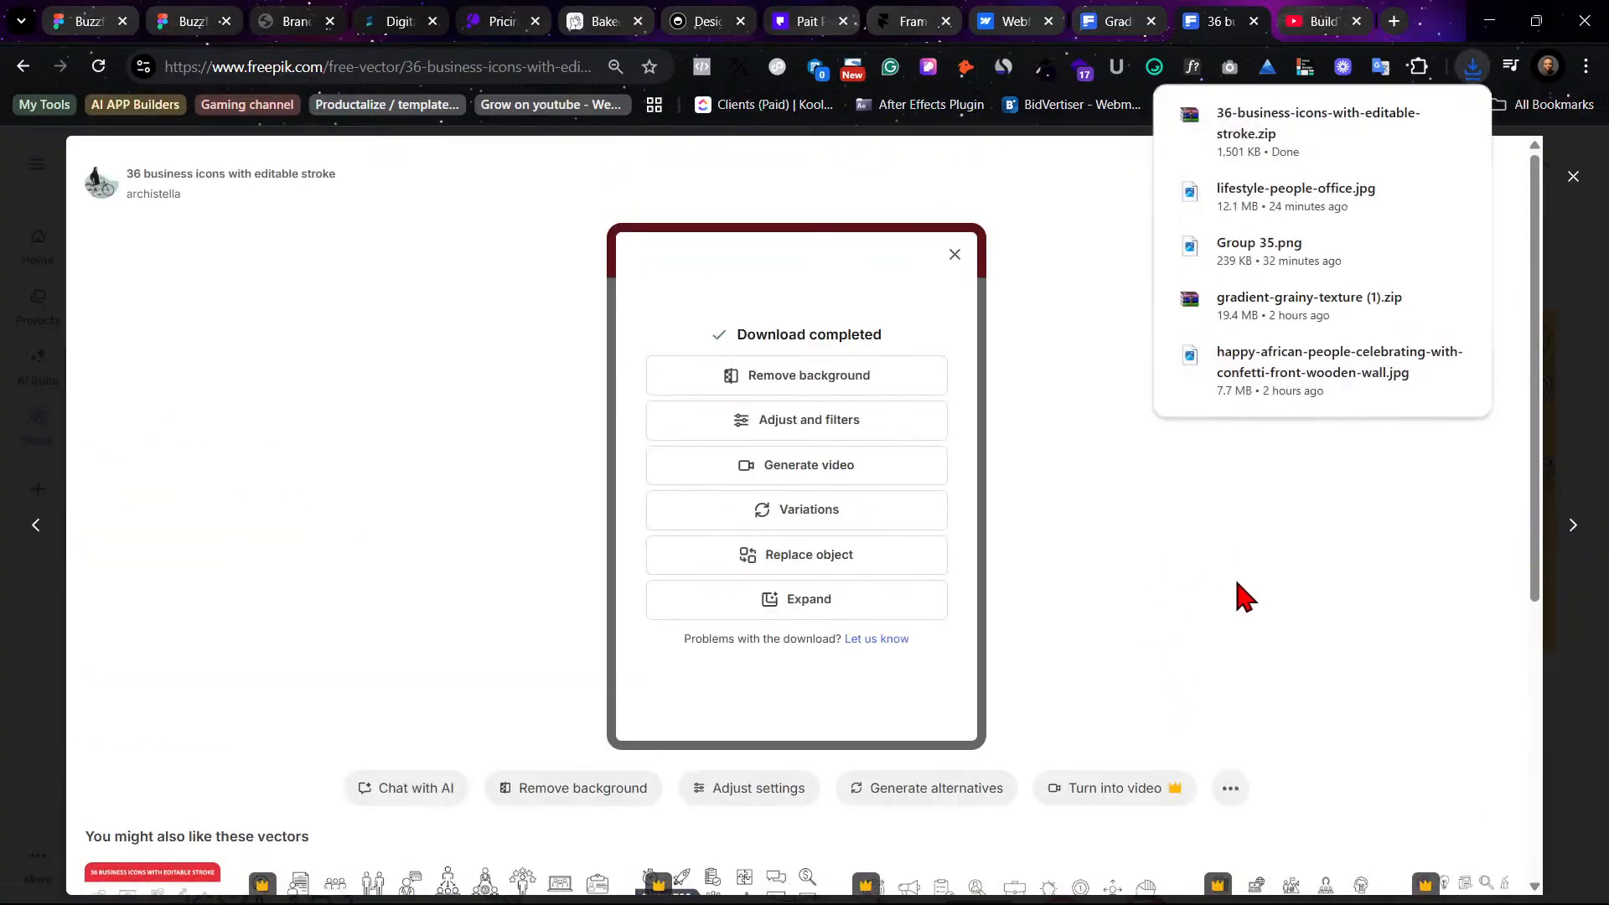
pyautogui.click(954, 254)
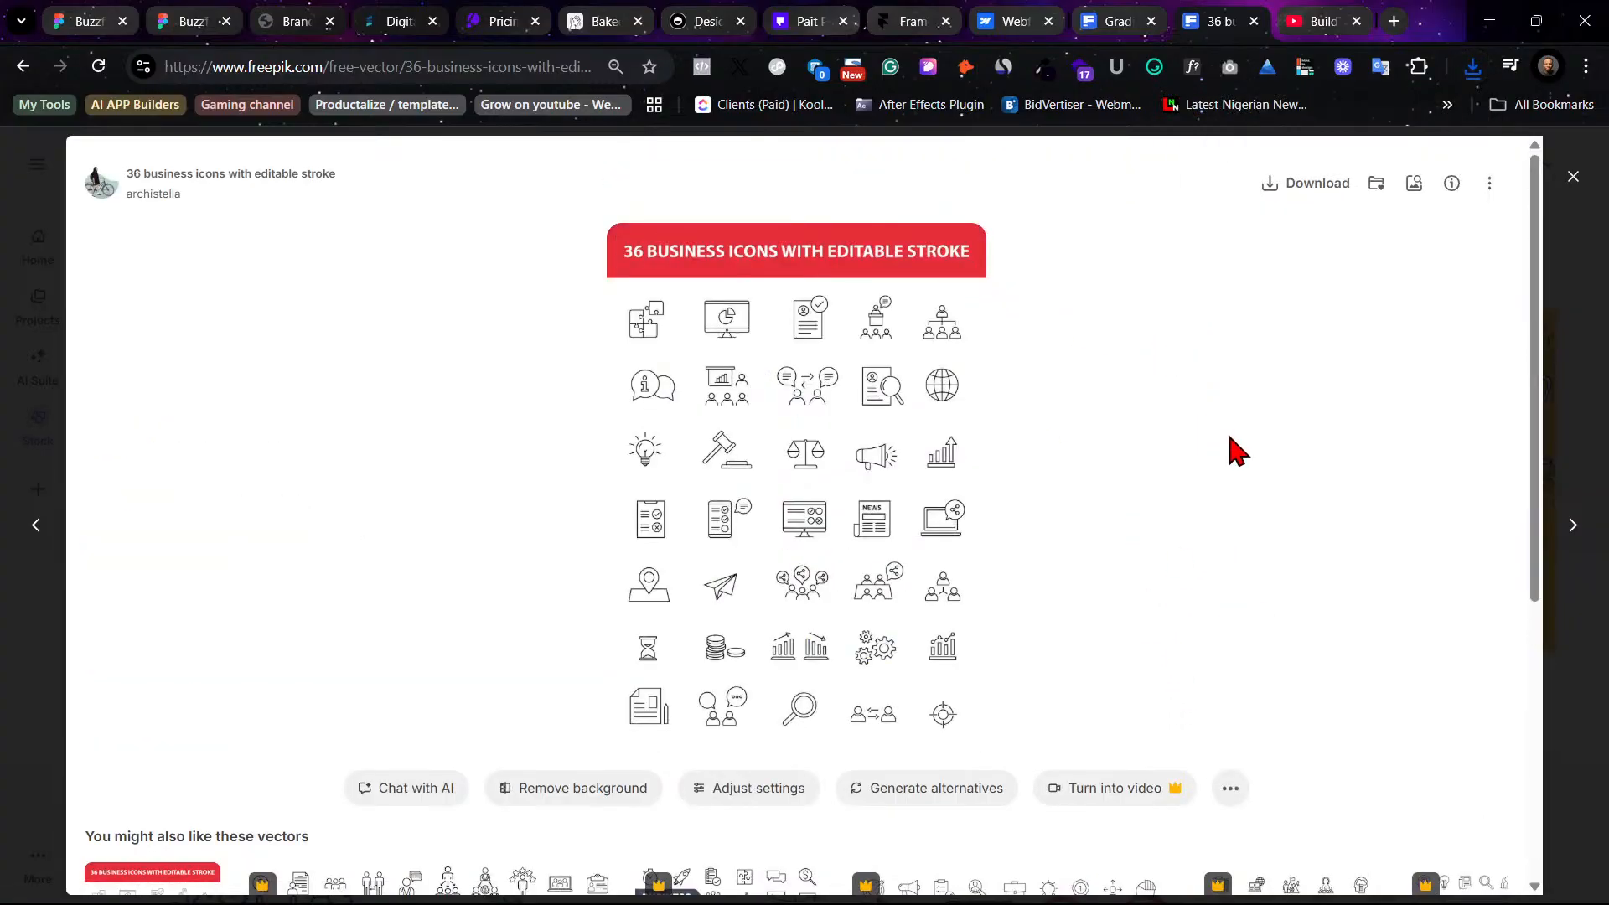
pyautogui.click(1571, 384)
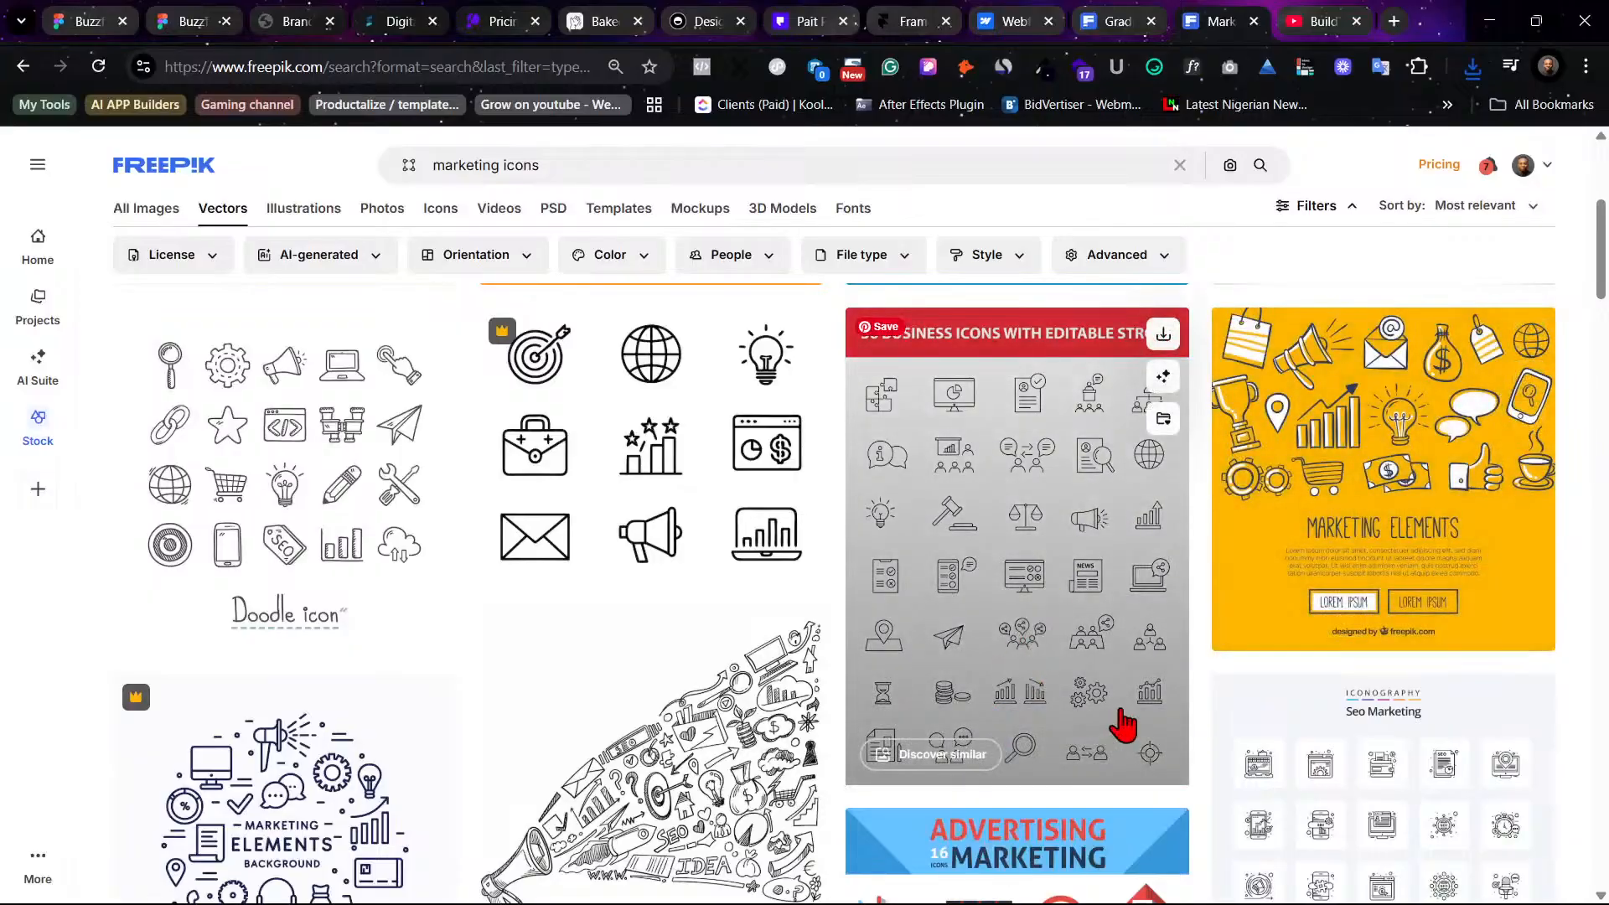
# - Scroll through the vector marketing icon results to compare icon sets
pyautogui.scroll(-4, 1123, 725)
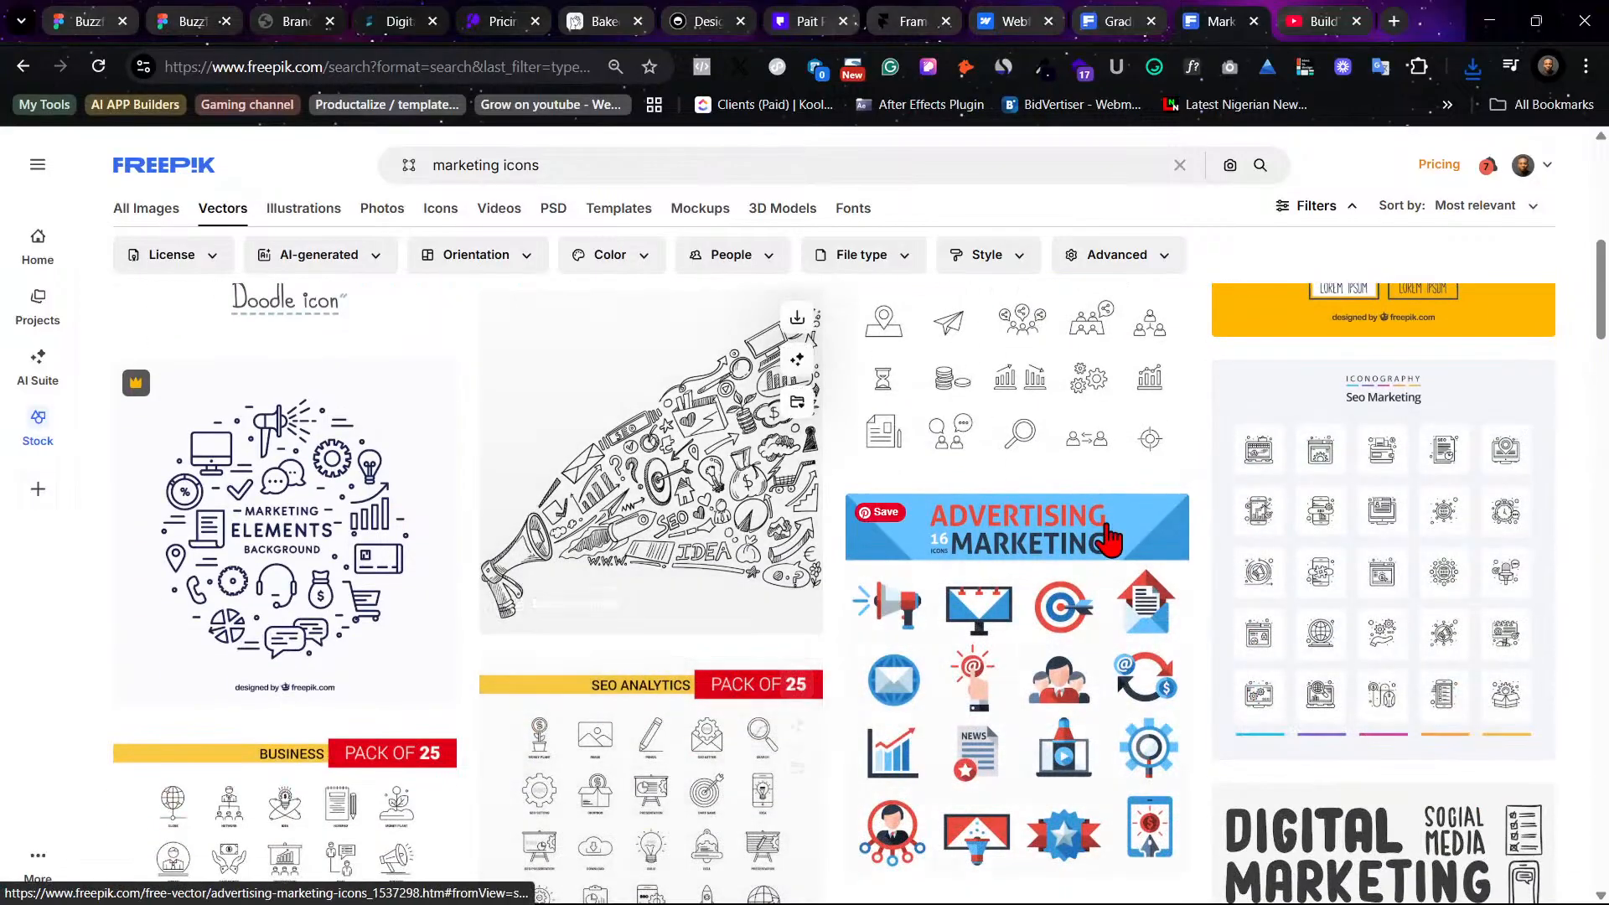
pyautogui.scroll(-3, 1081, 628)
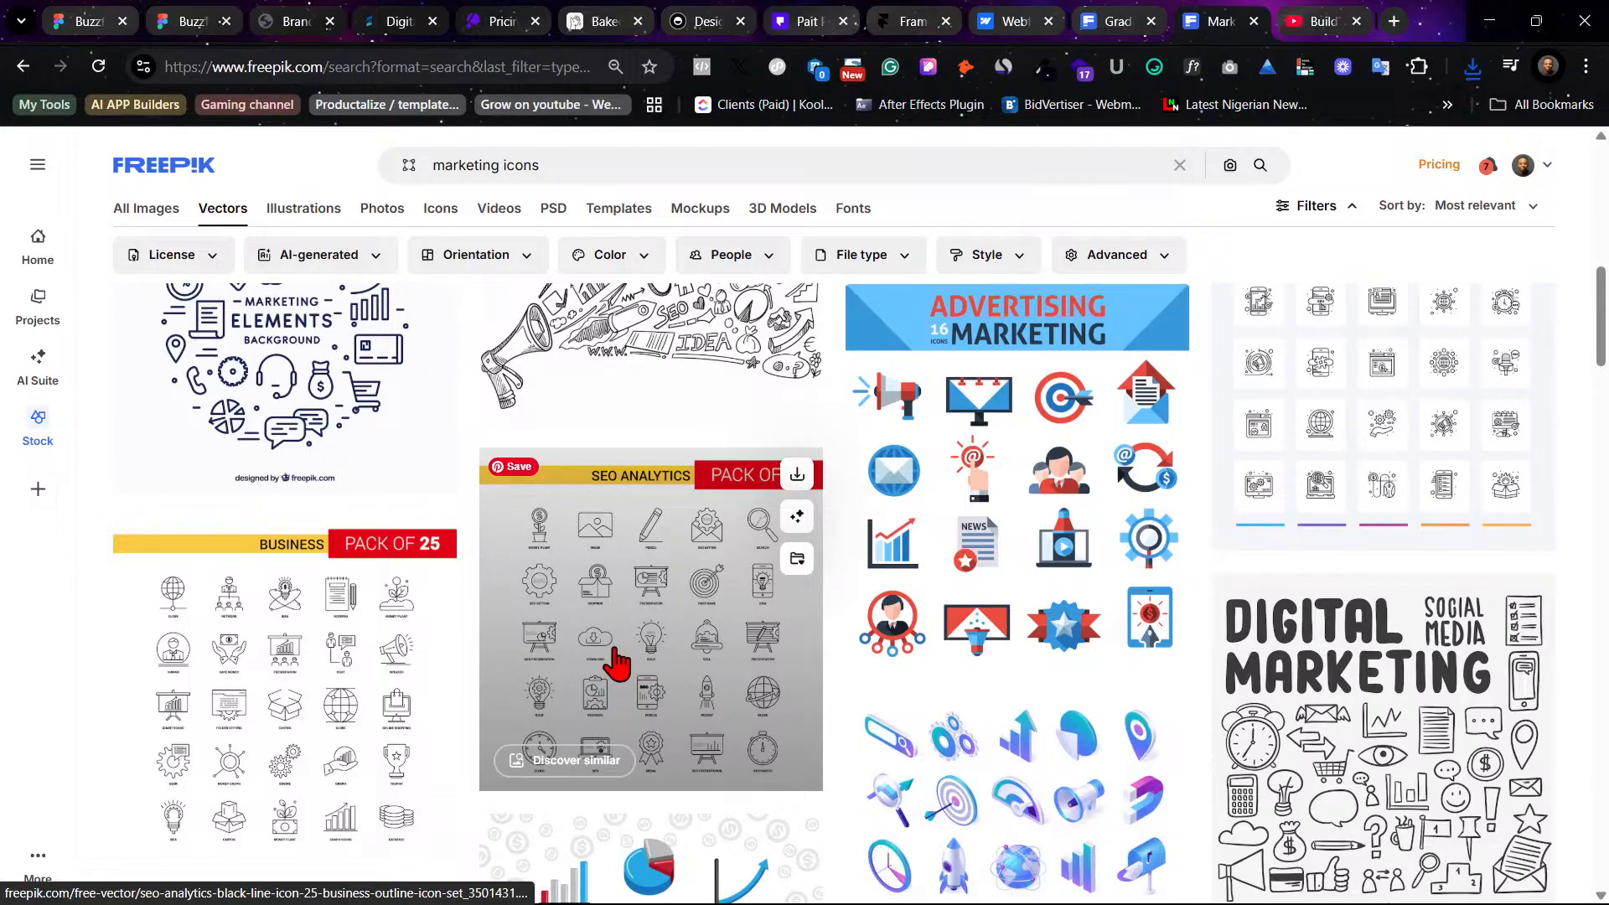
pyautogui.scroll(-3, 617, 662)
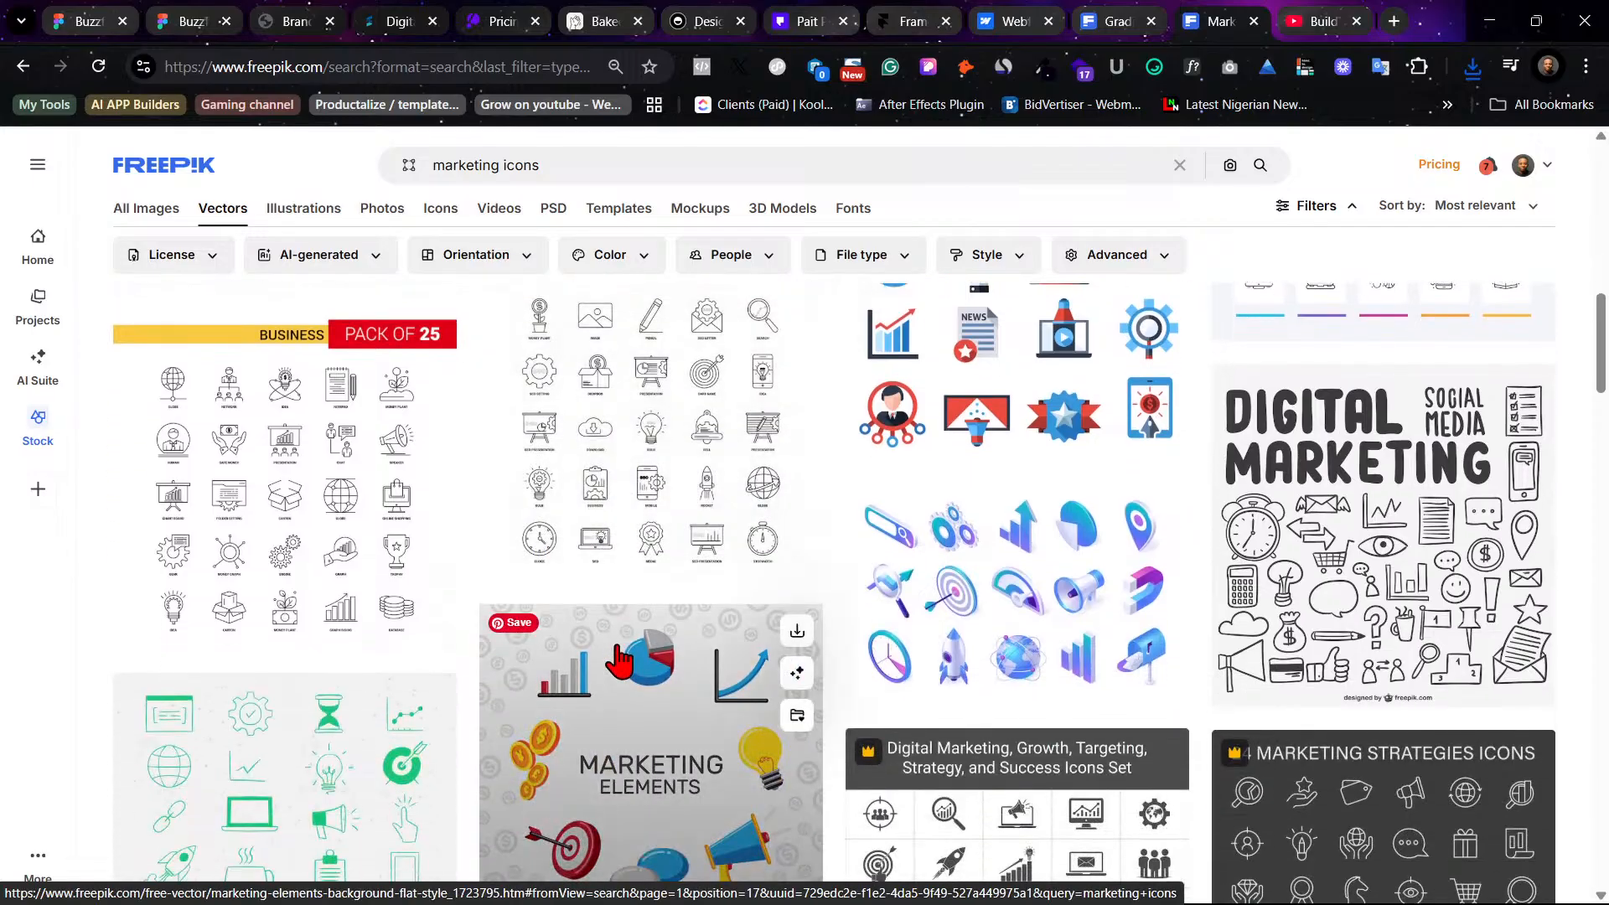
pyautogui.scroll(-3, 657, 645)
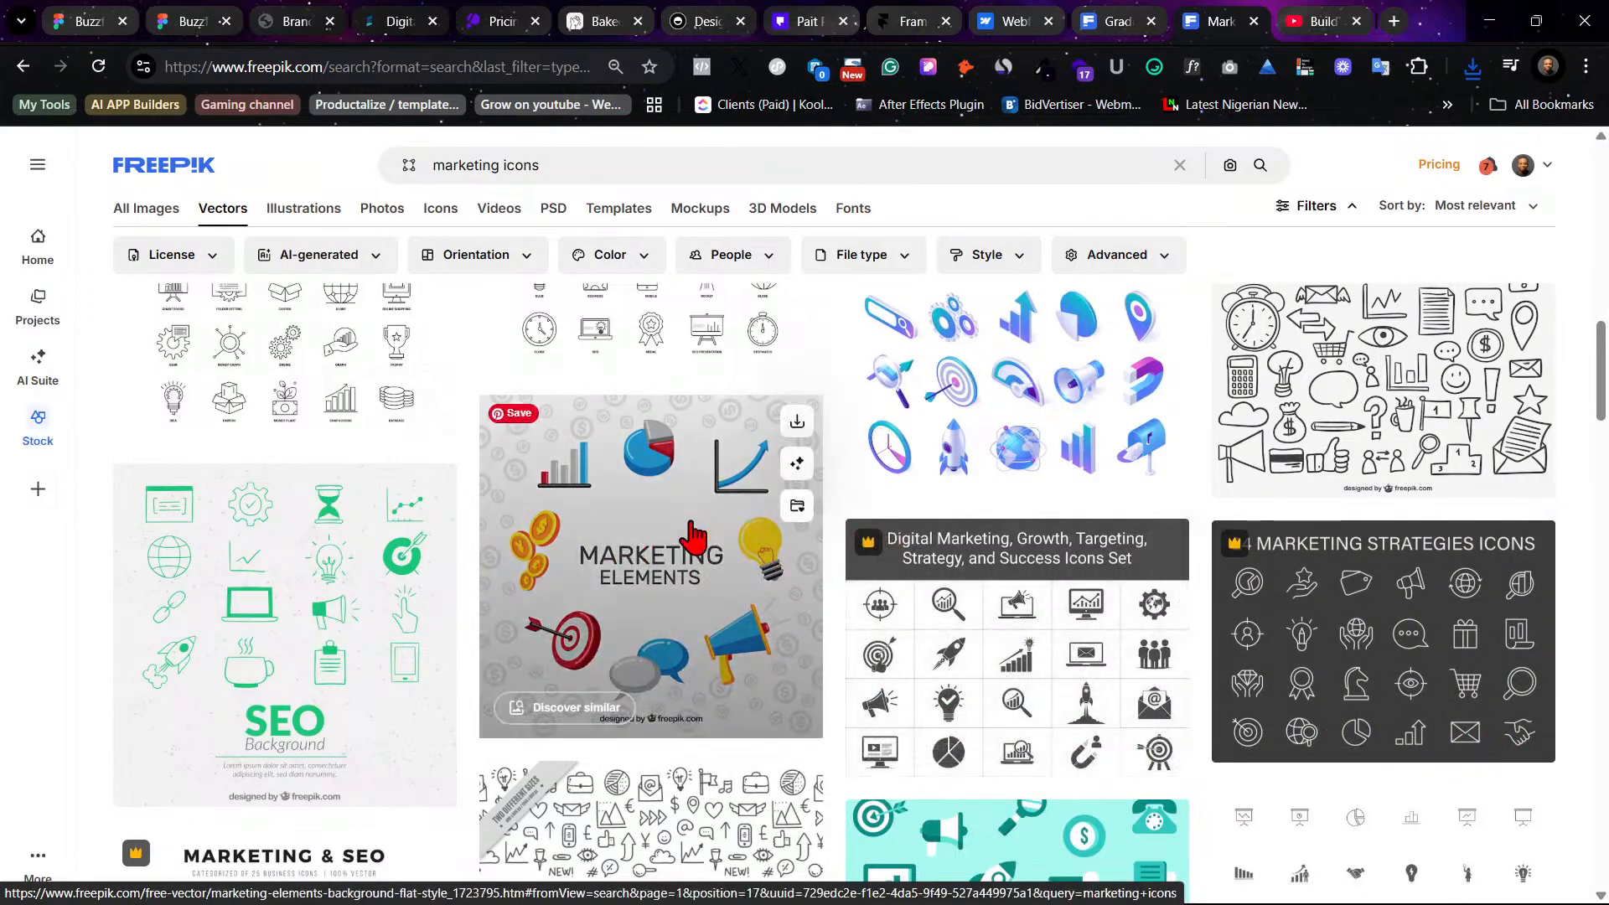
pyautogui.scroll(-5, 689, 528)
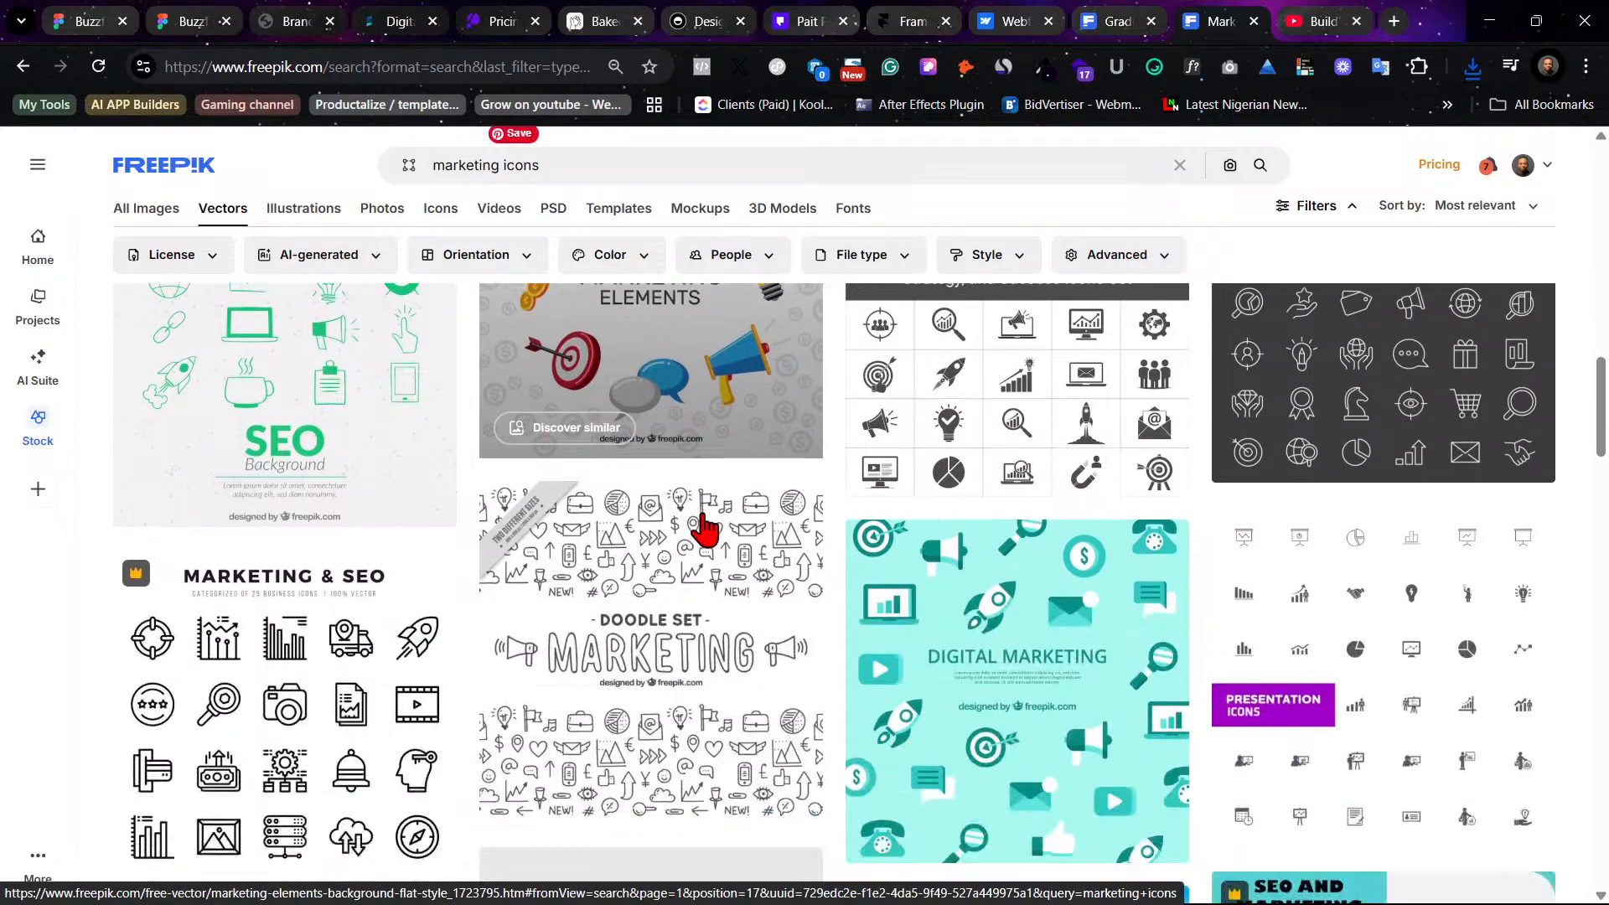
pyautogui.scroll(5, 704, 528)
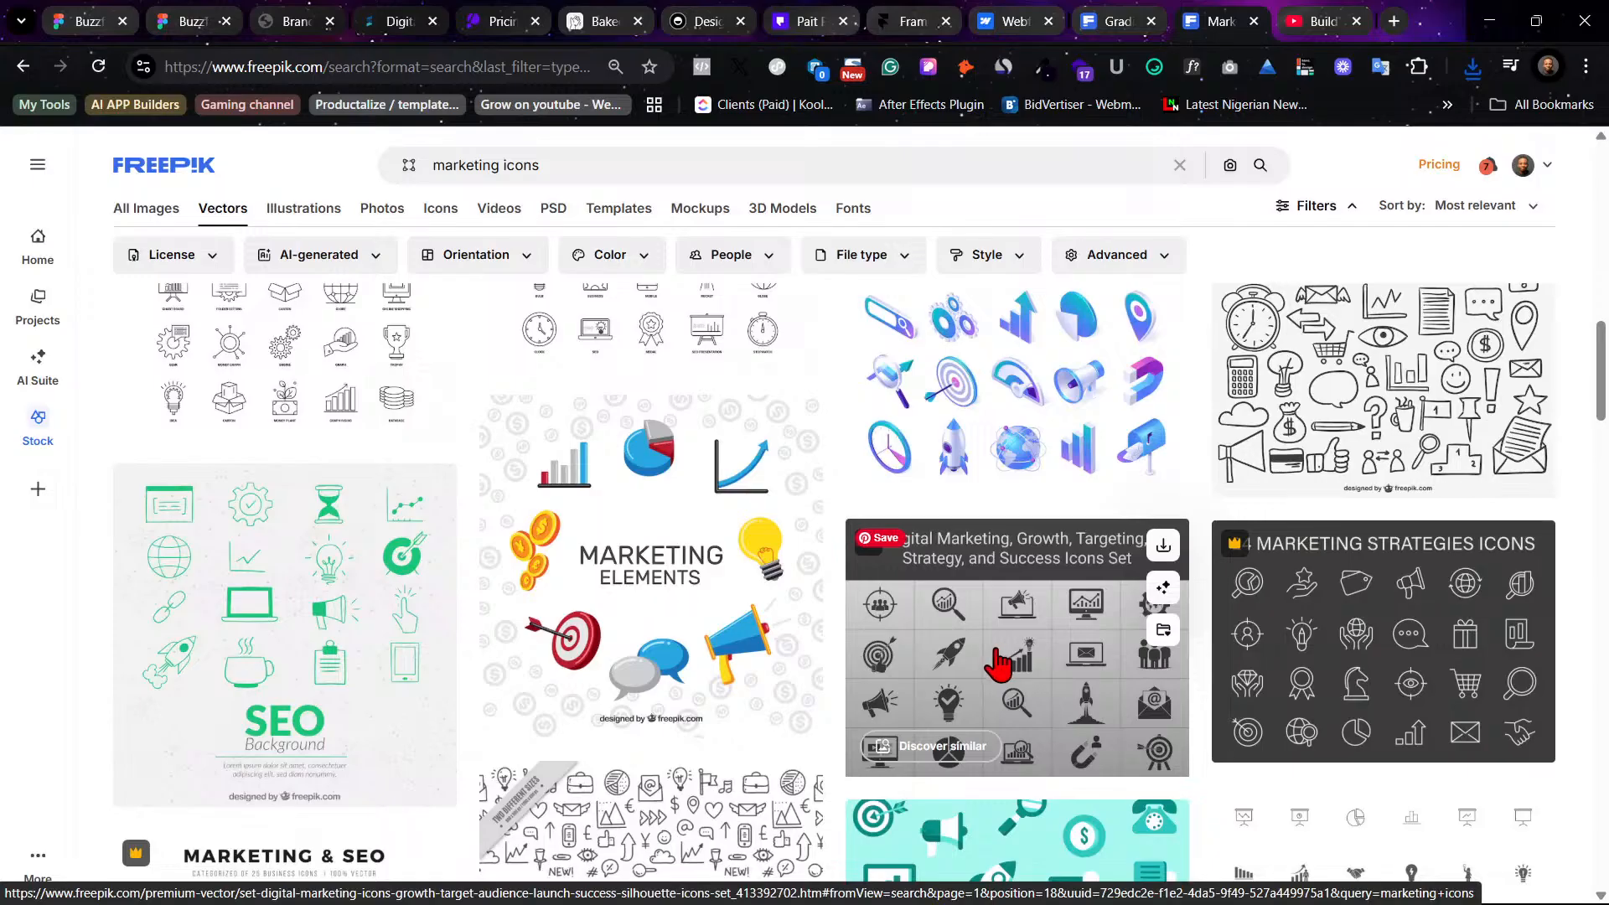
pyautogui.scroll(1, 638, 550)
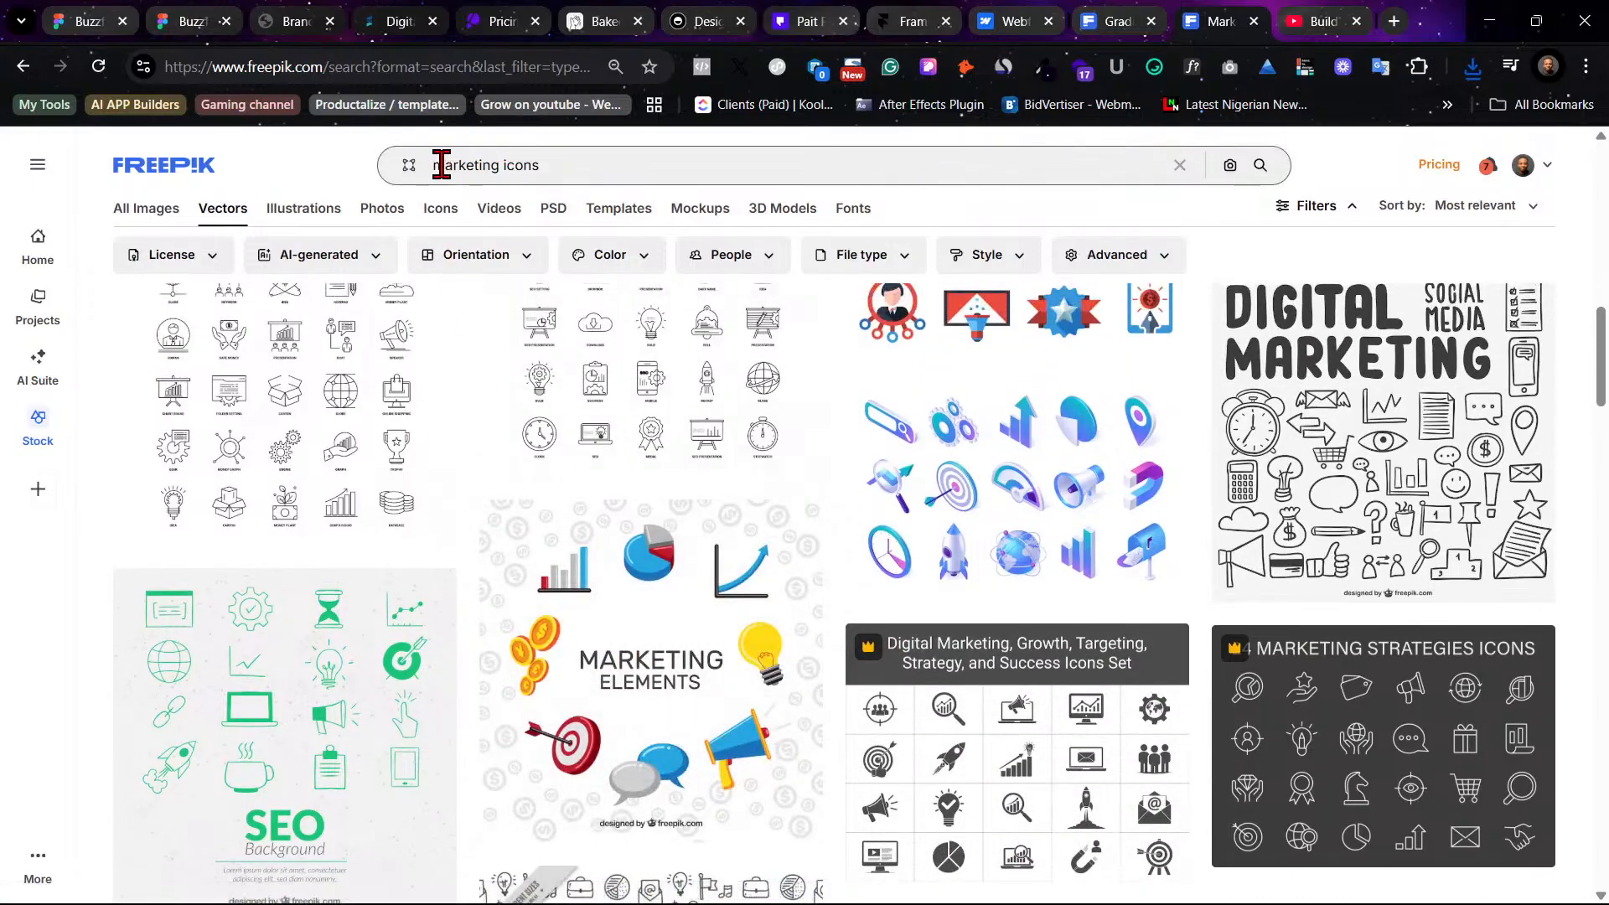
# - Search for 3d marketing icons and open the isometric marketing icons set
pyautogui.click(436, 165)
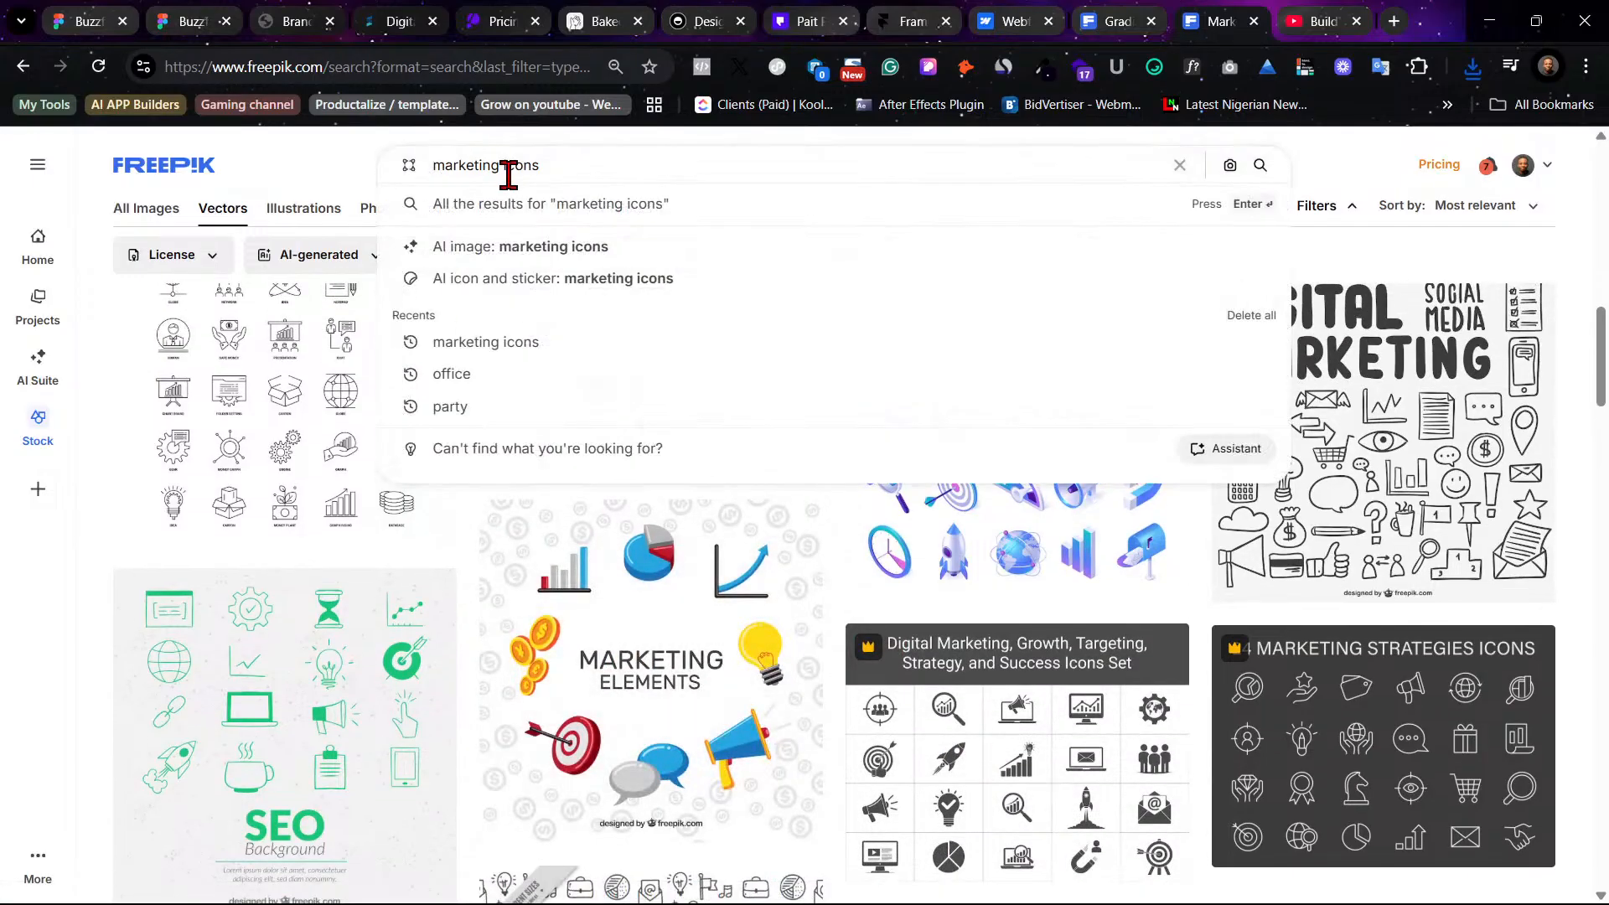
pyautogui.write('3d')
pyautogui.press('Return')
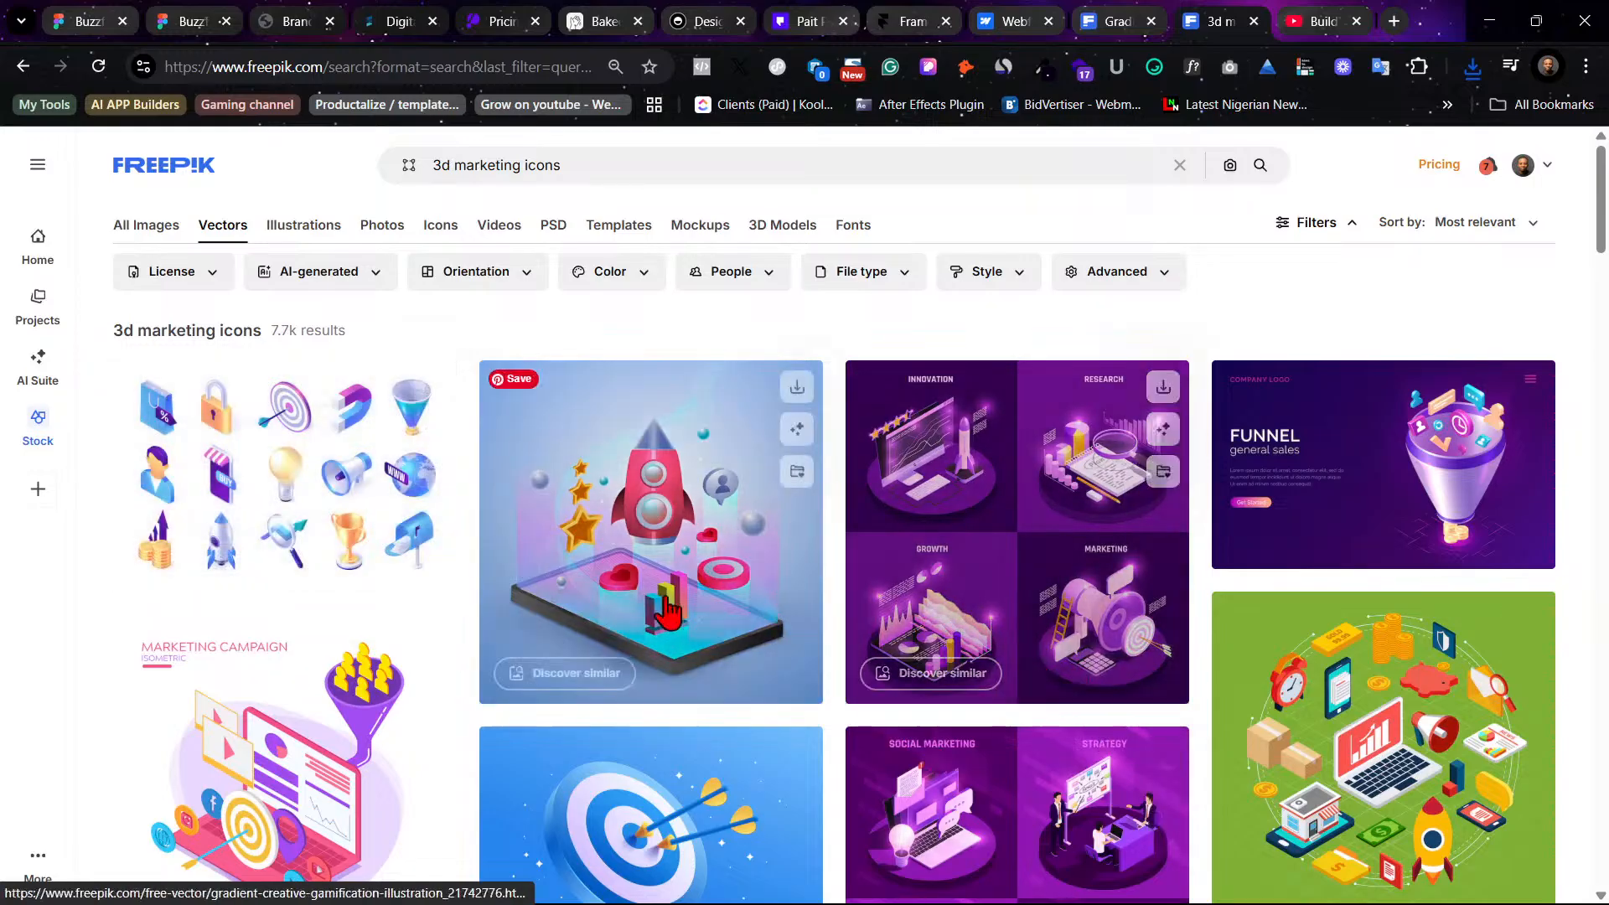
pyautogui.click(284, 444)
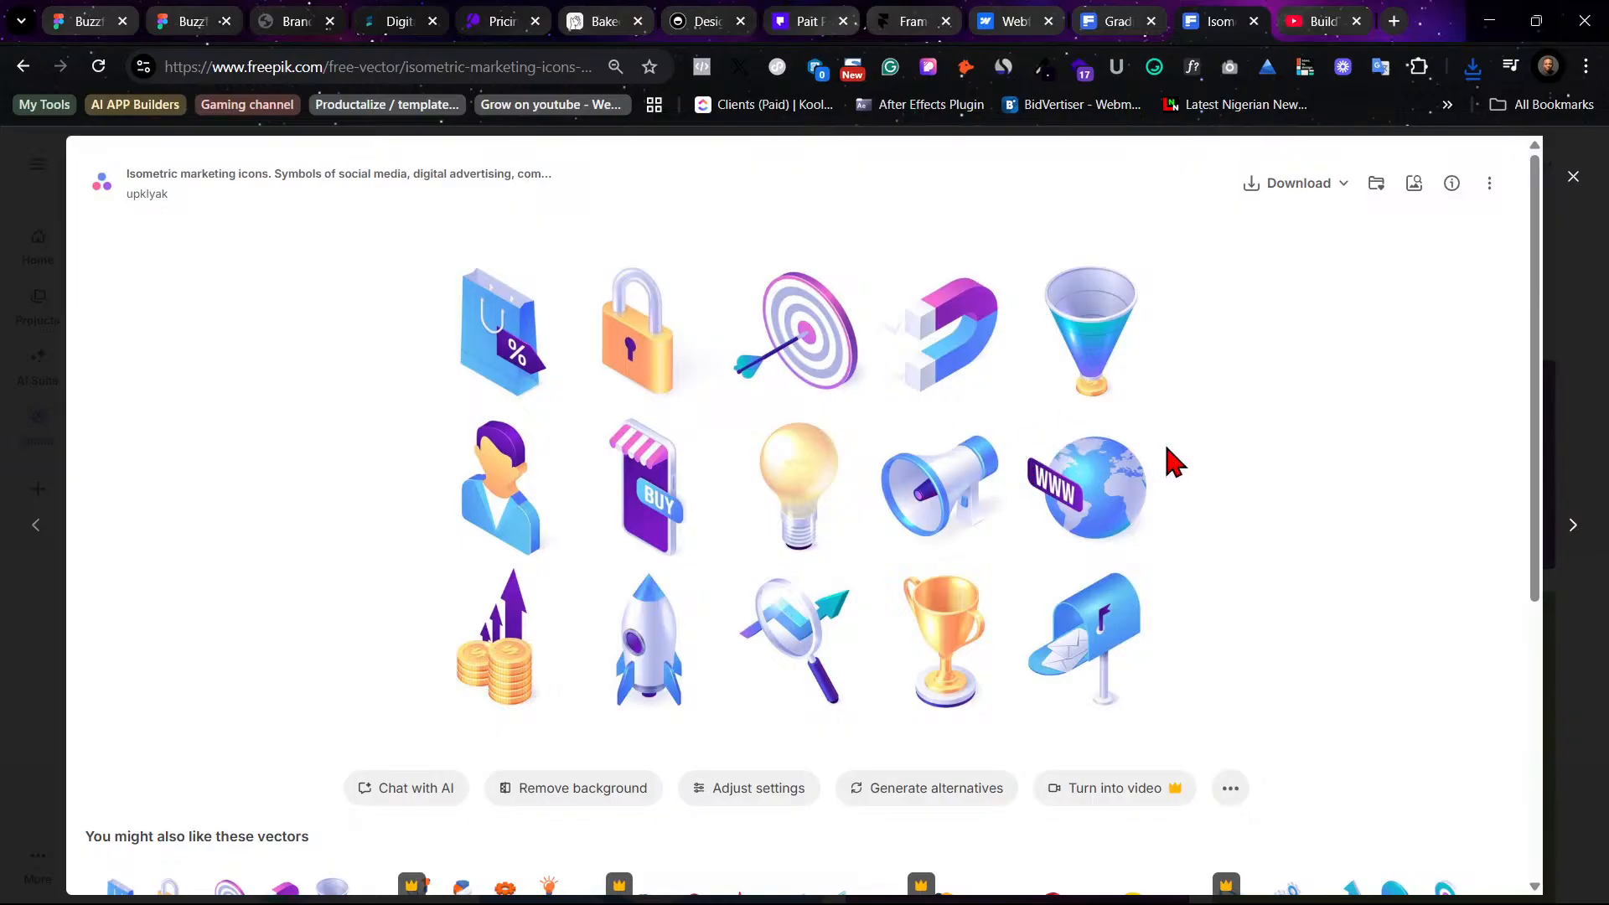
pyautogui.scroll(-5, 1068, 473)
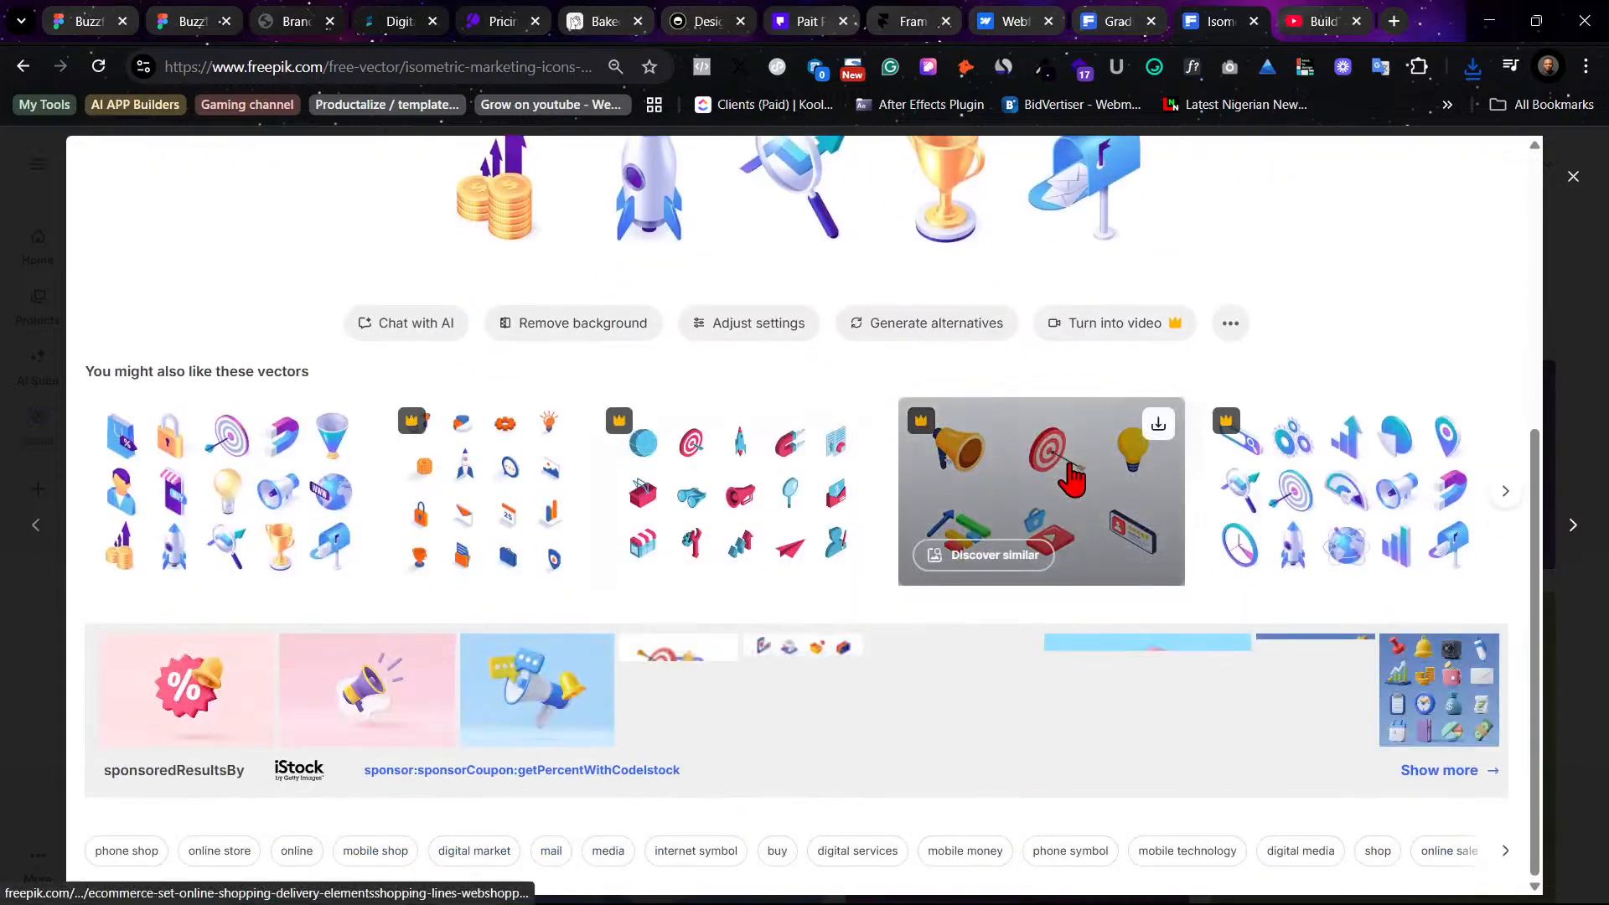
# - Download the isometric marketing icons set from its preview, then close the preview
pyautogui.scroll(4, 1071, 476)
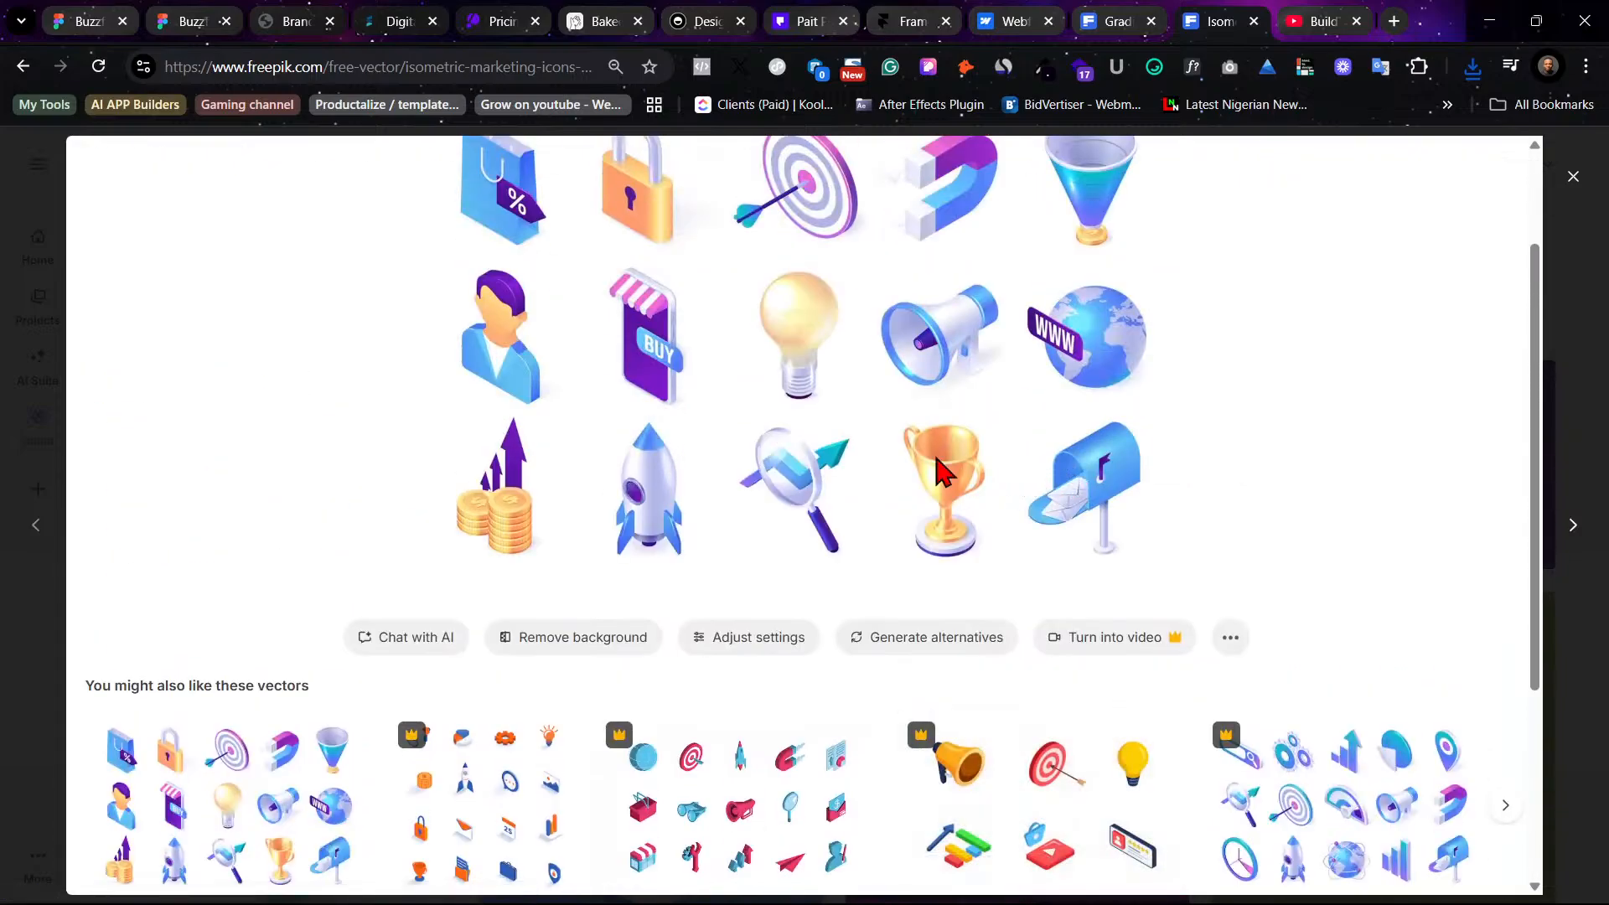
pyautogui.scroll(2, 854, 420)
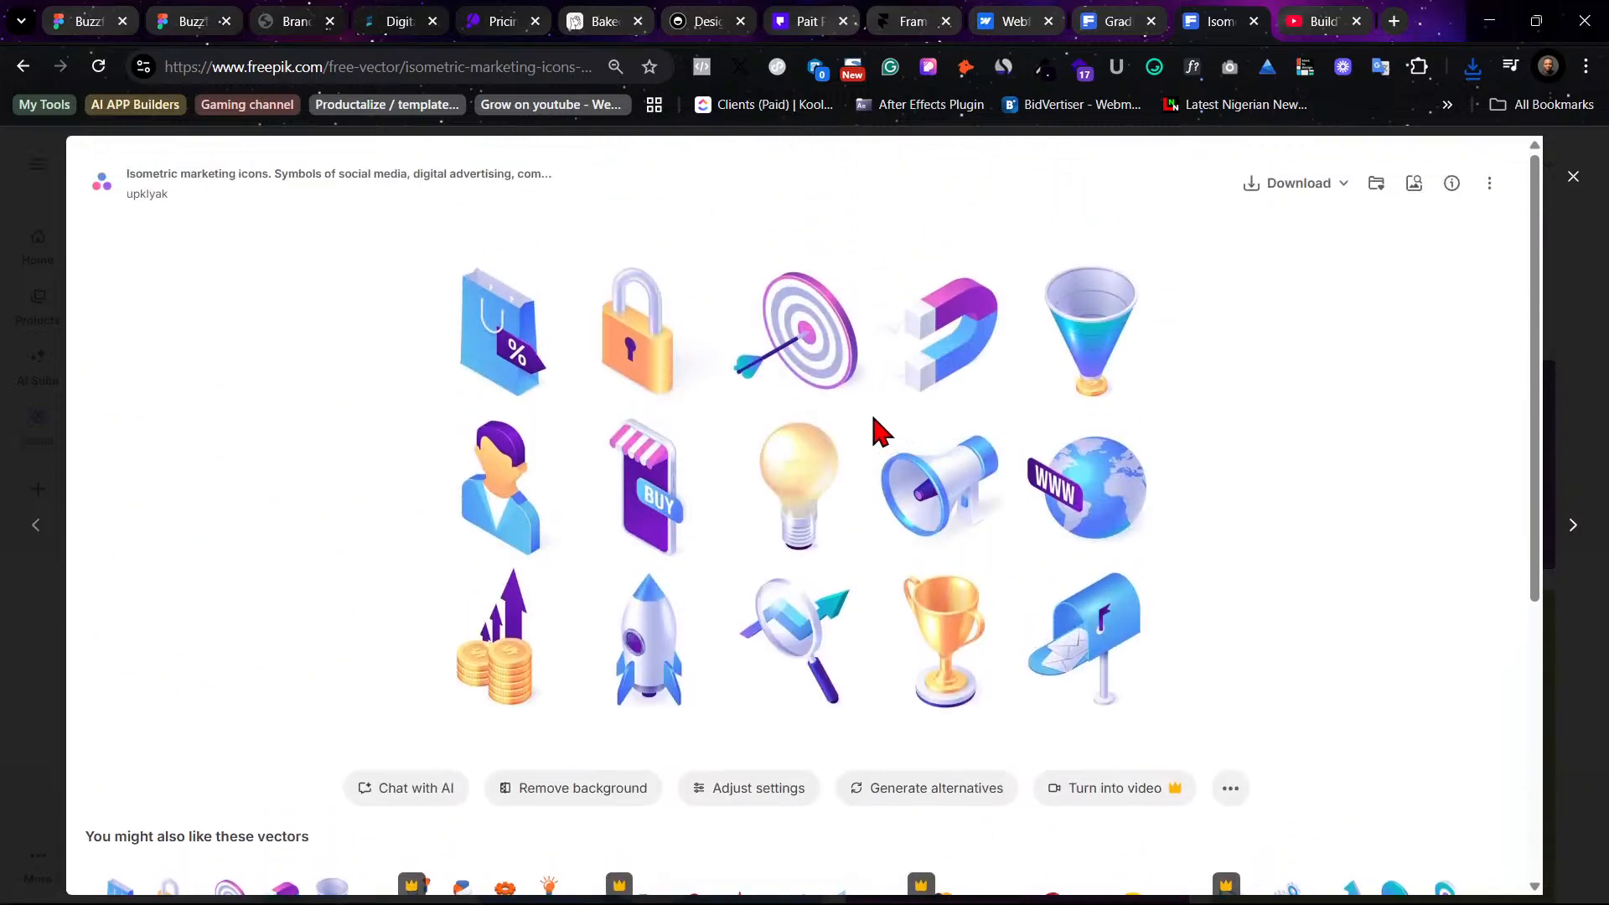
pyautogui.click(1489, 183)
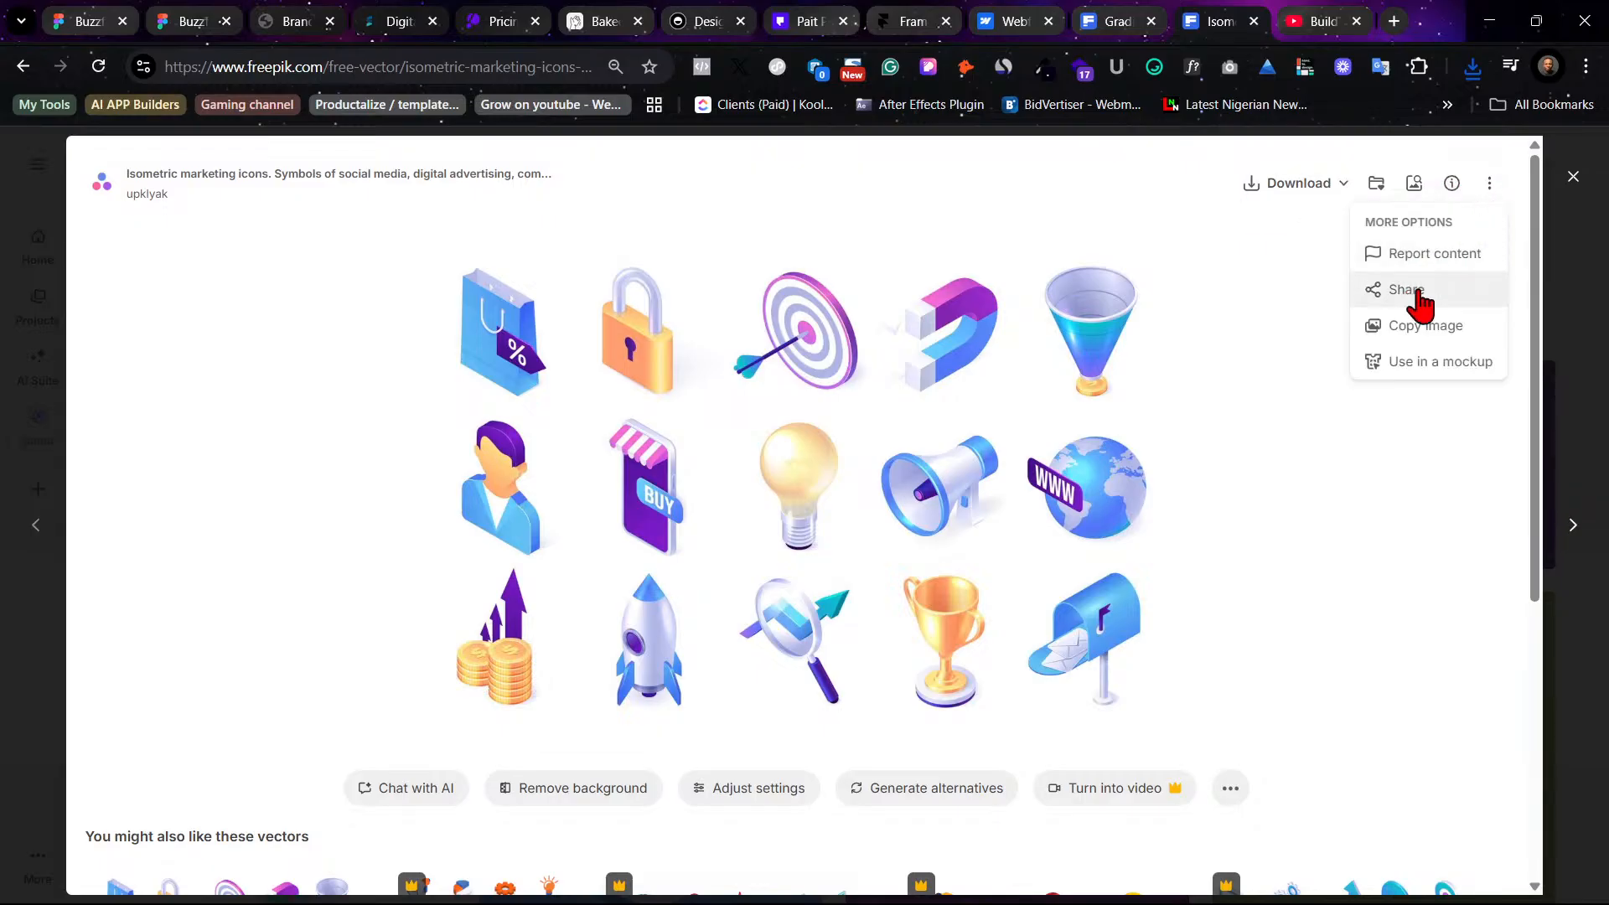
pyautogui.click(1304, 189)
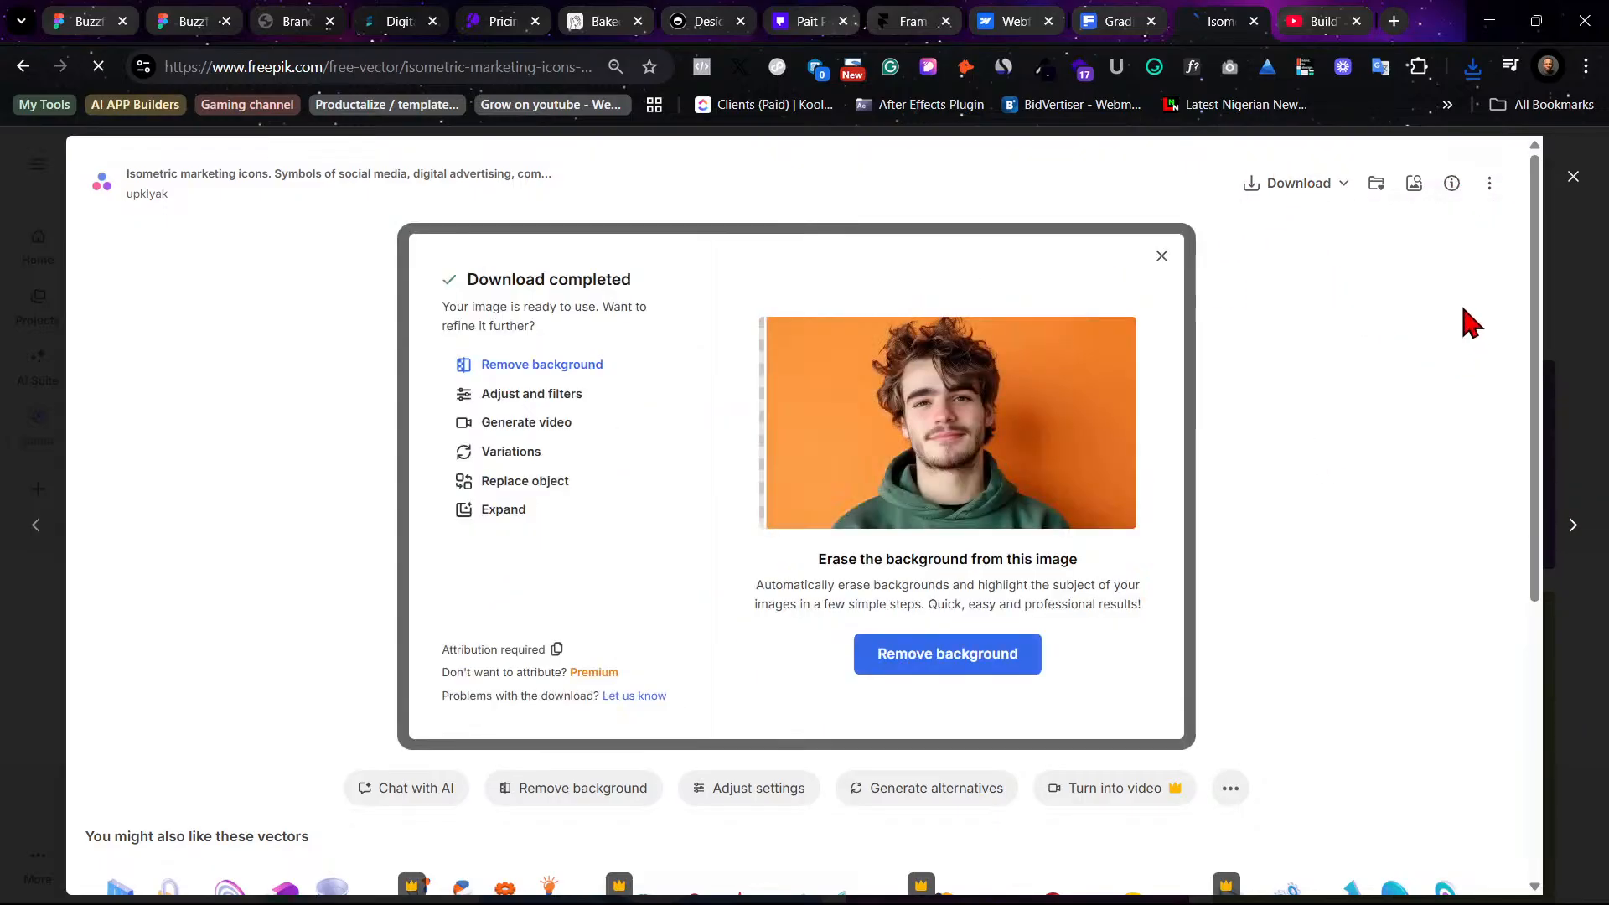
pyautogui.click(1572, 178)
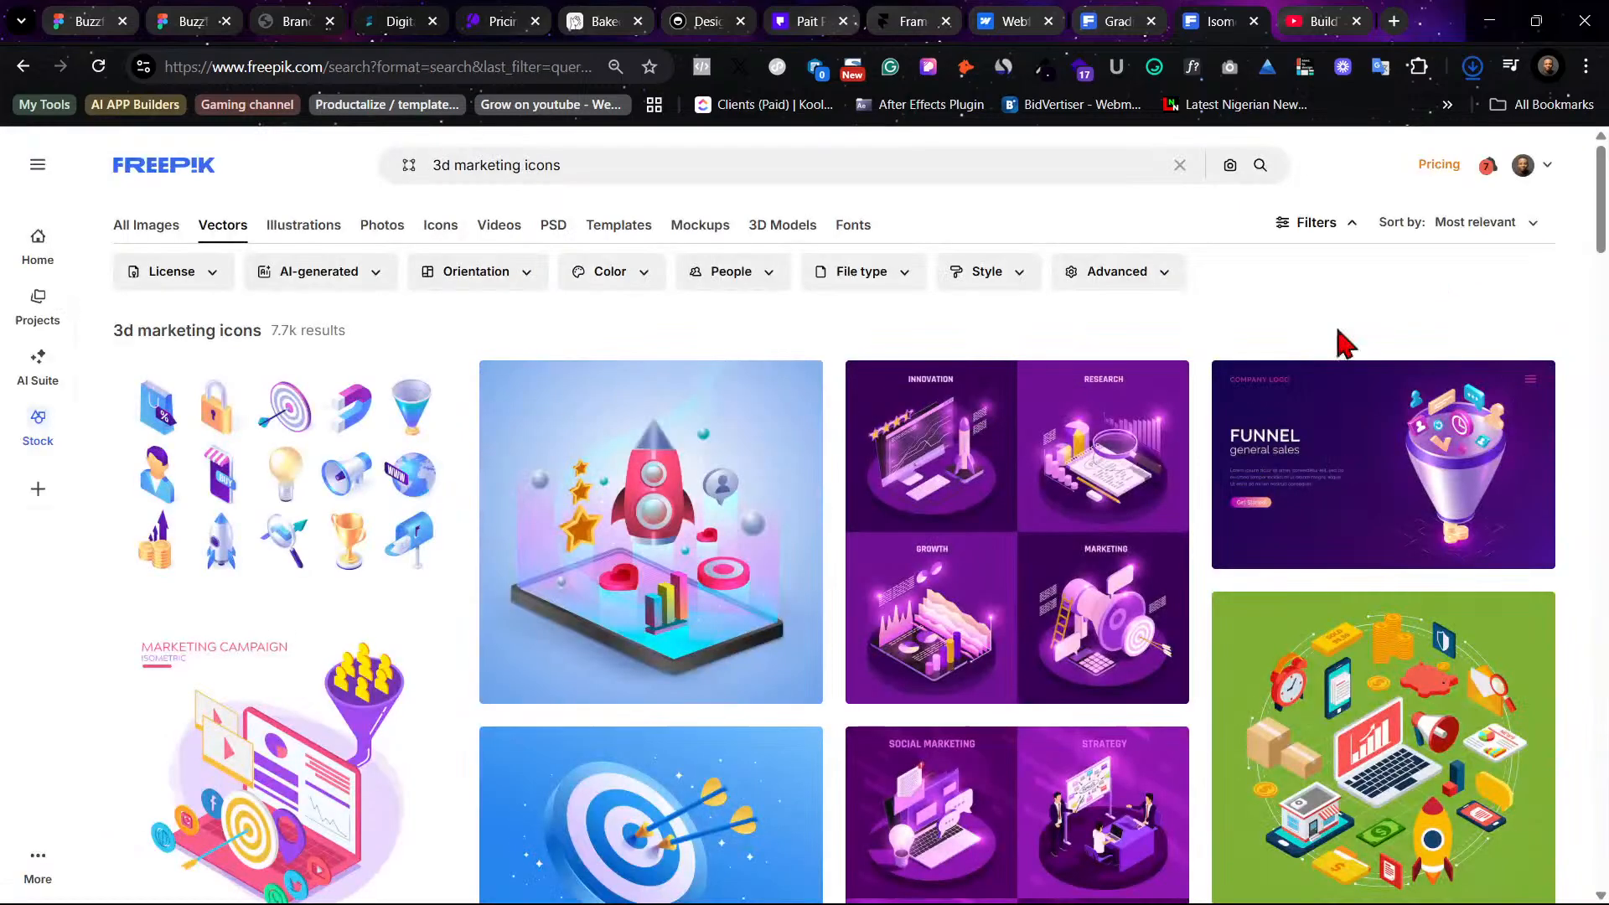
# - Scroll through the 3d marketing icons vector results to compare the available sets
pyautogui.scroll(-5, 587, 729)
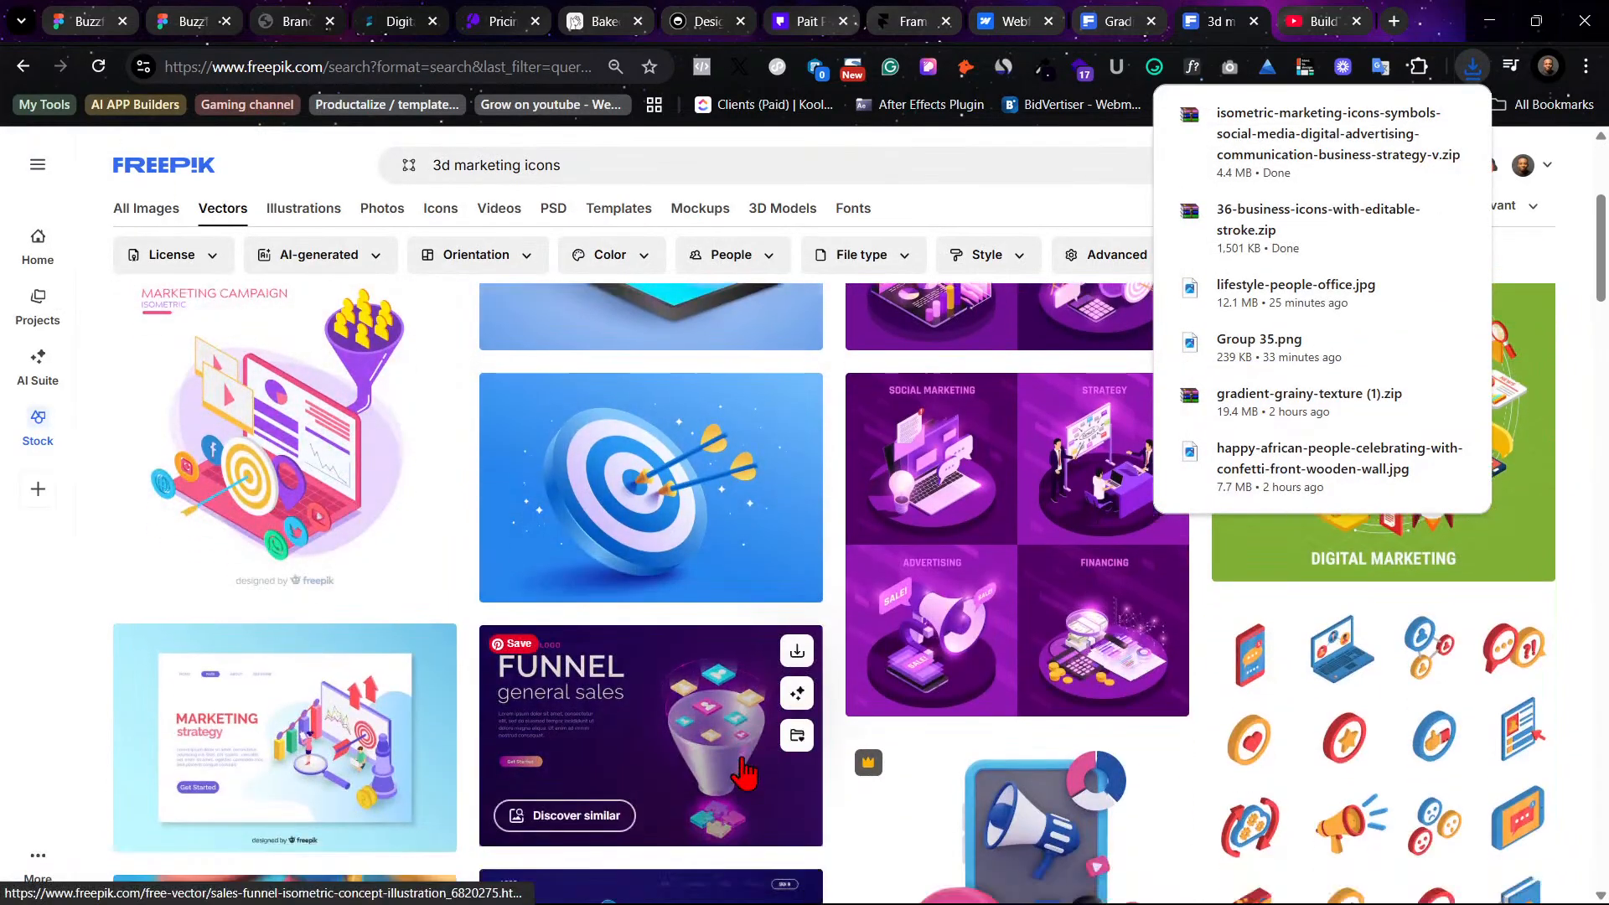
pyautogui.scroll(3, 662, 758)
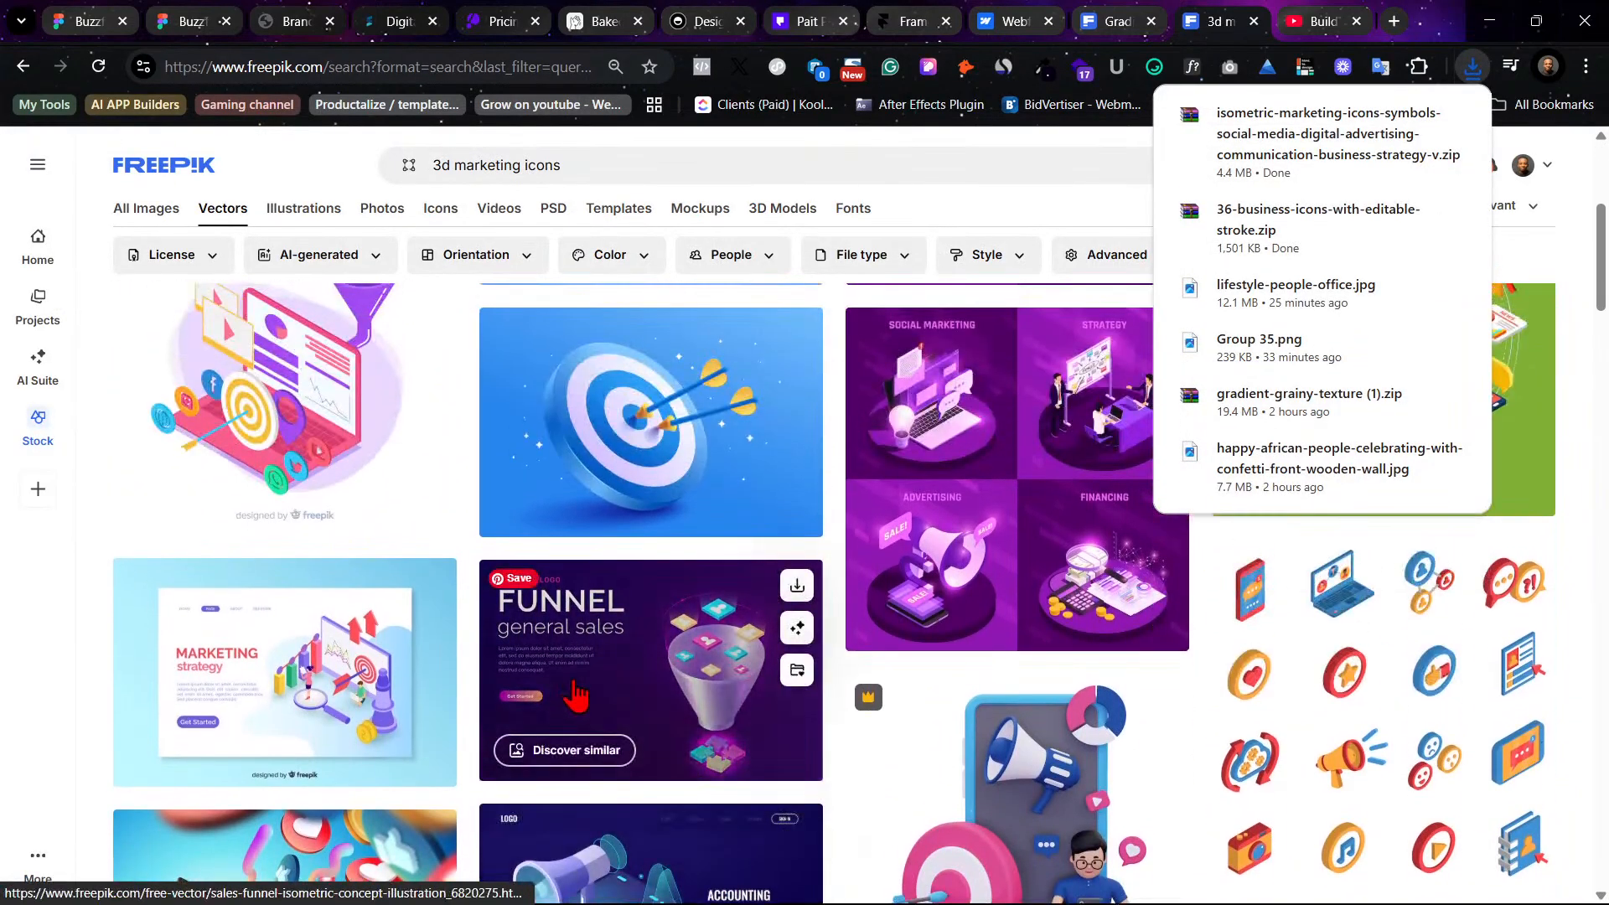
pyautogui.scroll(-4, 576, 694)
pyautogui.scroll(-7, 576, 695)
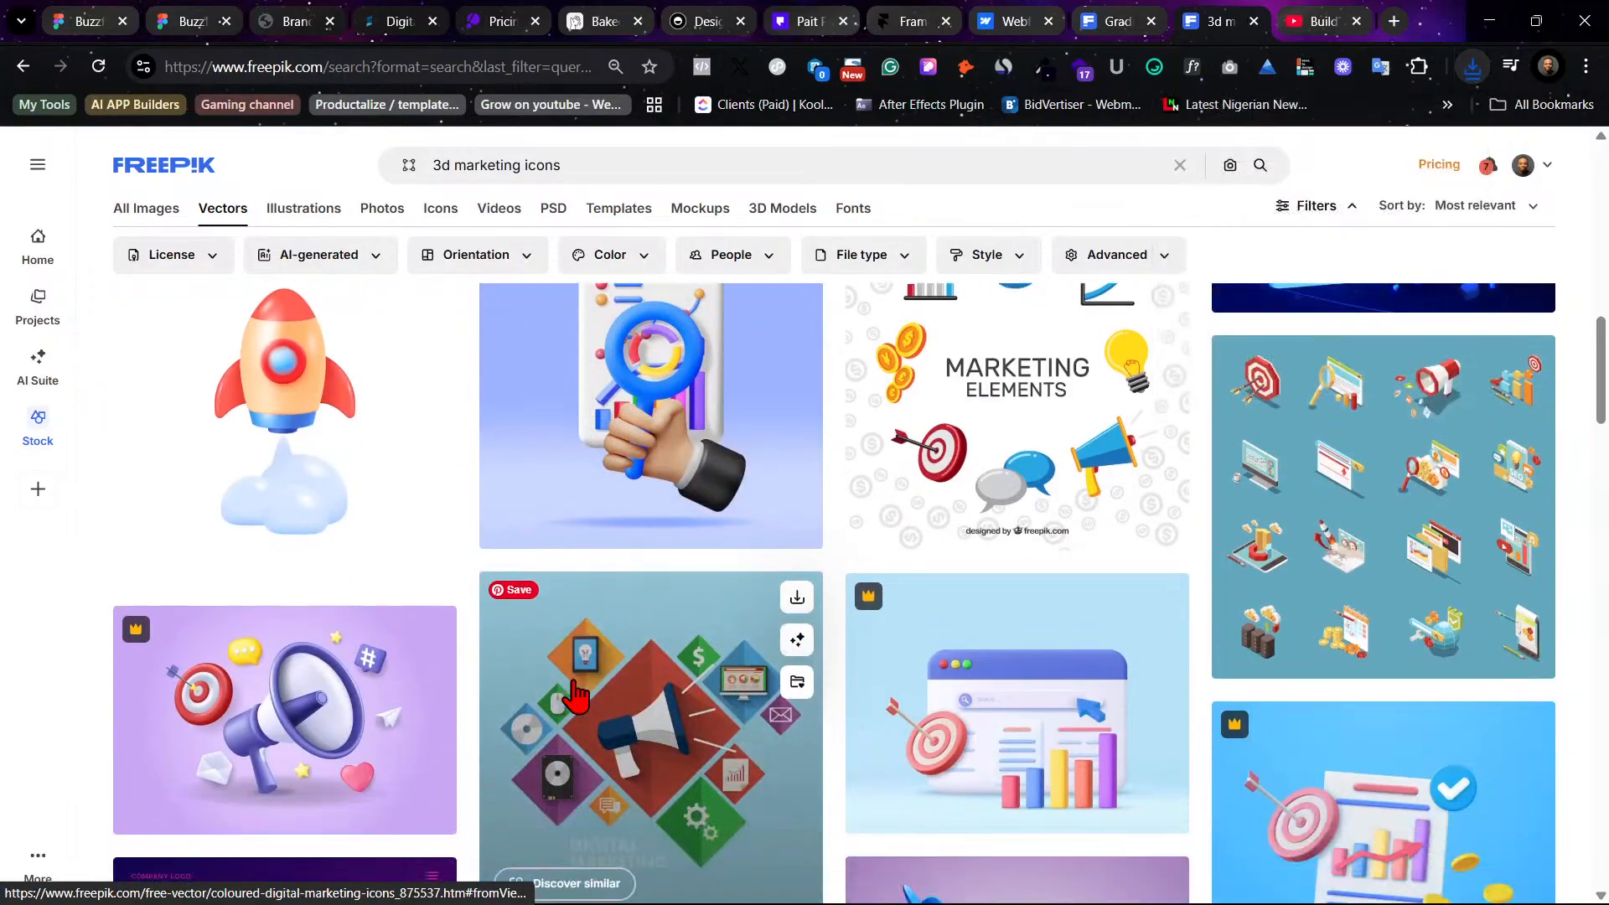
pyautogui.scroll(-3, 575, 695)
pyautogui.scroll(2, 576, 695)
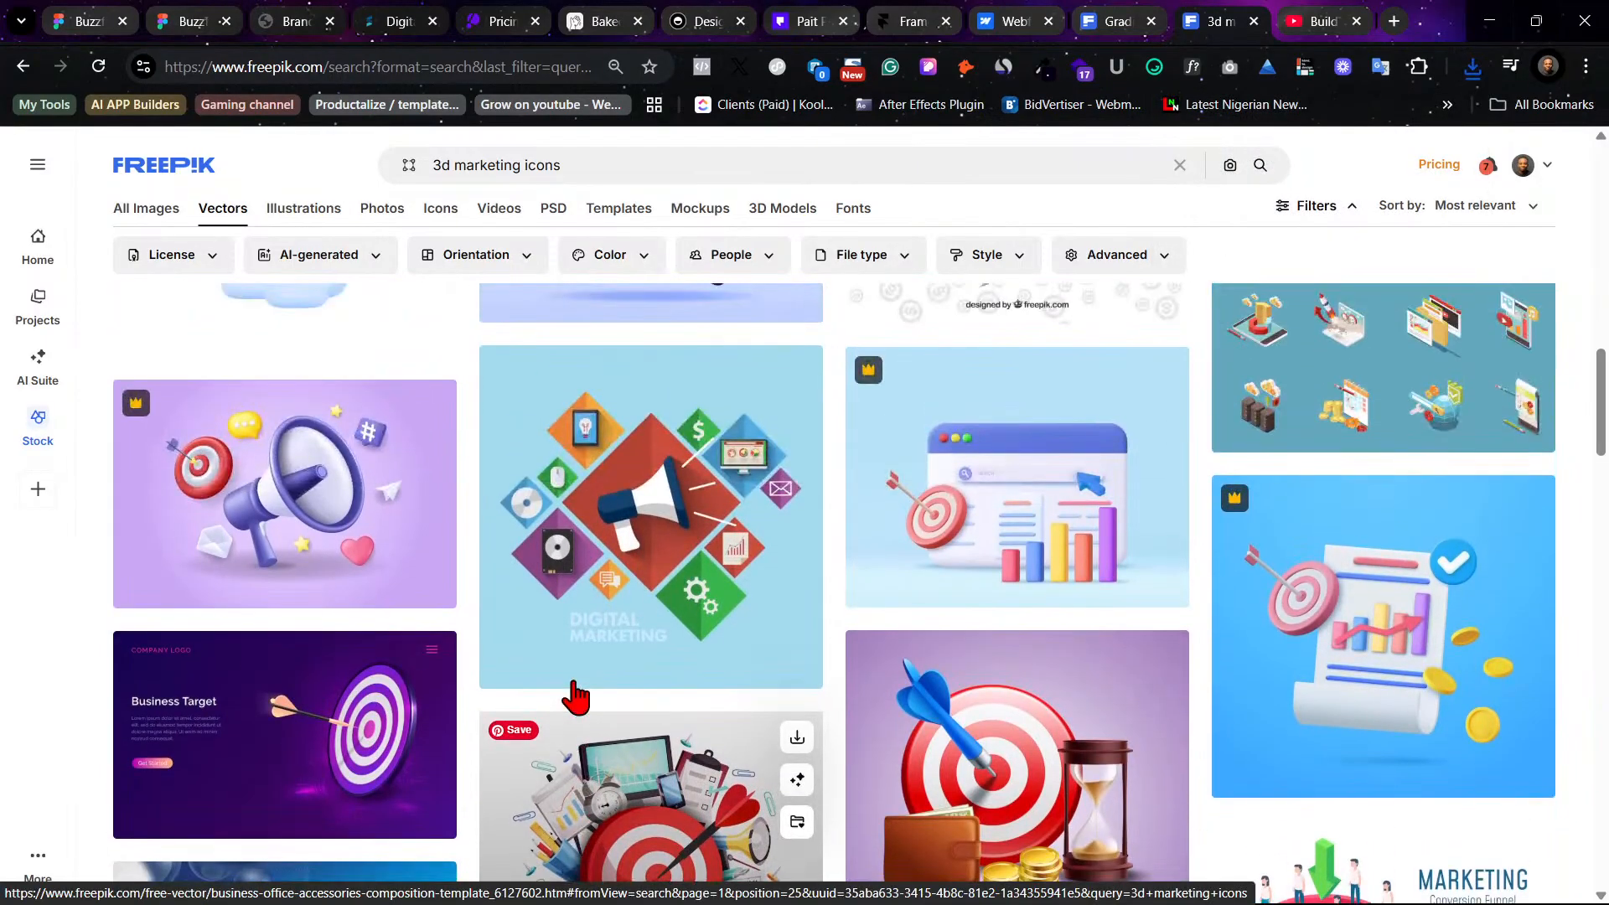
pyautogui.scroll(-5, 575, 694)
pyautogui.scroll(-12, 575, 695)
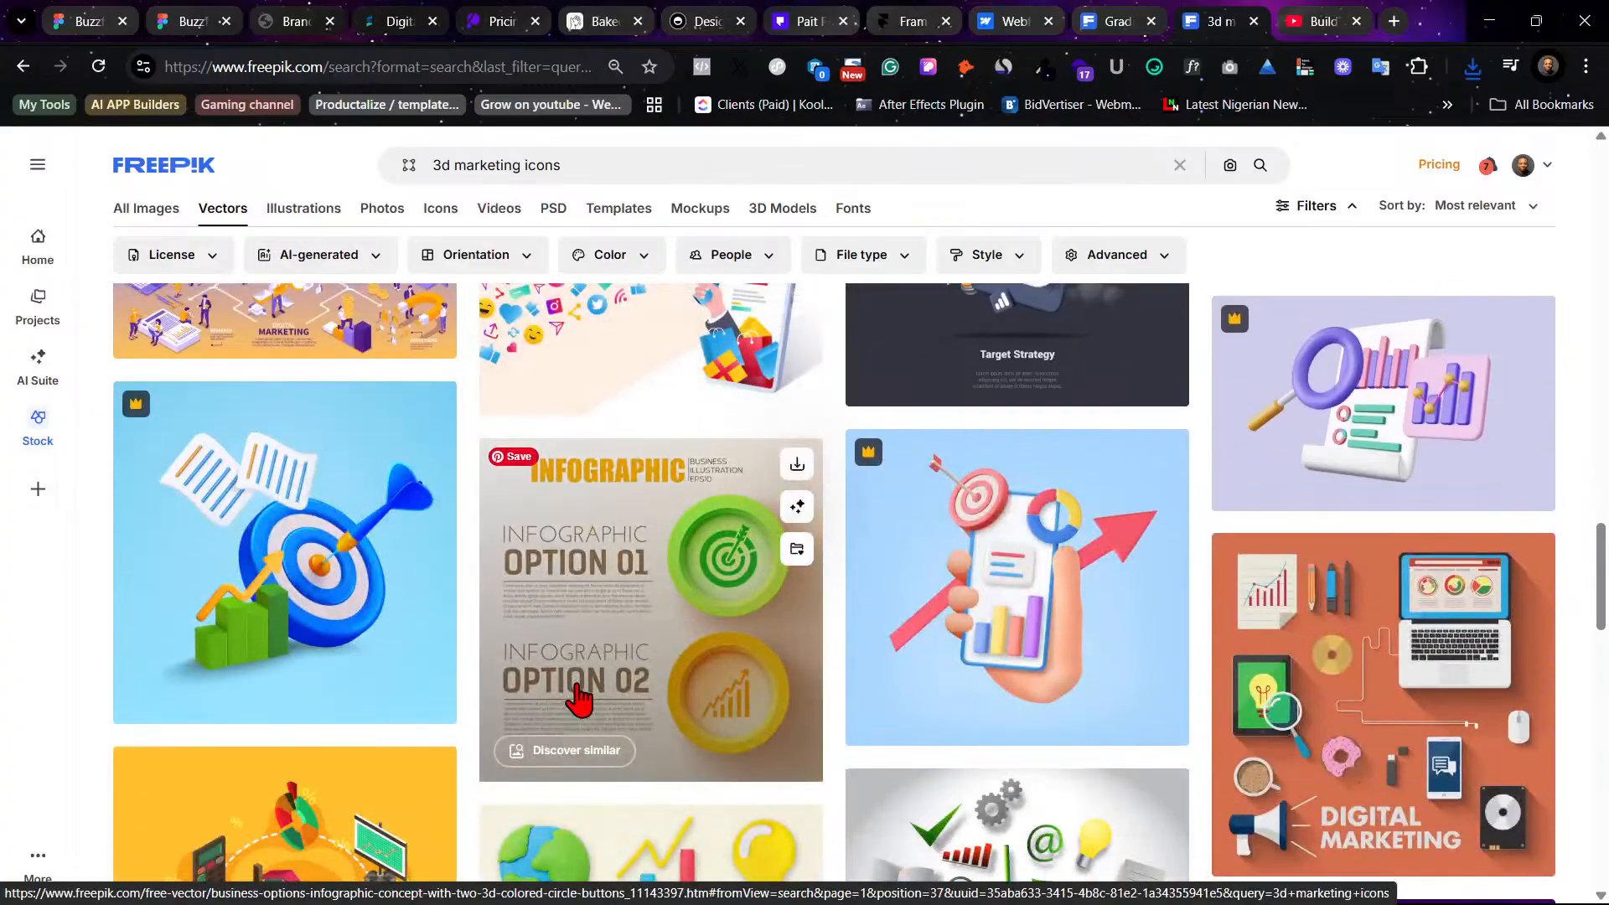
pyautogui.scroll(-20, 578, 697)
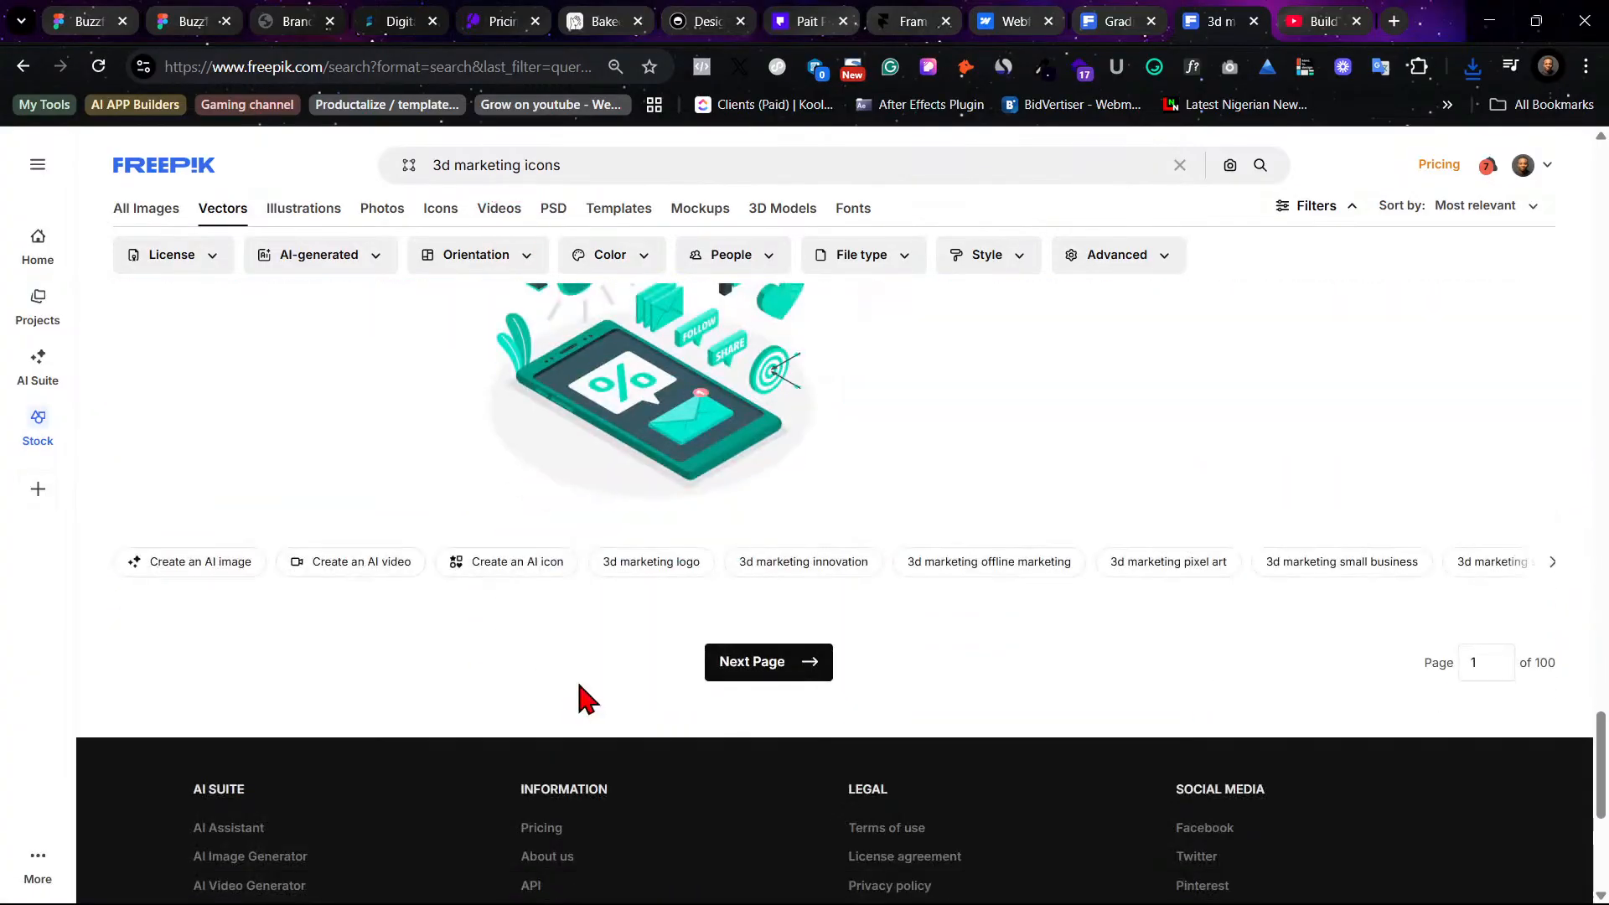
pyautogui.scroll(15, 583, 699)
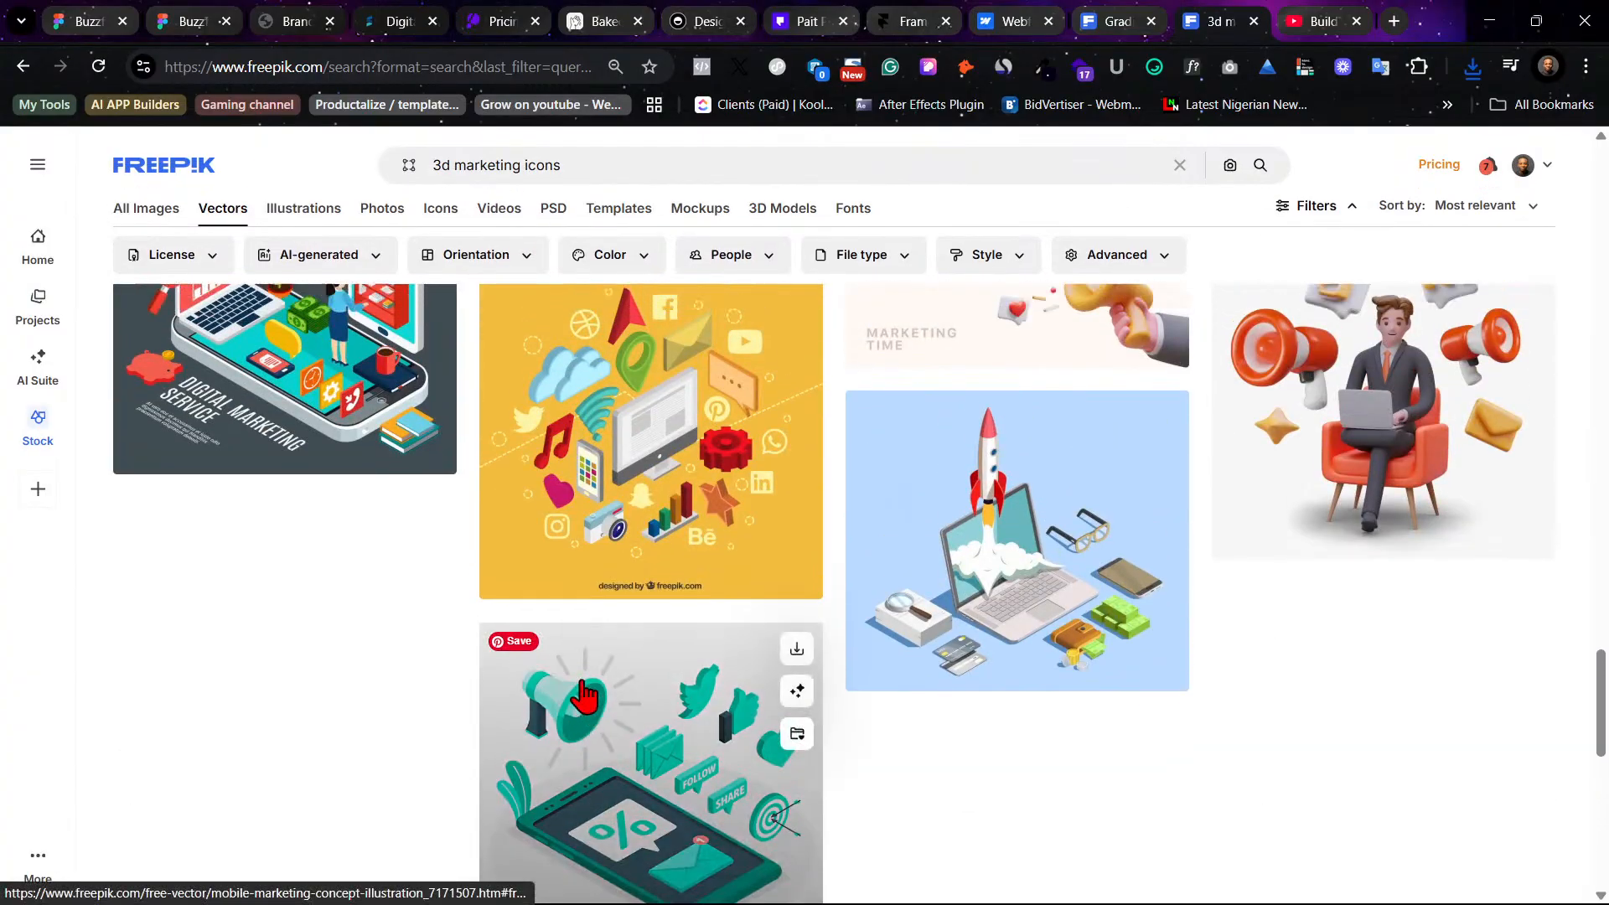
pyautogui.scroll(15, 584, 692)
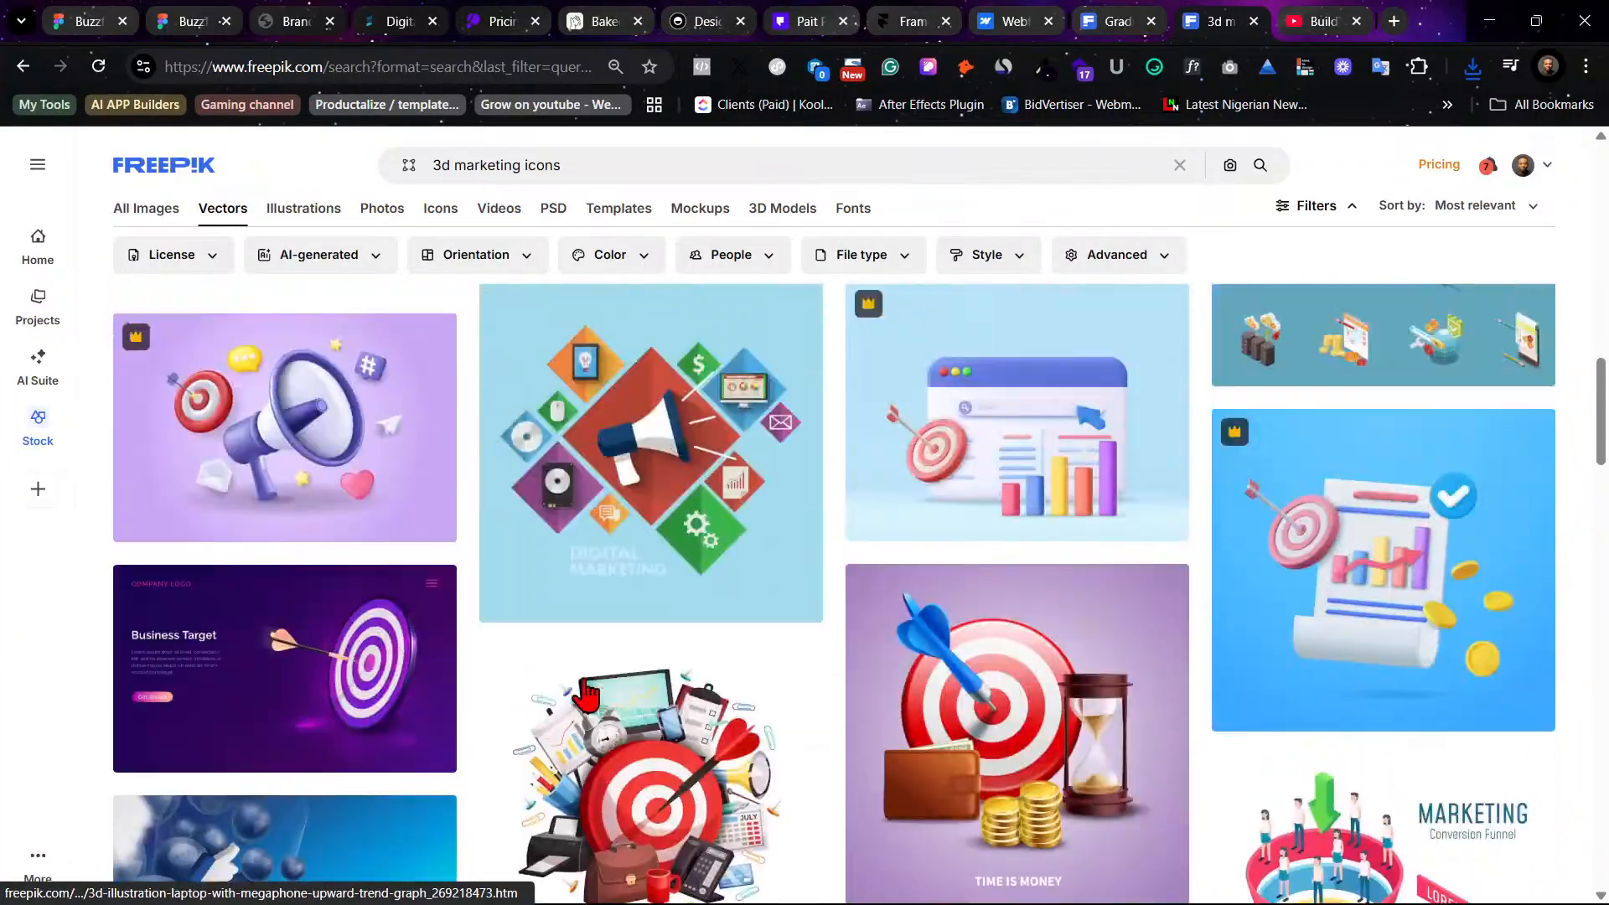
pyautogui.scroll(10, 584, 692)
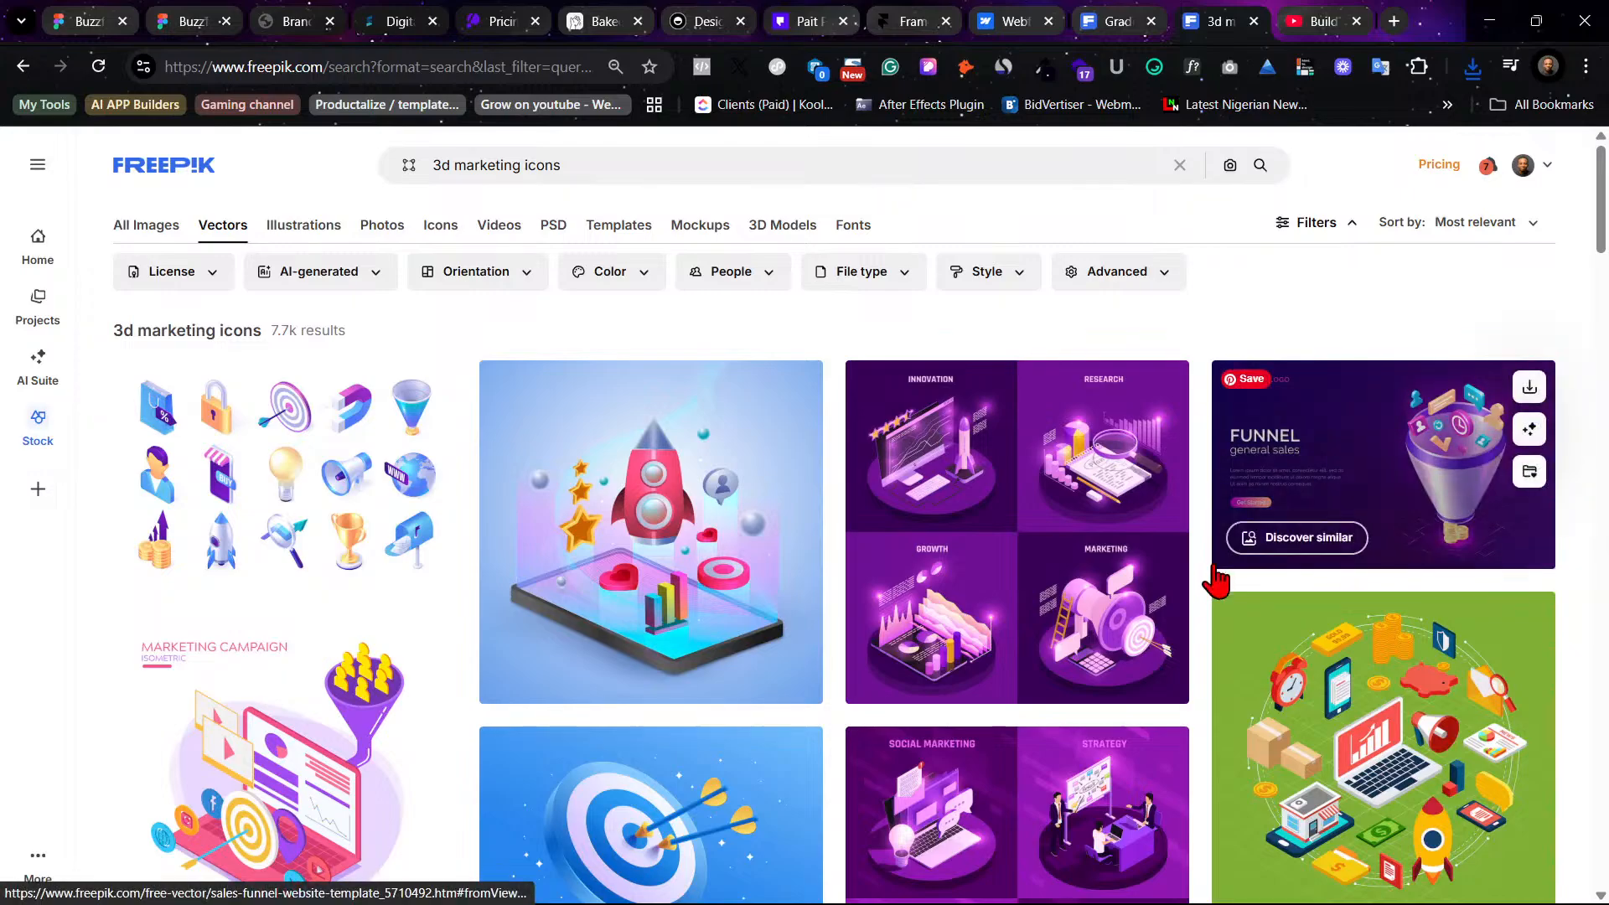
# - Open the downloaded isometric marketing icons zip archive, dismiss the WinRAR licence prompt, and select the EPS file inside
pyautogui.moveTo(396, 658)
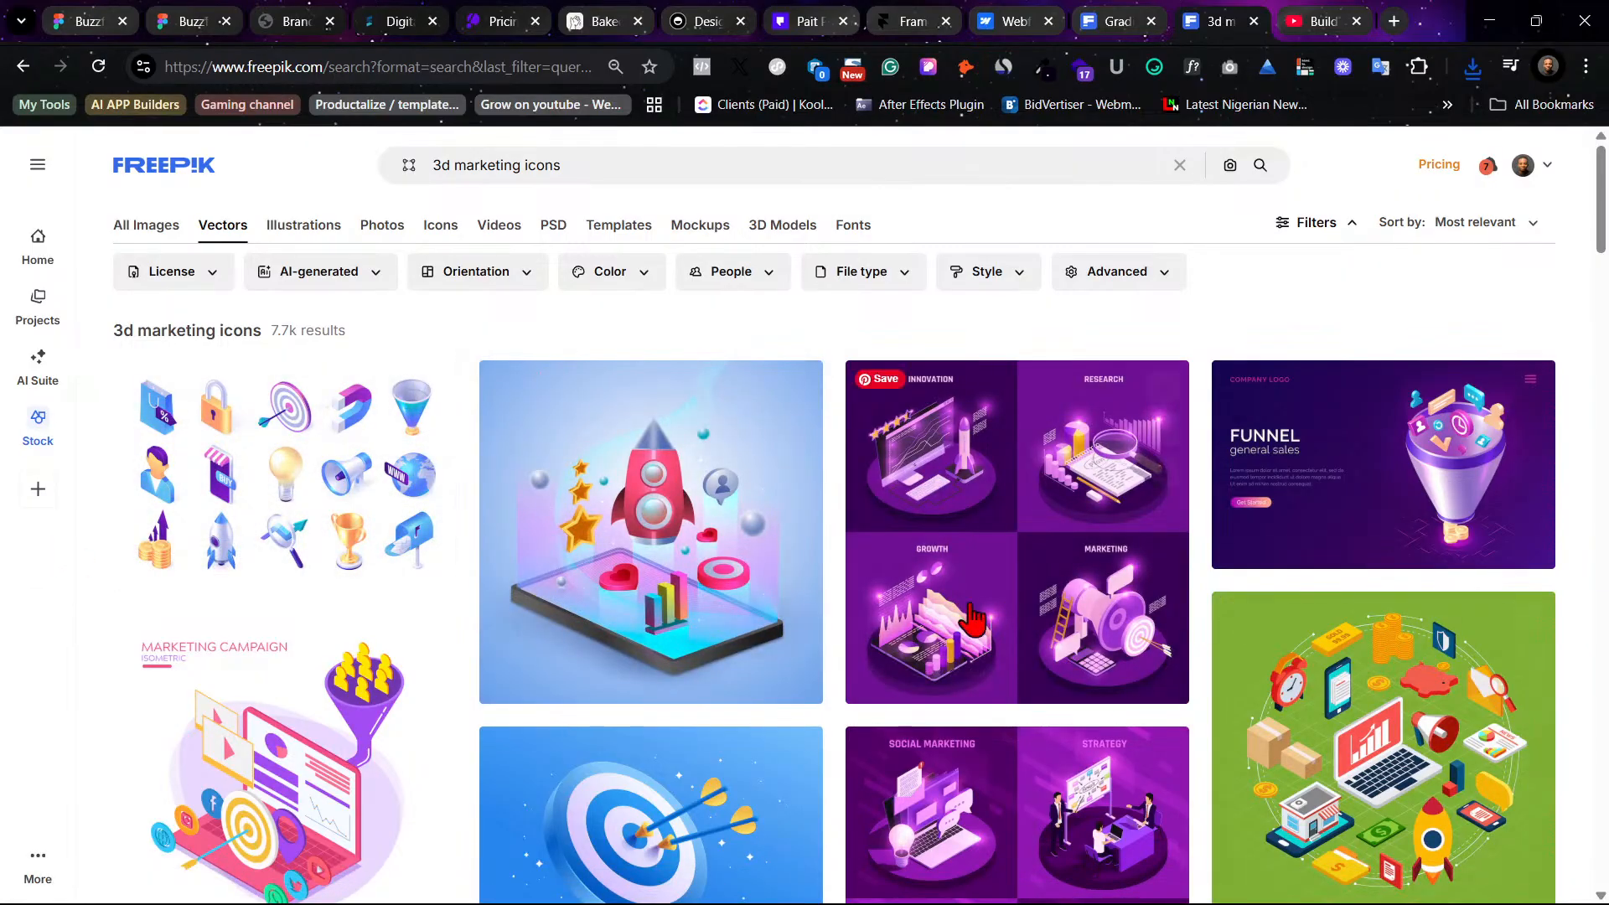
pyautogui.click(1472, 67)
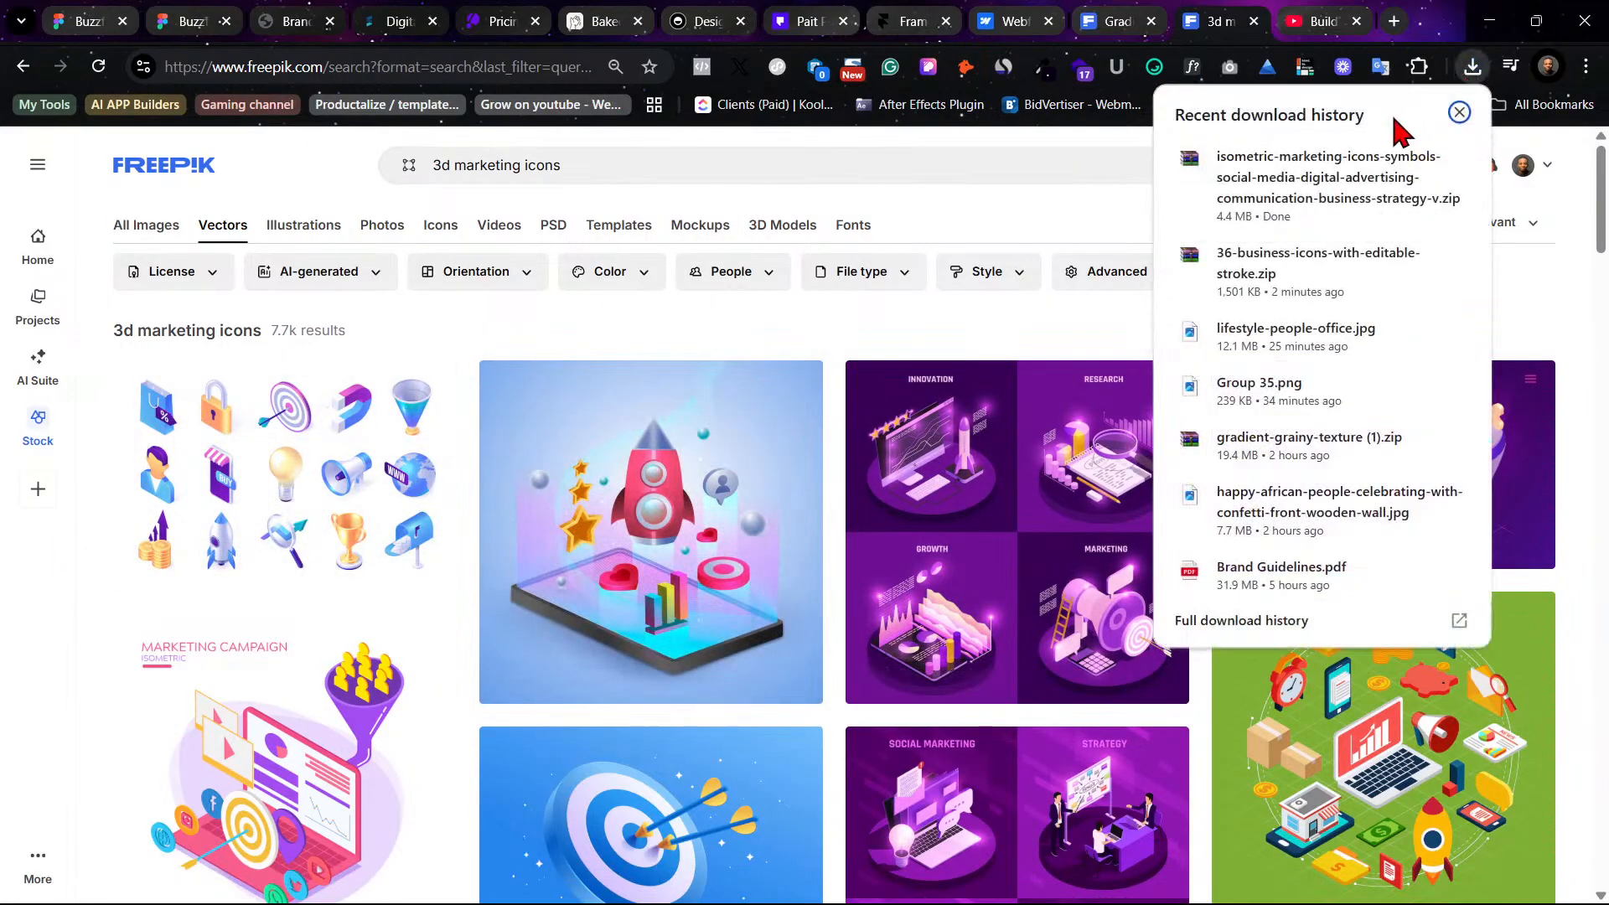
pyautogui.click(1318, 189)
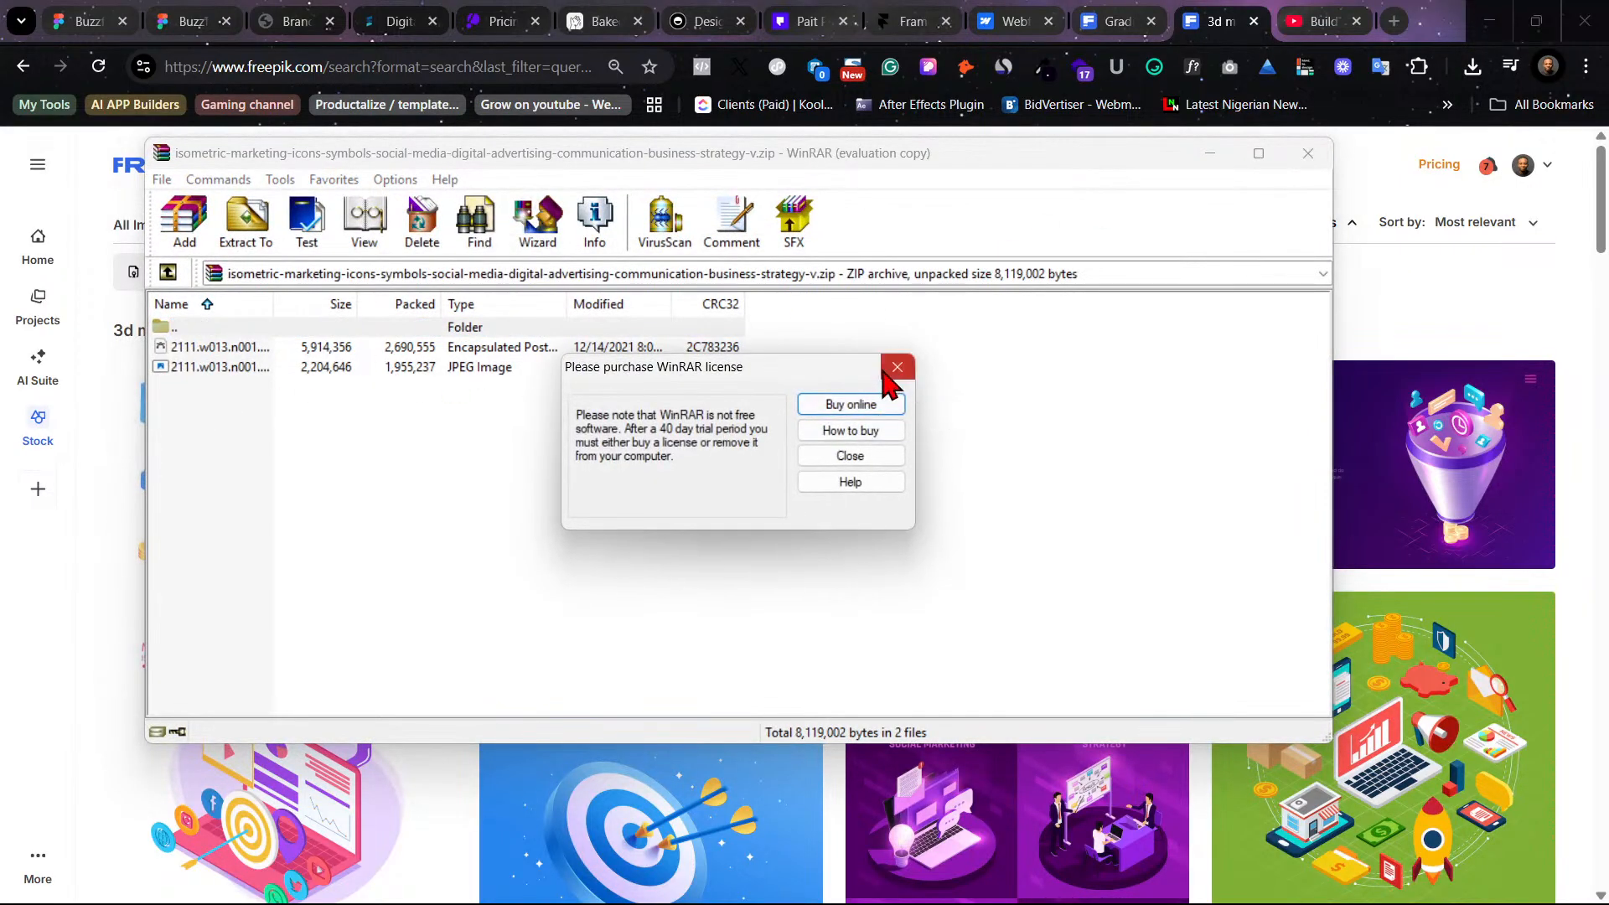
pyautogui.click(898, 362)
pyautogui.click(215, 346)
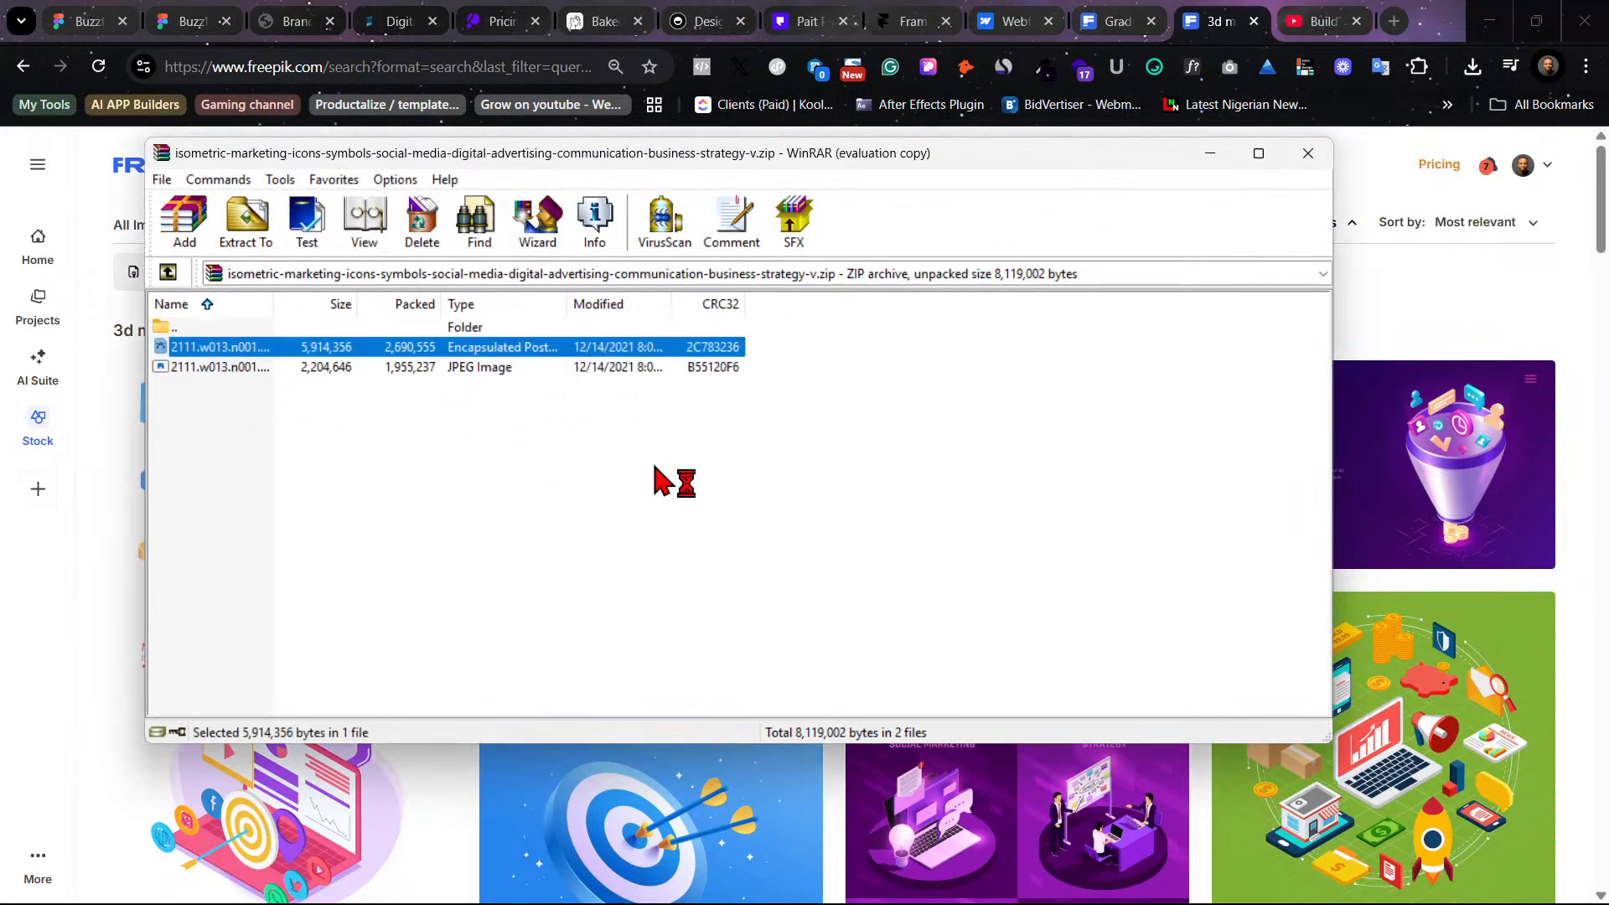
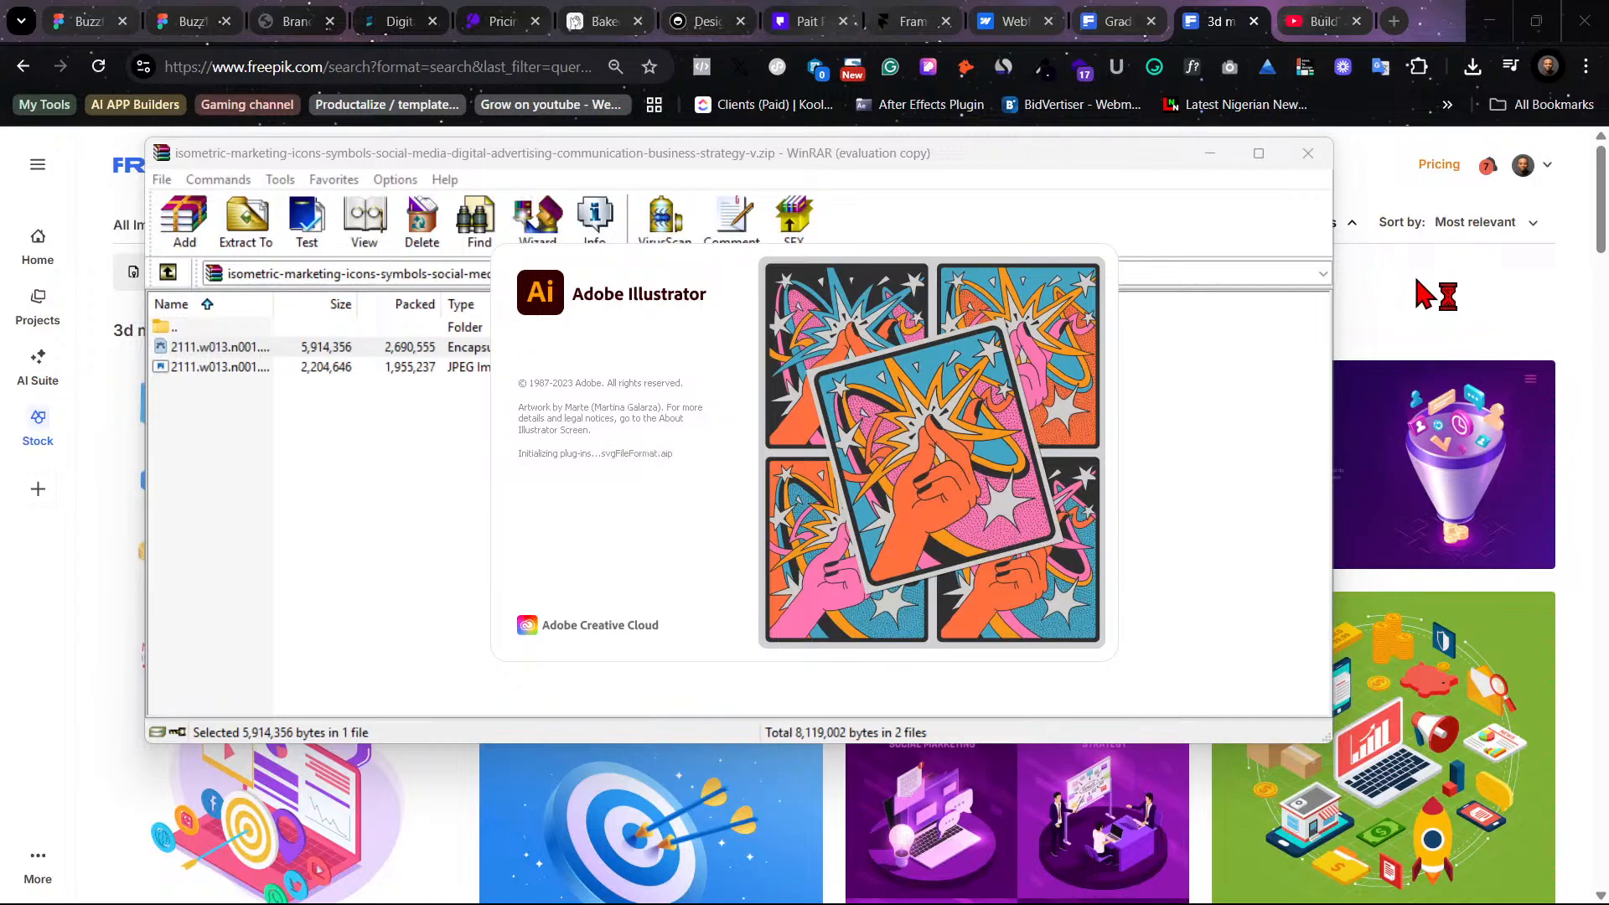
# - Return to the Figma design file and review the services section and its card images
pyautogui.click(1421, 299)
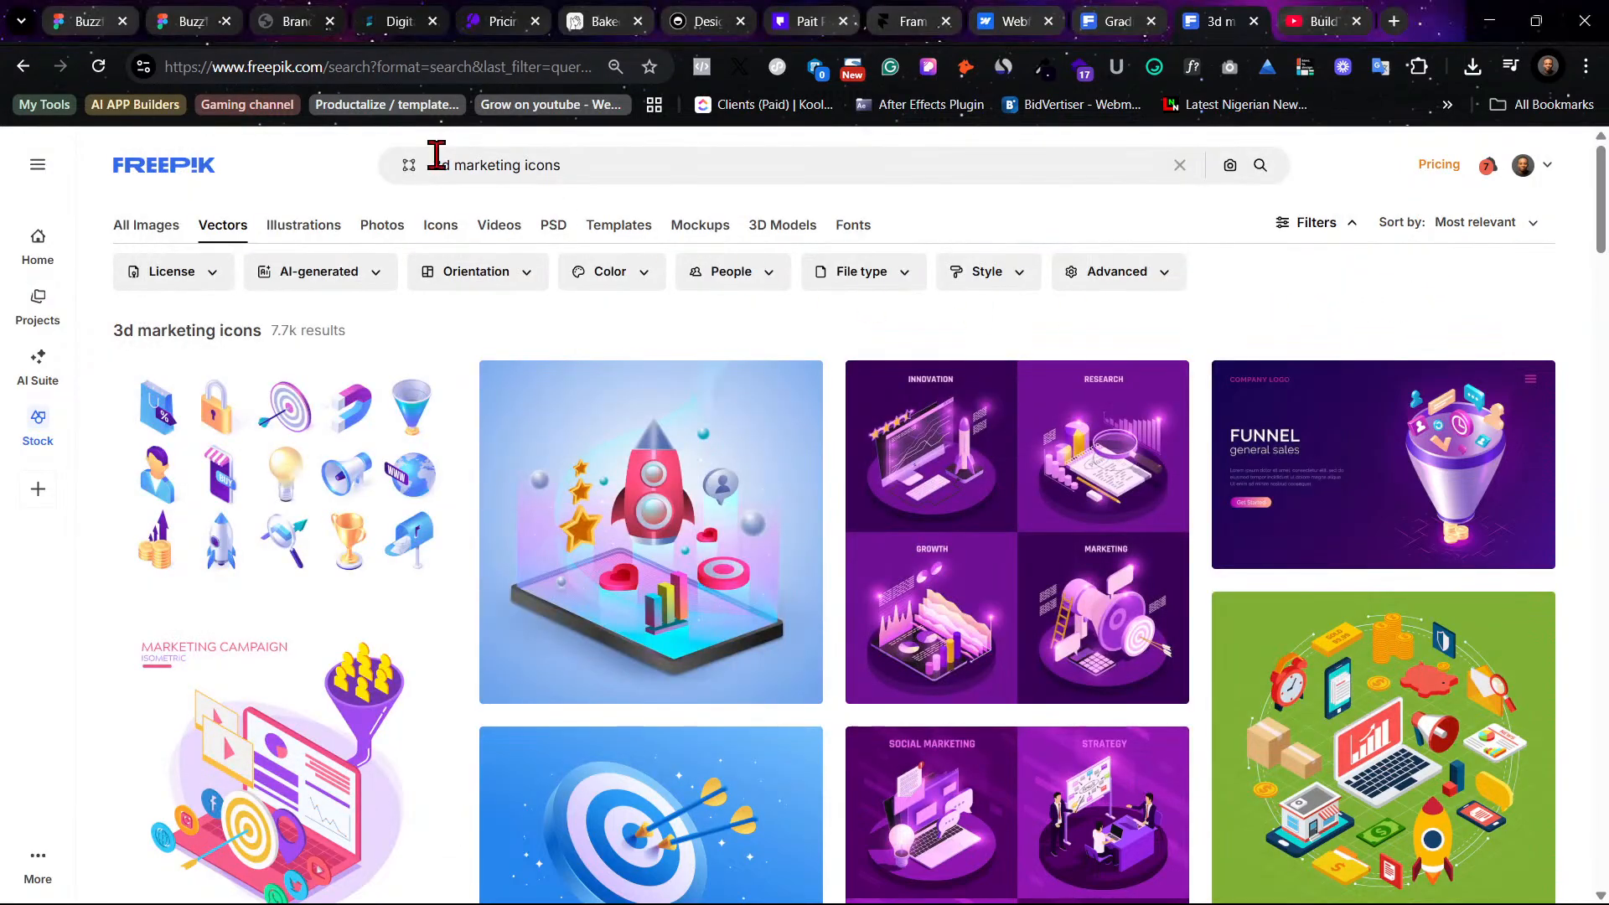
pyautogui.click(192, 19)
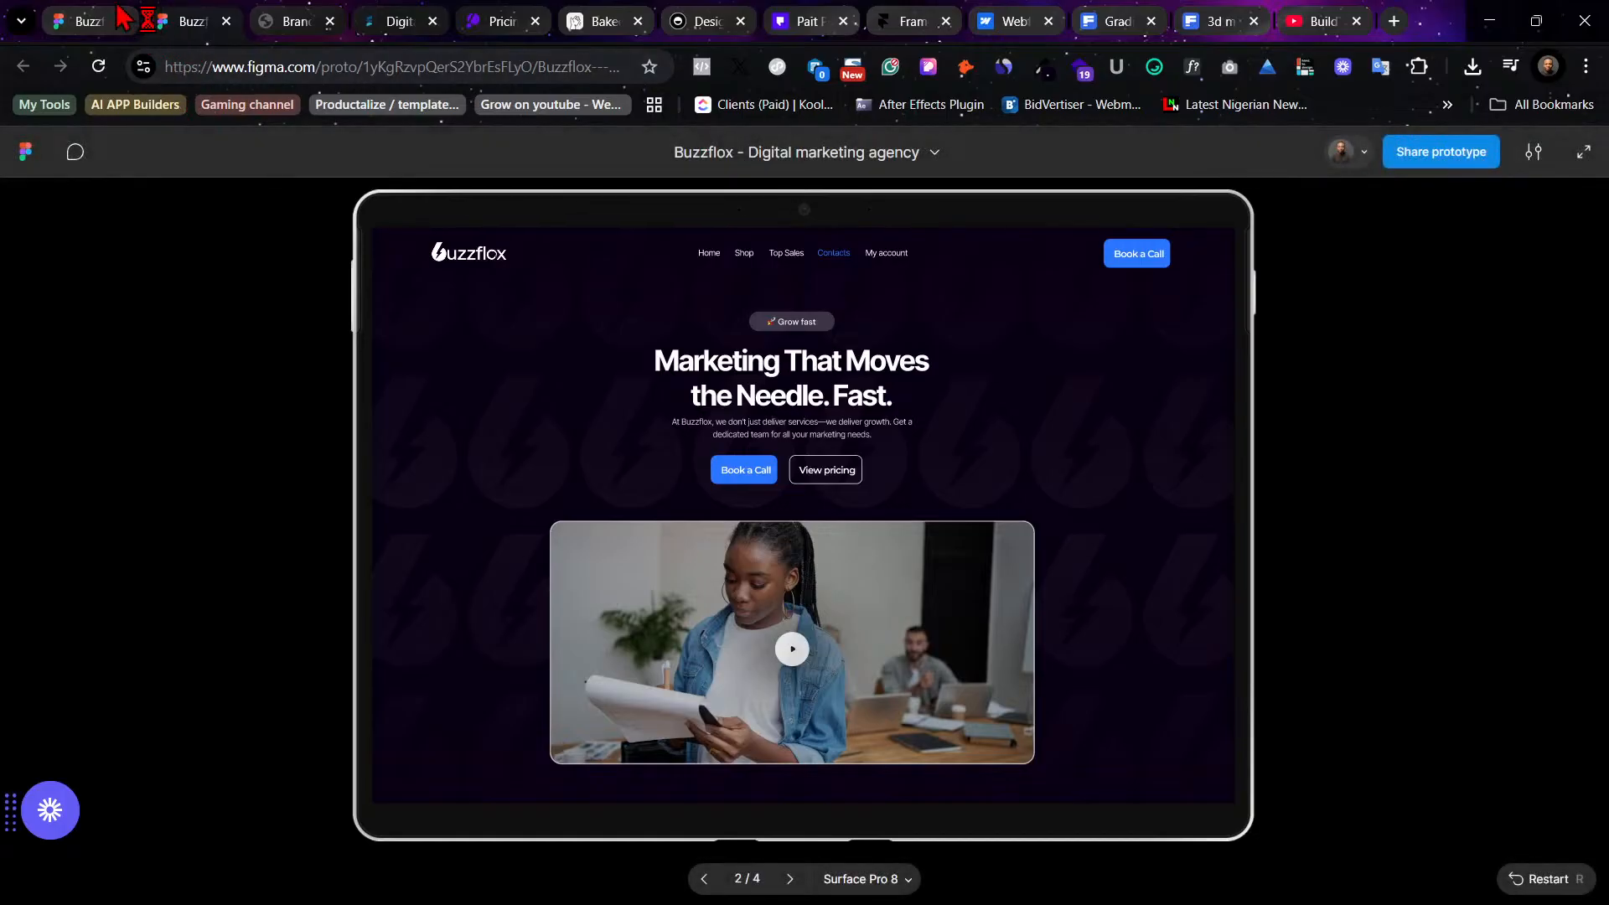
pyautogui.click(79, 15)
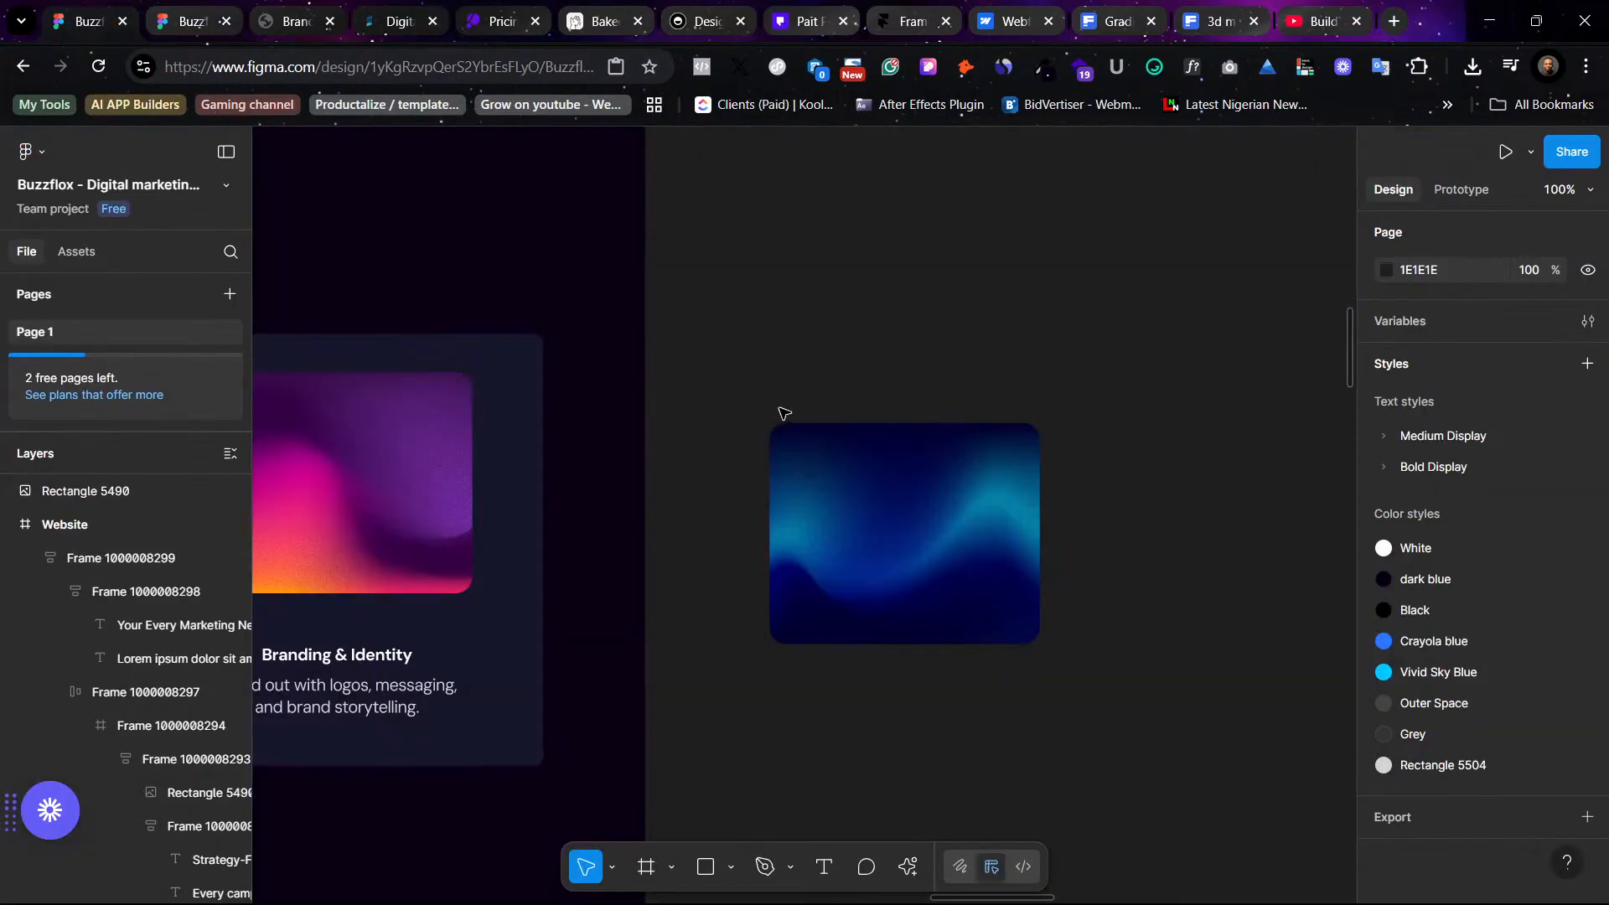
pyautogui.hscroll(-12, 784, 413)
pyautogui.scroll(2, 784, 414)
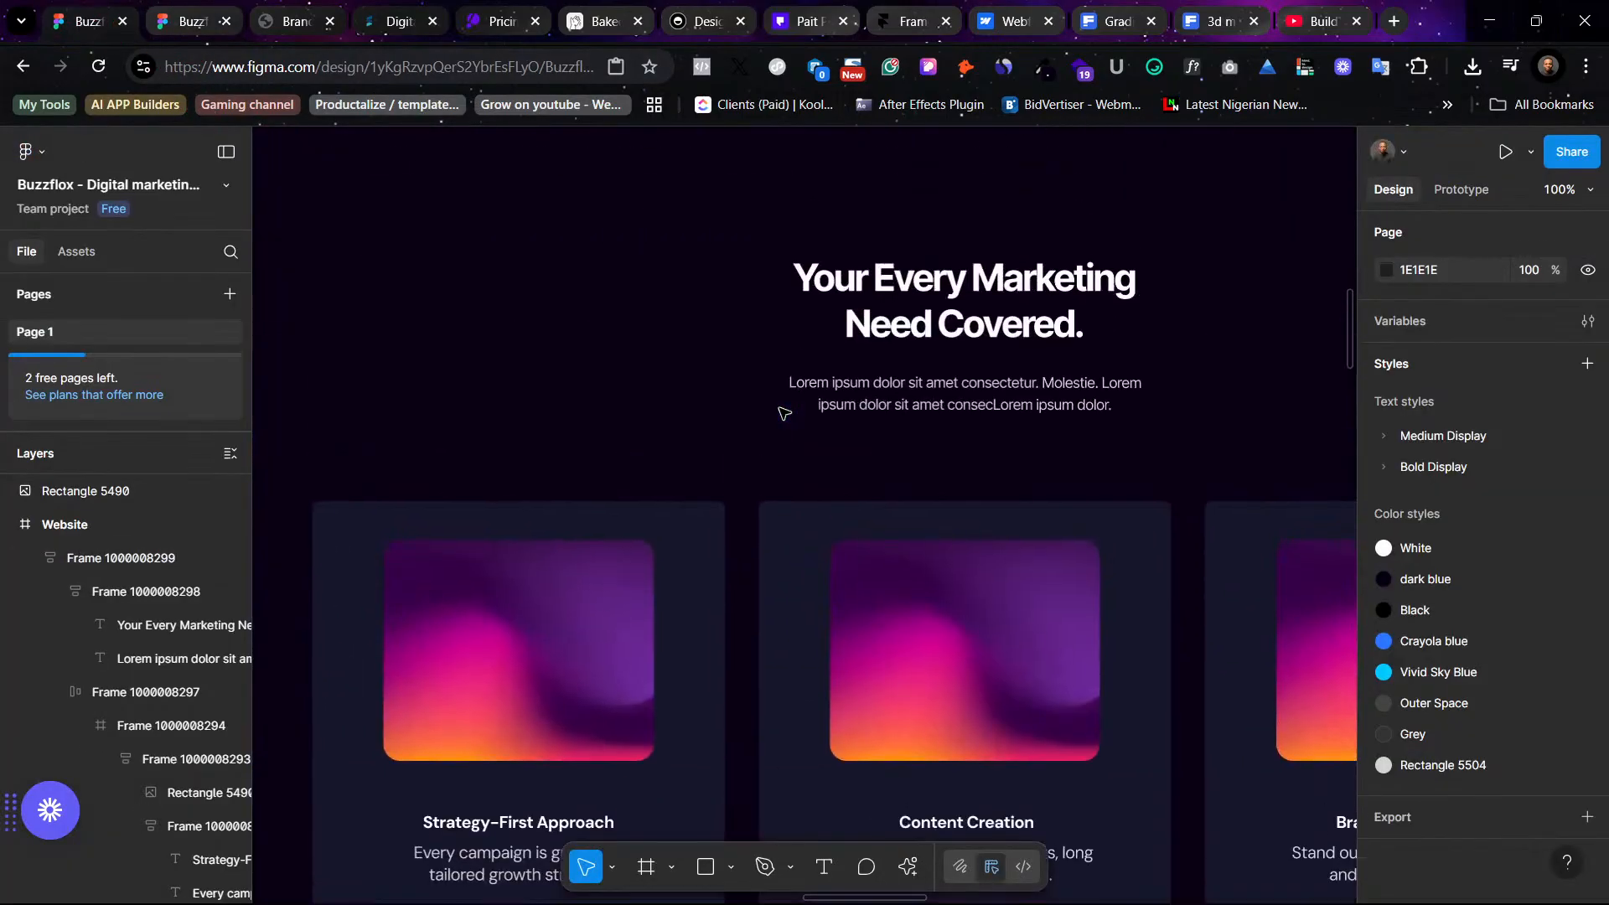
pyautogui.scroll(-3, 784, 413)
pyautogui.scroll(2, 978, 399)
pyautogui.click(947, 553)
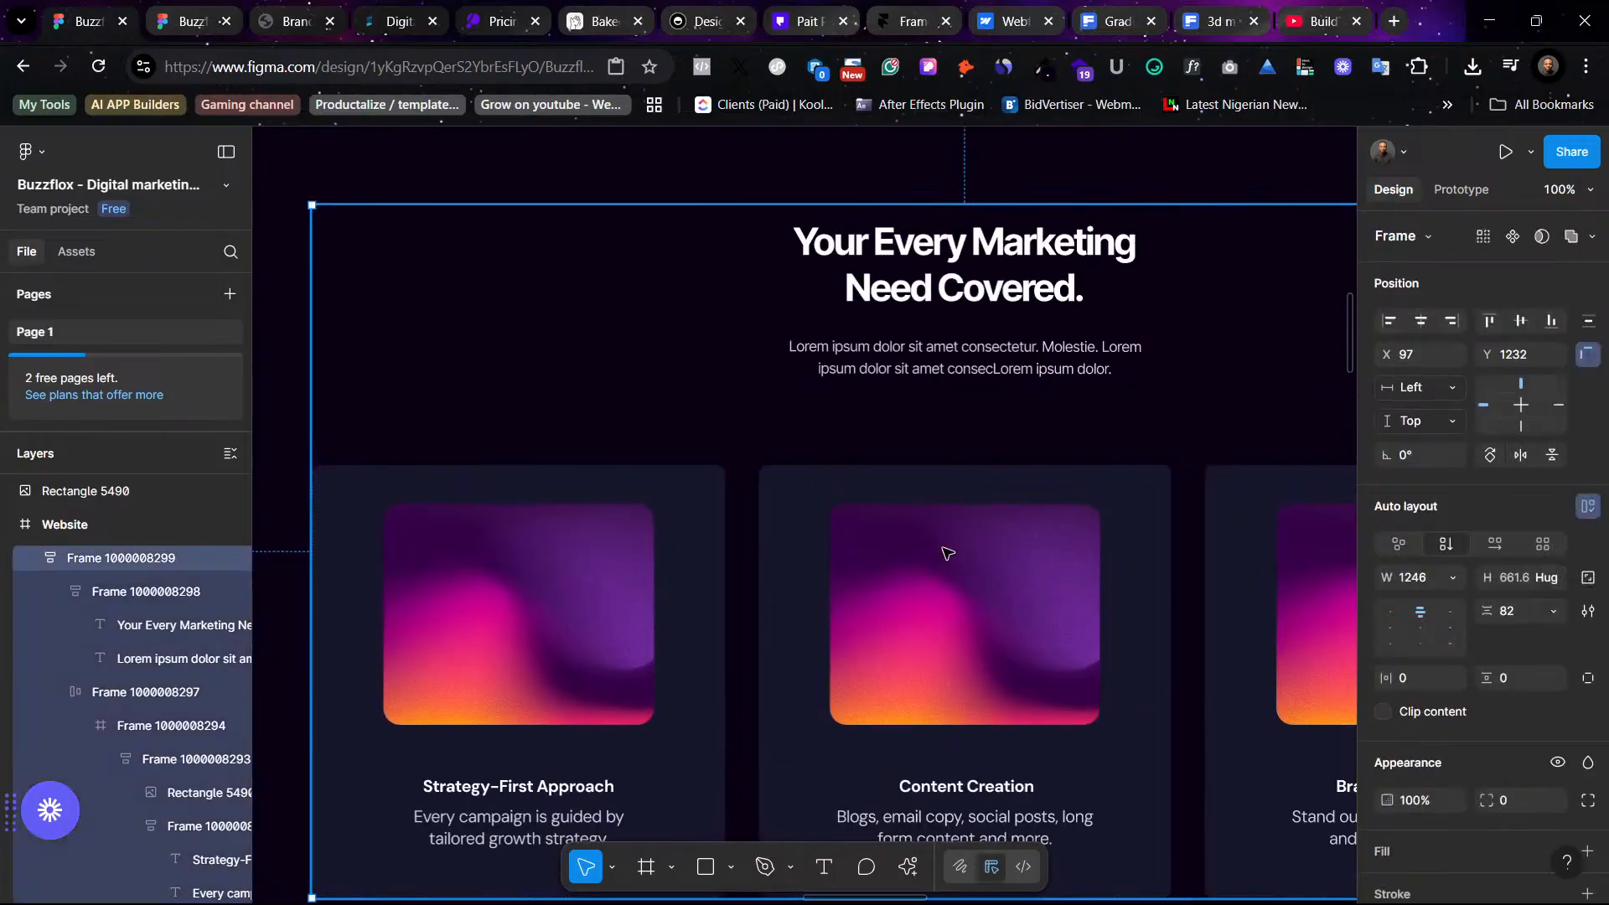
pyautogui.hotkey('shift', '2')
pyautogui.scroll(3, 1203, 377)
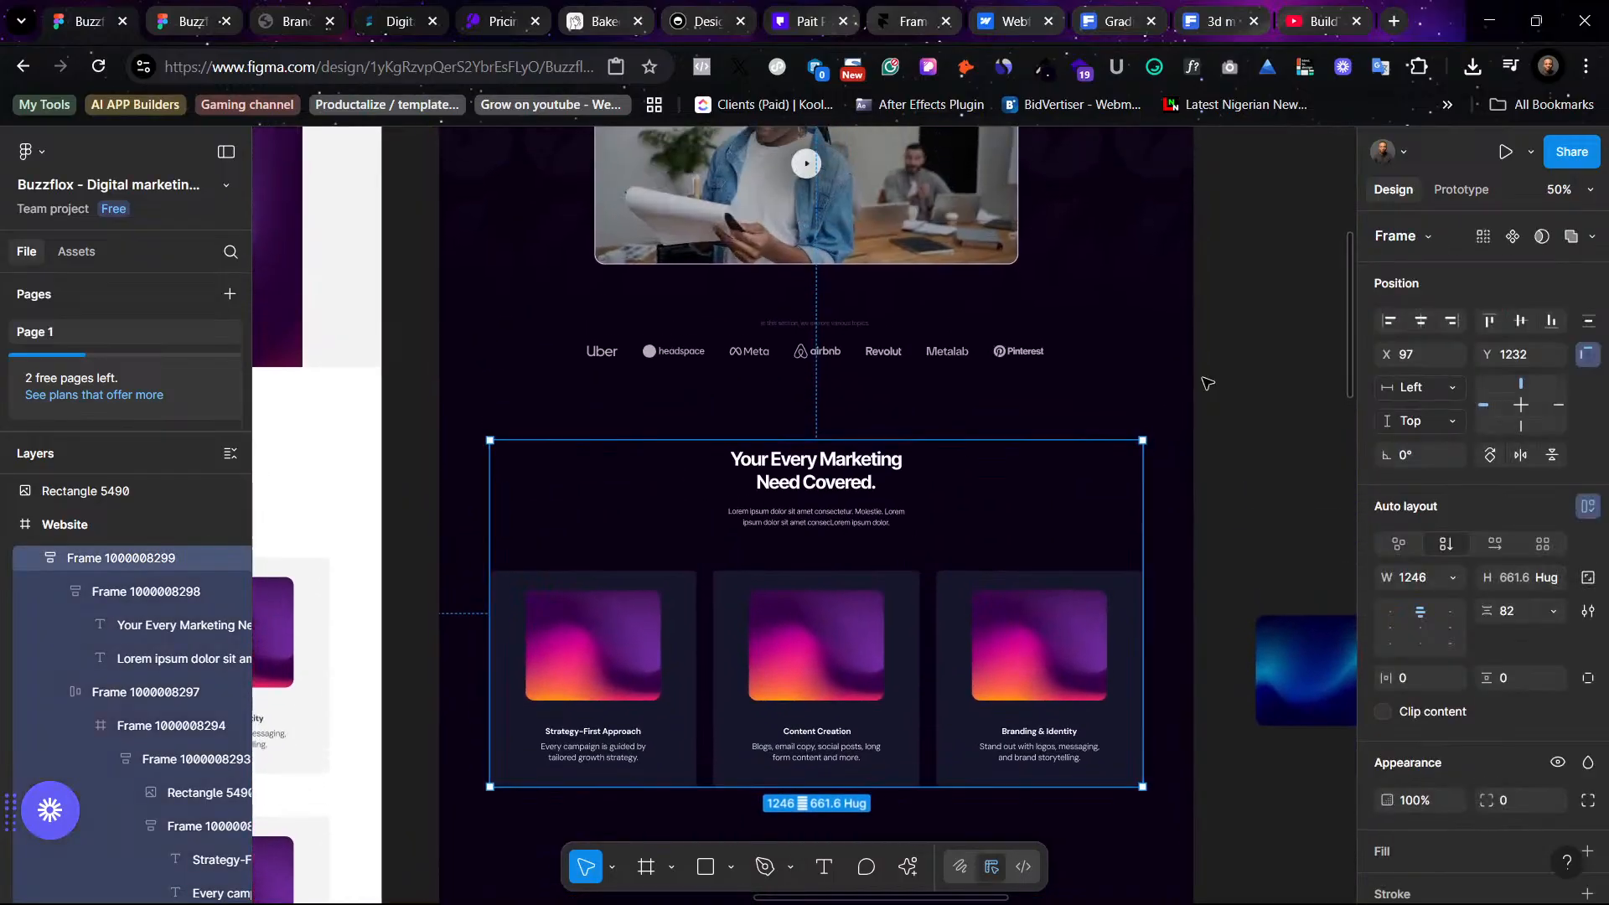
pyautogui.scroll(-6, 1268, 341)
pyautogui.scroll(-1, 862, 416)
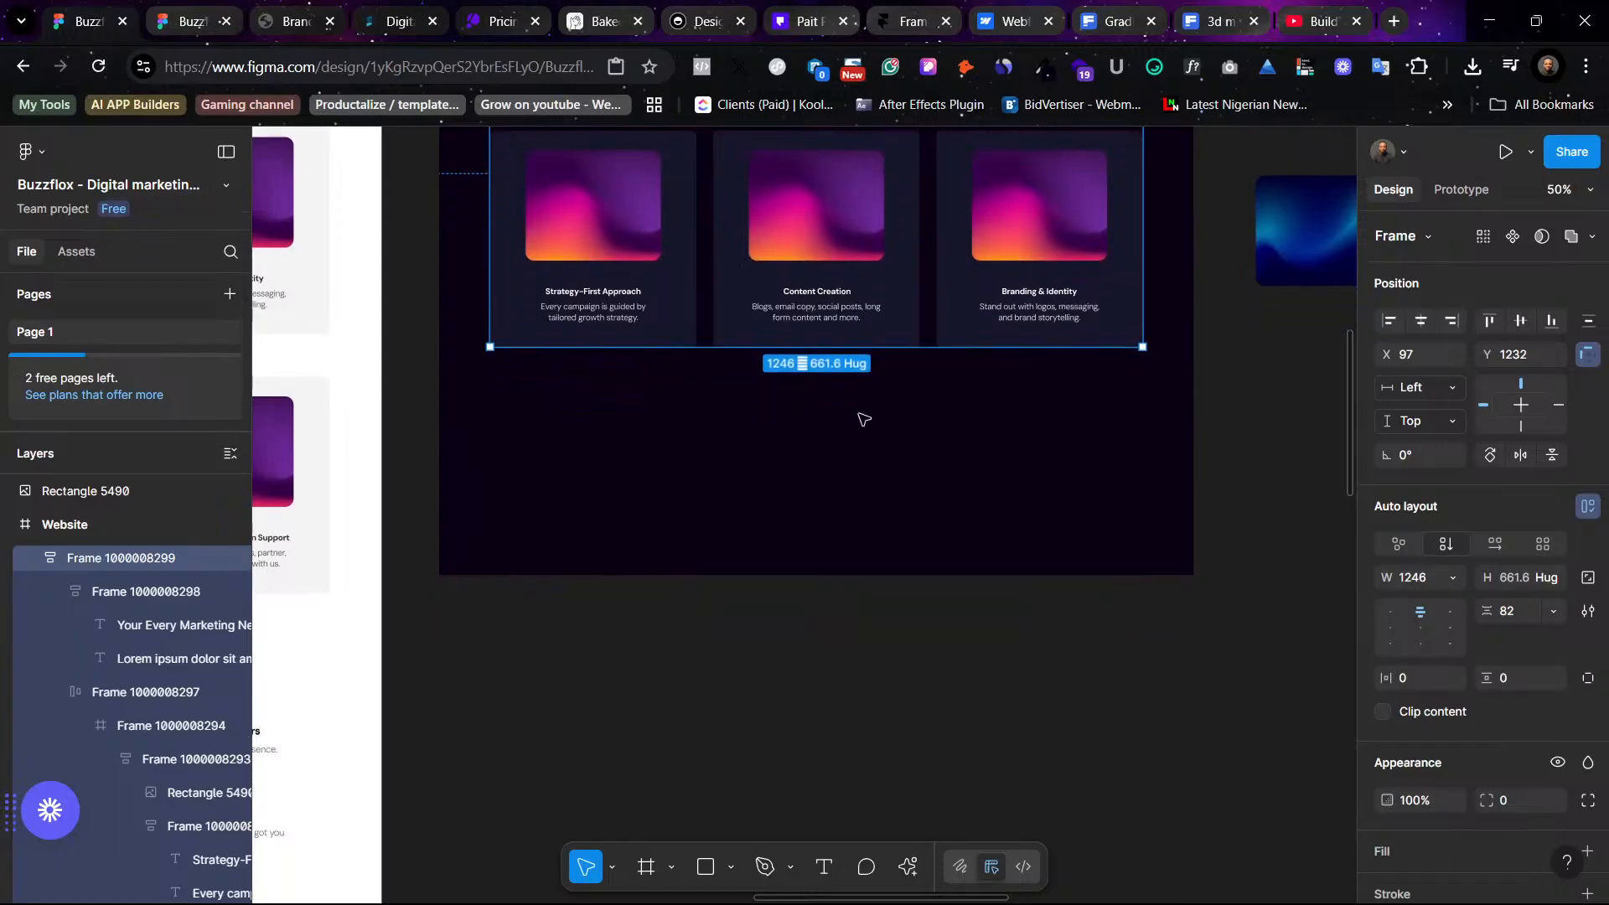
pyautogui.scroll(4, 919, 360)
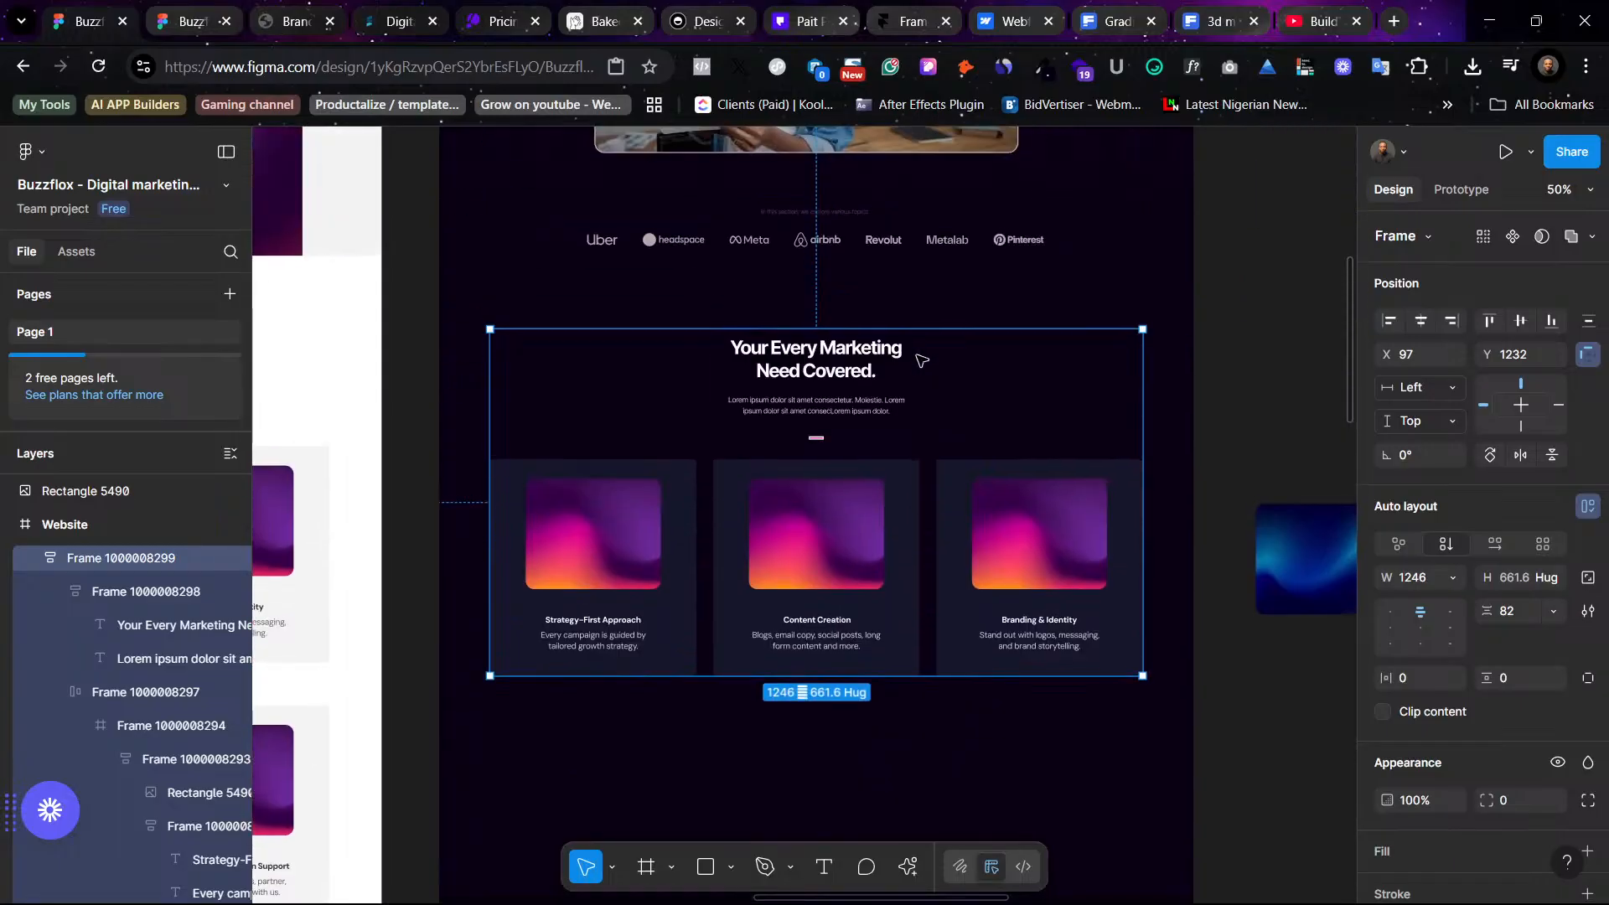
pyautogui.scroll(3, 857, 477)
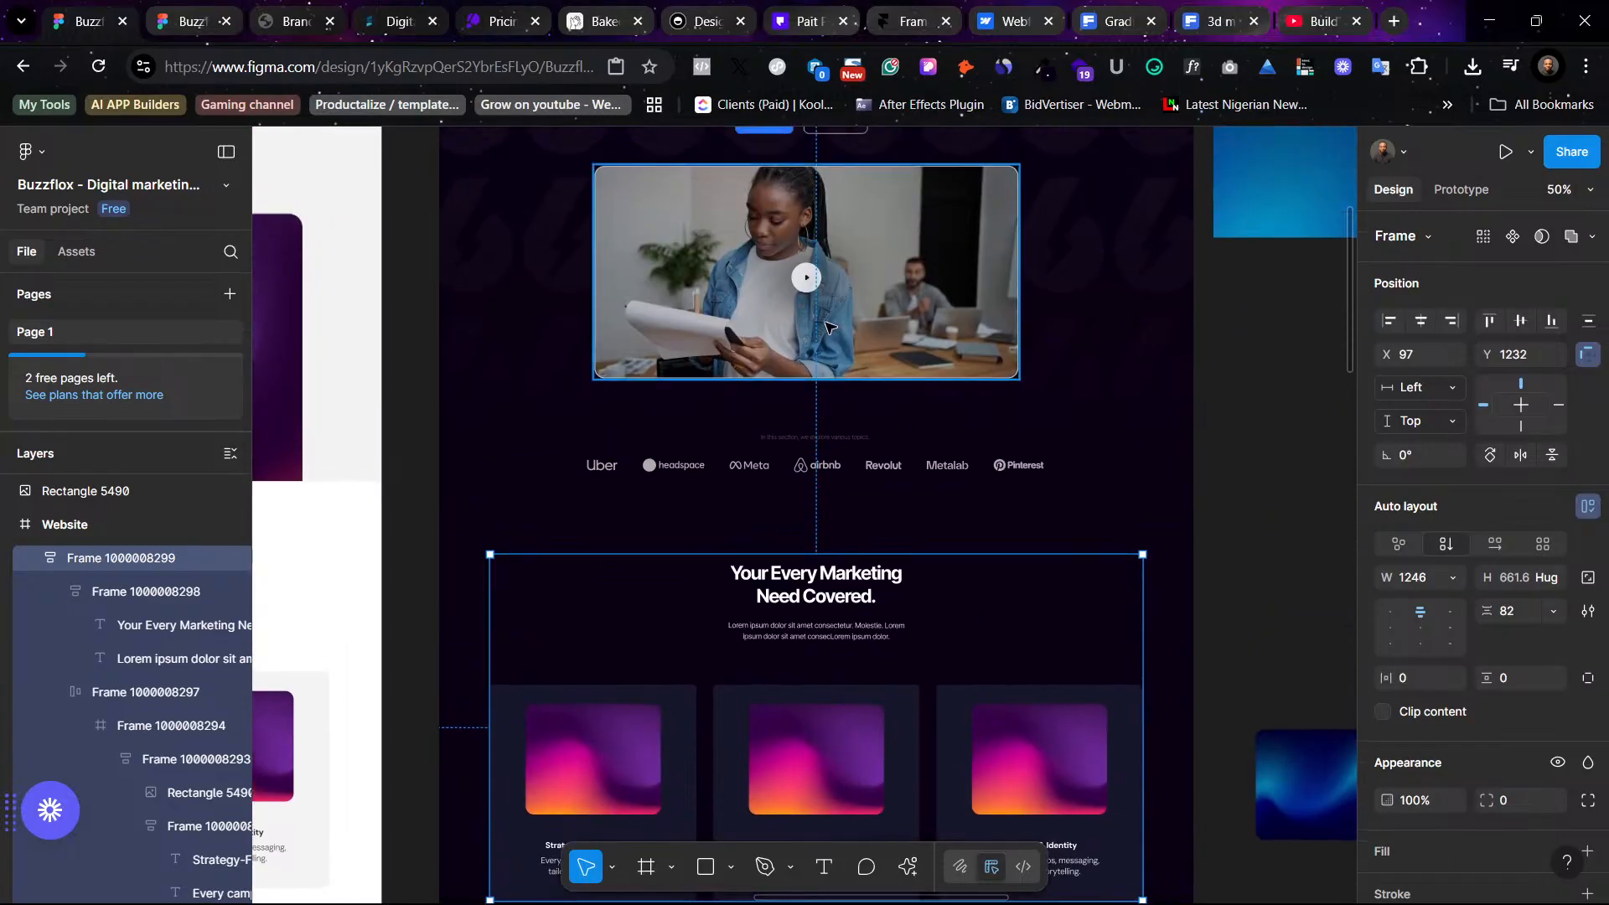
pyautogui.scroll(-2, 956, 516)
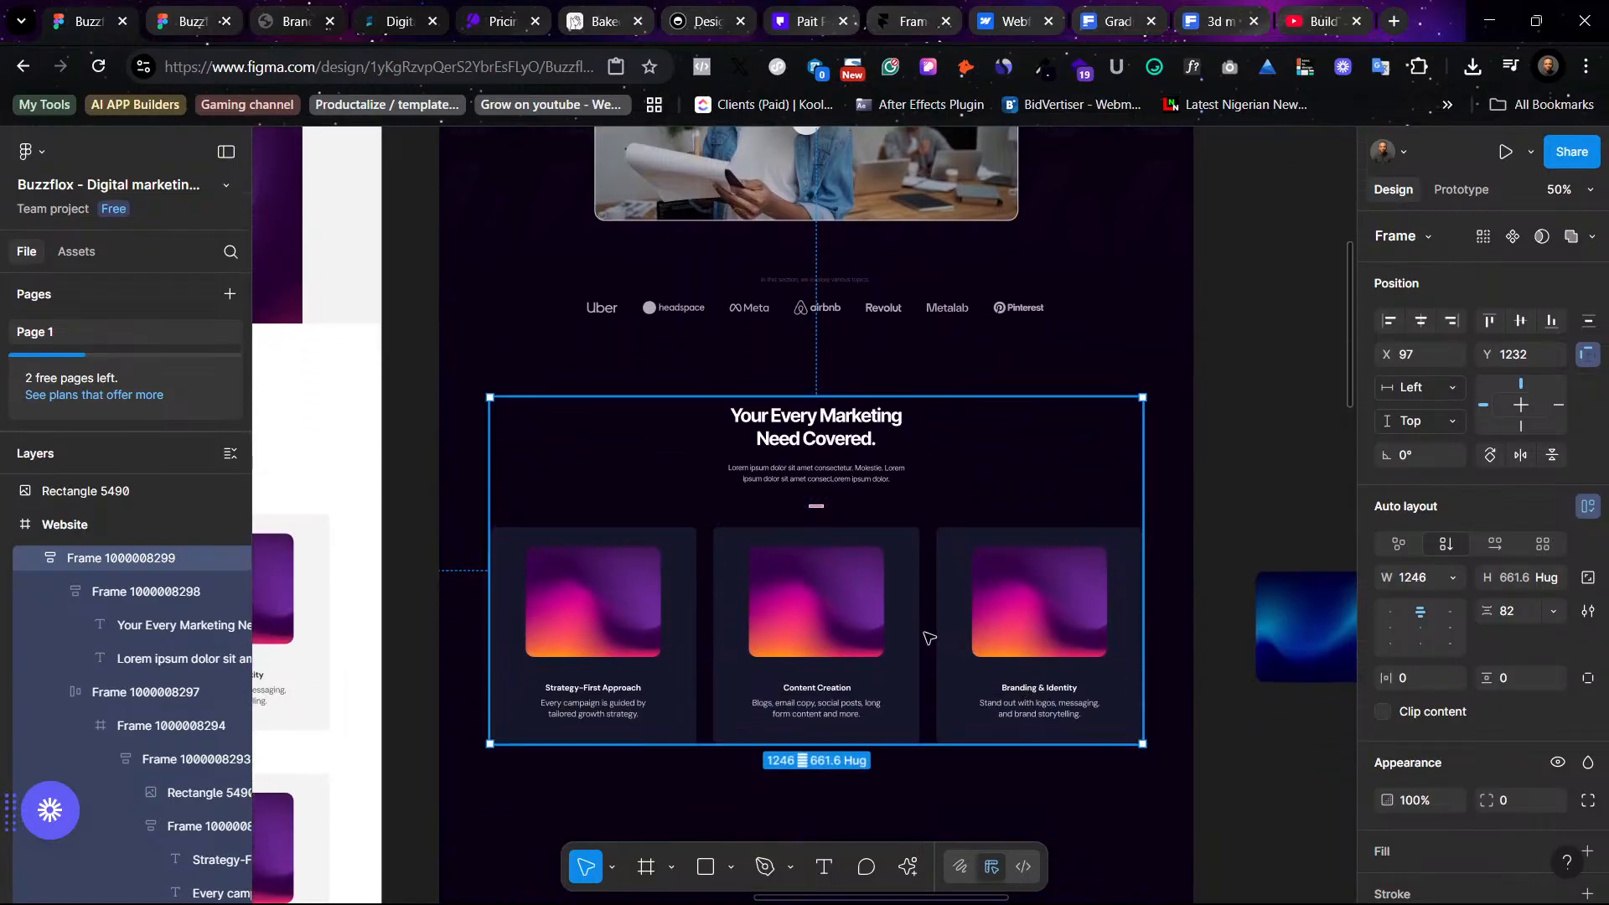
# - In Illustrator, remove the white background rectangle from behind the isometric icon set
pyautogui.click(1229, 887)
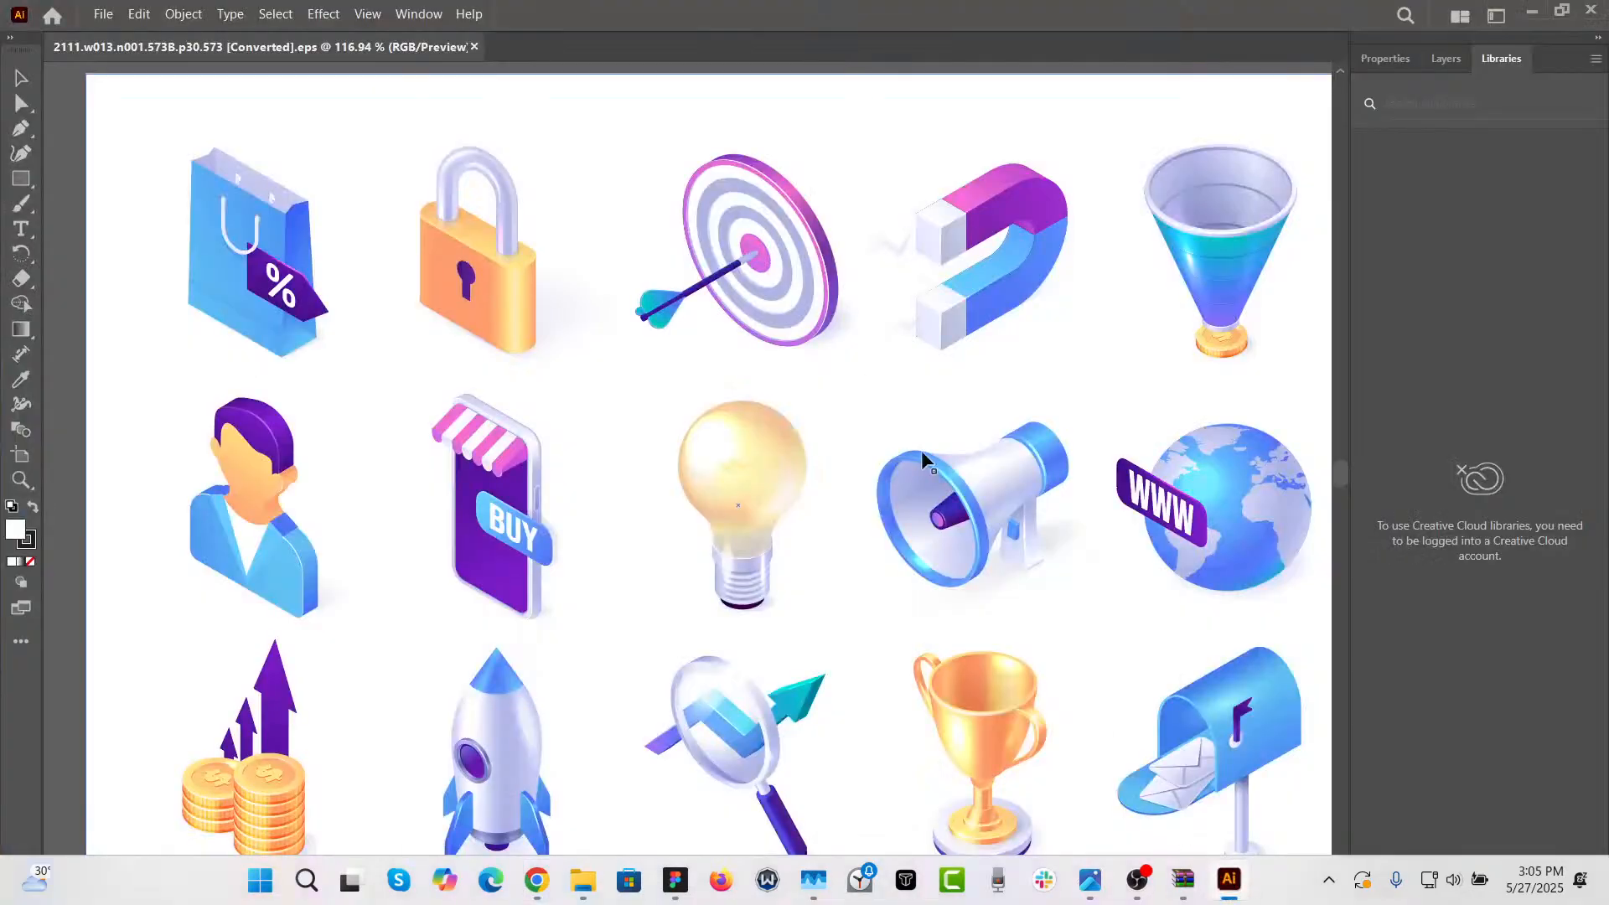
pyautogui.click(450, 226)
pyautogui.press('a')
pyautogui.hotkey('ctrl', '-')
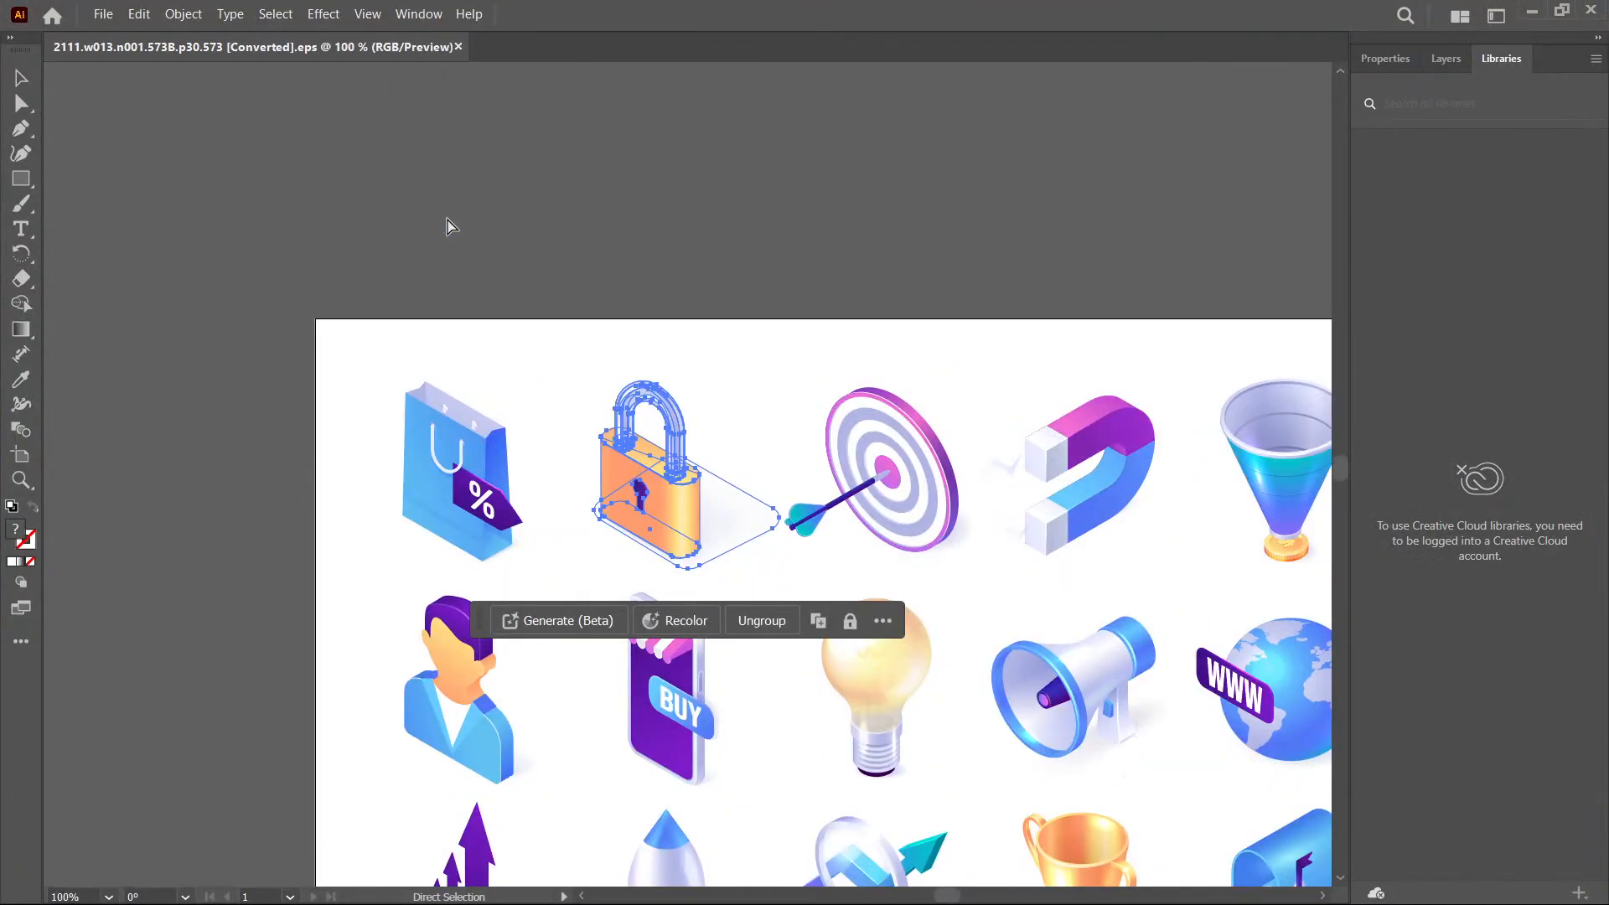
pyautogui.hotkey('ctrl', '-')
pyautogui.press('v')
pyautogui.scroll(-3, 452, 221)
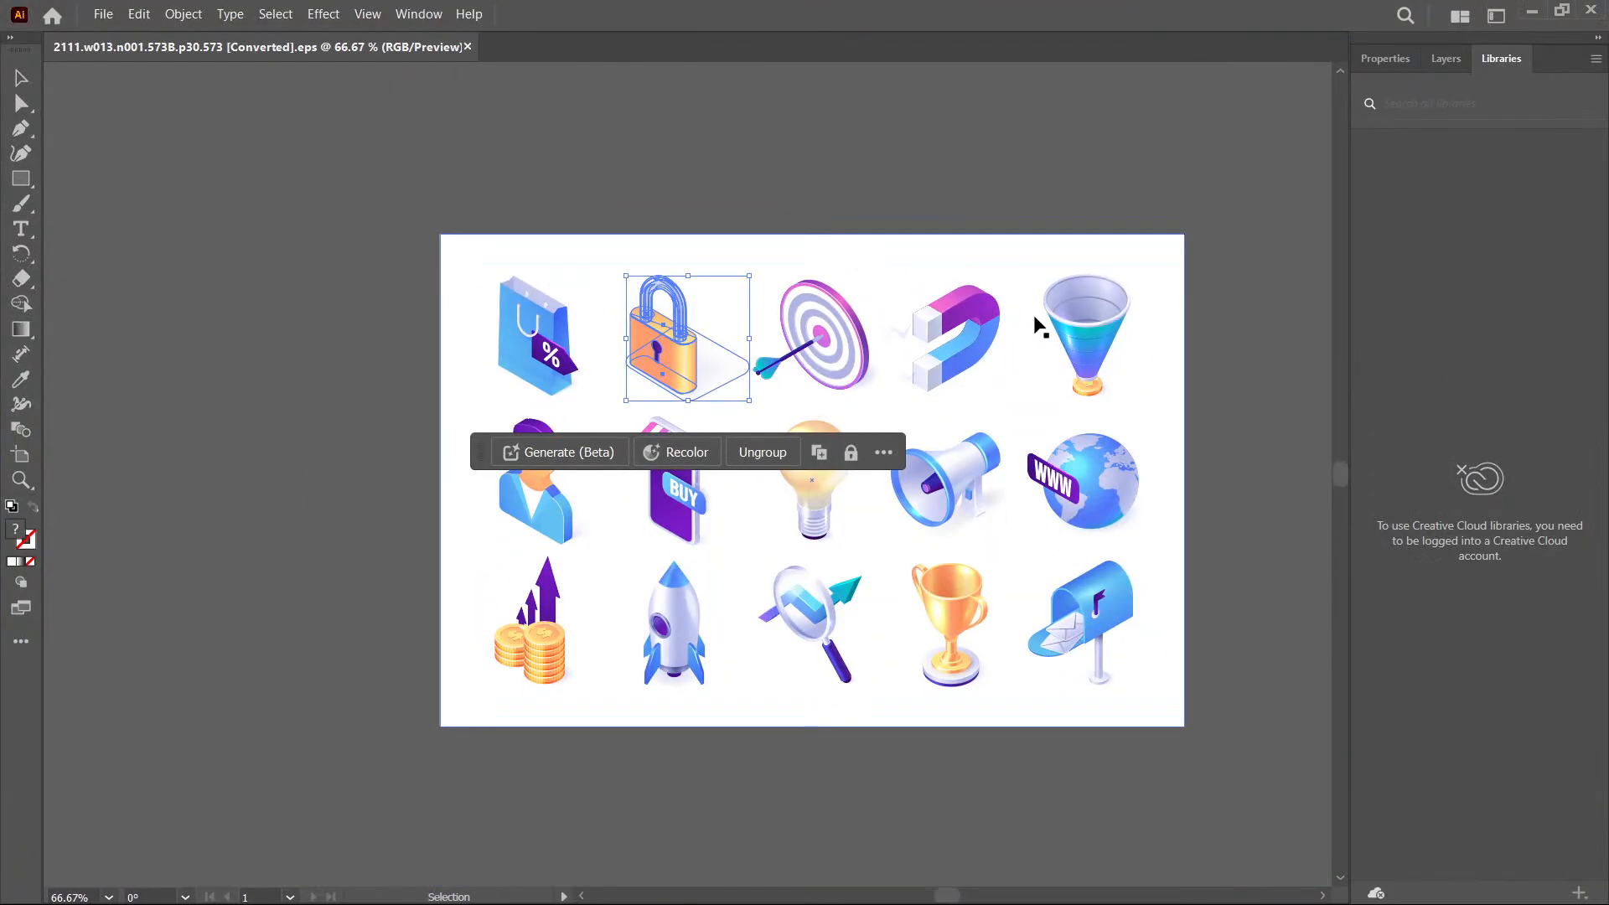
pyautogui.moveTo(1177, 383); pyautogui.dragTo(298, 379)
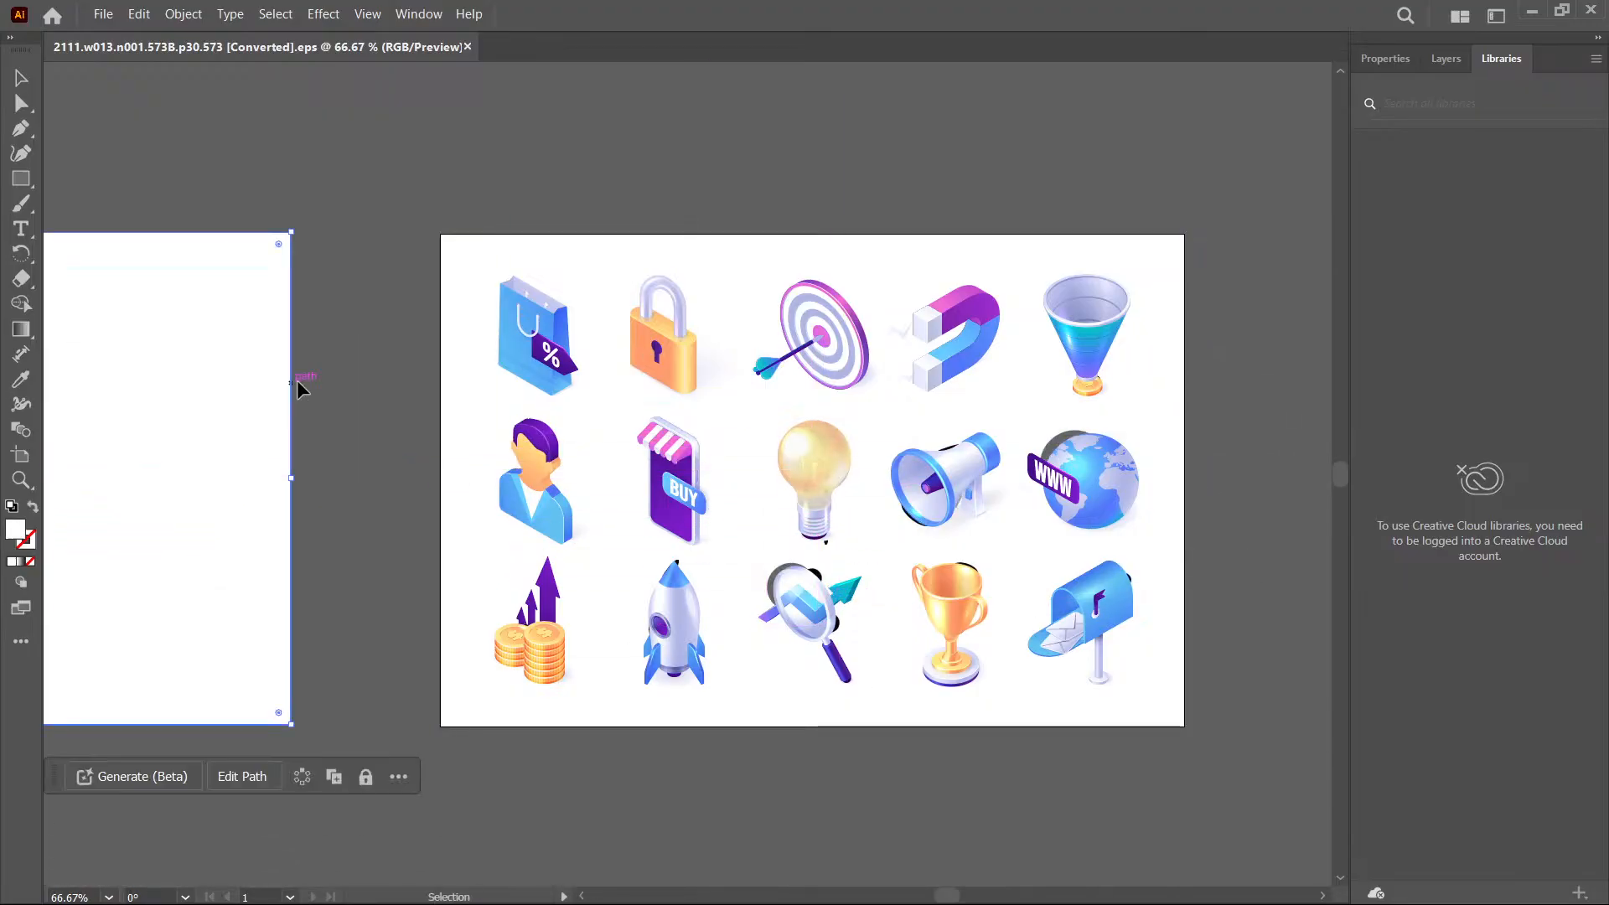
pyautogui.press('Delete')
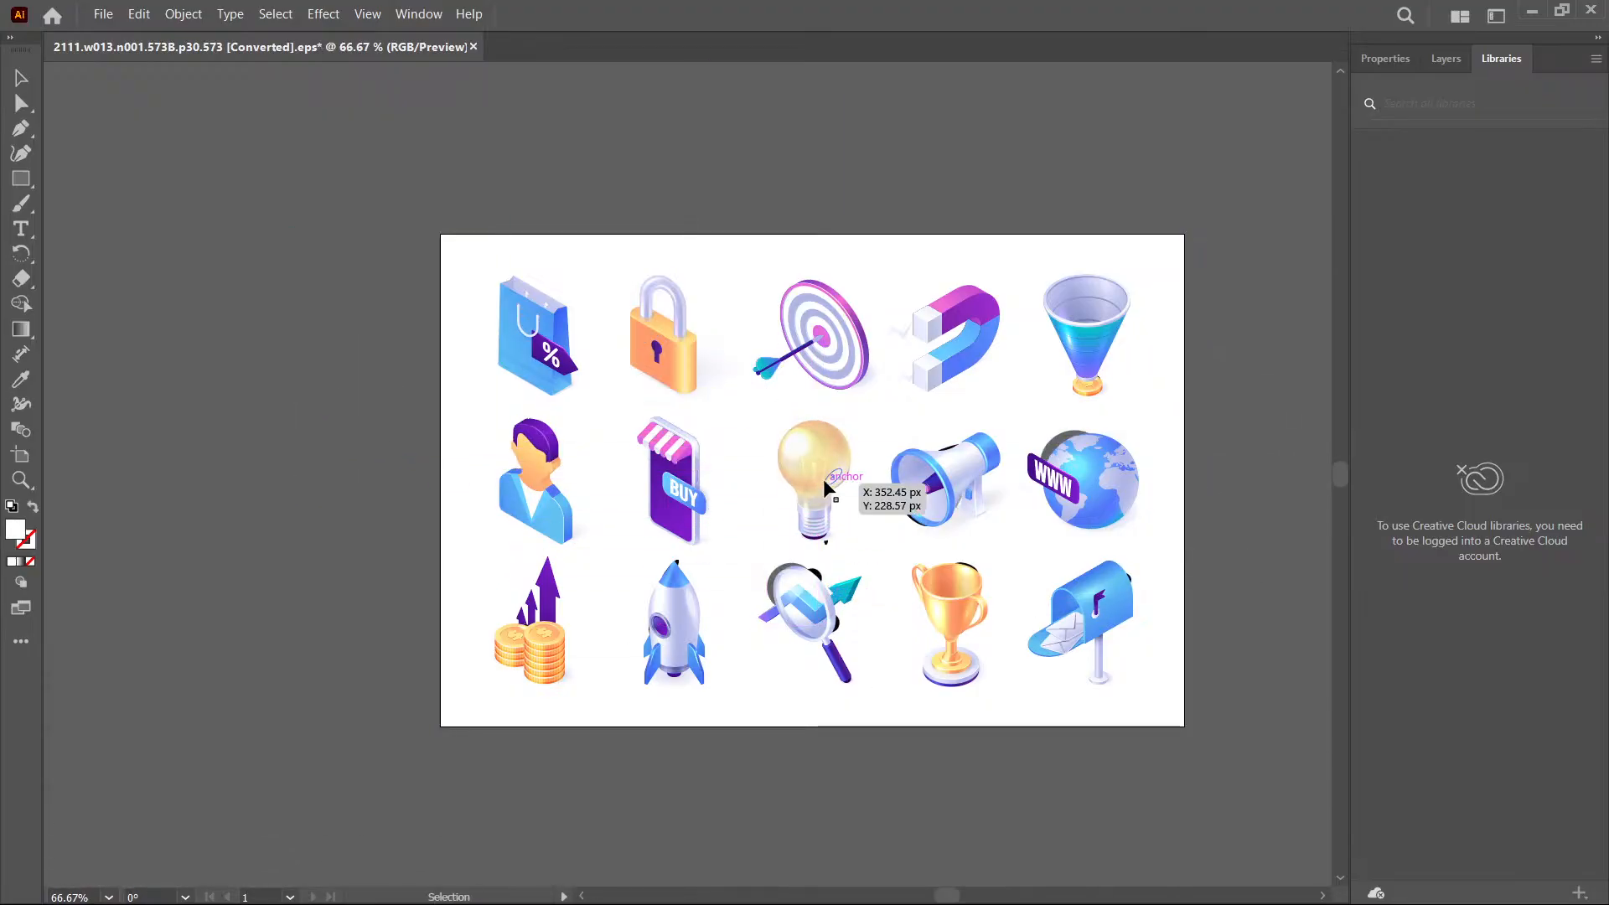
pyautogui.moveTo(801, 482); pyautogui.dragTo(255, 413)
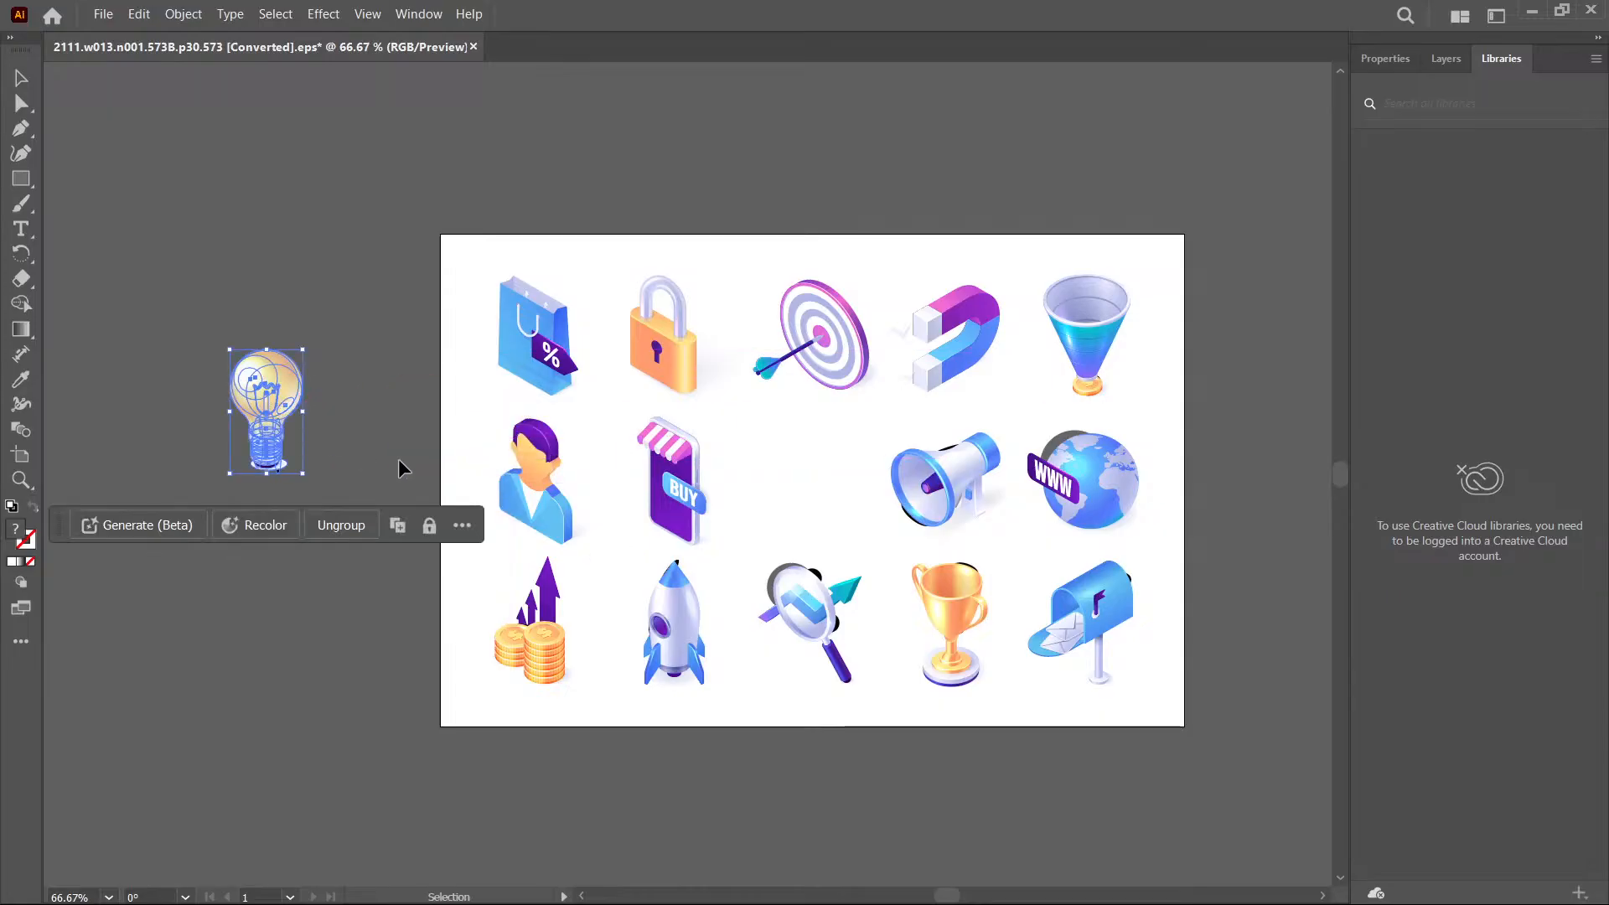
pyautogui.hotkey('ctrl', 'z')
pyautogui.click(893, 264)
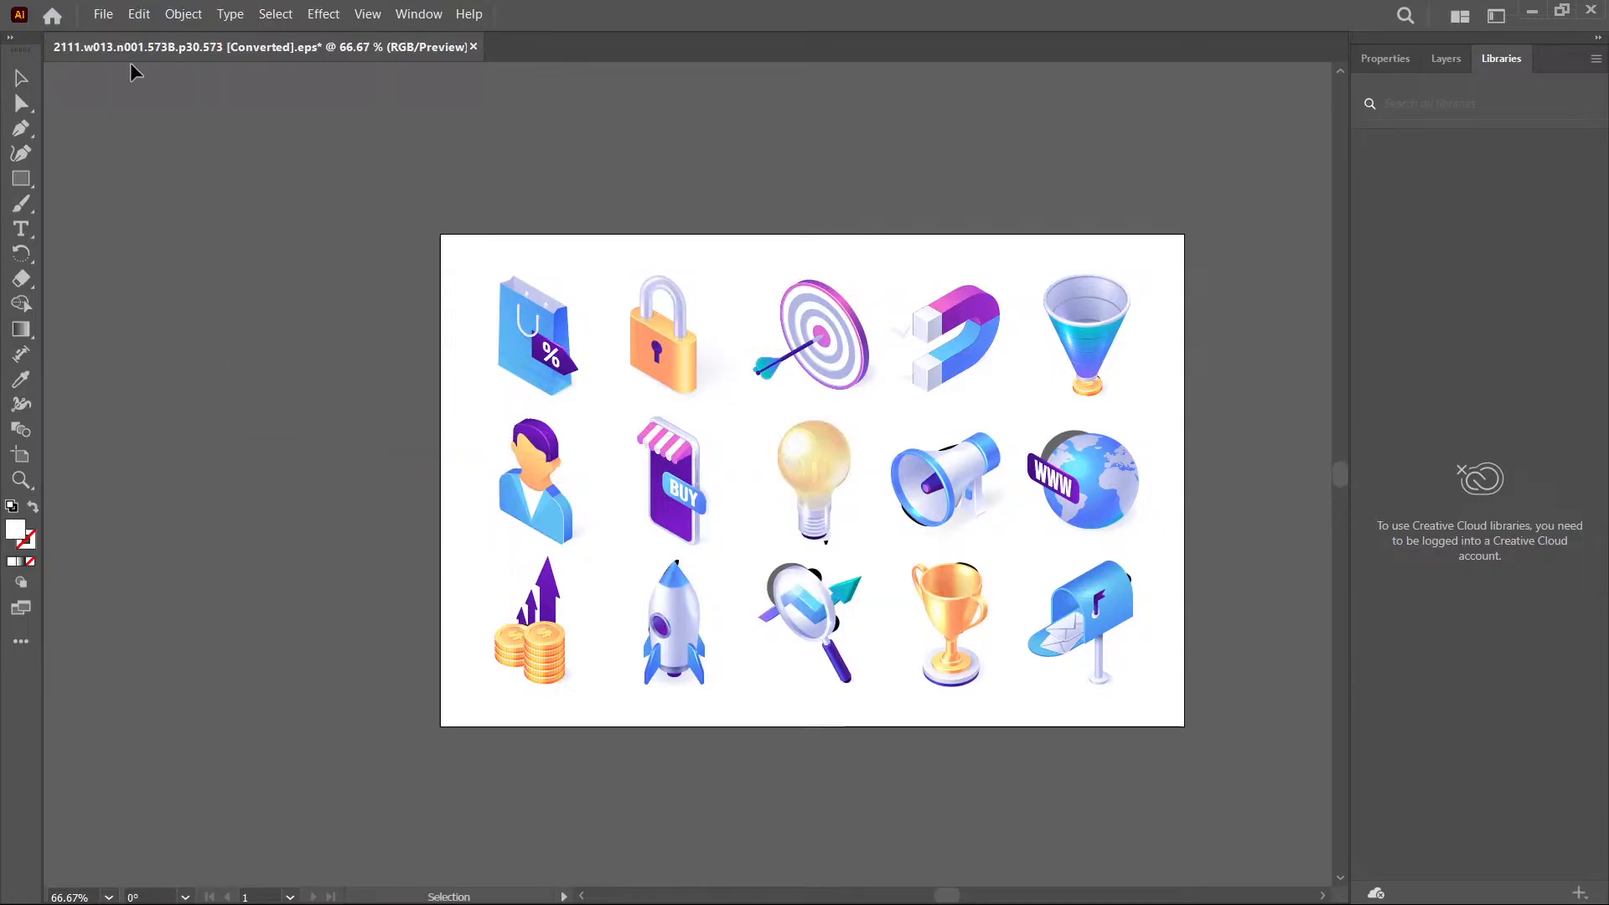
# - Export the icon set as an SVG file into the Downloads folder with the default SVG options
pyautogui.click(103, 14)
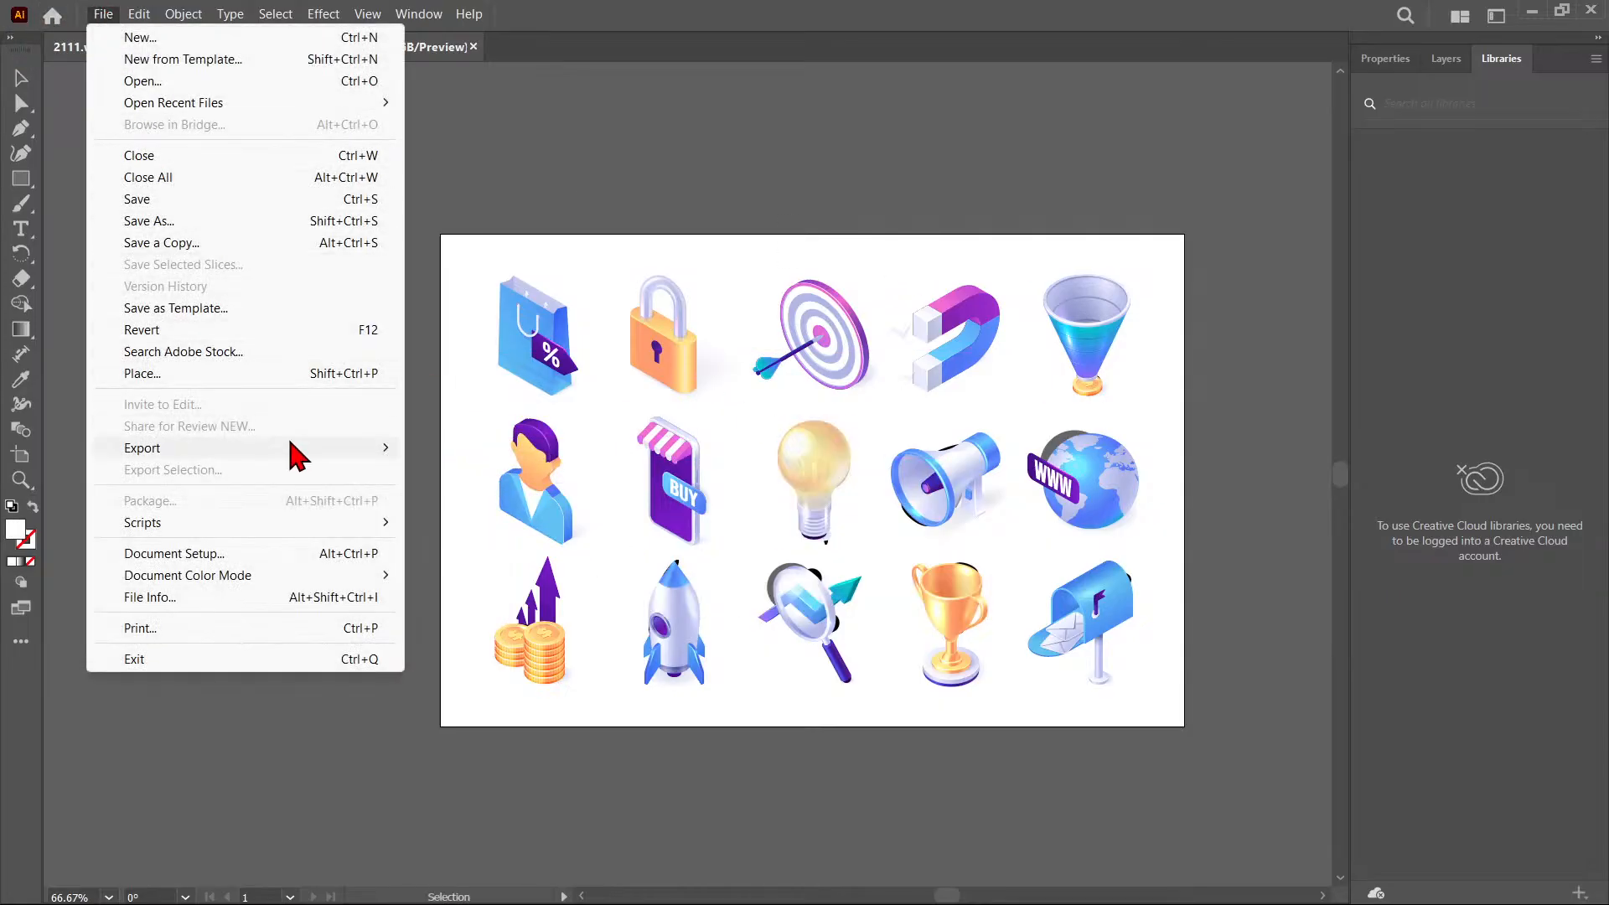
pyautogui.moveTo(302, 456)
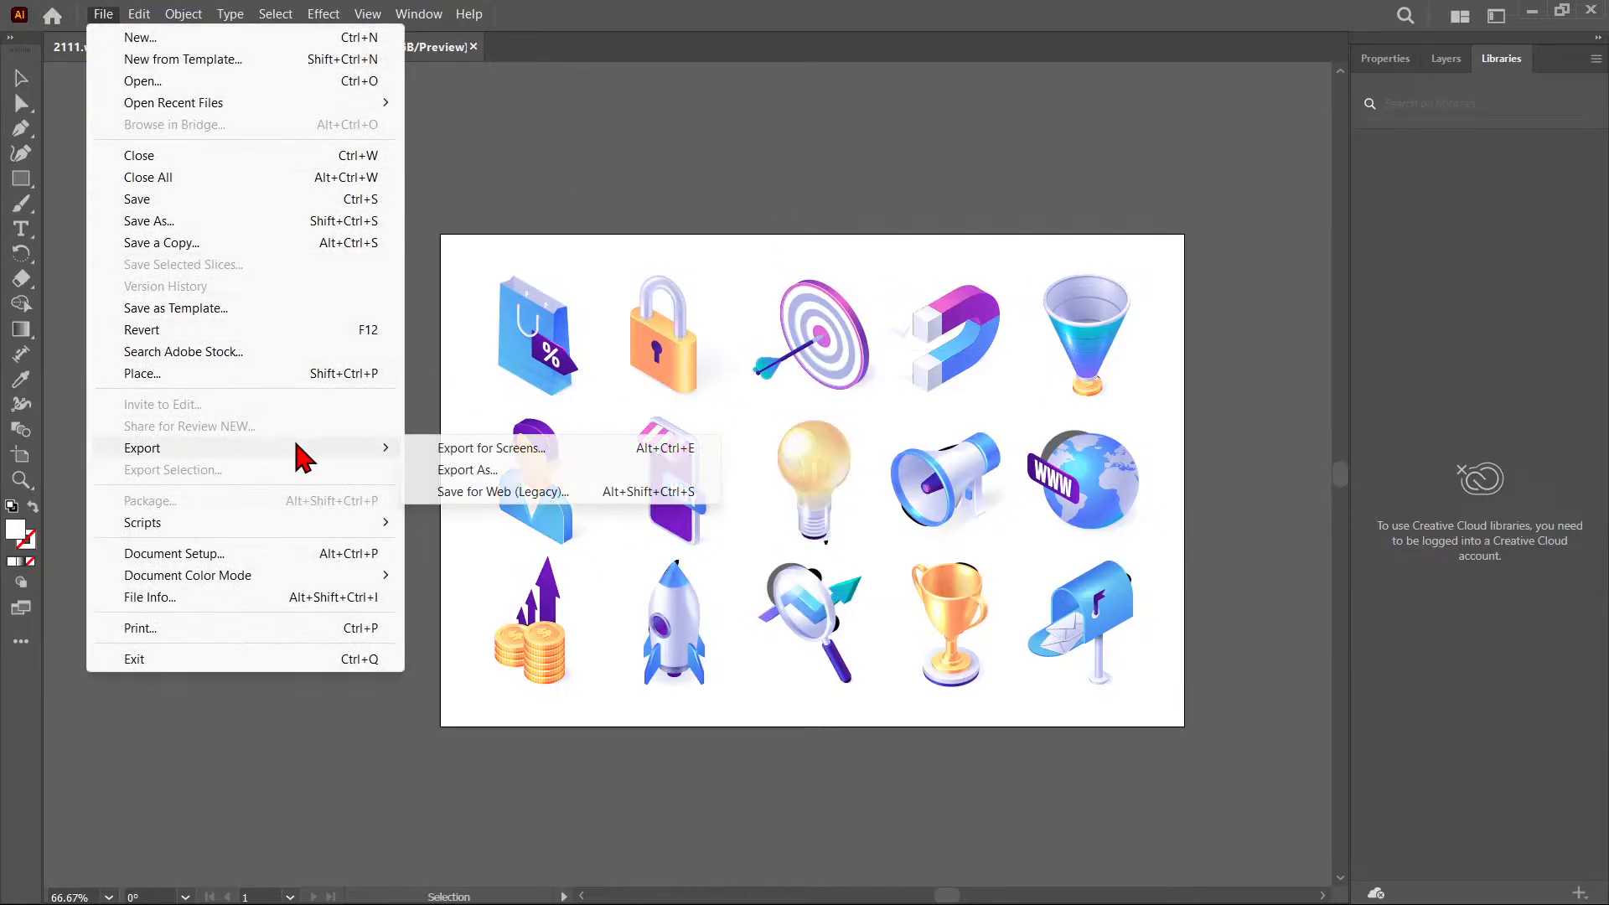
pyautogui.click(462, 473)
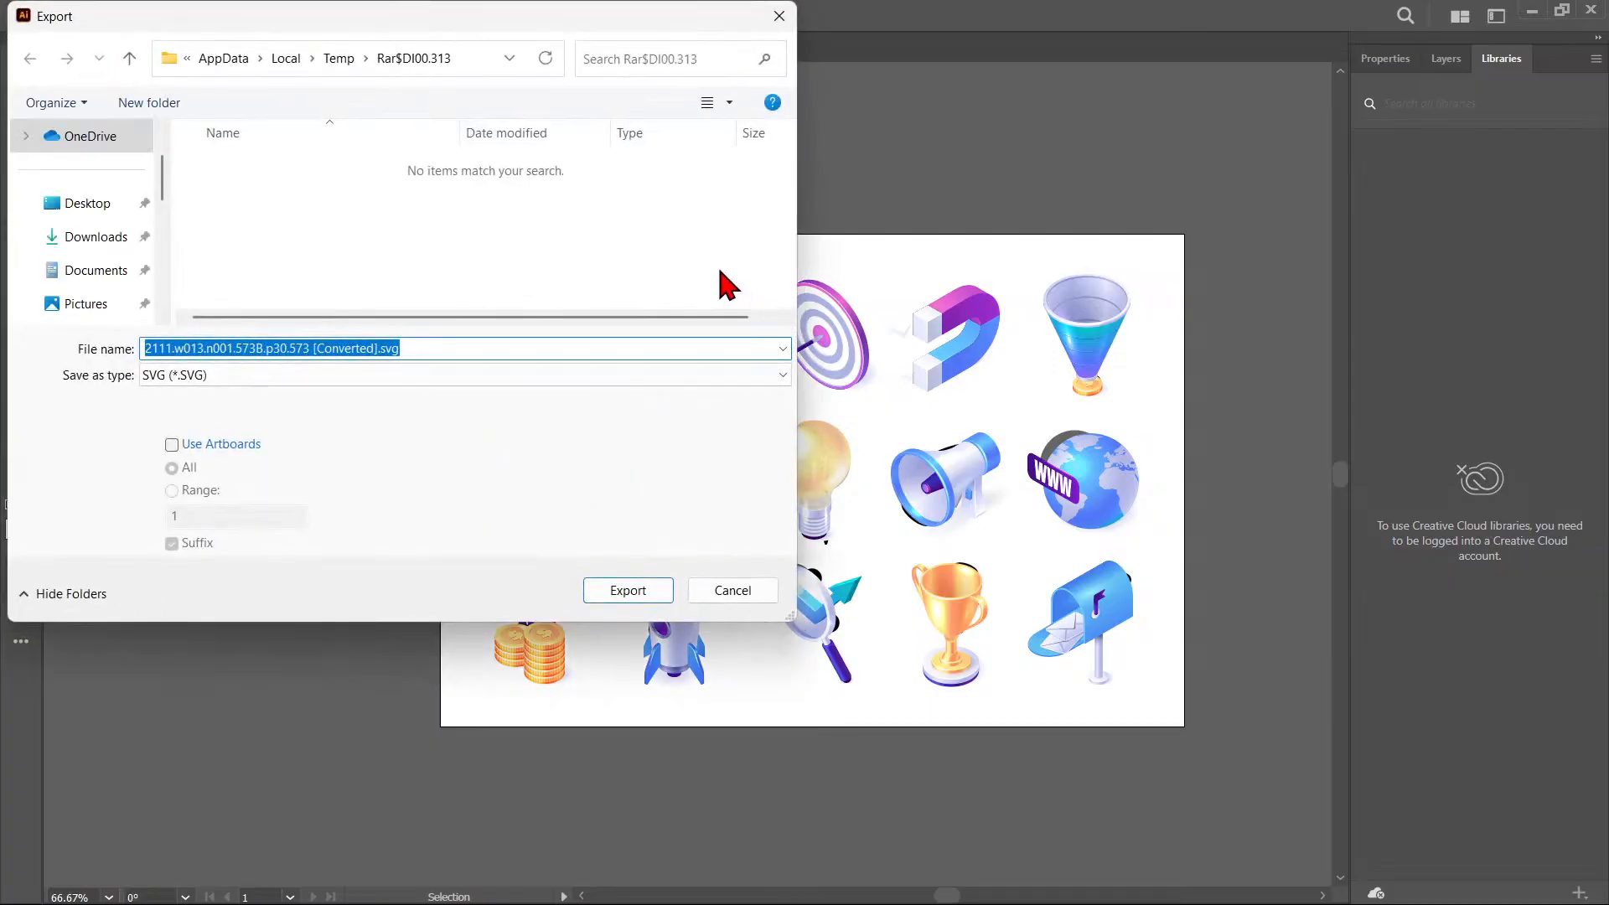
pyautogui.click(109, 238)
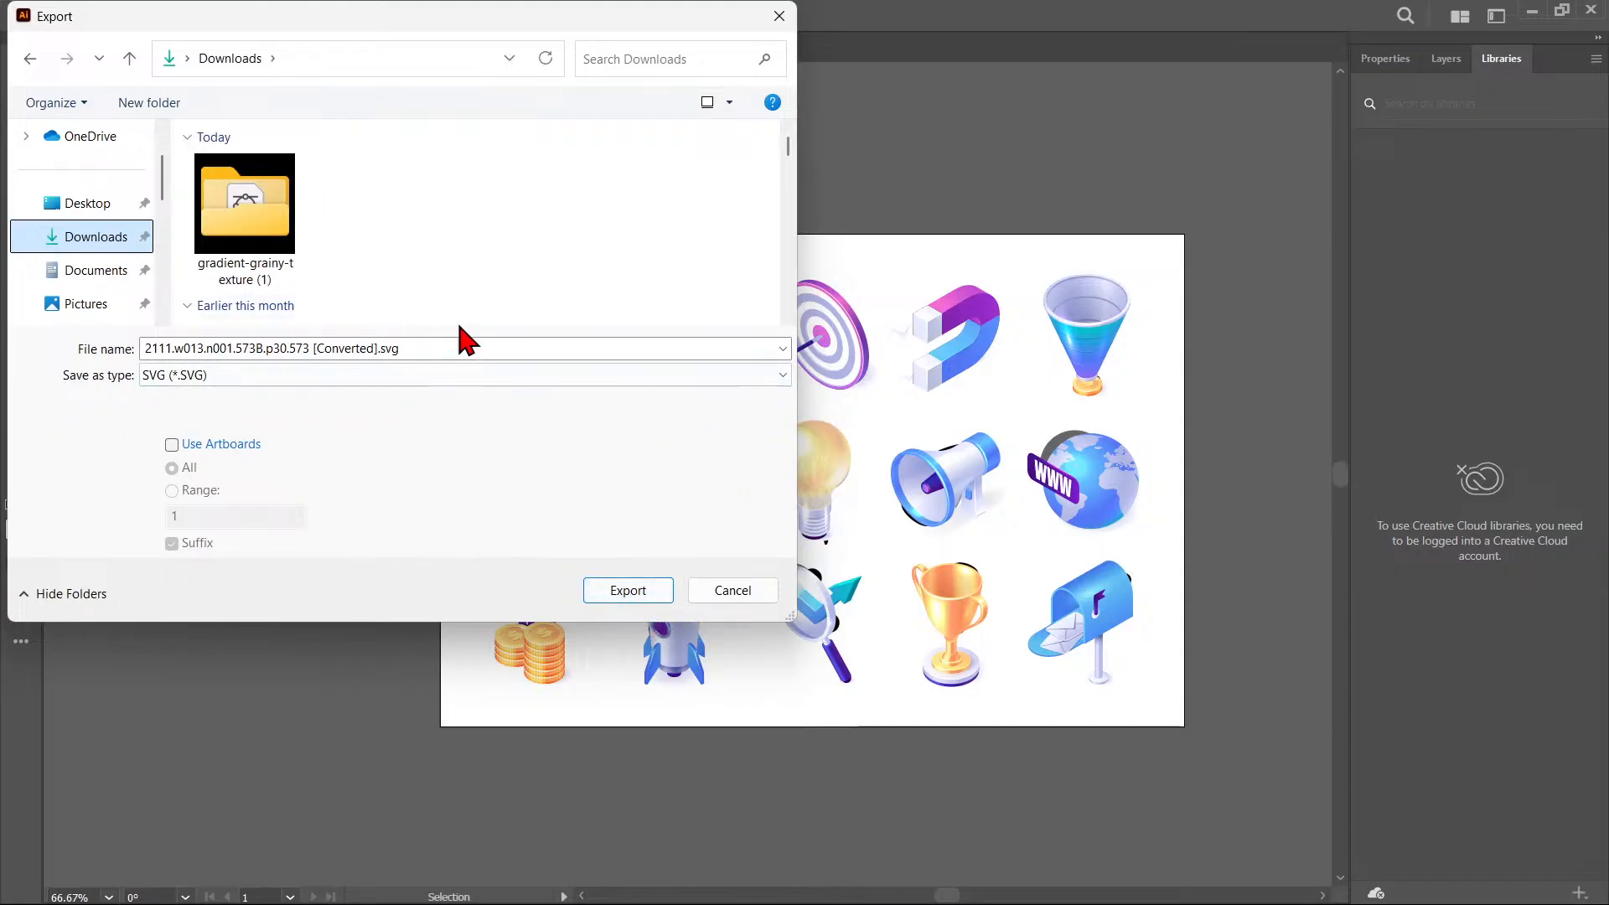
pyautogui.click(337, 375)
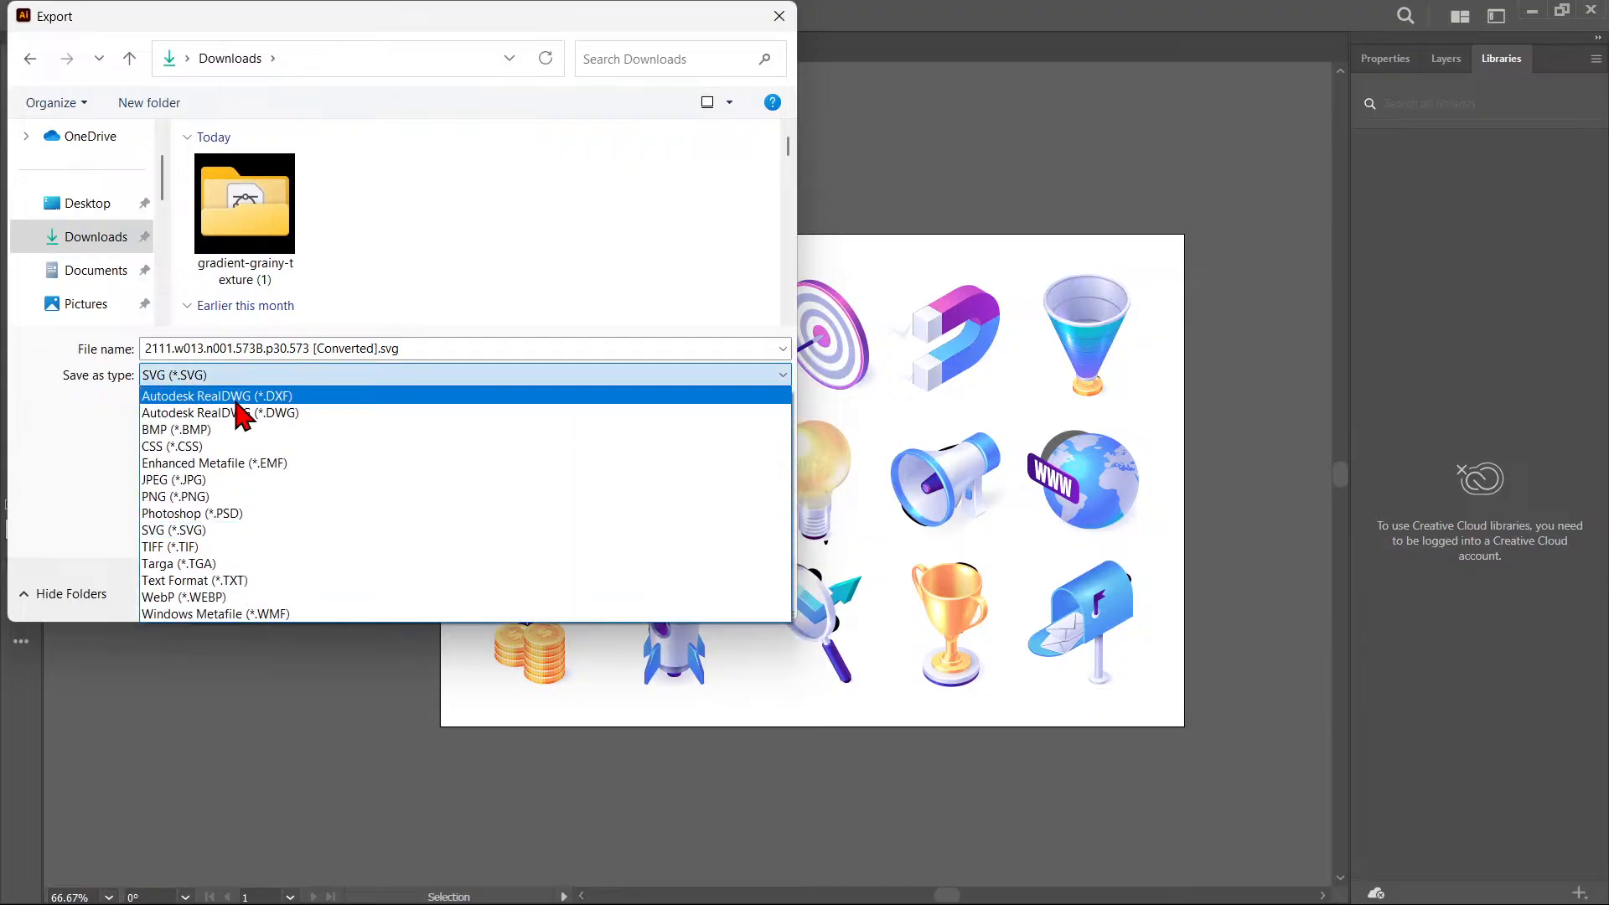
pyautogui.click(108, 432)
pyautogui.click(647, 595)
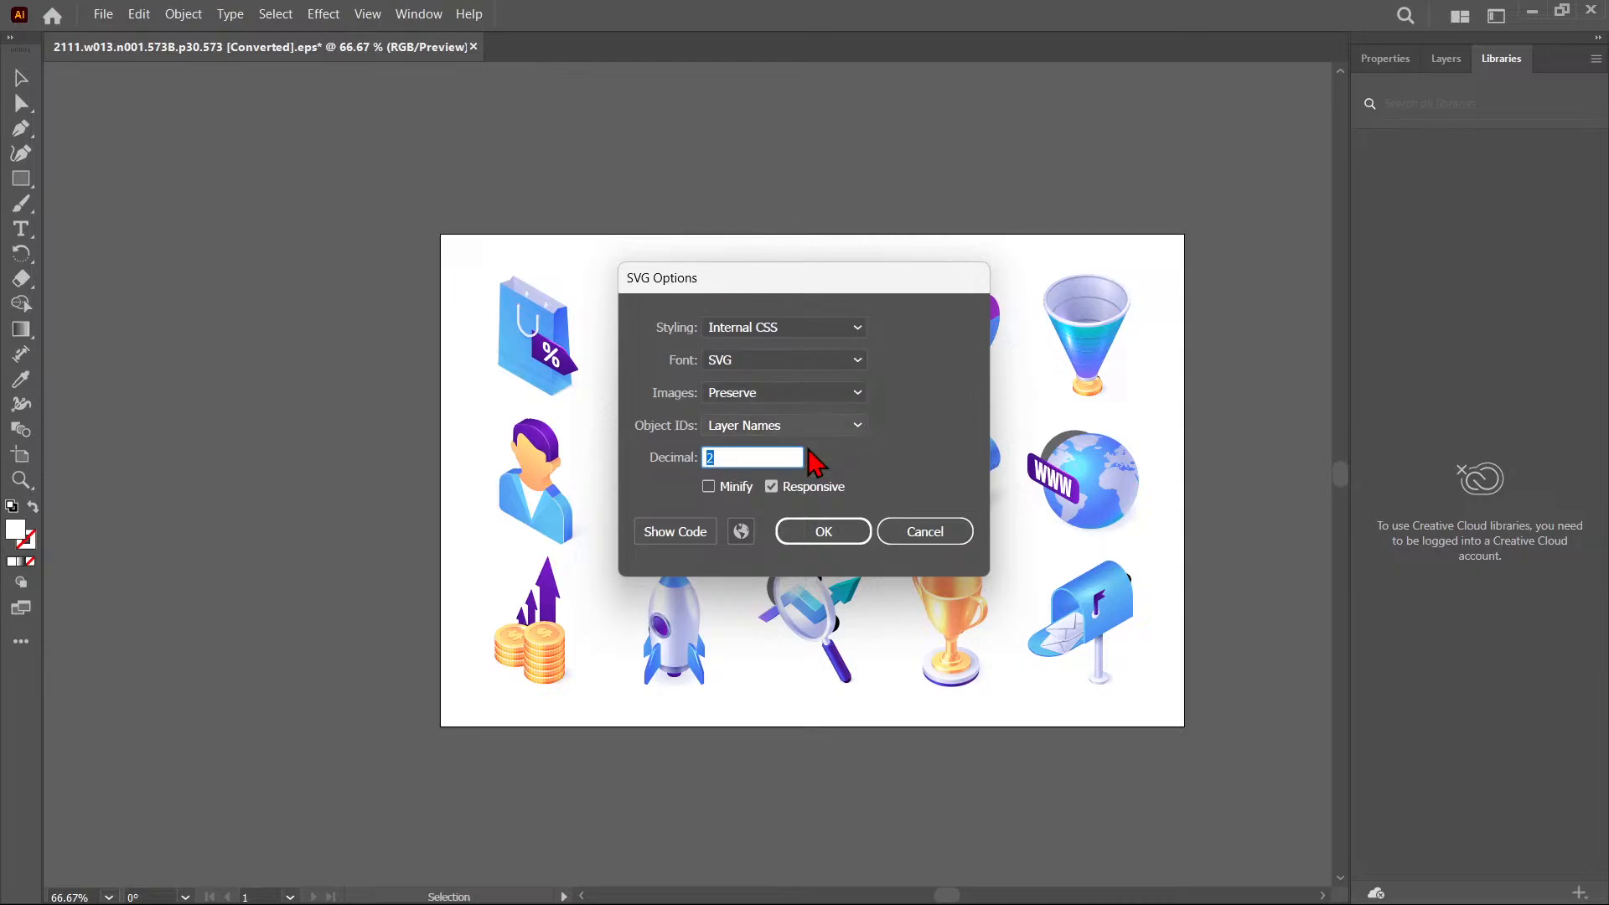
pyautogui.click(863, 538)
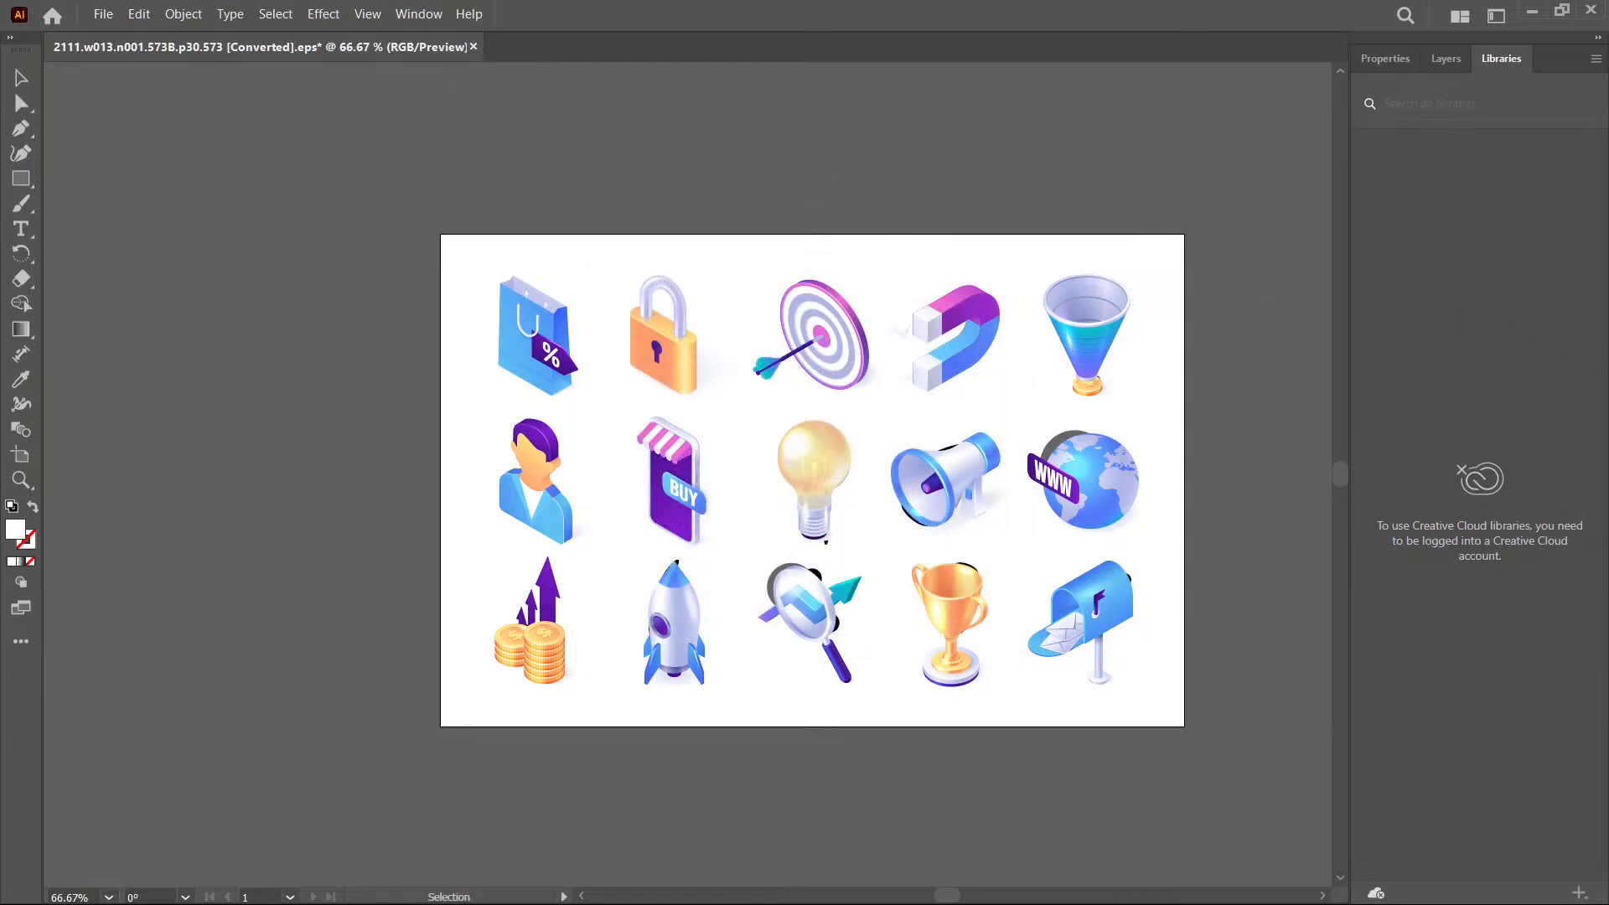
# - Import the exported SVG icon set onto the Figma canvas beside the website frame
pyautogui.click(1529, 14)
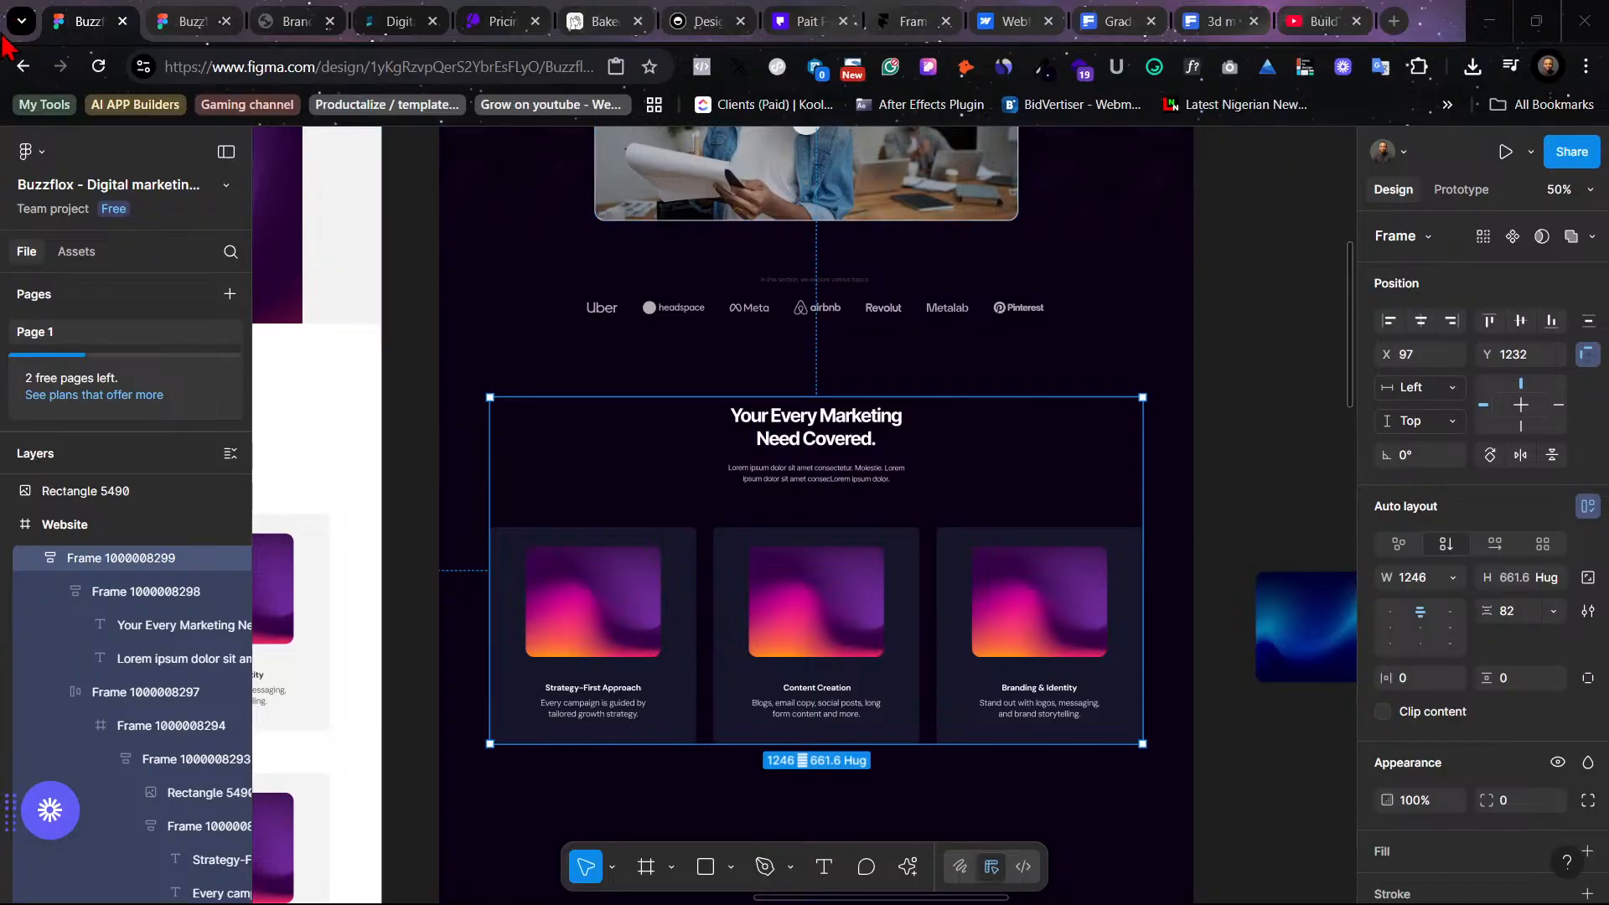
pyautogui.hscroll(-1, 608, 430)
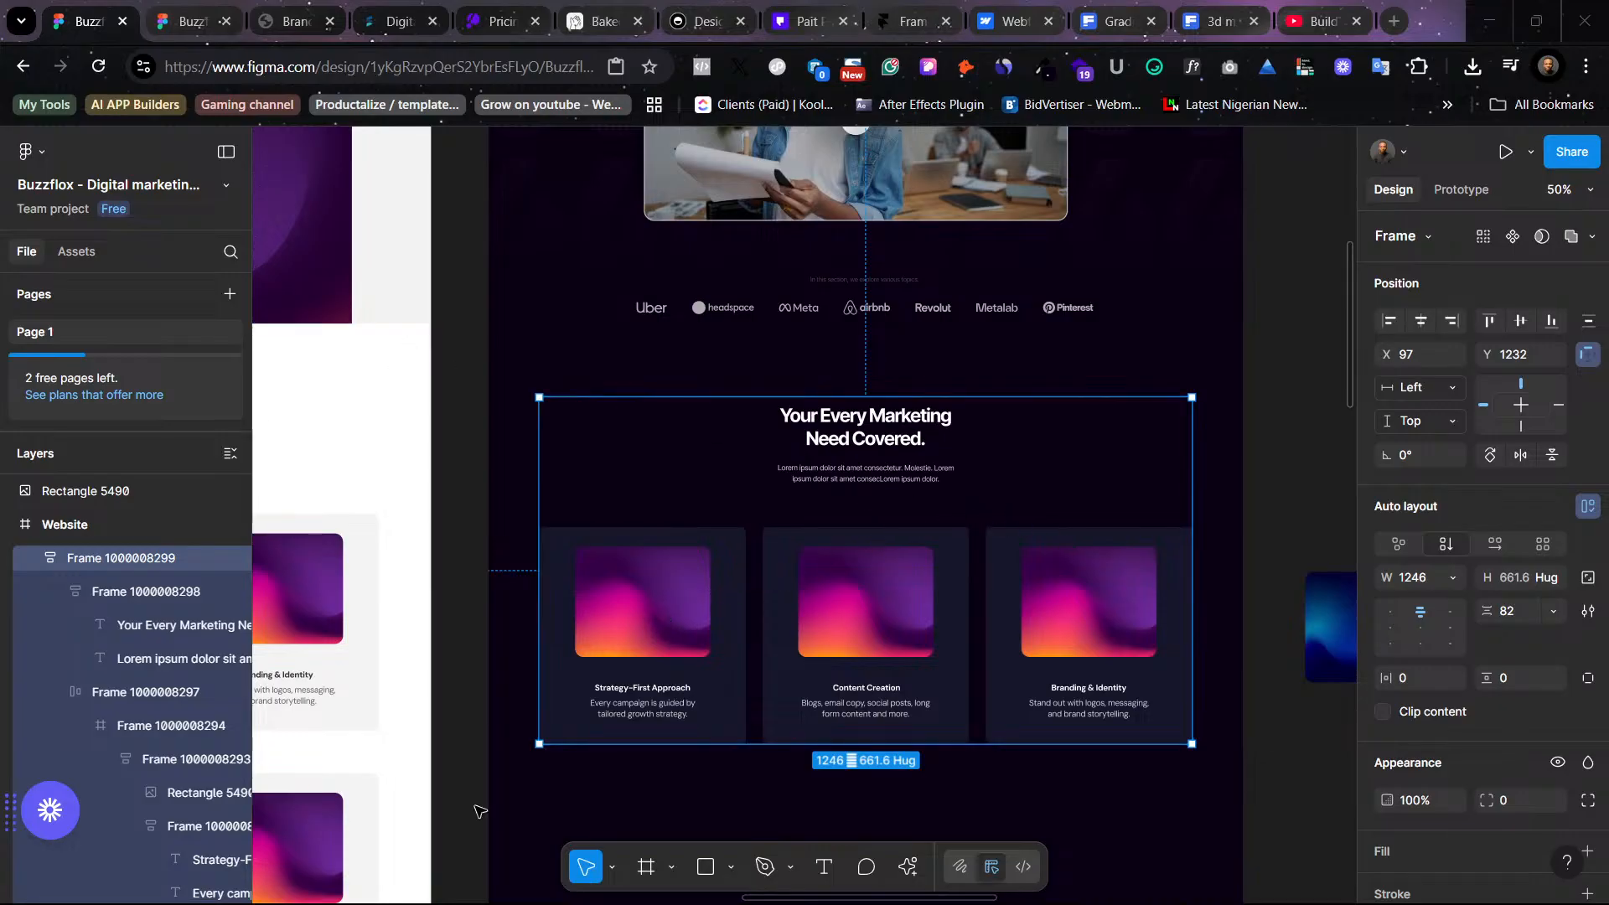
pyautogui.moveTo(720, 890)
pyautogui.moveTo(1607, 477); pyautogui.dragTo(981, 352)
pyautogui.hscroll(7, 1141, 341)
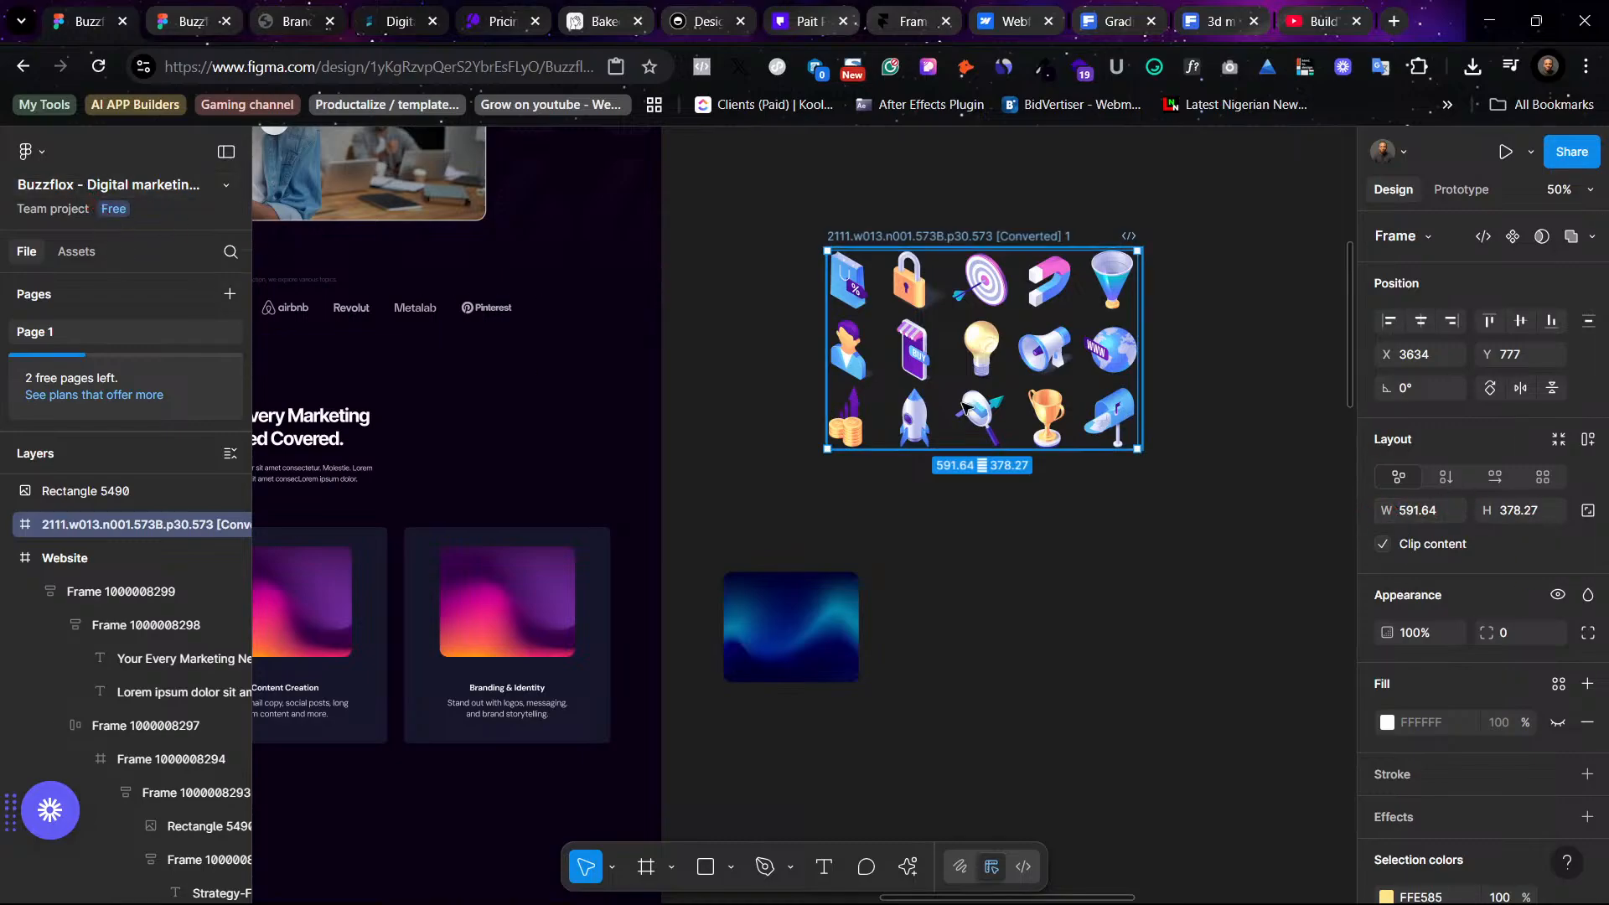
# - Select the first service card's gradient image to inspect its dimensions
pyautogui.hscroll(-8, 964, 406)
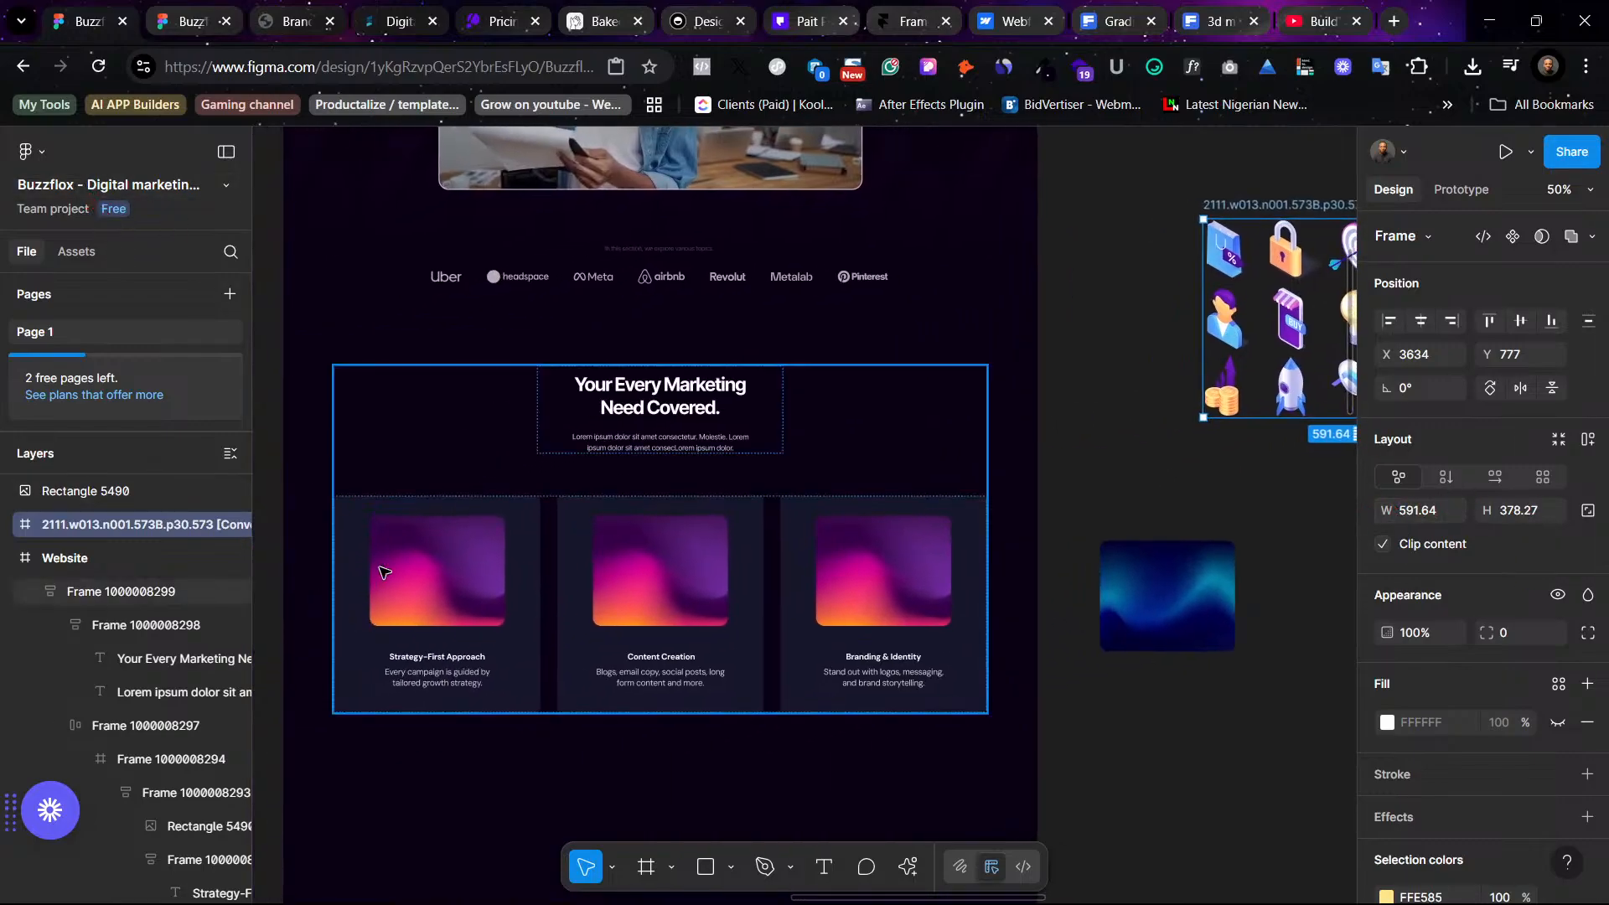
pyautogui.click(417, 580)
pyautogui.click(417, 580)
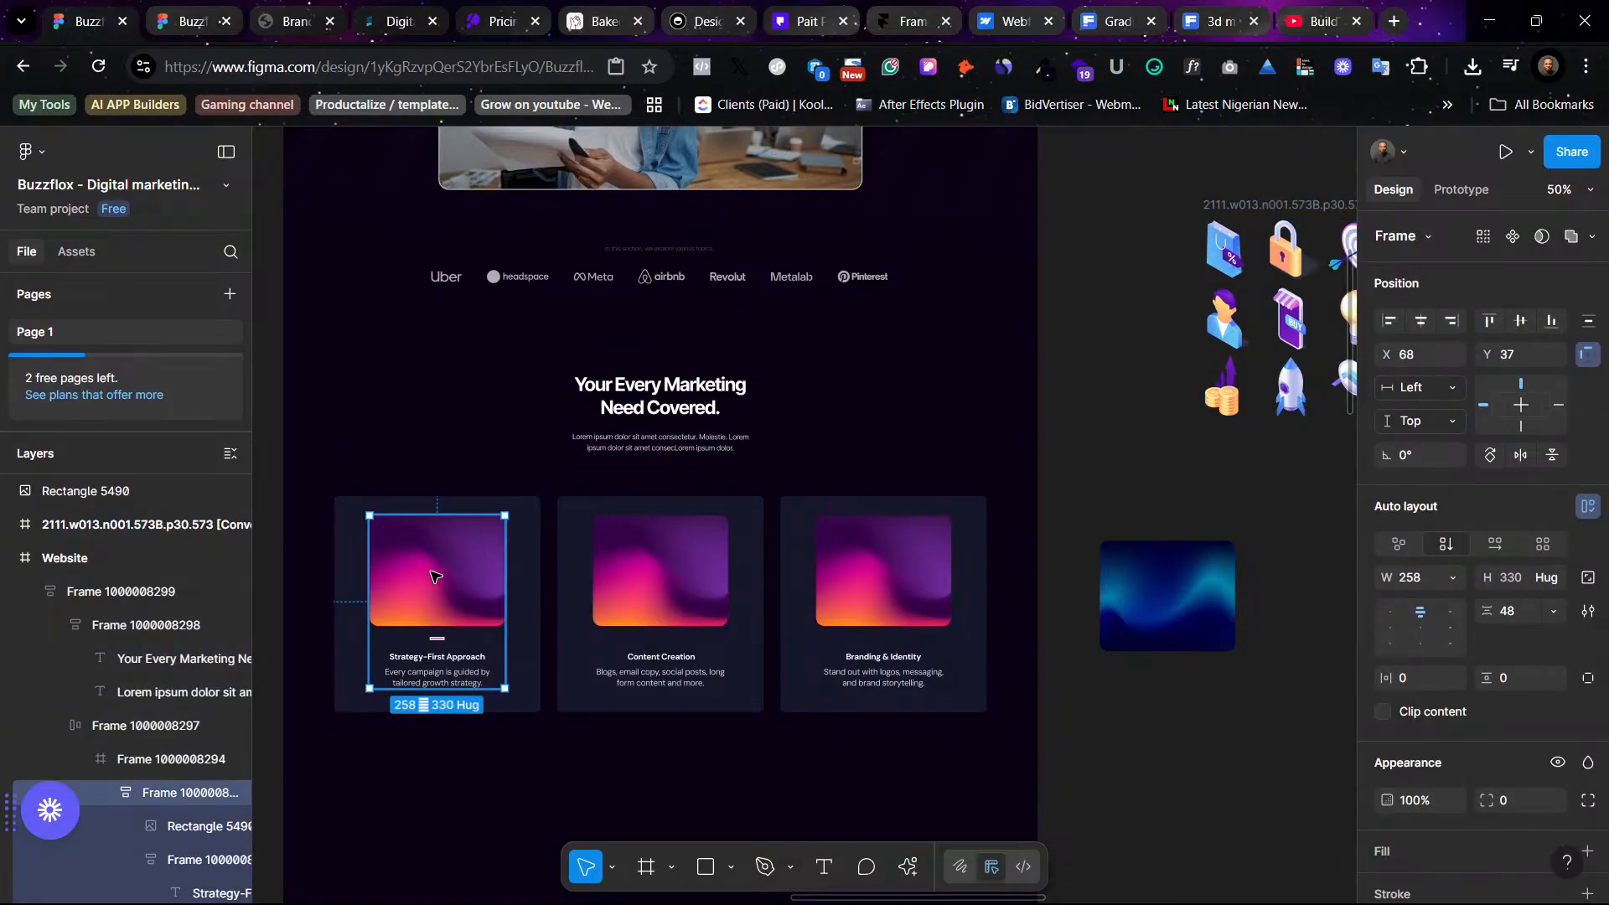
pyautogui.click(435, 577)
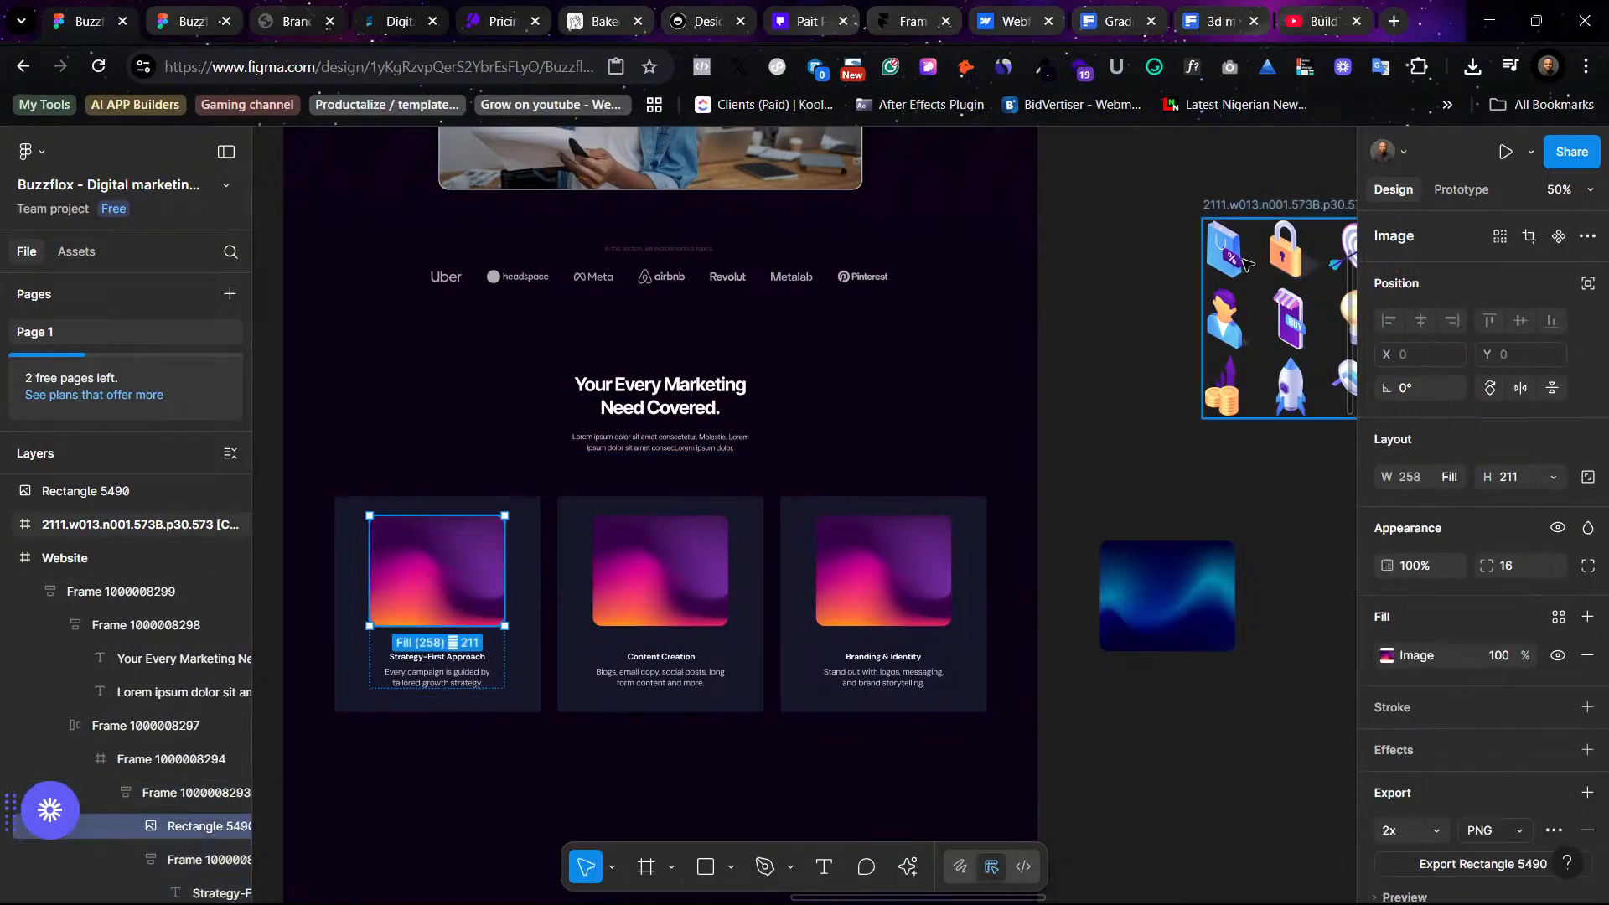
pyautogui.hscroll(10, 925, 495)
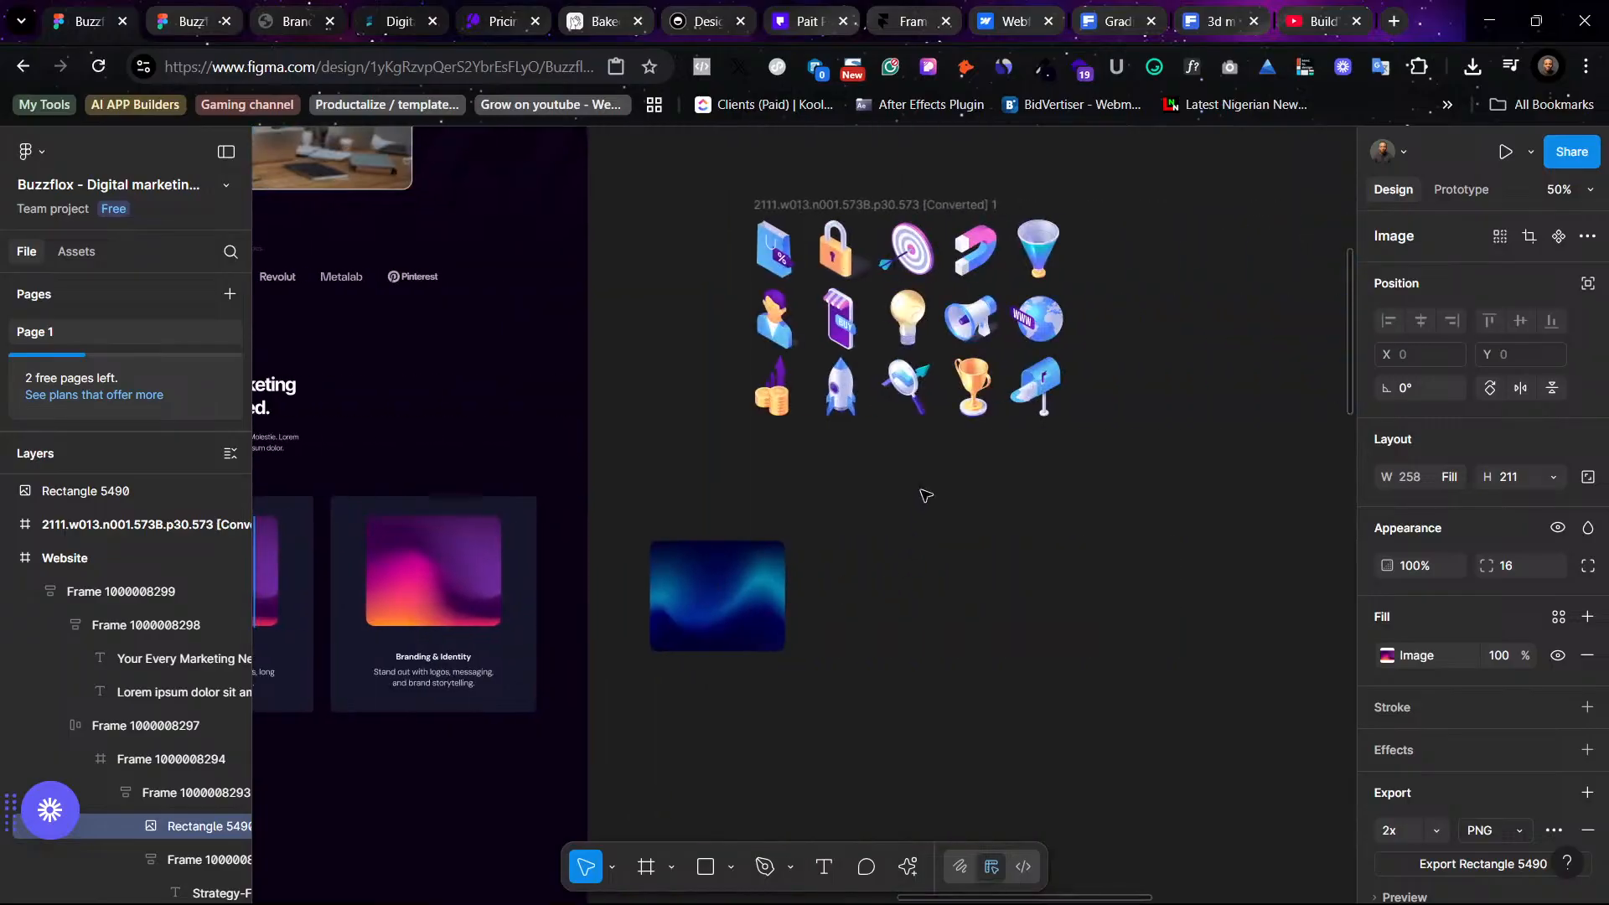
# - Ungroup the imported icon set's layer so the individual icons become separate groups
pyautogui.click(905, 243)
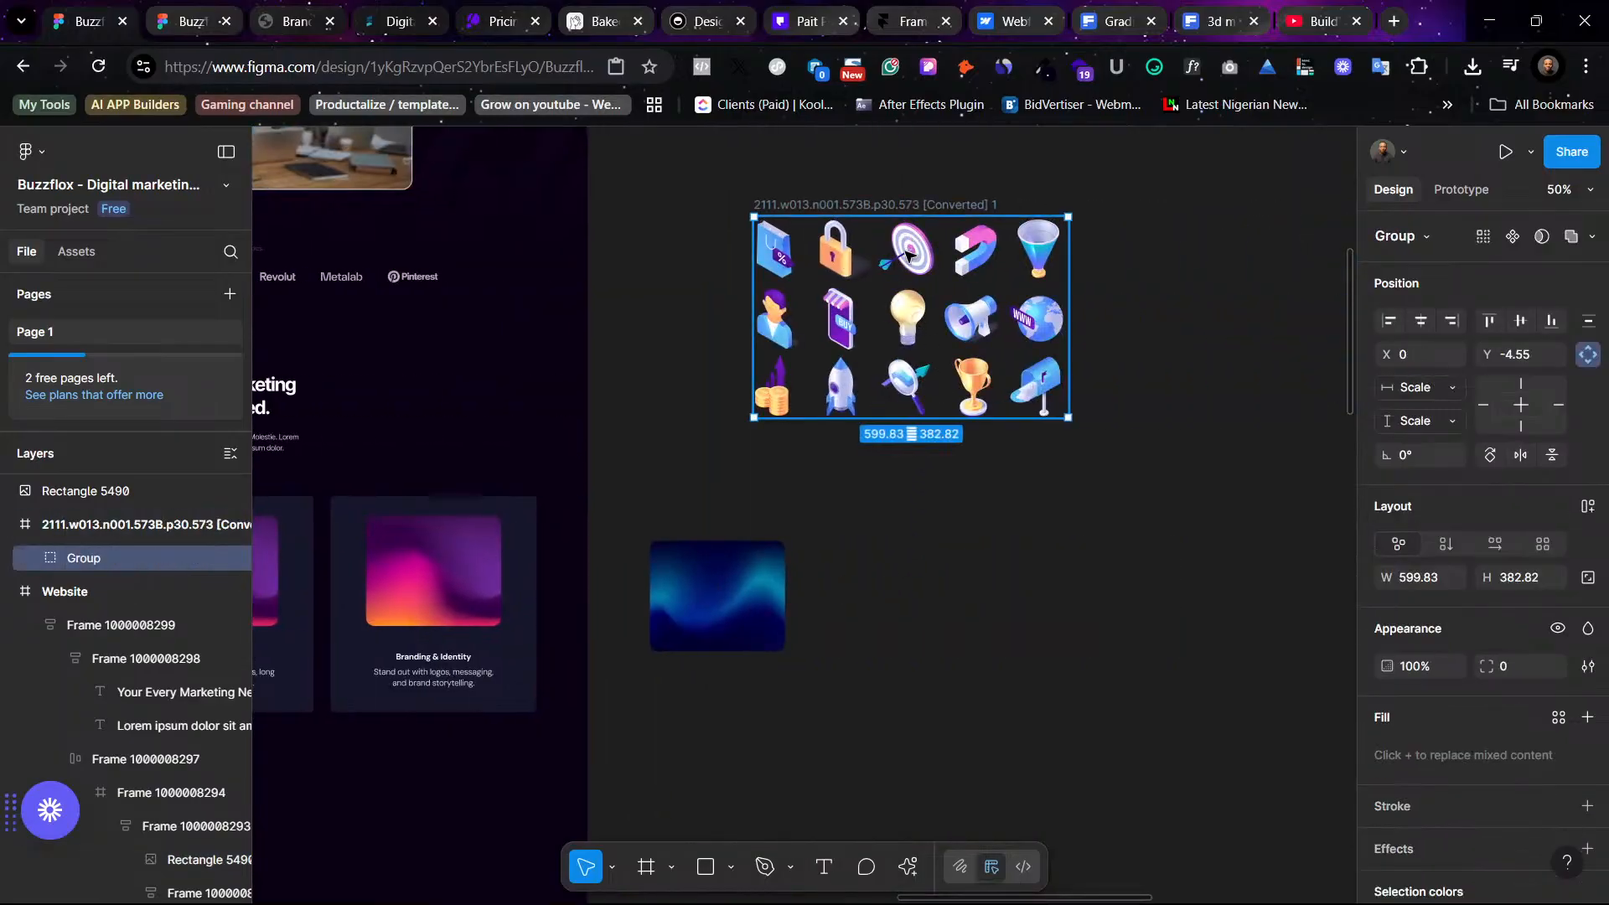
pyautogui.doubleClick(907, 254)
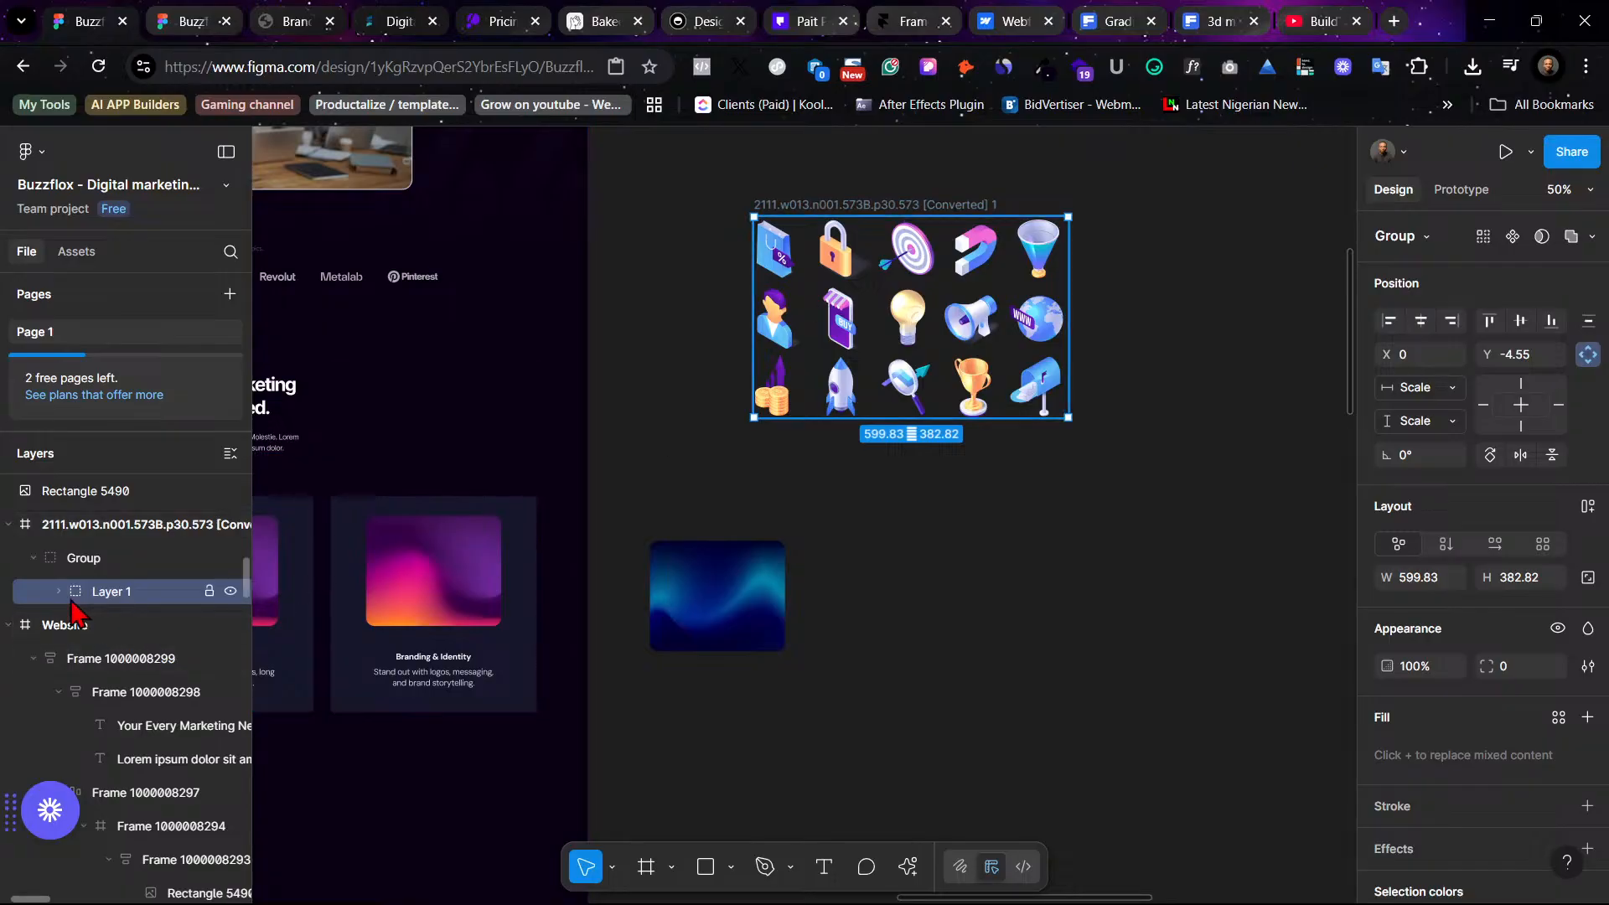
pyautogui.rightClick(907, 243)
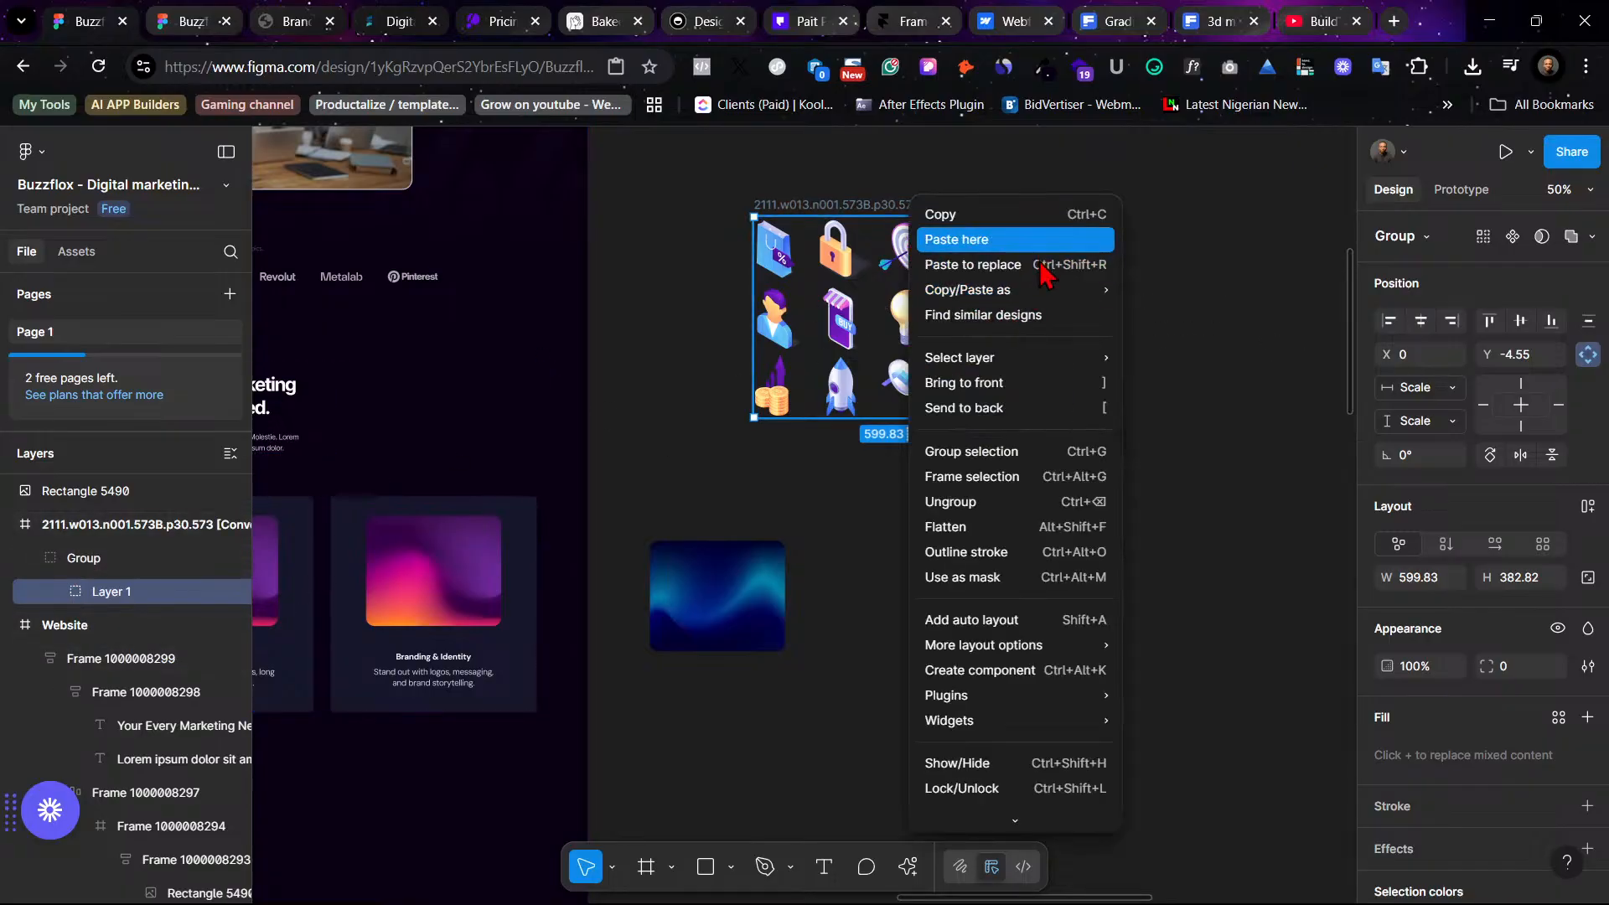
pyautogui.click(1032, 503)
pyautogui.click(1129, 383)
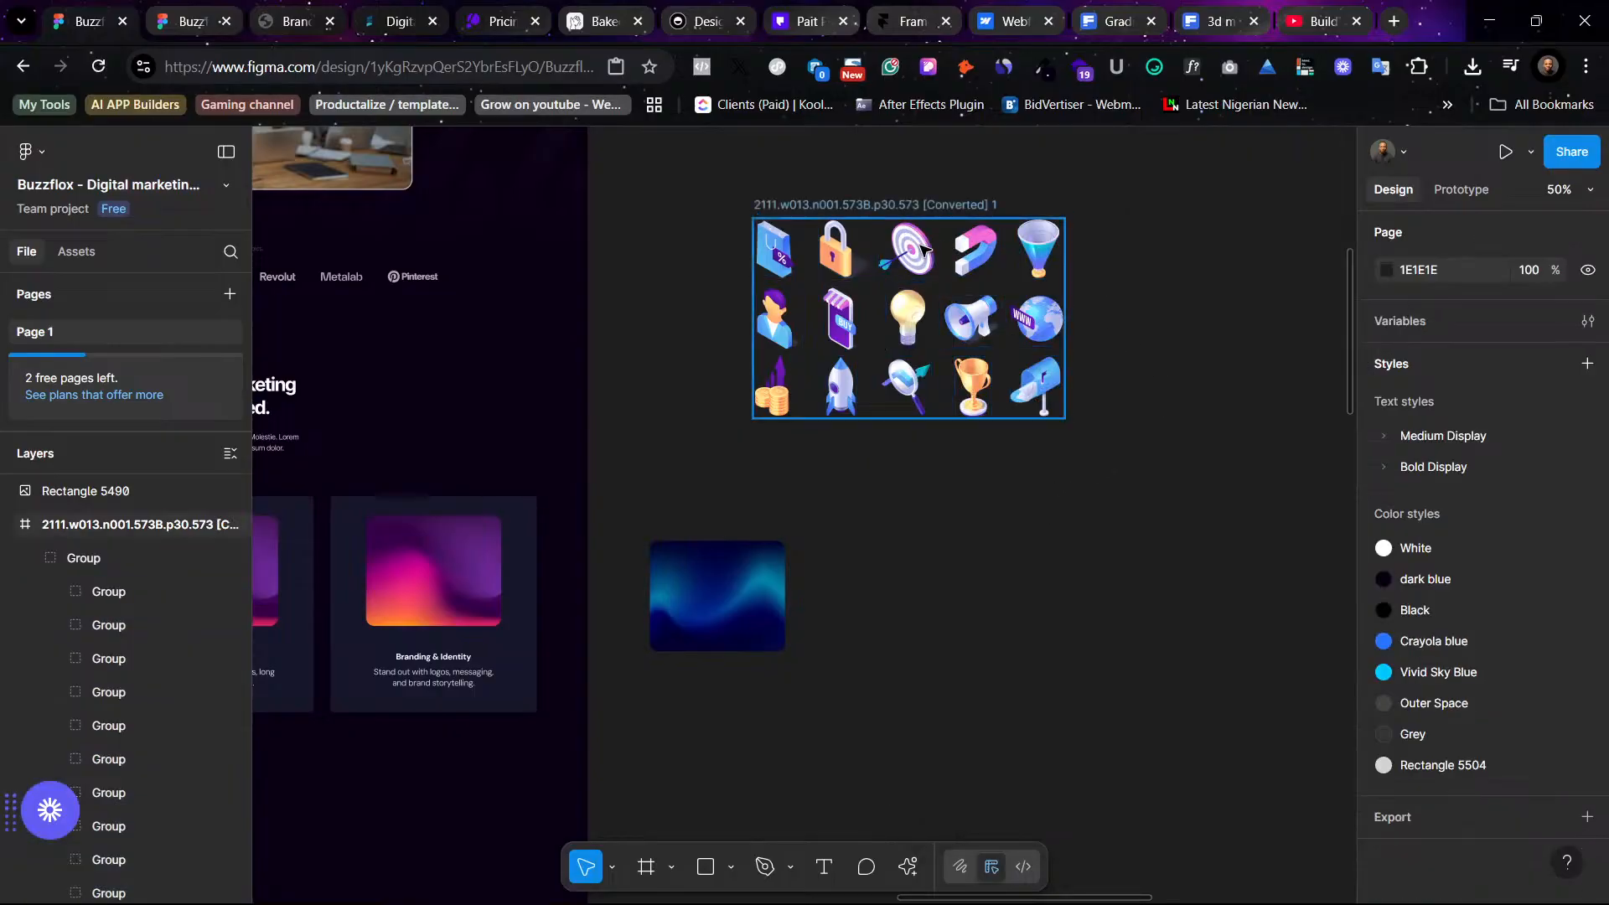
# - Move the imported icon set slightly right and ungroup its frame
pyautogui.moveTo(924, 246); pyautogui.dragTo(1048, 280)
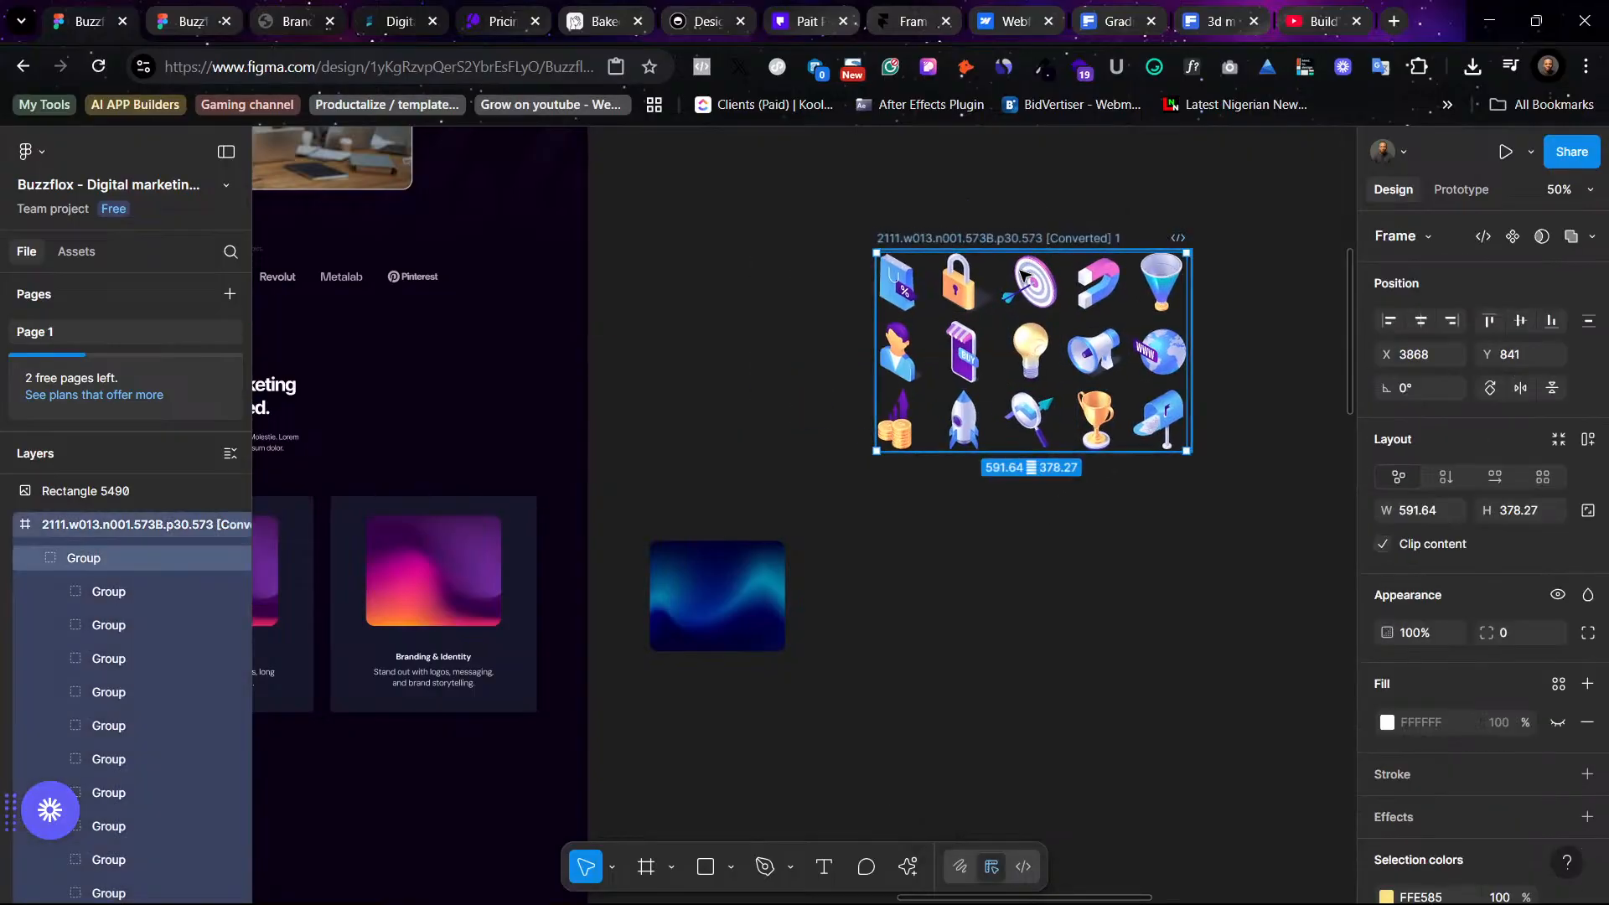
pyautogui.rightClick(1024, 251)
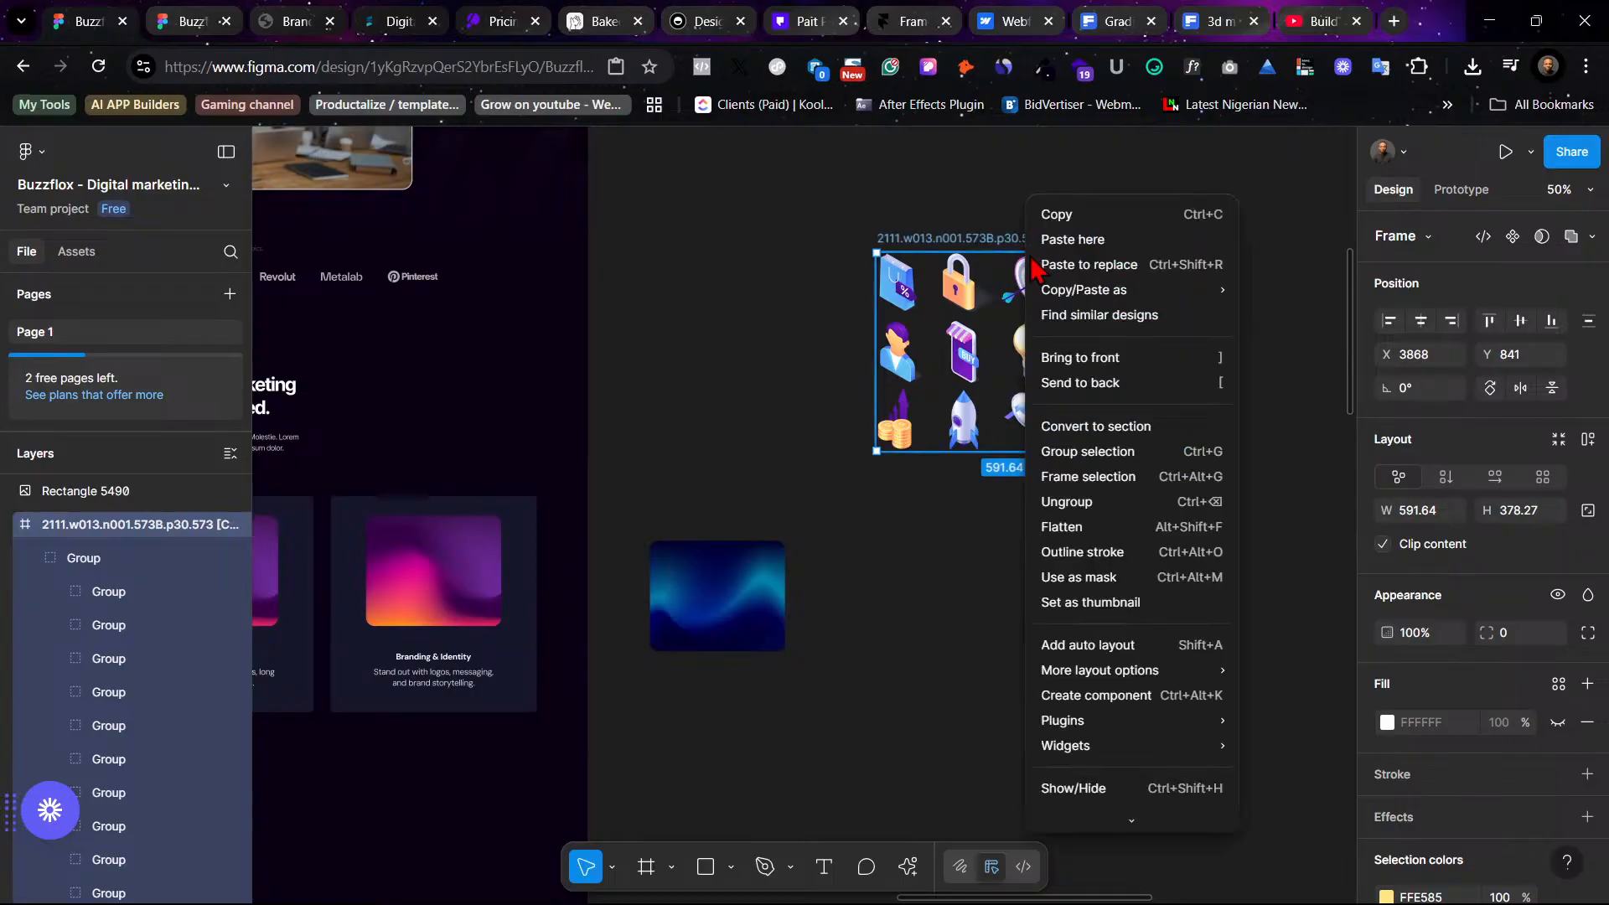
pyautogui.click(1136, 501)
# - Ungroup the remaining icon group so each 3D icon becomes a separate group
pyautogui.click(853, 296)
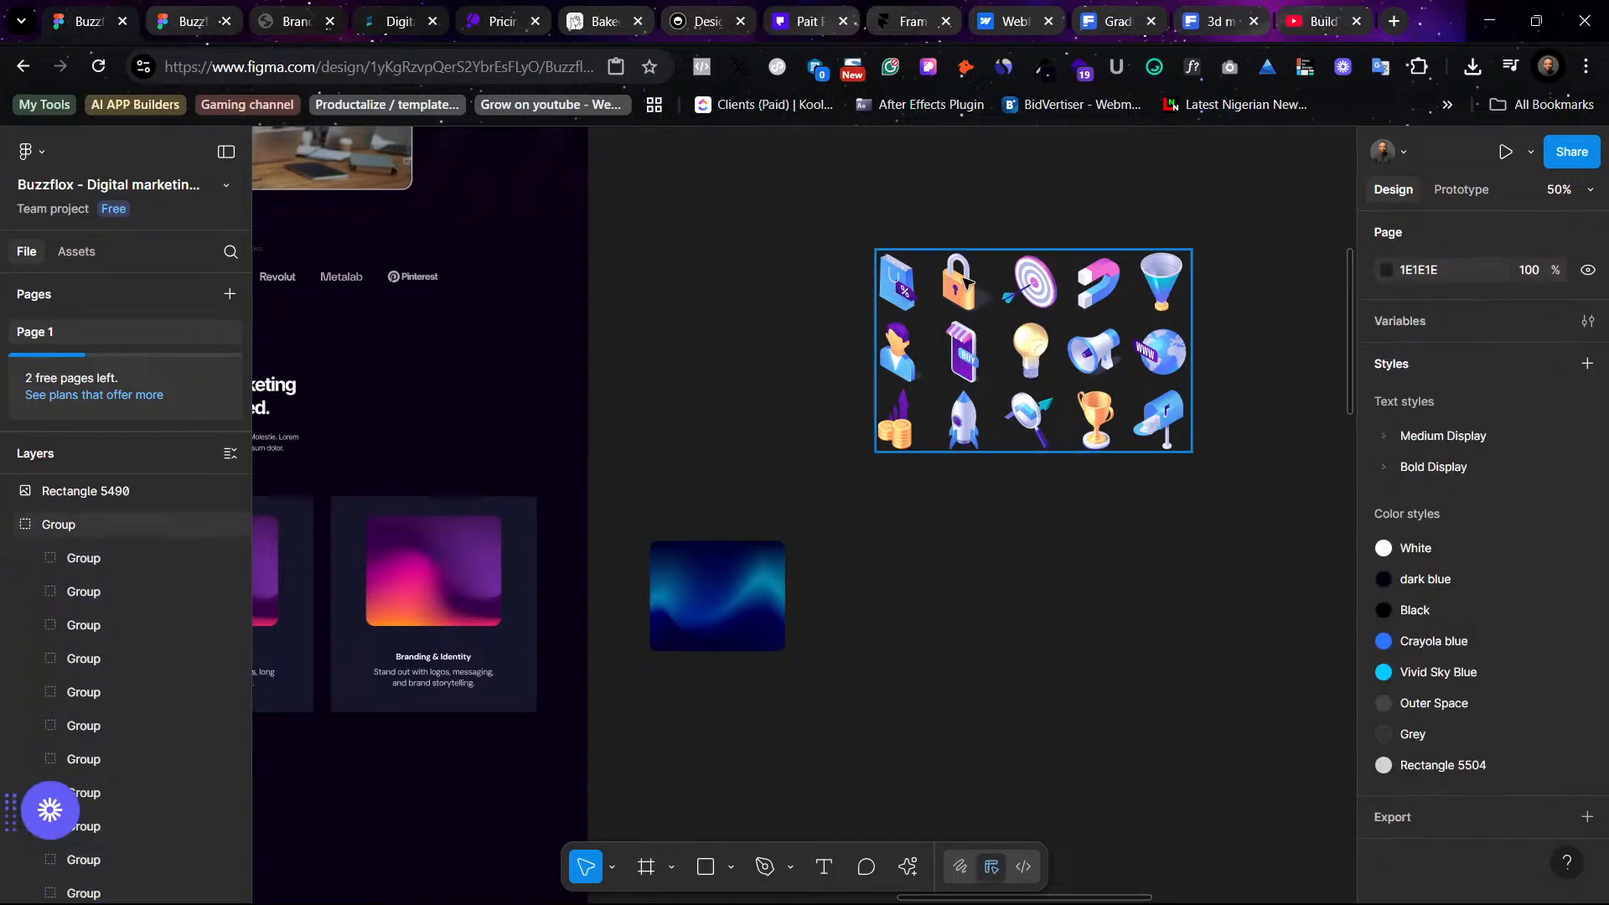
pyautogui.rightClick(964, 283)
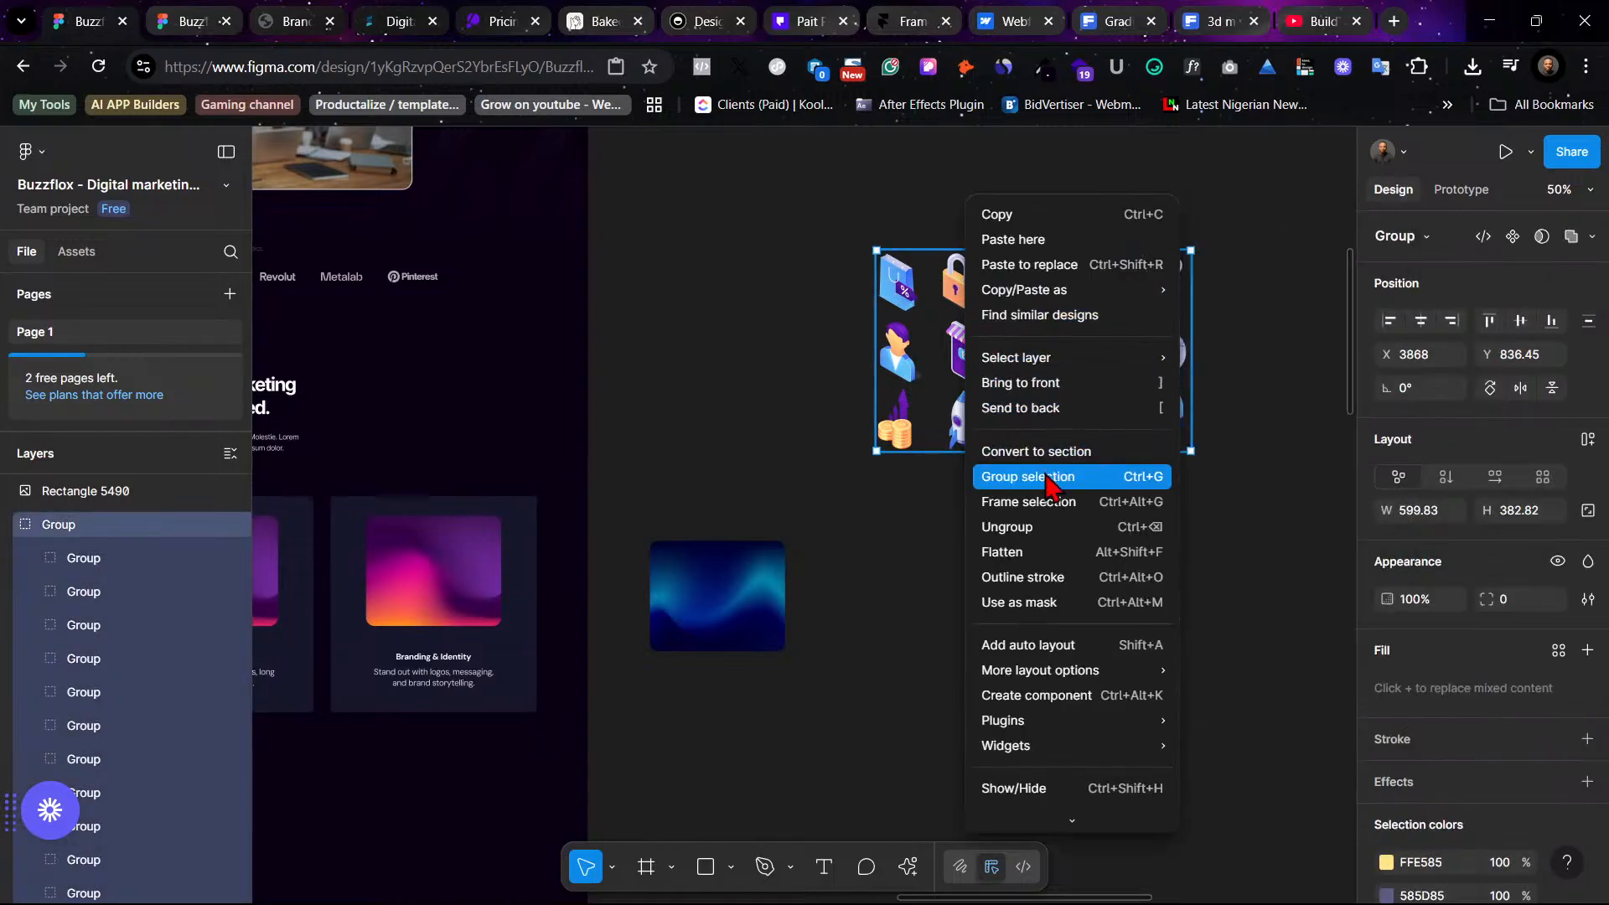
pyautogui.click(1047, 528)
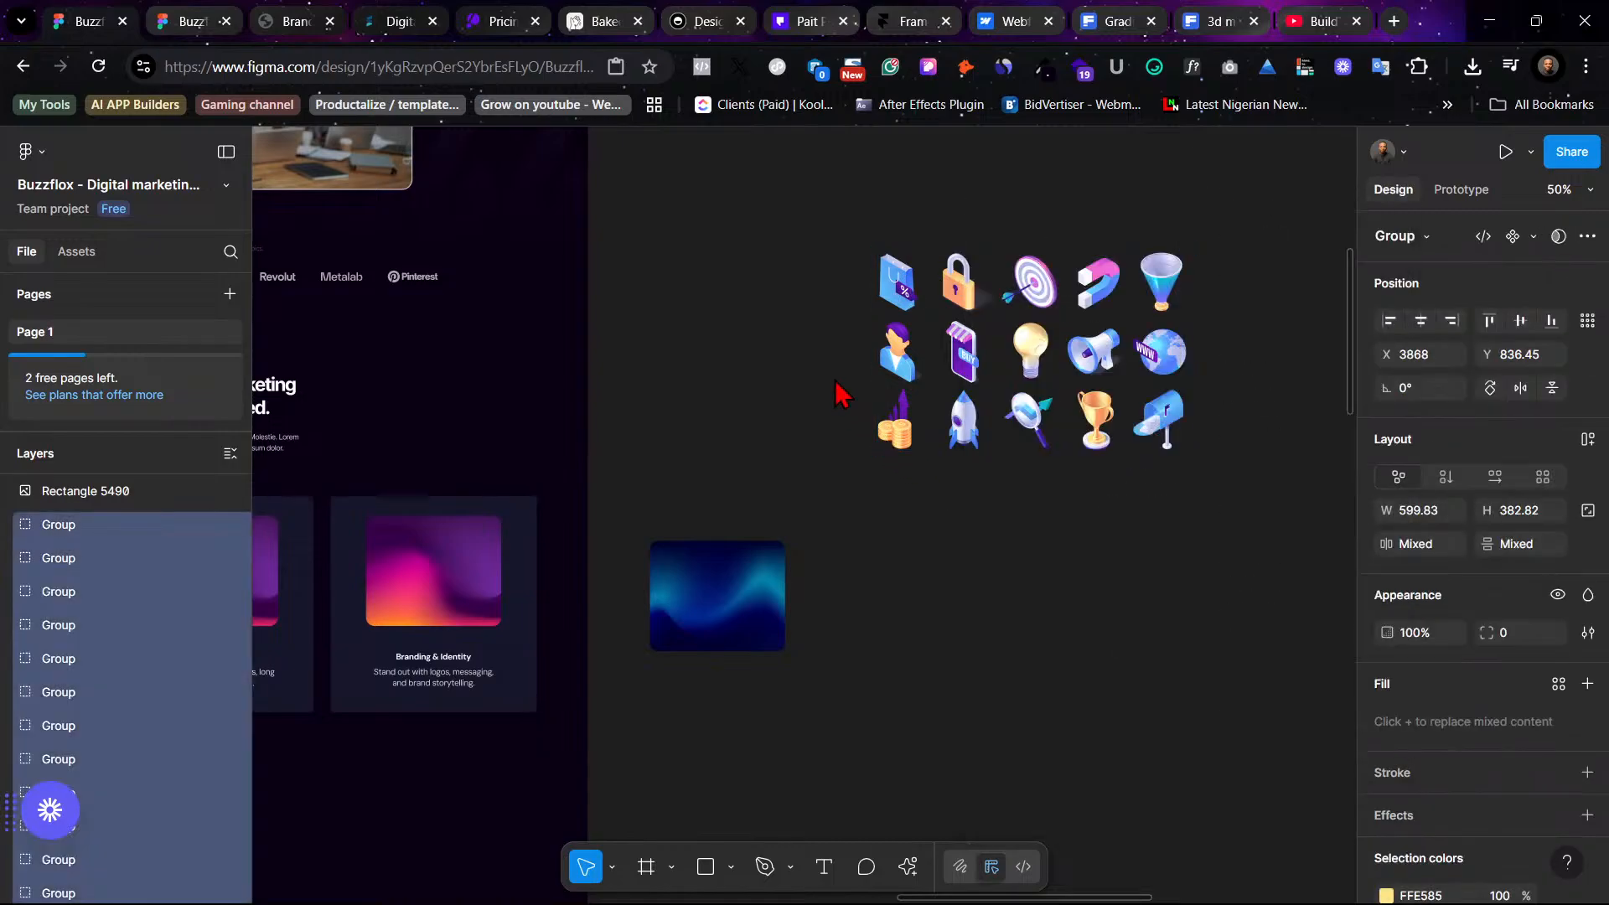
pyautogui.click(781, 328)
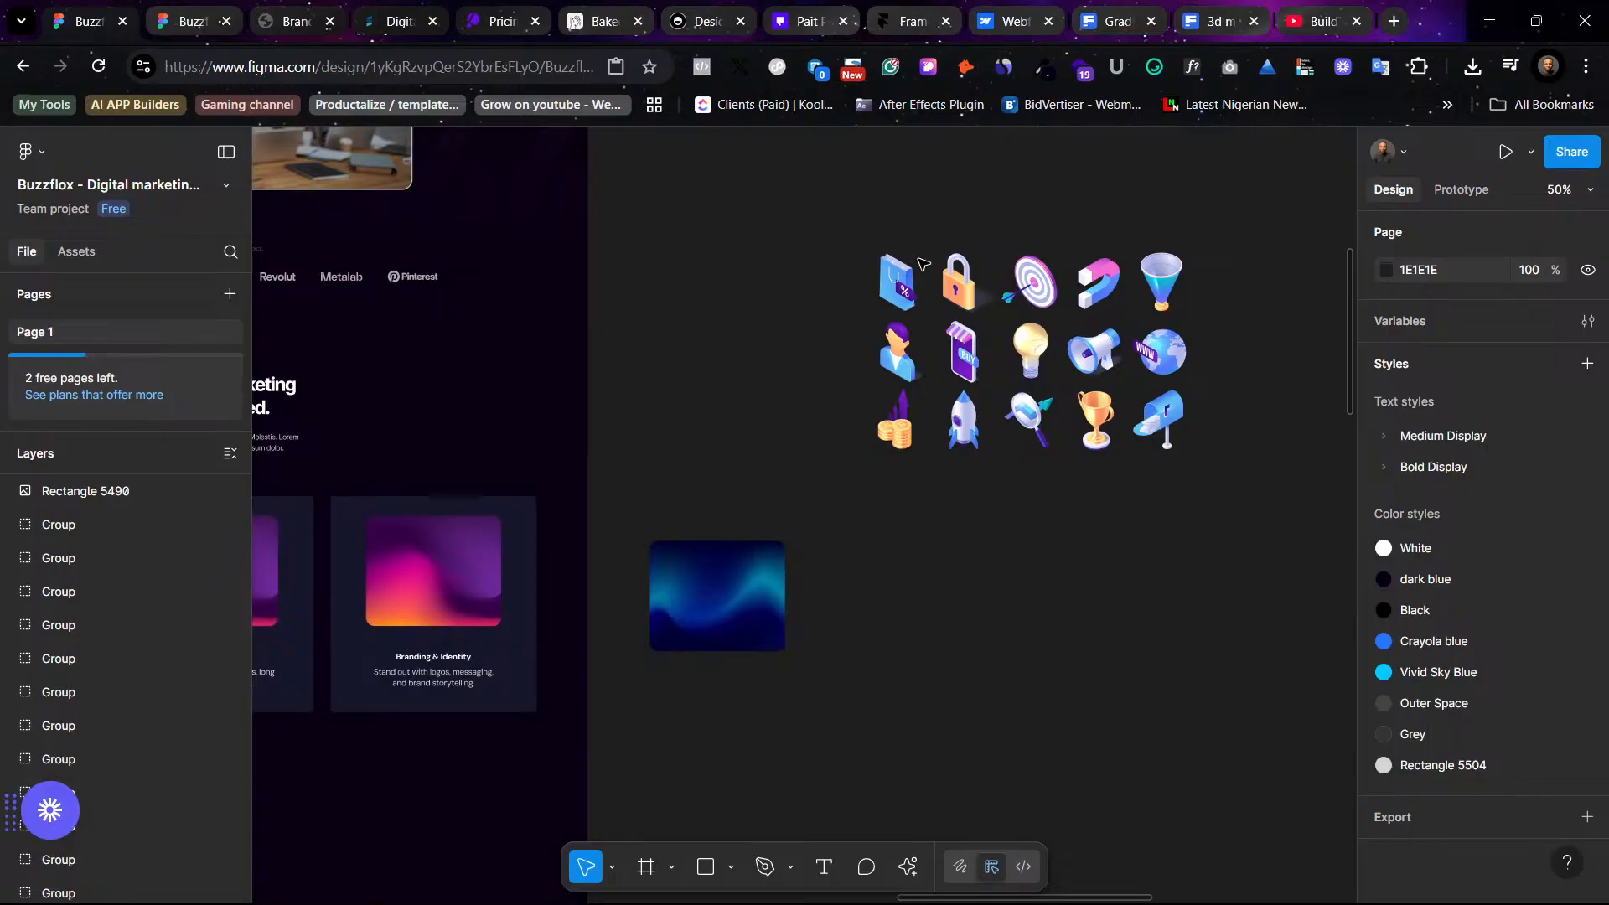
# - Drag the target icon out of the icon set toward the services section
pyautogui.click(1041, 287)
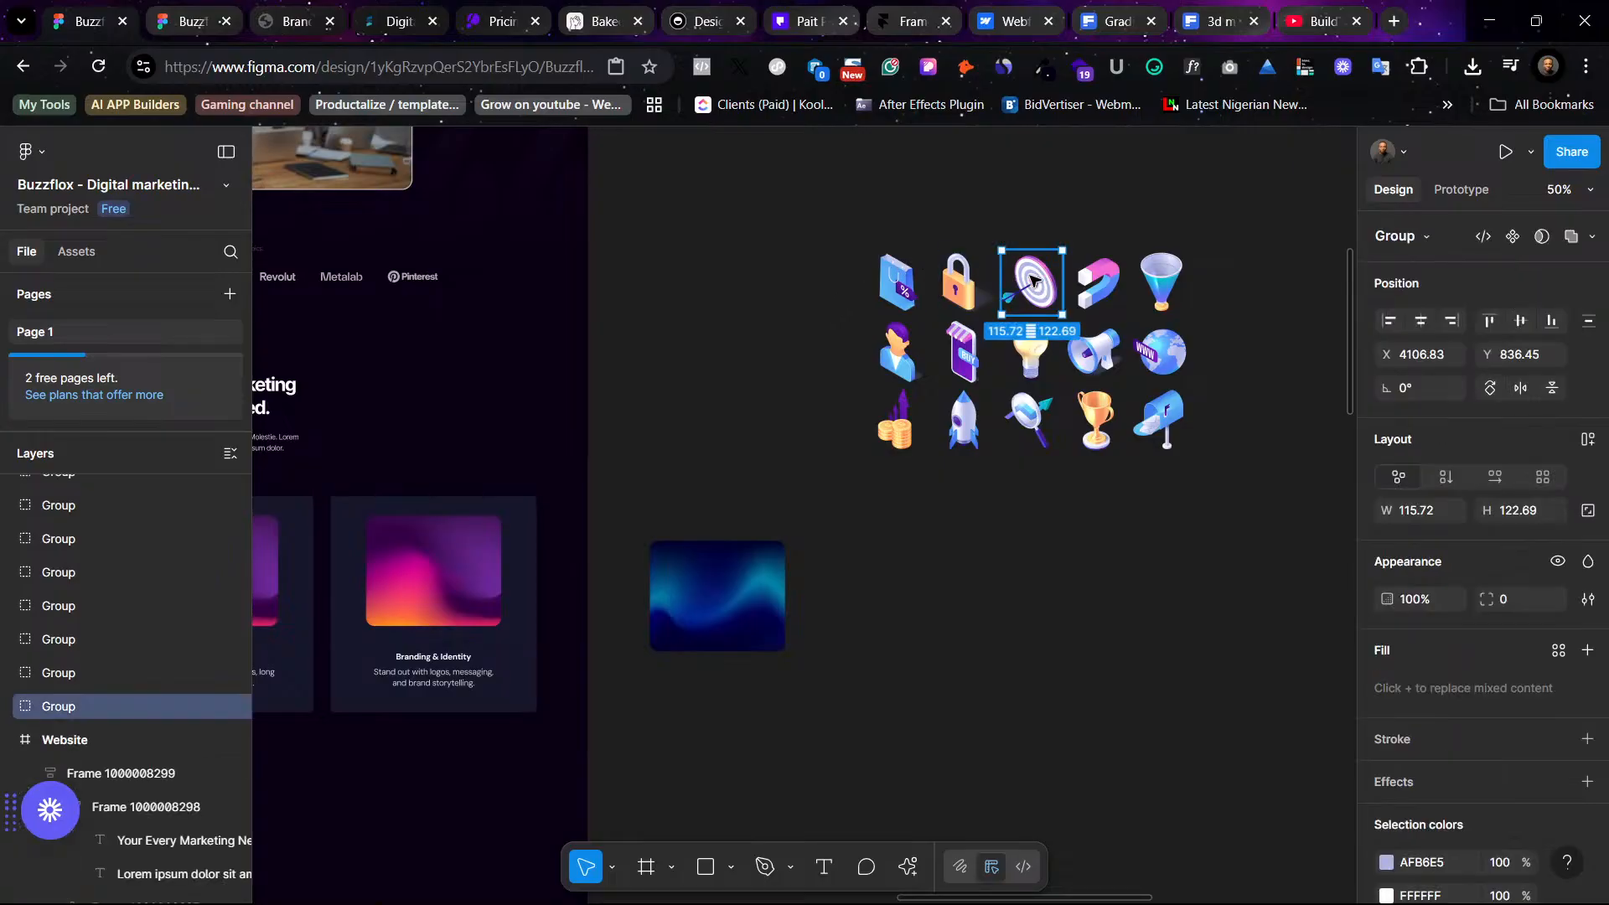
pyautogui.moveTo(1035, 281); pyautogui.dragTo(718, 358)
pyautogui.hscroll(-5, 1062, 480)
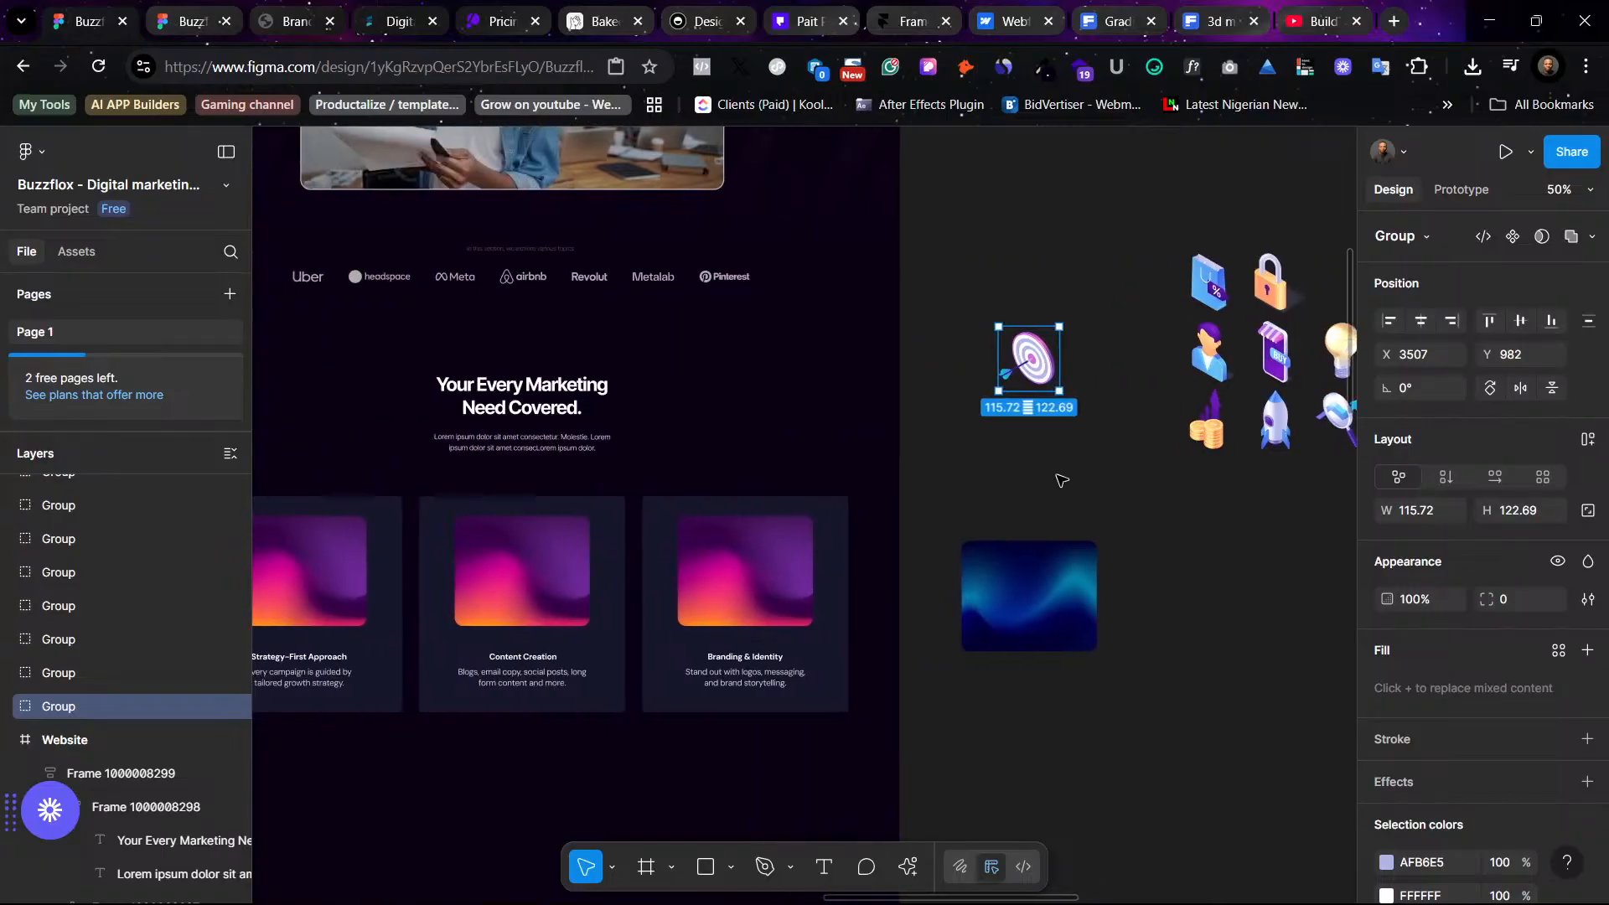
pyautogui.hscroll(4, 1062, 480)
pyautogui.hscroll(-7, 871, 410)
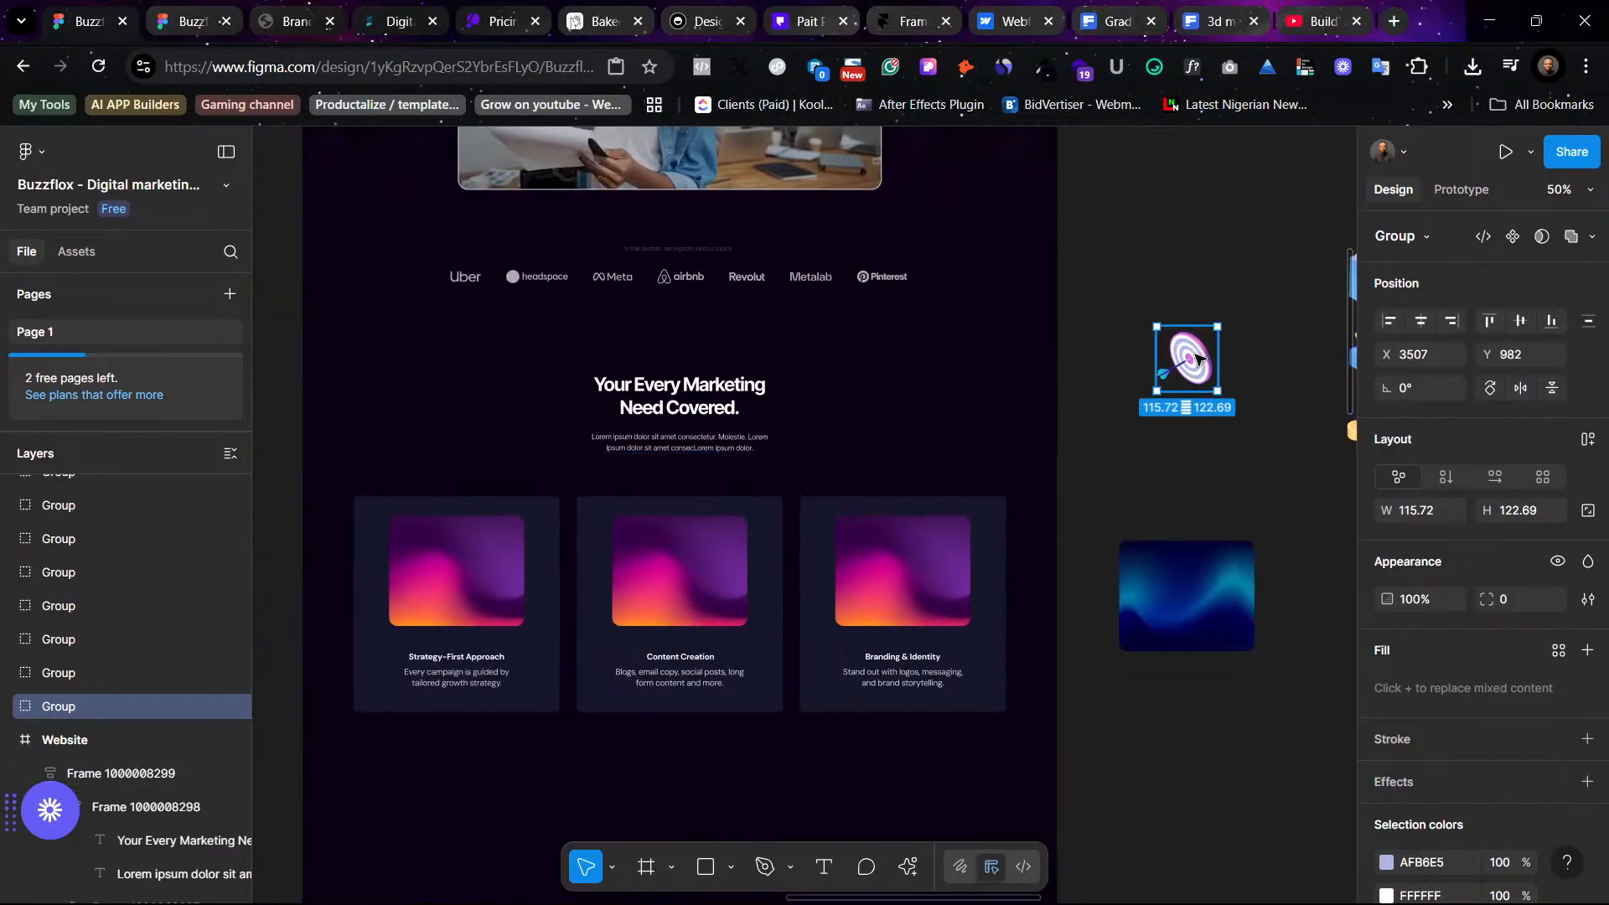
# - Try pasting the target icon in place of the first service card's gradient image, and undo it
pyautogui.rightClick(460, 577)
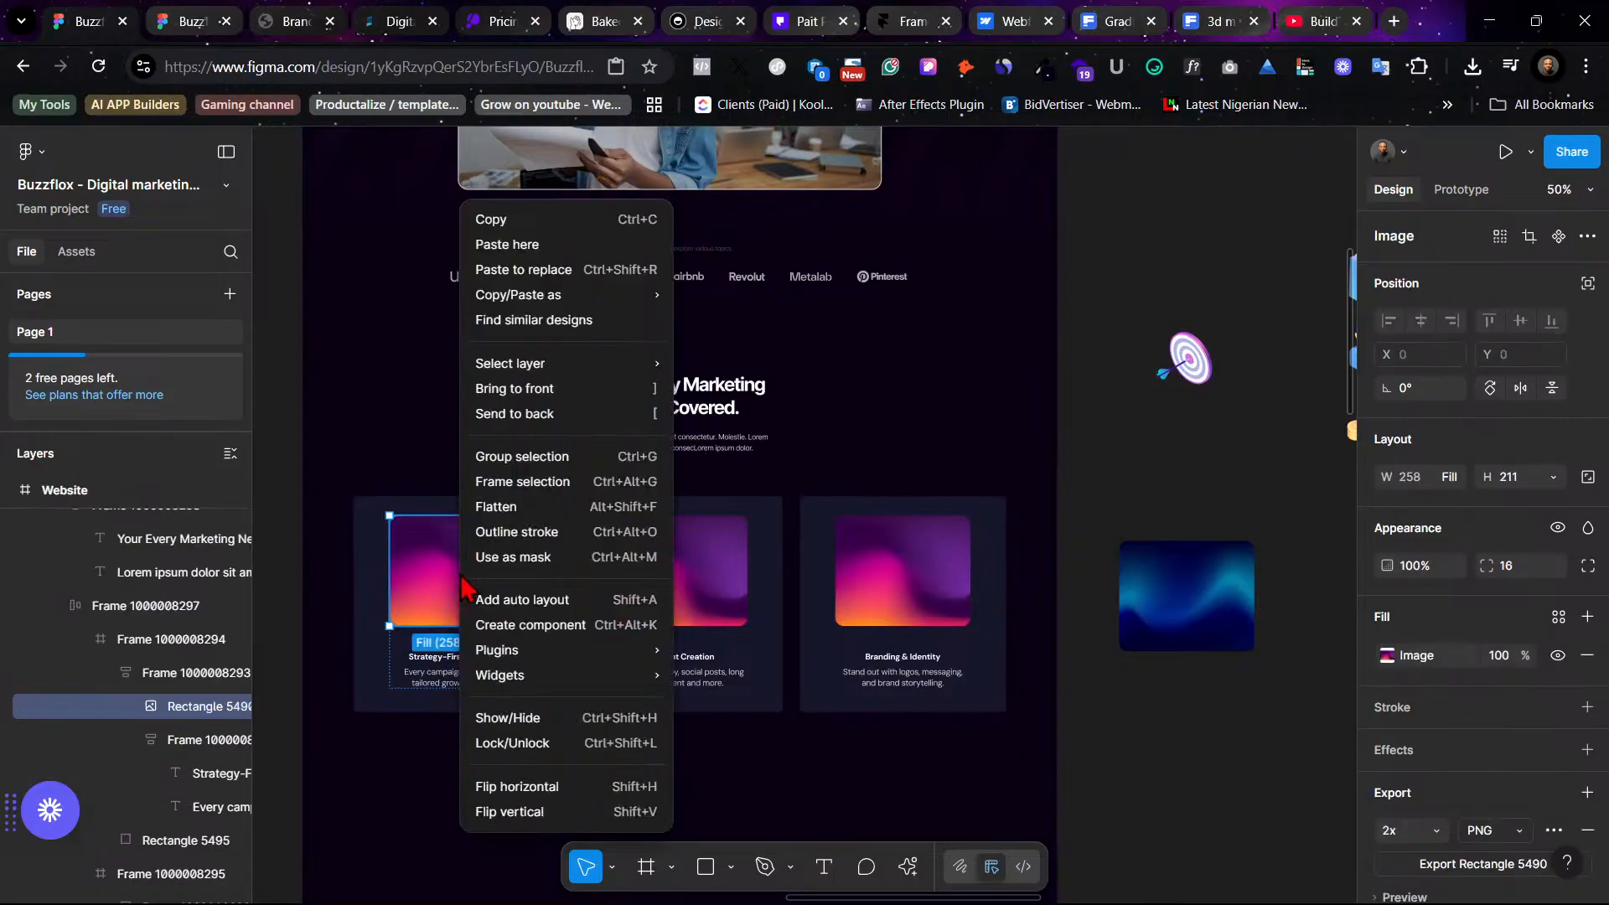
pyautogui.click(569, 274)
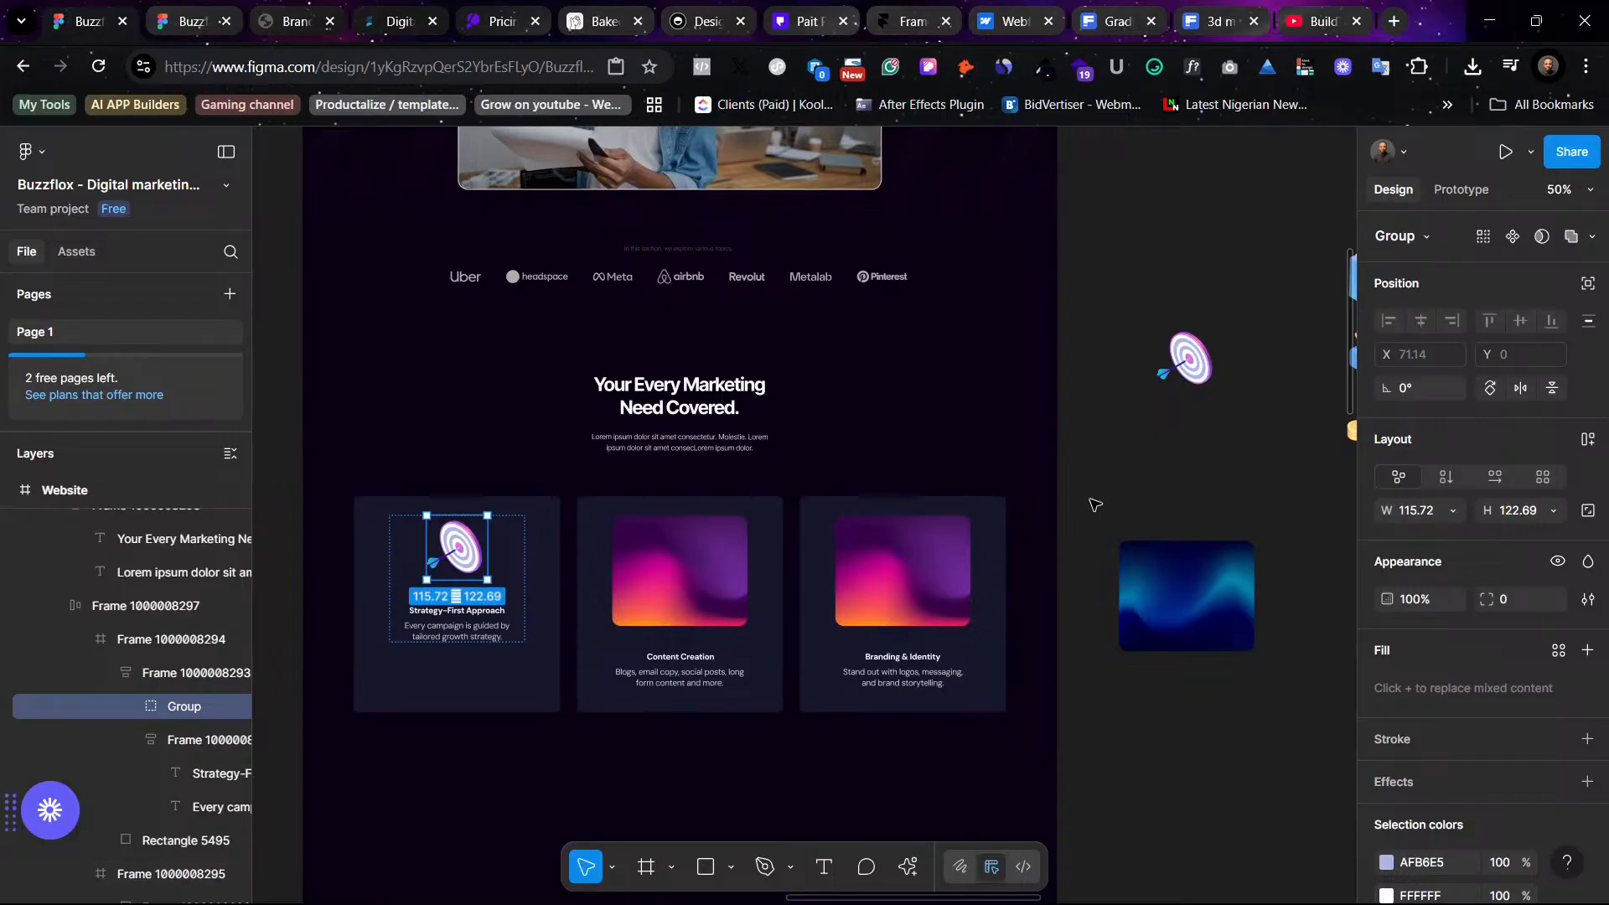
pyautogui.click(1247, 475)
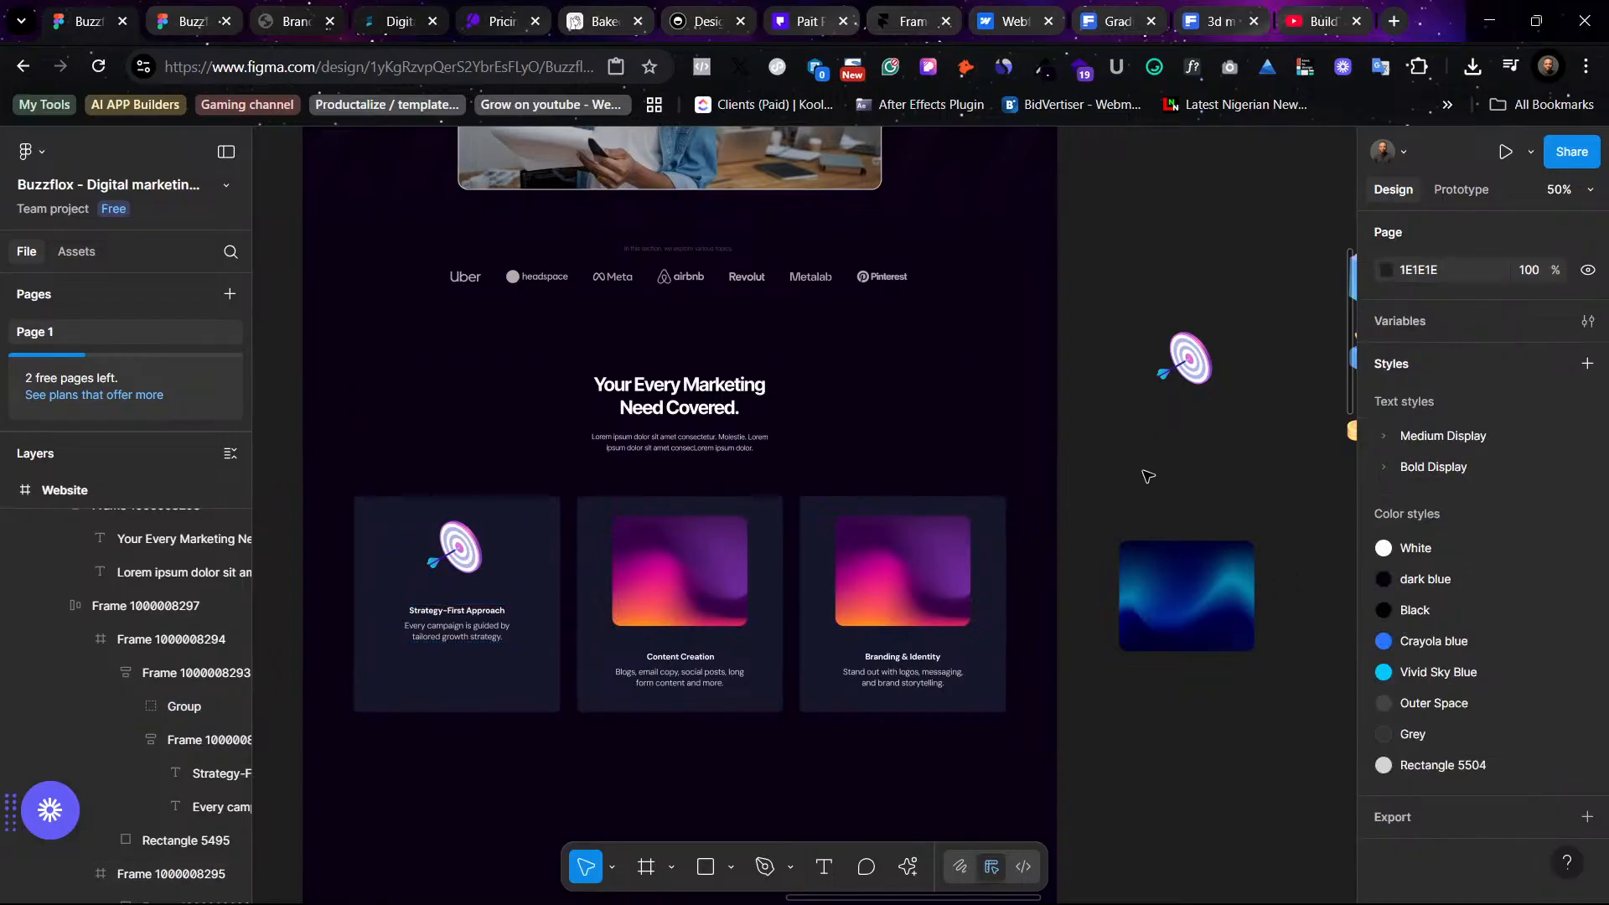
pyautogui.hotkey('ctrl', 'z')
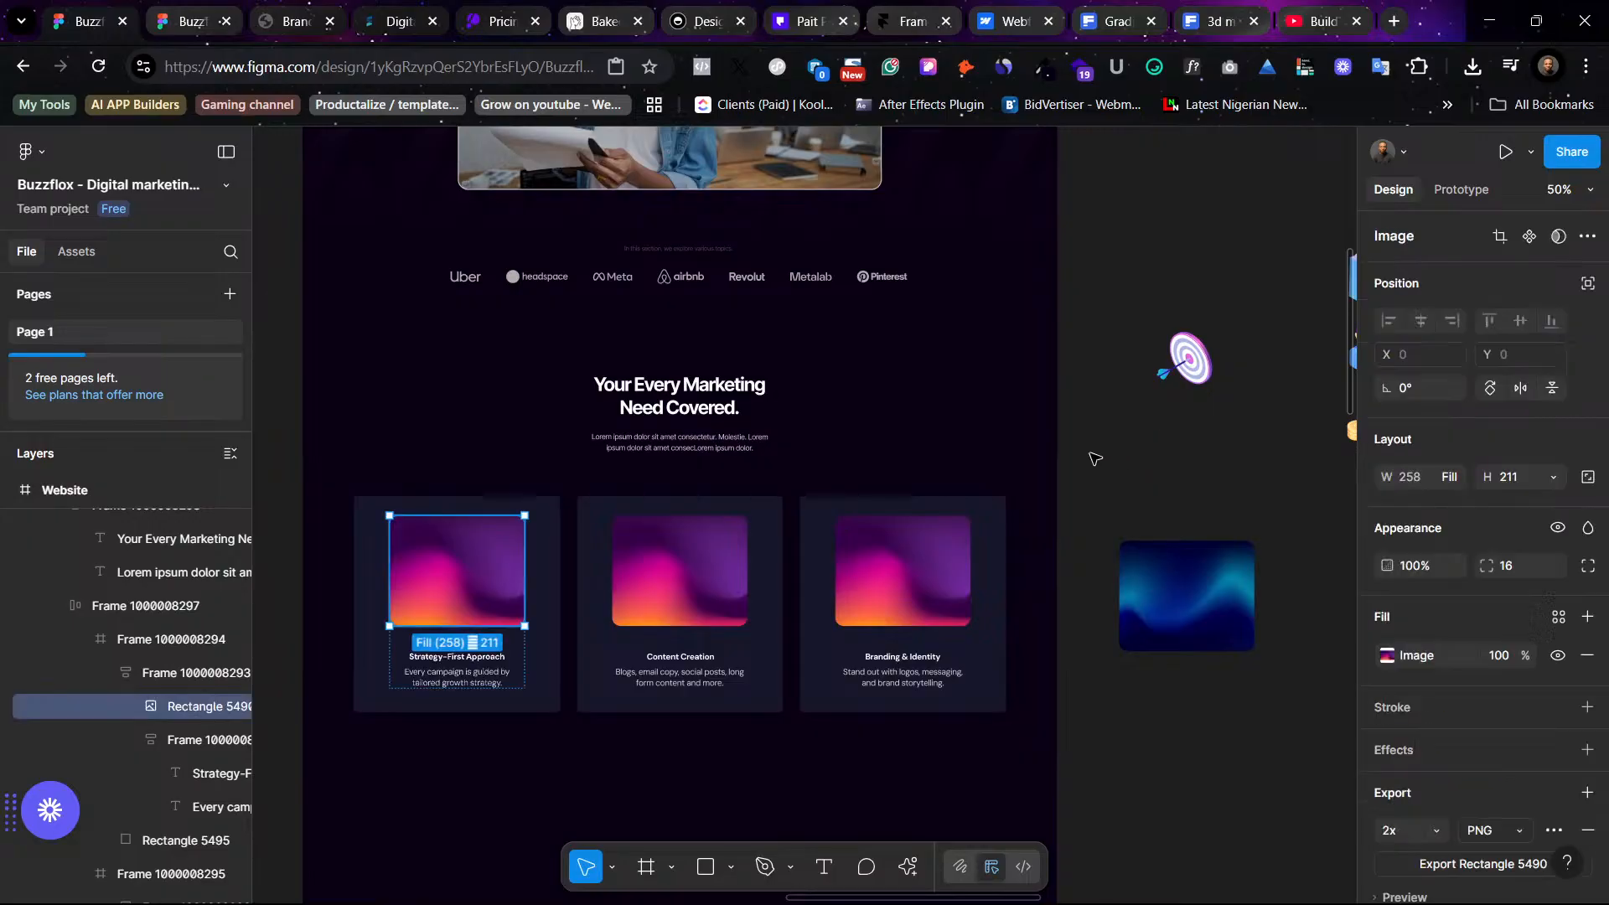
pyautogui.hotkey('ctrl', 'z')
# - Move the target icon back to its original spot in the icon set
pyautogui.hscroll(6, 1087, 467)
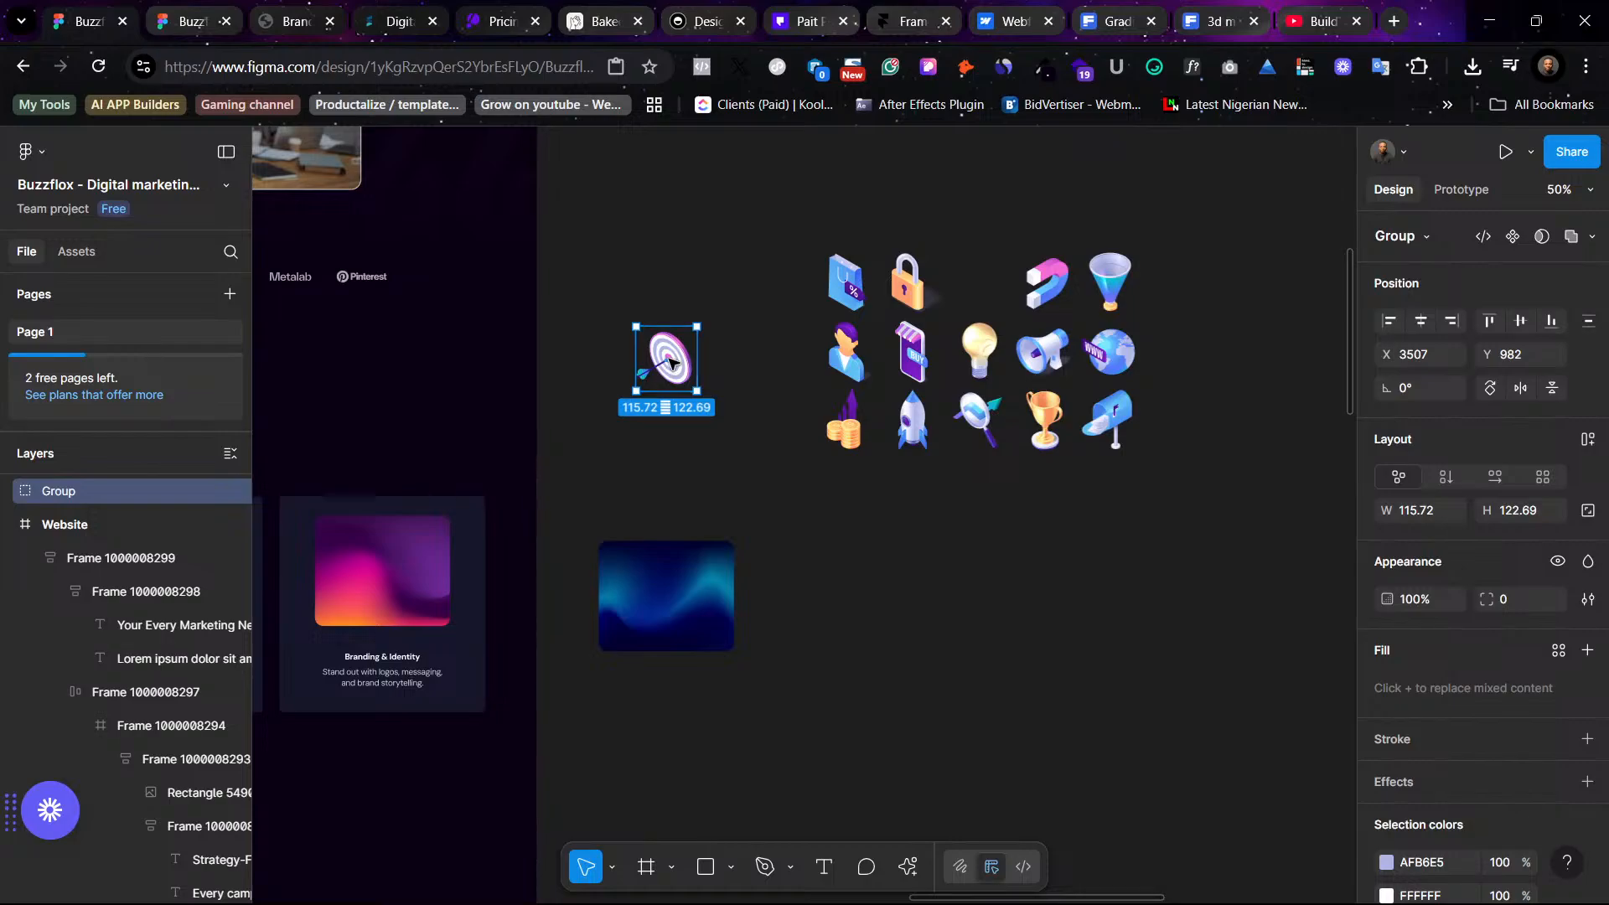
pyautogui.moveTo(677, 361); pyautogui.dragTo(991, 285)
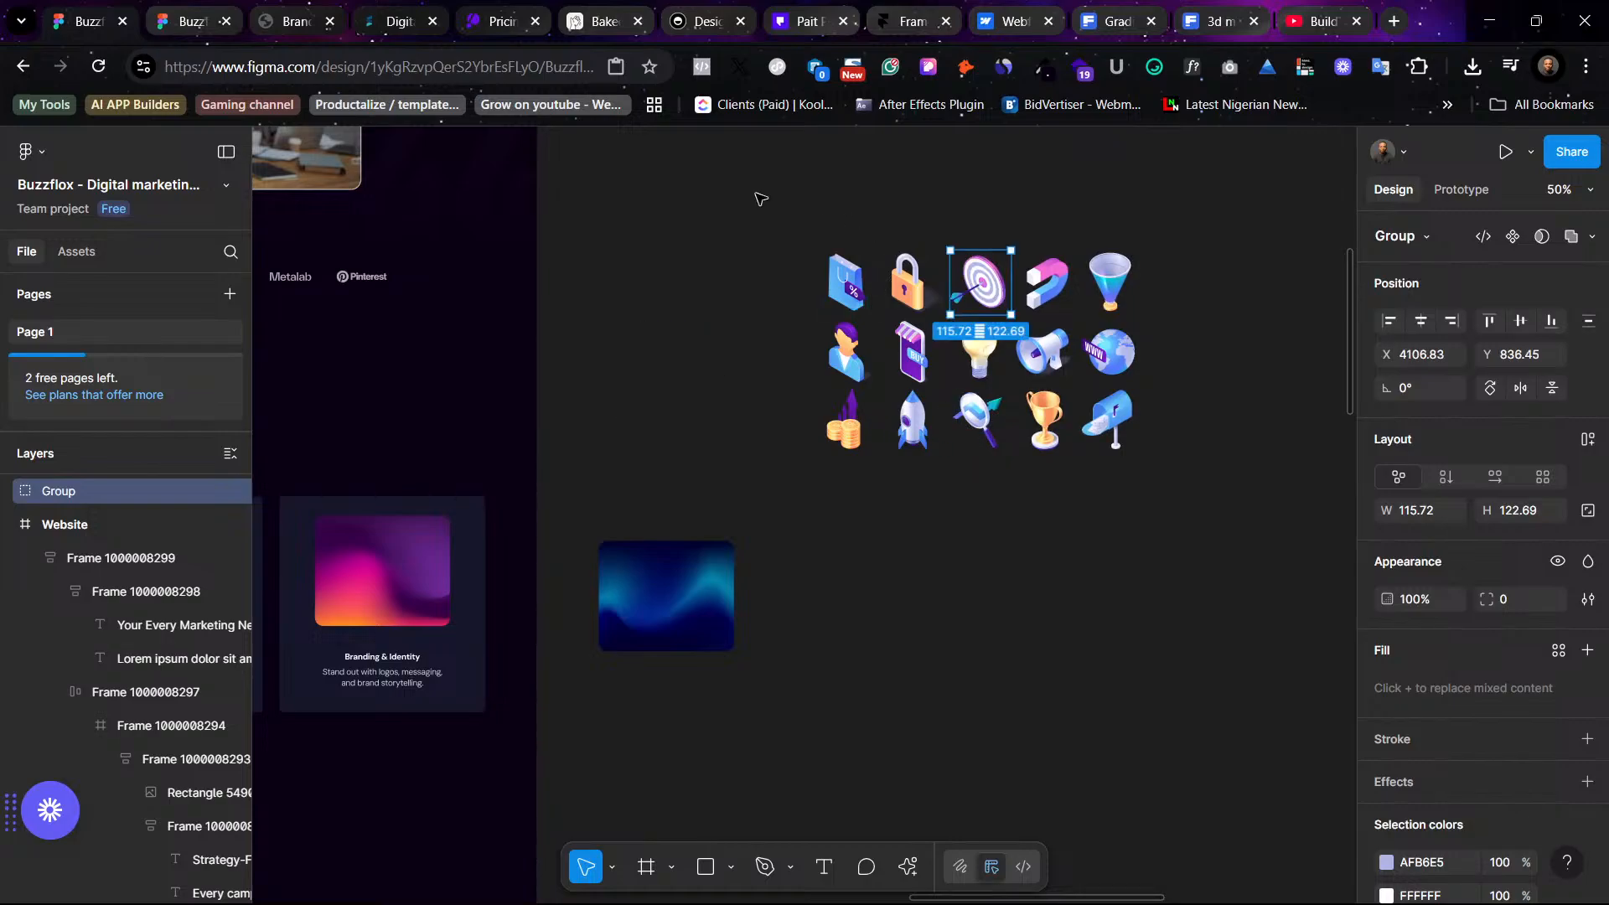
# - Select all the icons, move them onto the aurora gradient image and bring them to the front
pyautogui.moveTo(760, 198); pyautogui.dragTo(1263, 545)
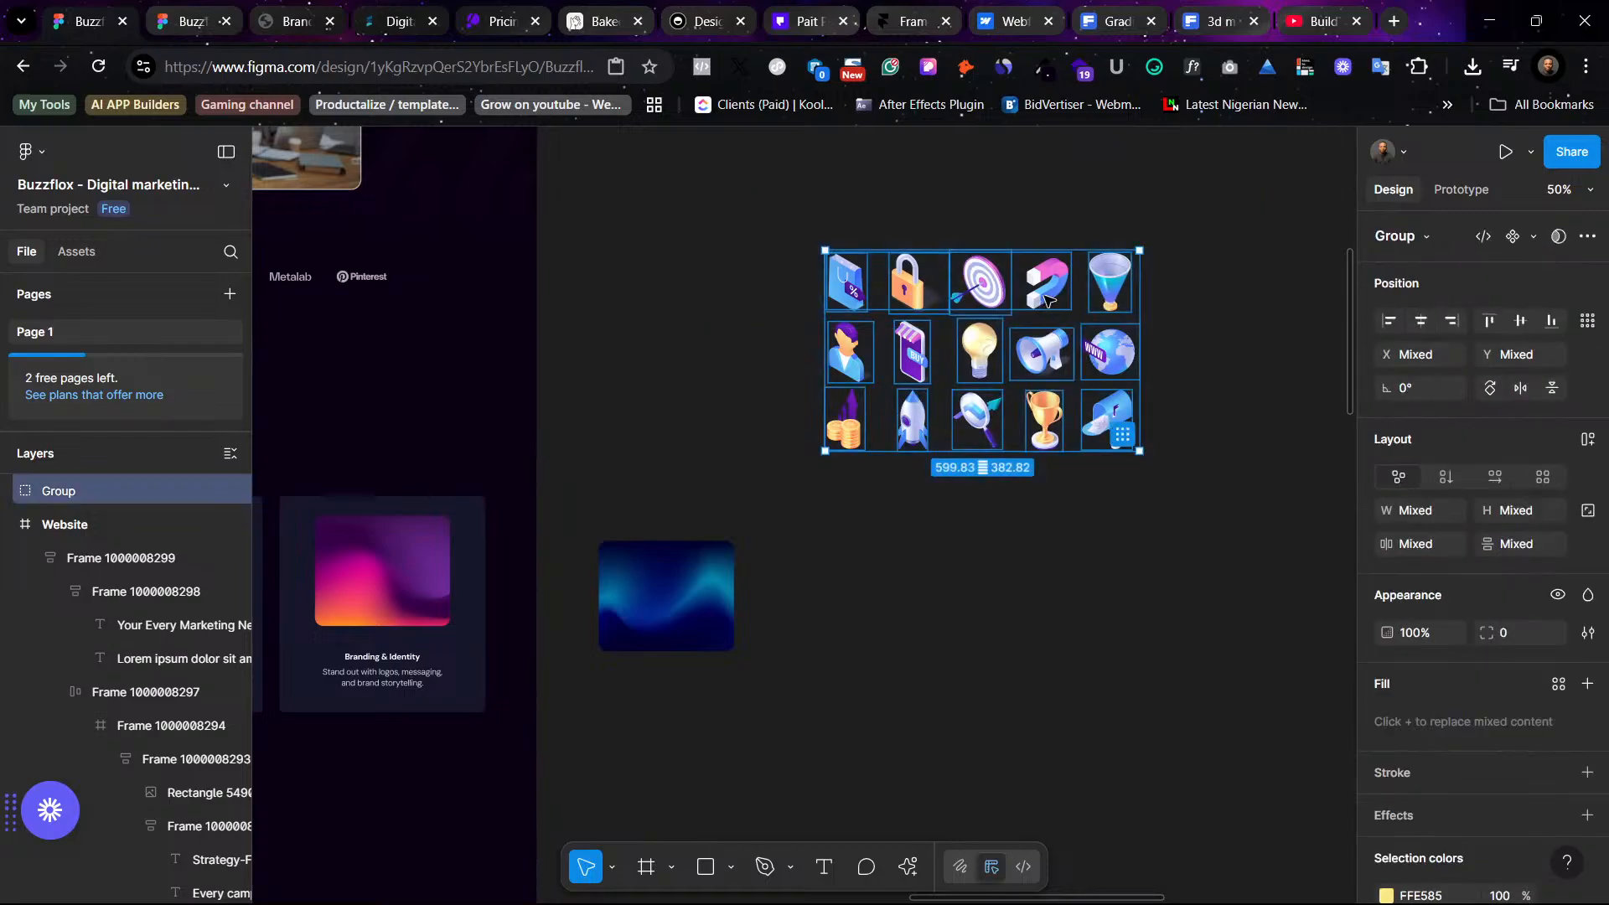
pyautogui.moveTo(1049, 287); pyautogui.dragTo(878, 589)
pyautogui.rightClick(878, 589)
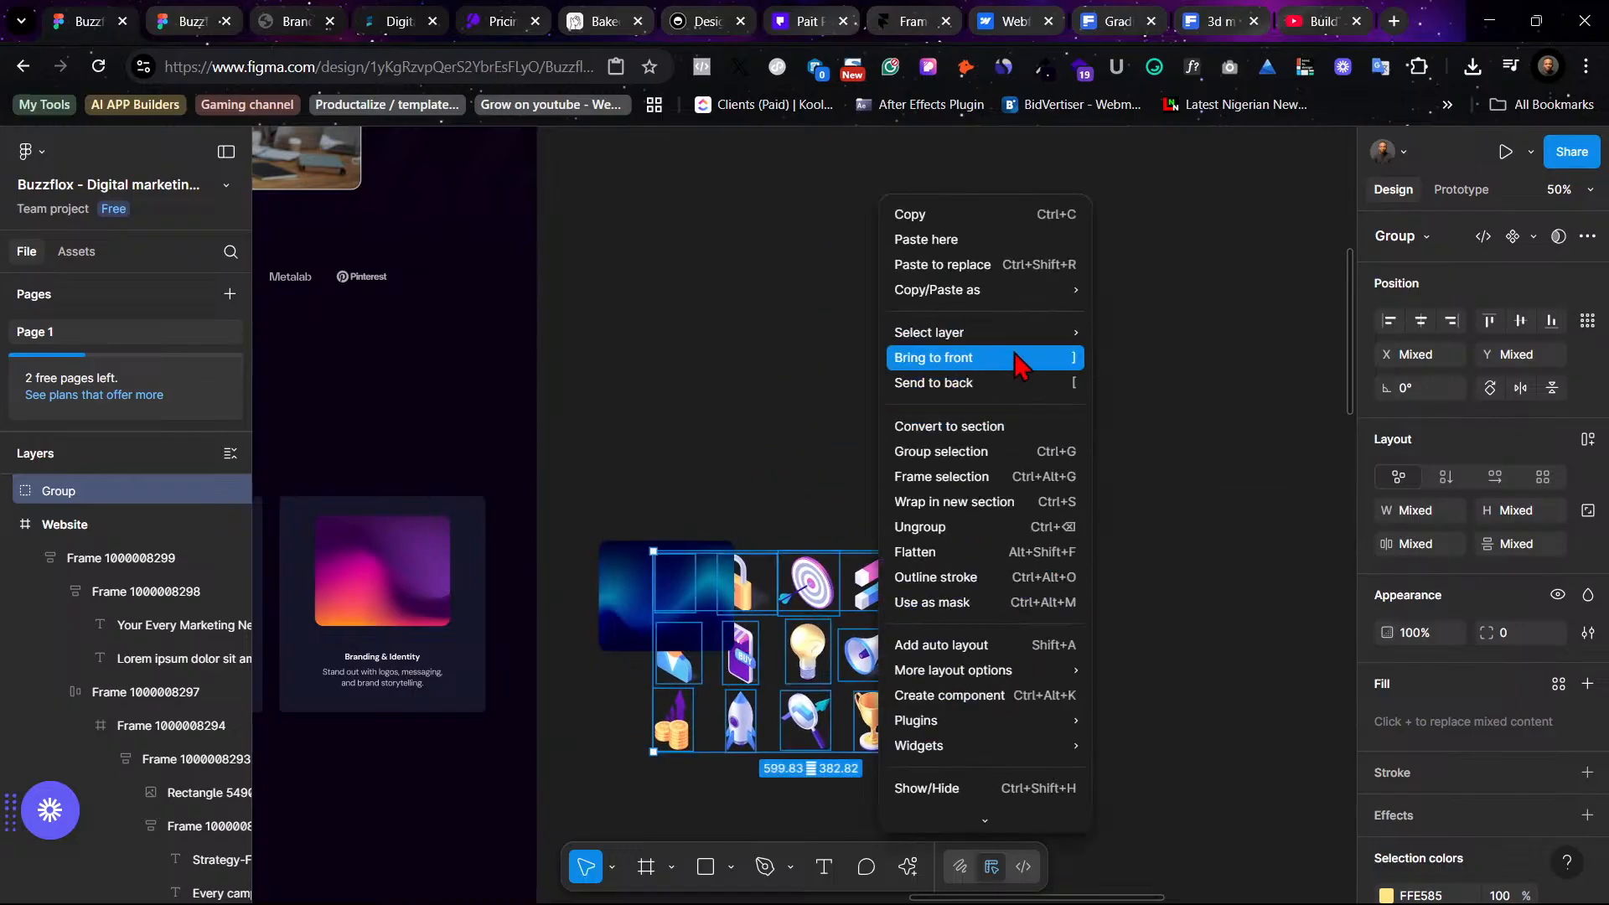
pyautogui.click(1016, 359)
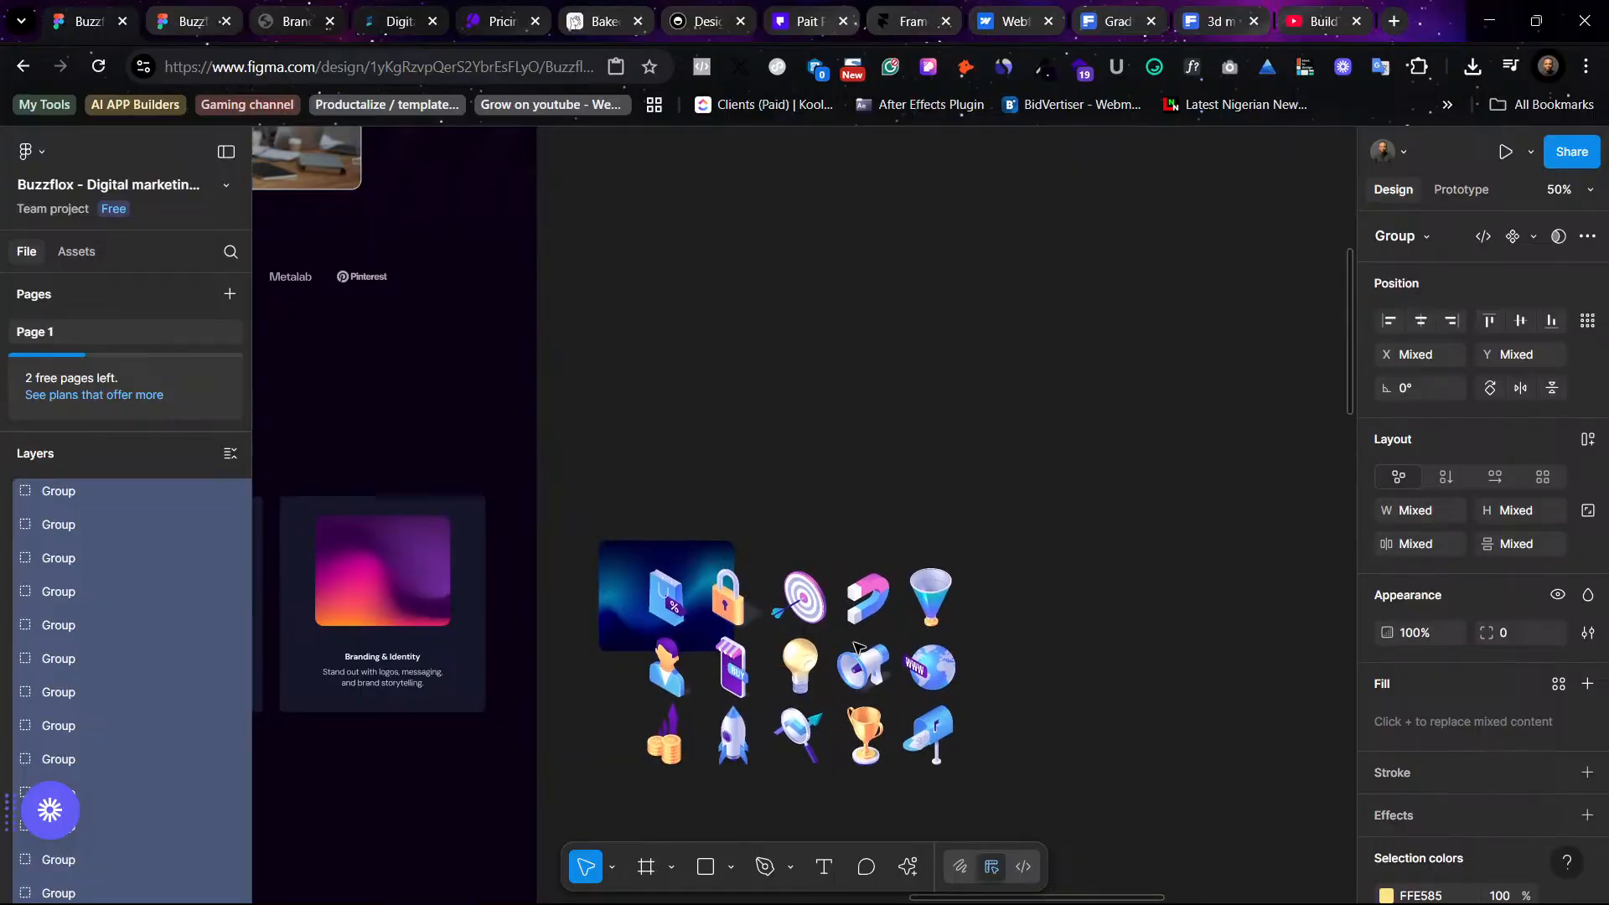
# - Scale the selected icons 1.32x to 791 px wide and move them below the aurora image
pyautogui.hotkey('shift', '2')
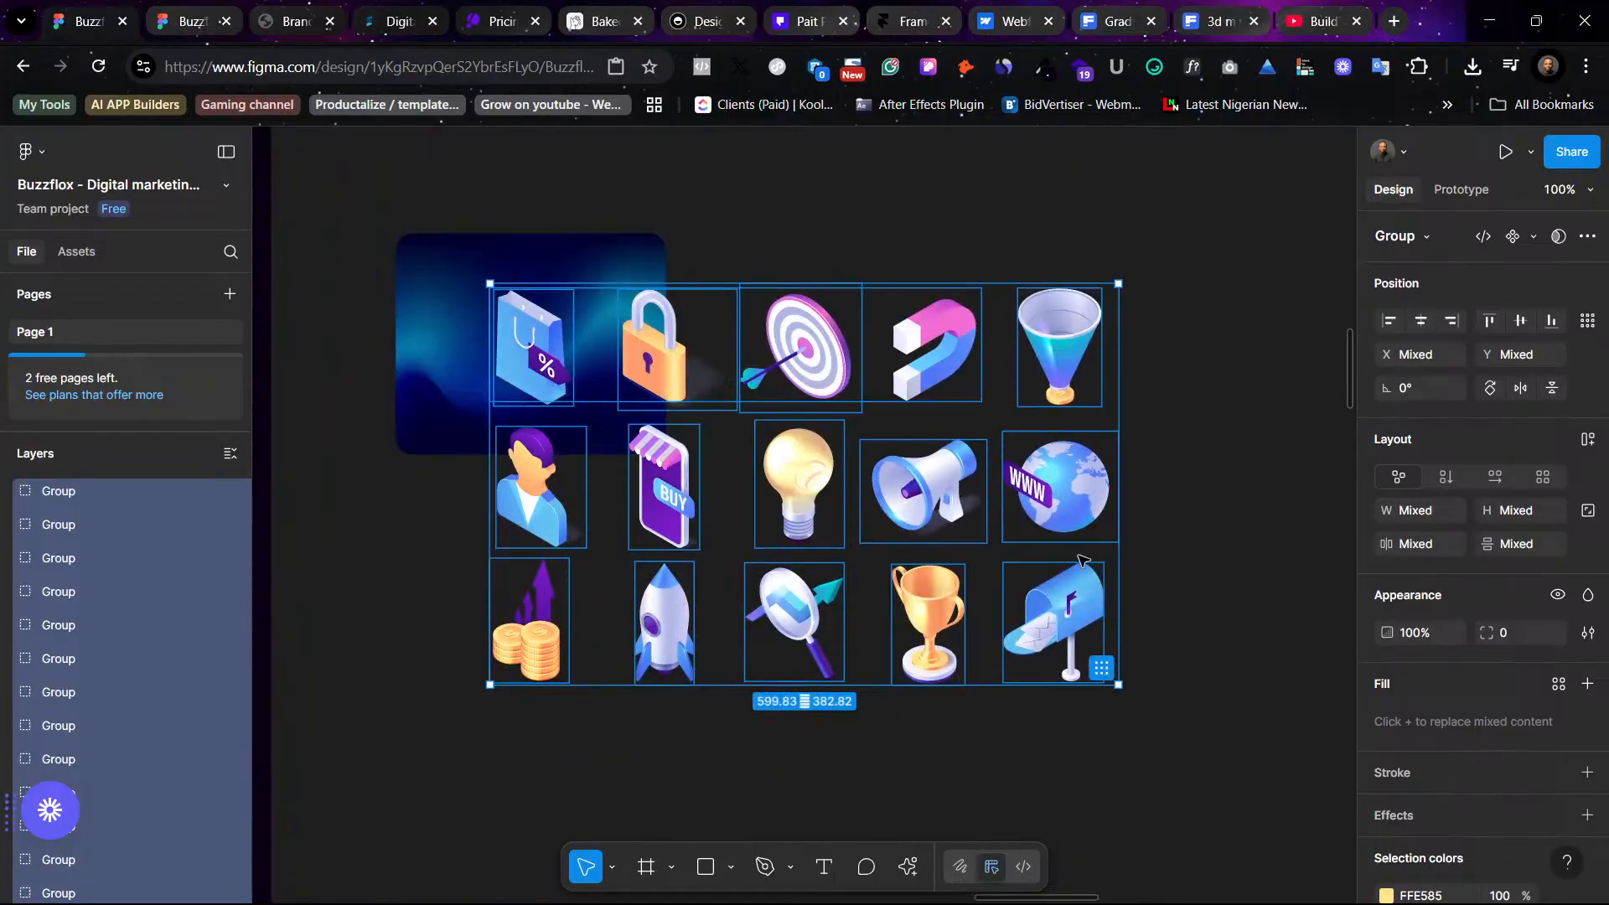
pyautogui.press('k')
pyautogui.moveTo(1117, 535); pyautogui.dragTo(1317, 584)
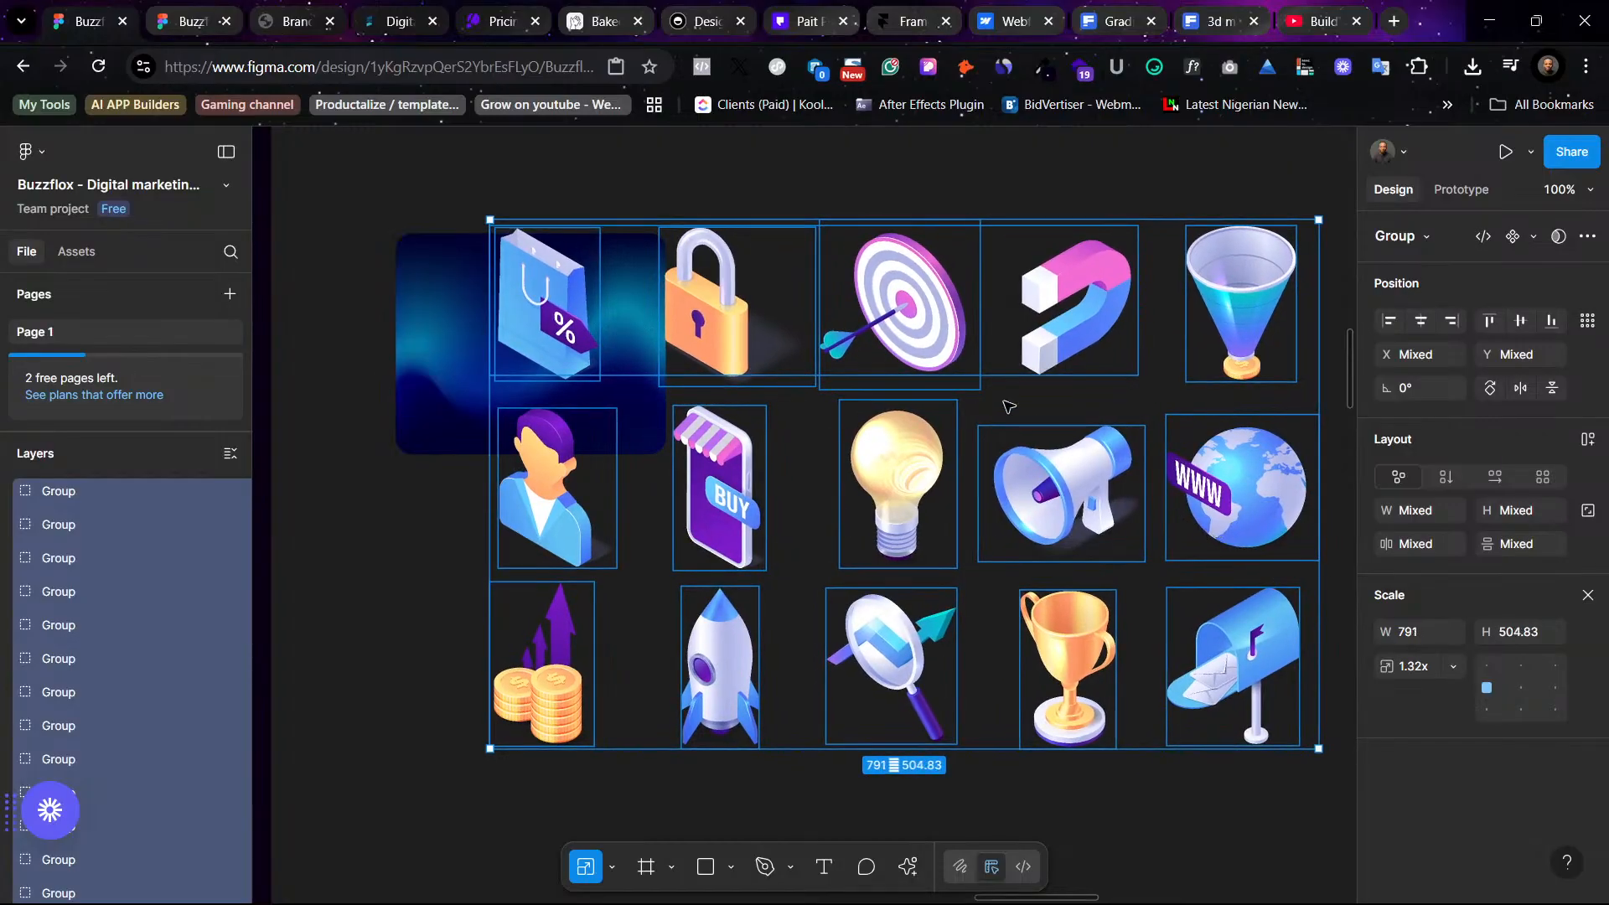
pyautogui.moveTo(846, 339); pyautogui.dragTo(832, 589)
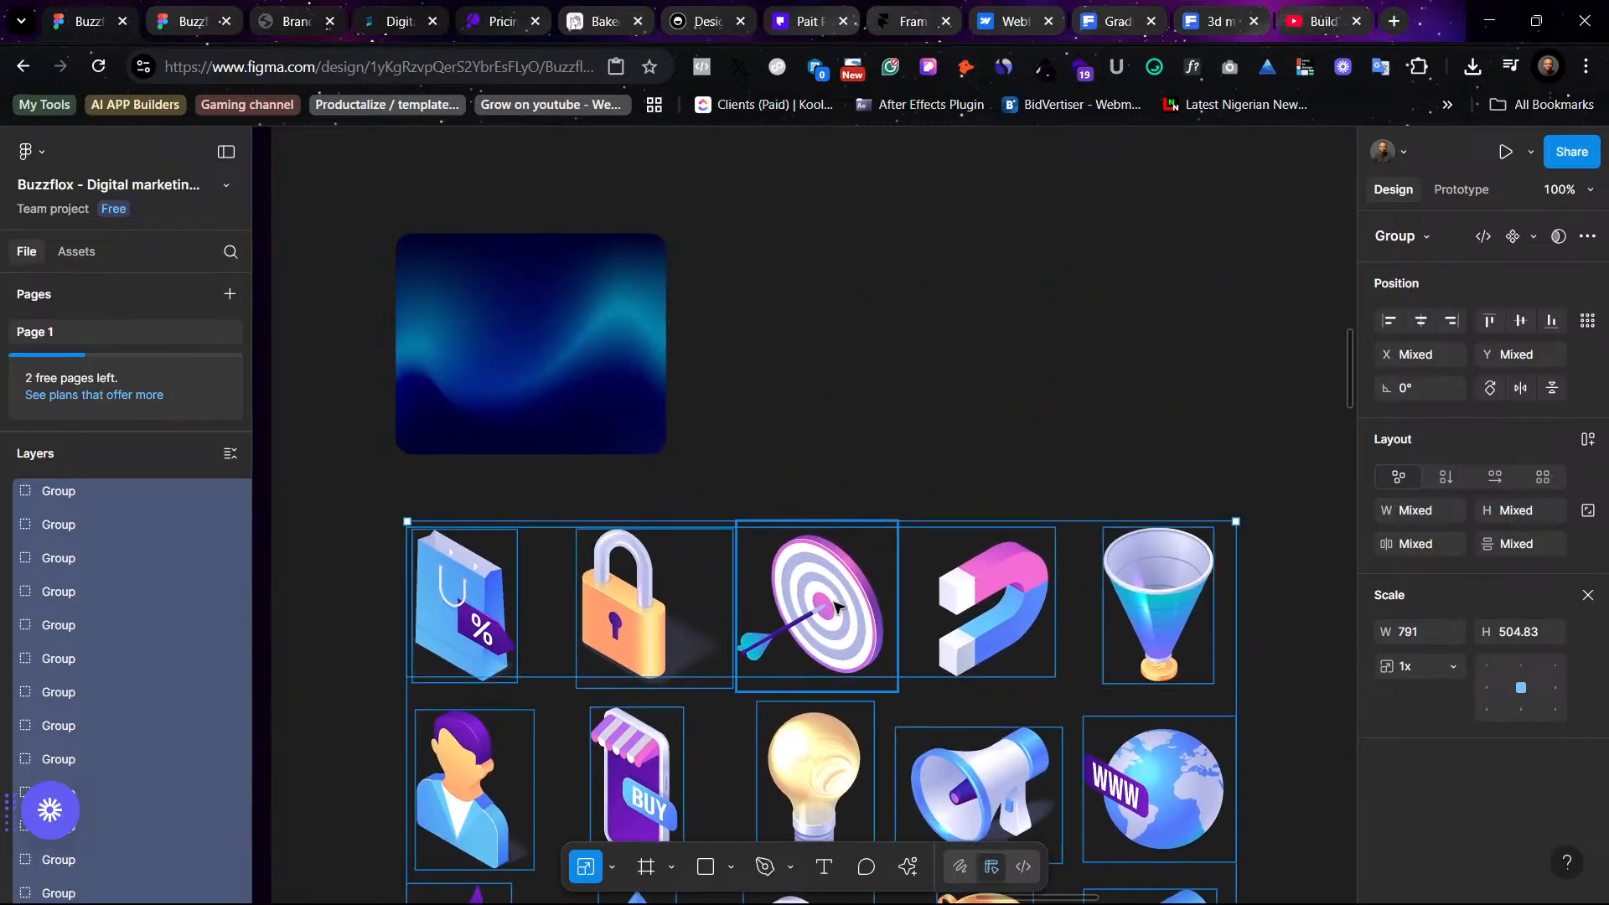
# - Copy the target icon and paste it to replace the first service card's gradient image
pyautogui.click(838, 600)
pyautogui.click(881, 303)
pyautogui.click(842, 604)
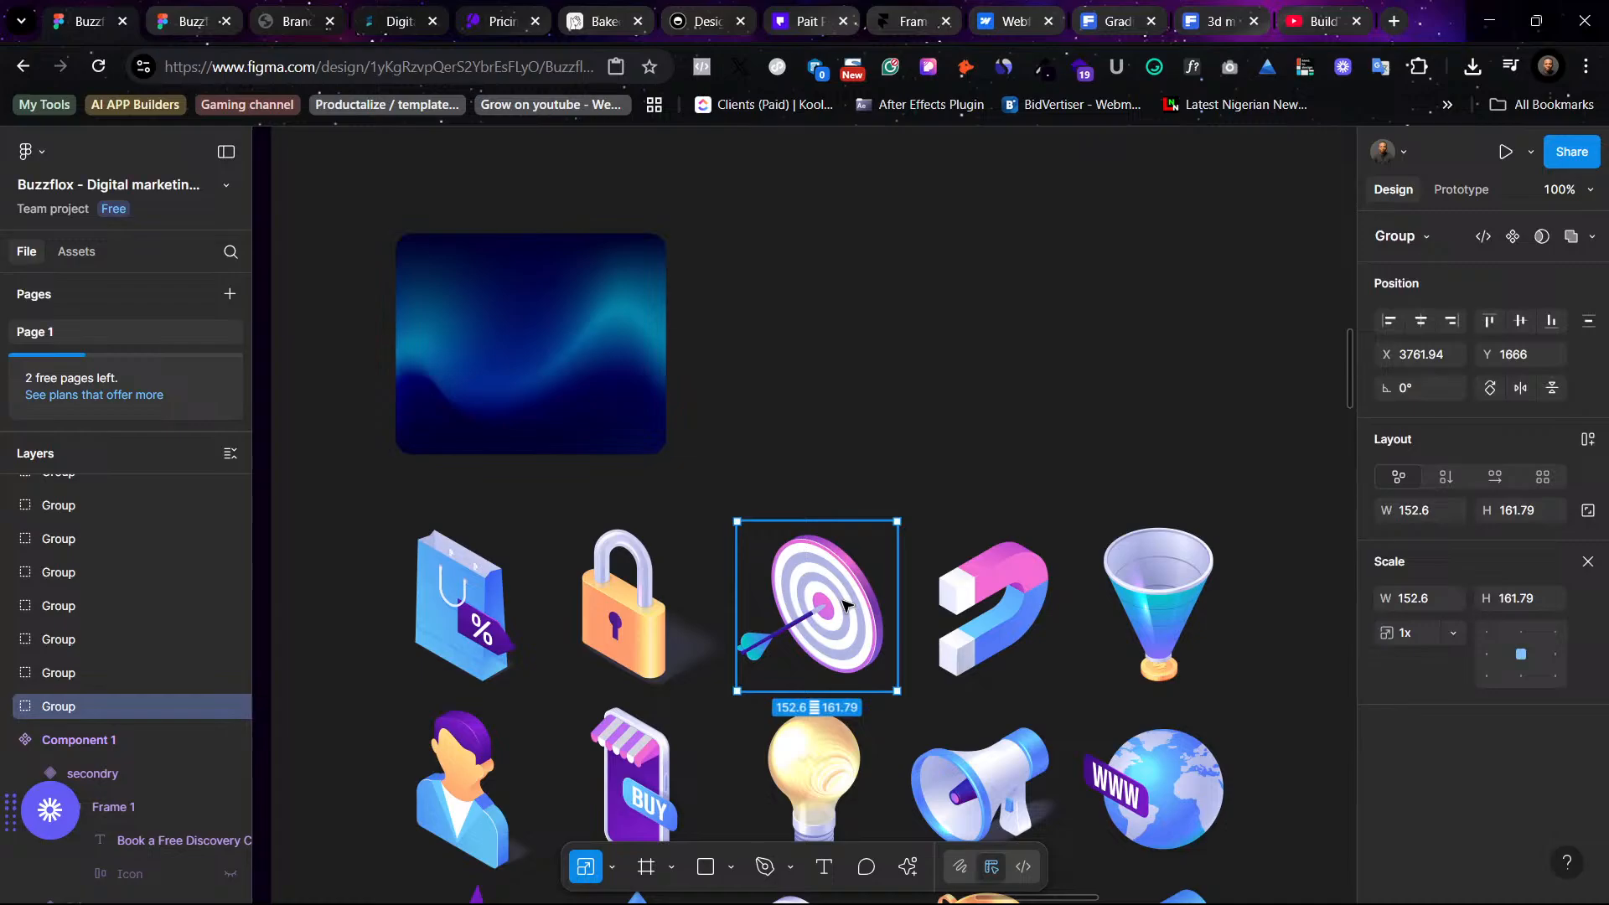
pyautogui.hscroll(-15, 961, 388)
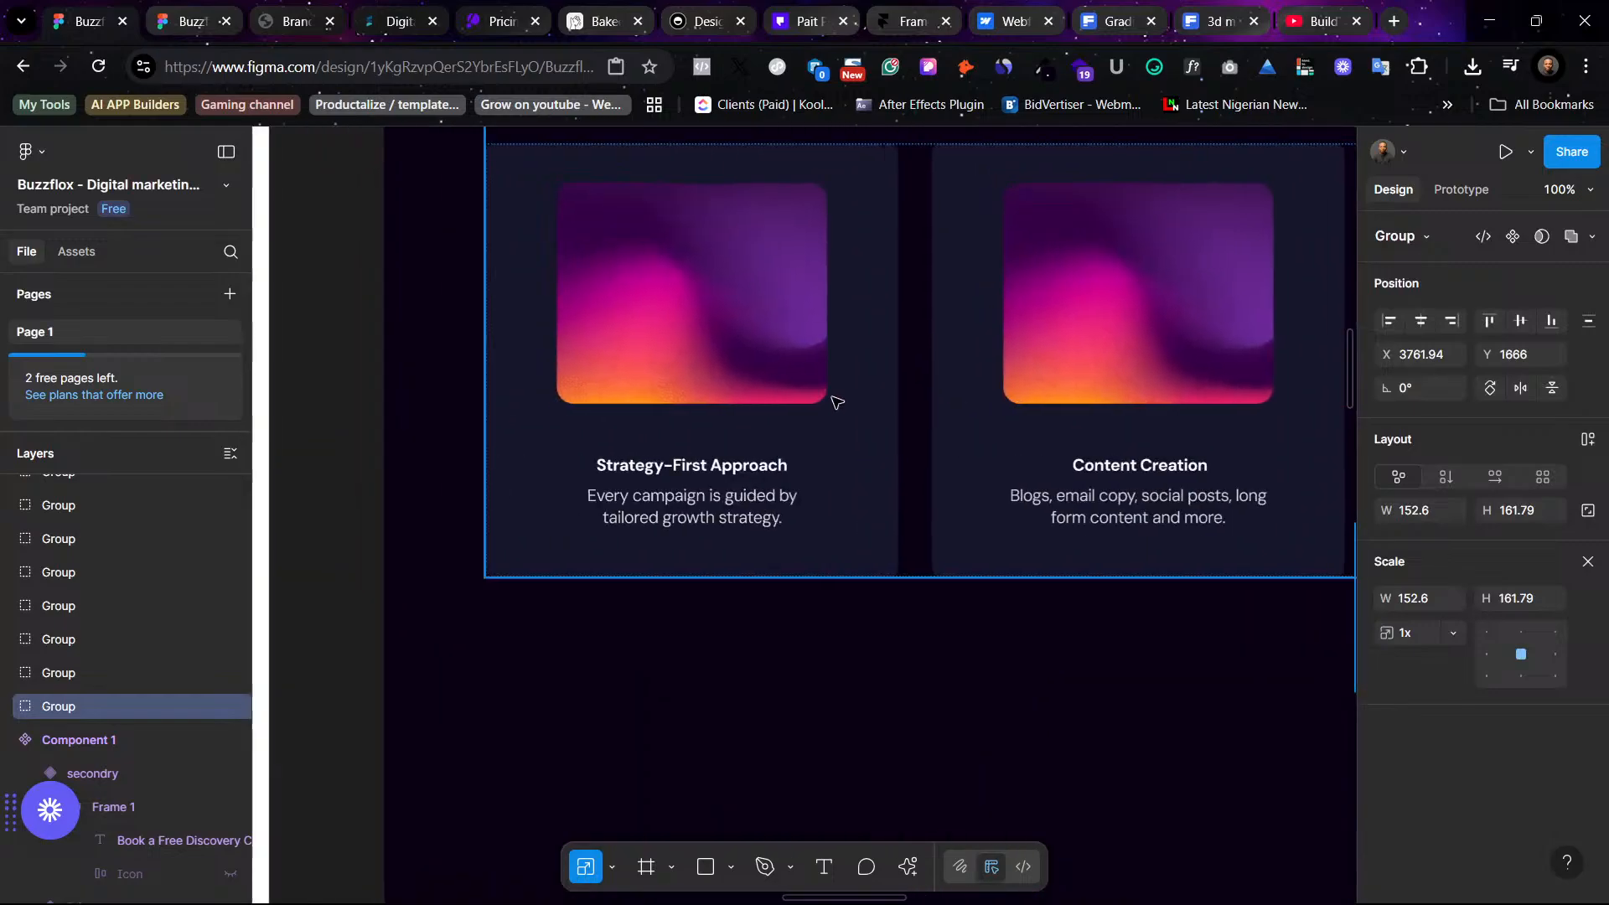
pyautogui.doubleClick(682, 438)
pyautogui.rightClick(679, 436)
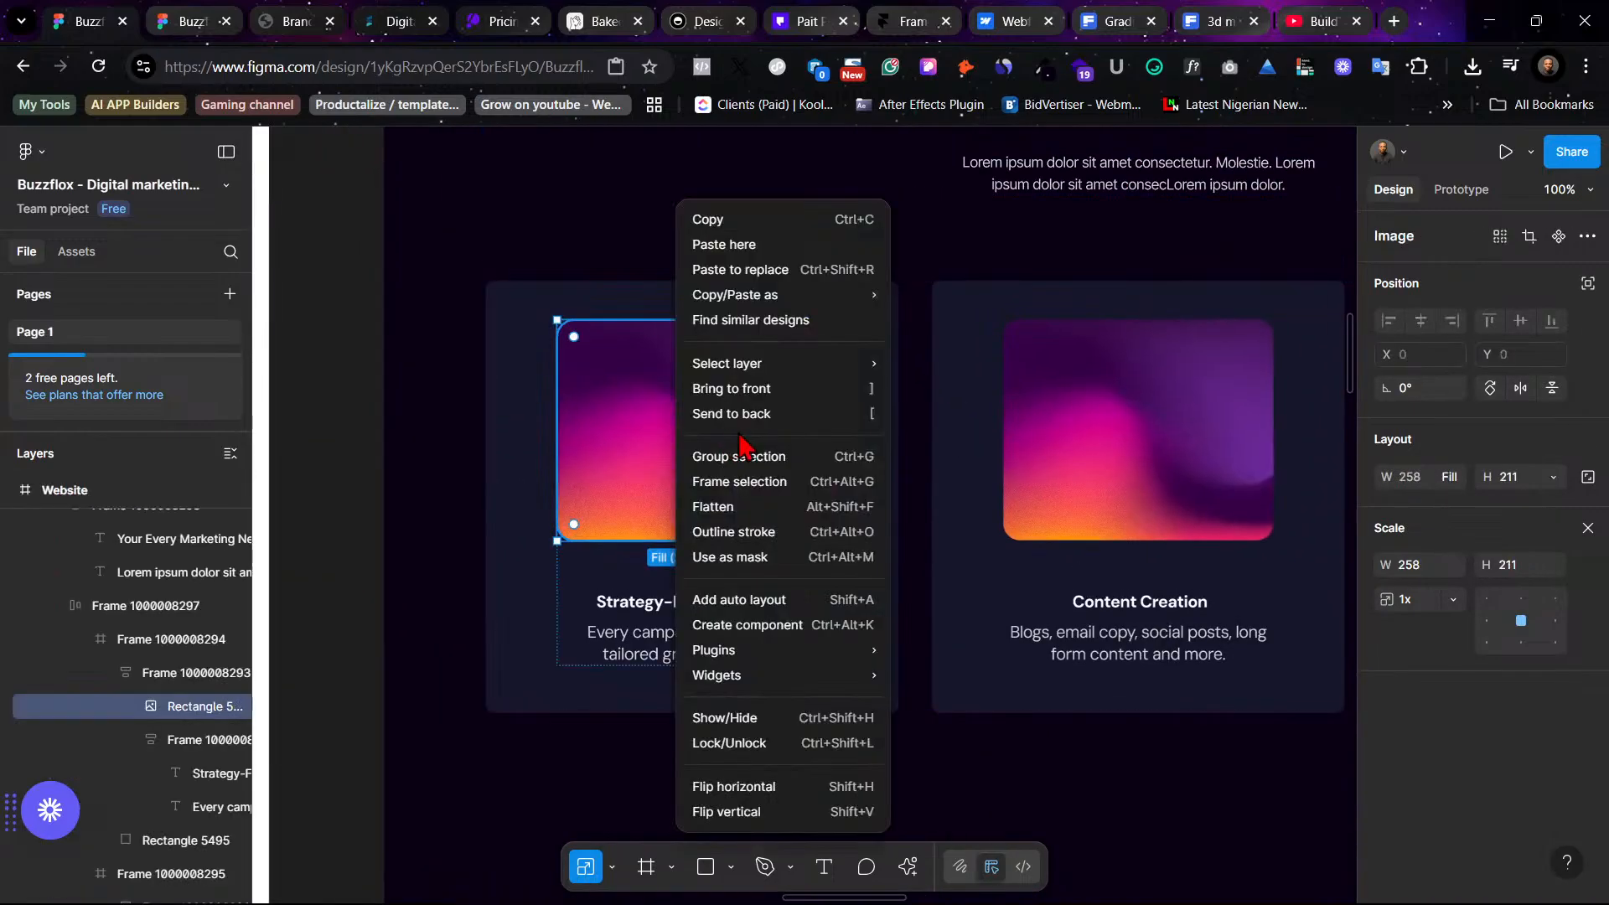
pyautogui.click(785, 281)
pyautogui.click(760, 193)
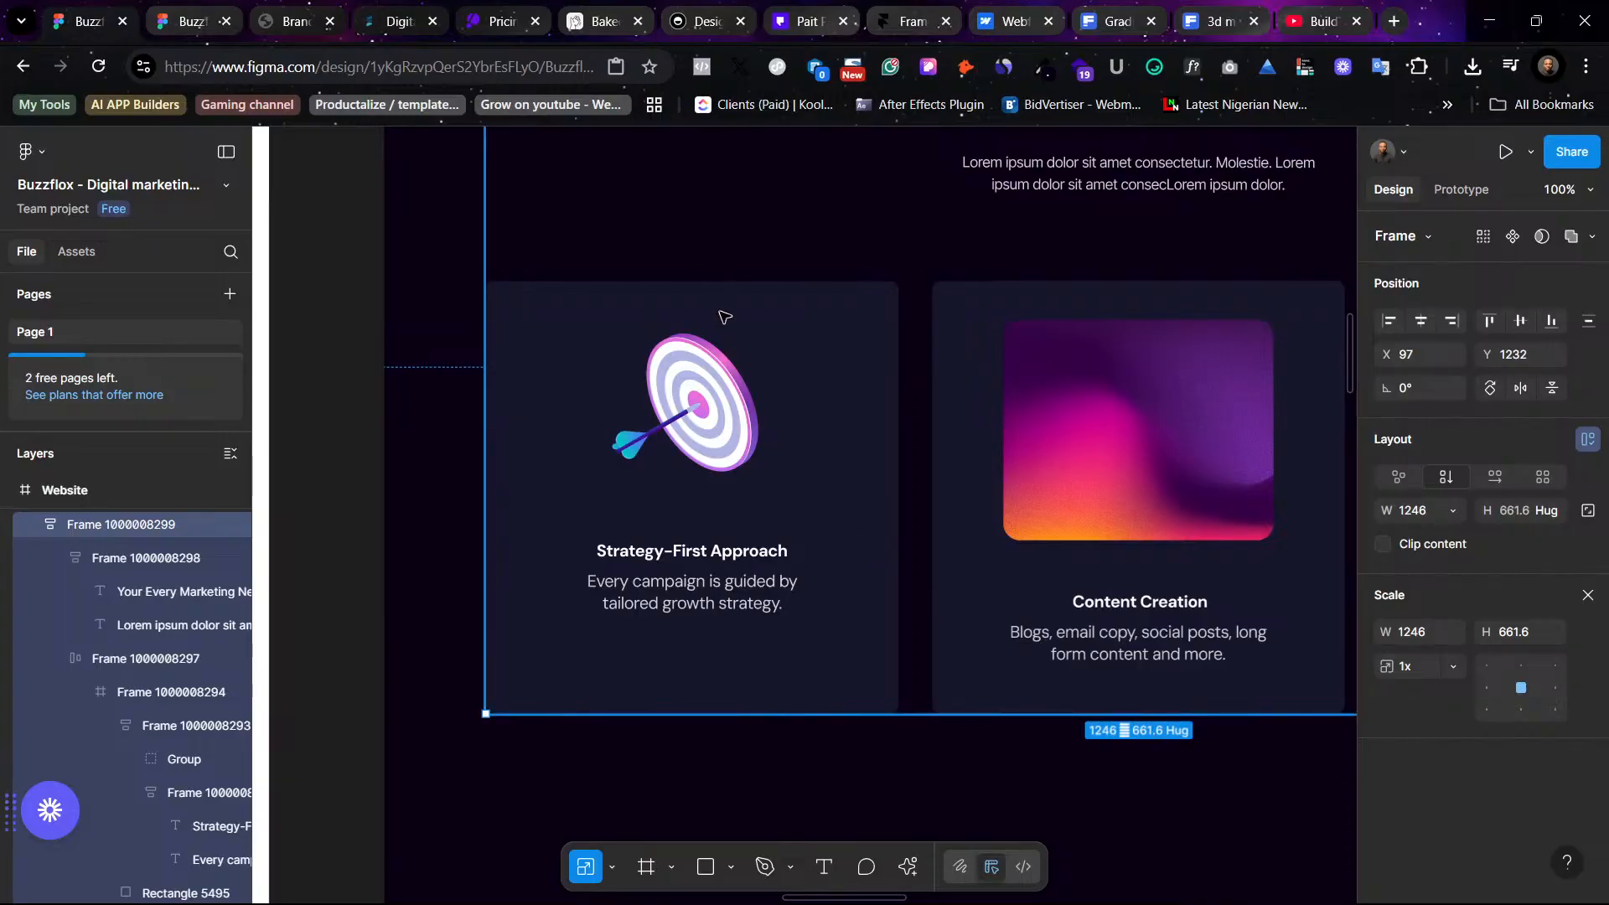
# - Inspect the first service card's nested frames and their sizes
pyautogui.click(698, 410)
pyautogui.click(697, 411)
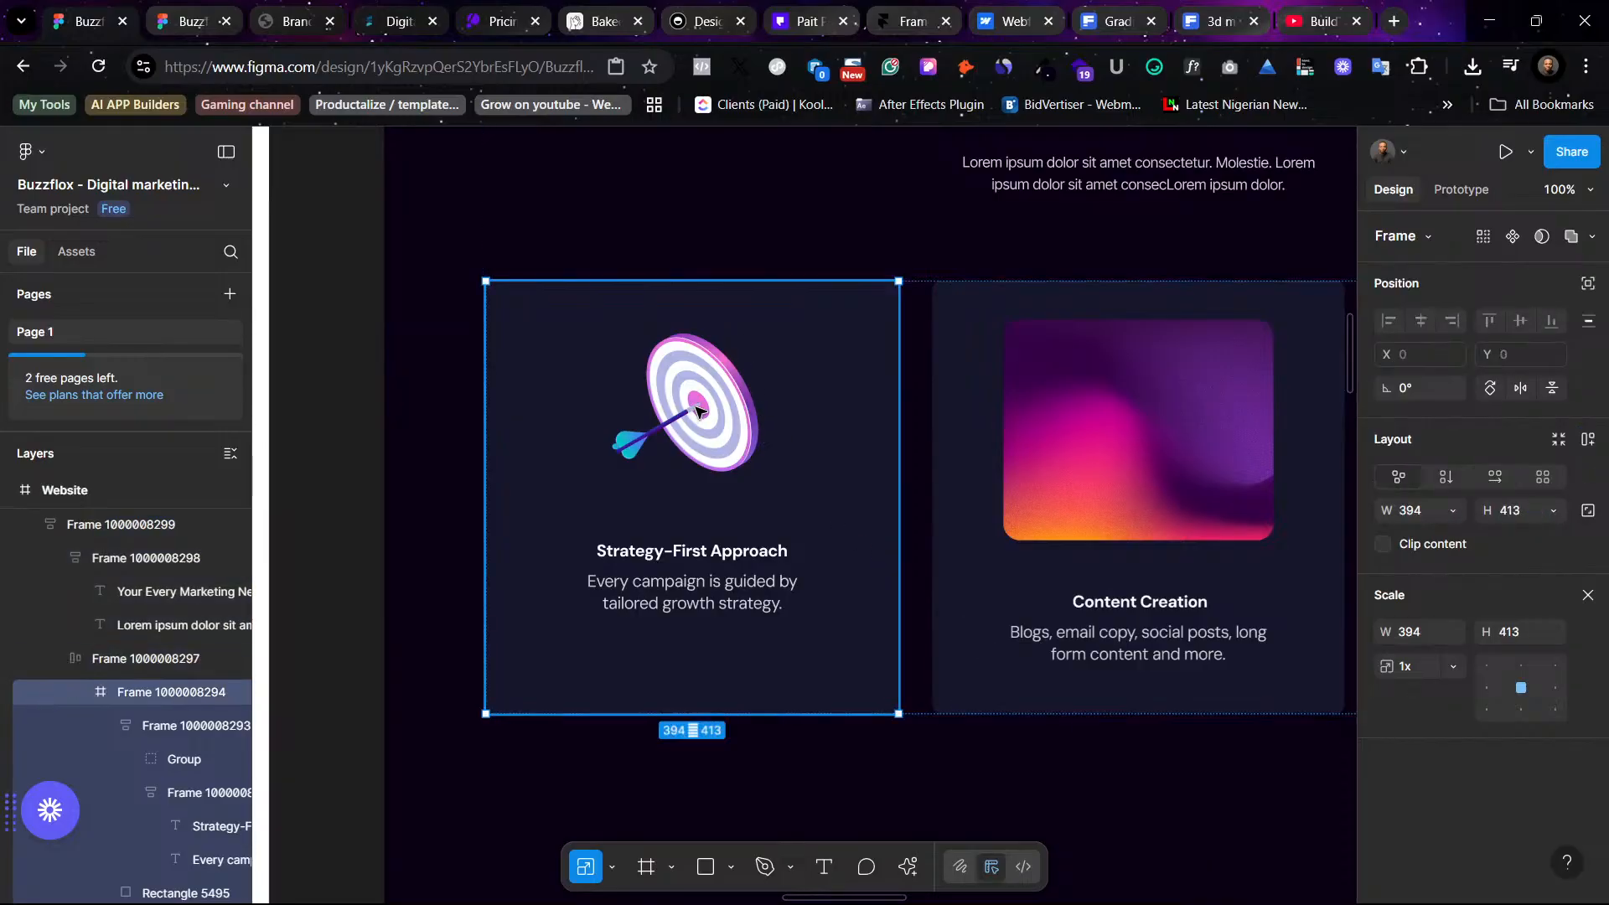
pyautogui.click(698, 411)
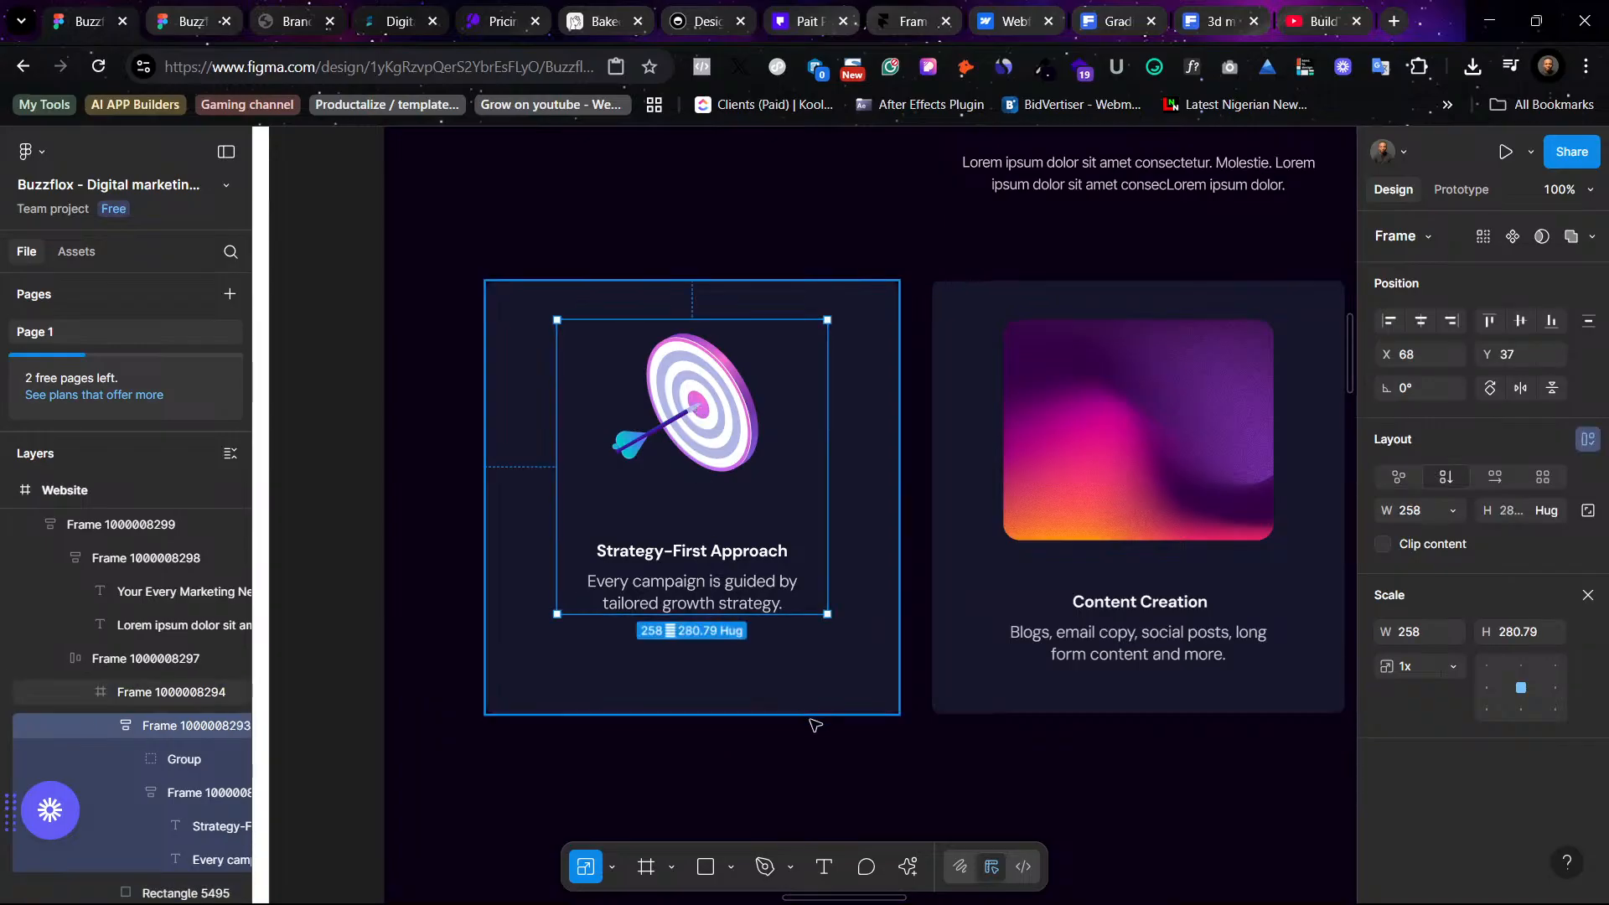
pyautogui.click(764, 309)
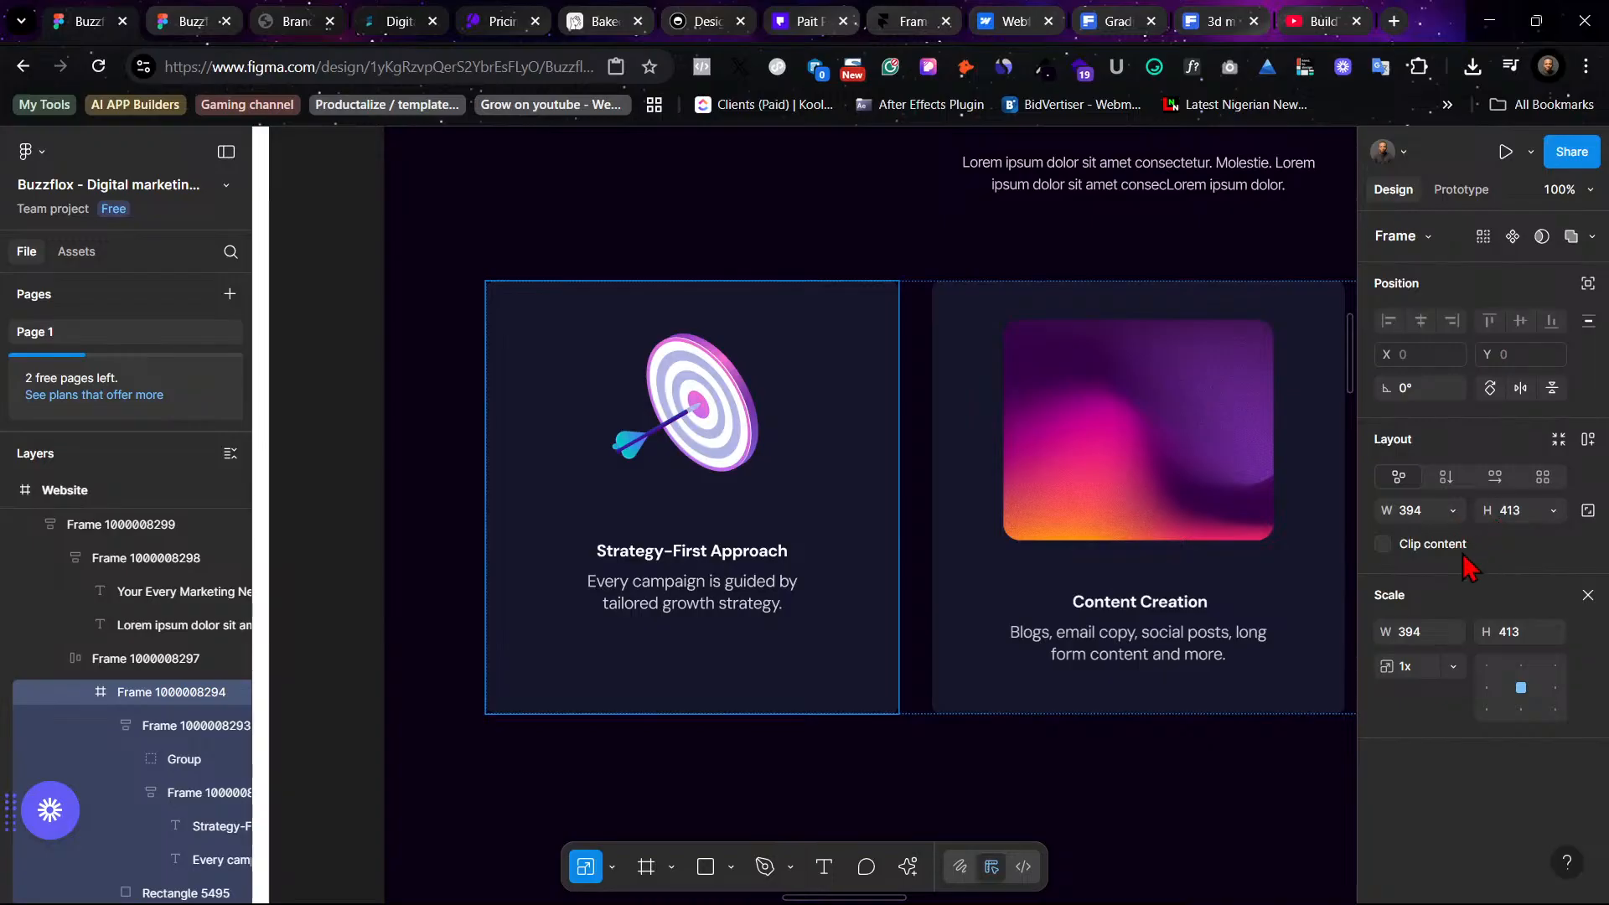
pyautogui.click(695, 350)
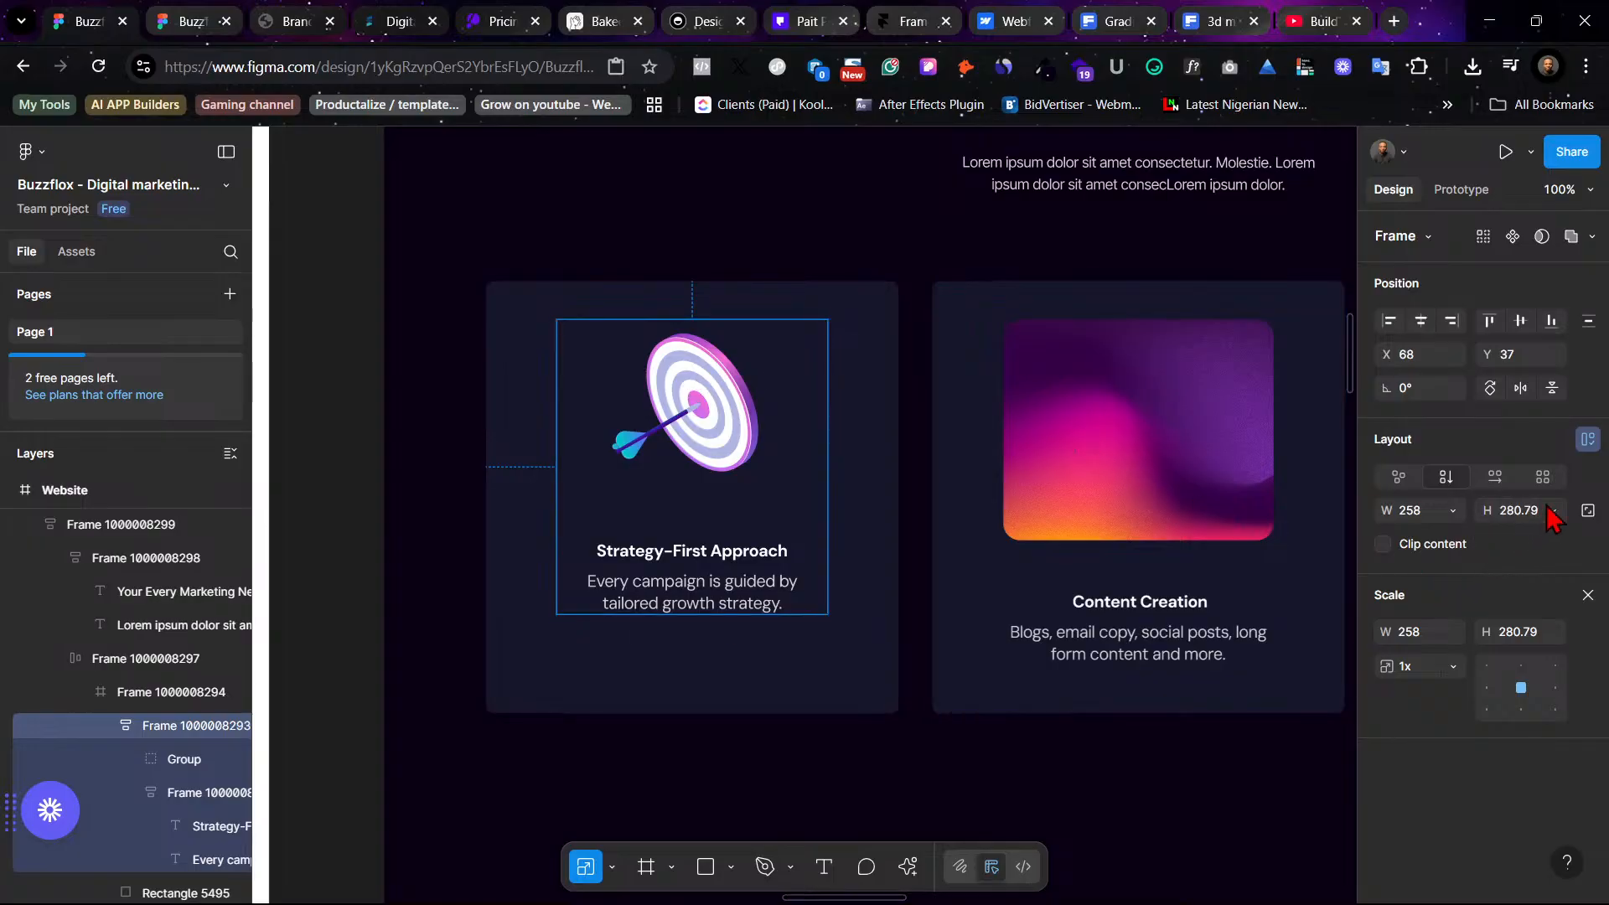
pyautogui.click(553, 410)
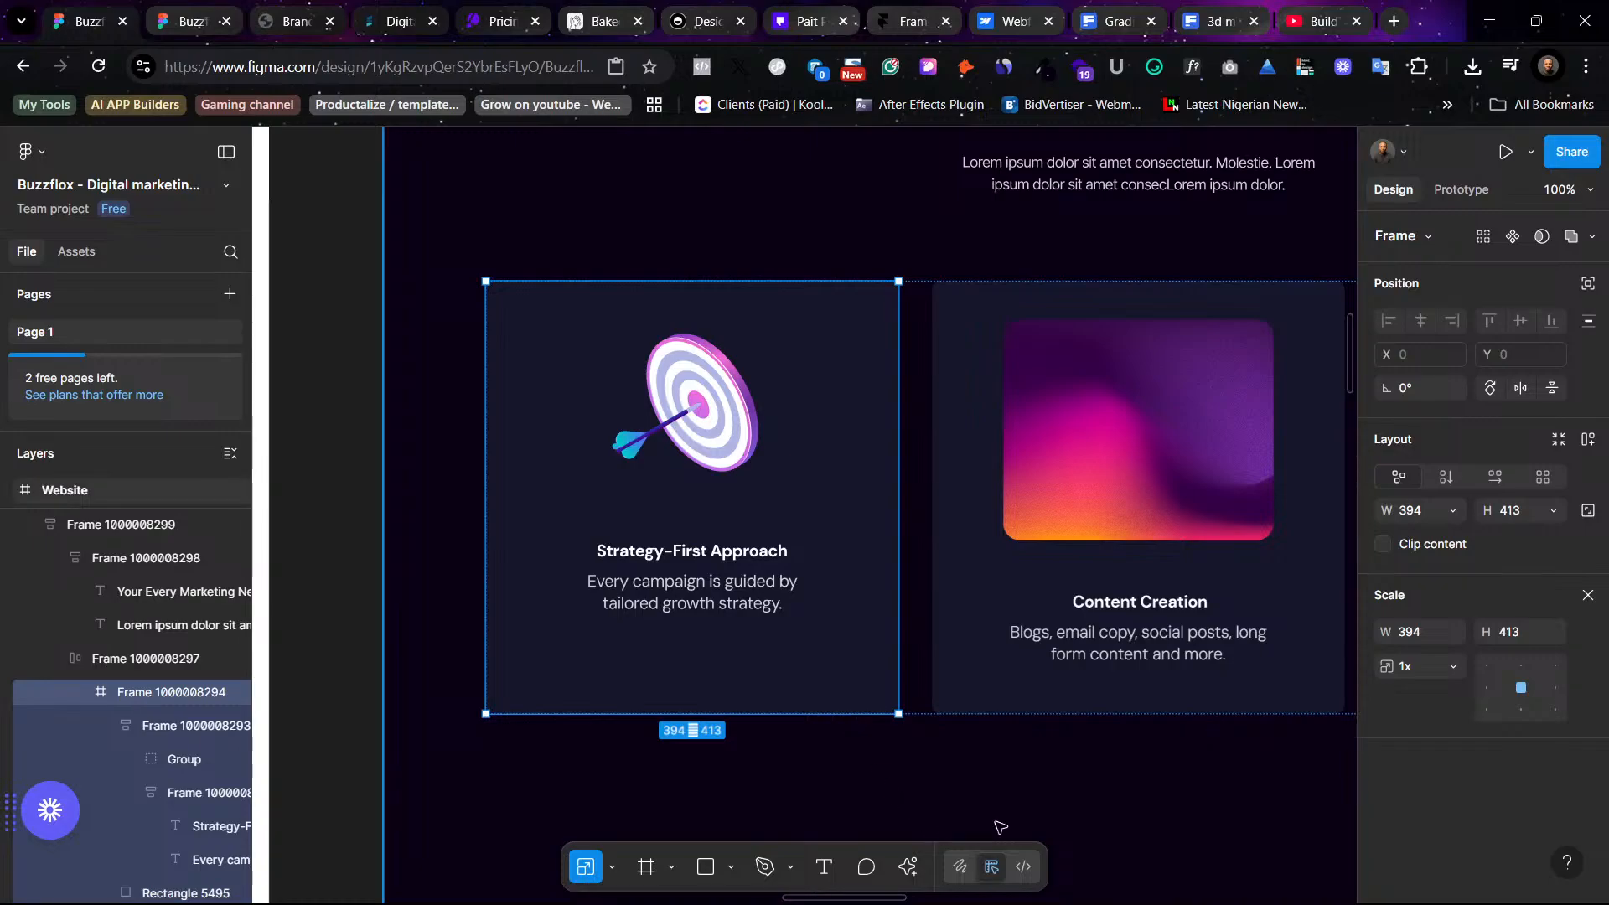
pyautogui.click(1045, 817)
# - Undo the target icon replacement so the first card shows its gradient image
pyautogui.hotkey('ctrl', '-')
pyautogui.hscroll(5, 1051, 788)
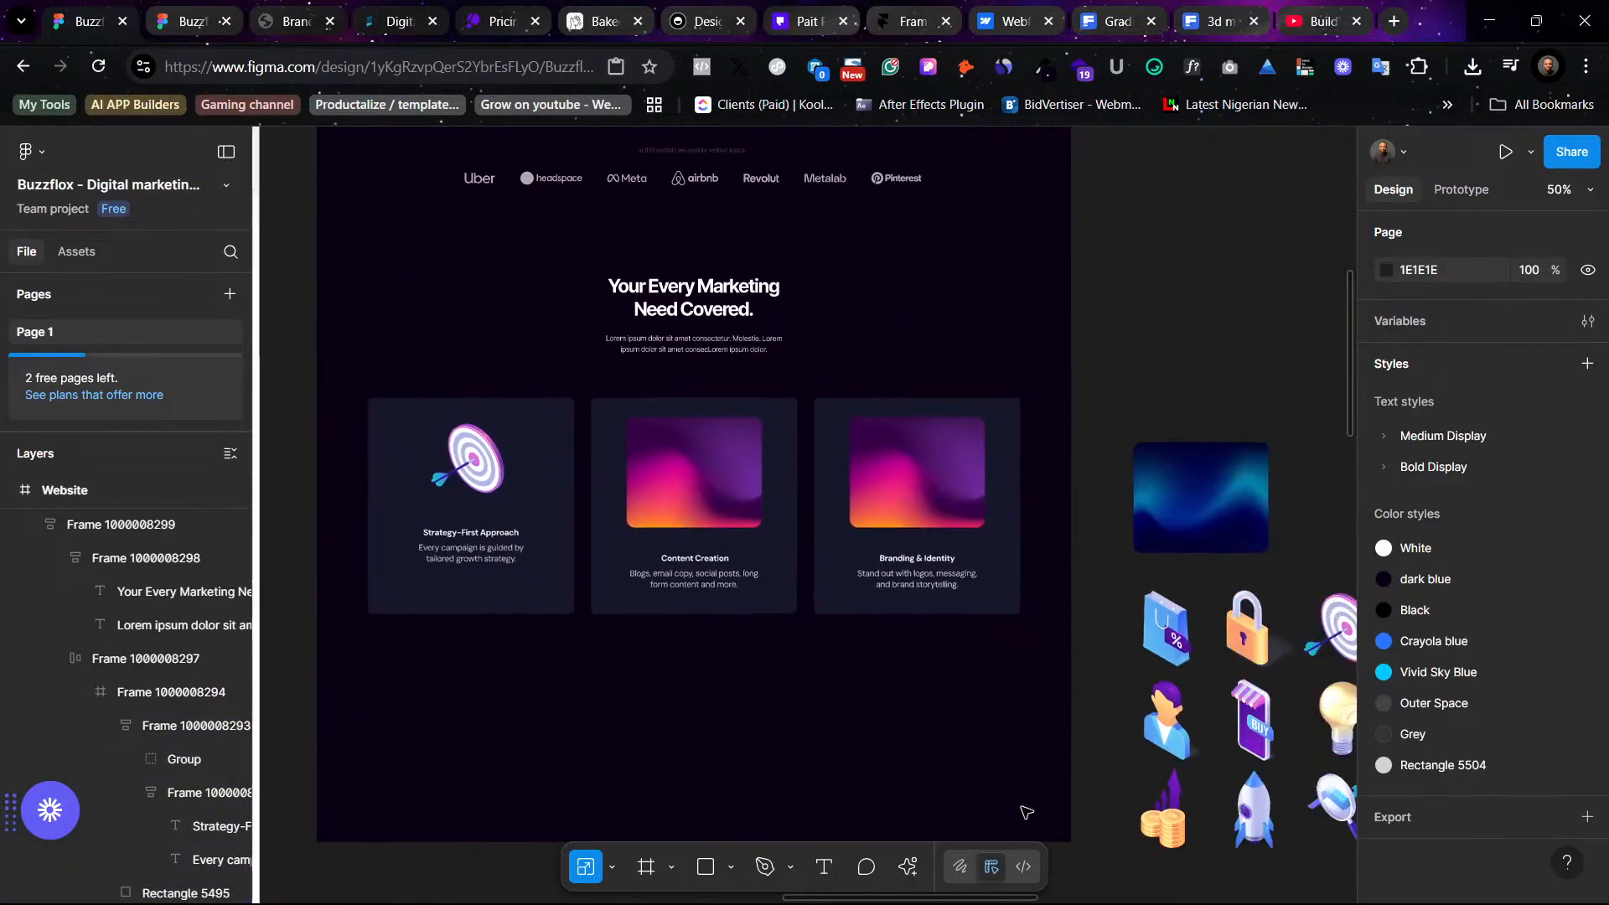
pyautogui.hscroll(3, 1207, 402)
pyautogui.hscroll(-3, 1217, 398)
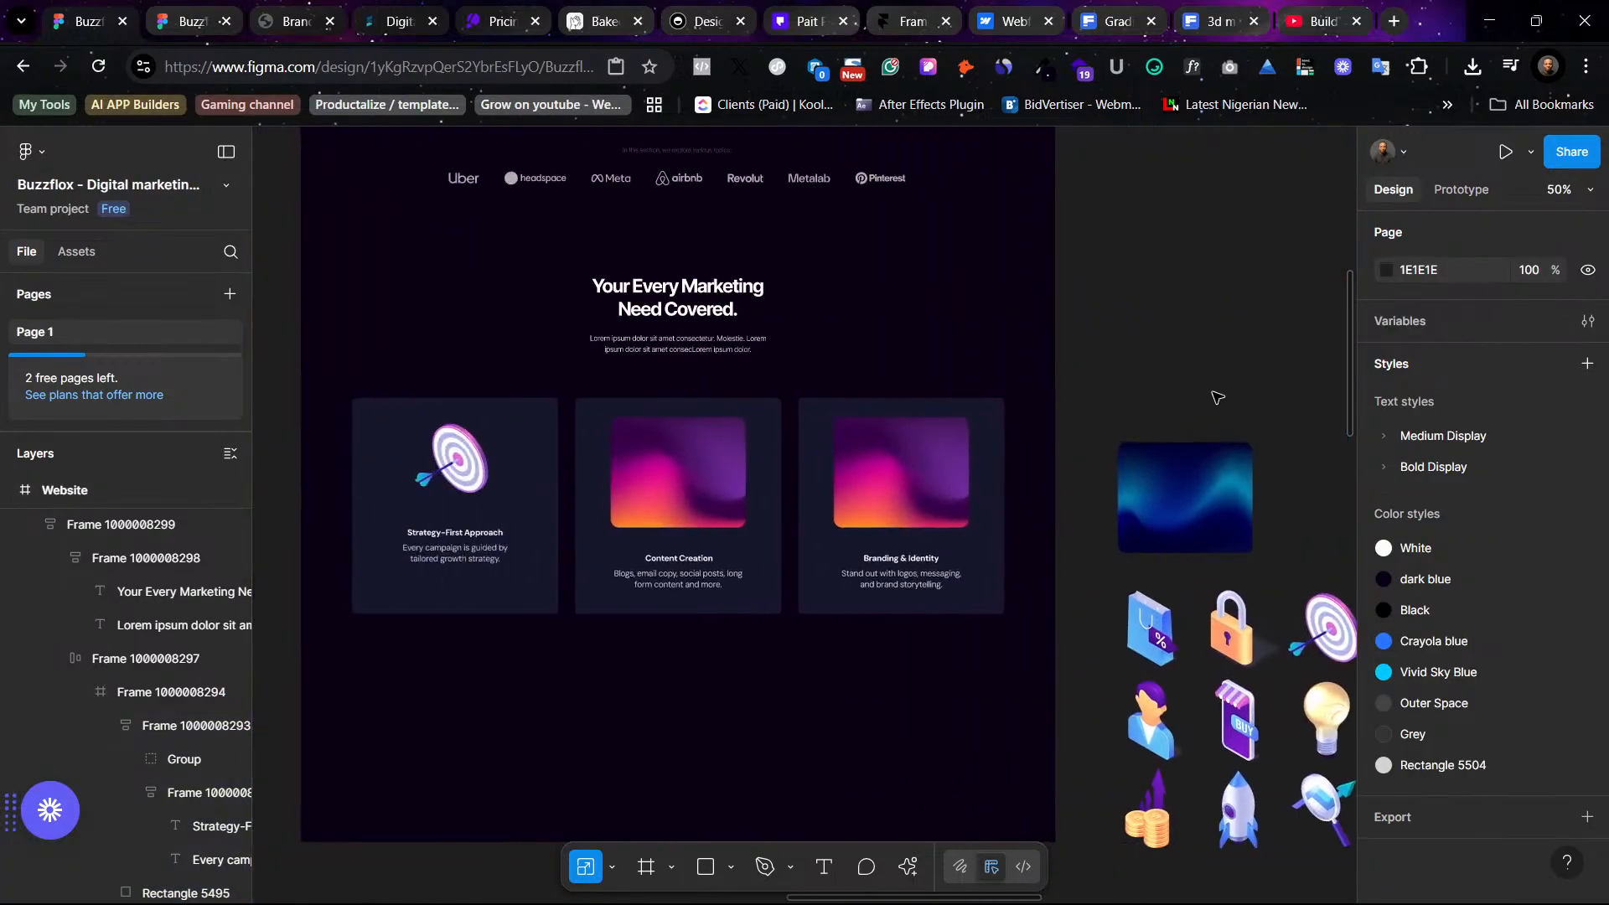
pyautogui.hotkey('ctrl', 'z')
pyautogui.hotkey('ctrl', 'z')
pyautogui.hotkey('ctrl', 'z')
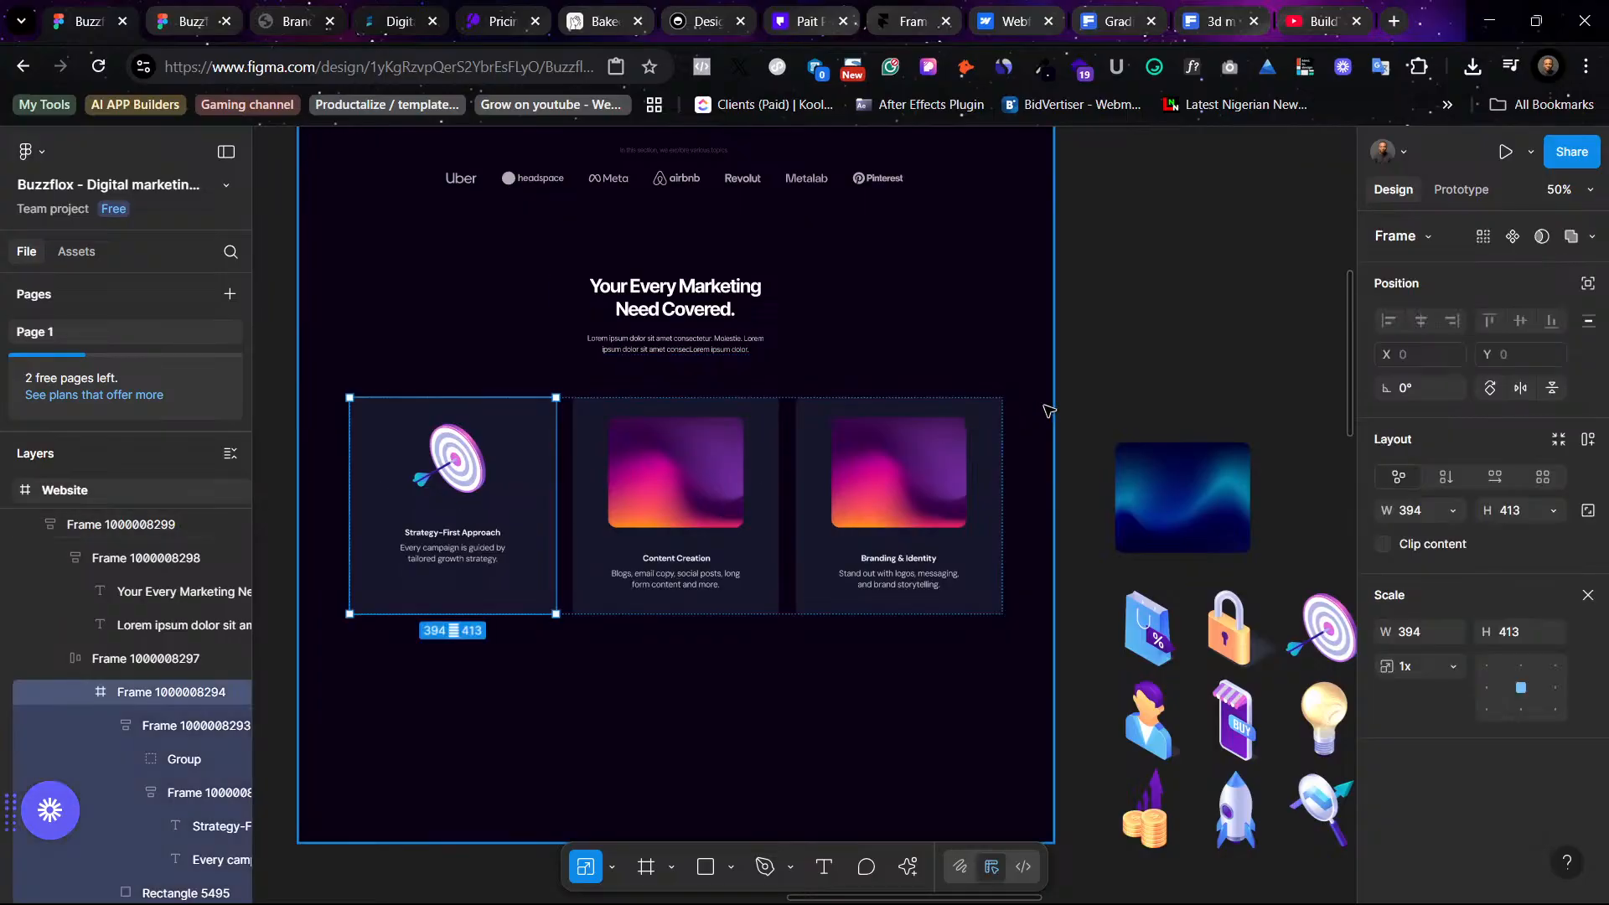
pyautogui.hotkey('ctrl', 'z')
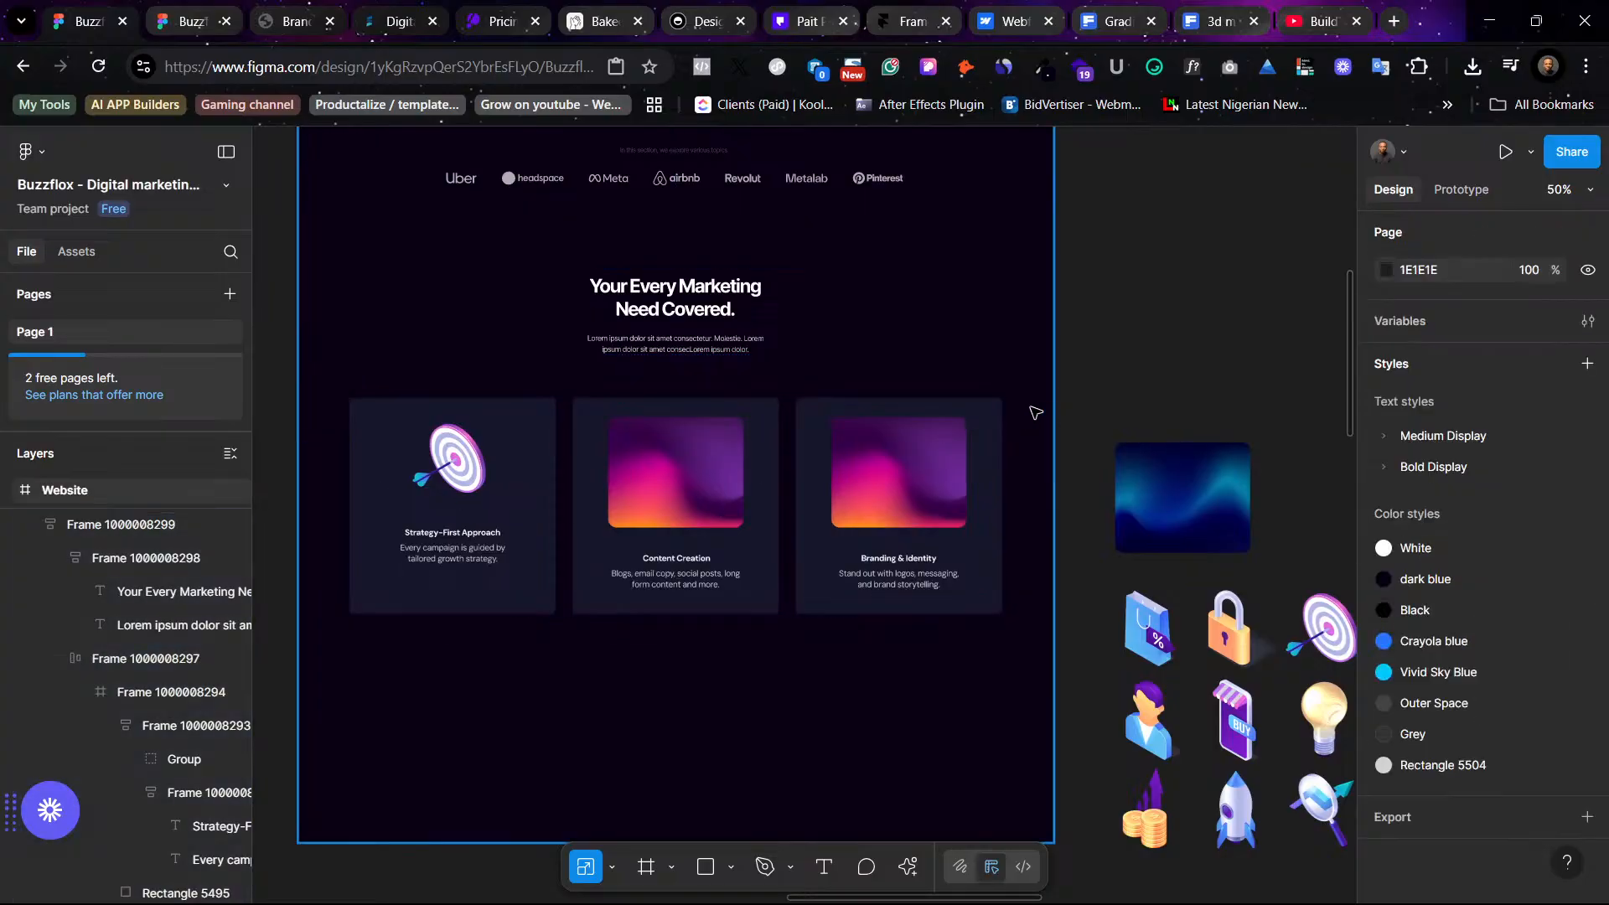
pyautogui.hotkey('ctrl', 'z')
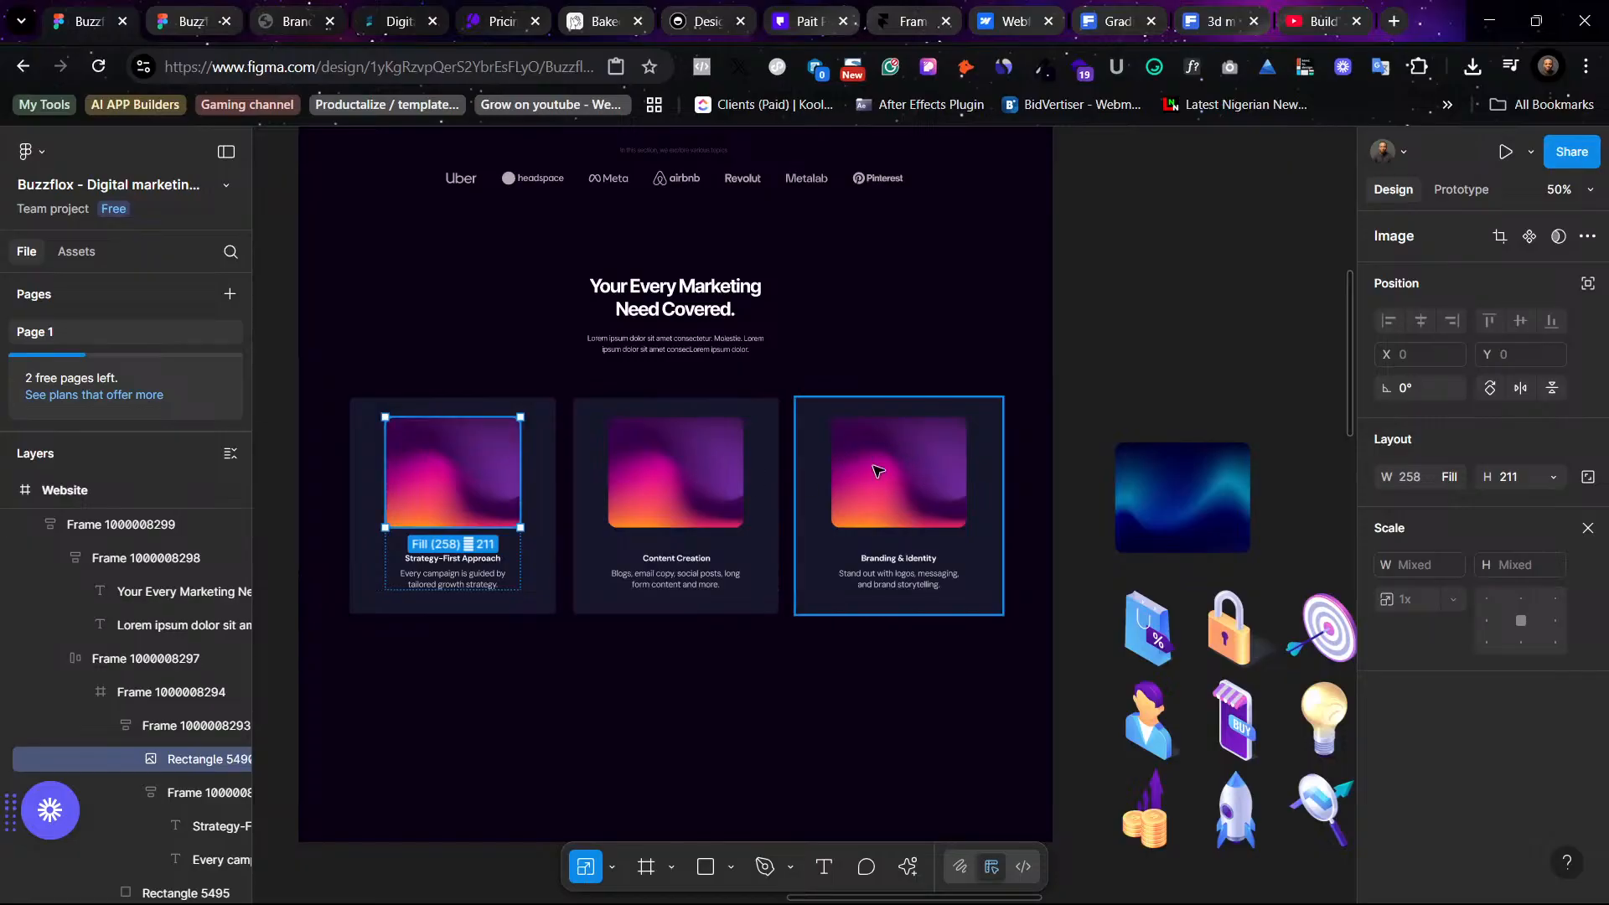
# - Replace the first service card's gradient image with the target icon and nudge it slightly down
pyautogui.click(549, 498)
pyautogui.doubleClick(503, 498)
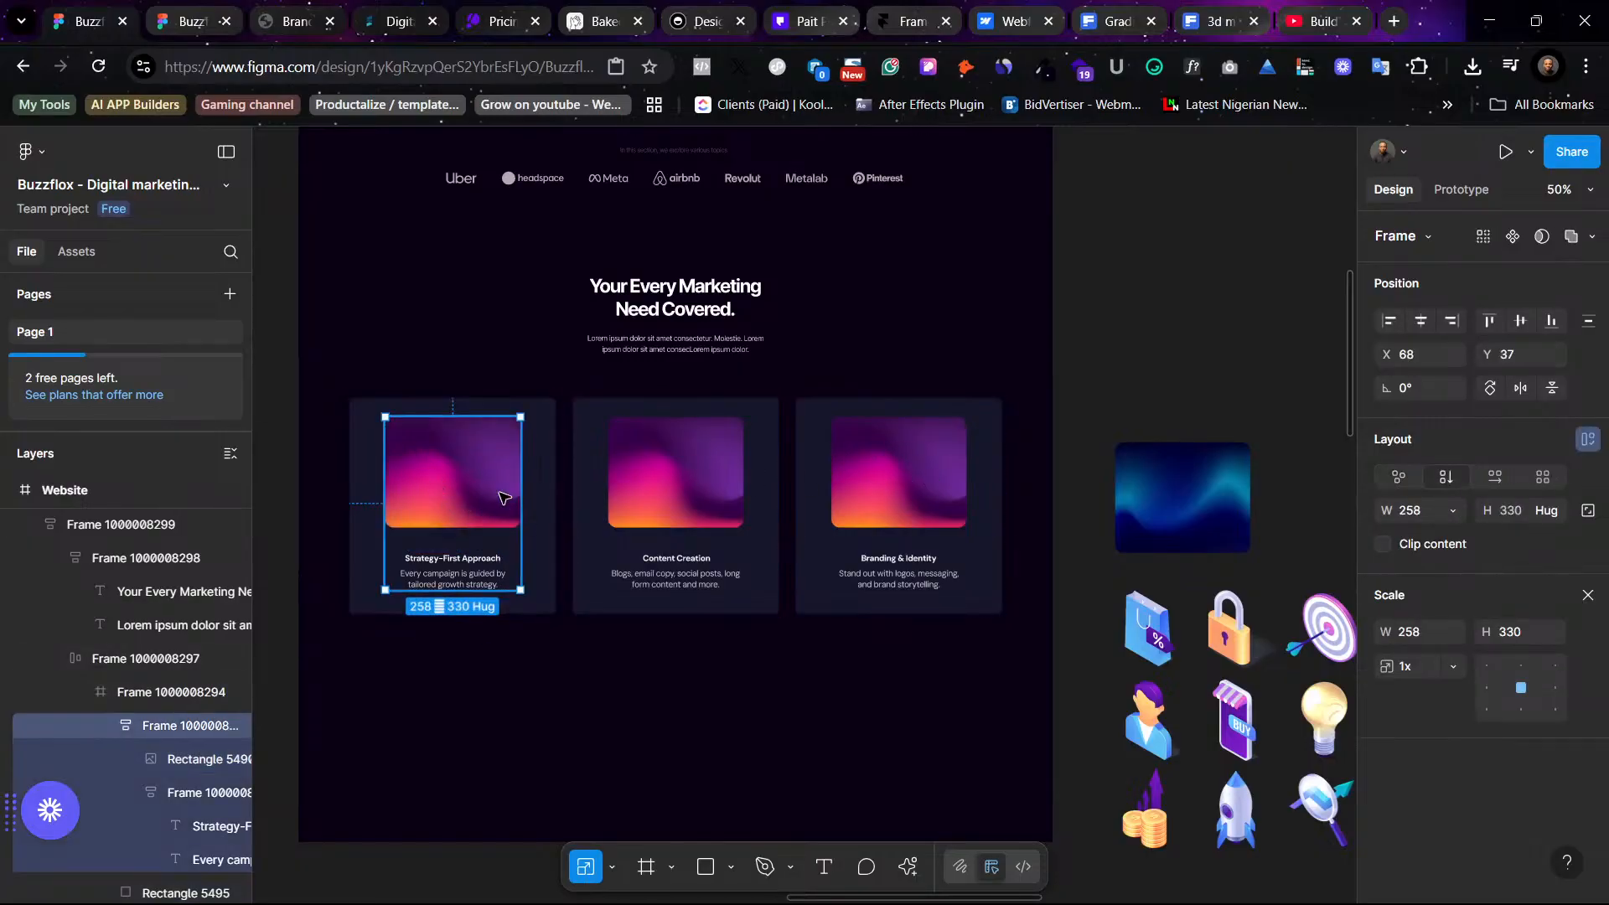
pyautogui.click(666, 694)
pyautogui.click(484, 507)
pyautogui.doubleClick(484, 507)
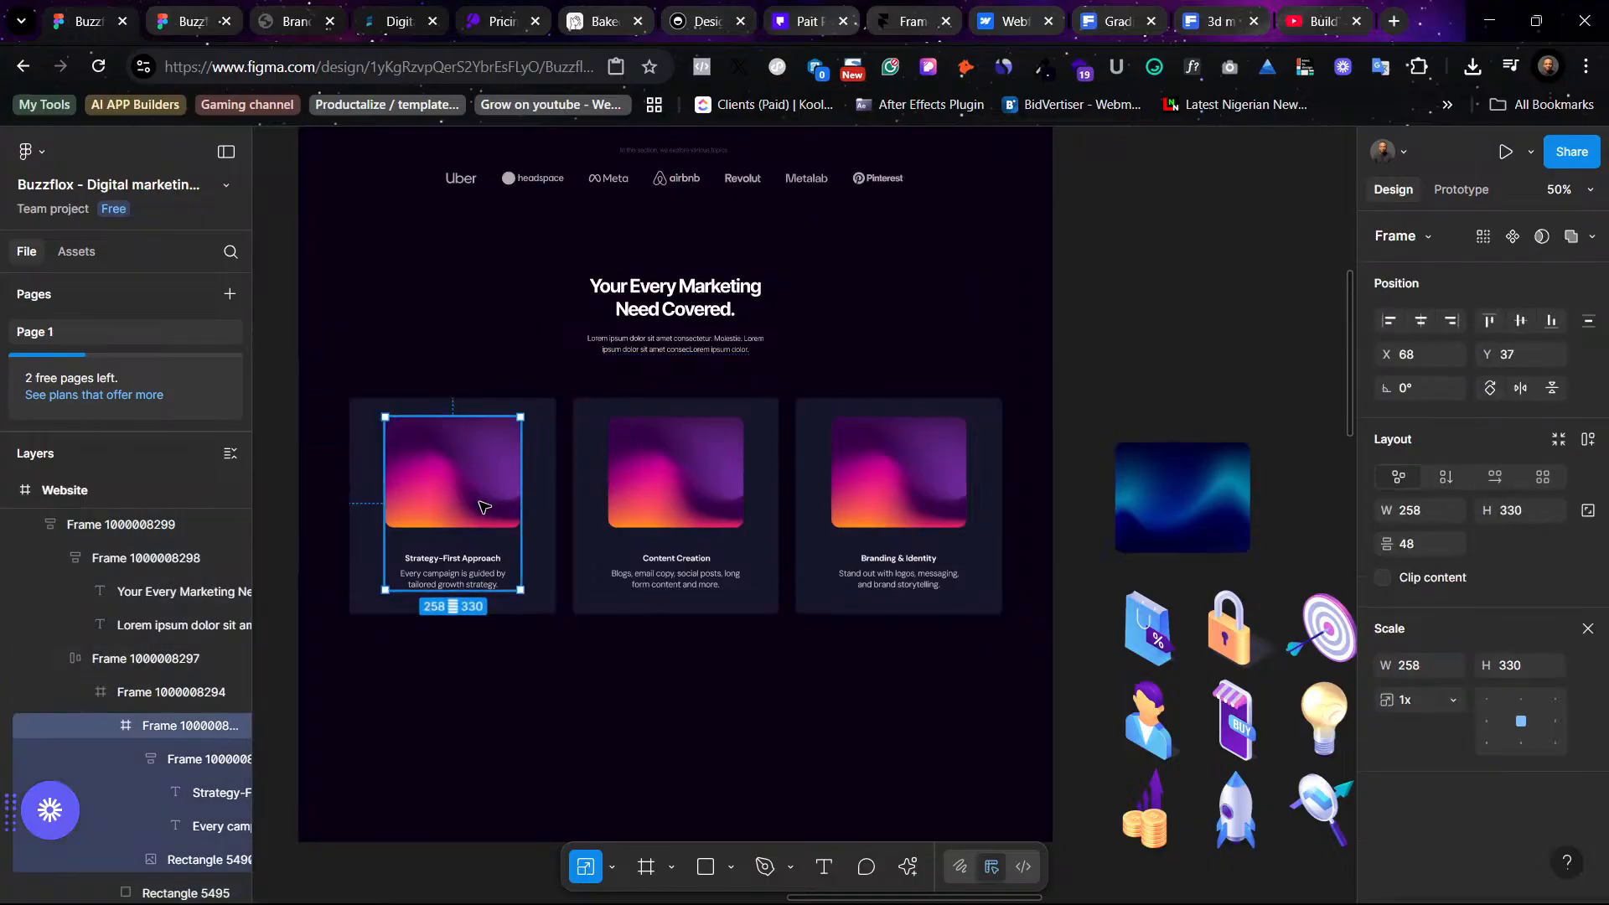
pyautogui.doubleClick(484, 507)
pyautogui.rightClick(484, 507)
pyautogui.click(545, 269)
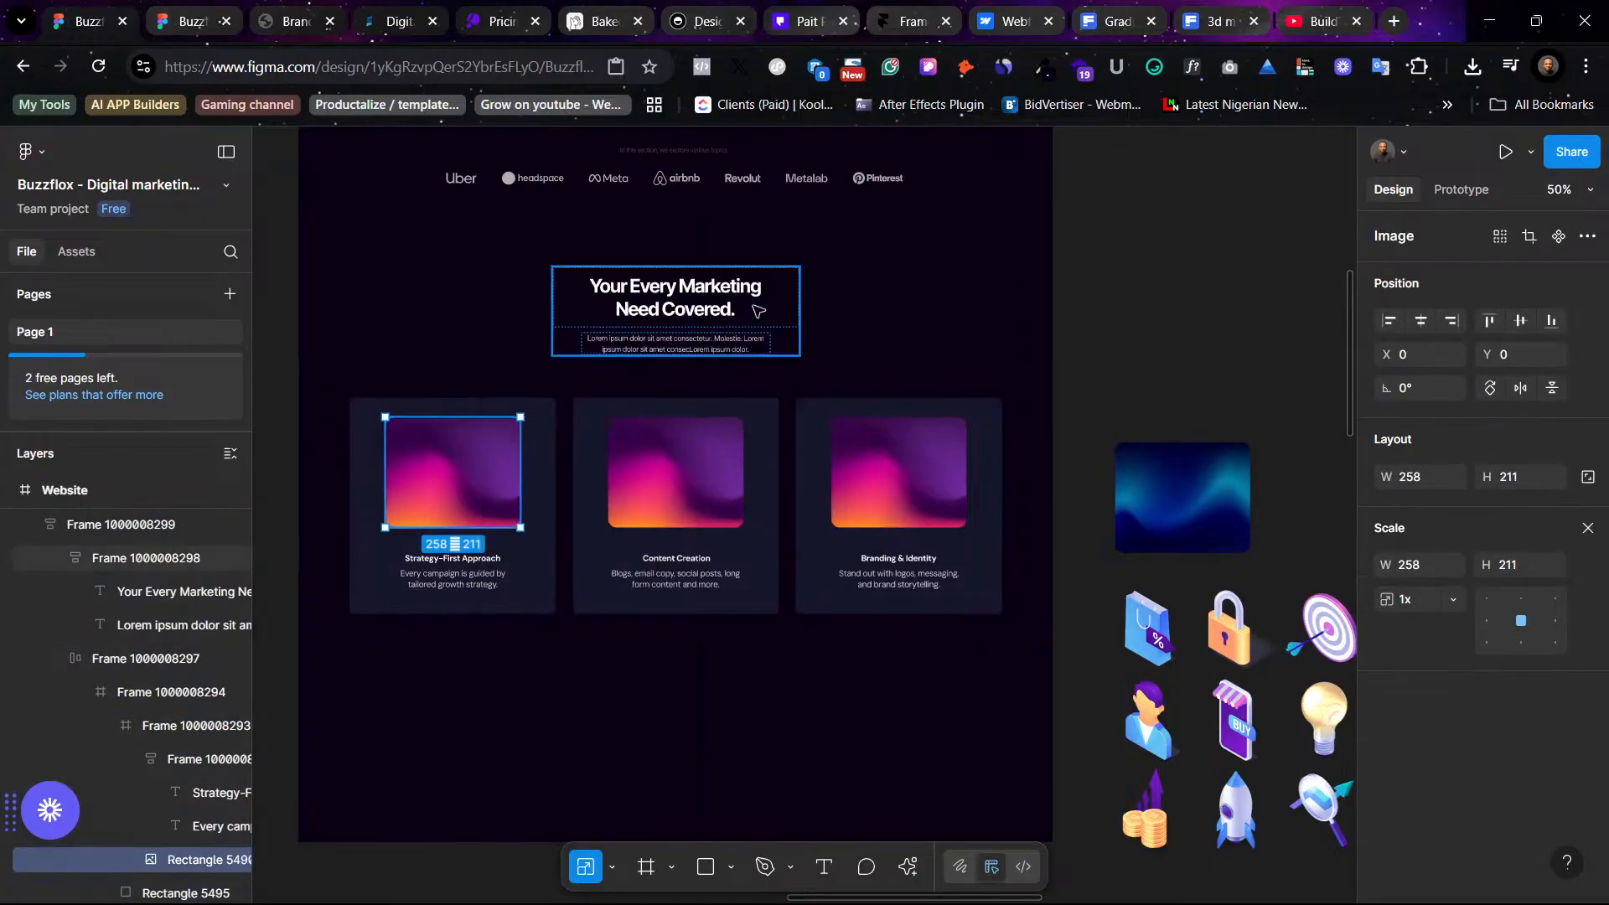
pyautogui.moveTo(443, 474)
pyautogui.mouseDown()
pyautogui.moveTo(470, 491)
pyautogui.moveTo(444, 484)
pyautogui.mouseUp()
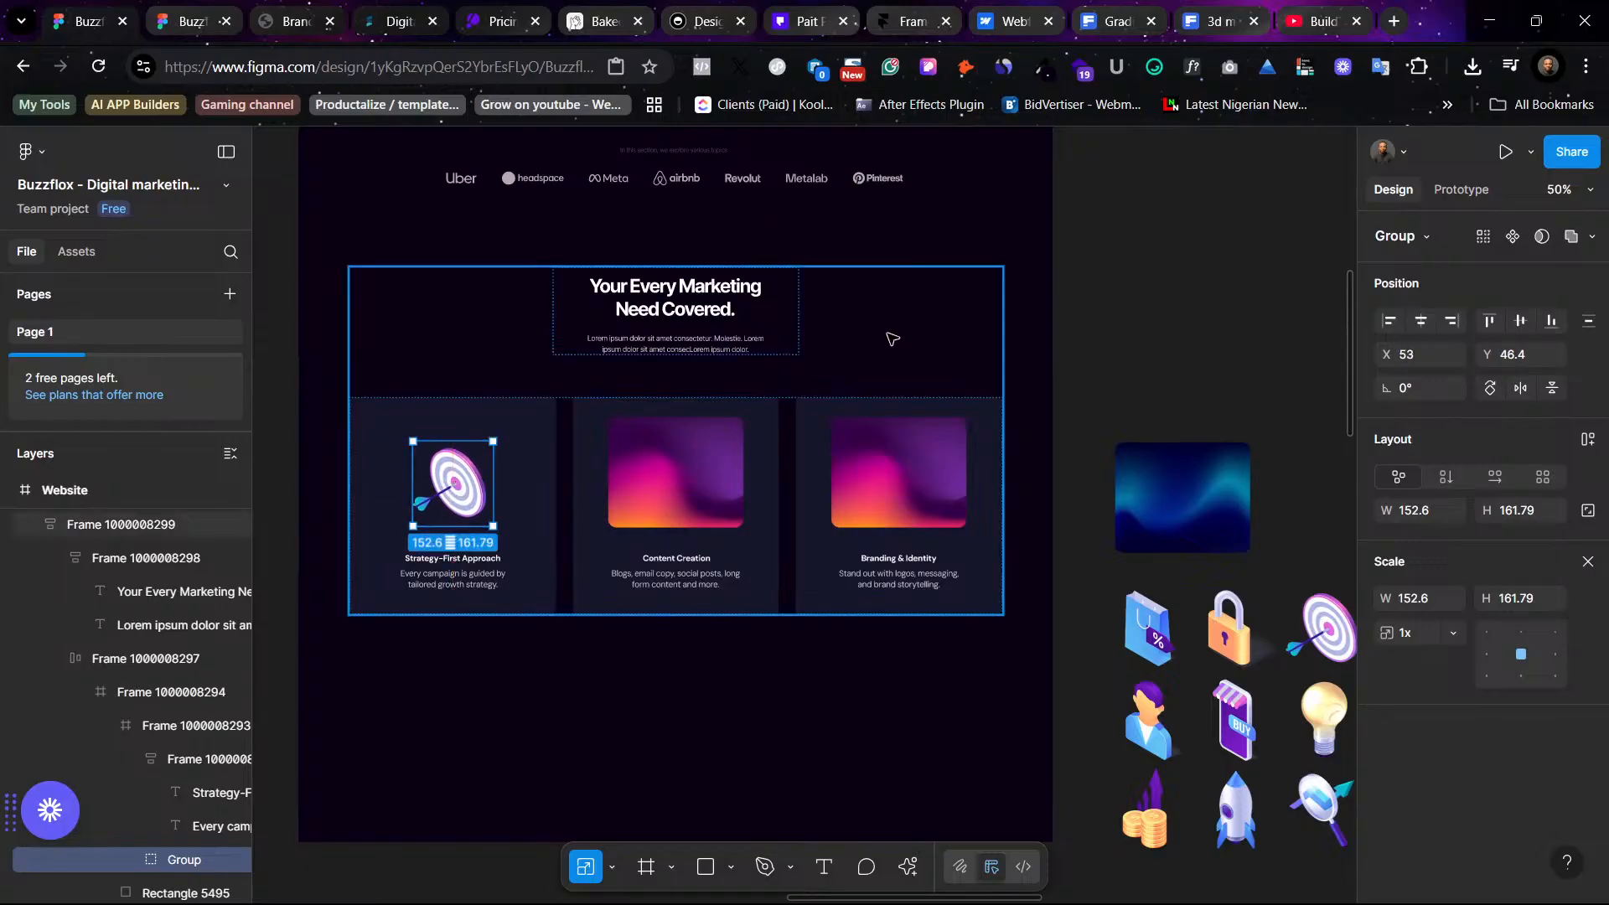
# - Delete the BUY label from the shopping phone icon among the 3D icons
pyautogui.click(1159, 278)
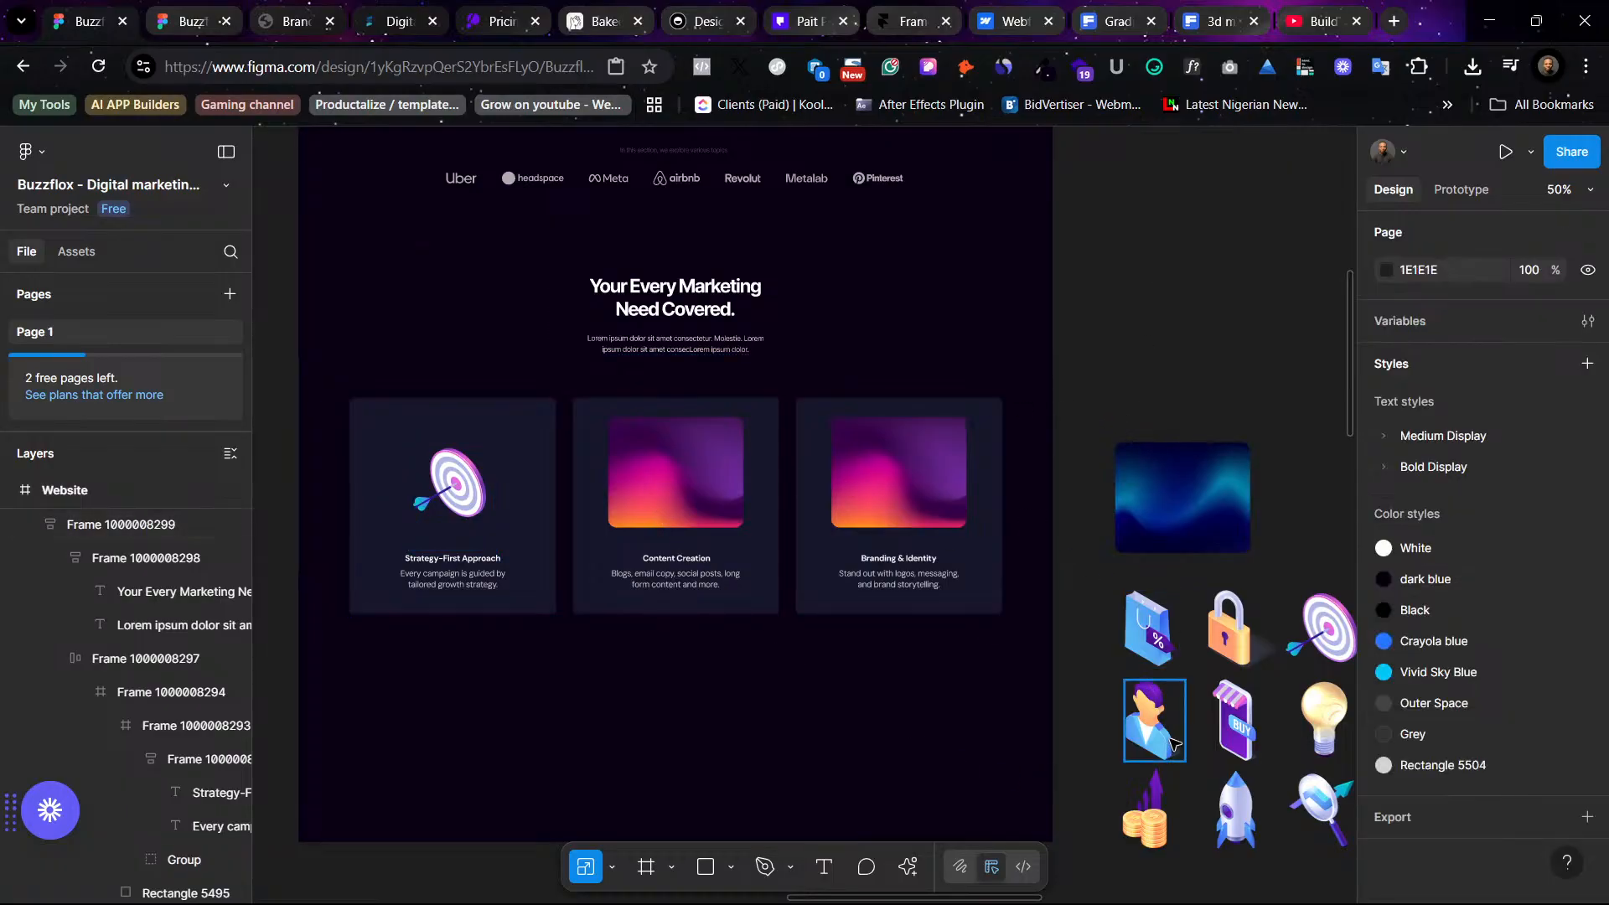
pyautogui.hscroll(10, 1156, 754)
pyautogui.scroll(-3, 1159, 756)
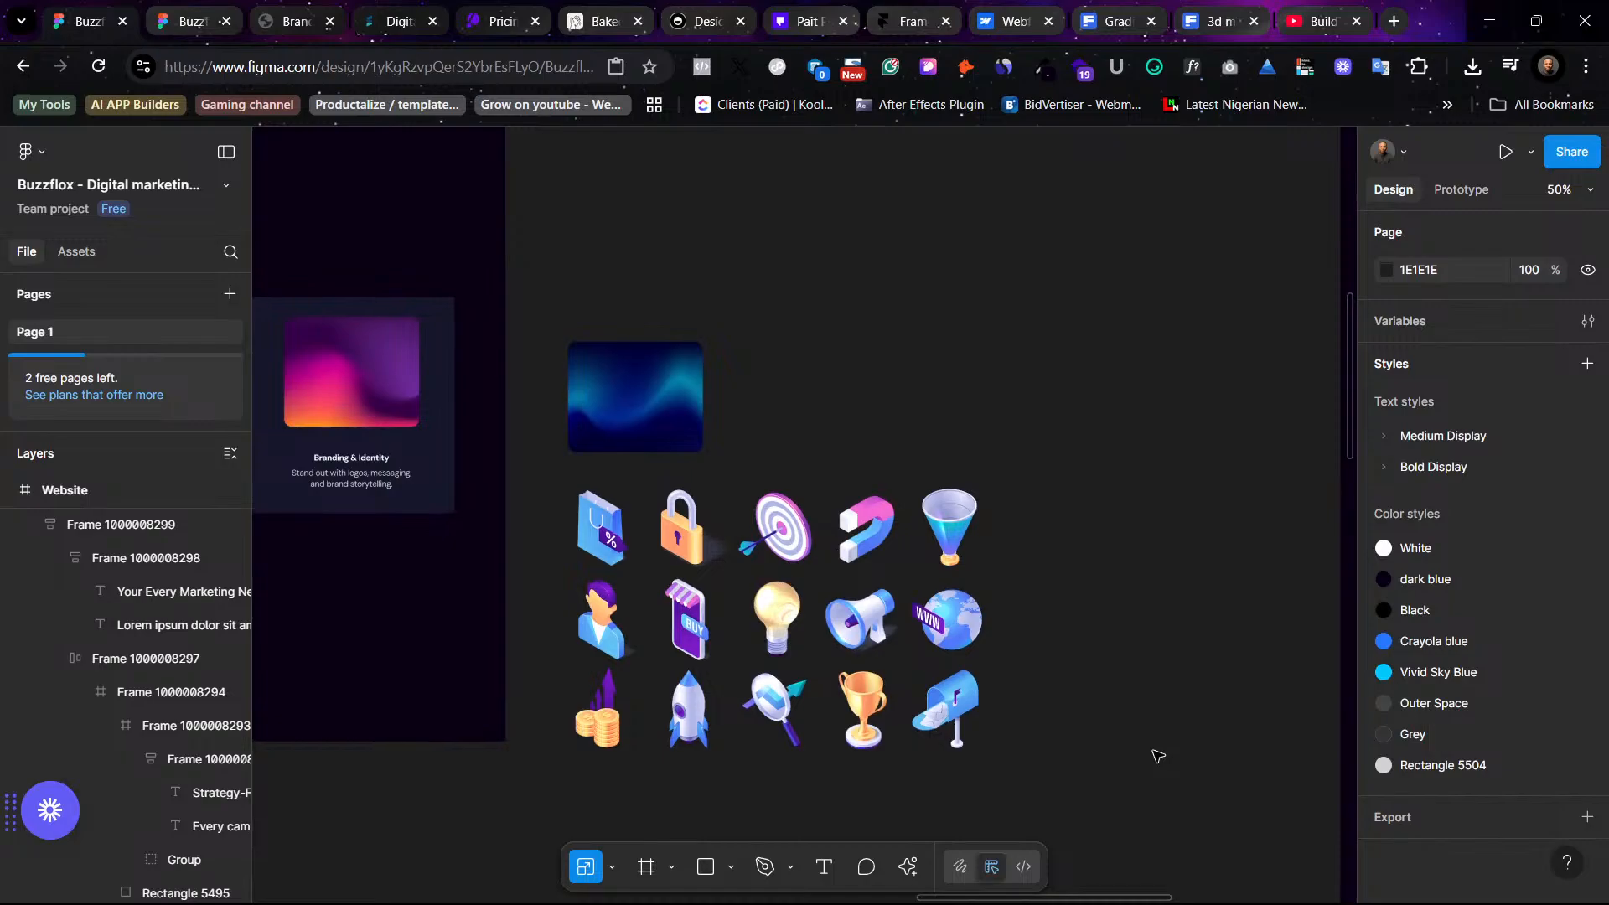
pyautogui.scroll(-2, 1157, 754)
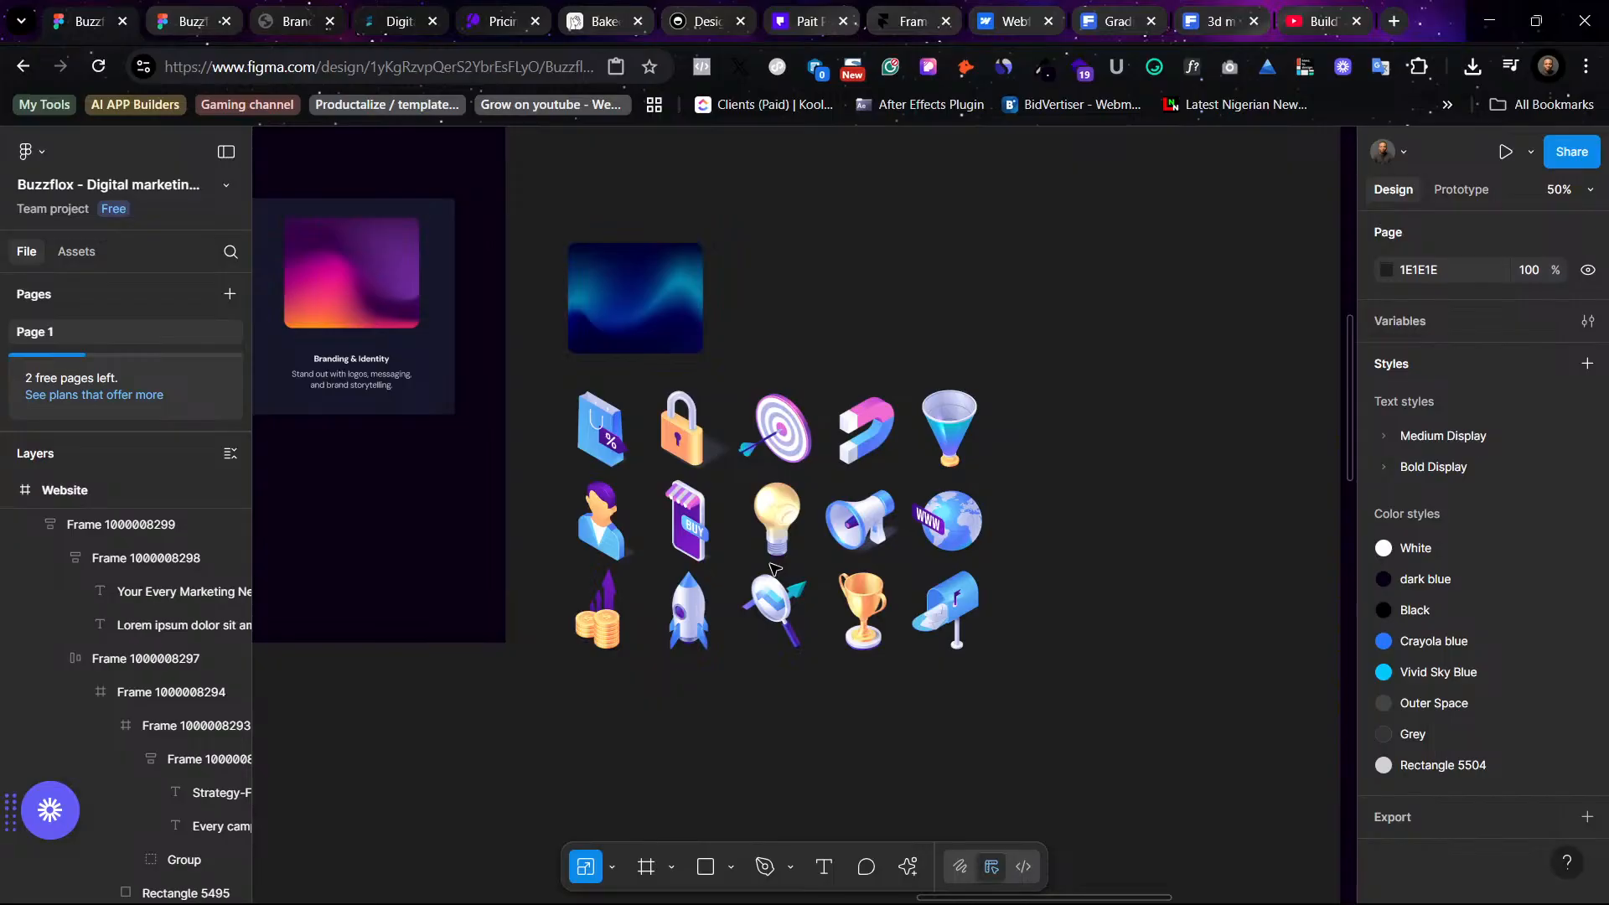
pyautogui.hscroll(-5, 584, 377)
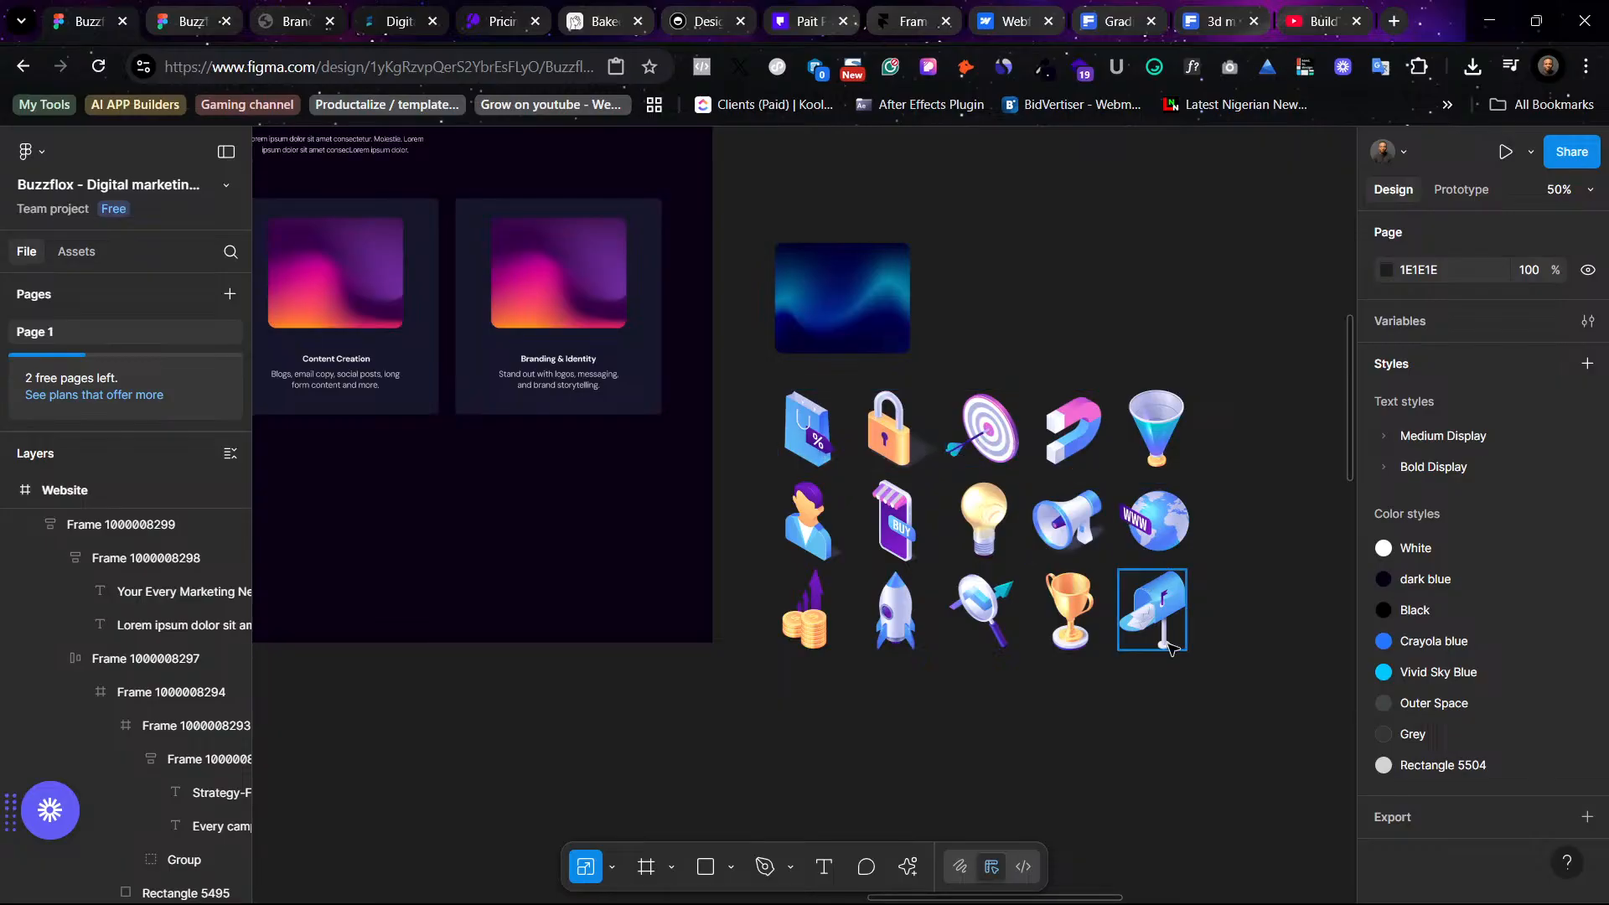
pyautogui.hscroll(-2, 1126, 641)
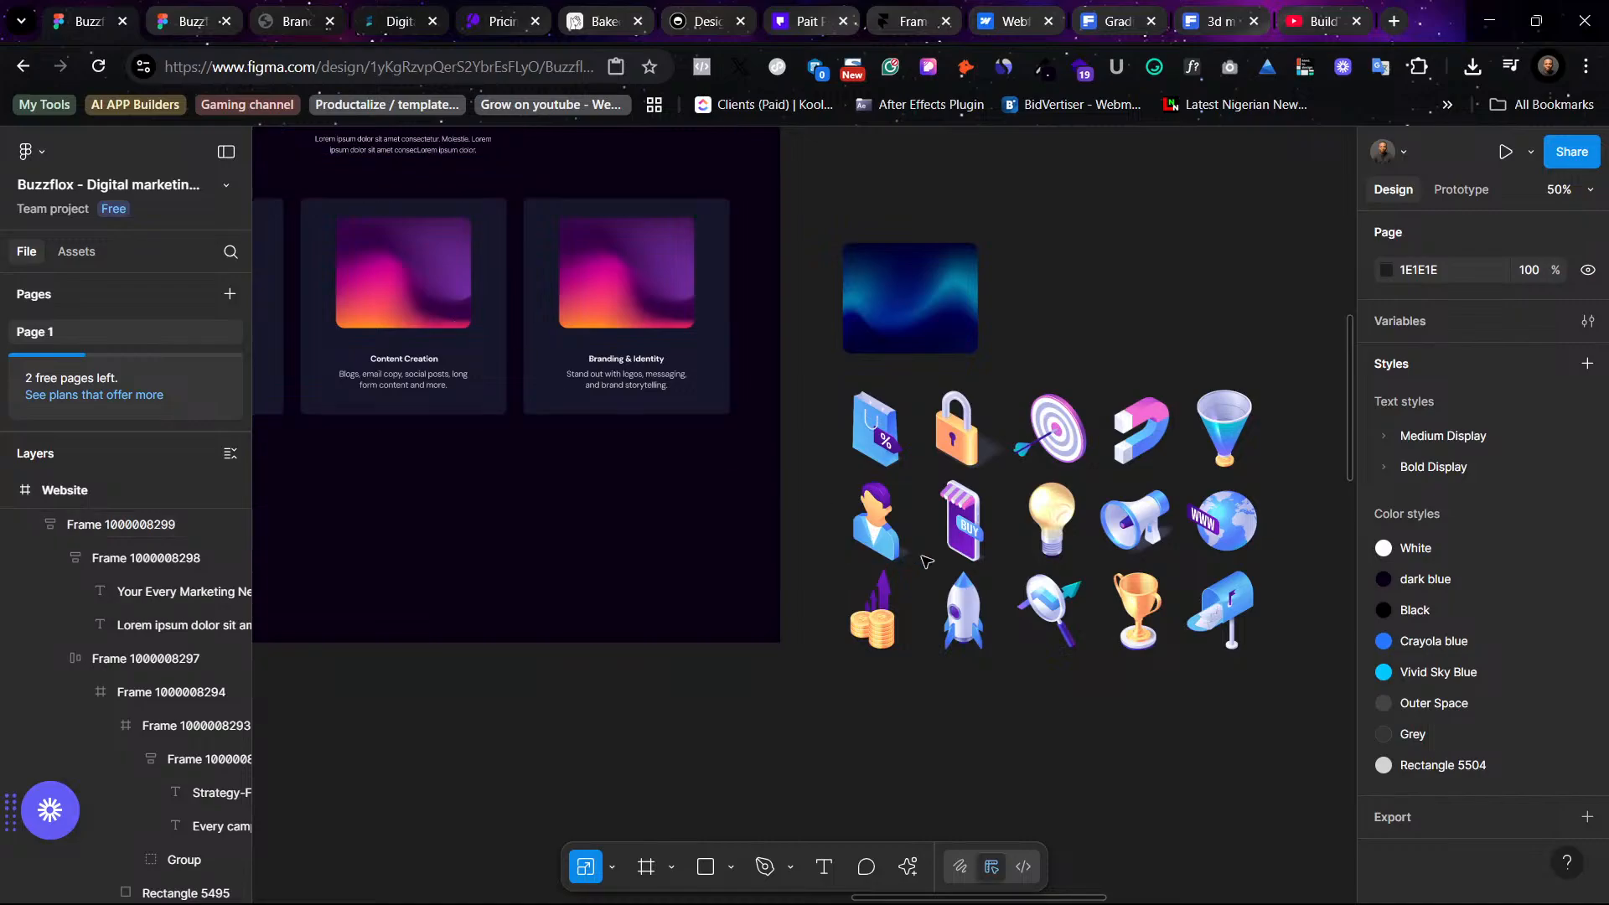
pyautogui.doubleClick(973, 537)
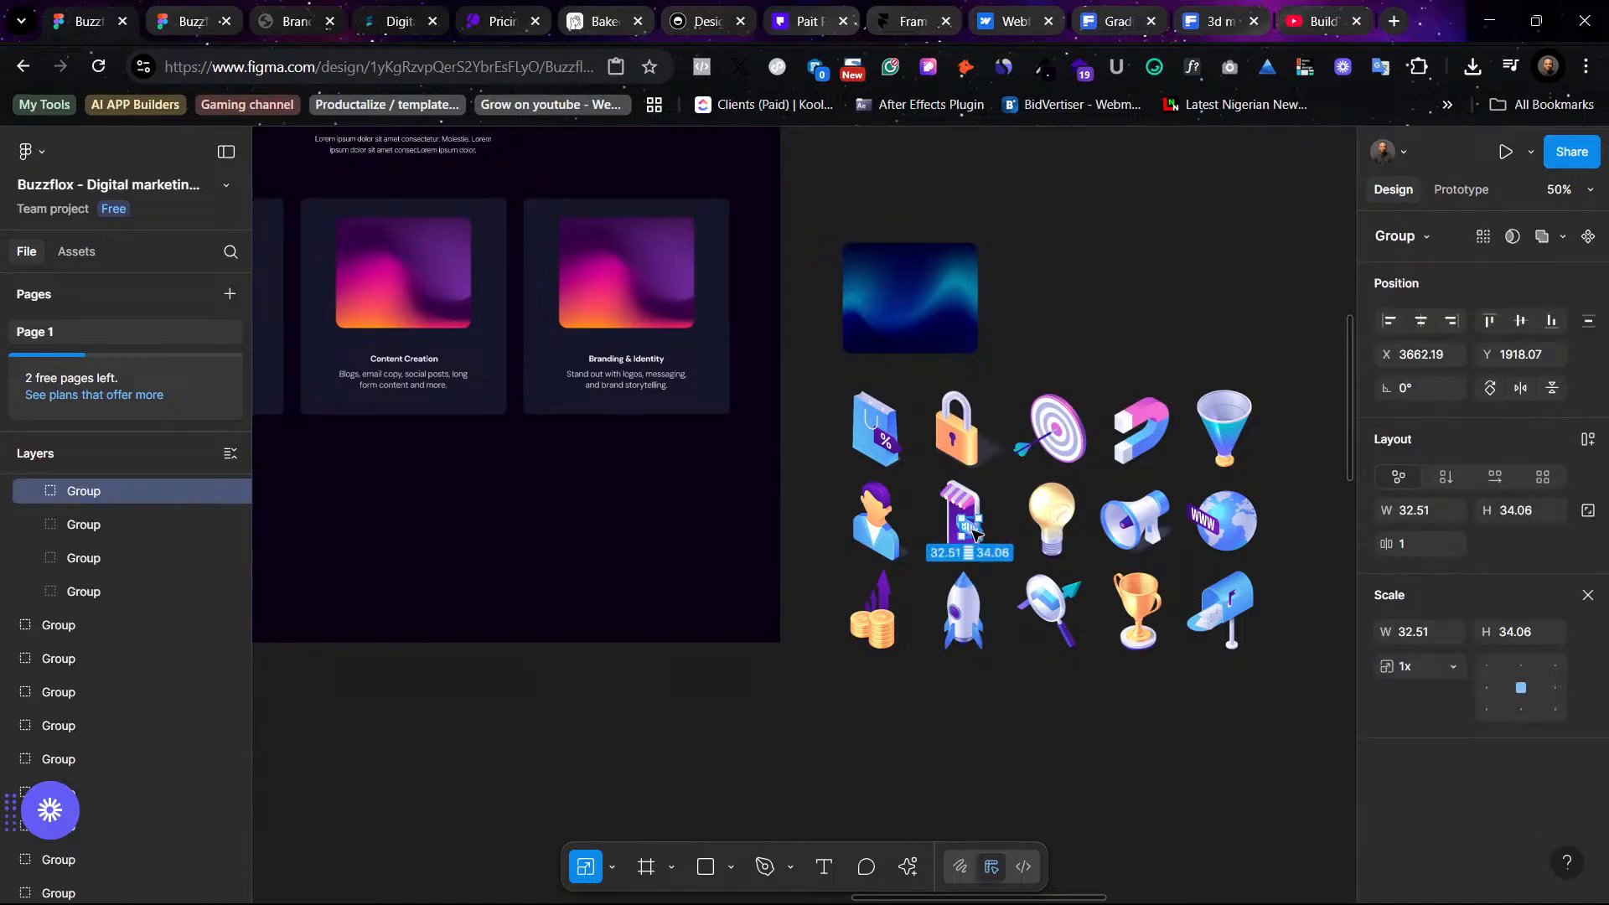
pyautogui.hotkey('ctrl', '=')
pyautogui.hotkey('ctrl', '=')
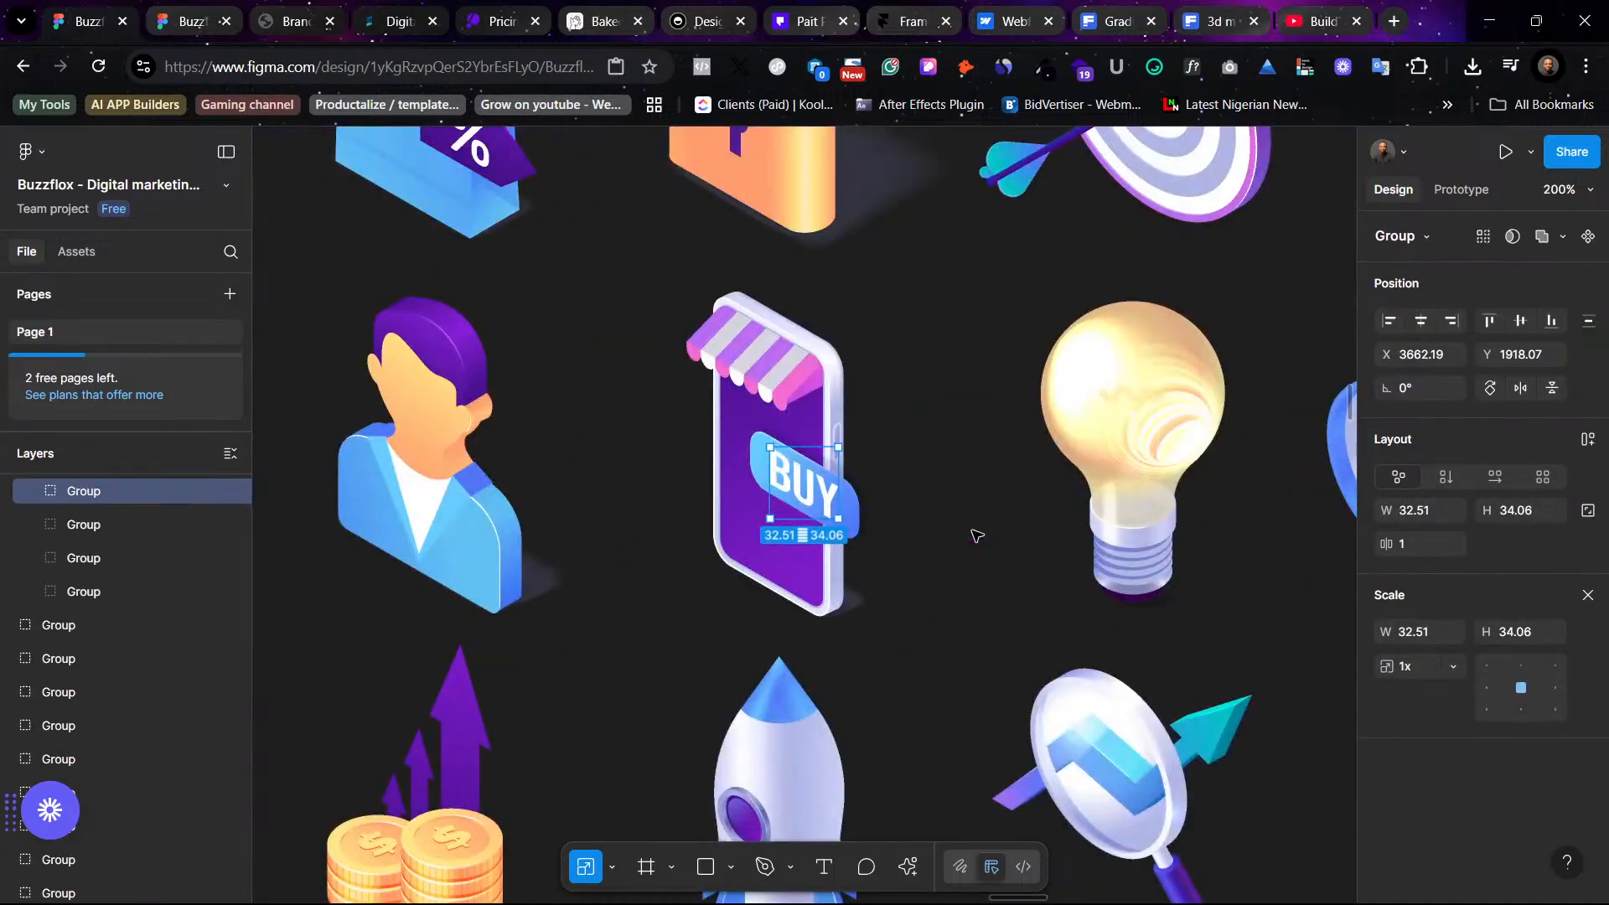
pyautogui.press('Delete')
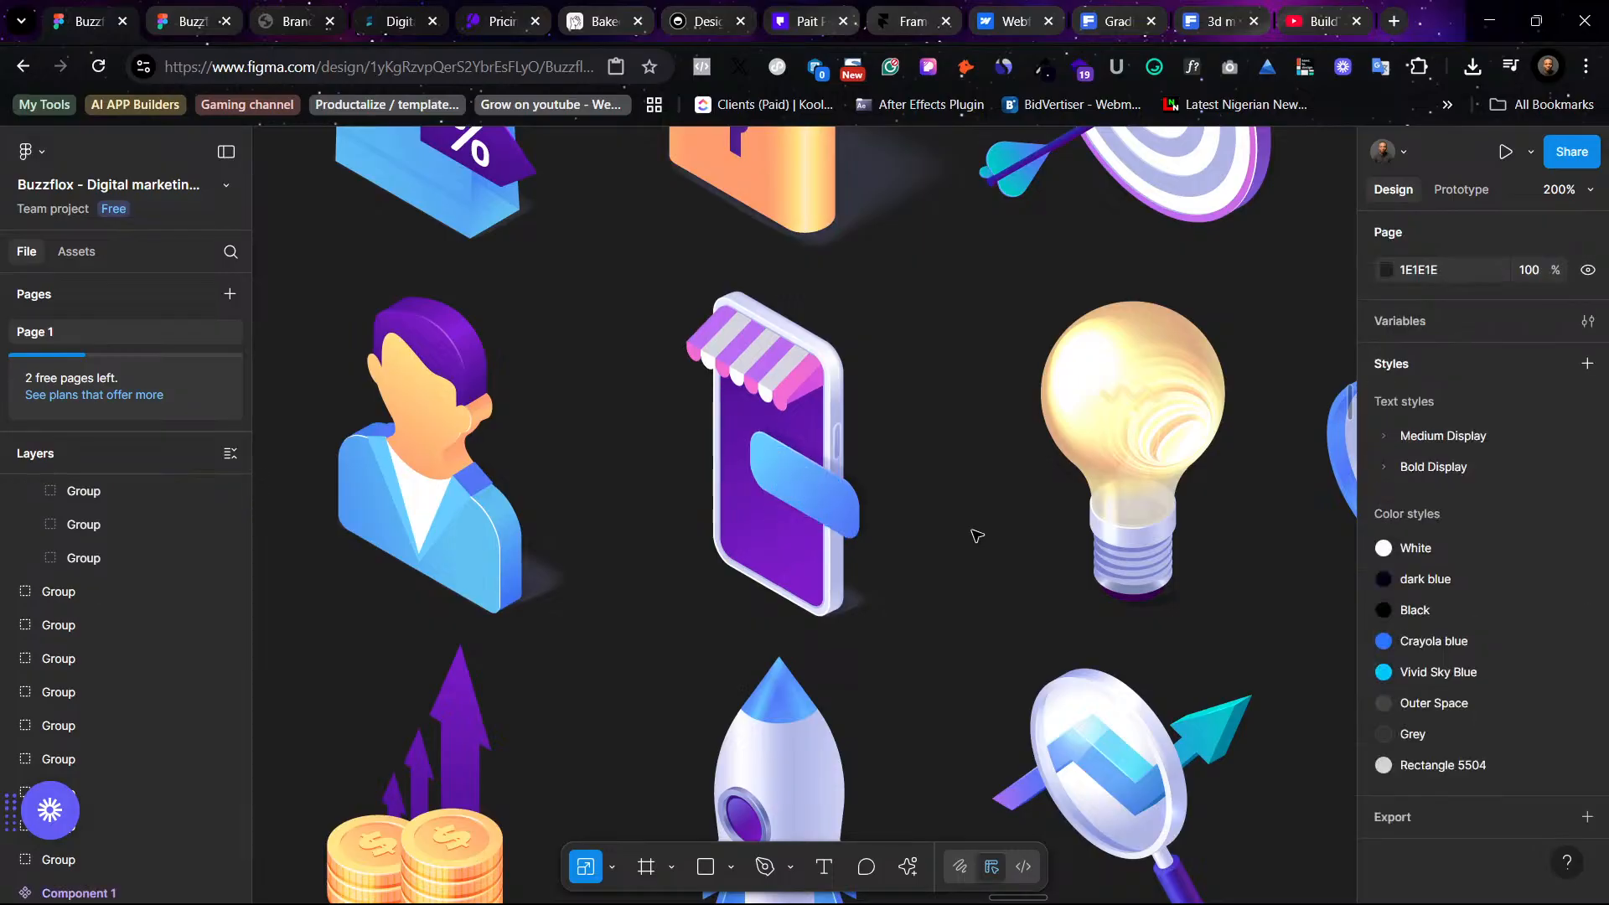
# - Delete the remaining tag shape vectors from the phone icon's screen, leaving a plain purple screen
pyautogui.click(848, 512)
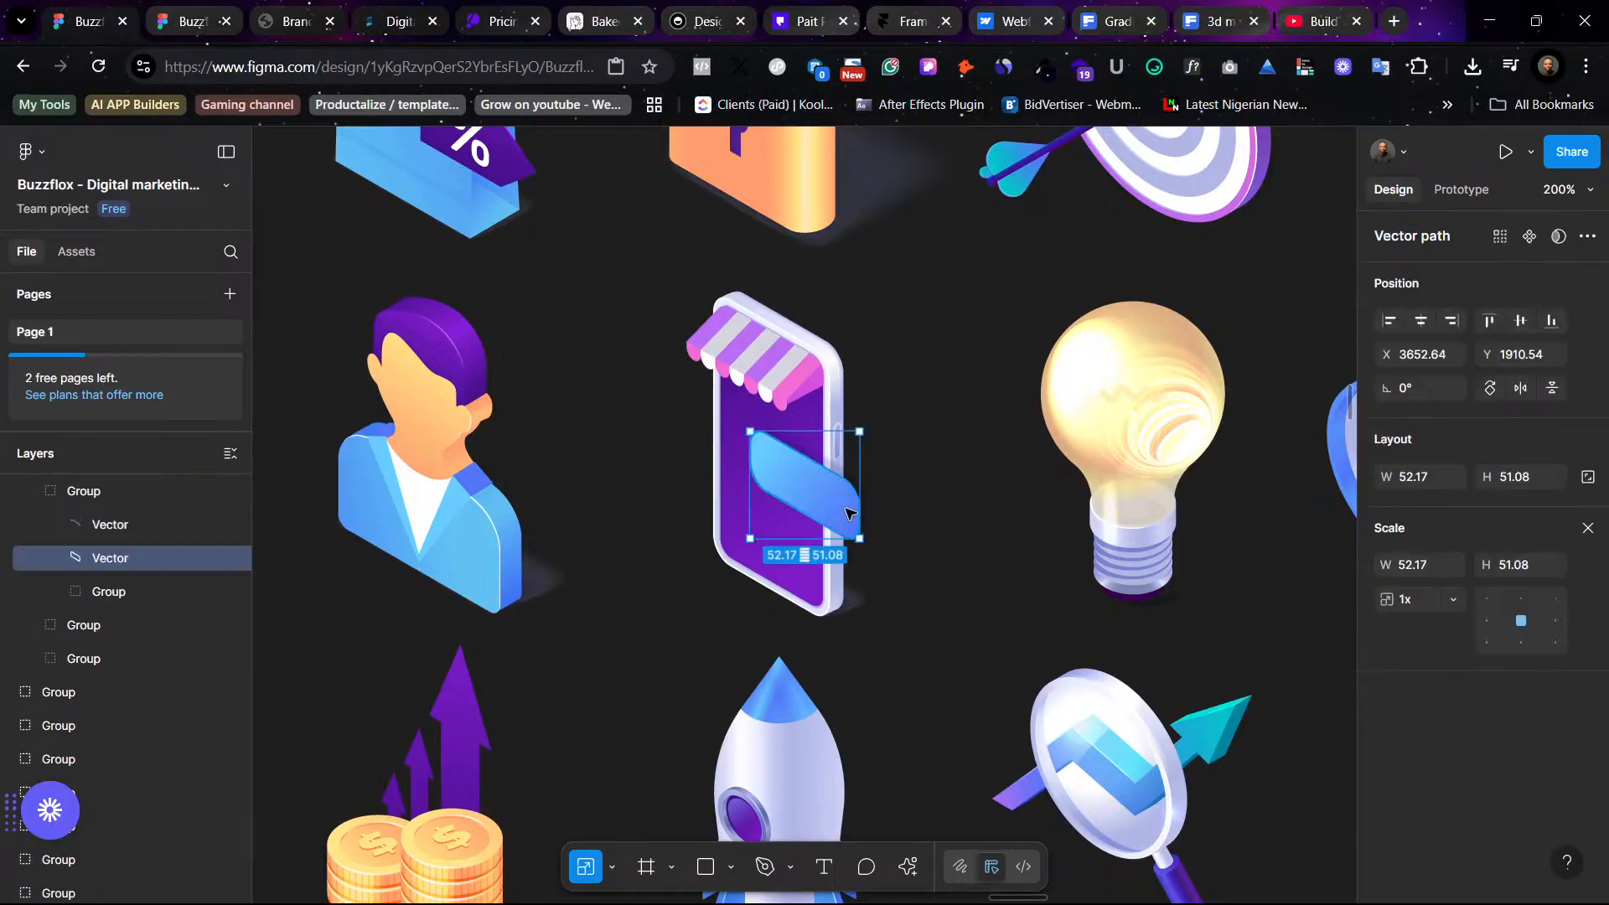
pyautogui.press('Delete')
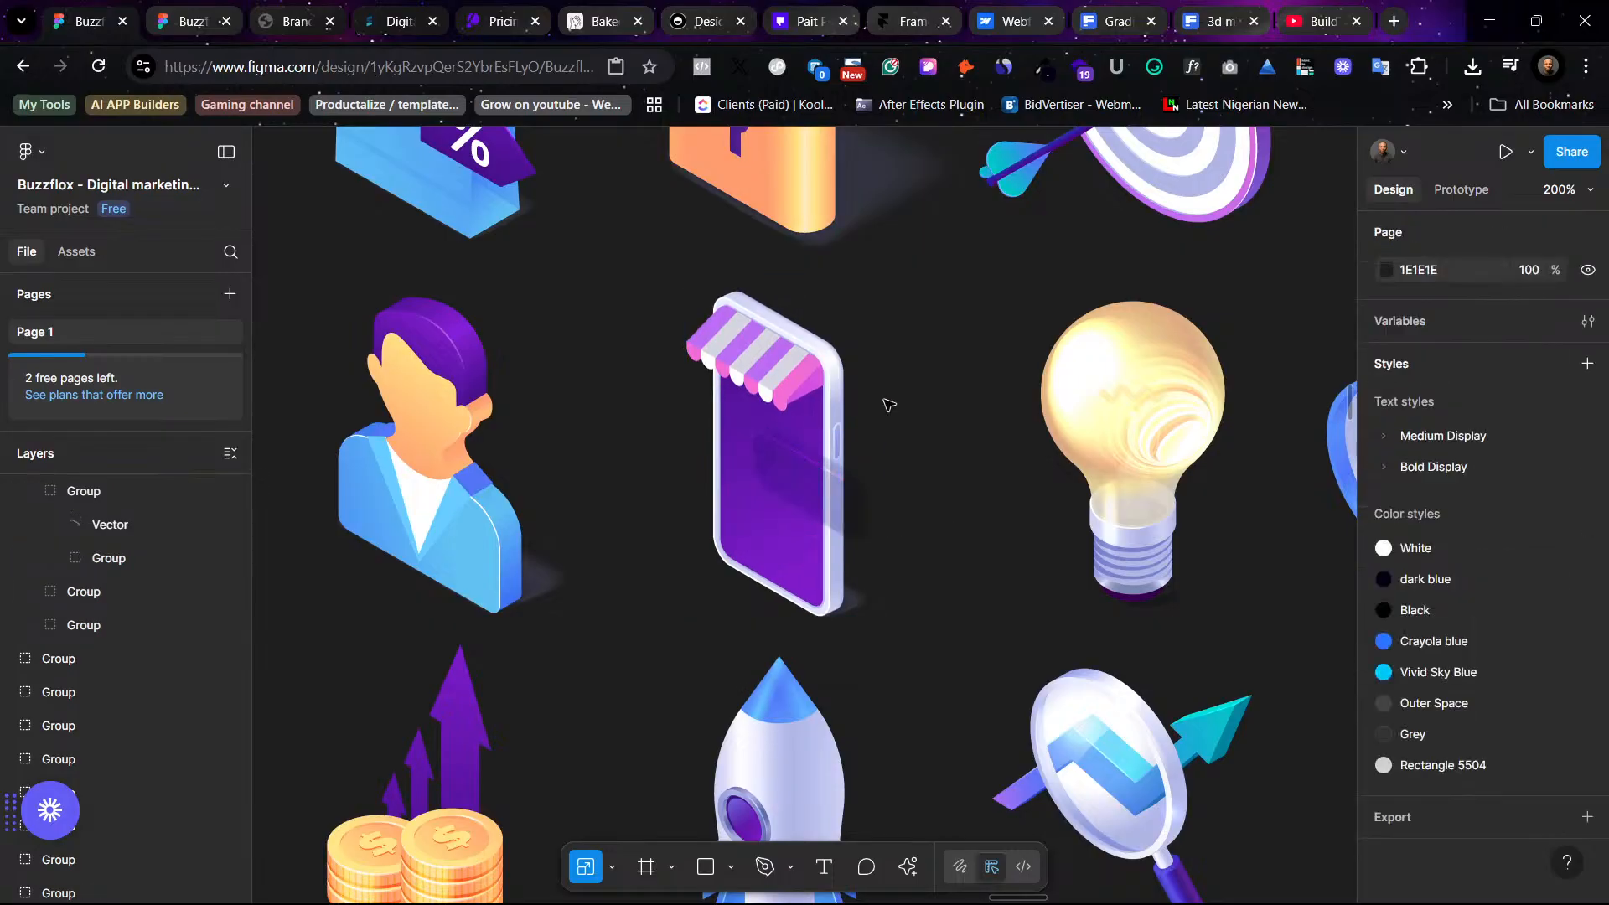
pyautogui.click(829, 387)
pyautogui.doubleClick(788, 476)
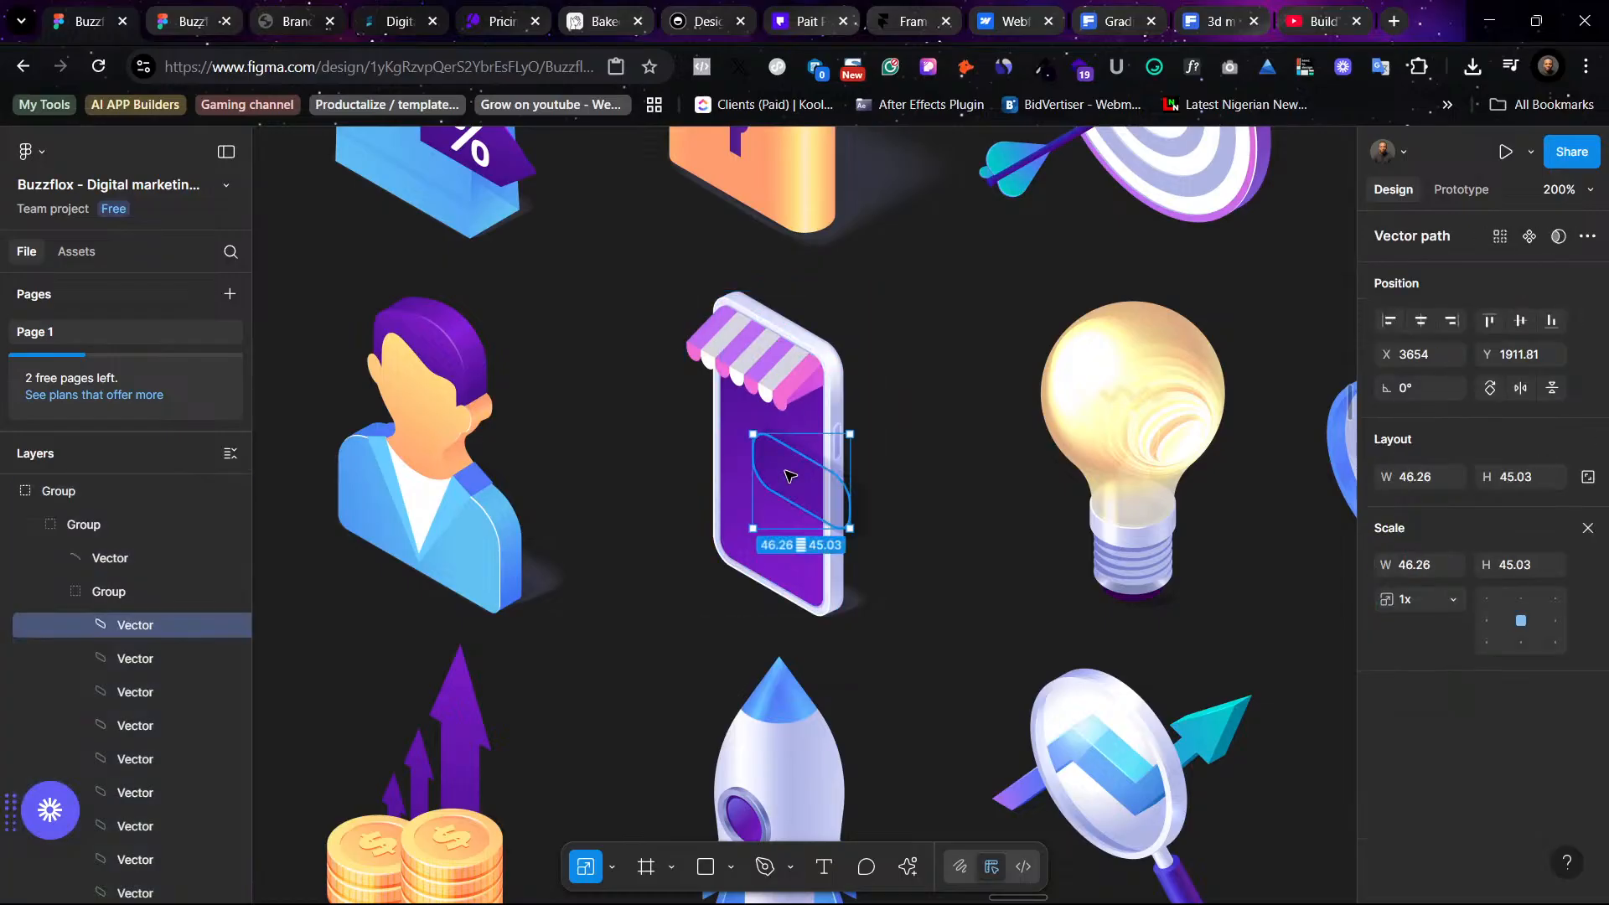
pyautogui.press('Delete')
pyautogui.keyDown('ctrl'); pyautogui.click(792, 455); pyautogui.keyUp('ctrl')
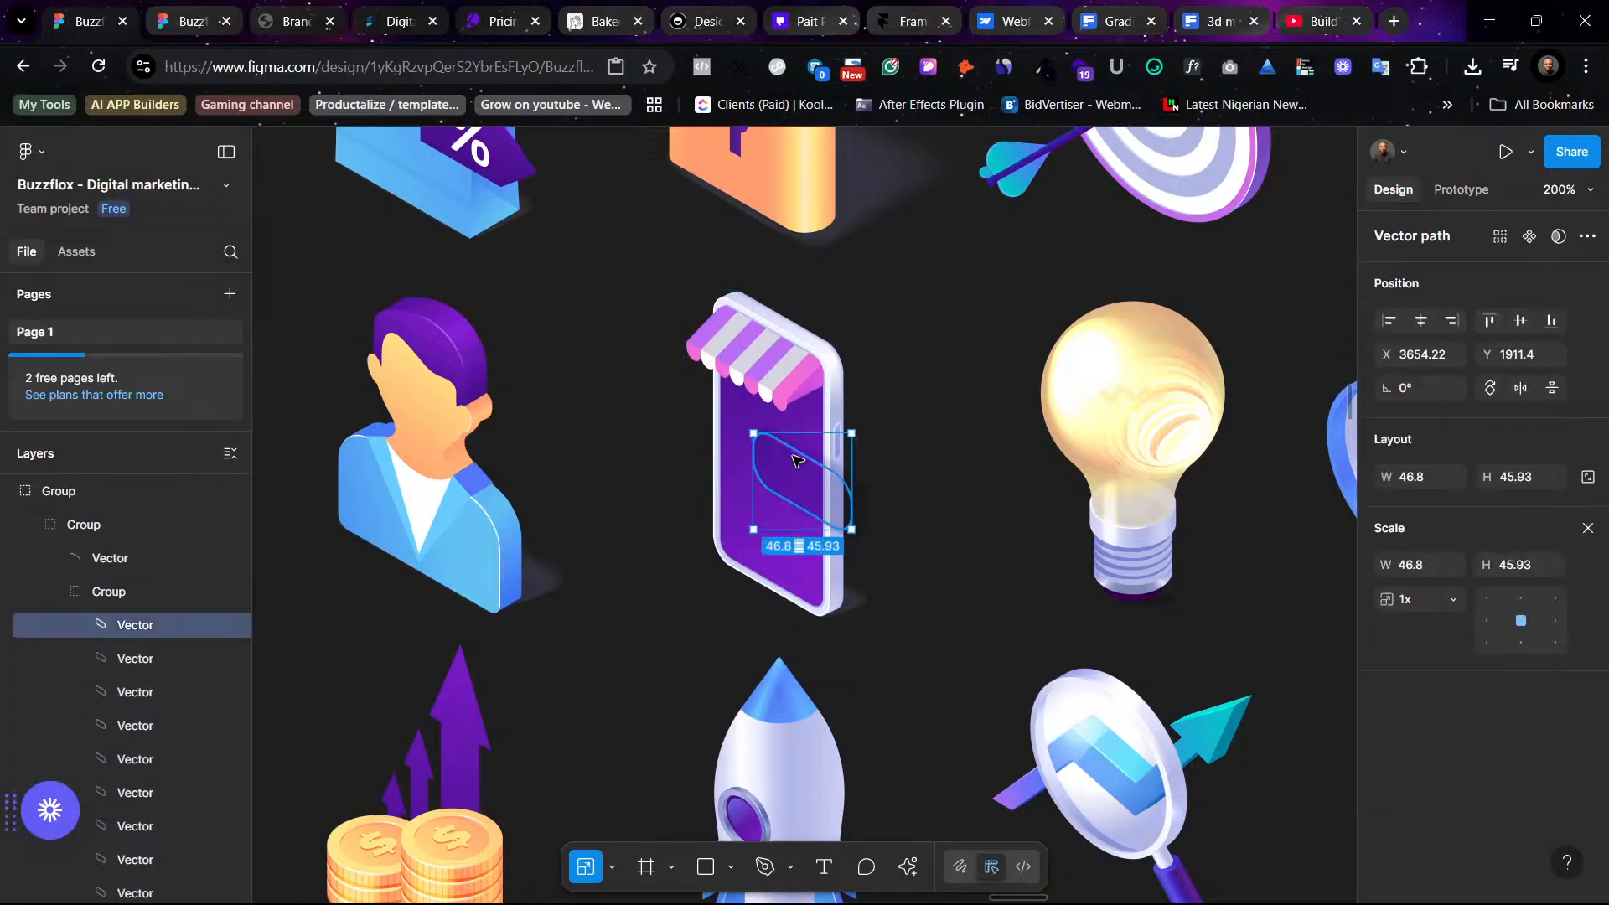
pyautogui.press('Delete')
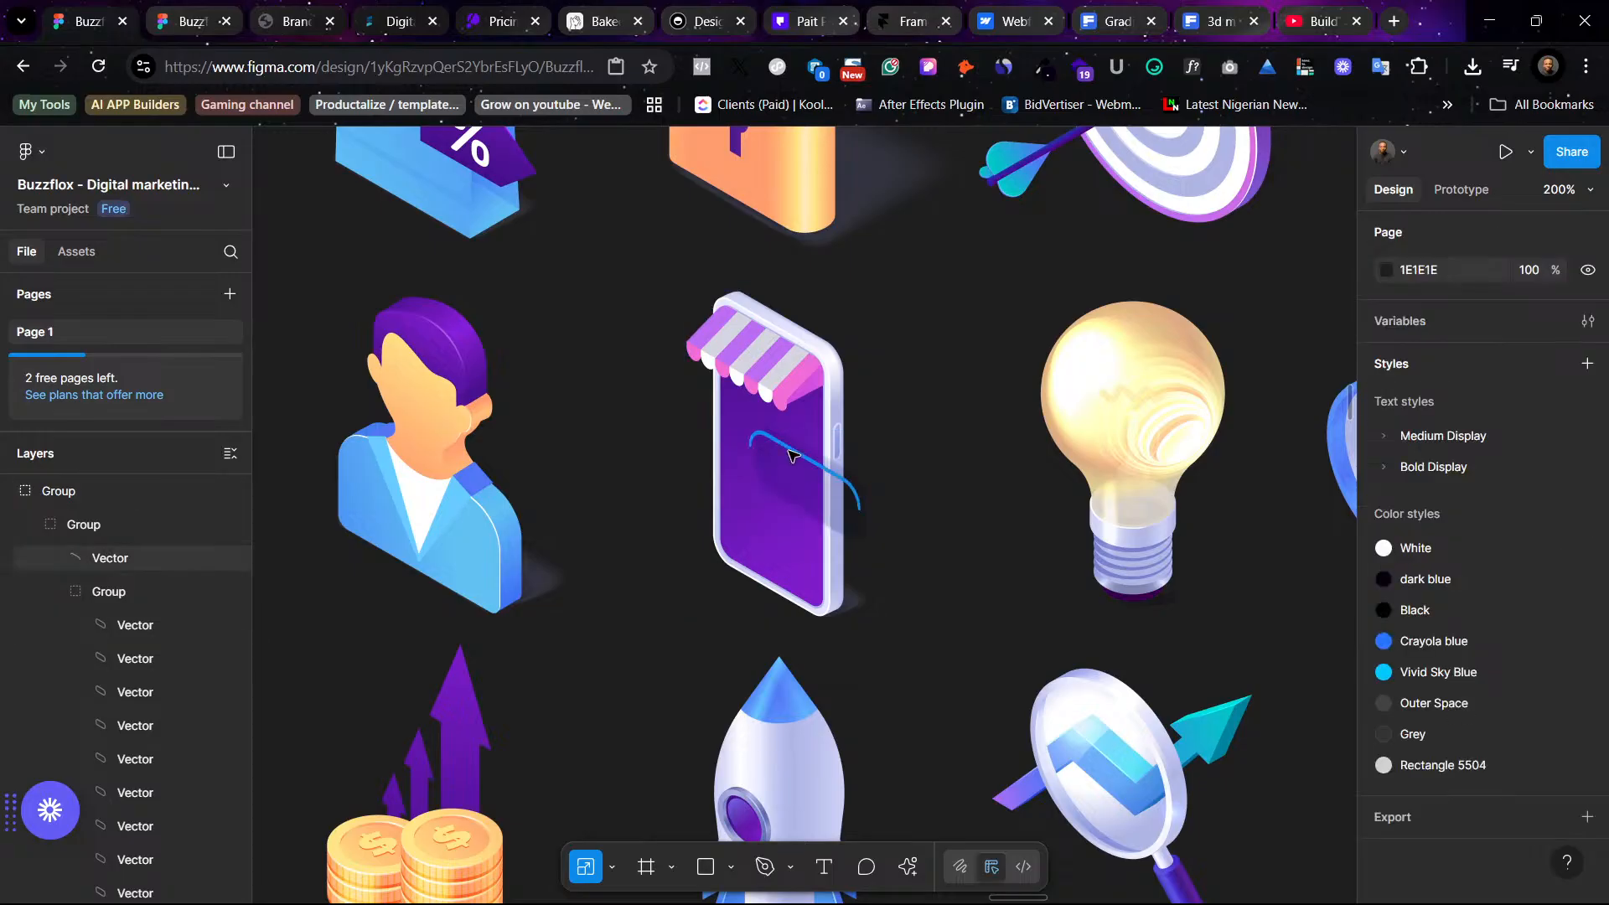
pyautogui.keyDown('ctrl'); pyautogui.click(801, 459); pyautogui.keyUp('ctrl')
pyautogui.press('Delete')
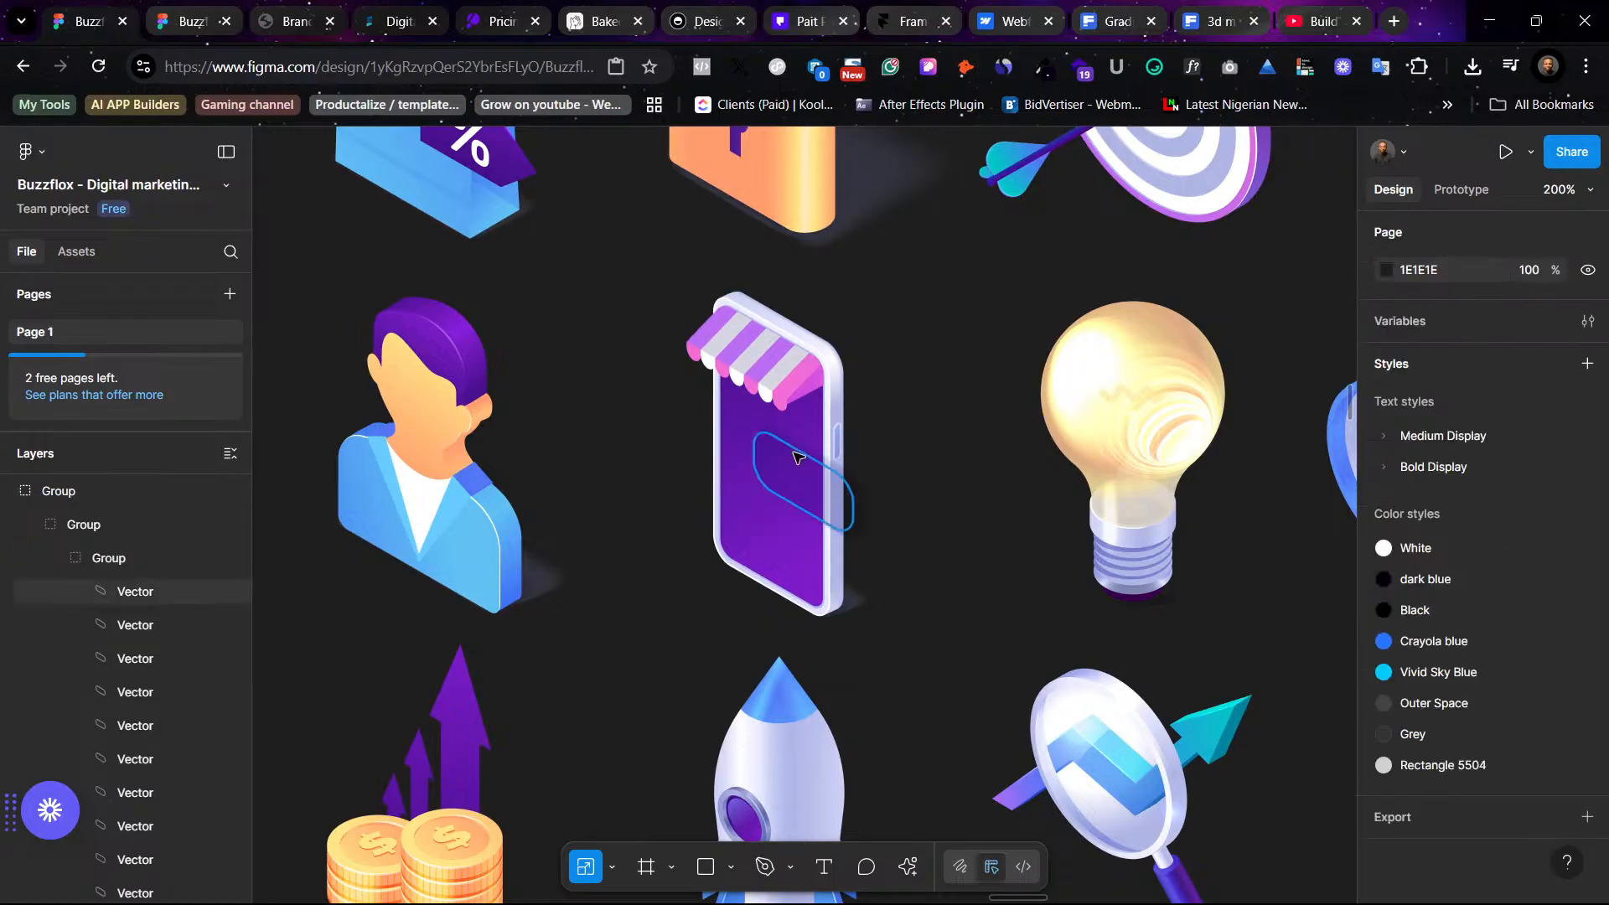
pyautogui.keyDown('ctrl'); pyautogui.click(797, 455); pyautogui.keyUp('ctrl')
pyautogui.press('Delete')
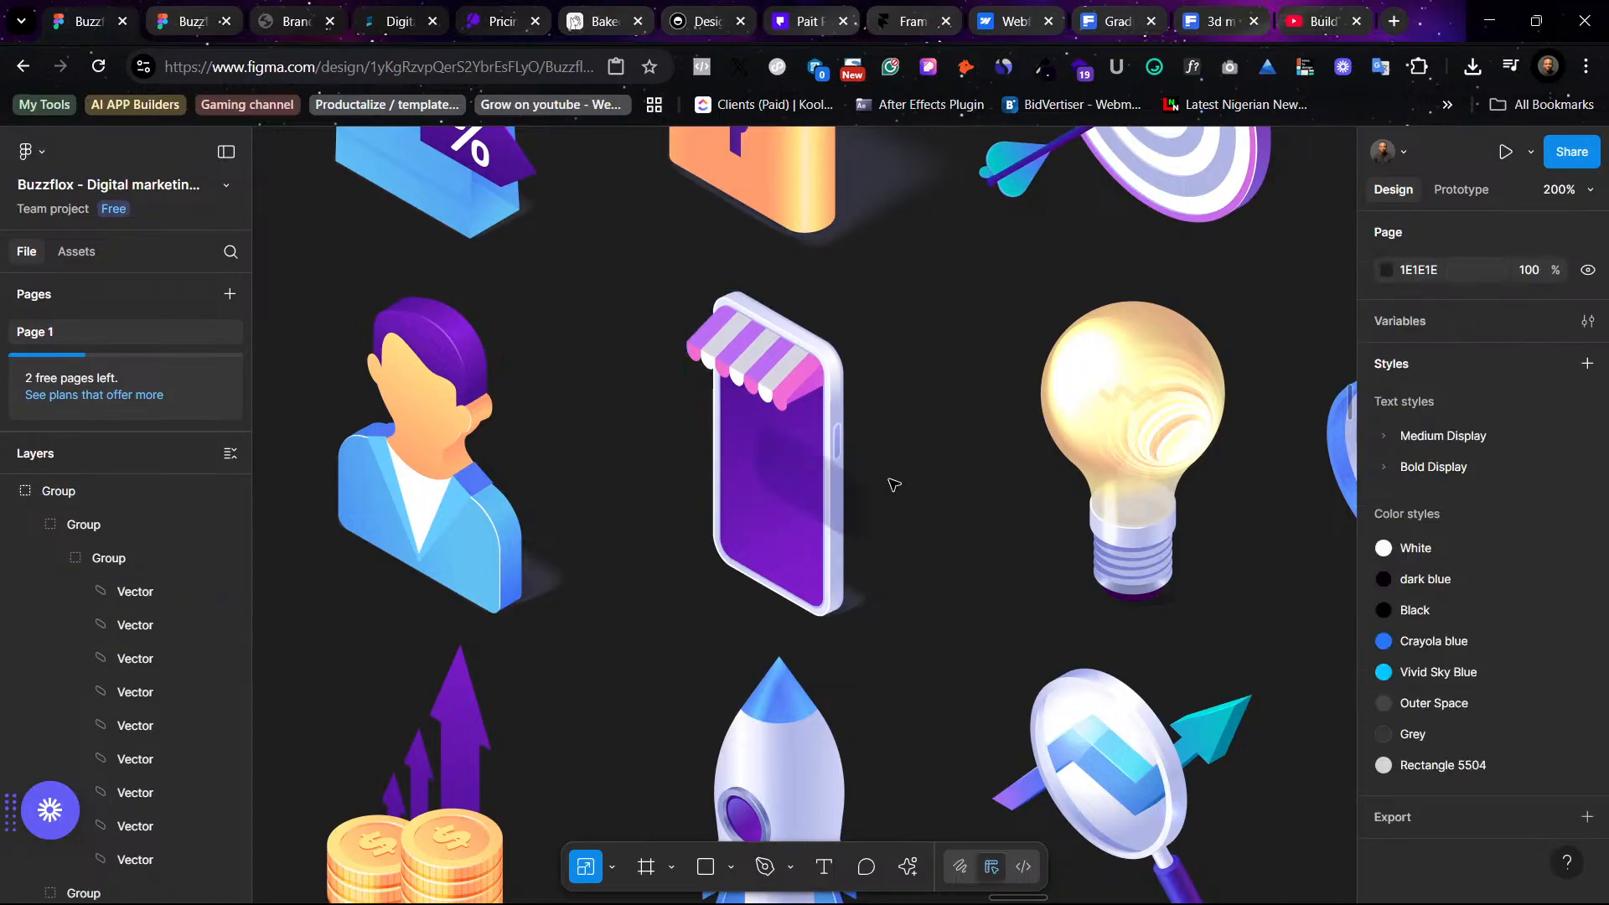
pyautogui.keyDown('ctrl'); pyautogui.click(798, 470); pyautogui.keyUp('ctrl')
pyautogui.press('Delete')
pyautogui.keyDown('ctrl'); pyautogui.click(796, 458); pyautogui.keyUp('ctrl')
pyautogui.press('Delete')
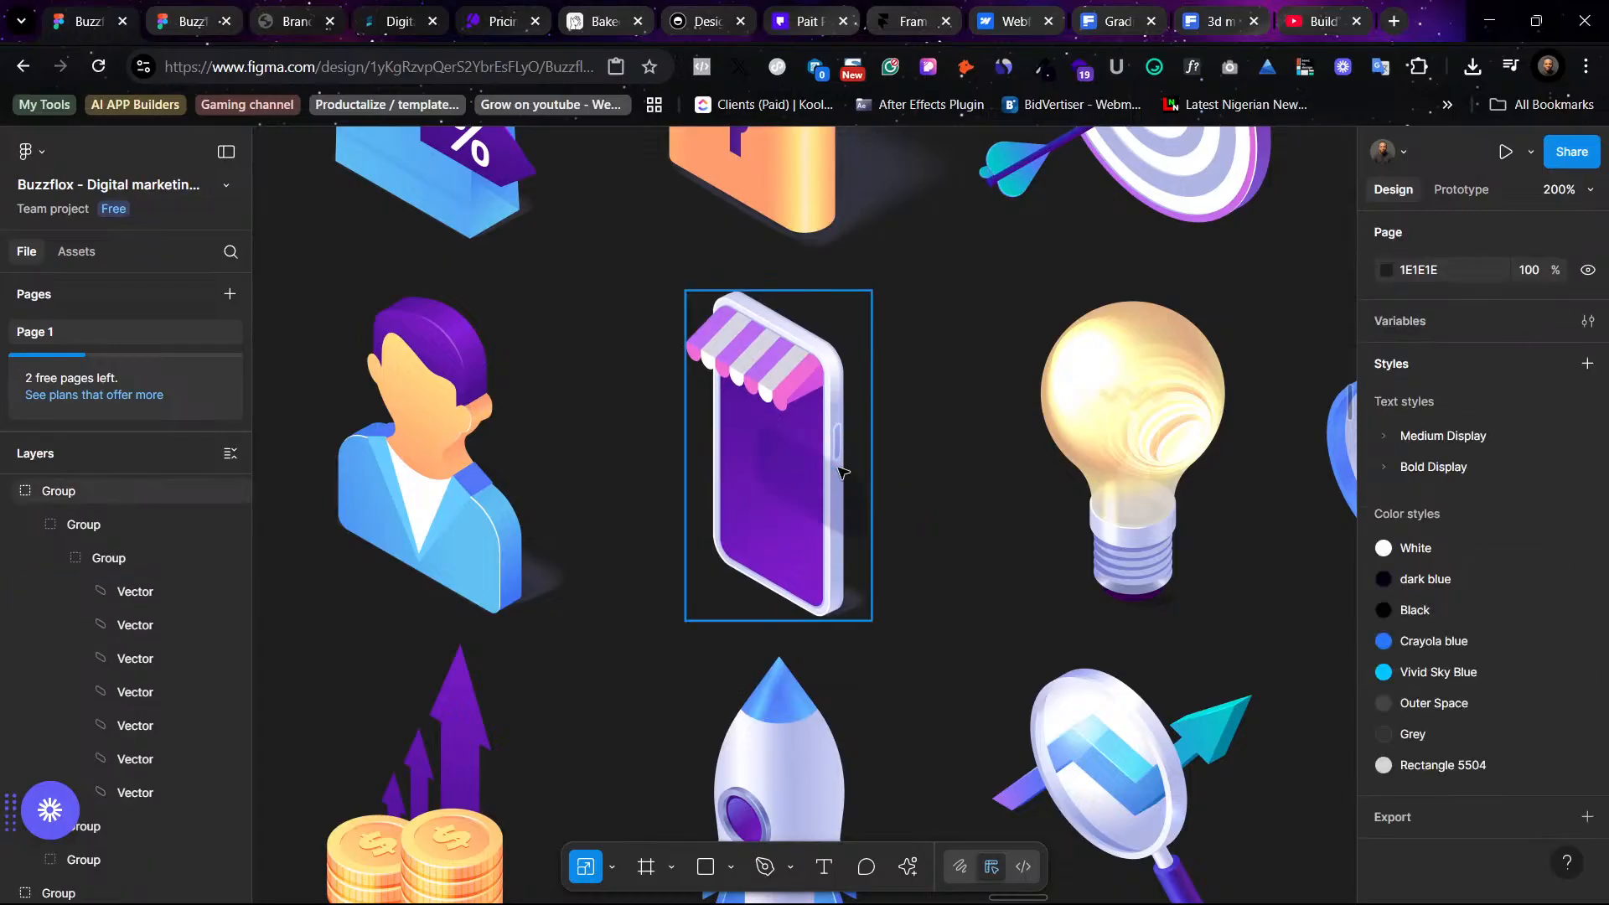
pyautogui.keyDown('ctrl'); pyautogui.click(796, 458); pyautogui.keyUp('ctrl')
pyautogui.press('Delete')
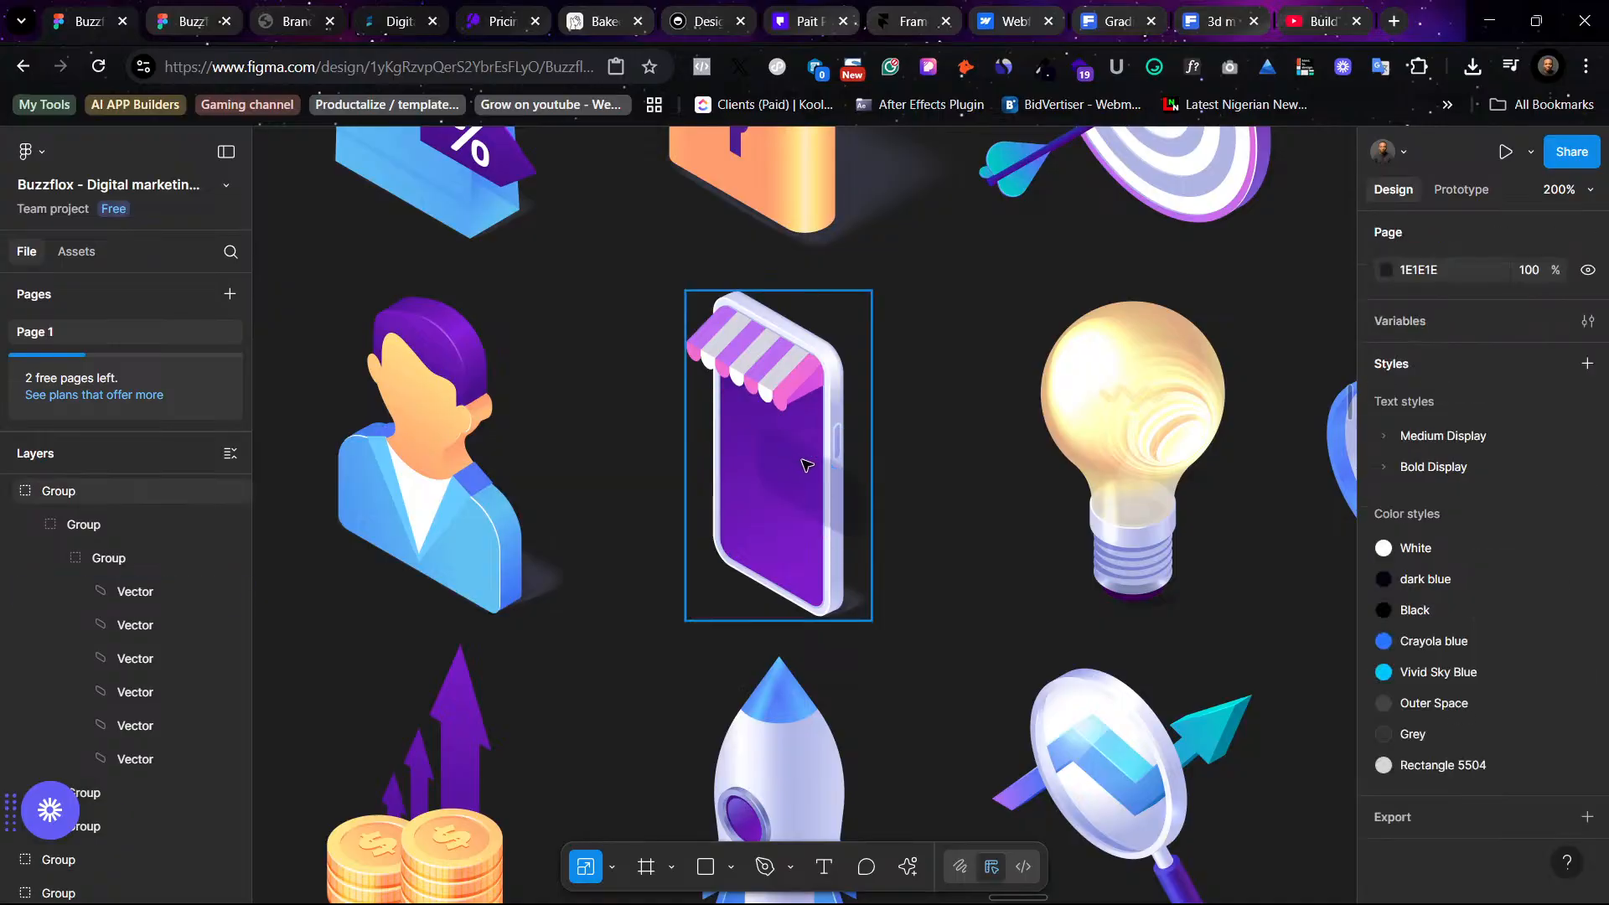
pyautogui.keyDown('ctrl'); pyautogui.click(797, 461); pyautogui.keyUp('ctrl')
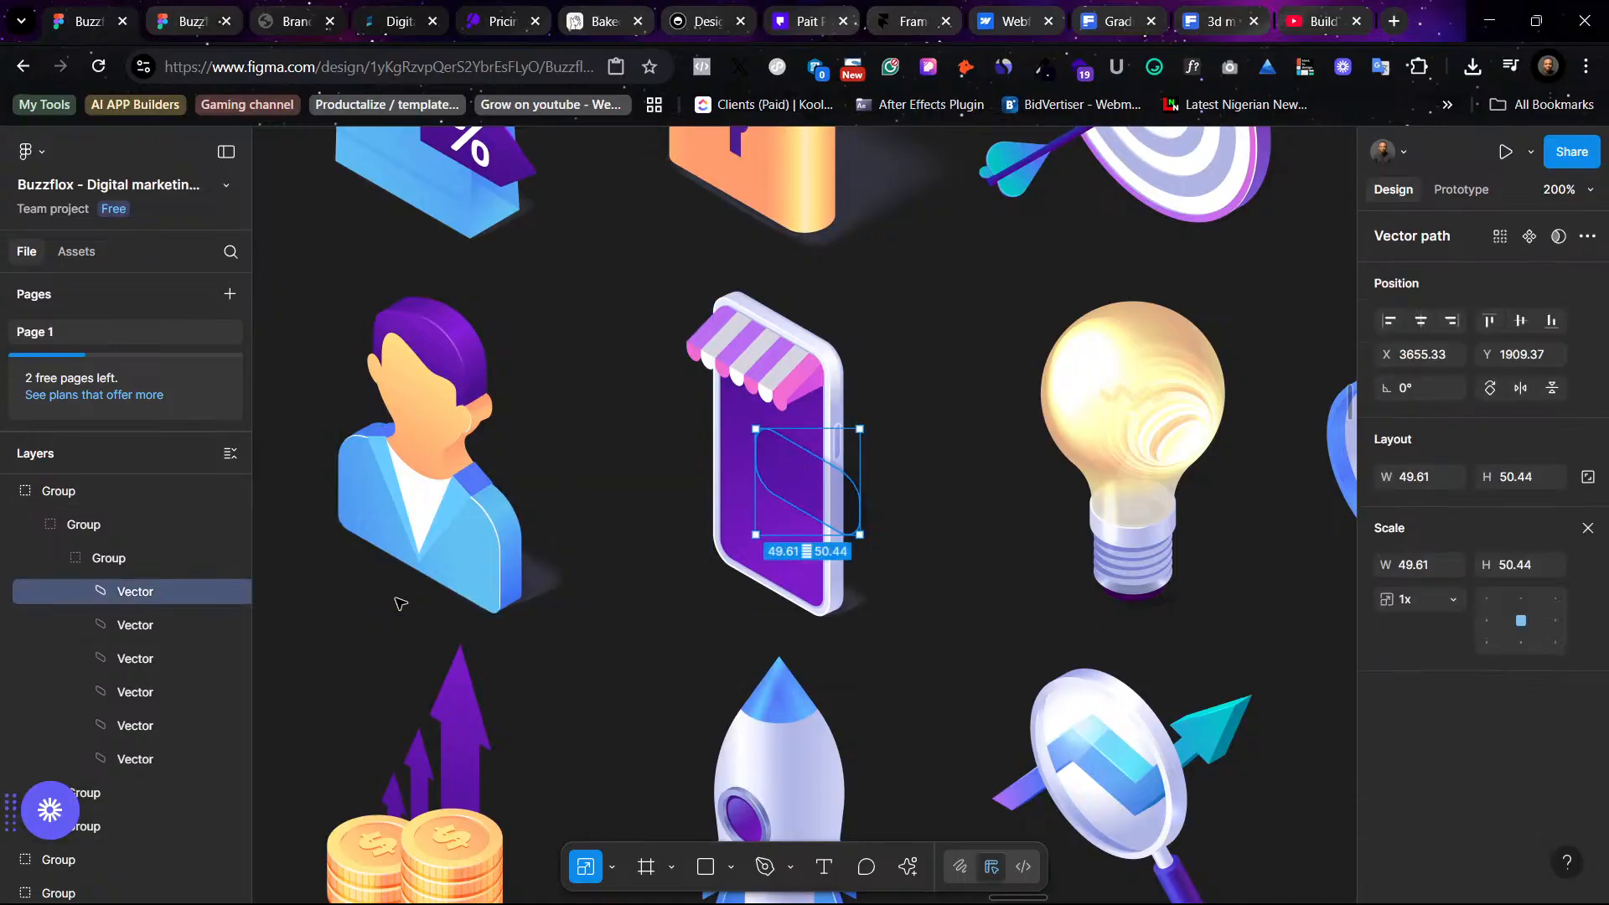
pyautogui.keyDown('shift'); pyautogui.click(151, 628); pyautogui.keyUp('shift')
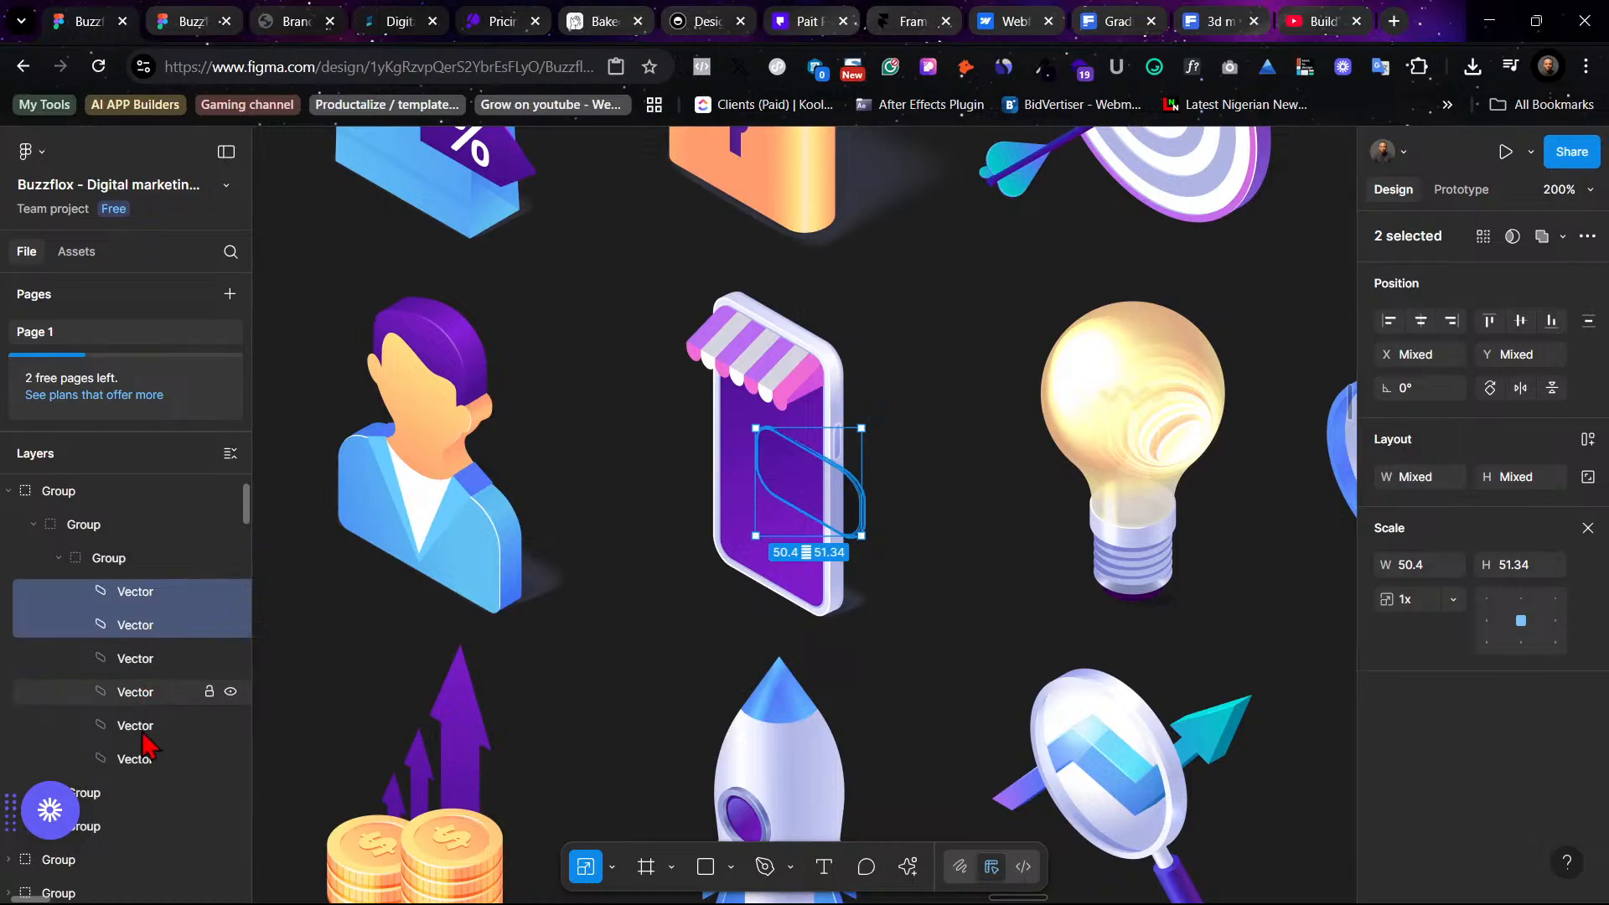
pyautogui.click(134, 560)
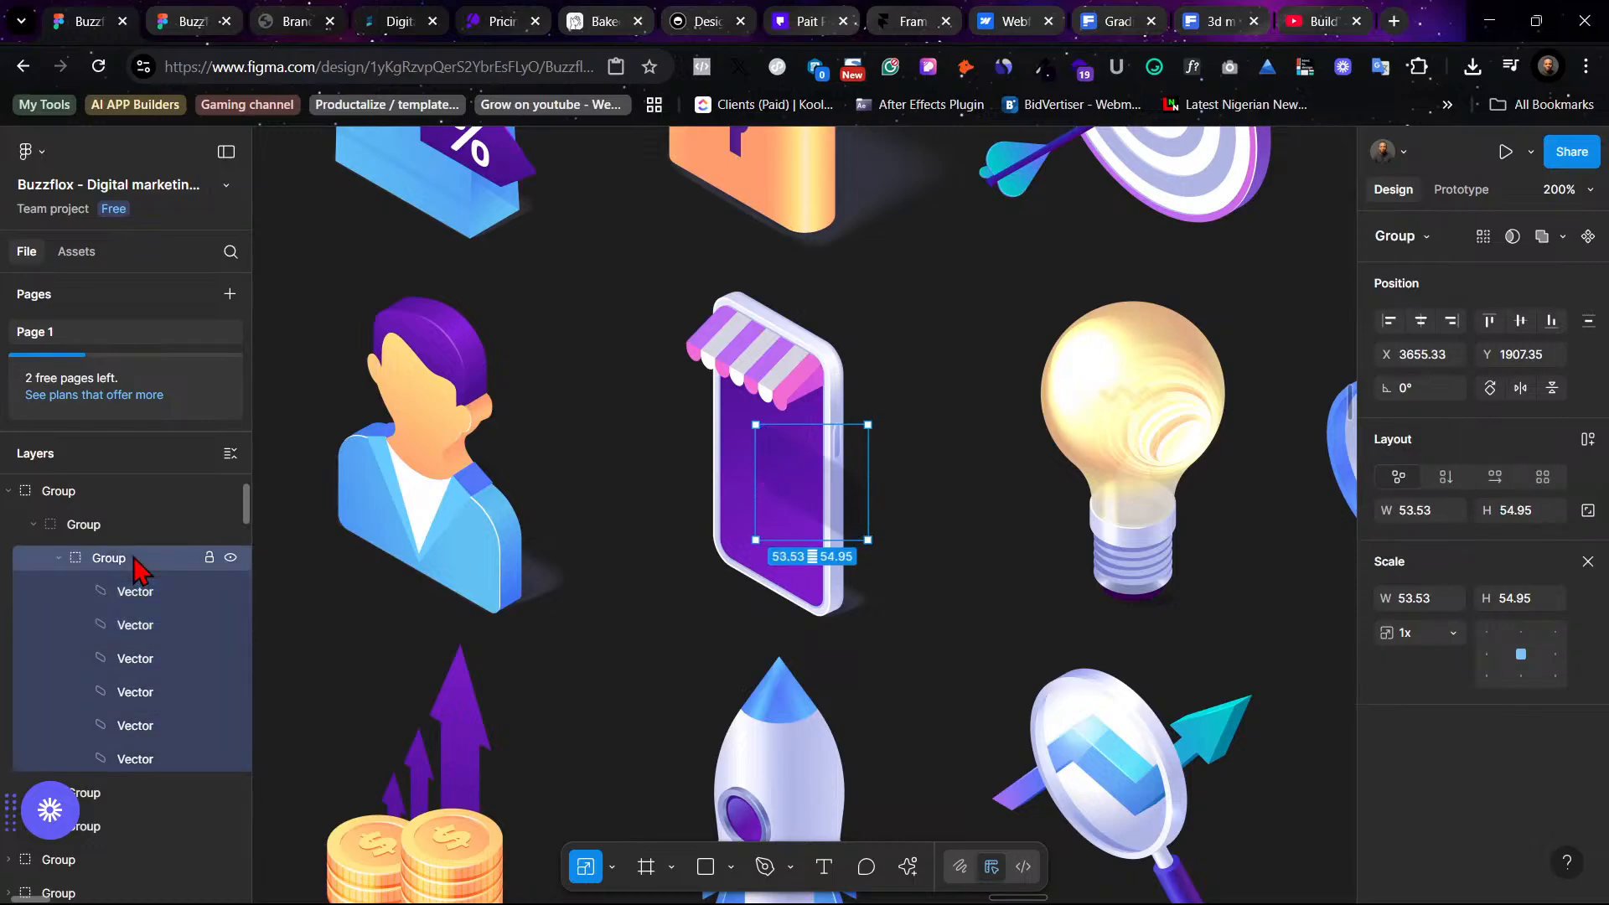
pyautogui.press('Escape')
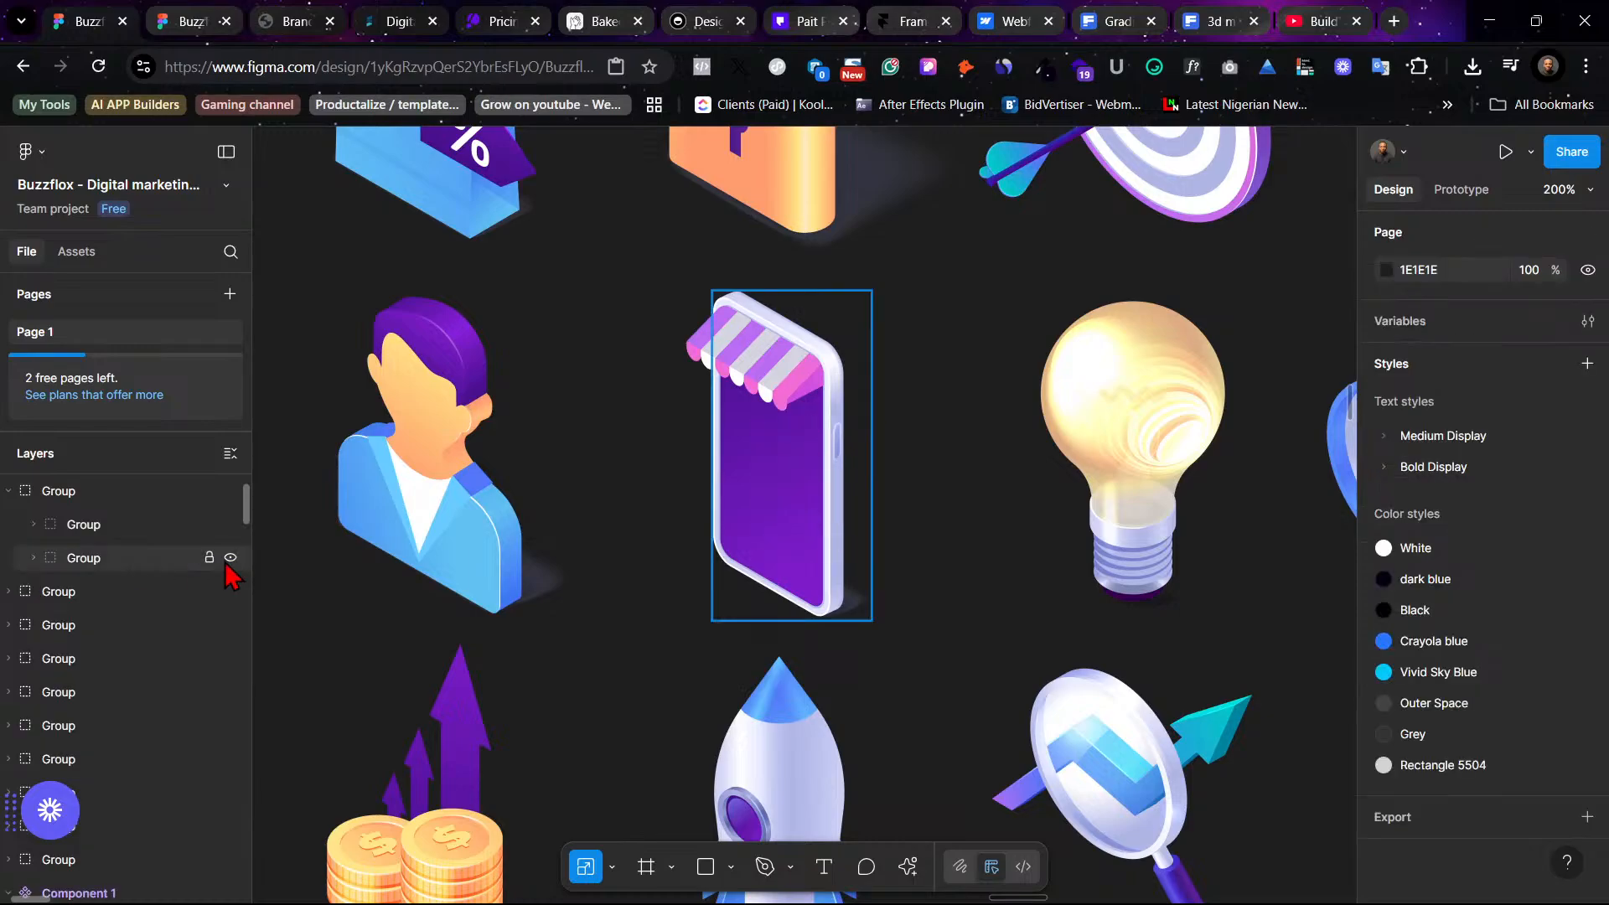
# - Try to replace the second service card's gradient image with the phone icon
pyautogui.click(766, 412)
pyautogui.hscroll(-8, 620, 390)
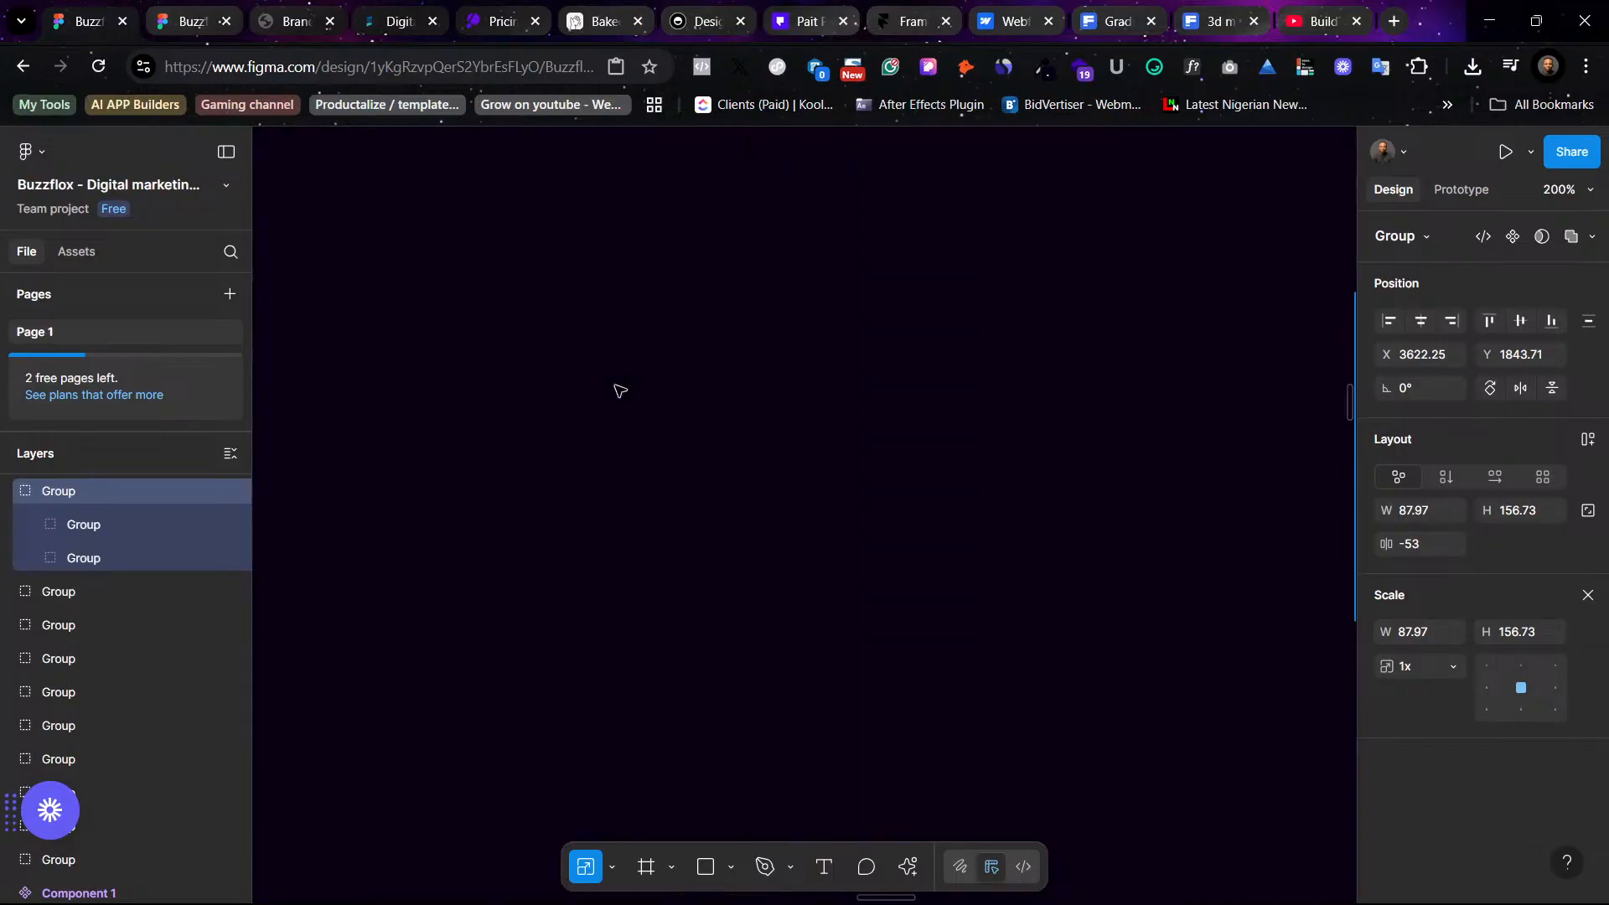
pyautogui.hscroll(5, 620, 390)
pyautogui.hotkey('ctrl', '-')
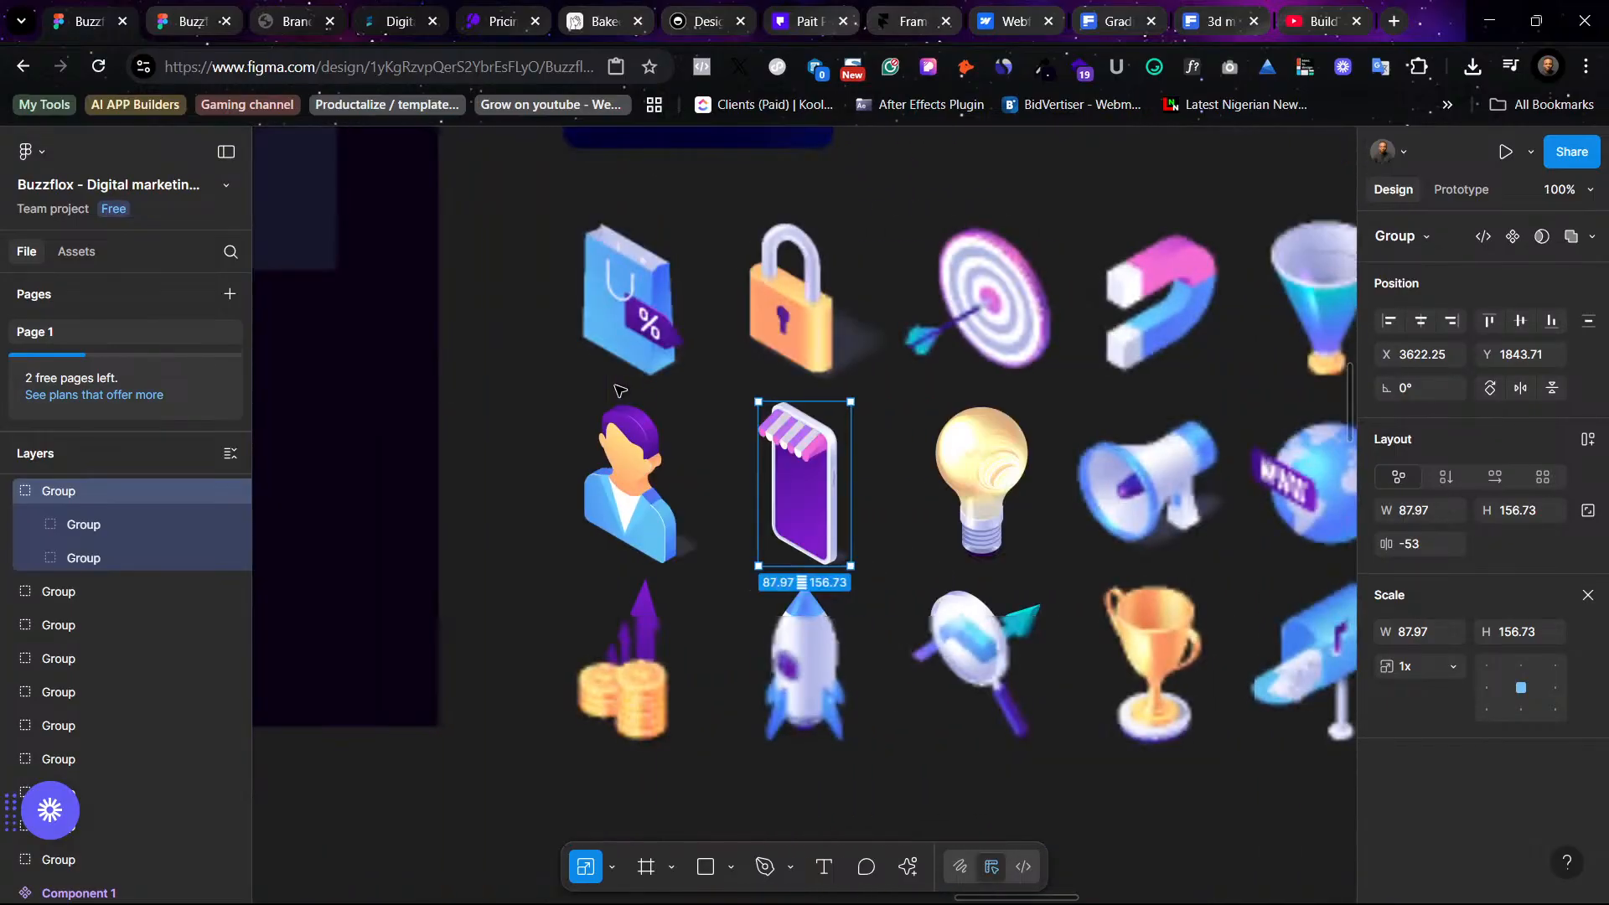
pyautogui.hotkey('ctrl', '-')
pyautogui.hscroll(-5, 620, 391)
pyautogui.scroll(3, 620, 391)
pyautogui.scroll(-1, 628, 392)
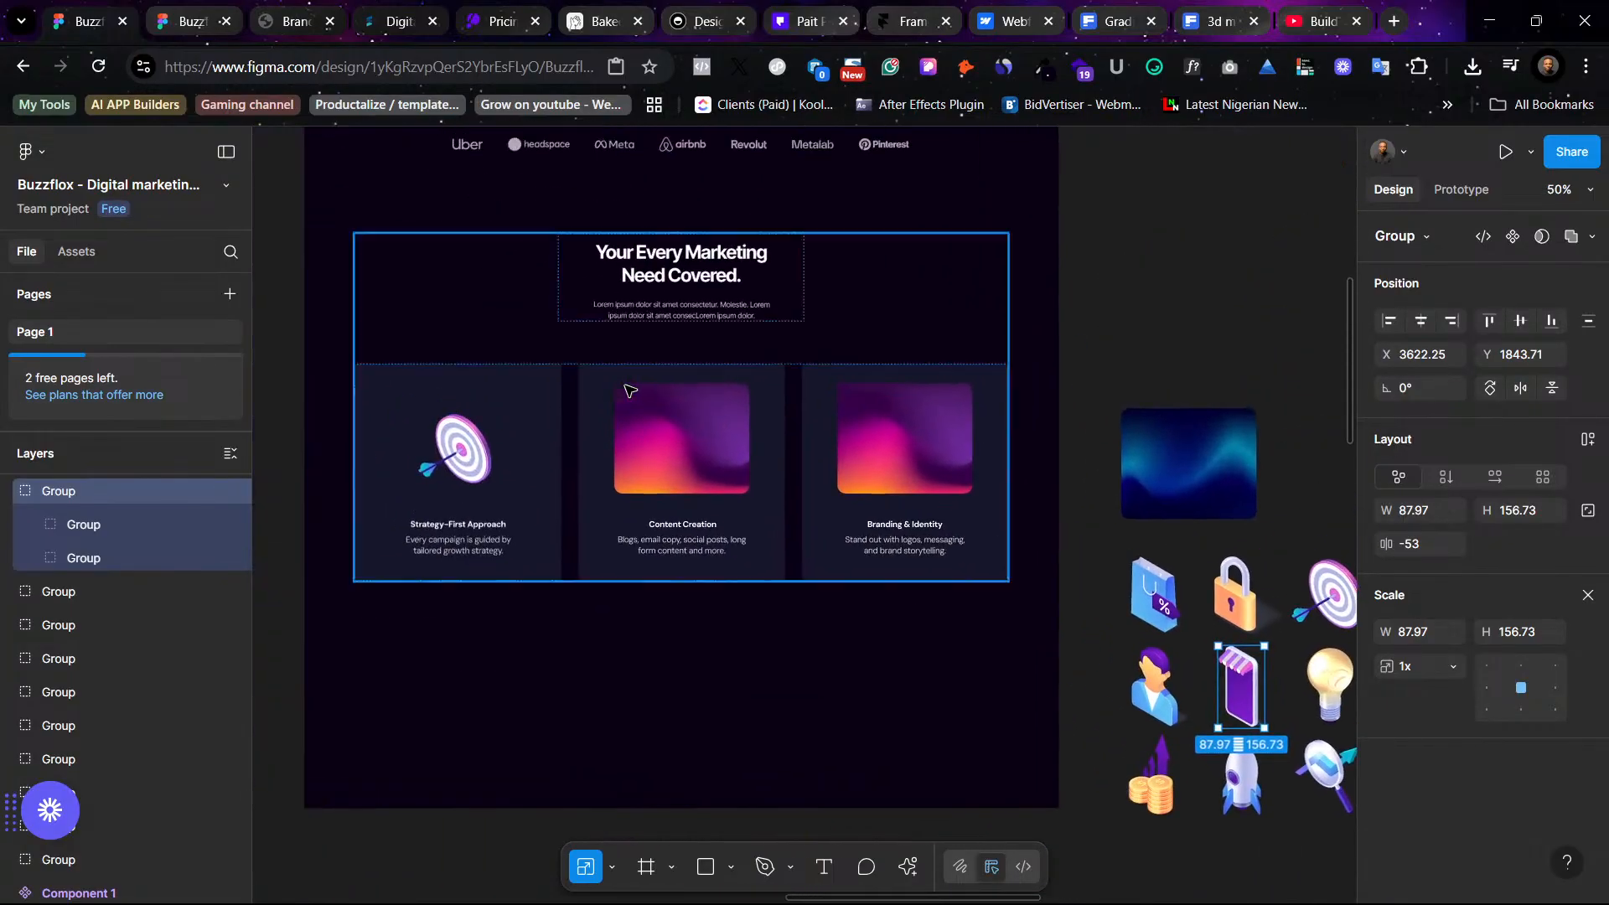
pyautogui.keyDown('ctrl'); pyautogui.click(700, 453); pyautogui.keyUp('ctrl')
pyautogui.rightClick(694, 440)
pyautogui.moveTo(829, 362)
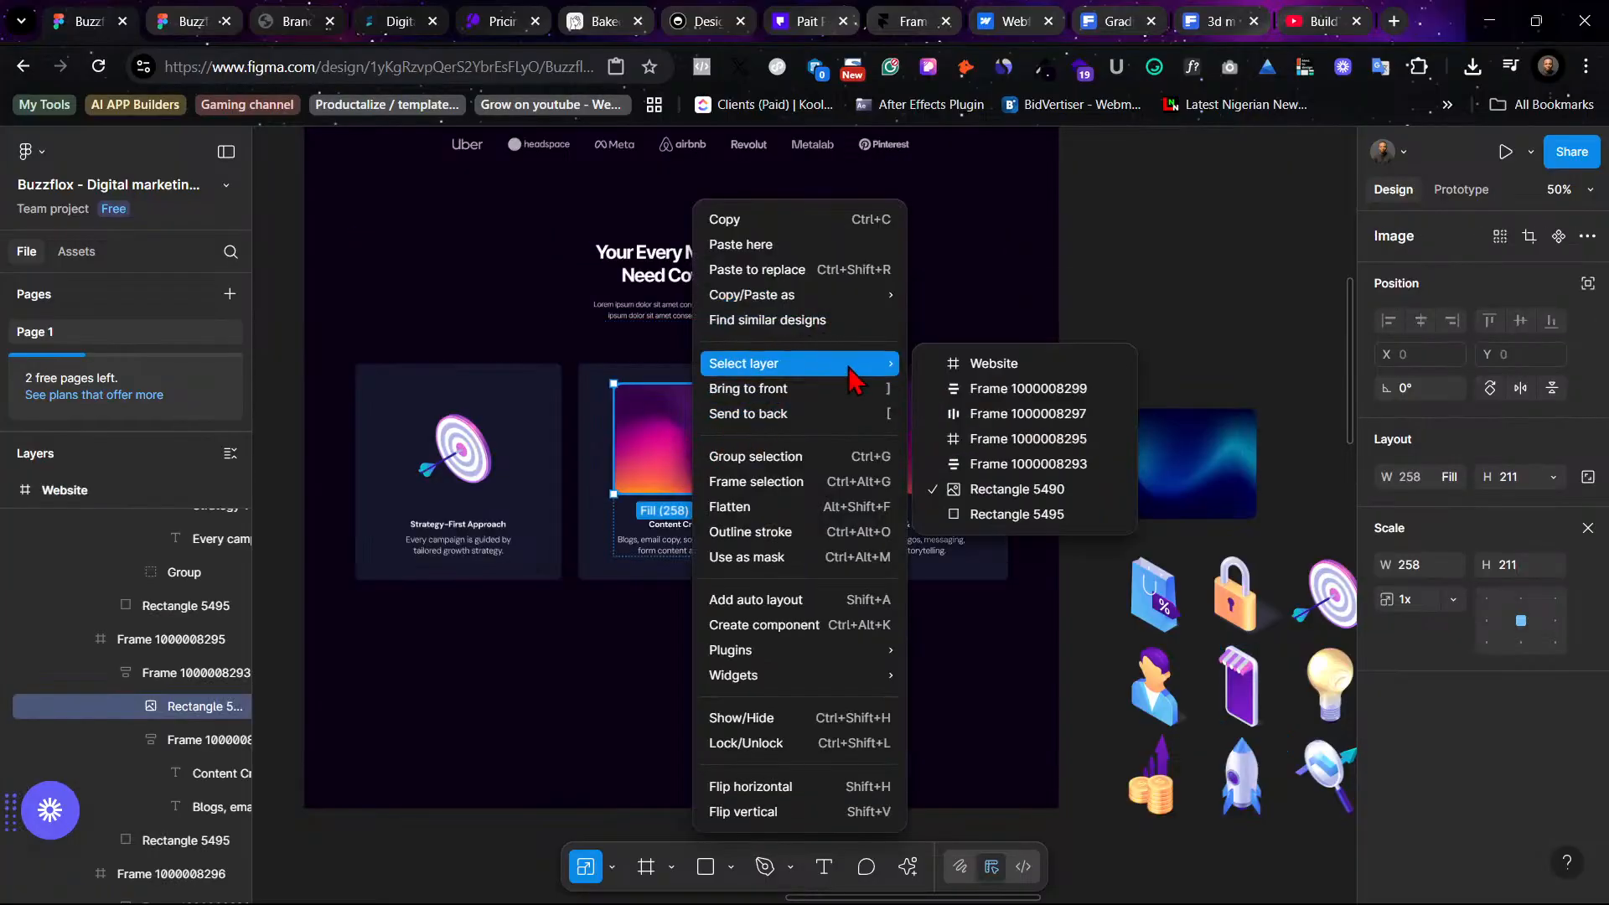
pyautogui.click(813, 270)
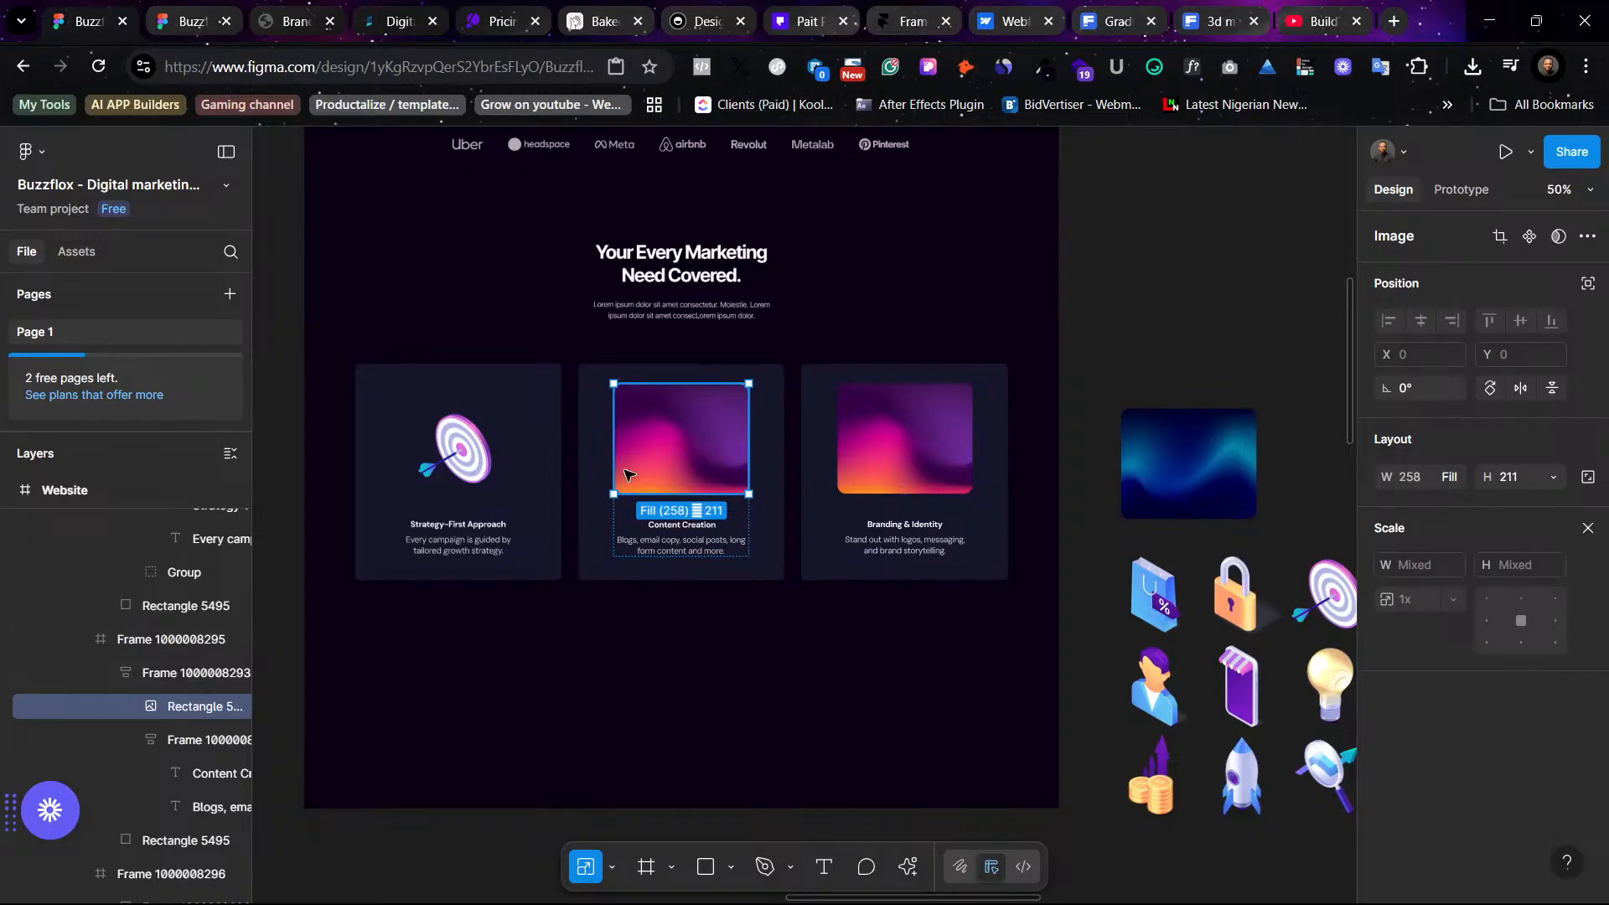
# - Replace the second service card's gradient image with the phone icon and nudge it into position
pyautogui.press('Escape')
pyautogui.doubleClick(669, 506)
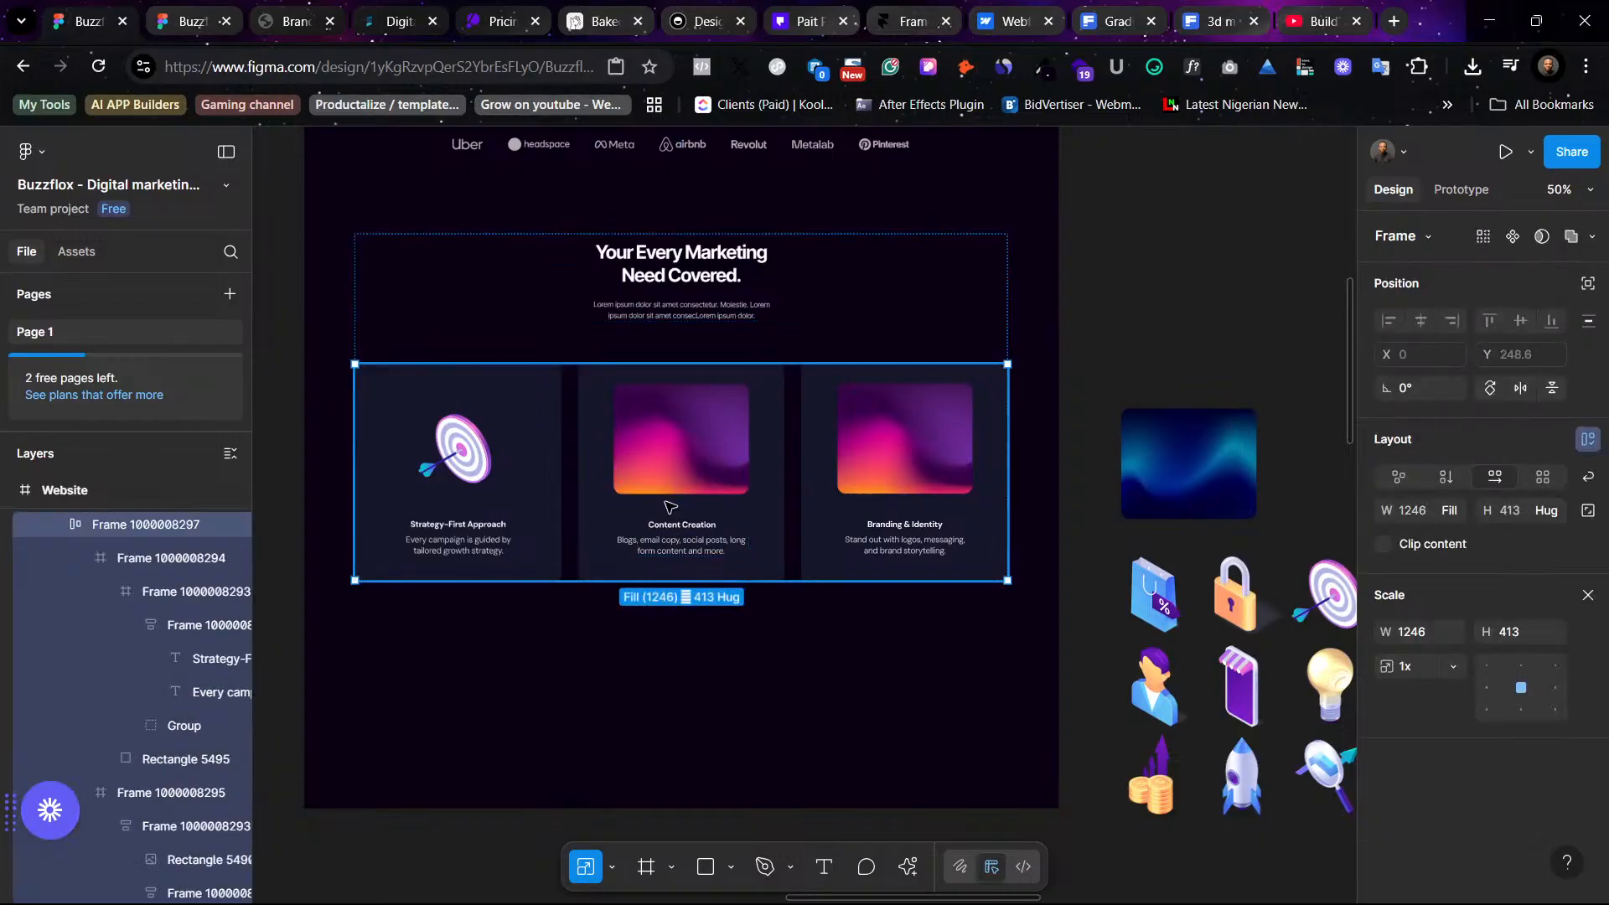
pyautogui.click(668, 506)
pyautogui.click(668, 506)
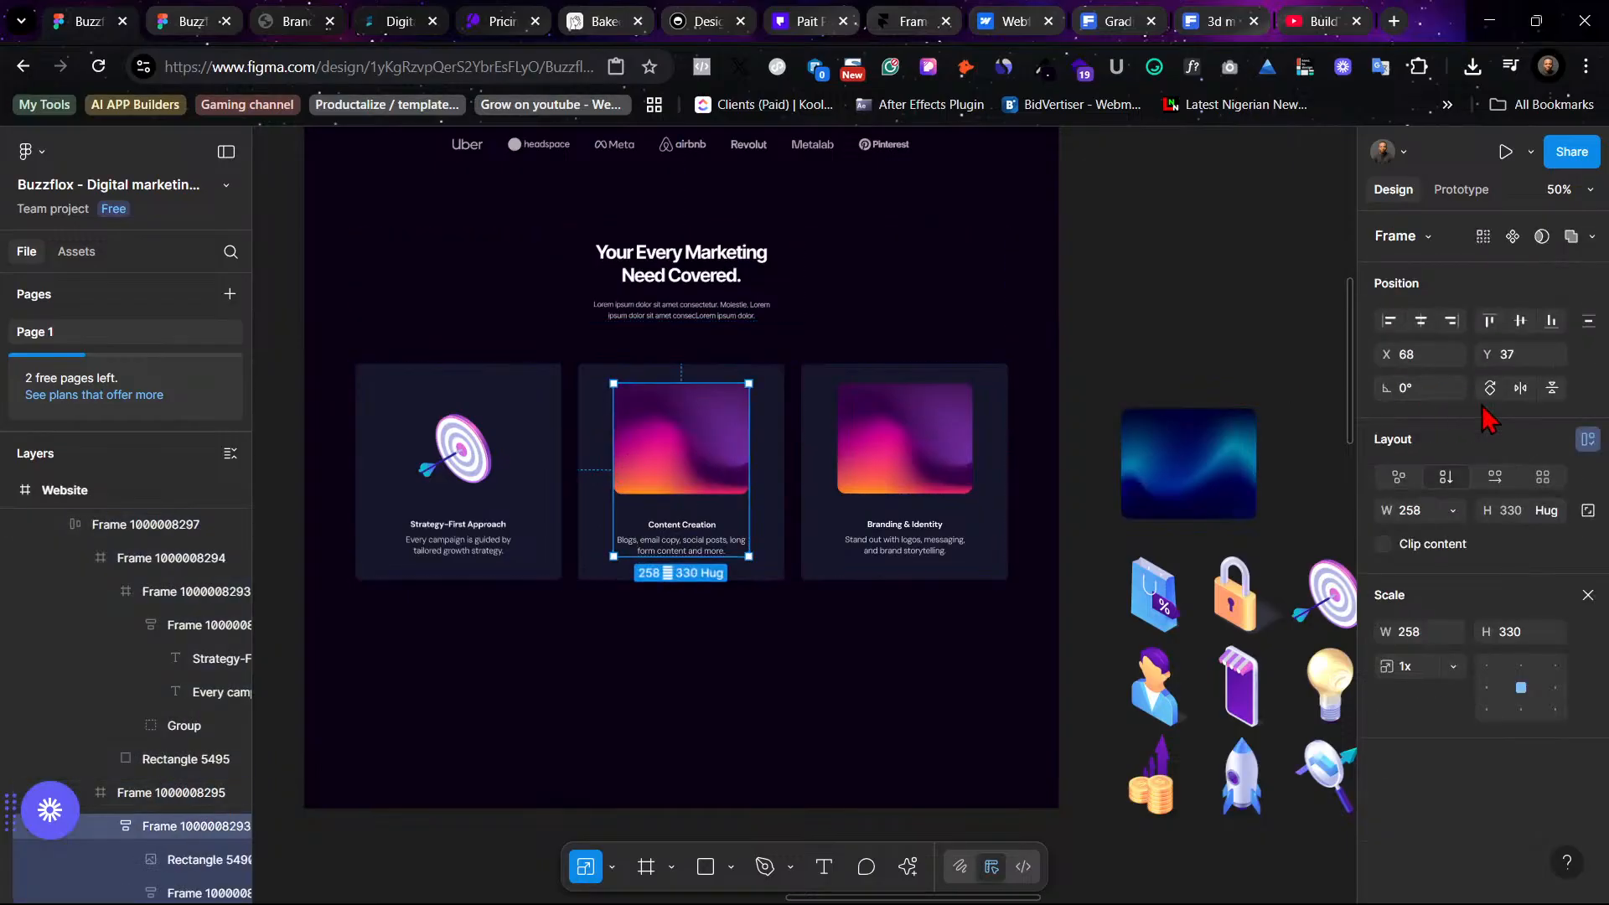
pyautogui.click(1586, 439)
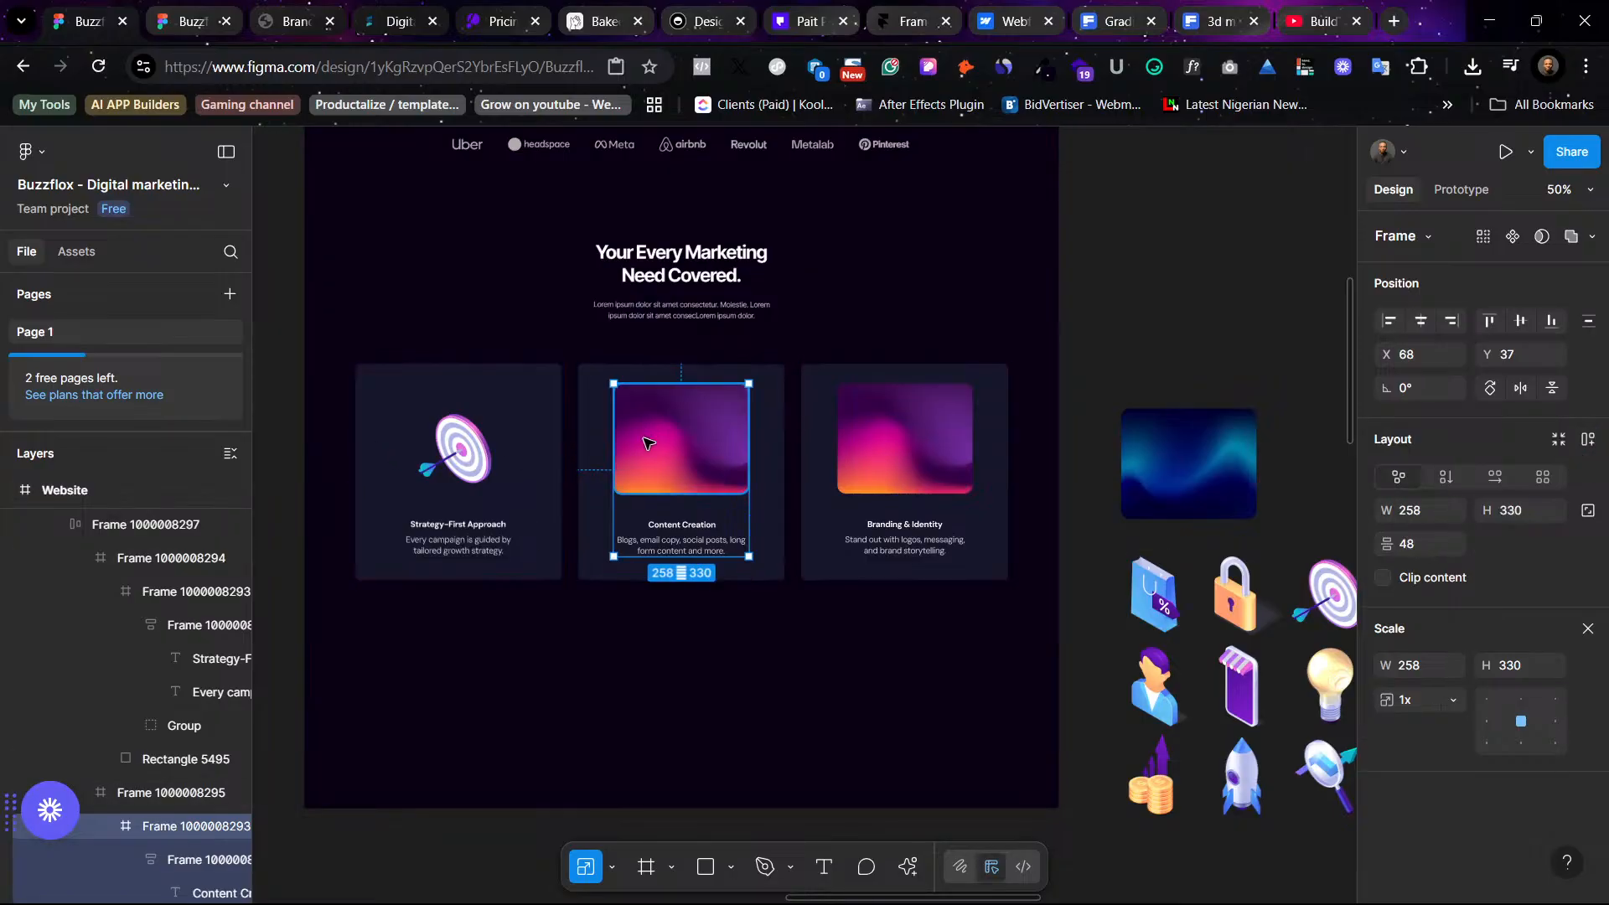
pyautogui.doubleClick(673, 438)
pyautogui.rightClick(680, 438)
pyautogui.click(799, 270)
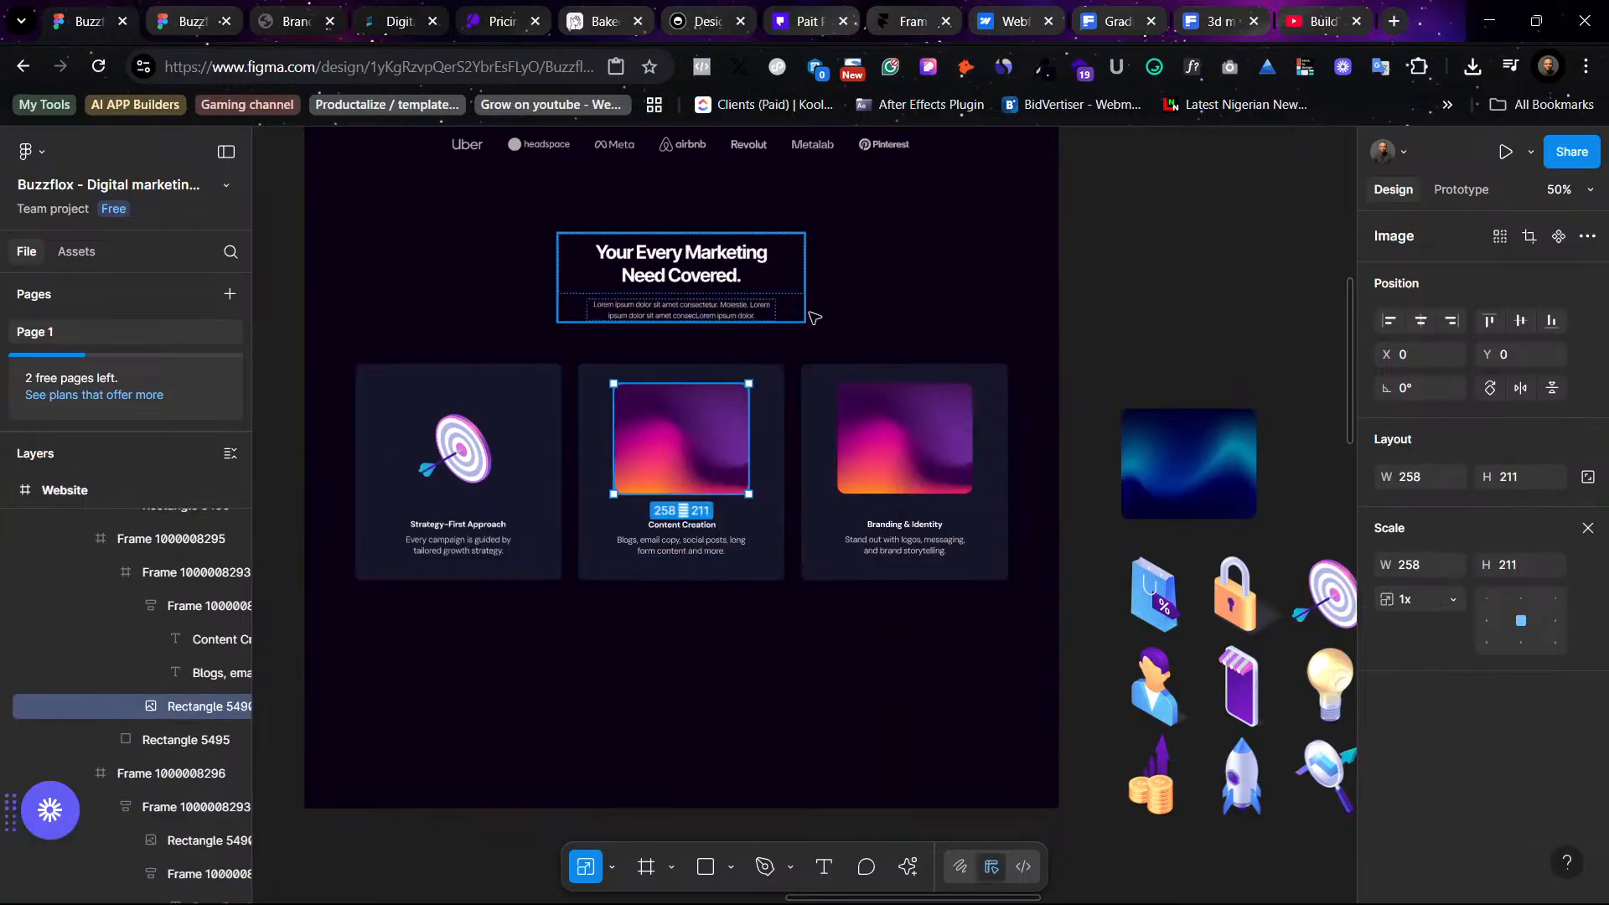
pyautogui.moveTo(640, 439); pyautogui.dragTo(684, 461)
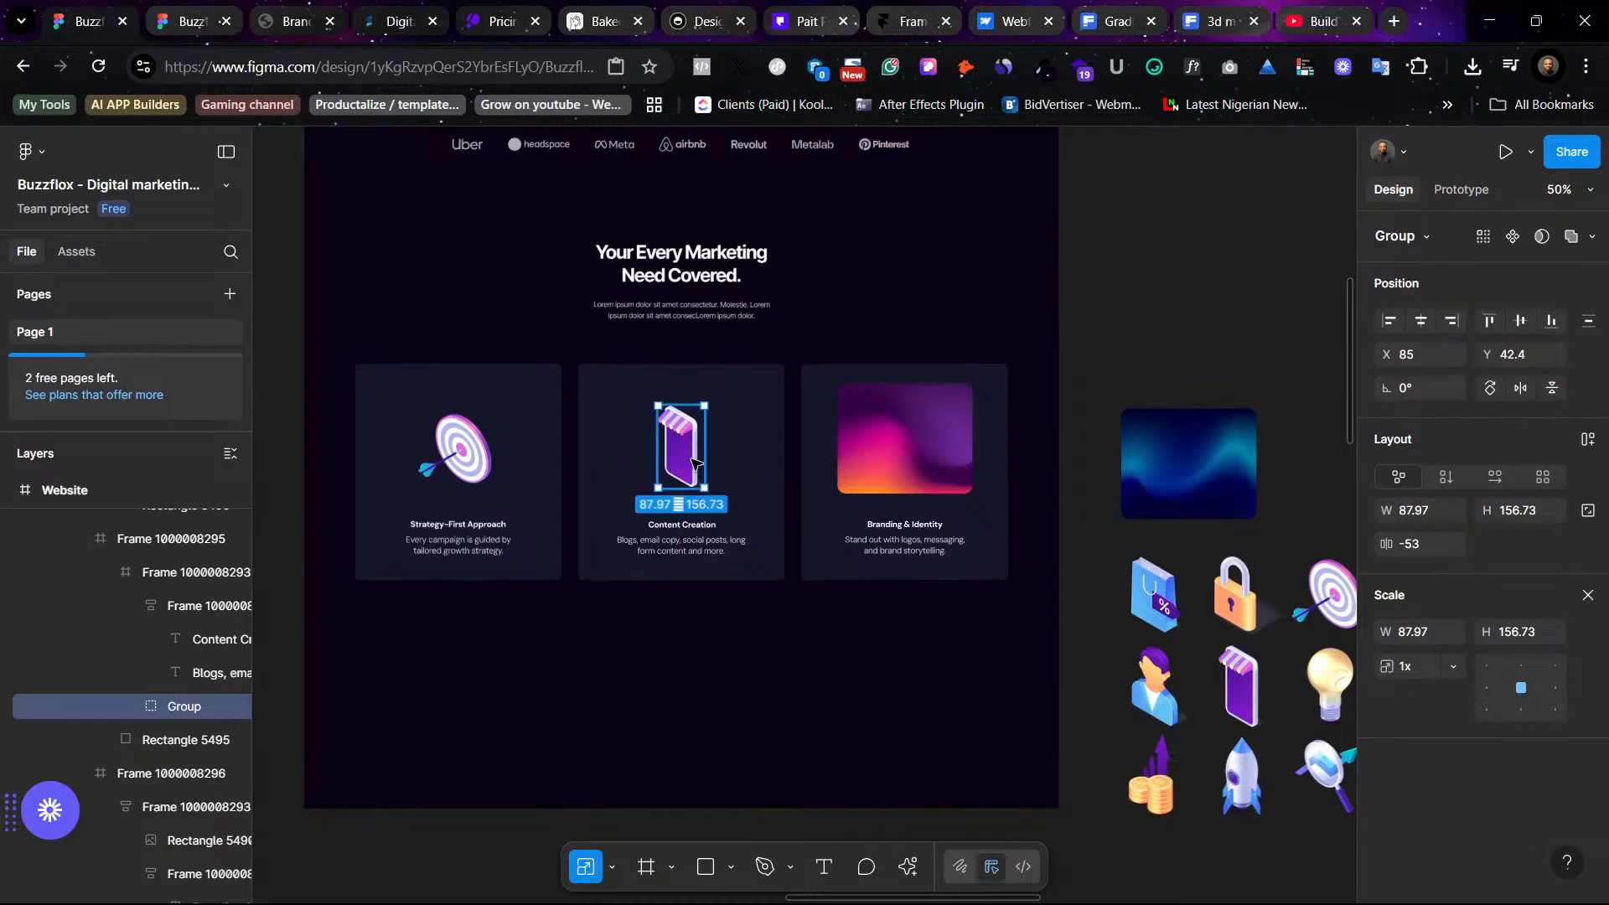
# - Compare the dark services section's cards with the original light design and the set of 3D icons
pyautogui.click(1144, 332)
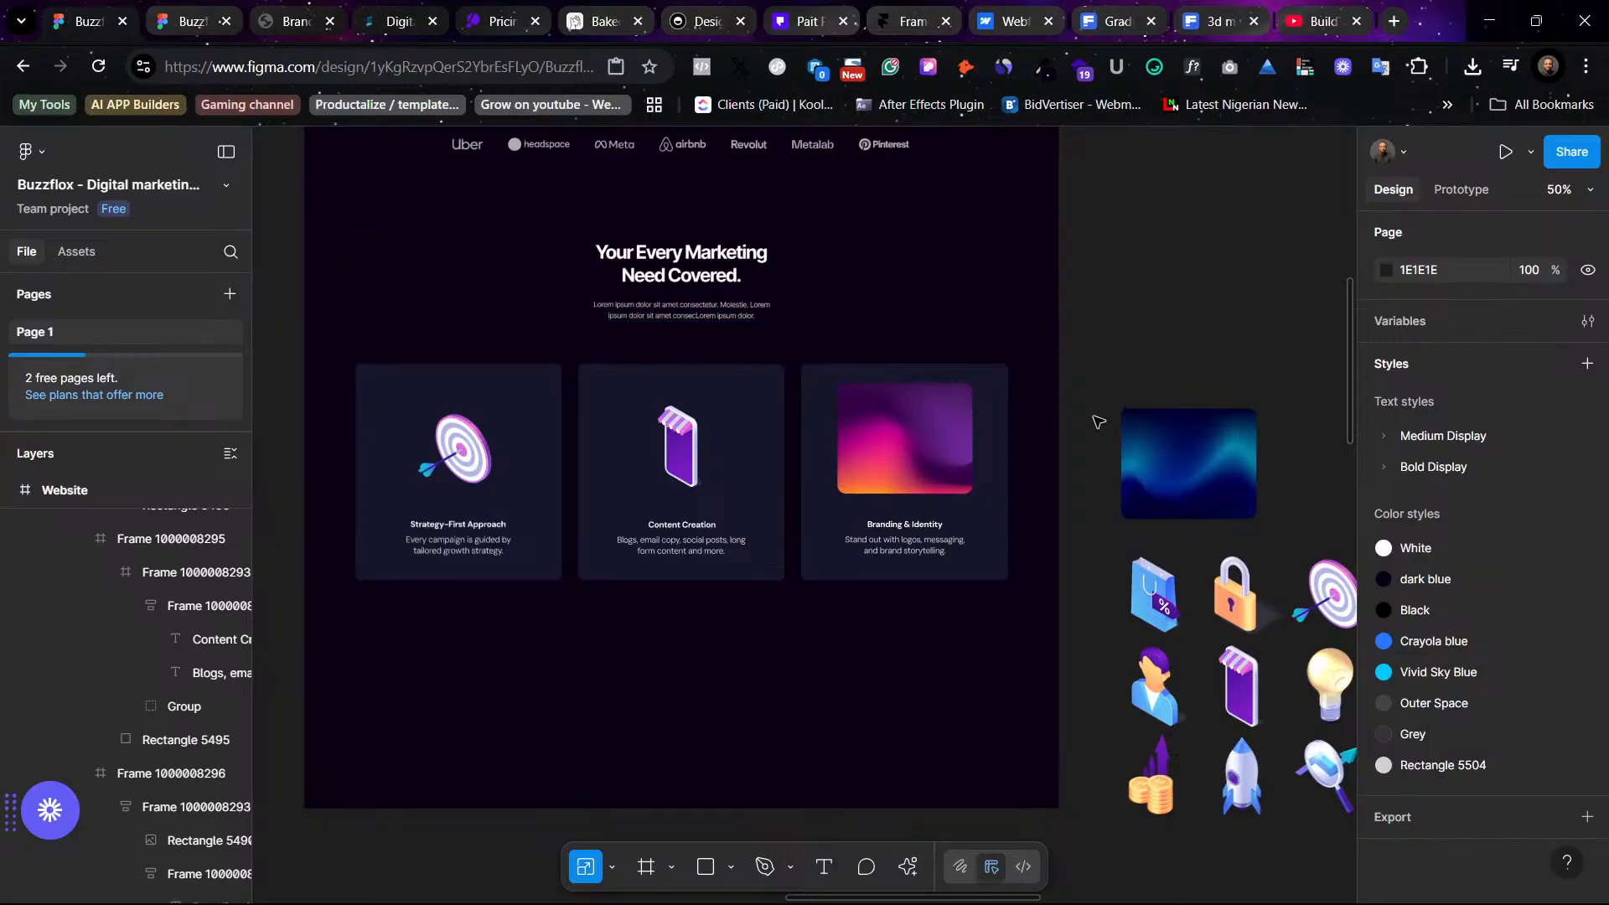
pyautogui.hscroll(3, 977, 561)
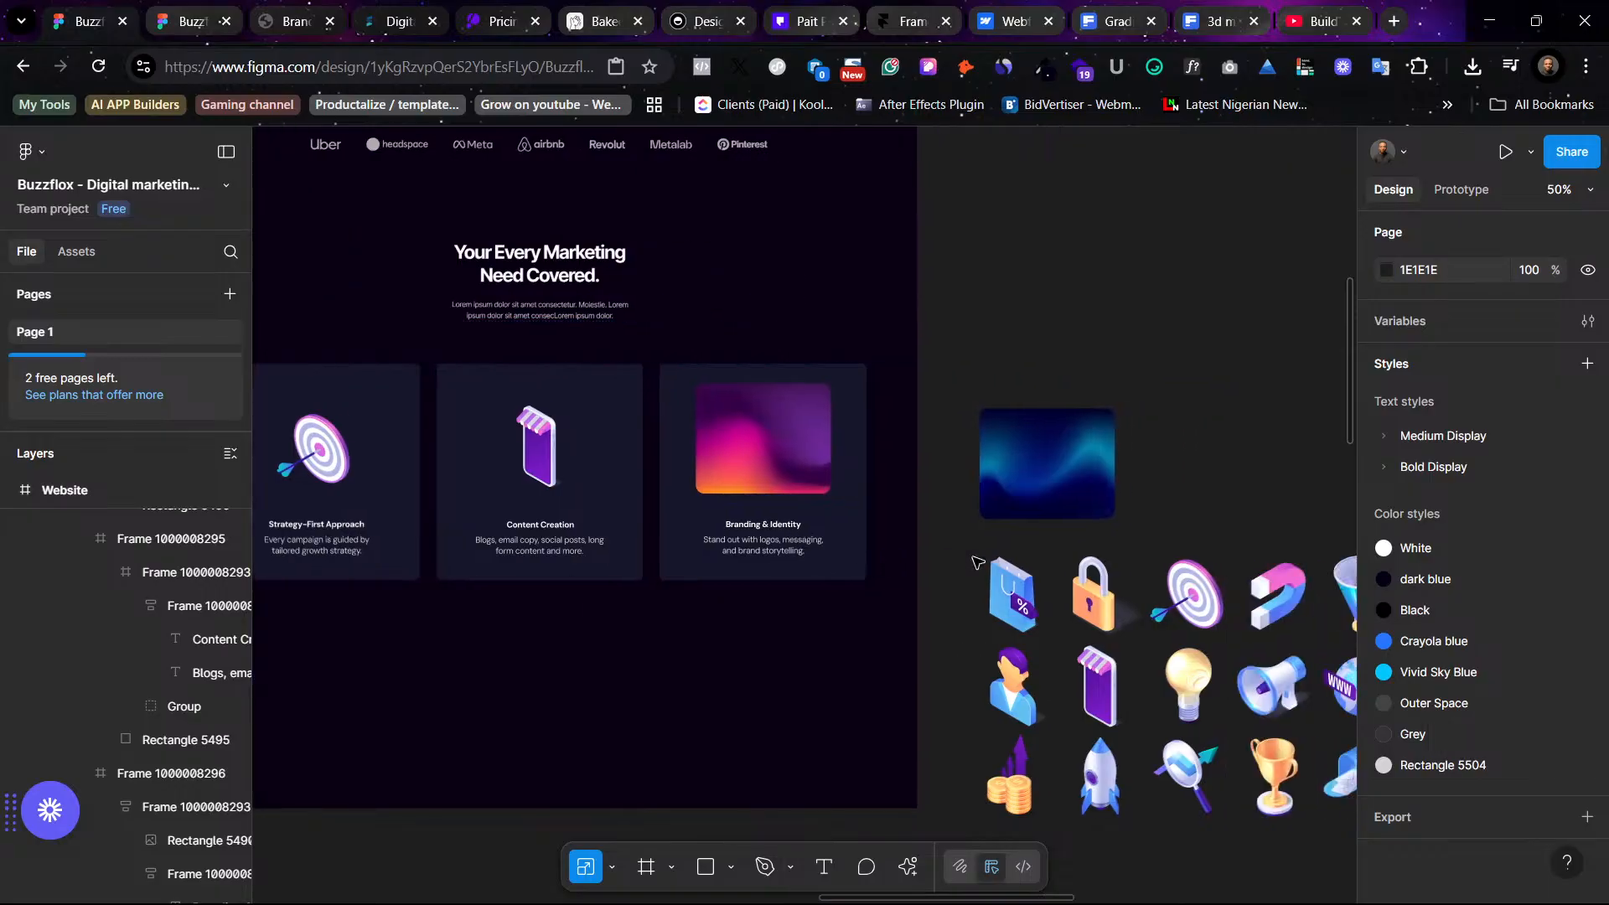
pyautogui.hscroll(5, 976, 561)
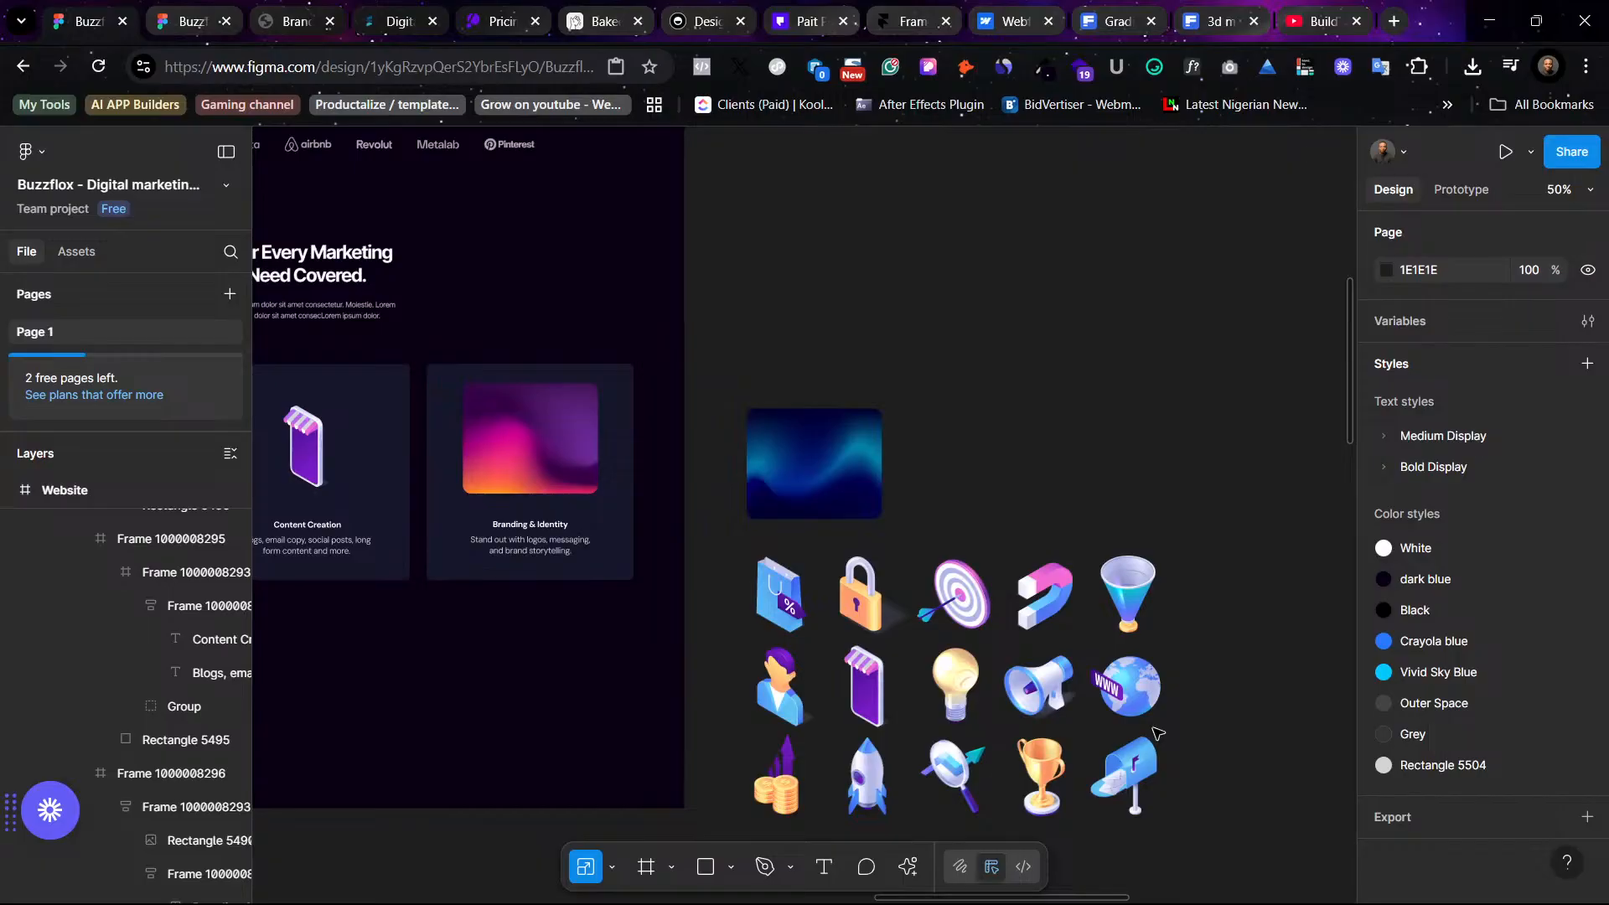
pyautogui.hscroll(-20, 1156, 733)
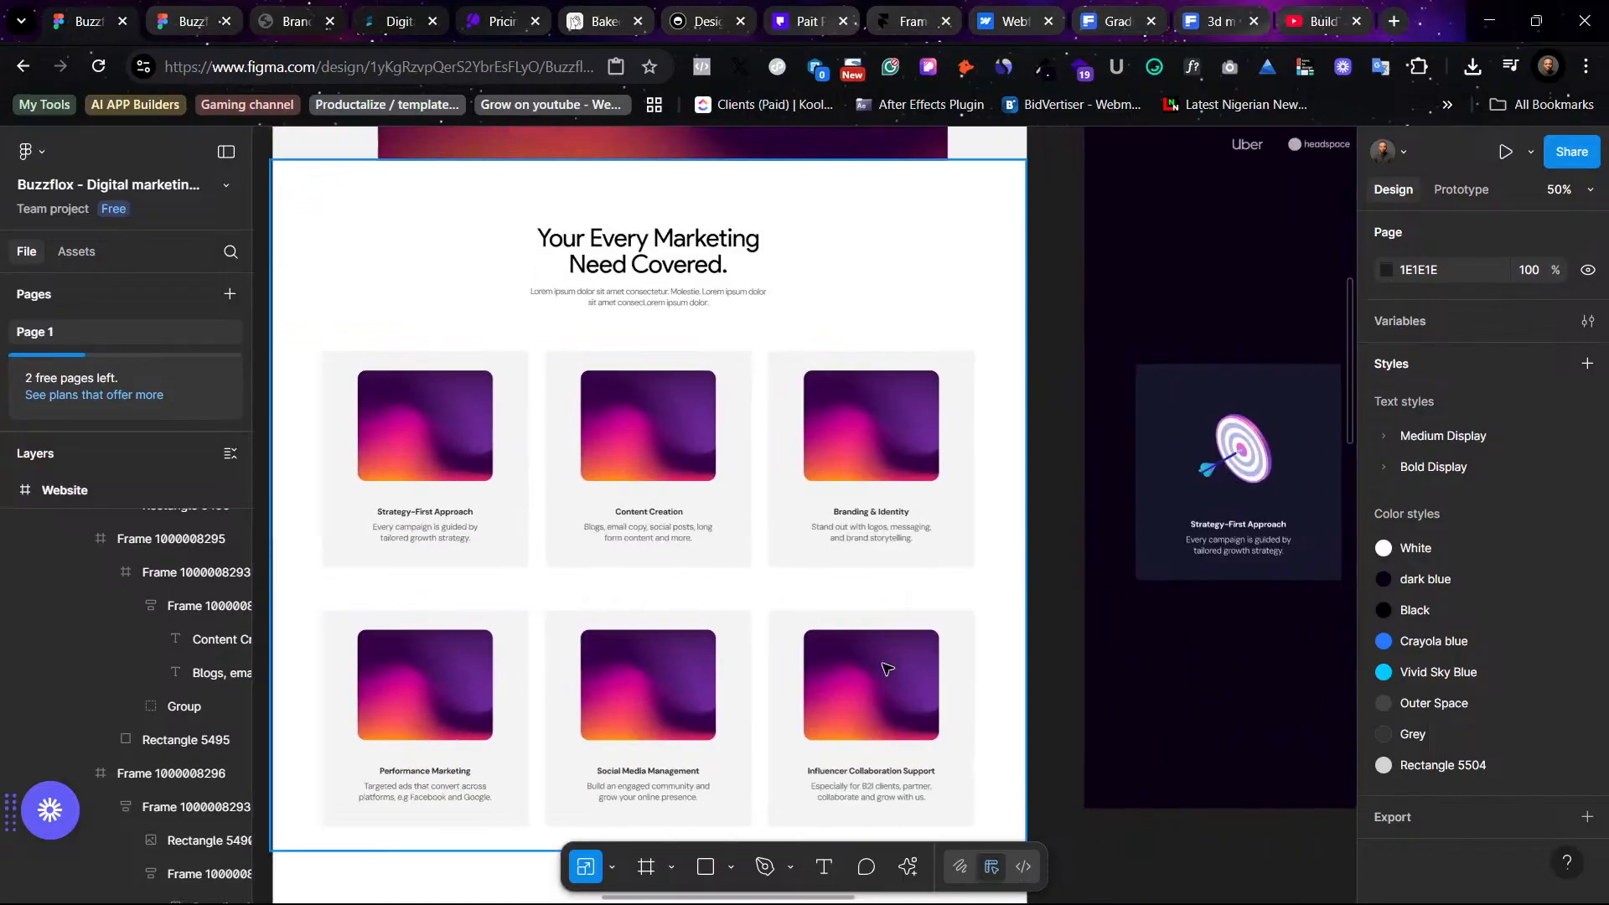
pyautogui.scroll(-1, 496, 779)
pyautogui.hscroll(15, 545, 777)
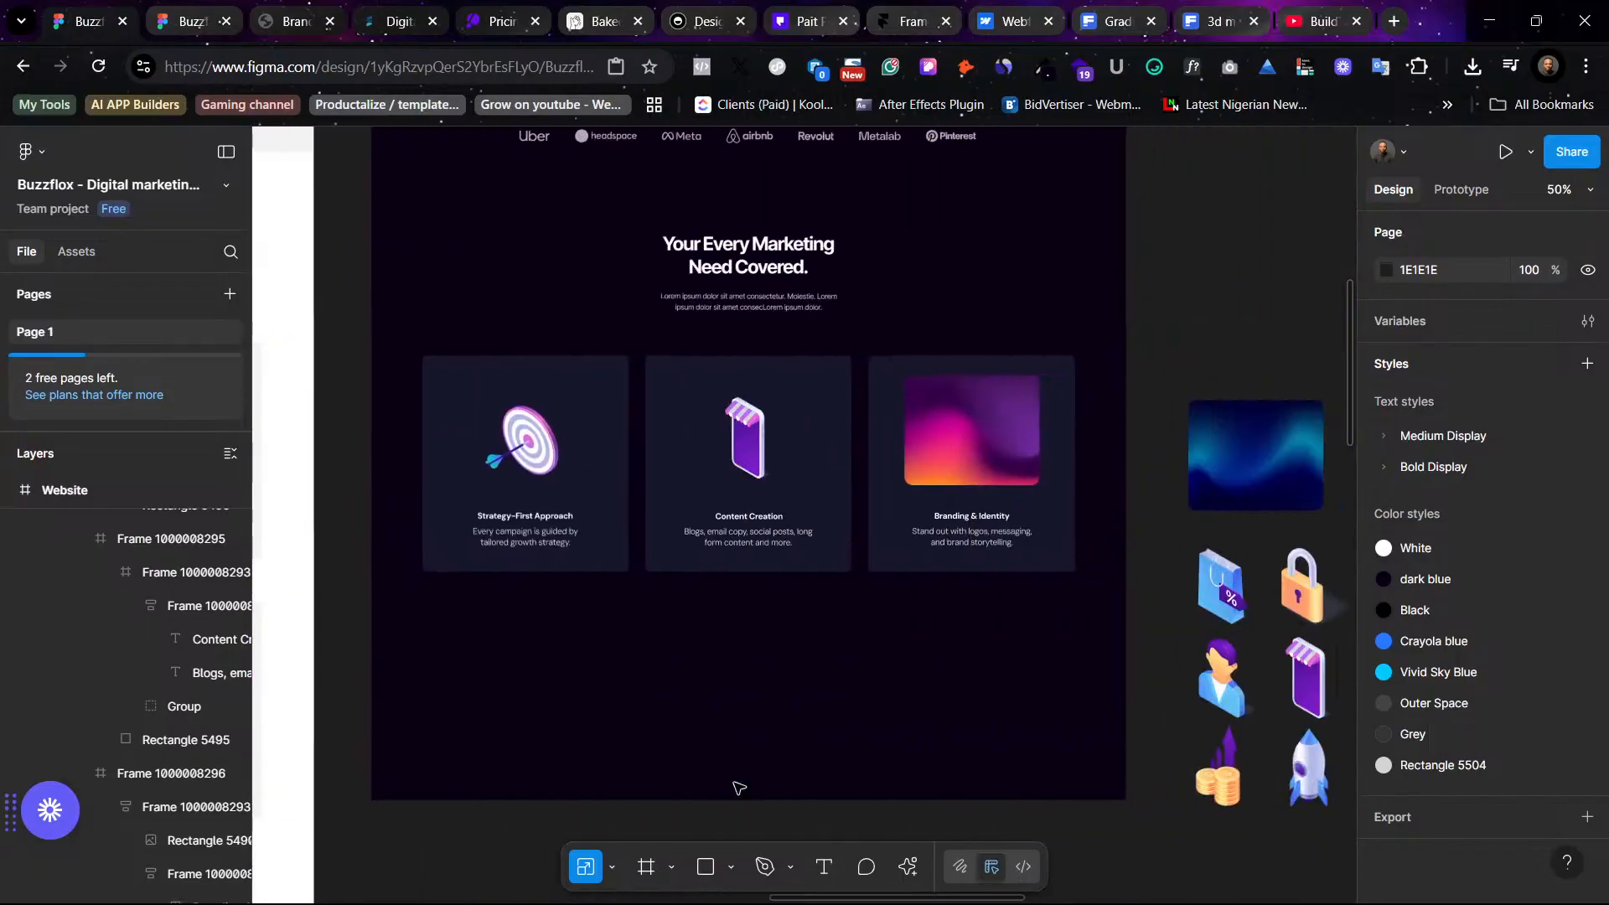
pyautogui.hscroll(-15, 1073, 769)
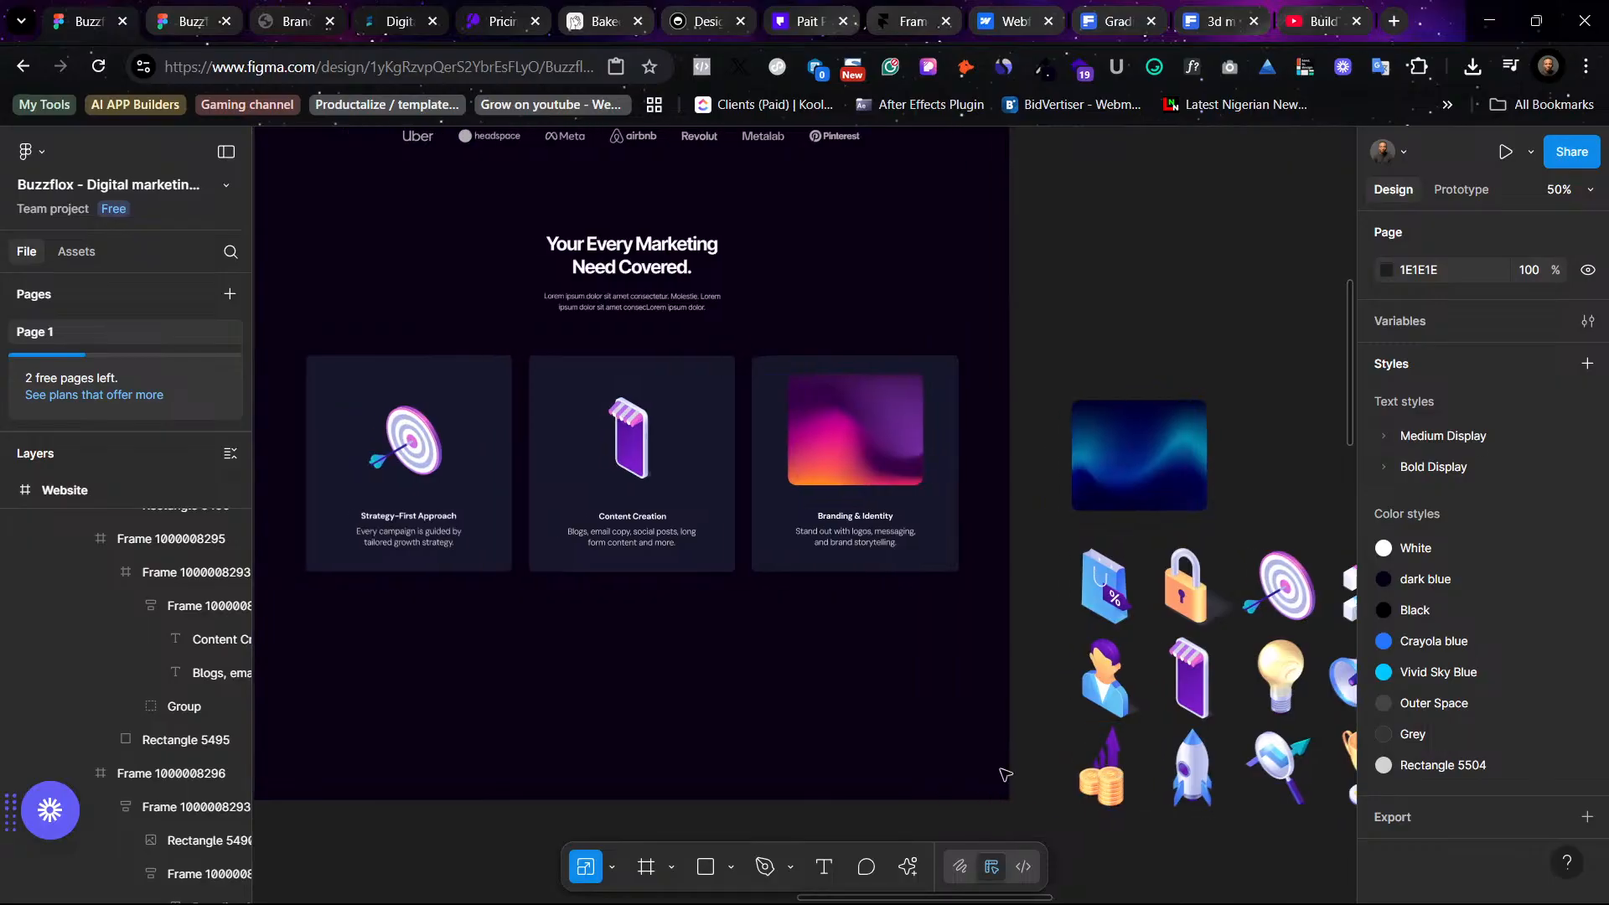
pyautogui.hscroll(20, 680, 778)
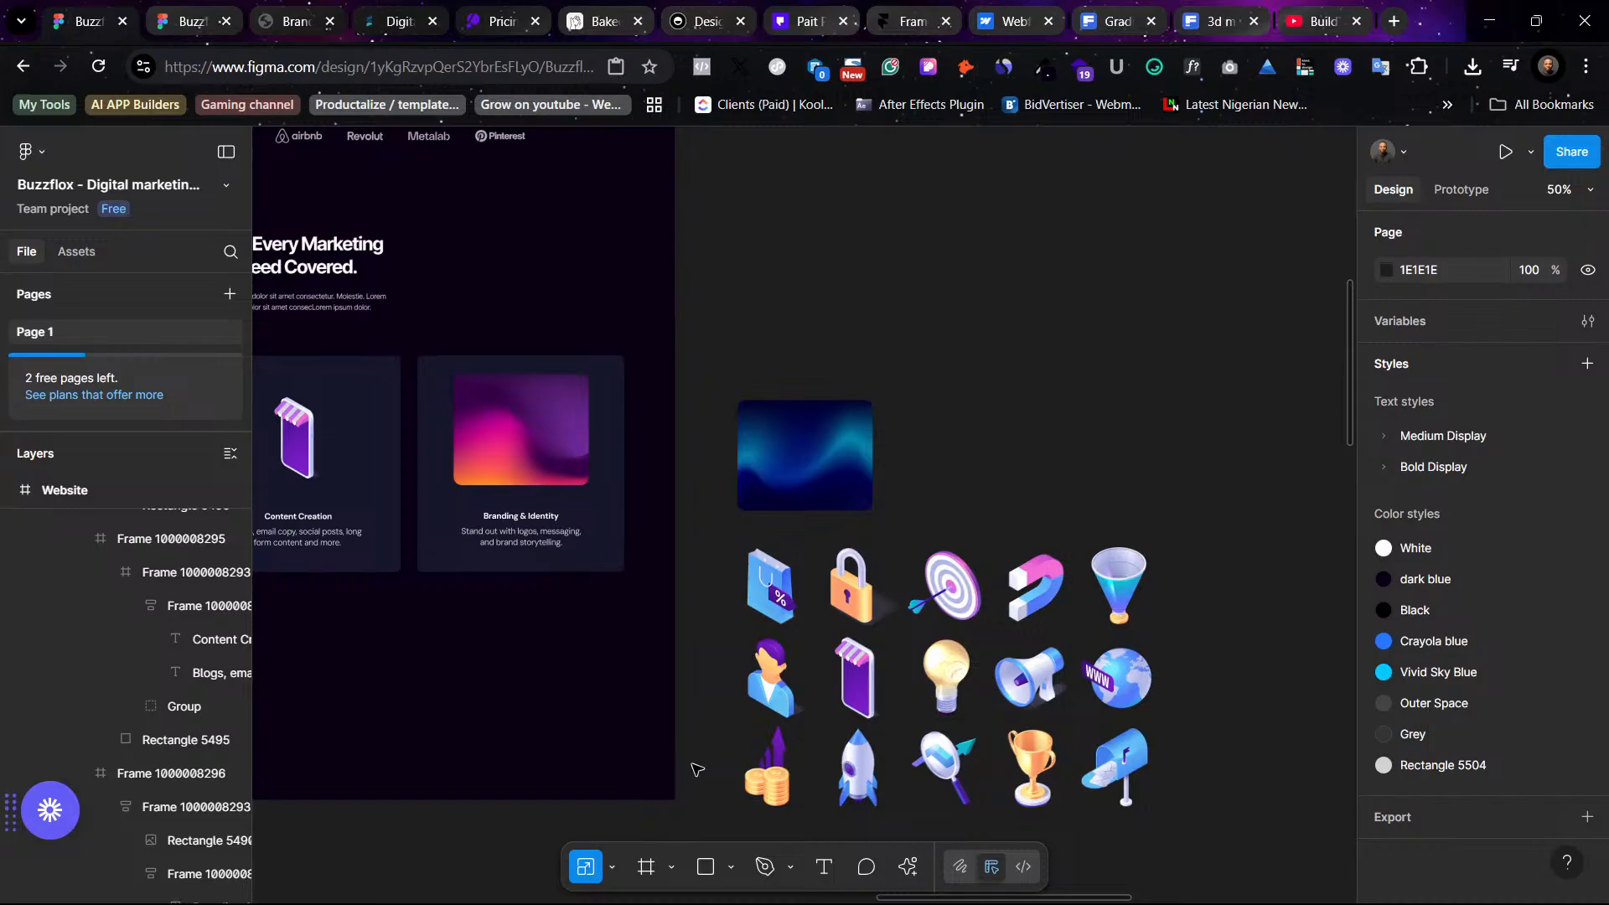
pyautogui.hscroll(-3, 700, 769)
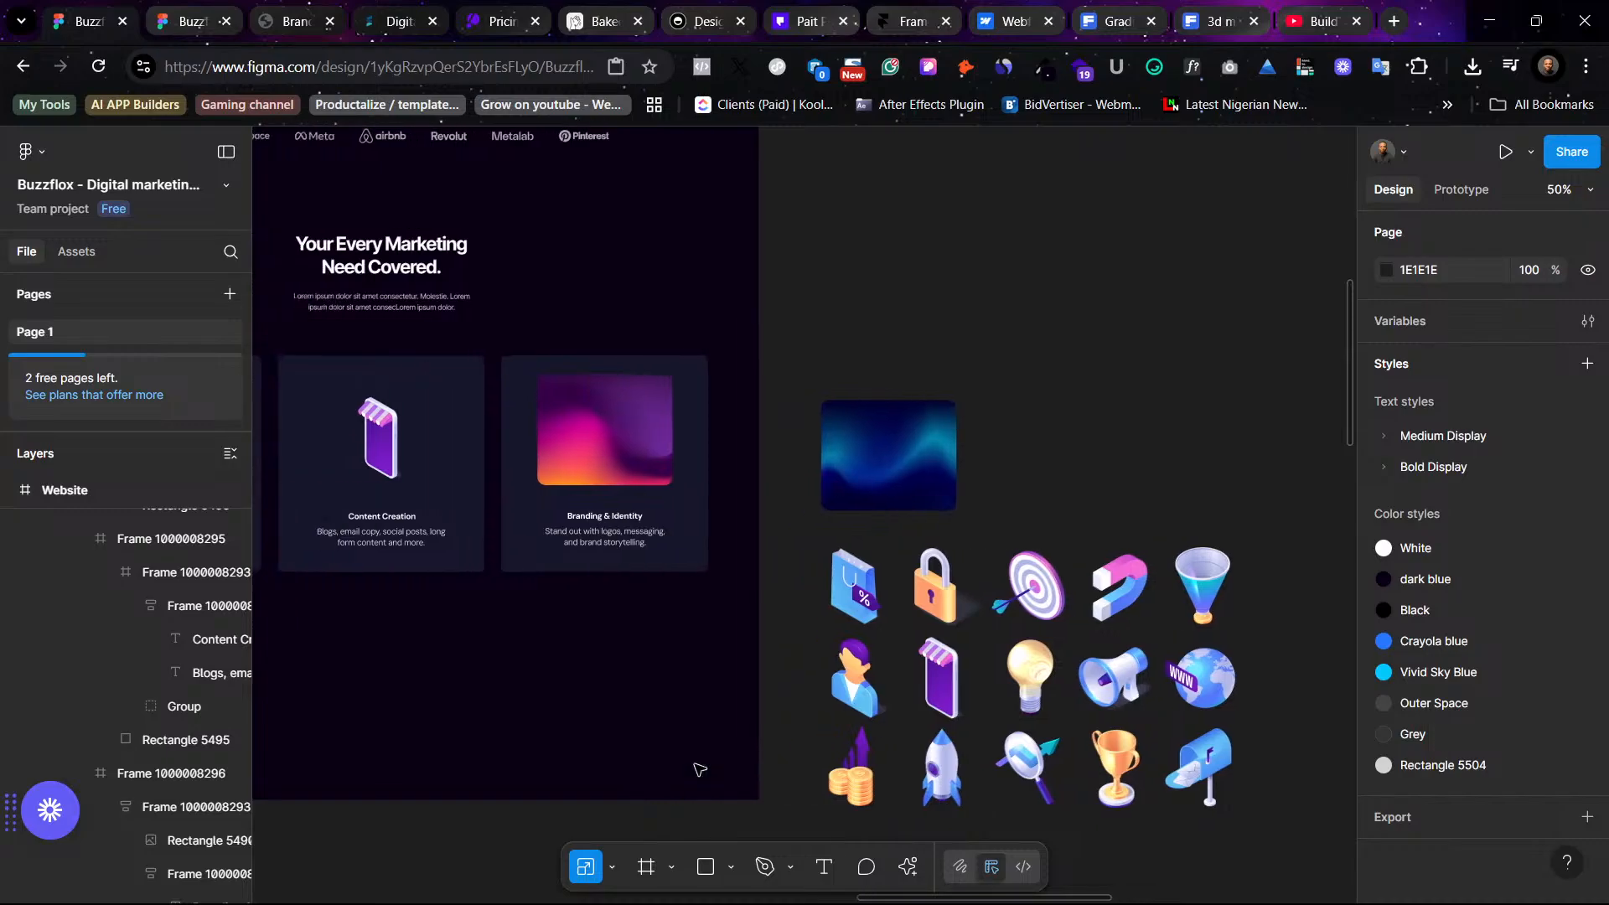
pyautogui.hscroll(-15, 700, 769)
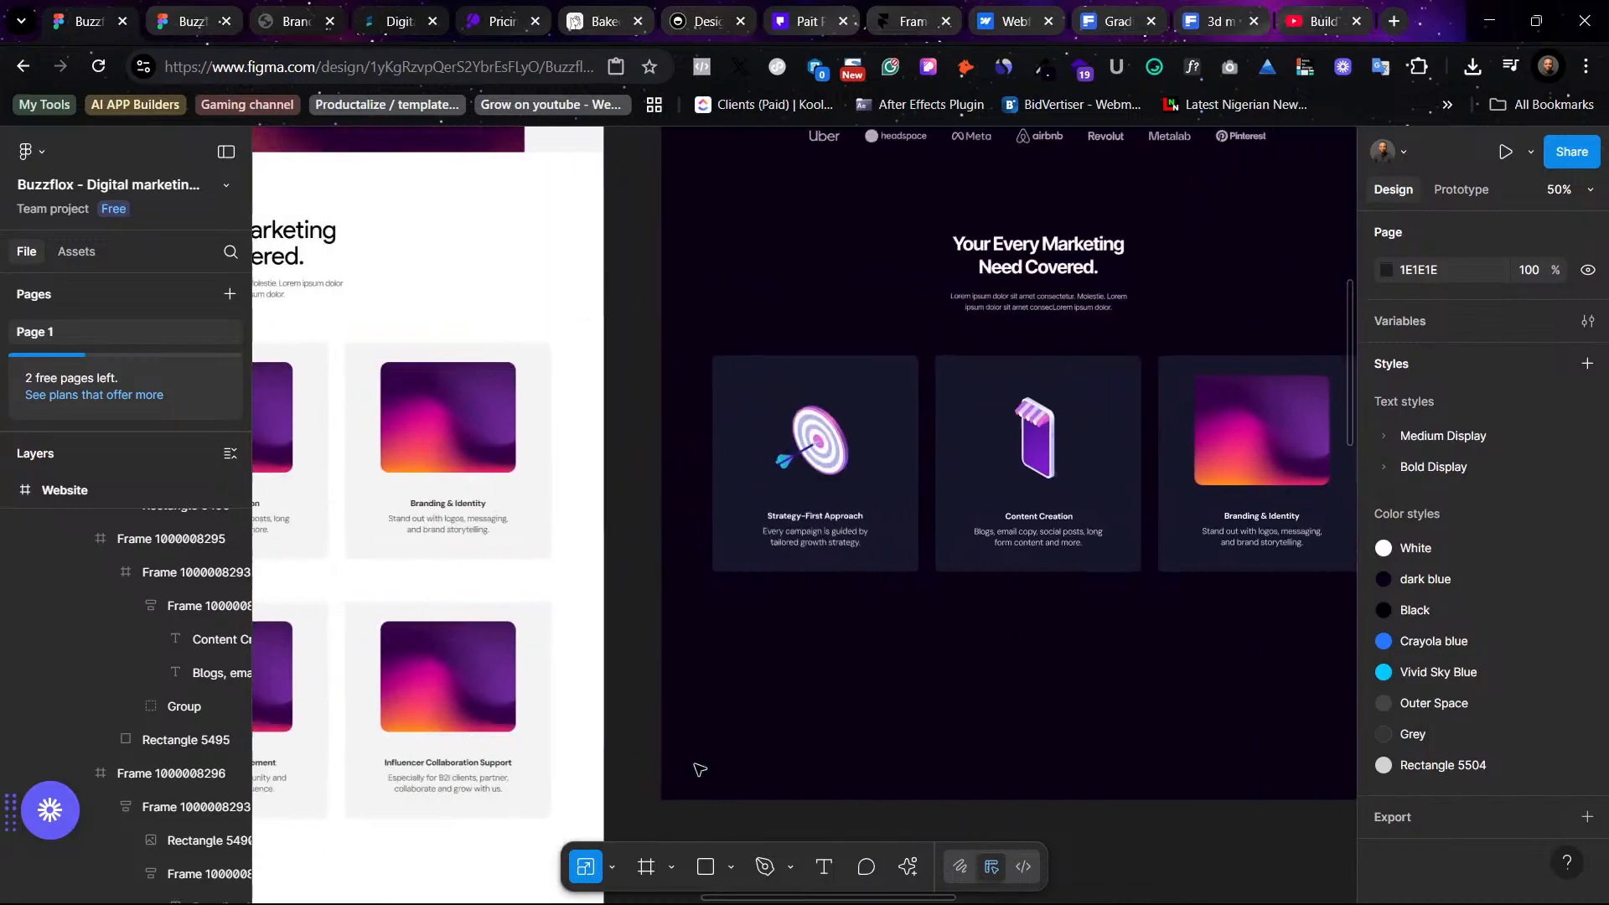
pyautogui.hscroll(20, 1038, 786)
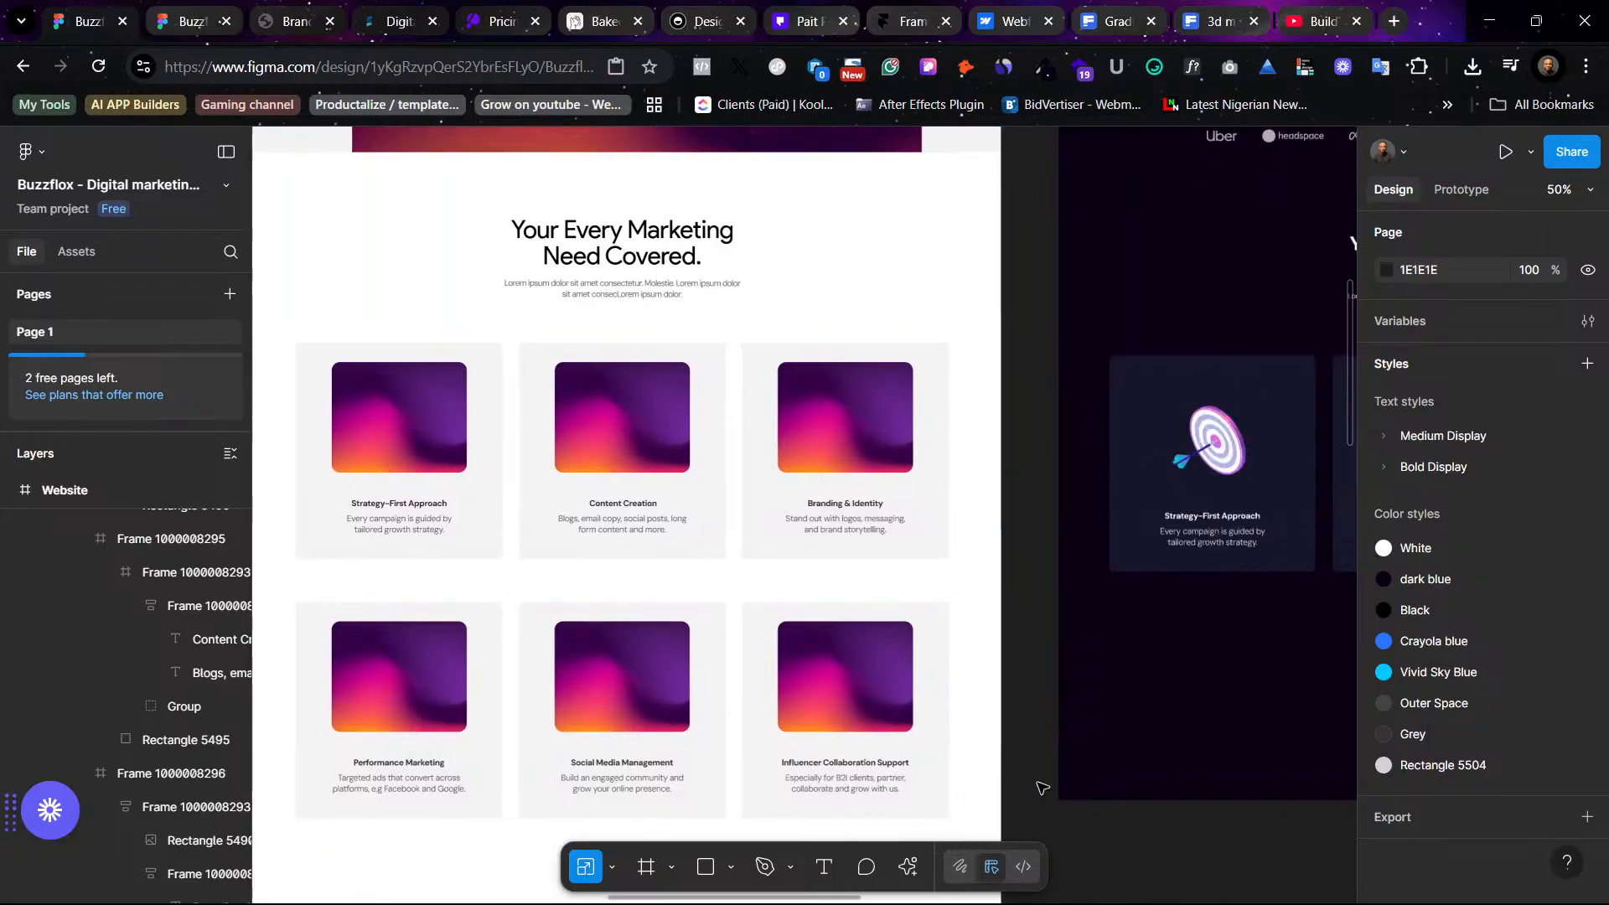
pyautogui.hscroll(2, 1028, 782)
pyautogui.scroll(-1, 1029, 782)
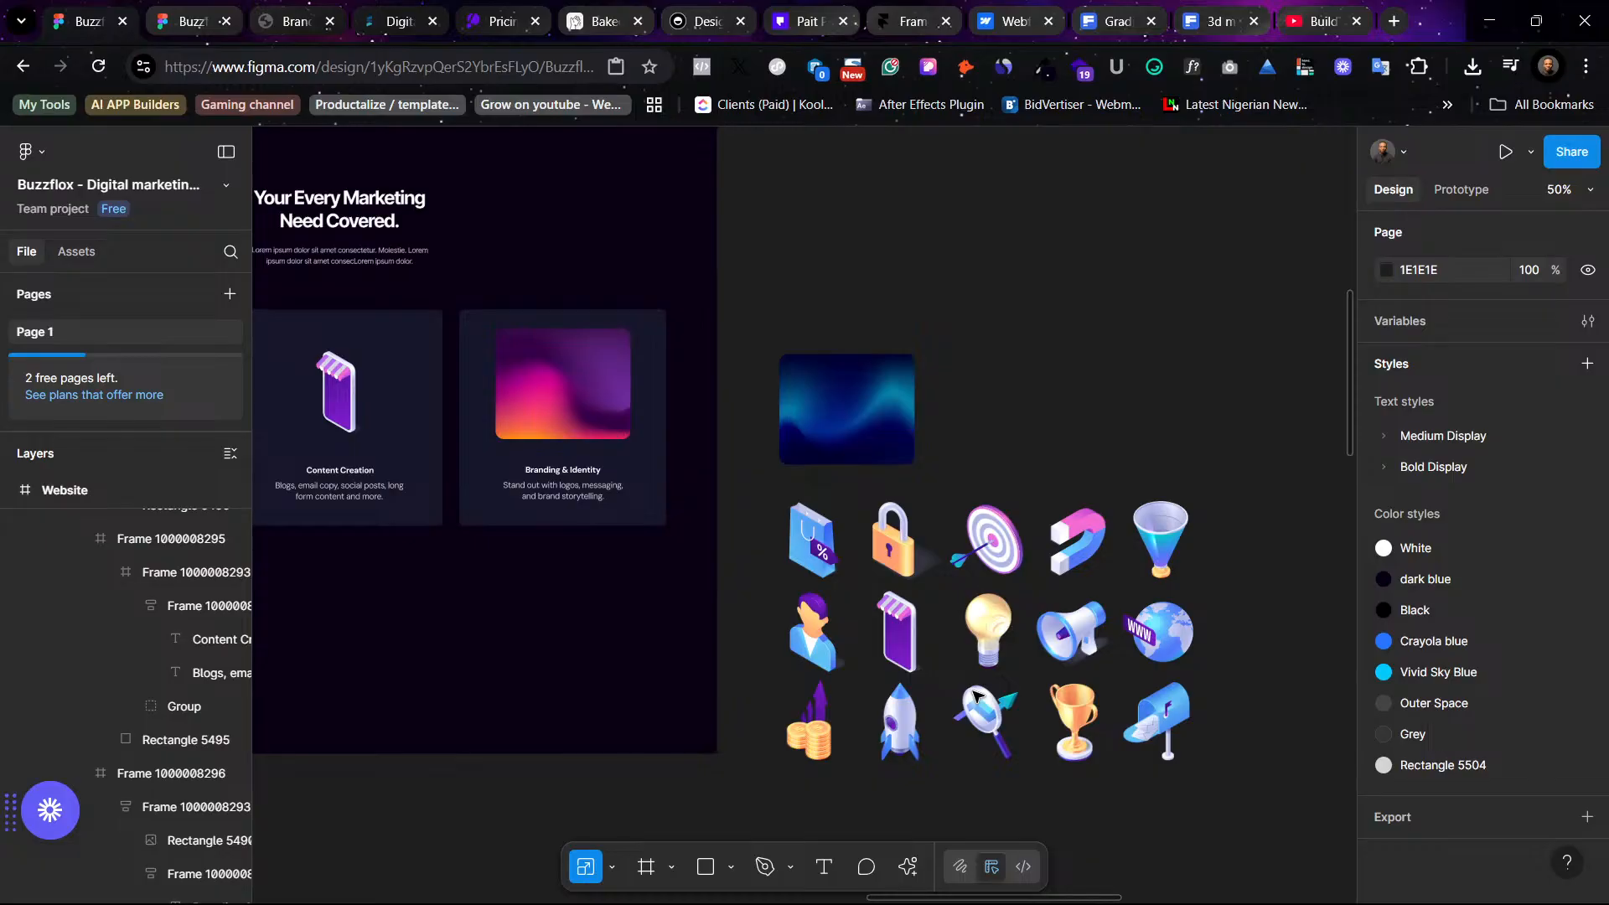
pyautogui.hscroll(-8, 846, 528)
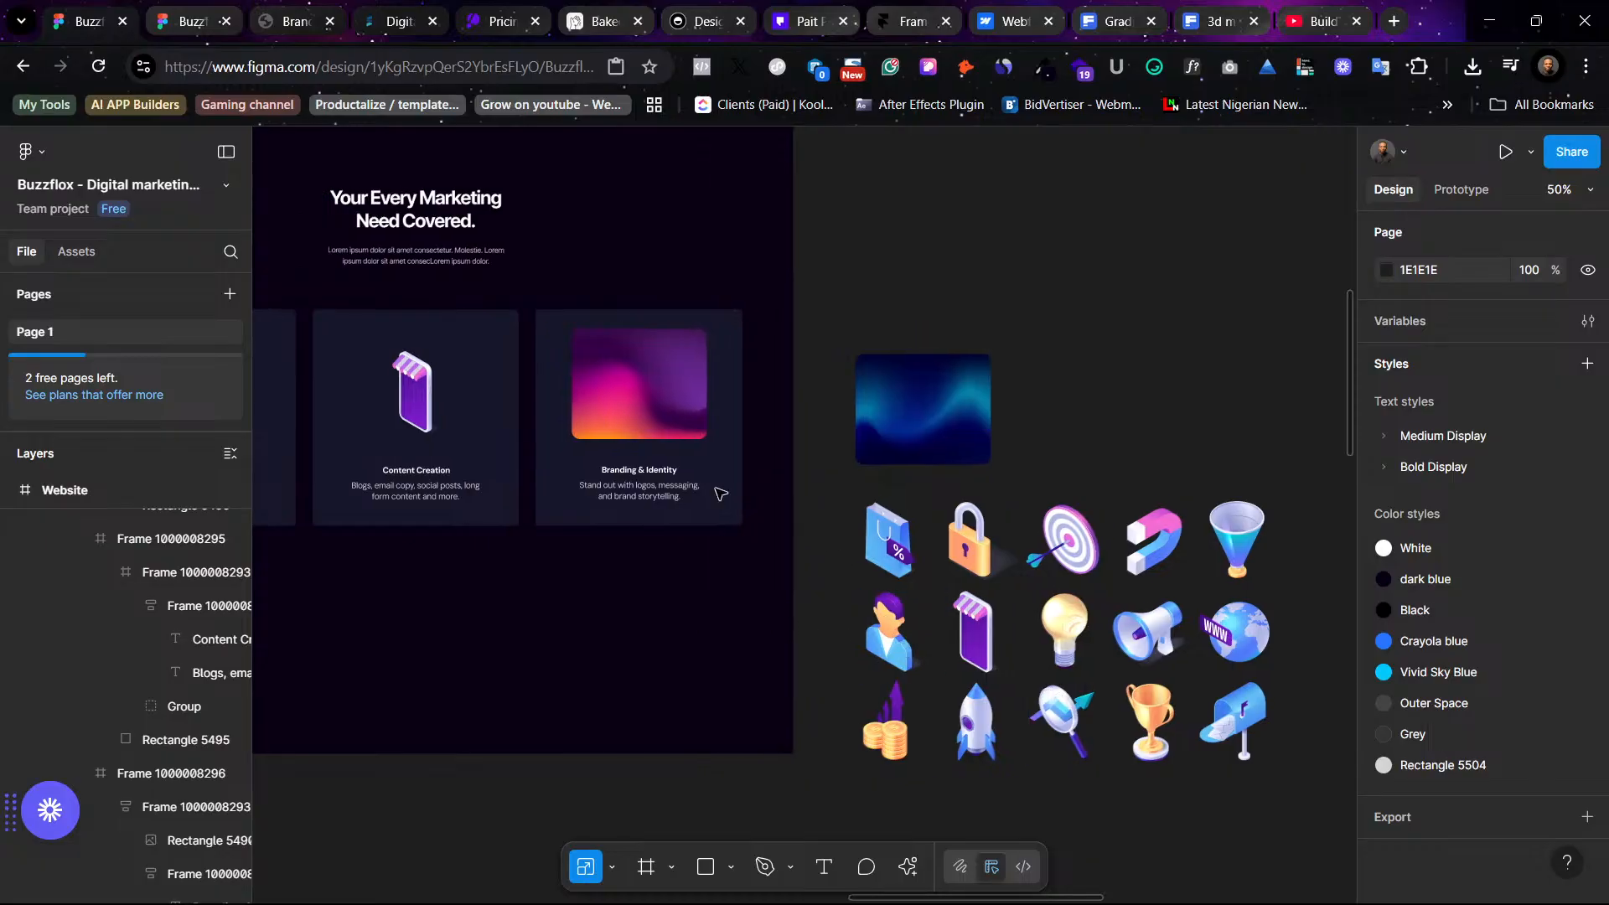
# - Replace the third service card's gradient image with the person icon and nudge it into position
pyautogui.click(880, 436)
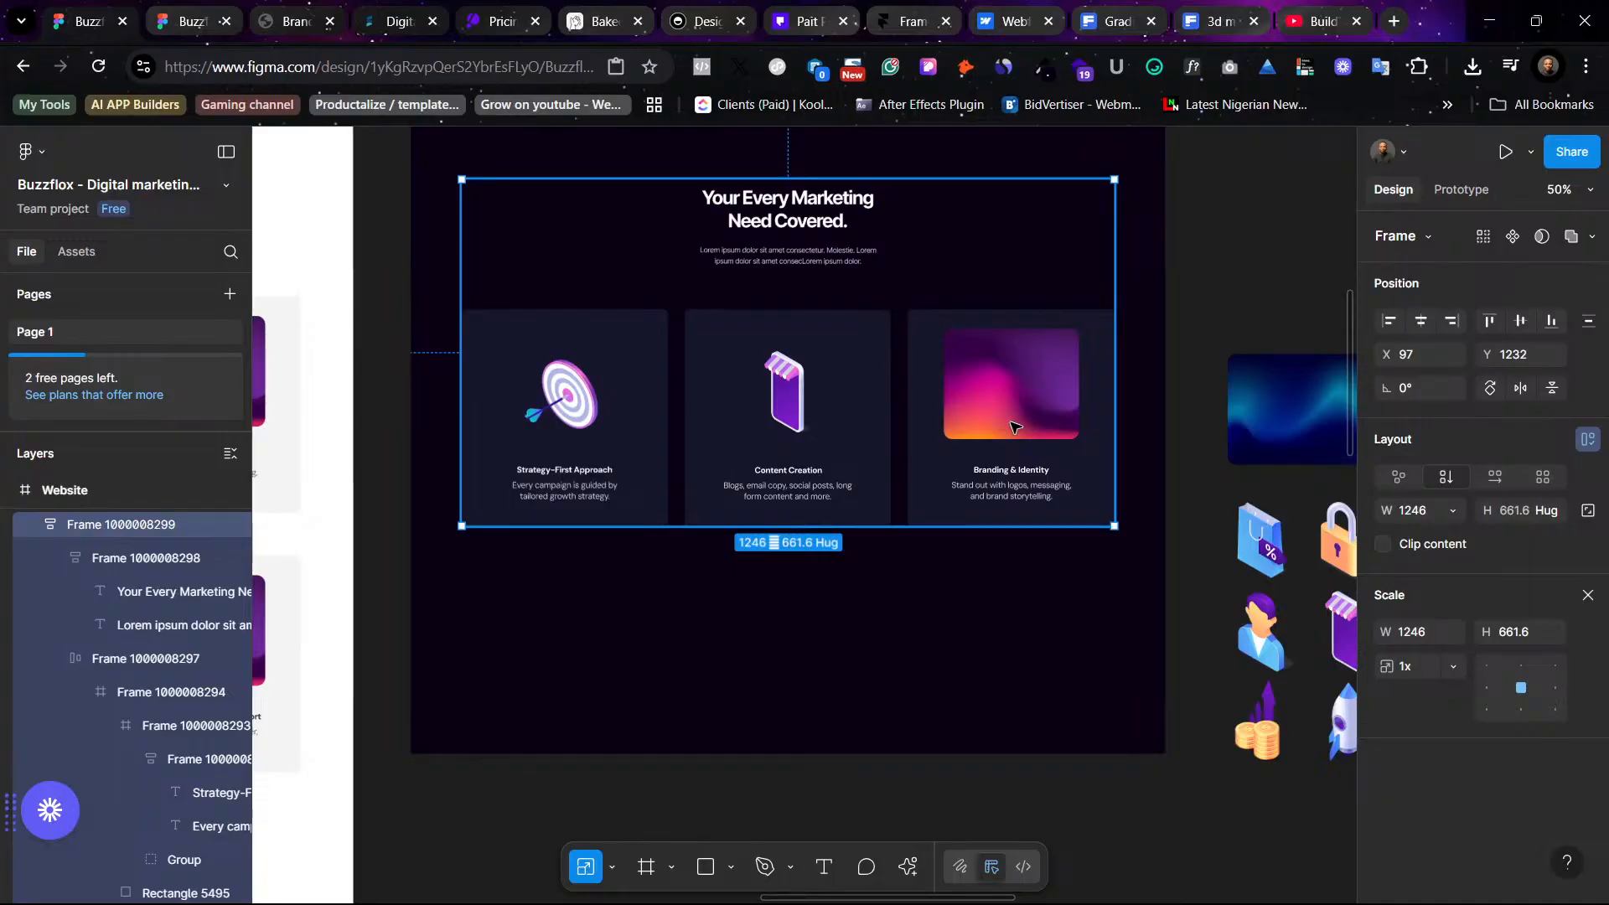
pyautogui.doubleClick(1015, 428)
pyautogui.doubleClick(1015, 427)
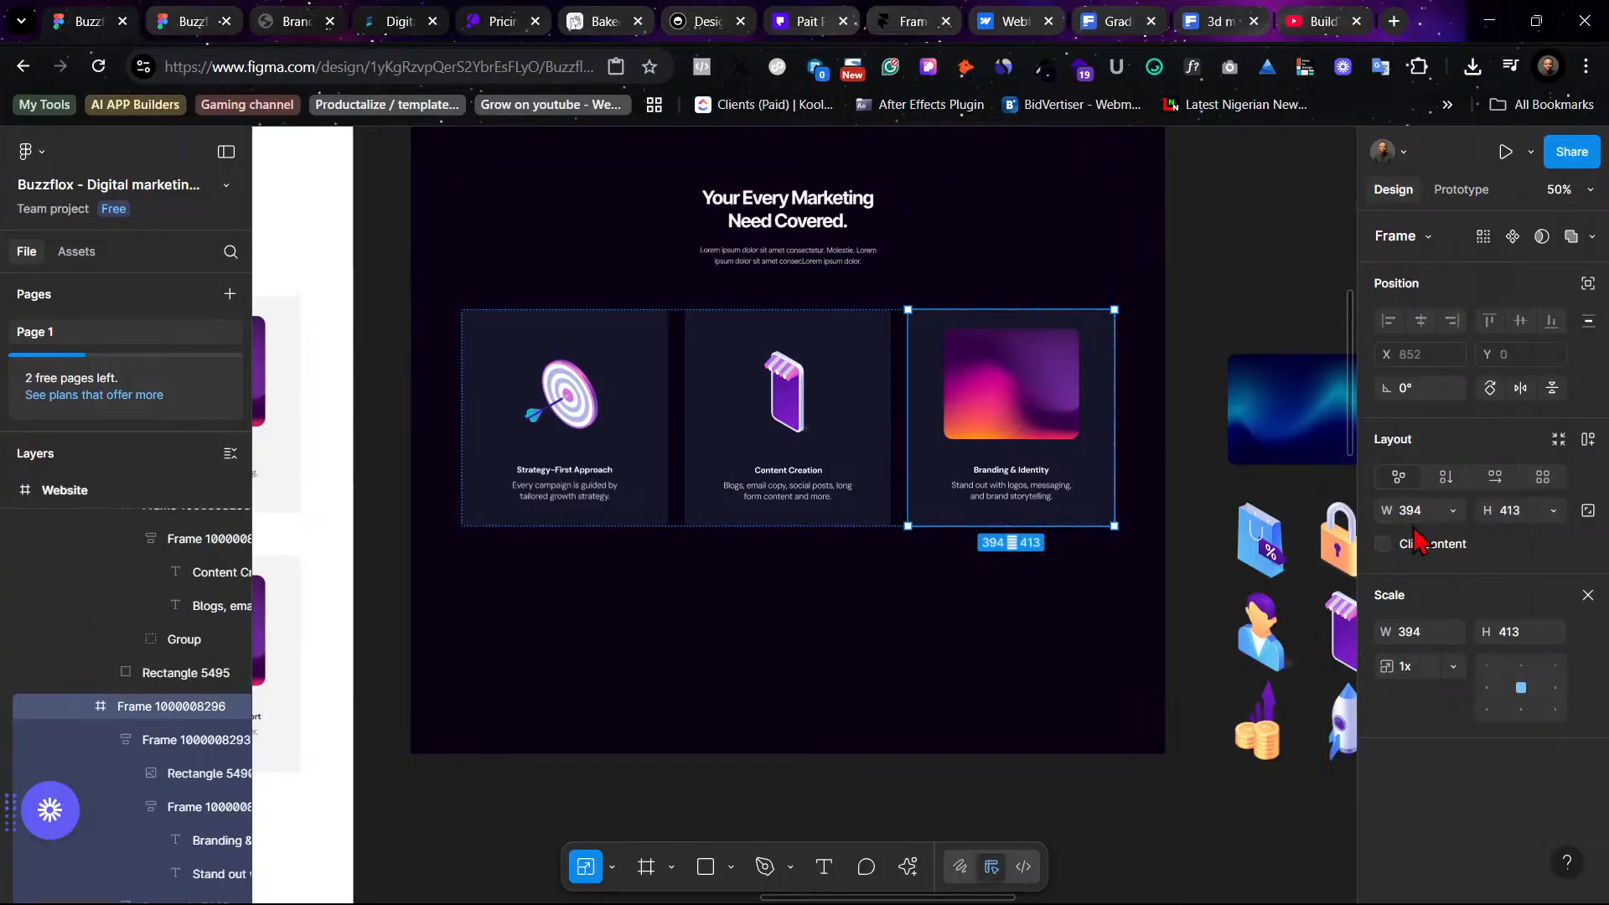
pyautogui.doubleClick(1058, 393)
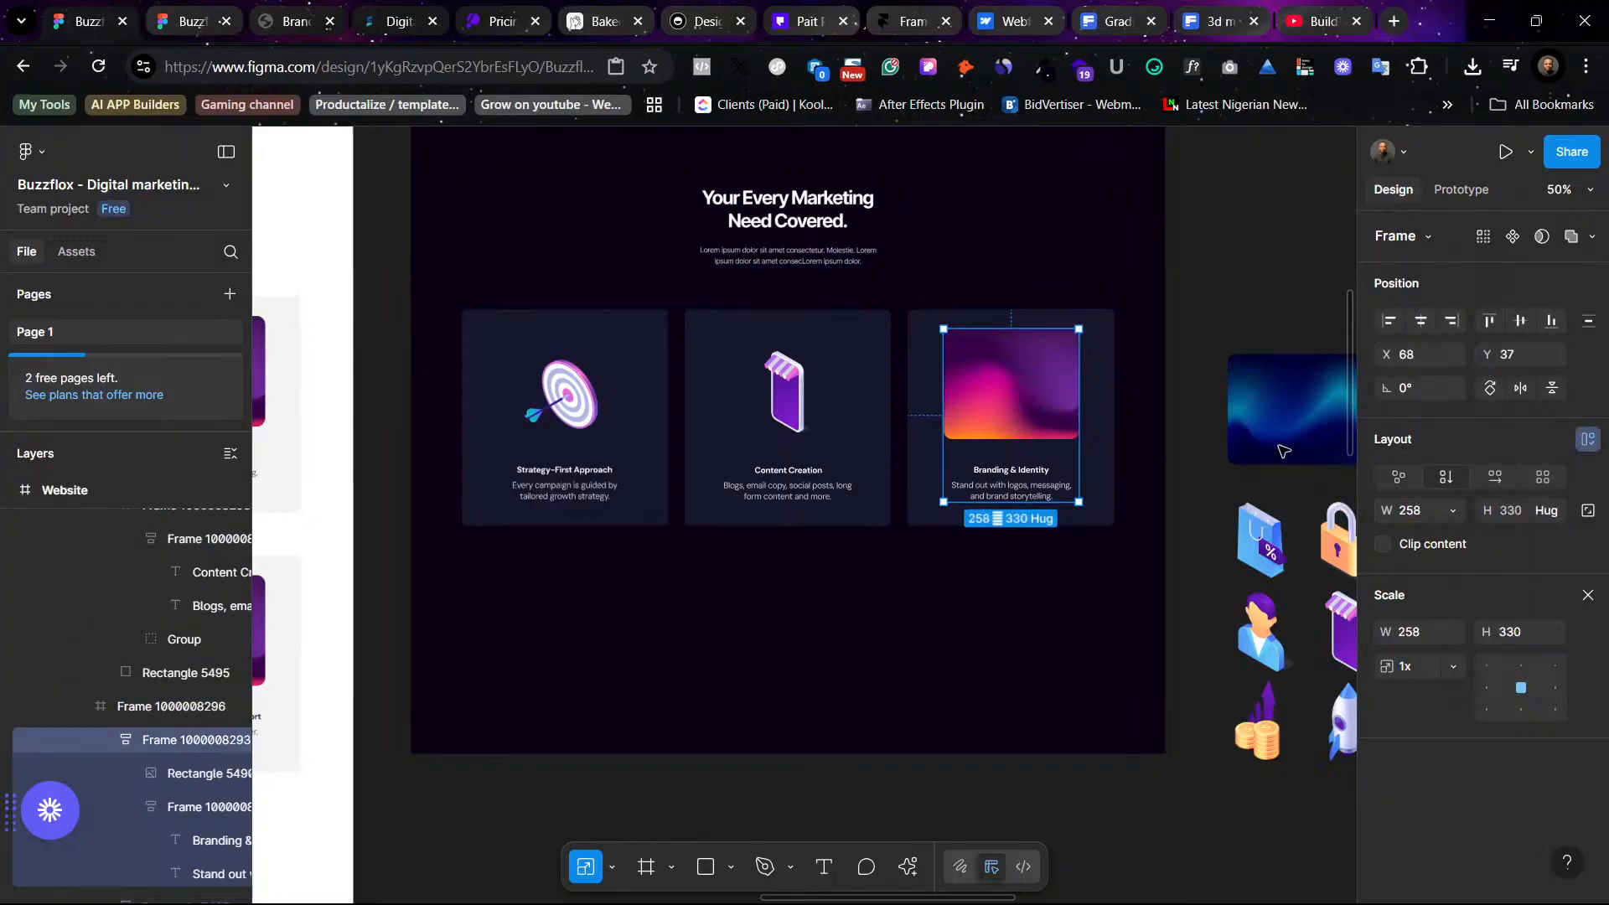
pyautogui.click(1588, 442)
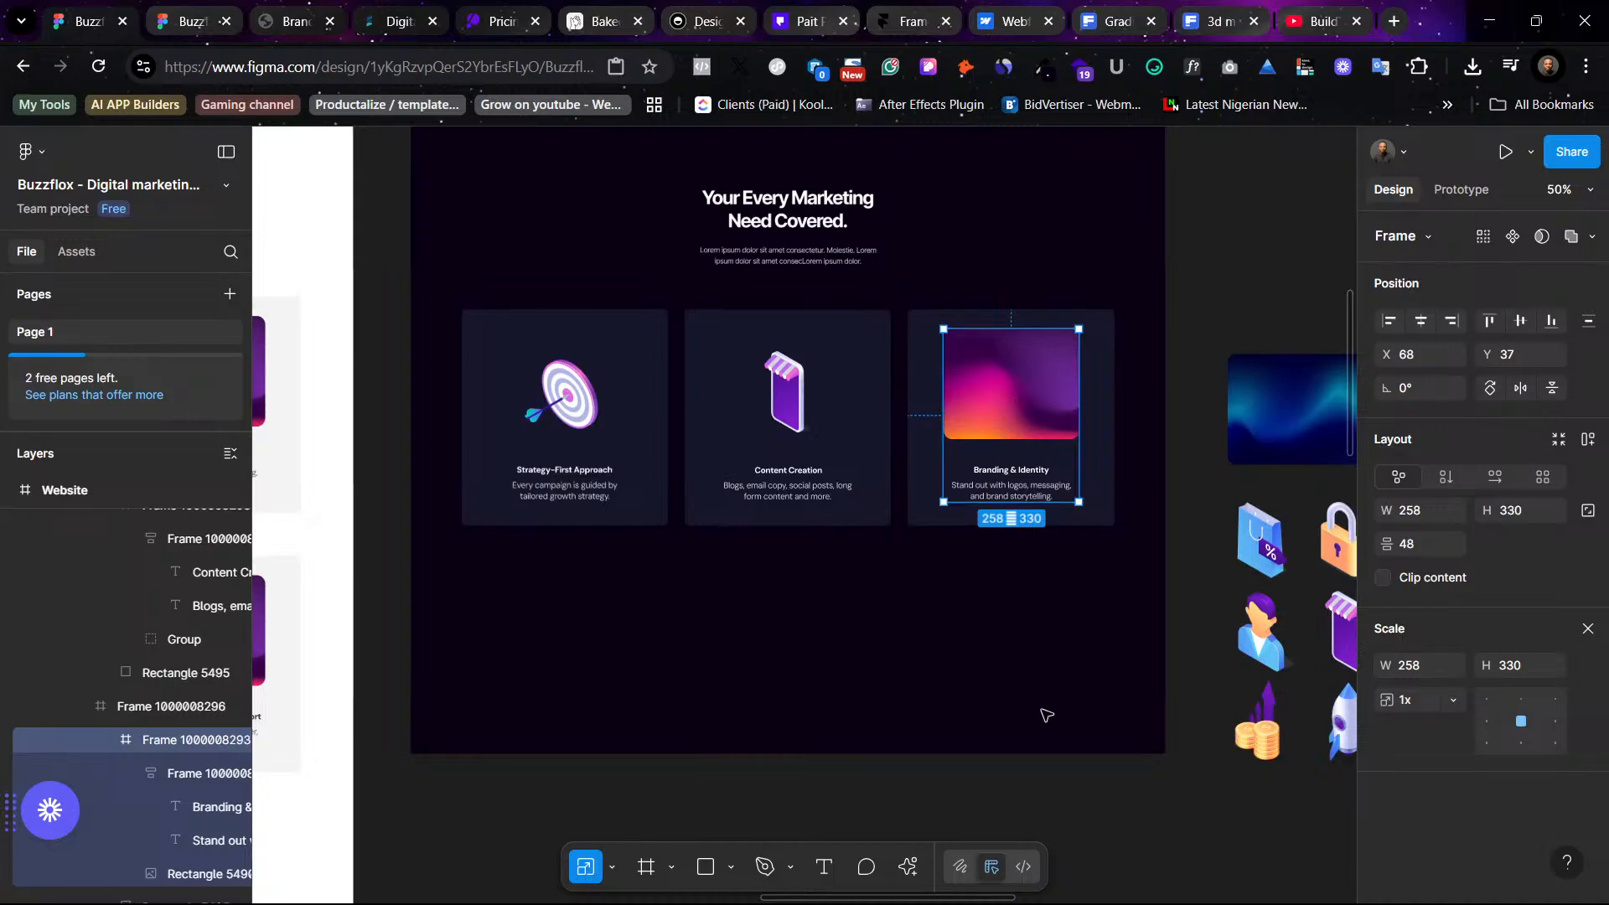
pyautogui.hscroll(3, 979, 730)
pyautogui.scroll(3, 1055, 645)
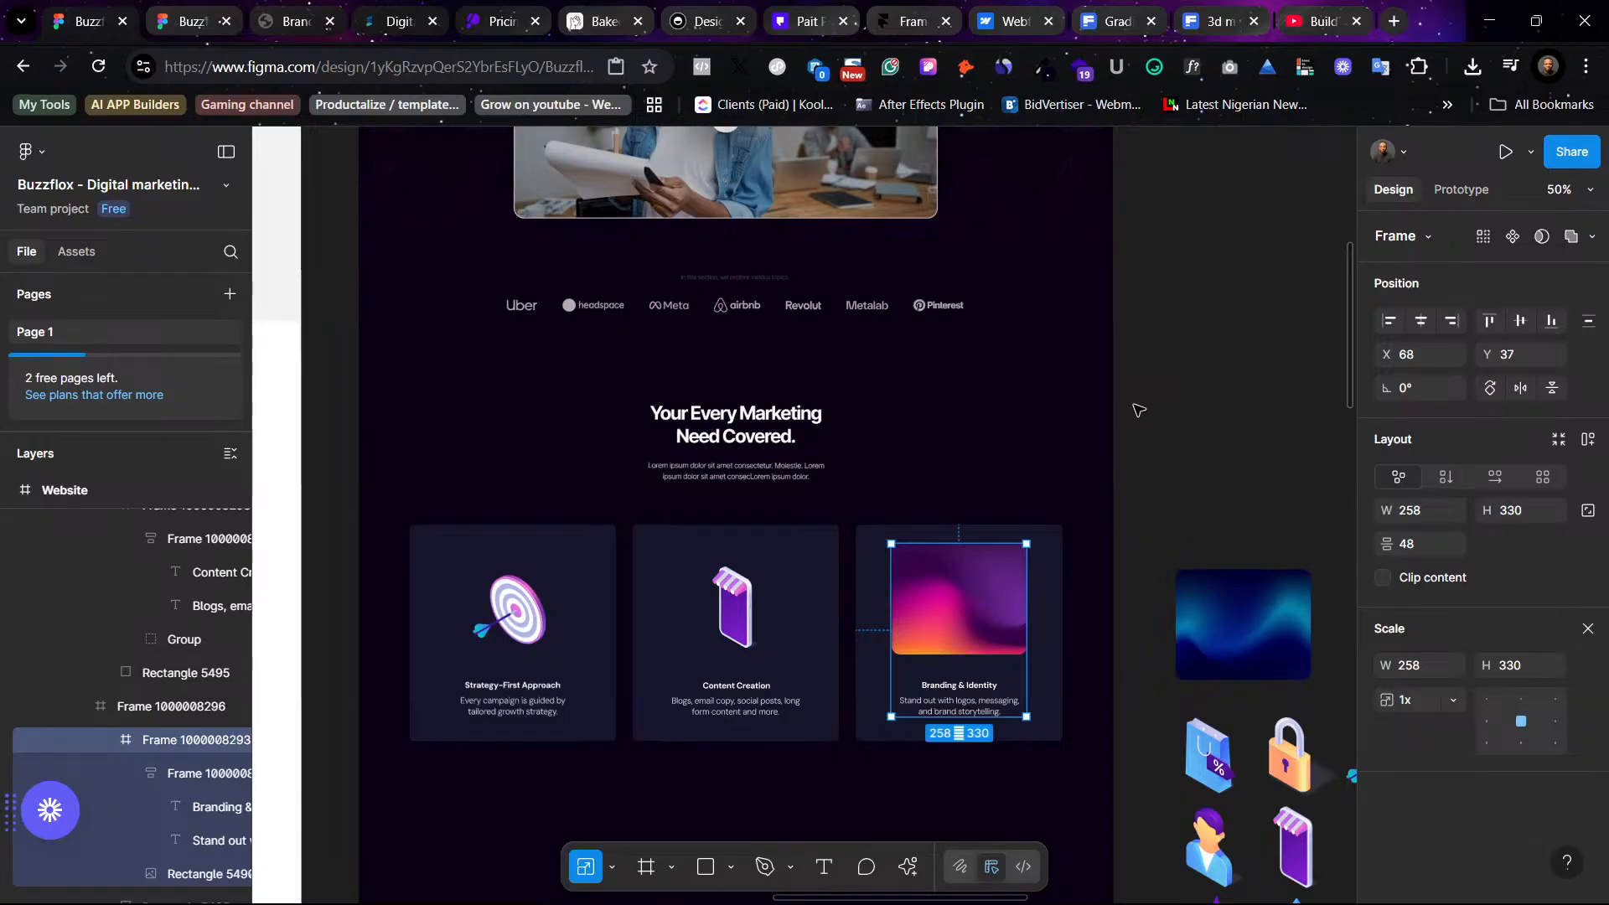
pyautogui.hscroll(3, 1092, 661)
pyautogui.click(938, 595)
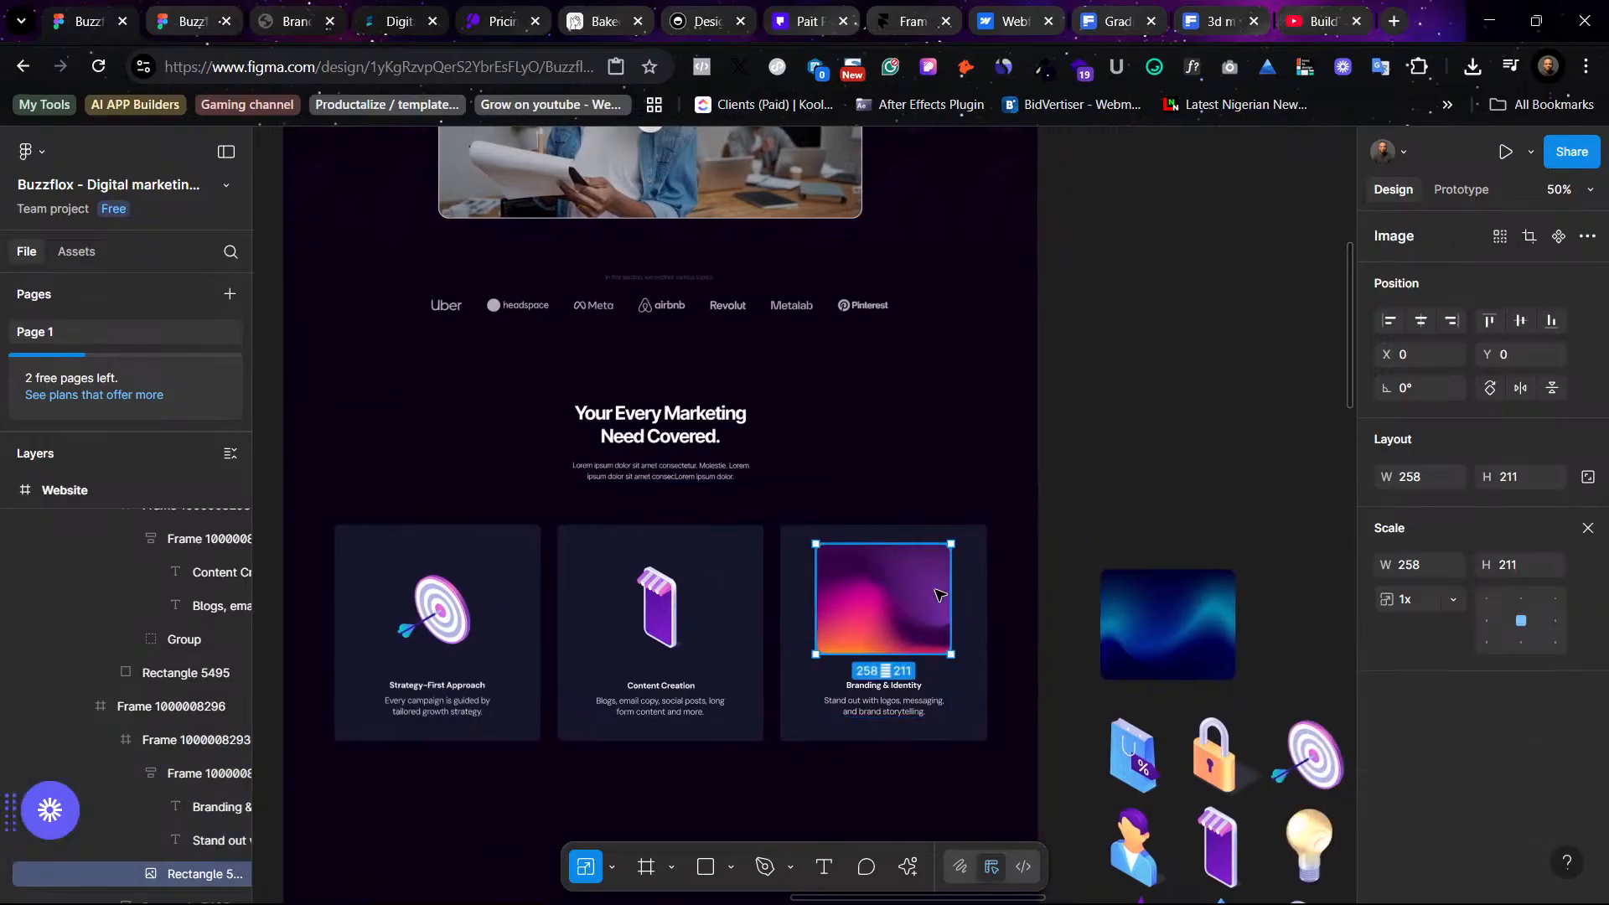
pyautogui.scroll(-4, 939, 595)
pyautogui.hscroll(2, 938, 595)
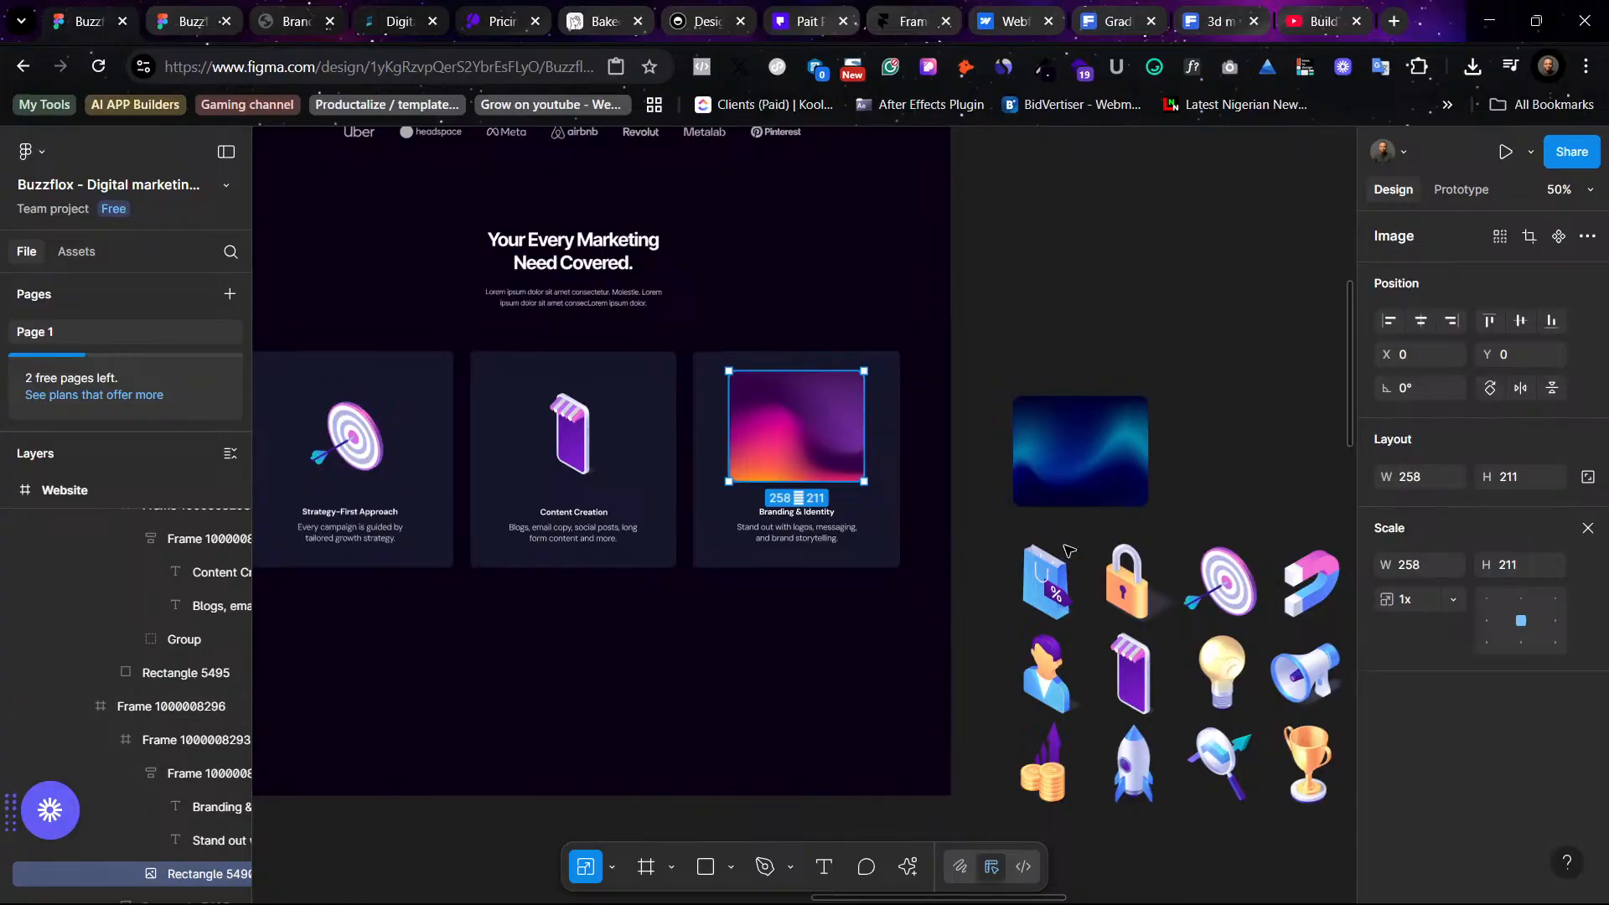
pyautogui.scroll(-3, 1181, 754)
pyautogui.hscroll(3, 1182, 754)
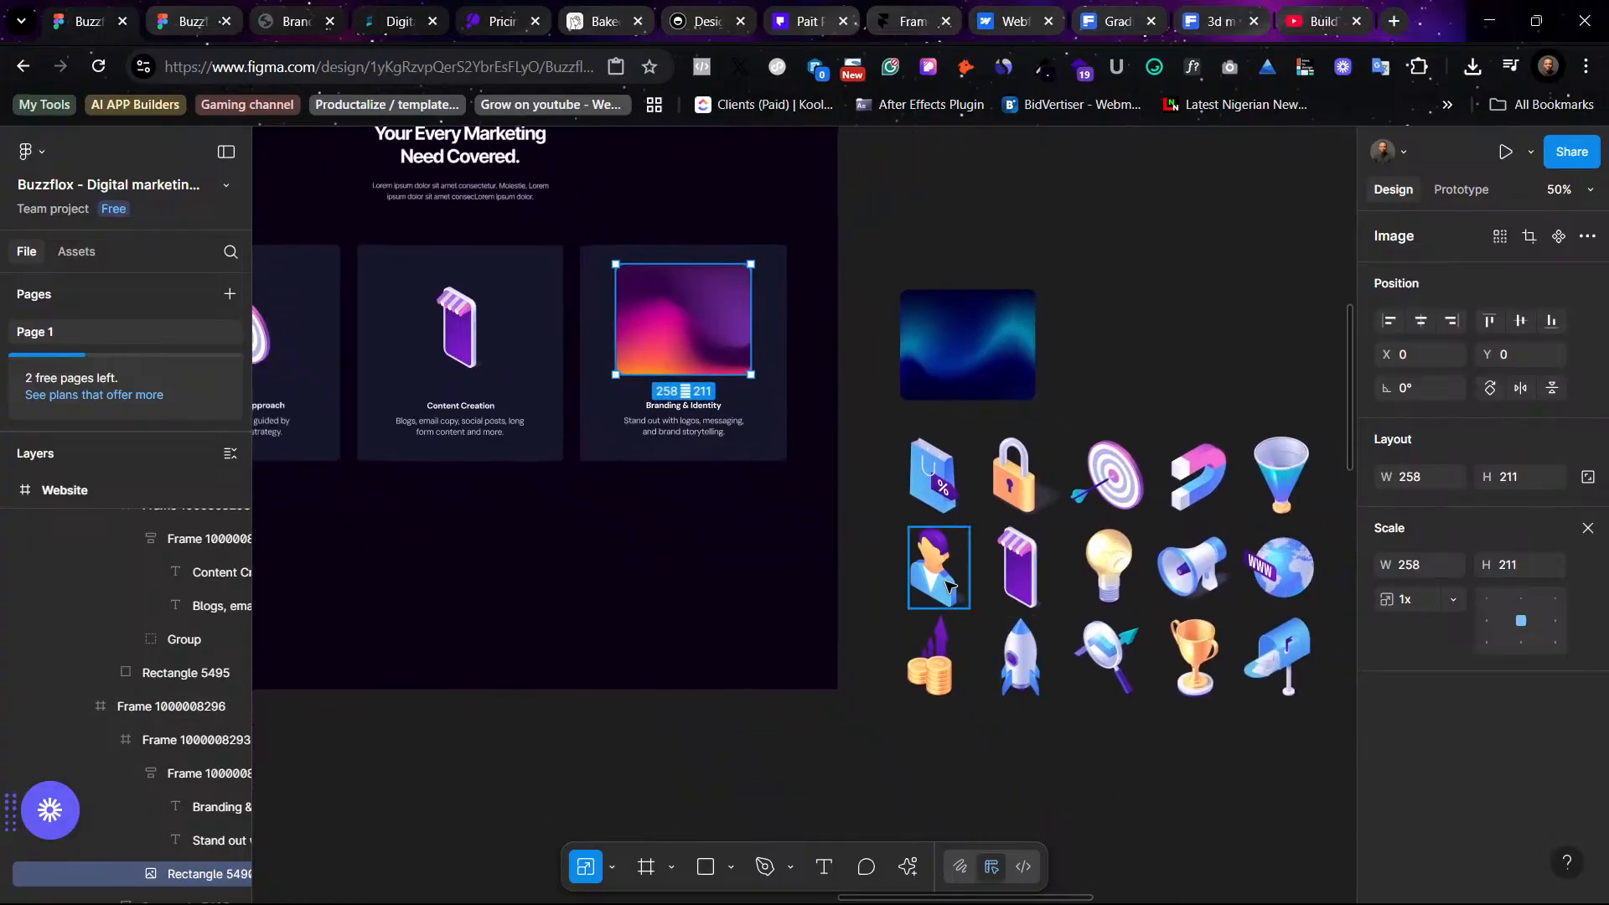
pyautogui.click(946, 582)
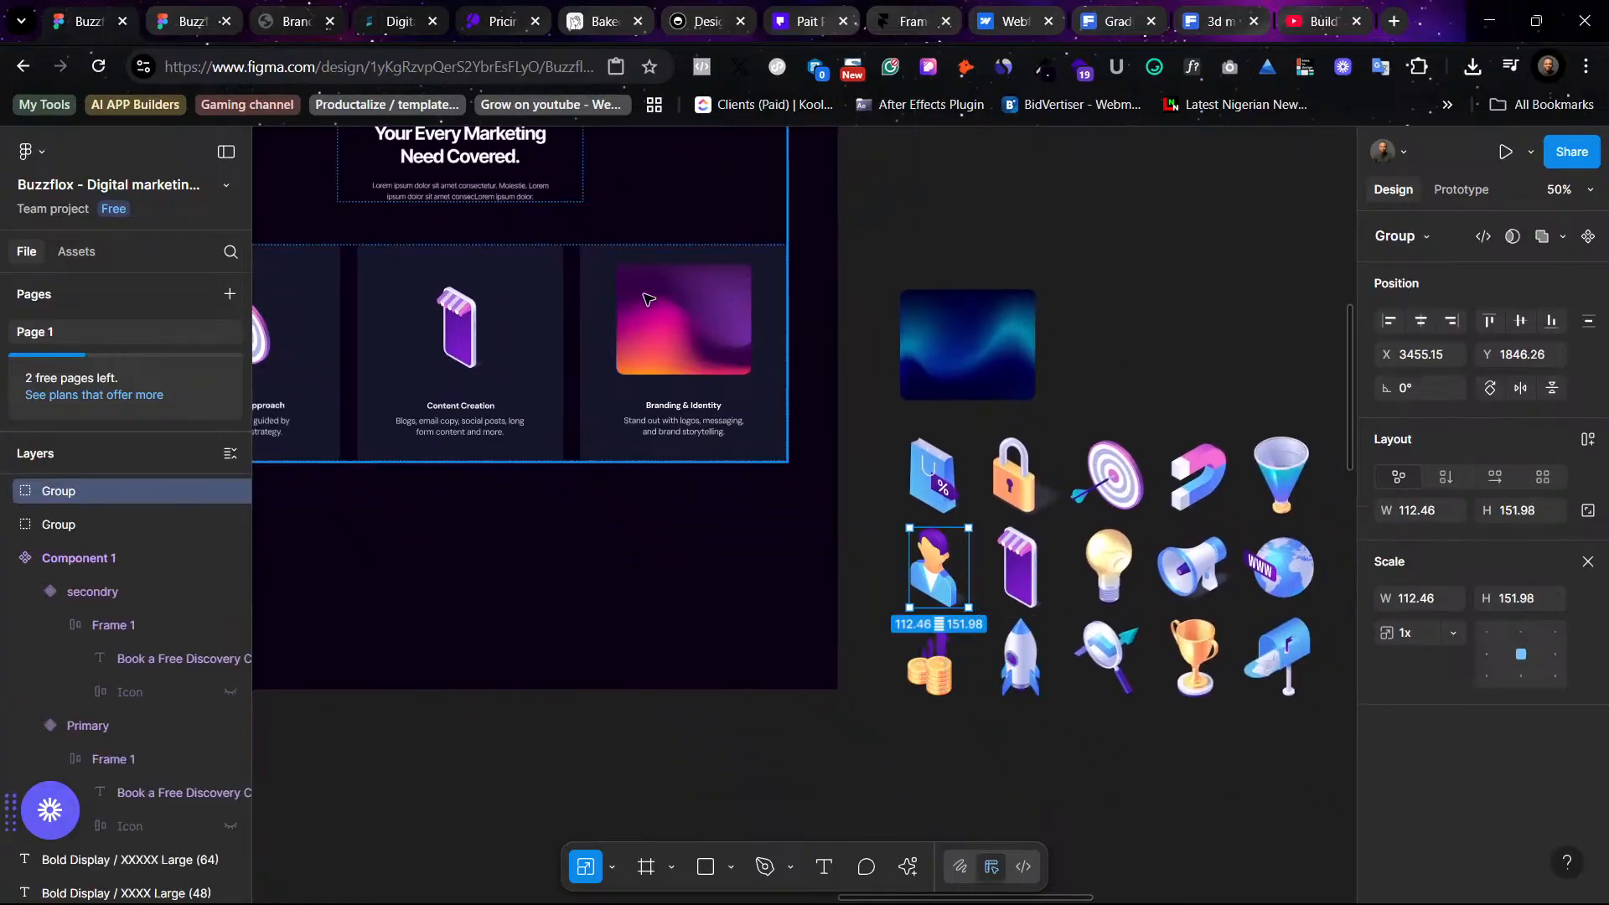
pyautogui.rightClick(695, 329)
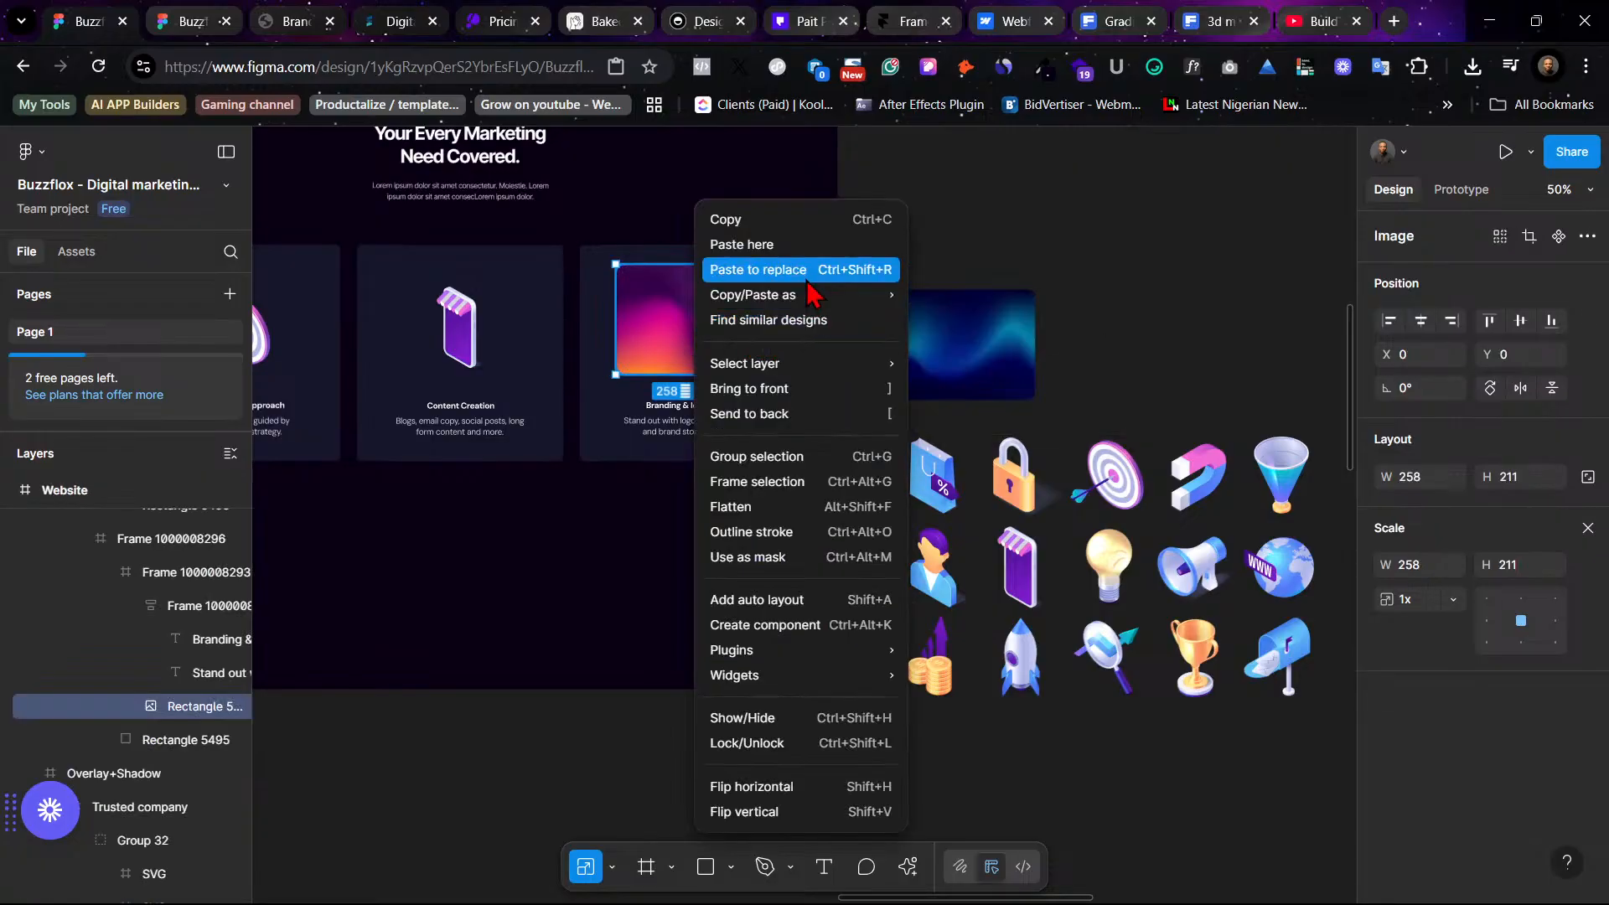
pyautogui.click(758, 269)
pyautogui.moveTo(656, 307); pyautogui.dragTo(694, 337)
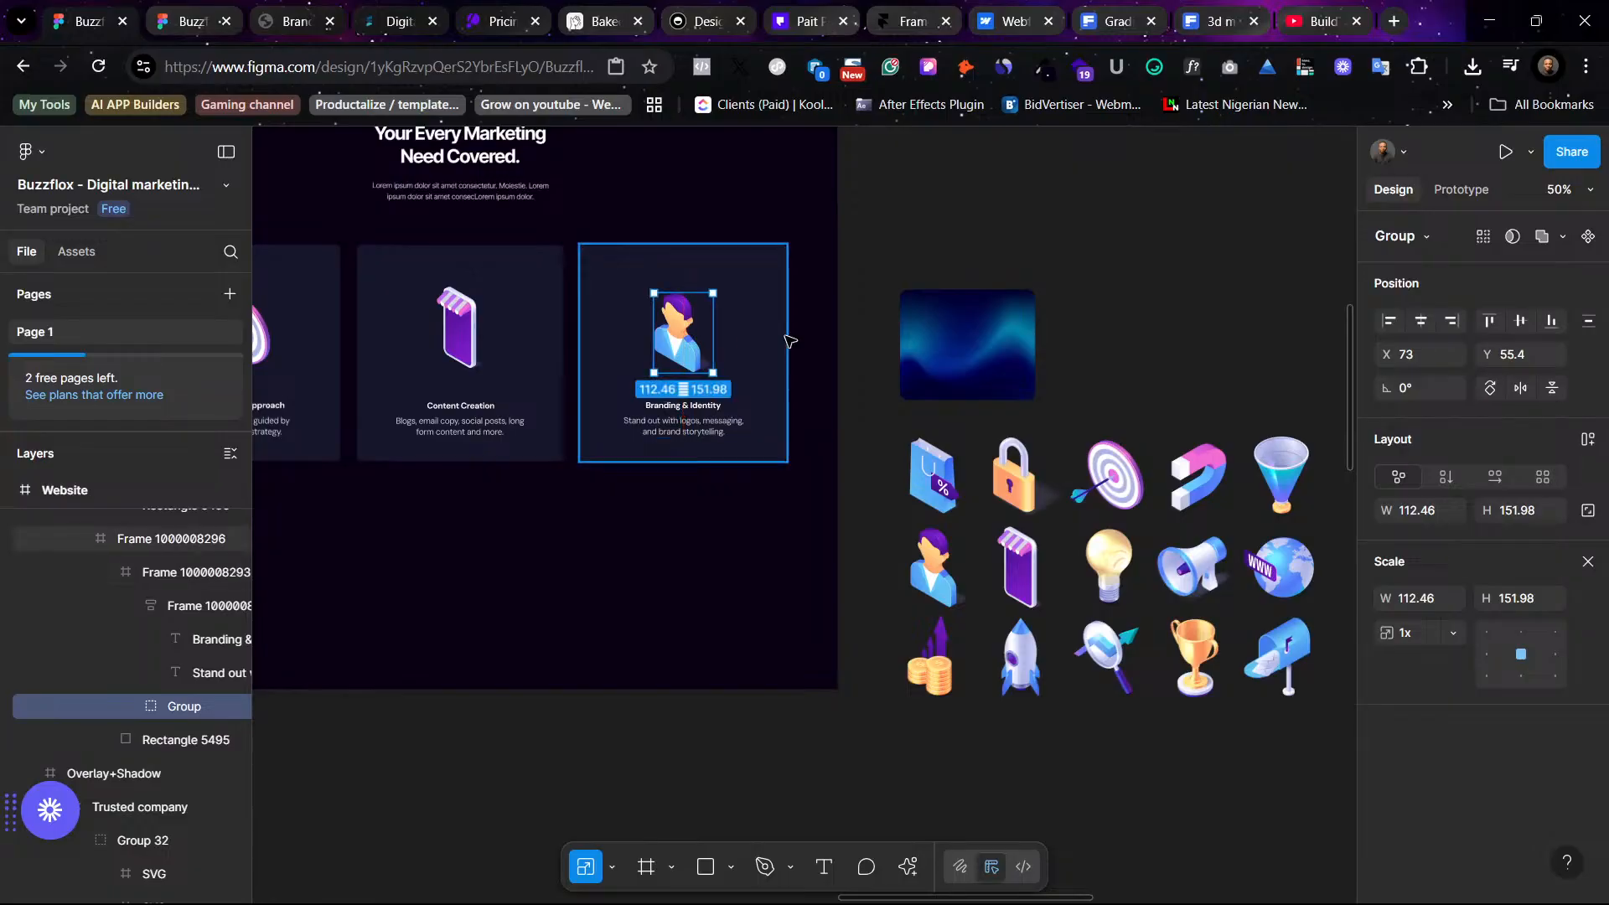
# - Duplicate the row of three service cards below the original row
pyautogui.click(988, 259)
pyautogui.hscroll(-3, 917, 413)
pyautogui.hscroll(-2, 917, 413)
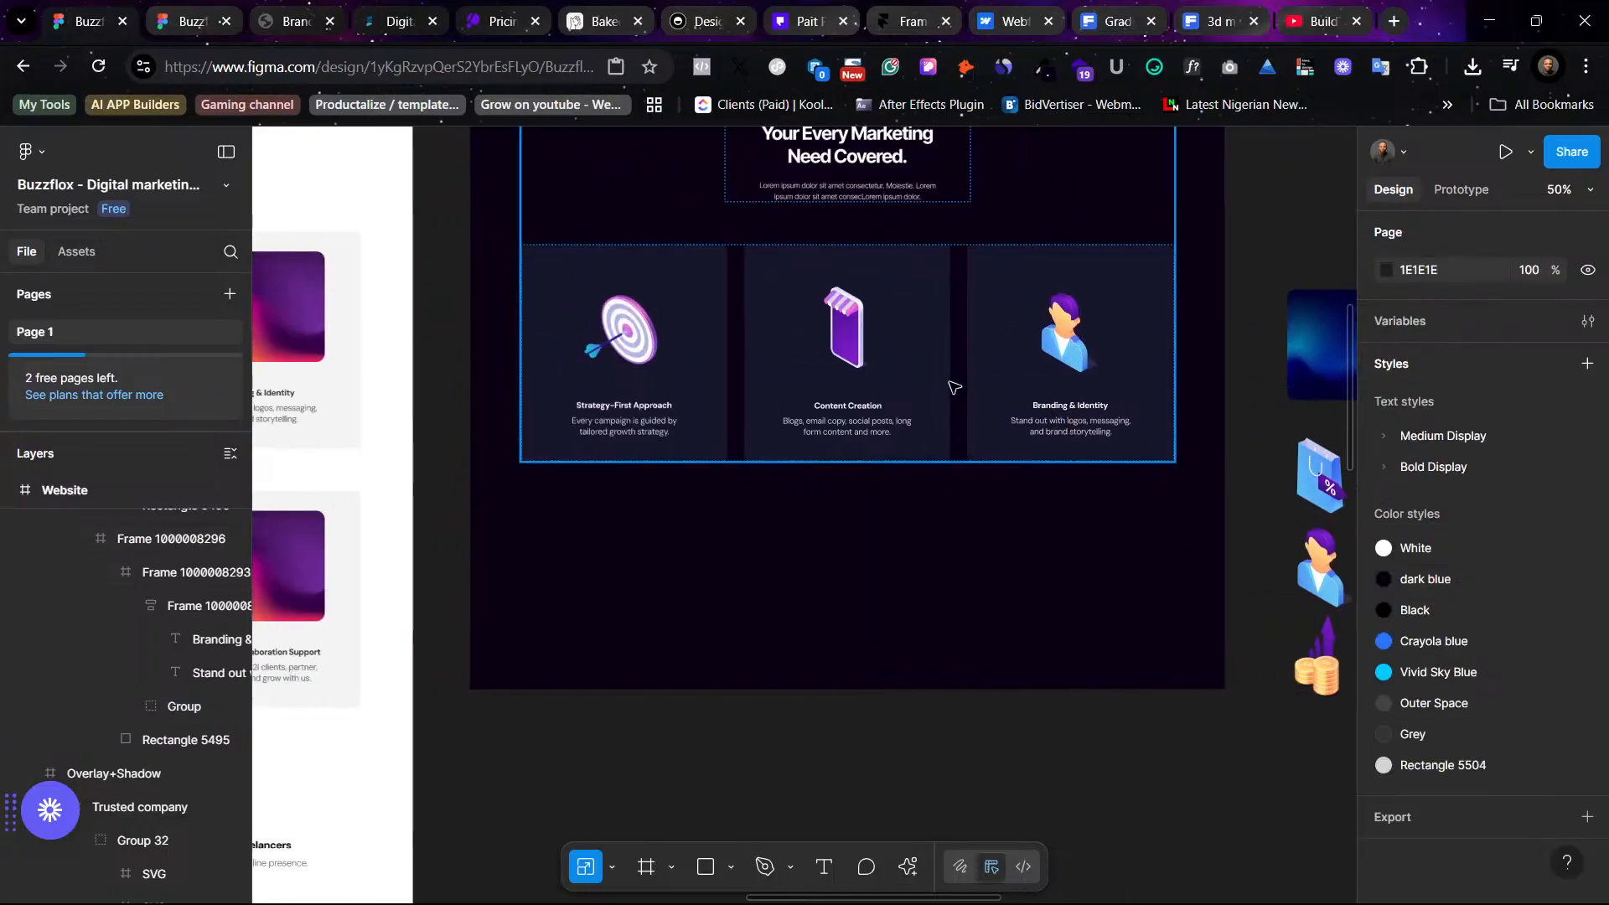
pyautogui.scroll(3, 956, 385)
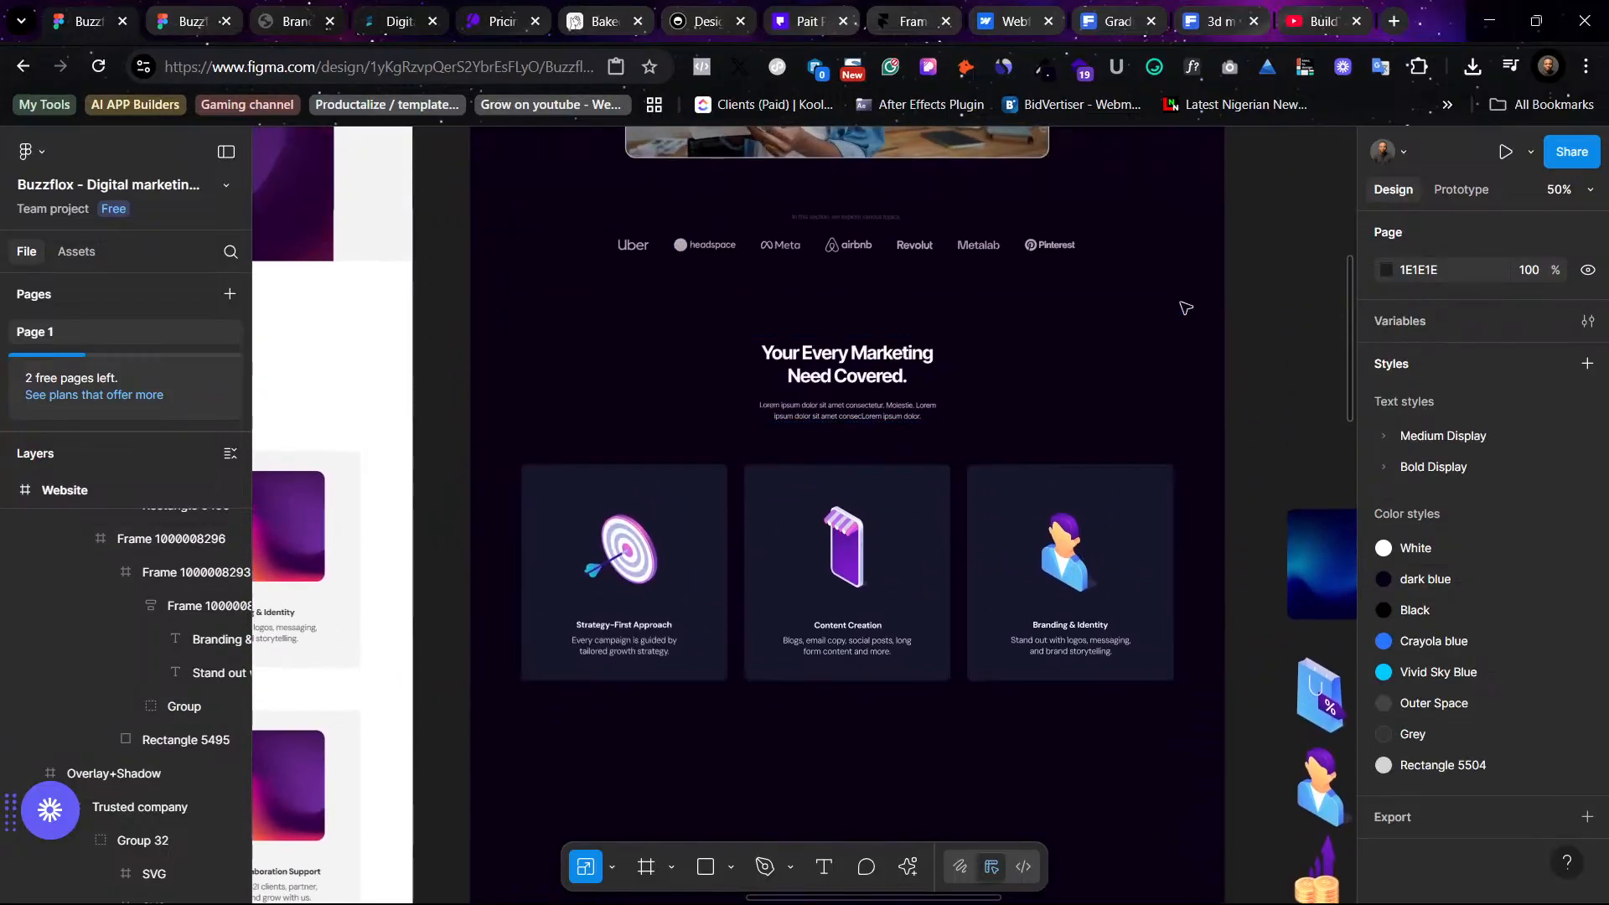
pyautogui.scroll(4, 1181, 316)
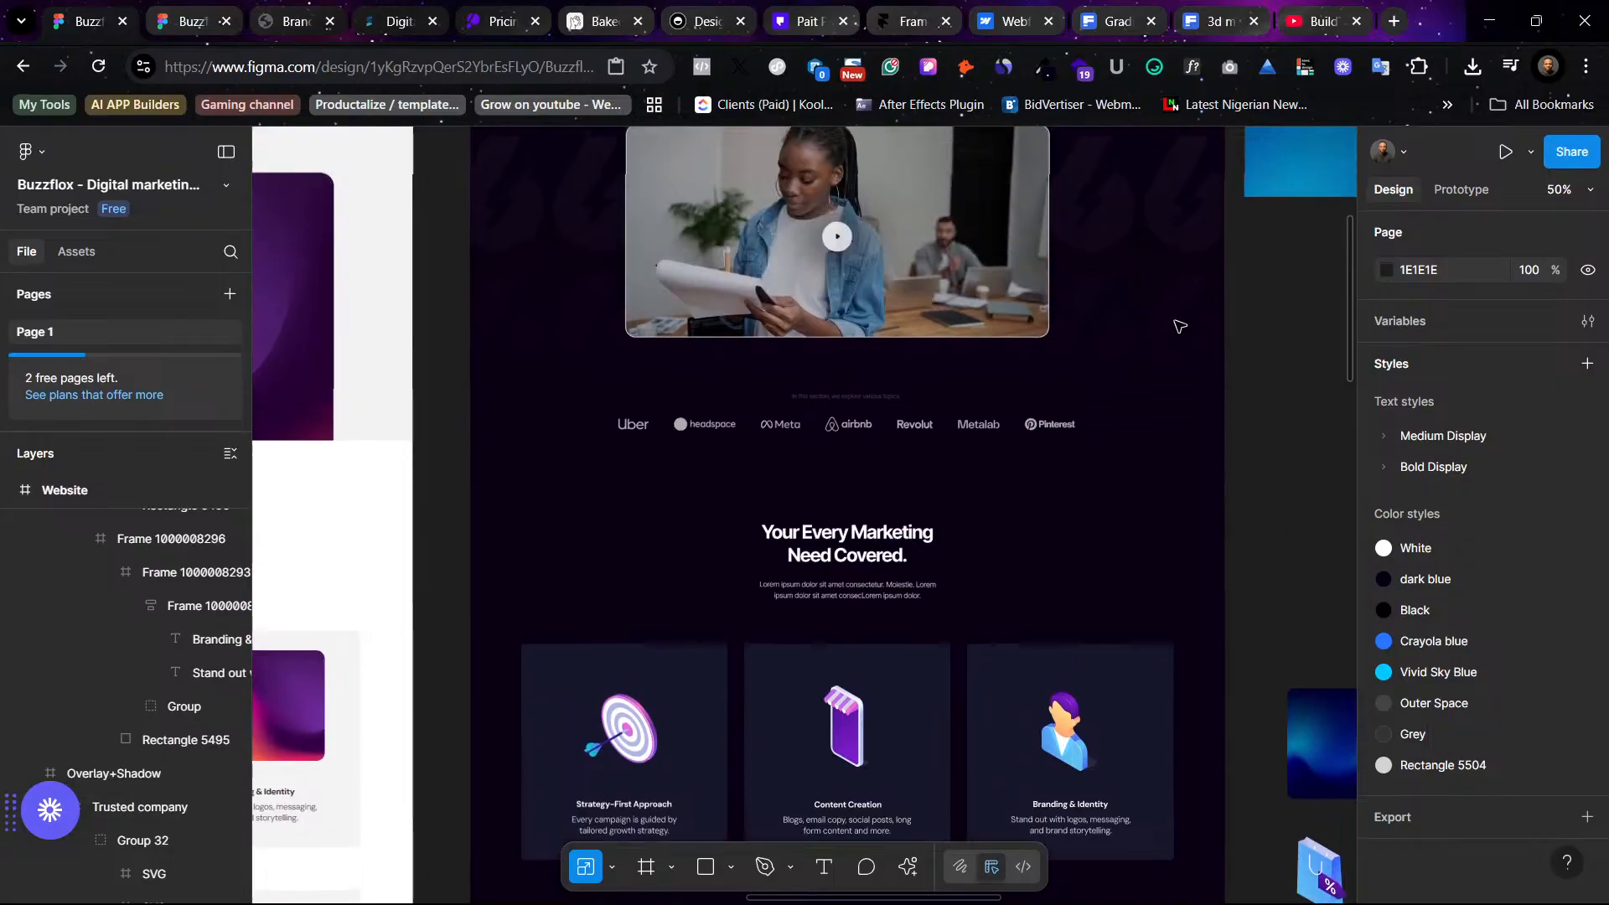
pyautogui.scroll(-7, 1178, 323)
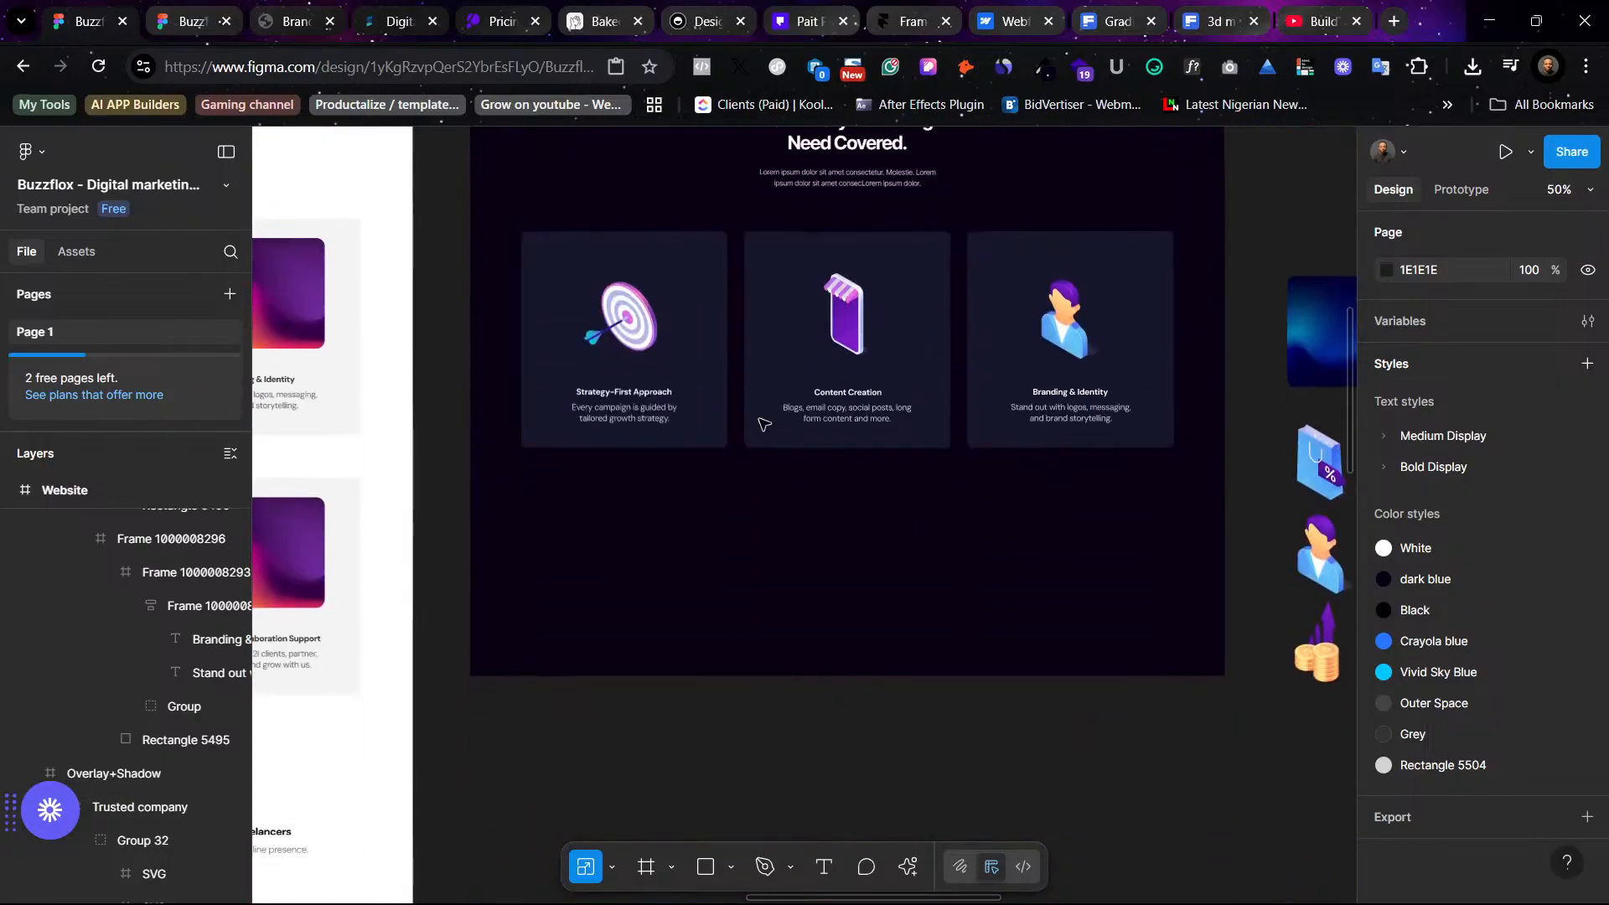
pyautogui.click(567, 267)
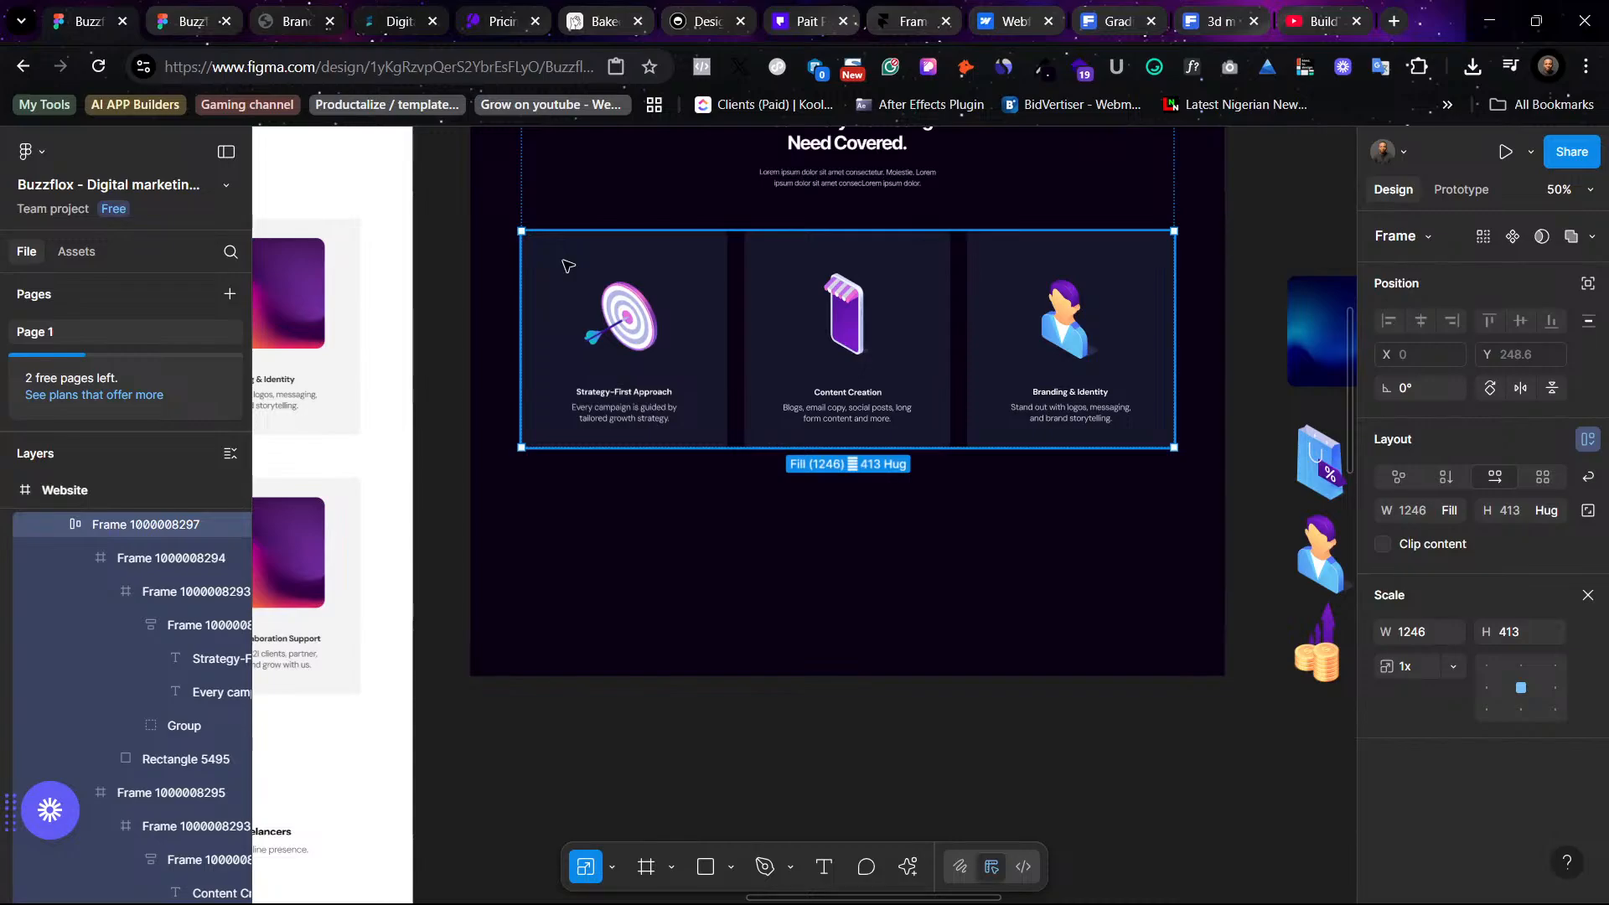
pyautogui.hotkey('ctrl', 'd')
pyautogui.scroll(2, 1185, 345)
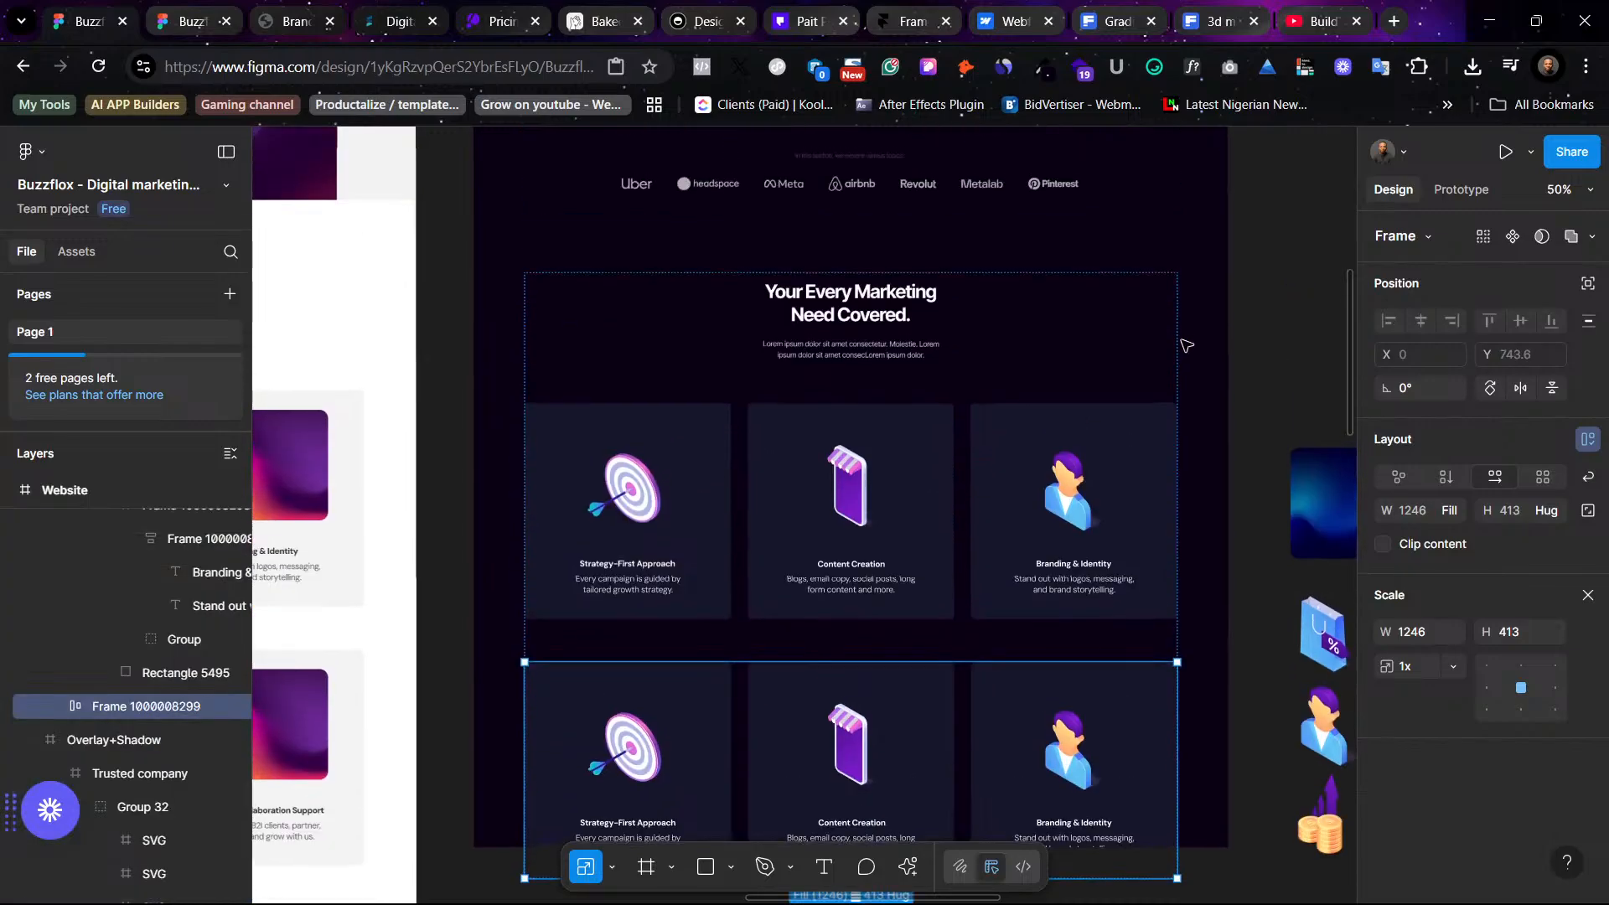
# - Examine the frame nesting of the services section, both card rows and the whole Website frame
pyautogui.click(1116, 609)
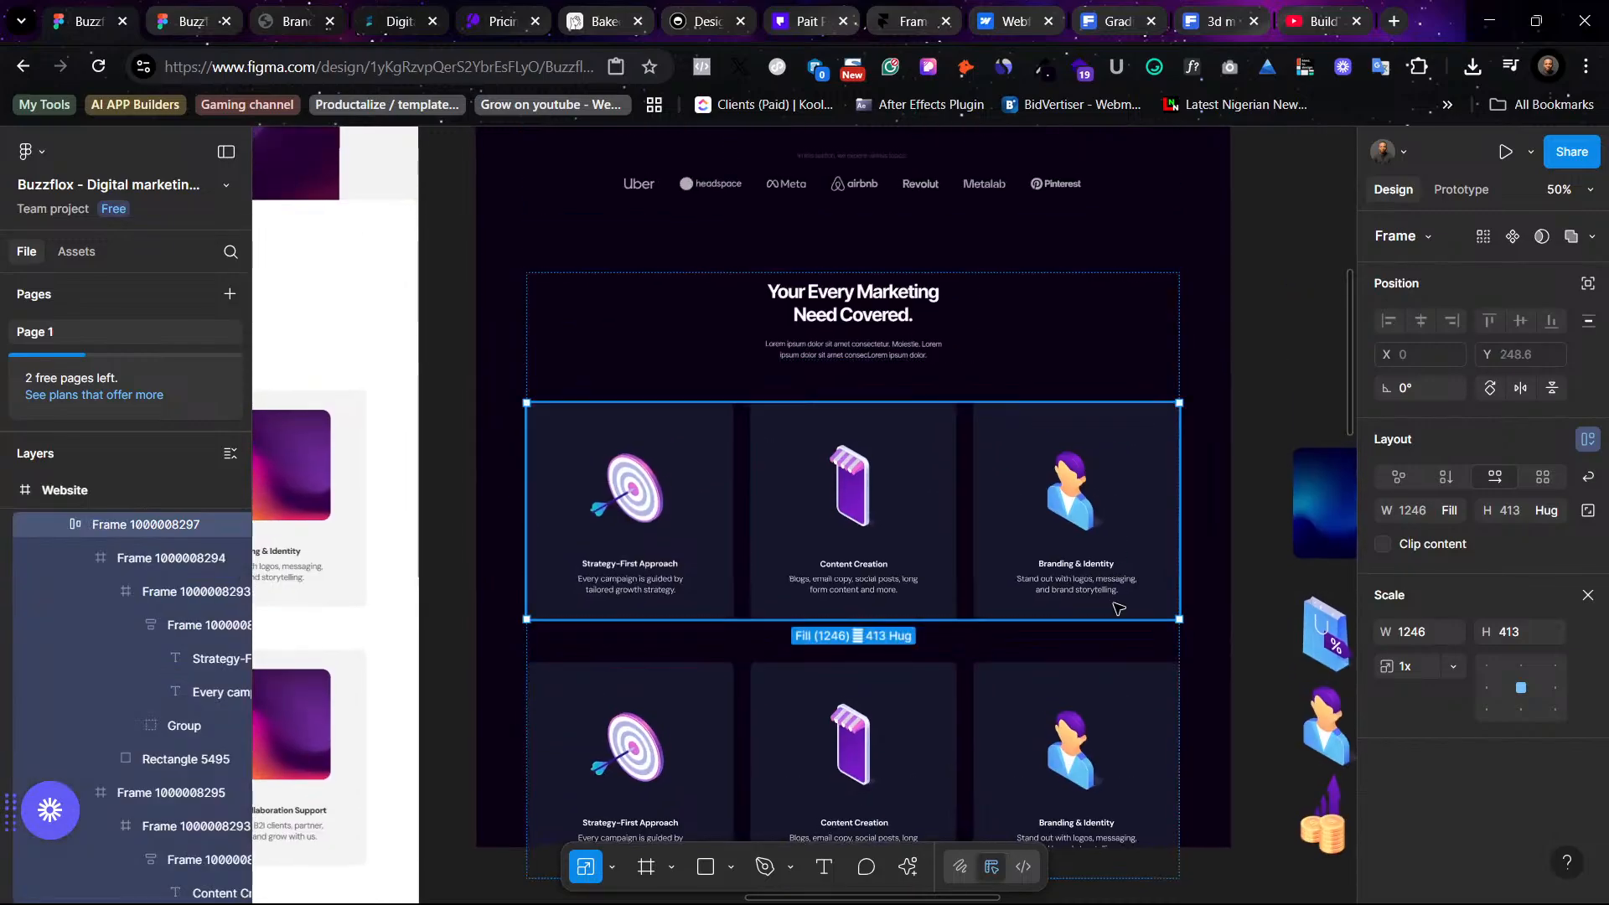
pyautogui.keyDown('shift'); pyautogui.click(1102, 680); pyautogui.keyUp('shift')
pyautogui.click(885, 637)
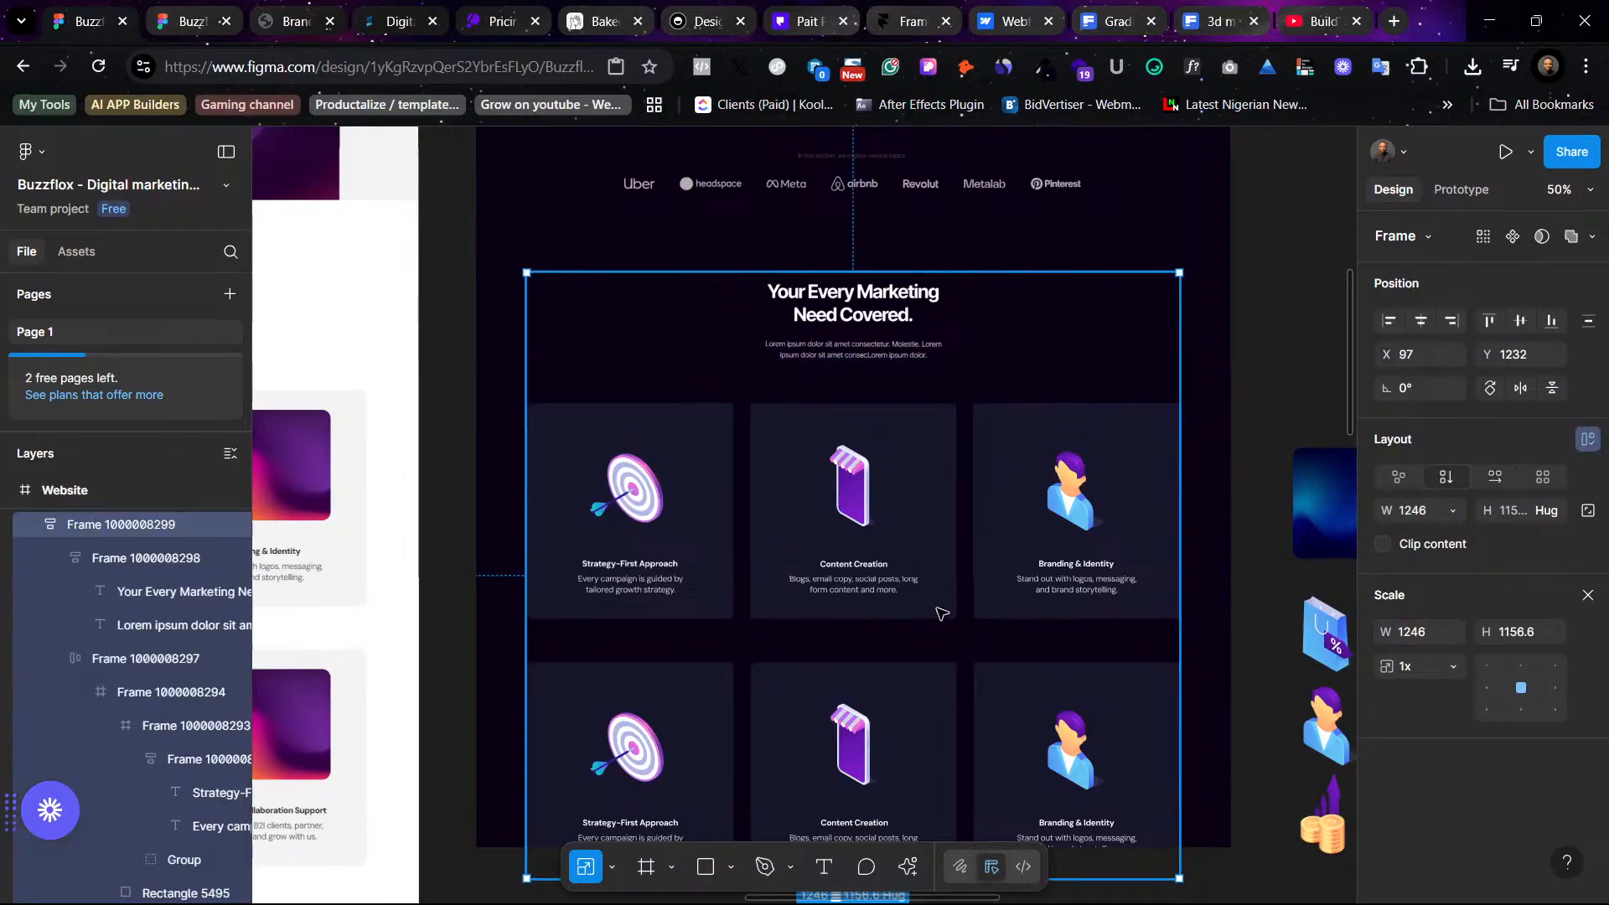
pyautogui.doubleClick(940, 594)
pyautogui.click(910, 673)
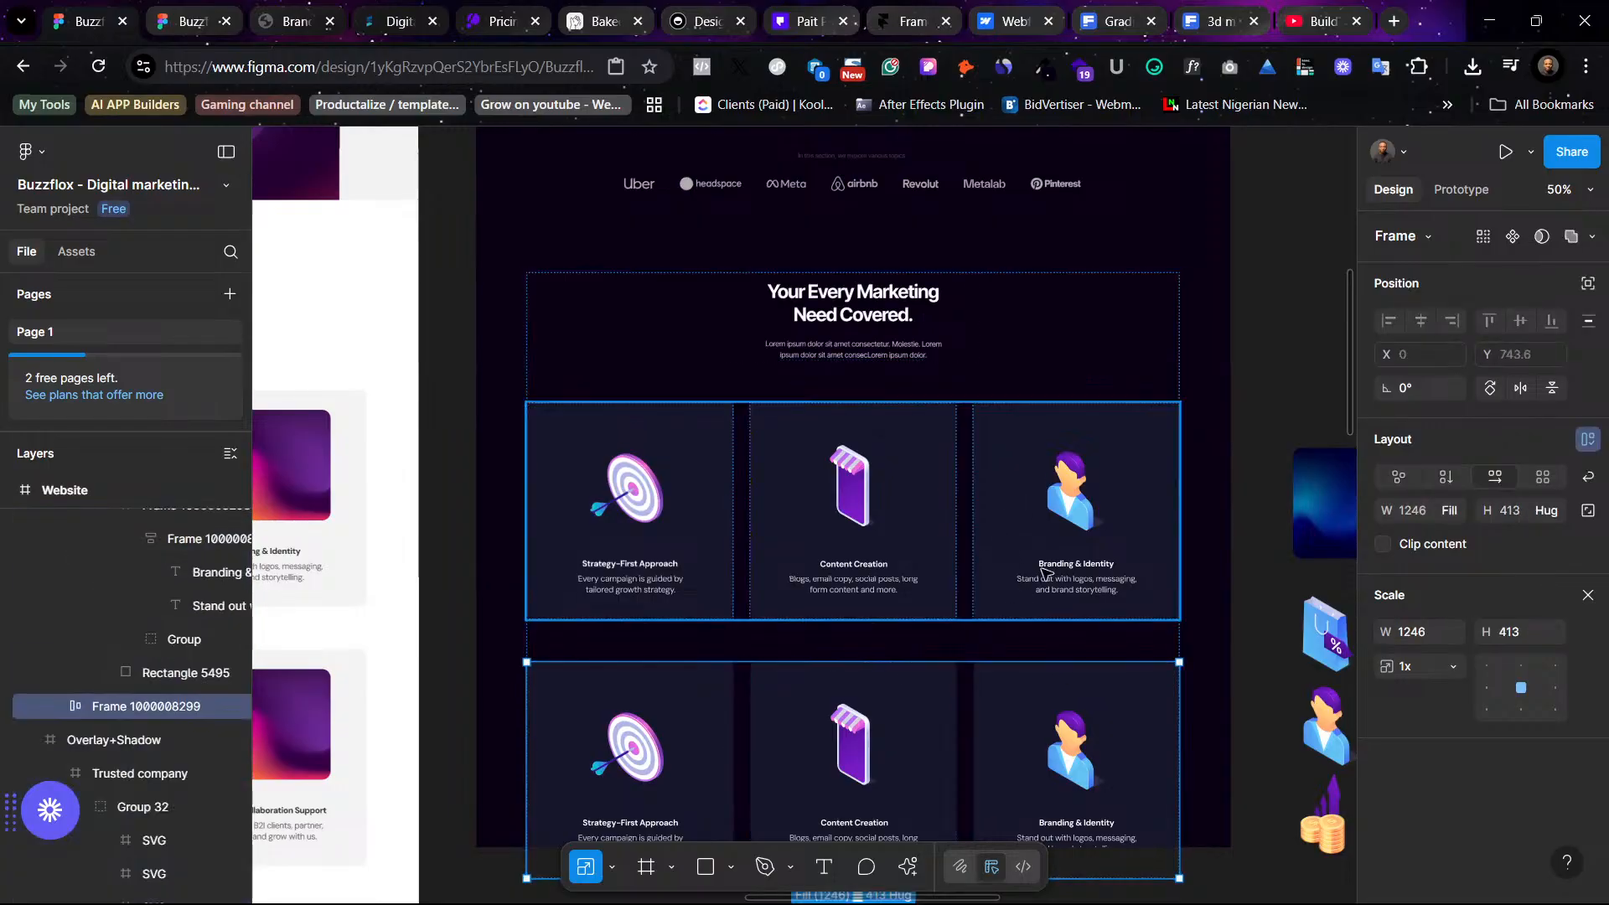
pyautogui.keyDown('shift'); pyautogui.click(1037, 571); pyautogui.keyUp('shift')
pyautogui.click(983, 335)
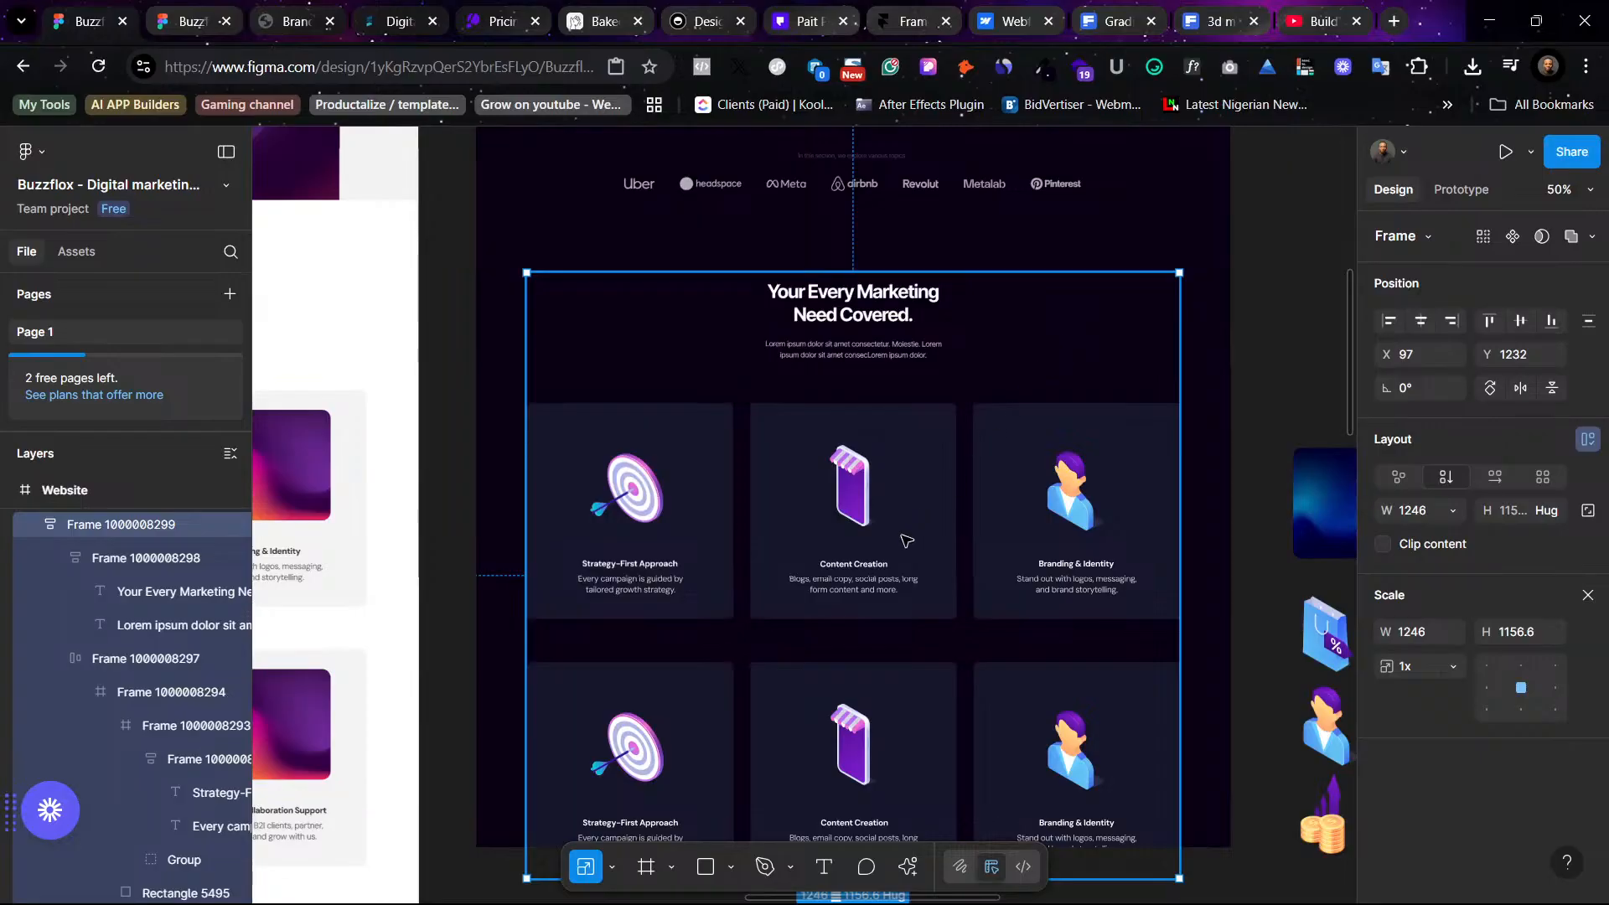
pyautogui.scroll(5, 756, 285)
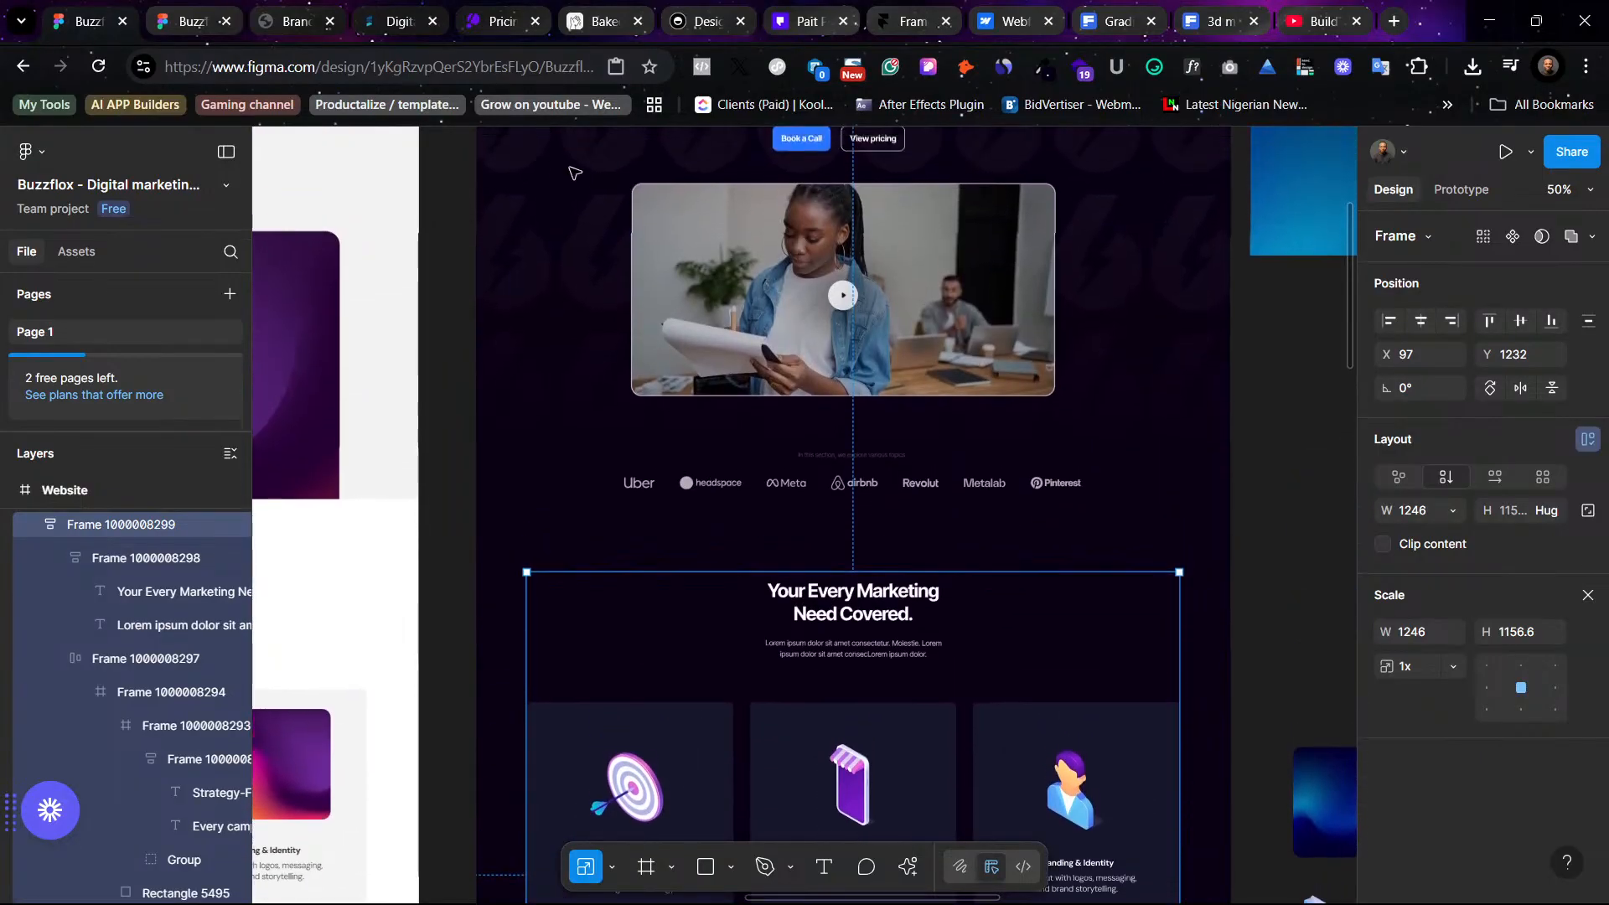
pyautogui.scroll(1, 589, 227)
pyautogui.click(500, 162)
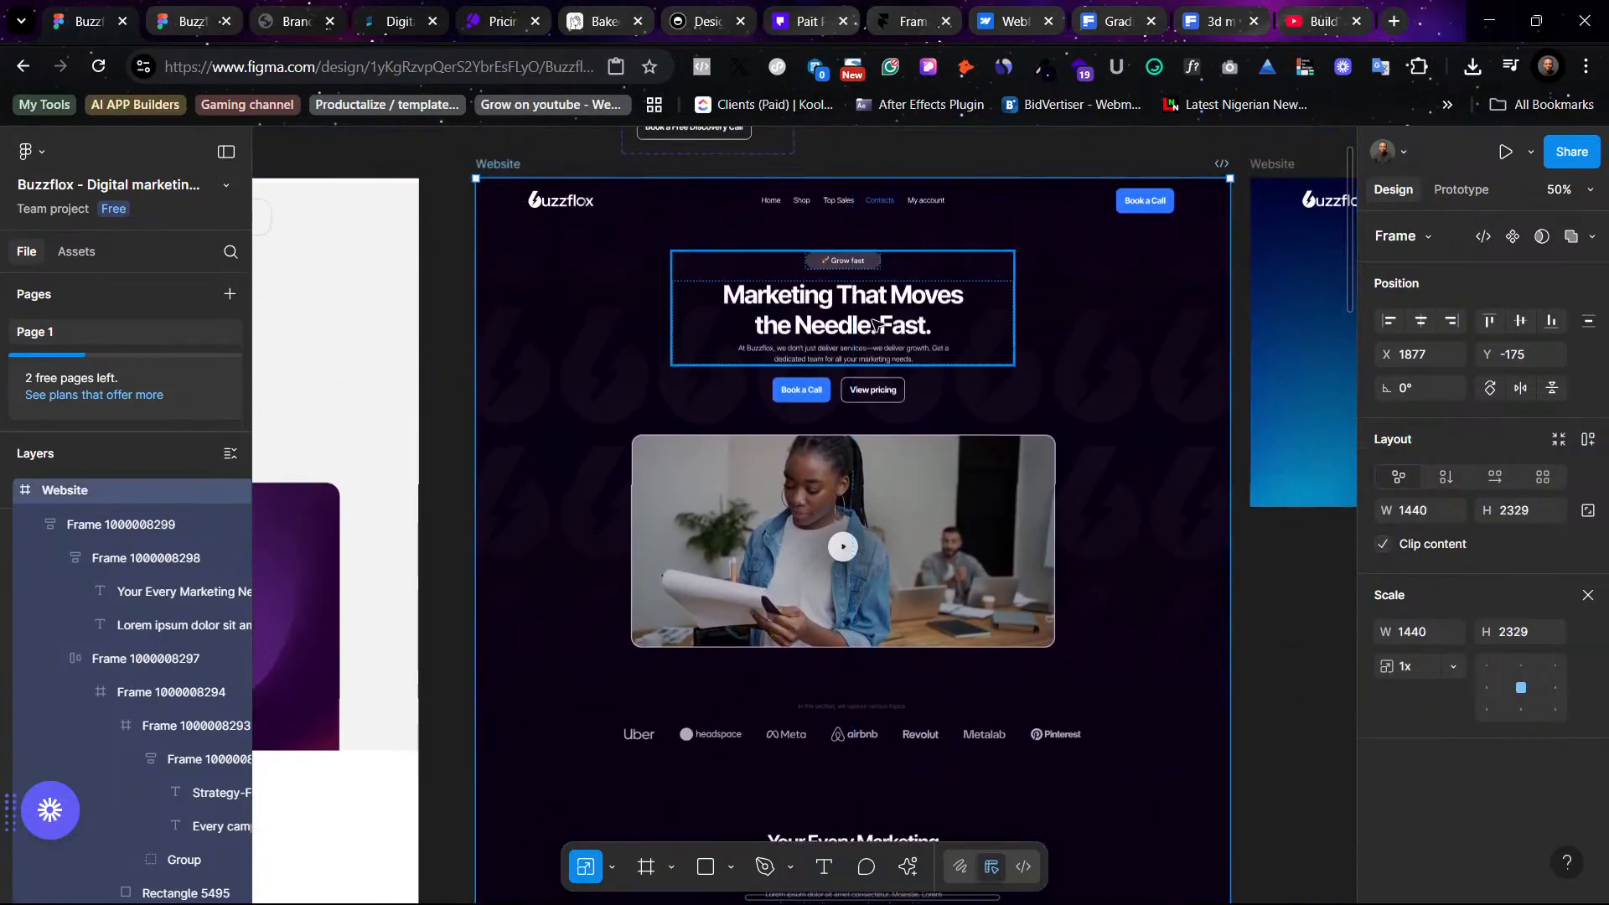
# - Extend the Website frame downward to a height of about 2607
pyautogui.scroll(-5, 964, 461)
pyautogui.scroll(-5, 970, 475)
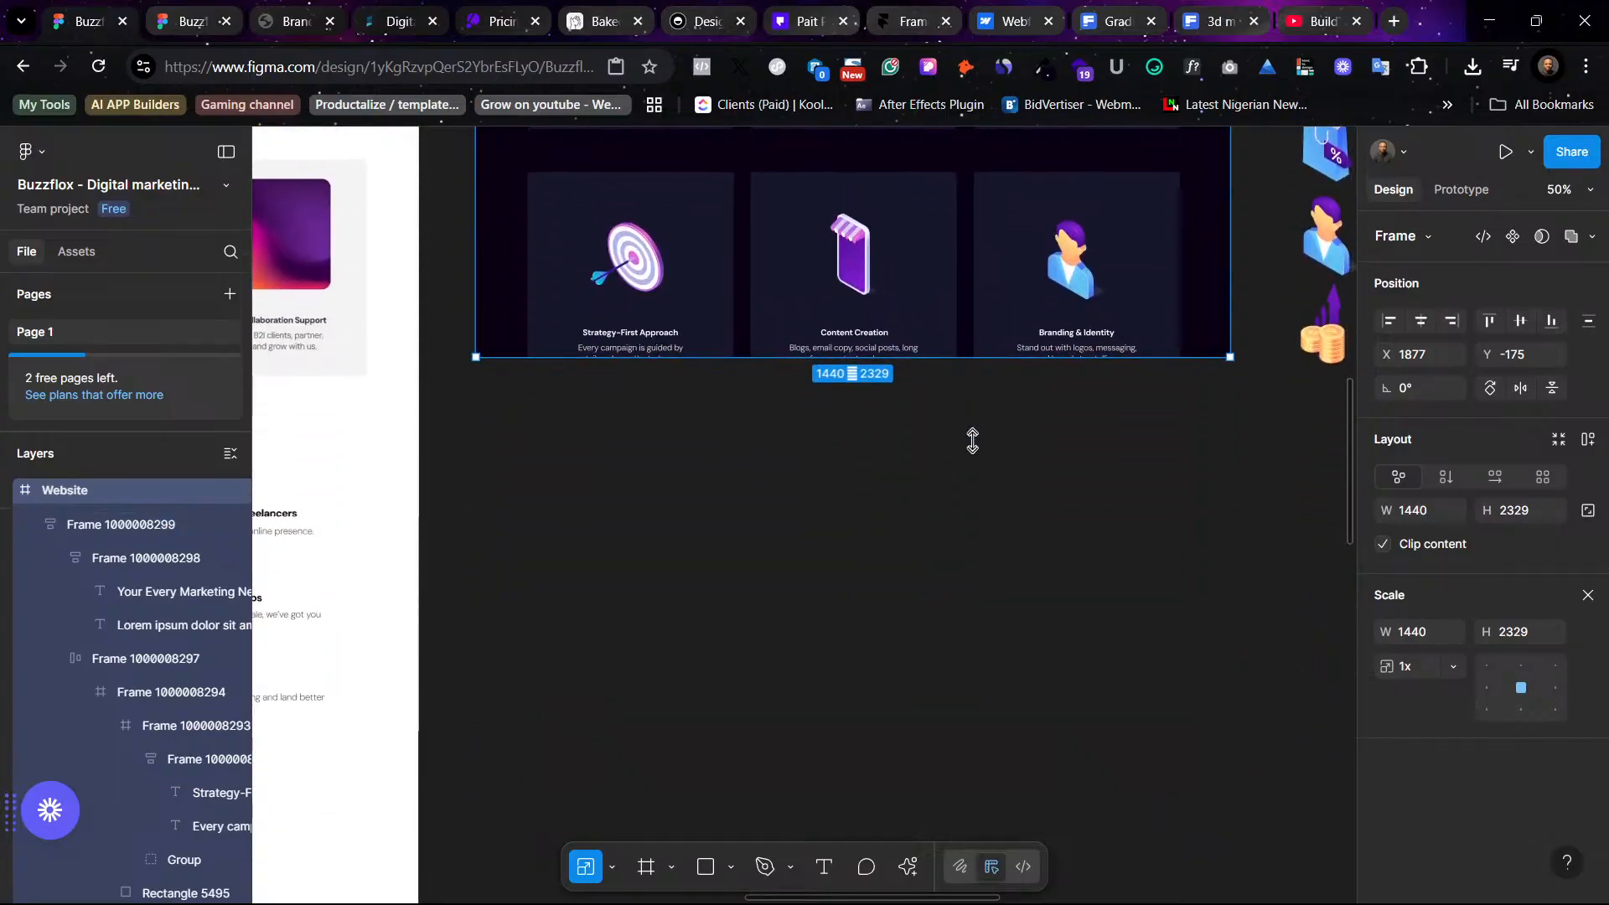
pyautogui.moveTo(972, 440); pyautogui.dragTo(955, 472)
pyautogui.hotkey('ctrl', 'z')
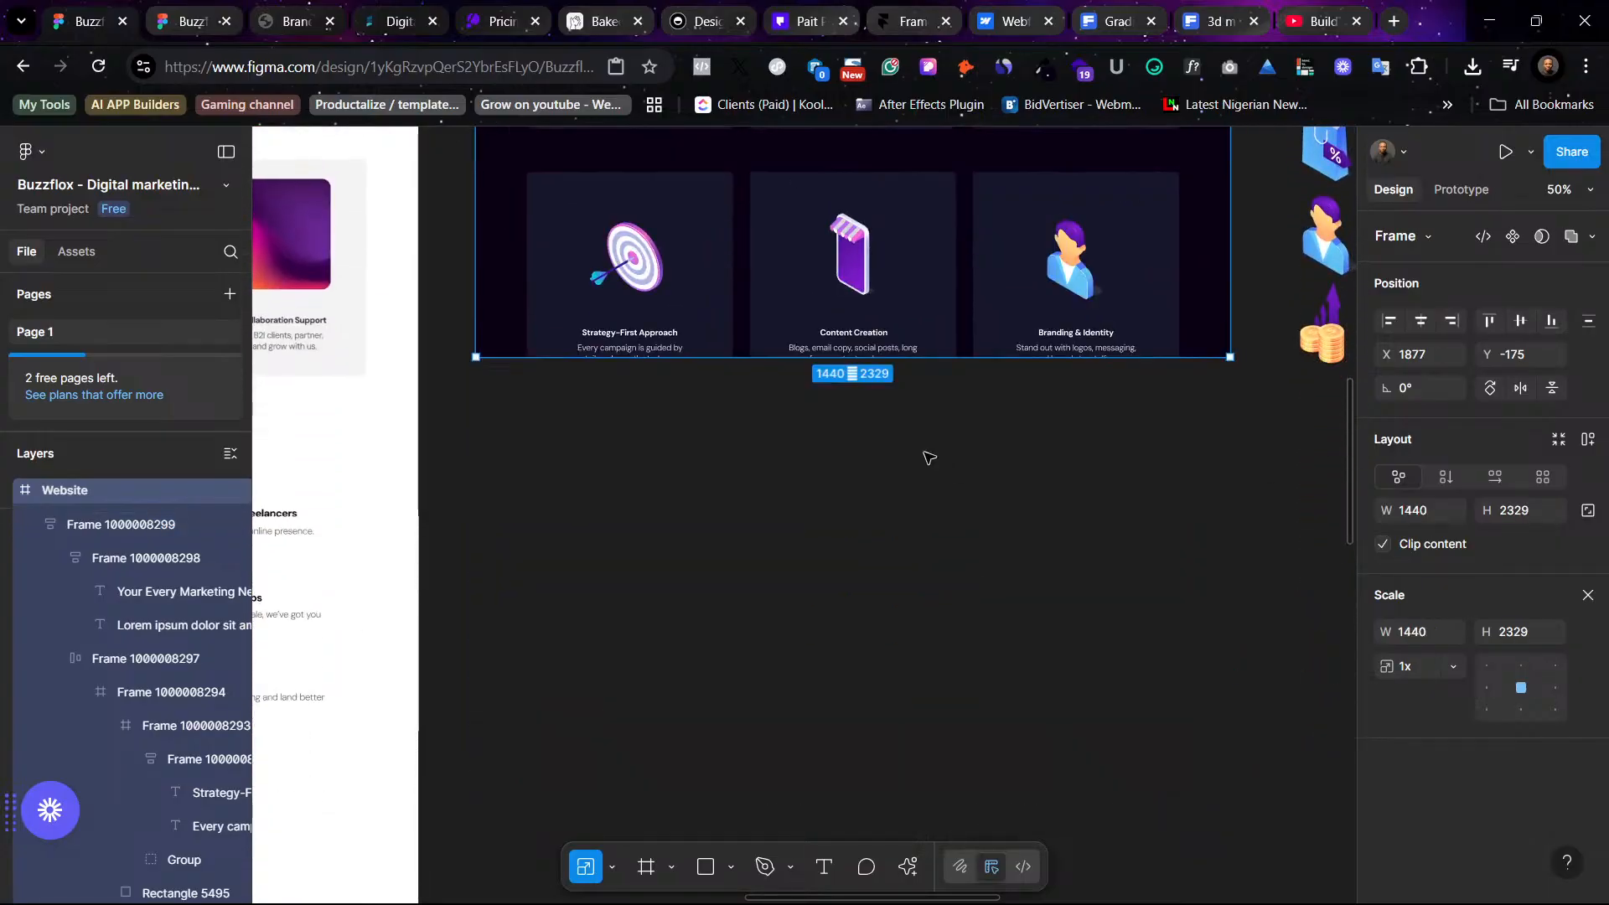
pyautogui.press('v')
pyautogui.moveTo(960, 358); pyautogui.dragTo(960, 501)
pyautogui.hscroll(-5, 1010, 602)
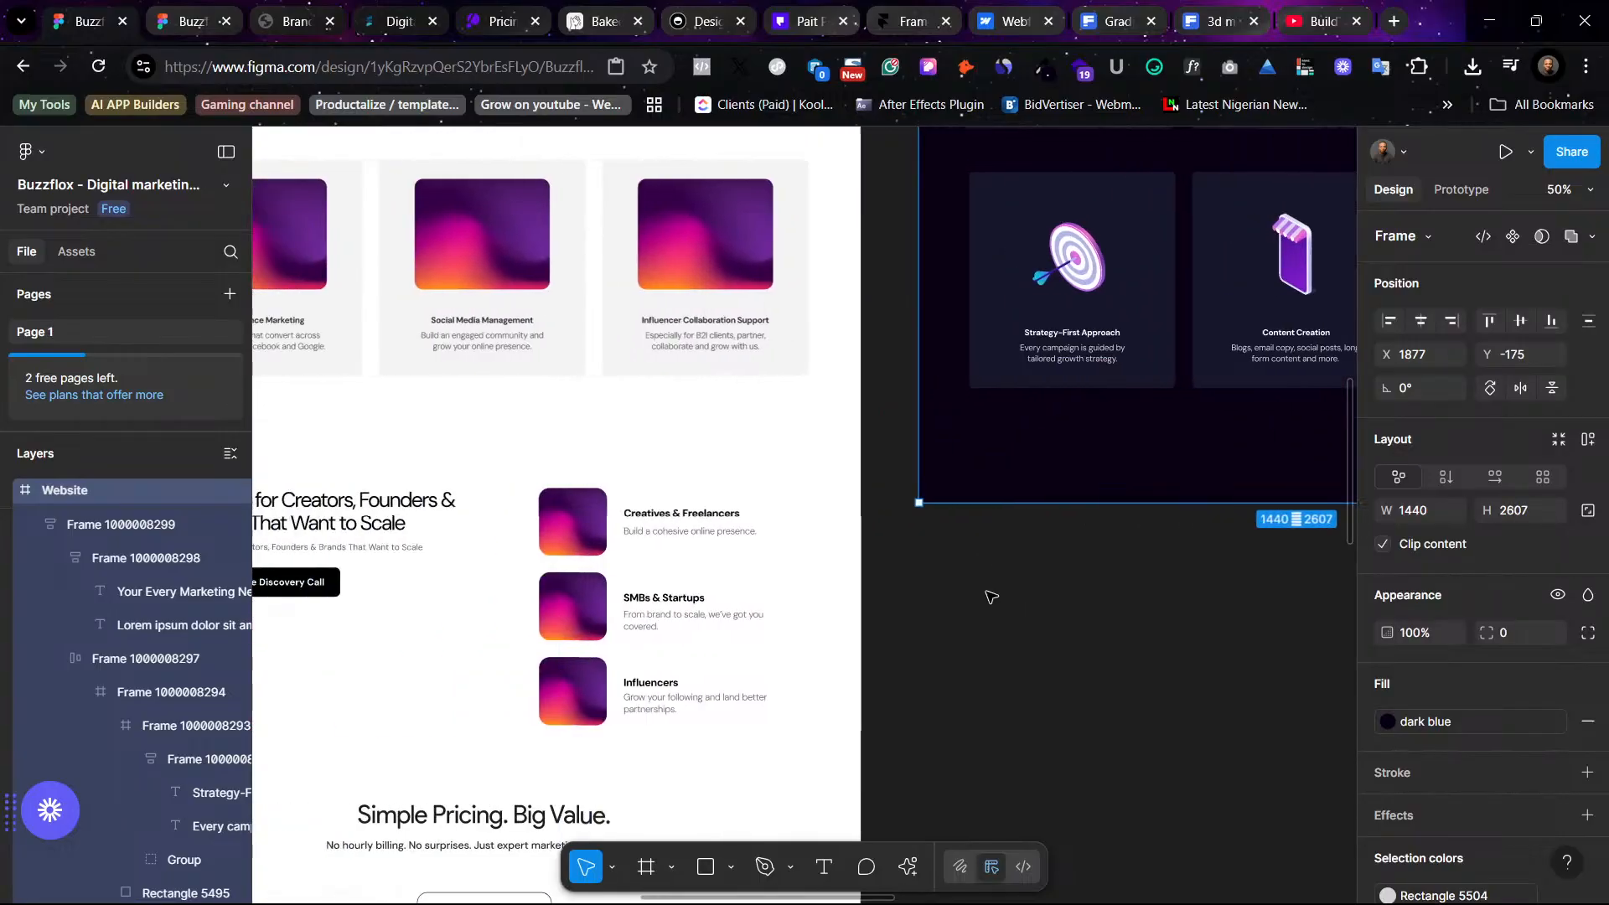
# - Copy the "Performance Marketing" title from the light design into the first duplicated dark card's title, matching its style
pyautogui.hscroll(-5, 991, 597)
pyautogui.scroll(2, 991, 544)
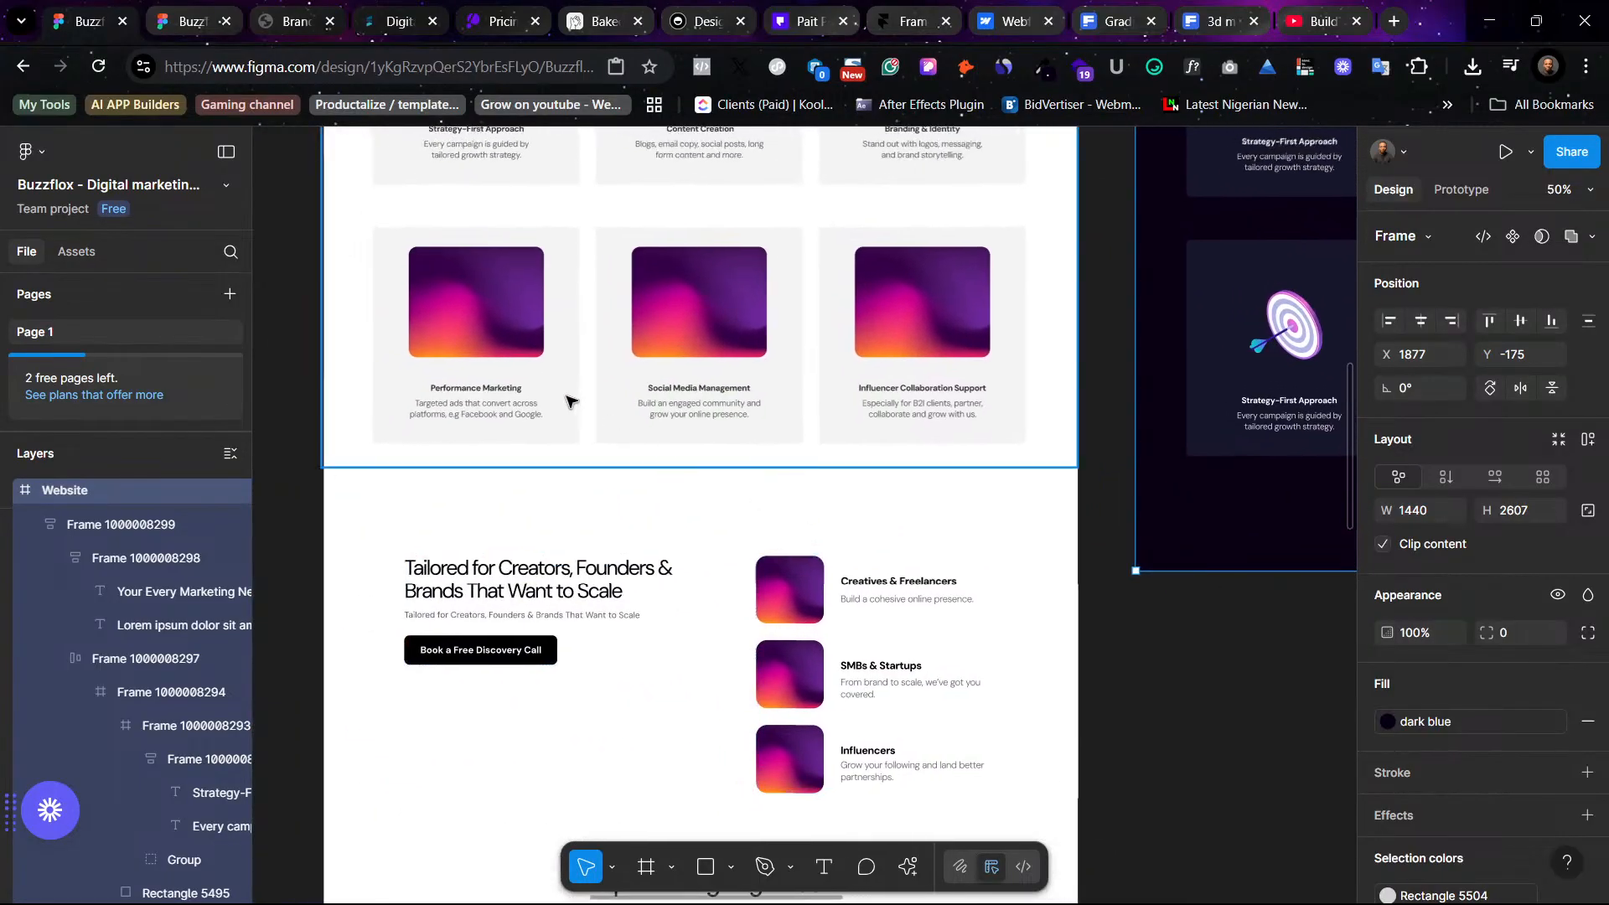
pyautogui.keyDown('ctrl'); pyautogui.click(506, 389); pyautogui.keyUp('ctrl')
pyautogui.doubleClick(507, 391)
pyautogui.hotkey('ctrl', 'c')
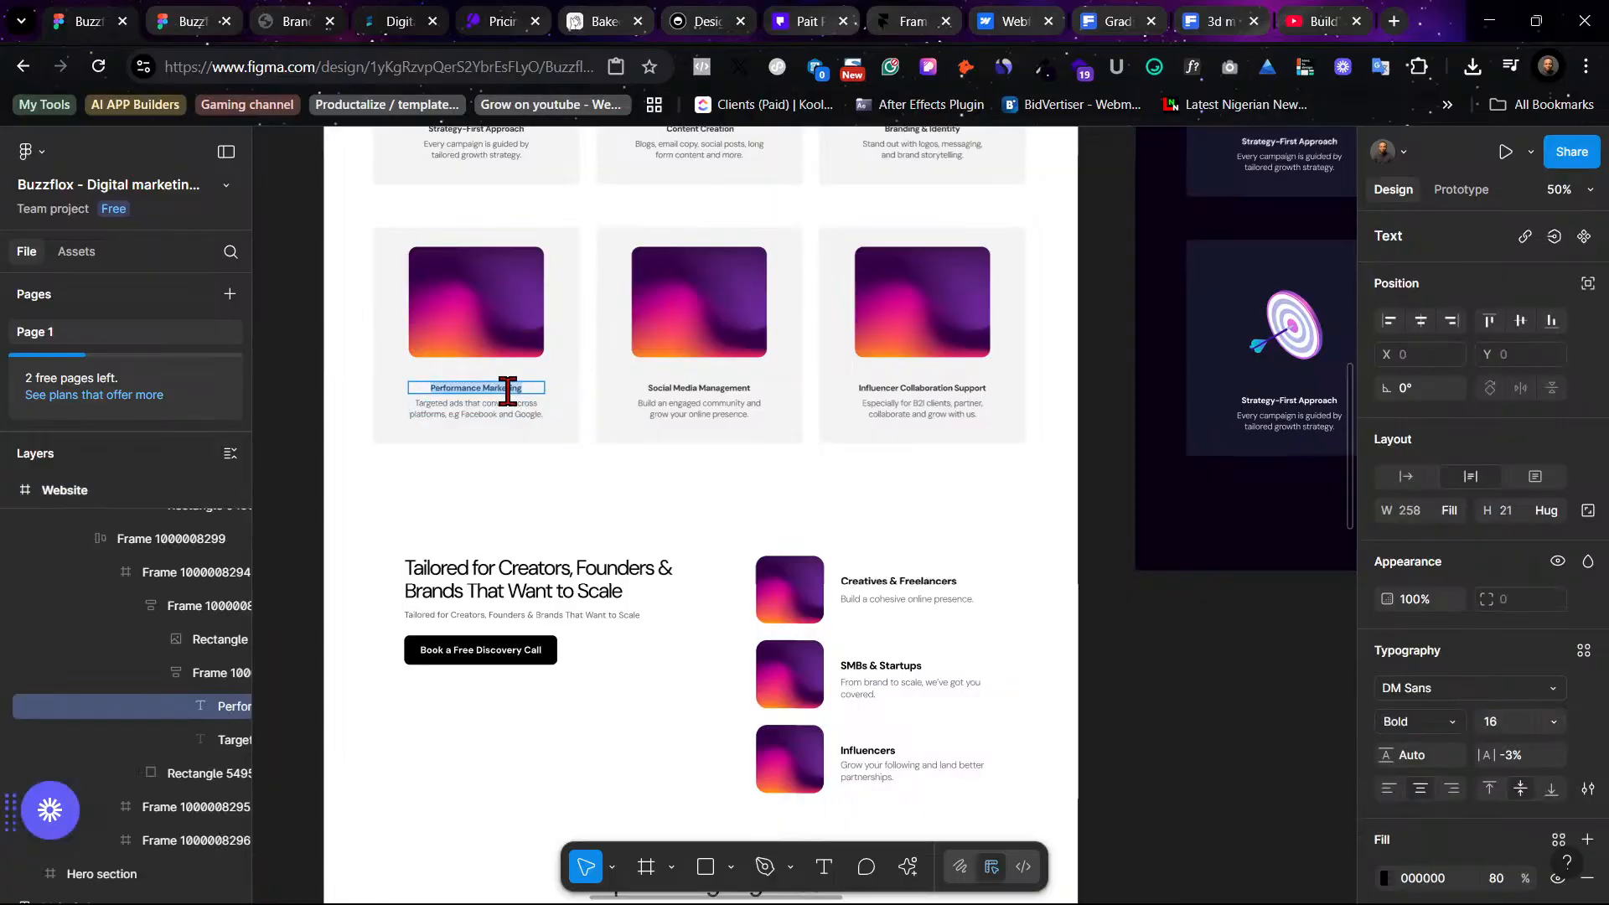
pyautogui.hscroll(7, 988, 528)
pyautogui.scroll(1, 987, 528)
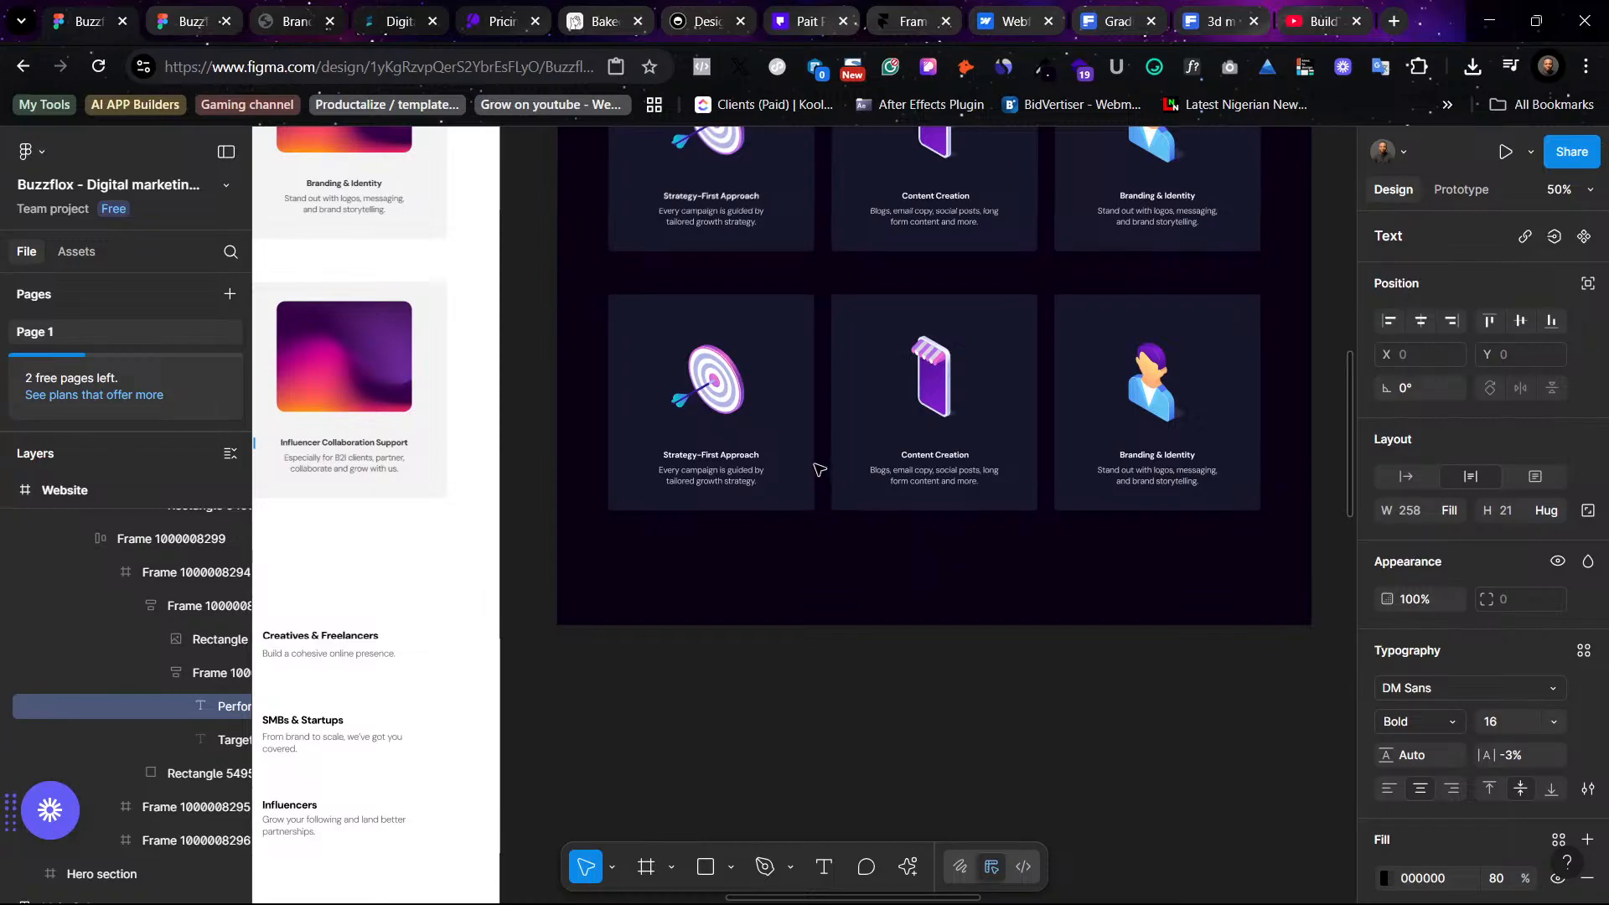
pyautogui.keyDown('ctrl'); pyautogui.click(717, 455); pyautogui.keyUp('ctrl')
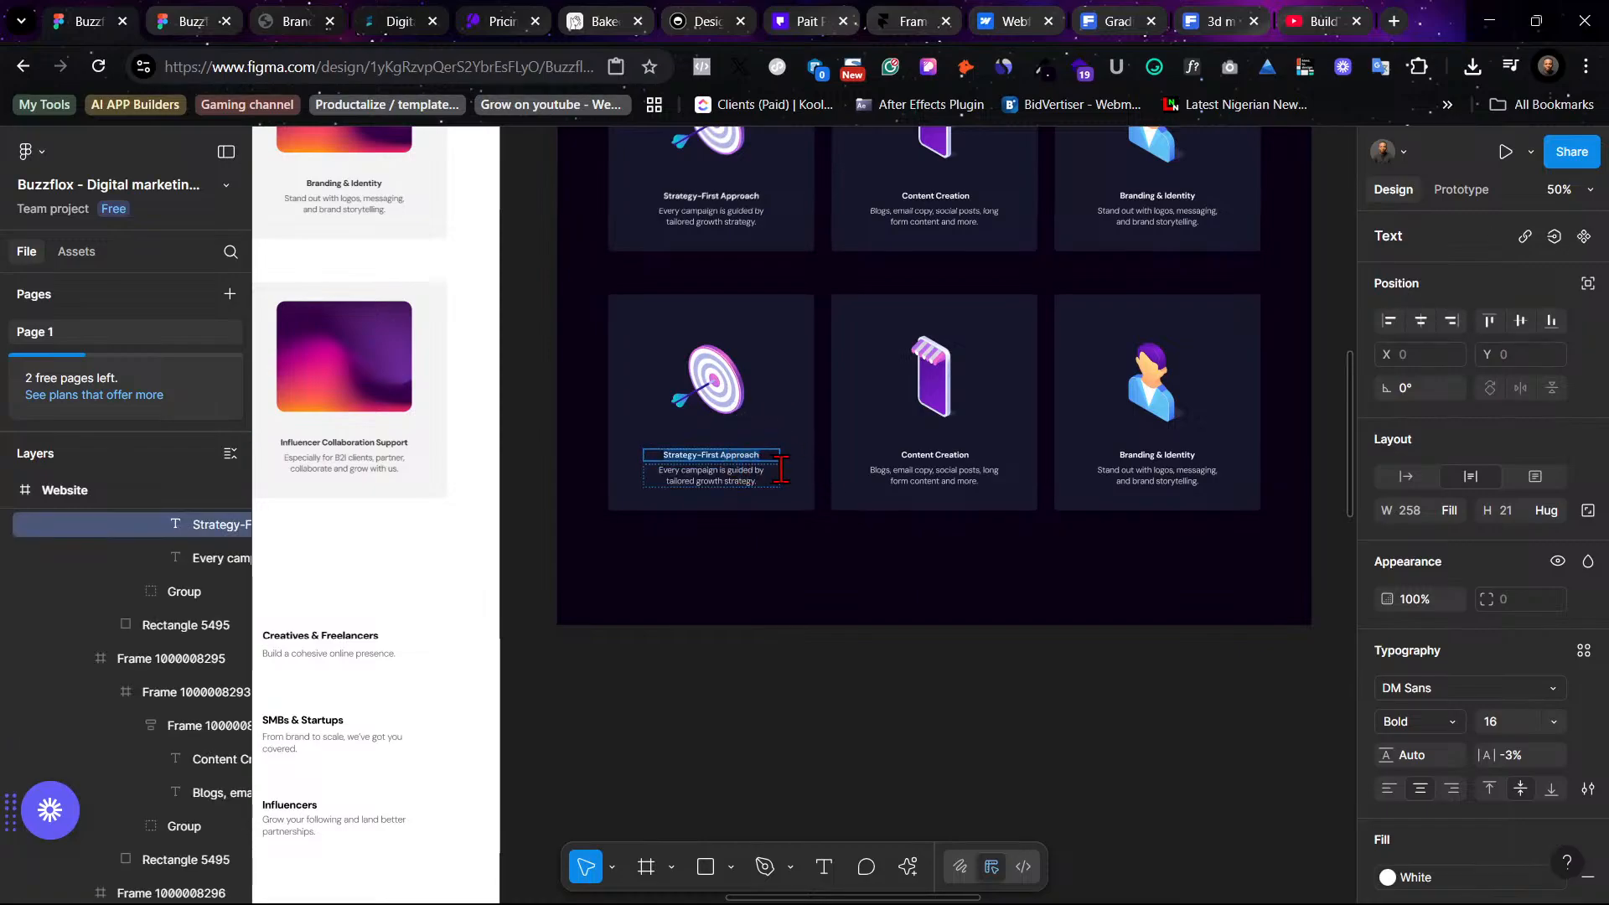
pyautogui.rightClick(737, 454)
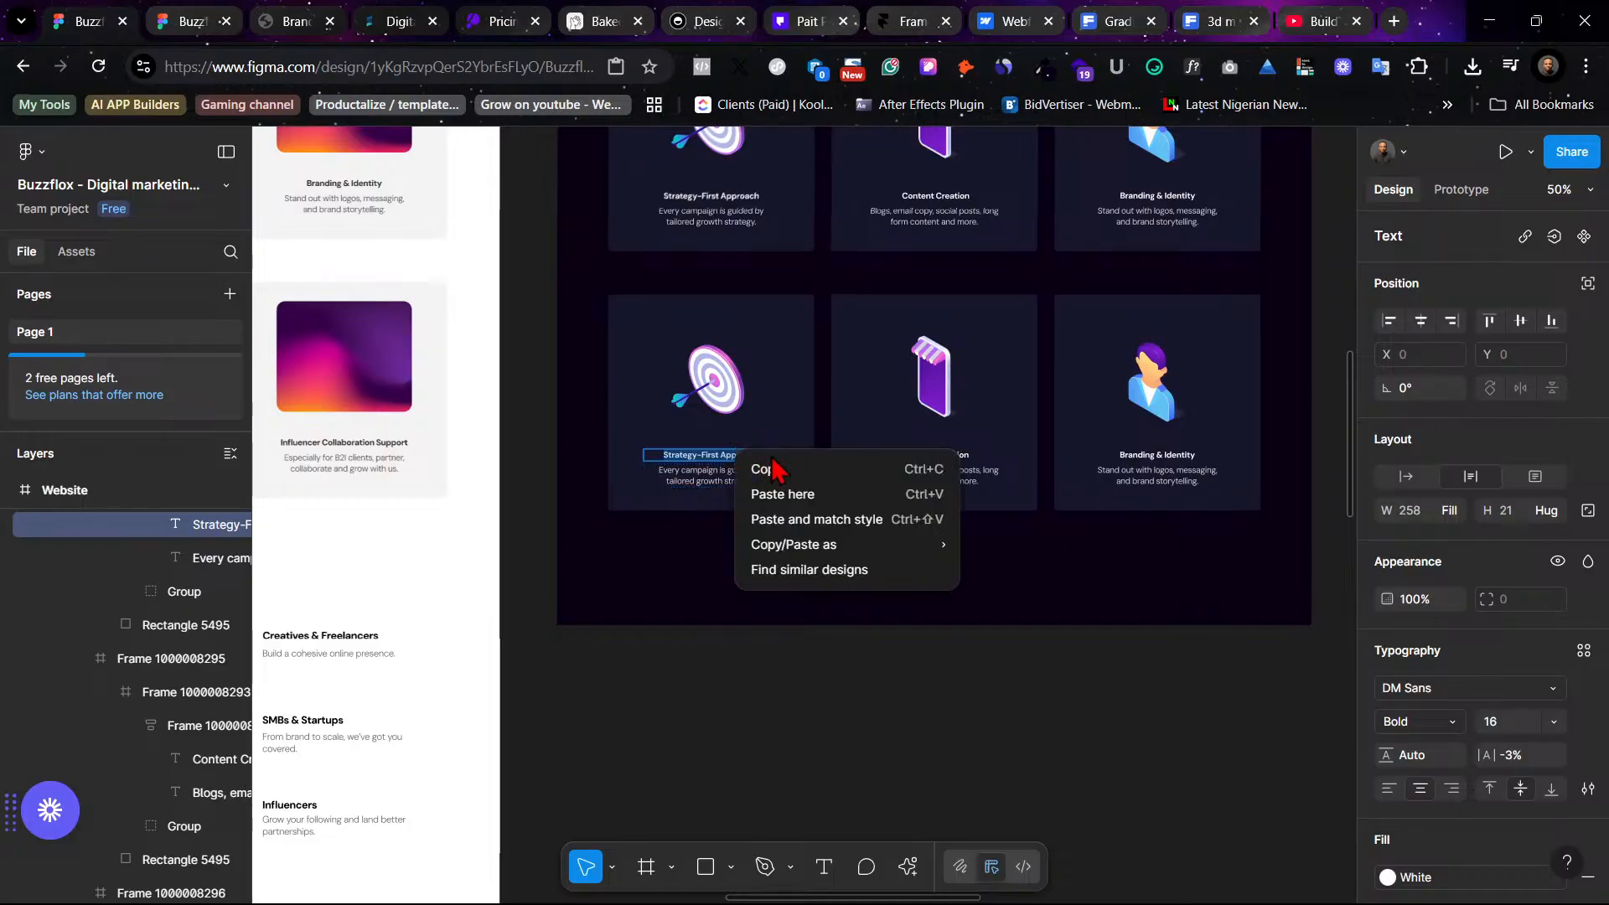
pyautogui.click(846, 520)
# - Replace the first duplicated card's description with the Performance Marketing description, pasted with matching style
pyautogui.hscroll(-10, 900, 605)
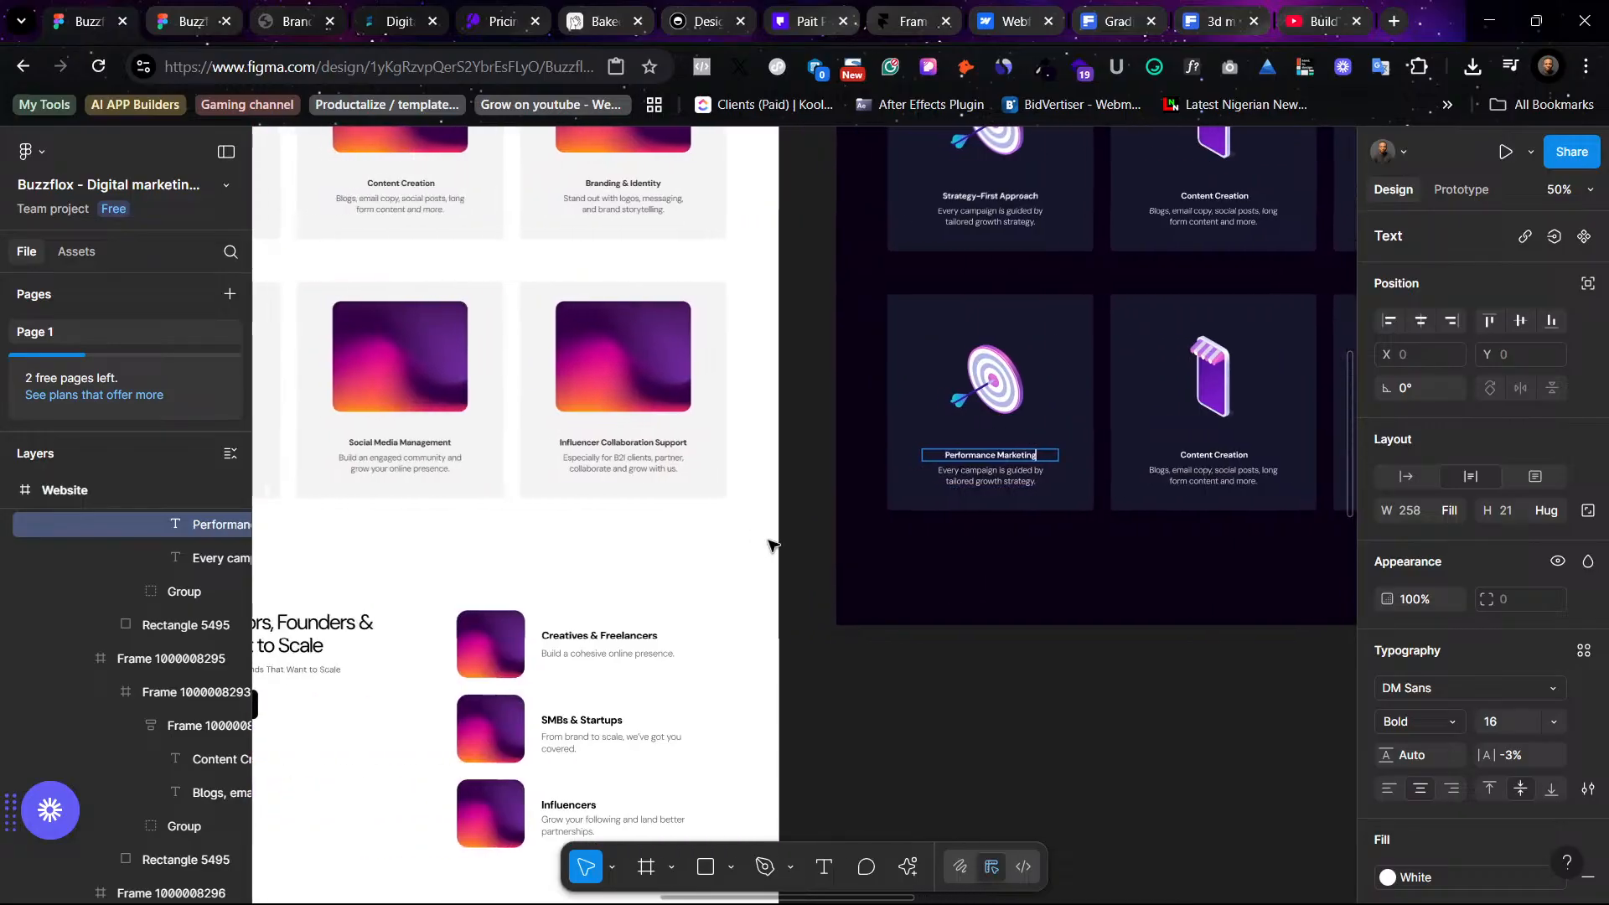
pyautogui.doubleClick(759, 467)
pyautogui.hotkey('ctrl', 'c')
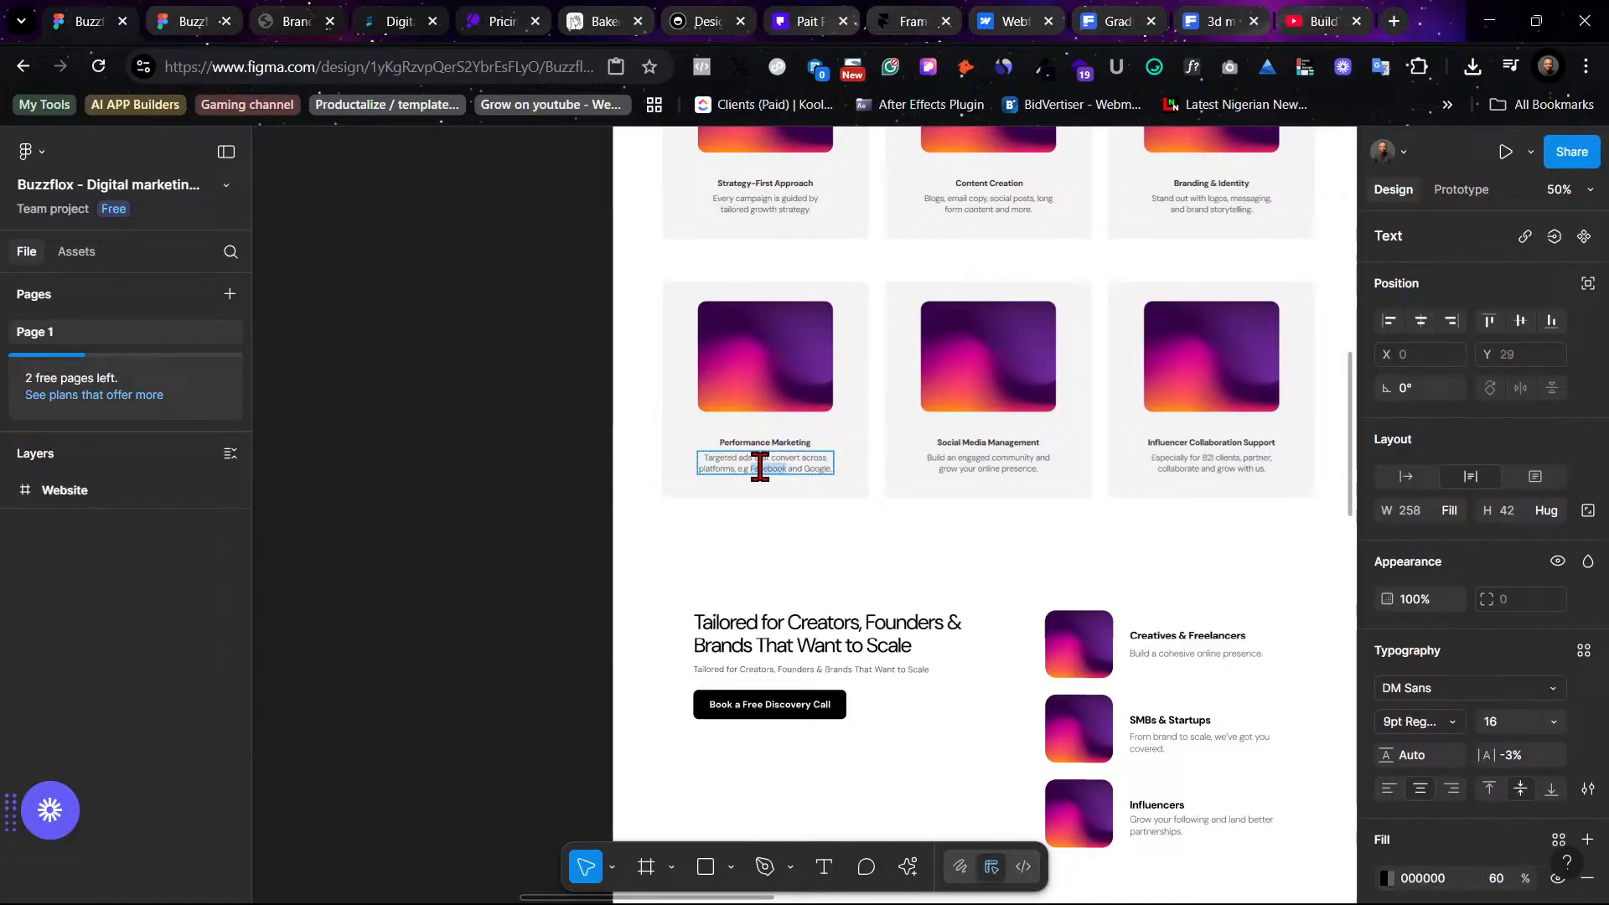
pyautogui.hscroll(10, 895, 541)
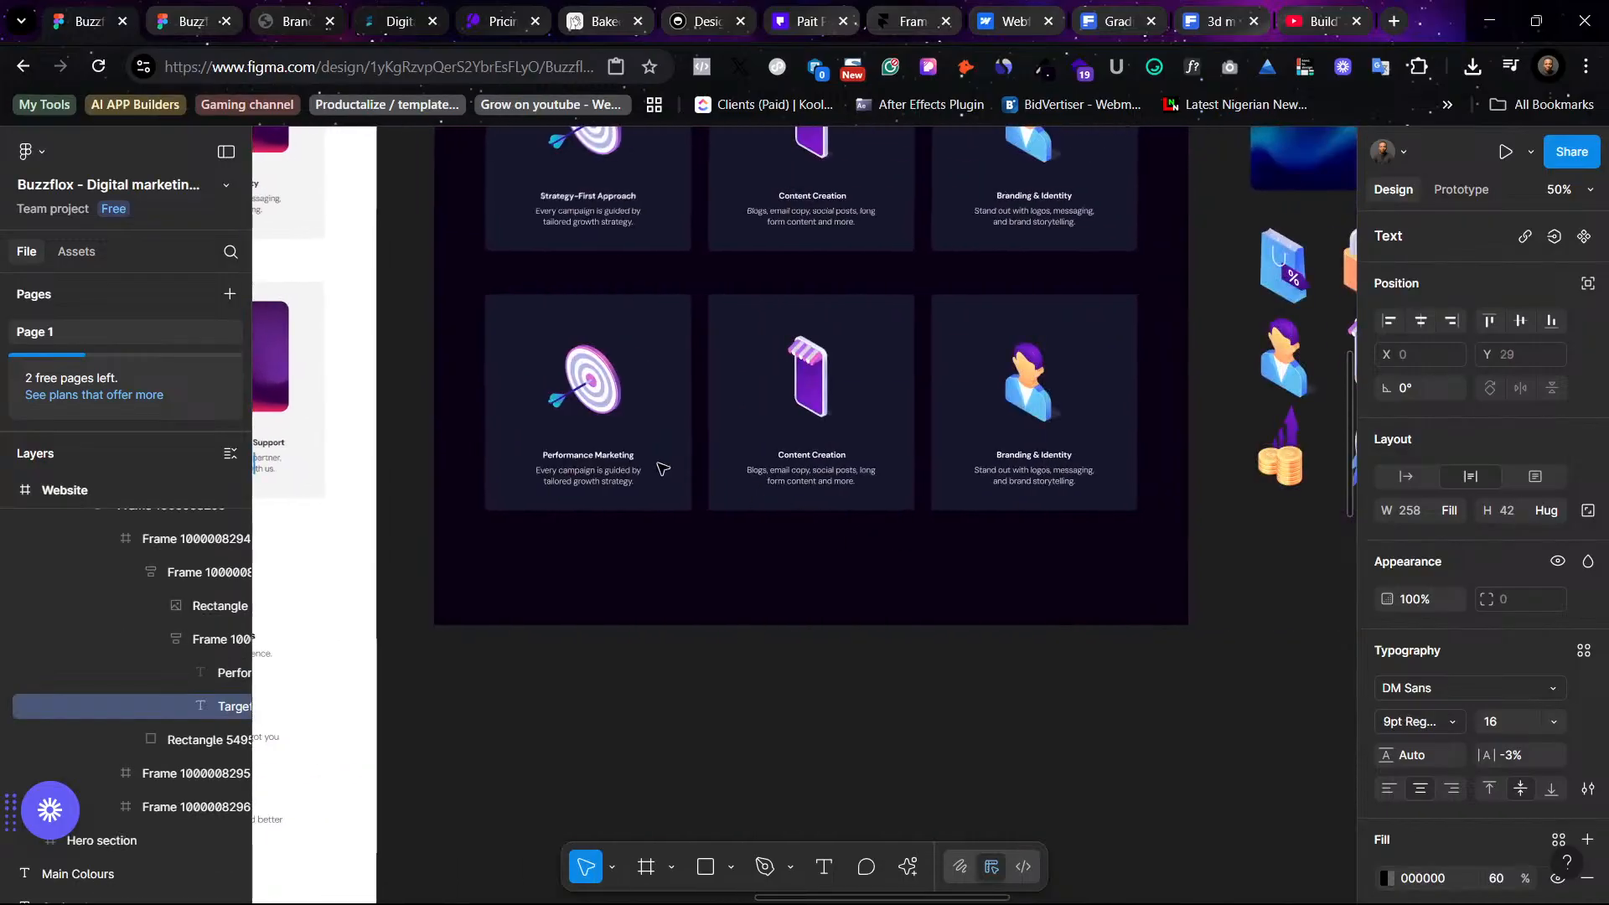
pyautogui.click(613, 476)
pyautogui.hotkey('ctrl', 'a')
pyautogui.rightClick(613, 476)
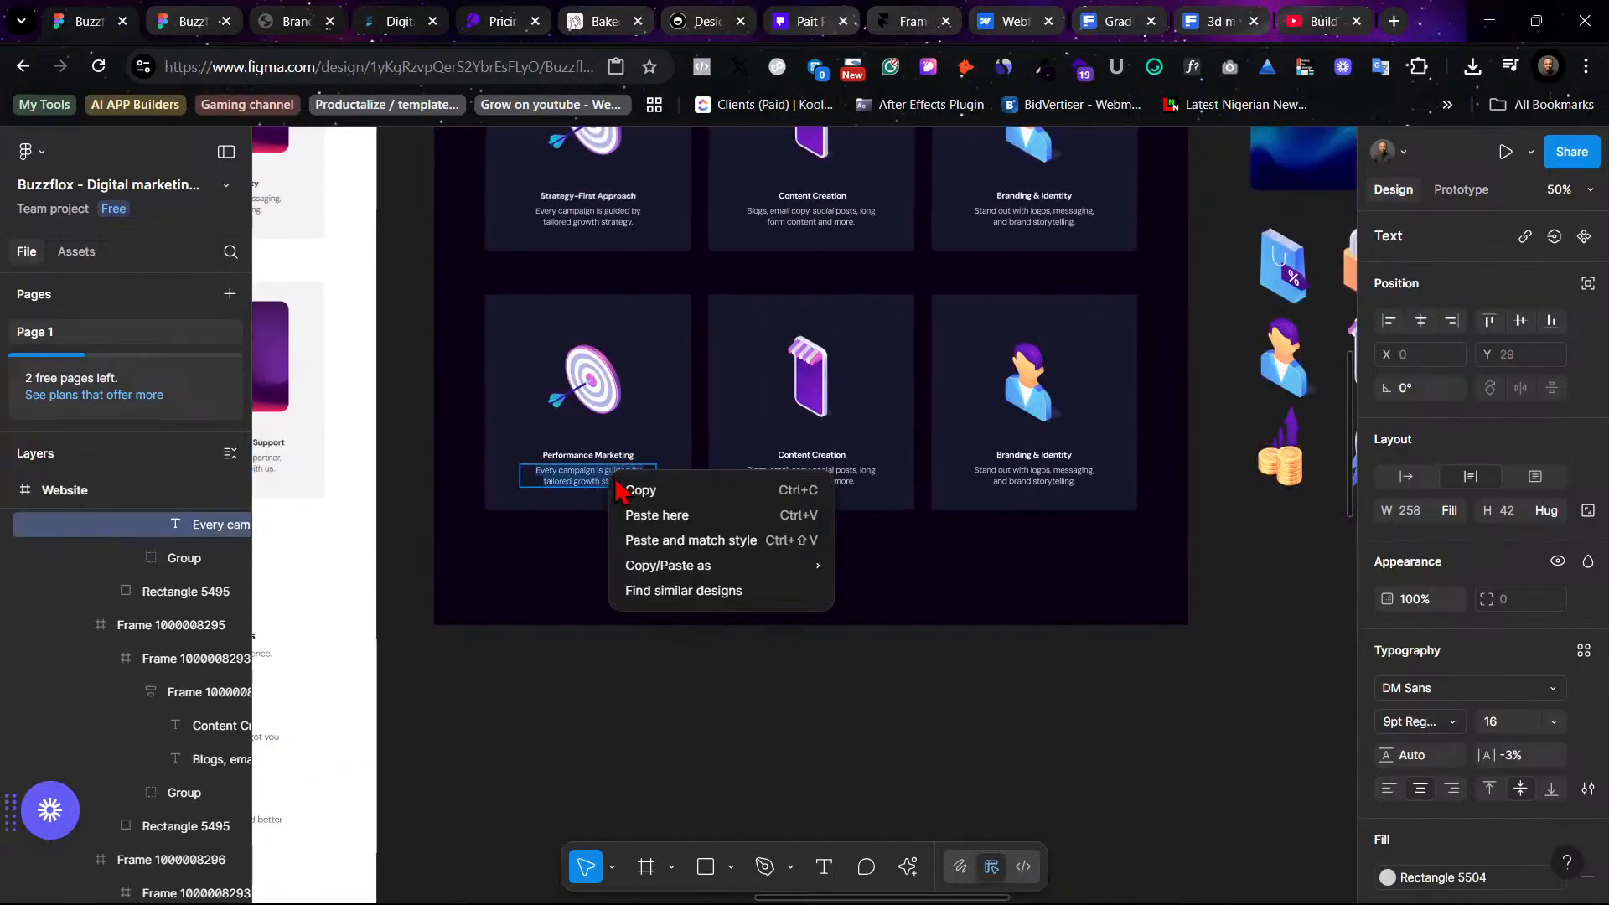
pyautogui.click(747, 541)
# - Replace the second duplicated card's title with "Social Media Management" copied from the light design
pyautogui.hscroll(-10, 846, 564)
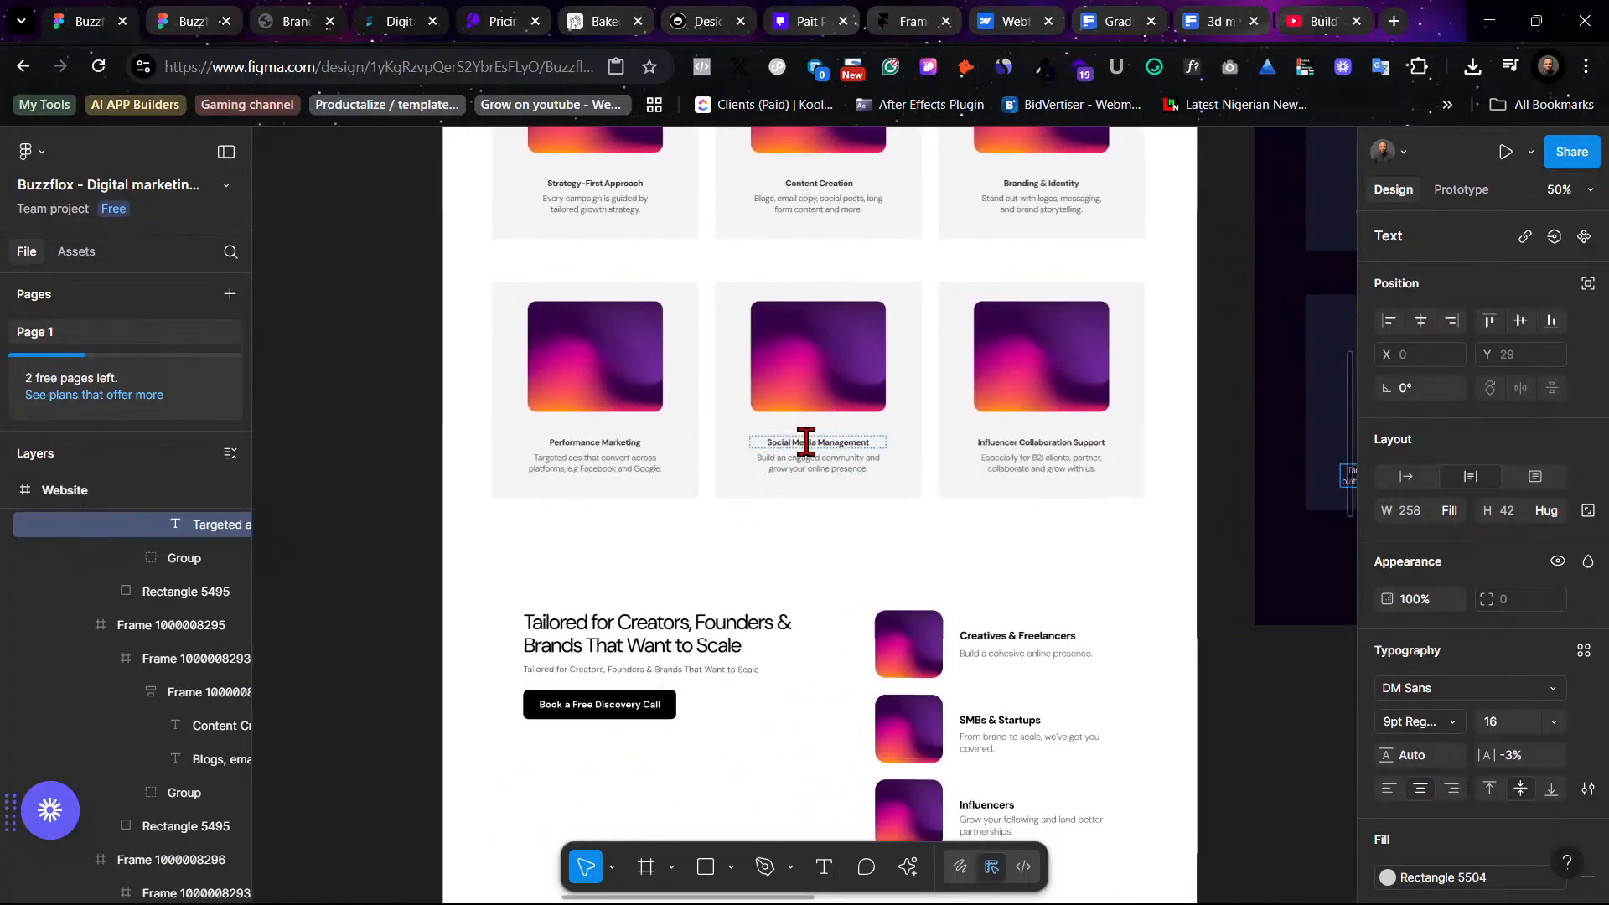
pyautogui.click(810, 442)
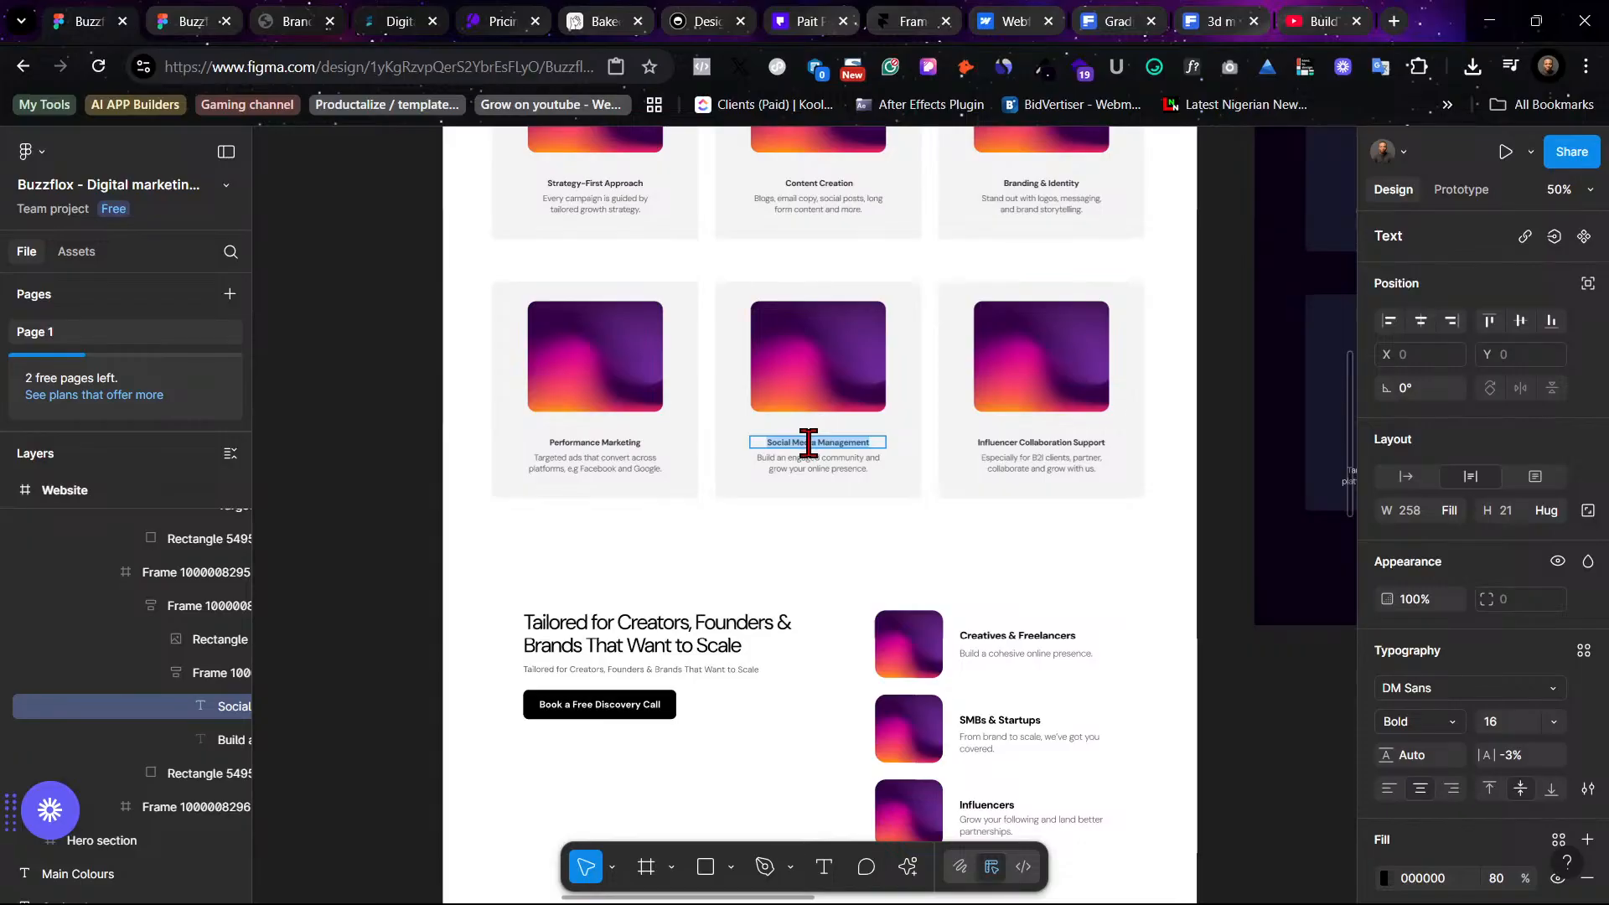
pyautogui.hscroll(10, 808, 443)
pyautogui.doubleClick(906, 455)
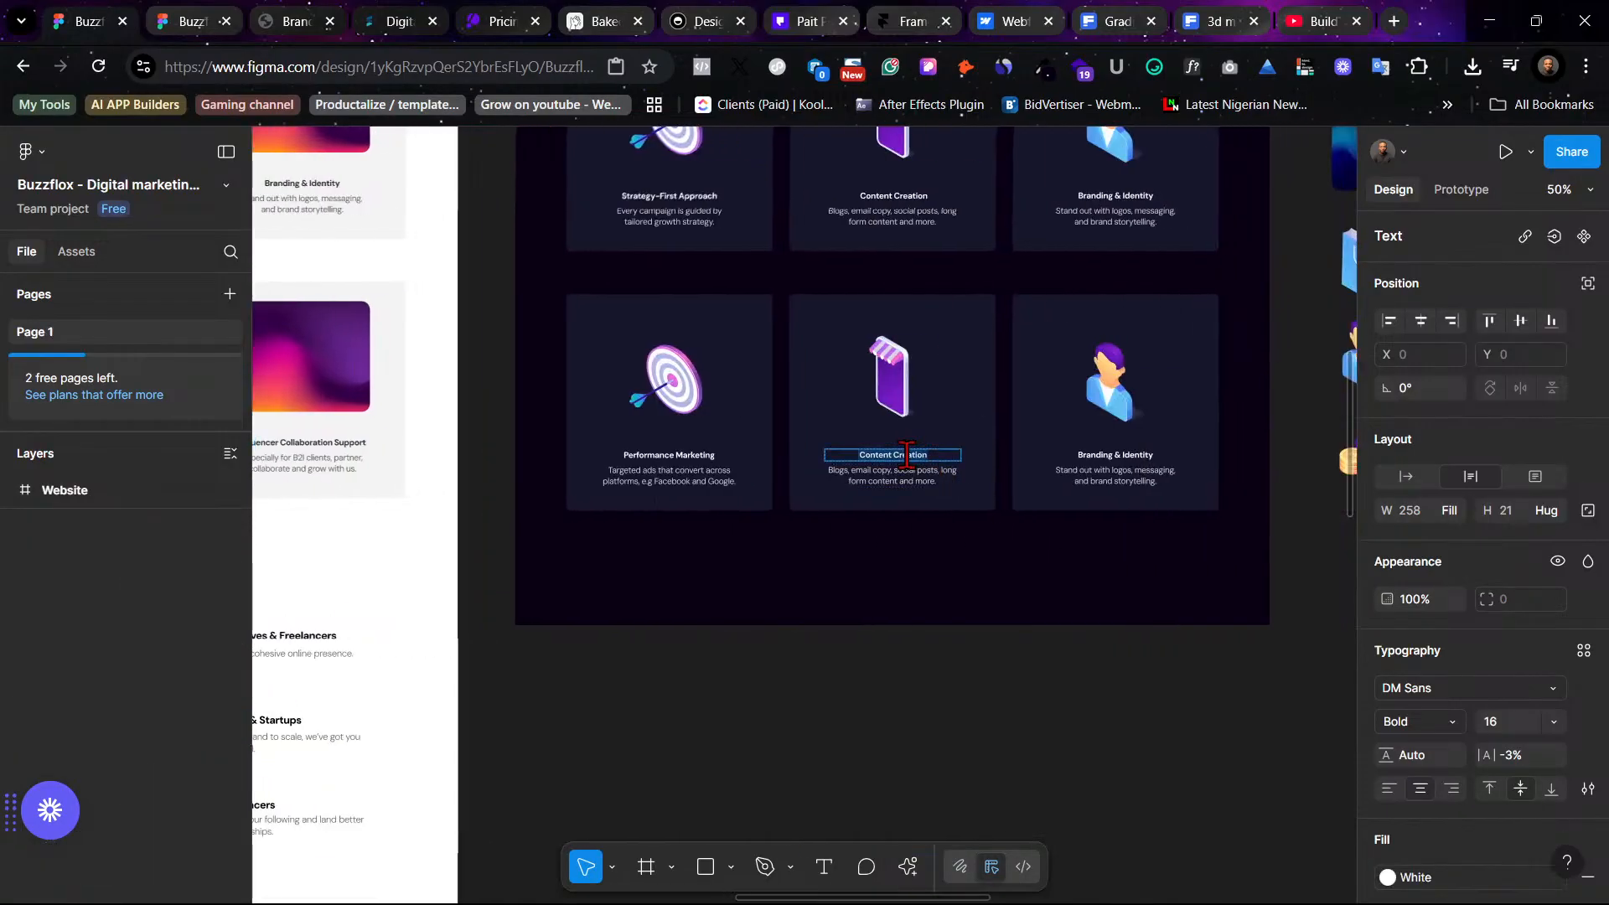
pyautogui.rightClick(907, 455)
pyautogui.click(1013, 518)
# - Replace the second duplicated card's description with the Social Media Management description, pasted with matching style
pyautogui.hscroll(-5, 893, 495)
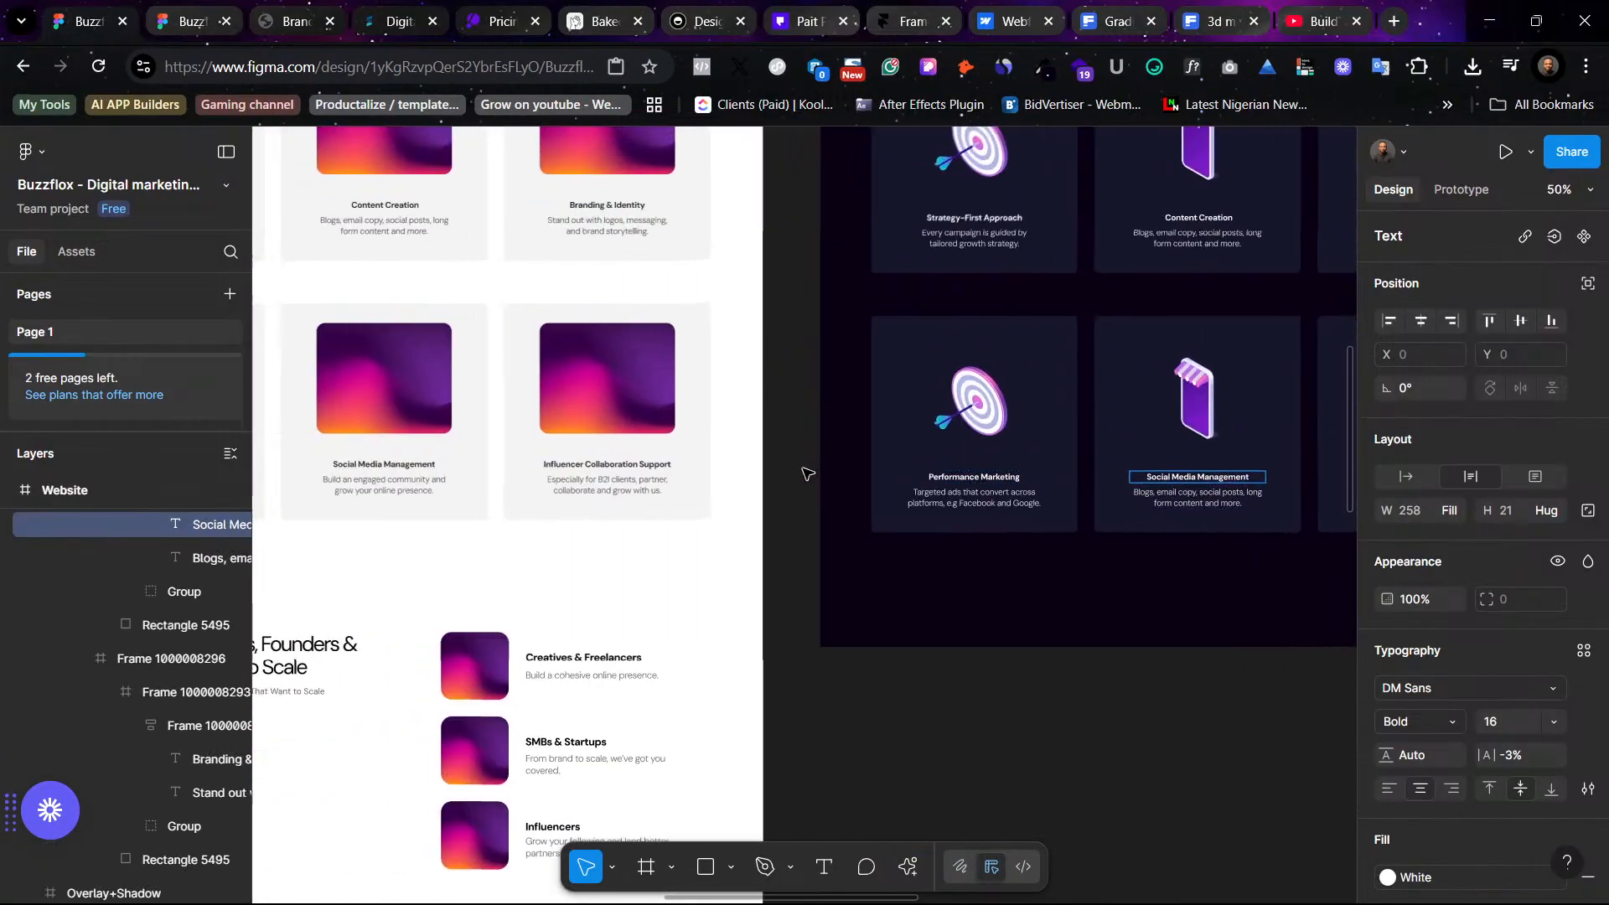
pyautogui.doubleClick(419, 475)
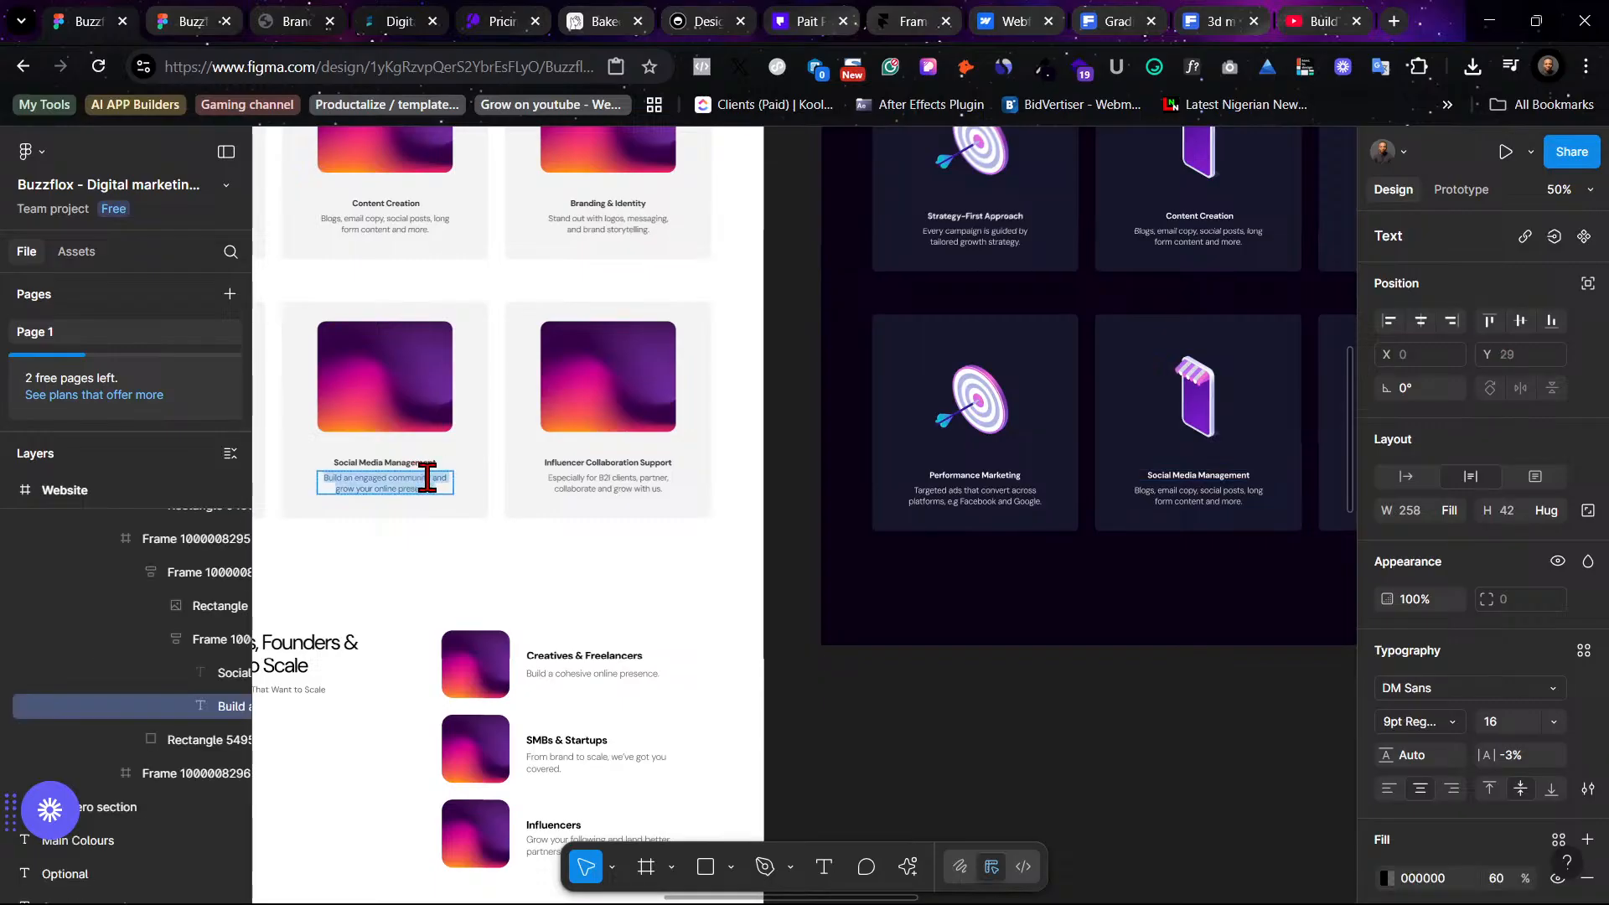
pyautogui.hscroll(5, 1148, 515)
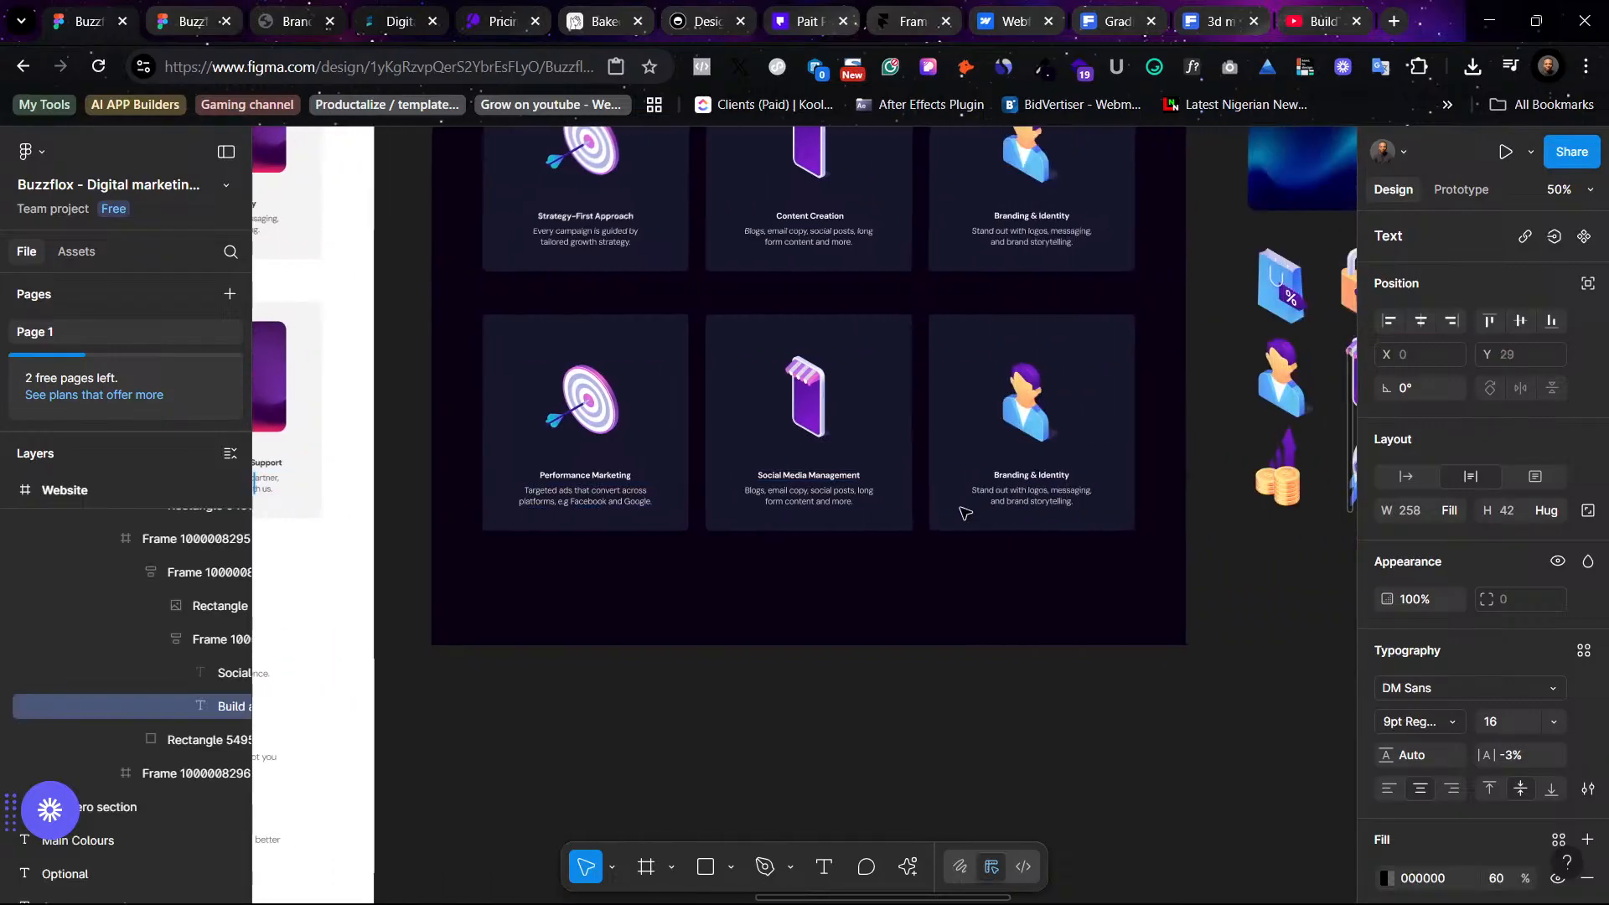
pyautogui.doubleClick(786, 501)
pyautogui.rightClick(792, 501)
pyautogui.click(963, 560)
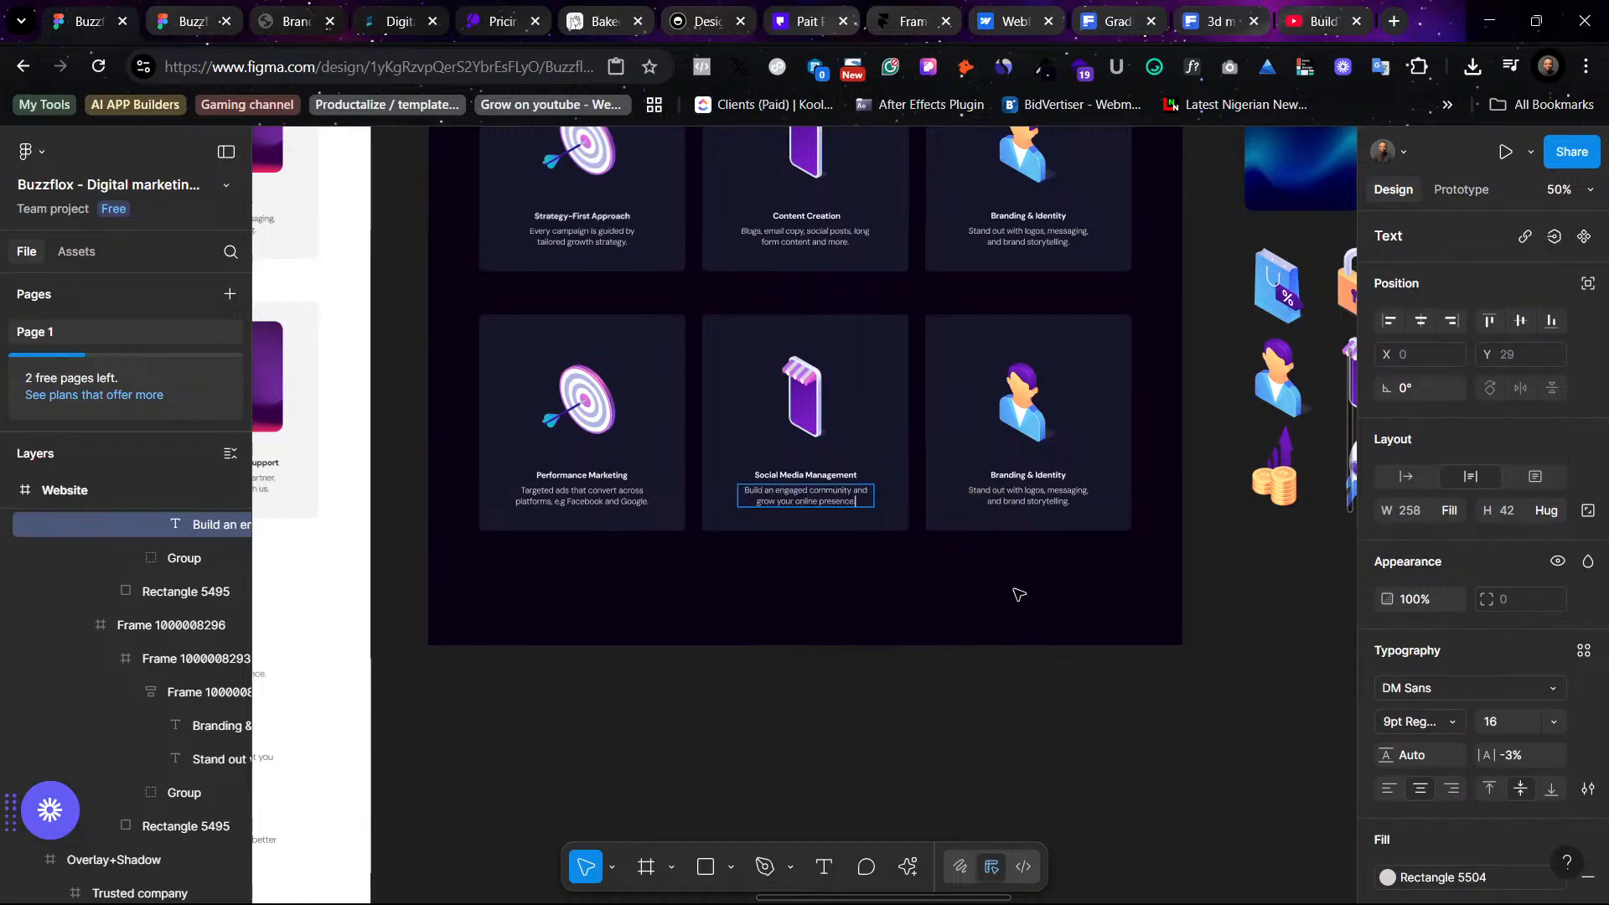
# - Replace the third duplicated card's title with "Influencer Collaboration Support" copied from the light design
pyautogui.hscroll(-4, 922, 578)
pyautogui.click(591, 464)
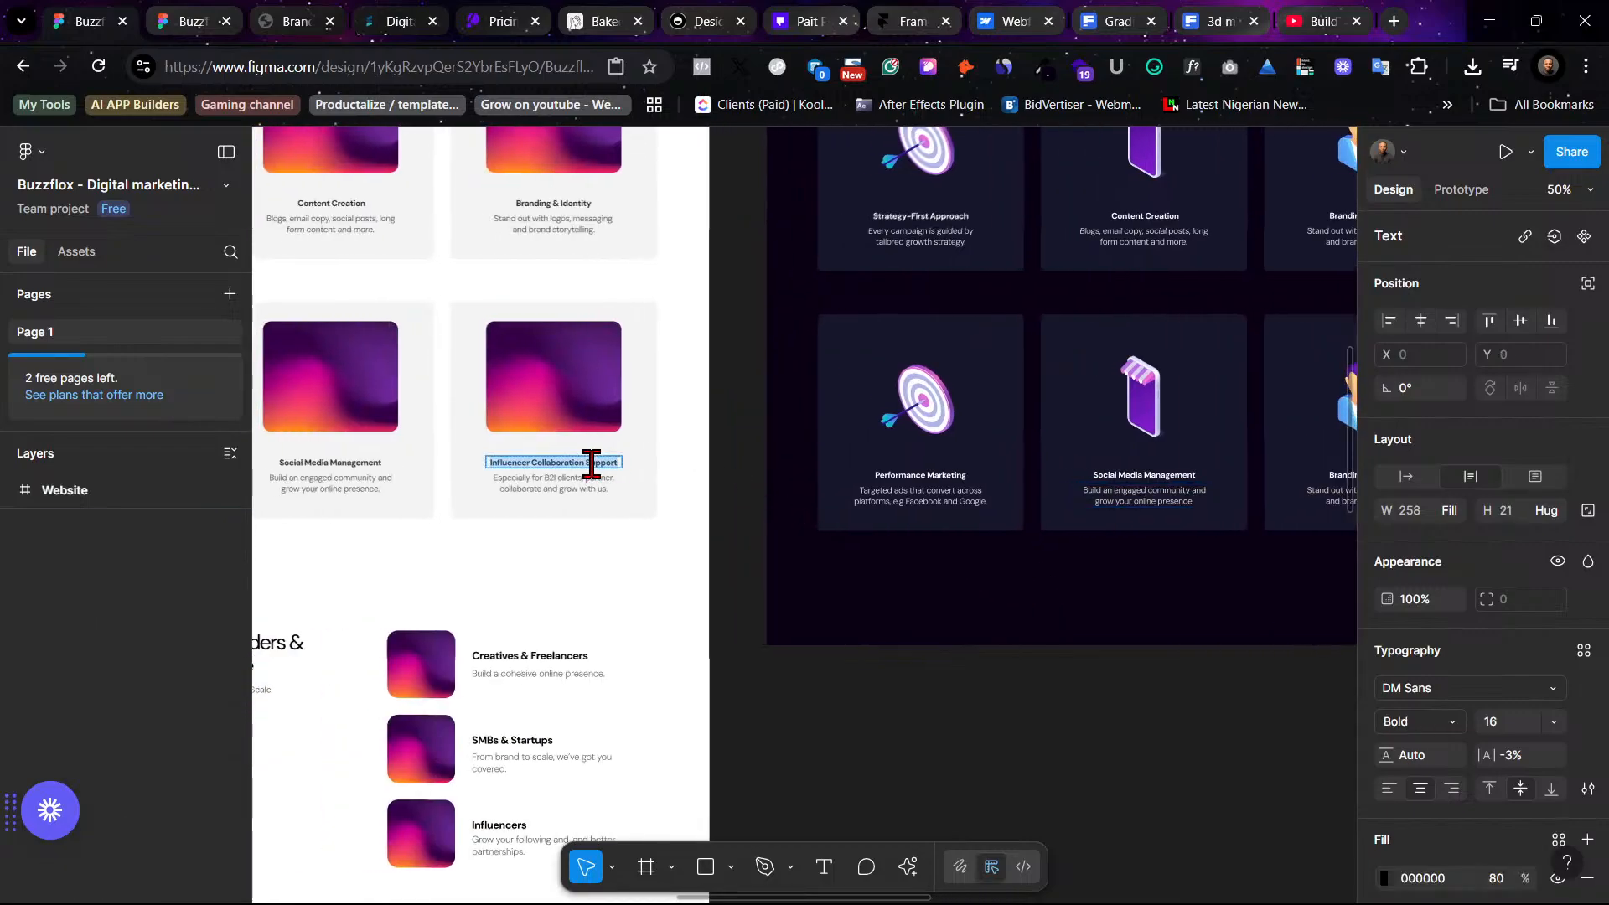
pyautogui.doubleClick(592, 464)
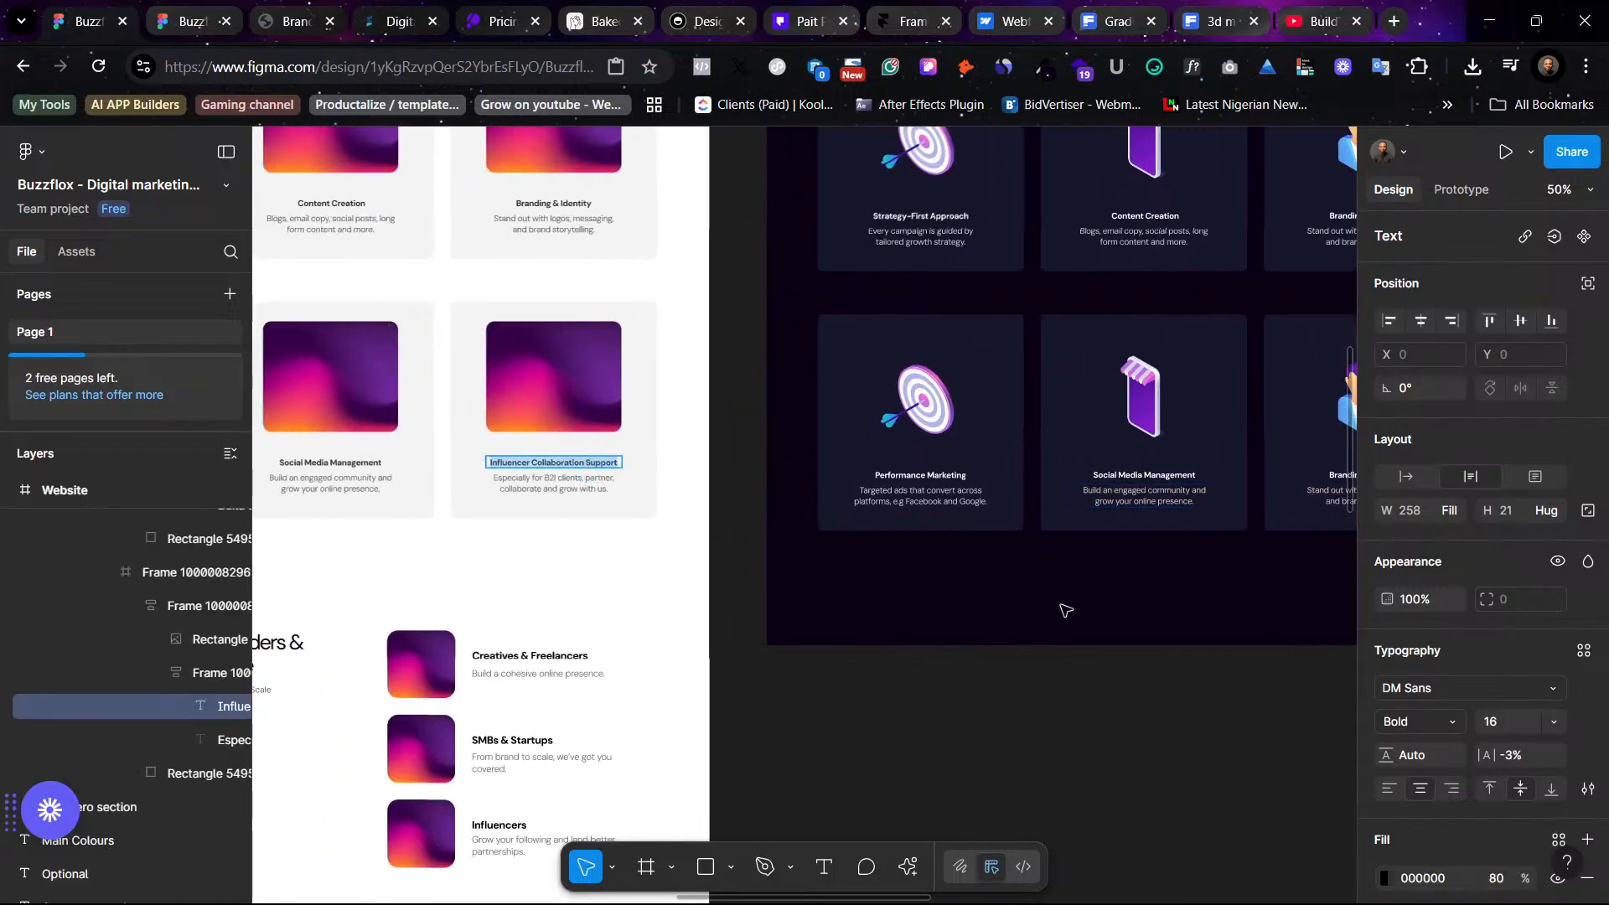
pyautogui.hscroll(7, 1066, 610)
pyautogui.click(738, 470)
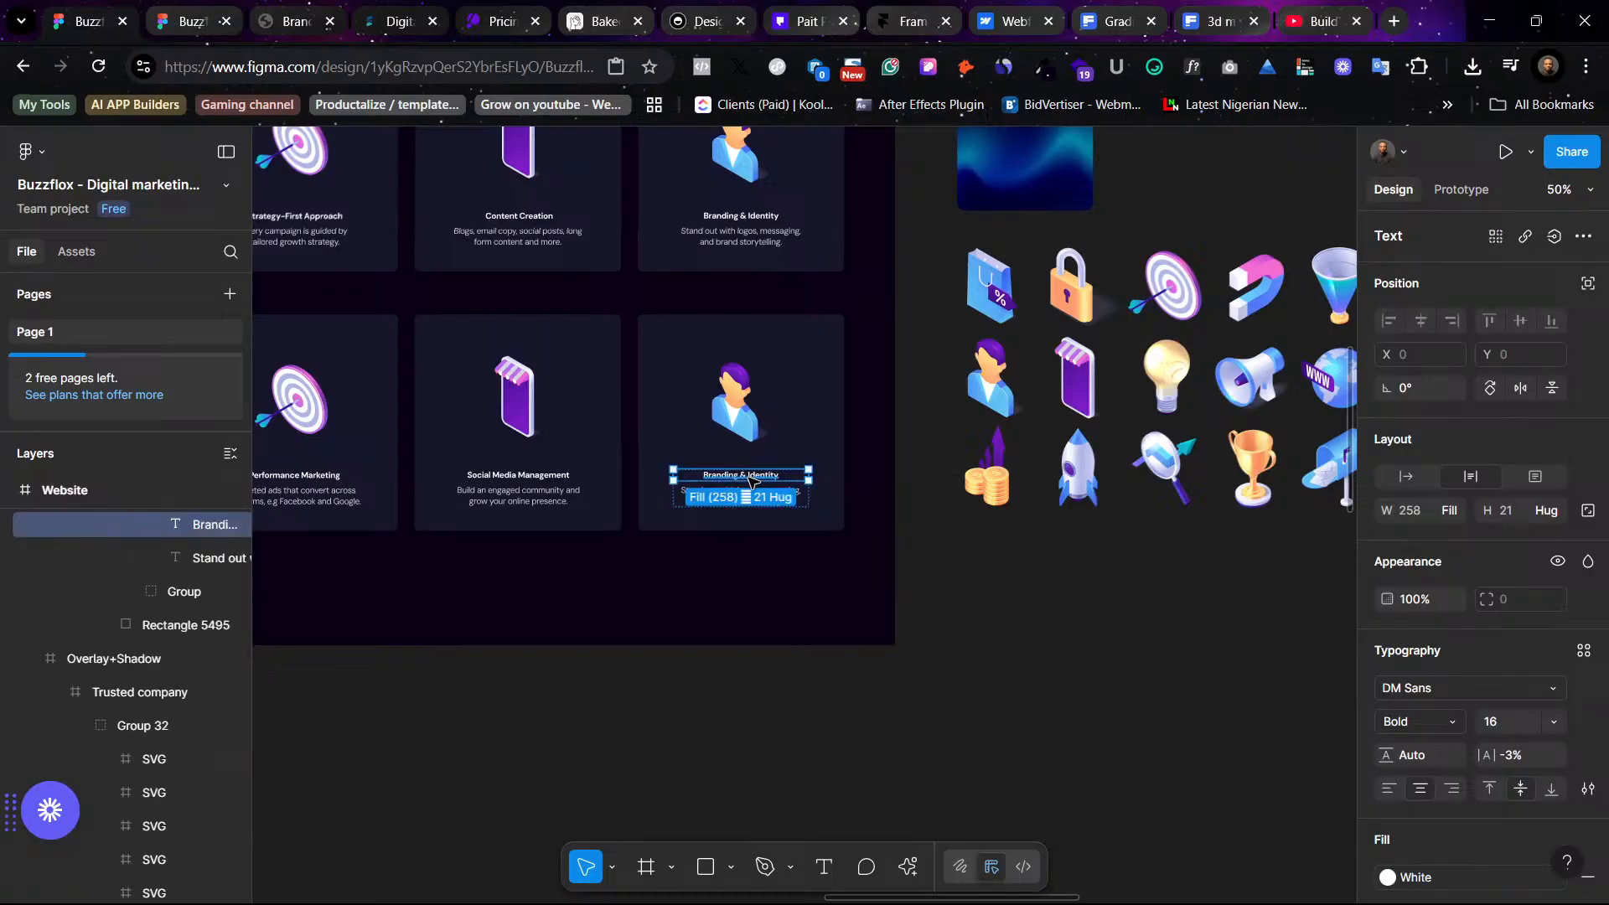
pyautogui.doubleClick(749, 474)
pyautogui.rightClick(749, 474)
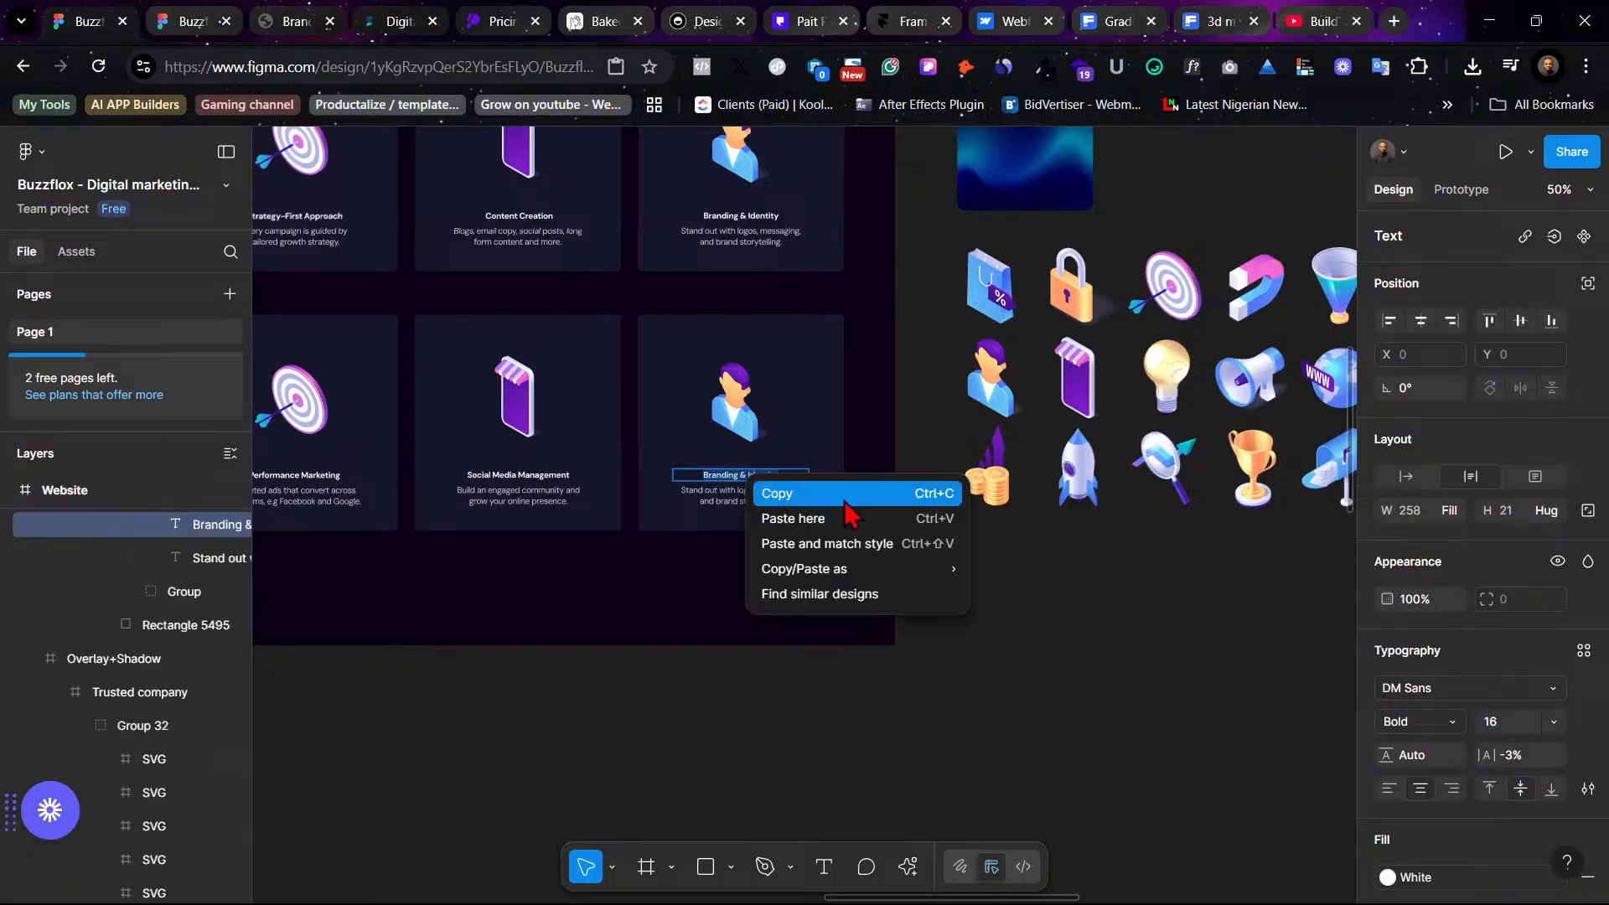
pyautogui.click(878, 543)
# - Replace the third duplicated card's description with the Influencer Collaboration Support description
pyautogui.hscroll(-4, 881, 559)
pyautogui.hscroll(-2, 880, 560)
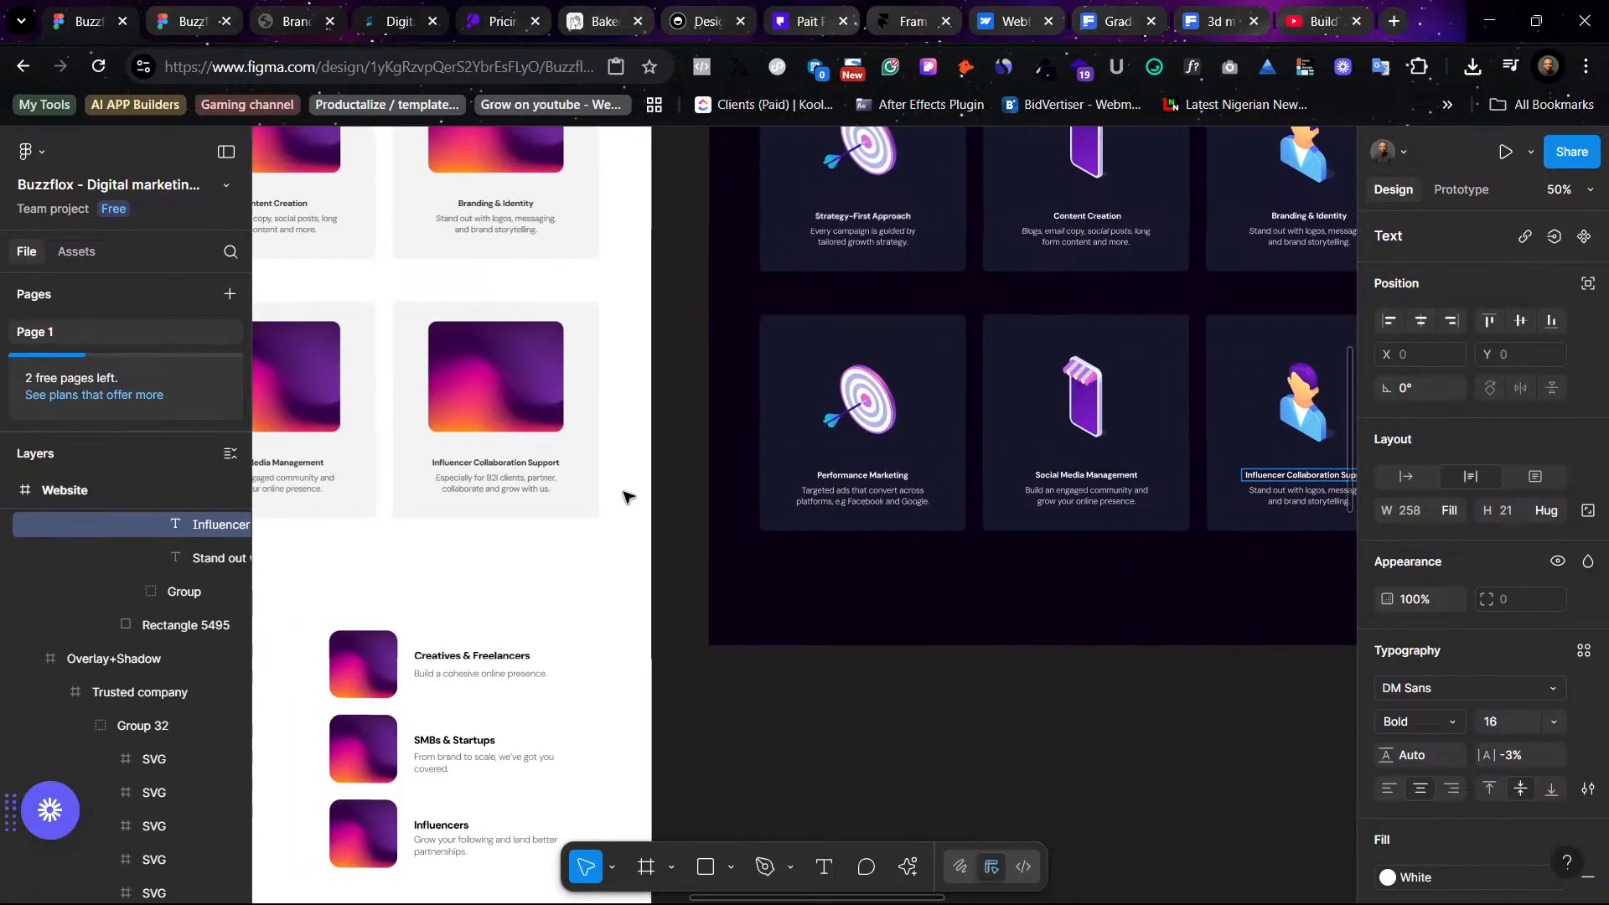
pyautogui.doubleClick(511, 486)
pyautogui.hscroll(4, 874, 567)
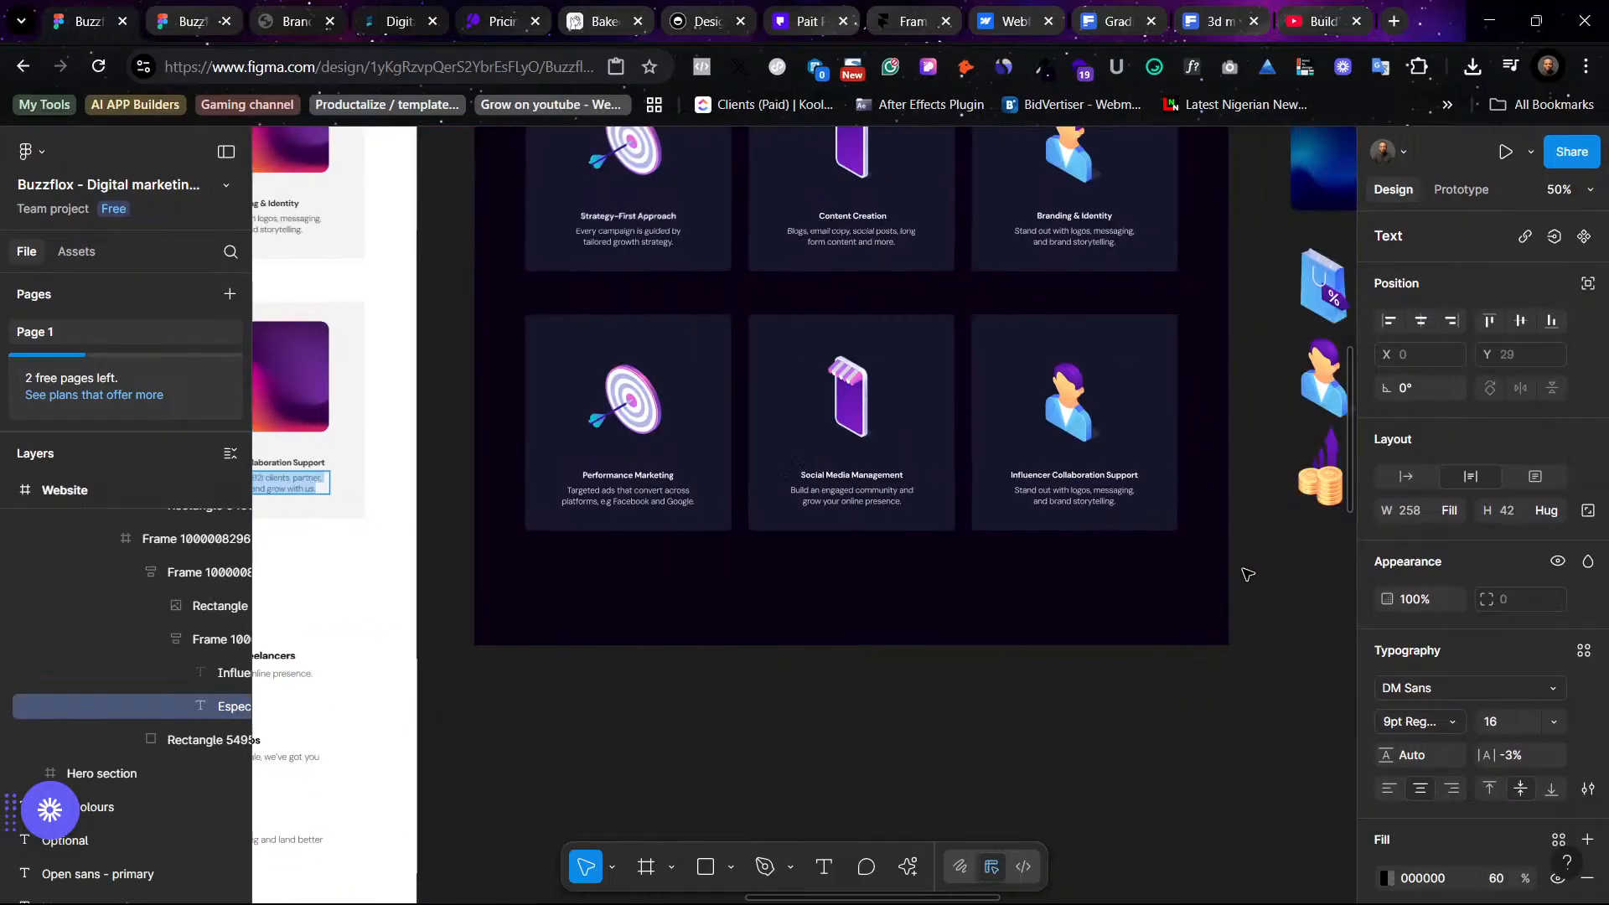
pyautogui.doubleClick(919, 503)
pyautogui.hotkey('ctrl', 'a')
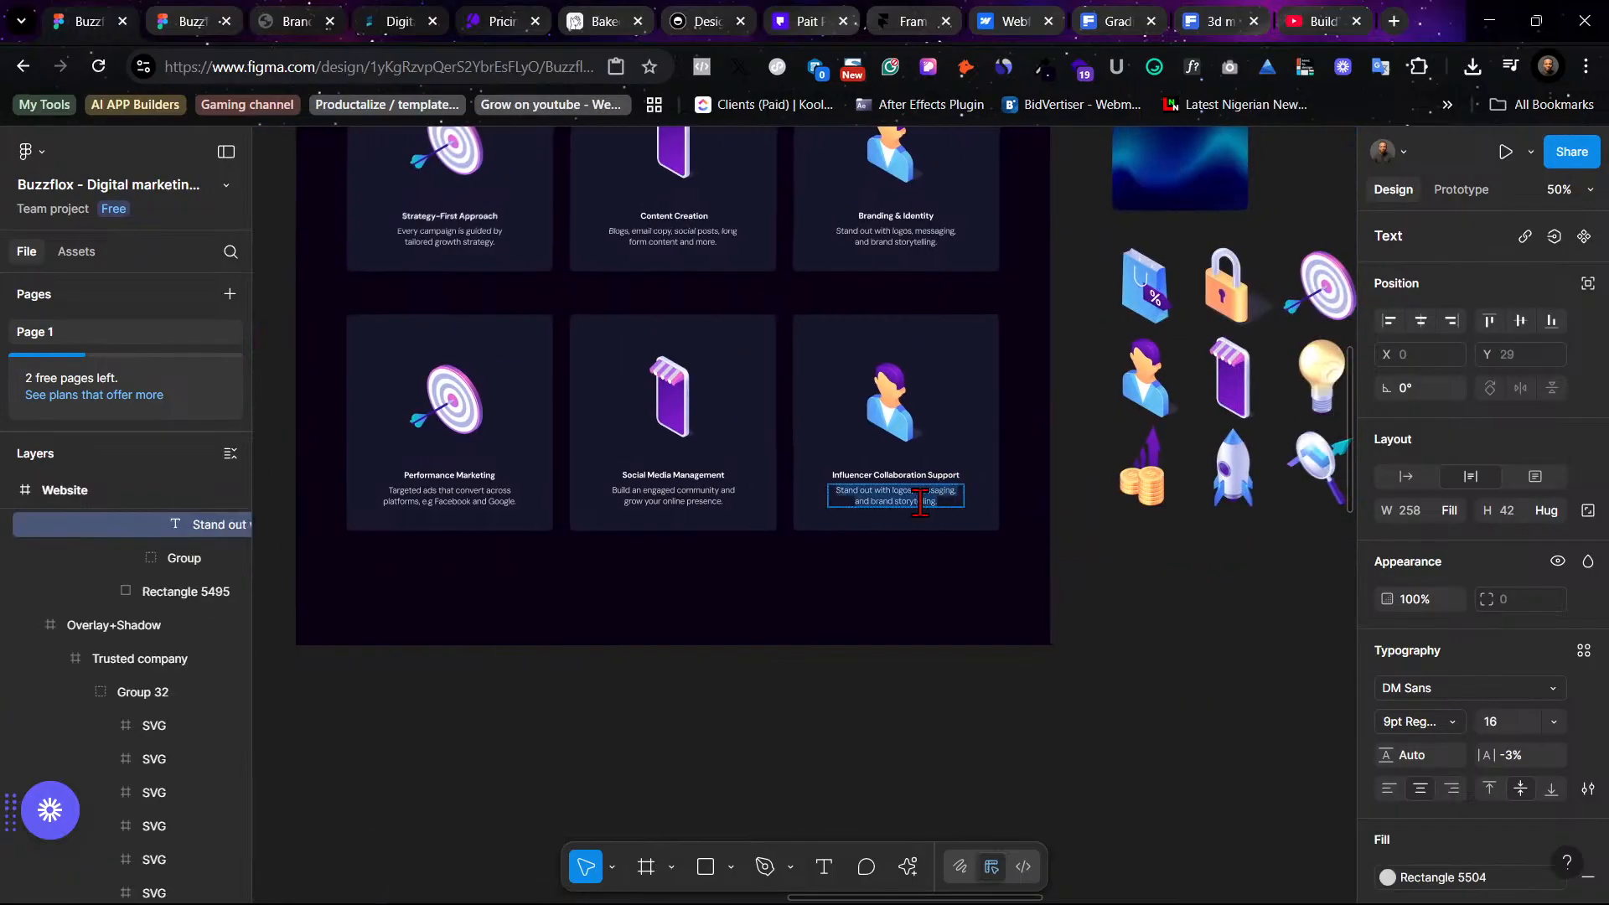
pyautogui.hotkey('ctrl', 'v')
pyautogui.click(1090, 617)
pyautogui.click(1090, 617)
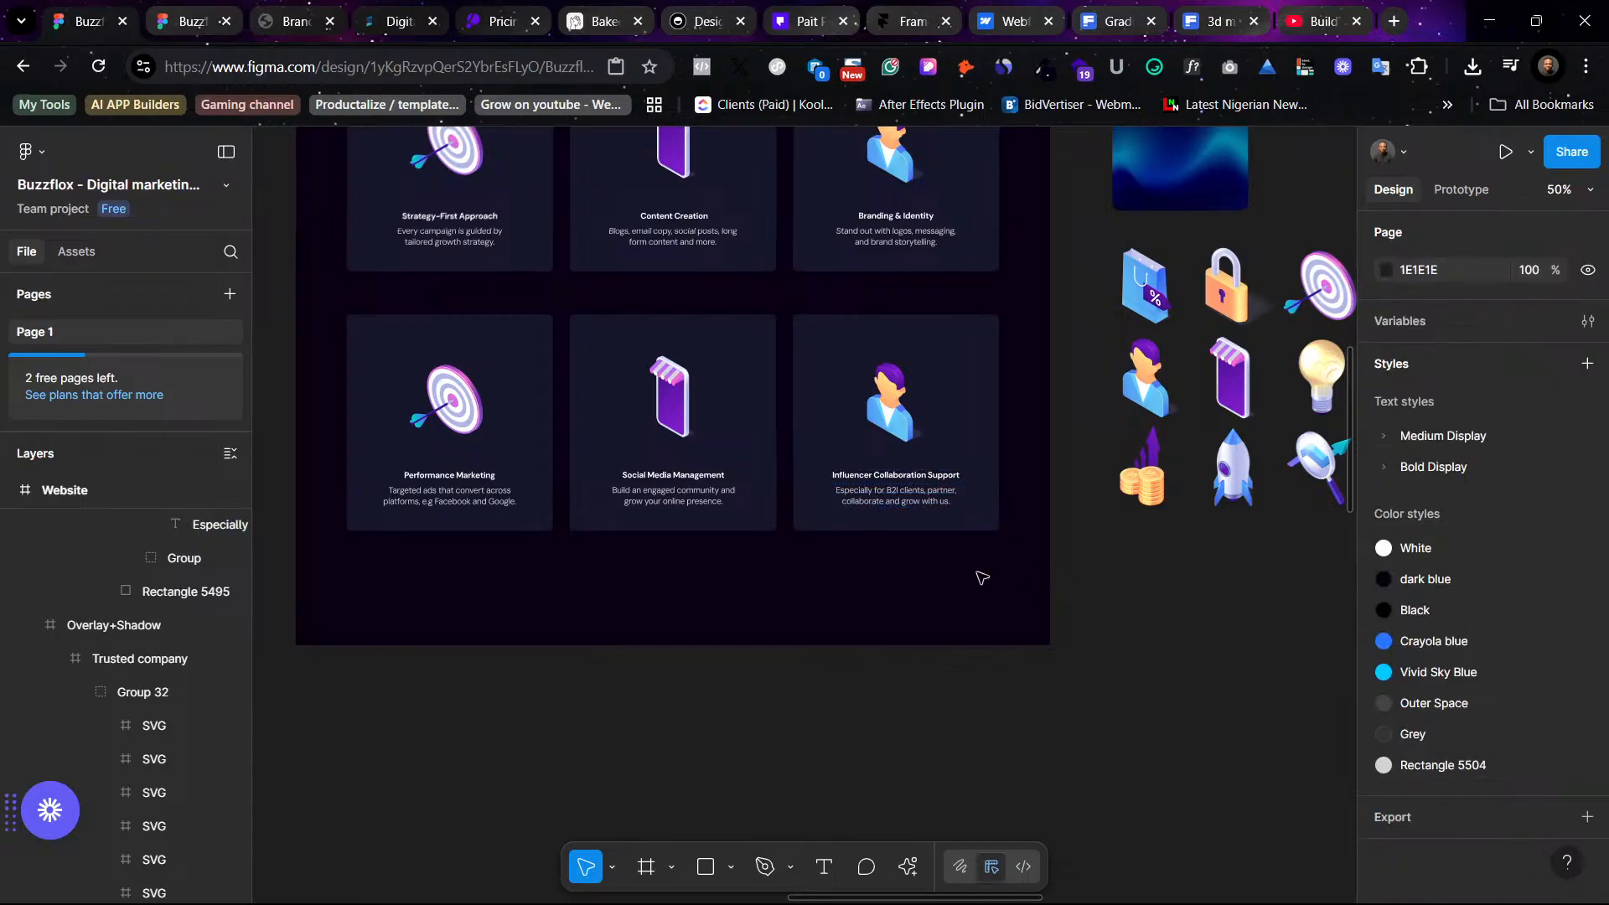
pyautogui.click(1144, 474)
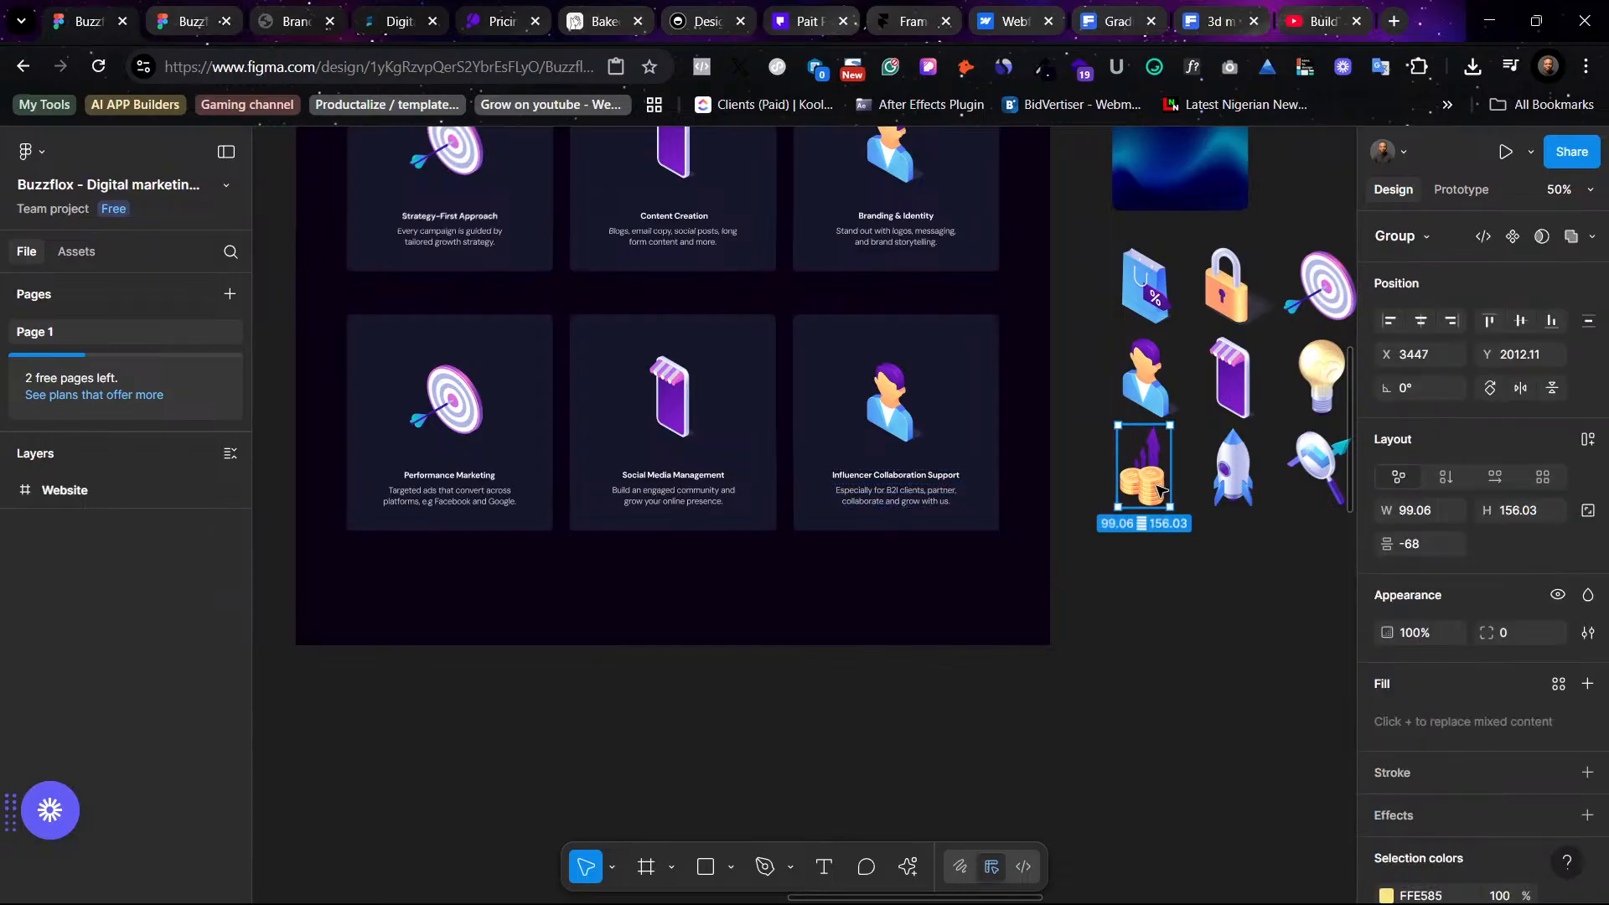
pyautogui.keyDown('ctrl'); pyautogui.click(451, 400); pyautogui.keyUp('ctrl')
pyautogui.click(466, 408)
pyautogui.click(467, 408)
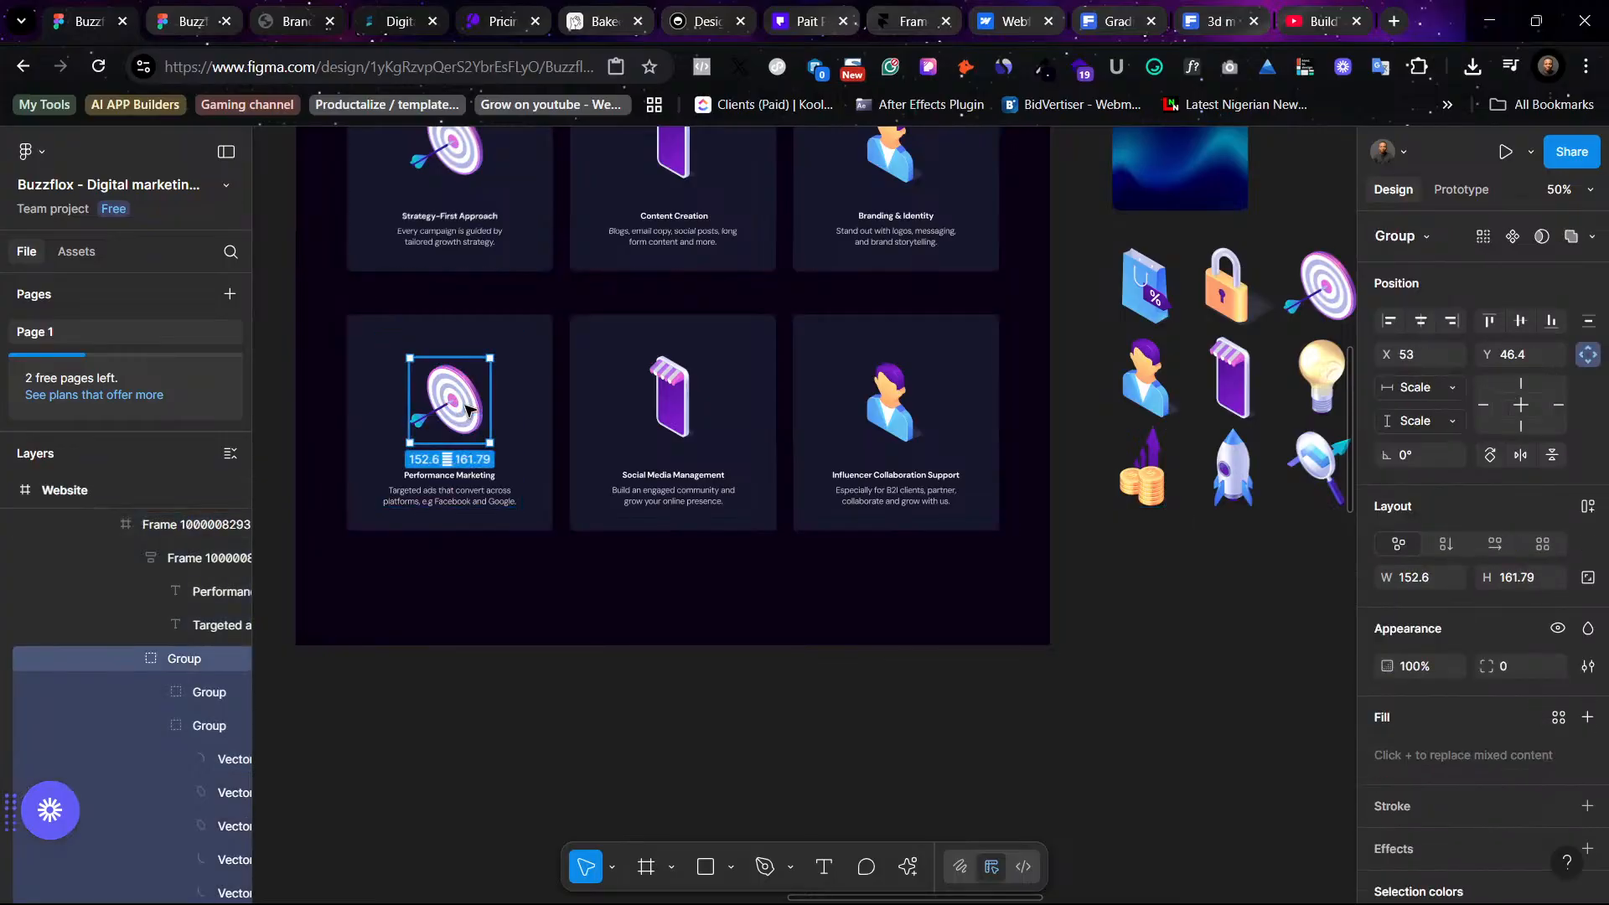
pyautogui.rightClick(469, 408)
pyautogui.press('Escape')
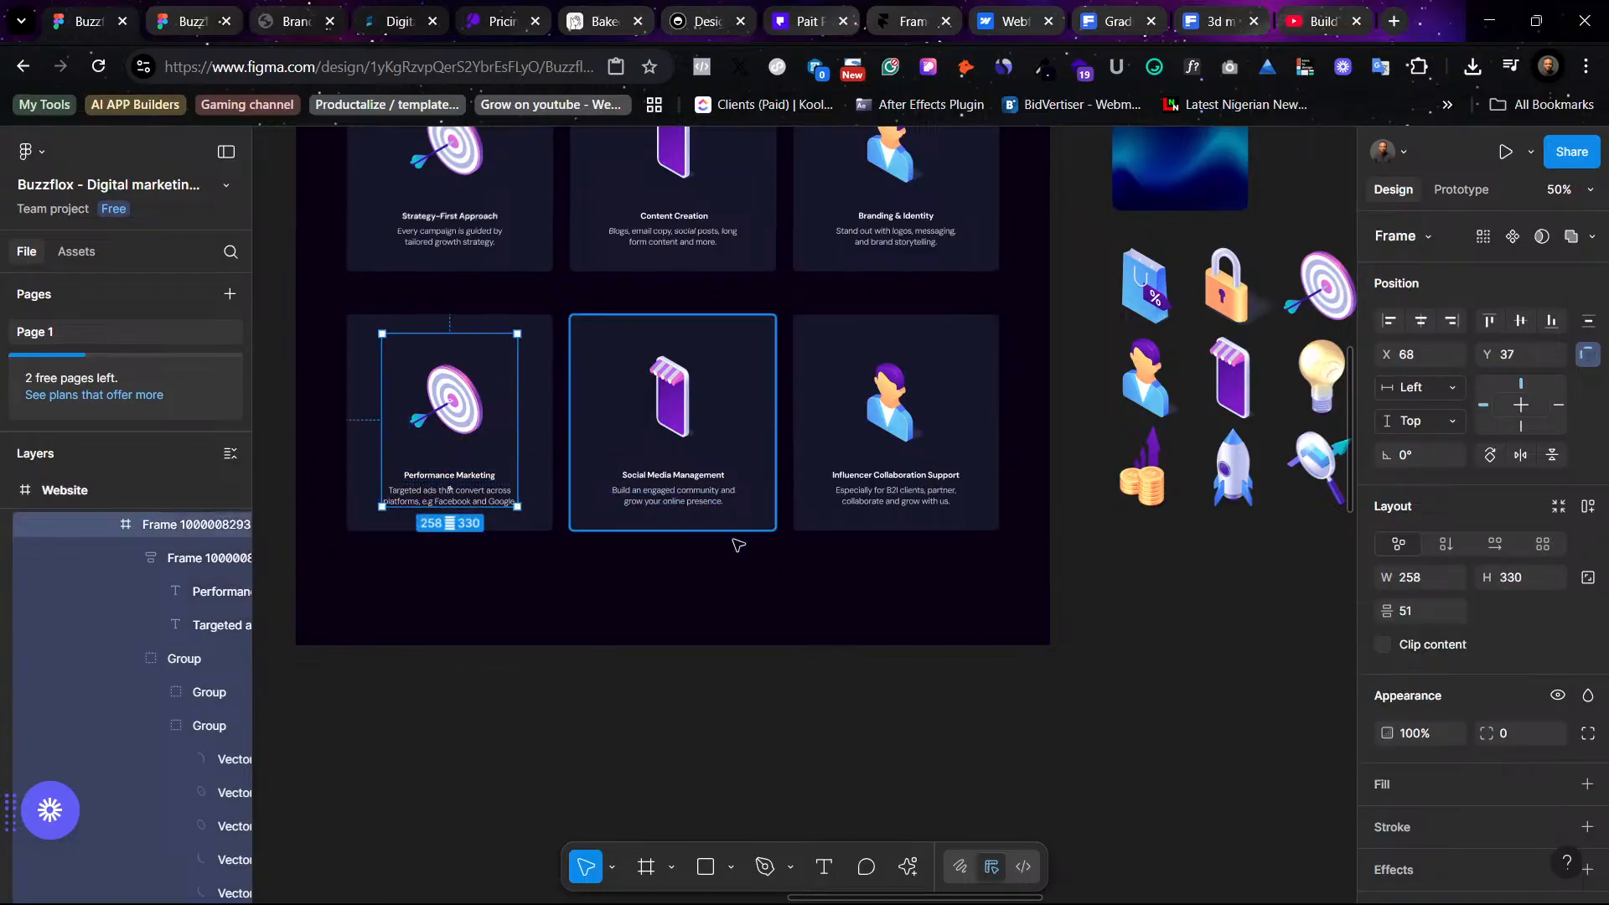
# - Replace the target icon in the Performance Marketing card with the coins-and-arrow 3D icon using paste to replace
pyautogui.click(1161, 737)
pyautogui.click(1156, 475)
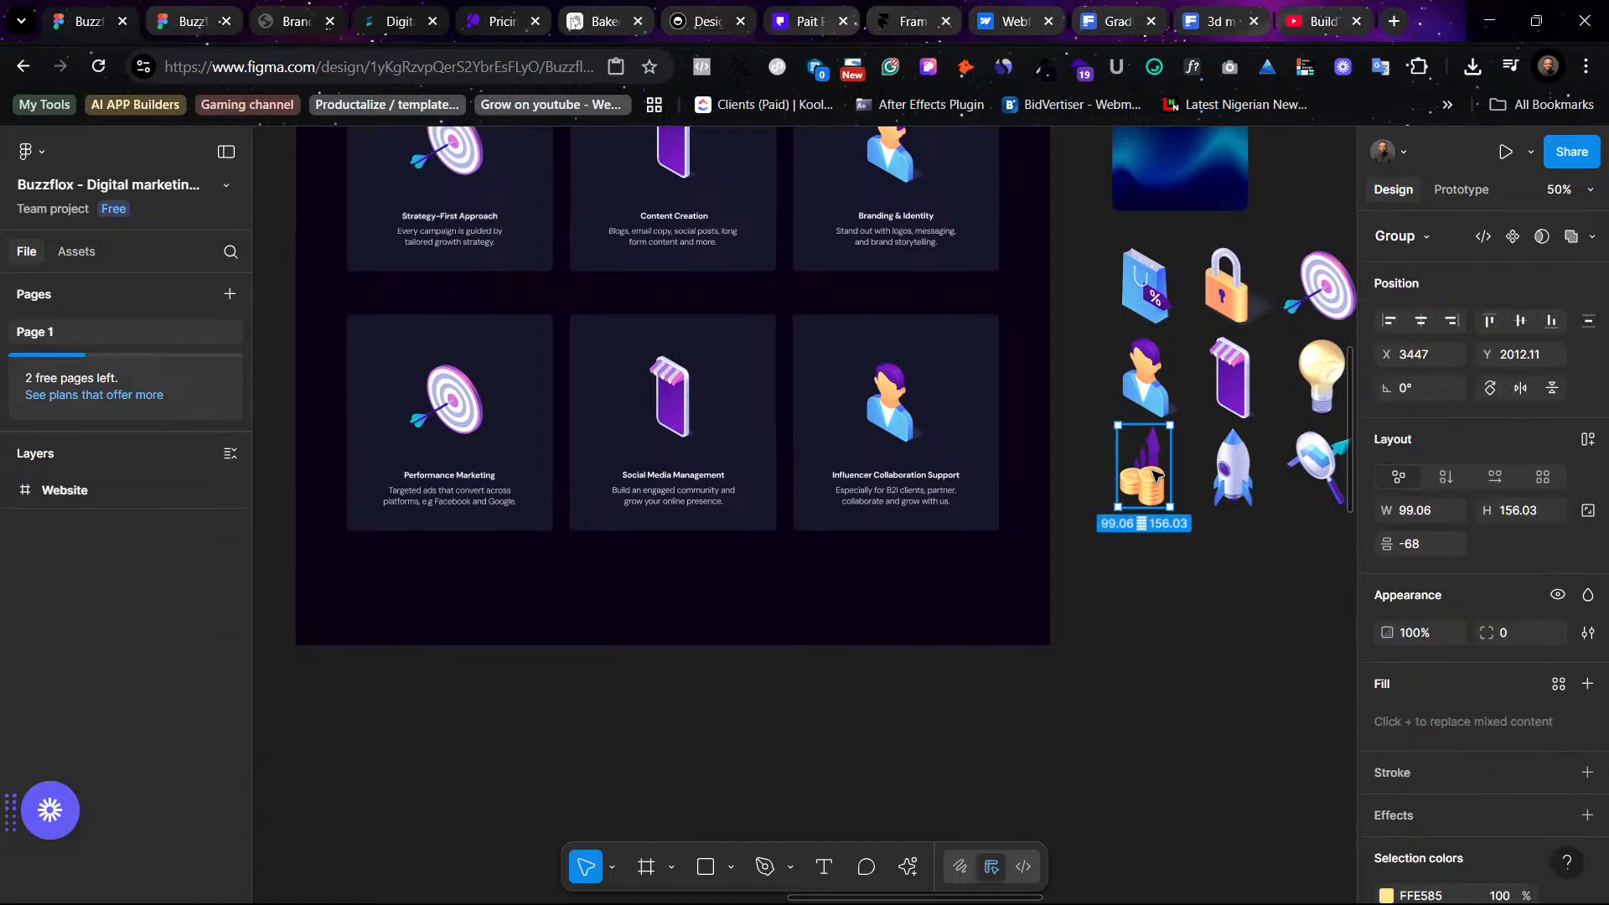
pyautogui.rightClick(1156, 475)
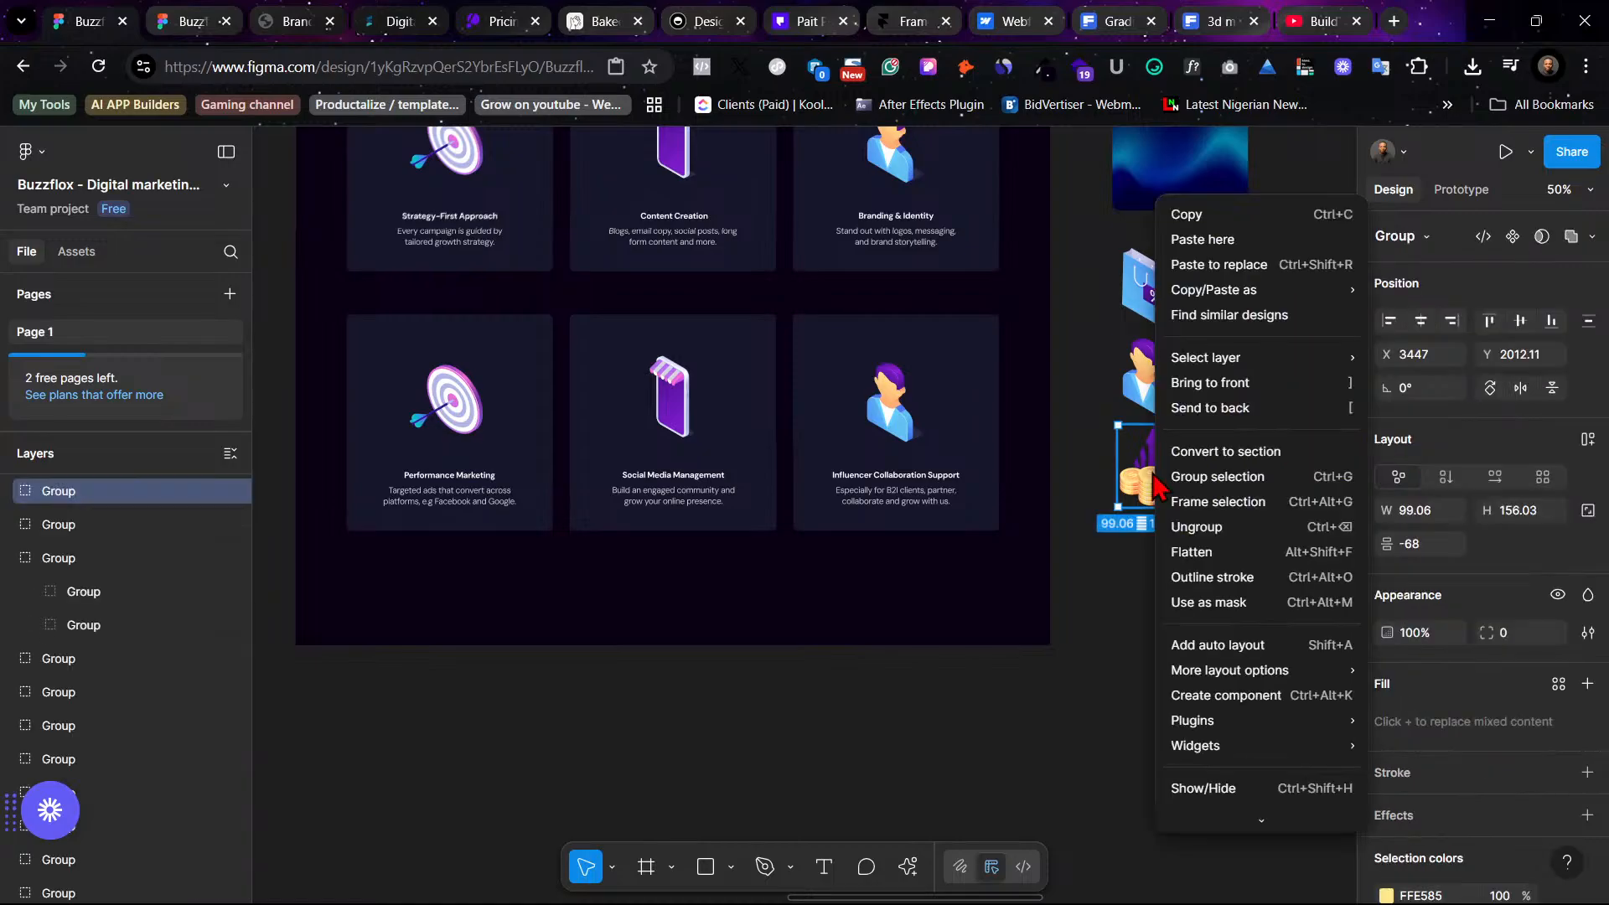
pyautogui.click(1227, 240)
pyautogui.click(455, 411)
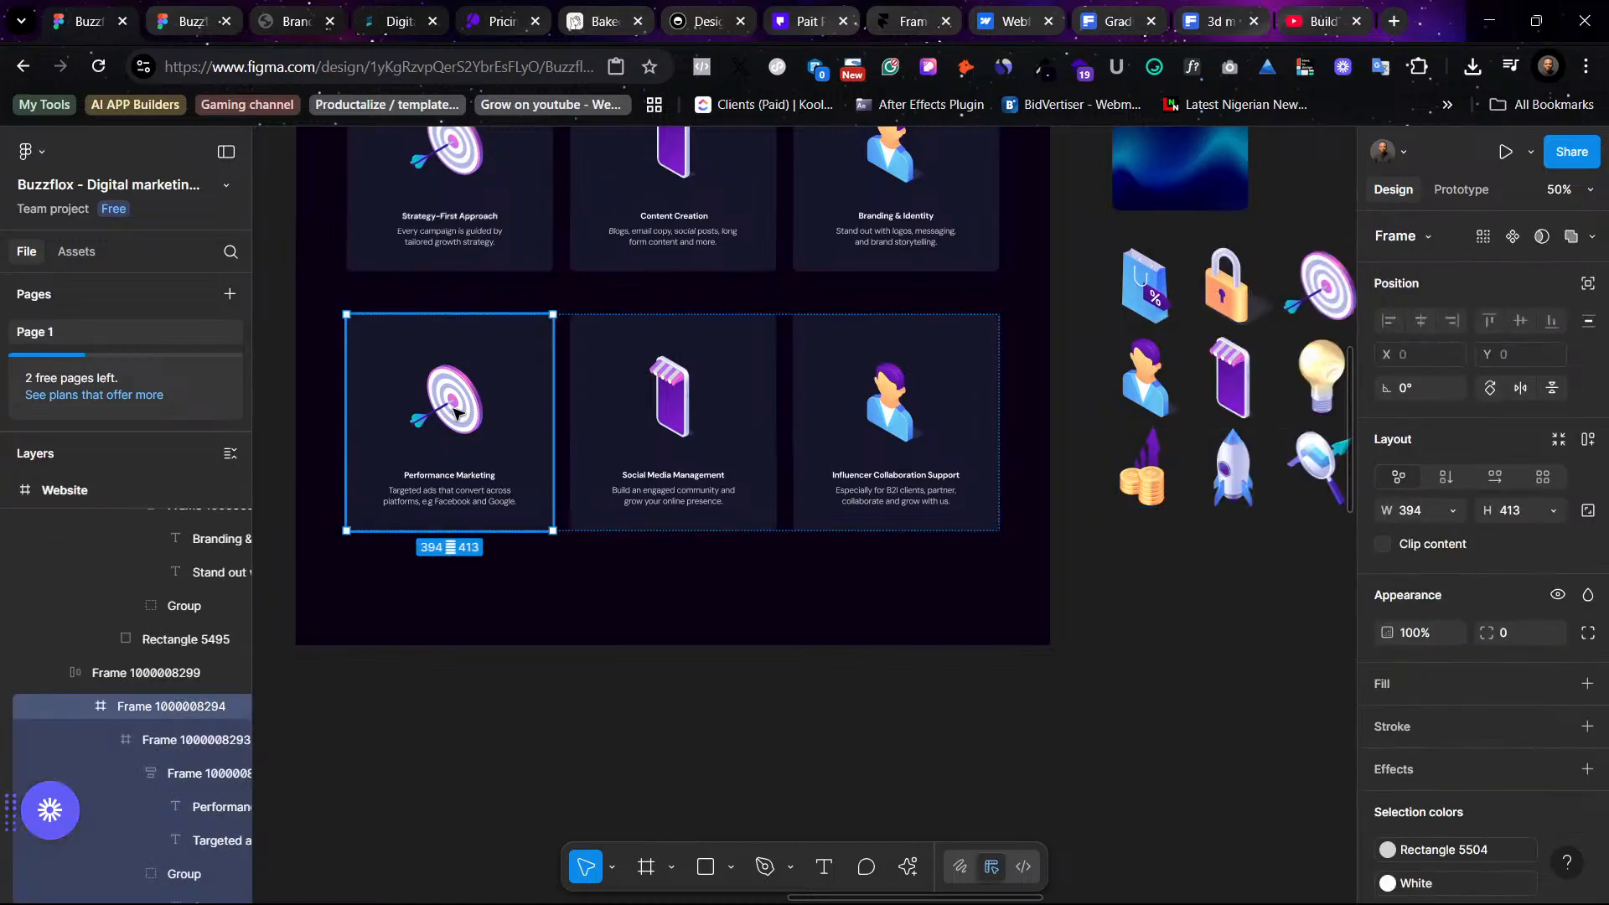
pyautogui.doubleClick(454, 410)
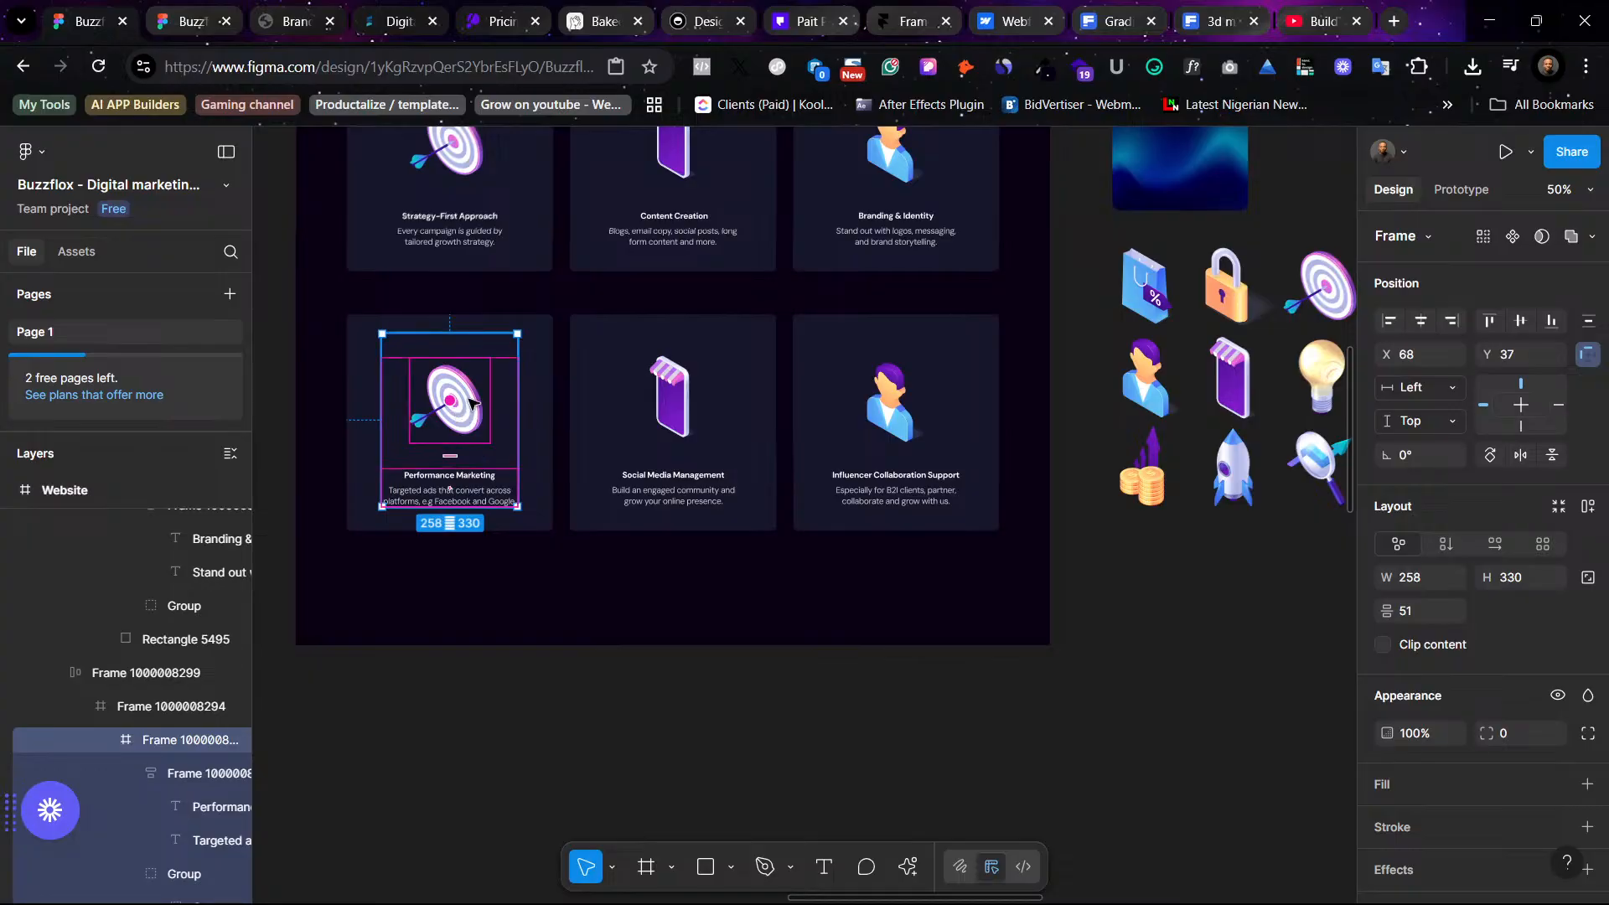
pyautogui.doubleClick(471, 404)
pyautogui.rightClick(472, 404)
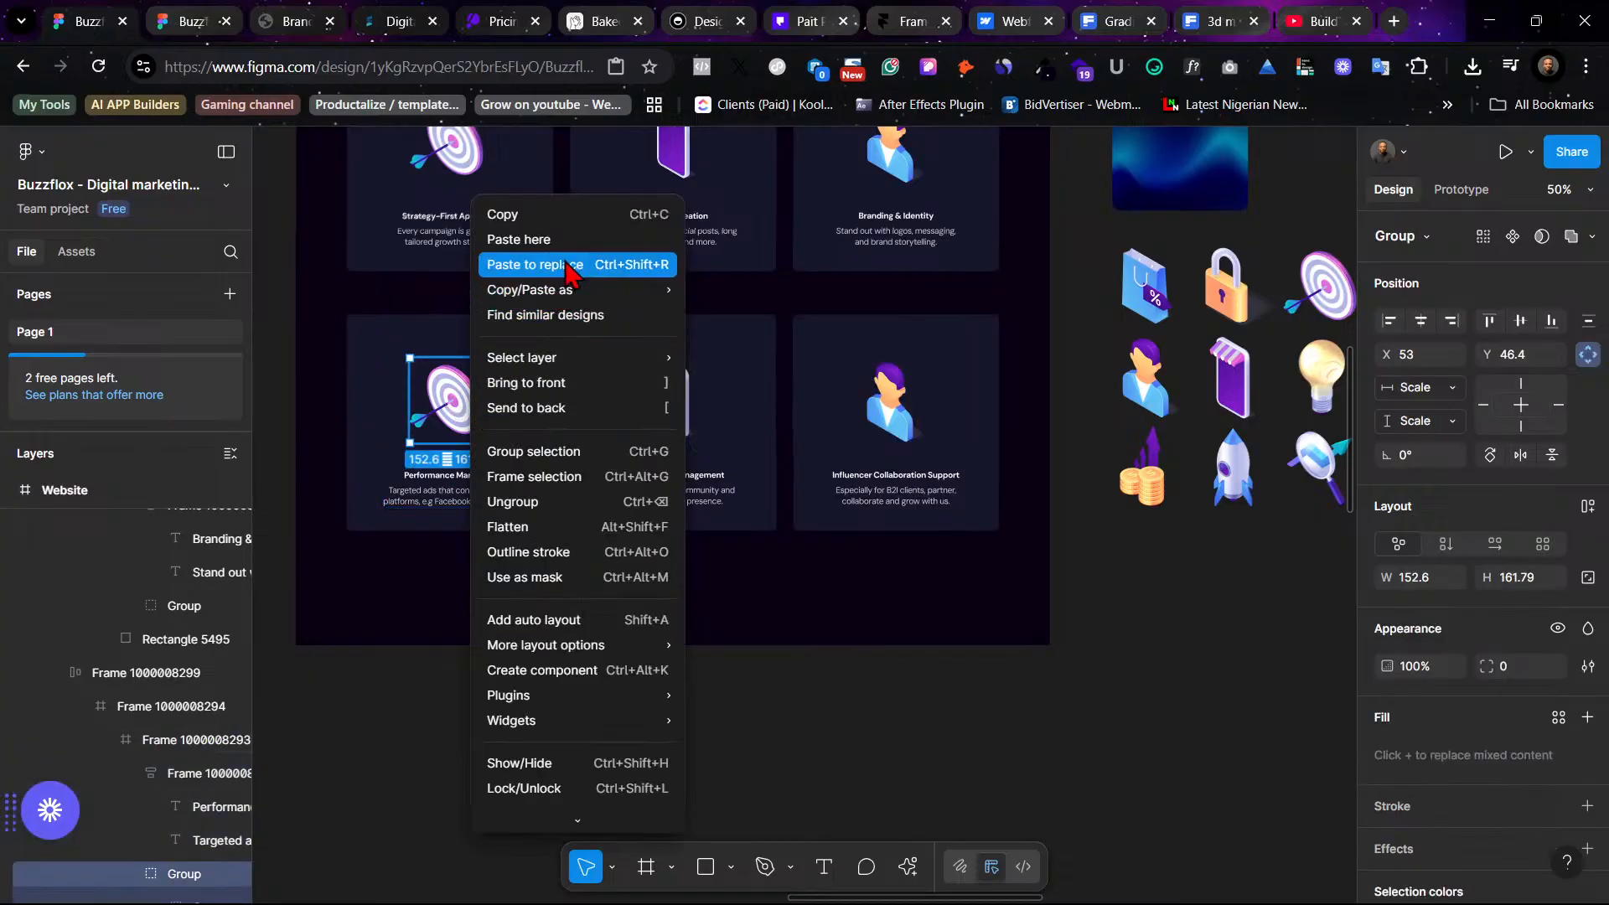
pyautogui.click(574, 265)
pyautogui.click(1084, 702)
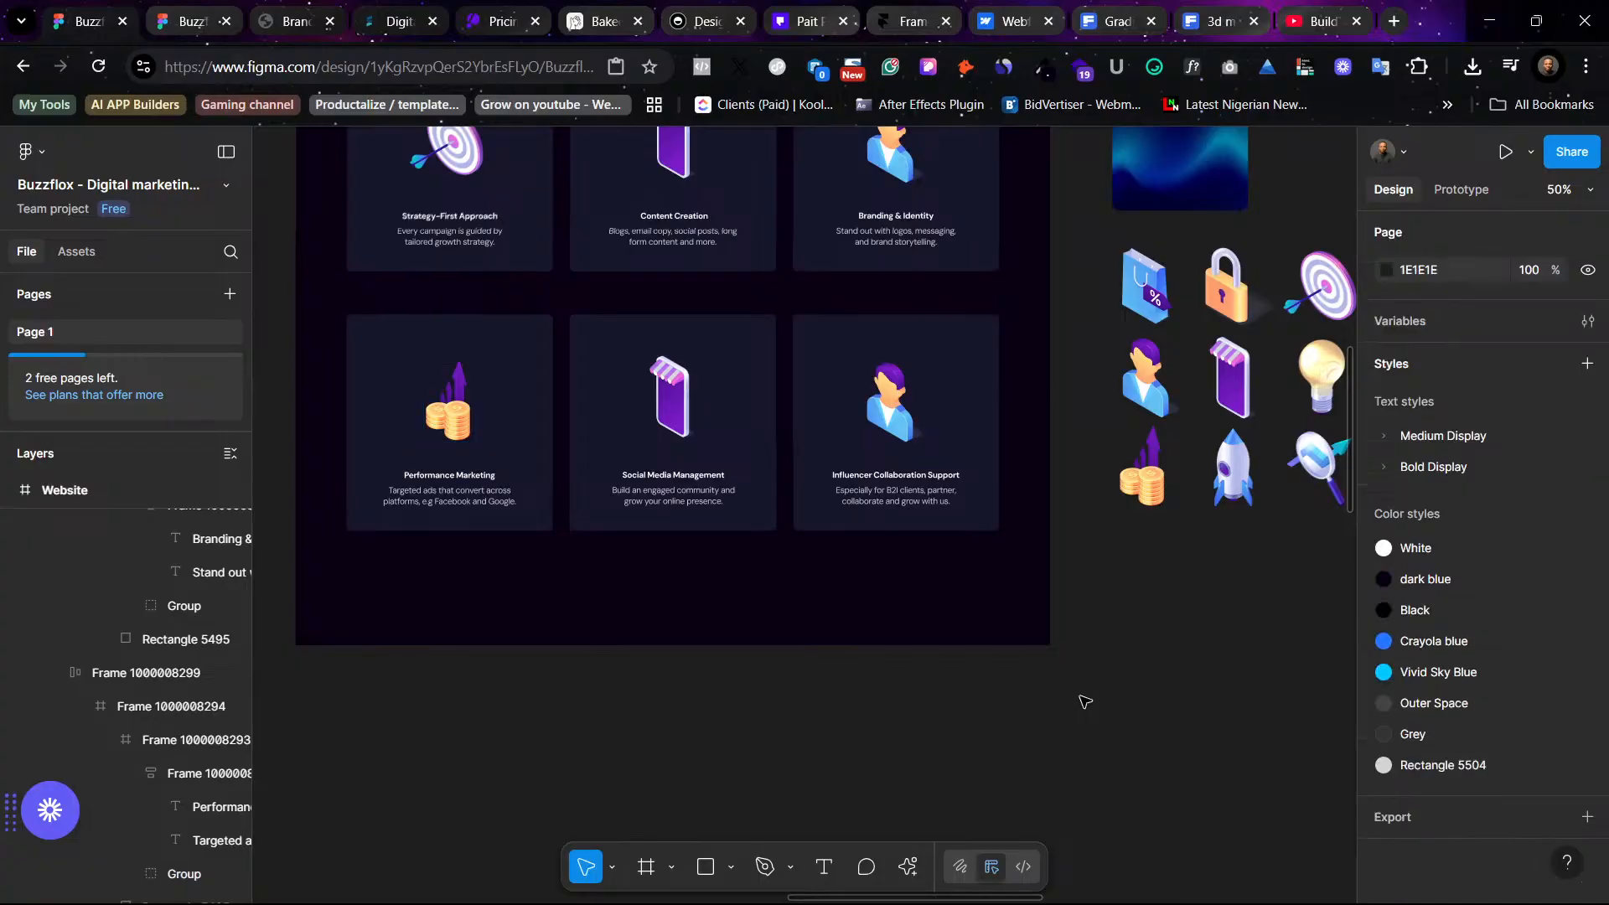
# - Replace the phone icon in the Social Media Management card with the megaphone 3D icon using paste to replace
pyautogui.hscroll(3, 1084, 701)
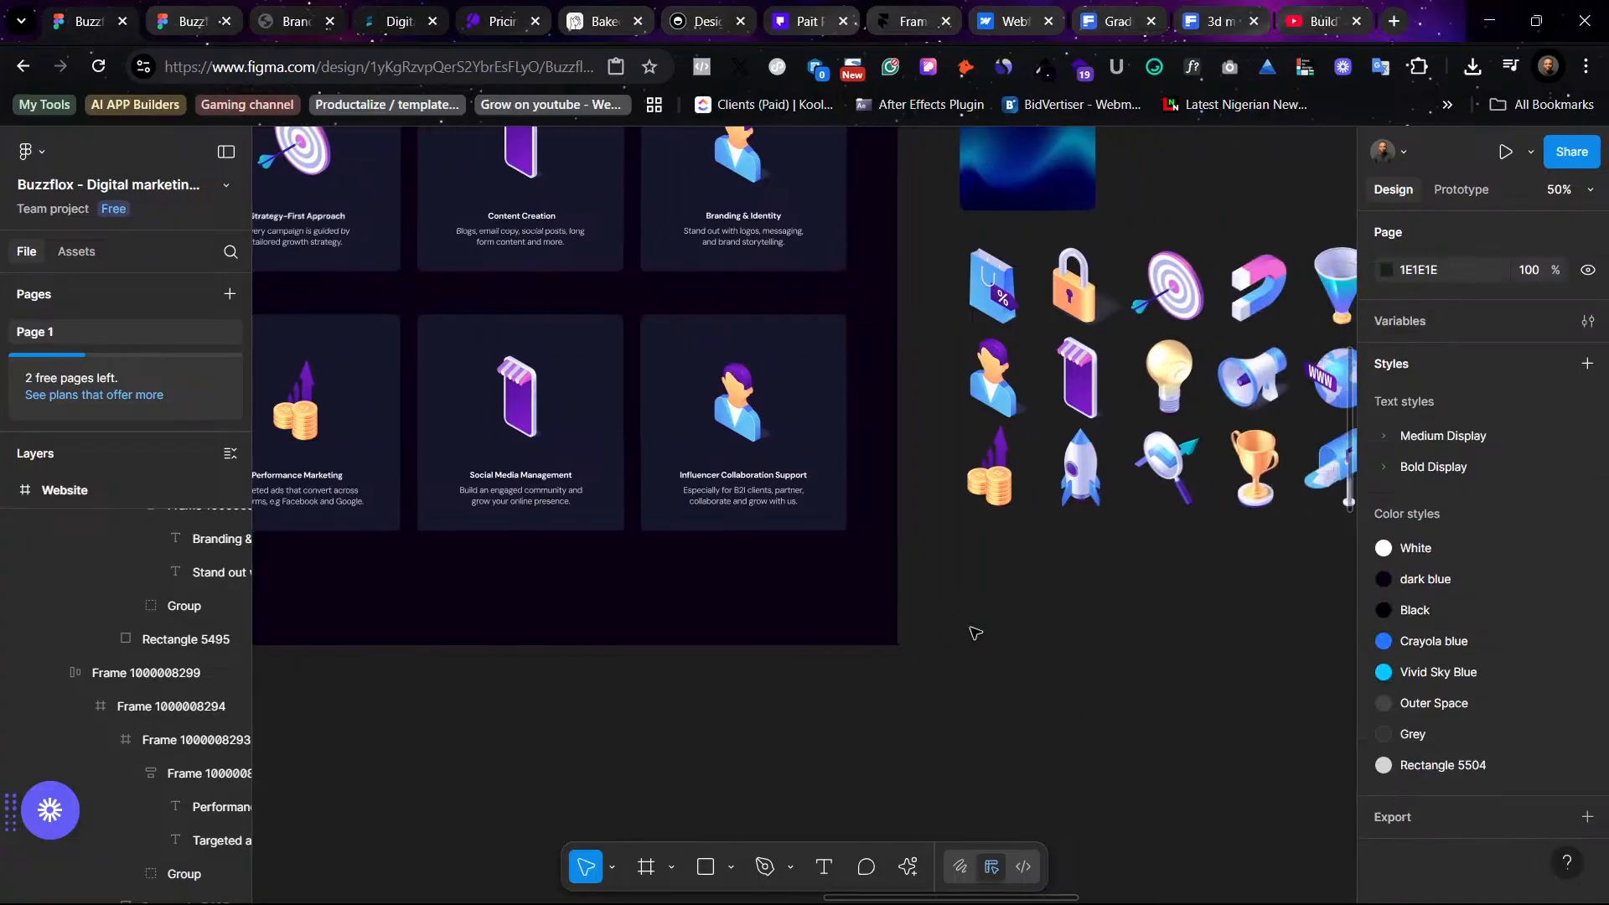
pyautogui.hscroll(1, 975, 632)
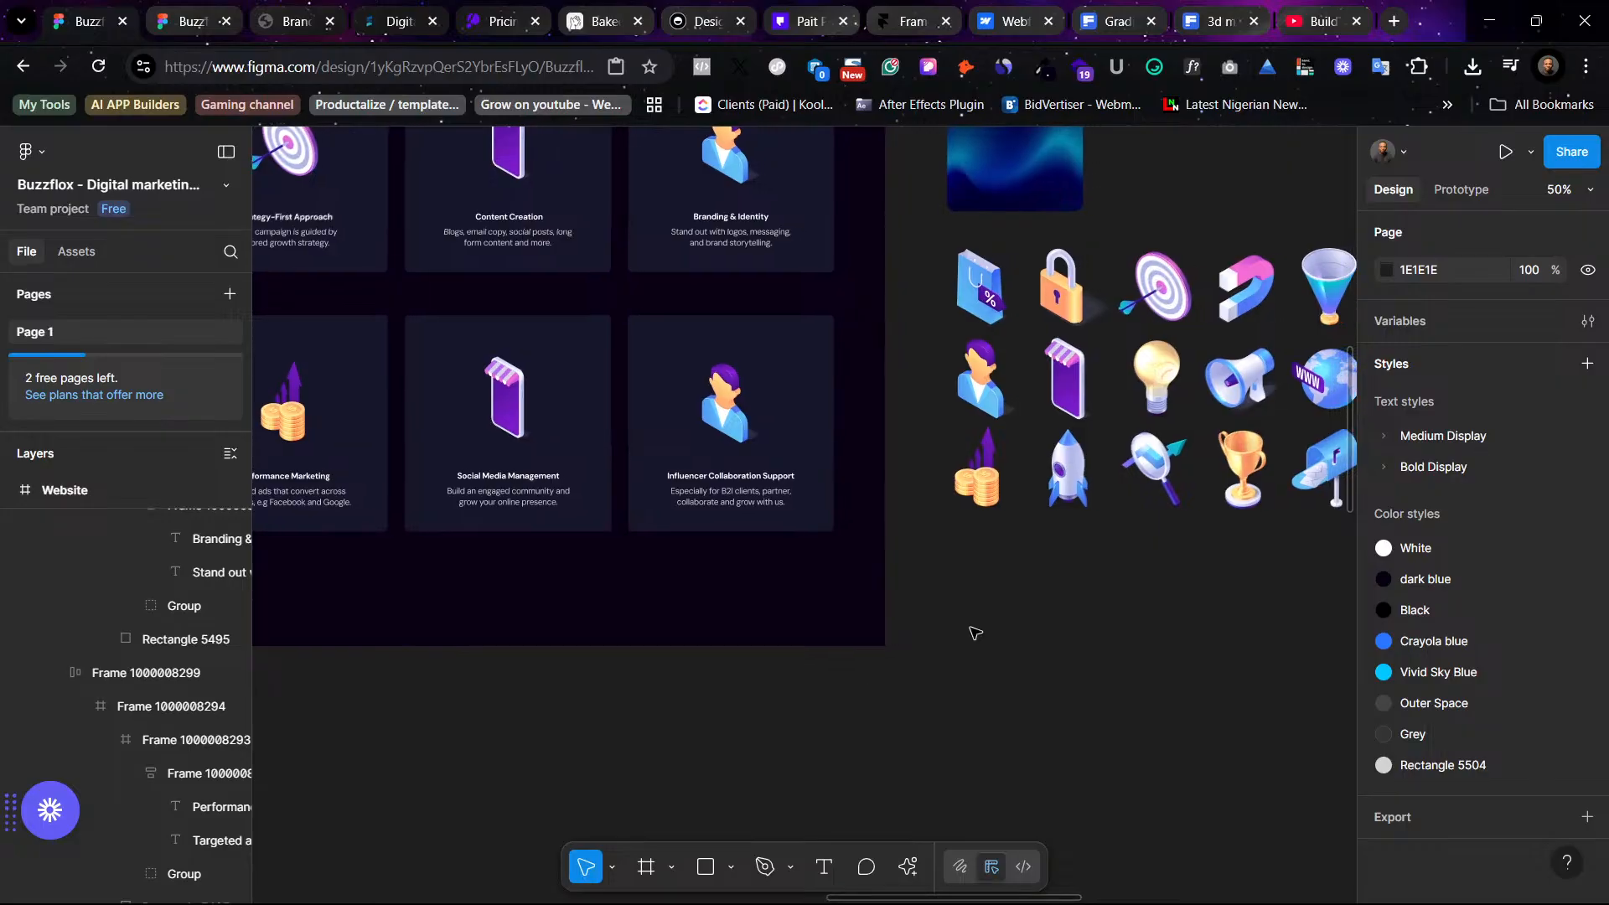
pyautogui.hscroll(2, 959, 628)
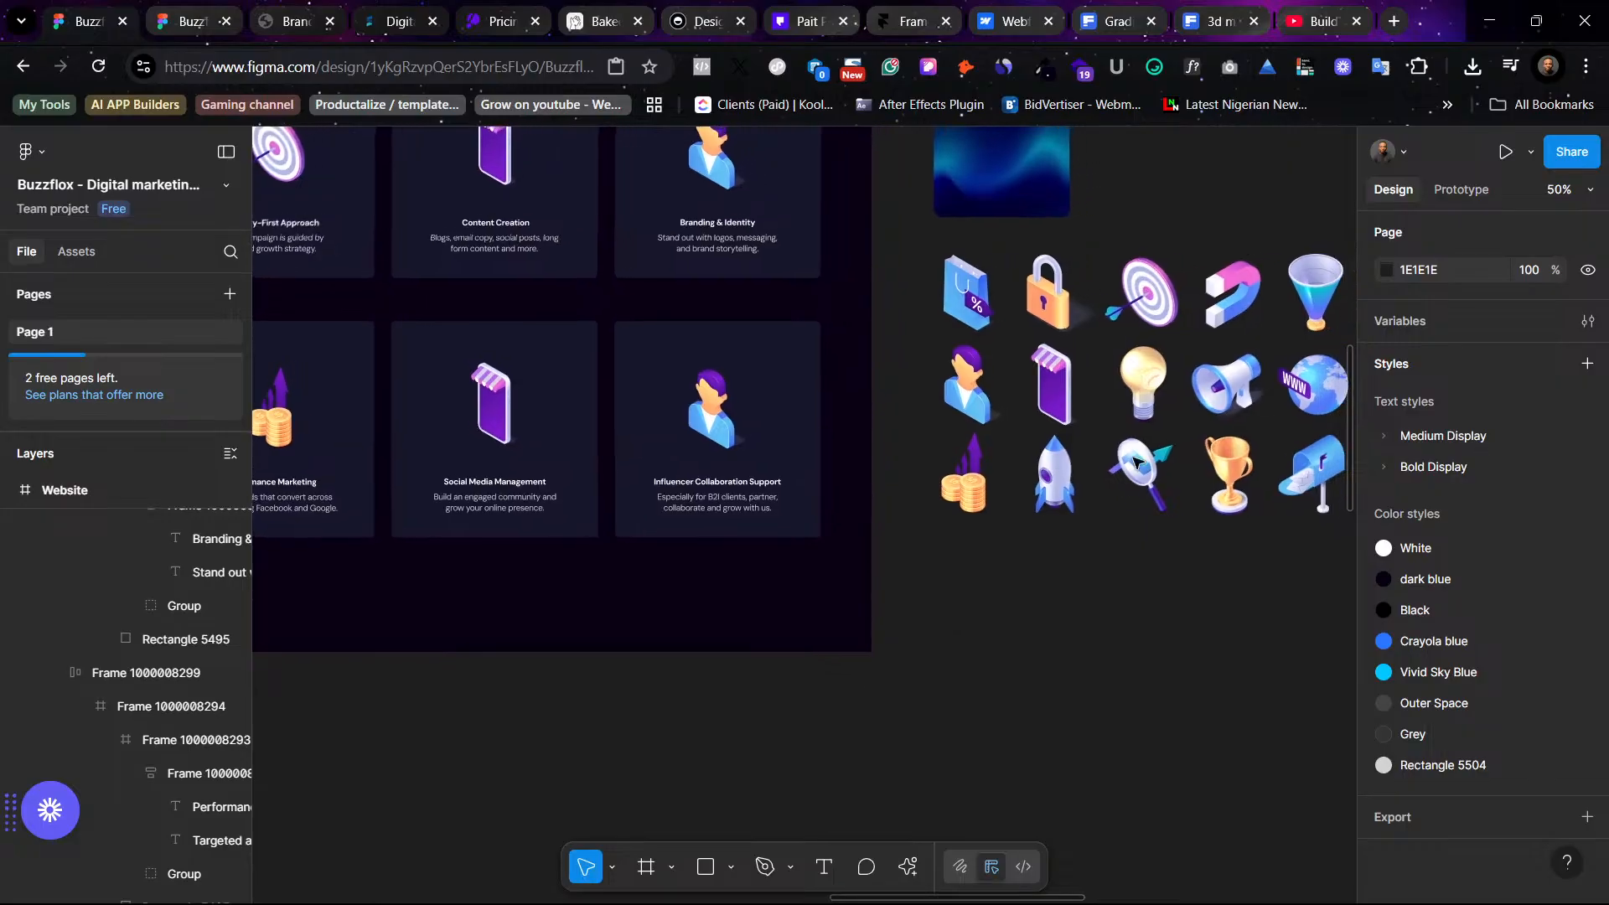
pyautogui.click(1215, 400)
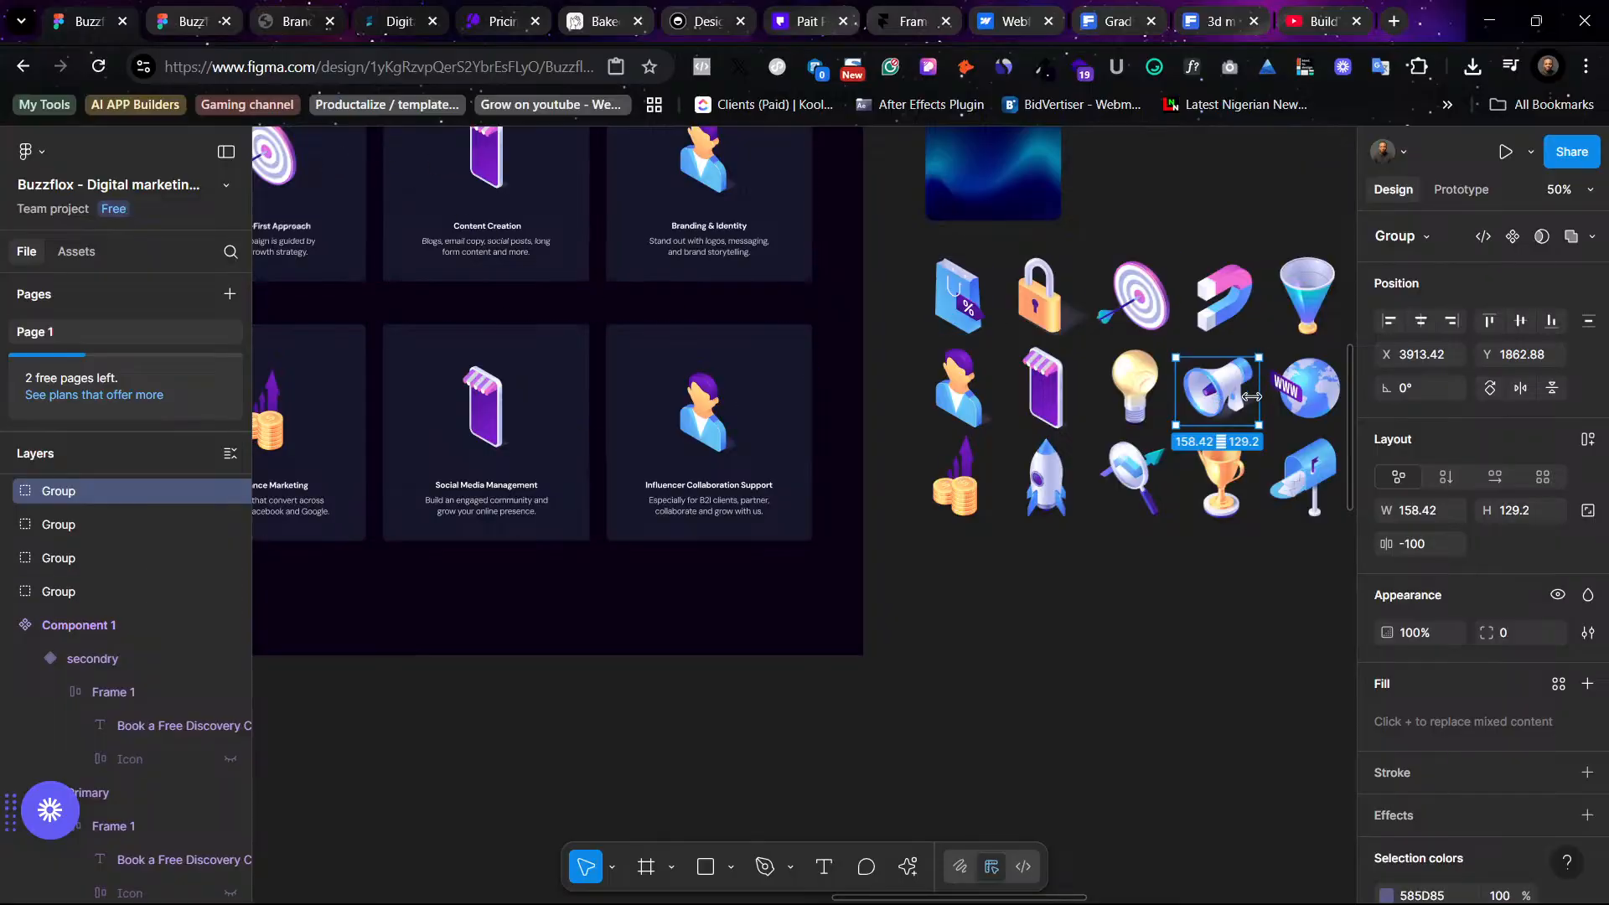
pyautogui.click(496, 416)
pyautogui.click(498, 416)
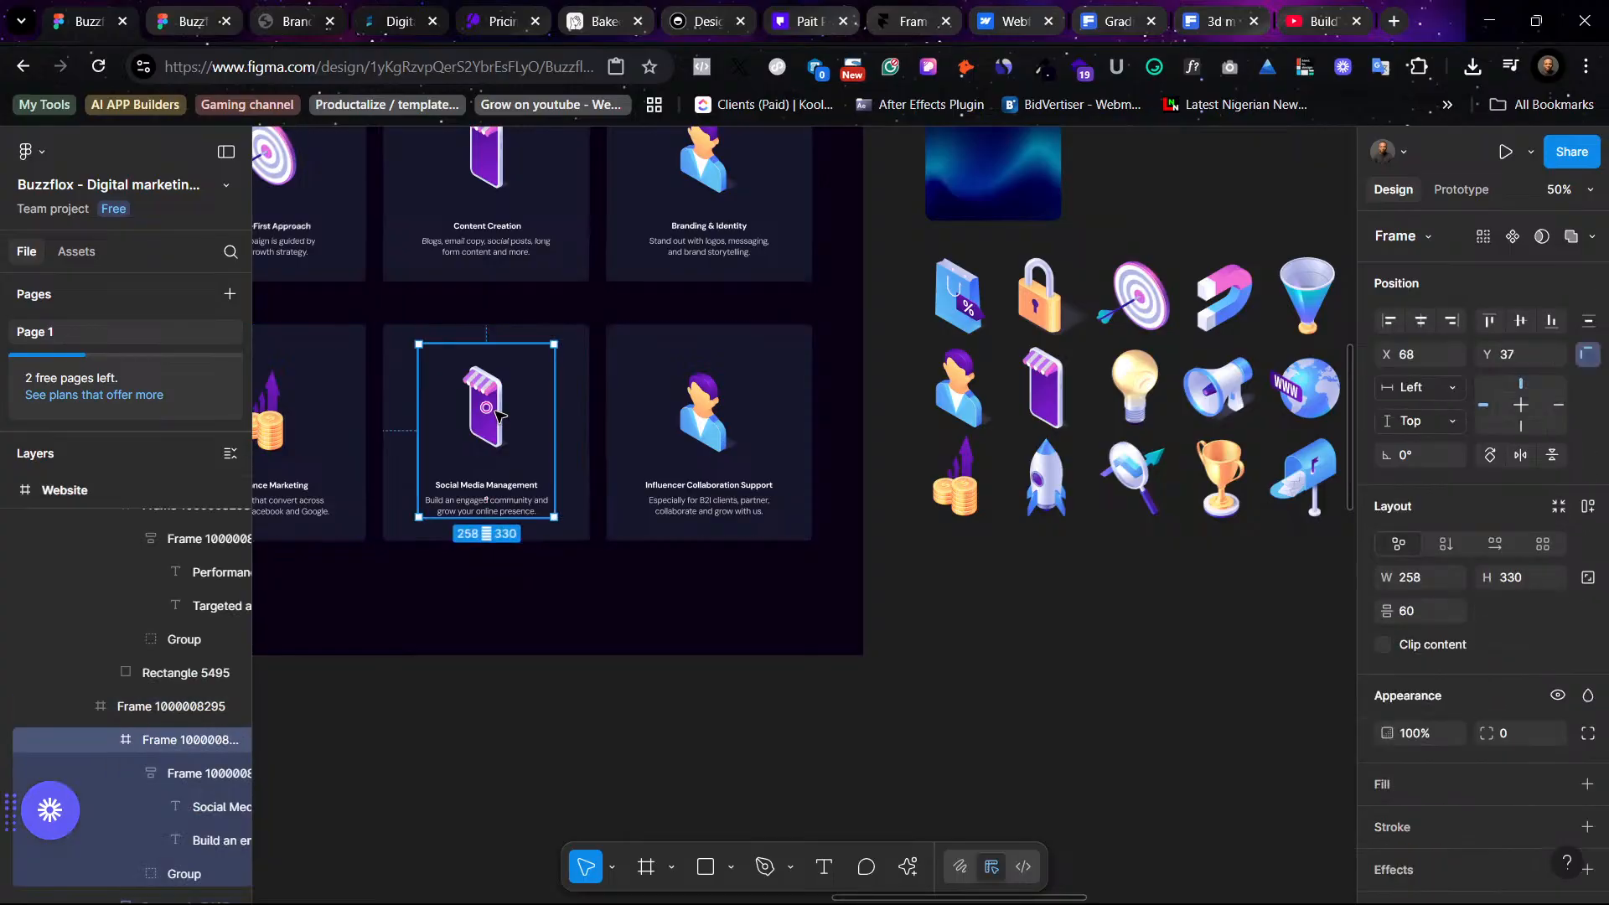
pyautogui.click(497, 417)
pyautogui.rightClick(497, 416)
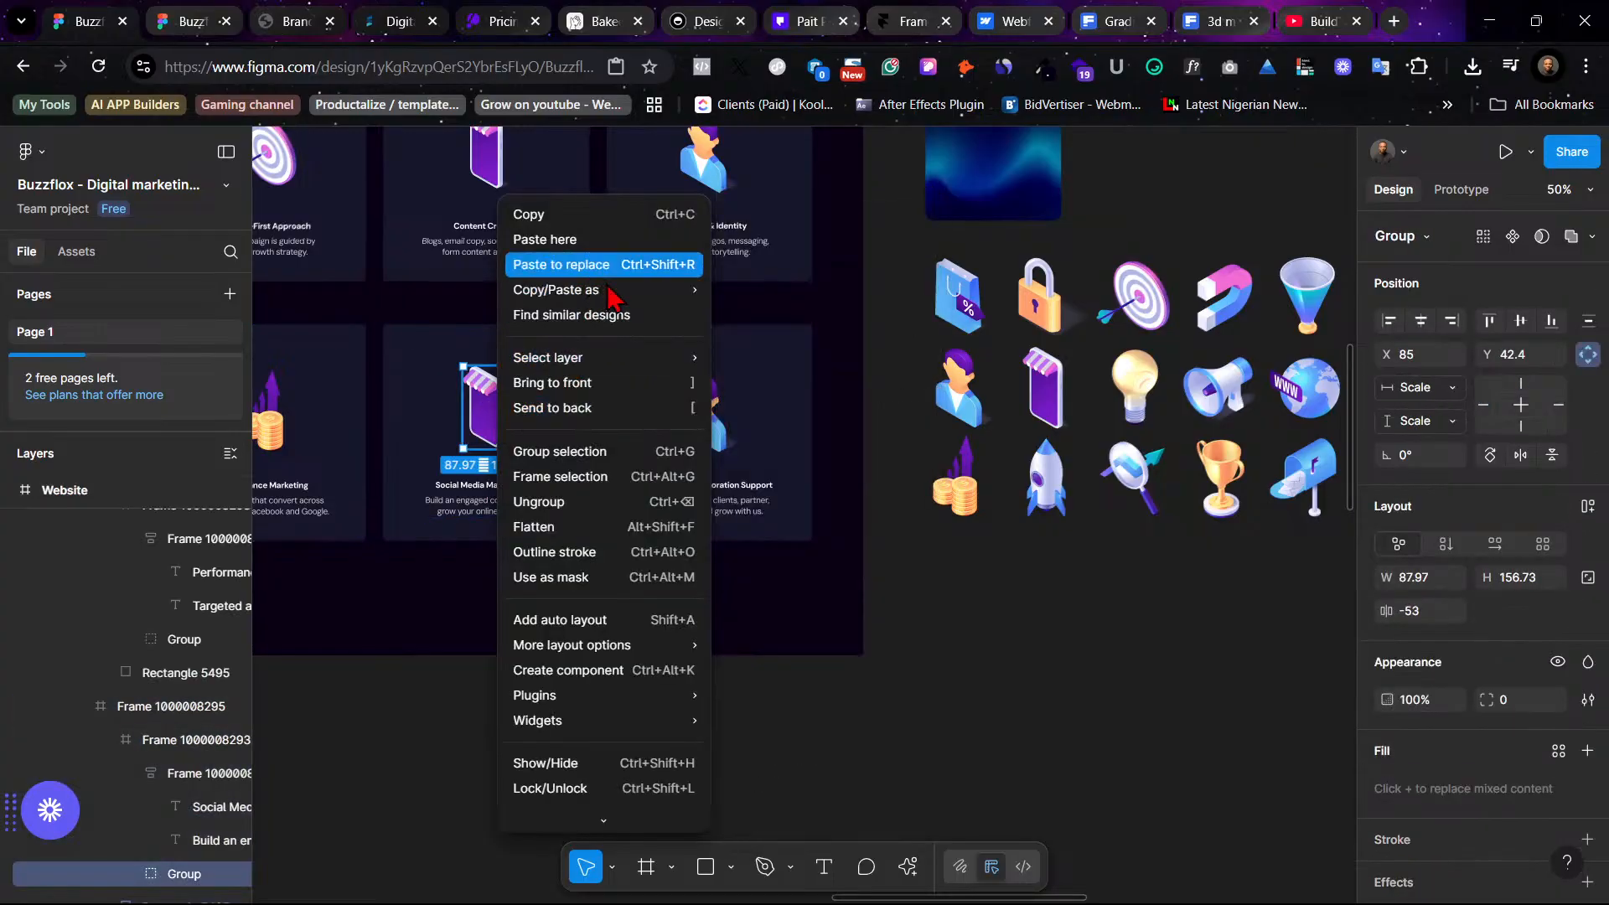
pyautogui.click(548, 263)
pyautogui.click(997, 631)
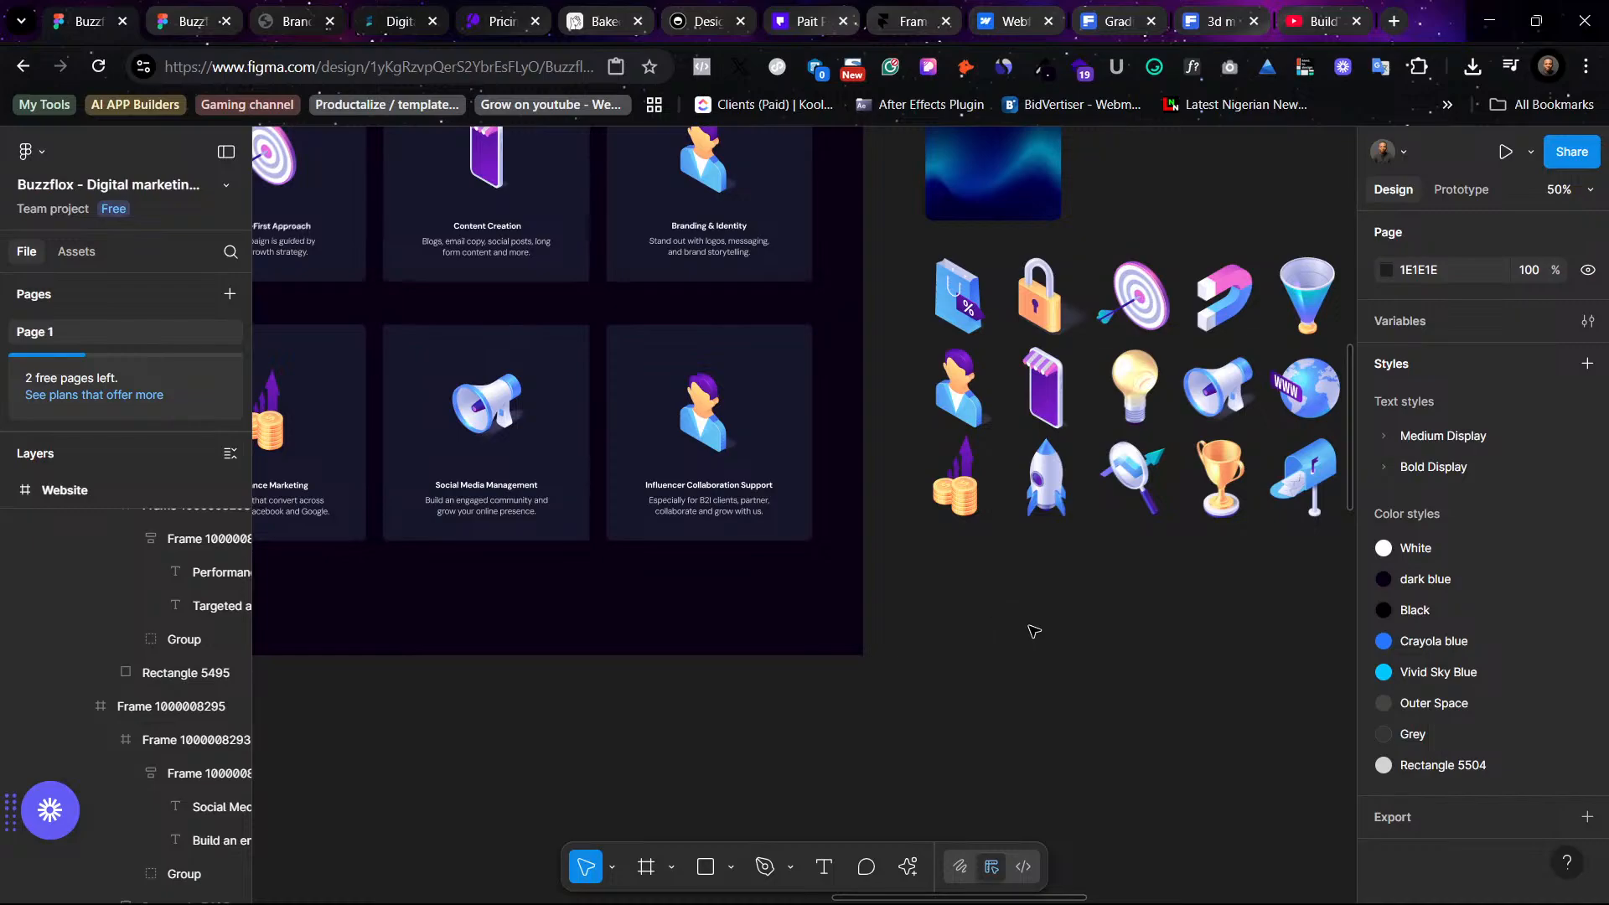
# - Add vertical auto layout around the services heading and card rows, and set the spacing between them to 50
pyautogui.scroll(4, 1033, 631)
pyautogui.hscroll(-3, 1034, 631)
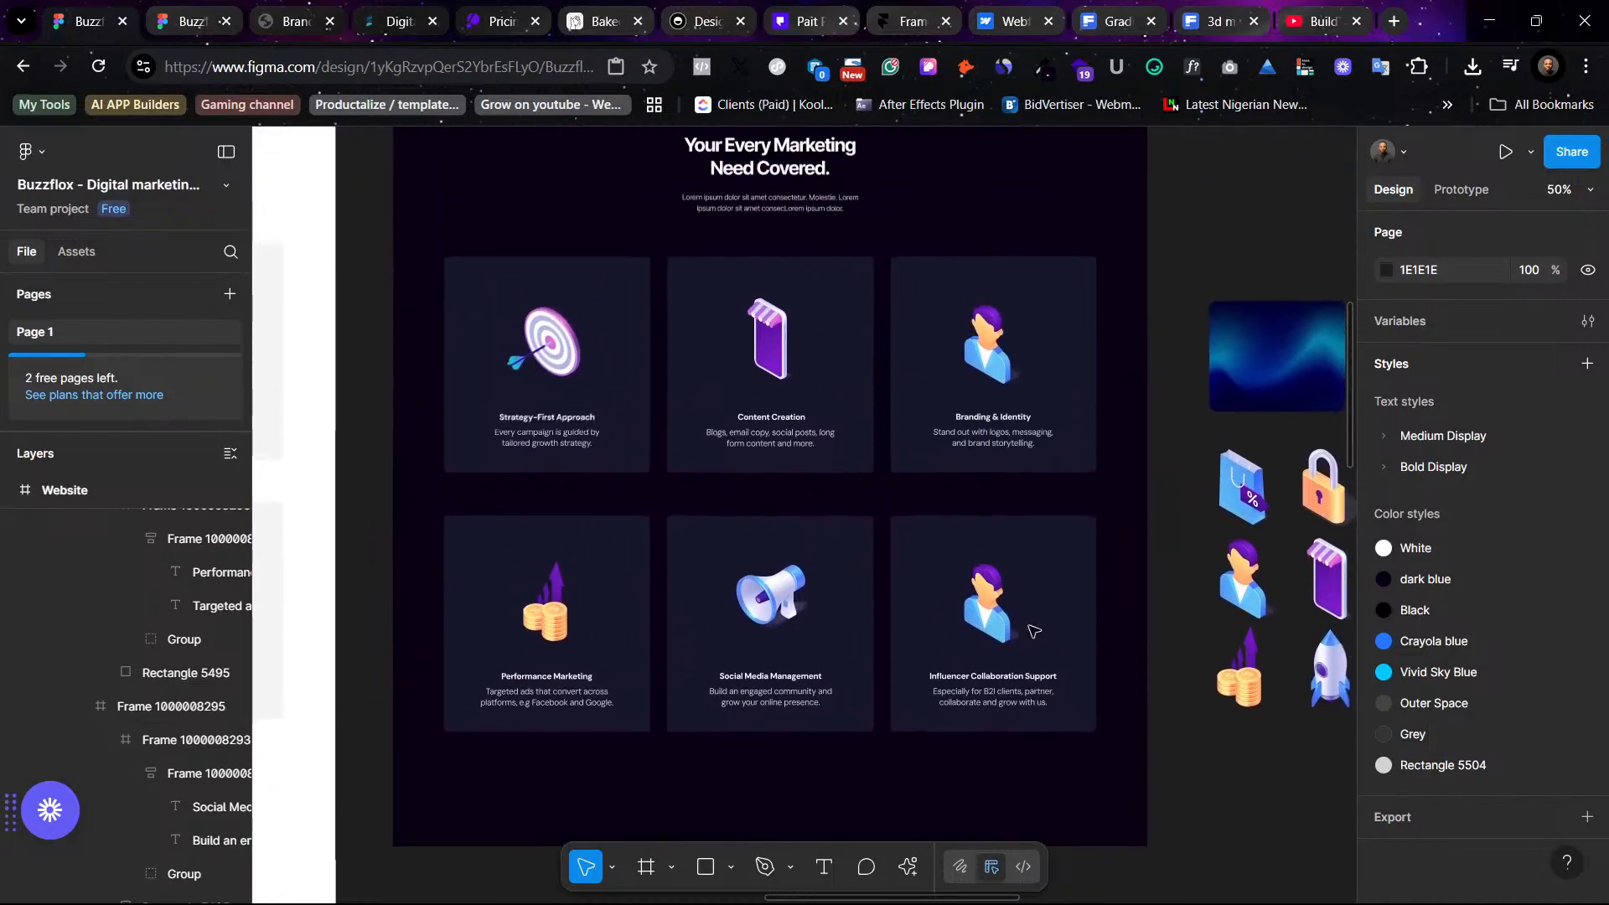
pyautogui.scroll(-4, 1034, 630)
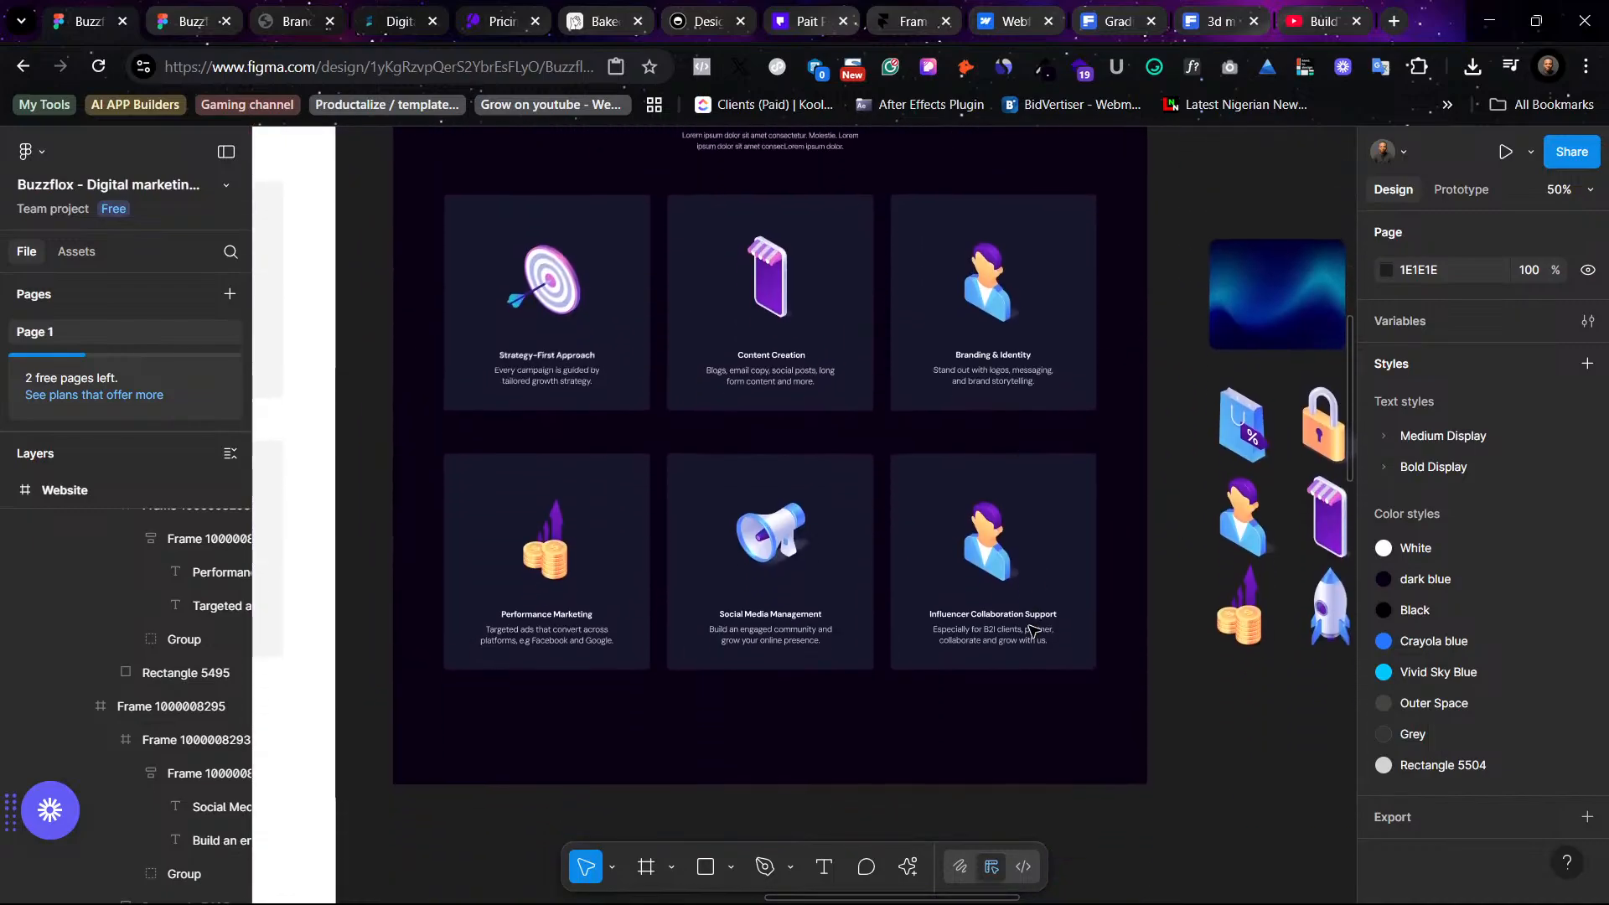
pyautogui.click(993, 549)
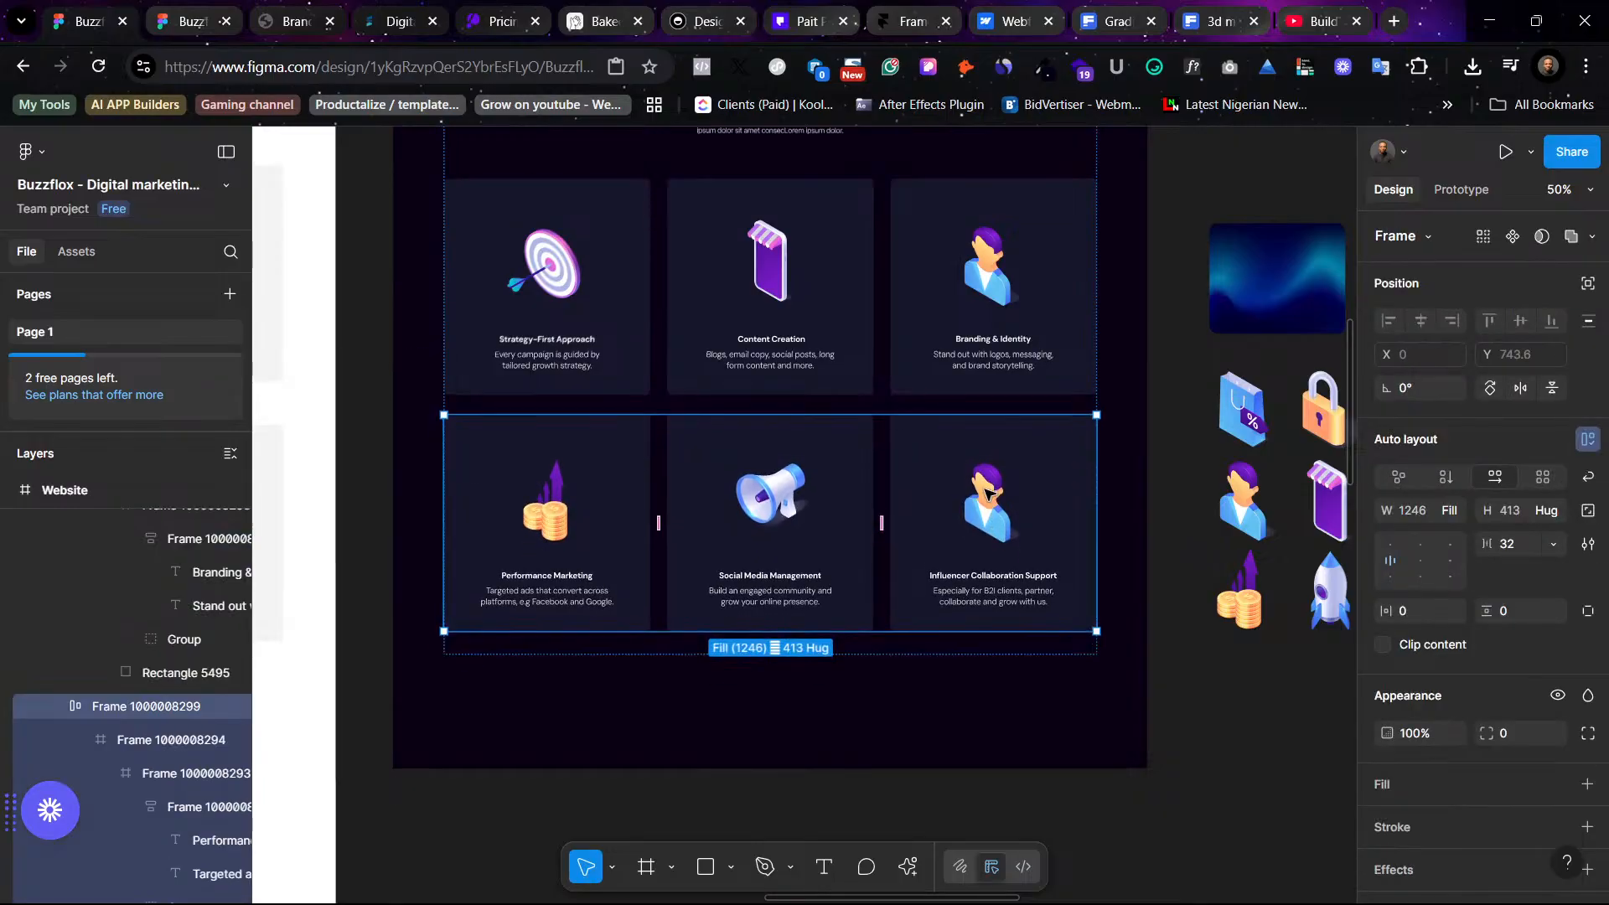
pyautogui.keyDown('shift'); pyautogui.click(1005, 377); pyautogui.keyUp('shift')
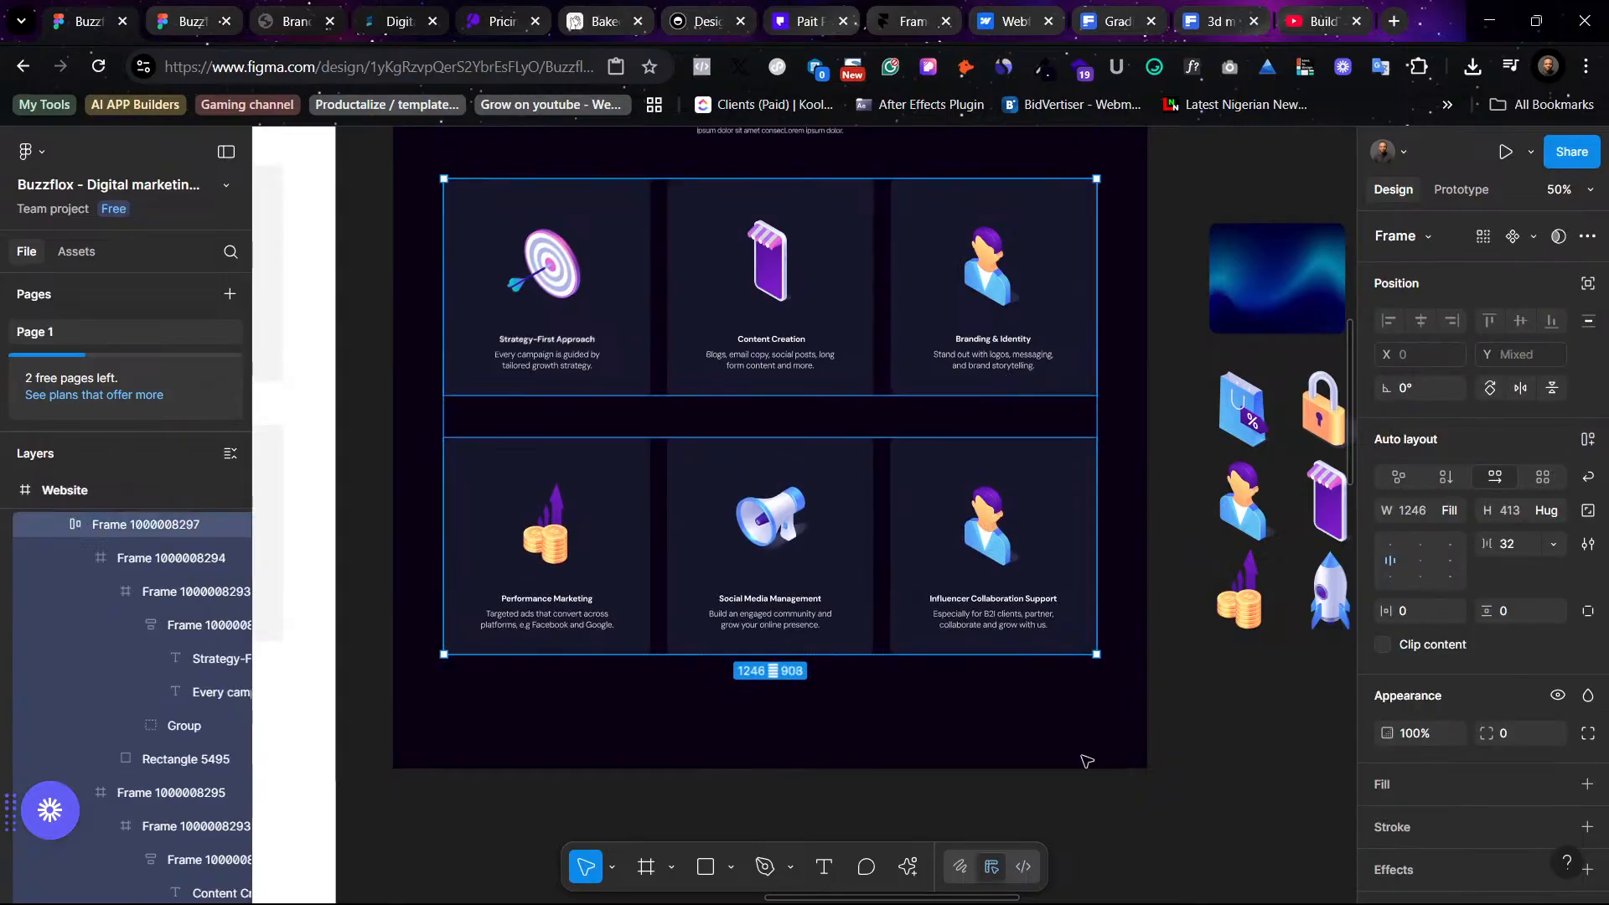
pyautogui.scroll(5, 1089, 670)
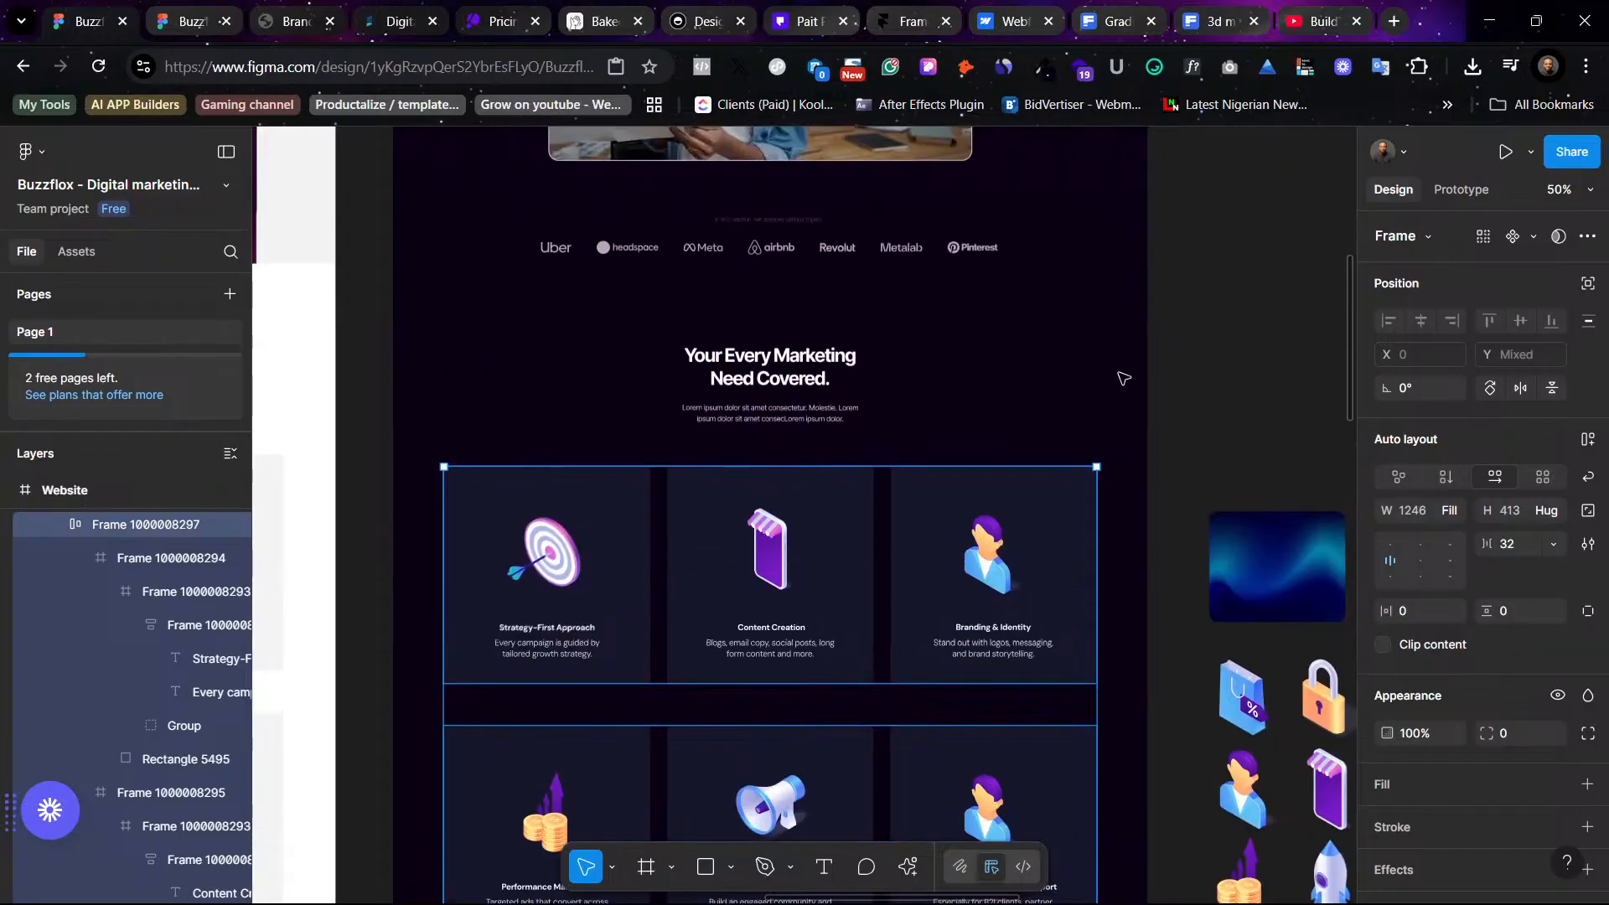
pyautogui.hotkey('shift', 'a')
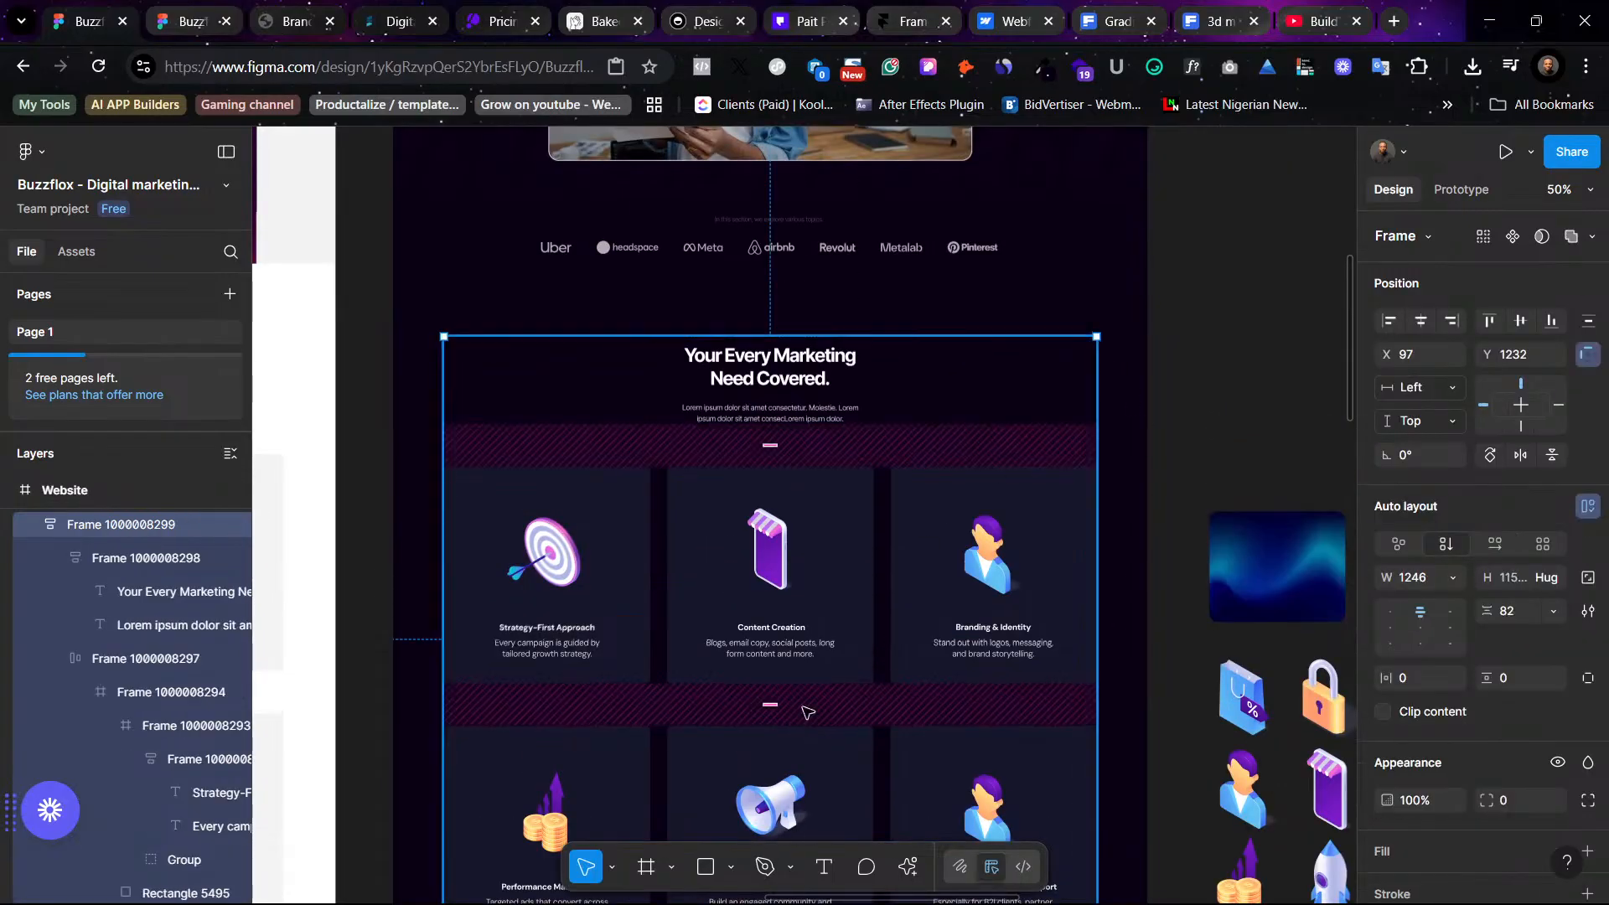
pyautogui.scroll(-1, 769, 696)
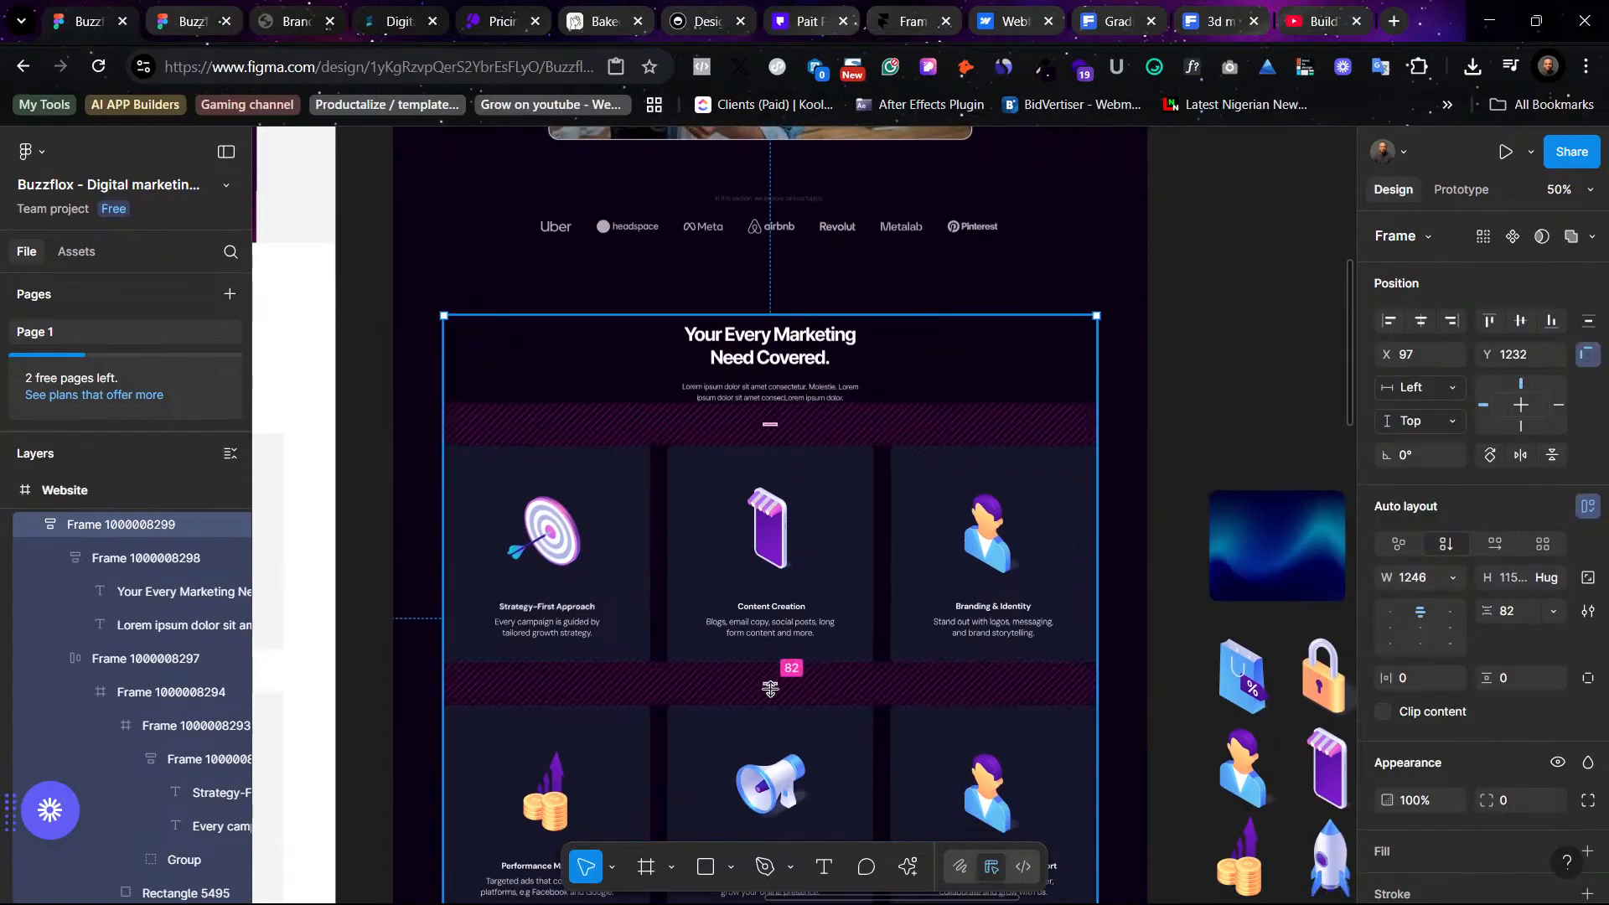
pyautogui.moveTo(767, 681); pyautogui.dragTo(769, 666)
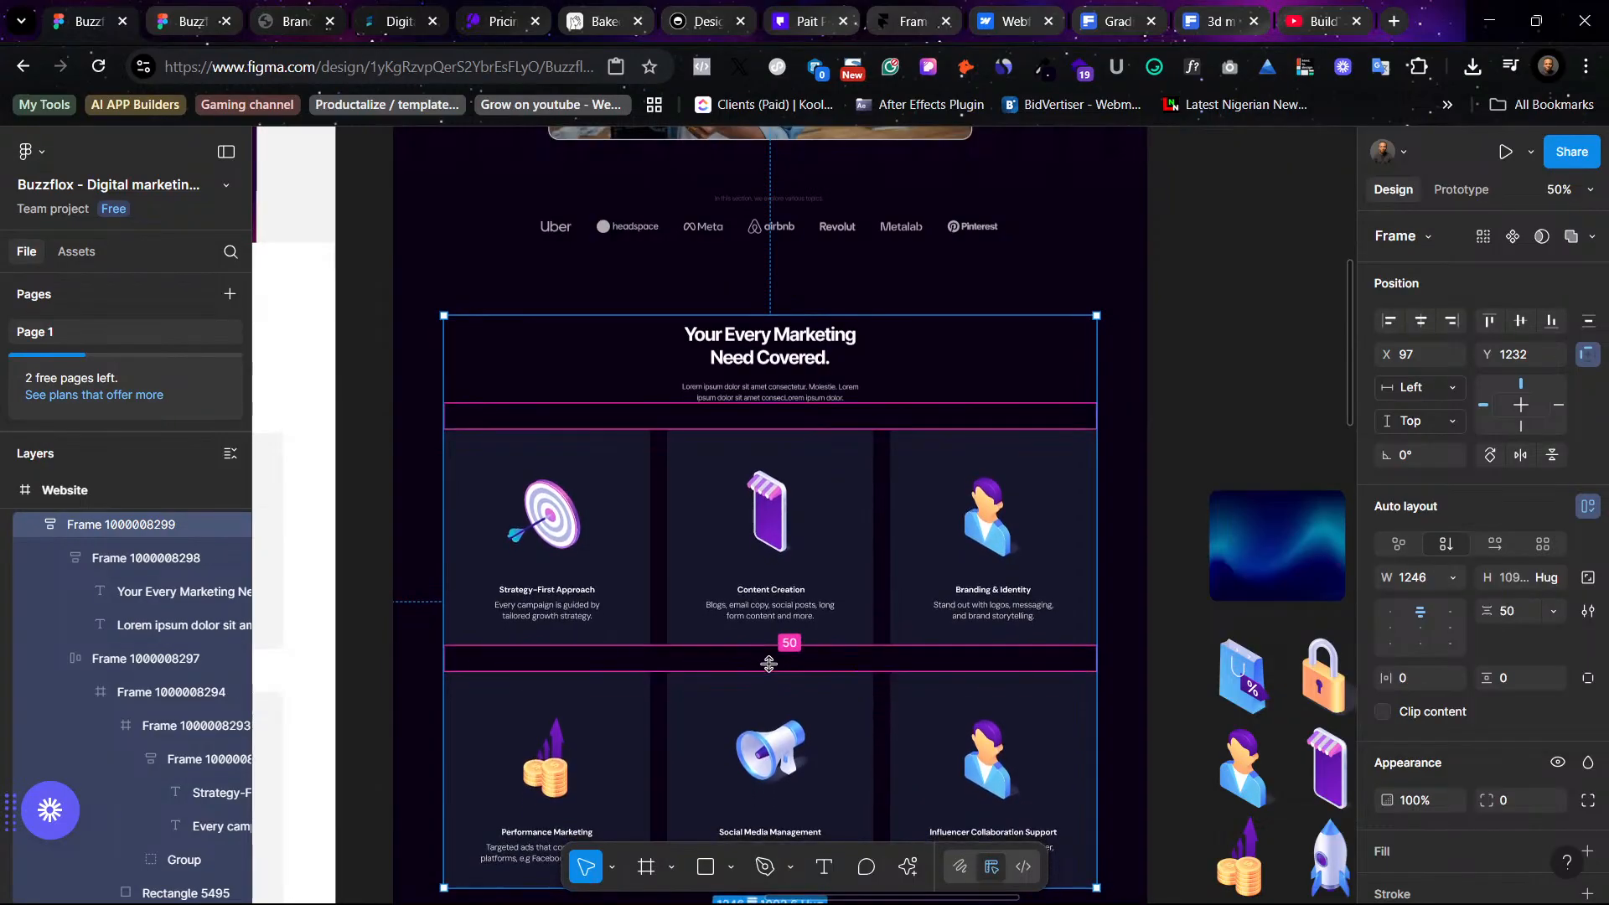
pyautogui.click(1172, 372)
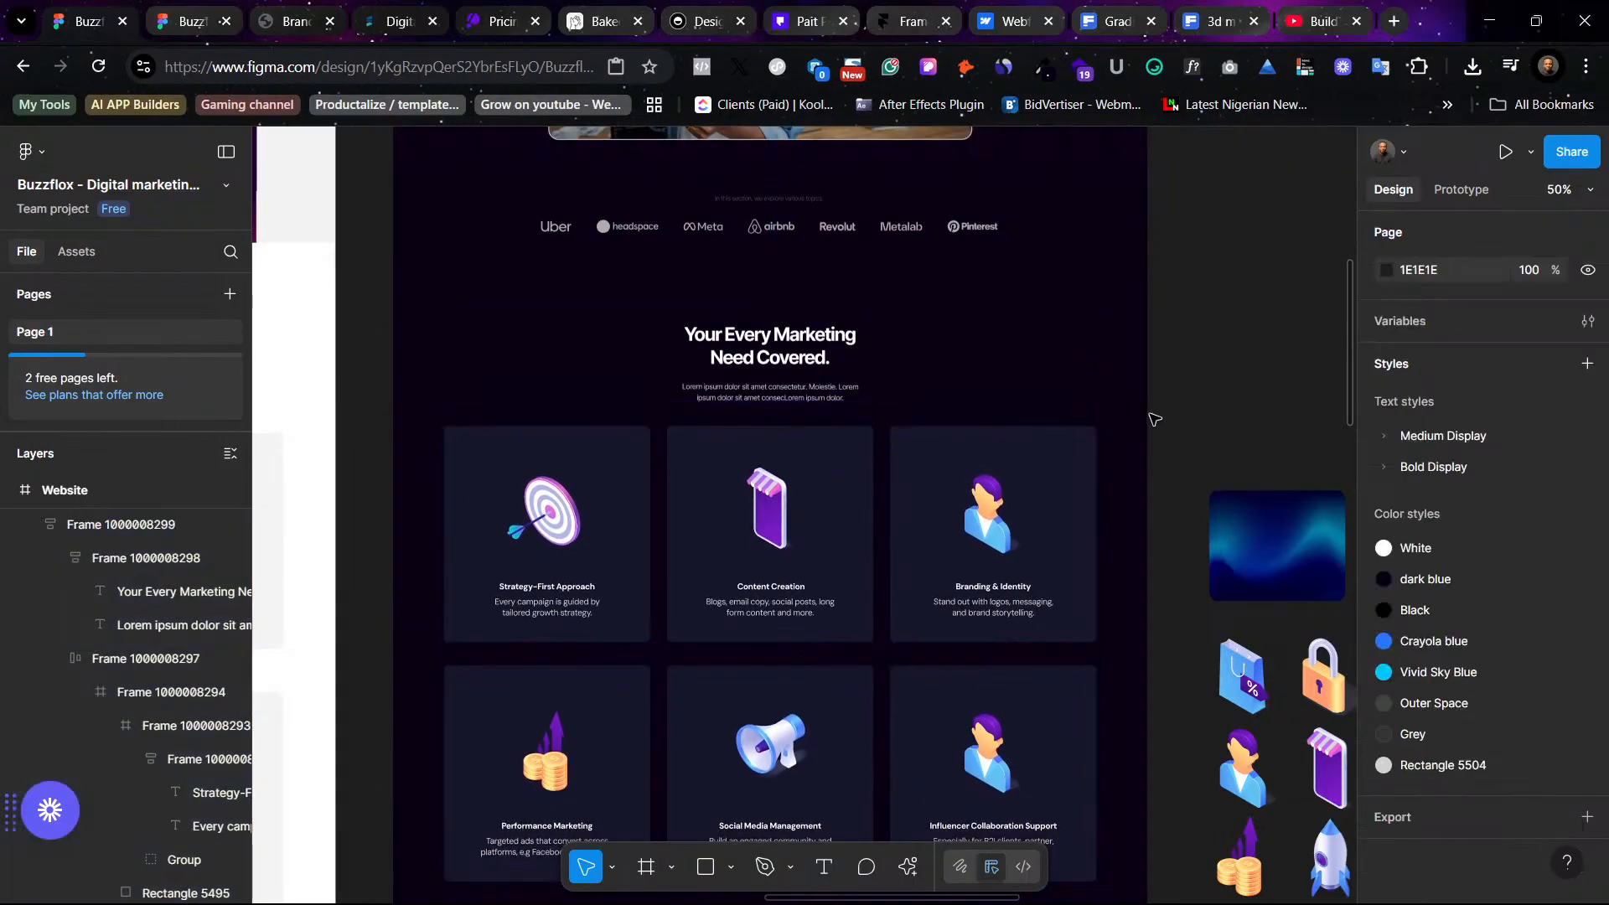
# - Move the magnet 3D icon out of the icon grid to the empty space above it
pyautogui.scroll(-4, 1155, 418)
pyautogui.hscroll(5, 1151, 794)
pyautogui.scroll(-2, 1151, 794)
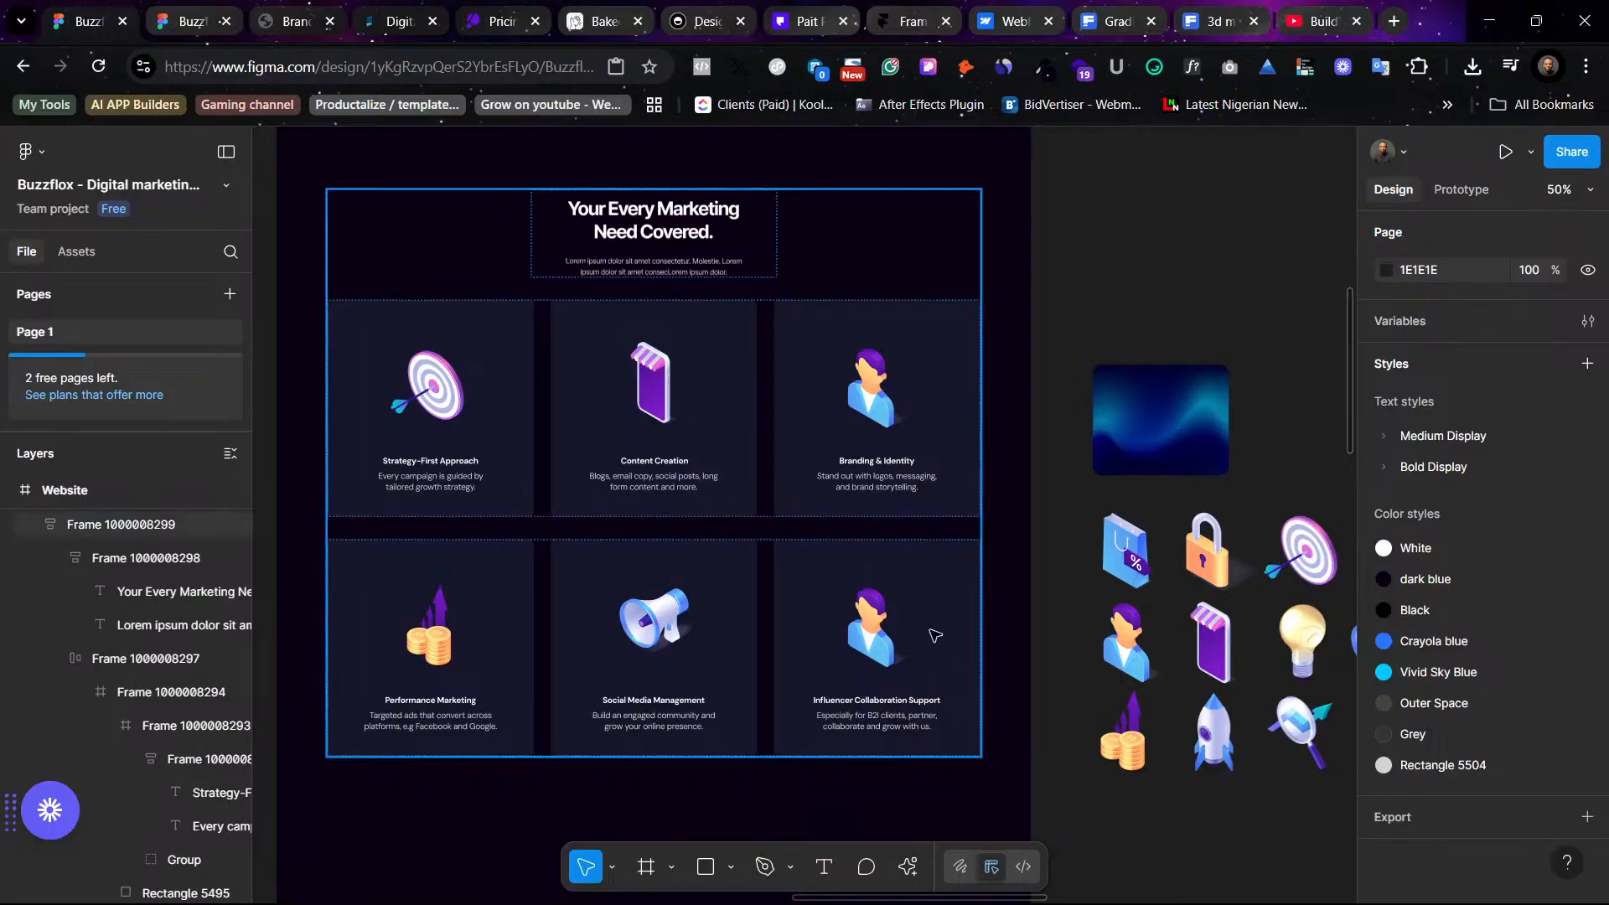
pyautogui.click(890, 596)
pyautogui.hscroll(5, 741, 689)
pyautogui.scroll(-1, 740, 689)
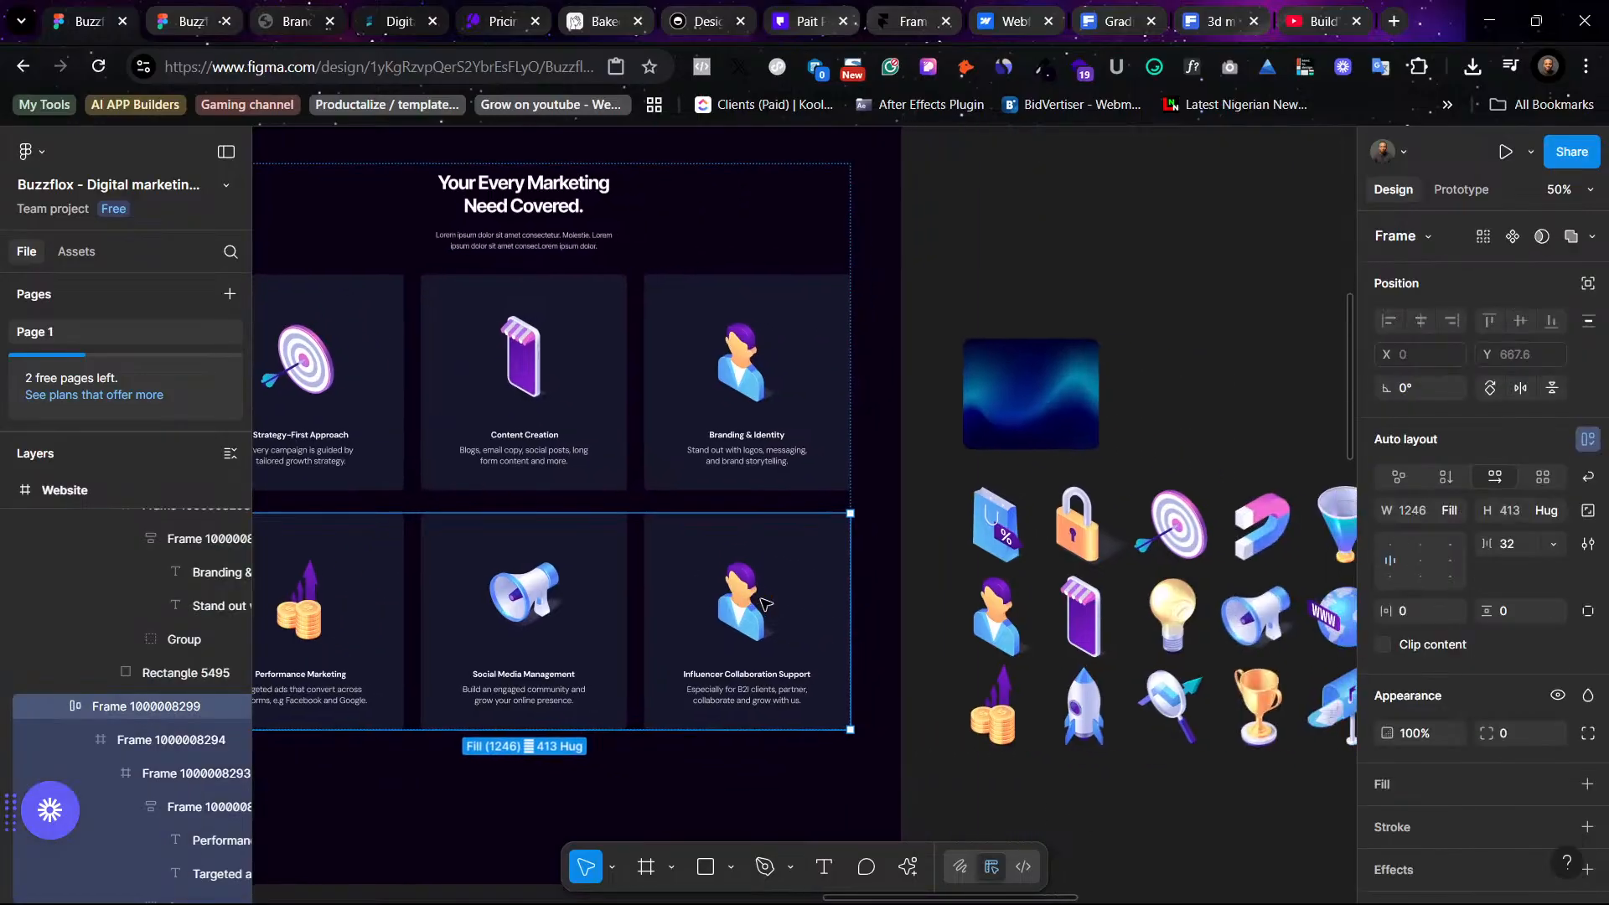
pyautogui.hscroll(6, 998, 788)
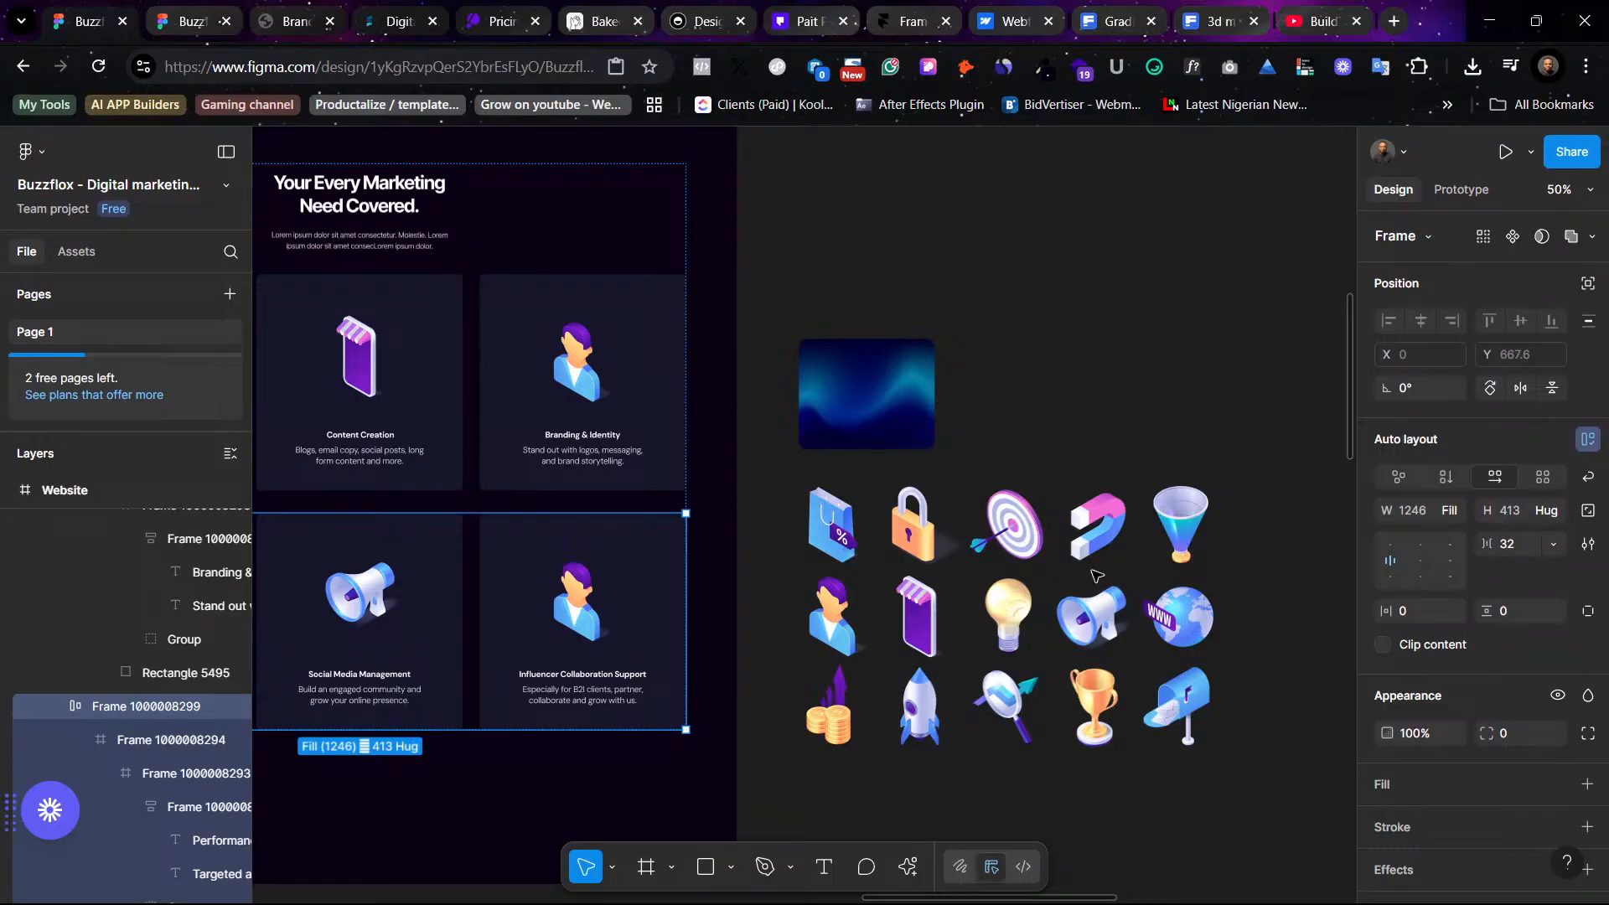
pyautogui.click(1094, 536)
pyautogui.click(1094, 536)
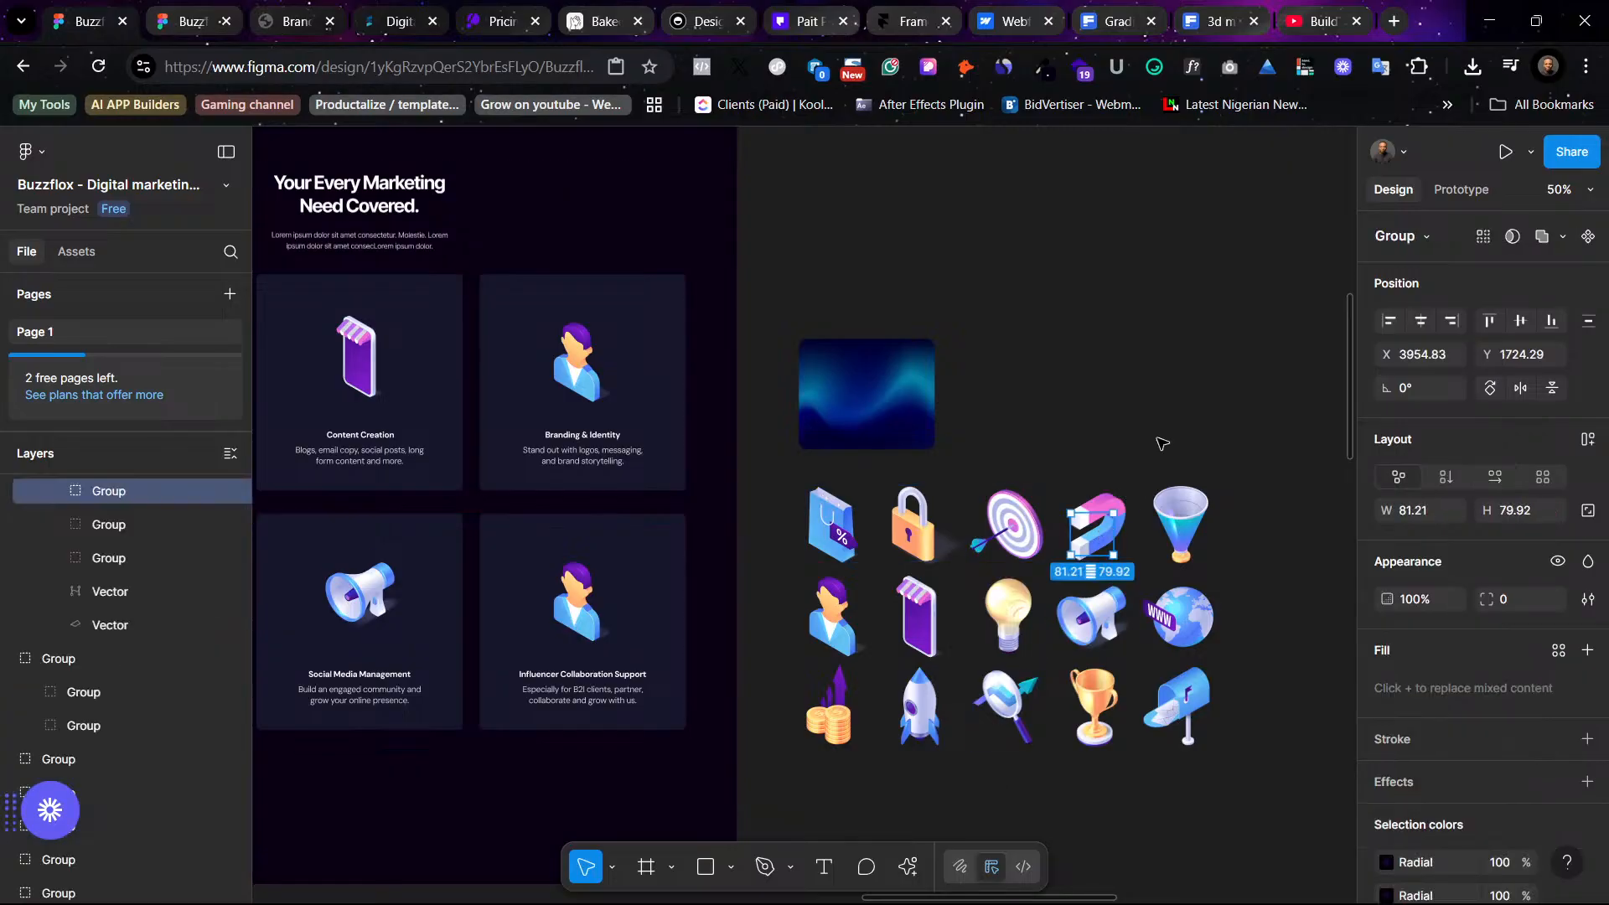
pyautogui.click(1160, 411)
pyautogui.click(1029, 524)
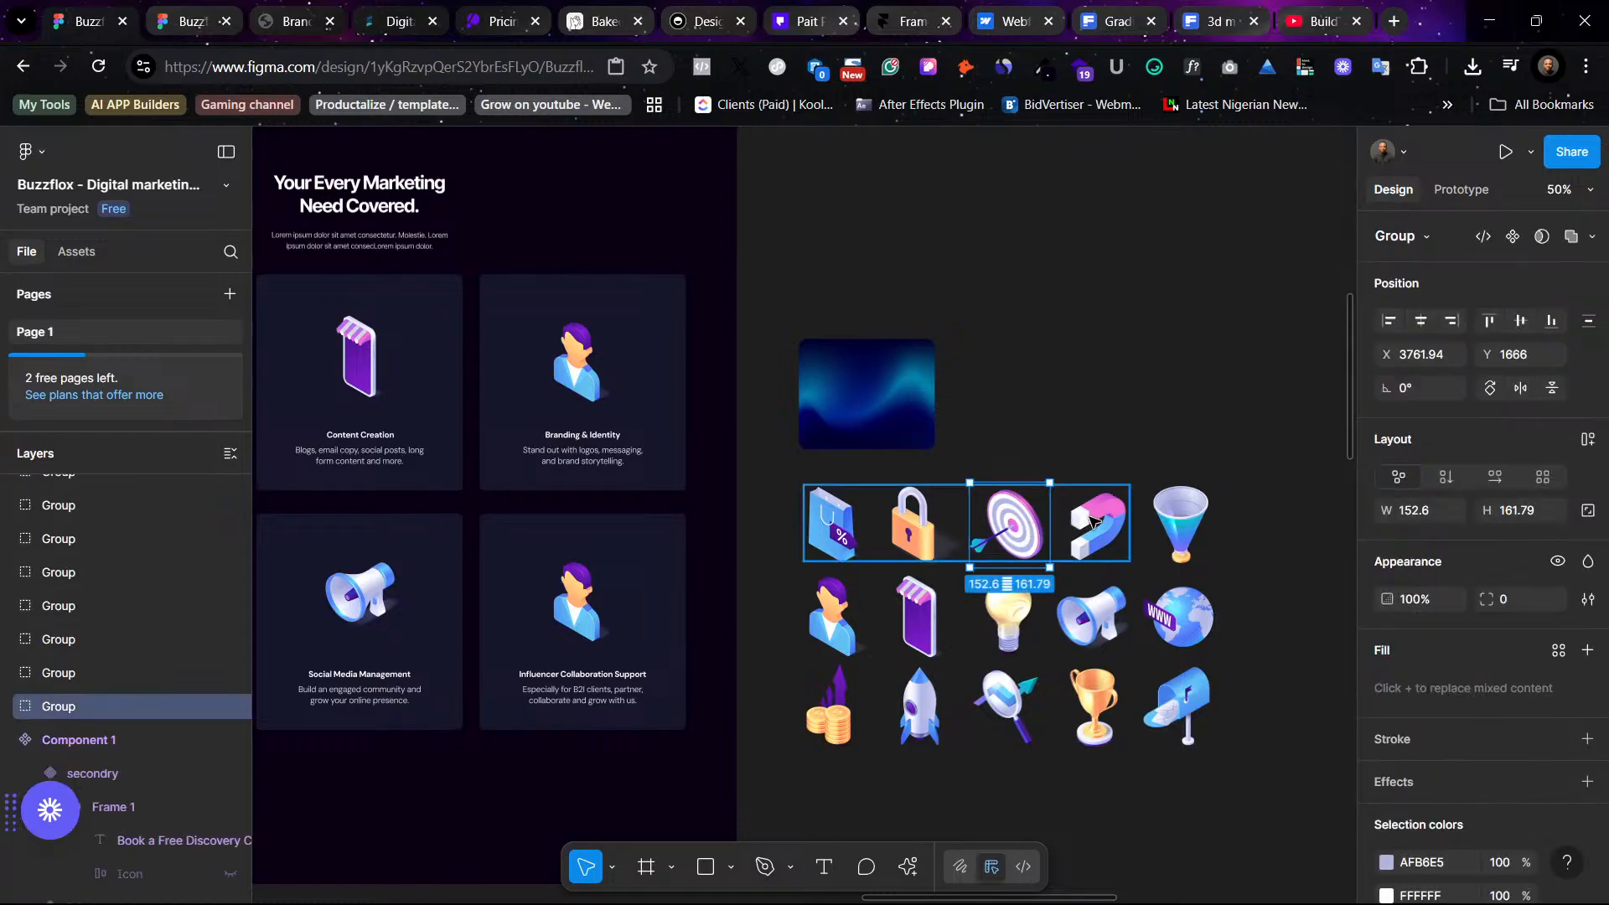
pyautogui.click(1096, 521)
pyautogui.moveTo(1099, 522); pyautogui.dragTo(1187, 355)
pyautogui.rightClick(1188, 364)
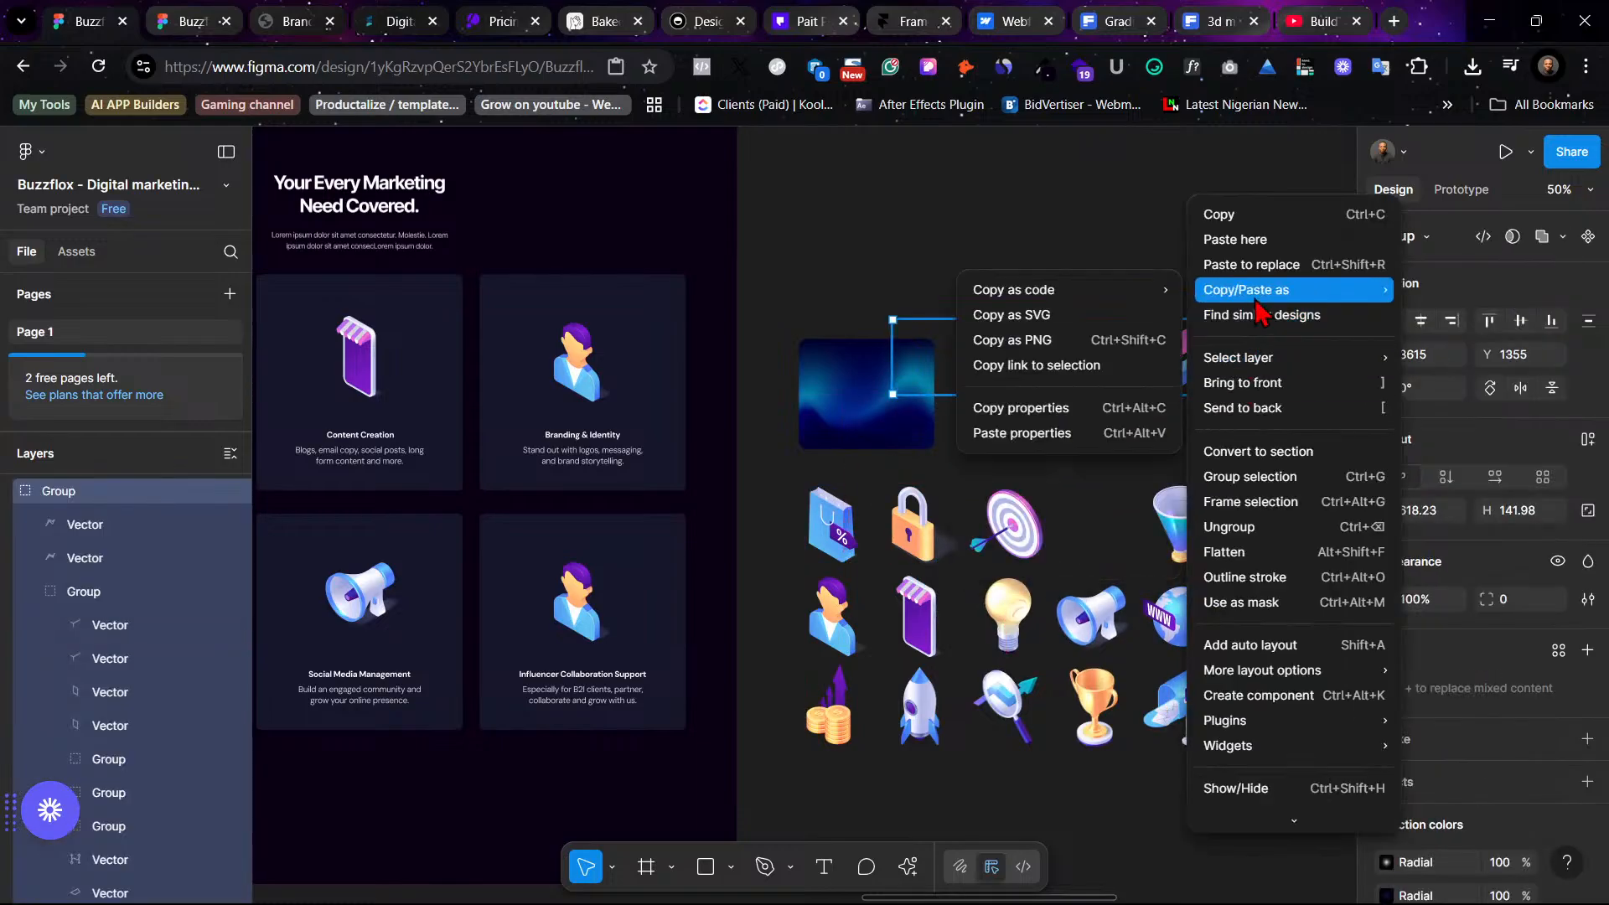
pyautogui.click(1258, 526)
pyautogui.moveTo(1197, 365); pyautogui.dragTo(1254, 360)
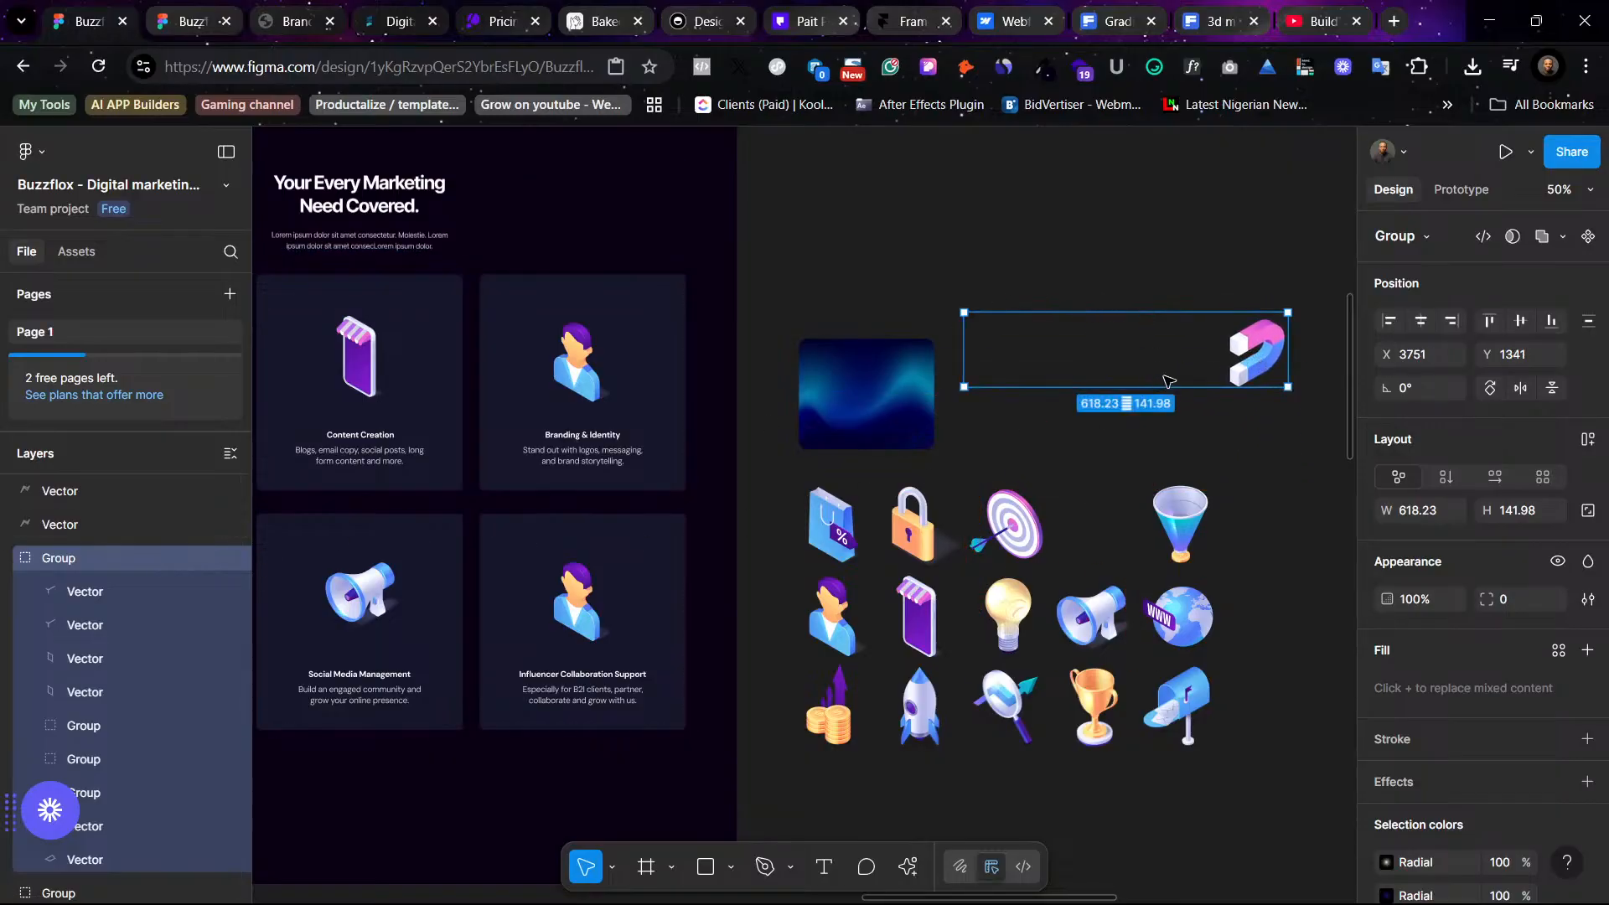
pyautogui.click(1180, 392)
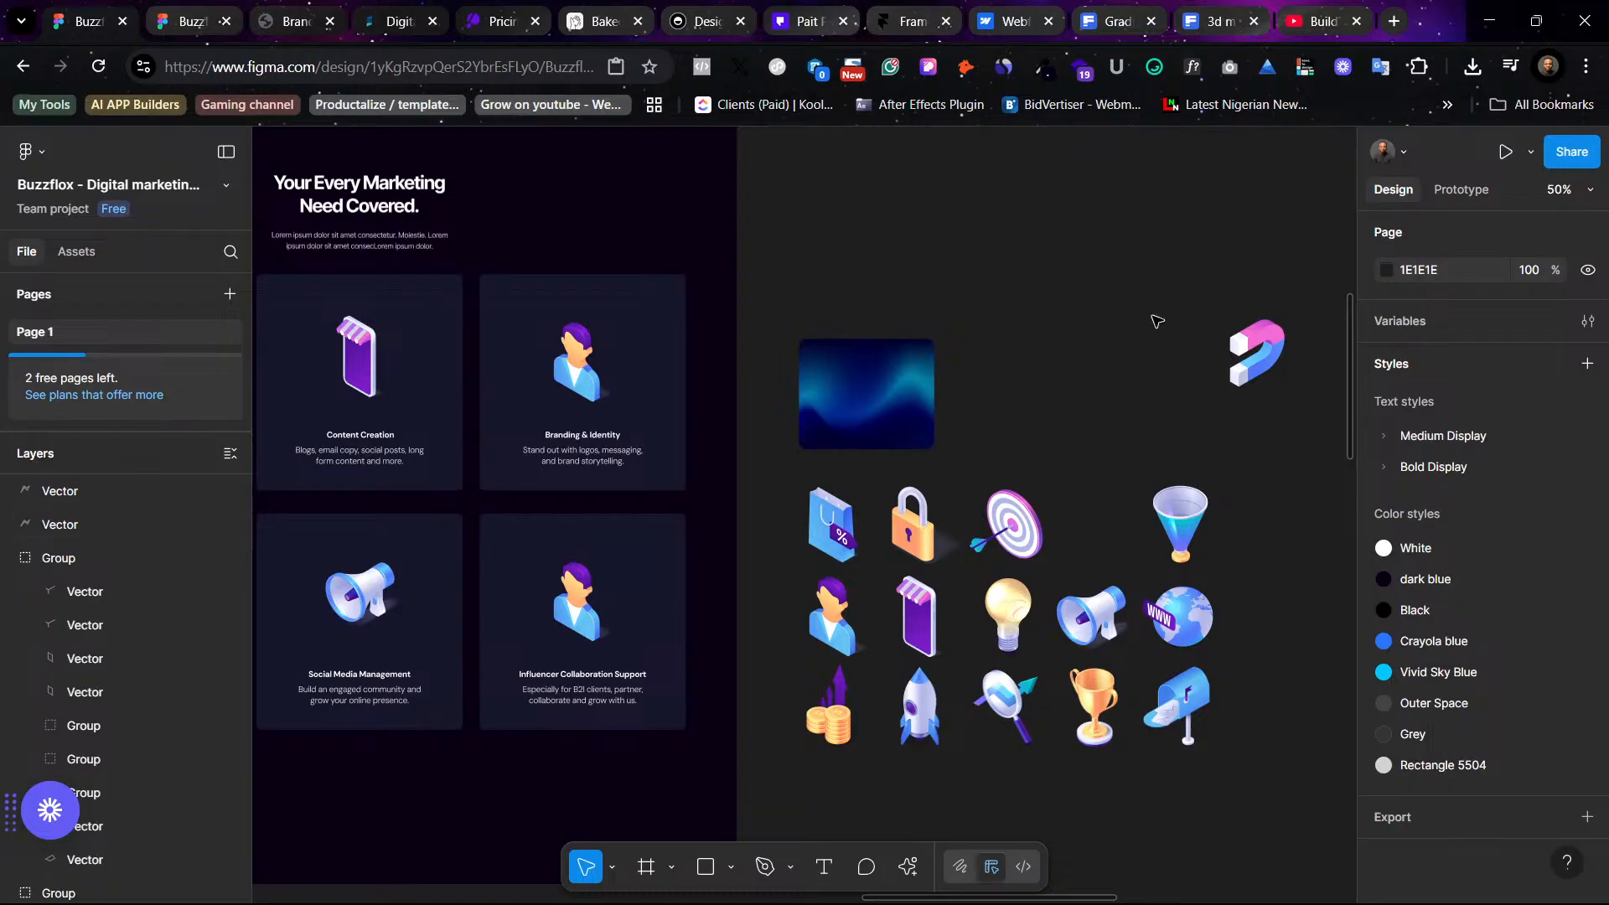
pyautogui.hotkey('ctrl', 'z')
pyautogui.hotkey('ctrl', 'z')
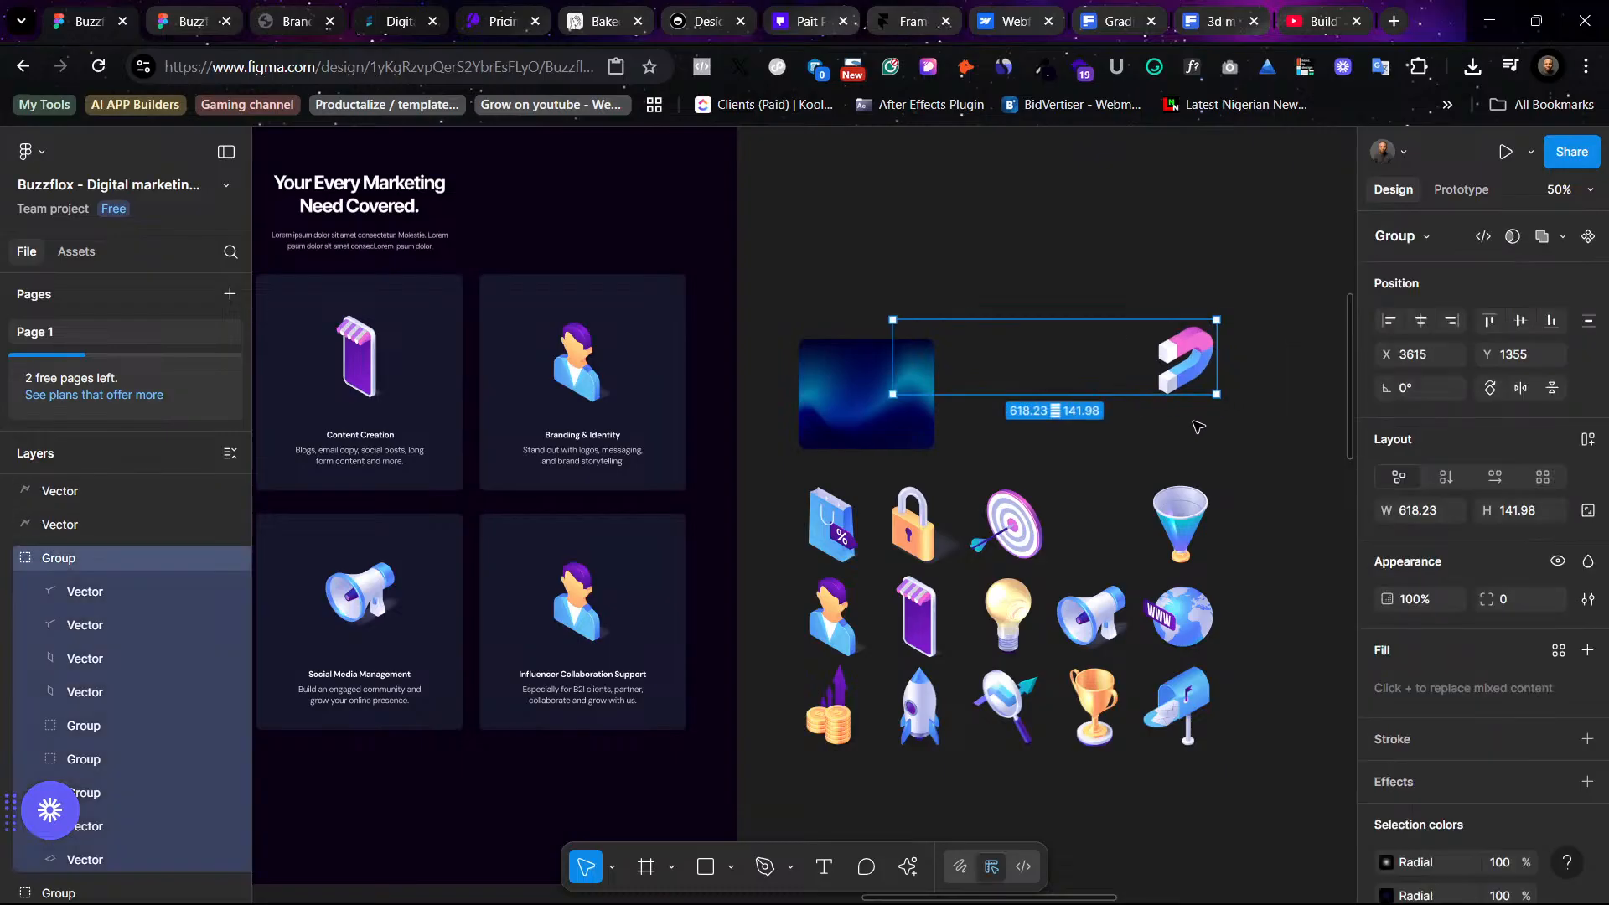
# - Select both lightning-bolt vectors of the magnet icon and set their fill to the Rectangle 5504 color style
pyautogui.click(1153, 362)
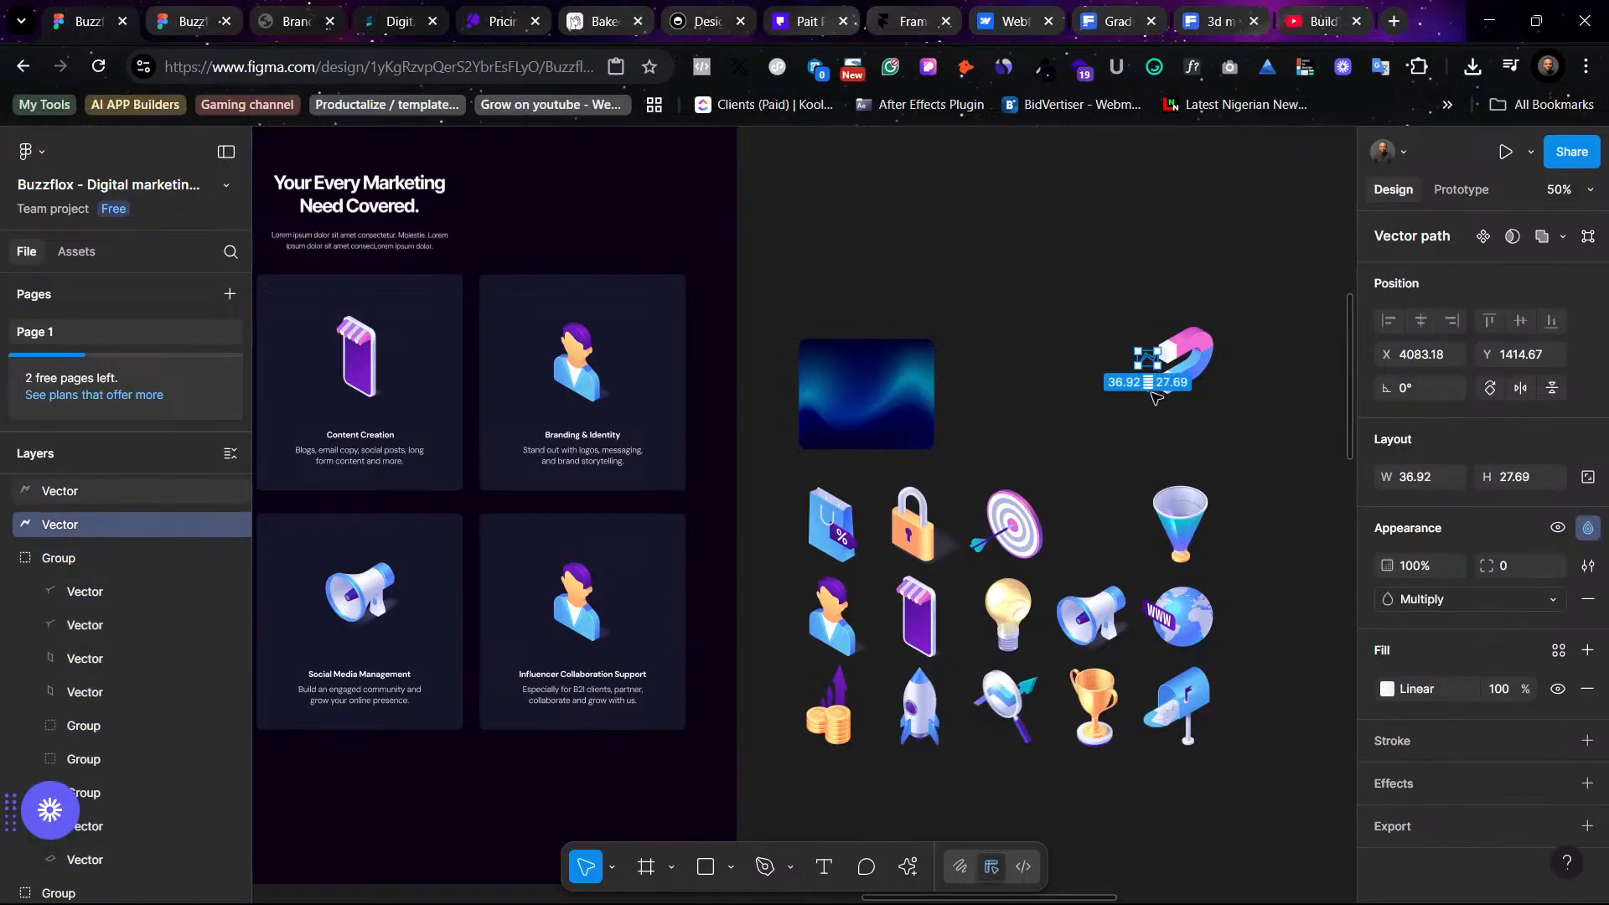
pyautogui.keyDown('shift'); pyautogui.click(1157, 398); pyautogui.keyUp('shift')
pyautogui.hotkey('shift', '2')
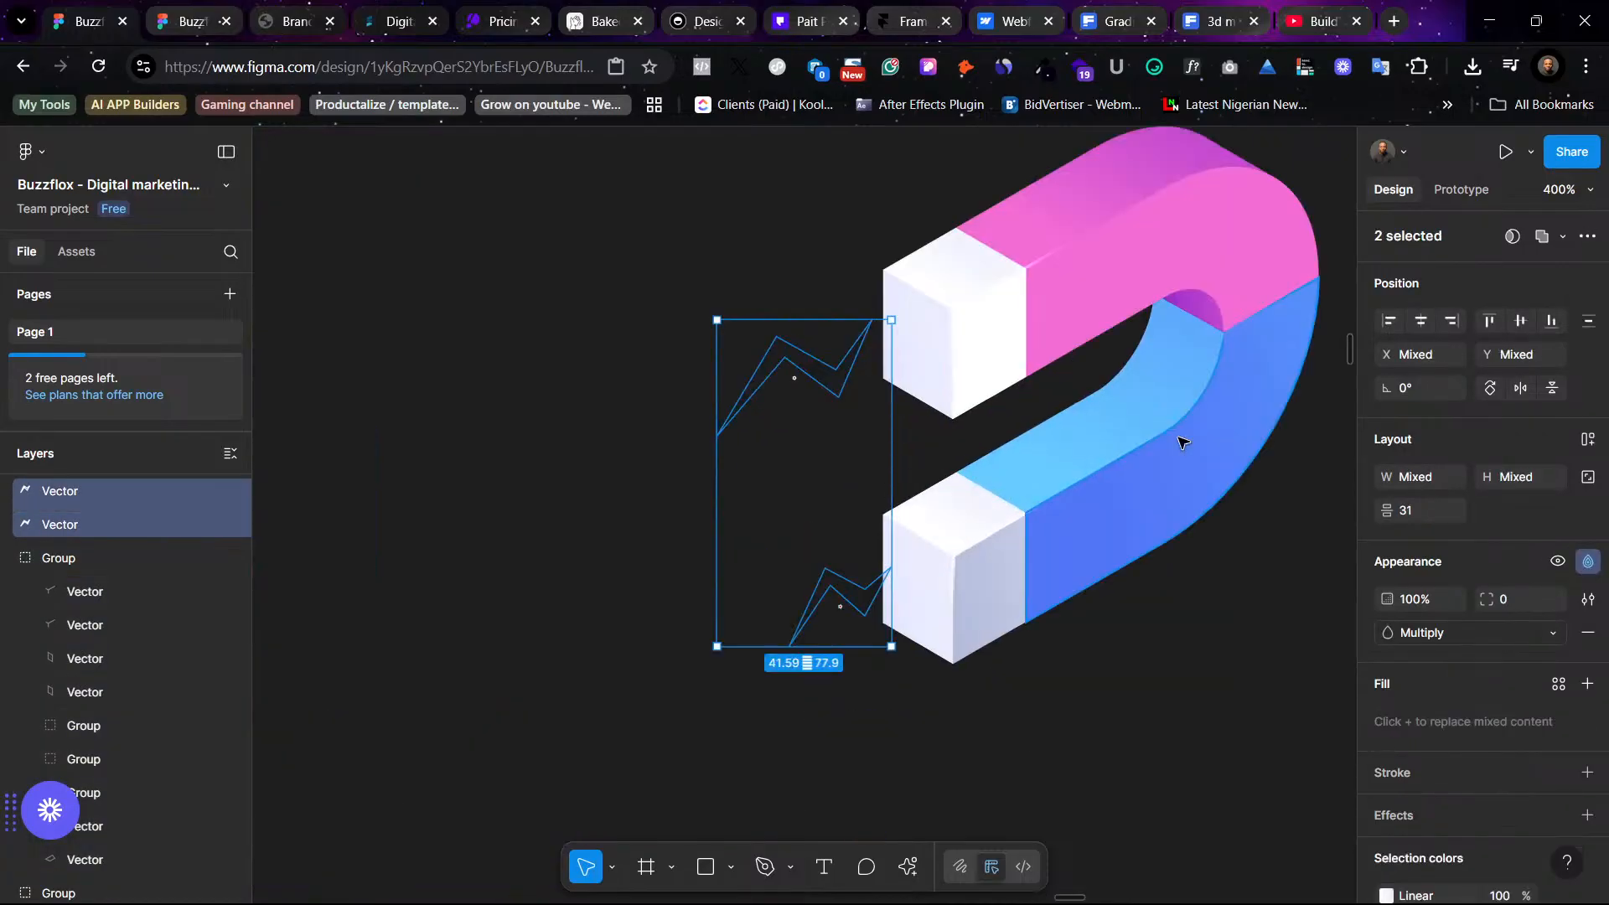
pyautogui.scroll(-2, 1416, 696)
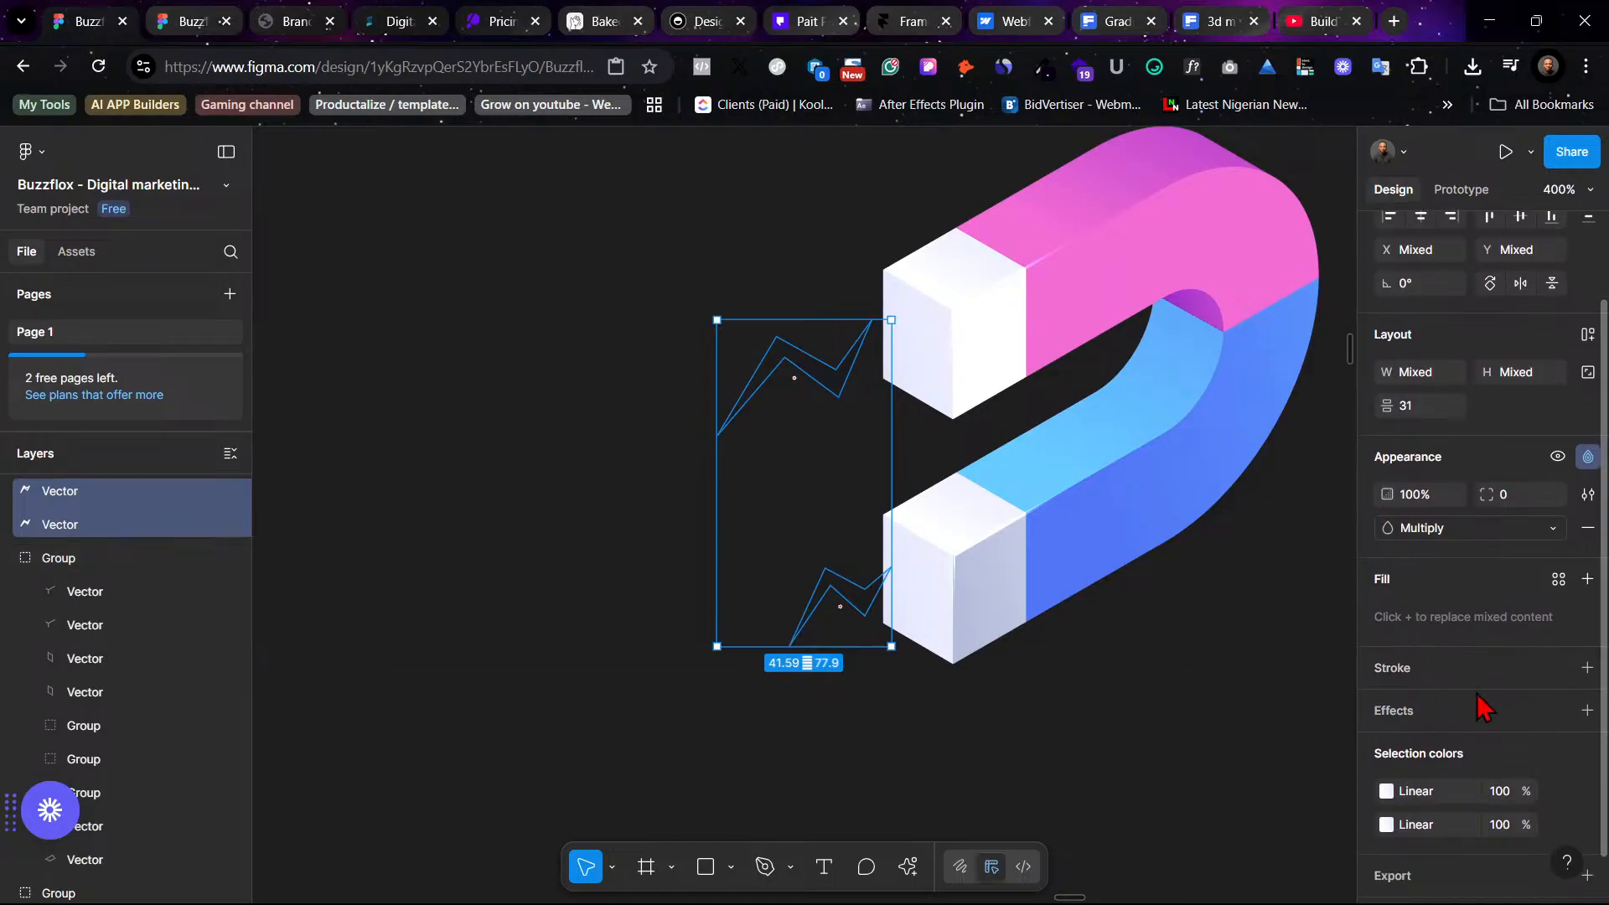
pyautogui.click(1558, 581)
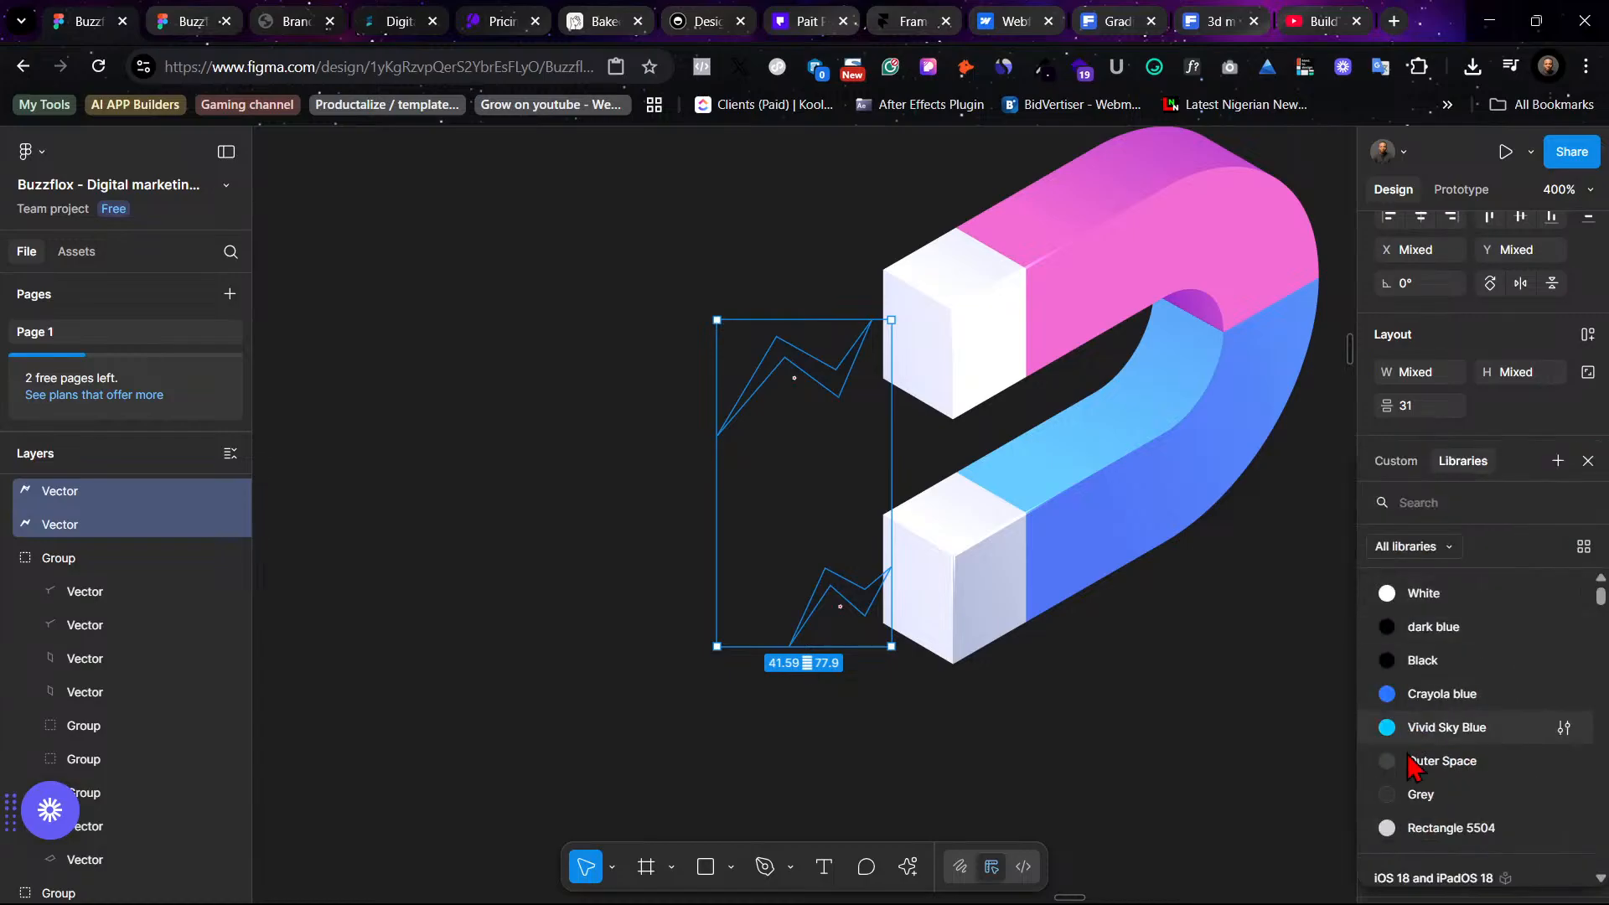
pyautogui.click(1420, 794)
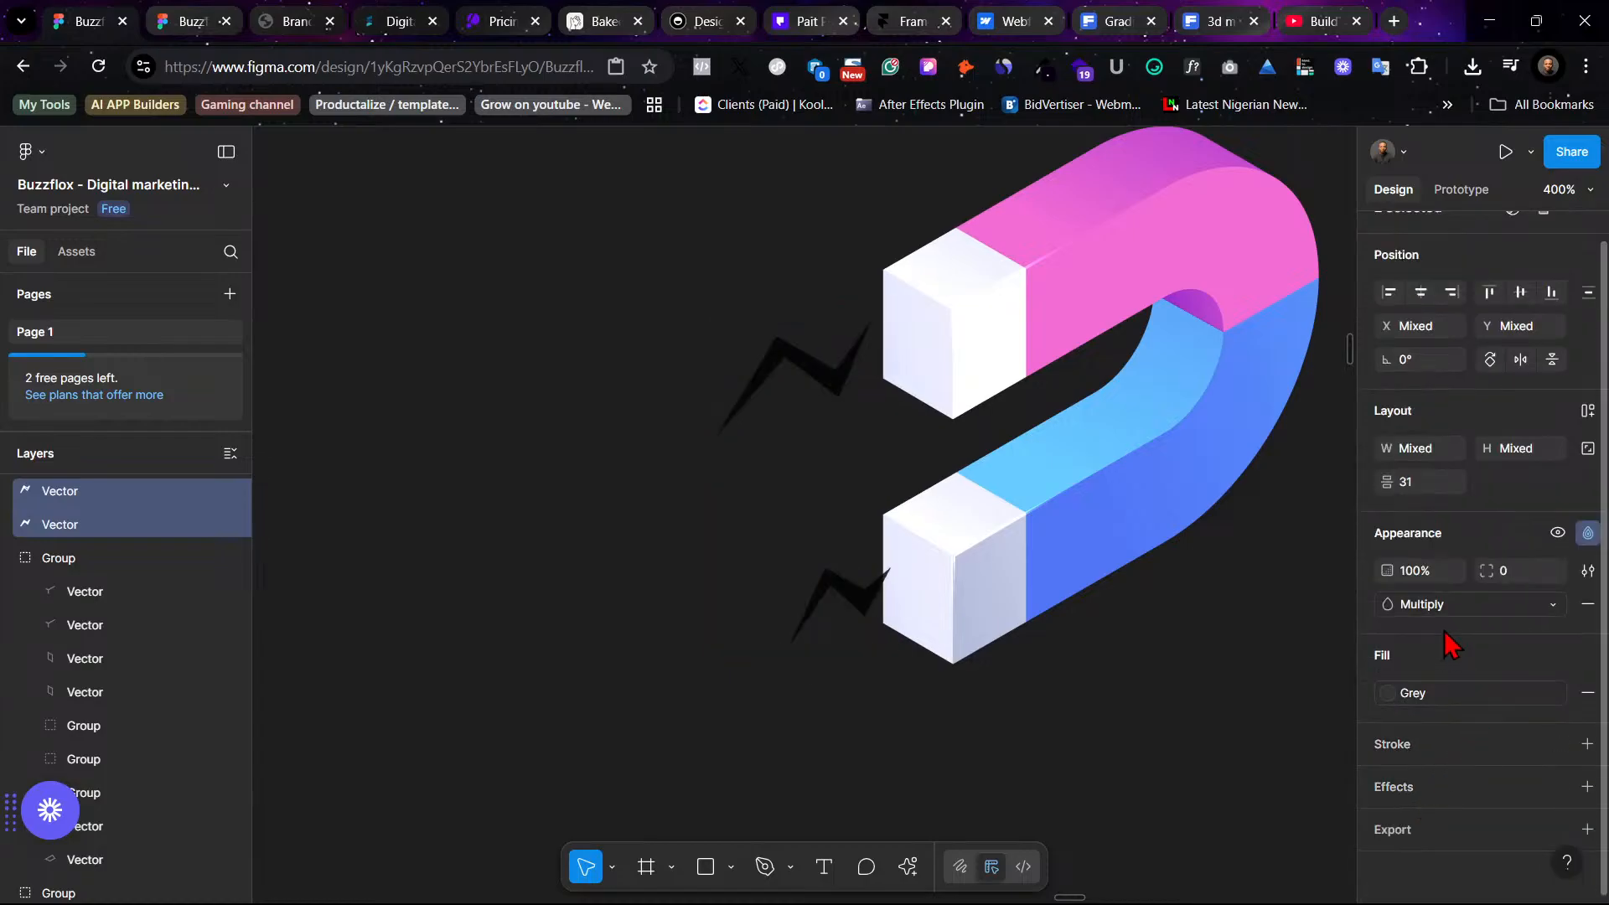
pyautogui.click(1455, 694)
pyautogui.click(1243, 789)
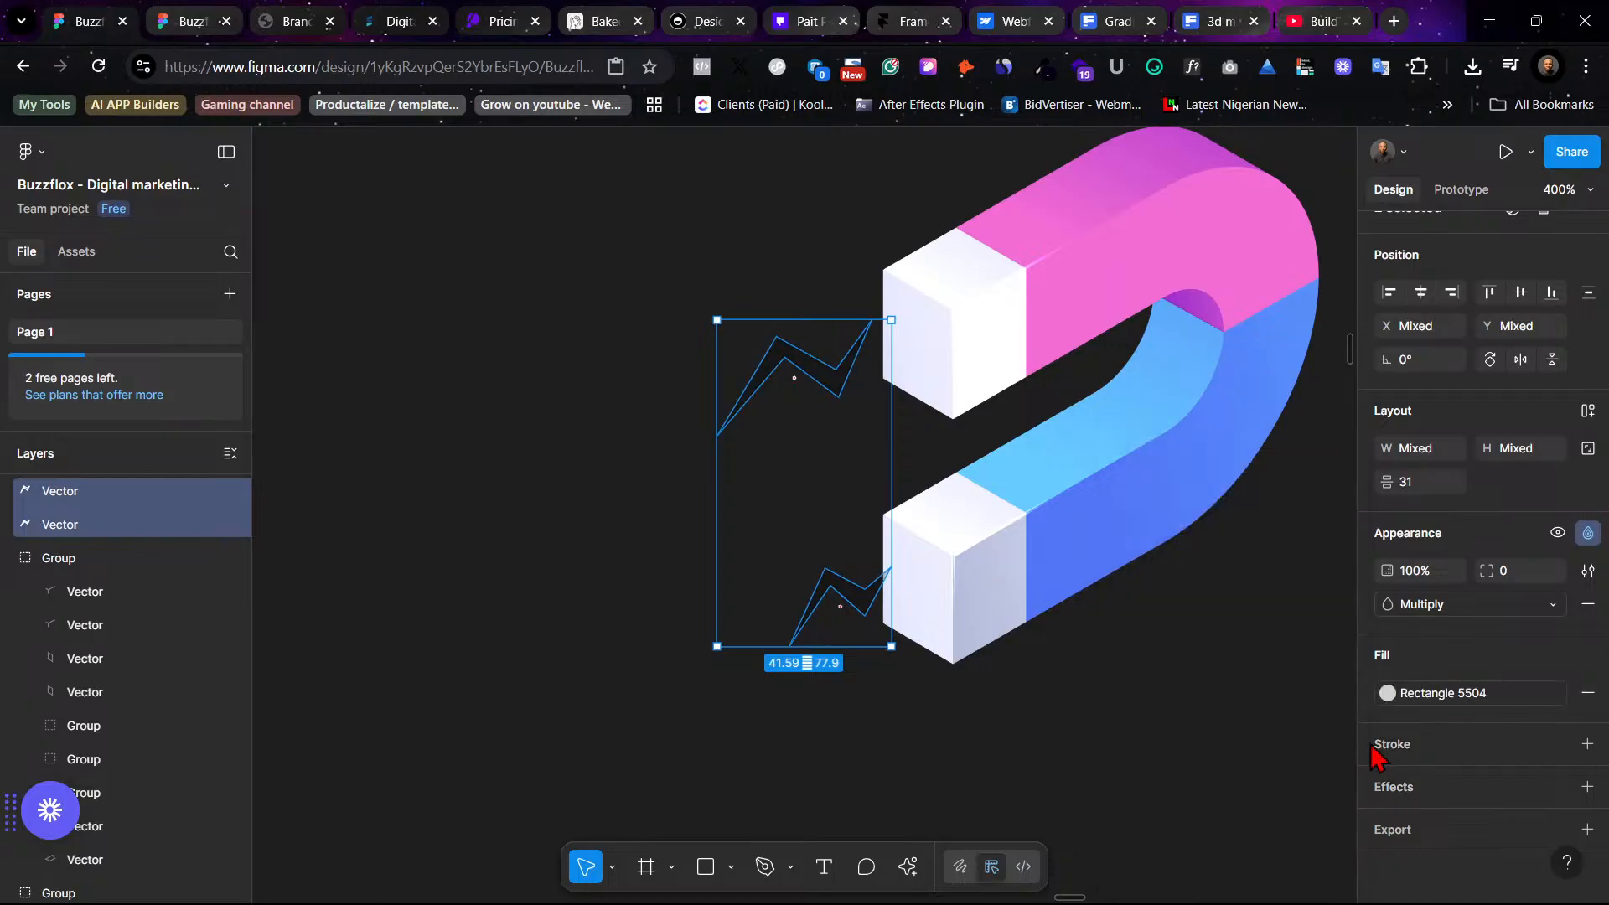
pyautogui.click(1184, 765)
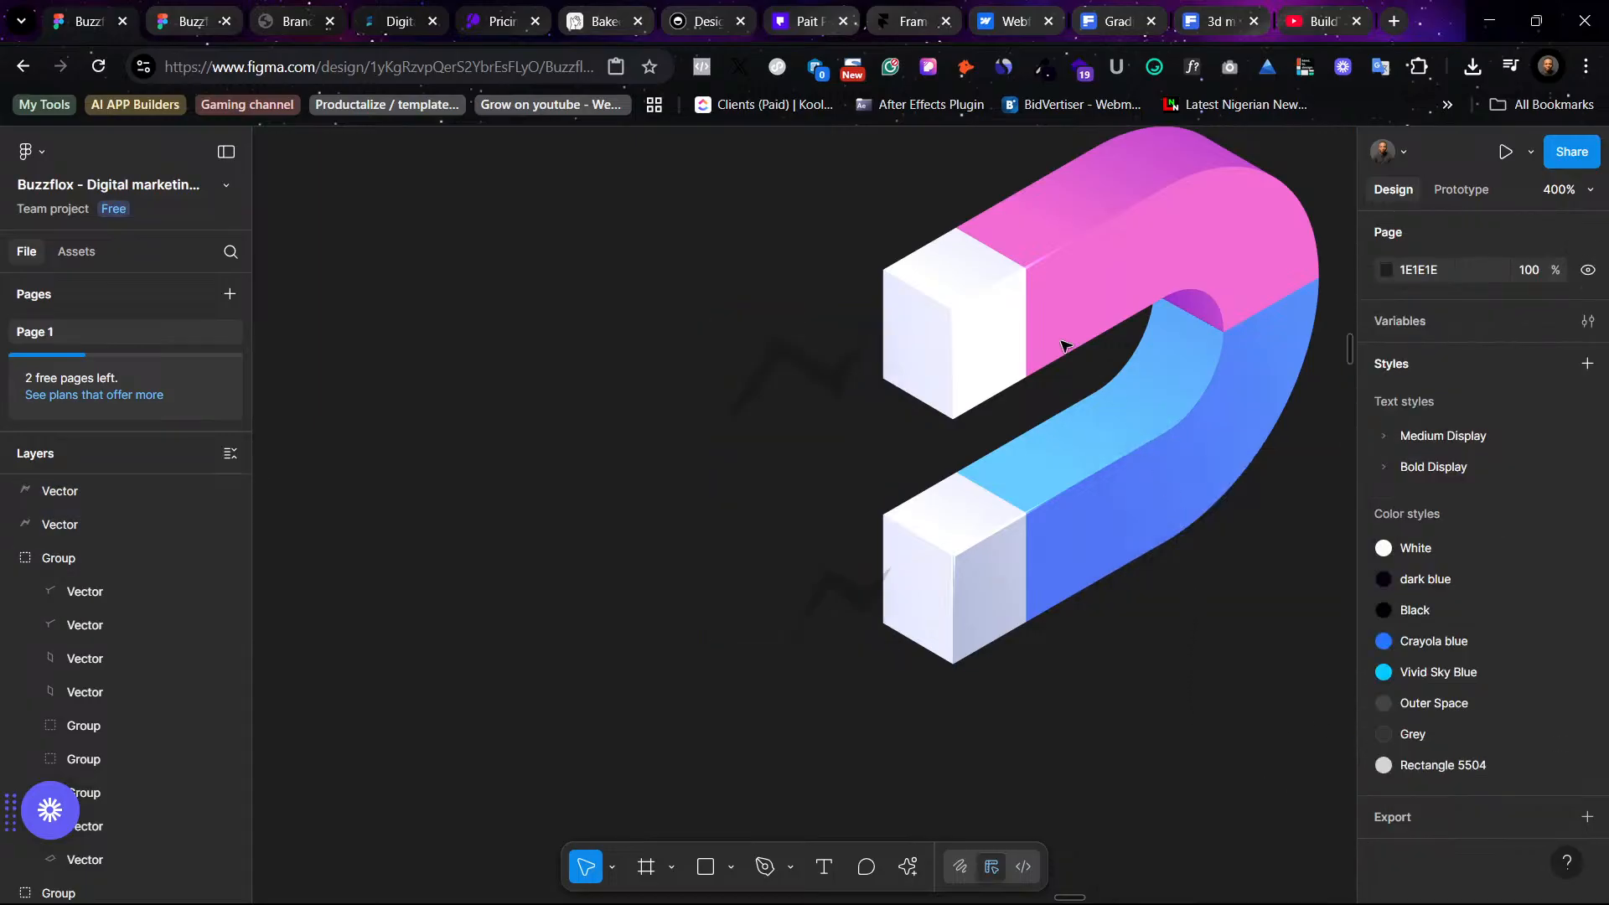
# - Select the whole magnet icon group and move it up above the icon grid
pyautogui.click(984, 317)
pyautogui.doubleClick(984, 316)
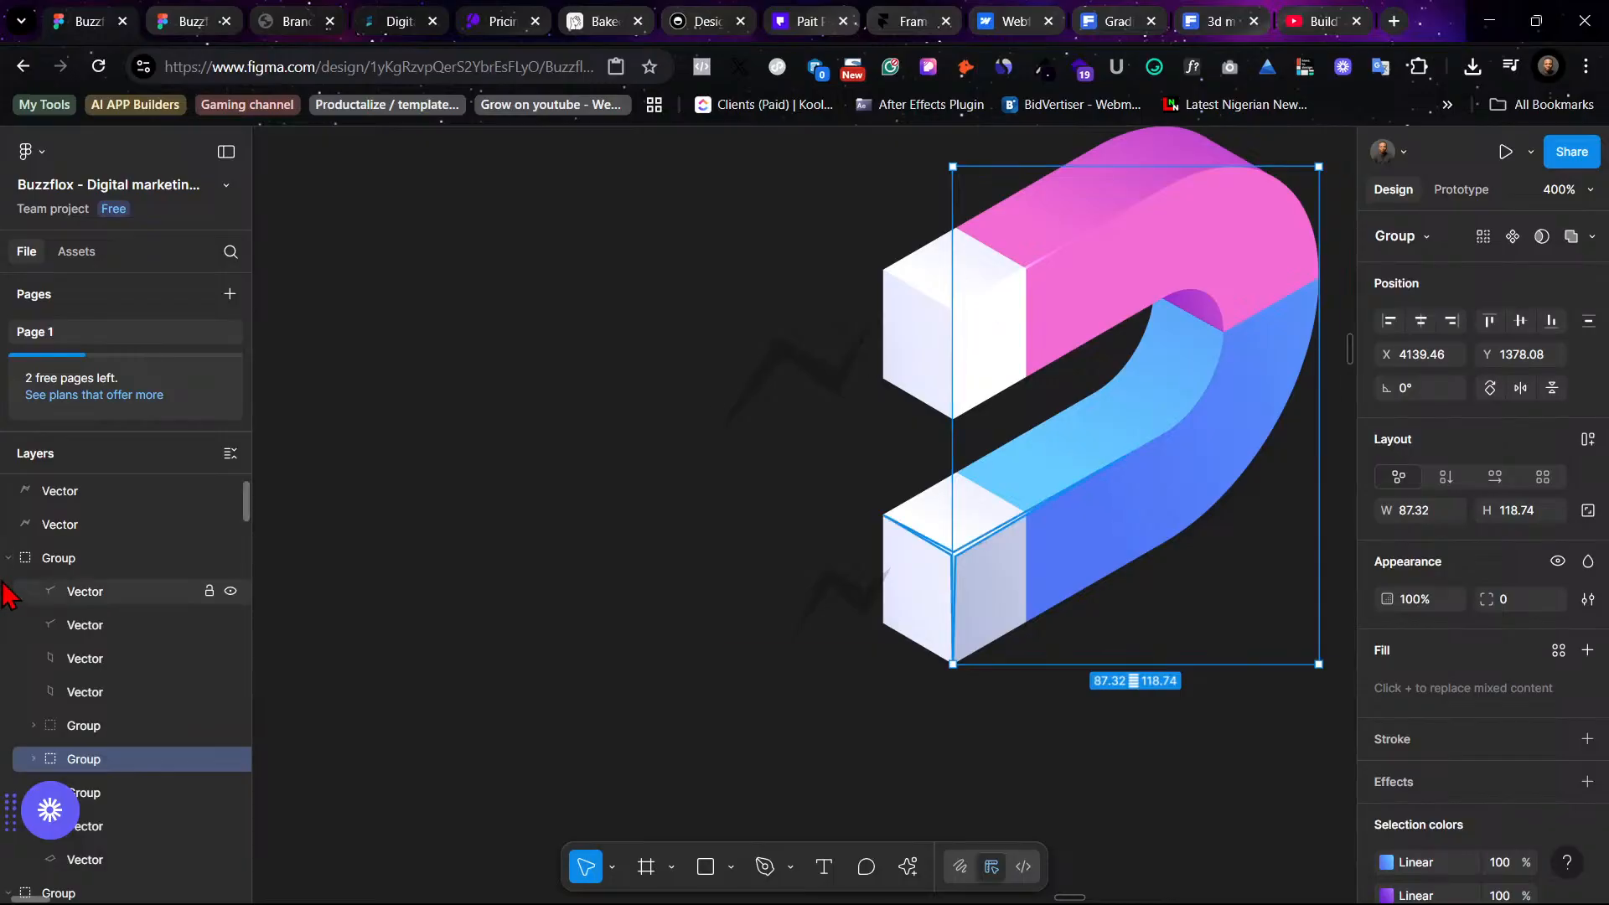
pyautogui.click(49, 560)
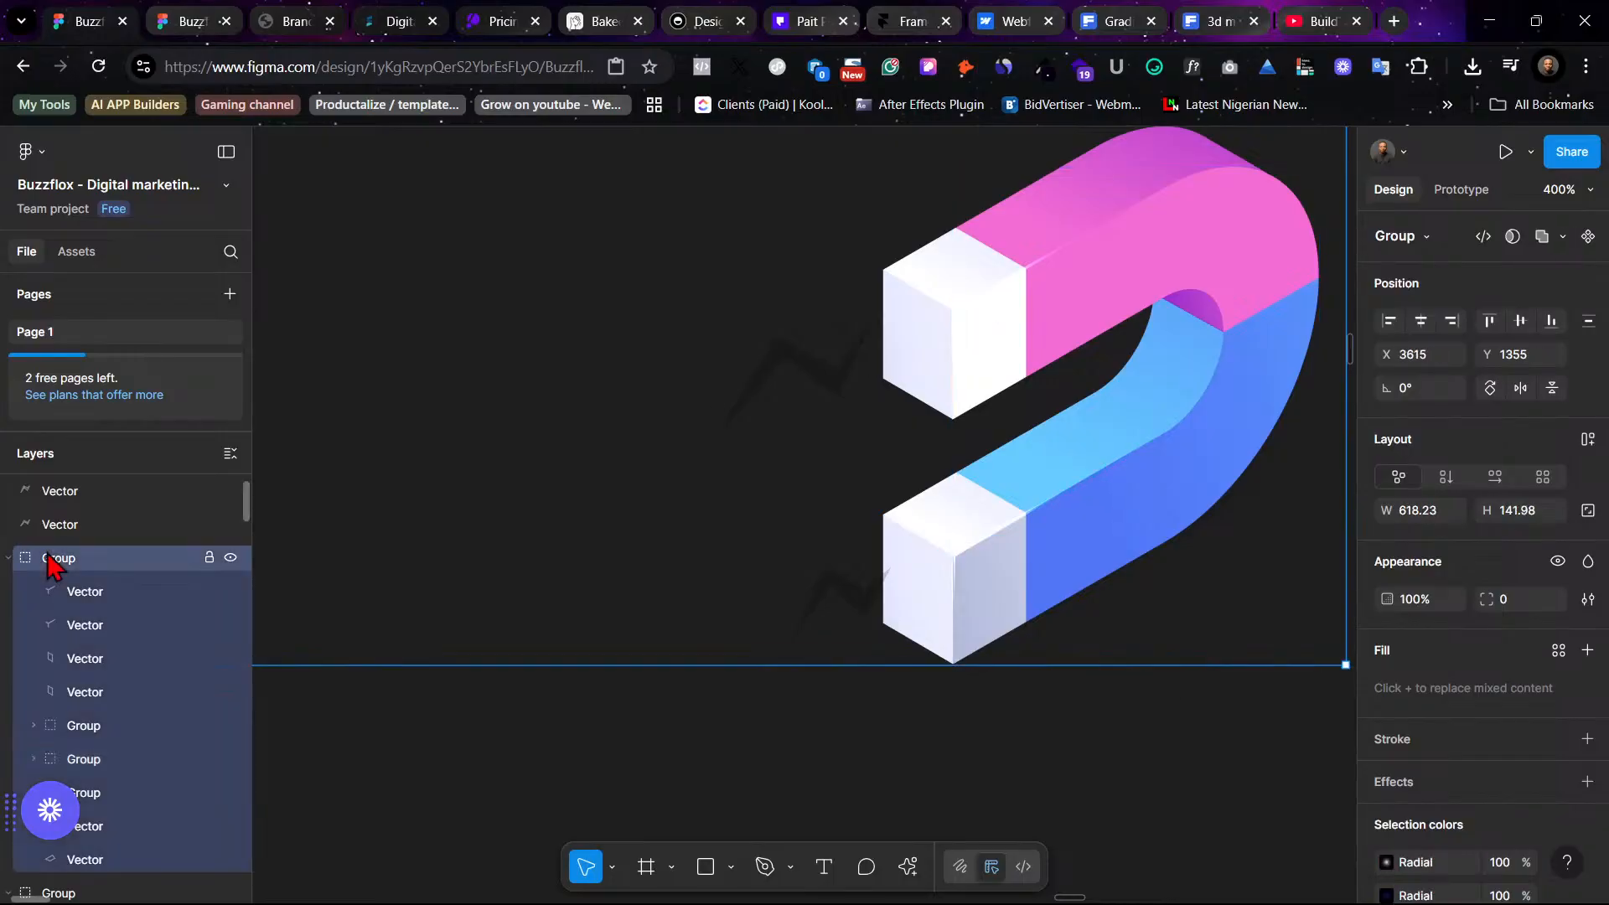
pyautogui.rightClick(48, 560)
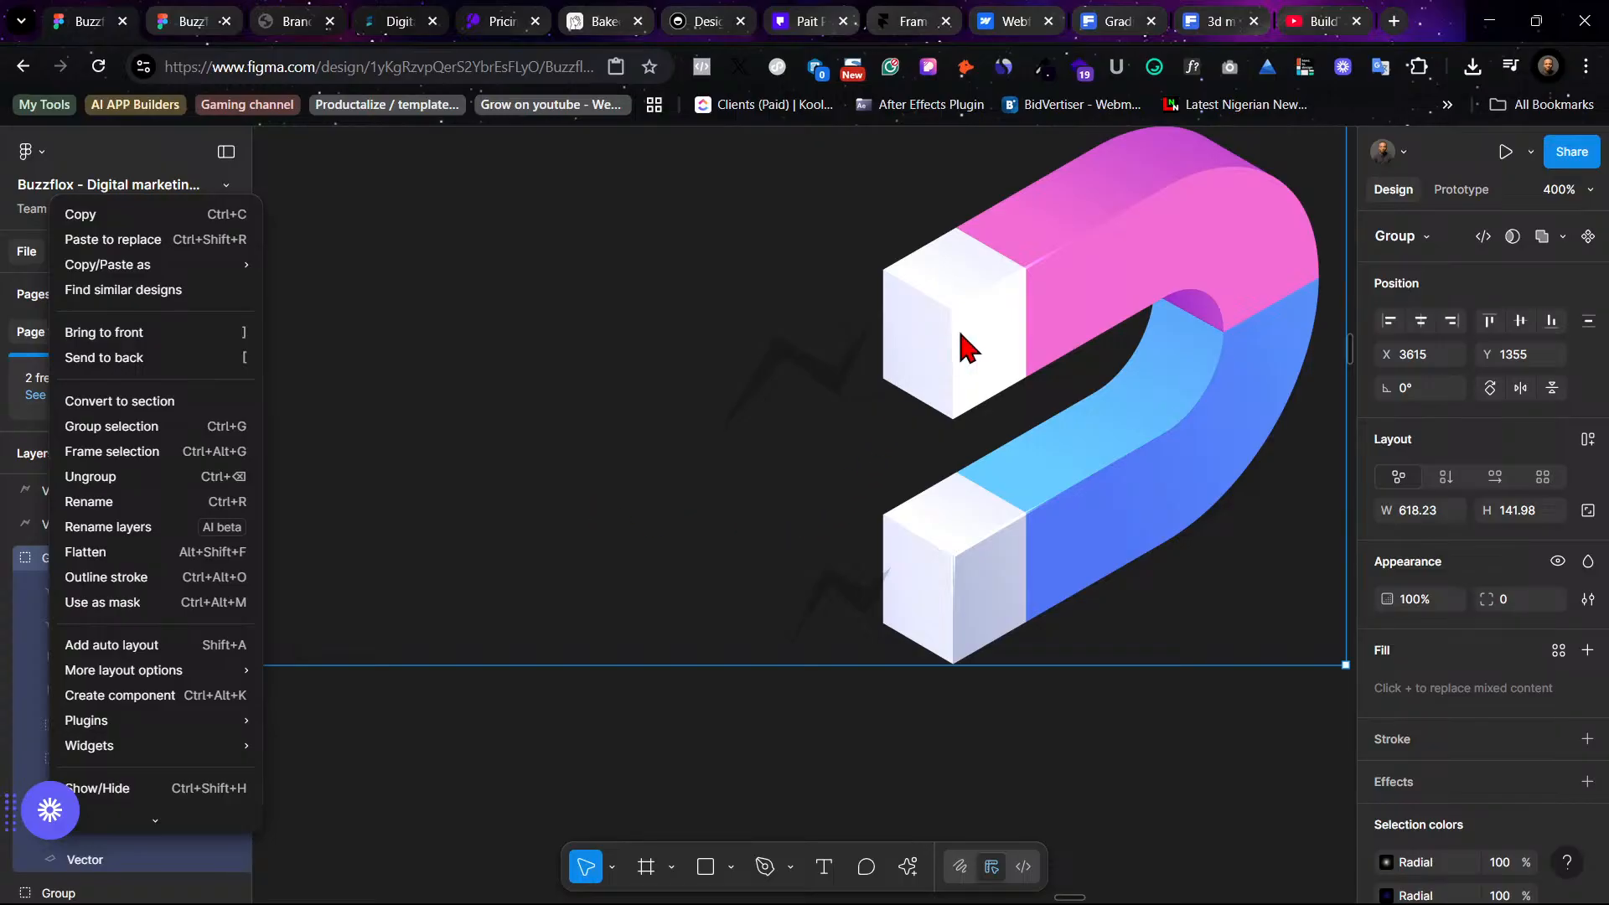
pyautogui.press('Escape')
pyautogui.hotkey('shift', '0')
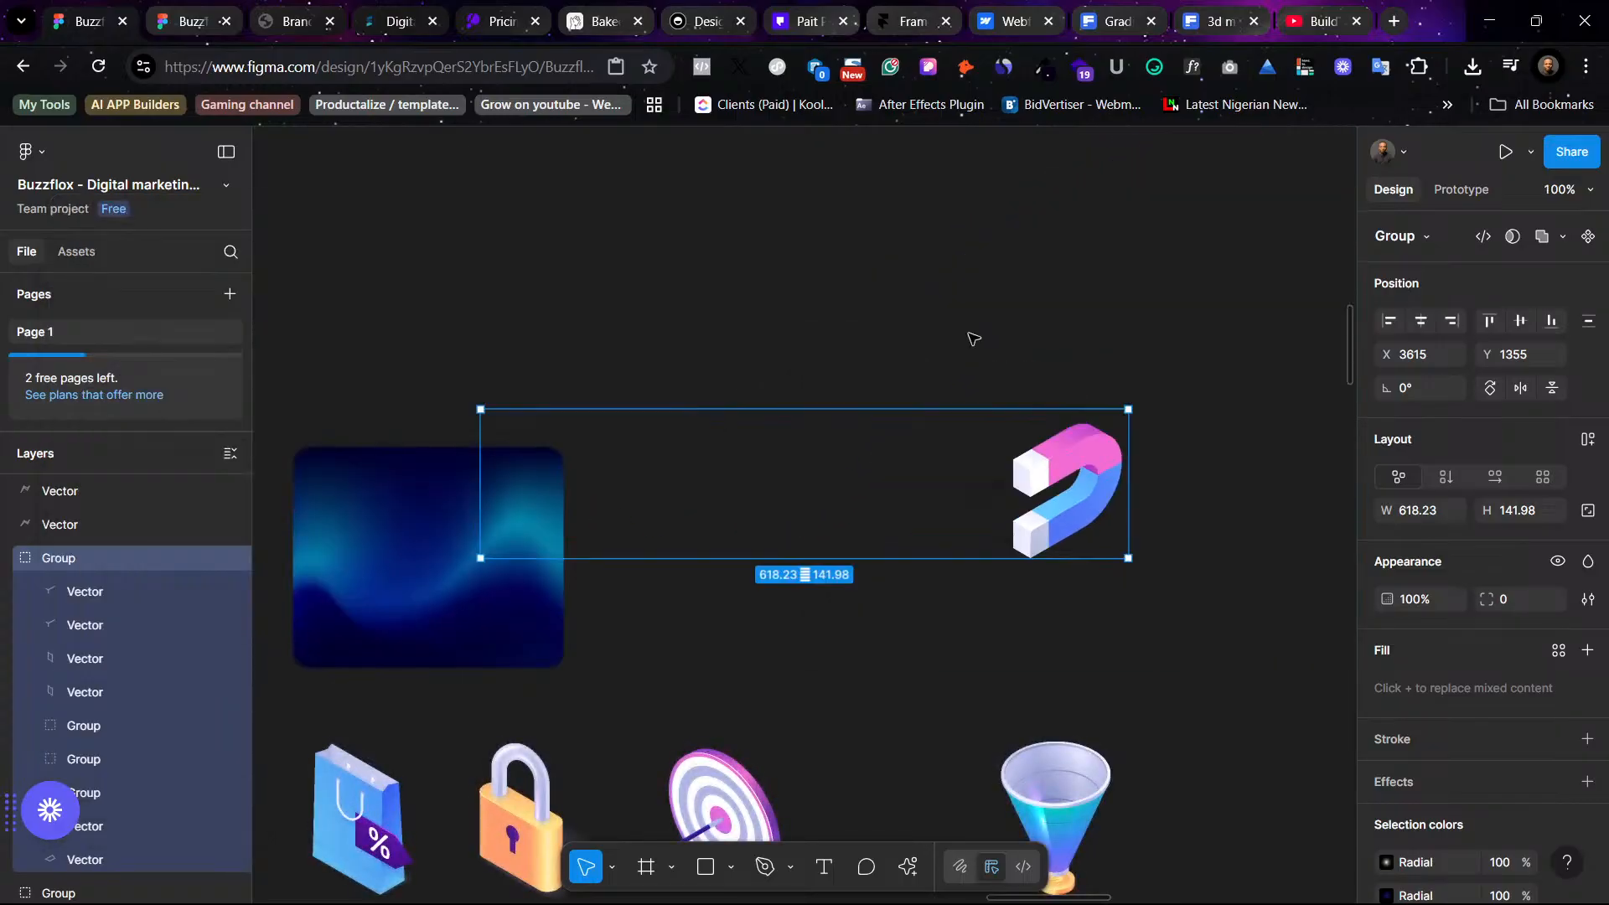
pyautogui.hscroll(-3, 971, 338)
pyautogui.moveTo(1228, 455); pyautogui.dragTo(1194, 290)
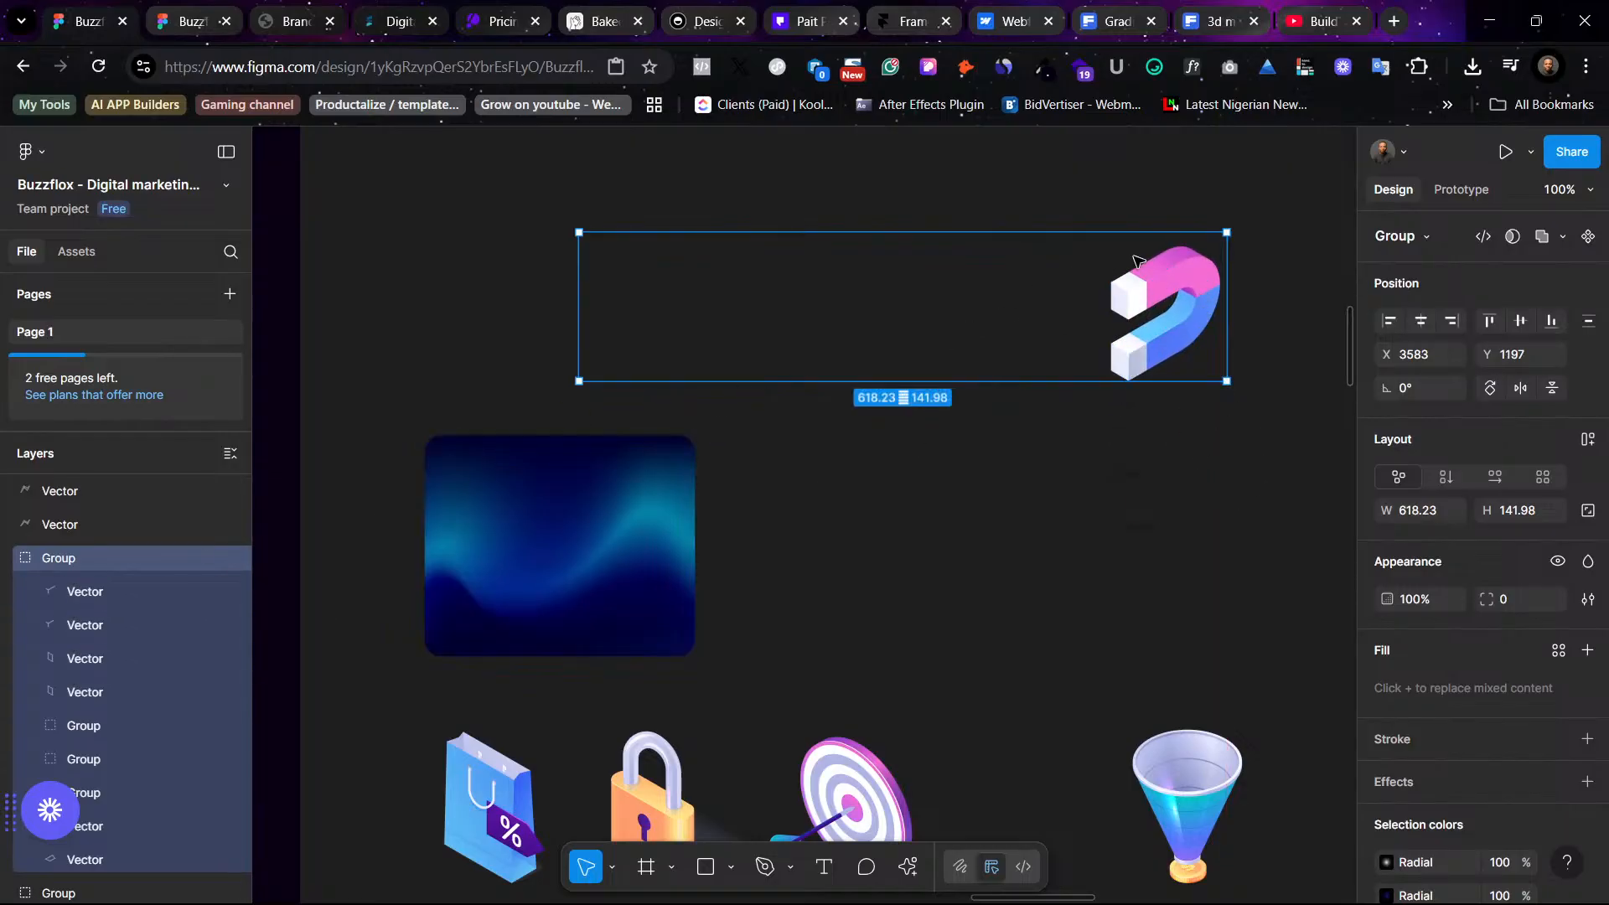
# - Ungroup the oversized magnet icon group into its separate parts
pyautogui.rightClick(1164, 278)
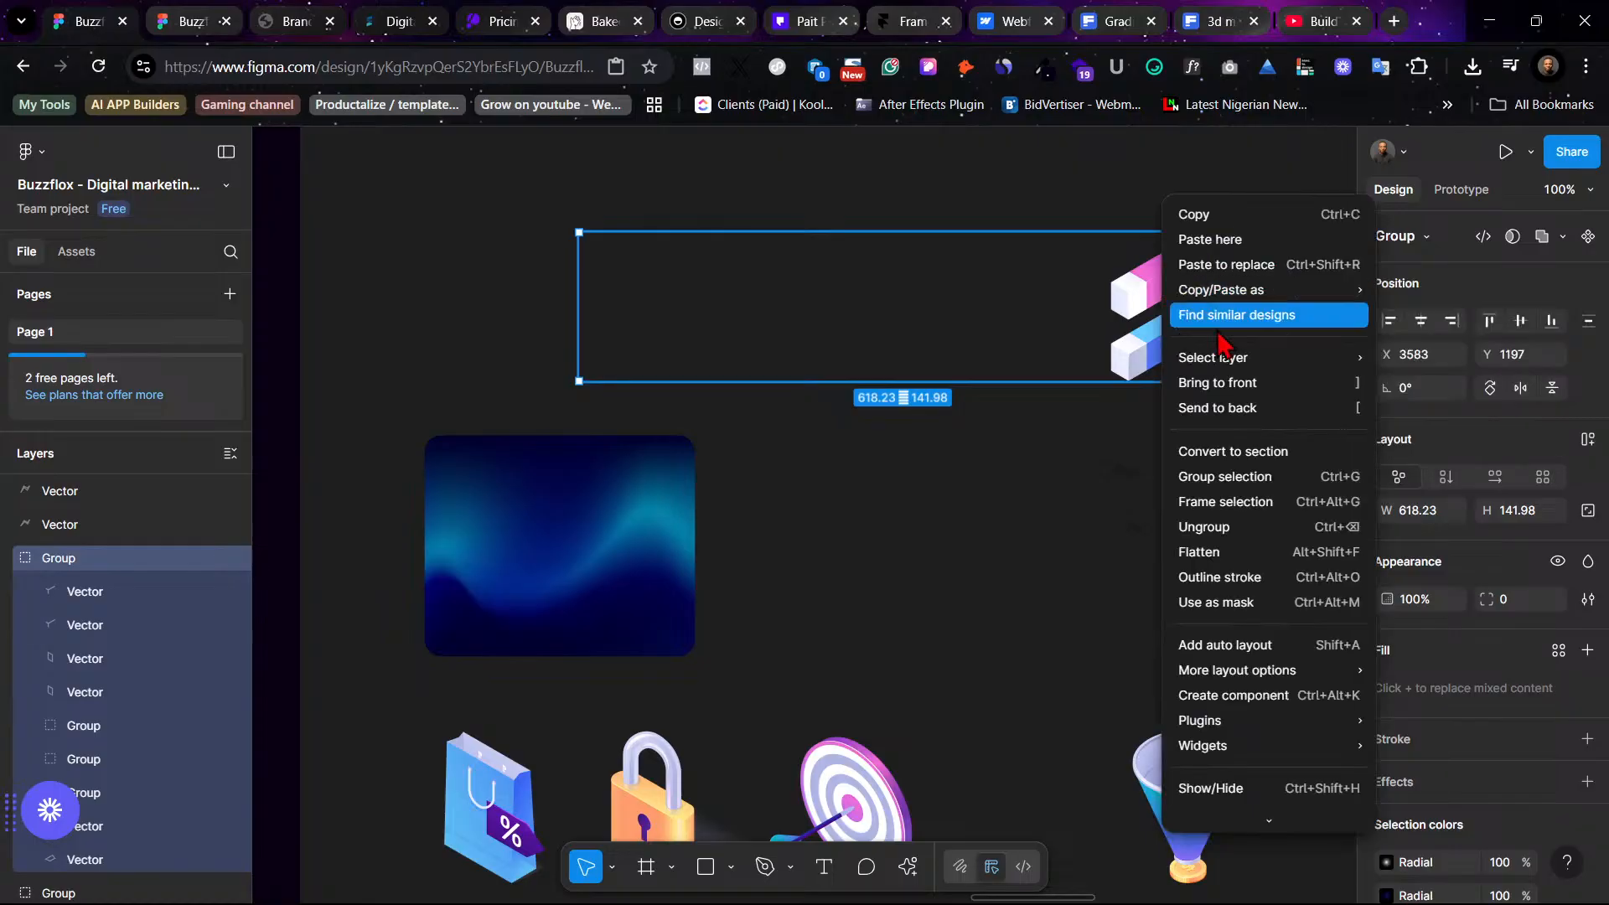
pyautogui.rightClick(114, 578)
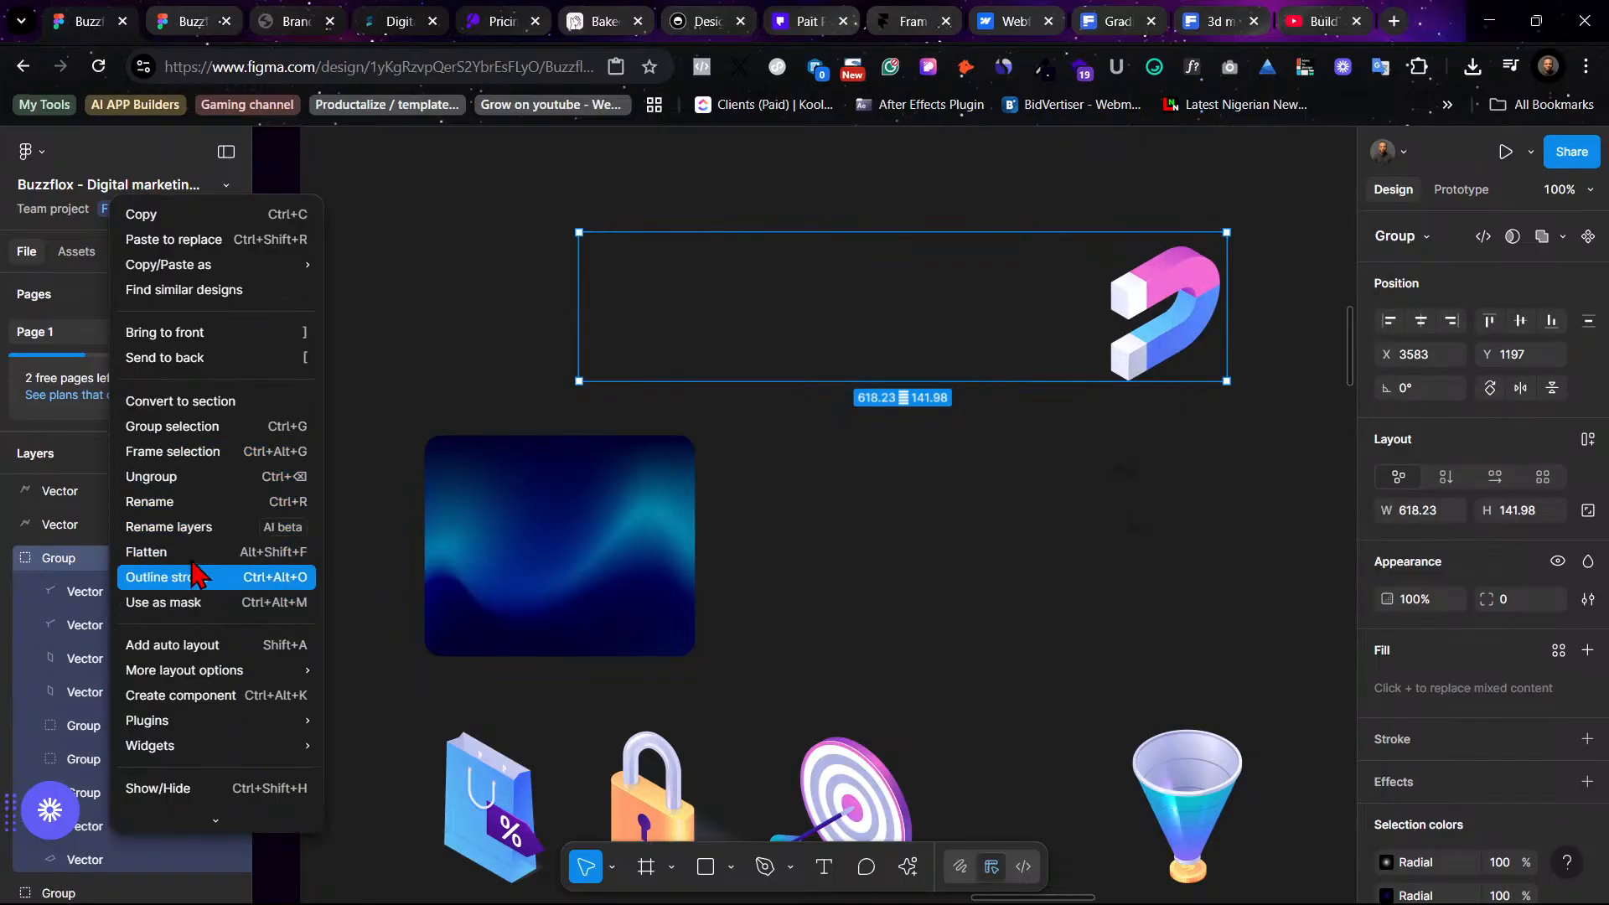
pyautogui.click(189, 476)
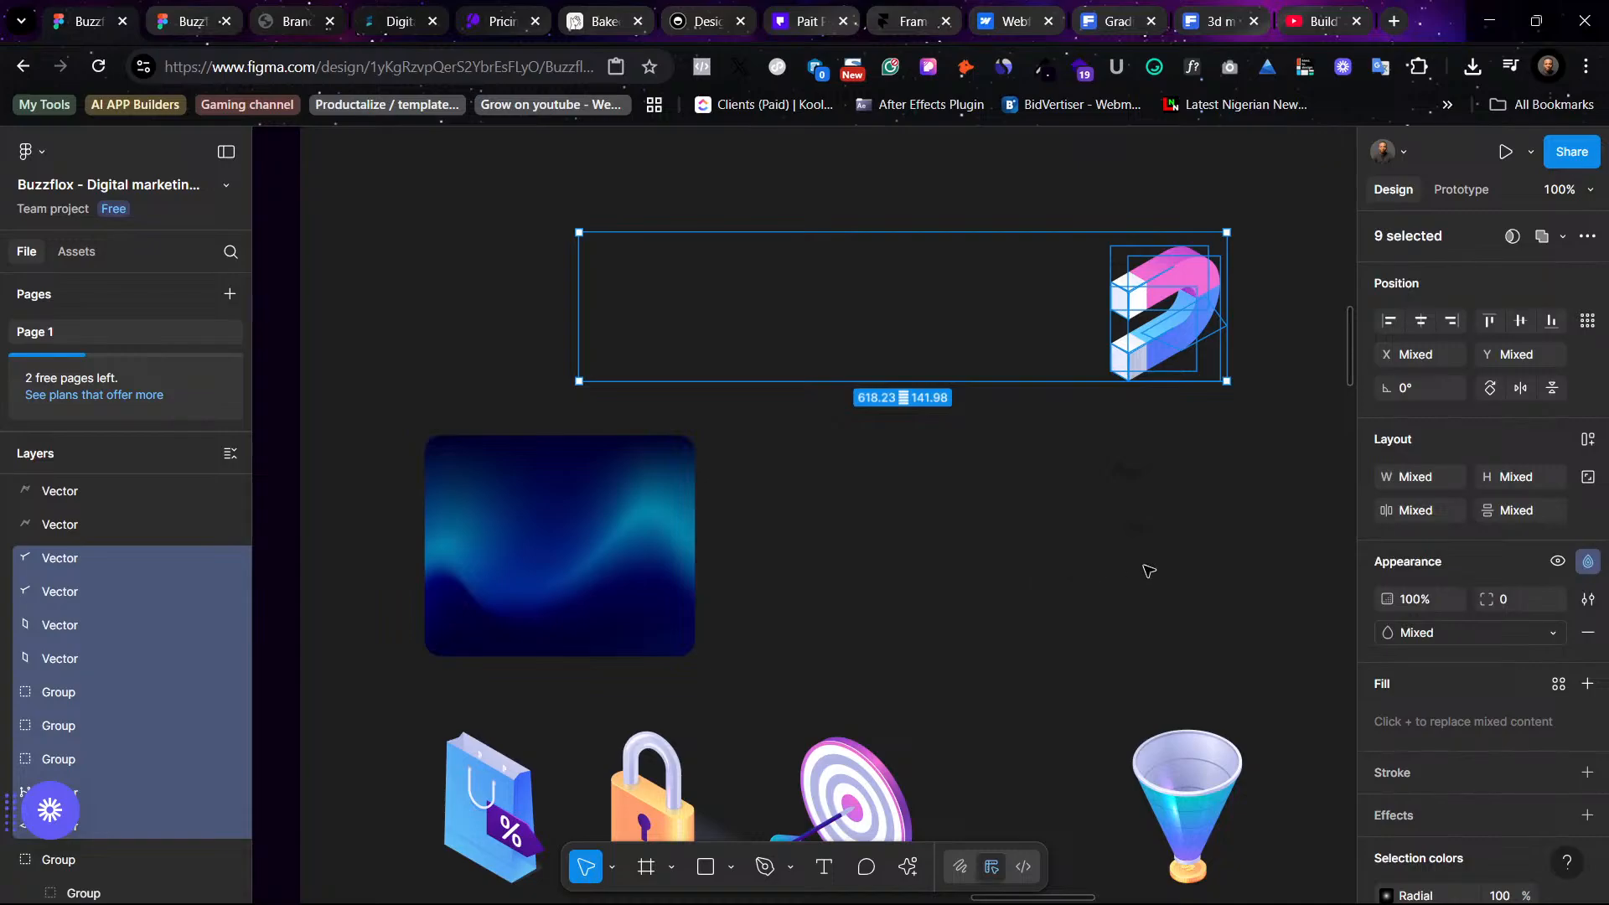
pyautogui.click(1149, 571)
pyautogui.click(1121, 302)
pyautogui.click(1166, 445)
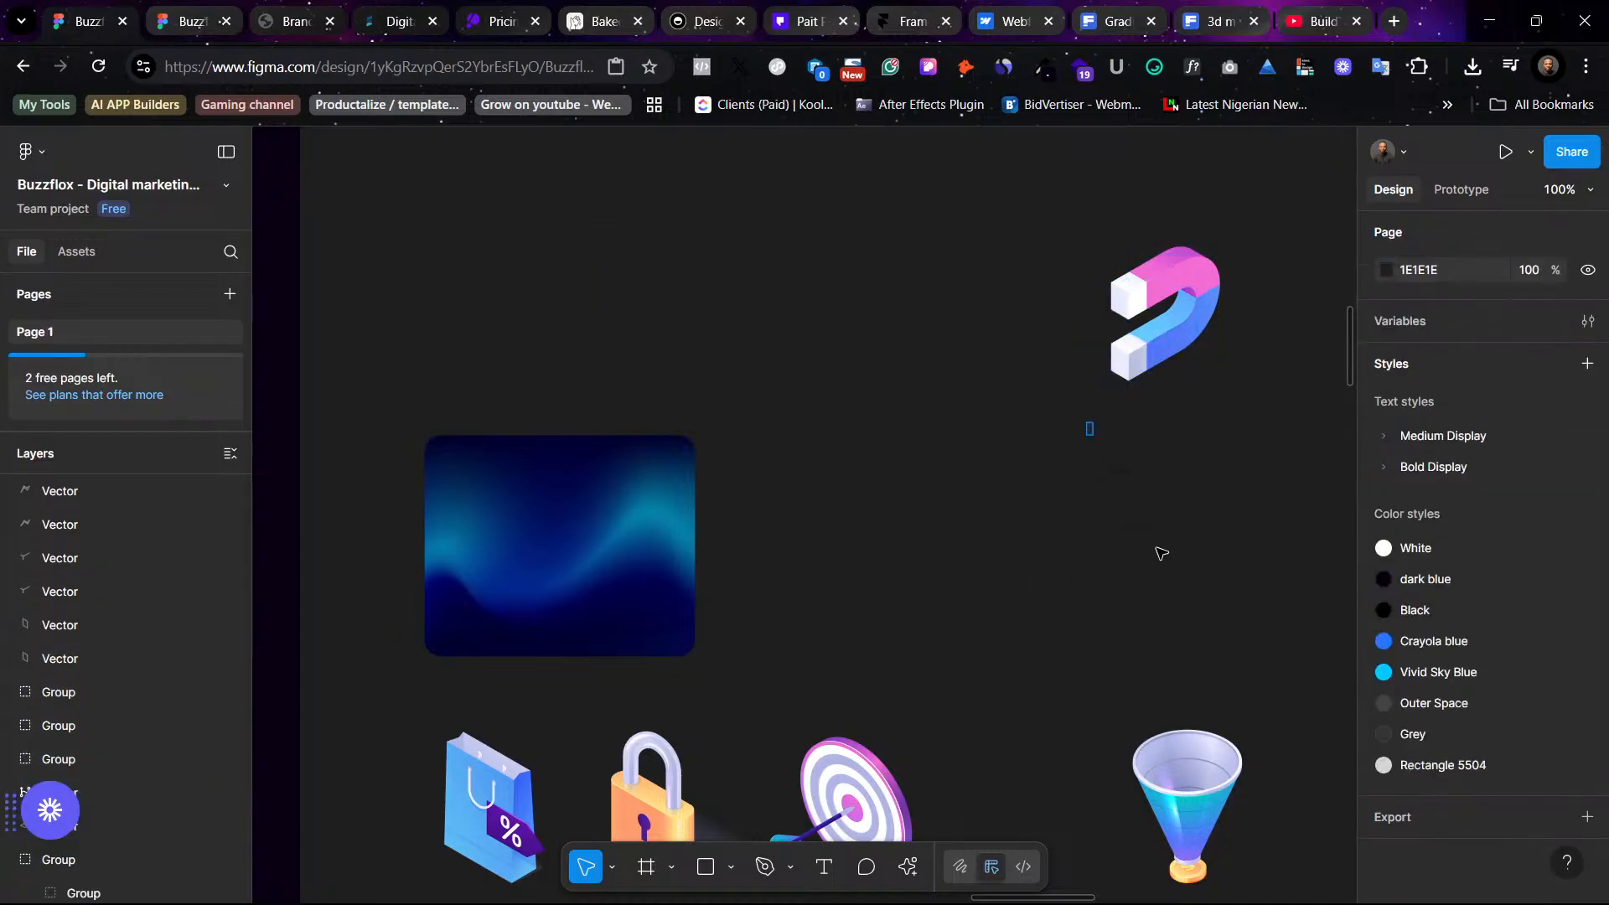
# - Select the two lightning-bolt vectors and move them slightly closer to the magnet
pyautogui.moveTo(1089, 428); pyautogui.dragTo(1164, 566)
pyautogui.moveTo(1138, 480); pyautogui.dragTo(1095, 307)
pyautogui.hotkey('shift', '2')
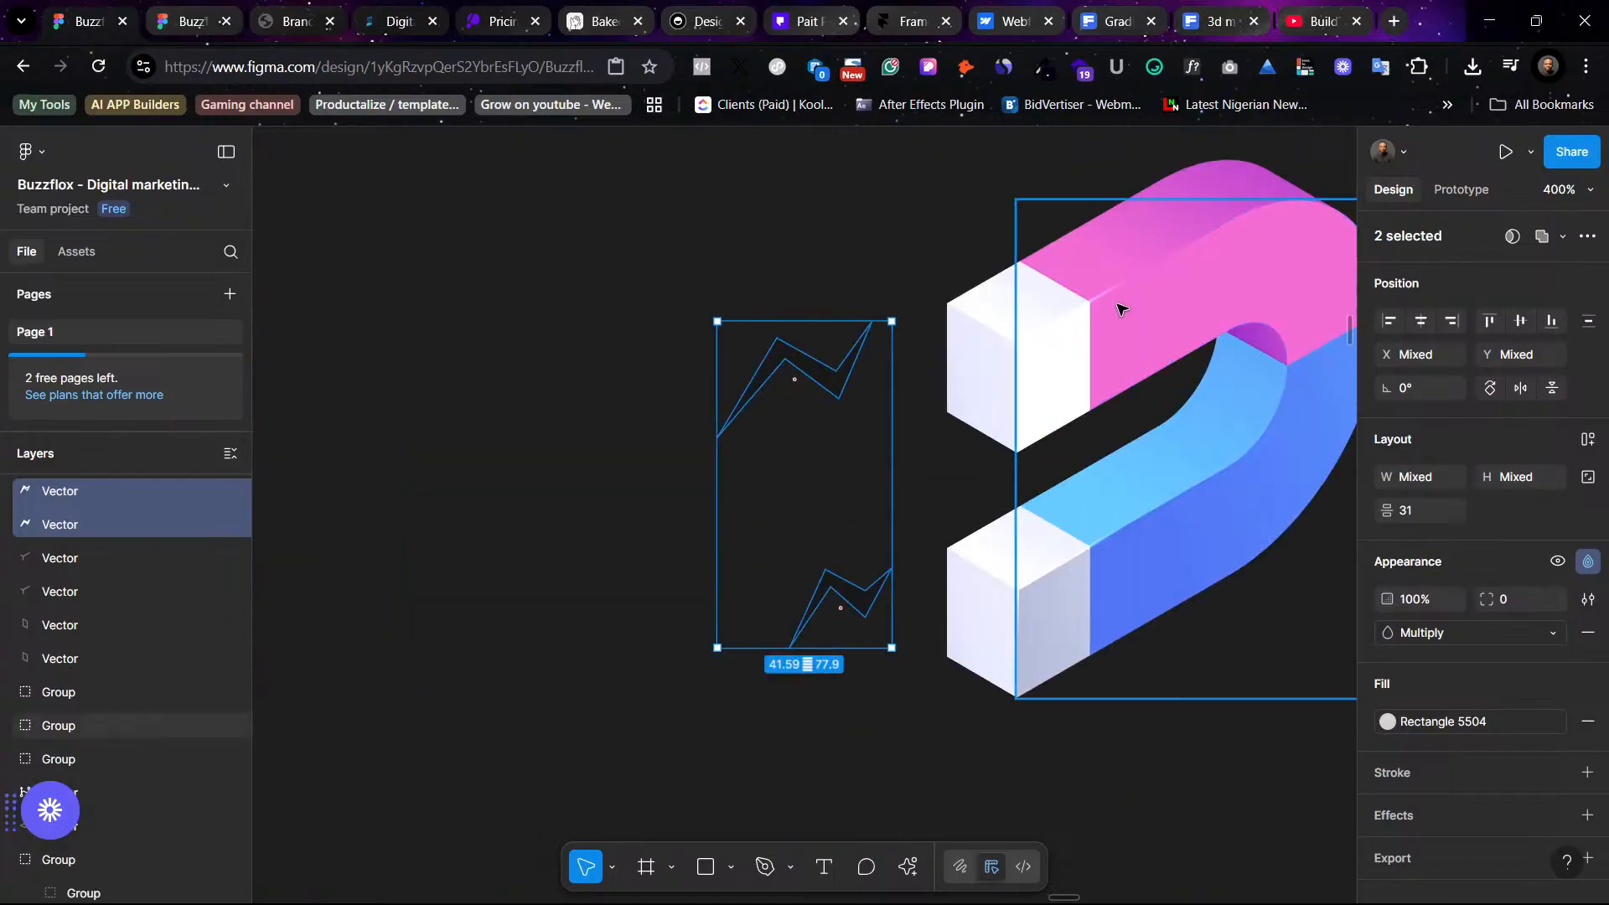
pyautogui.moveTo(846, 392); pyautogui.dragTo(884, 417)
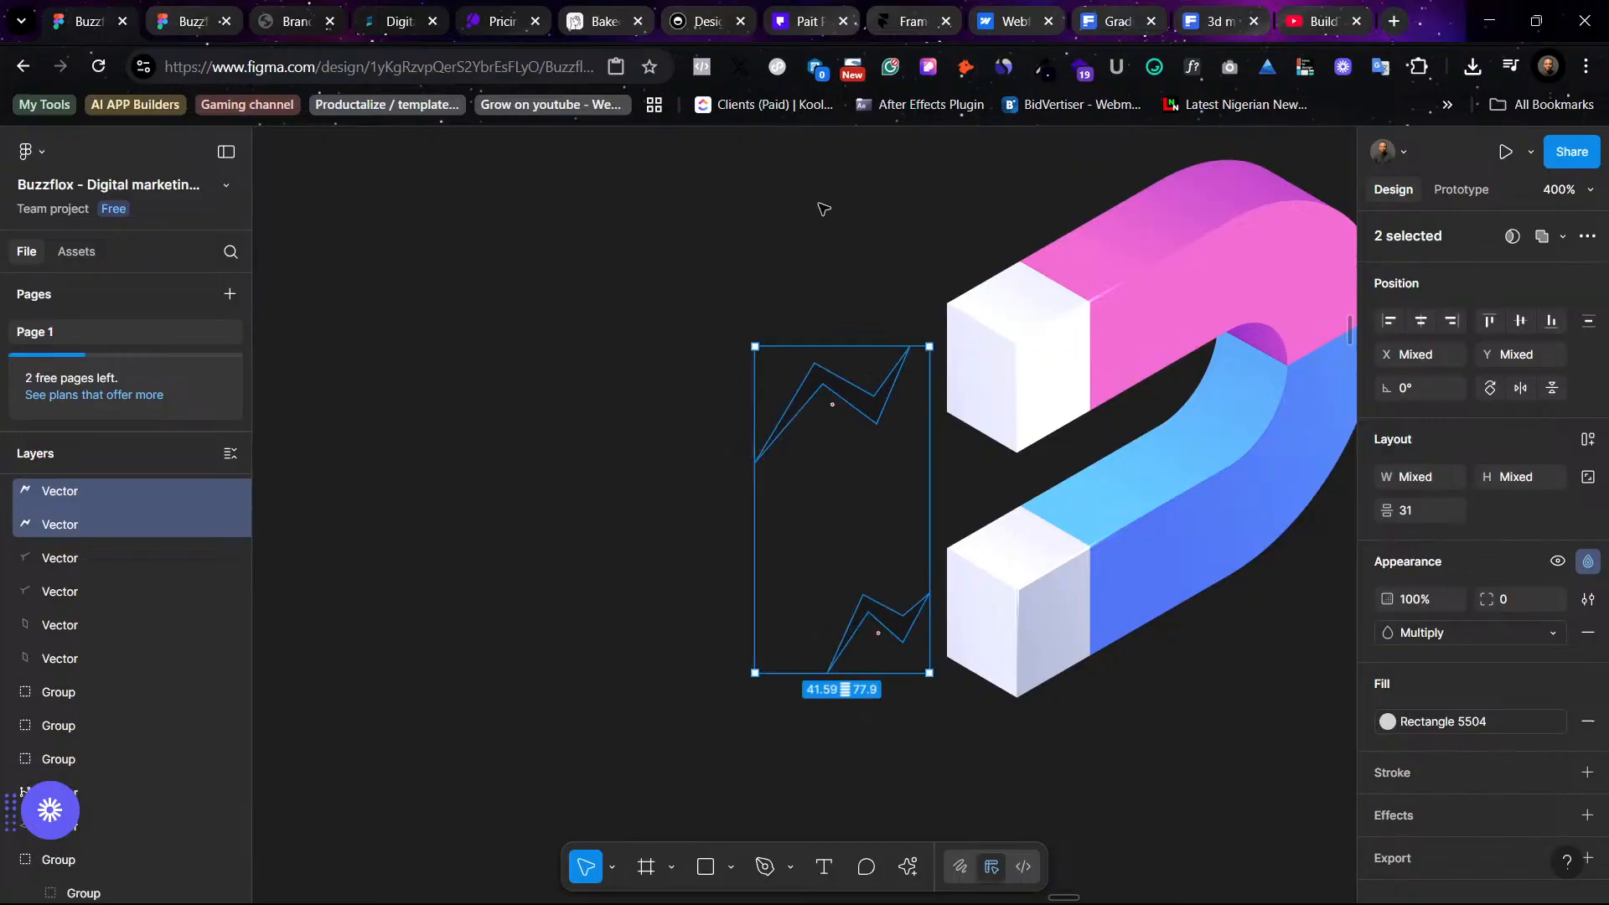
# - Group the magnet and lightning-bolt parts into one tight group and move it beside the icon grid
pyautogui.click(776, 173)
pyautogui.moveTo(775, 173); pyautogui.dragTo(1295, 775)
pyautogui.hotkey('ctrl', 'g')
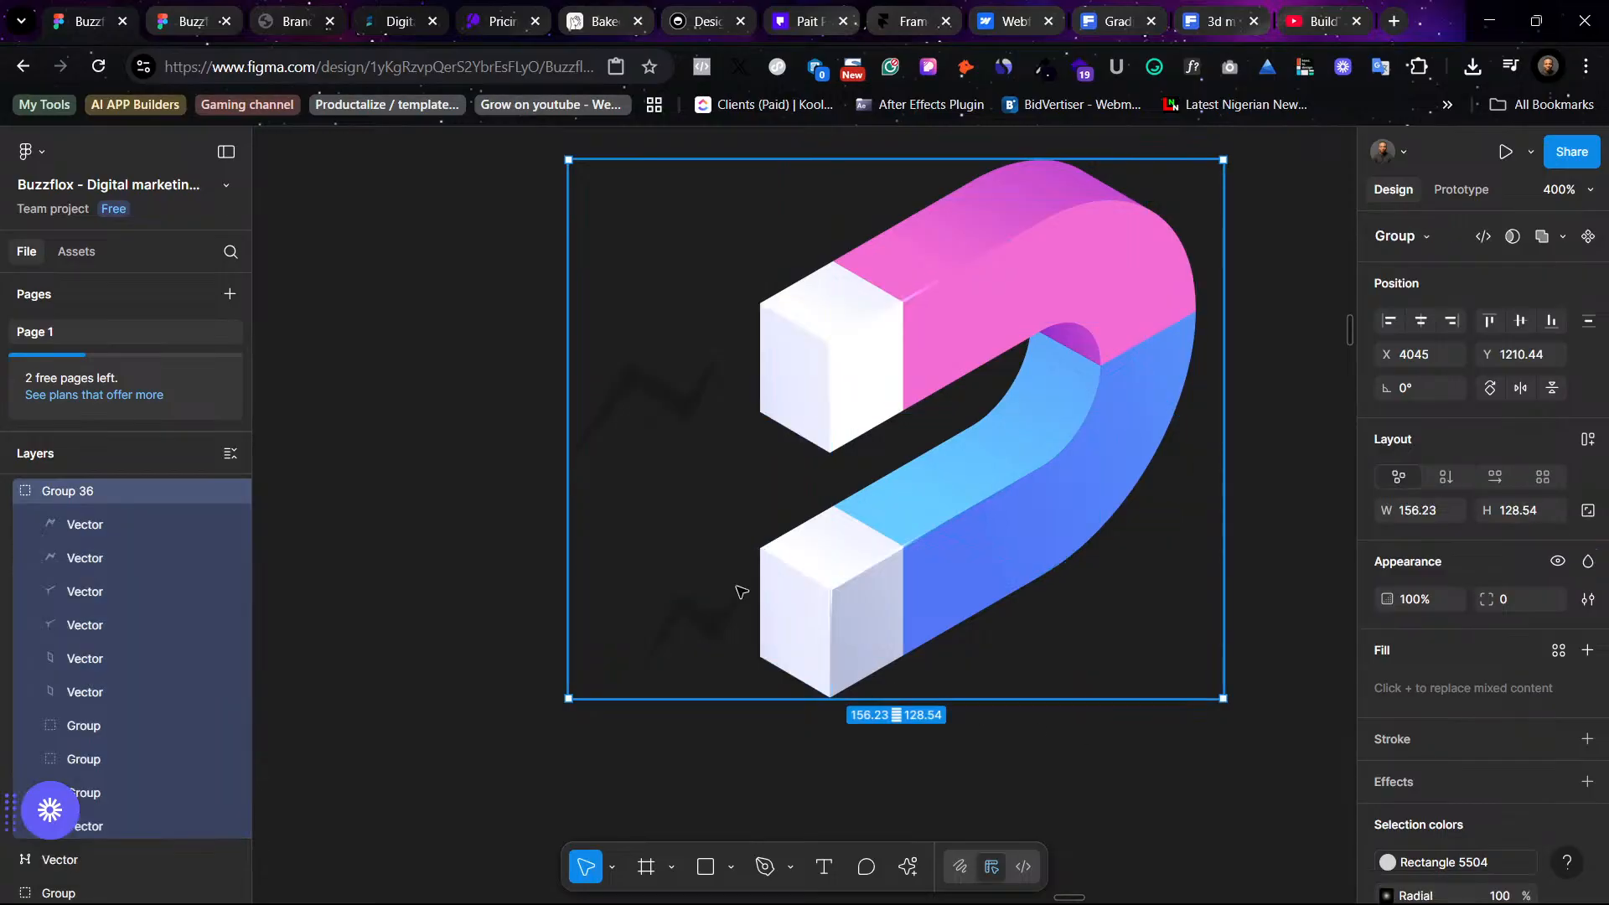
pyautogui.scroll(-10, 968, 513)
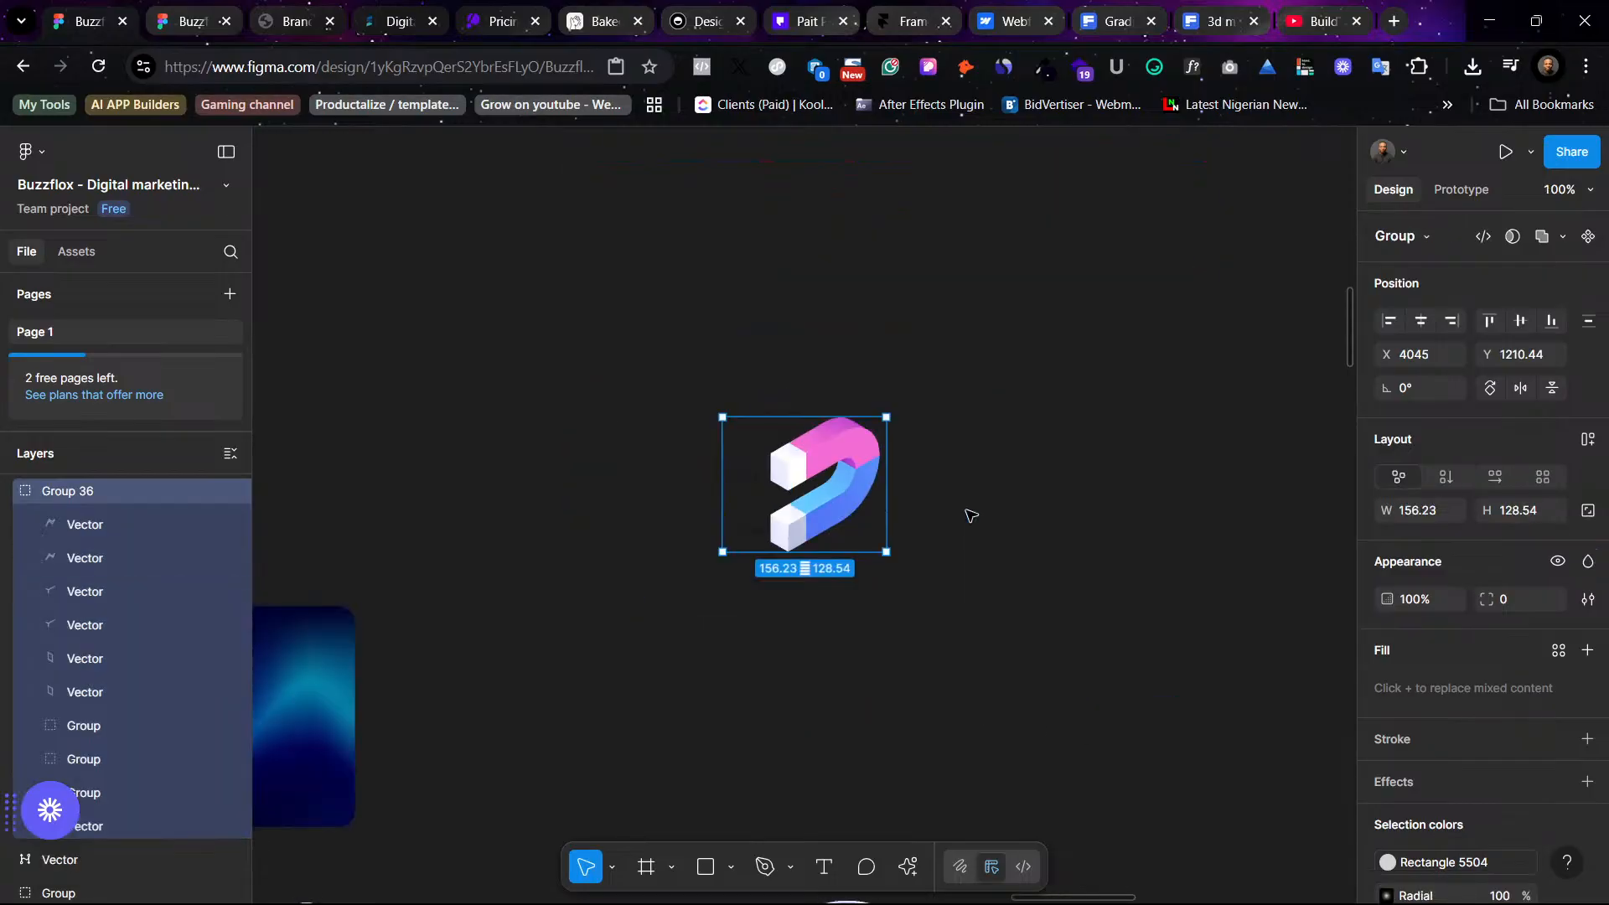
pyautogui.moveTo(975, 321); pyautogui.dragTo(930, 472)
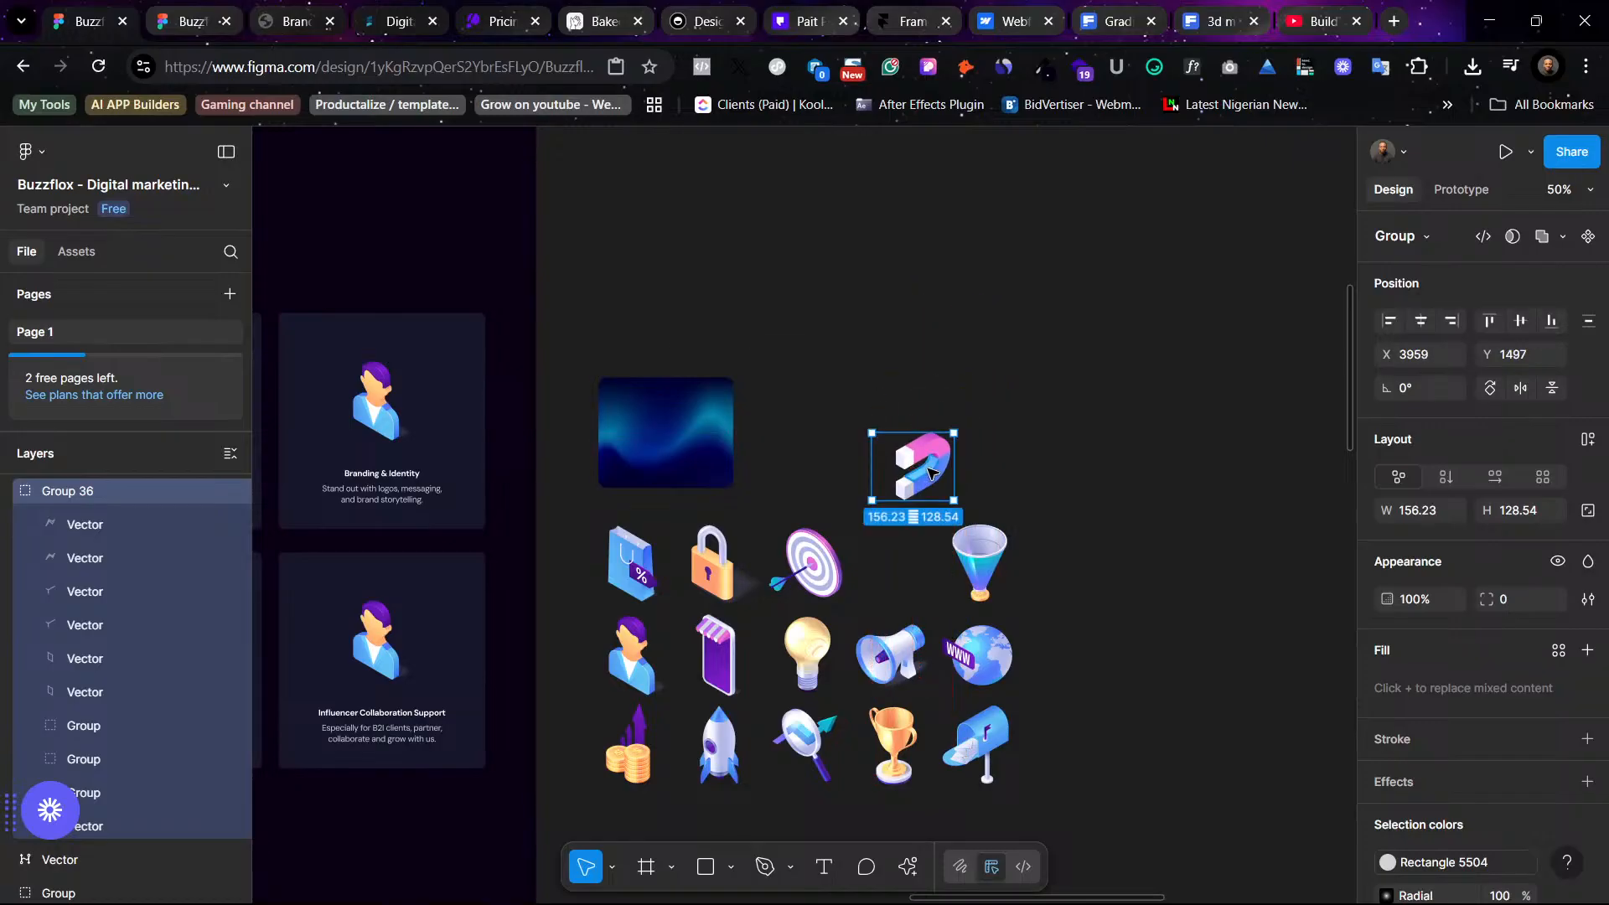
# - Replace the person icon in the Influencer Collaboration Support card with the magnet group using paste to replace
pyautogui.hscroll(-5, 549, 668)
pyautogui.click(646, 634)
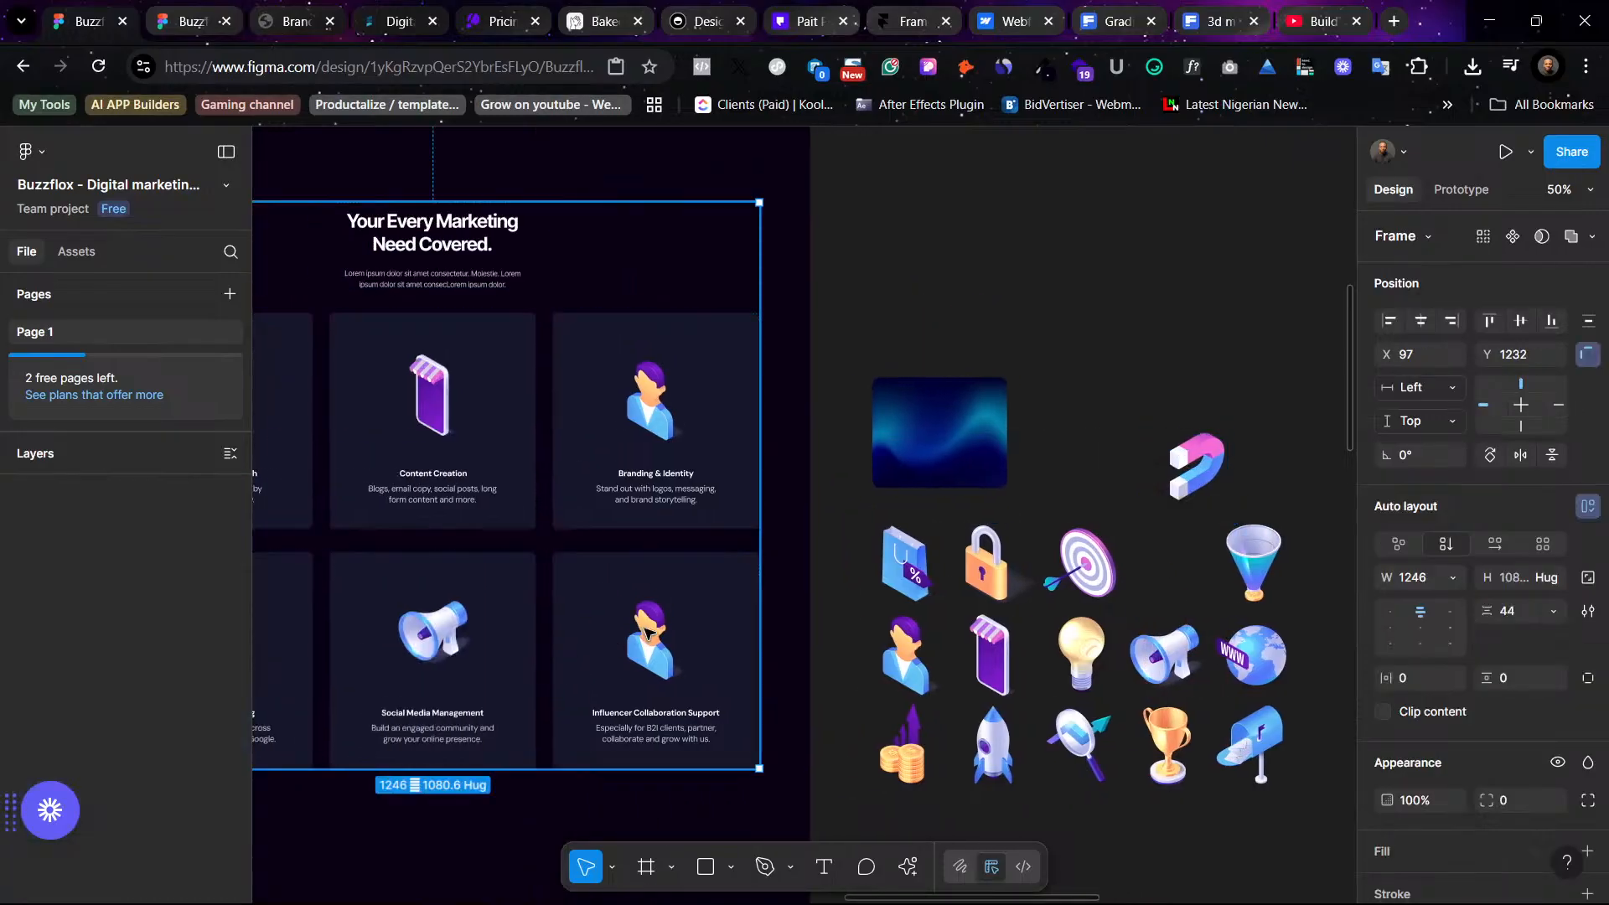
pyautogui.doubleClick(648, 635)
pyautogui.doubleClick(652, 637)
pyautogui.doubleClick(650, 635)
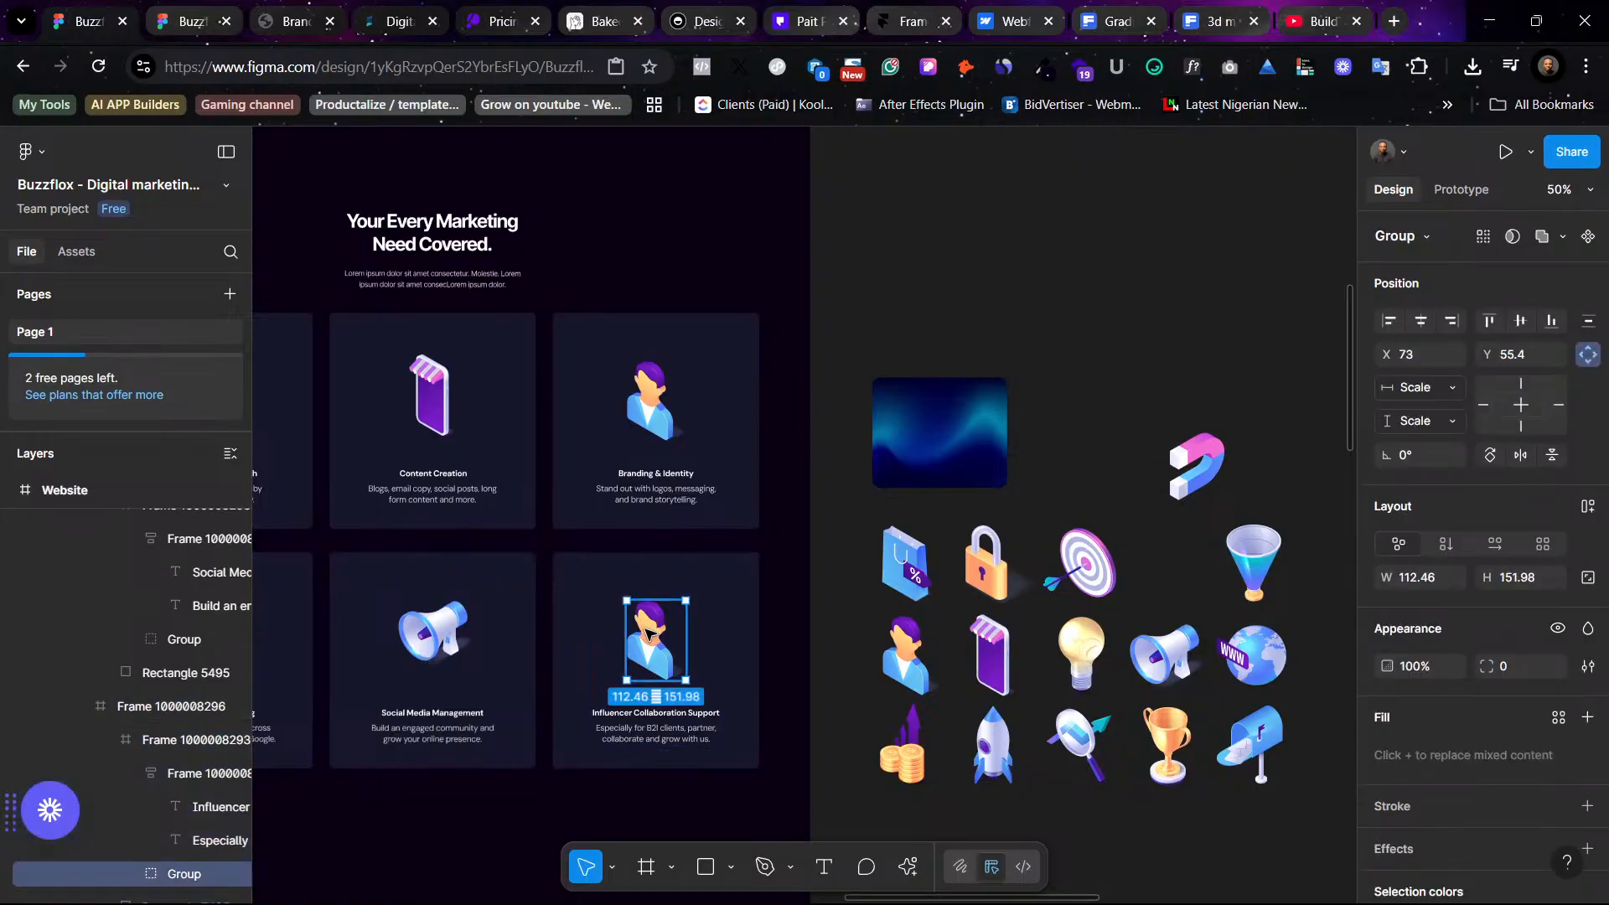
pyautogui.rightClick(650, 635)
pyautogui.click(751, 266)
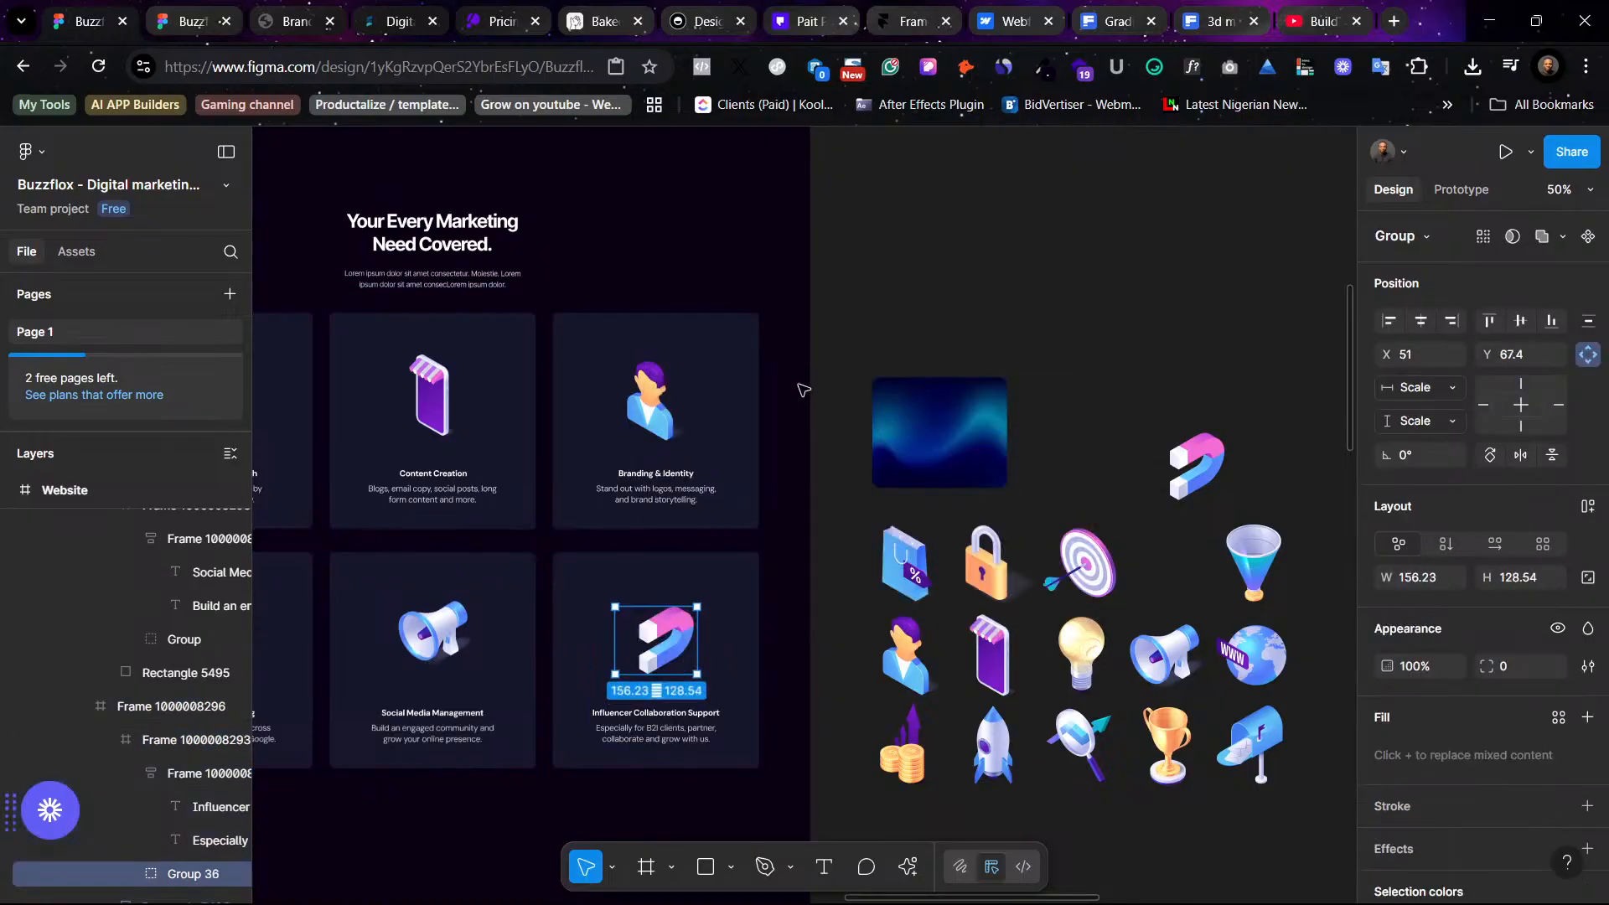
# - Select both lightning-bolt vectors of the placed magnet icon and set their fill to the White color style
pyautogui.hotkey('ctrl', '=')
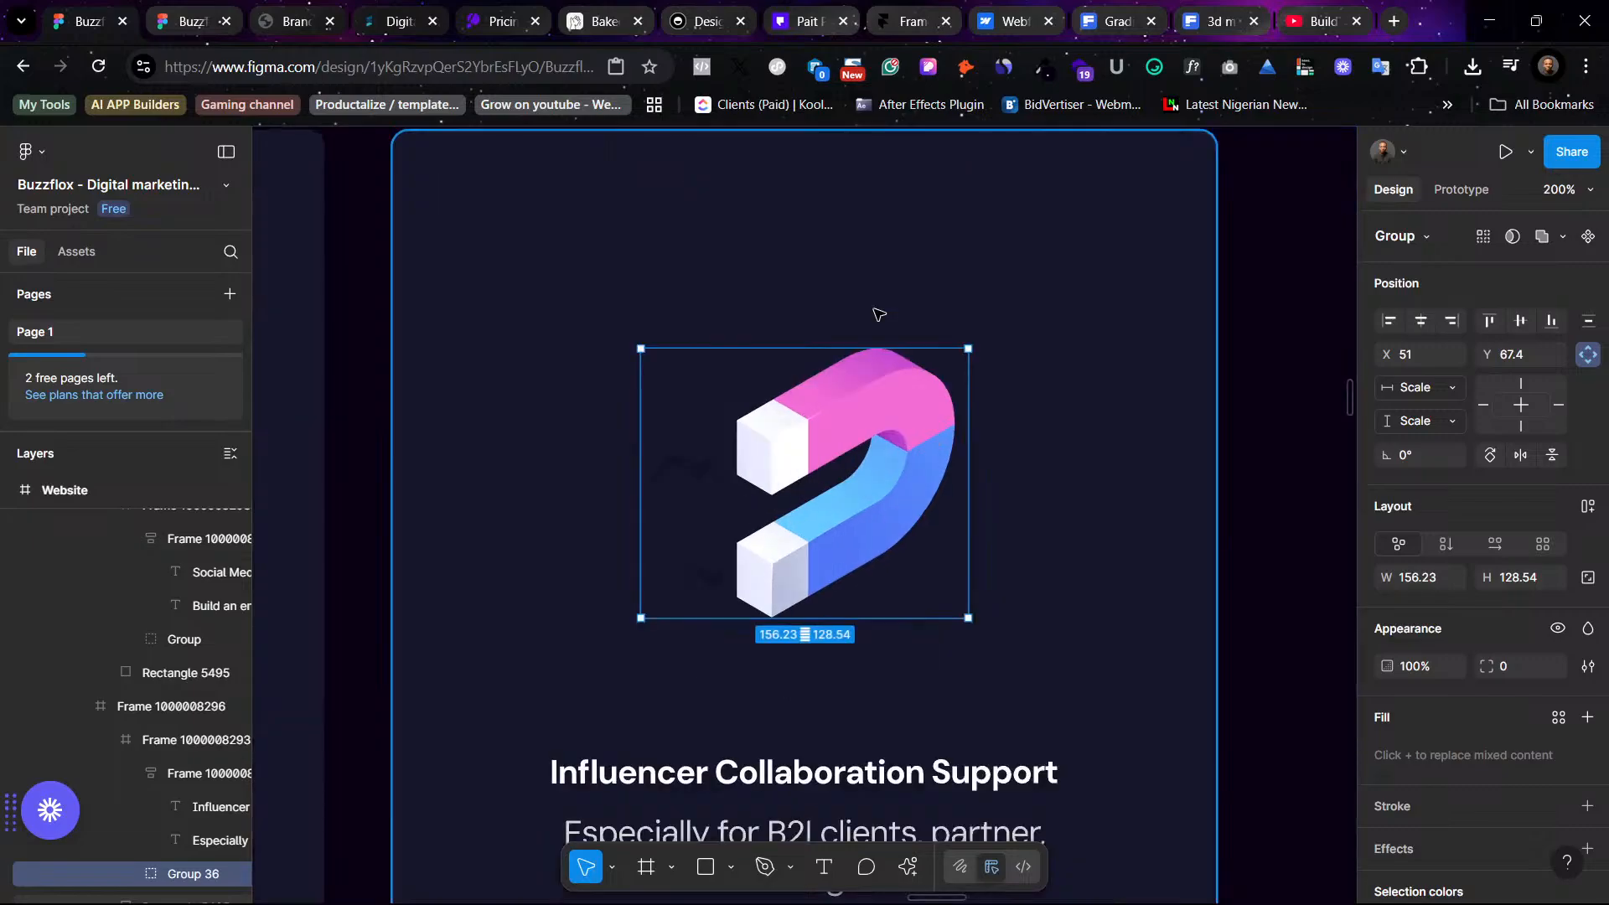
pyautogui.doubleClick(691, 467)
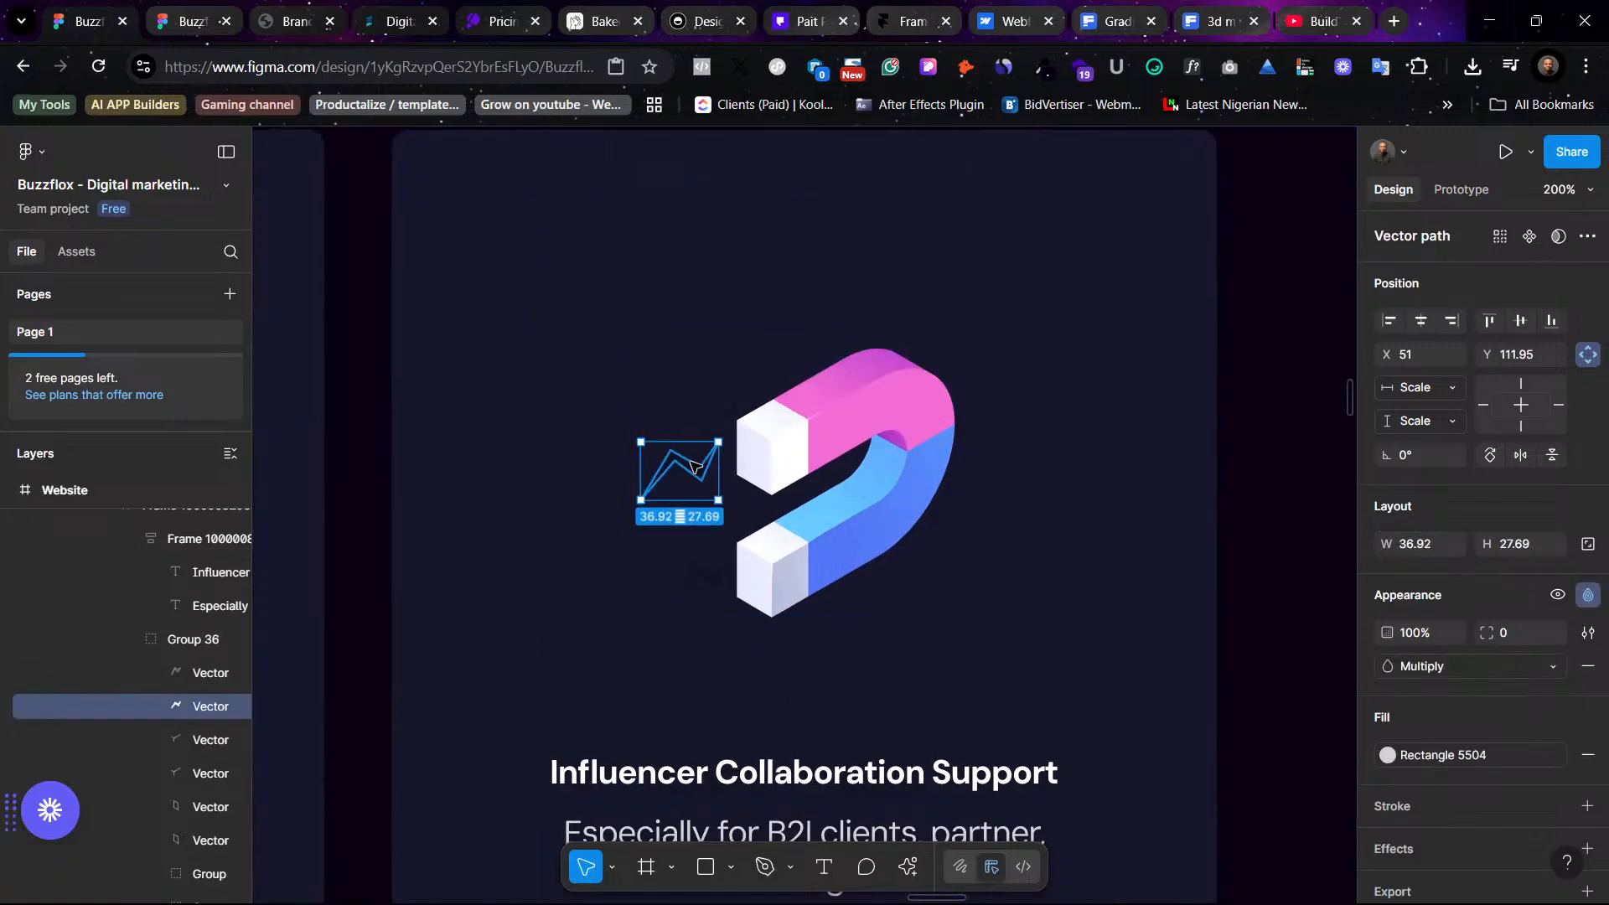
pyautogui.keyDown('shift'); pyautogui.click(702, 580); pyautogui.keyUp('shift')
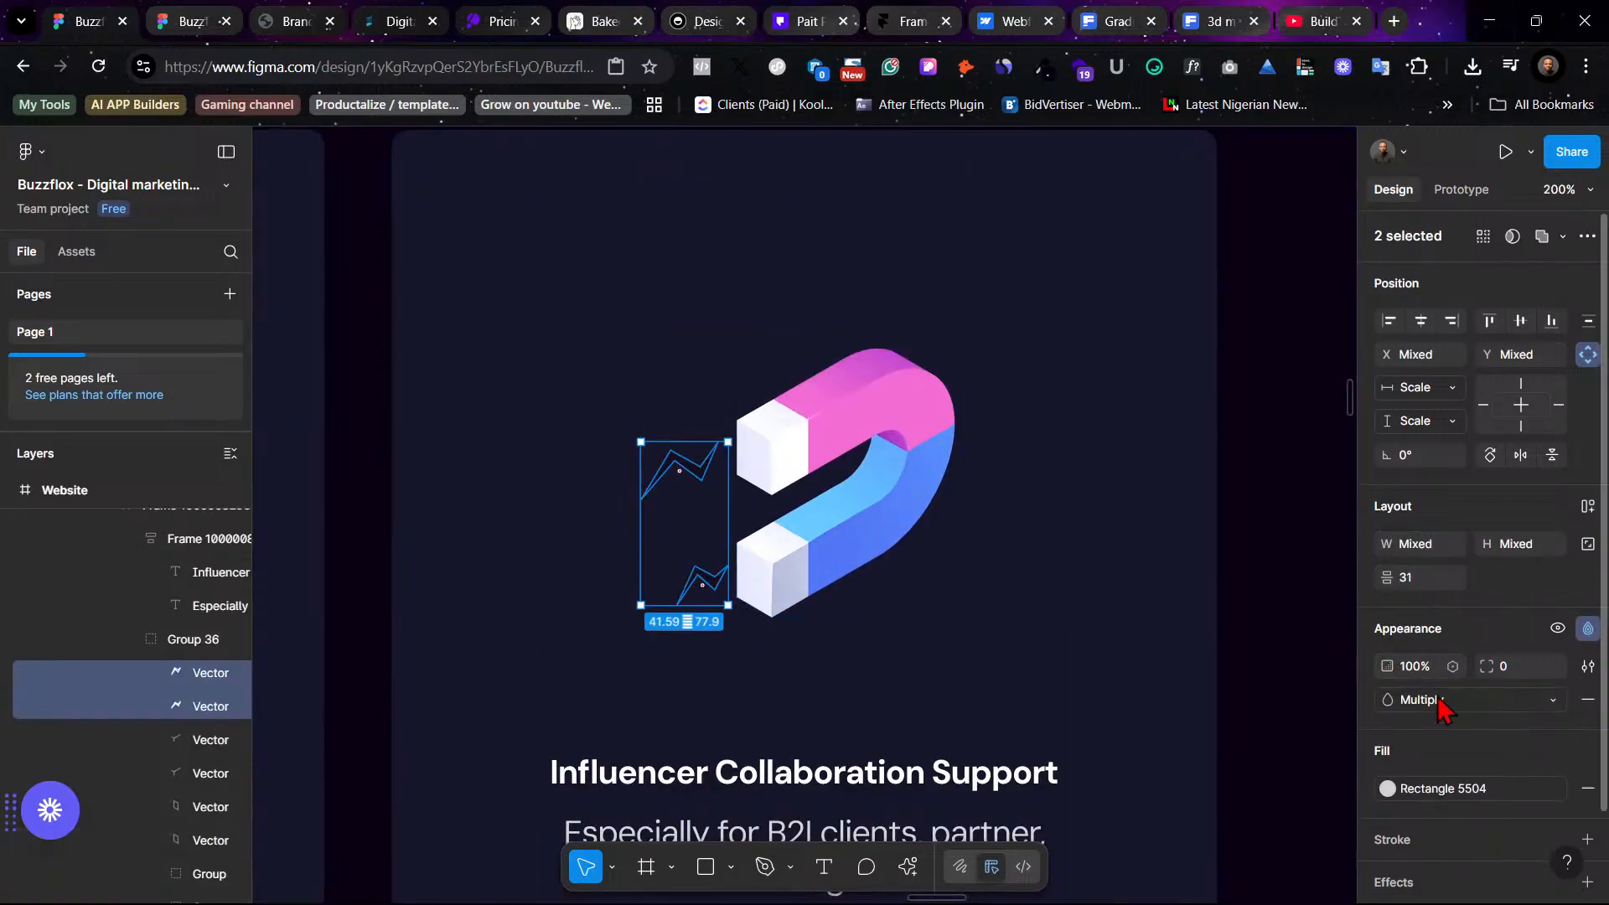
pyautogui.click(1465, 791)
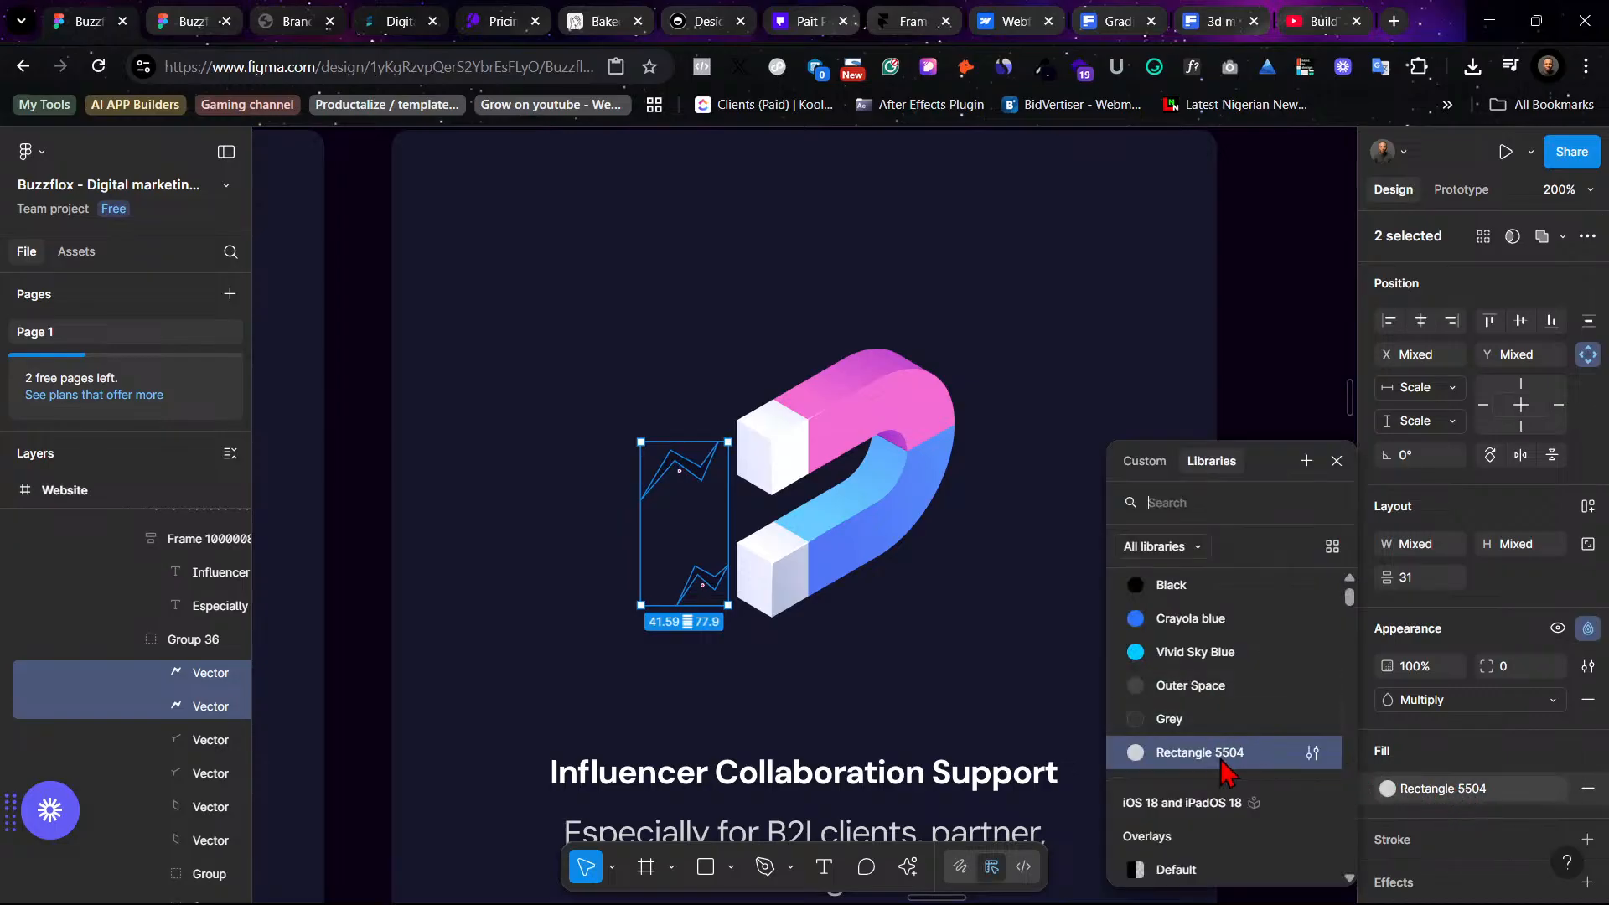
pyautogui.scroll(2, 1223, 737)
pyautogui.click(1210, 593)
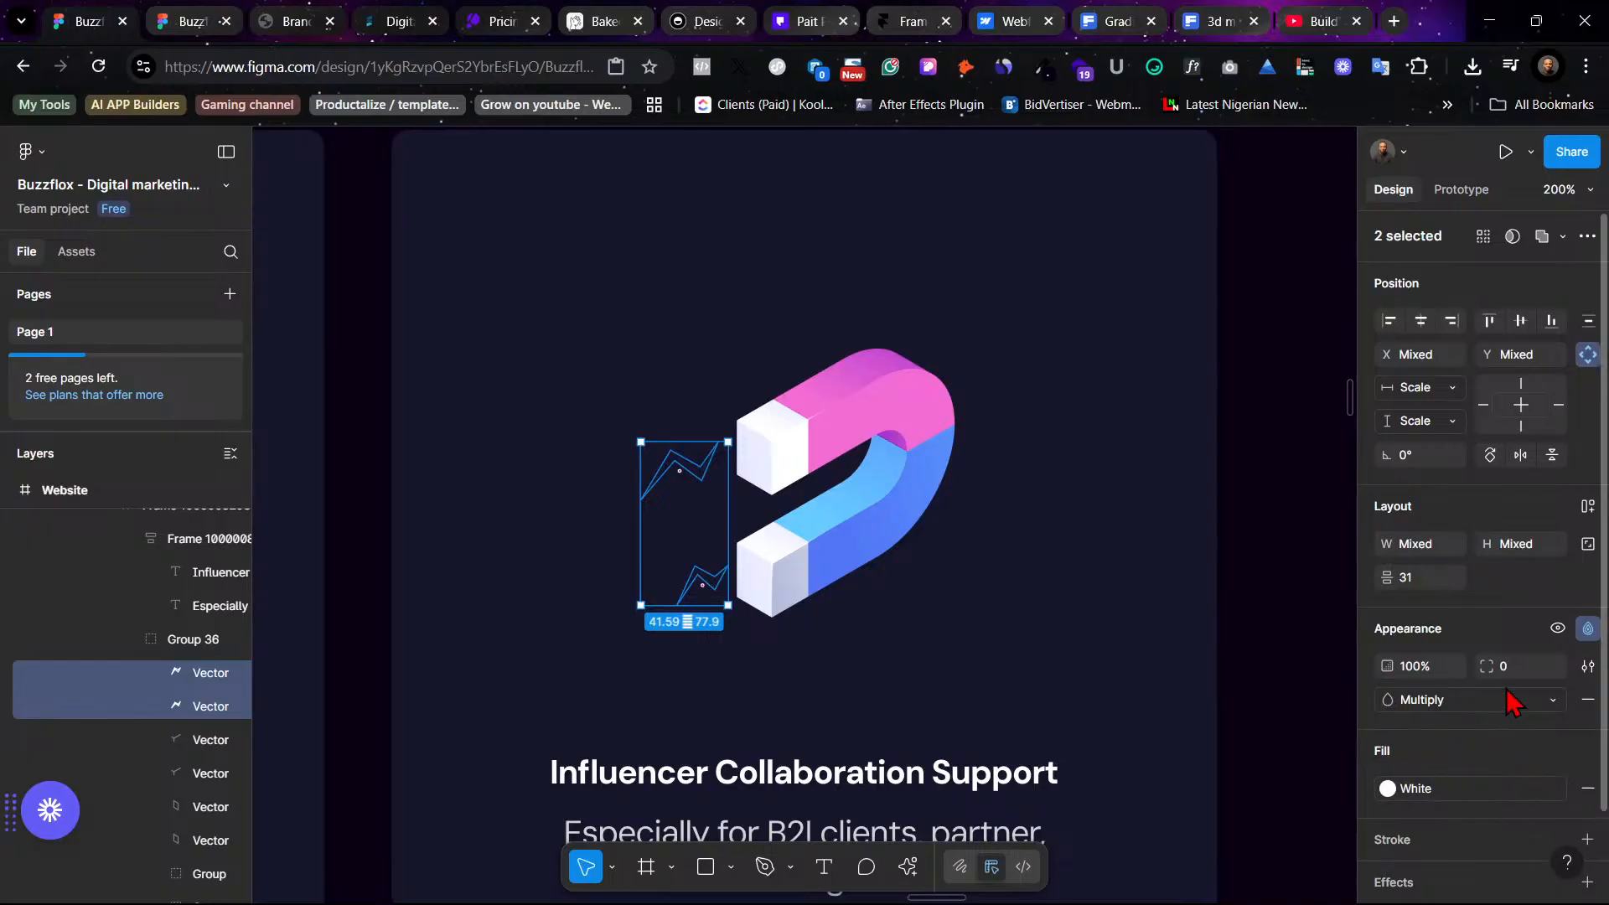
# - Set the lightning bolts' blend mode to Normal and their opacity to 40%
pyautogui.scroll(-2, 1508, 704)
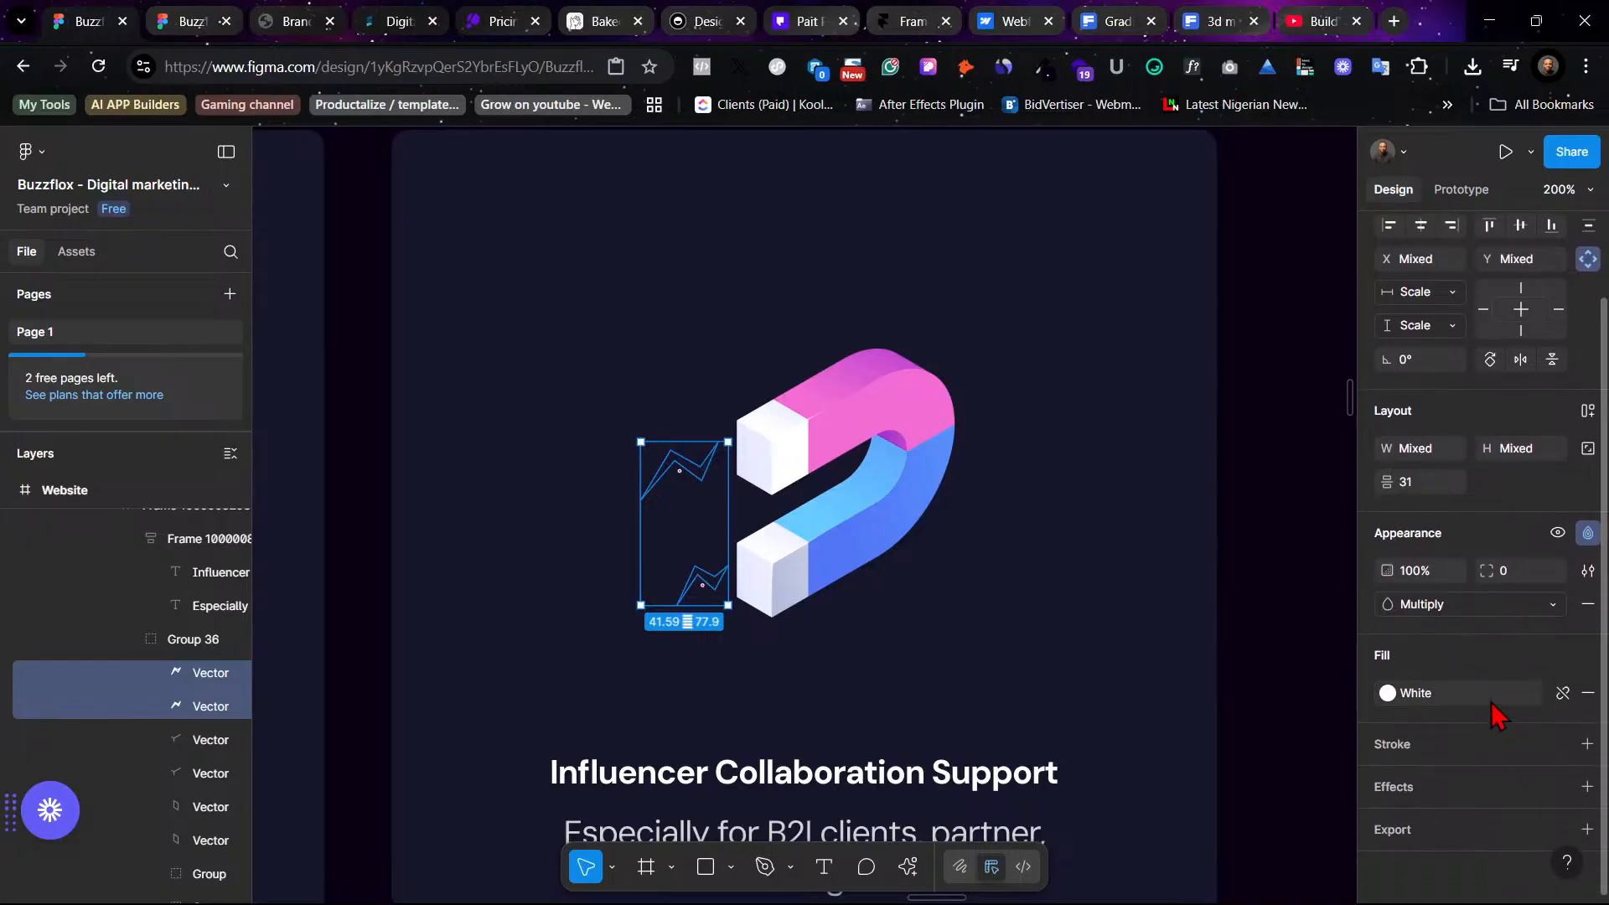
pyautogui.scroll(2, 1475, 754)
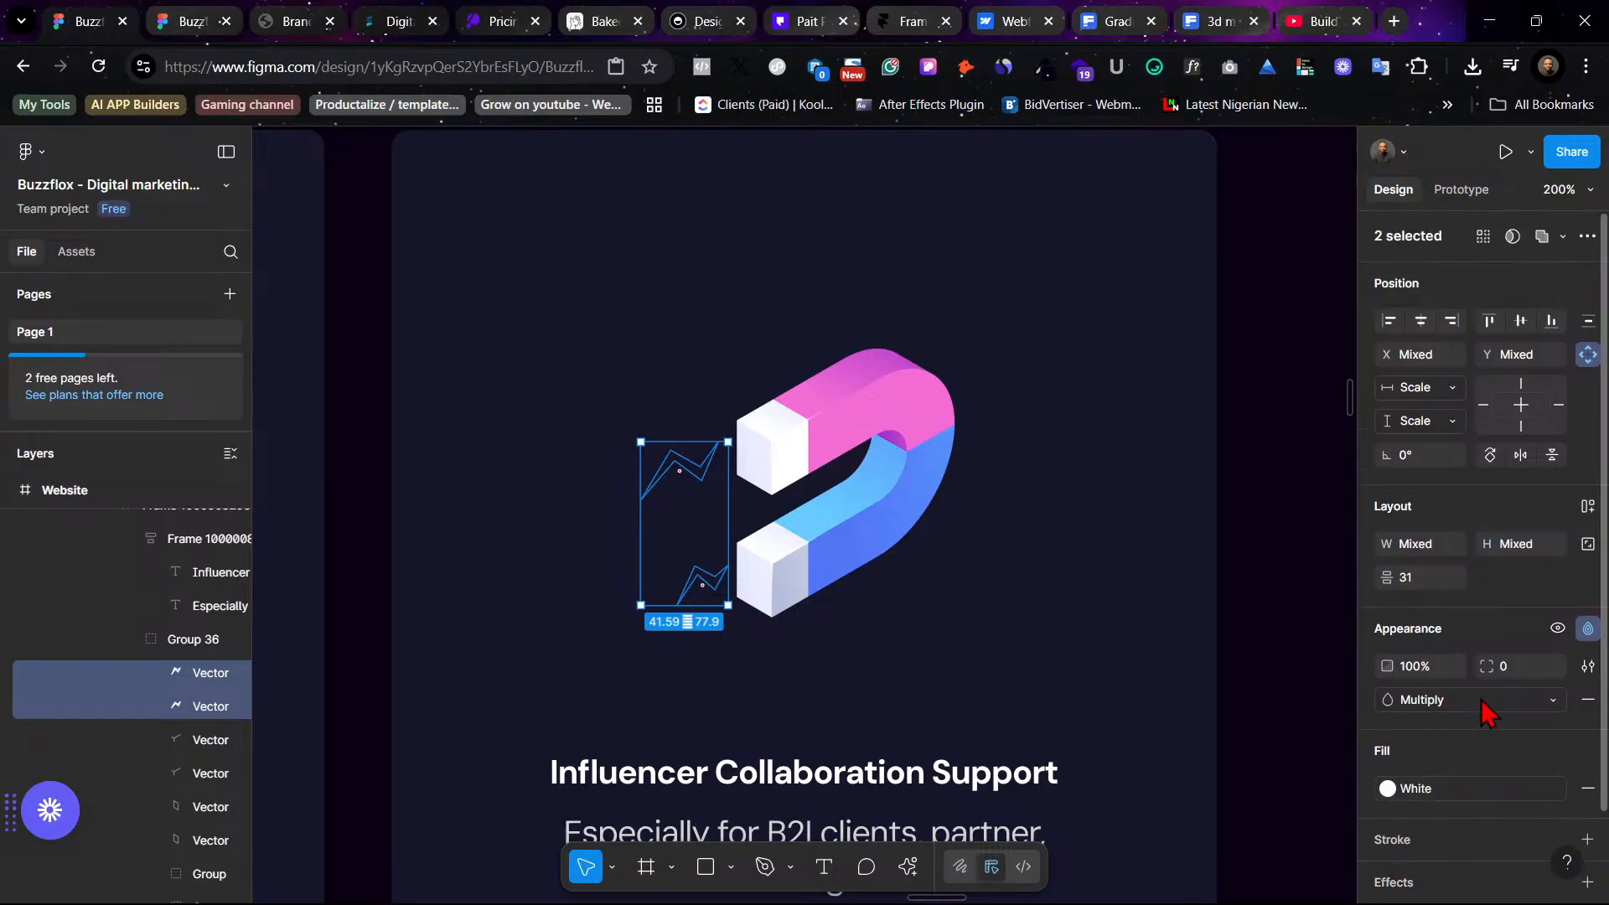
pyautogui.click(1479, 702)
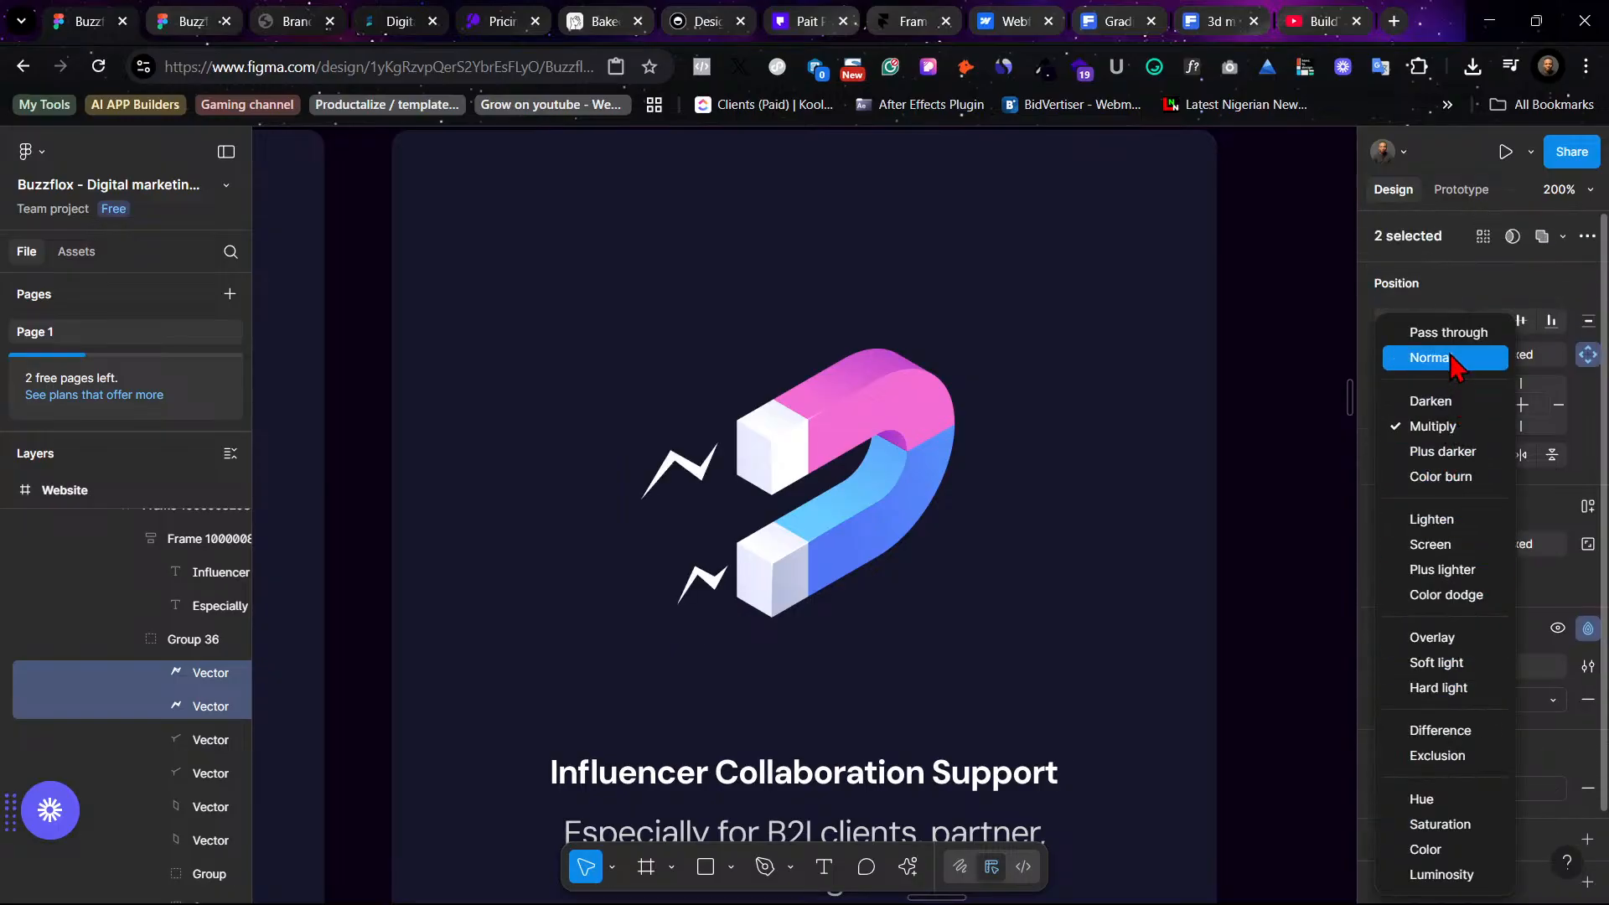
pyautogui.click(1454, 358)
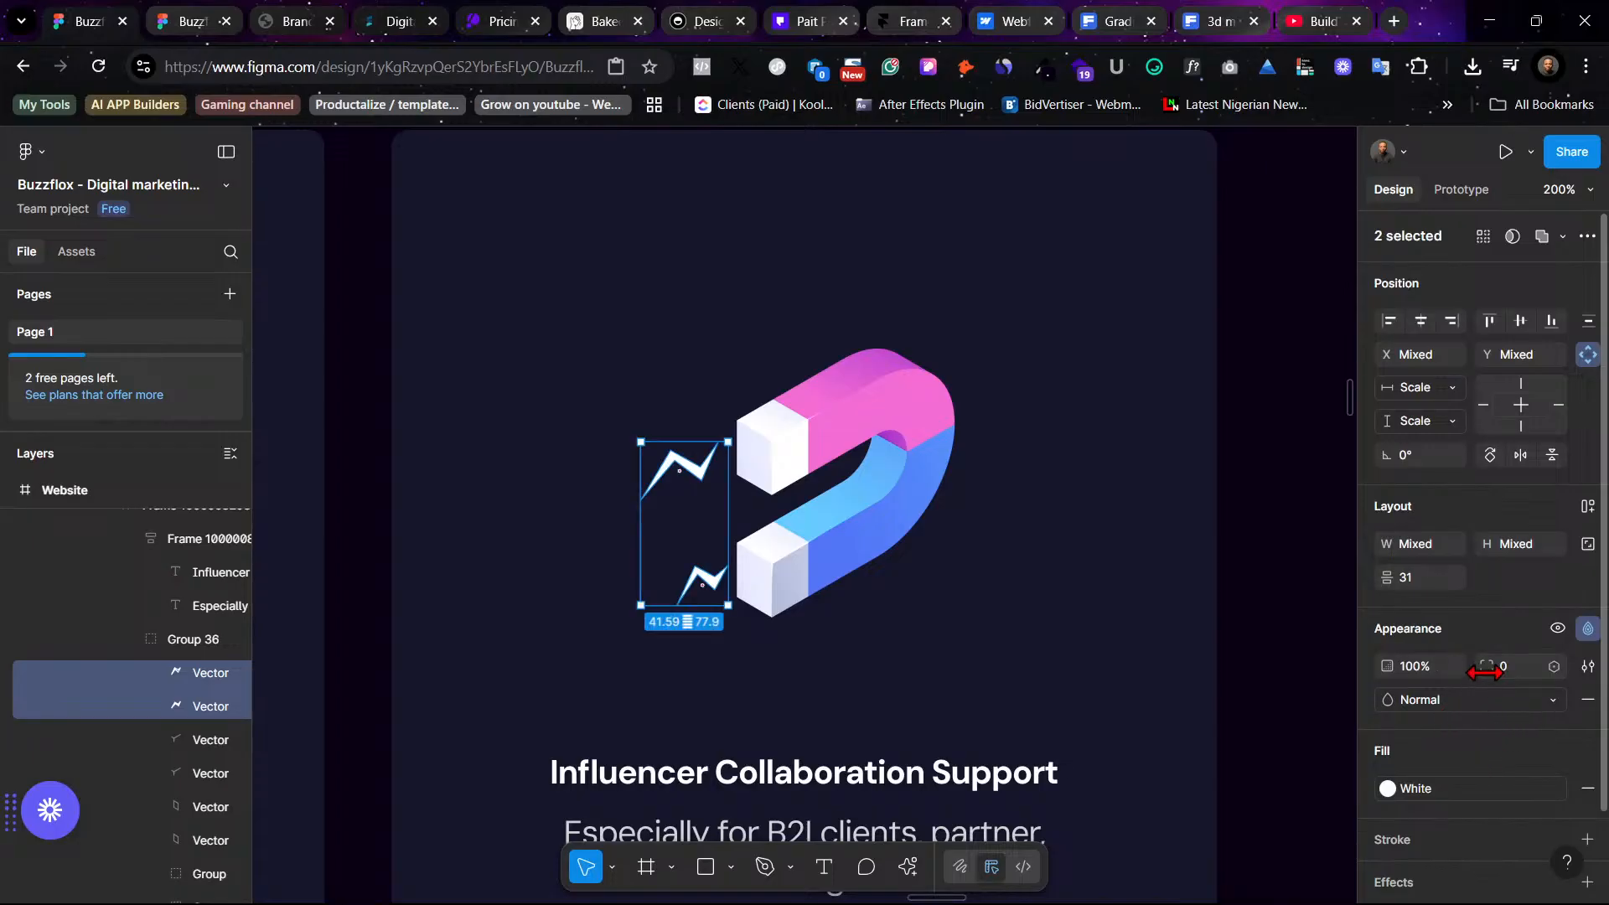
pyautogui.click(1423, 674)
pyautogui.write('80')
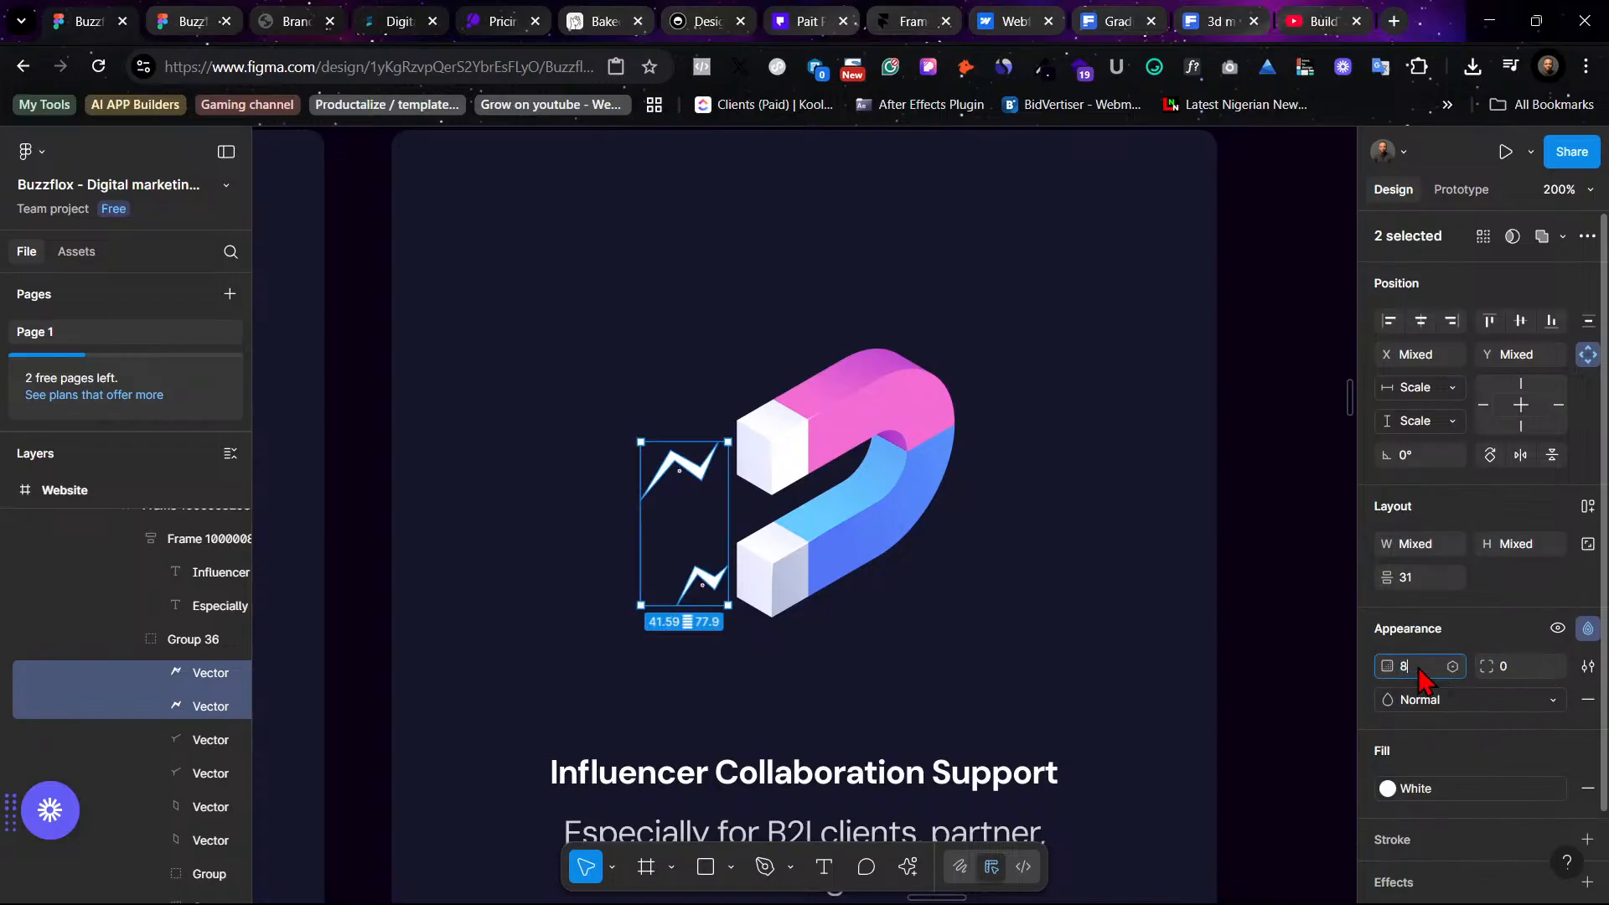
pyautogui.press('Return')
pyautogui.press('Return')
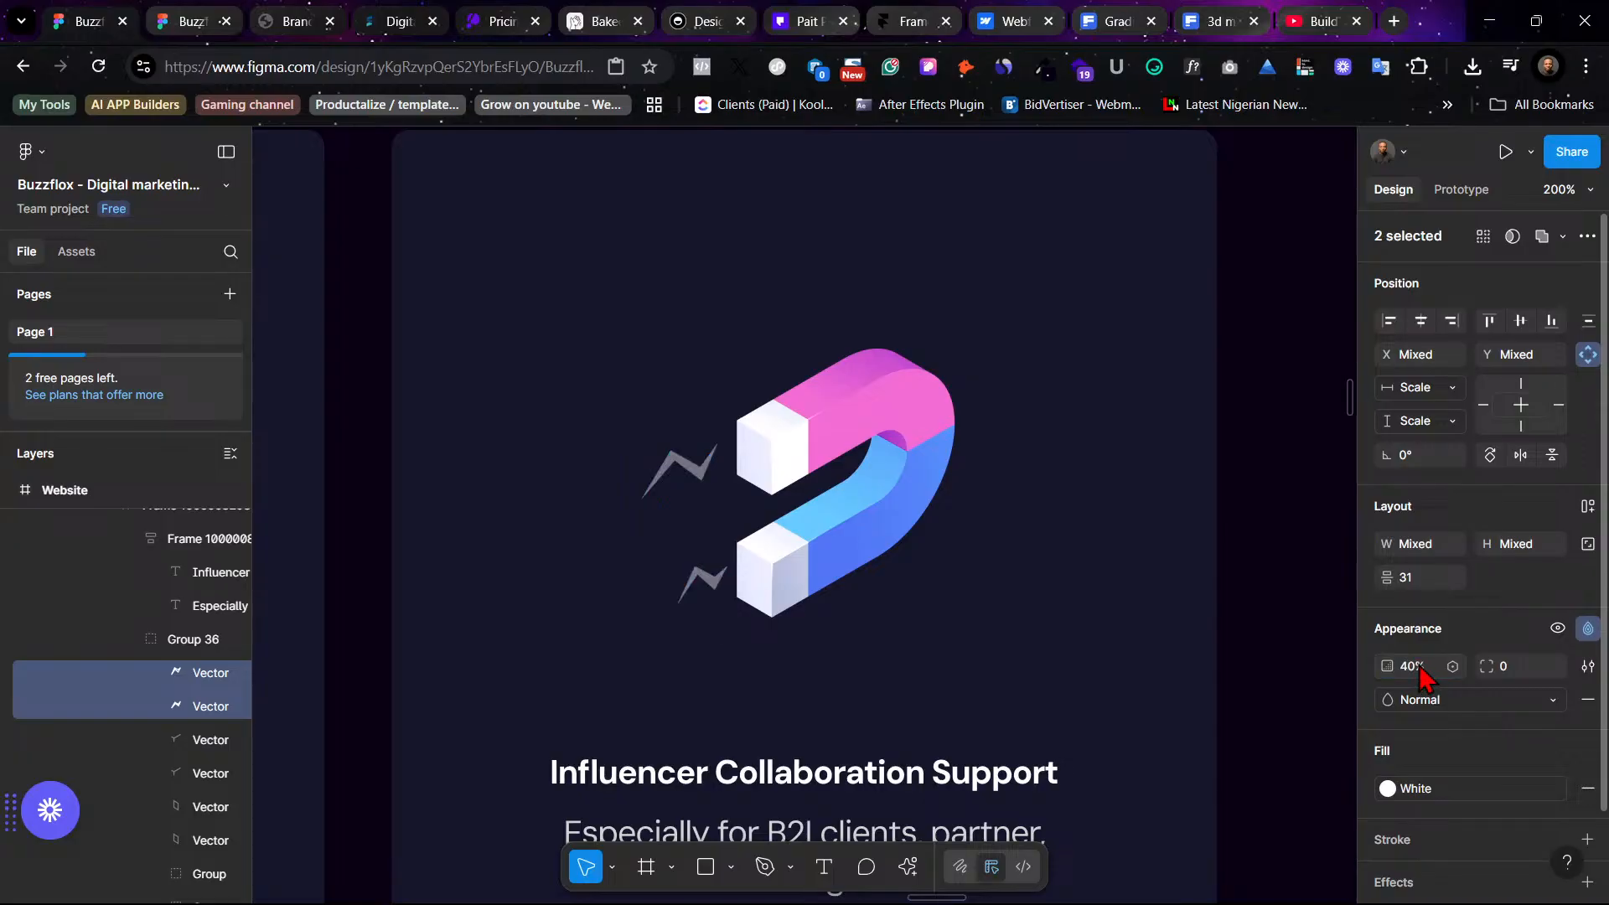
# - Lower the lightning bolts' opacity to 20%
pyautogui.click(1421, 674)
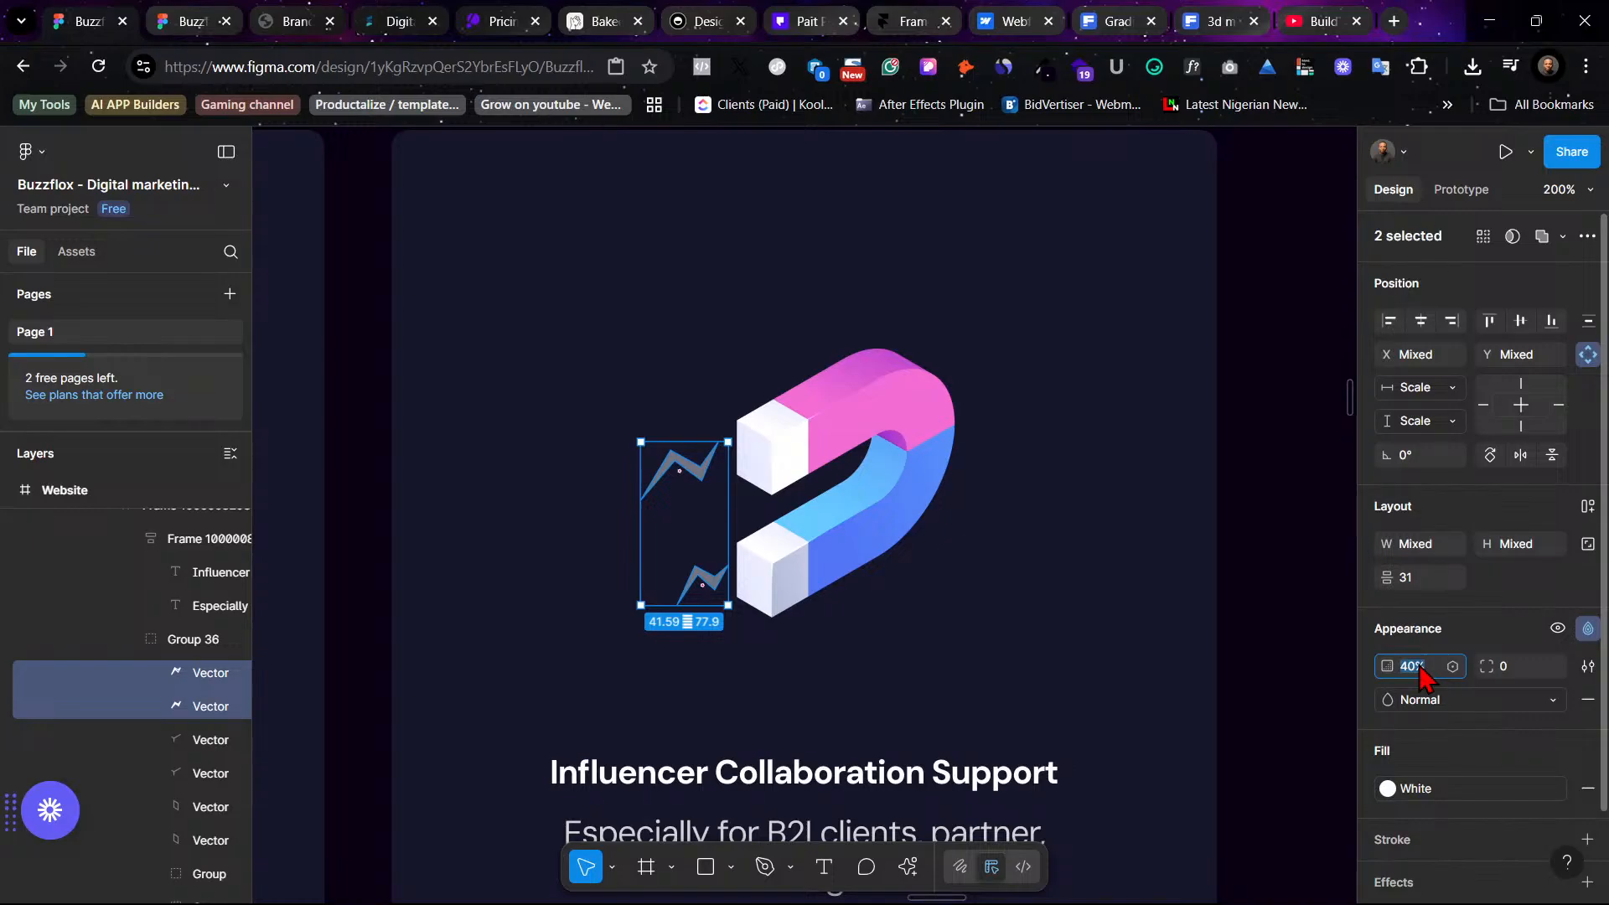
pyautogui.write('20')
pyautogui.press('Return')
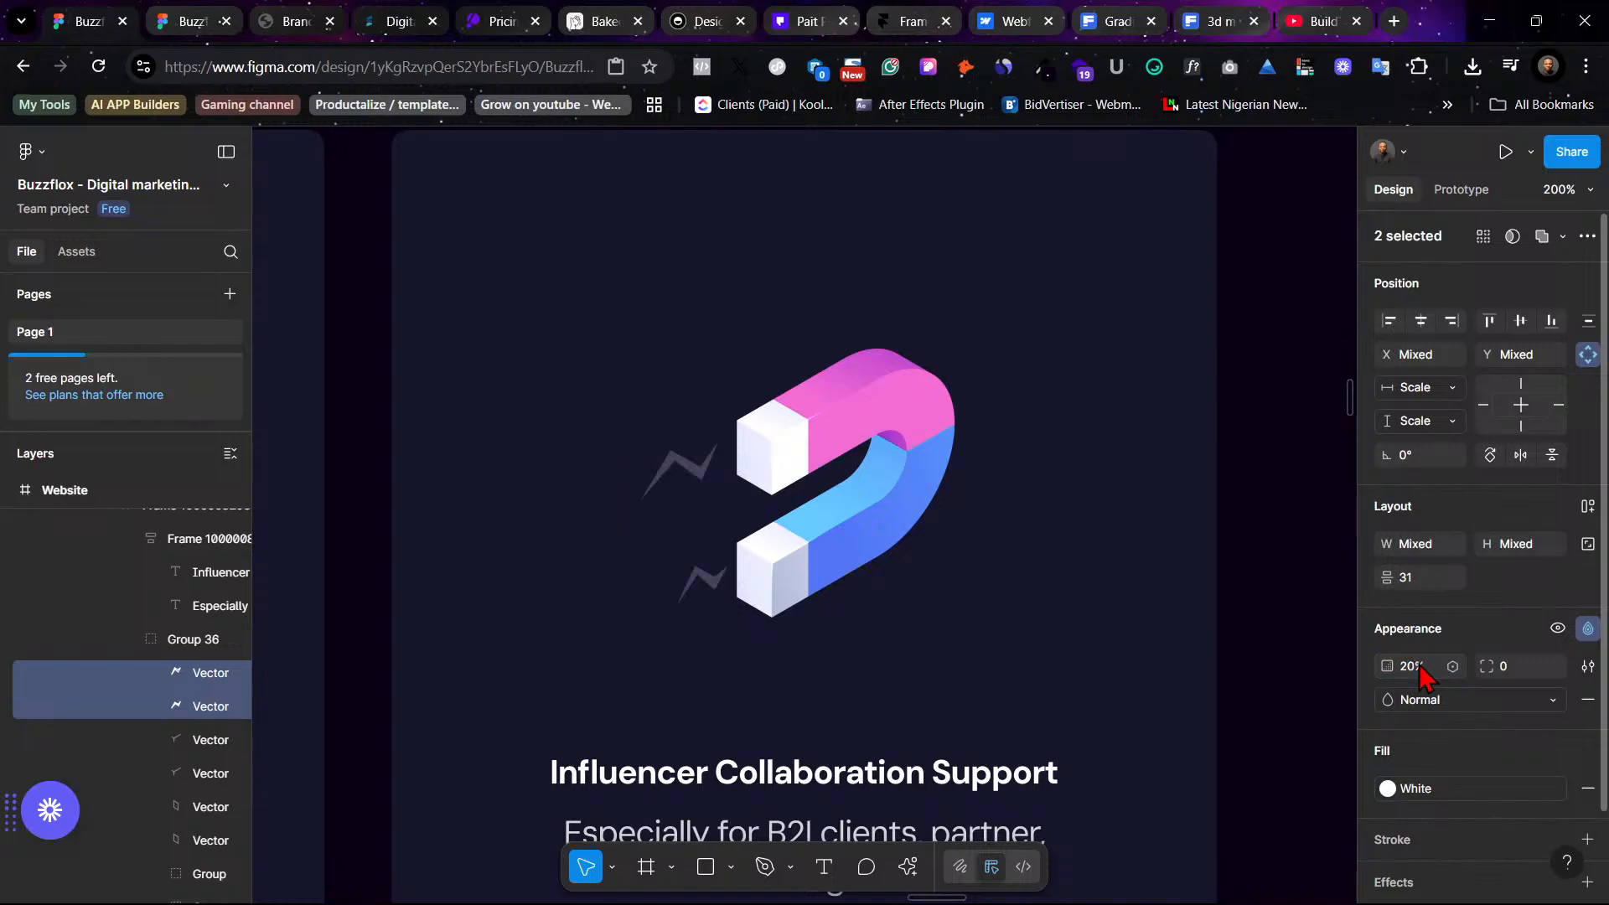
# - Review the finished services section of the page, then open the prototype preview of the Buzzflox design
pyautogui.hotkey('shift', '0')
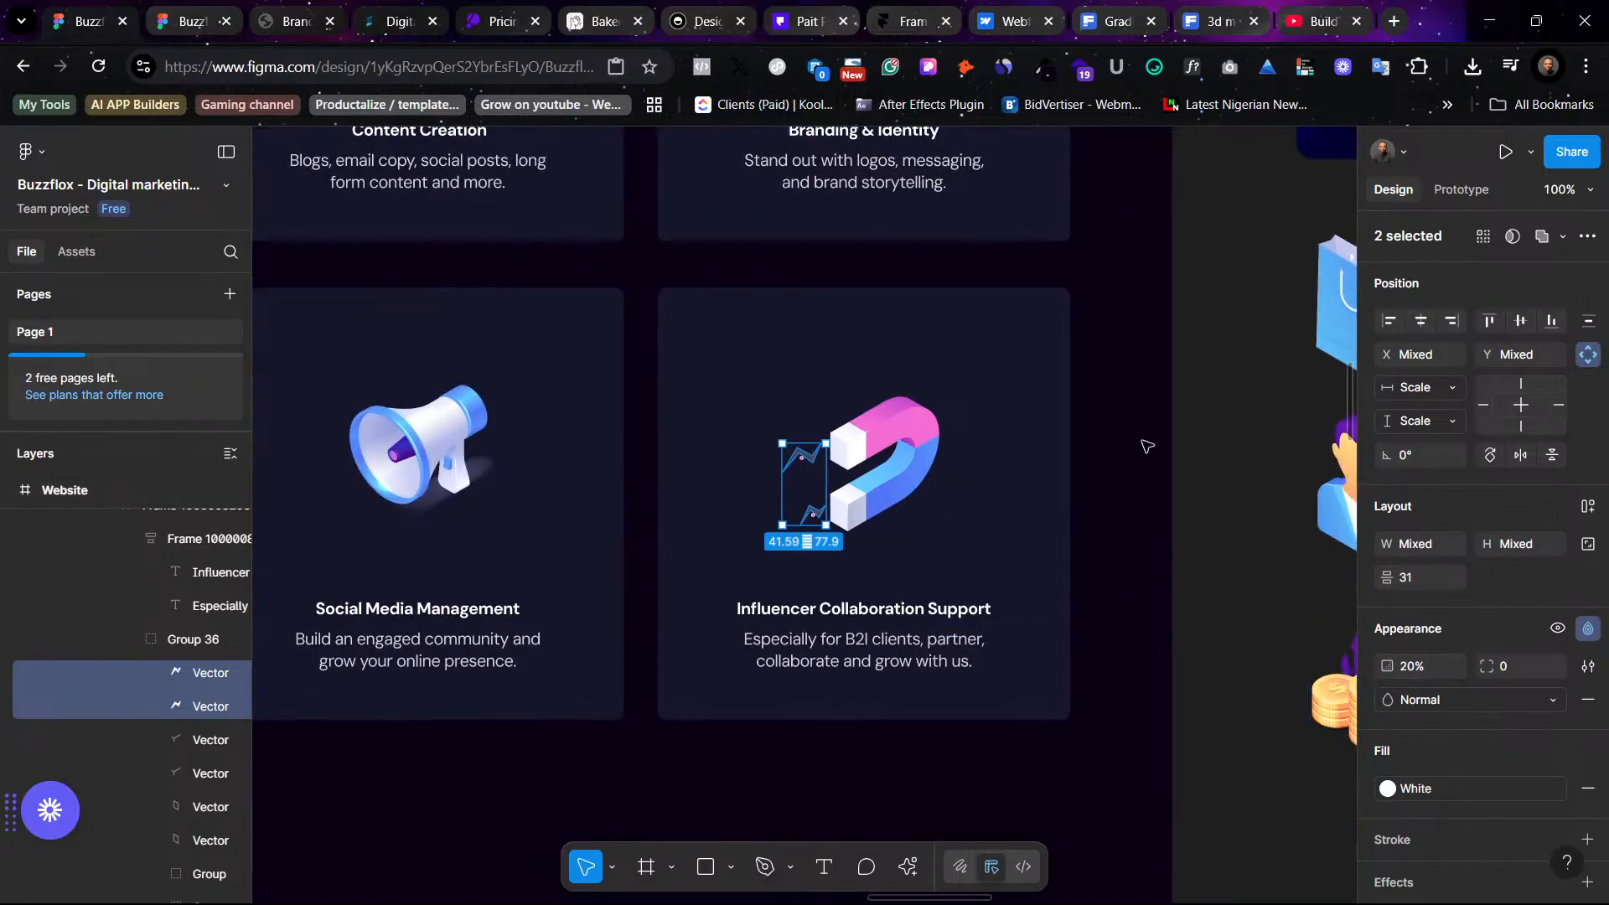
pyautogui.click(1255, 475)
pyautogui.press('-')
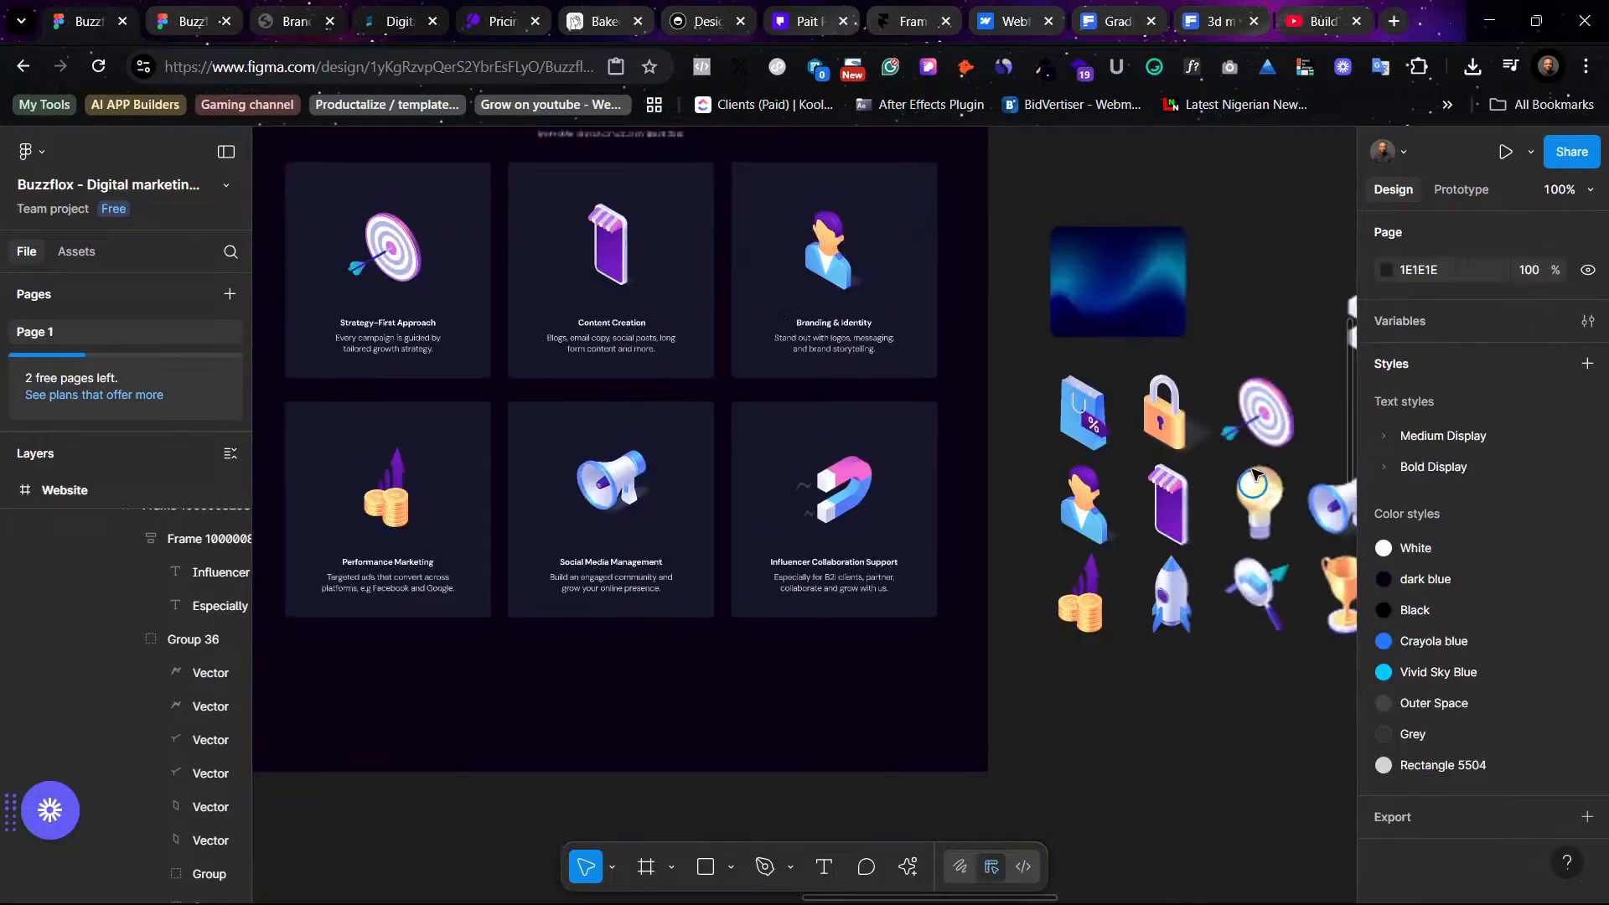
pyautogui.scroll(5, 1093, 406)
pyautogui.hscroll(-1, 1094, 406)
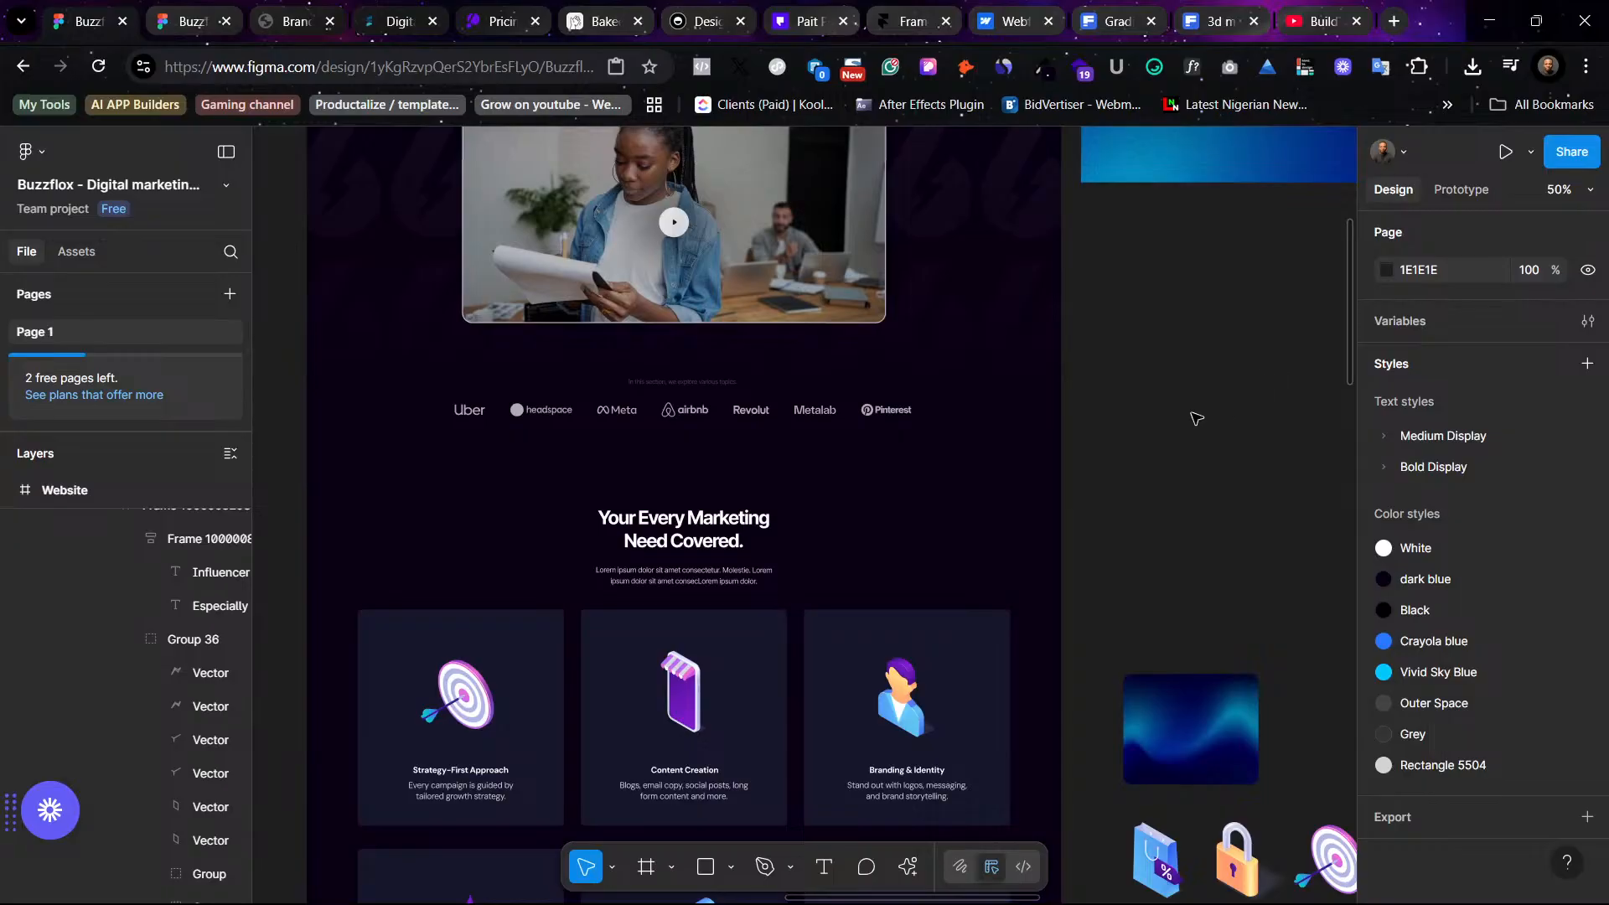
pyautogui.click(177, 20)
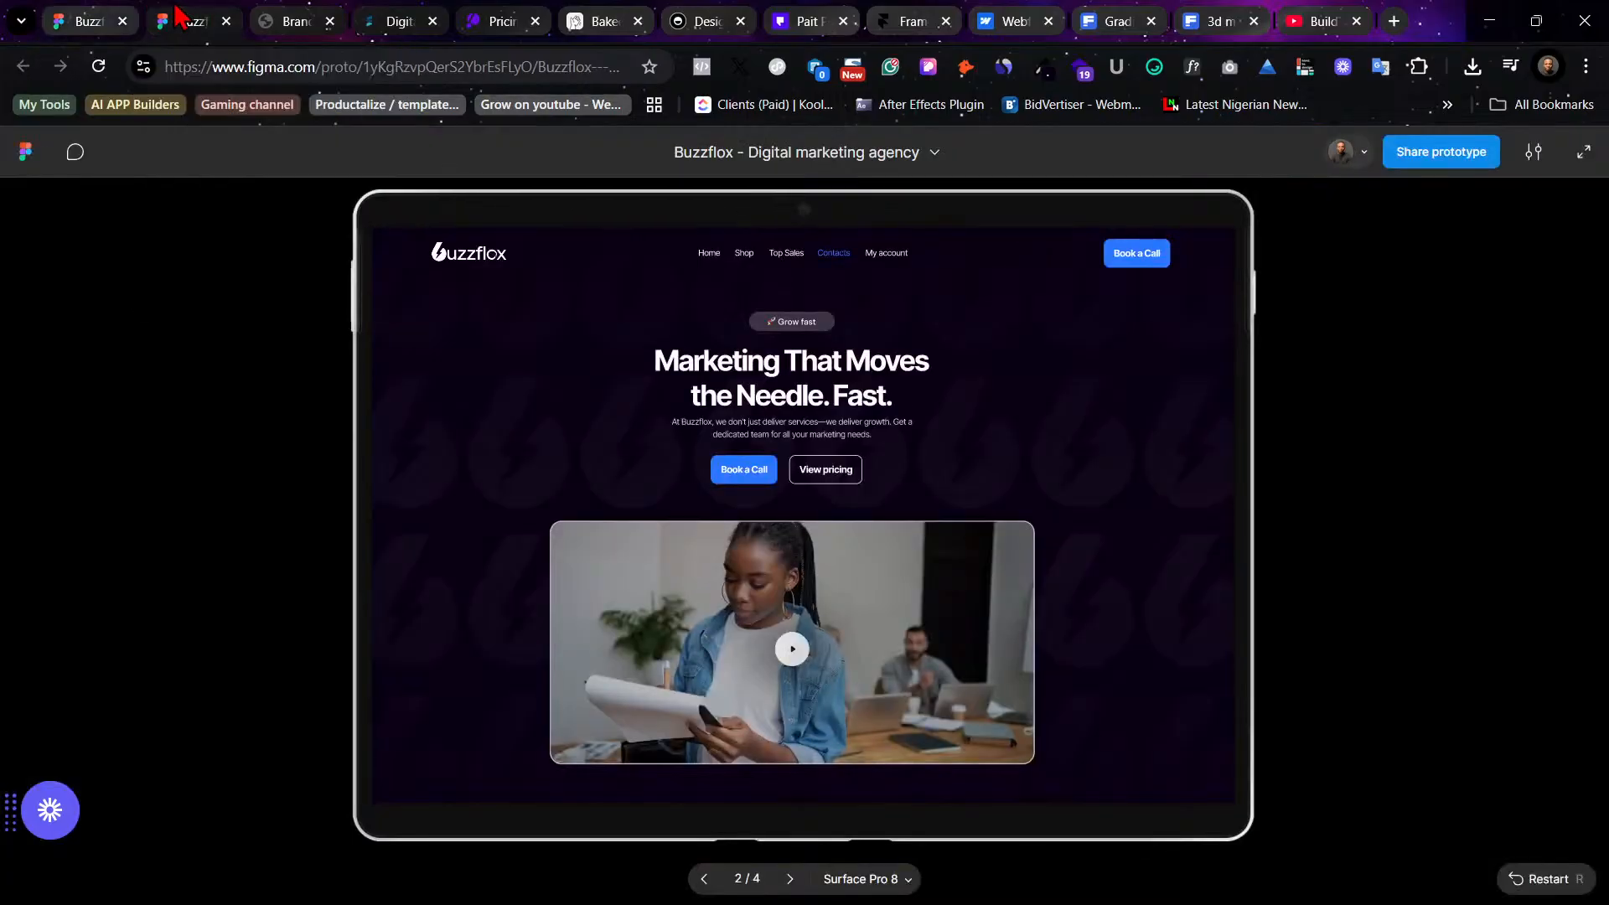
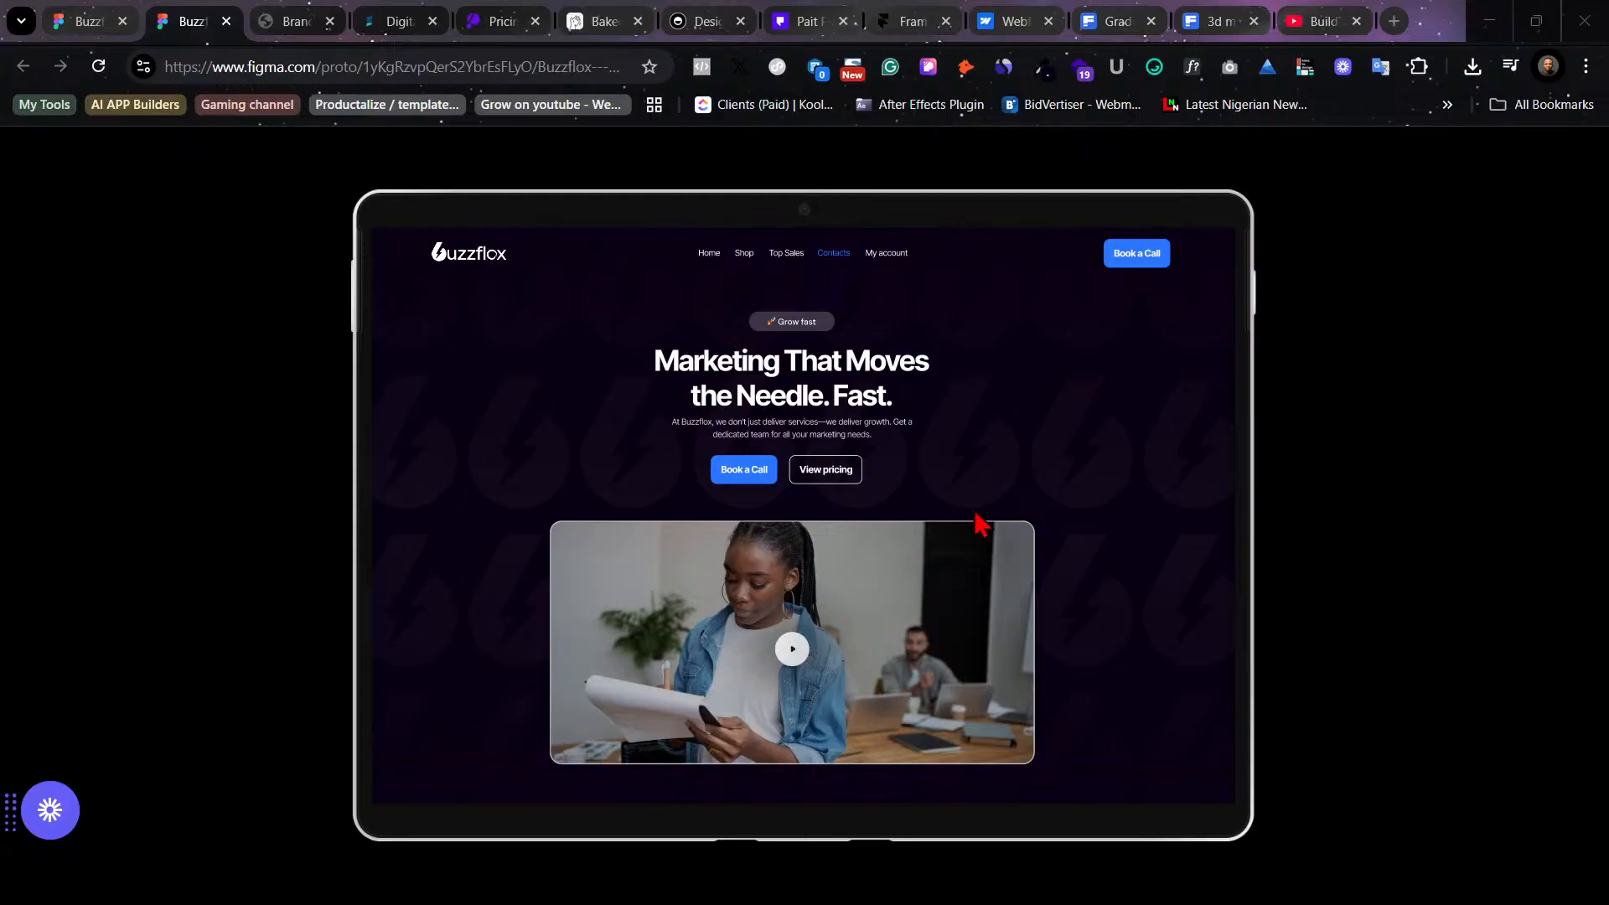
# - Scroll through the Buzzflox prototype to review the hero and services sections
pyautogui.scroll(-7, 891, 453)
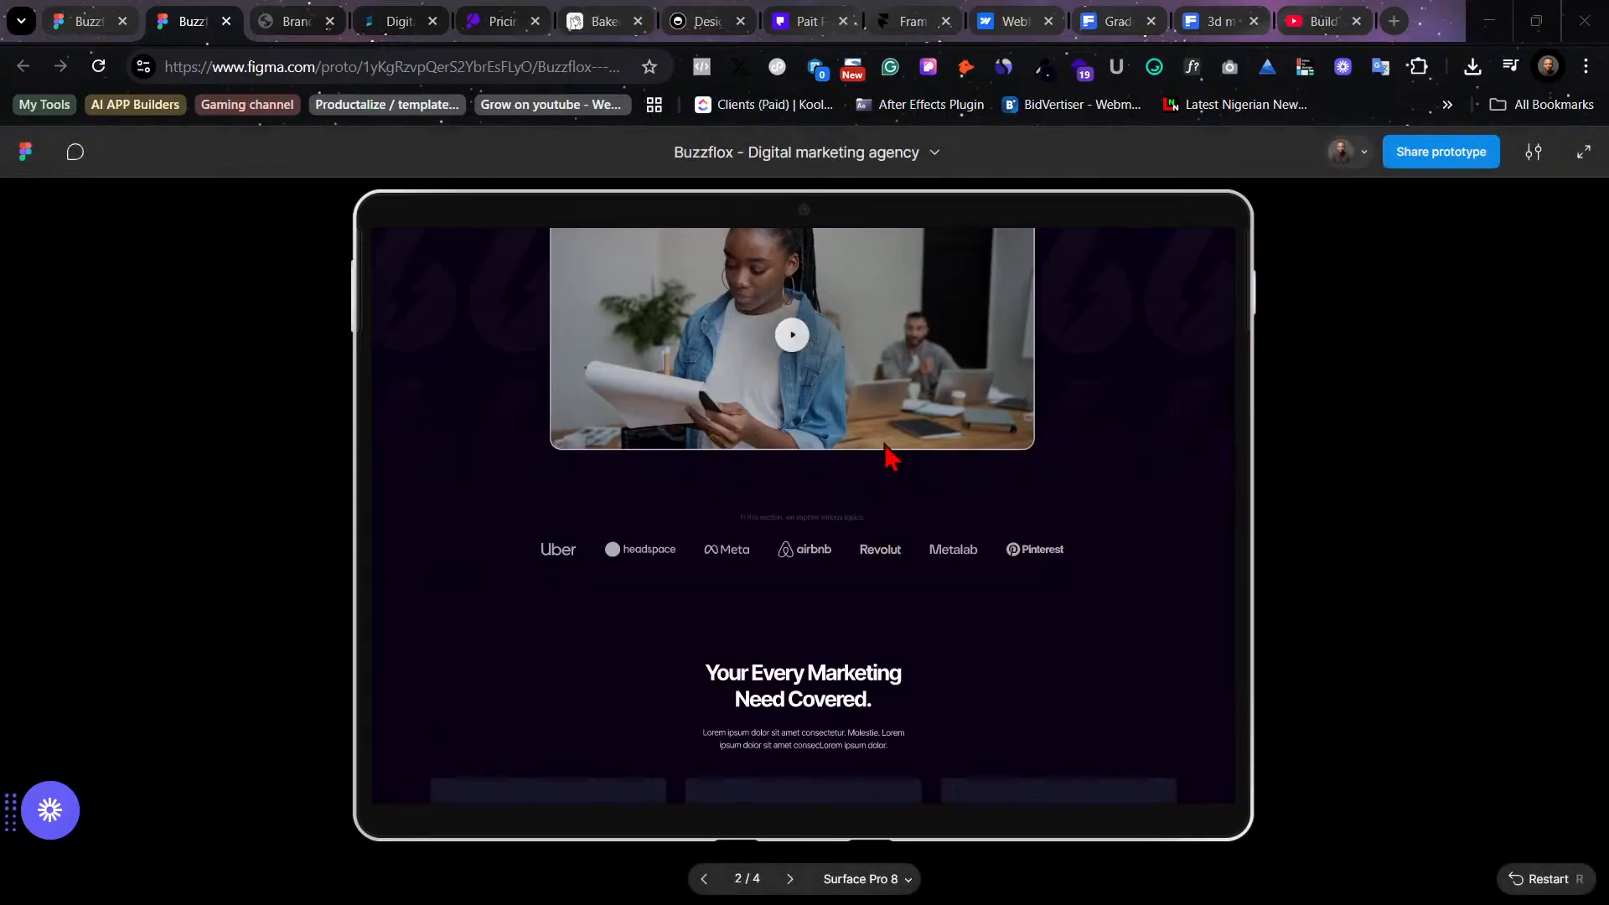
pyautogui.scroll(-4, 969, 480)
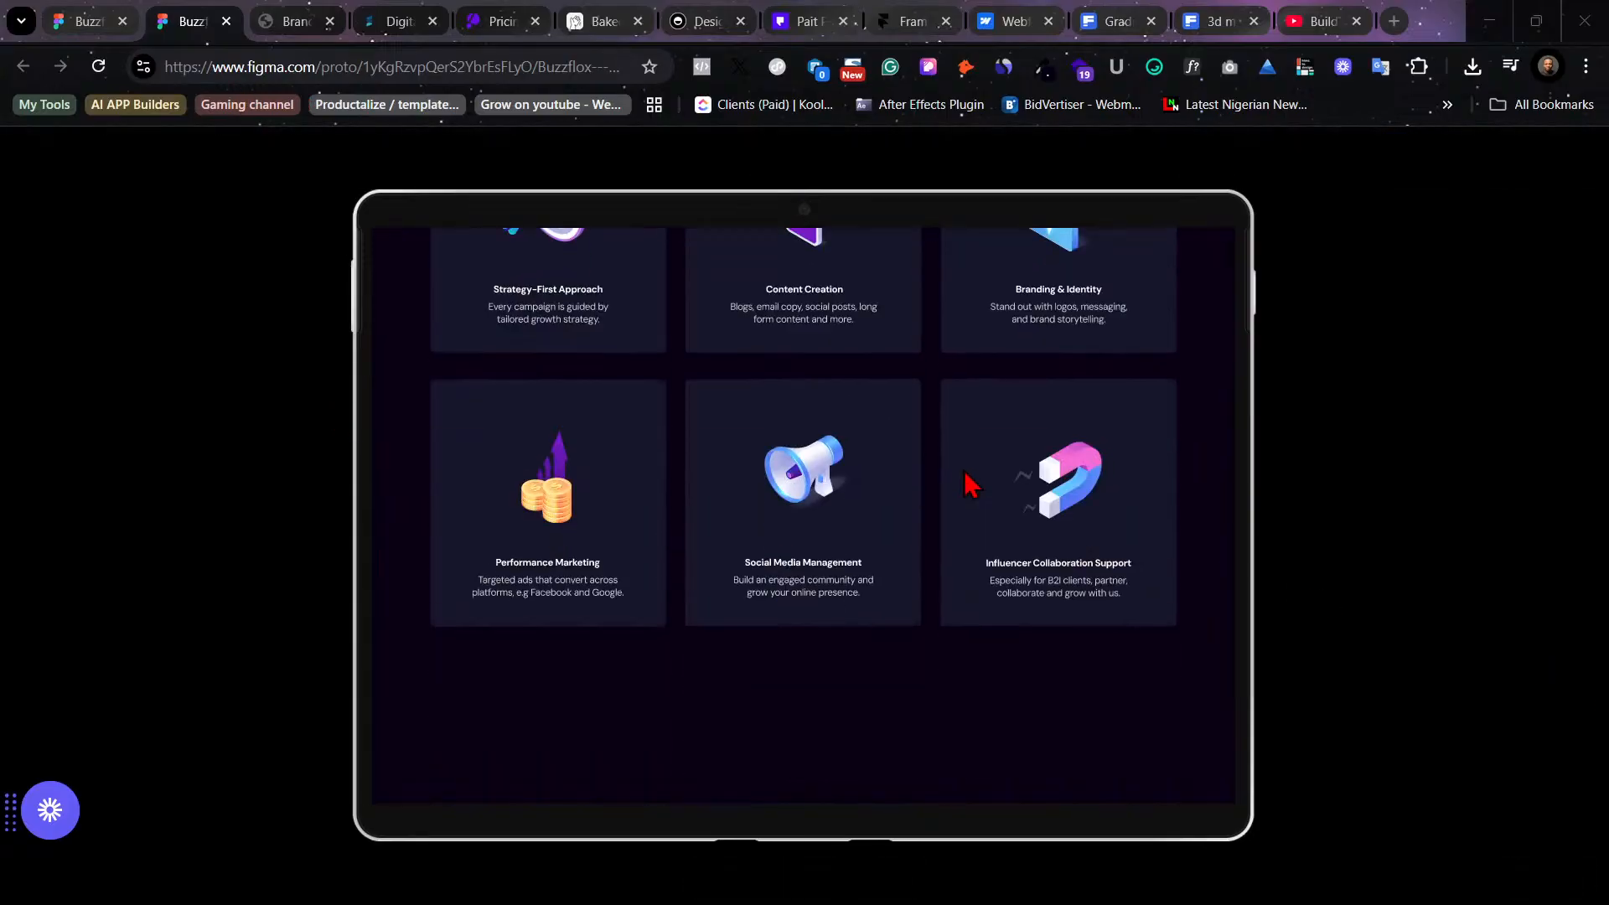
pyautogui.scroll(4, 970, 483)
pyautogui.scroll(5, 970, 483)
pyautogui.scroll(-9, 965, 474)
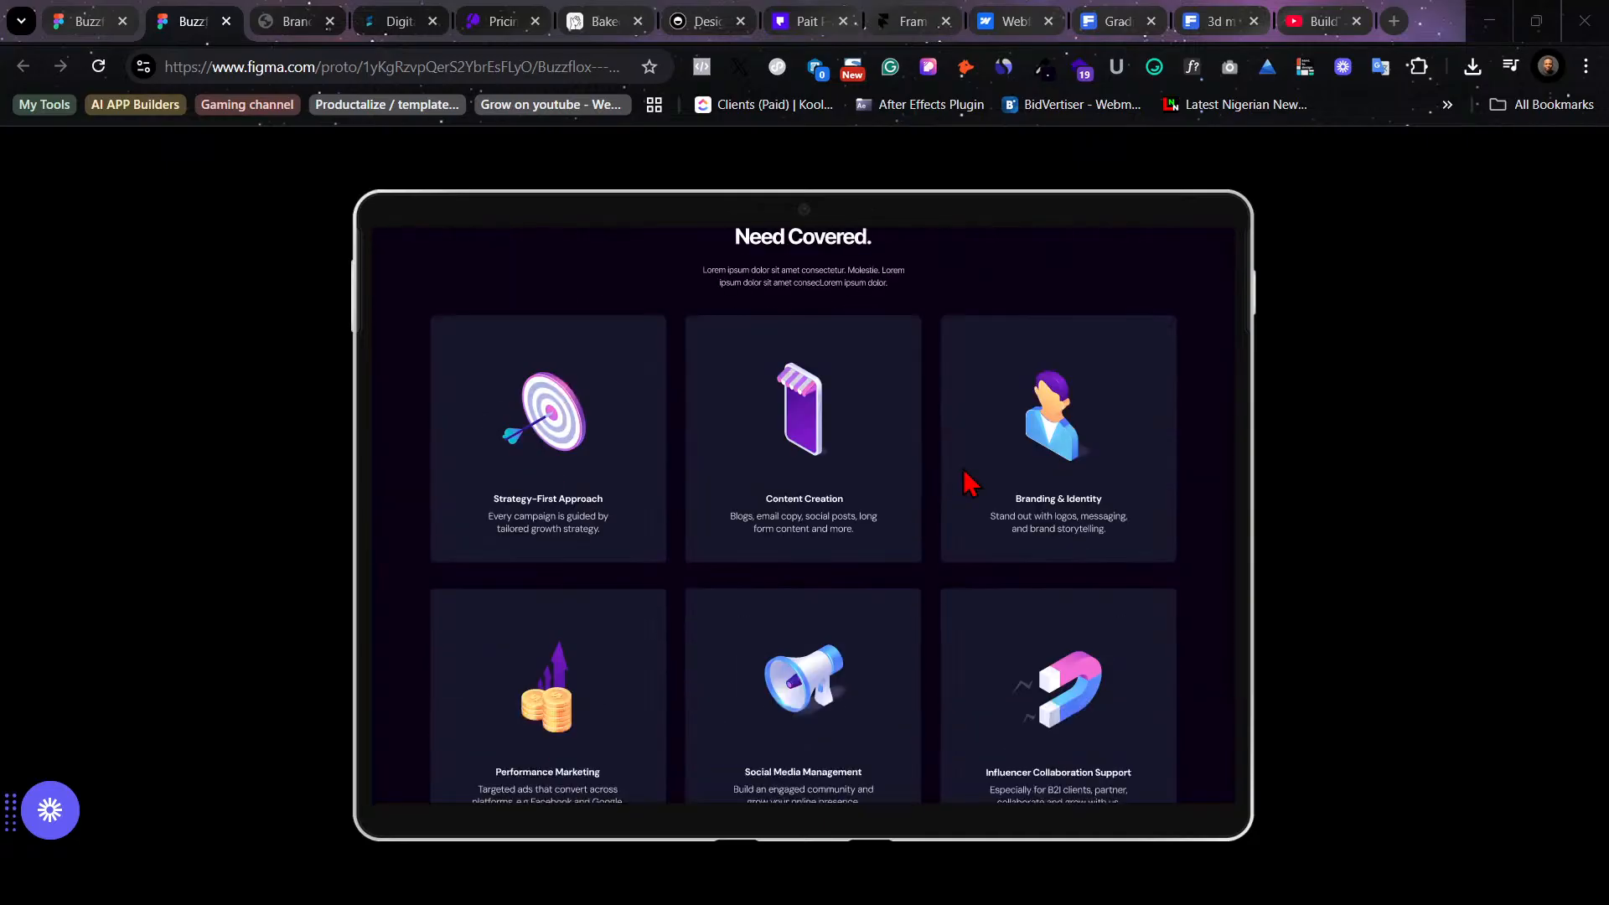
pyautogui.scroll(5, 962, 474)
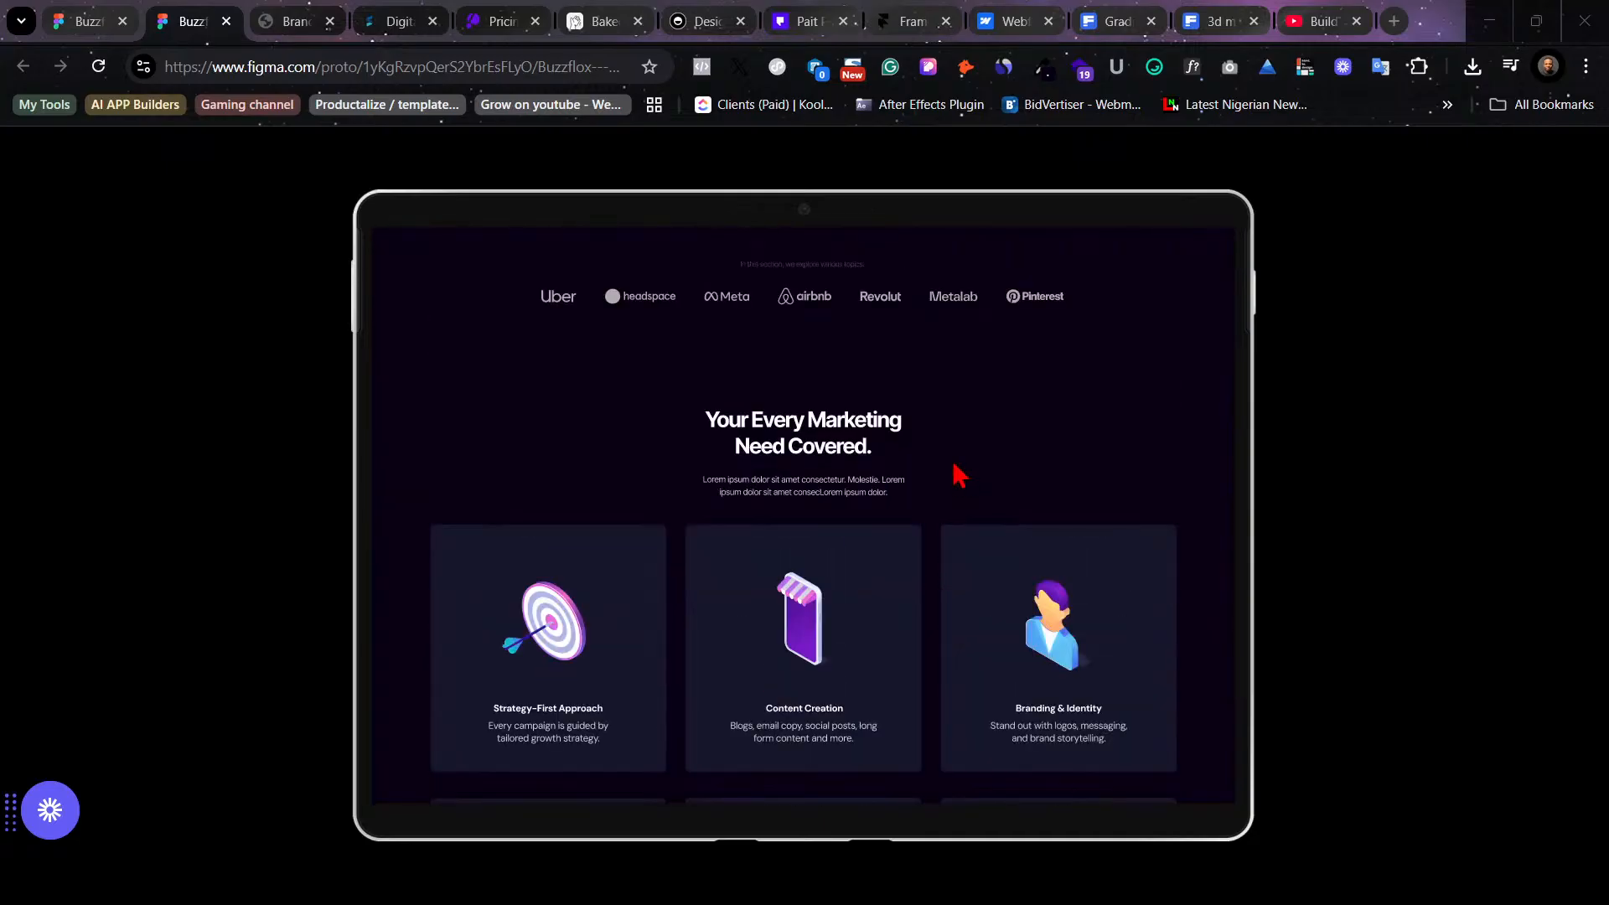
pyautogui.scroll(-3, 962, 470)
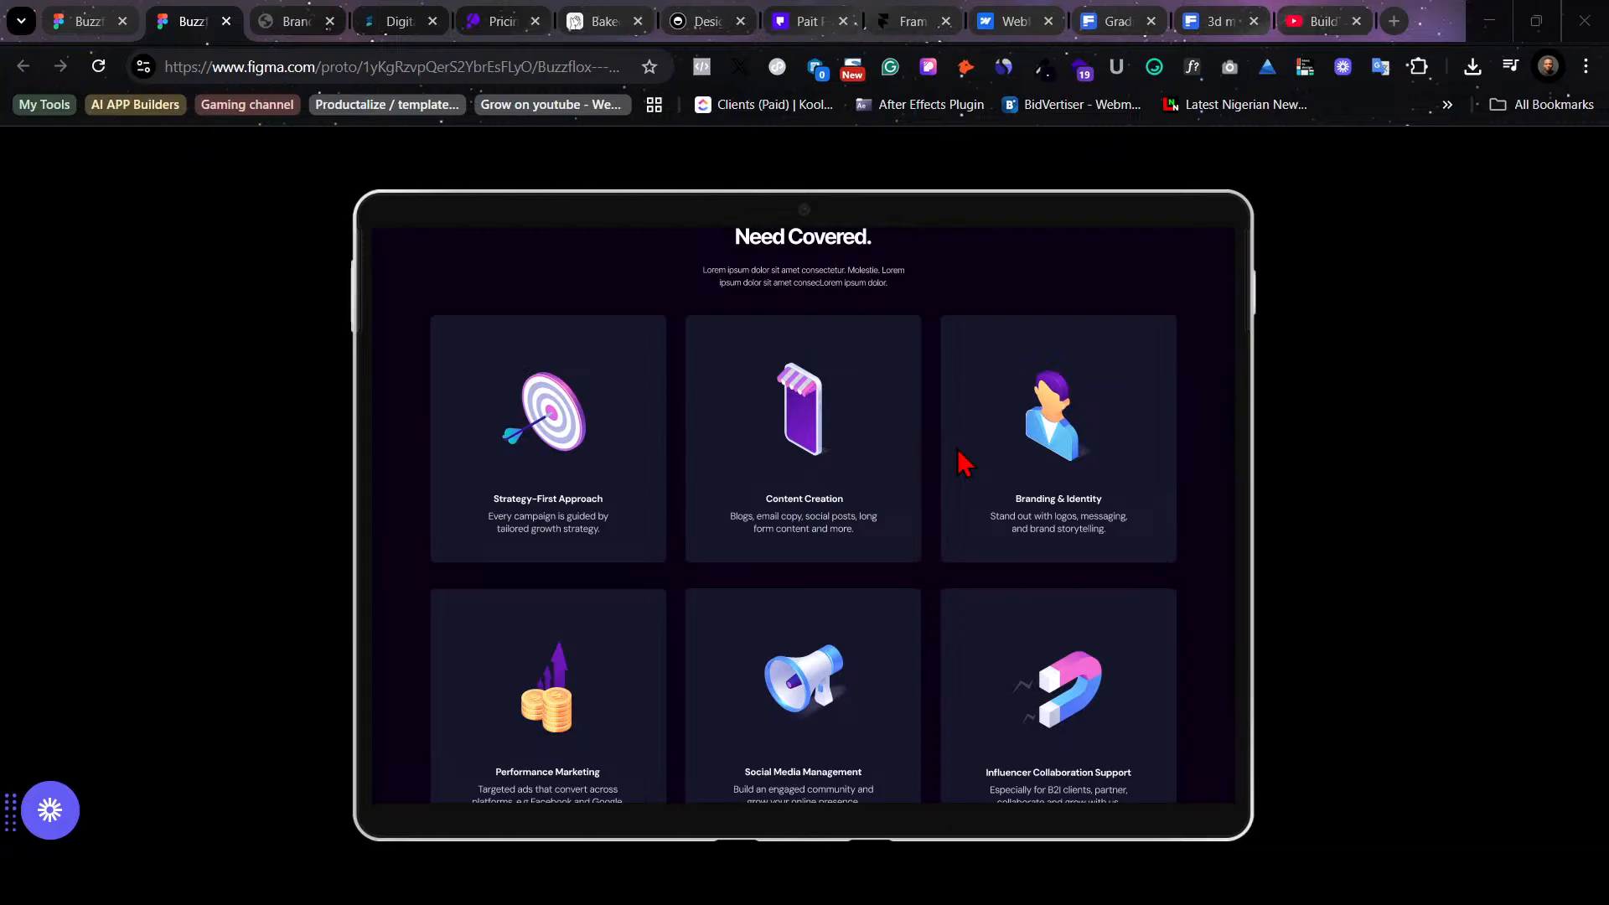
pyautogui.scroll(-3, 965, 463)
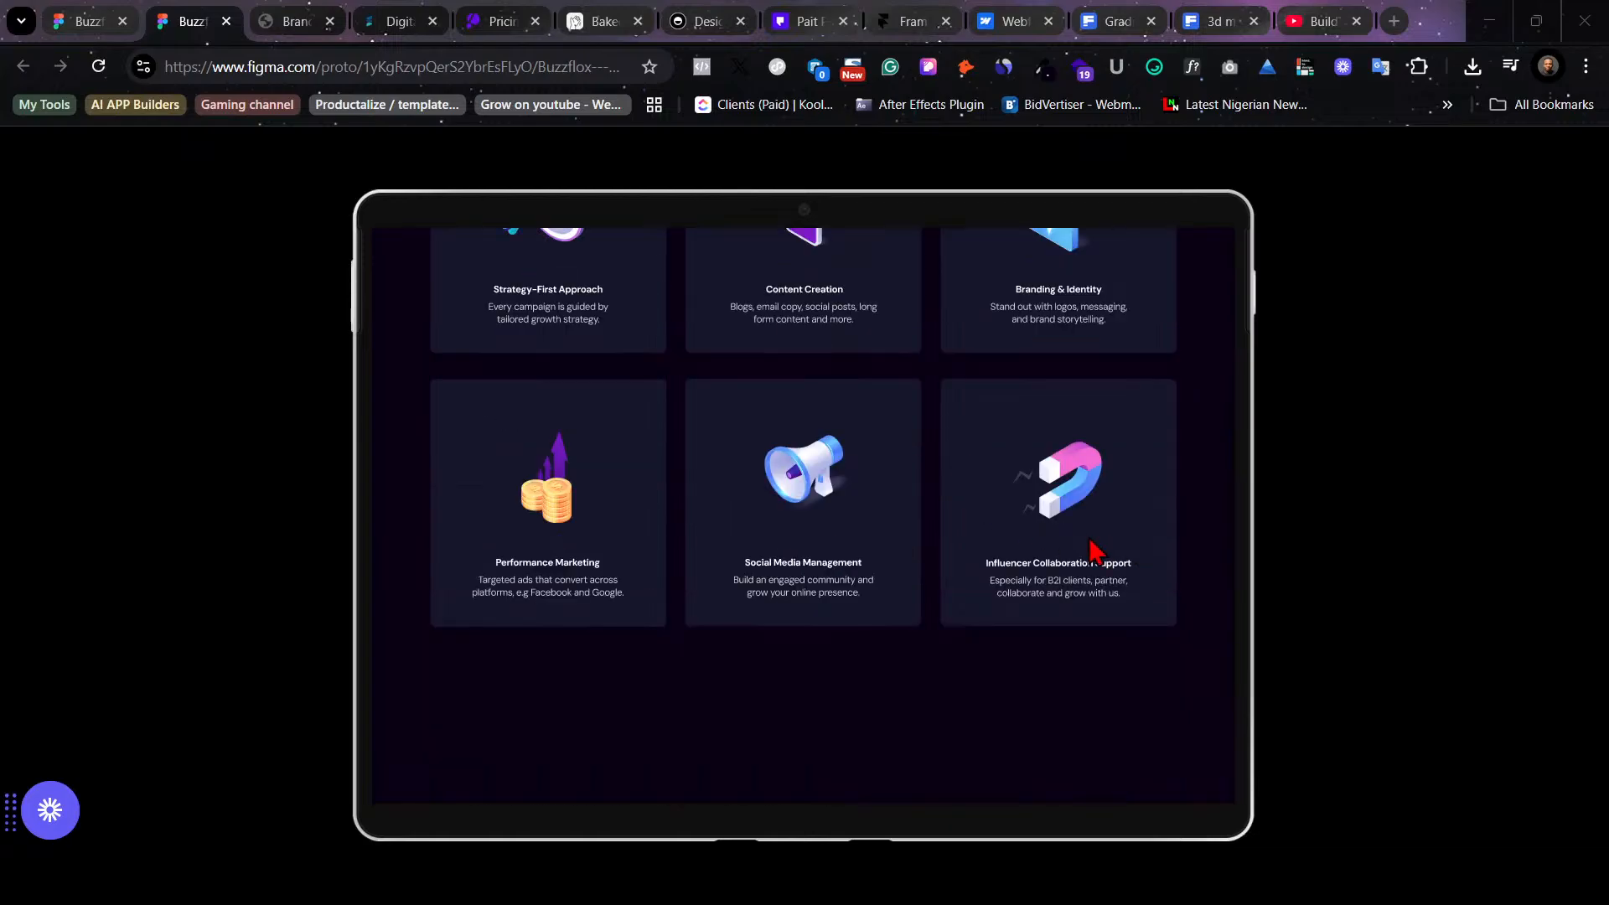
pyautogui.scroll(14, 835, 567)
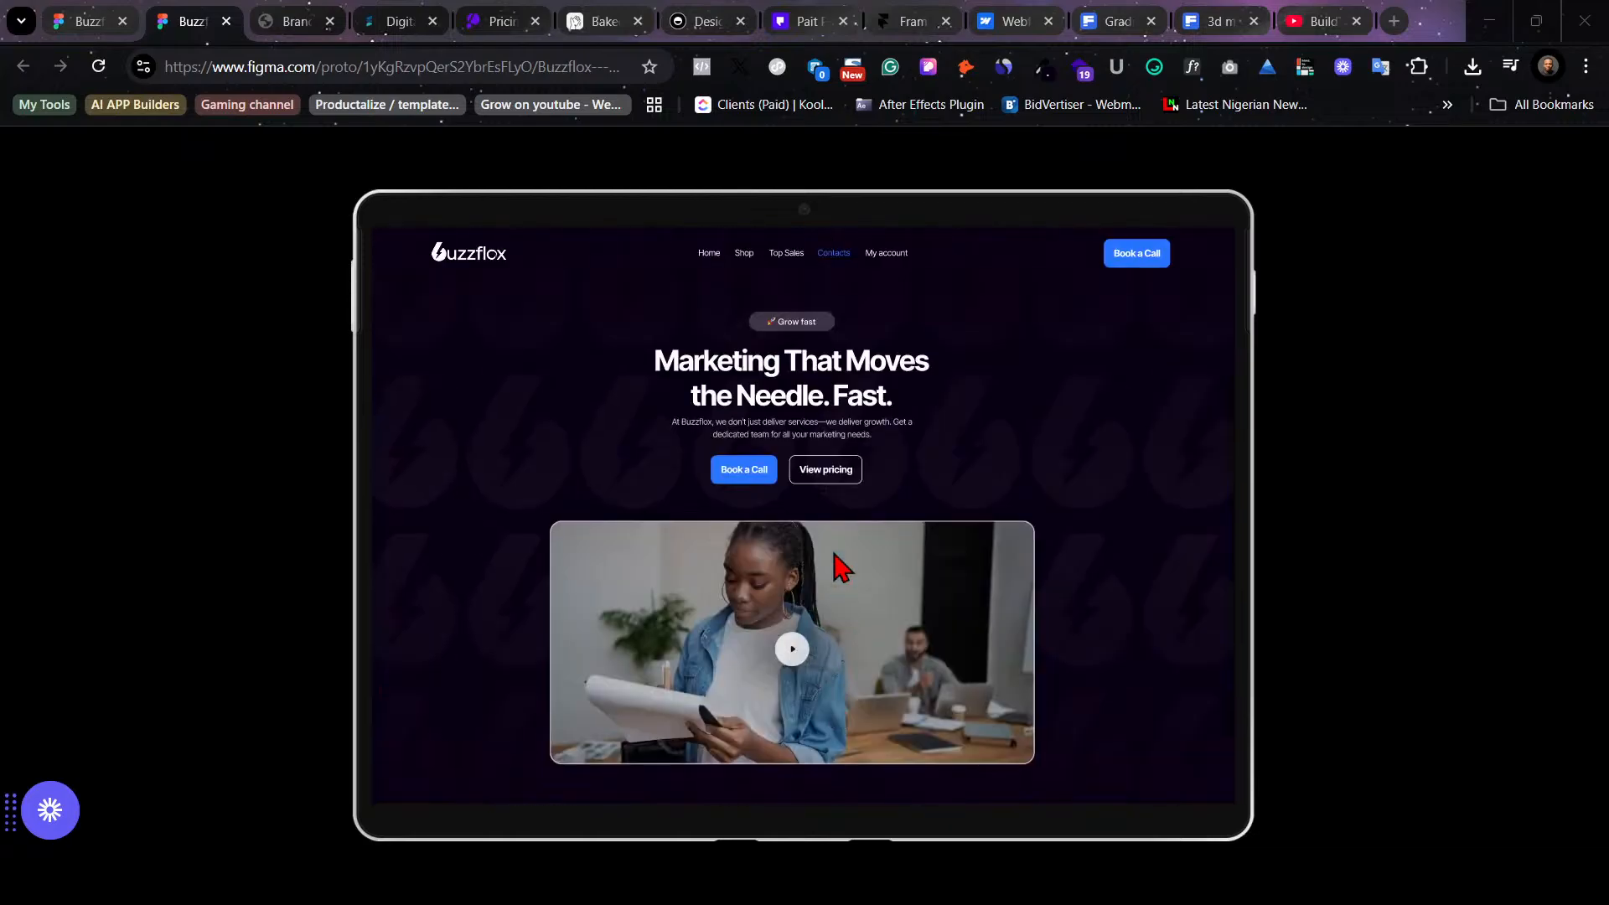
pyautogui.scroll(-6, 835, 567)
pyautogui.scroll(-8, 842, 571)
pyautogui.scroll(6, 844, 573)
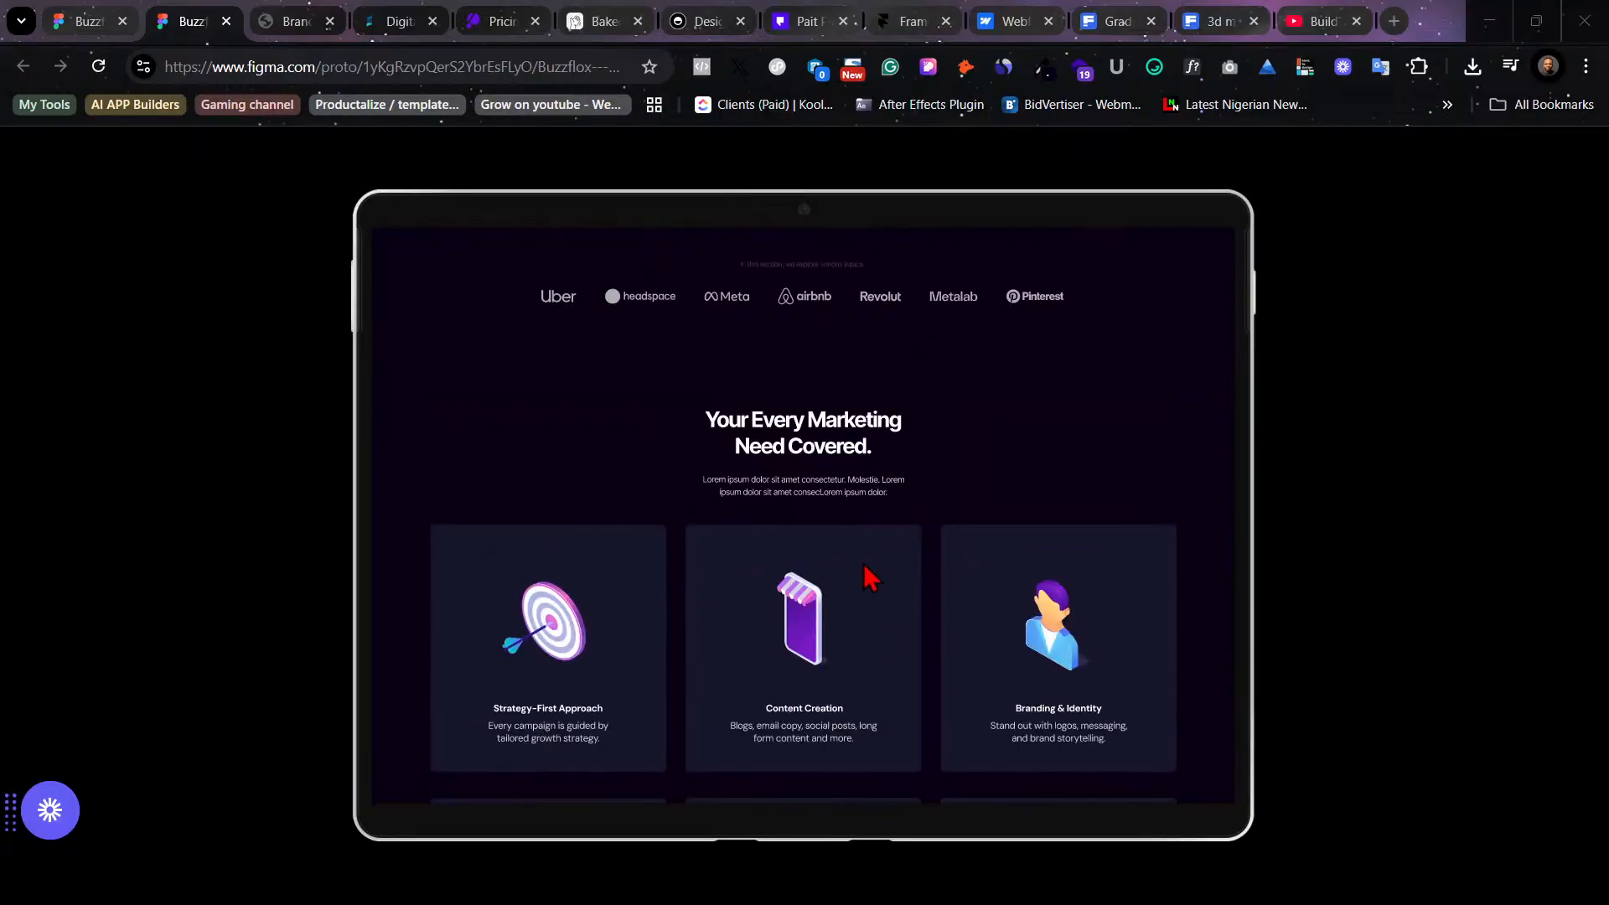
# - Switch to the design file and browse the canvas around the services section and the 3D icon assets
pyautogui.click(91, 18)
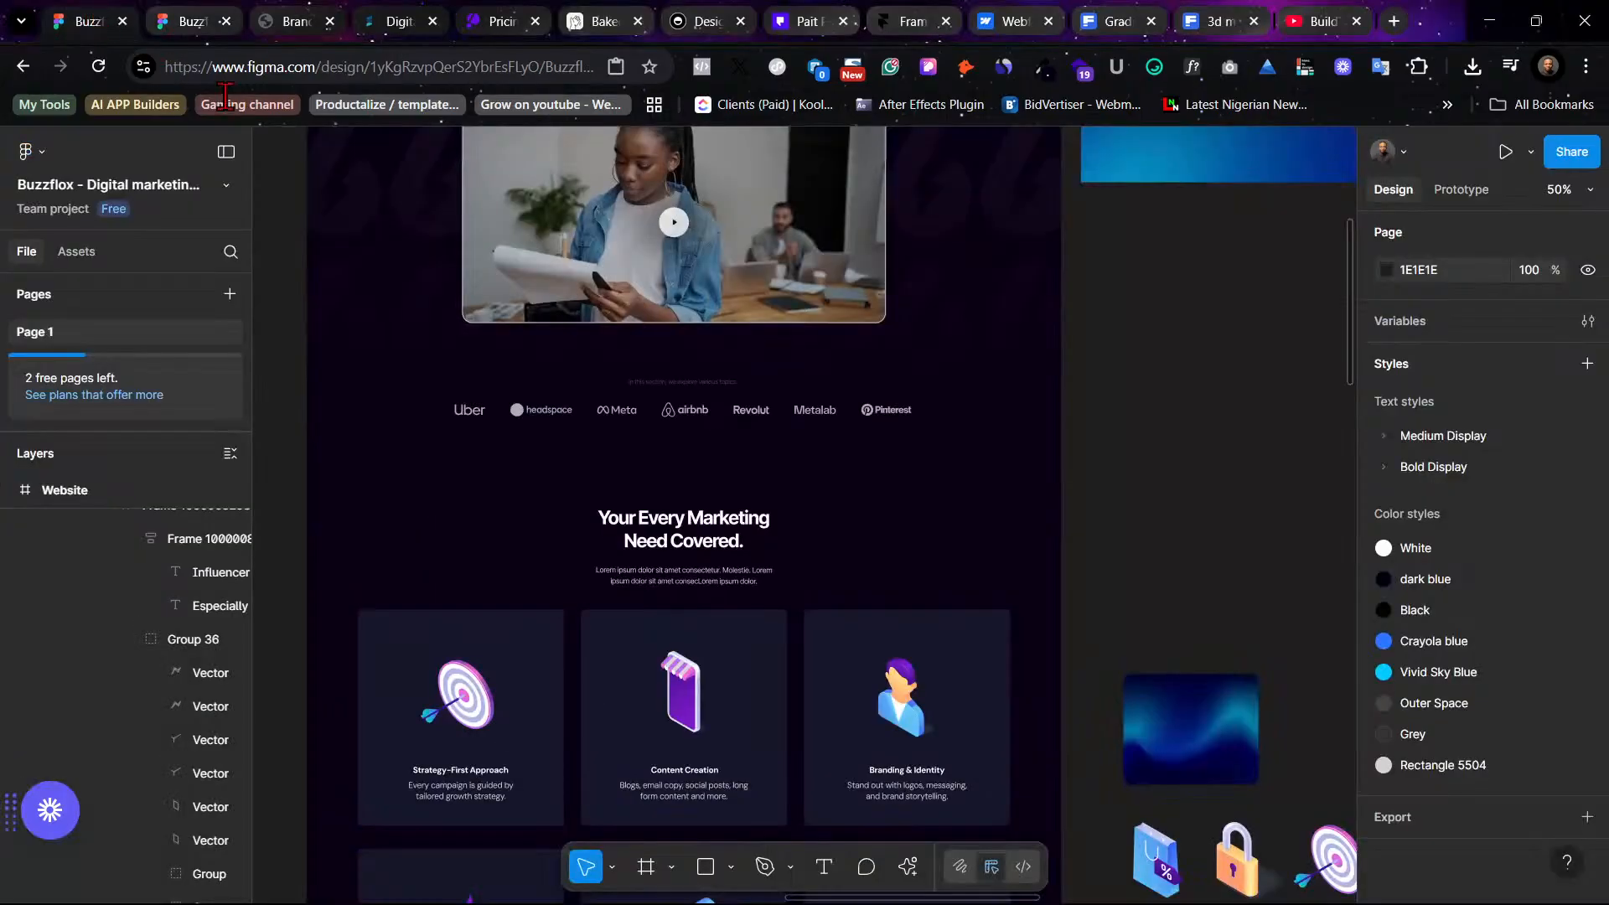
pyautogui.scroll(-5, 1198, 534)
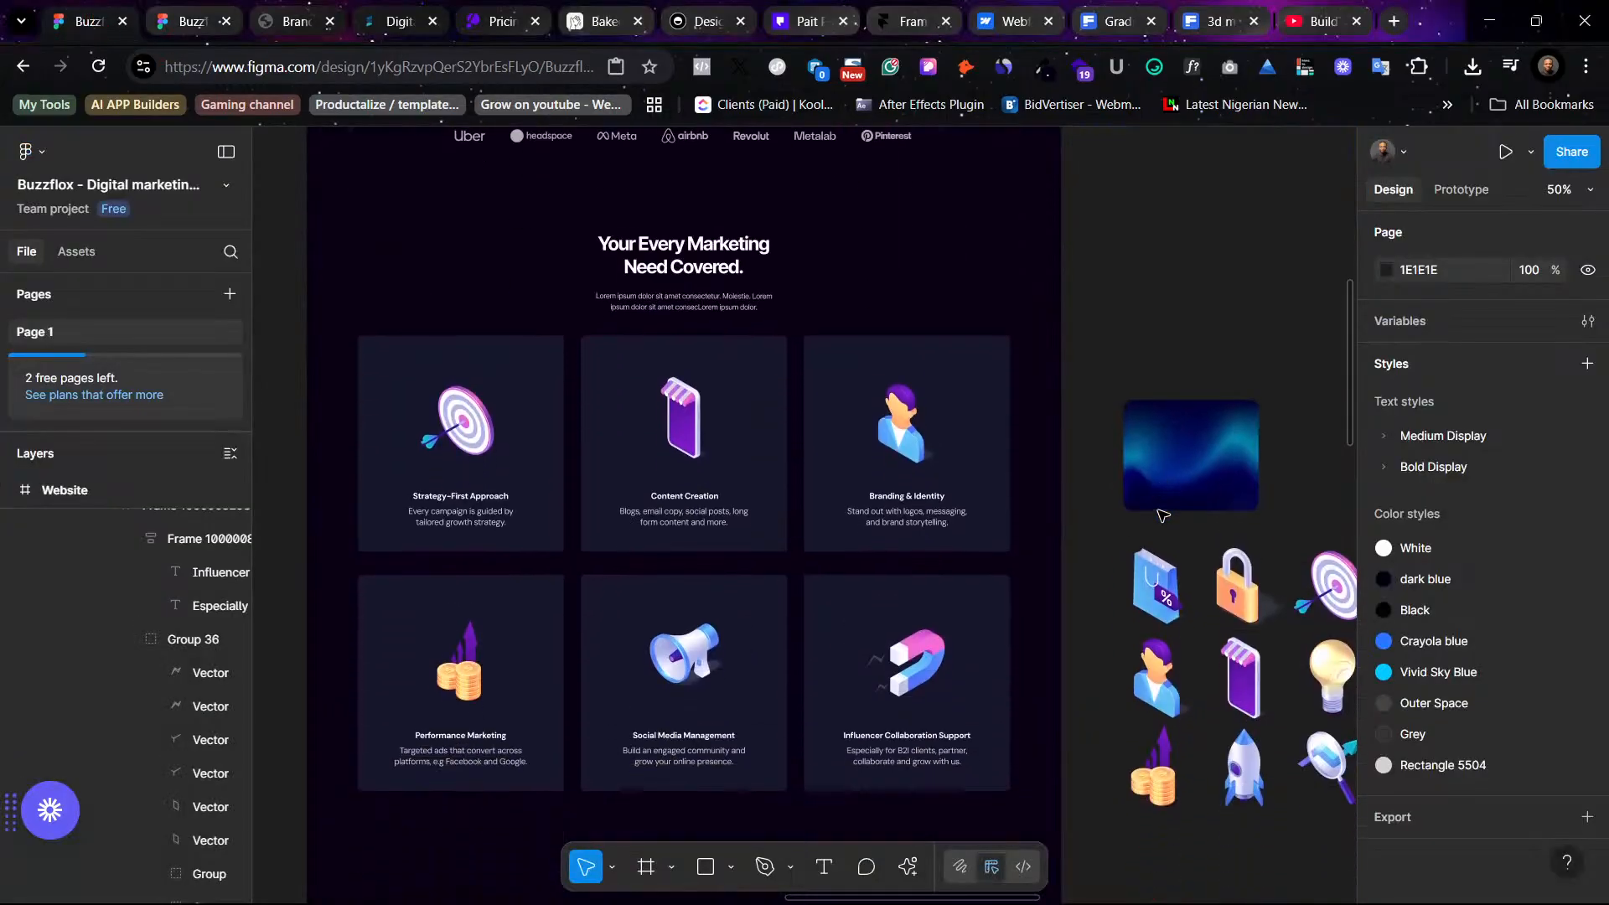
pyautogui.hscroll(-1, 1148, 506)
pyautogui.hscroll(-12, 1148, 506)
pyautogui.hscroll(16, 1147, 506)
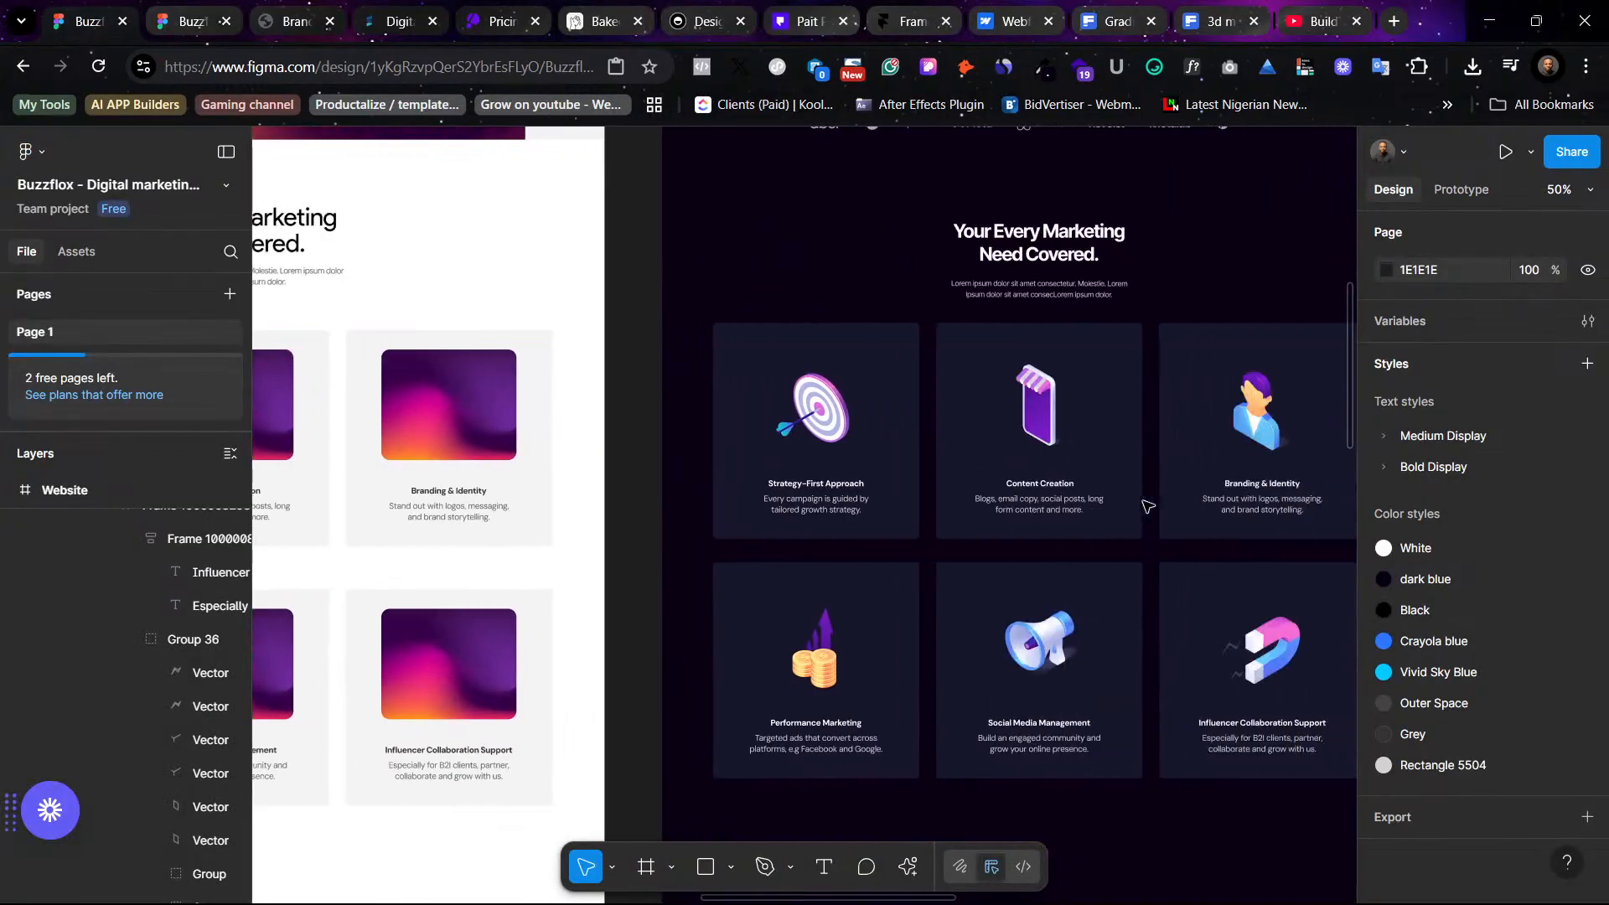
pyautogui.hscroll(3, 1145, 506)
pyautogui.scroll(-1, 1145, 506)
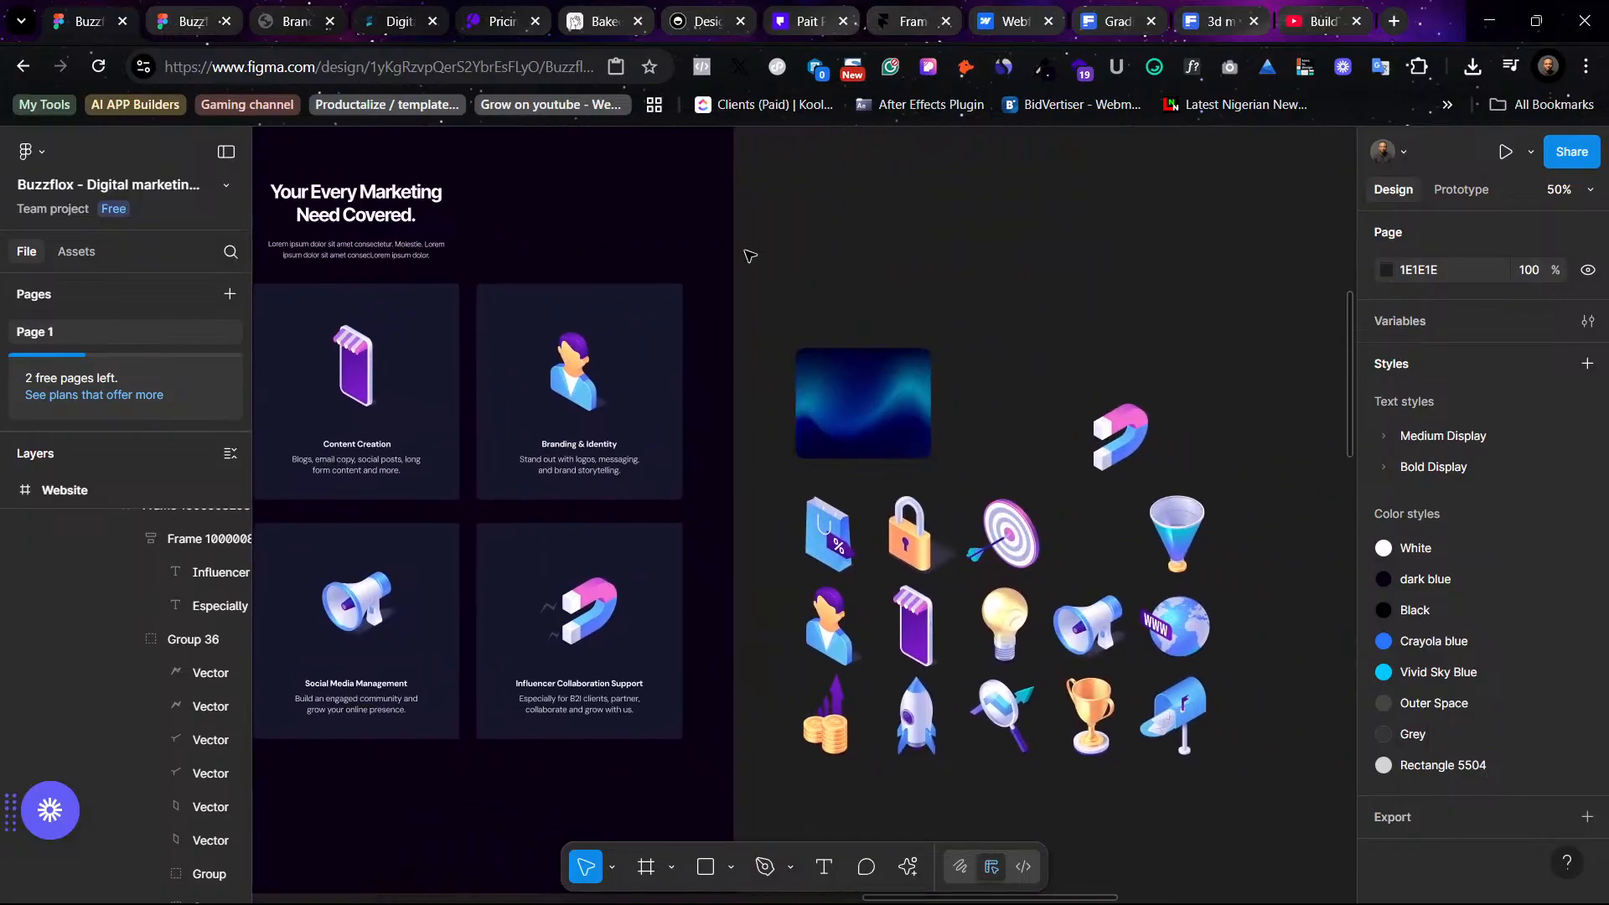
# - Select all 17 3D icons and image assets beside the dark design and drag them to a new spot
pyautogui.moveTo(793, 324); pyautogui.dragTo(1230, 823)
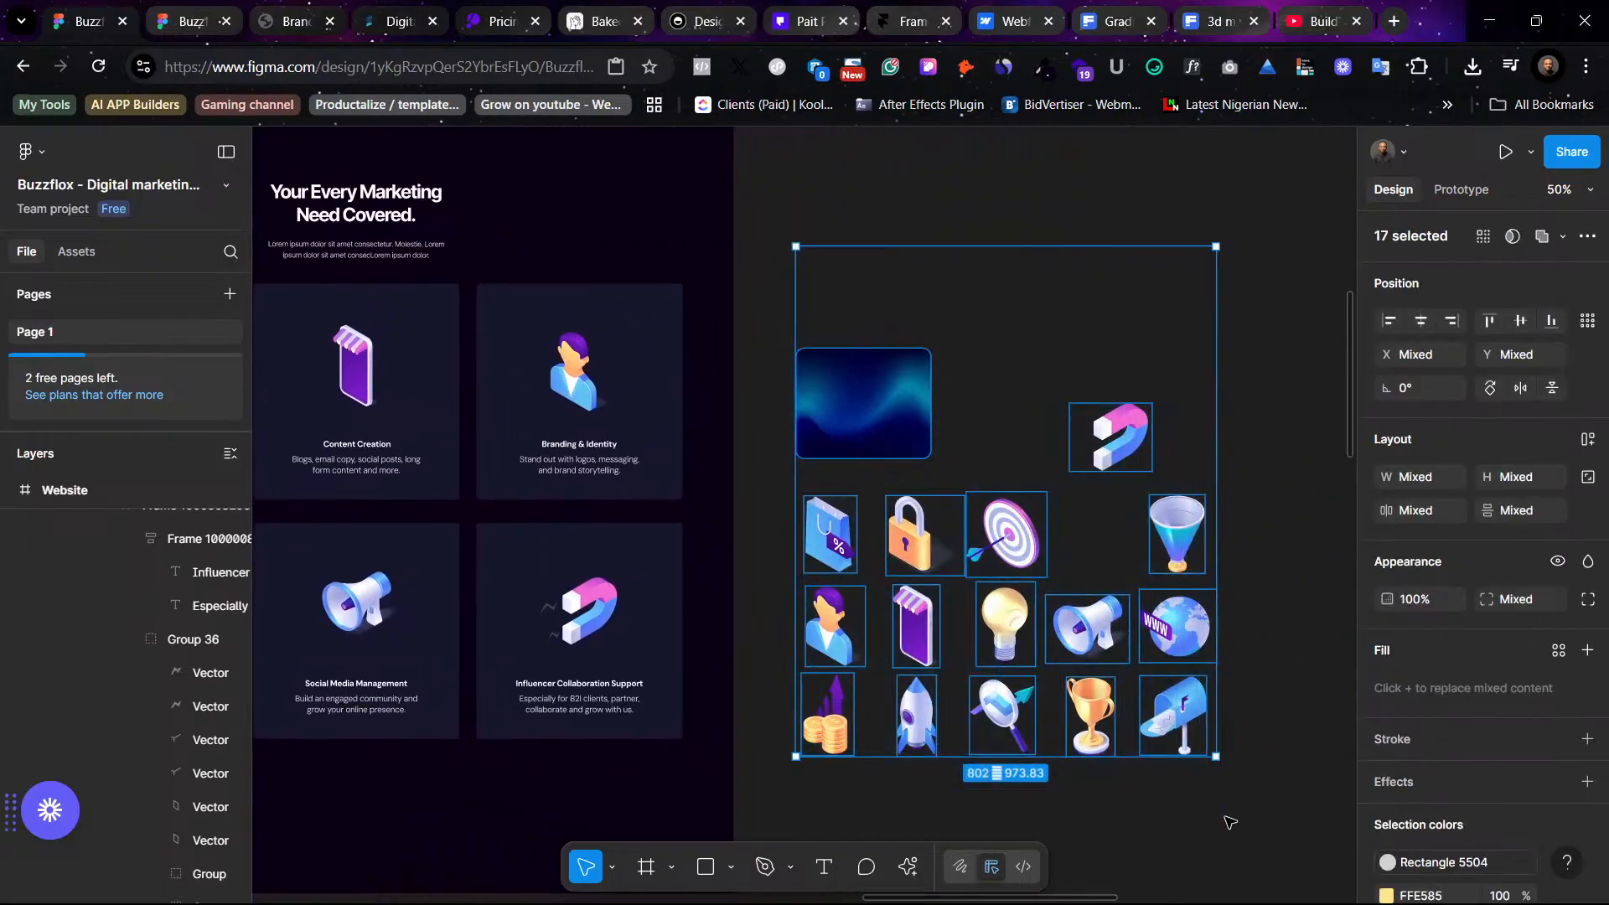
pyautogui.press('-')
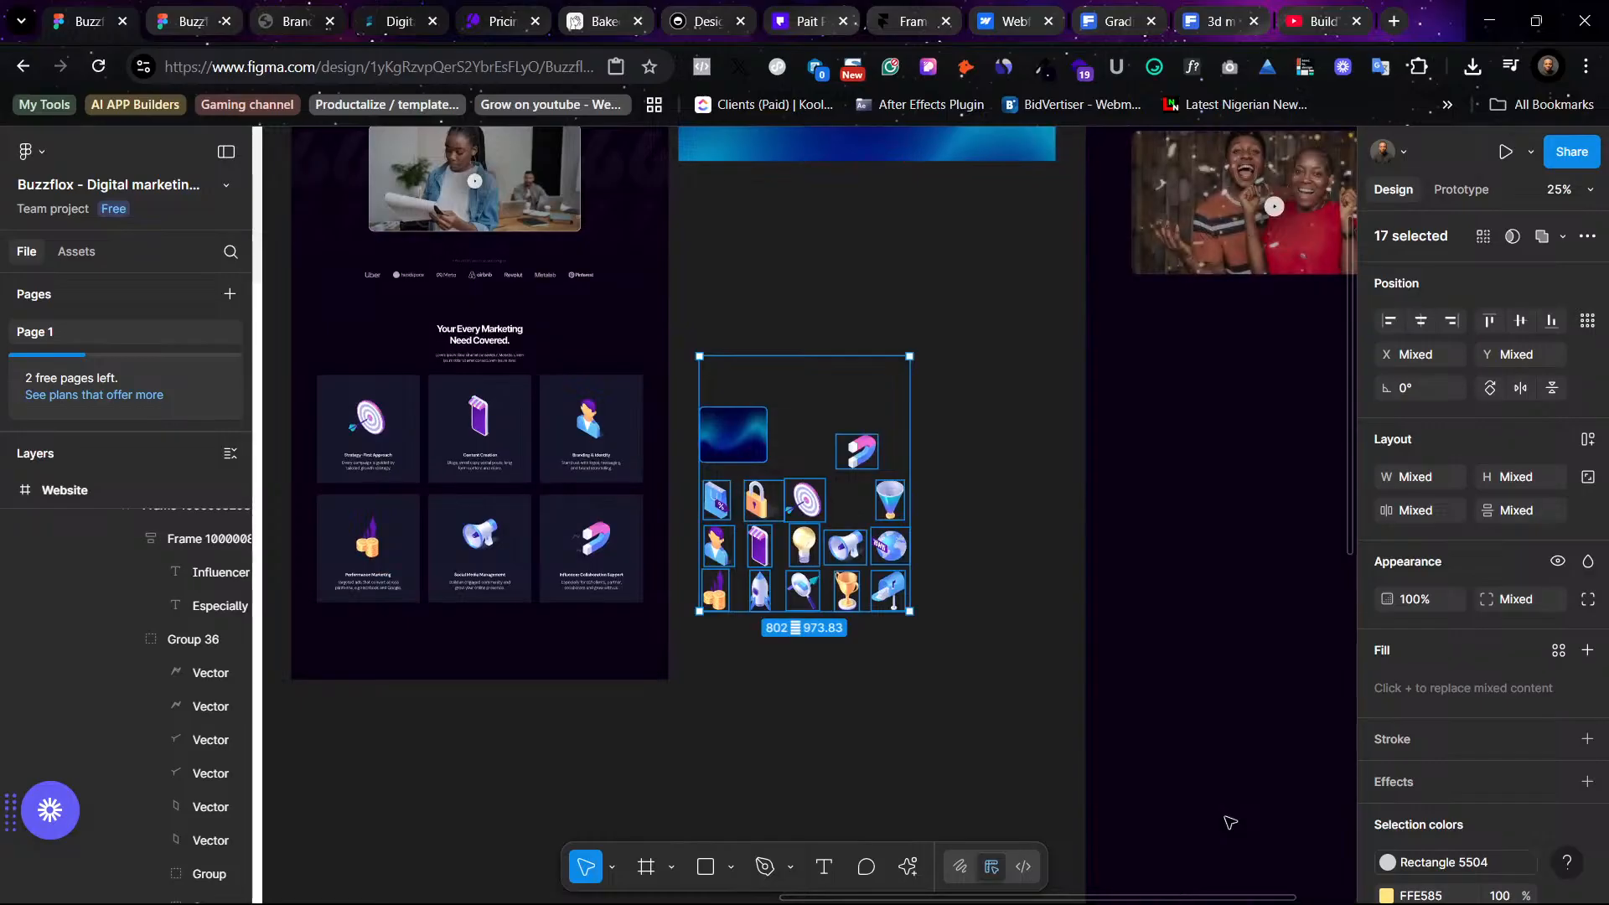
pyautogui.moveTo(748, 429); pyautogui.dragTo(549, 758)
# - Copy both rows of service cards from the light design onto the canvas beside the dark design
pyautogui.hscroll(5, 549, 758)
pyautogui.hscroll(8, 548, 757)
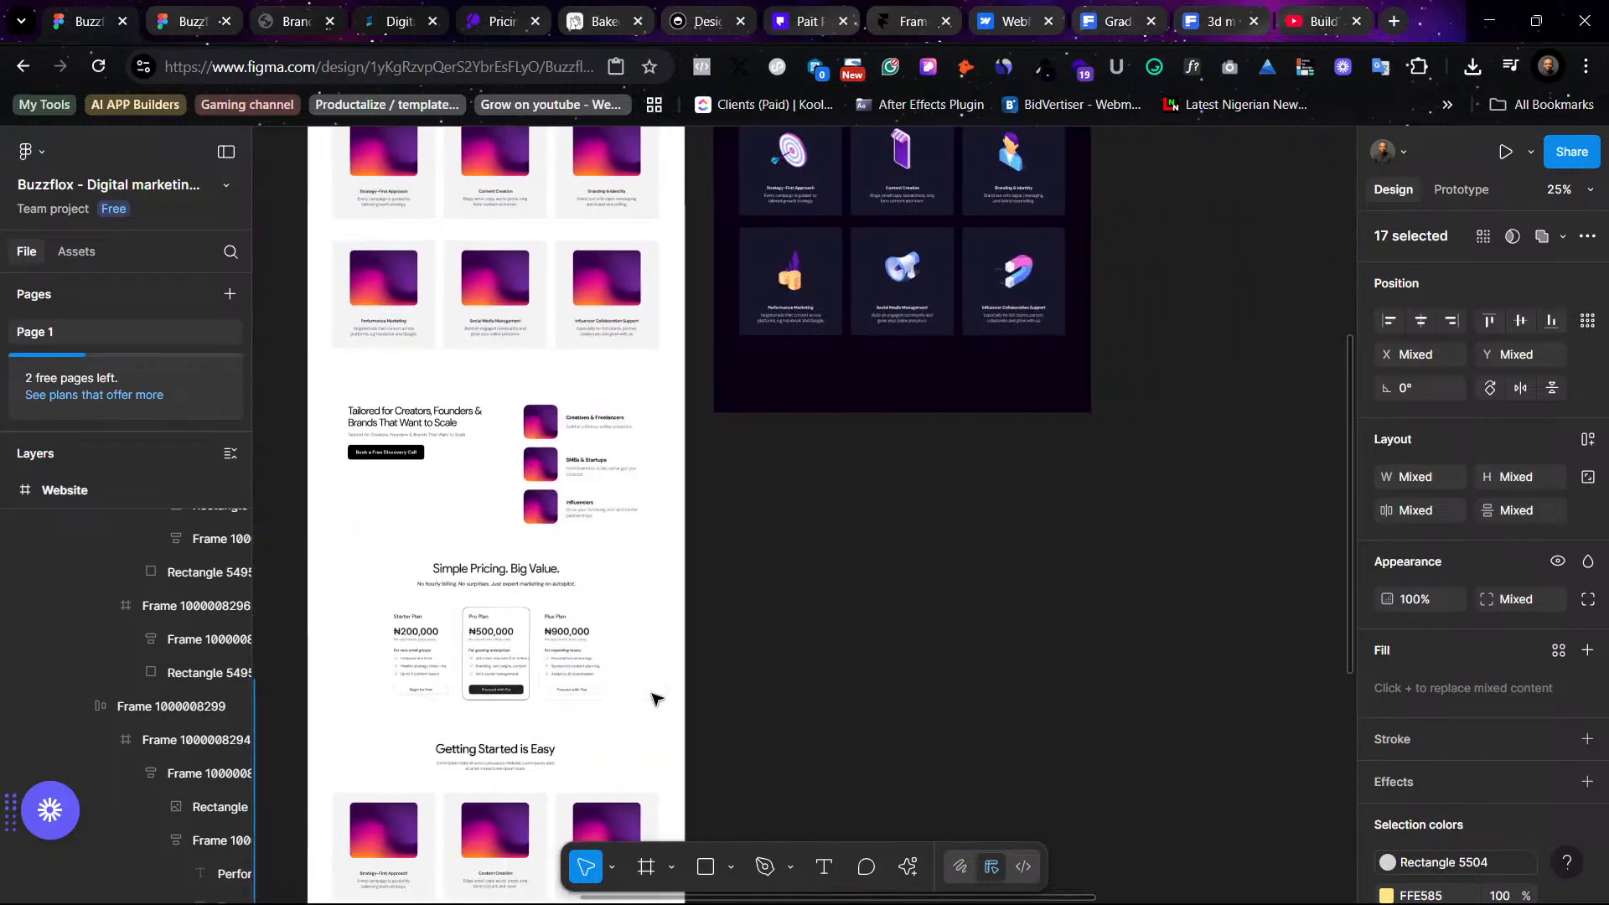
pyautogui.scroll(3, 737, 618)
pyautogui.hscroll(-2, 584, 587)
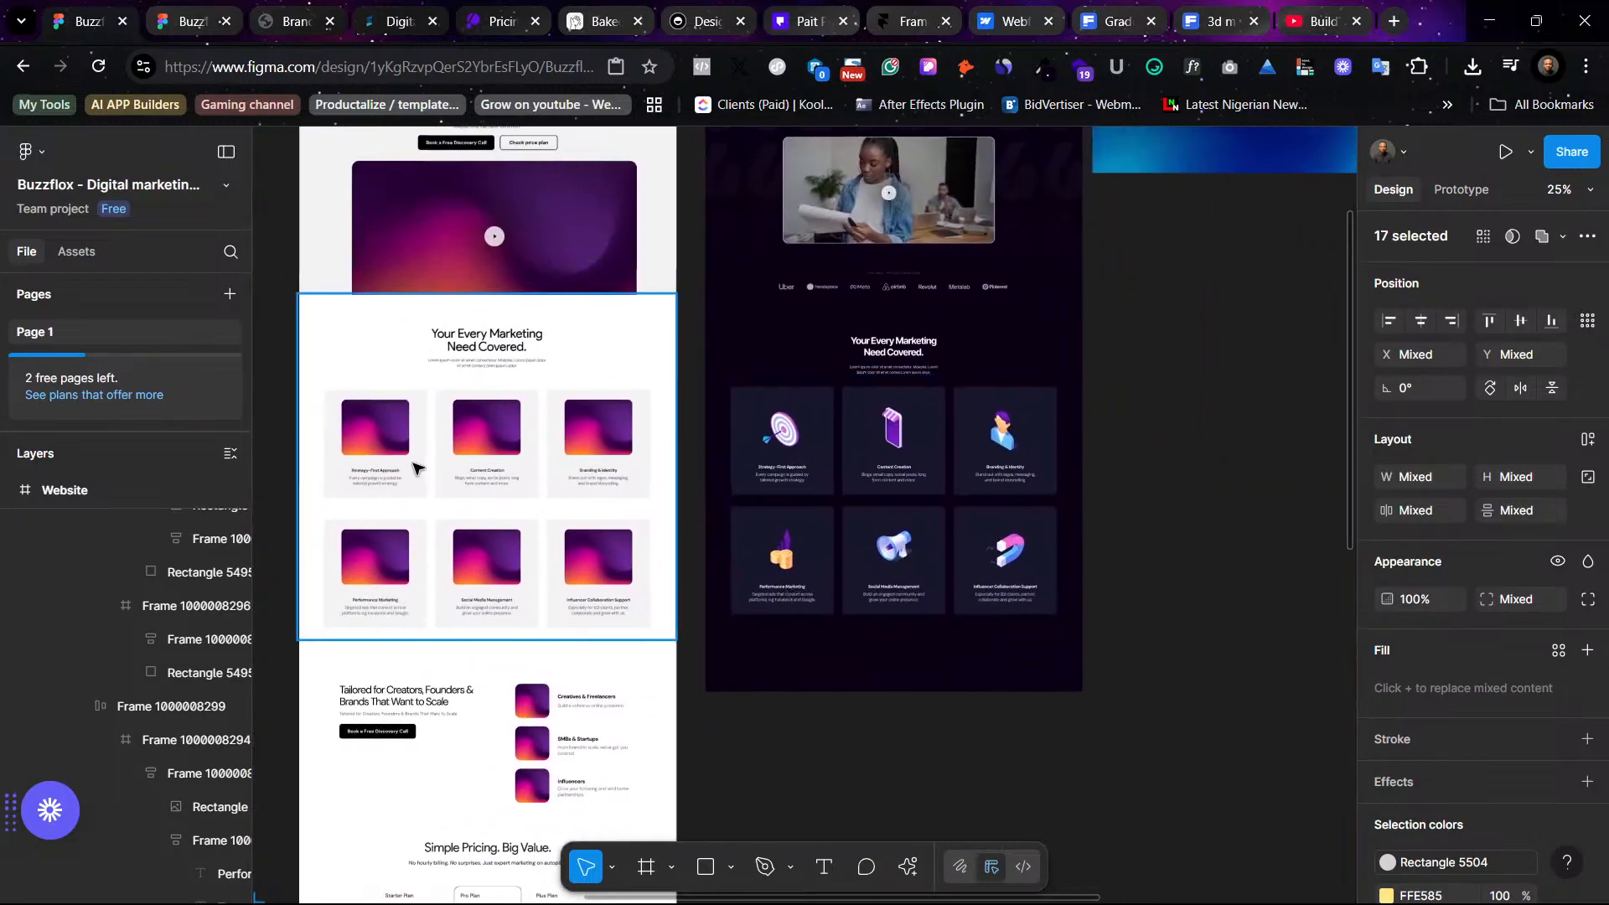
pyautogui.click(391, 437)
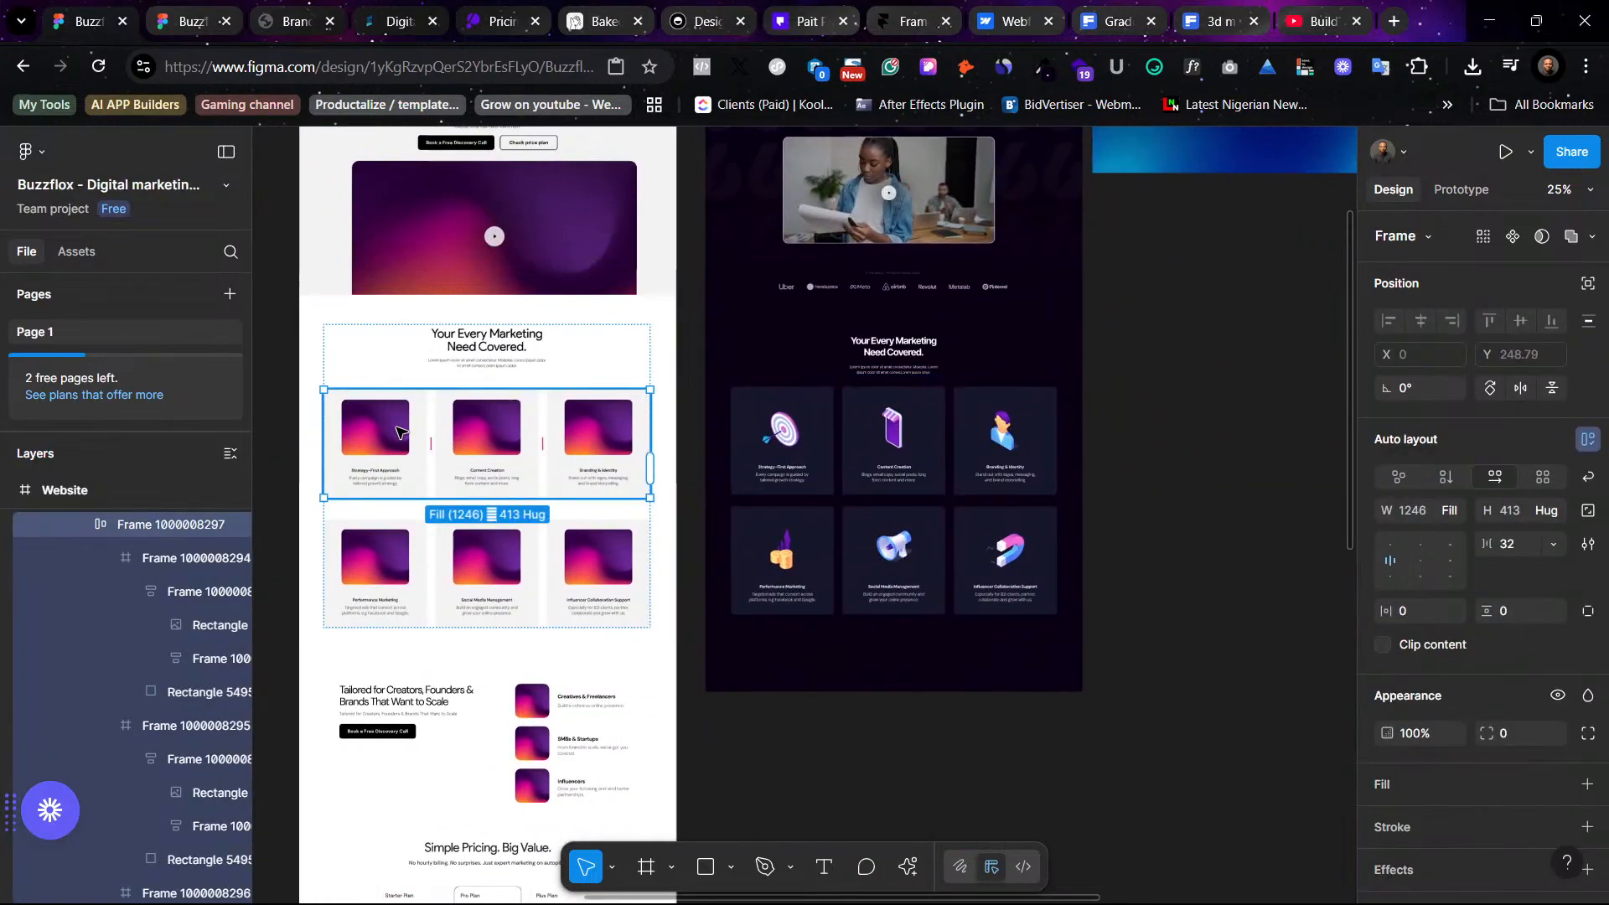
pyautogui.keyDown('shift'); pyautogui.click(402, 556); pyautogui.keyUp('shift')
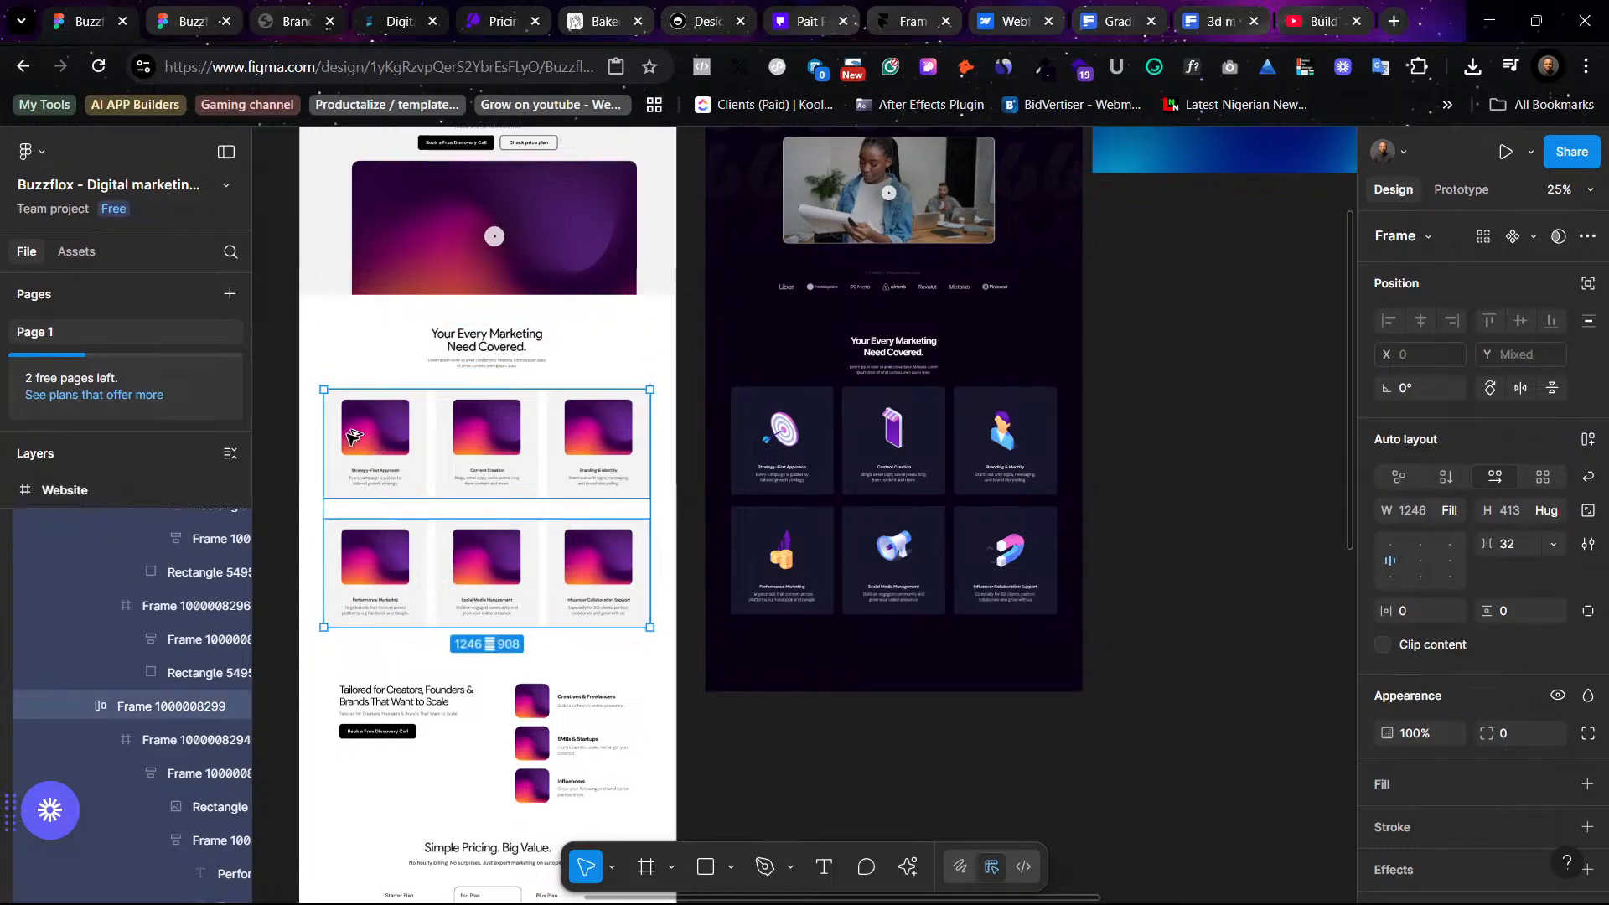
pyautogui.moveTo(352, 437); pyautogui.dragTo(1151, 448)
pyautogui.hscroll(5, 890, 716)
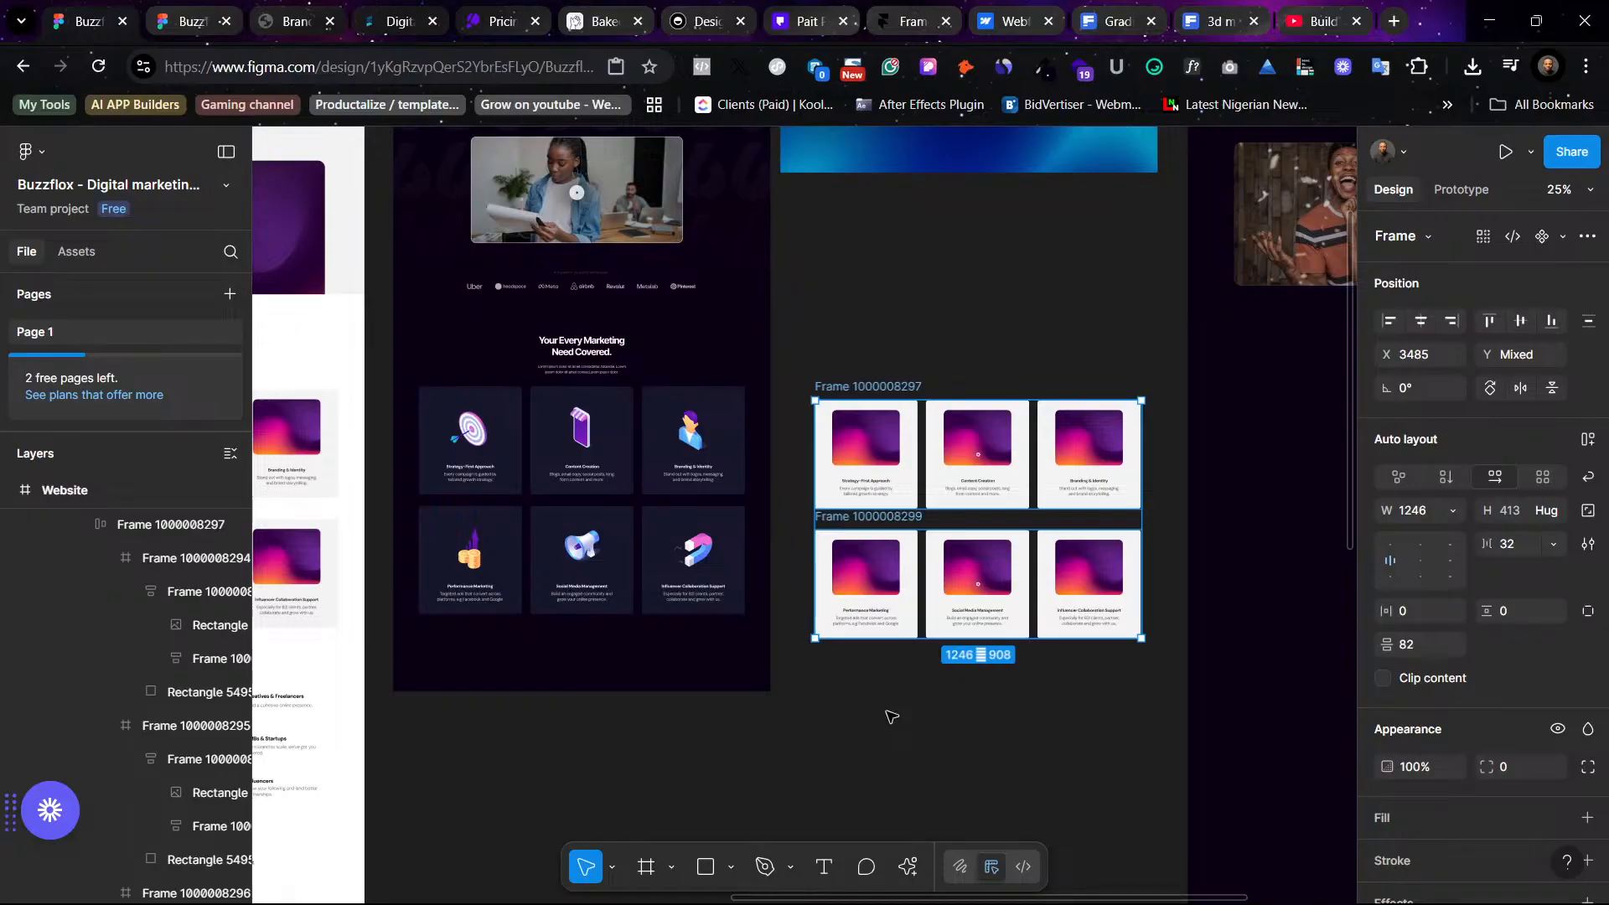
# - Delete the fourth Website frame, the one with the video header
pyautogui.hotkey('ctrl', '-')
pyautogui.hotkey('ctrl', '+')
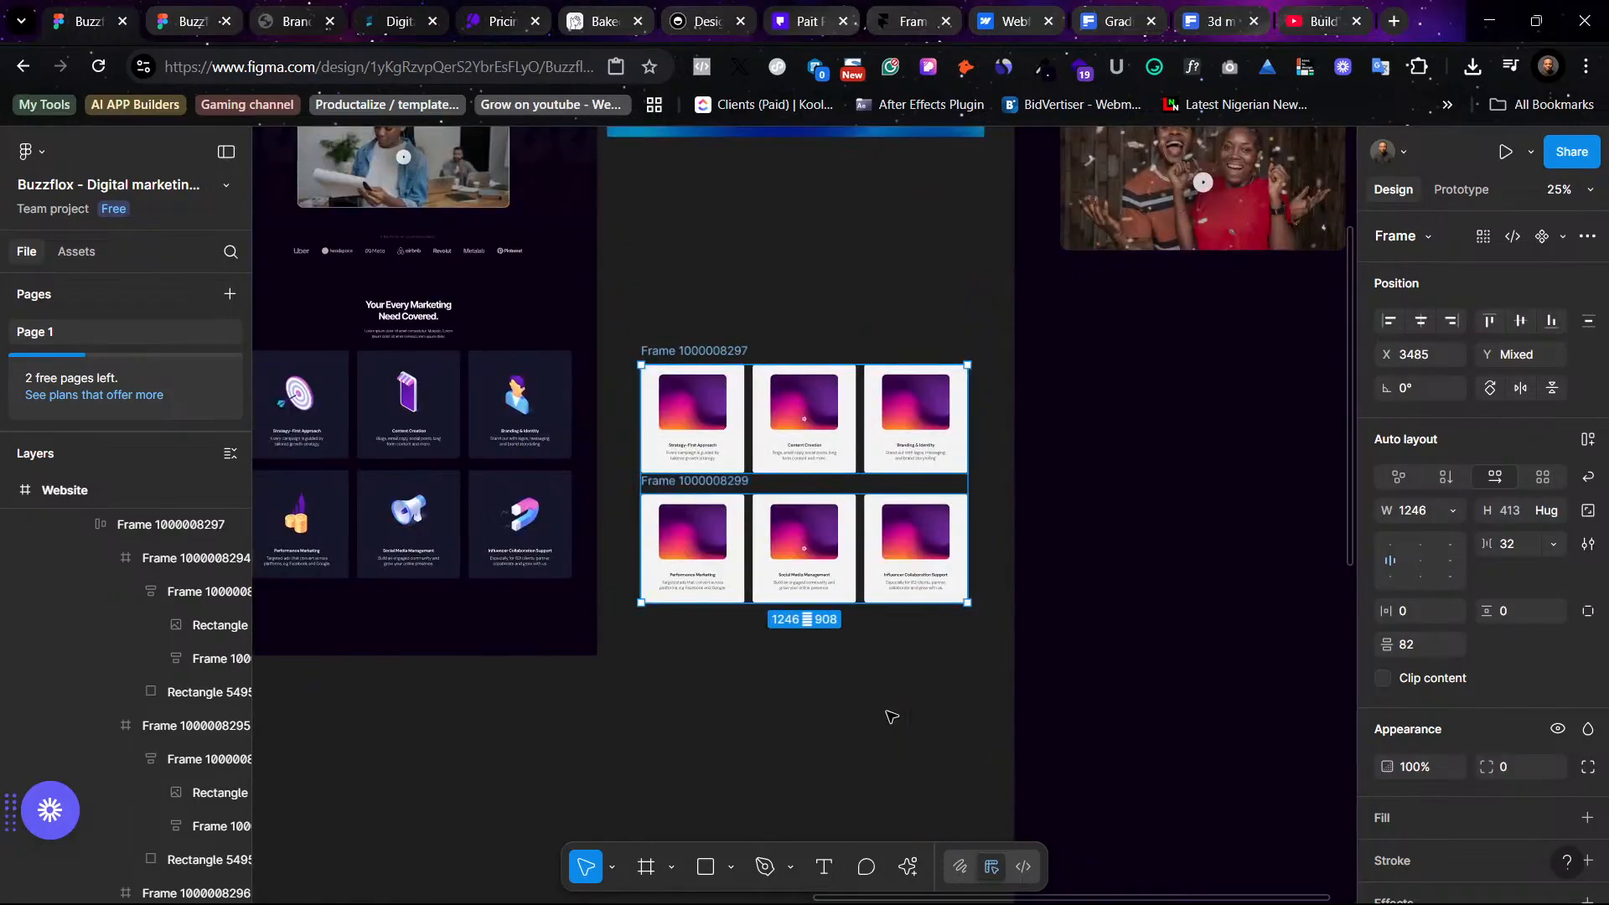
pyautogui.hotkey('ctrl', '-')
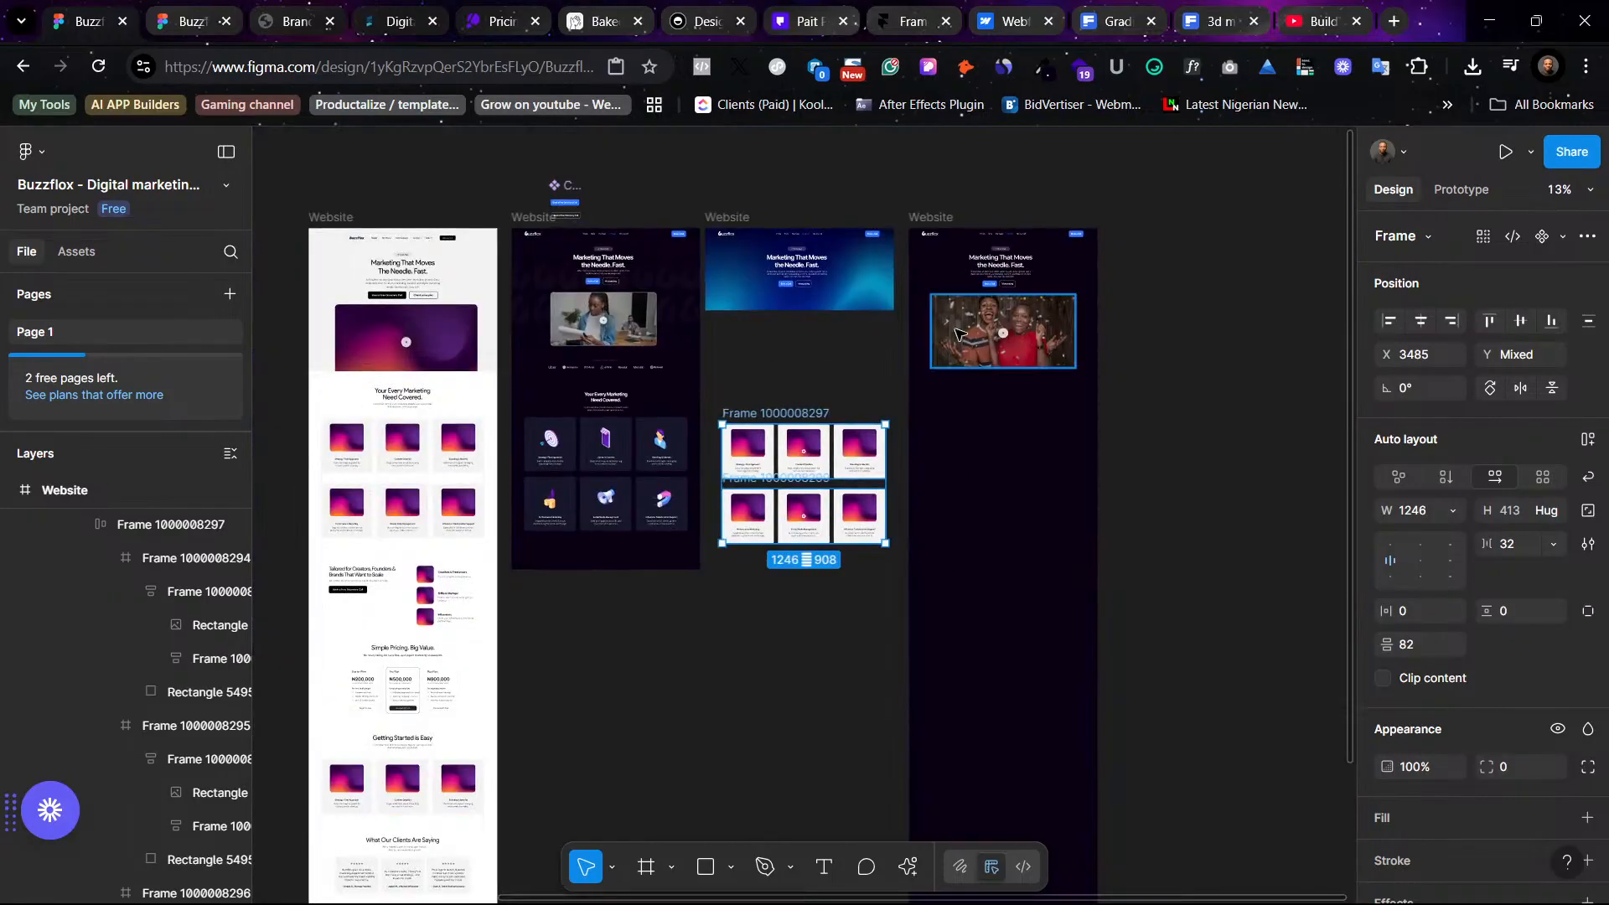
pyautogui.click(939, 214)
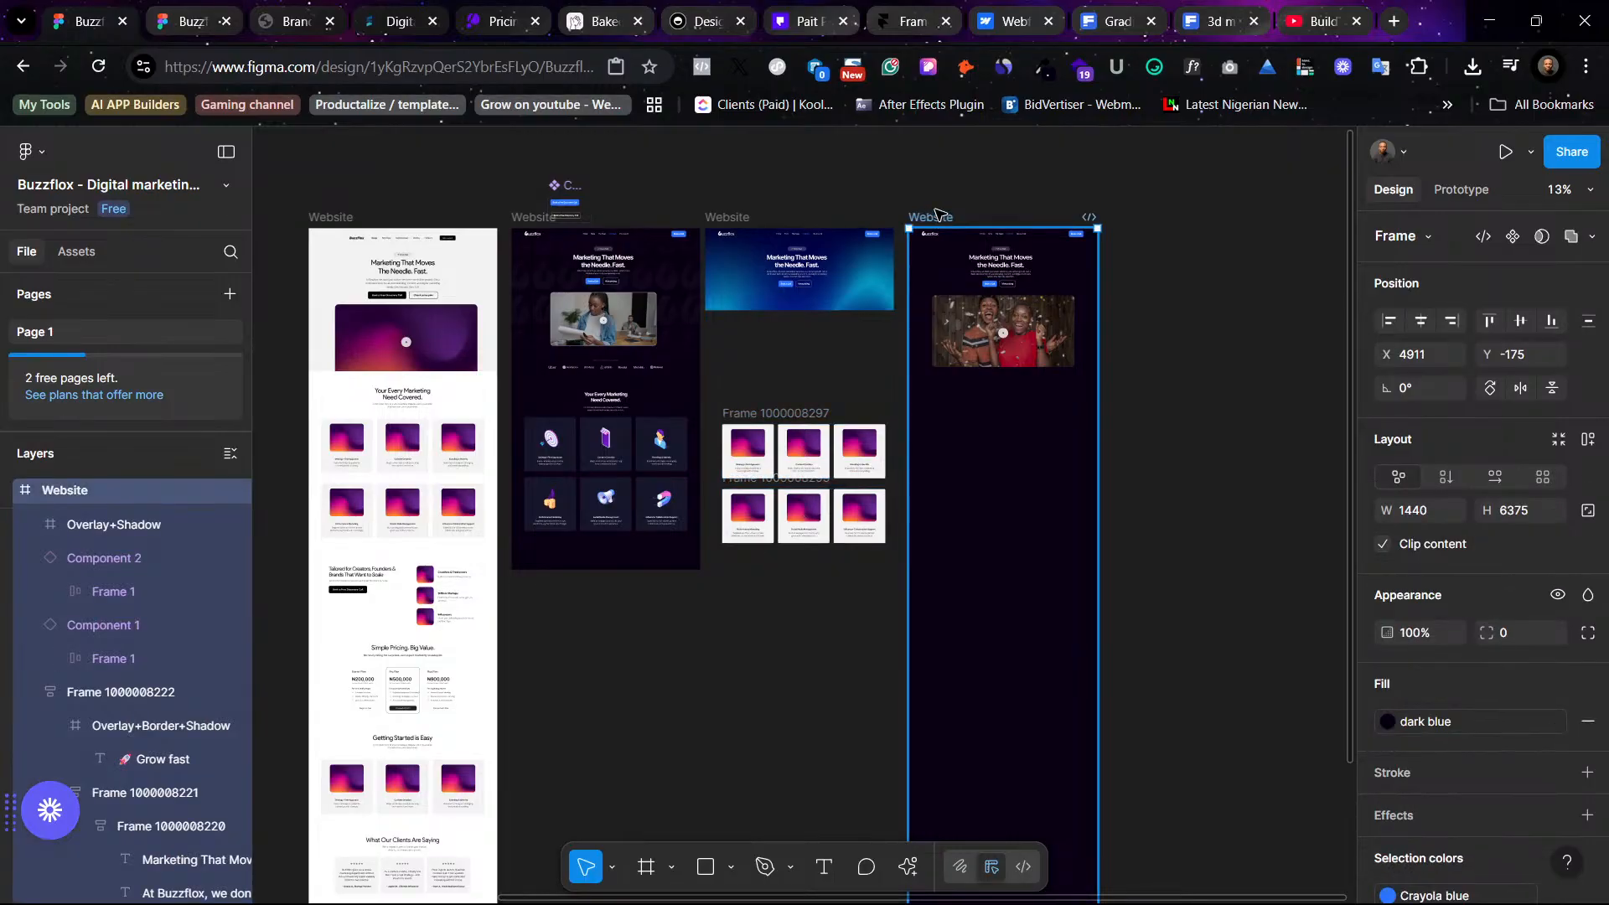
pyautogui.press('Delete')
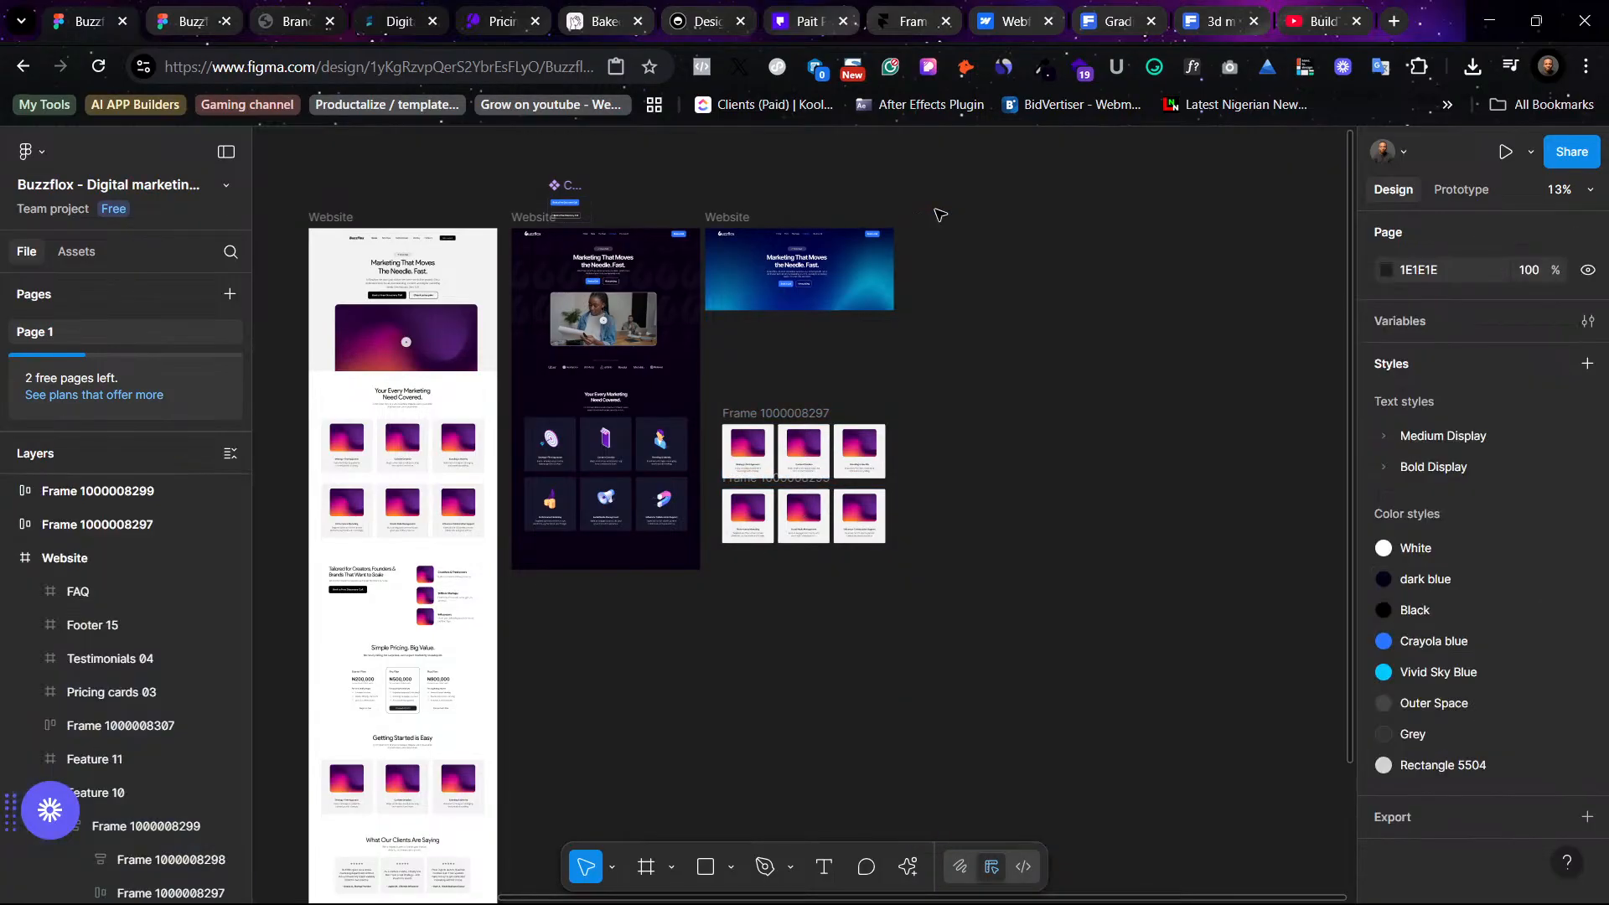
pyautogui.click(788, 421)
pyautogui.scroll(10, 793, 419)
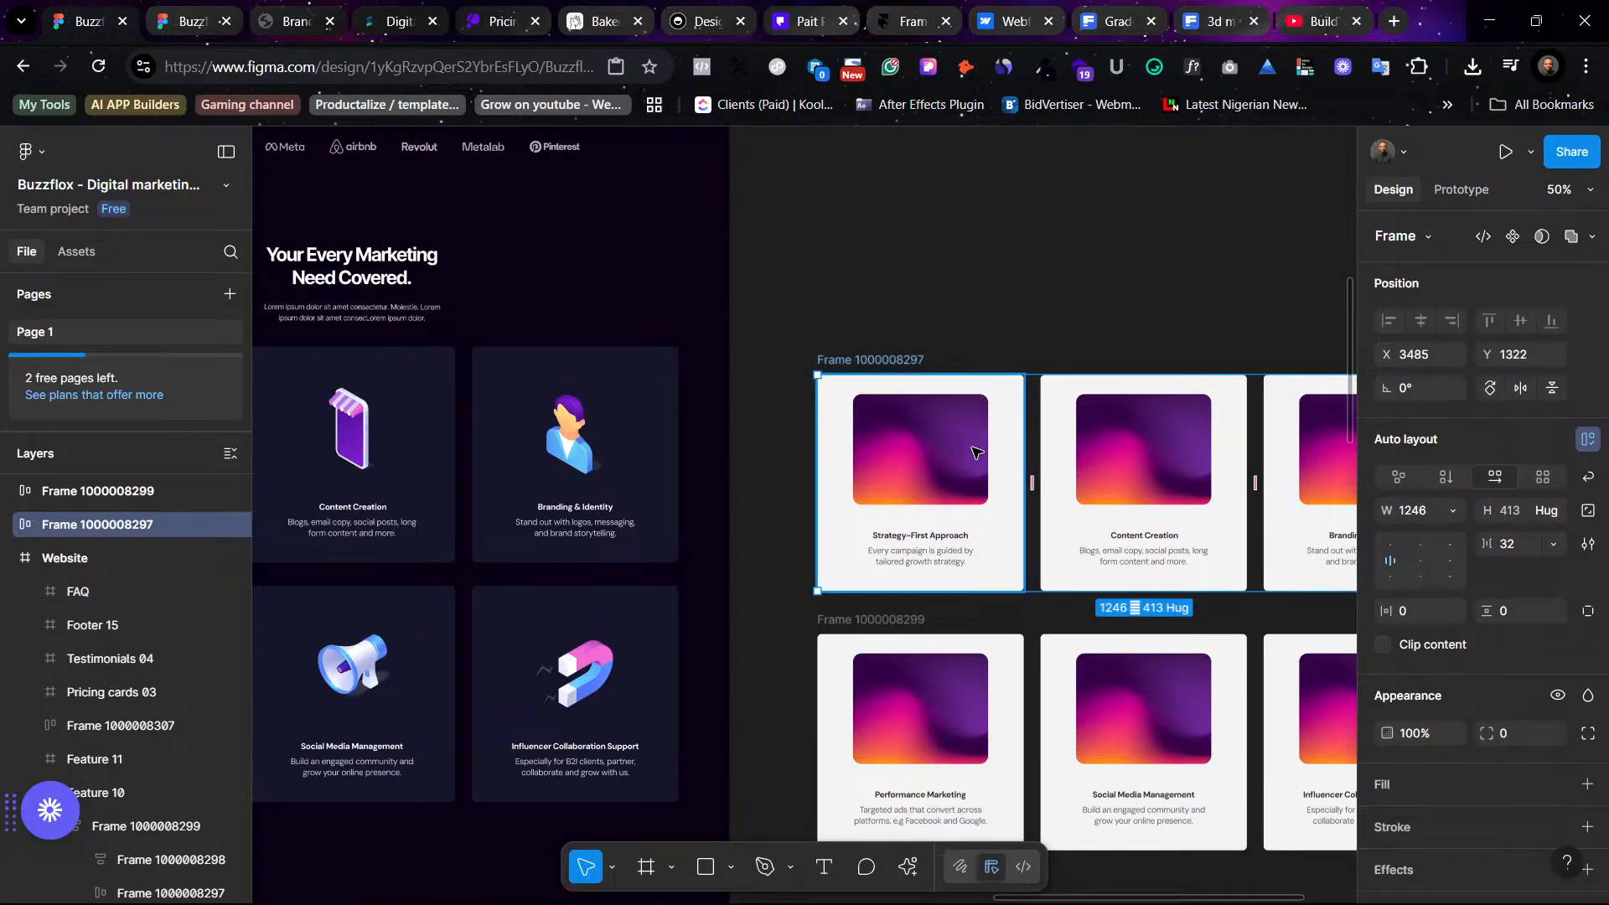
pyautogui.doubleClick(930, 434)
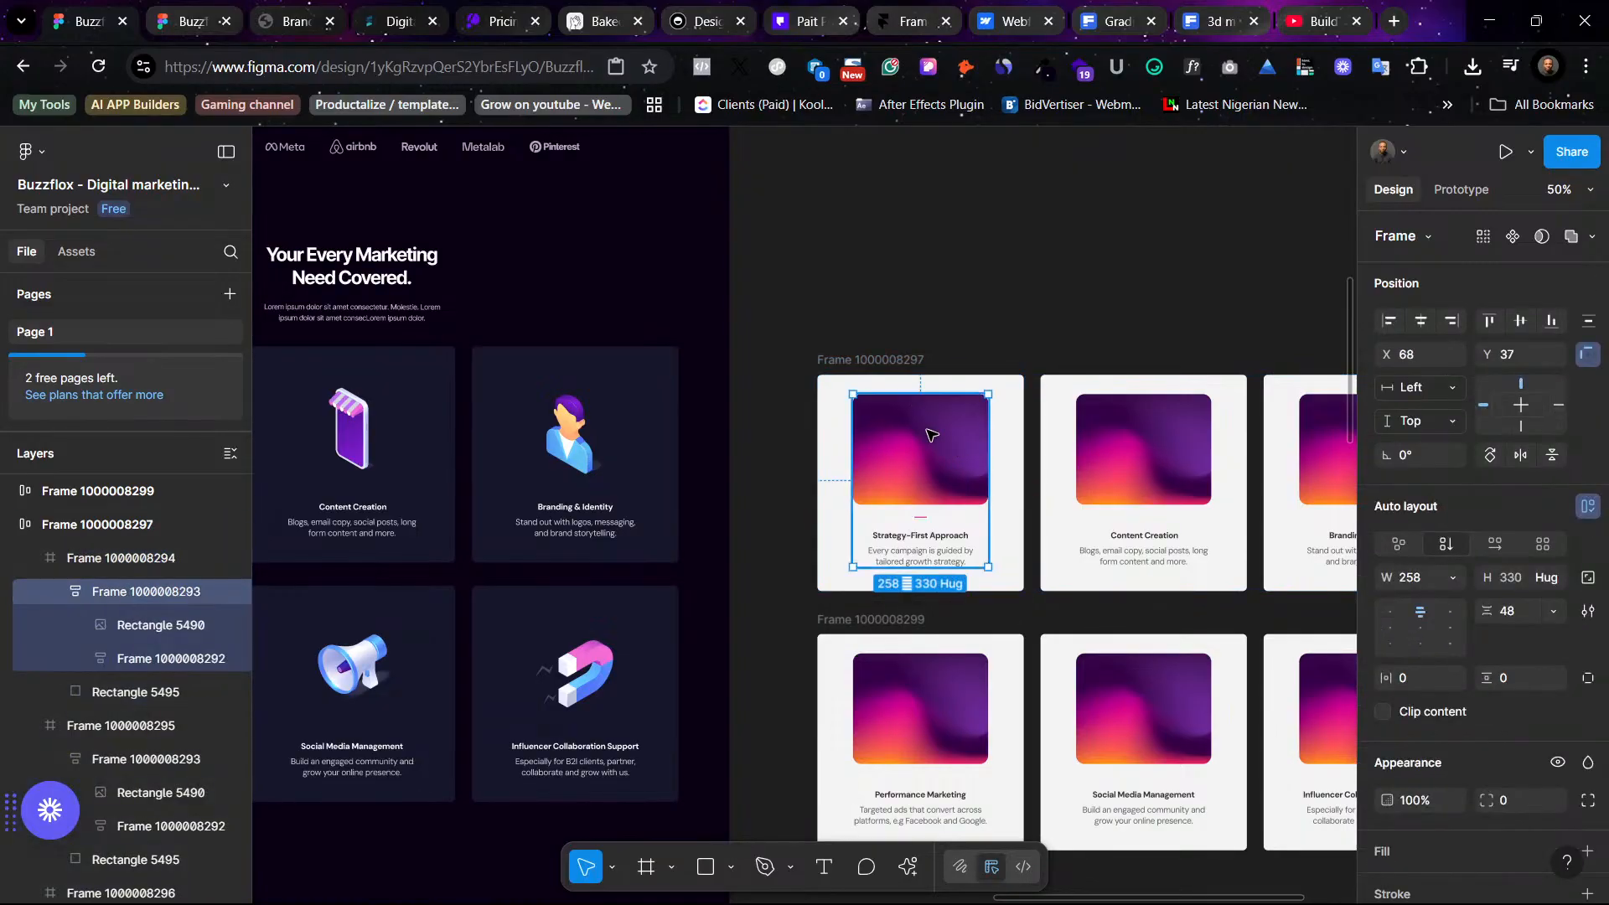
pyautogui.press('Delete')
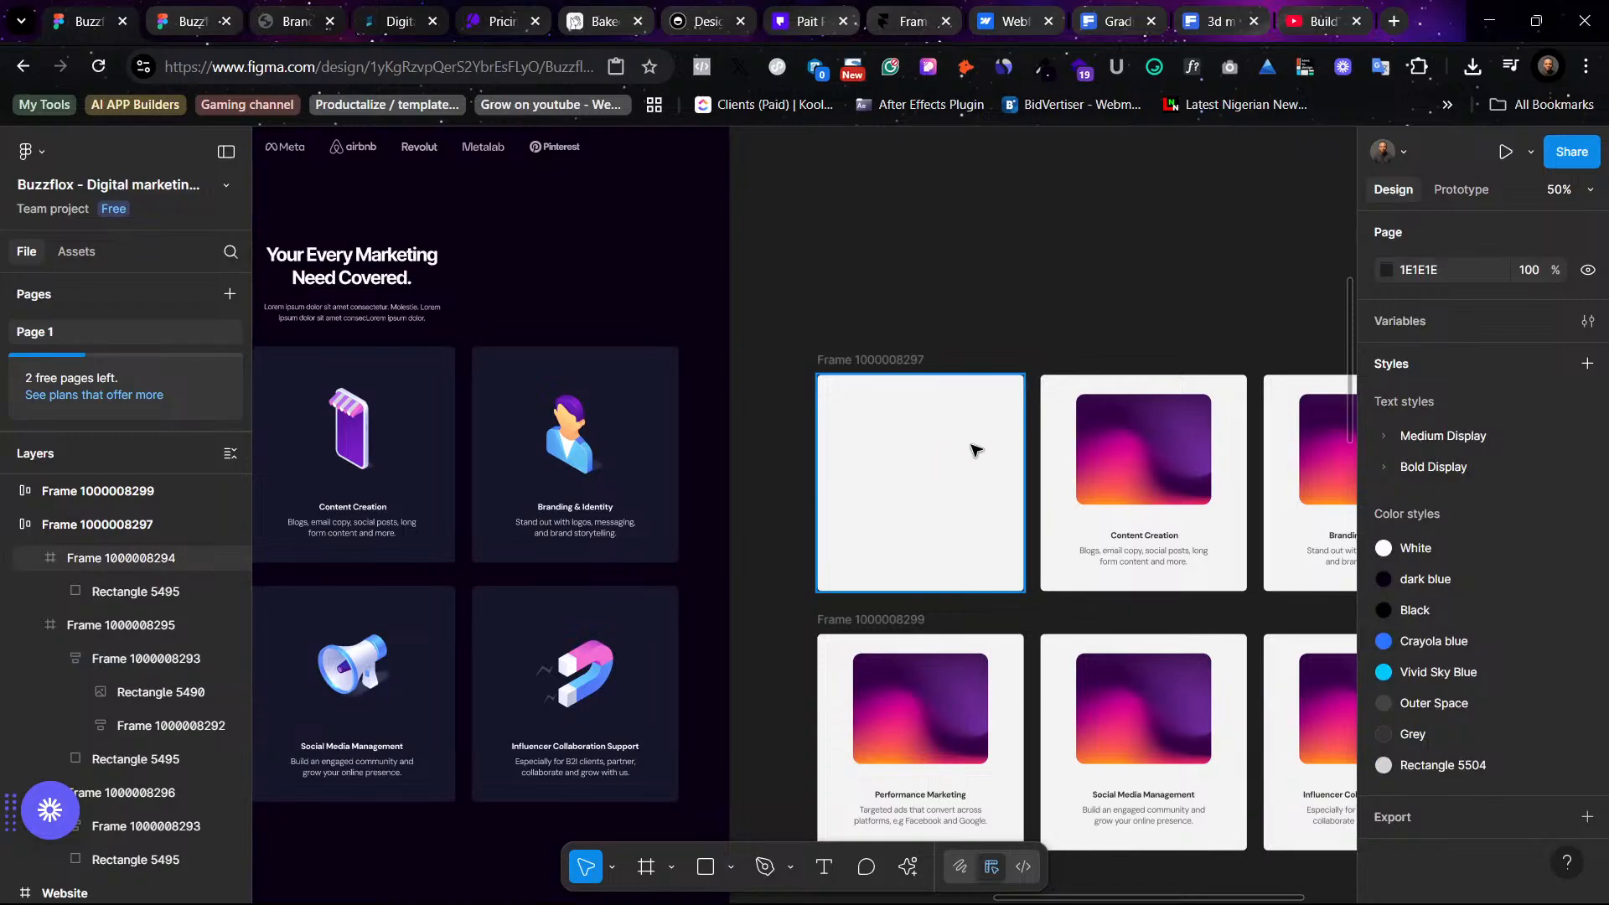
pyautogui.hotkey('ctrl', 'z')
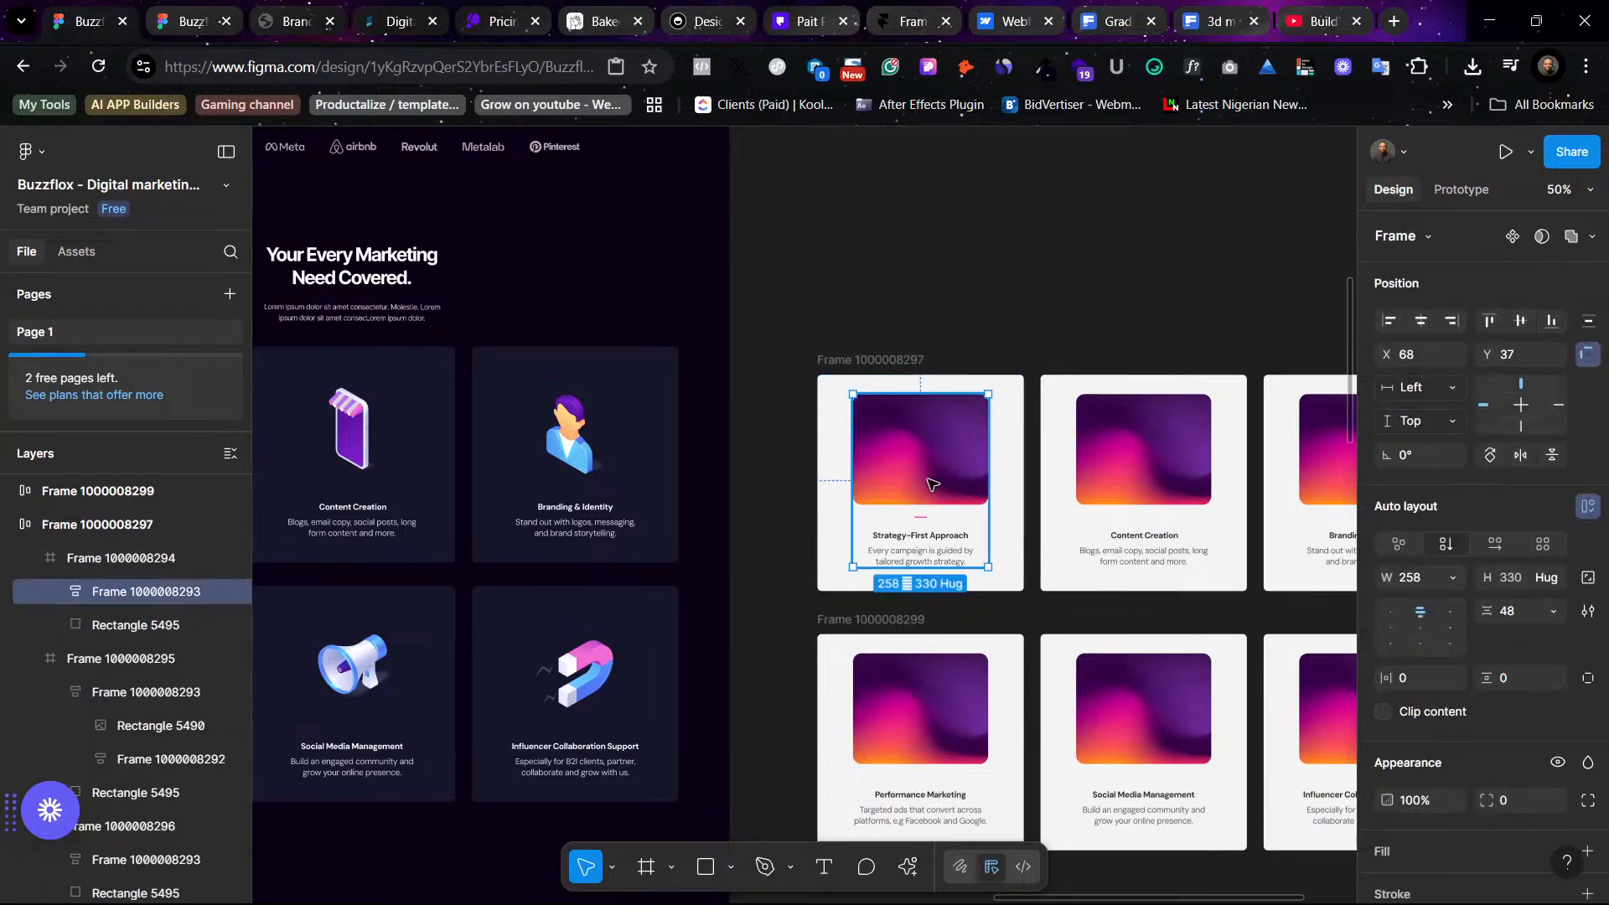
# - Remove auto layout from the first copied card's image-and-text group
pyautogui.click(885, 361)
pyautogui.doubleClick(939, 460)
pyautogui.click(1587, 506)
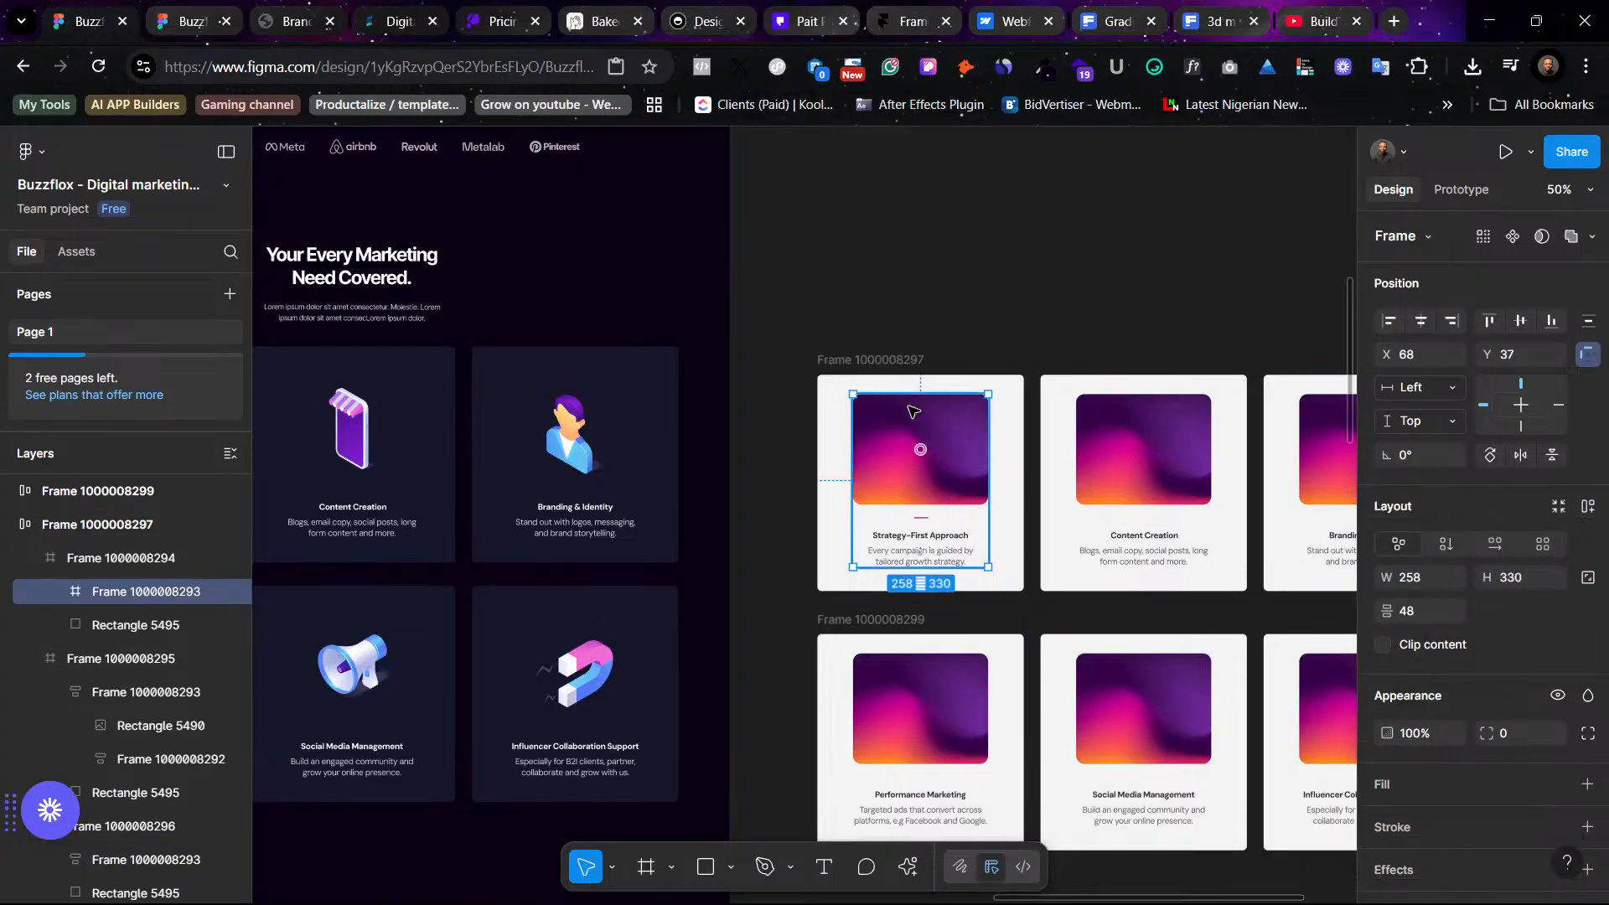
# - Remove auto layout from the second card's image-and-text group
pyautogui.click(860, 361)
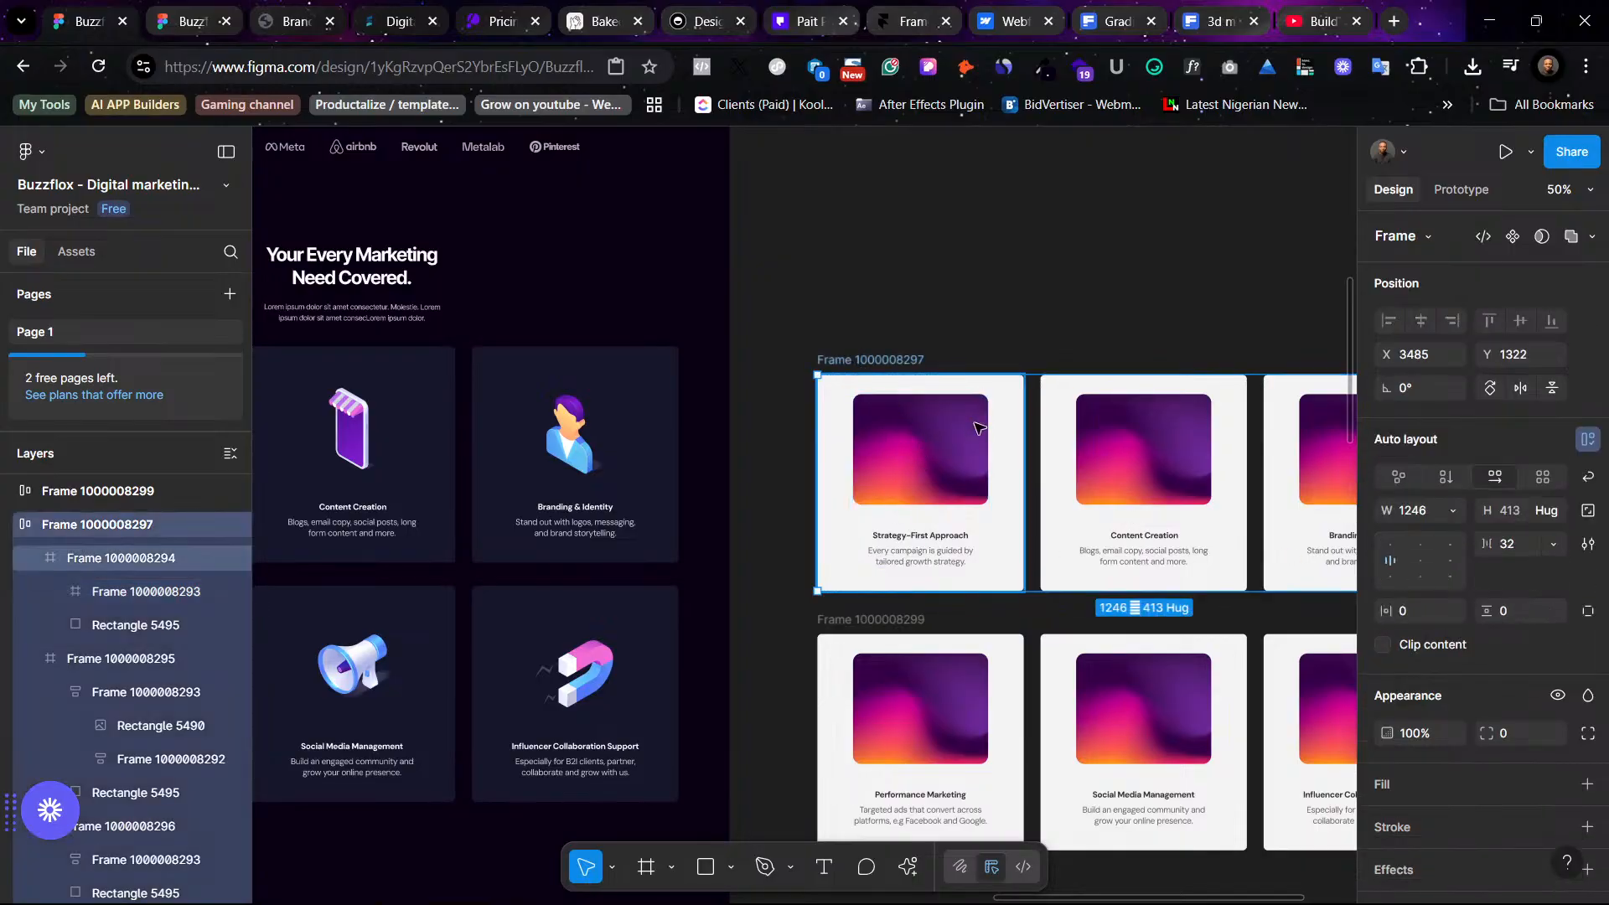
pyautogui.click(1168, 467)
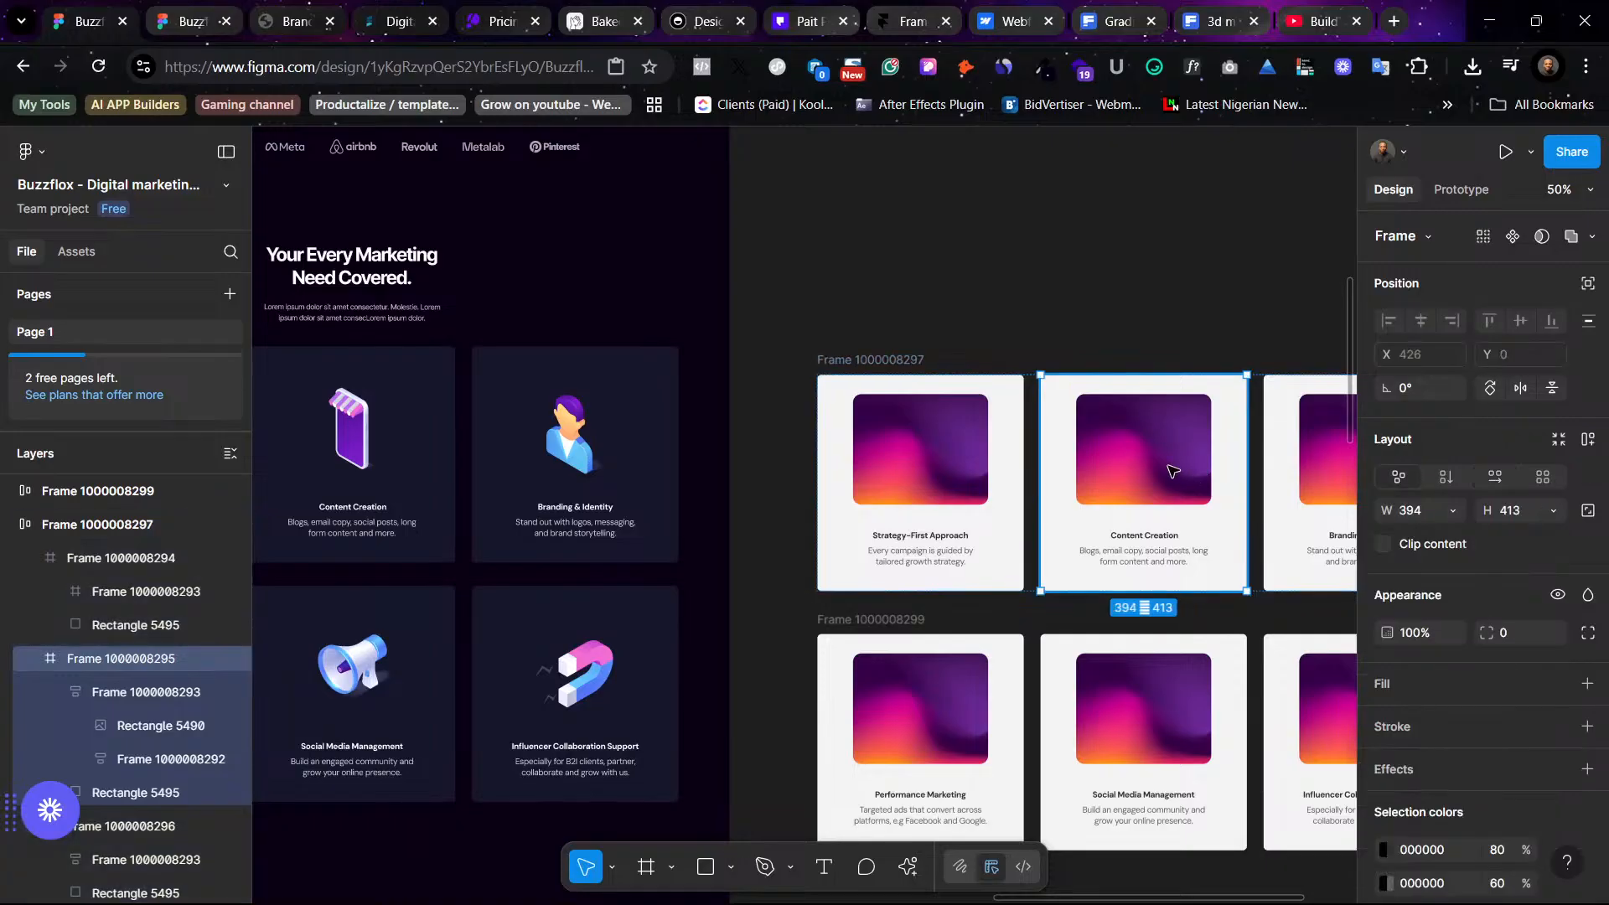
pyautogui.click(1173, 471)
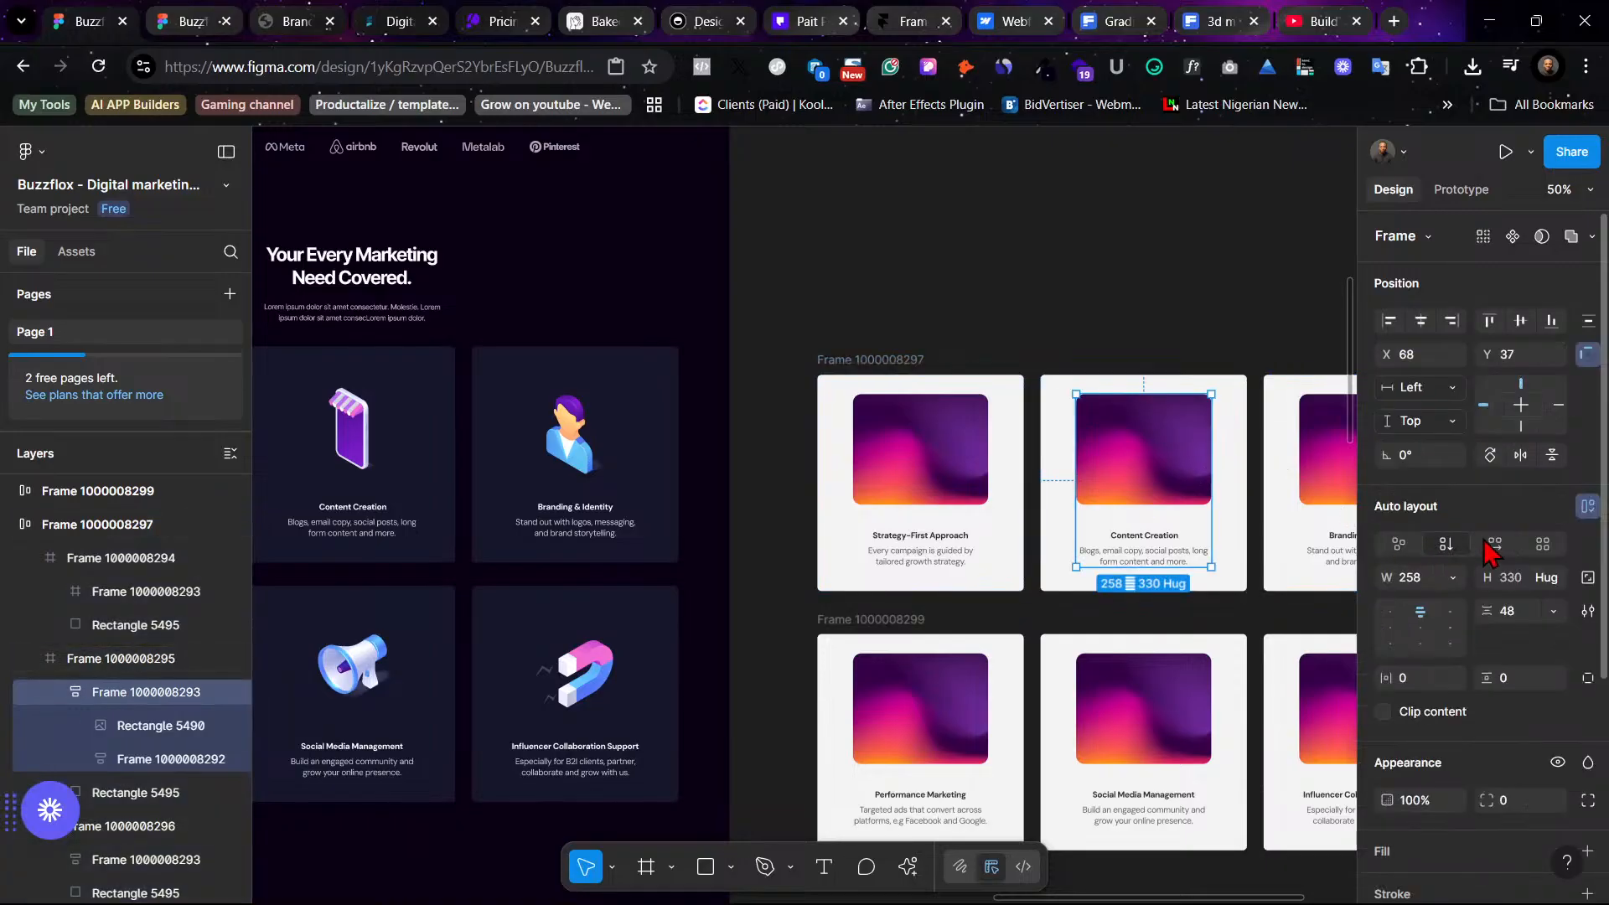
pyautogui.click(1584, 506)
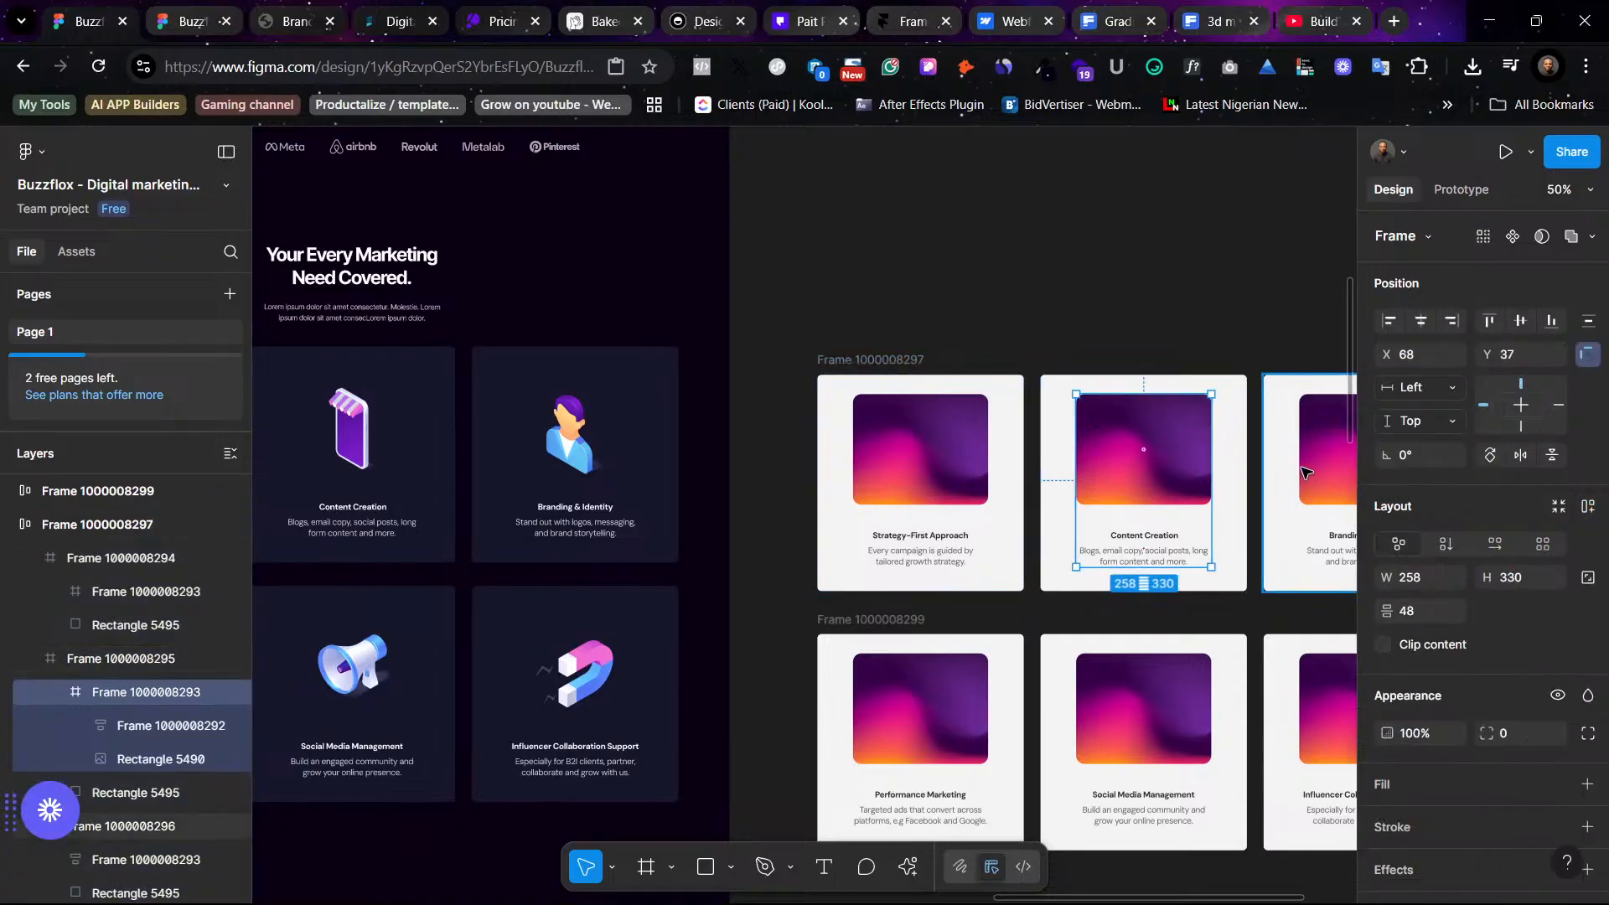
# - Remove auto layout from the third card's image-and-text group in the first copied row
pyautogui.hscroll(5, 1305, 472)
pyautogui.click(1200, 453)
pyautogui.click(1200, 453)
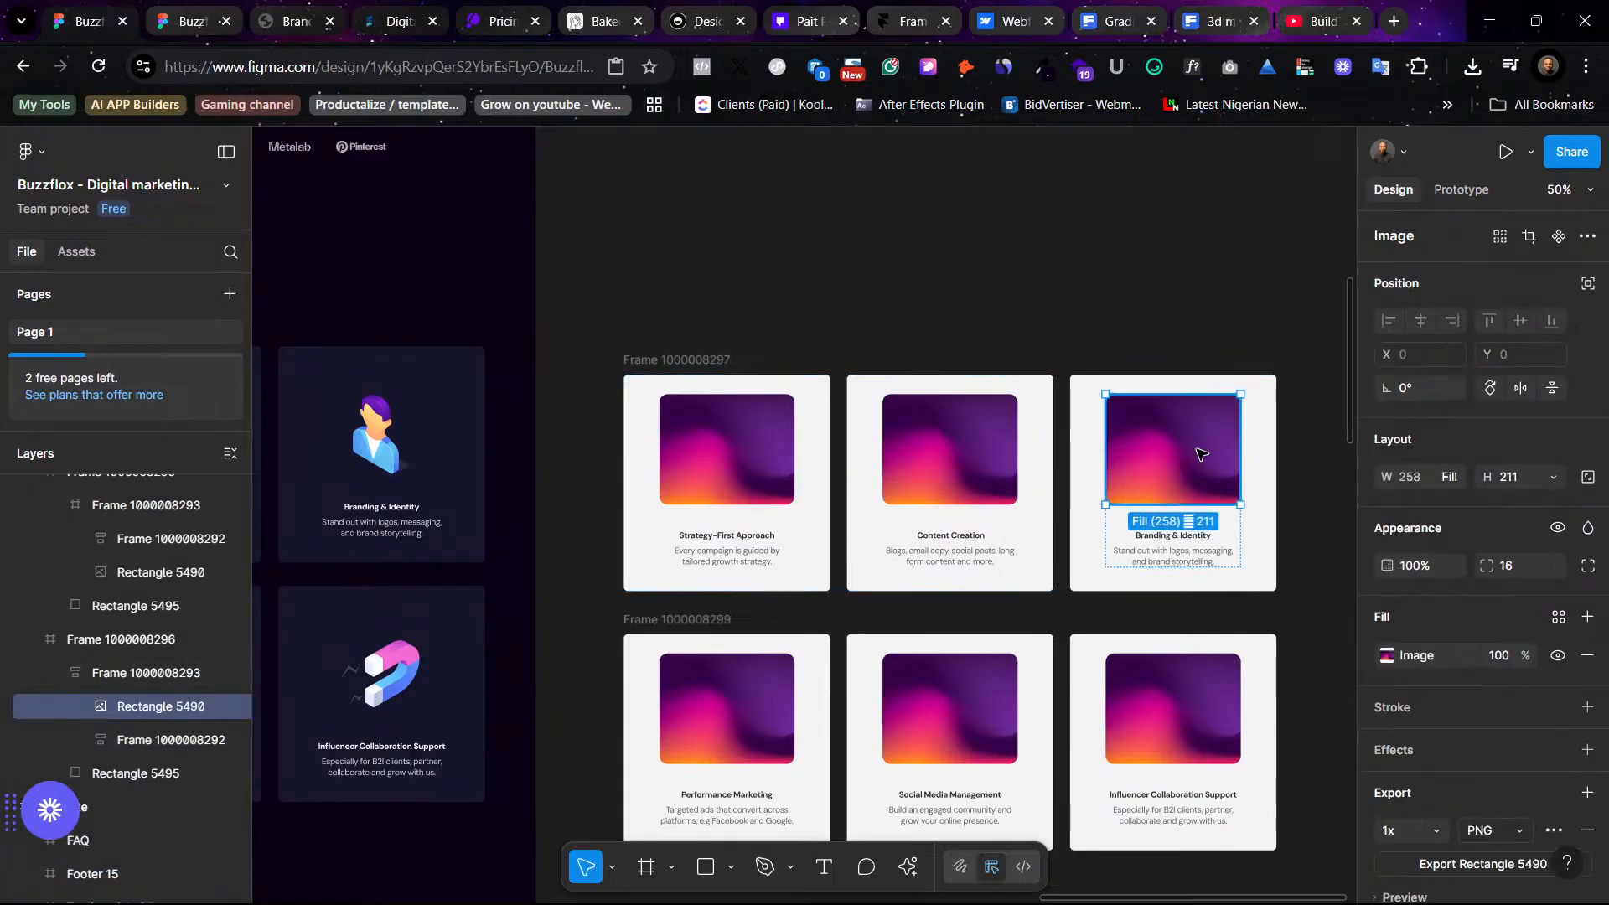
pyautogui.click(1305, 511)
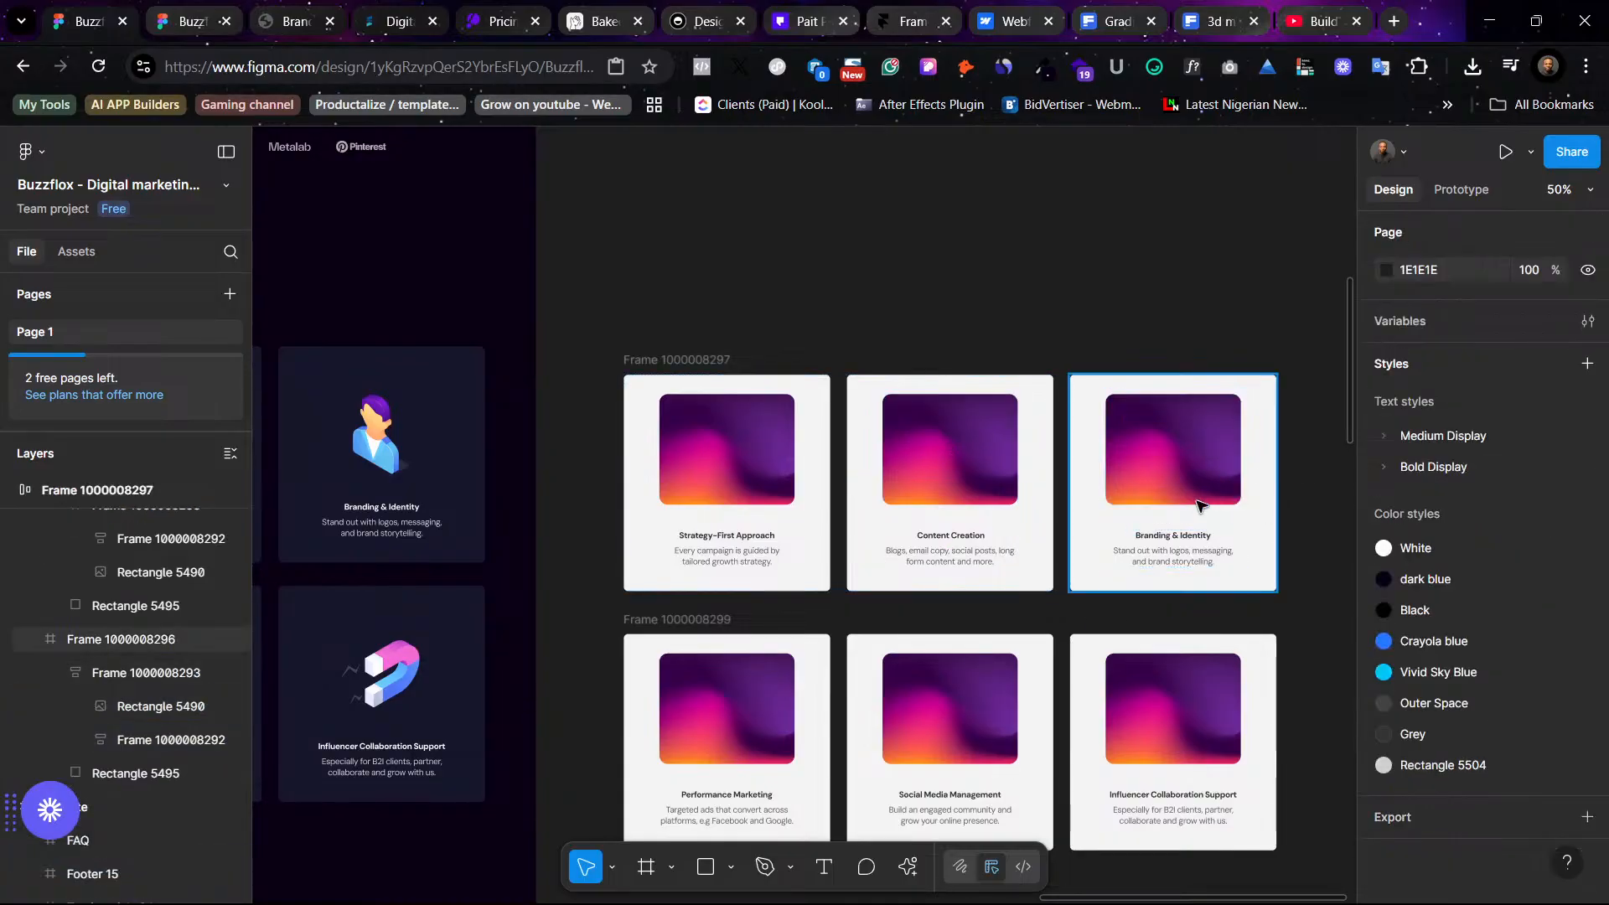
pyautogui.doubleClick(1198, 501)
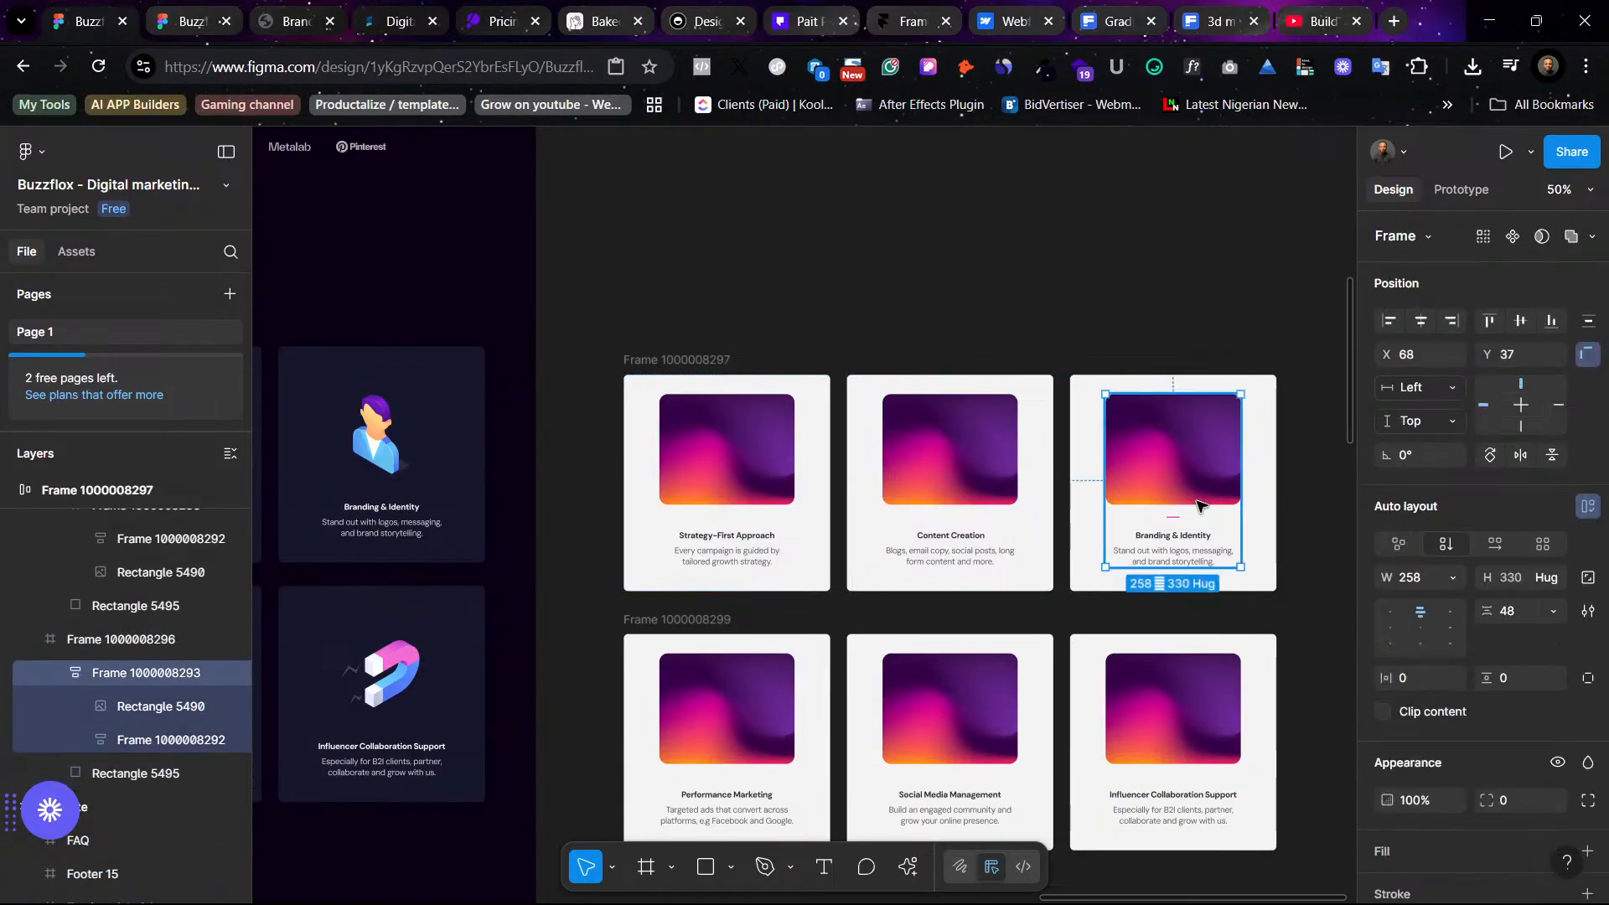
pyautogui.click(1587, 506)
# - Delete the gradient image placeholders from all three cards in the first copied row
pyautogui.click(1062, 427)
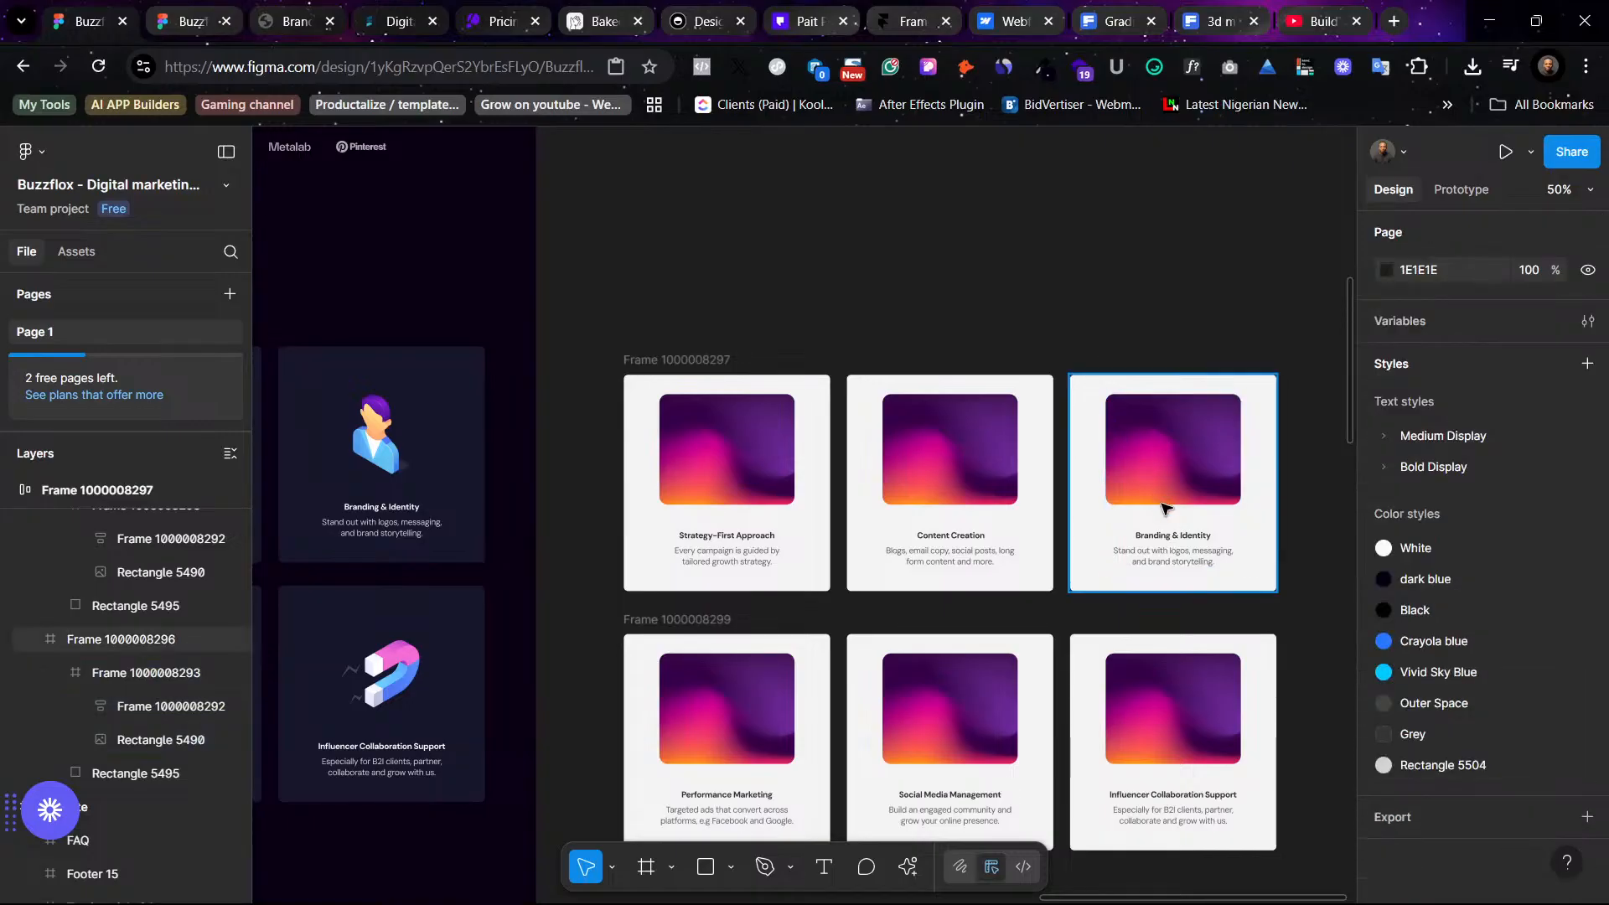
pyautogui.click(1137, 486)
pyautogui.keyDown('ctrl'); pyautogui.click(1138, 455); pyautogui.keyUp('ctrl')
pyautogui.keyDown('shift'); pyautogui.click(963, 465); pyautogui.keyUp('shift')
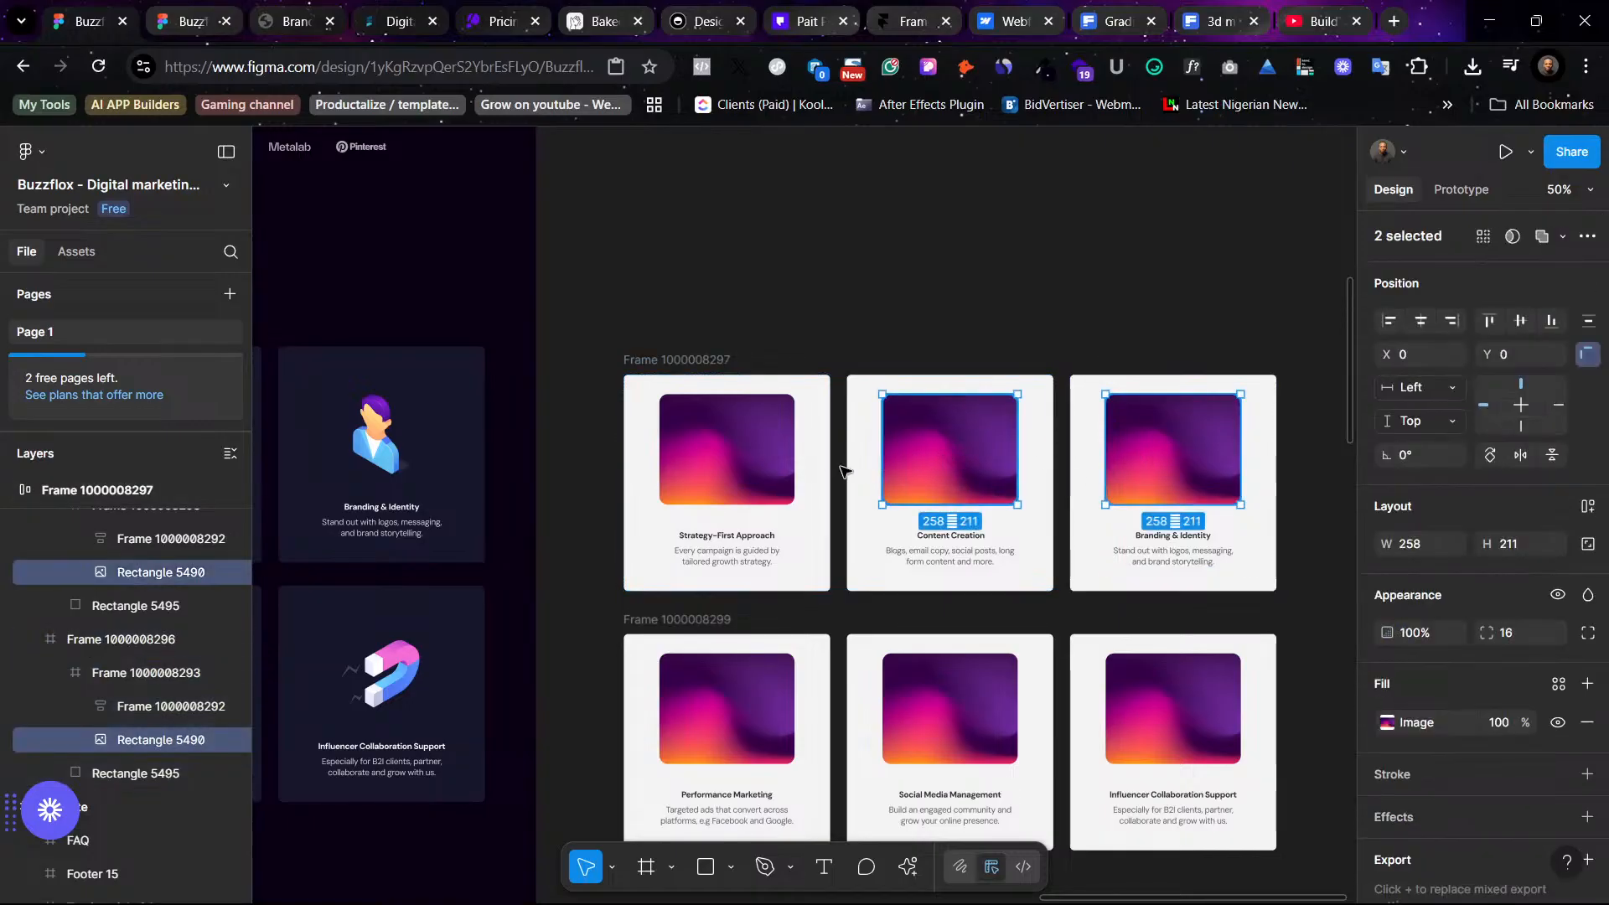
pyautogui.keyDown('shift'); pyautogui.click(730, 449); pyautogui.keyUp('shift')
pyautogui.press('Delete')
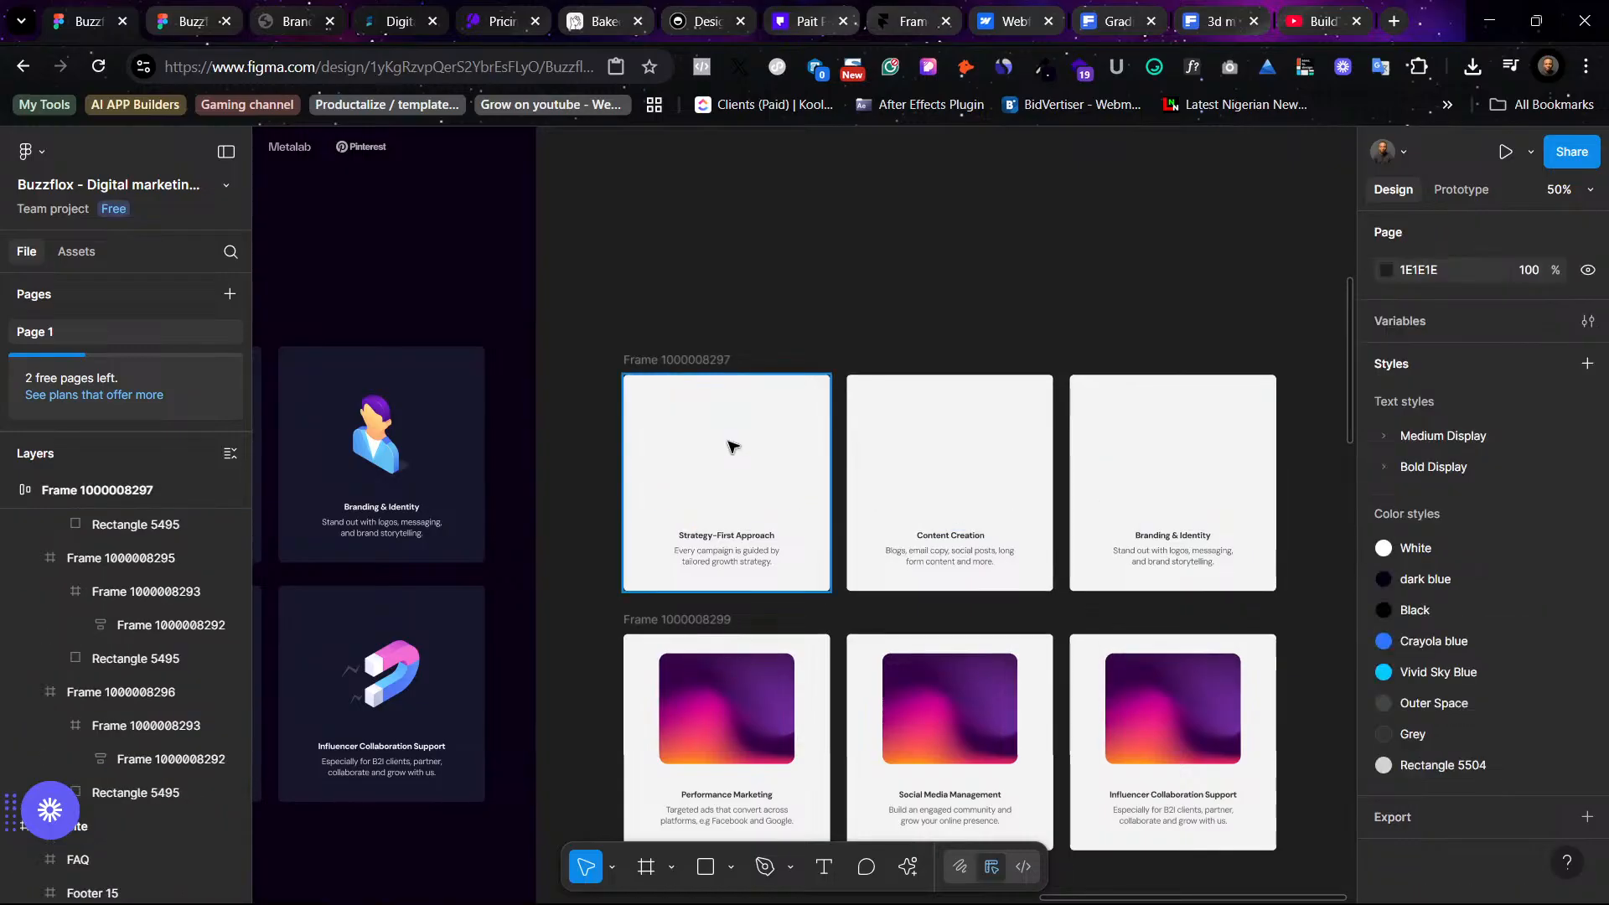
# - Copy the first card's title and search Freepik for Strategy-First Approach
pyautogui.click(690, 374)
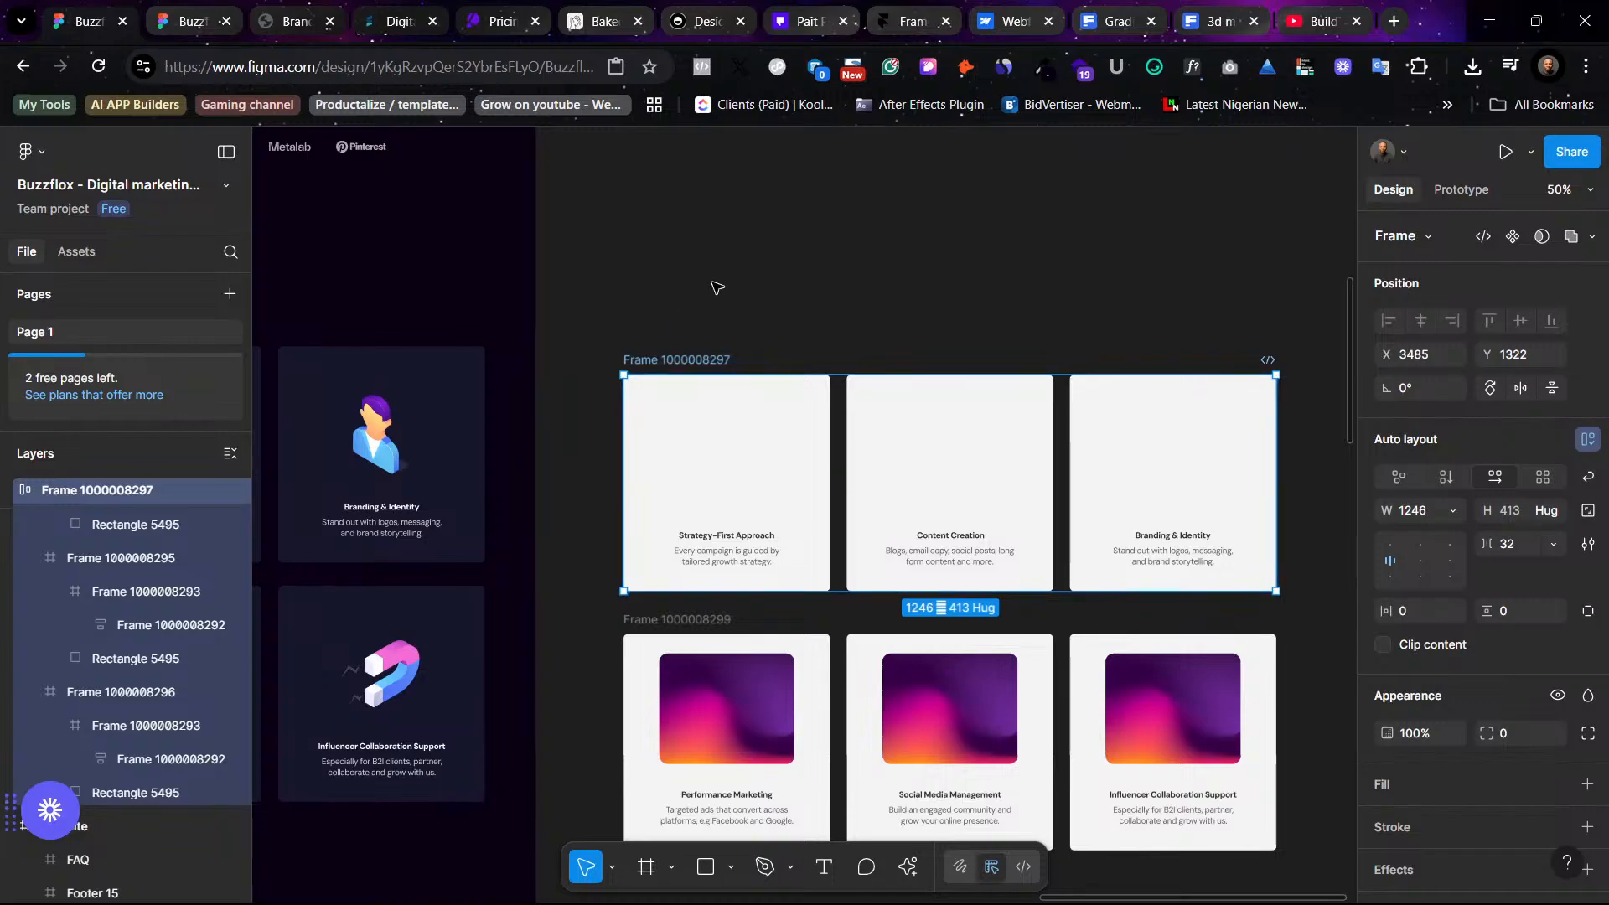
pyautogui.hscroll(-5, 718, 287)
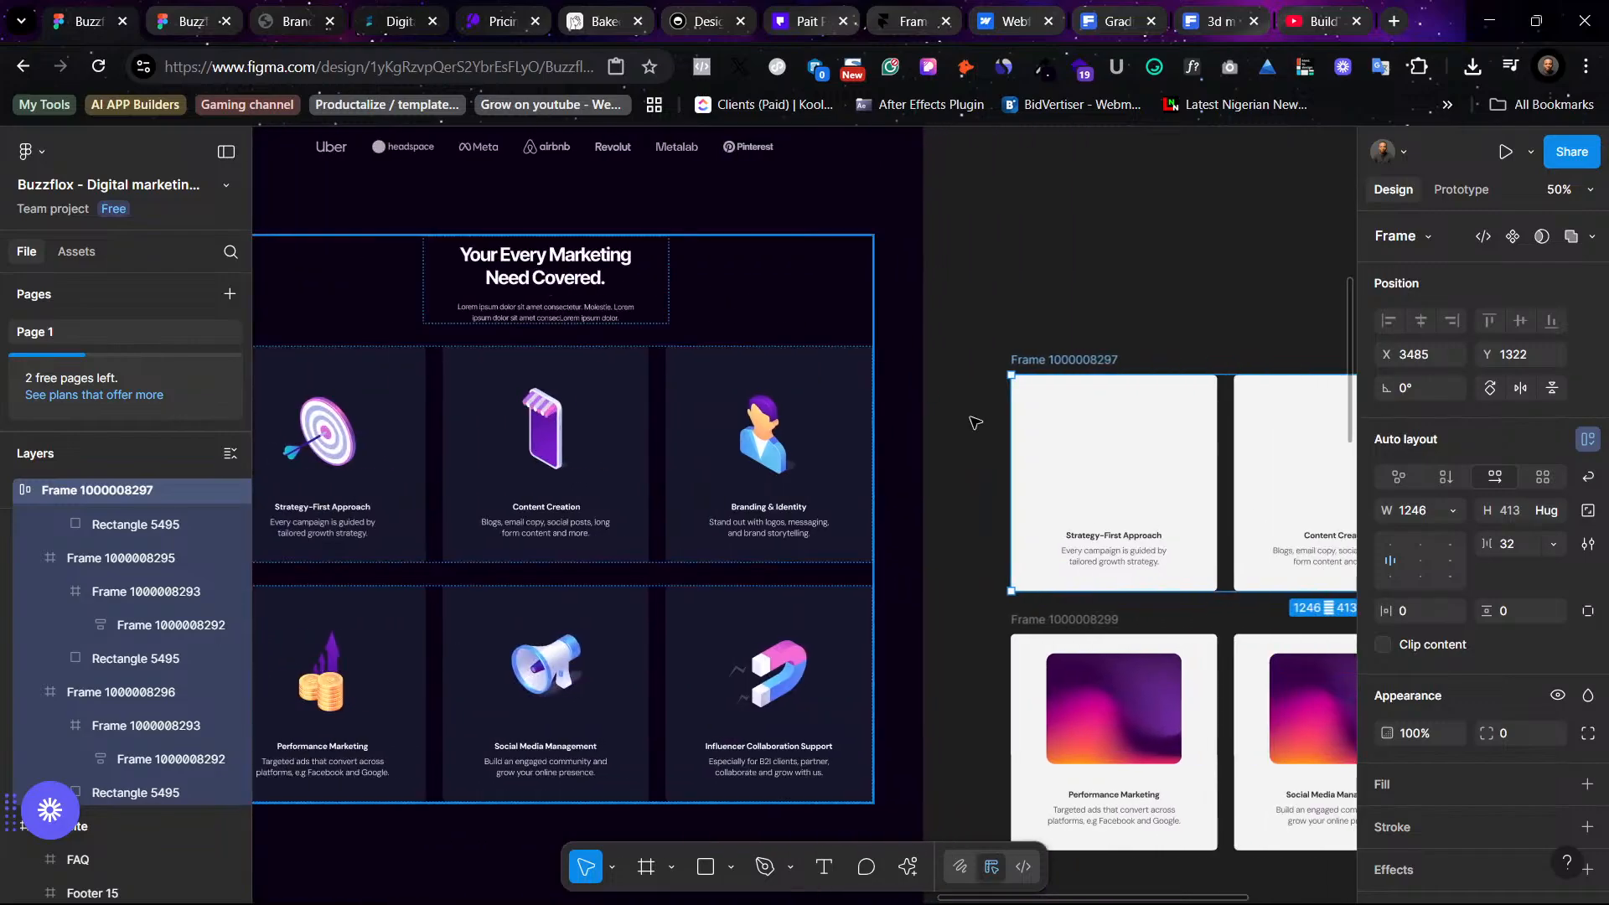
pyautogui.click(1007, 540)
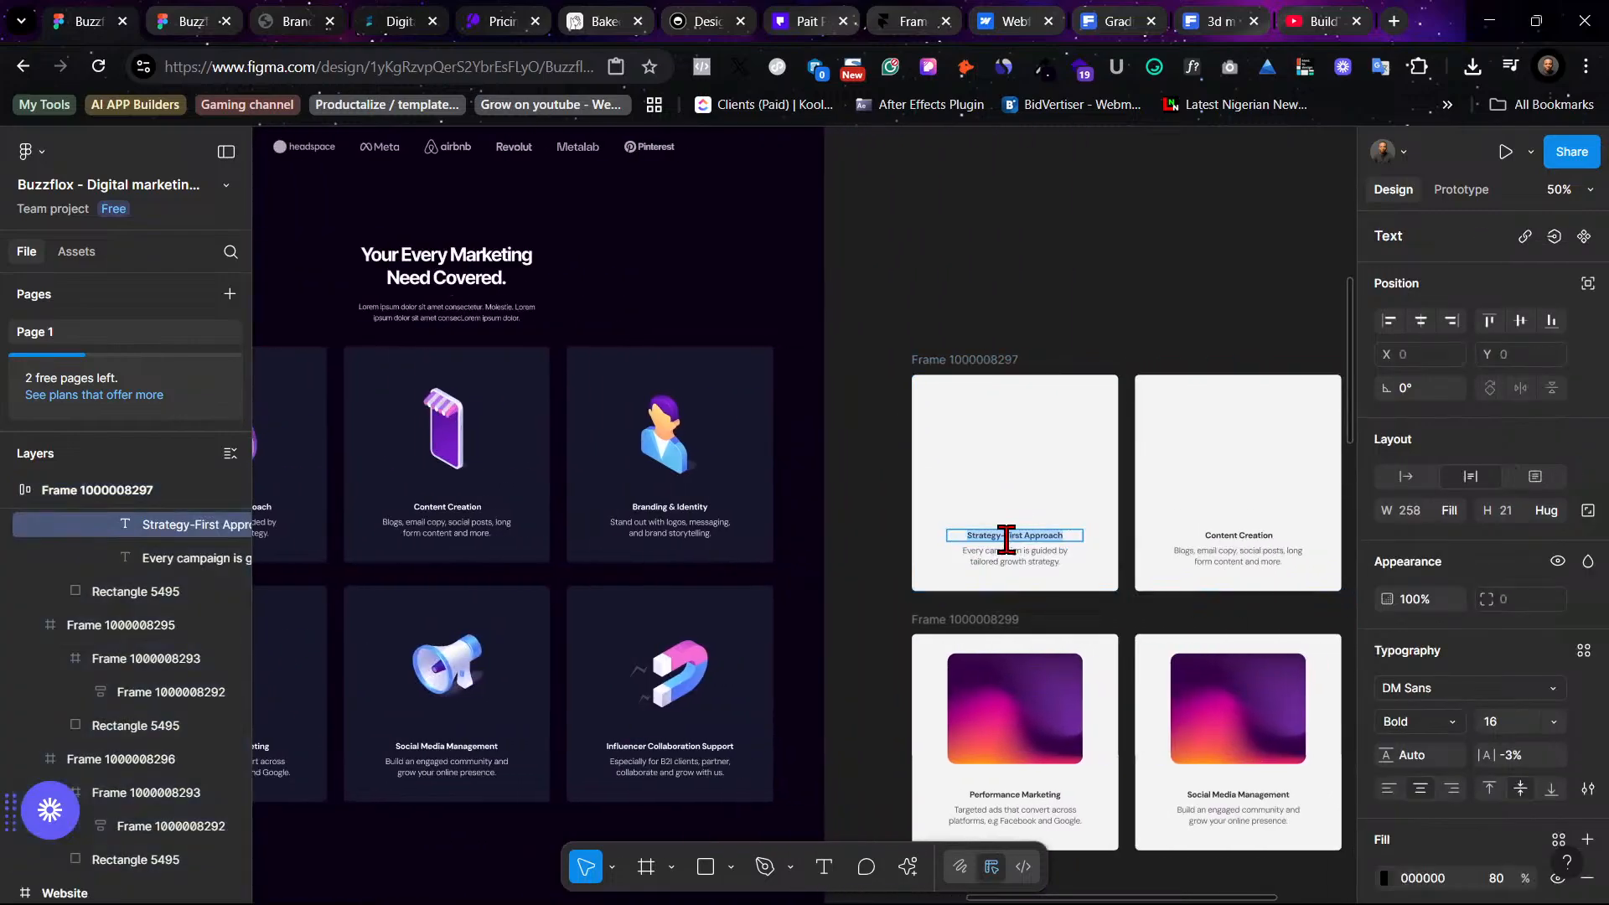
pyautogui.click(1094, 331)
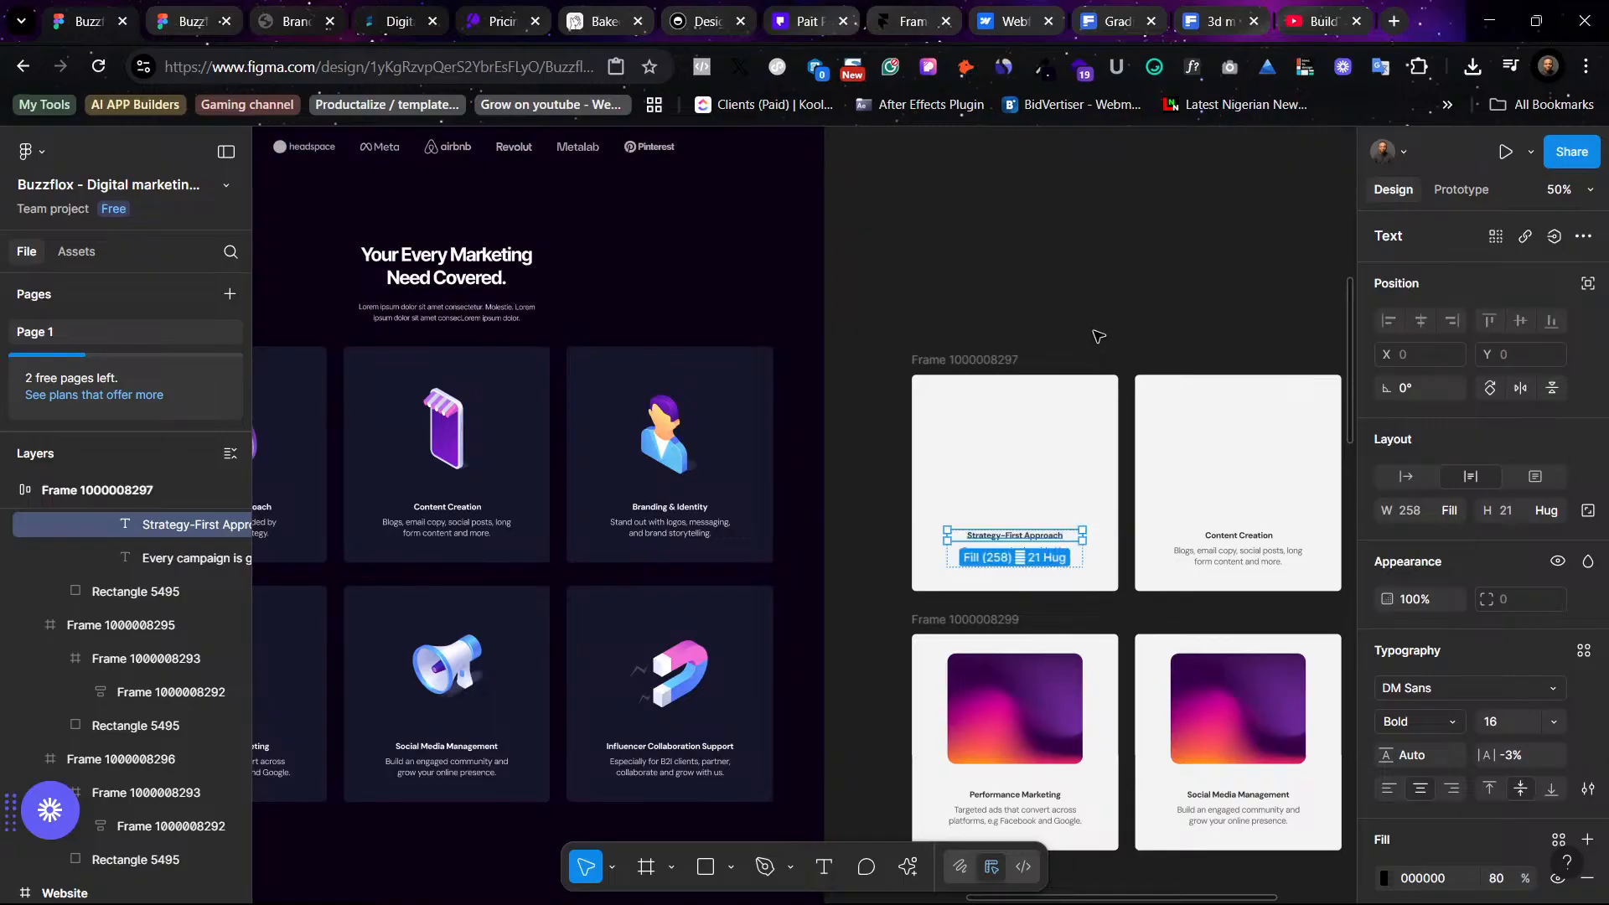
pyautogui.click(1212, 19)
pyautogui.moveTo(586, 165); pyautogui.dragTo(406, 190)
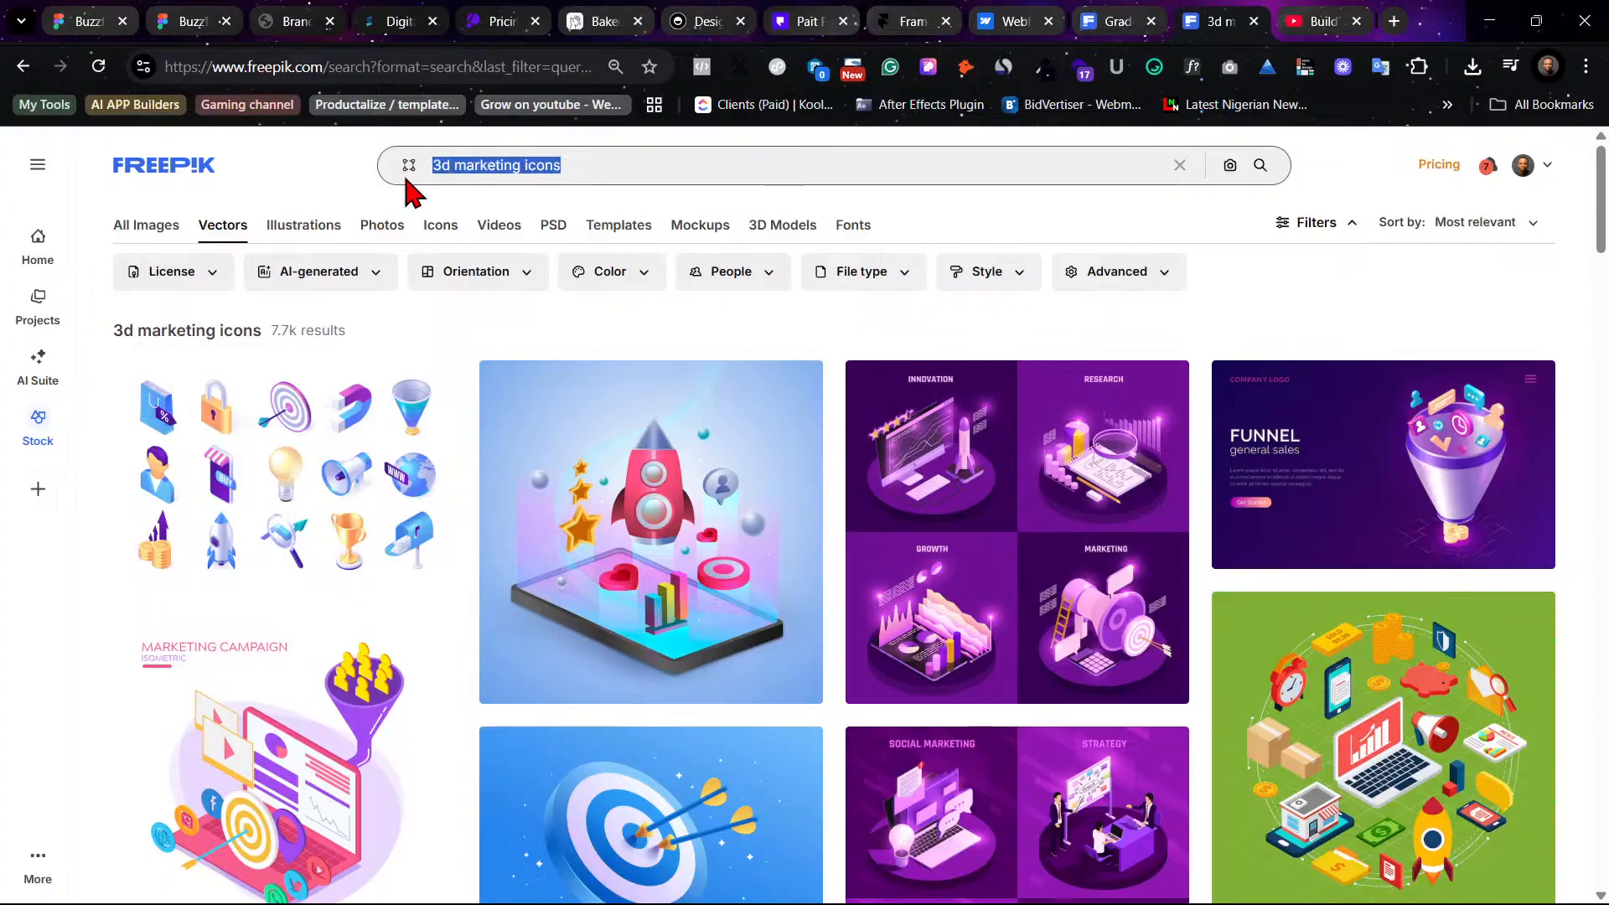
pyautogui.write('Strategy-First Approach')
pyautogui.press('Return')
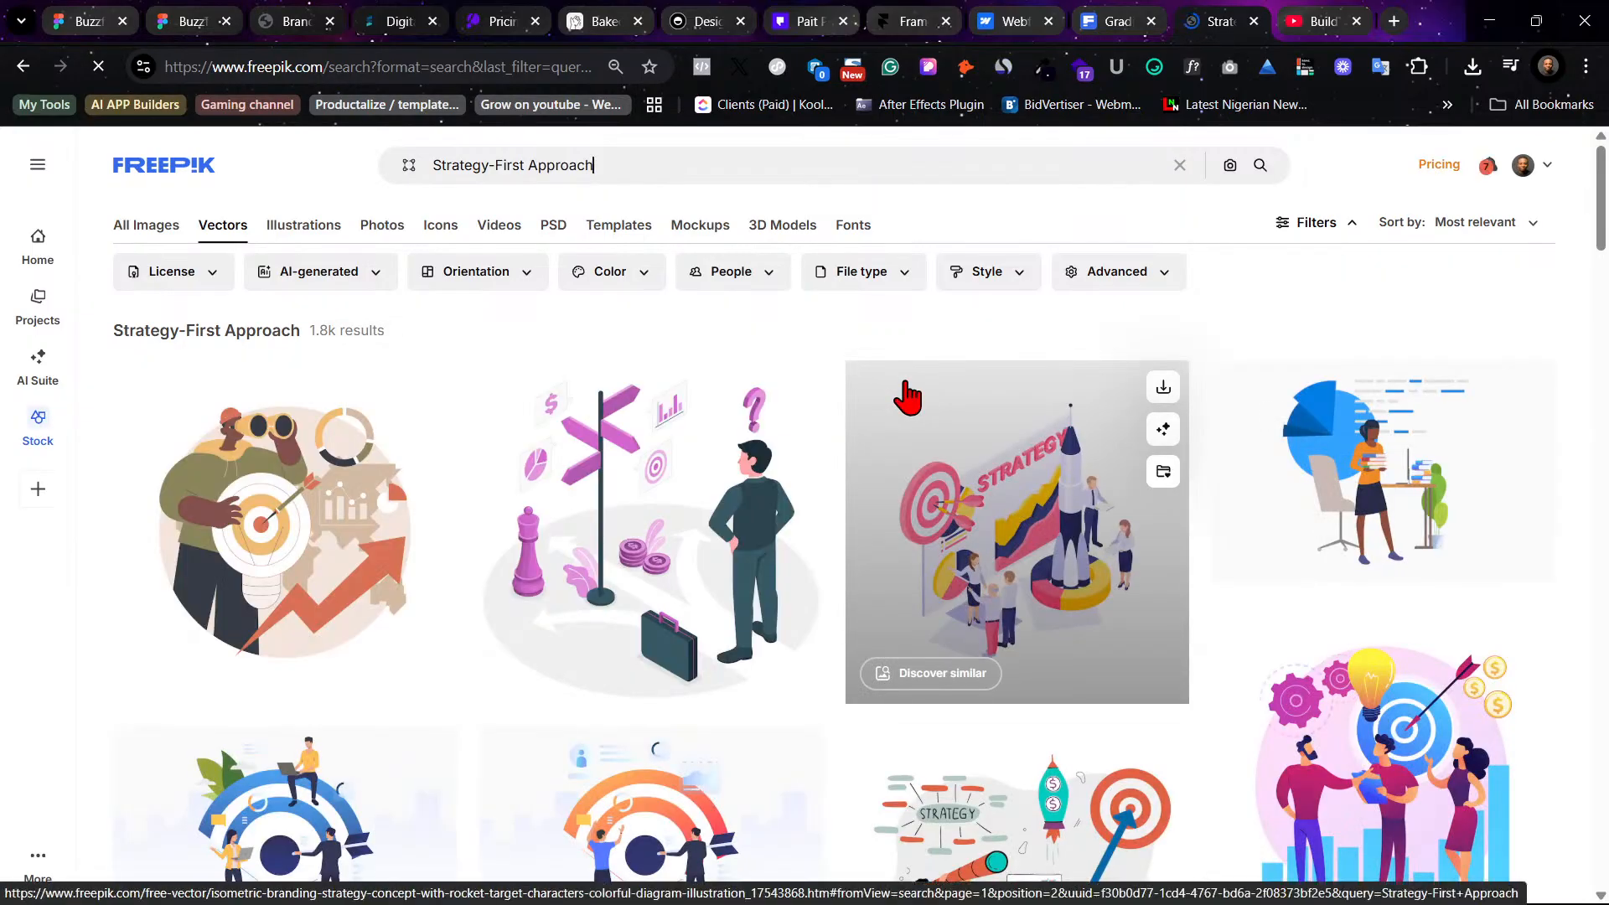
# - Switch the results to Photos and preview a photo of a team working around a table
pyautogui.click(159, 225)
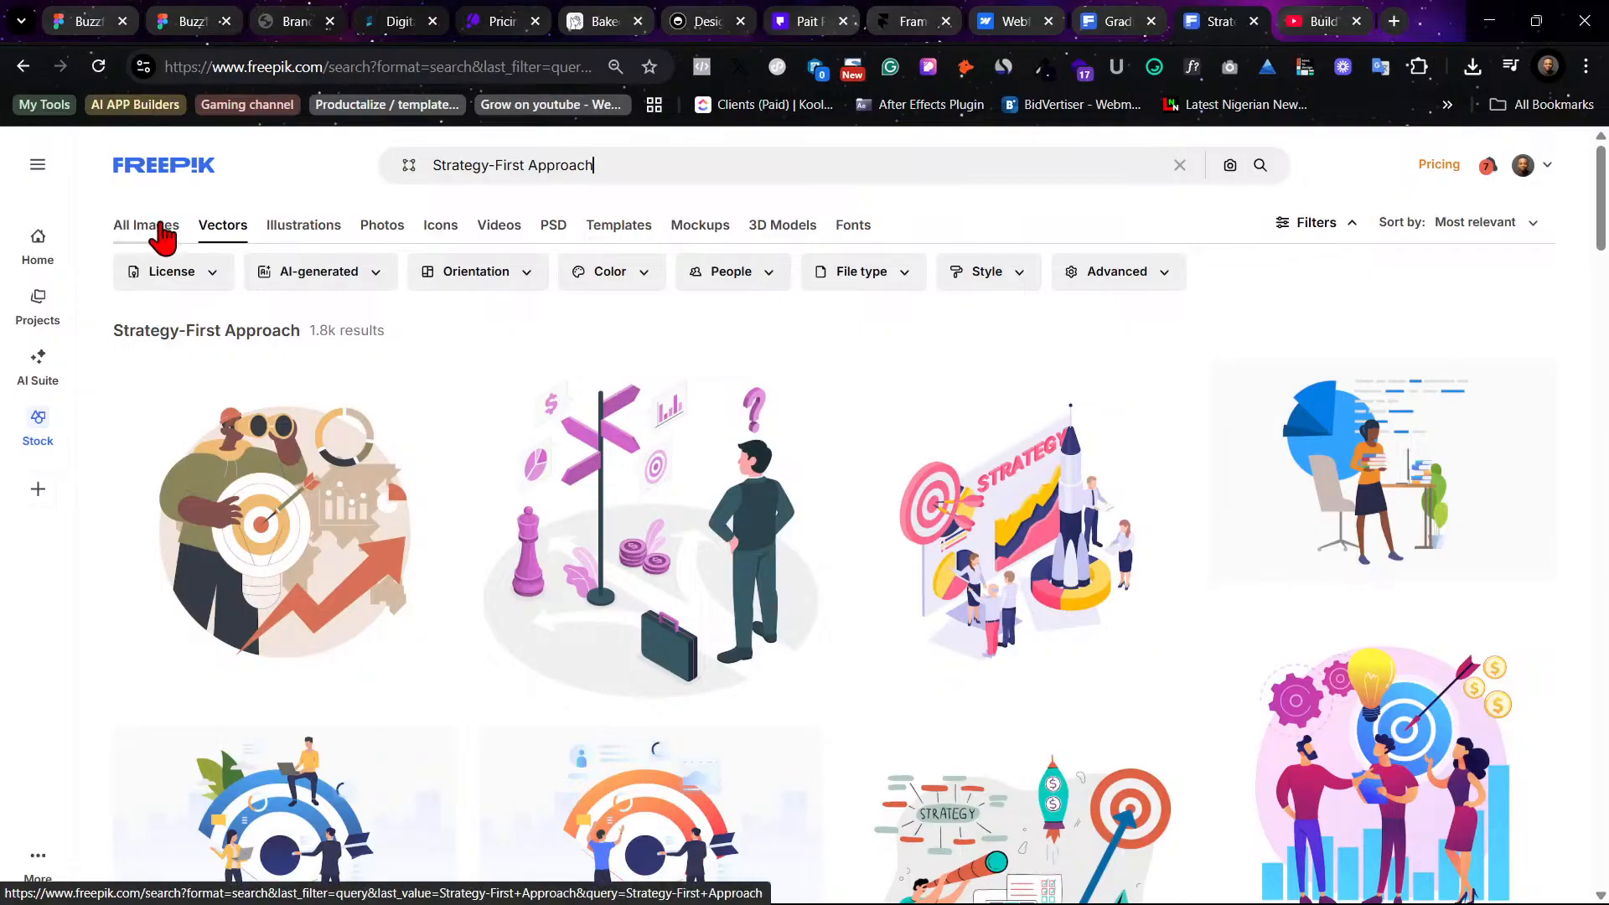
pyautogui.click(399, 229)
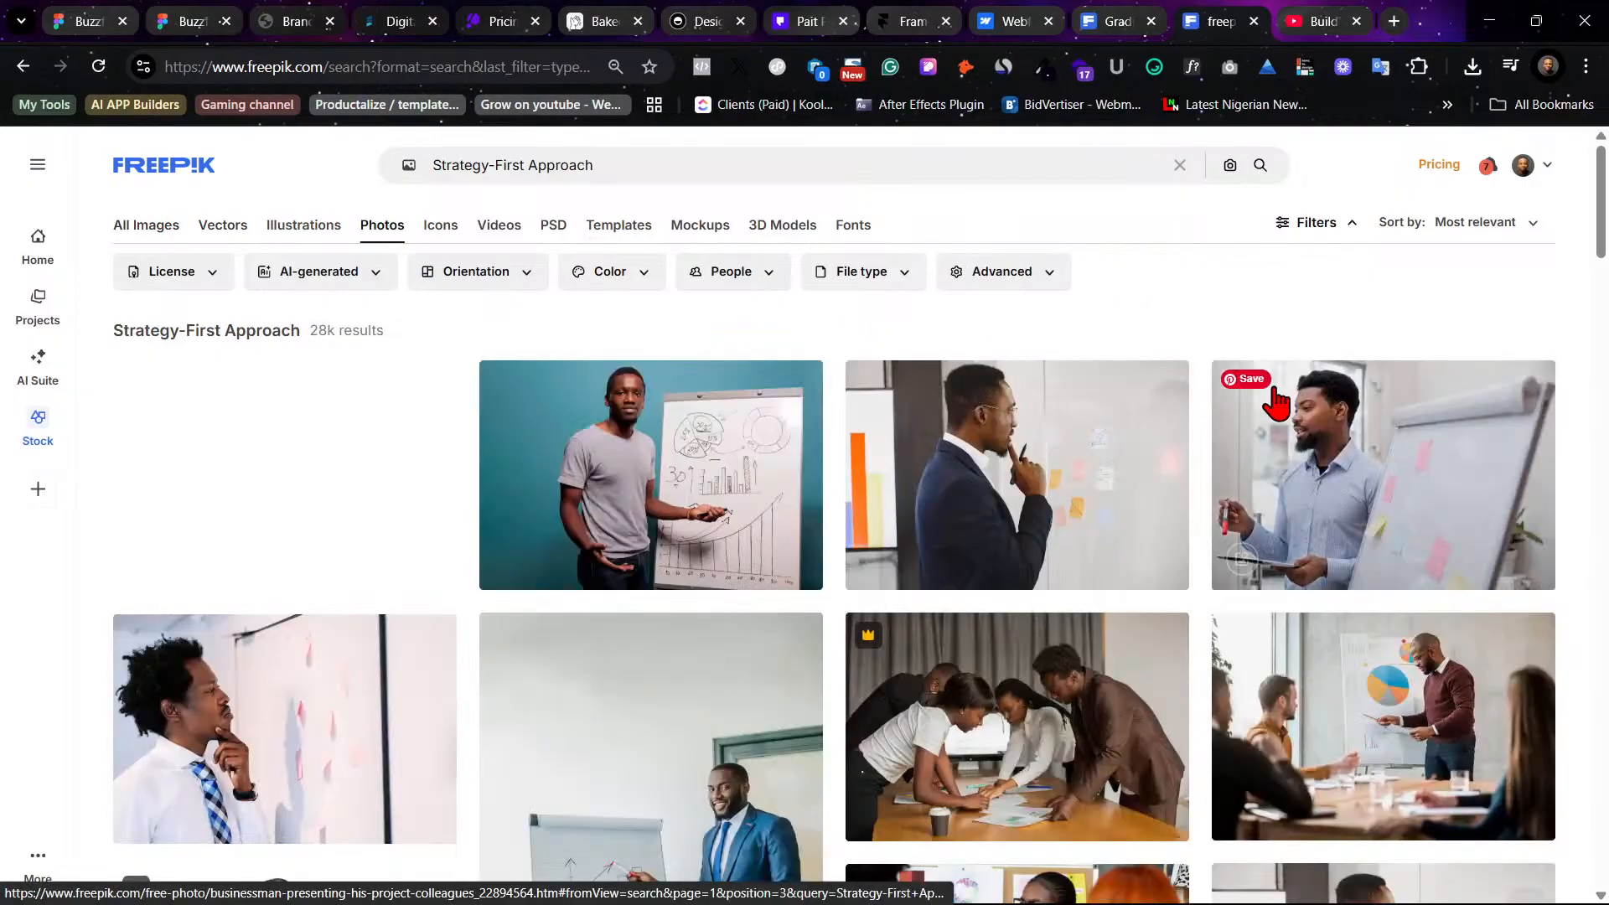
pyautogui.scroll(-3, 1282, 402)
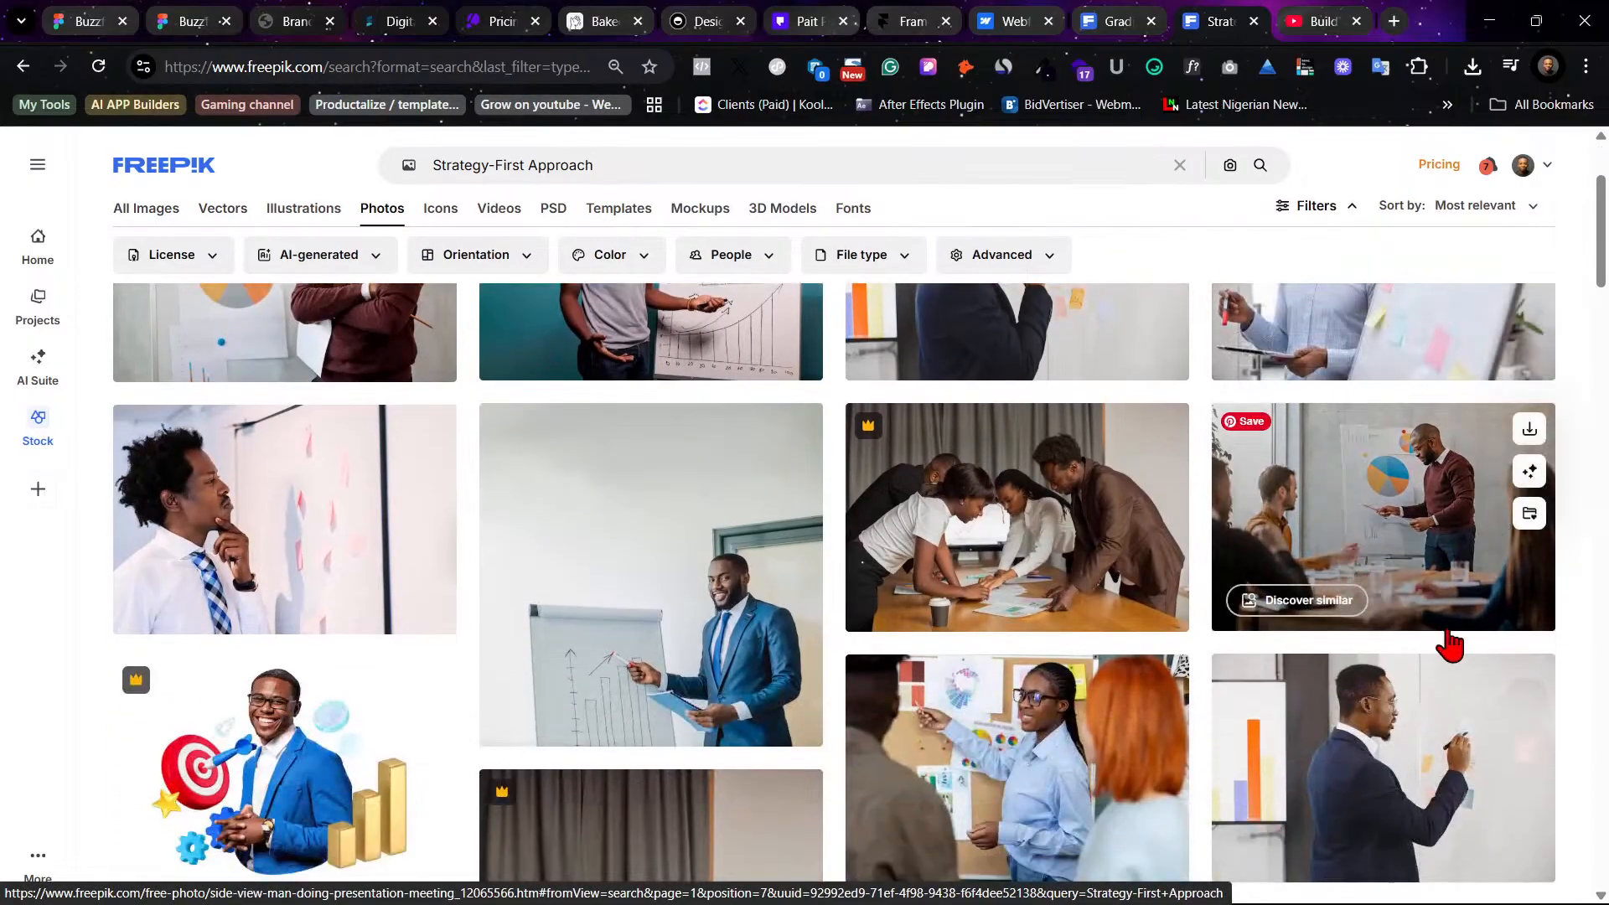
pyautogui.scroll(-3, 1453, 645)
pyautogui.scroll(-3, 1458, 651)
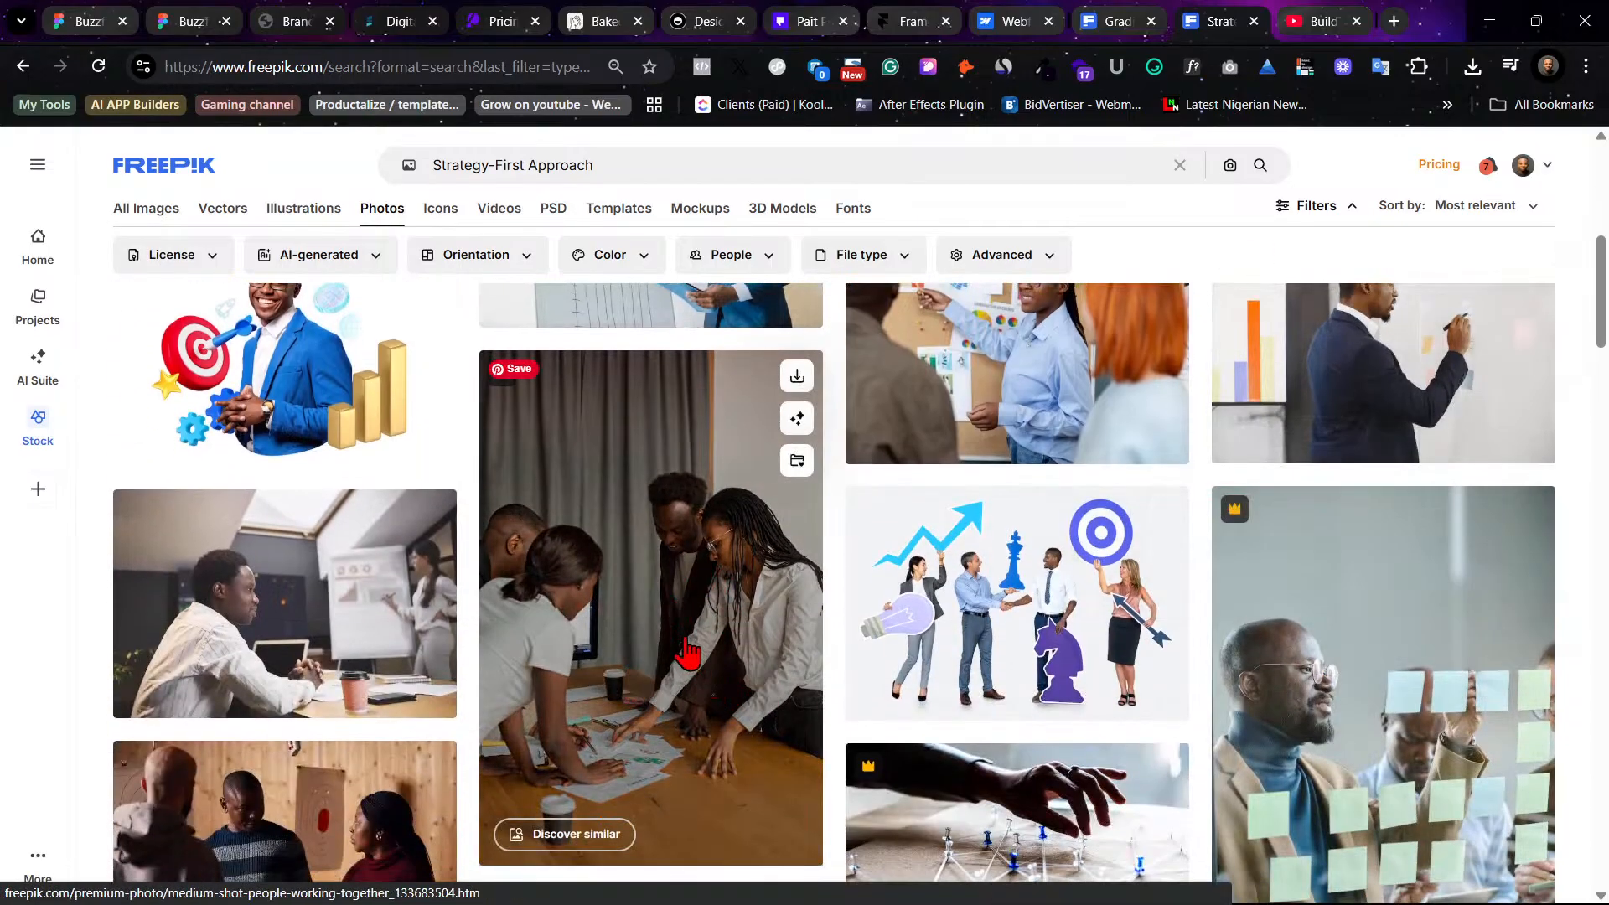
pyautogui.scroll(-1, 692, 647)
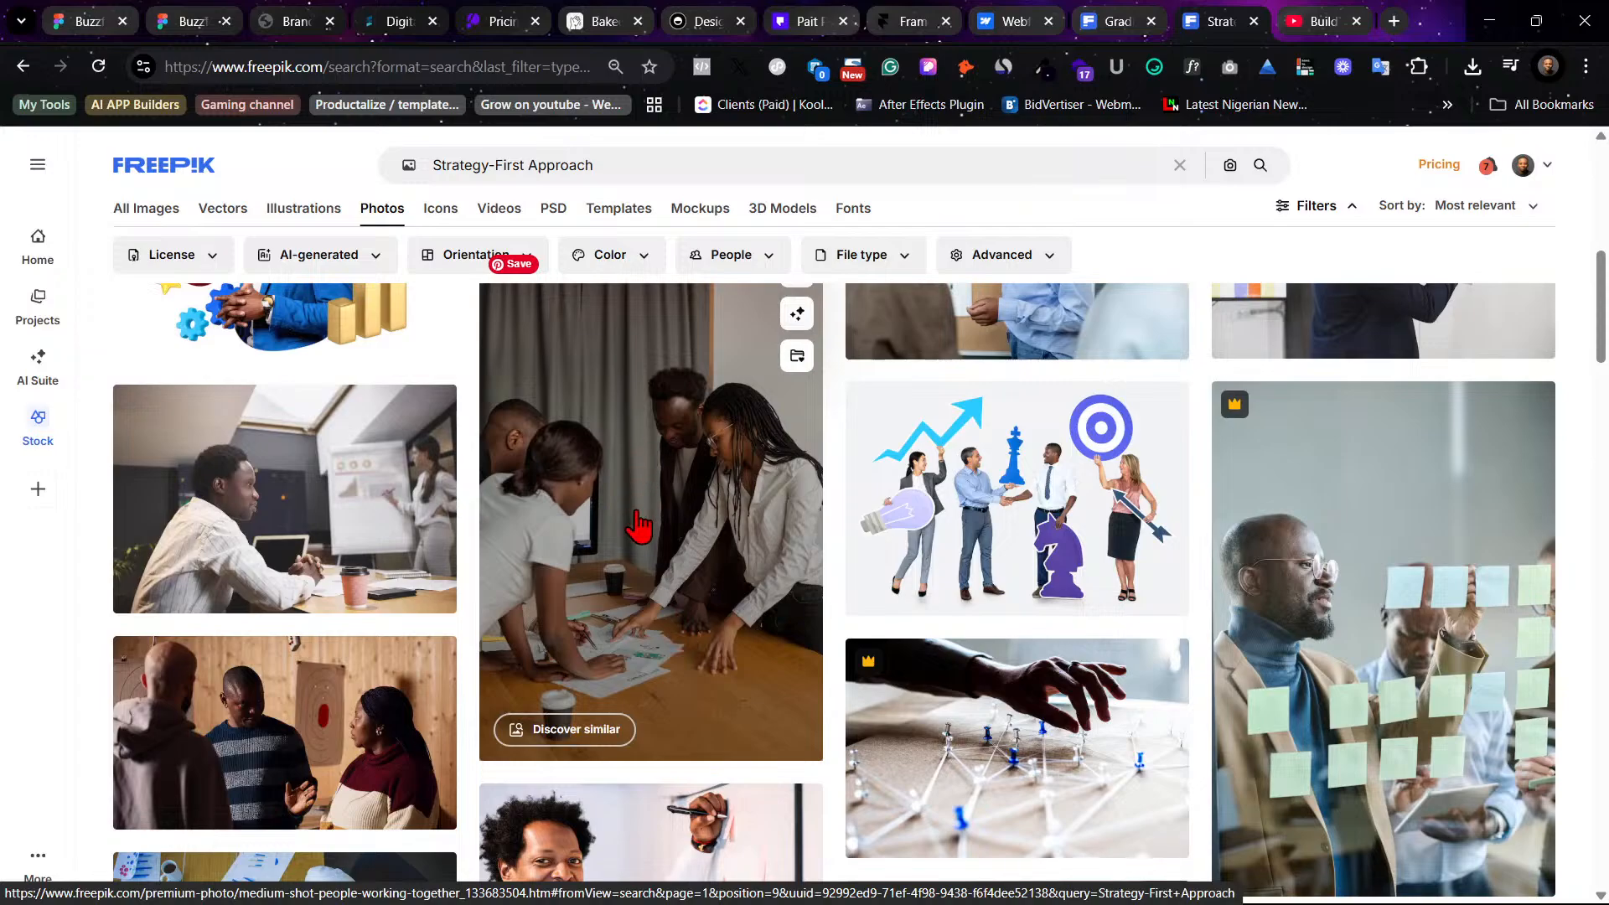
pyautogui.click(593, 508)
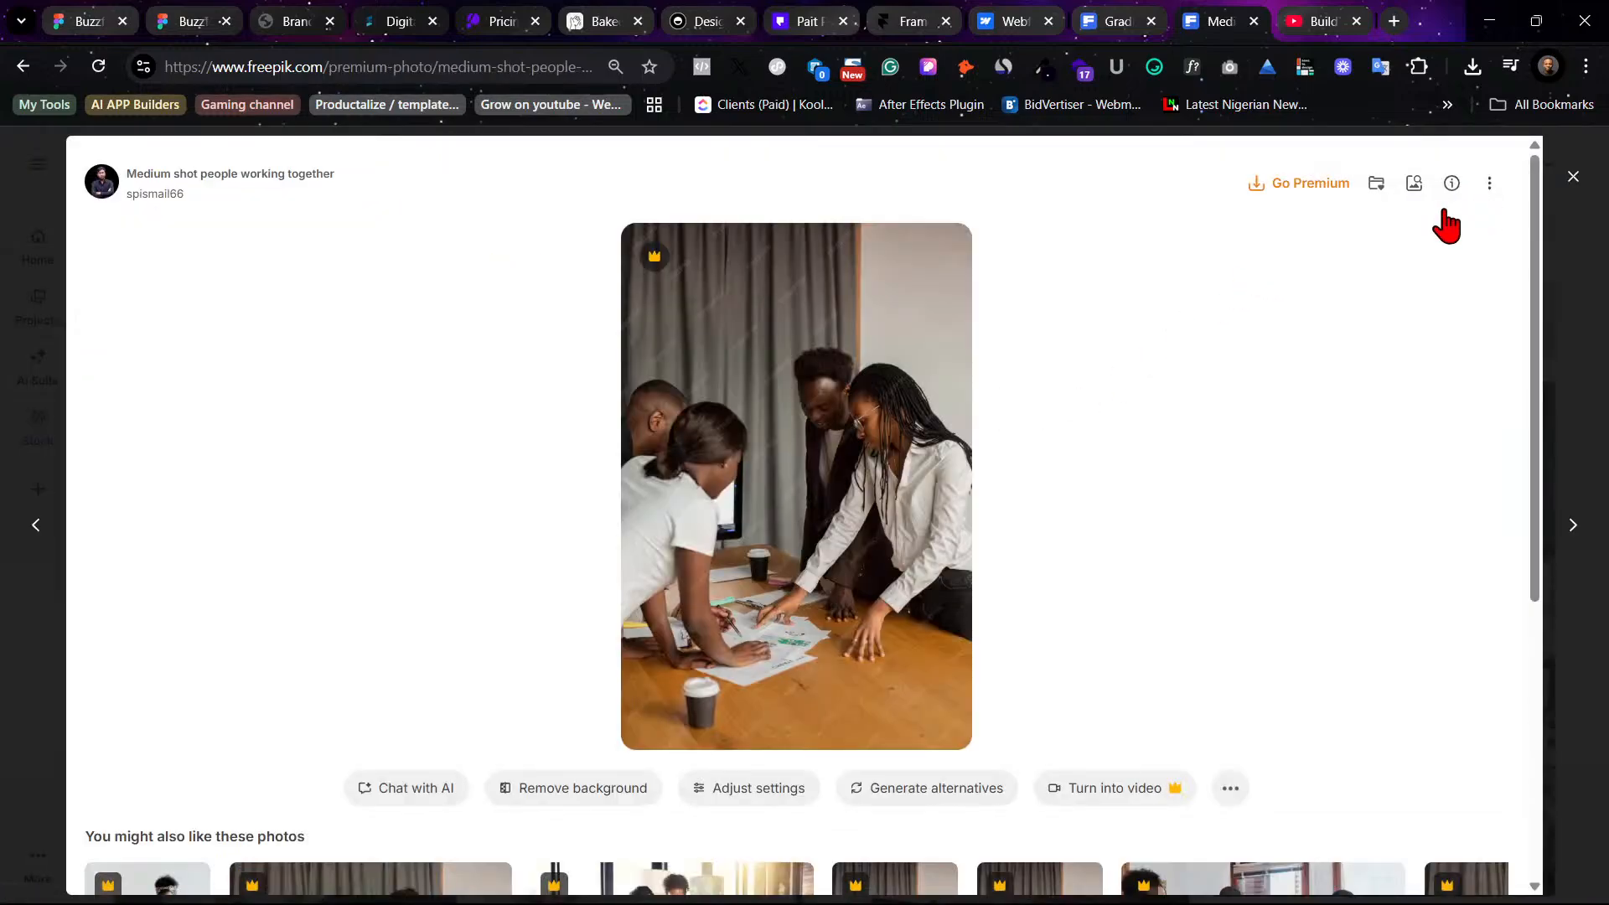
pyautogui.scroll(-4, 1124, 560)
pyautogui.scroll(3, 1215, 563)
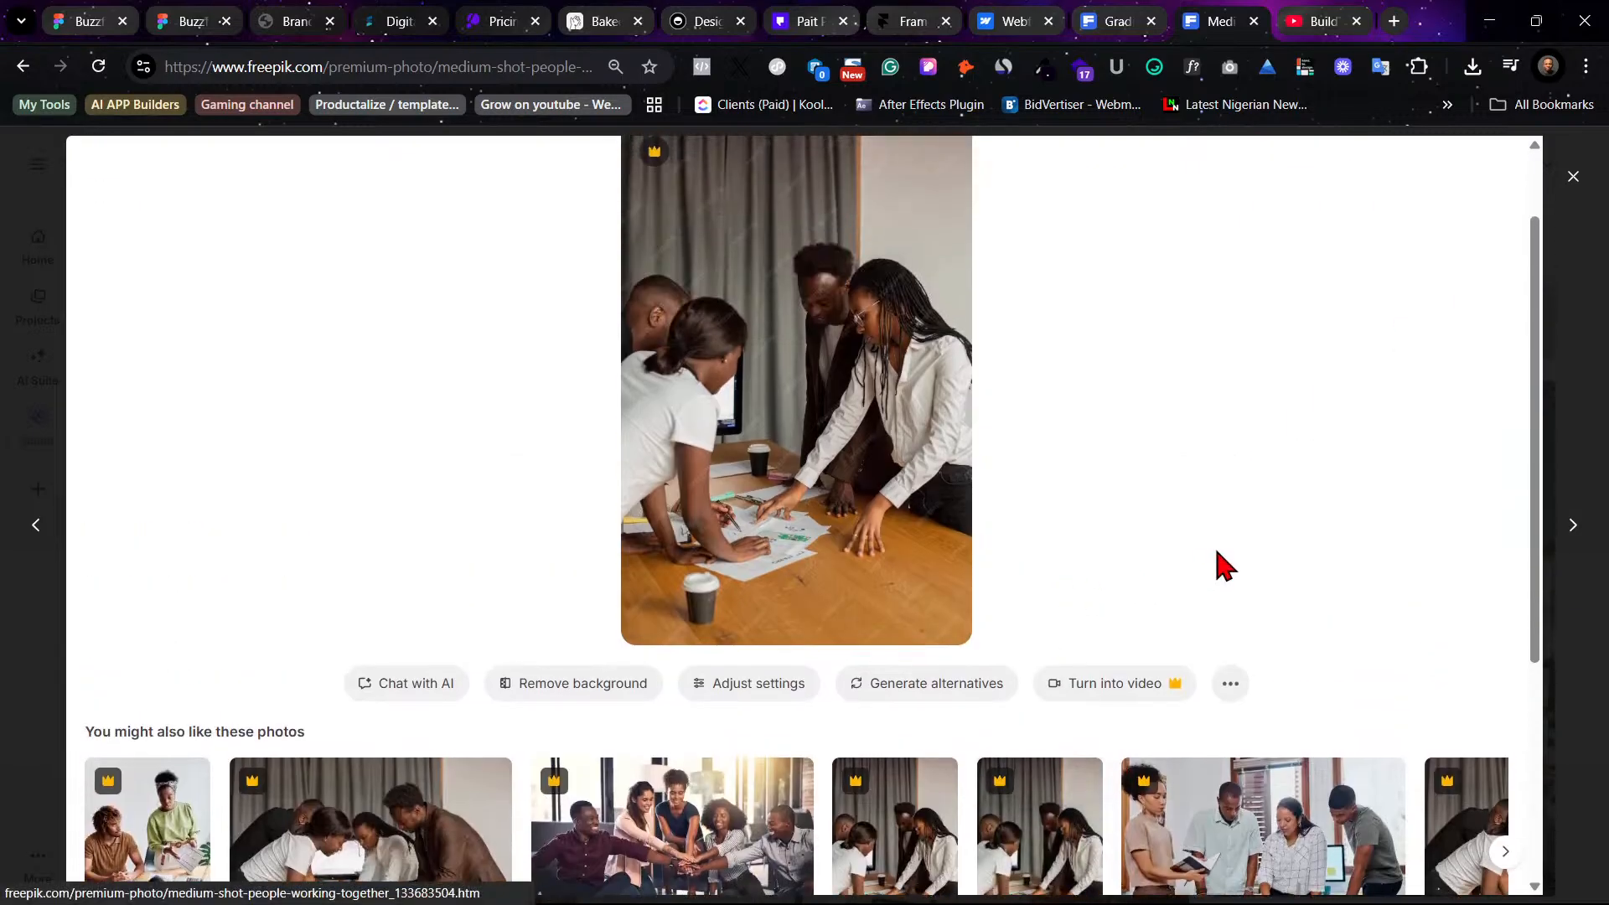
pyautogui.click(1601, 360)
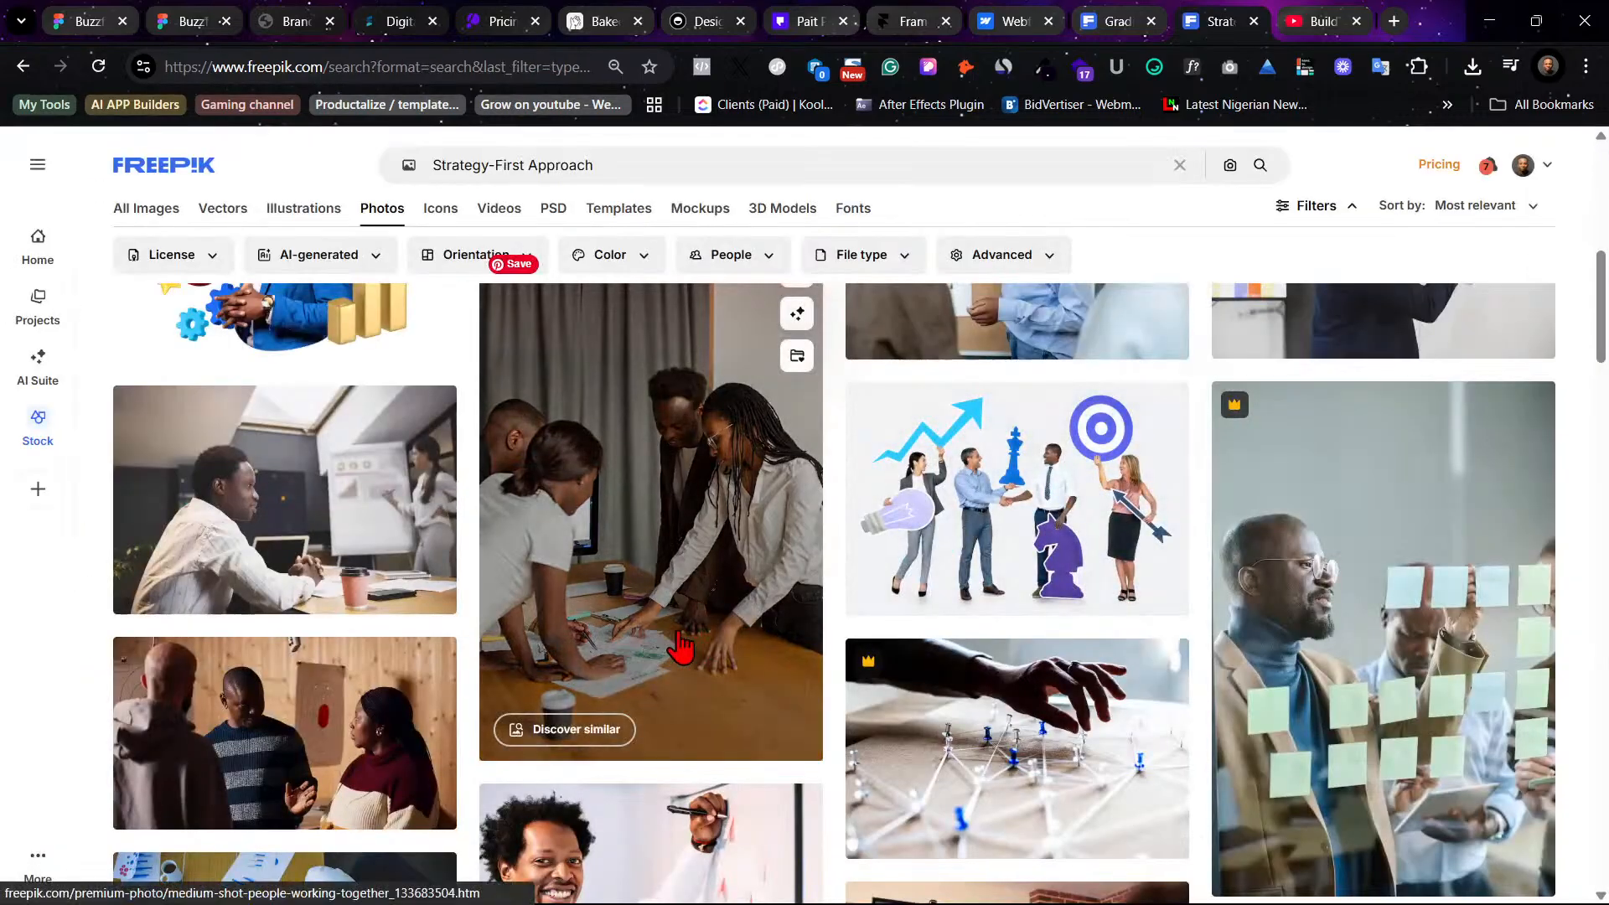
# - Download the free photo of a woman in a blue shirt presenting to colleagues
pyautogui.scroll(2, 692, 634)
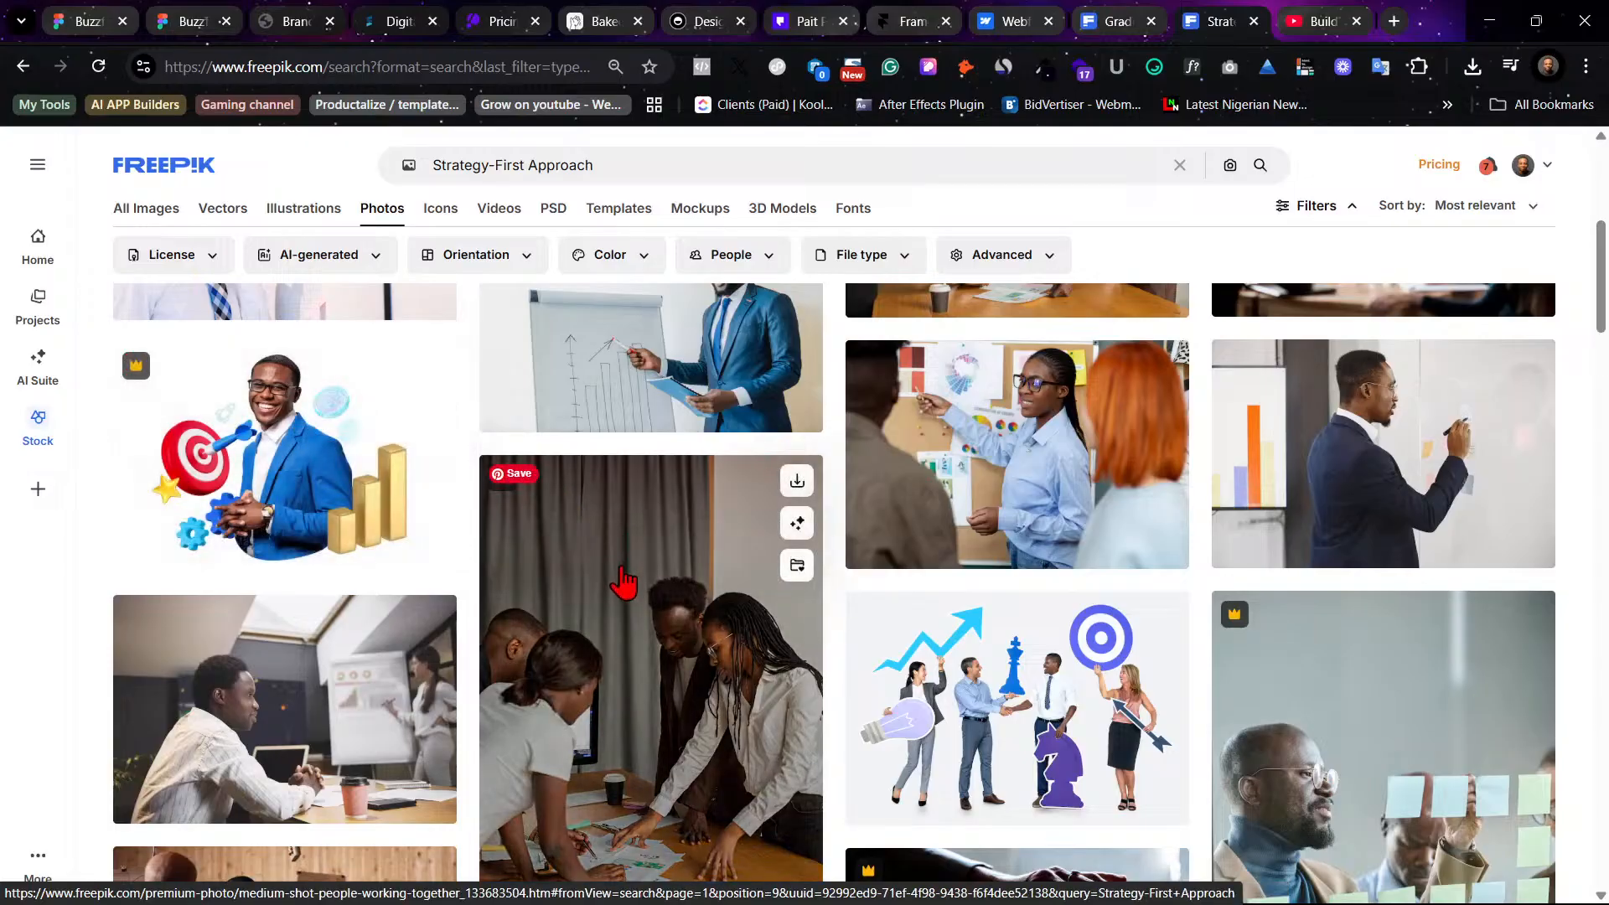
pyautogui.scroll(-5, 624, 584)
pyautogui.scroll(-5, 624, 584)
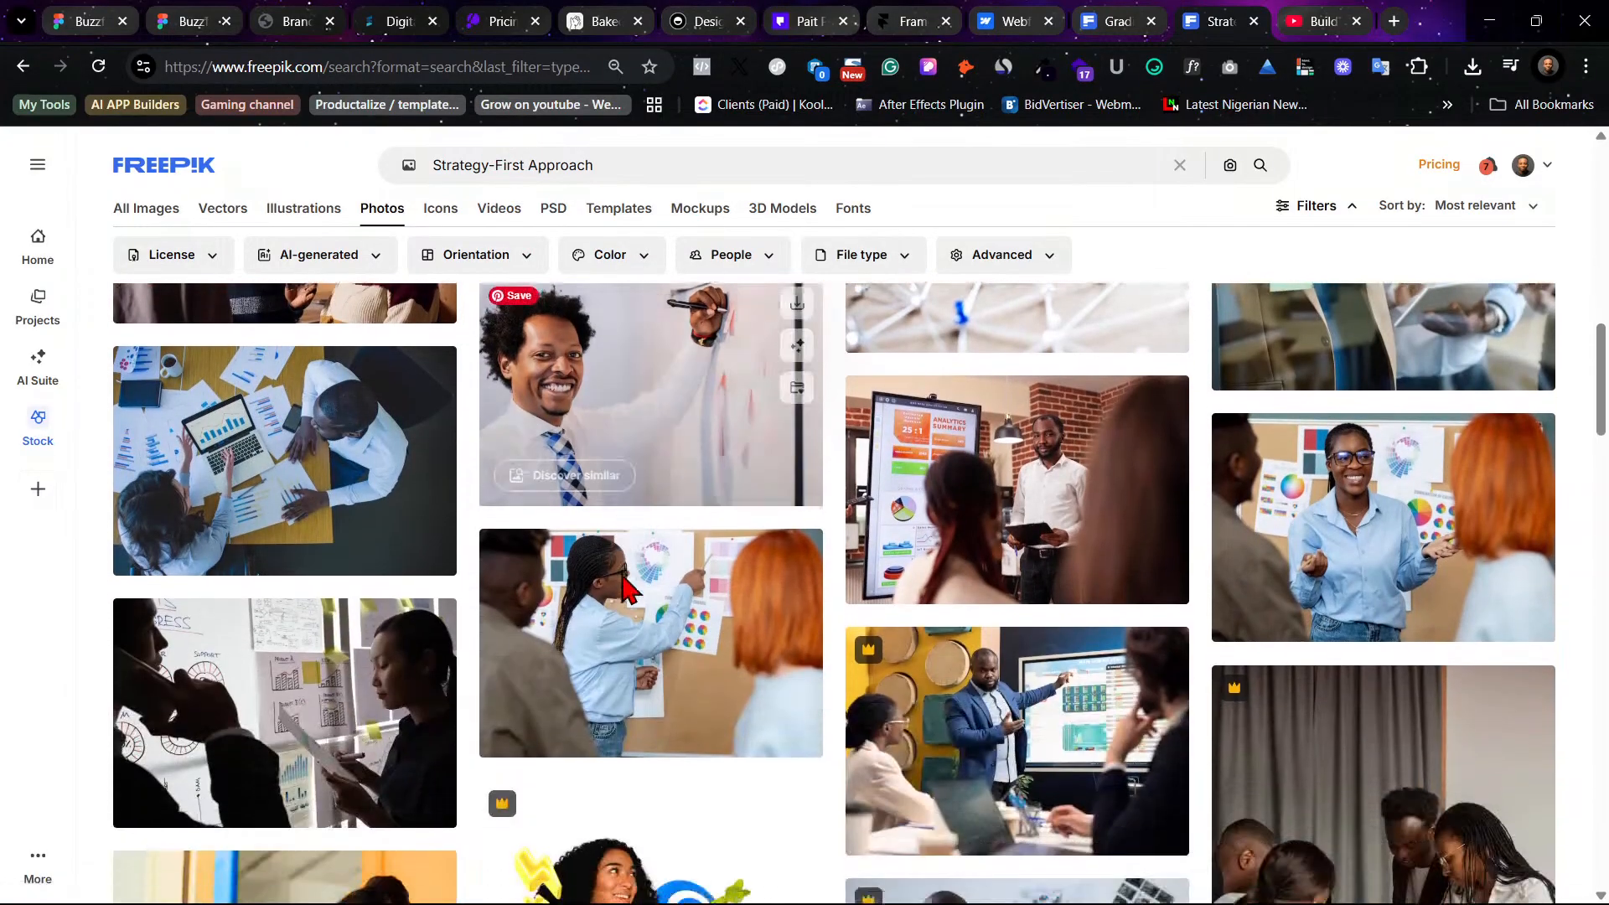
pyautogui.scroll(3, 563, 605)
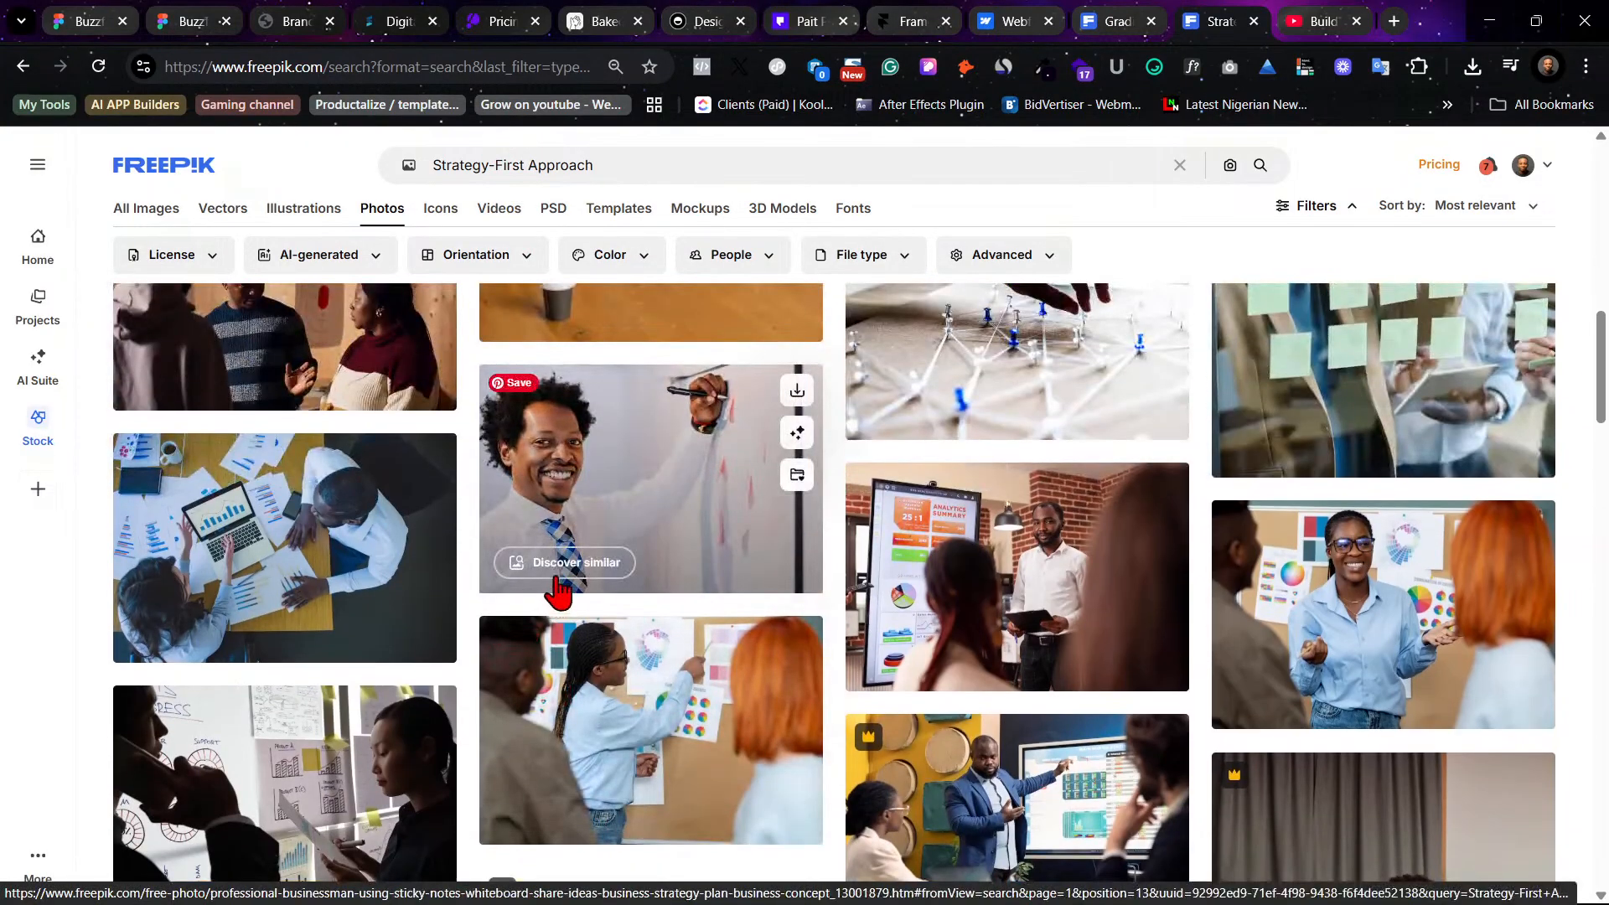
pyautogui.scroll(1, 559, 598)
pyautogui.scroll(1, 754, 612)
pyautogui.scroll(-3, 1005, 624)
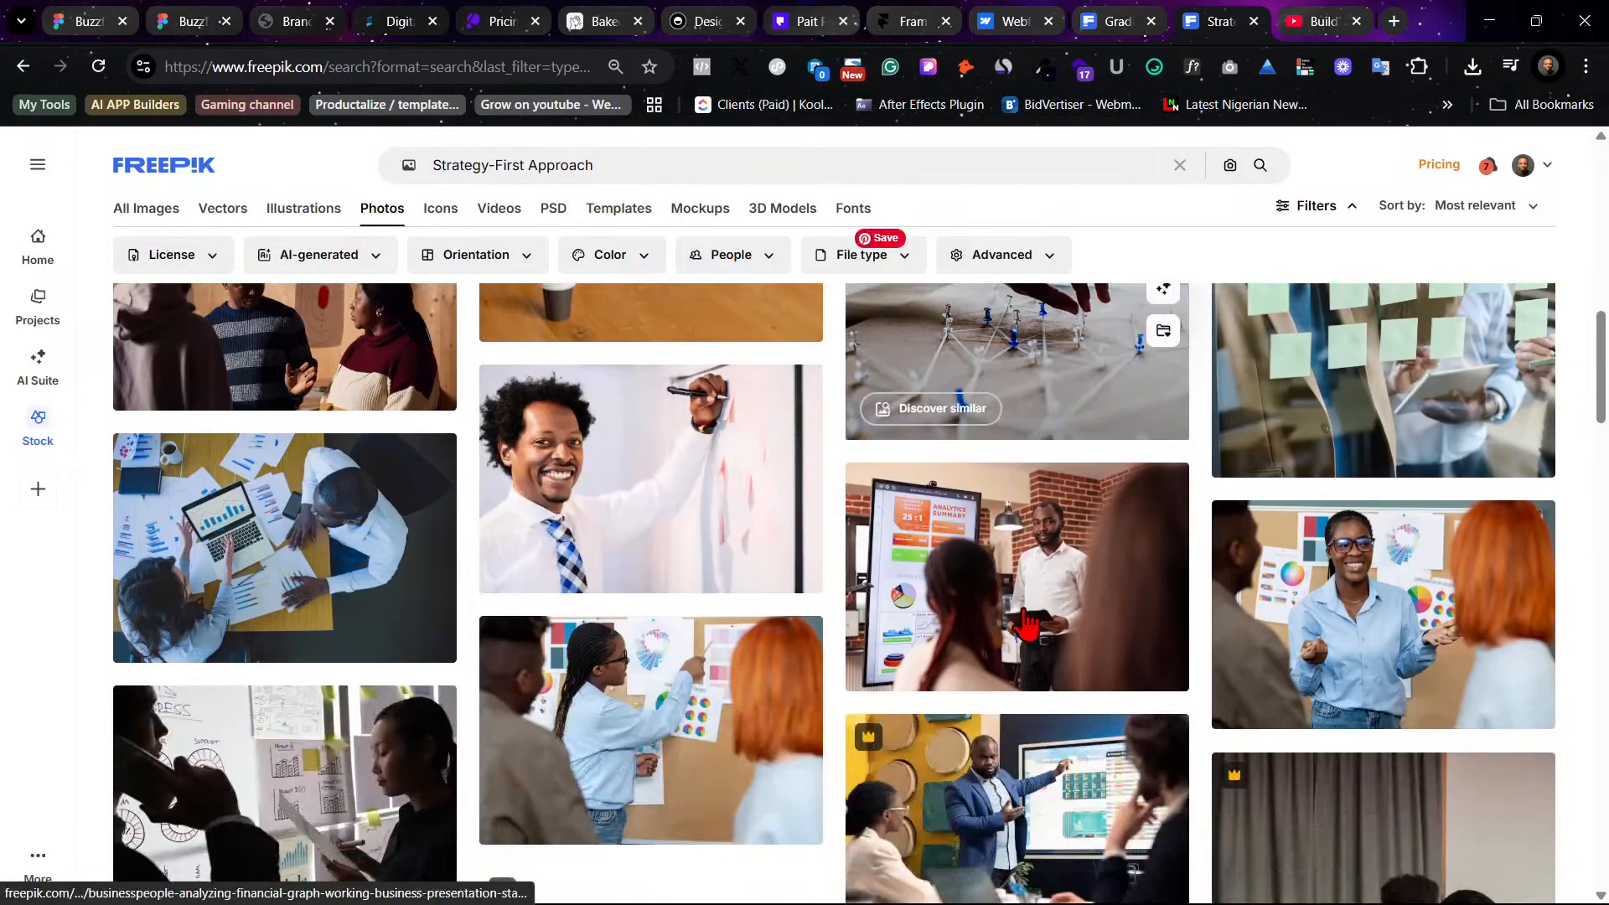
pyautogui.scroll(-6, 361, 611)
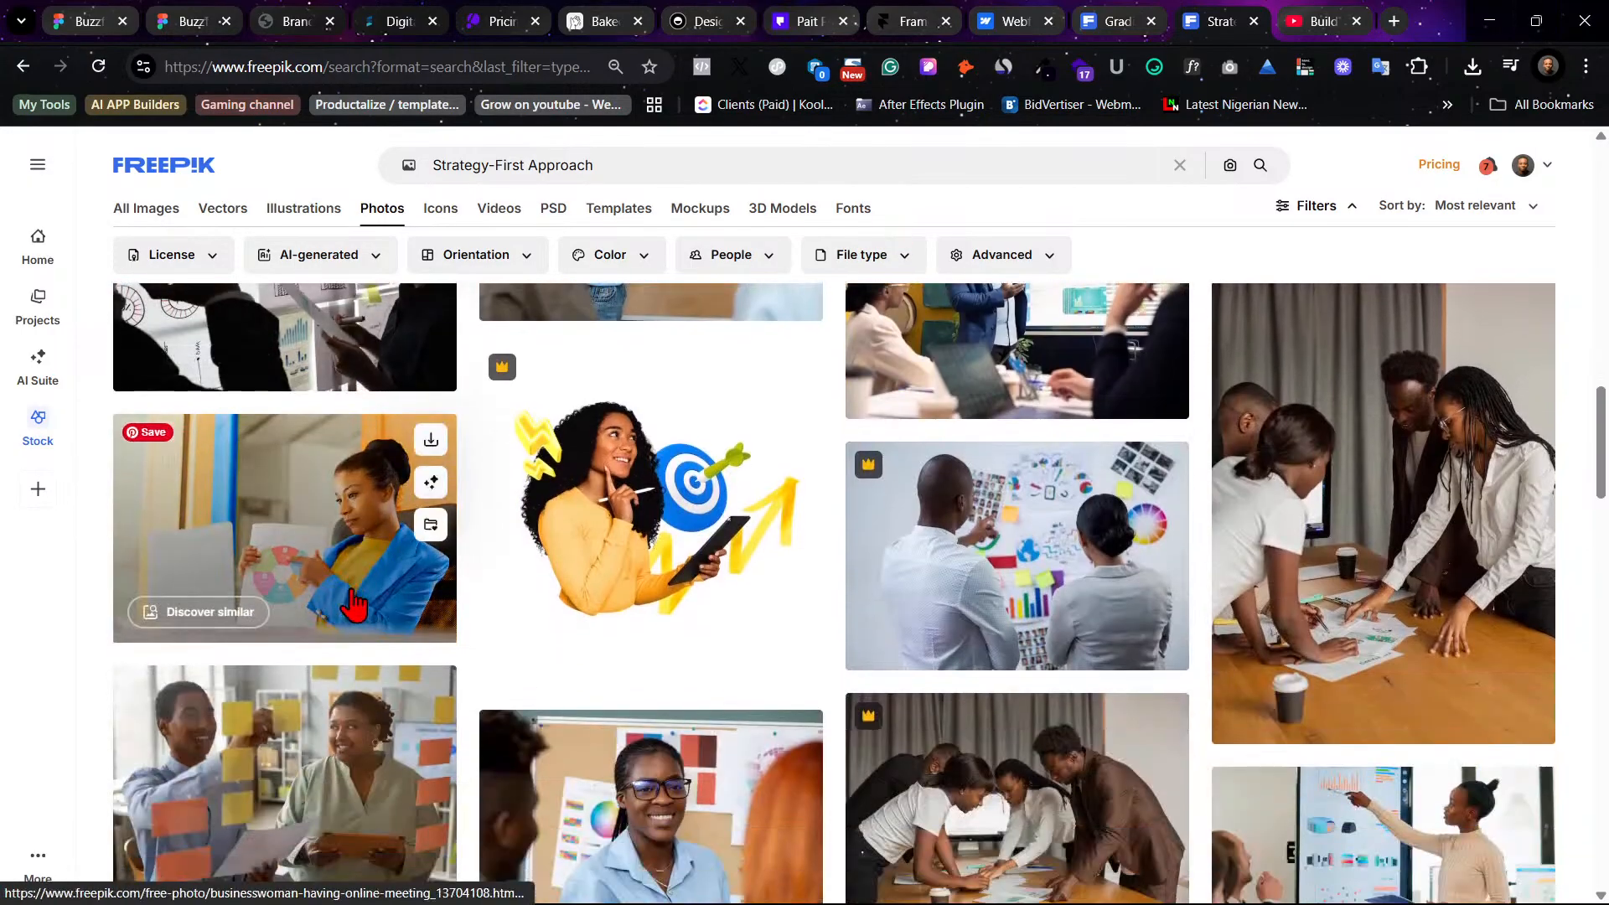
pyautogui.scroll(-3, 1089, 783)
pyautogui.scroll(-1, 574, 642)
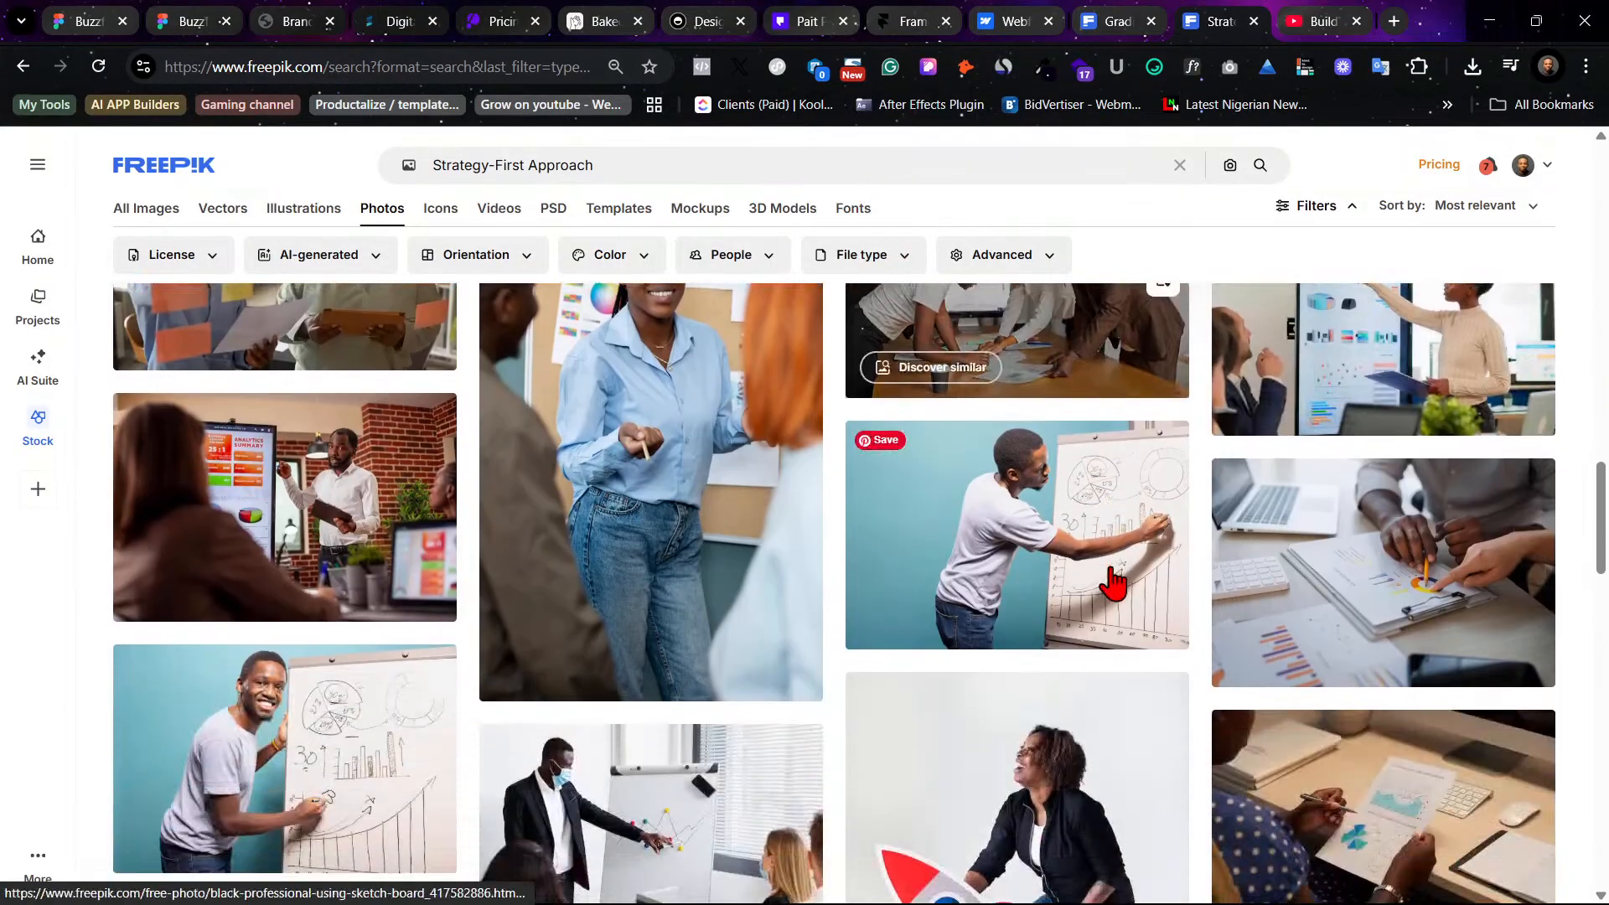
pyautogui.scroll(-1, 1120, 585)
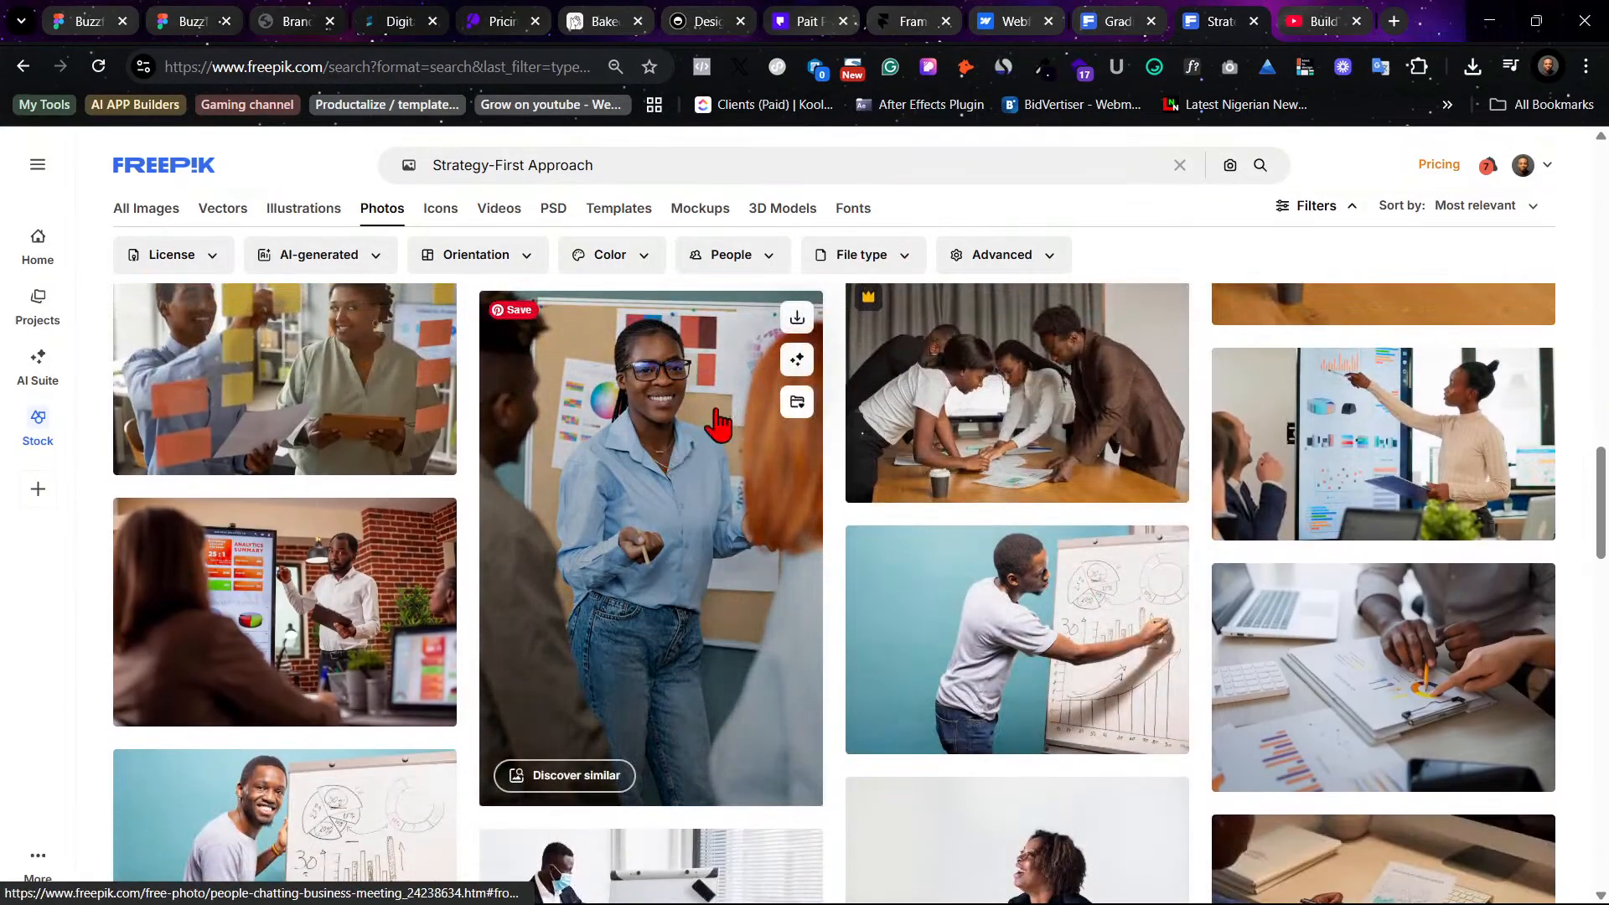
pyautogui.click(797, 317)
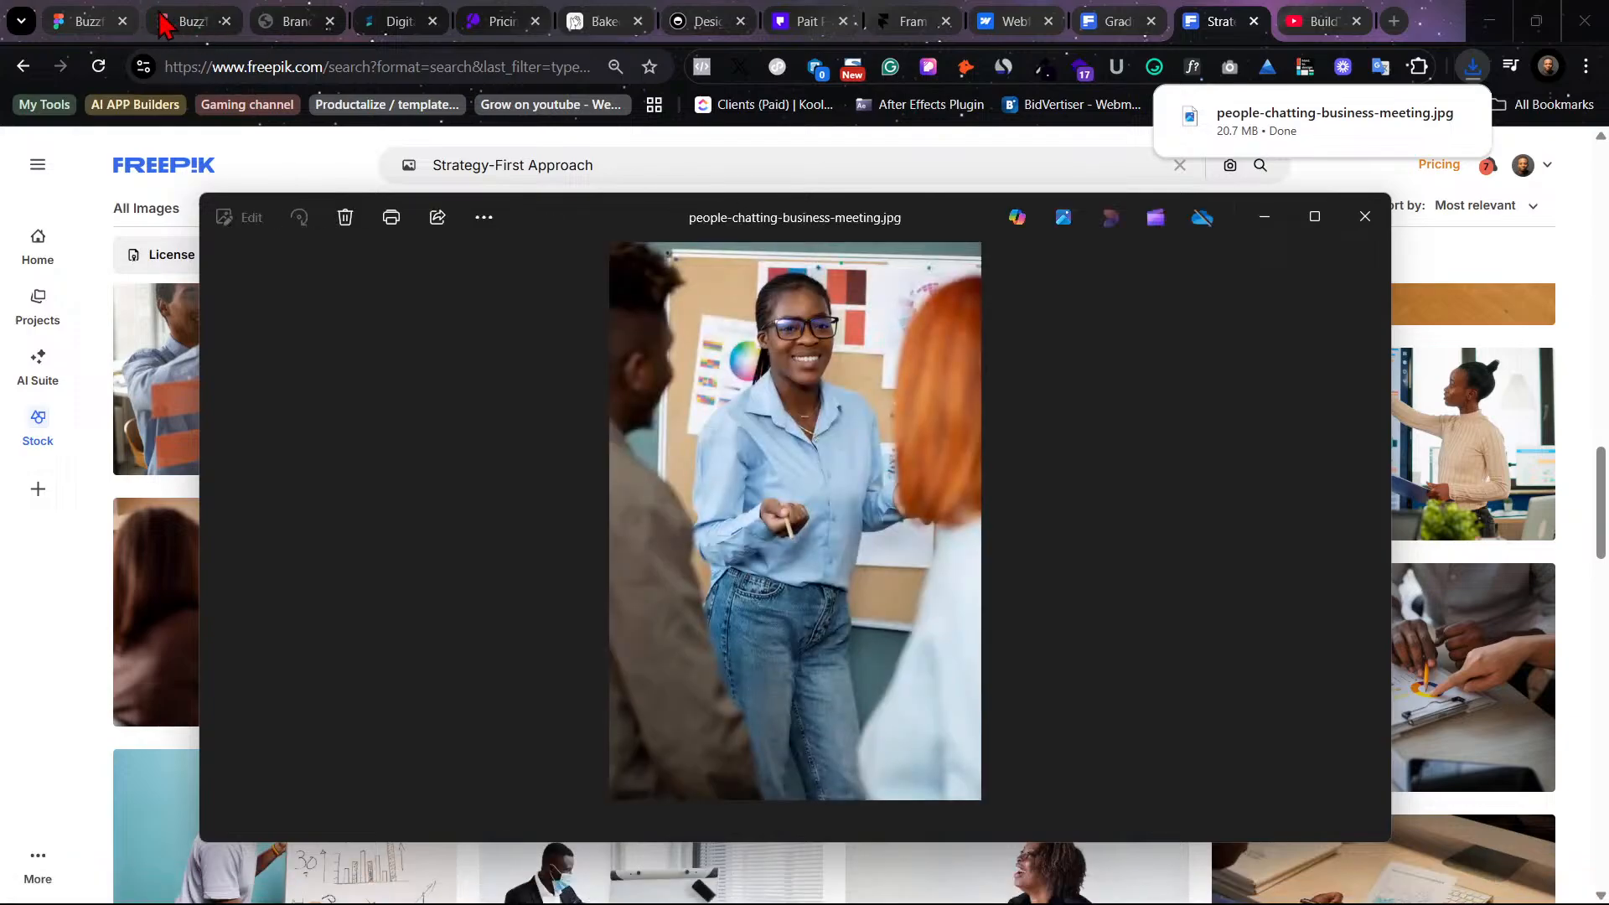
pyautogui.click(1358, 224)
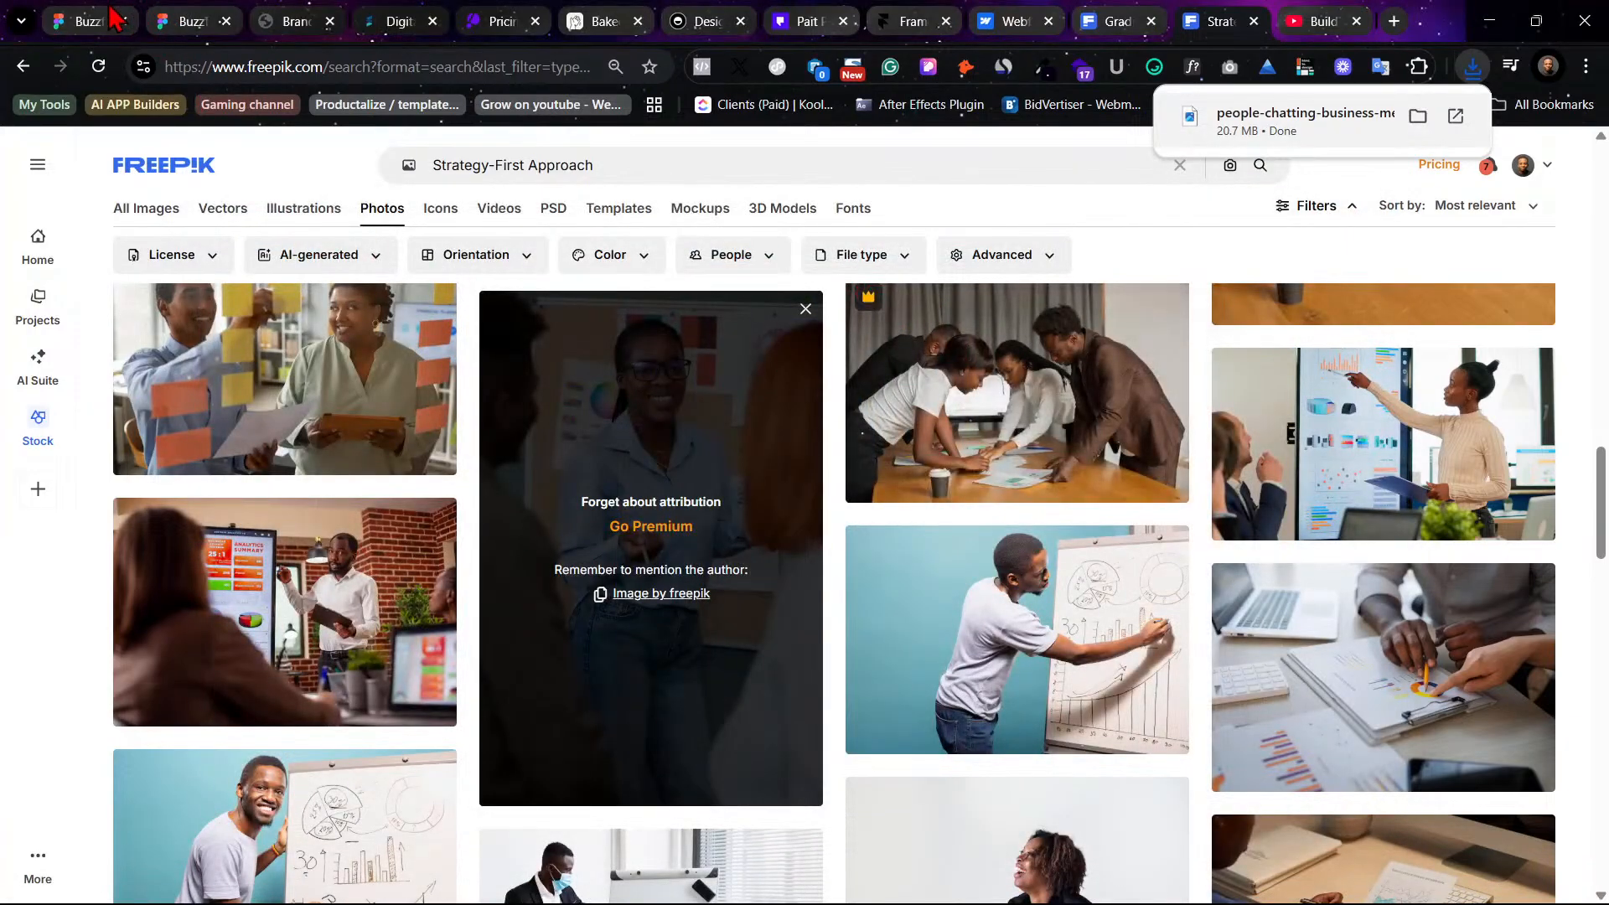
# - Return to the design and fill the first card's rectangle with the downloaded people-chatting-business-meeting.jpg image
pyautogui.click(88, 21)
pyautogui.click(967, 366)
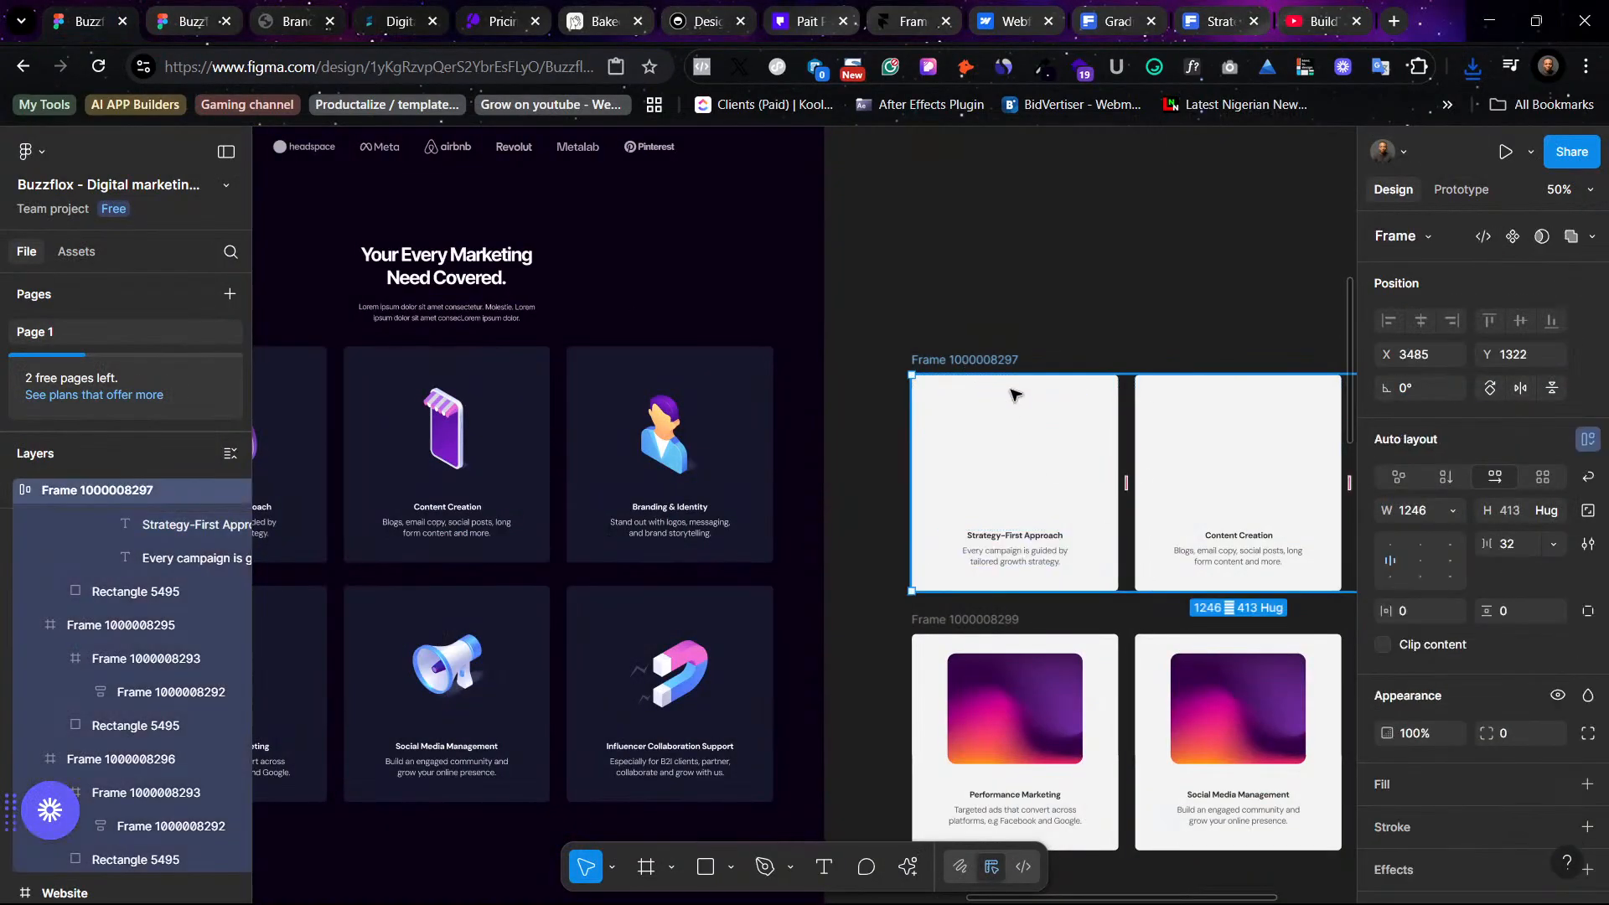
pyautogui.click(1093, 427)
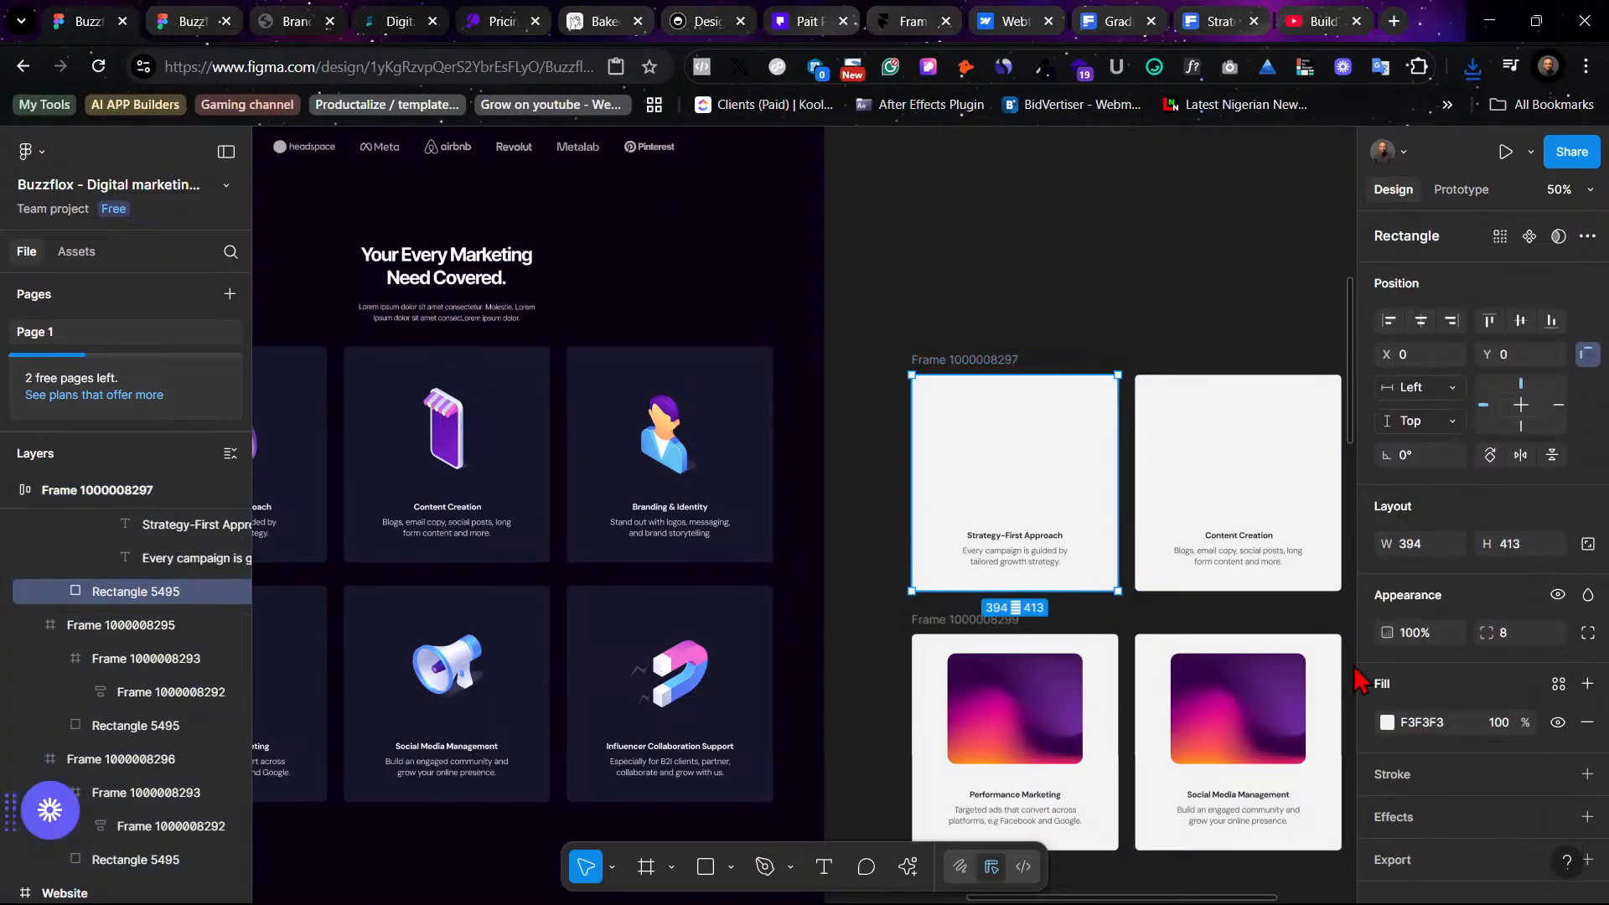
pyautogui.click(1387, 721)
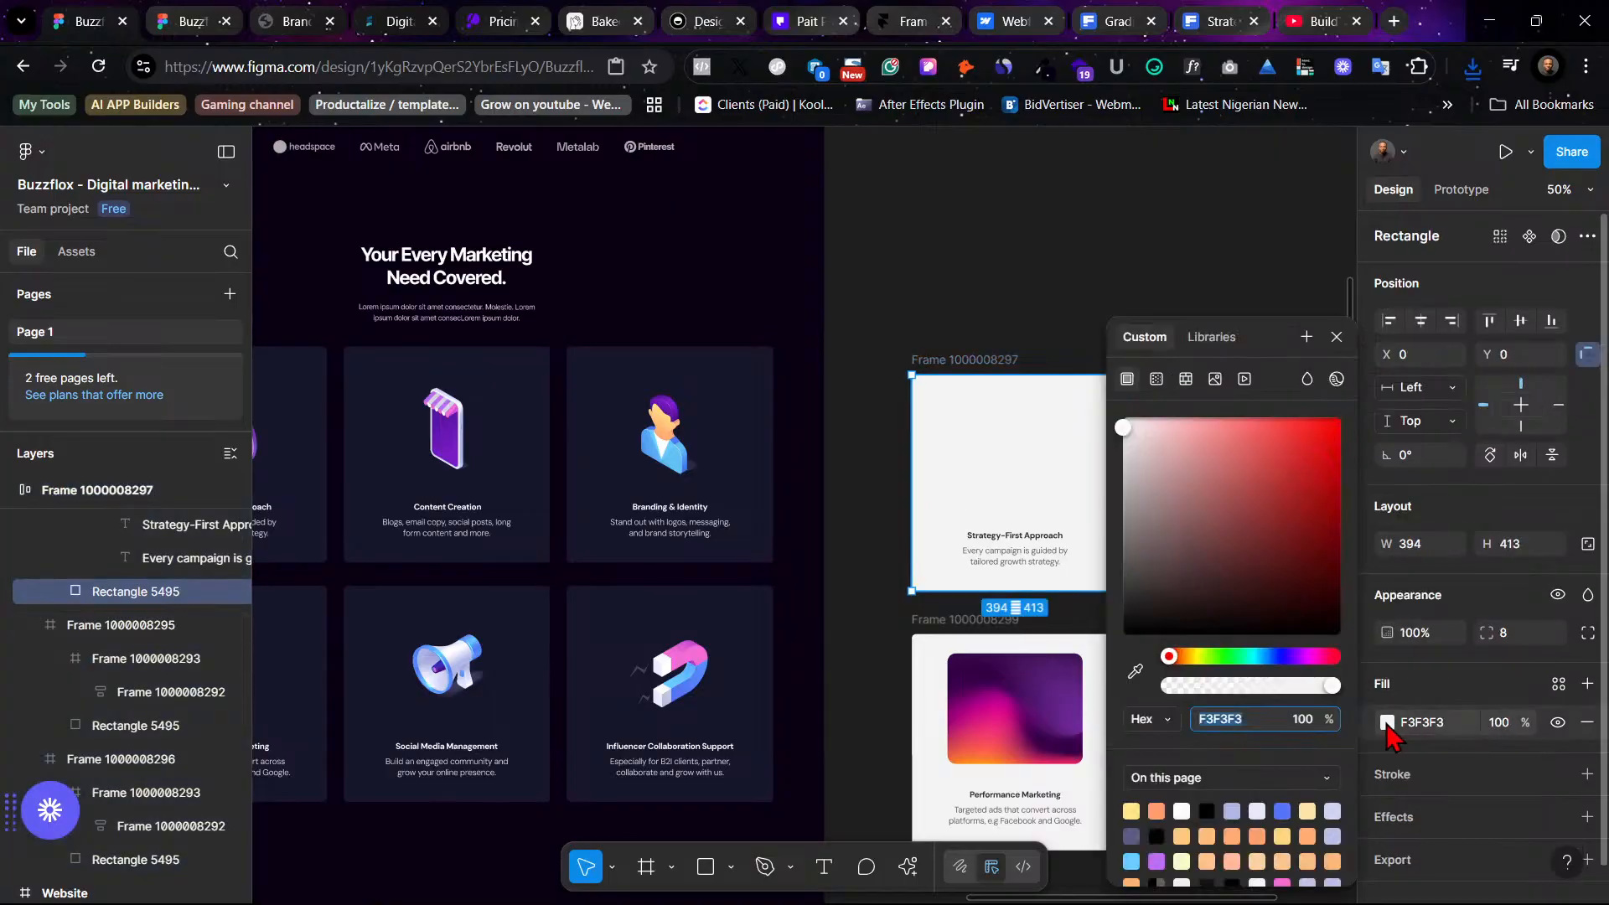
pyautogui.click(1156, 378)
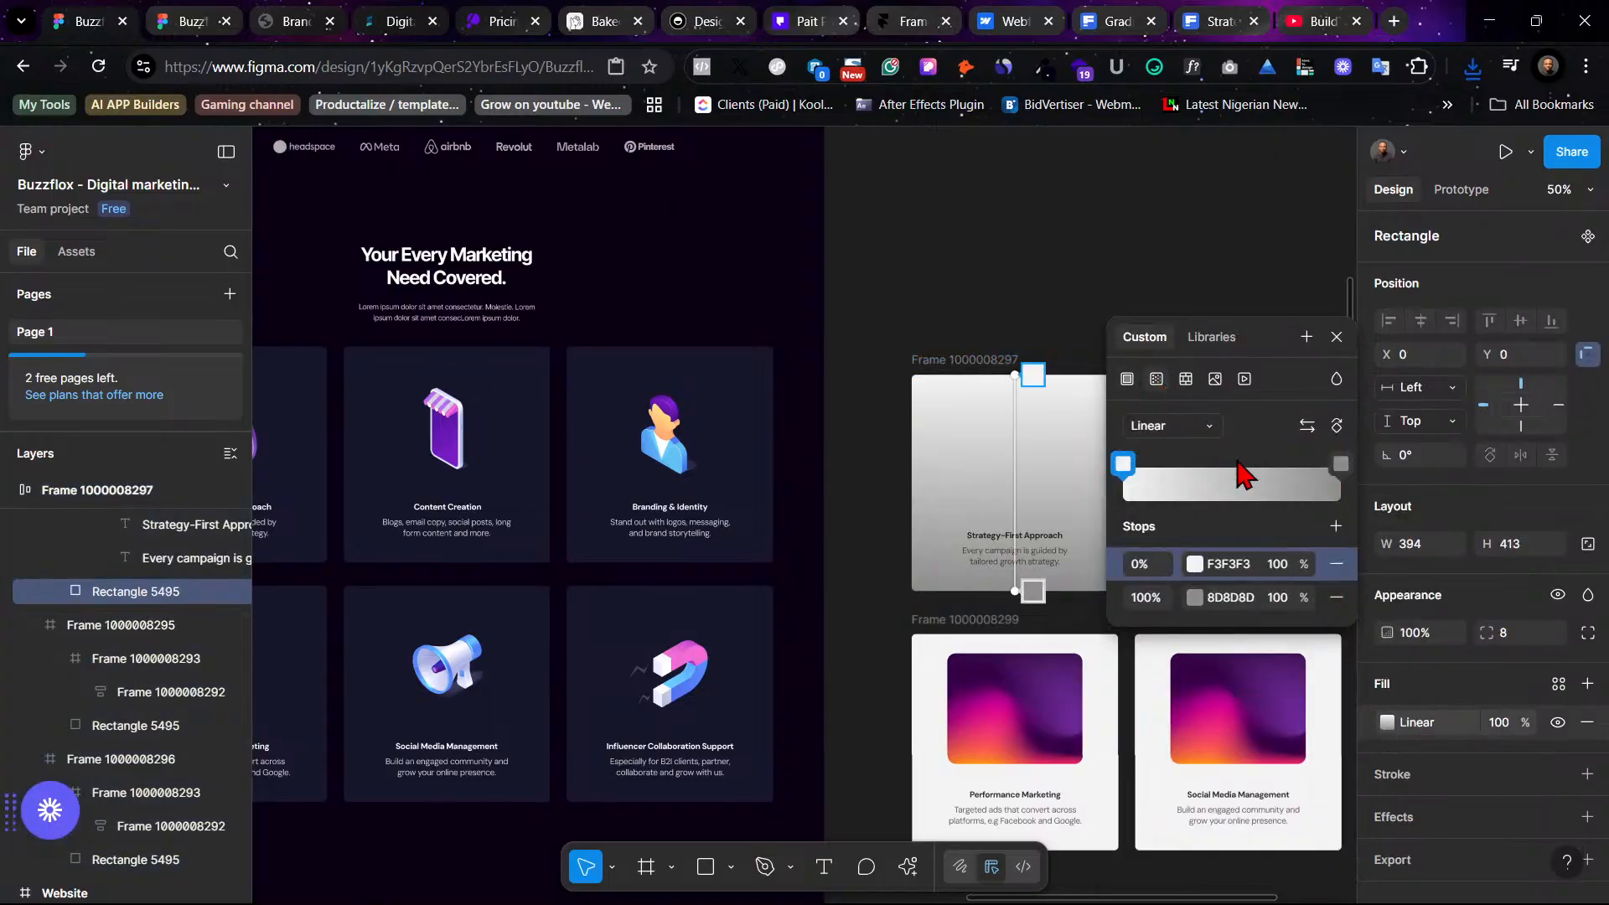
pyautogui.click(1185, 379)
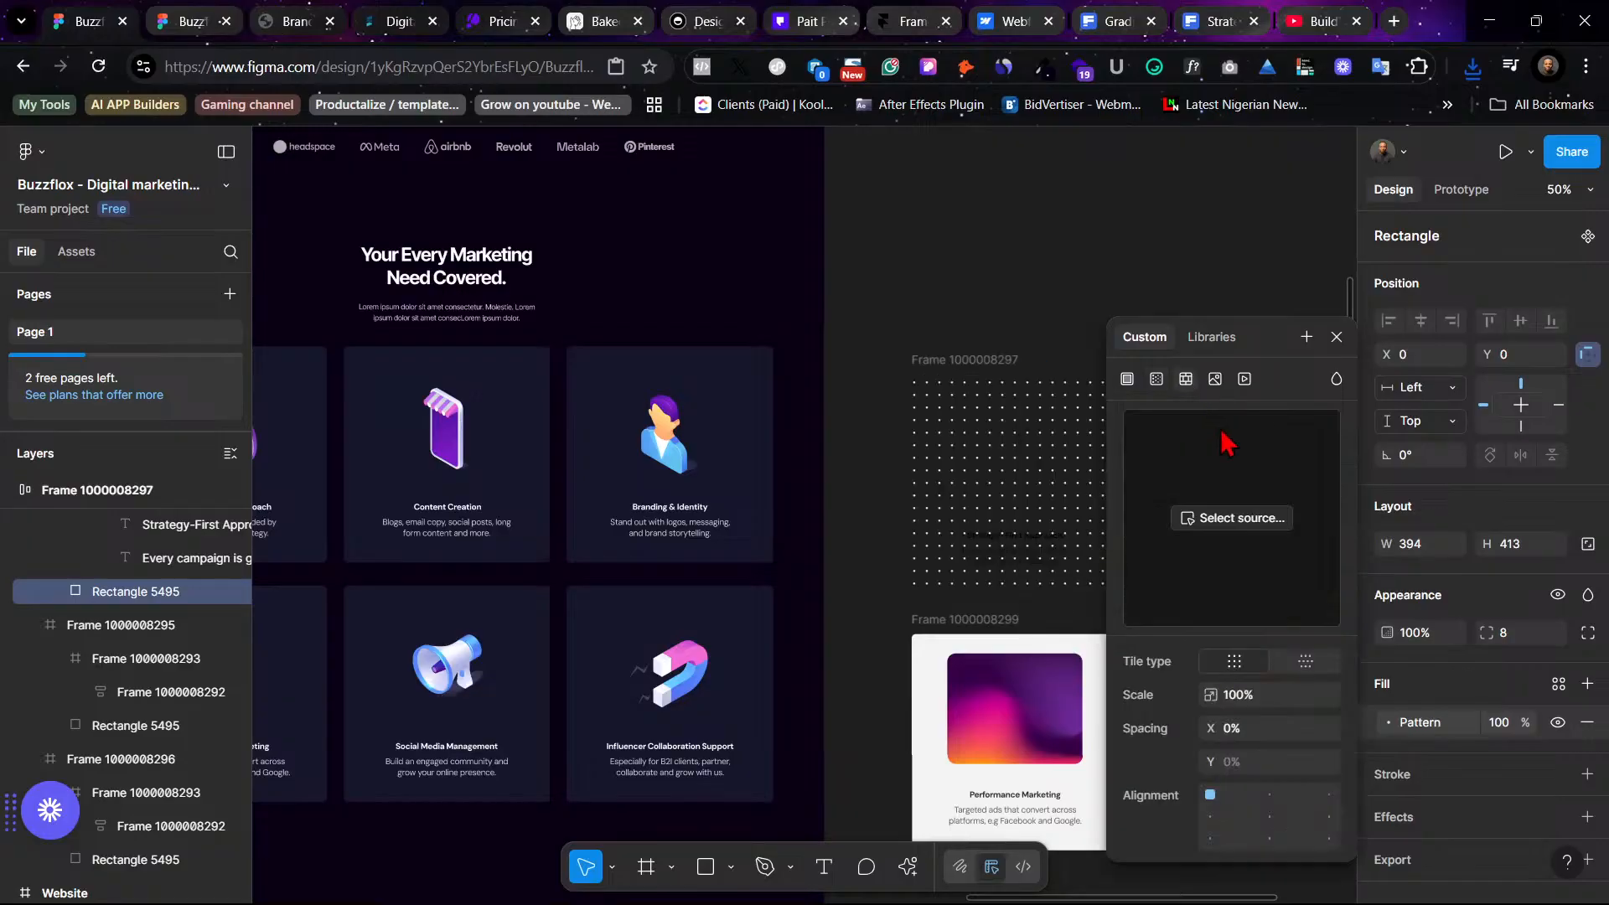
pyautogui.click(1215, 378)
pyautogui.click(1261, 543)
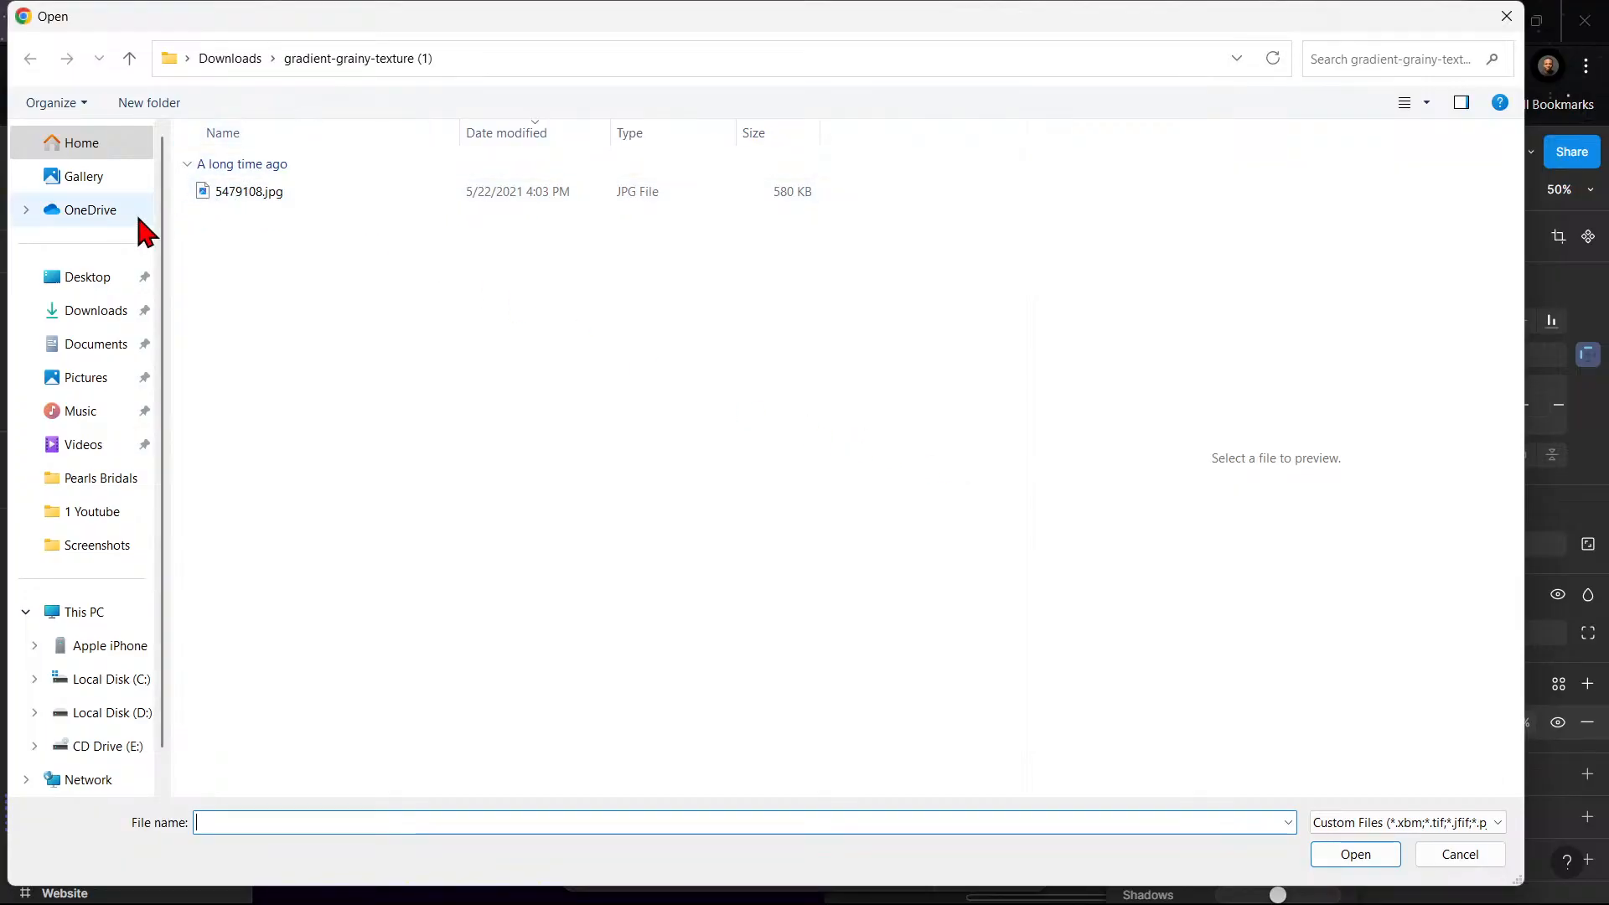
pyautogui.click(98, 310)
pyautogui.click(255, 219)
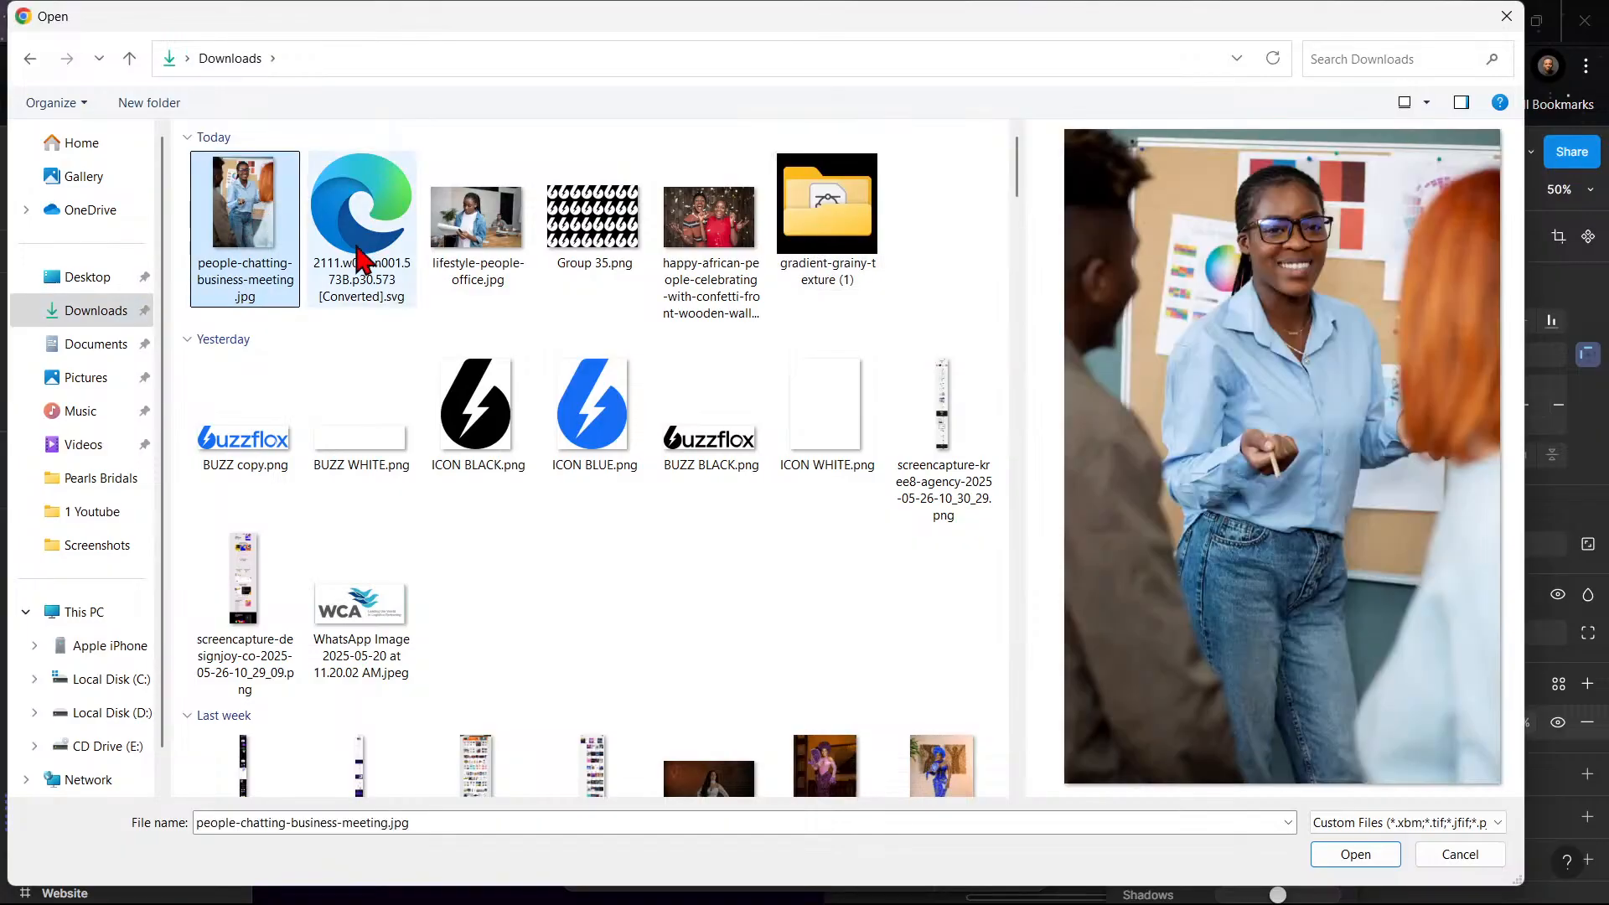
pyautogui.click(1343, 853)
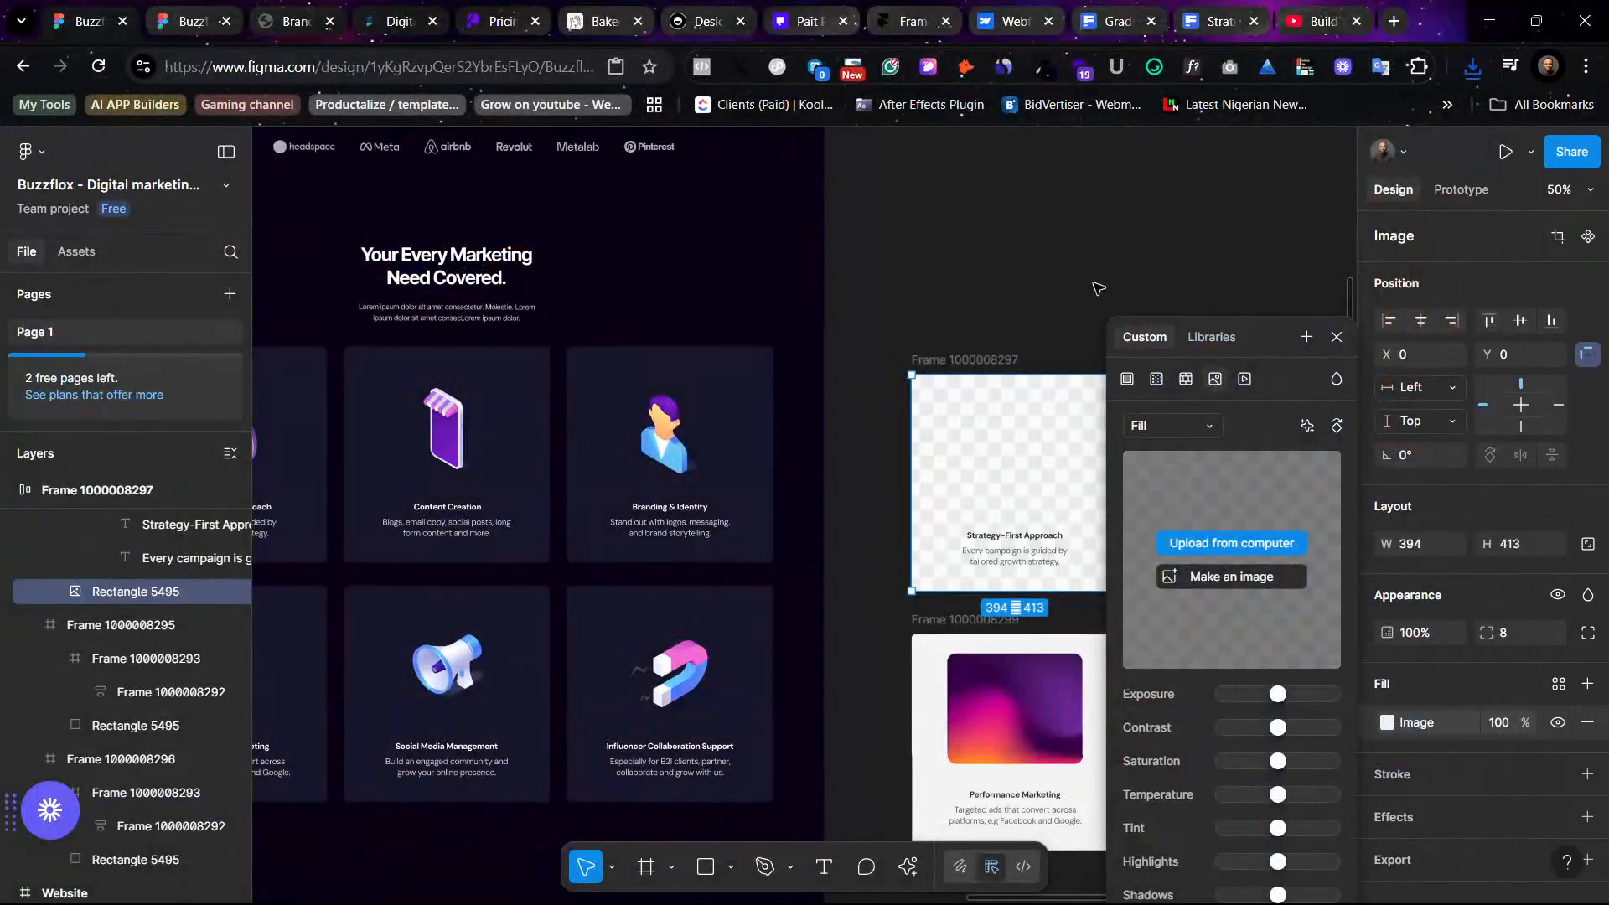
# - Add a black linear gradient fill over the photo and move its solid stop to about 58%
pyautogui.hscroll(3, 1098, 288)
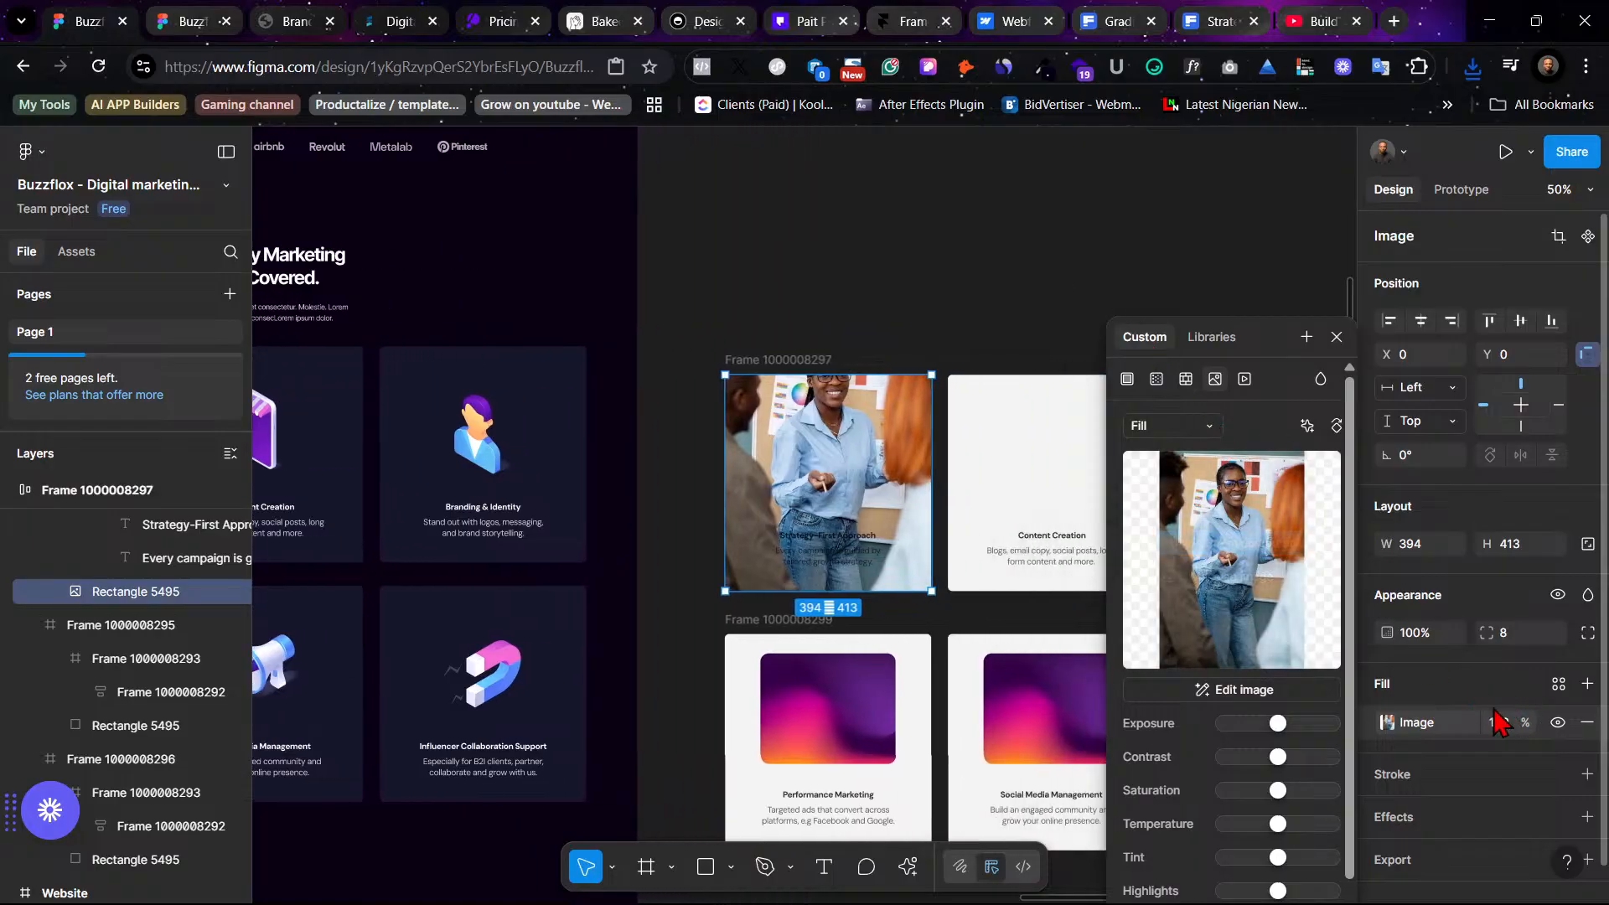
pyautogui.click(1587, 684)
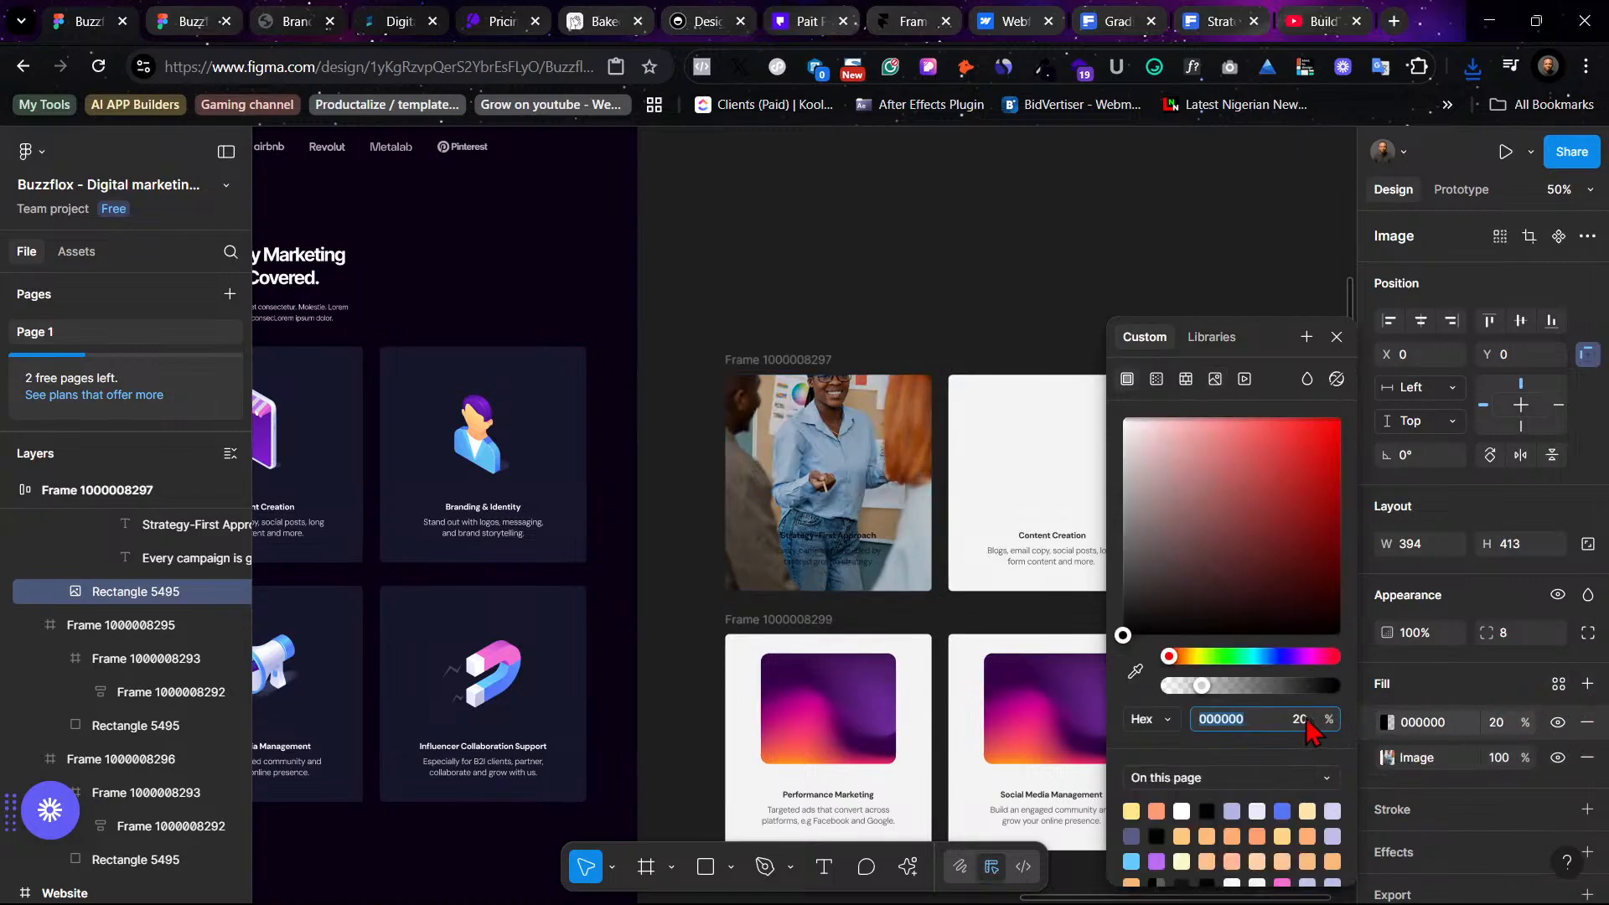
pyautogui.click(1156, 379)
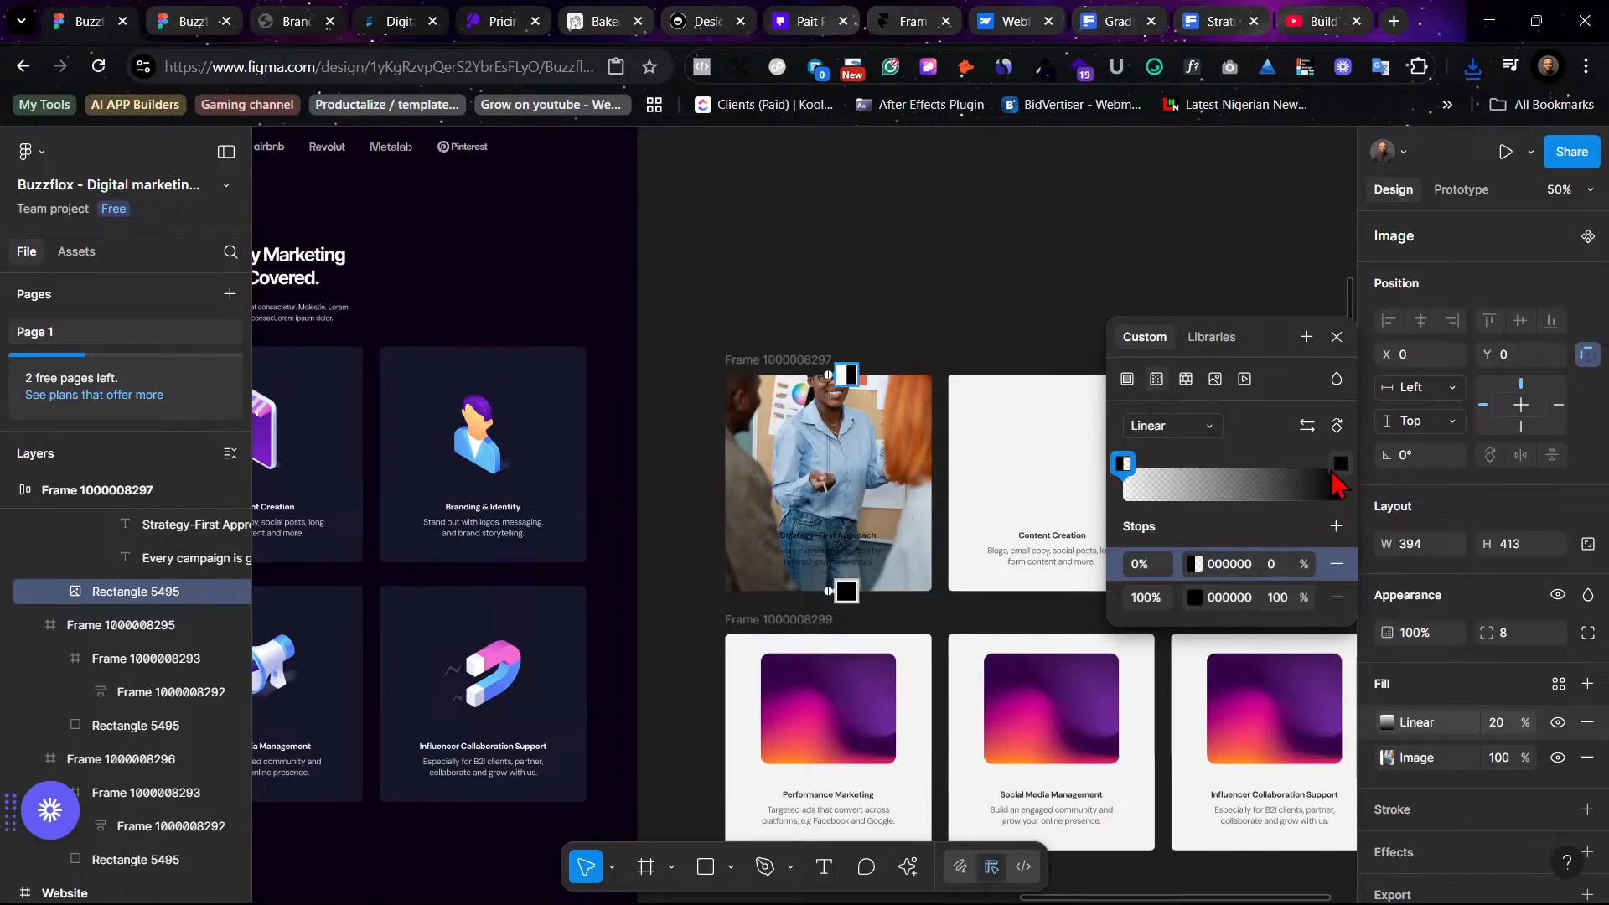
pyautogui.moveTo(1341, 466); pyautogui.dragTo(1232, 472)
pyautogui.click(1155, 599)
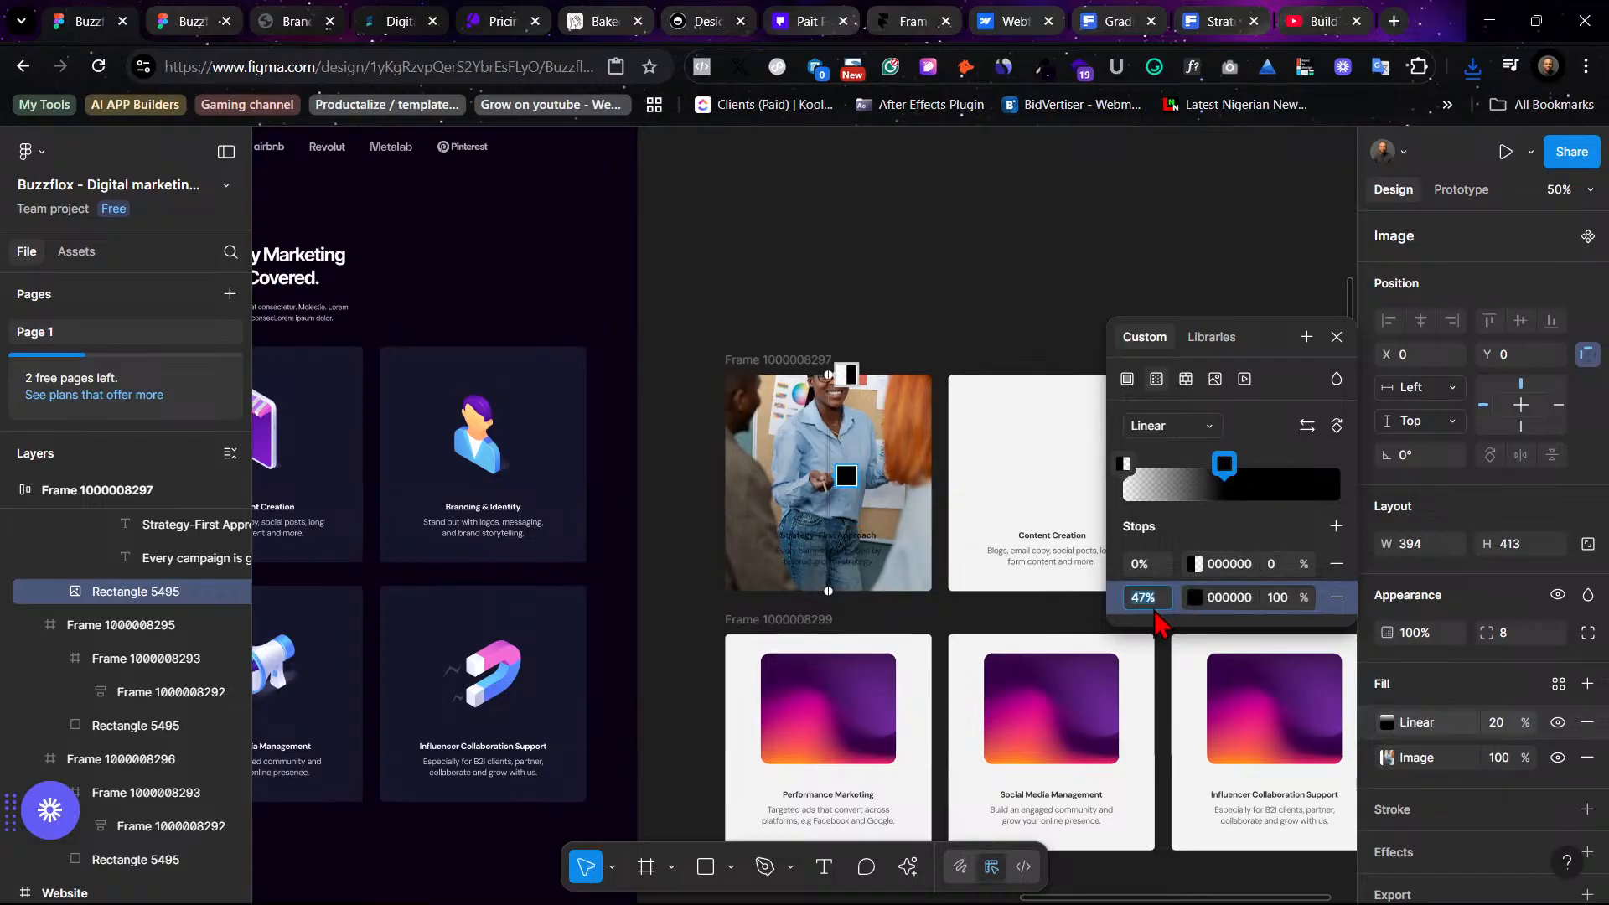
pyautogui.write('80')
pyautogui.press('Return')
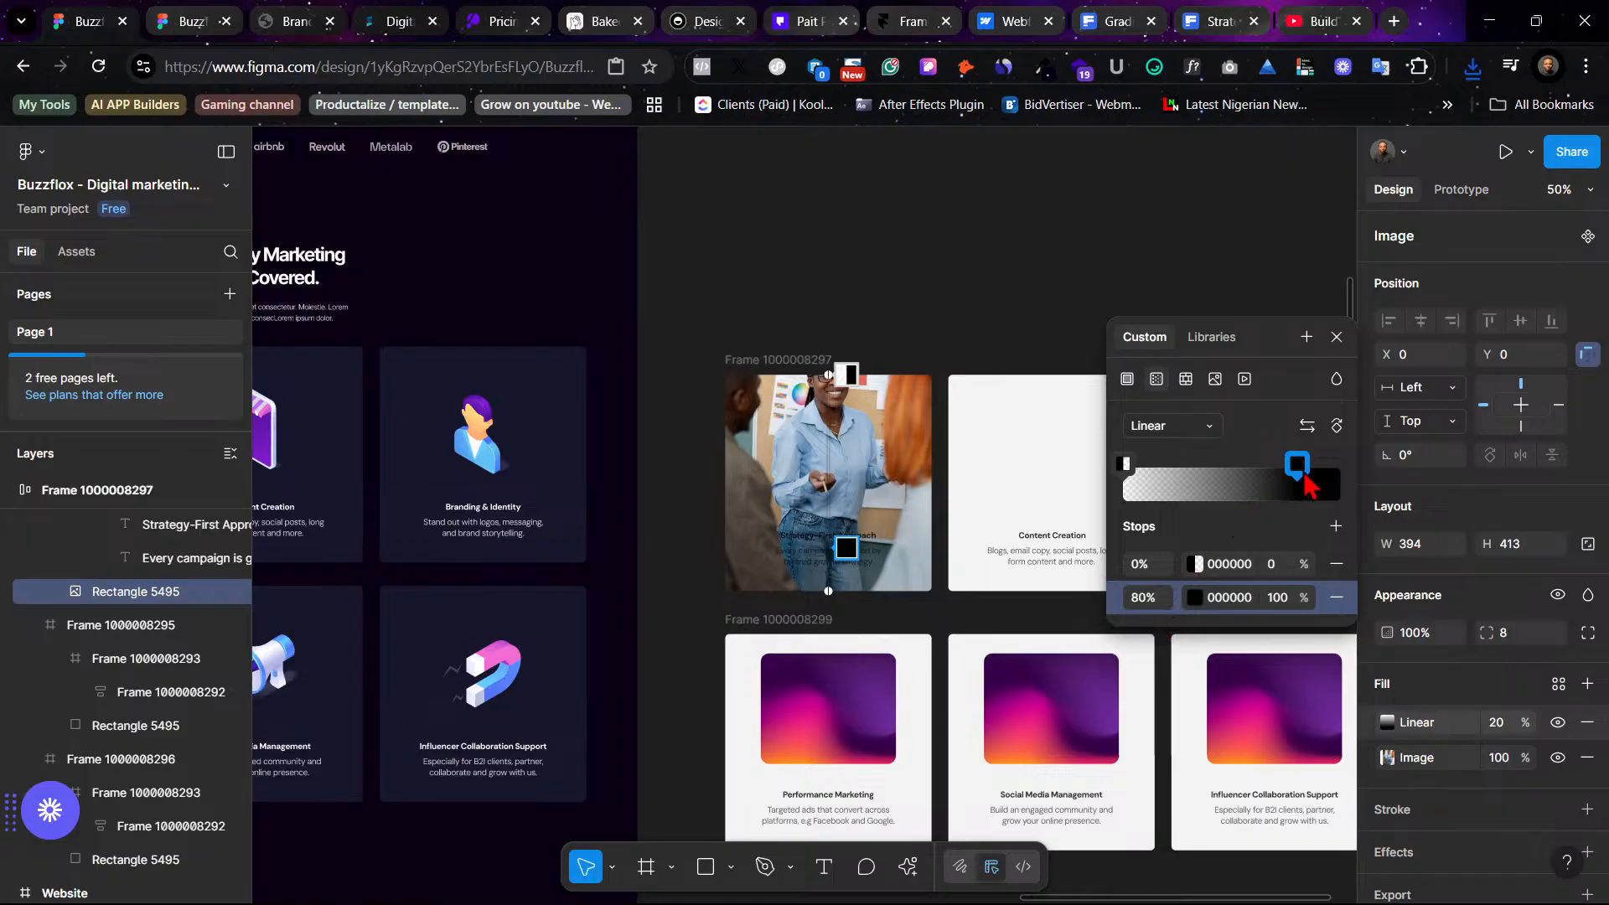
pyautogui.moveTo(1298, 476); pyautogui.dragTo(1256, 485)
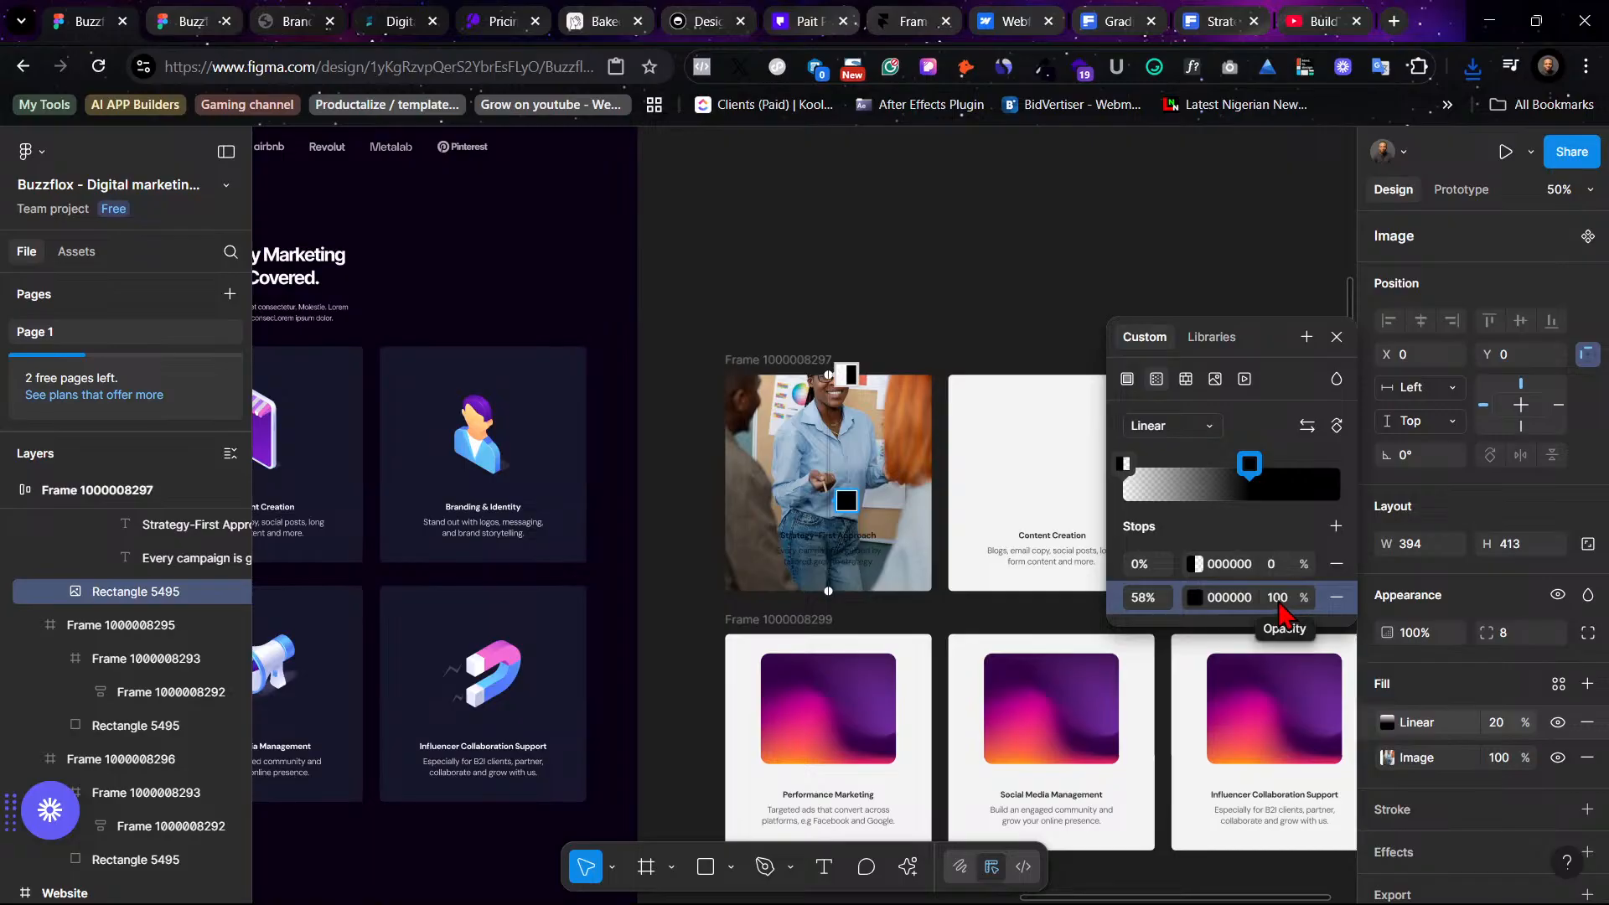
# - Try setting the gradient's transparent stop to 40% opacity, then undo it
pyautogui.click(1124, 463)
pyautogui.click(1272, 564)
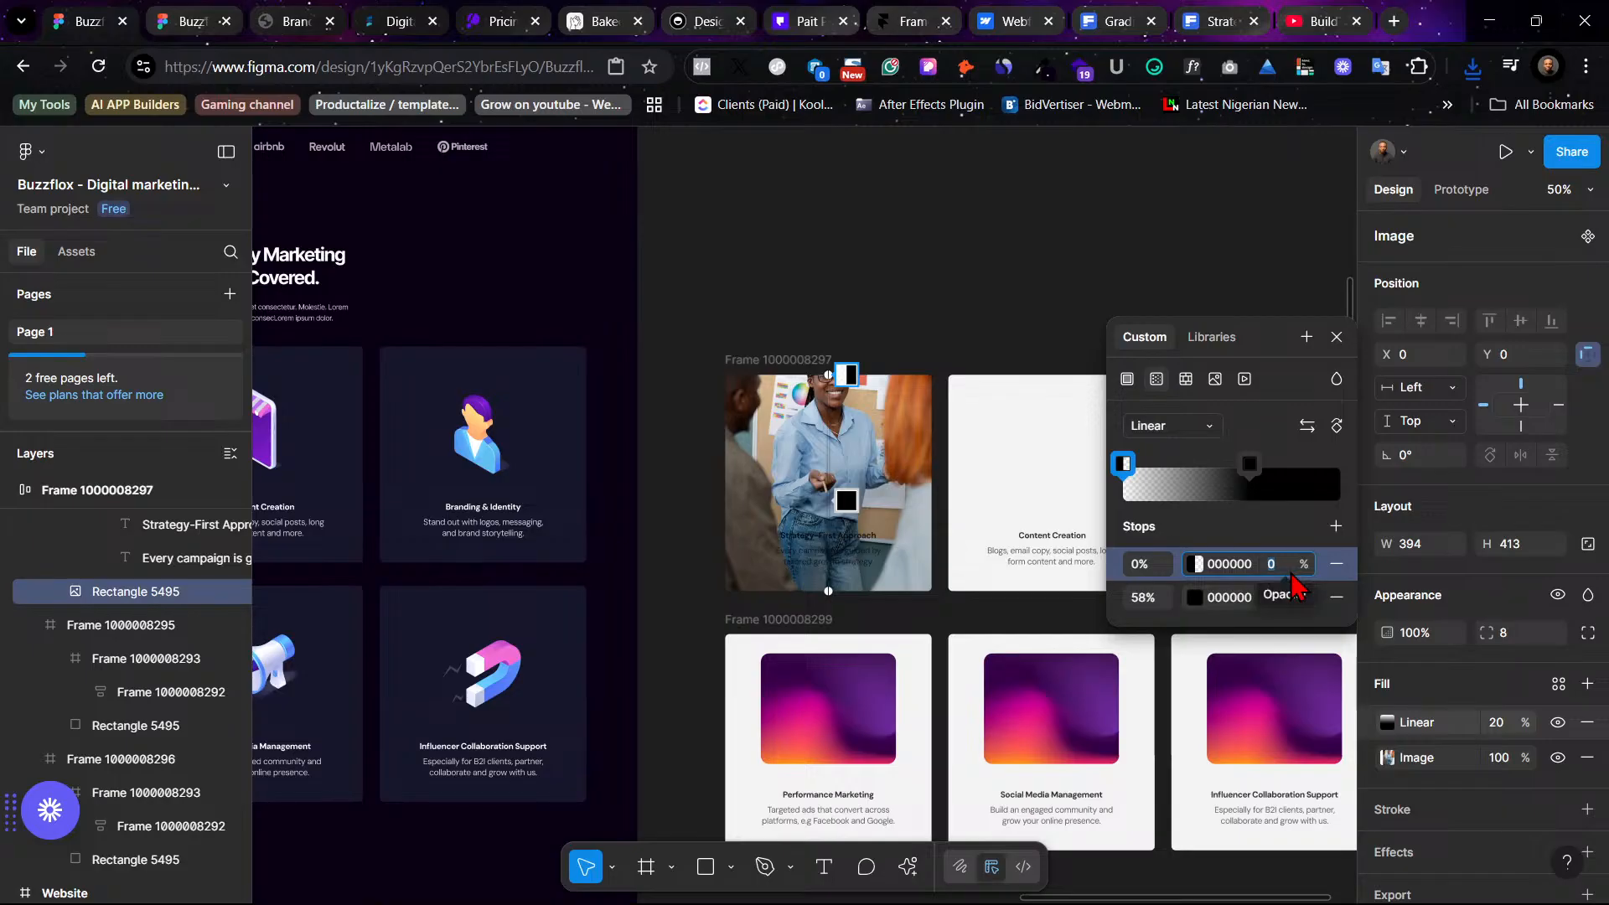
pyautogui.write('40')
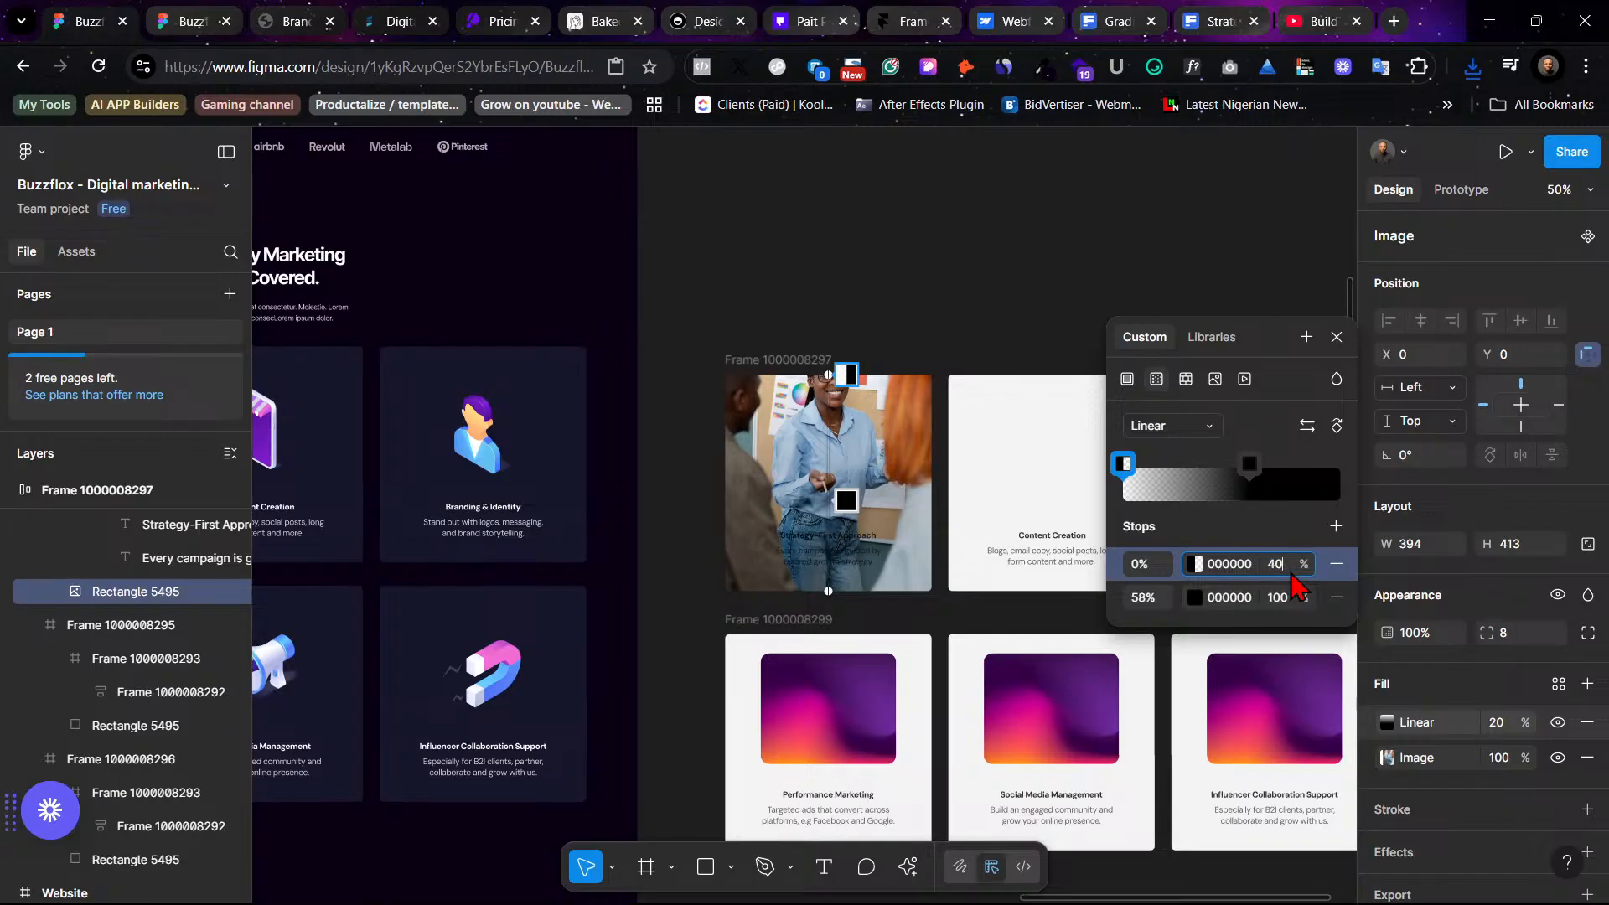
pyautogui.press('Return')
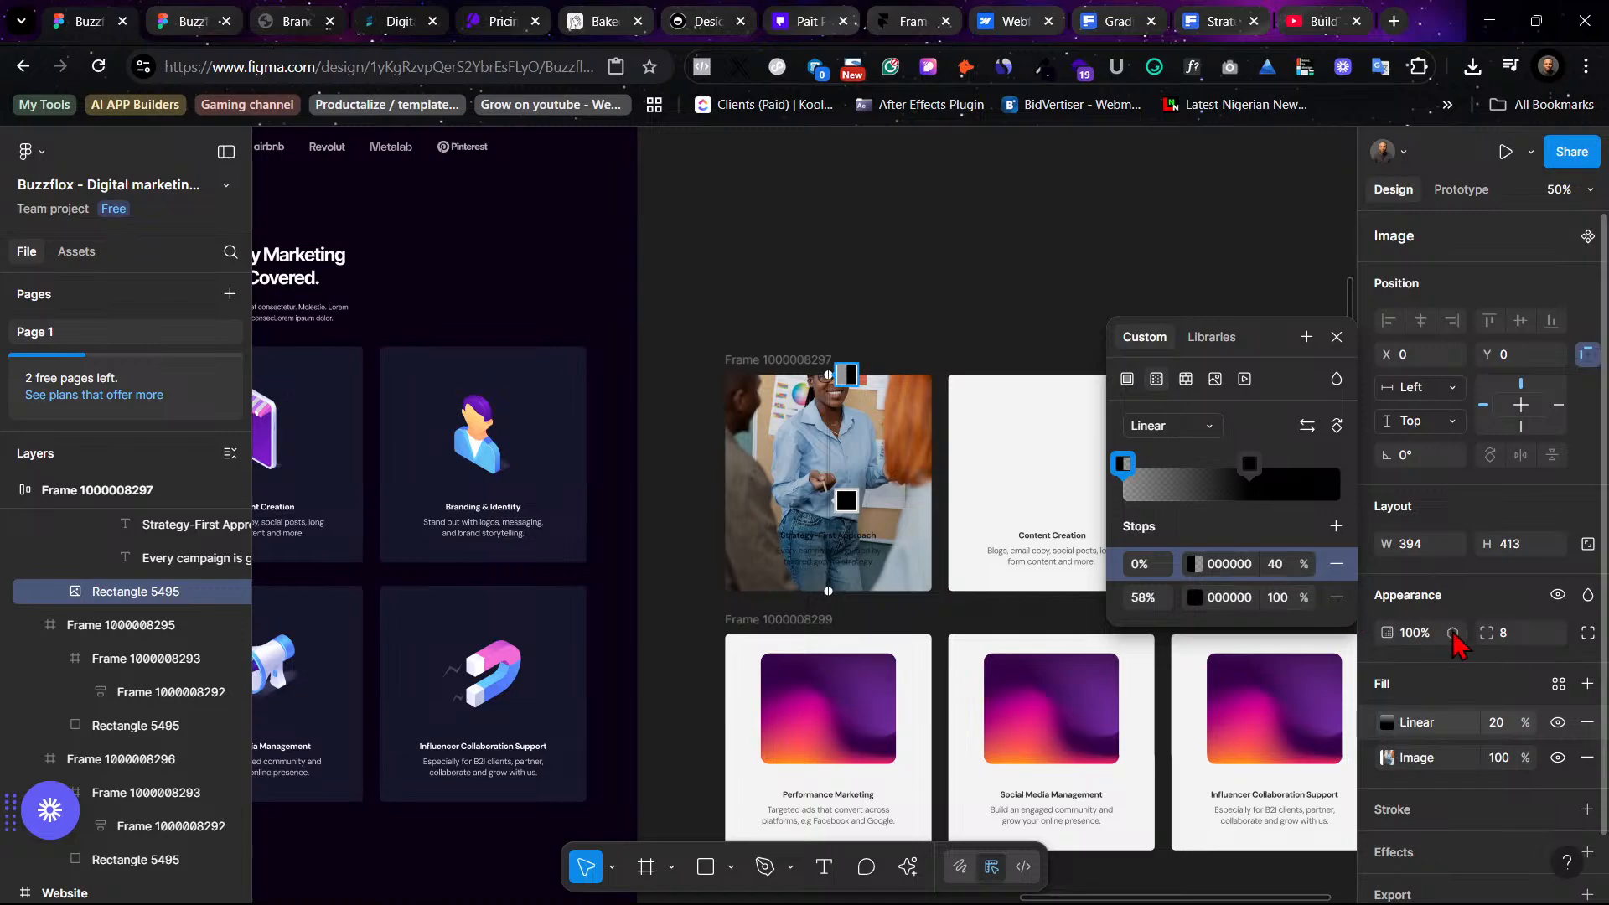
pyautogui.hotkey('ctrl', 'z')
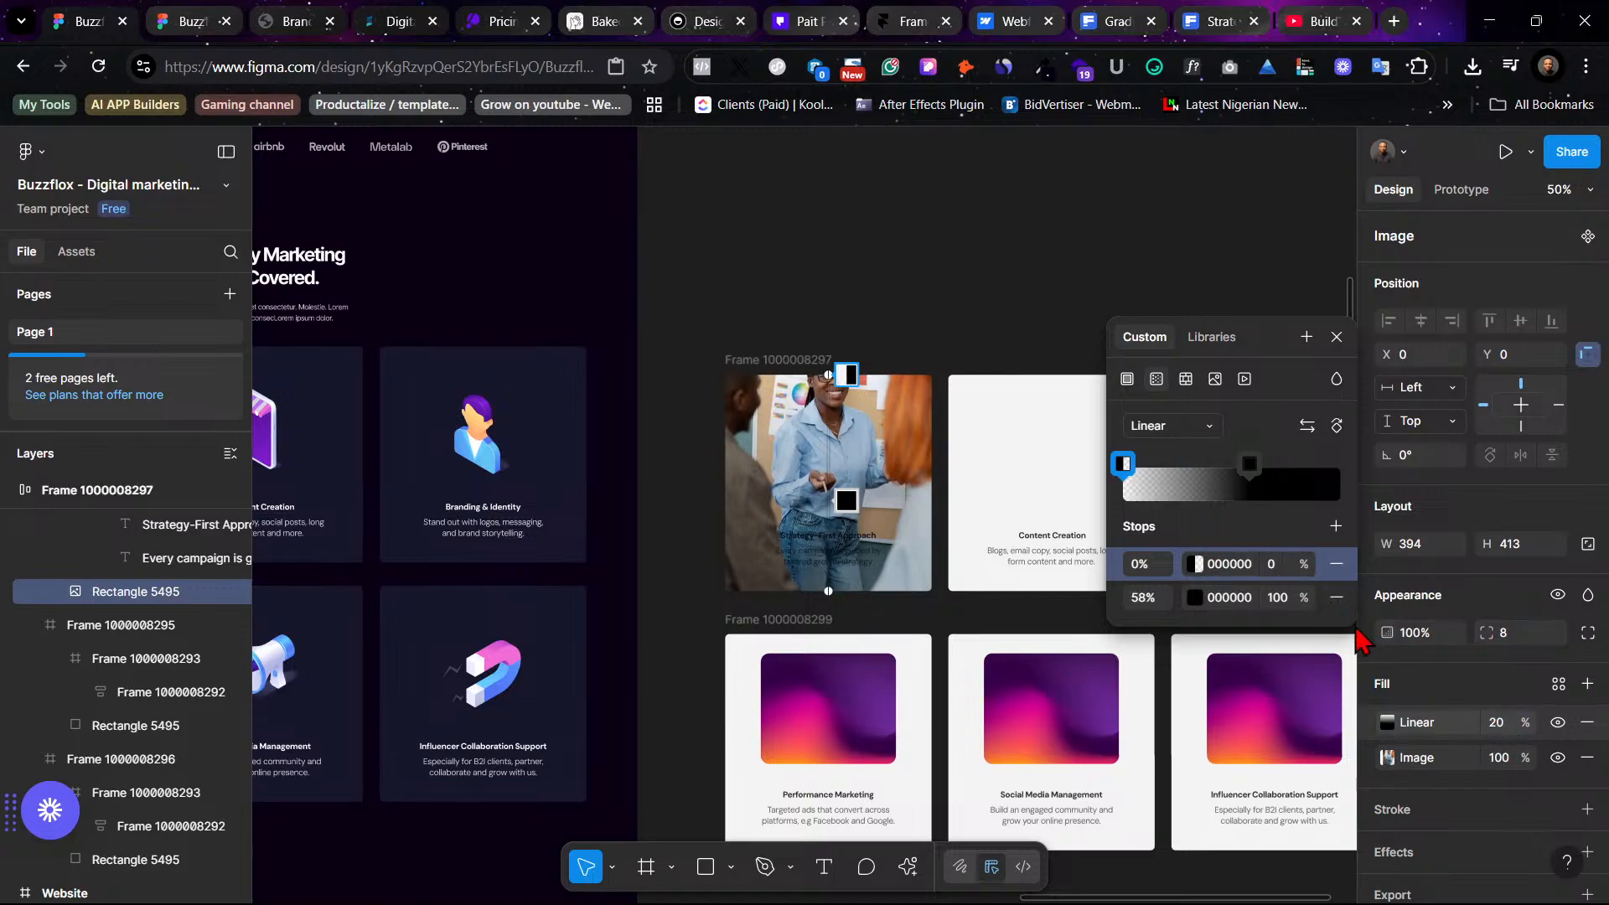
# - Set the gradient fill layer's opacity to 50%
pyautogui.click(1502, 728)
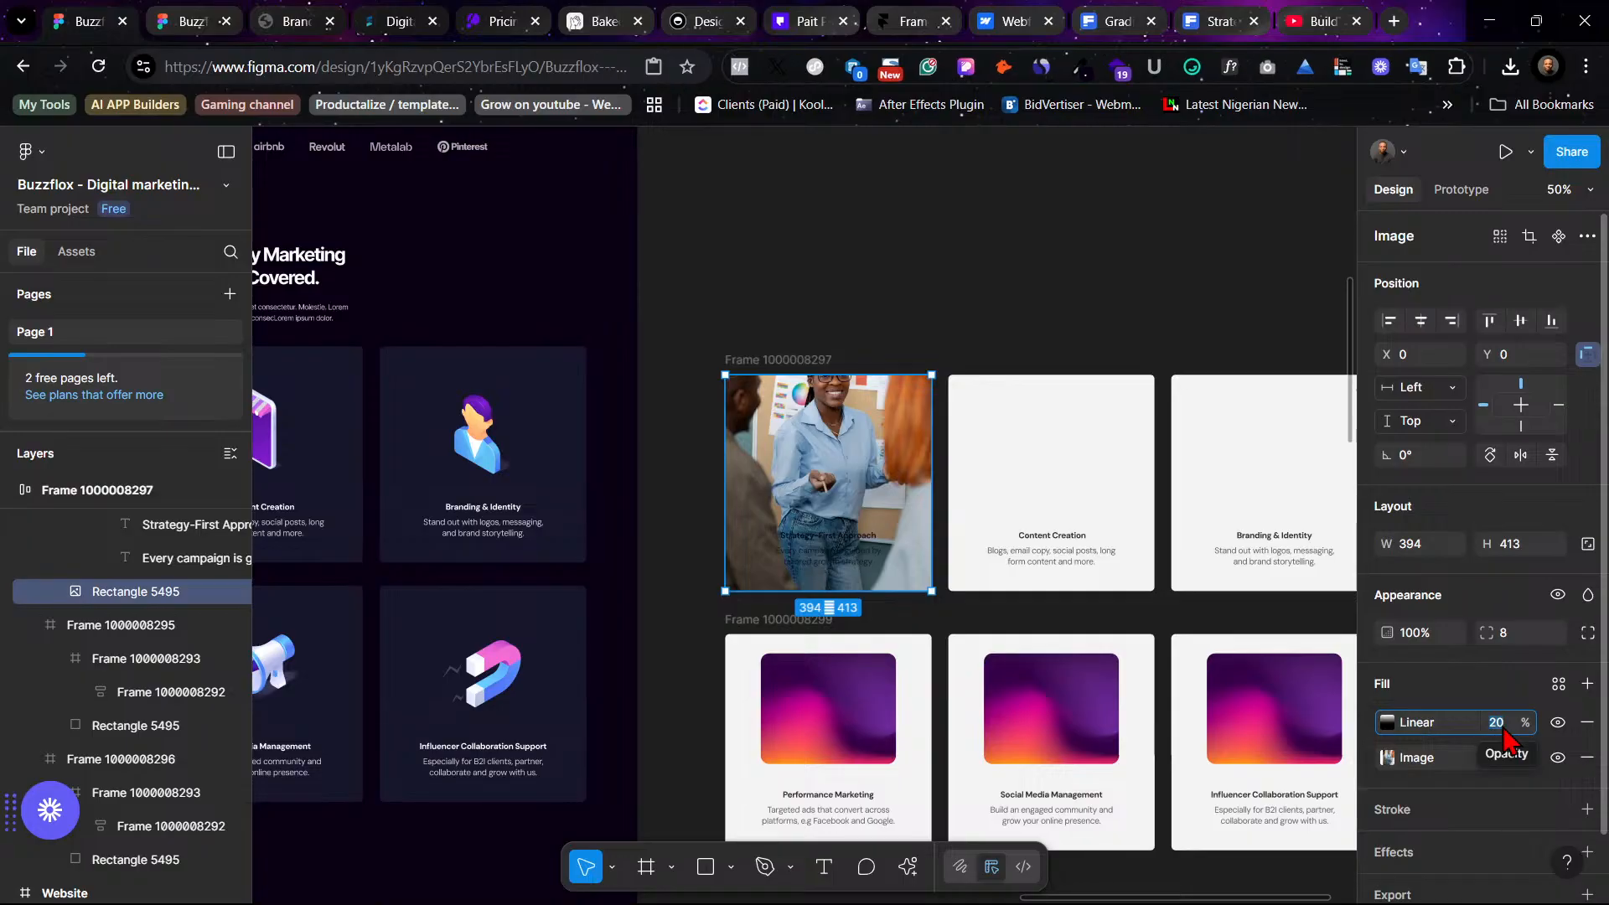
pyautogui.write('80')
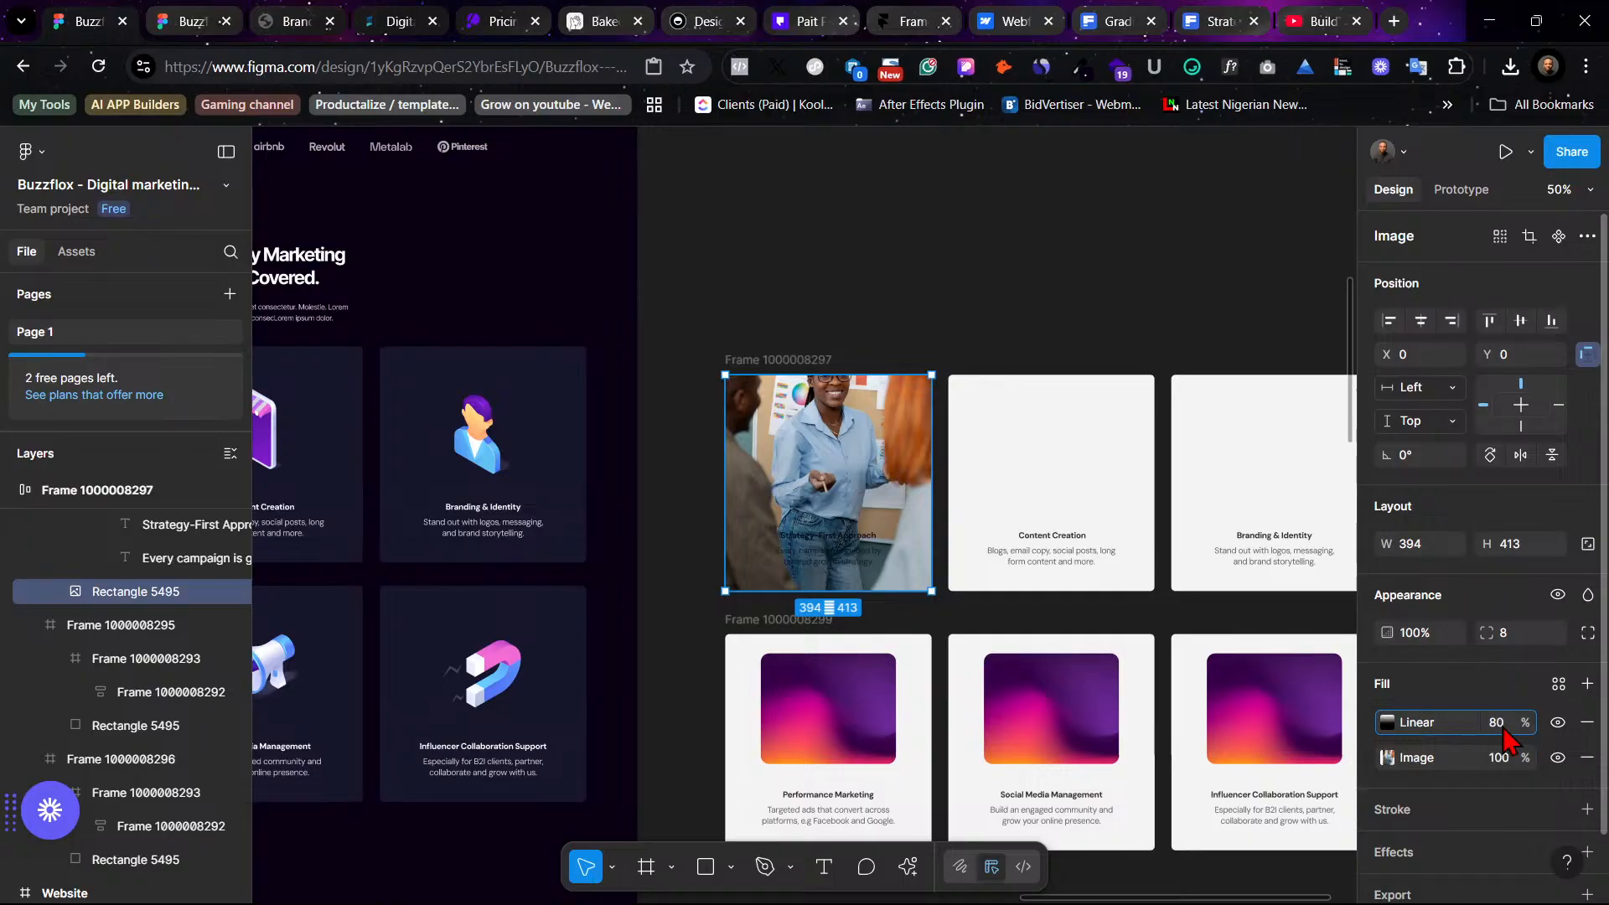
pyautogui.press('Return')
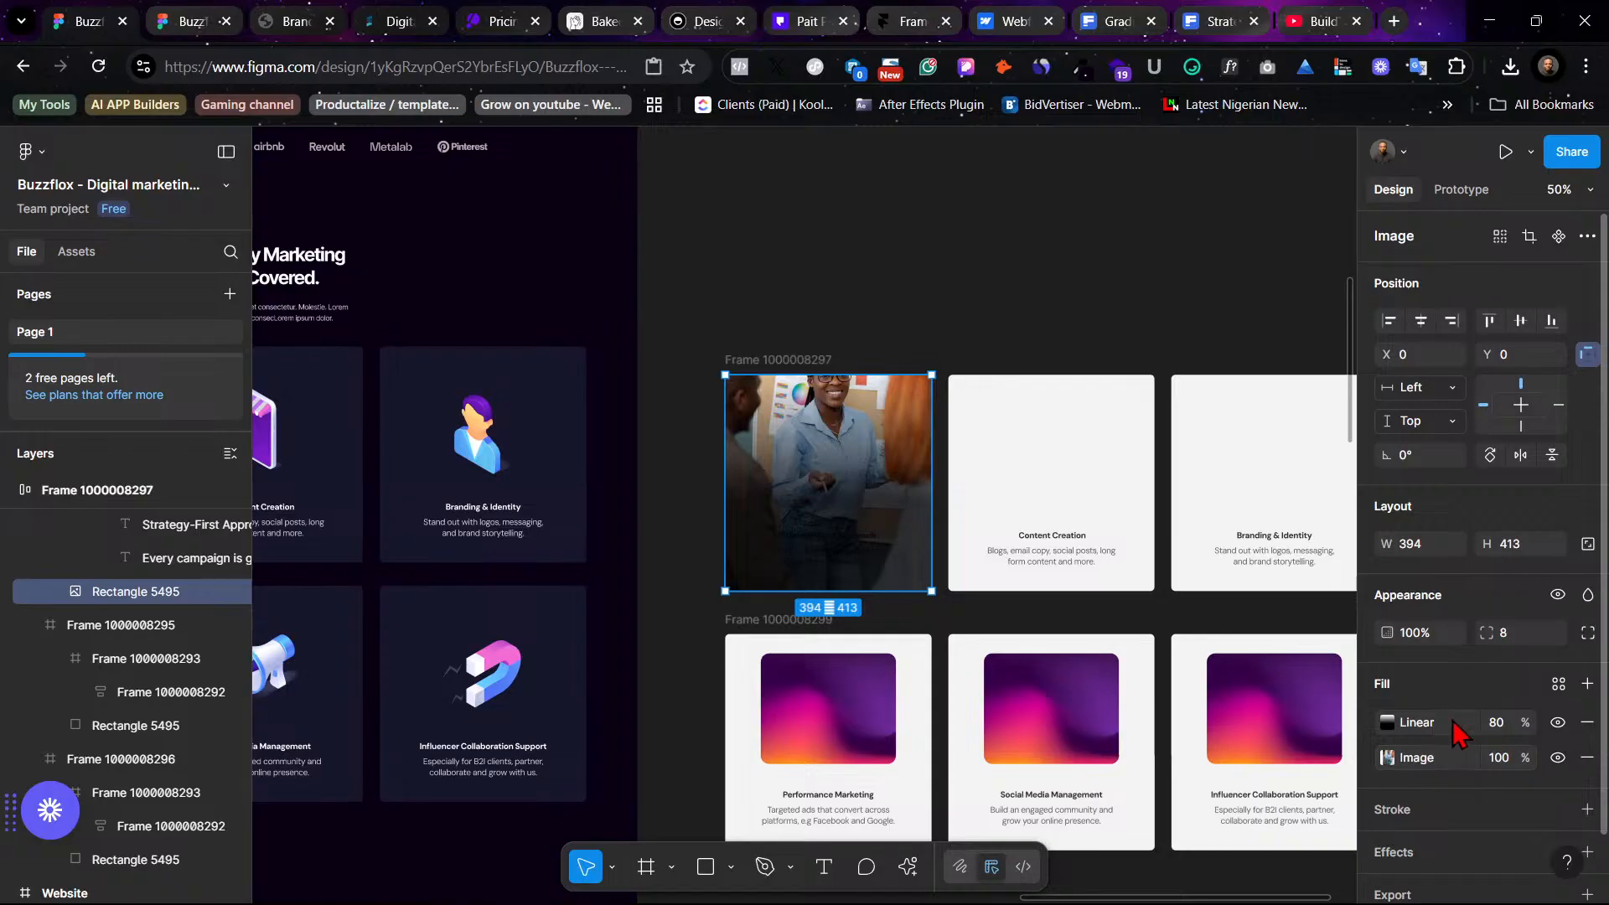
pyautogui.click(1504, 732)
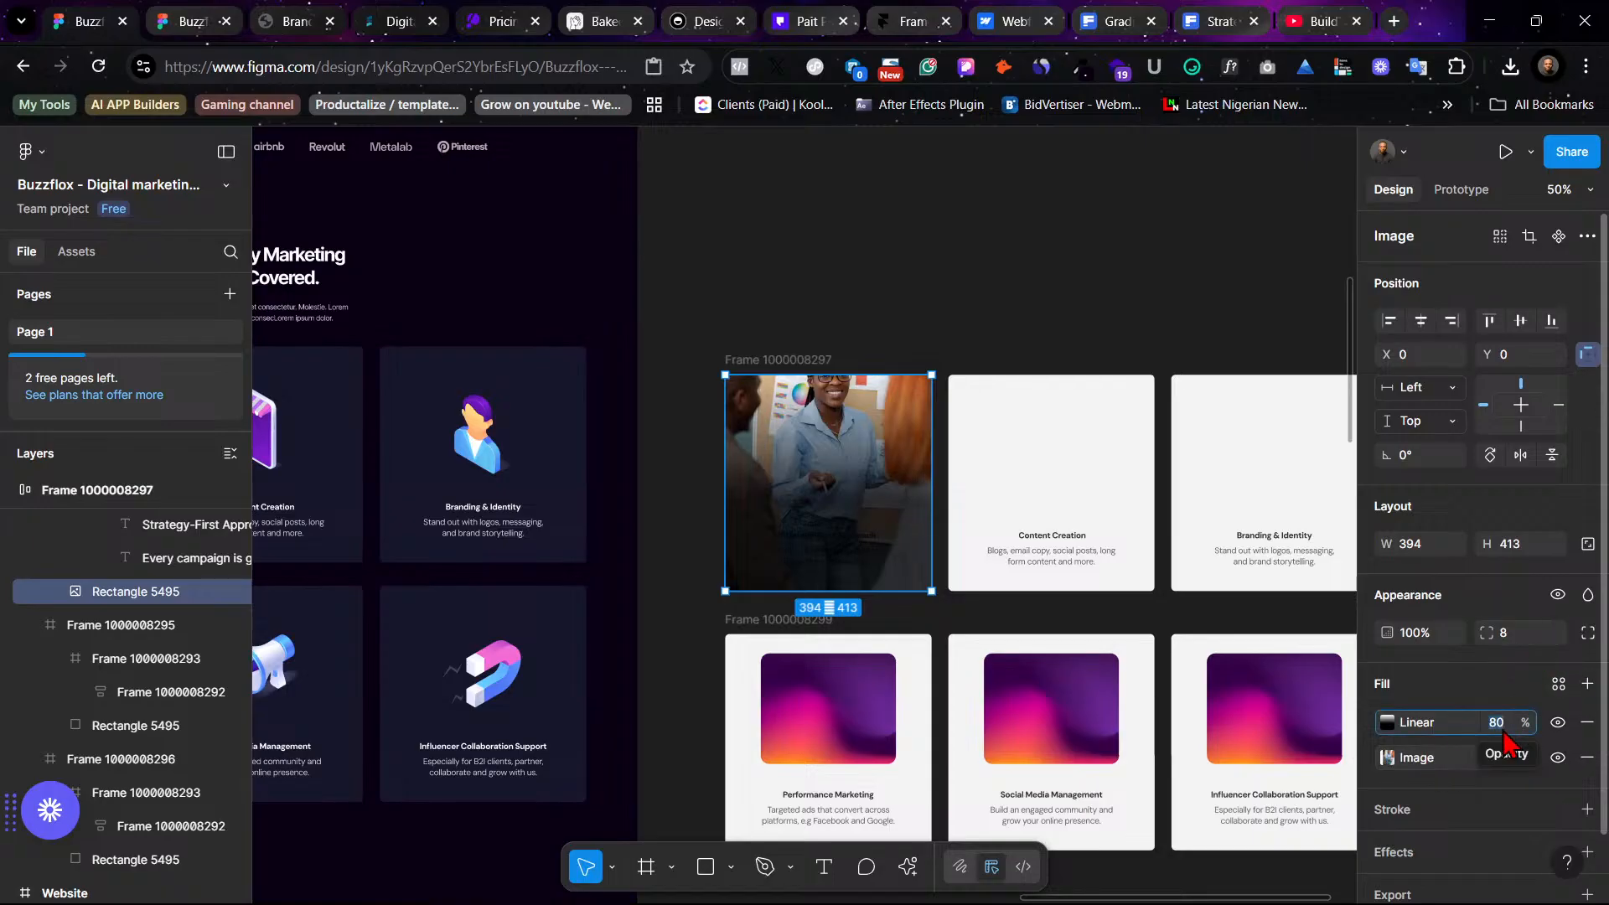
pyautogui.write('50')
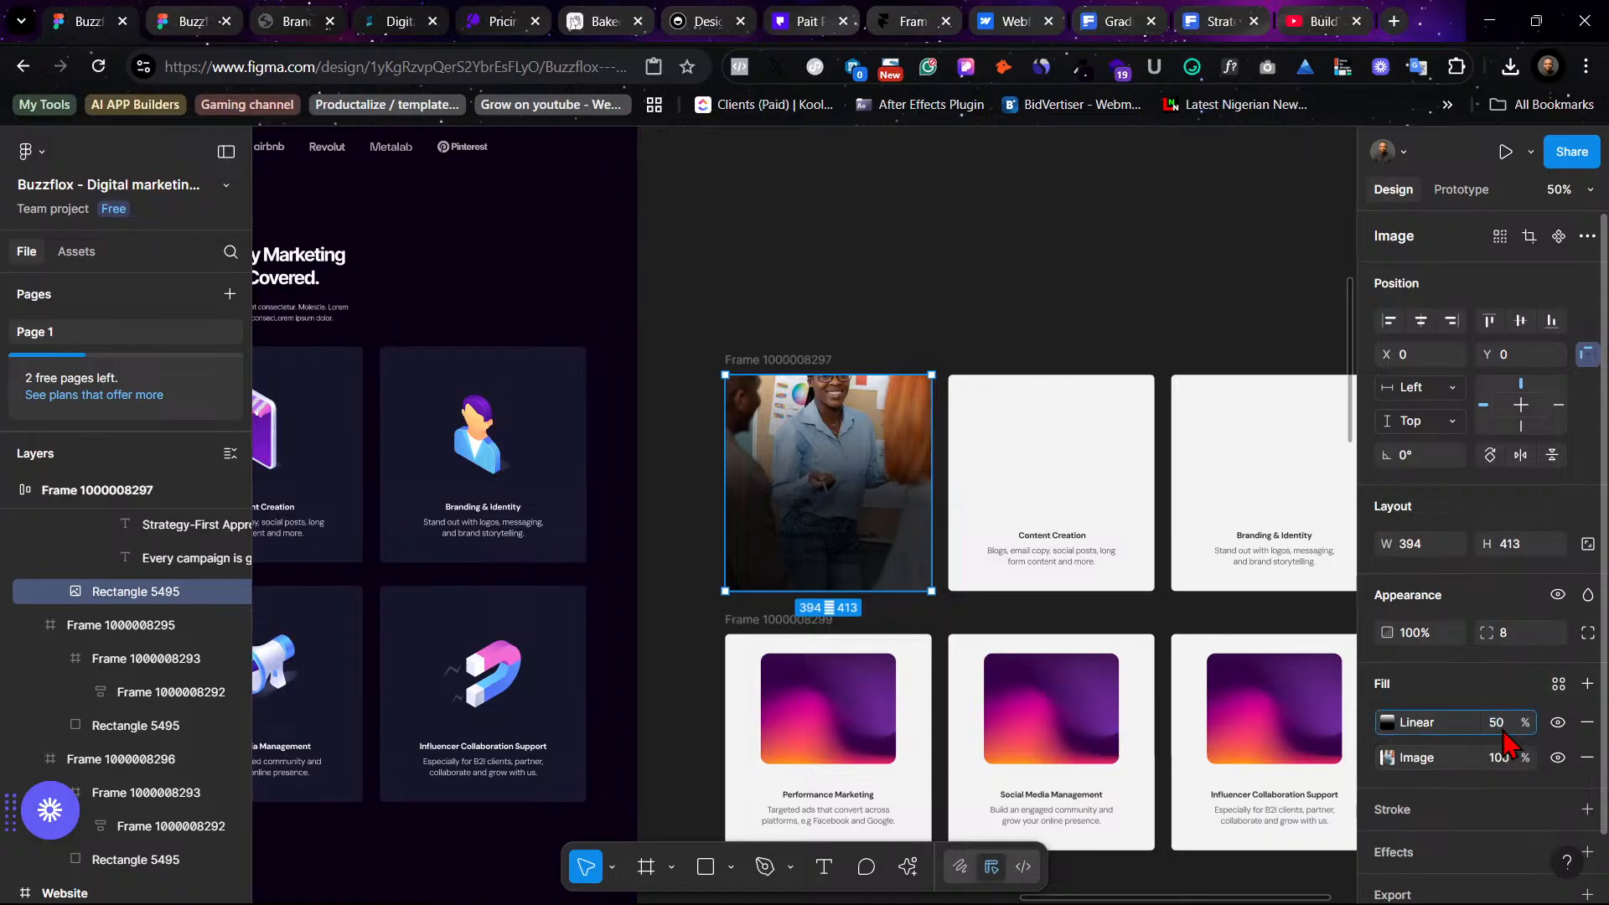
pyautogui.press('Return')
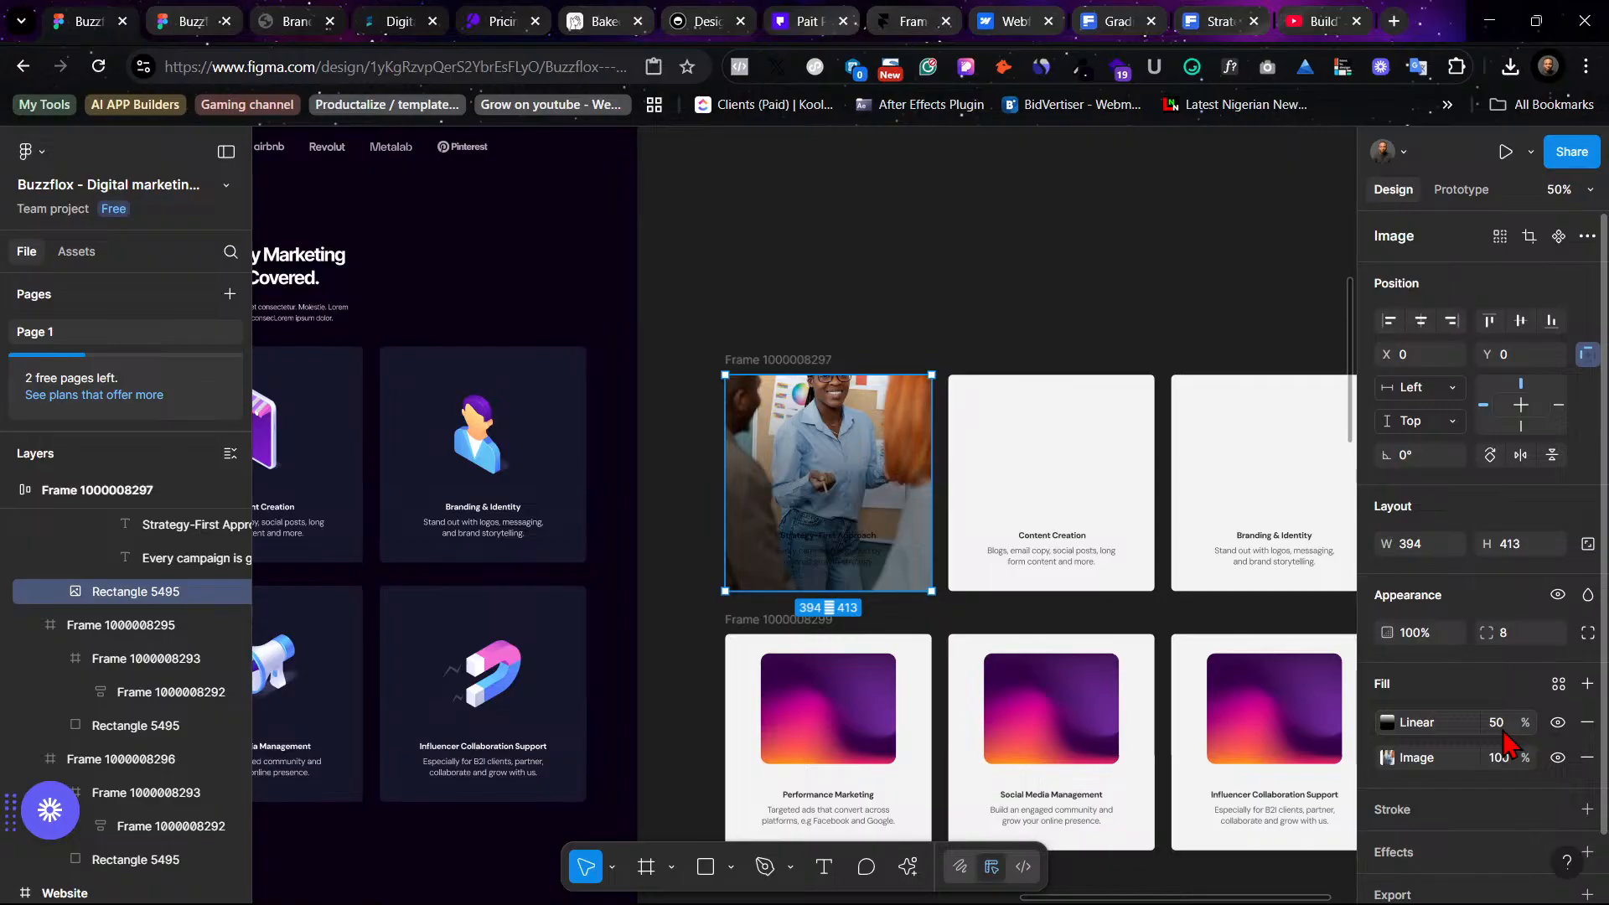
# - Change the first card's title and description text fill to the White color style
pyautogui.click(828, 536)
pyautogui.keyDown('shift'); pyautogui.click(844, 572); pyautogui.keyUp('shift')
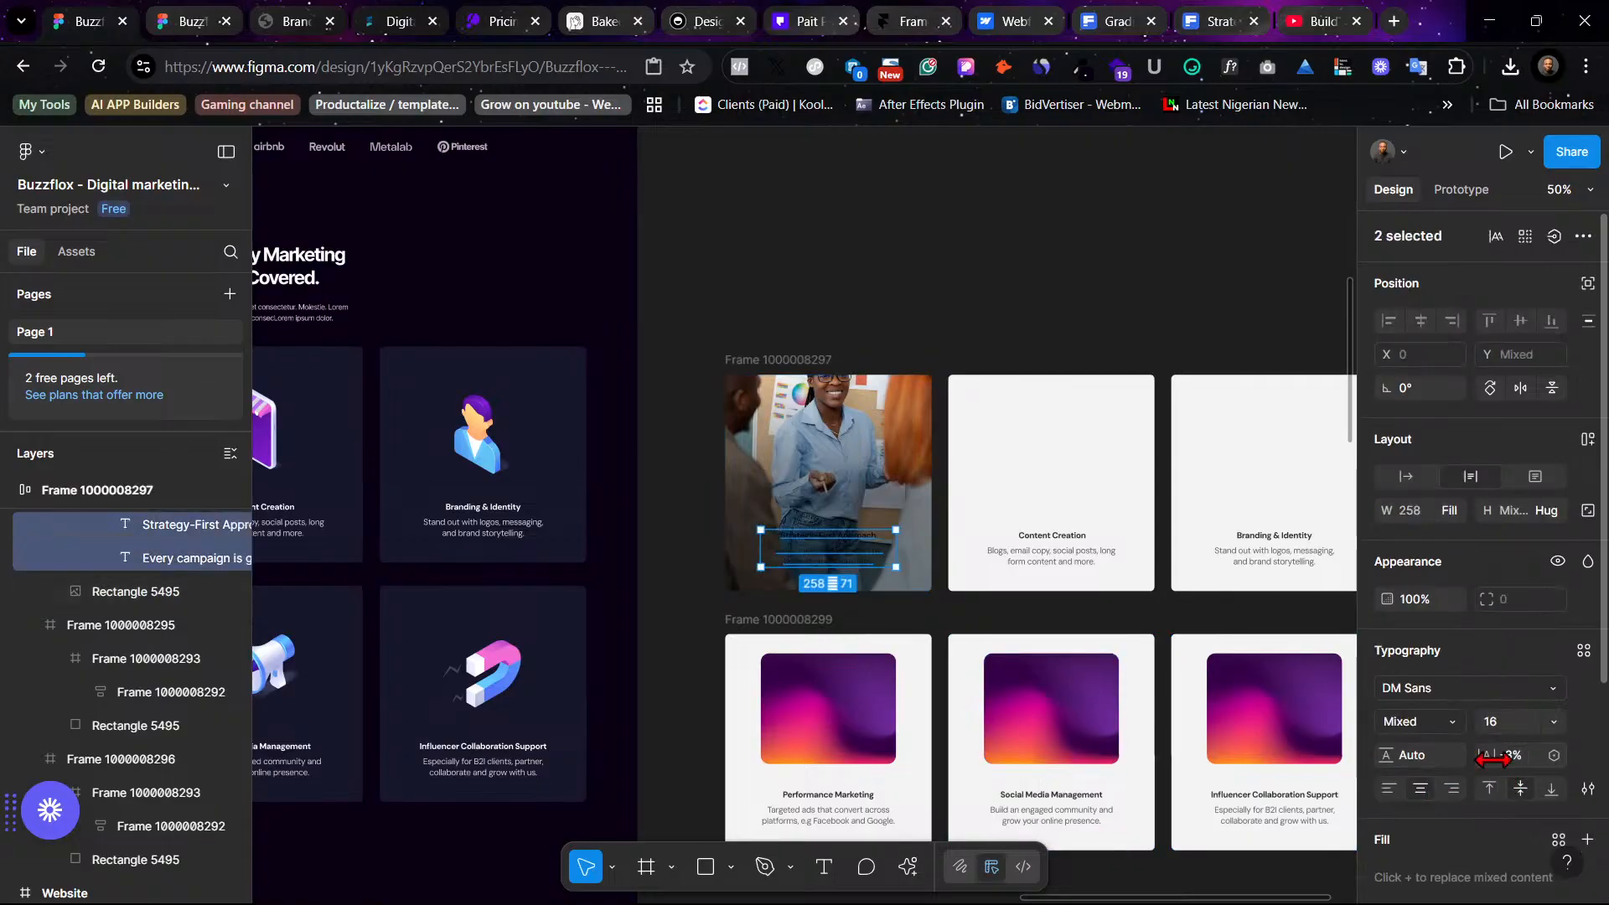
pyautogui.scroll(-3, 1458, 783)
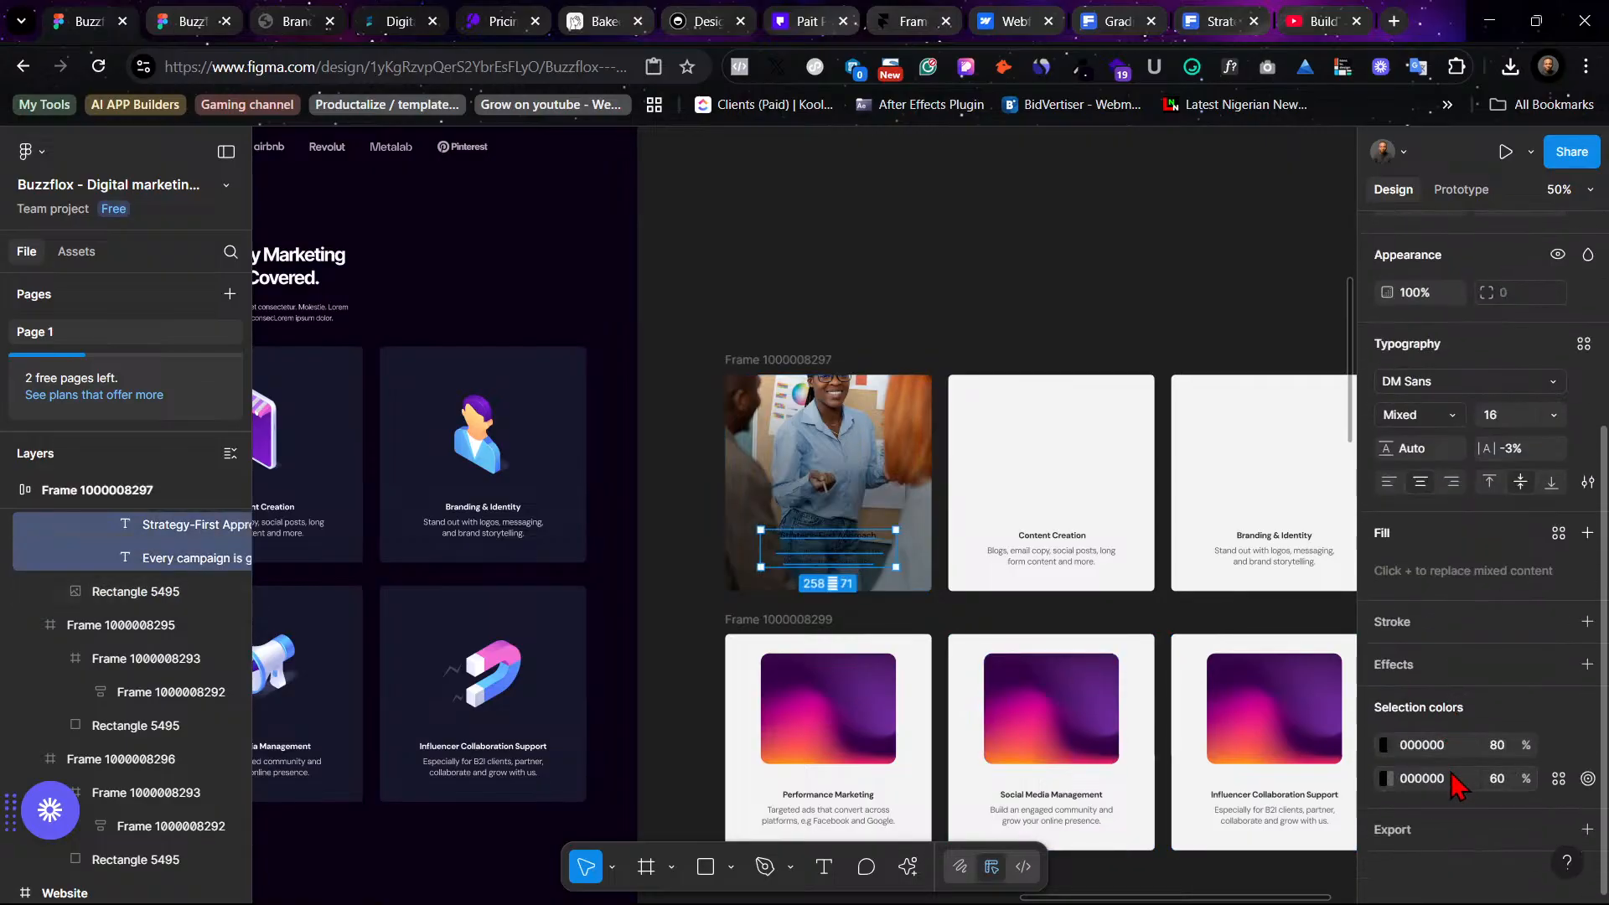
pyautogui.click(1587, 533)
pyautogui.click(1257, 718)
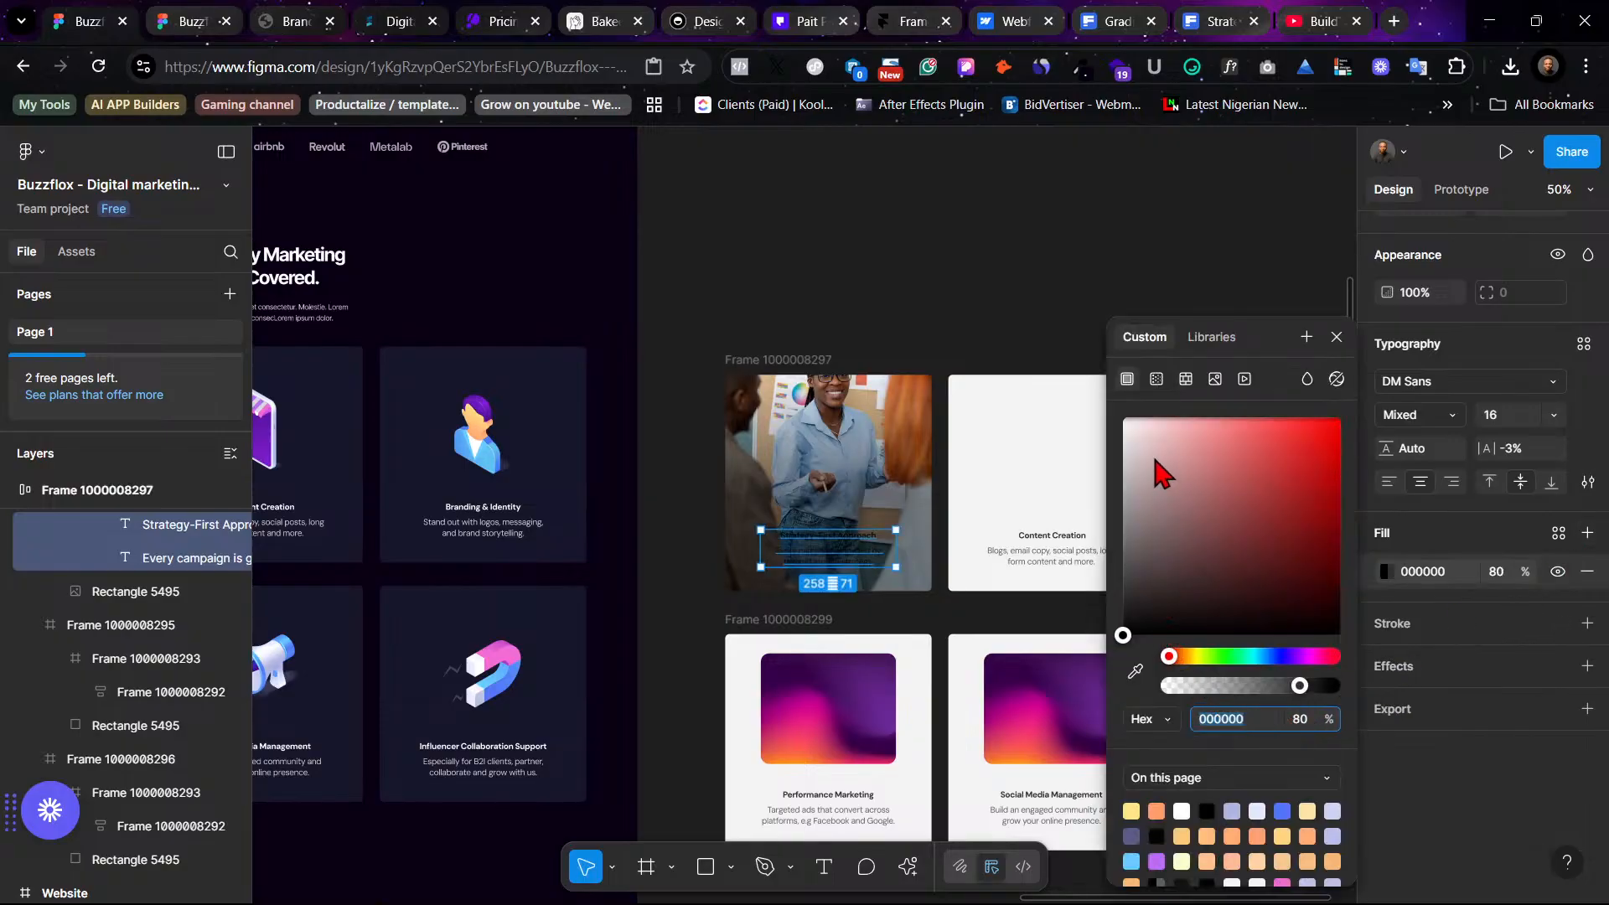
pyautogui.click(1557, 535)
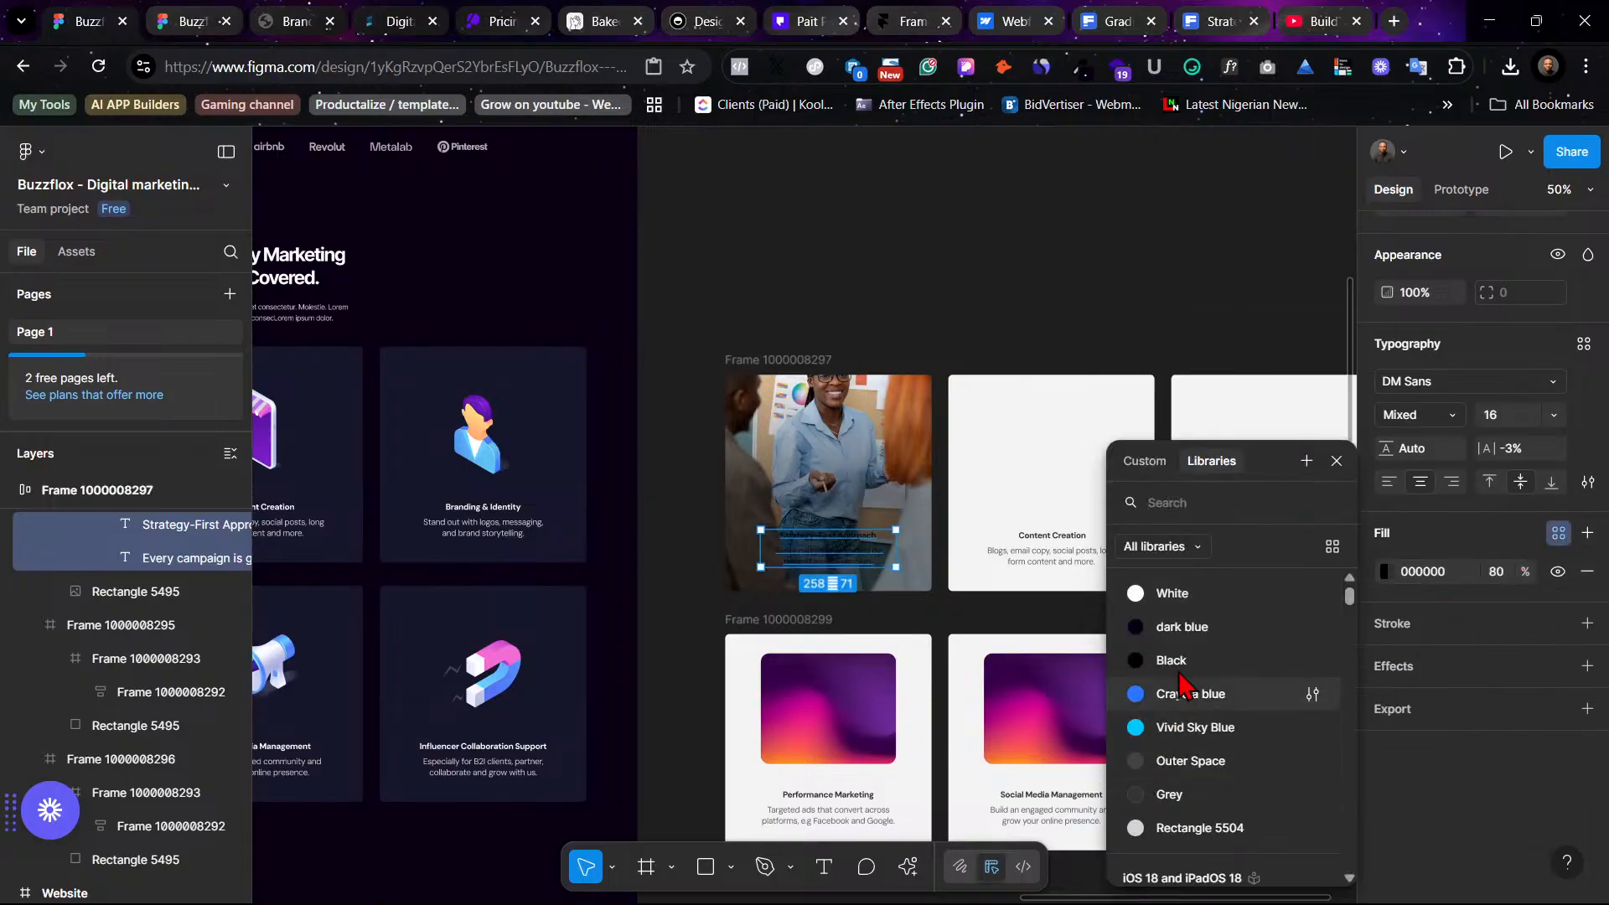
pyautogui.click(1189, 604)
pyautogui.click(959, 306)
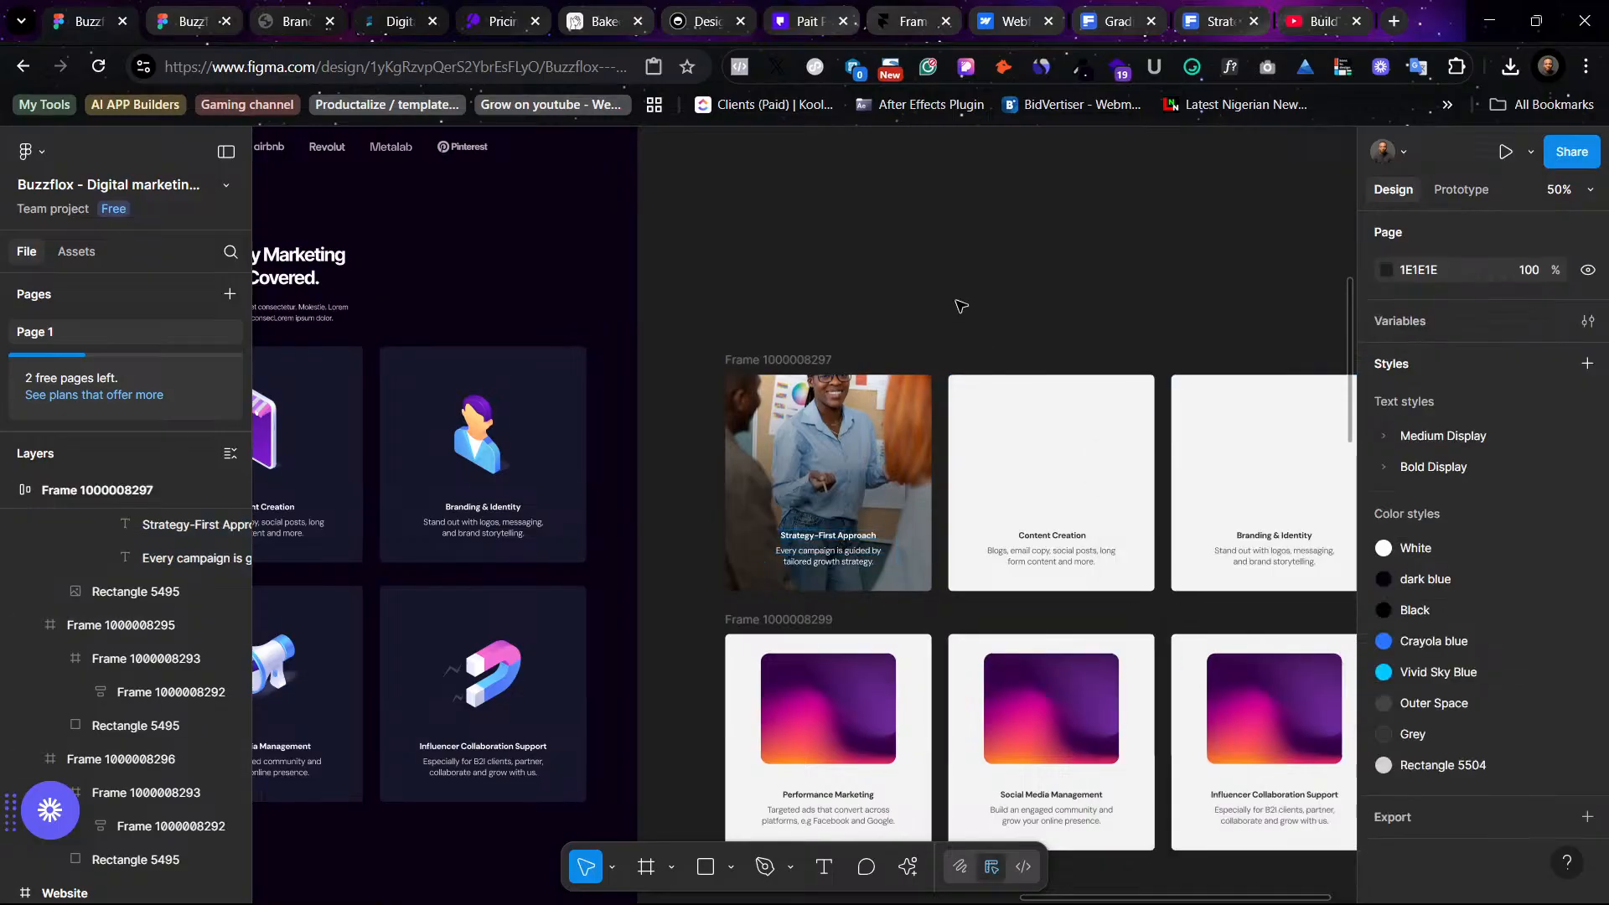
pyautogui.click(810, 392)
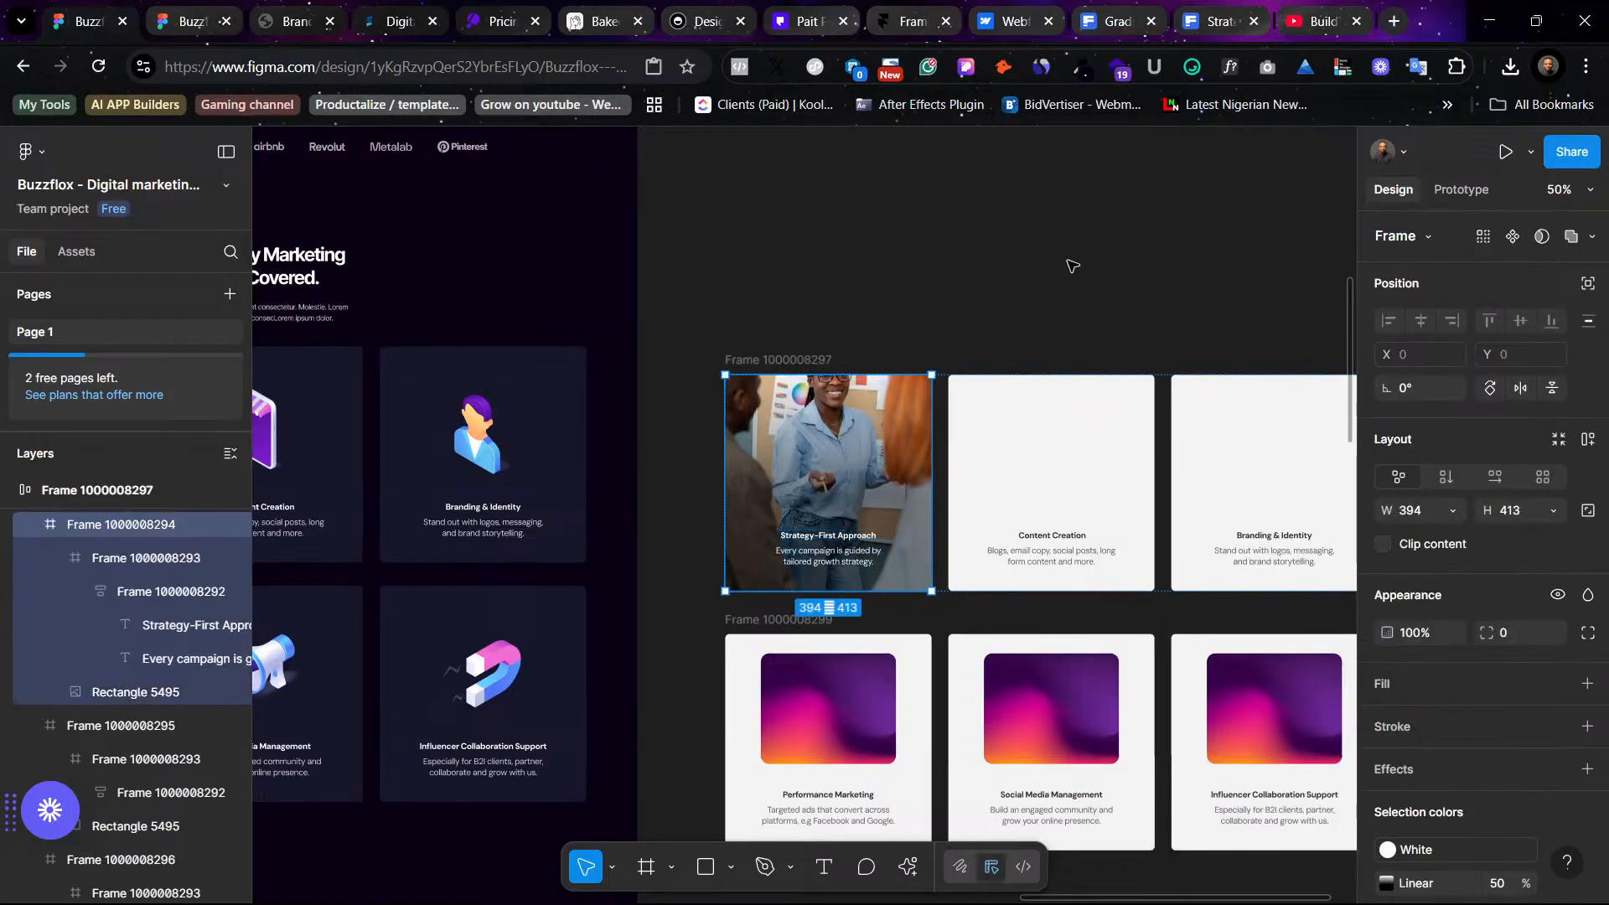
pyautogui.click(1069, 261)
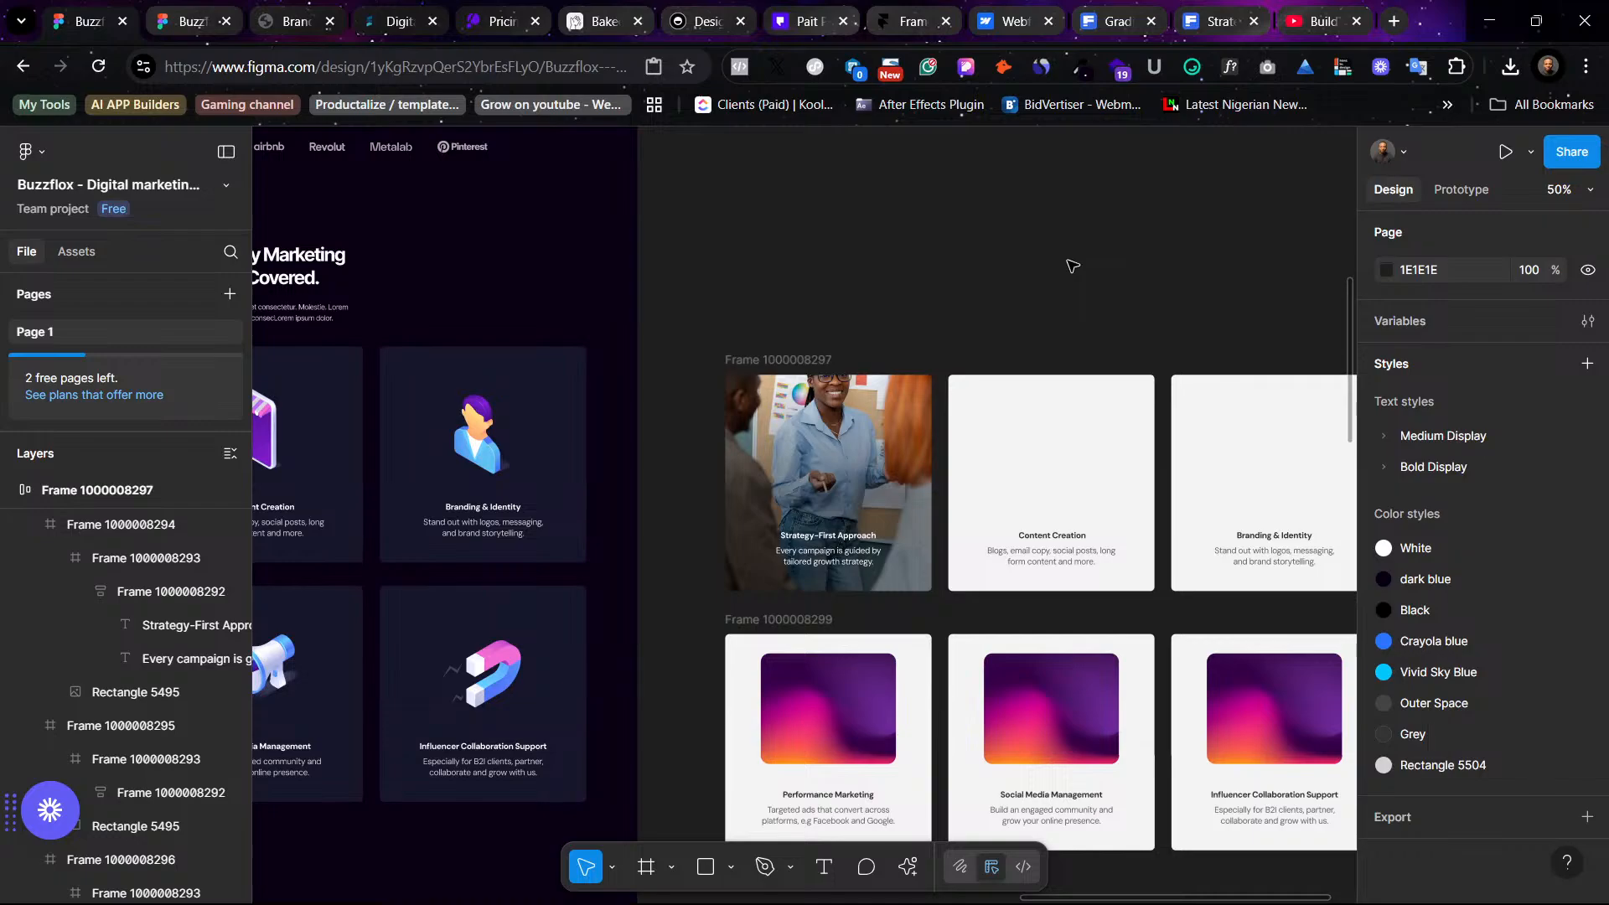
pyautogui.click(1074, 447)
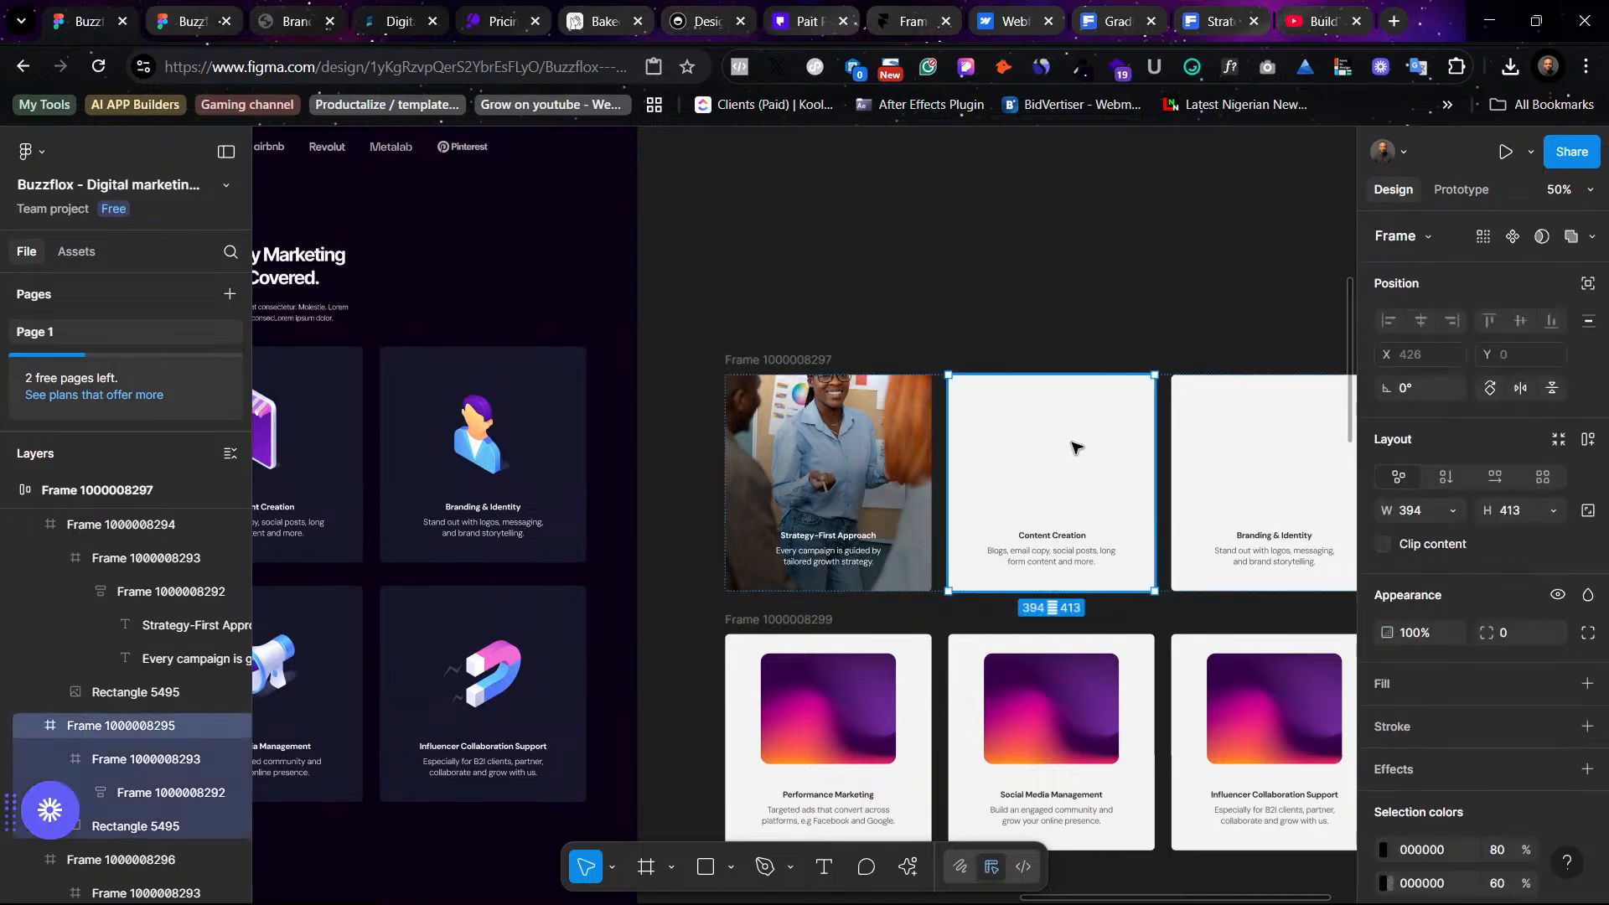
pyautogui.hscroll(-4, 1000, 293)
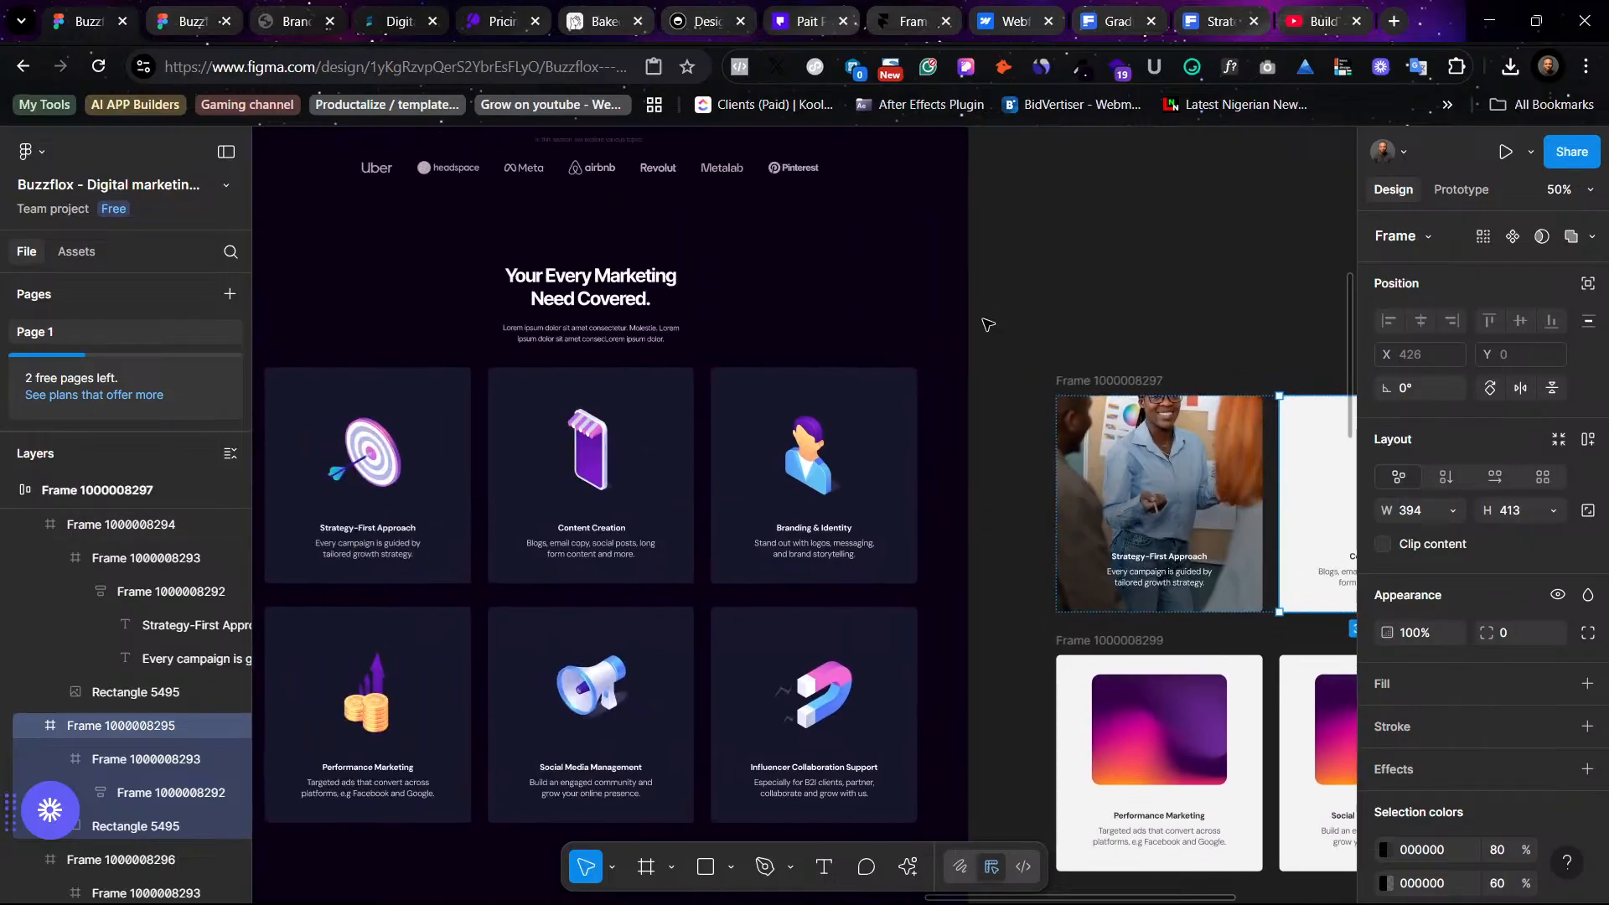
pyautogui.click(1117, 403)
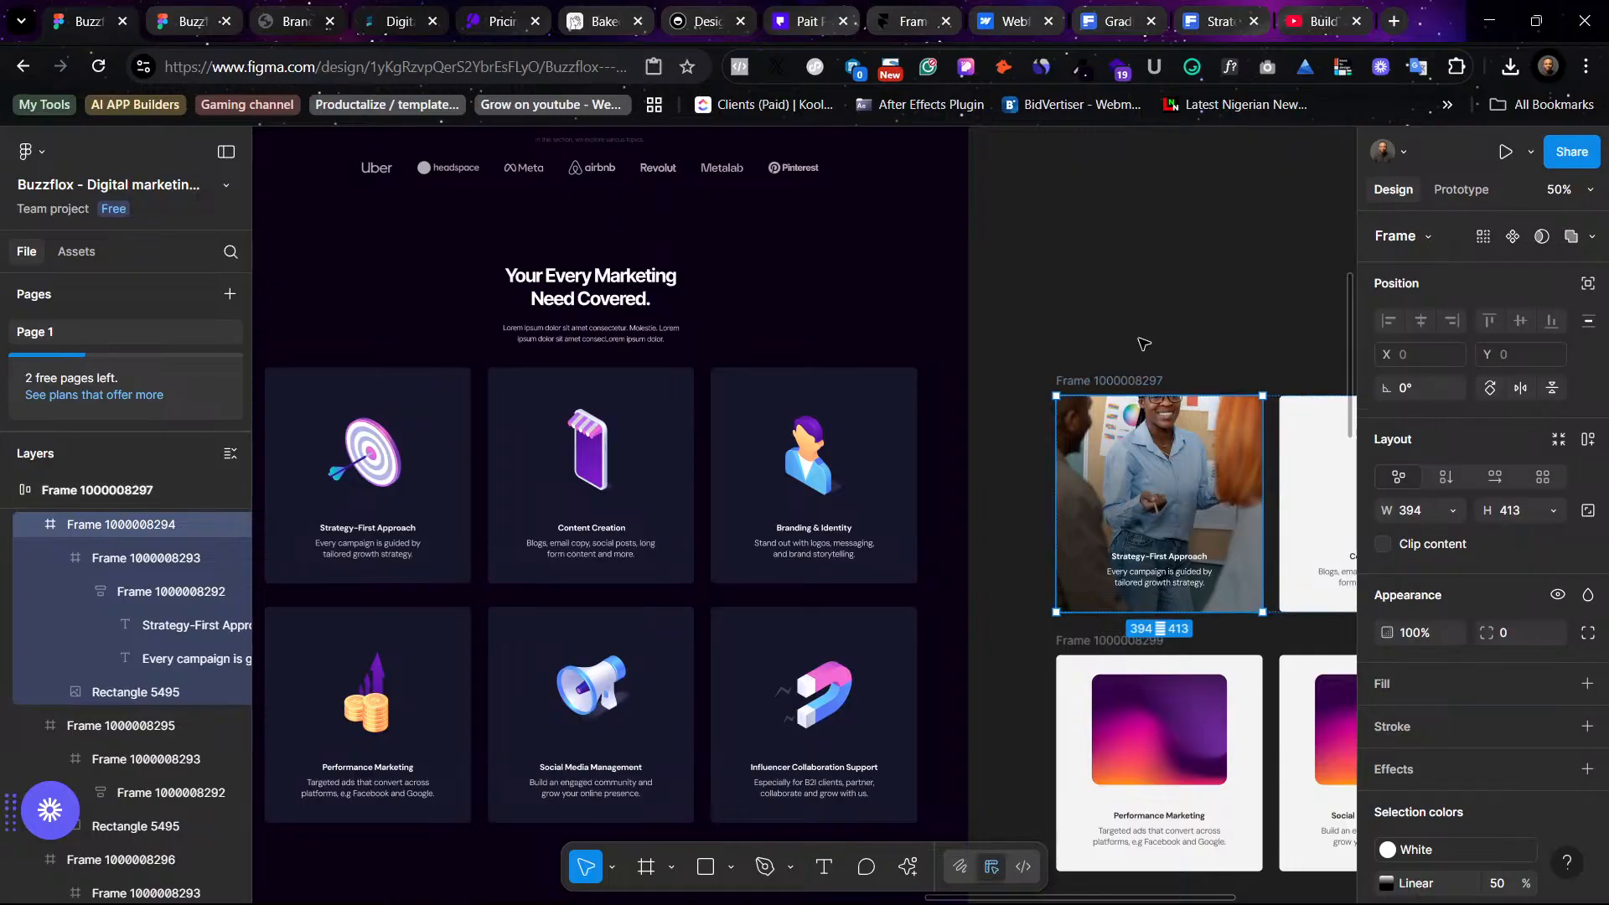
pyautogui.press('-')
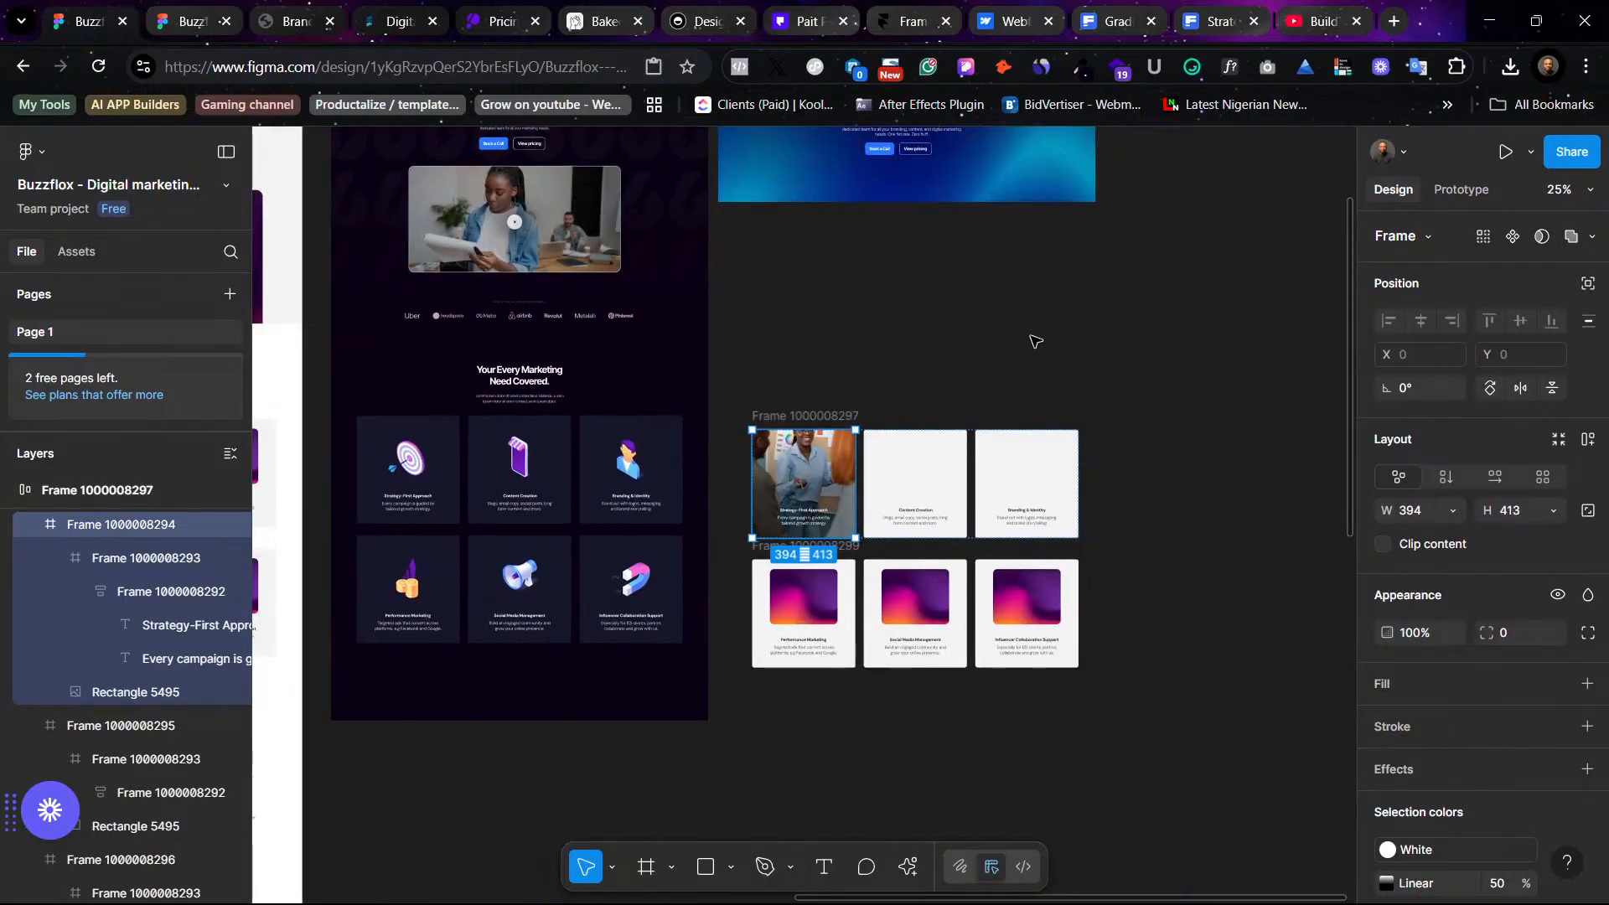
# - Duplicate the dark Website frame
pyautogui.click(972, 378)
pyautogui.scroll(3, 933, 377)
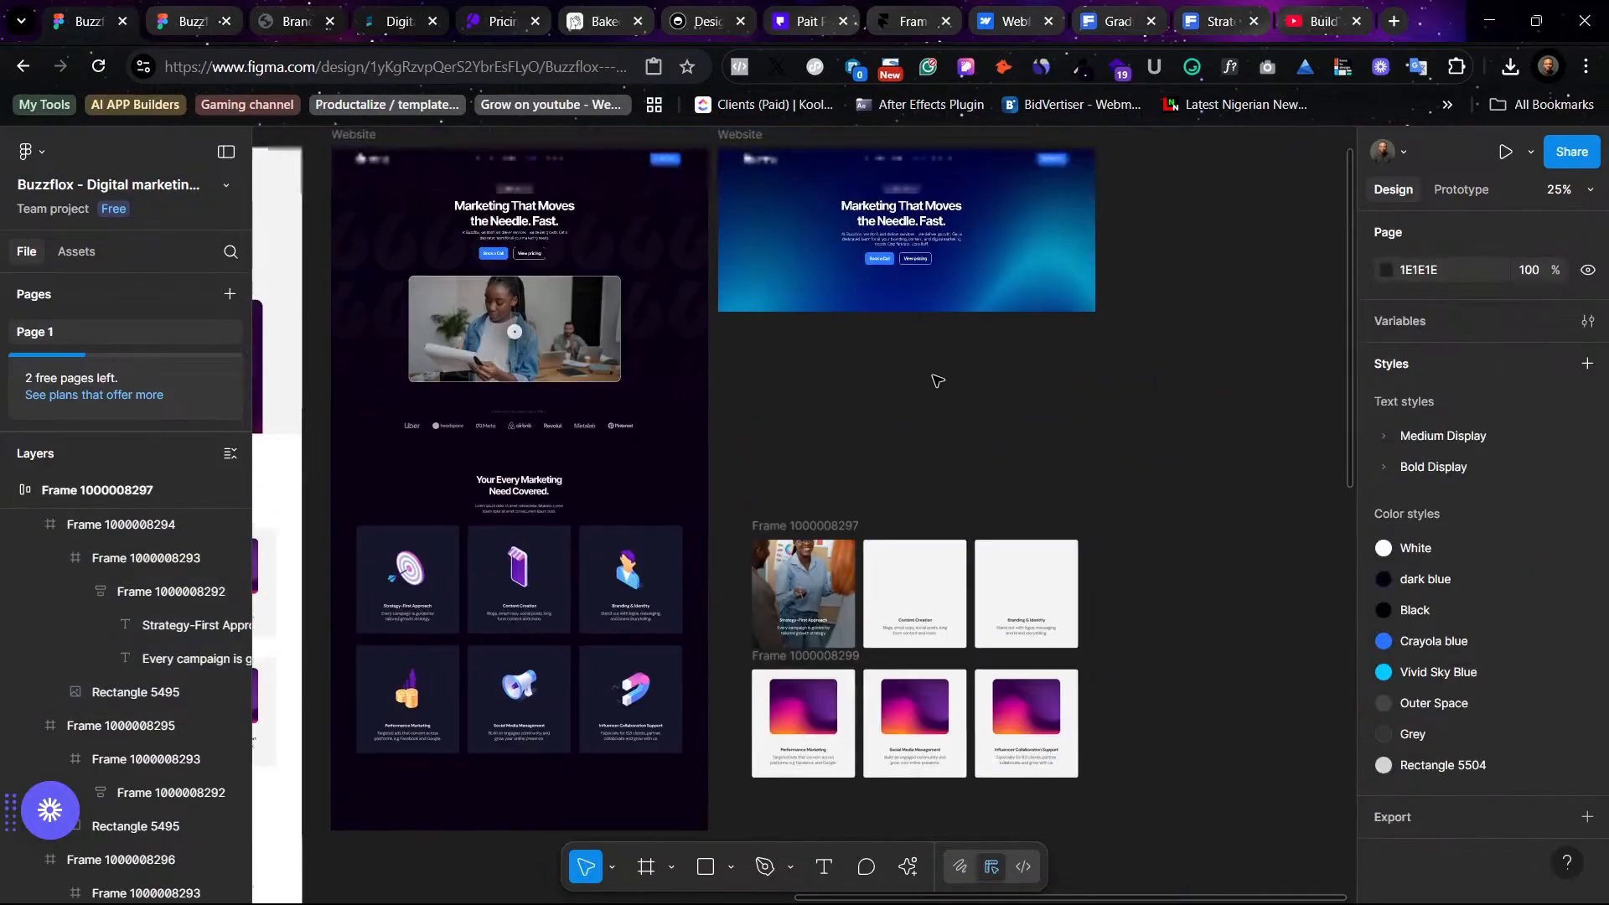
pyautogui.click(354, 139)
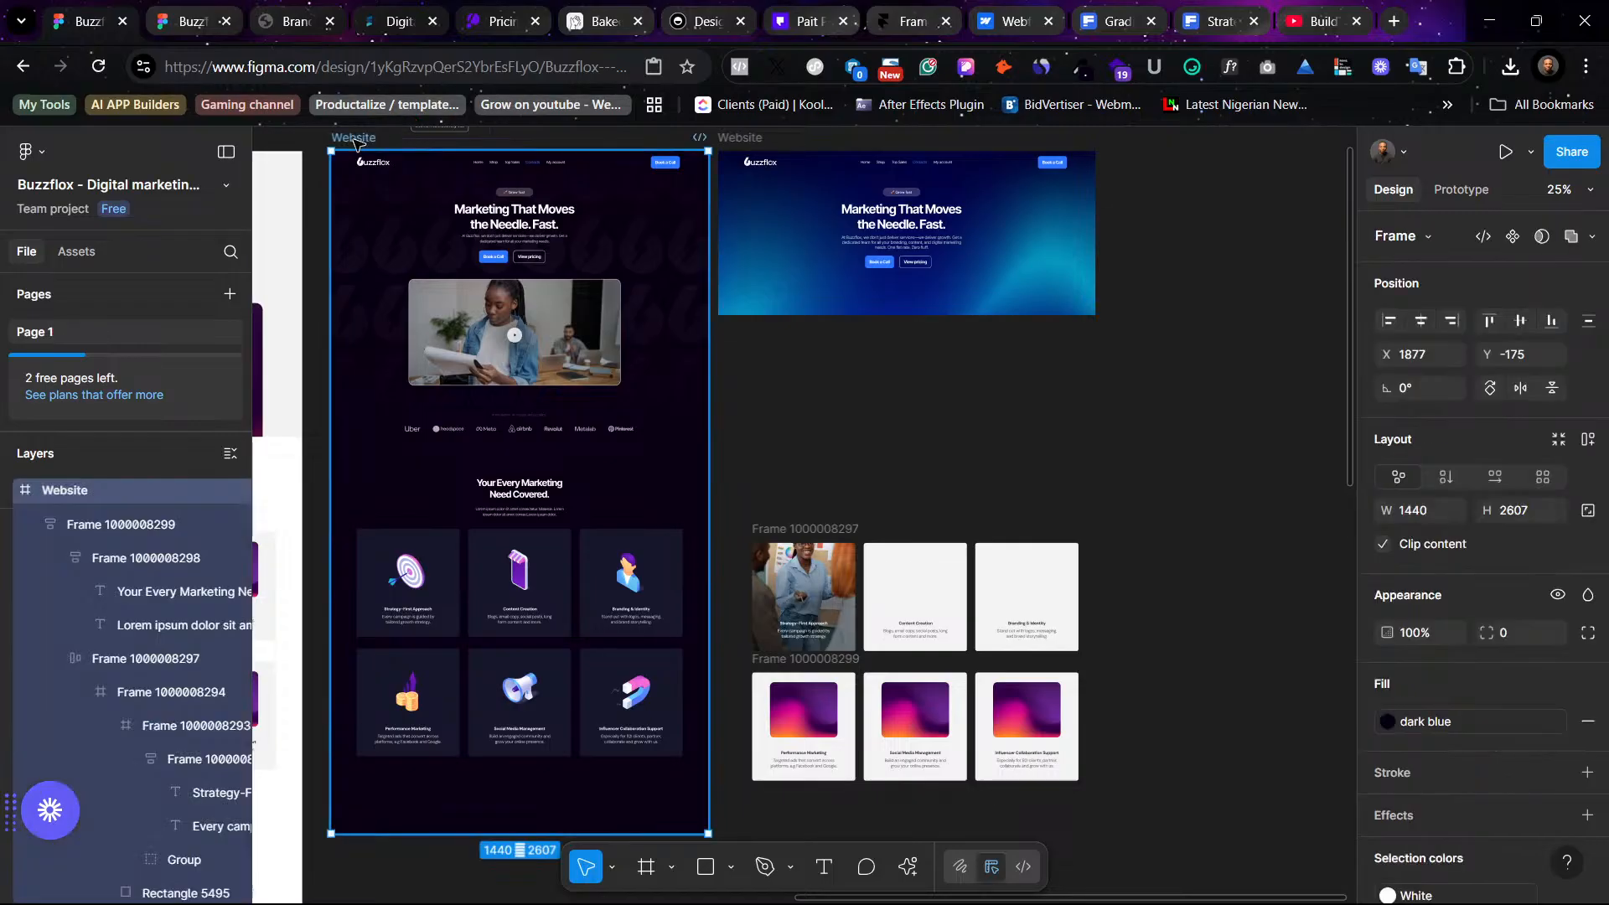
pyautogui.hotkey('ctrl', 'd')
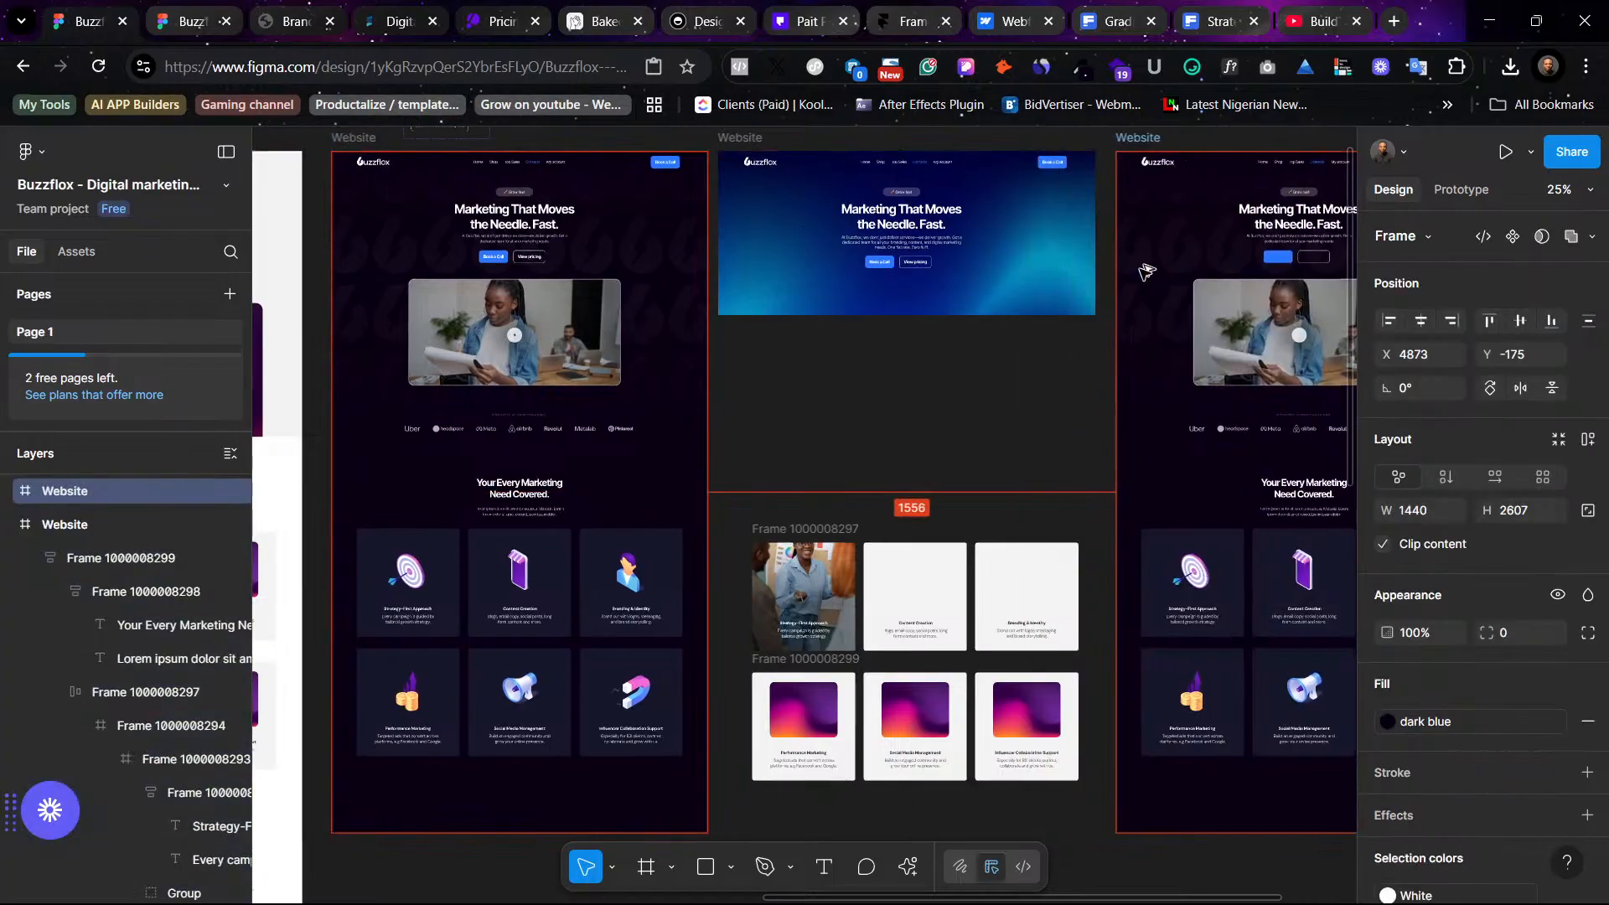
# - In the duplicate, replace the first row of service cards with the photo card row using Paste to replace
pyautogui.hscroll(2, 982, 431)
pyautogui.hscroll(1, 982, 430)
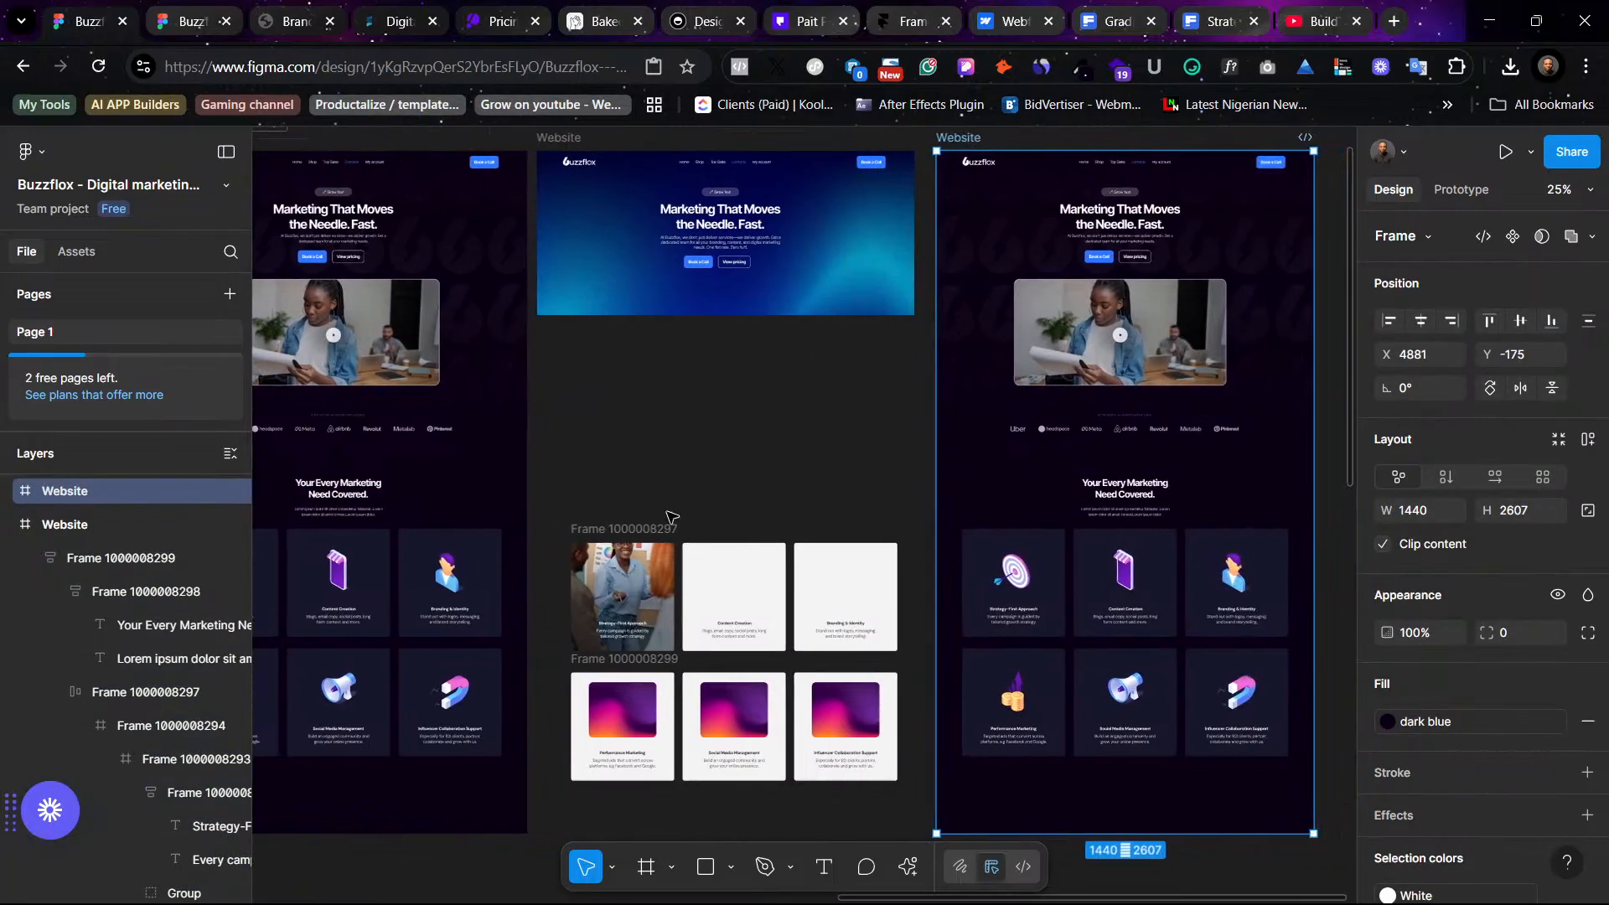
pyautogui.click(622, 588)
pyautogui.click(663, 528)
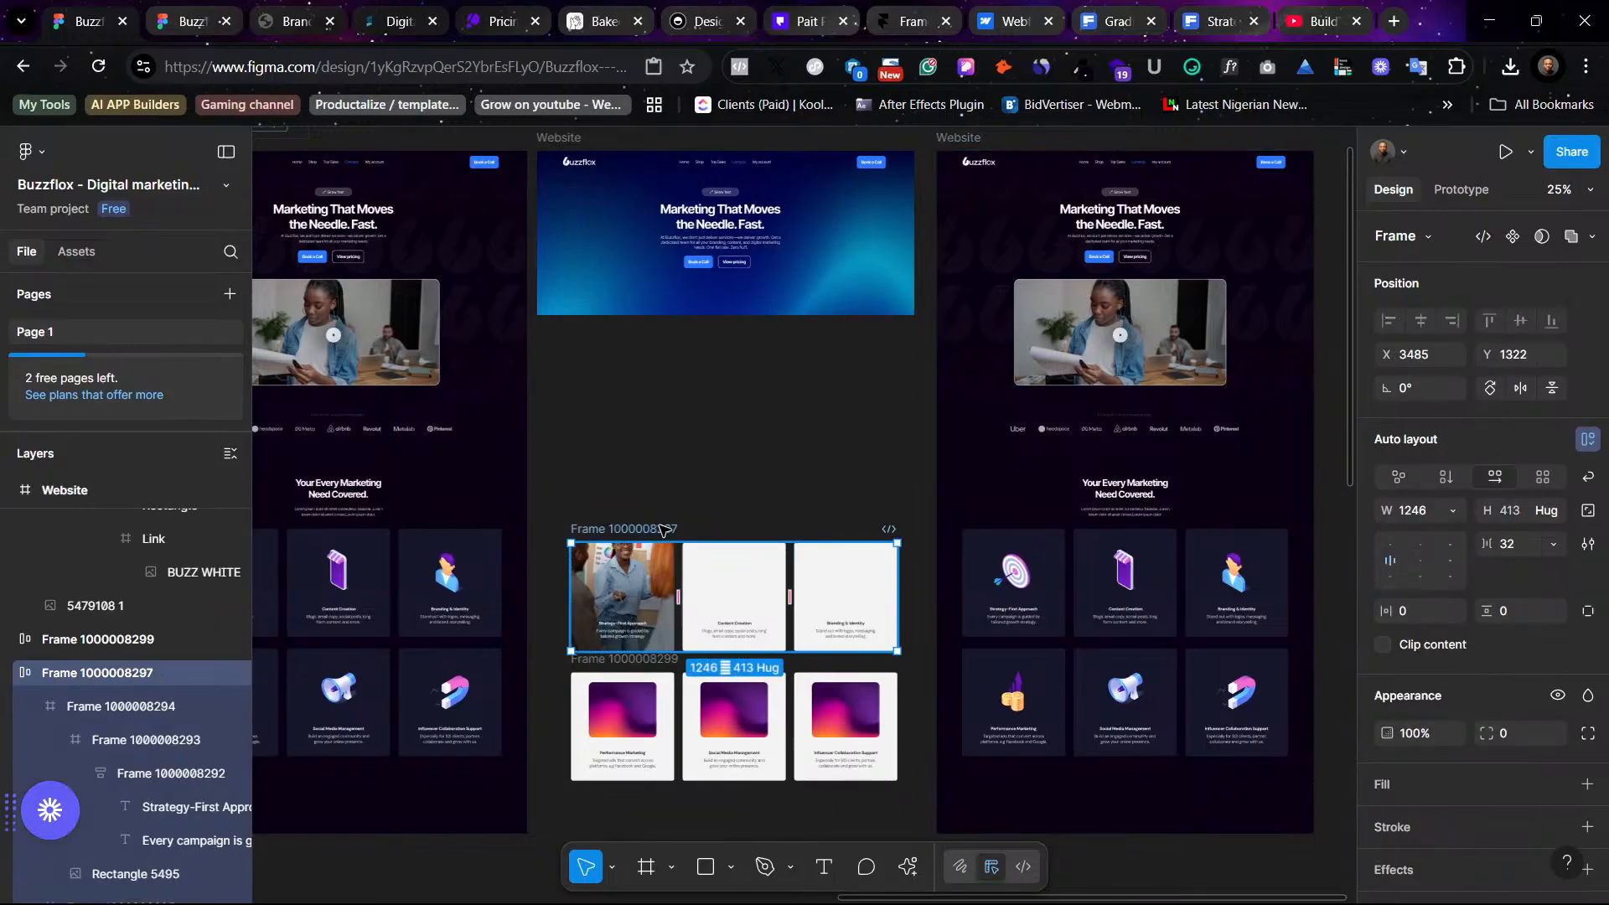
pyautogui.click(1038, 576)
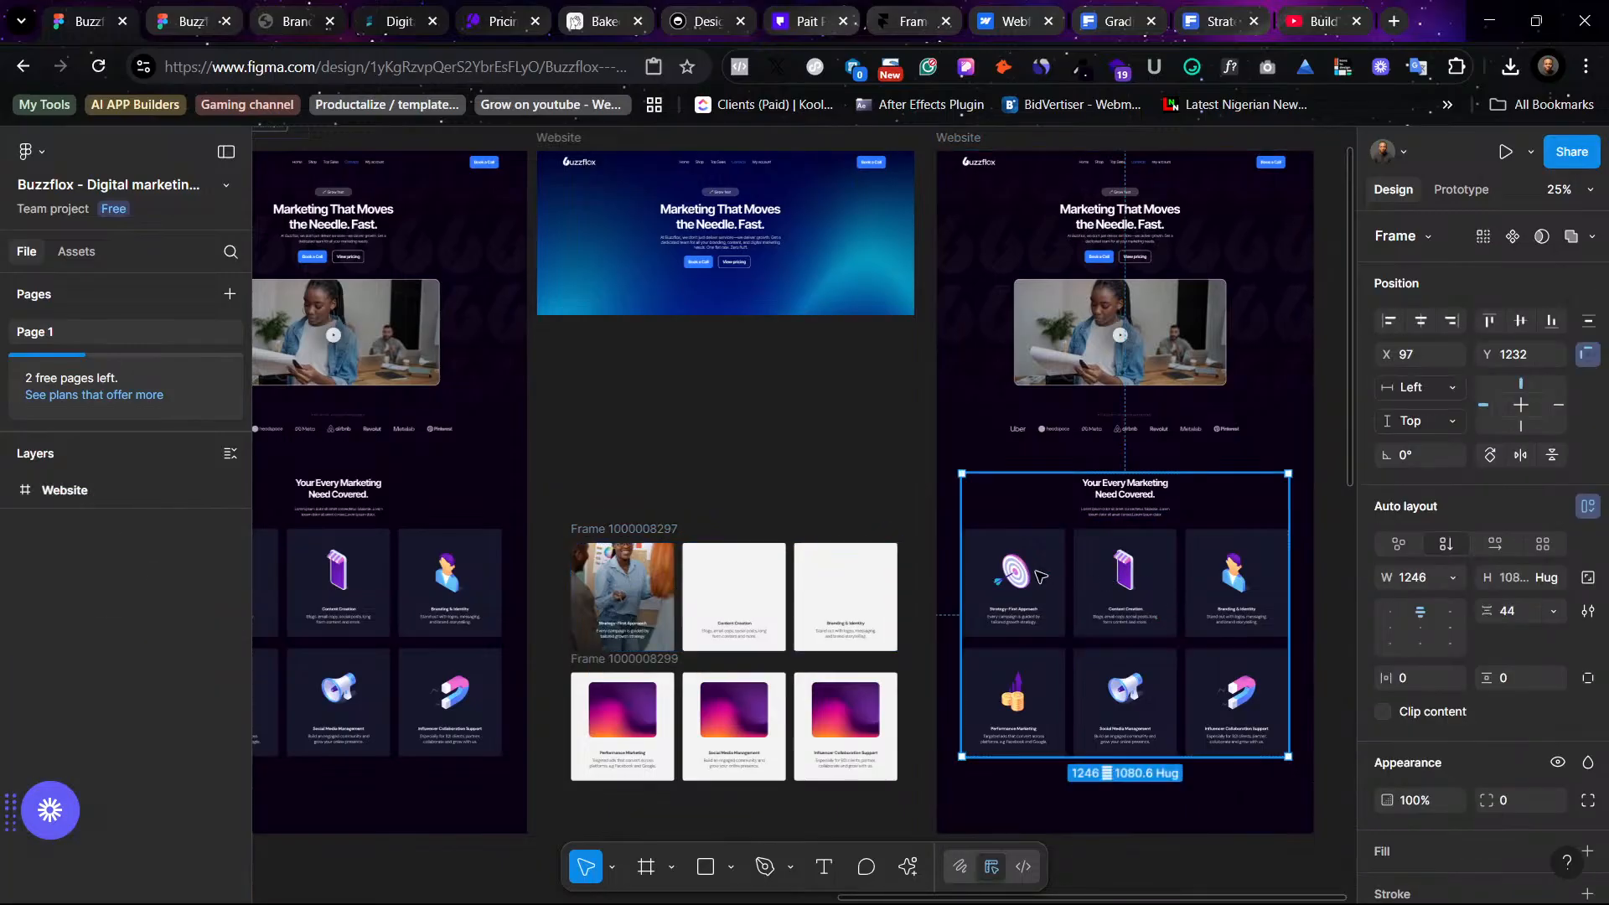
pyautogui.click(1039, 577)
pyautogui.rightClick(1038, 576)
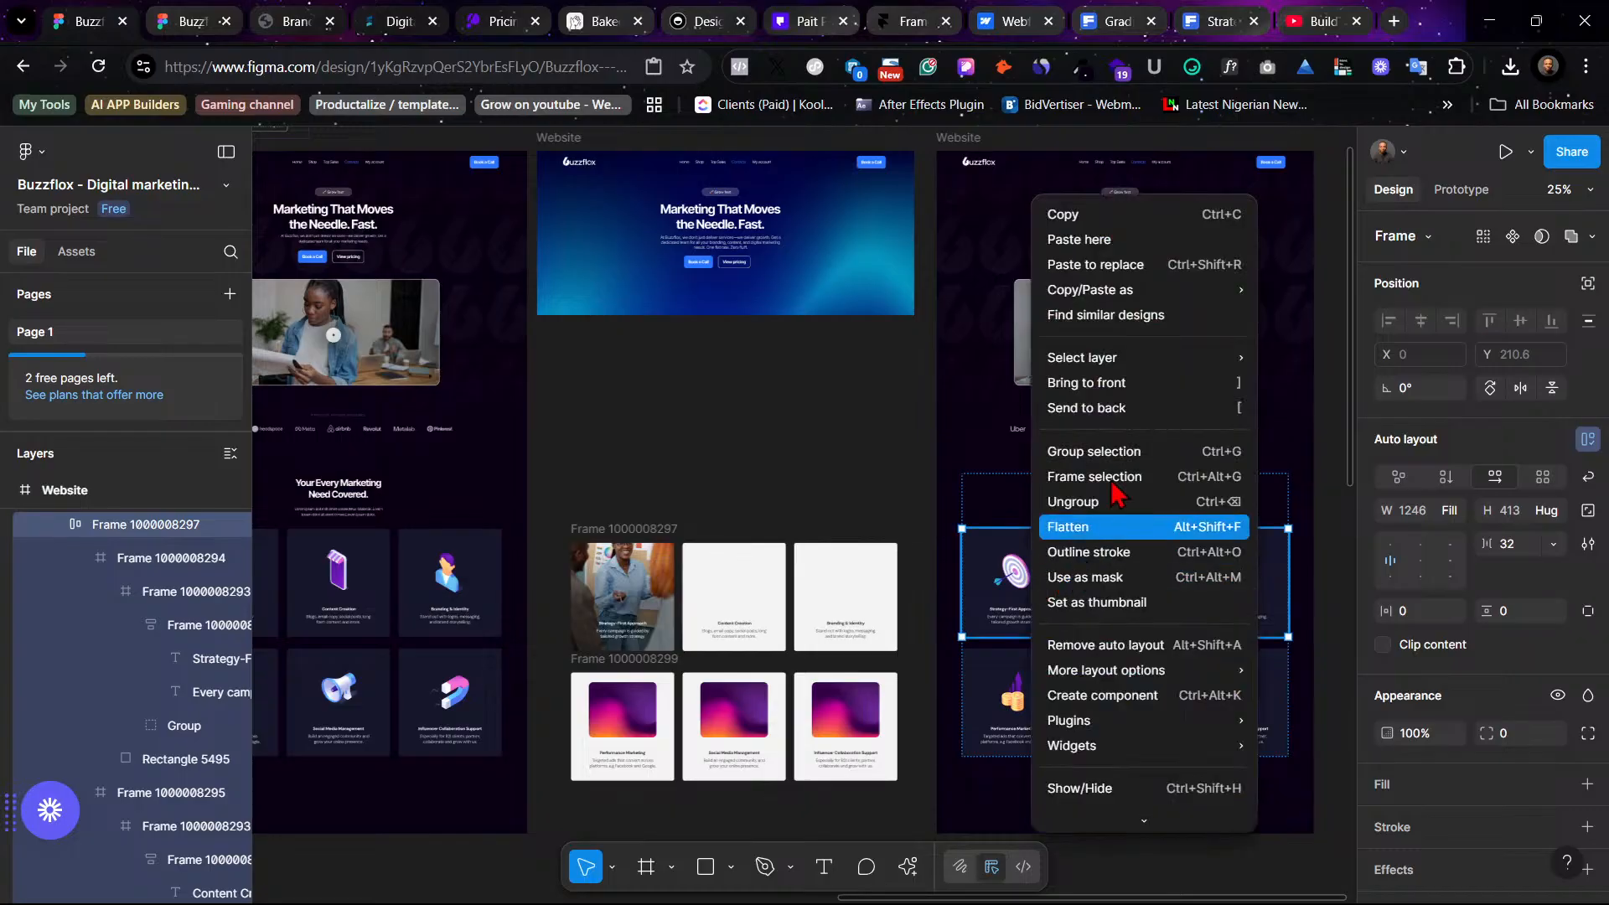
pyautogui.click(1114, 275)
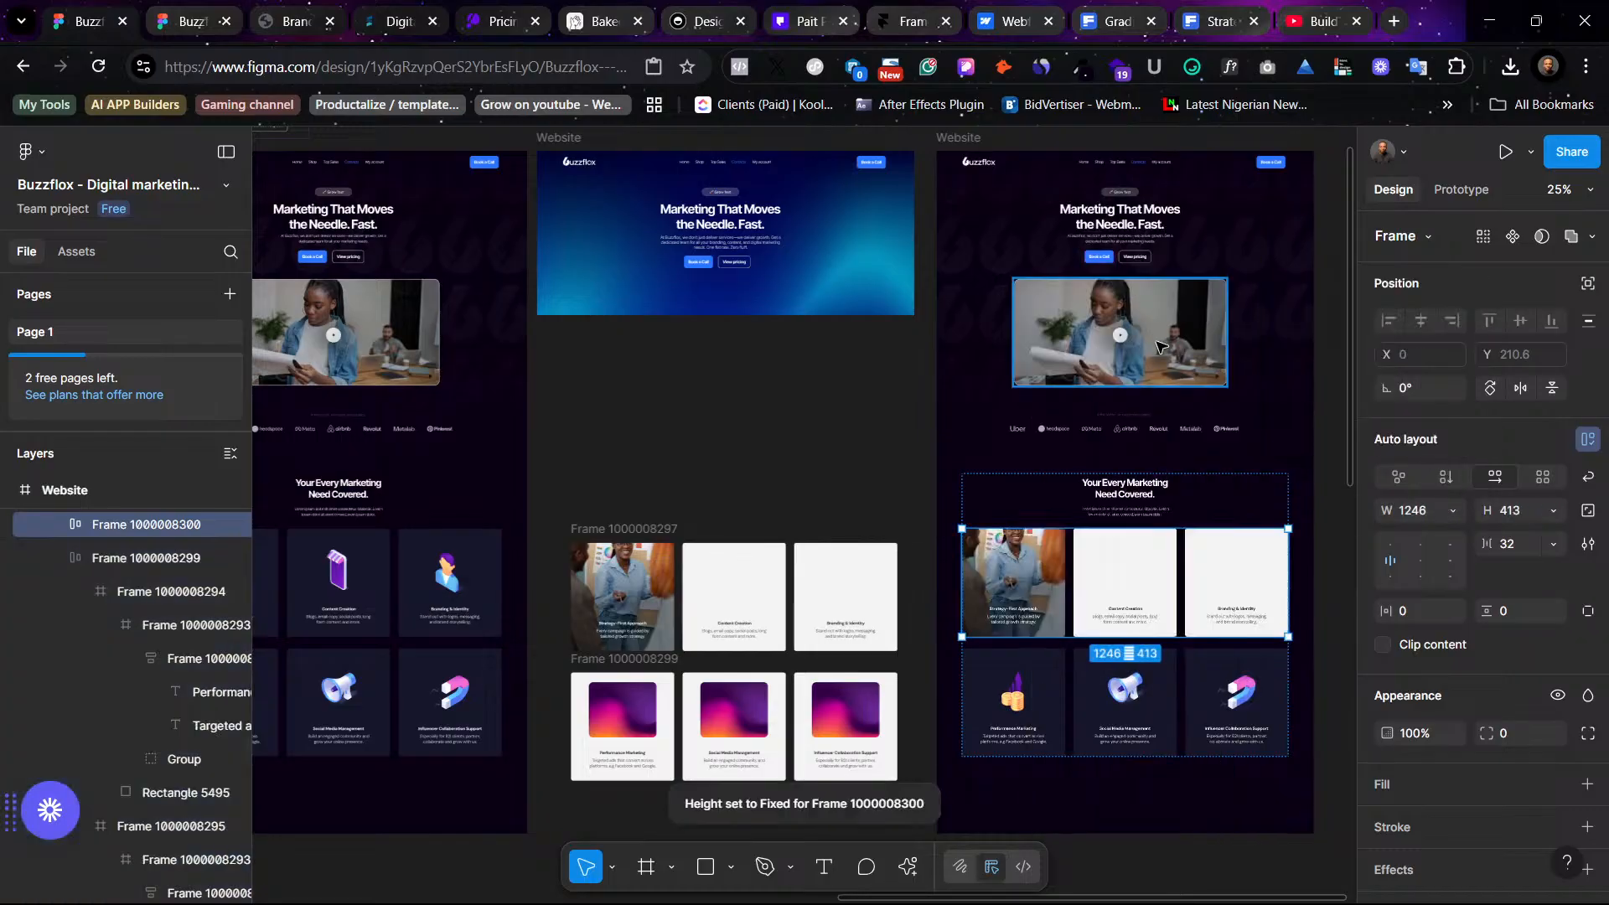
# - Duplicate the first photo card within the services row
pyautogui.click(1282, 440)
pyautogui.hscroll(4, 1282, 440)
pyautogui.click(855, 607)
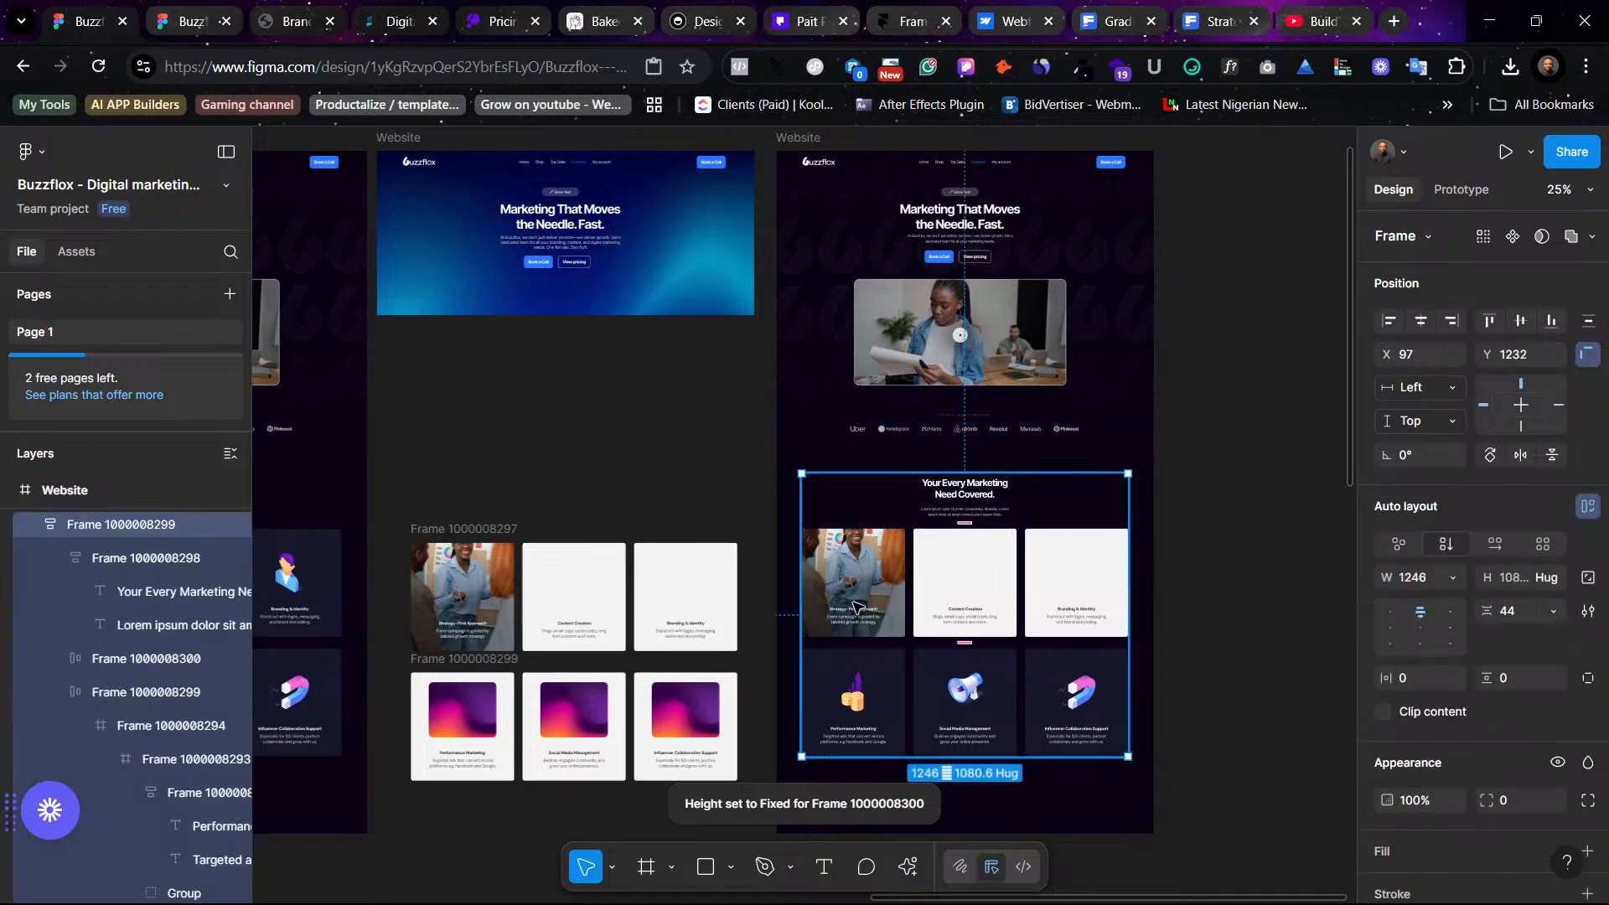
pyautogui.hotkey('ctrl', '=')
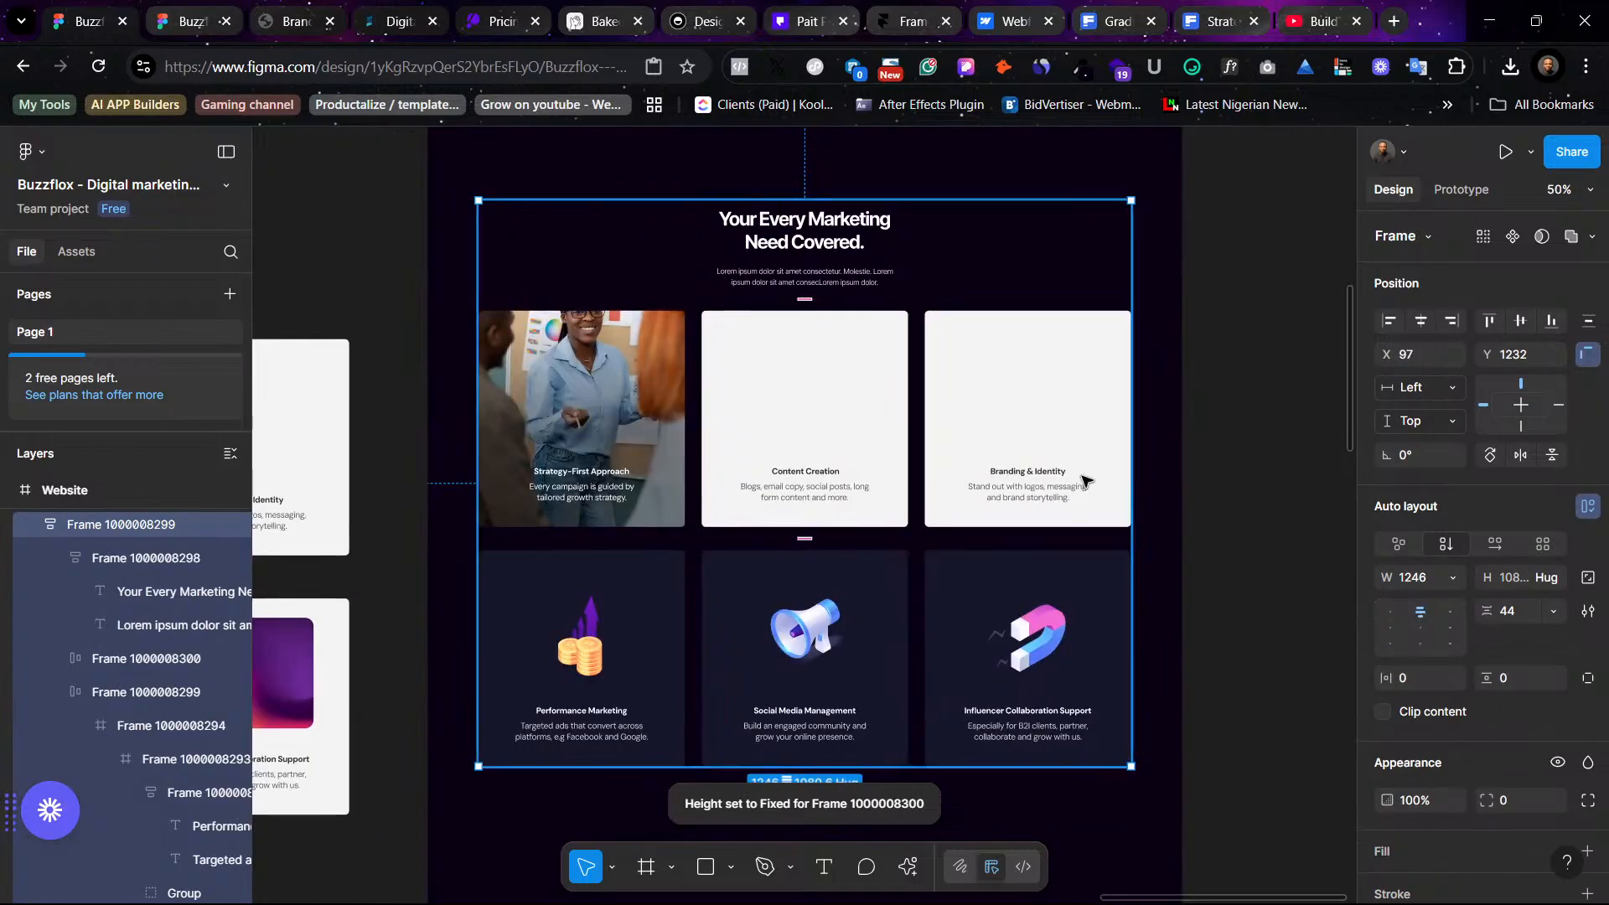
pyautogui.click(1189, 439)
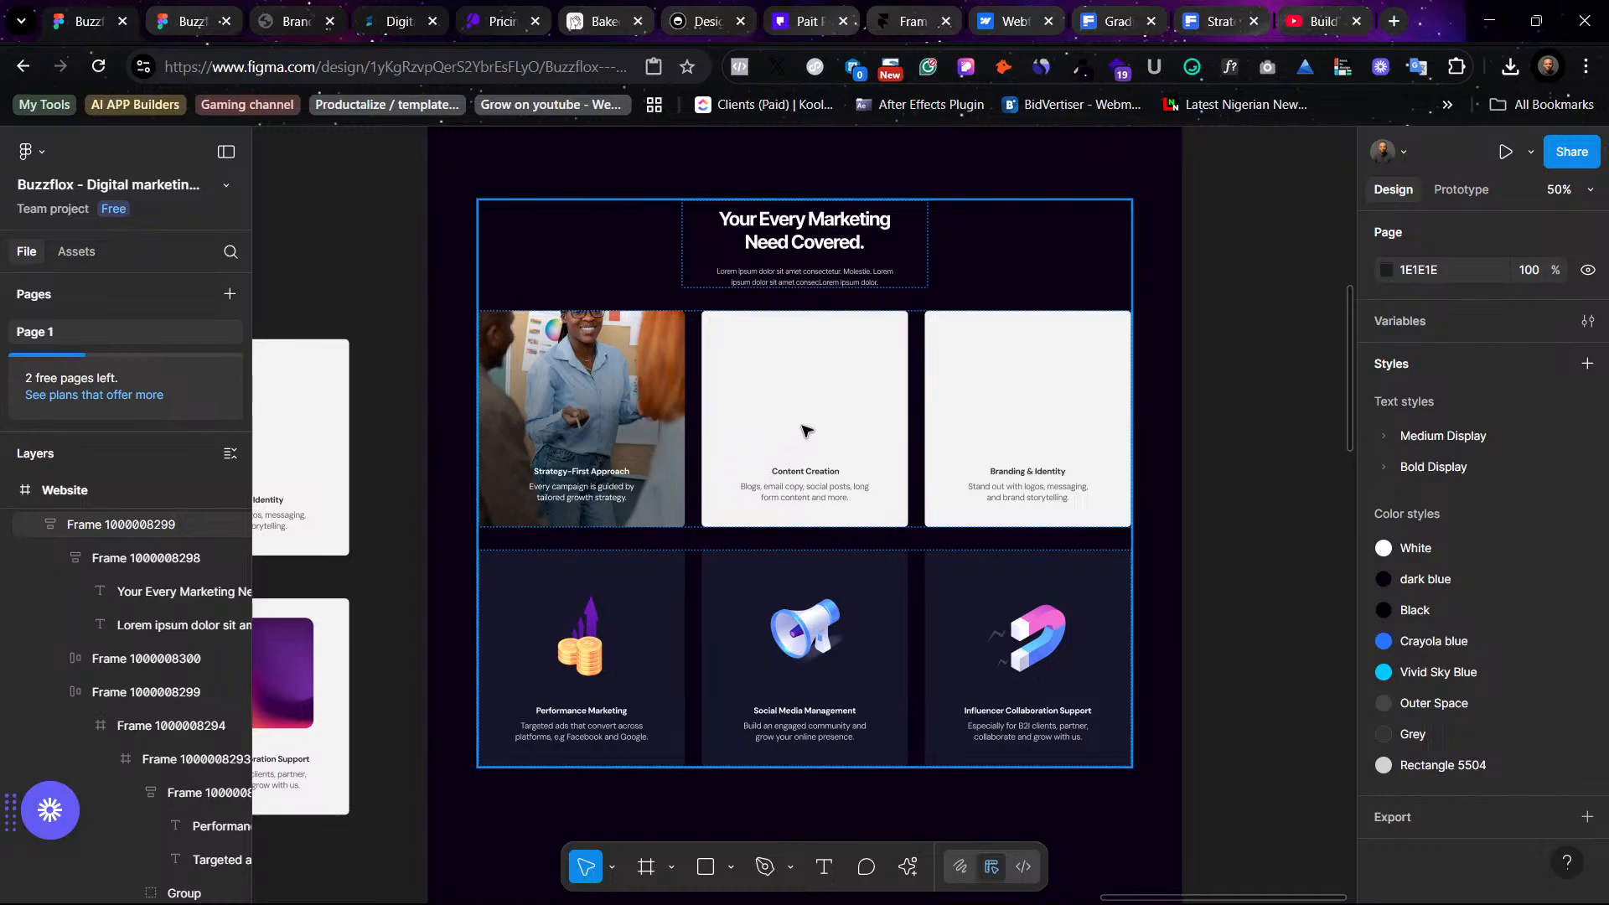
pyautogui.click(797, 376)
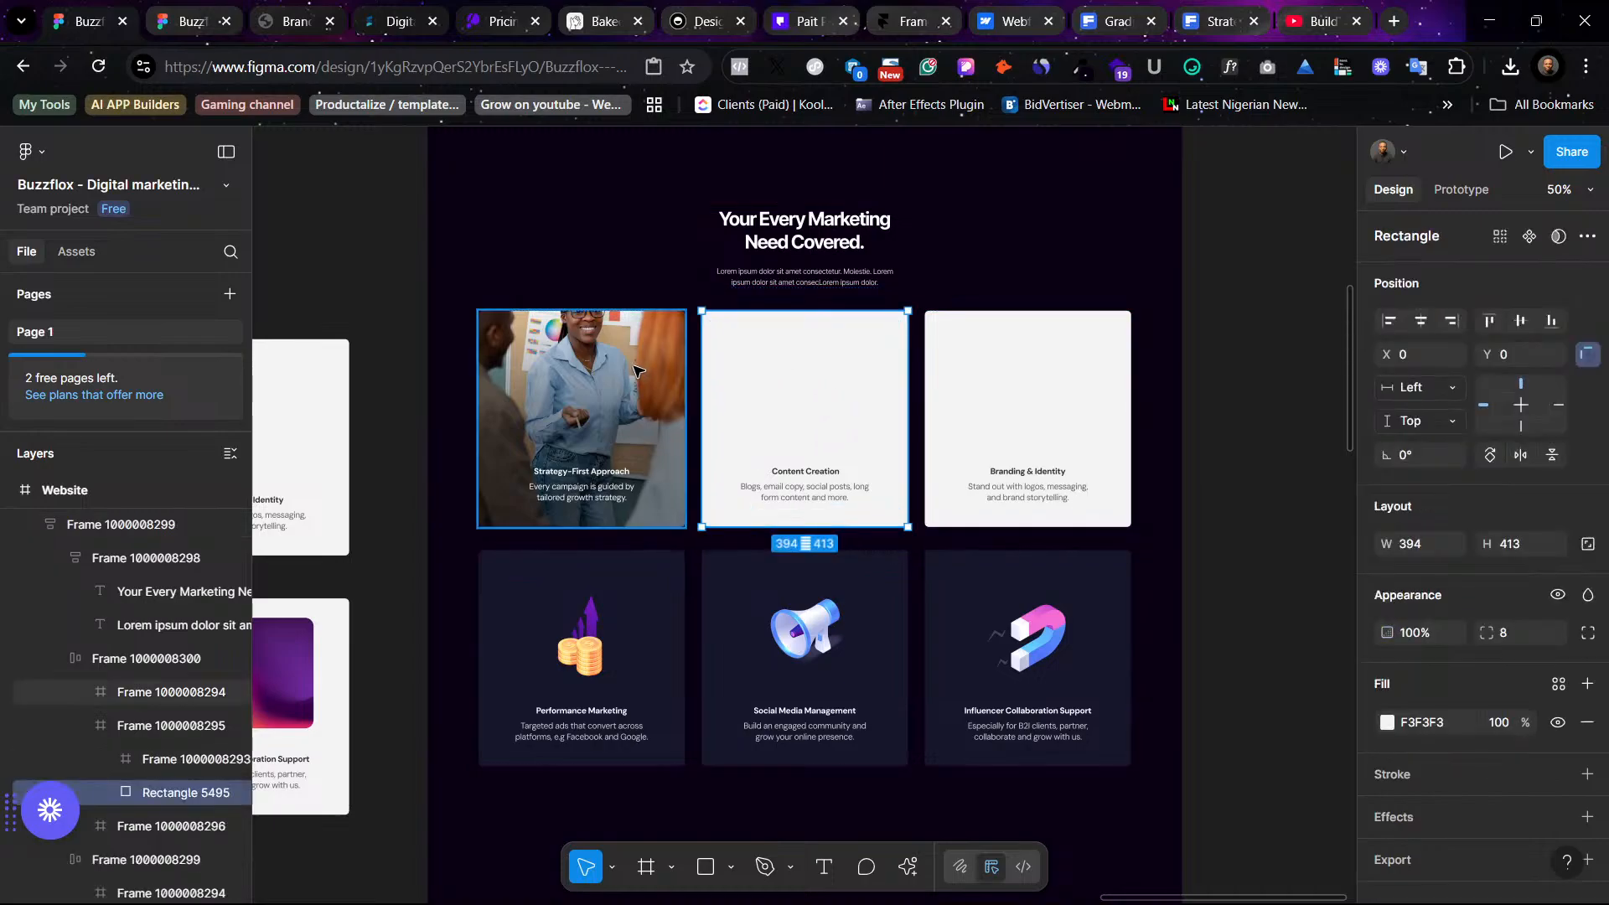
pyautogui.click(597, 408)
pyautogui.hotkey('ctrl', 'd')
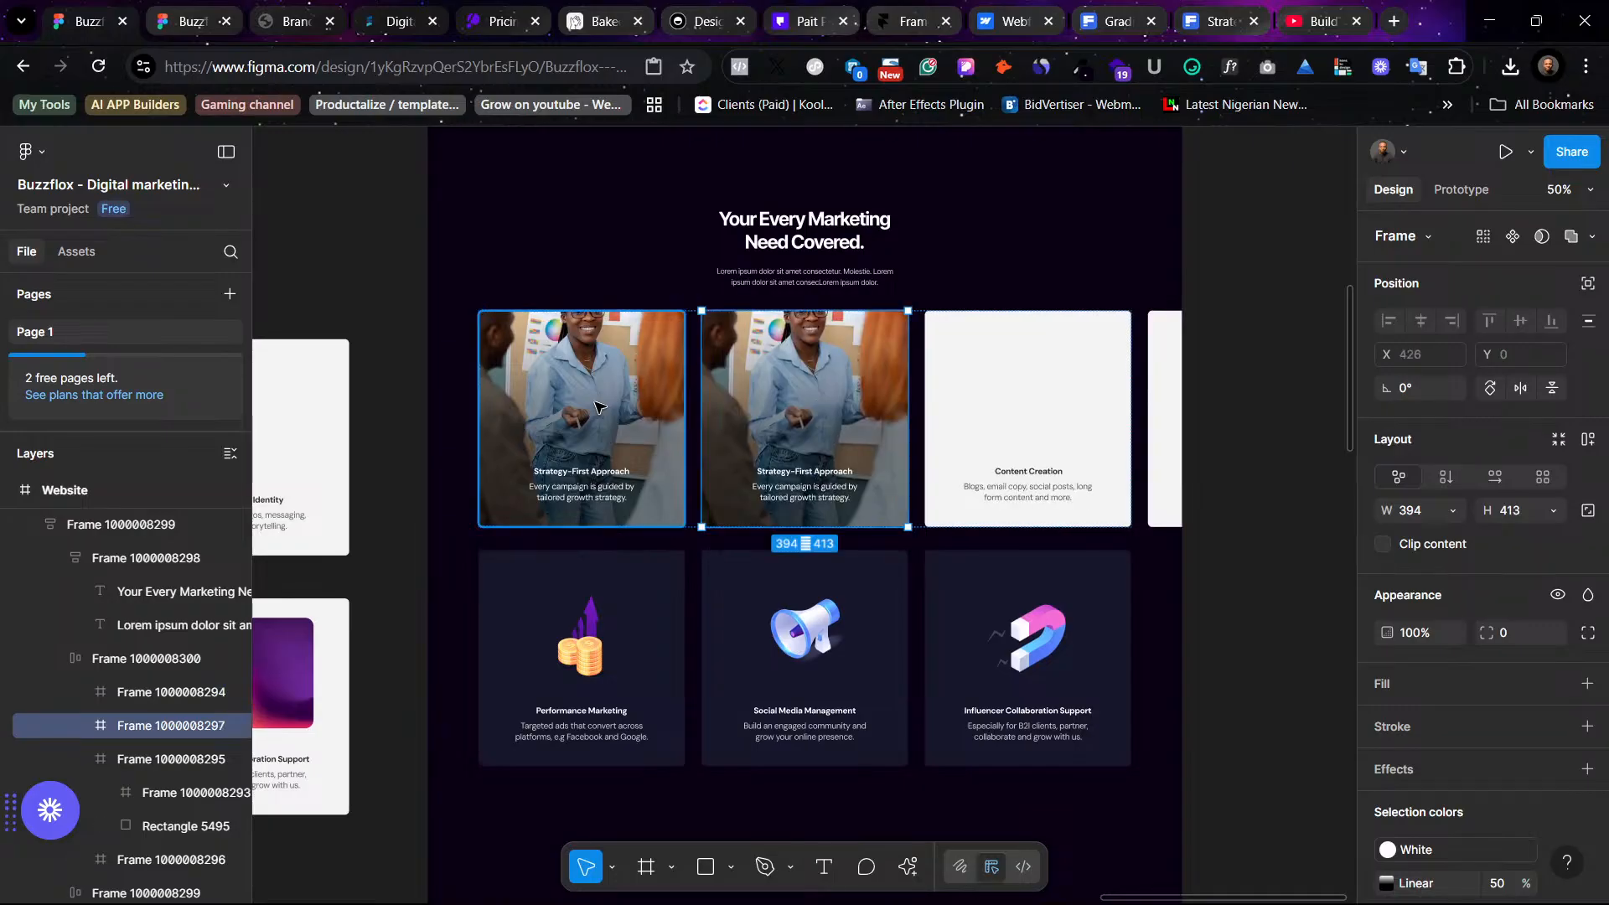
# - Delete the Content Creation and Branding & Identity light cards from the row
pyautogui.click(1036, 375)
pyautogui.doubleClick(1039, 376)
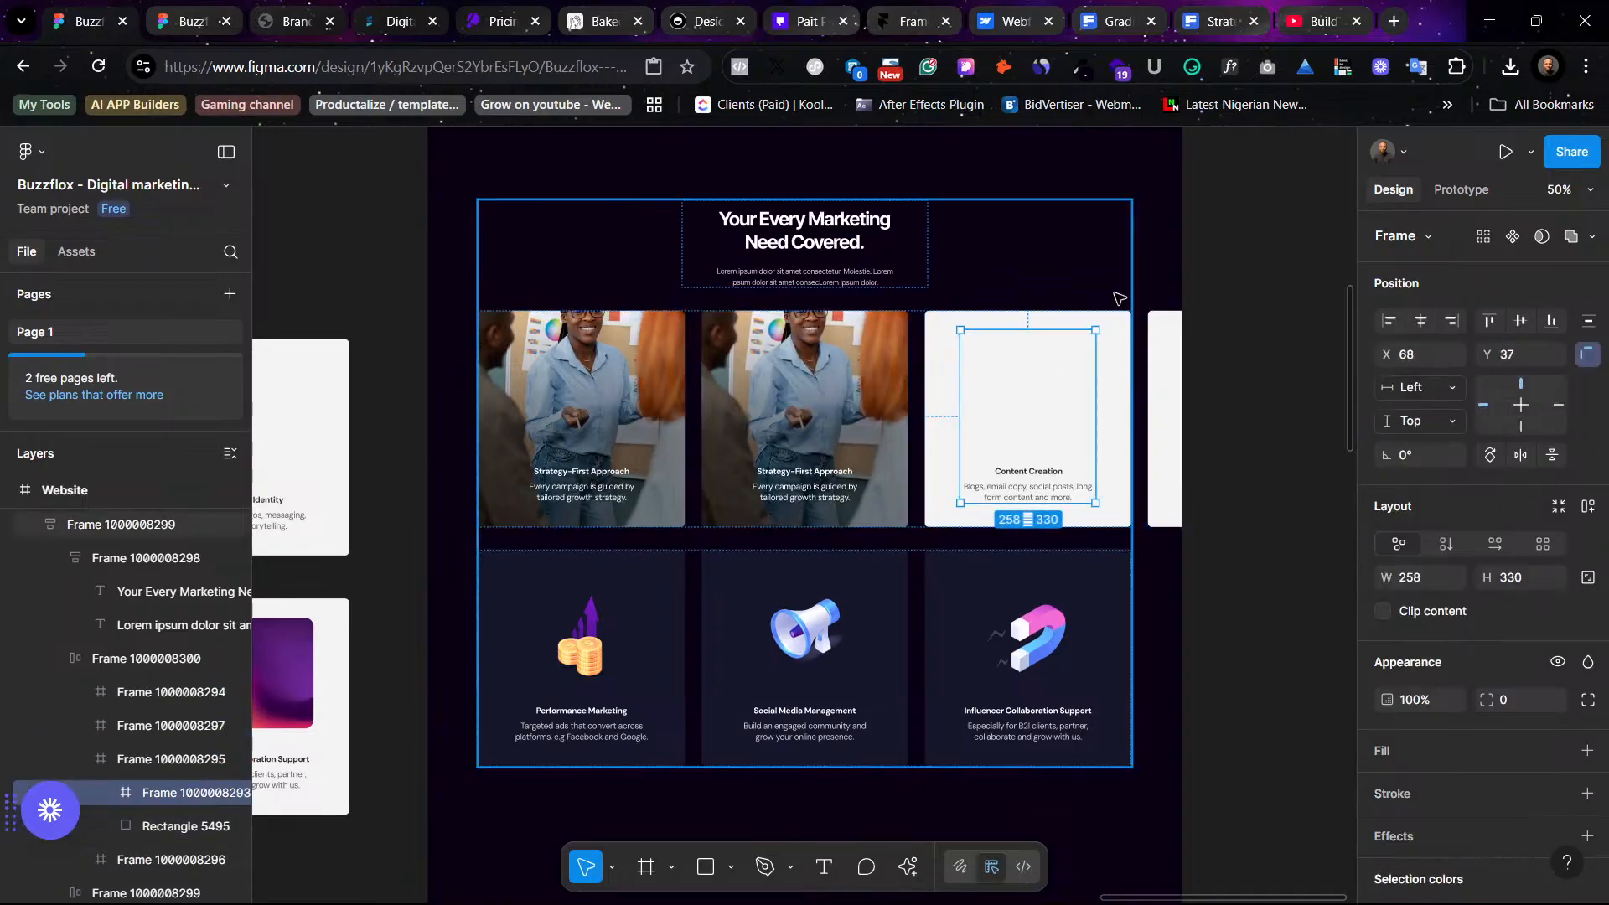
pyautogui.click(1118, 299)
pyautogui.doubleClick(1028, 332)
pyautogui.click(1028, 332)
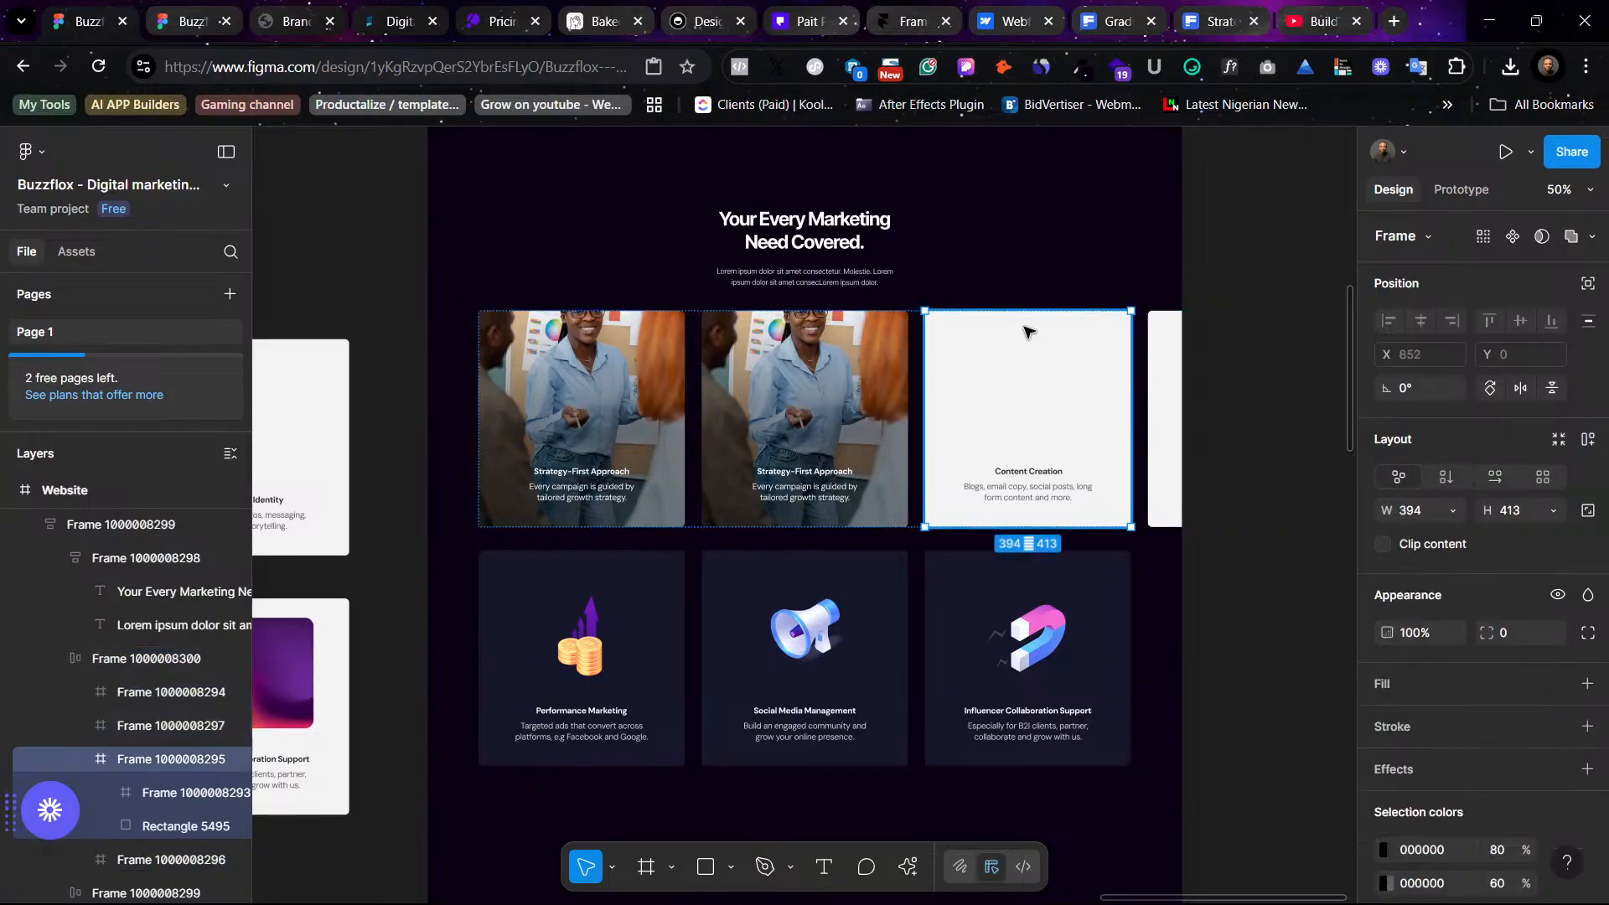
pyautogui.press('Delete')
pyautogui.click(1025, 347)
pyautogui.doubleClick(1028, 347)
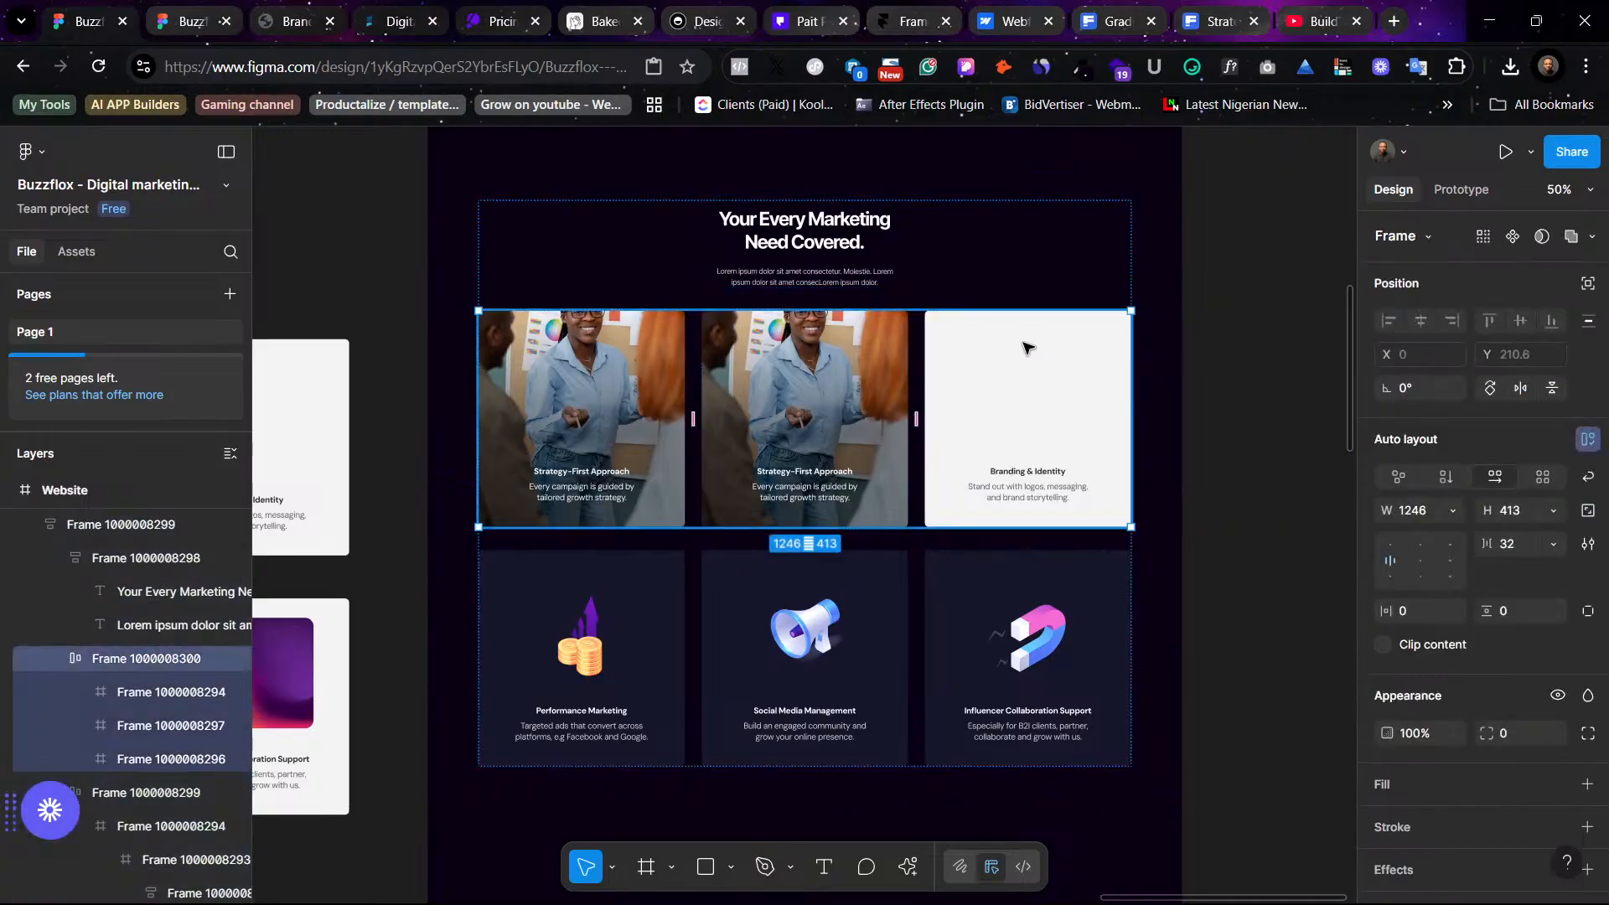
pyautogui.click(1028, 347)
pyautogui.press('Delete')
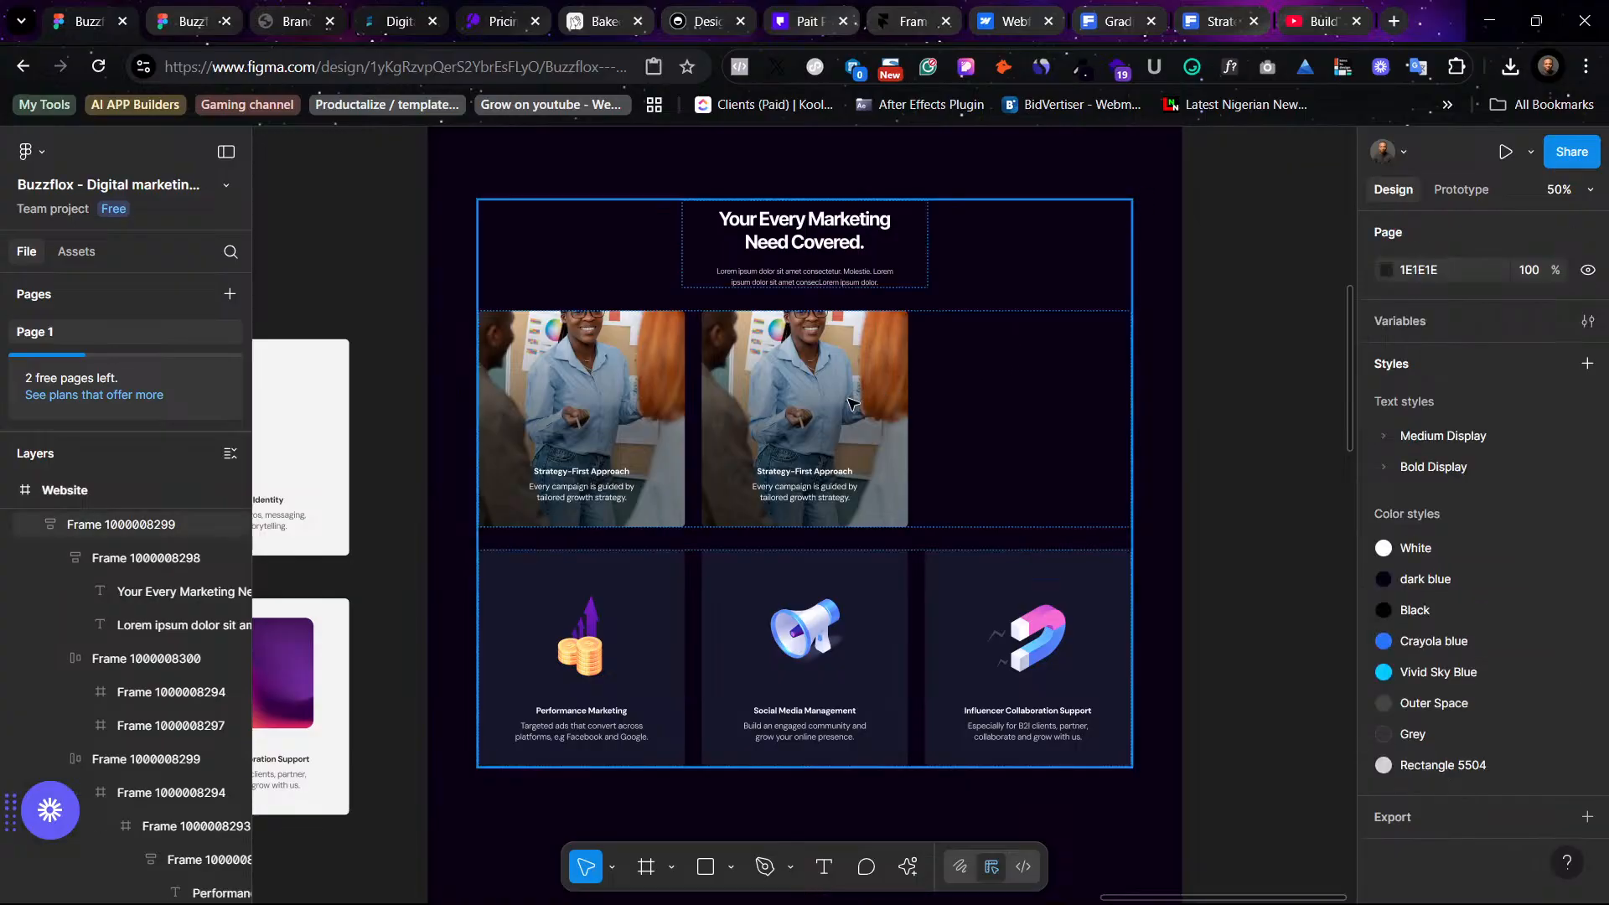
# - Duplicate the second photo card so the row holds three photo cards
pyautogui.doubleClick(843, 399)
pyautogui.doubleClick(843, 400)
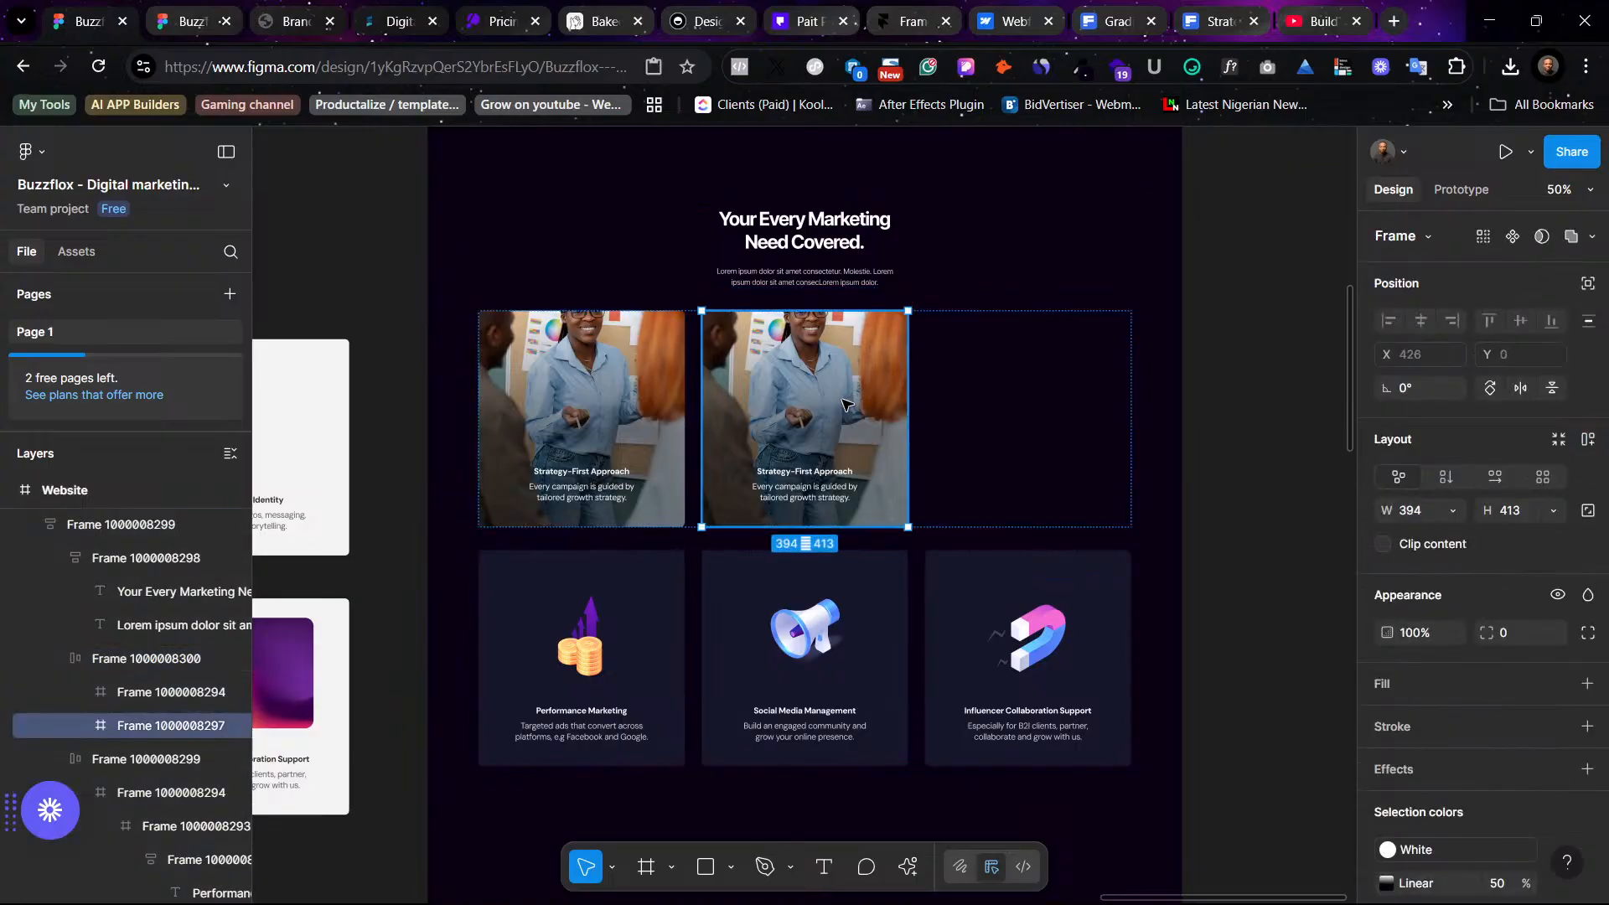
pyautogui.hotkey('ctrl', 'd')
pyautogui.click(1292, 474)
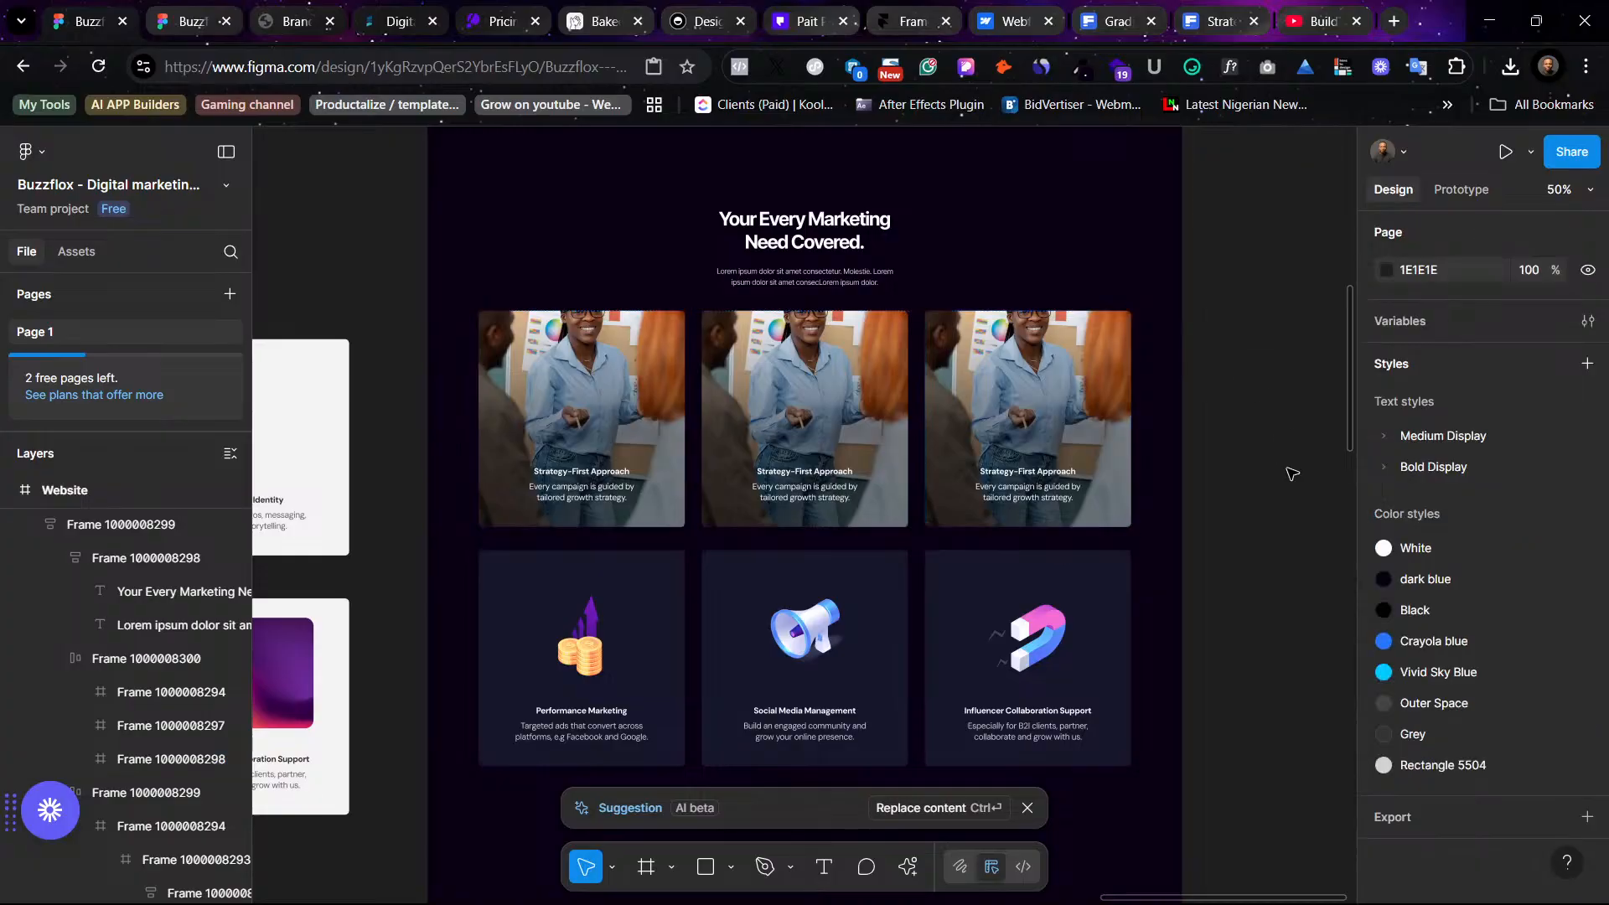
# - Switch the first card's photo fill to Crop and reposition the image inside the card
pyautogui.scroll(3, 1244, 458)
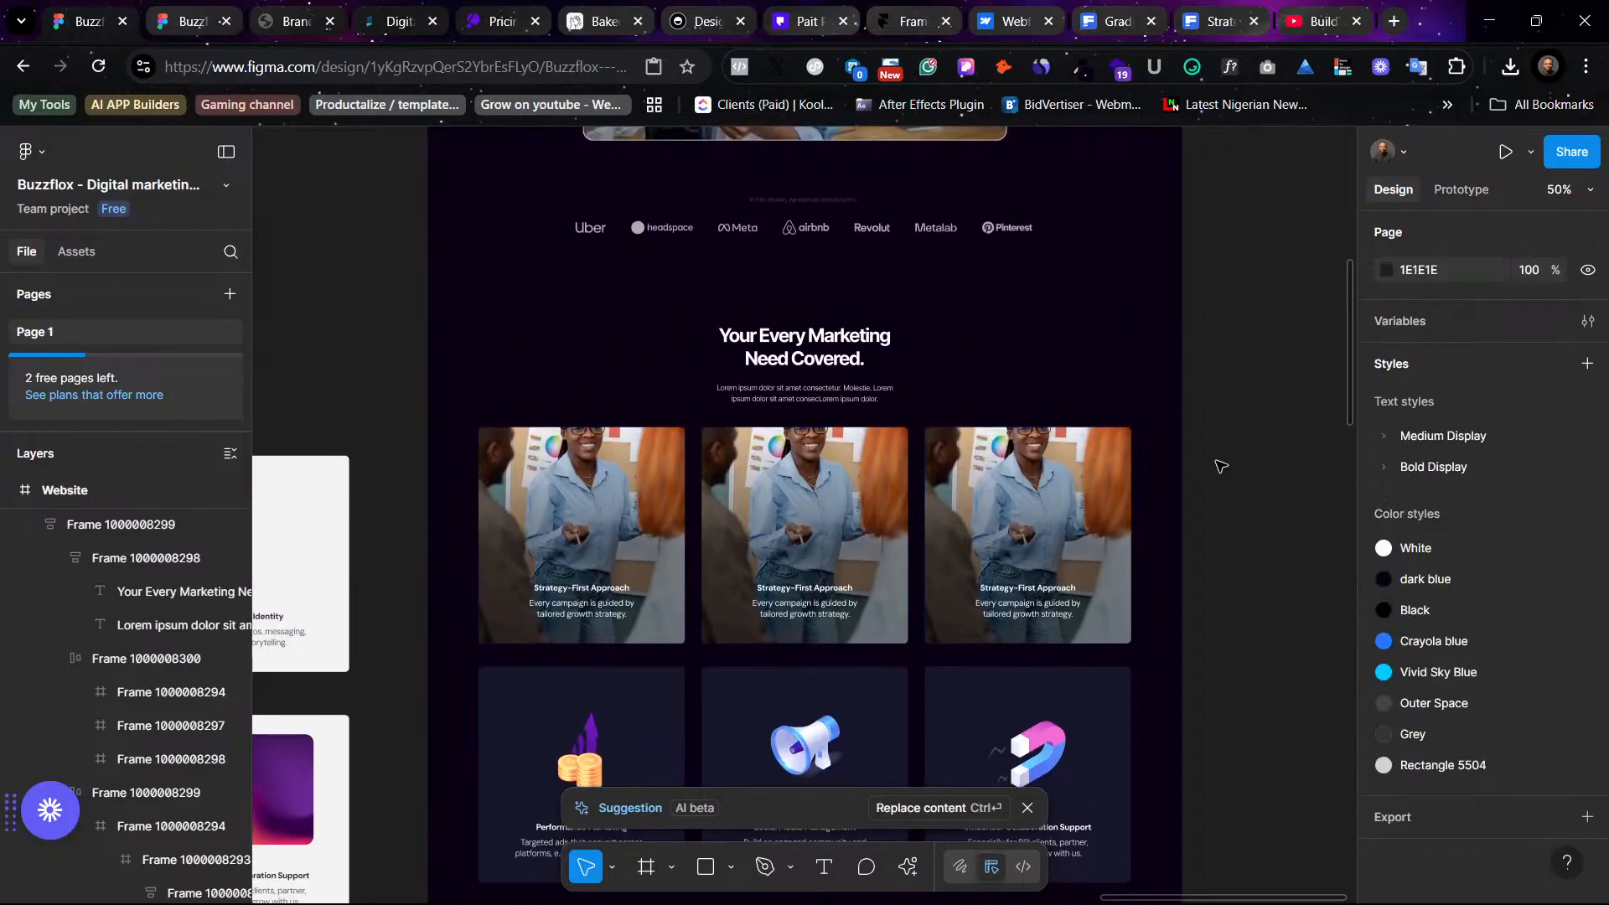
pyautogui.keyDown('ctrl'); pyautogui.click(616, 468); pyautogui.keyUp('ctrl')
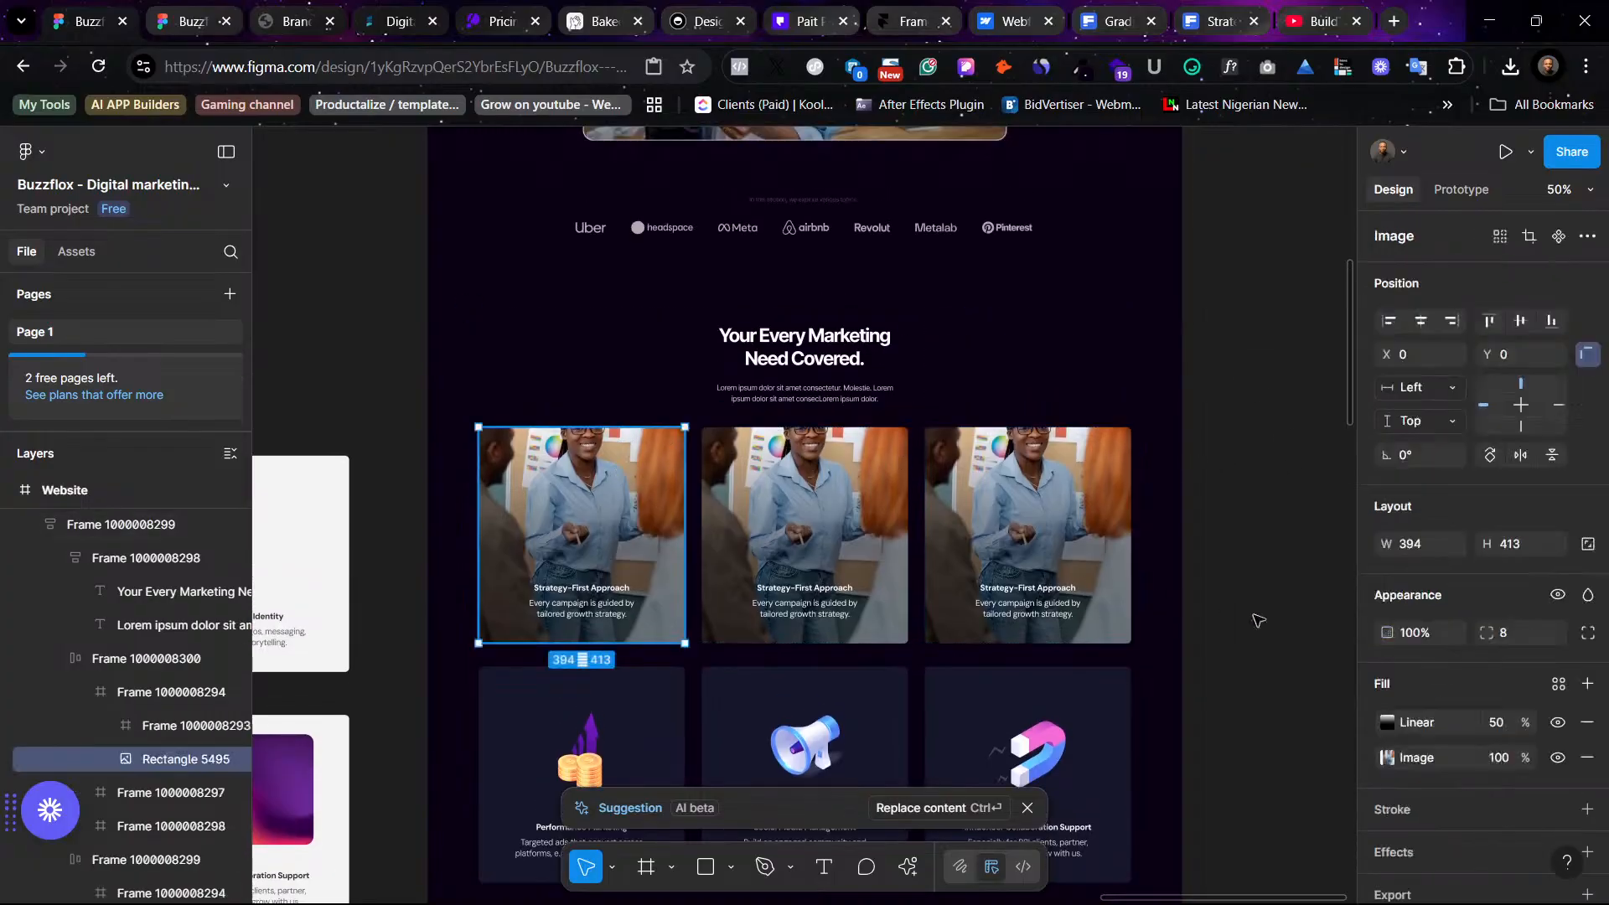
pyautogui.click(1387, 757)
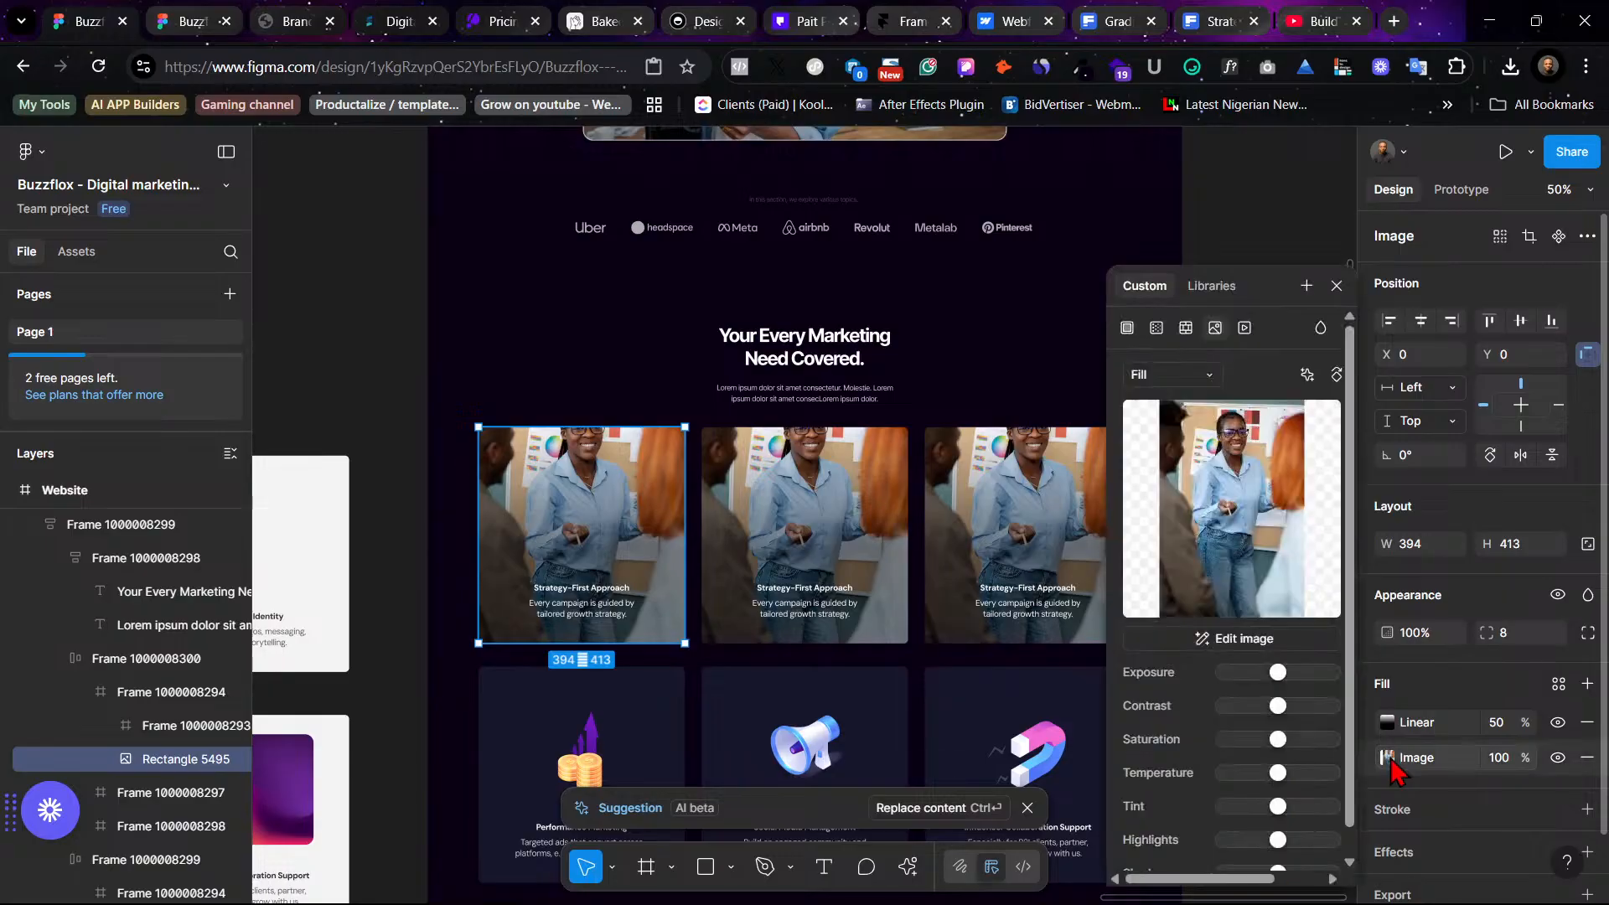
pyautogui.click(1171, 374)
pyautogui.click(1166, 420)
pyautogui.moveTo(619, 446); pyautogui.dragTo(630, 489)
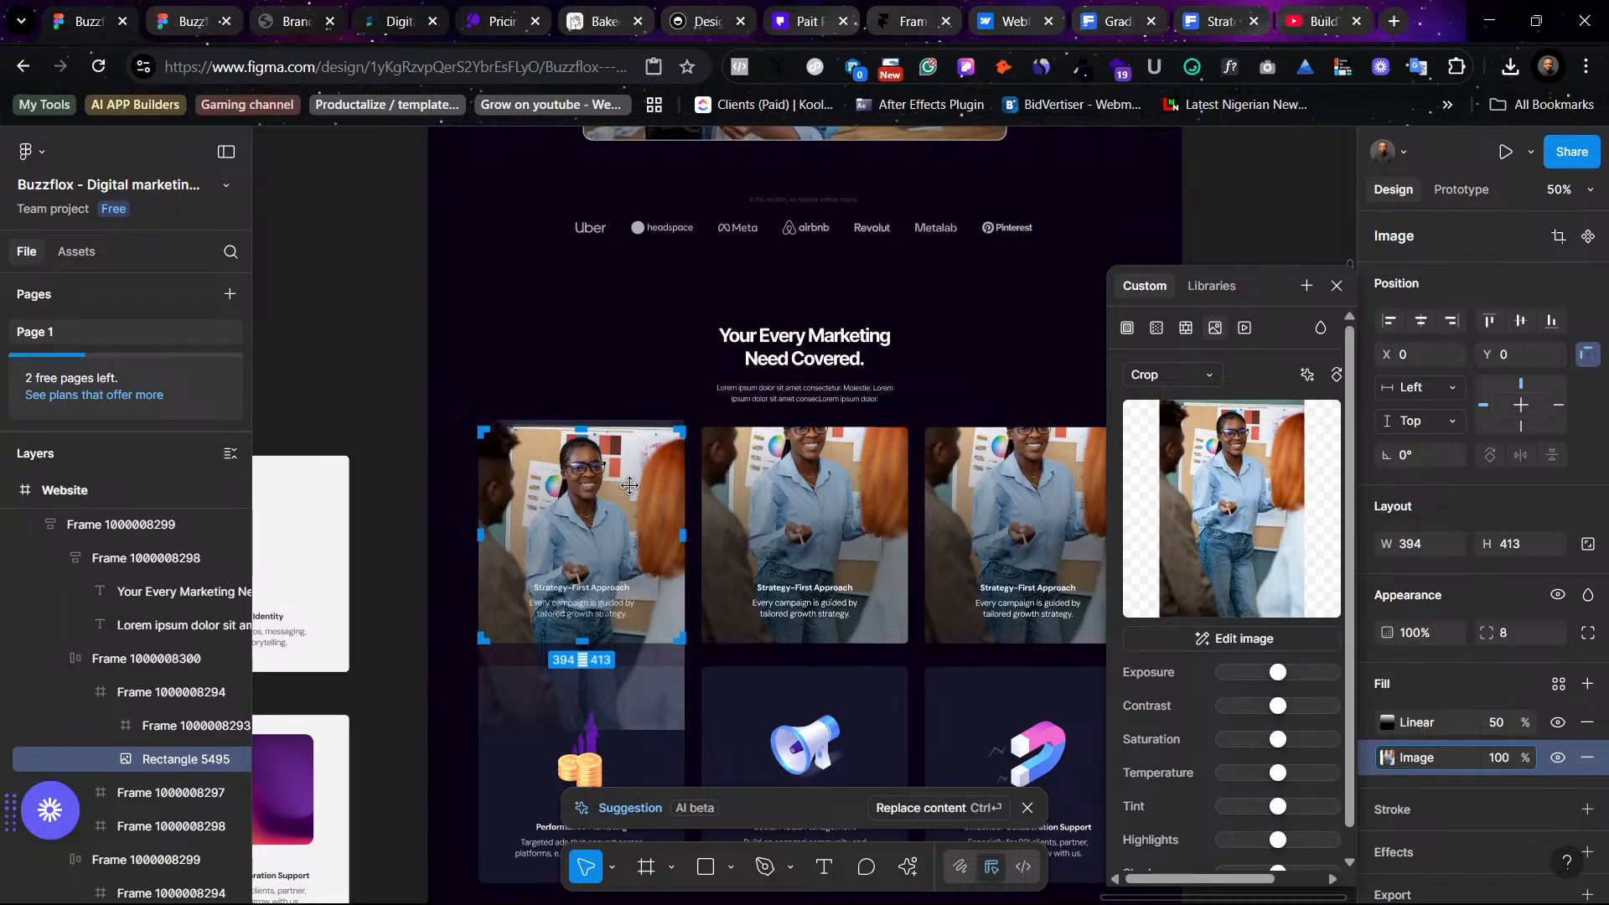
pyautogui.click(316, 291)
pyautogui.click(317, 289)
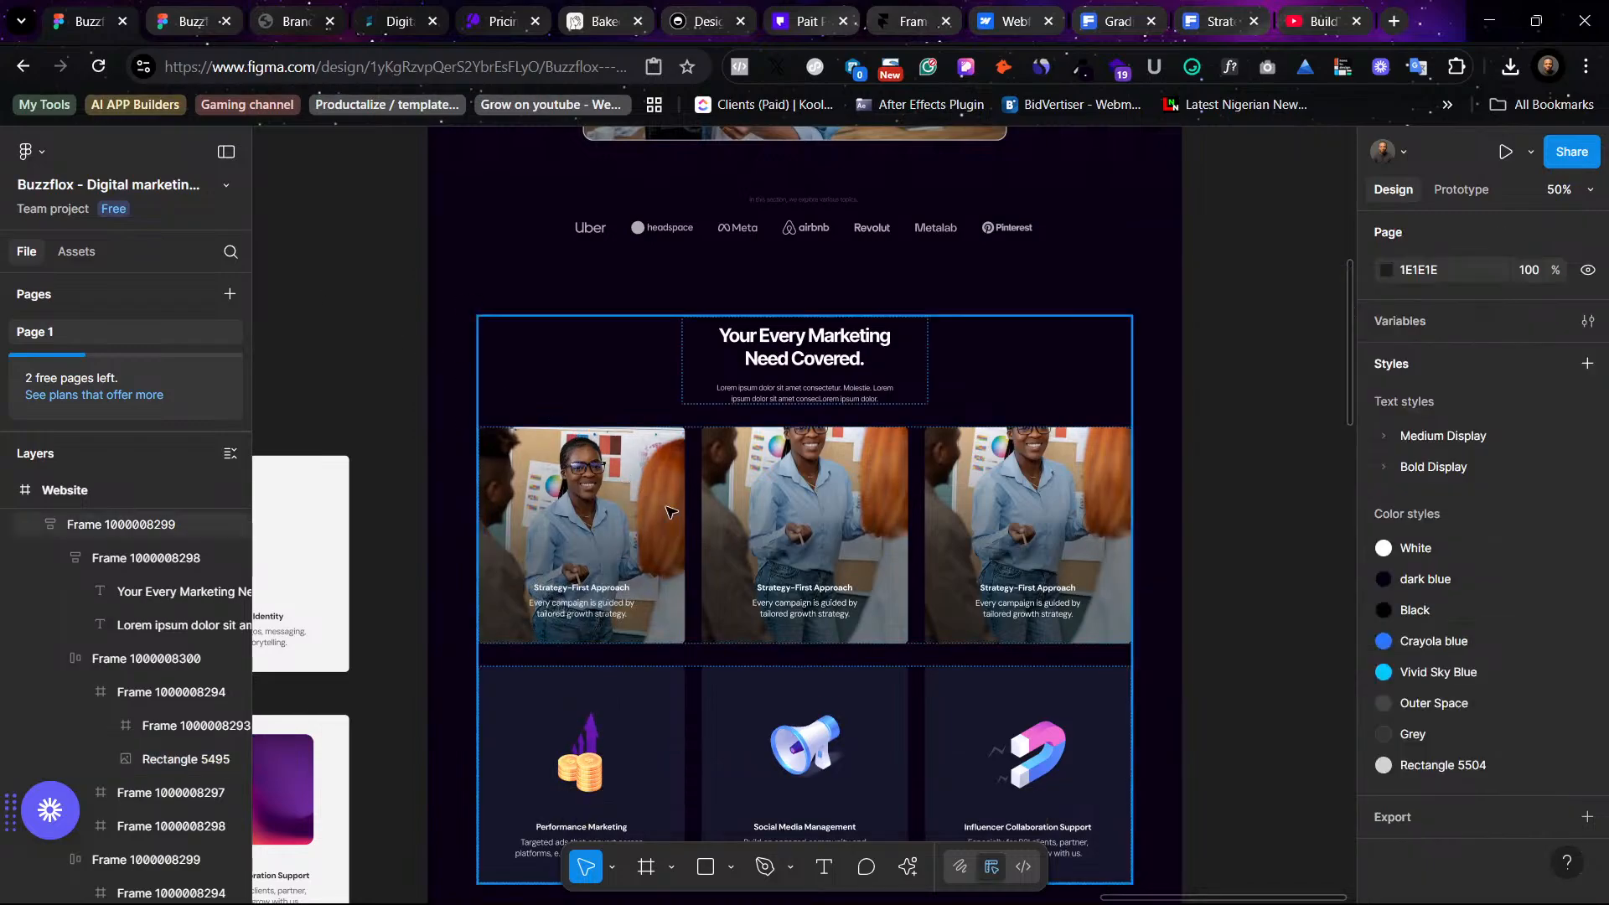
# - Set the first card's linear gradient fill opacity to 60%
pyautogui.keyDown('ctrl'); pyautogui.click(593, 589); pyautogui.keyUp('ctrl')
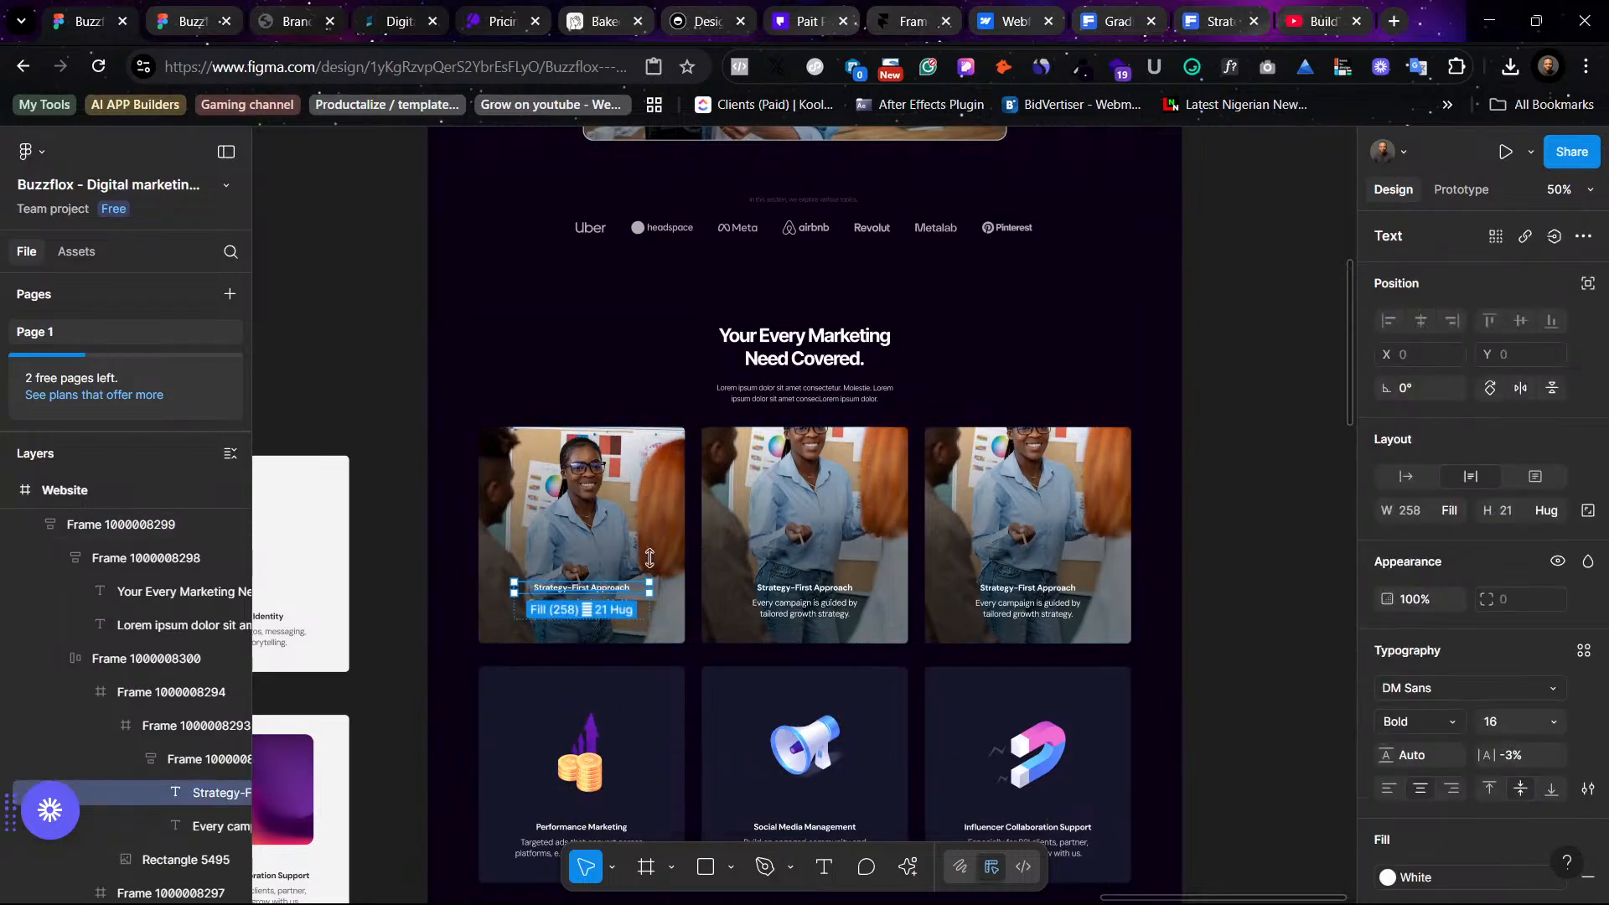
pyautogui.click(677, 548)
pyautogui.scroll(-1, 1468, 825)
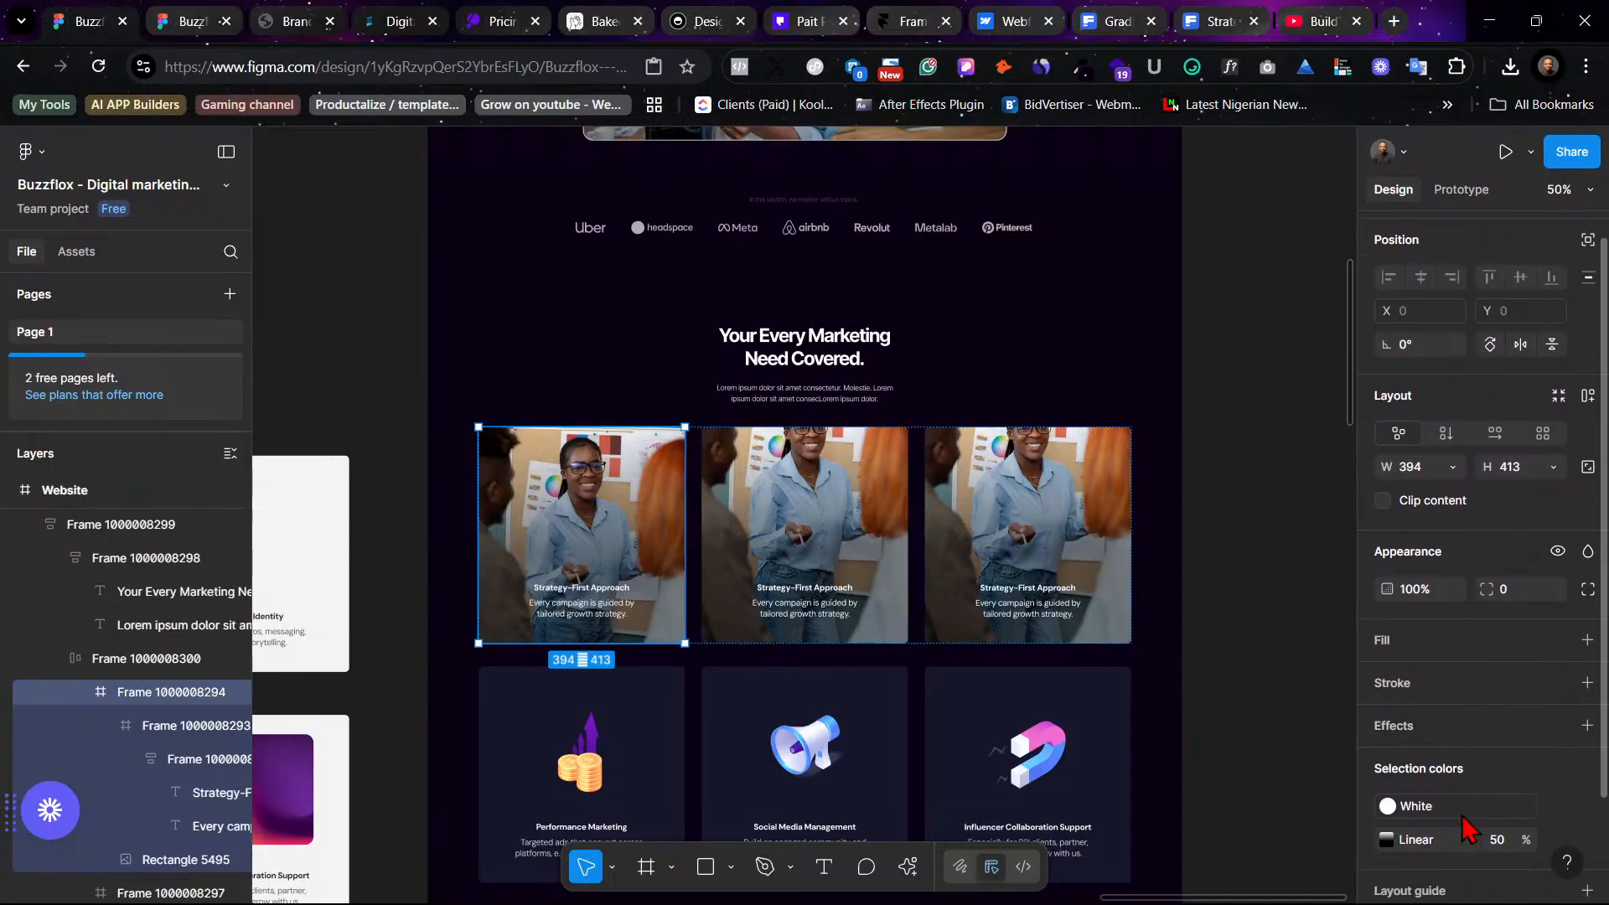
pyautogui.click(637, 536)
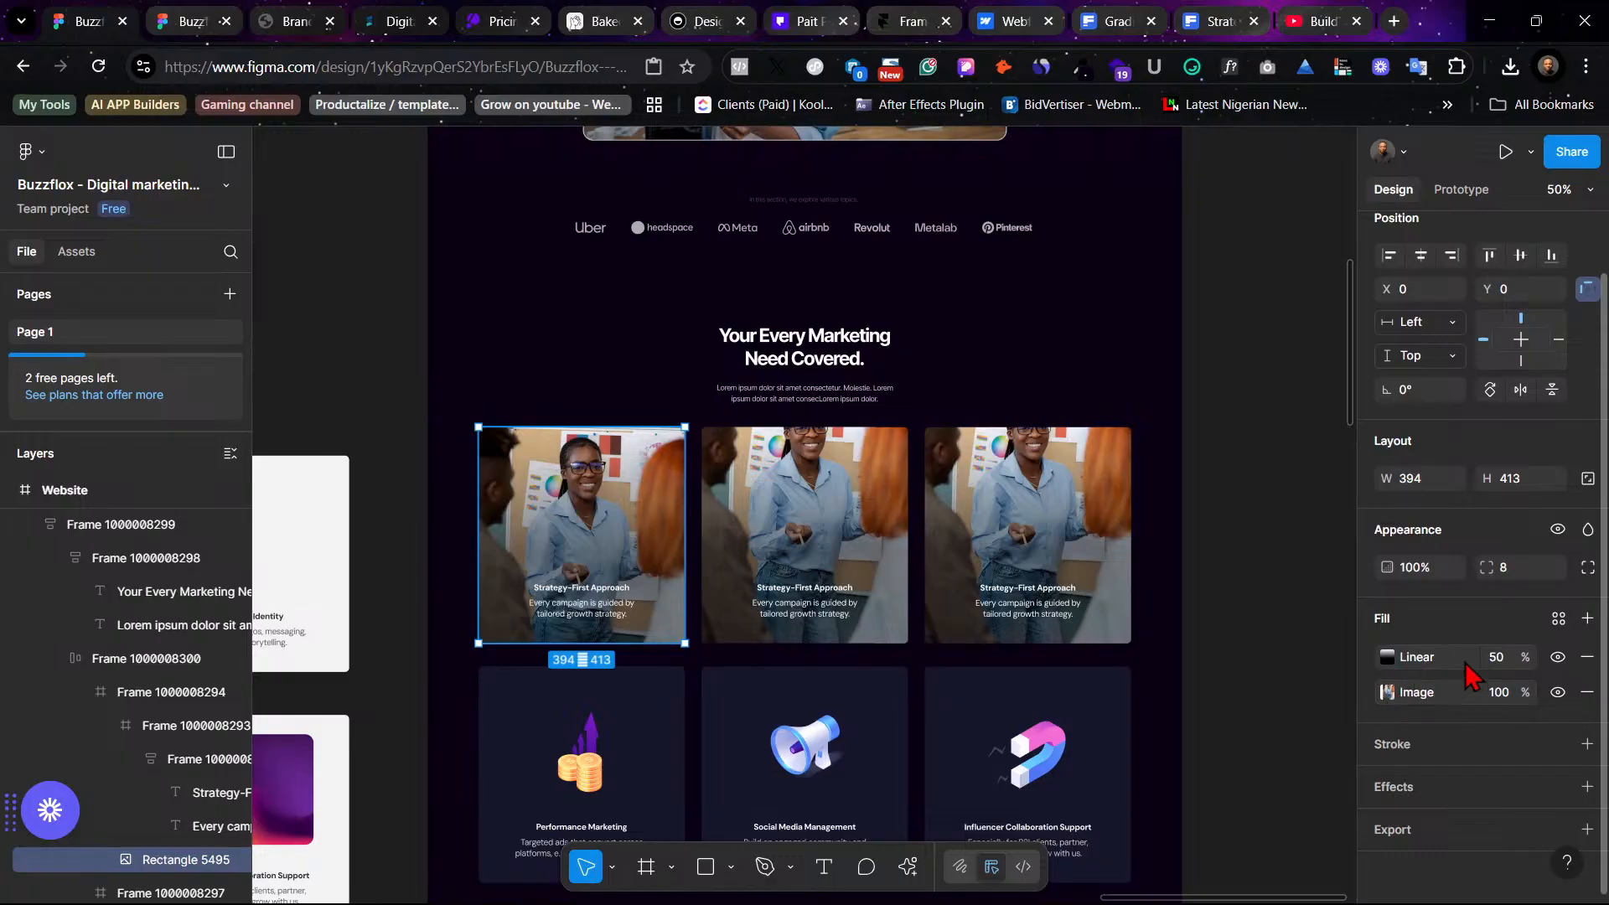
pyautogui.click(1499, 657)
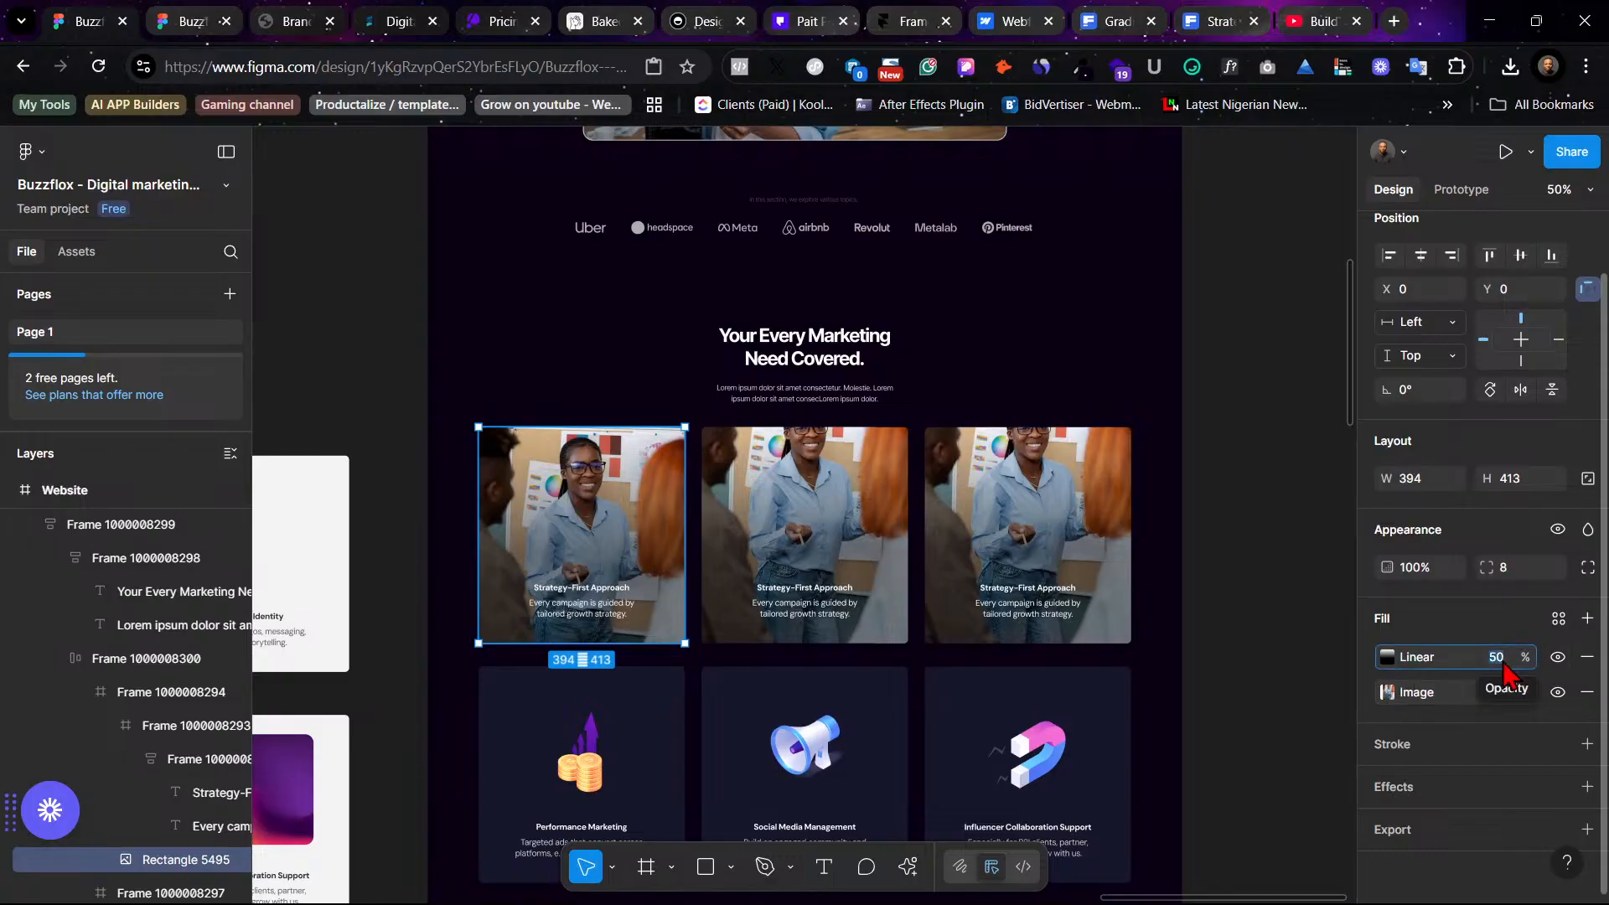
pyautogui.write('60')
pyautogui.press('Return')
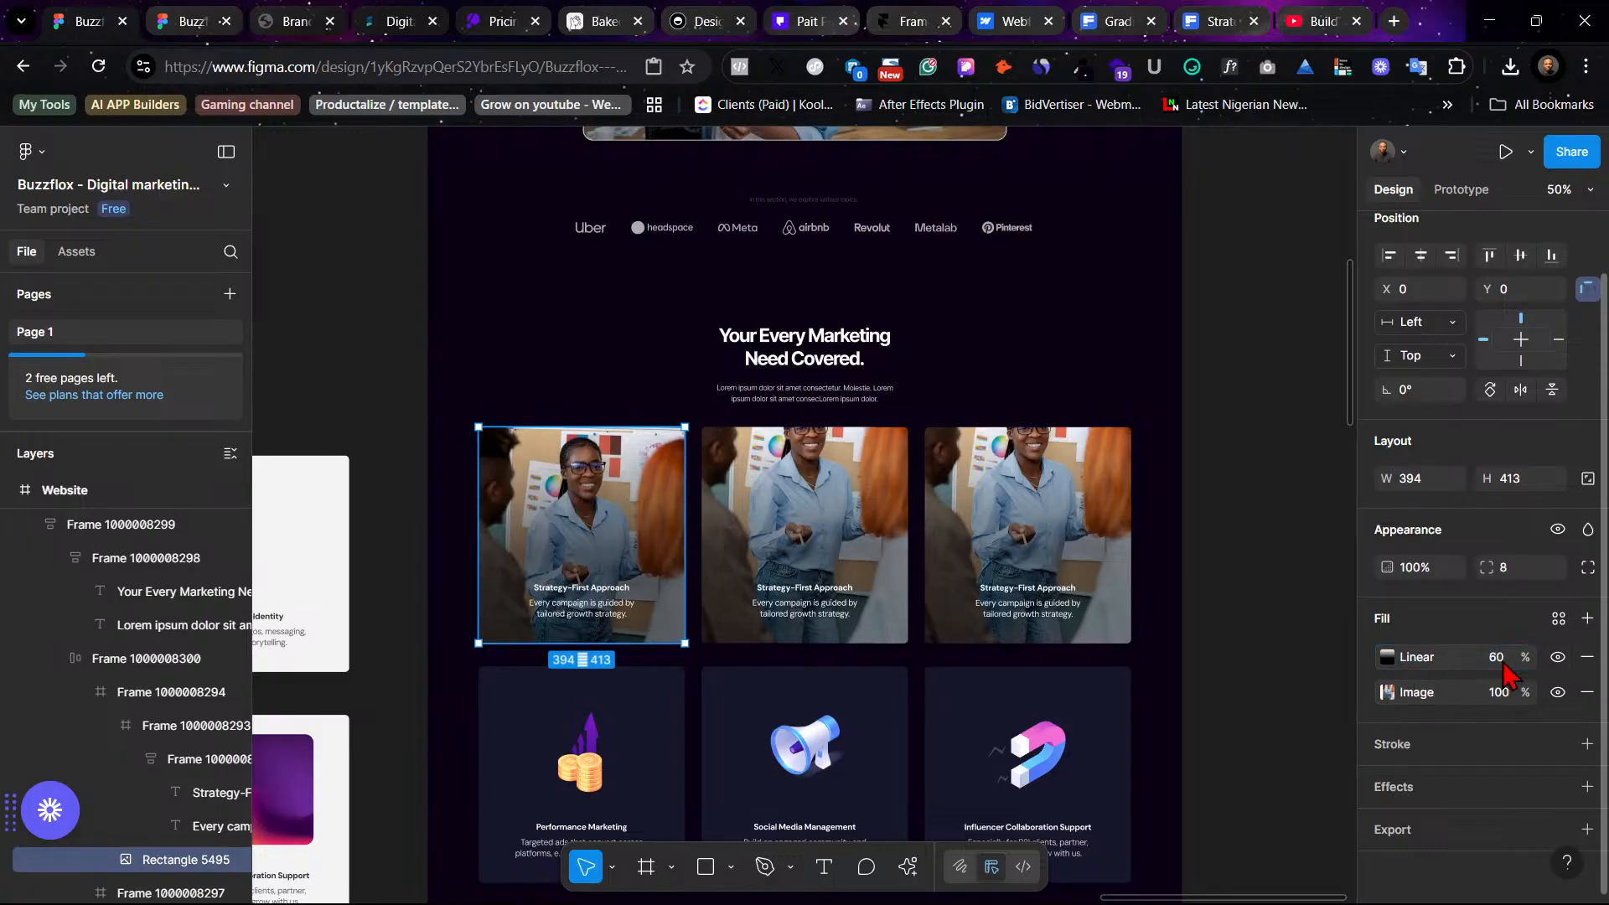
# - Set the linear gradient fill opacity of the second and third photo cards to 60%
pyautogui.click(1240, 417)
pyautogui.scroll(5, 1190, 377)
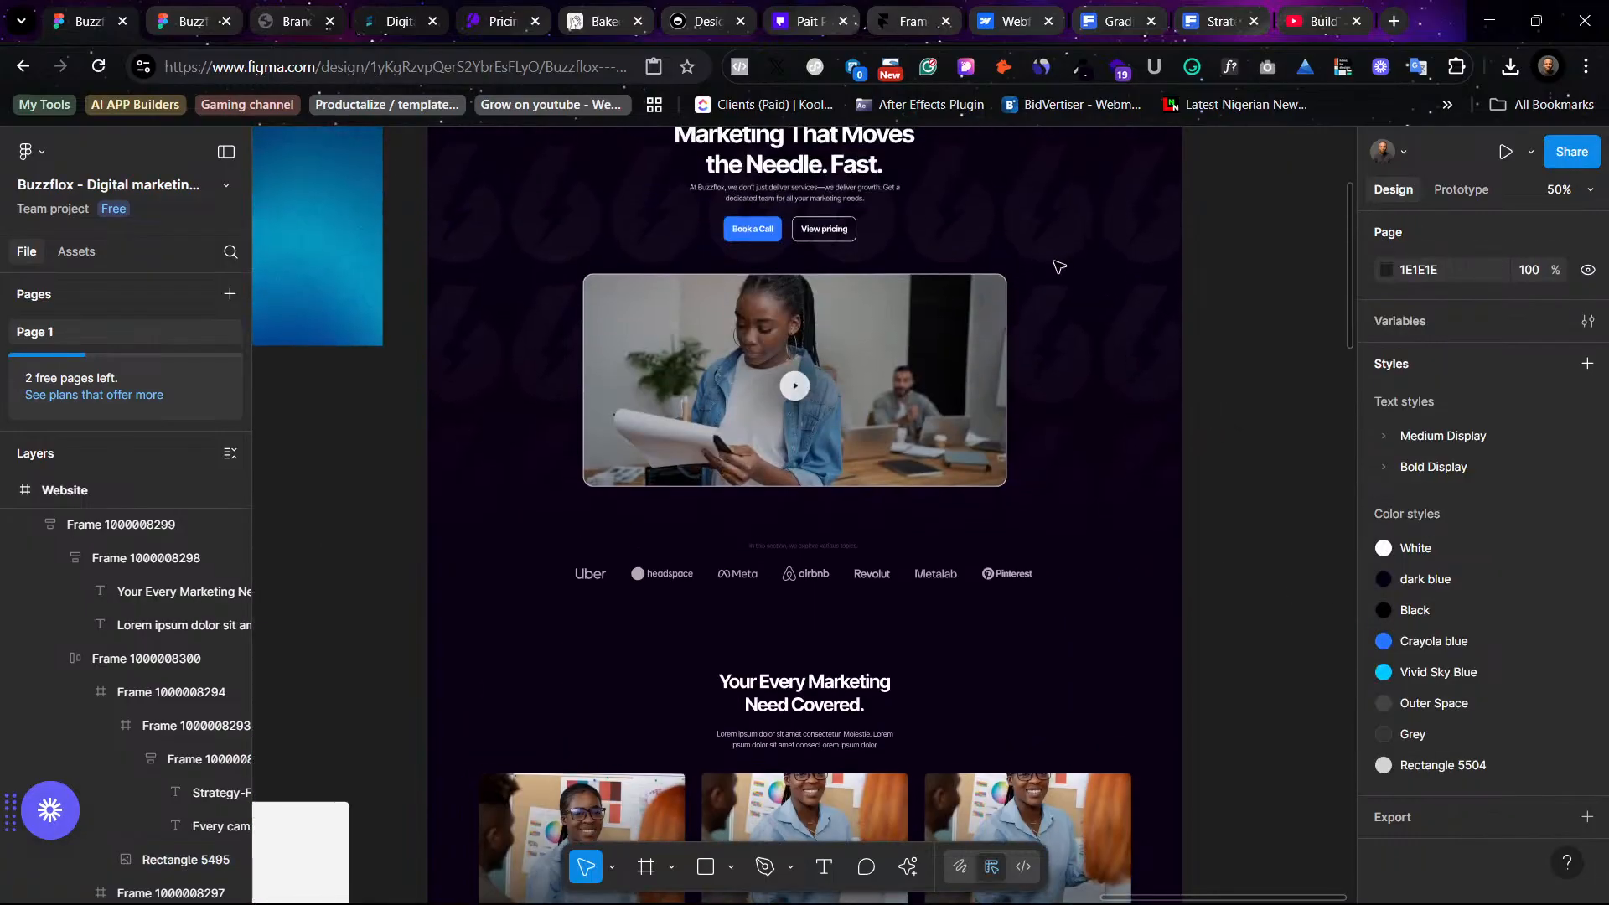
pyautogui.scroll(-5, 1089, 478)
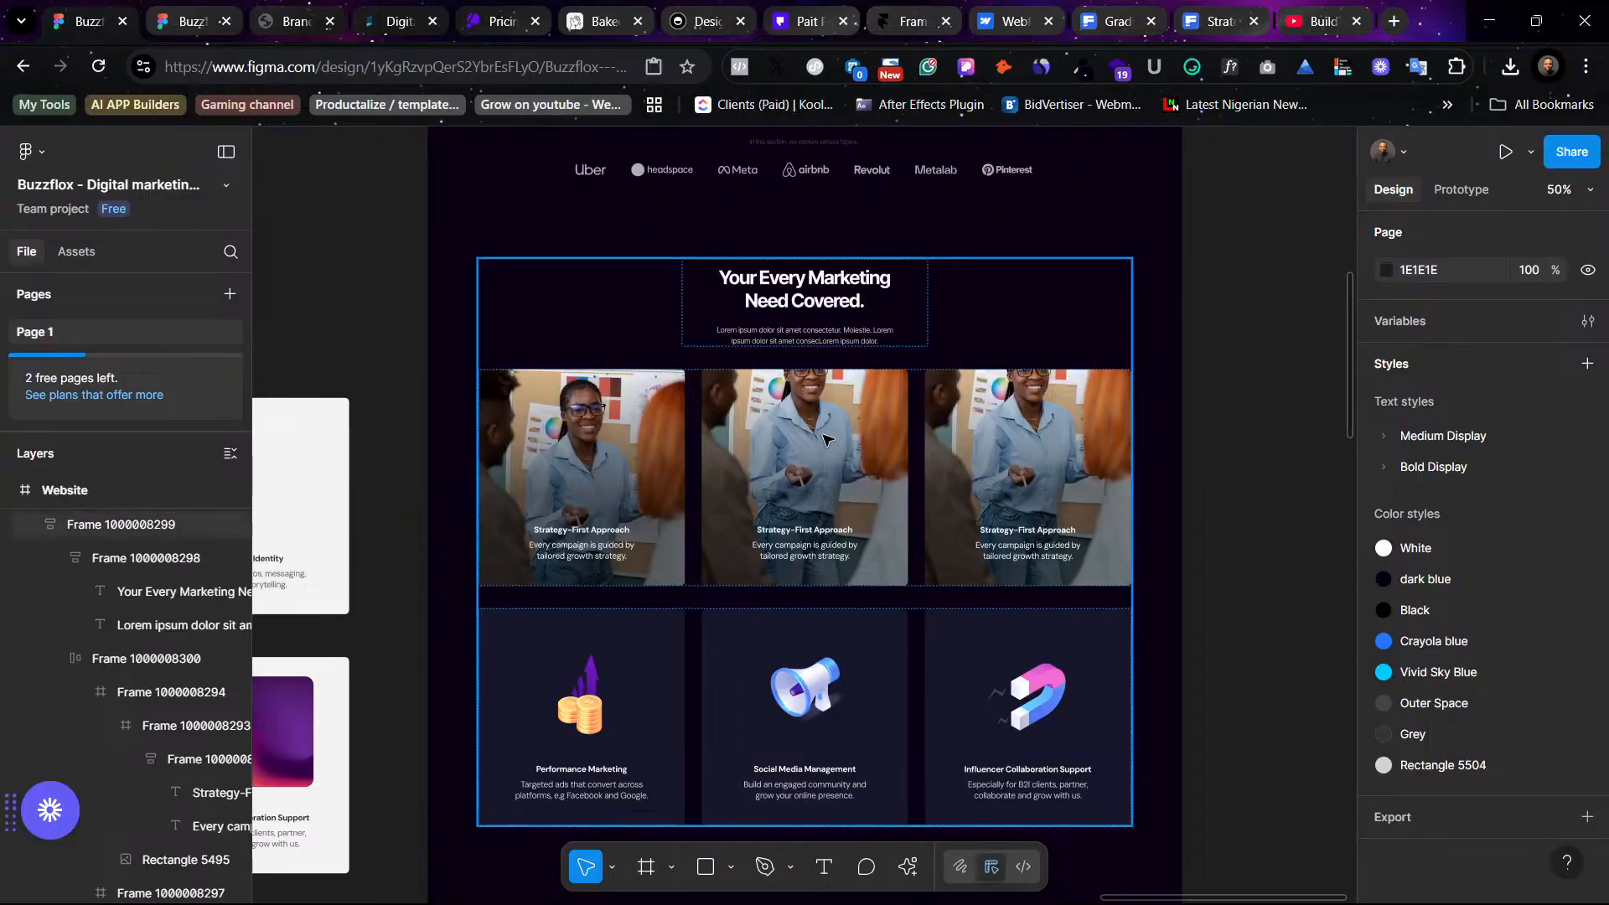
pyautogui.keyDown('ctrl'); pyautogui.click(850, 473); pyautogui.keyUp('ctrl')
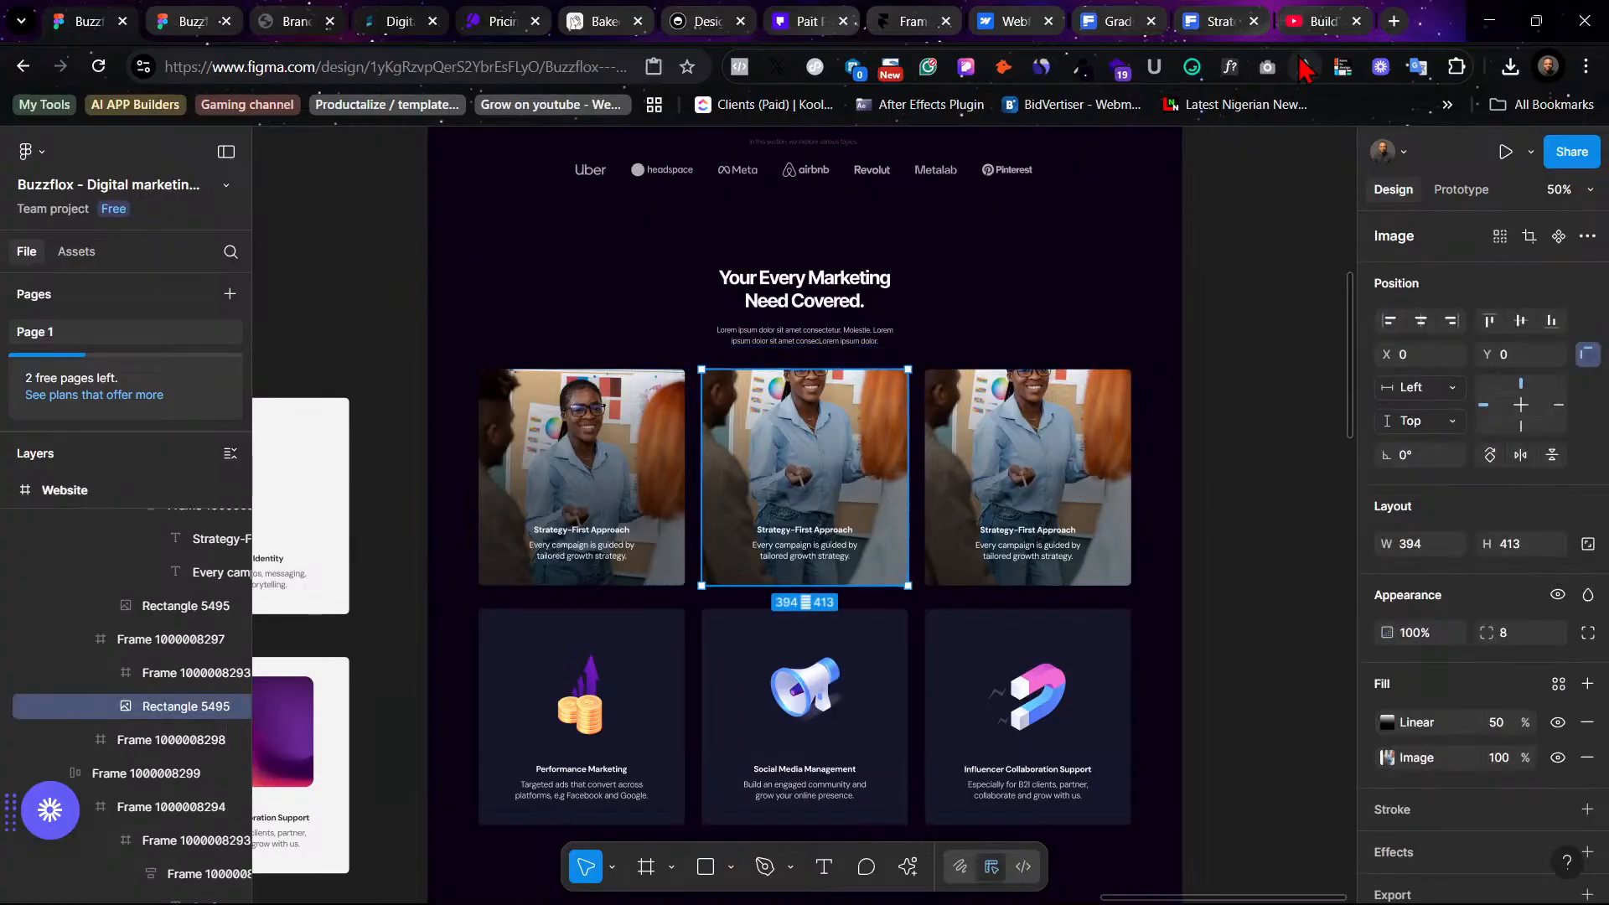
pyautogui.click(609, 447)
pyautogui.doubleClick(609, 448)
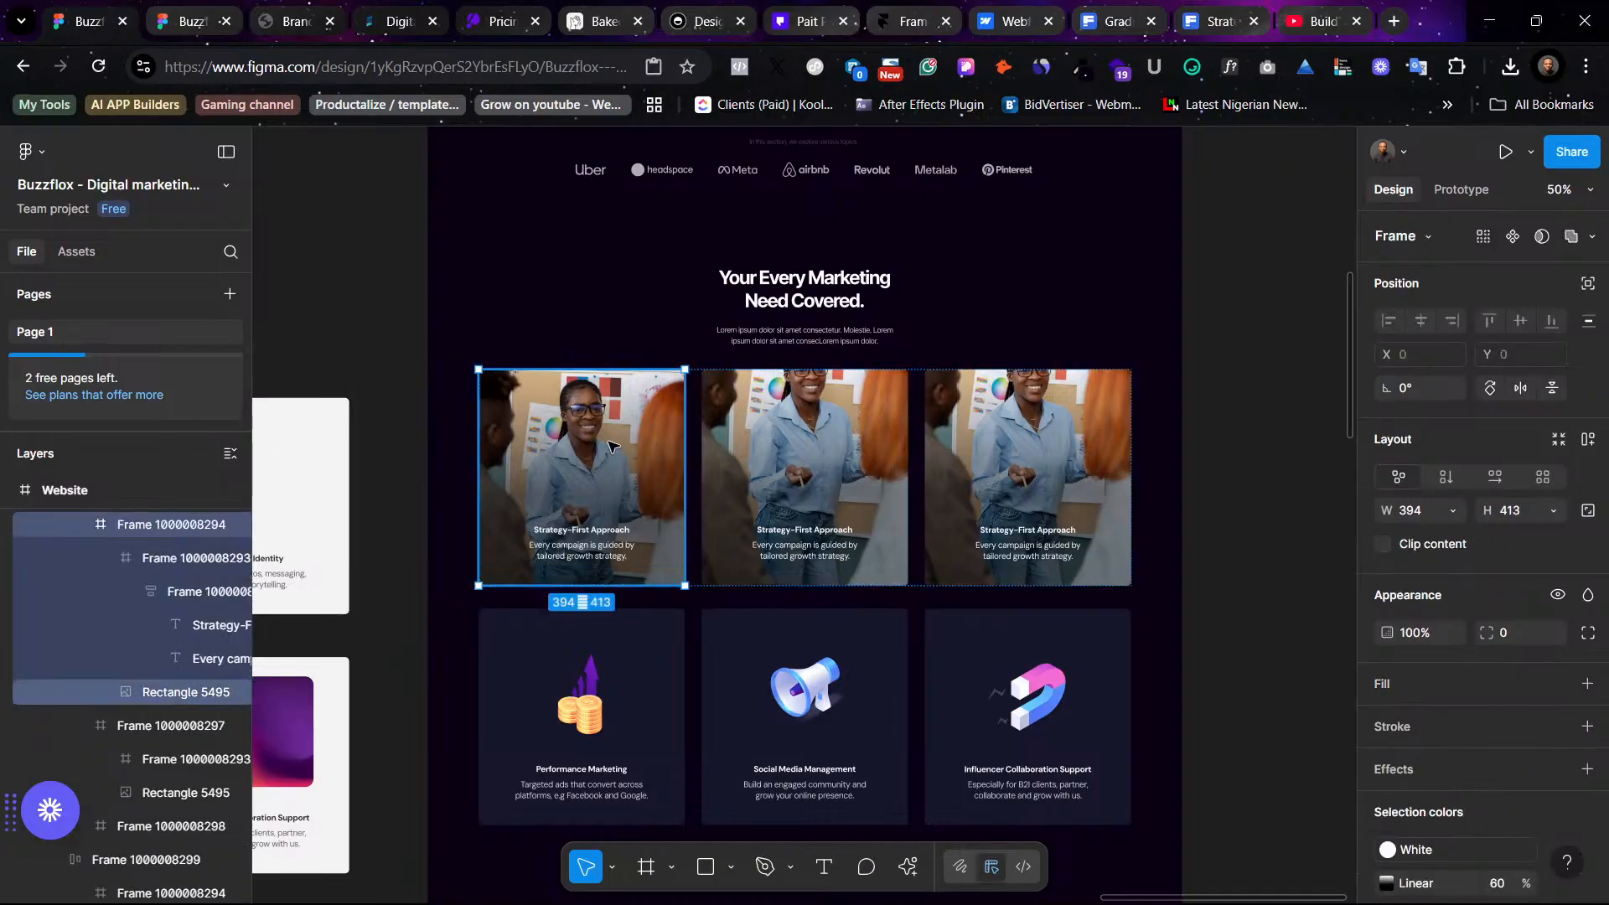
pyautogui.click(842, 473)
pyautogui.keyDown('ctrl'); pyautogui.keyDown('shift'); pyautogui.click(1016, 500); pyautogui.keyUp('shift'); pyautogui.keyUp('ctrl')
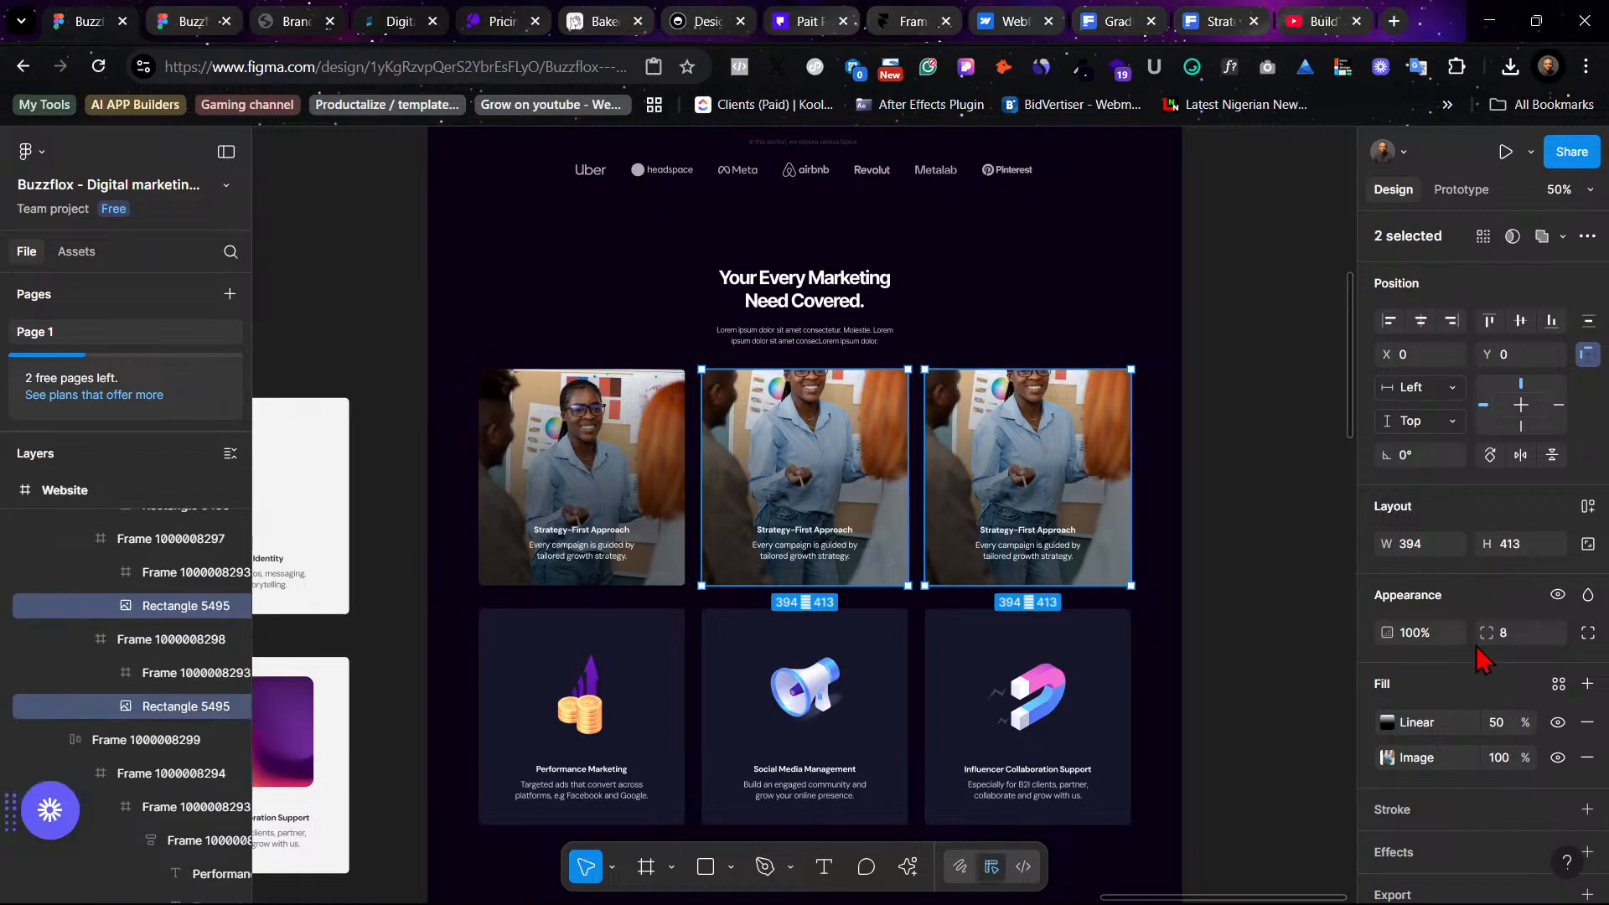
pyautogui.click(1511, 729)
pyautogui.write('60')
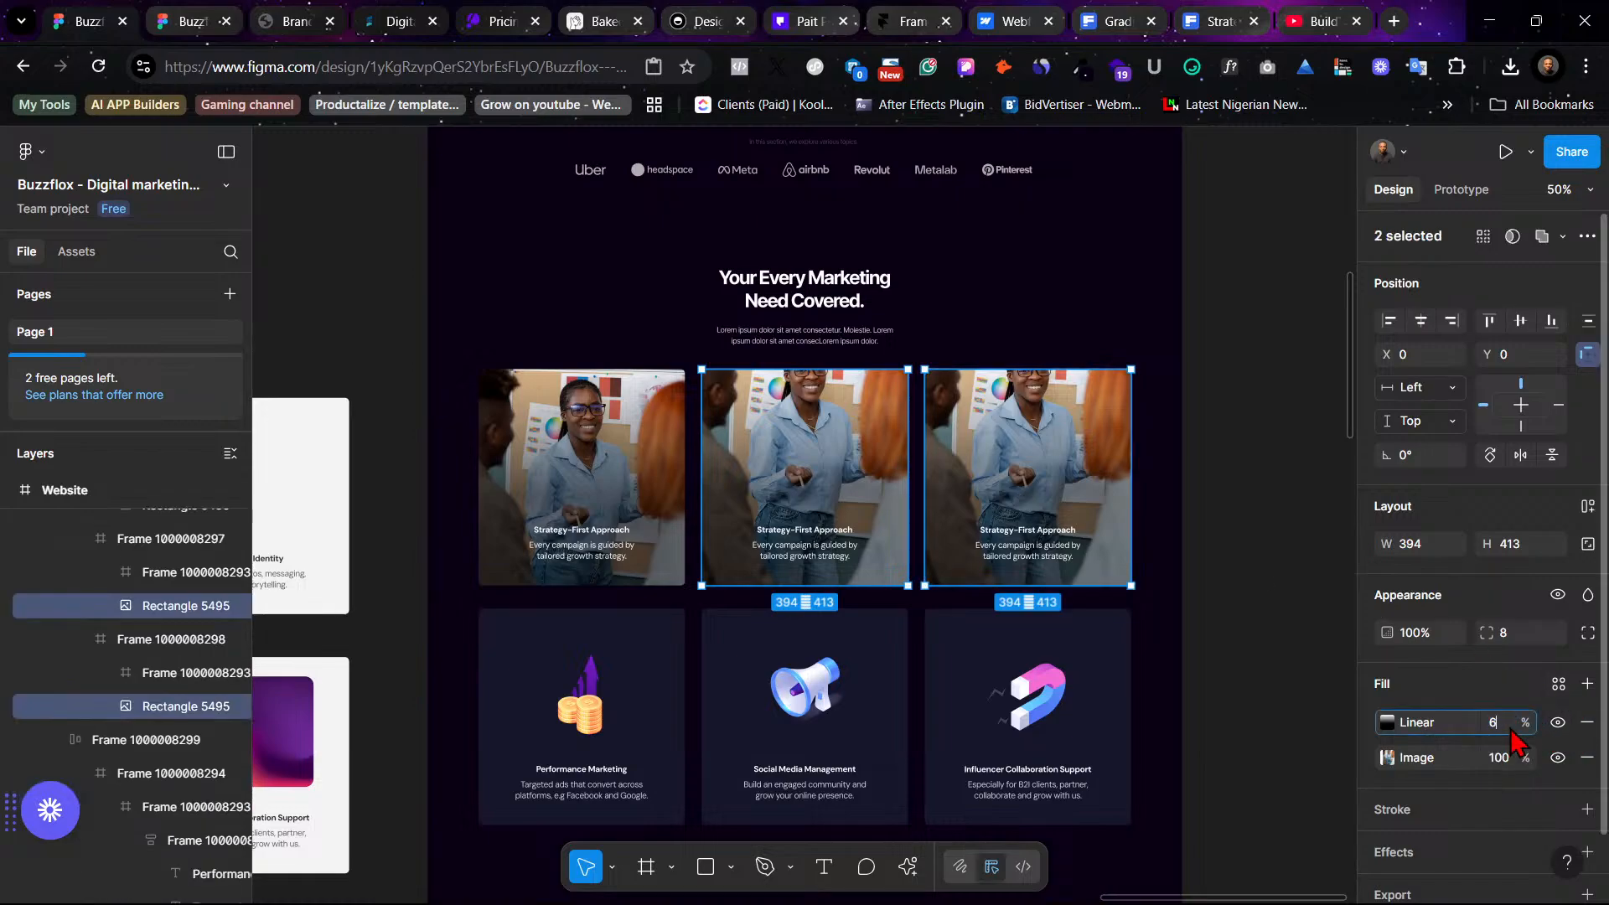
pyautogui.press('Return')
# - Copy the Content Creation card title and search Freepik photos for Content Creation
pyautogui.click(1321, 482)
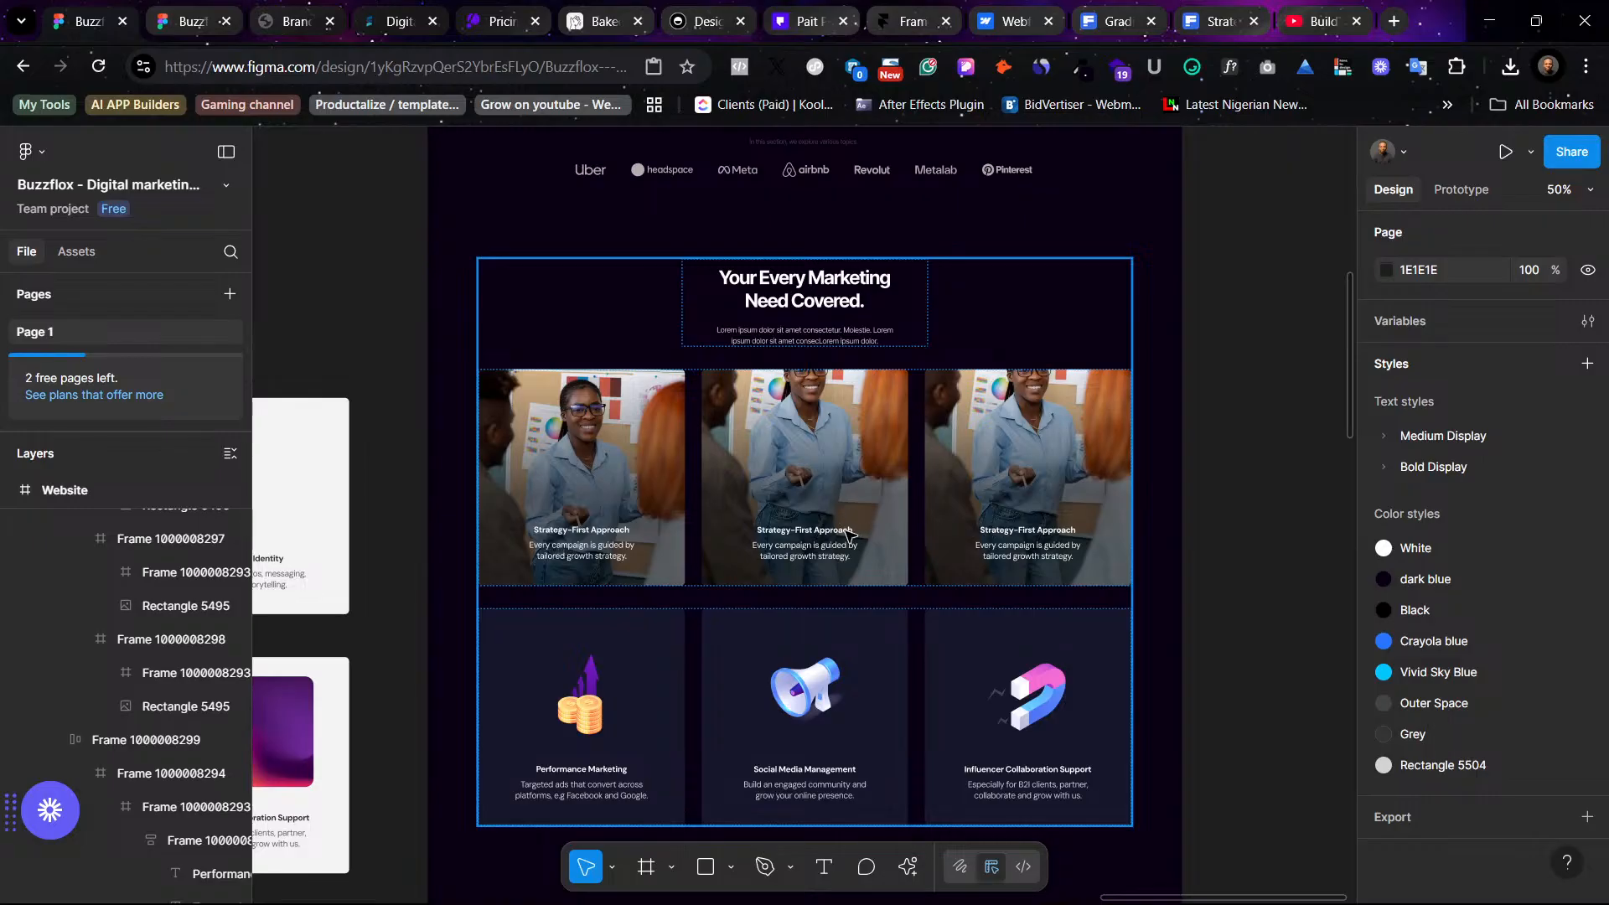
pyautogui.hscroll(-10, 842, 534)
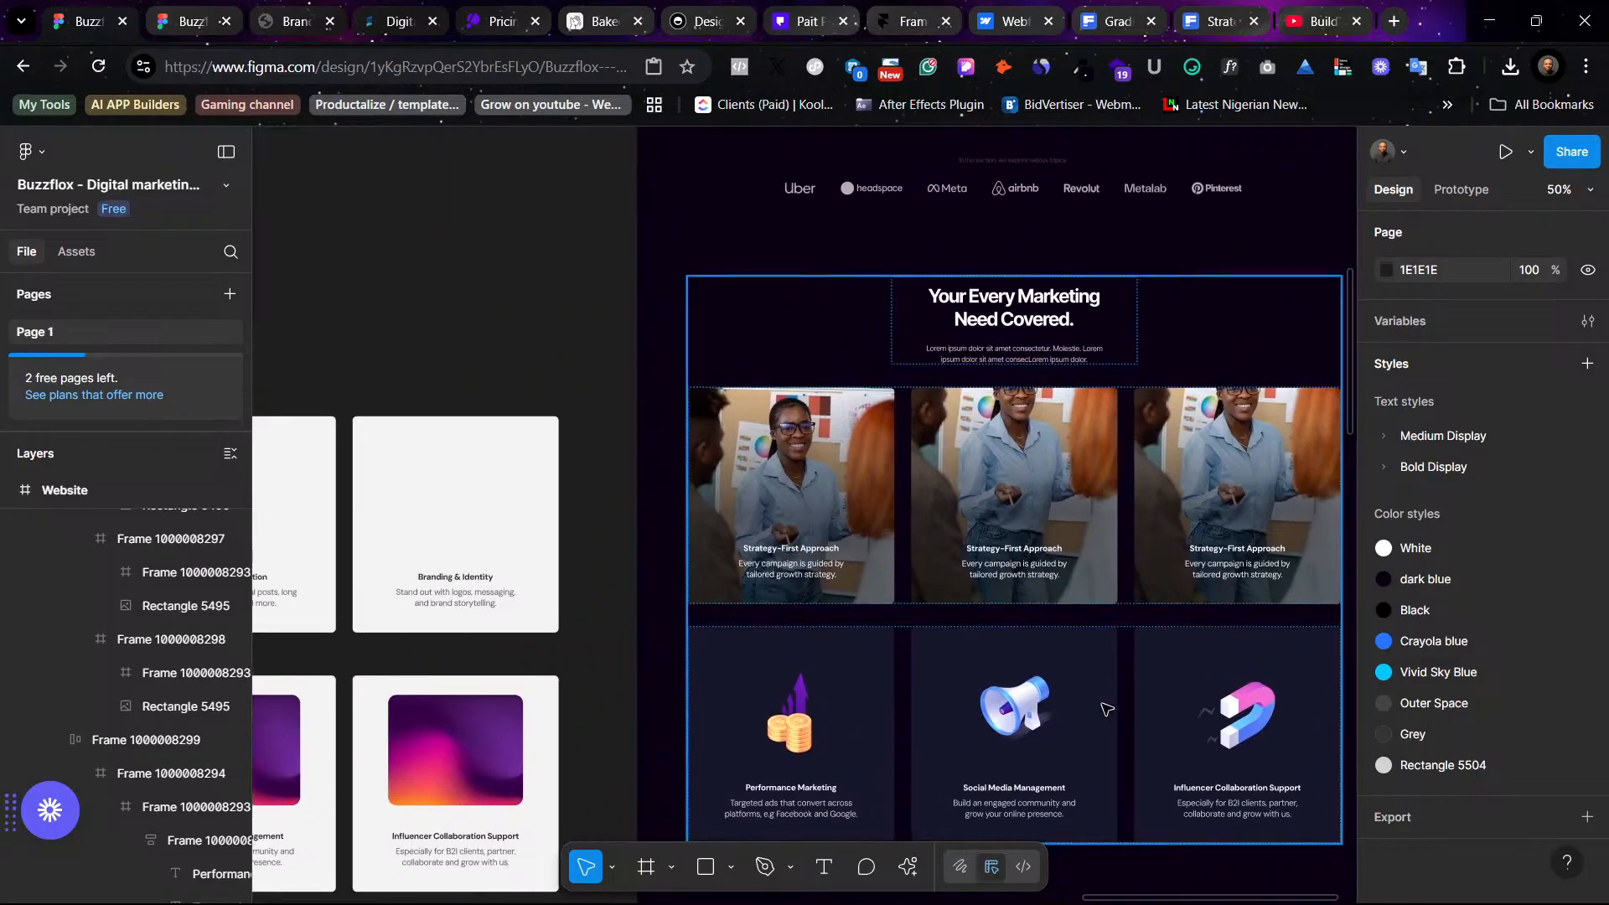
pyautogui.hscroll(-8, 1046, 686)
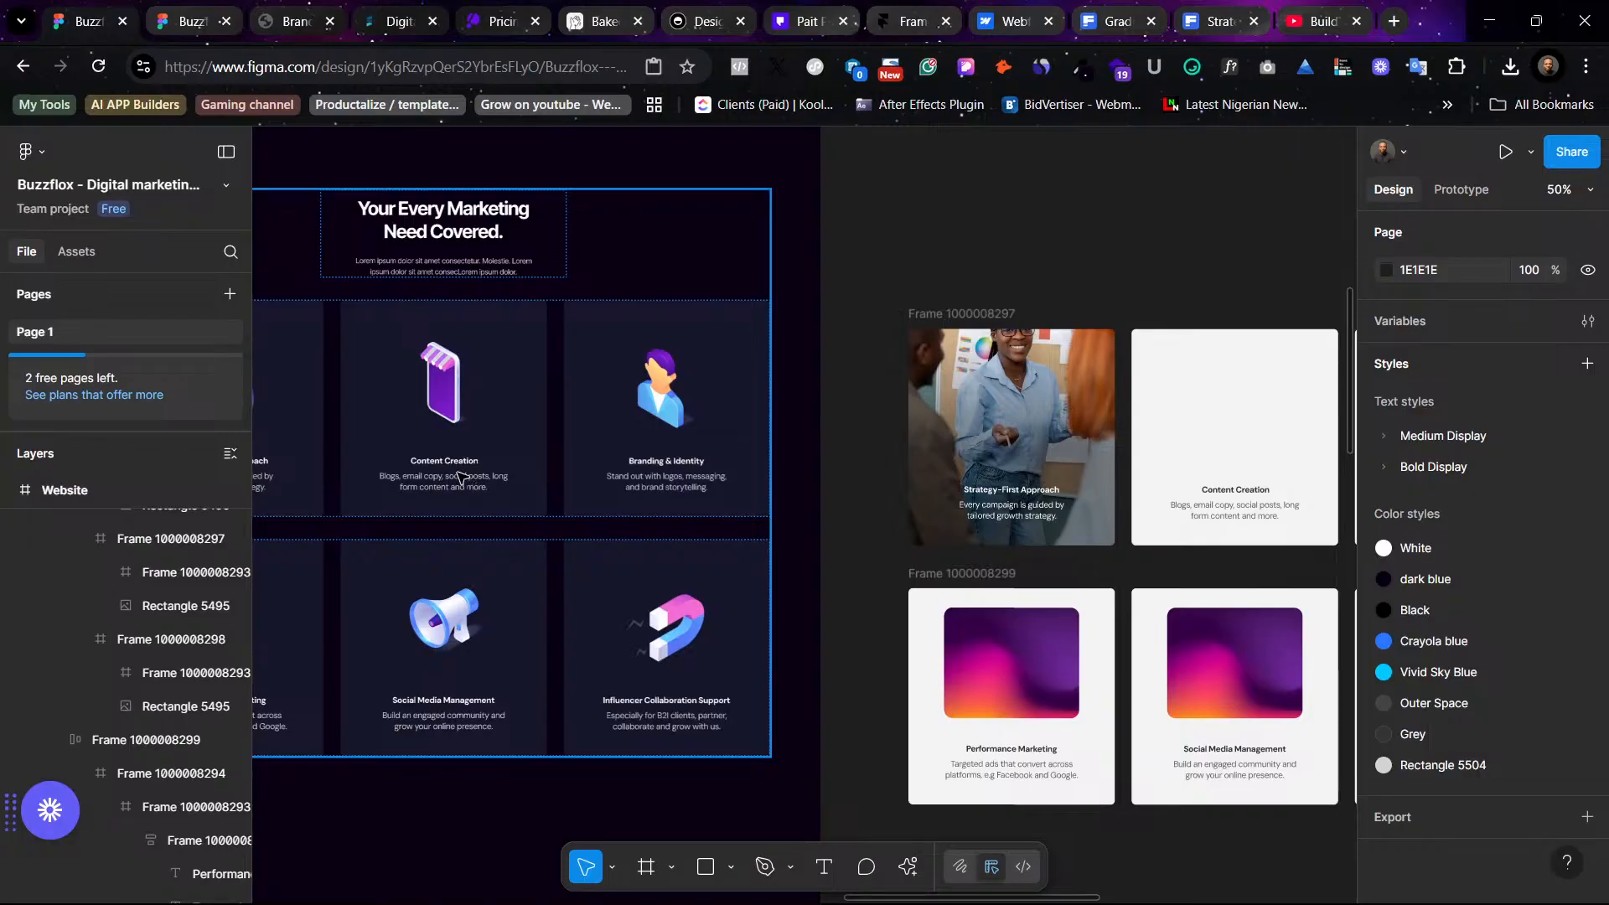
pyautogui.hscroll(1, 451, 460)
pyautogui.doubleClick(453, 463)
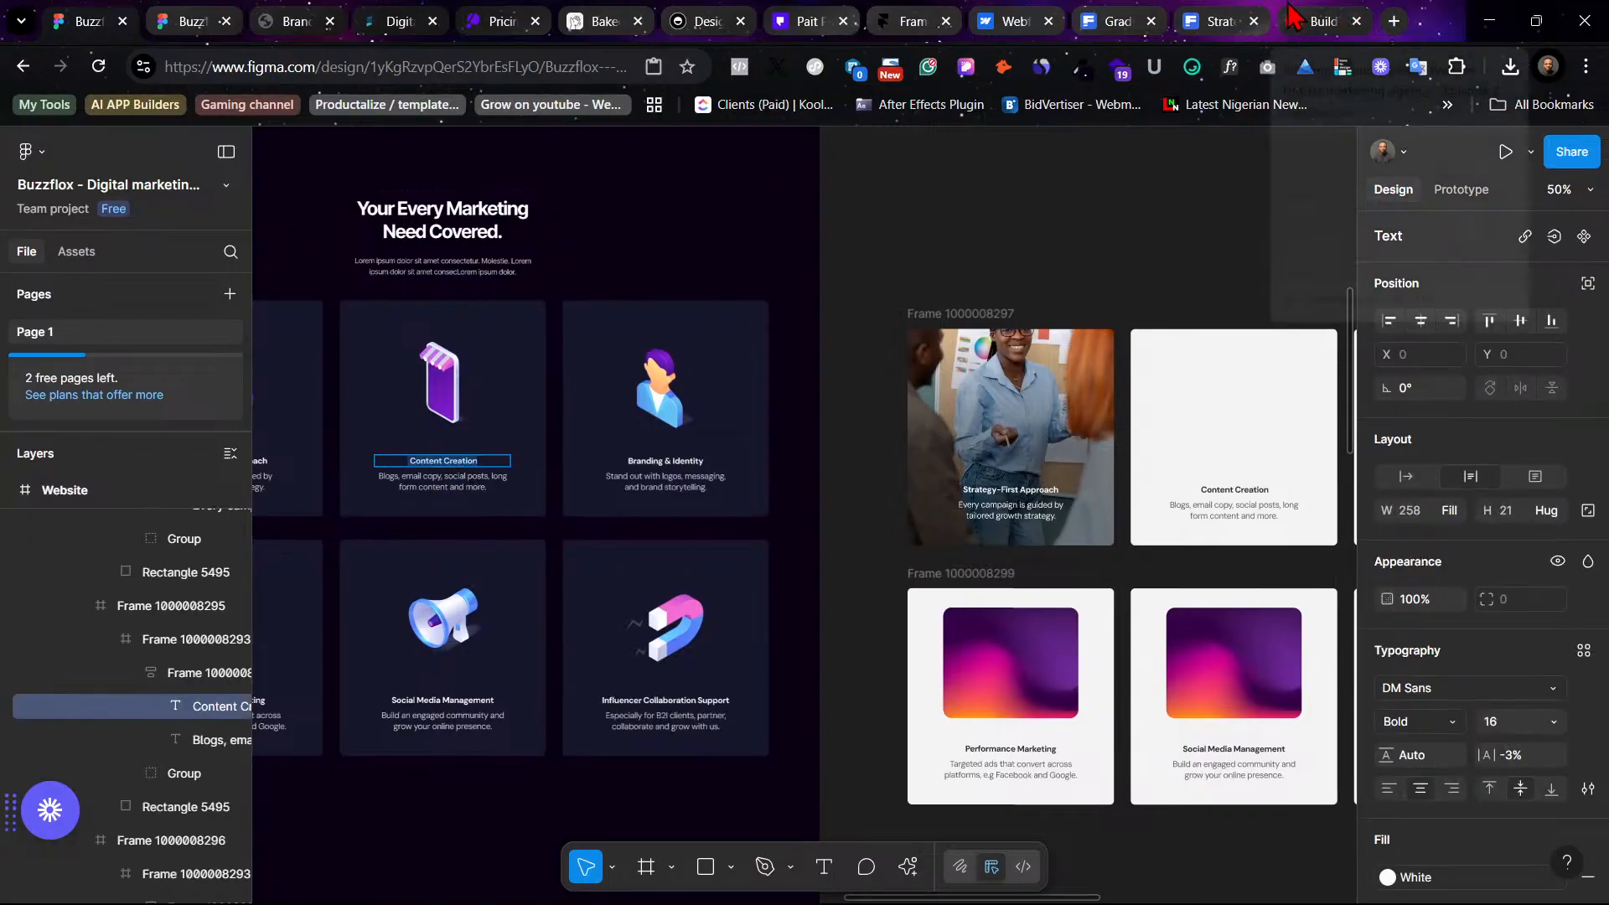
pyautogui.click(1210, 21)
pyautogui.click(605, 151)
pyautogui.hotkey('ctrl', 'a')
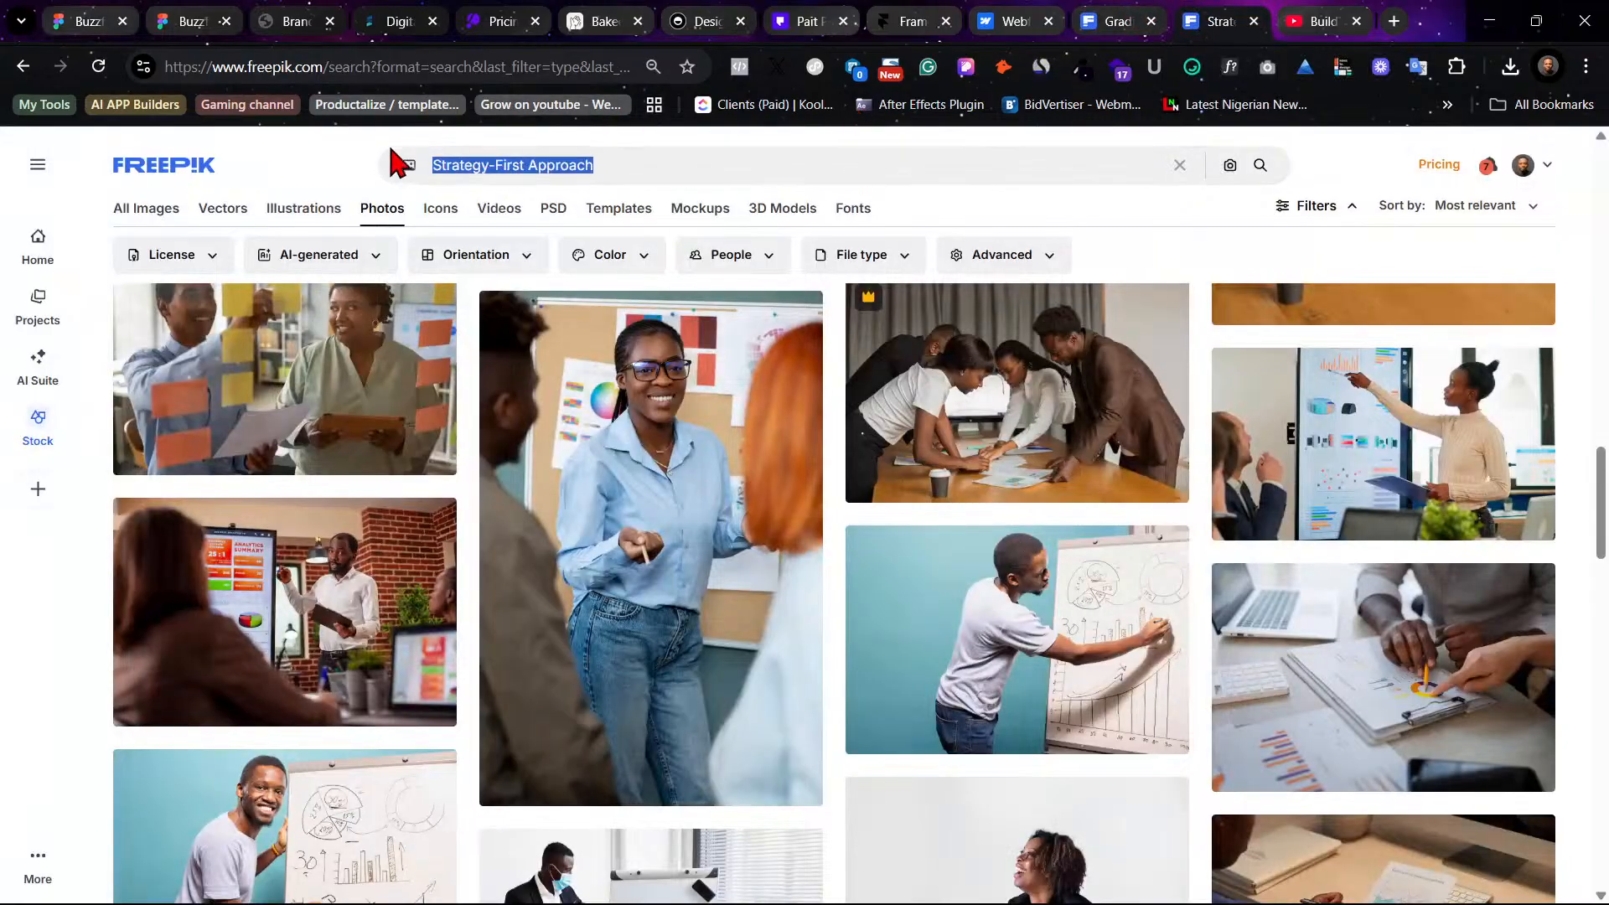
pyautogui.write('Content Creation')
pyautogui.press('Return')
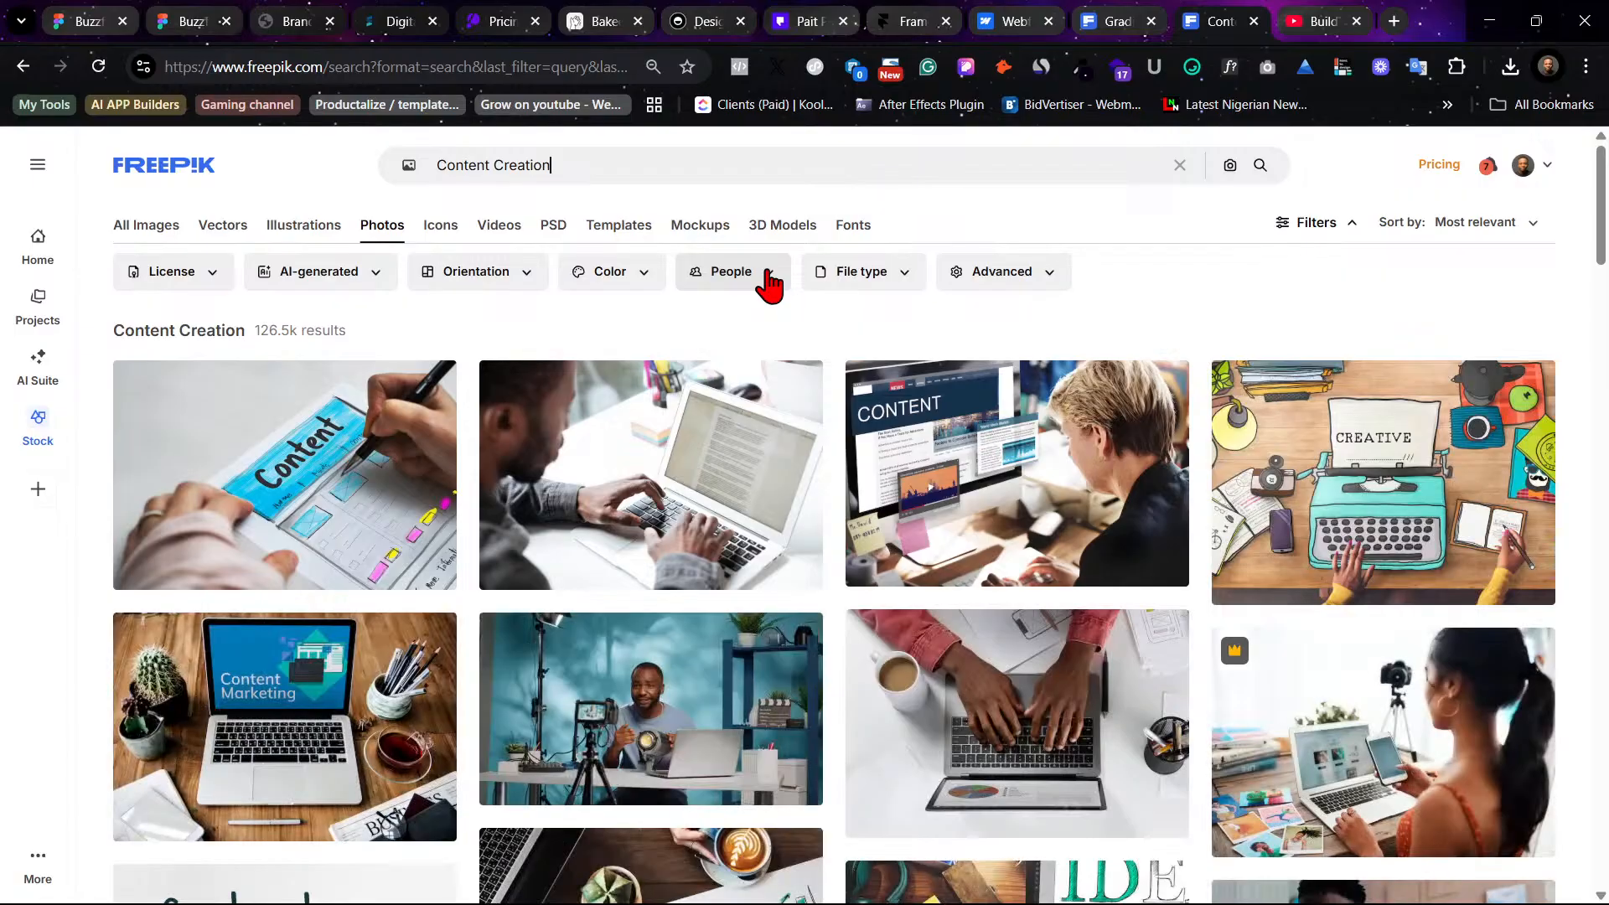
# - Browse the Content Creation results and download the photo of a blogger recording in a studio
pyautogui.scroll(-1, 916, 623)
pyautogui.scroll(-2, 915, 623)
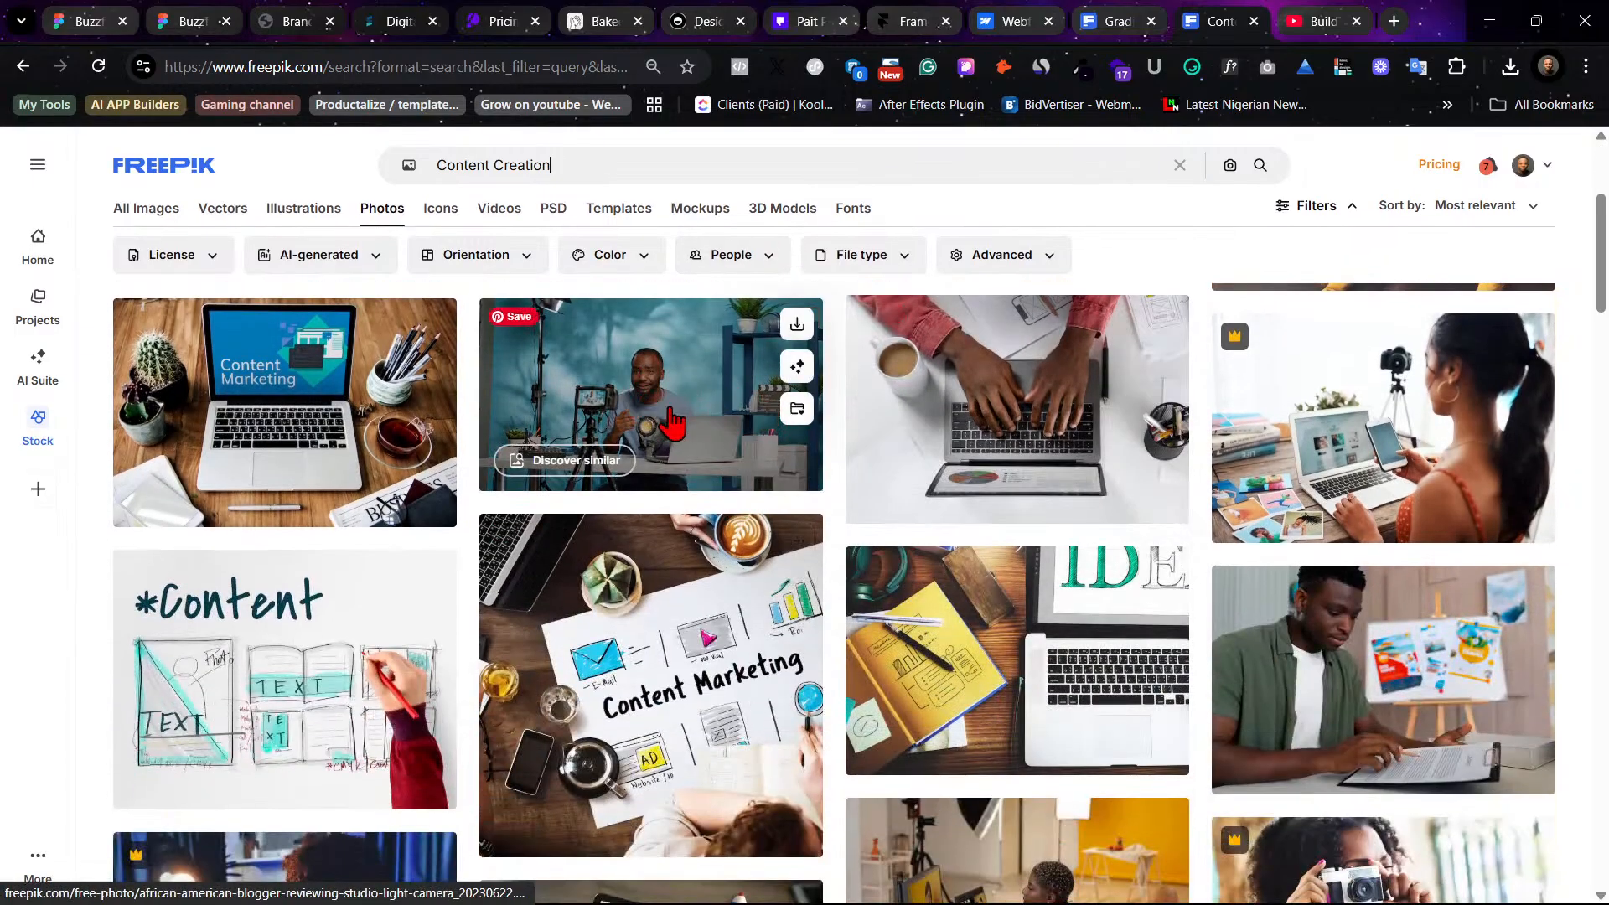
pyautogui.scroll(-4, 770, 683)
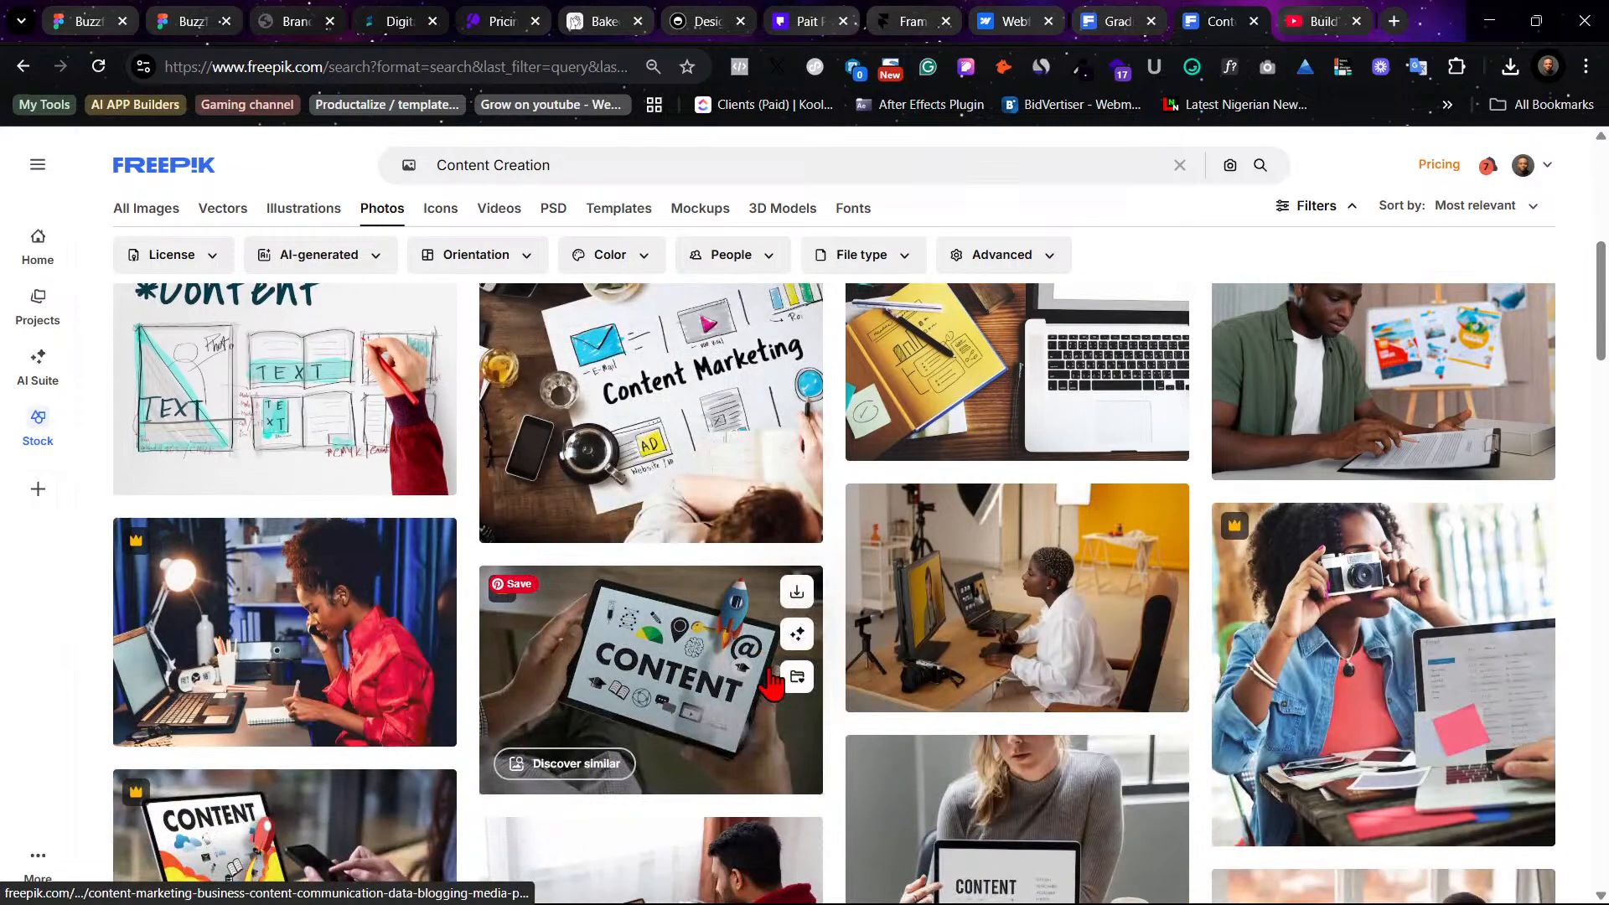
pyautogui.scroll(-1, 771, 683)
pyautogui.scroll(-4, 771, 683)
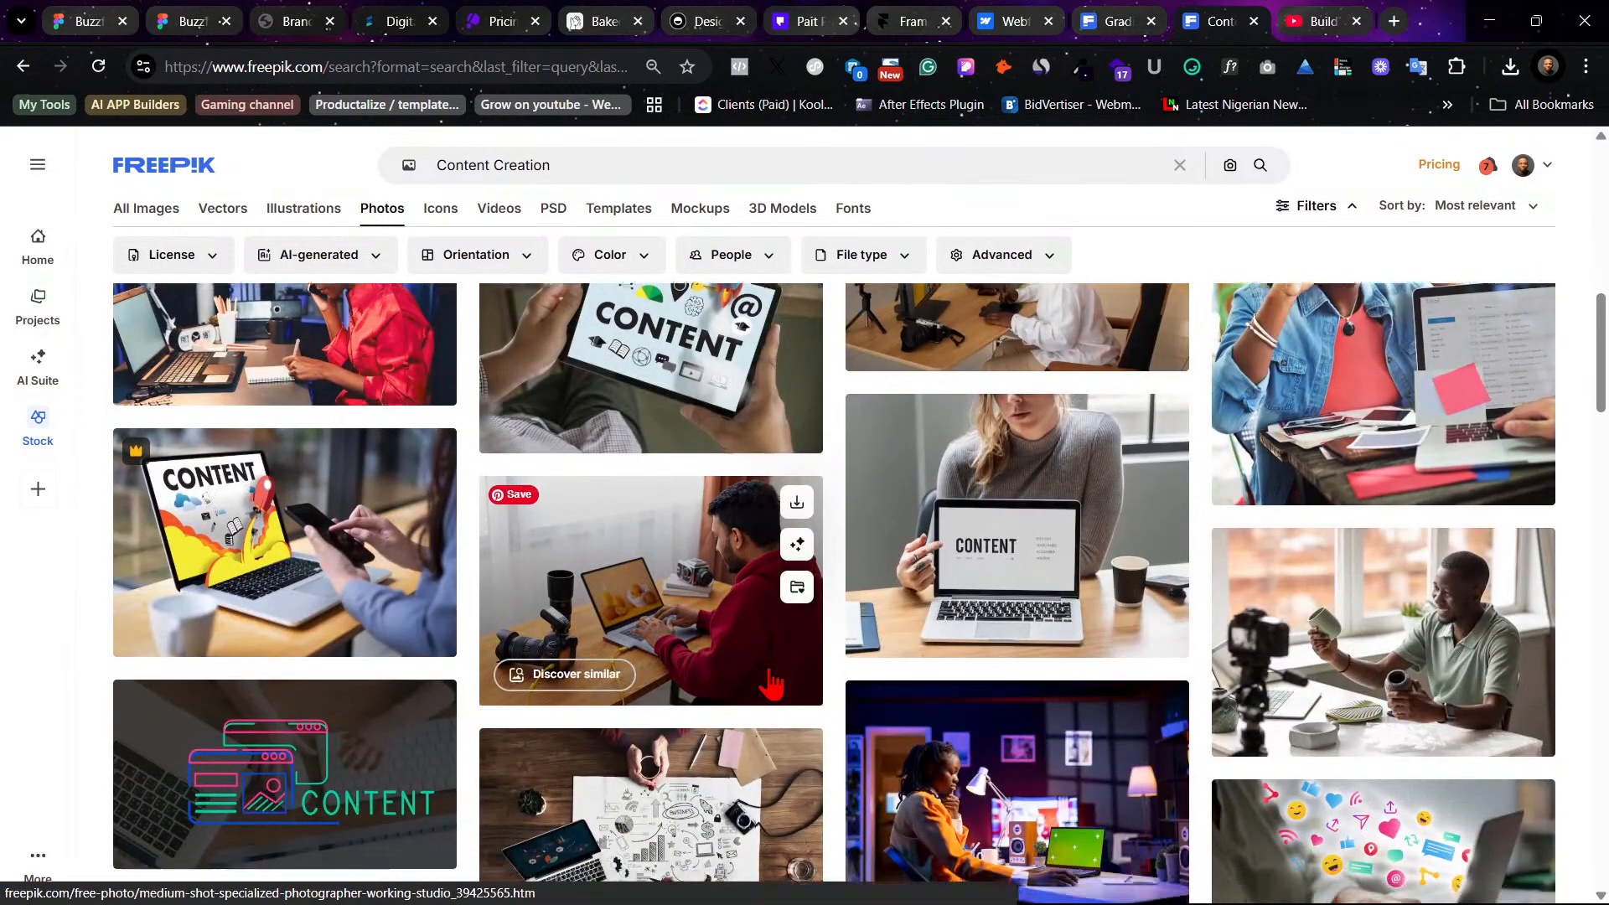
pyautogui.scroll(-4, 771, 682)
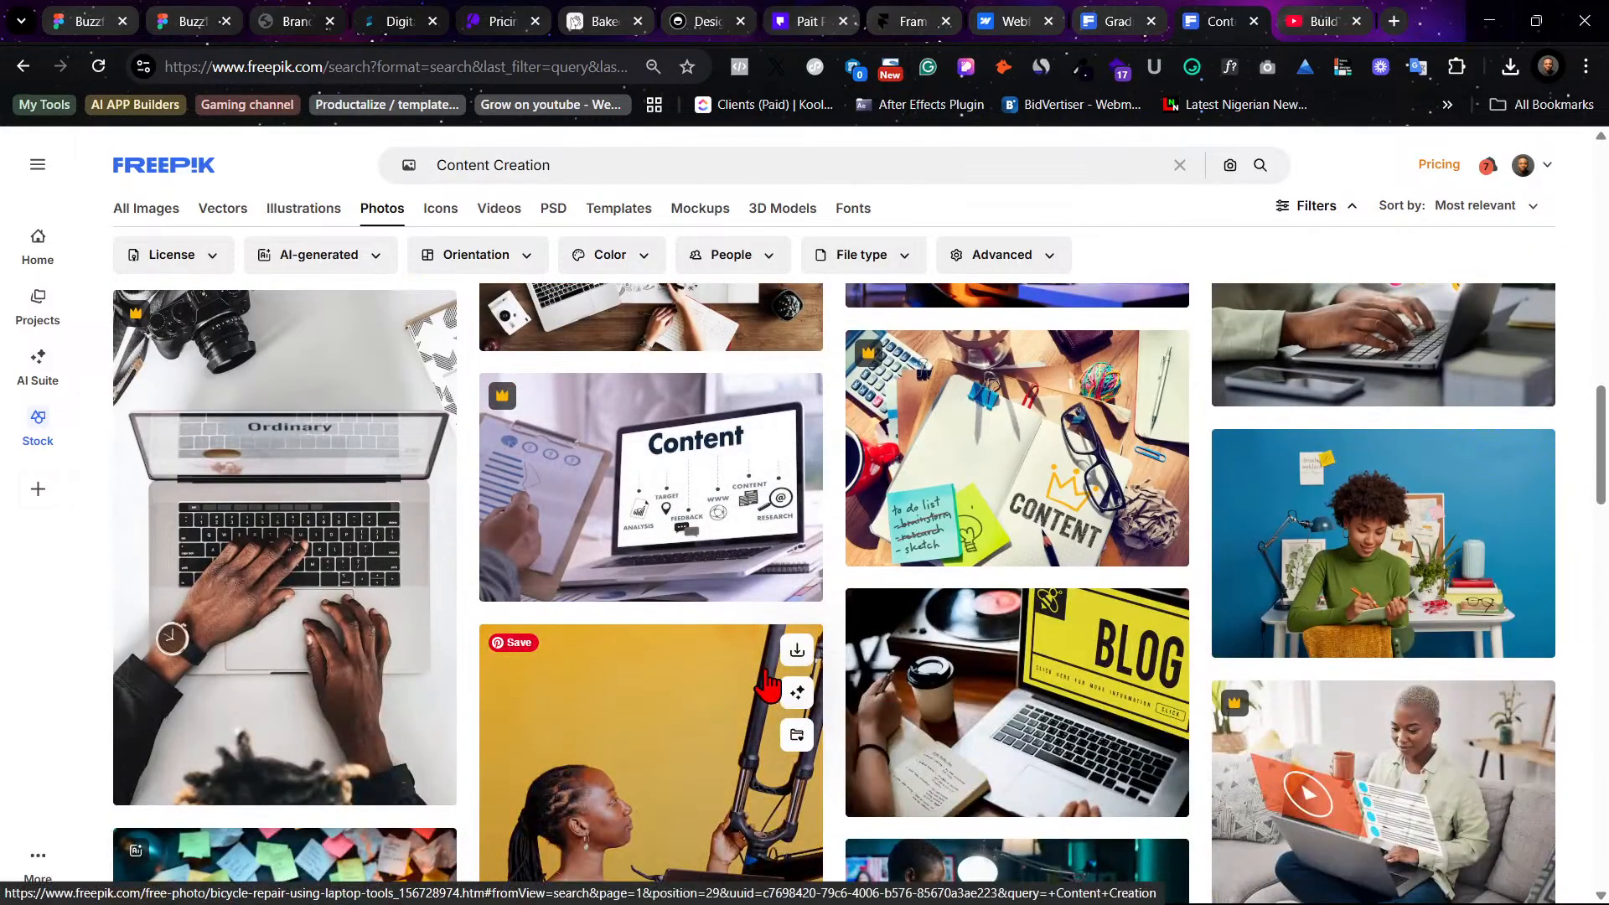
pyautogui.scroll(15, 766, 686)
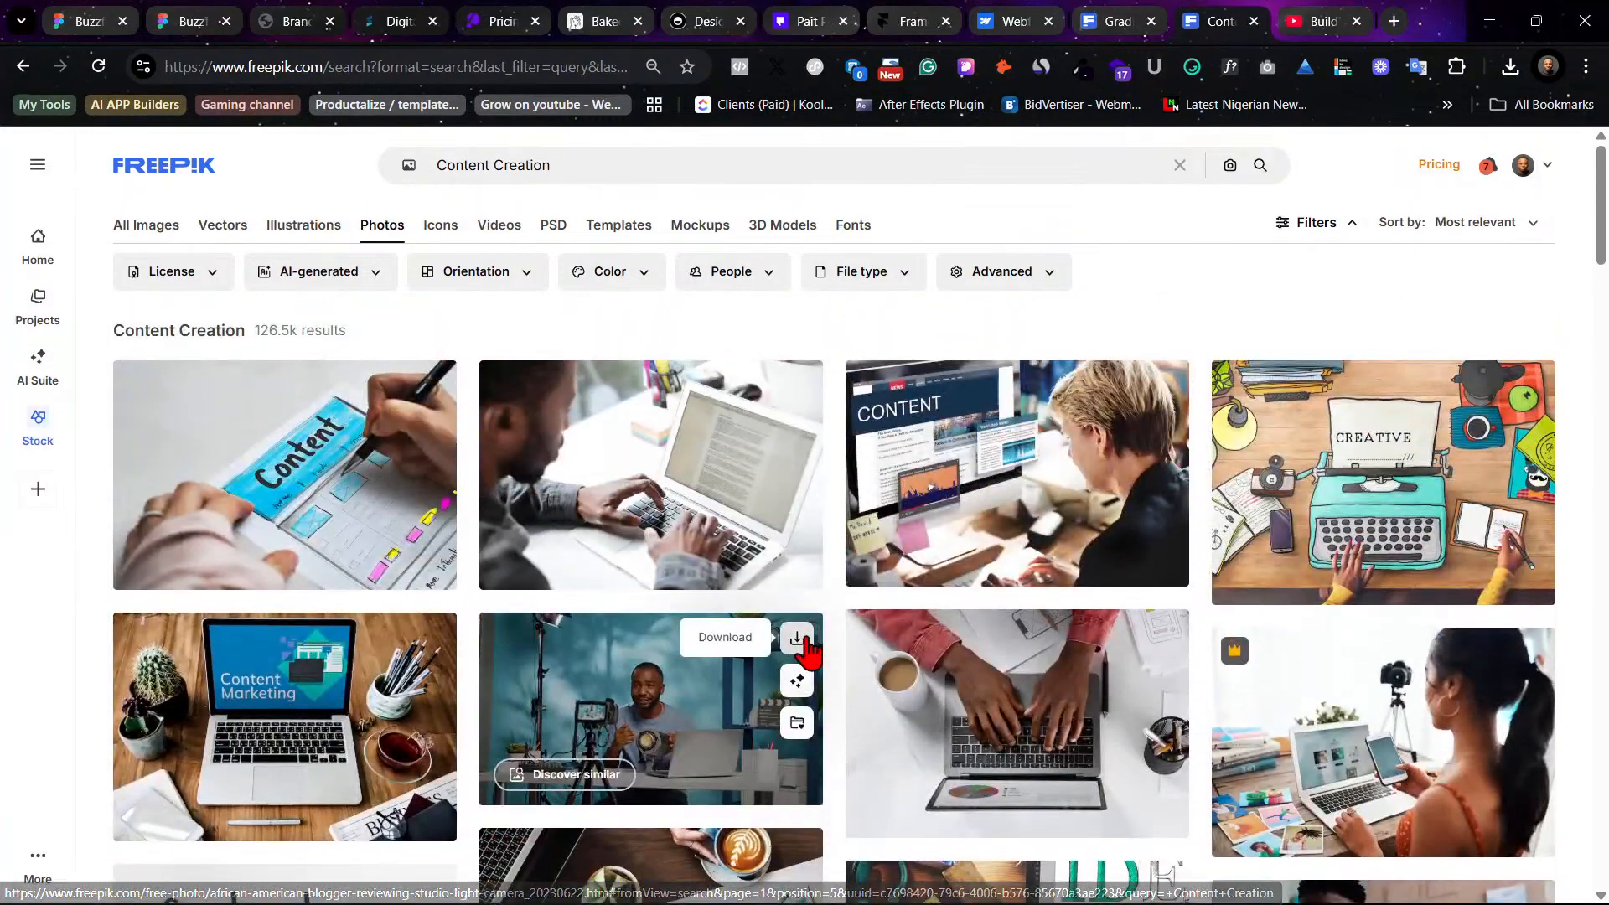
pyautogui.click(797, 639)
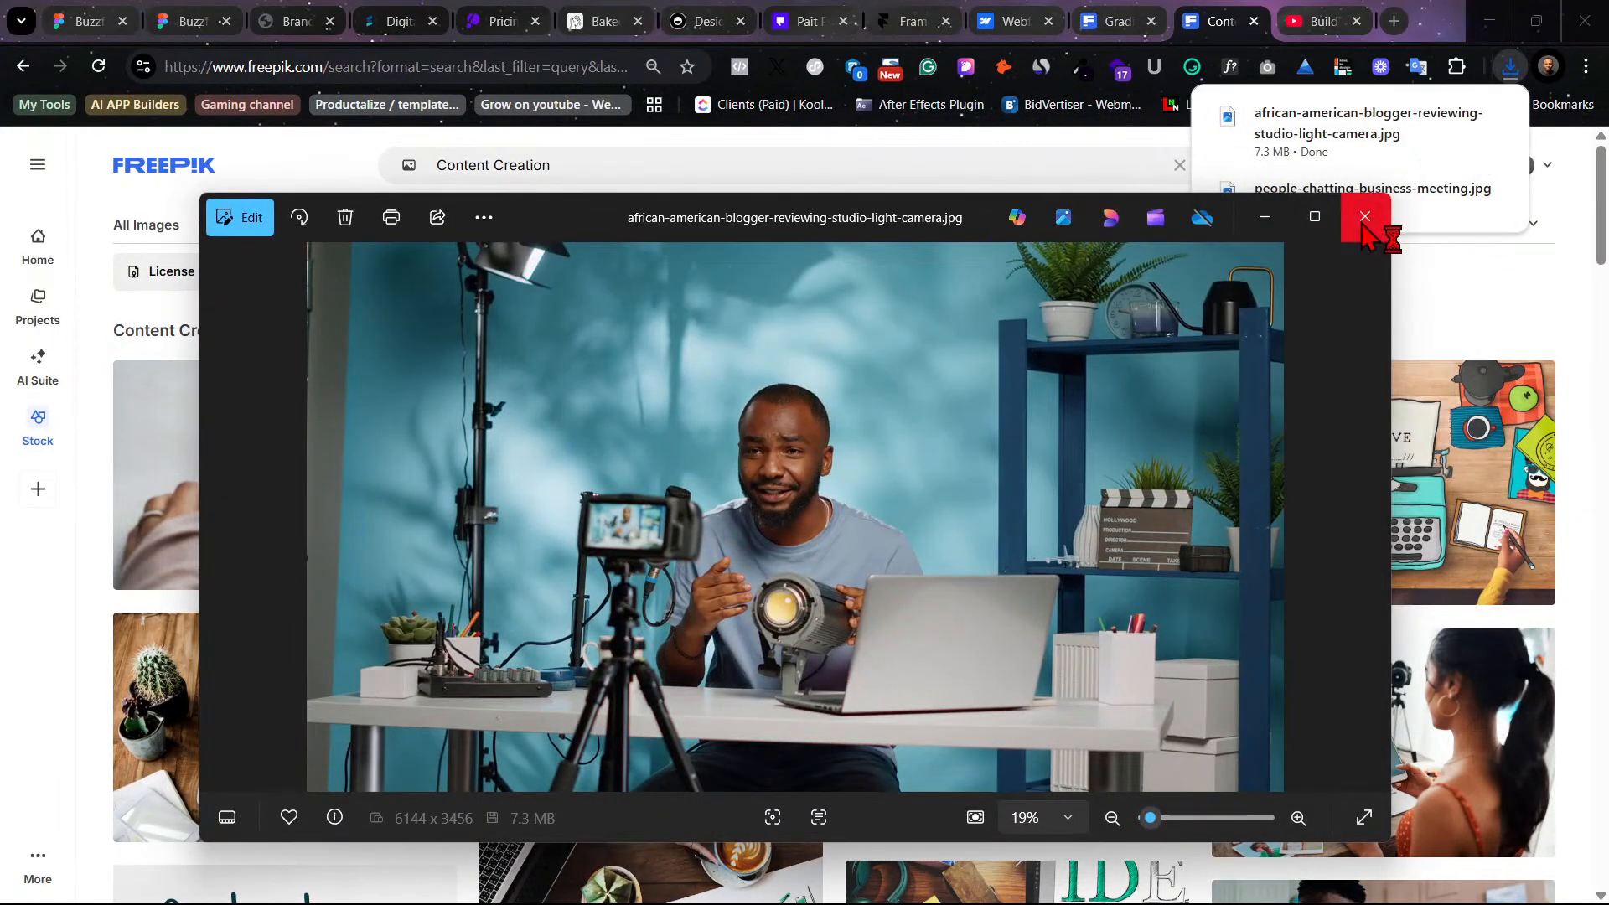
pyautogui.click(1364, 218)
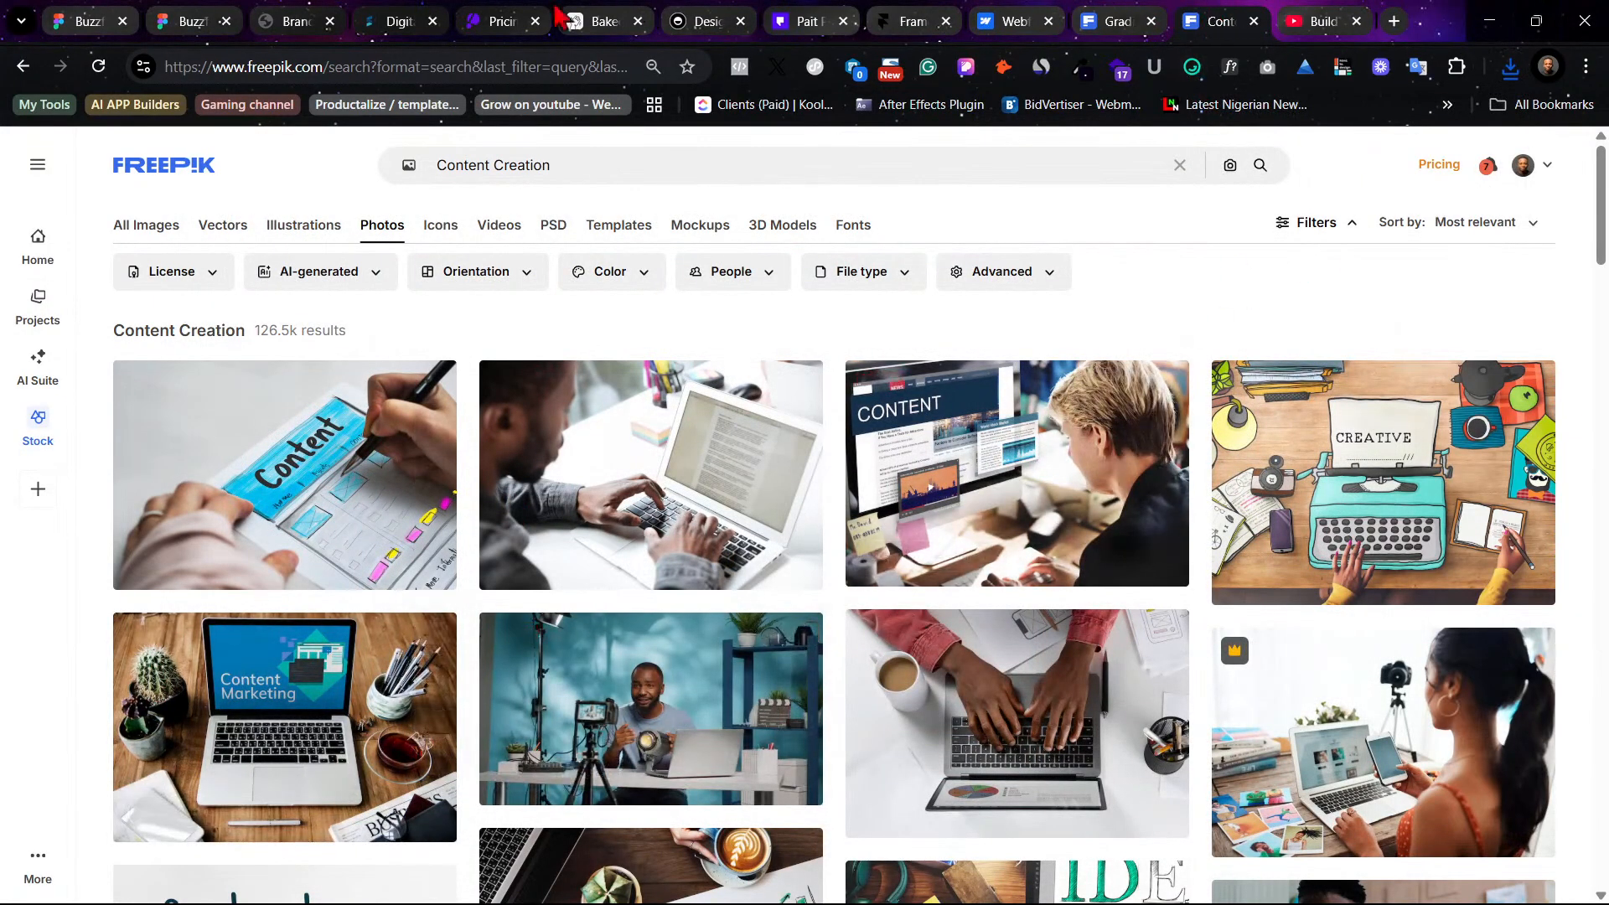
# - Replace the second card's image fill with african-american-blogger-reviewing-studio-light-camera.jpg from Downloads
pyautogui.click(201, 13)
pyautogui.click(104, 15)
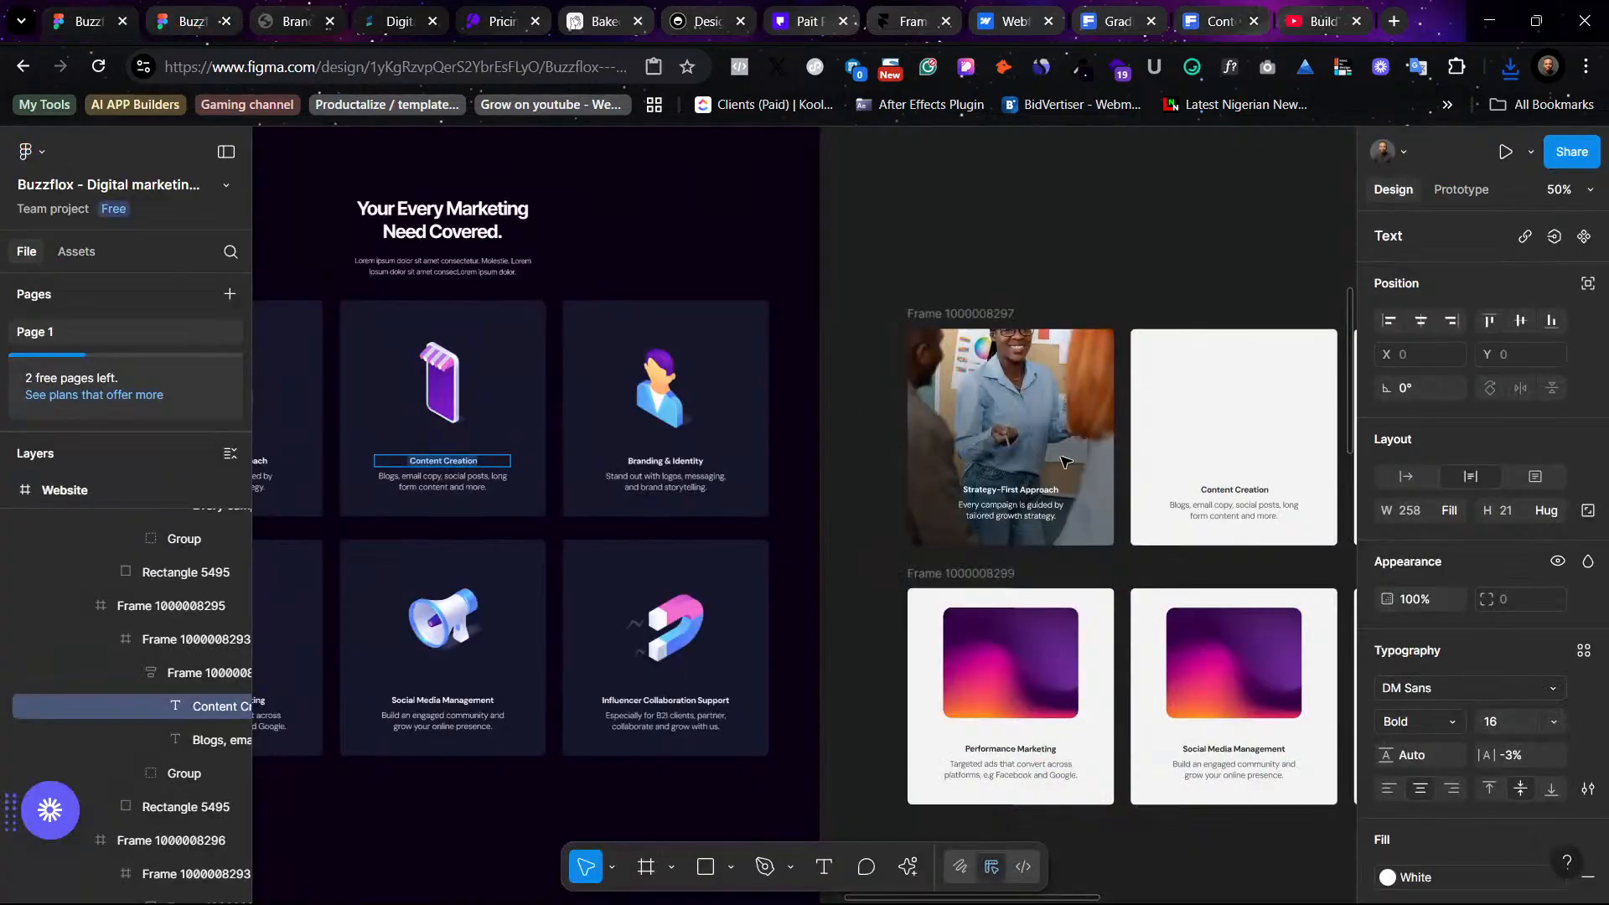
pyautogui.hscroll(10, 864, 496)
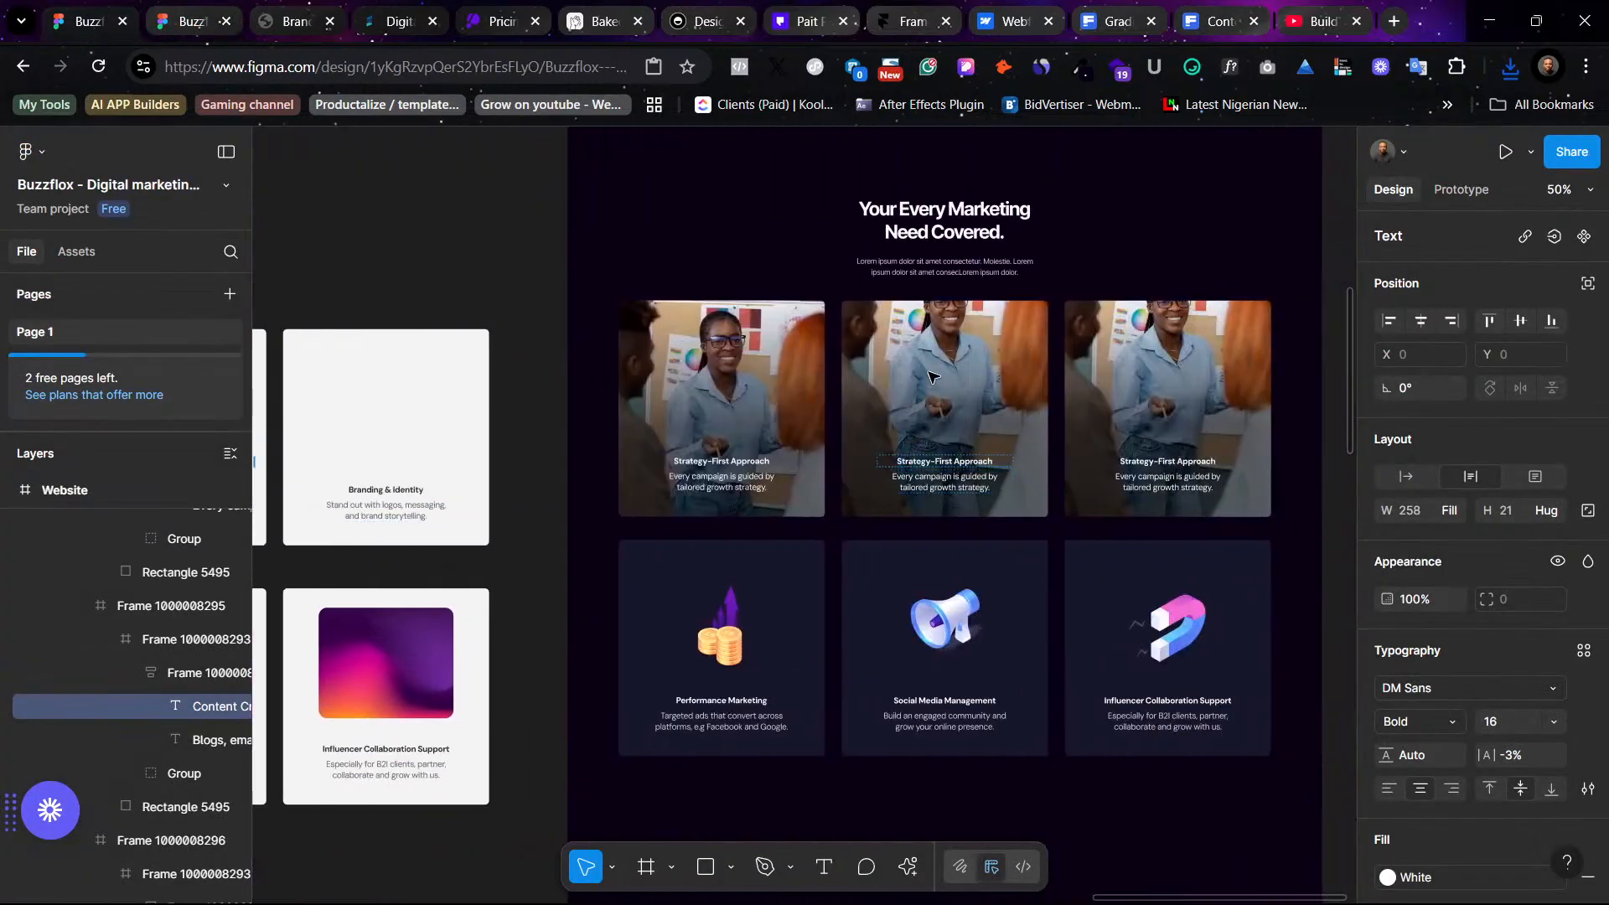
pyautogui.click(949, 366)
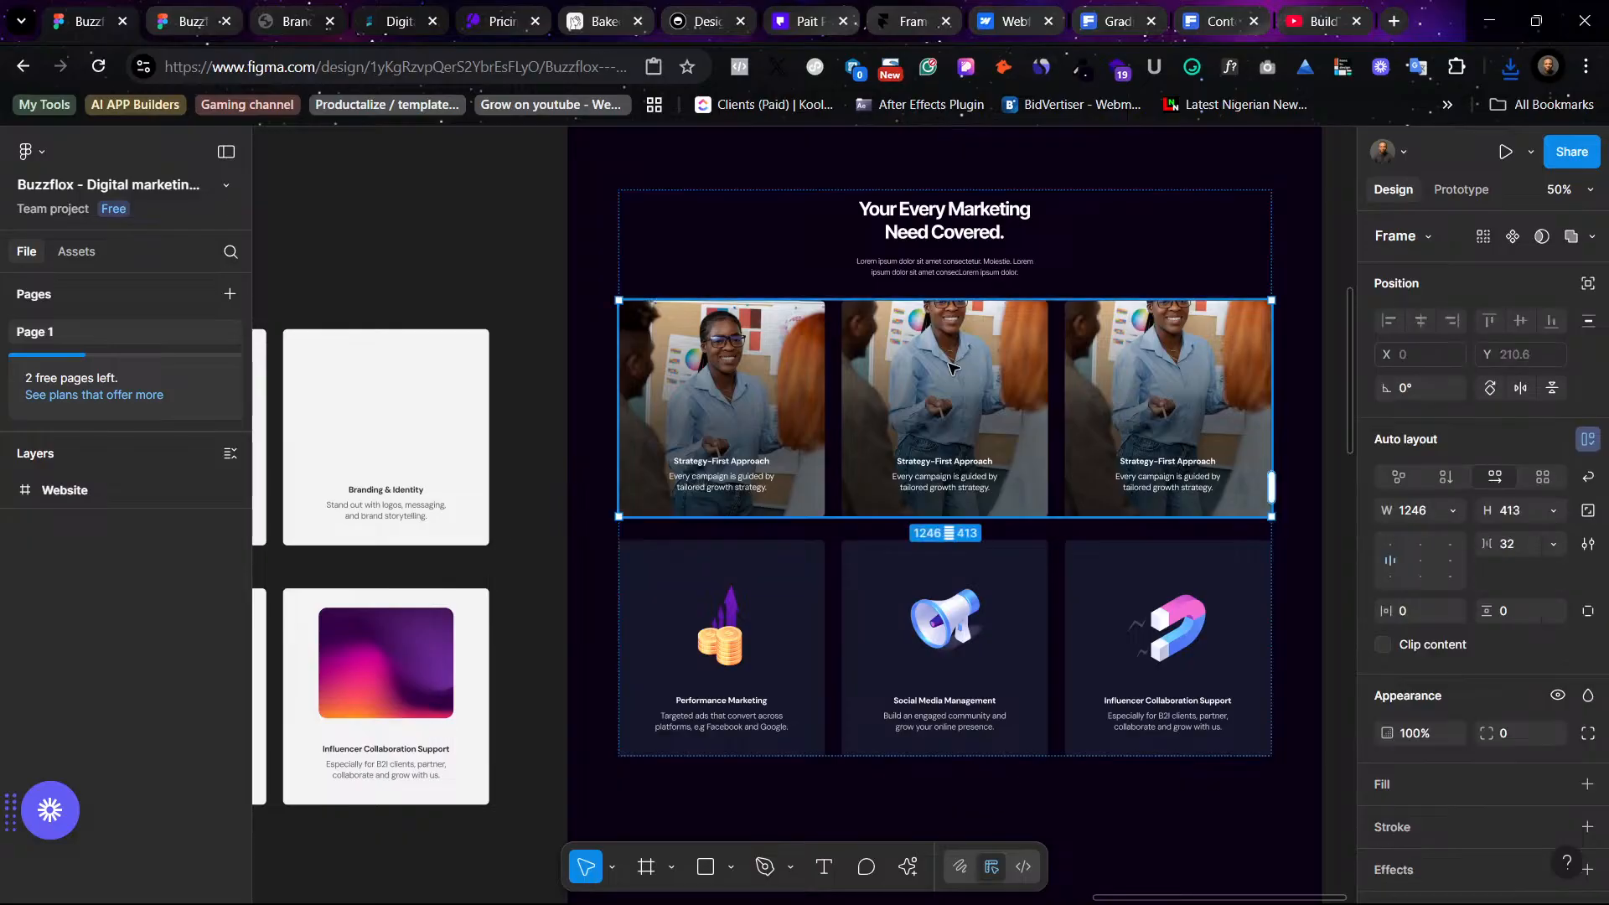
pyautogui.click(949, 367)
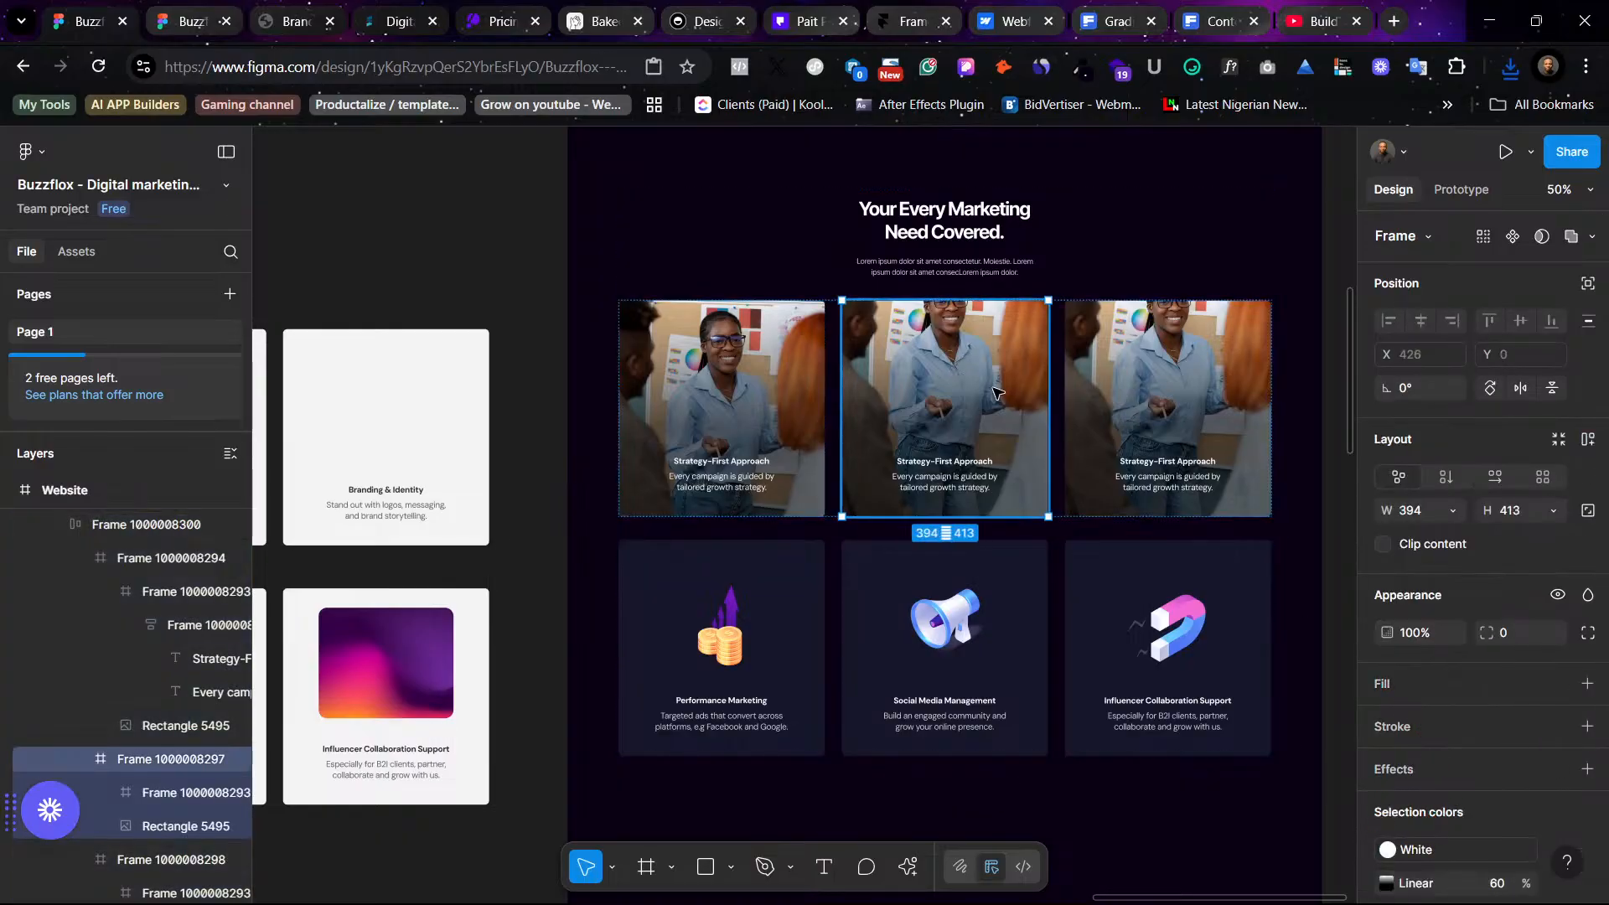
pyautogui.doubleClick(988, 419)
pyautogui.click(1387, 758)
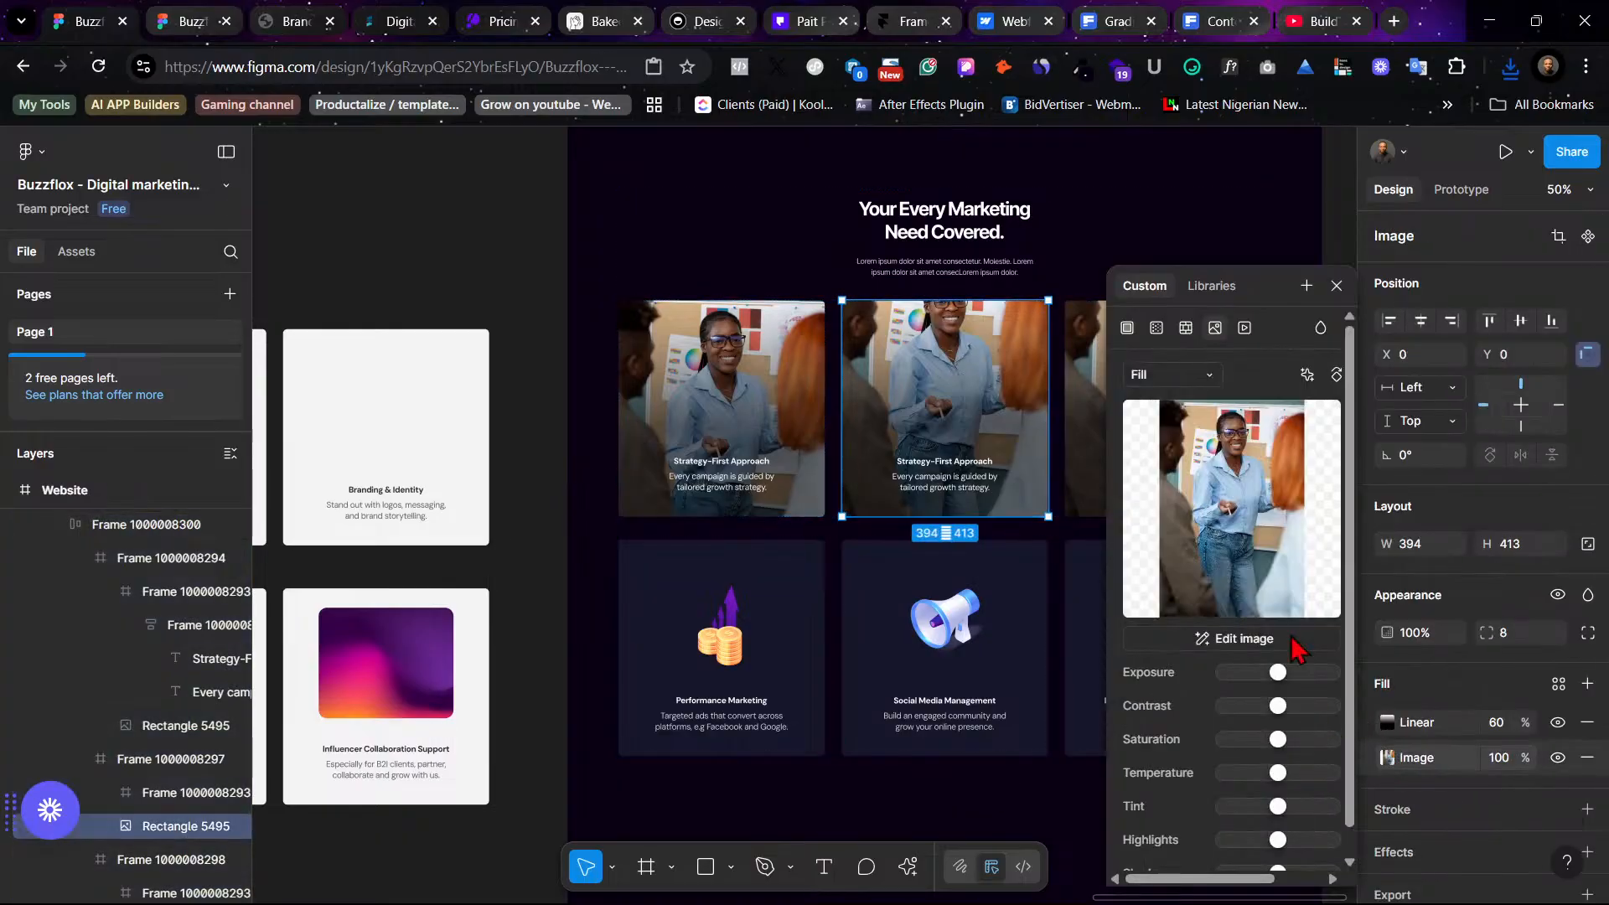
pyautogui.click(1230, 494)
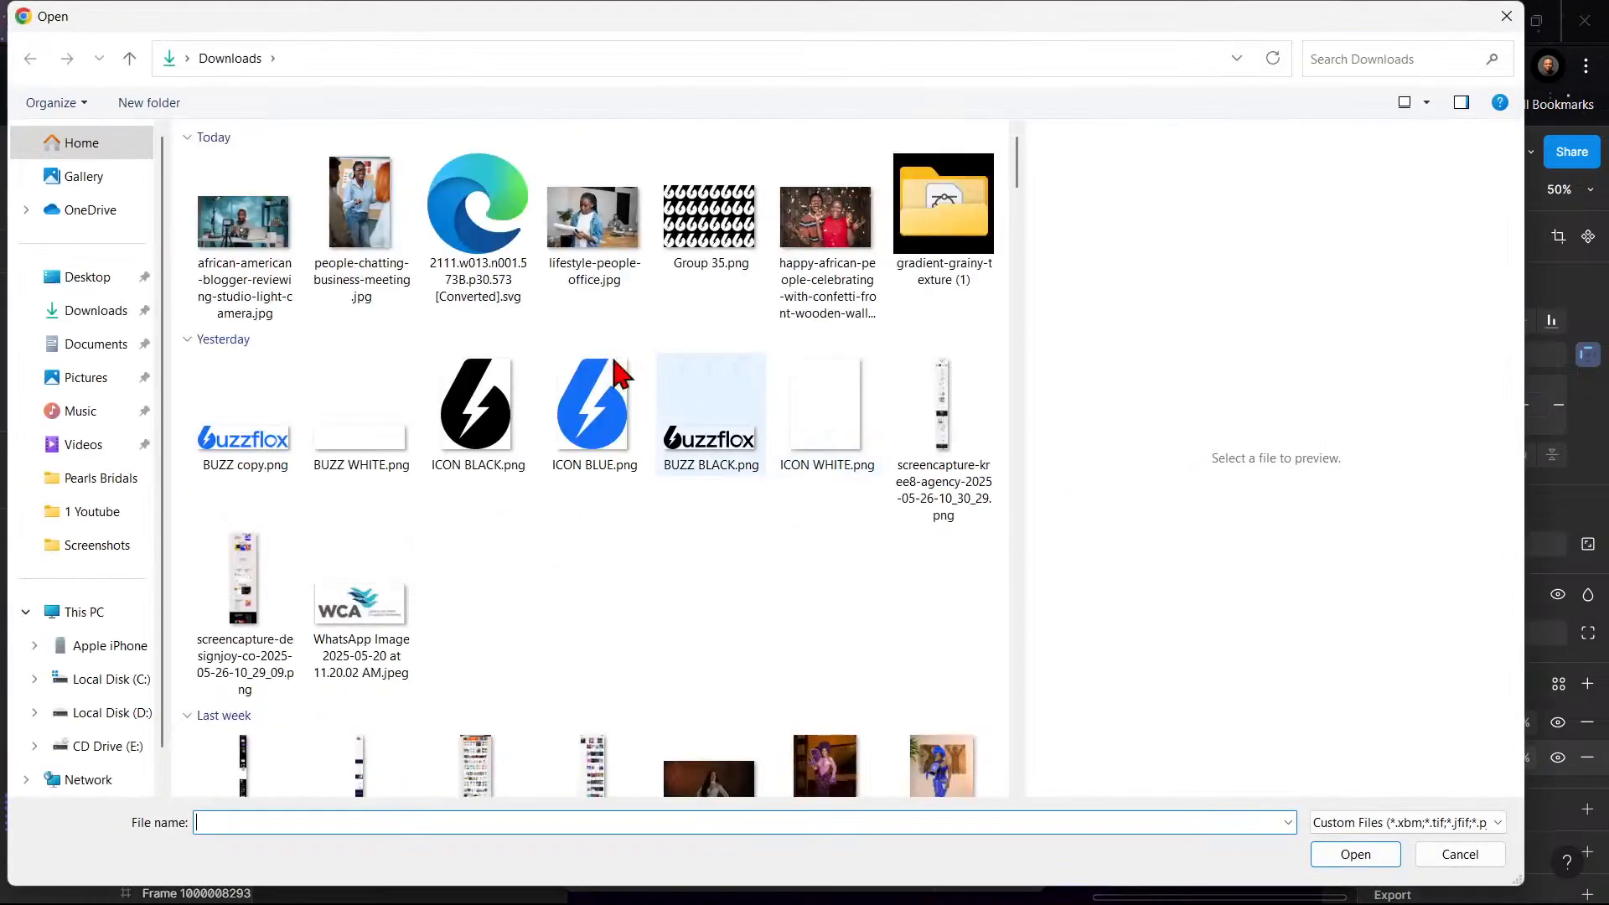
pyautogui.click(244, 226)
pyautogui.click(1352, 853)
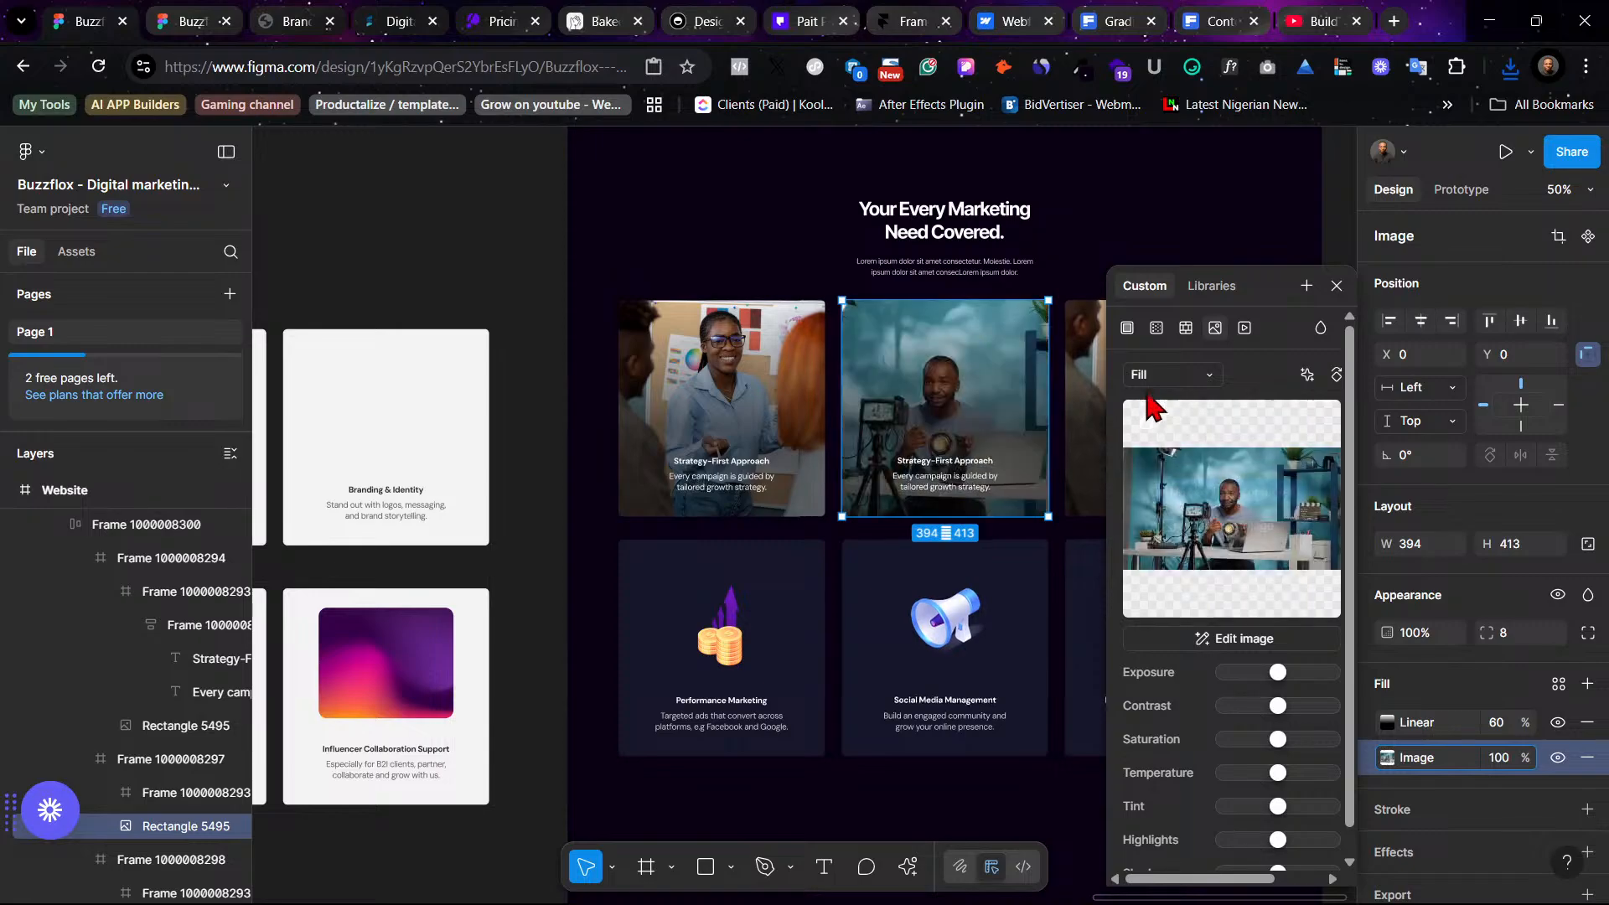
# - Switch the second card's photo fill to Crop and reposition the image inside the card
pyautogui.click(1186, 377)
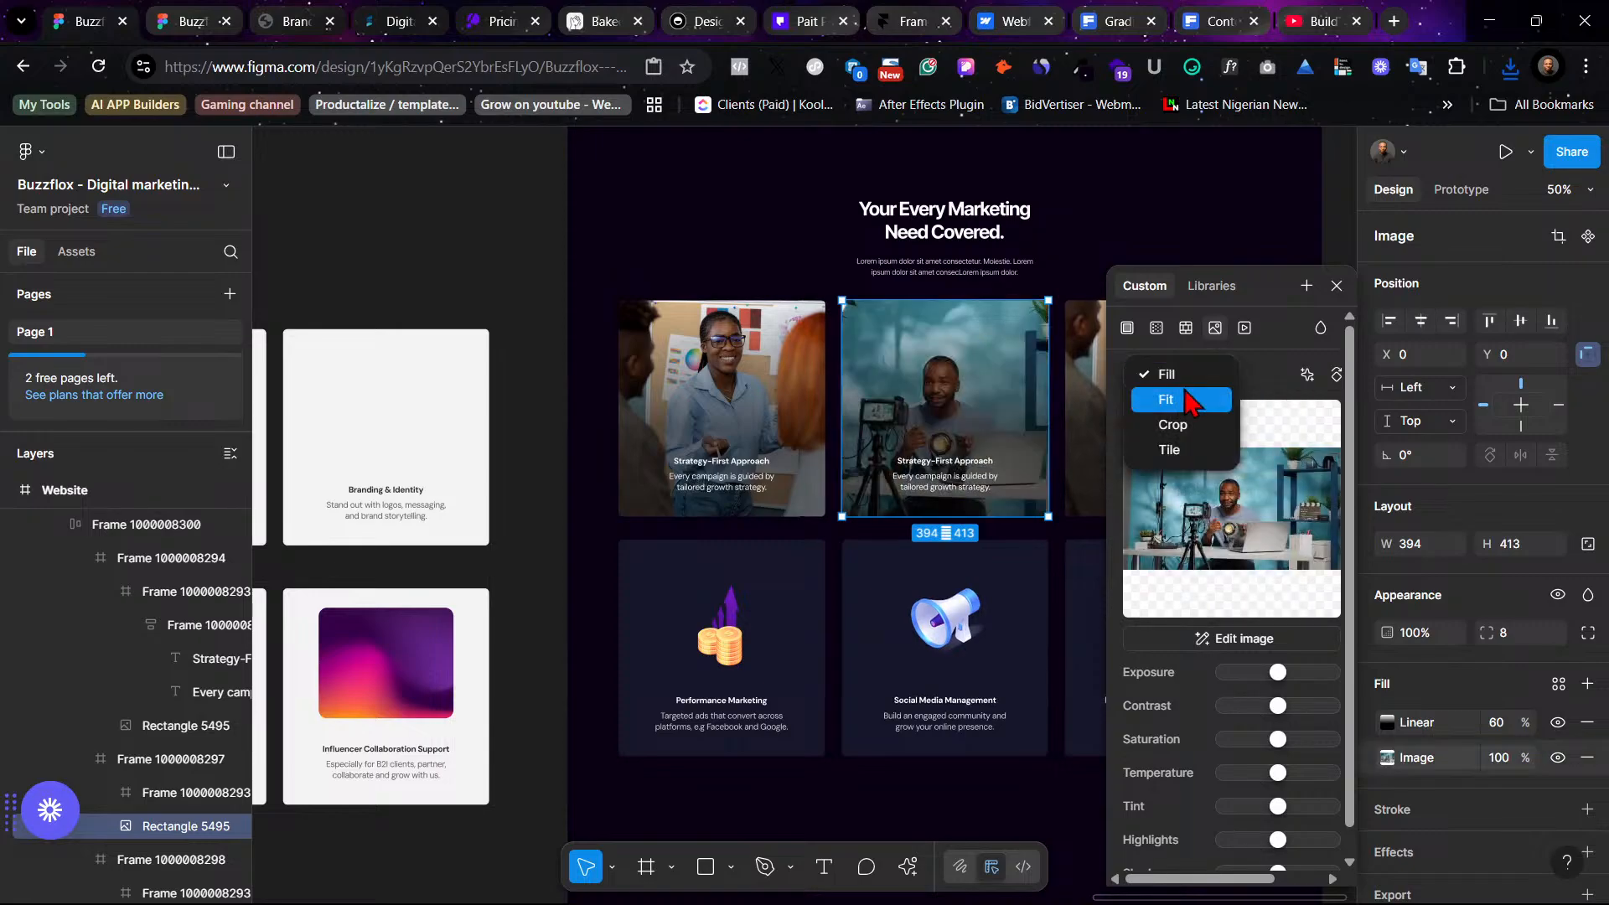
pyautogui.click(1131, 232)
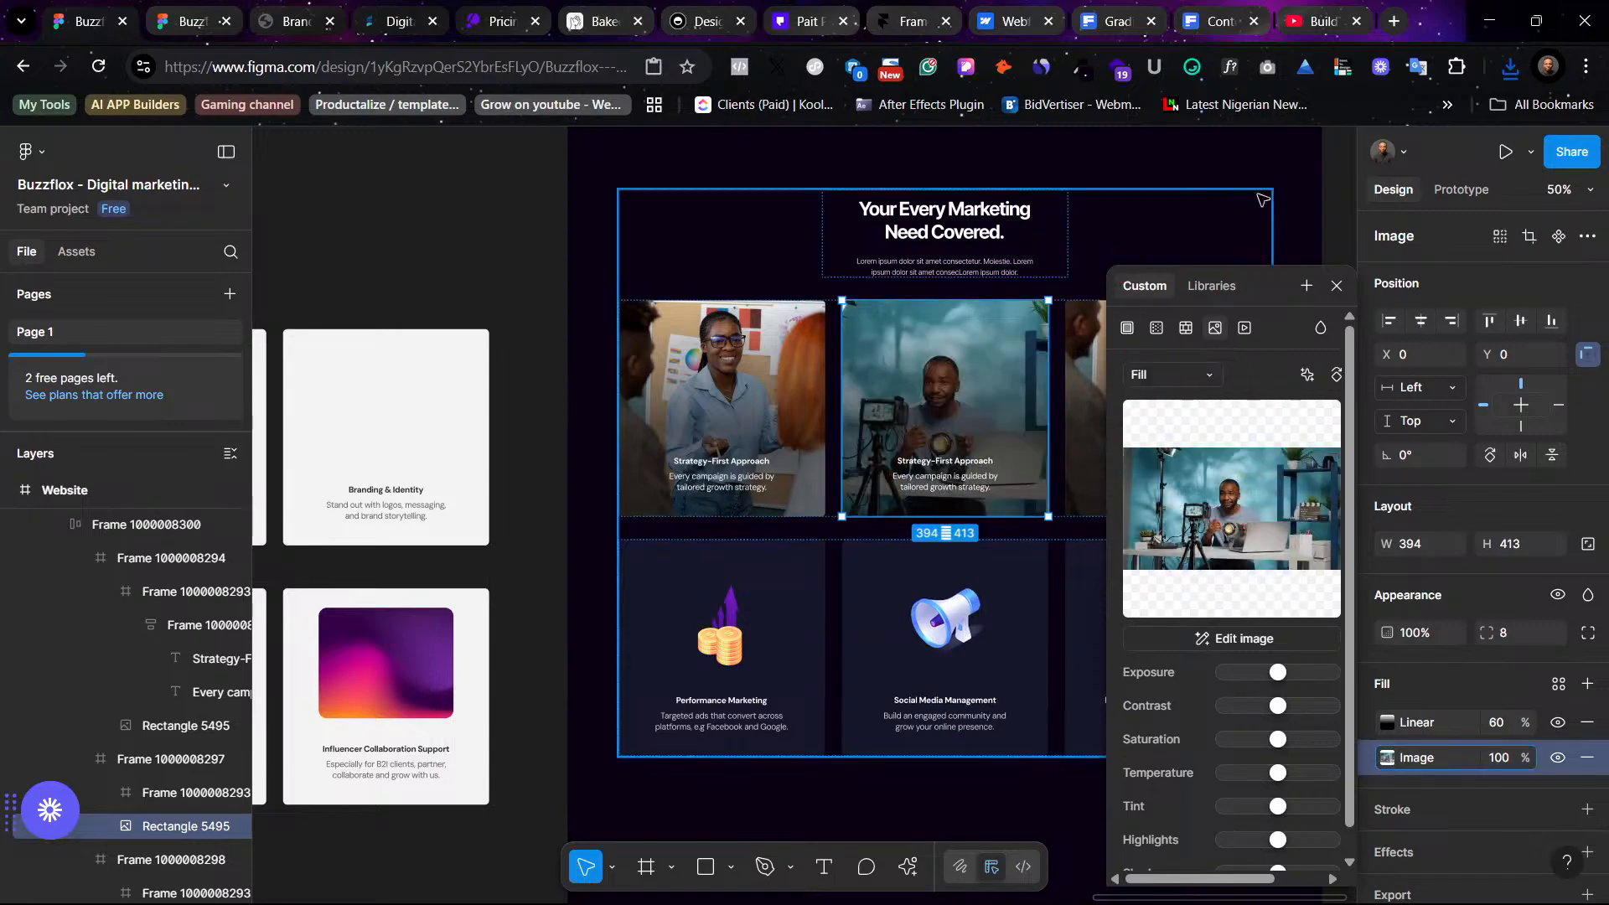
pyautogui.click(1272, 230)
pyautogui.hscroll(3, 1274, 231)
pyautogui.scroll(1, 1274, 232)
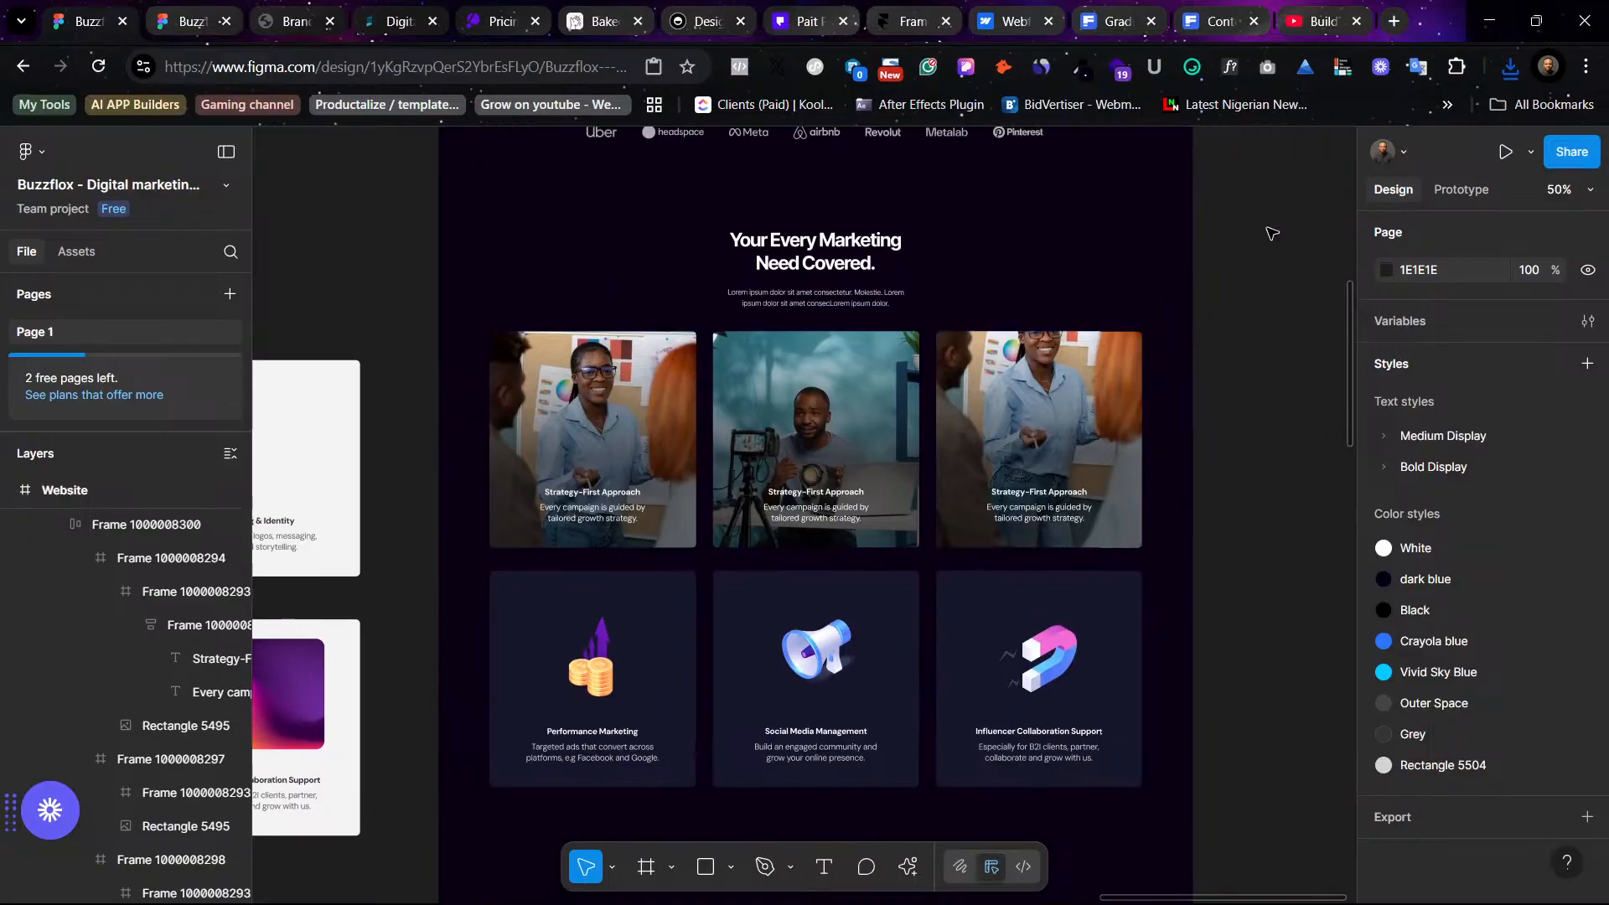
pyautogui.click(867, 385)
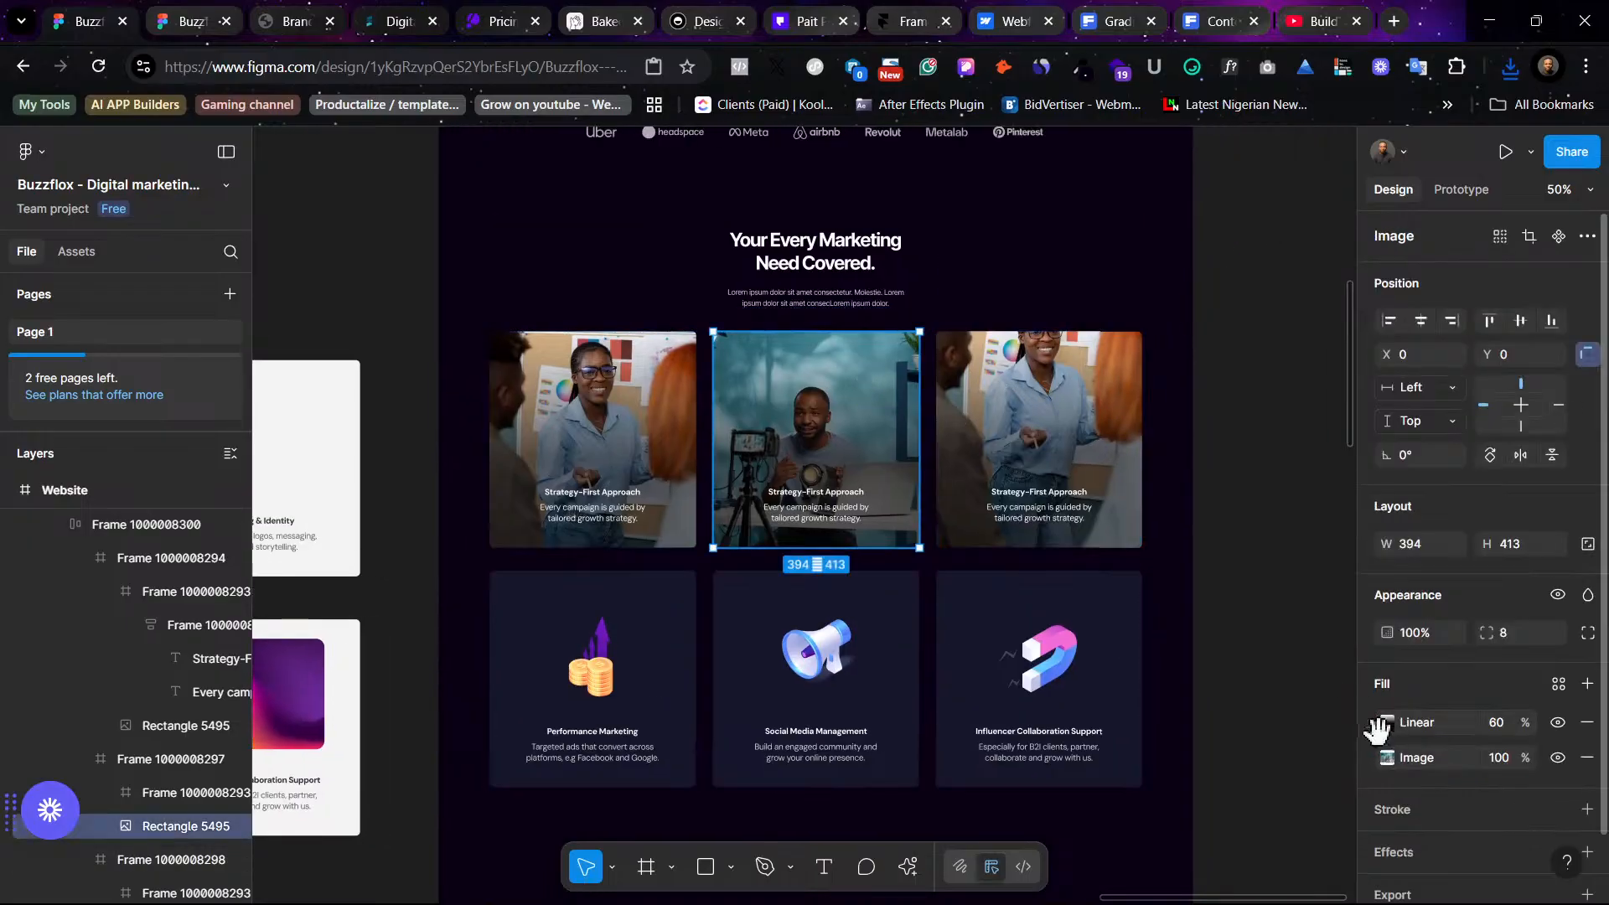
pyautogui.click(1388, 758)
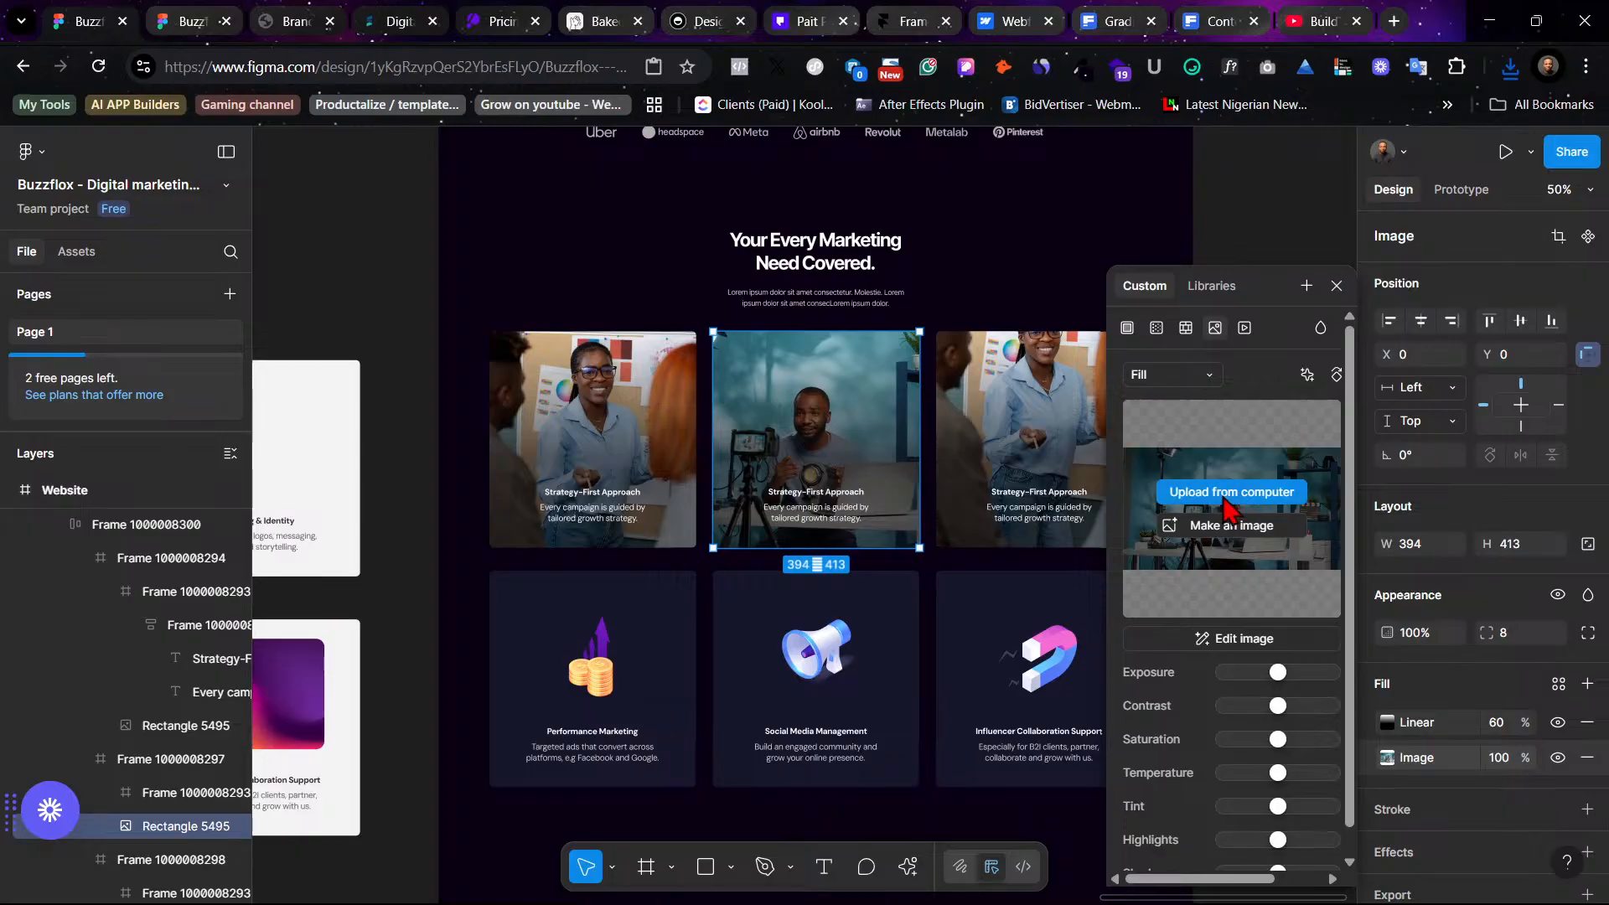
pyautogui.click(1225, 498)
pyautogui.click(1450, 849)
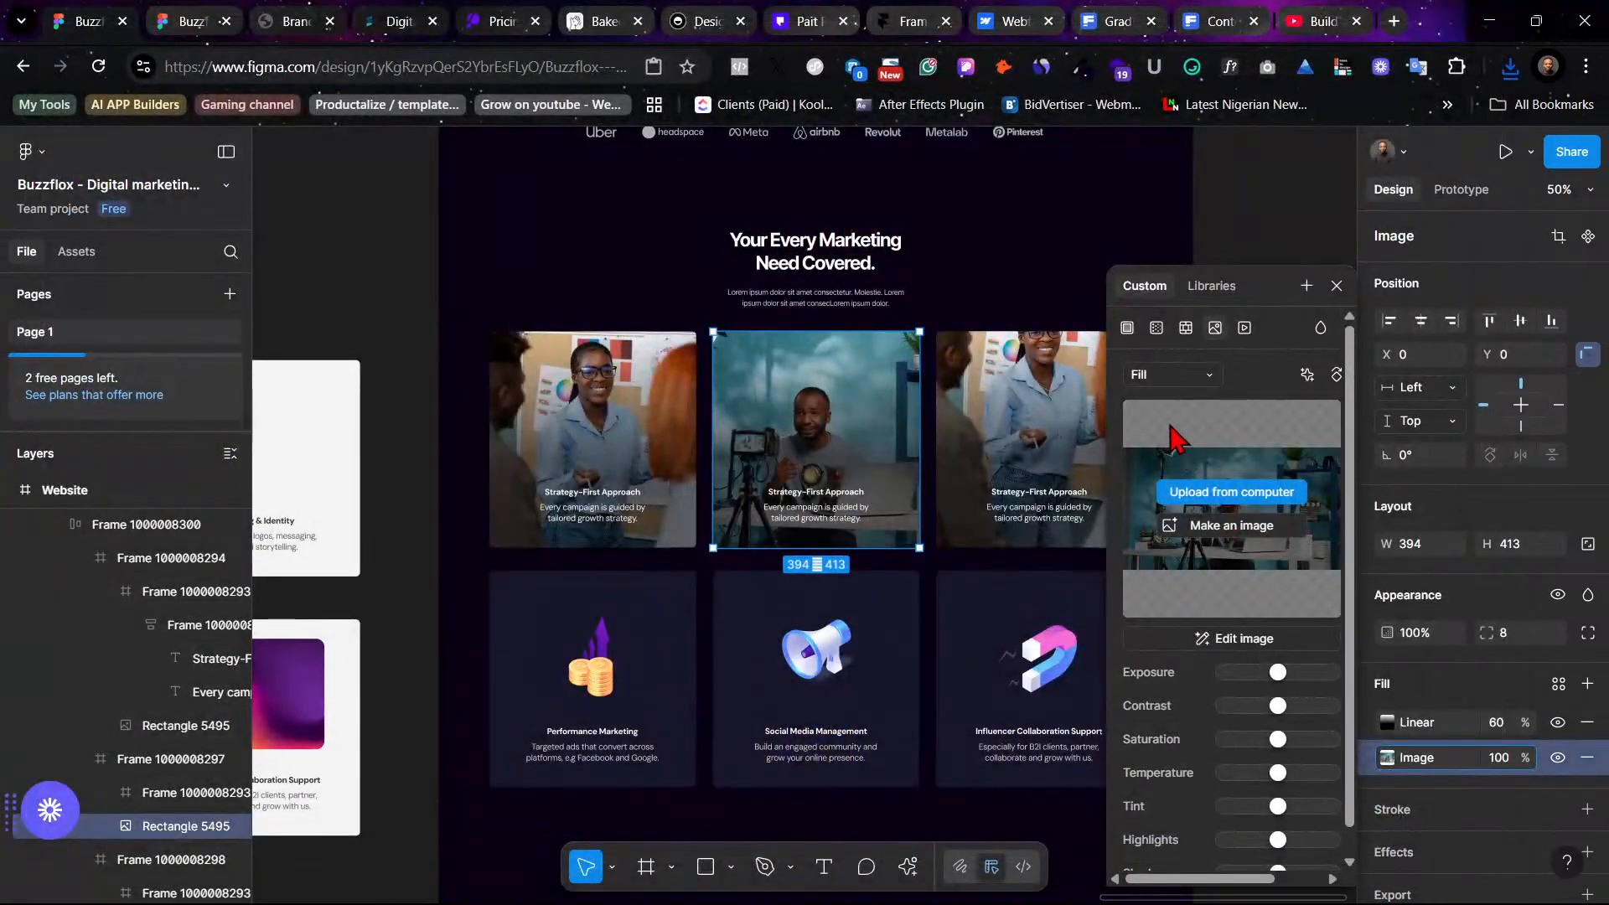
pyautogui.click(1181, 376)
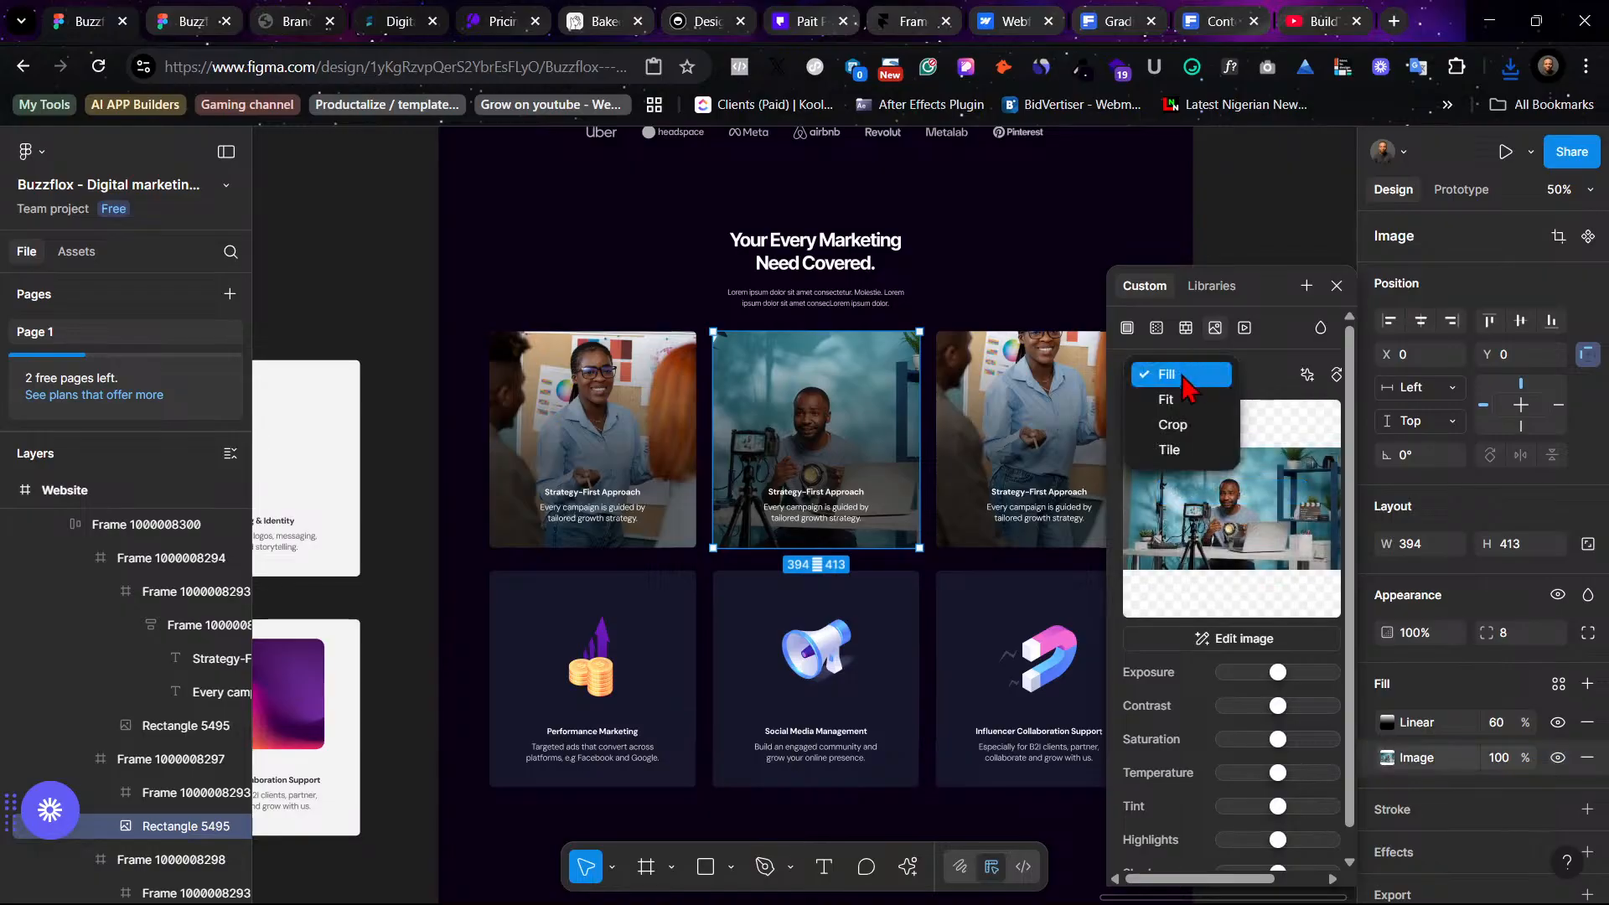
pyautogui.click(1161, 424)
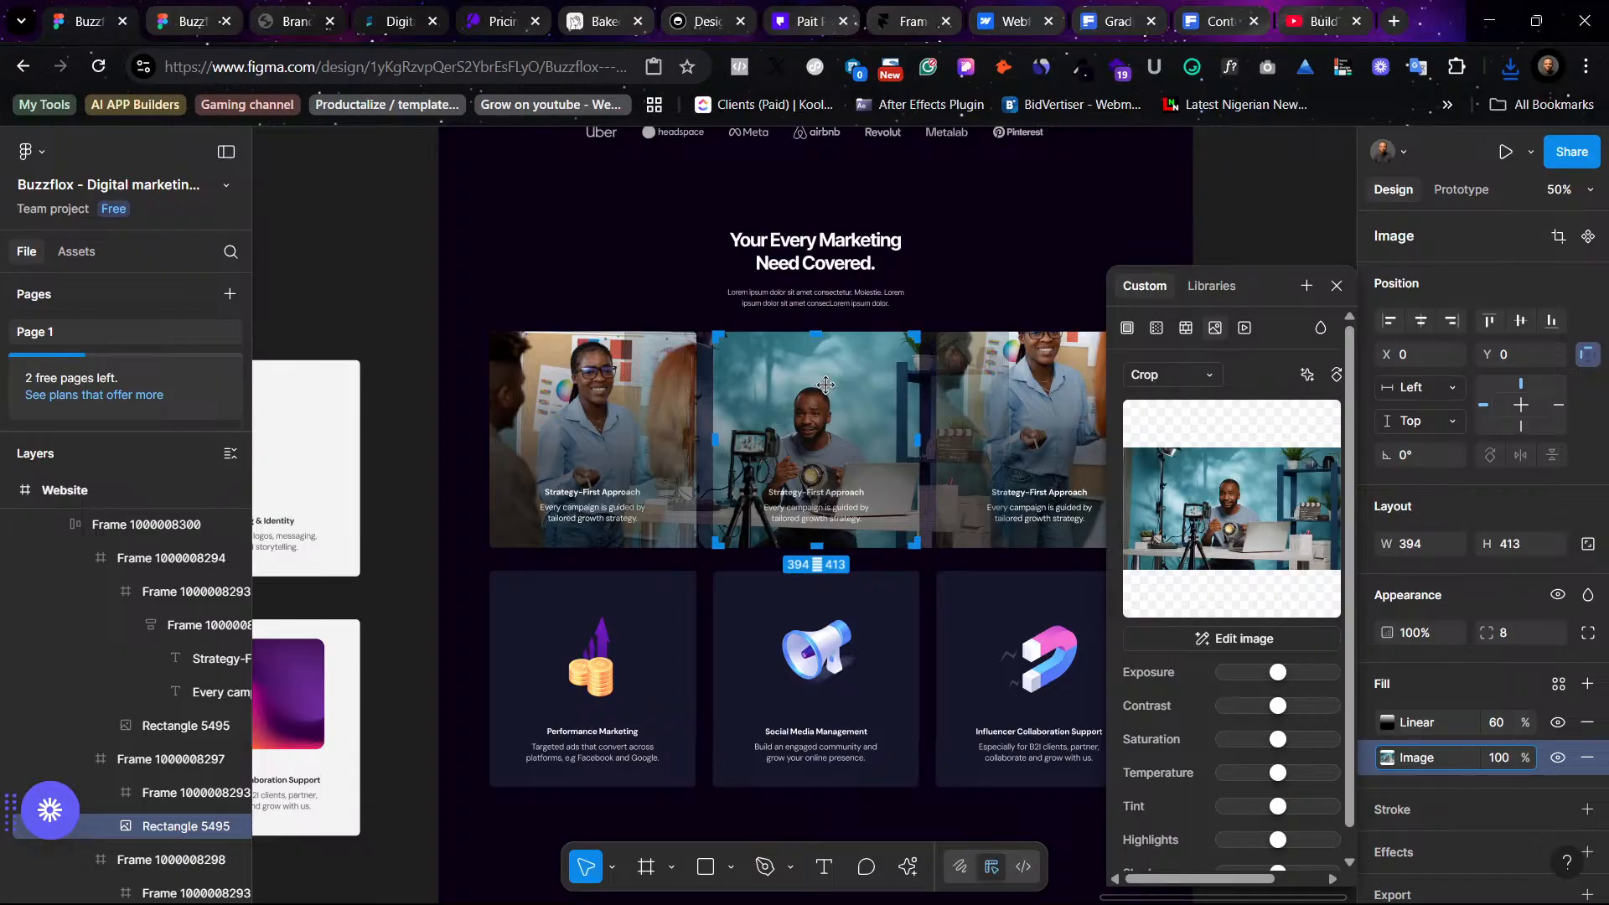
pyautogui.moveTo(825, 385); pyautogui.dragTo(832, 368)
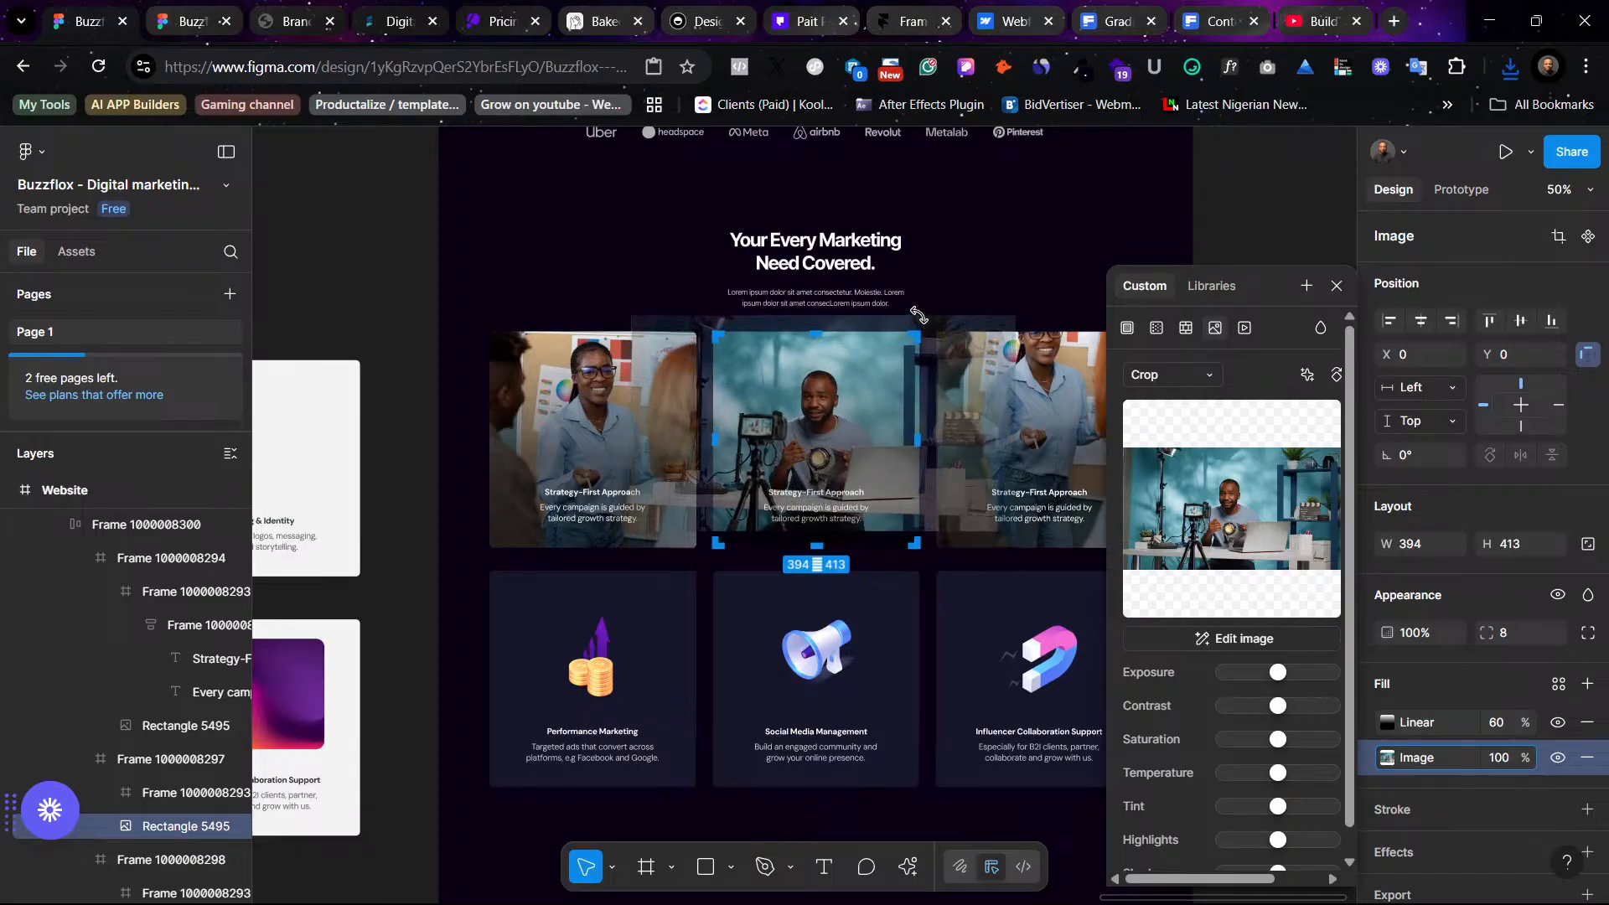
# - Finish positioning the blogger photo within the second card's crop and leave crop mode
pyautogui.moveTo(919, 313); pyautogui.dragTo(972, 265)
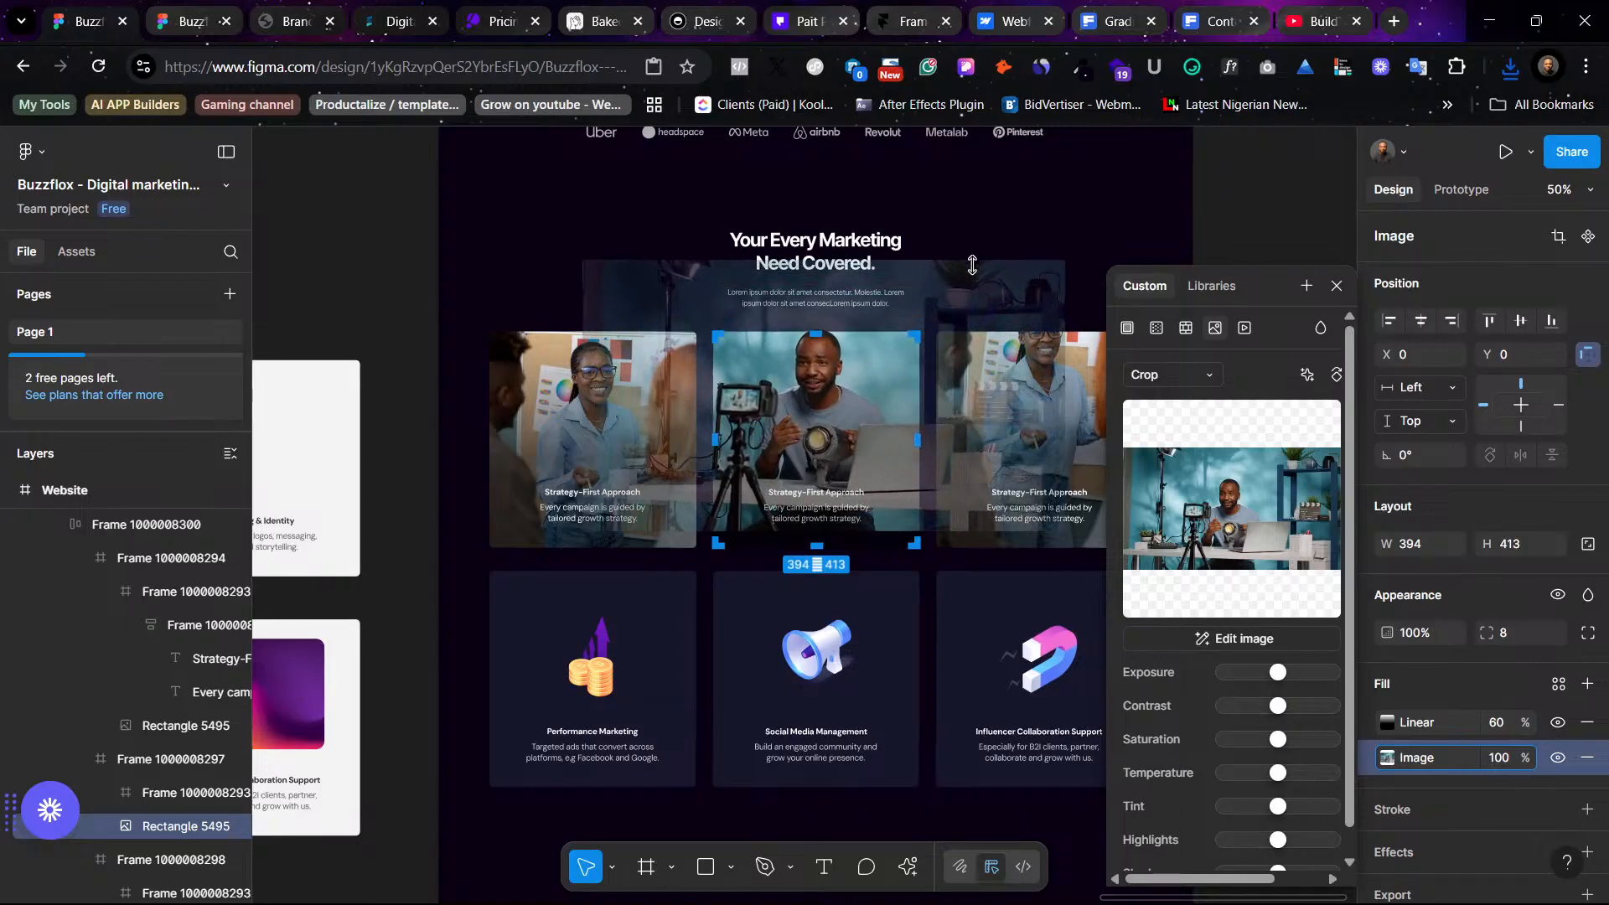
pyautogui.moveTo(859, 400); pyautogui.dragTo(861, 416)
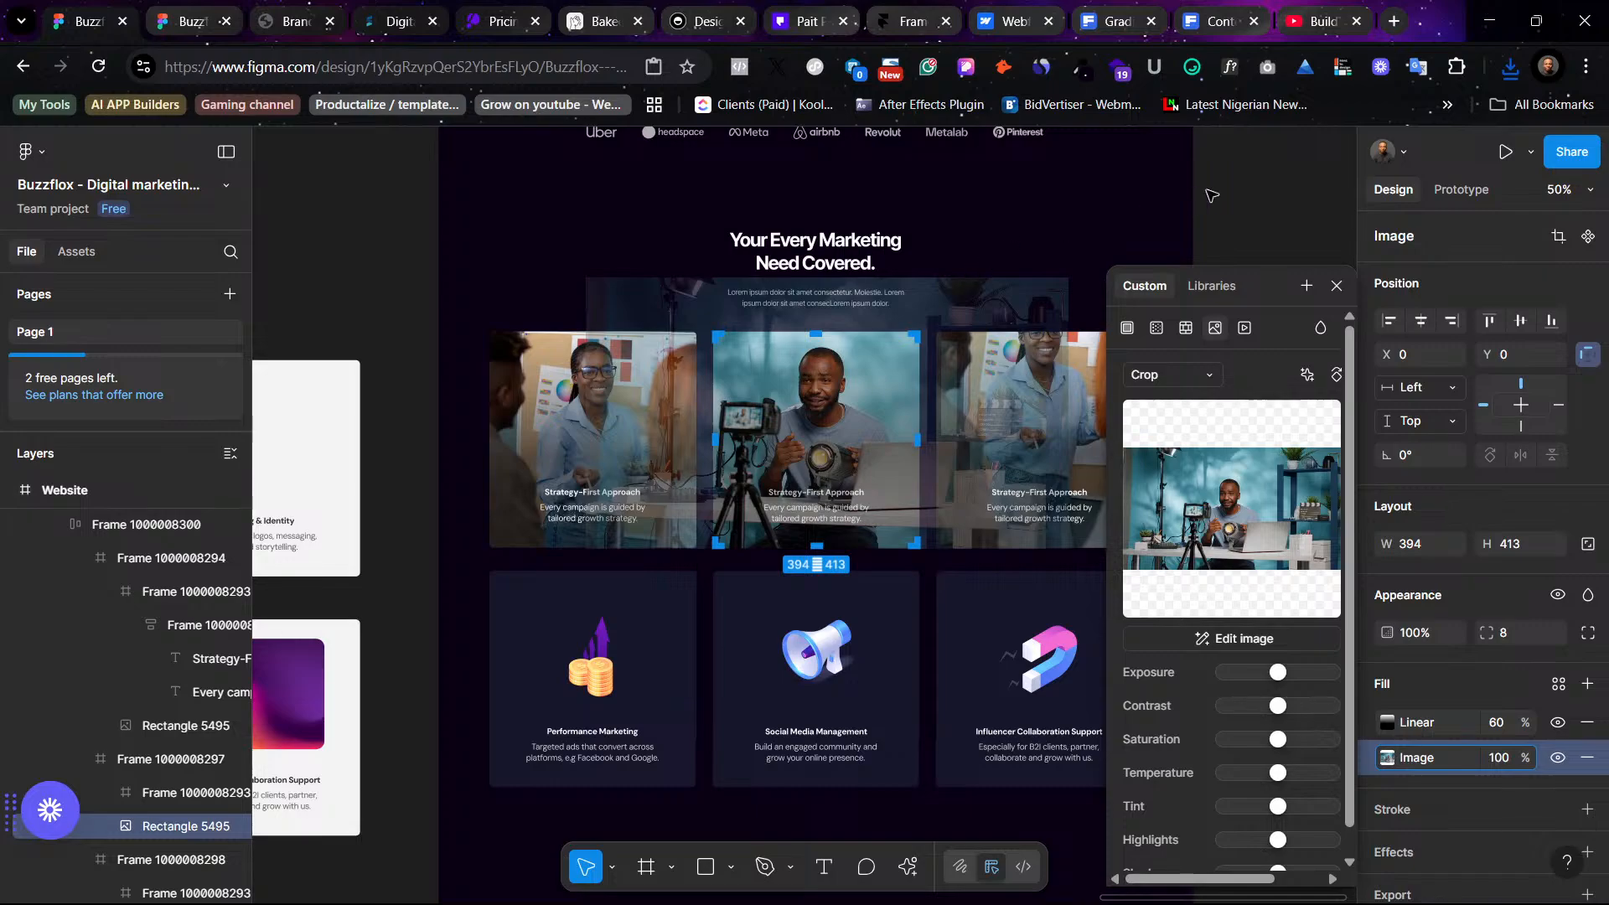
pyautogui.click(1236, 201)
pyautogui.click(1238, 203)
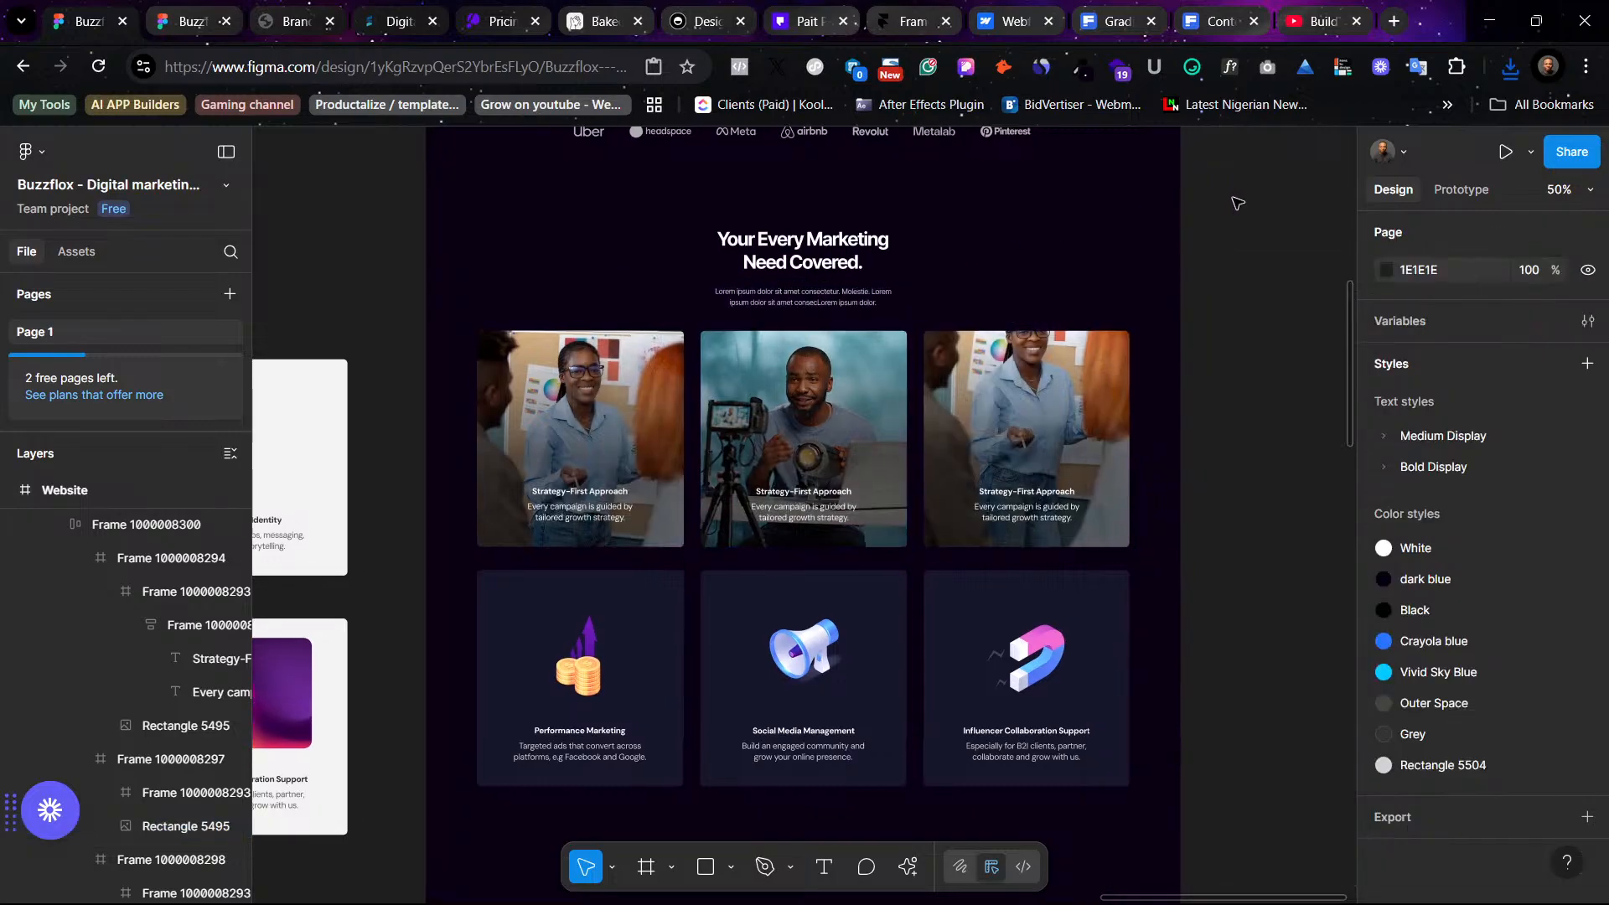
# - Delete the leftover row frame of purple gradient service cards
pyautogui.hscroll(3, 1238, 203)
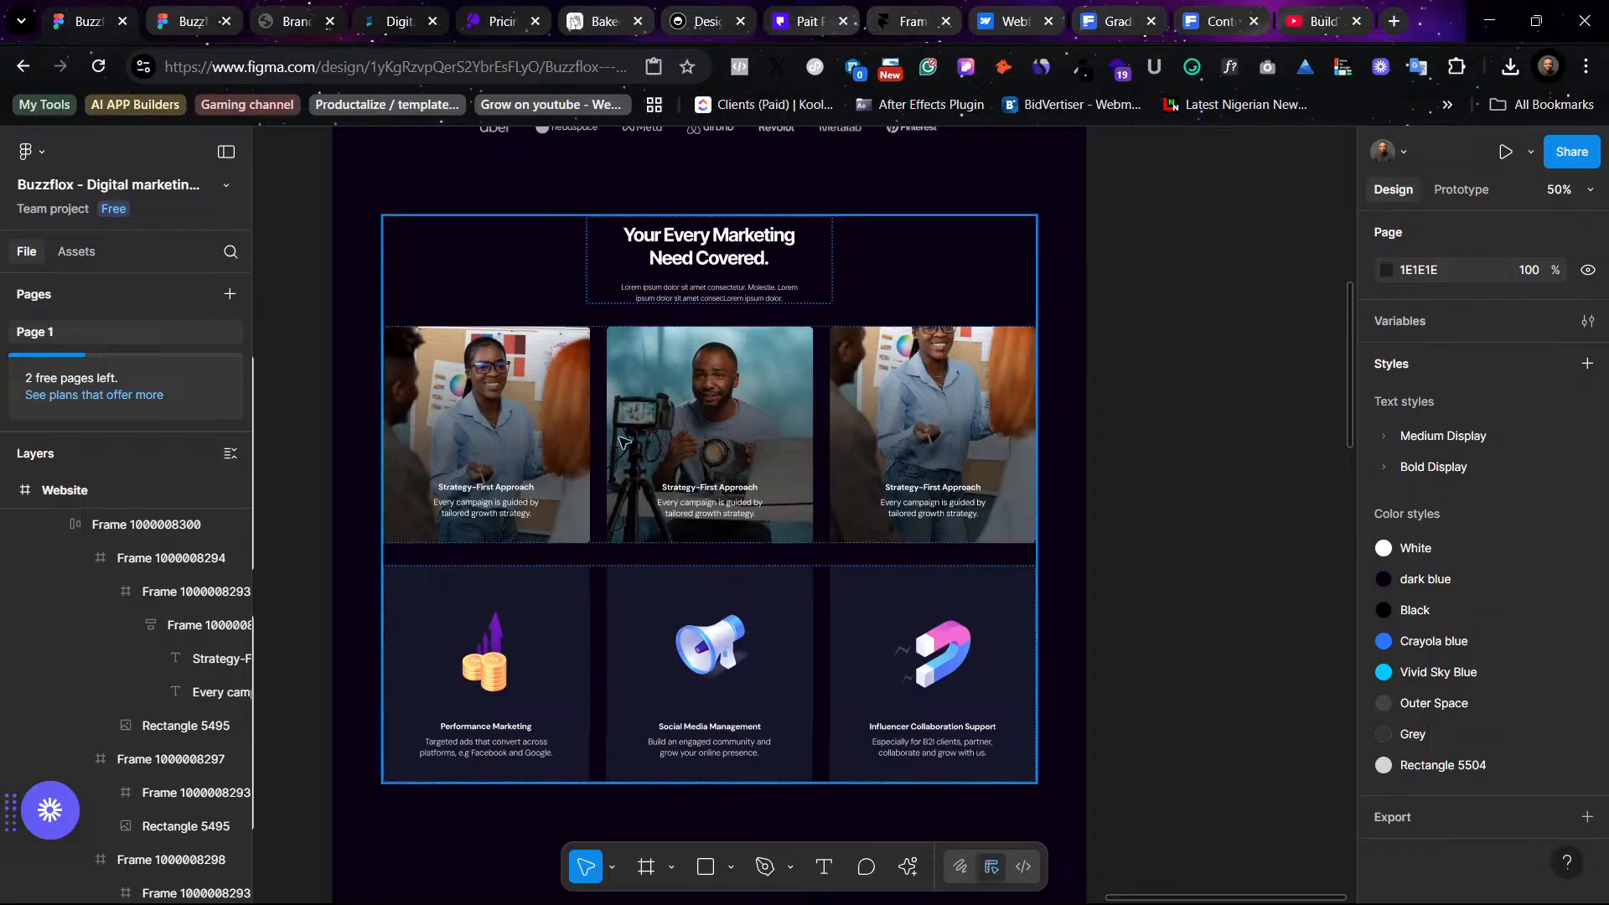
pyautogui.hscroll(-6, 582, 502)
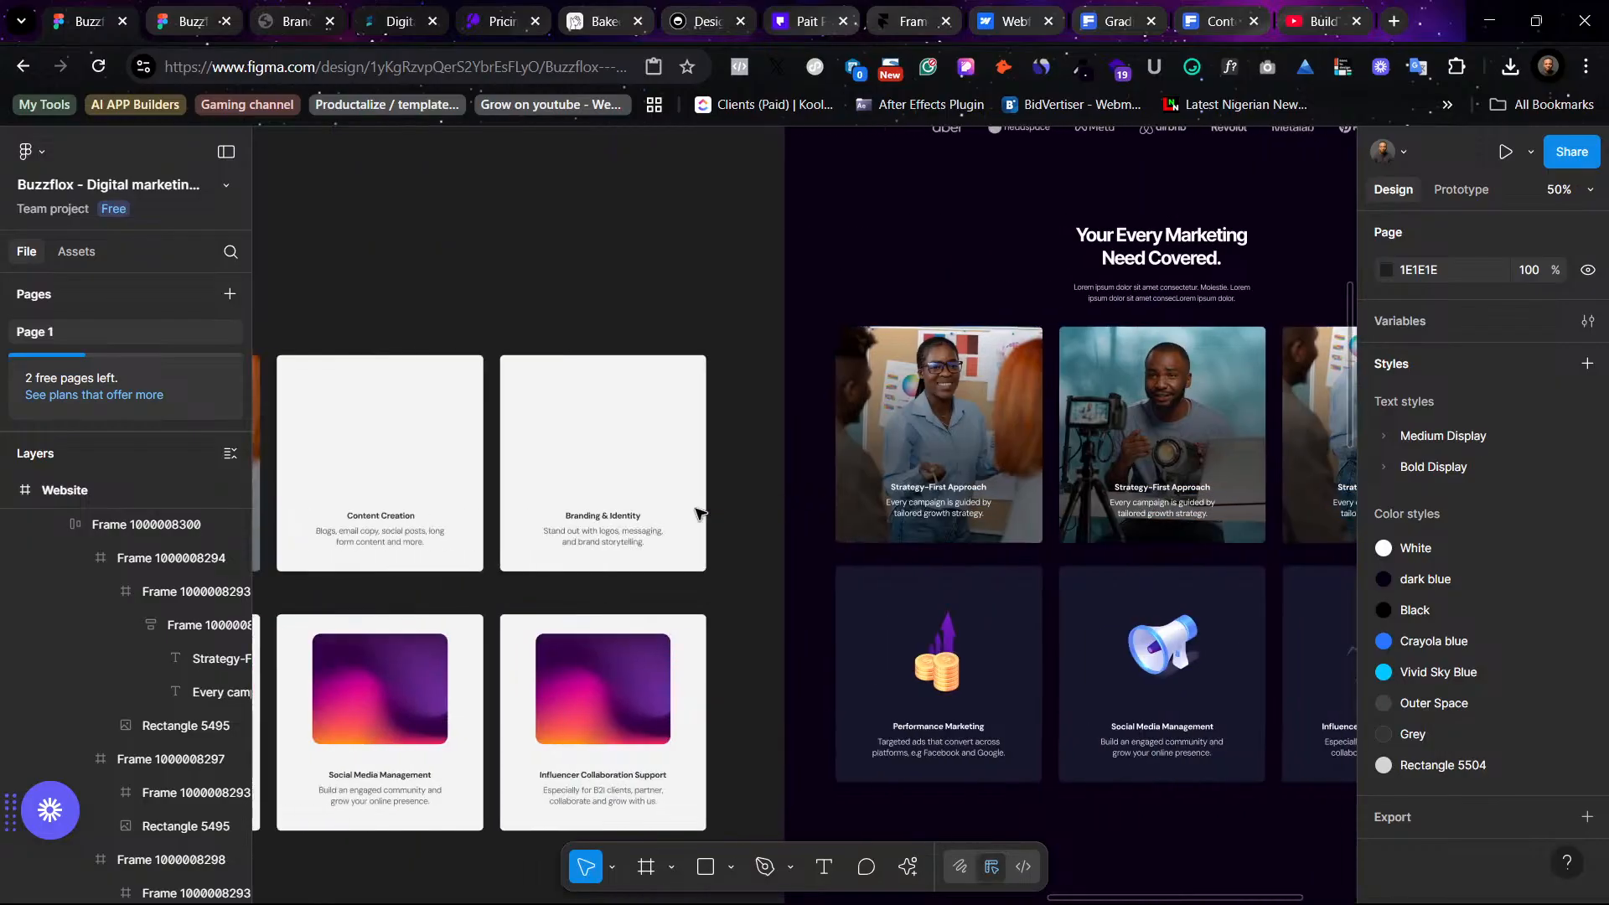
pyautogui.hscroll(-4, 603, 540)
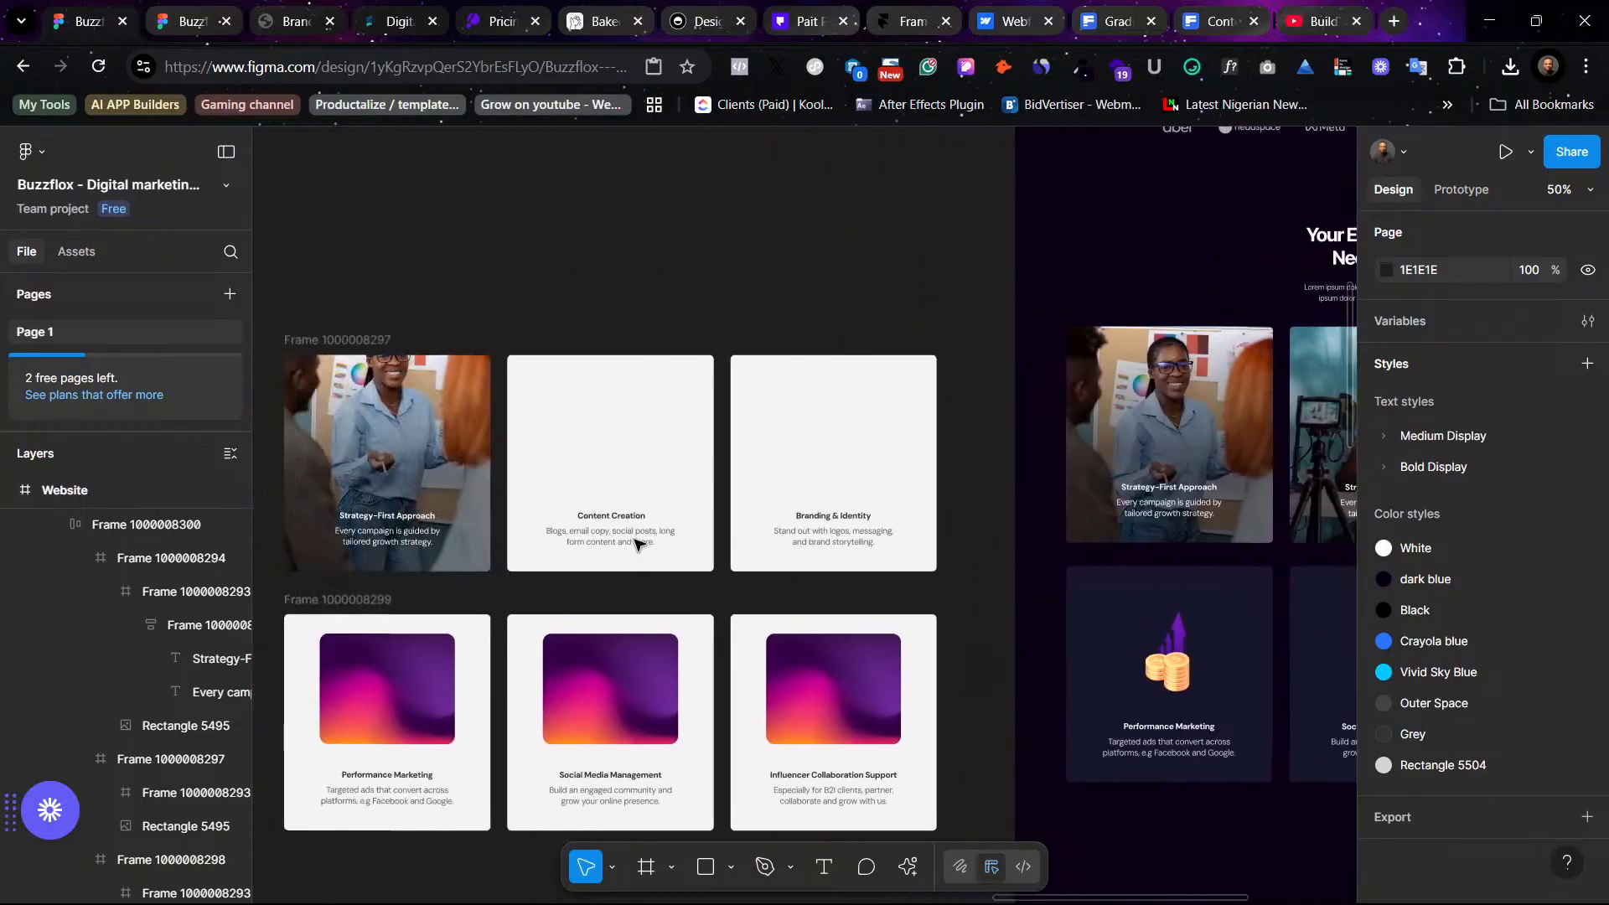
pyautogui.press('-')
pyautogui.press('-')
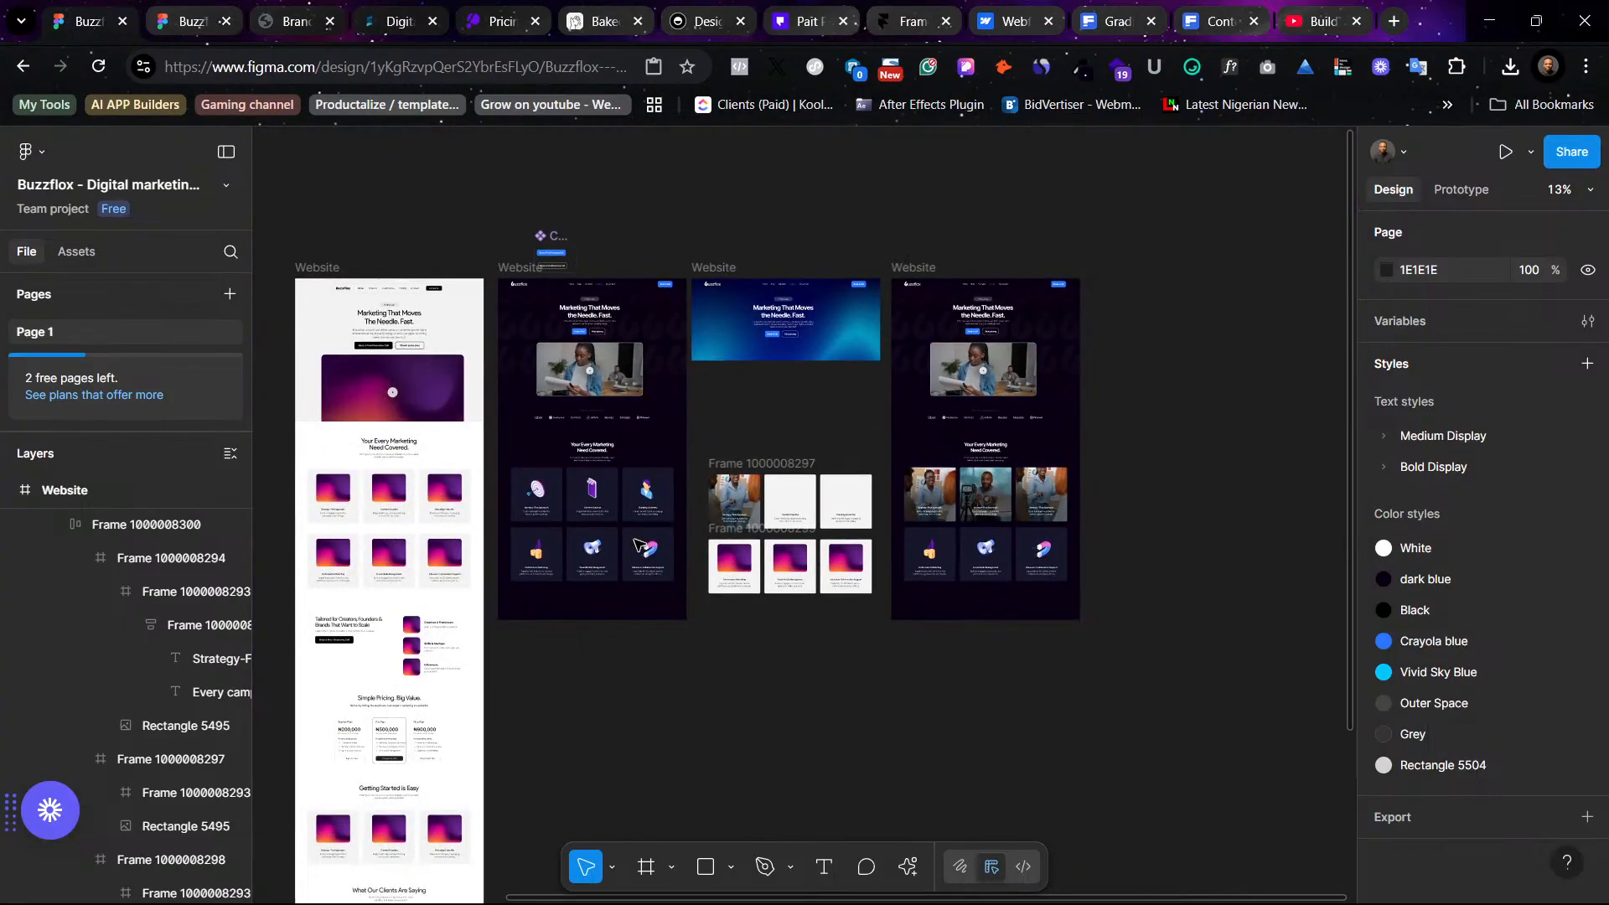
pyautogui.click(767, 471)
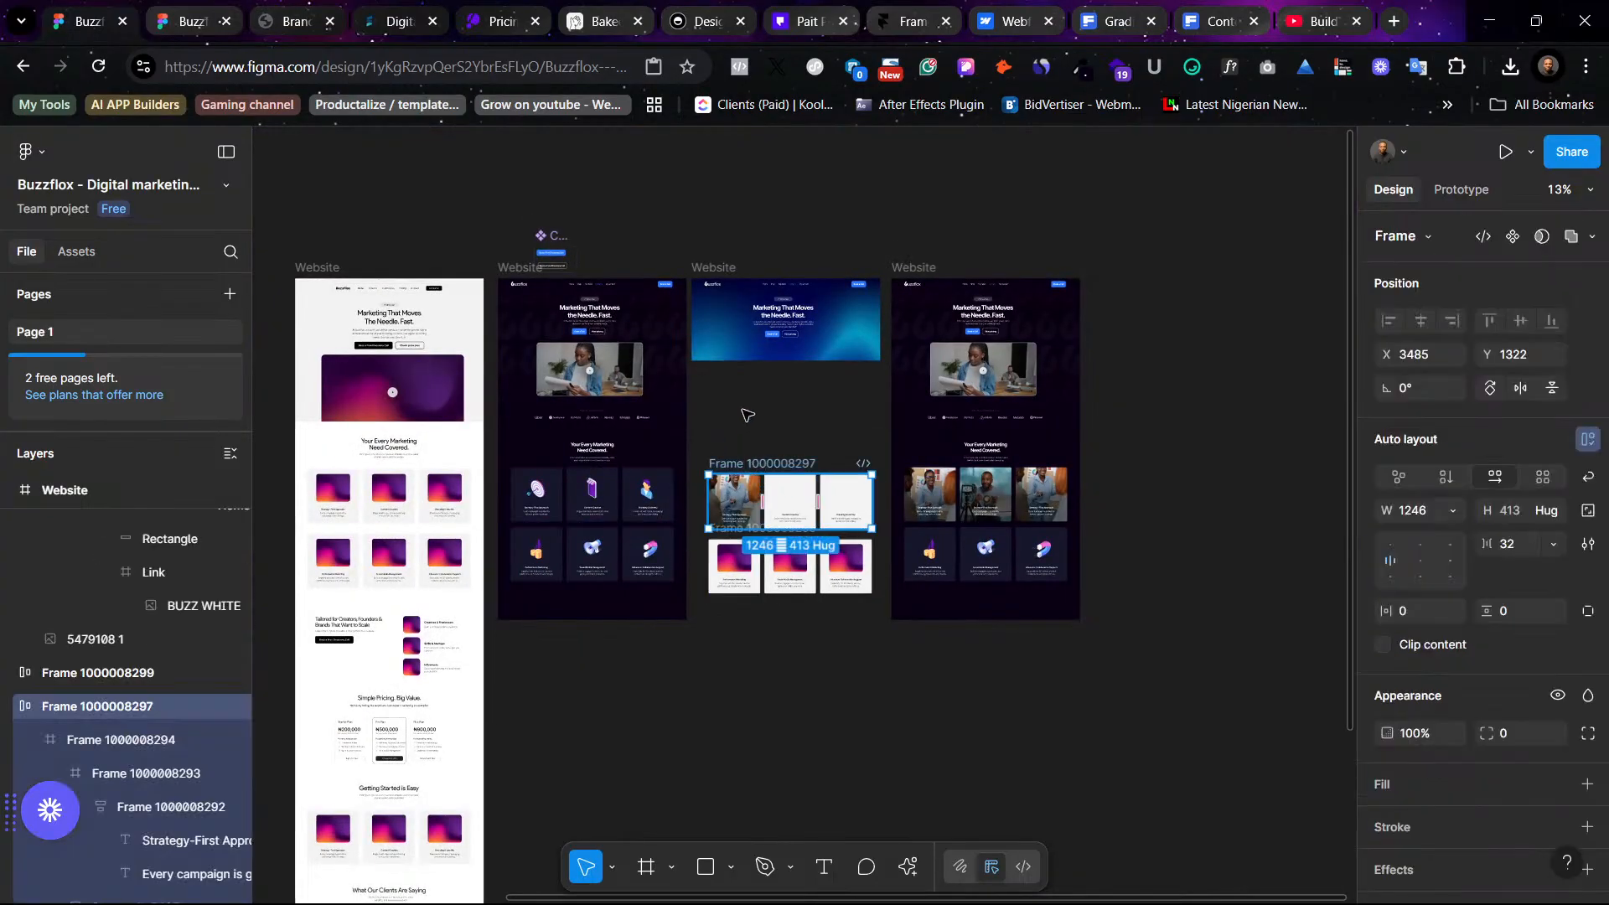
pyautogui.click(746, 415)
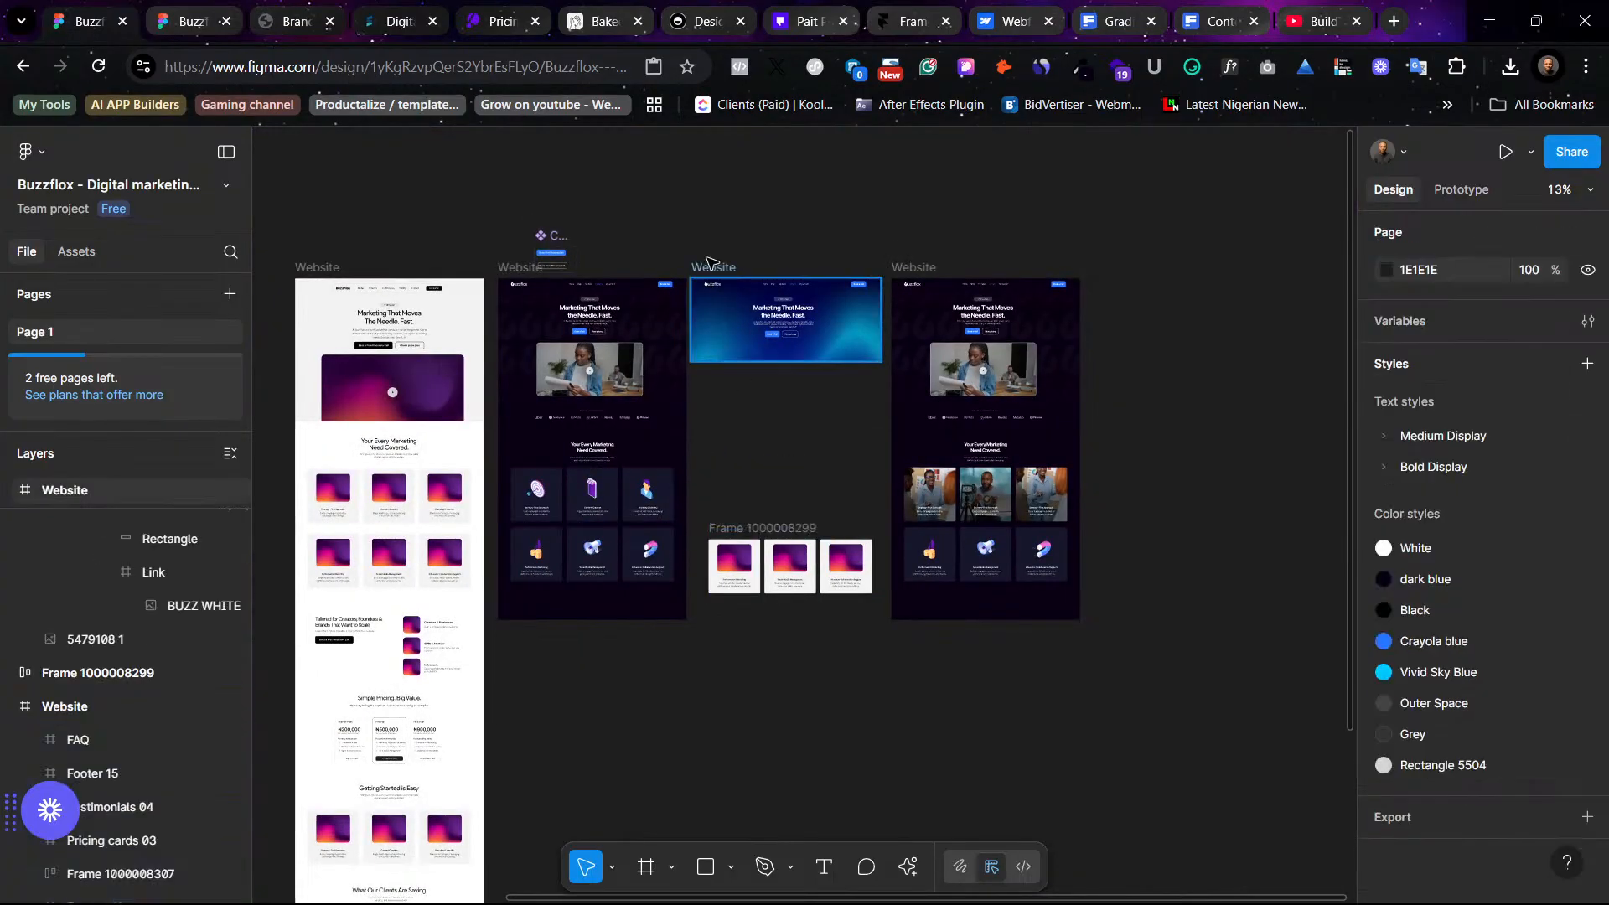
pyautogui.click(769, 532)
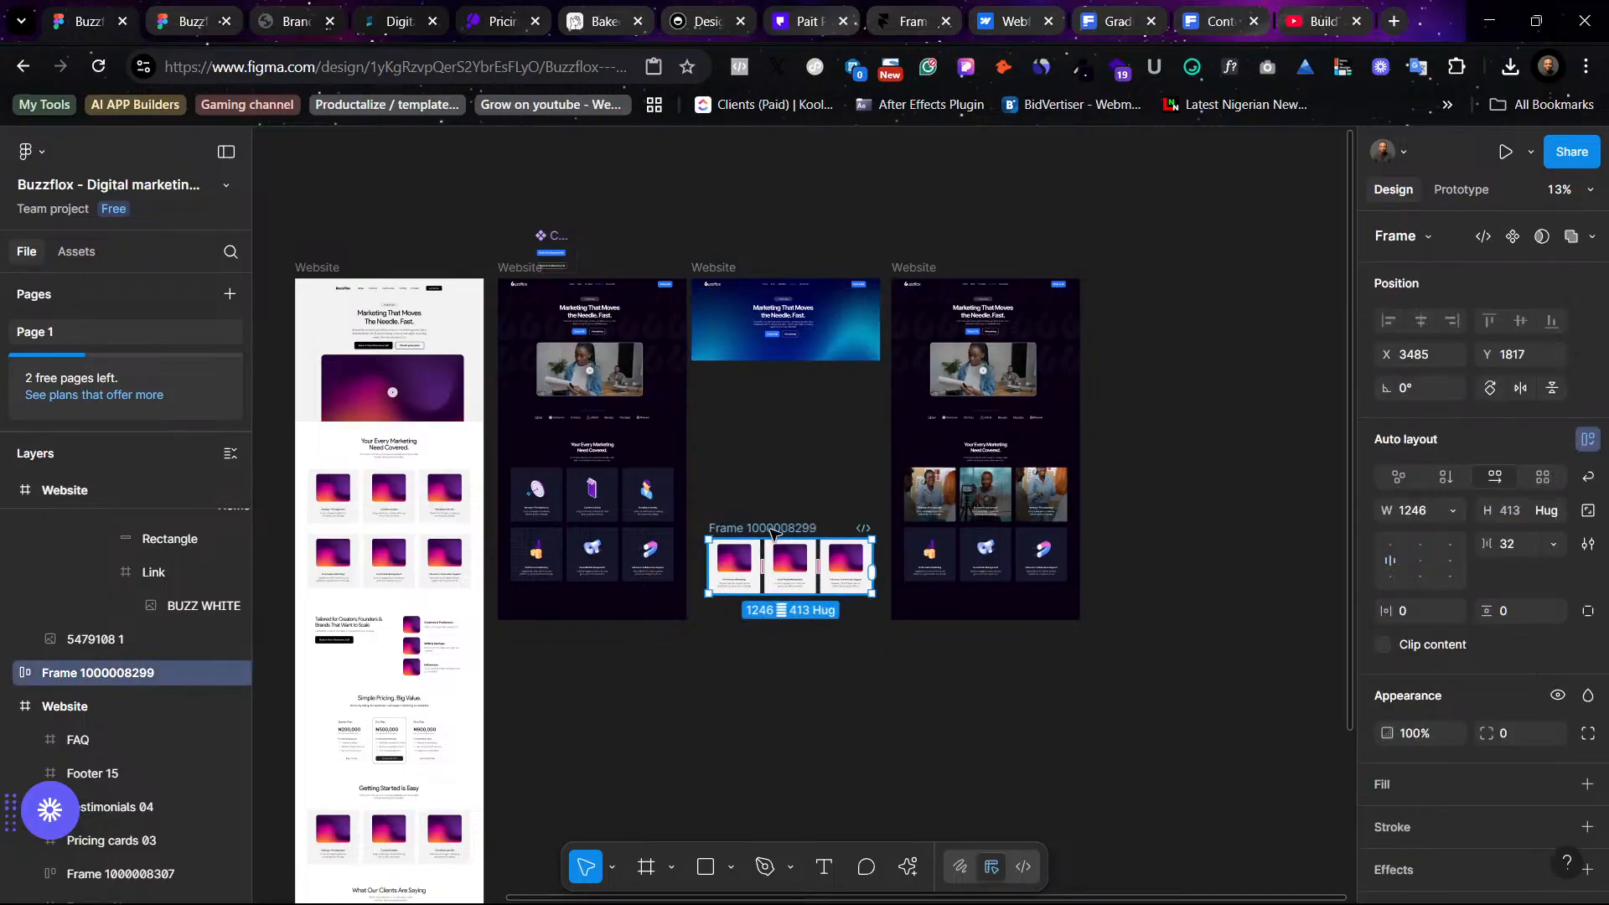
pyautogui.press('Delete')
# - Rearrange the Website frames, placing the blue gradient hero frame beside the photo-card design frame
pyautogui.moveTo(726, 263); pyautogui.dragTo(1139, 230)
pyautogui.moveTo(897, 272); pyautogui.dragTo(708, 273)
pyautogui.click(792, 380)
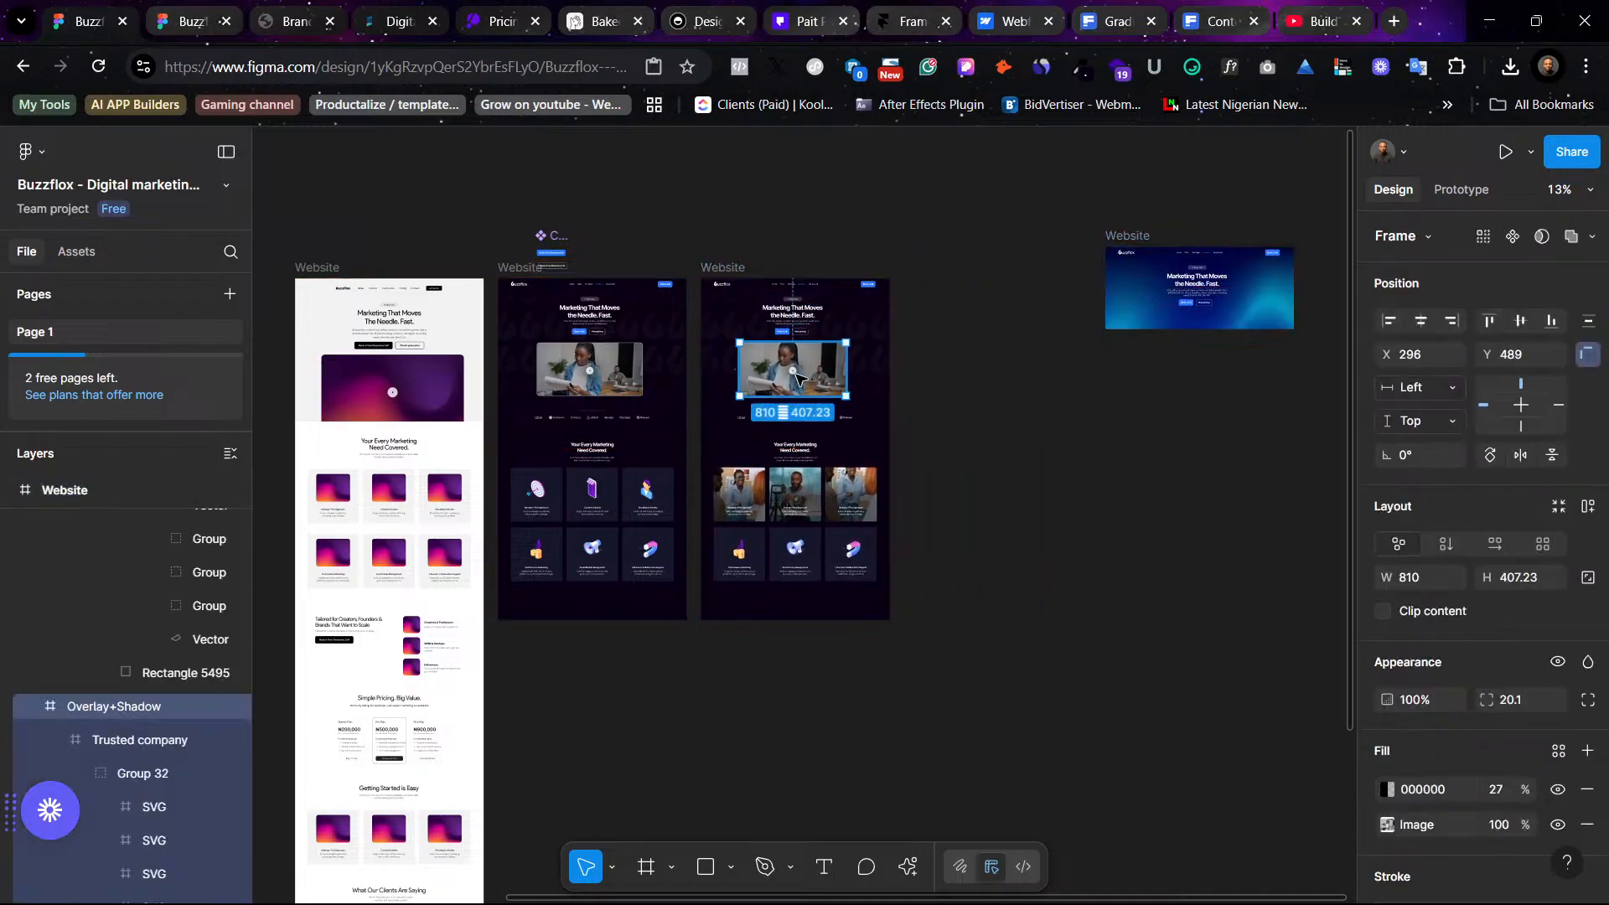
pyautogui.scroll(3, 796, 379)
pyautogui.hscroll(5, 802, 378)
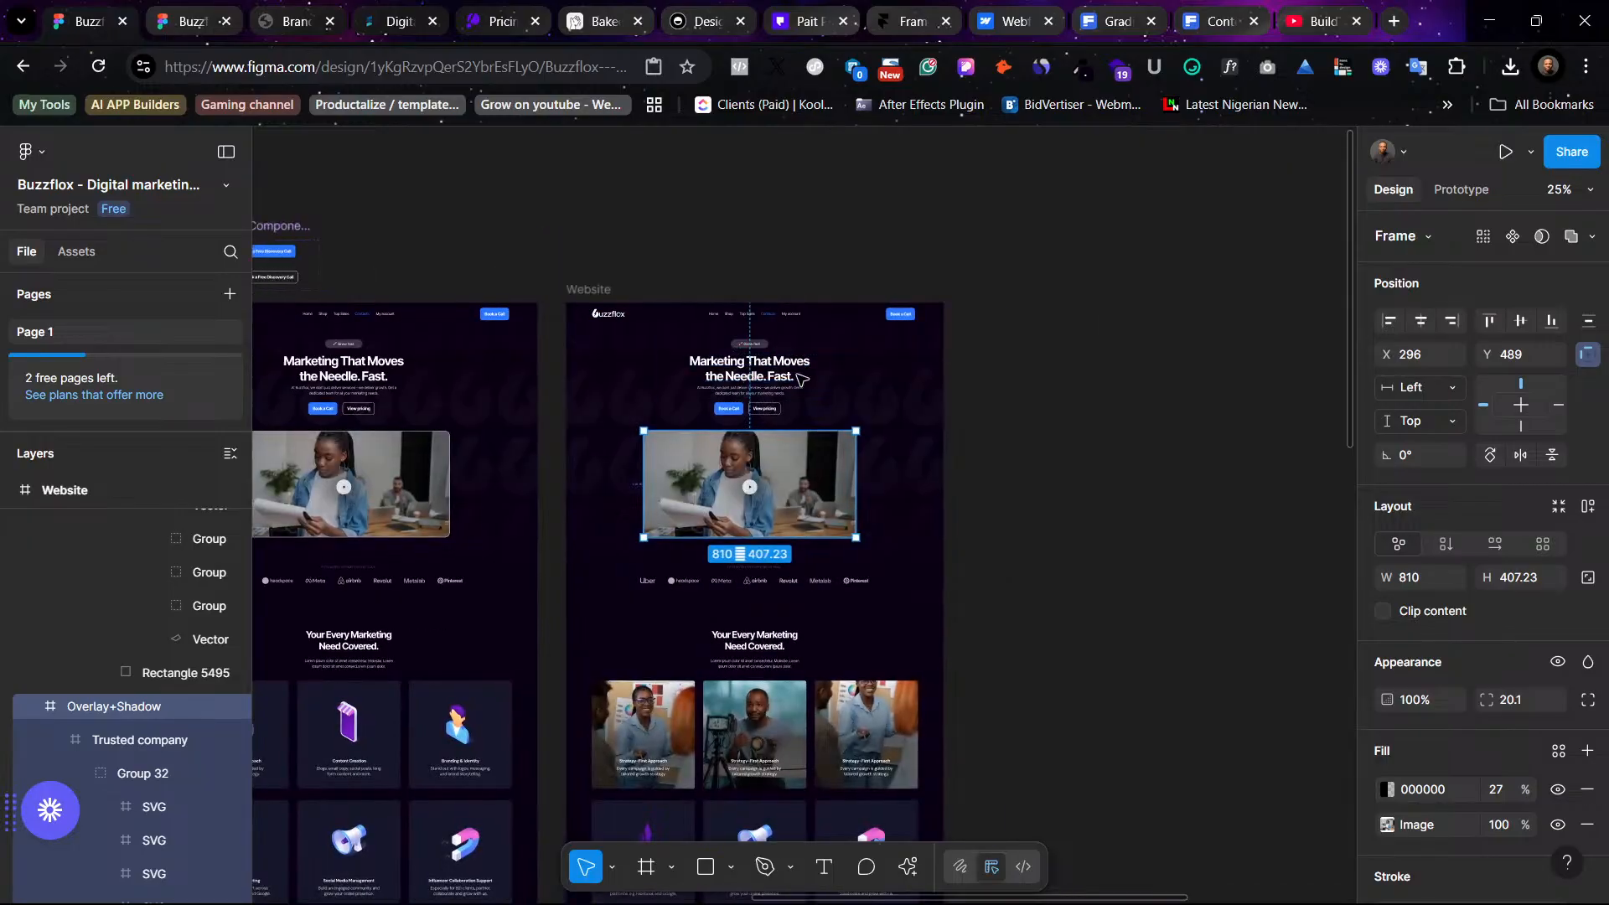
pyautogui.moveTo(968, 314); pyautogui.dragTo(833, 334)
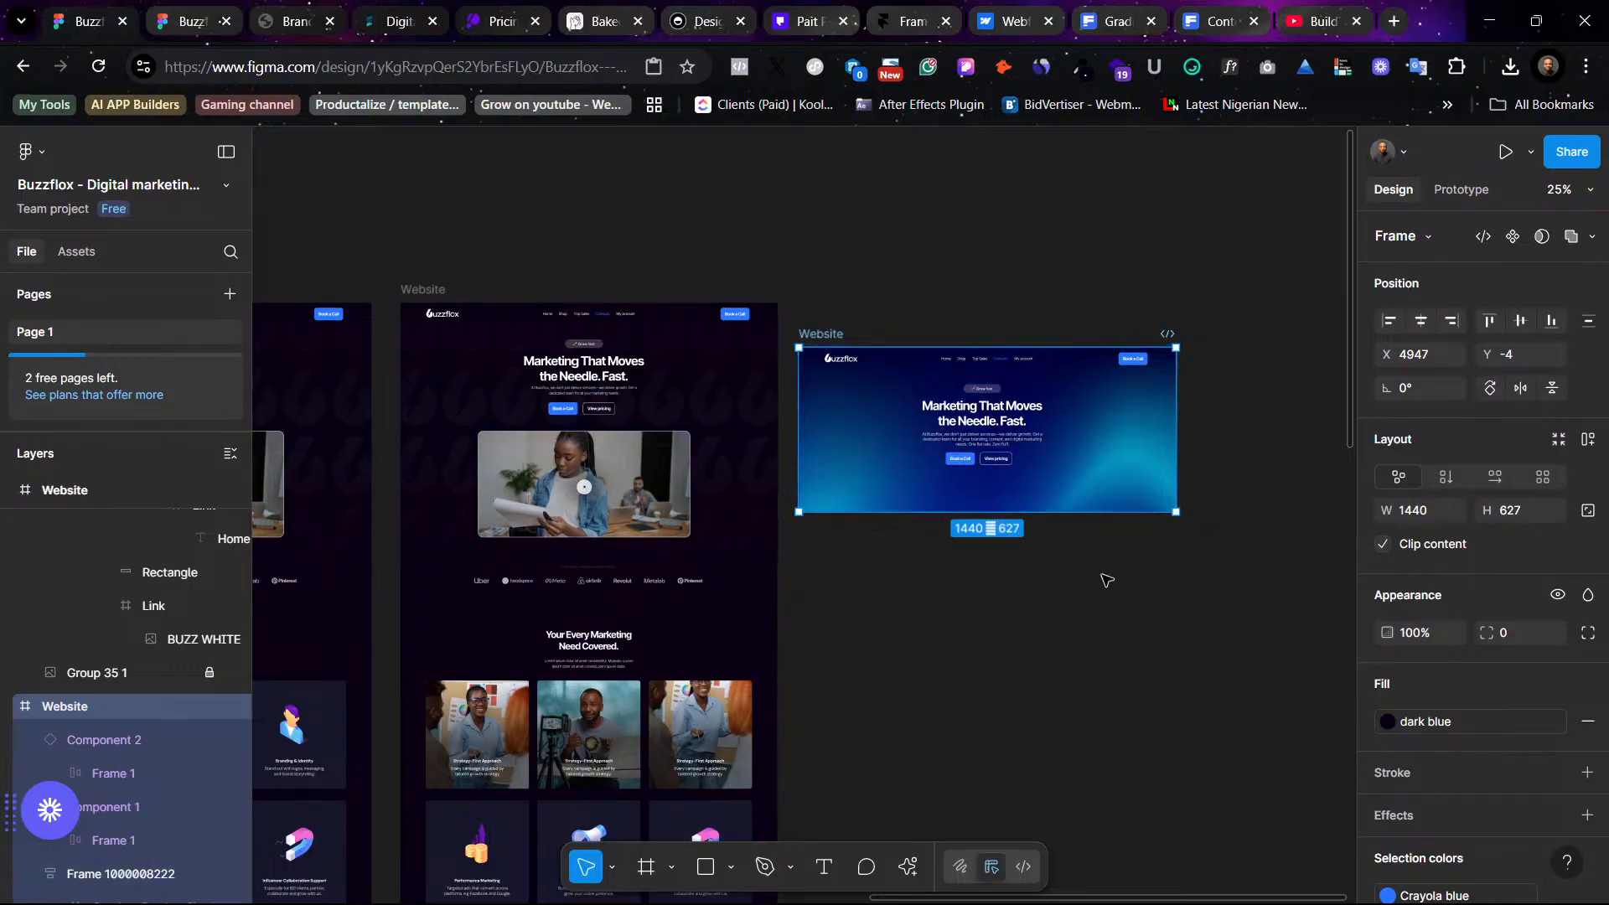
# - Extend the gradient hero frame's height to 2380 and move the logo strip and services section into it
pyautogui.scroll(-3, 1039, 489)
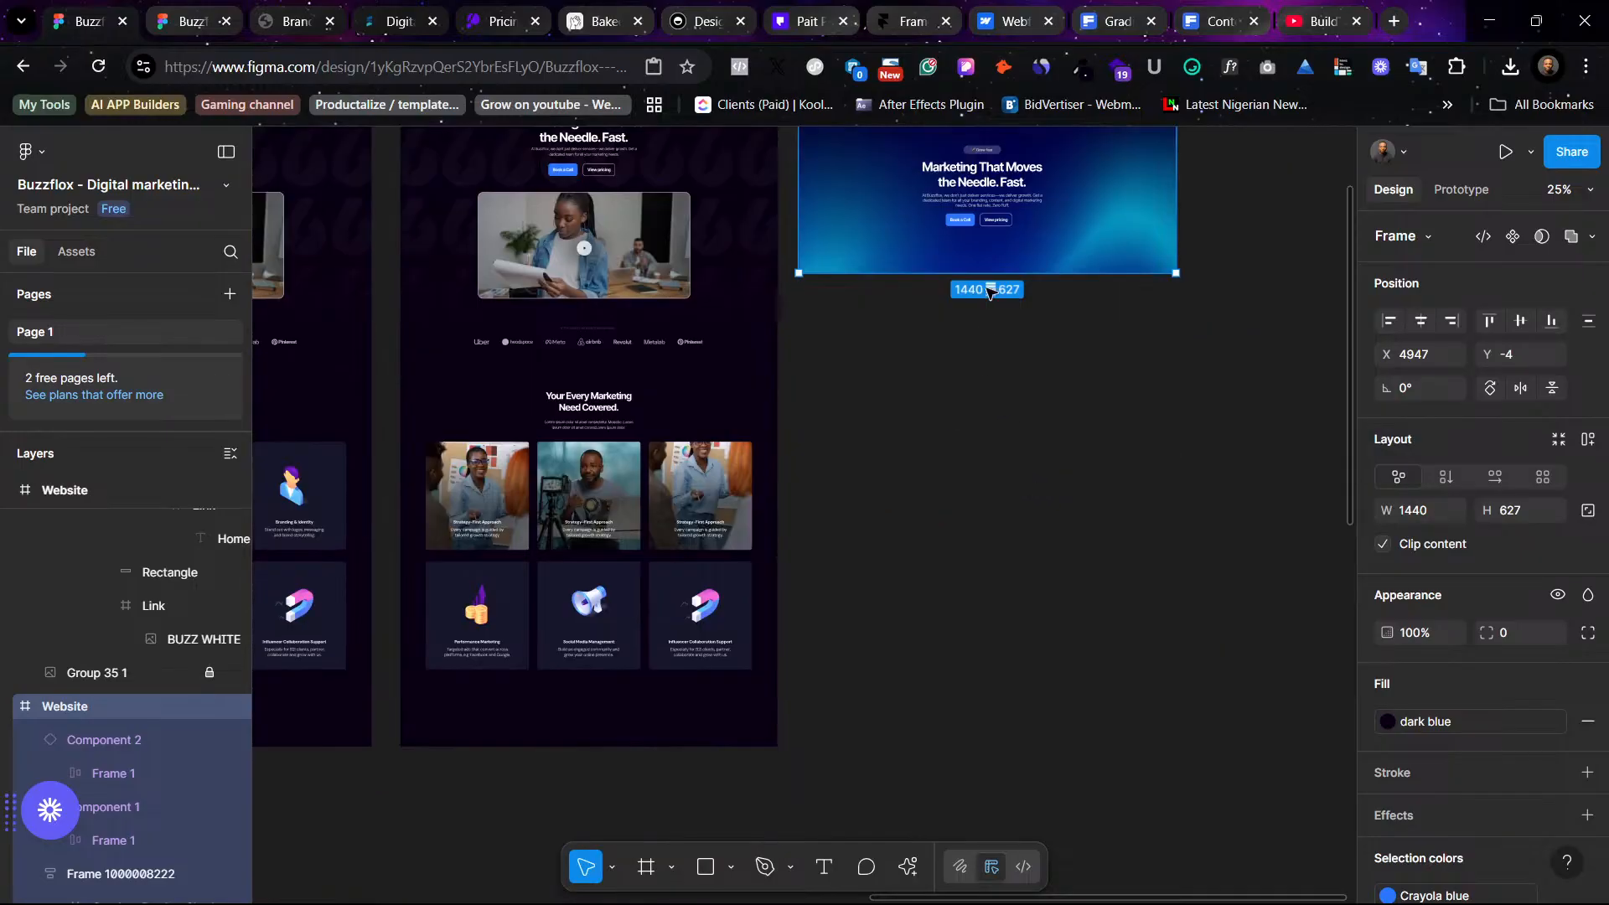
pyautogui.moveTo(1006, 268); pyautogui.dragTo(1044, 727)
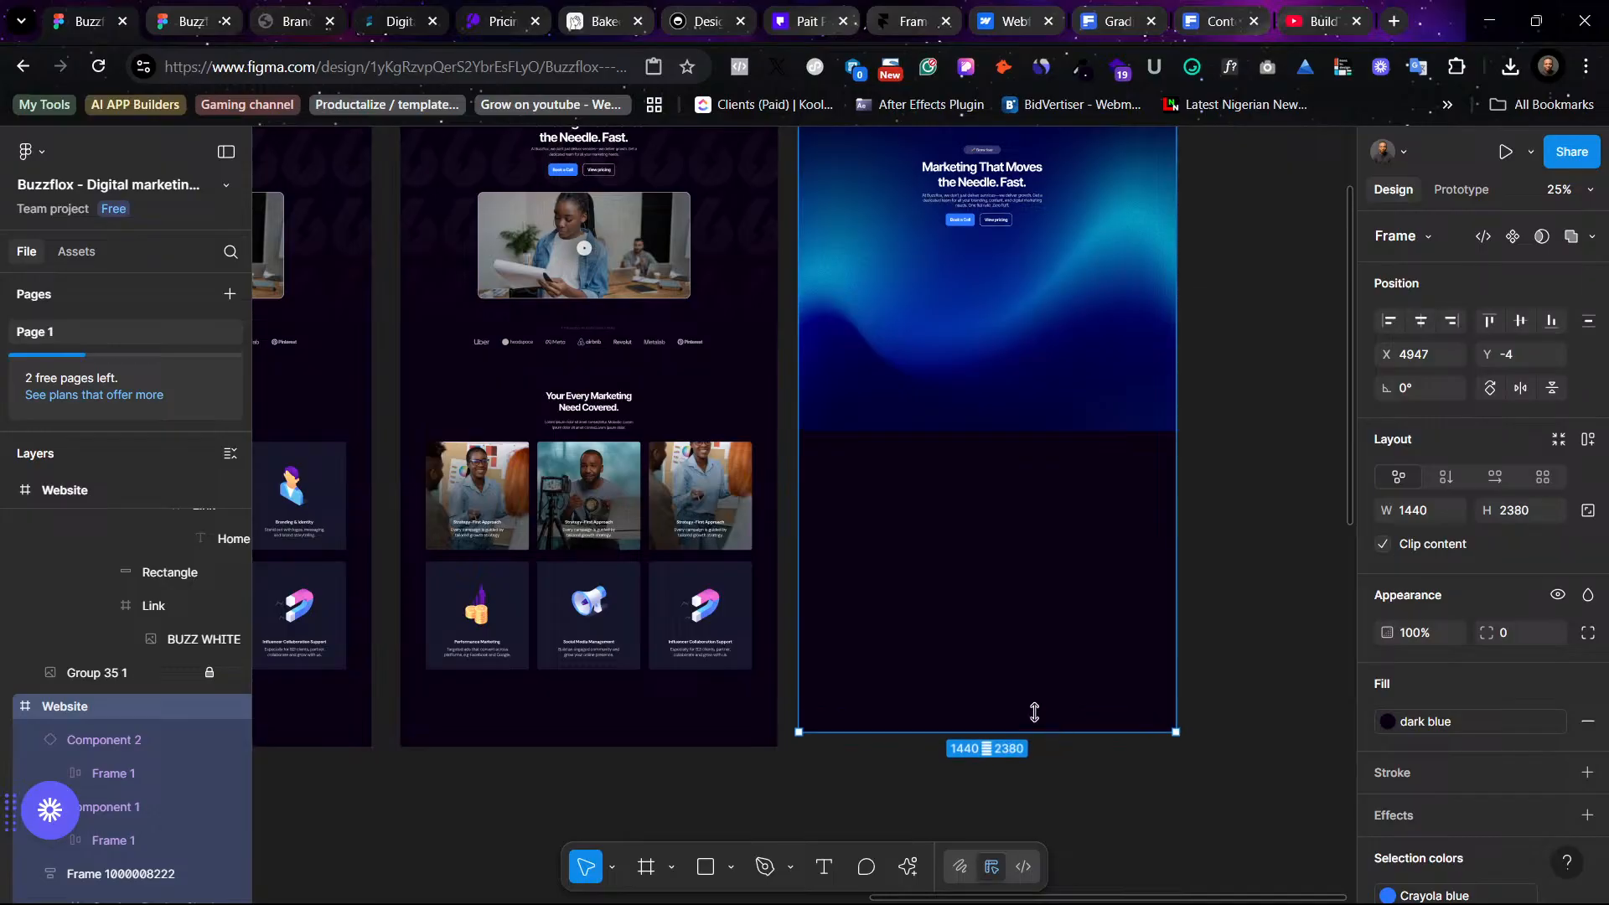
pyautogui.scroll(1, 612, 394)
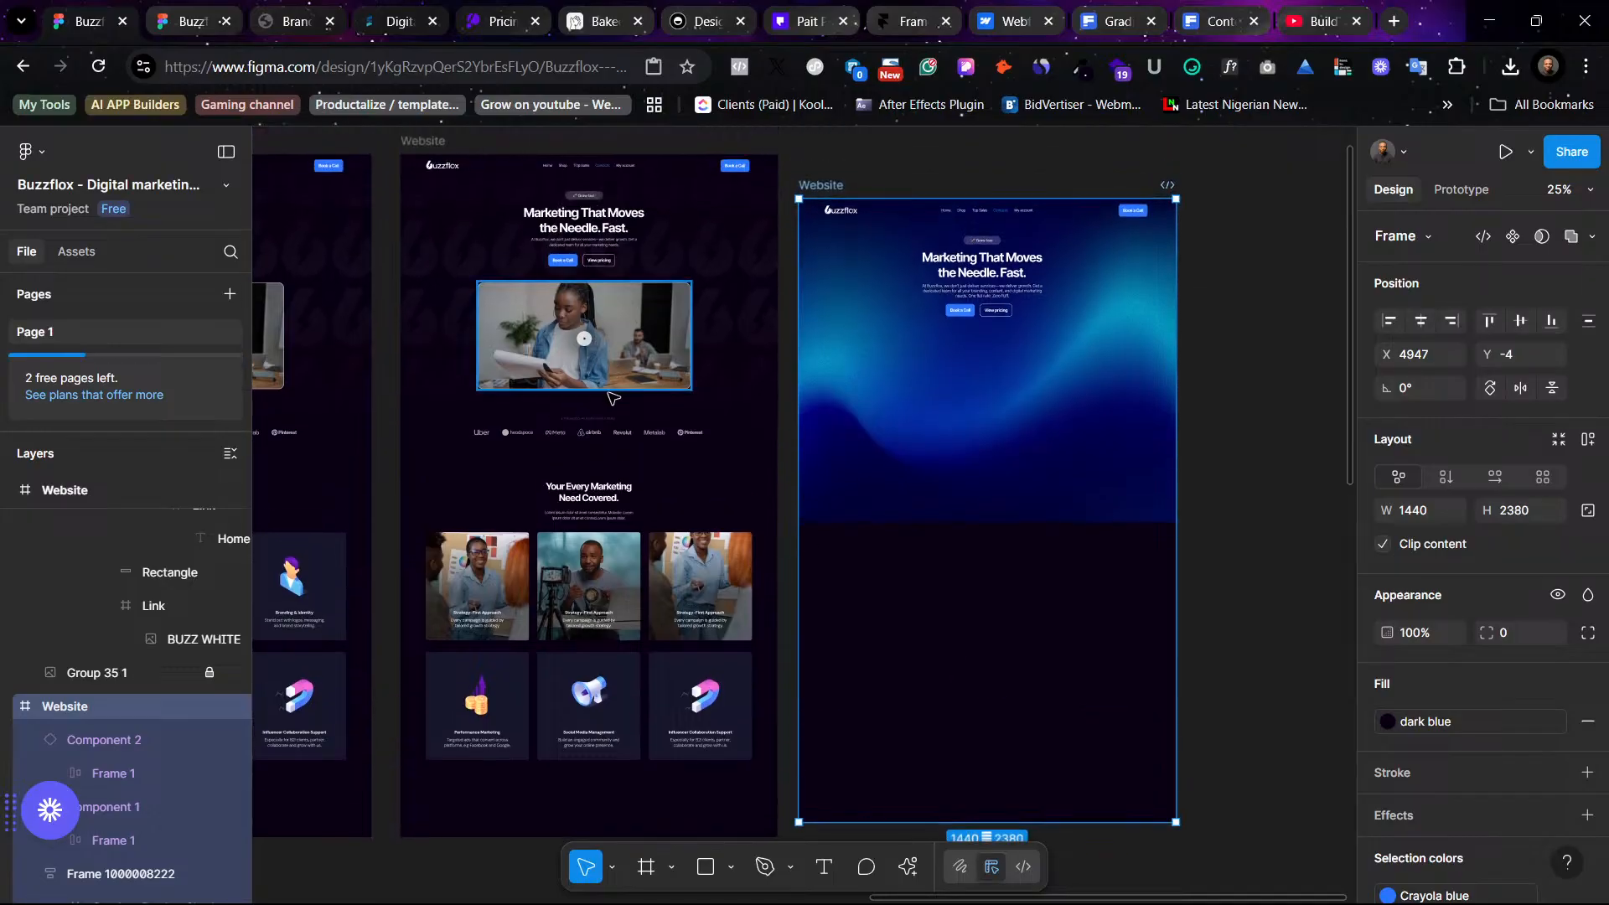
pyautogui.click(581, 432)
pyautogui.keyDown('shift'); pyautogui.click(595, 493); pyautogui.keyUp('shift')
pyautogui.moveTo(584, 543); pyautogui.dragTo(980, 461)
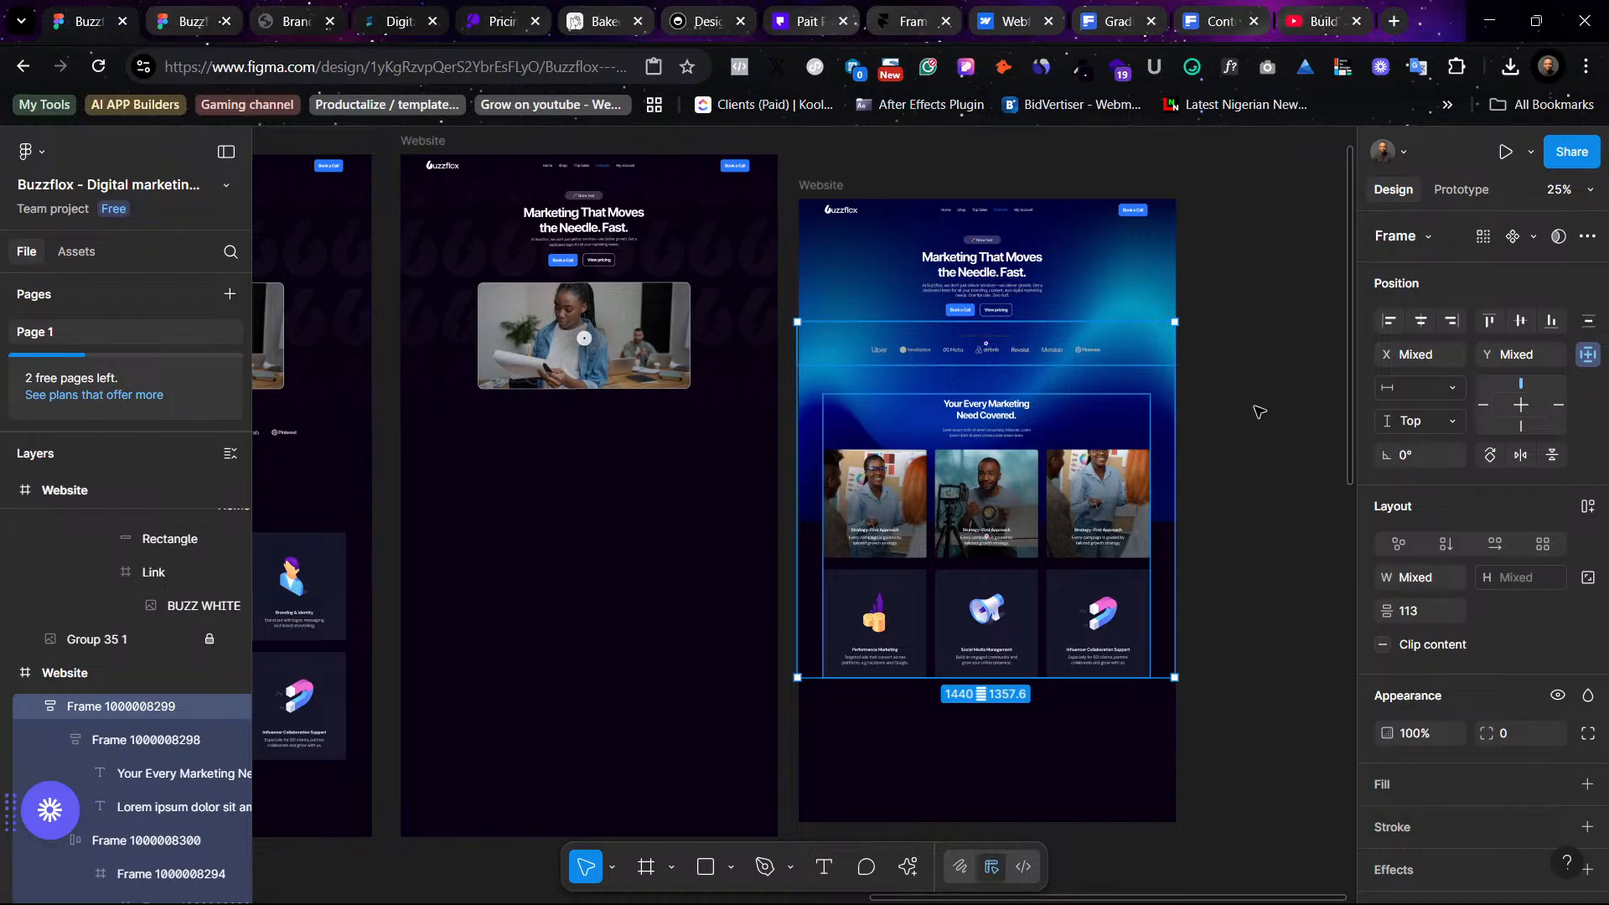
# - Move the services section up closer to the logo strip
pyautogui.press('Escape')
pyautogui.click(999, 419)
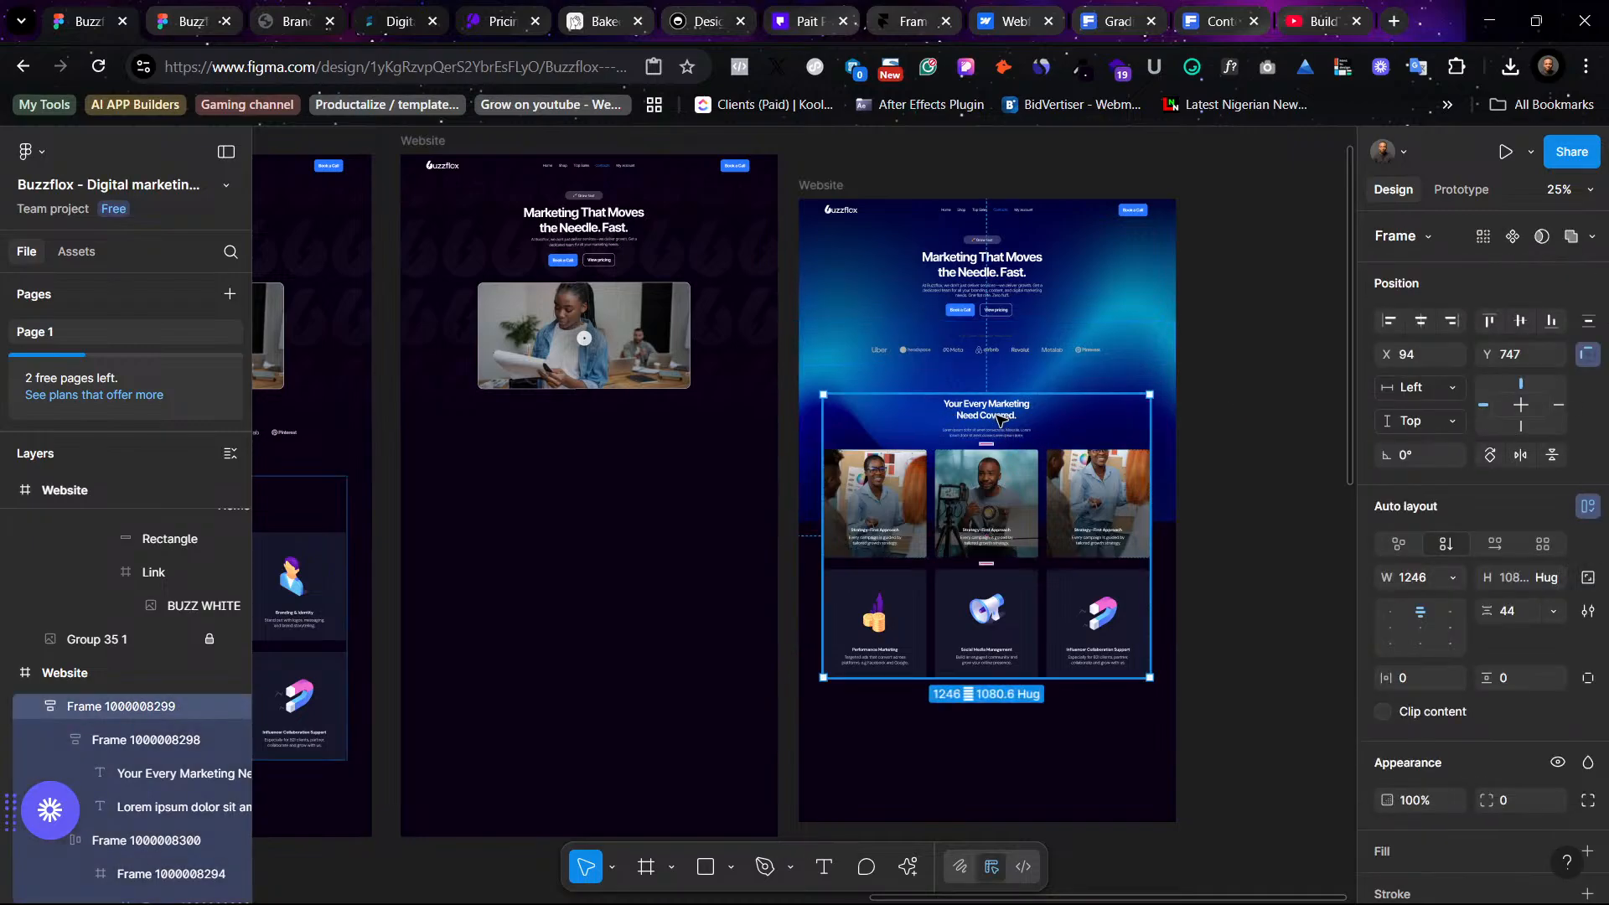
pyautogui.moveTo(998, 417); pyautogui.dragTo(999, 394)
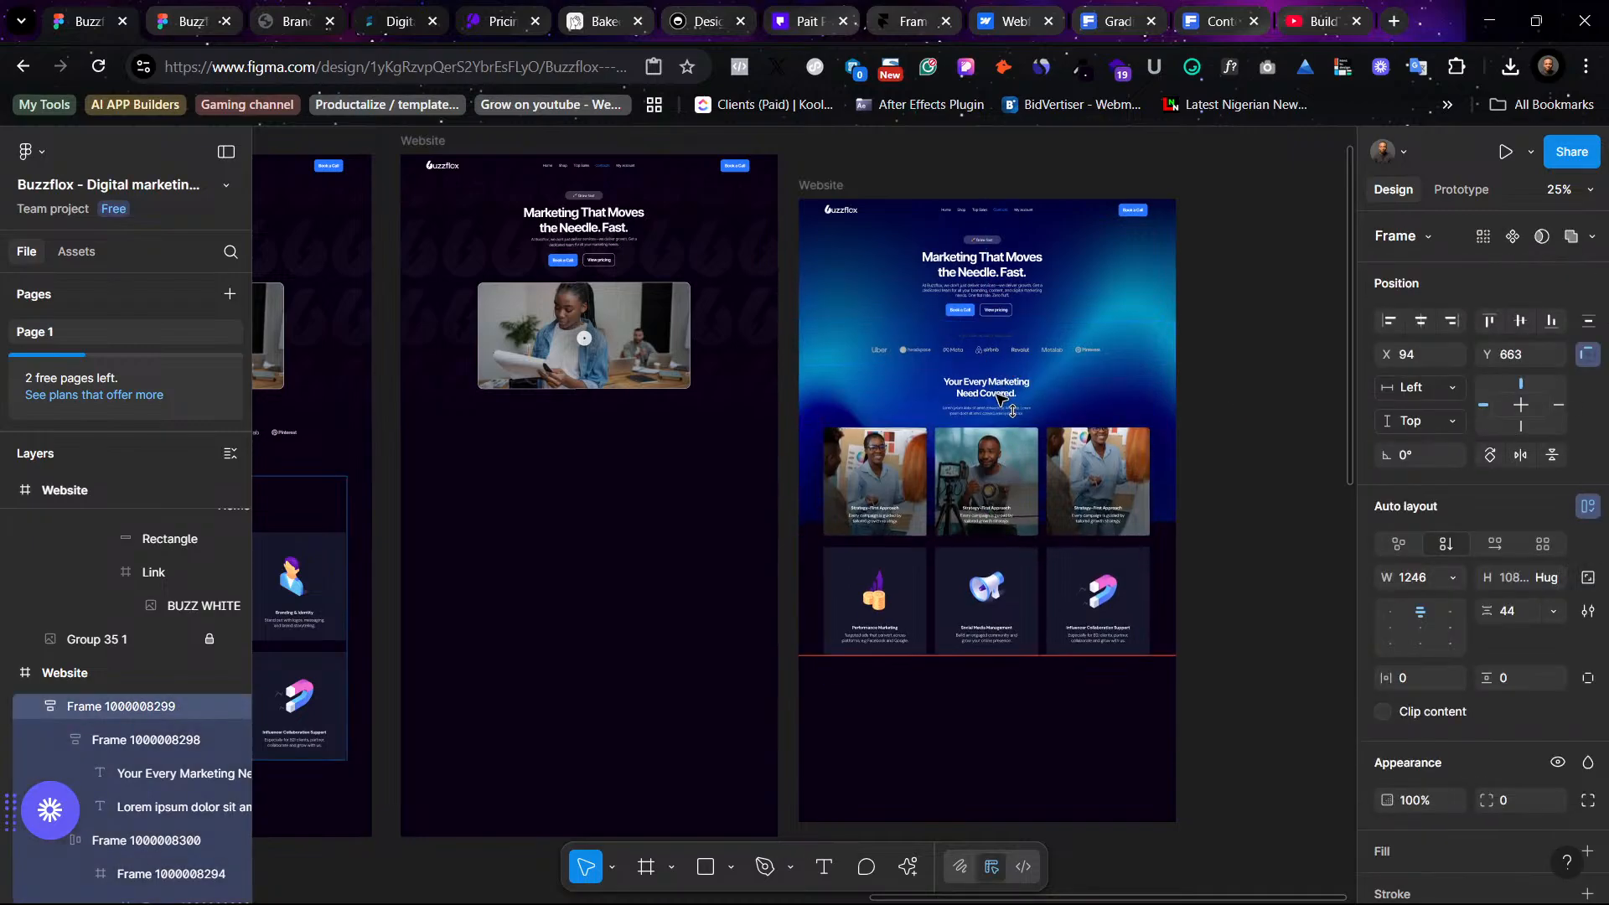
# - Resize the hero background image to 1440 wide and shift it up behind the services heading
pyautogui.click(1186, 455)
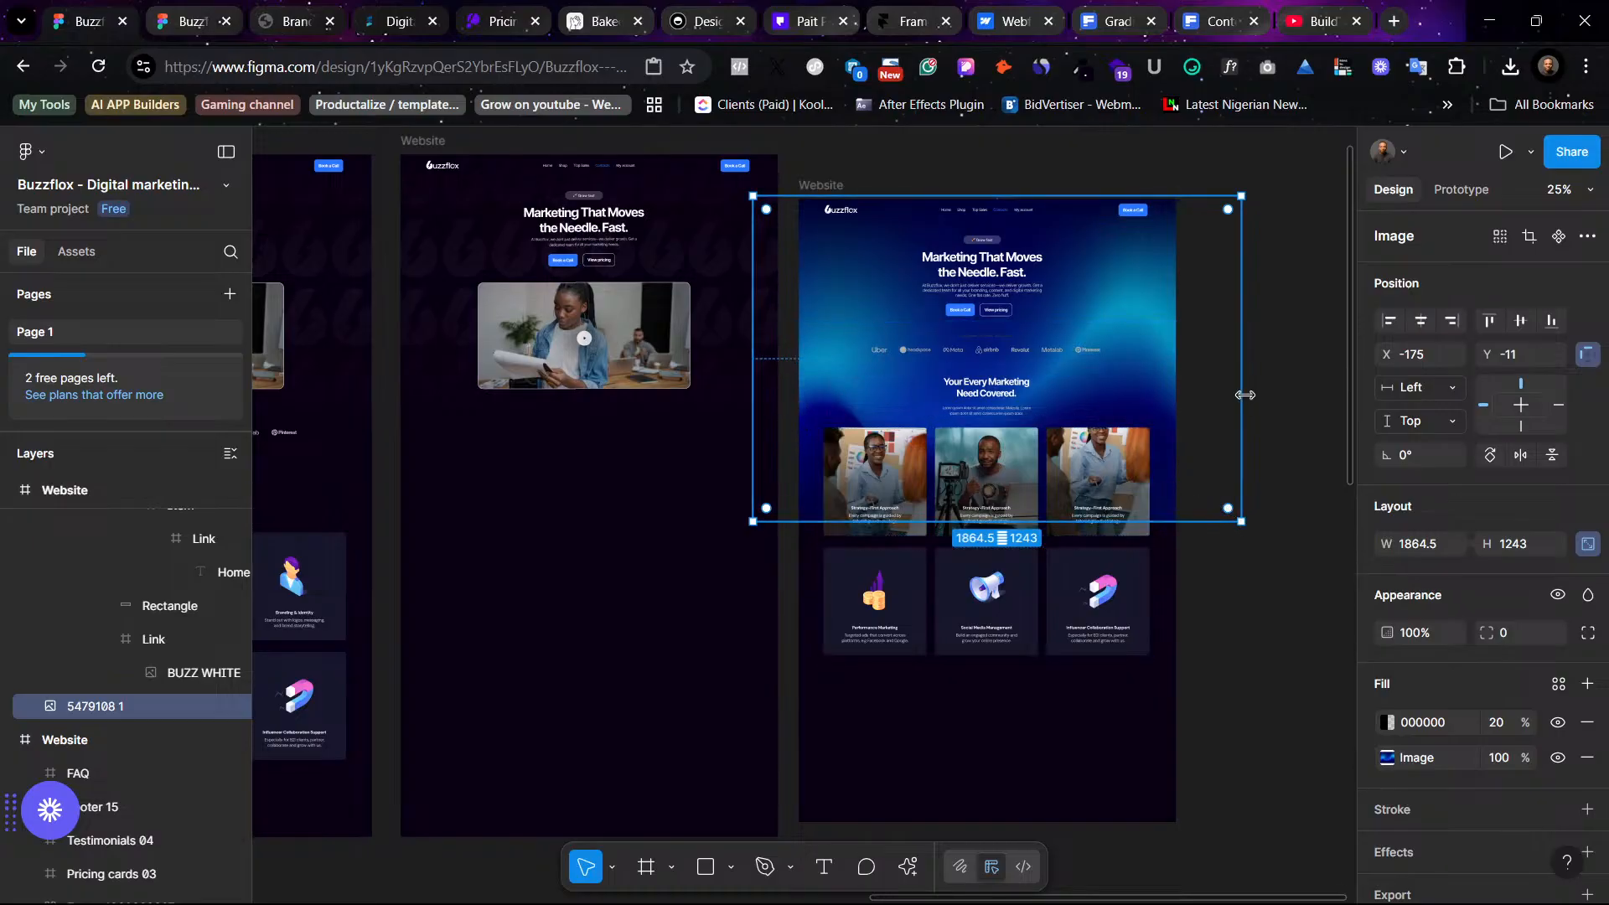
pyautogui.moveTo(1233, 396); pyautogui.dragTo(1176, 399)
pyautogui.moveTo(773, 343); pyautogui.dragTo(801, 342)
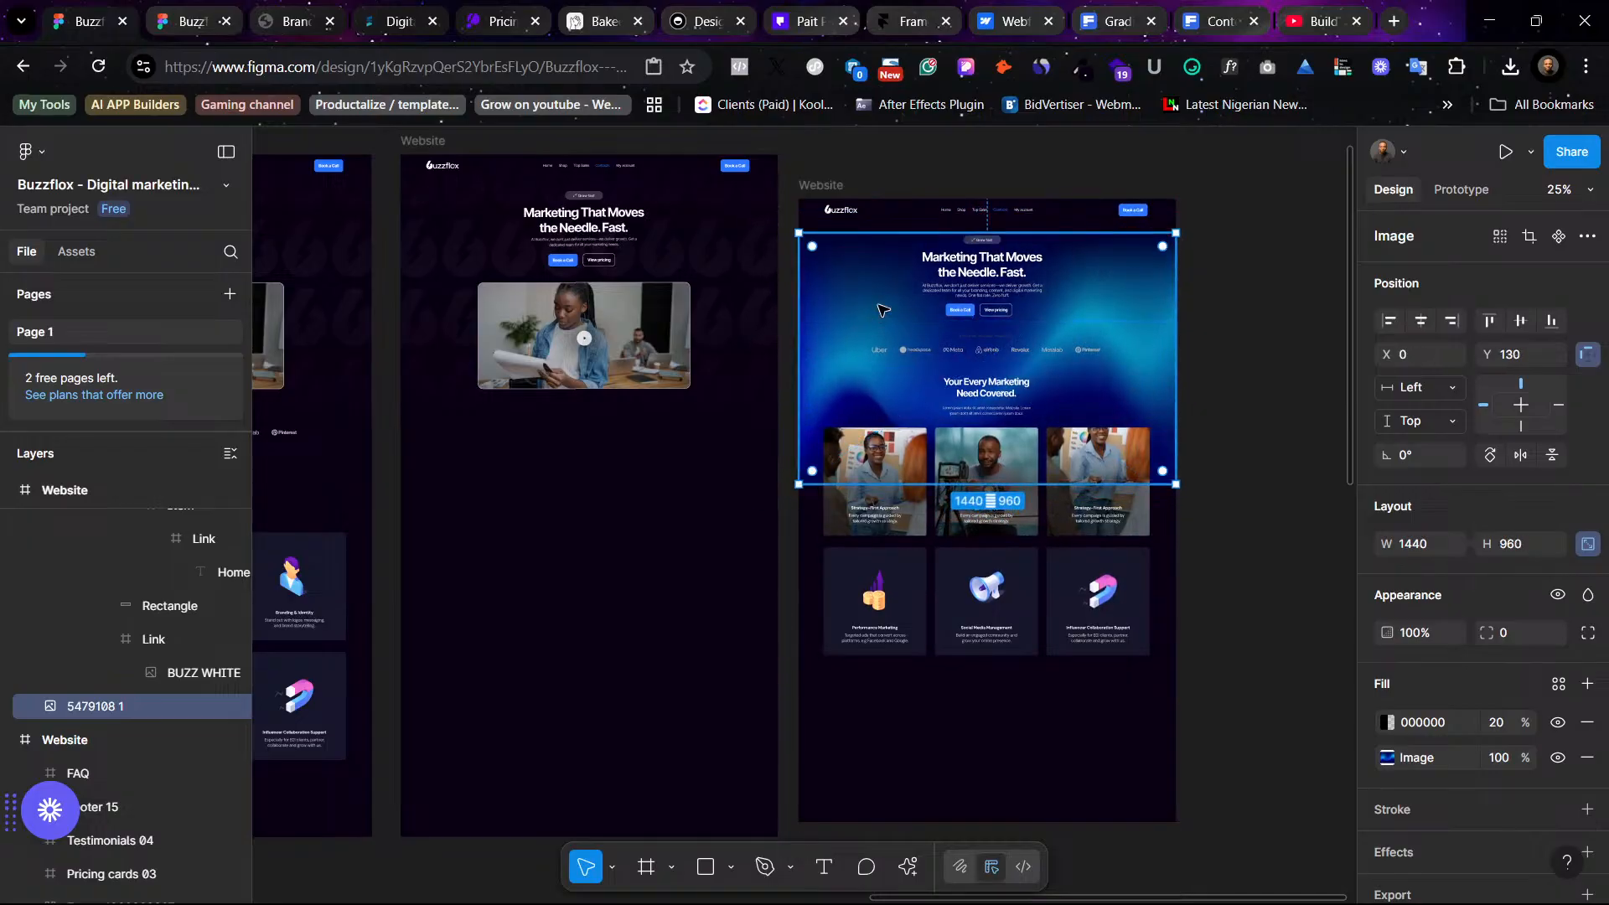
pyautogui.moveTo(882, 308); pyautogui.dragTo(880, 265)
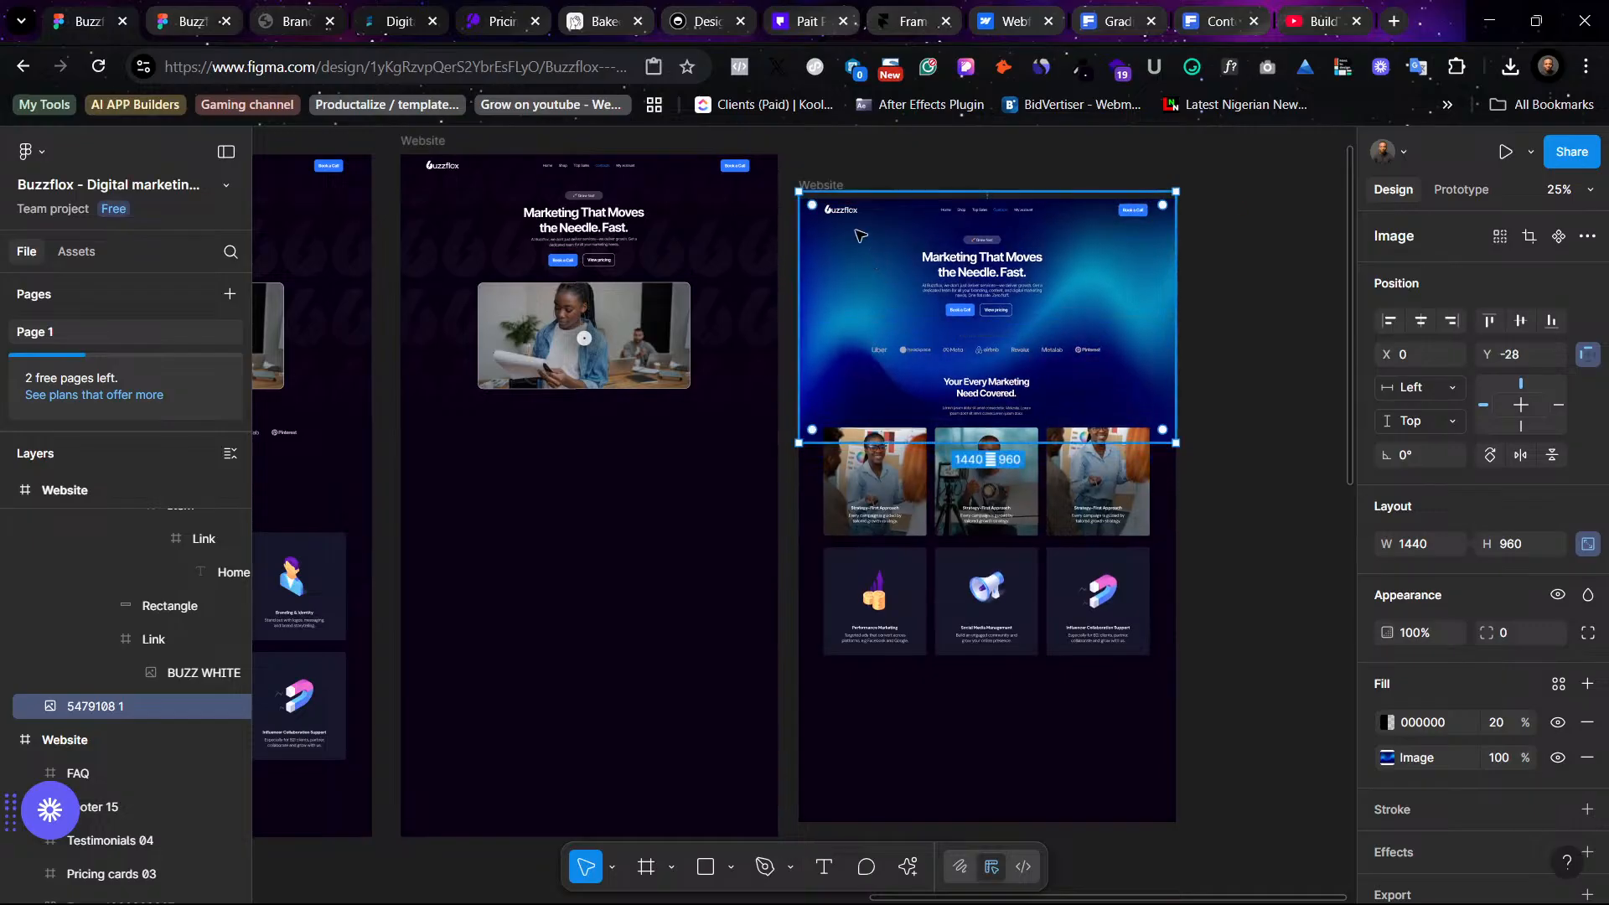
# - Delete the old dark Website design frame
pyautogui.click(855, 148)
pyautogui.moveTo(819, 185); pyautogui.dragTo(816, 271)
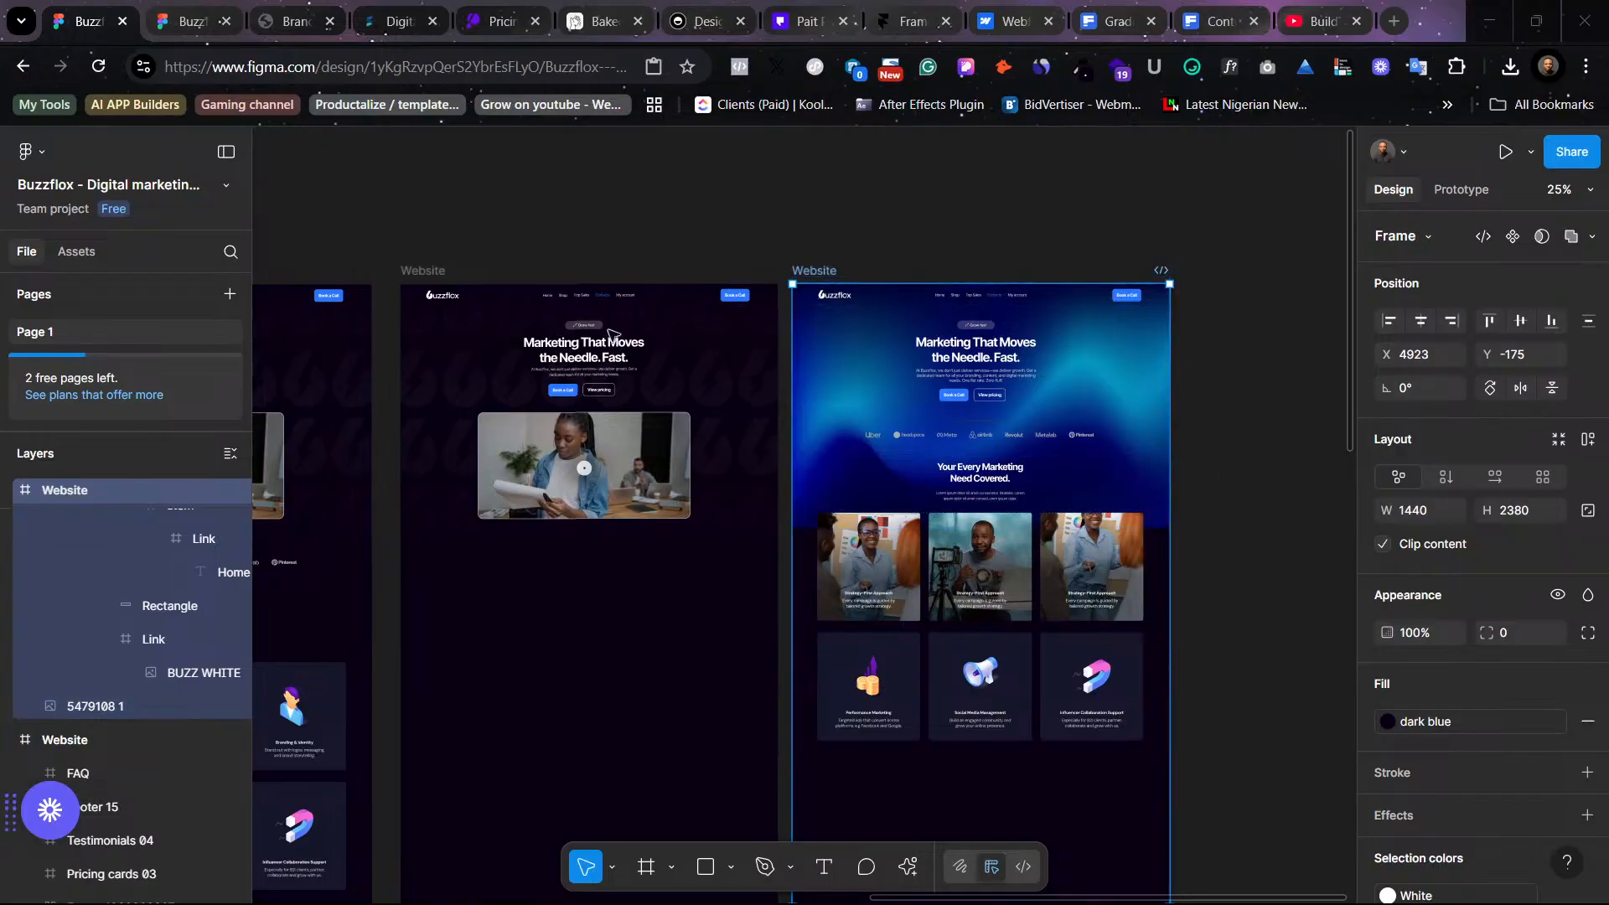
pyautogui.hscroll(-3, 542, 262)
pyautogui.click(609, 273)
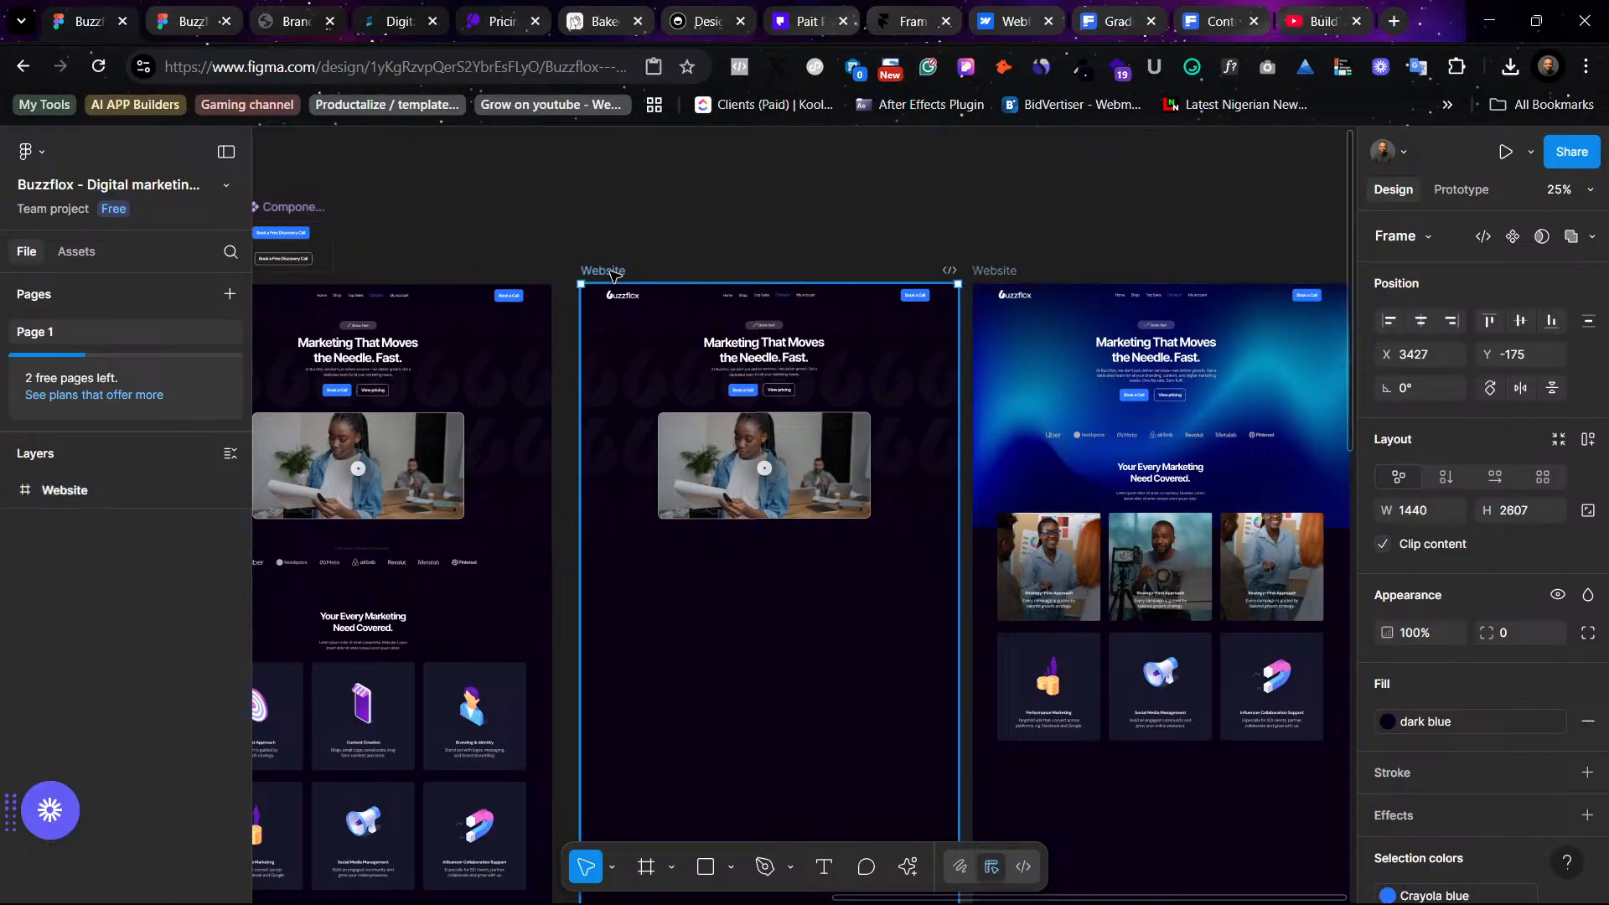
pyautogui.press('Delete')
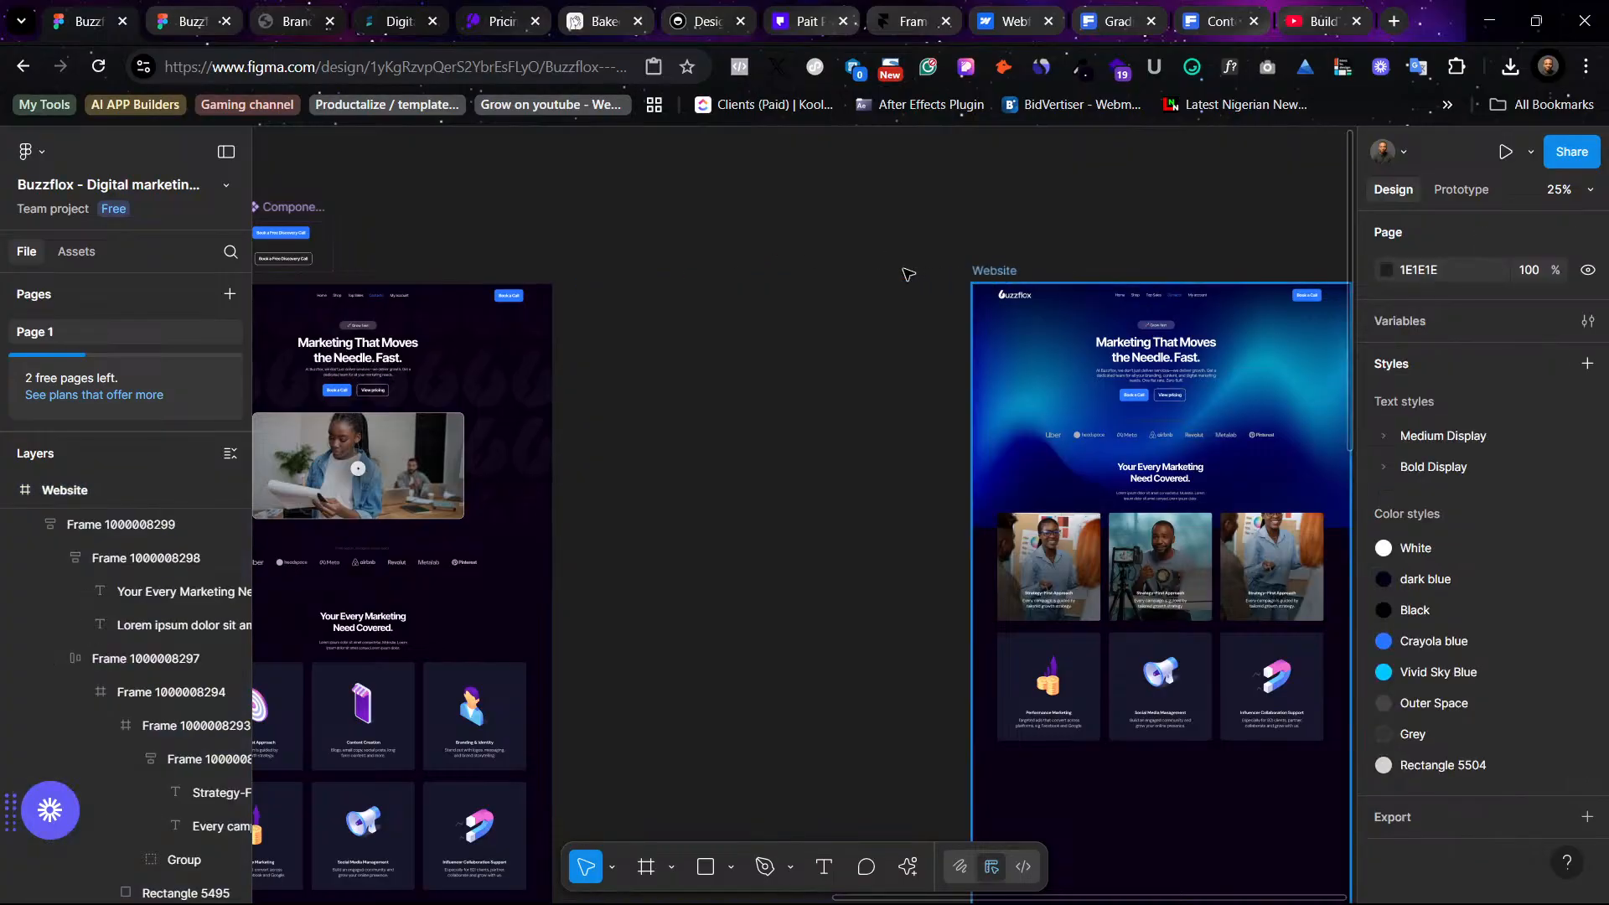
# - Move the gradient Website frame into the vacated position
pyautogui.moveTo(999, 276); pyautogui.dragTo(611, 272)
pyautogui.hscroll(-3, 612, 273)
pyautogui.scroll(-1, 612, 273)
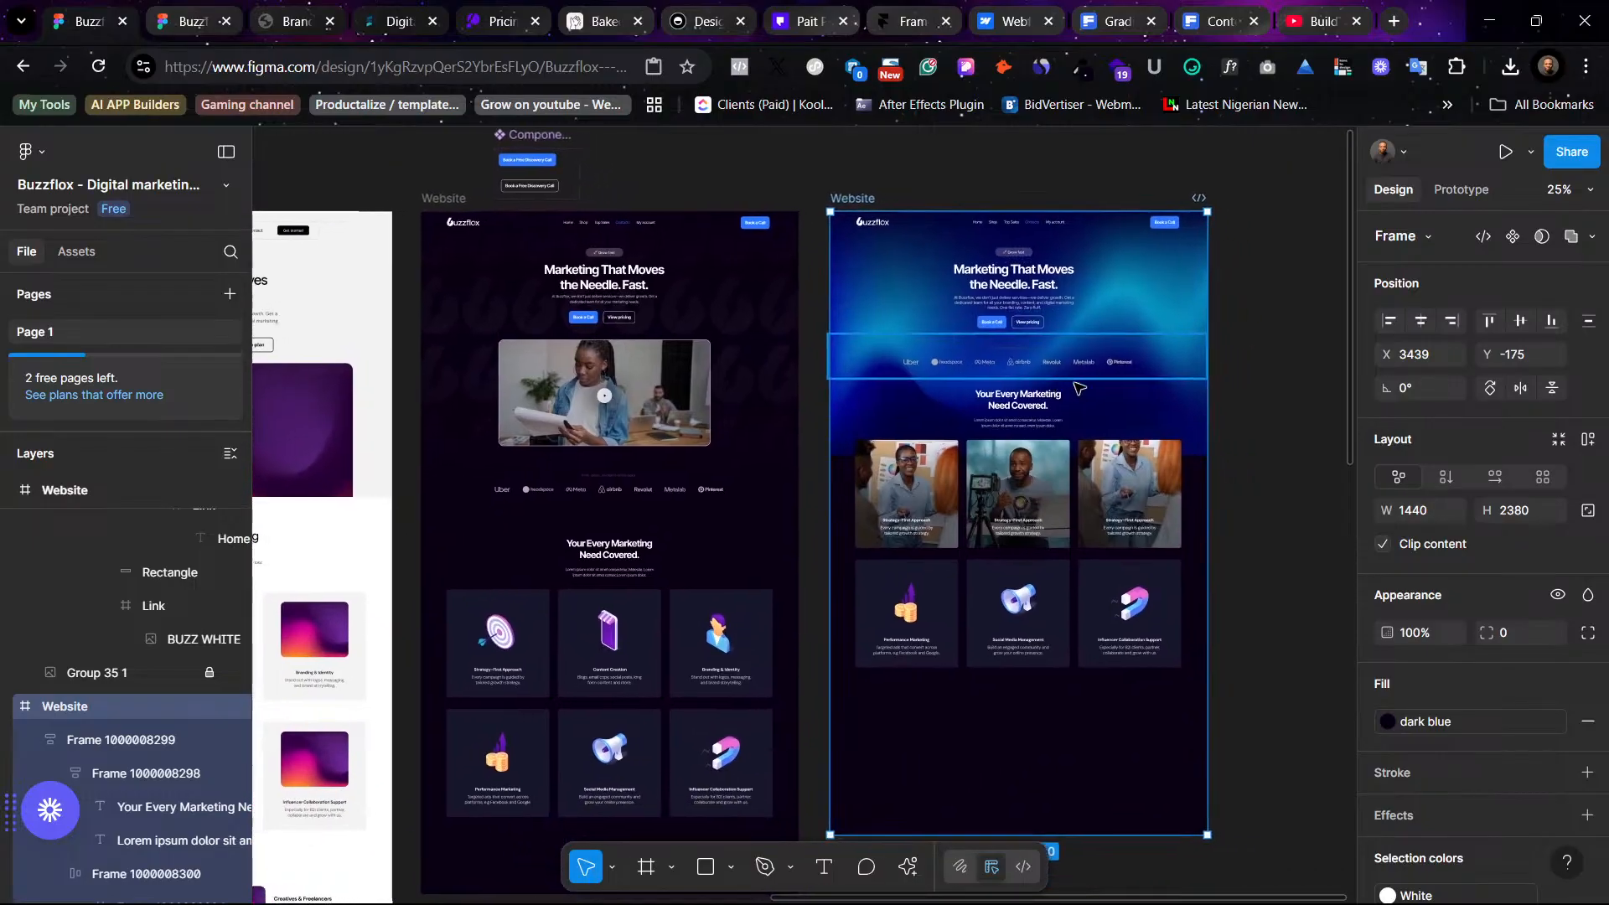
pyautogui.hscroll(1, 1075, 383)
# - Round the hero background image's bottom-left and bottom-right corners to 50
pyautogui.click(1156, 414)
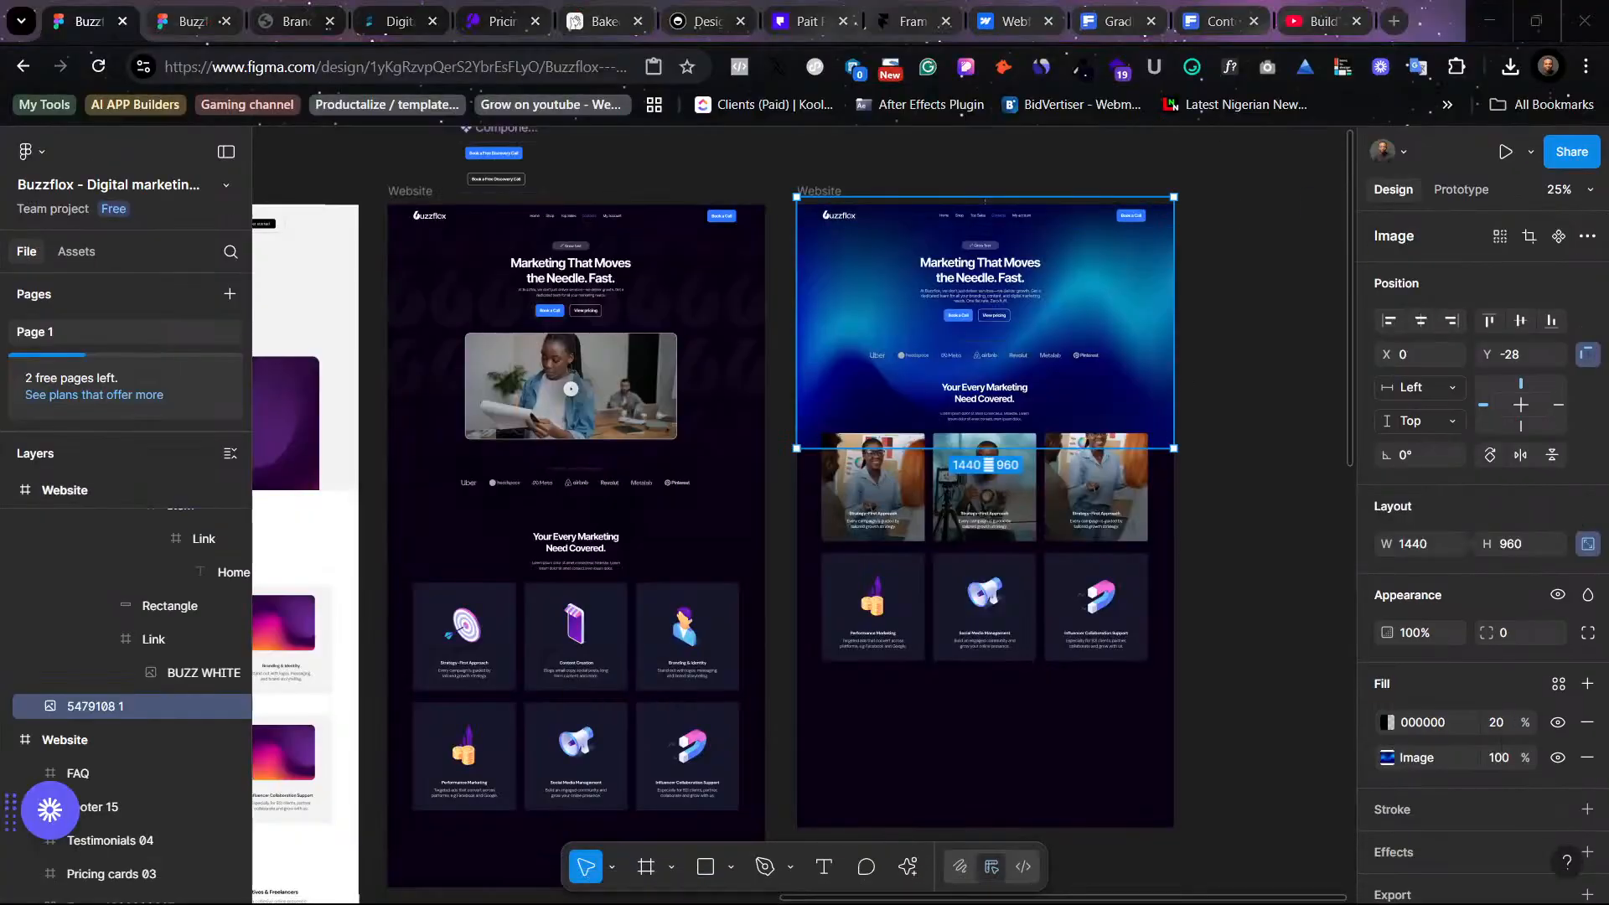
pyautogui.click(820, 188)
pyautogui.hotkey('shift', '2')
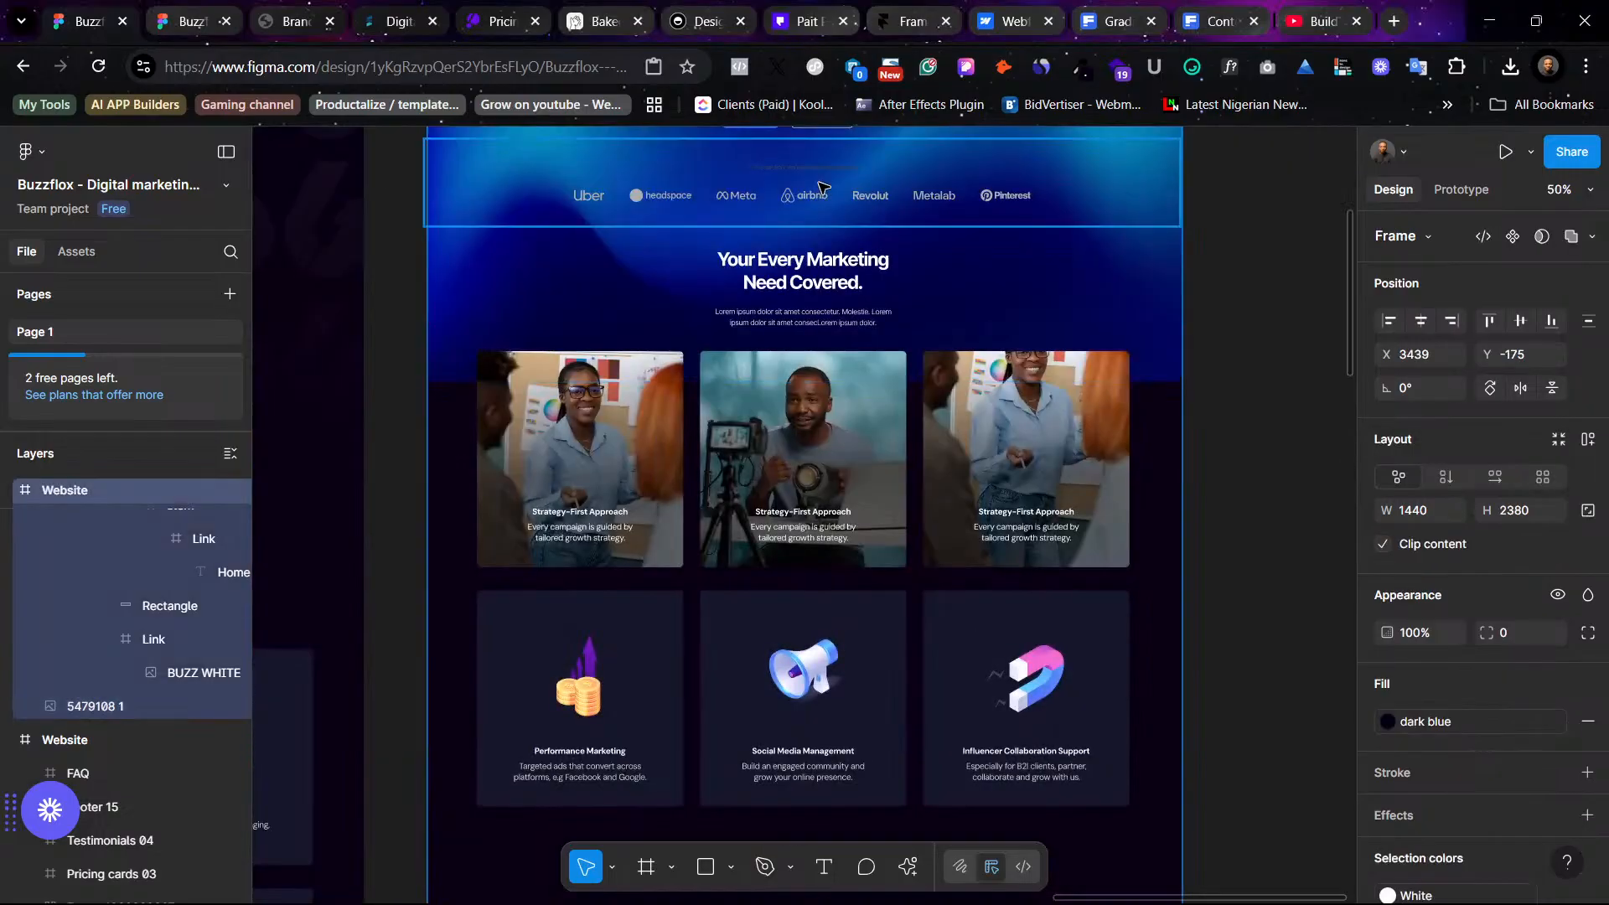
pyautogui.click(1163, 373)
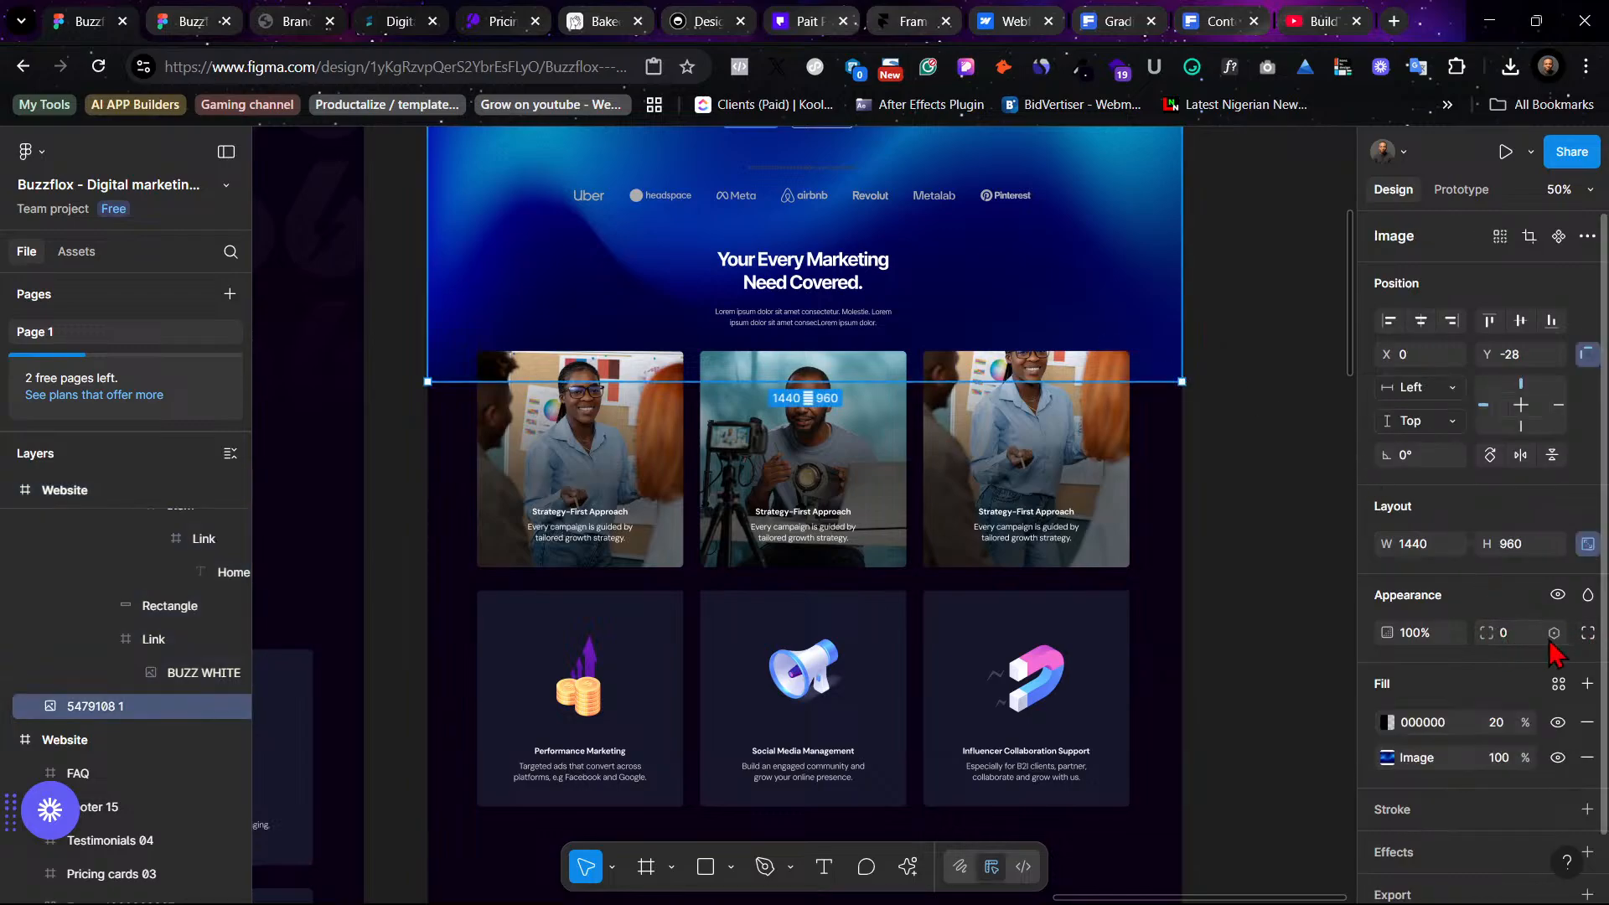
pyautogui.click(1587, 633)
pyautogui.click(1519, 700)
pyautogui.write('20')
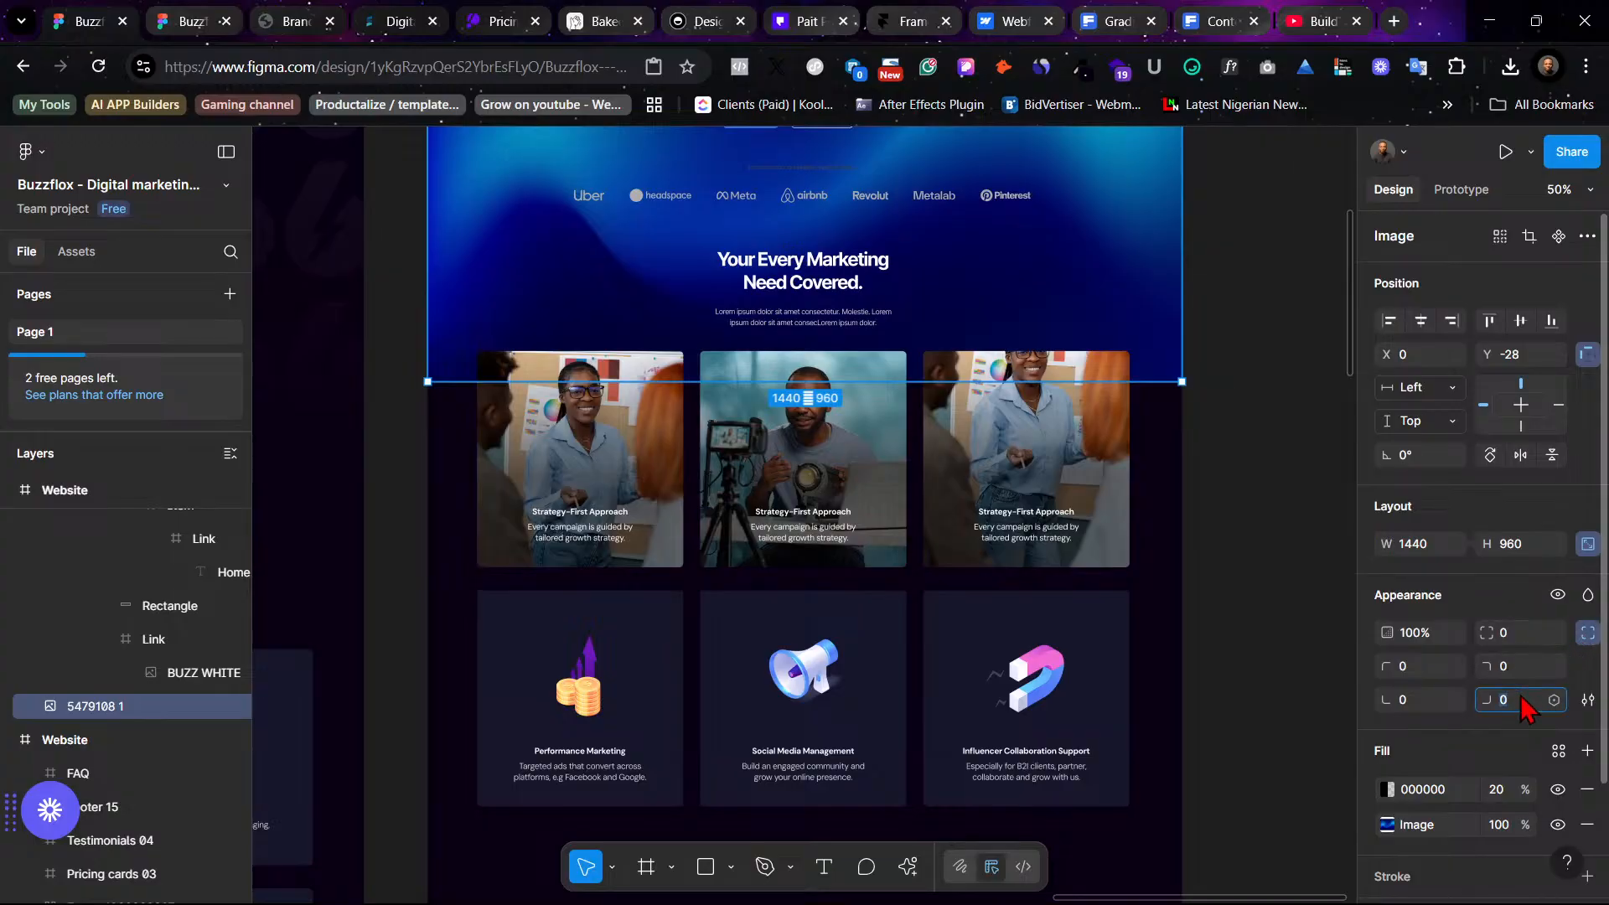
pyautogui.press('Return')
pyautogui.click(1413, 702)
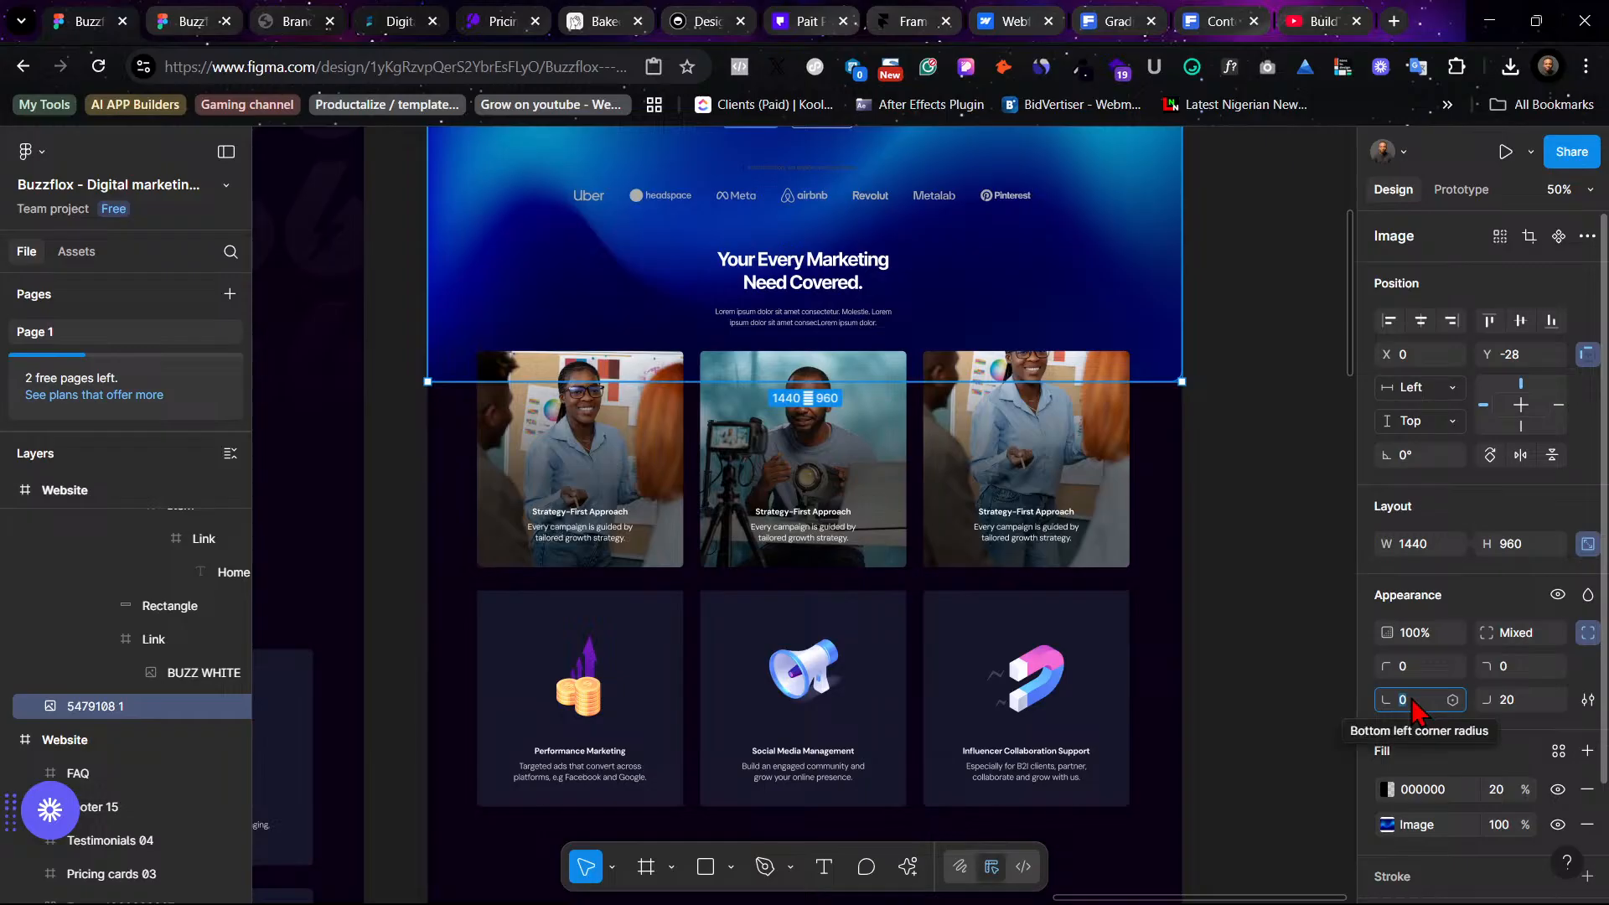
pyautogui.write('50')
pyautogui.press('Return')
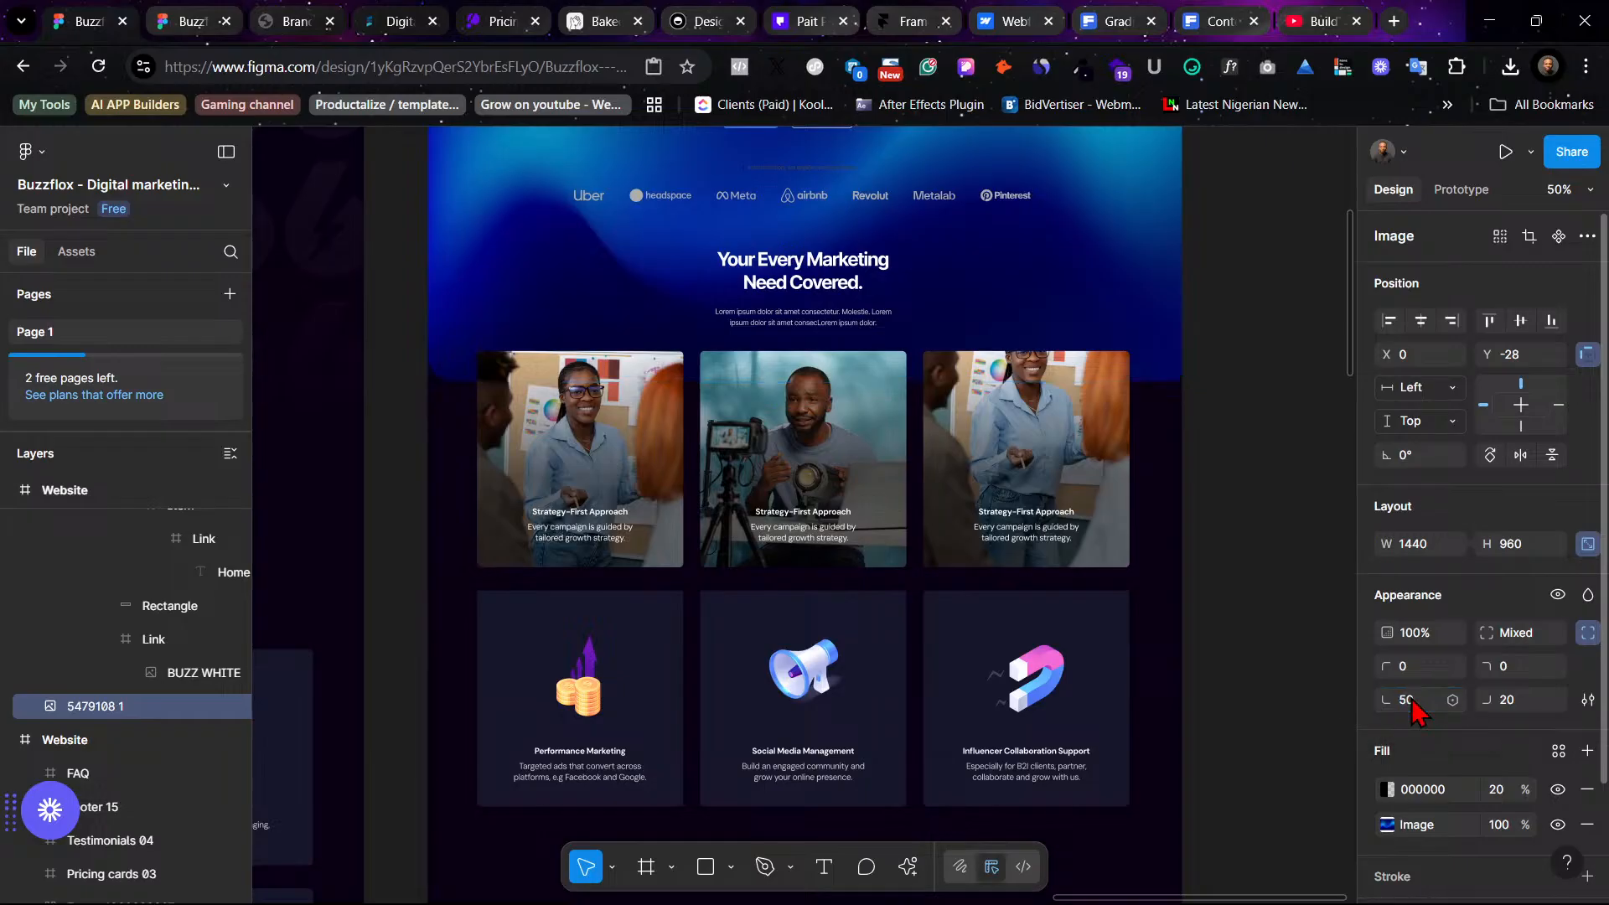
pyautogui.click(1527, 708)
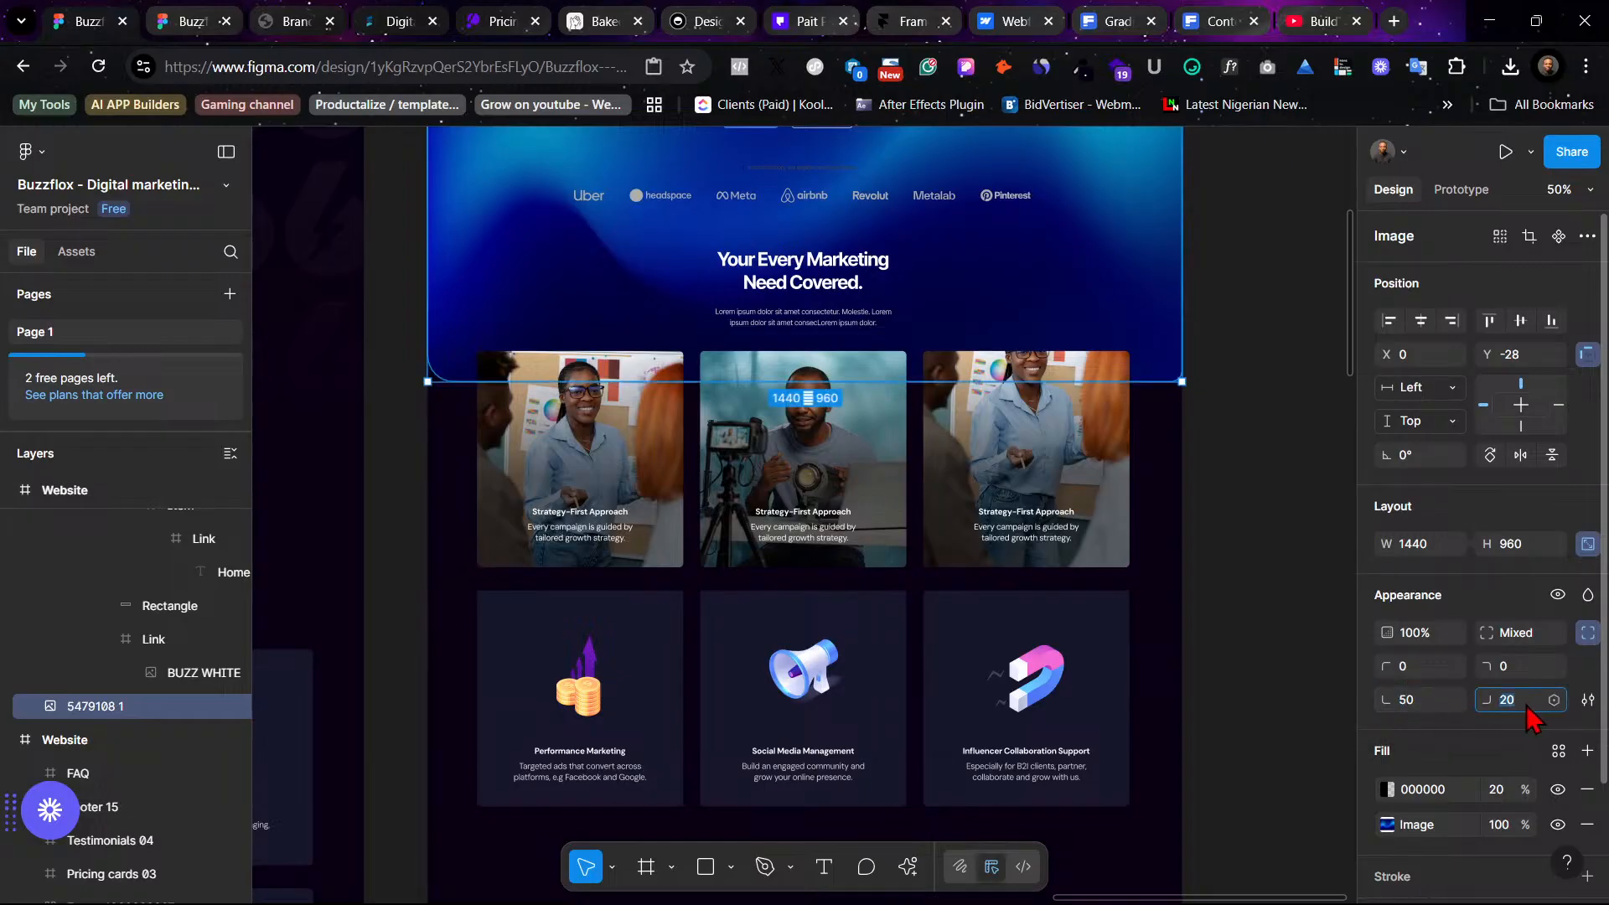
pyautogui.write('50')
pyautogui.press('Return')
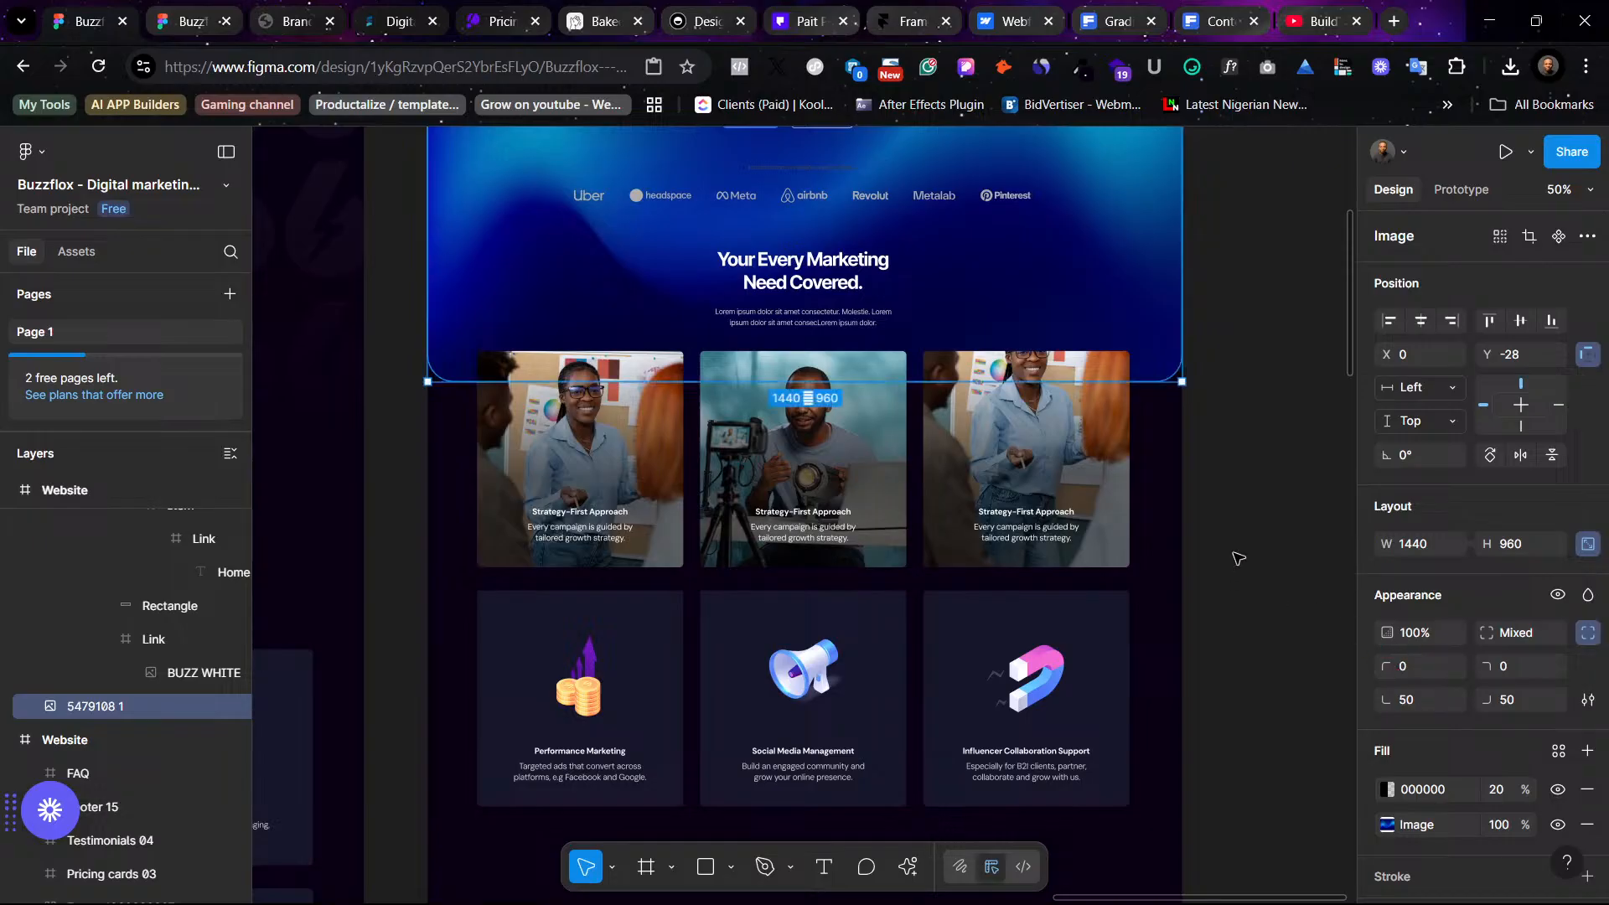
pyautogui.click(1282, 501)
pyautogui.scroll(3, 1277, 503)
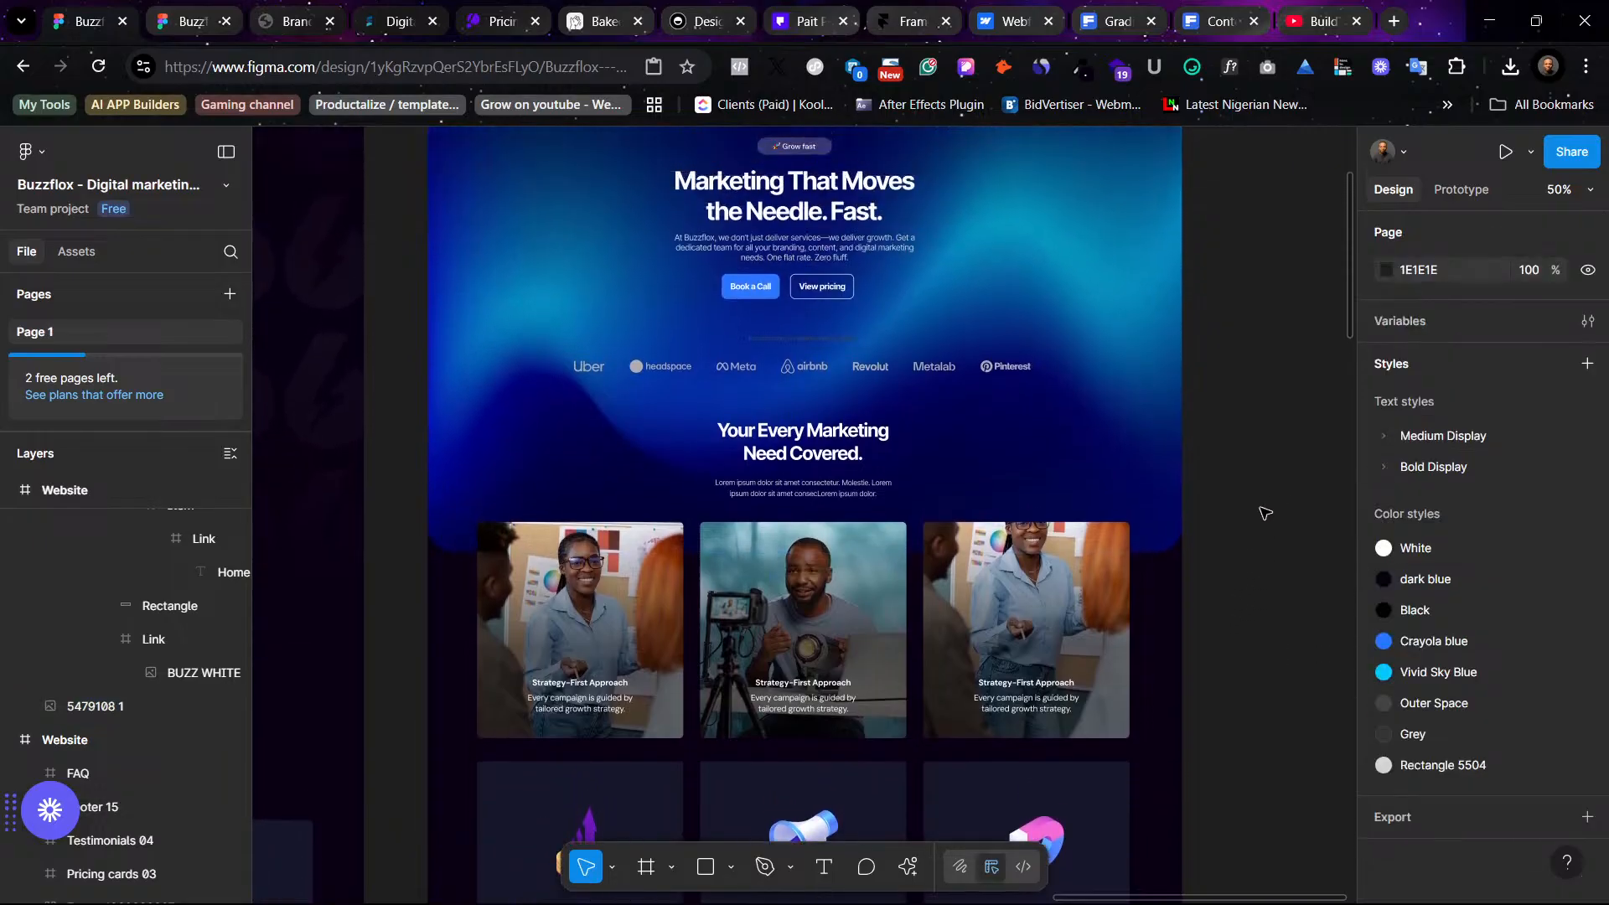
# - Recolor the small caption text above the company logos so it stands out against the hero background
pyautogui.click(830, 345)
pyautogui.scroll(-3, 1424, 829)
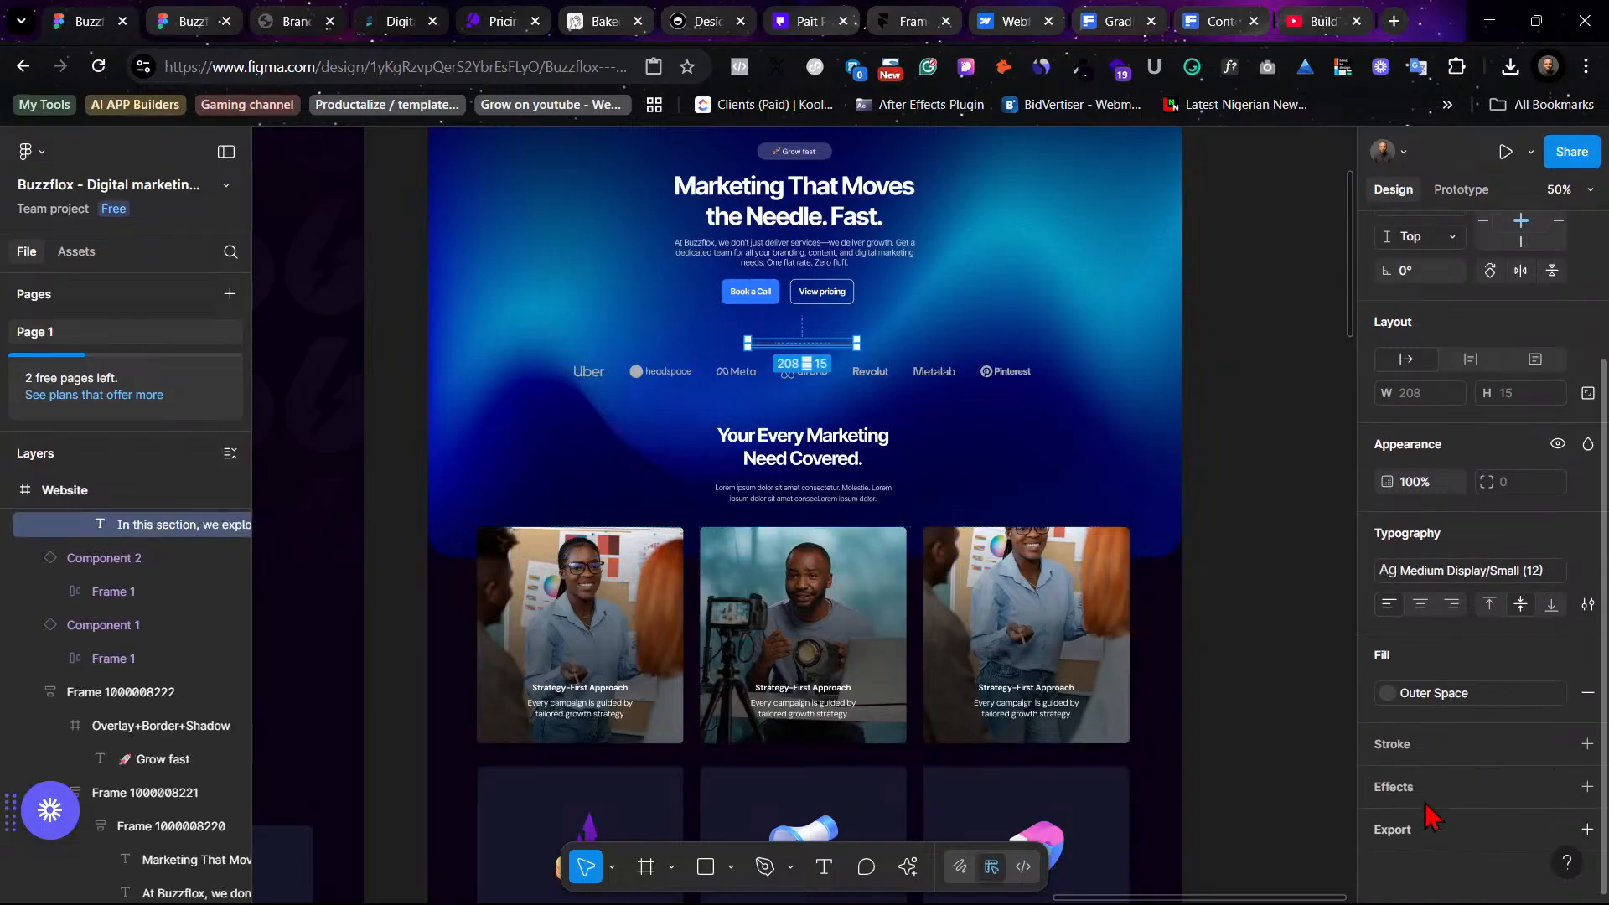
pyautogui.click(1424, 692)
pyautogui.click(1196, 576)
pyautogui.click(1257, 469)
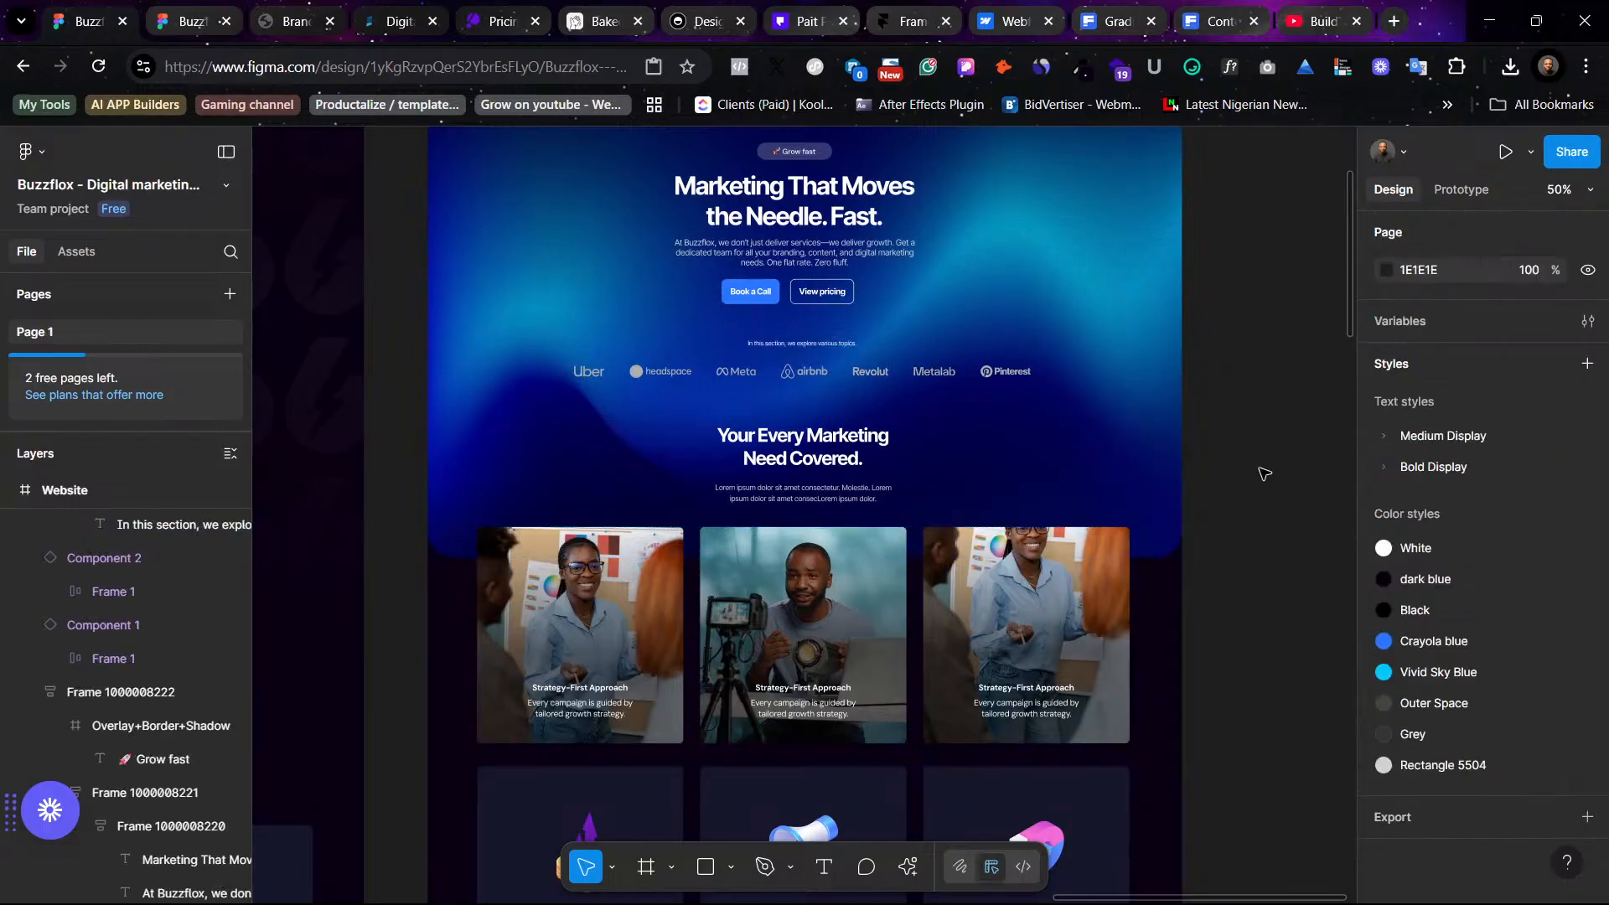
# - Delete the "Your Every Marketing Need Covered" heading block above the service cards
pyautogui.scroll(1, 1163, 448)
pyautogui.scroll(3, 1163, 448)
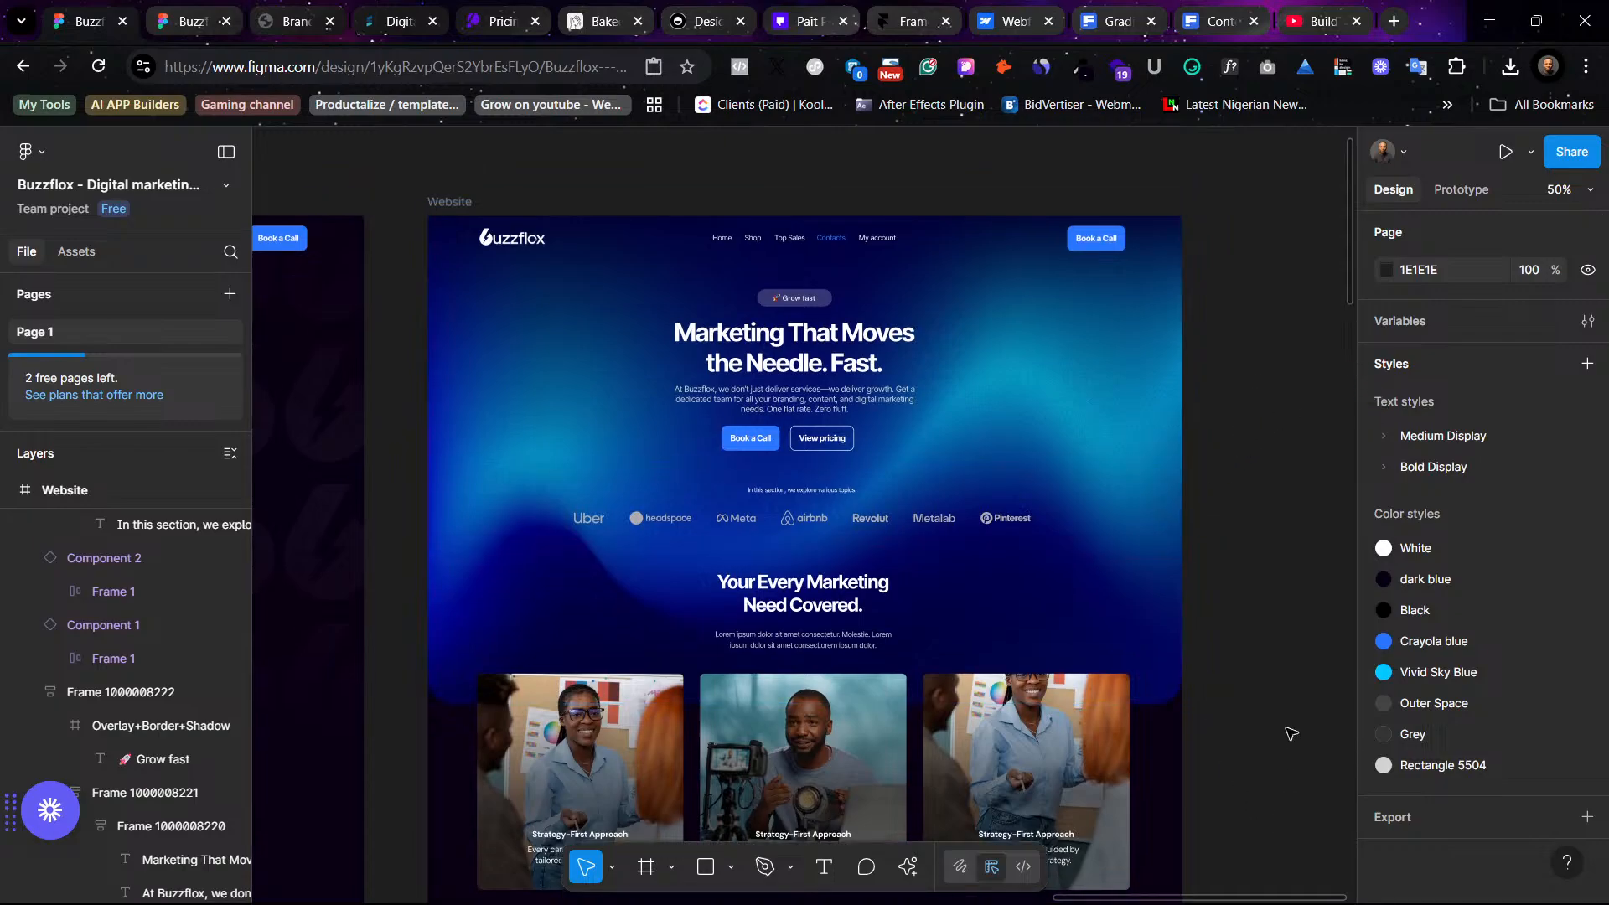
pyautogui.scroll(-5, 1206, 678)
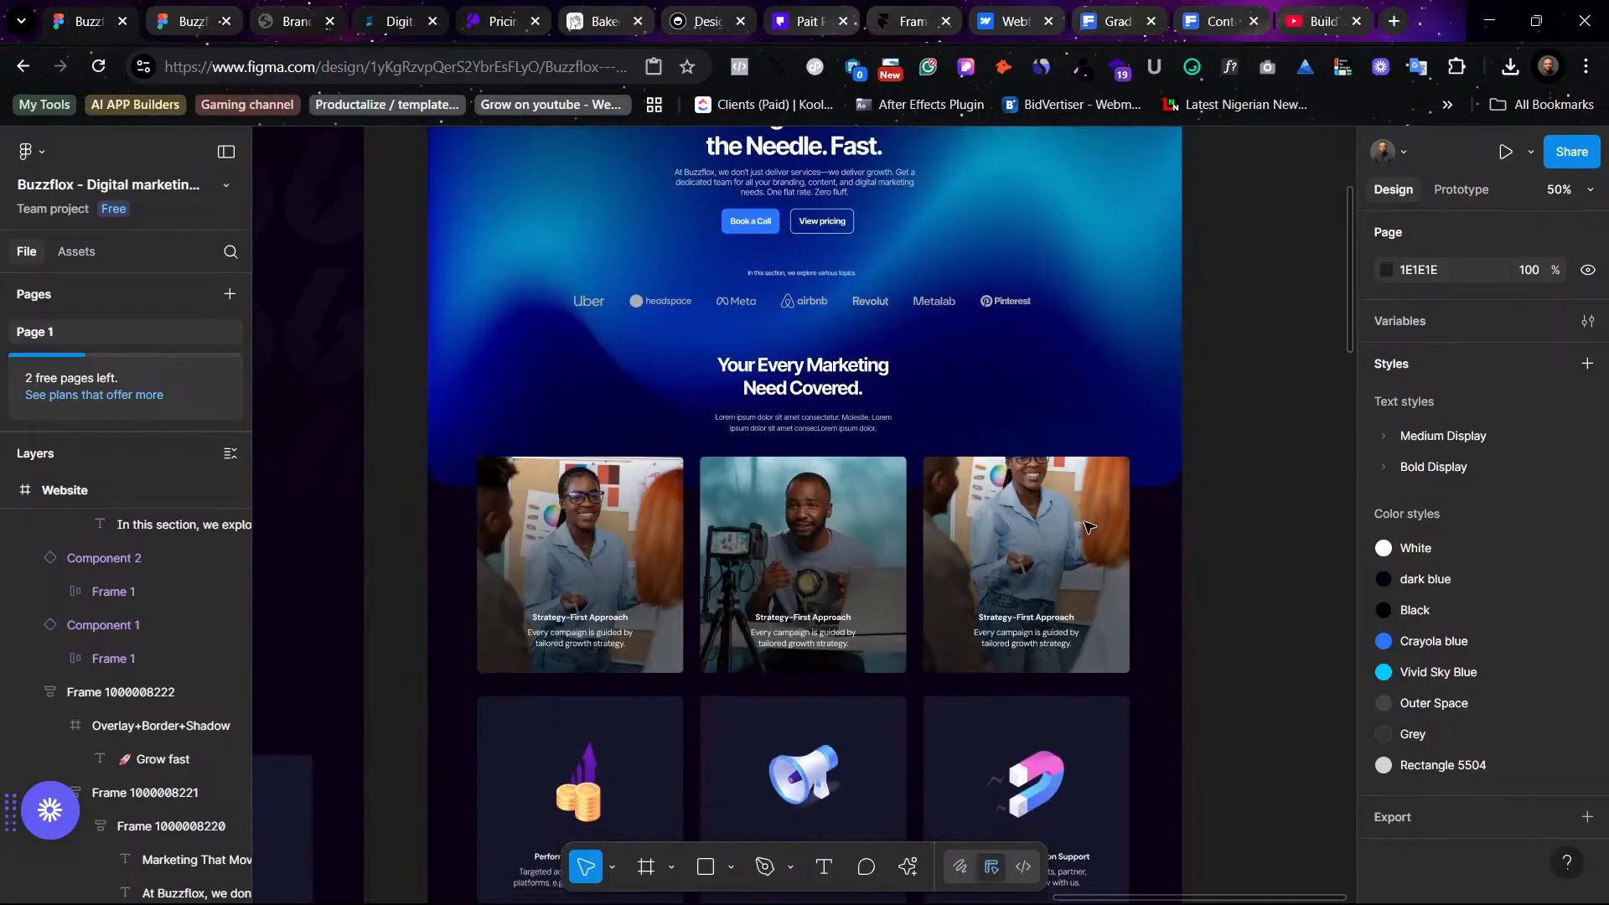
pyautogui.click(817, 376)
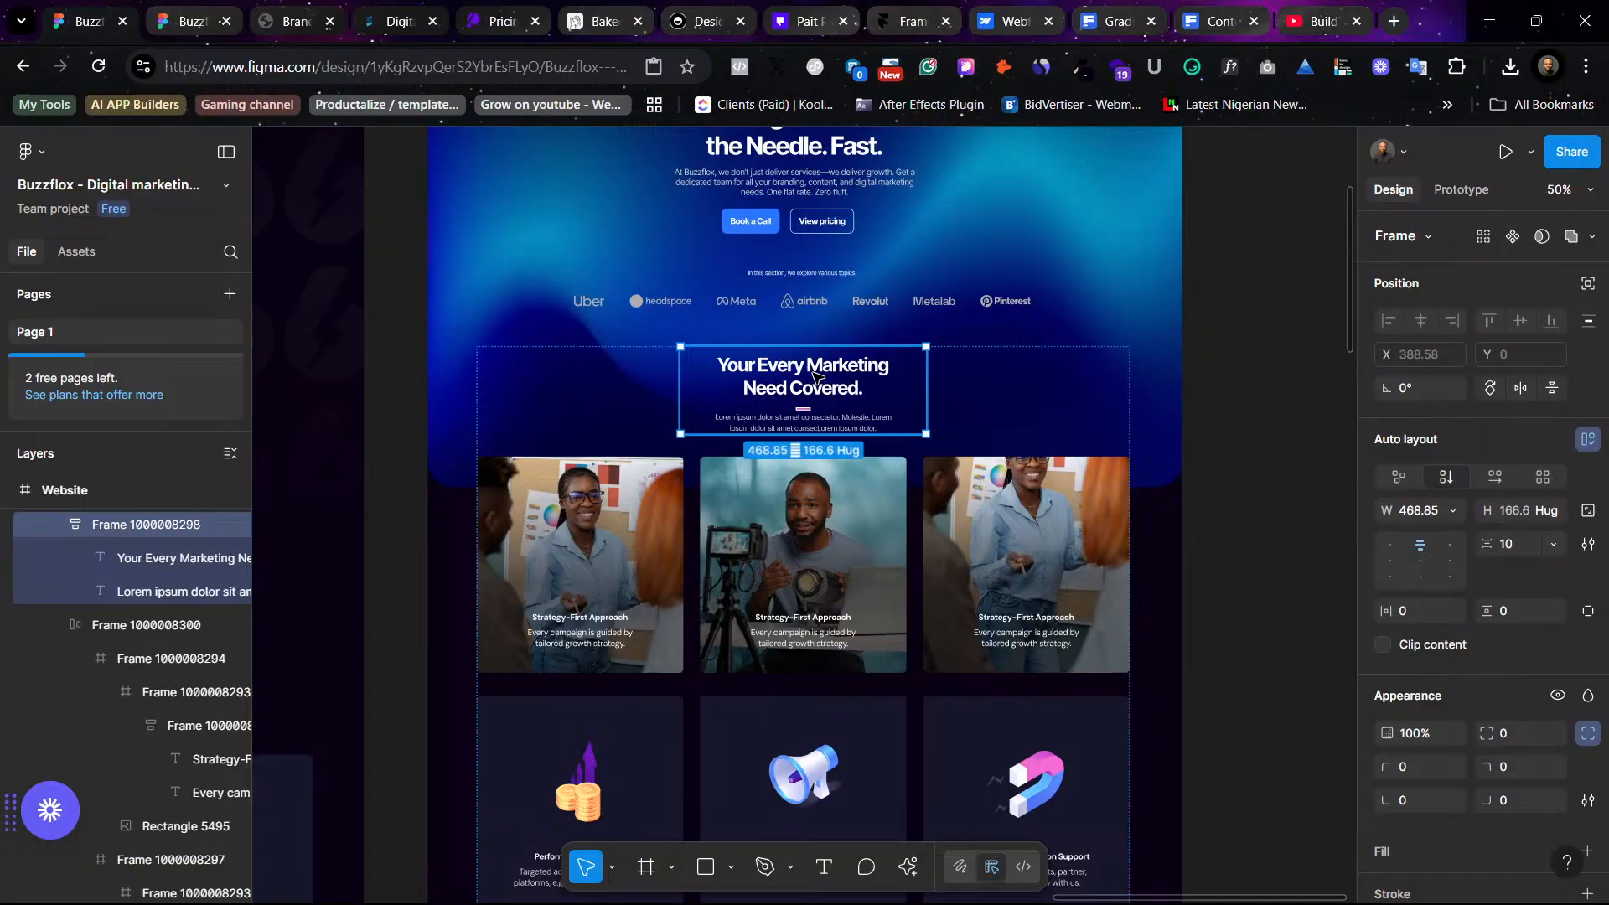
pyautogui.press('Delete')
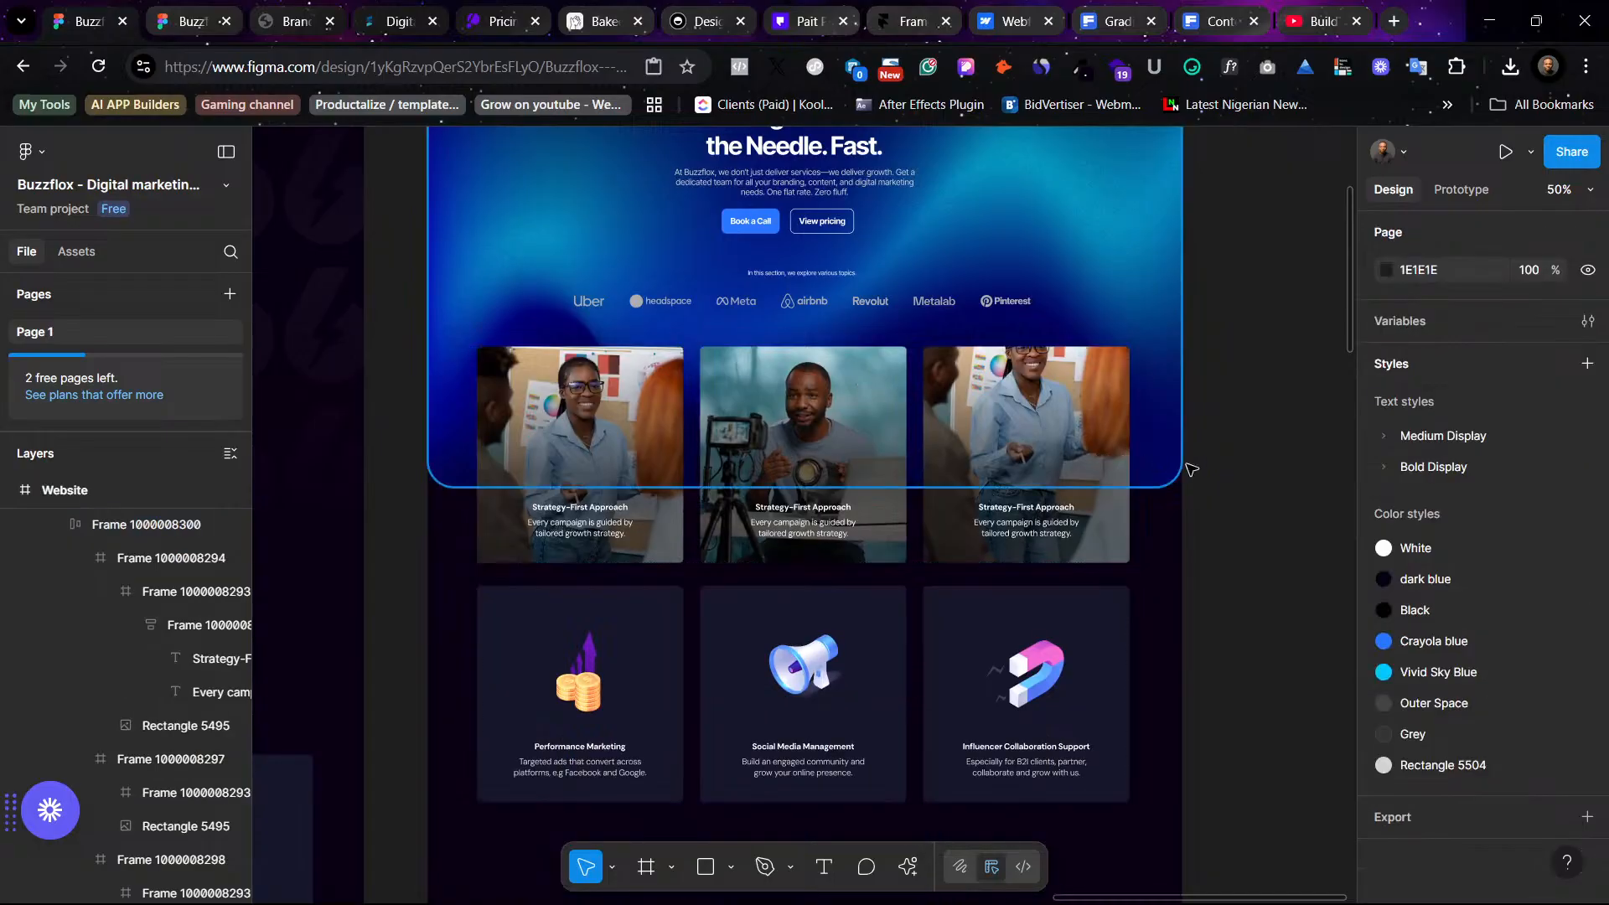
# - Pan around the canvas to compare the updated hero and service cards with the original design
pyautogui.scroll(5, 1261, 620)
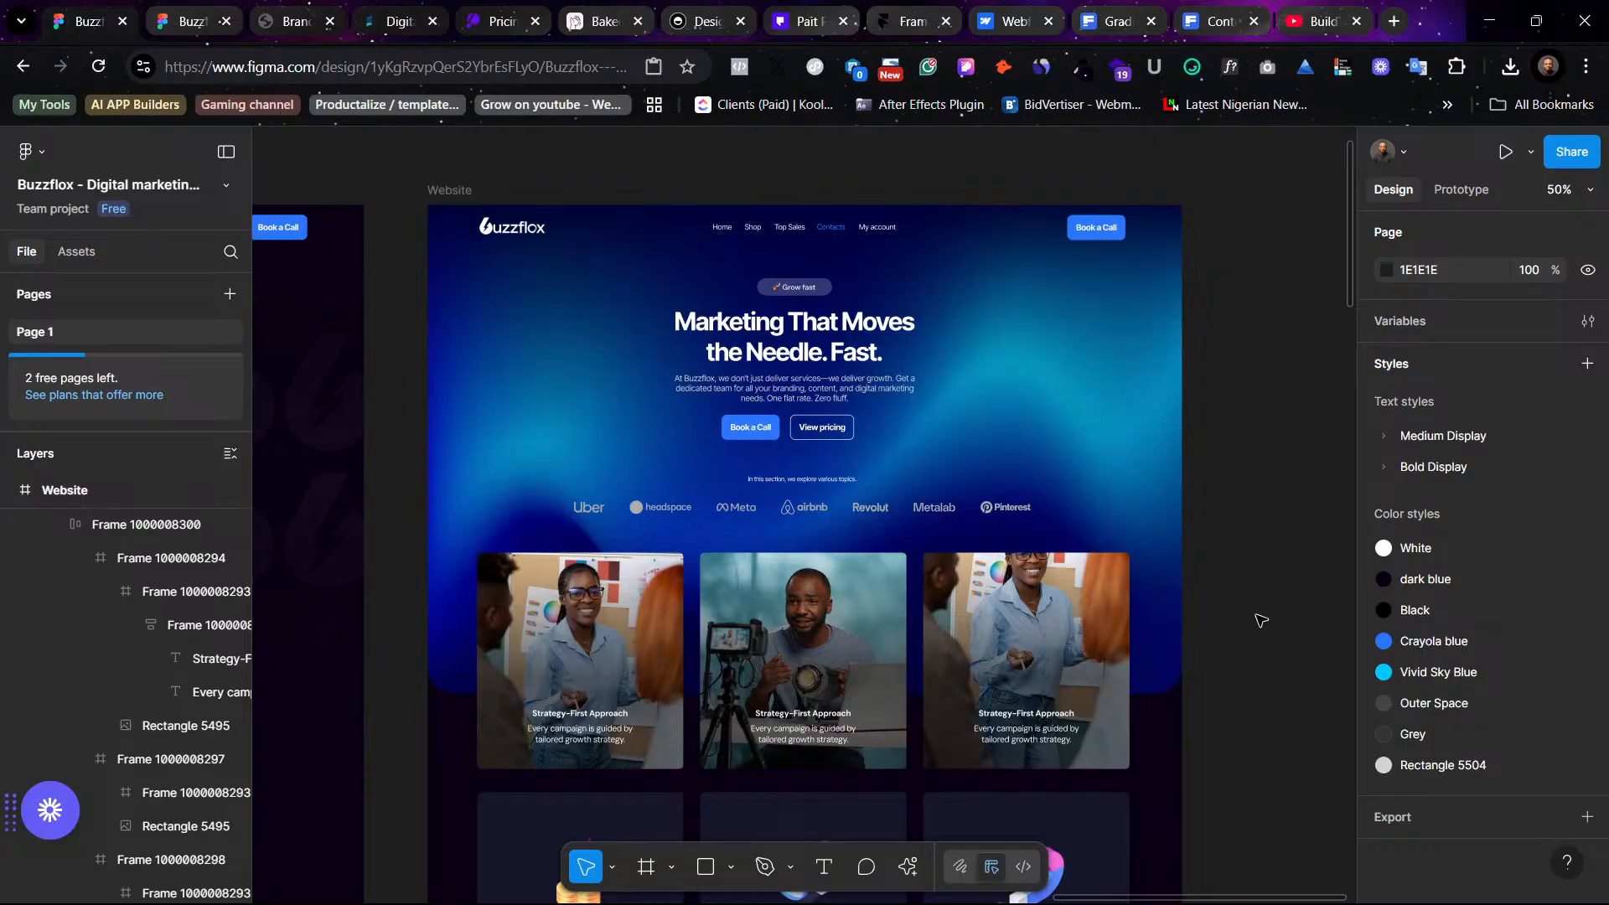
pyautogui.scroll(-5, 1261, 620)
pyautogui.hscroll(-5, 1261, 619)
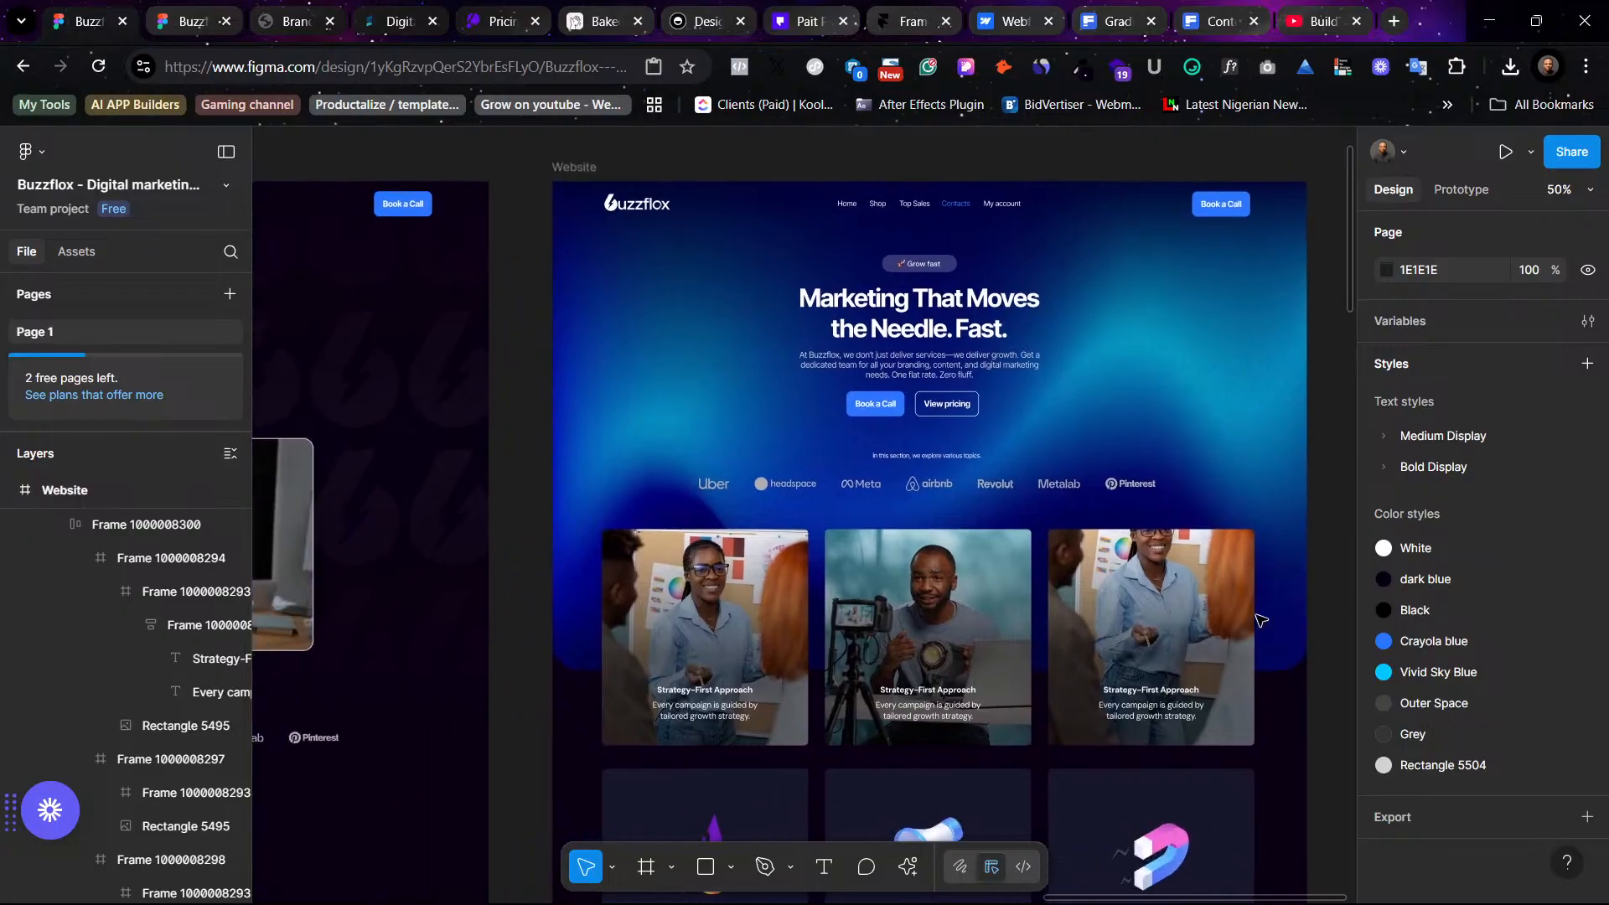
pyautogui.scroll(5, 1260, 620)
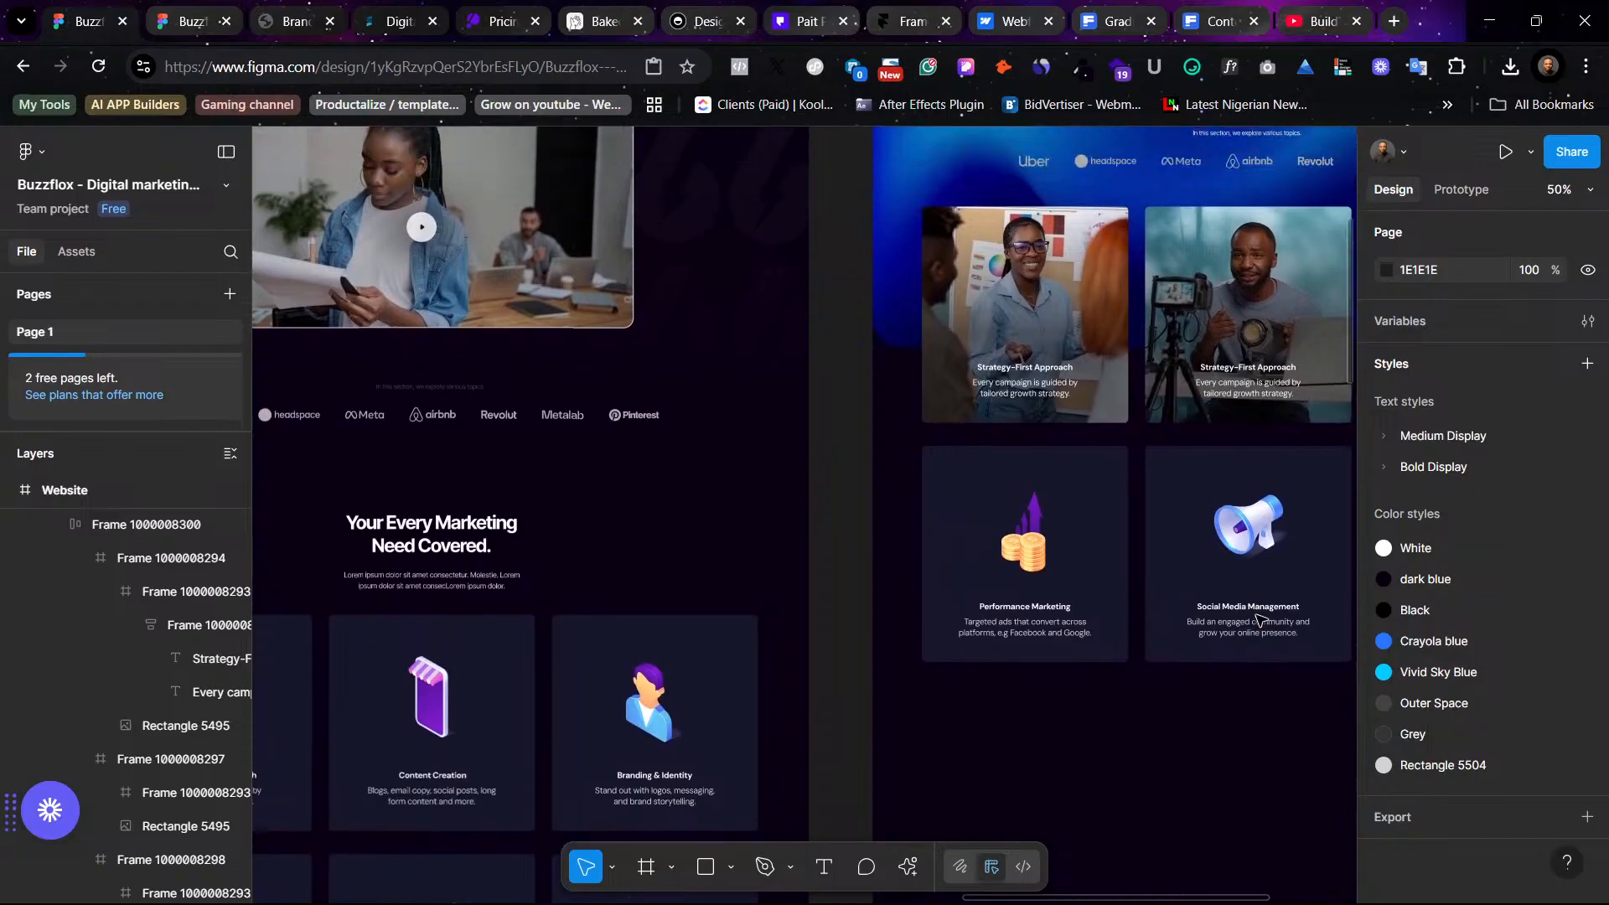
pyautogui.hscroll(5, 1260, 620)
pyautogui.scroll(2, 1261, 620)
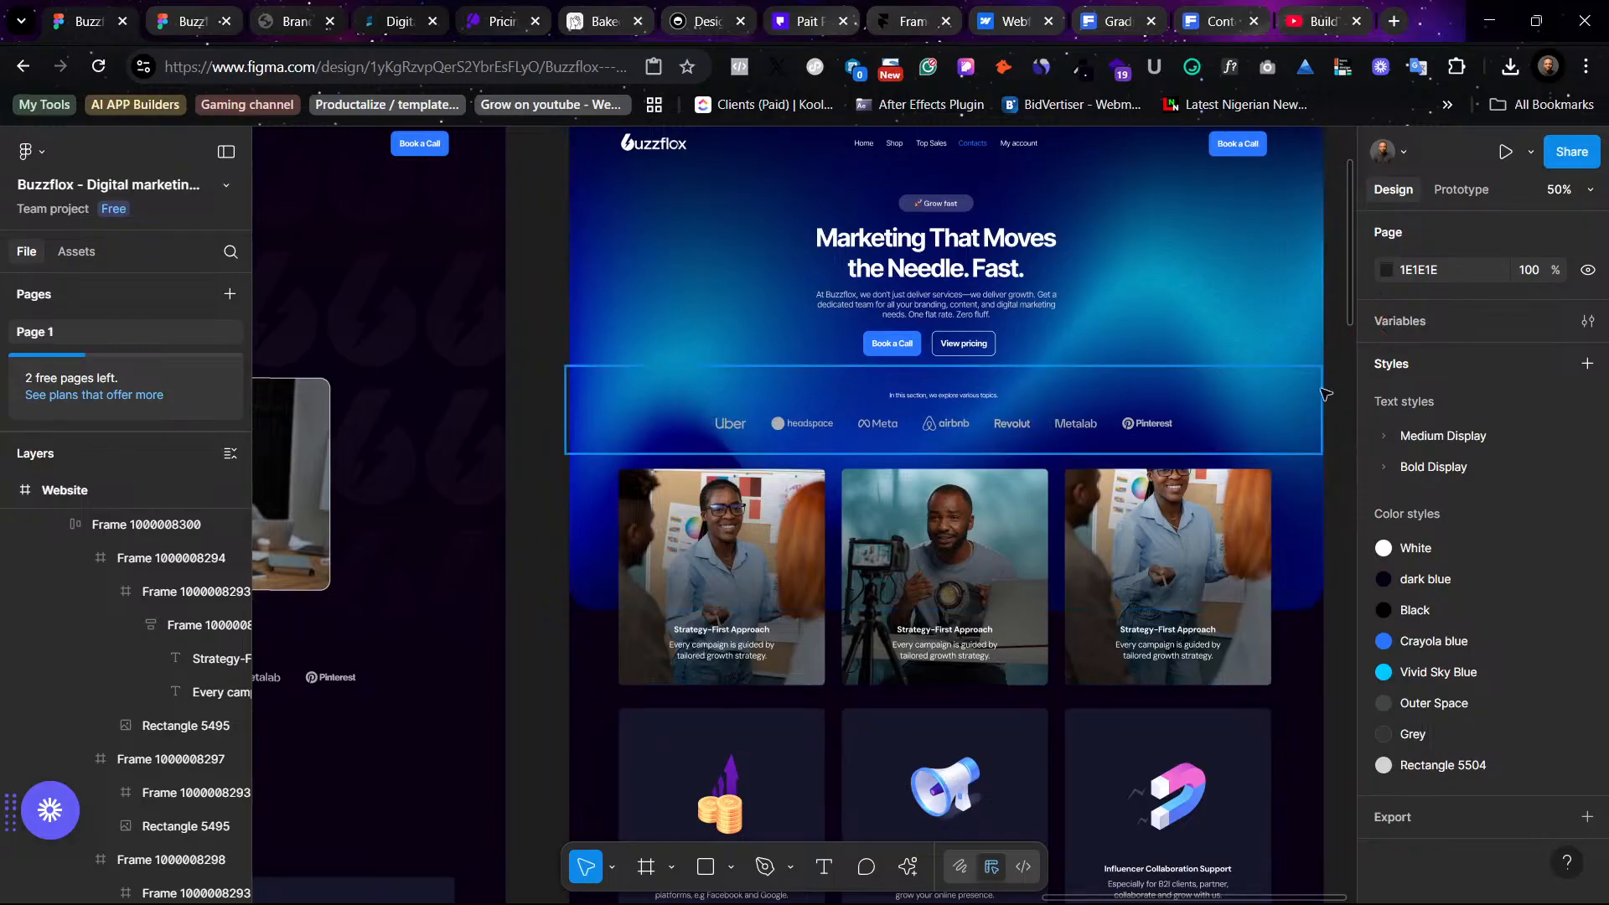
pyautogui.hscroll(2, 1203, 390)
pyautogui.hscroll(2, 1203, 389)
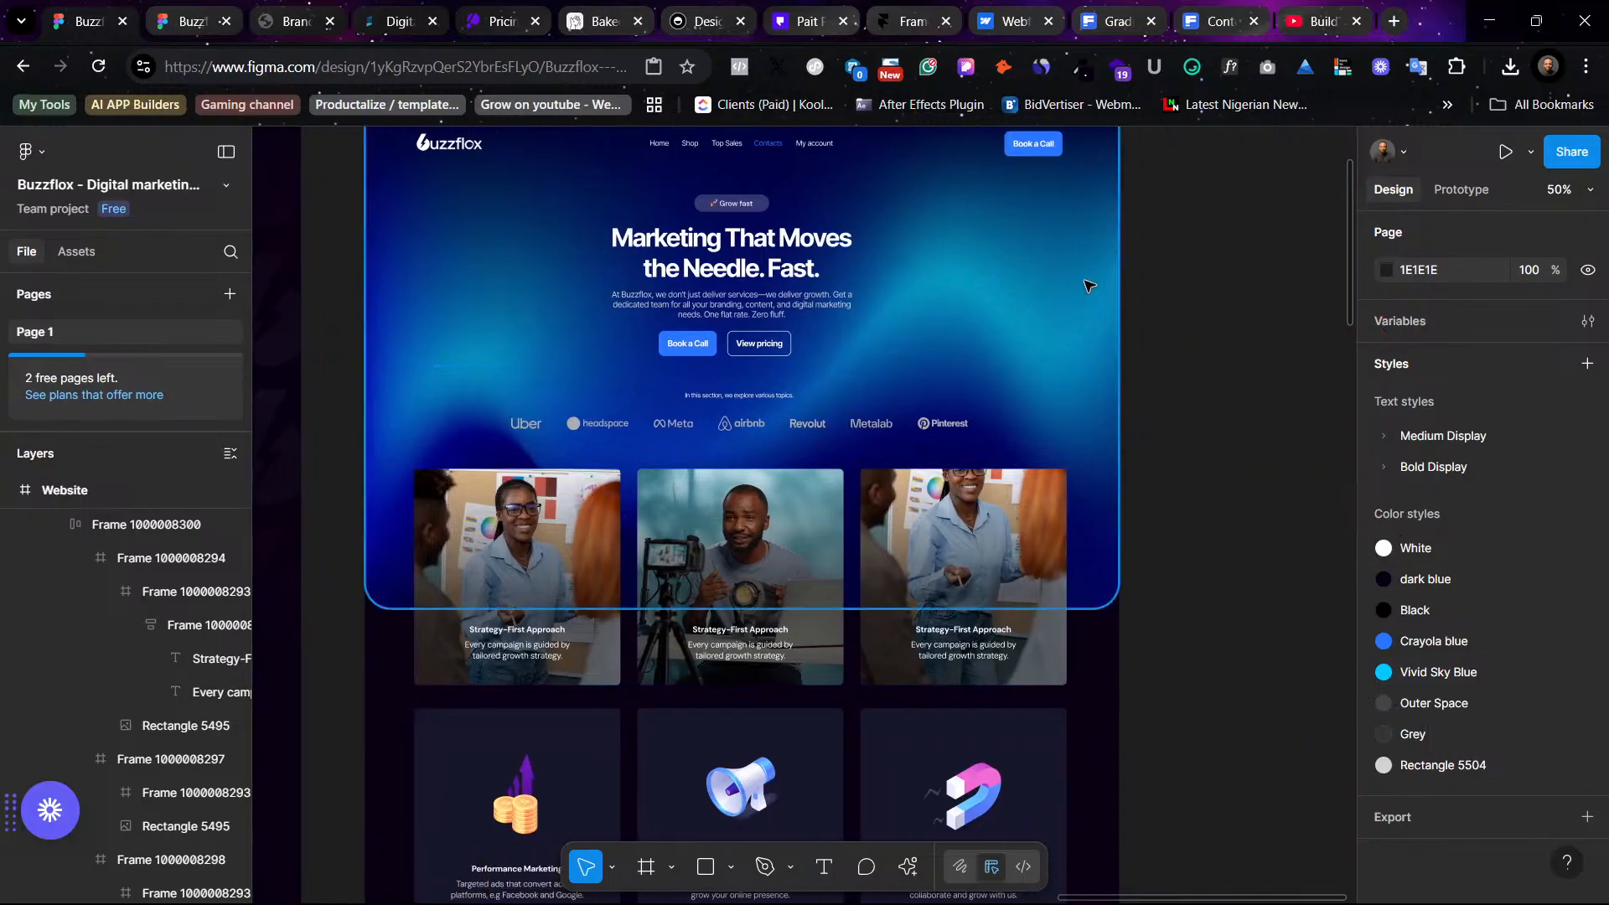
# - Set the hero background image's black overlay fill opacity to 40%
pyautogui.click(1089, 285)
pyautogui.click(1498, 793)
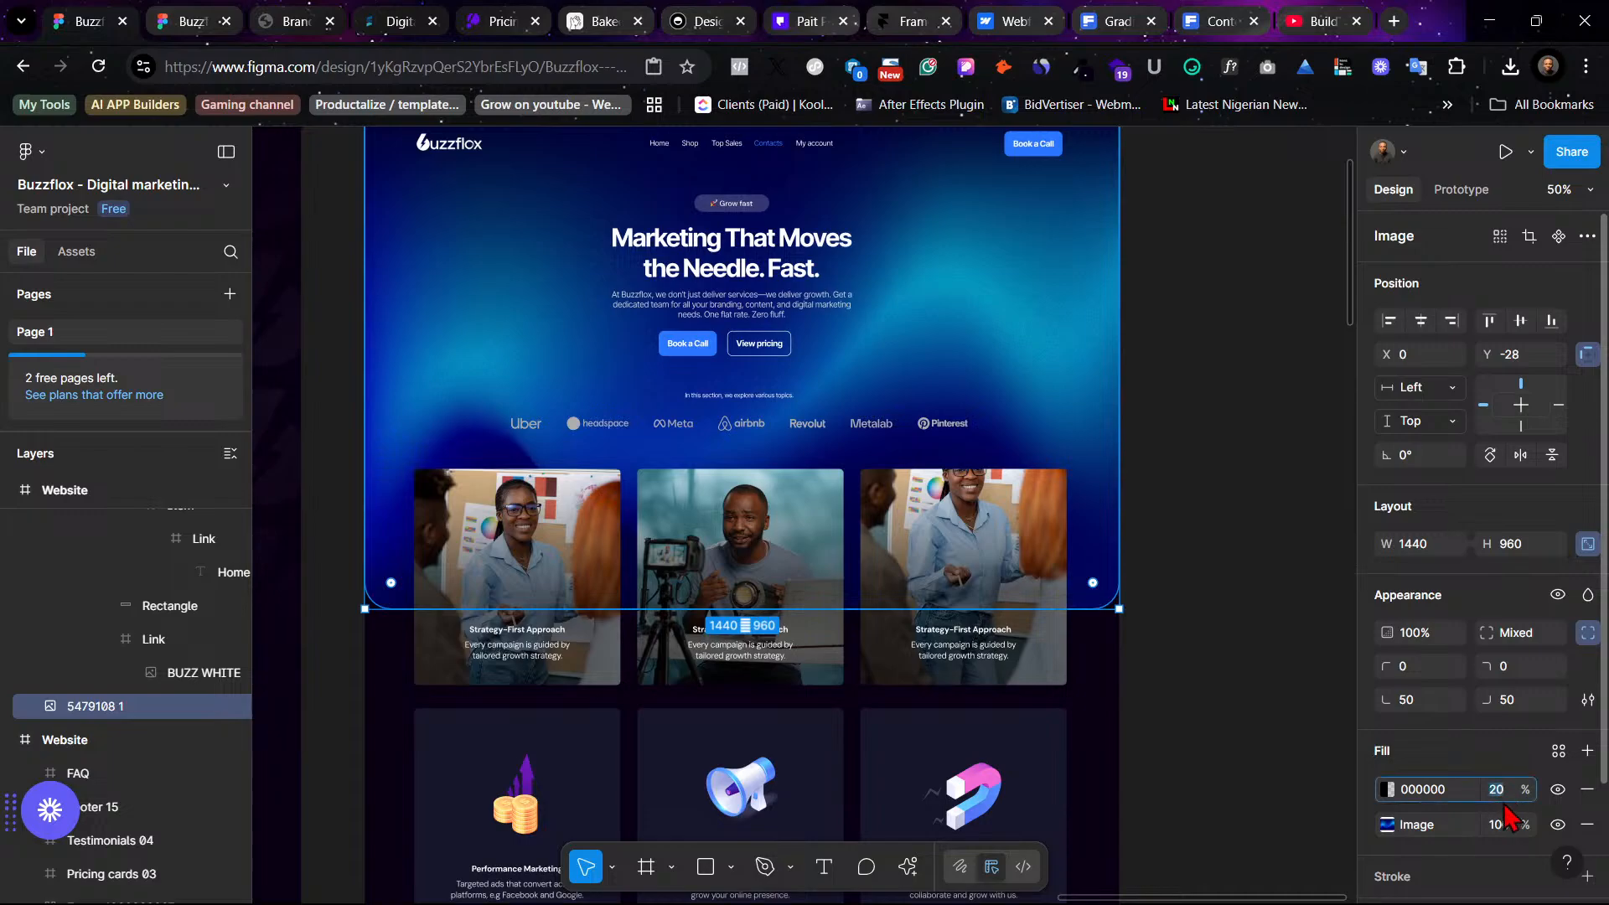
pyautogui.write('40')
pyautogui.press('Return')
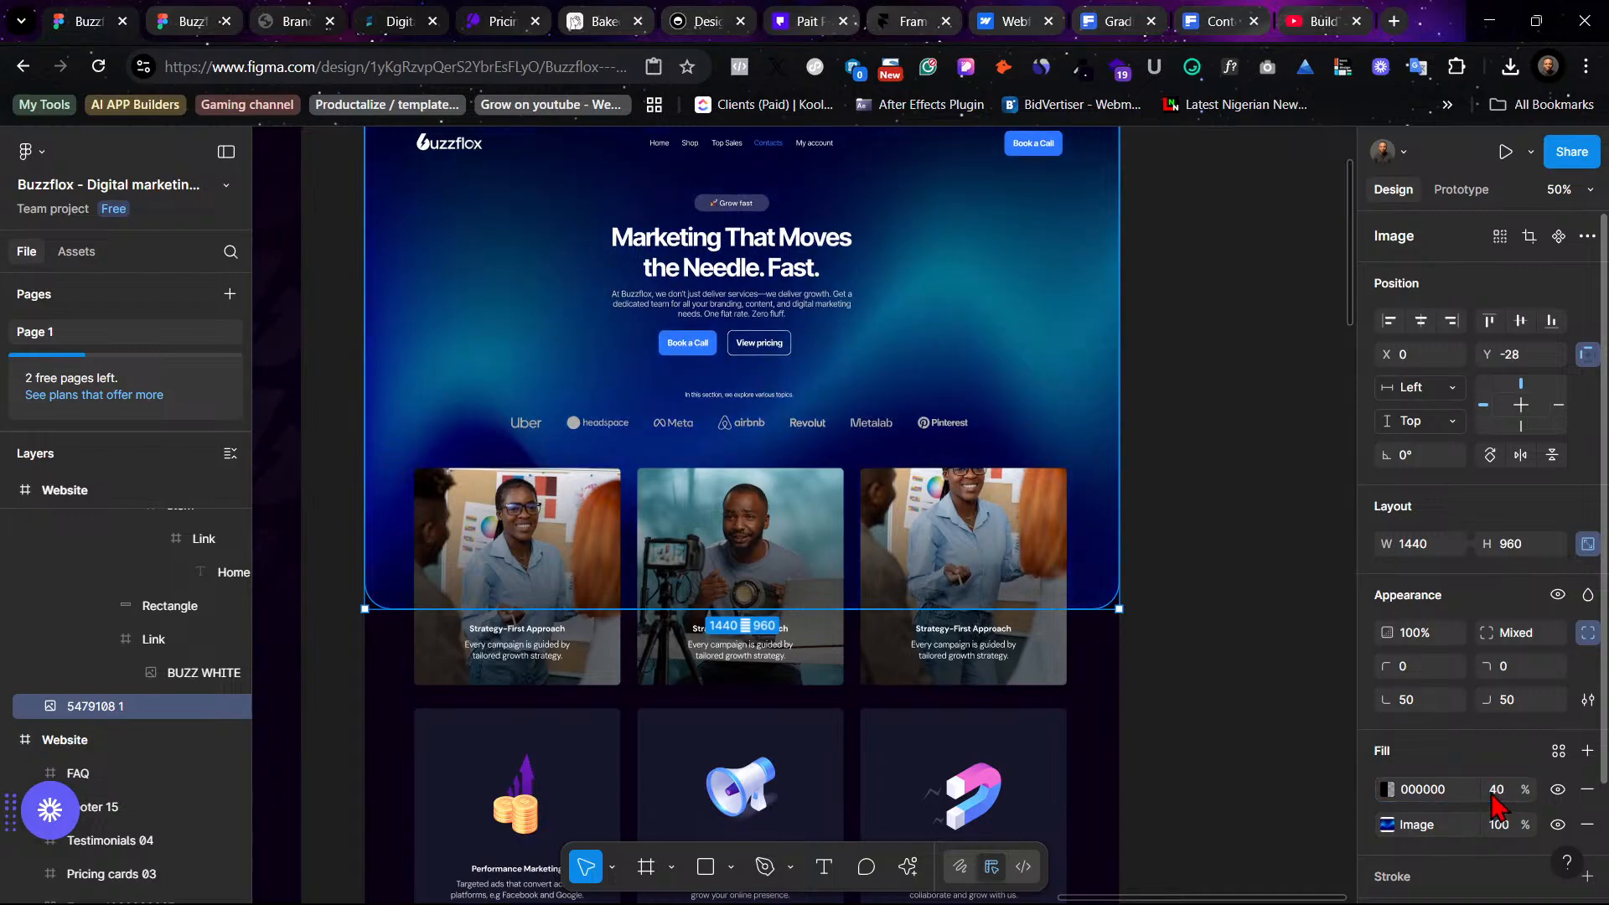
pyautogui.click(1178, 516)
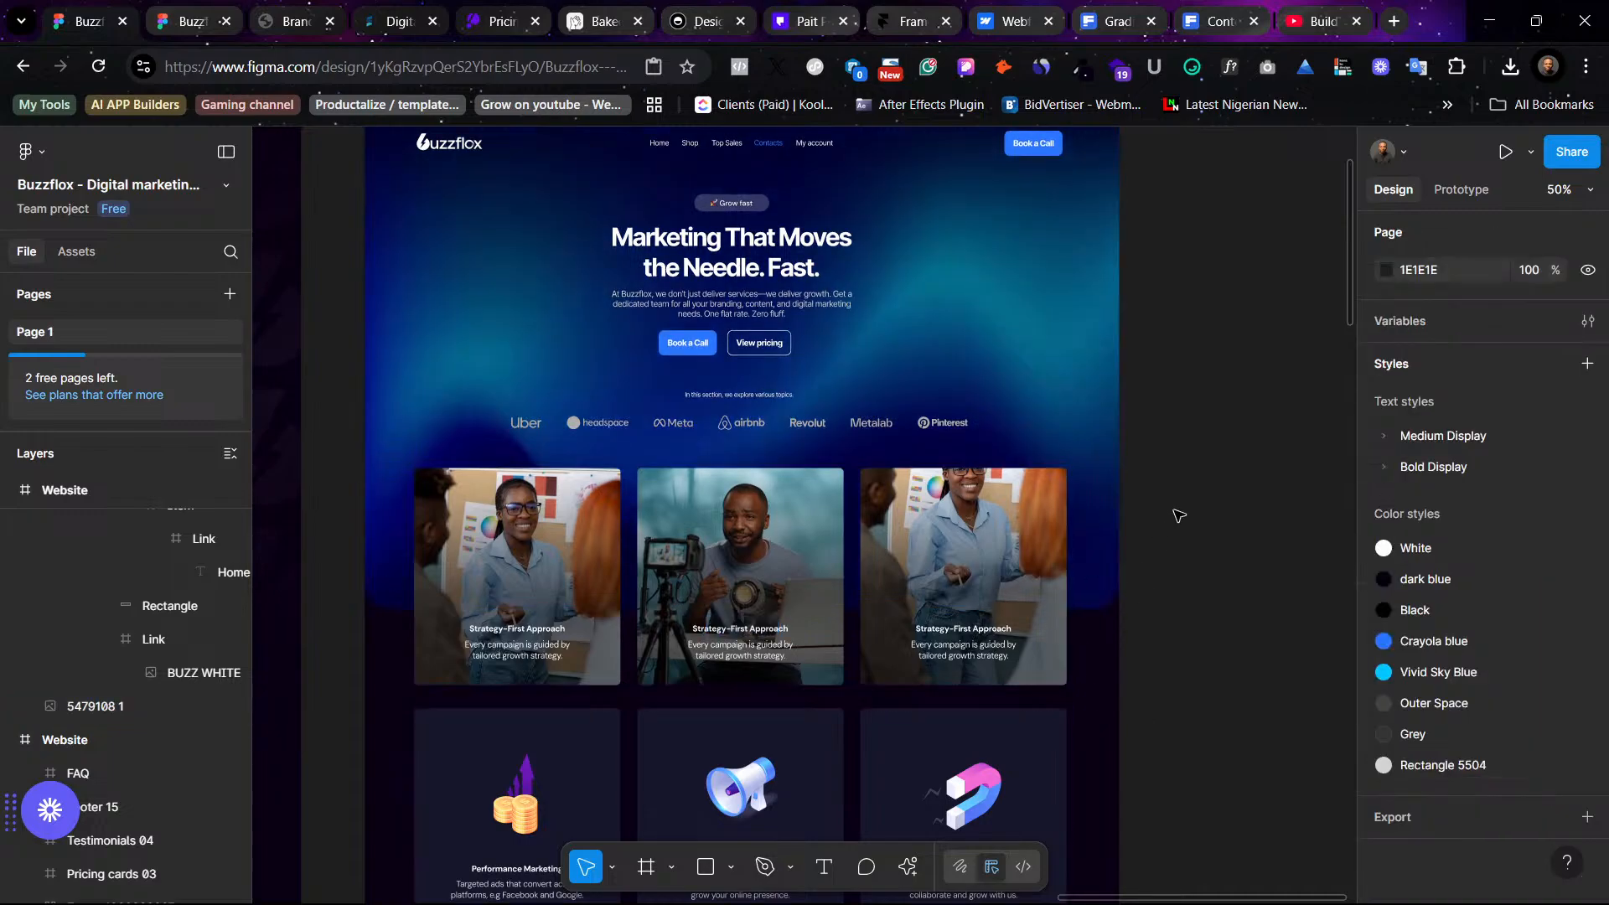
# - Inspect the service cards frame in the new design alongside the original layout
pyautogui.hscroll(-2, 1177, 515)
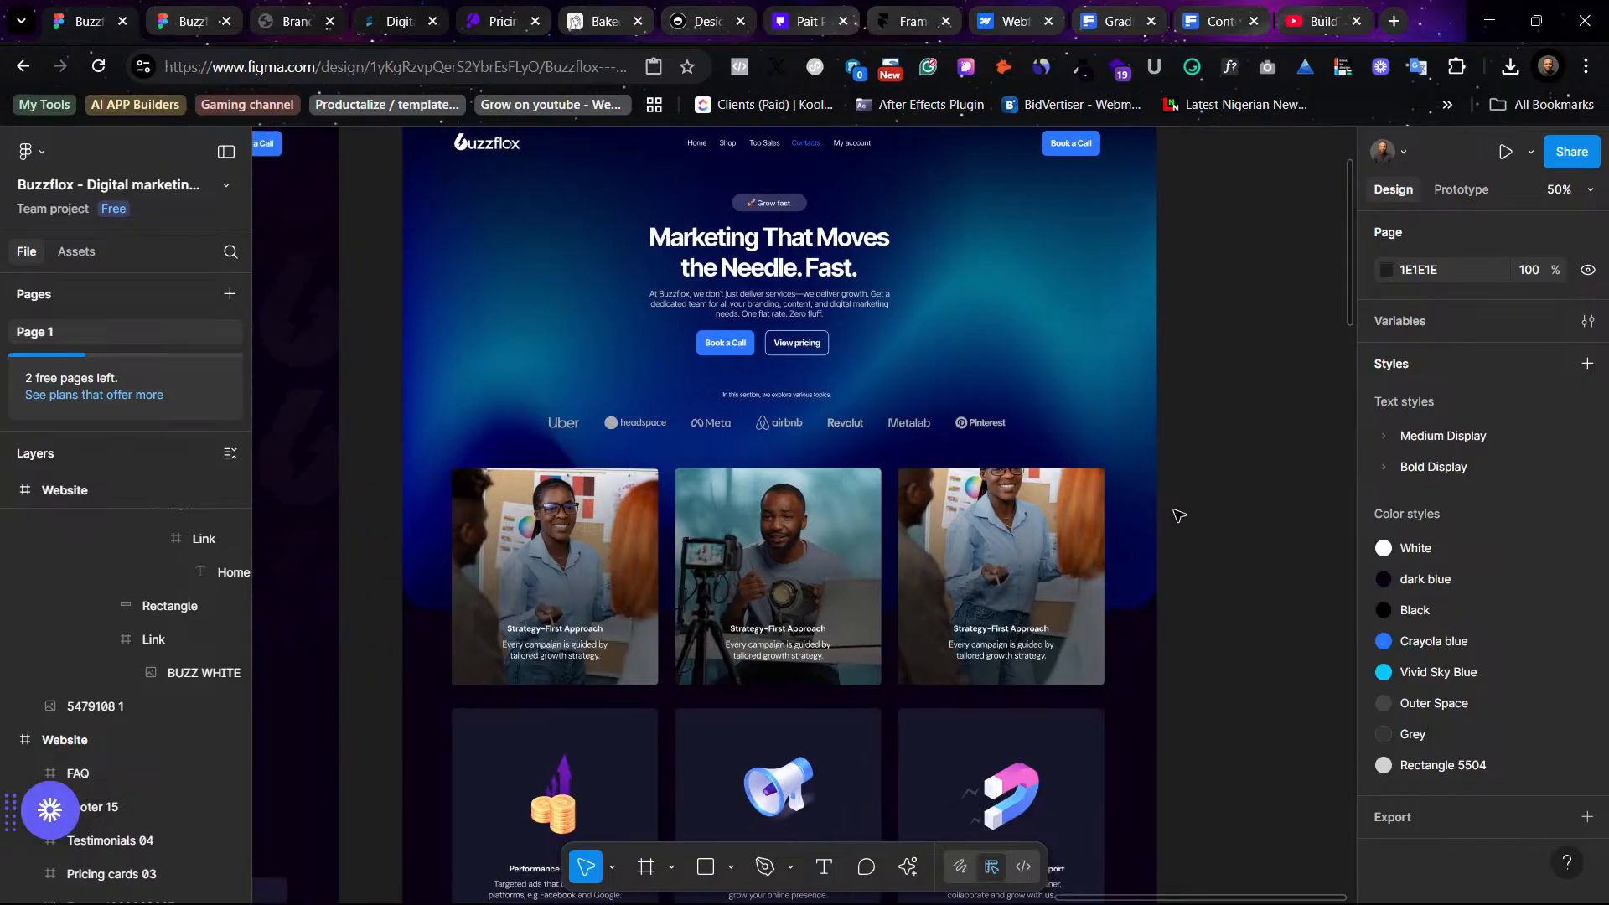
pyautogui.scroll(2, 1177, 515)
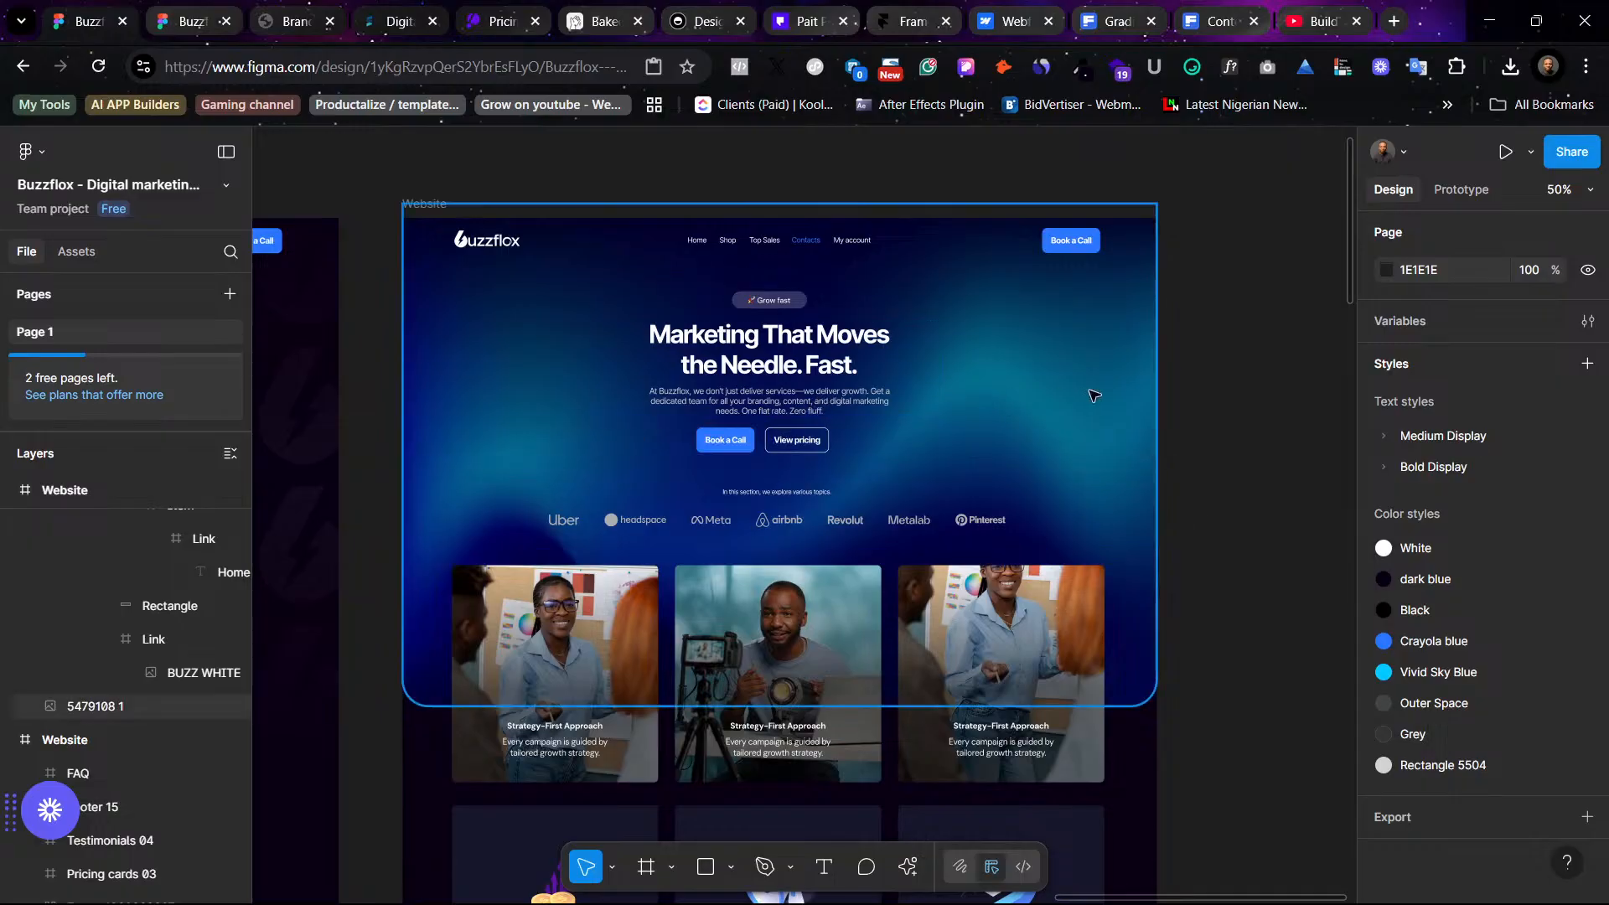
pyautogui.hscroll(-10, 1189, 403)
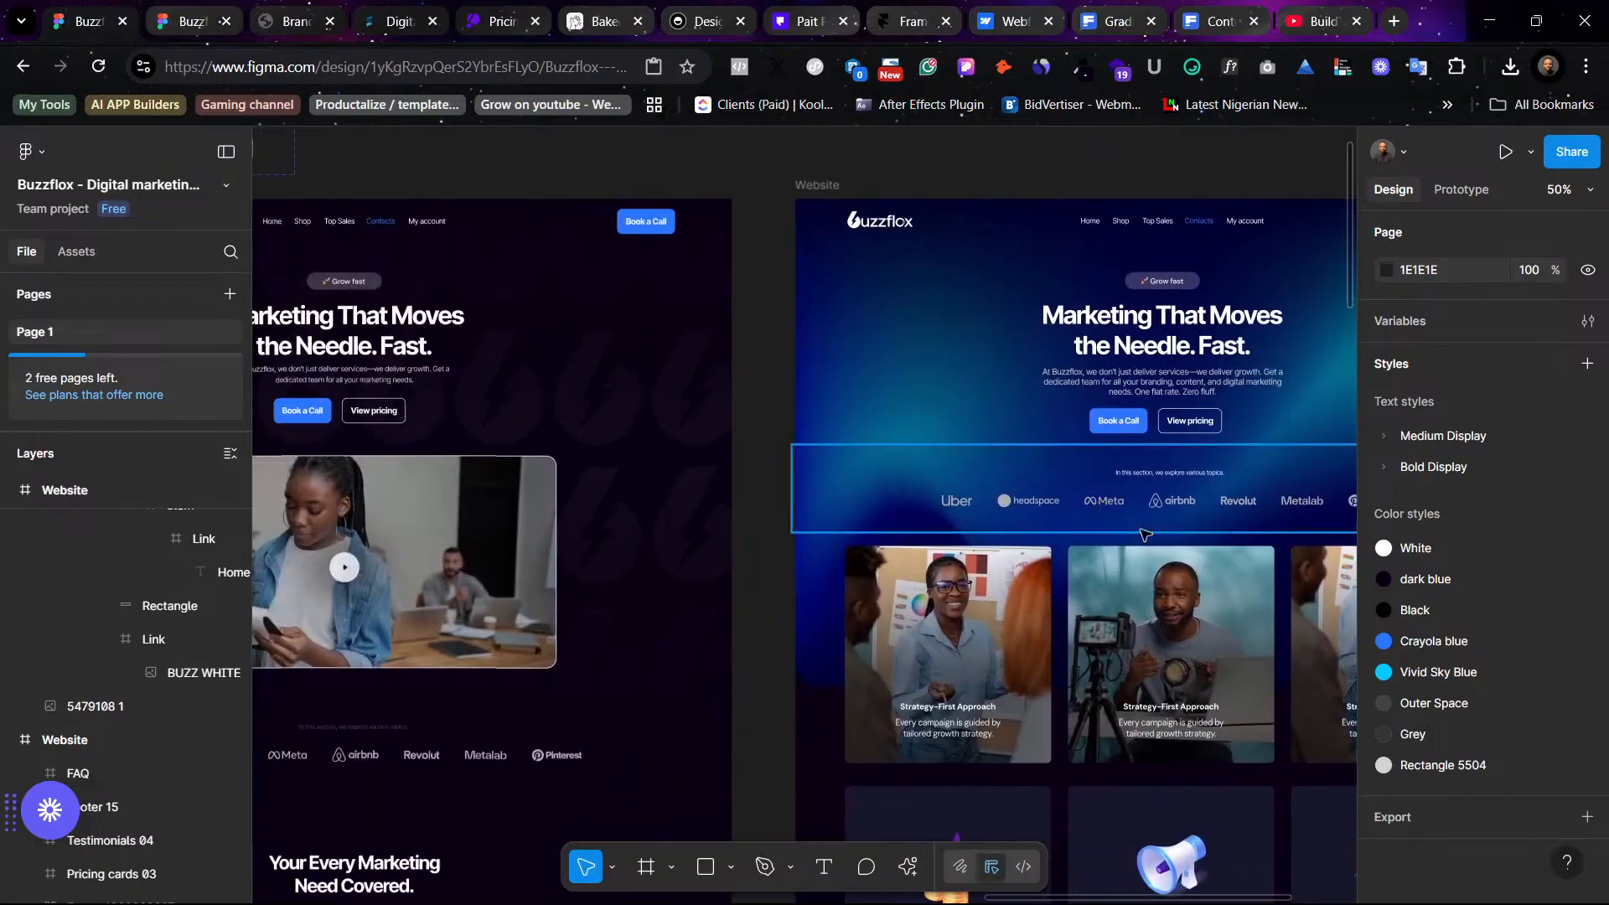
pyautogui.hscroll(-5, 1145, 534)
pyautogui.hscroll(6, 758, 391)
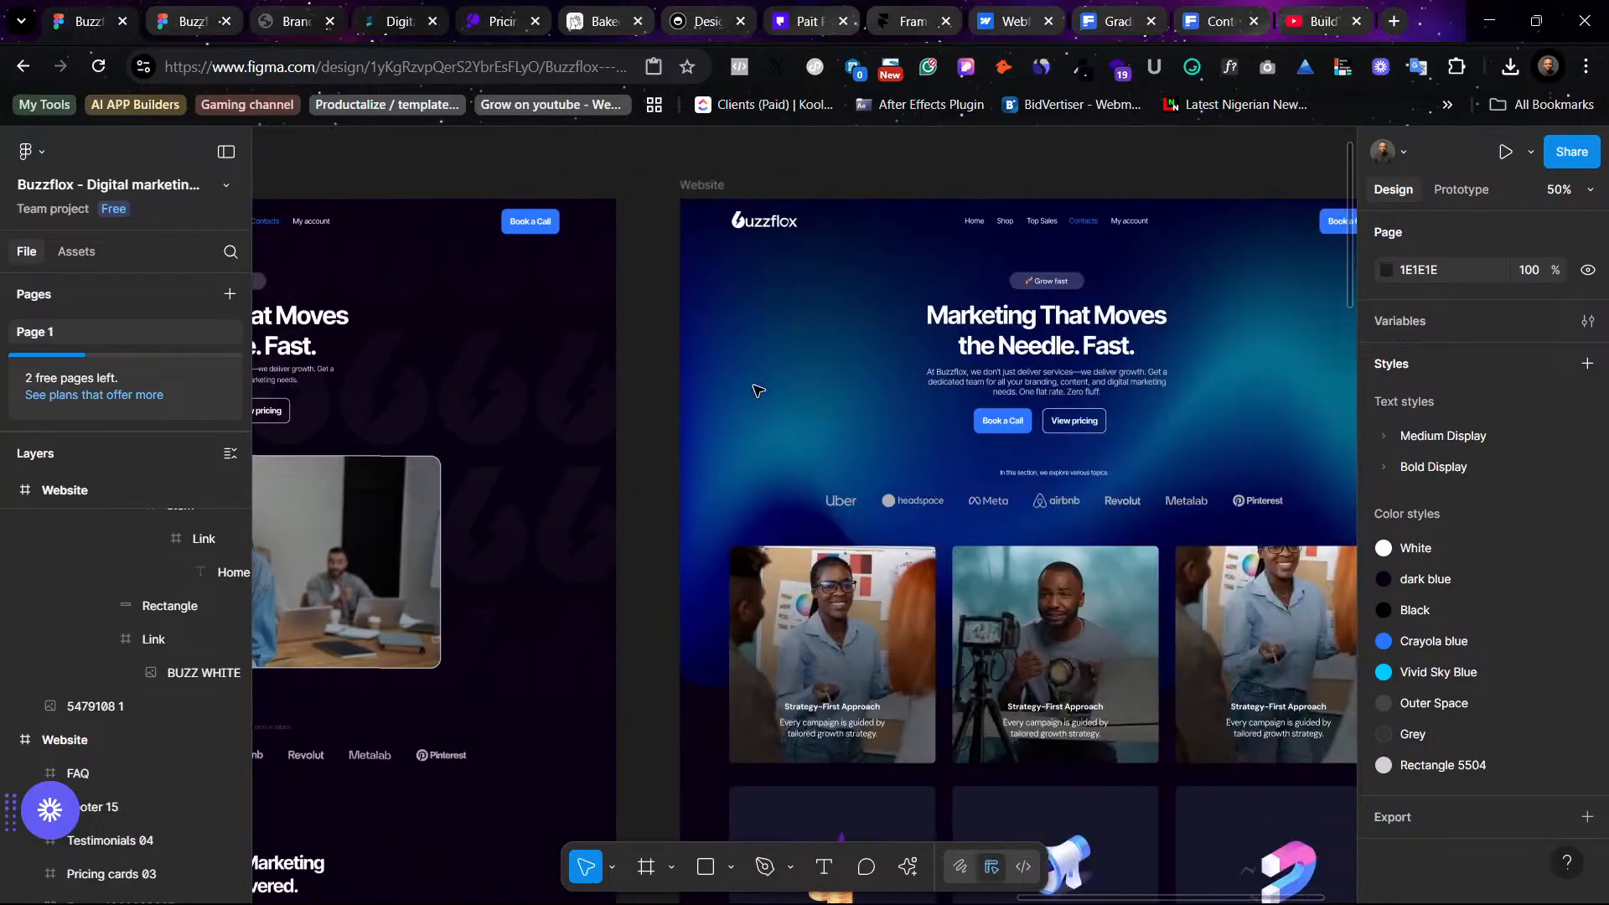
pyautogui.hscroll(1, 758, 390)
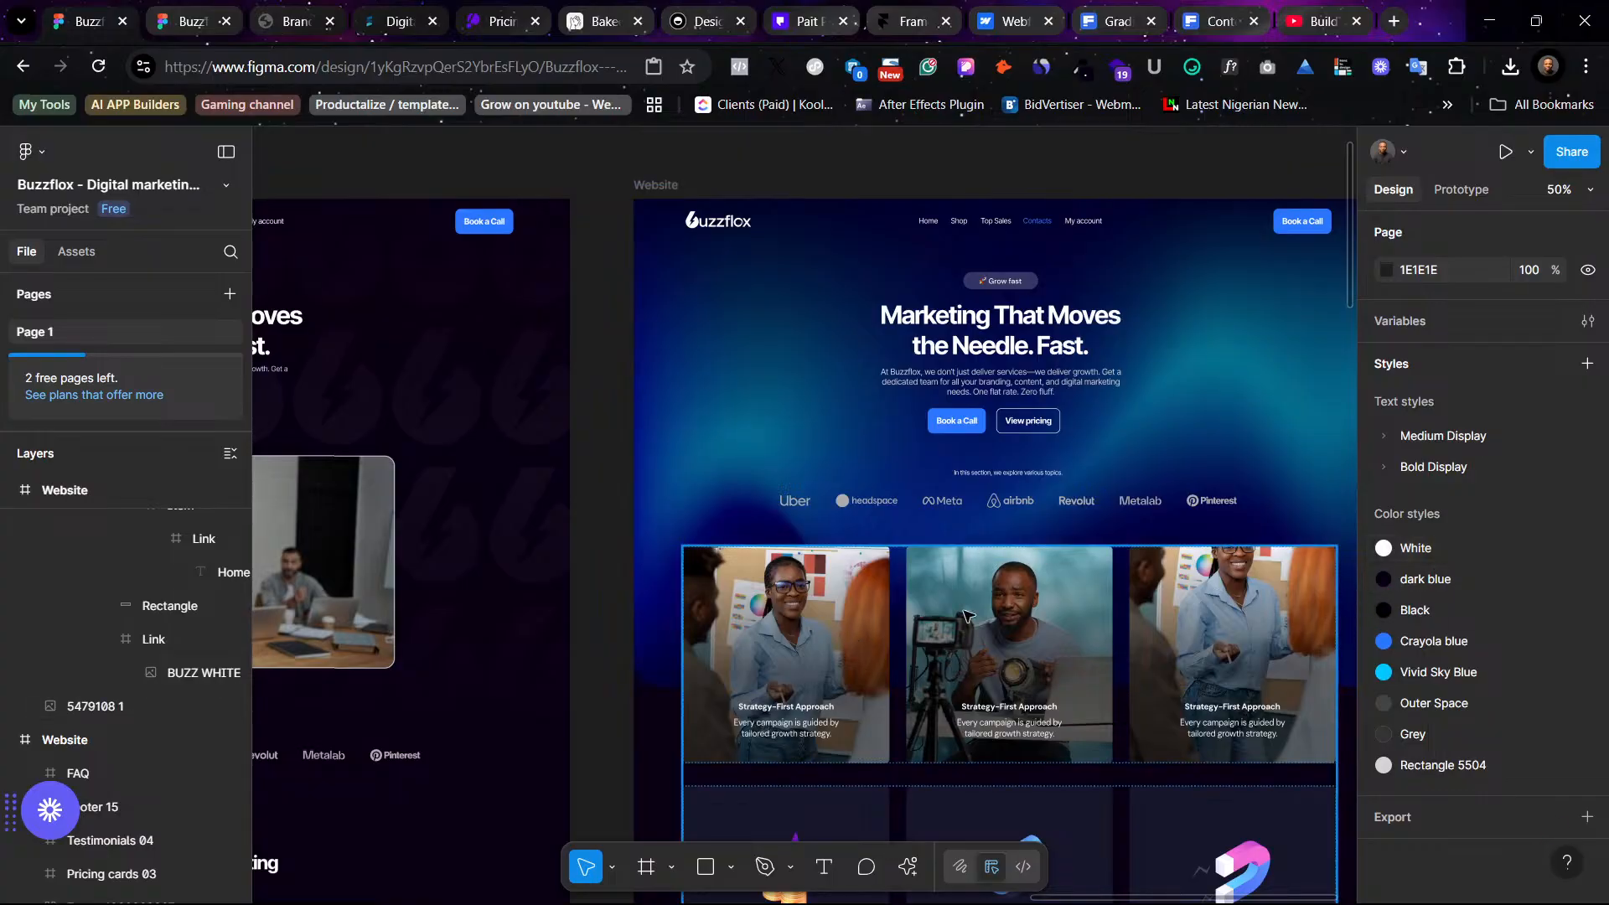
pyautogui.click(997, 616)
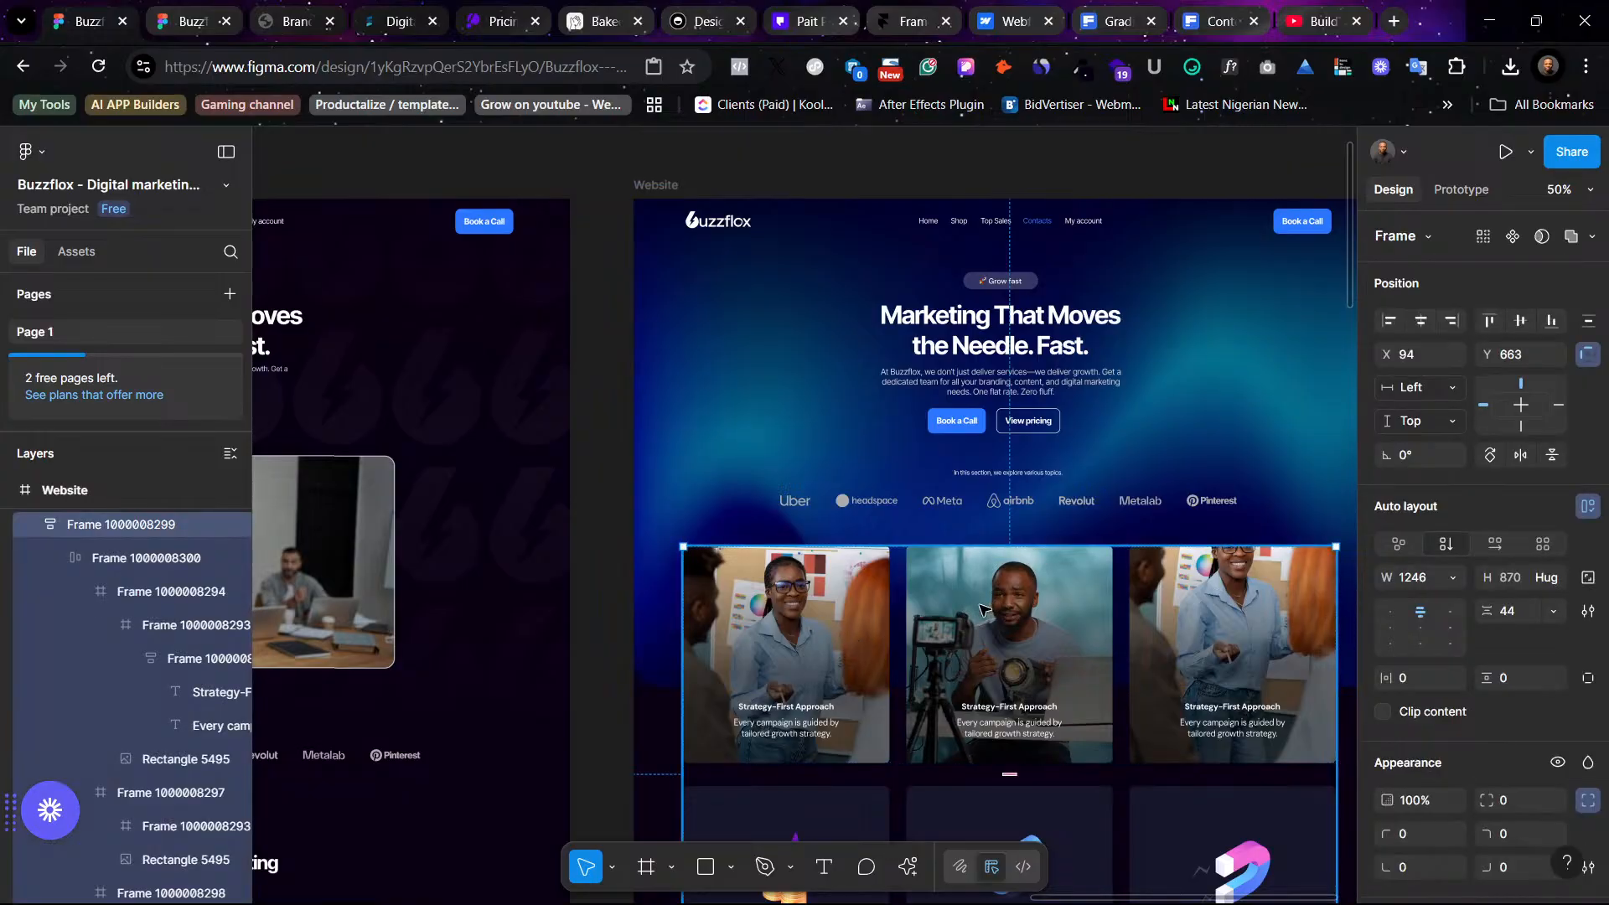
pyautogui.hscroll(-5, 982, 609)
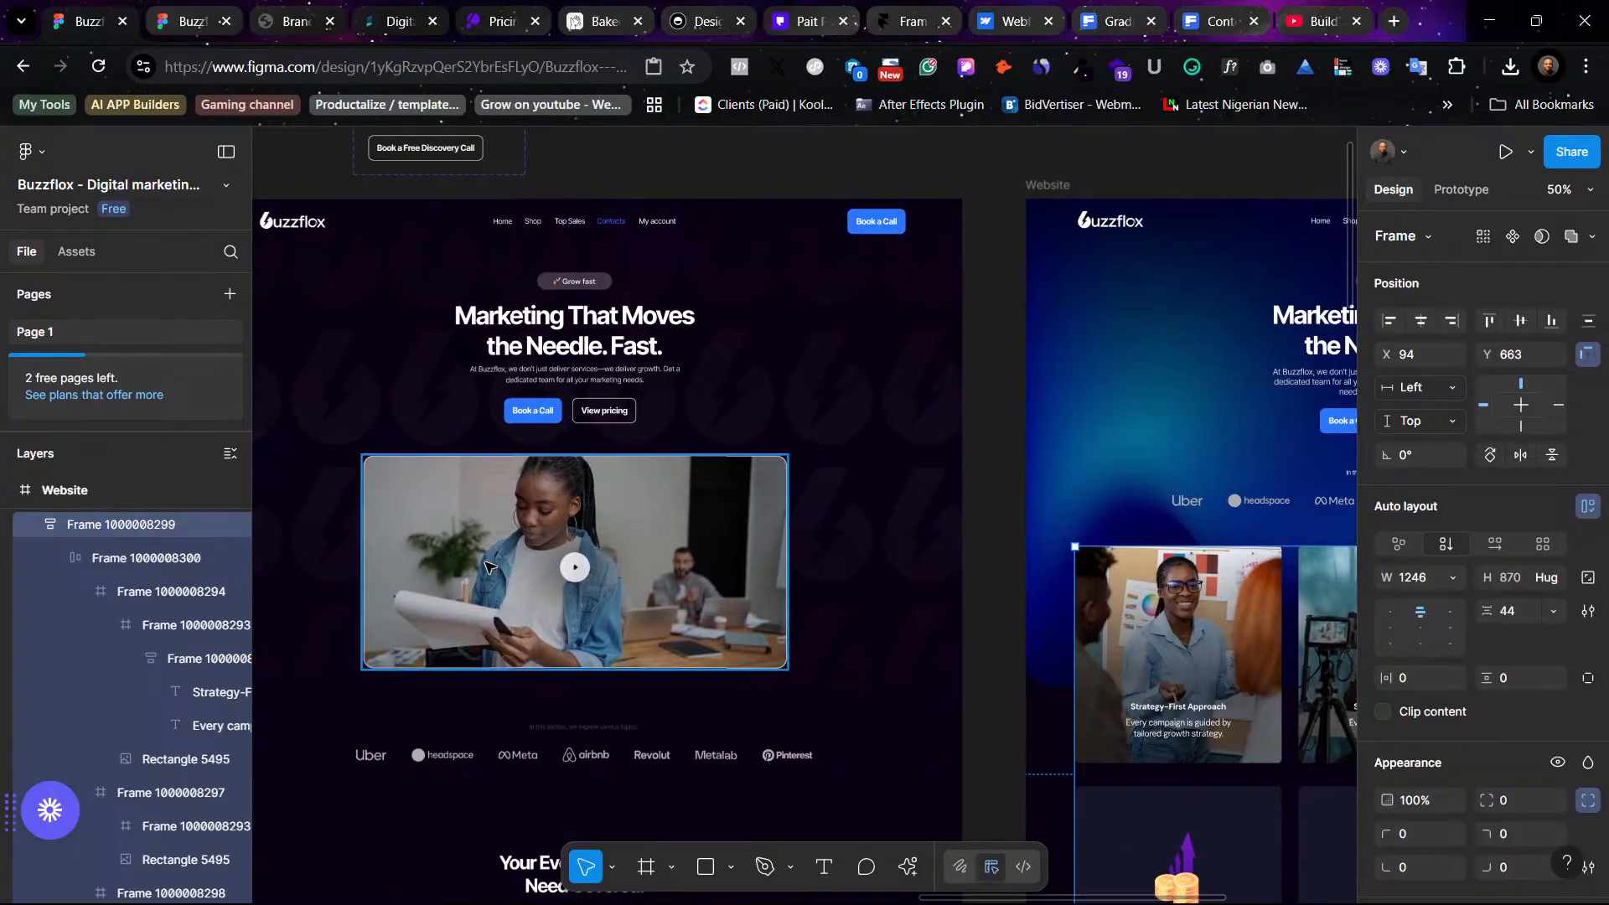
pyautogui.hscroll(8, 486, 566)
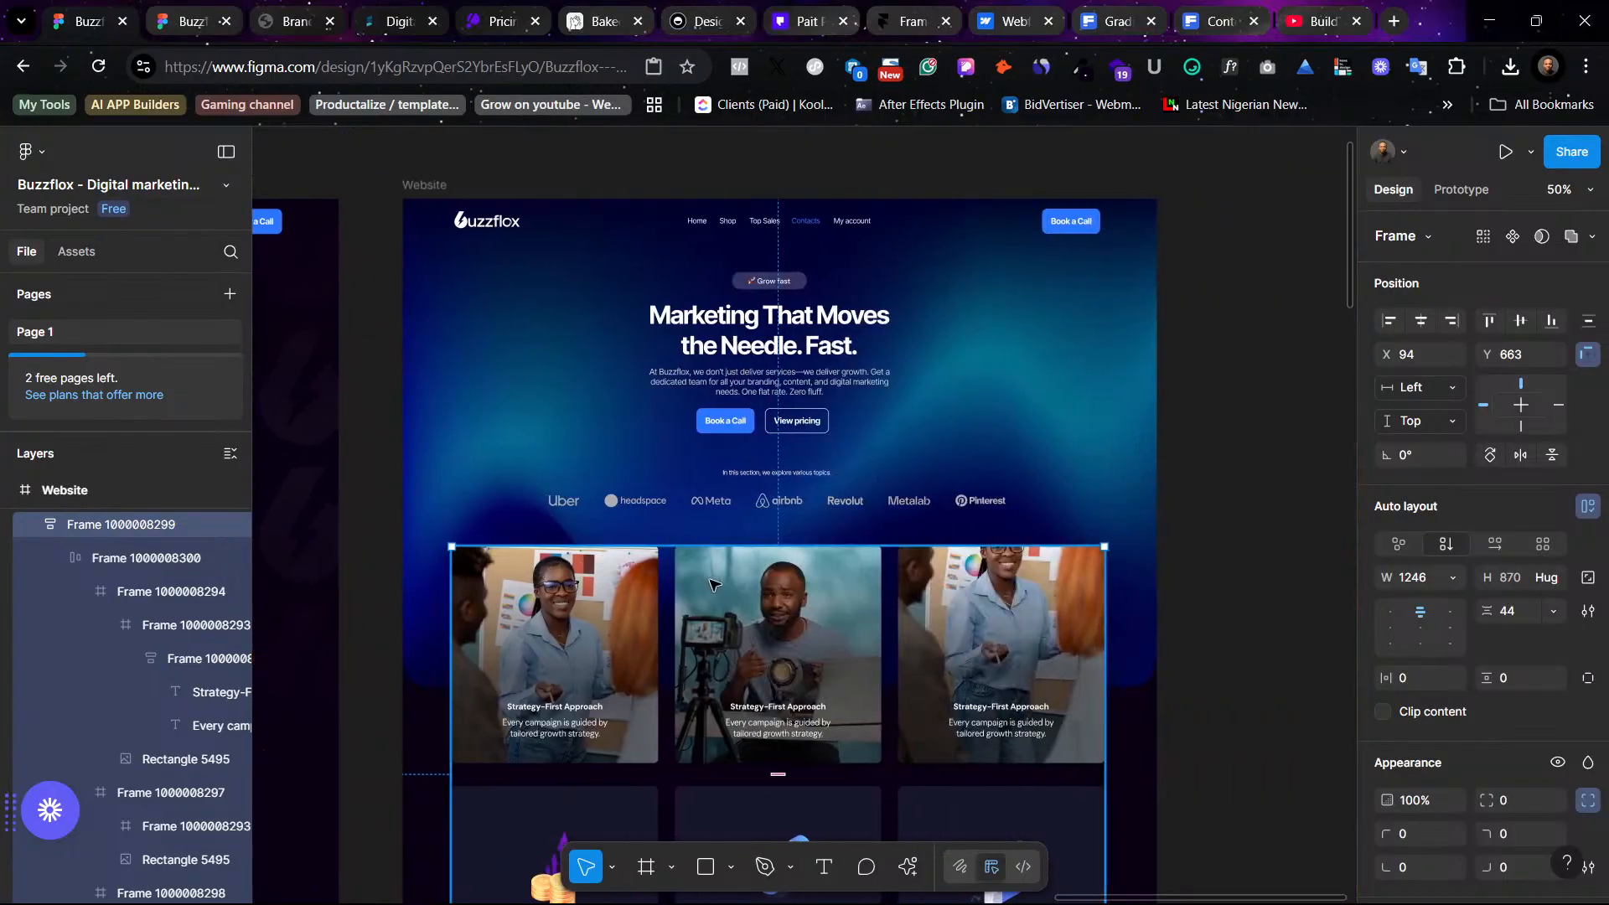
pyautogui.hscroll(-3, 711, 583)
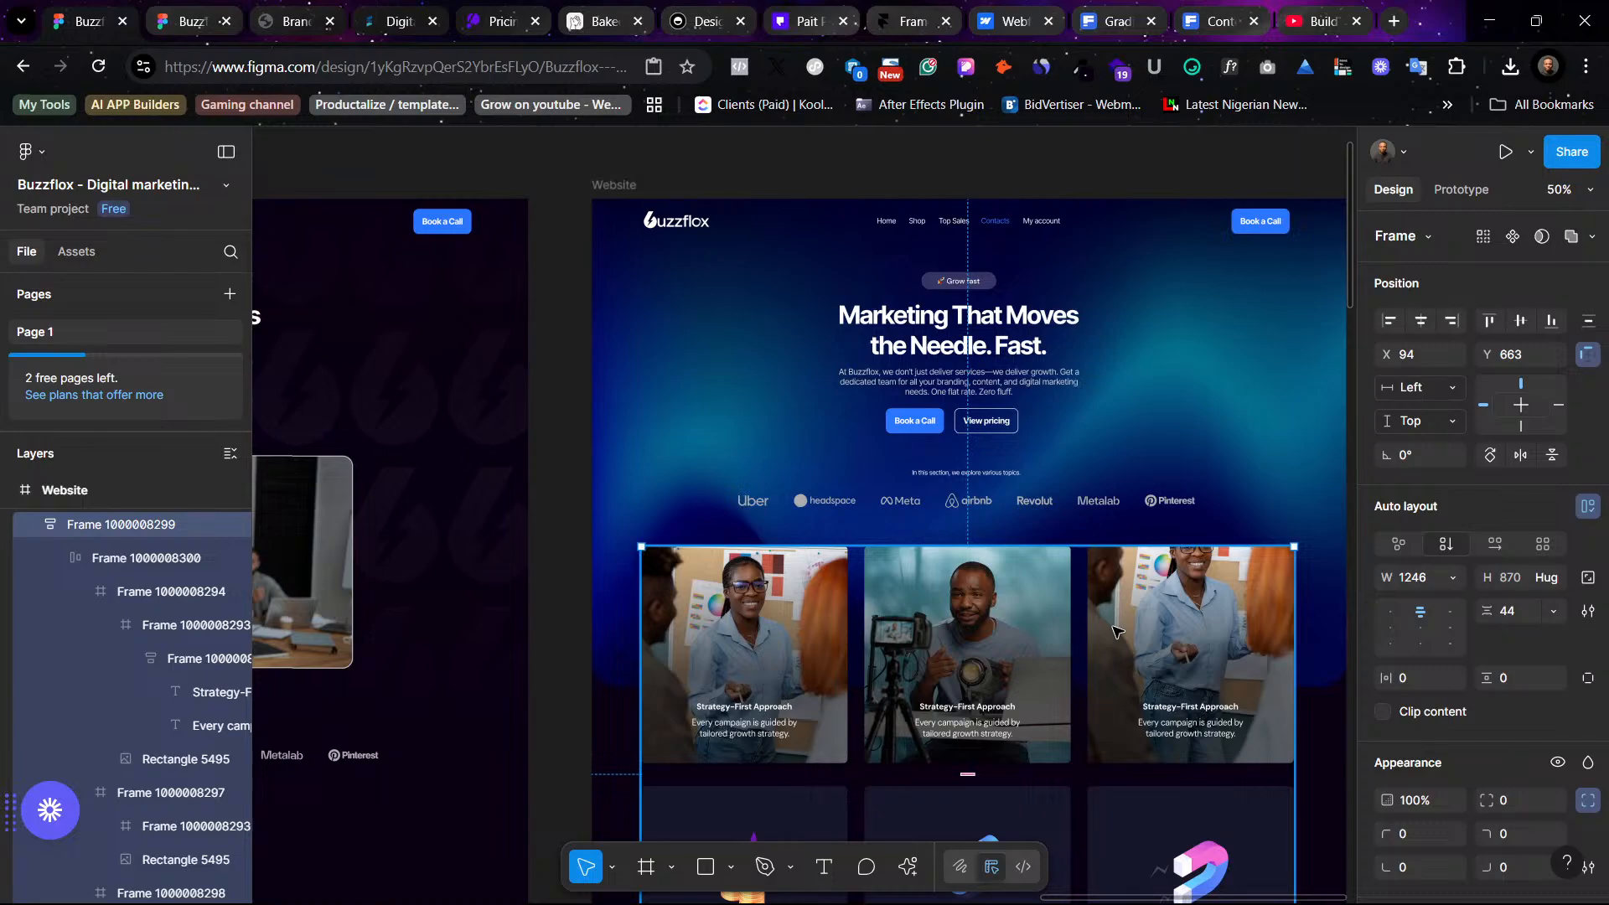
pyautogui.click(1221, 469)
# - Examine the trusted-company logo strip and services area across both website frames
pyautogui.hscroll(-4, 592, 419)
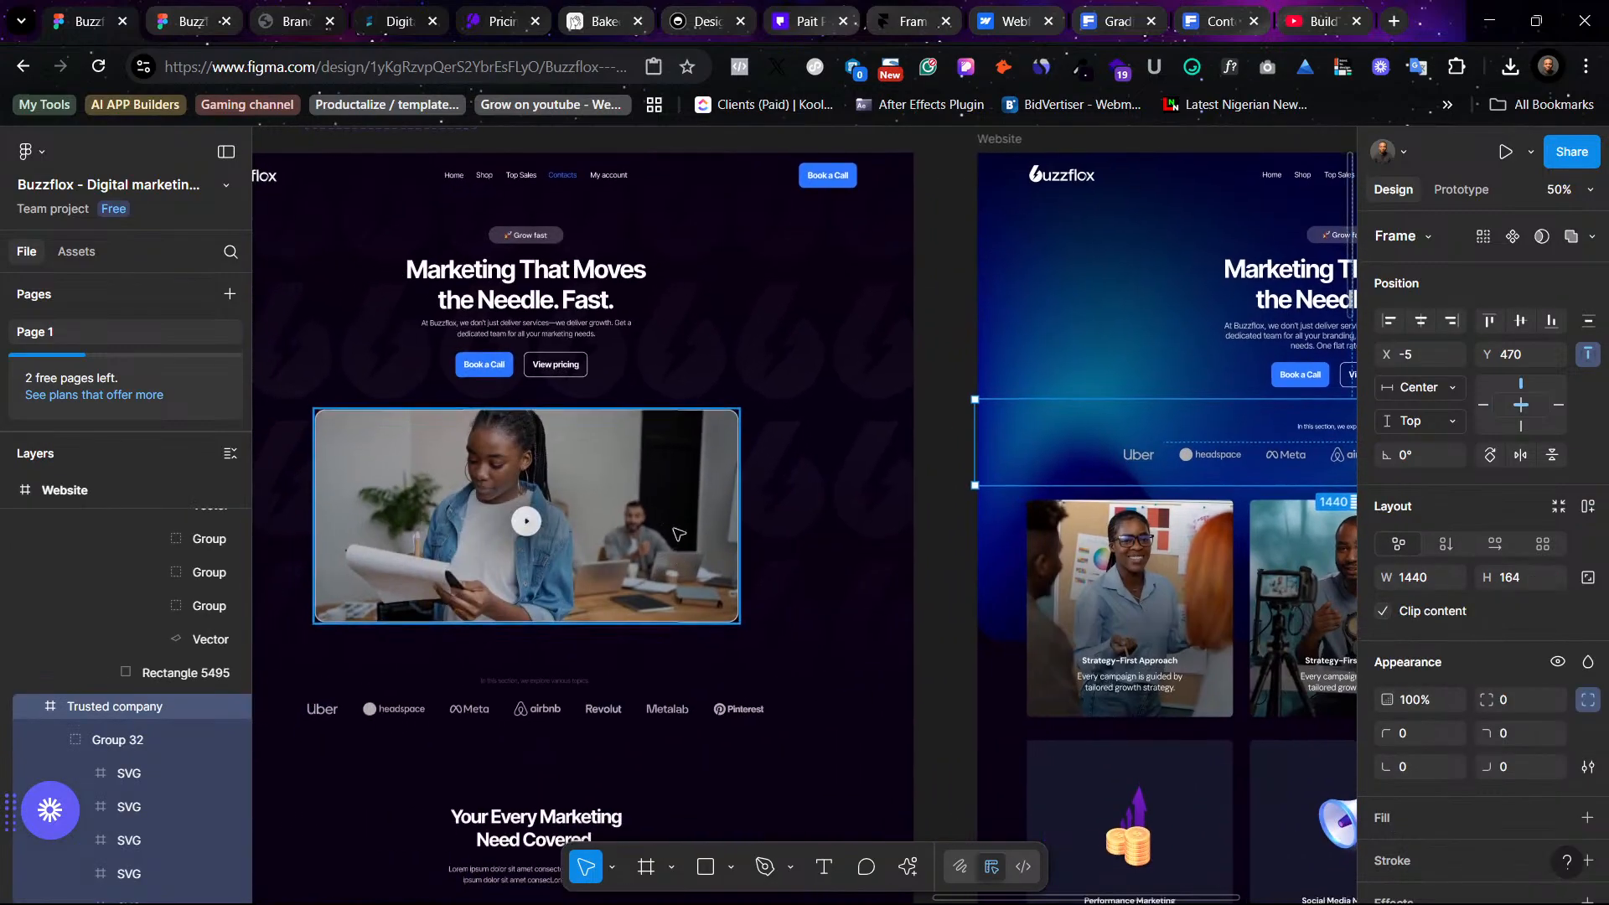
pyautogui.scroll(-1, 737, 536)
pyautogui.hscroll(1, 737, 536)
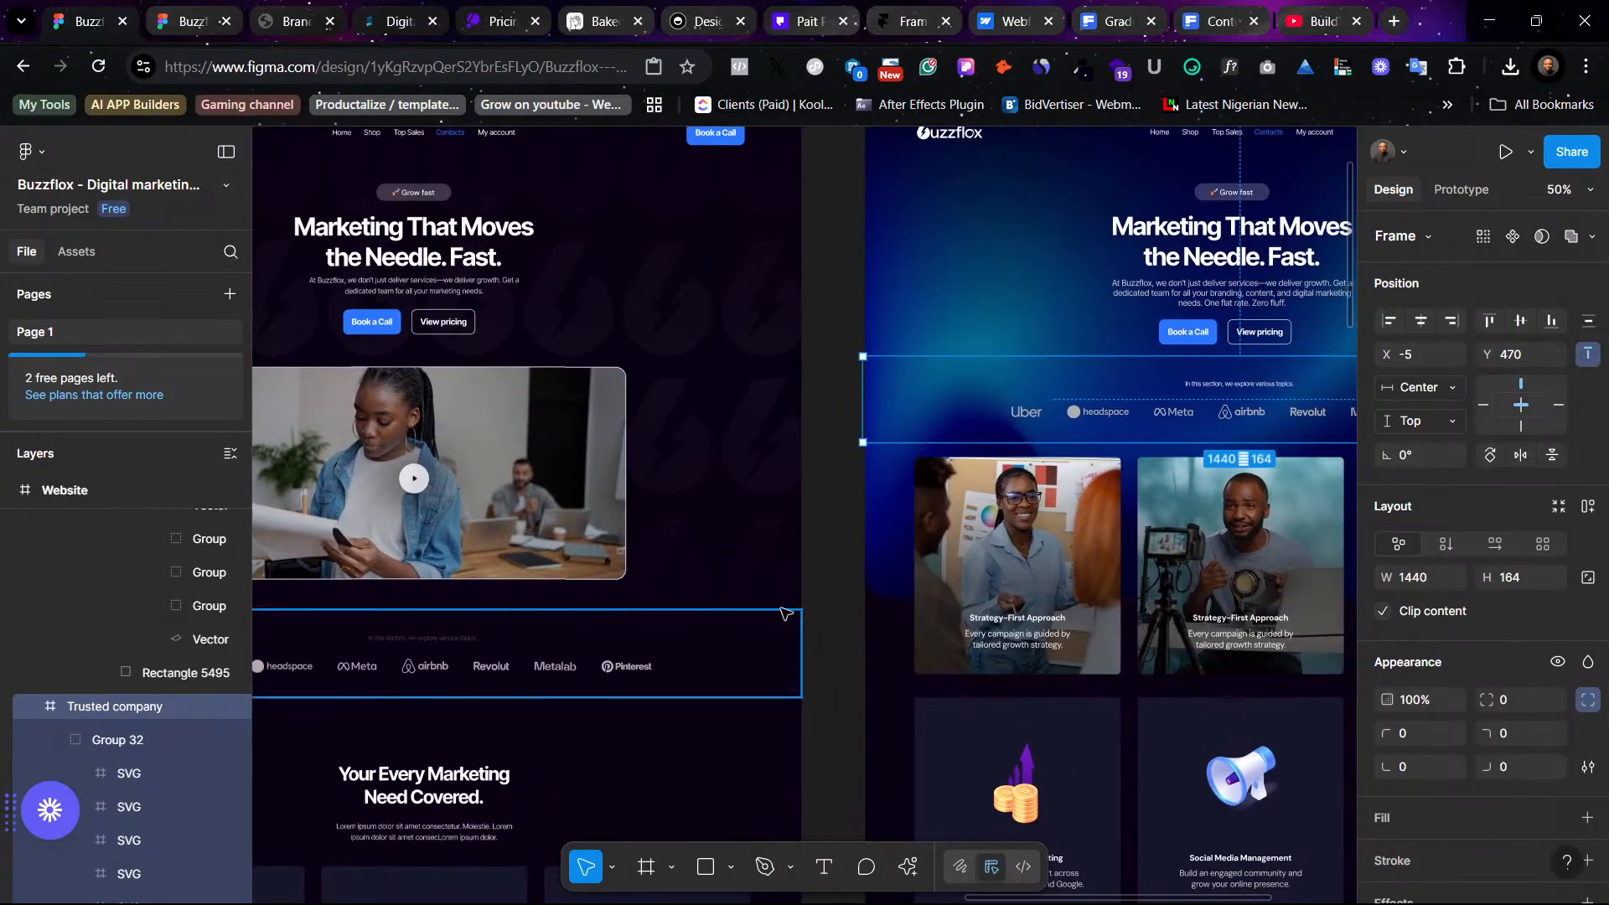
pyautogui.hscroll(5, 1090, 607)
pyautogui.scroll(1, 1214, 602)
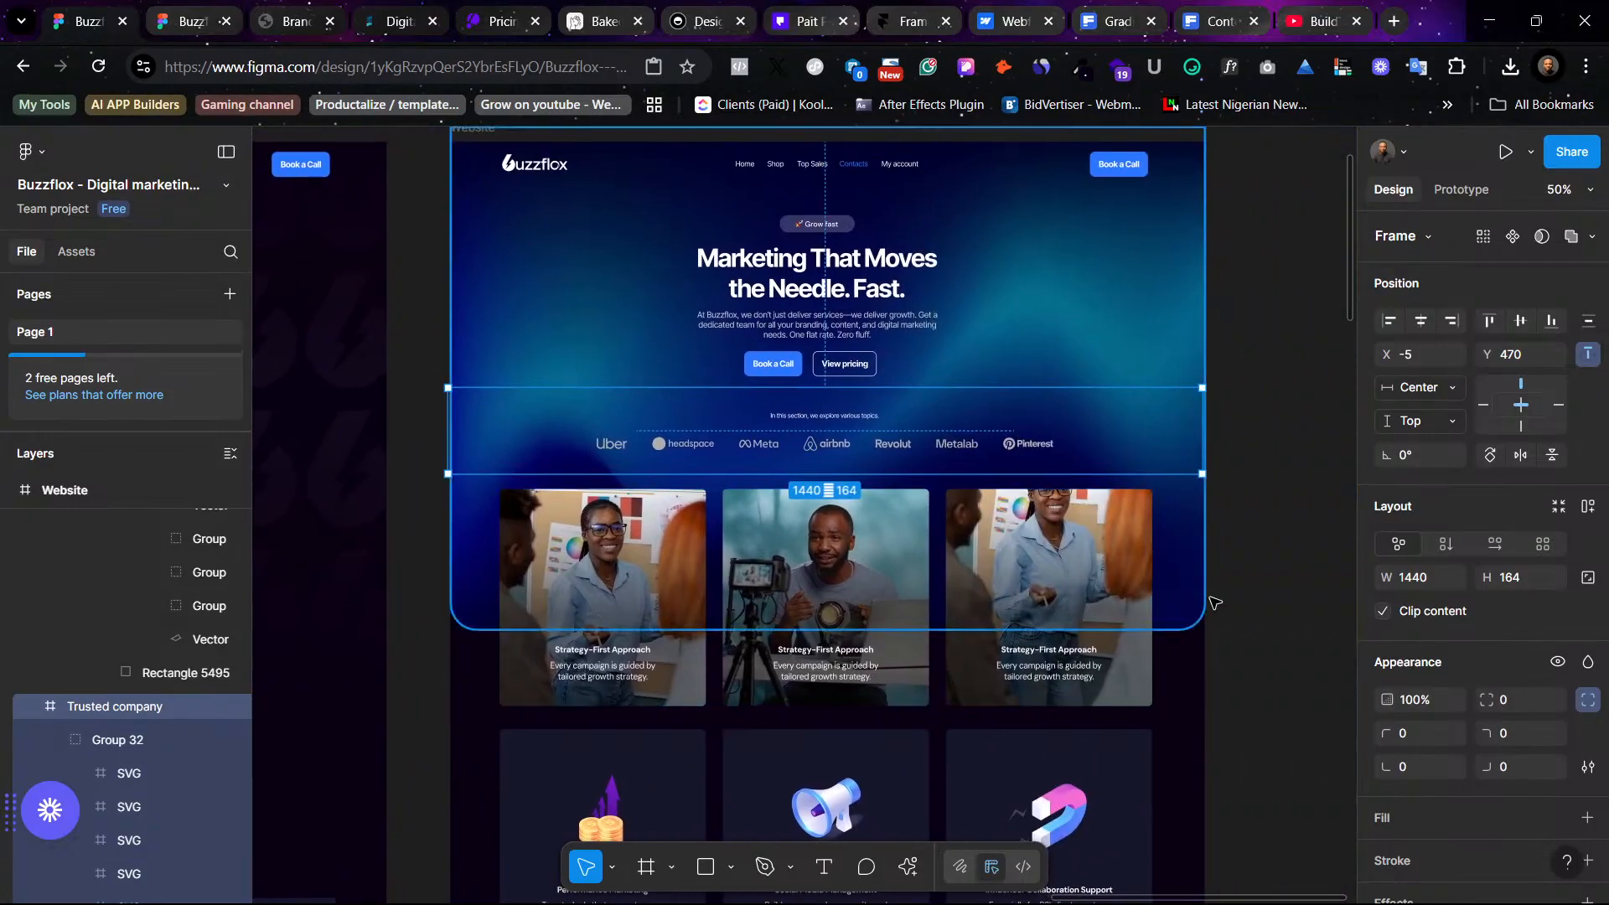
pyautogui.click(1228, 658)
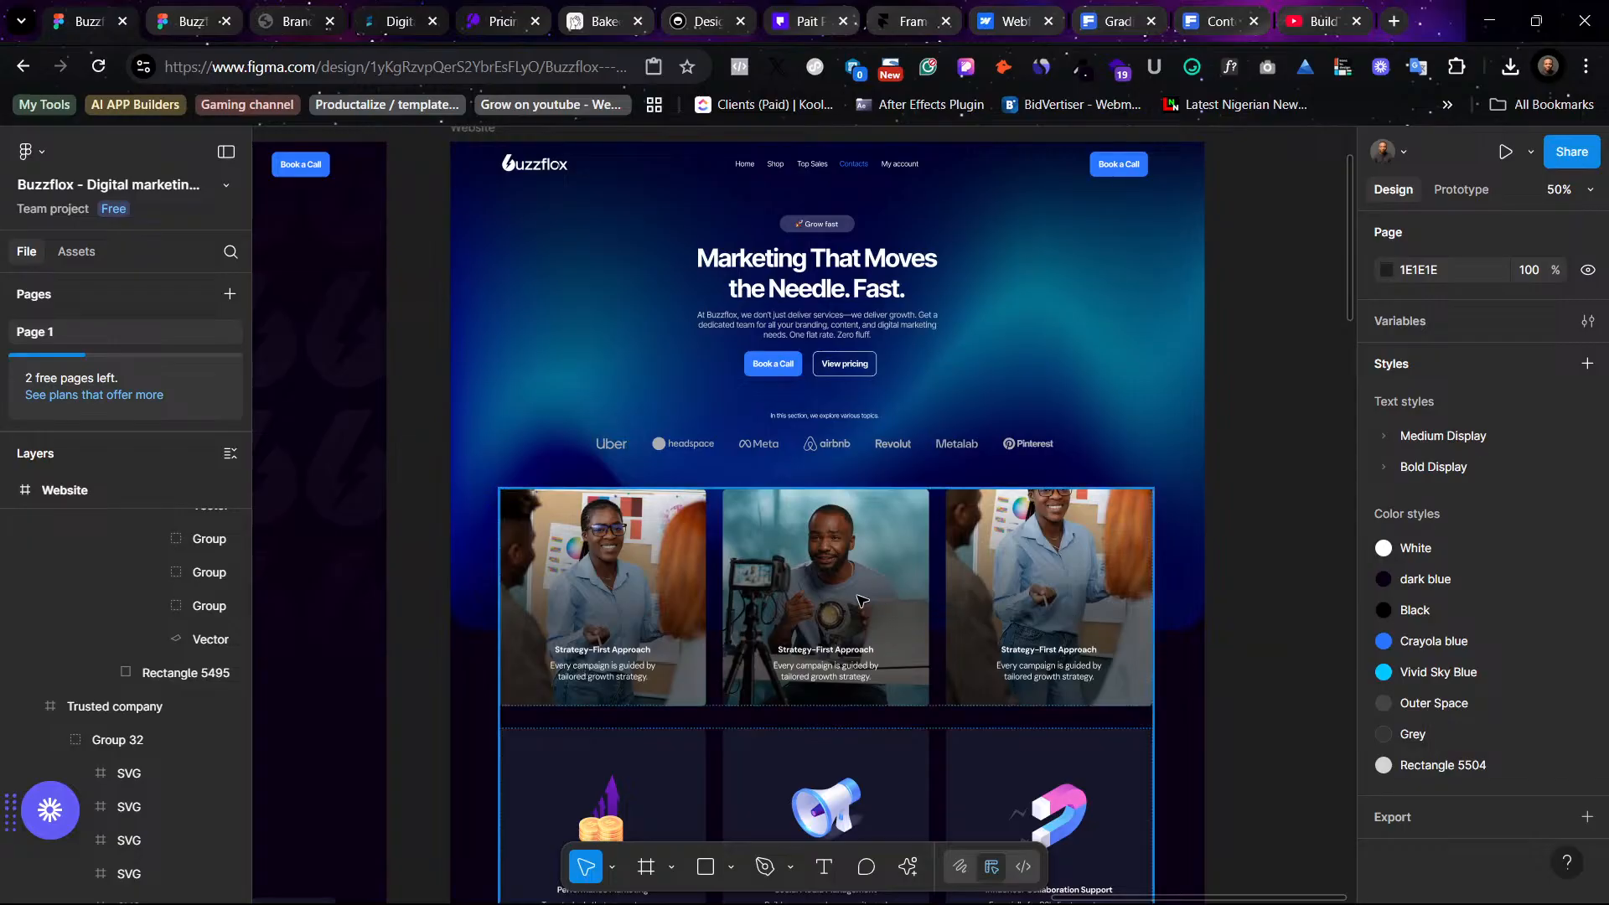
pyautogui.hscroll(-8, 911, 606)
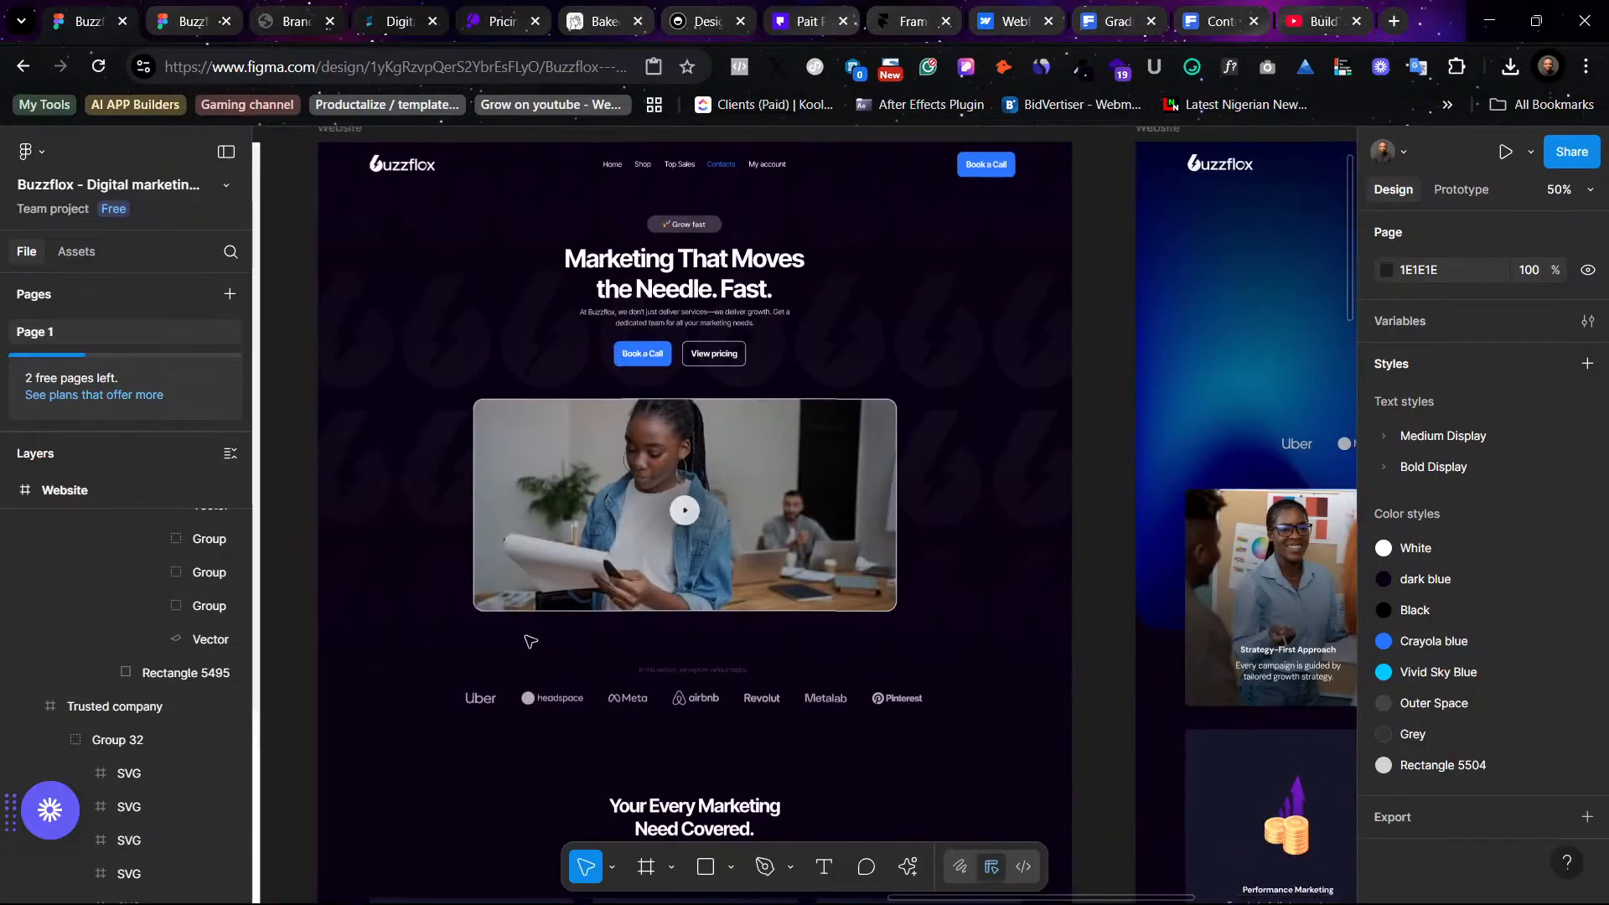
pyautogui.hscroll(5, 932, 658)
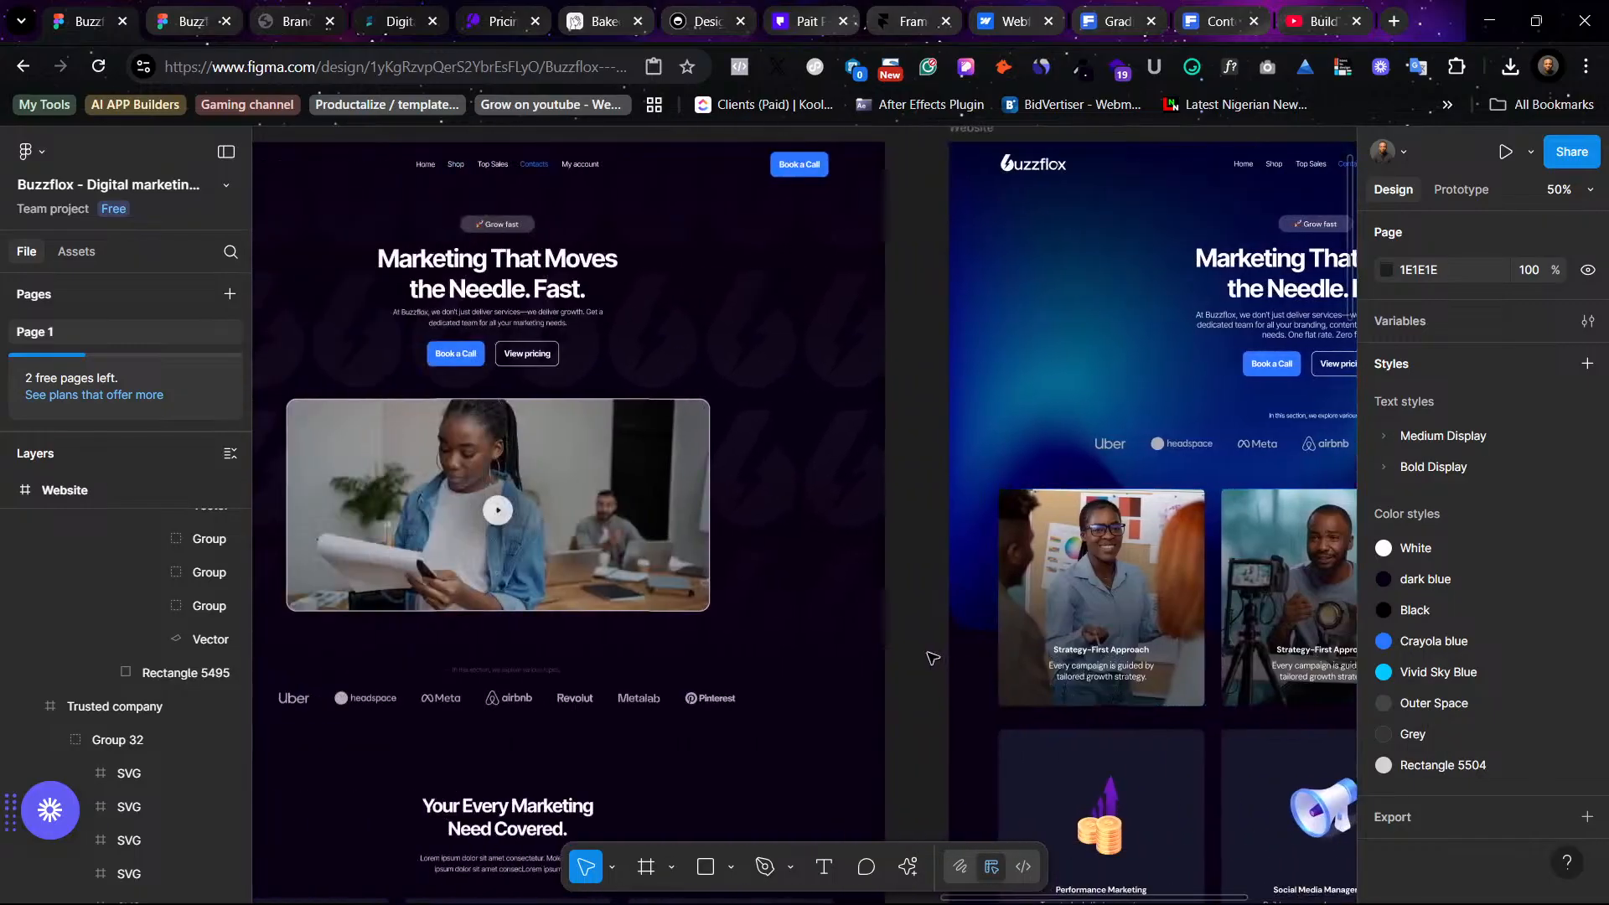
pyautogui.hscroll(4, 932, 658)
pyautogui.hscroll(-6, 634, 711)
pyautogui.scroll(-2, 634, 711)
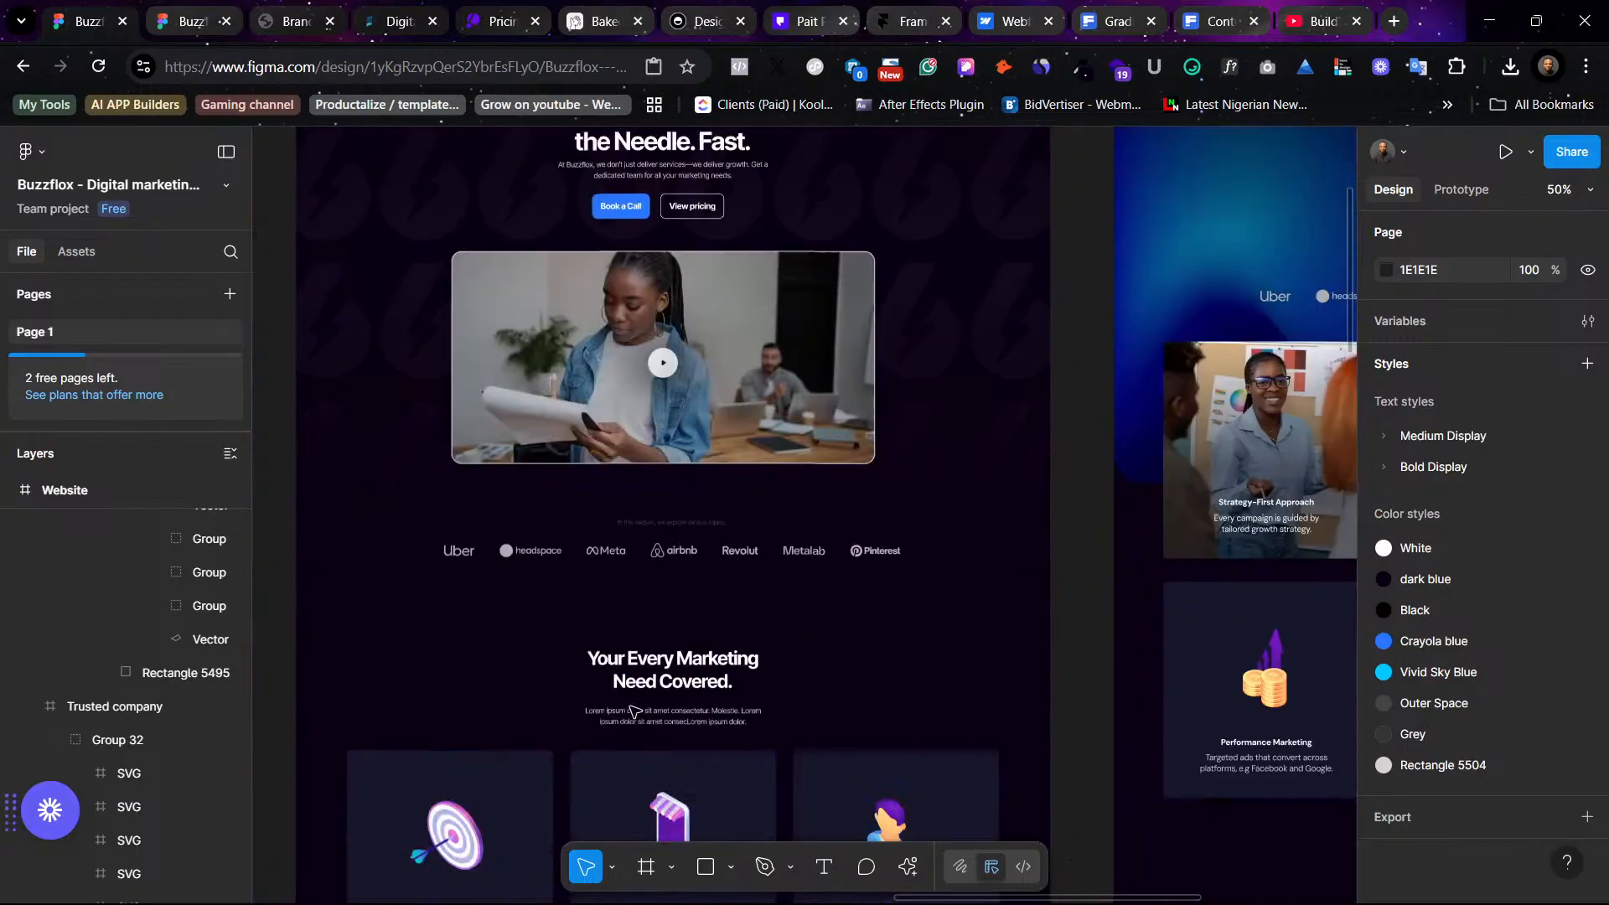
pyautogui.scroll(-2, 634, 712)
pyautogui.hscroll(6, 1010, 347)
pyautogui.scroll(2, 1009, 348)
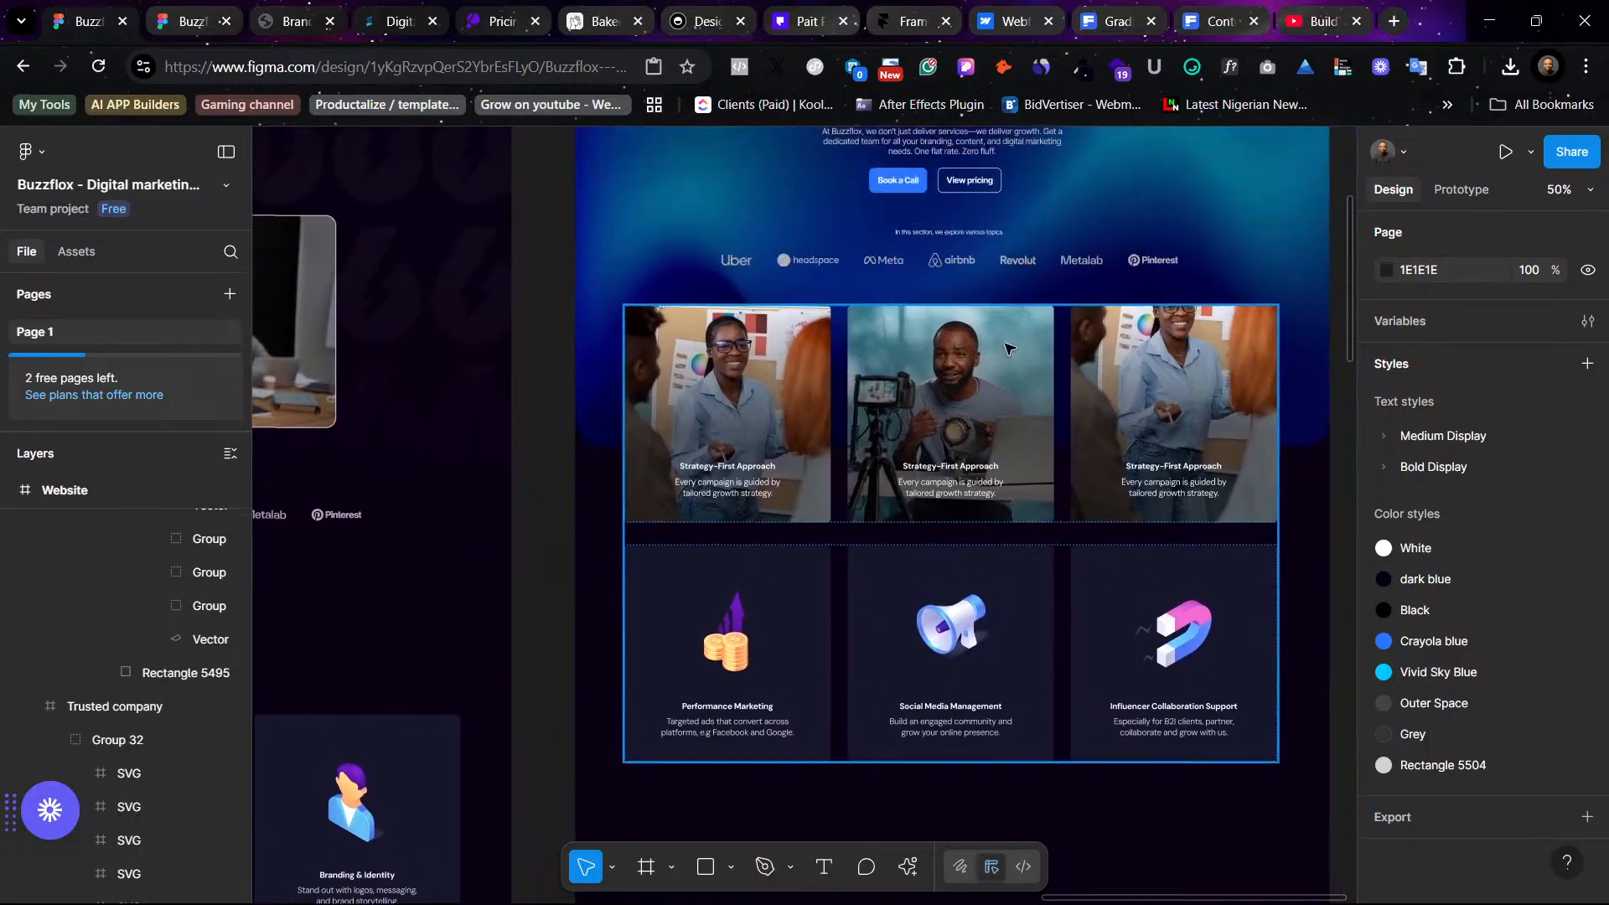
pyautogui.scroll(4, 1009, 348)
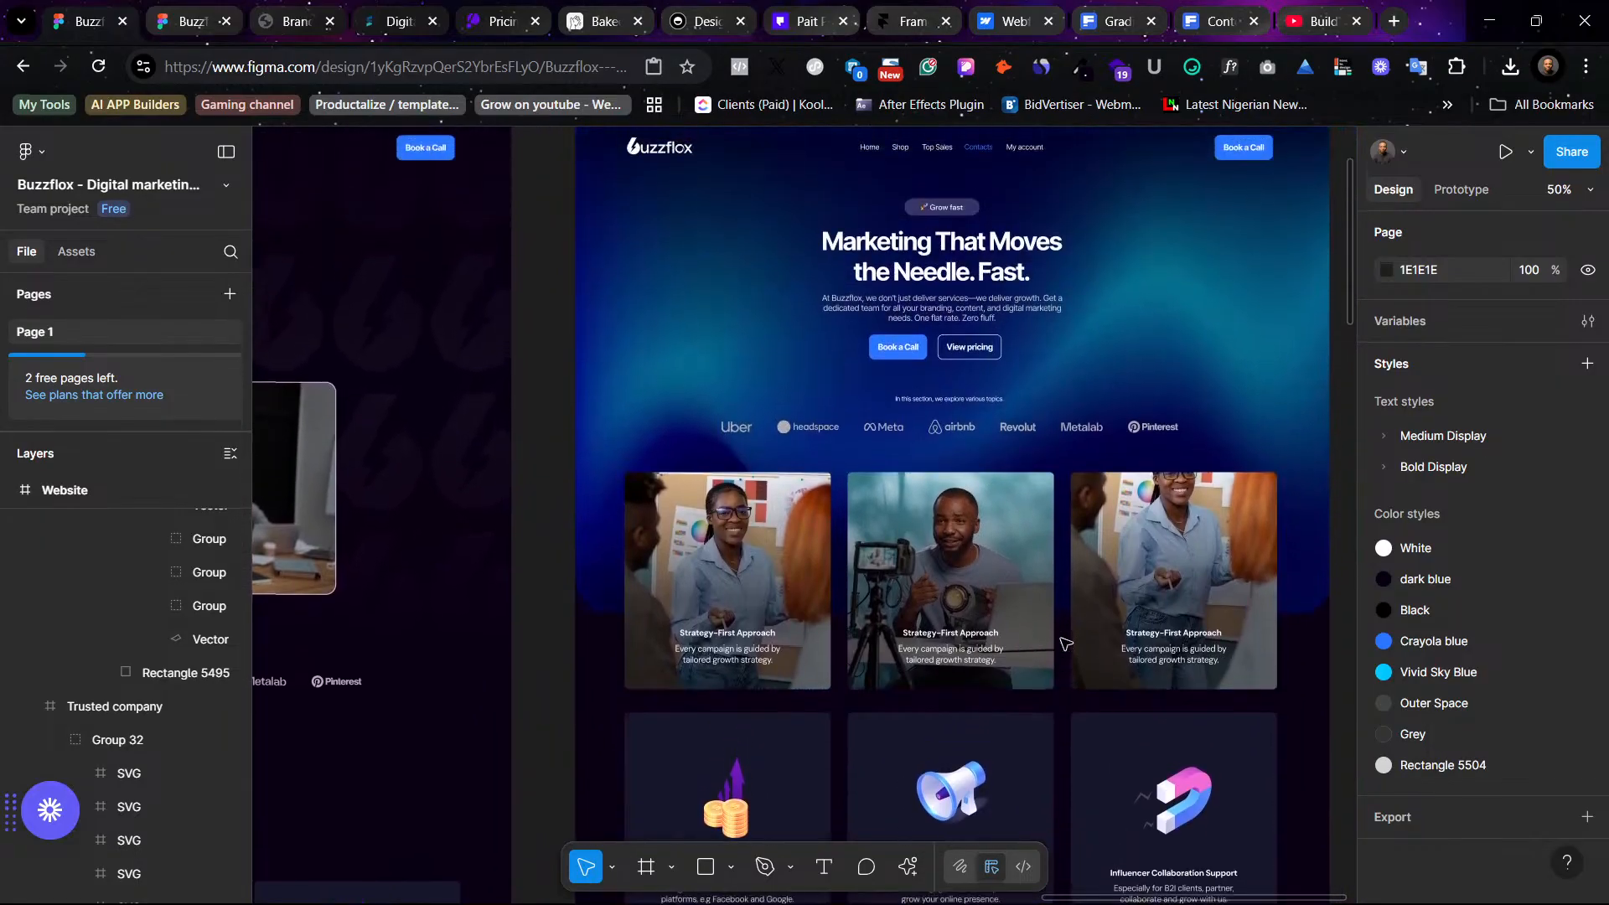
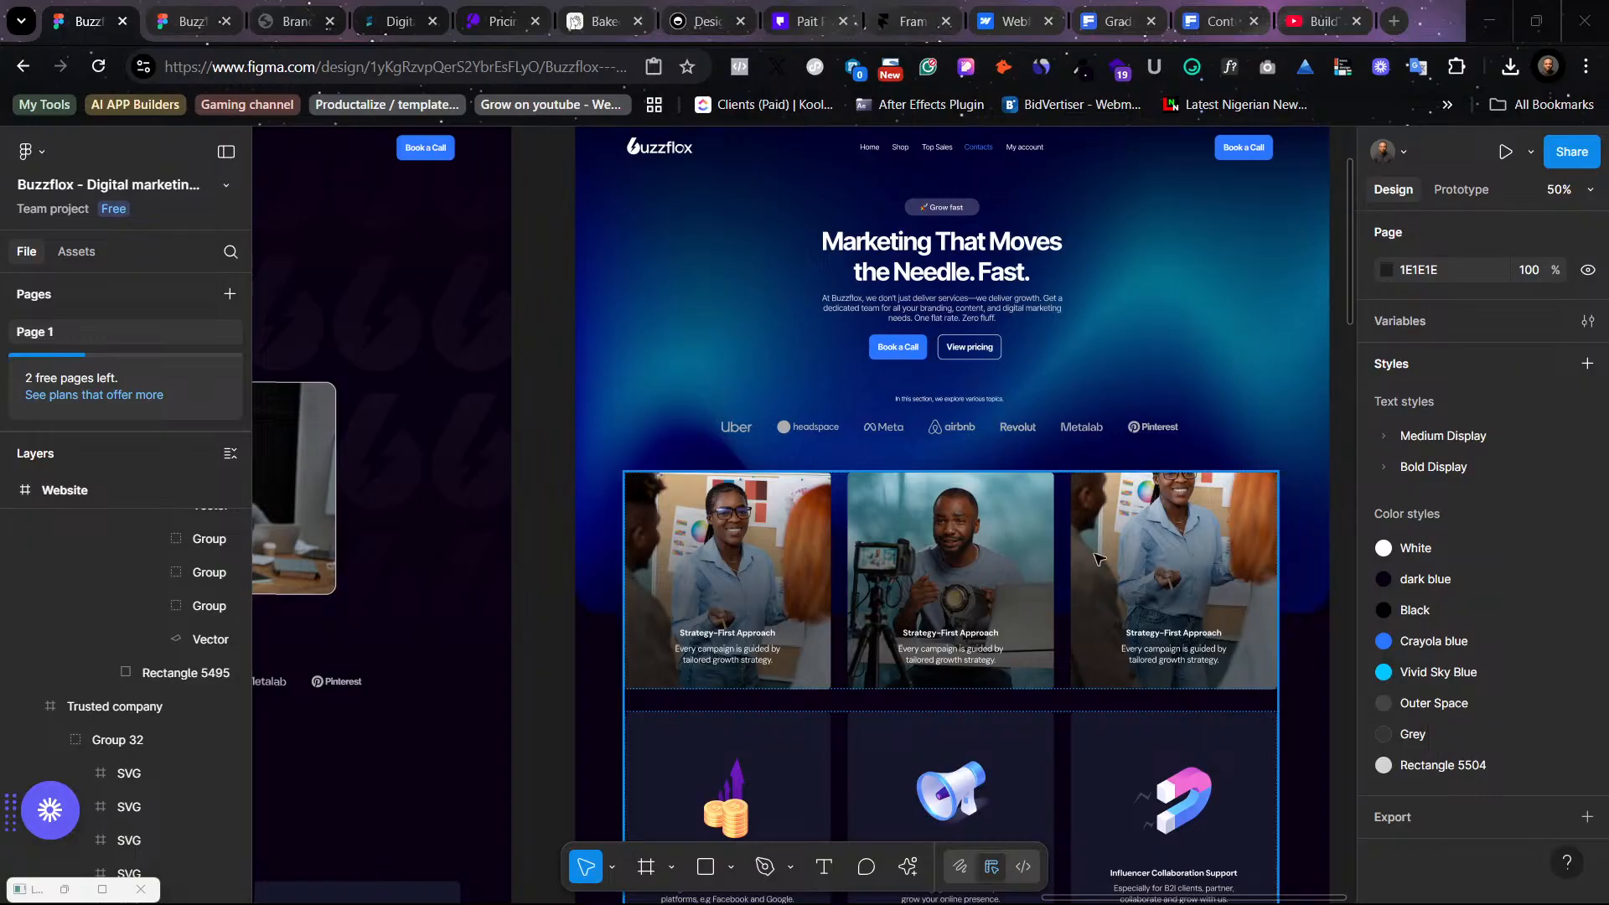
# - Copy the "Content Creation" title from the original design's services card and paste it as the middle photo card's title
pyautogui.hscroll(-6, 830, 674)
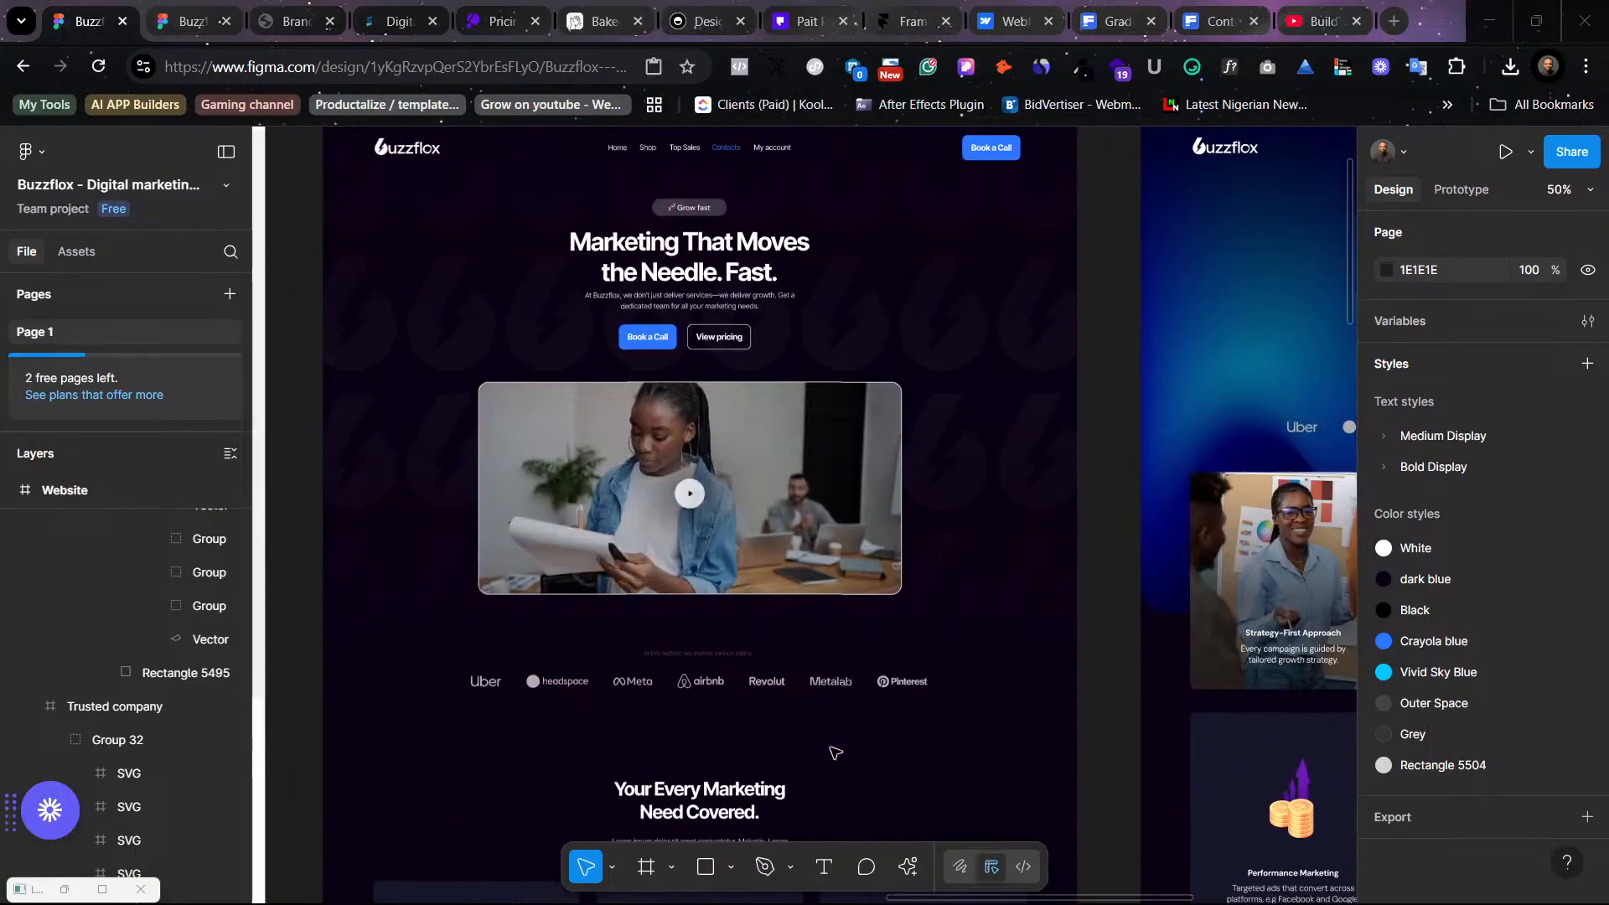
pyautogui.scroll(-4, 811, 716)
pyautogui.scroll(-1, 811, 717)
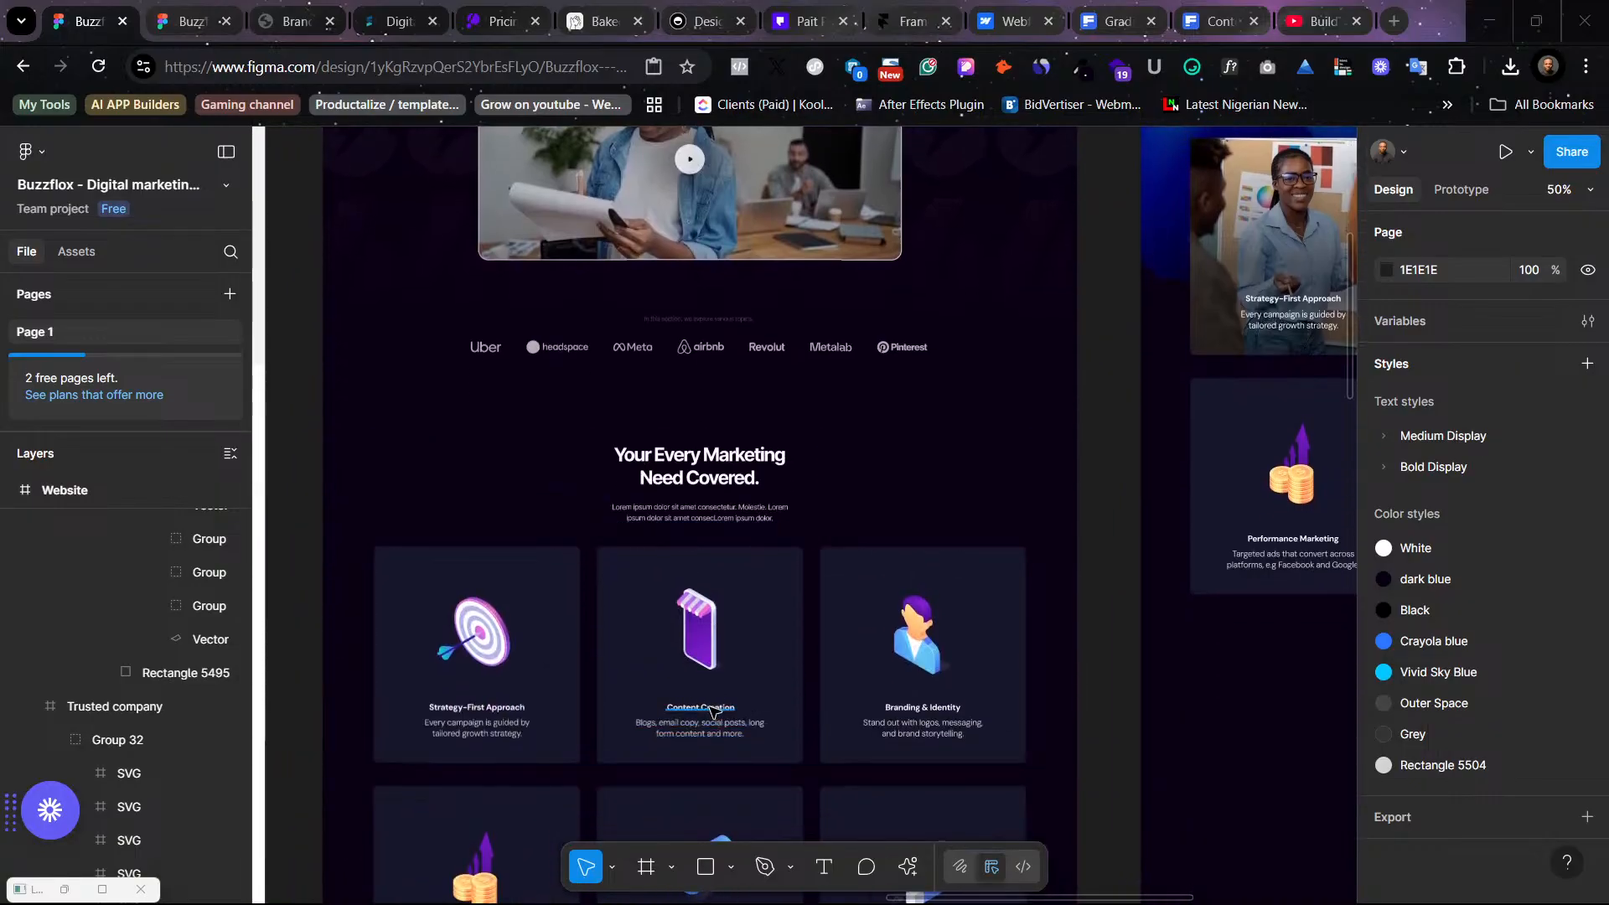
pyautogui.click(713, 712)
pyautogui.doubleClick(712, 710)
pyautogui.doubleClick(710, 710)
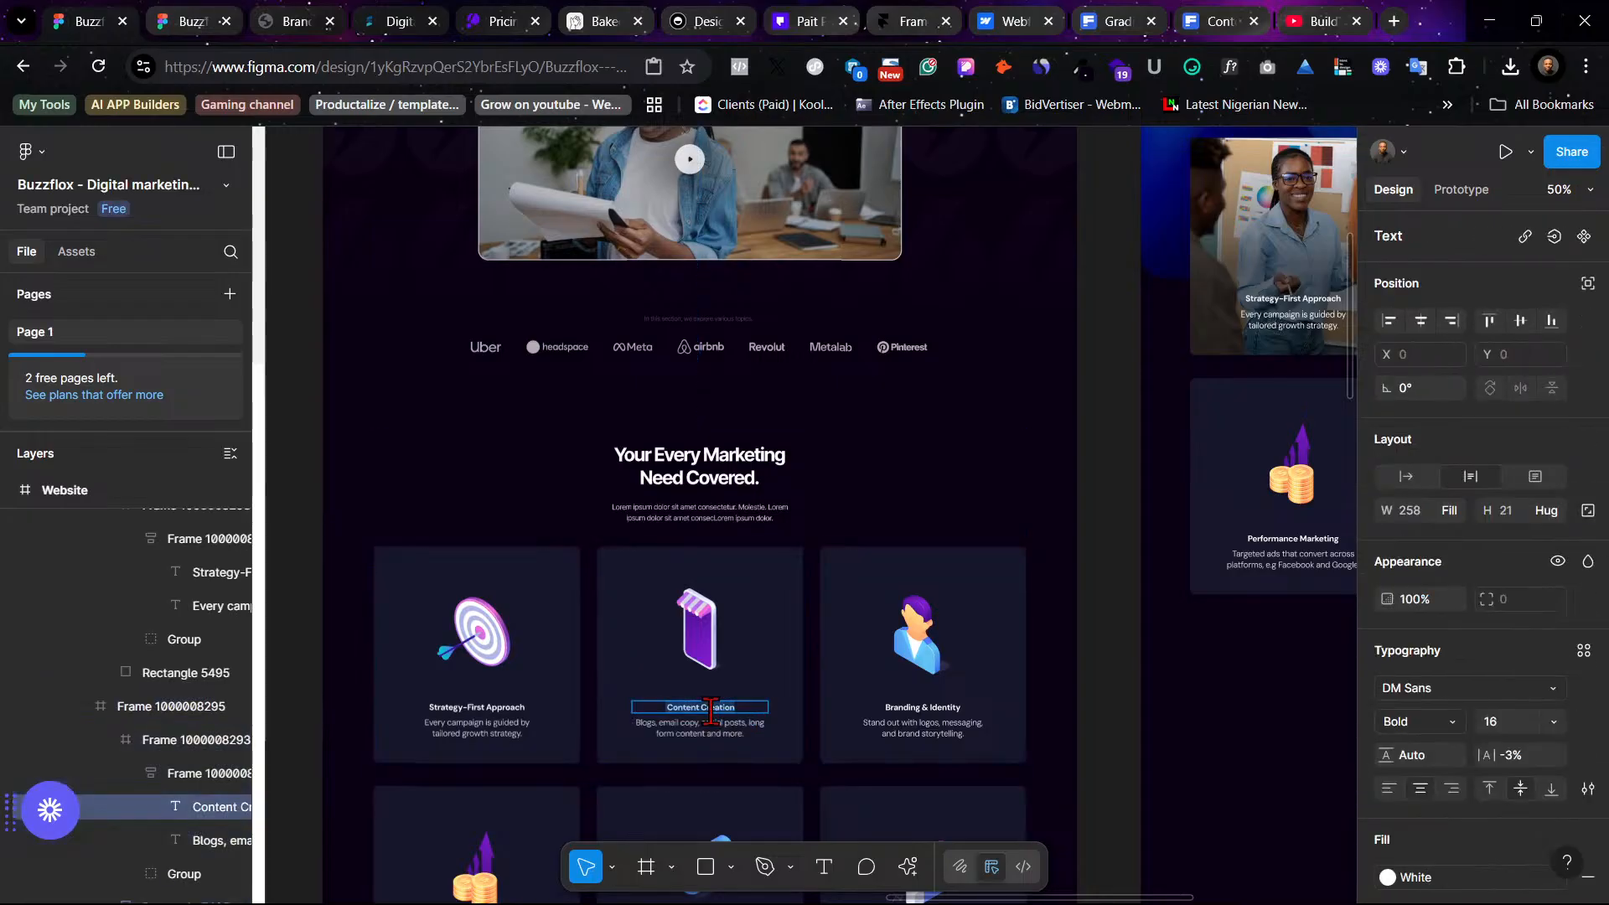
pyautogui.hscroll(5, 934, 425)
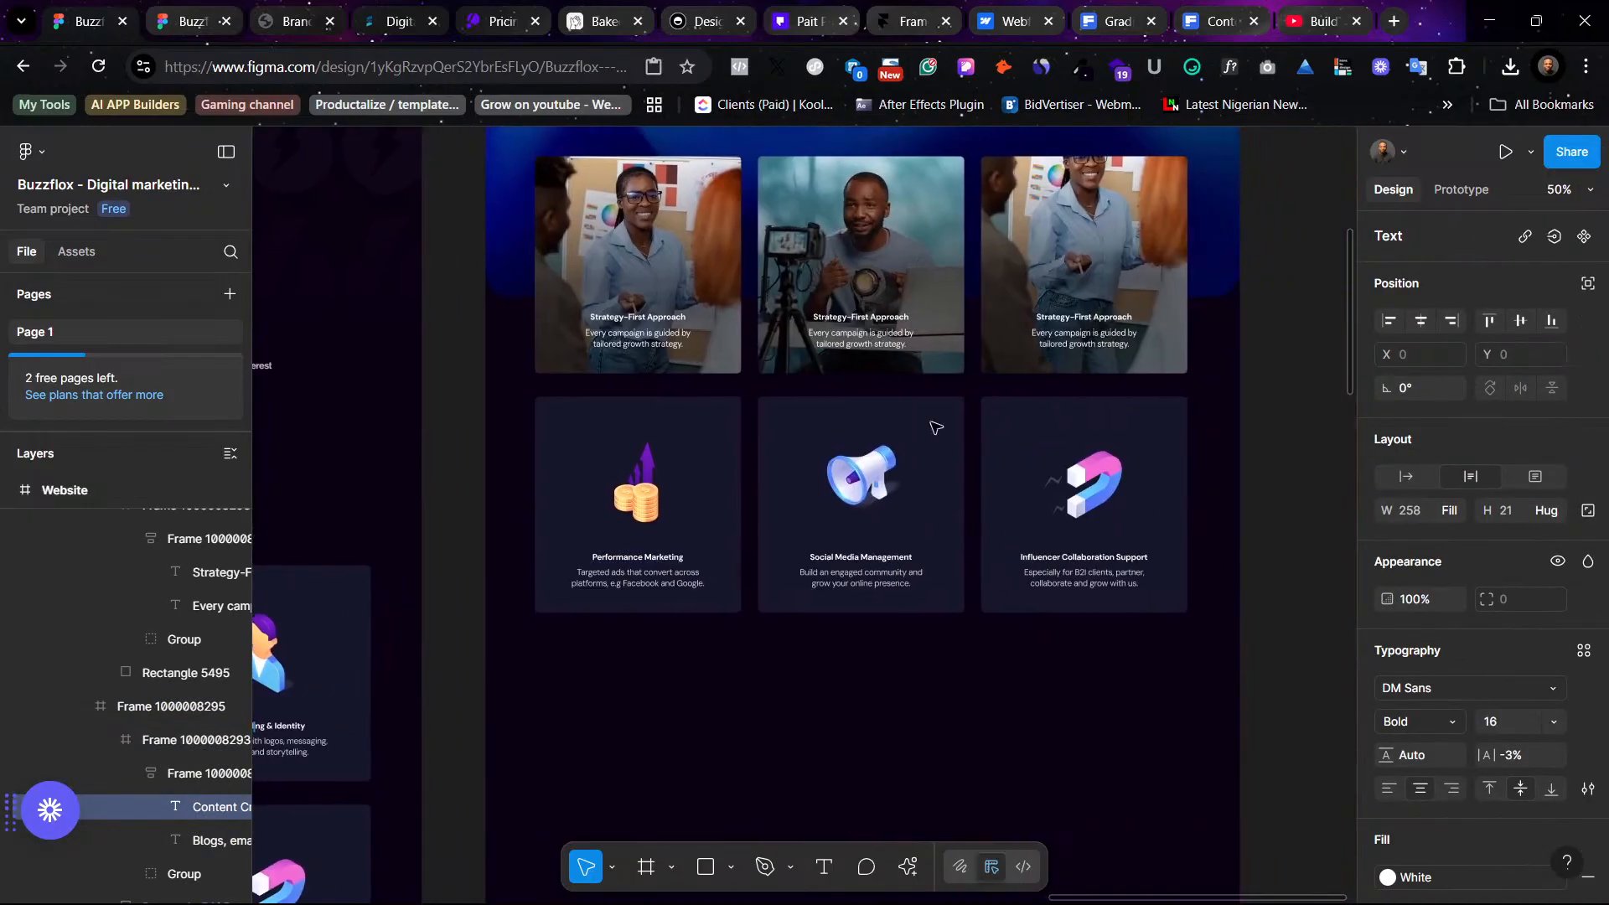
pyautogui.click(870, 321)
pyautogui.hotkey('ctrl', 'a')
pyautogui.write('Content Creation')
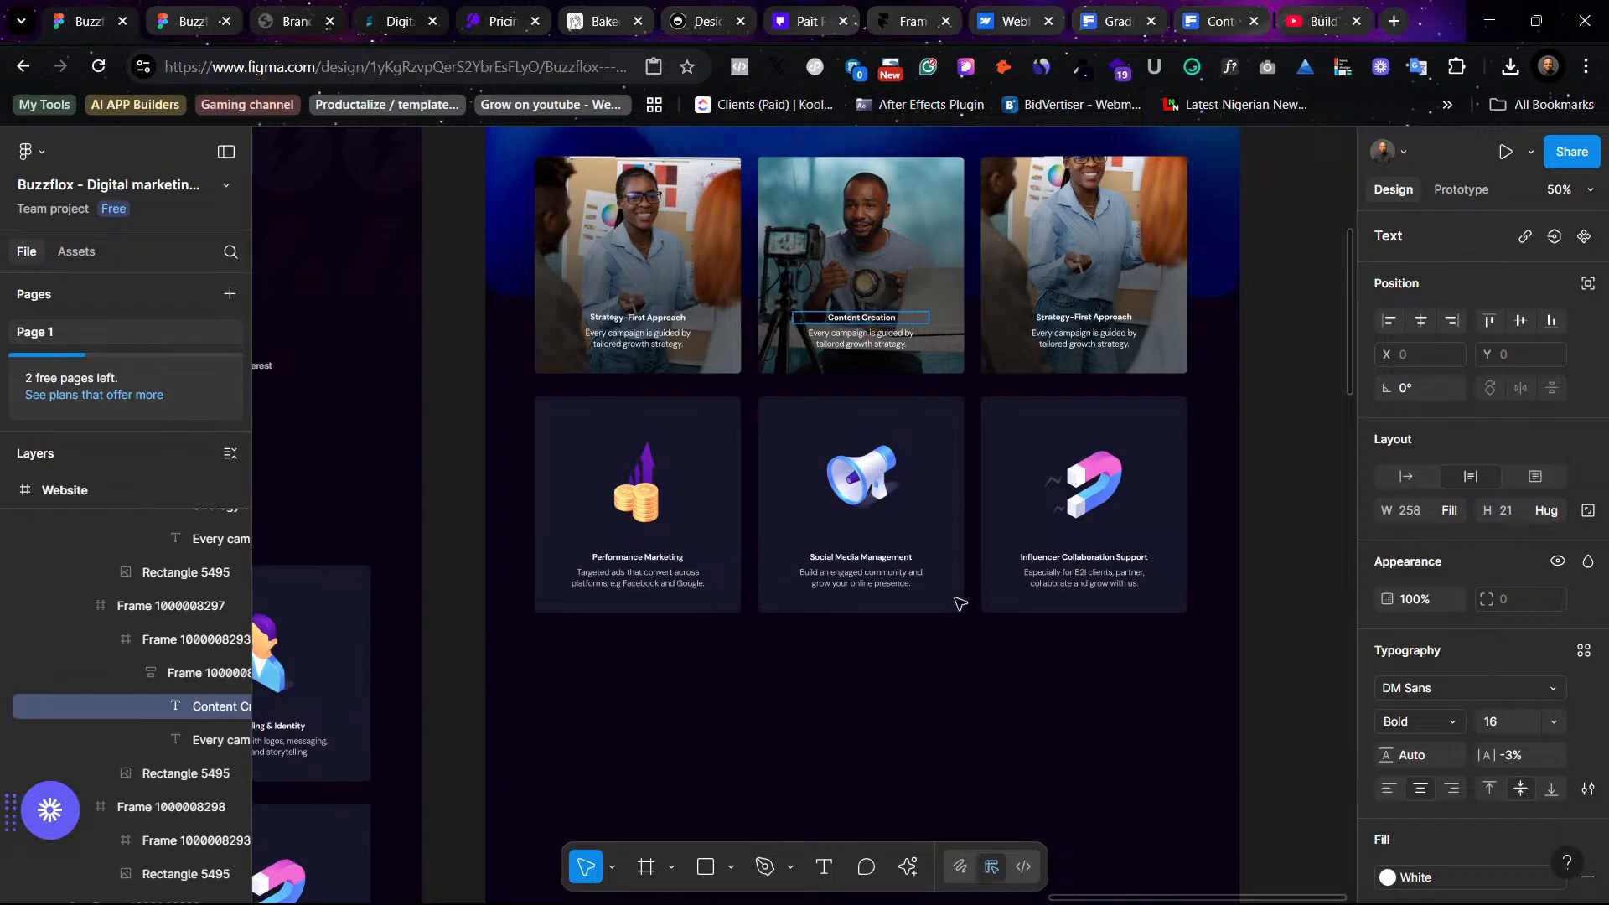
# - Replace the middle photo card's description with the original Content Creation description, "Blogs, email copy, social posts, long form content and more."
pyautogui.hscroll(-4, 880, 624)
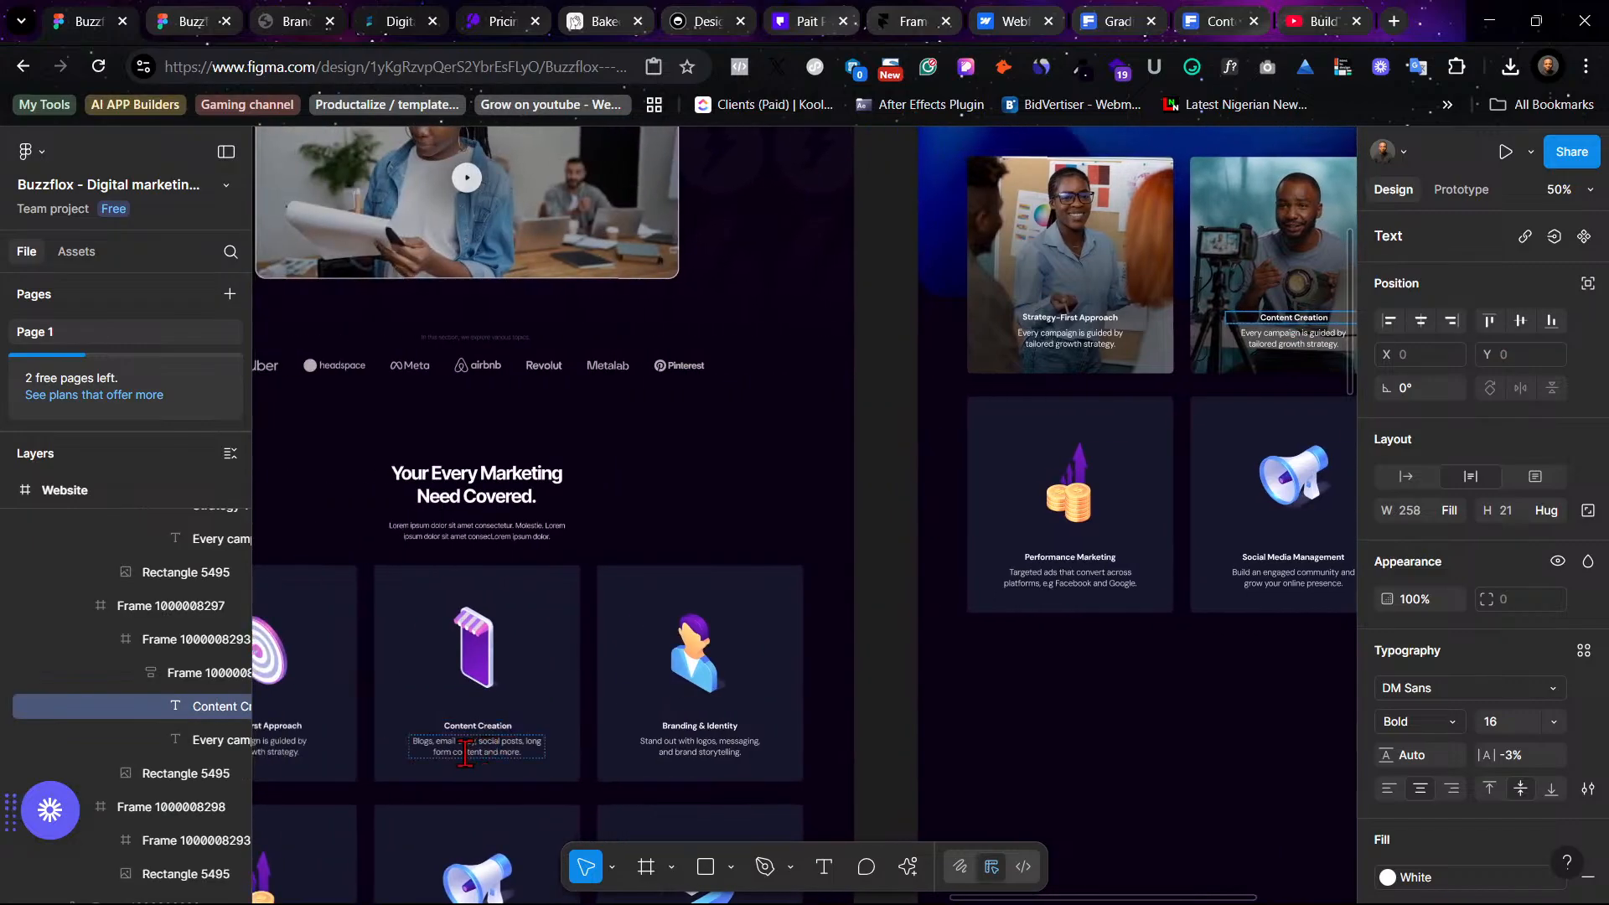
pyautogui.click(466, 749)
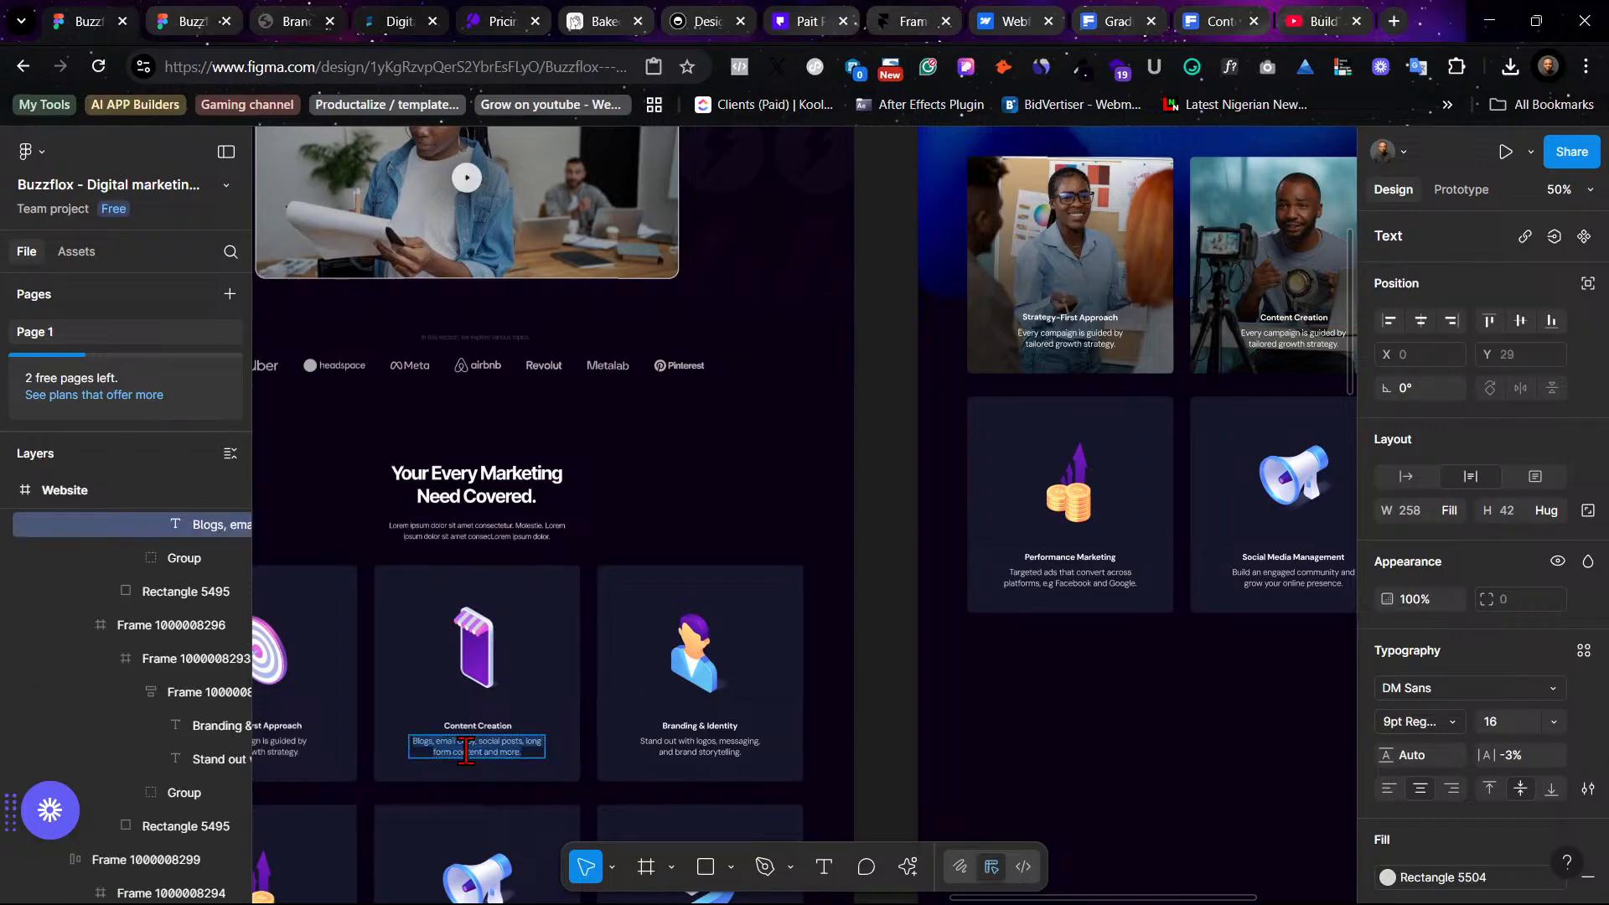
pyautogui.hscroll(5, 848, 600)
pyautogui.click(794, 343)
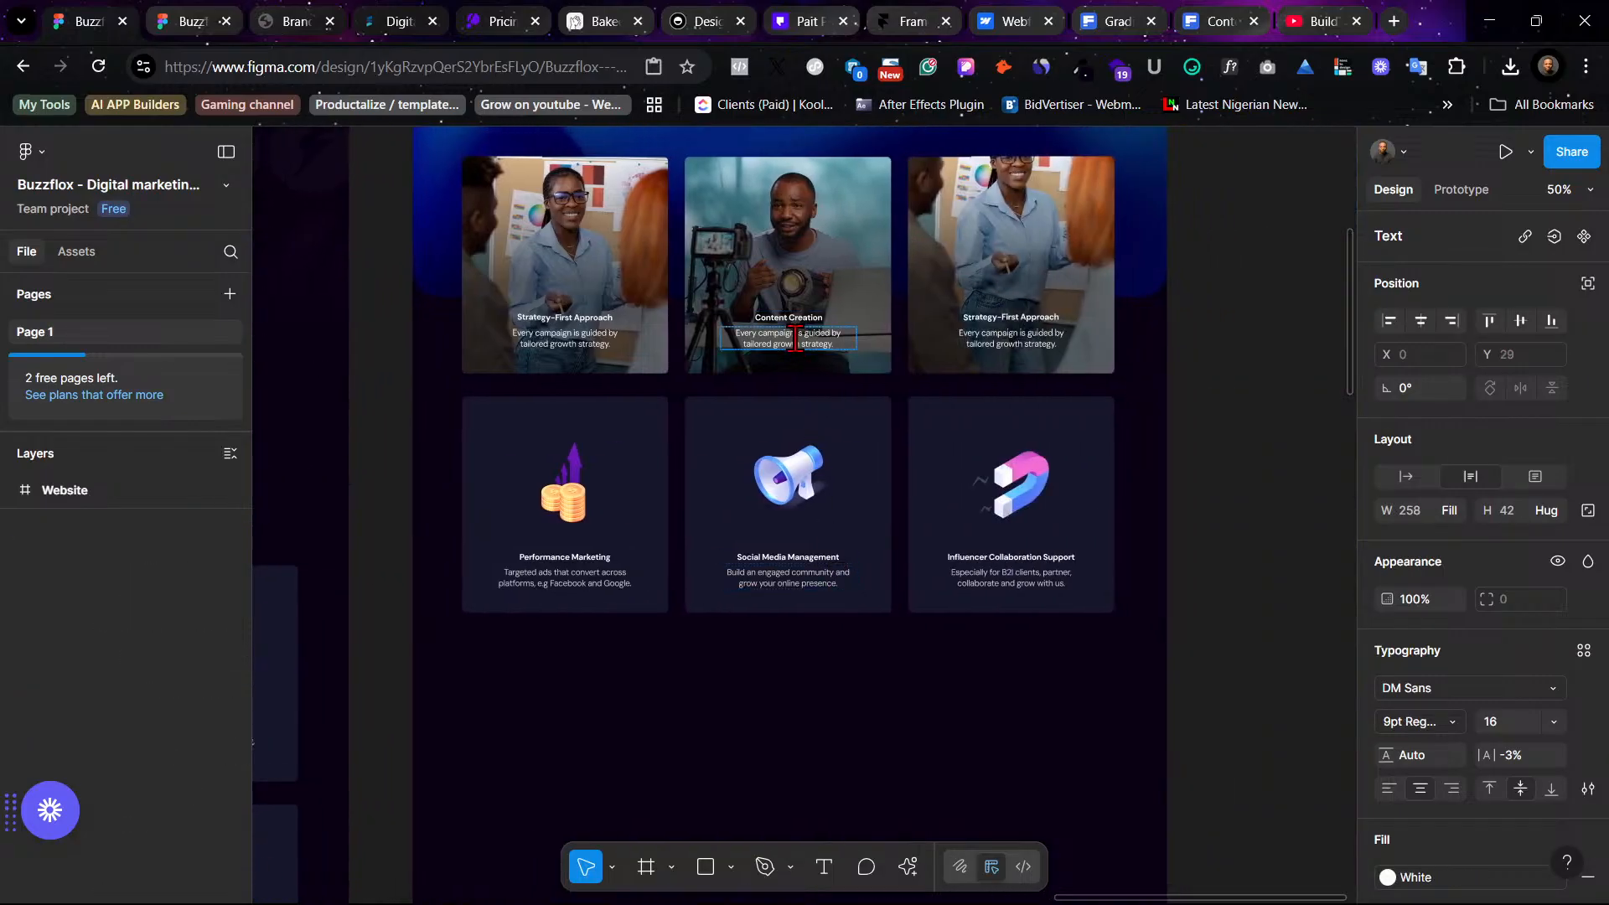
pyautogui.hotkey('ctrl', 'z')
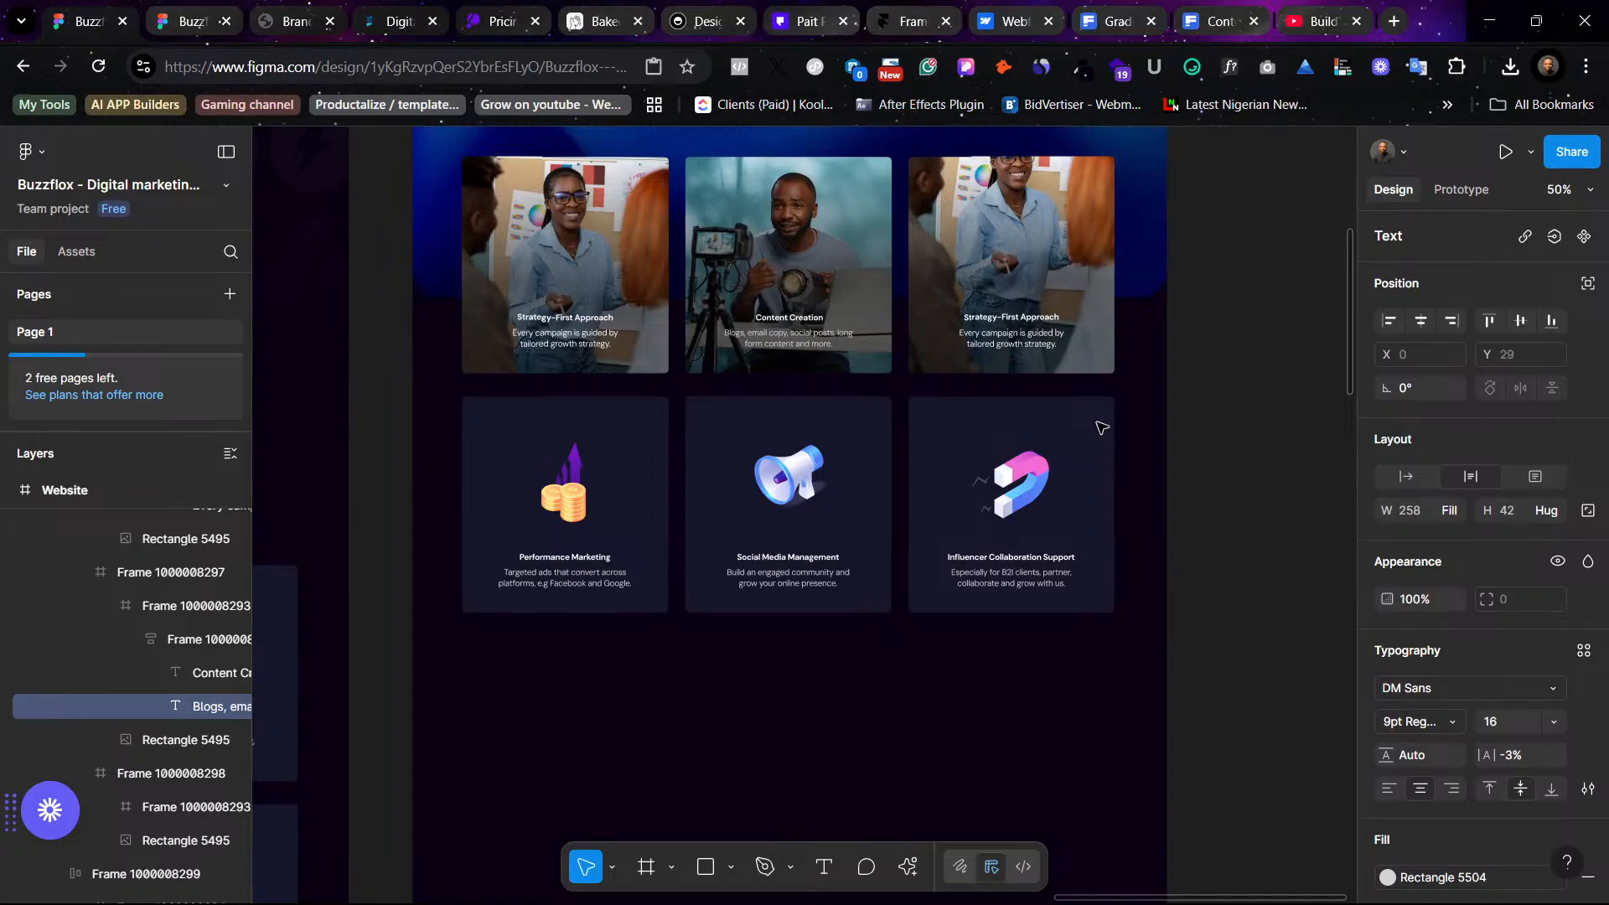
# - Compare the photo service cards and icon cards in the new design with the original services section
pyautogui.click(1101, 429)
pyautogui.scroll(2, 1100, 428)
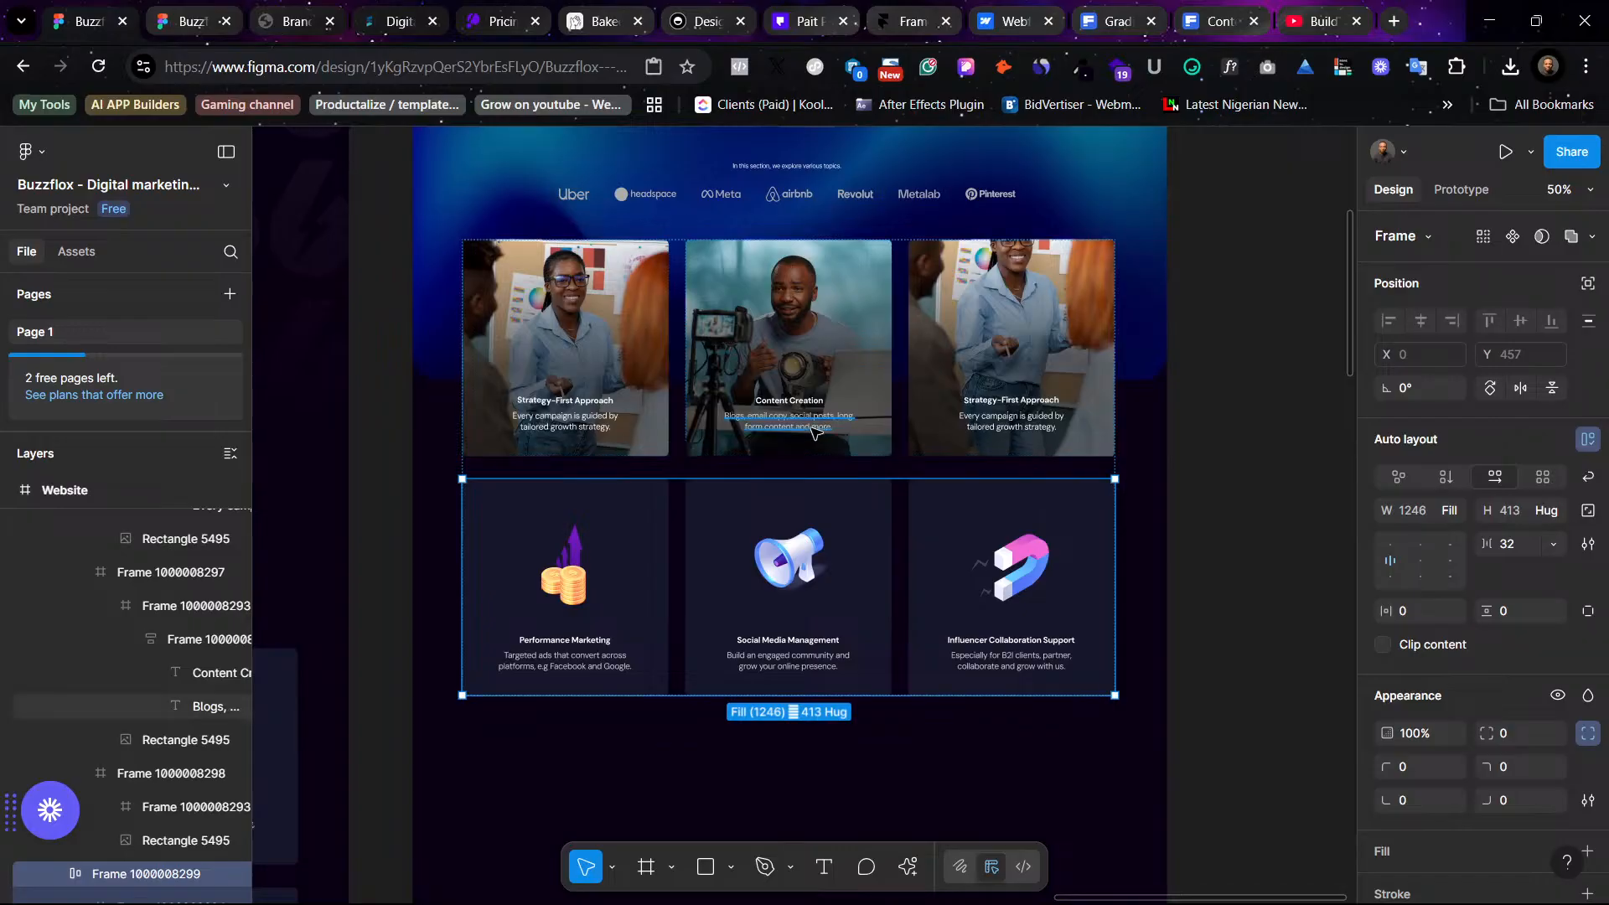
pyautogui.hscroll(-5, 714, 528)
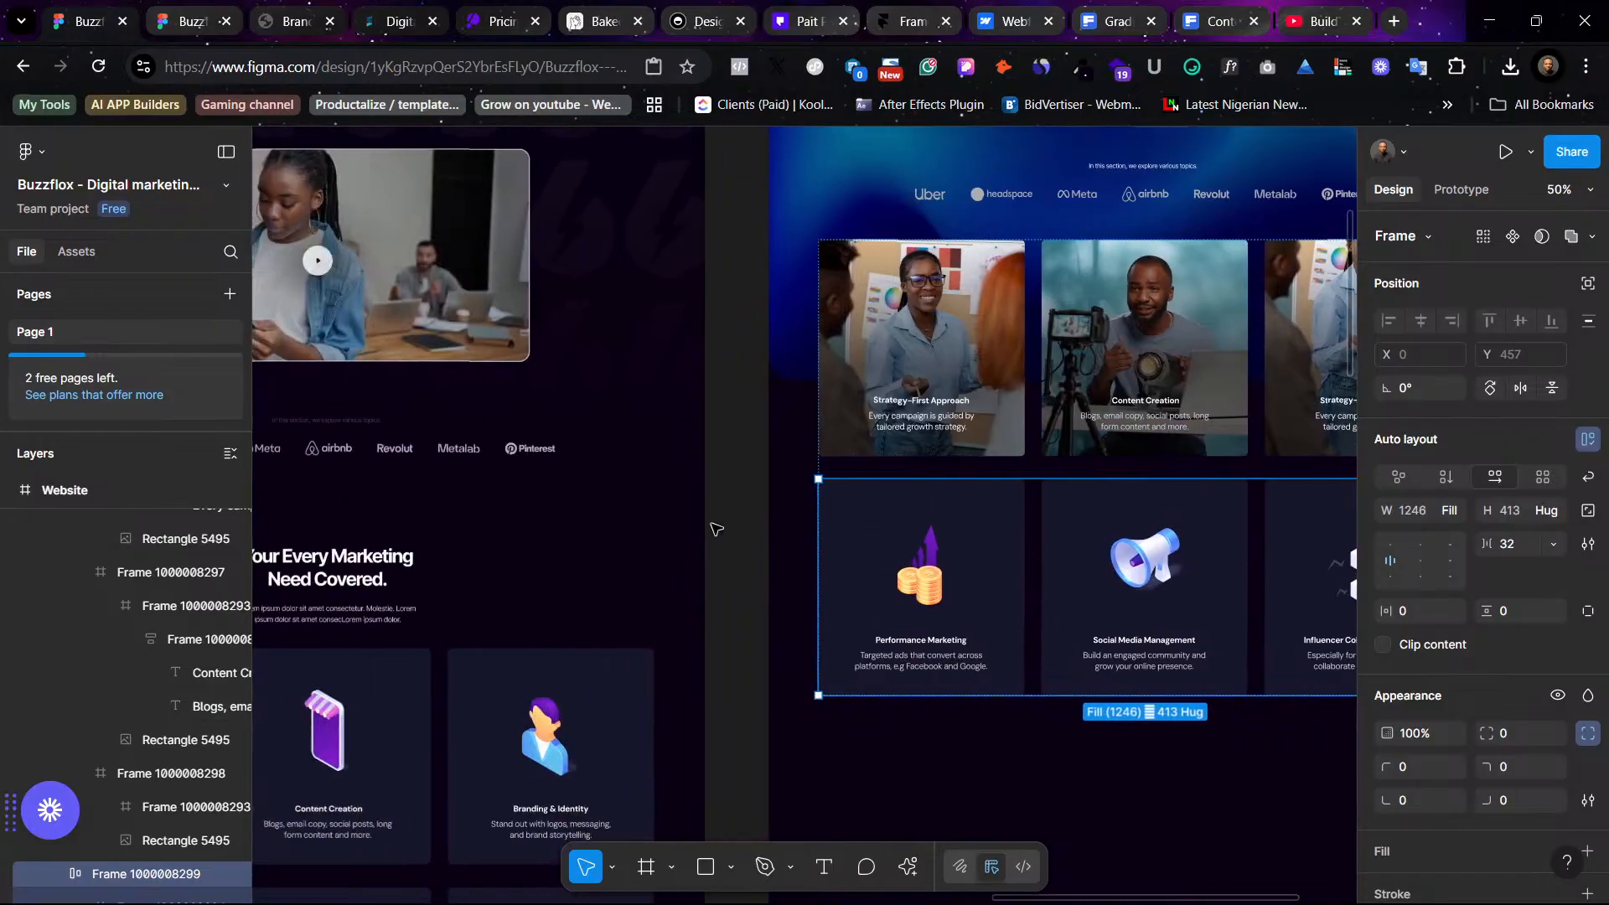
pyautogui.scroll(5, 881, 556)
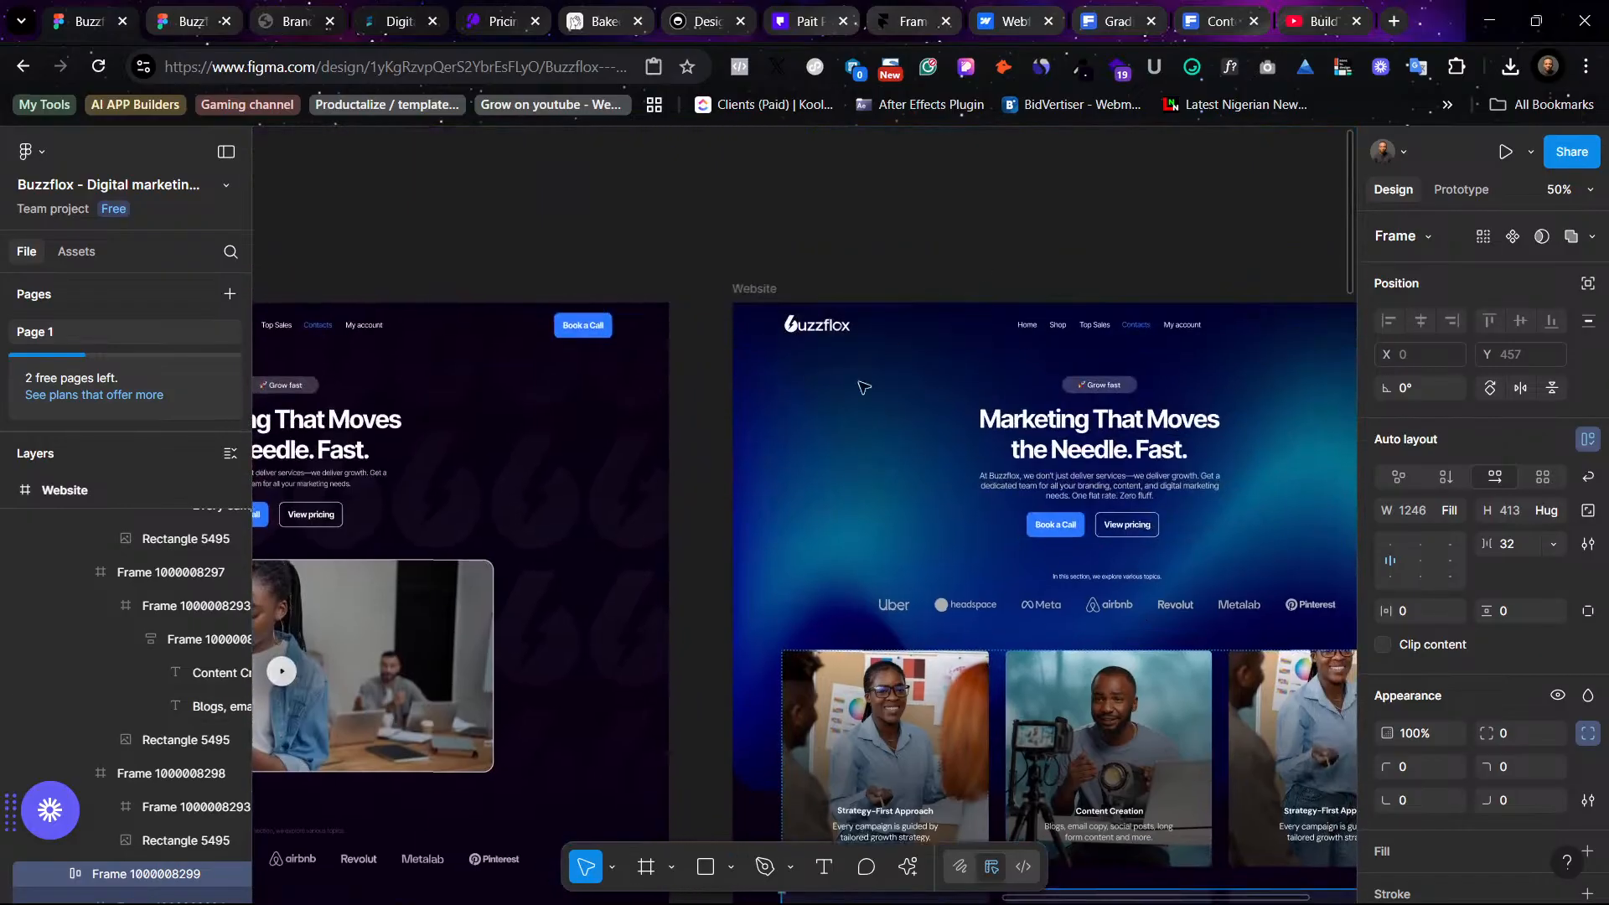
pyautogui.scroll(-2, 1047, 525)
pyautogui.hscroll(2, 1089, 569)
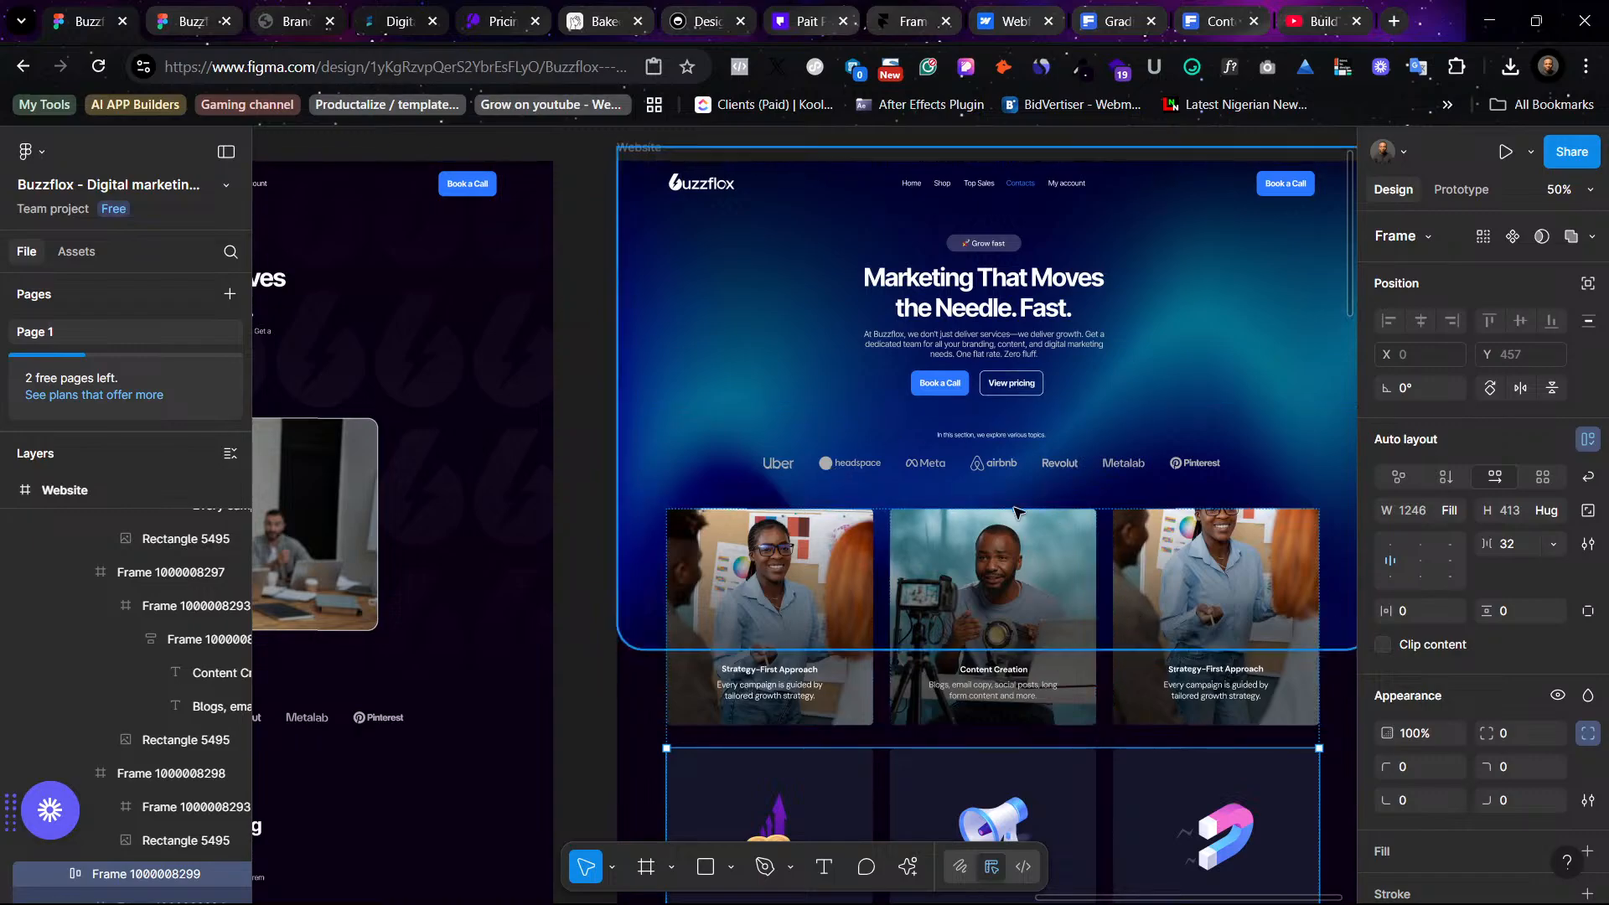
pyautogui.scroll(-3, 821, 471)
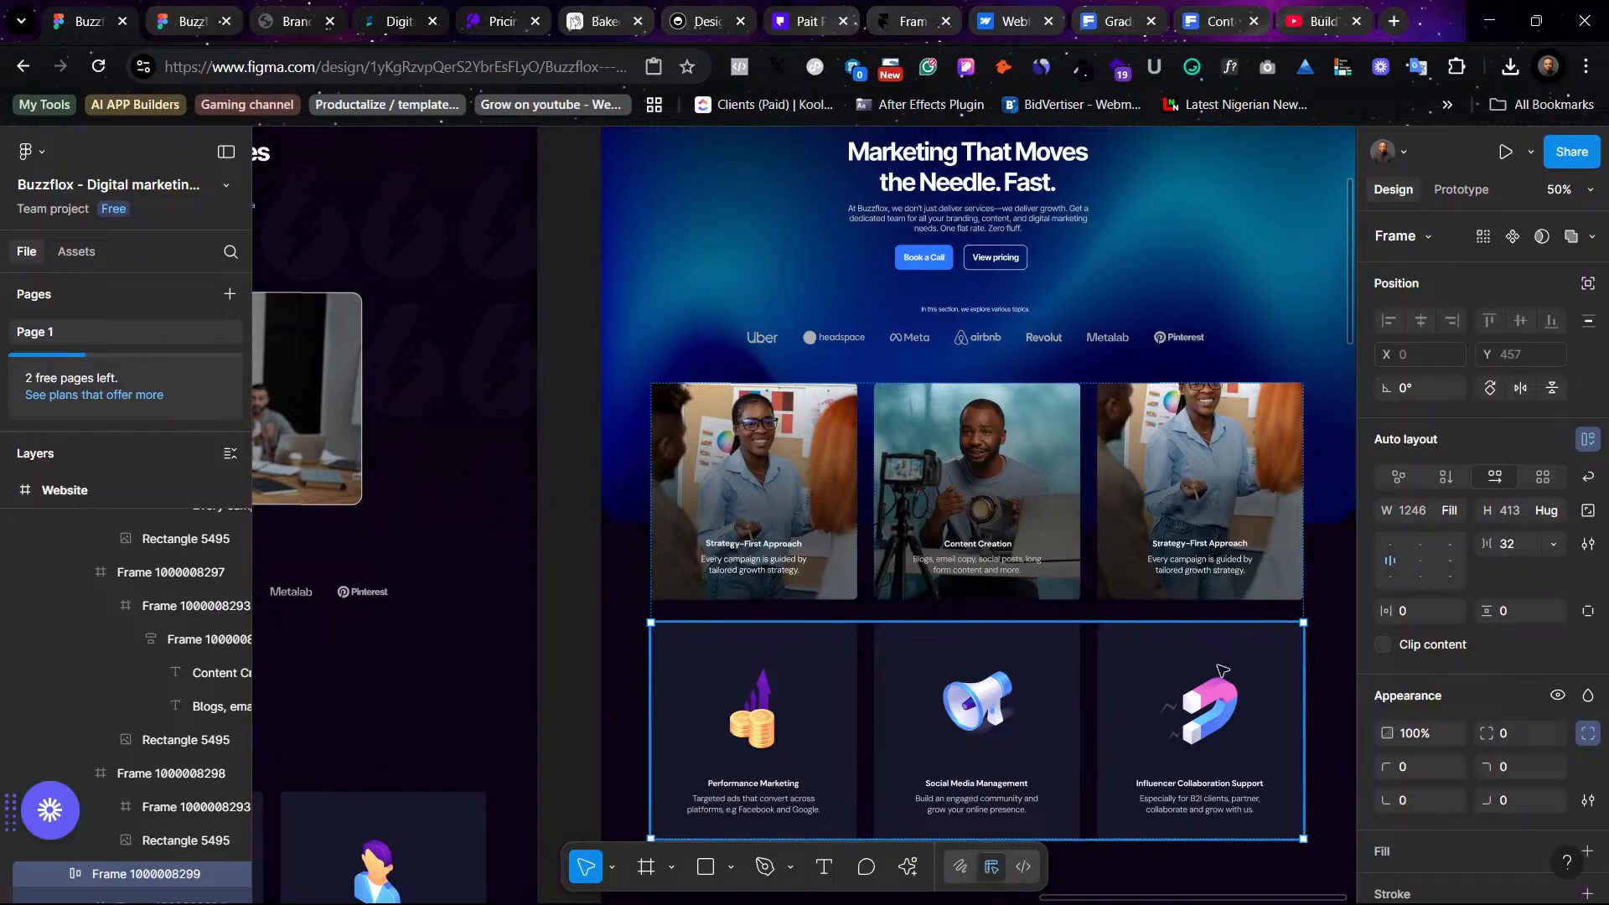
pyautogui.scroll(-1, 1211, 494)
pyautogui.hscroll(-8, 1207, 432)
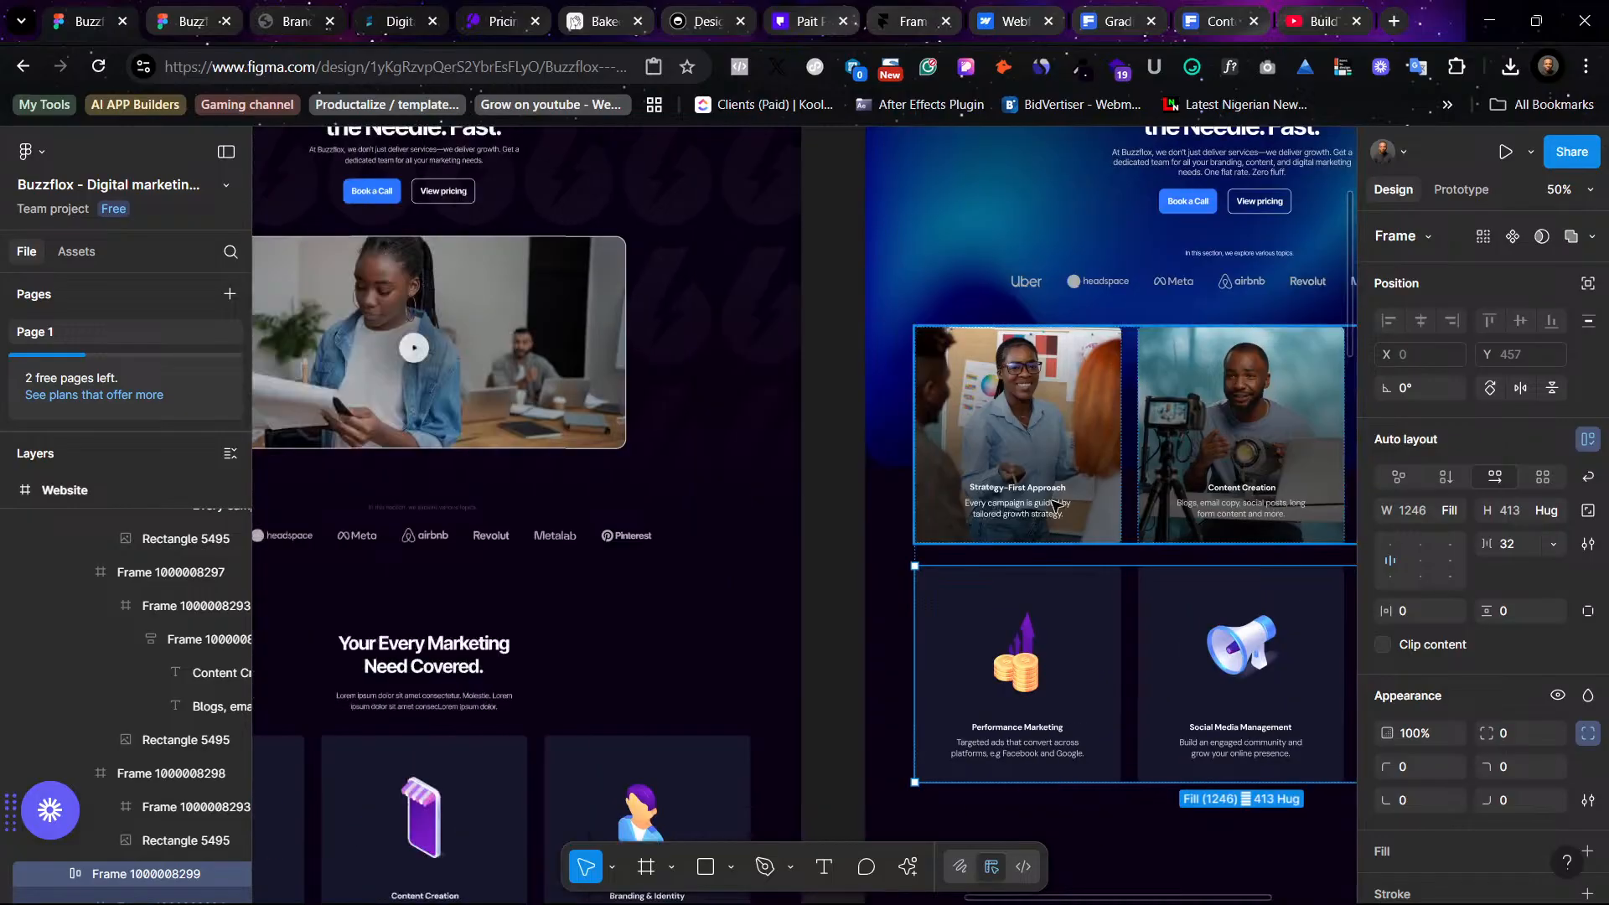
pyautogui.scroll(-5, 710, 561)
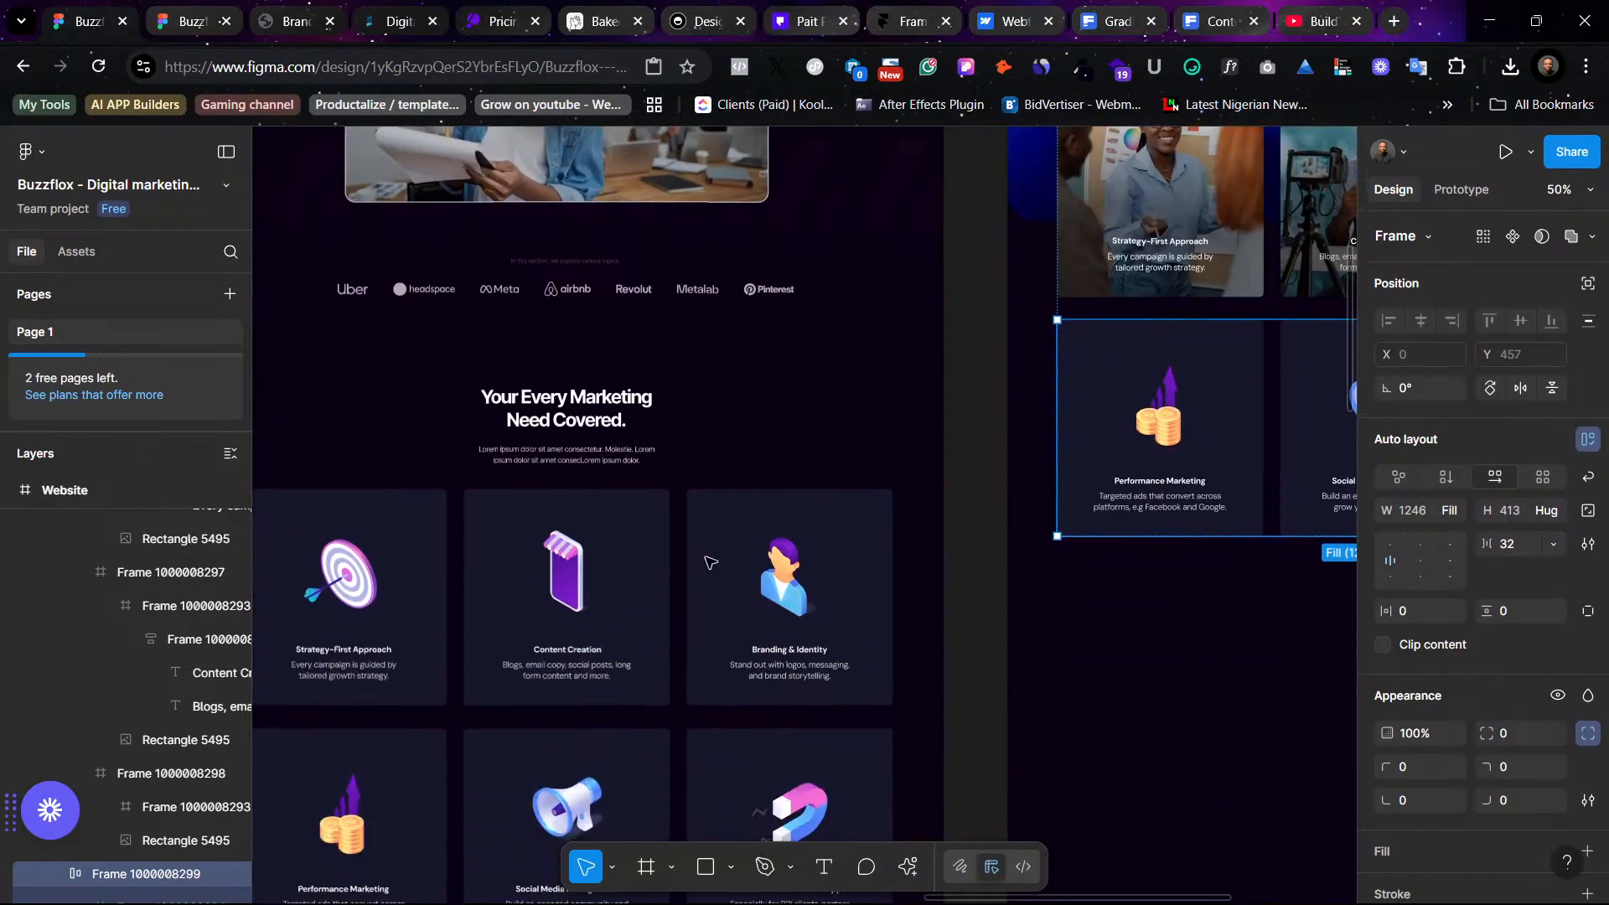
pyautogui.scroll(6, 710, 561)
pyautogui.hscroll(12, 710, 561)
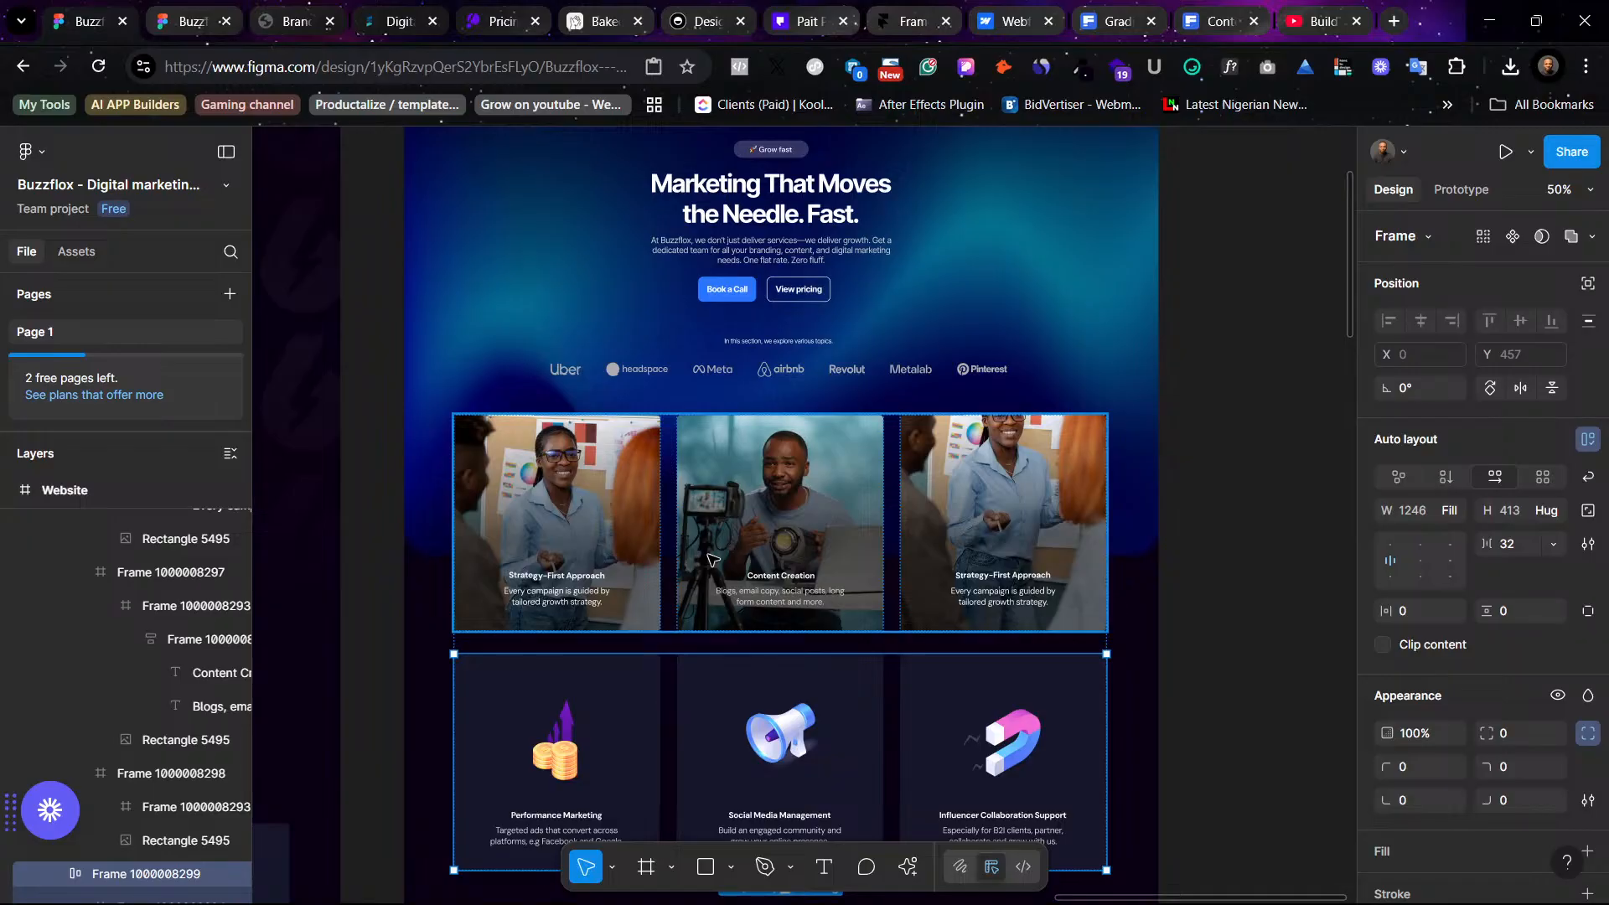
pyautogui.scroll(3, 1008, 434)
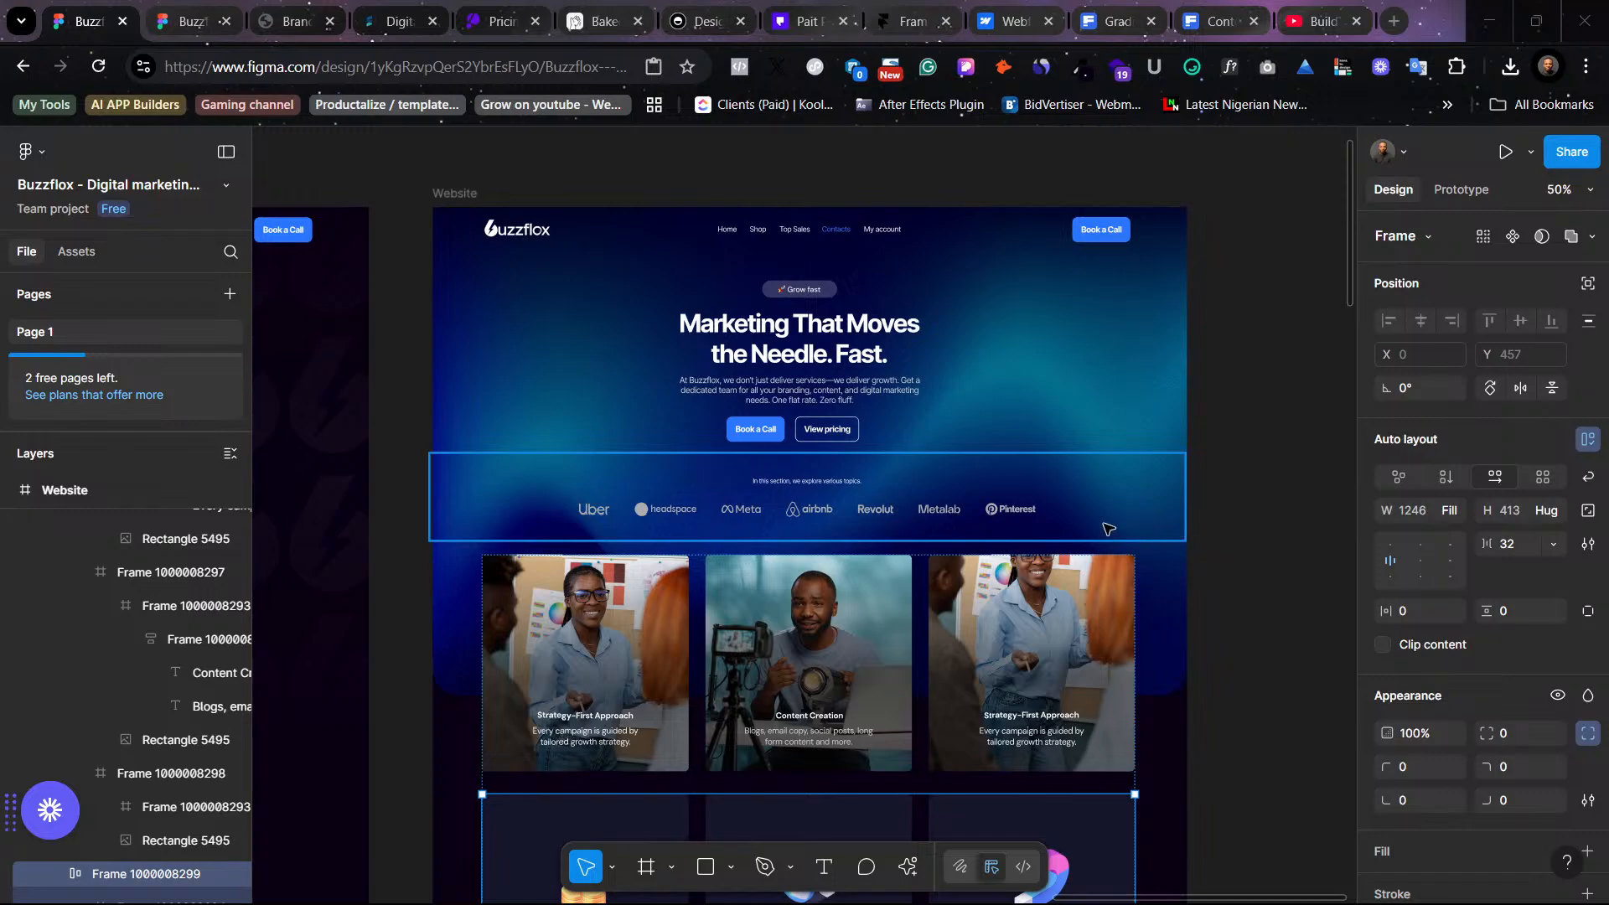
pyautogui.hscroll(-8, 1108, 527)
pyautogui.hscroll(5, 1068, 521)
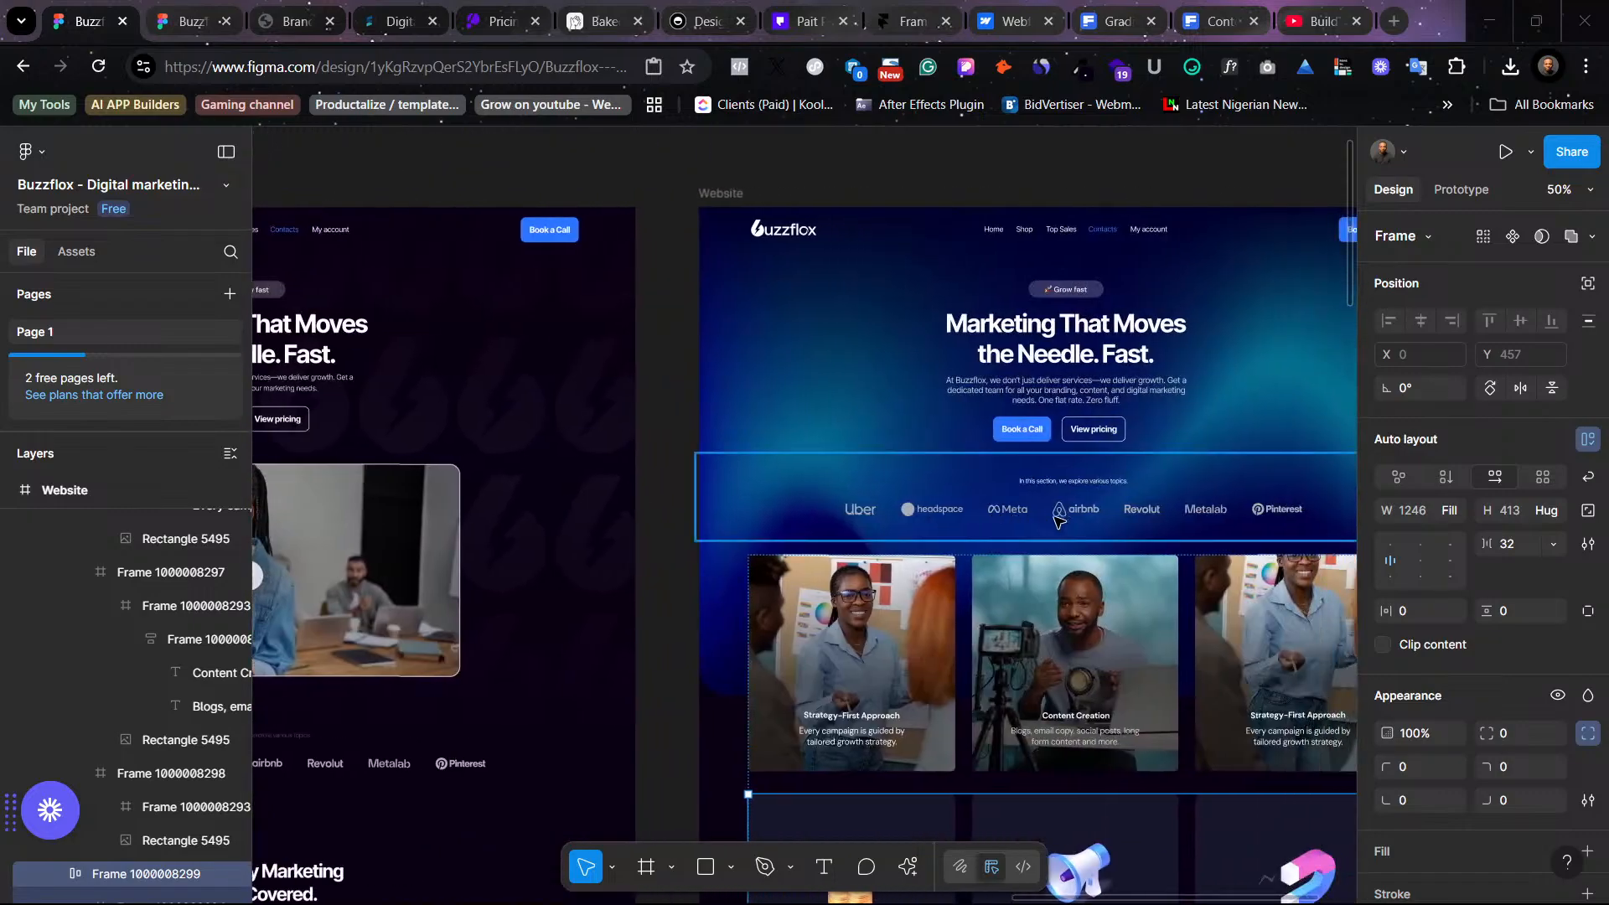
pyautogui.hscroll(4, 1057, 520)
pyautogui.click(1131, 637)
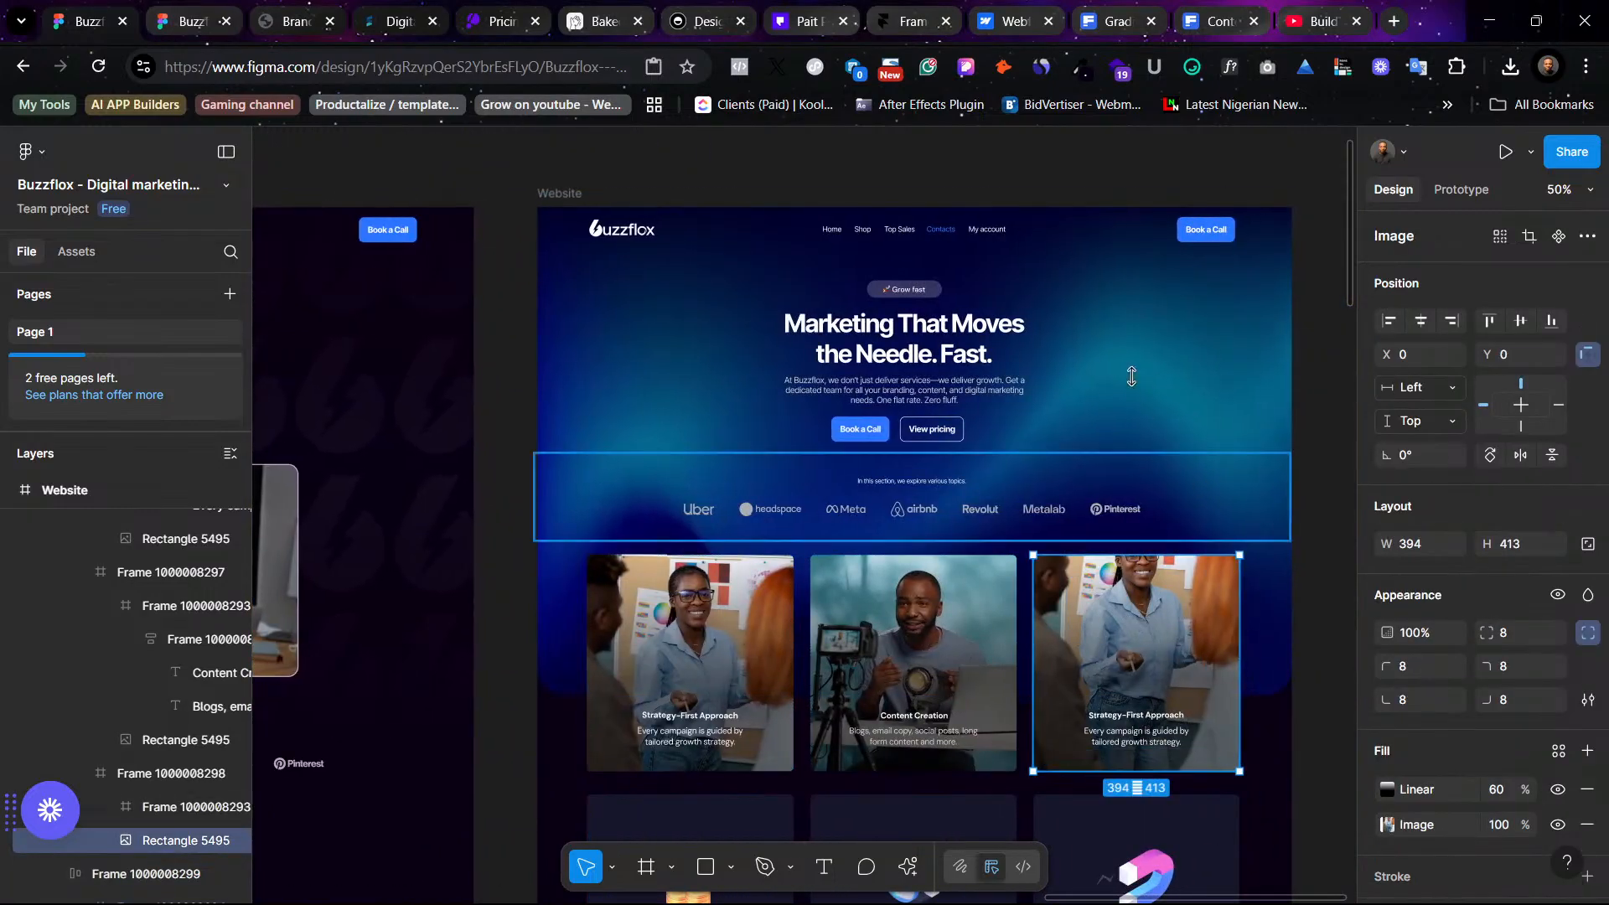
pyautogui.hscroll(-11, 1025, 713)
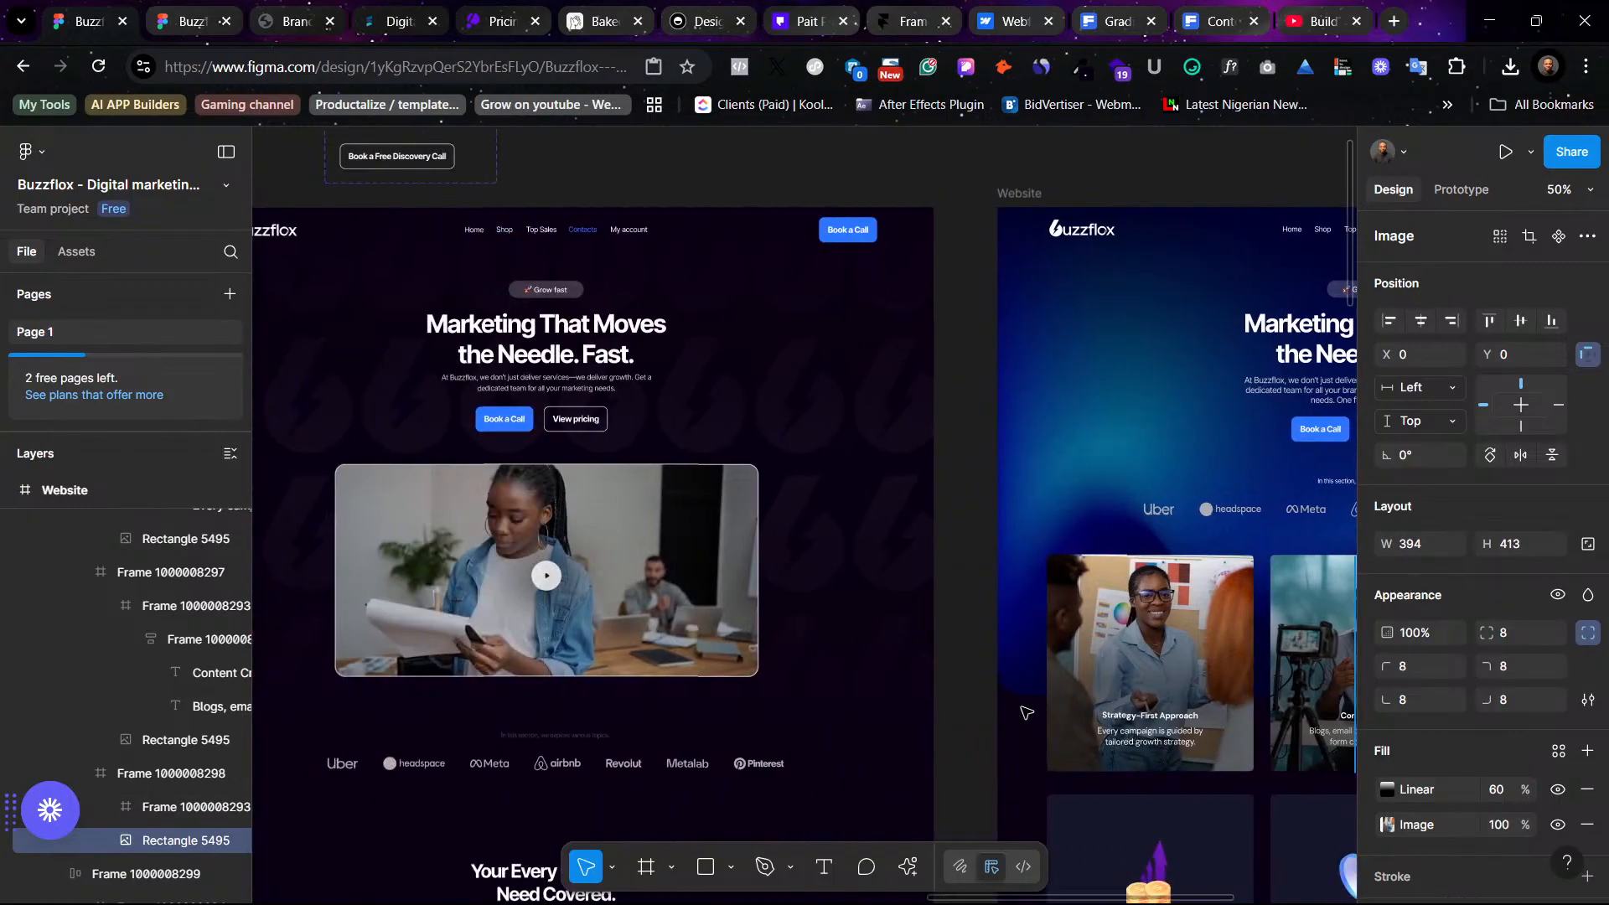
pyautogui.hscroll(-10, 734, 729)
pyautogui.scroll(-8, 736, 729)
pyautogui.hscroll(7, 746, 728)
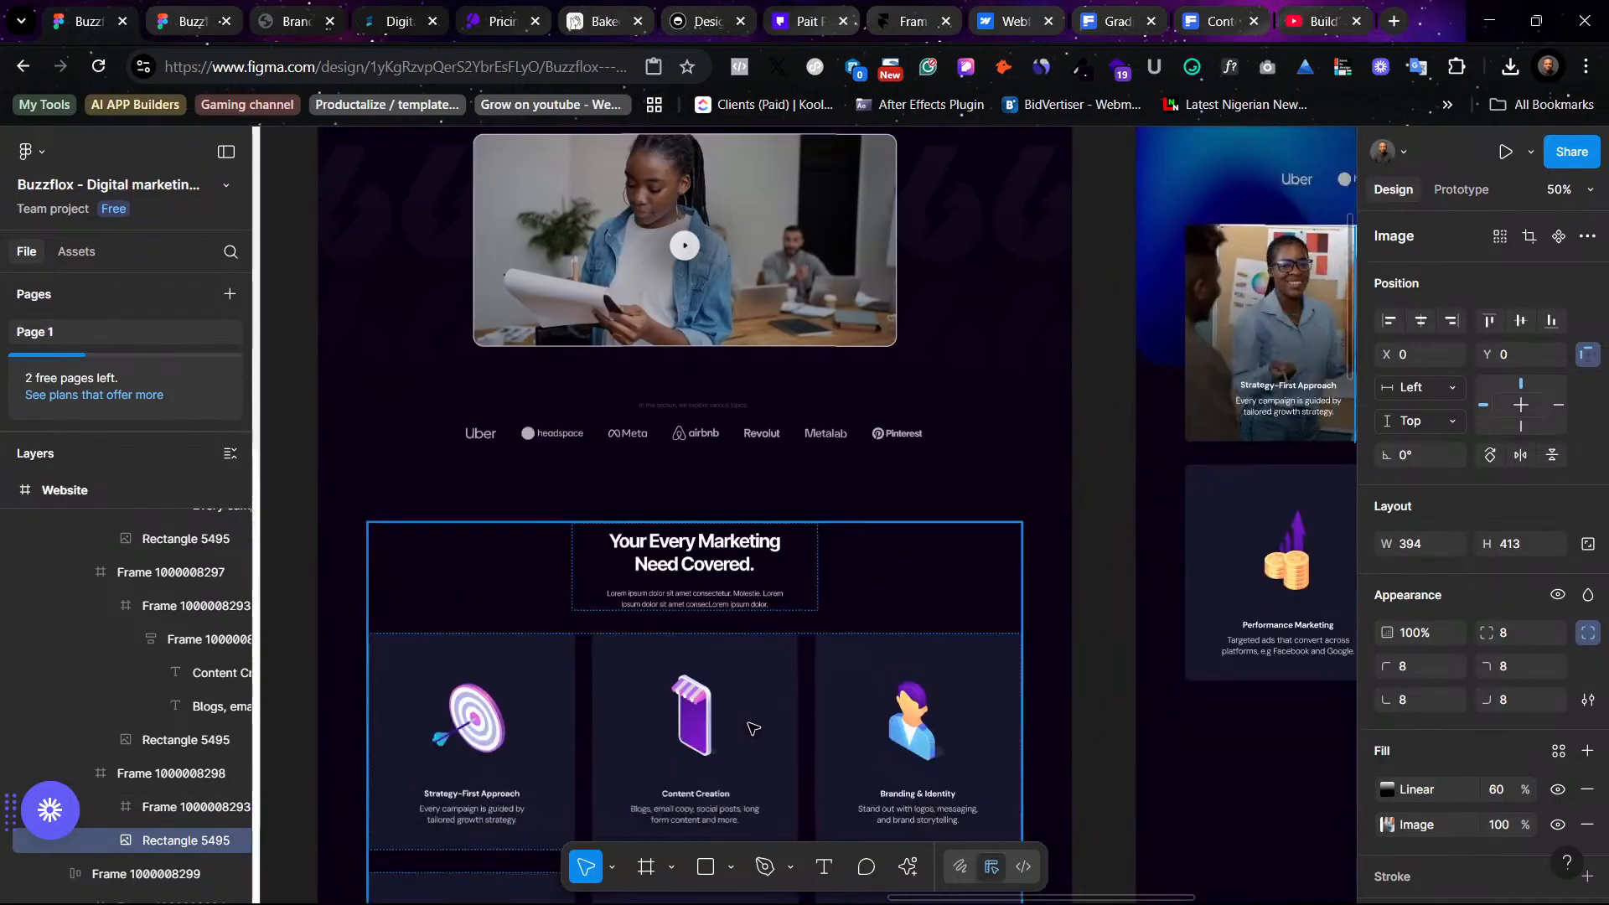
pyautogui.scroll(-3, 752, 728)
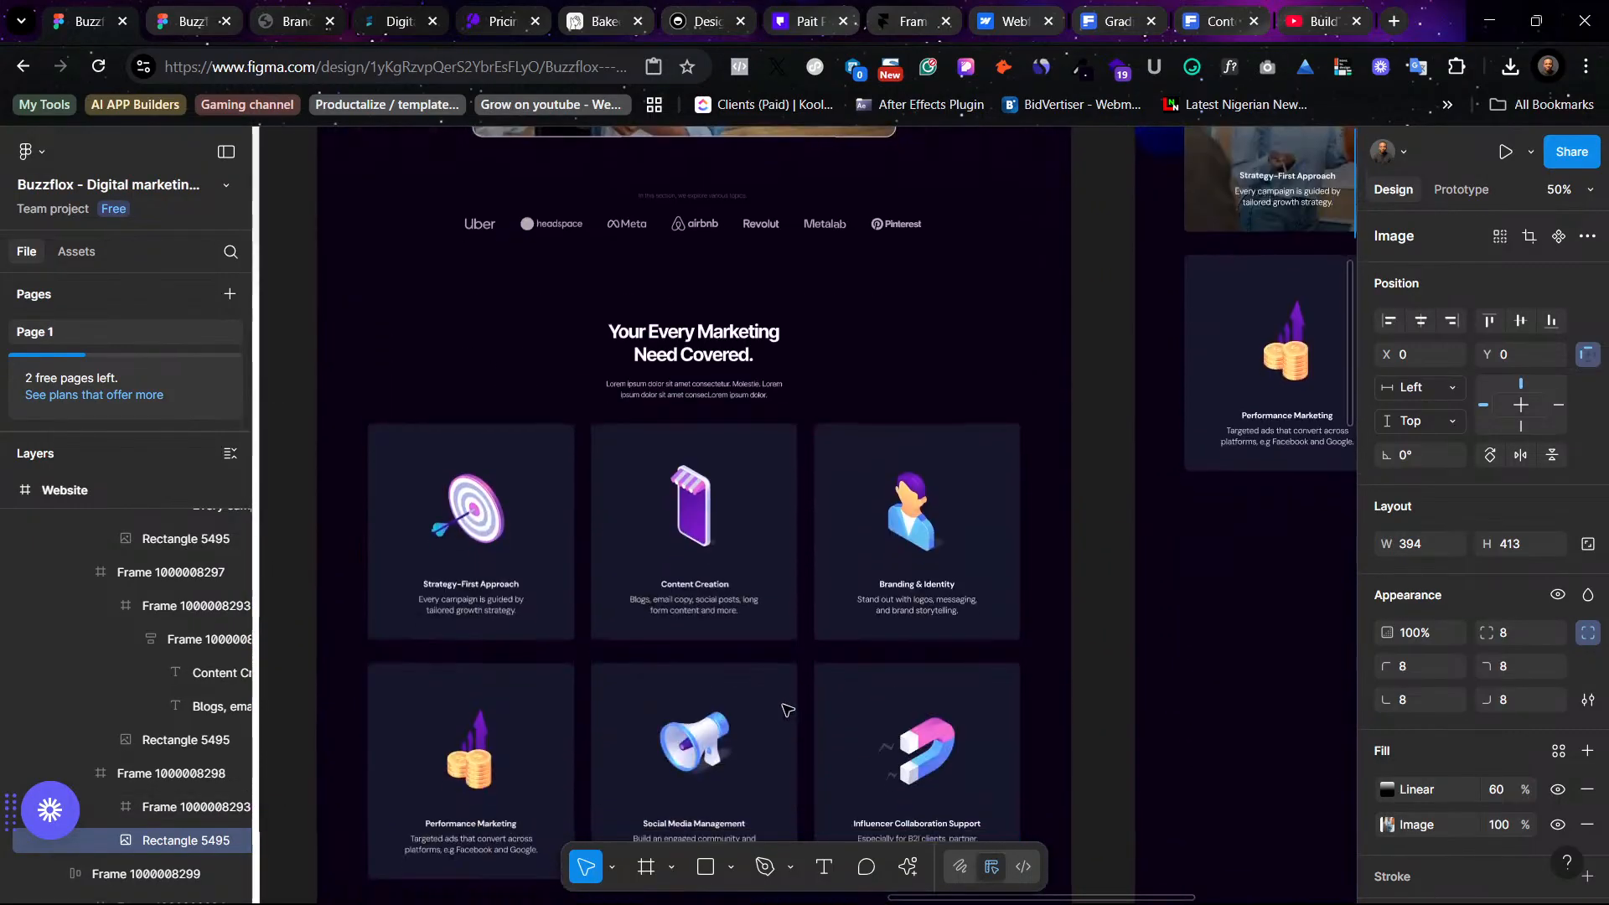
# - Copy the "Branding & Identity" title from the original design and paste it as the third photo card's title
pyautogui.click(930, 585)
pyautogui.hscroll(15, 1006, 570)
pyautogui.scroll(3, 1089, 557)
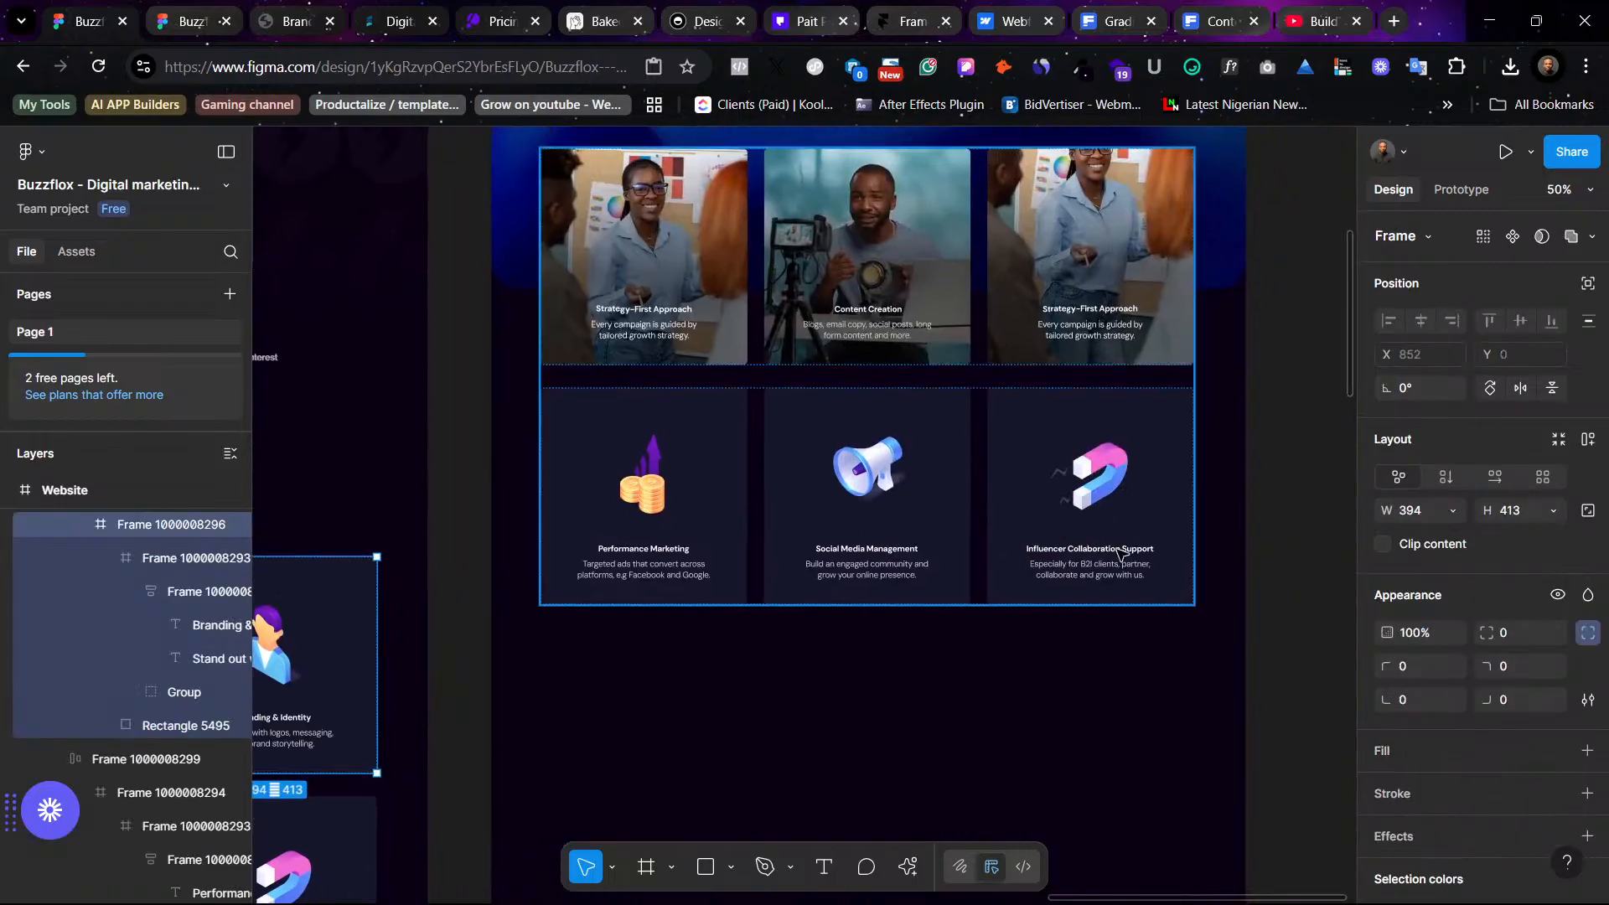
pyautogui.hscroll(-13, 846, 490)
pyautogui.scroll(-1, 846, 586)
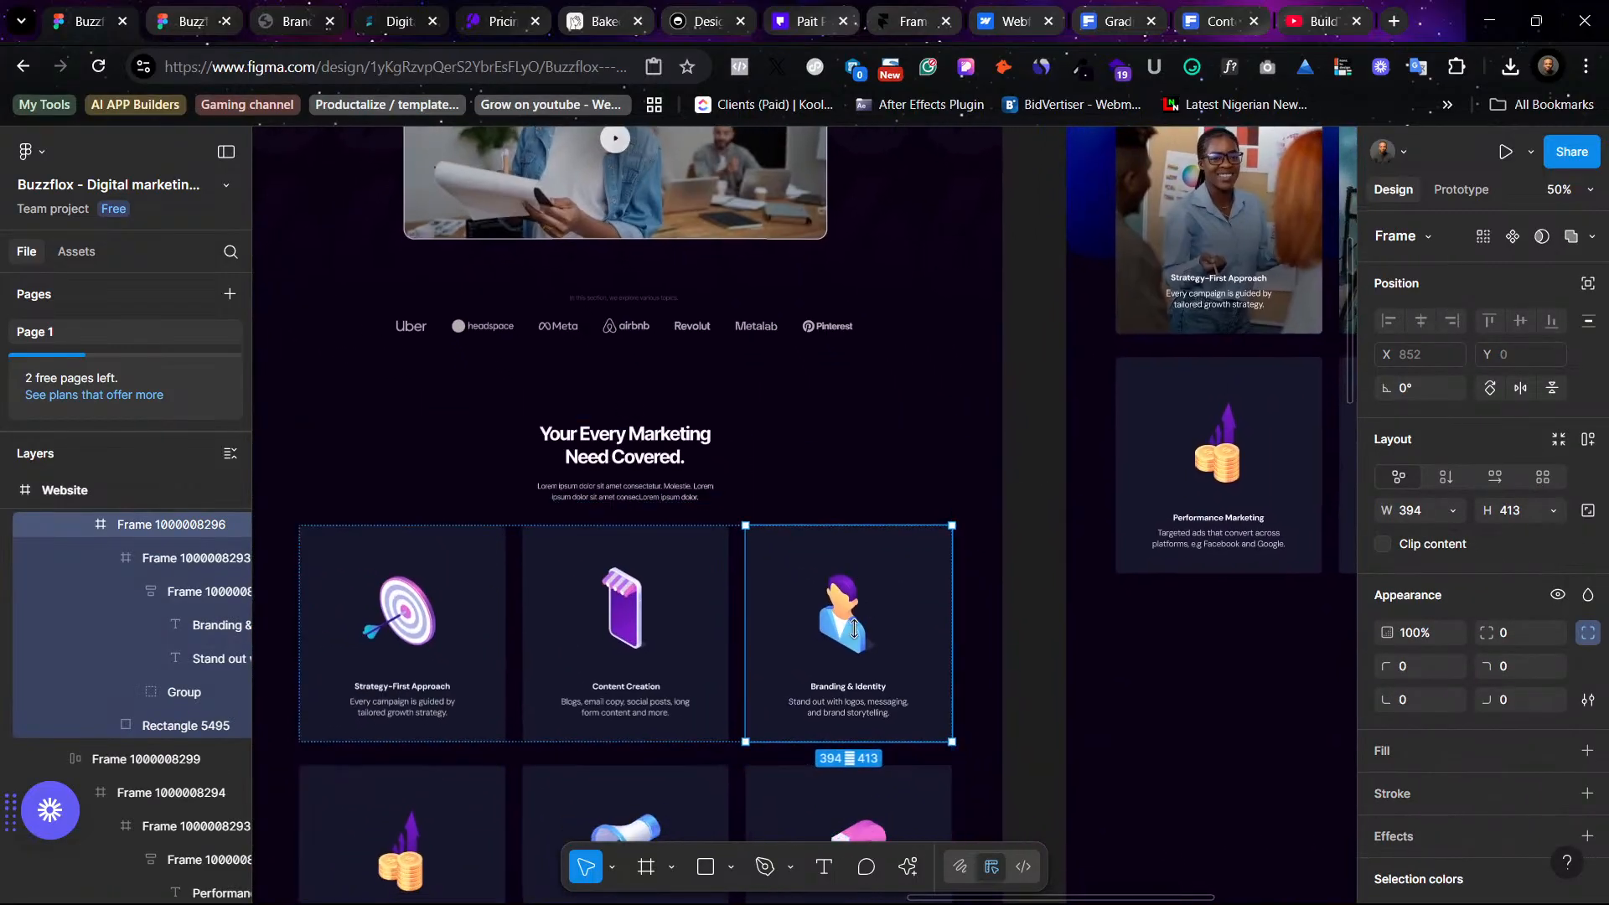
pyautogui.click(853, 688)
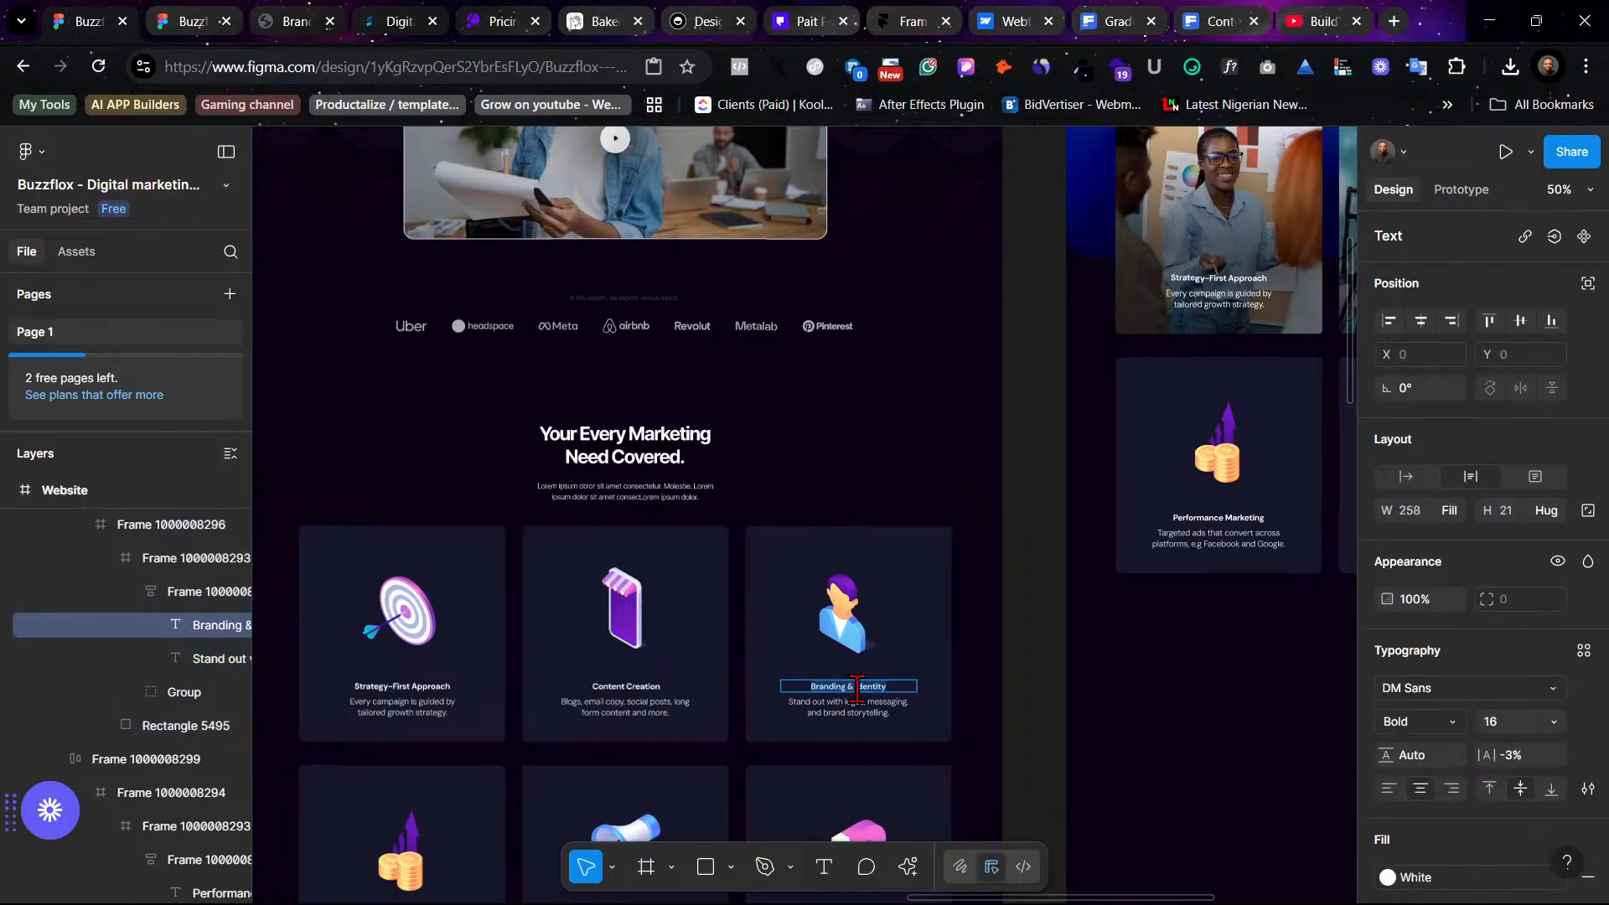
pyautogui.hscroll(16, 856, 689)
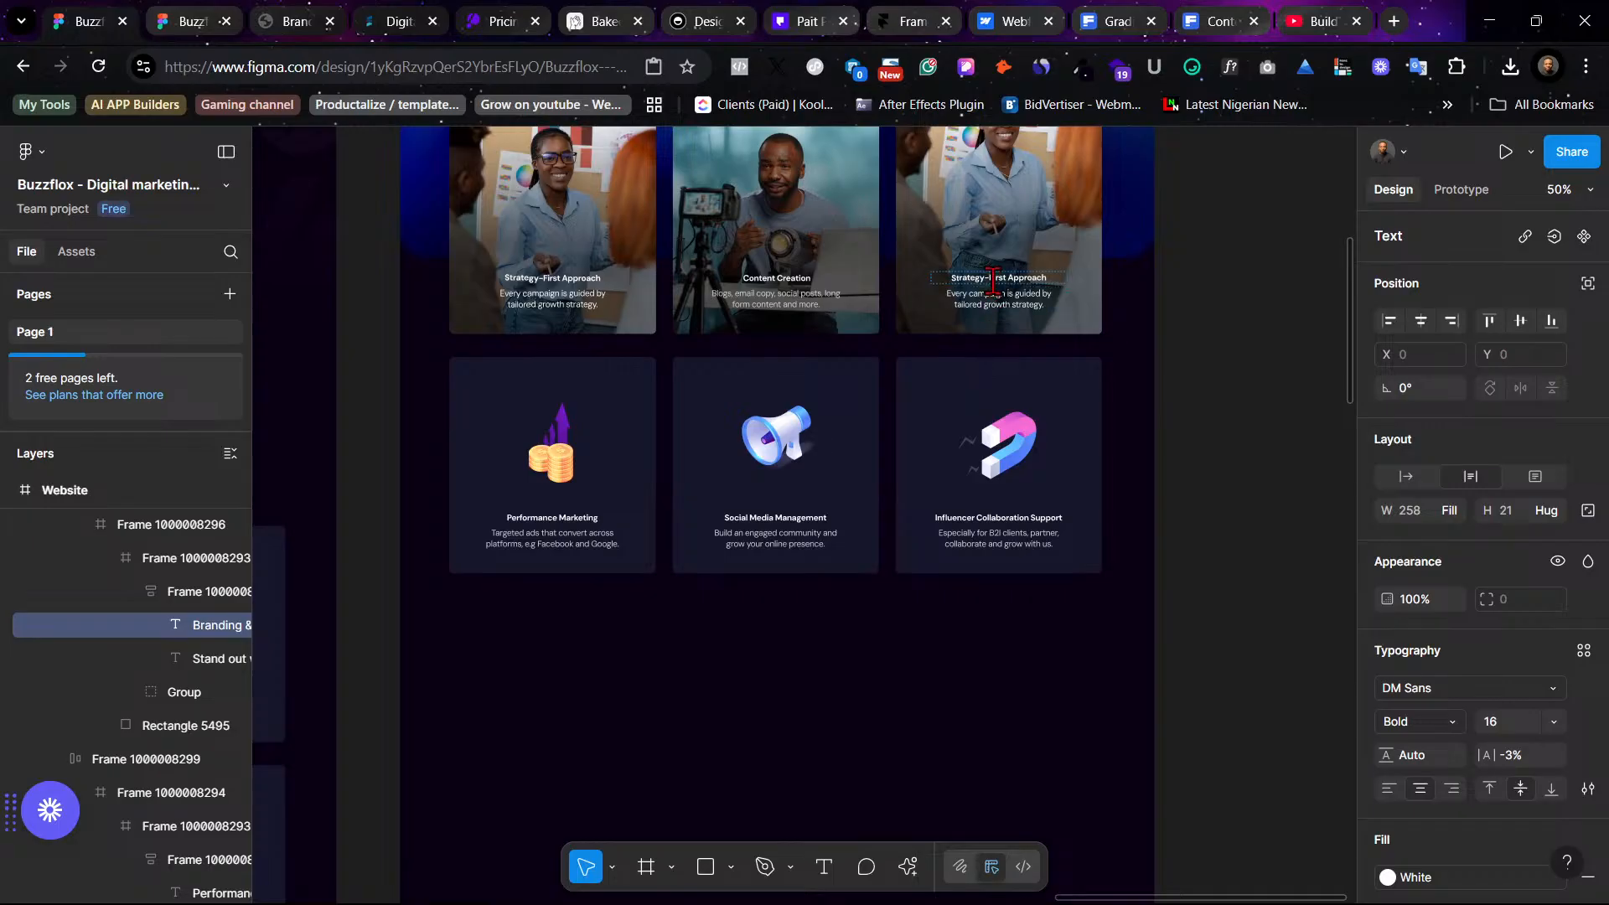
pyautogui.doubleClick(993, 281)
pyautogui.write('Branding & Identity')
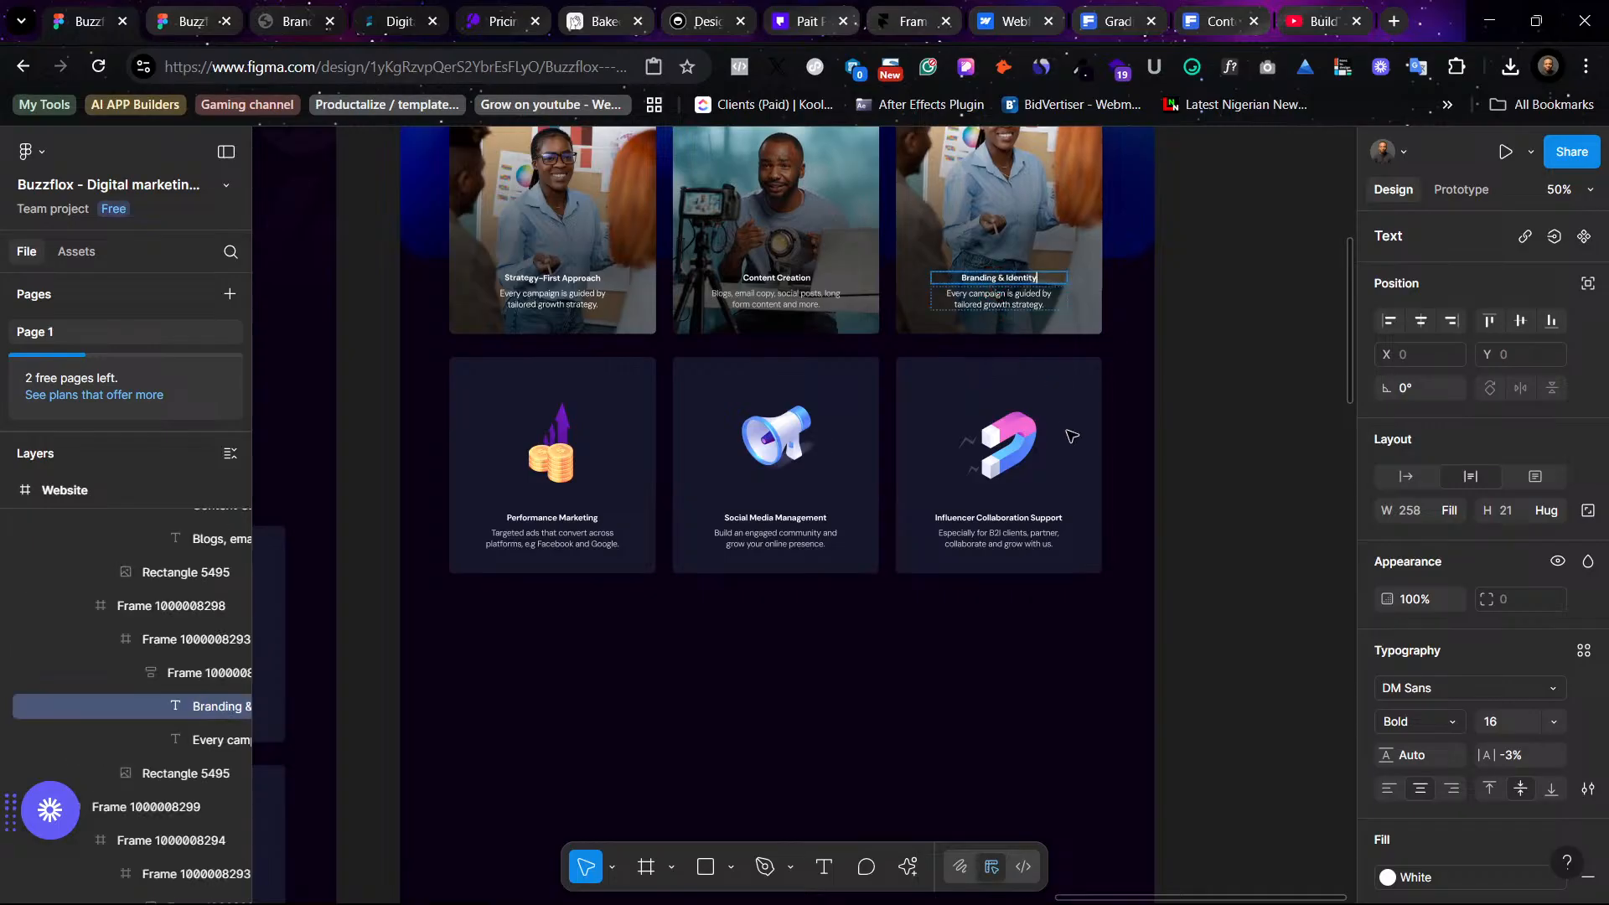
# - Paste the original Branding & Identity description into the third photo card with matching style
pyautogui.hscroll(-11, 793, 603)
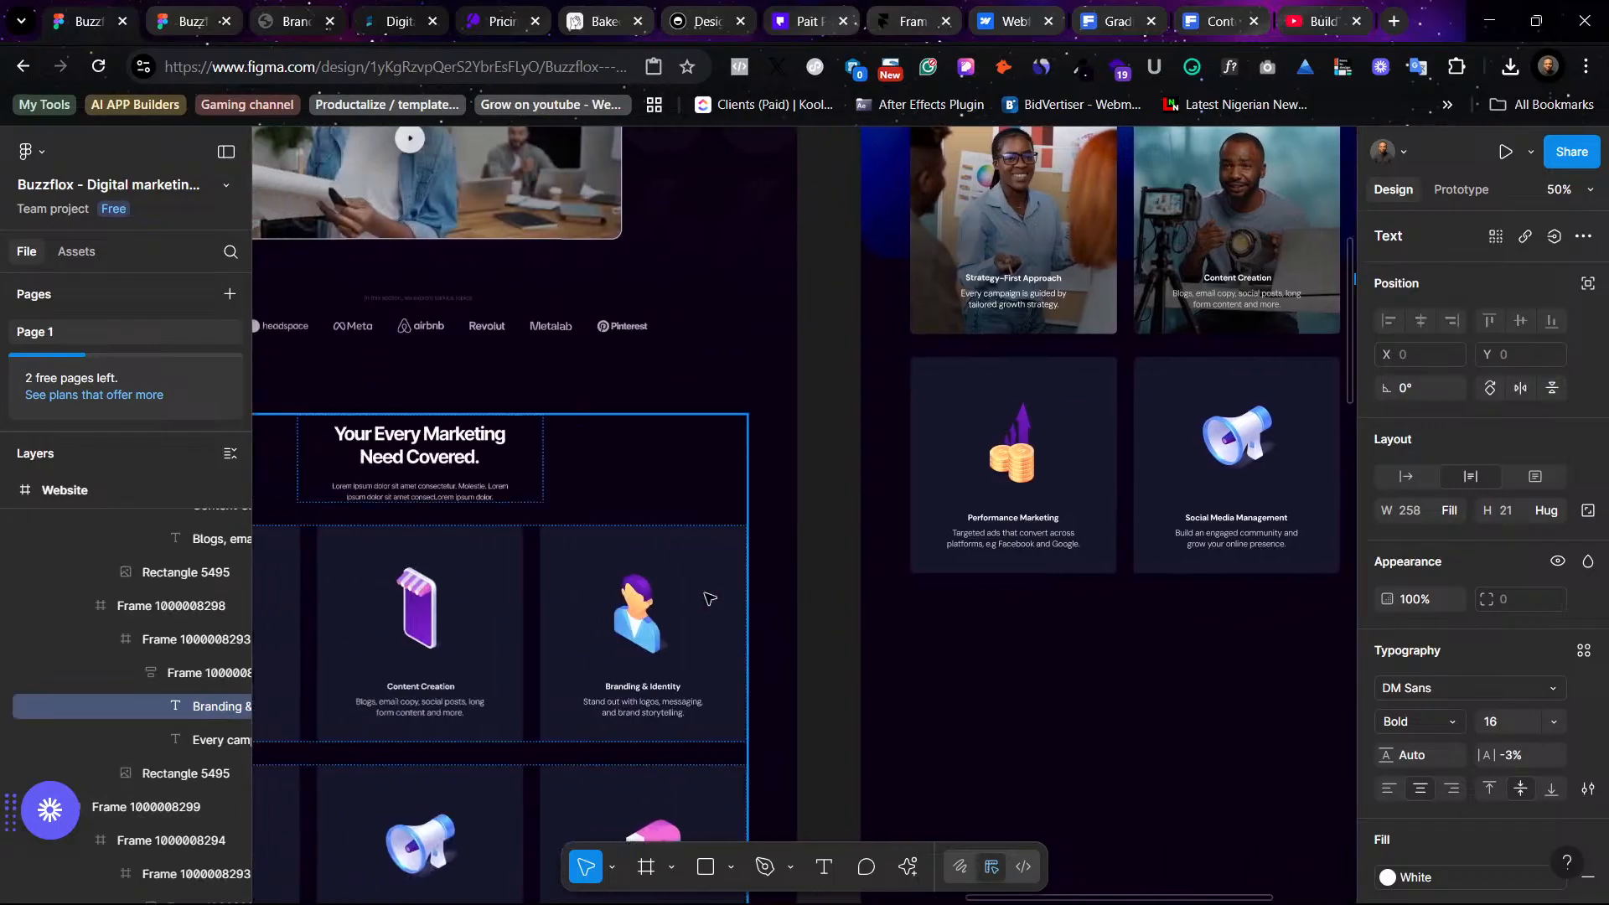
pyautogui.click(649, 720)
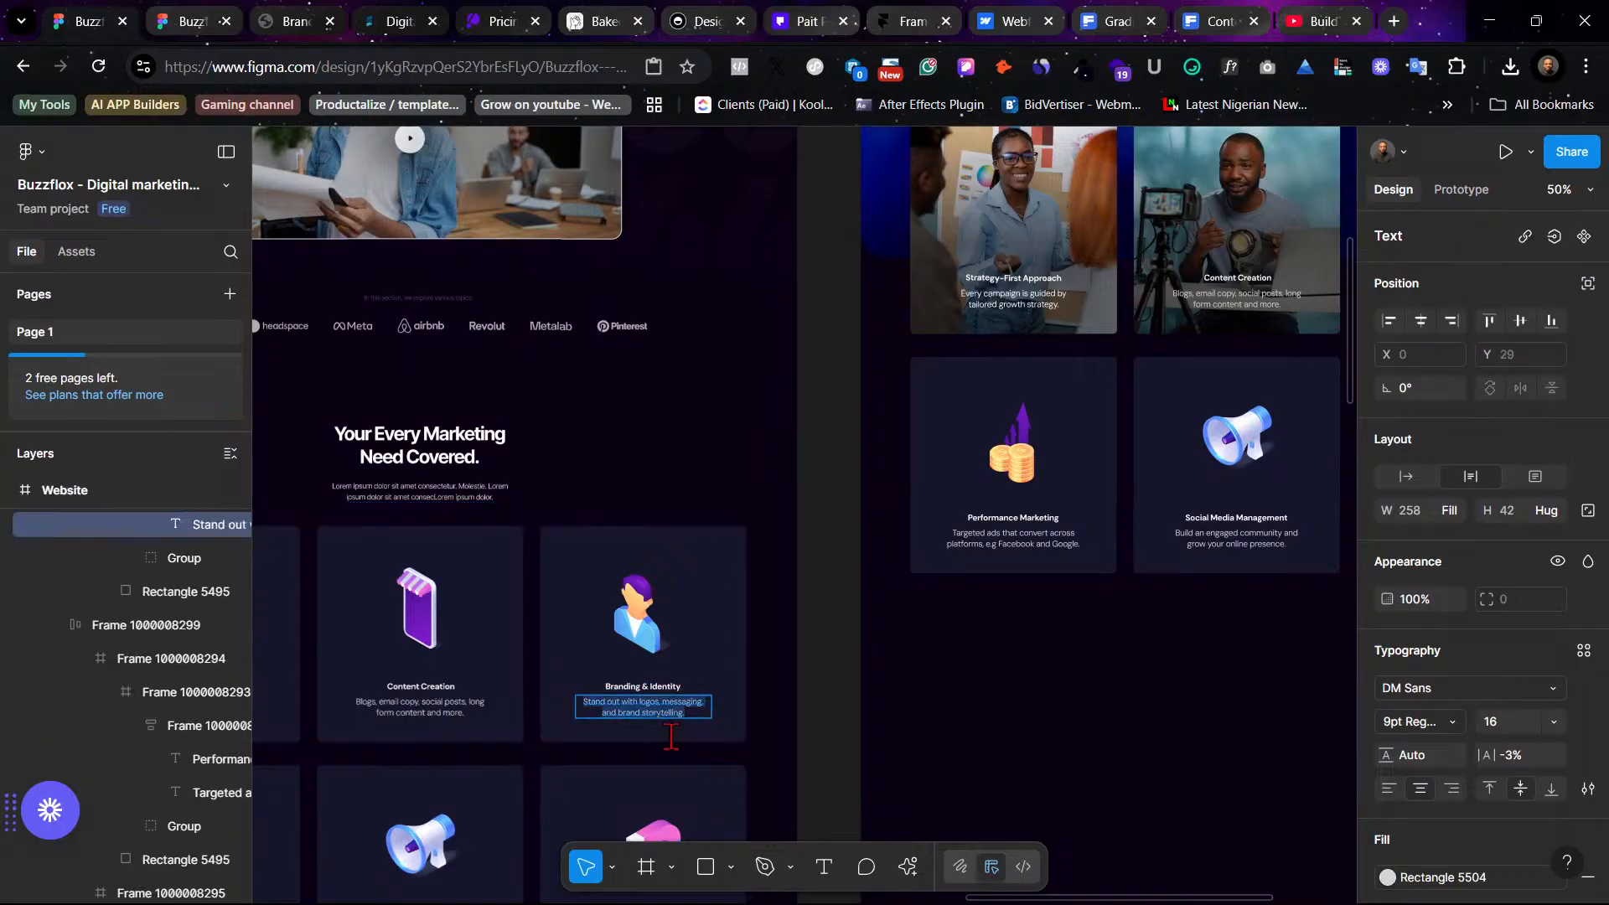
pyautogui.hscroll(10, 655, 710)
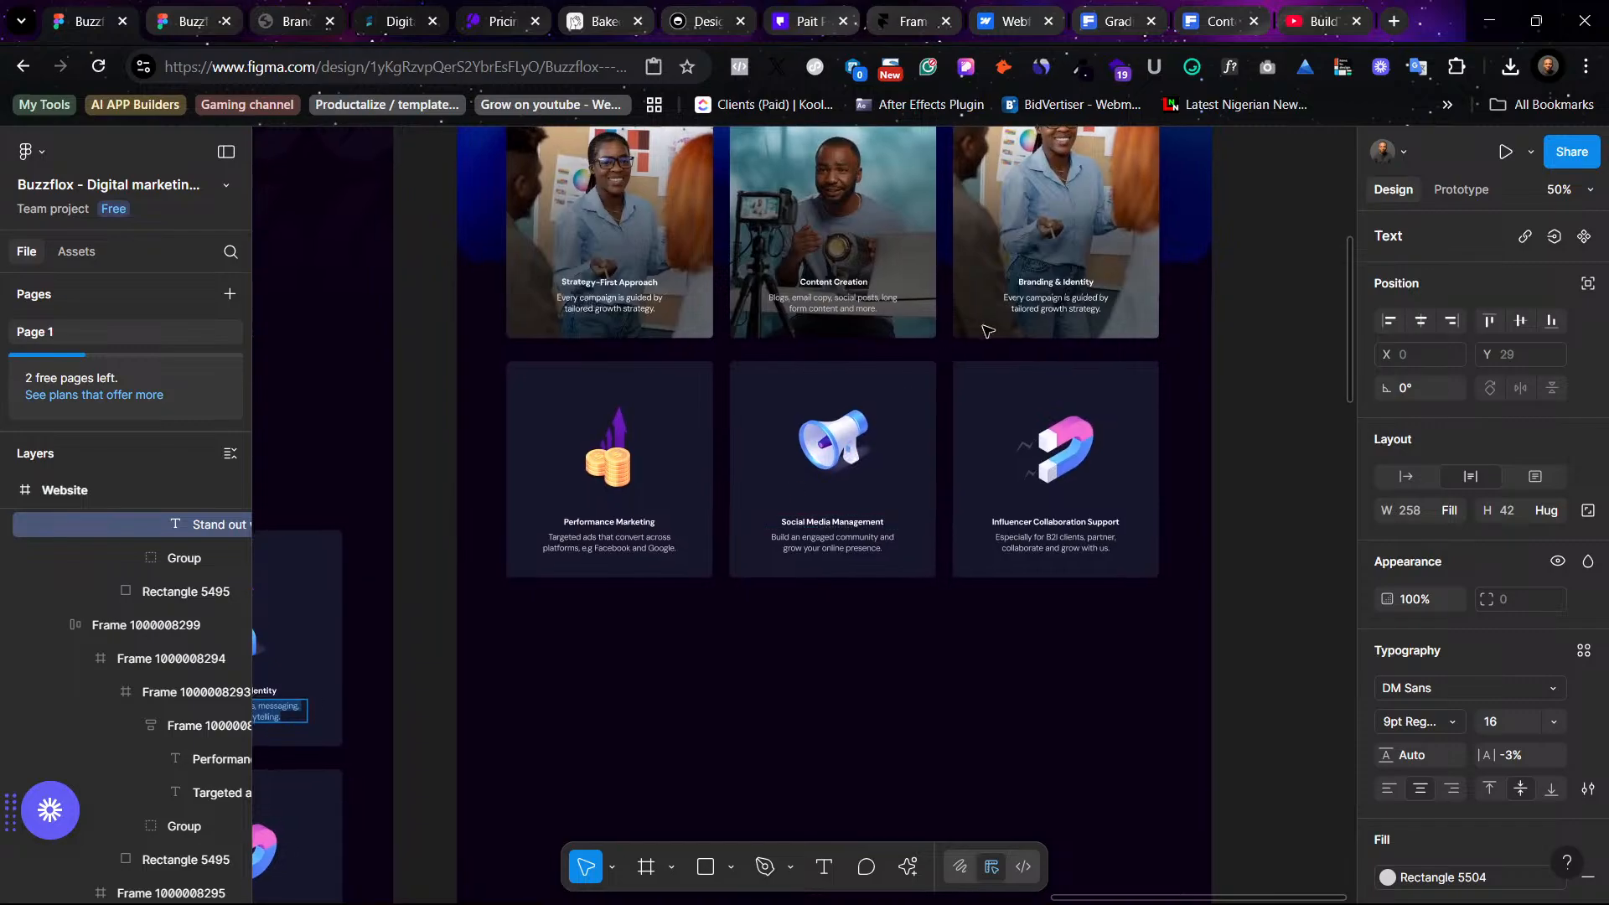
pyautogui.click(1059, 308)
pyautogui.rightClick(1059, 307)
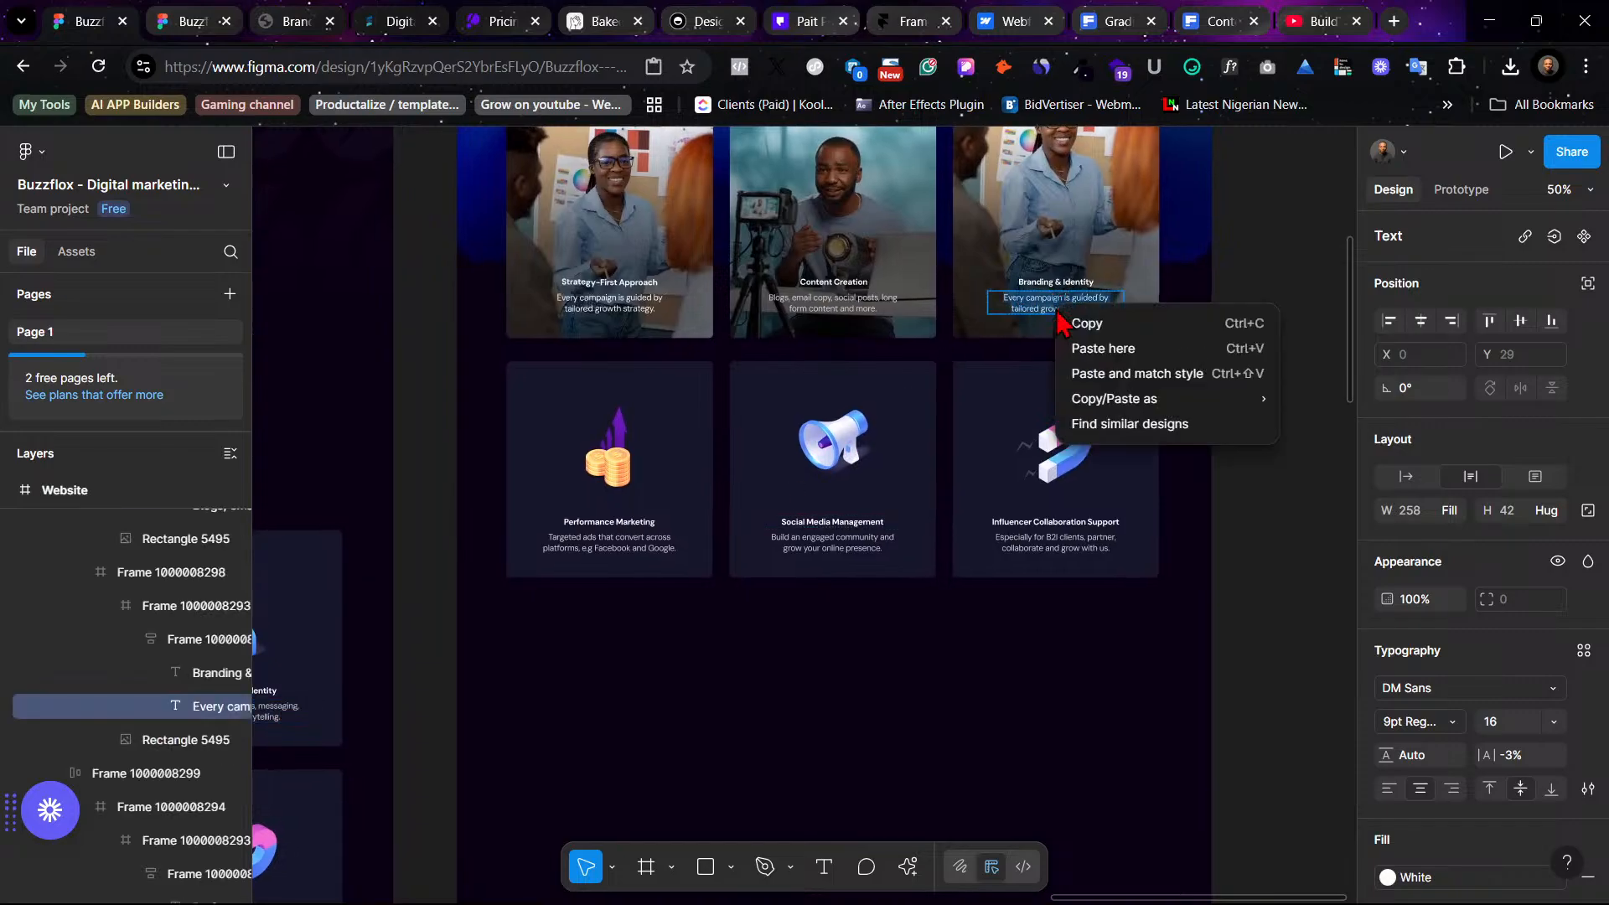
pyautogui.click(1108, 366)
# - Set the middle photo card's description text fill to the White color style
pyautogui.click(852, 307)
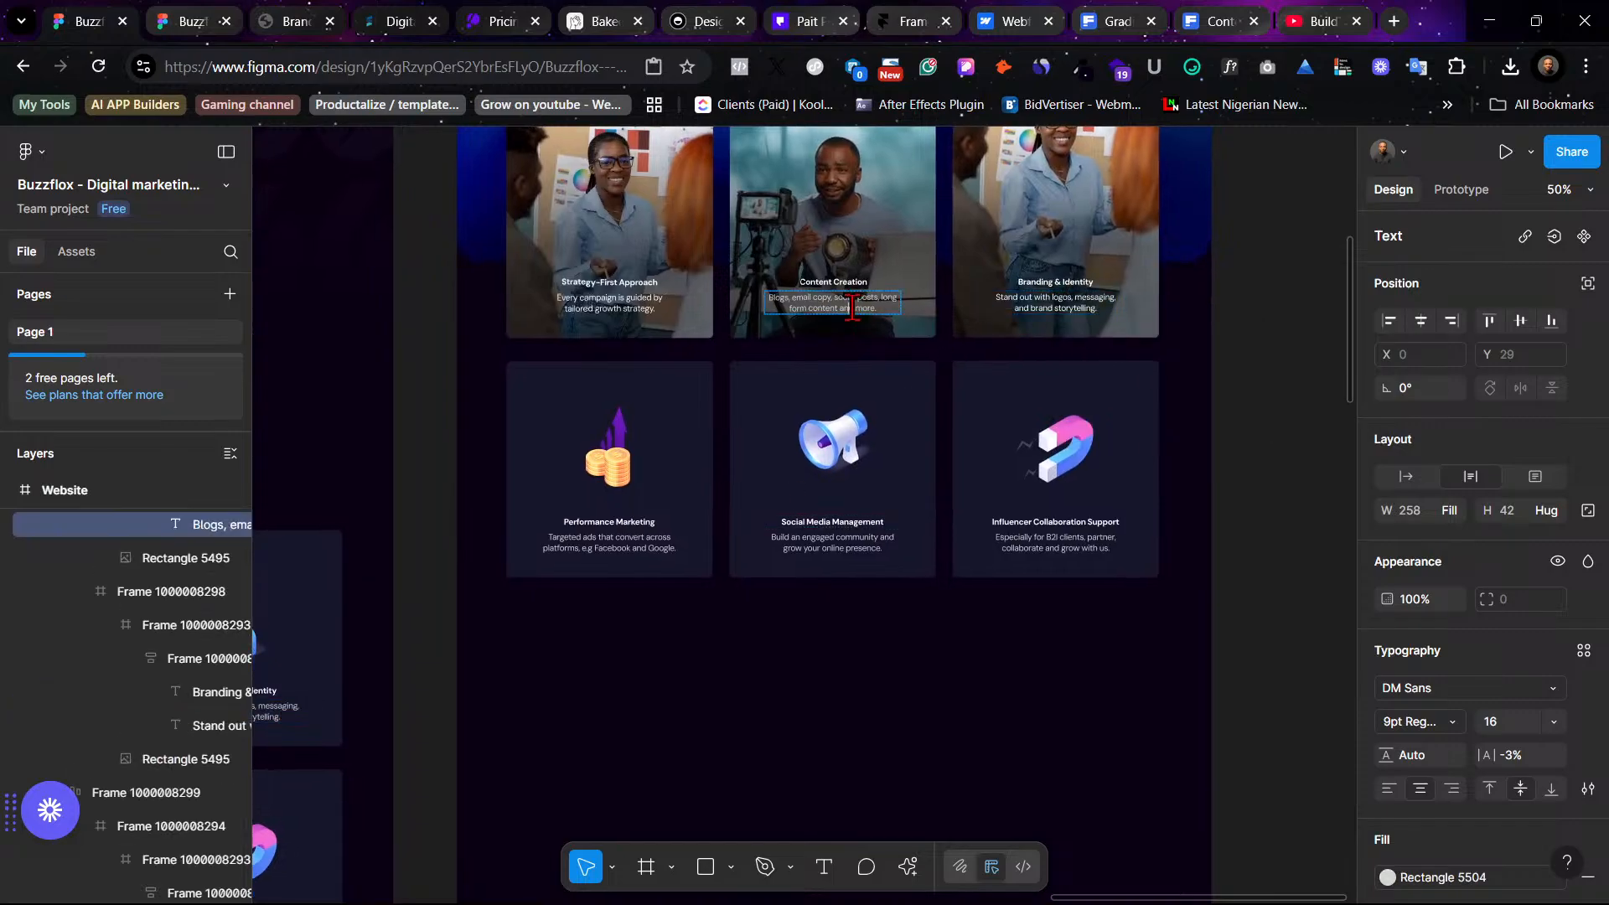
pyautogui.scroll(-3, 1550, 792)
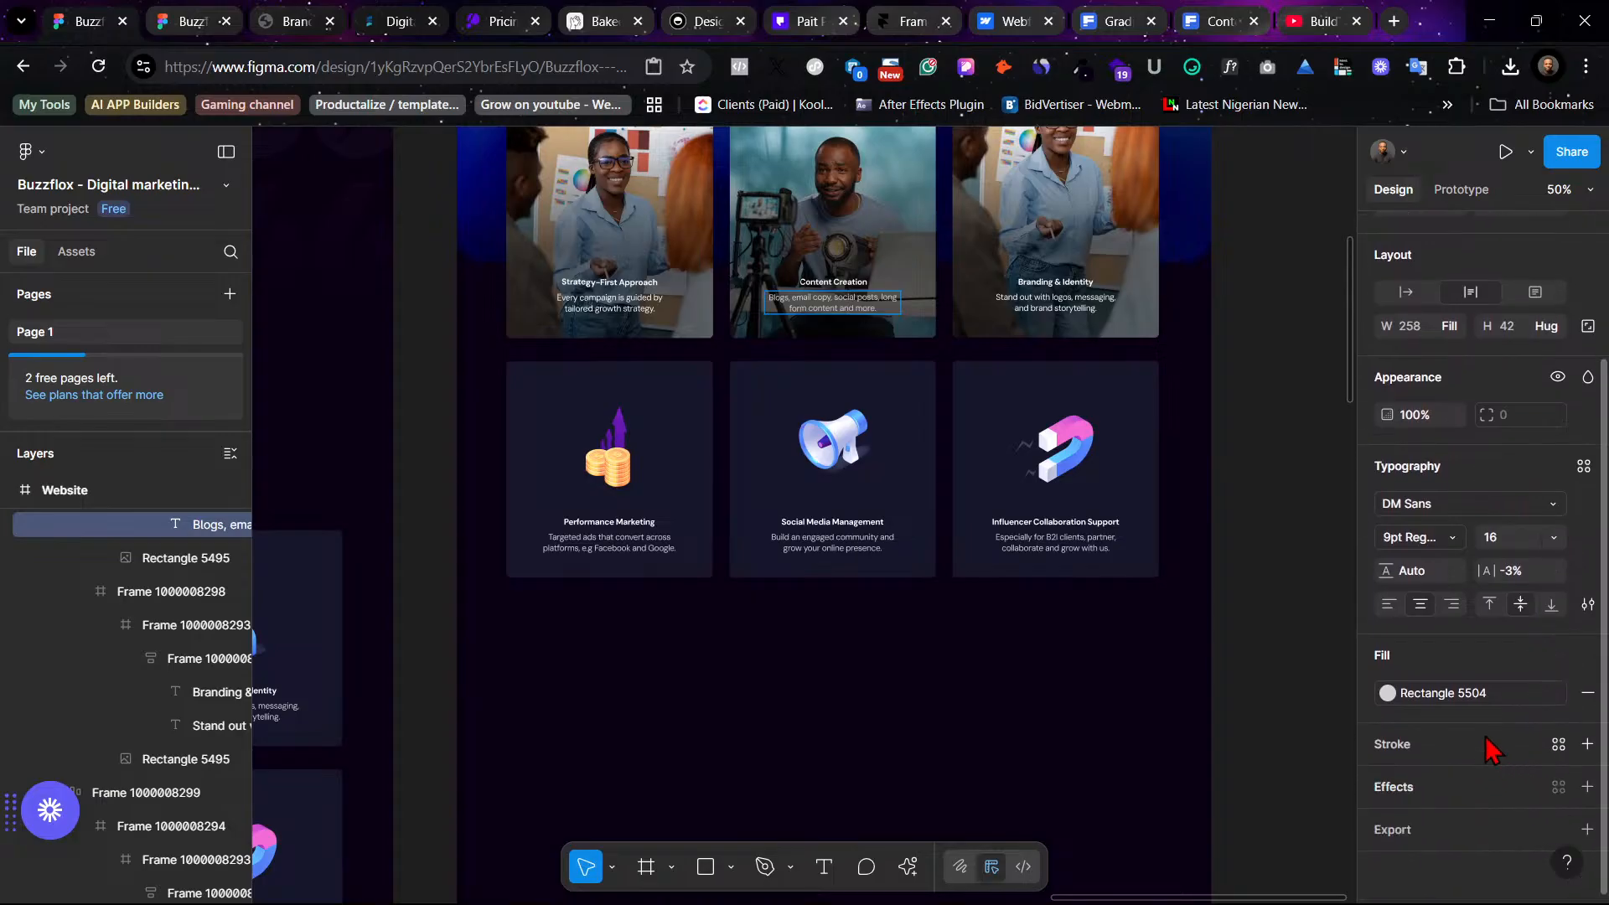
pyautogui.click(1475, 693)
pyautogui.scroll(2, 1223, 712)
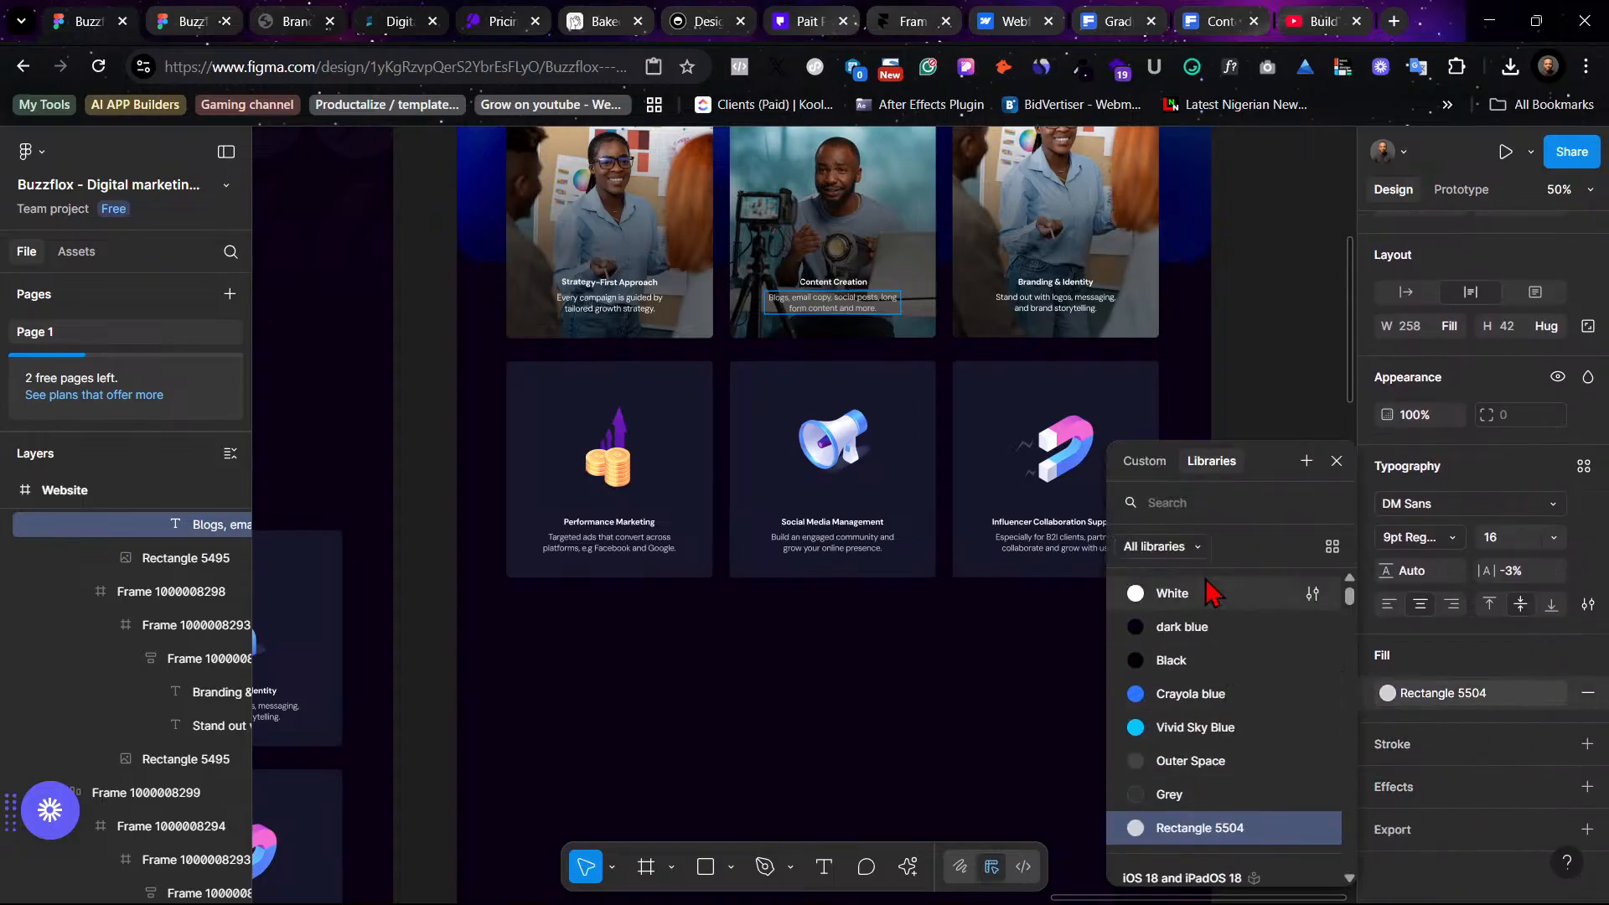
pyautogui.click(1208, 597)
pyautogui.hotkey('ctrl', 'z')
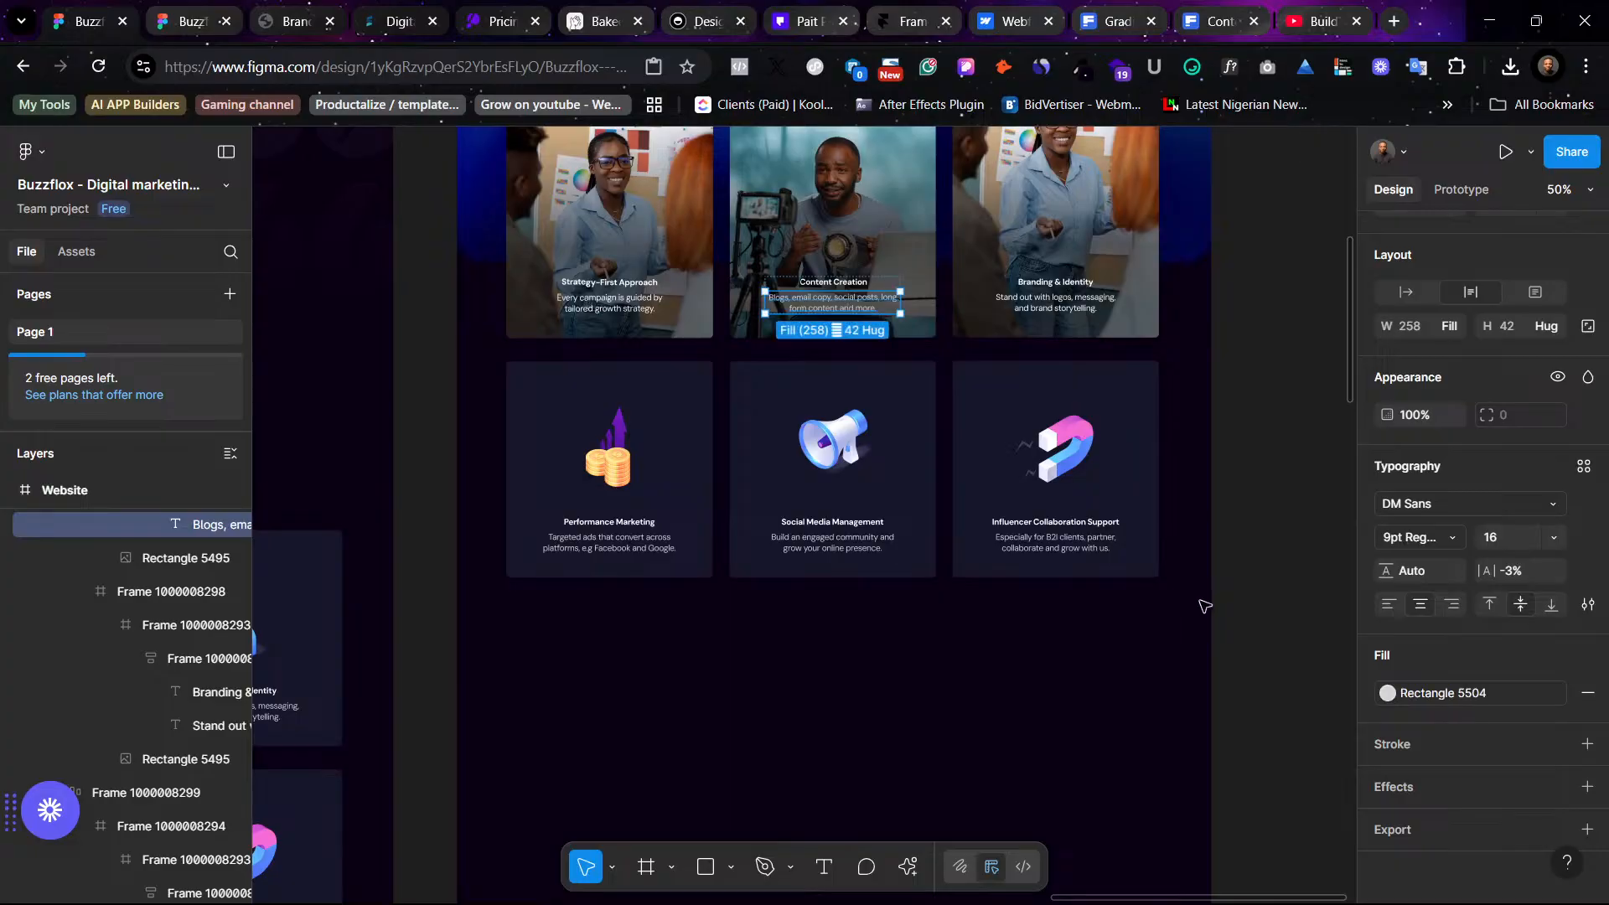
pyautogui.click(1454, 695)
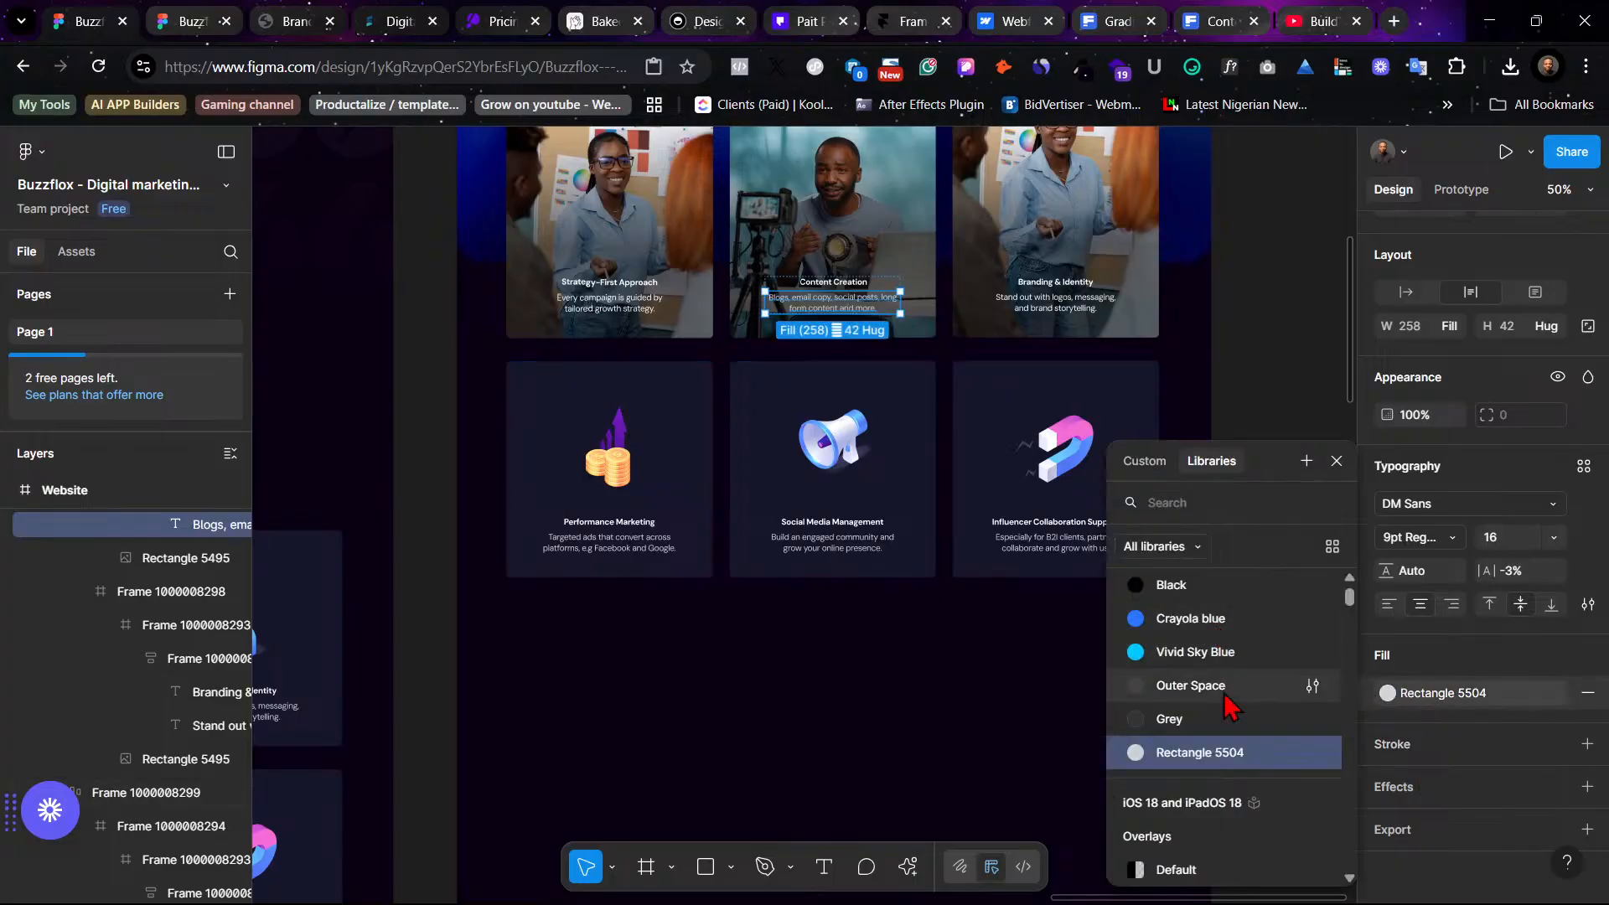
pyautogui.scroll(2, 1206, 729)
pyautogui.click(1209, 596)
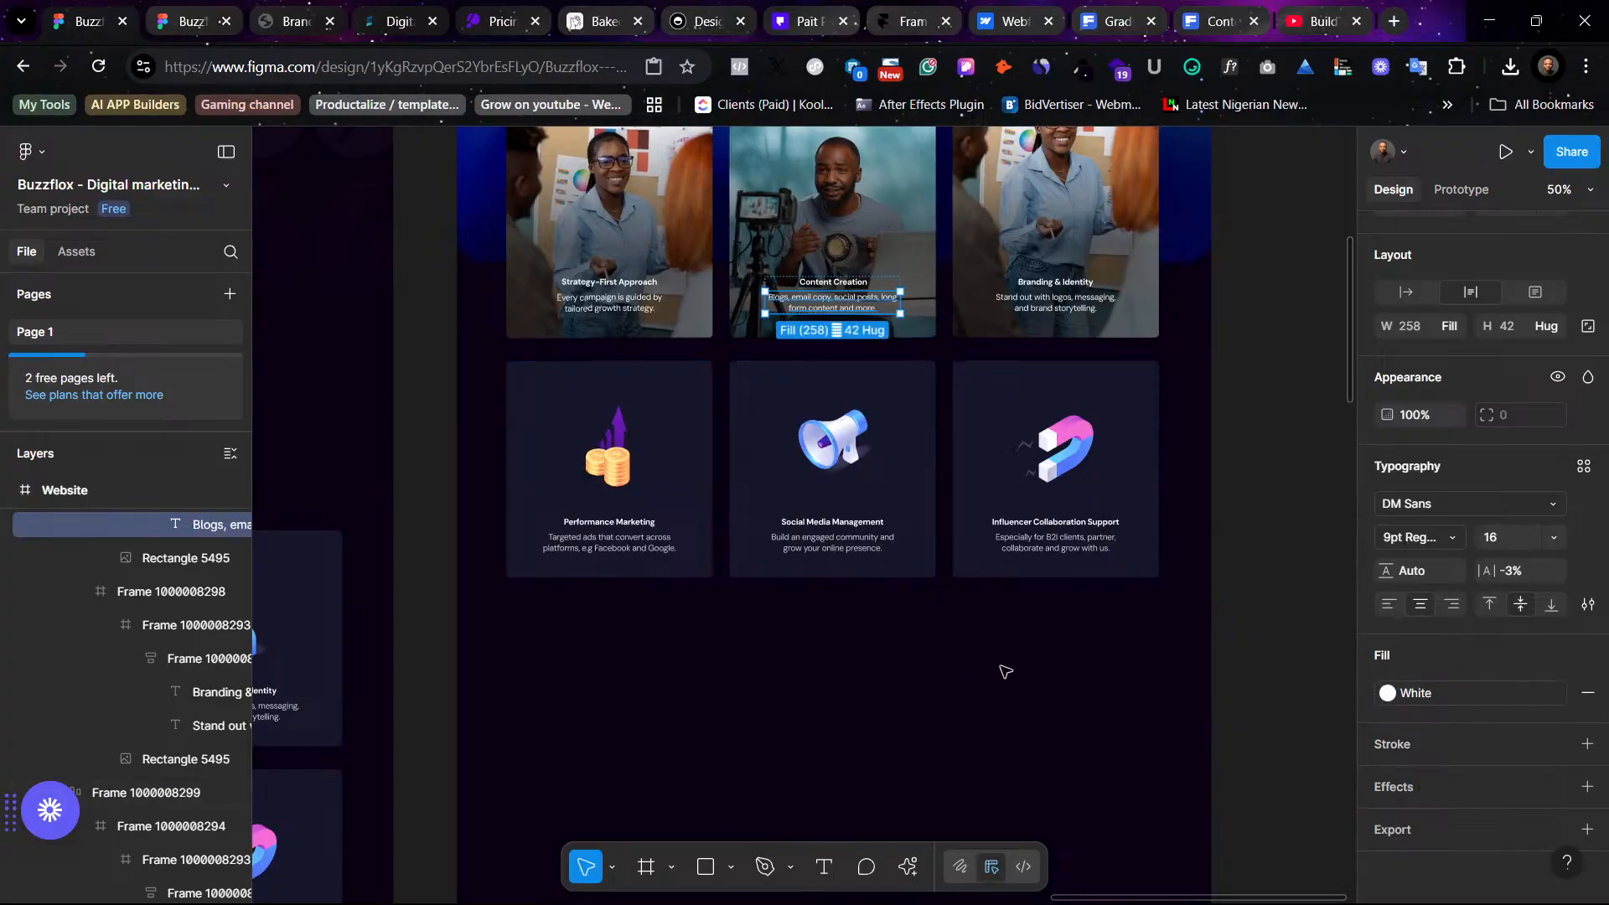
pyautogui.click(1173, 656)
pyautogui.scroll(3, 1173, 656)
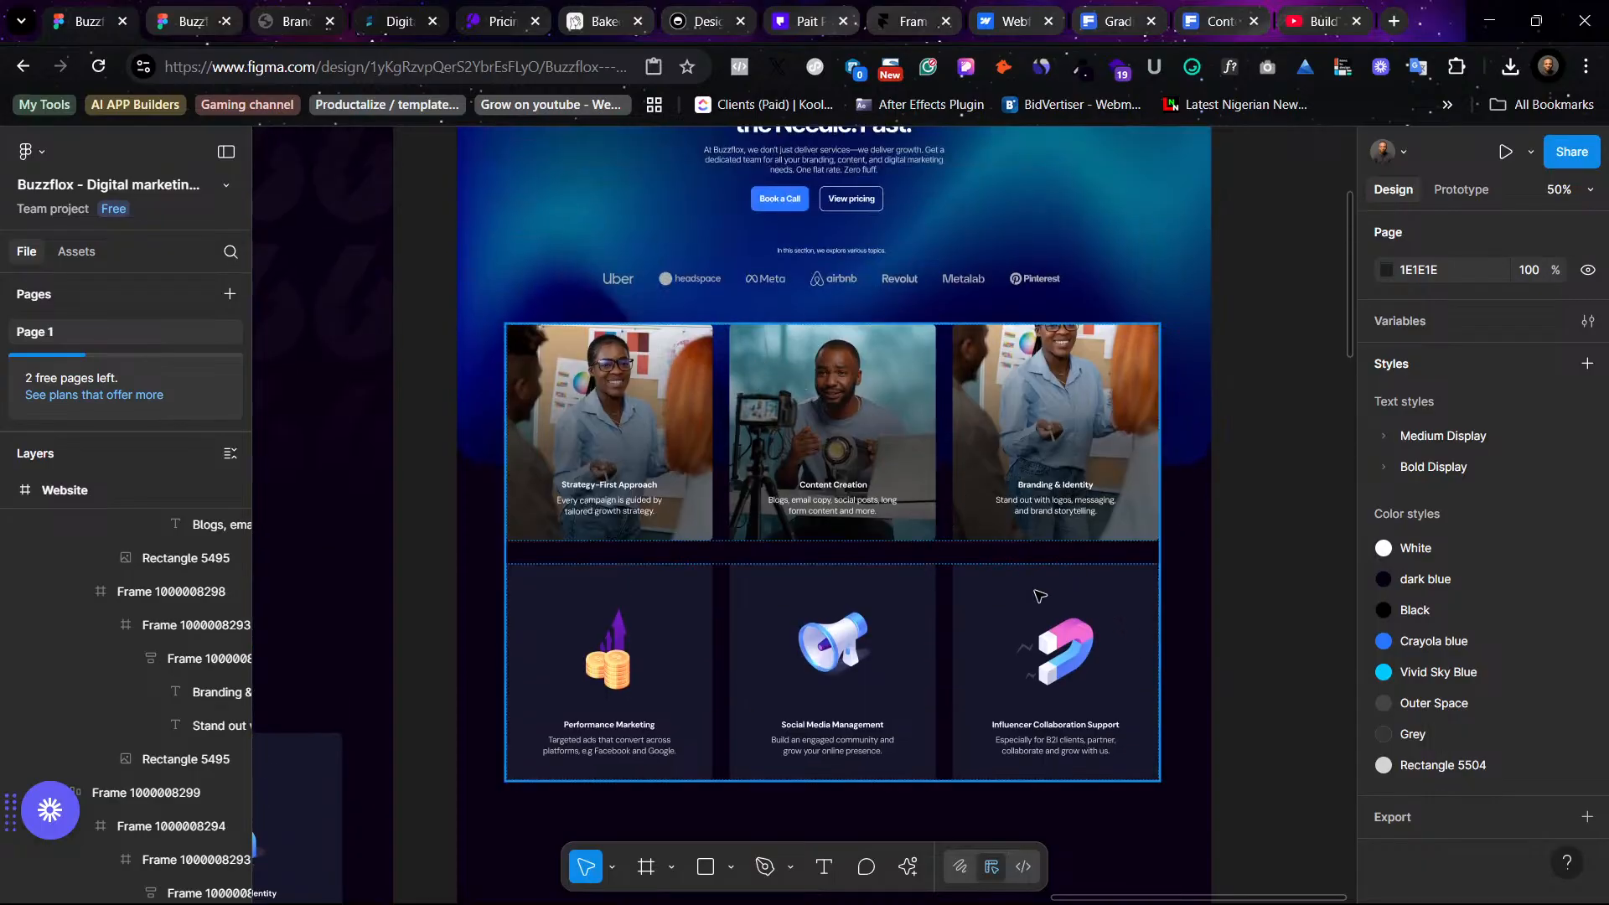
# - Duplicate the row of photo cards and delete the icon card row beneath it
pyautogui.click(1049, 427)
pyautogui.click(1048, 425)
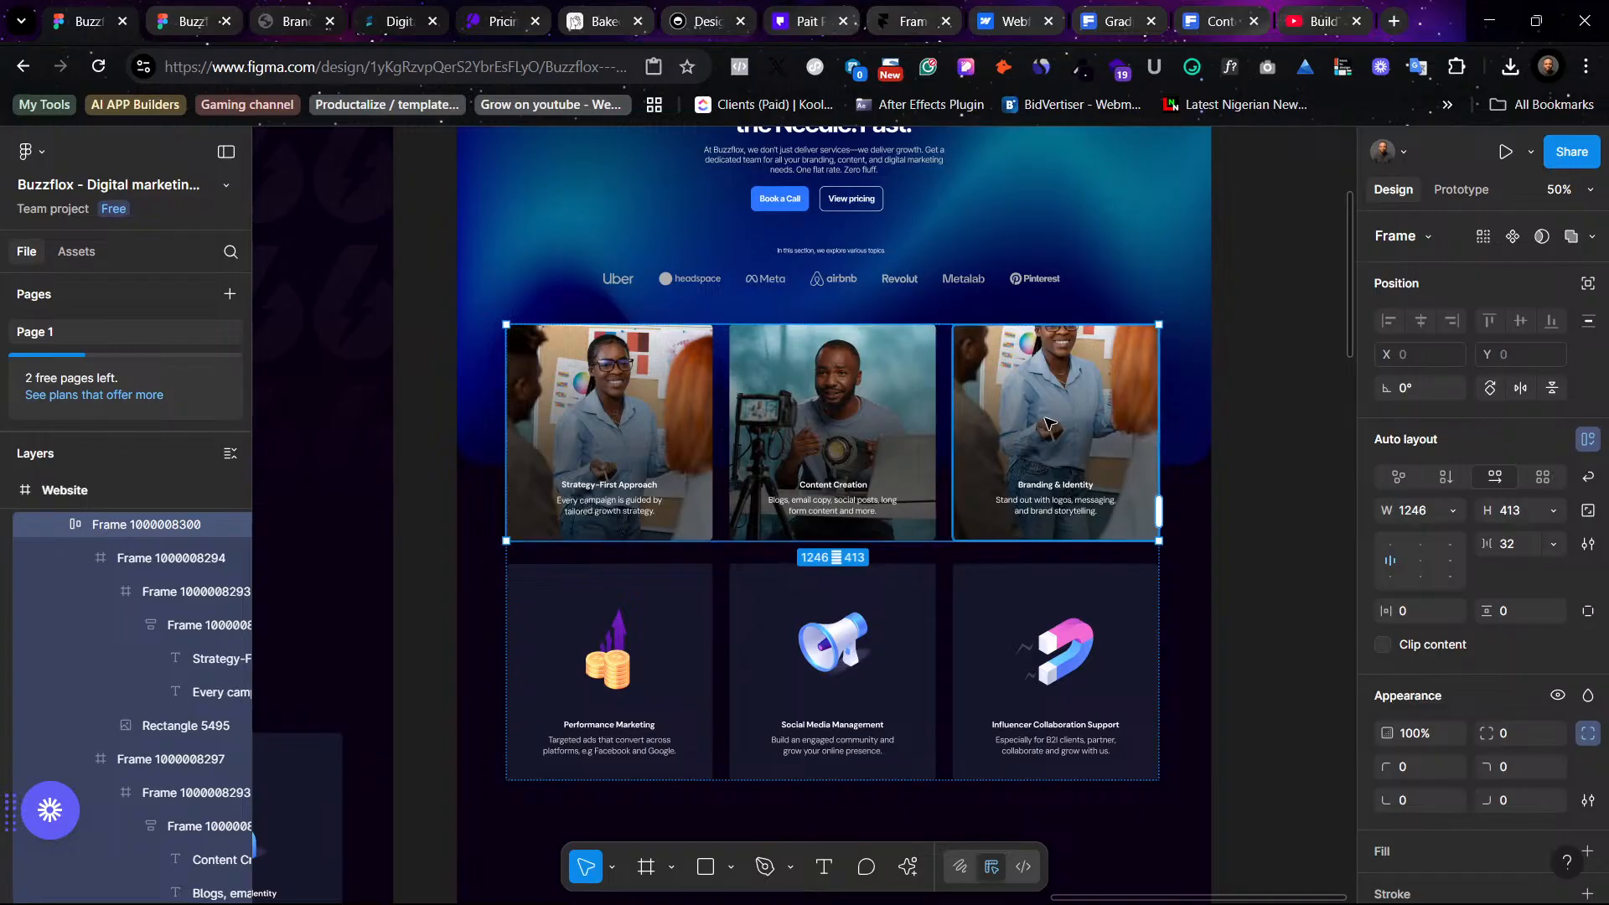
pyautogui.hotkey('ctrl', 'd')
pyautogui.scroll(-1, 1196, 654)
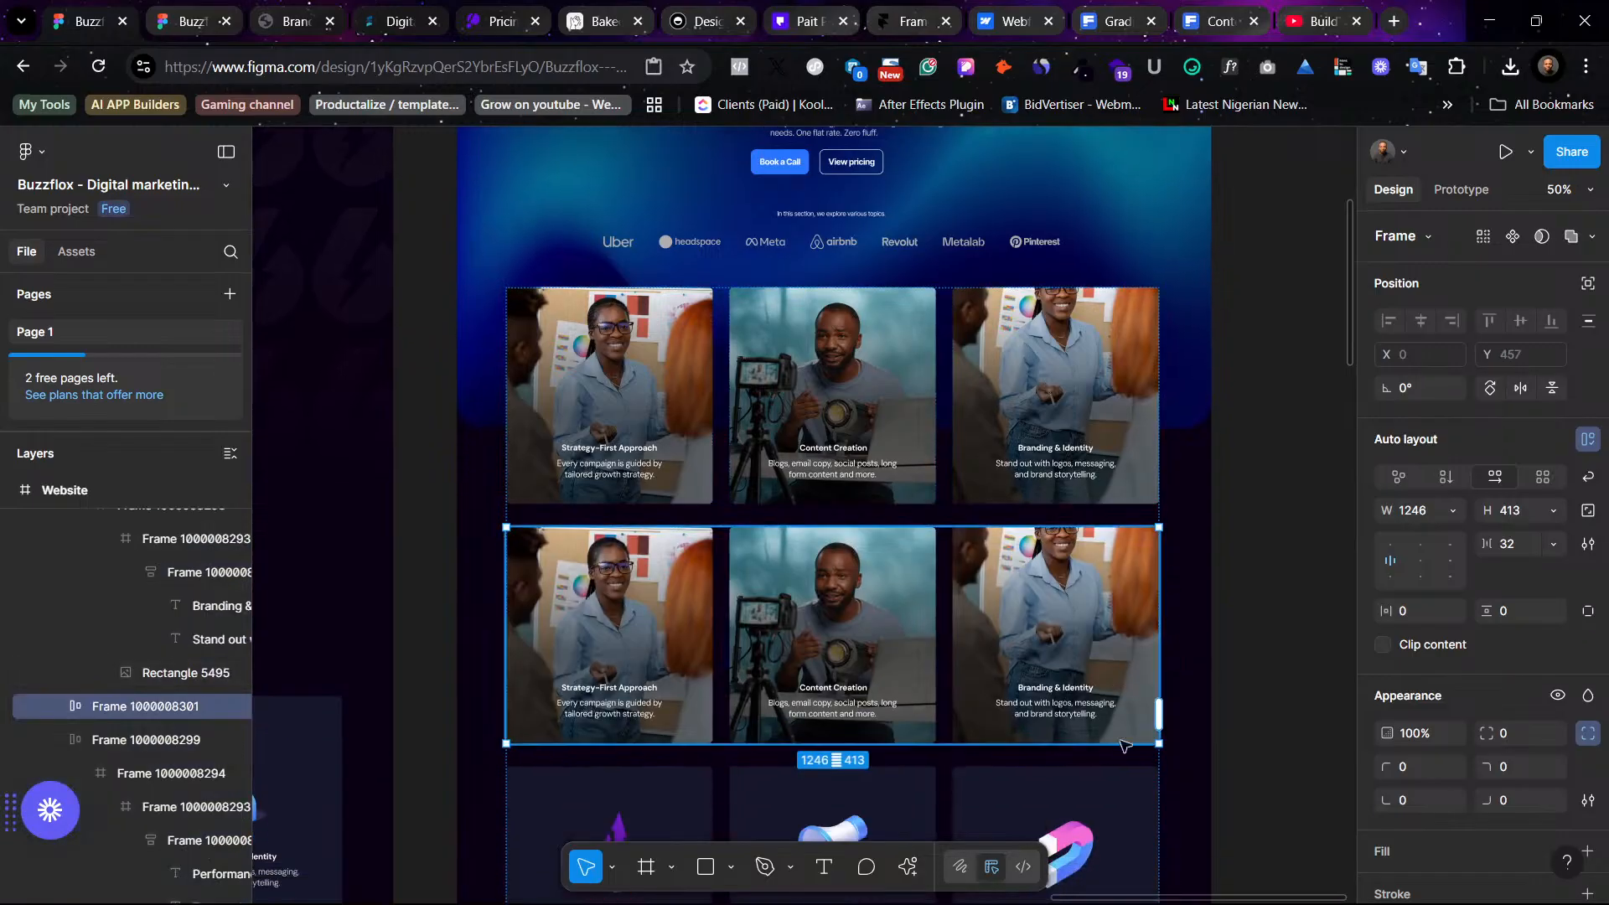
pyautogui.click(1093, 803)
pyautogui.press('Delete')
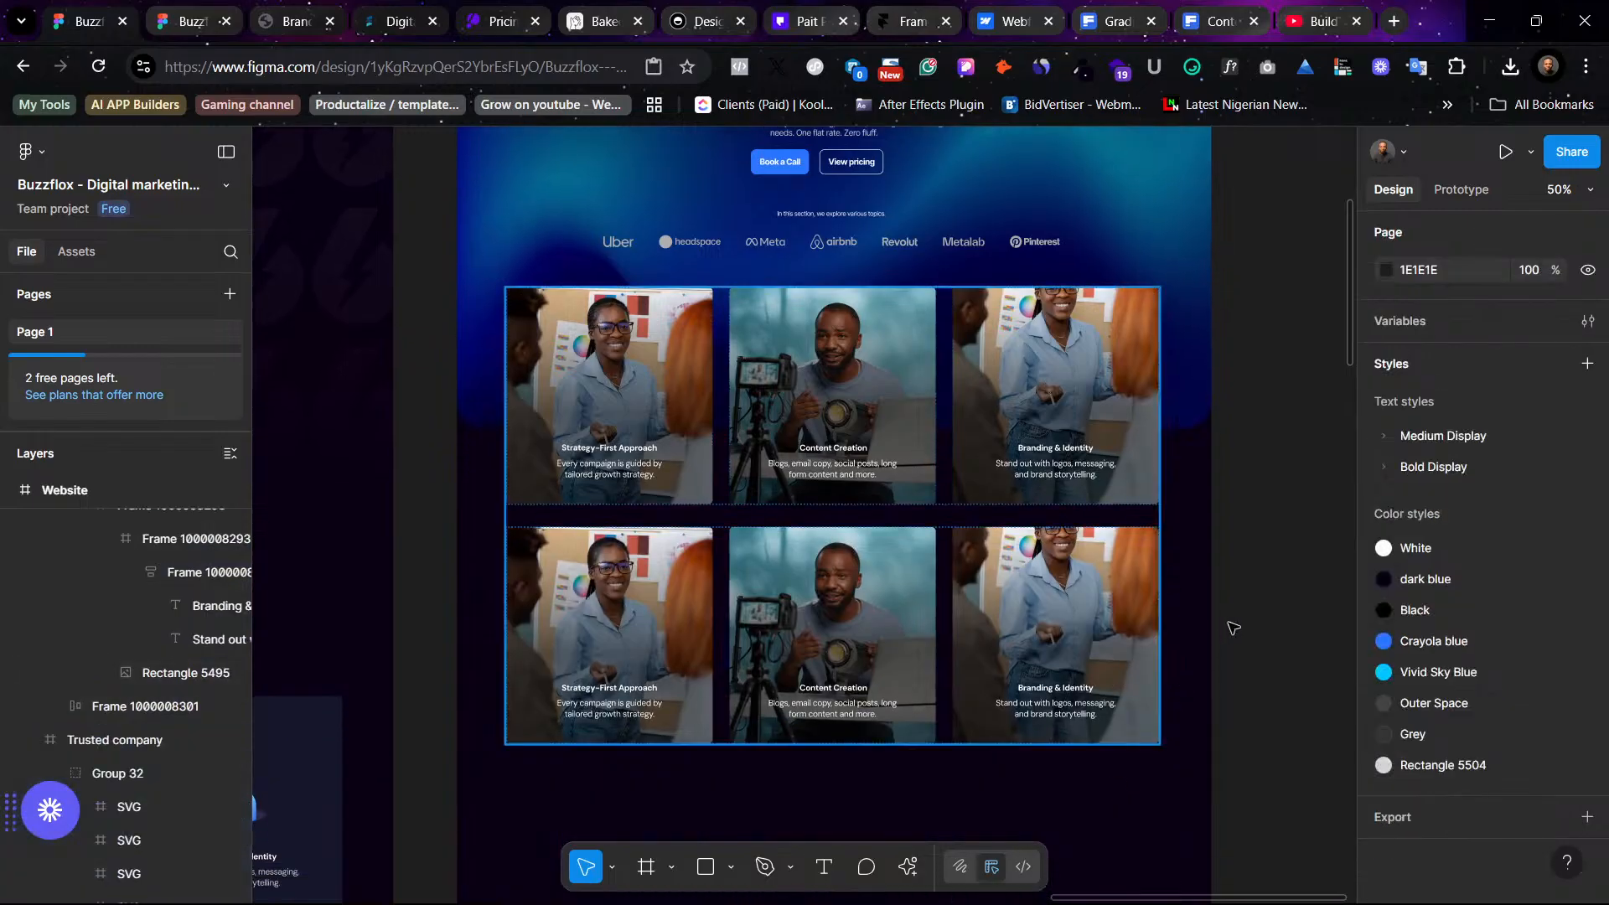
# - Set the middle card photo's linear gradient overlay to 80% opacity and move its dark stop to about 59%
pyautogui.scroll(8, 1253, 598)
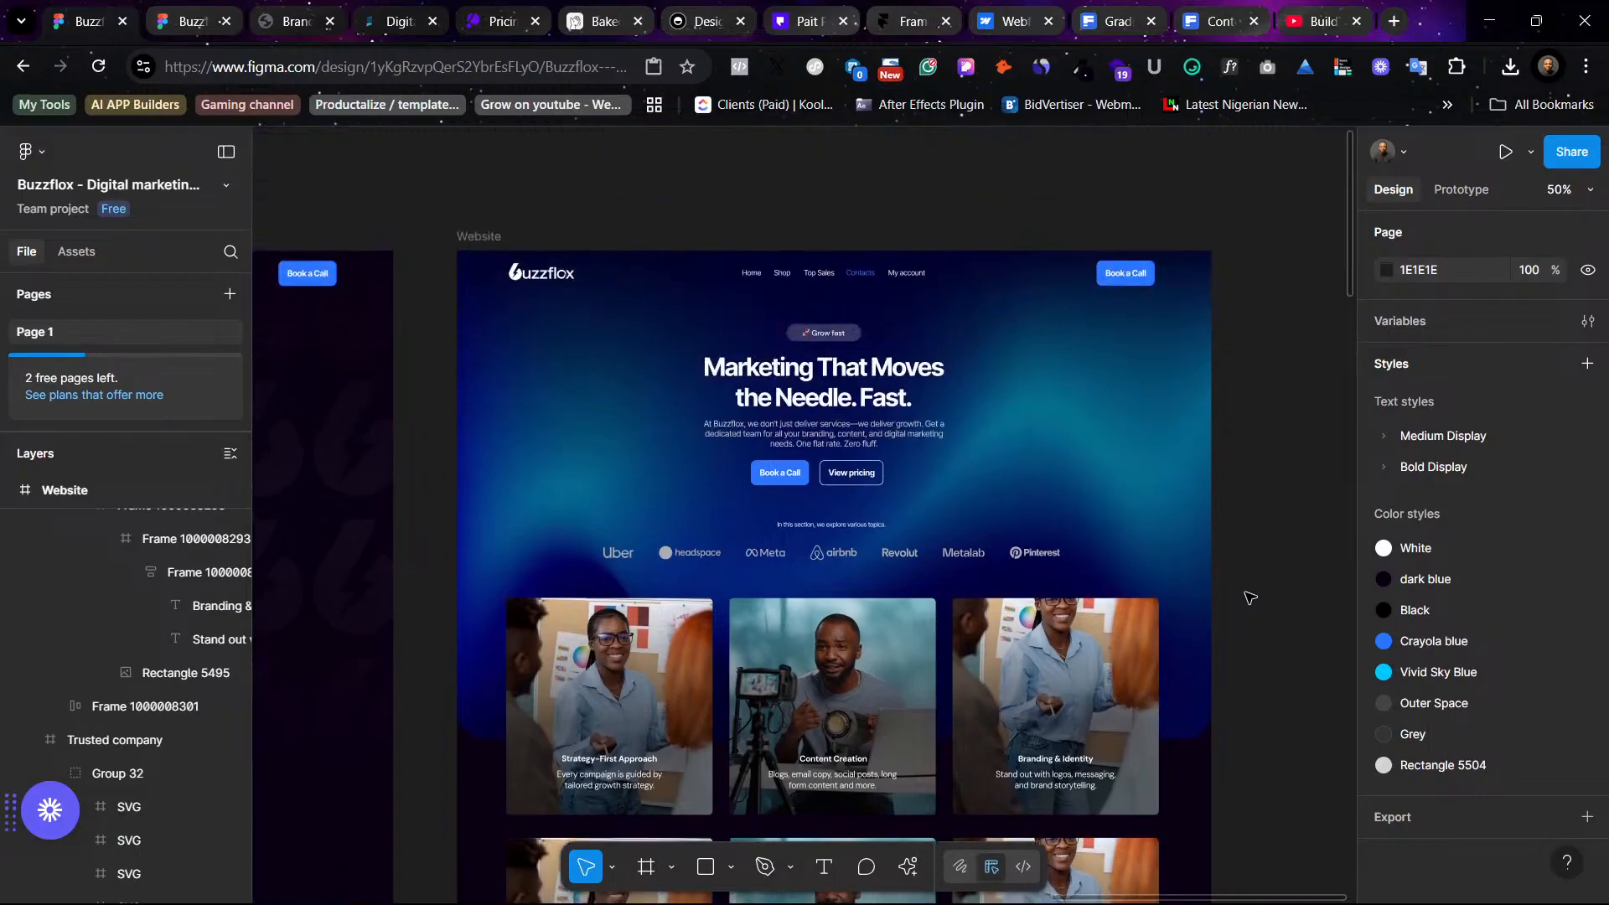
pyautogui.scroll(-5, 1248, 598)
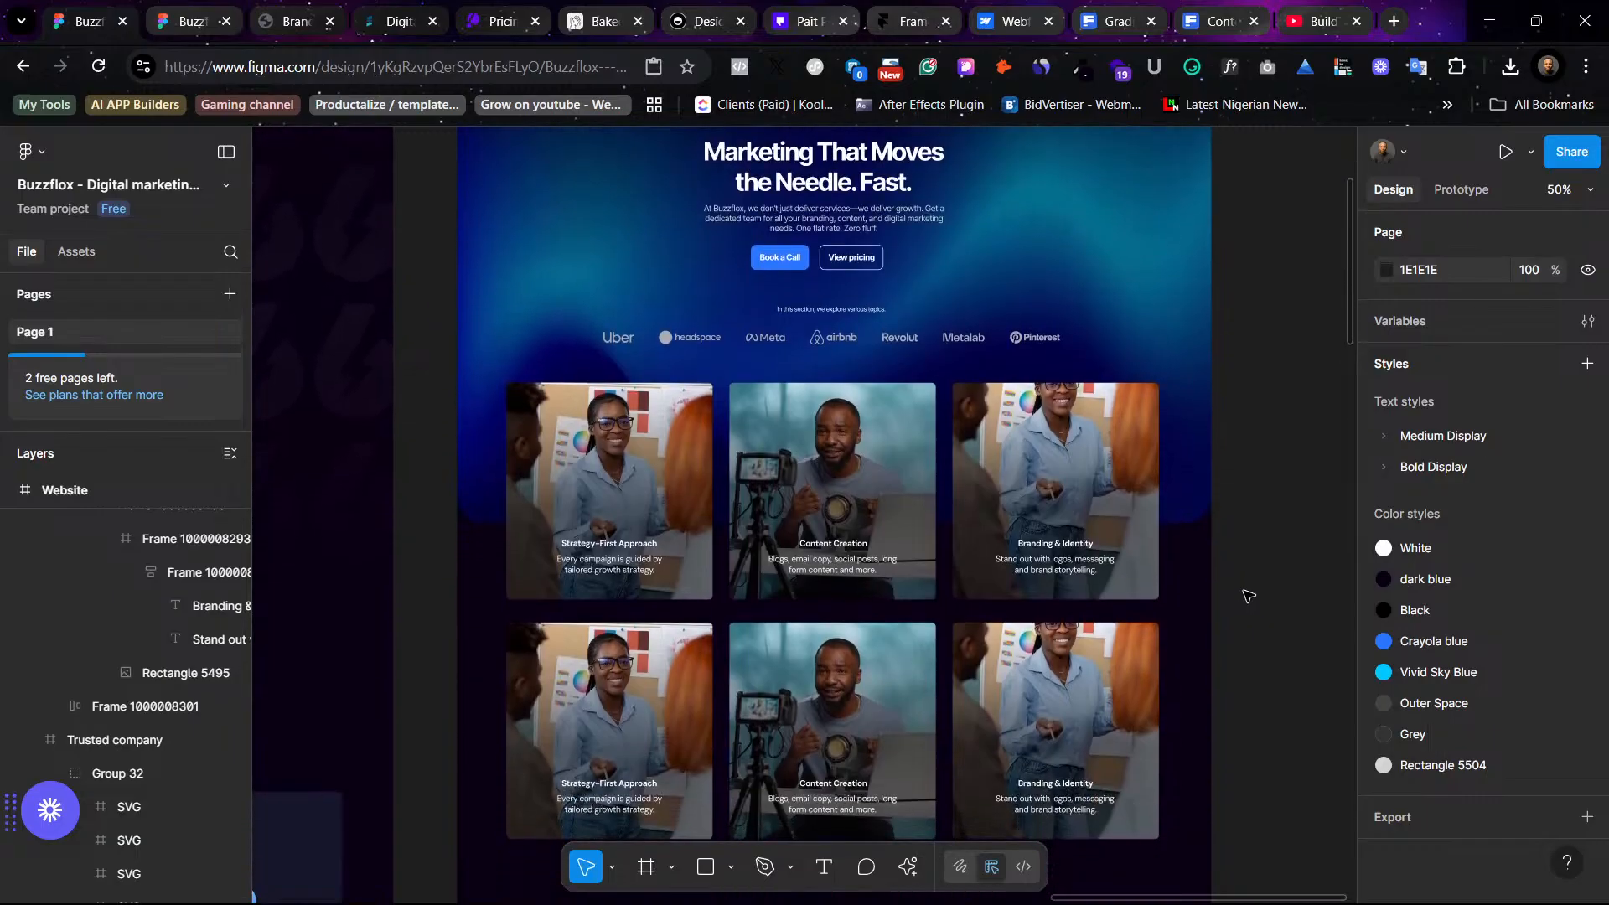
pyautogui.click(912, 523)
pyautogui.click(1386, 790)
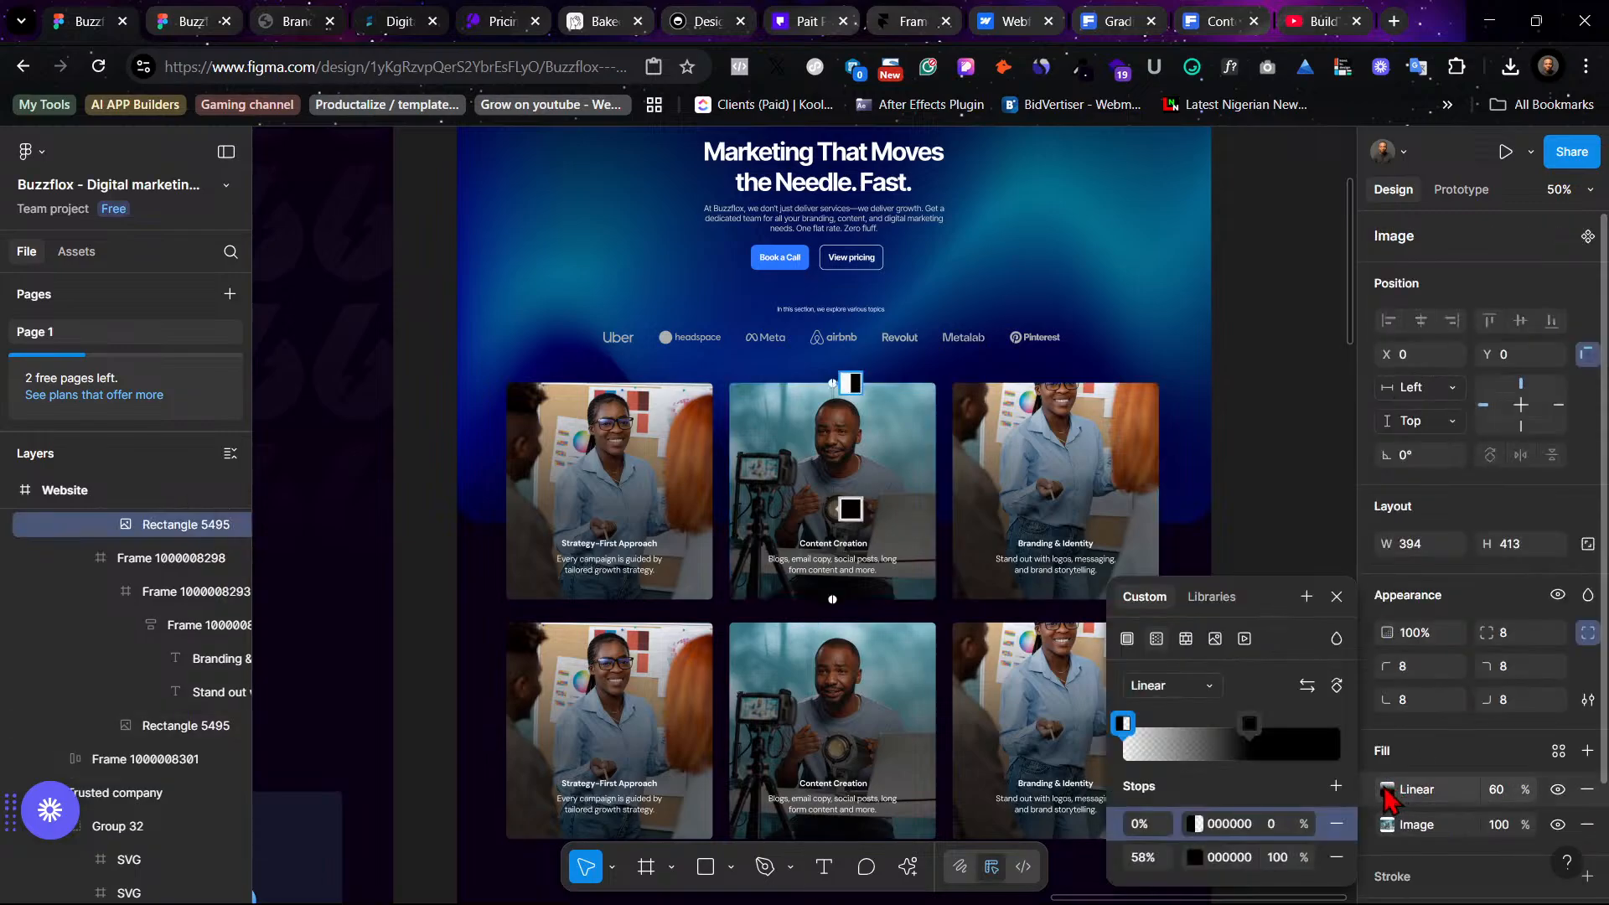
pyautogui.moveTo(1253, 728)
pyautogui.mouseDown()
pyautogui.moveTo(1225, 727)
pyautogui.moveTo(1246, 727)
pyautogui.mouseUp()
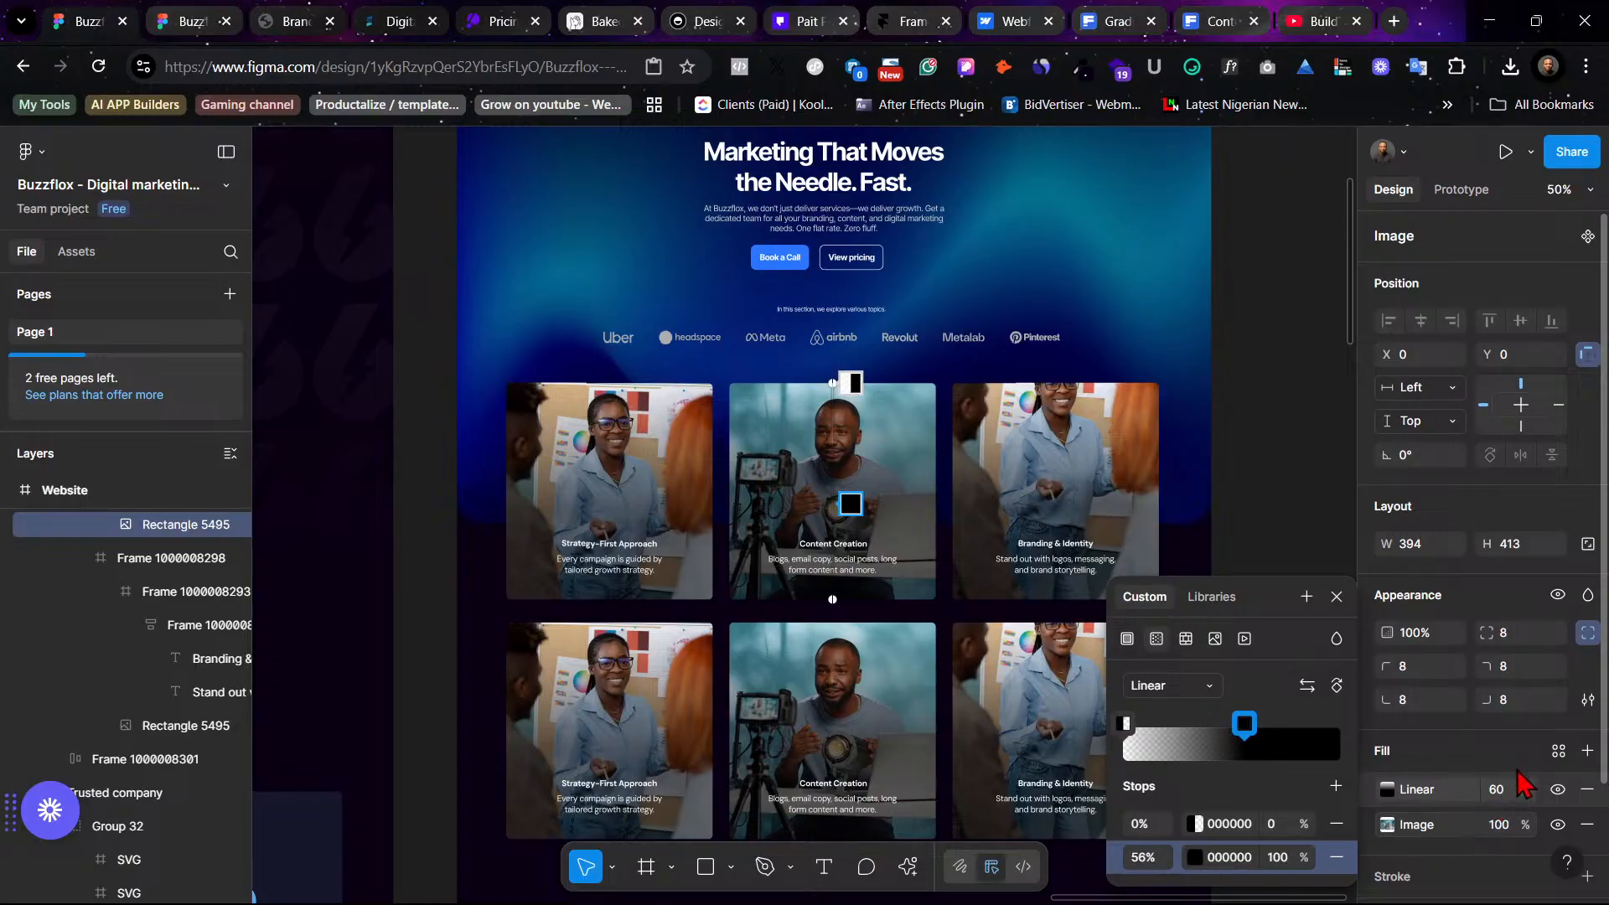
pyautogui.click(1498, 796)
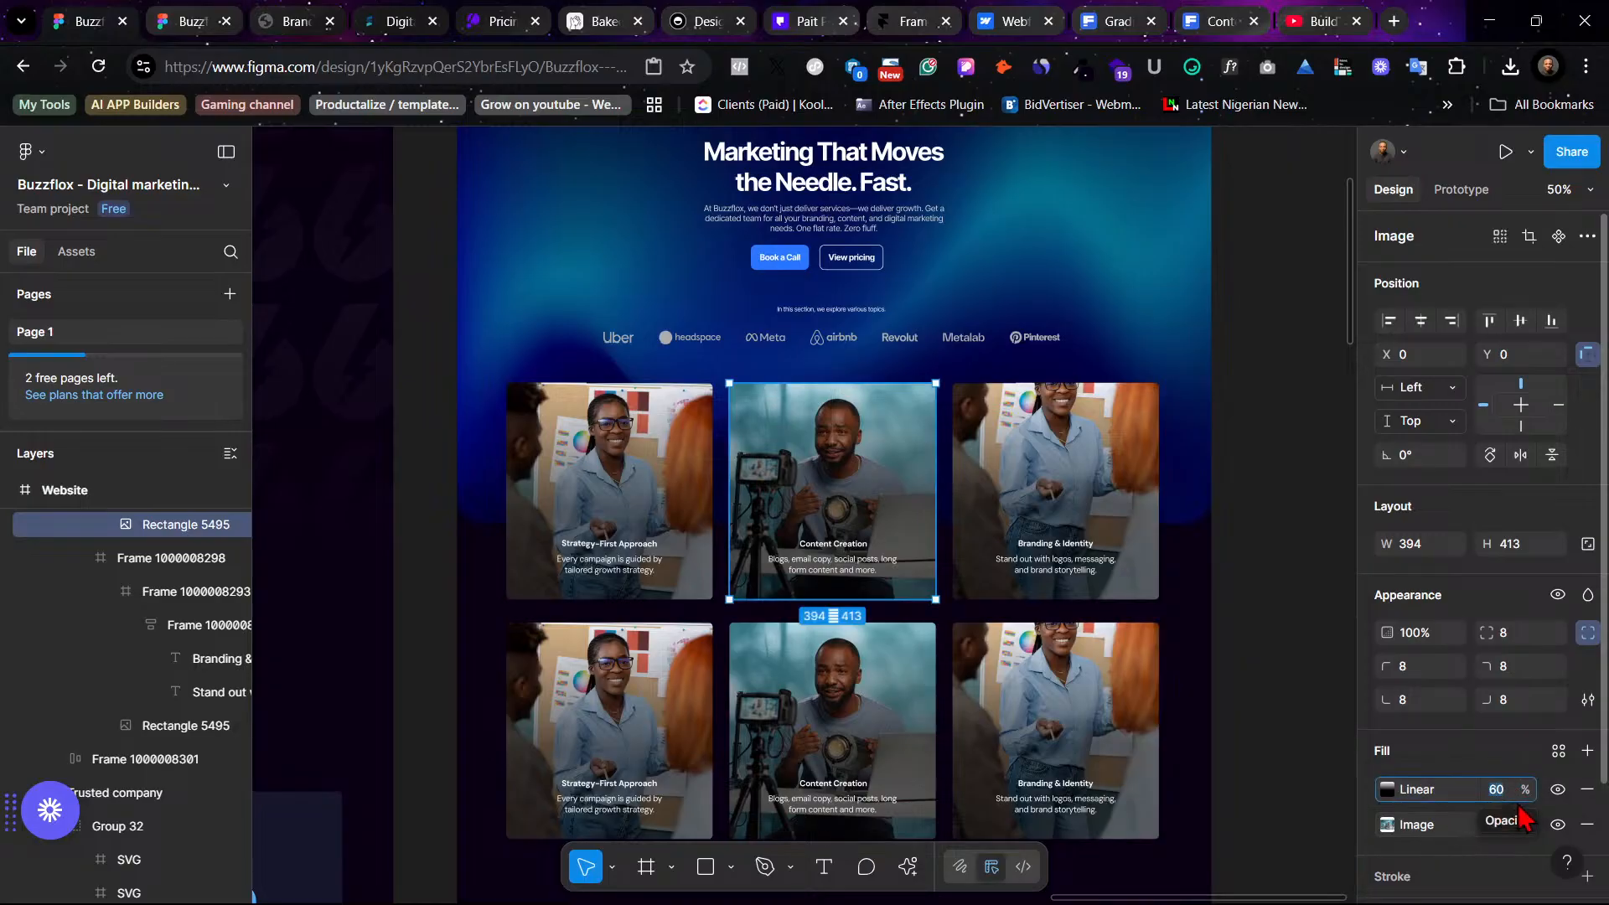
pyautogui.write('80')
pyautogui.press('Return')
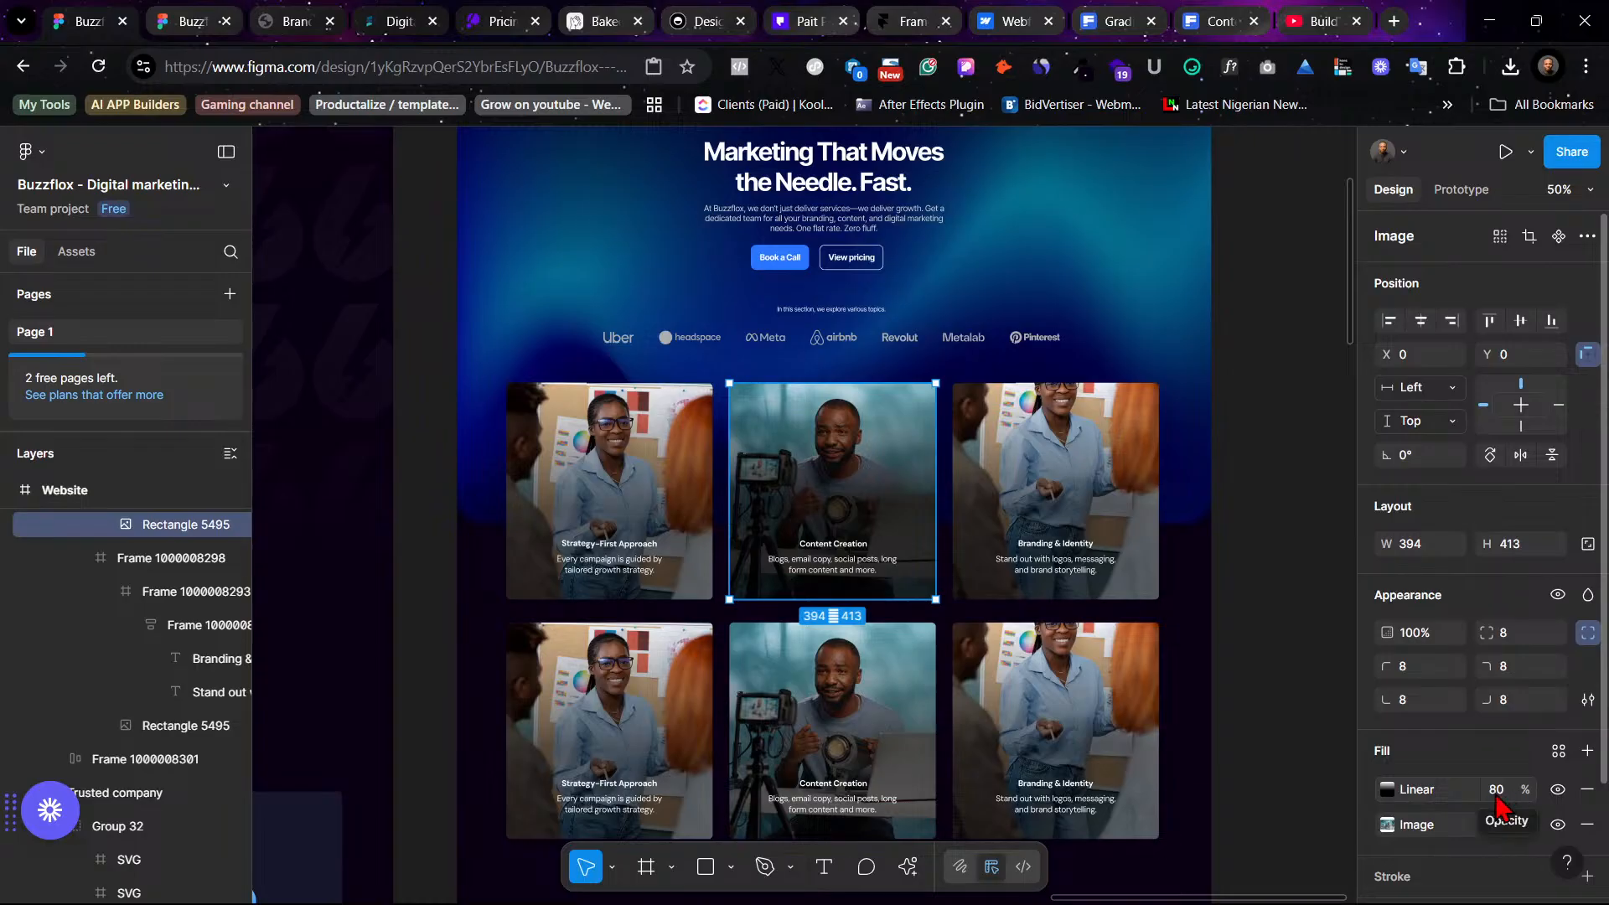
pyautogui.click(1386, 789)
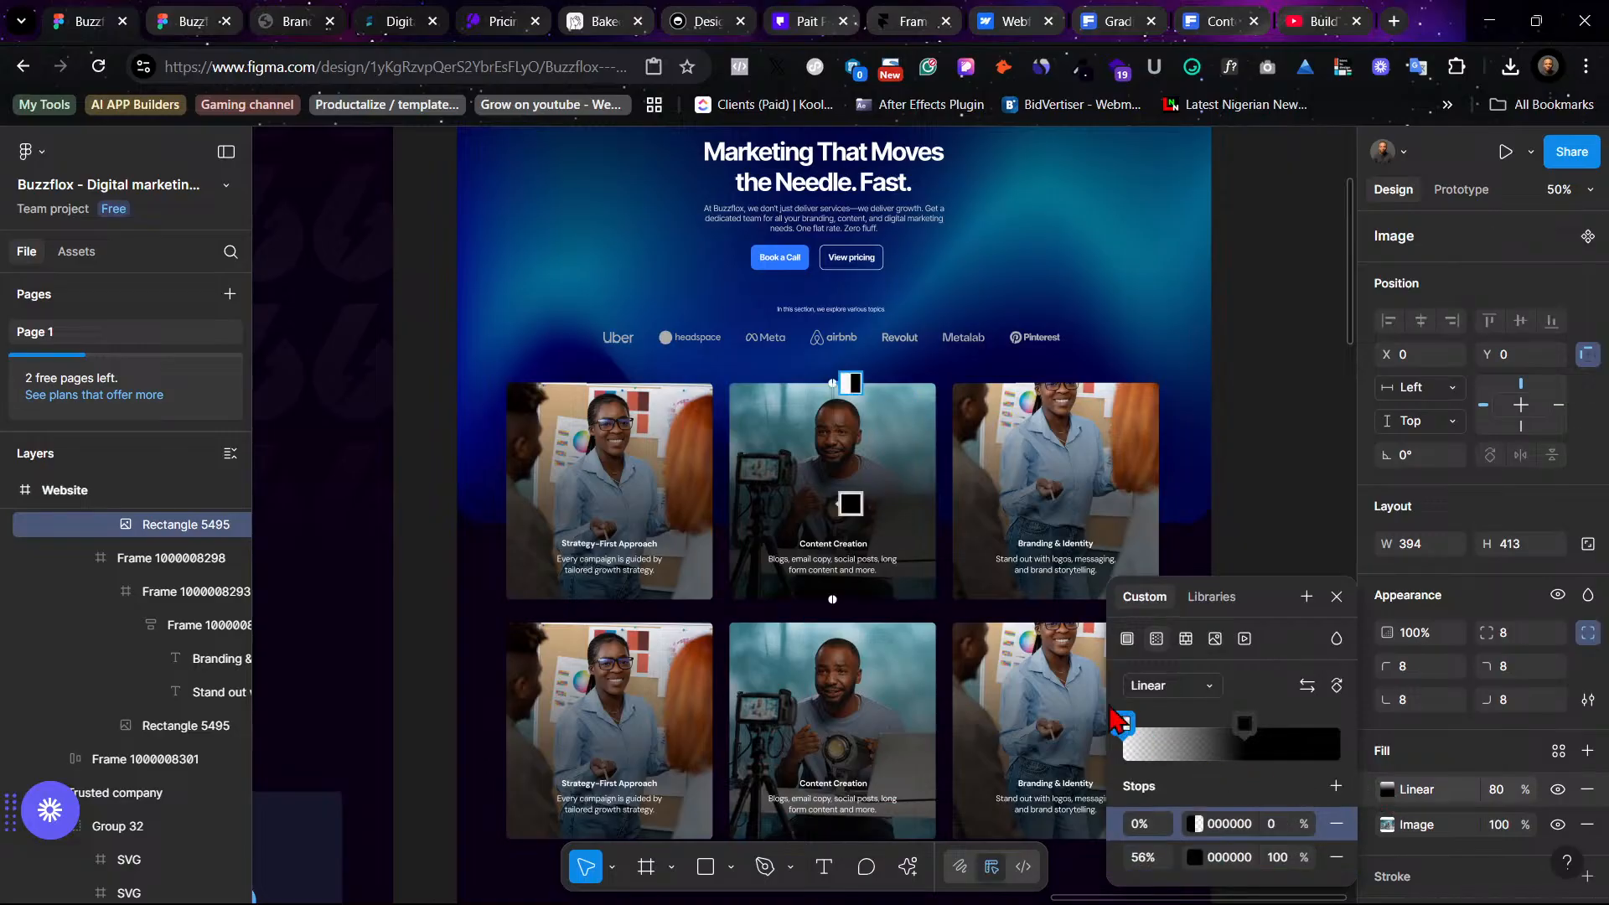
pyautogui.moveTo(1123, 723); pyautogui.dragTo(1259, 725)
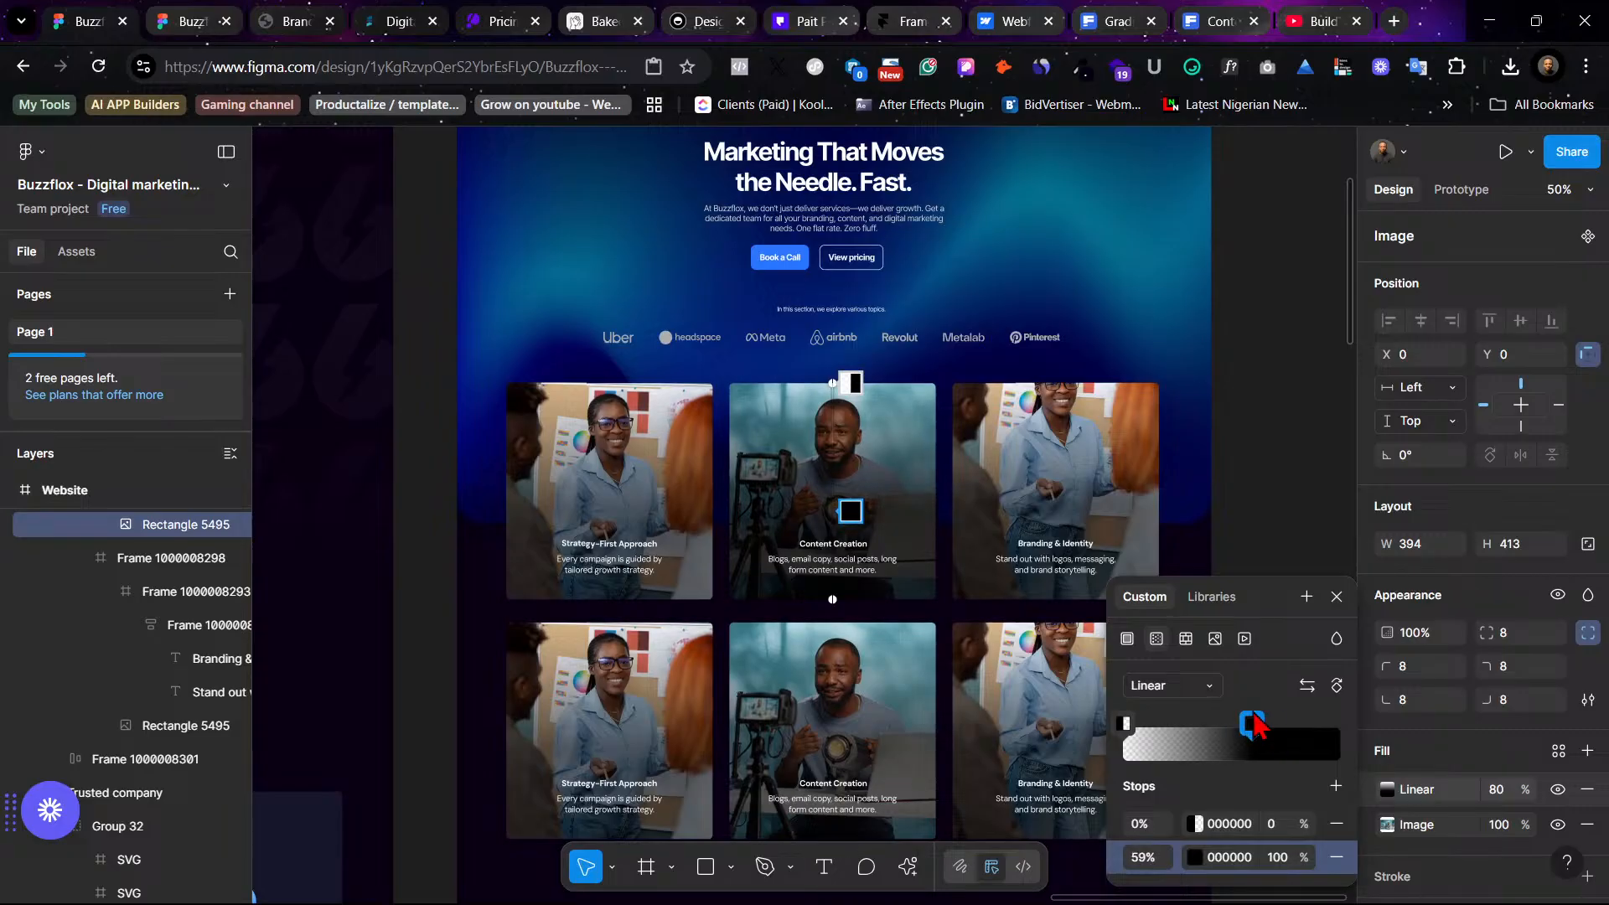
pyautogui.click(1252, 486)
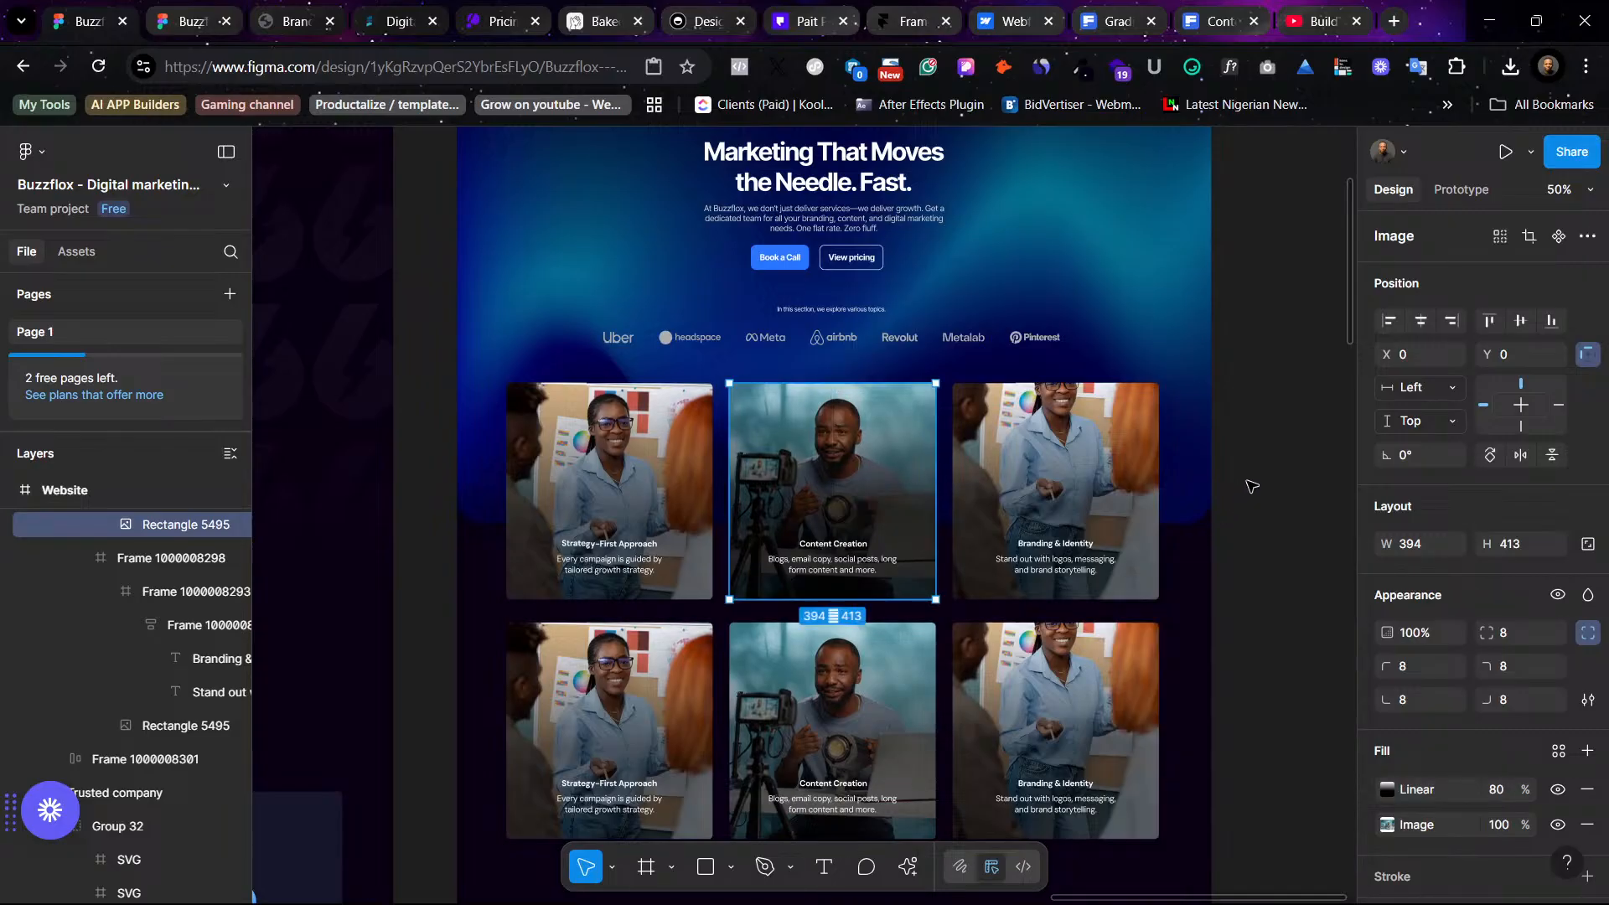
pyautogui.click(1252, 486)
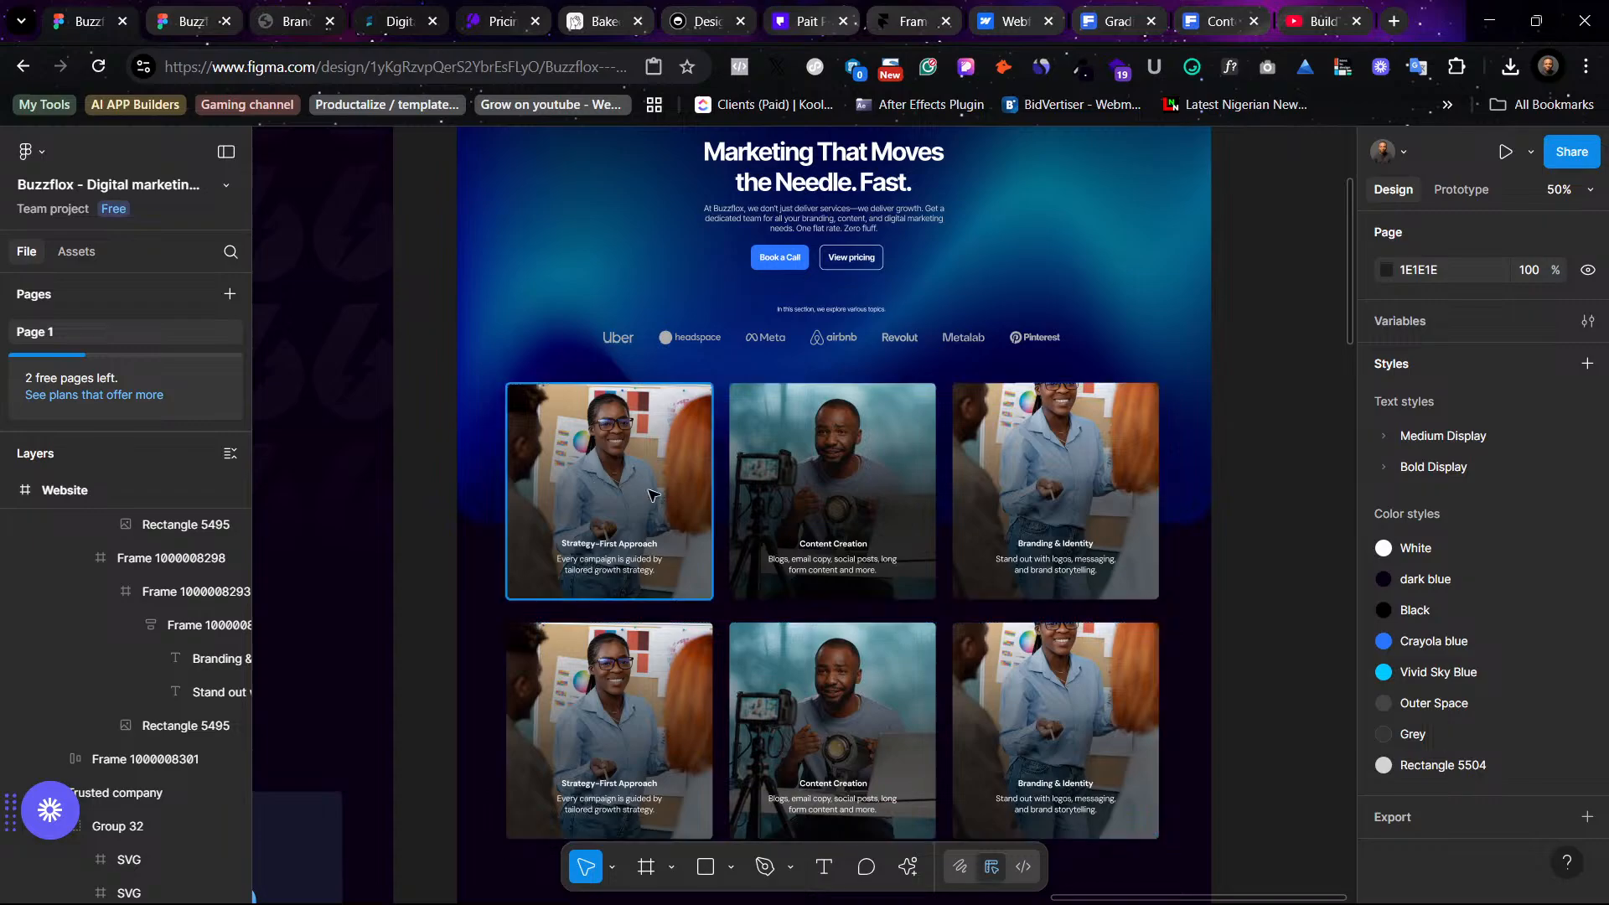
# - Set the linear gradient overlay opacity to 80% on the first and third top-row card photos
pyautogui.click(677, 497)
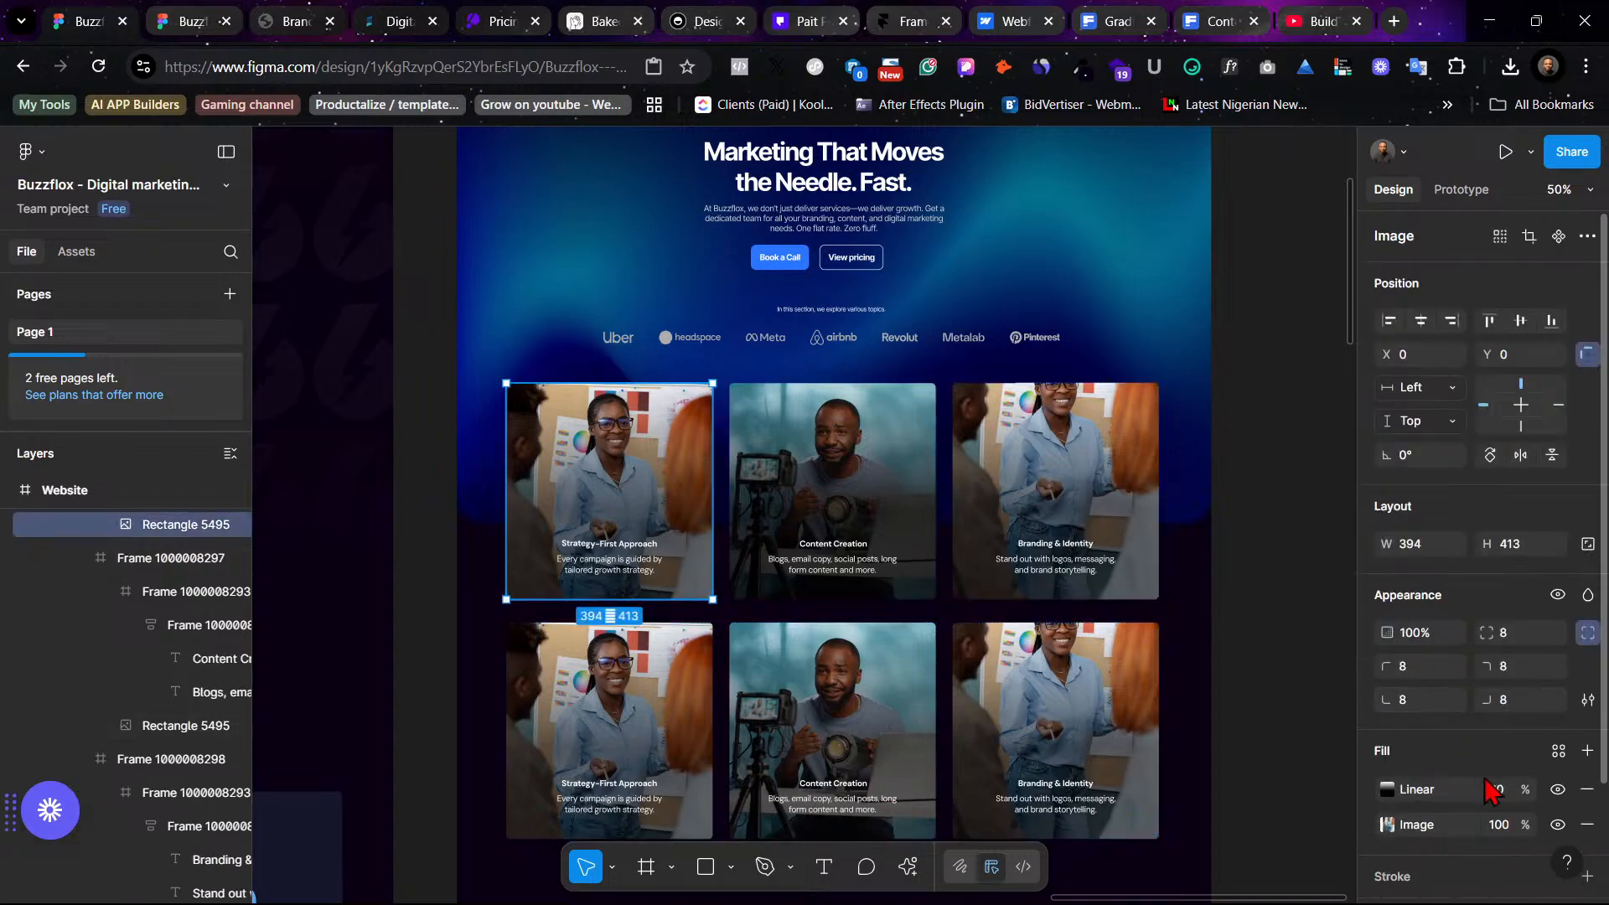
pyautogui.click(1506, 795)
pyautogui.write('80')
pyautogui.press('Return')
pyautogui.click(1227, 584)
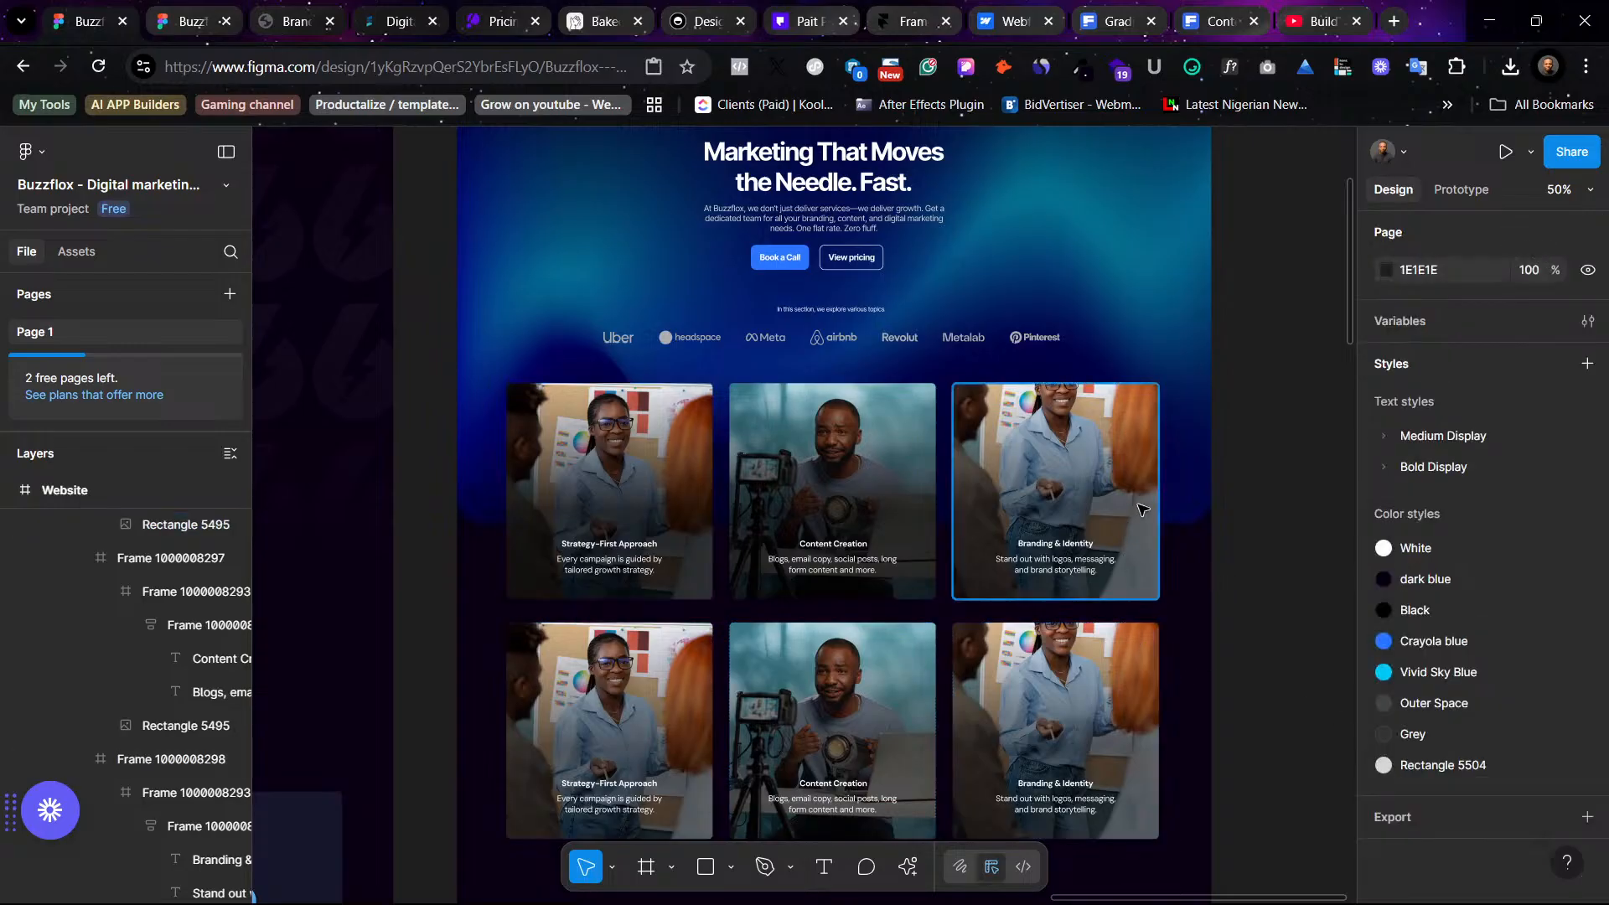
pyautogui.click(1056, 494)
pyautogui.click(1497, 790)
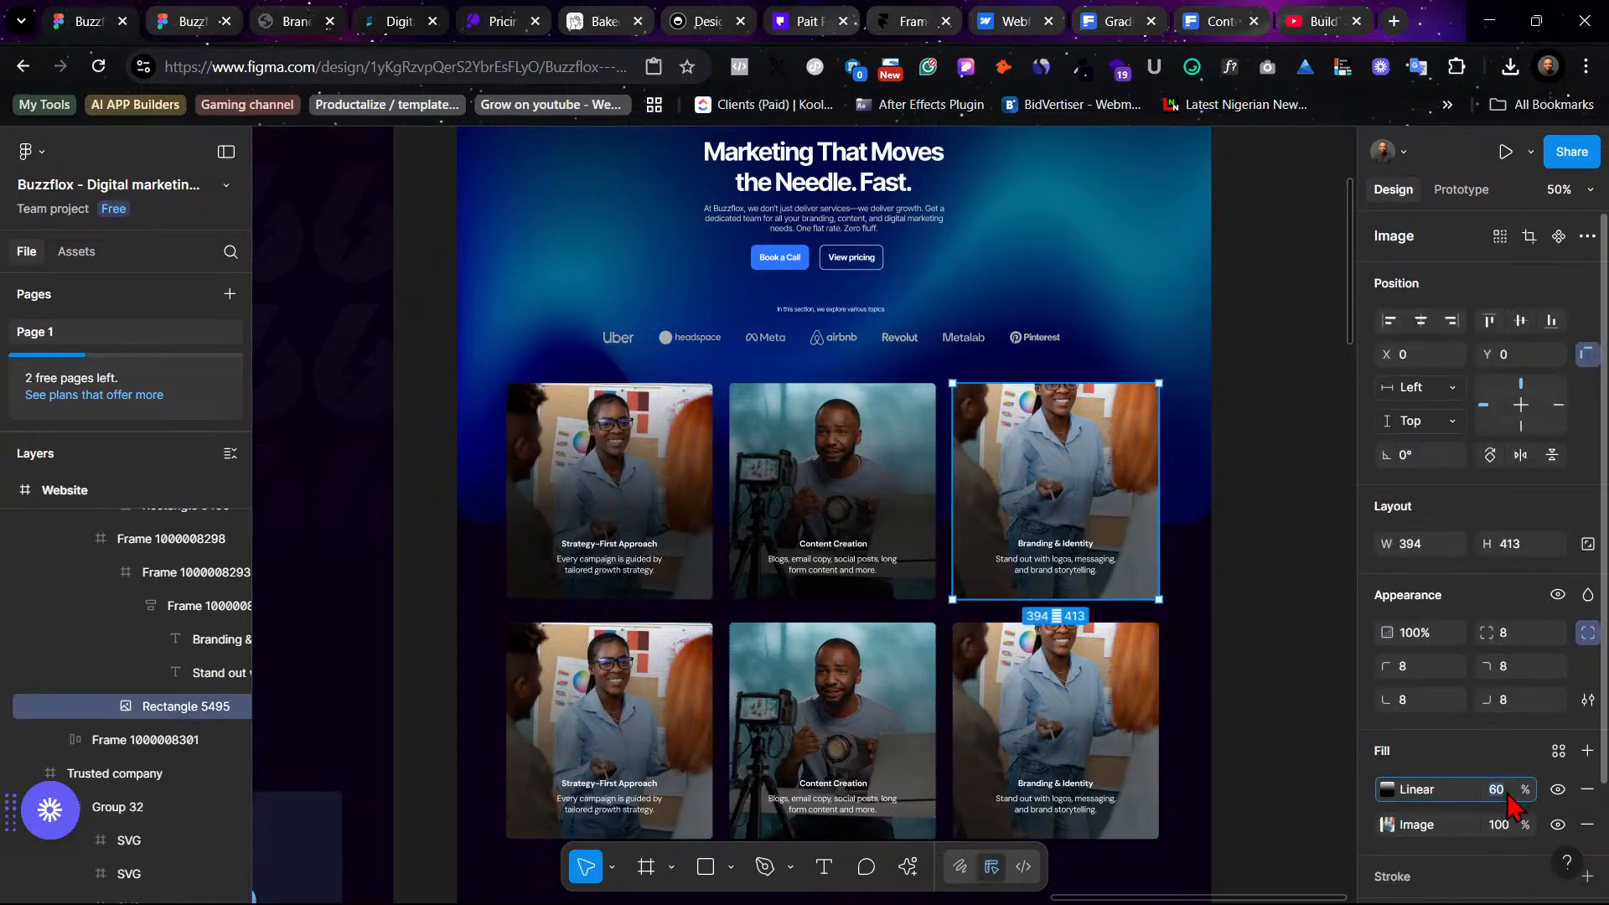
pyautogui.write('80')
pyautogui.press('Return')
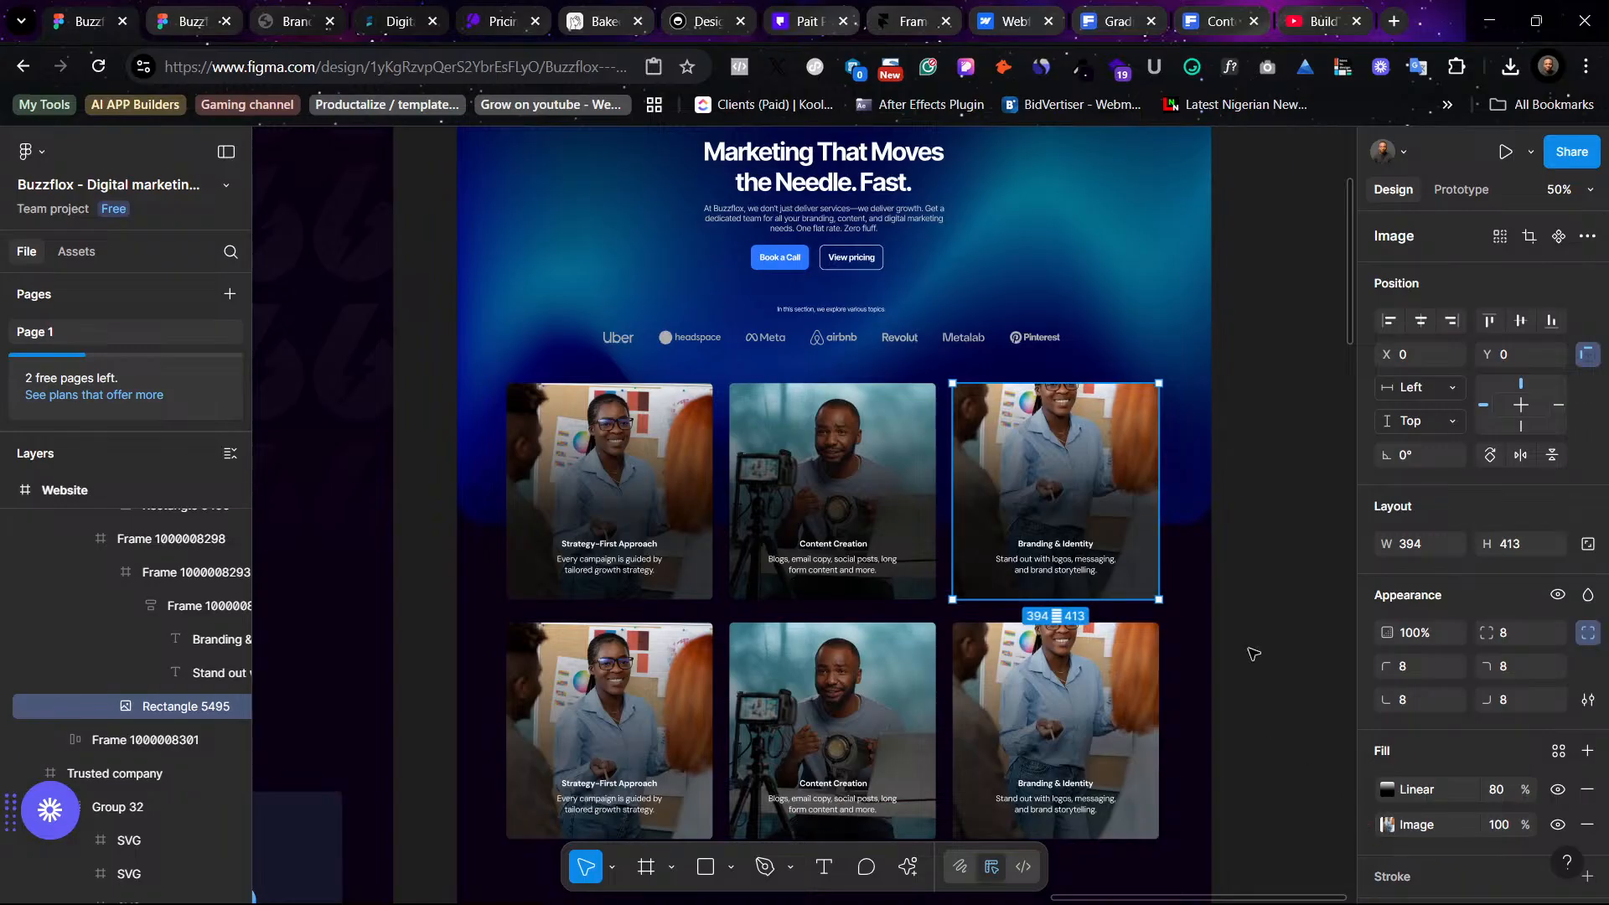
pyautogui.click(1248, 652)
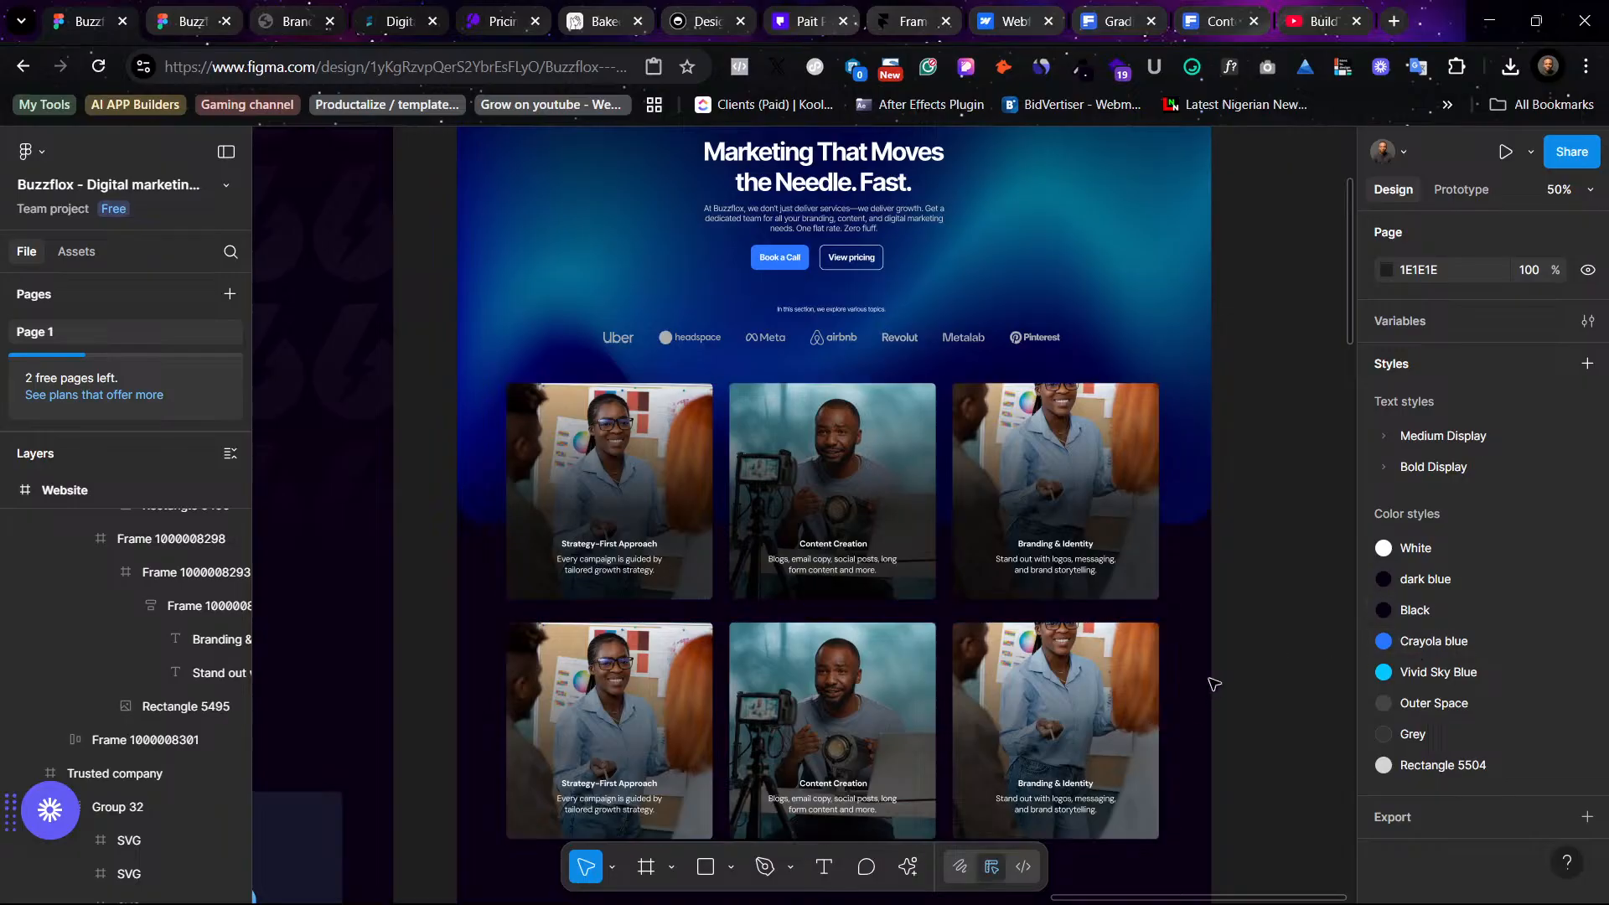
# - Review the two rows of photo cards and select the third card's Branding & Identity title
pyautogui.scroll(-3, 1202, 687)
pyautogui.scroll(-2, 1170, 697)
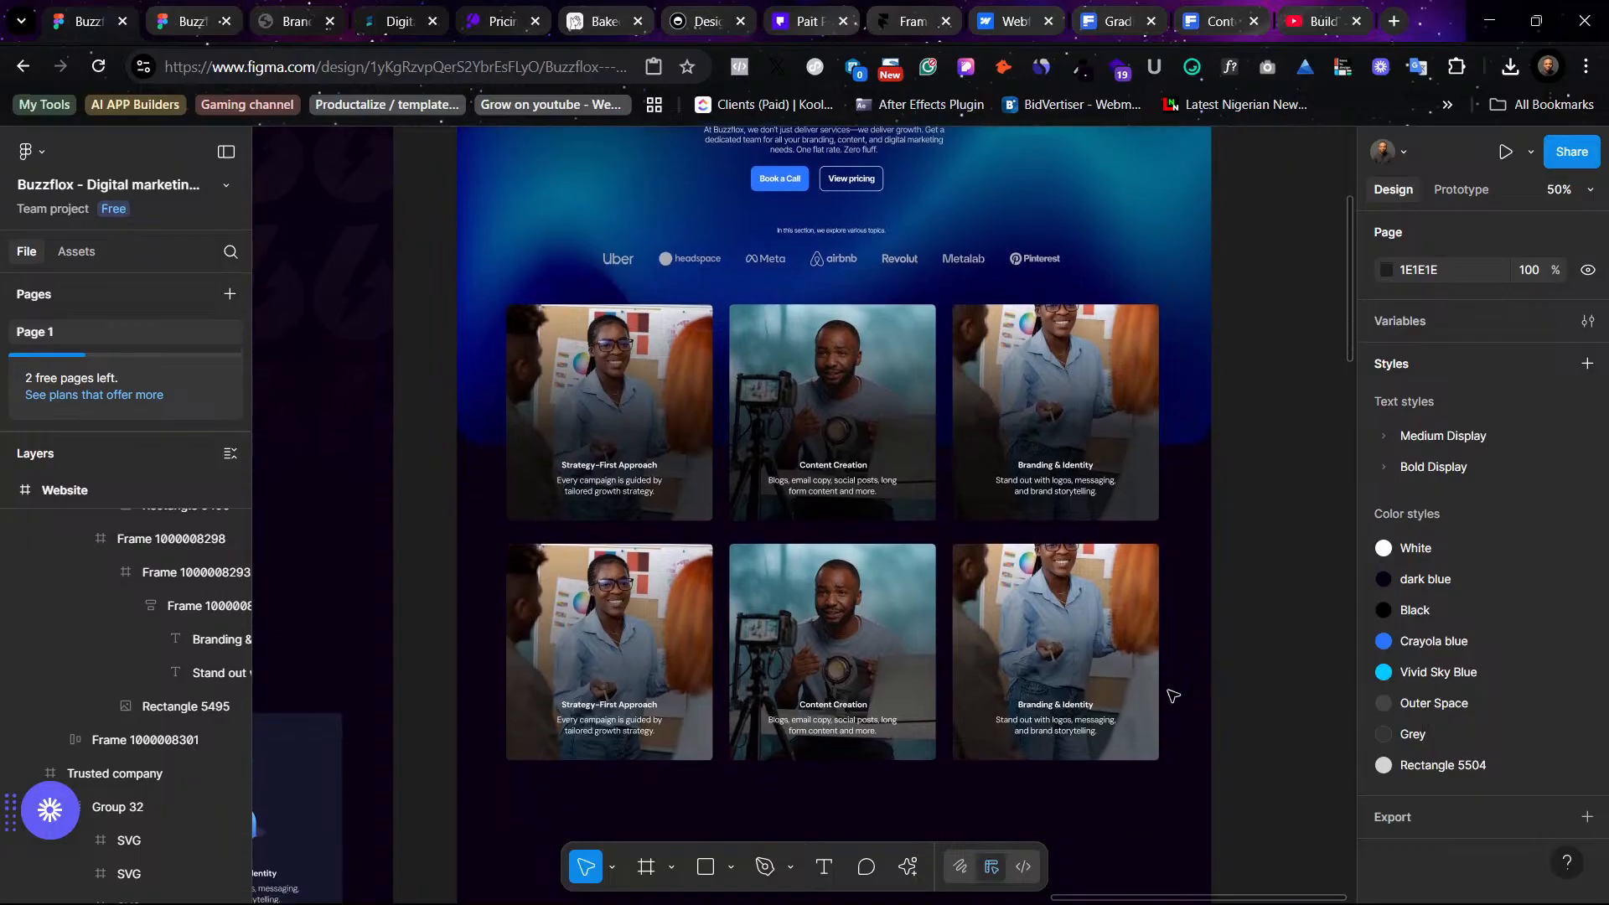
pyautogui.scroll(2, 1165, 695)
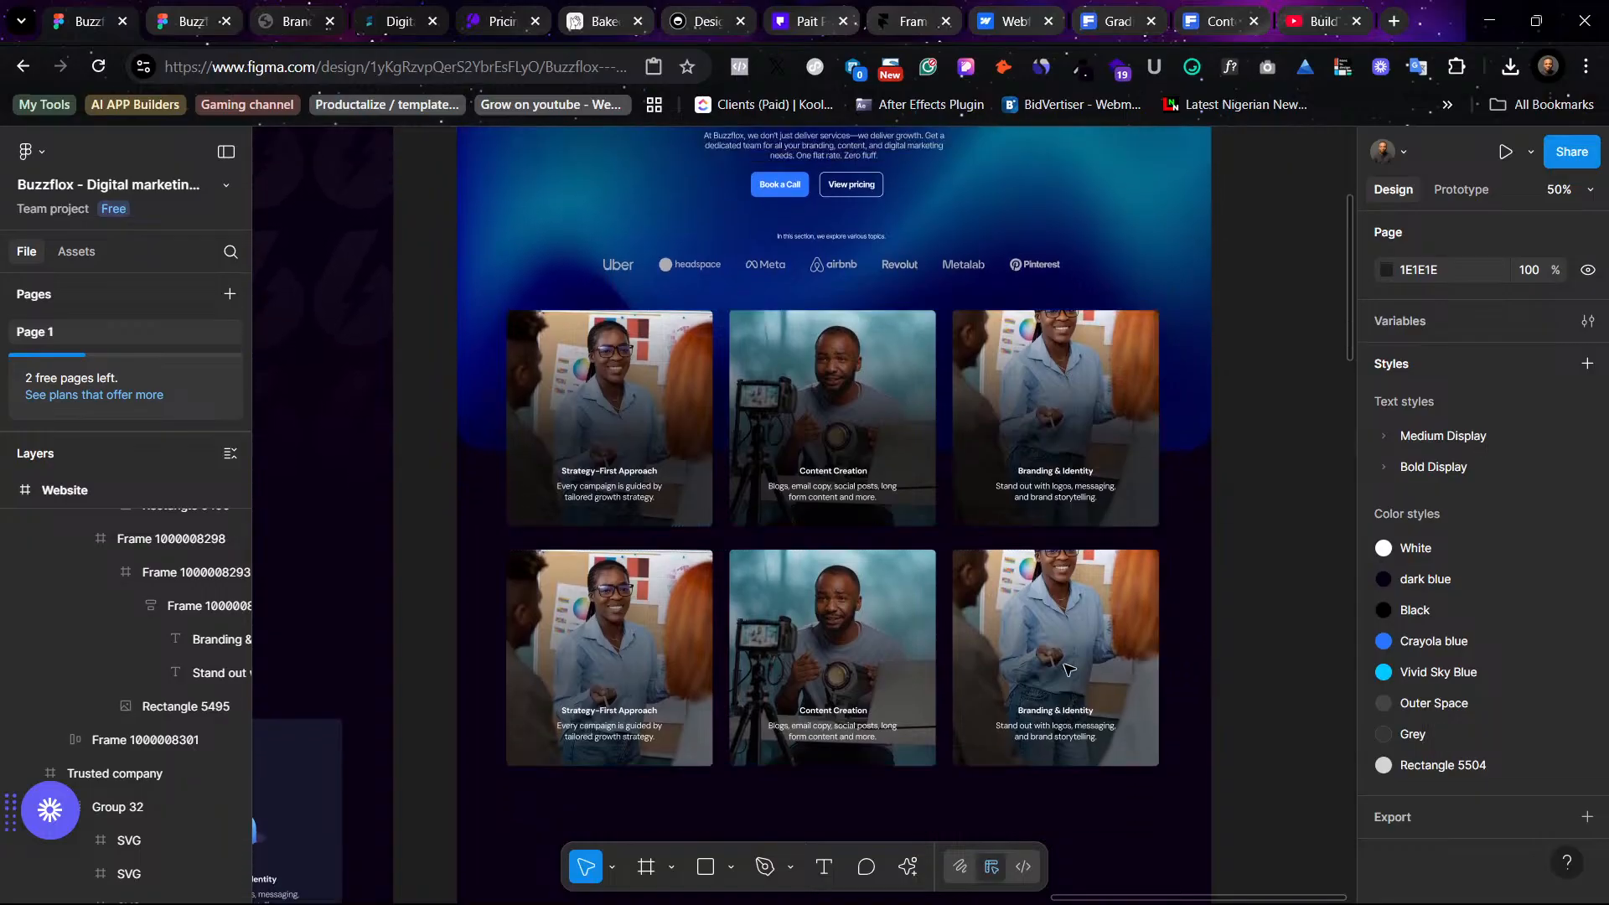
pyautogui.click(696, 598)
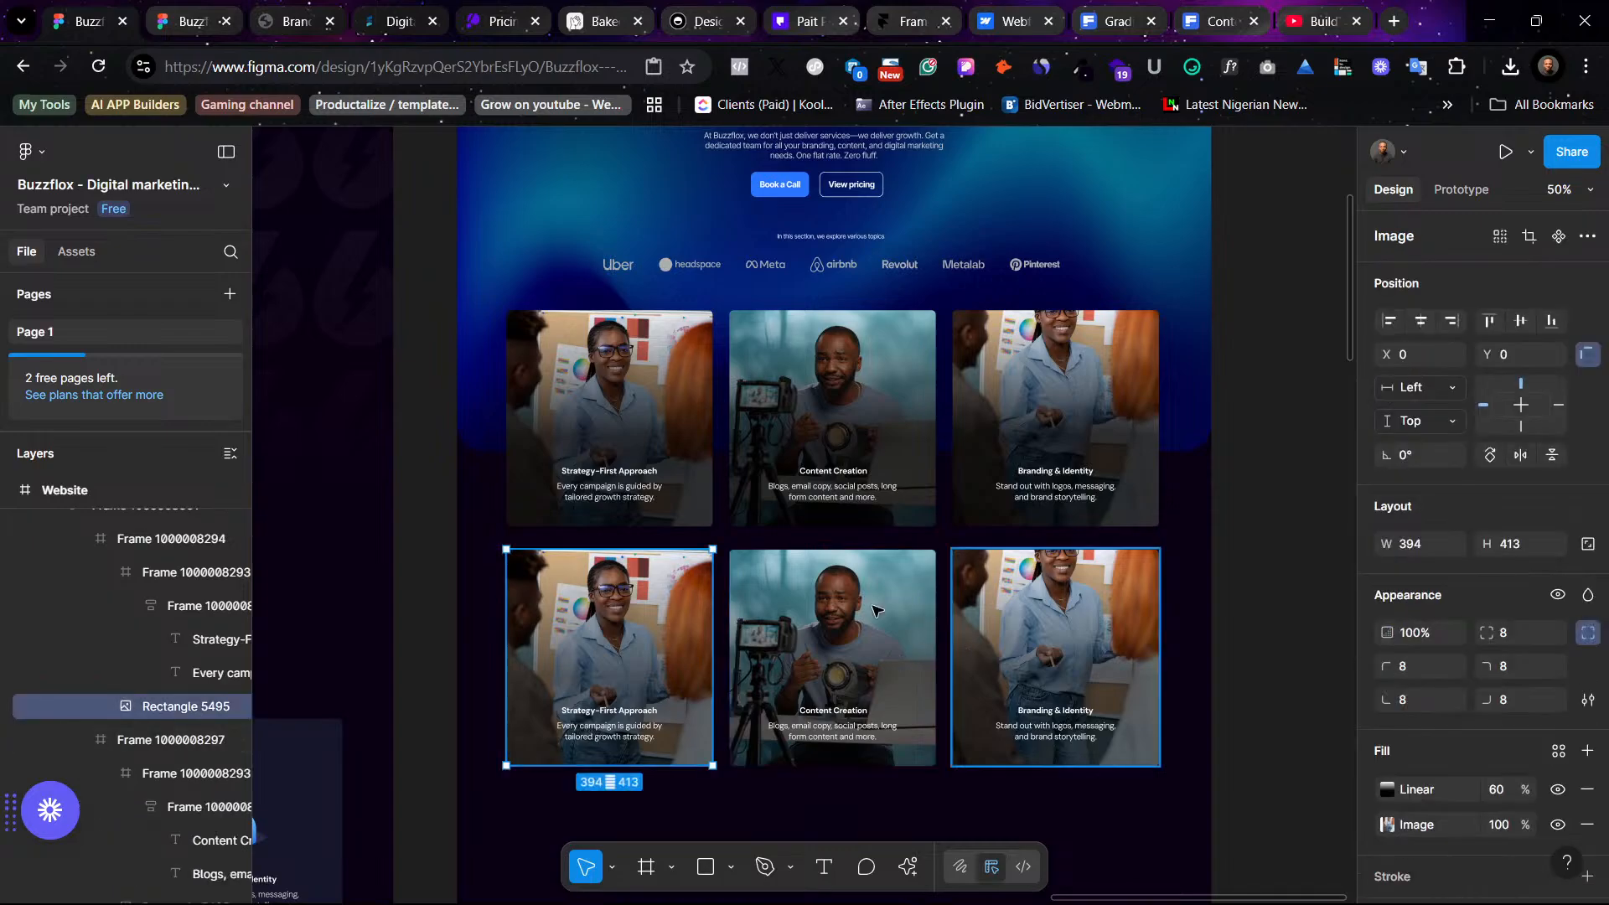
pyautogui.click(1060, 473)
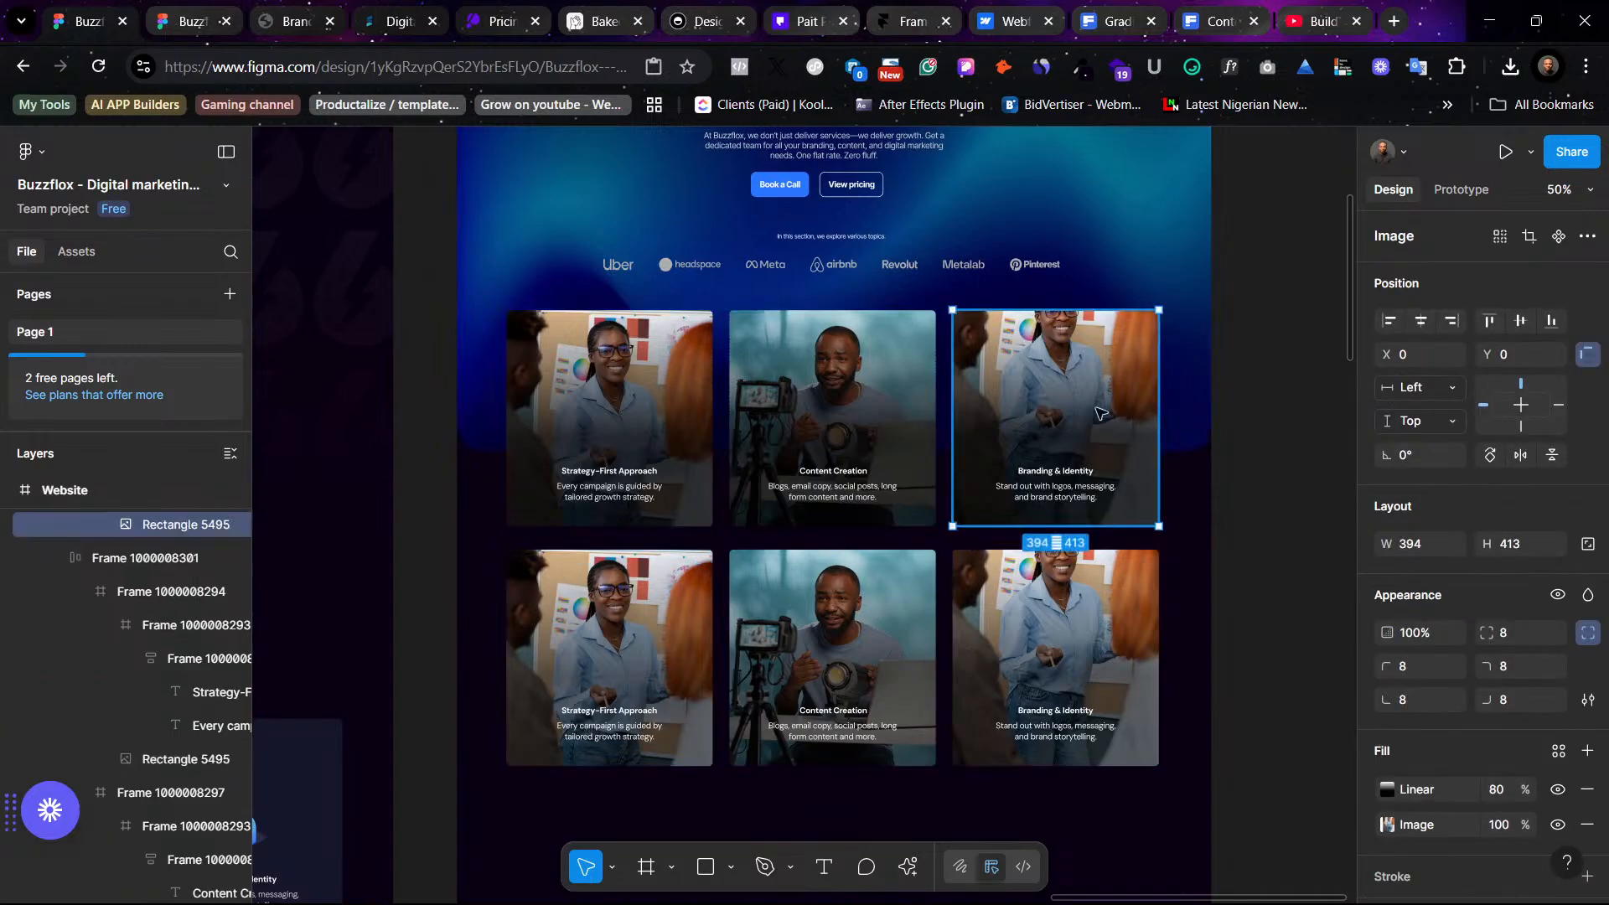
pyautogui.click(1056, 474)
pyautogui.doubleClick(1056, 472)
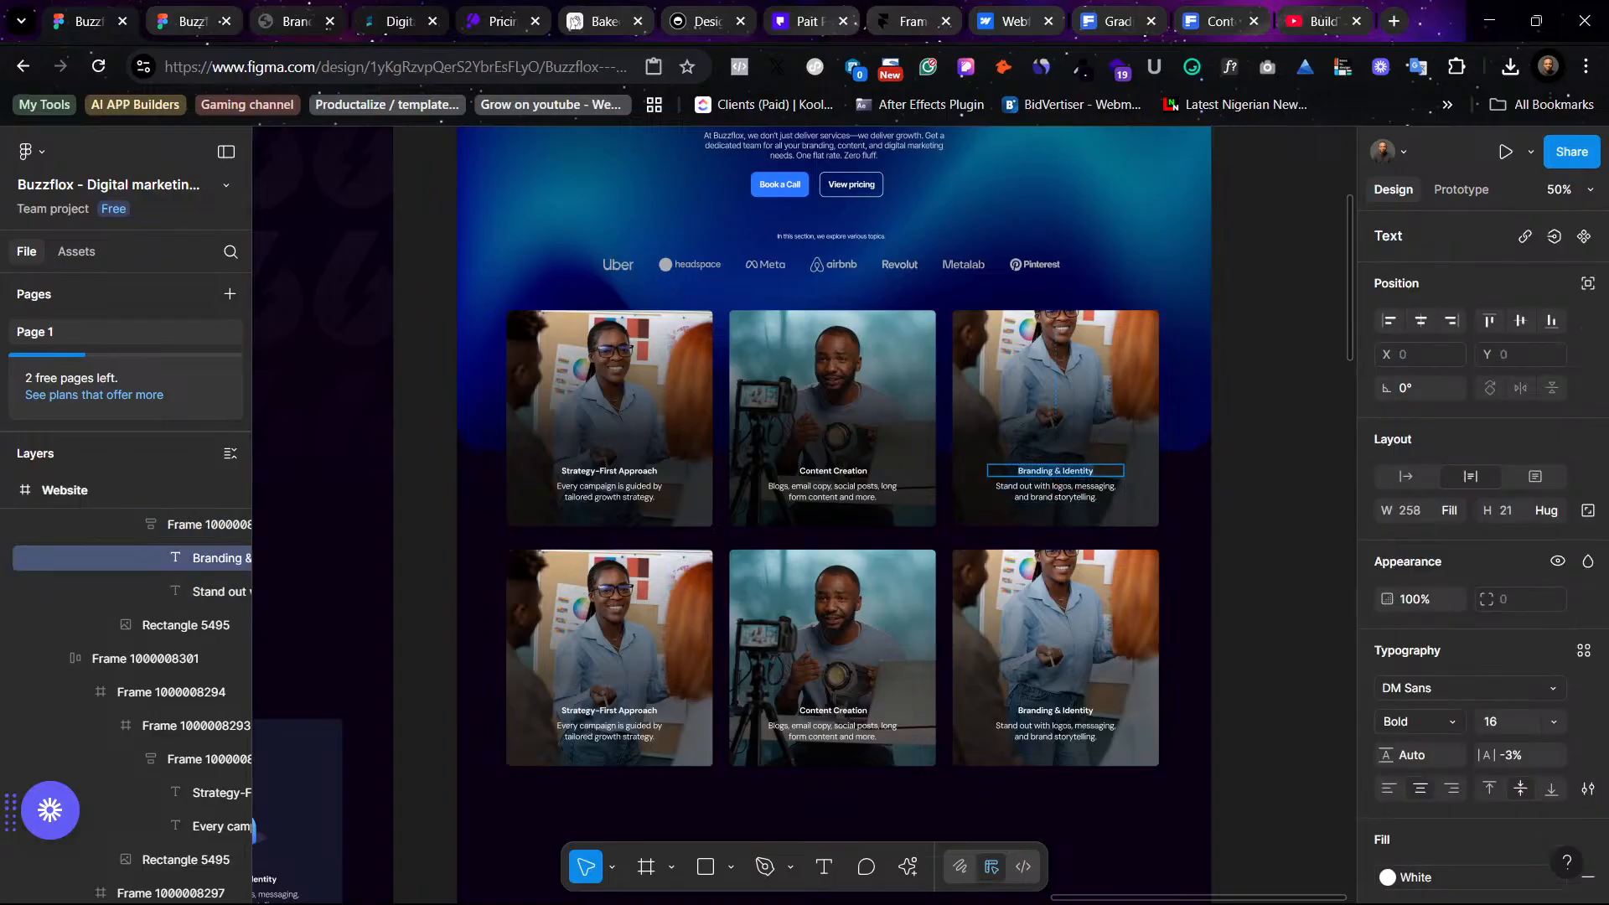
# - Switch to the Freepik tab and search photos for "Branding & Identity"
pyautogui.click(1336, 6)
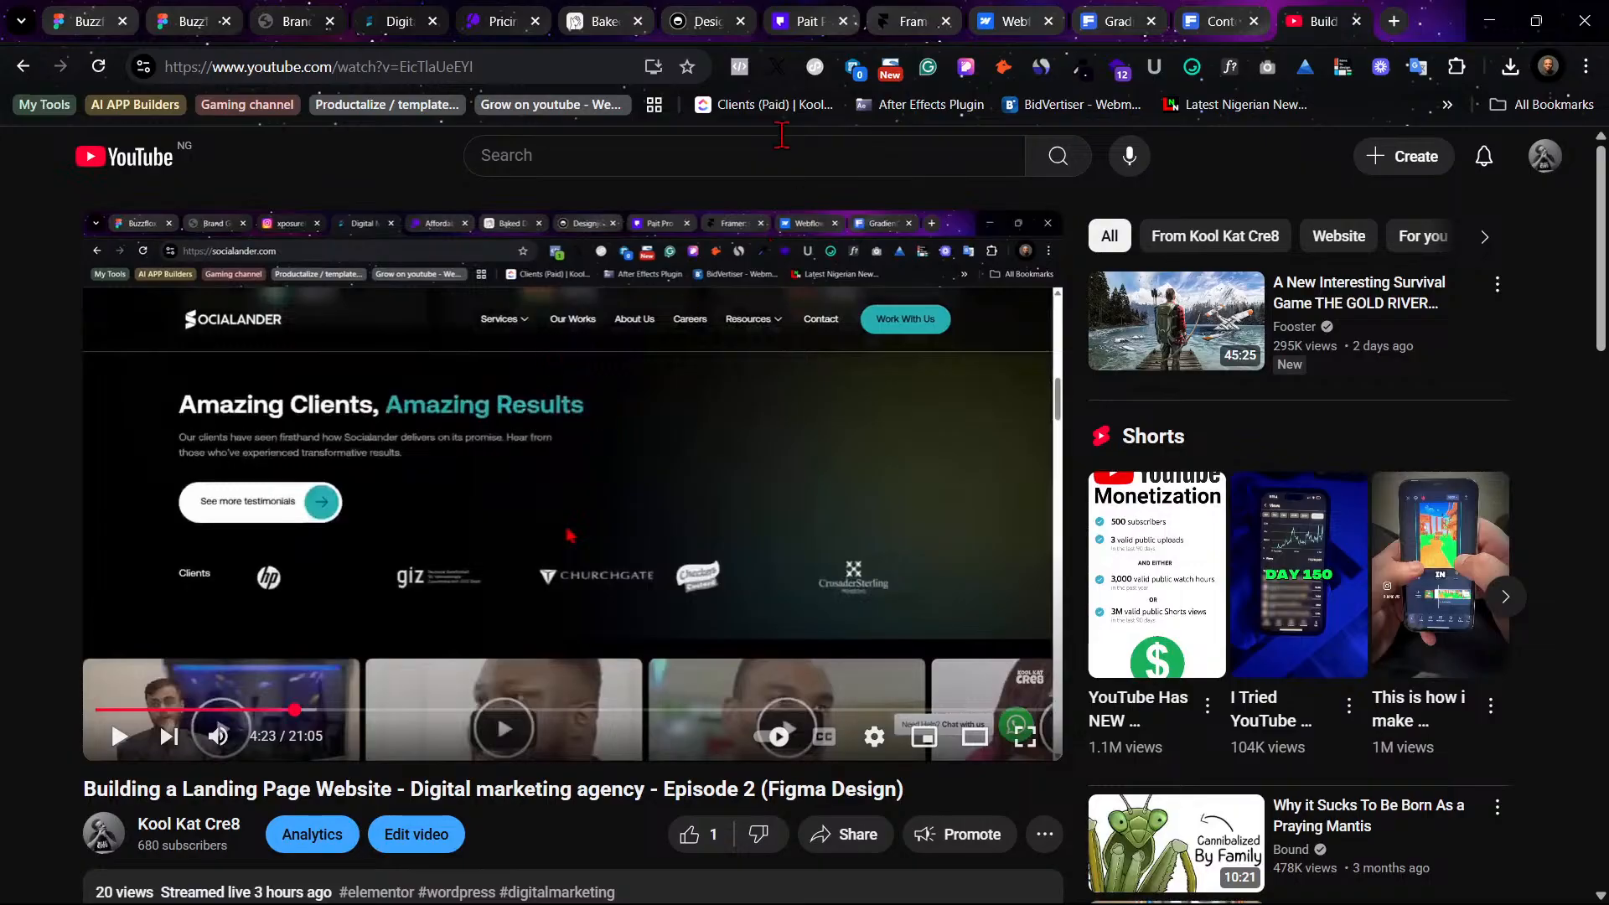
pyautogui.click(1233, 7)
pyautogui.click(1322, 25)
pyautogui.click(1356, 21)
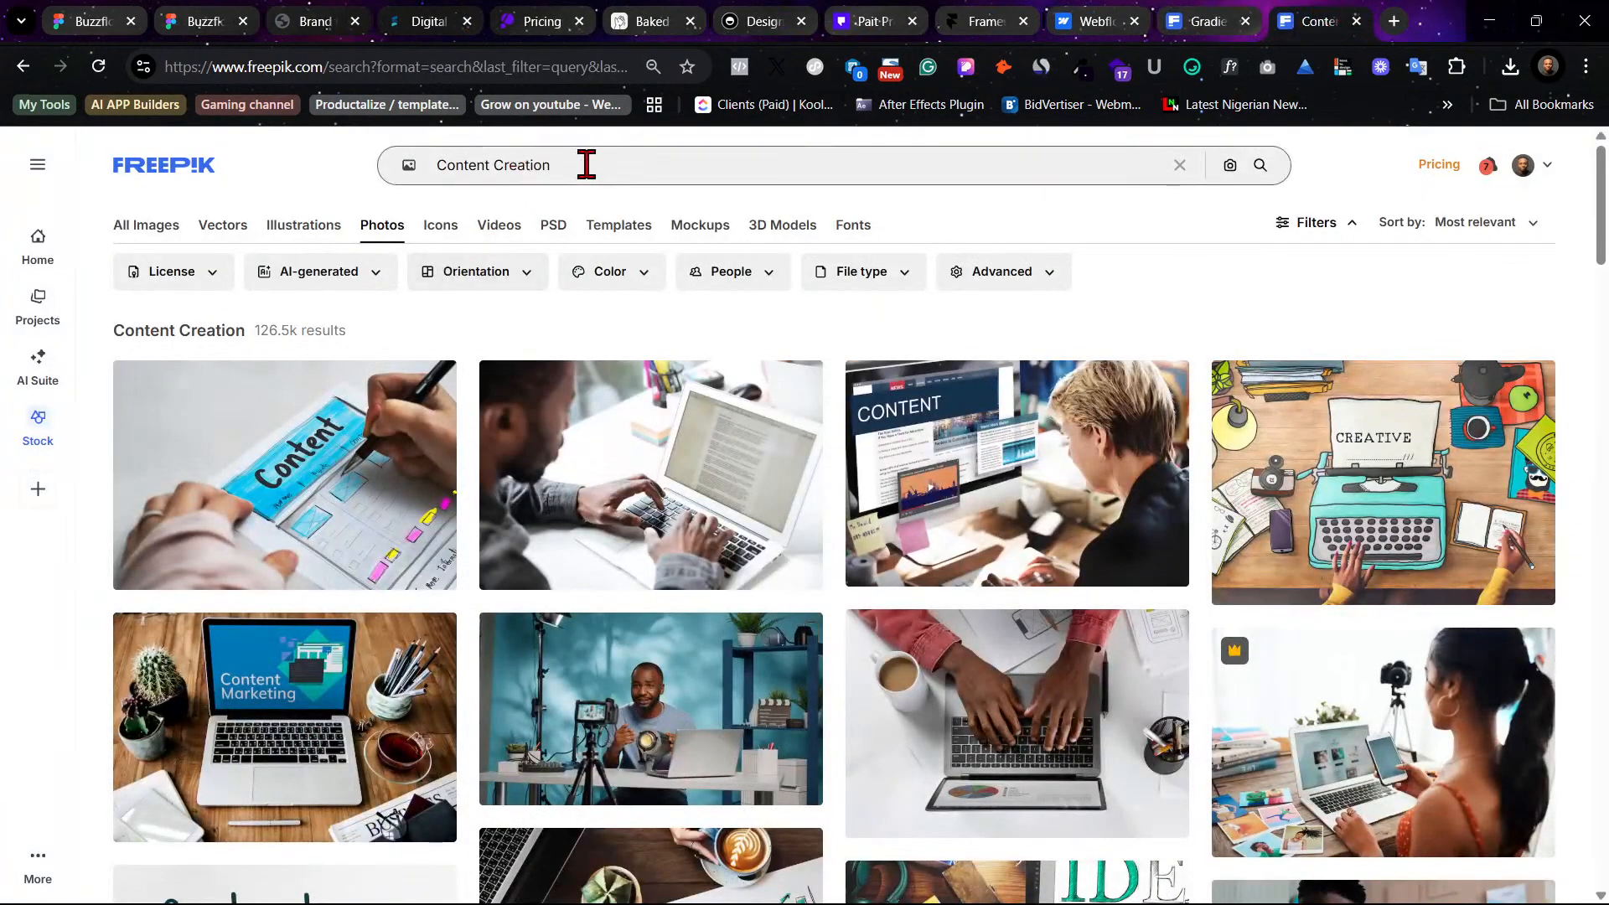
pyautogui.moveTo(587, 165); pyautogui.dragTo(398, 166)
pyautogui.write('Branding & Identity')
pyautogui.press('Return')
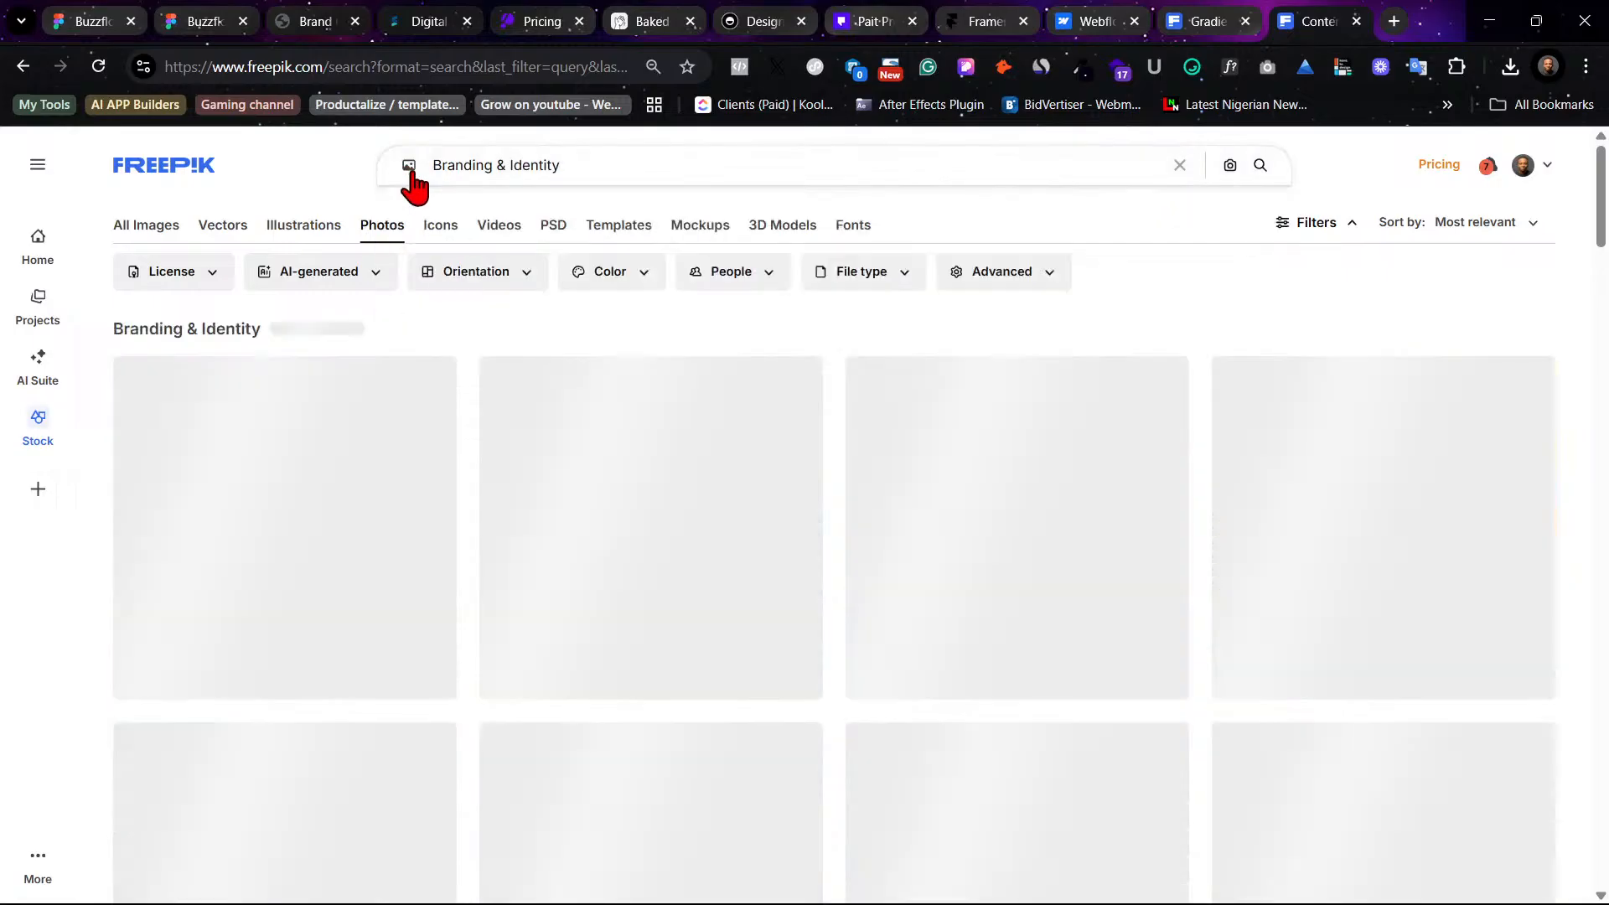
pyautogui.click(413, 174)
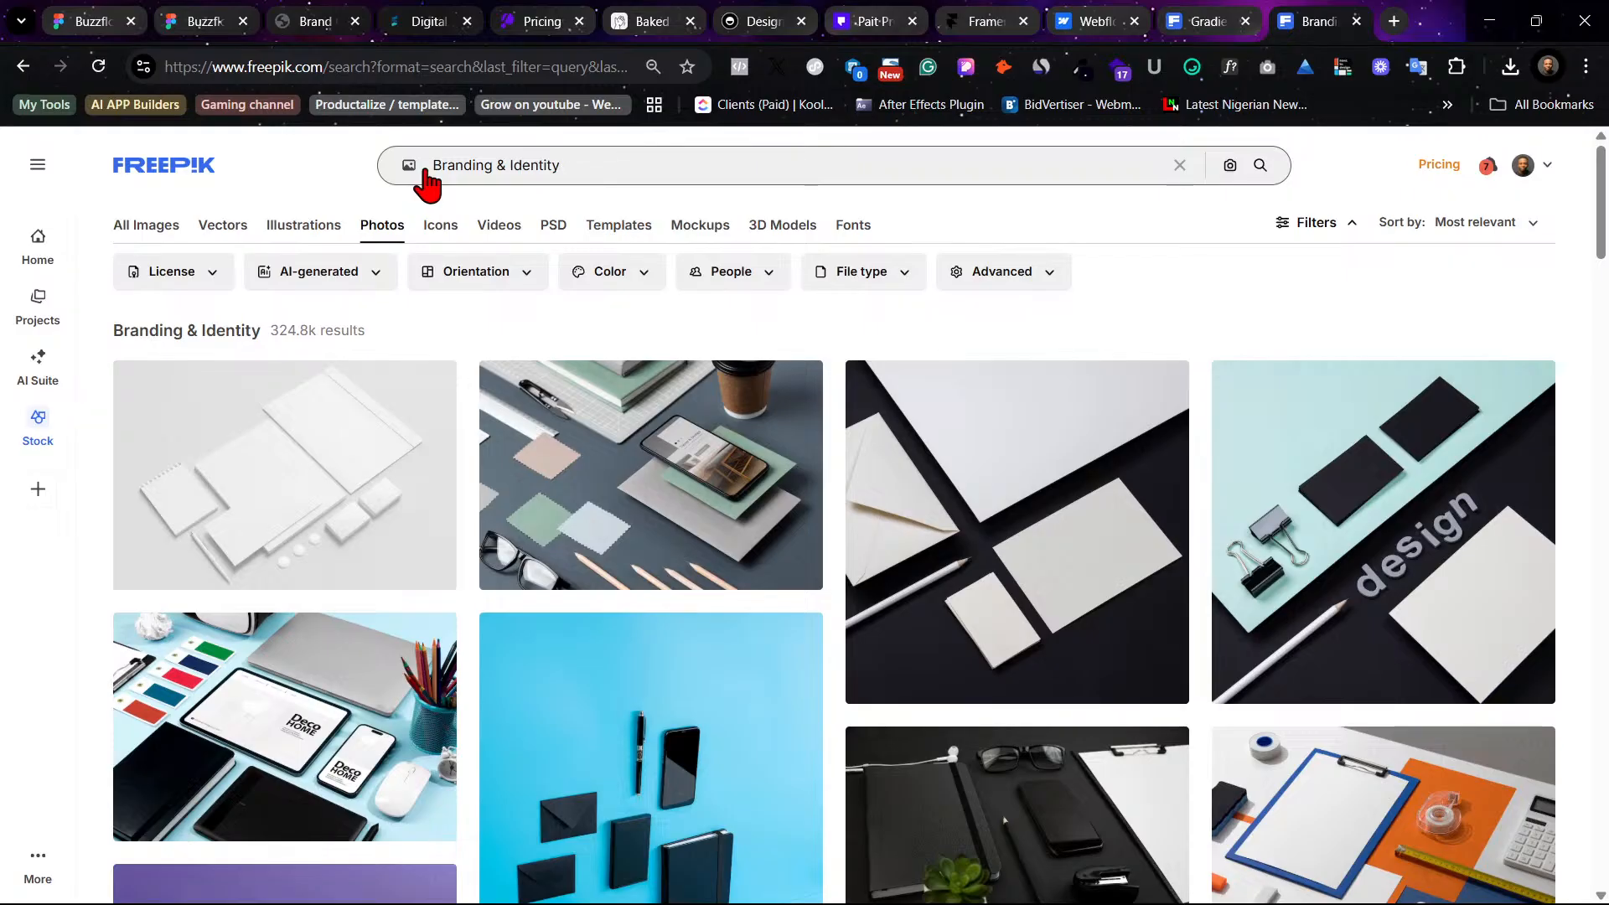
# - Browse the first page of Branding & Identity photo results for a suitable card image
pyautogui.moveTo(742, 494)
pyautogui.scroll(-10, 767, 472)
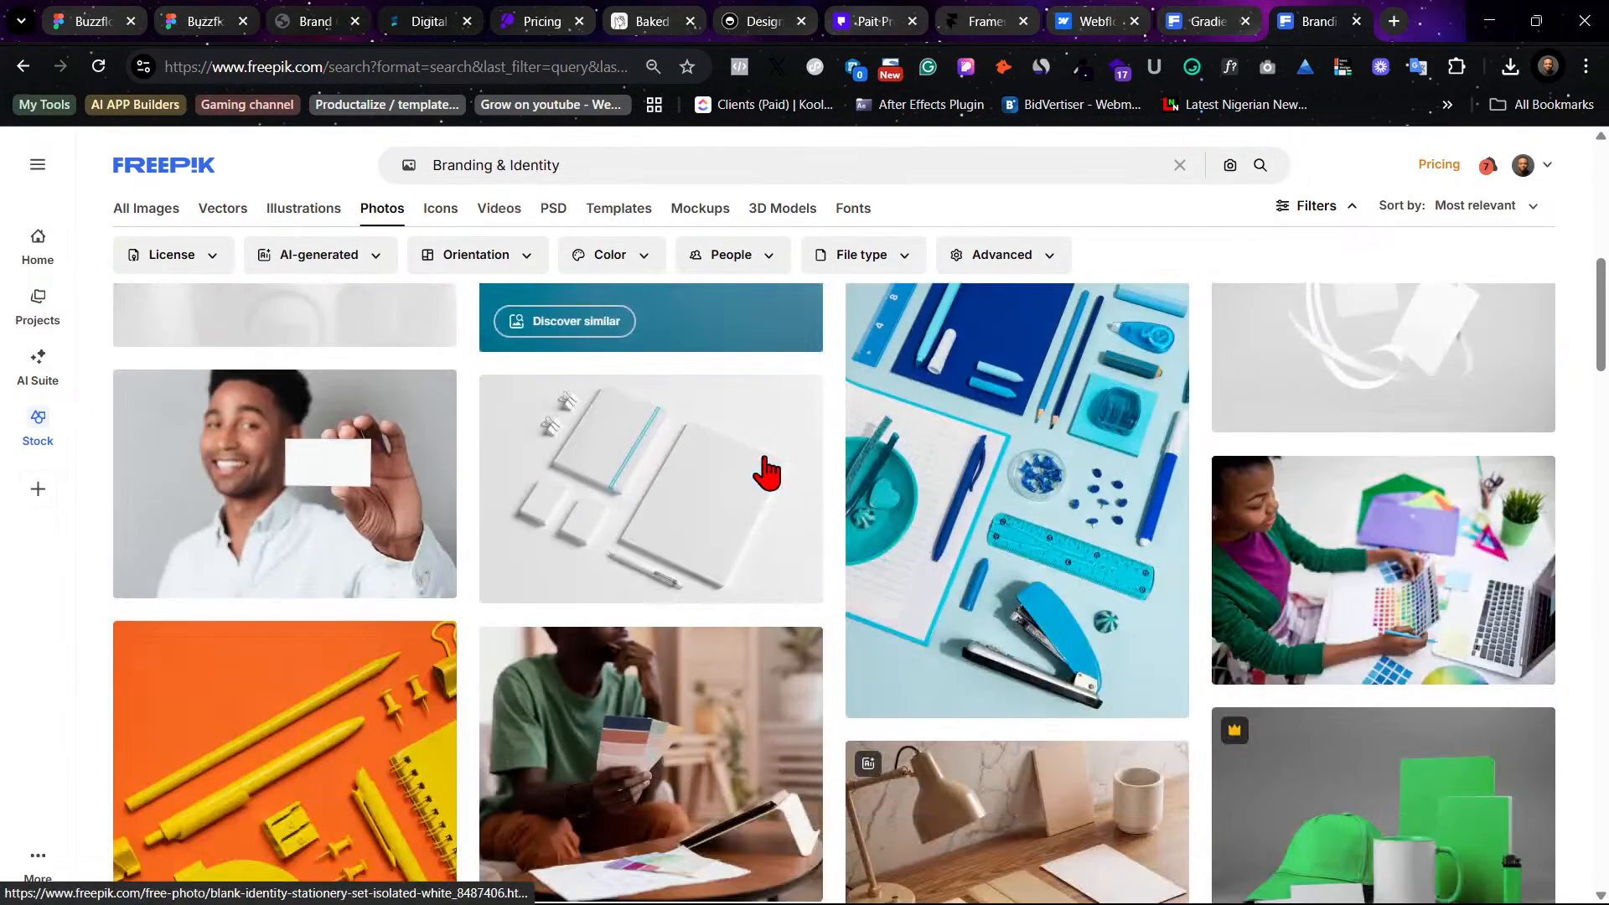
pyautogui.scroll(-3, 766, 472)
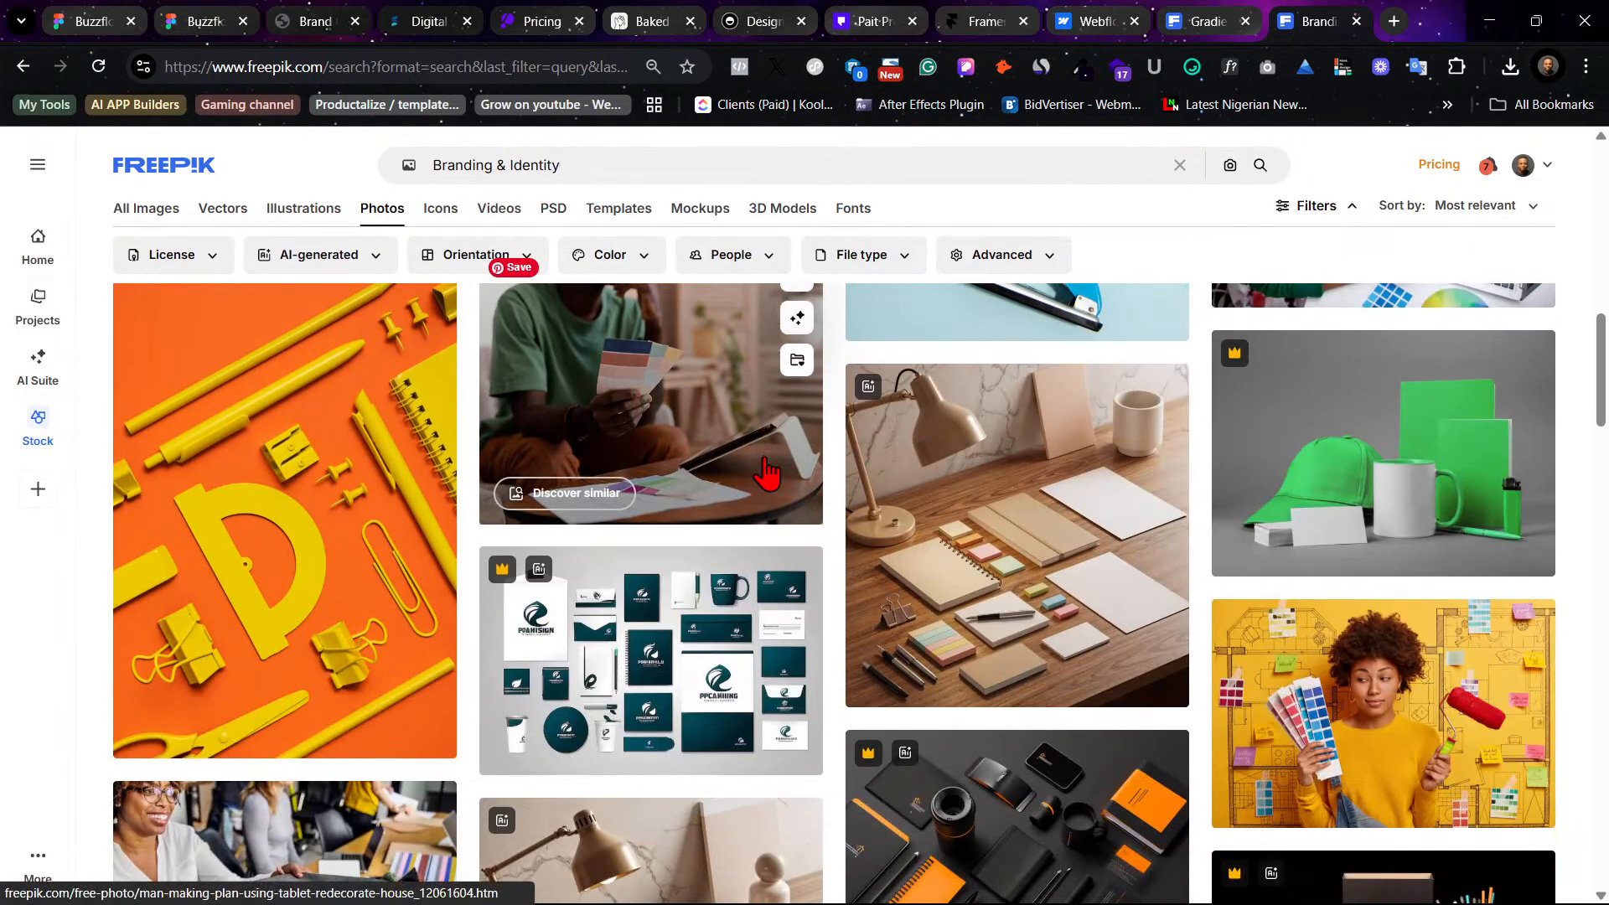
pyautogui.scroll(-2, 766, 472)
pyautogui.scroll(4, 767, 472)
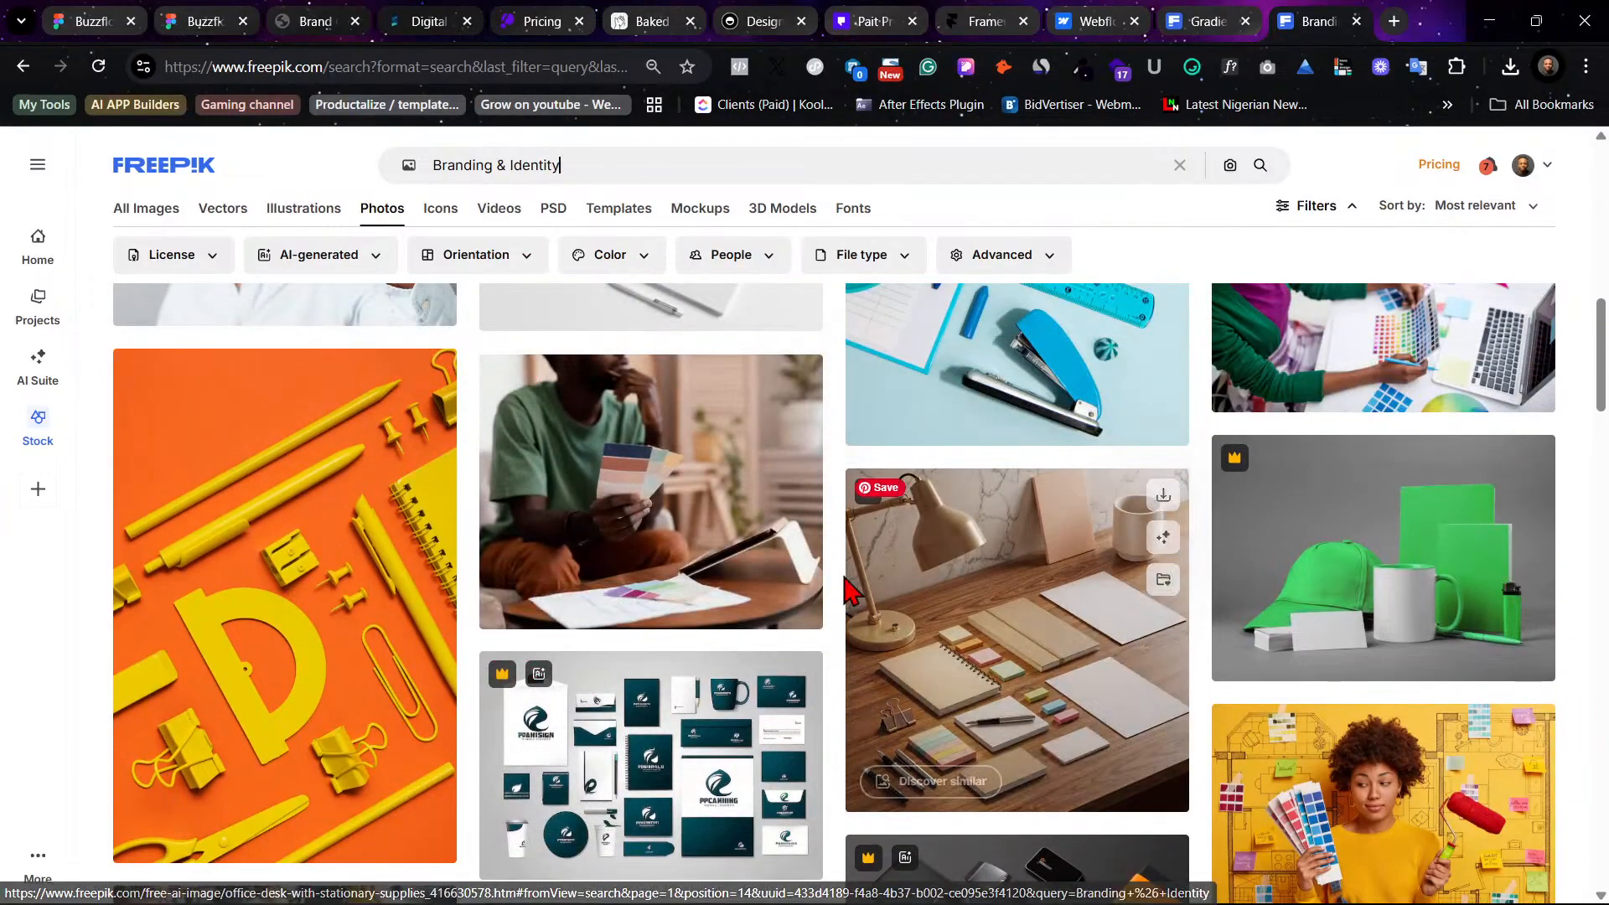
pyautogui.scroll(-4, 843, 620)
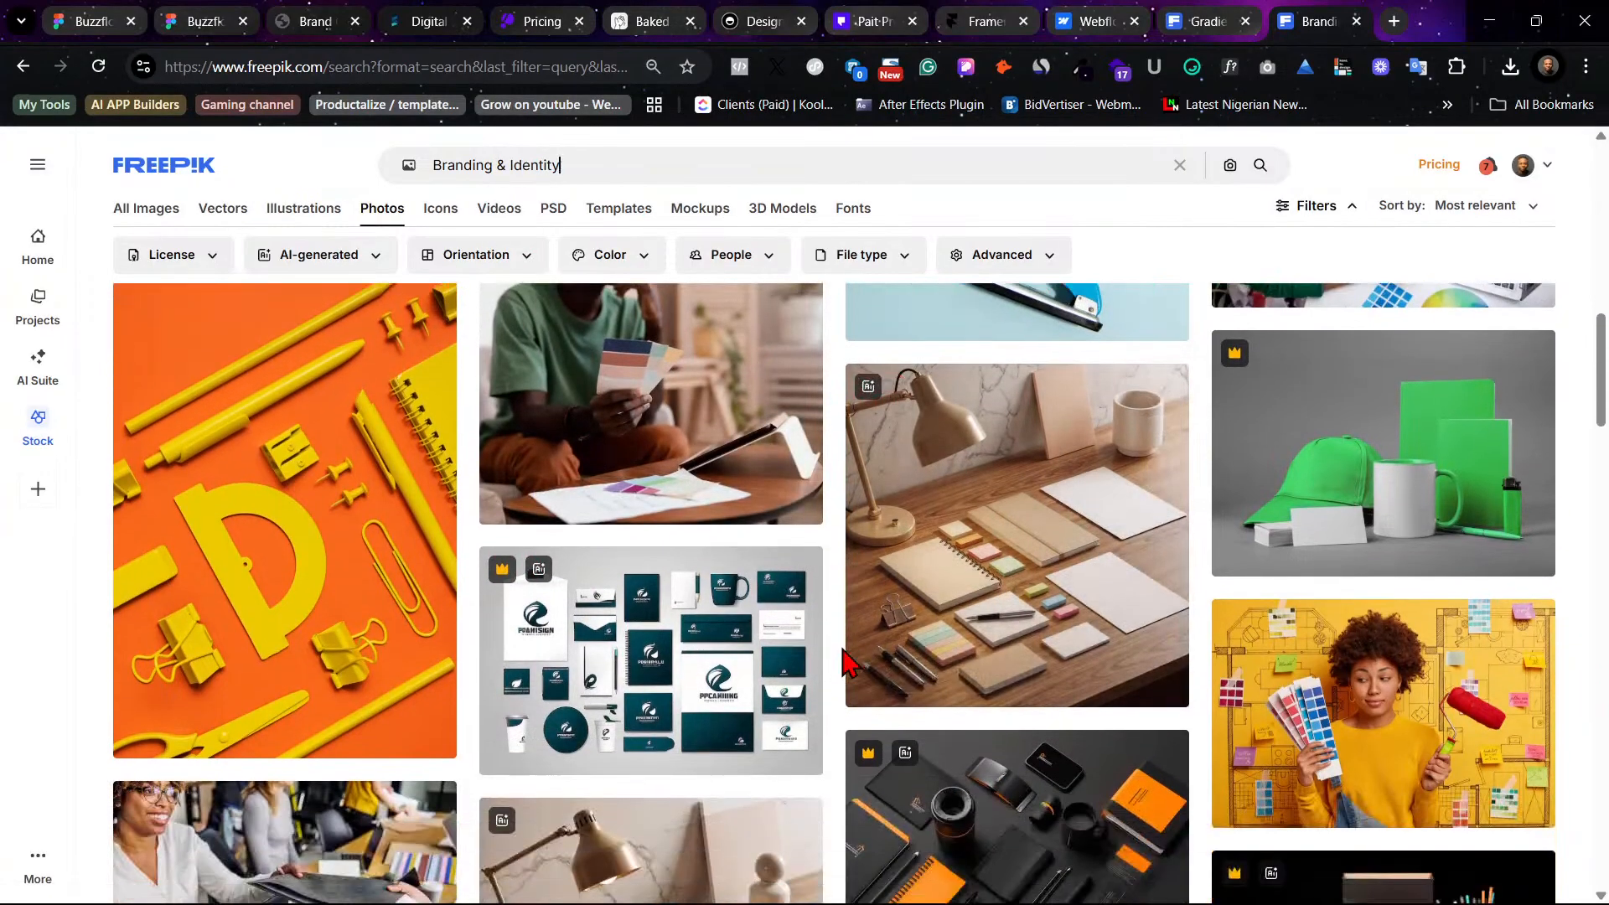
pyautogui.scroll(-1, 843, 662)
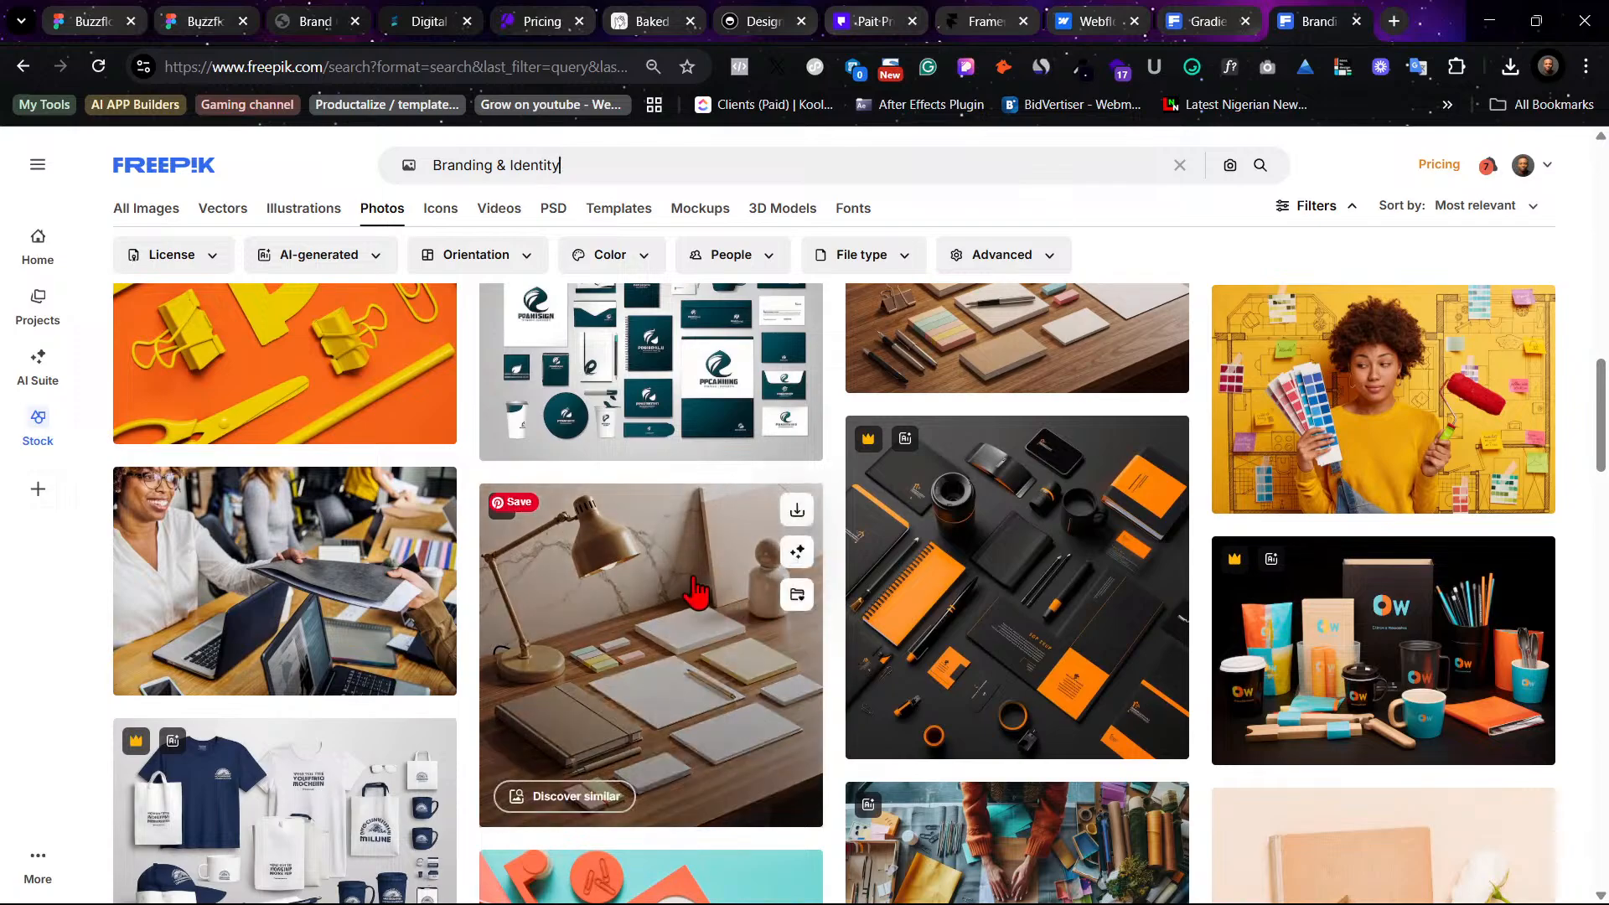
pyautogui.scroll(-1, 731, 591)
pyautogui.scroll(-2, 287, 515)
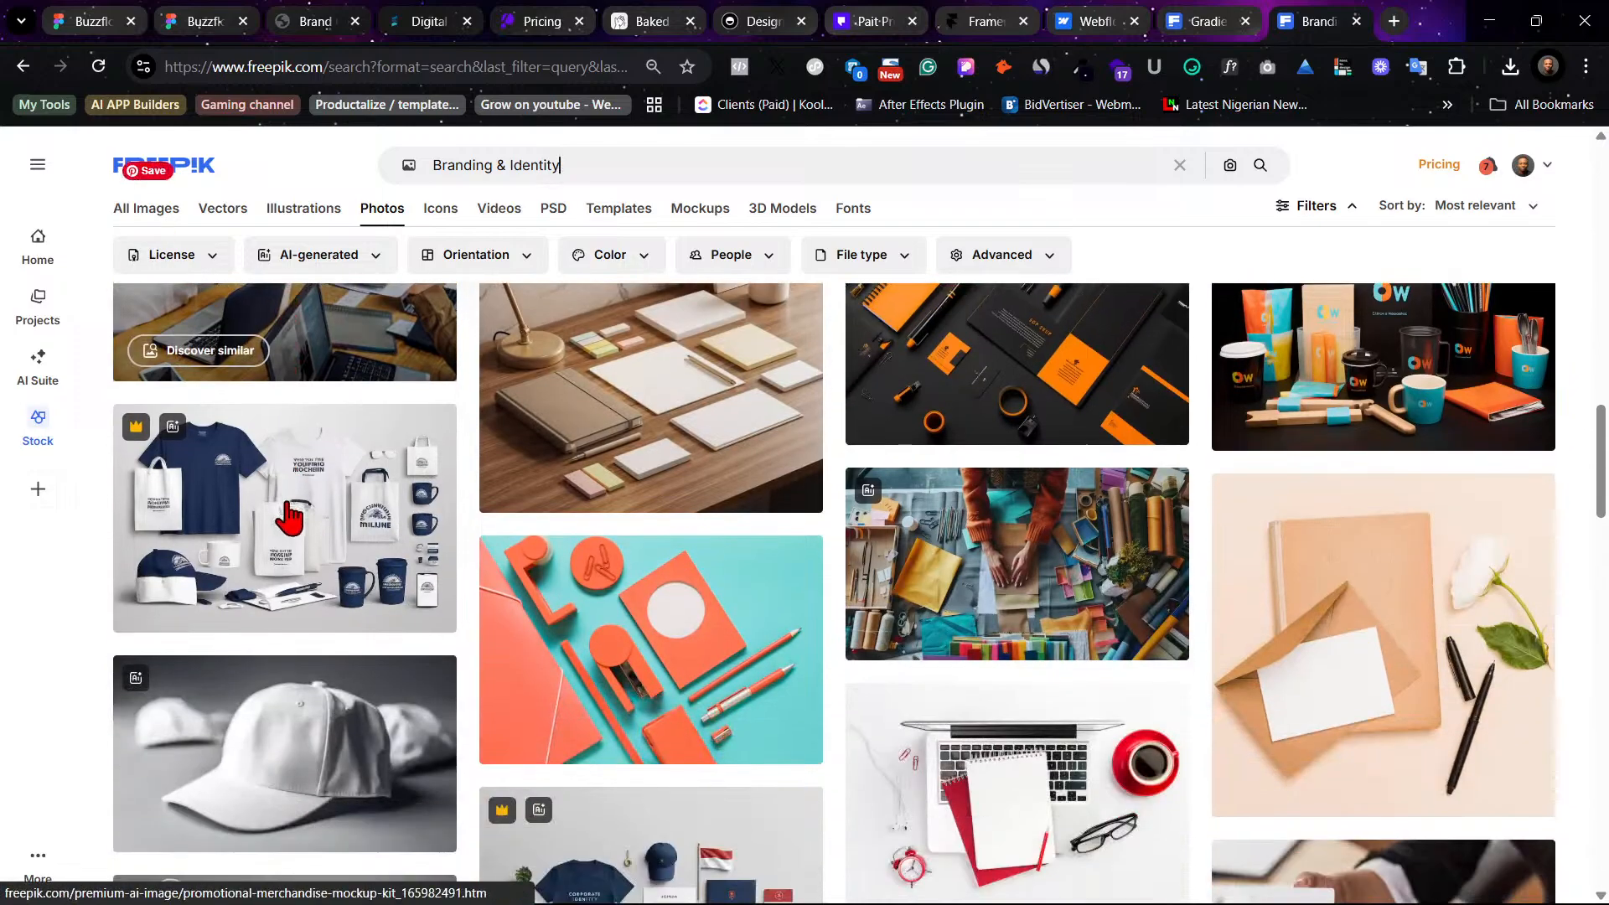
pyautogui.scroll(6, 1054, 572)
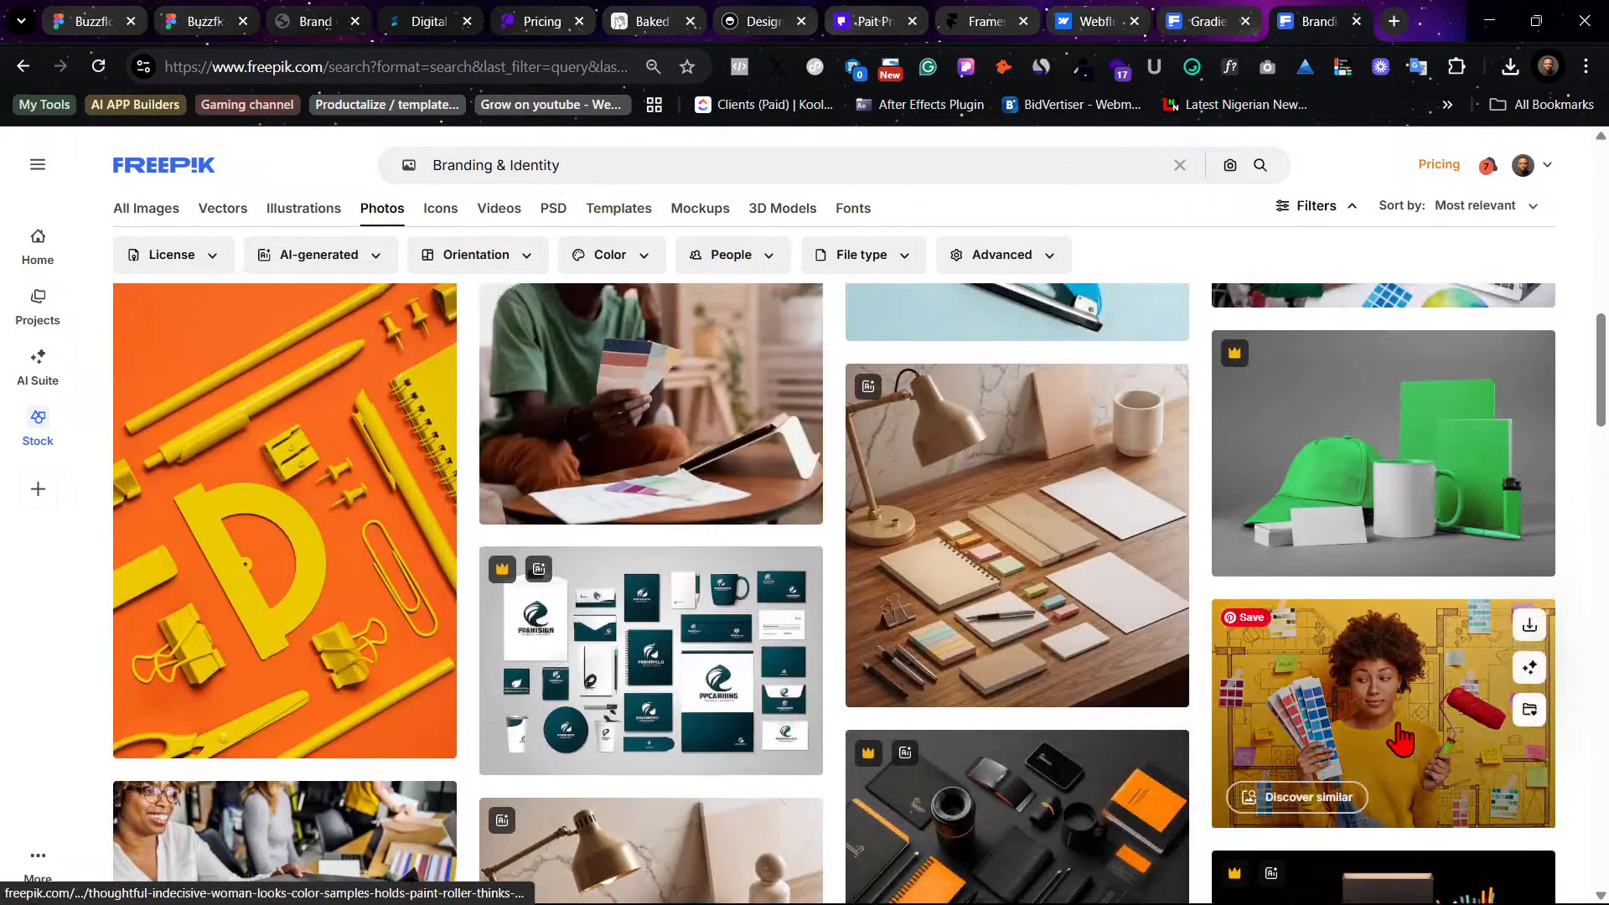
pyautogui.scroll(-13, 1401, 704)
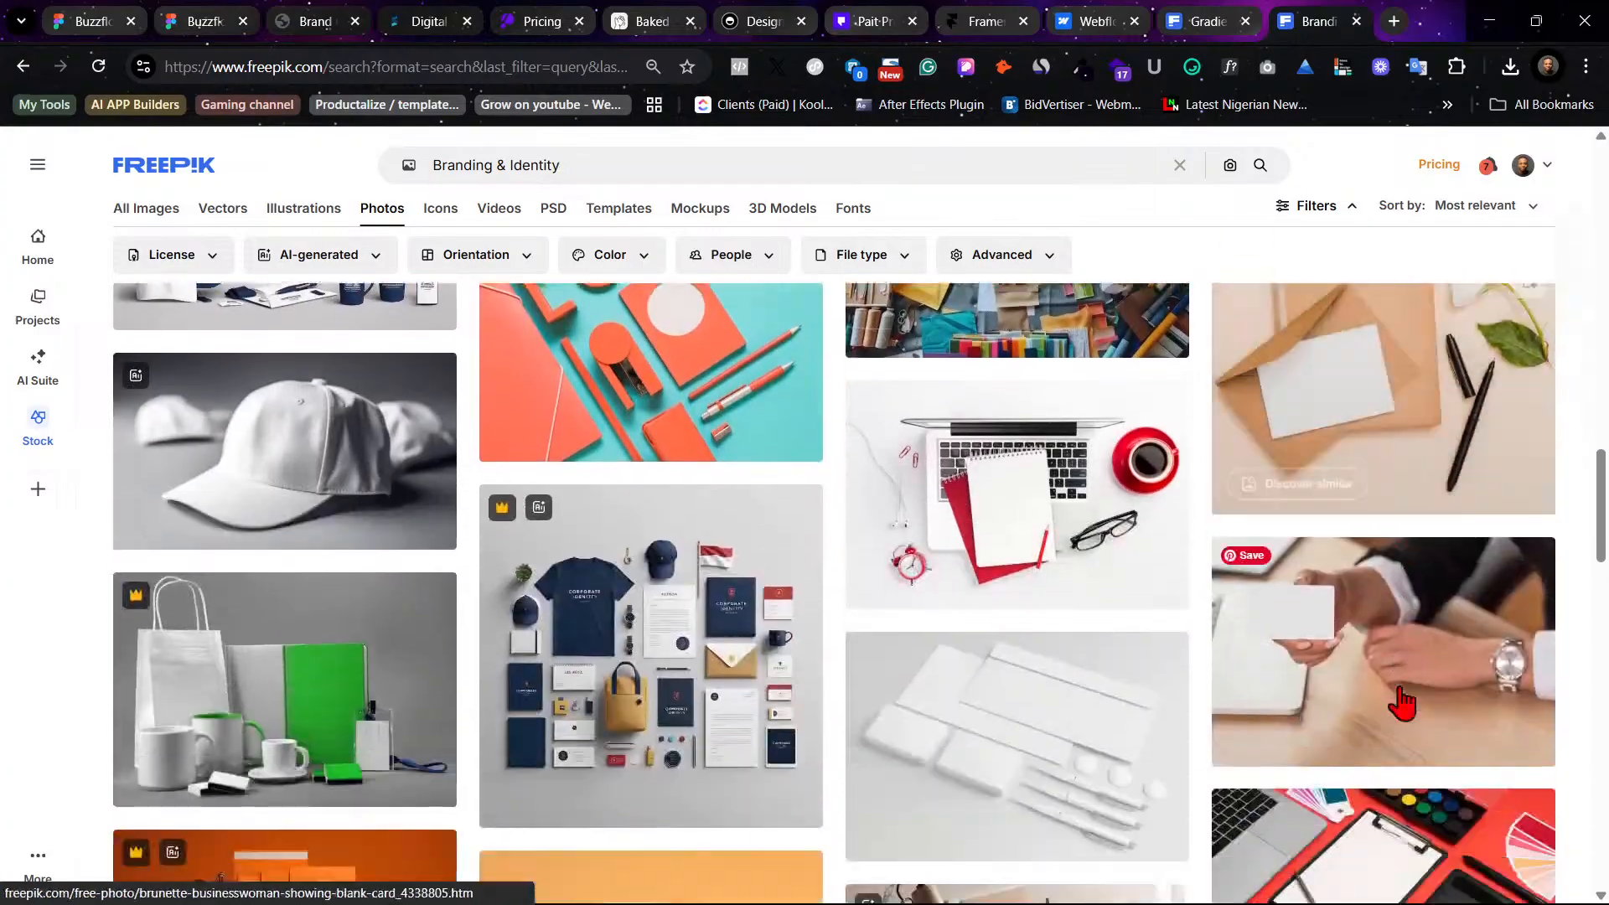
pyautogui.scroll(-2, 1402, 704)
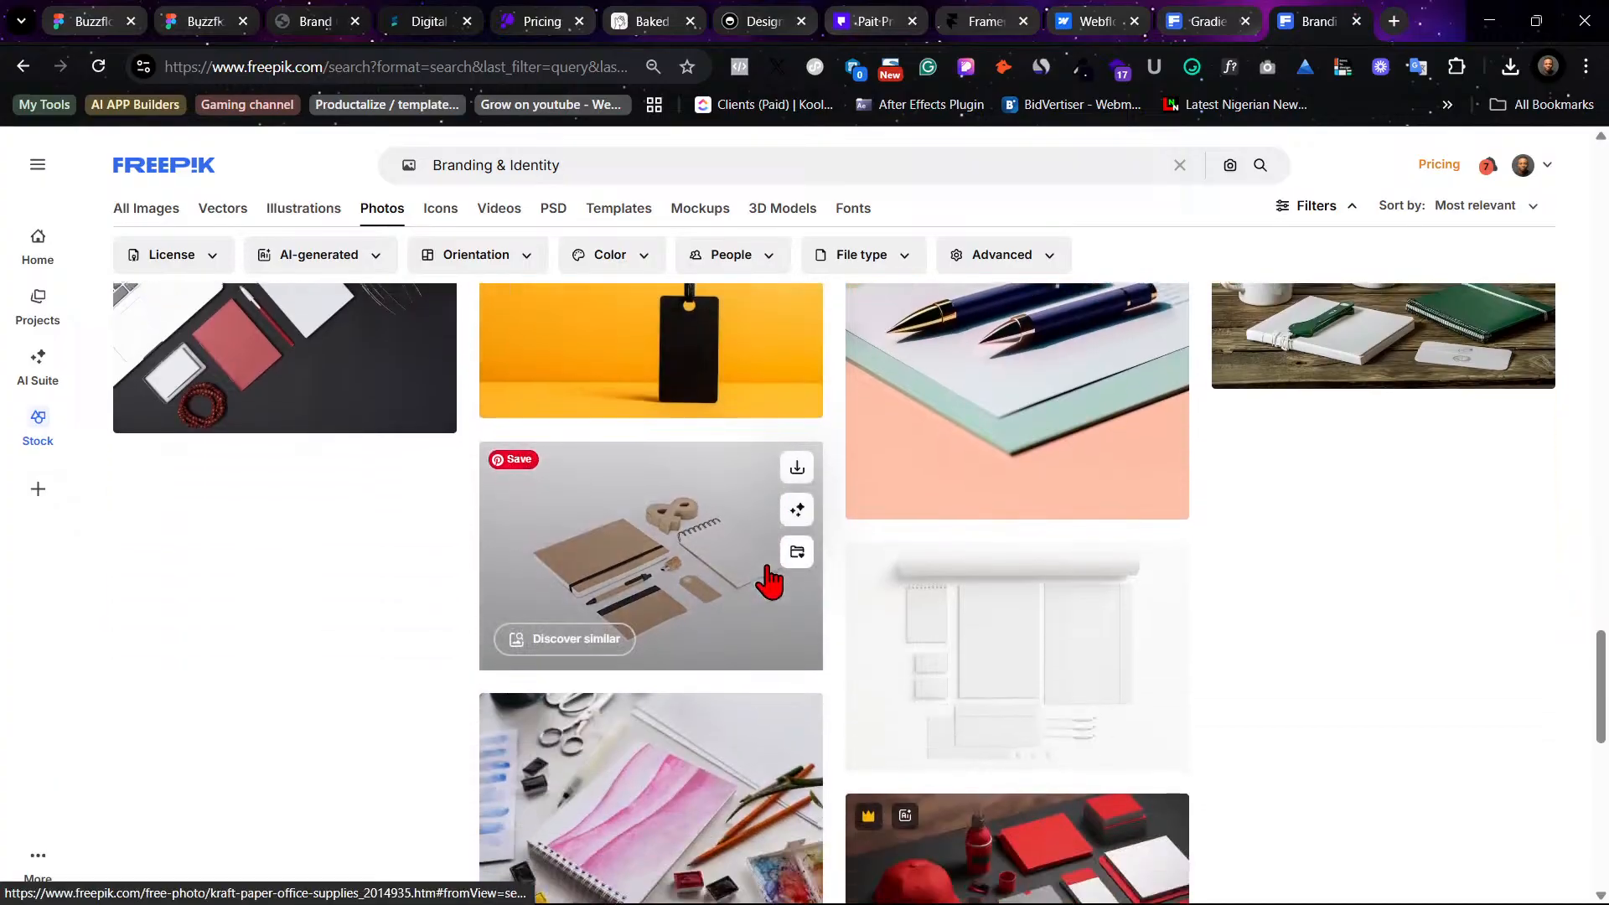
pyautogui.scroll(15, 775, 580)
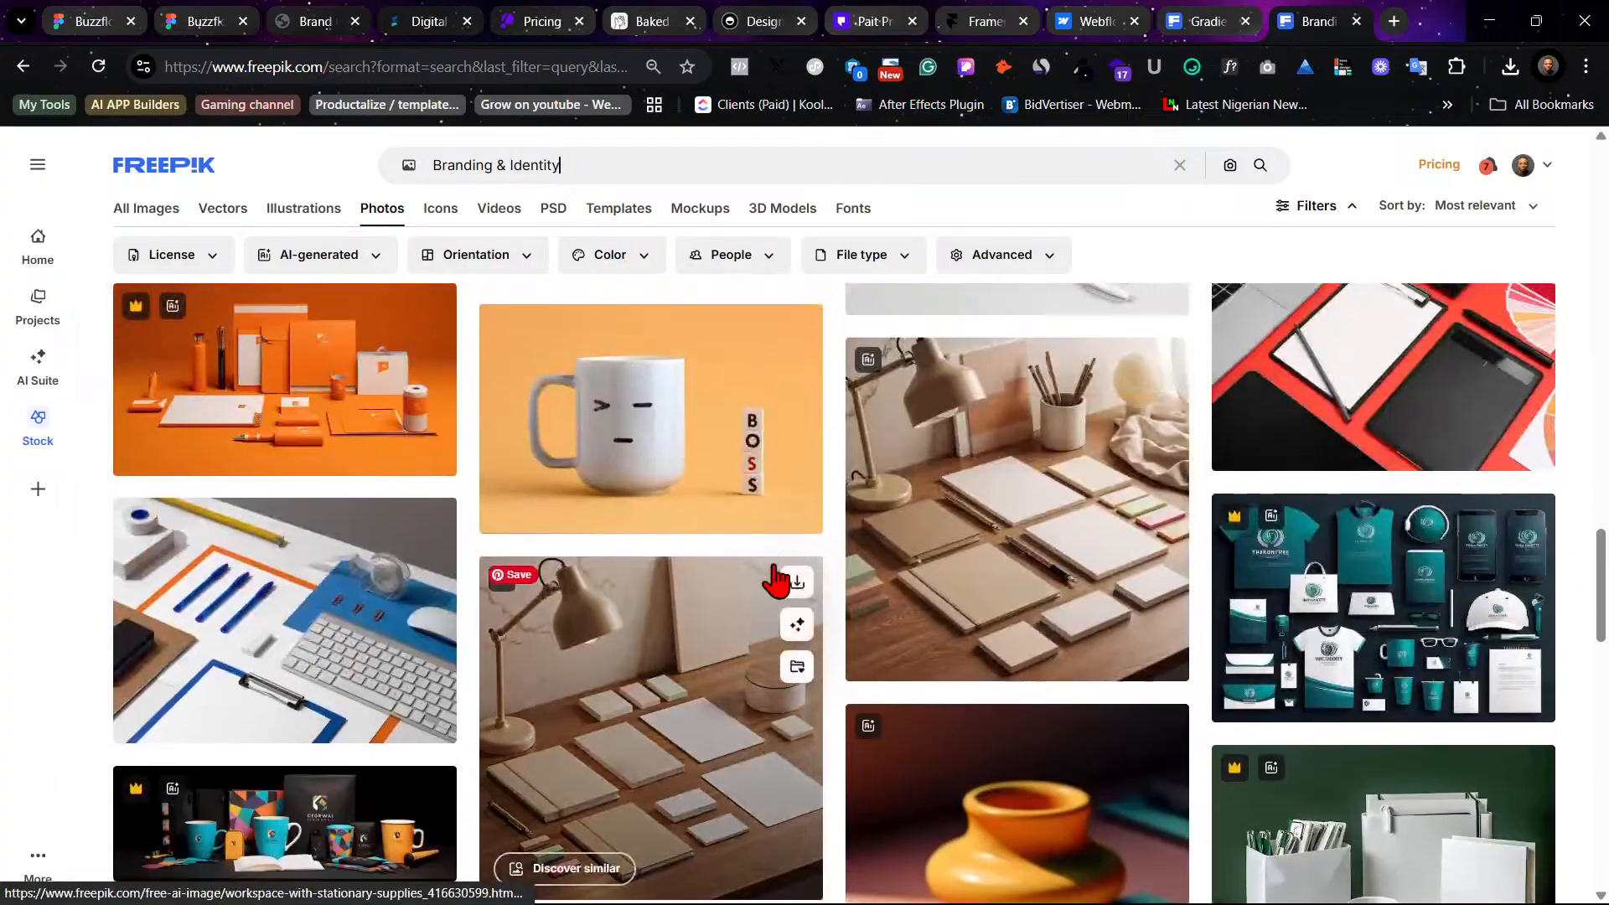
pyautogui.scroll(10, 775, 580)
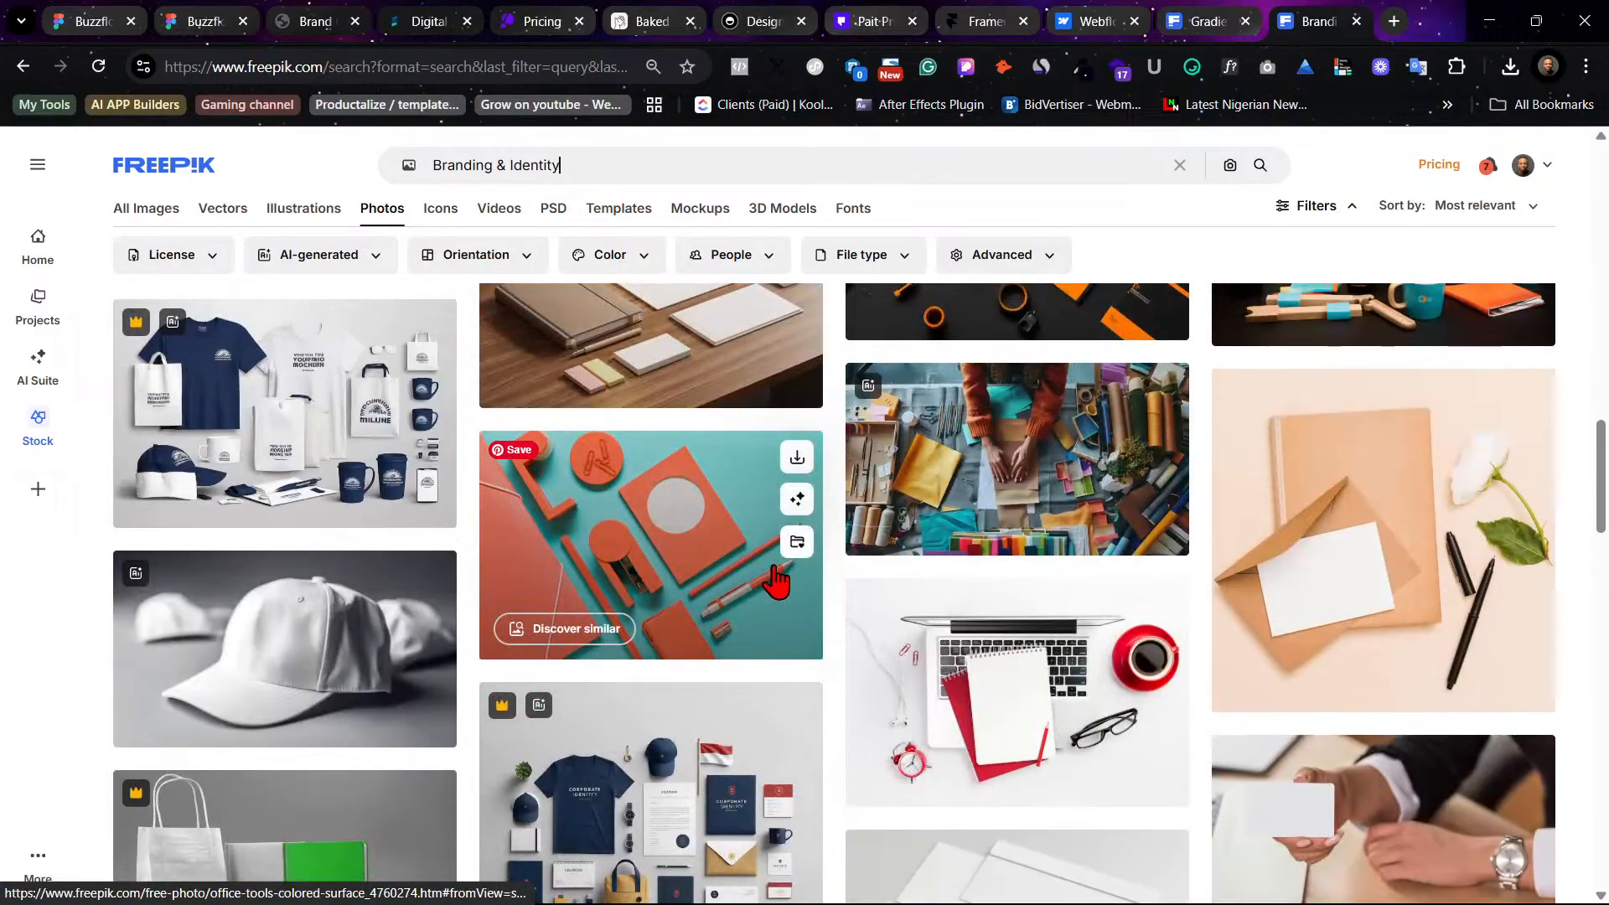
pyautogui.scroll(10, 775, 580)
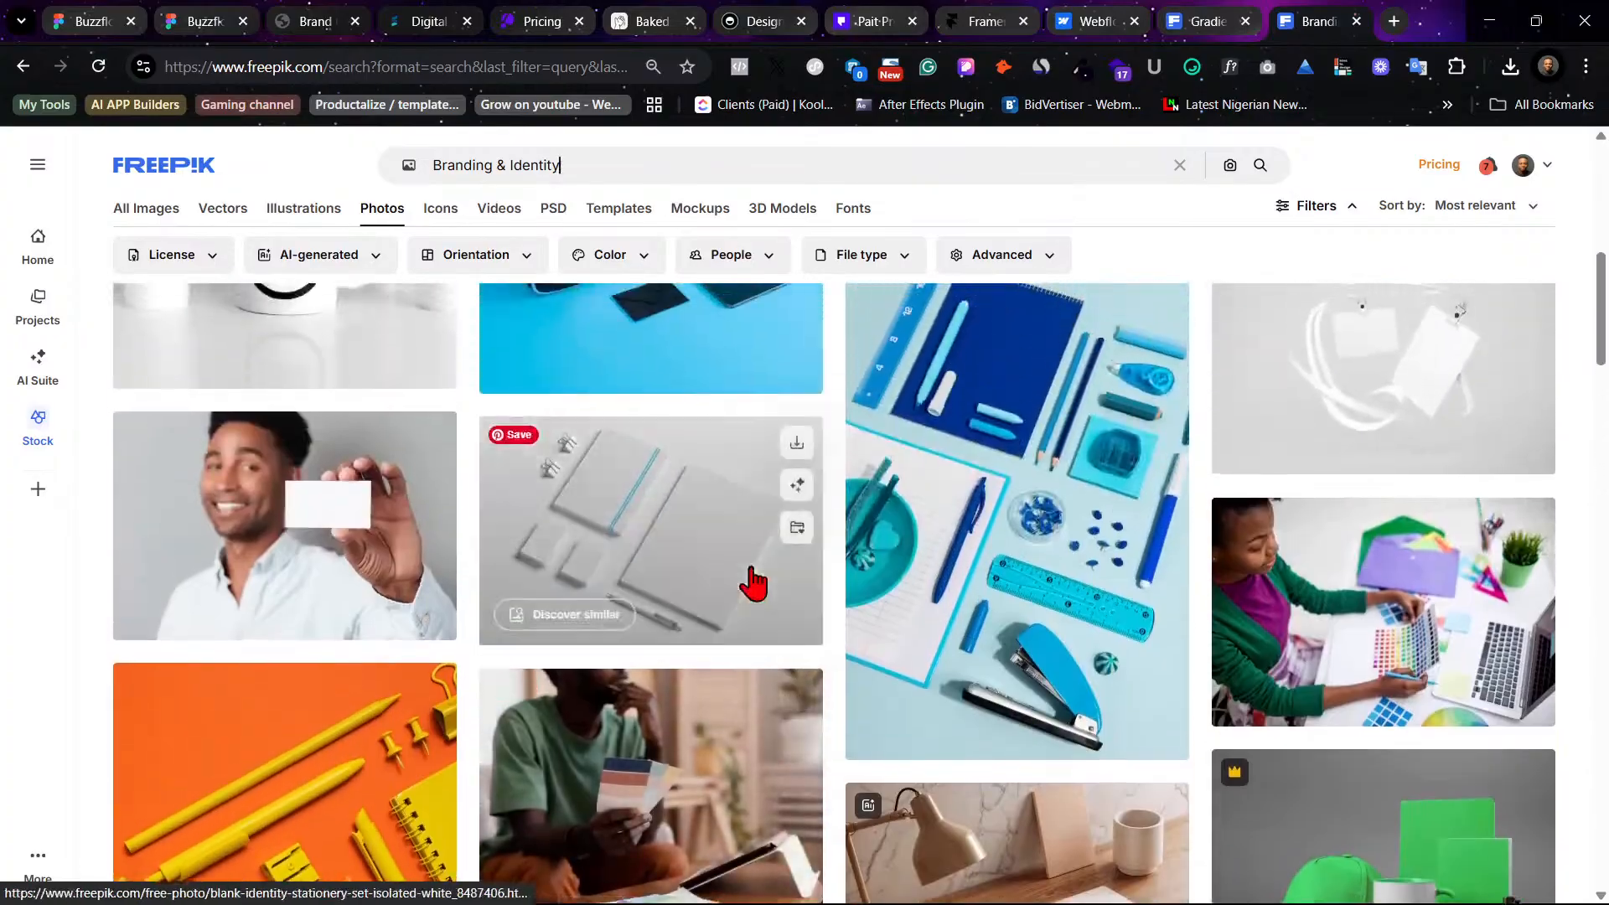
pyautogui.scroll(3, 752, 582)
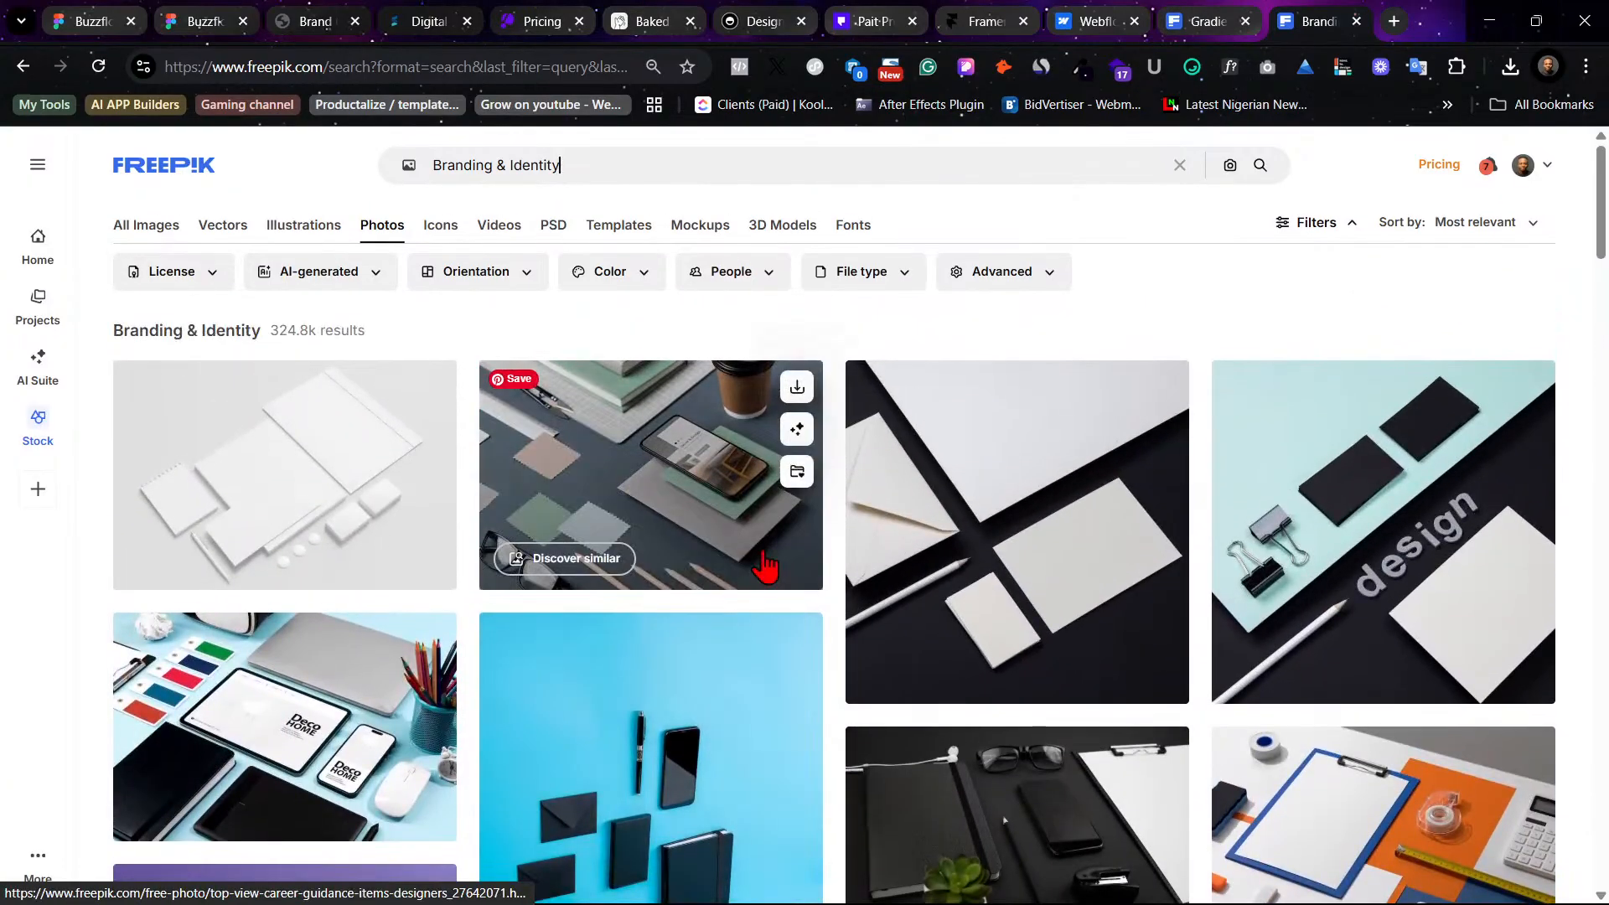
pyautogui.scroll(-20, 675, 531)
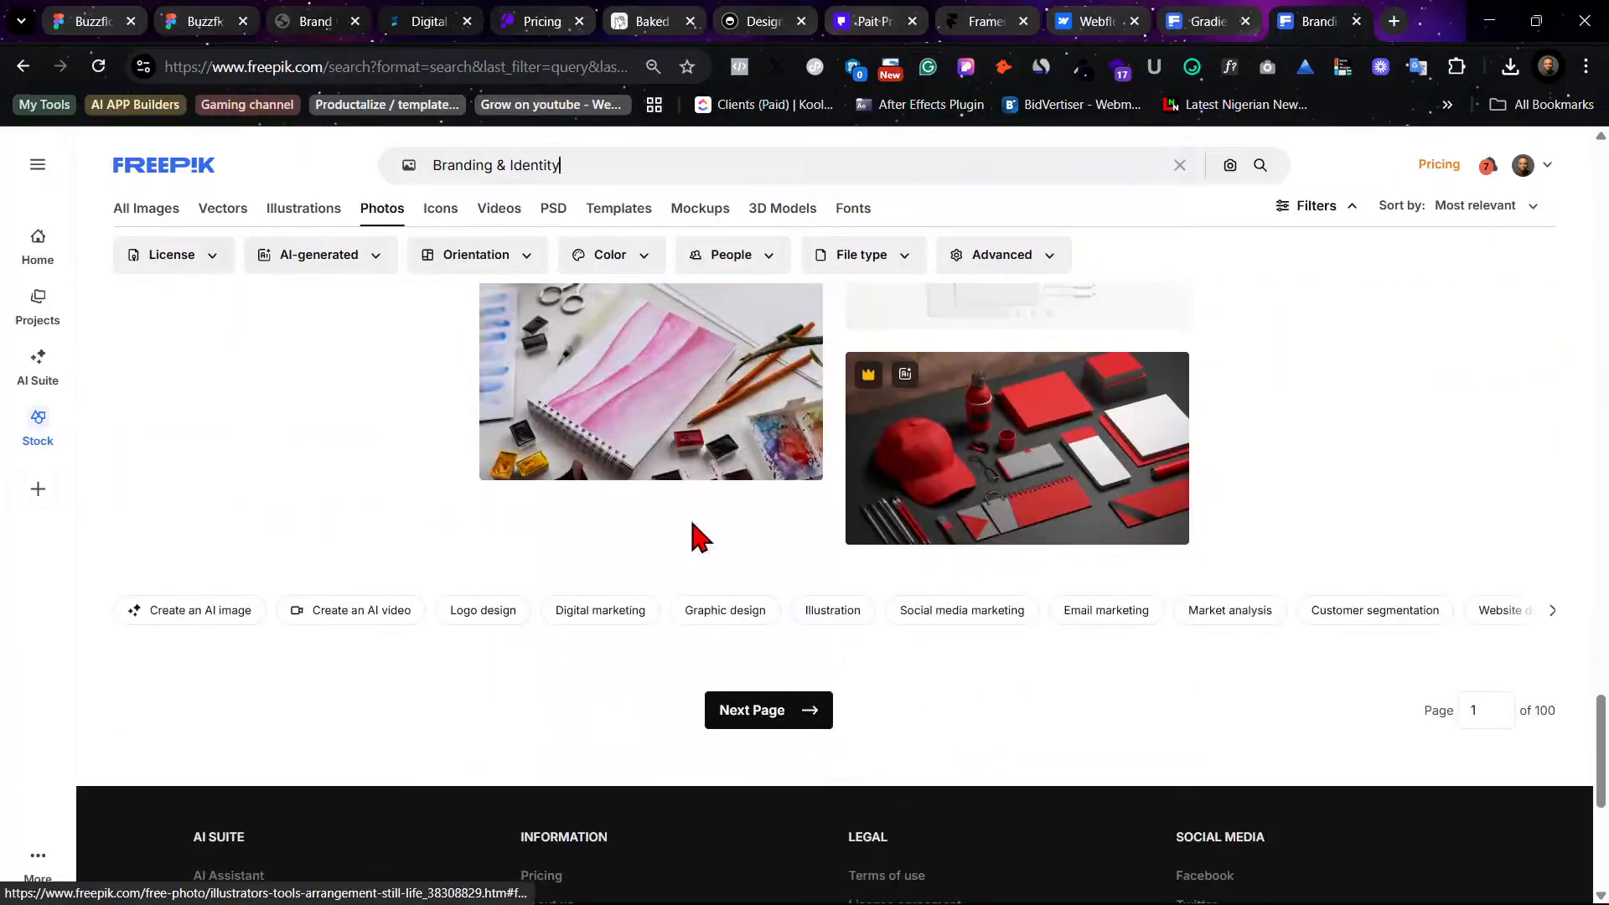
pyautogui.scroll(-5, 699, 537)
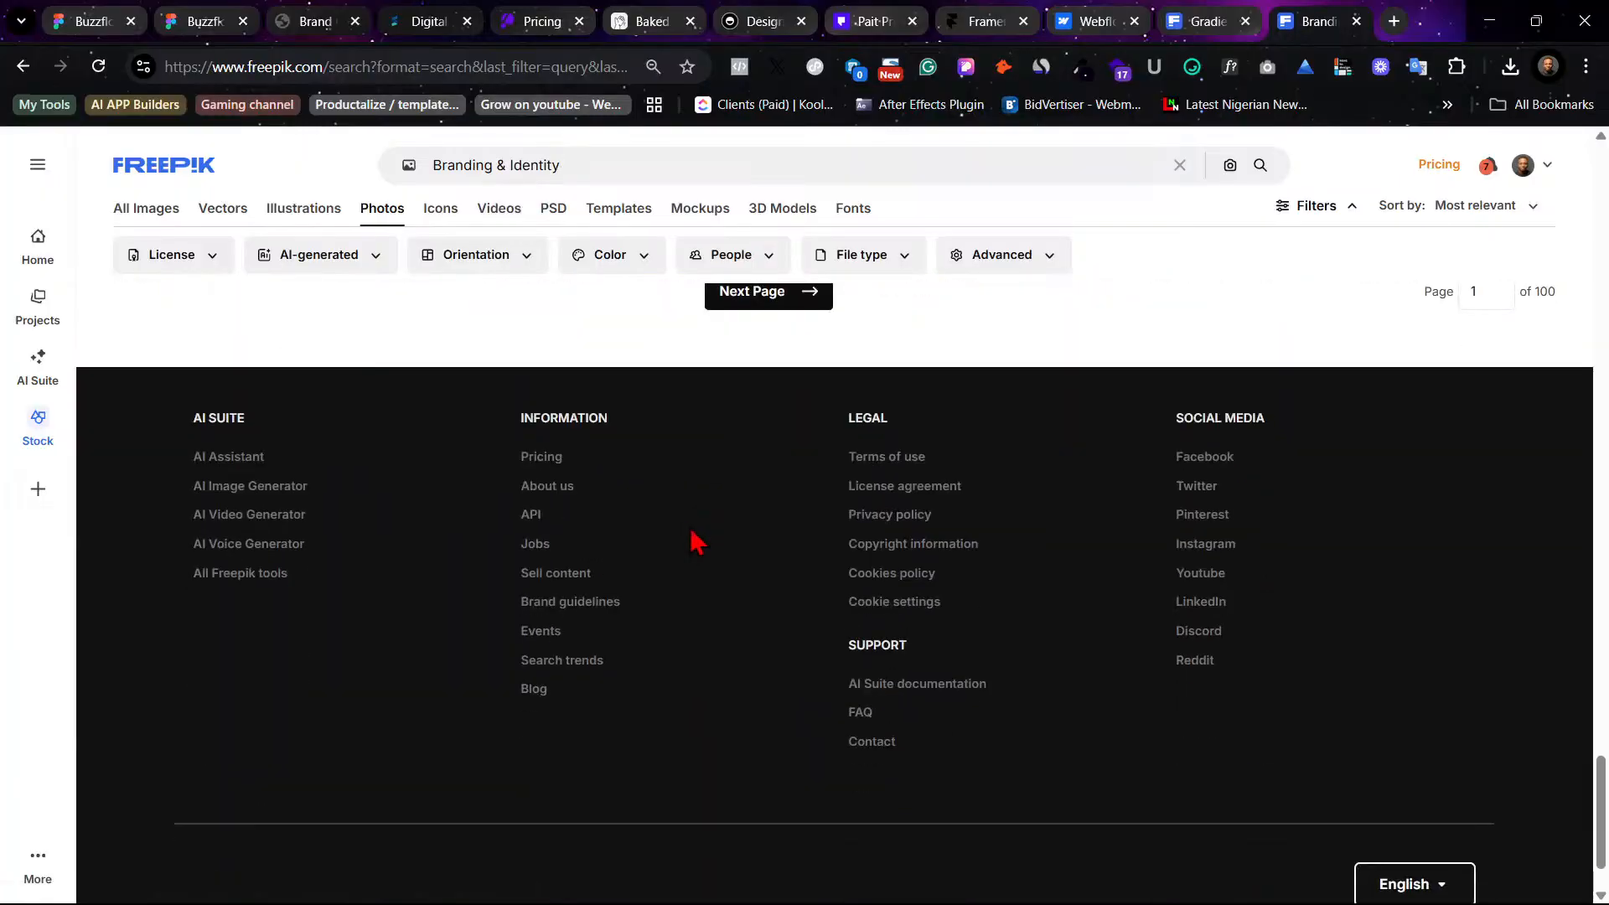
# - Go to the second page of results and browse its photos
pyautogui.click(766, 303)
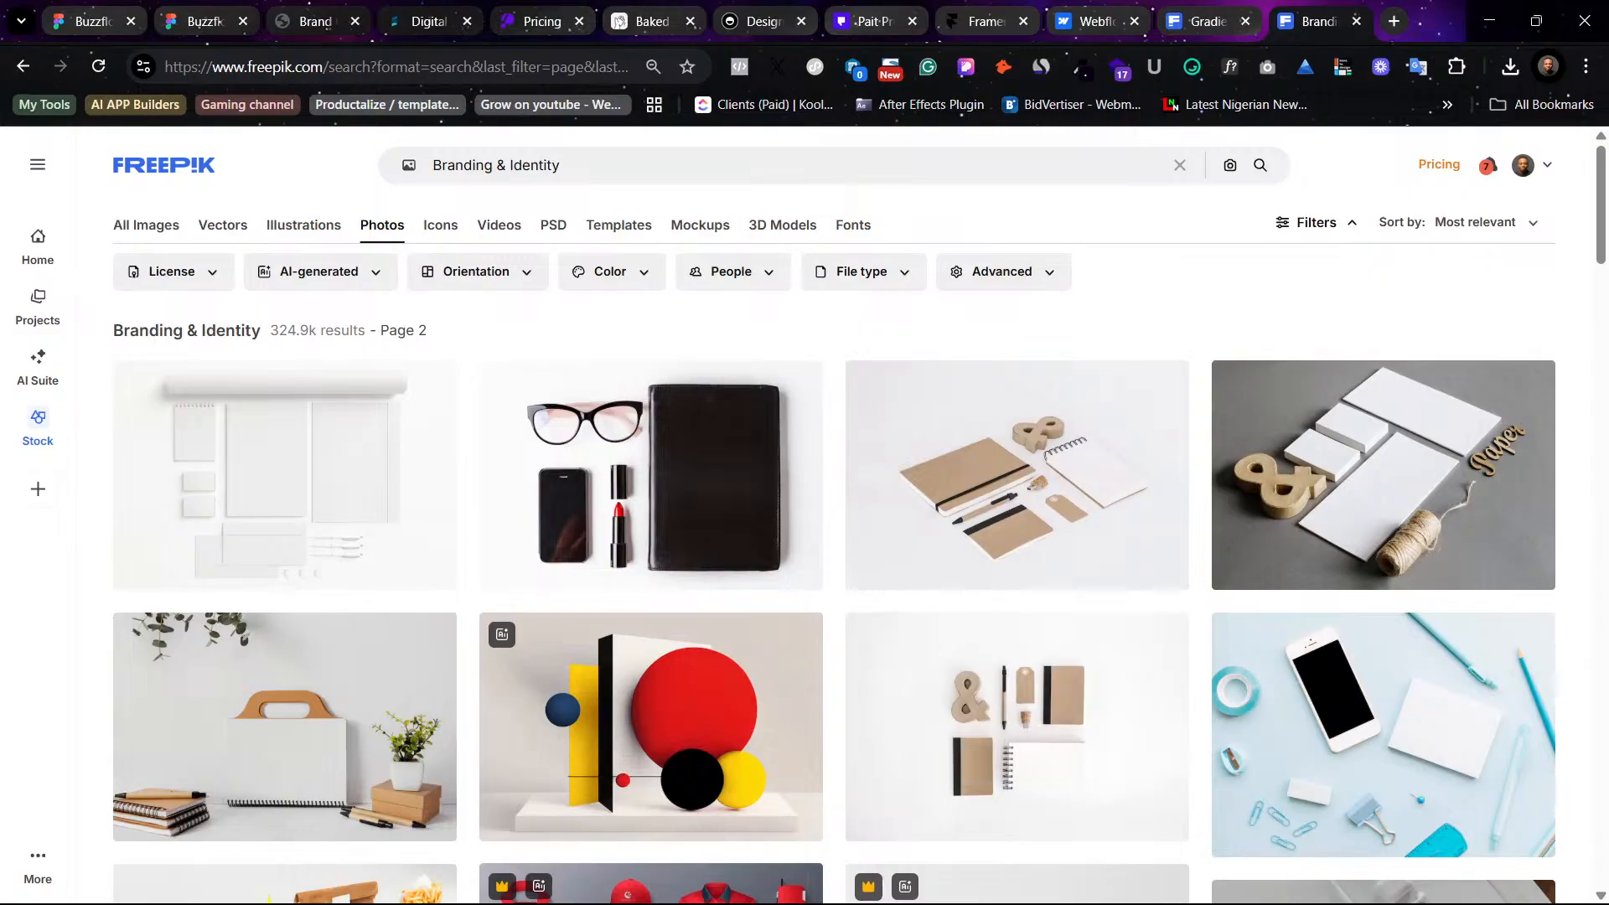
pyautogui.scroll(-4, 564, 647)
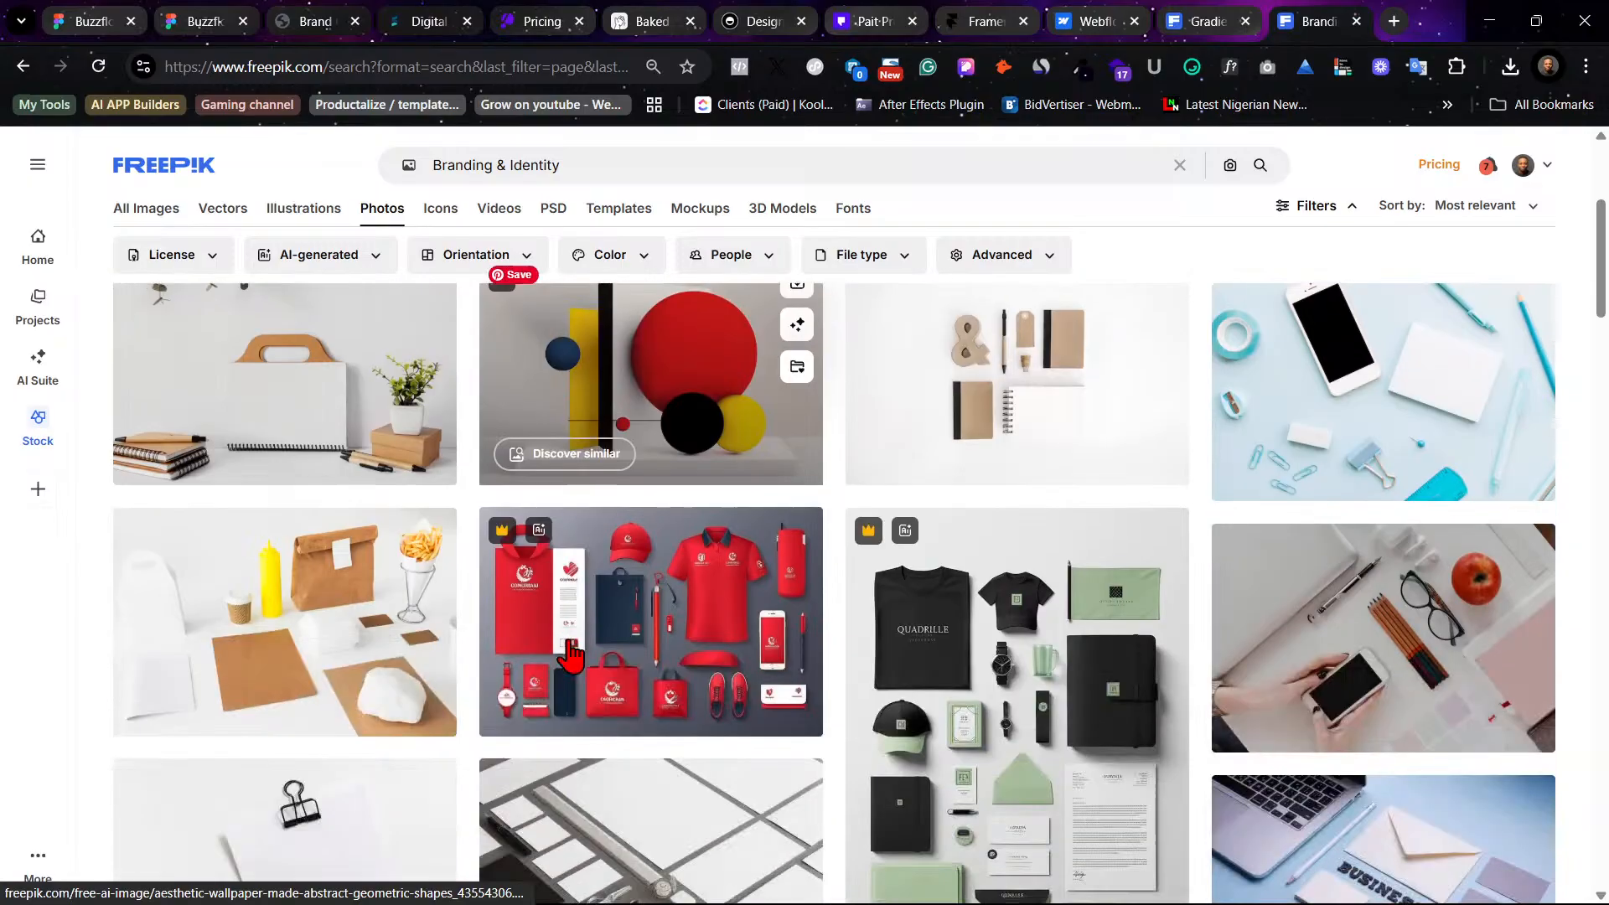
pyautogui.scroll(-6, 572, 654)
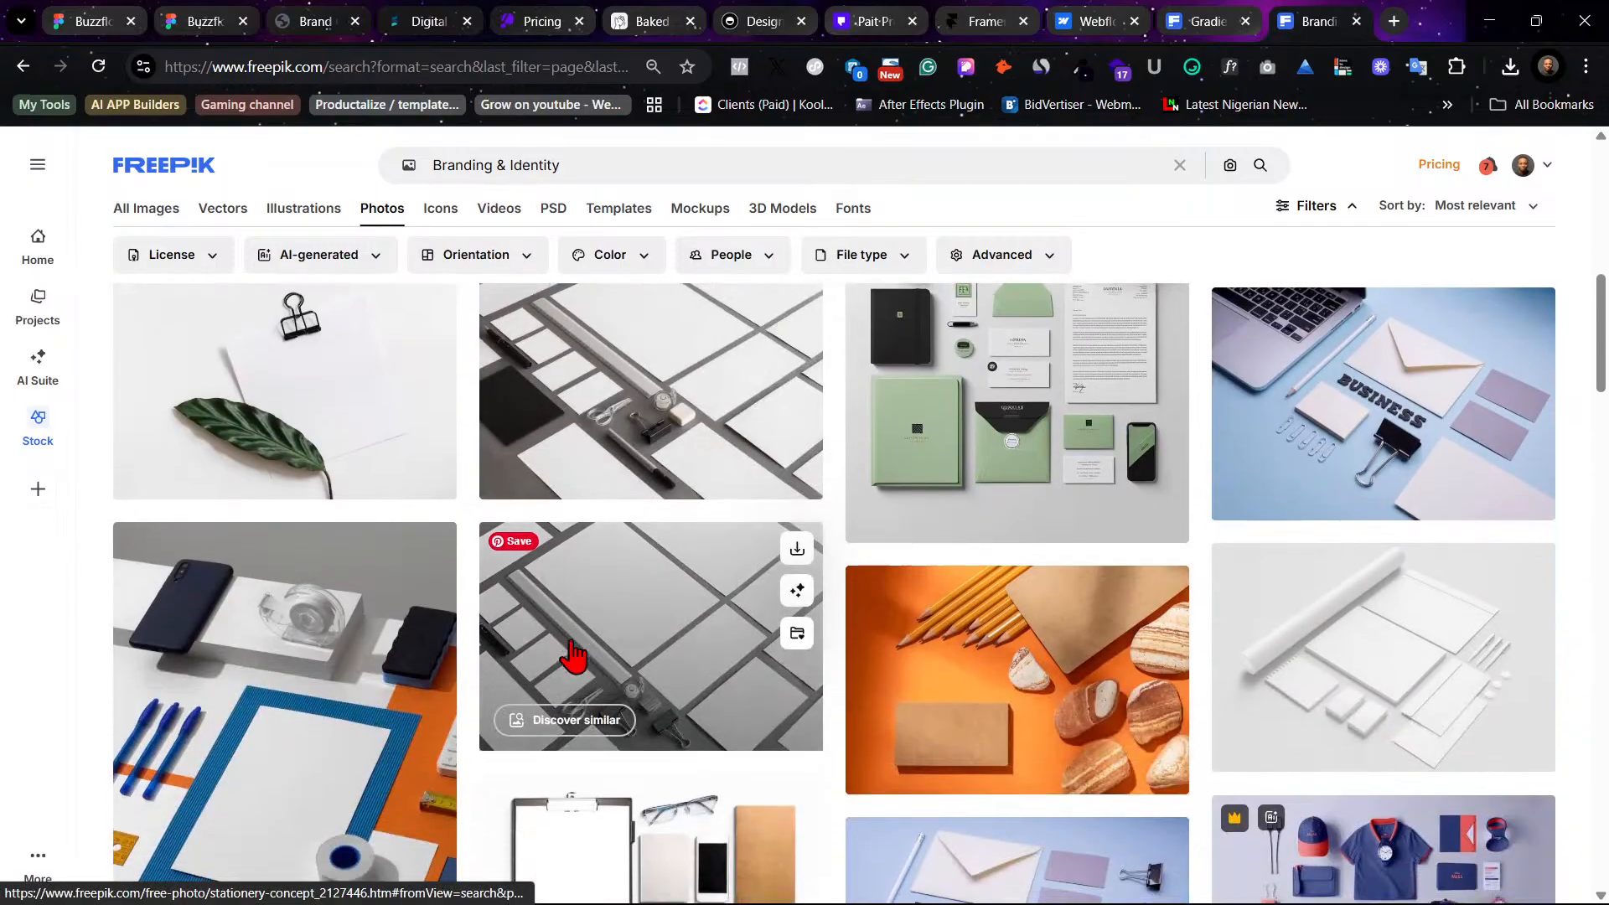
pyautogui.scroll(-1, 572, 654)
pyautogui.scroll(-4, 576, 656)
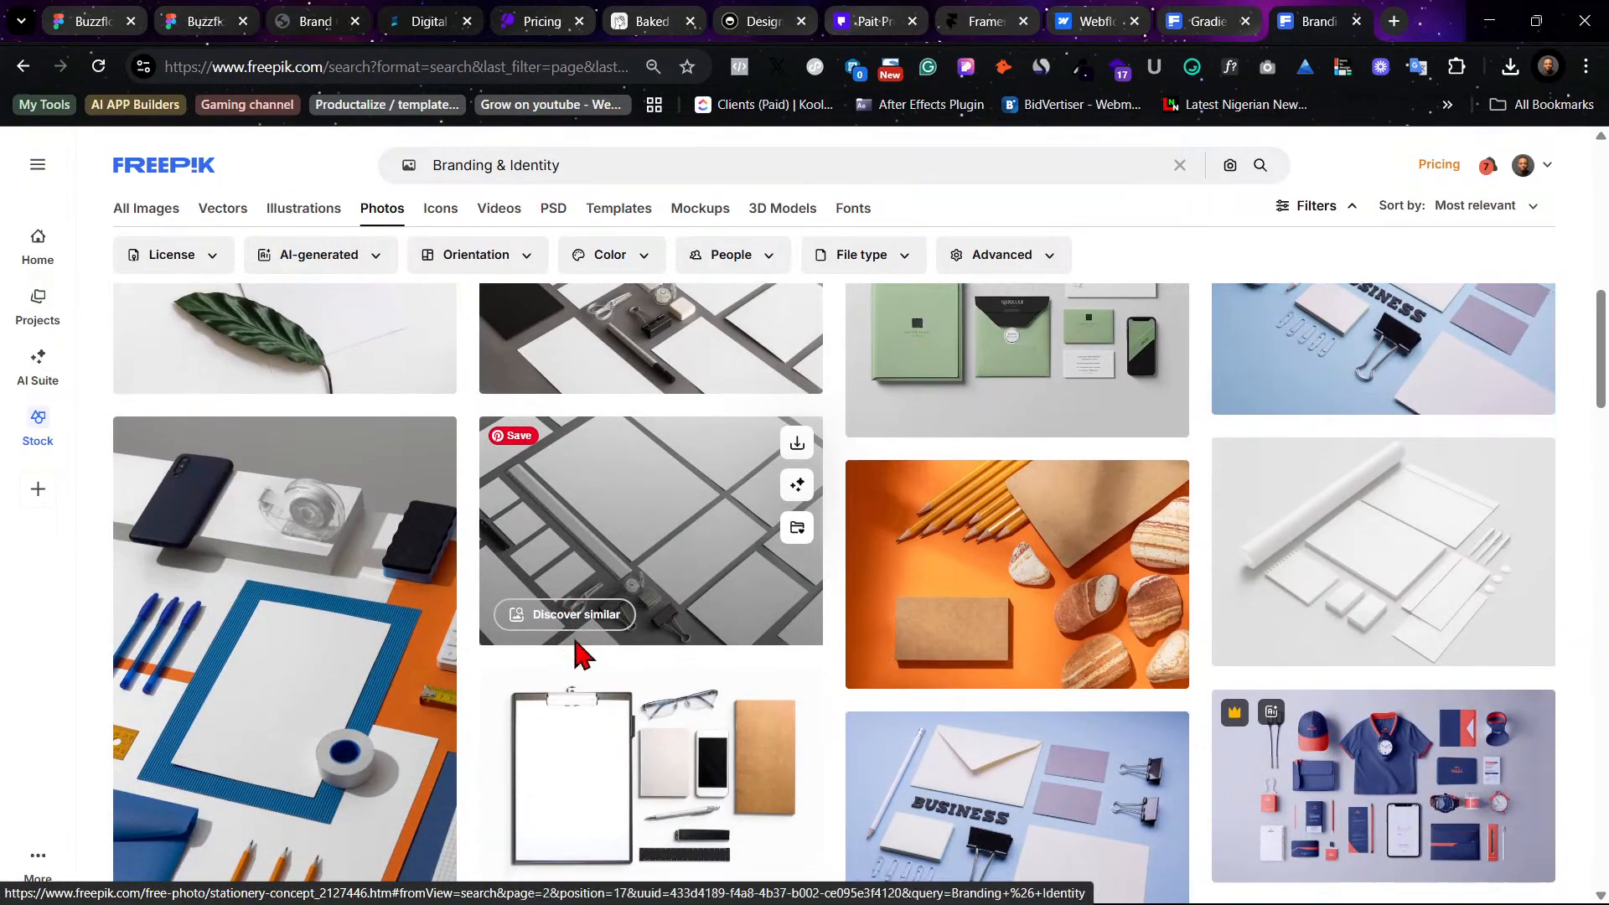
pyautogui.scroll(-3, 576, 656)
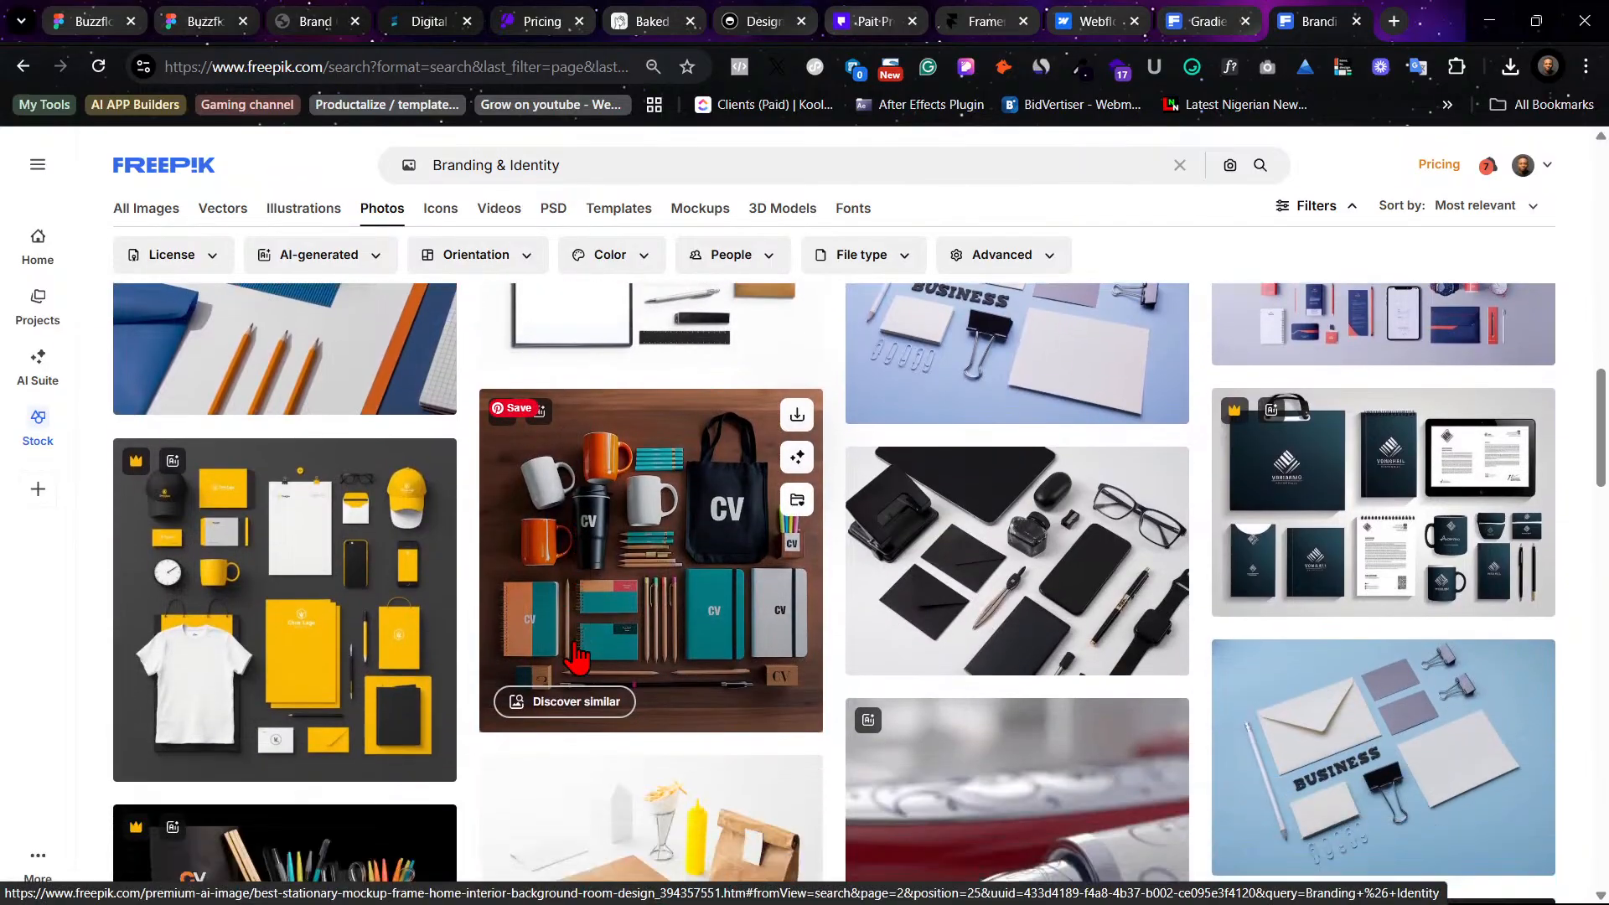
pyautogui.scroll(-1, 577, 656)
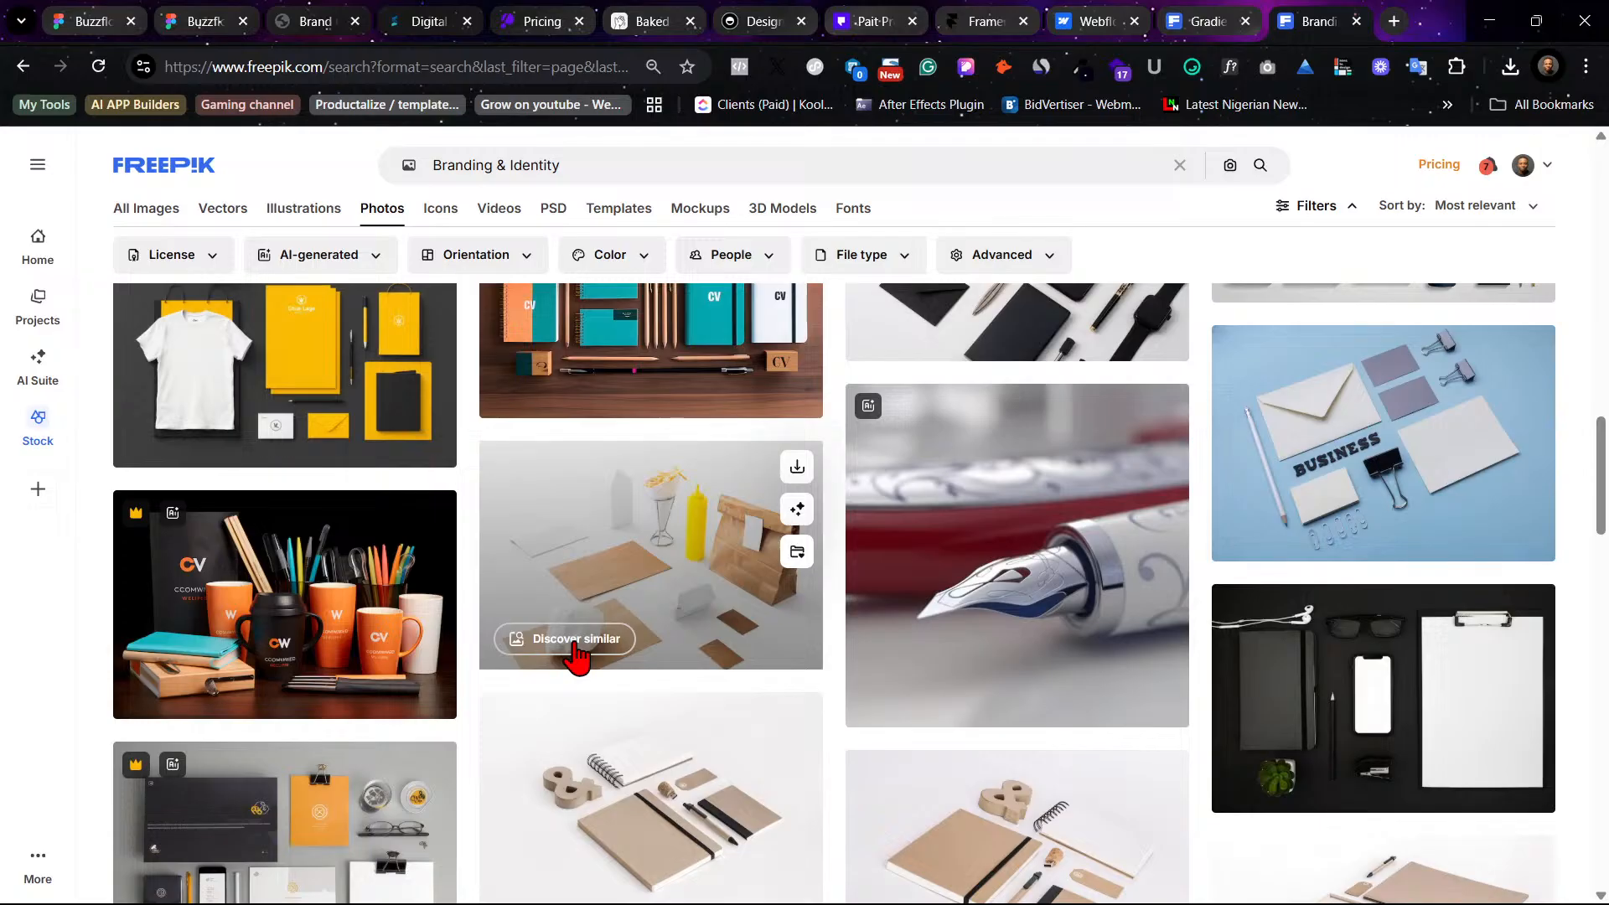
pyautogui.scroll(-15, 577, 656)
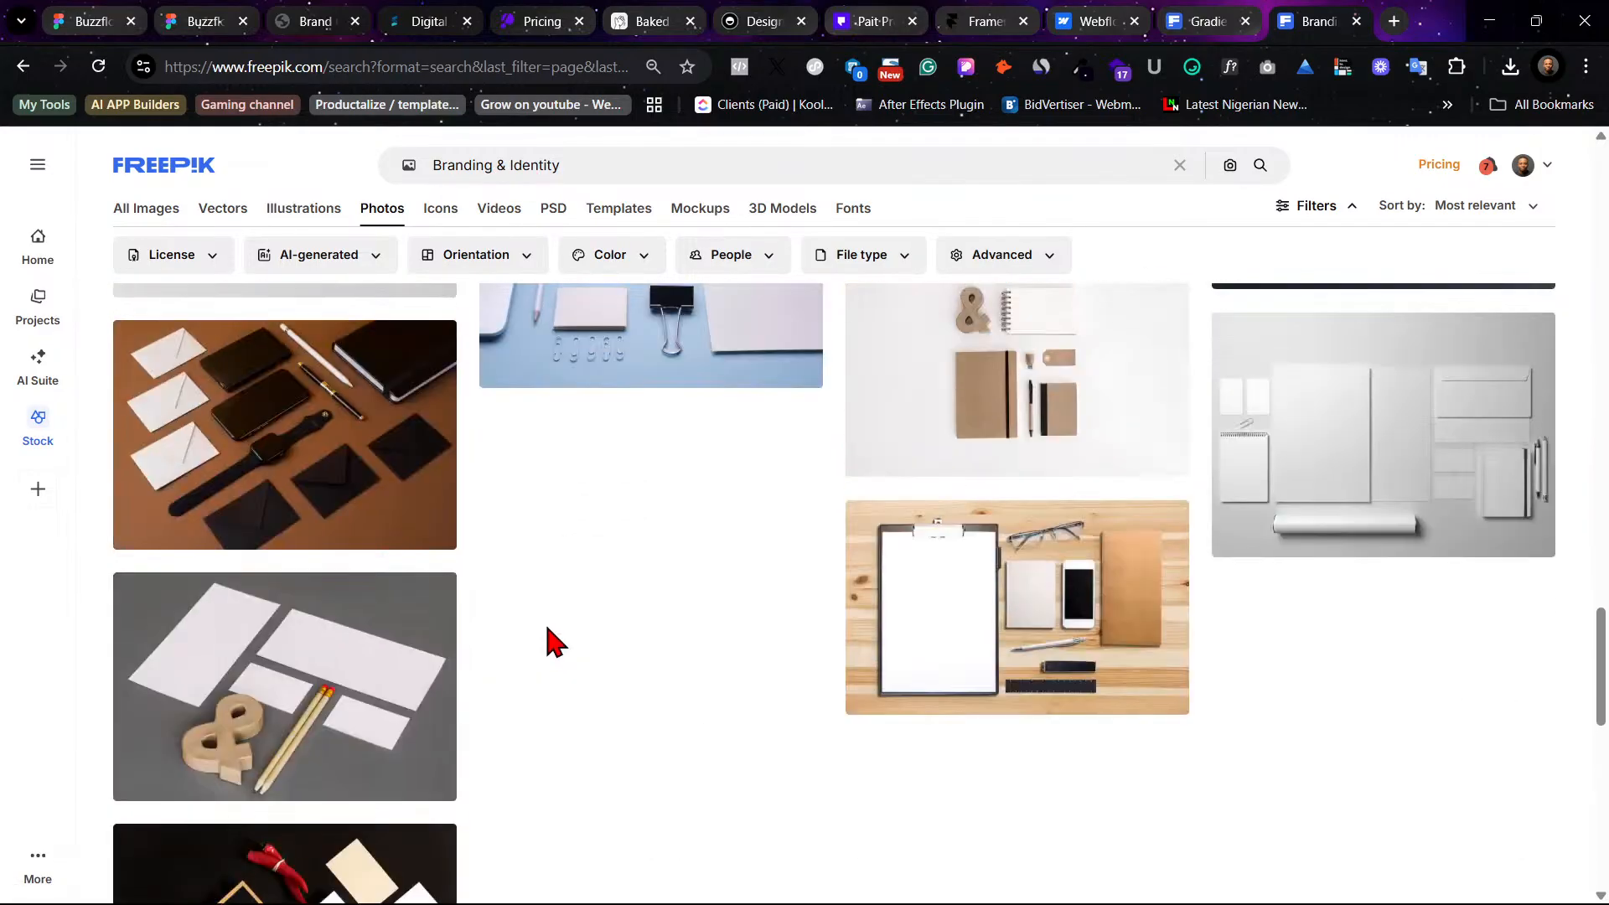
pyautogui.scroll(10, 553, 642)
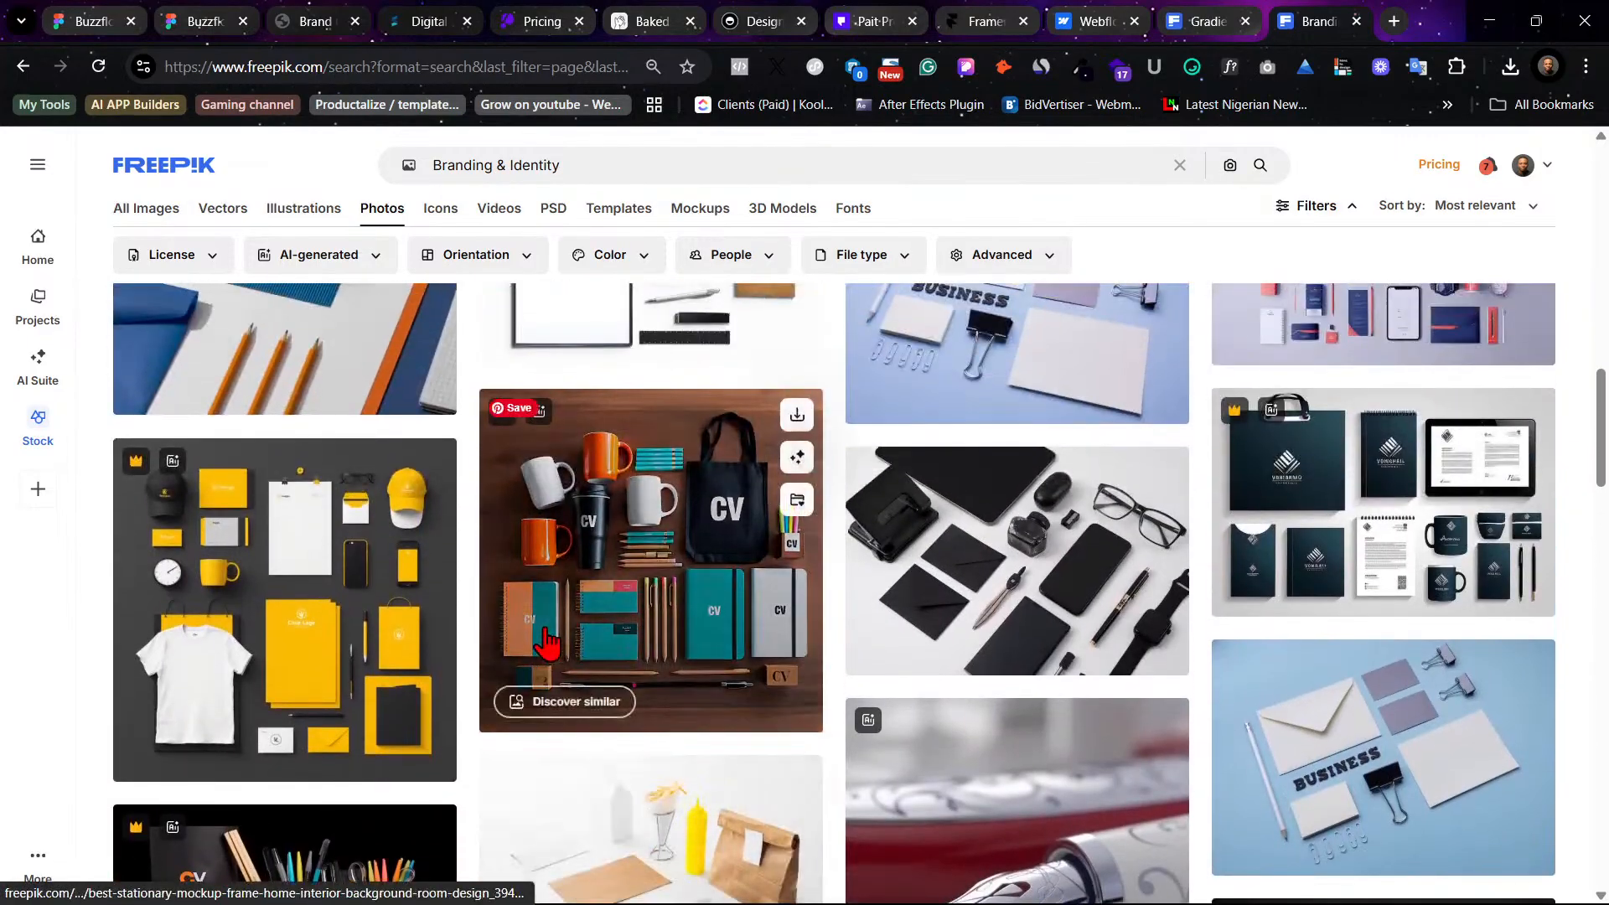
pyautogui.scroll(-10, 546, 641)
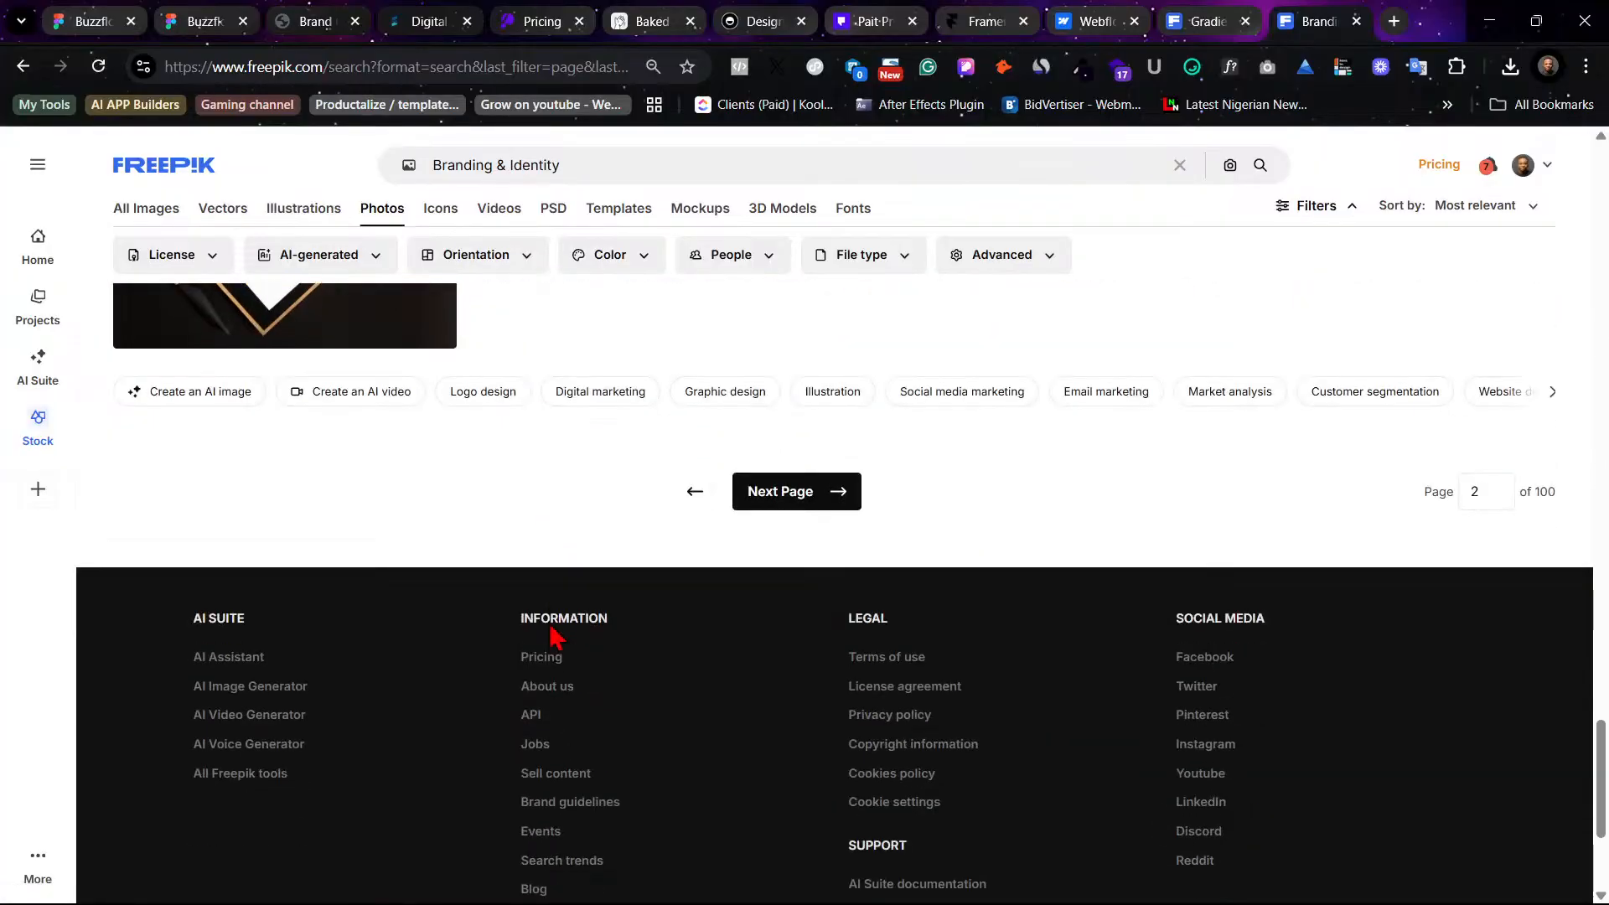
# - Open the third page of results, browse it, and go back through the earlier result pages
pyautogui.click(825, 498)
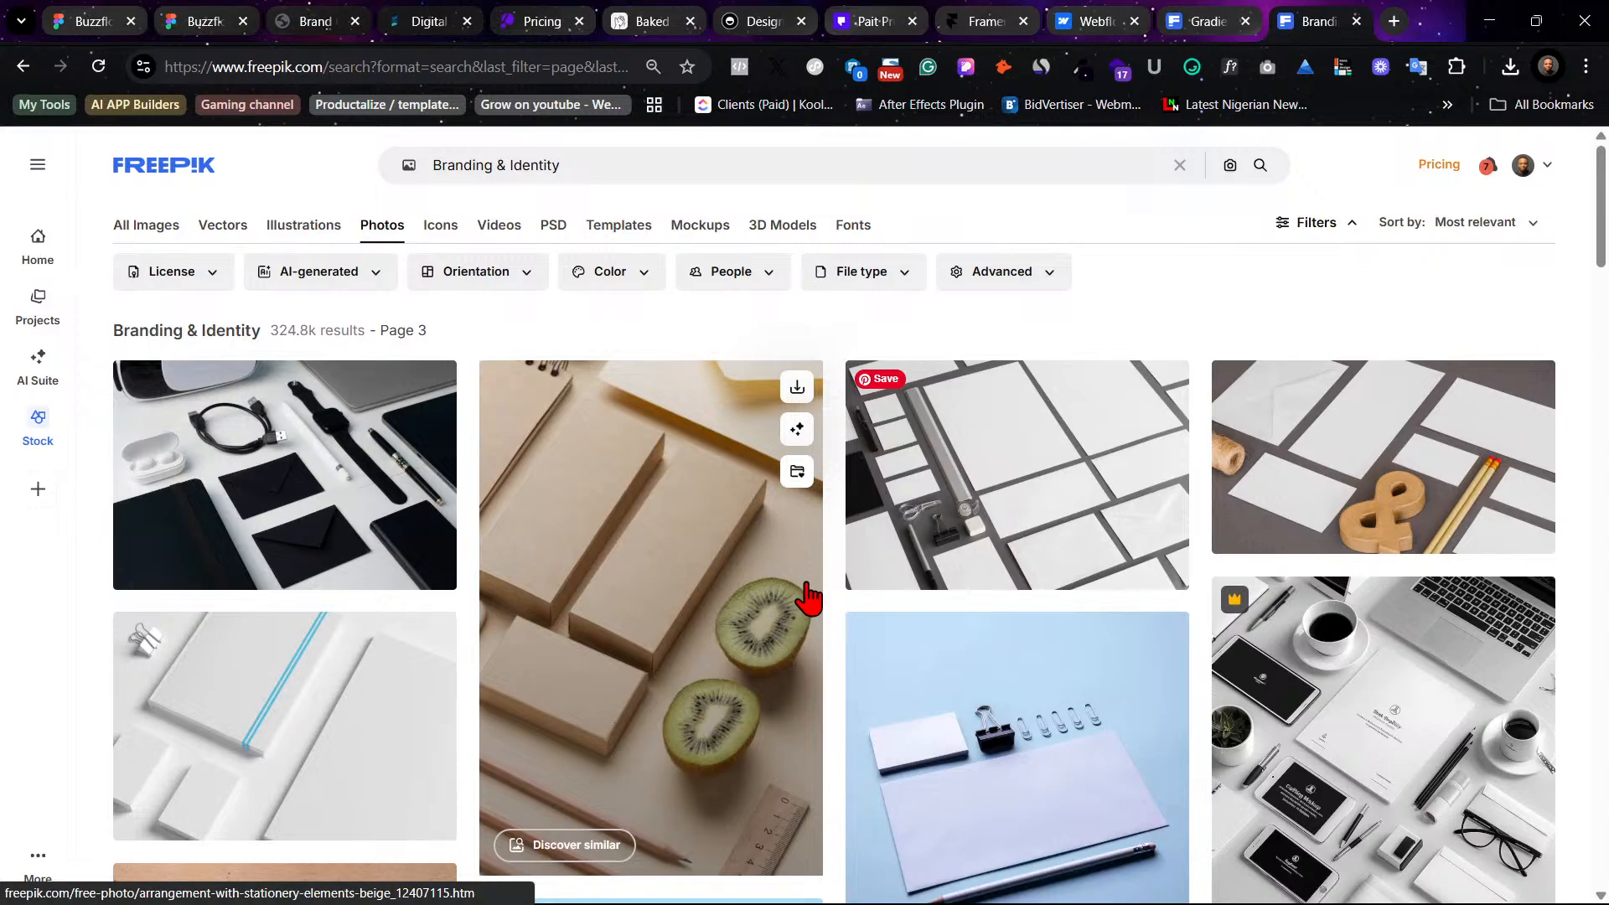
pyautogui.scroll(-9, 687, 540)
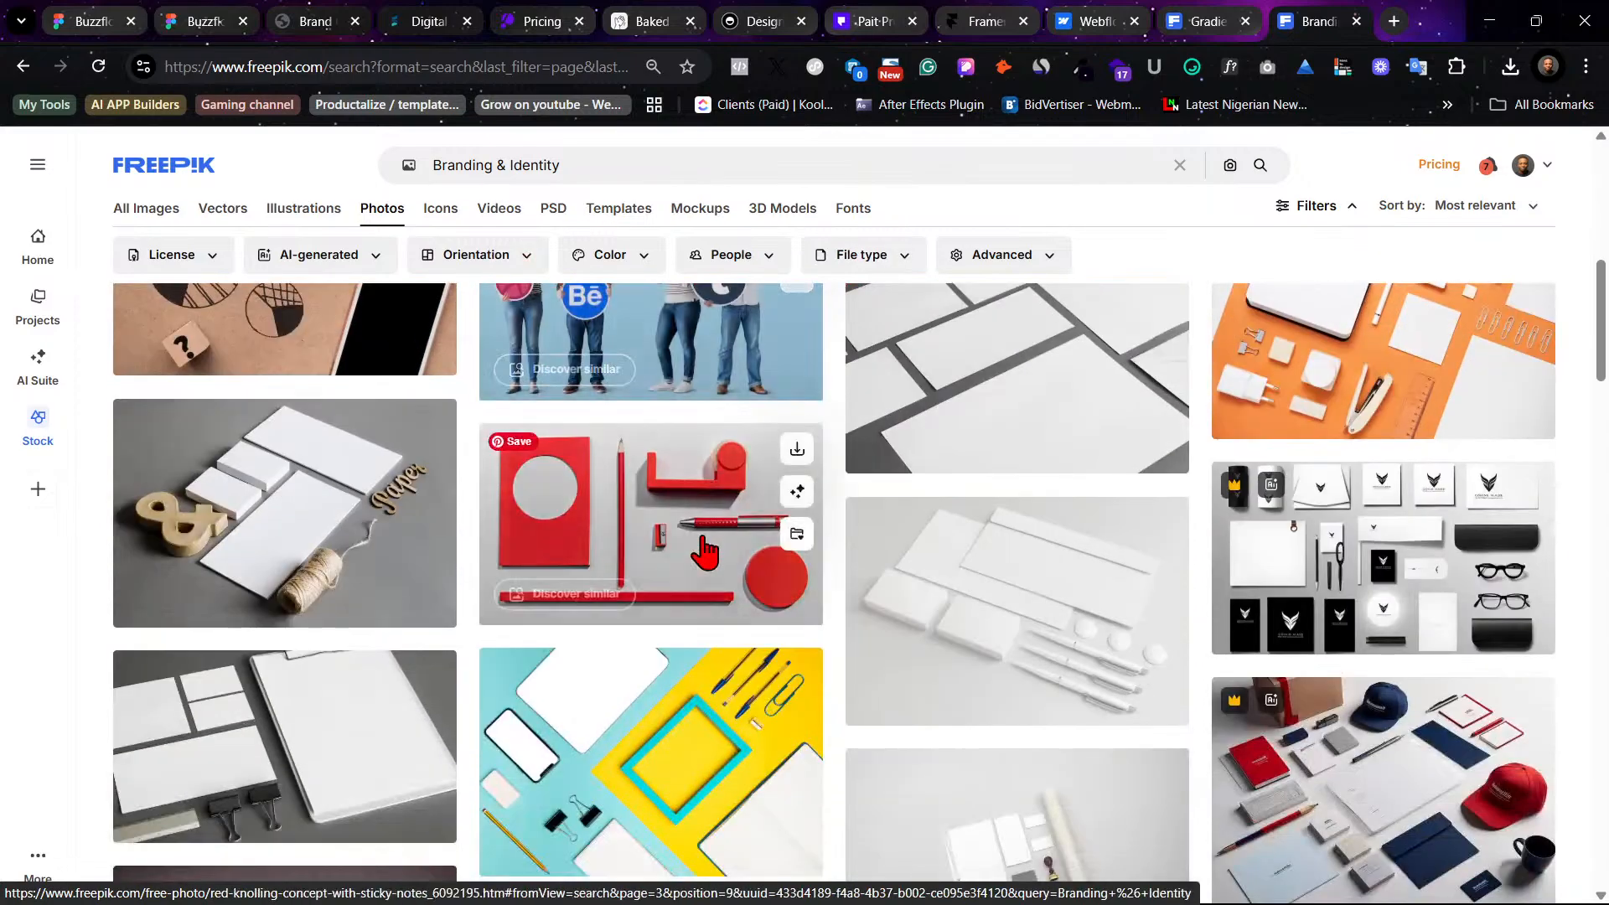
pyautogui.scroll(9, 704, 549)
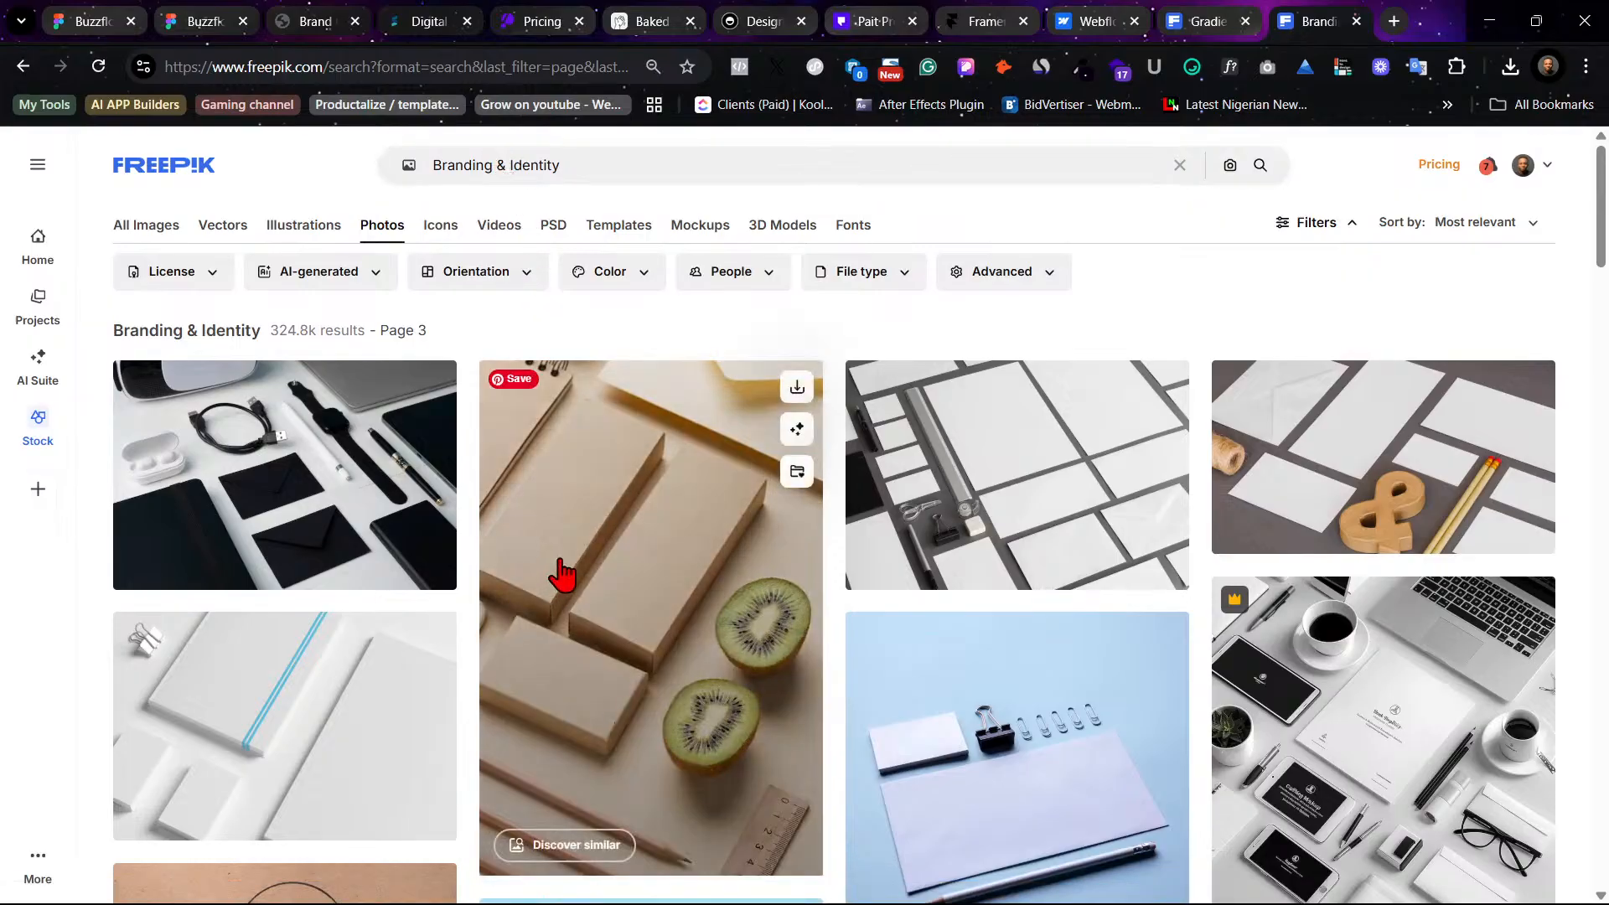
pyautogui.click(22, 67)
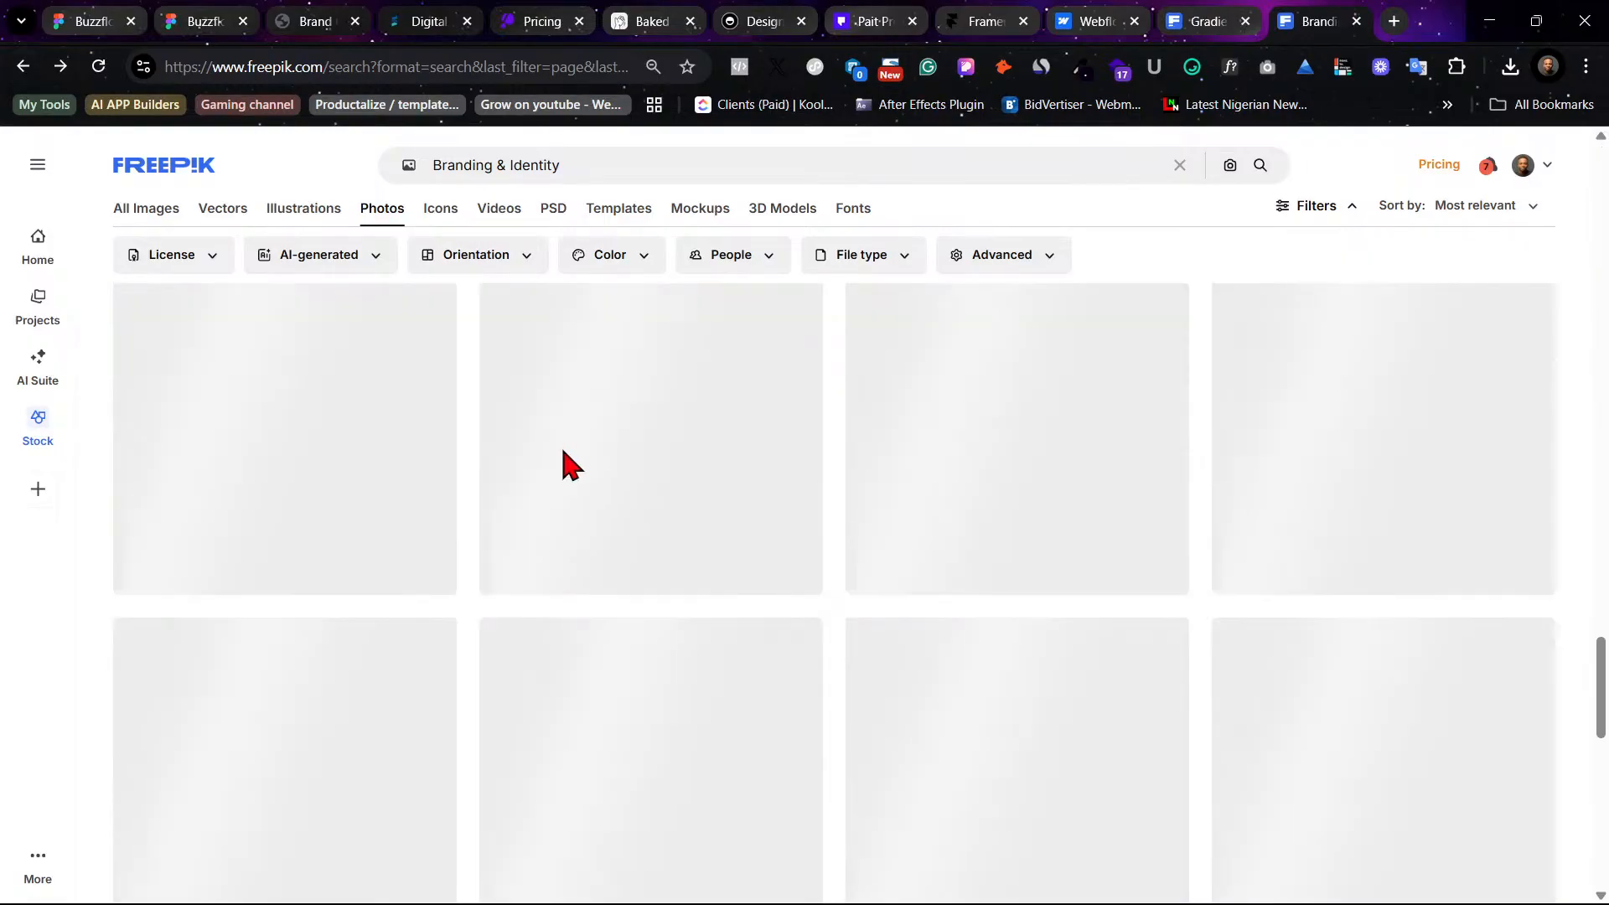
pyautogui.scroll(20, 754, 568)
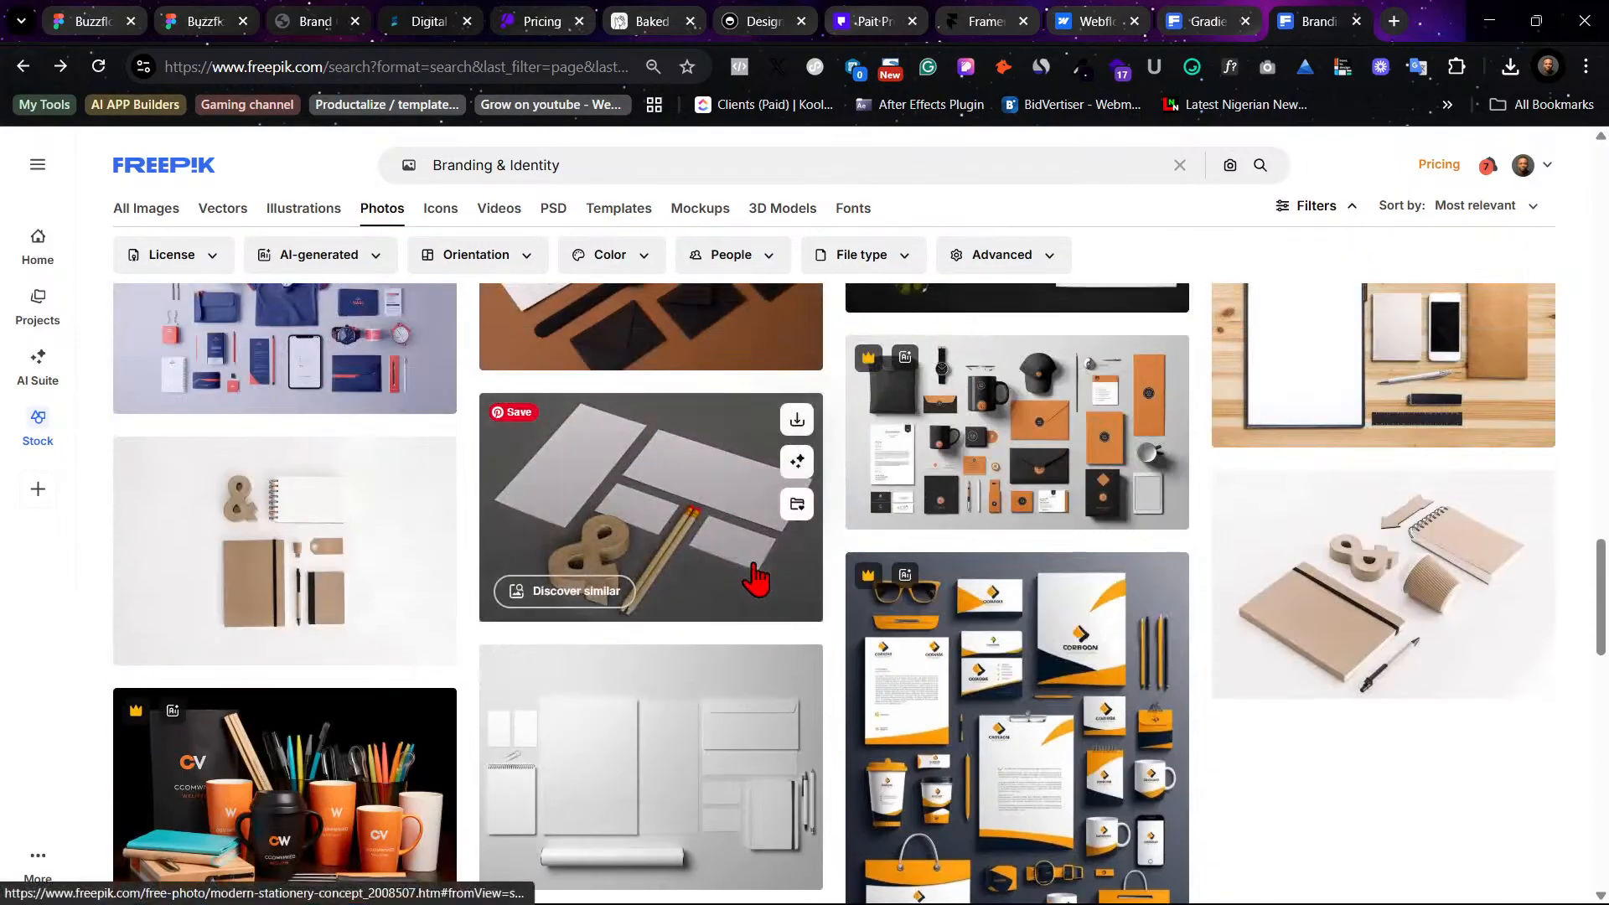
pyautogui.scroll(6, 771, 573)
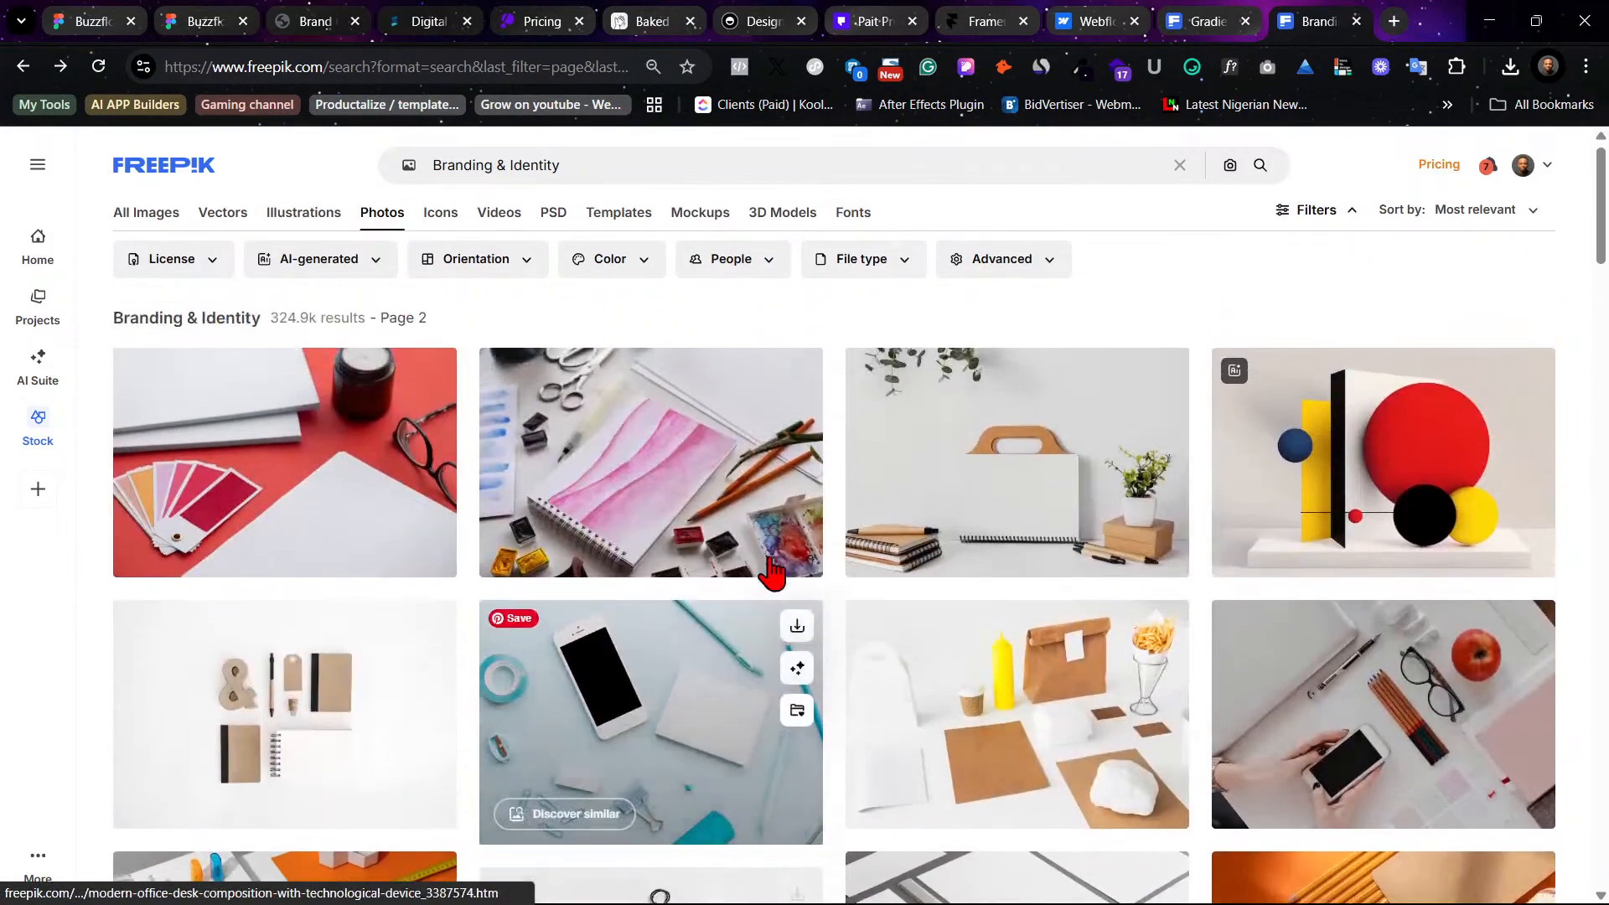
pyautogui.click(24, 67)
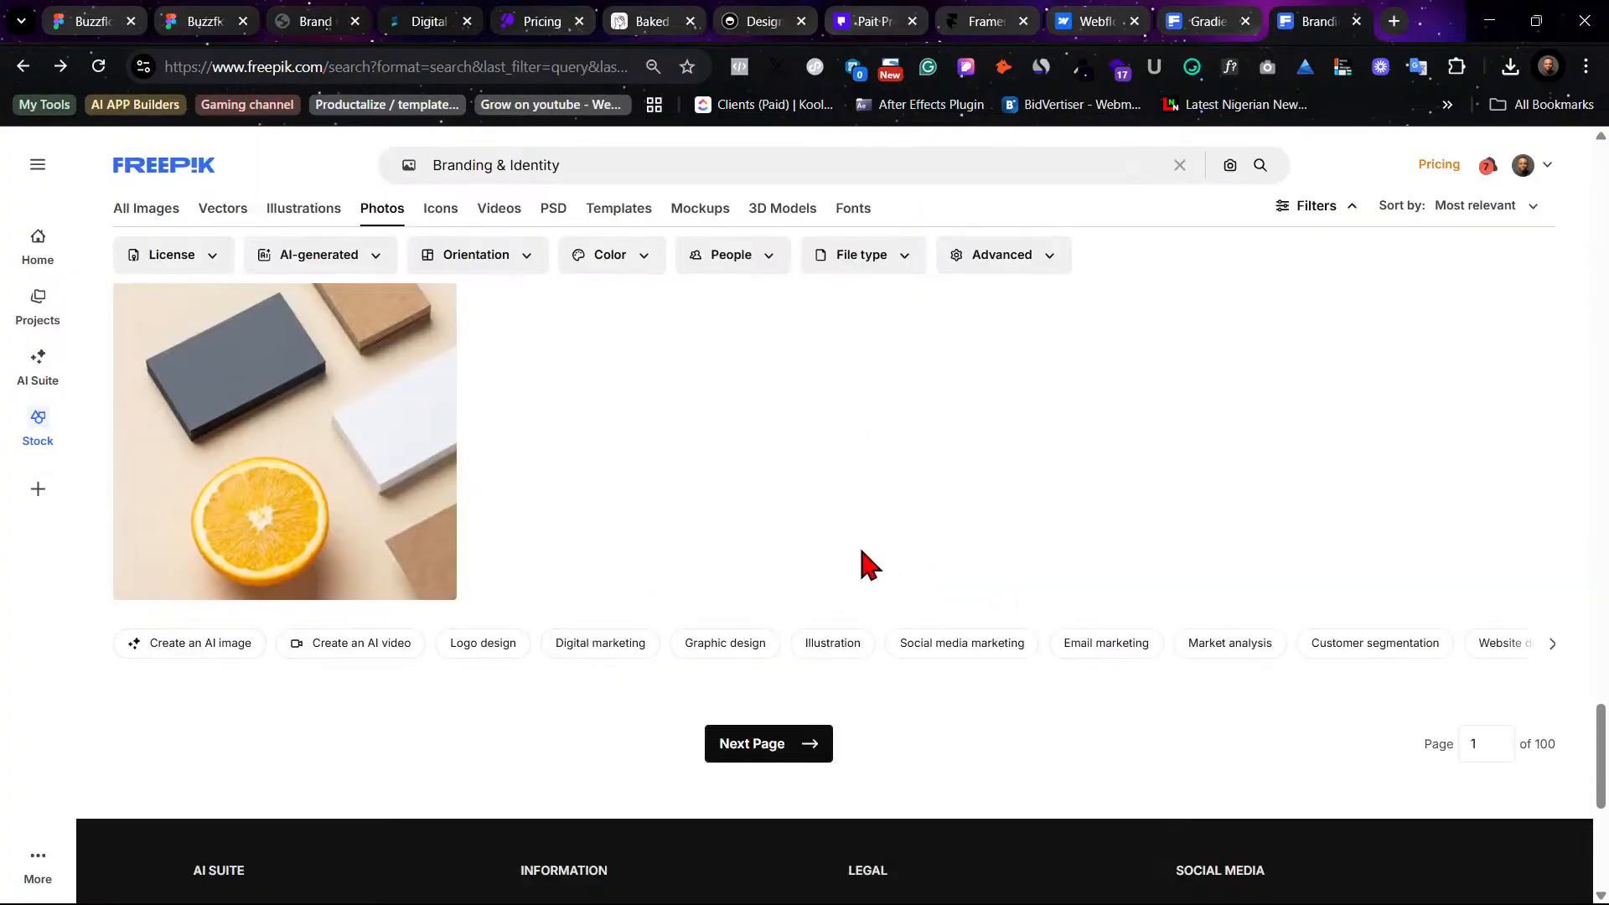
# - Open the Designer working photo from the Branding & Identity results and browse its related photo suggestions
pyautogui.scroll(10, 861, 551)
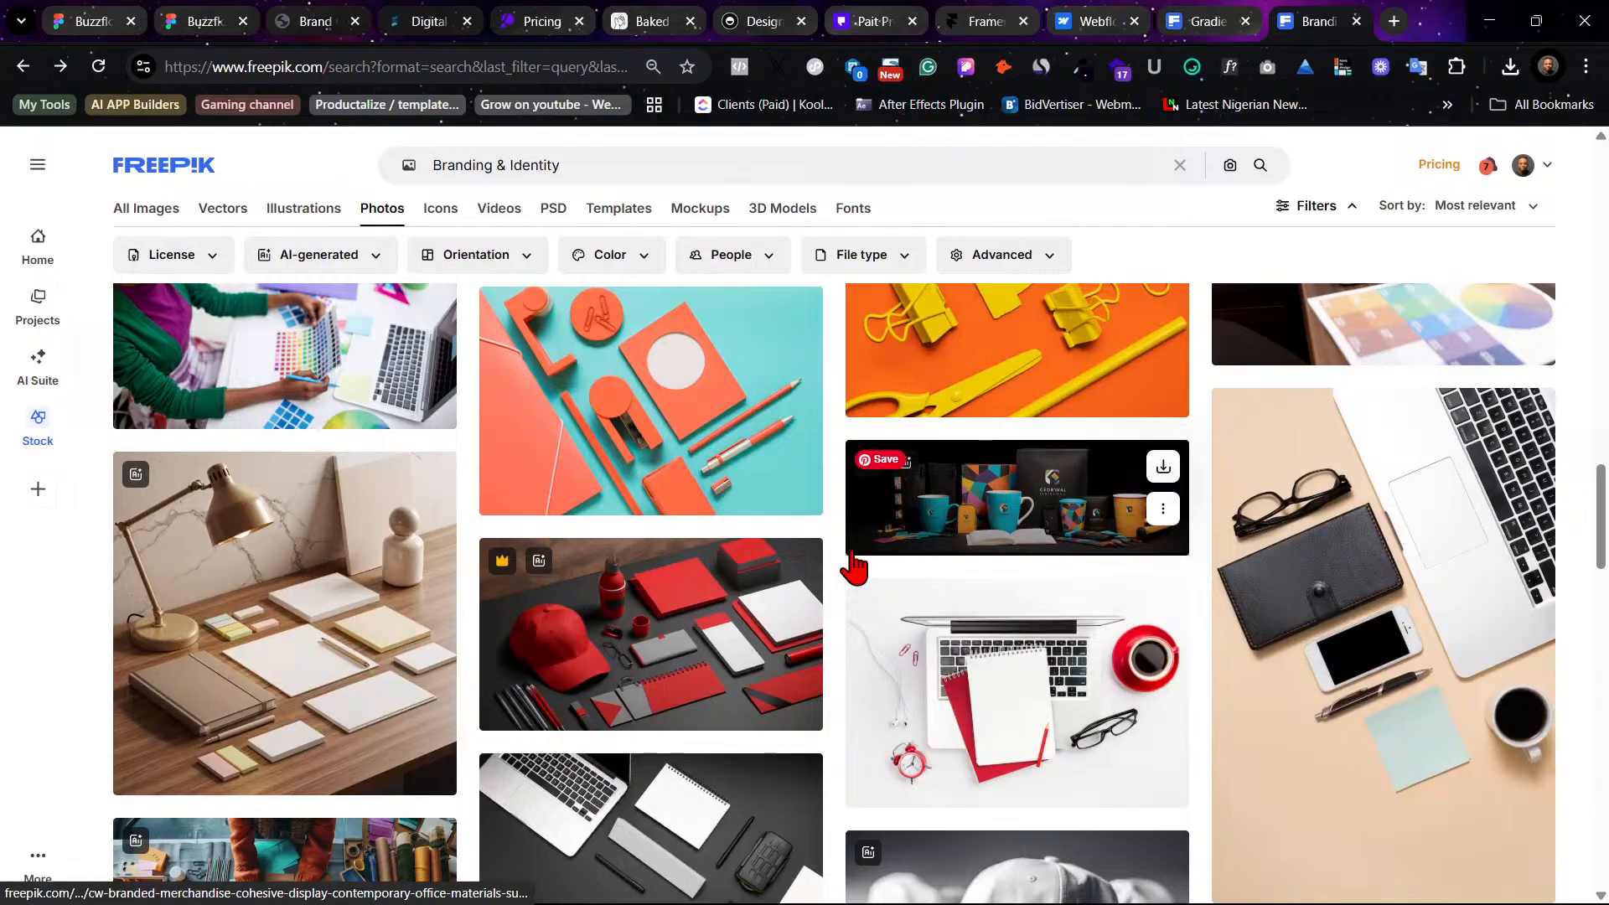
pyautogui.scroll(3, 855, 567)
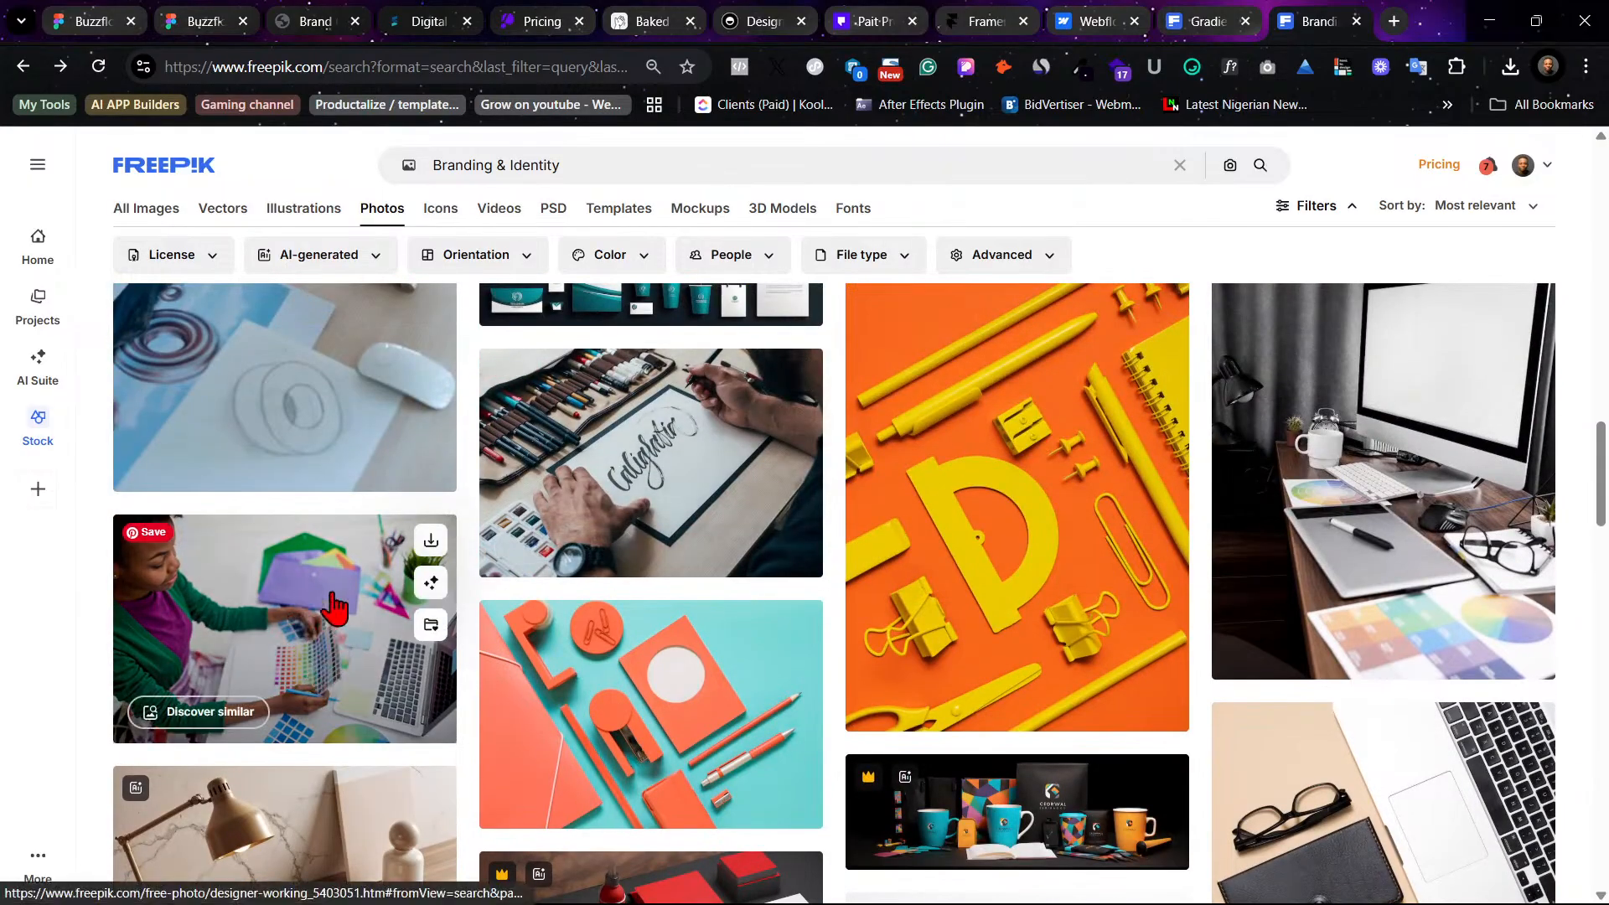
pyautogui.click(319, 662)
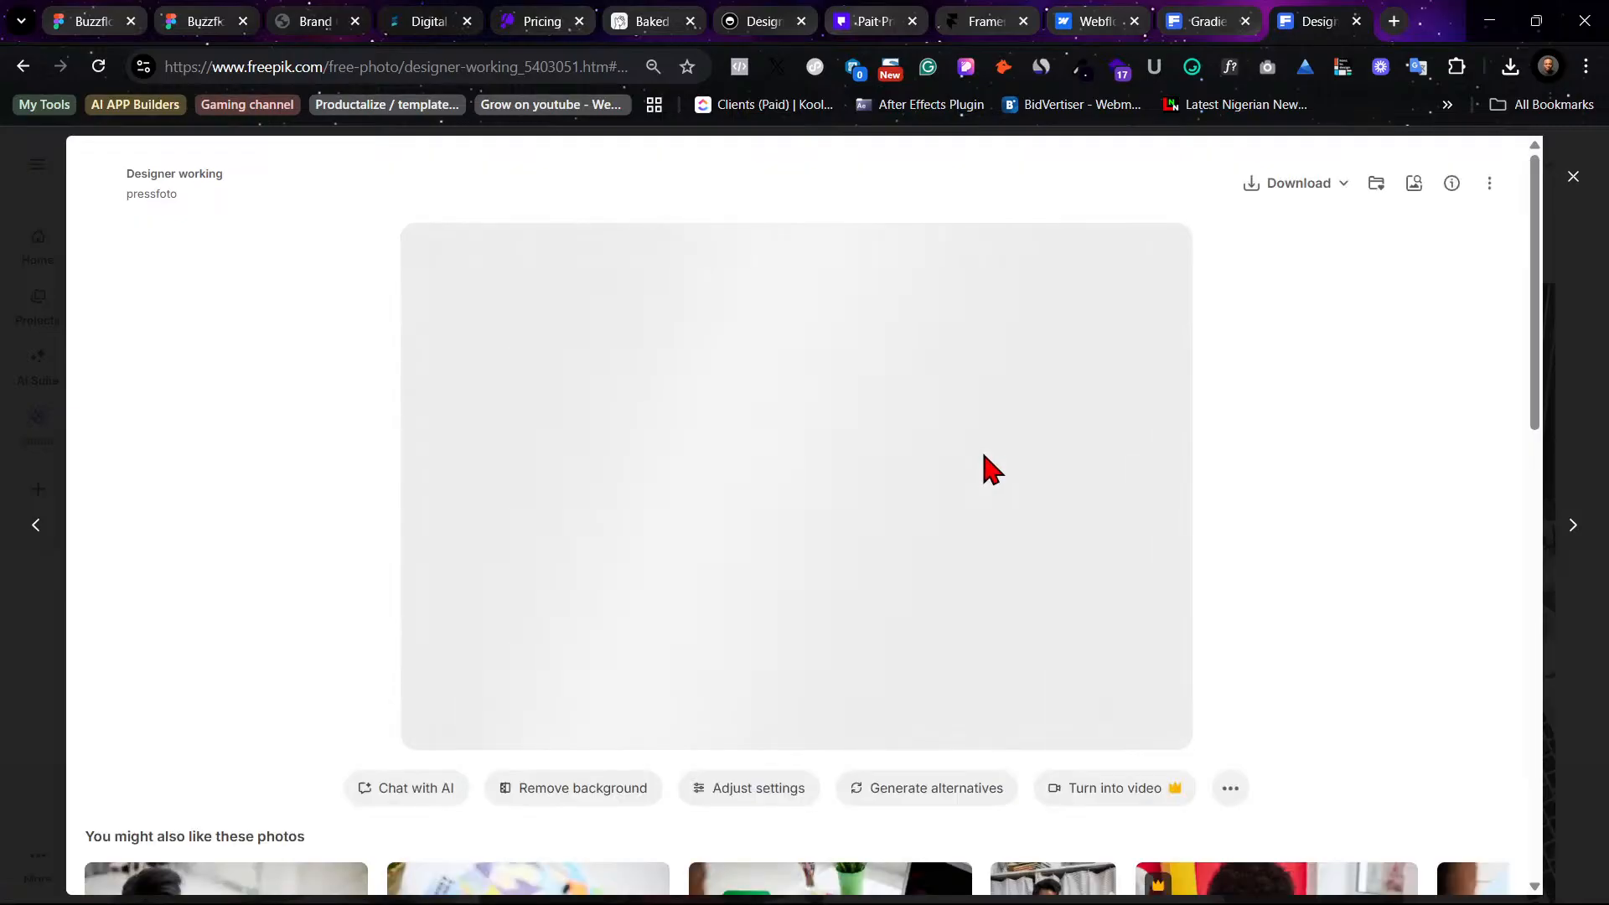
pyautogui.scroll(-5, 967, 407)
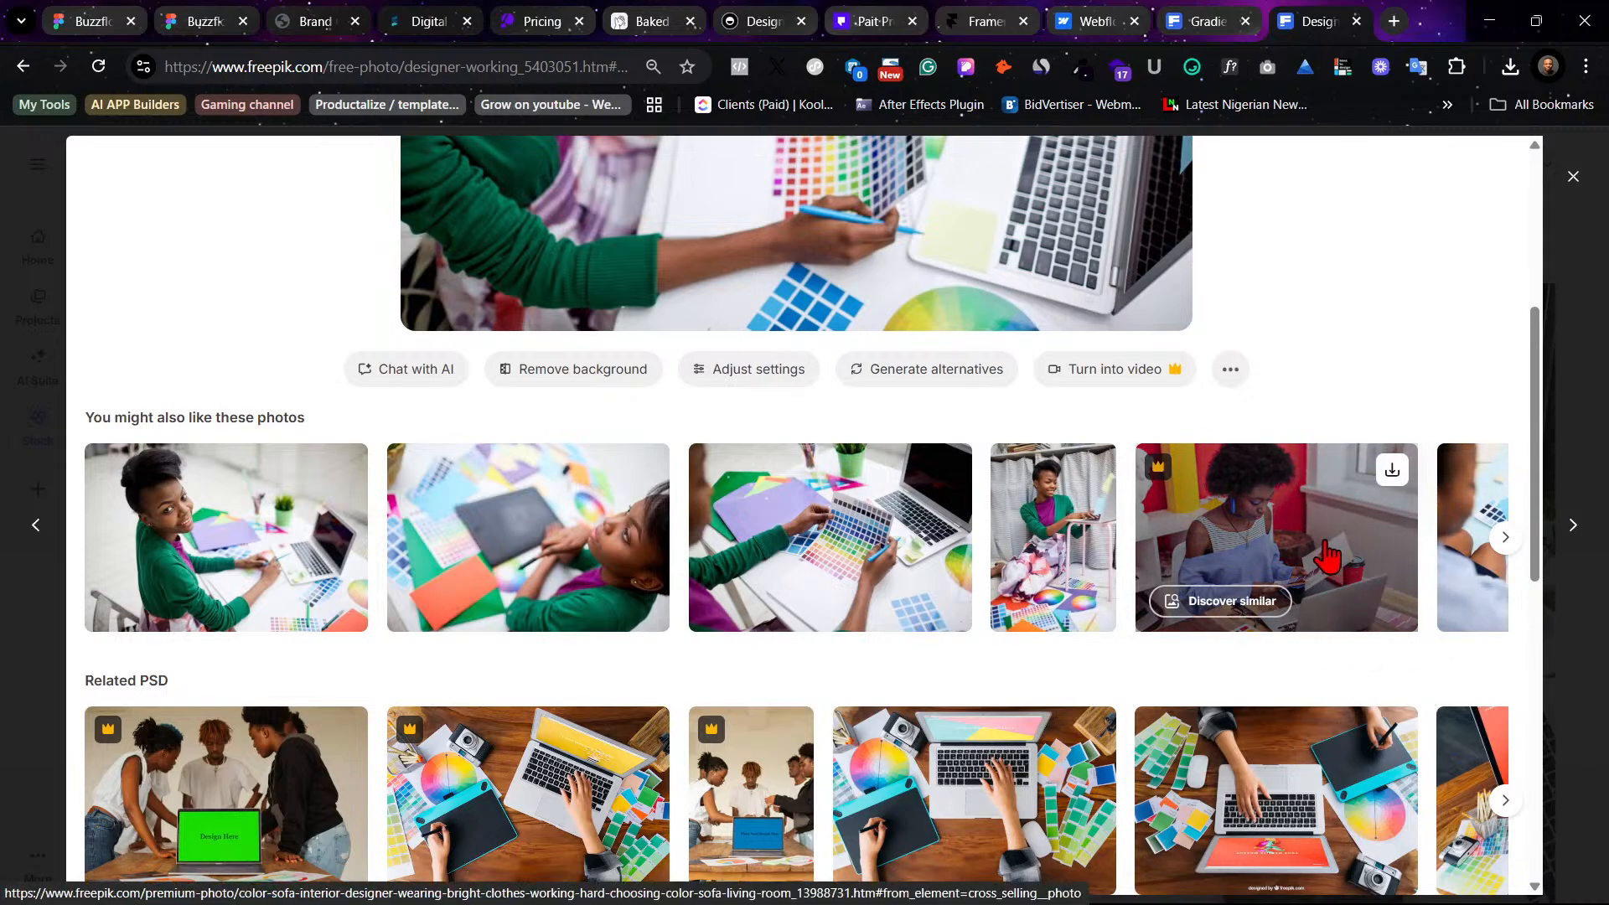
pyautogui.click(1505, 537)
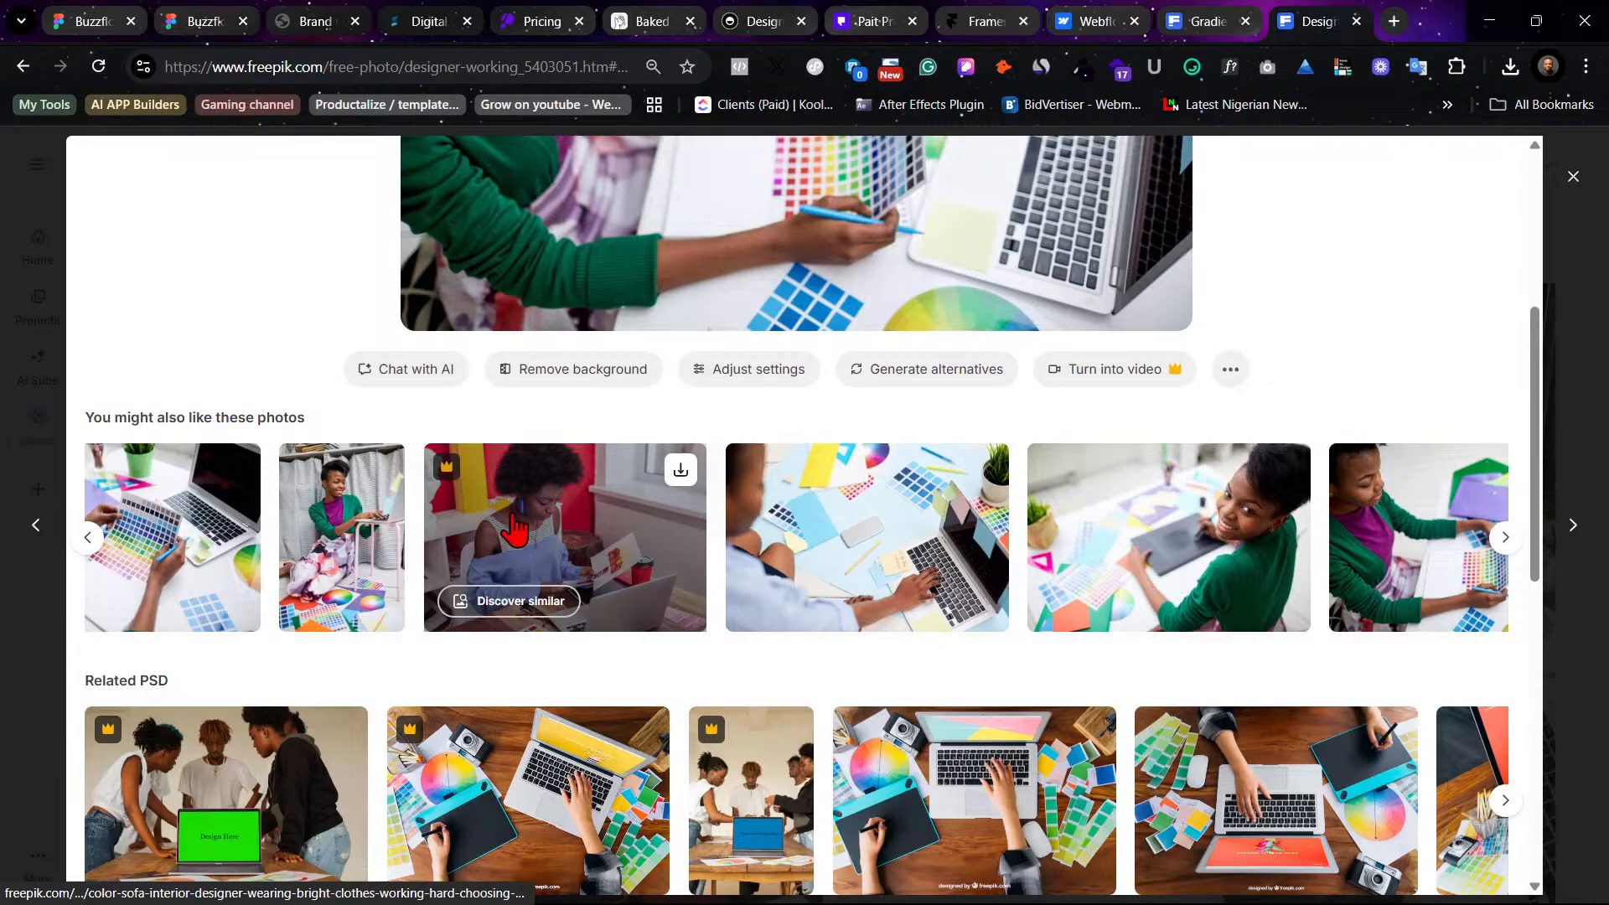
pyautogui.scroll(-1, 515, 527)
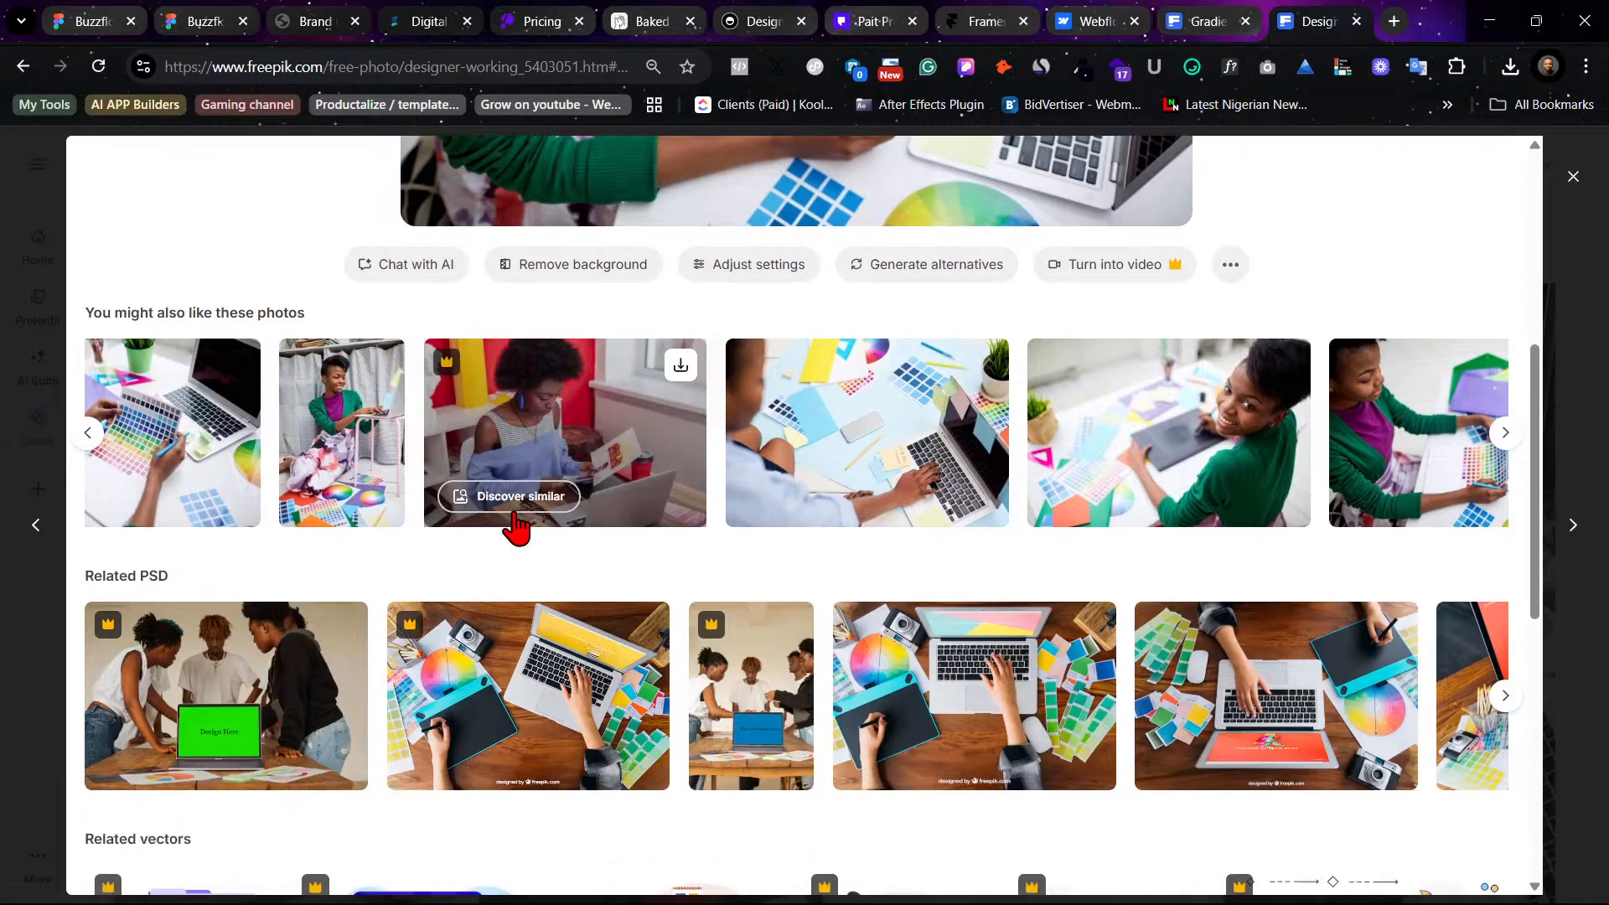
pyautogui.click(88, 434)
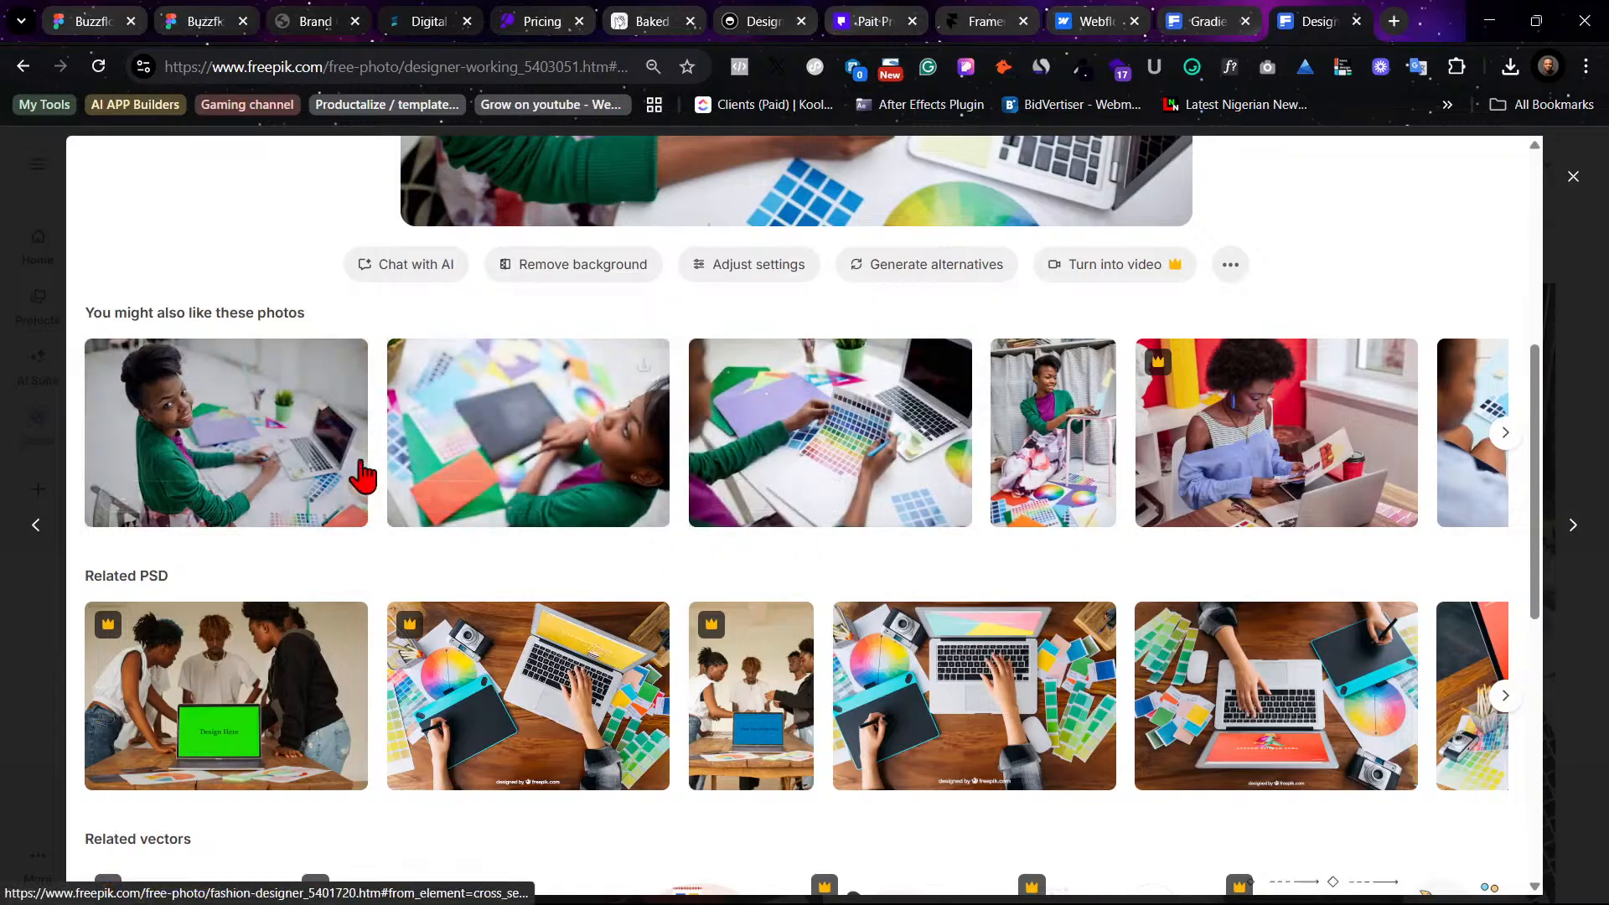
pyautogui.scroll(-2, 604, 526)
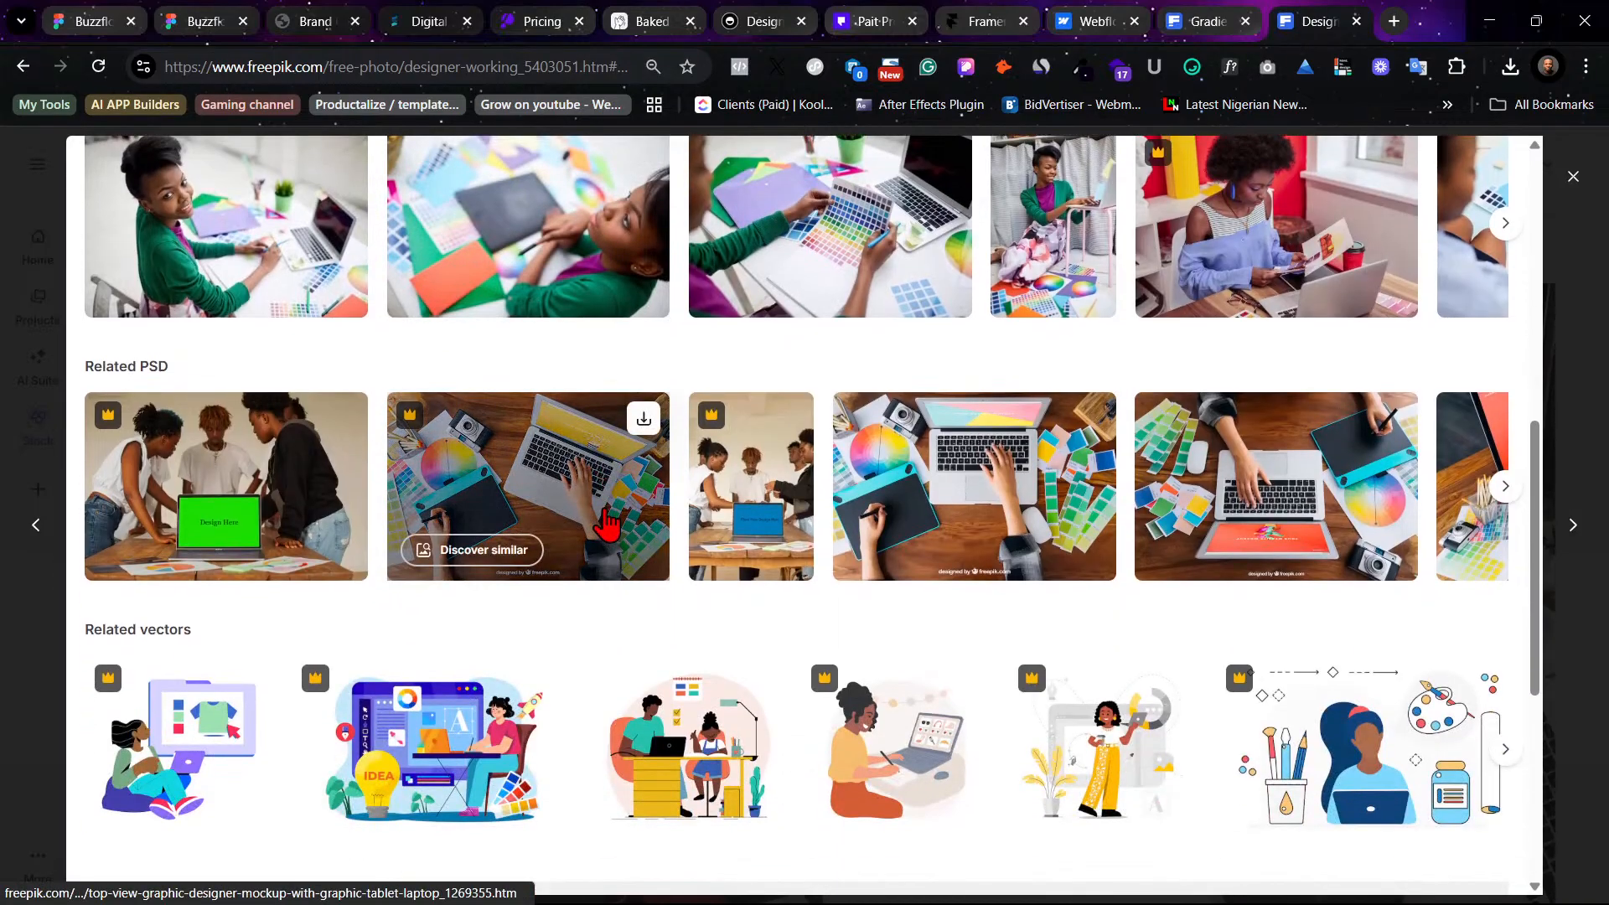
pyautogui.scroll(-2, 605, 524)
pyautogui.scroll(2, 607, 519)
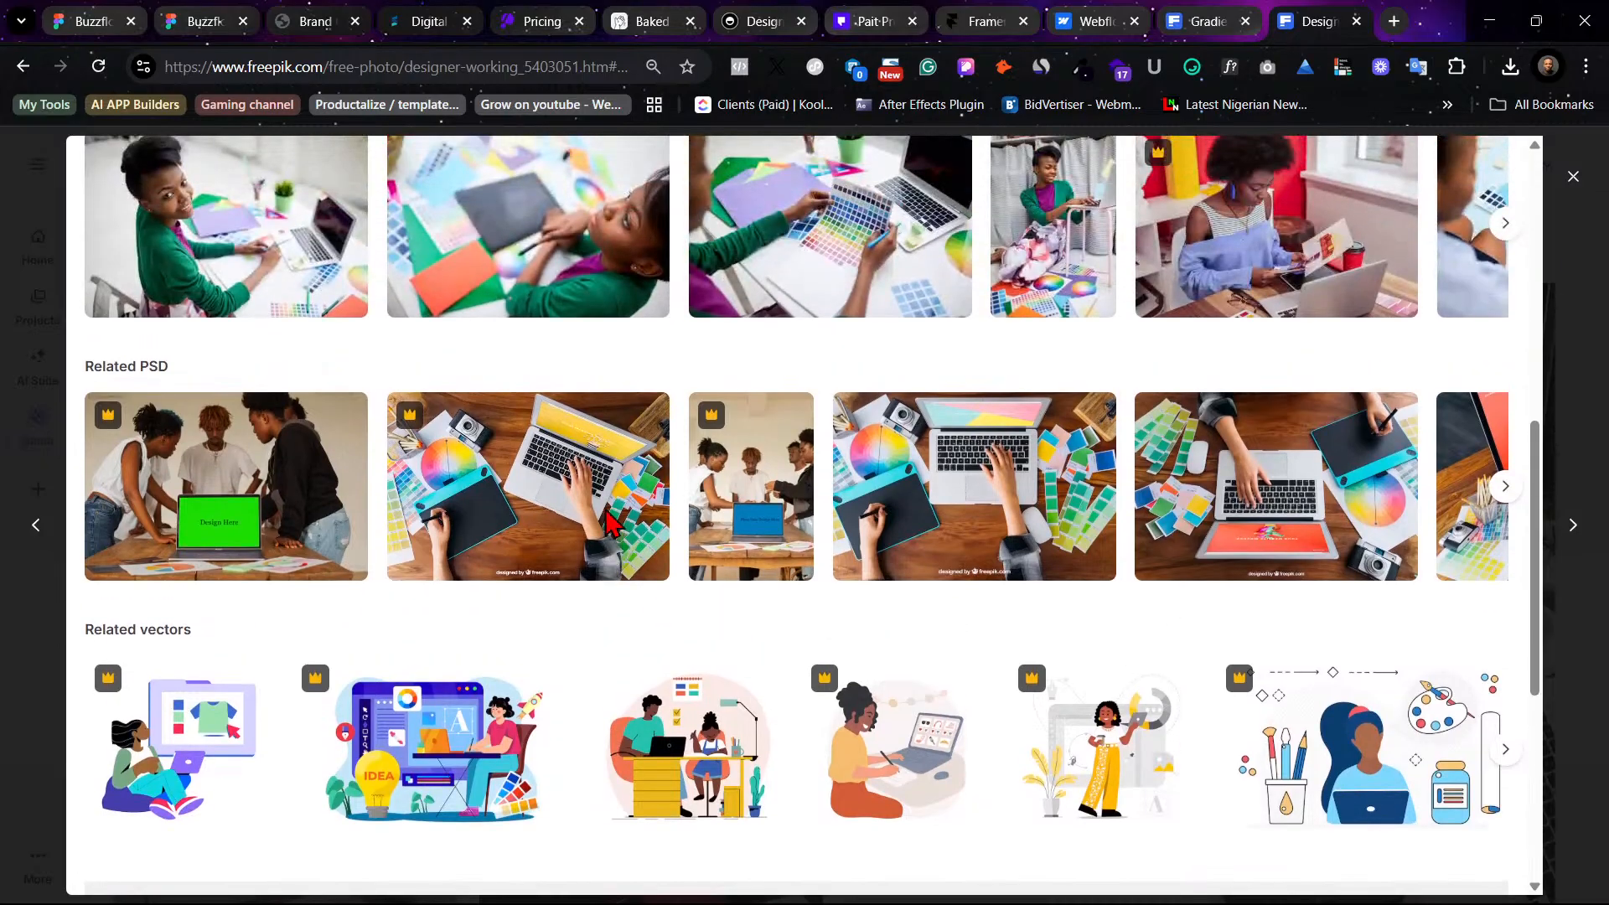
pyautogui.scroll(2, 740, 505)
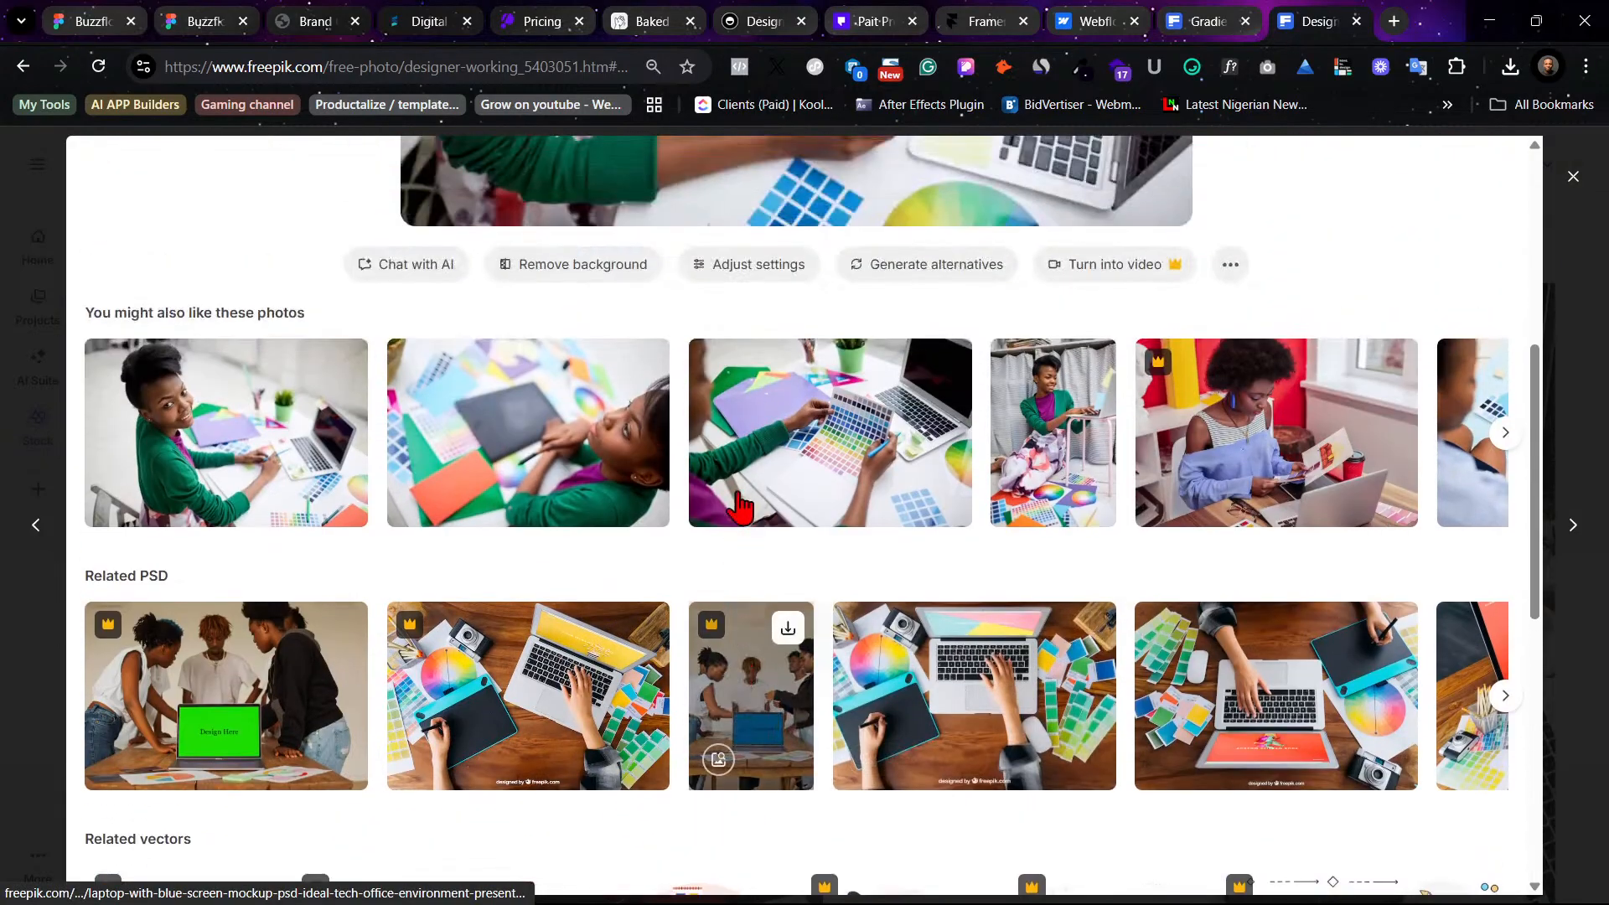
pyautogui.scroll(2, 740, 506)
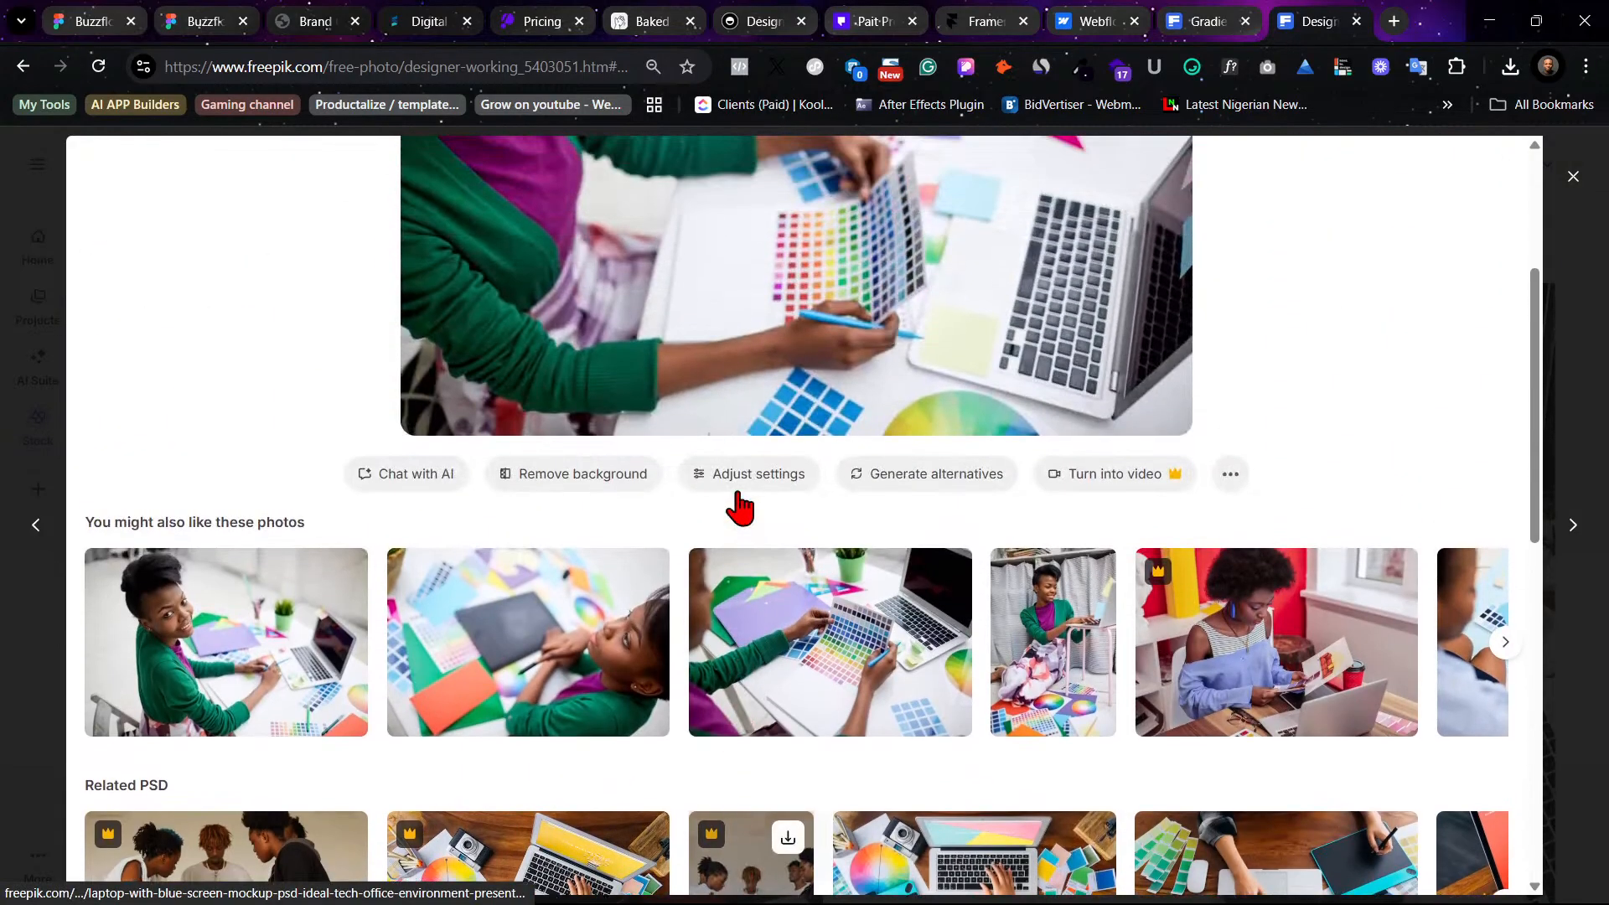
# - Open the Choosing color photo and download it
pyautogui.click(875, 657)
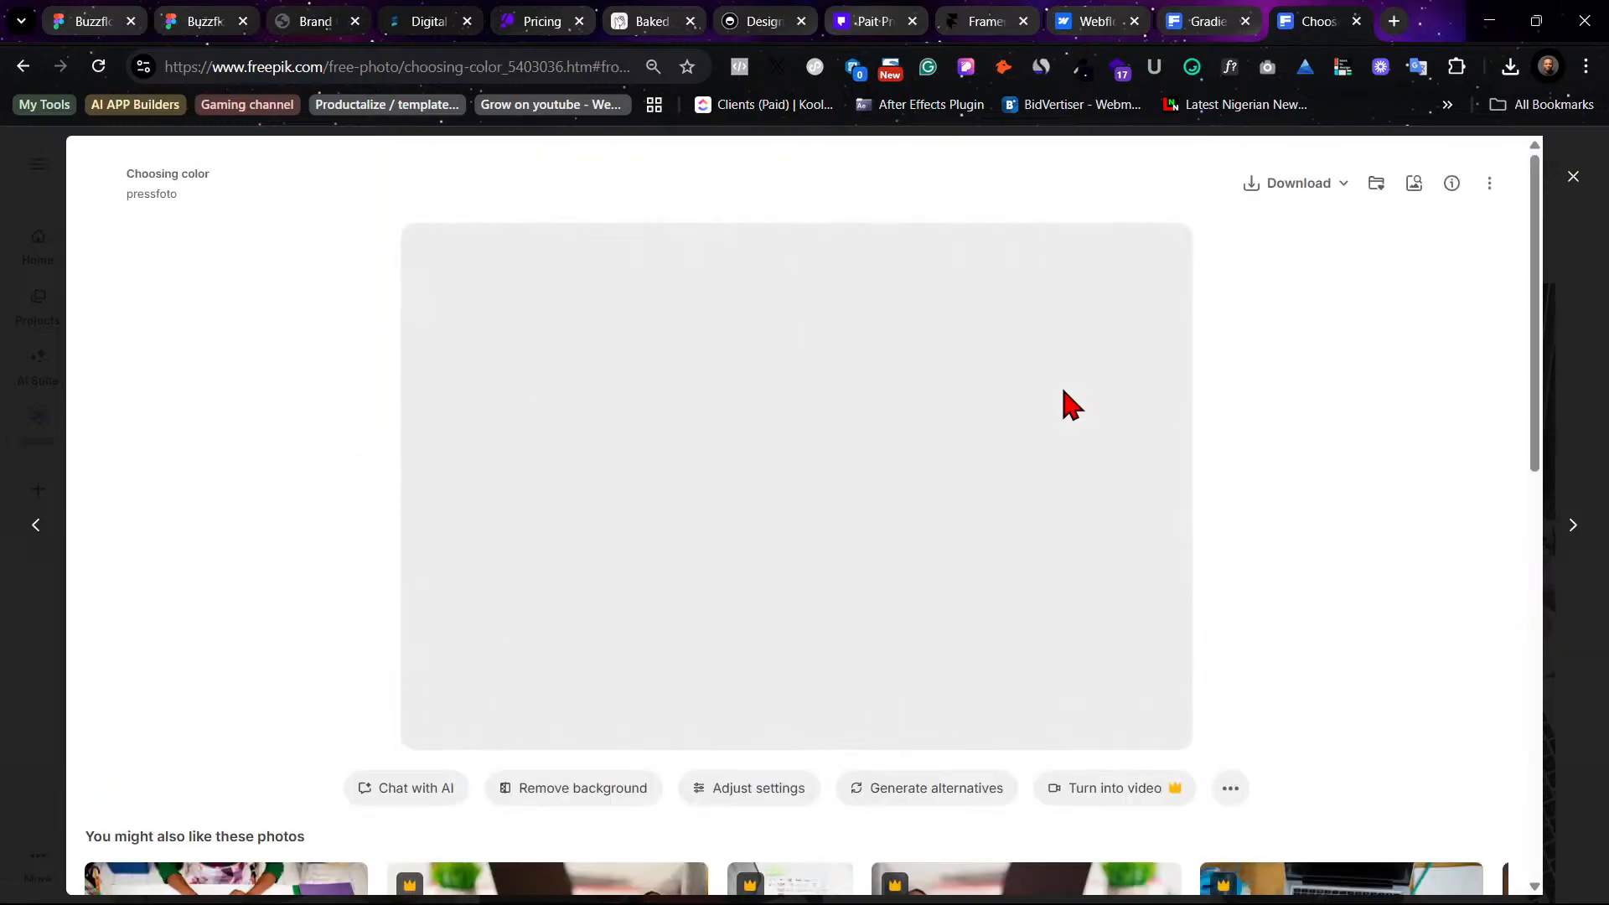
pyautogui.scroll(-3, 1061, 403)
pyautogui.scroll(-1, 1023, 449)
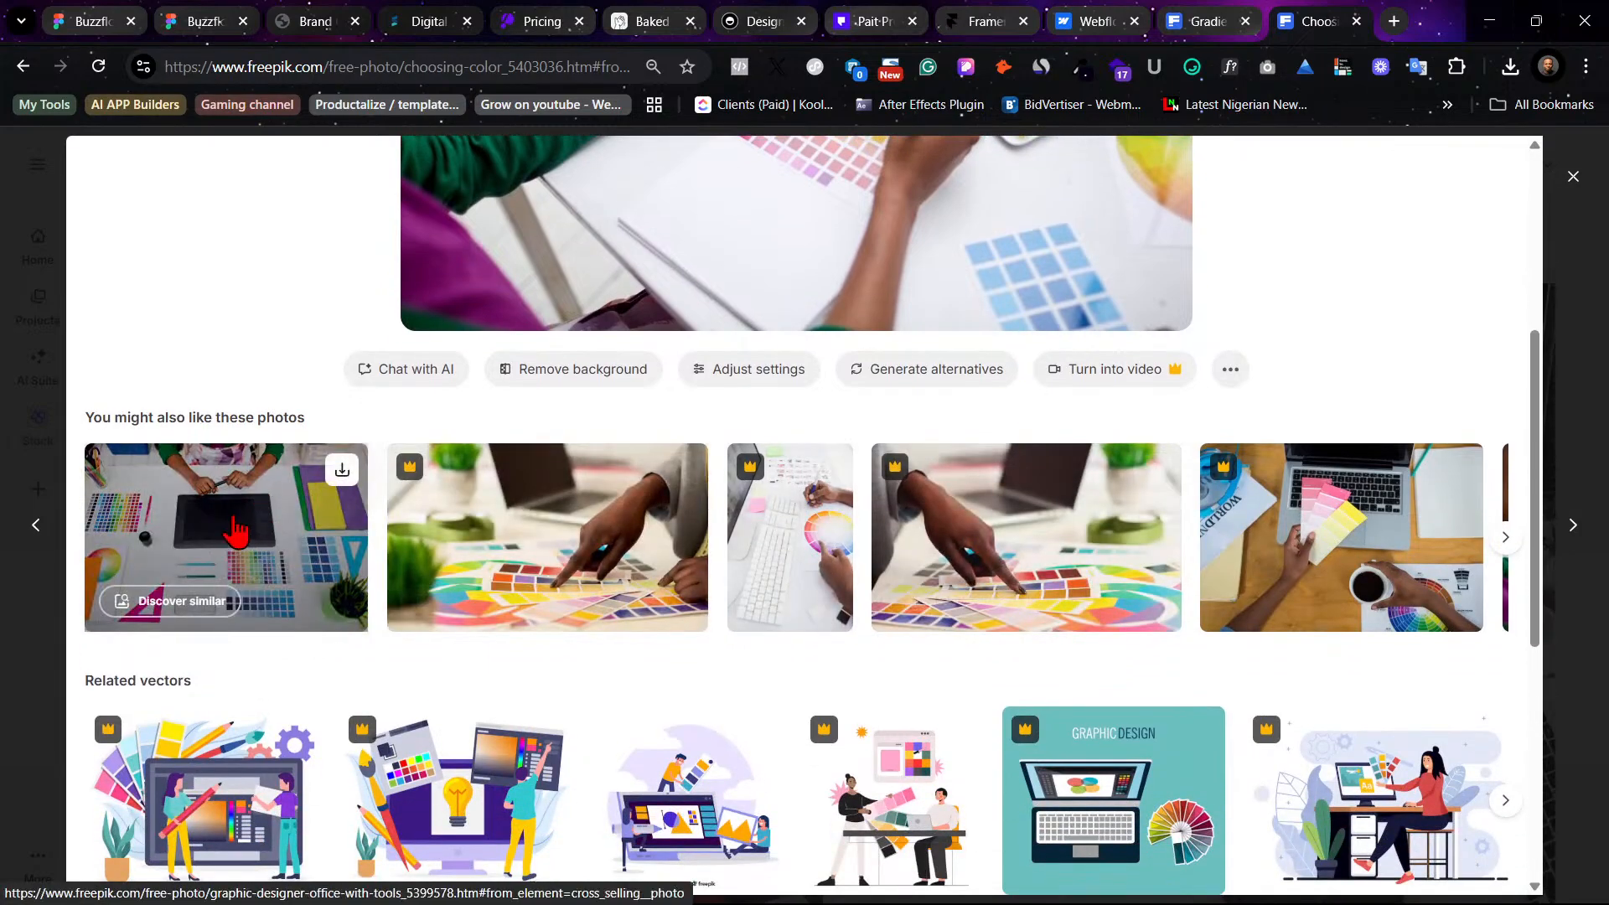
pyautogui.scroll(4, 919, 424)
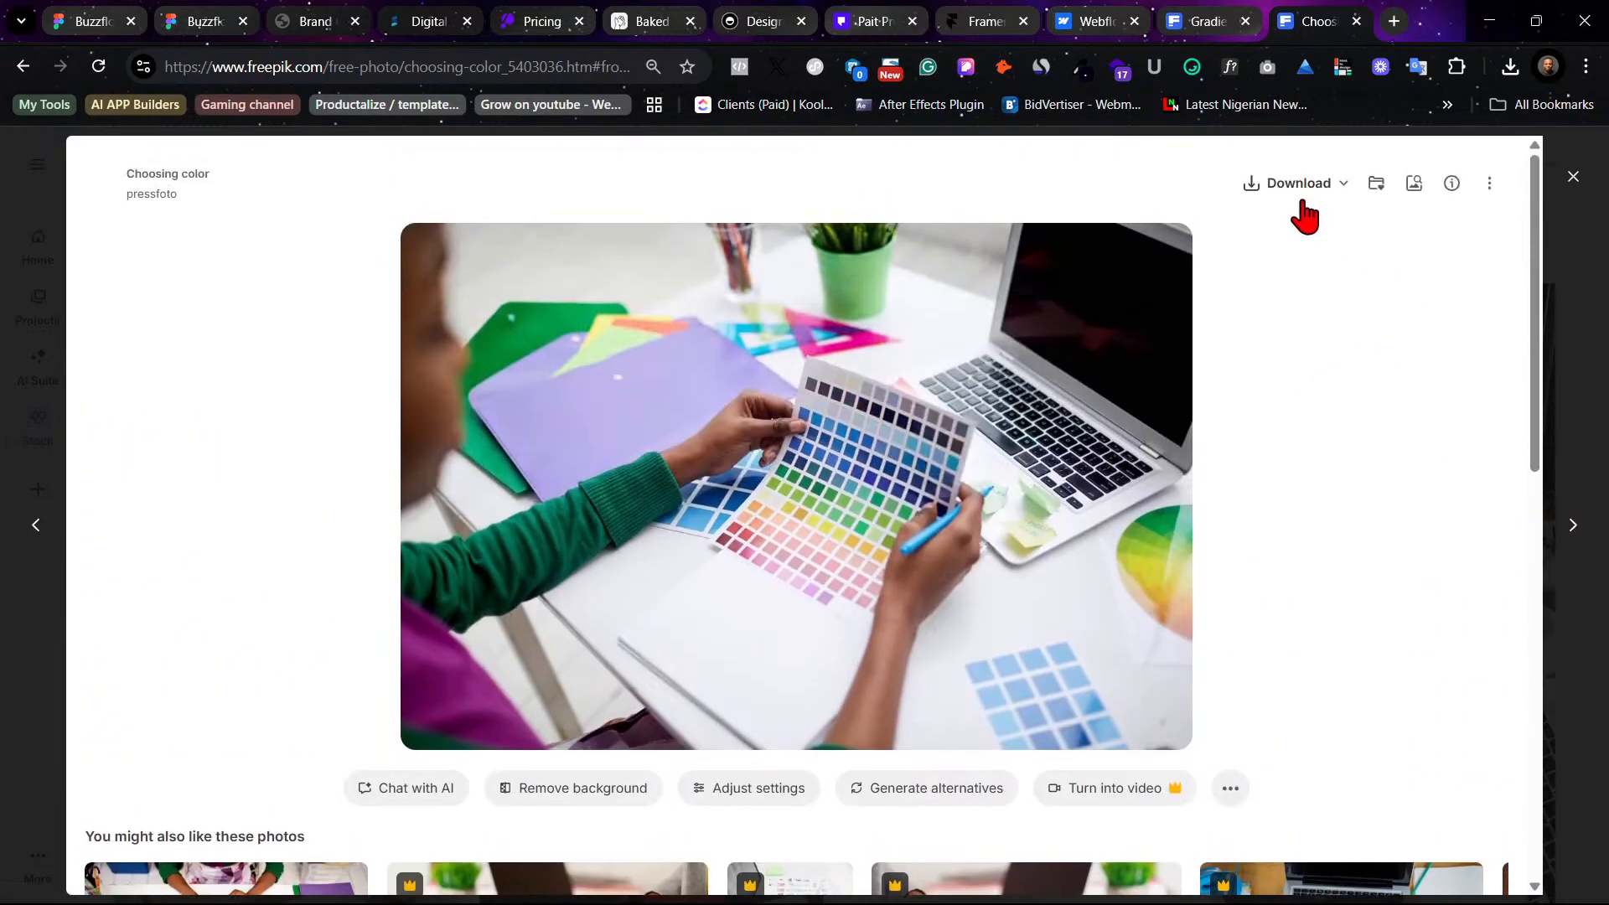
pyautogui.click(1303, 200)
# - Download the graphic designer office with tools photo from the related suggestions
pyautogui.scroll(-5, 581, 584)
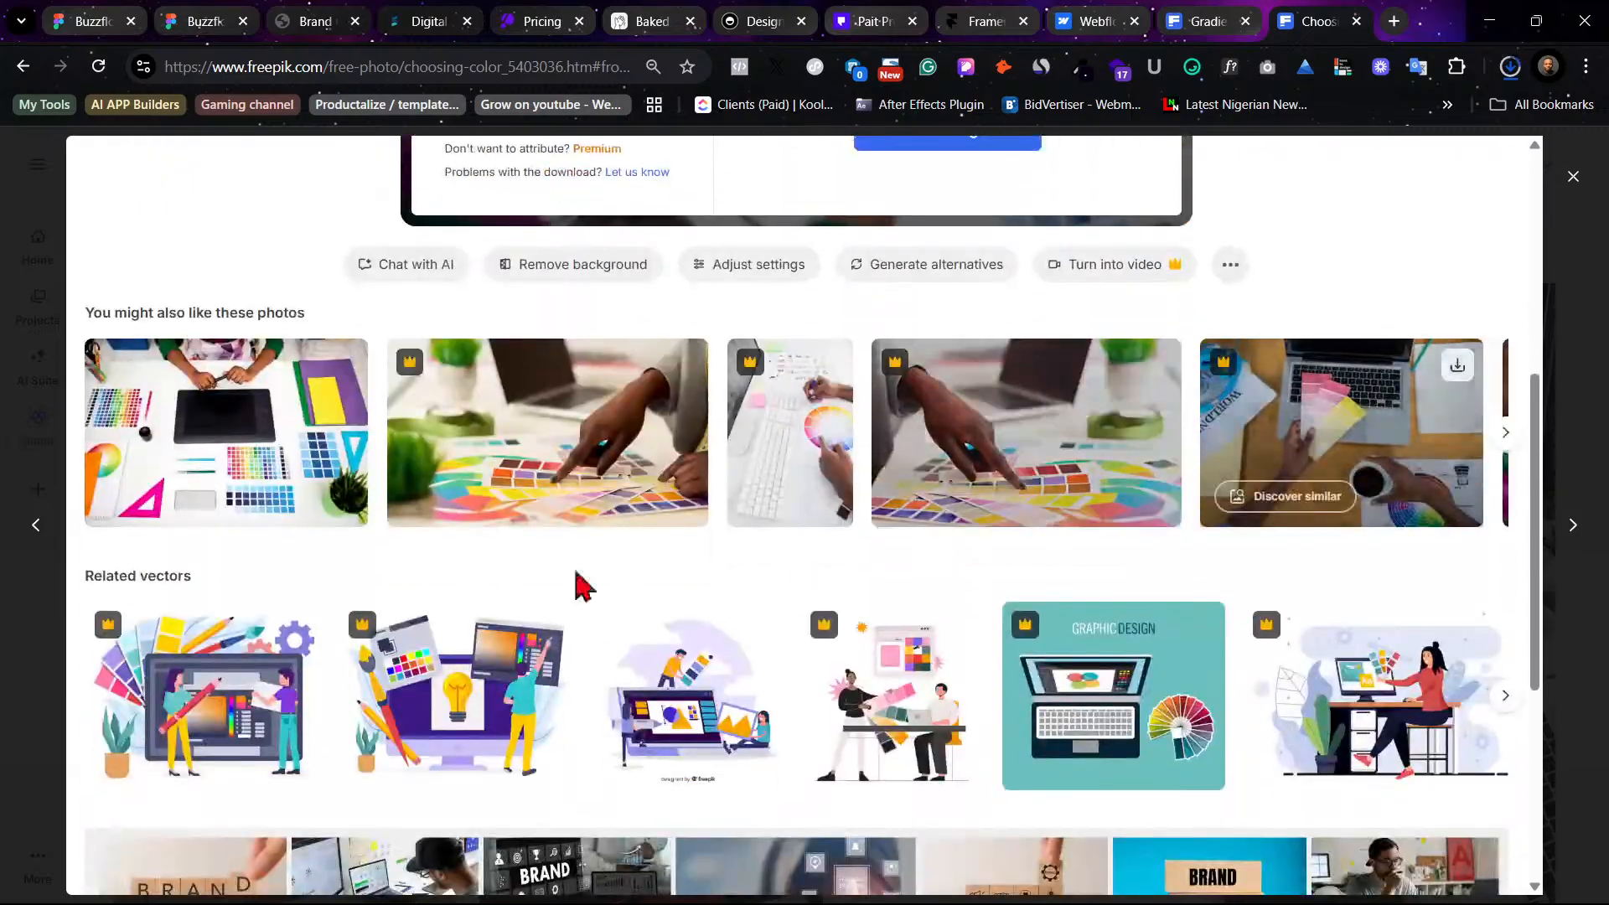
pyautogui.click(339, 374)
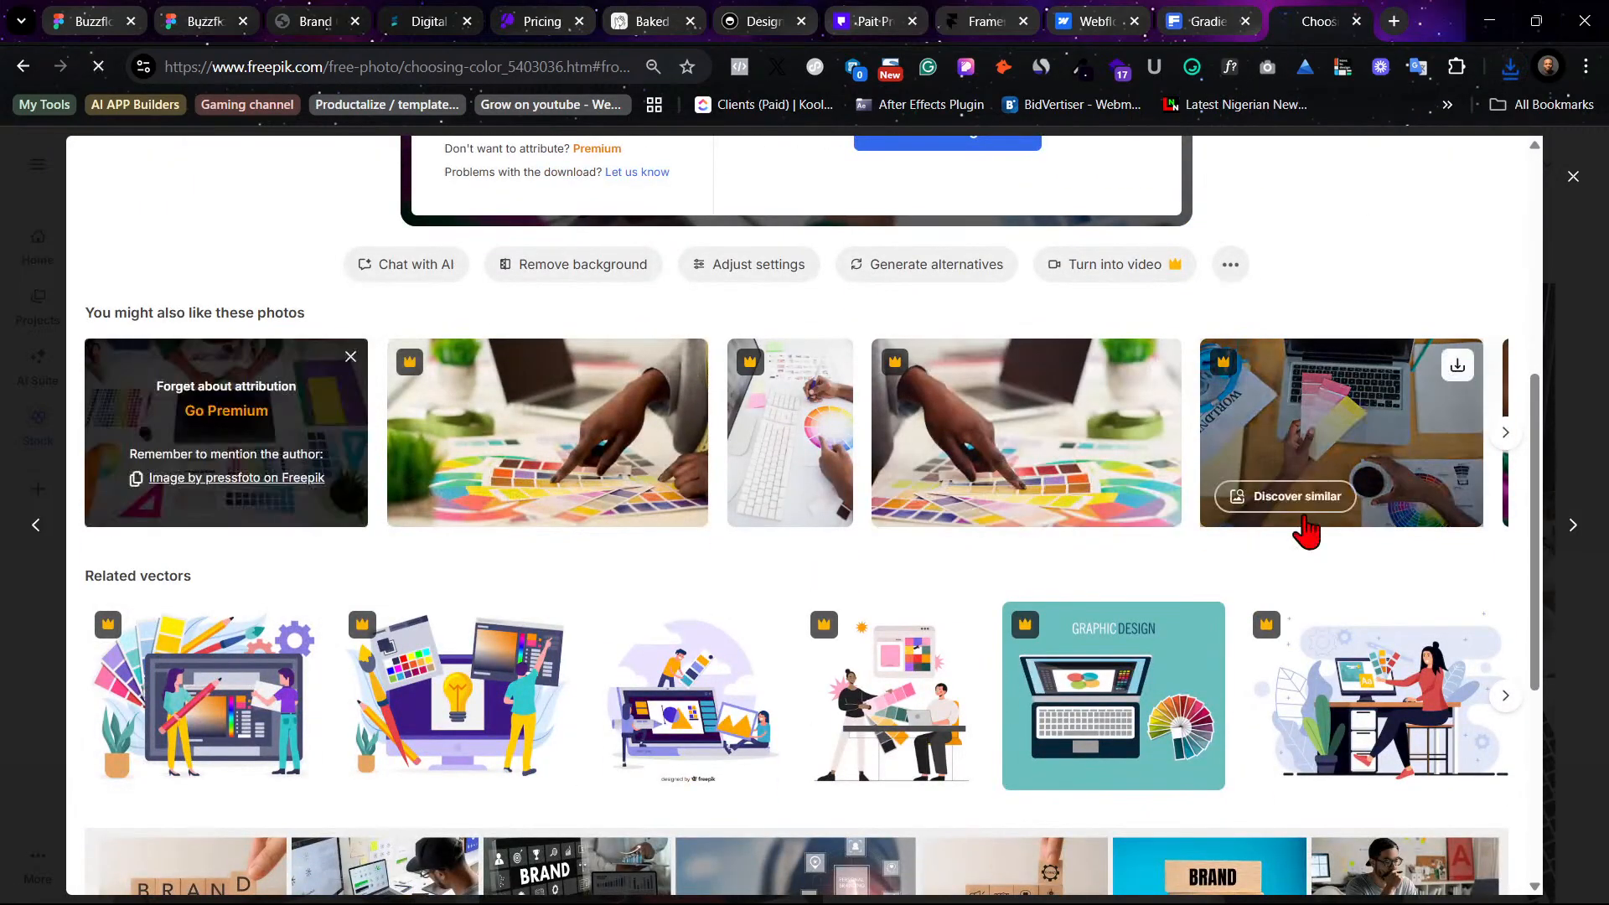
pyautogui.scroll(1, 1195, 524)
pyautogui.scroll(4, 1211, 426)
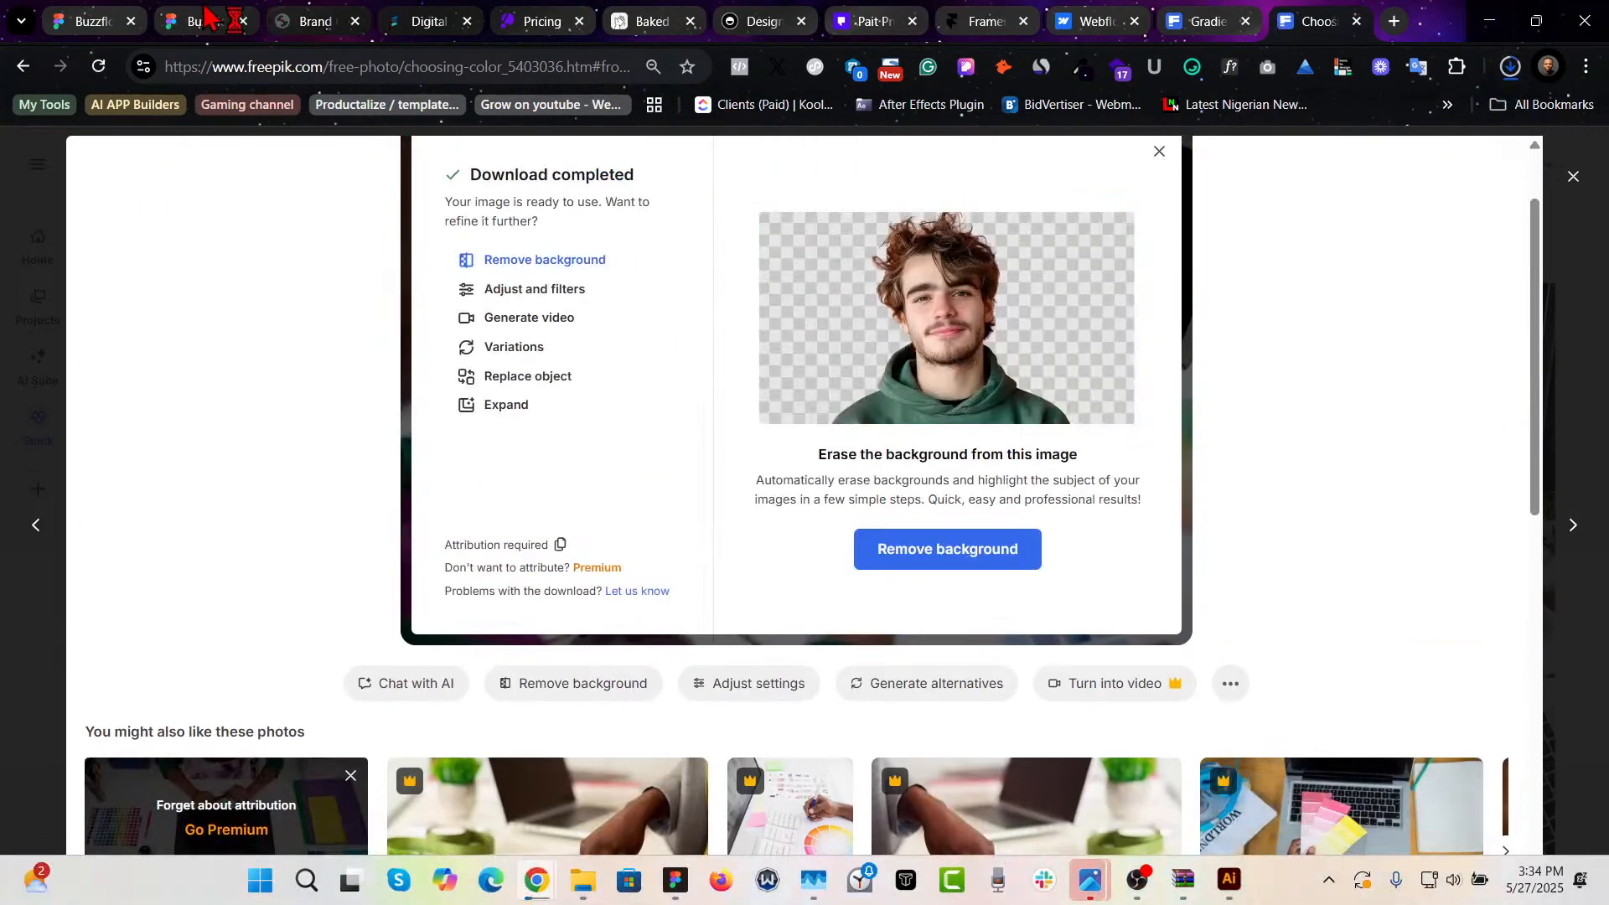
# - Return to the Figma design and inspect the image of the Branding & Identity card in the first row
pyautogui.click(216, 17)
pyautogui.click(88, 17)
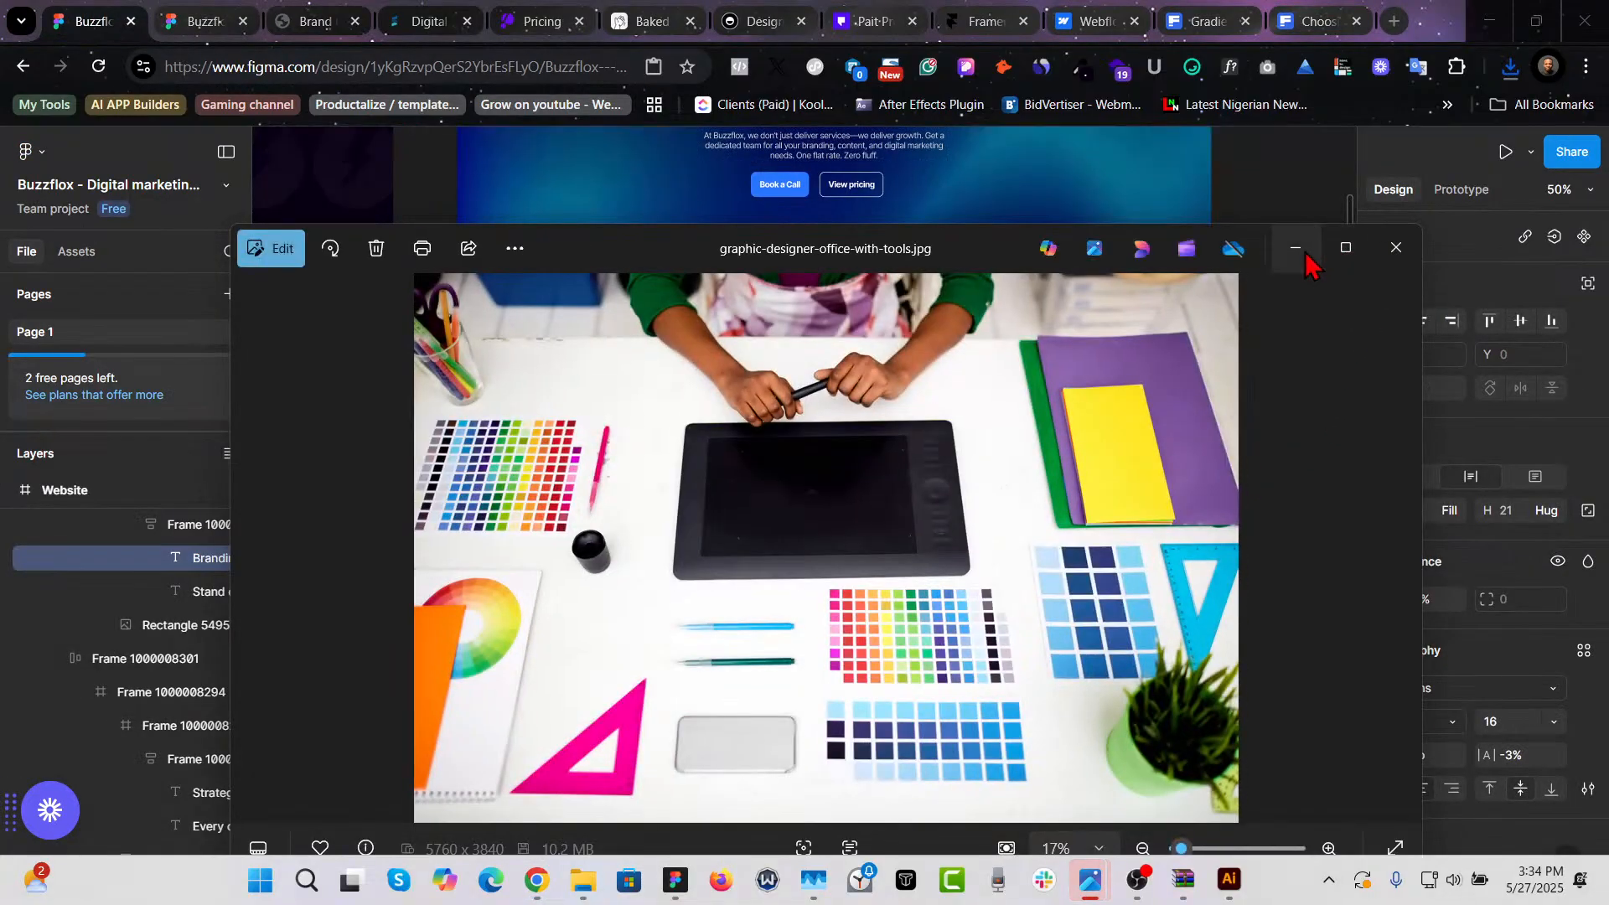
pyautogui.click(1295, 248)
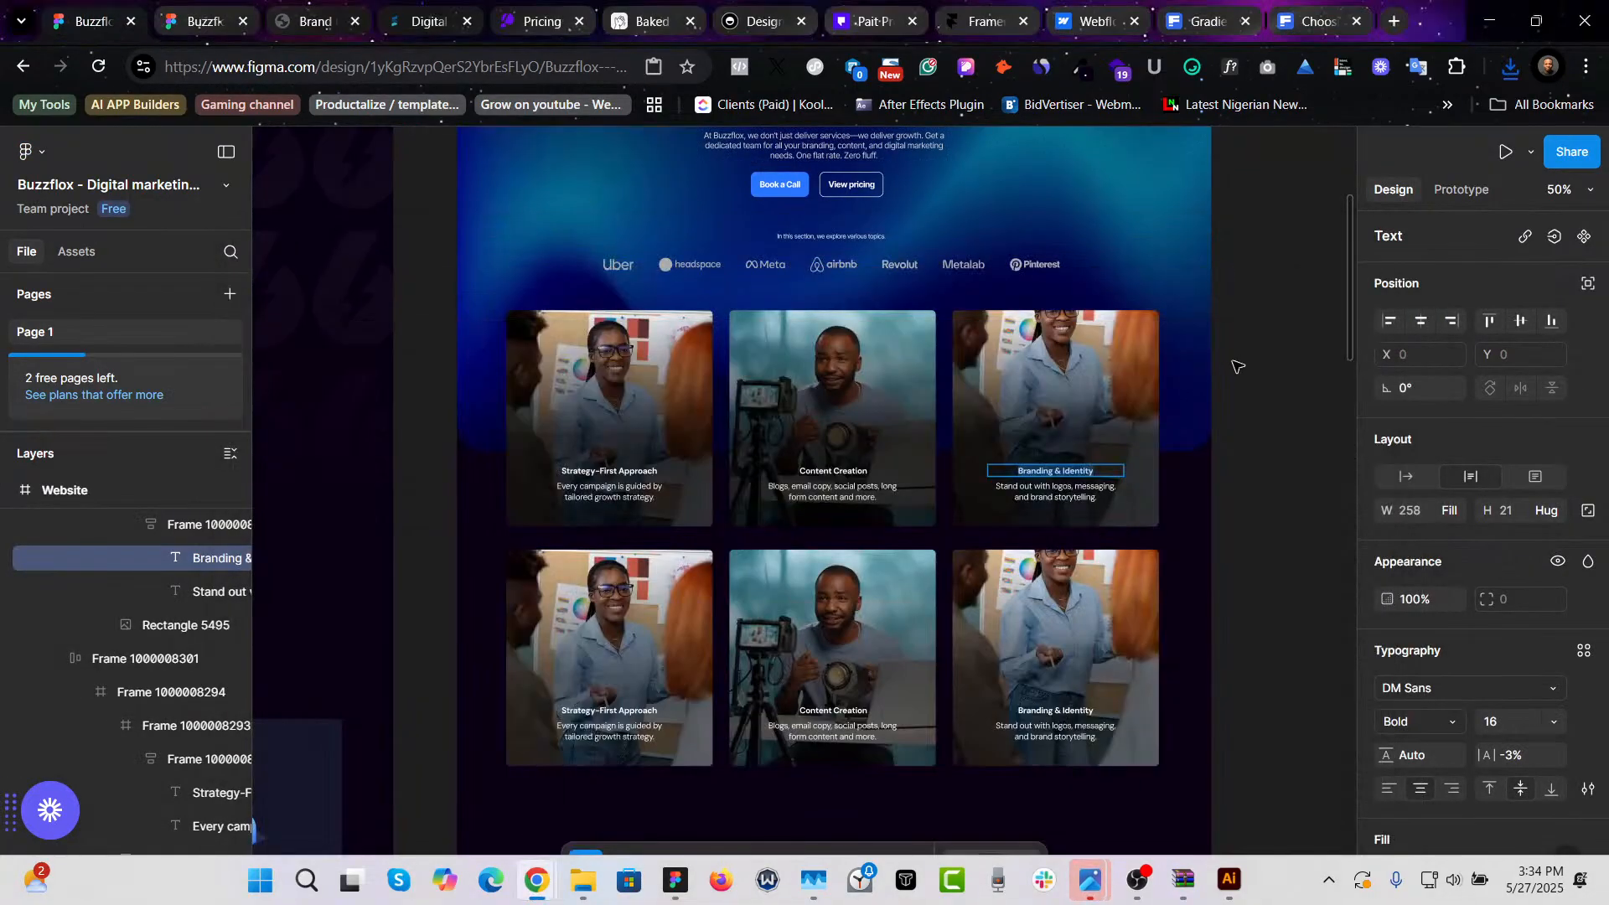
pyautogui.click(1248, 432)
pyautogui.click(1087, 350)
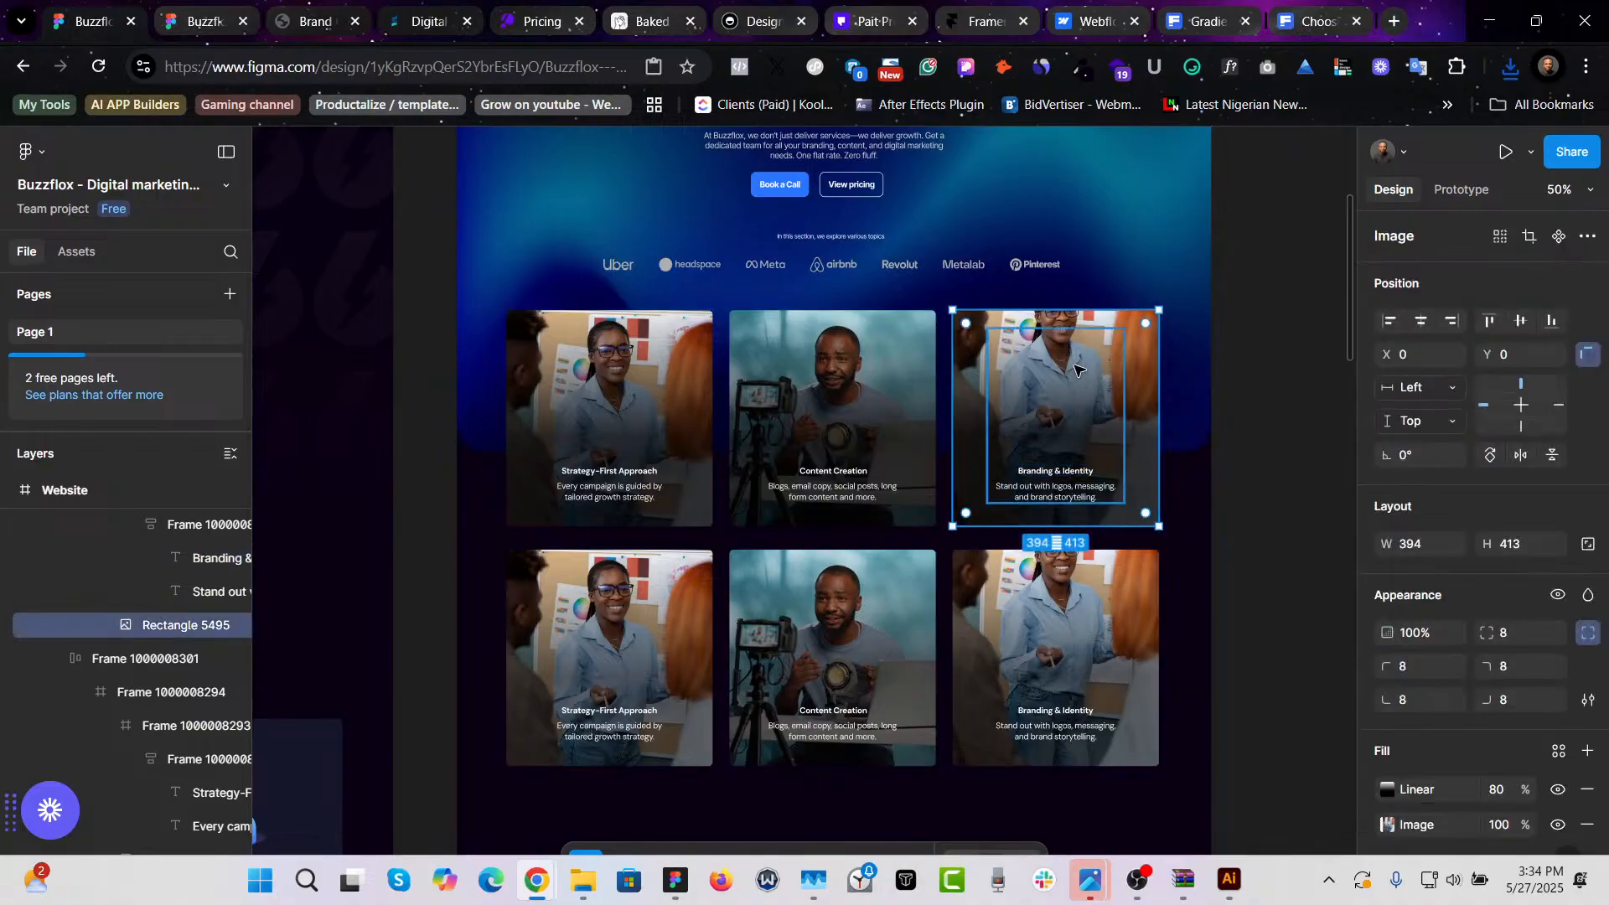
pyautogui.scroll(3, 1212, 578)
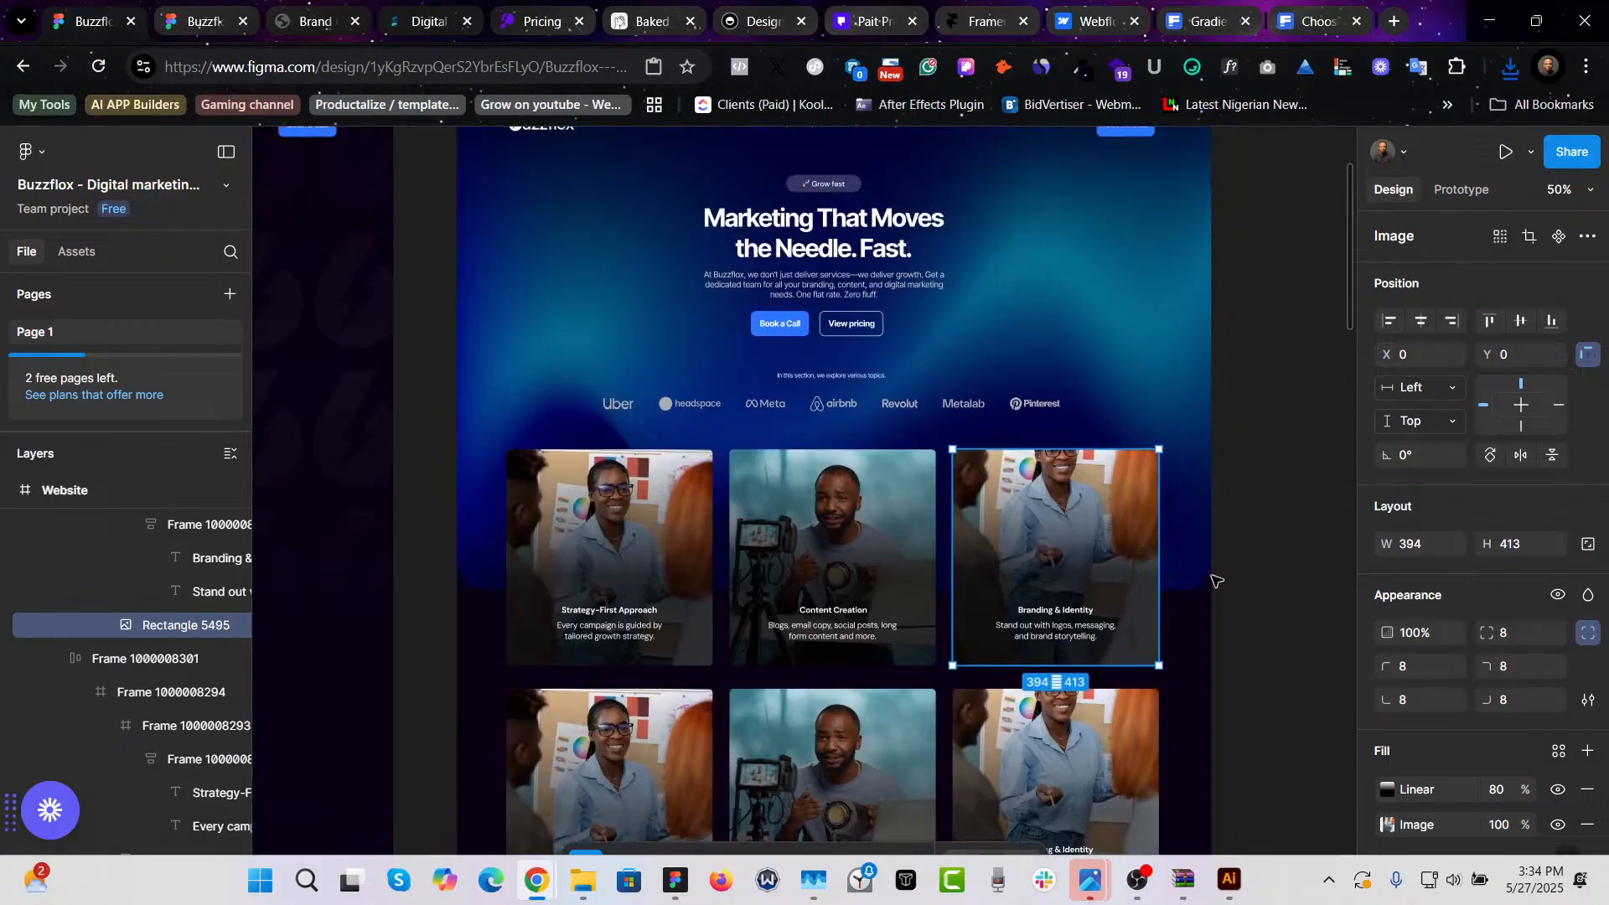
pyautogui.scroll(1, 1220, 580)
pyautogui.click(1282, 499)
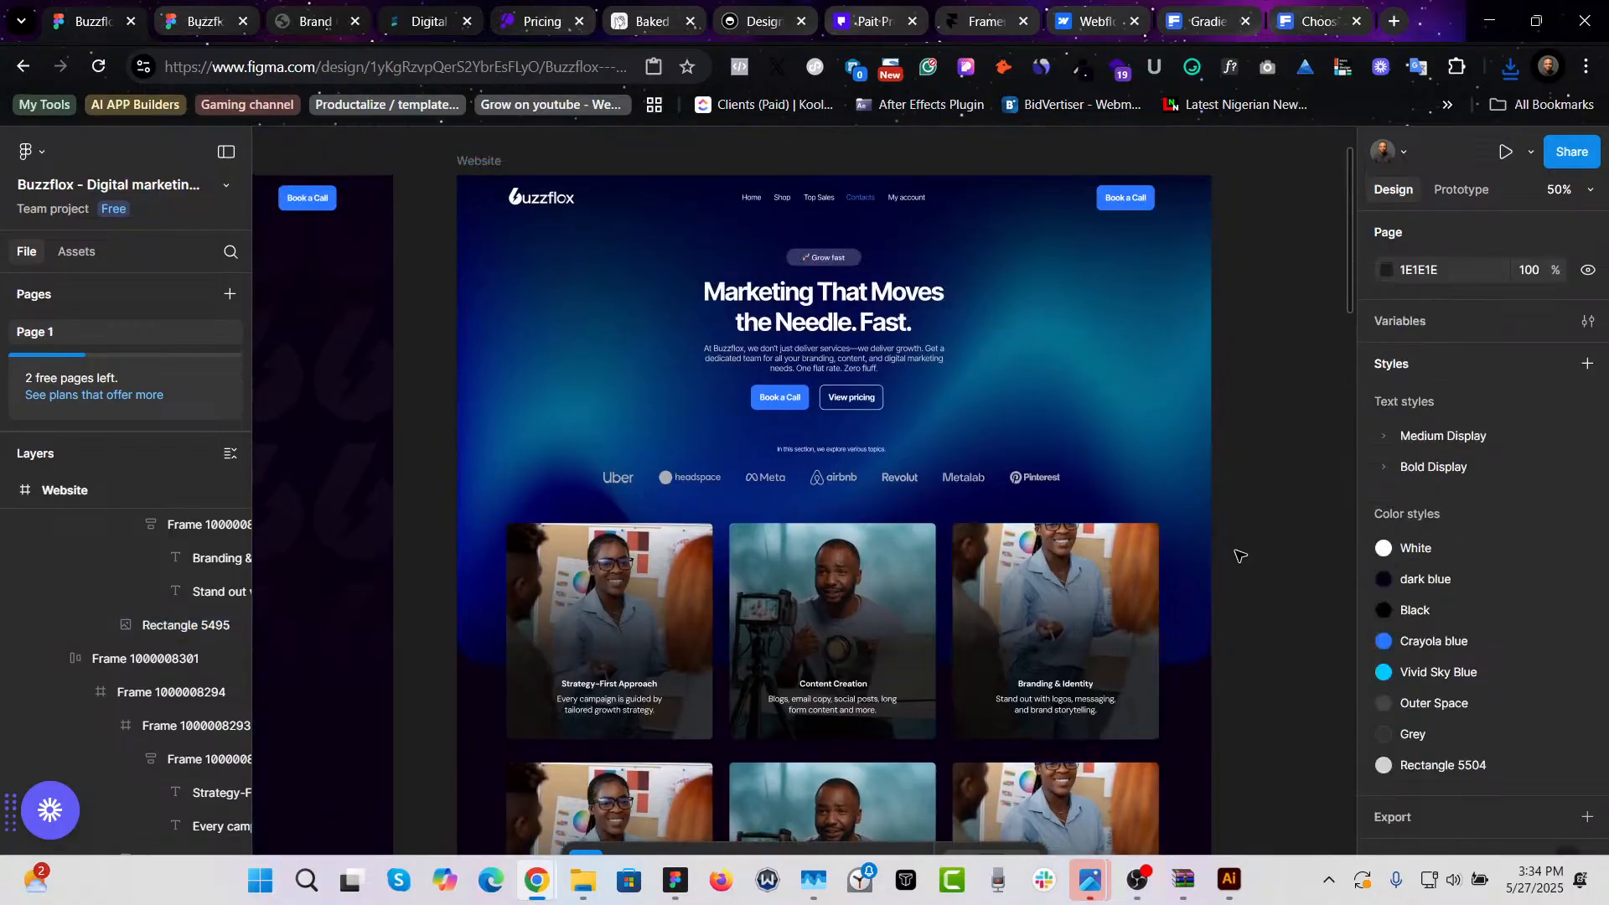
# - Replace the Branding & Identity card's image fill with graphic-designer-office-with-tools.jpg uploaded from the computer
pyautogui.scroll(-2, 1240, 550)
pyautogui.scroll(1, 1261, 546)
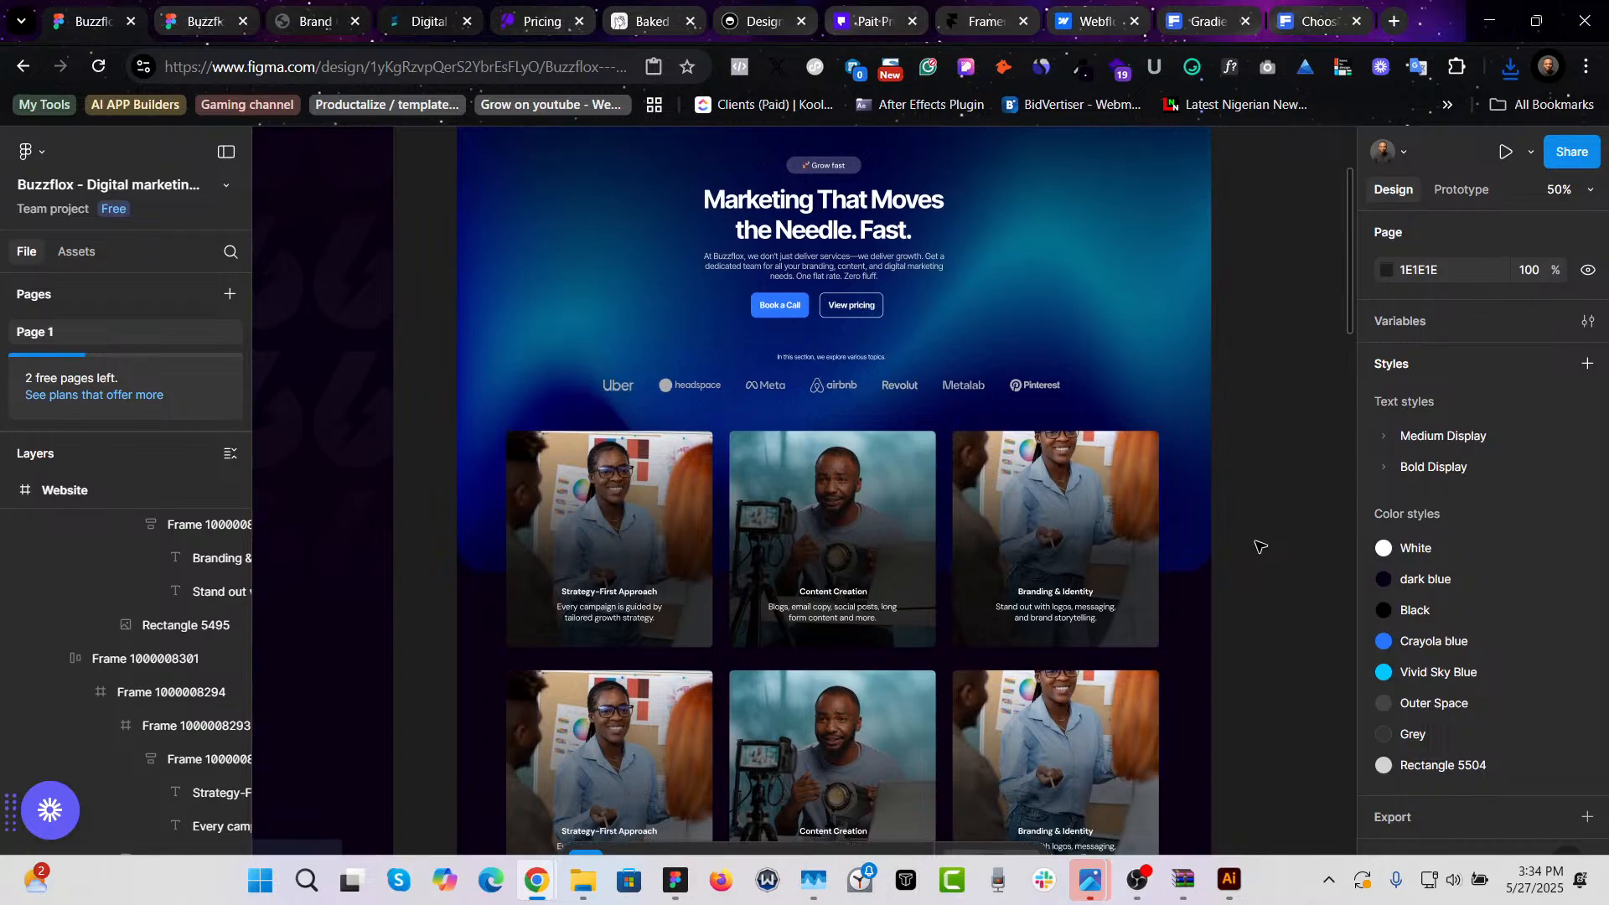
pyautogui.click(1097, 477)
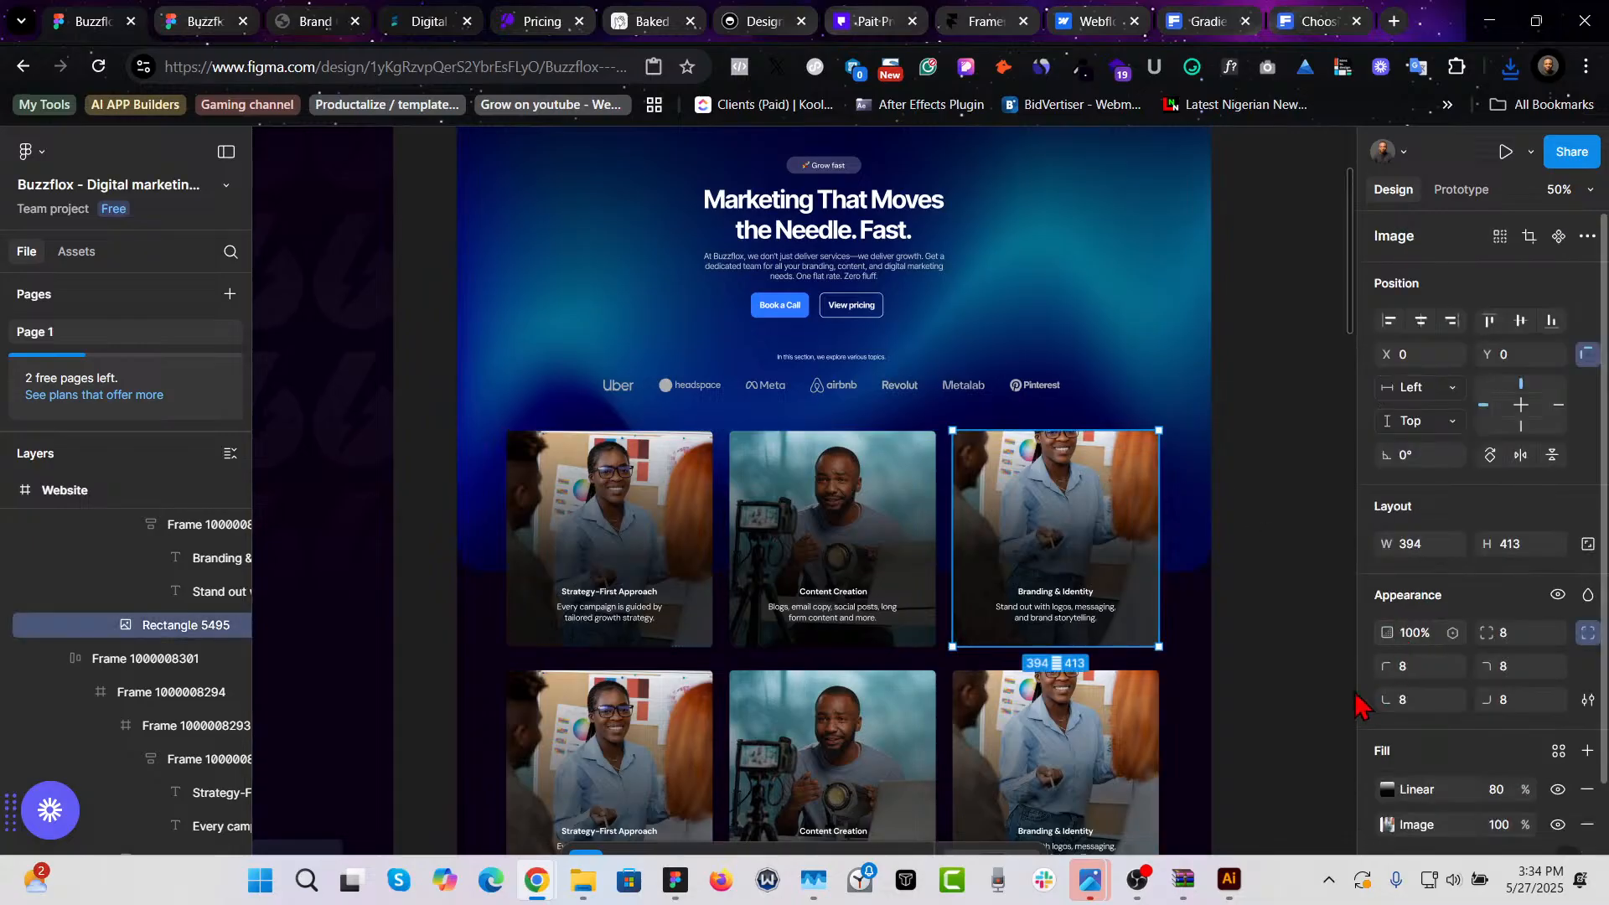
pyautogui.scroll(-1, 1388, 764)
pyautogui.click(1386, 721)
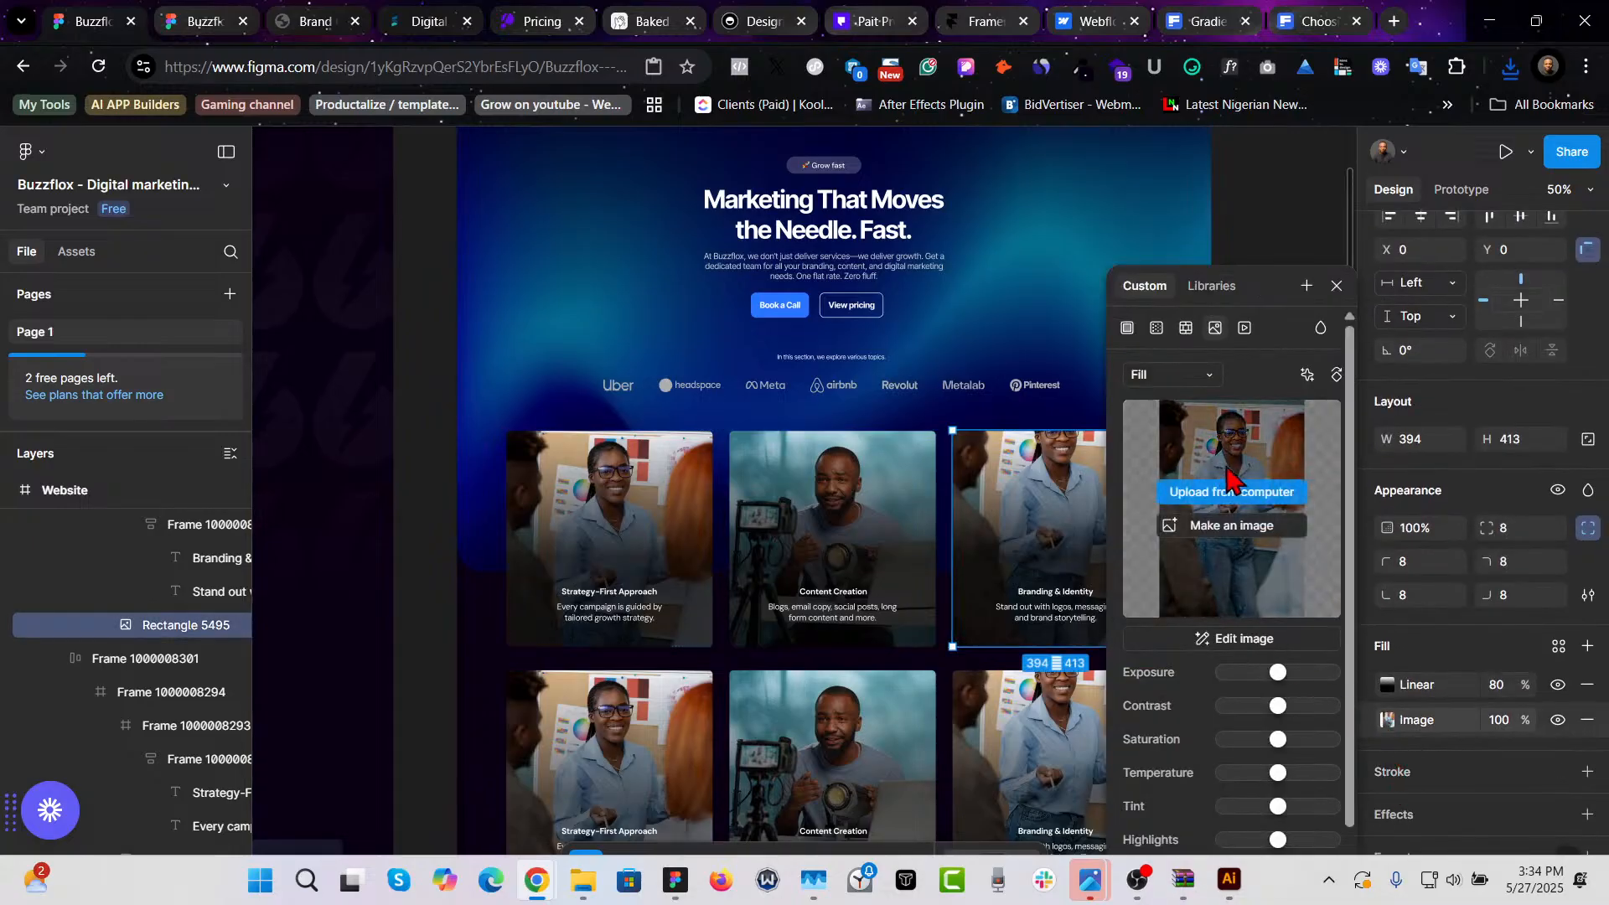
pyautogui.click(1232, 494)
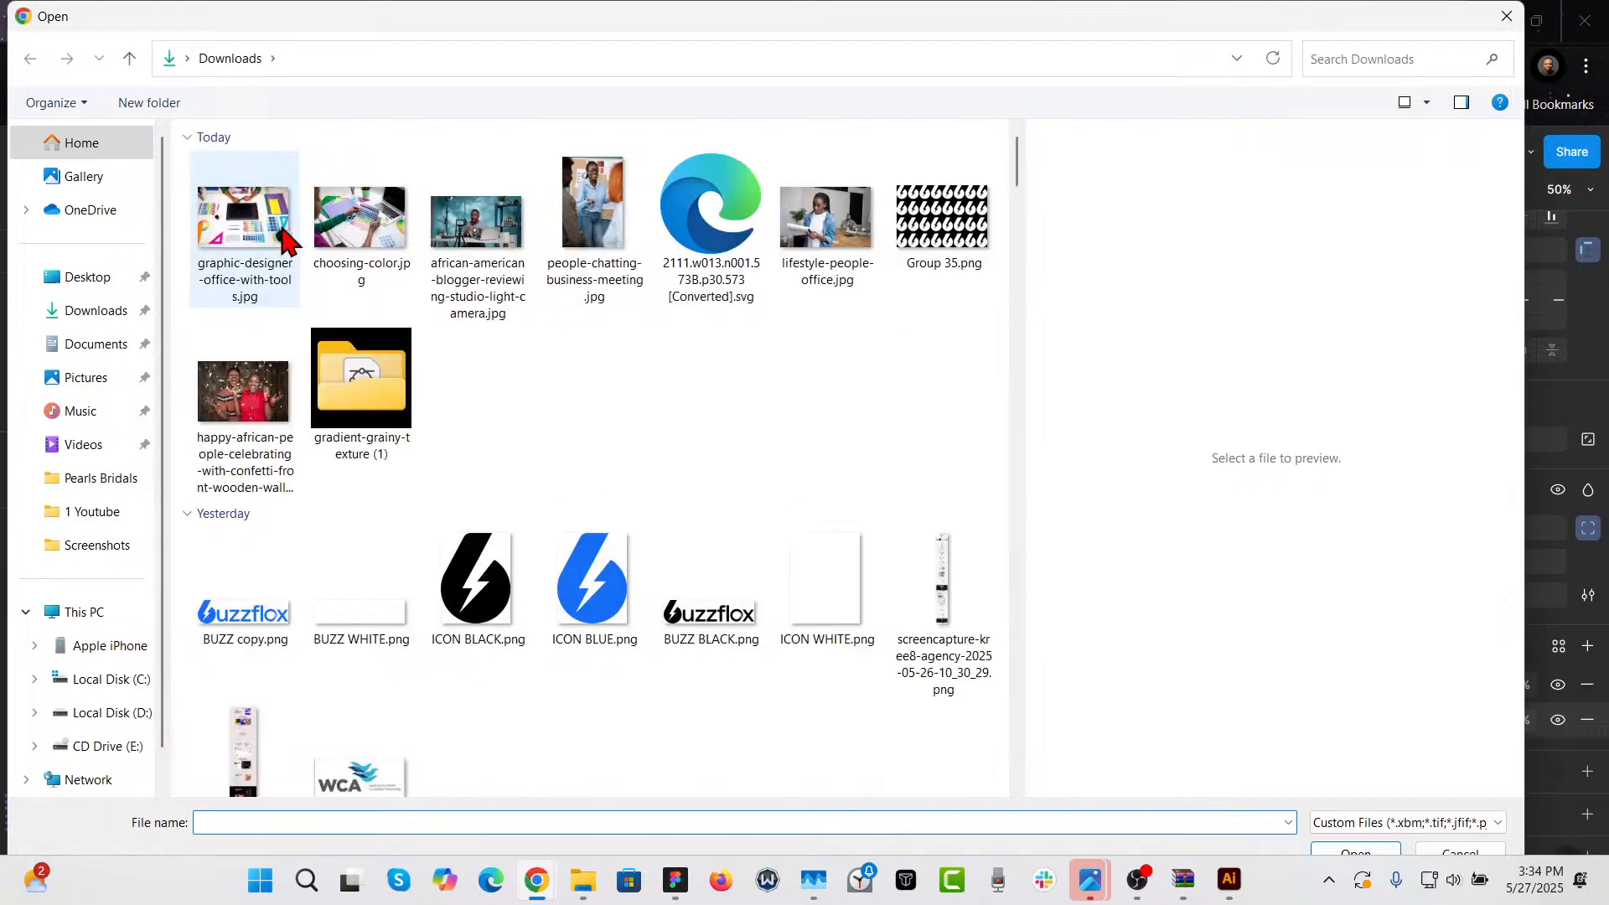
pyautogui.click(259, 225)
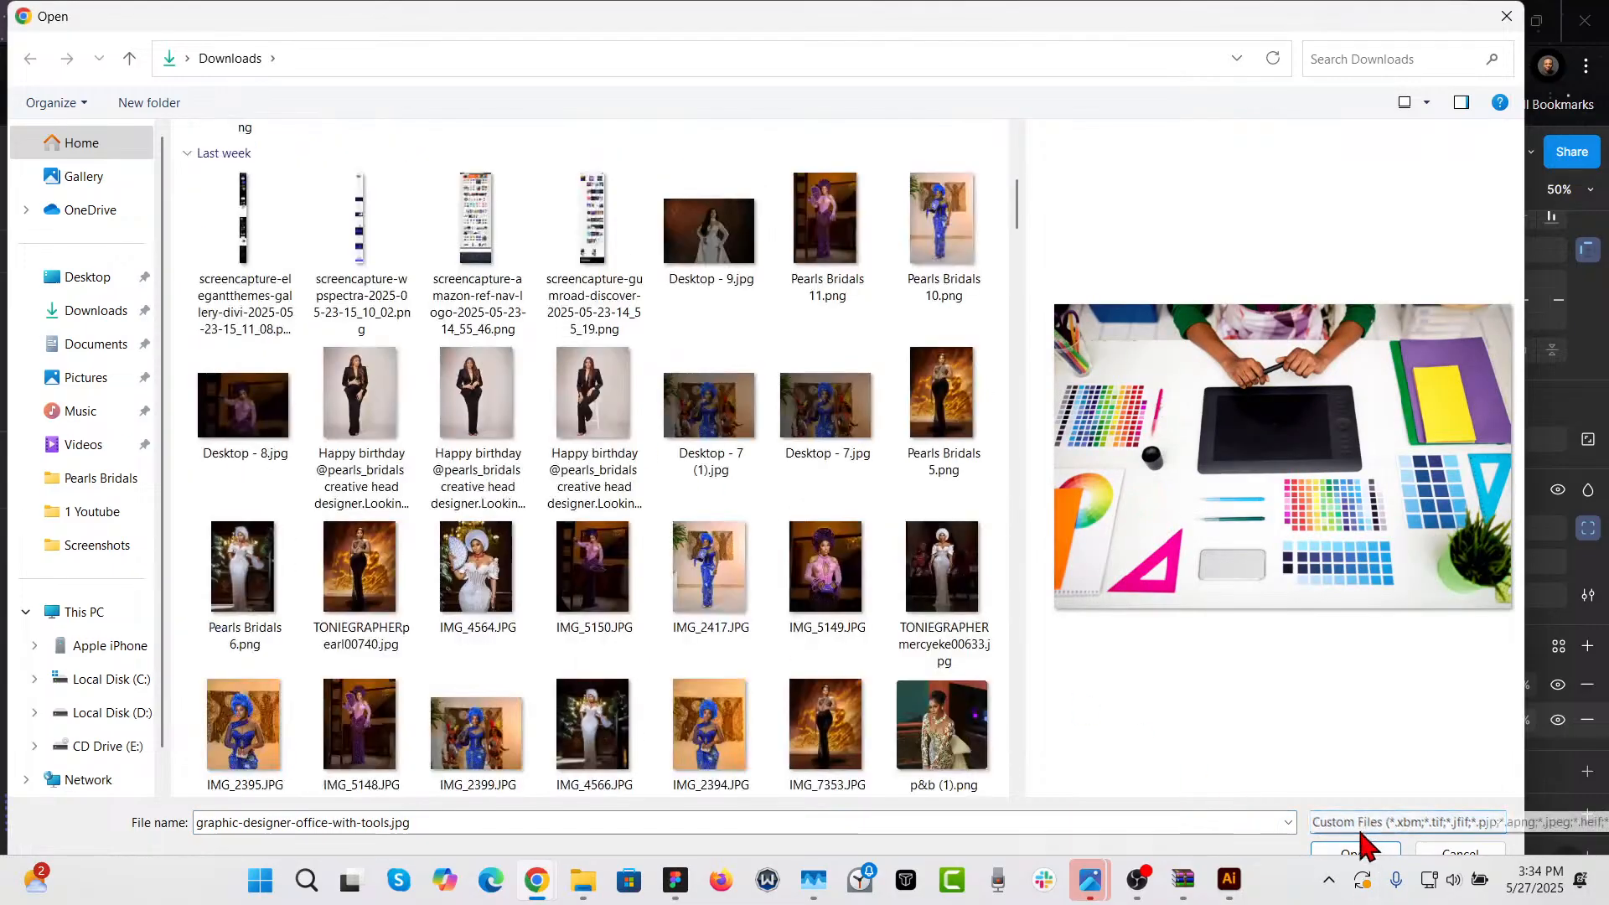
pyautogui.click(1356, 857)
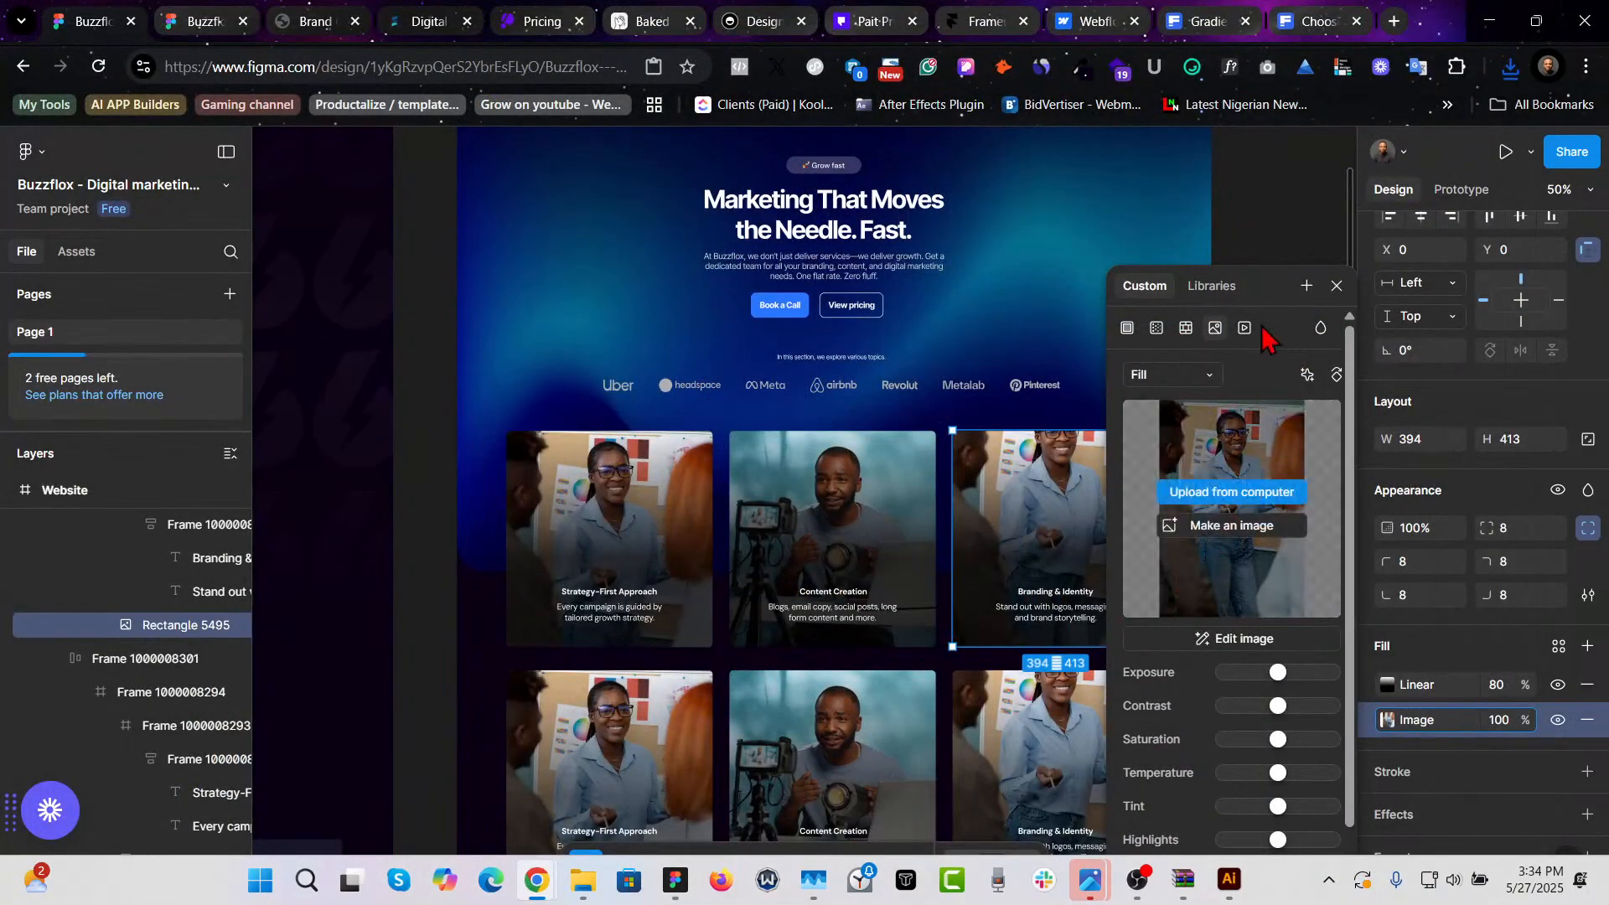
pyautogui.hscroll(5, 1219, 234)
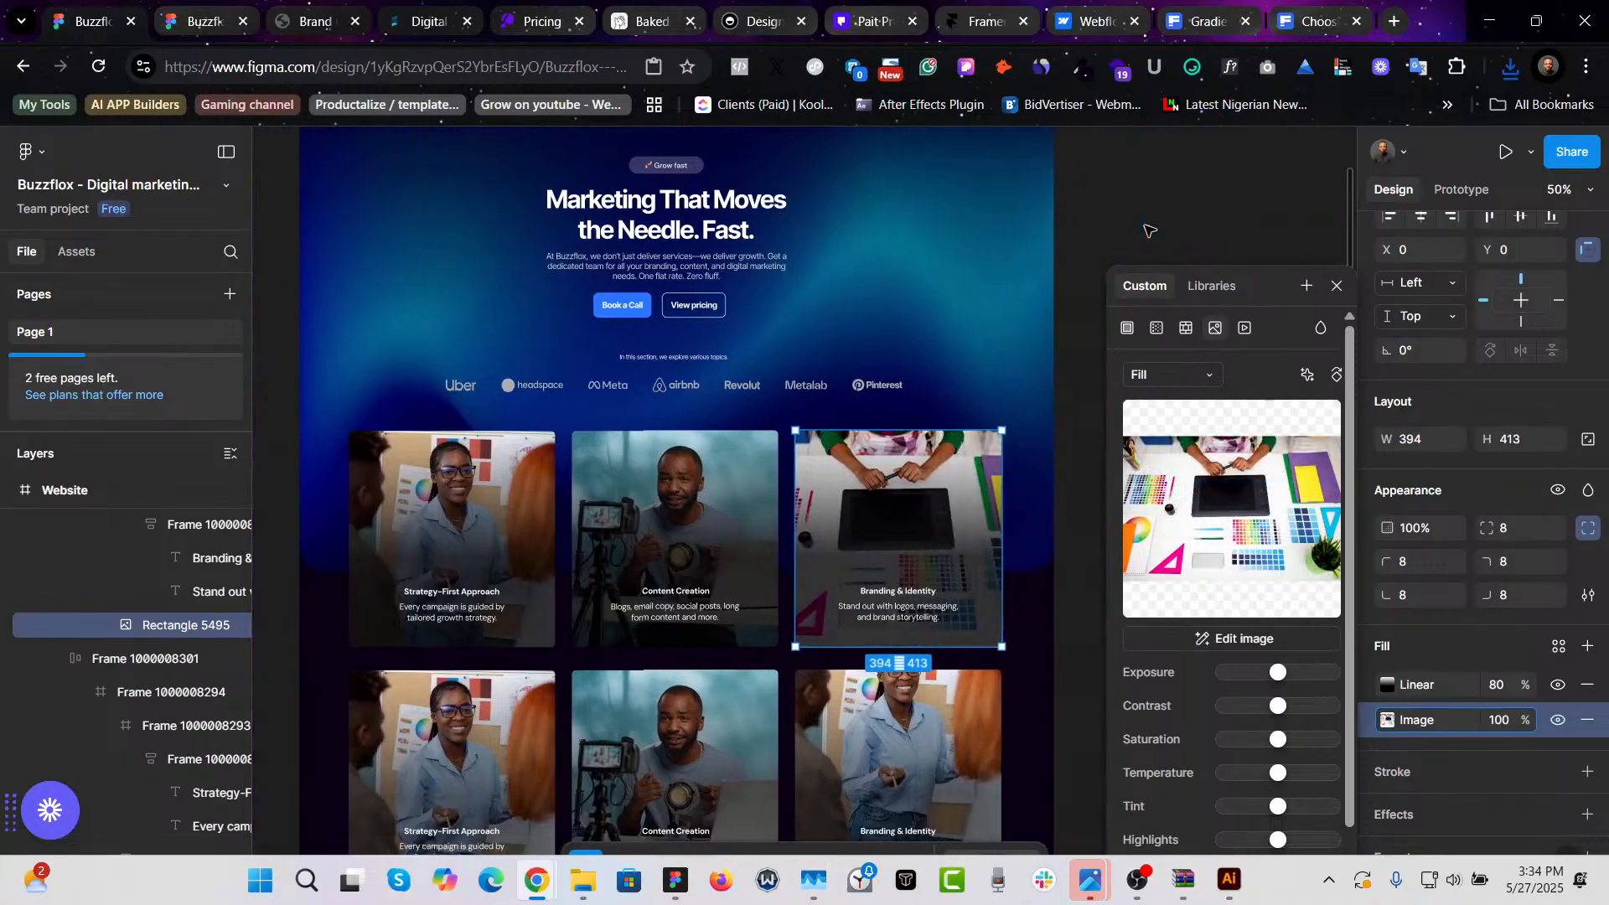
pyautogui.click(1111, 189)
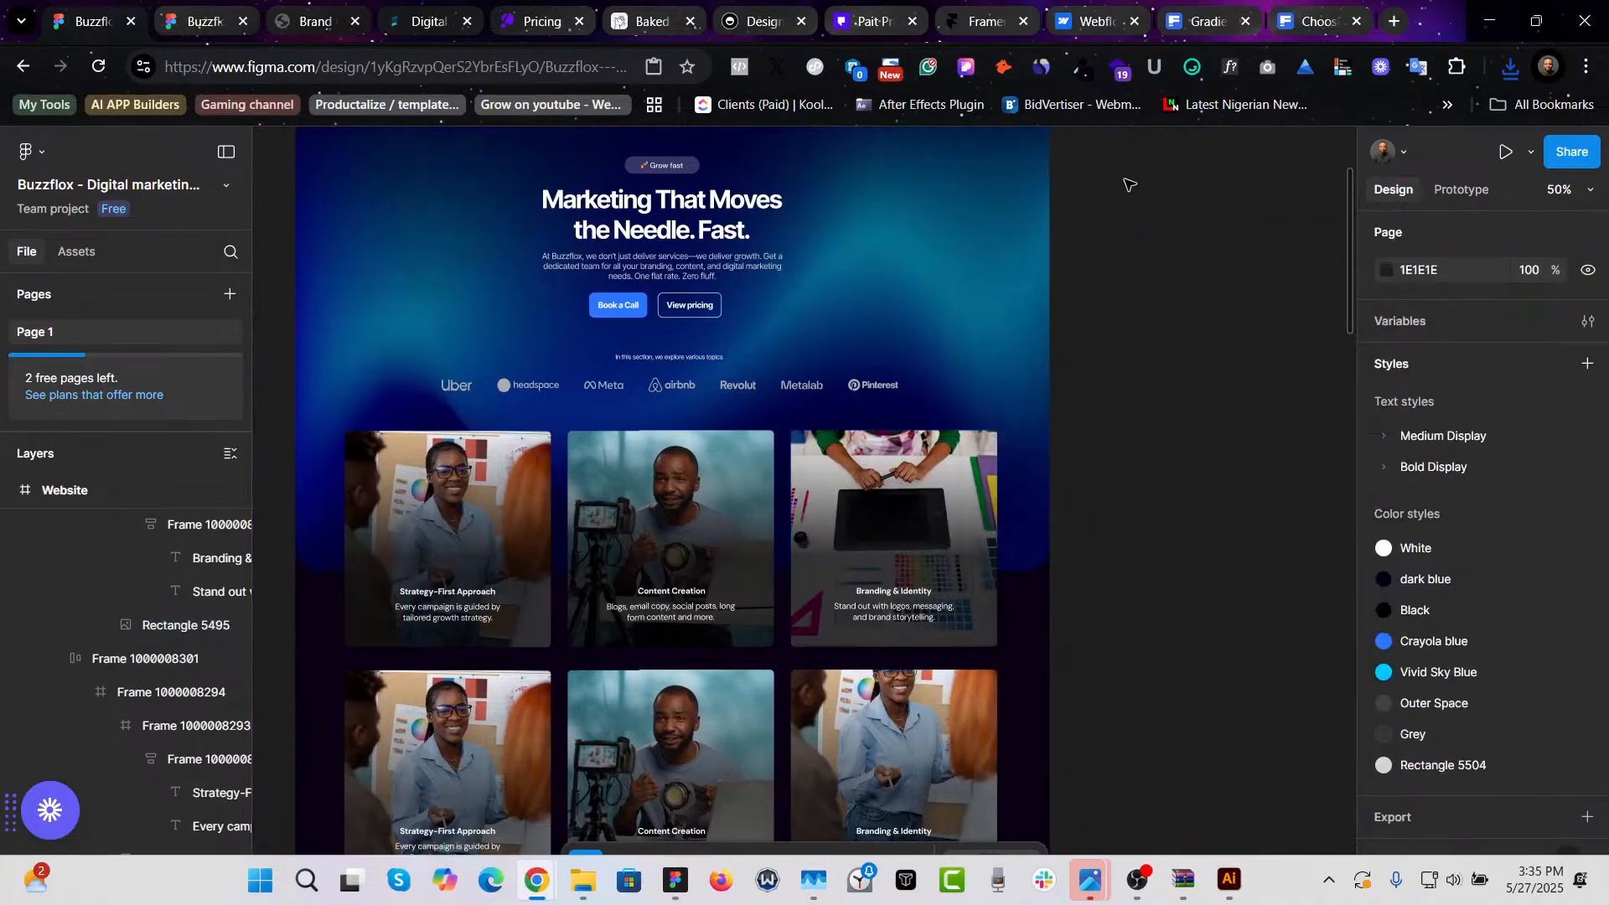
# - Select the second-row Strategy-First Approach card image and pan over to the icon service cards section
pyautogui.hscroll(-2, 1222, 546)
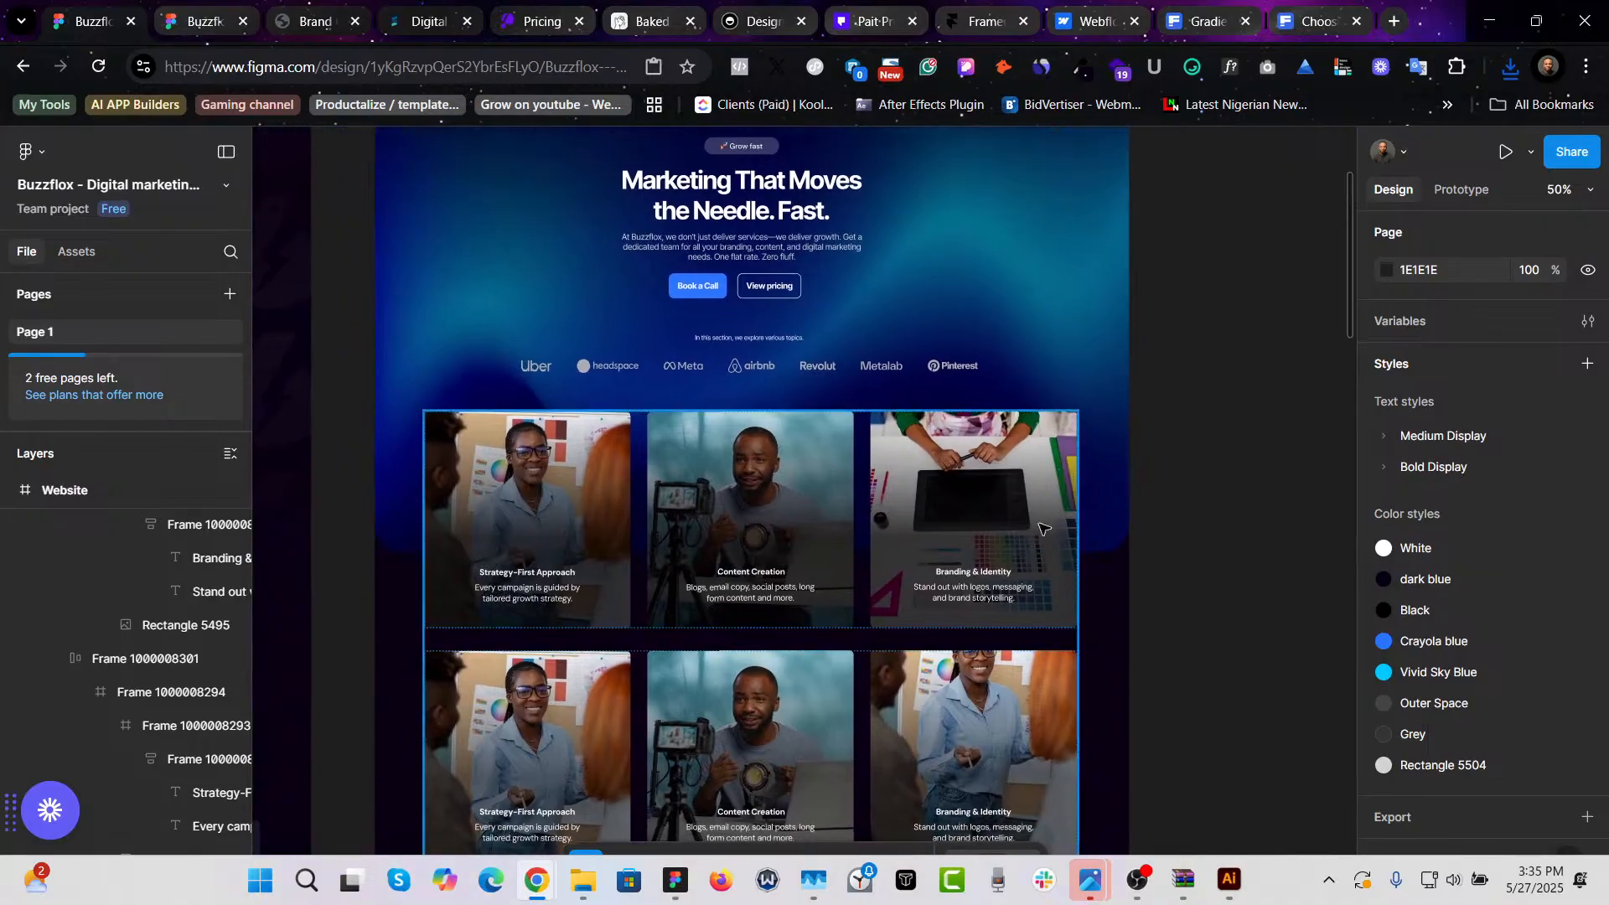
pyautogui.scroll(-2, 1207, 564)
pyautogui.scroll(-1, 1207, 564)
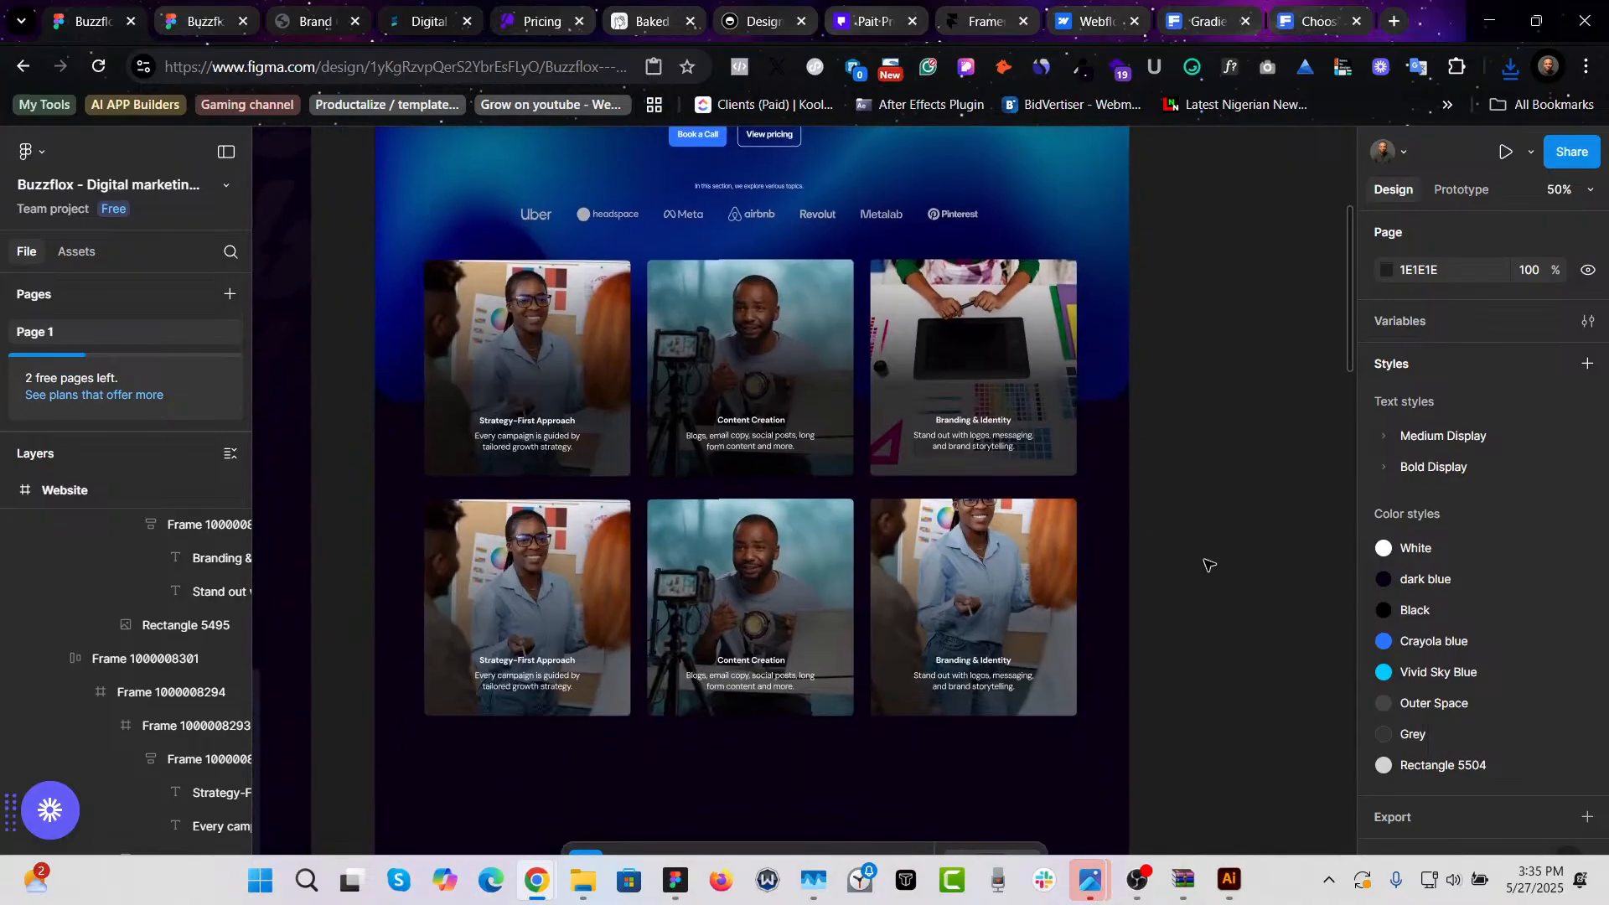
pyautogui.hscroll(-4, 1203, 556)
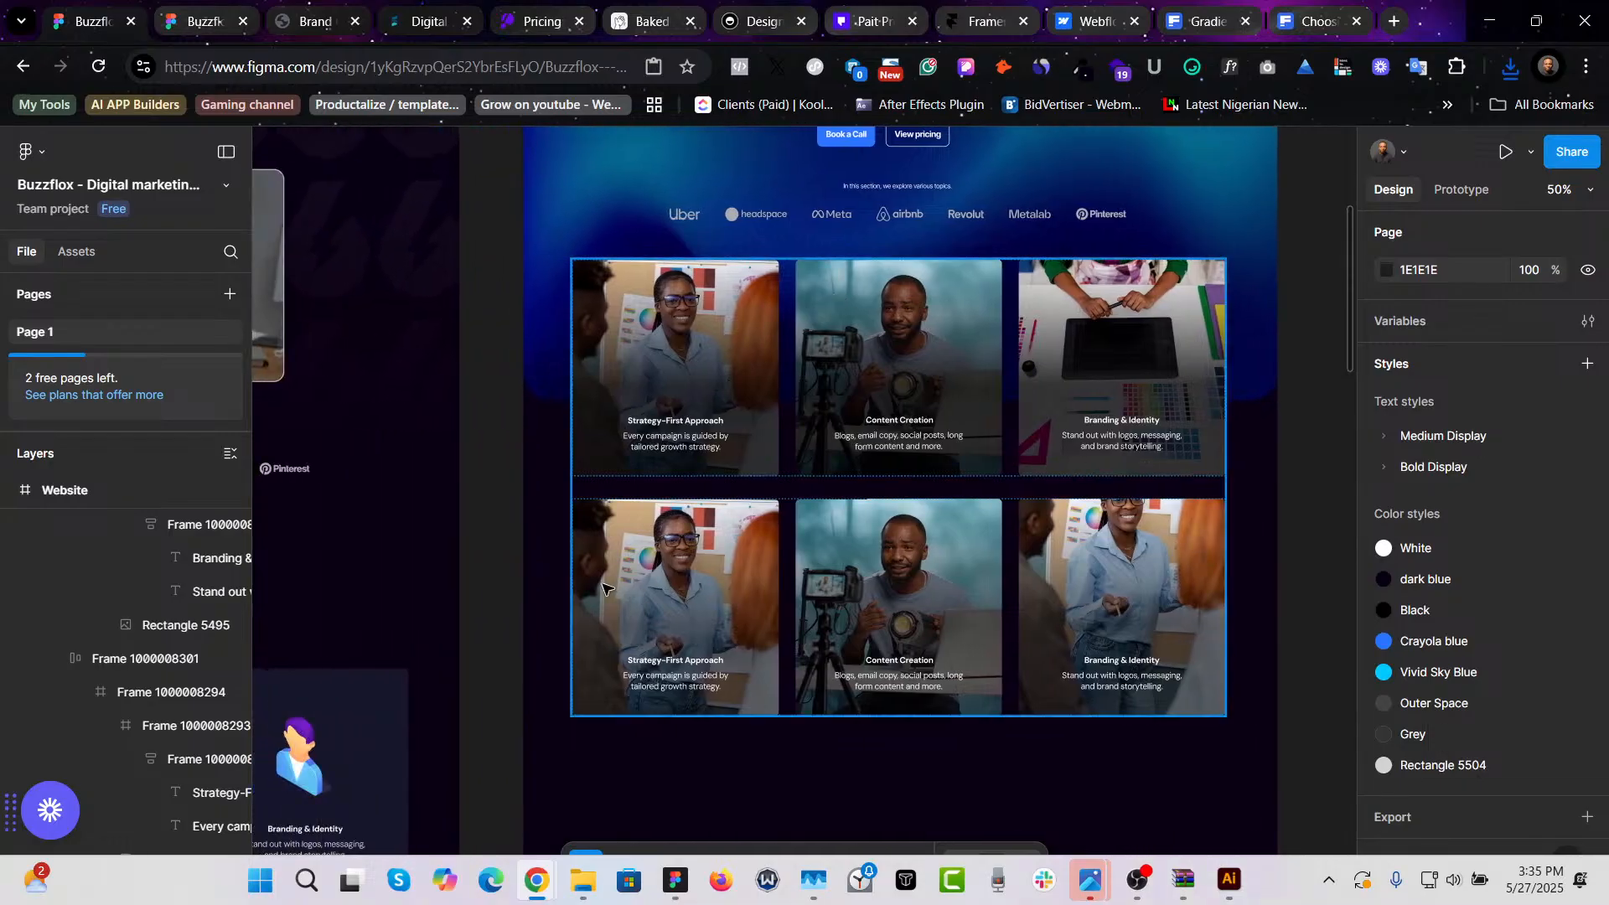
pyautogui.doubleClick(671, 570)
pyautogui.hscroll(-1, 1177, 775)
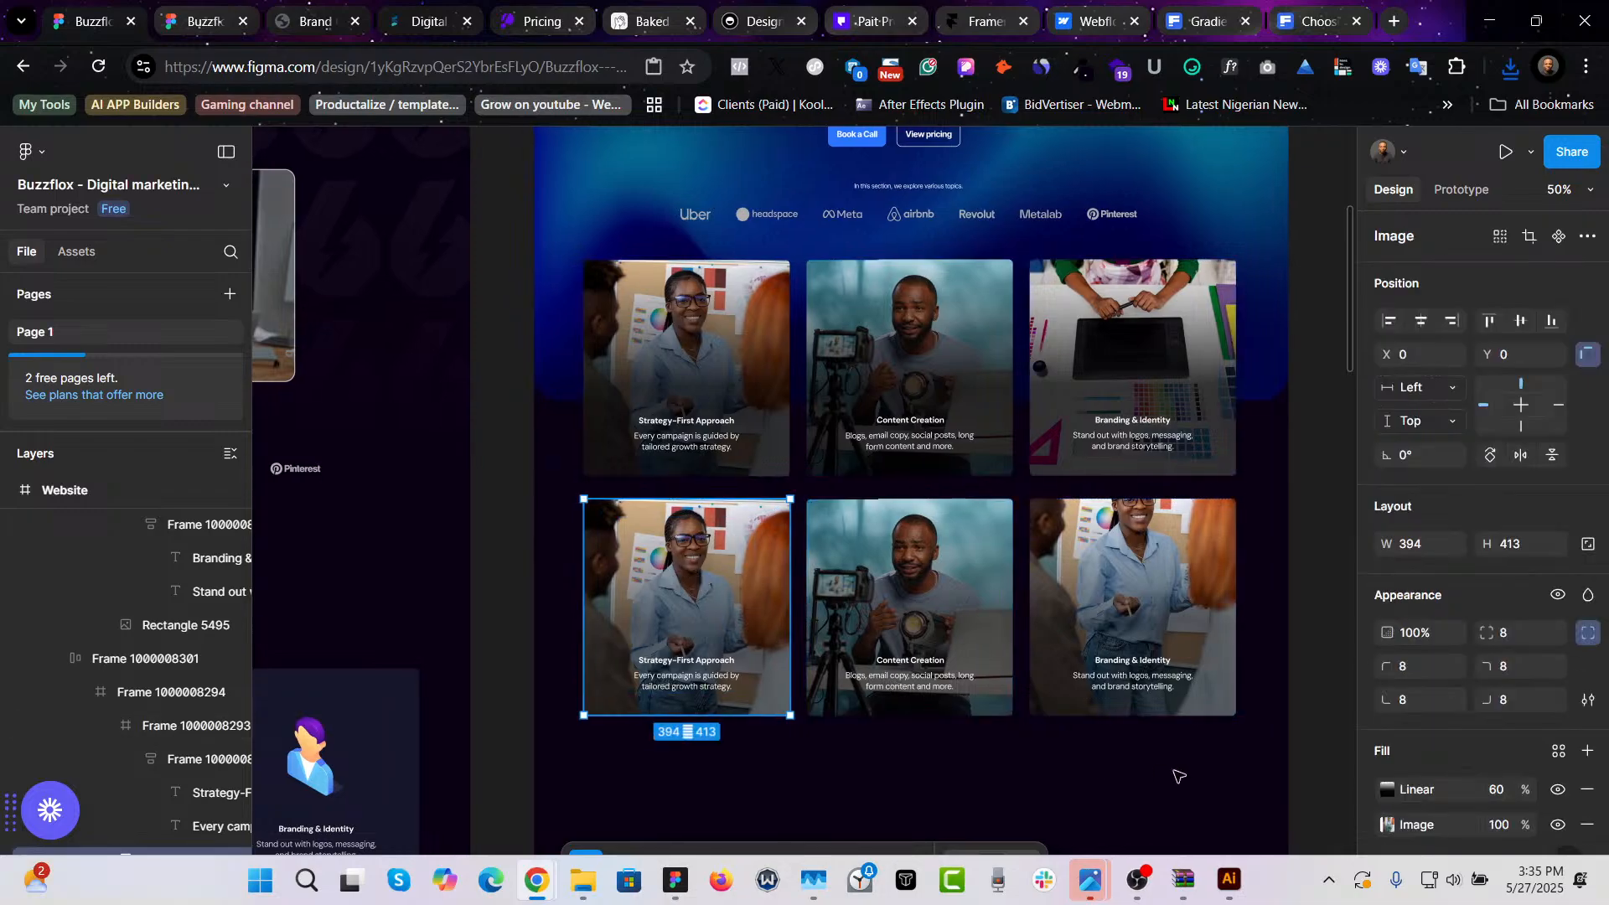
pyautogui.scroll(1, 1253, 757)
pyautogui.scroll(-3, 1246, 758)
pyautogui.hscroll(-6, 1246, 758)
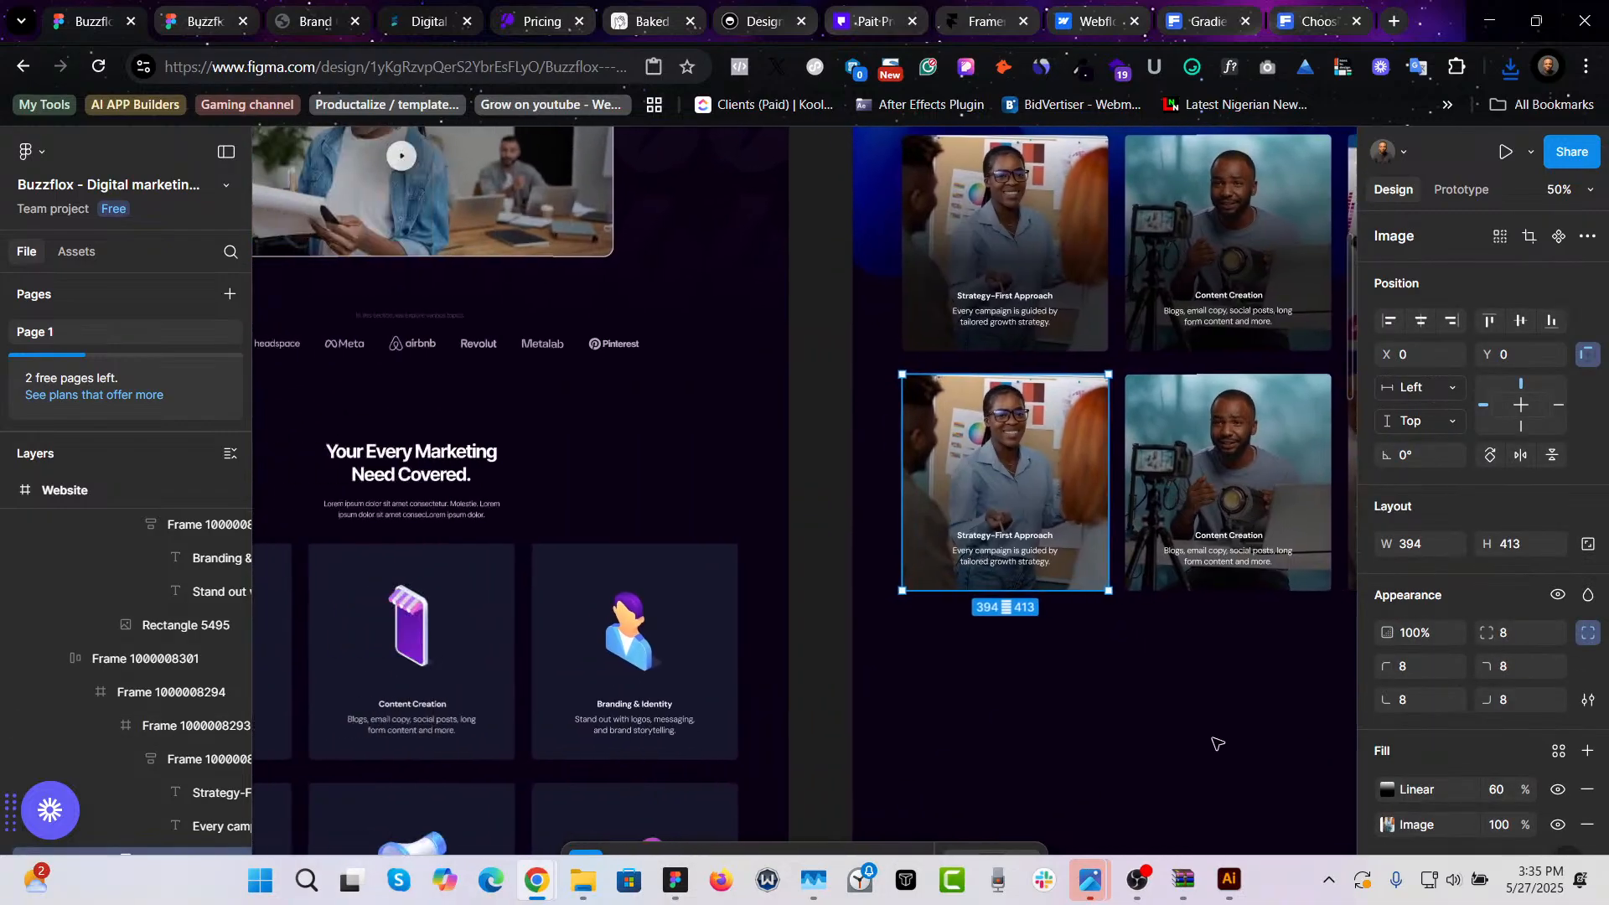
# - Paste Performance Marketing as the title of the first card in the second photo row
pyautogui.hscroll(-1, 1190, 703)
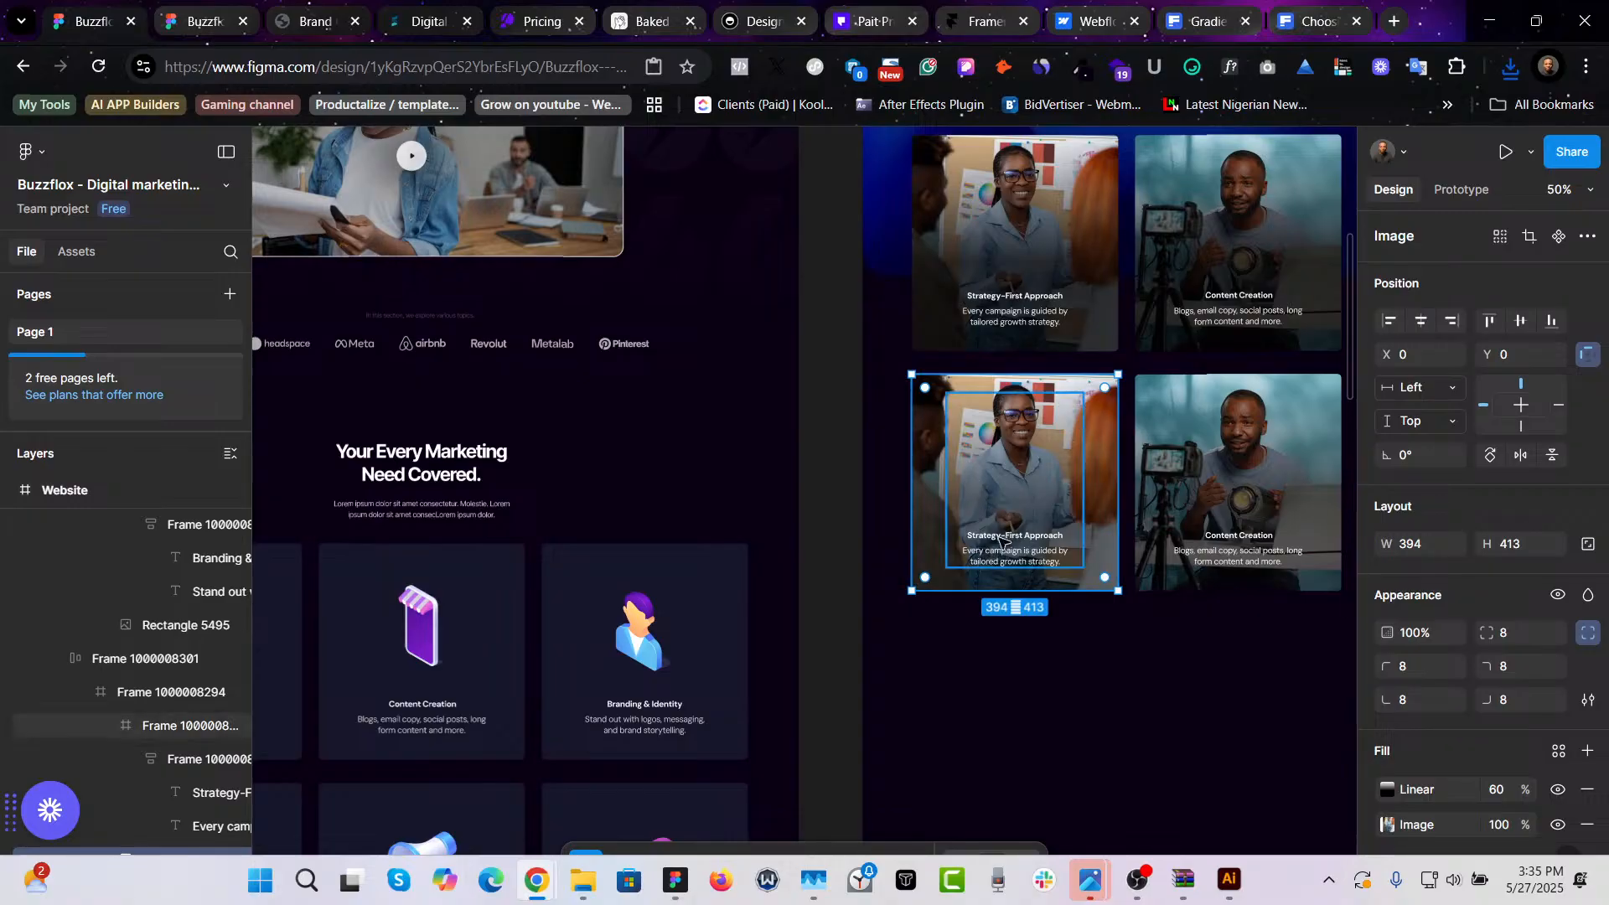
pyautogui.hscroll(-5, 1001, 540)
pyautogui.scroll(-4, 744, 478)
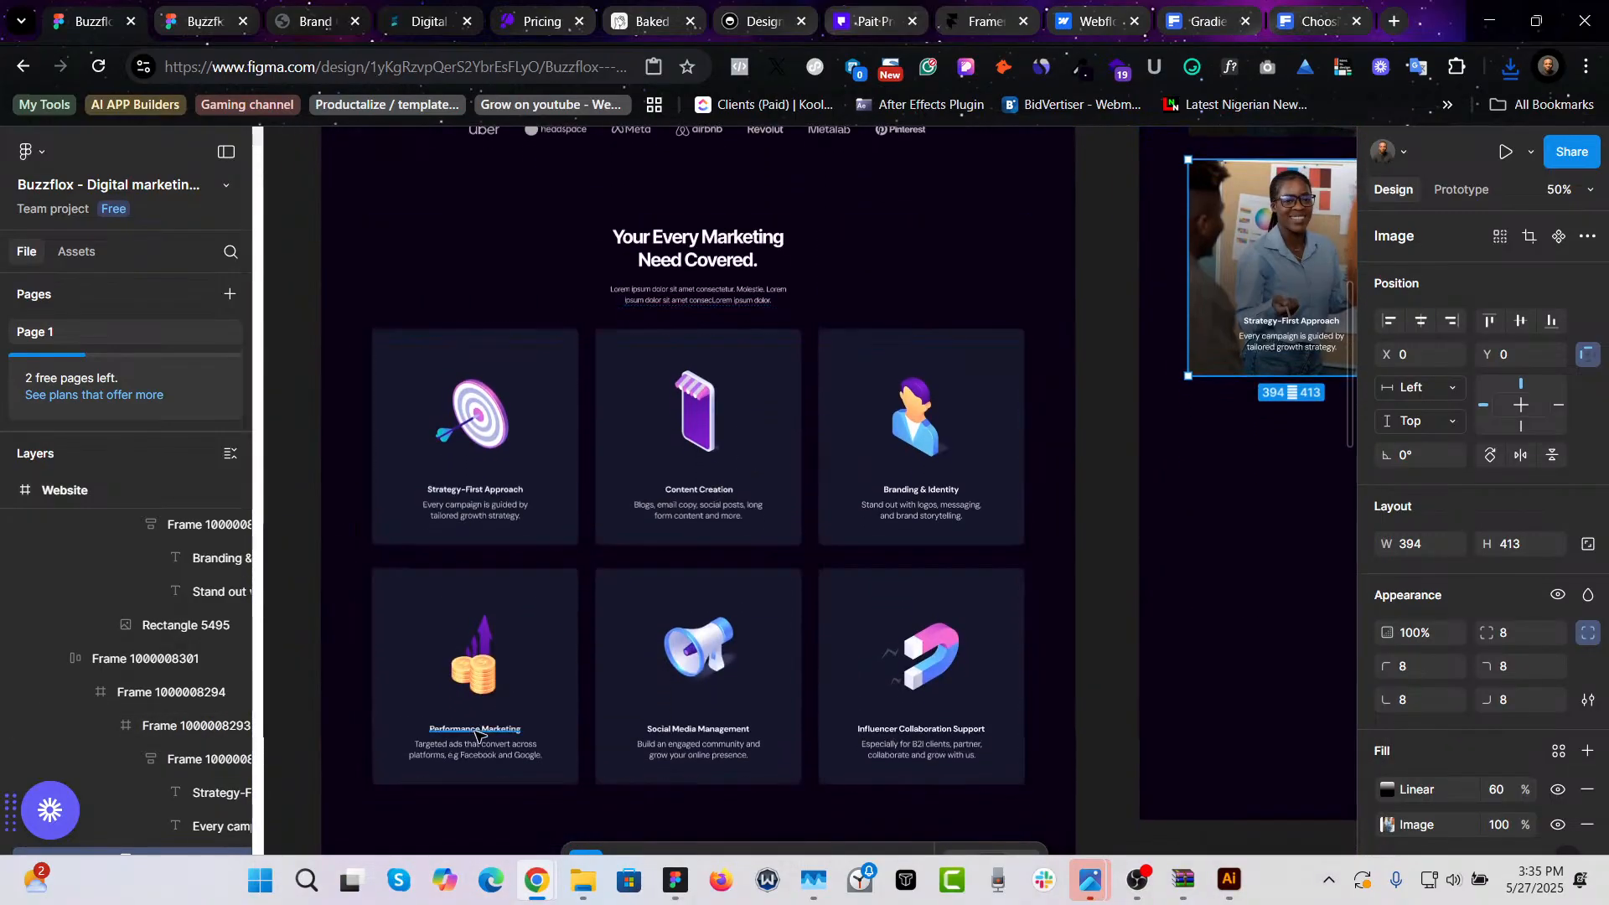
pyautogui.click(478, 736)
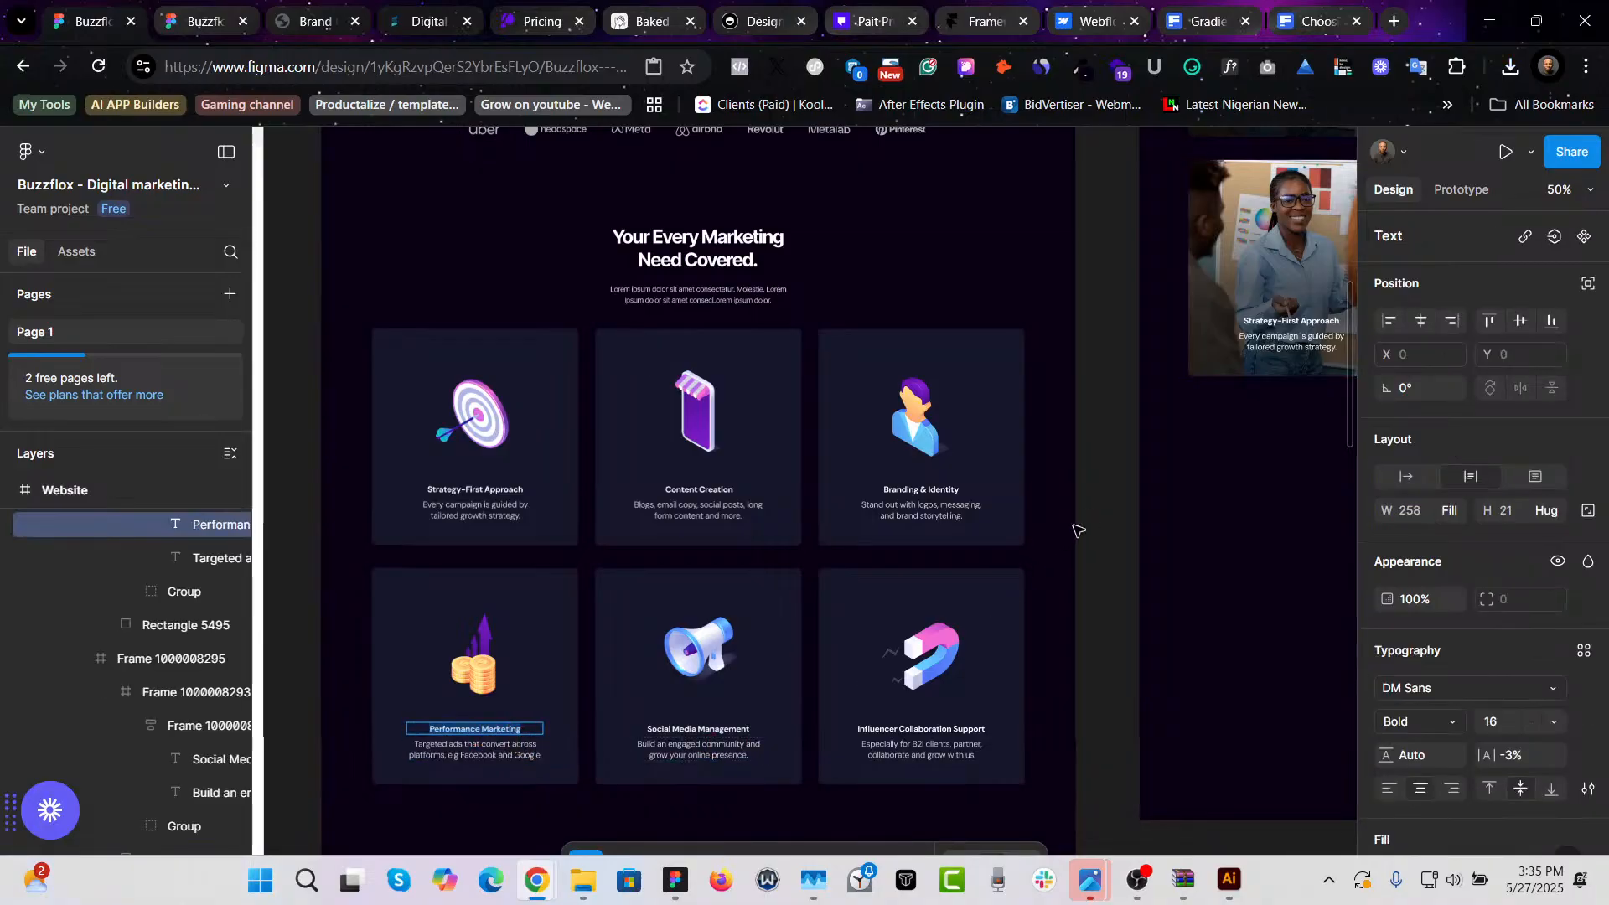
pyautogui.hscroll(8, 1078, 531)
pyautogui.doubleClick(805, 320)
pyautogui.write('Performance Marketing')
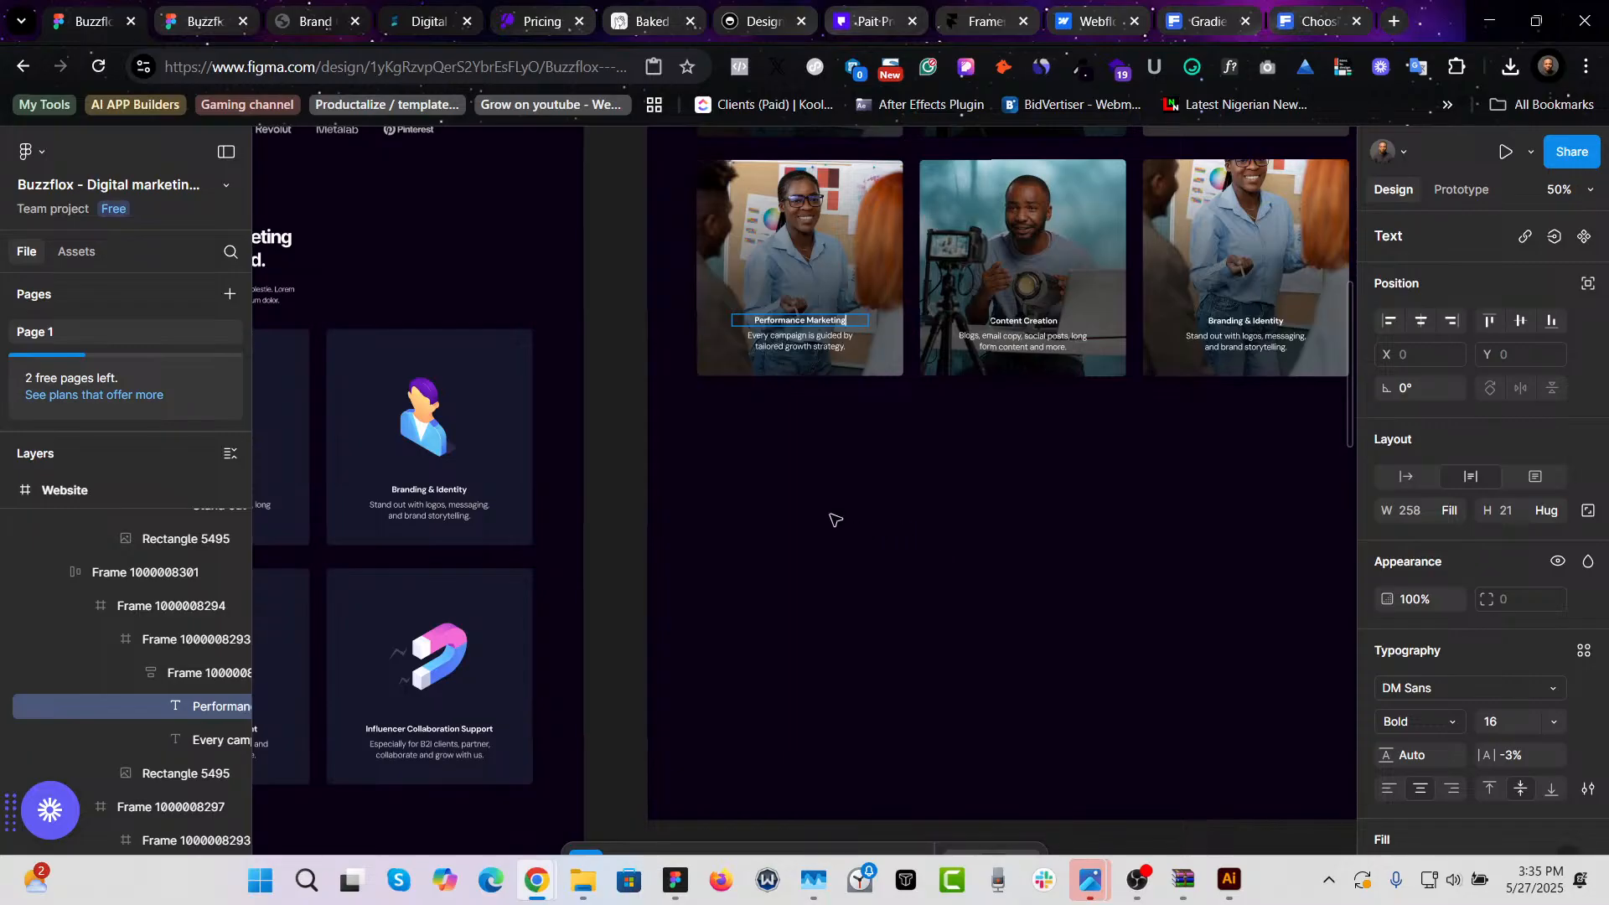
# - Replace that card's description with the Targeted ads text, pasted to match the existing style
pyautogui.hscroll(-4, 836, 520)
pyautogui.hscroll(-8, 421, 721)
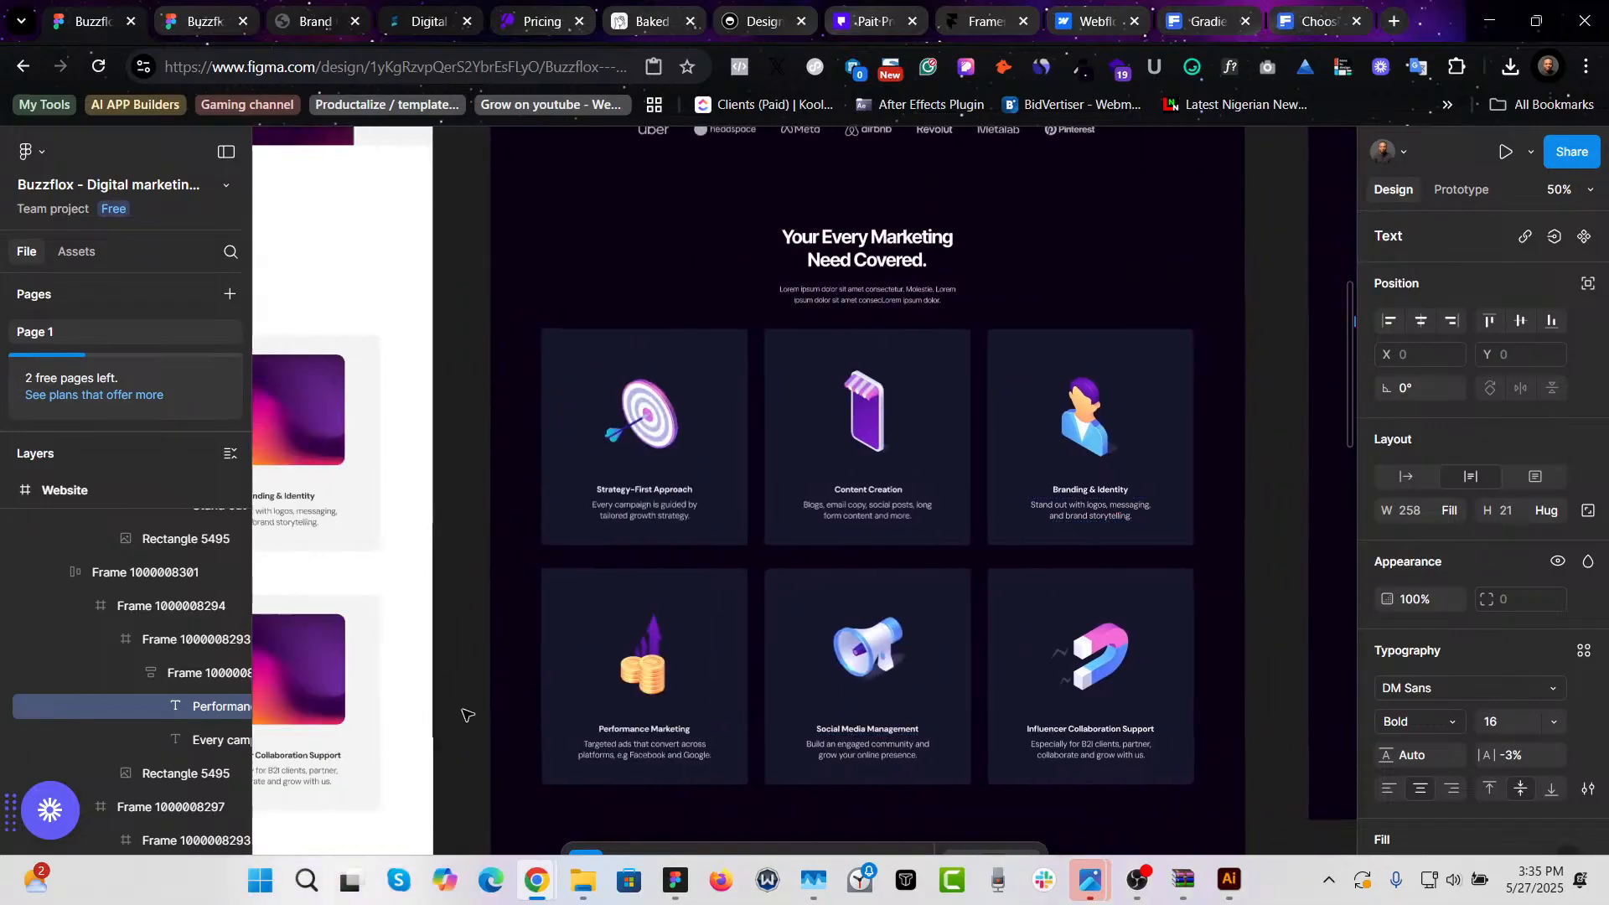
pyautogui.click(609, 750)
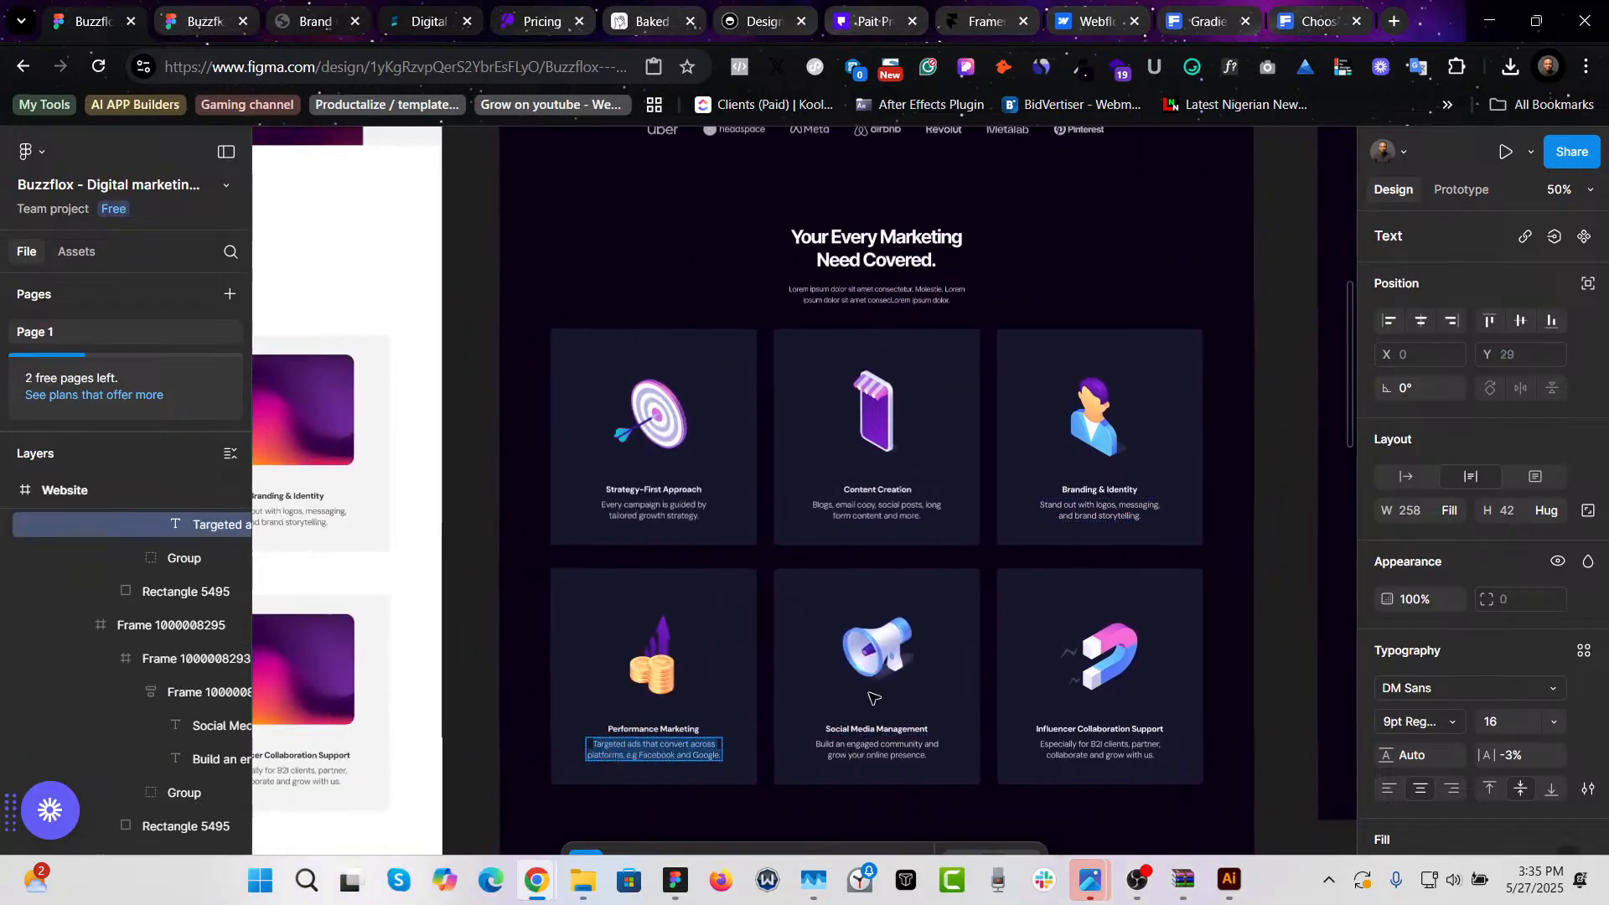
pyautogui.hscroll(8, 933, 664)
pyautogui.hscroll(1, 1112, 406)
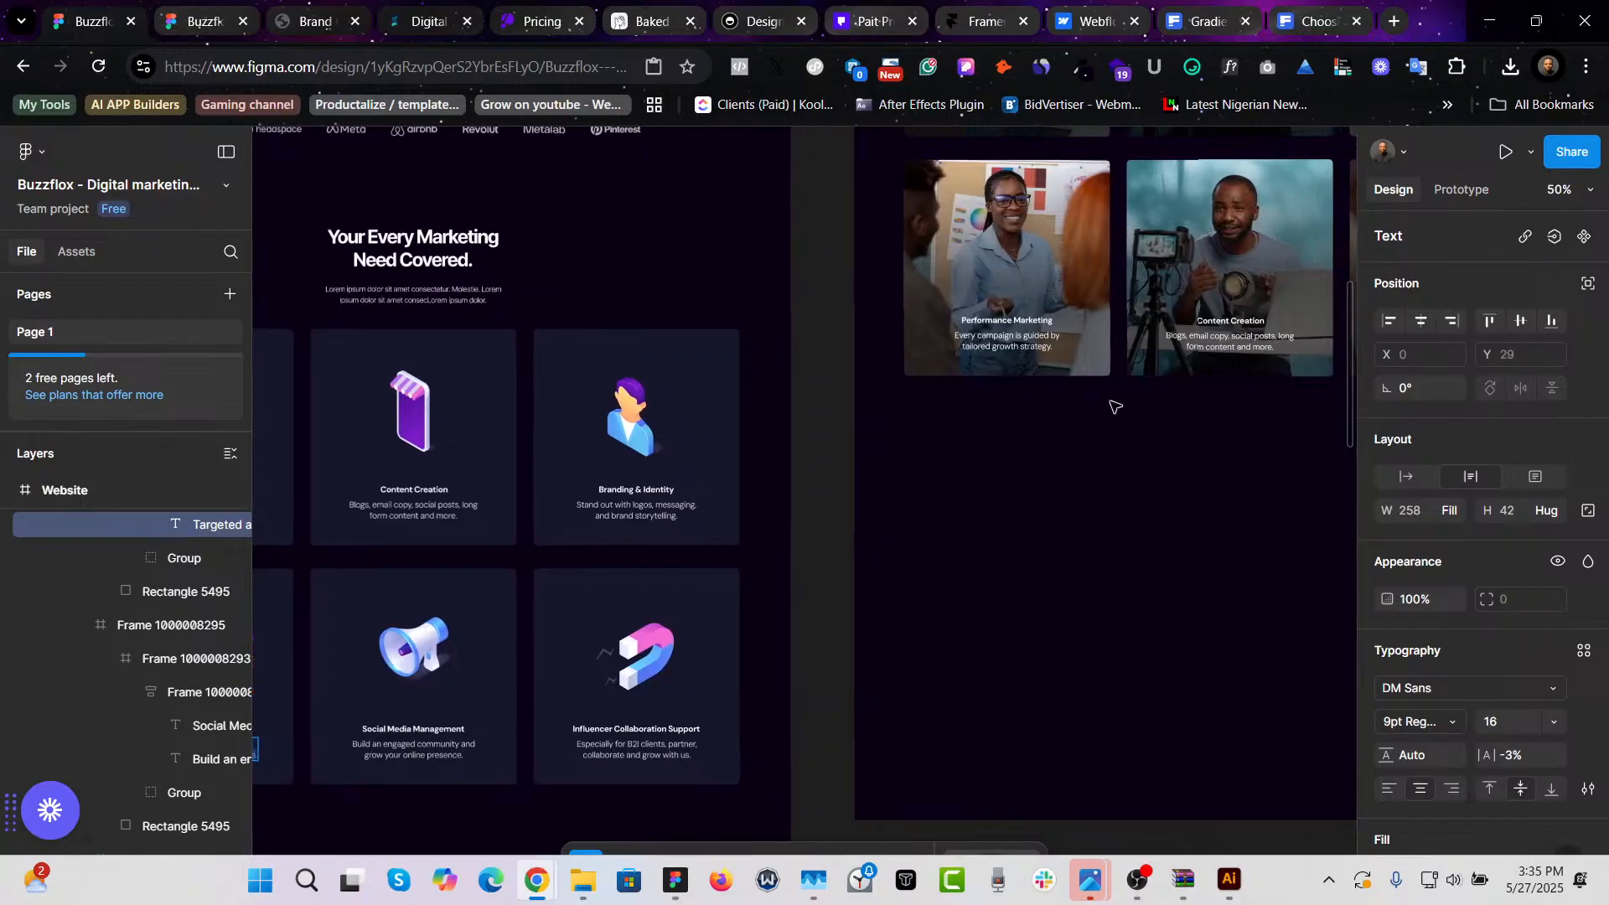
pyautogui.click(1017, 337)
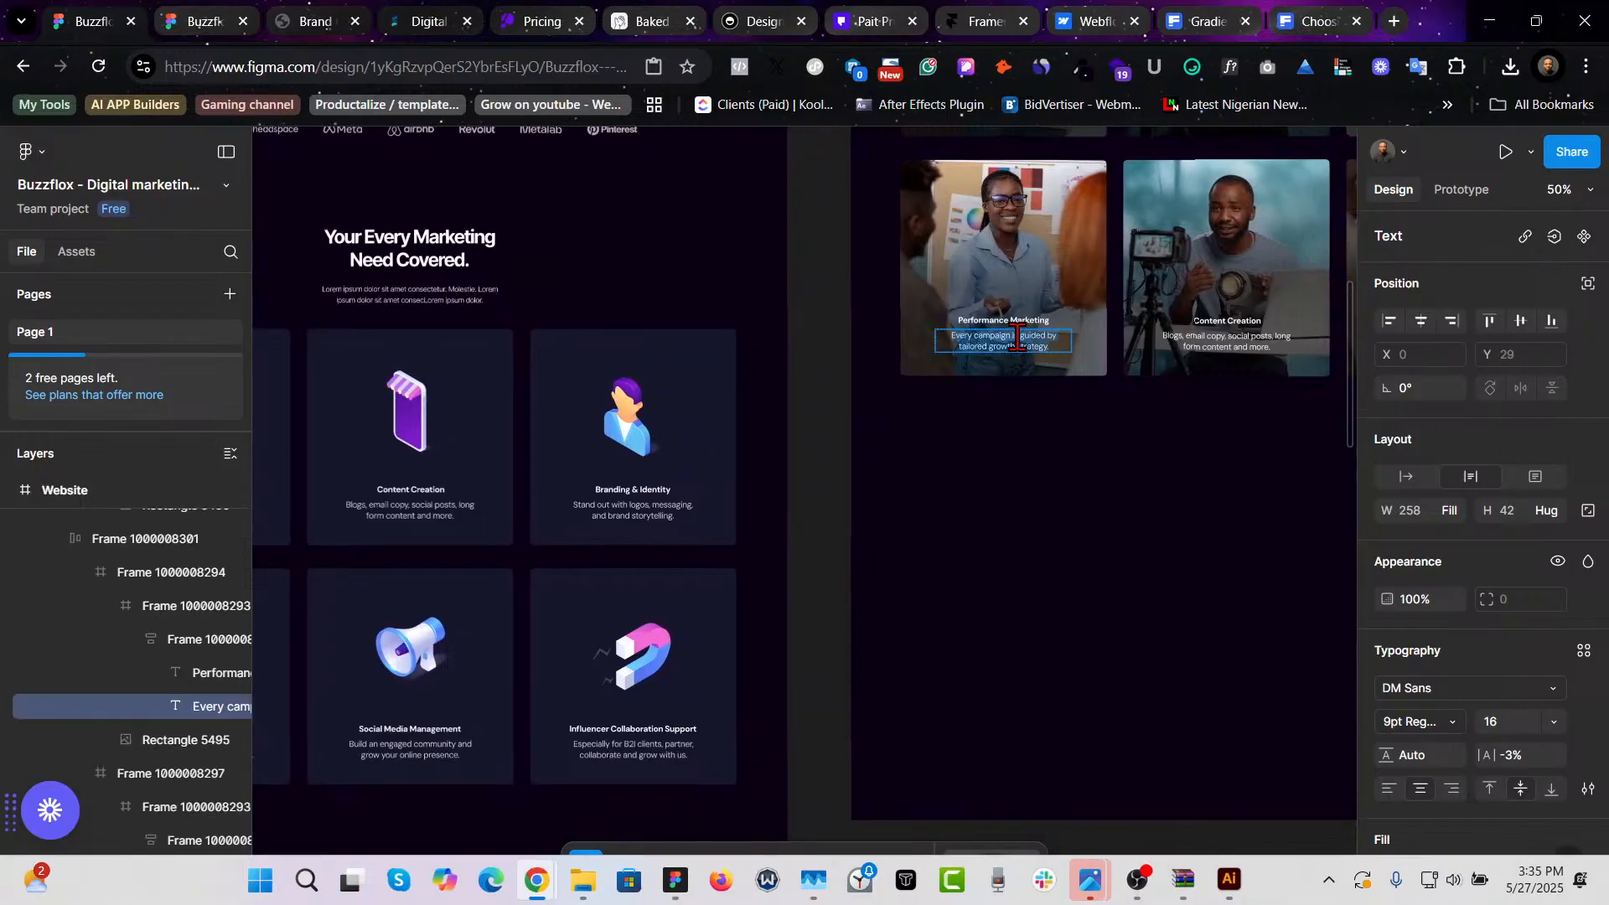
pyautogui.write('Targeted ads that convert across platforms, e.g Facebook and Google.')
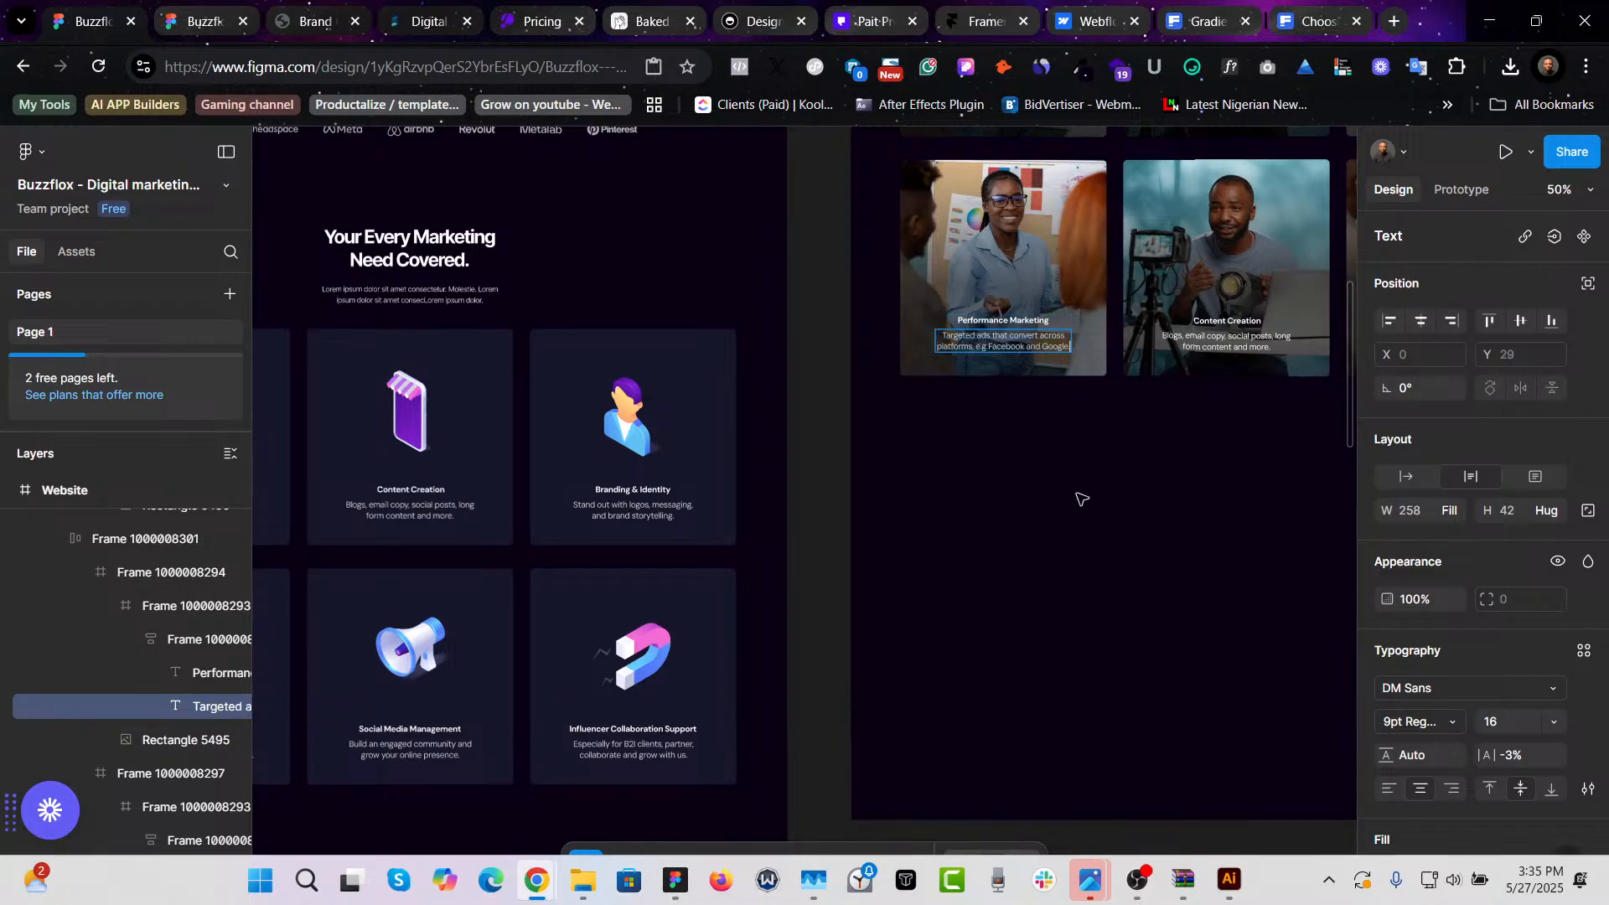
pyautogui.rightClick(1009, 335)
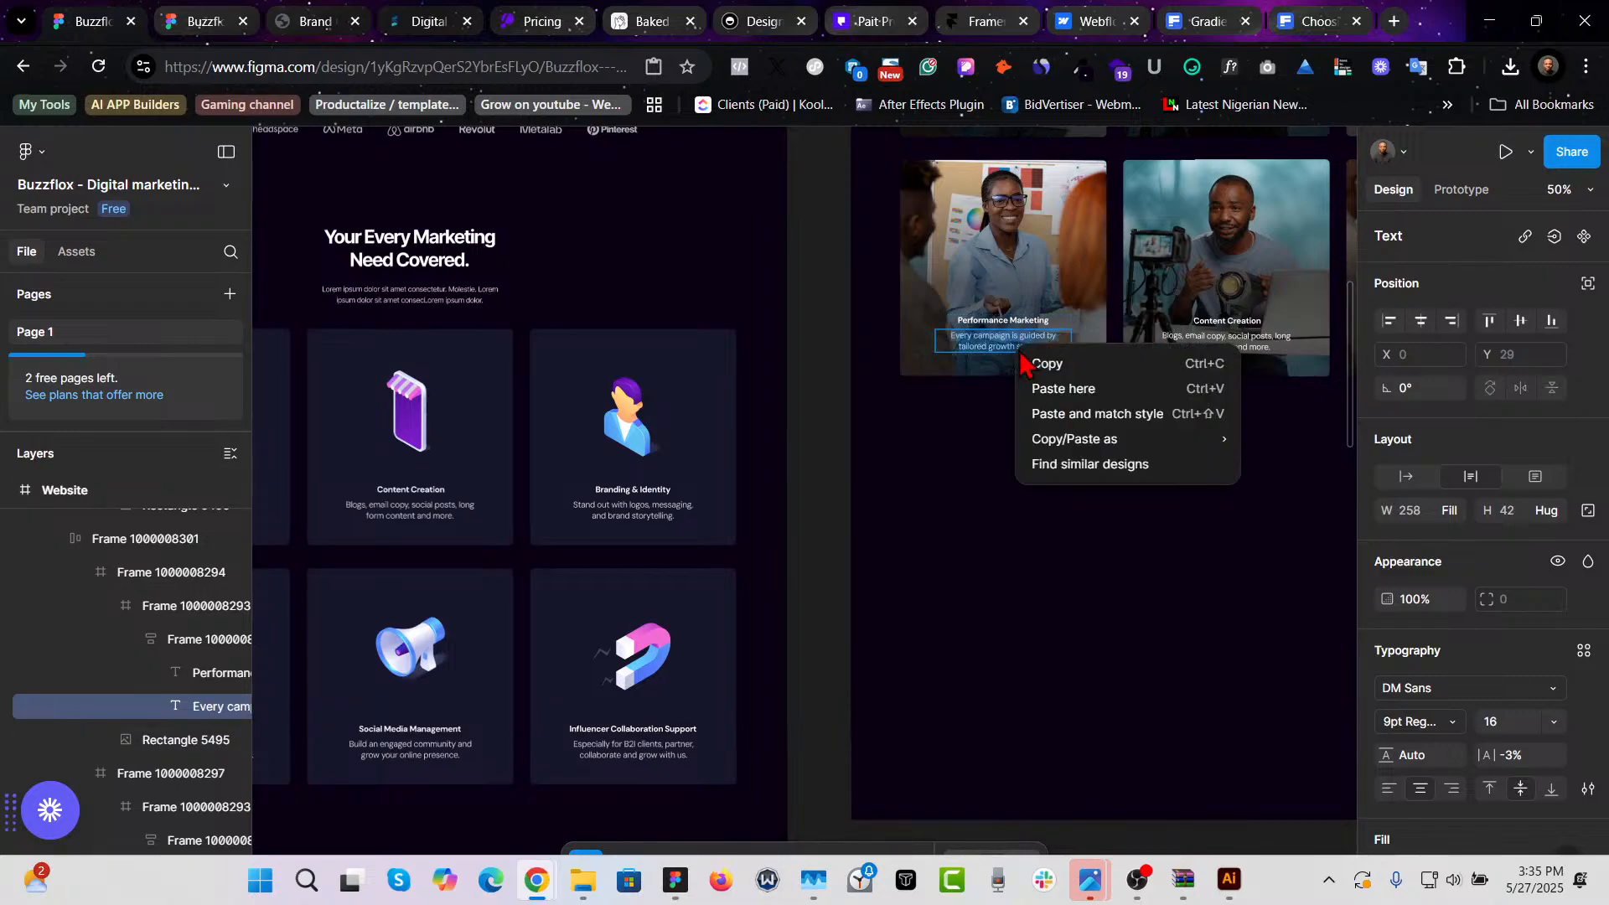
pyautogui.click(1093, 413)
pyautogui.hotkey('ctrl', 'z')
# - Set the linear gradient overlay opacity of the Performance Marketing card image to 80%
pyautogui.scroll(2, 1098, 536)
pyautogui.hscroll(2, 1098, 536)
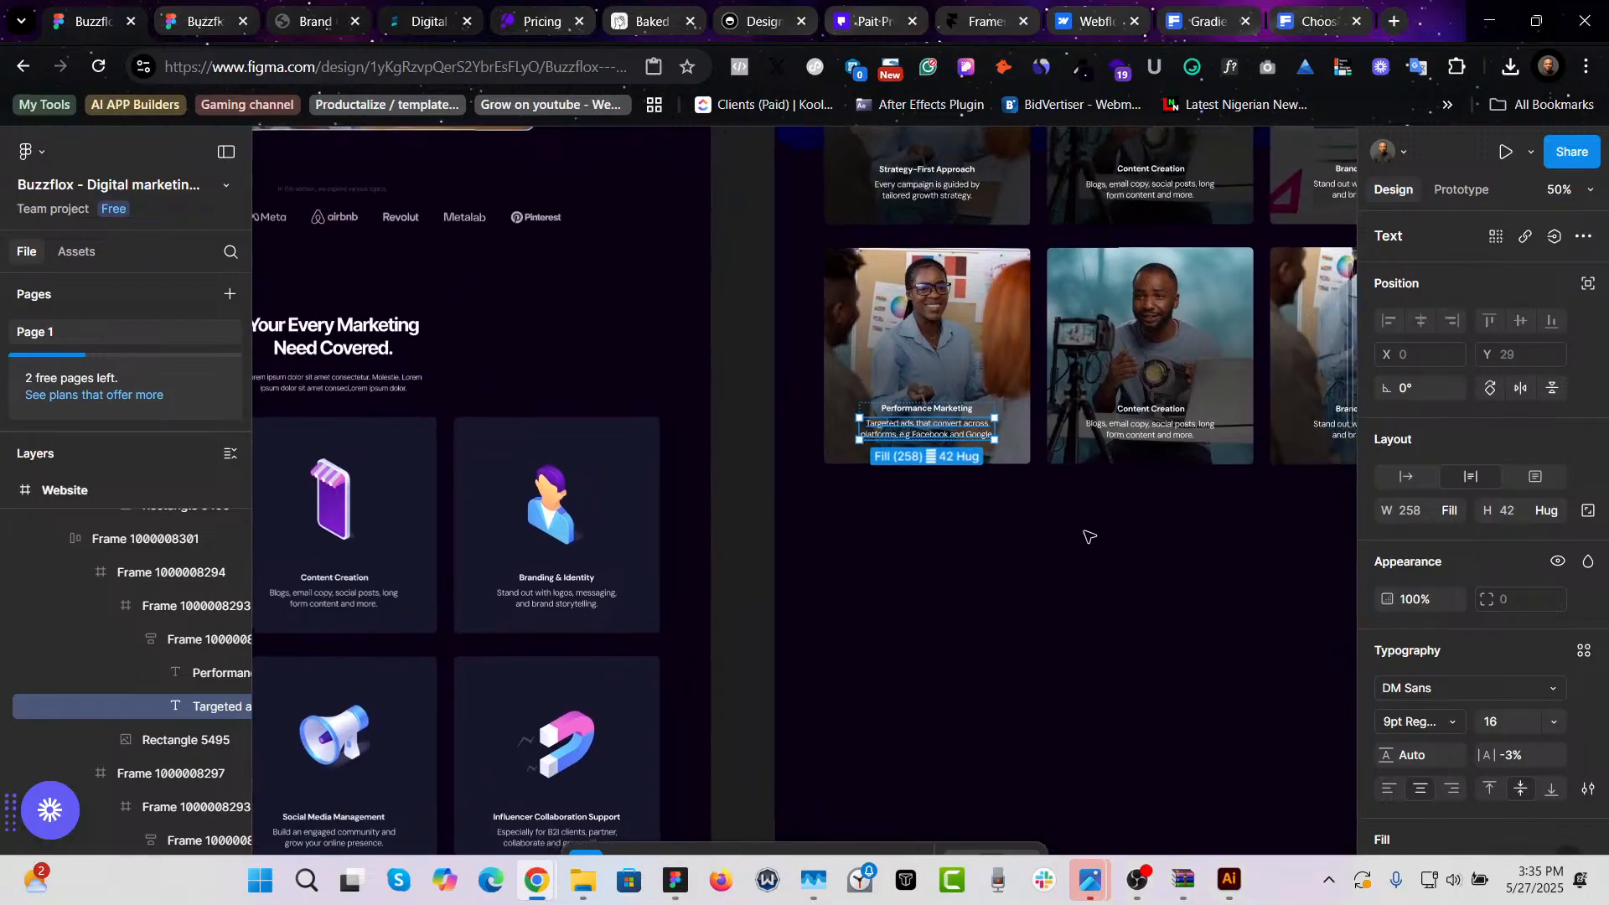
pyautogui.click(1095, 569)
pyautogui.scroll(3, 1114, 620)
pyautogui.hscroll(4, 1115, 620)
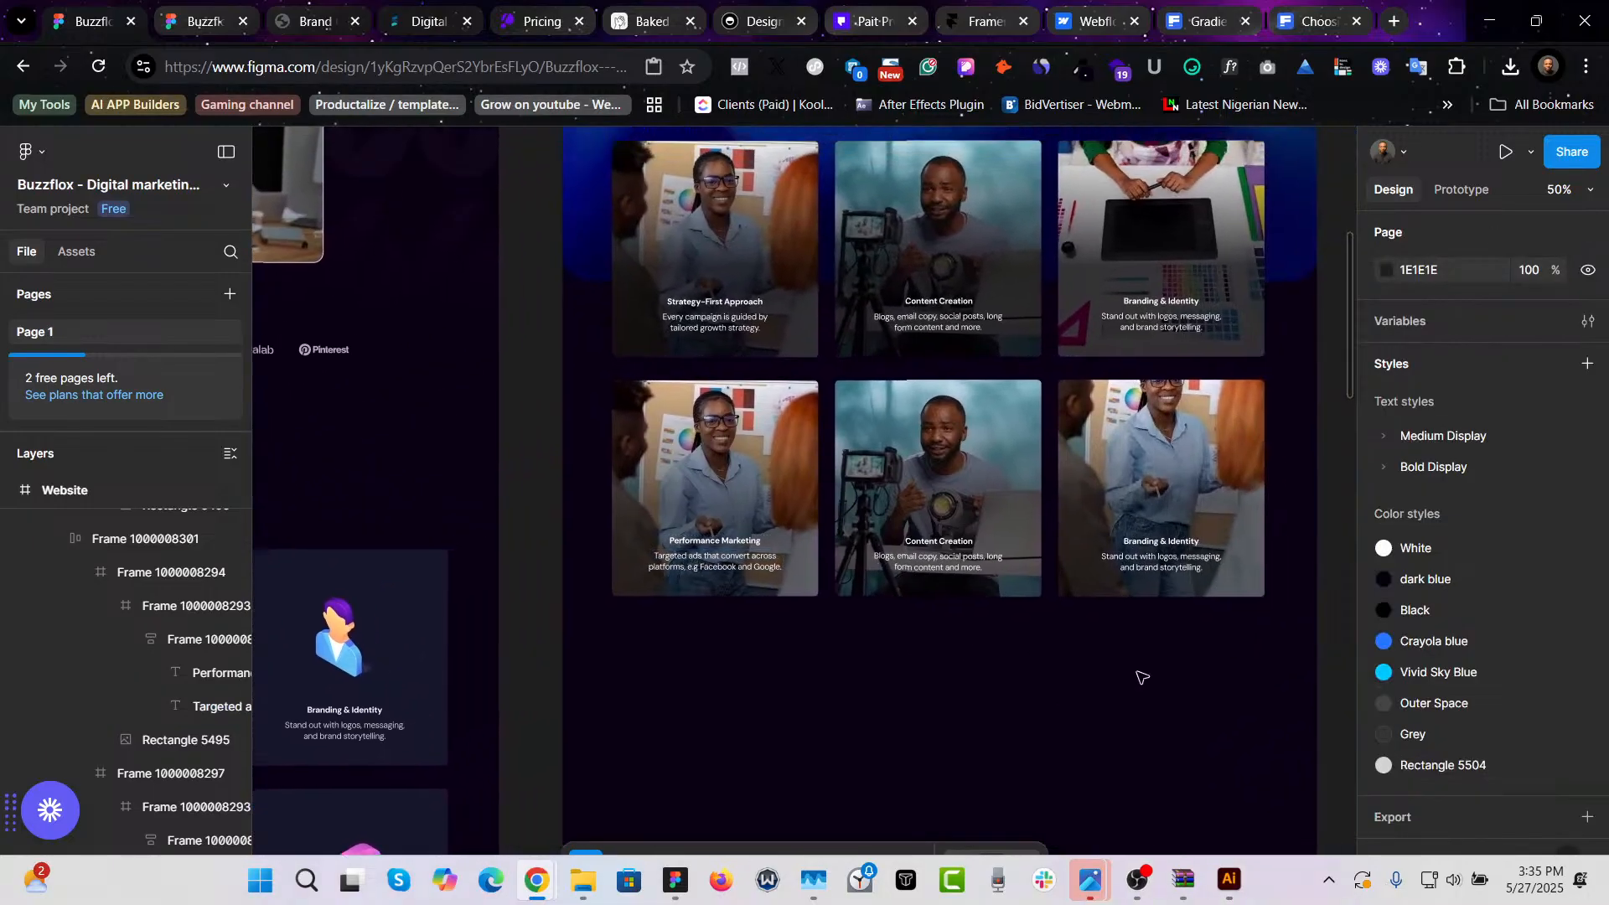
pyautogui.click(738, 519)
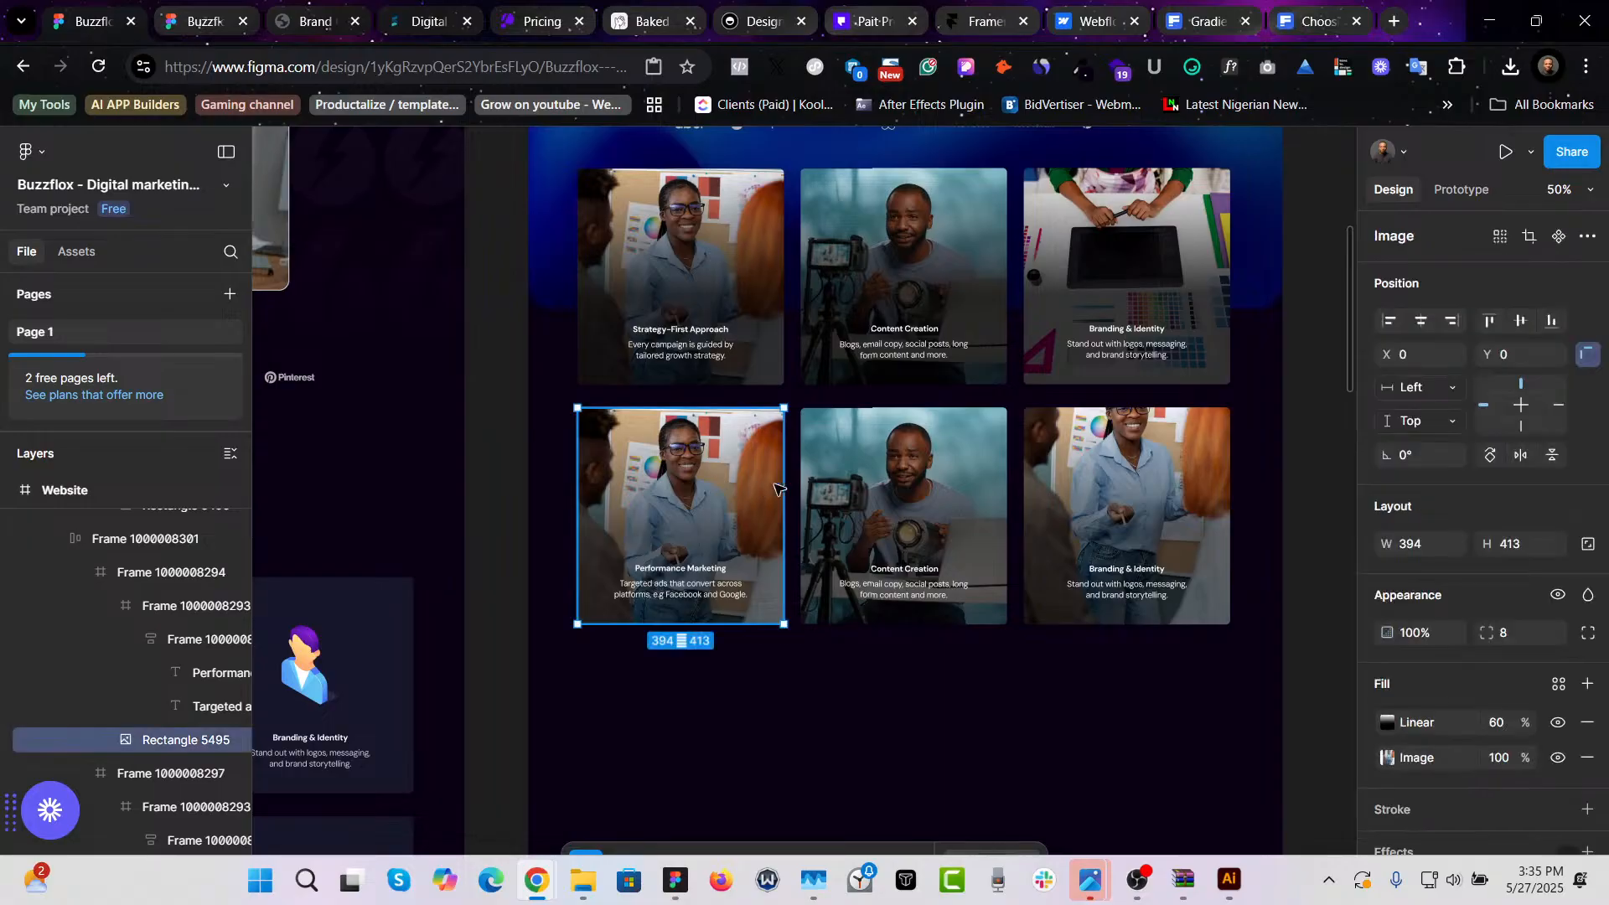
pyautogui.keyDown('shift'); pyautogui.click(880, 494); pyautogui.keyUp('shift')
pyautogui.keyDown('shift'); pyautogui.click(1089, 524); pyautogui.keyUp('shift')
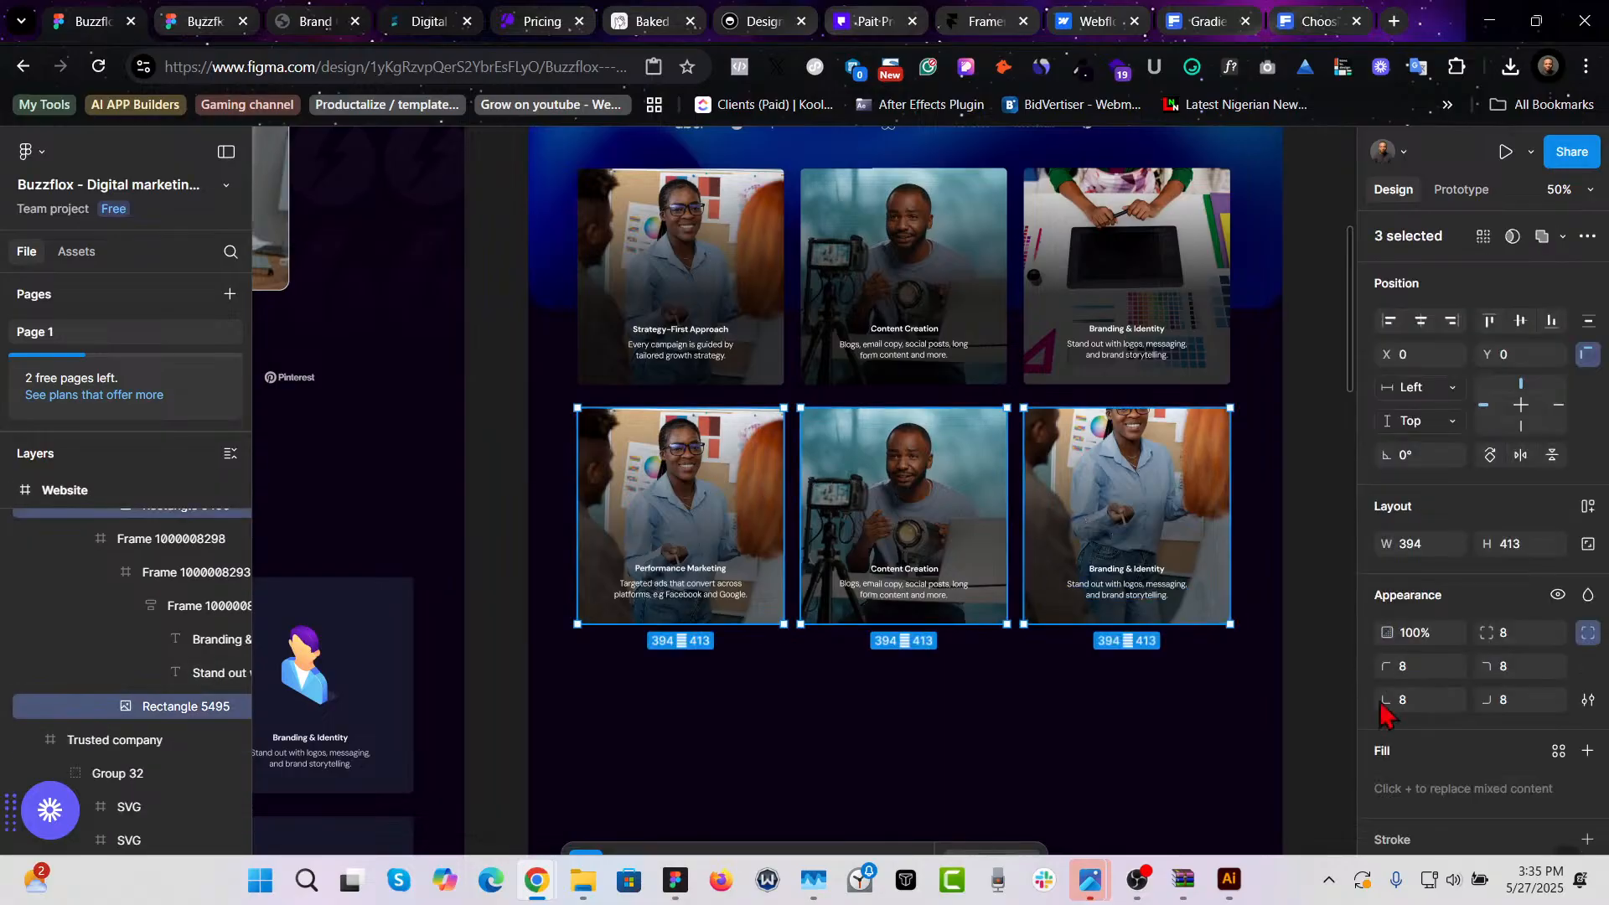
pyautogui.scroll(-2, 1550, 792)
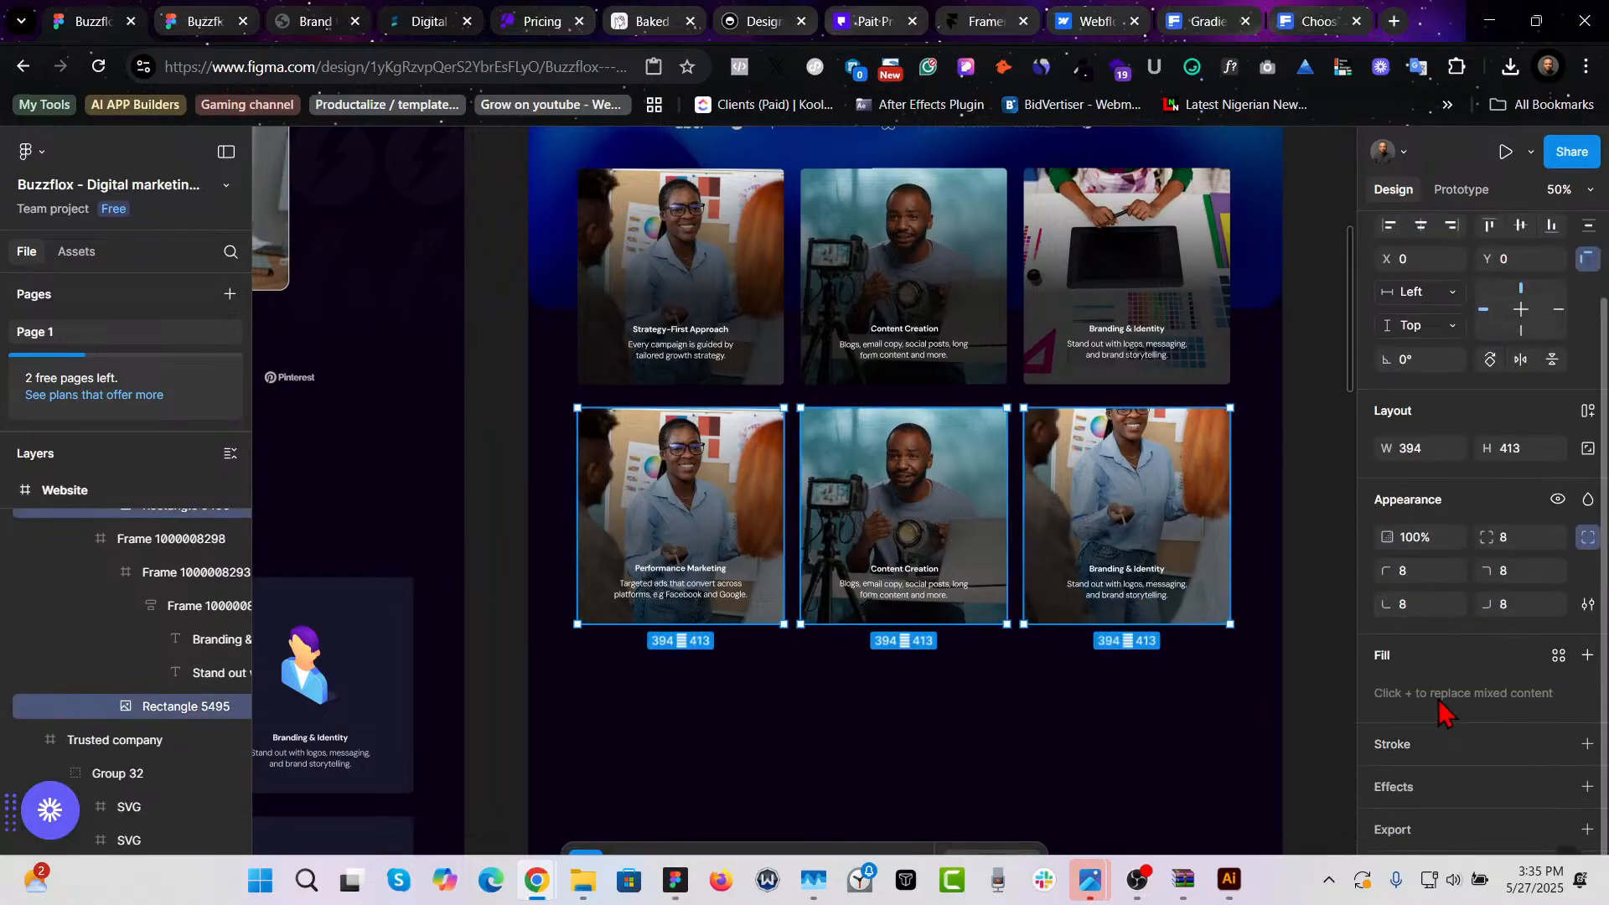
pyautogui.keyDown('shift'); pyautogui.click(1118, 505); pyautogui.keyUp('shift')
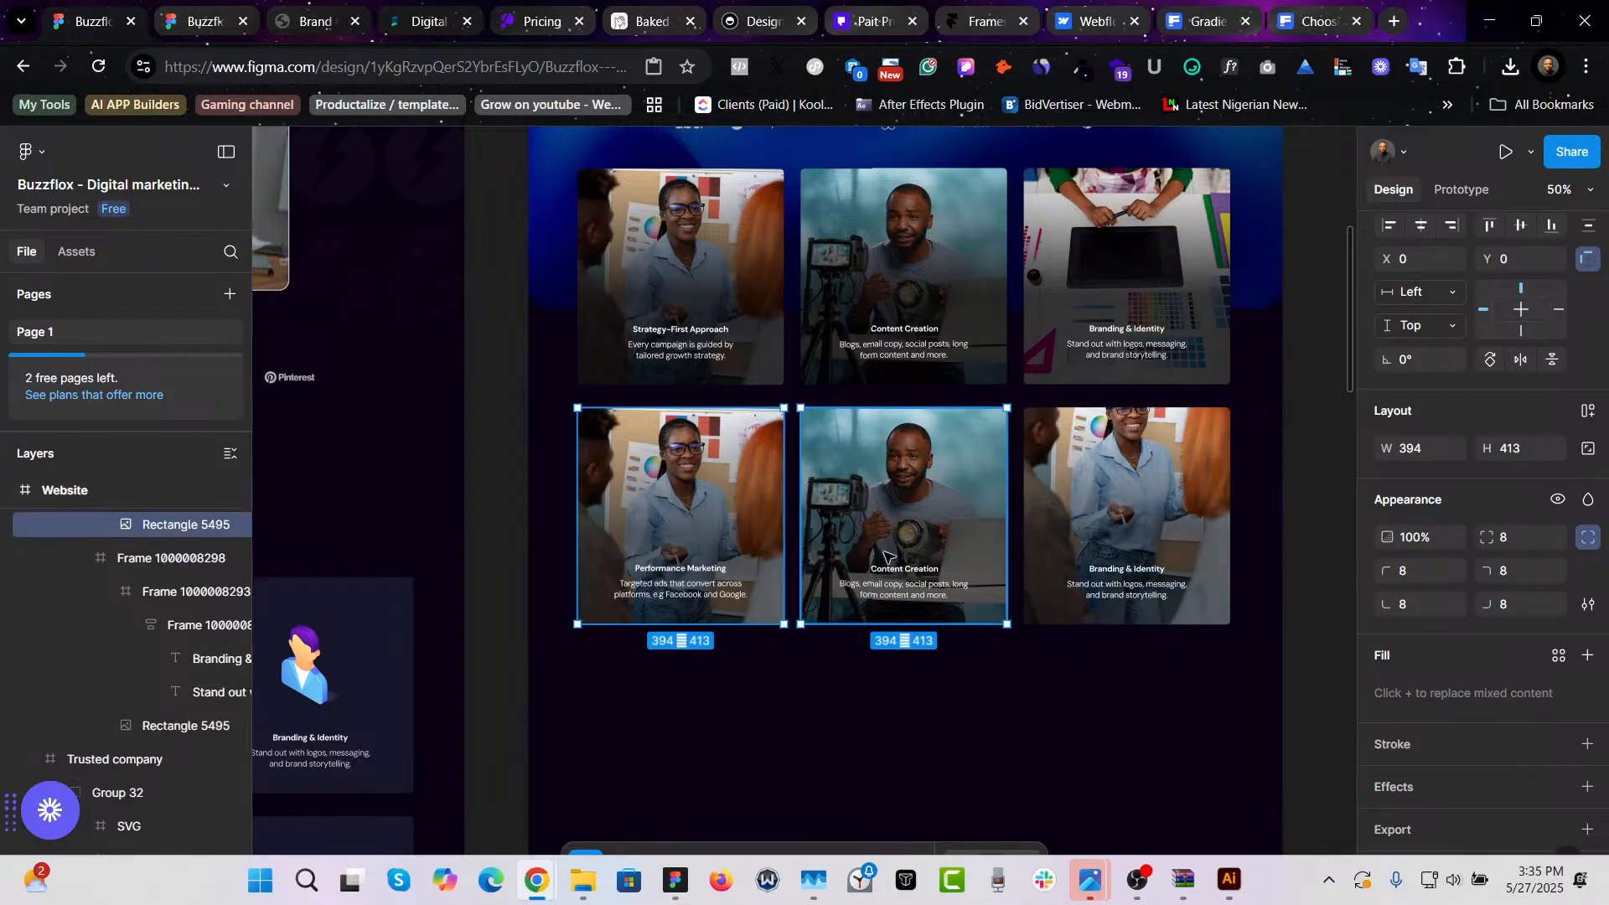
pyautogui.click(715, 487)
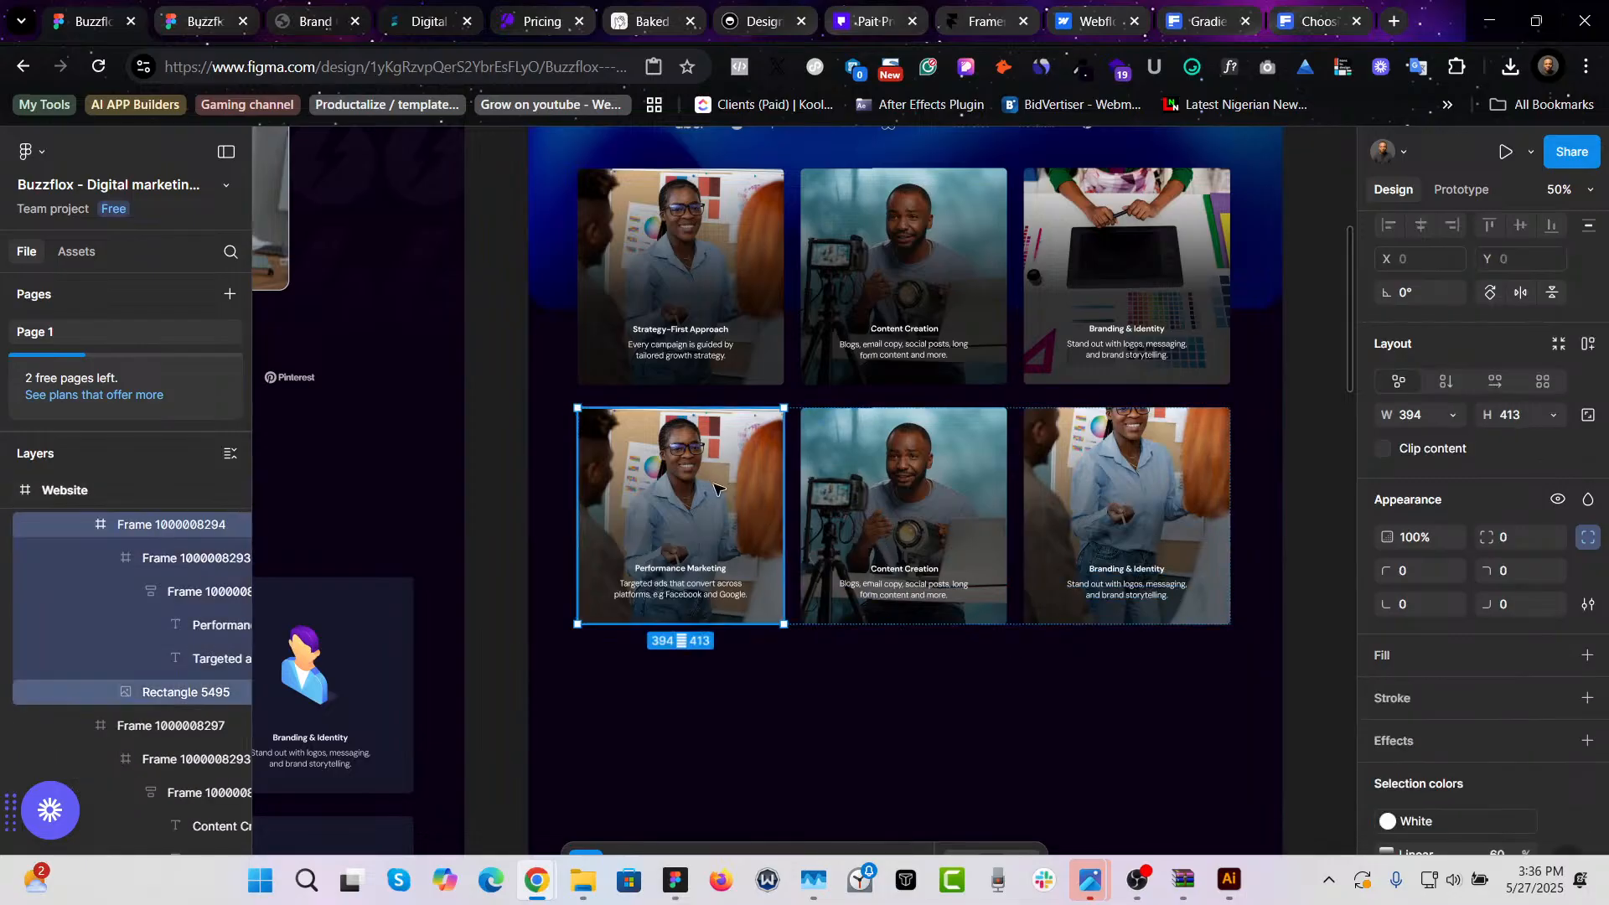
pyautogui.doubleClick(716, 485)
pyautogui.click(1498, 699)
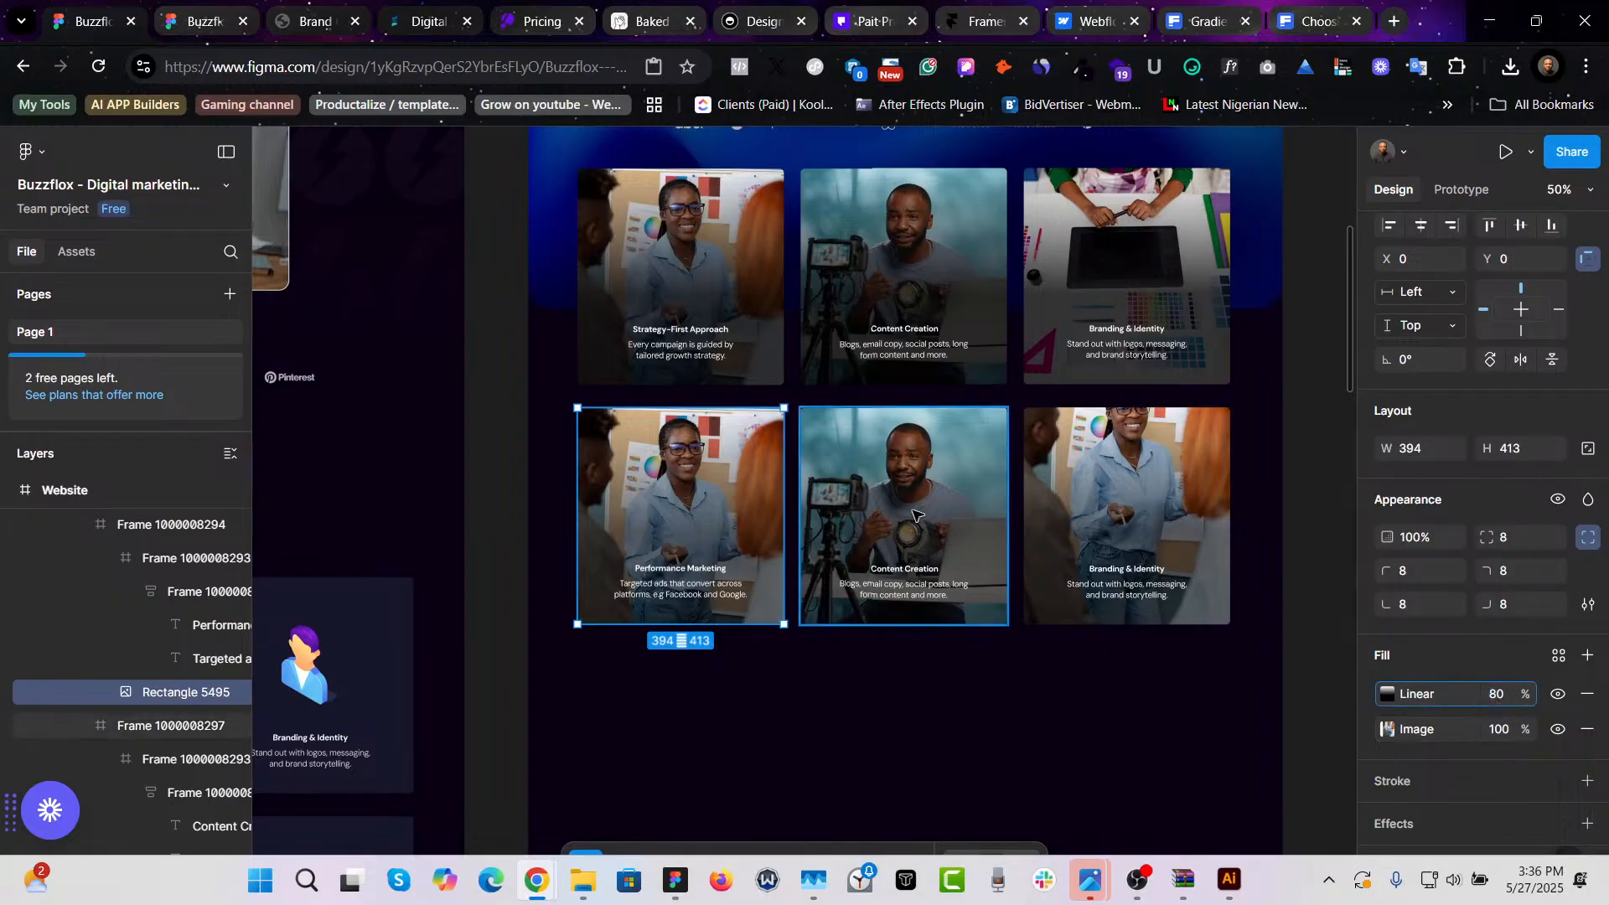
# - Set the linear gradient overlay opacity to 80% on the other two second-row card images
pyautogui.click(945, 526)
pyautogui.click(1498, 701)
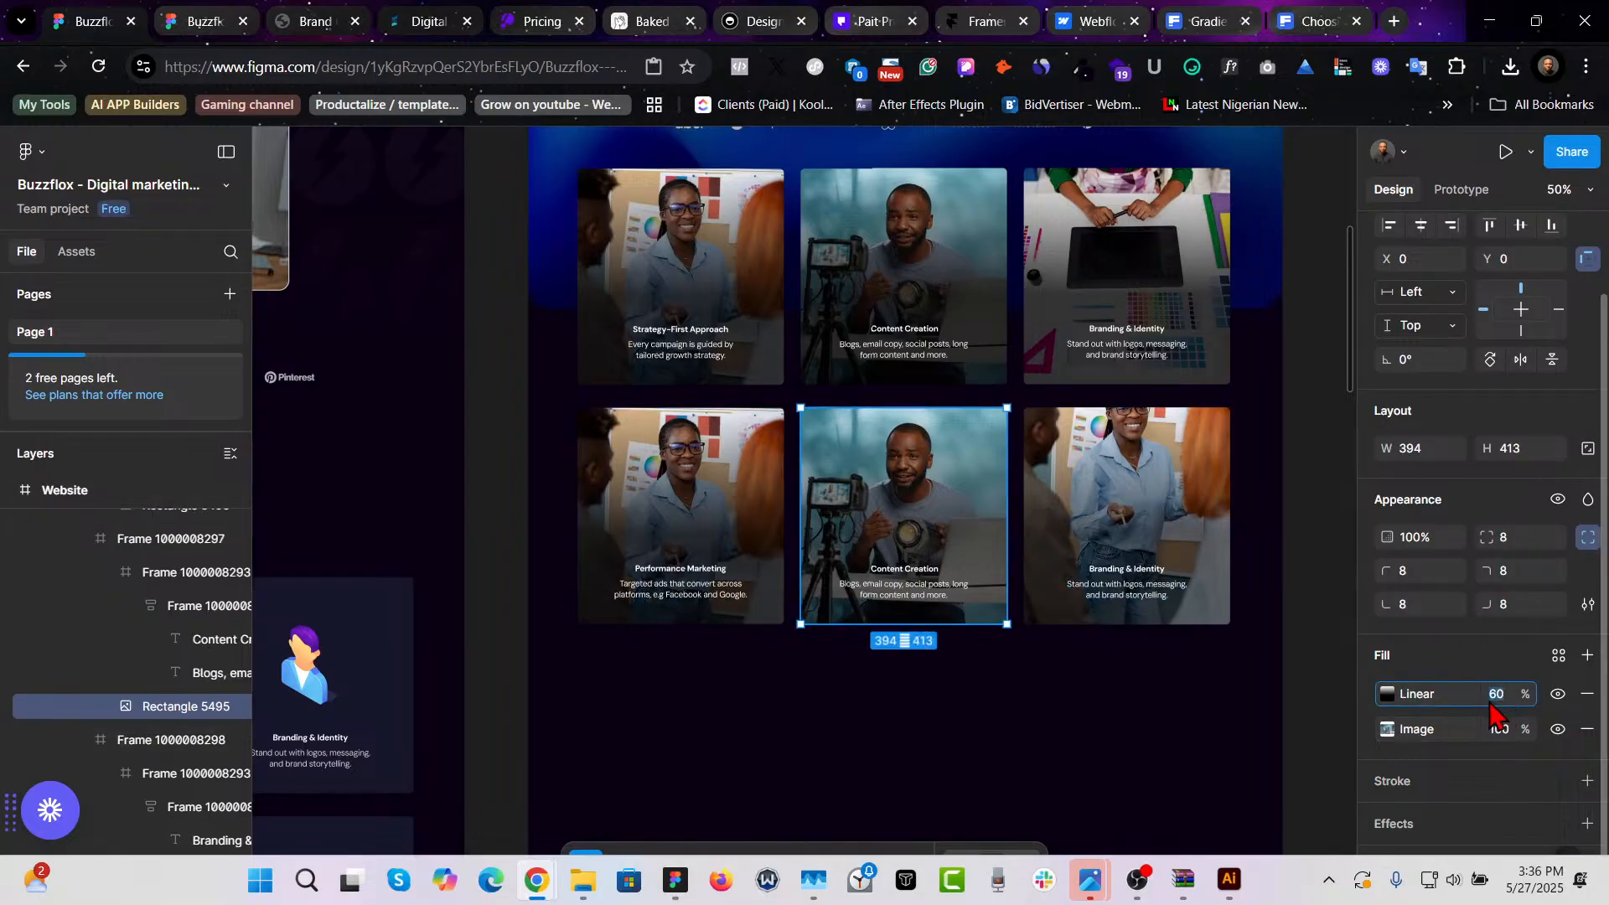
pyautogui.write('8')
pyautogui.click(1127, 540)
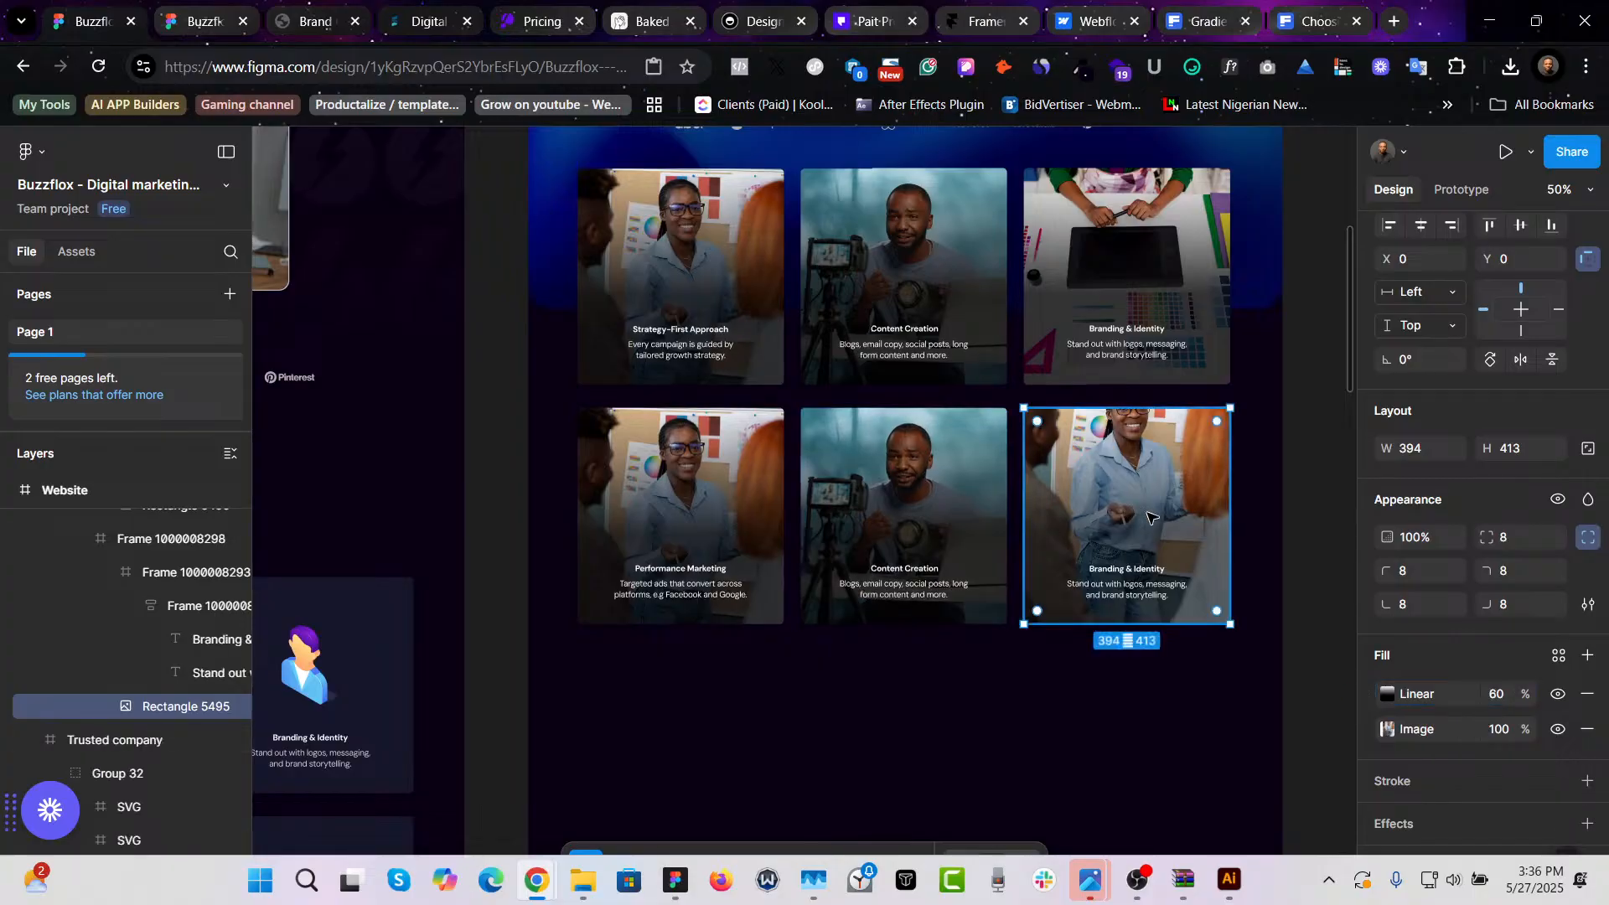
pyautogui.click(1496, 695)
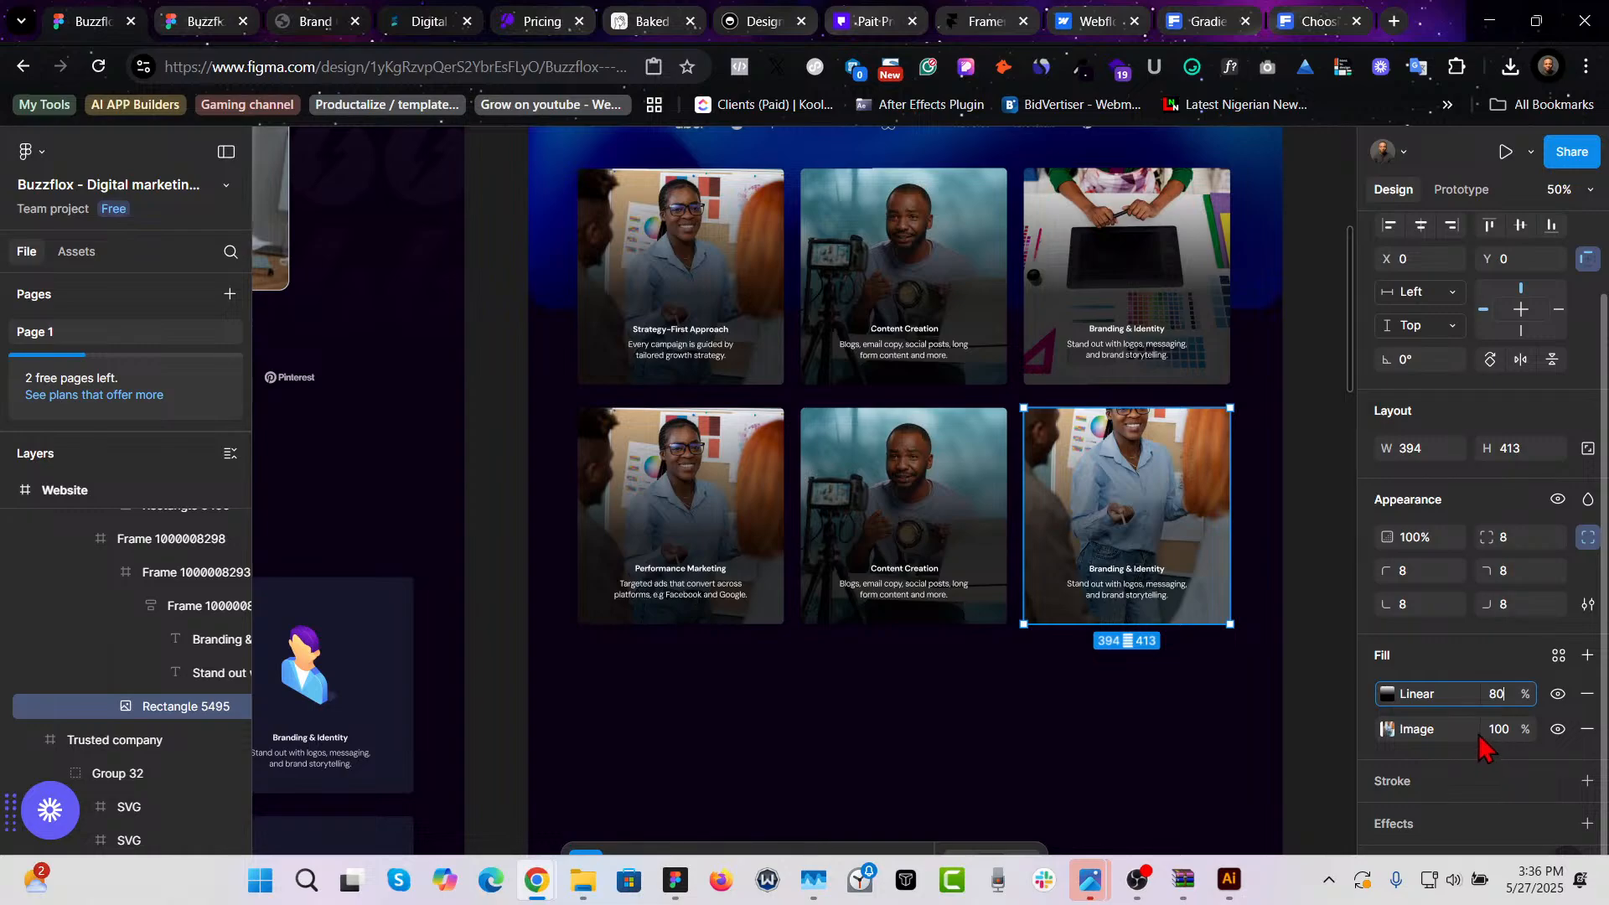
pyautogui.press('Return')
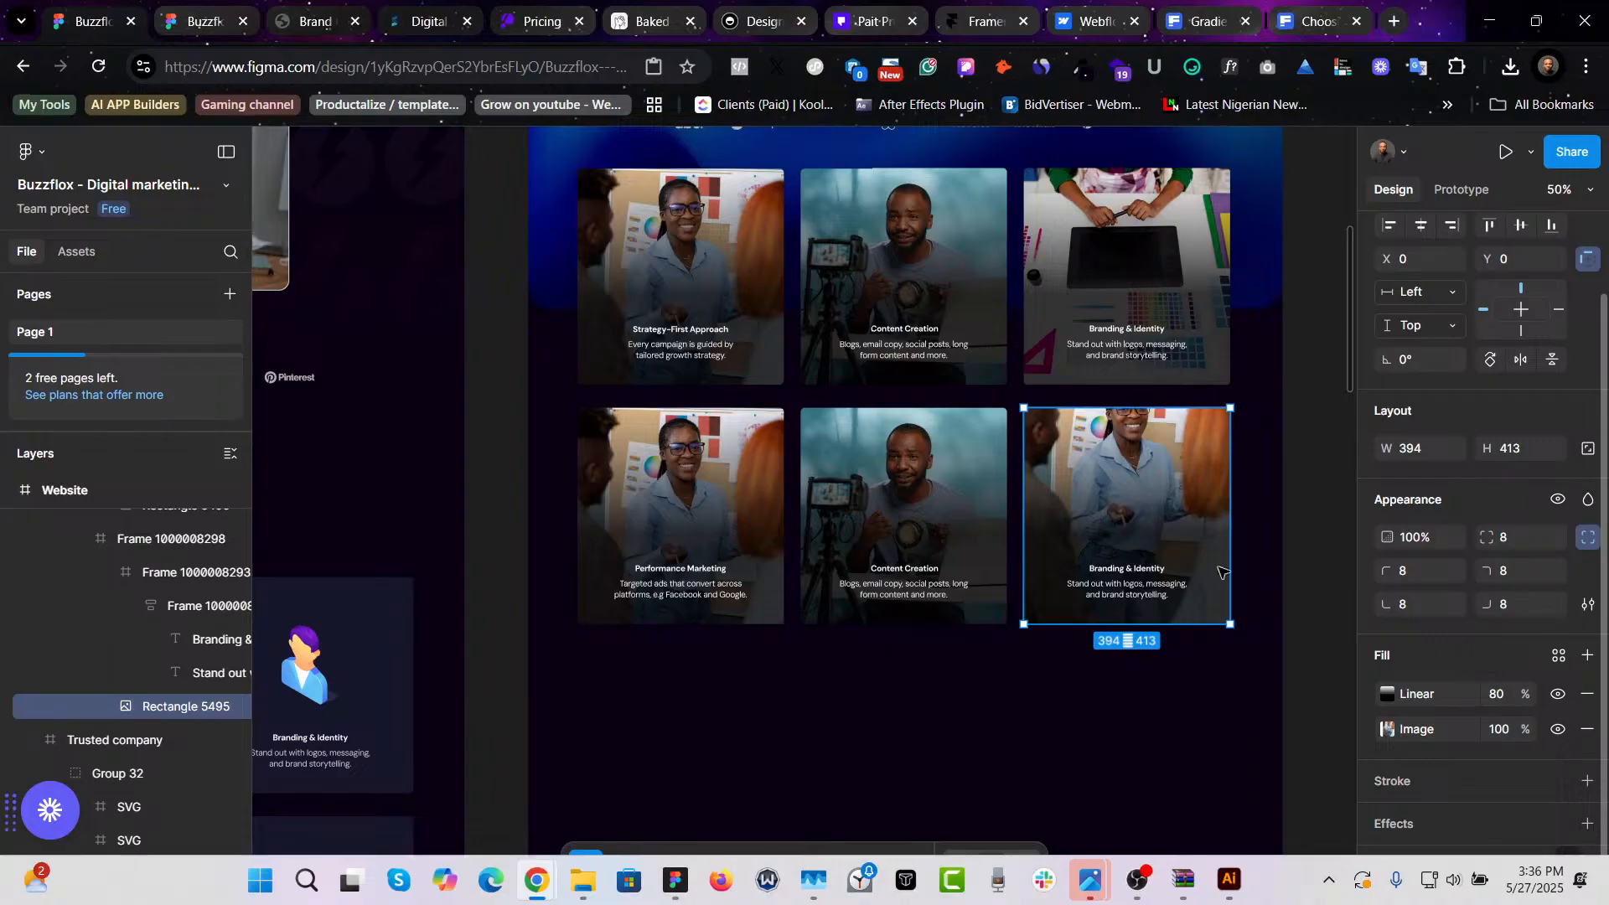
# - Review the reworked service card grid below the hero section
pyautogui.click(1175, 705)
pyautogui.scroll(5, 1184, 692)
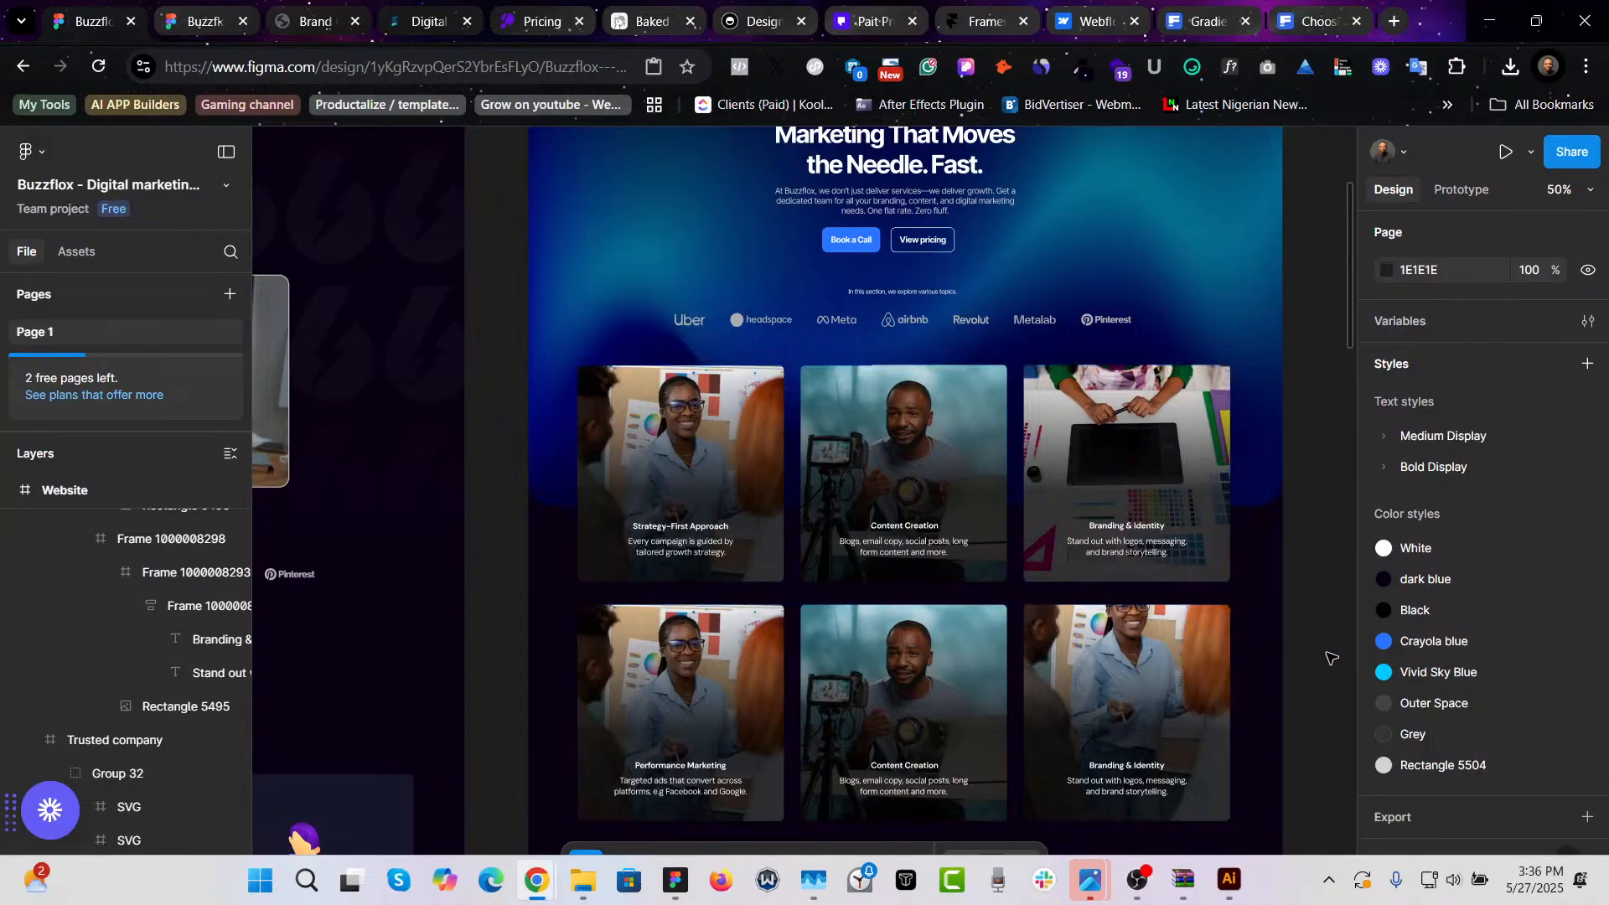
pyautogui.scroll(3, 1257, 645)
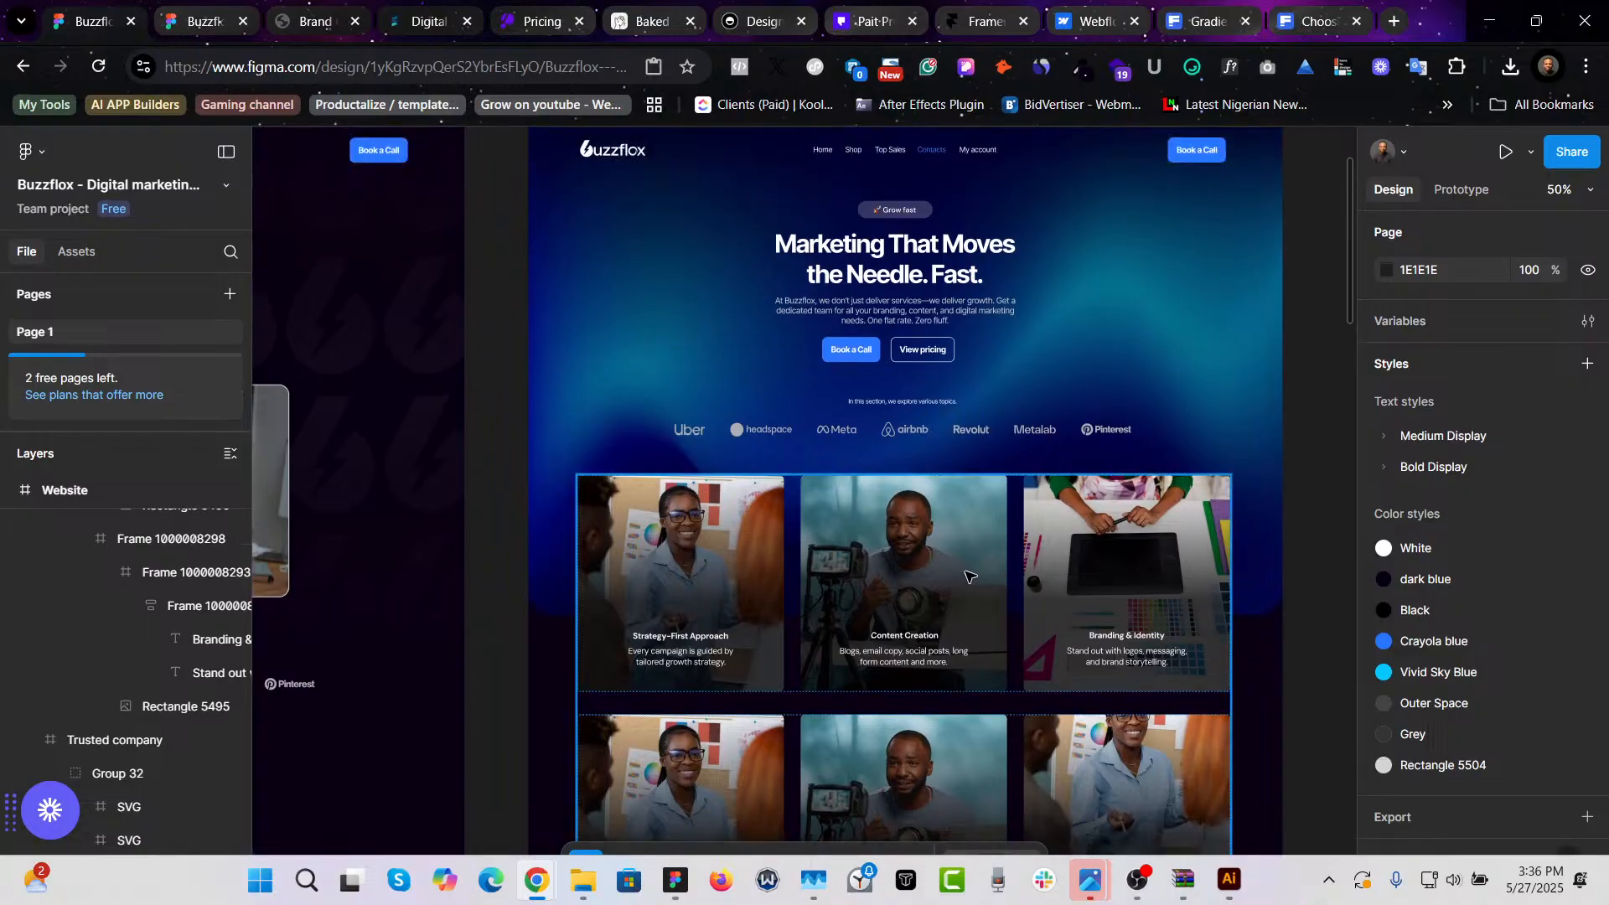
pyautogui.scroll(1, 905, 531)
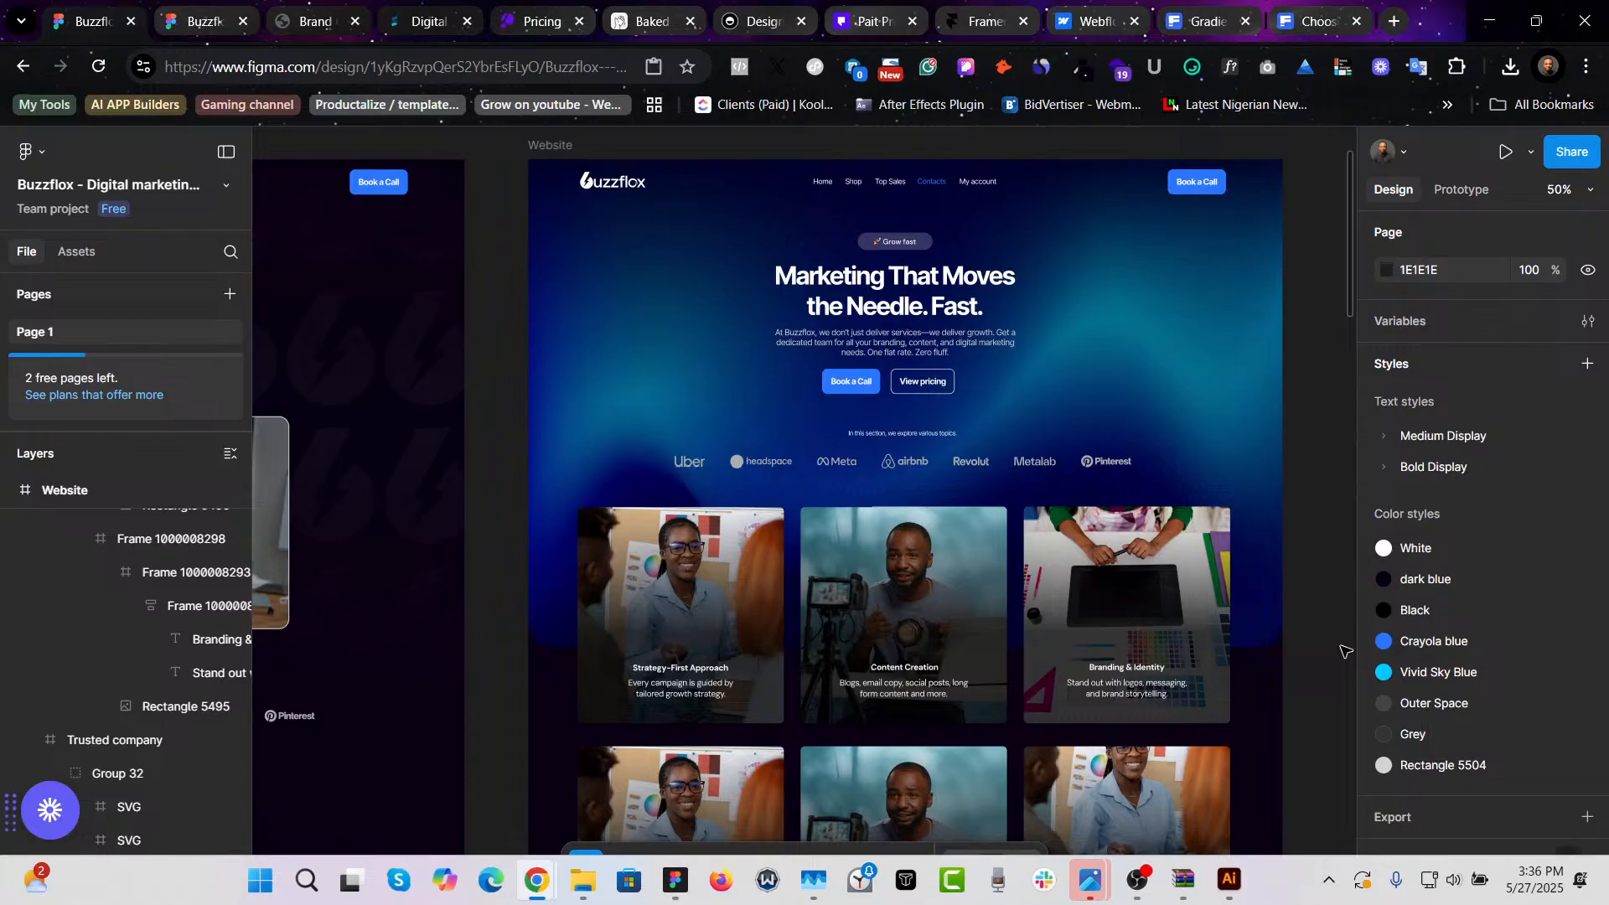
pyautogui.scroll(-3, 951, 599)
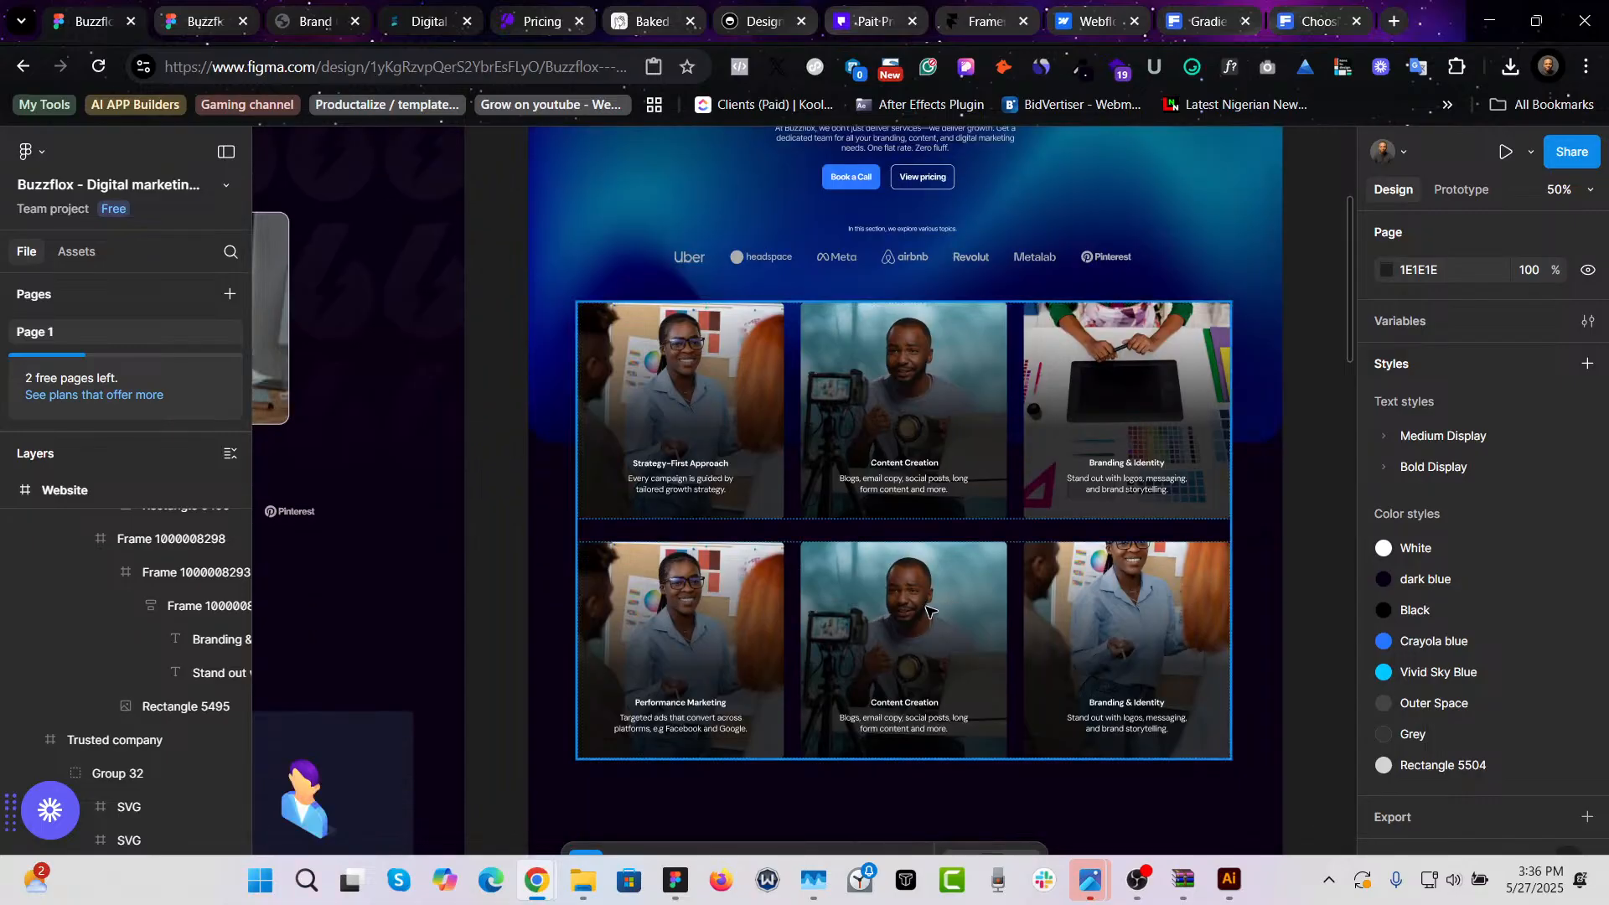
pyautogui.click(685, 706)
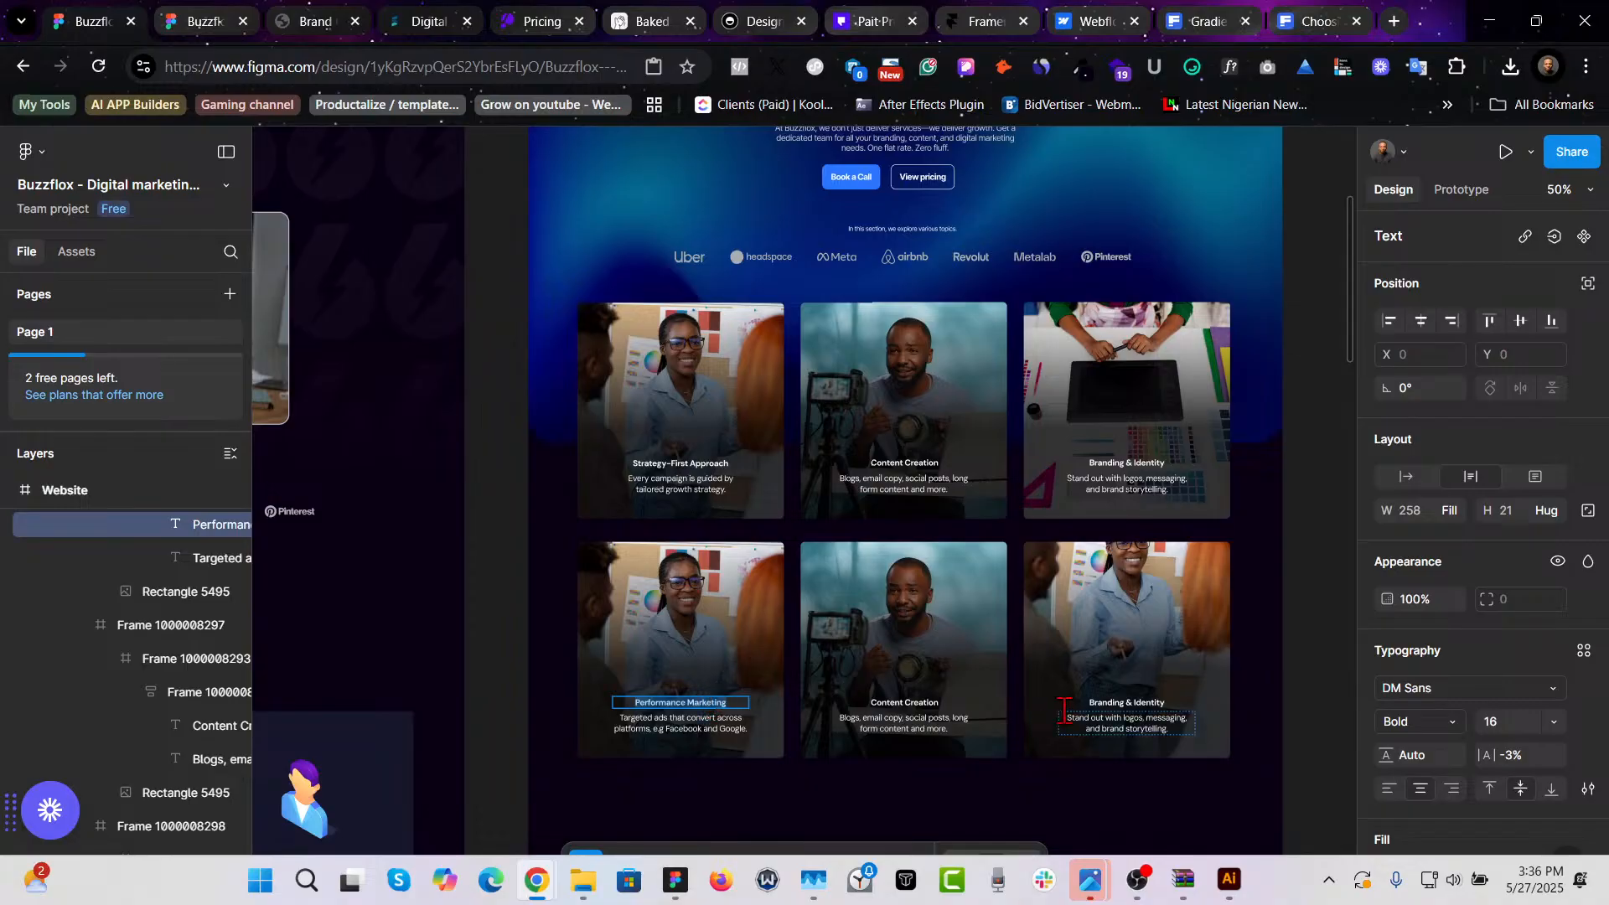
pyautogui.press('Escape')
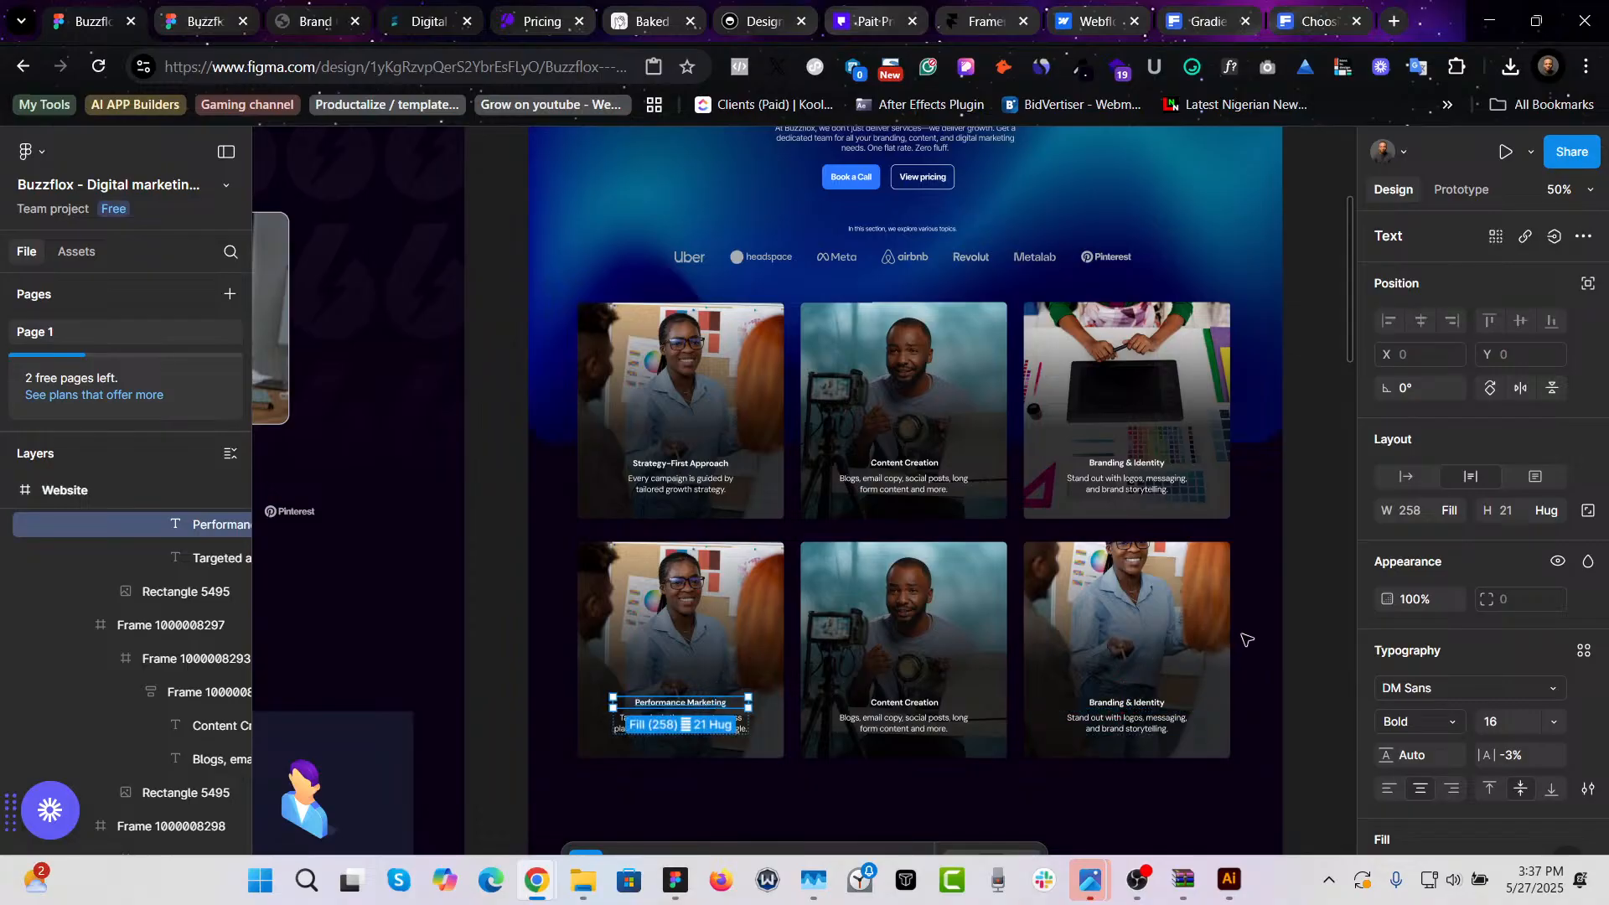
pyautogui.click(1304, 636)
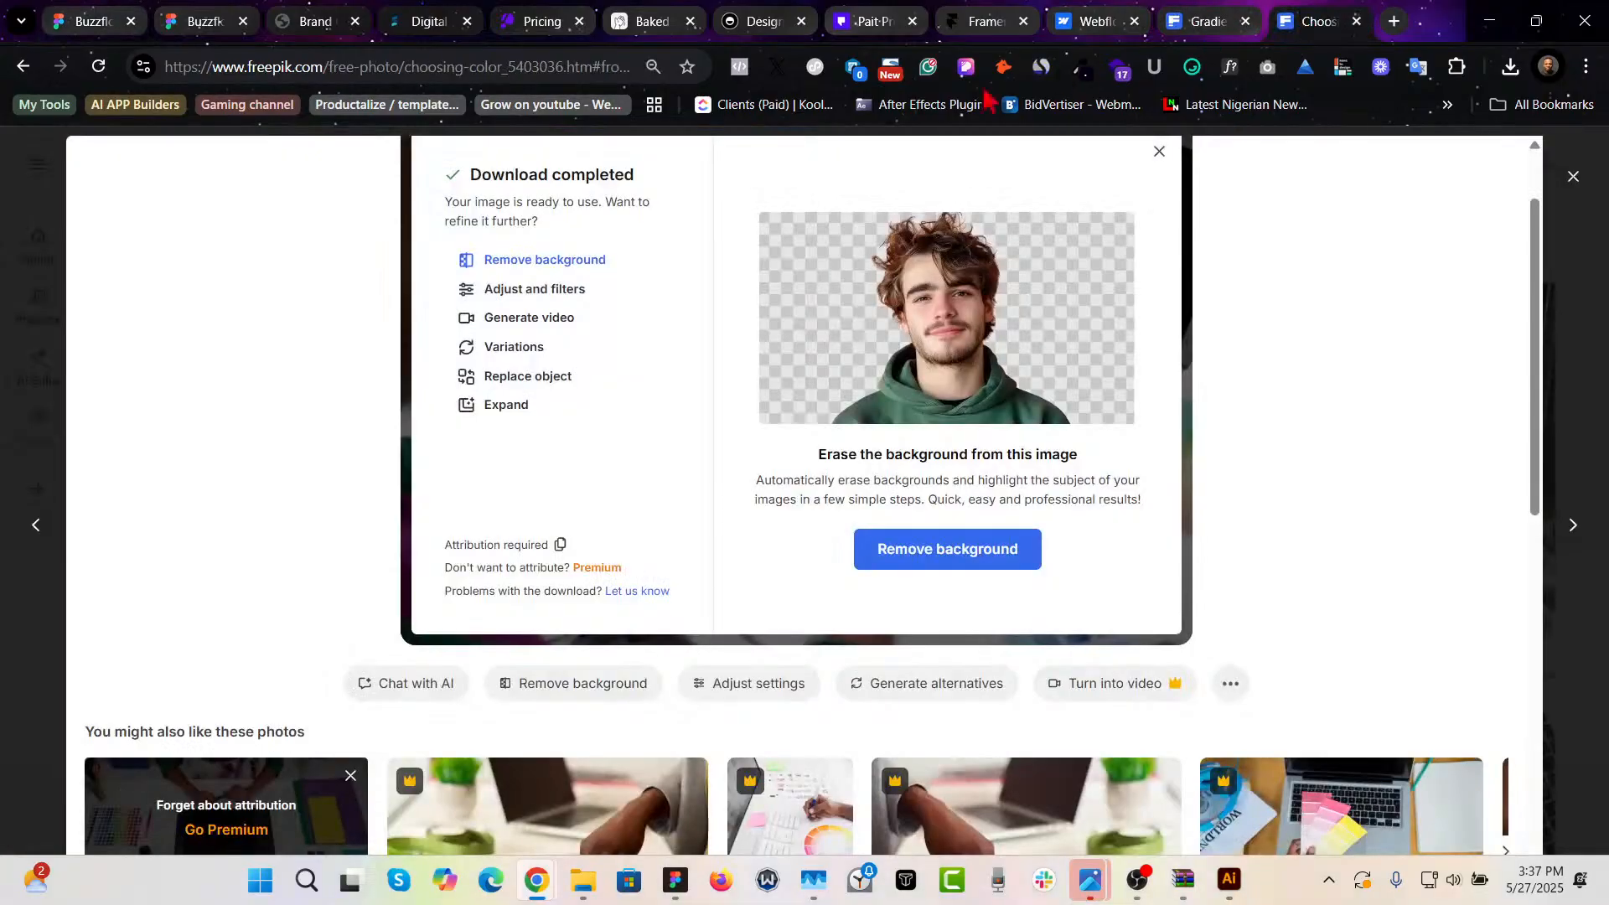
# - Switch to the Freepik tab and search photos for Performance Marketing
pyautogui.click(1317, 19)
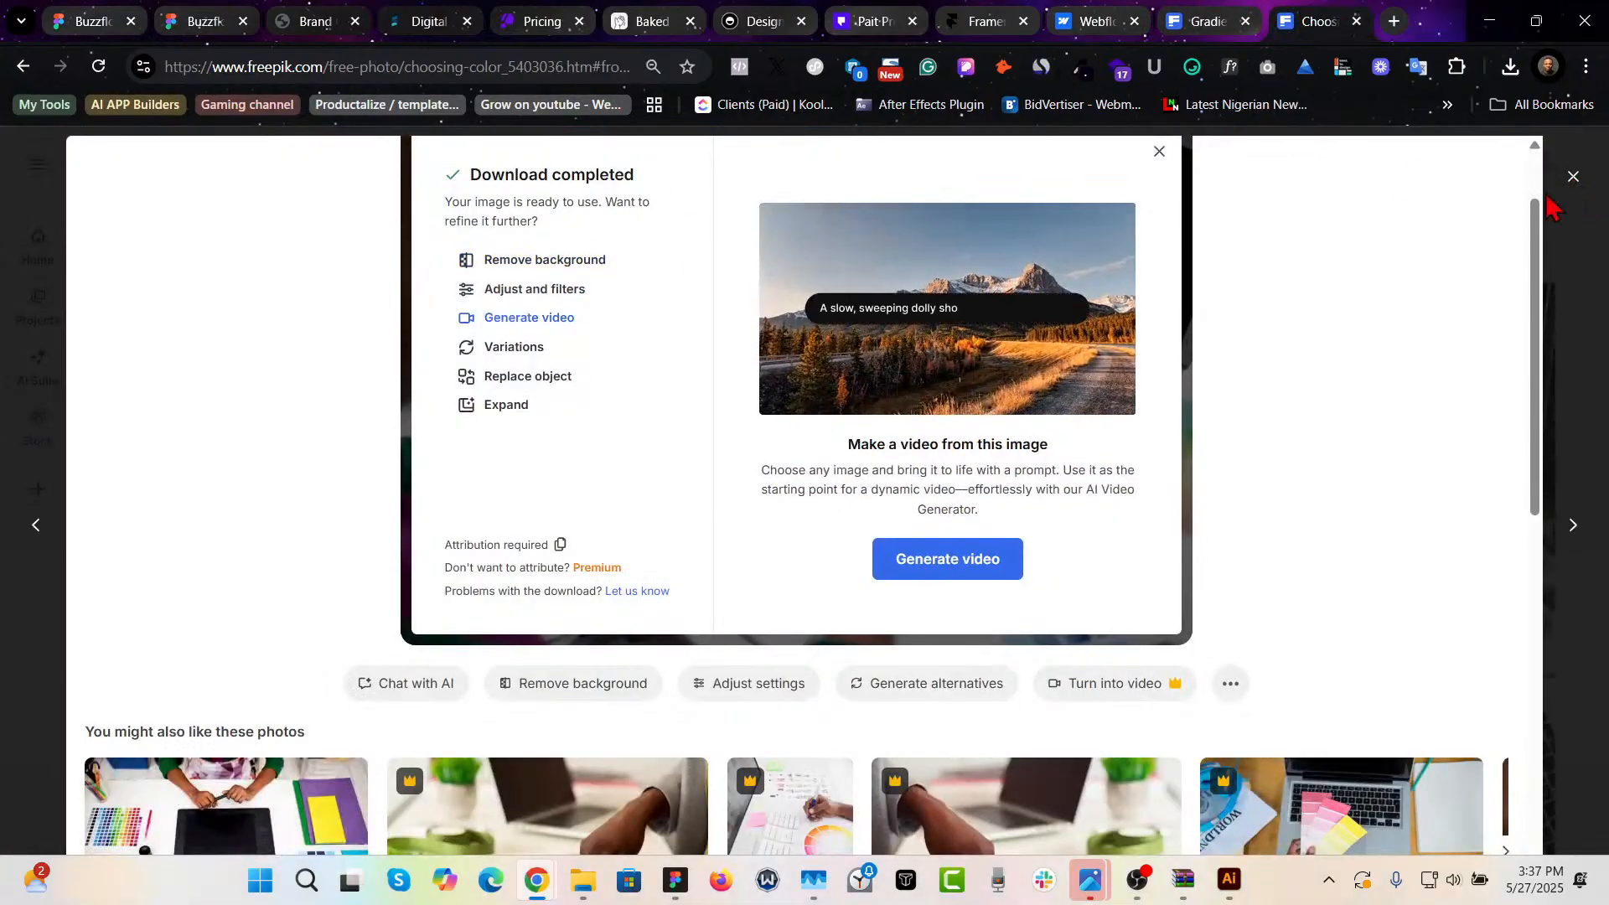
pyautogui.click(1366, 331)
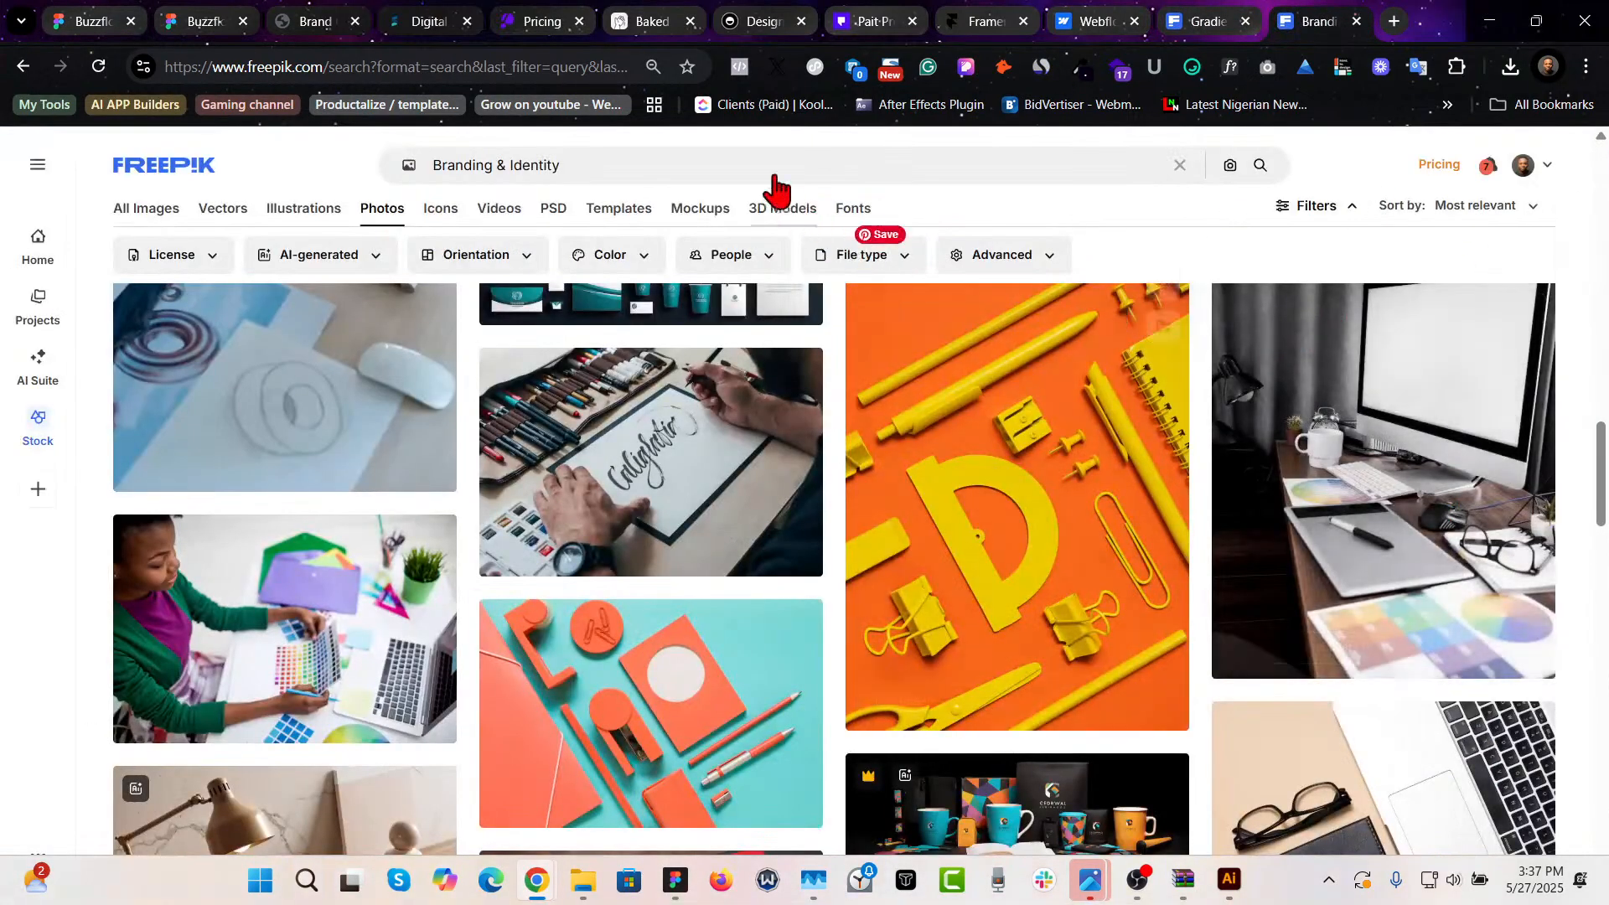
pyautogui.click(731, 166)
pyautogui.write('Performance Marketing')
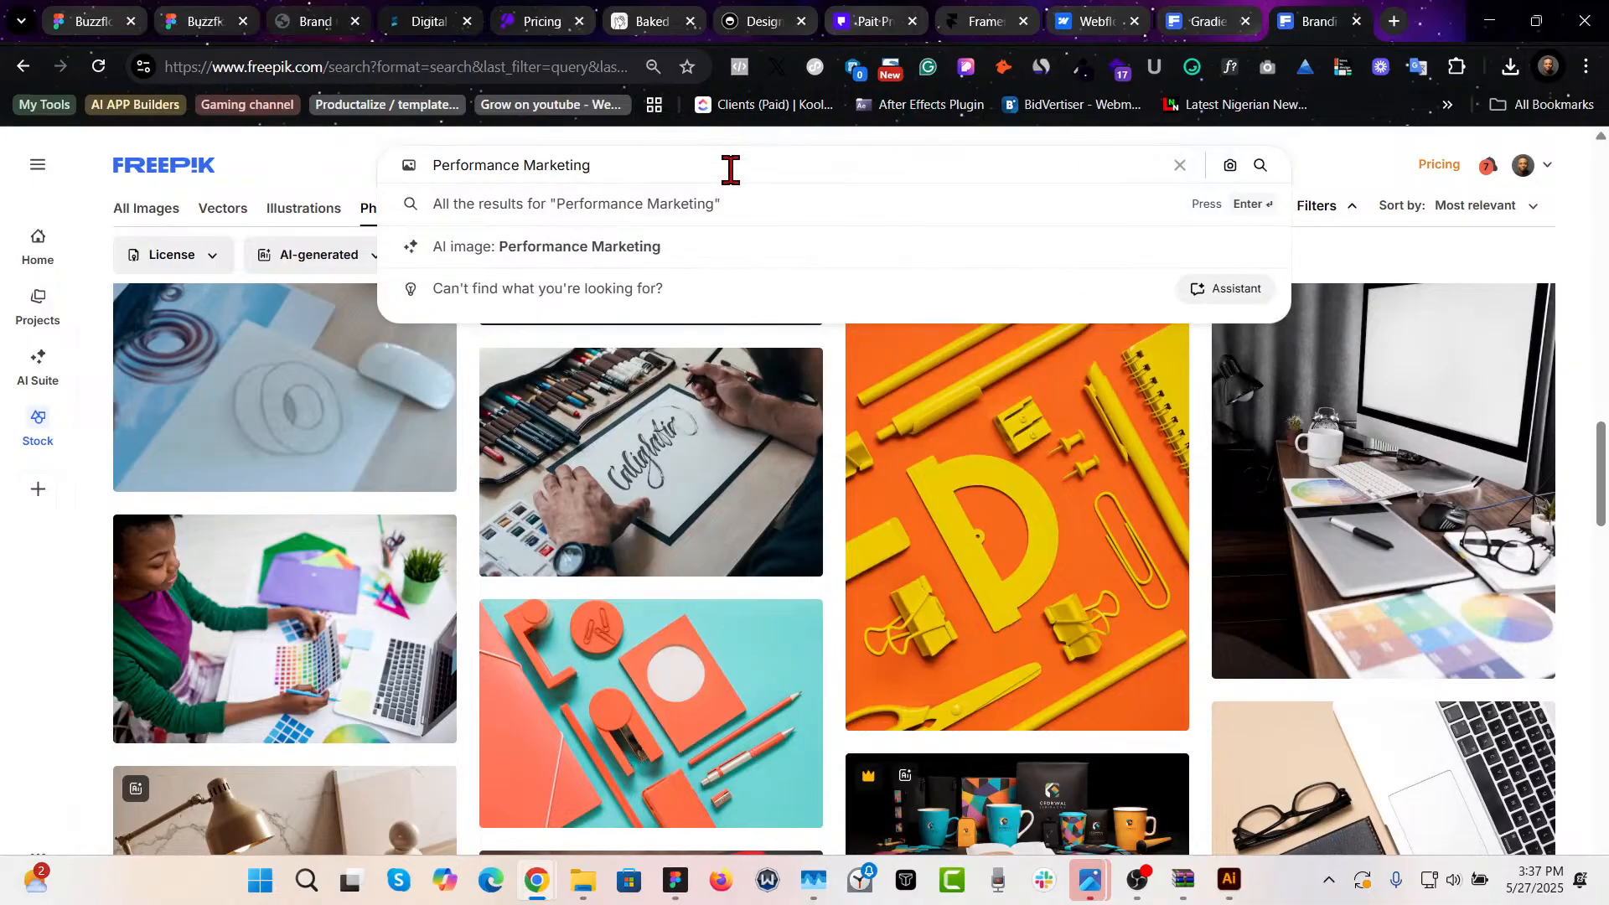
pyautogui.press('Return')
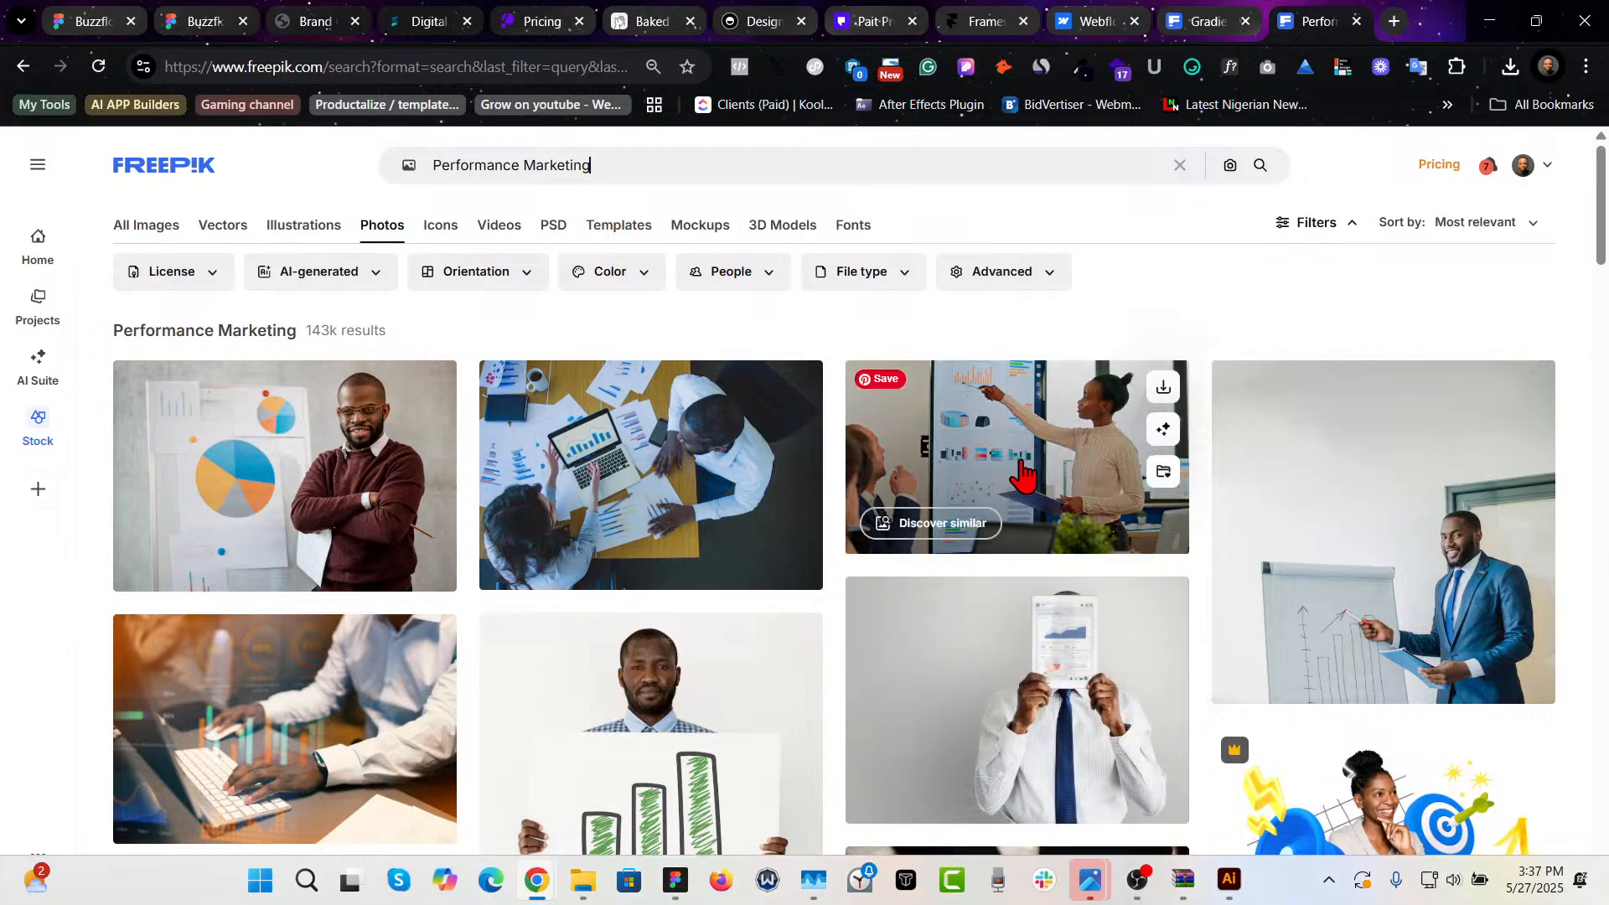
pyautogui.scroll(-5, 984, 635)
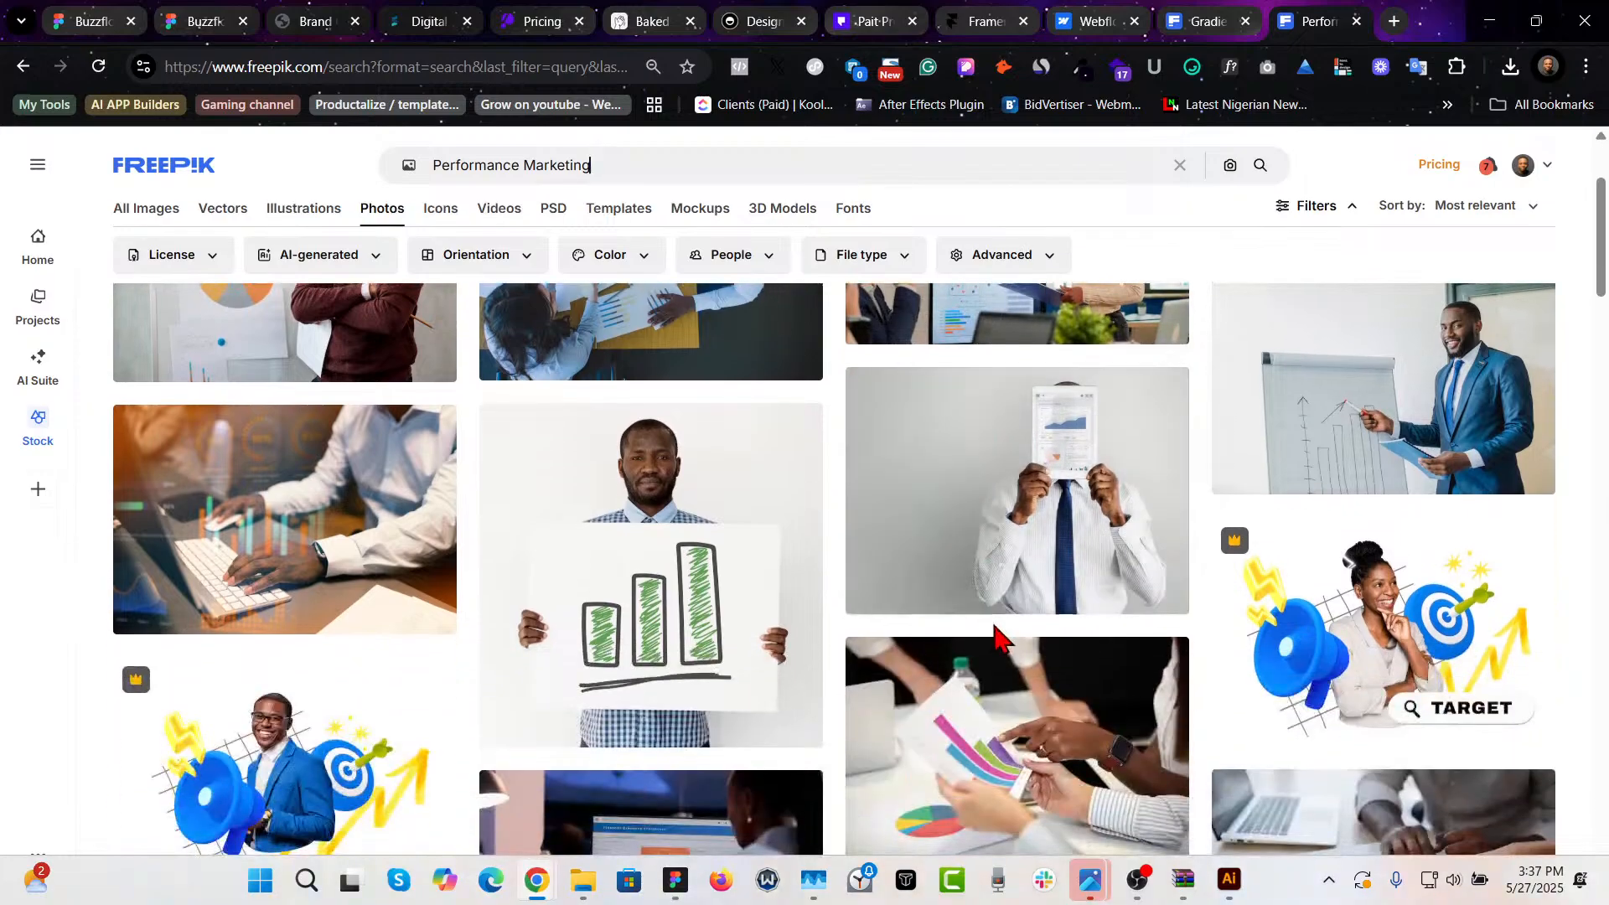
pyautogui.scroll(-5, 994, 639)
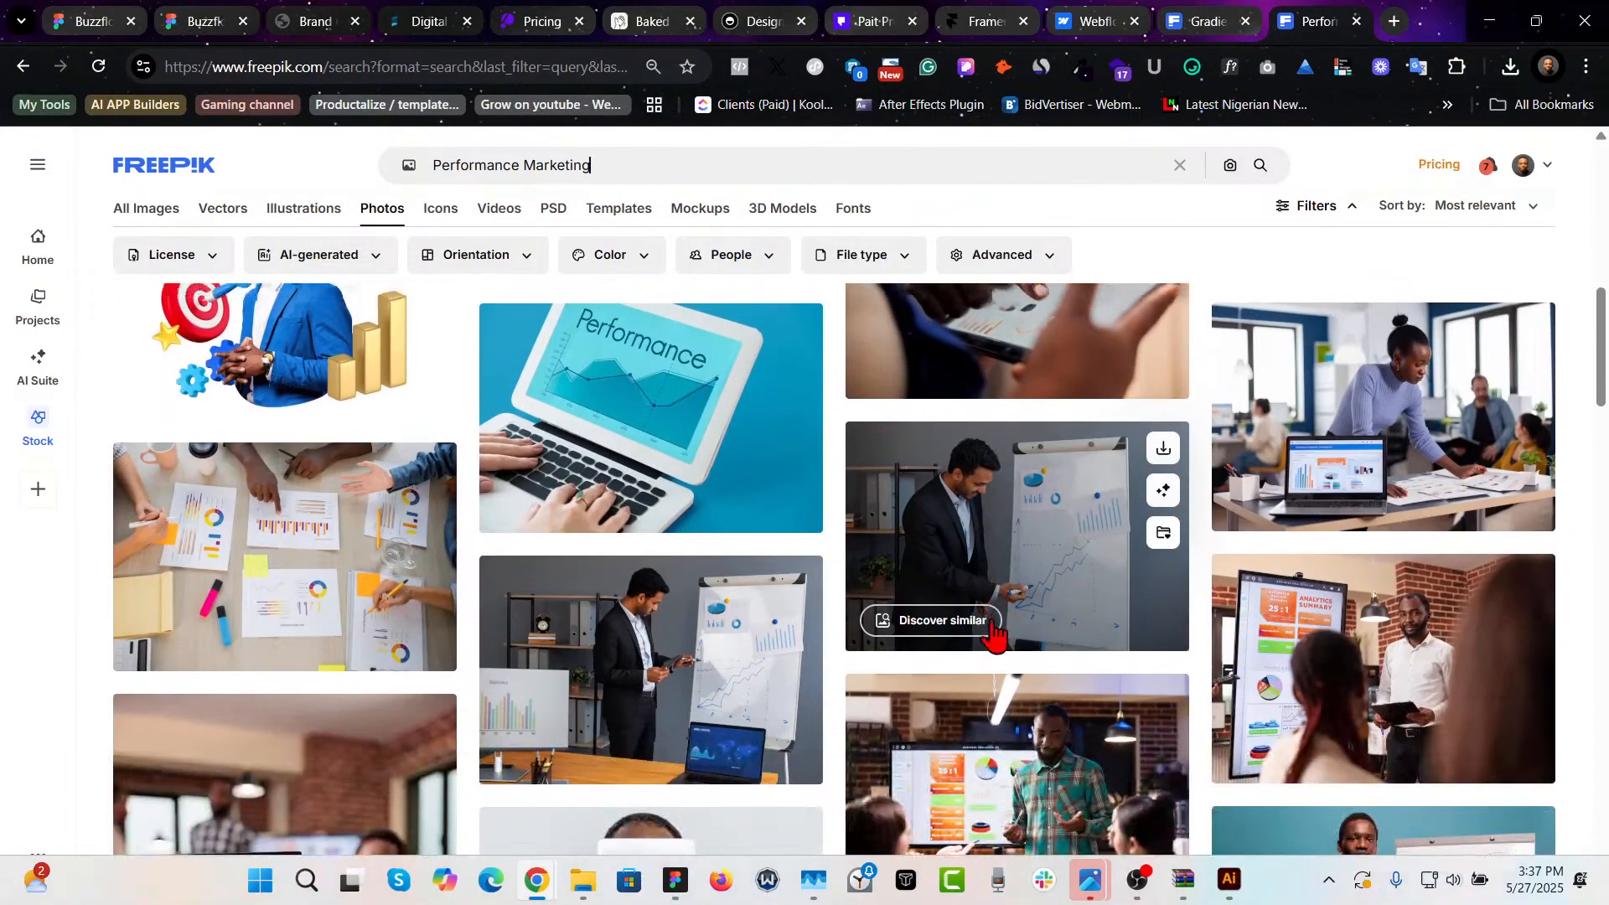
# - Open the Freepik photo of a woman presenting charts on a screen in a boardroom
pyautogui.scroll(7, 990, 636)
pyautogui.scroll(4, 989, 636)
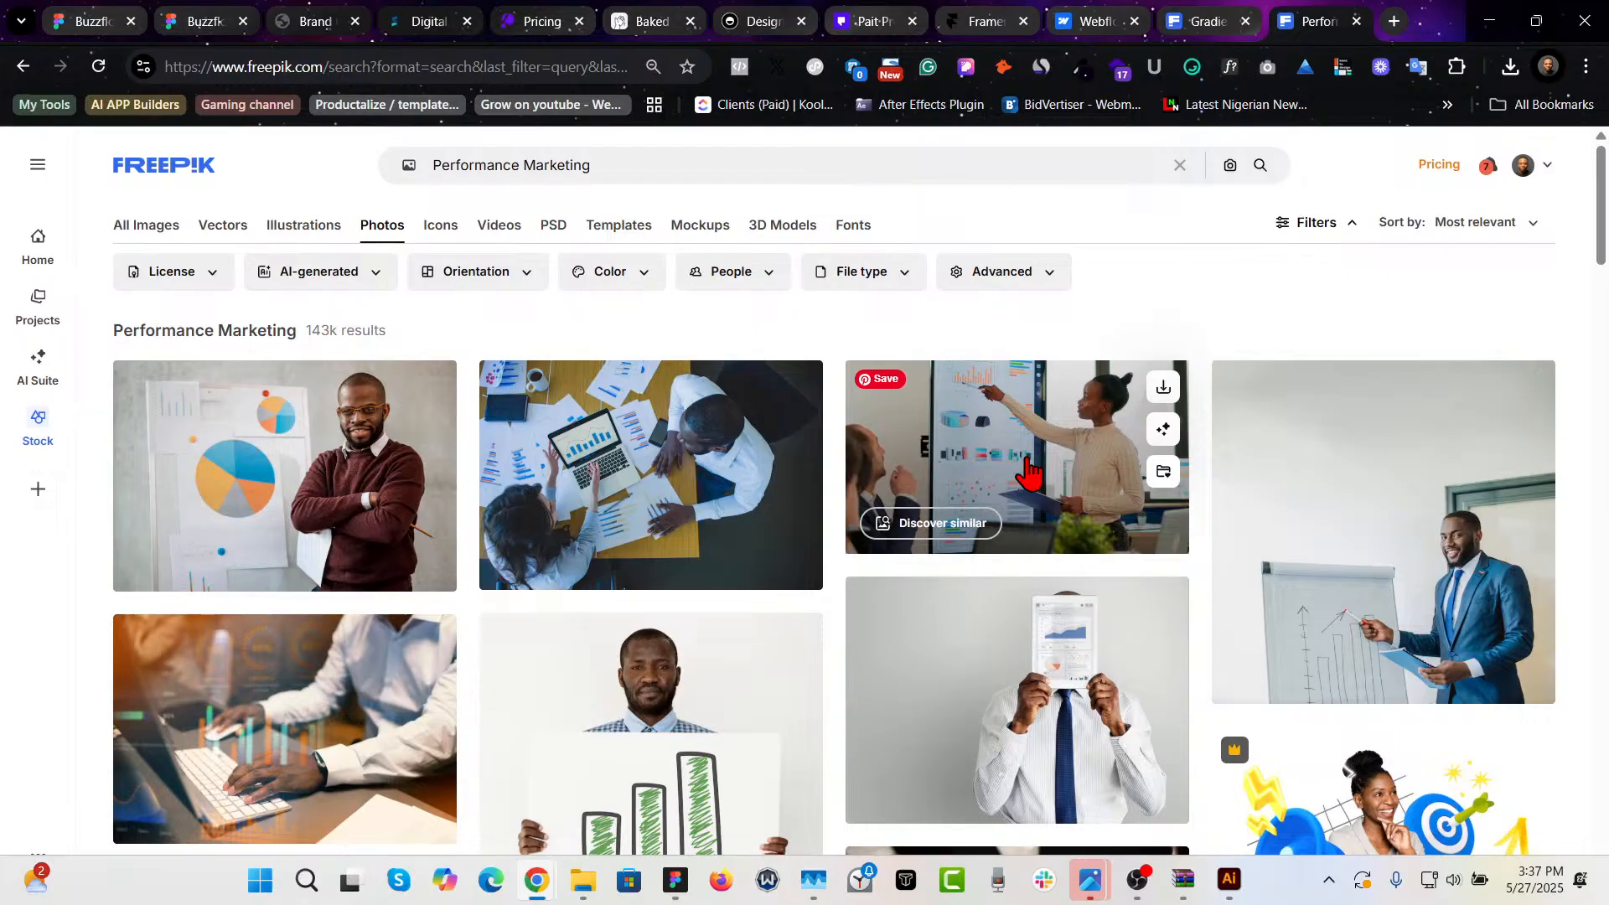
pyautogui.click(1032, 432)
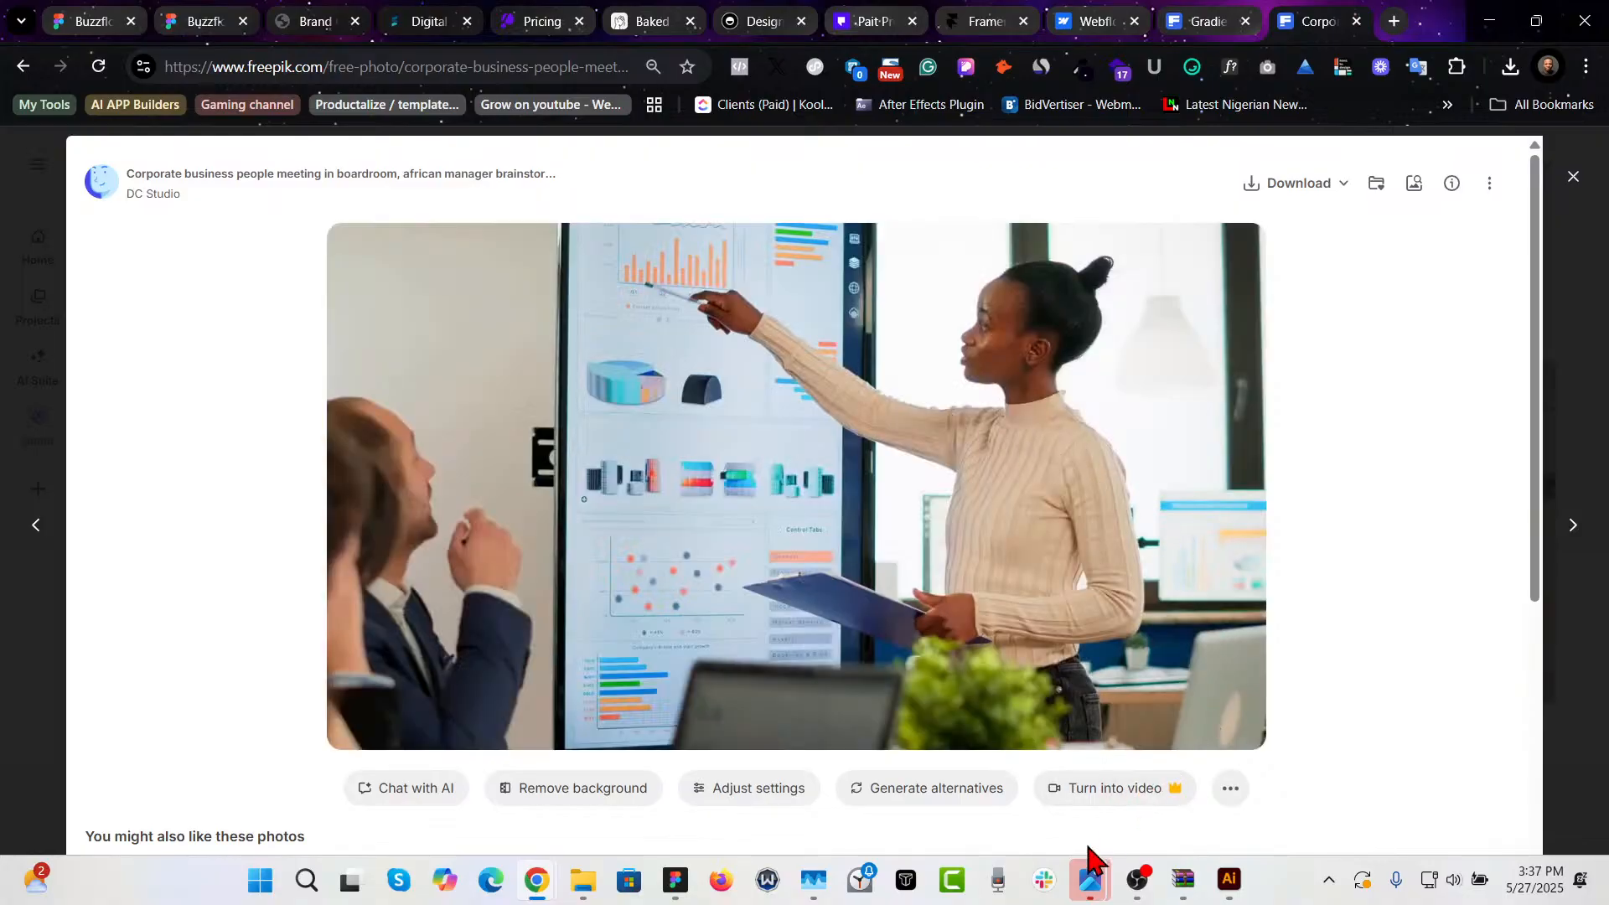
# - Close the open photo viewer windows and the Illustrator document without saving changes
pyautogui.click(1089, 881)
pyautogui.click(1186, 700)
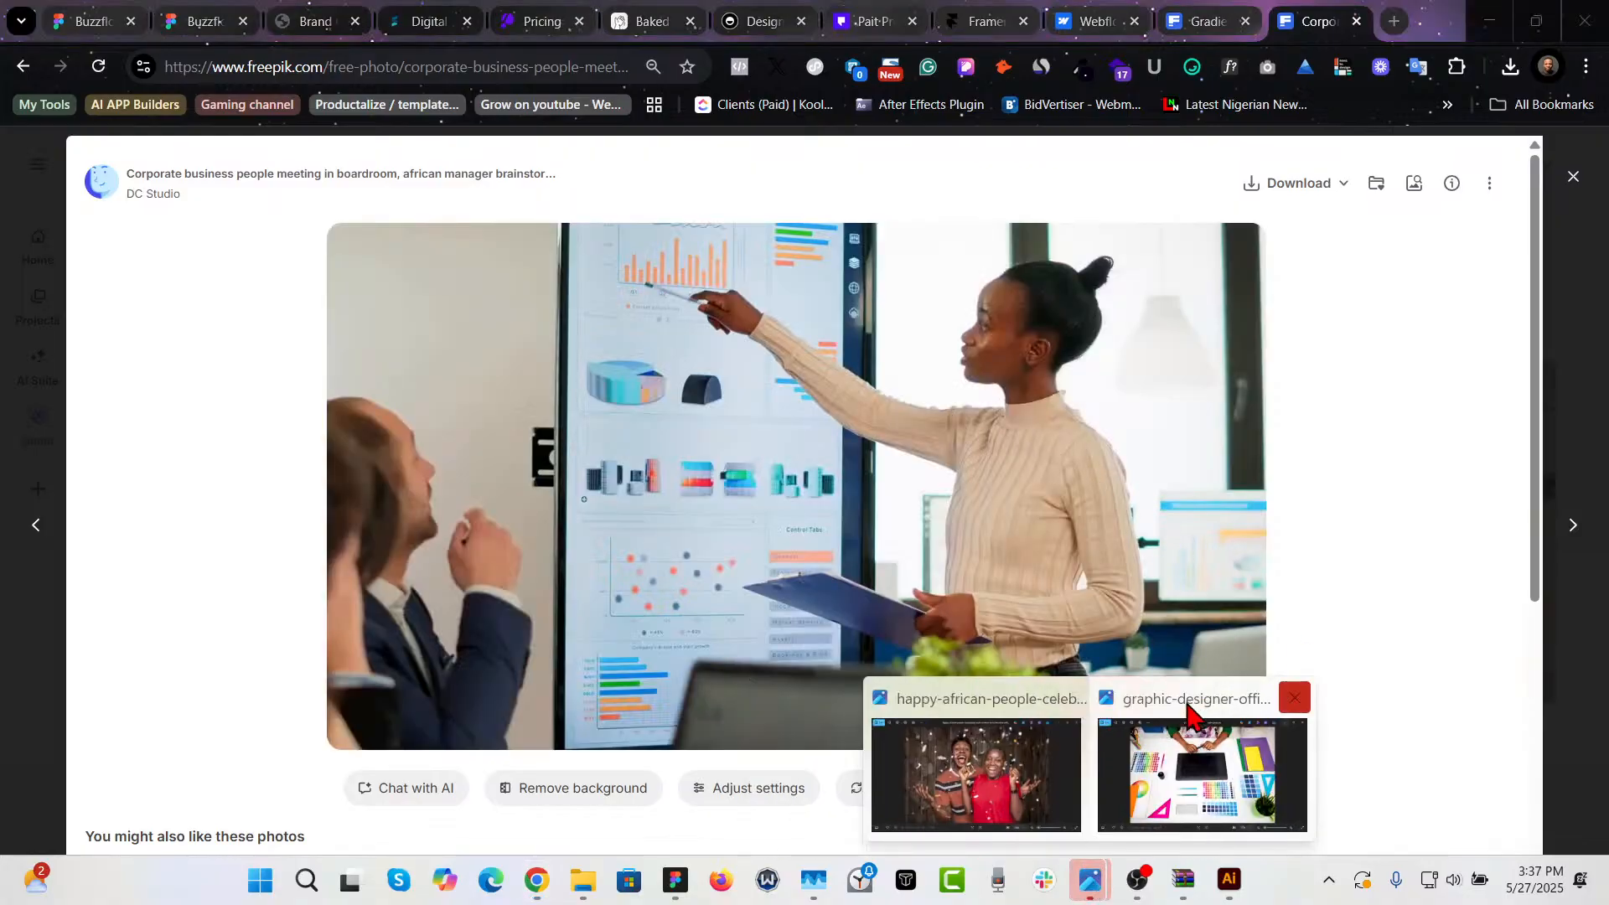
pyautogui.click(1295, 698)
pyautogui.click(1178, 698)
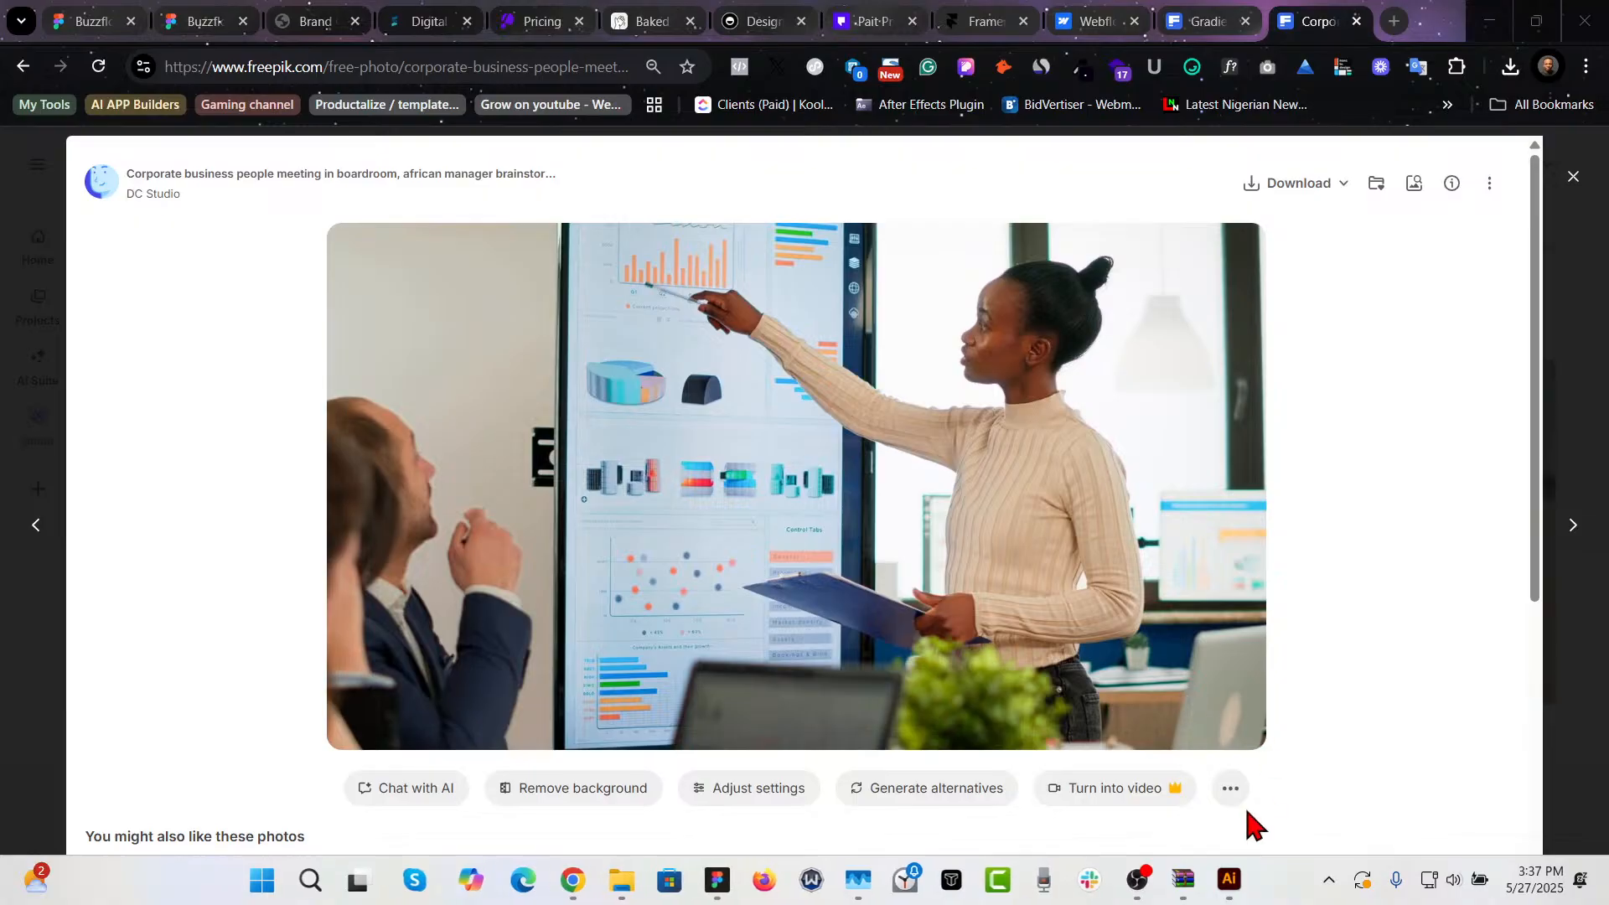
pyautogui.moveTo(1240, 893)
pyautogui.click(1315, 700)
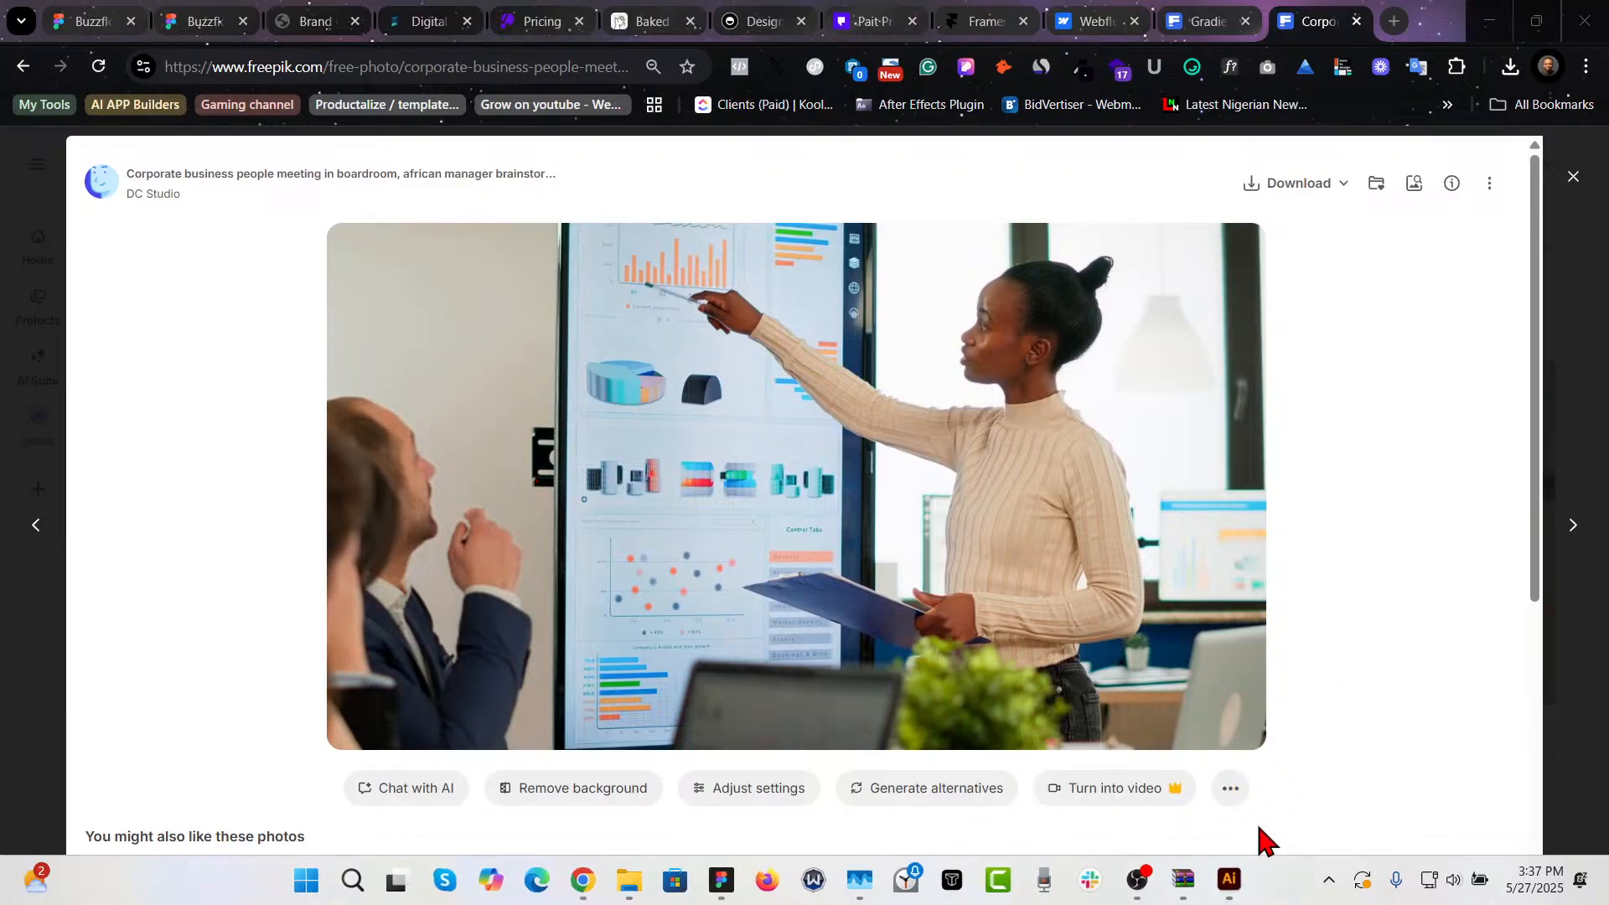
pyautogui.click(1228, 881)
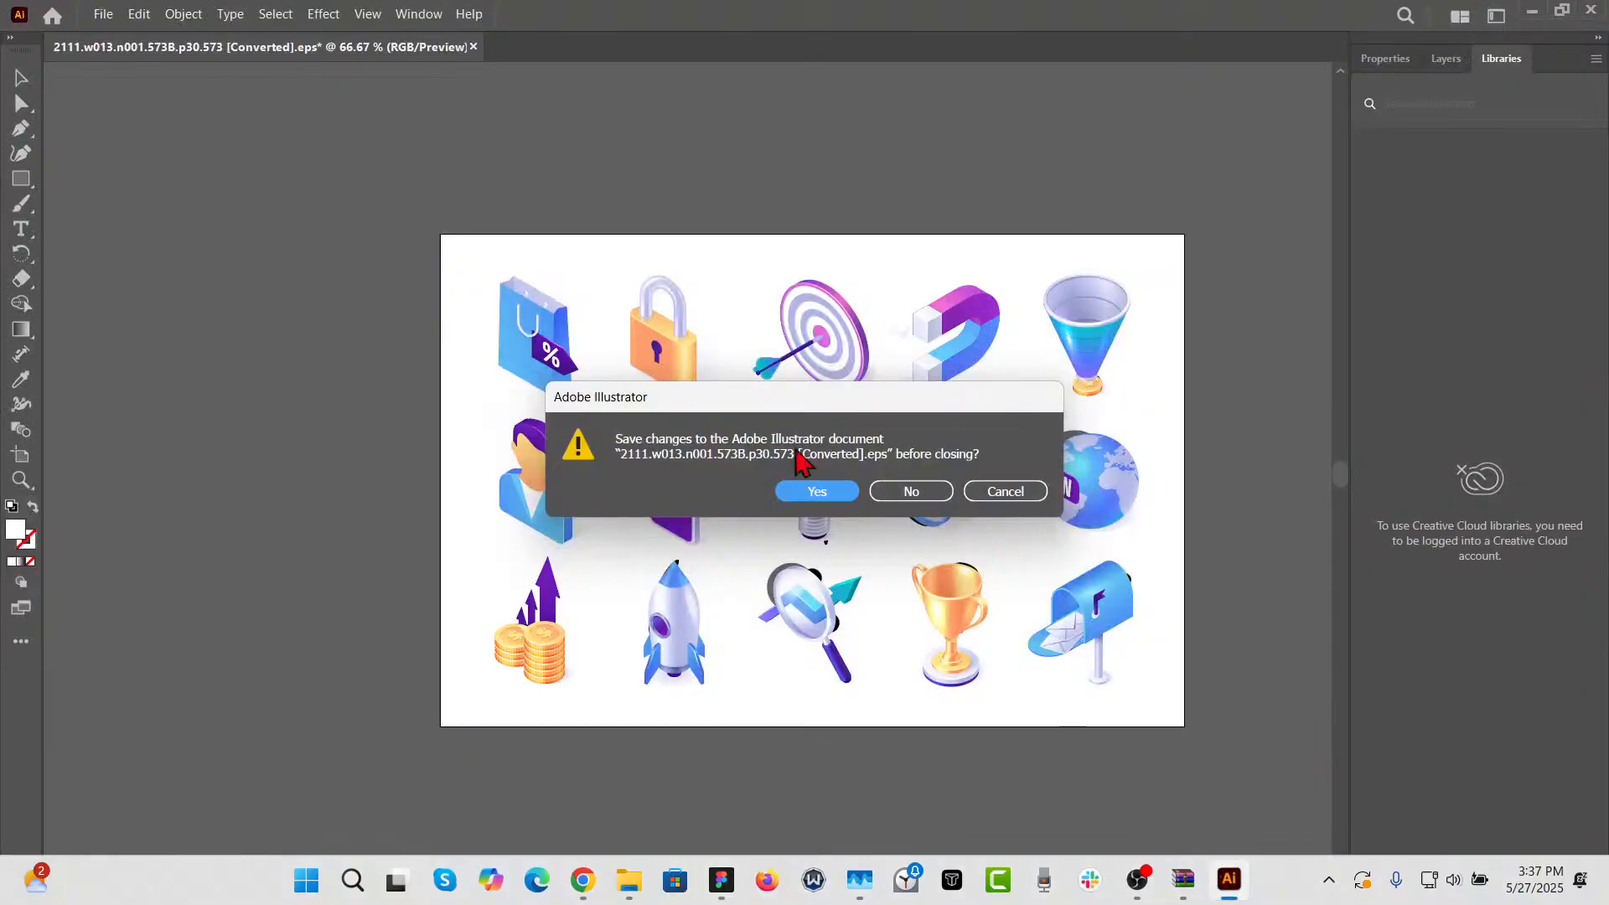
pyautogui.click(915, 490)
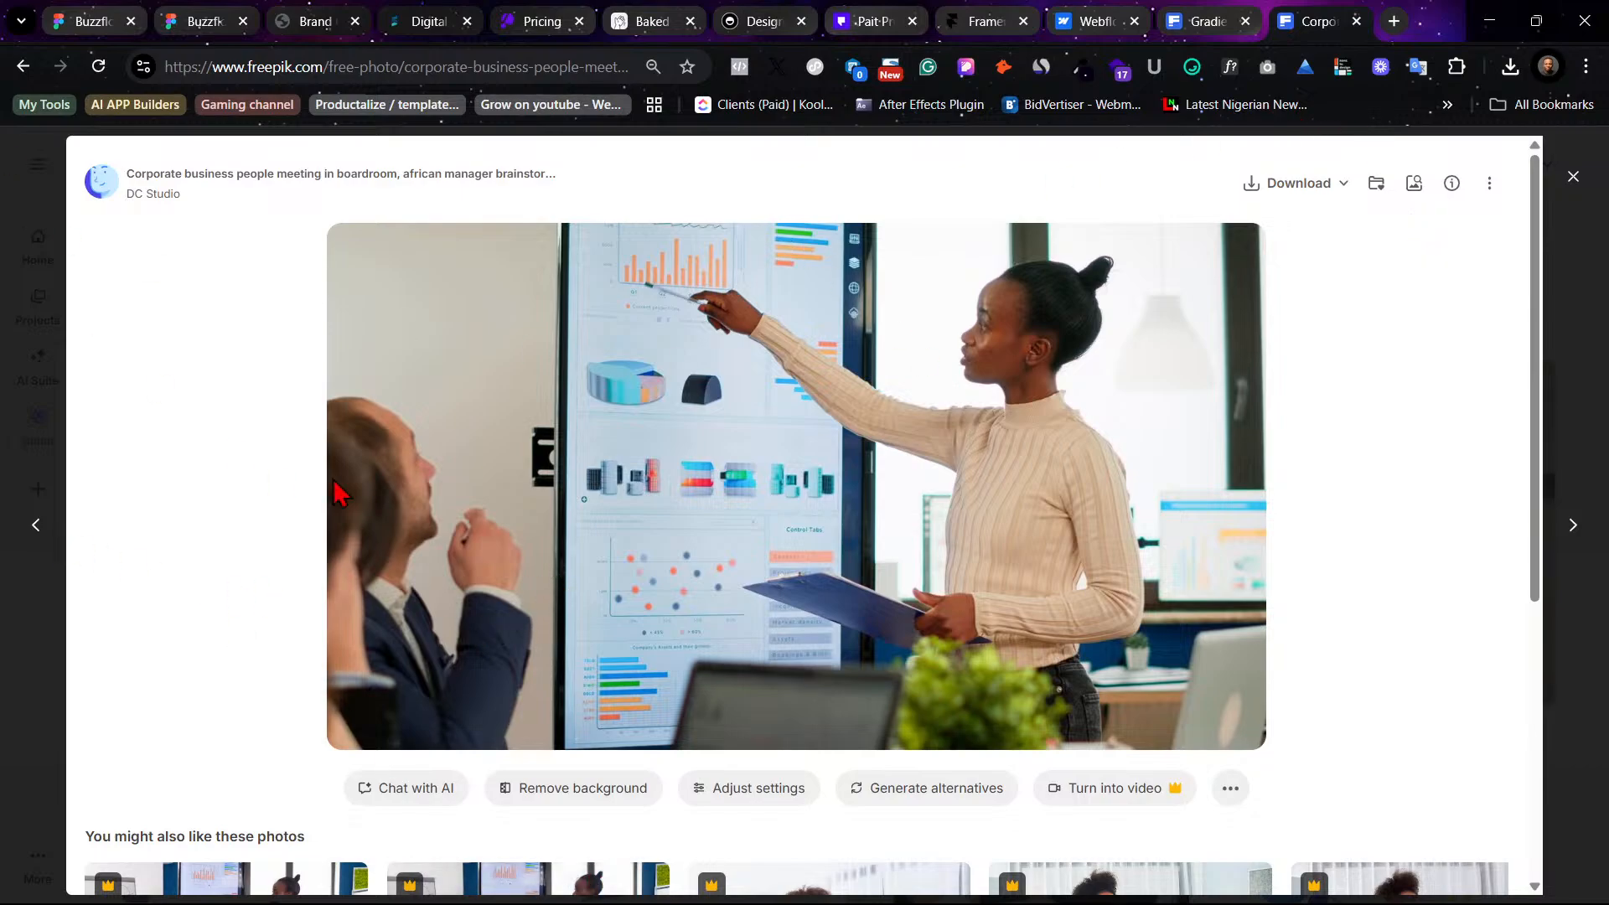
# - Switch to the Figma file and open the image fill of the Performance Marketing card
pyautogui.moveTo(771, 890)
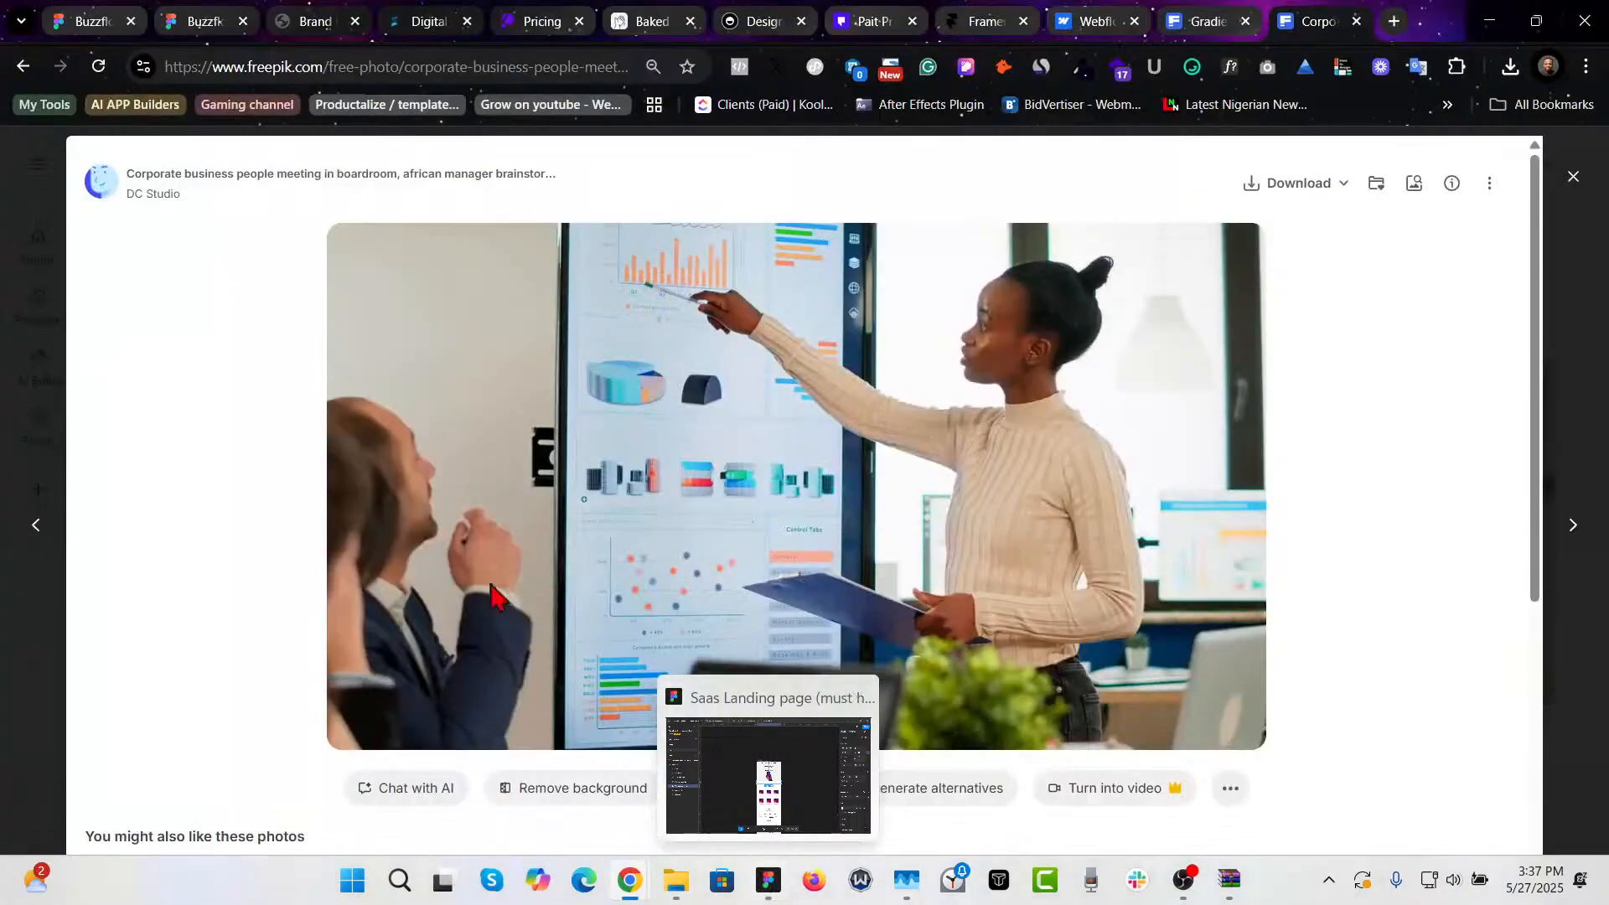
pyautogui.click(174, 10)
pyautogui.click(117, 10)
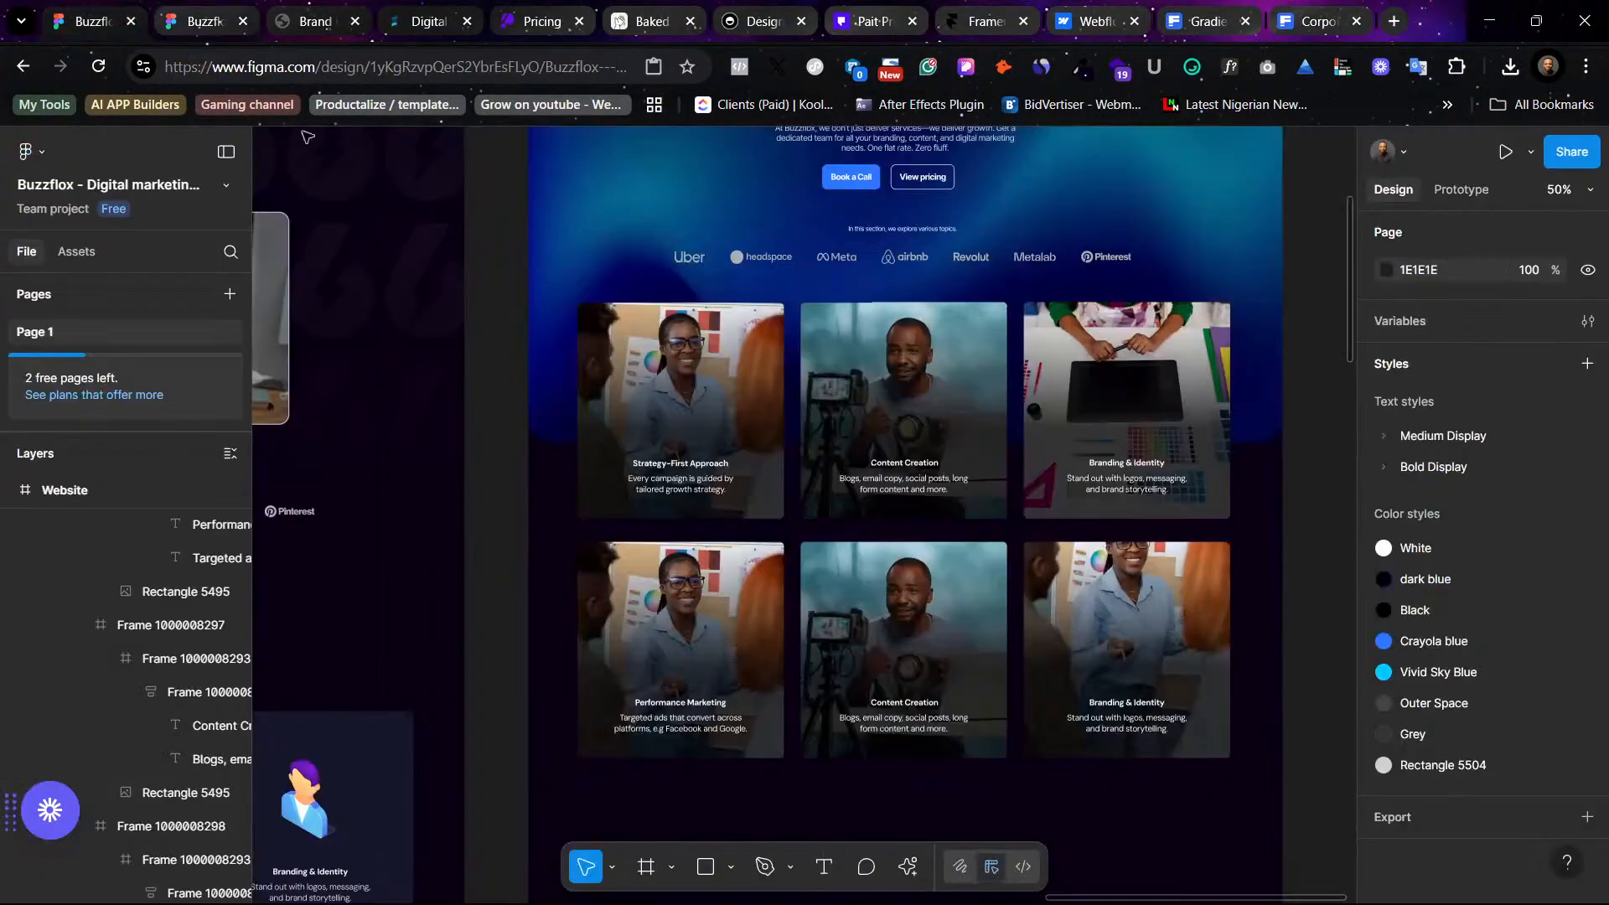
pyautogui.click(687, 628)
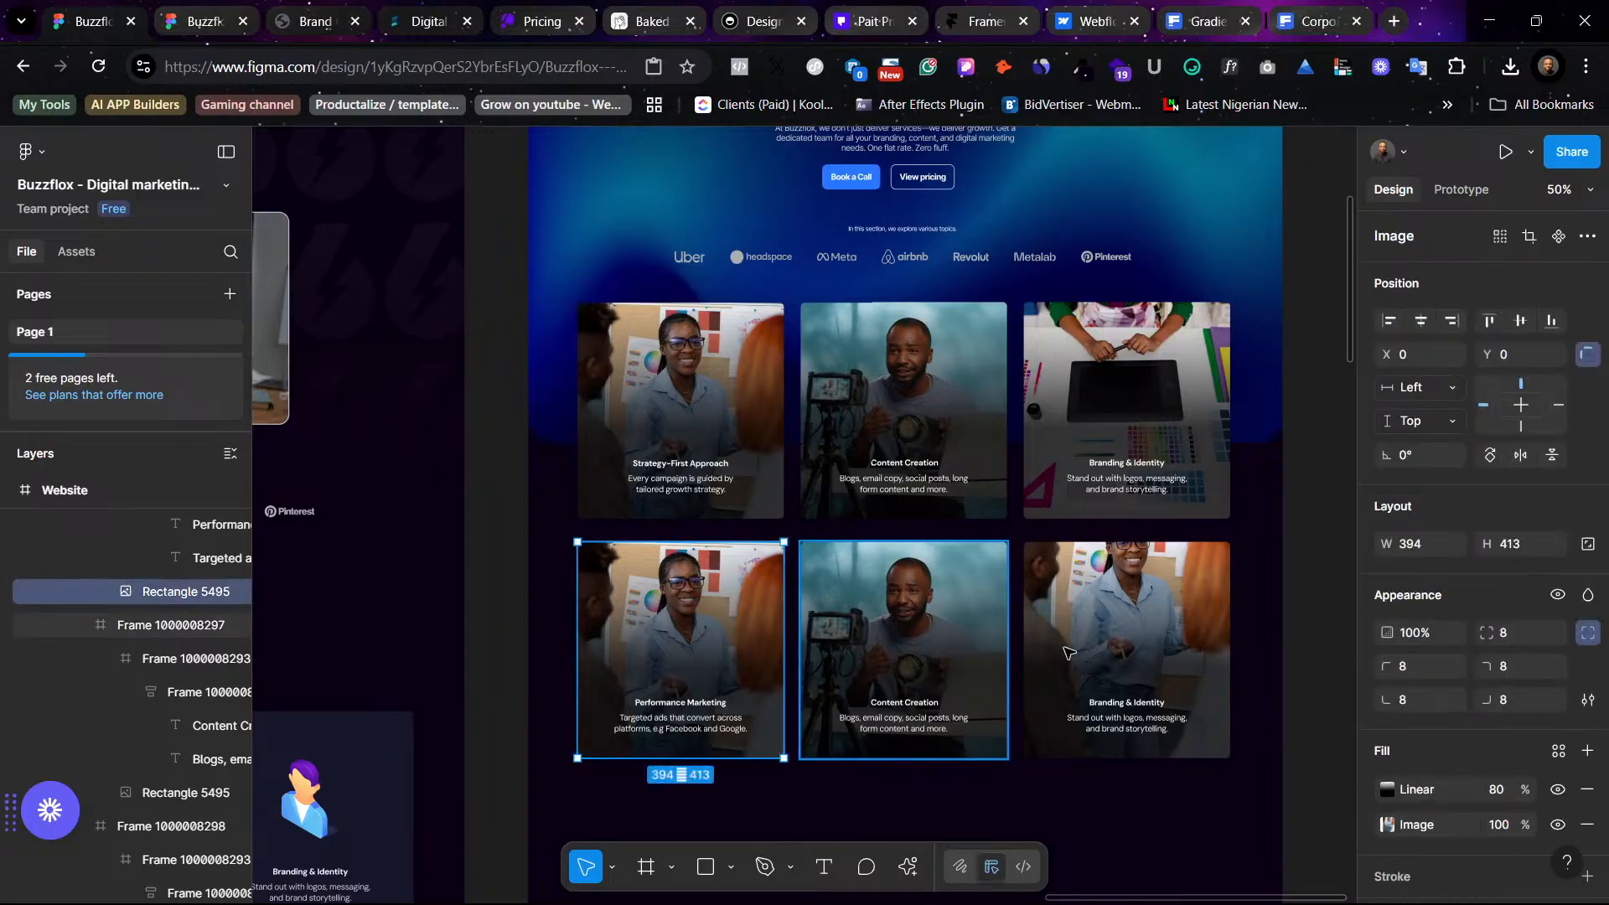
pyautogui.click(1386, 824)
pyautogui.click(1203, 494)
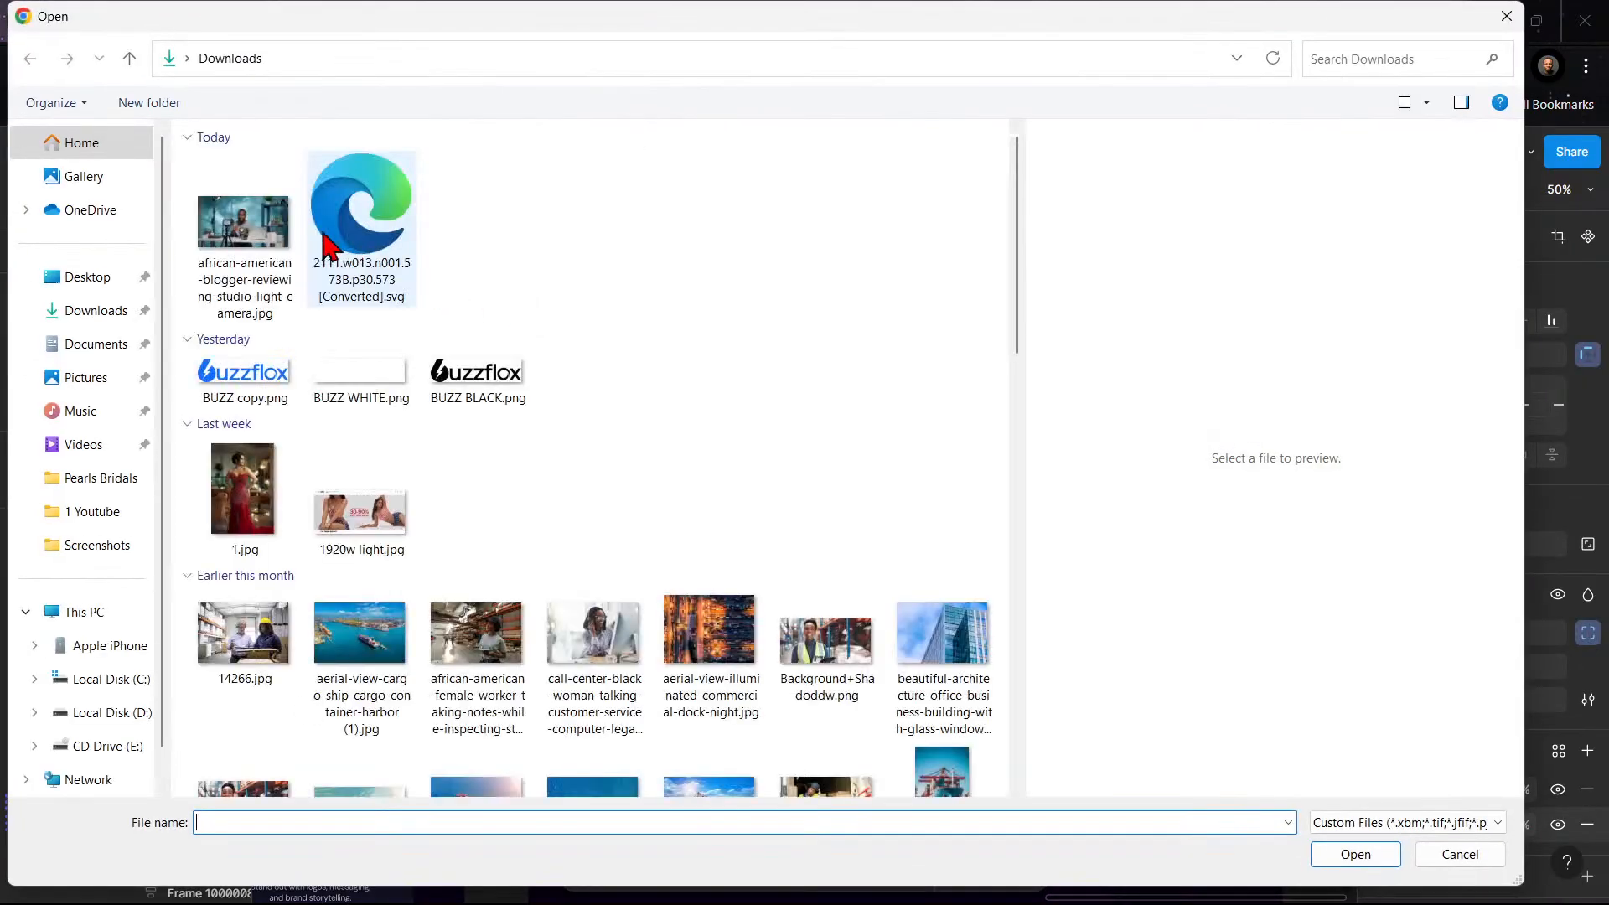
pyautogui.click(107, 307)
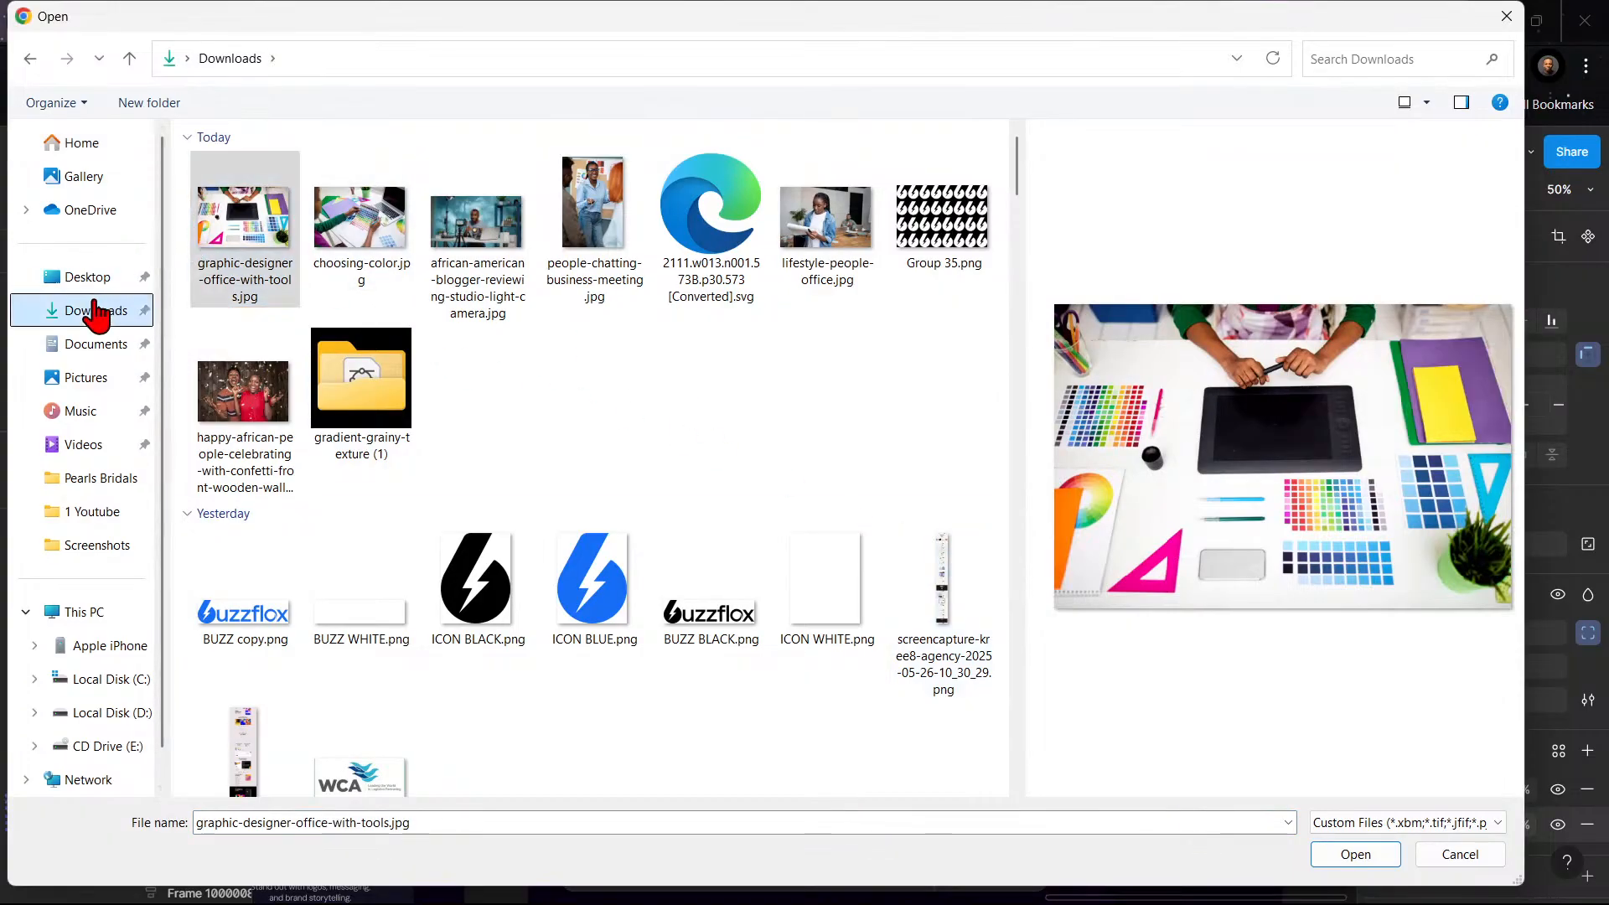
pyautogui.click(1459, 854)
# - Download the boardroom presentation photo from Freepik
pyautogui.click(1291, 20)
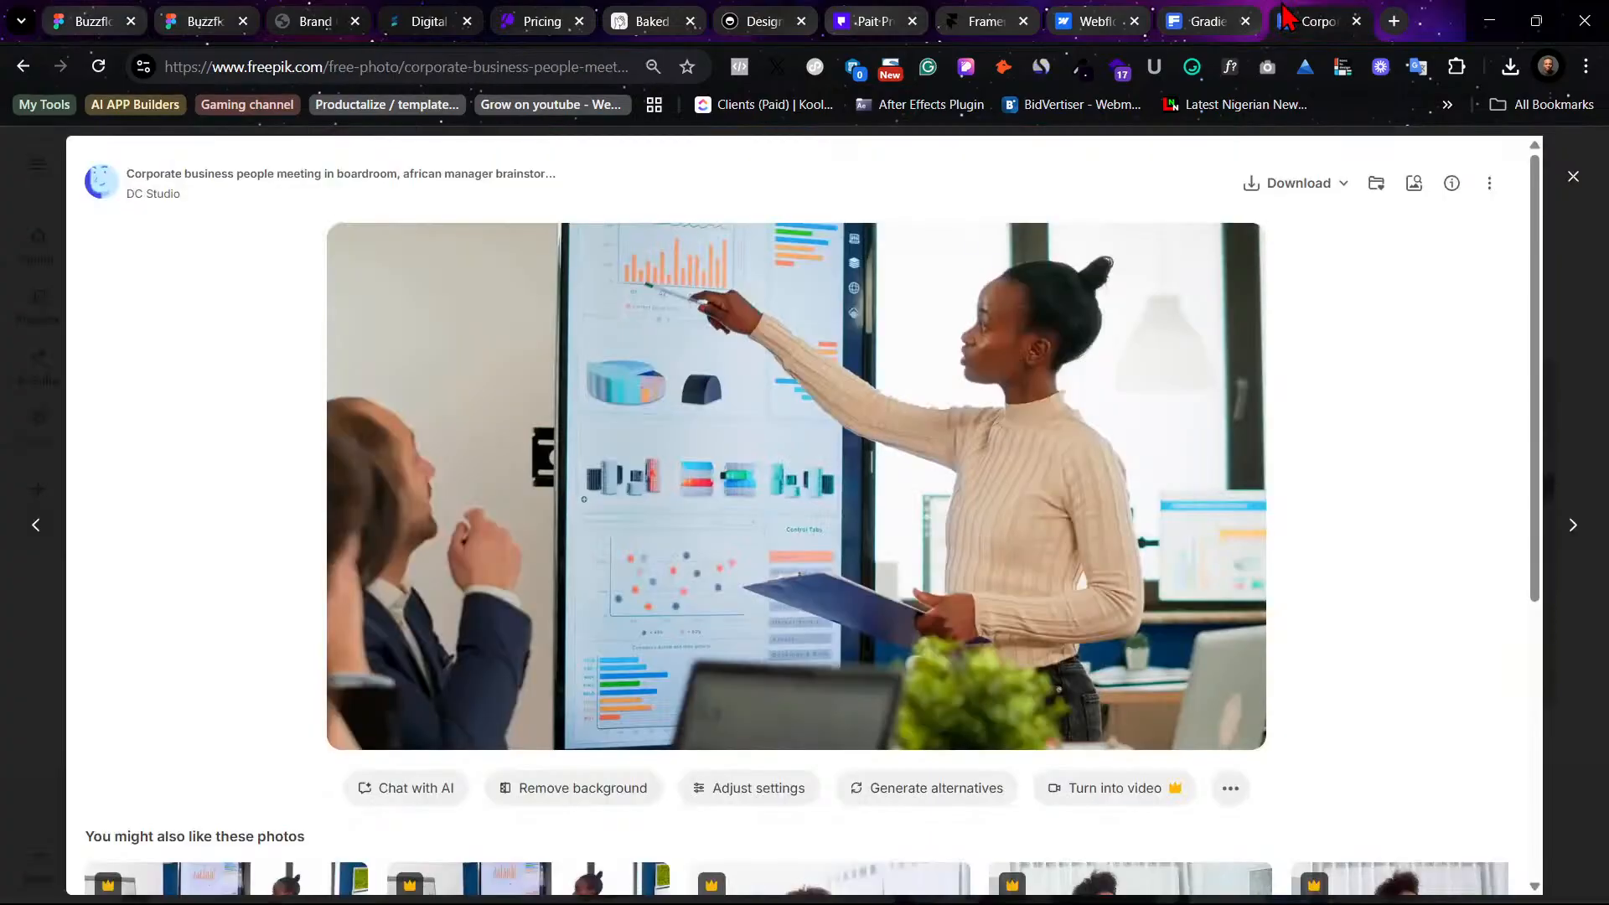
pyautogui.click(1275, 206)
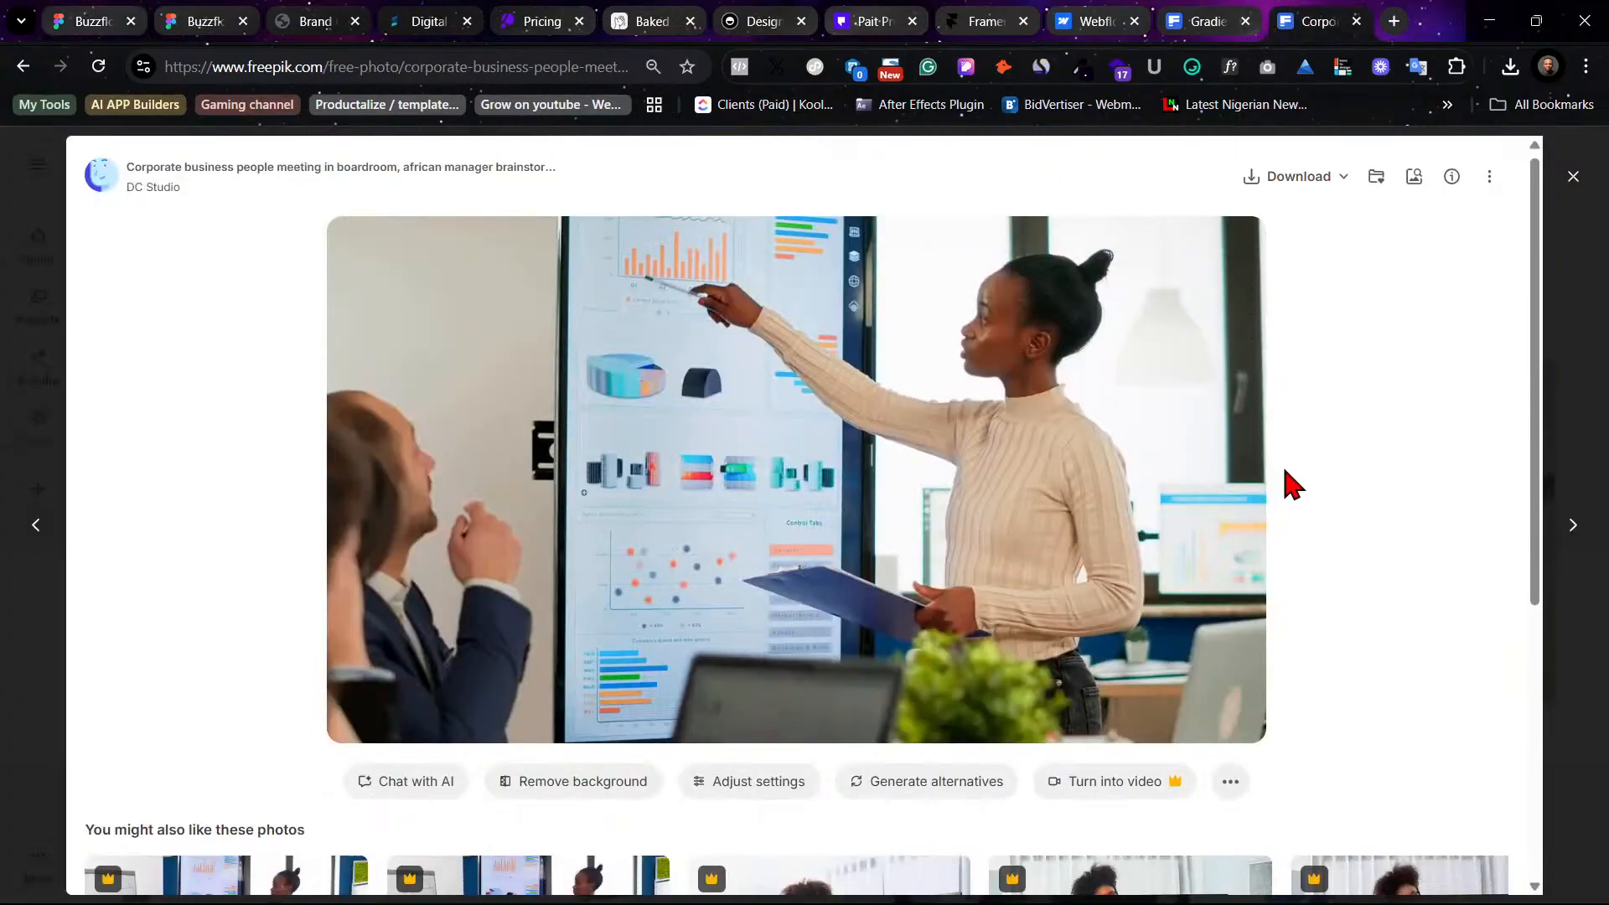
pyautogui.scroll(-5, 1285, 477)
pyautogui.scroll(5, 1286, 478)
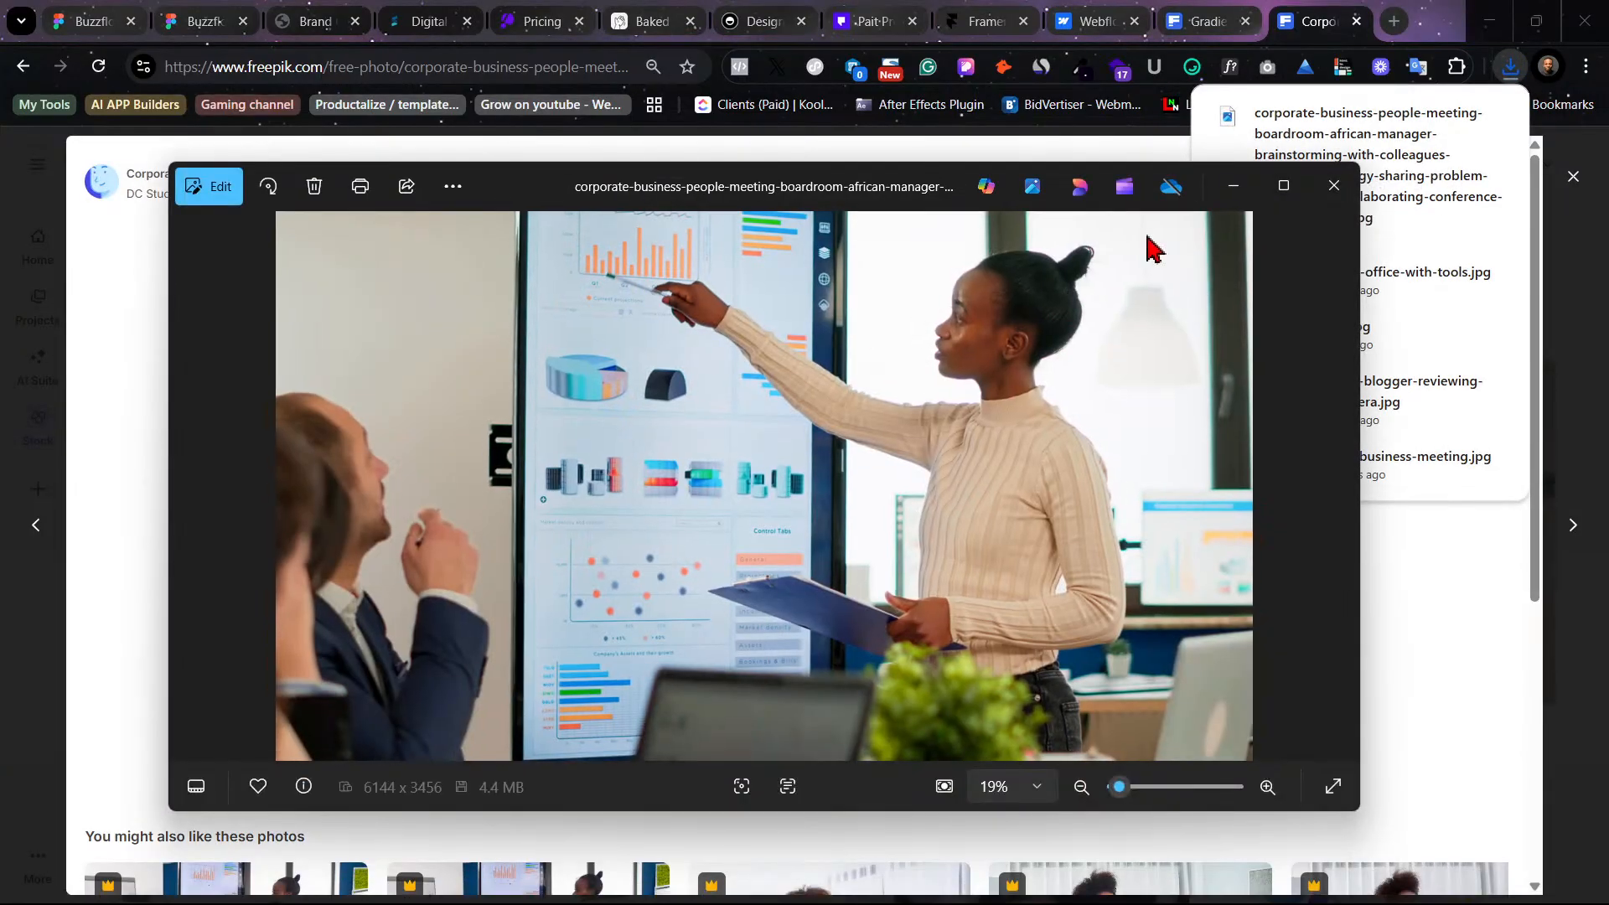
# - Replace the Performance Marketing card's image fill with the downloaded corporate business meeting photo
pyautogui.click(92, 20)
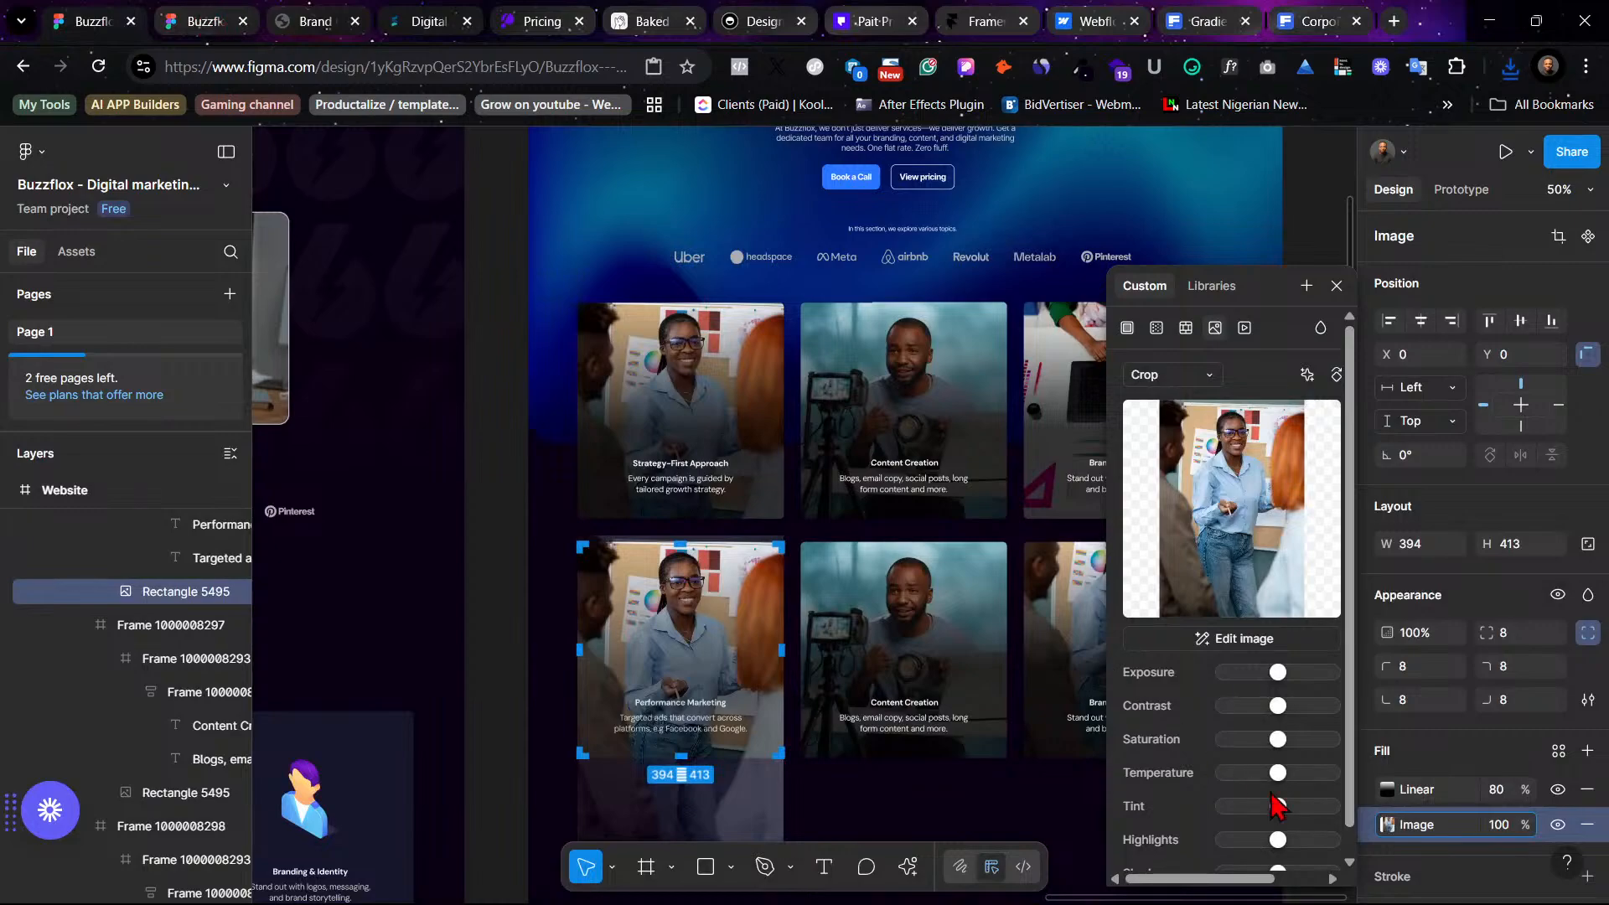
pyautogui.click(1228, 494)
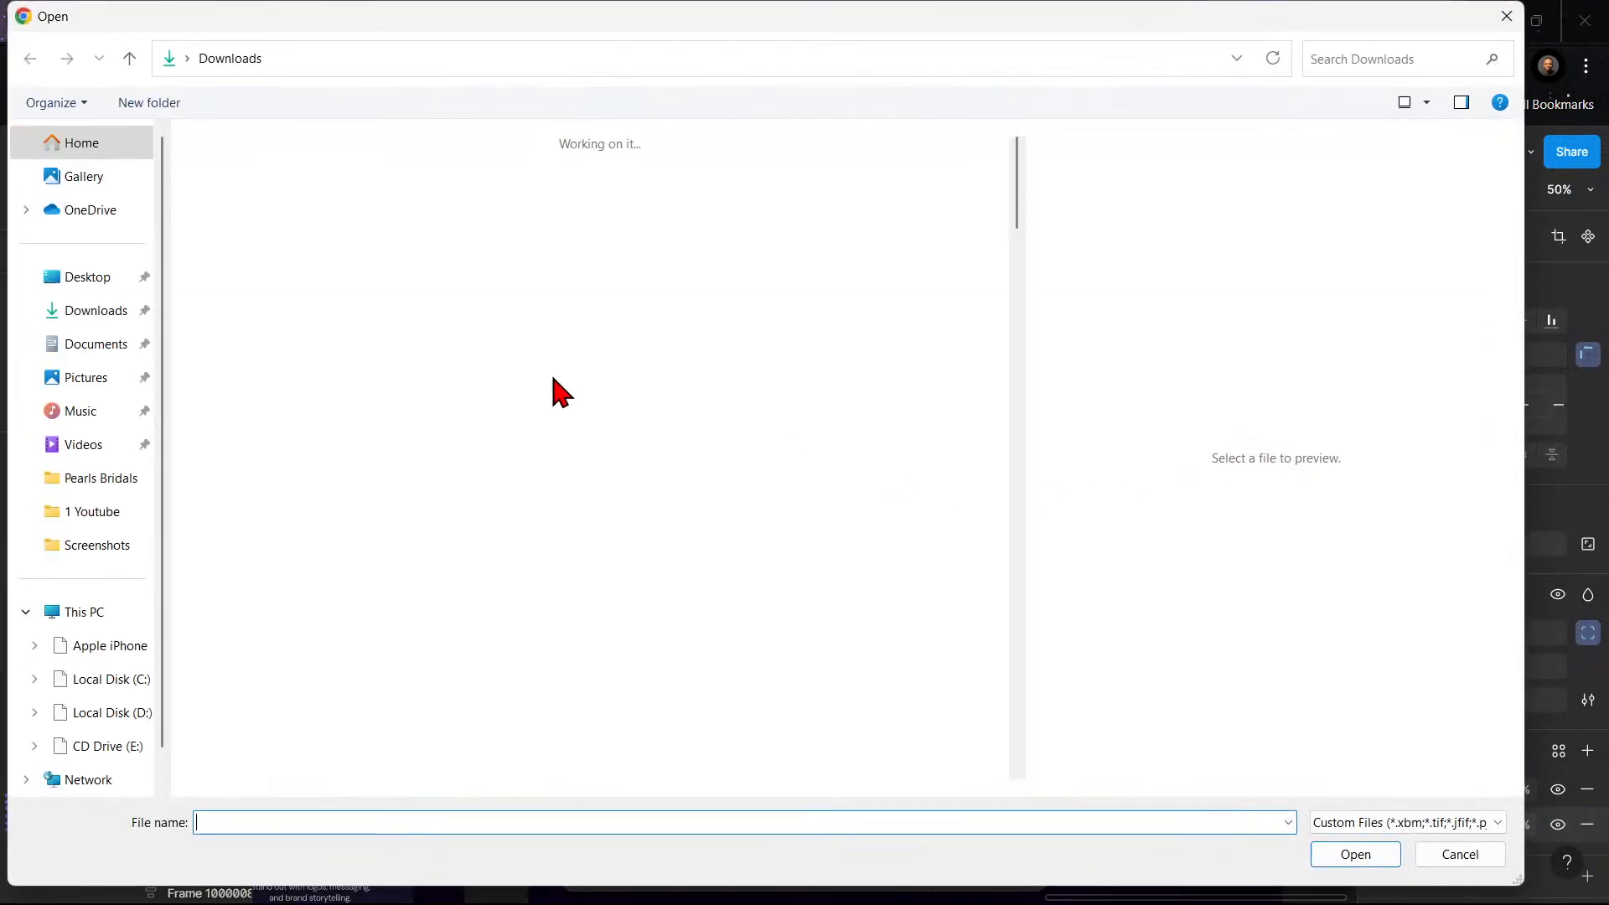
pyautogui.click(243, 224)
pyautogui.click(1353, 856)
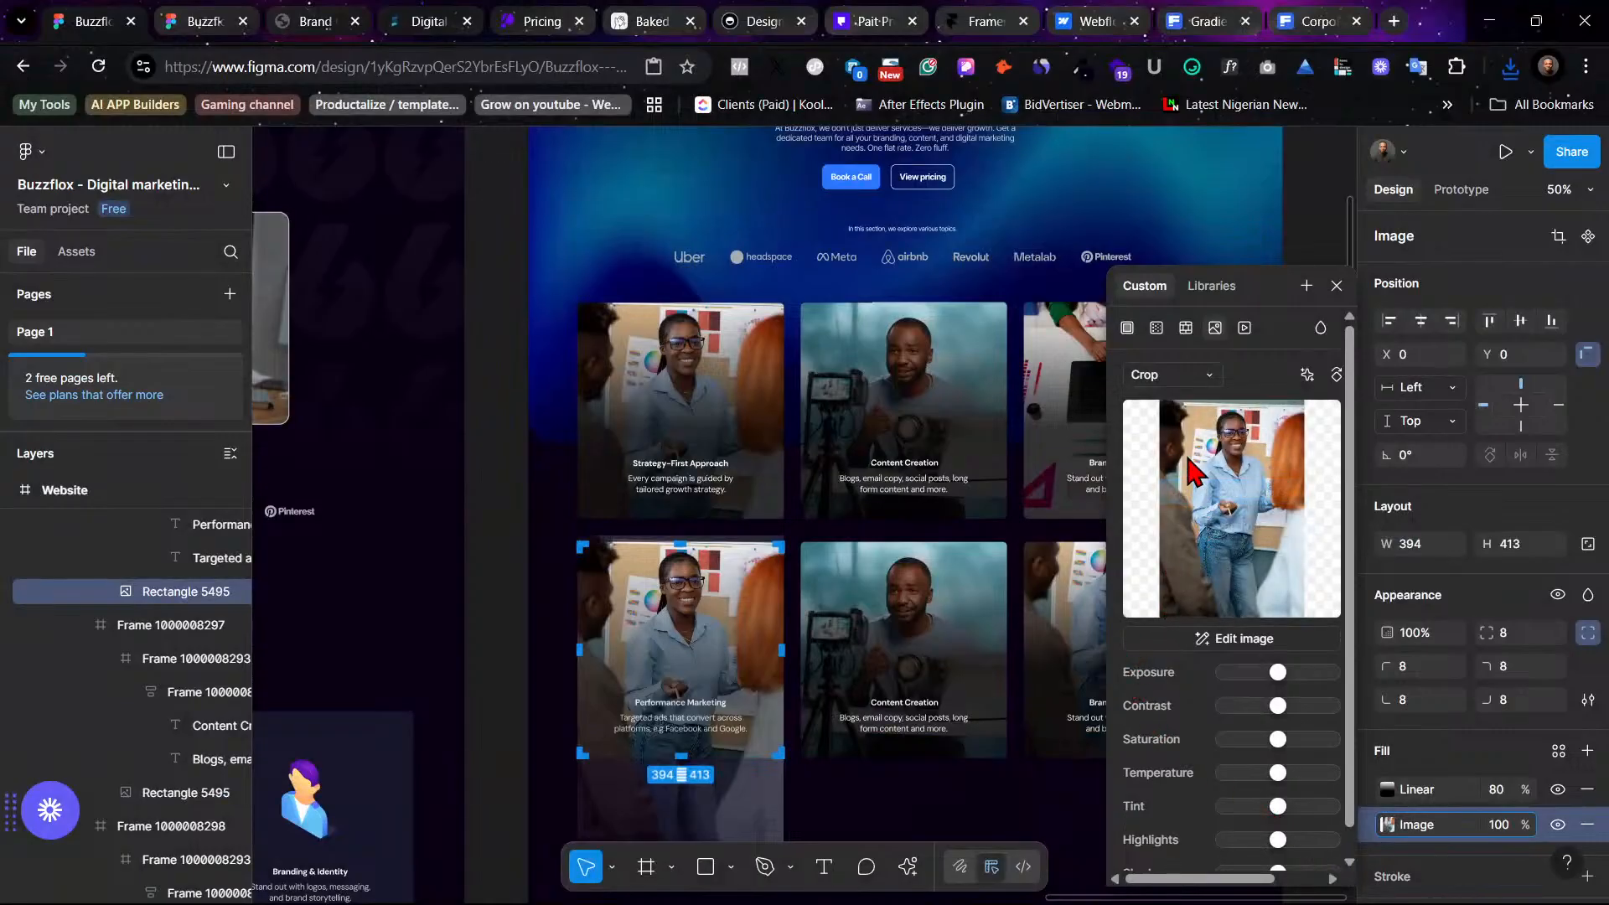
# - Set the new photo's fill mode to Crop and adjust the crop to frame the presenter within the card
pyautogui.moveTo(1233, 493)
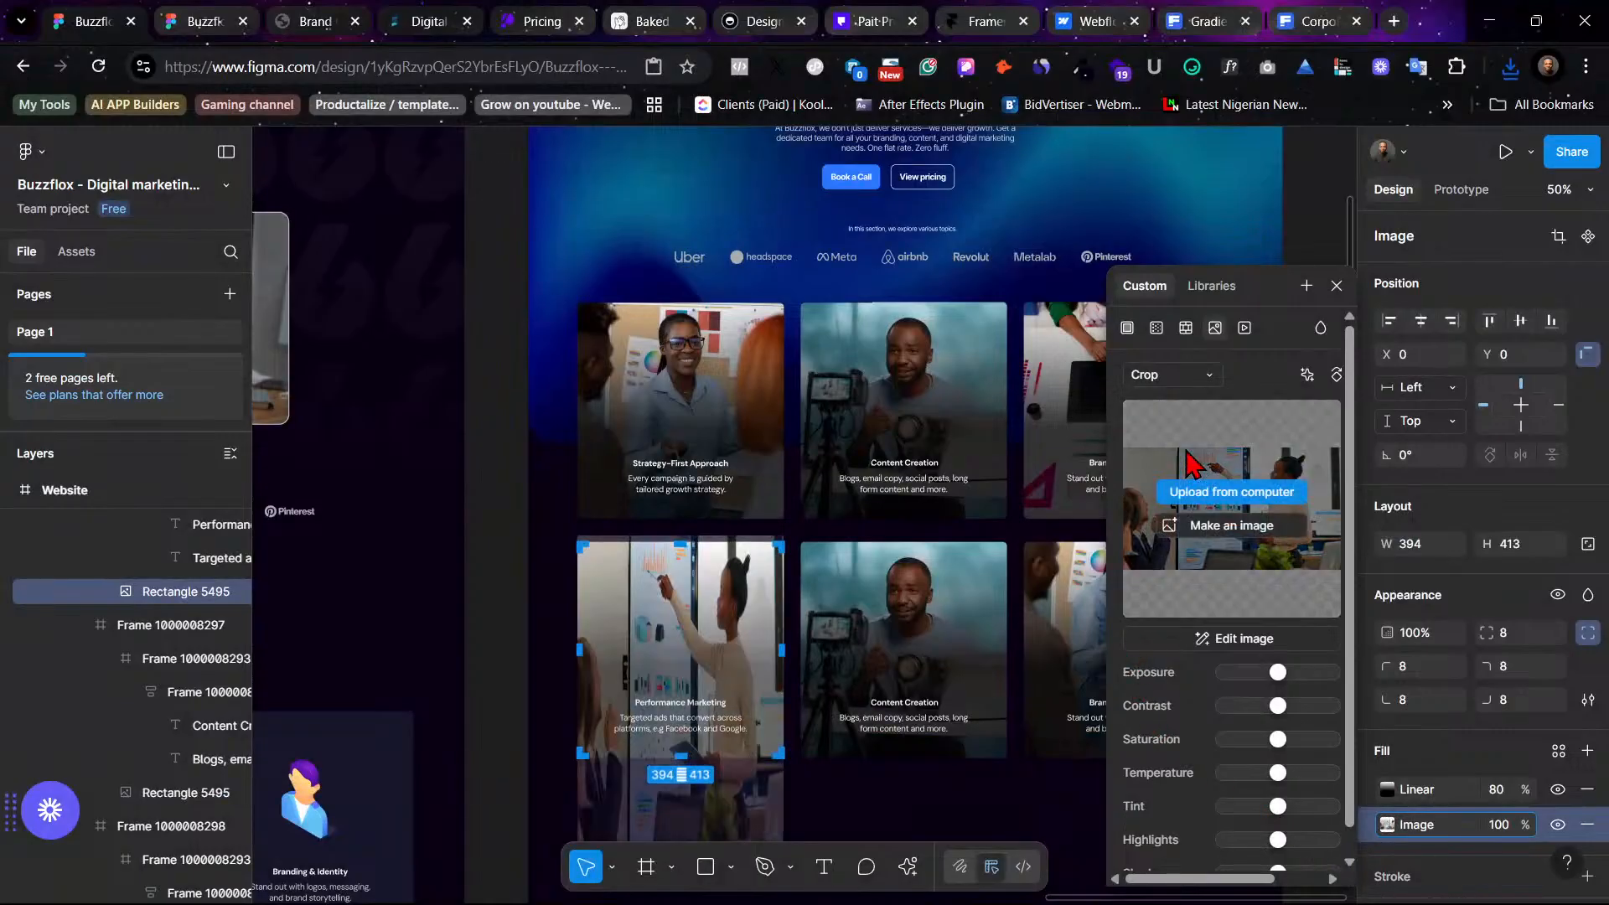
pyautogui.click(1166, 375)
pyautogui.click(1181, 325)
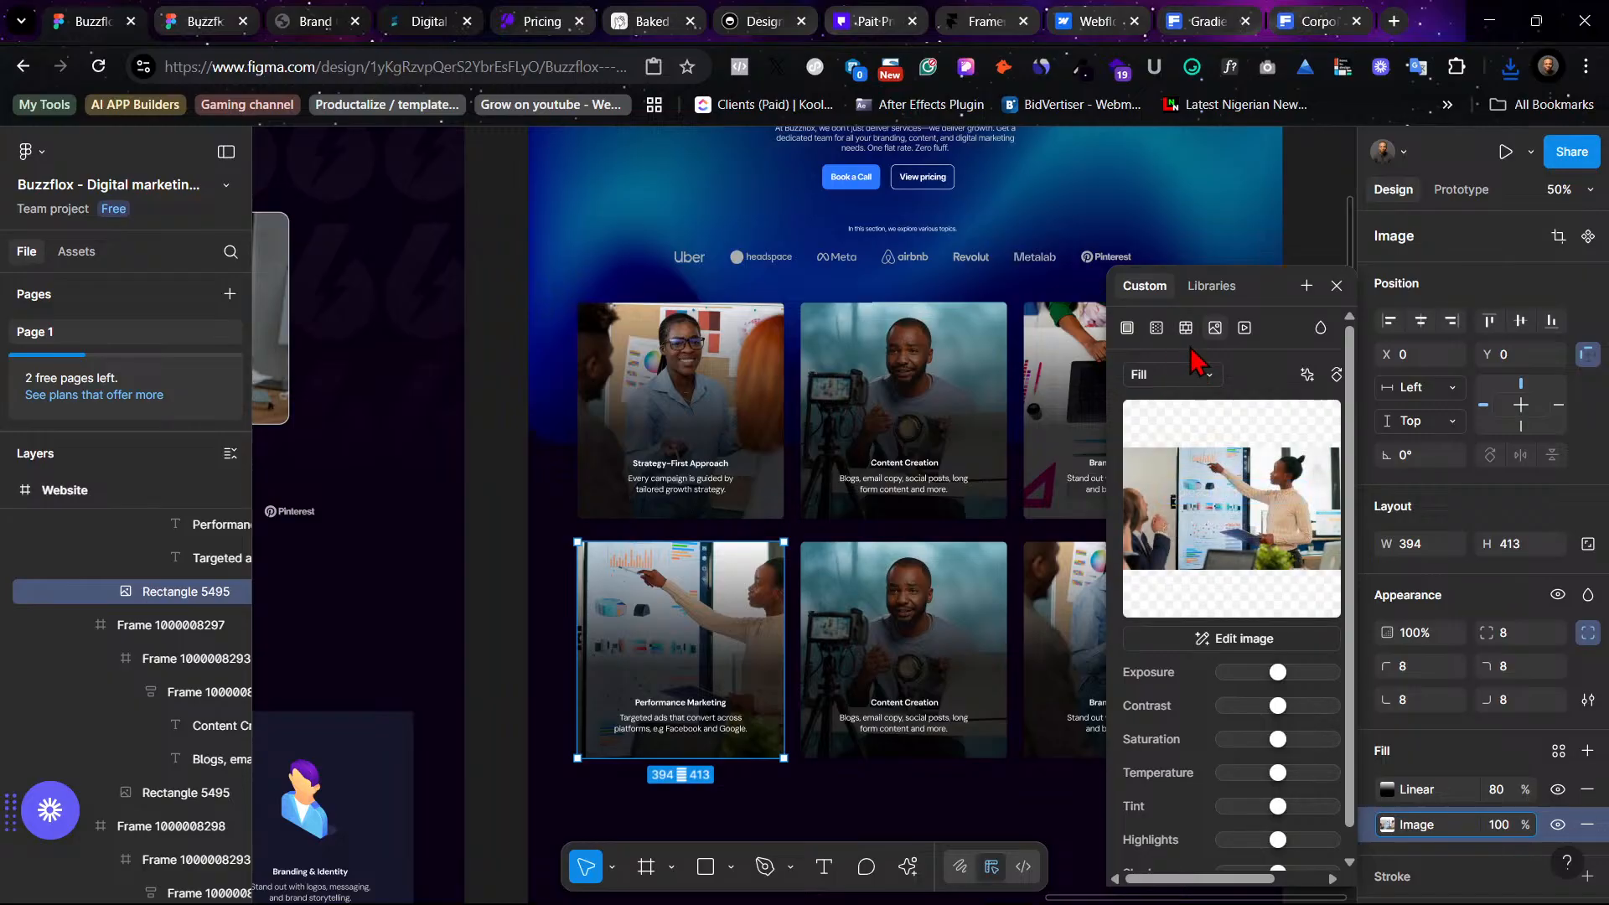
pyautogui.click(1199, 374)
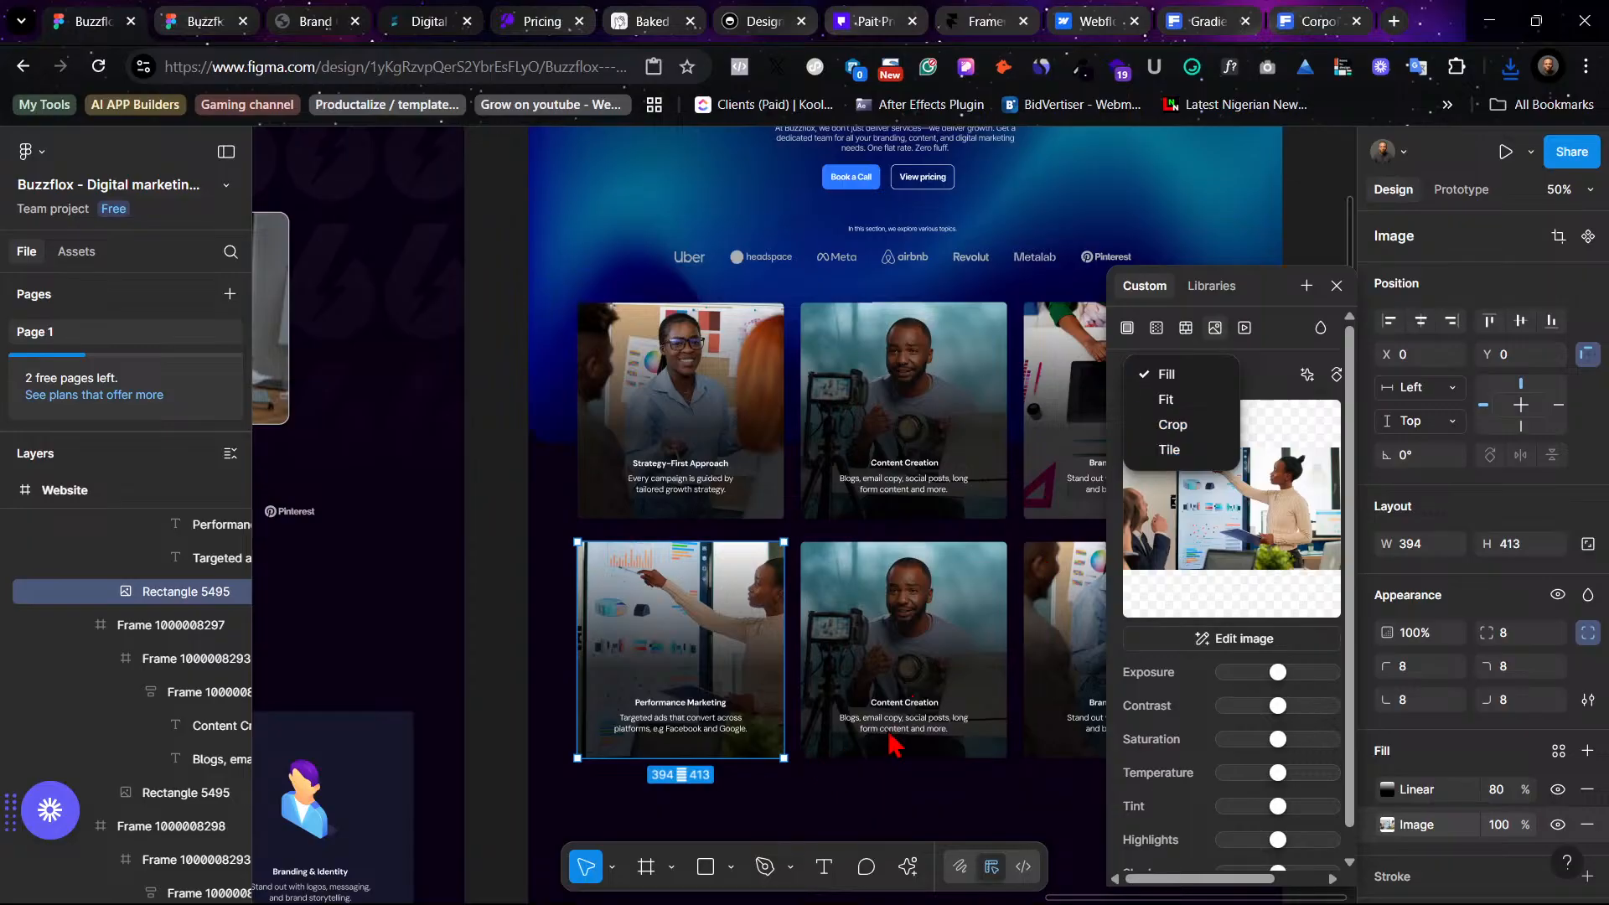
pyautogui.click(1172, 424)
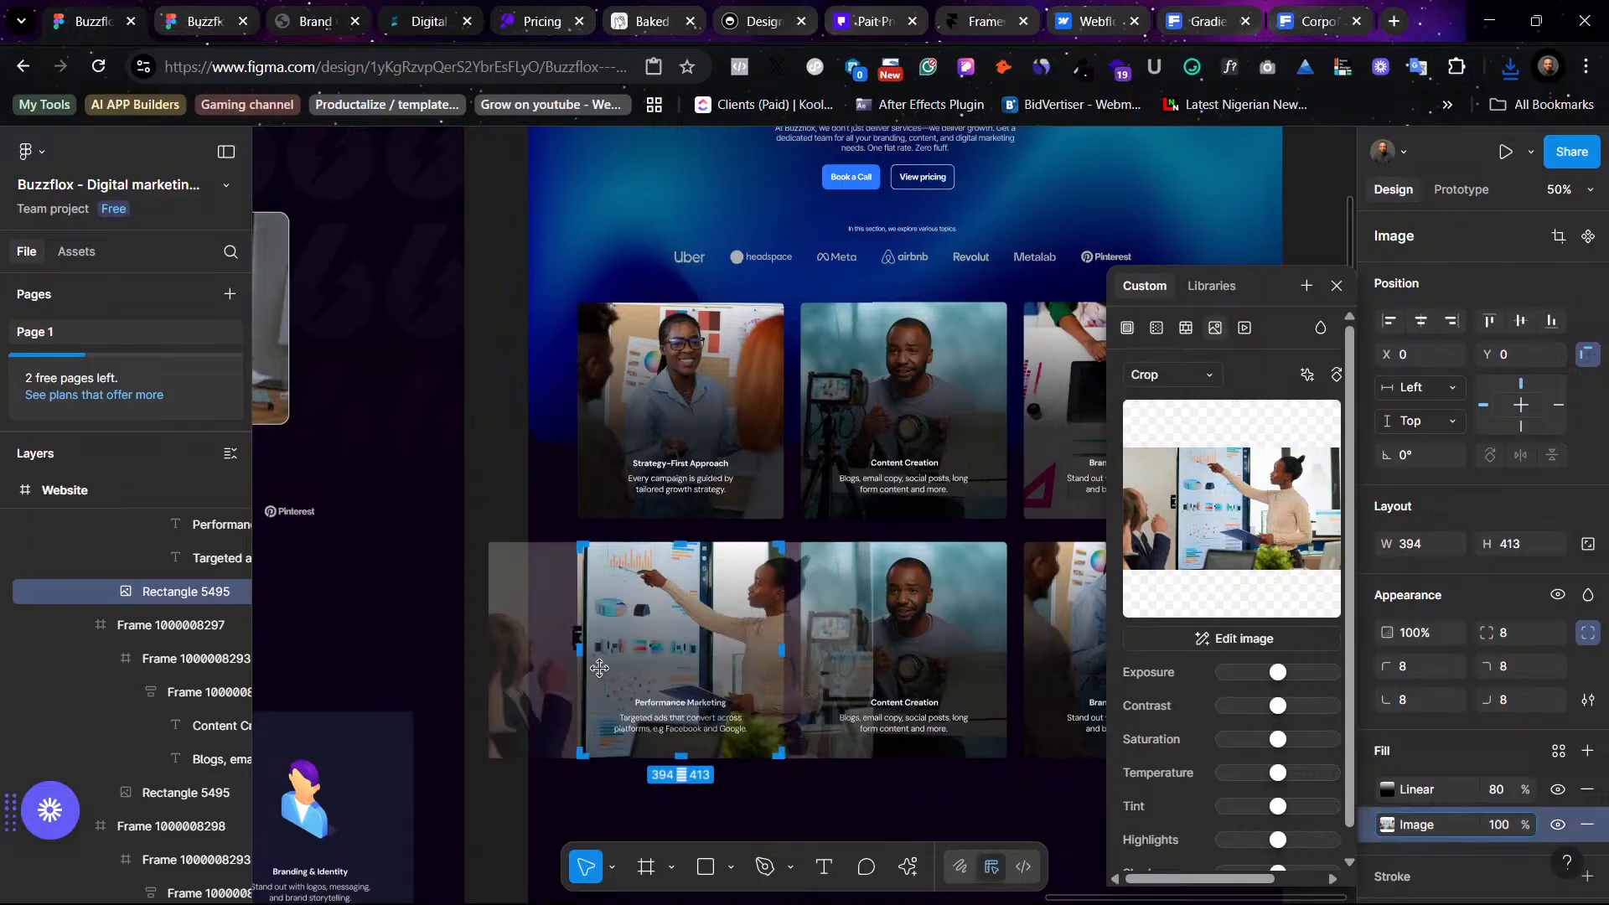
pyautogui.moveTo(554, 692); pyautogui.dragTo(525, 699)
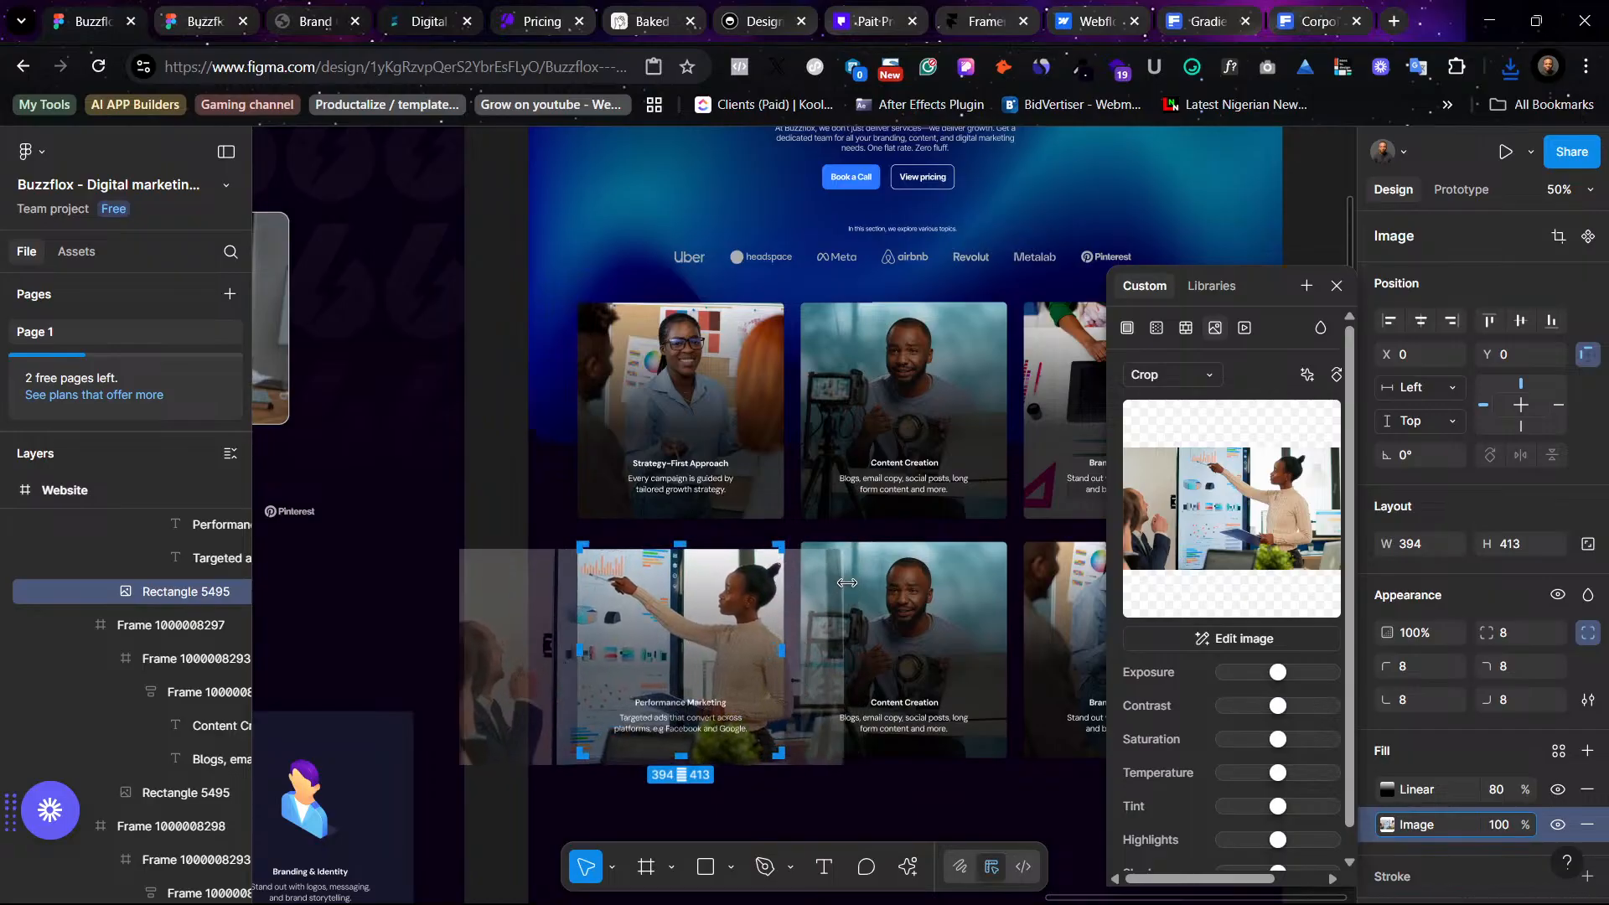
pyautogui.moveTo(846, 582); pyautogui.dragTo(910, 556)
pyautogui.moveTo(744, 607); pyautogui.dragTo(713, 611)
pyautogui.click(503, 449)
pyautogui.click(502, 449)
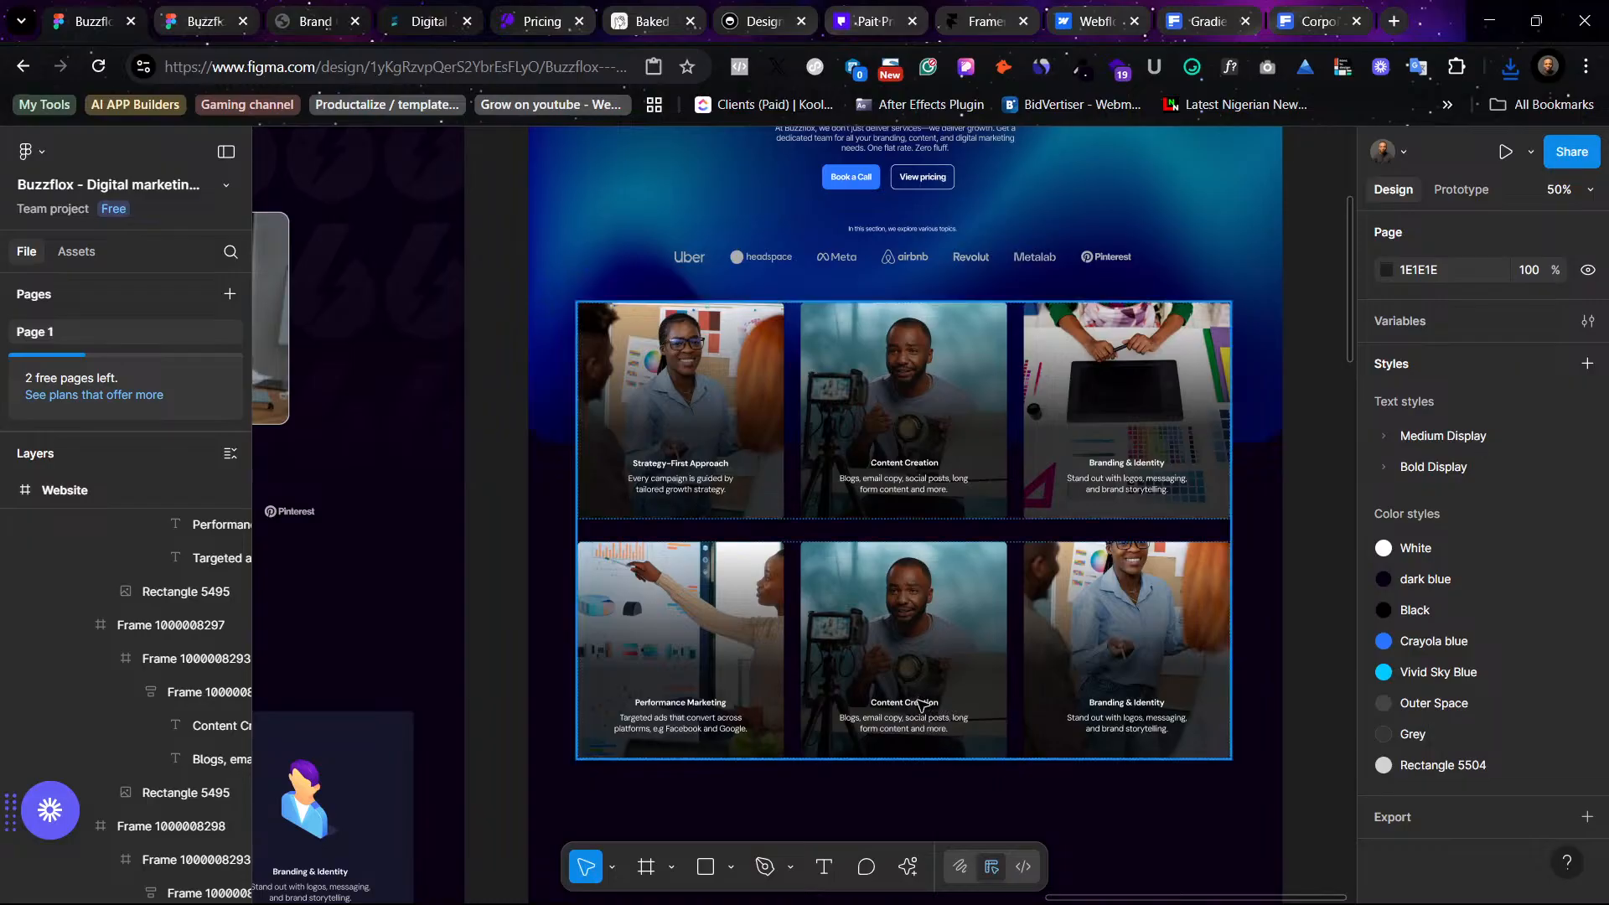
# - Copy the Social Media Management title from the icon card onto the middle second-row photo card's title
pyautogui.scroll(-5, 748, 725)
pyautogui.hscroll(-5, 712, 725)
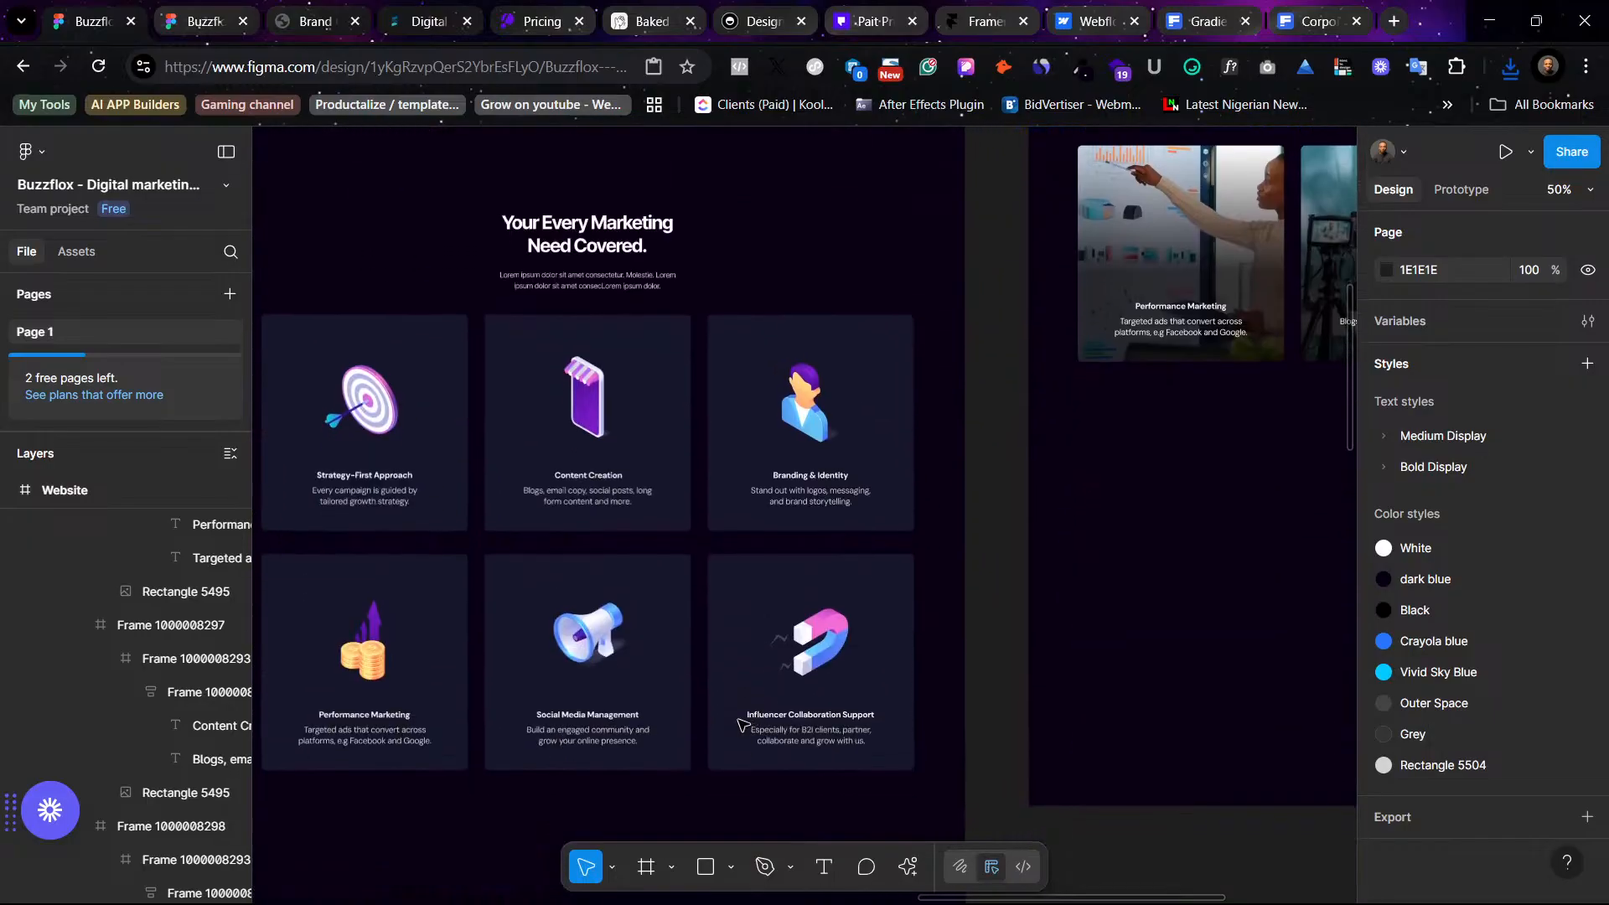
pyautogui.click(604, 718)
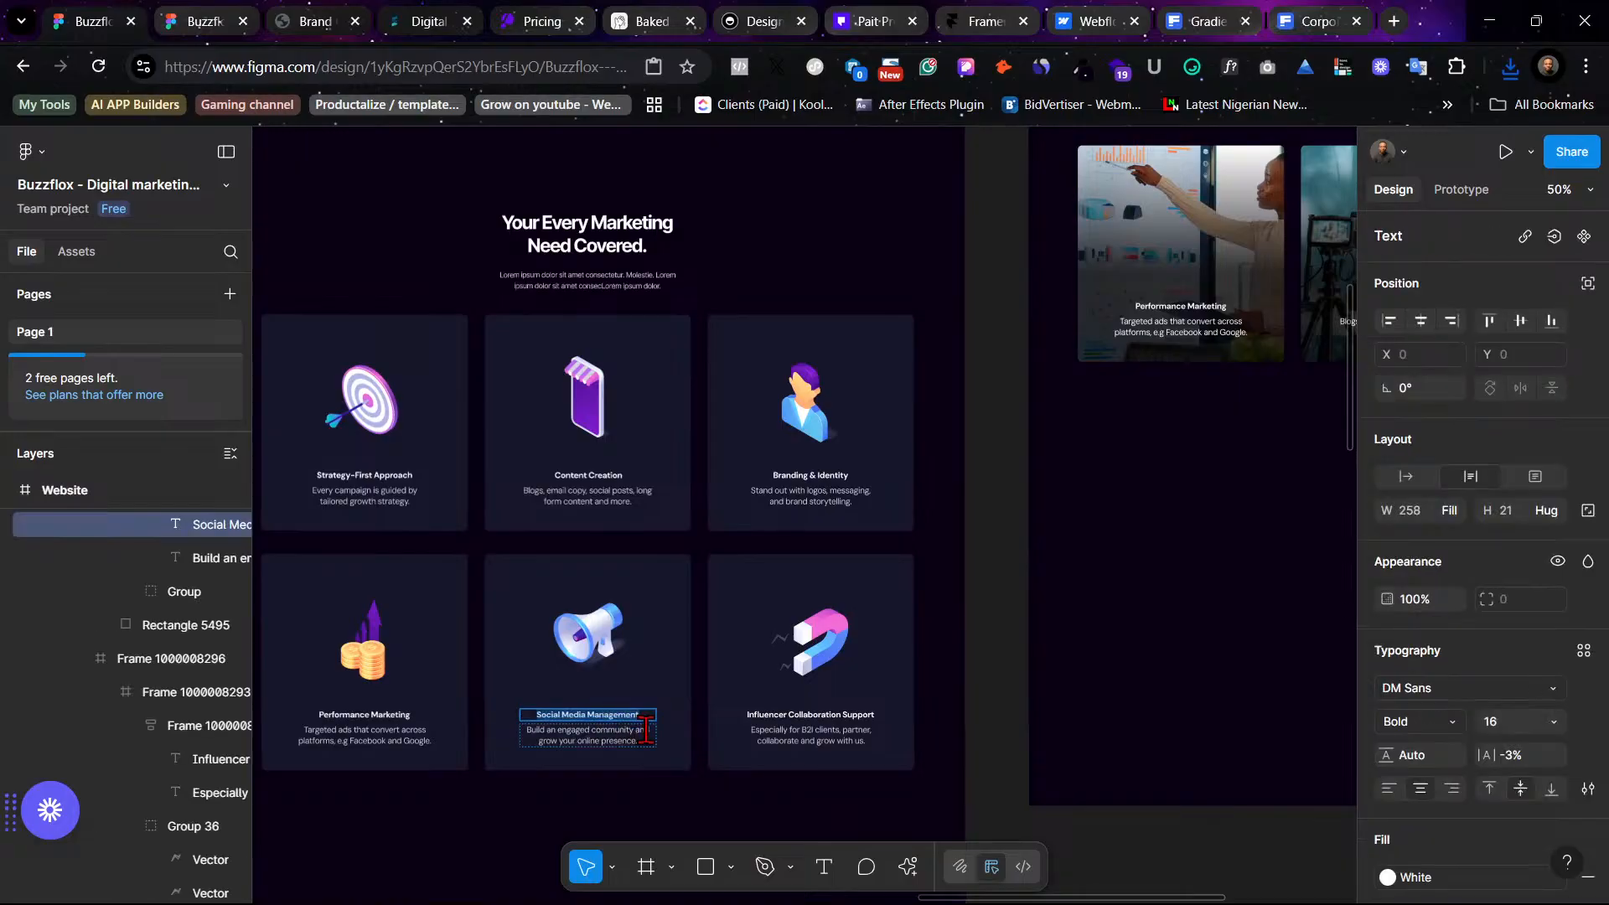
pyautogui.hscroll(7, 936, 800)
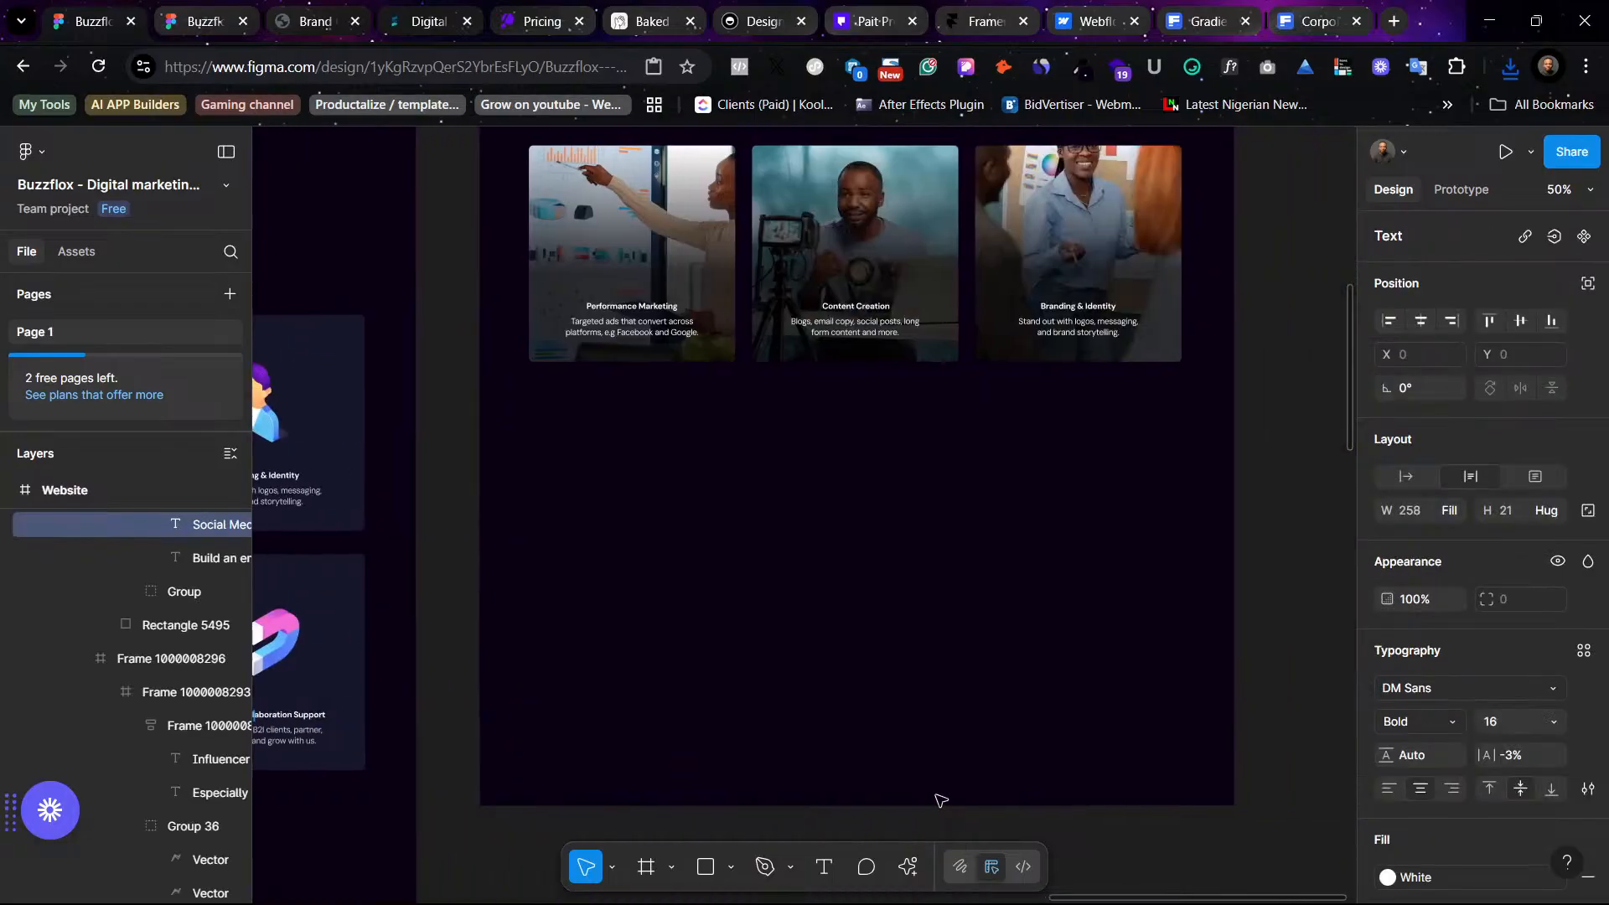
pyautogui.click(855, 304)
pyautogui.rightClick(854, 299)
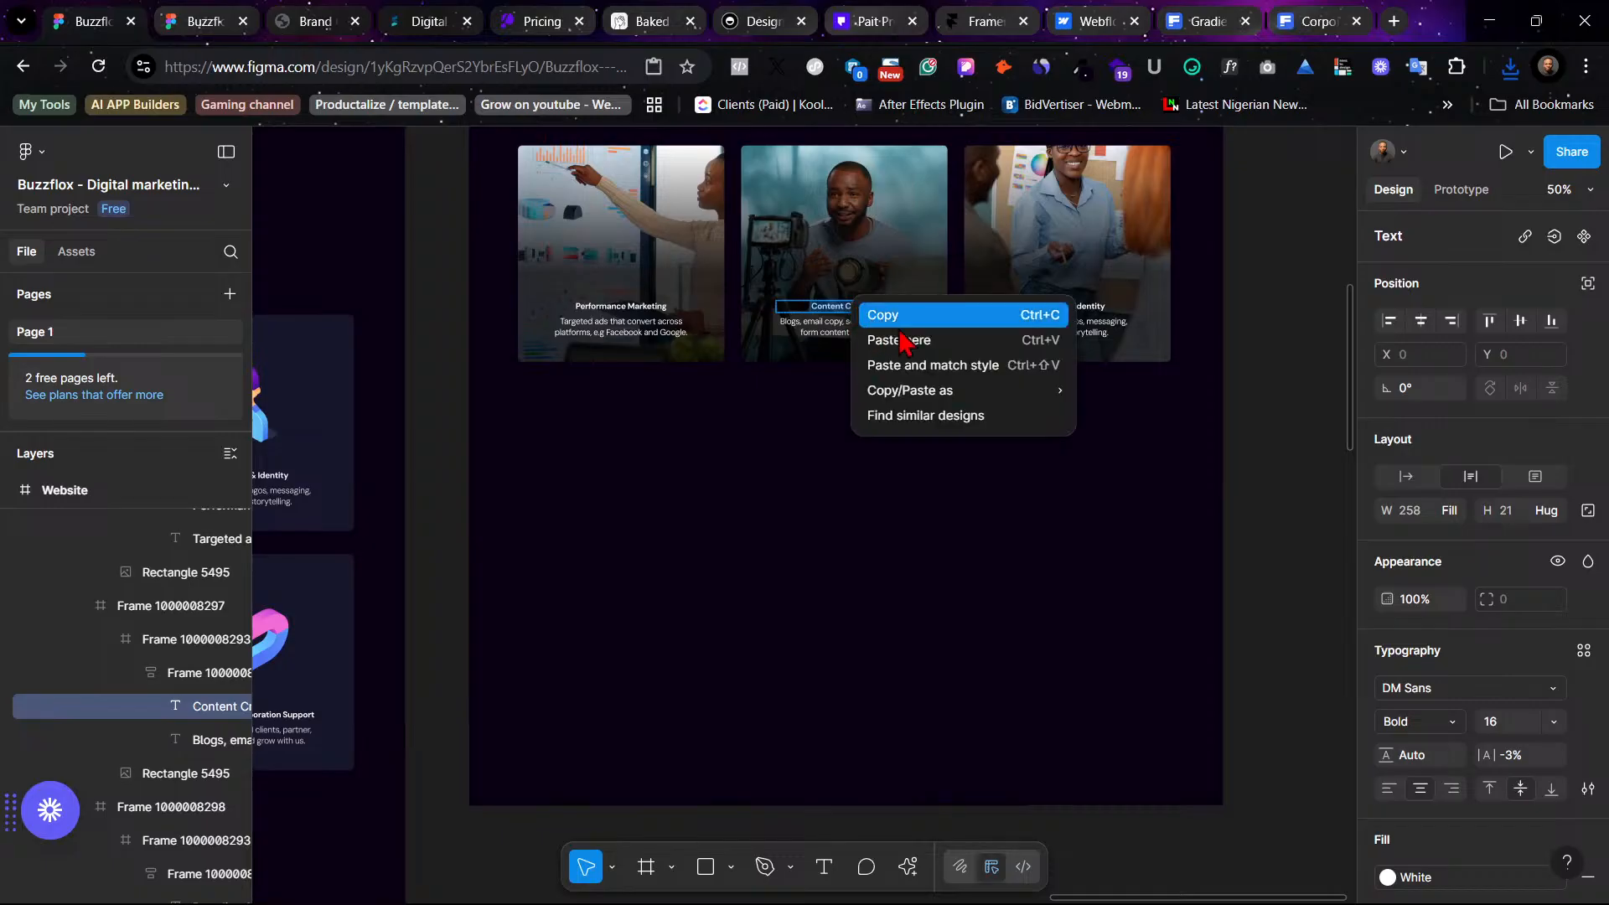
pyautogui.click(959, 376)
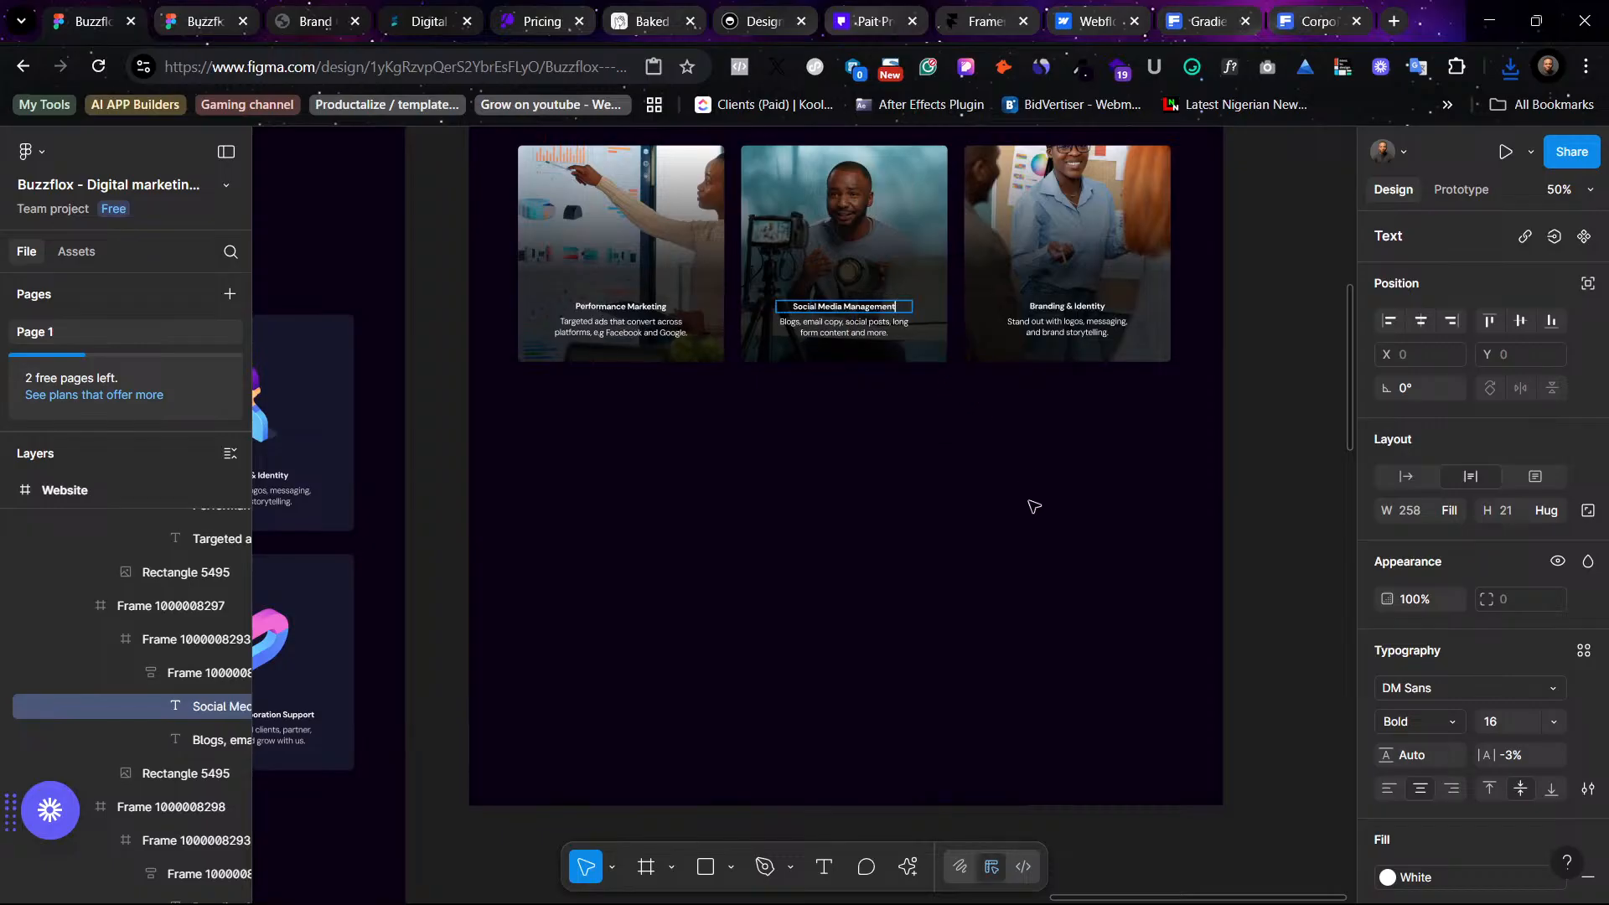
pyautogui.click(969, 589)
# - Review the updated second card row against the remaining icon card grid
pyautogui.hscroll(-5, 968, 587)
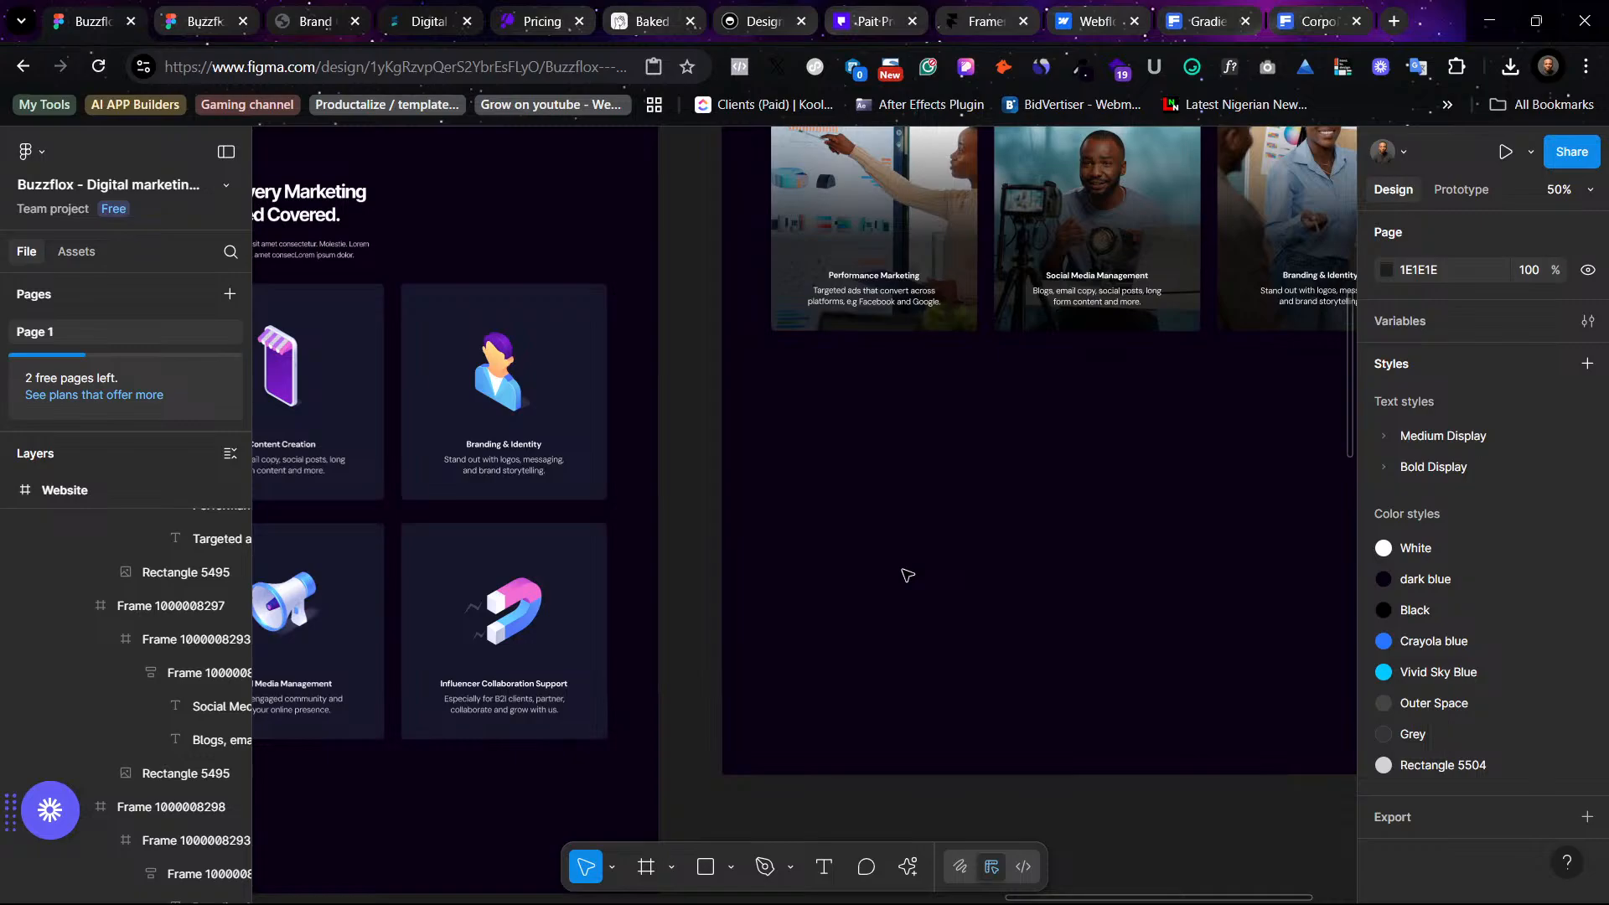
pyautogui.hscroll(-5, 969, 591)
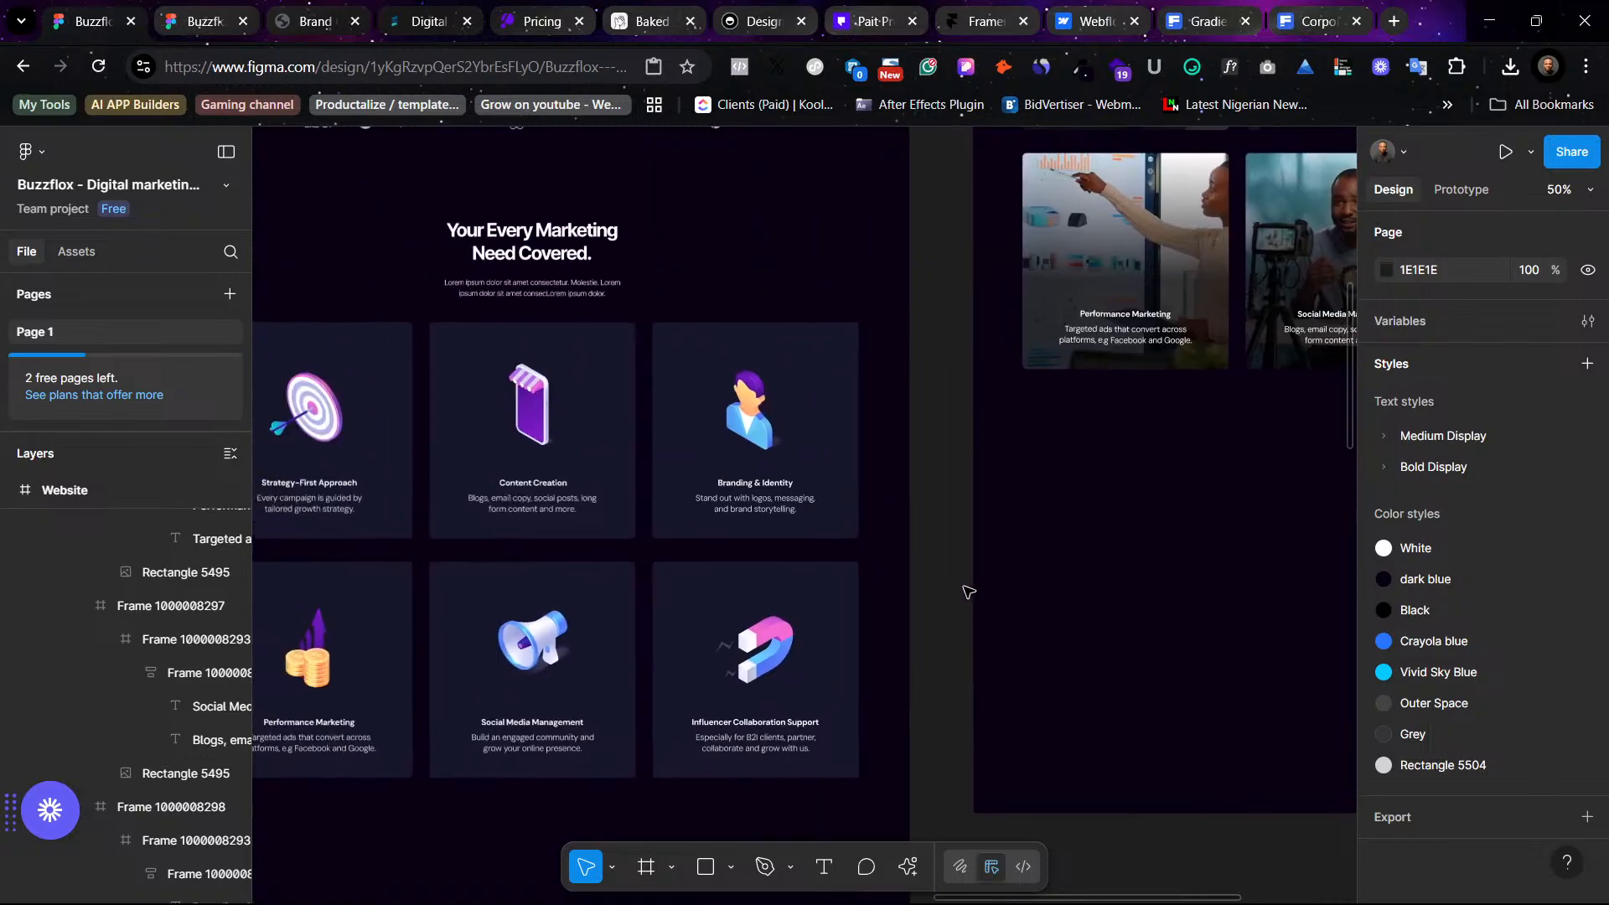
pyautogui.hscroll(8, 1034, 575)
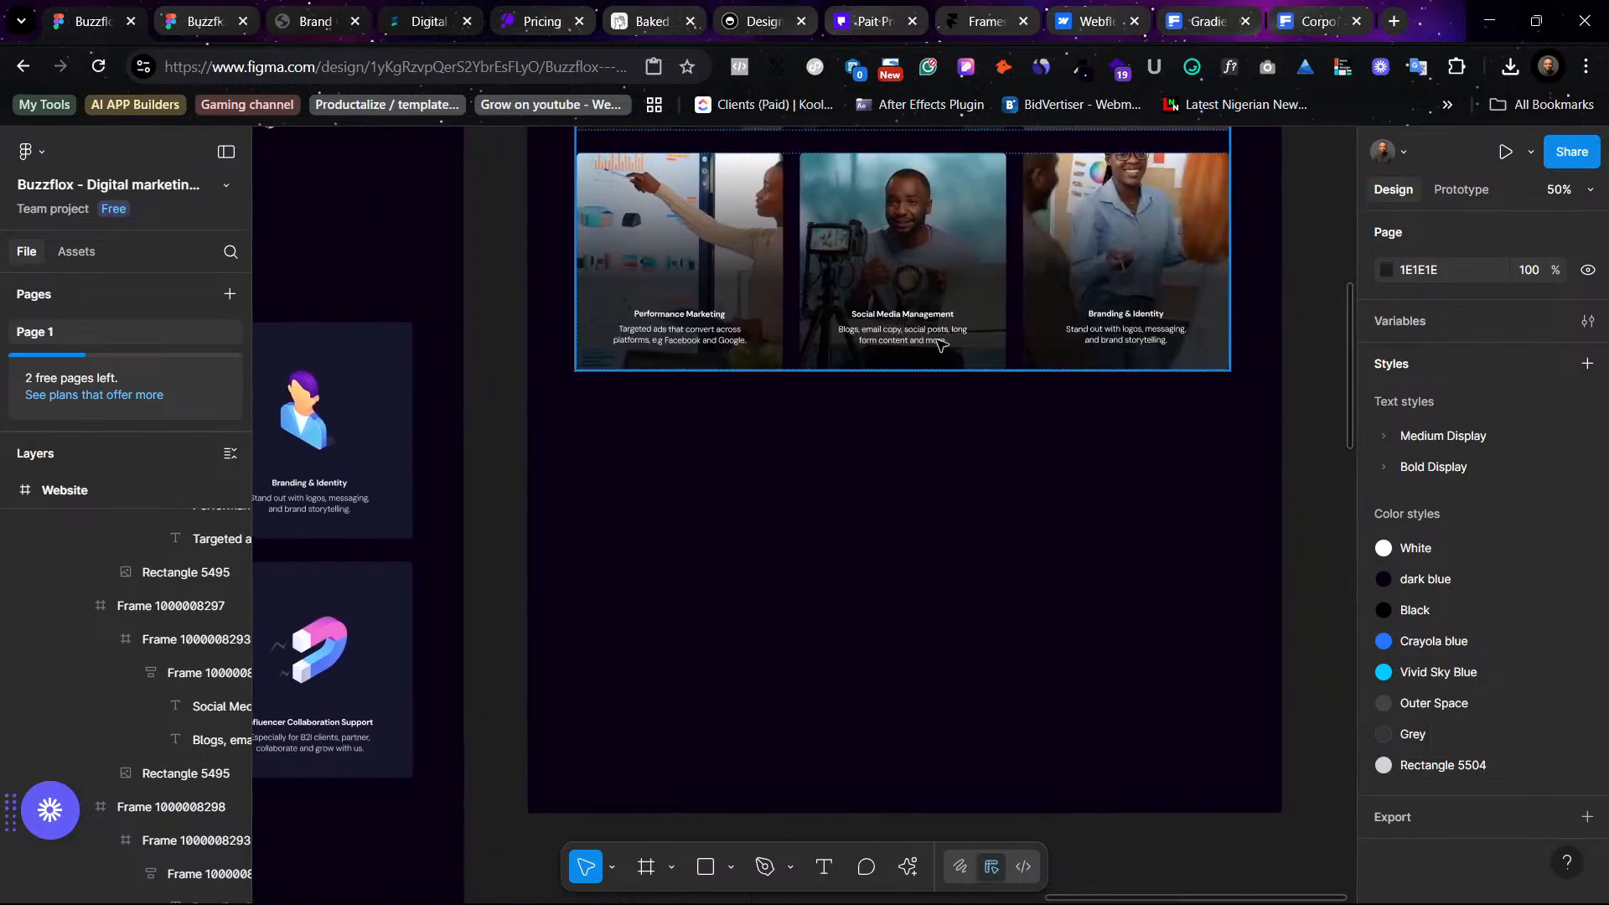
pyautogui.scroll(8, 1004, 416)
pyautogui.scroll(4, 1003, 417)
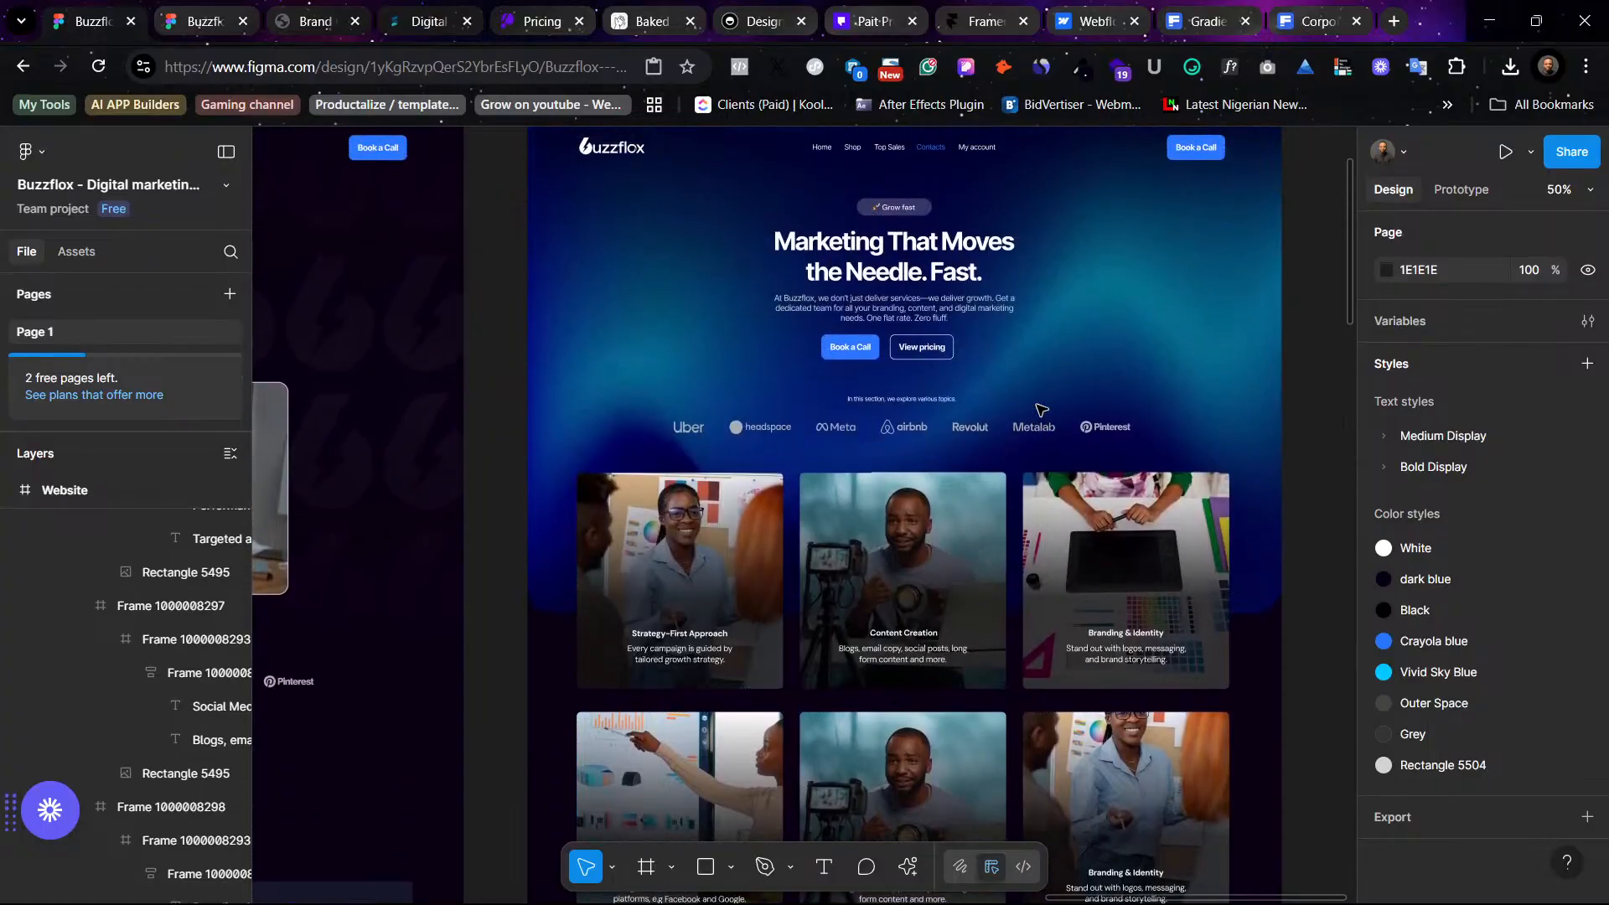
pyautogui.scroll(-8, 1041, 409)
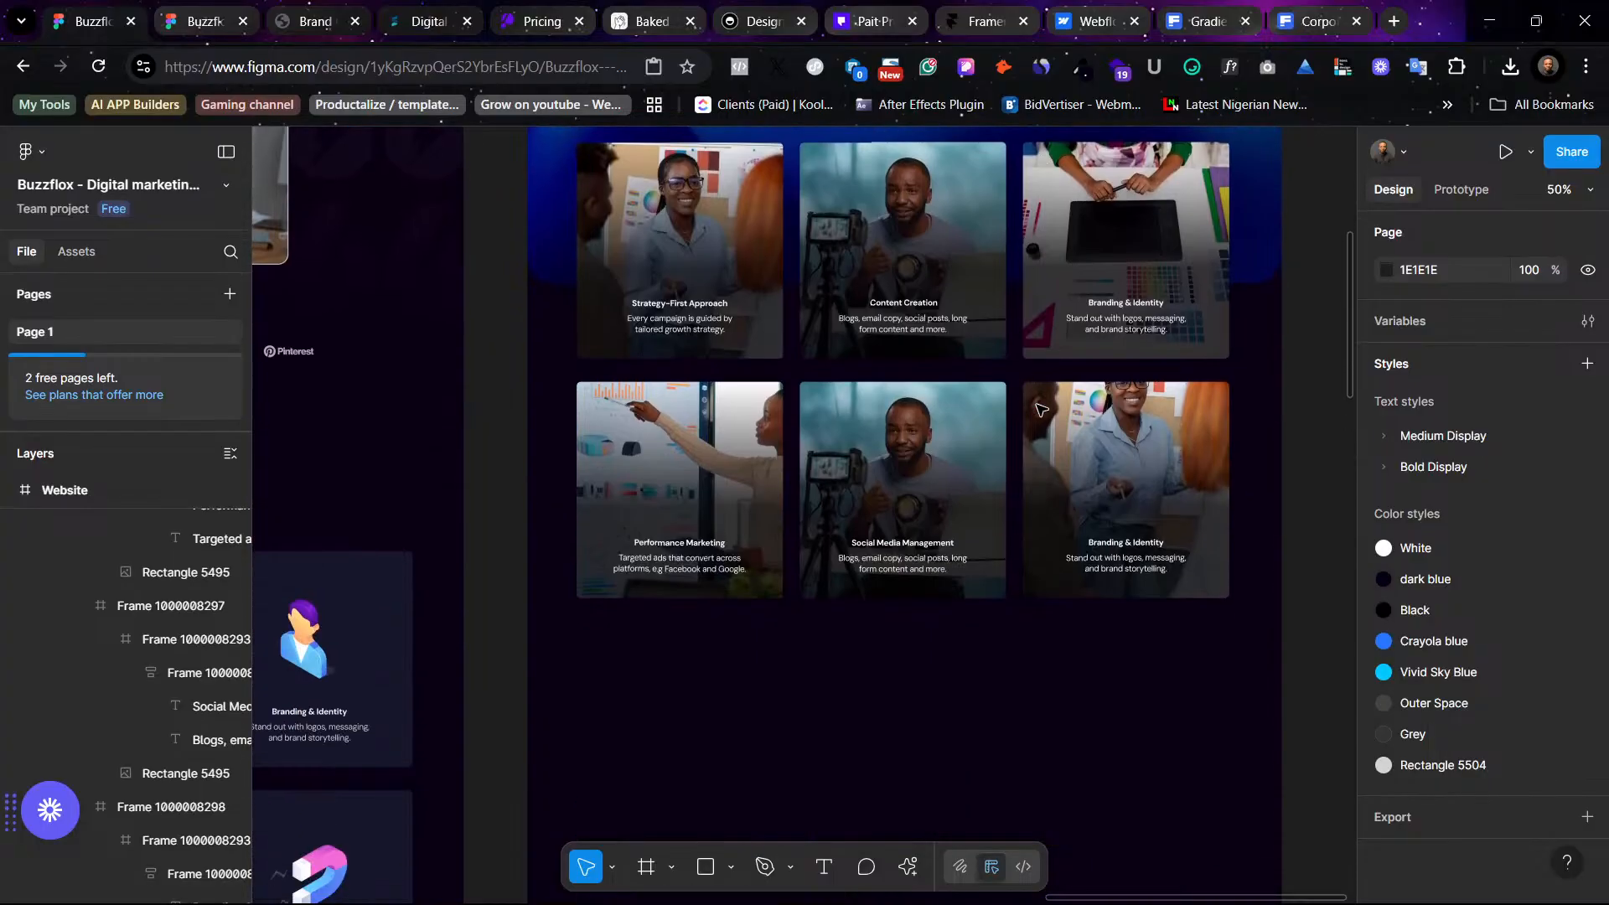
pyautogui.hscroll(-6, 921, 582)
pyautogui.hscroll(-4, 921, 583)
pyautogui.scroll(-12, 917, 581)
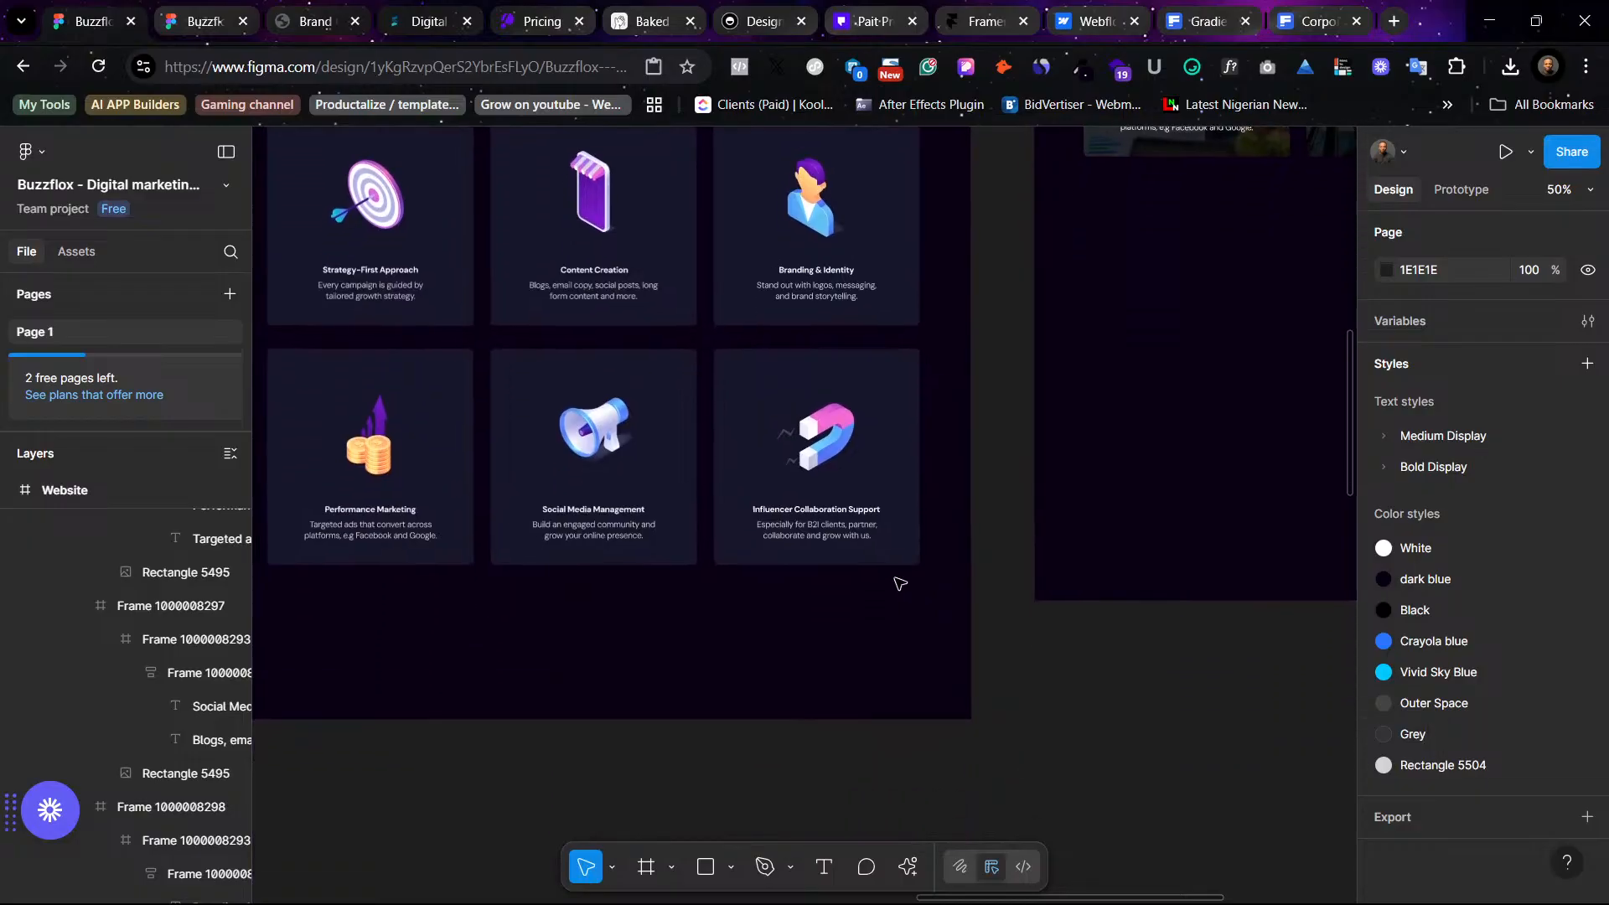
# - Copy the Social Media Management description from the icon card and paste it with matching style into the middle photo card's description
pyautogui.scroll(1, 894, 581)
pyautogui.doubleClick(591, 579)
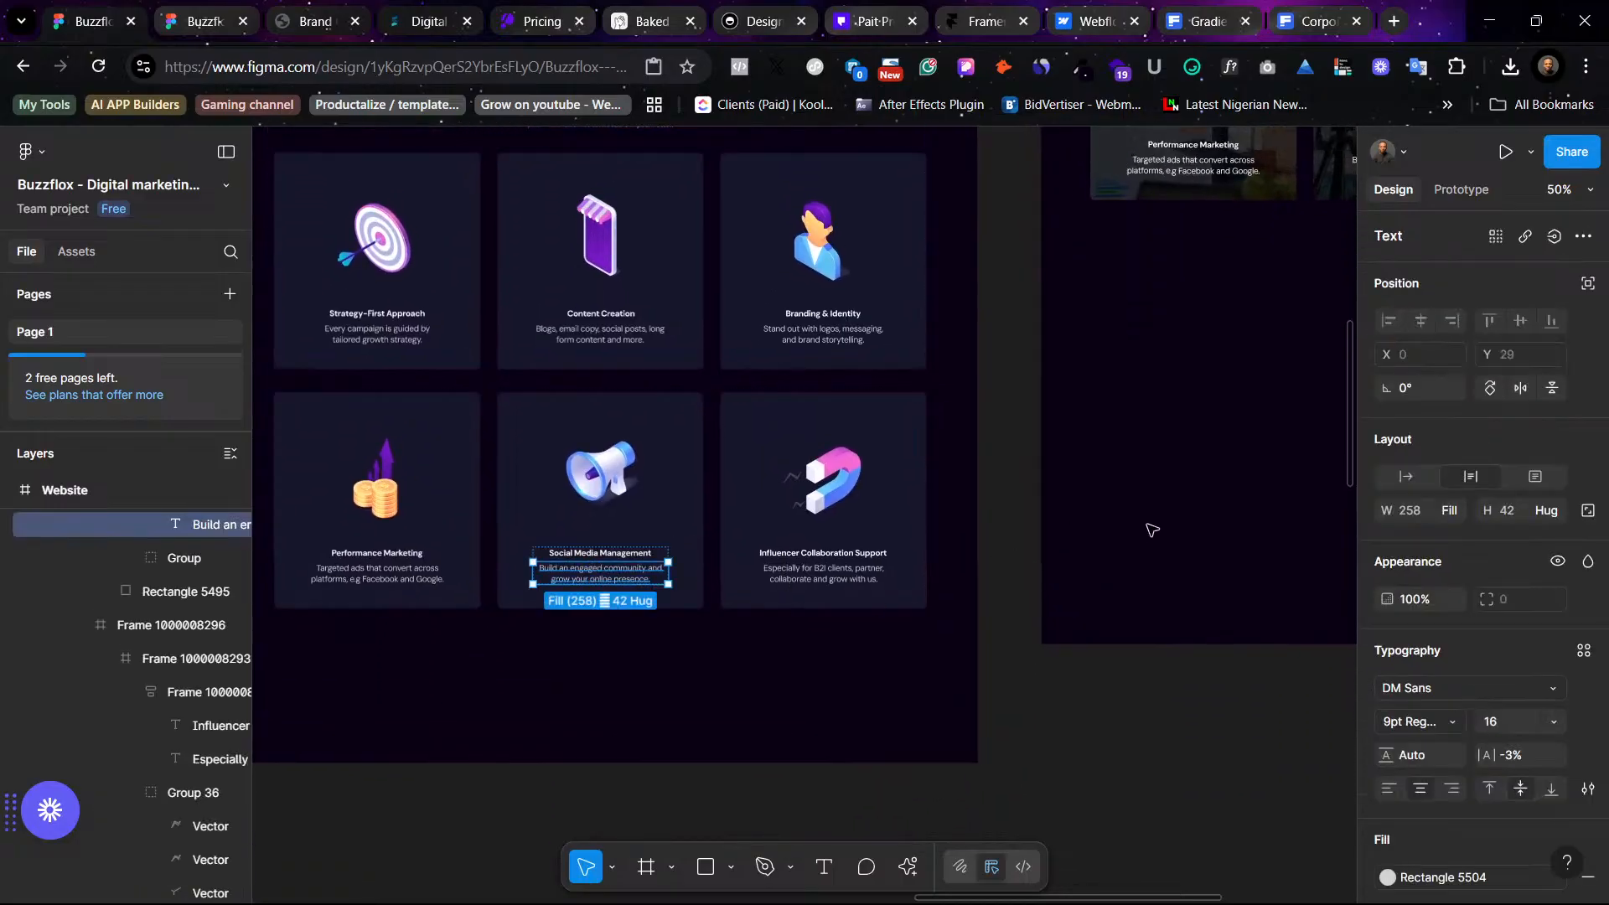
pyautogui.scroll(8, 1114, 528)
pyautogui.hscroll(10, 1113, 528)
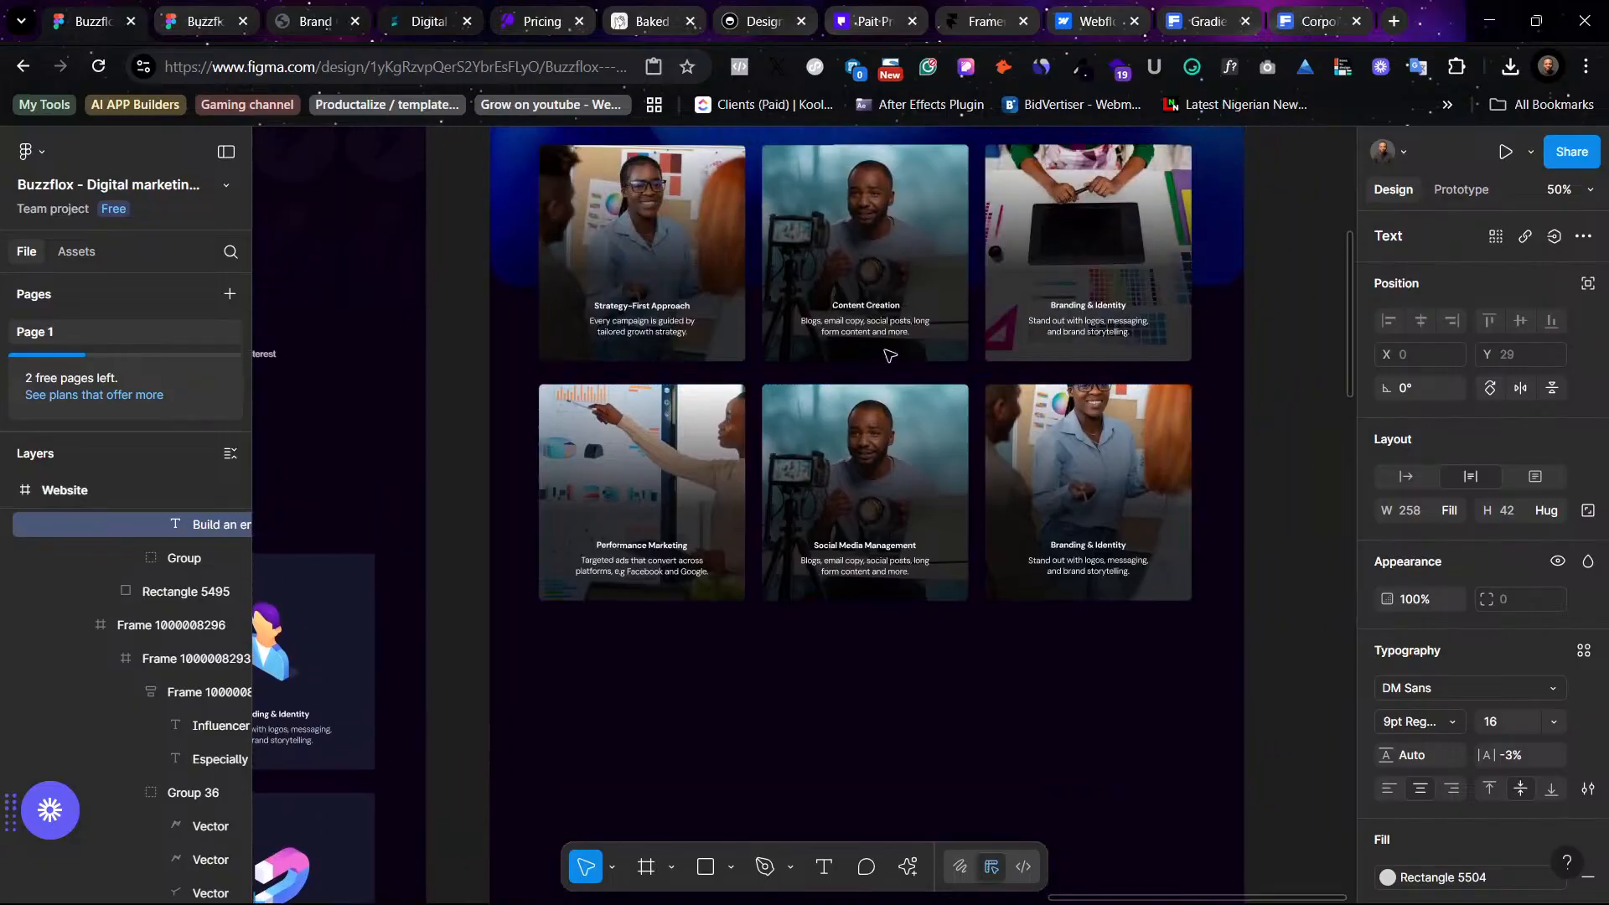
pyautogui.scroll(2, 901, 394)
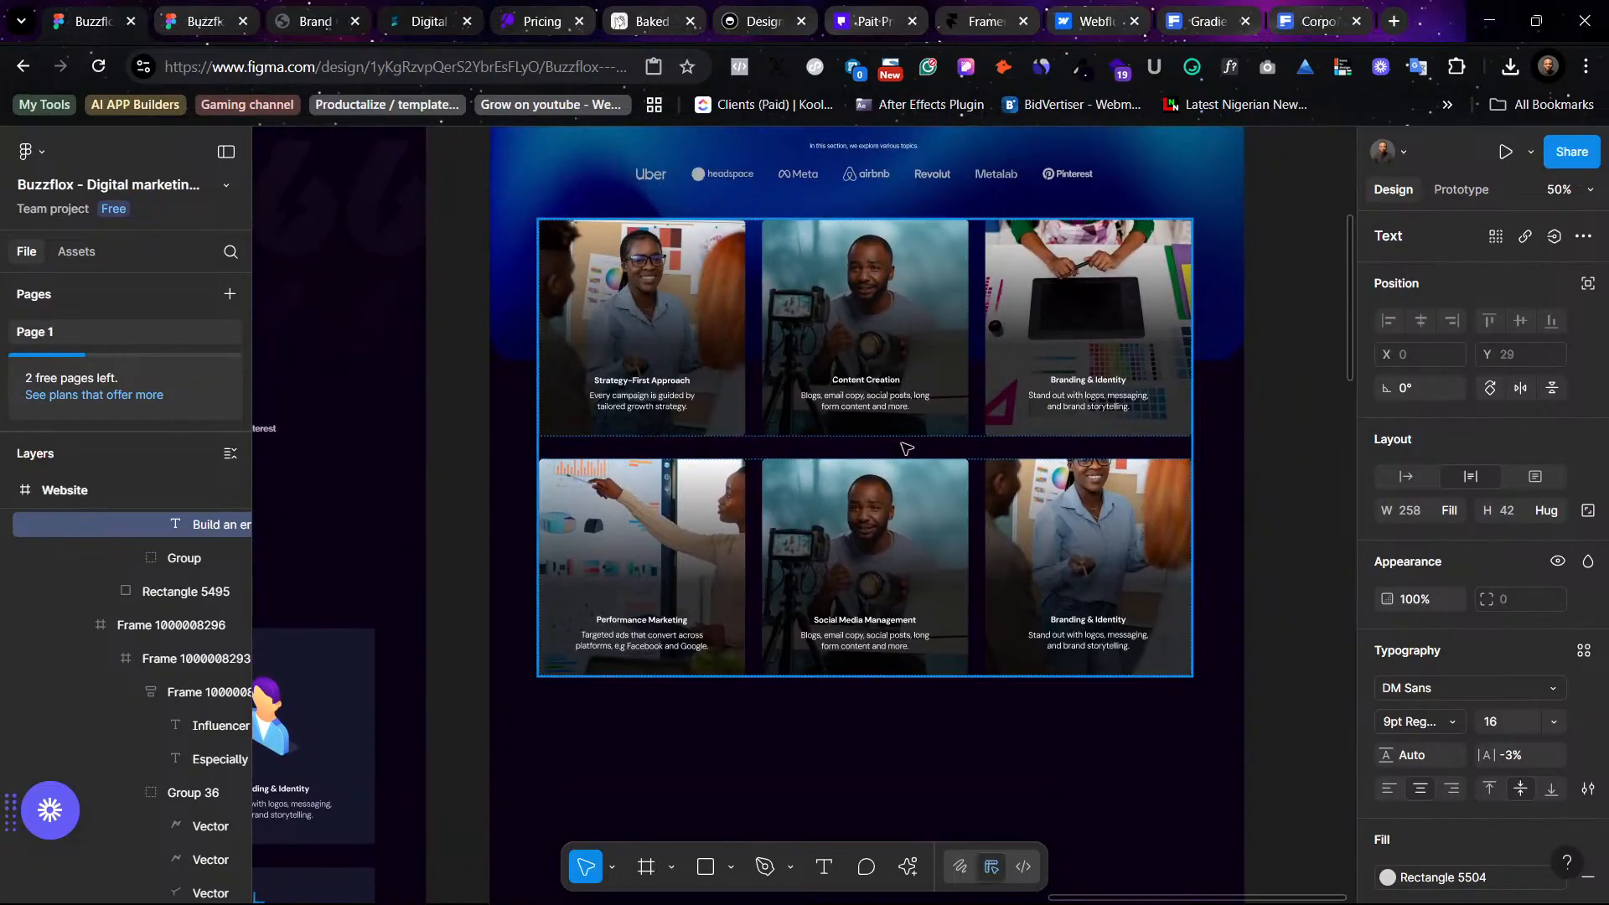
pyautogui.click(859, 654)
pyautogui.hotkey('ctrl', 'shift', 'r')
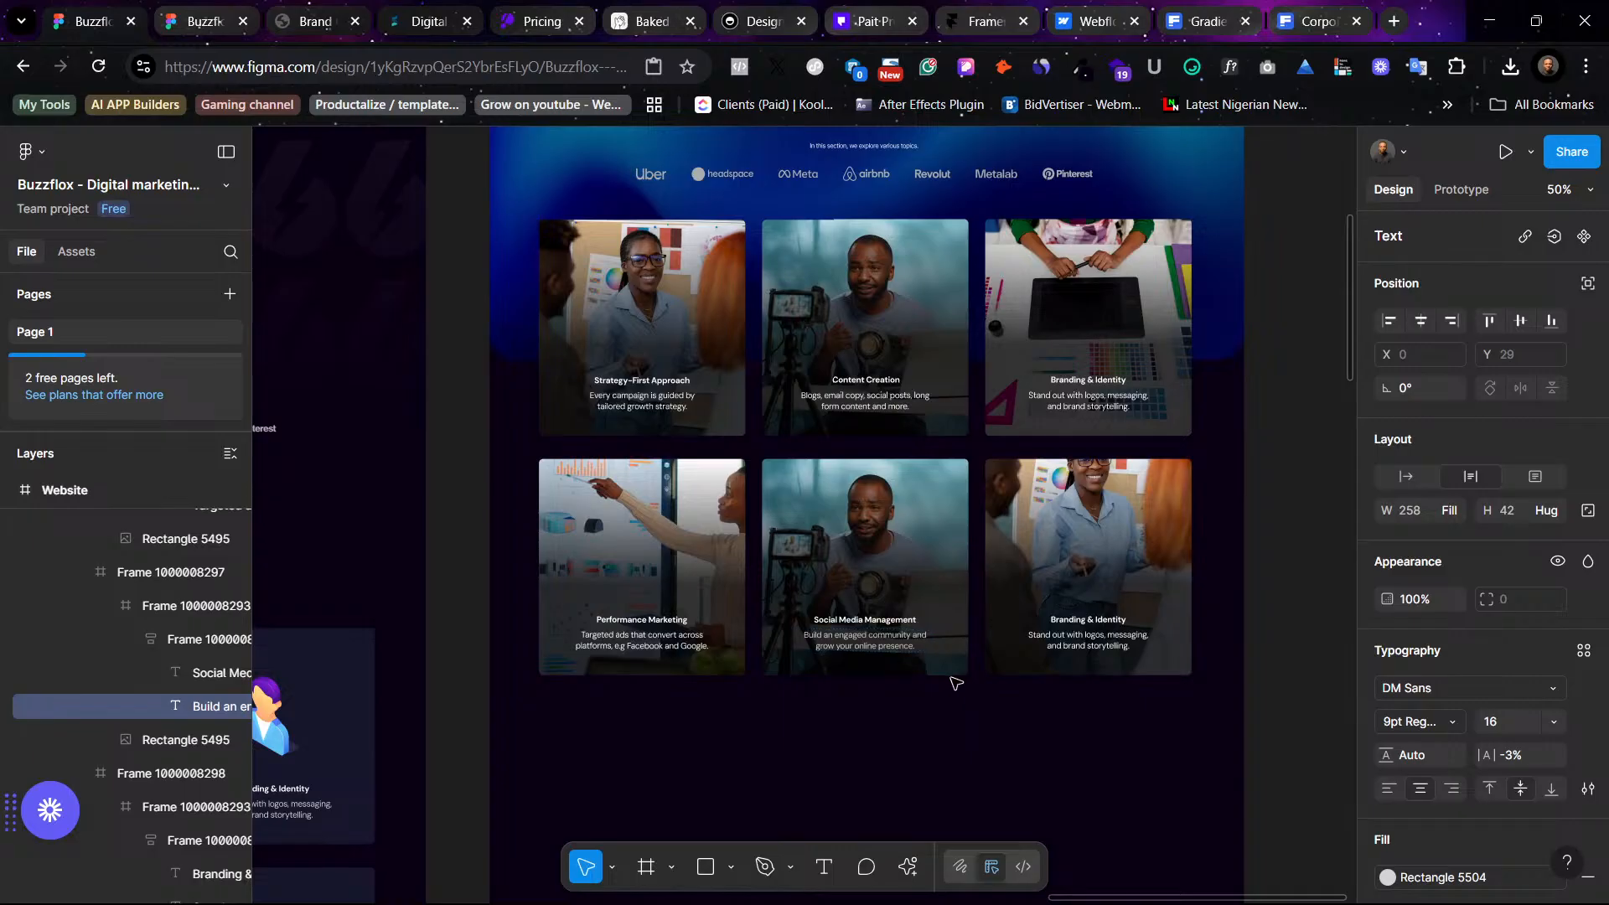
pyautogui.press('Return')
pyautogui.rightClick(880, 624)
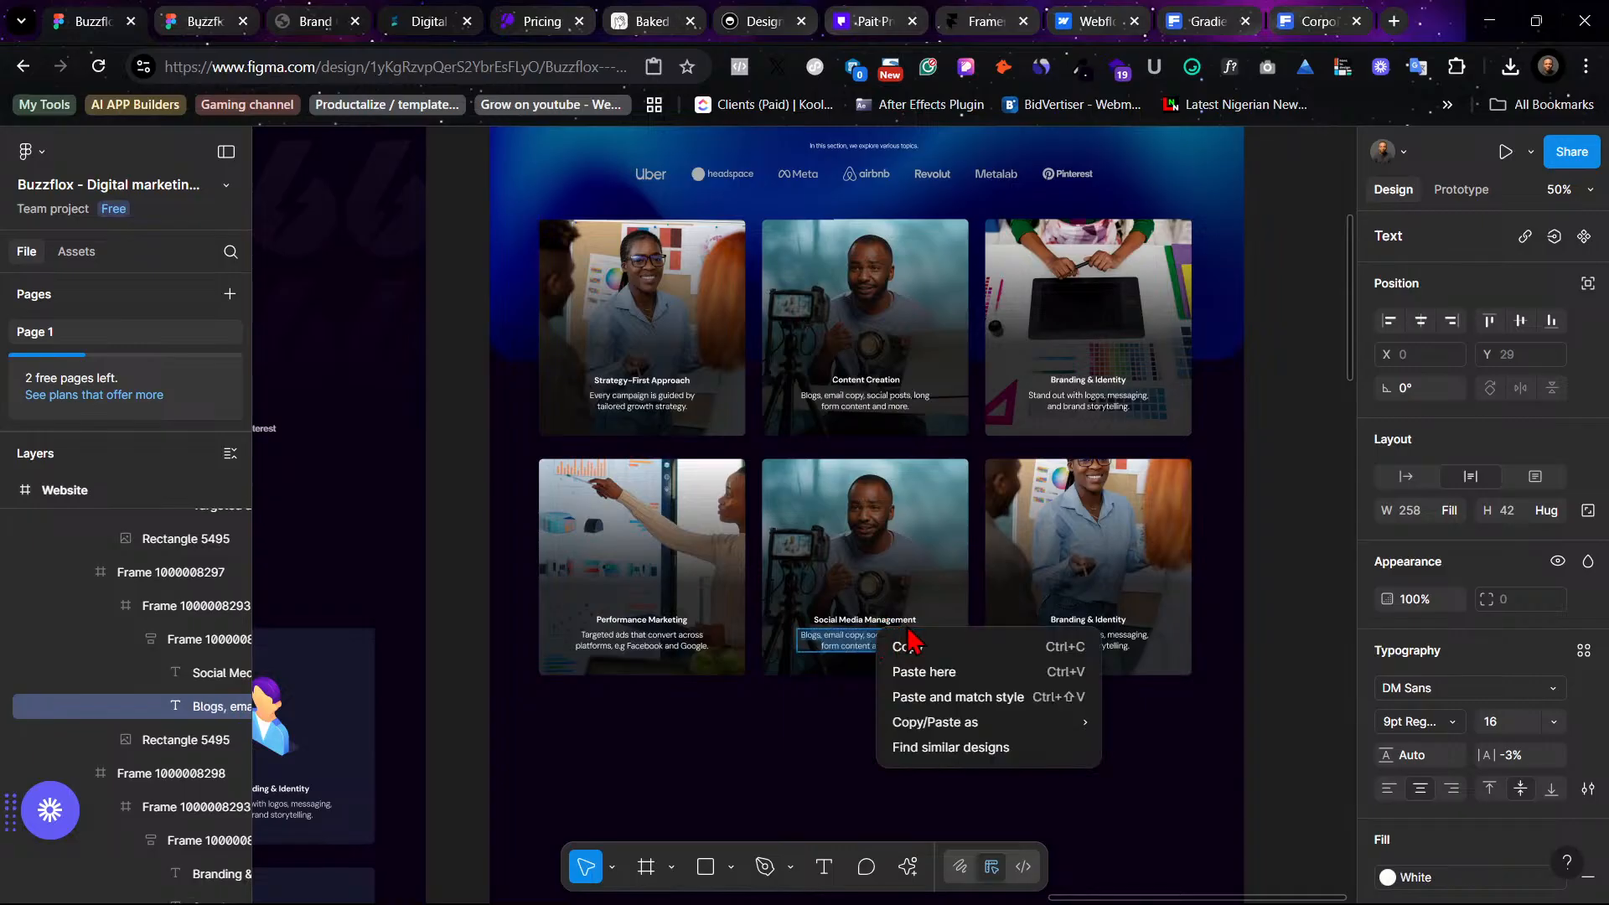
pyautogui.click(963, 697)
pyautogui.press('Escape')
pyautogui.press('Escape')
# - Compare the reworked website frame with the original design frame beside it
pyautogui.scroll(6, 1173, 729)
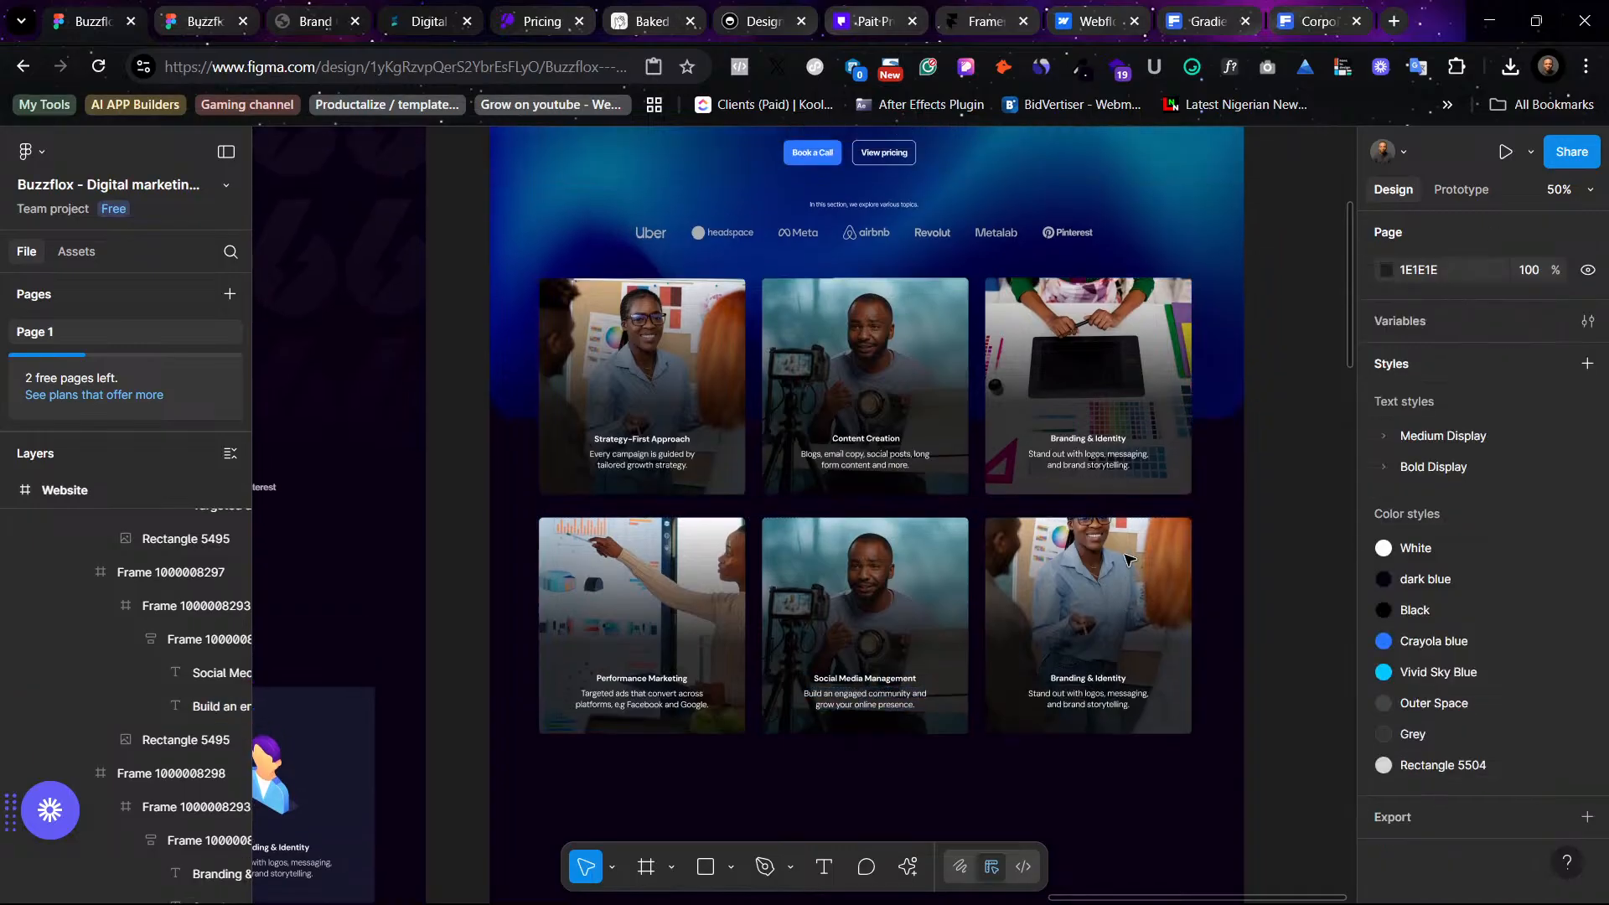
pyautogui.scroll(-3, 1070, 437)
pyautogui.hscroll(-8, 939, 461)
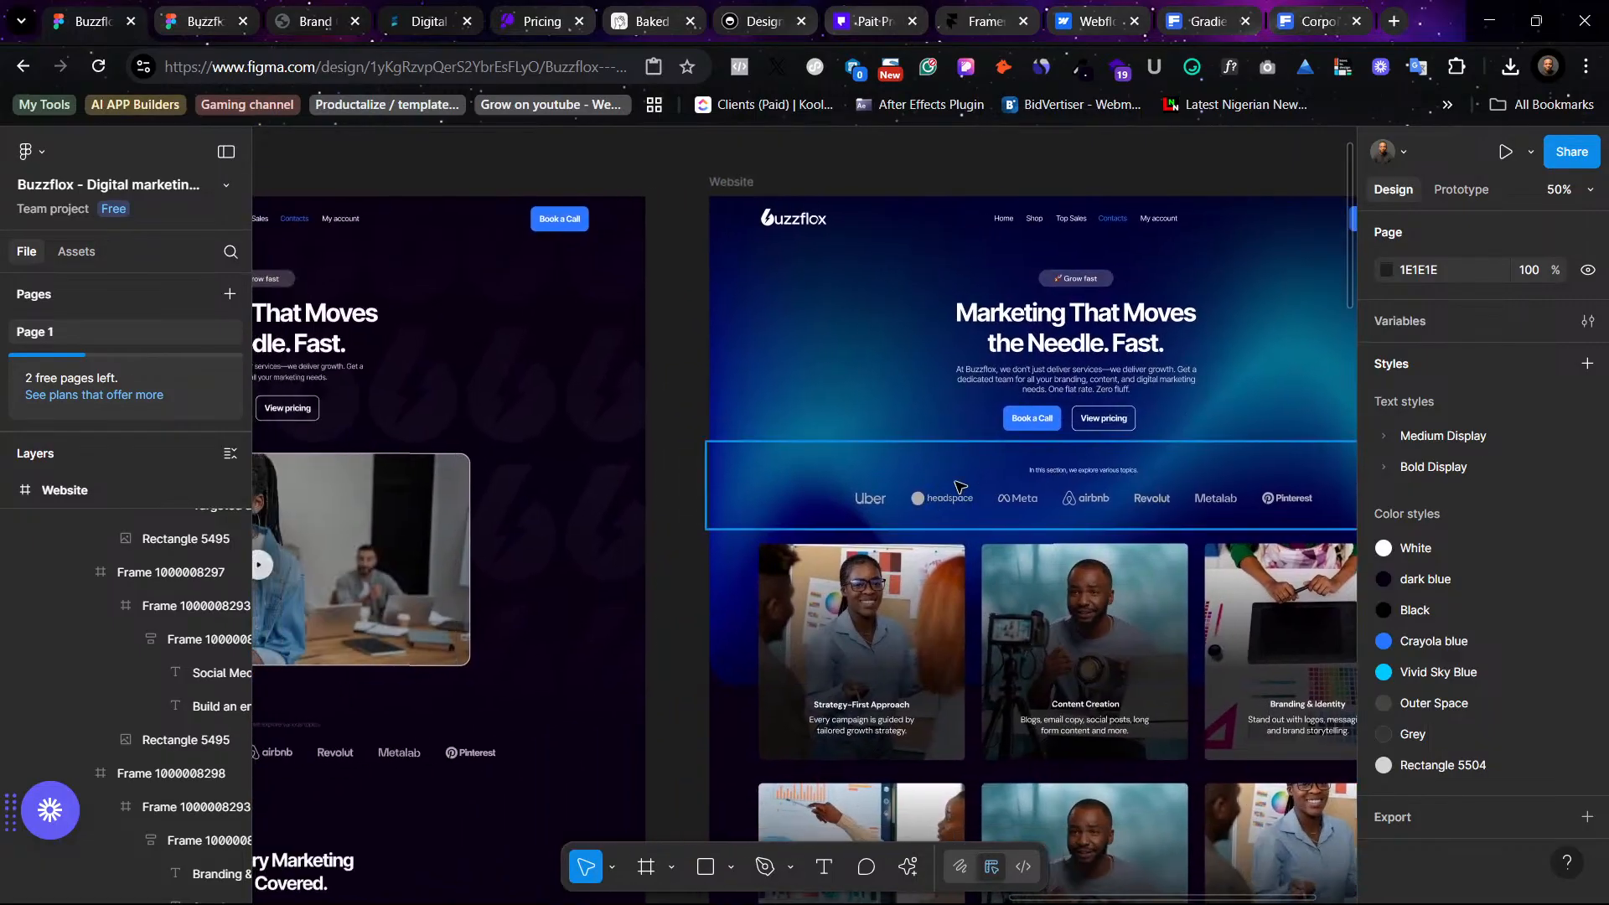
pyautogui.scroll(-2, 869, 467)
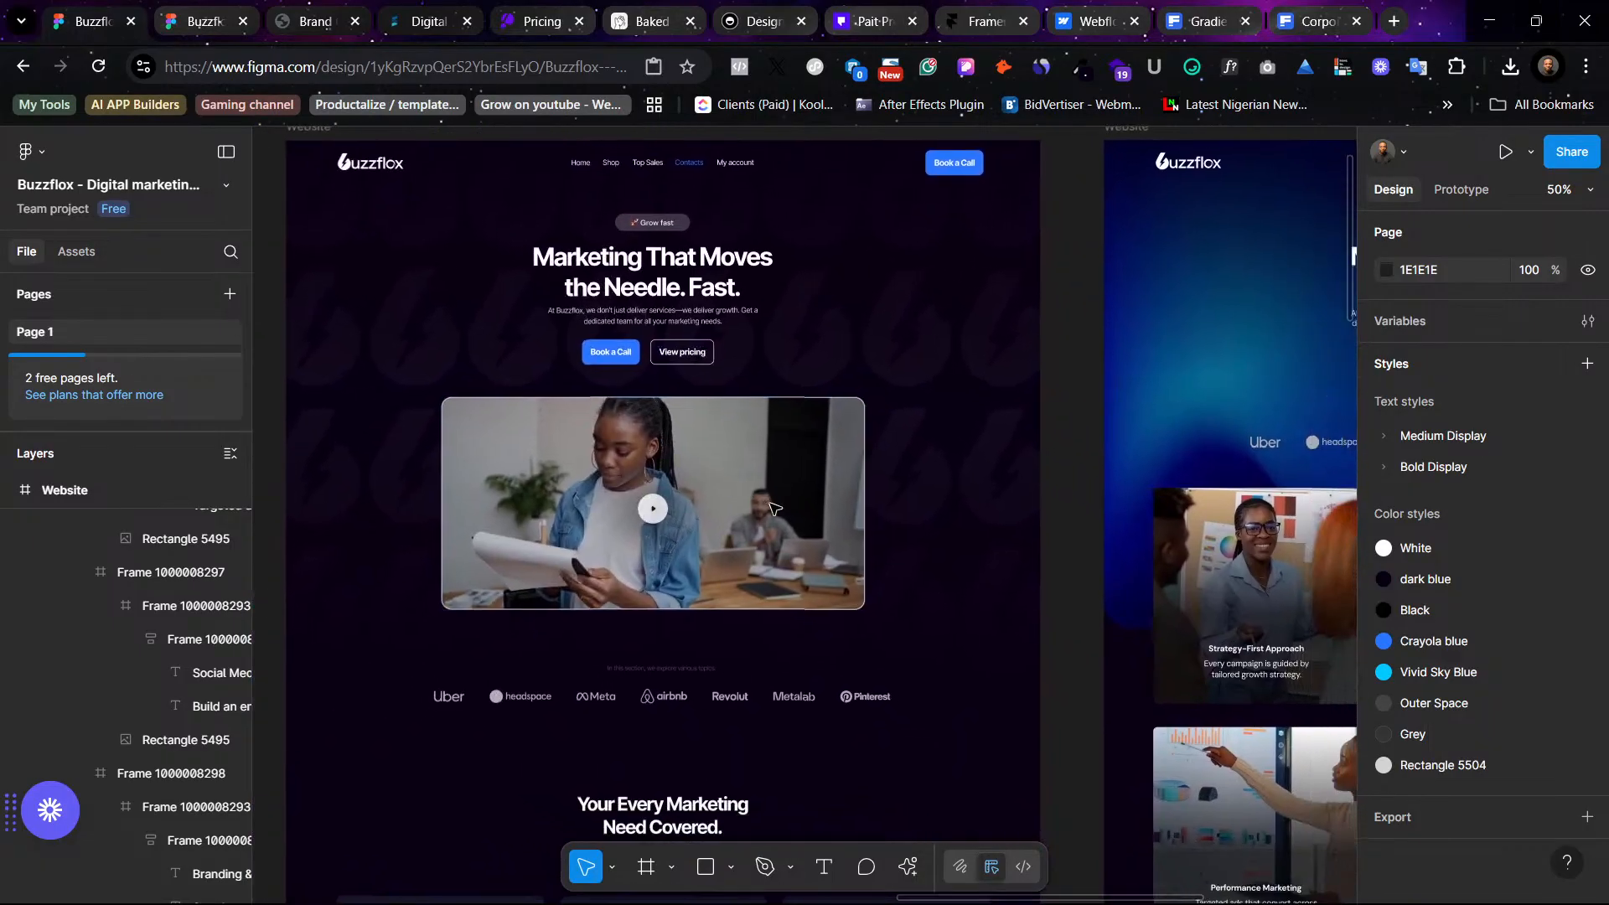
pyautogui.hscroll(5, 765, 509)
pyautogui.hscroll(5, 765, 508)
pyautogui.hscroll(-12, 867, 496)
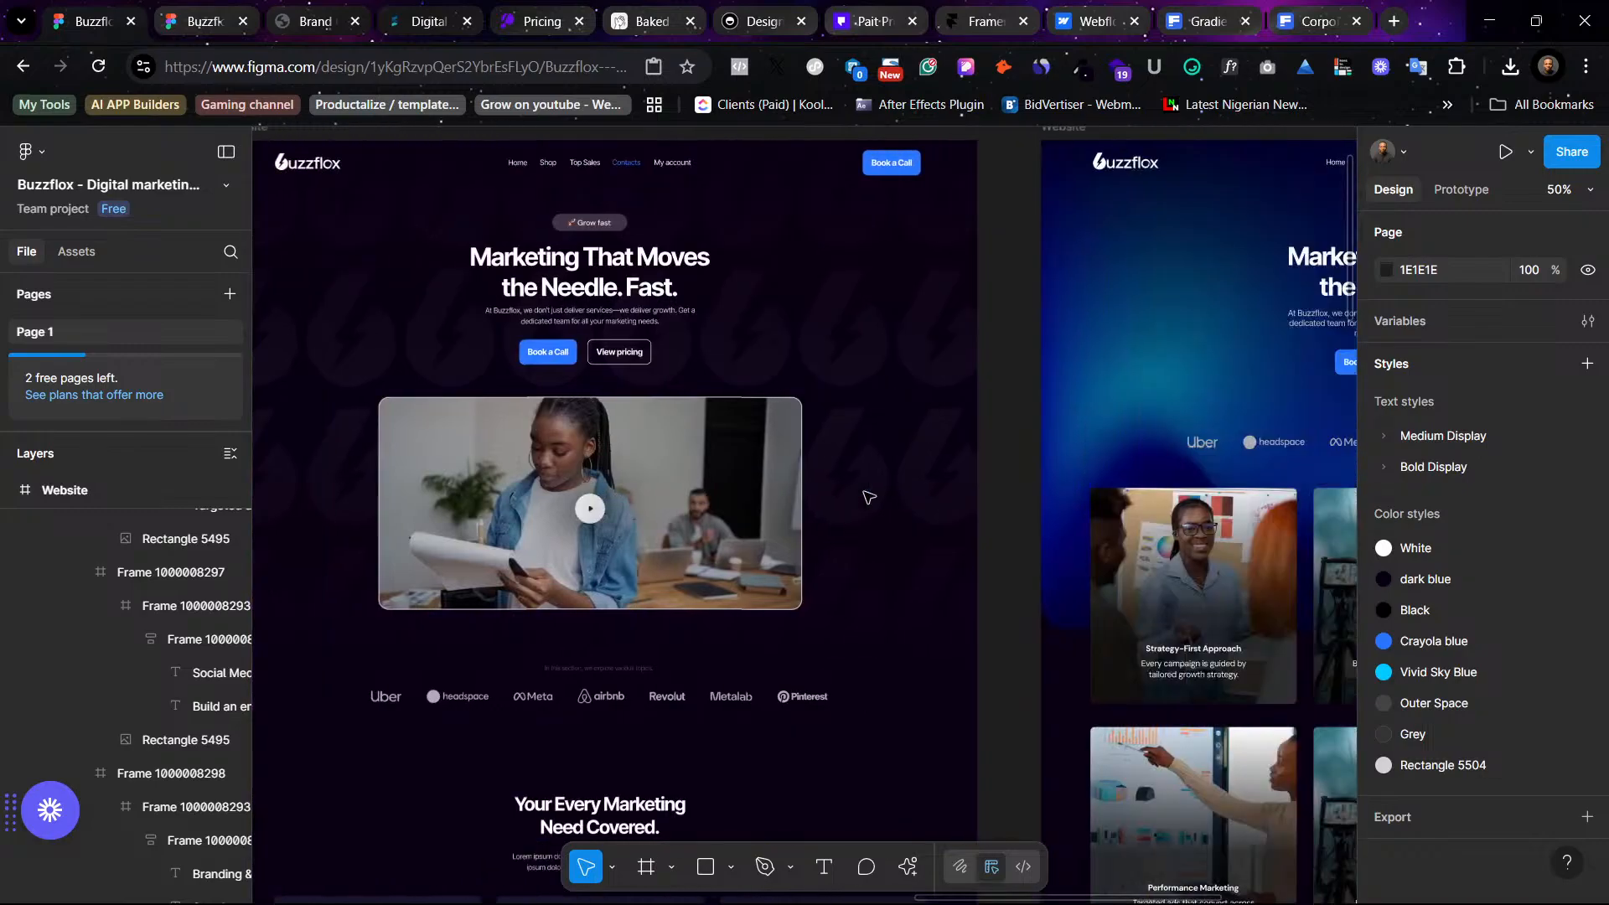
pyautogui.hscroll(12, 867, 495)
pyautogui.hscroll(2, 863, 497)
pyautogui.hscroll(-2, 846, 486)
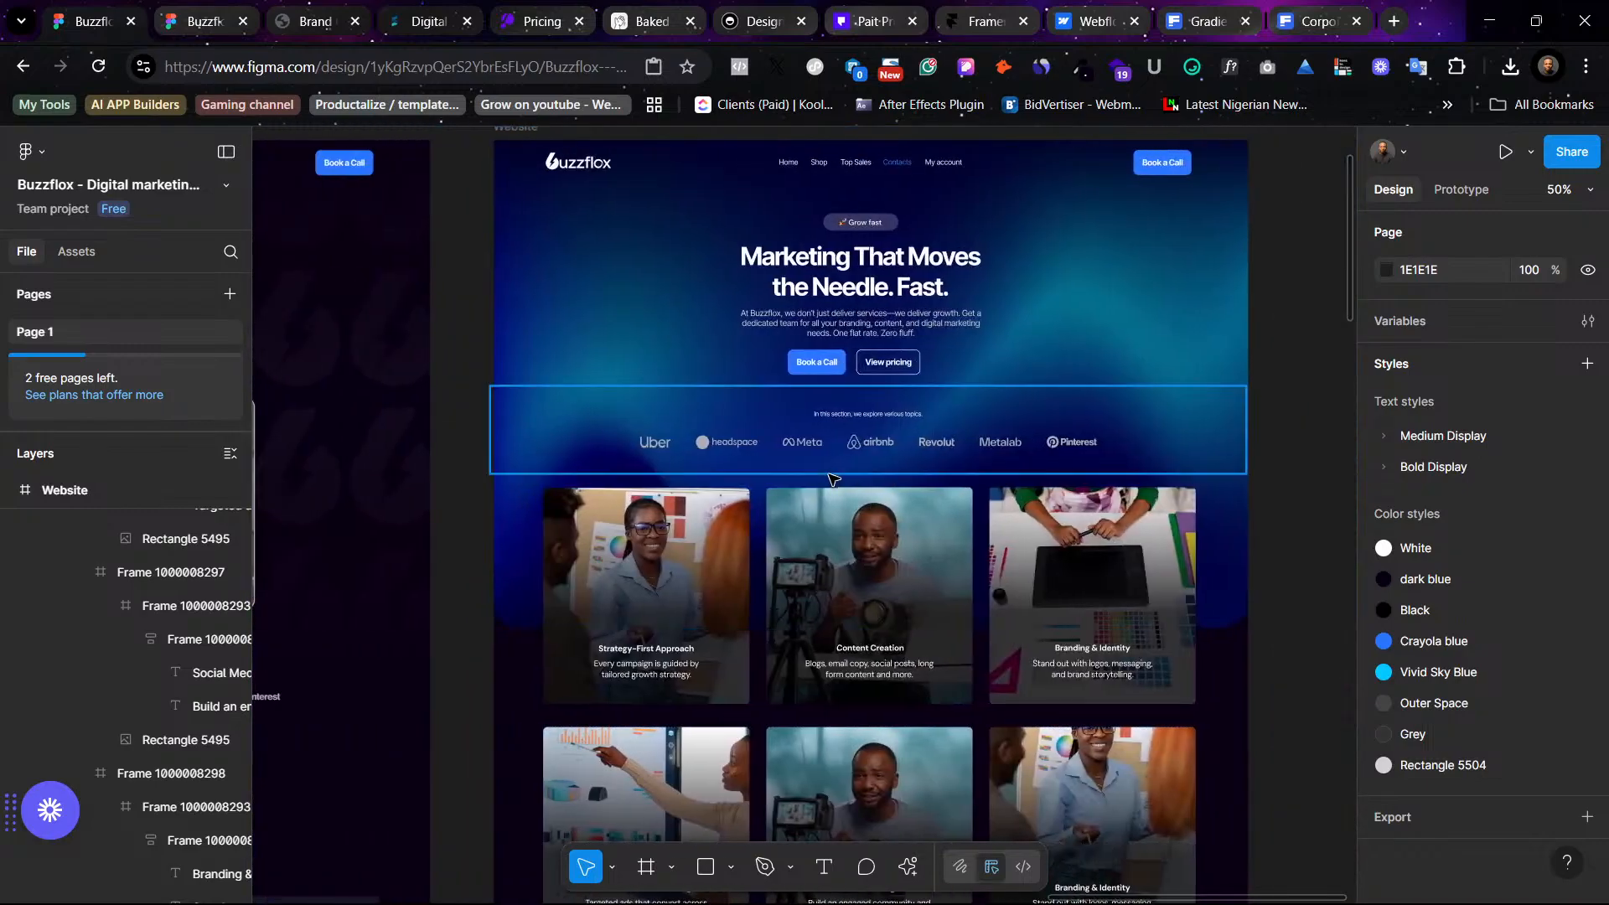
pyautogui.scroll(-5, 838, 495)
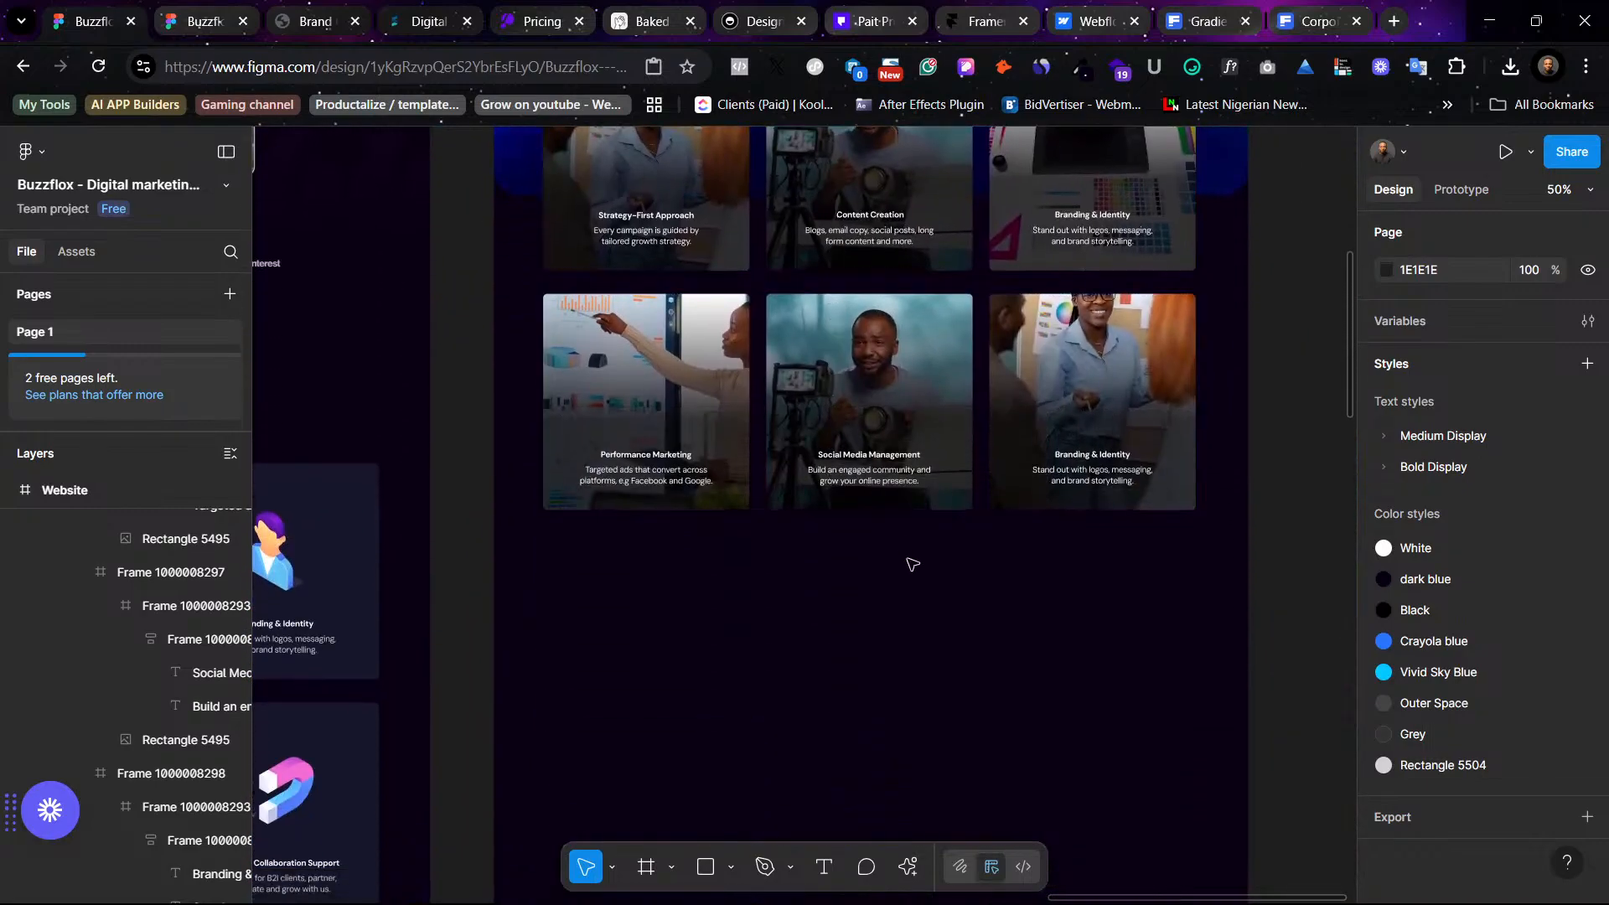
# - Copy the middle photo card's Social Media Management title and search Freepik photos for Social Media Management
pyautogui.click(880, 386)
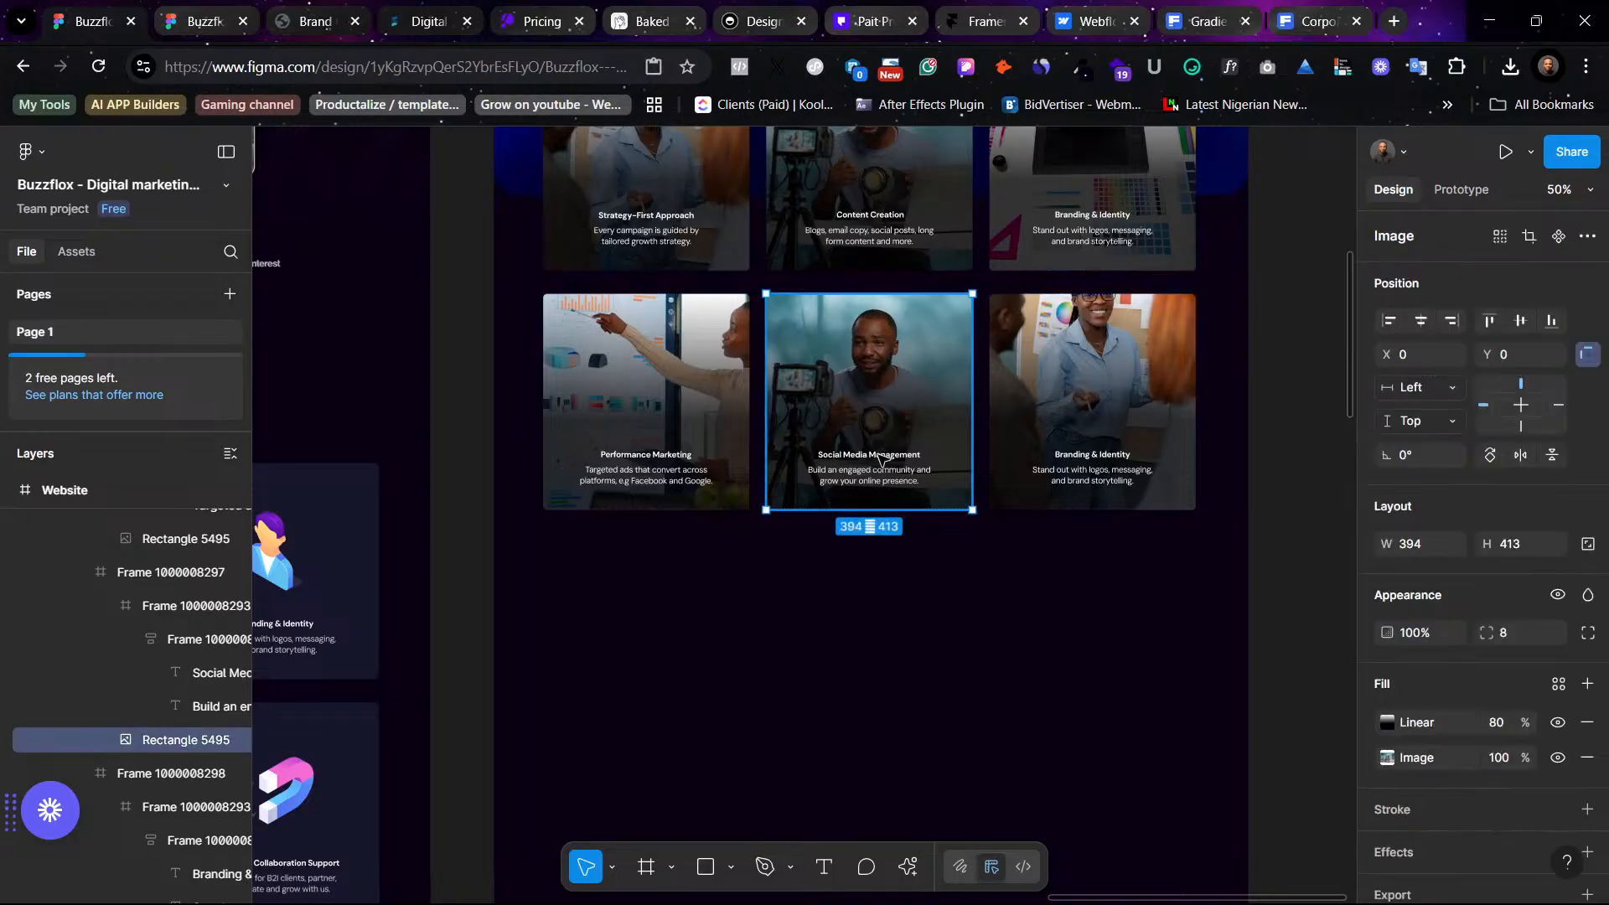
pyautogui.doubleClick(879, 463)
pyautogui.click(879, 457)
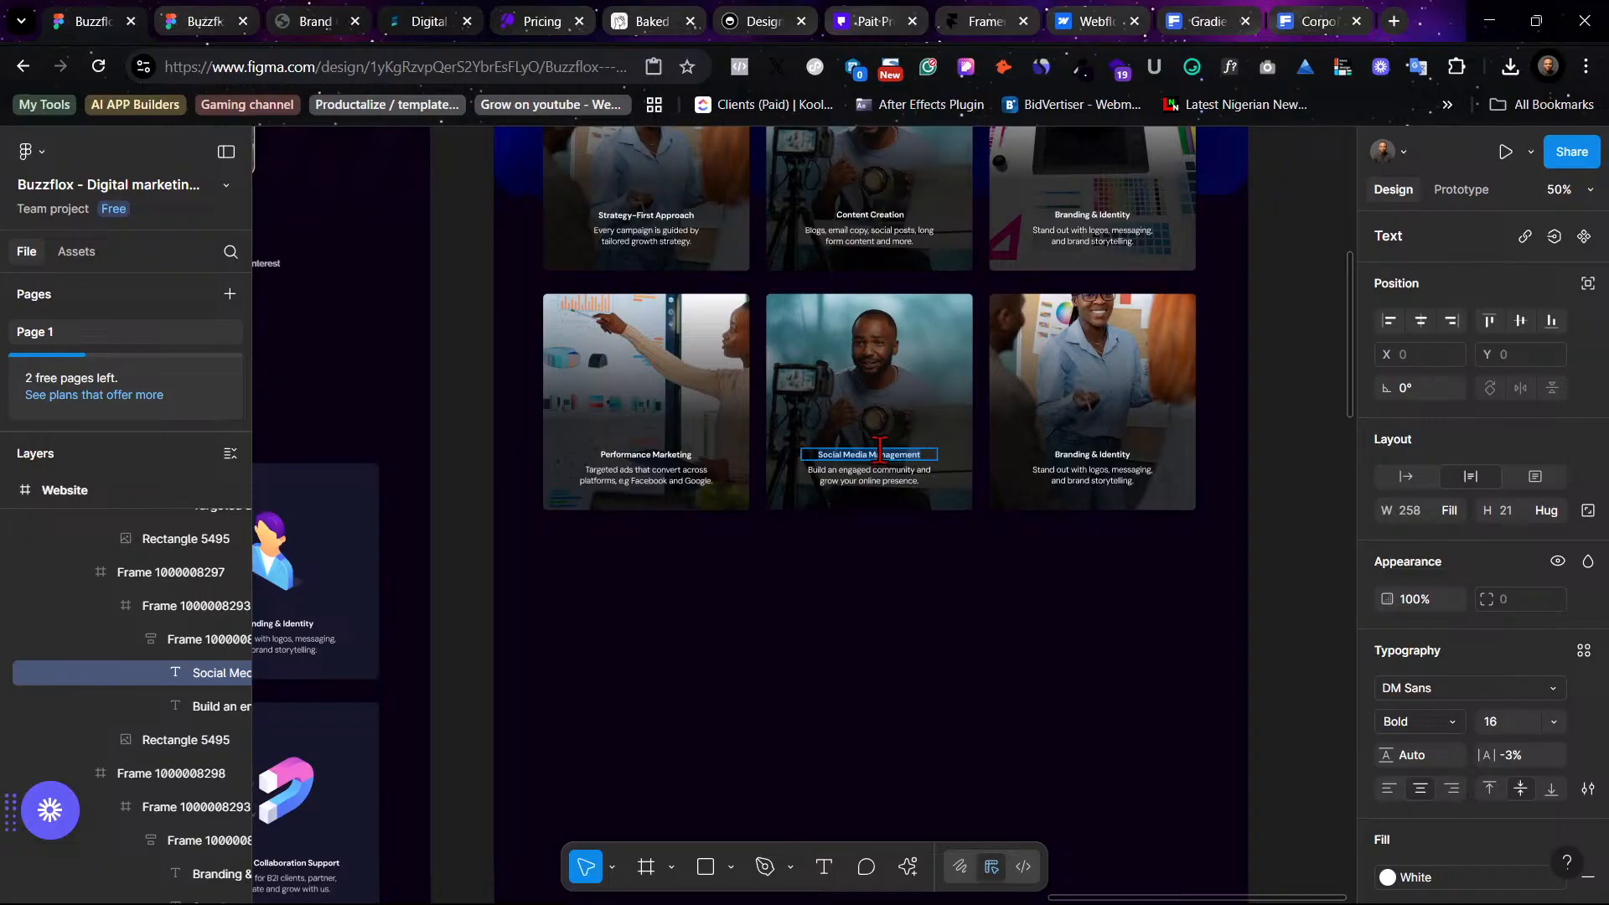
pyautogui.click(1309, 15)
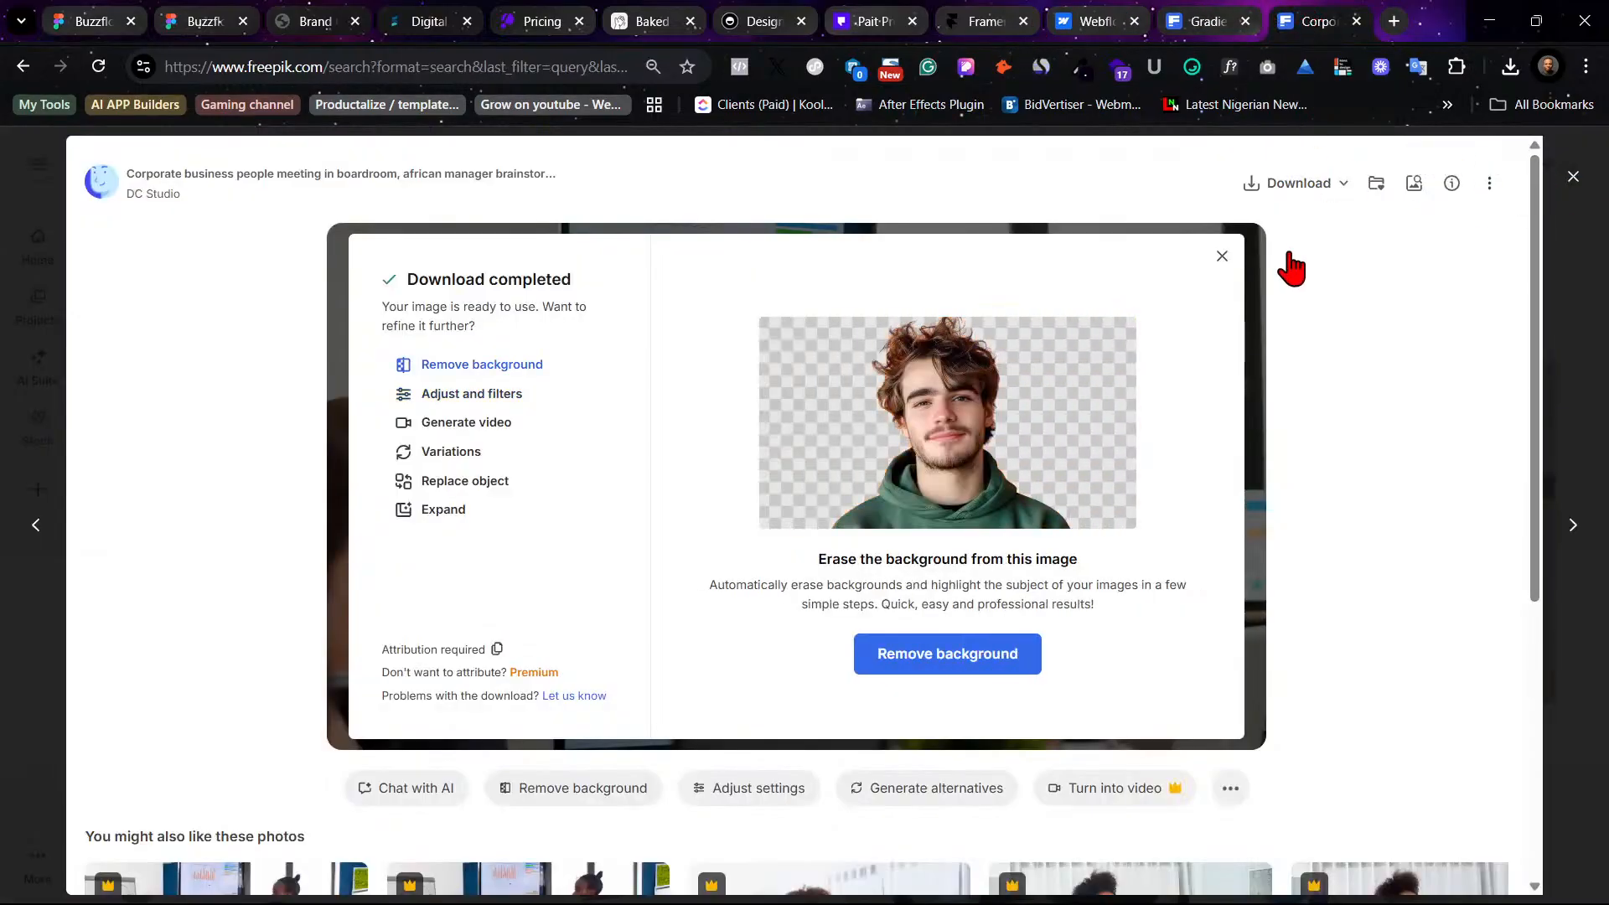
pyautogui.press('Escape')
pyautogui.moveTo(643, 170); pyautogui.dragTo(317, 118)
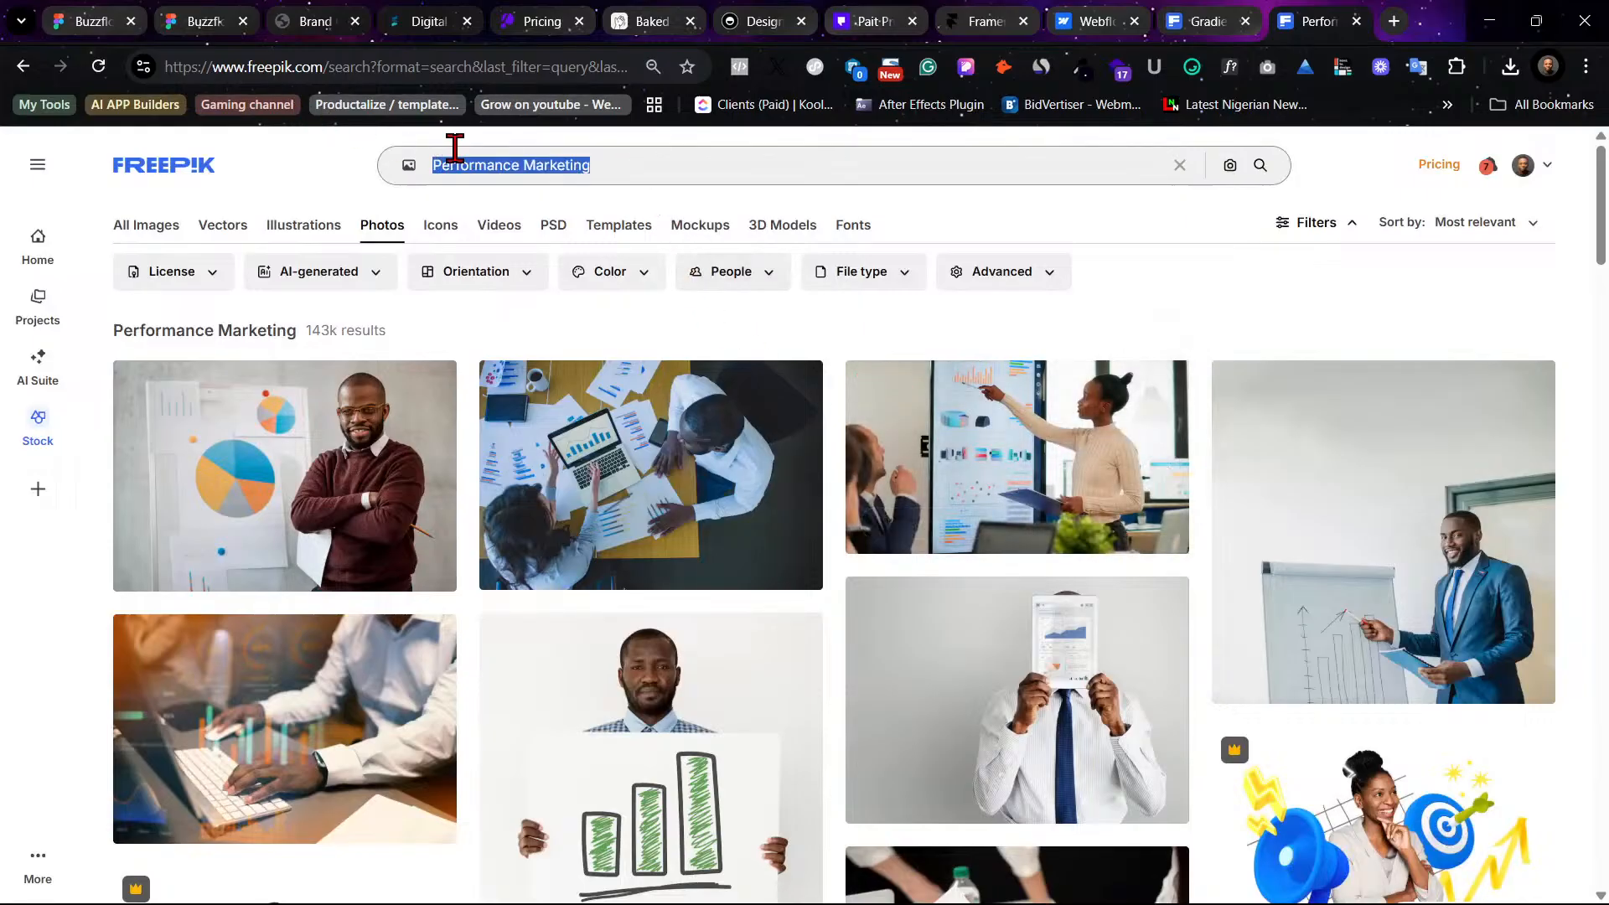
pyautogui.write('Social Media Management')
pyautogui.click(666, 211)
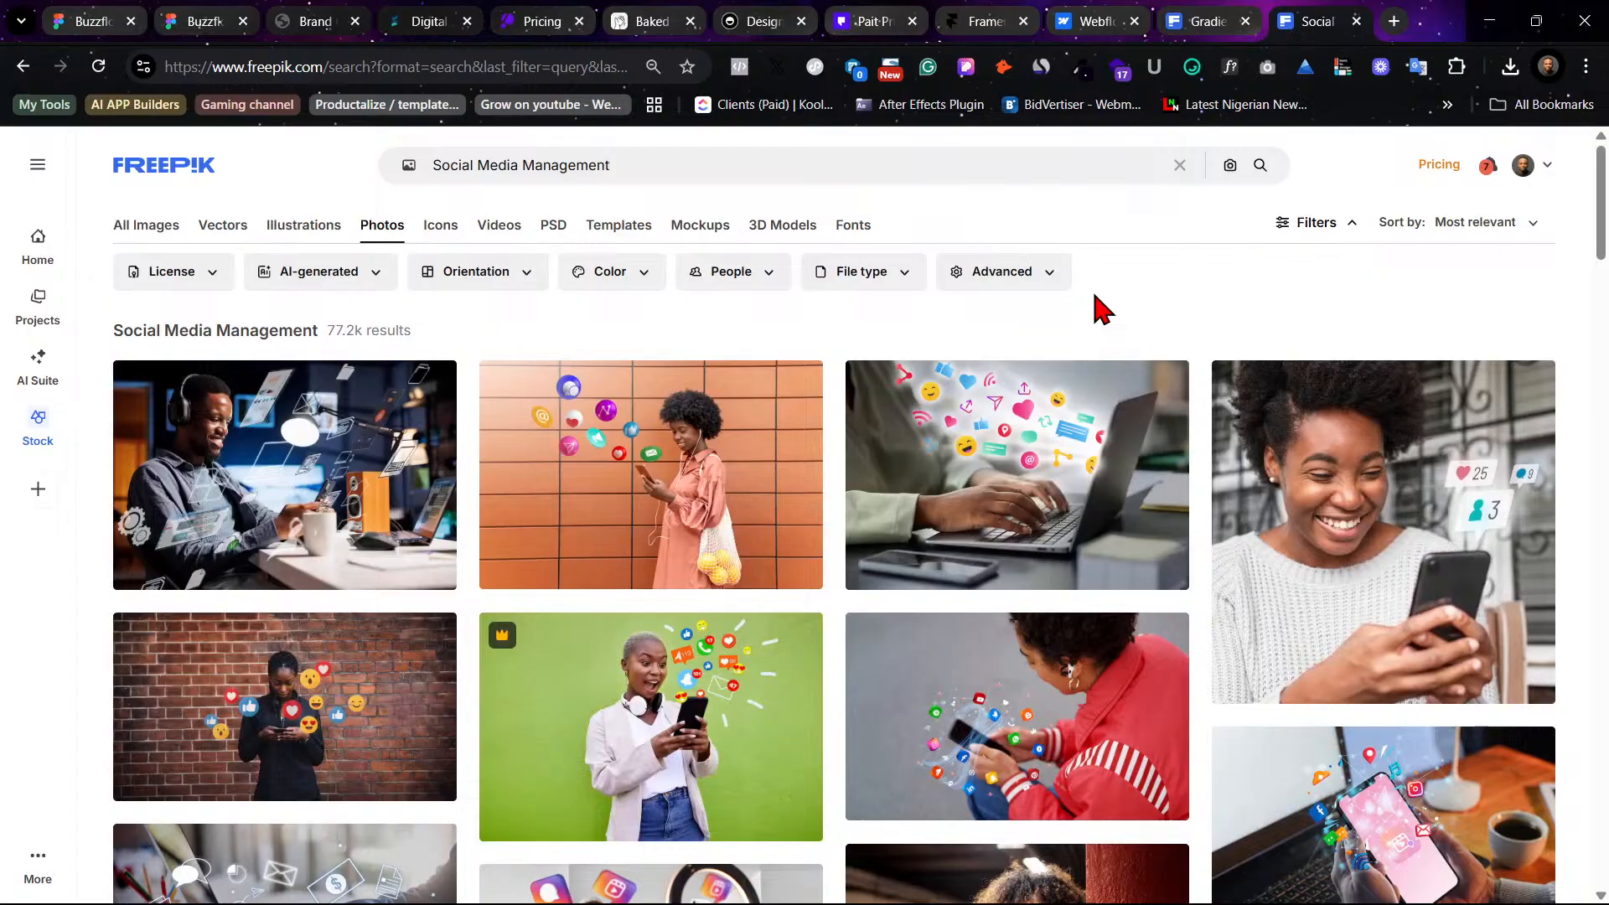
# - Try to download the young woman watching a live stream photo from the search results
pyautogui.moveTo(895, 375)
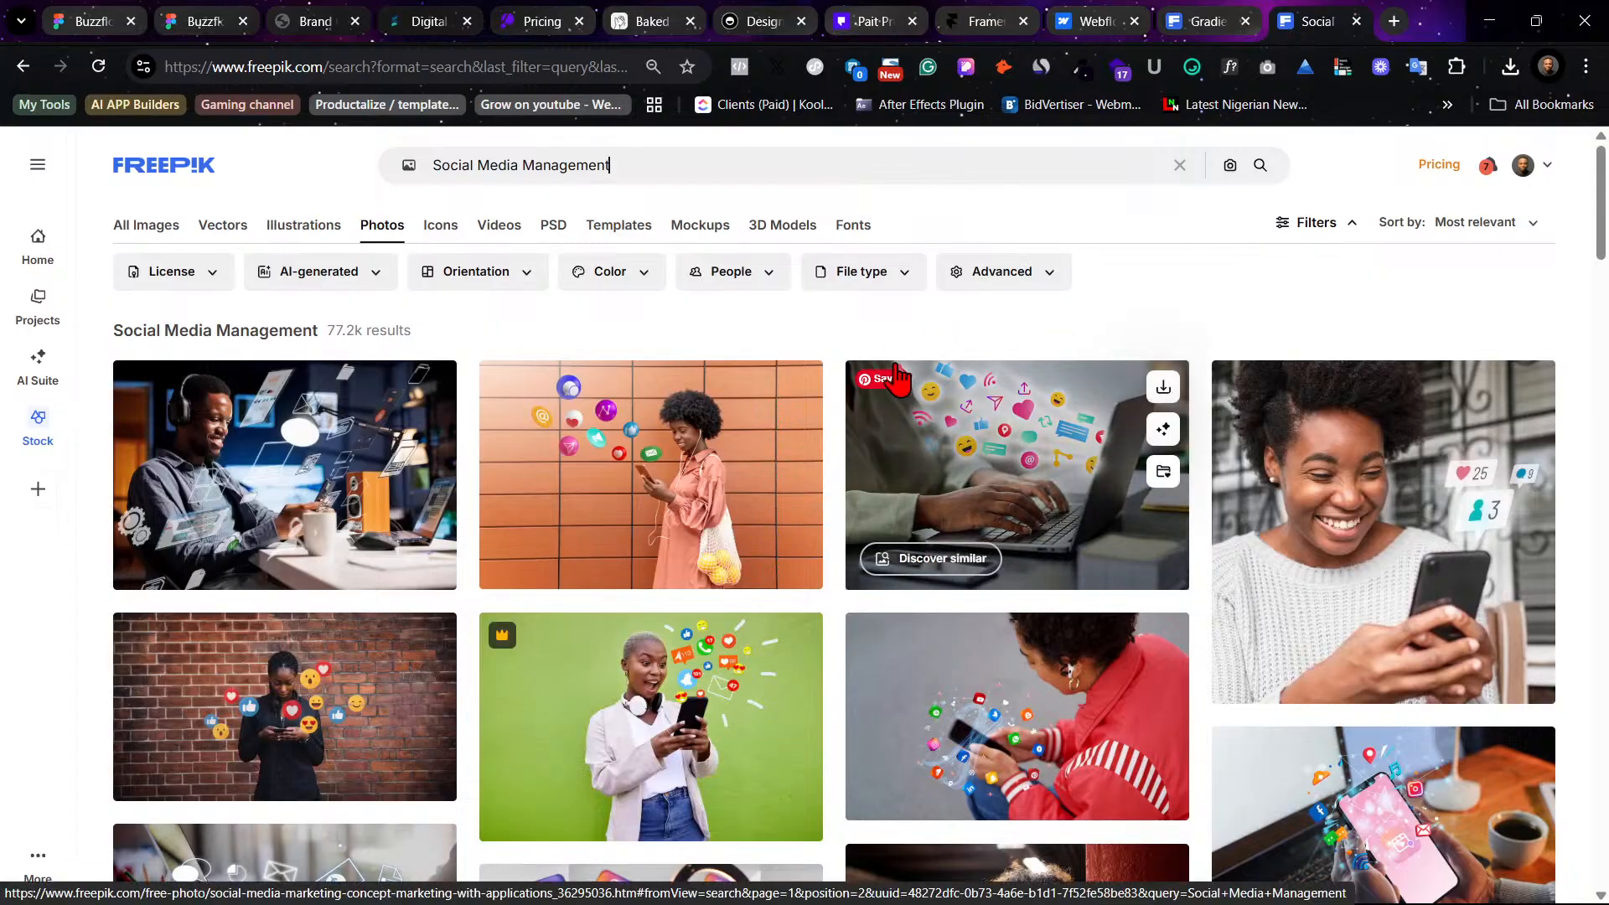
pyautogui.moveTo(526, 405)
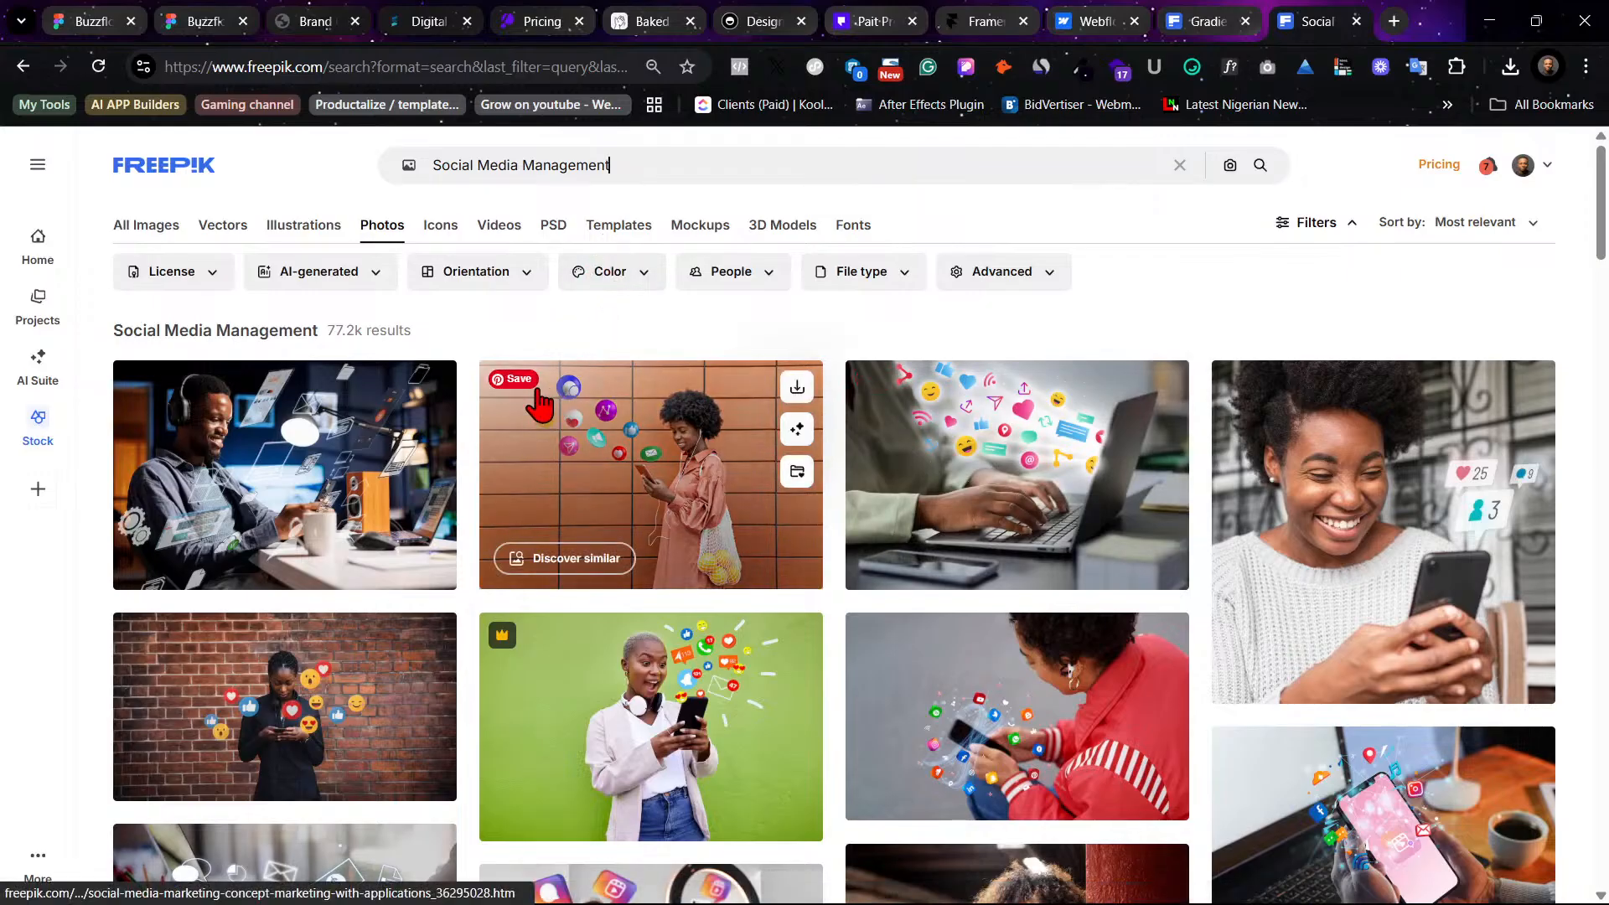
pyautogui.moveTo(1410, 600)
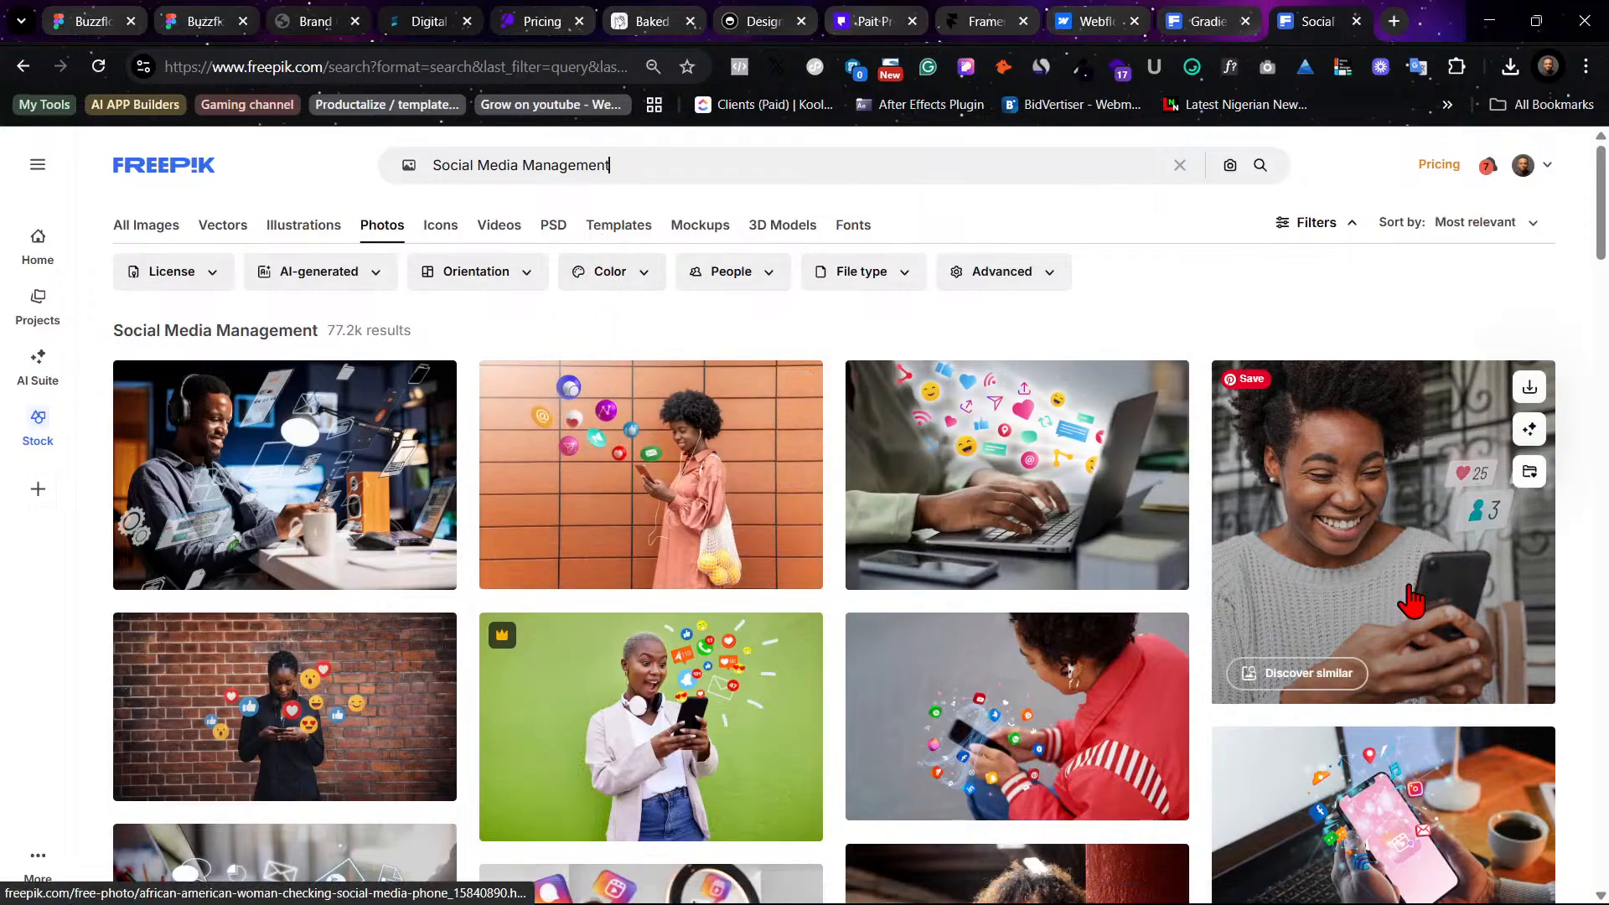
pyautogui.scroll(-2, 1410, 599)
pyautogui.moveTo(306, 595)
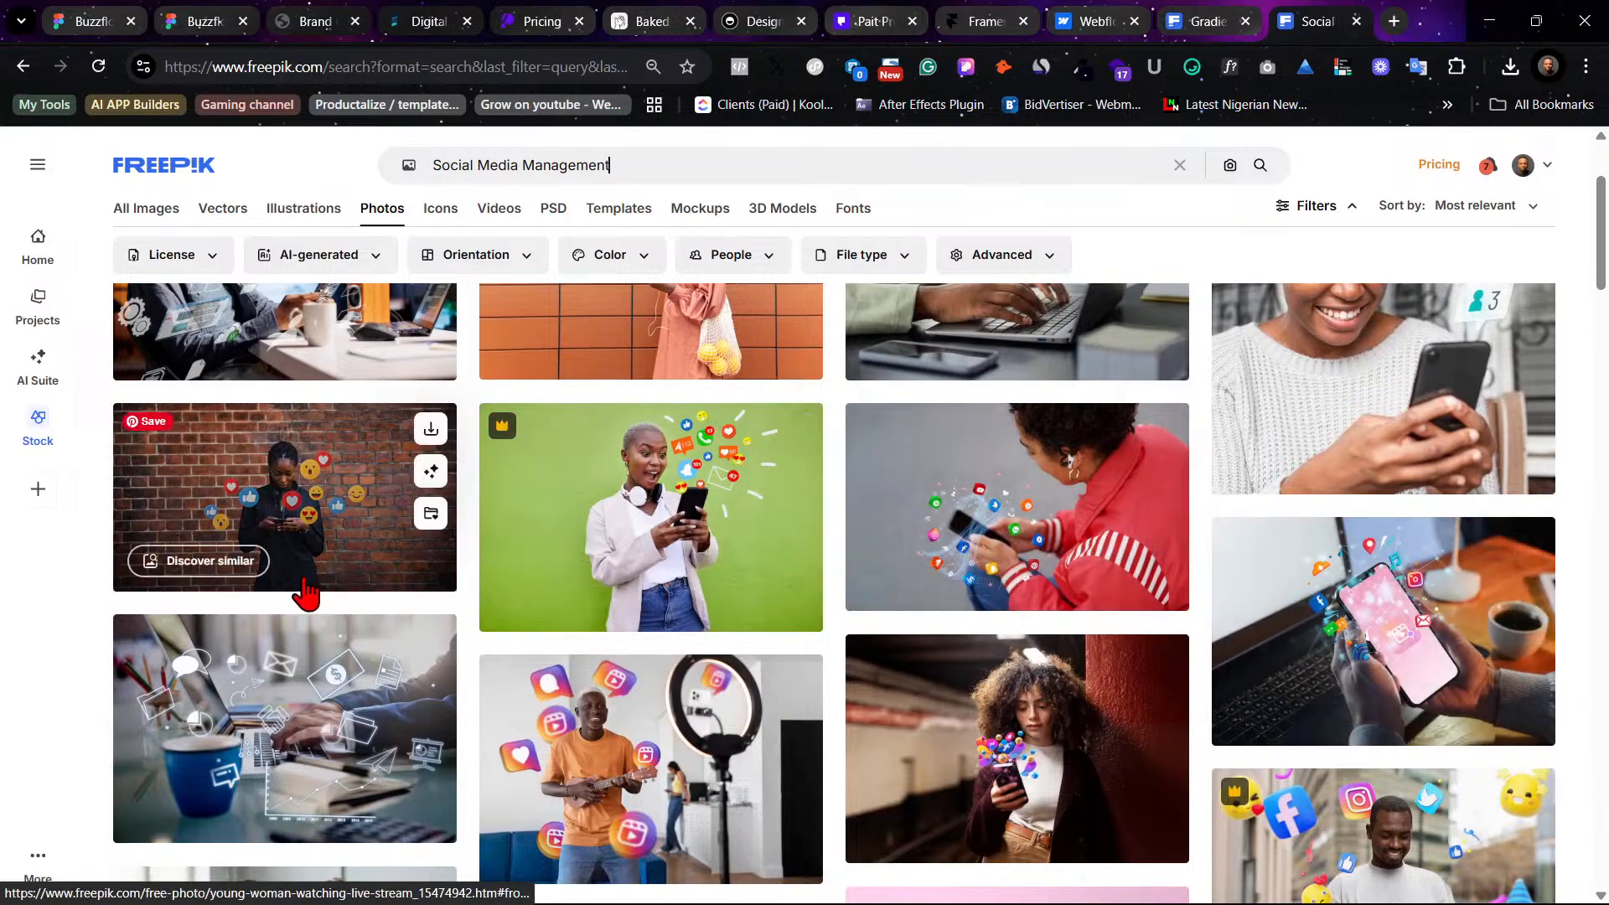
pyautogui.click(431, 430)
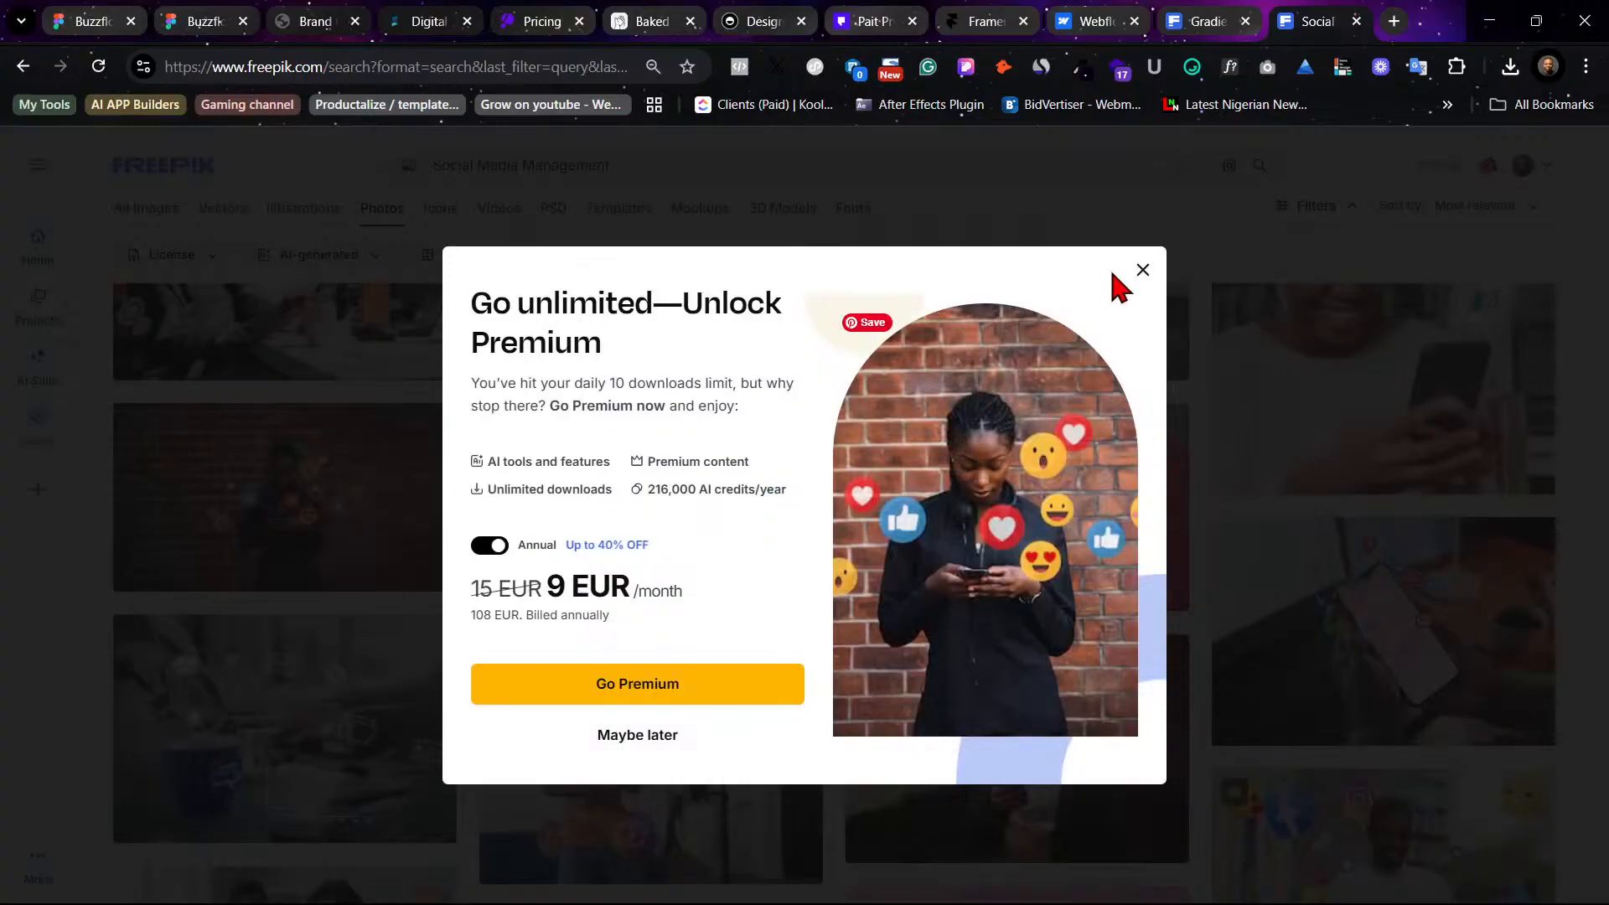
pyautogui.click(1142, 270)
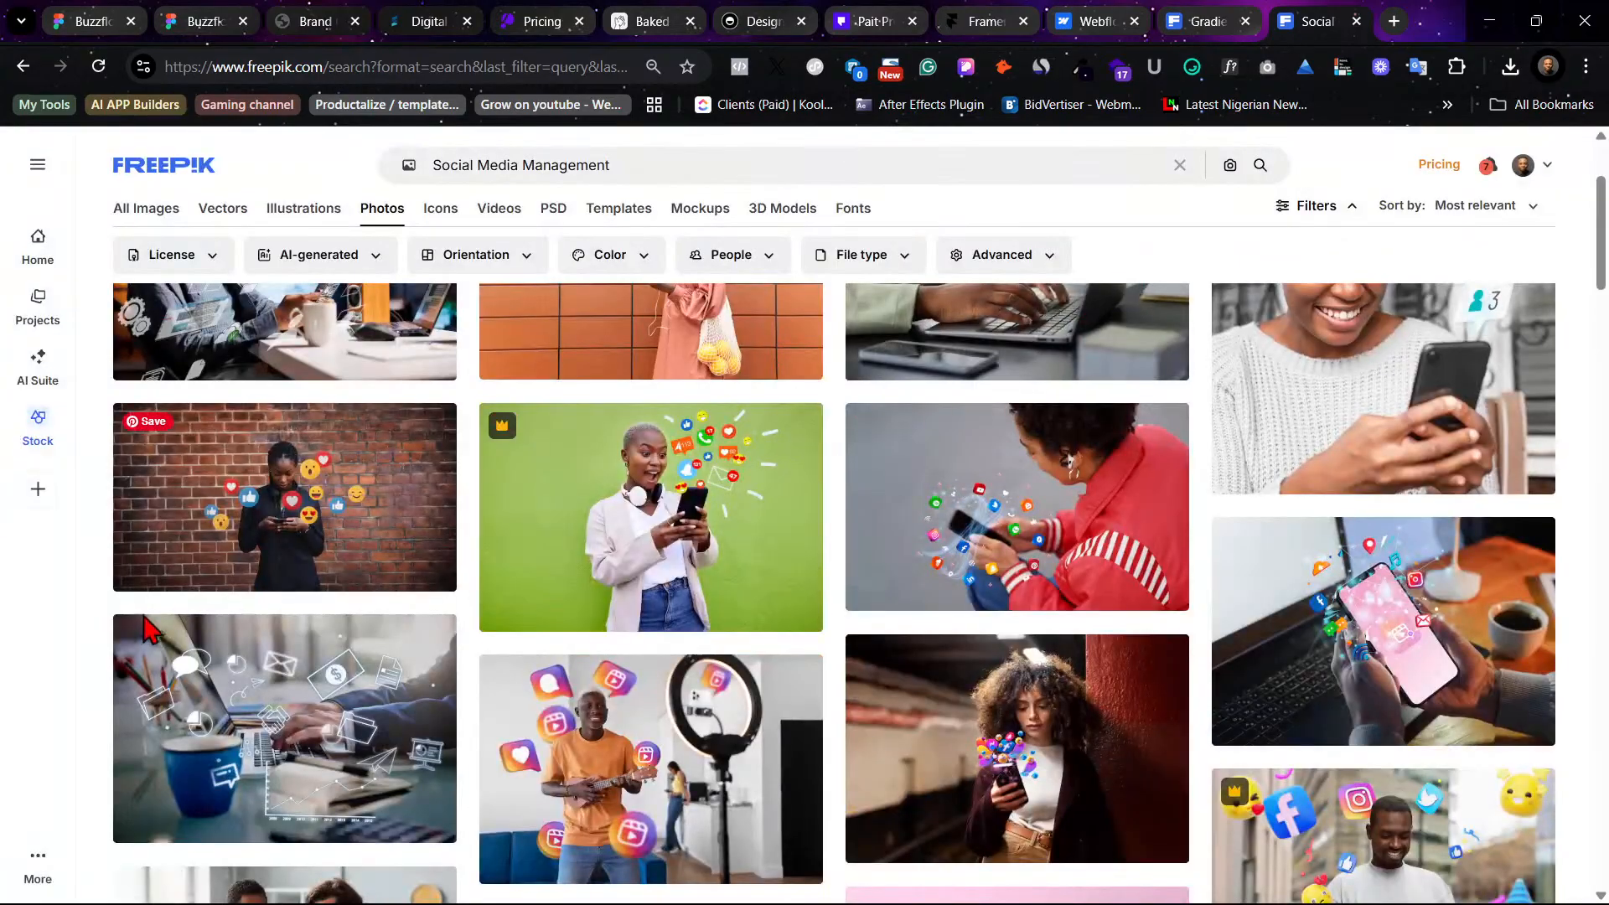
pyautogui.click(333, 501)
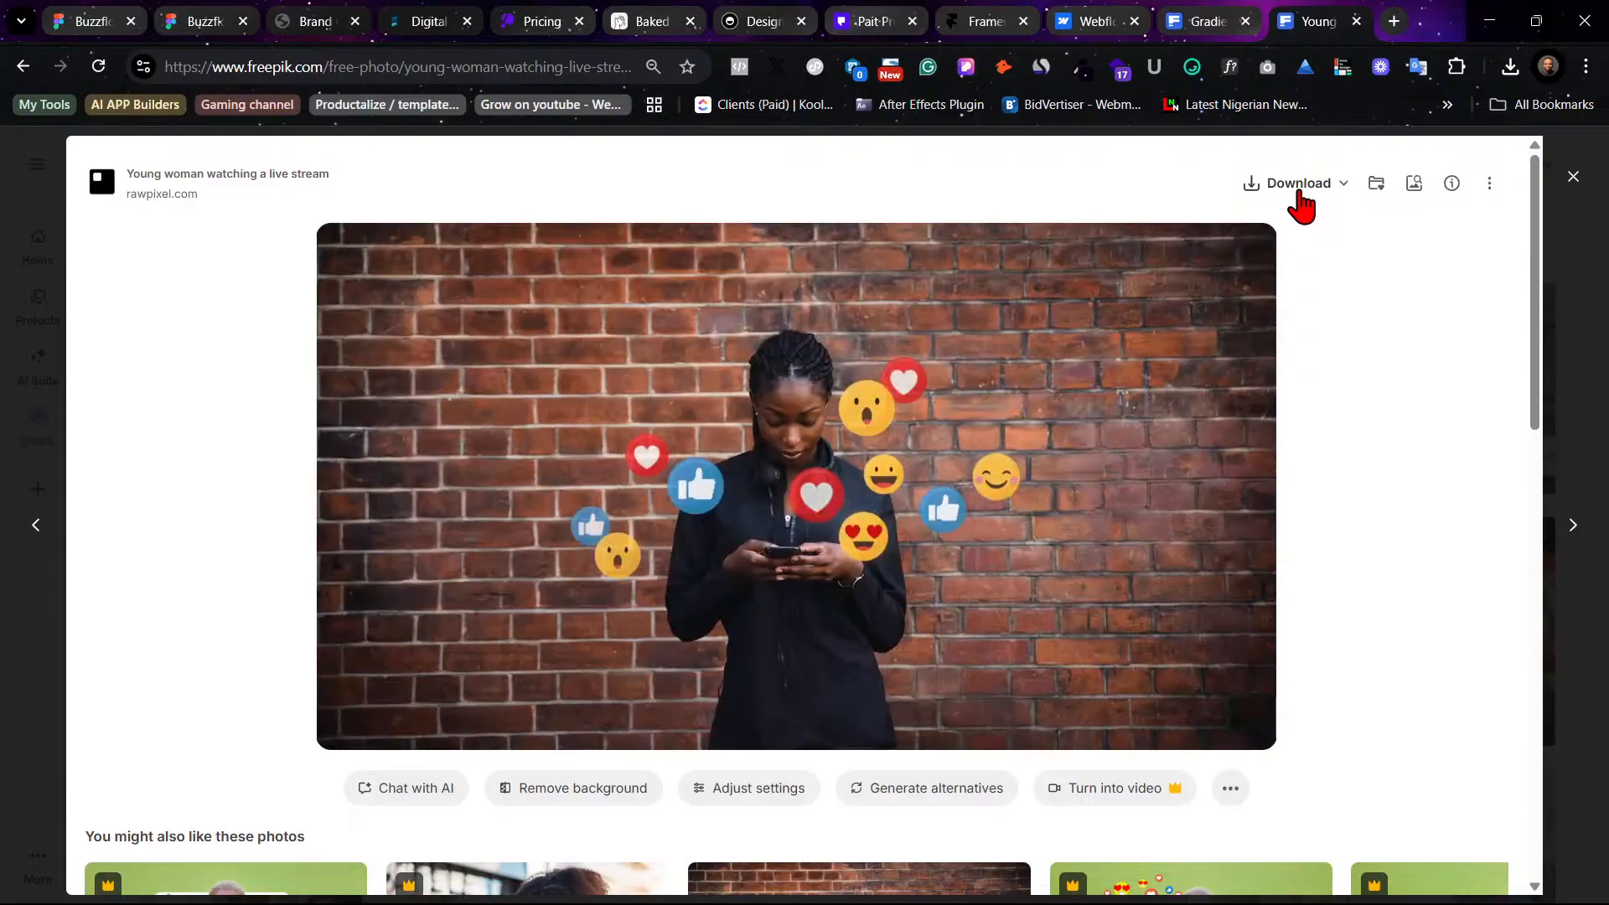
pyautogui.click(1298, 191)
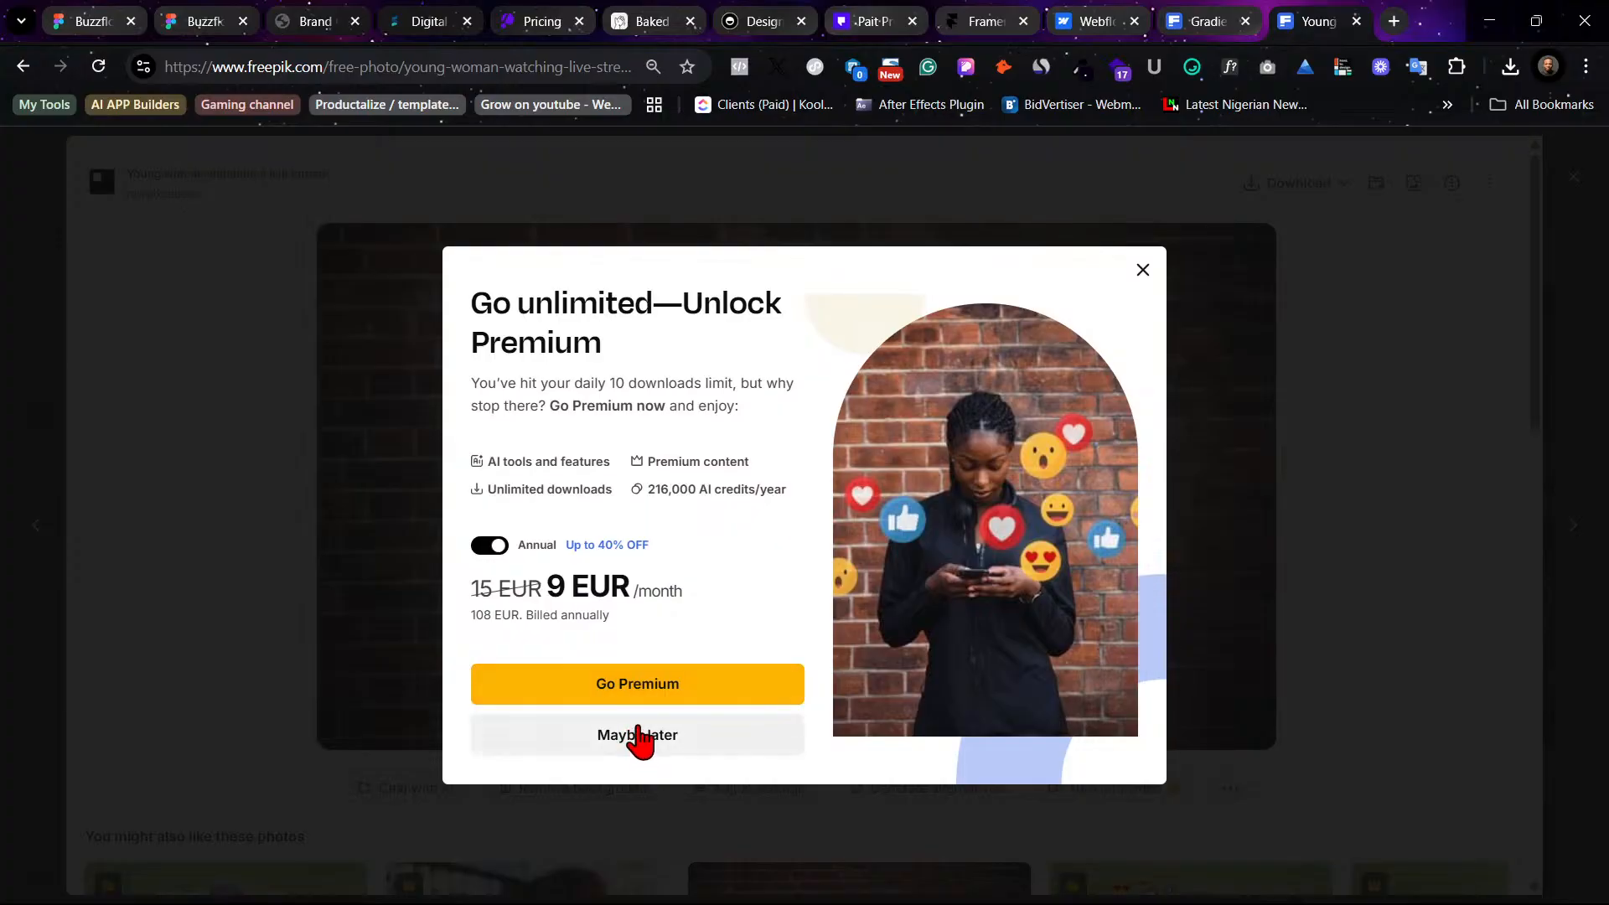
pyautogui.click(639, 737)
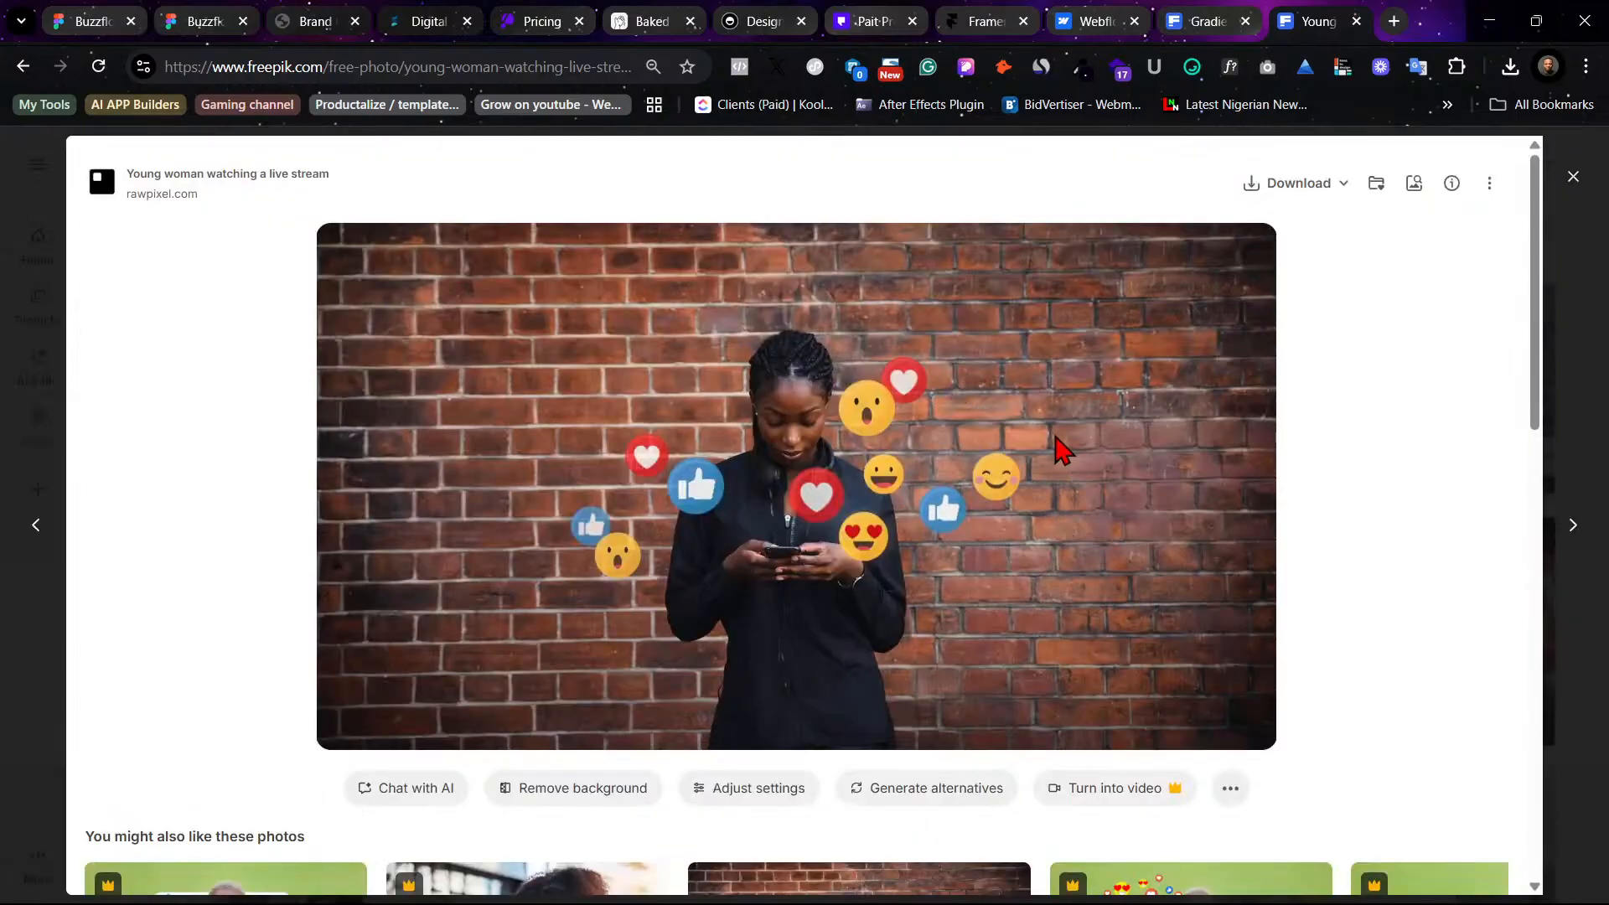
pyautogui.click(530, 74)
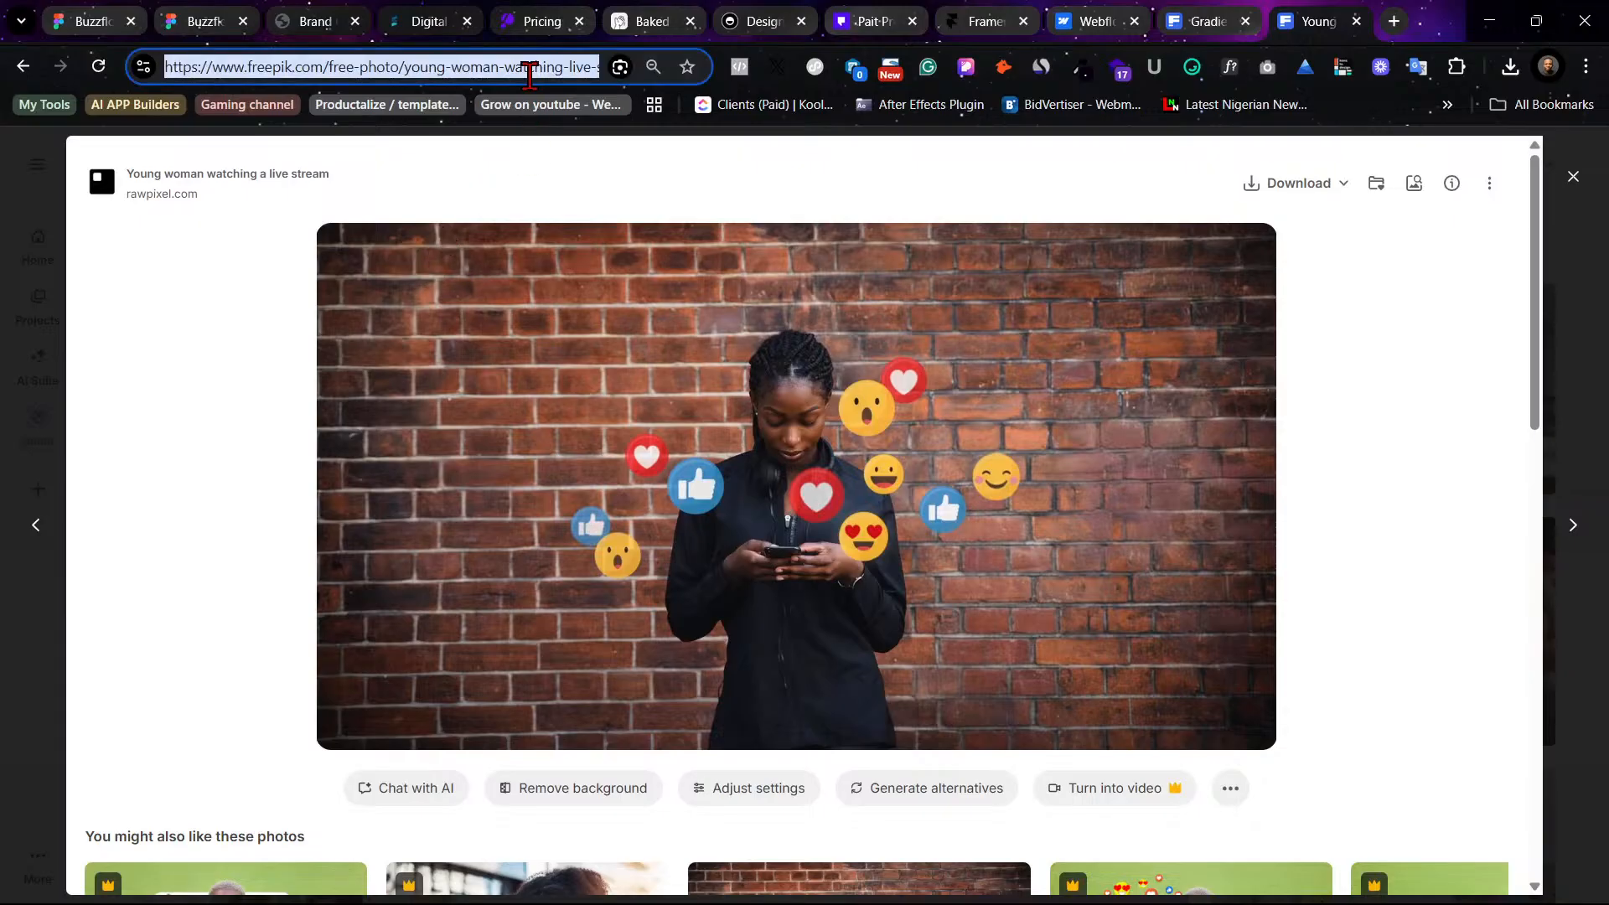
pyautogui.click(1576, 286)
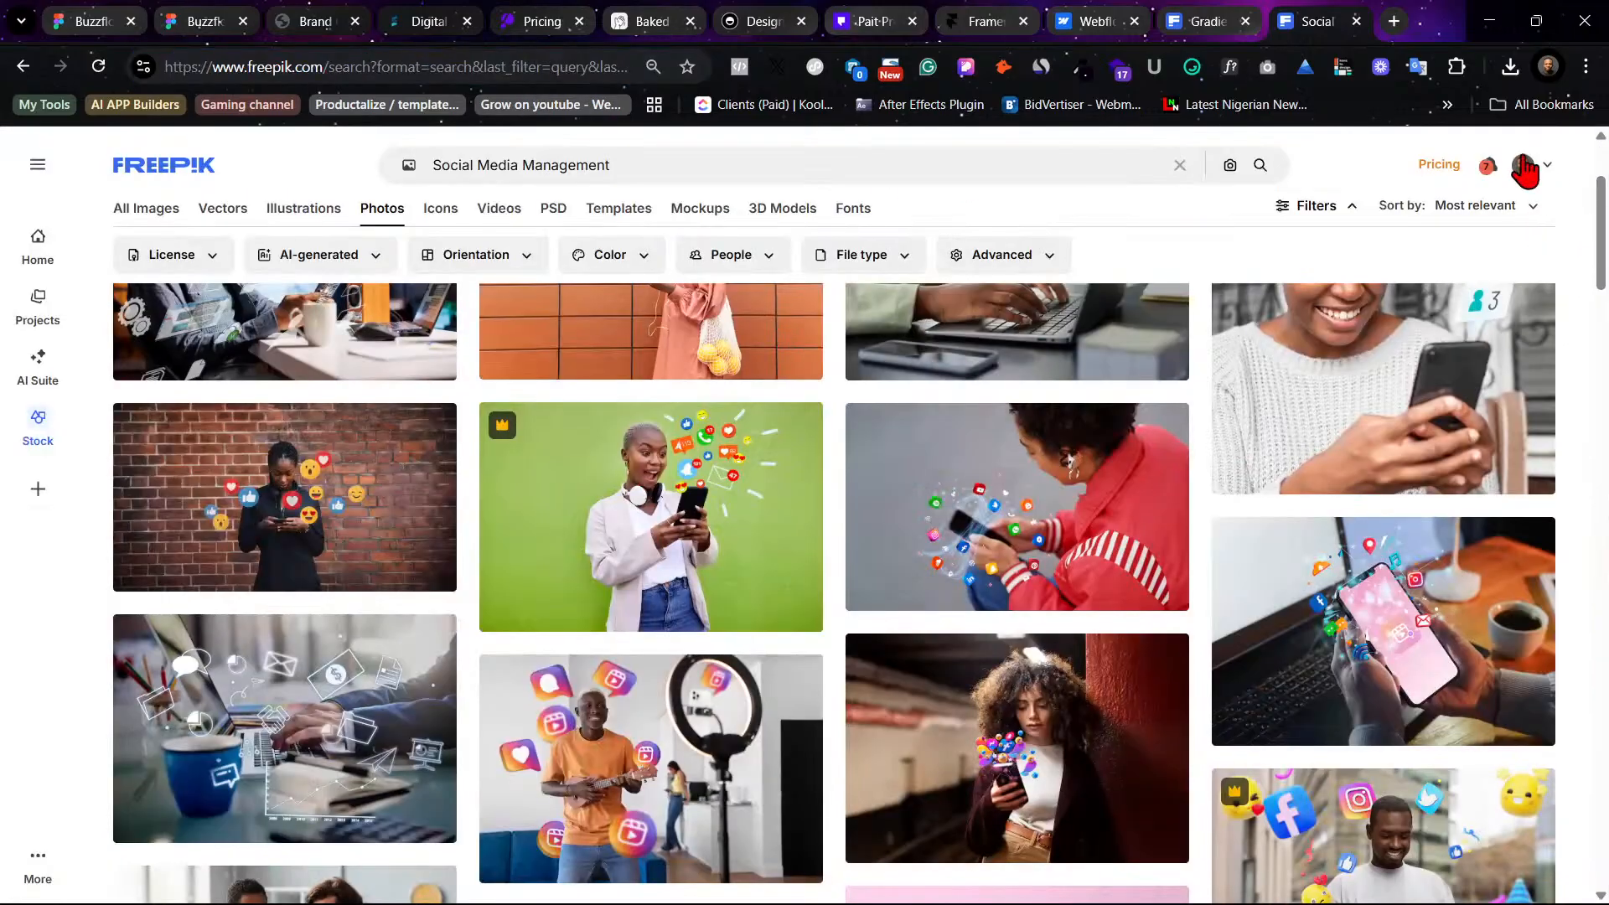
# - Log out of Freepik and log in with another account by email, keeping the session logged in
pyautogui.moveTo(1530, 167)
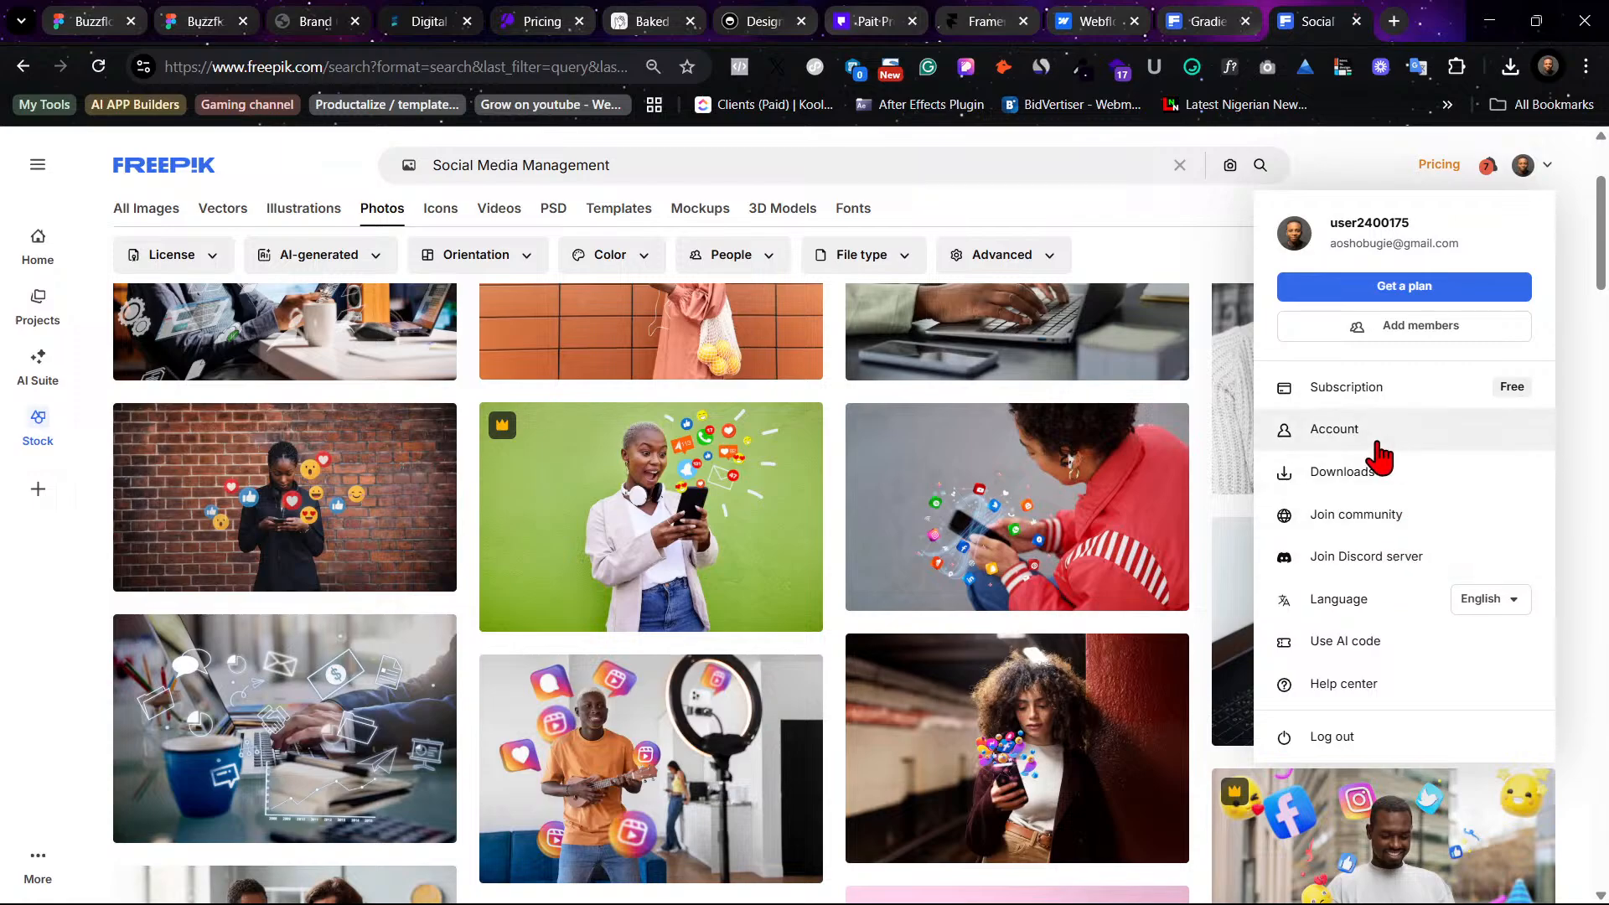
pyautogui.click(1332, 739)
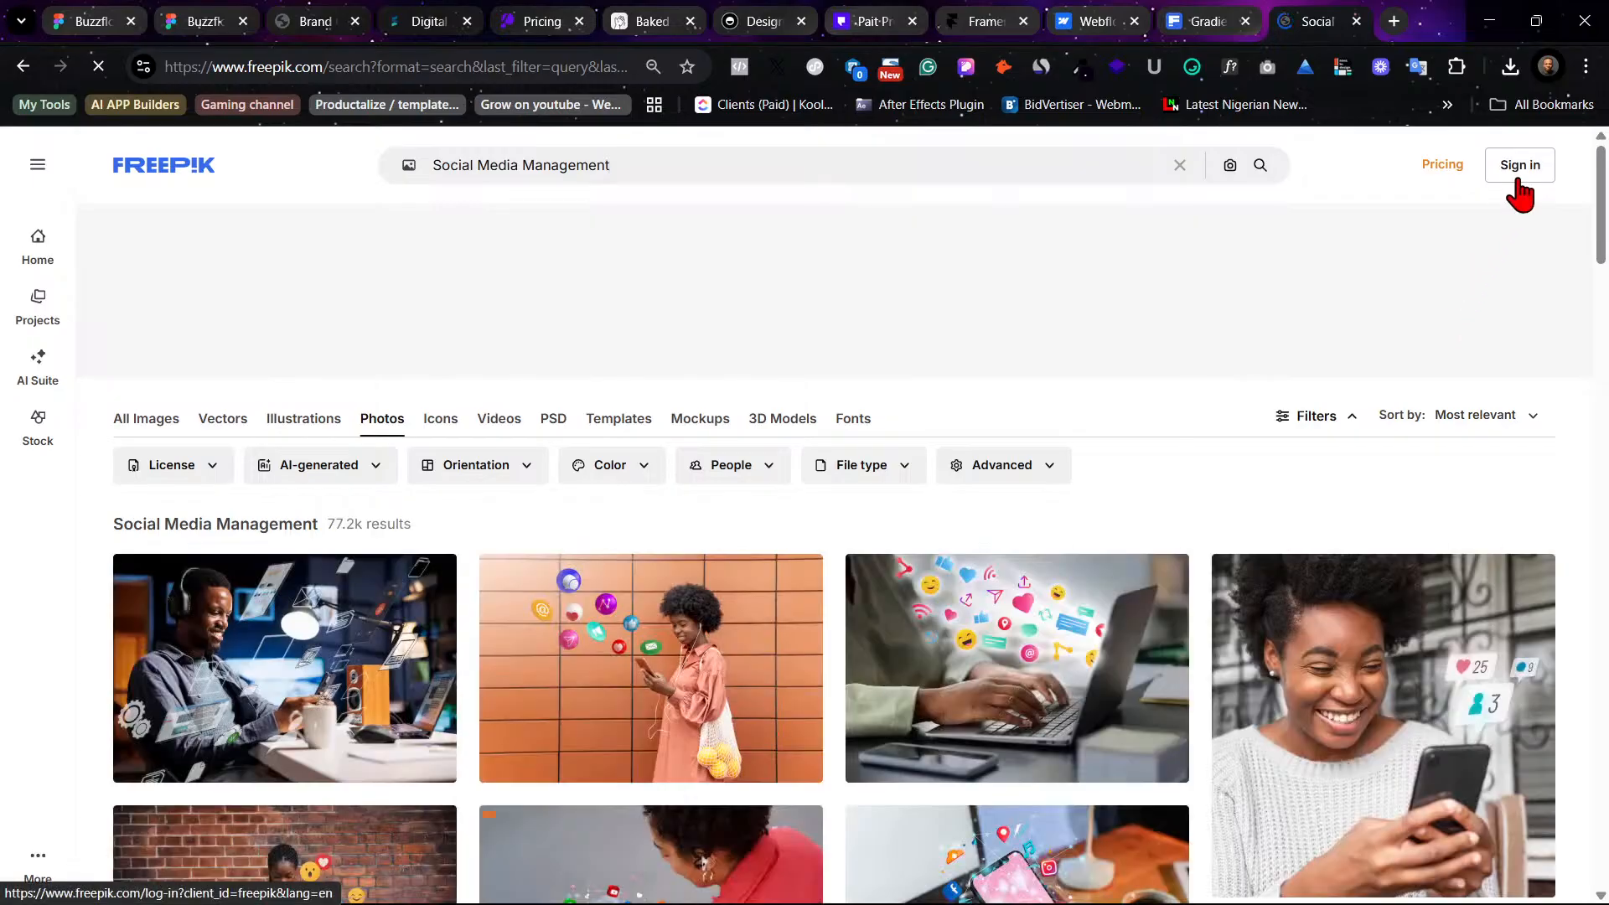
pyautogui.click(1519, 178)
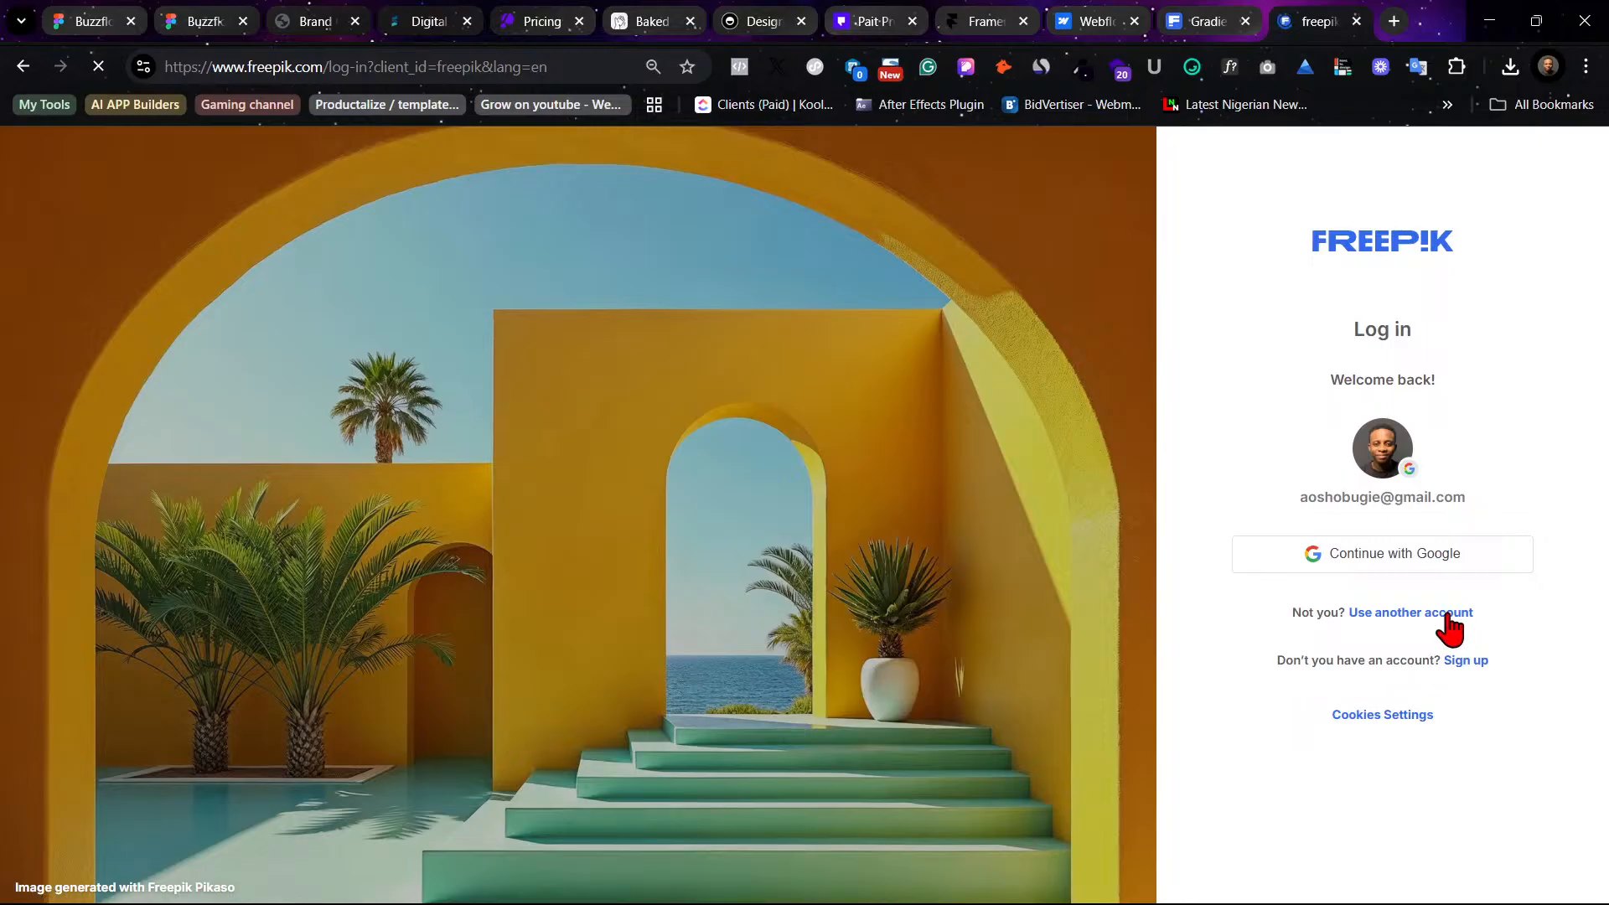
pyautogui.click(1442, 614)
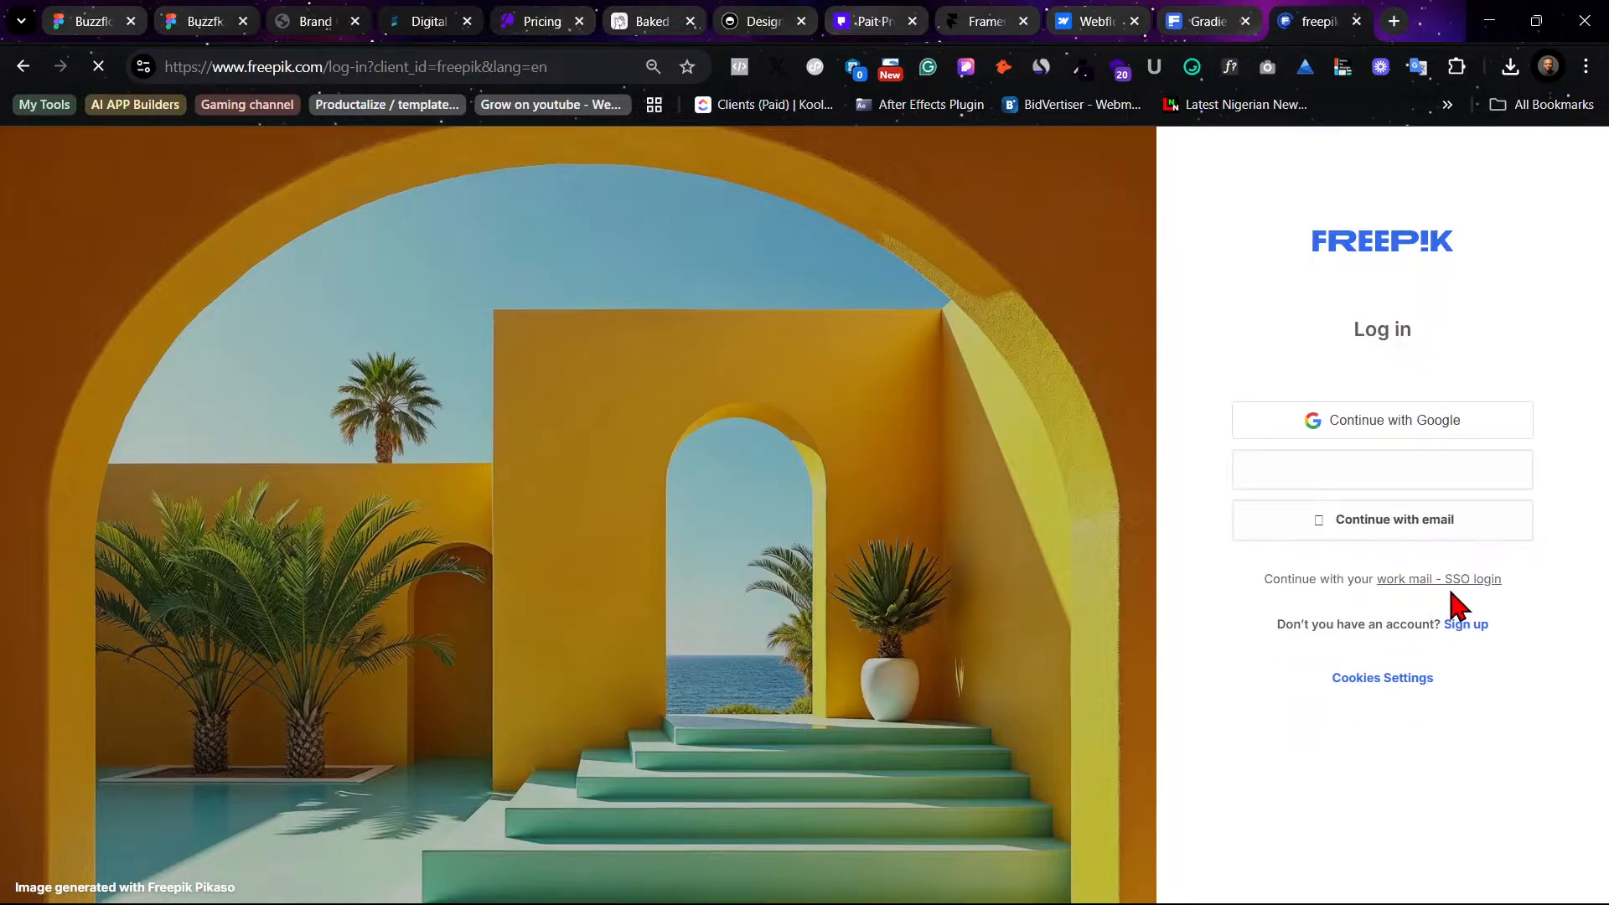
pyautogui.click(1471, 533)
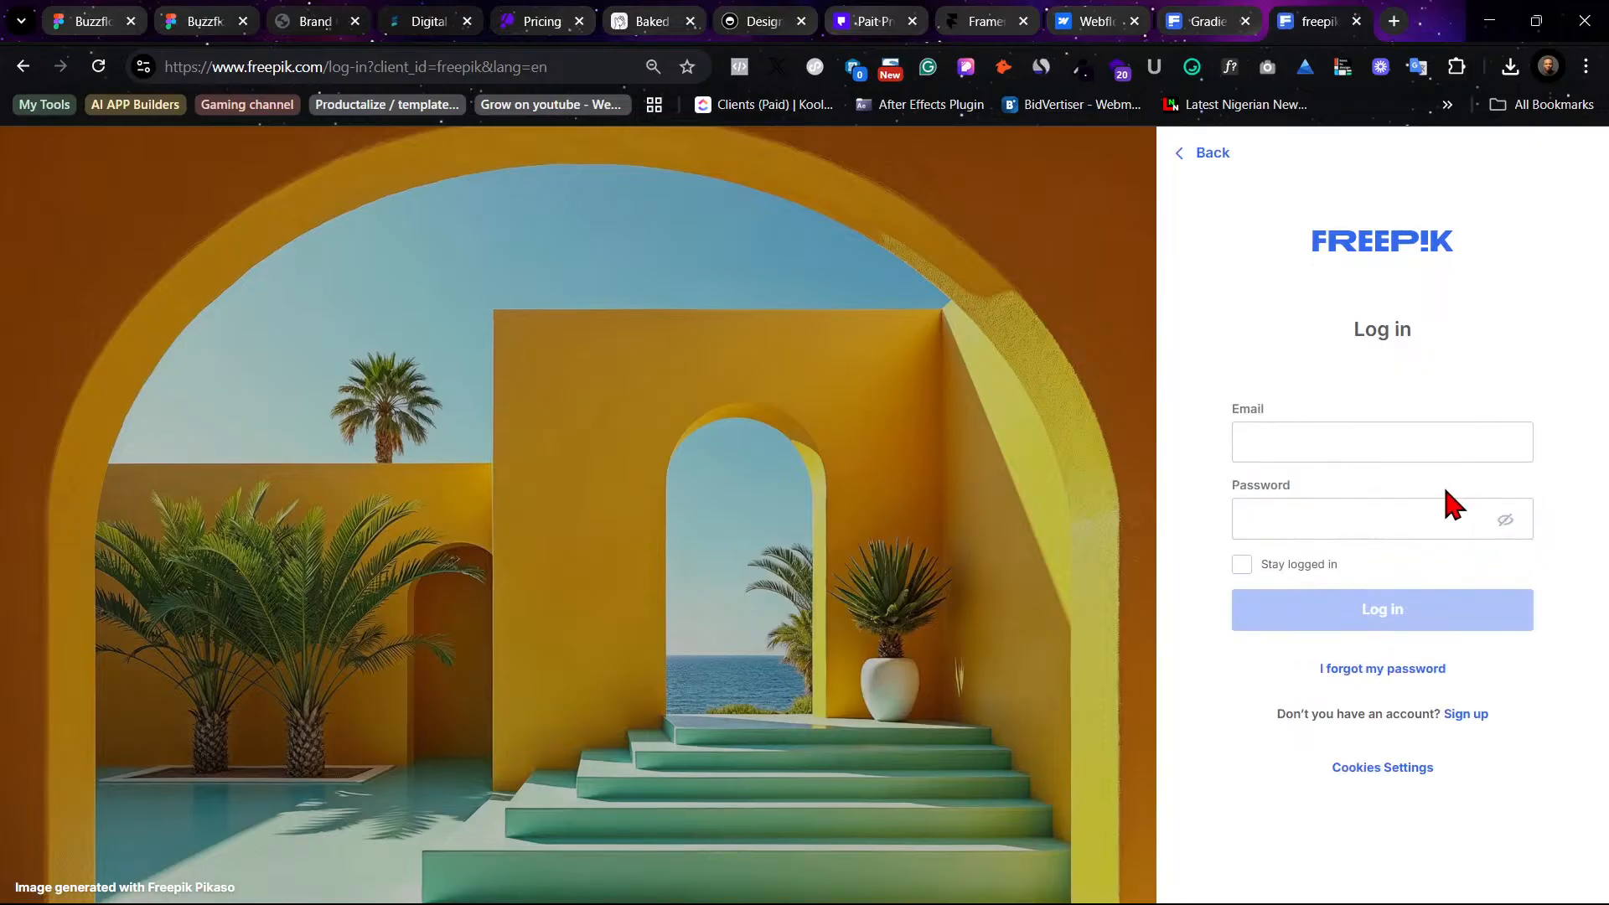
pyautogui.click(1312, 564)
pyautogui.click(1375, 610)
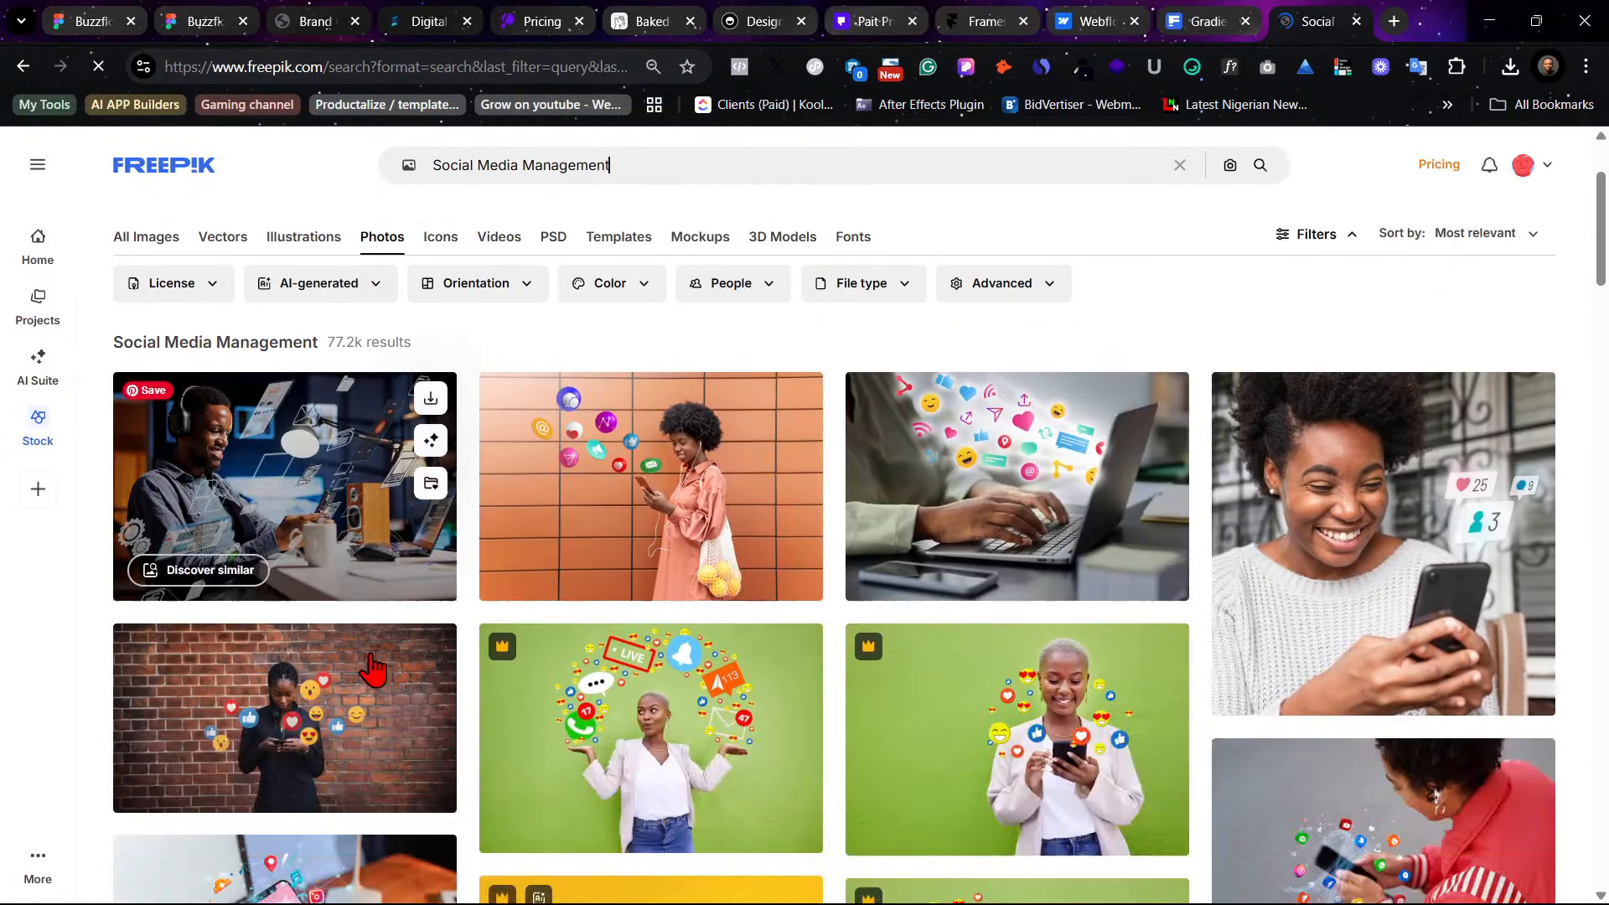
# - Download the young woman watching a live stream photo
pyautogui.scroll(-2, 369, 637)
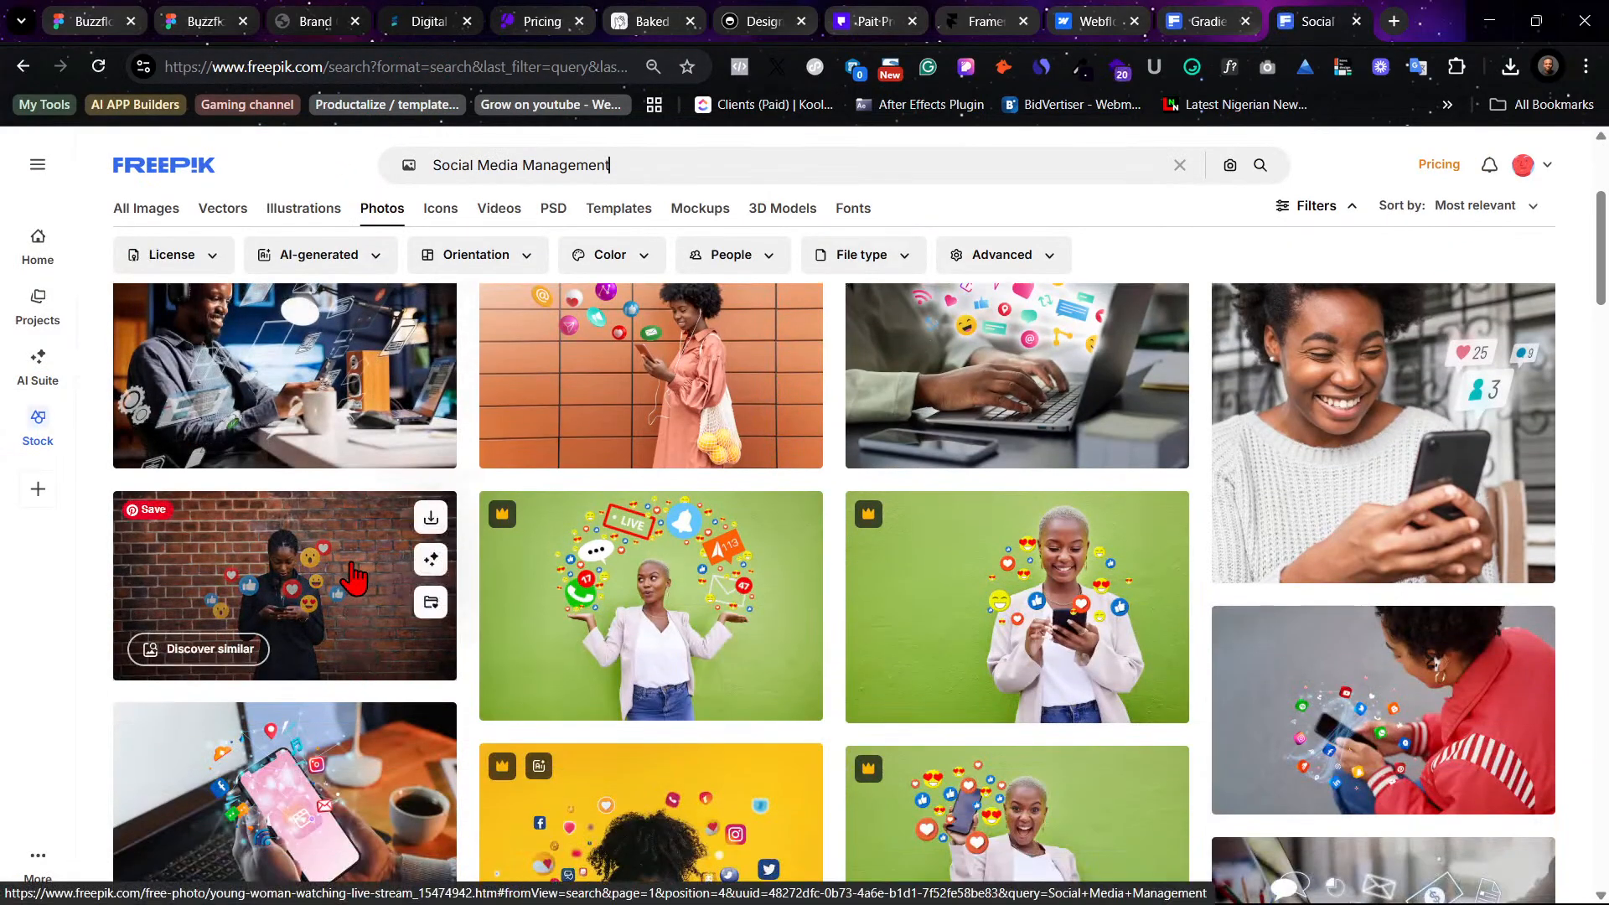
pyautogui.click(290, 586)
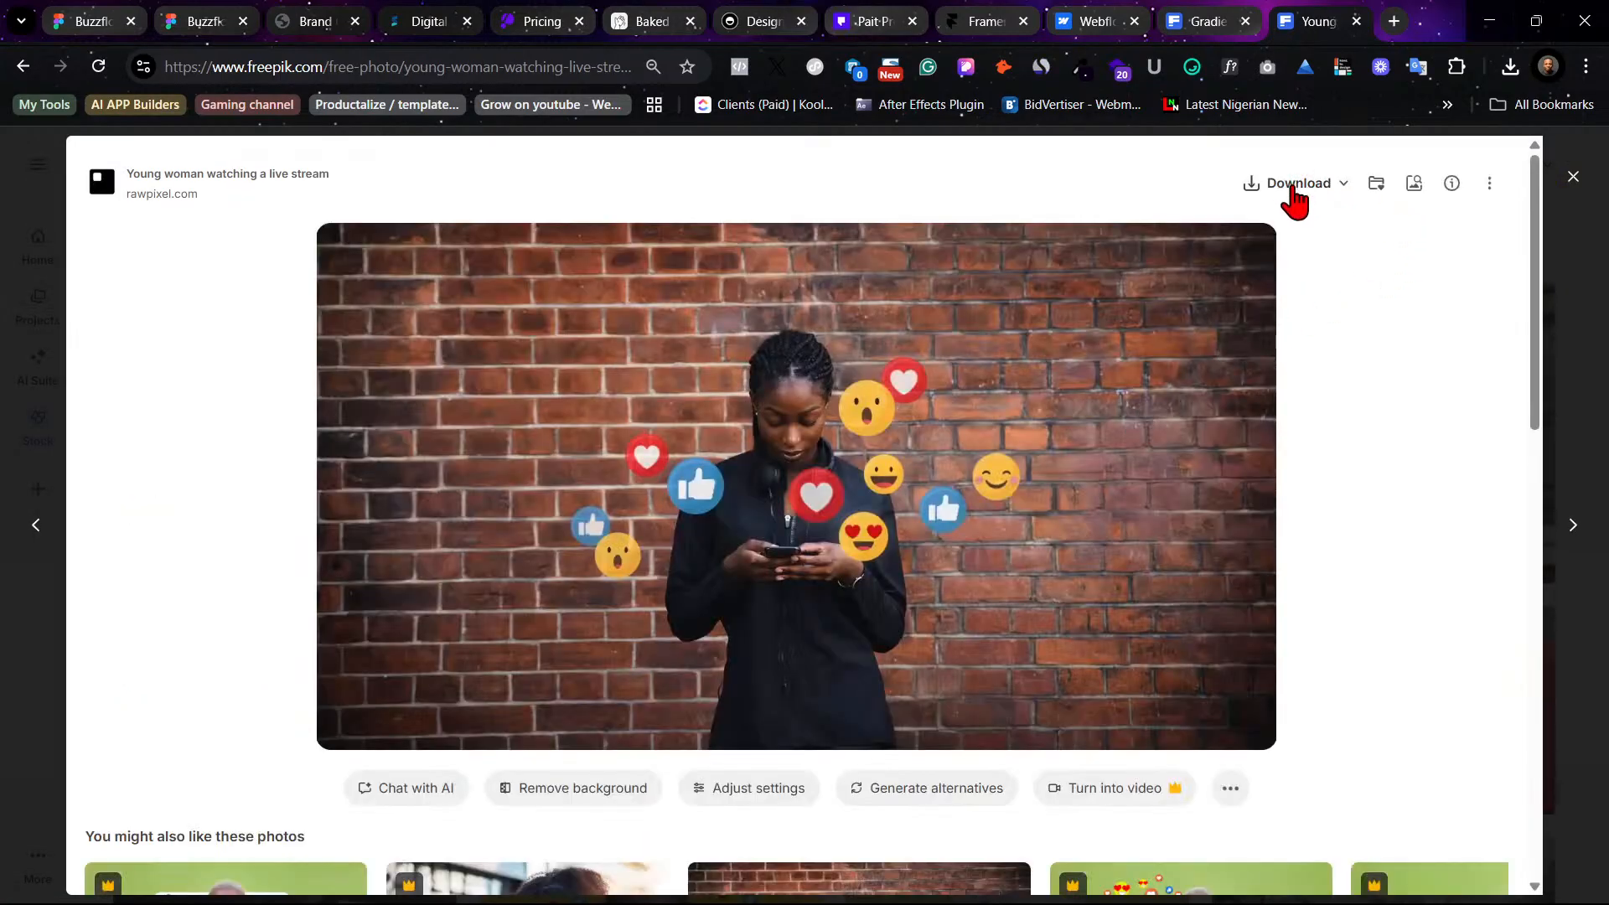
pyautogui.click(1295, 189)
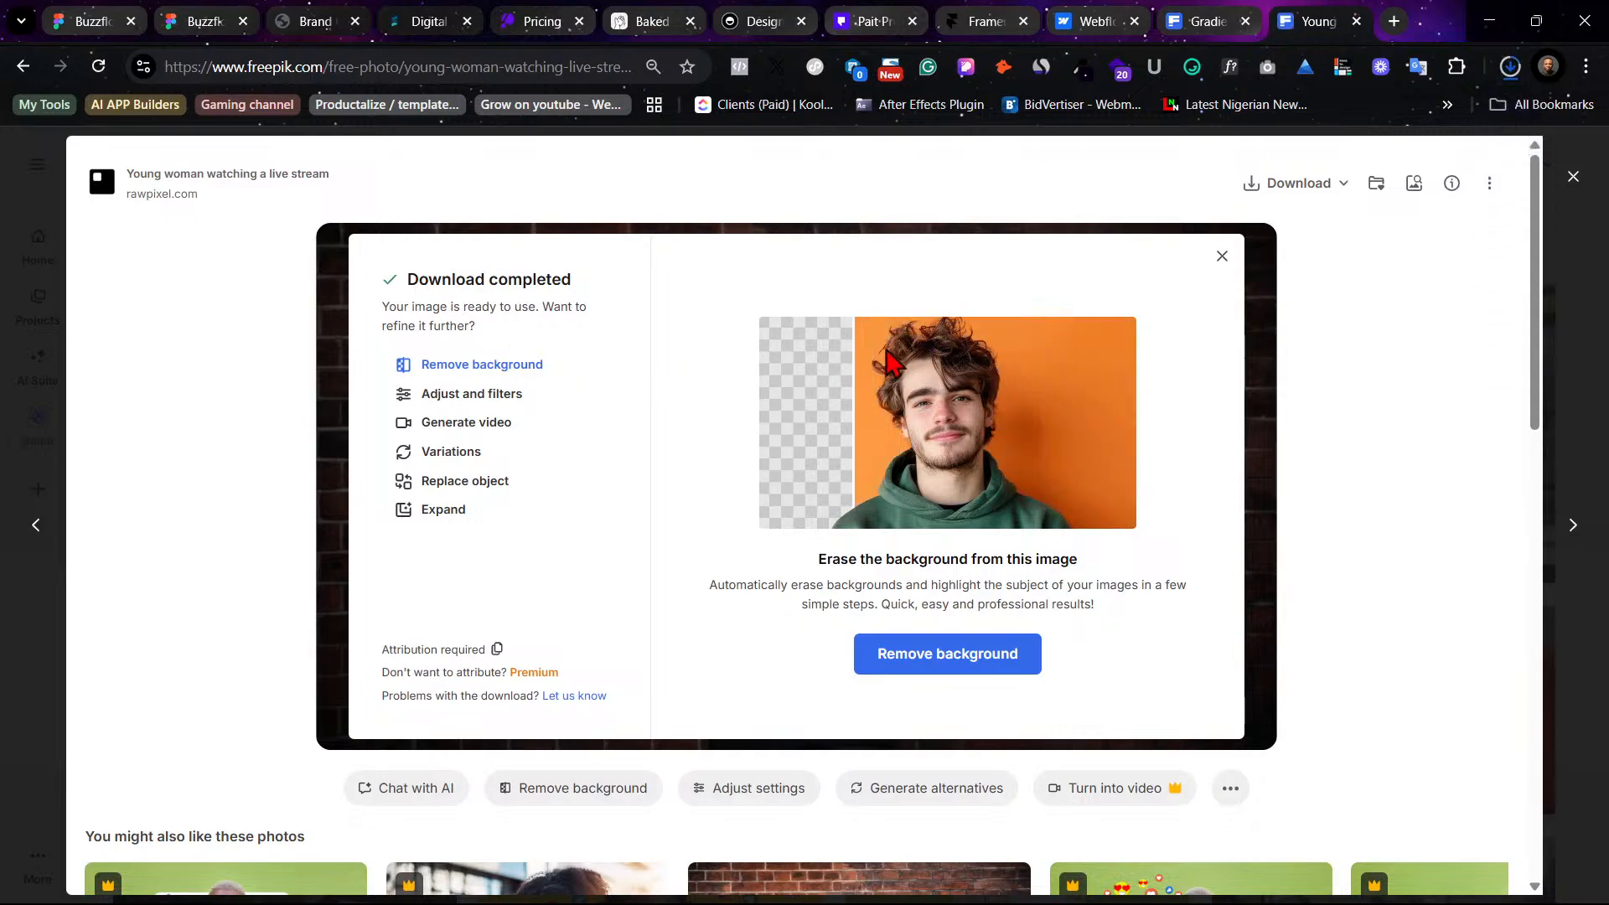
# - Return to Figma and select the middle second-row card's image
pyautogui.click(136, 15)
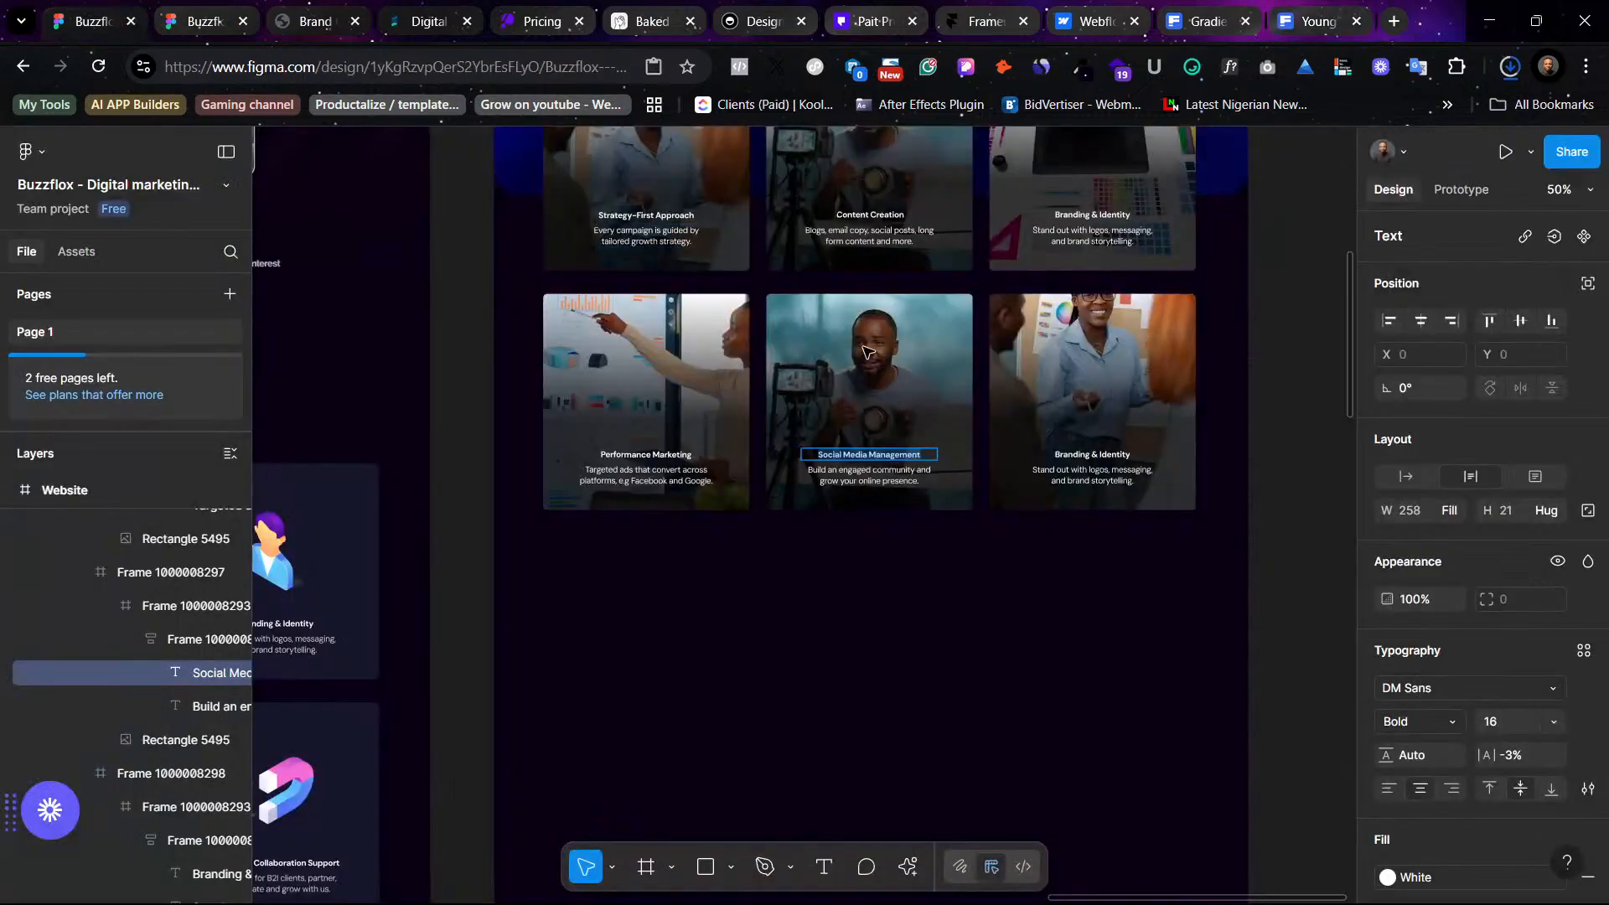
pyautogui.click(944, 366)
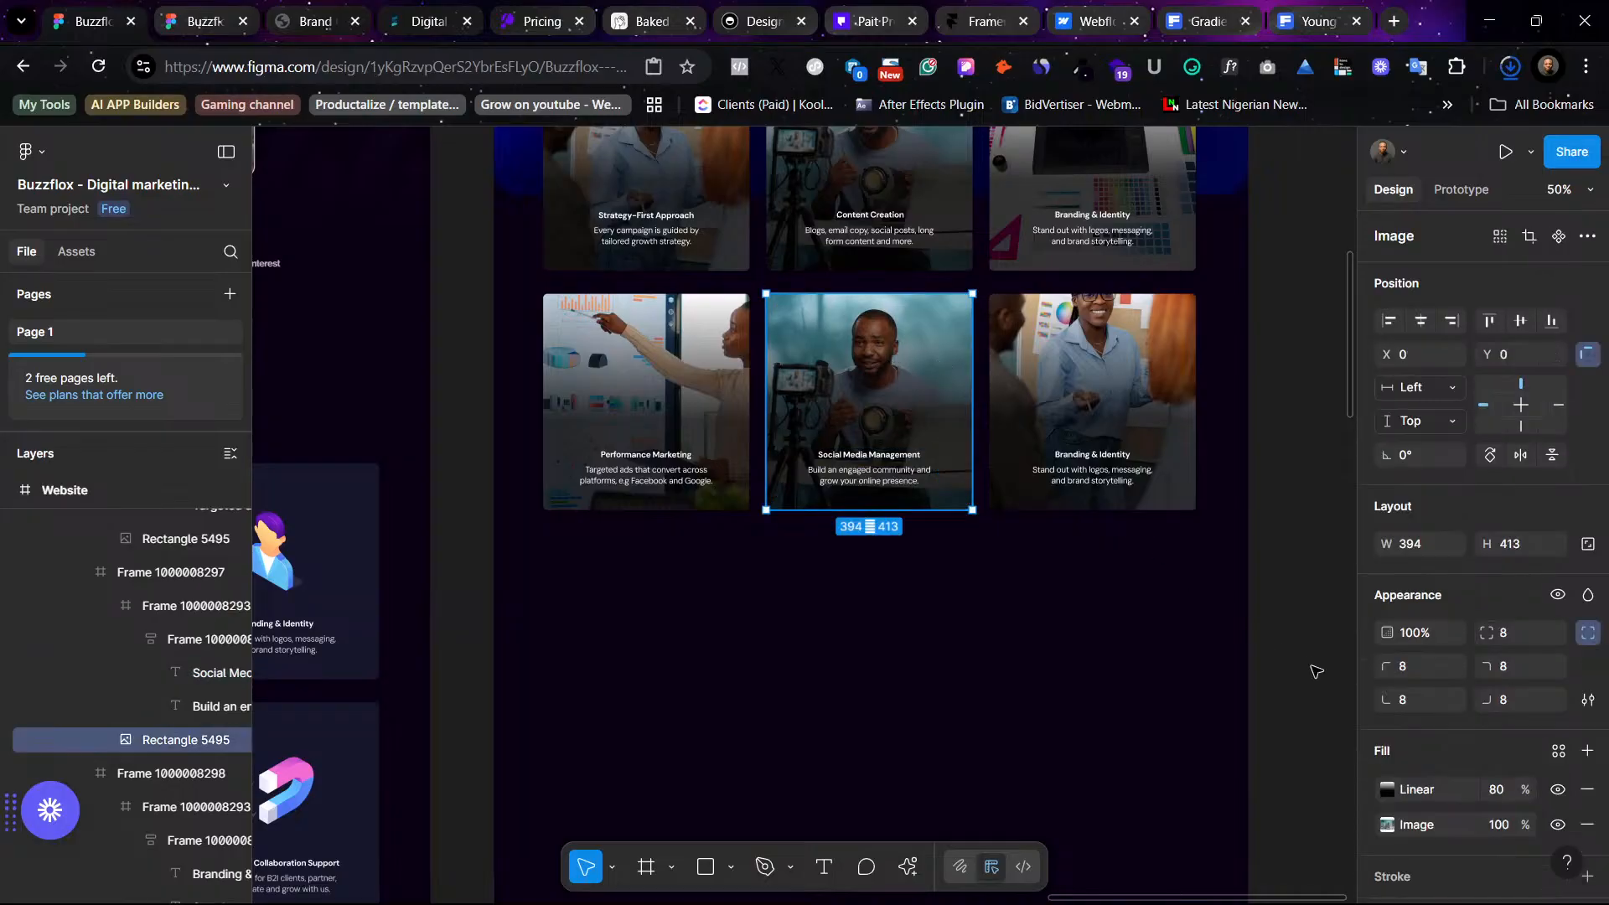
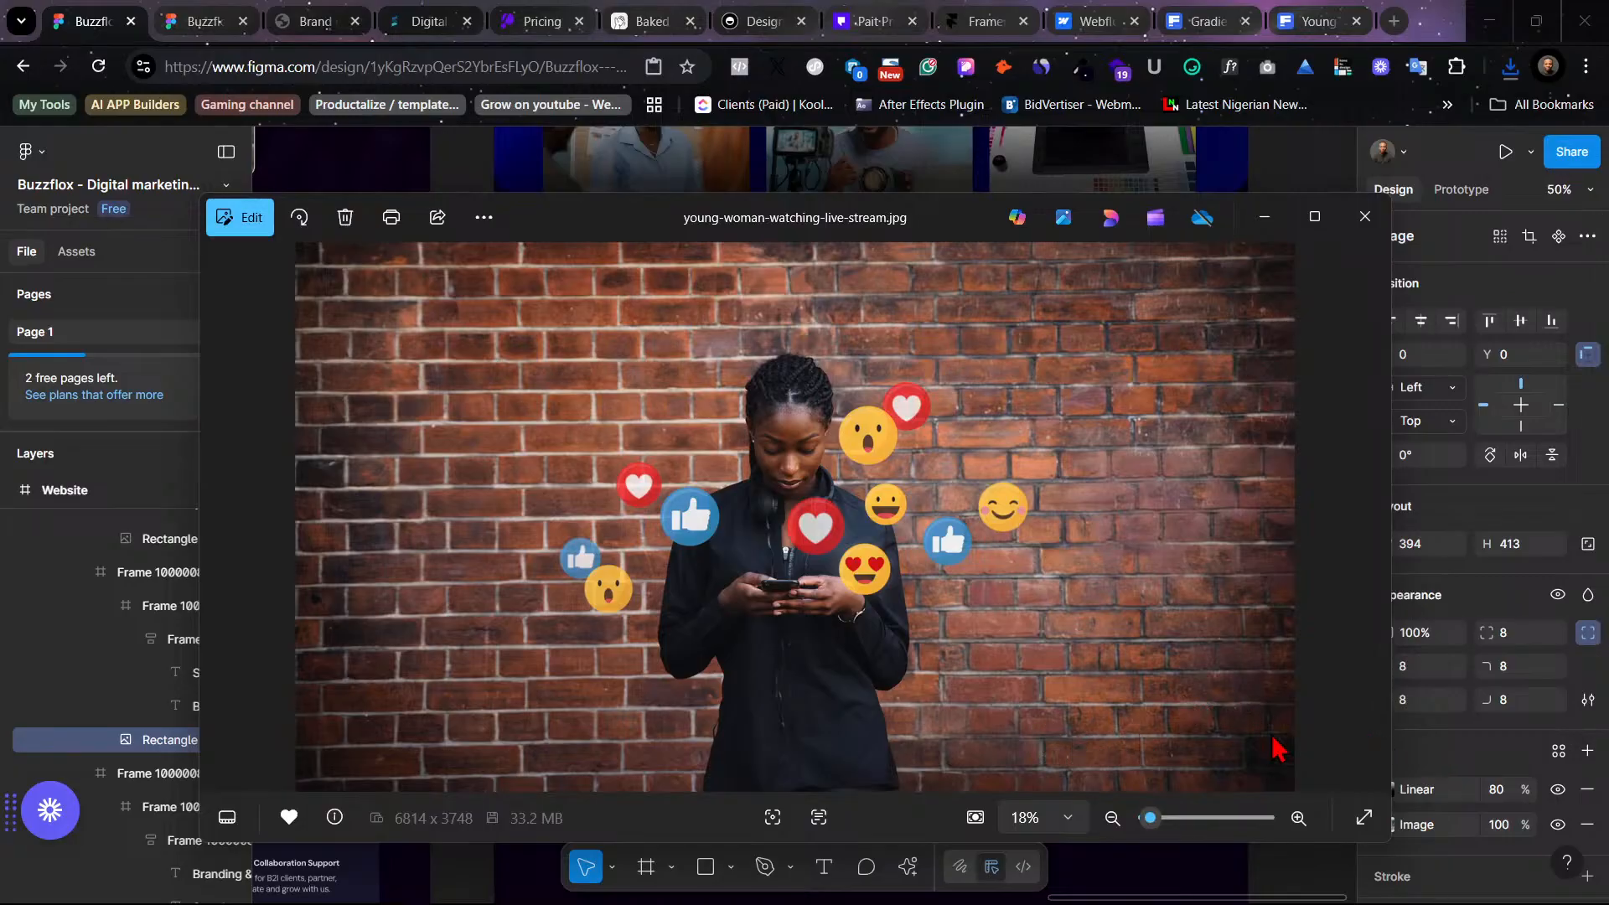
# - Replace the middle second-row card's image fill with the downloaded young-woman-watching-live-stream.jpg photo
pyautogui.click(1433, 752)
pyautogui.click(1388, 824)
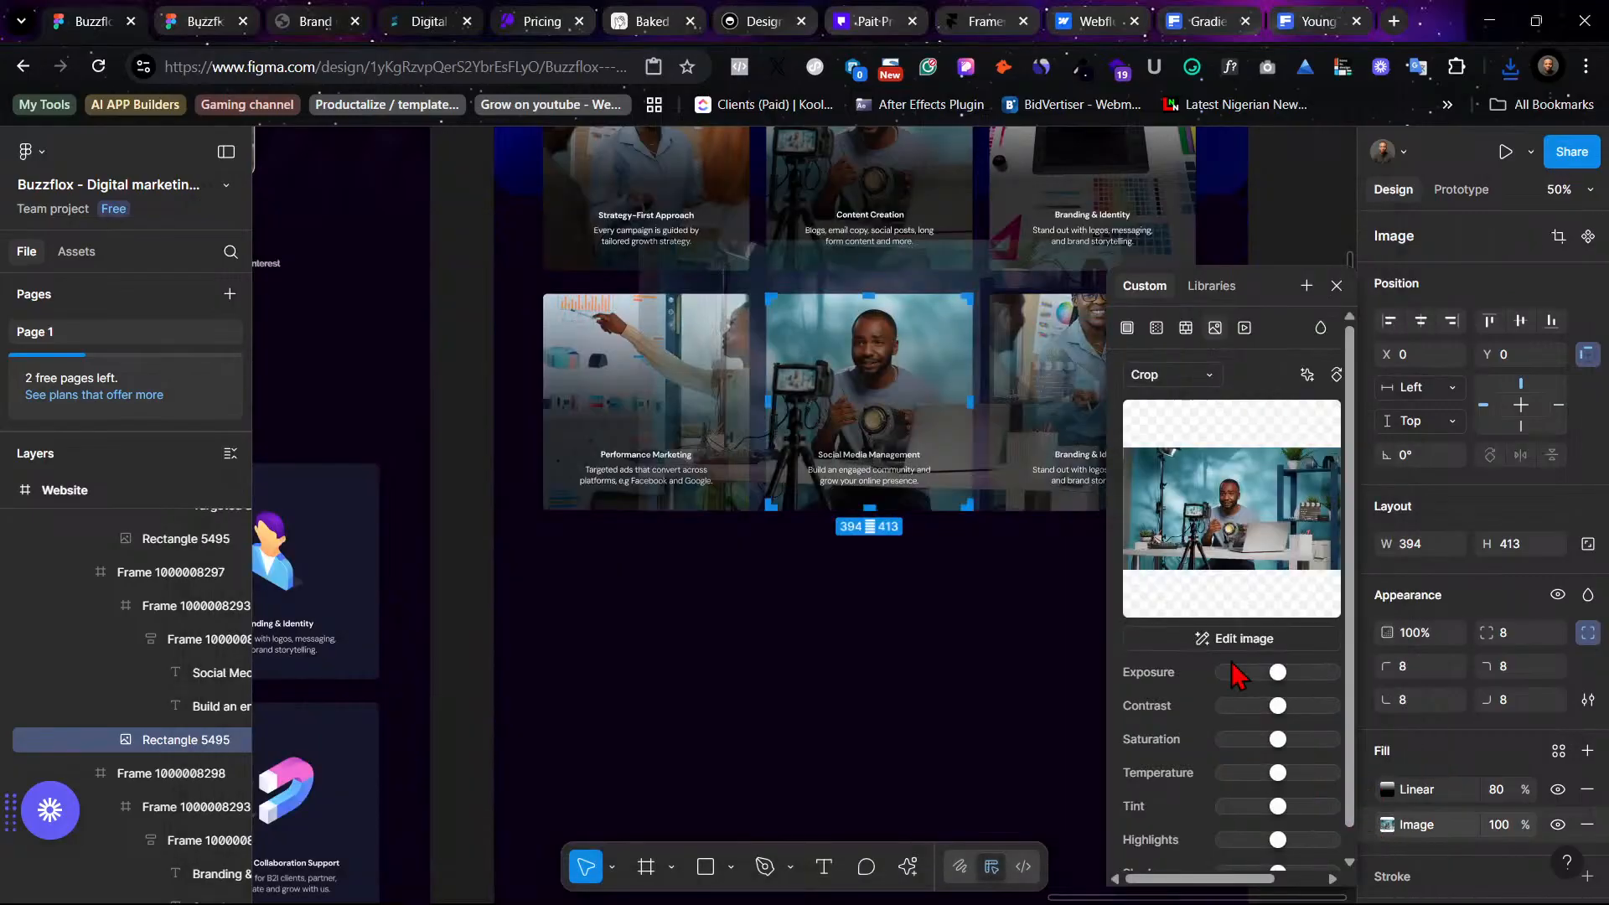
pyautogui.click(1240, 496)
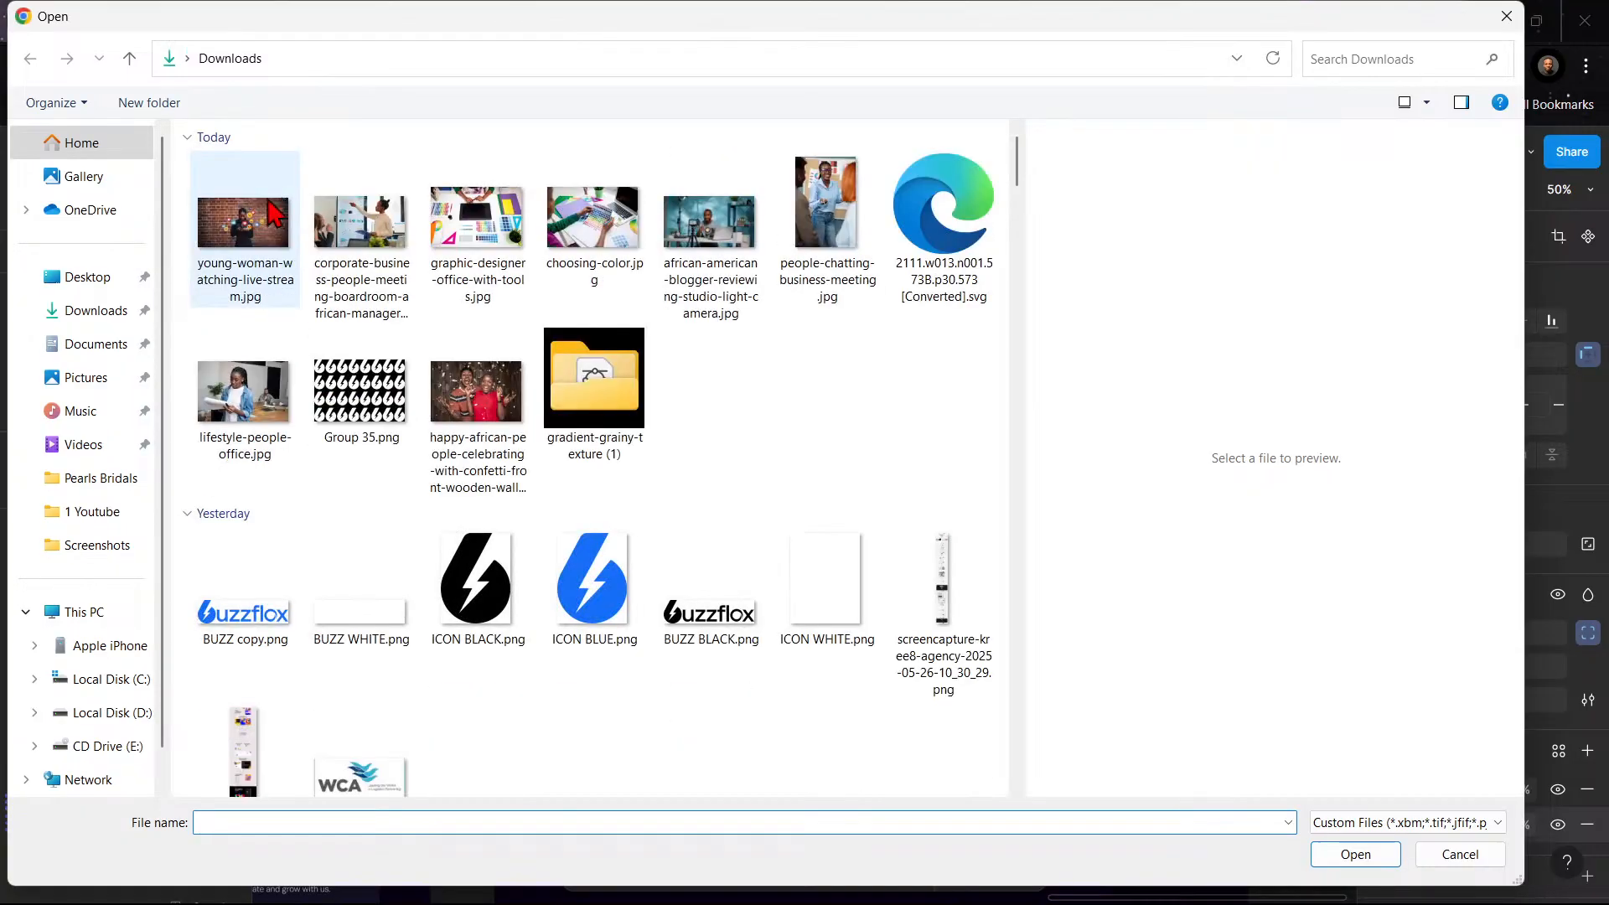
pyautogui.click(272, 214)
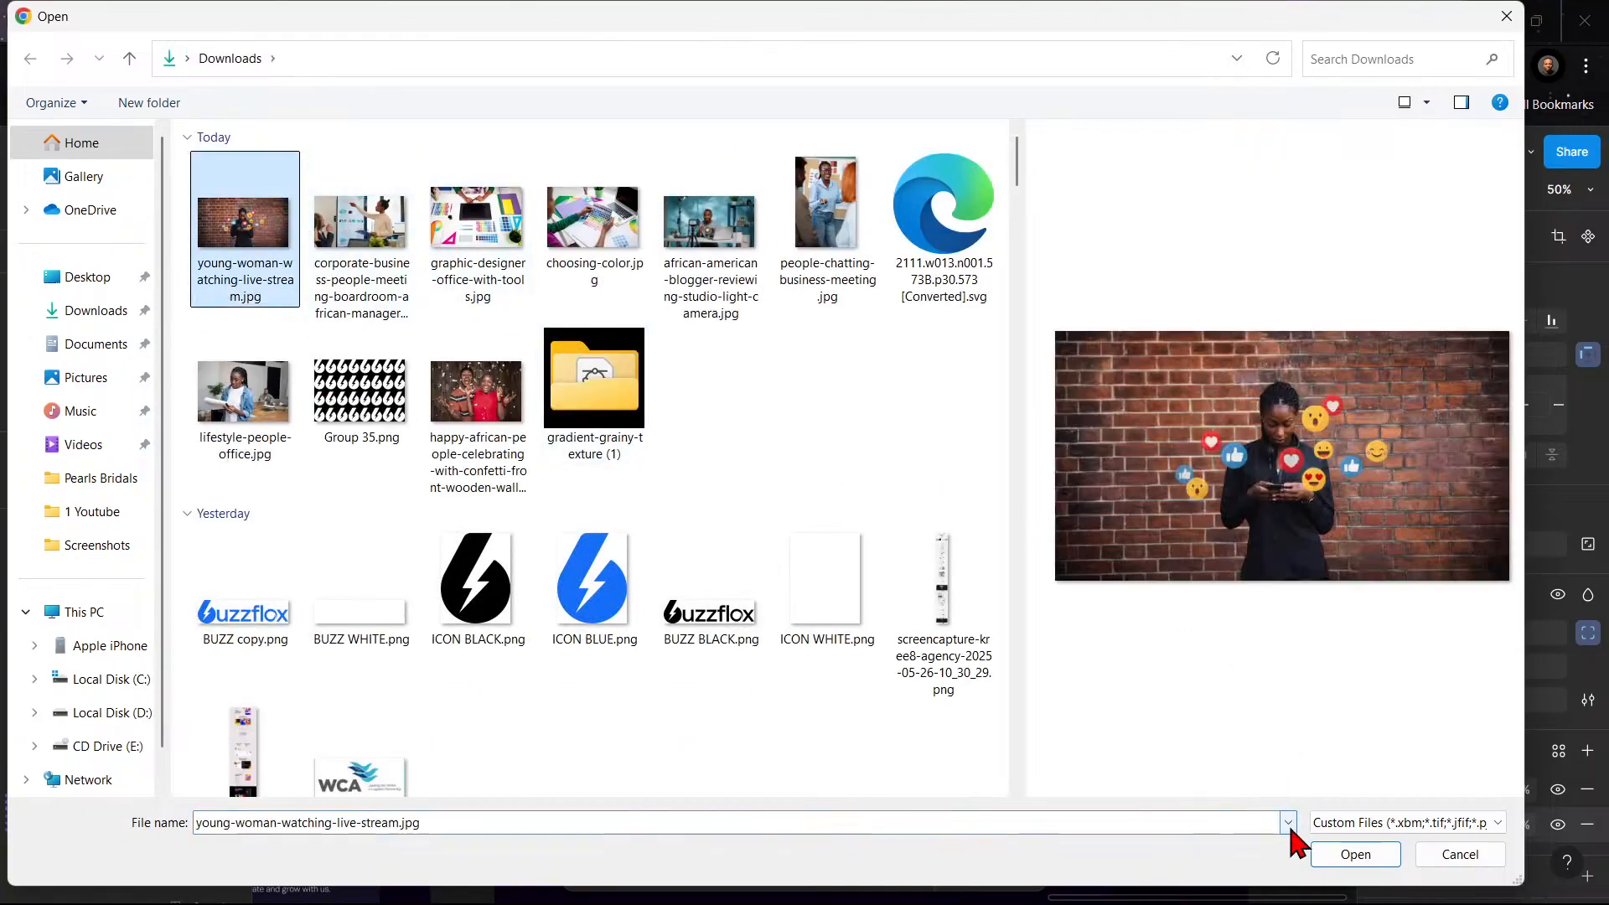
pyautogui.click(1337, 853)
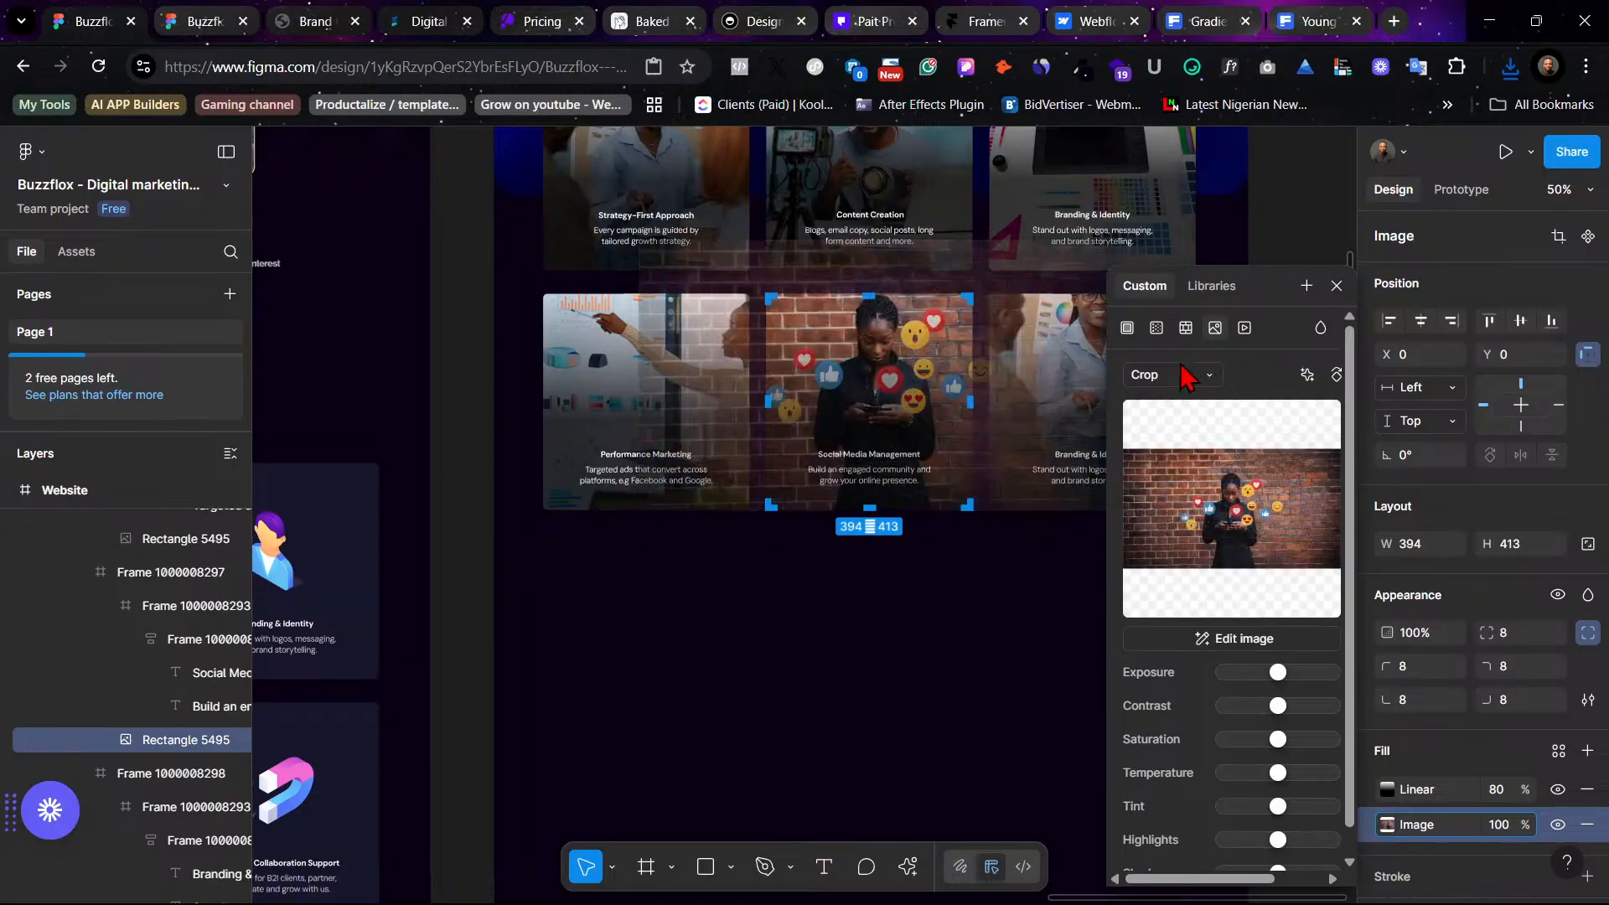
# - Switch the card image's fill mode to Crop and shift the photo upward within the card
pyautogui.click(1187, 376)
pyautogui.click(1205, 325)
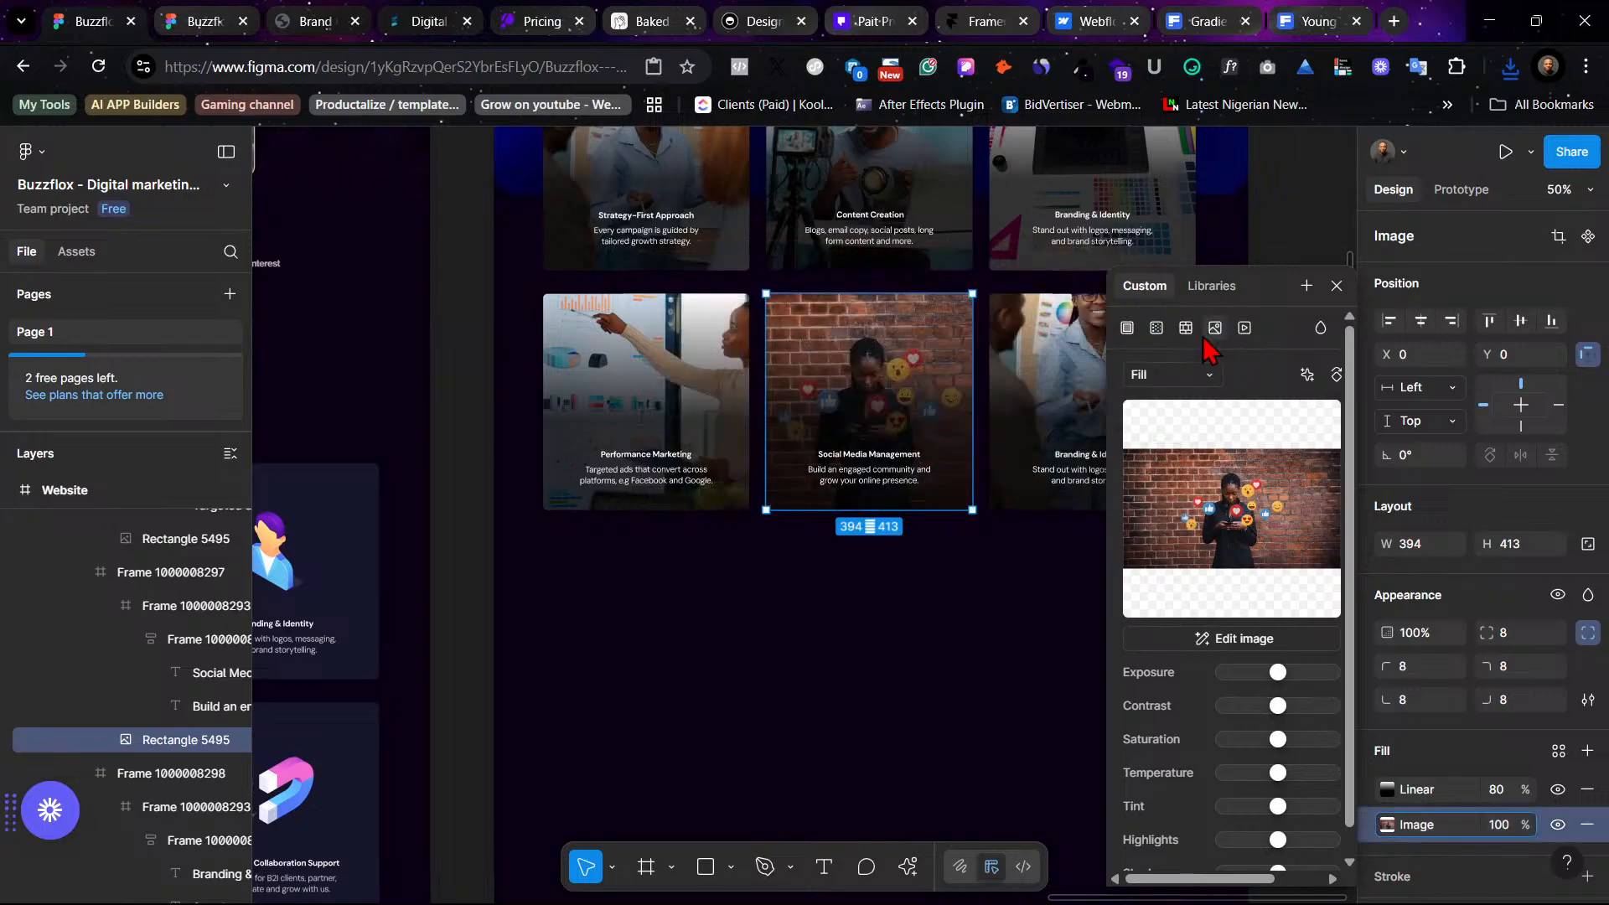
pyautogui.click(1189, 374)
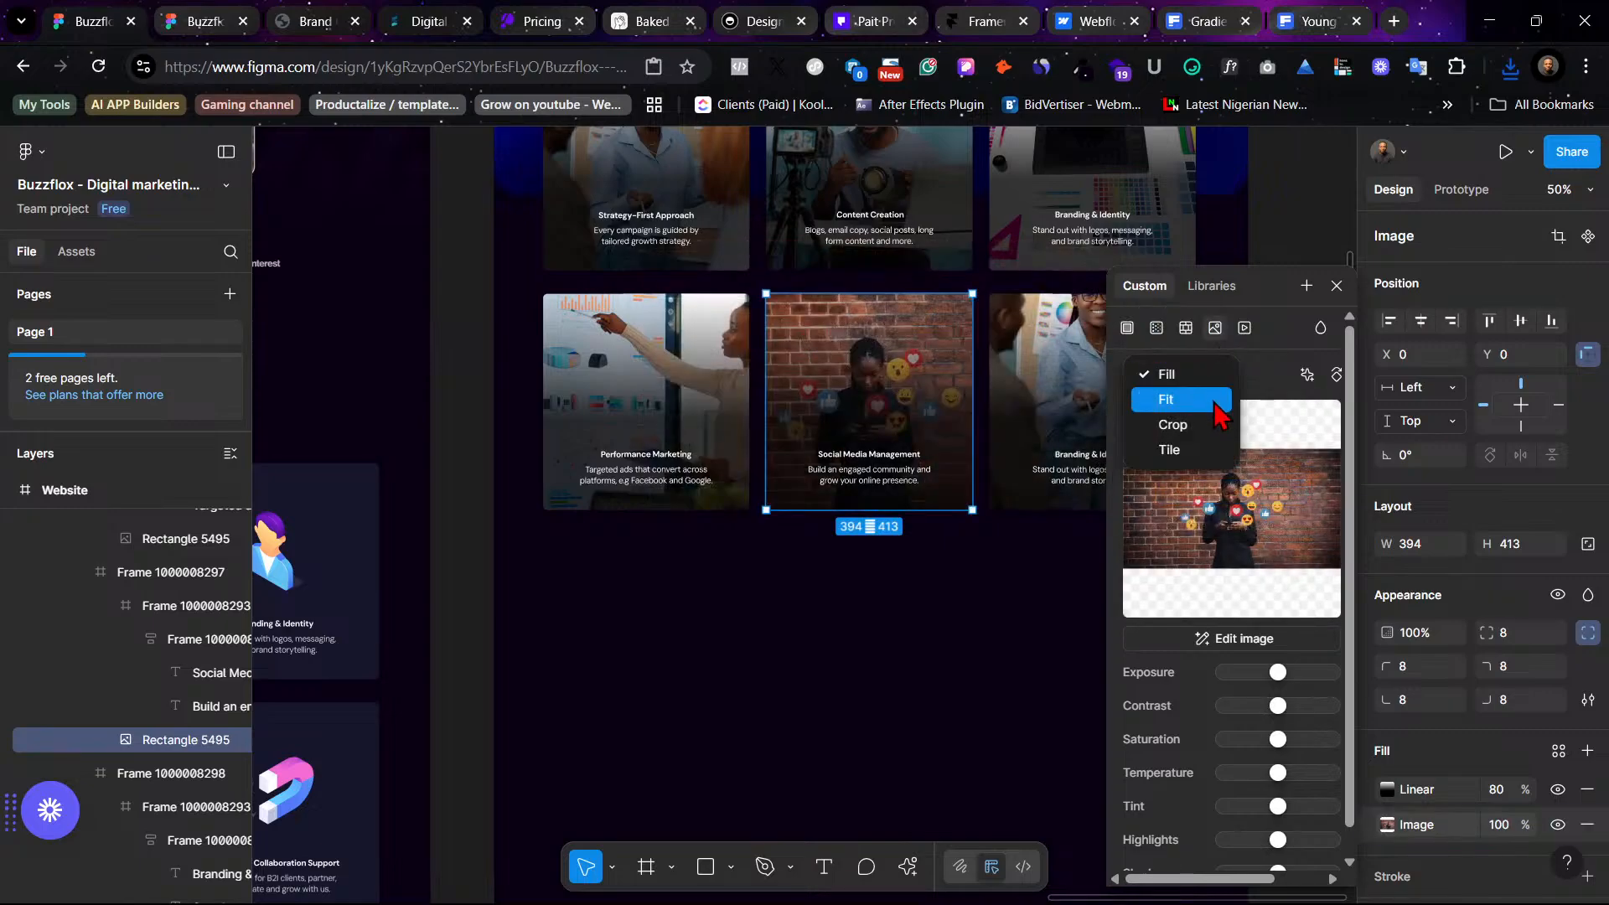
pyautogui.click(1213, 424)
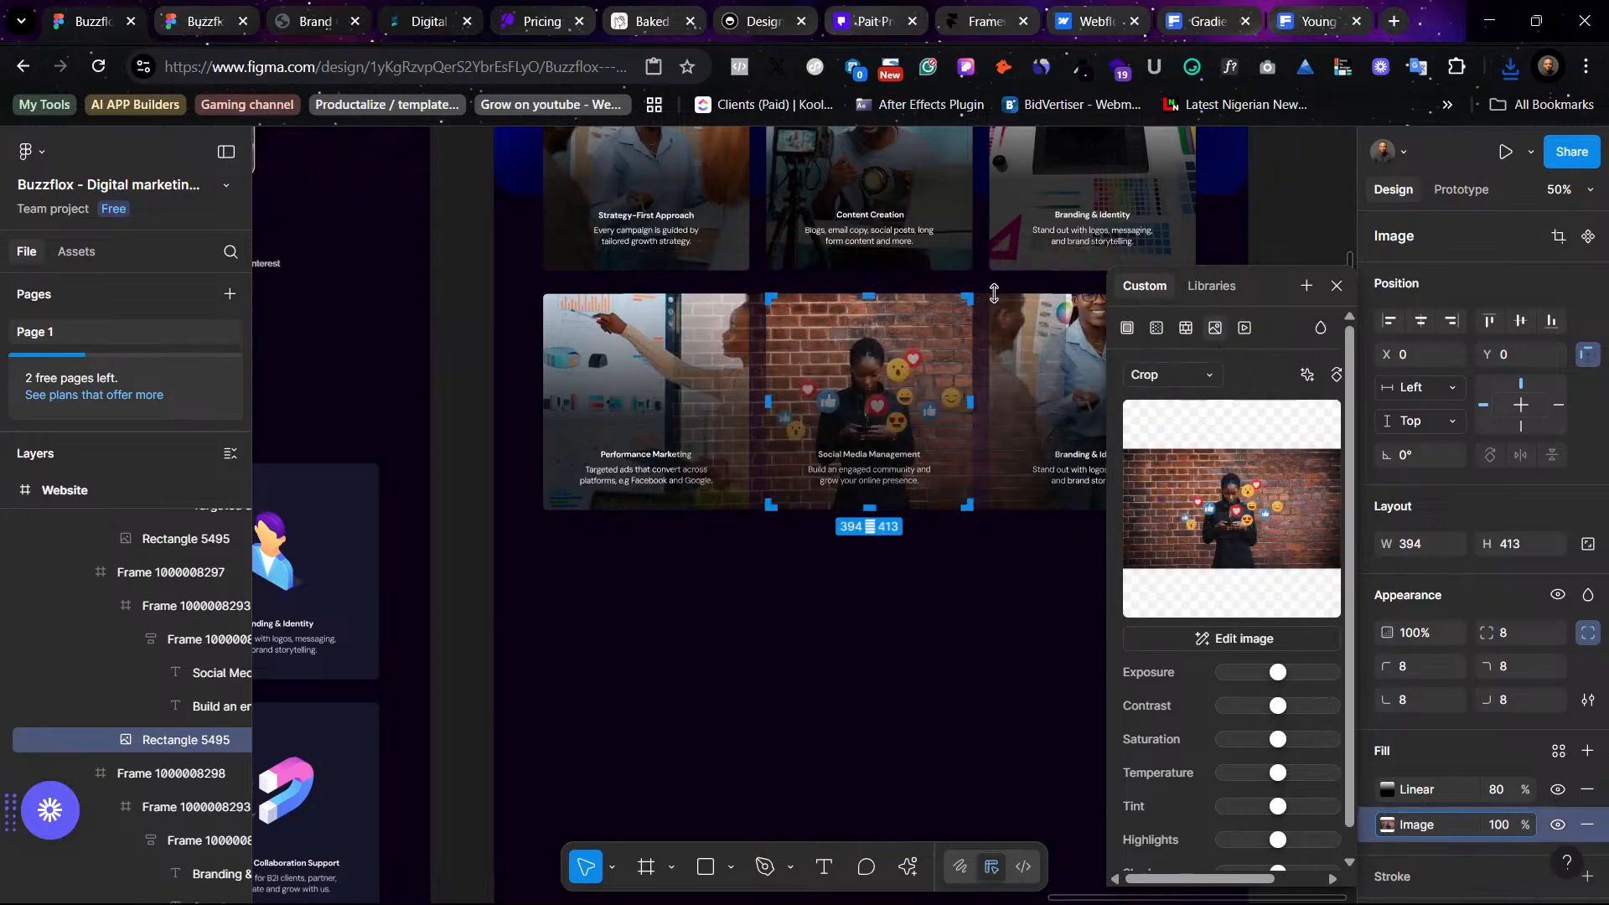
pyautogui.moveTo(998, 278); pyautogui.dragTo(1008, 257)
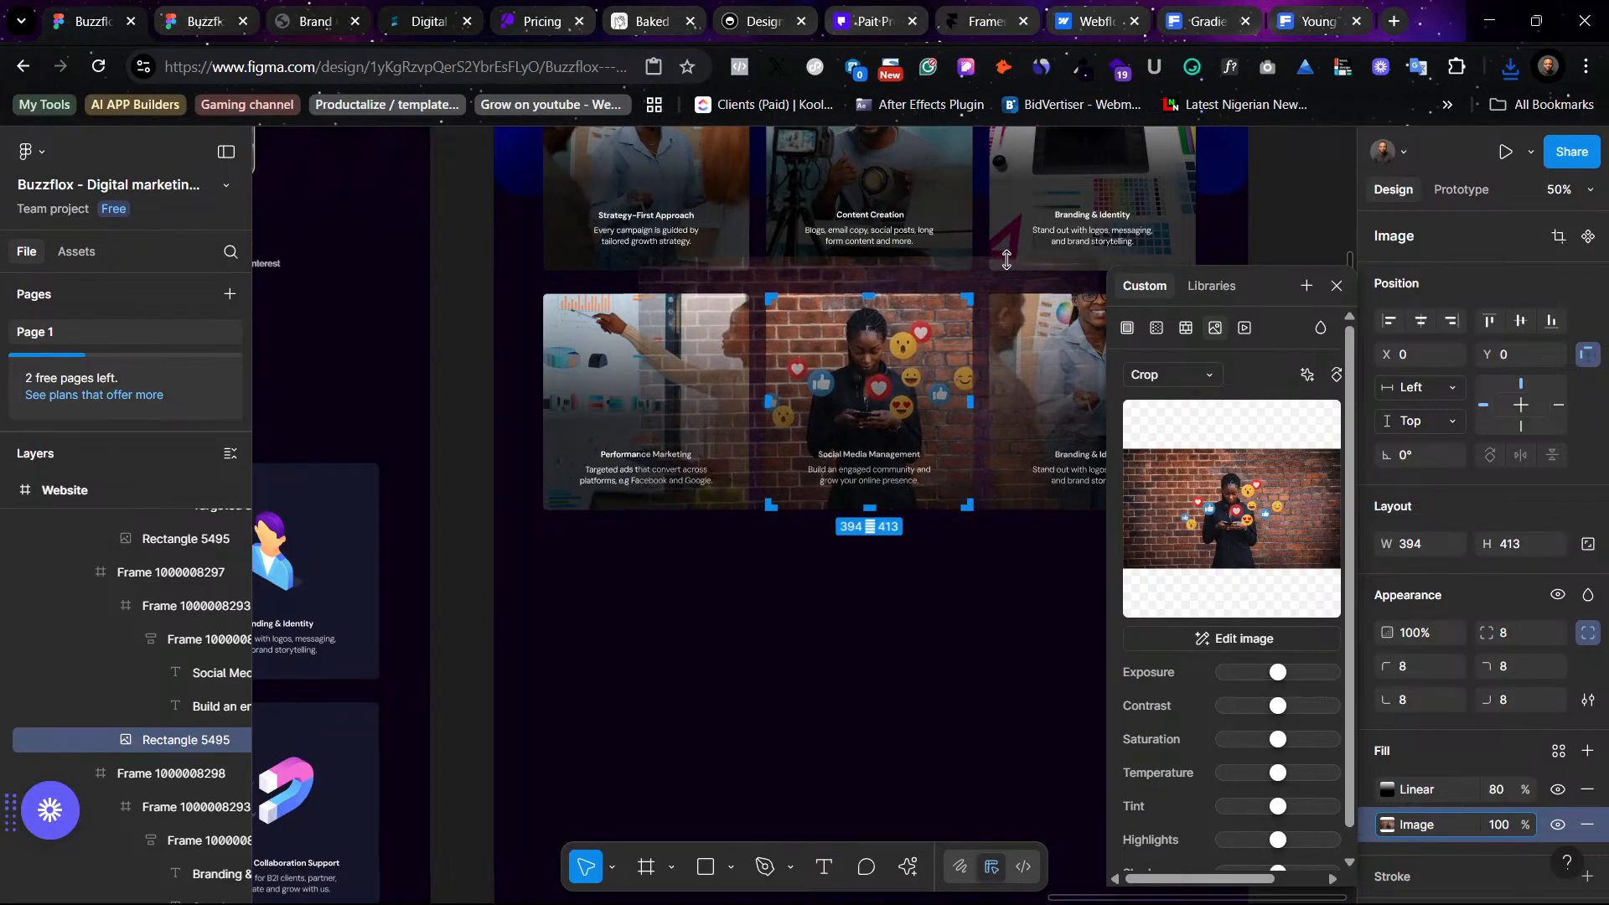
pyautogui.click(879, 624)
pyautogui.click(880, 625)
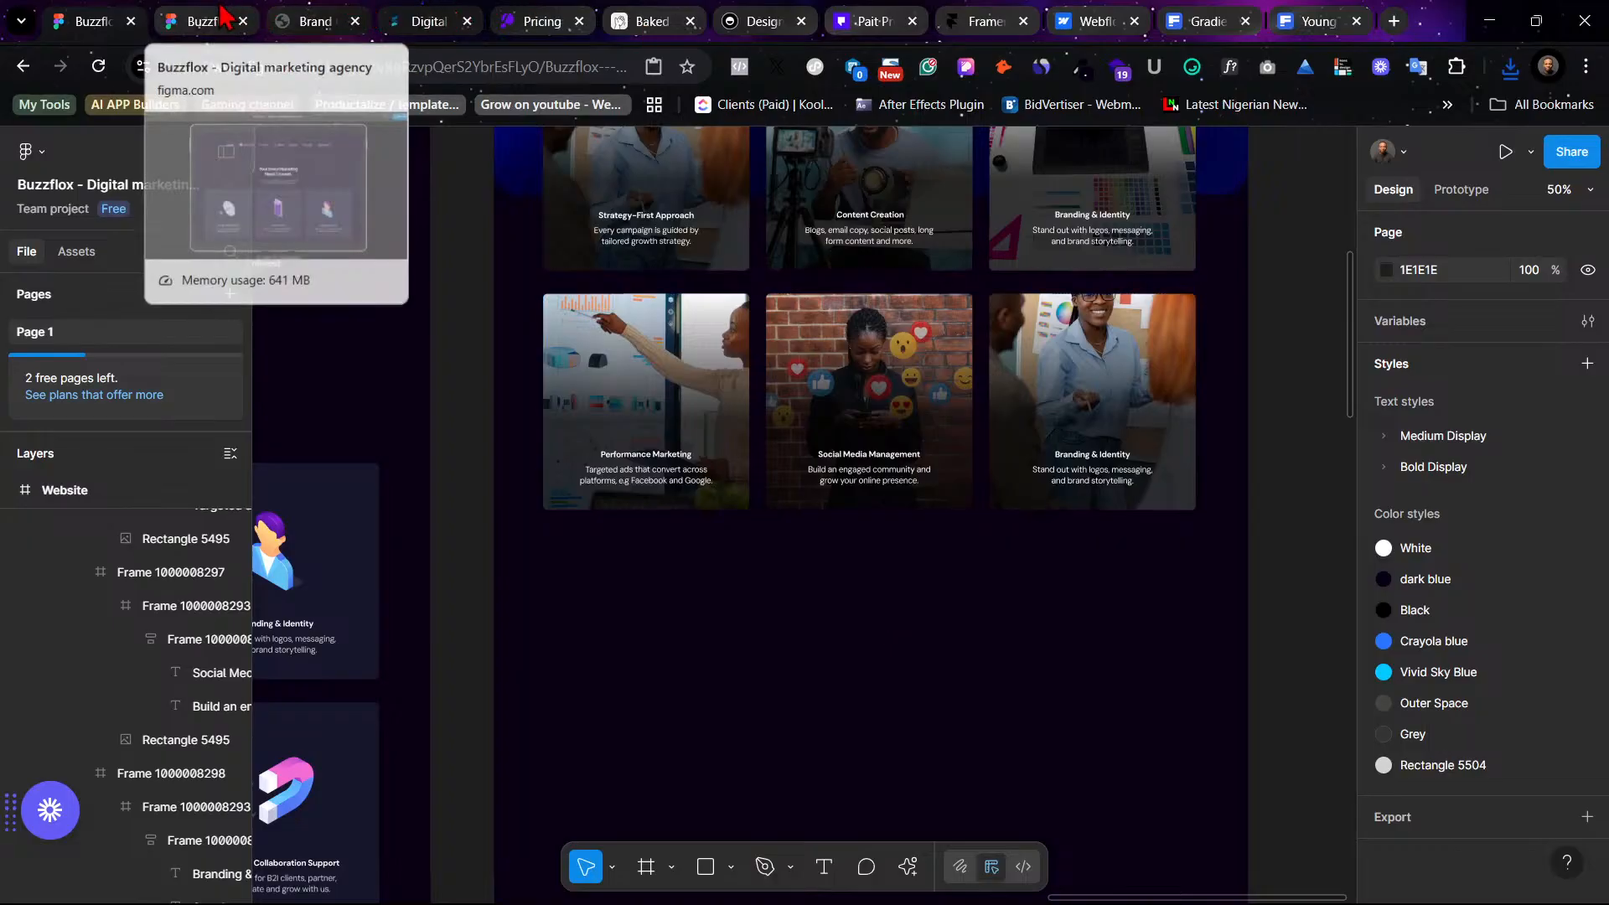
# - Review the updated second row of service cards, selecting the right card's image
pyautogui.hscroll(4, 982, 604)
pyautogui.scroll(1, 982, 605)
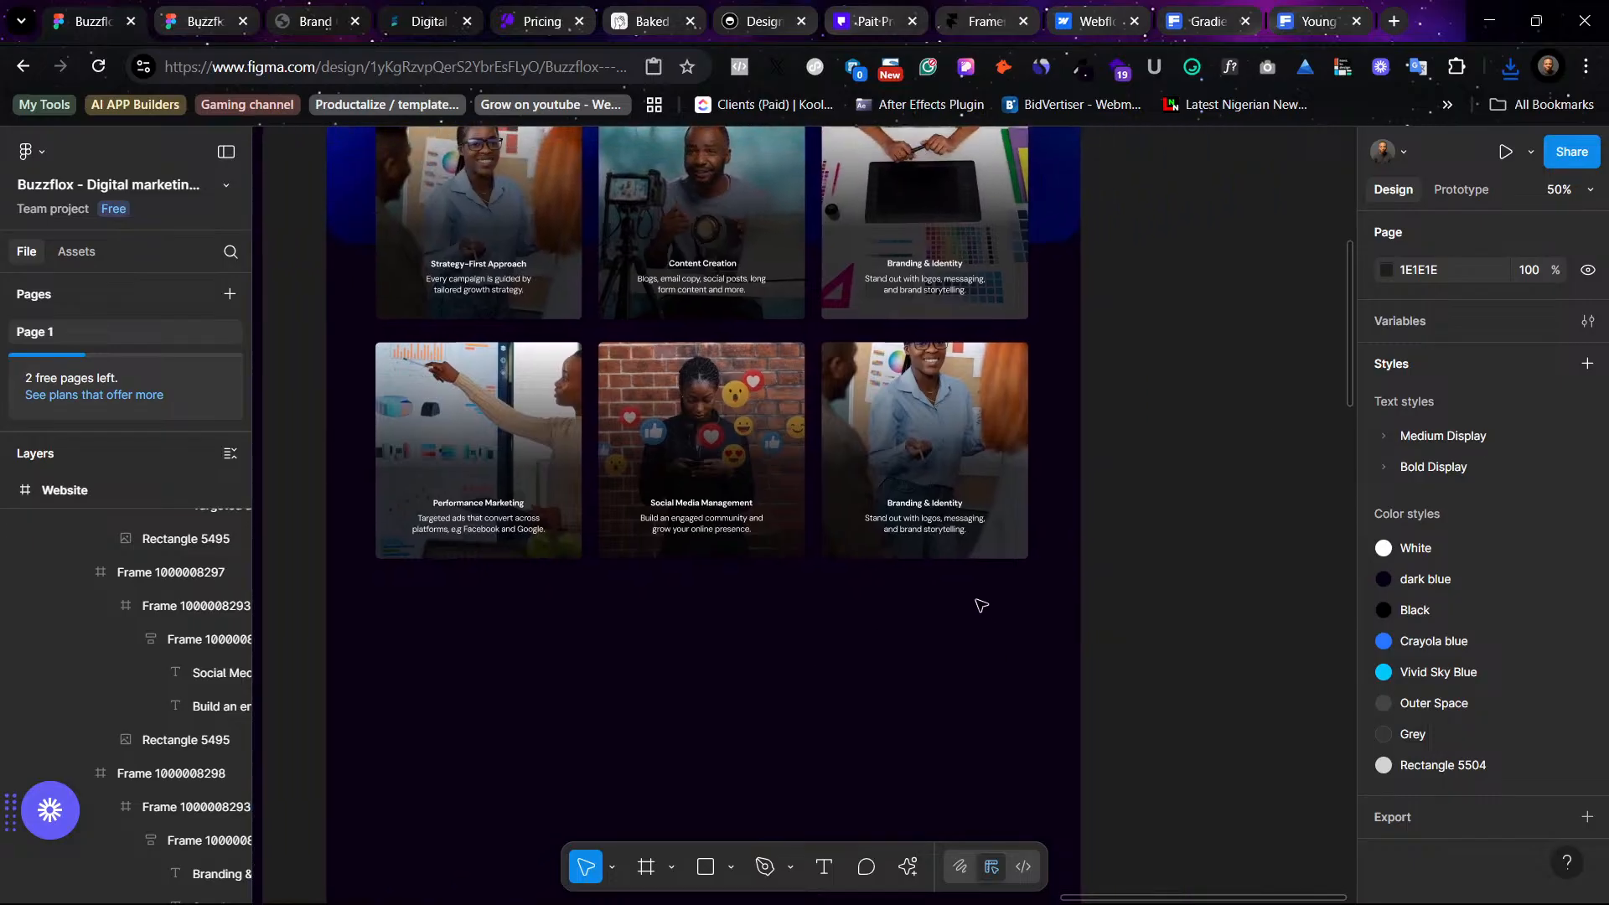
pyautogui.click(982, 377)
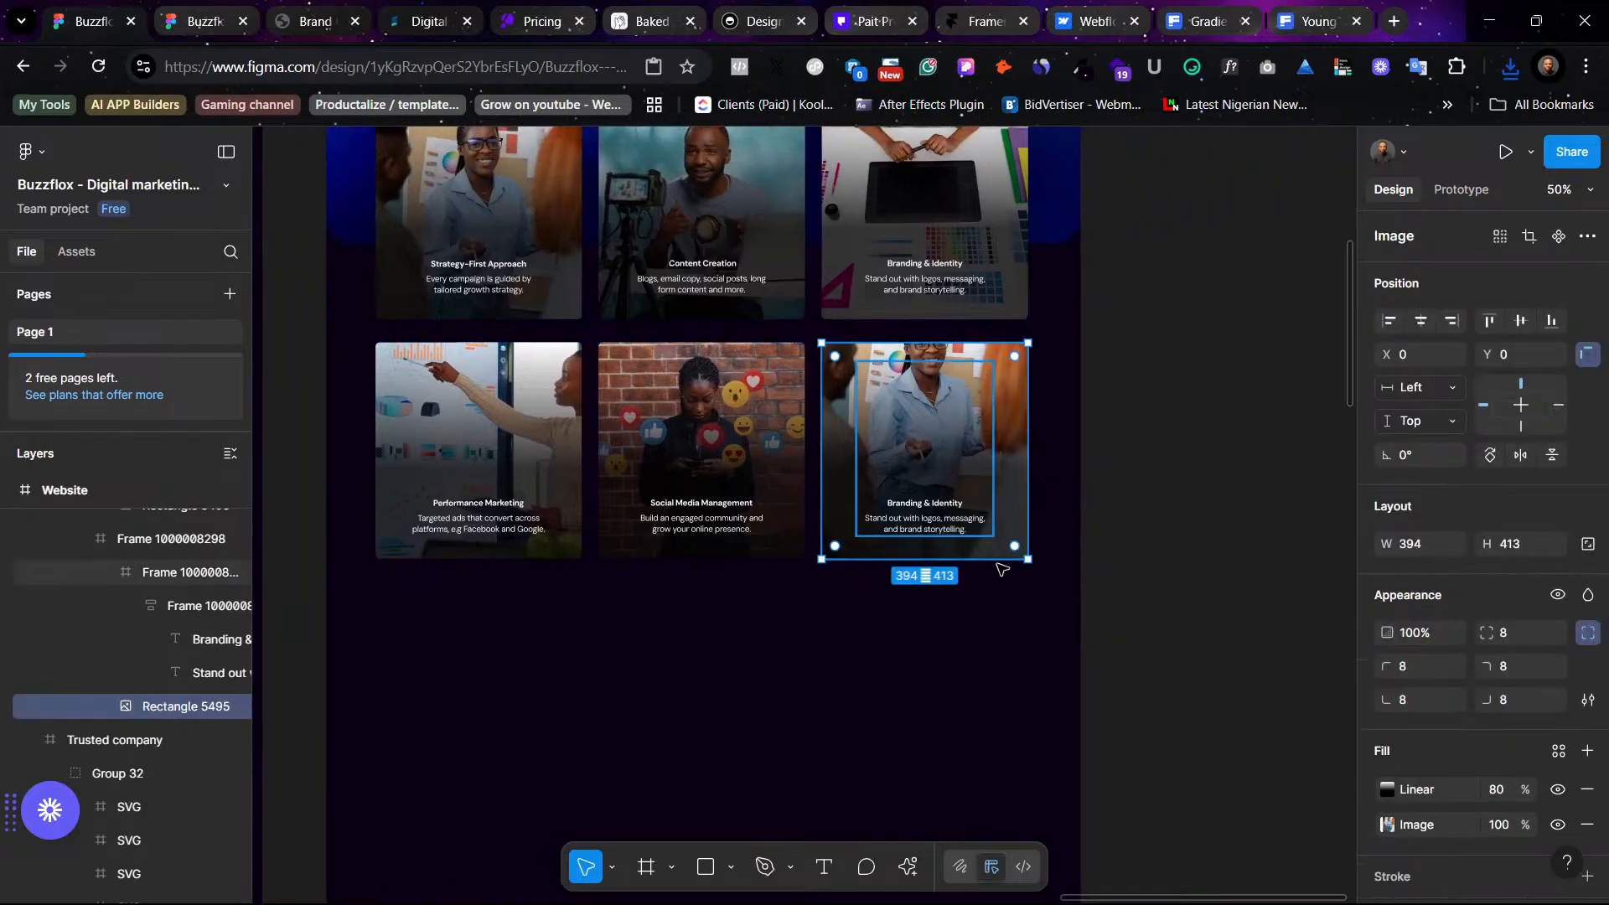
pyautogui.scroll(5, 686, 690)
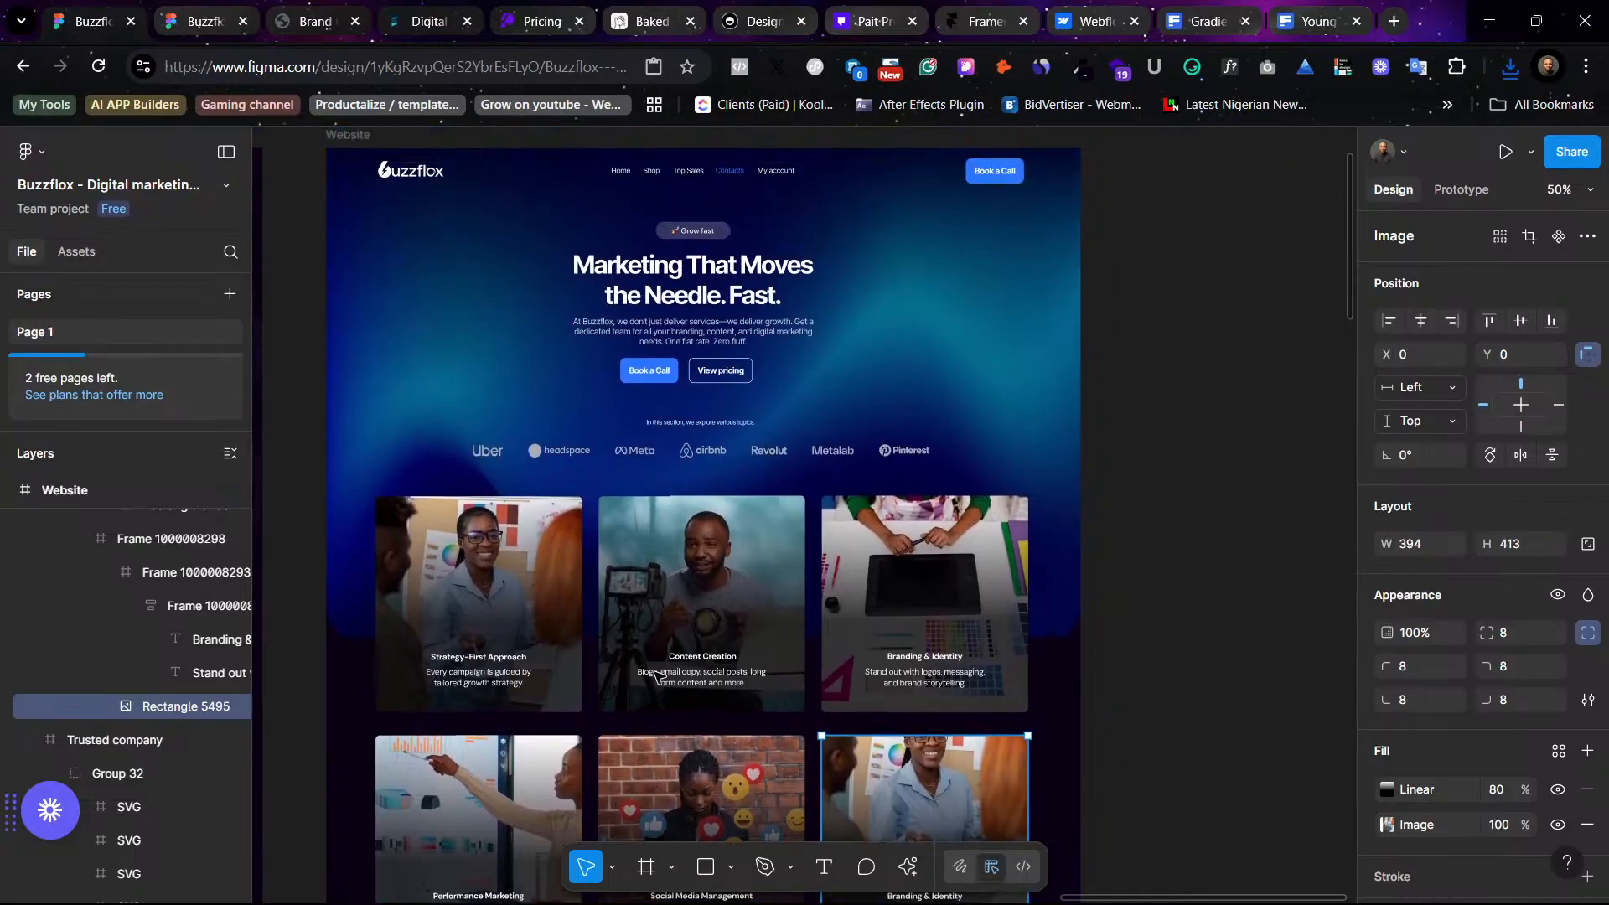
pyautogui.scroll(-5, 658, 677)
pyautogui.click(1133, 672)
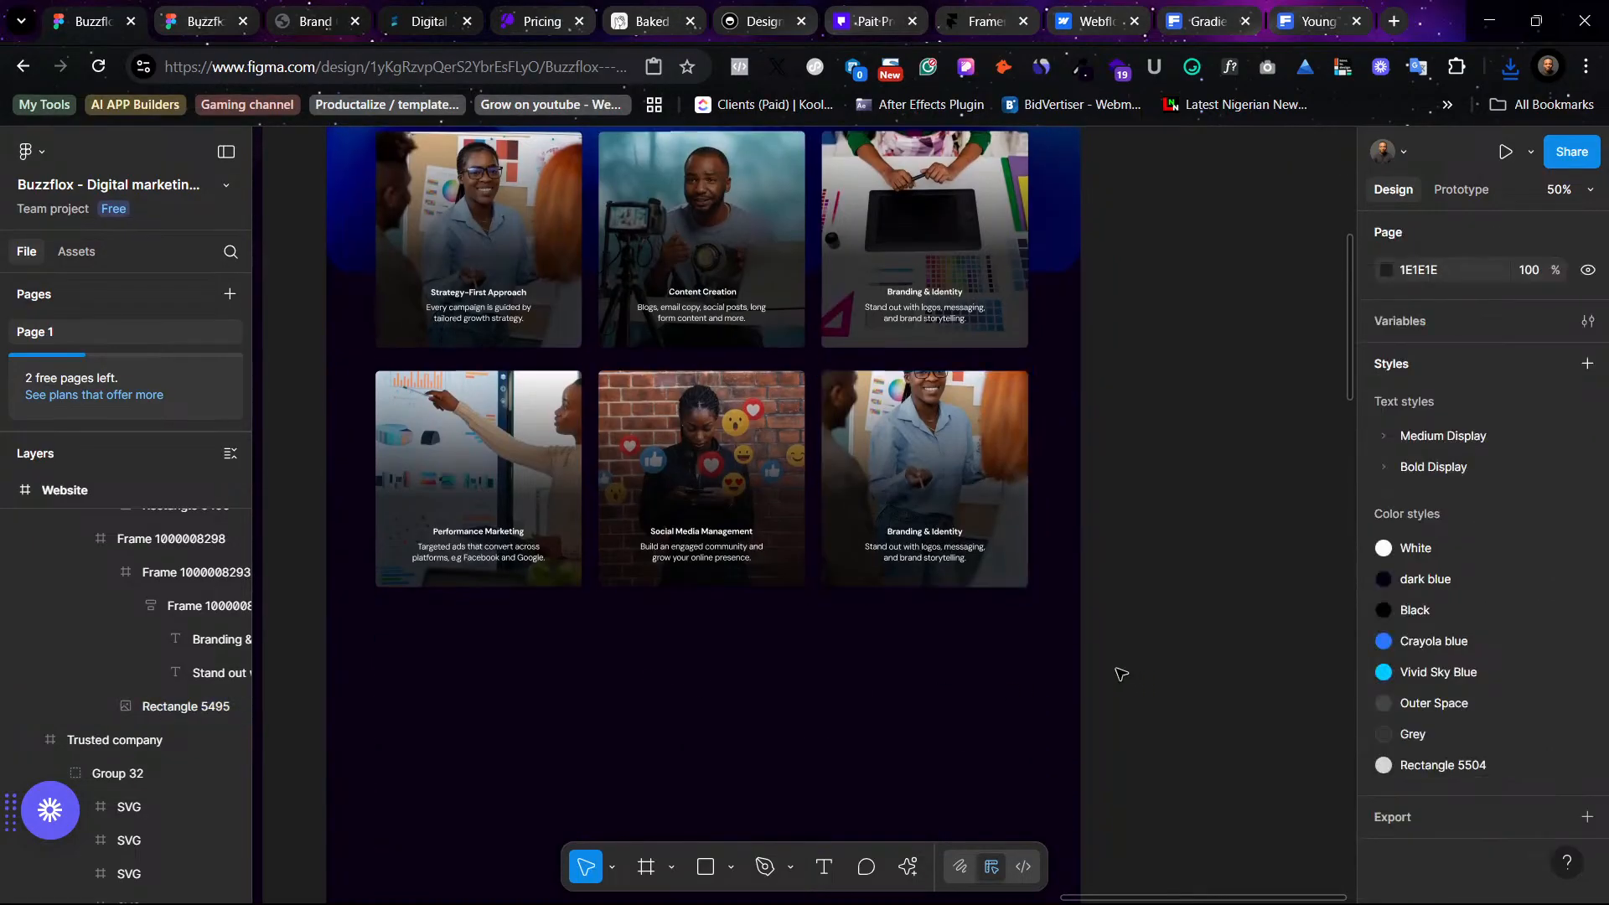
pyautogui.click(949, 416)
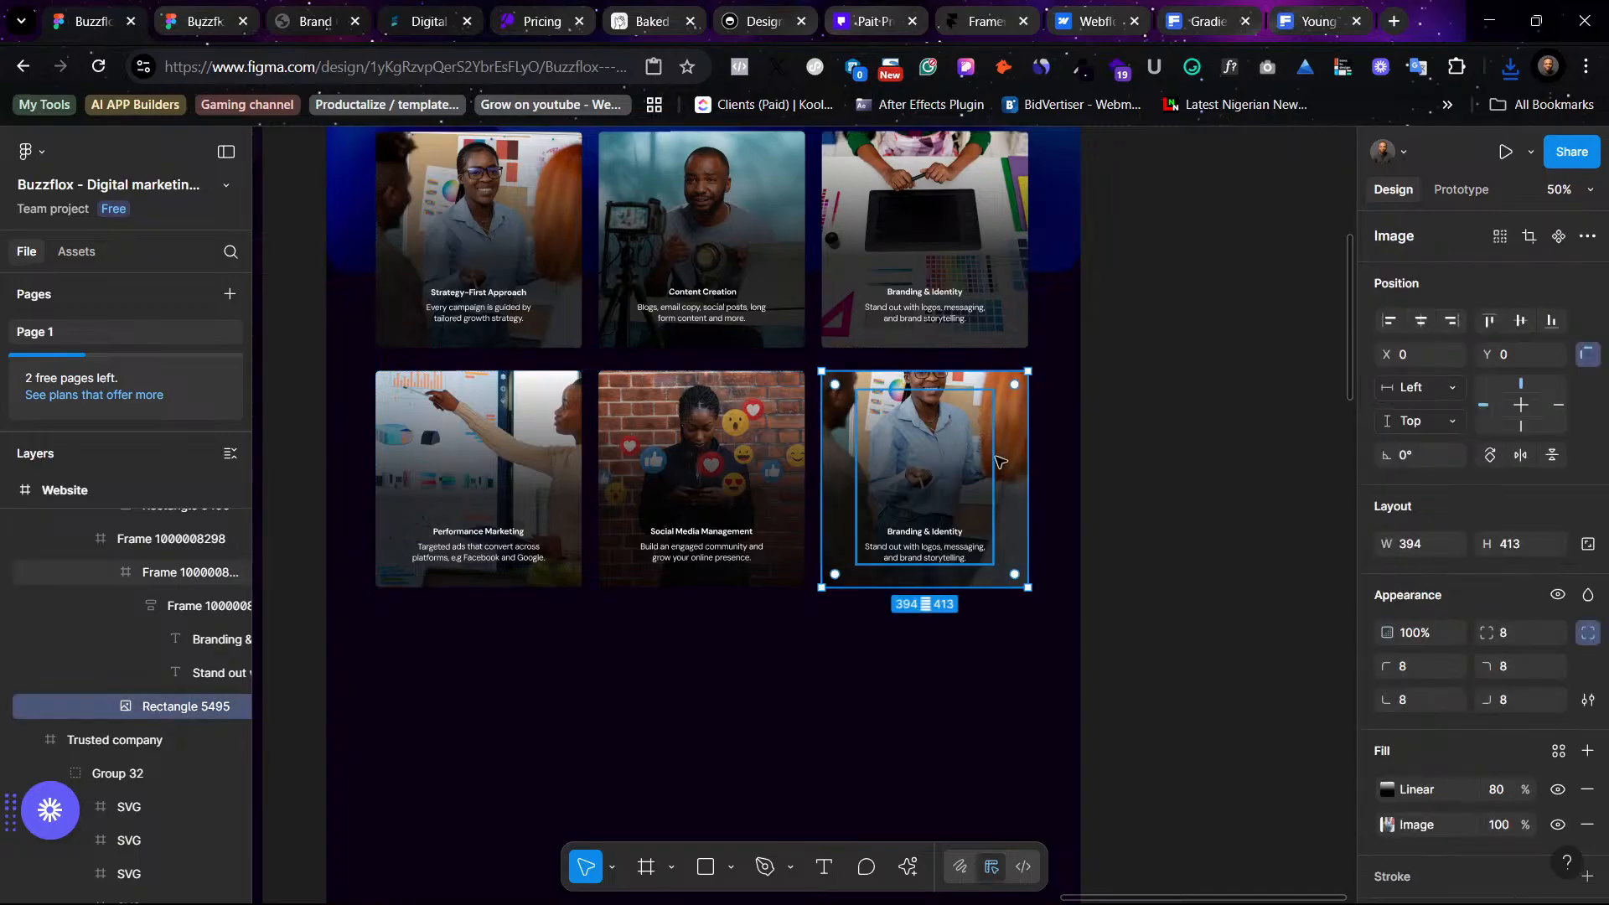
pyautogui.click(1089, 512)
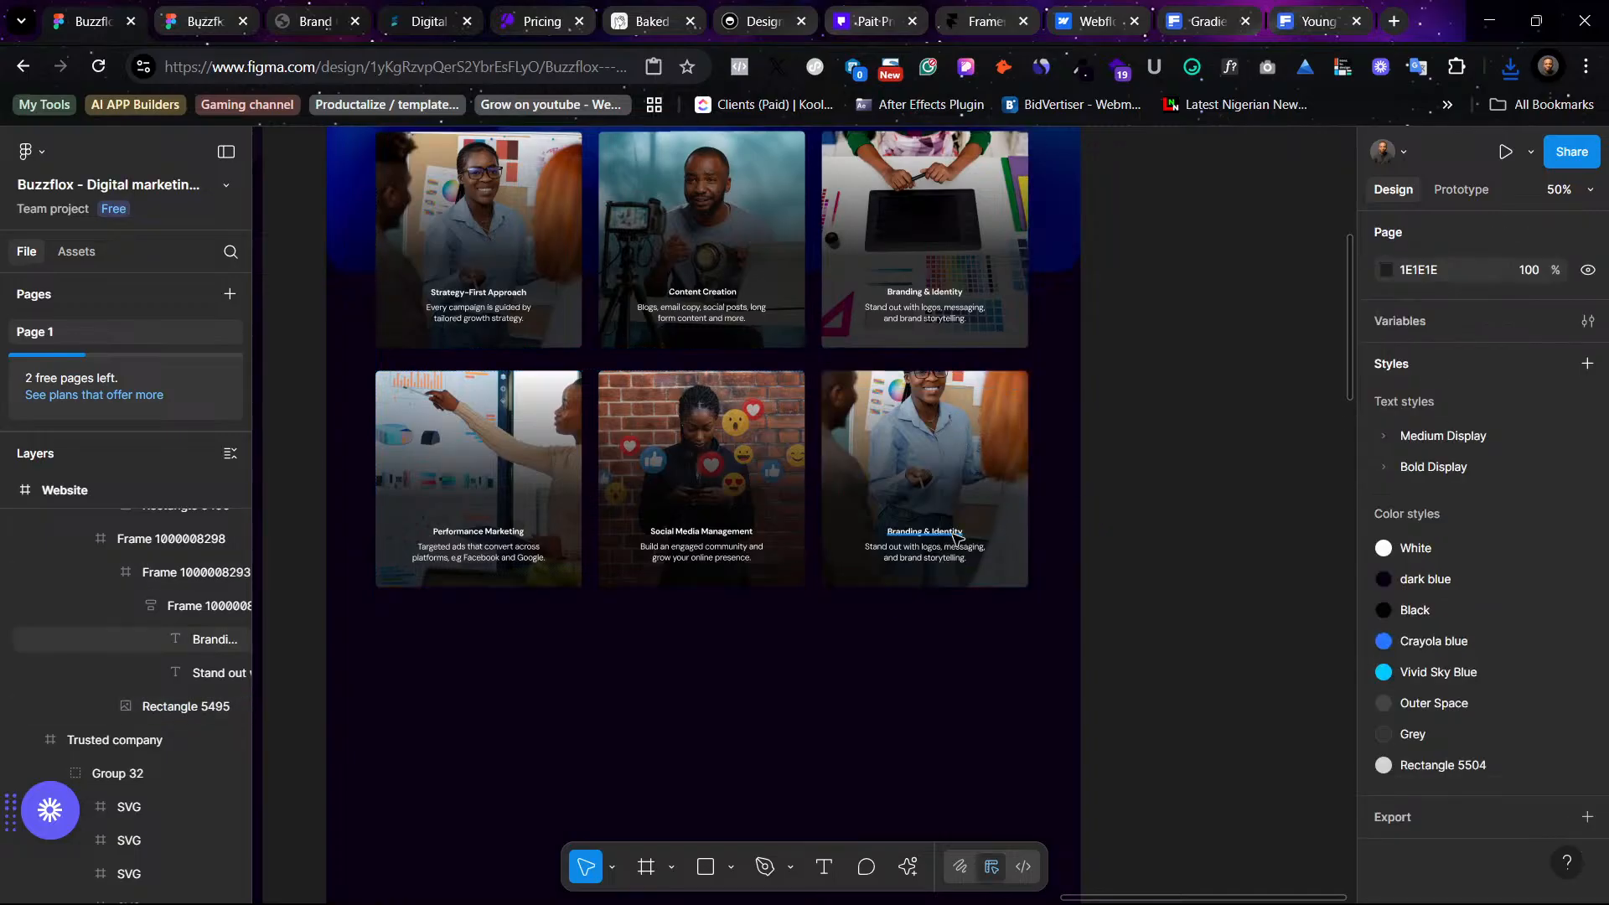
# - Change the right second-row card's title to Influencer Collaboration Support, copied from the matching icon card
pyautogui.click(956, 536)
pyautogui.hscroll(-6, 1097, 652)
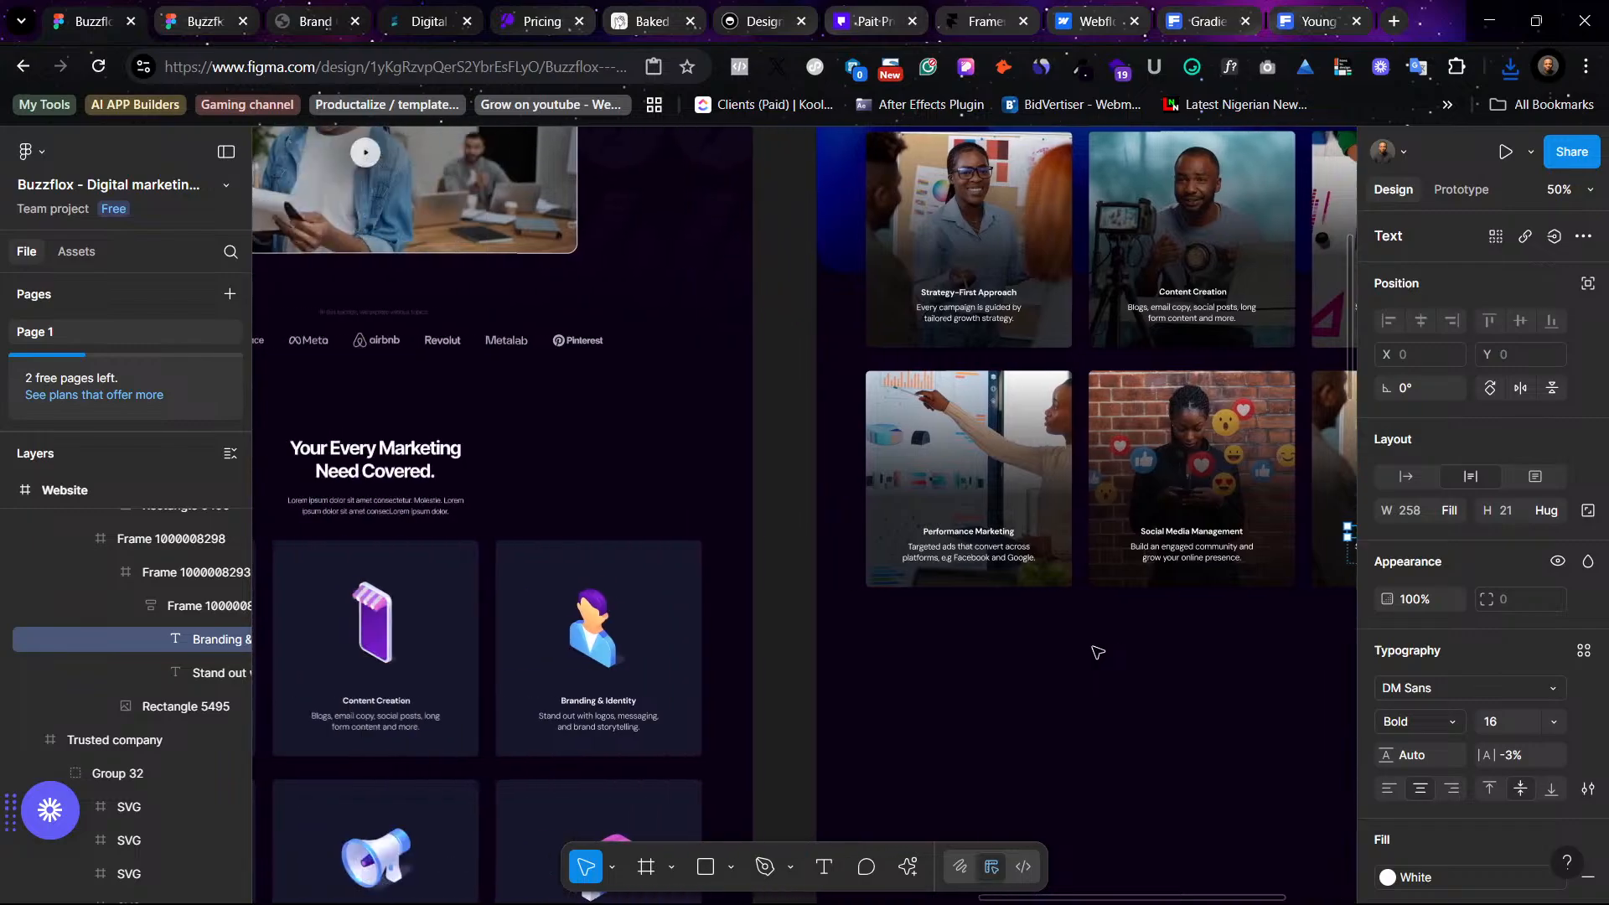
pyautogui.scroll(-3, 710, 617)
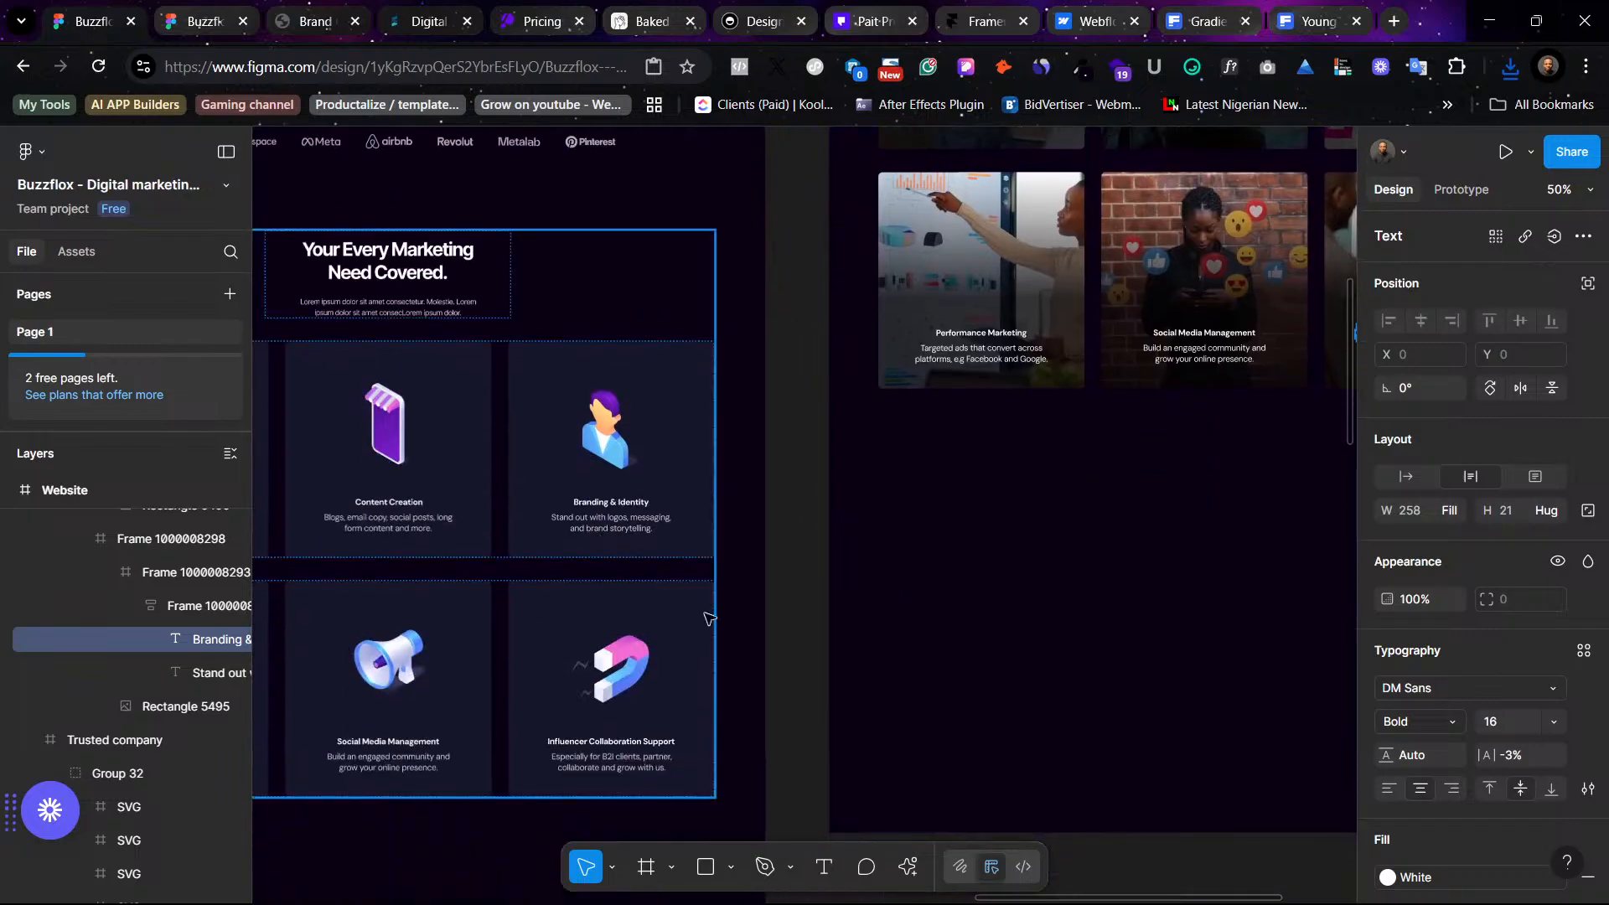
pyautogui.click(610, 740)
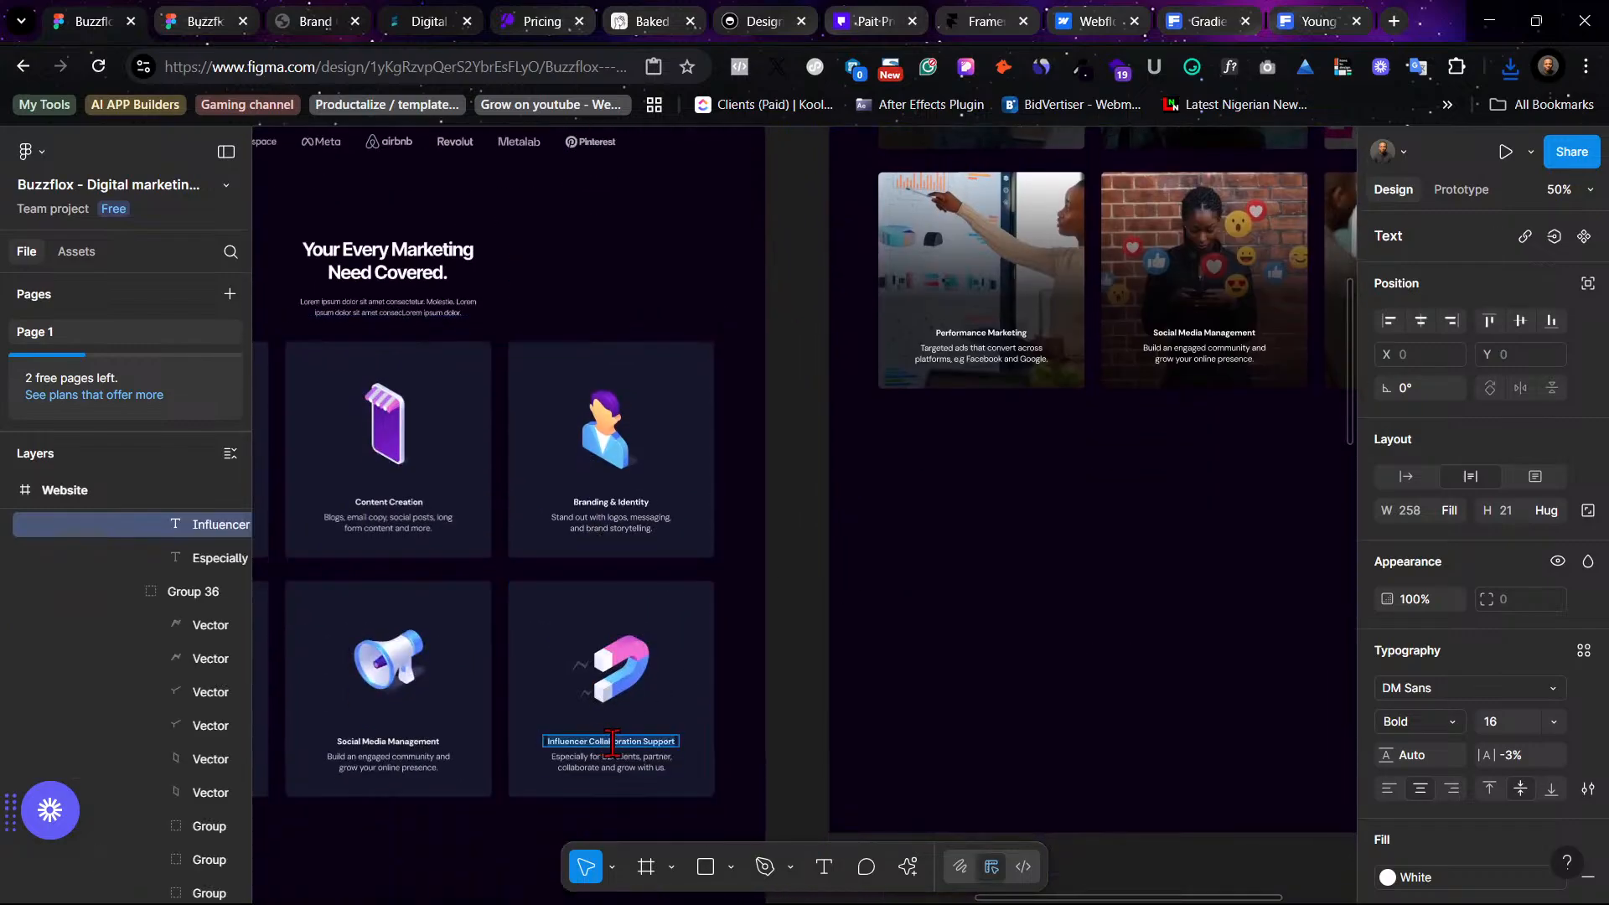
pyautogui.hscroll(5, 1066, 353)
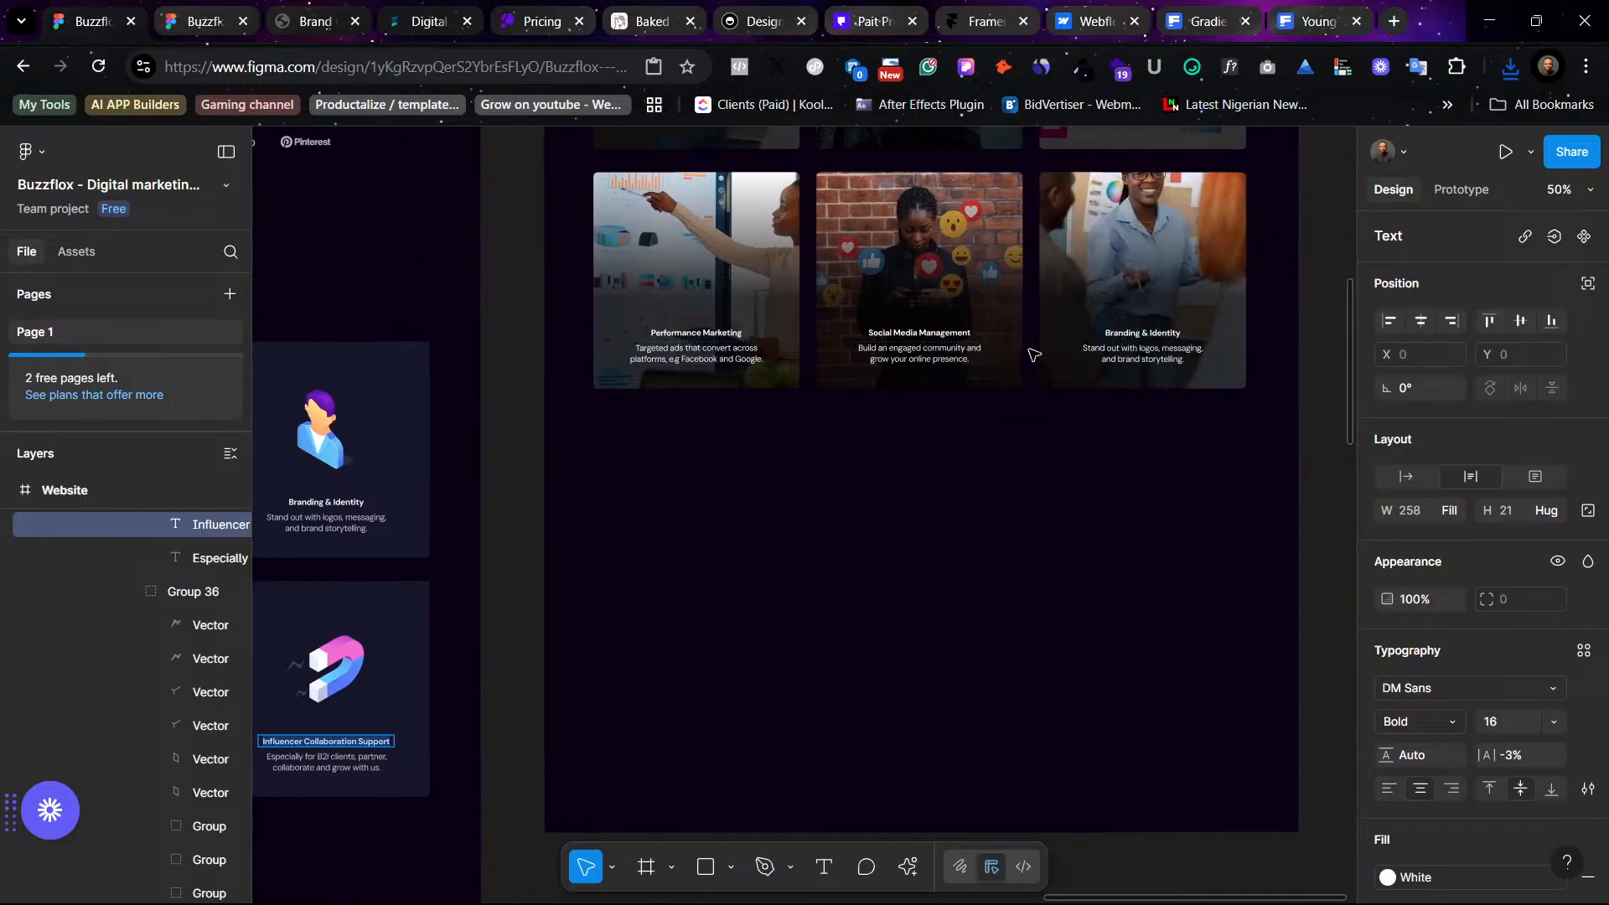
pyautogui.click(1036, 332)
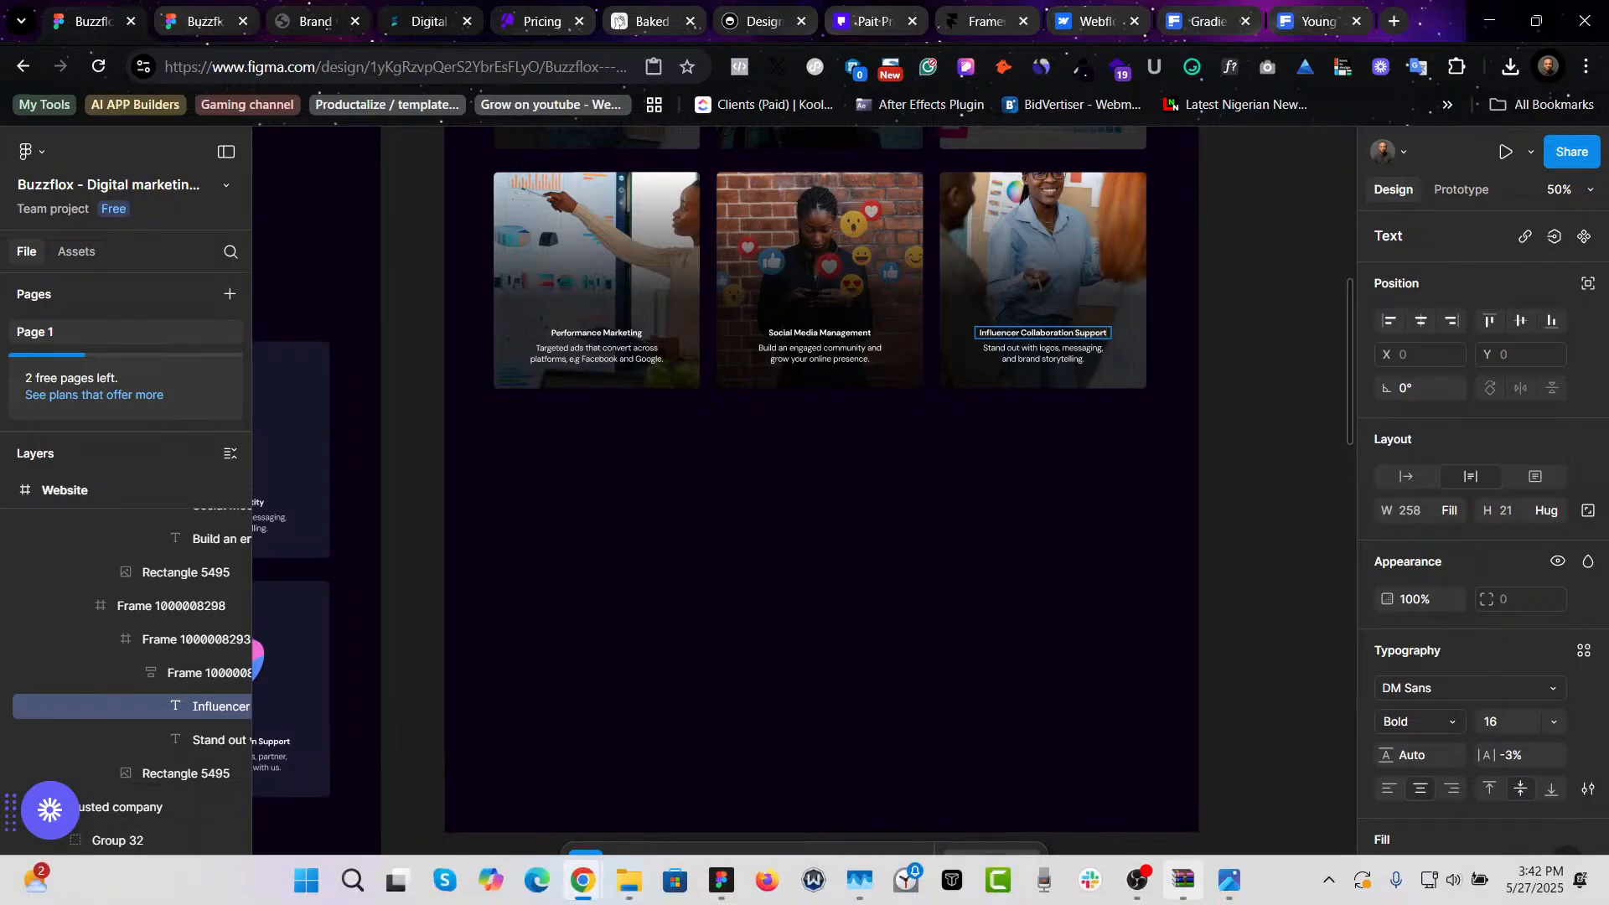
# - Paste the icon card's description 'Especially for B2i clients, partner, collaborate and grow with us.' into the right card, matching its style
pyautogui.moveTo(1182, 879)
pyautogui.hscroll(-6, 998, 542)
pyautogui.click(750, 763)
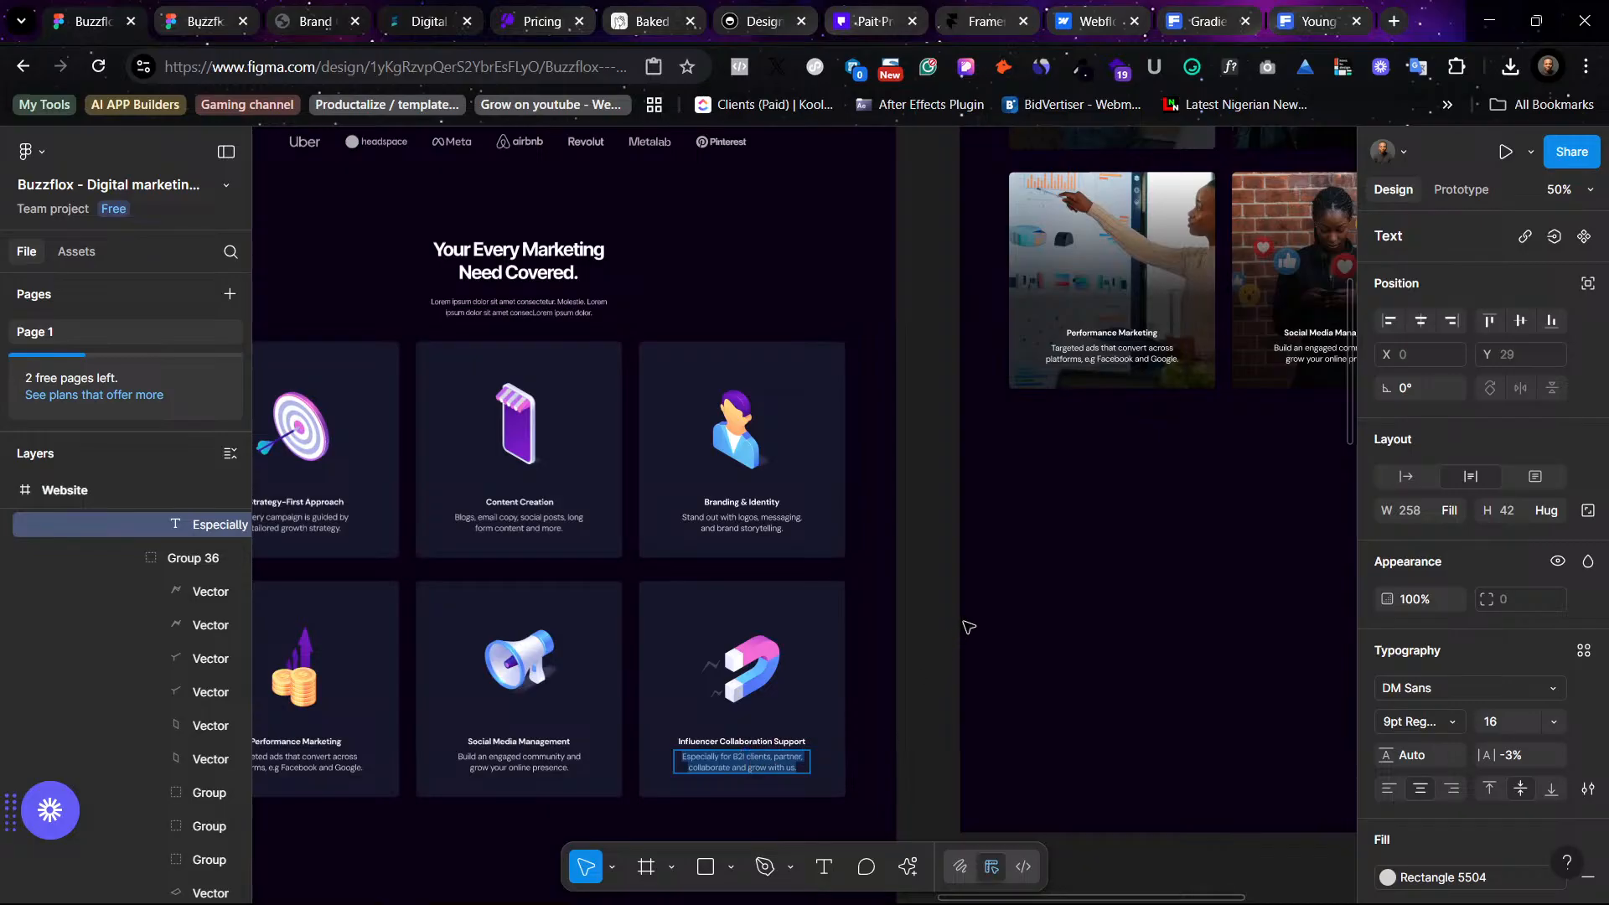
pyautogui.hscroll(4, 968, 627)
pyautogui.hscroll(2, 953, 626)
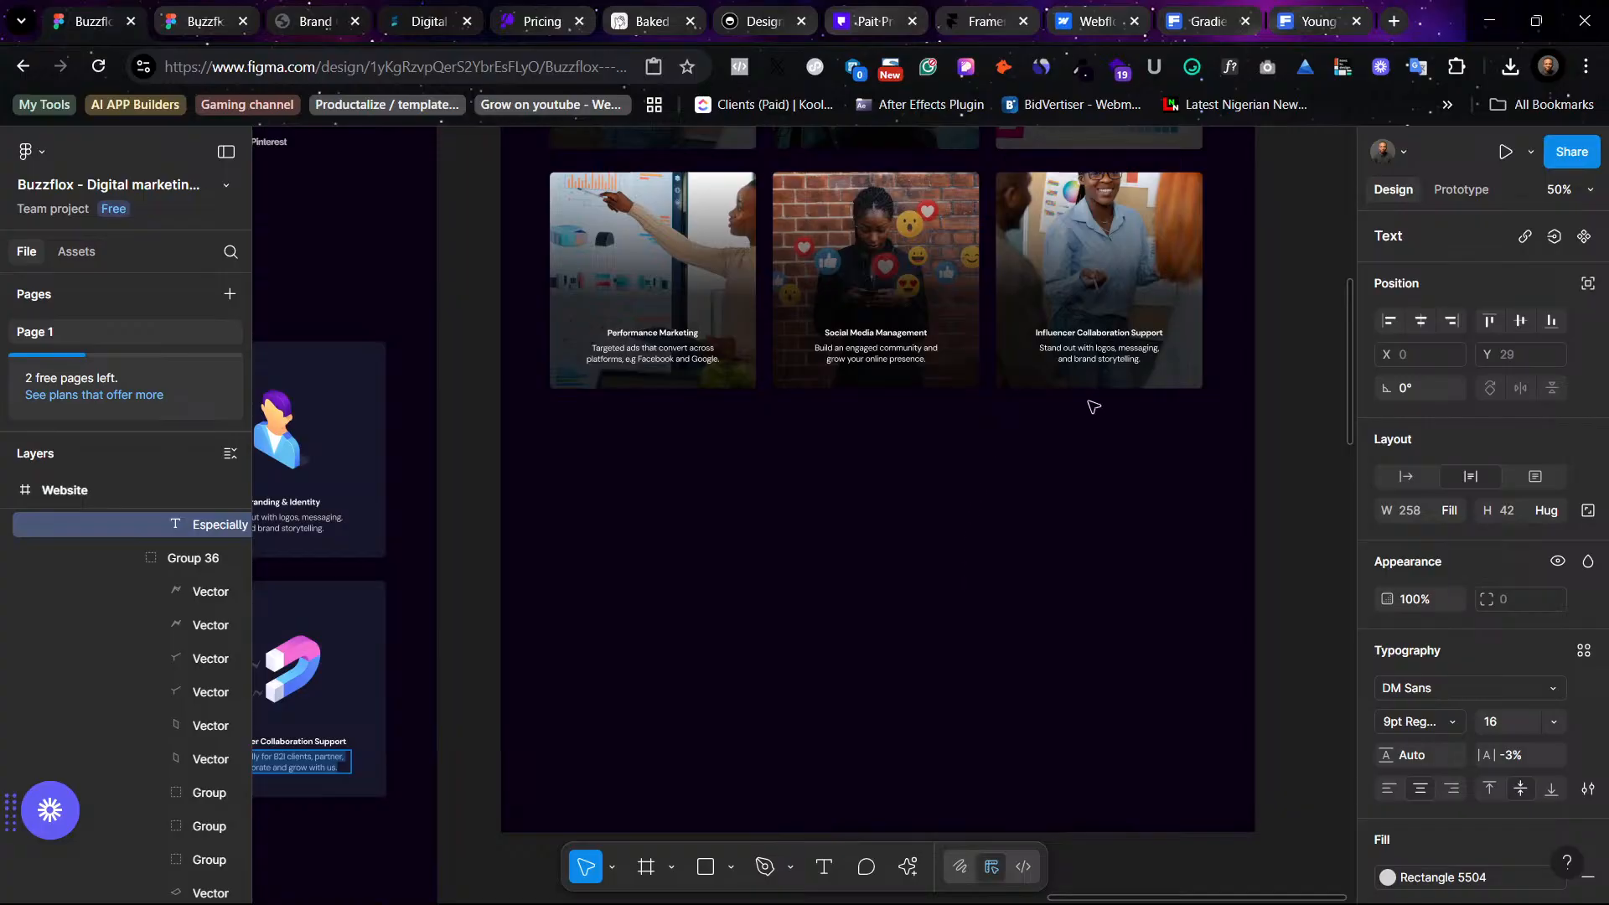
pyautogui.click(1096, 344)
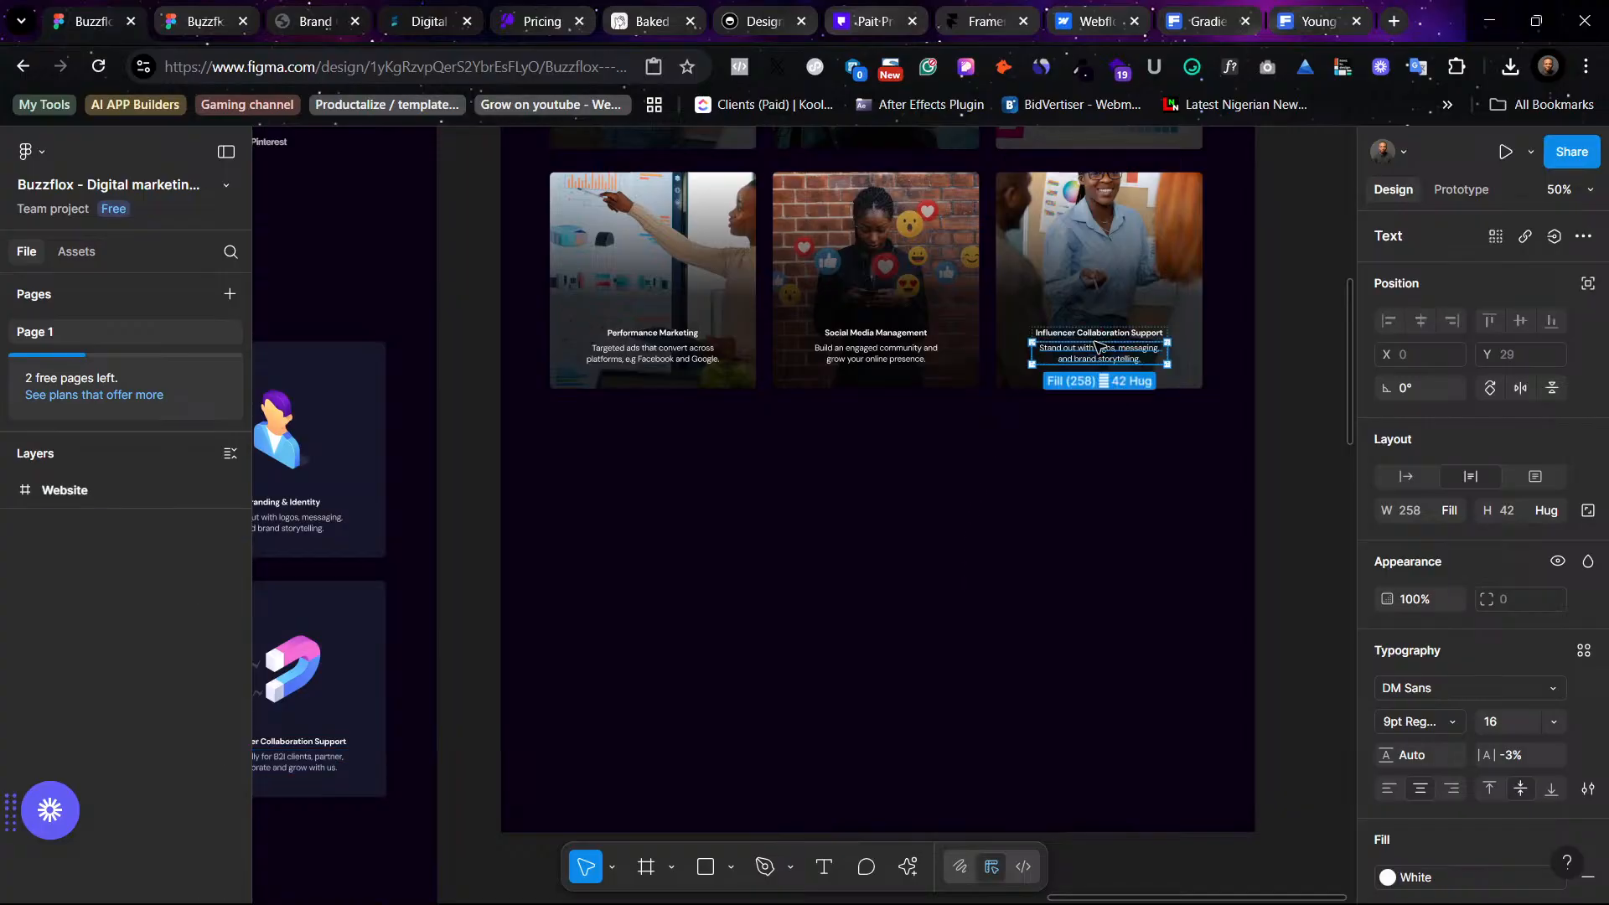
pyautogui.rightClick(1092, 351)
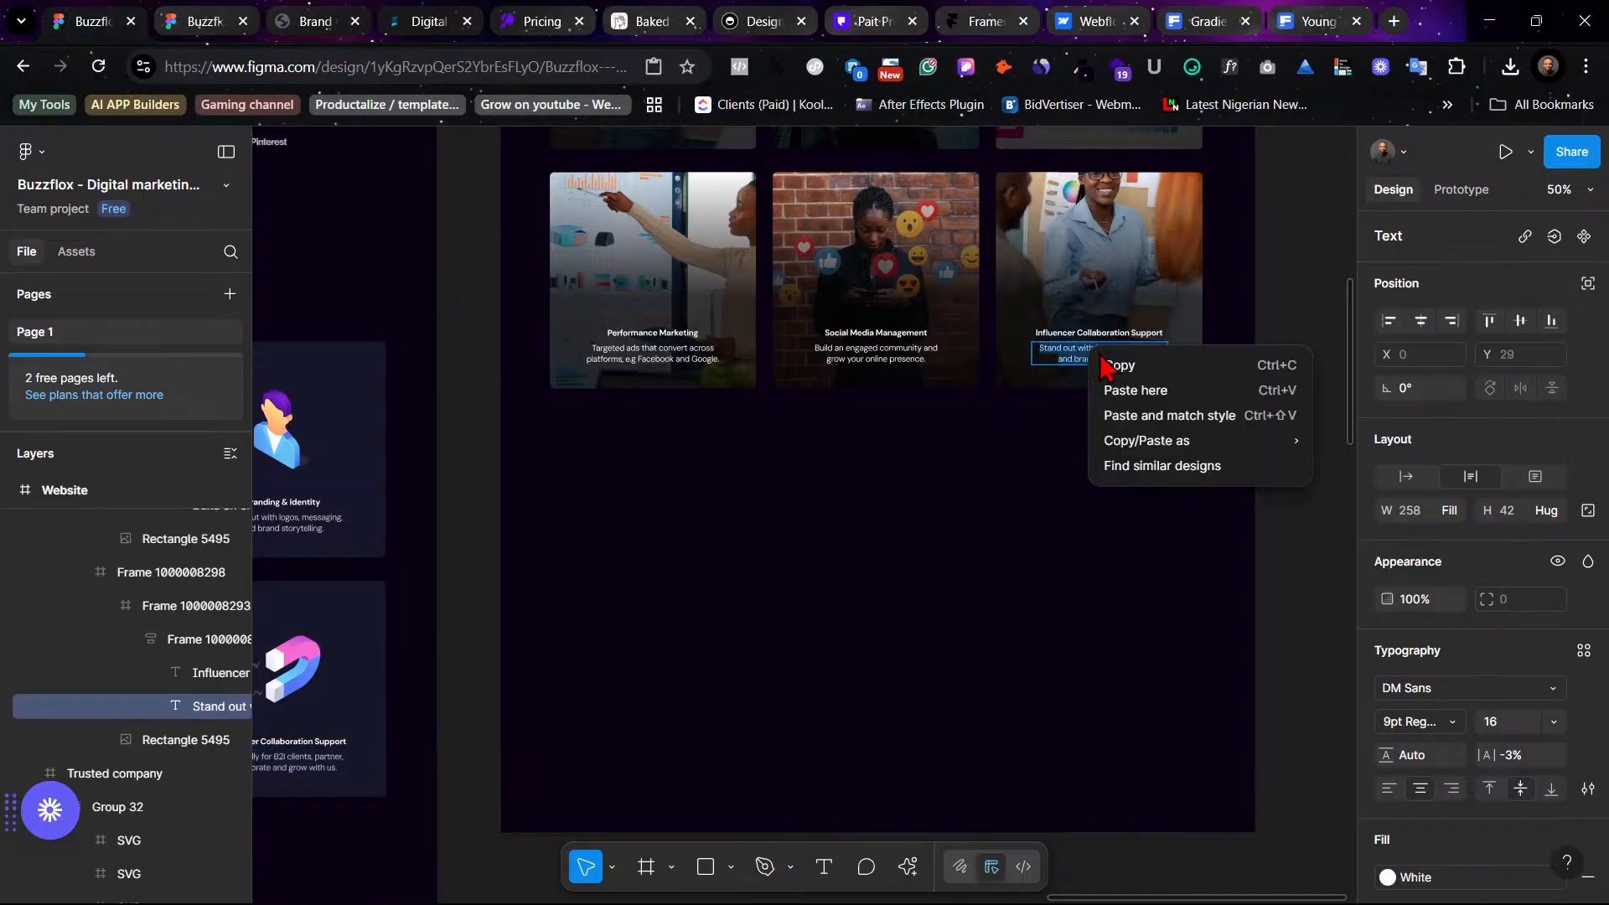
pyautogui.click(1131, 418)
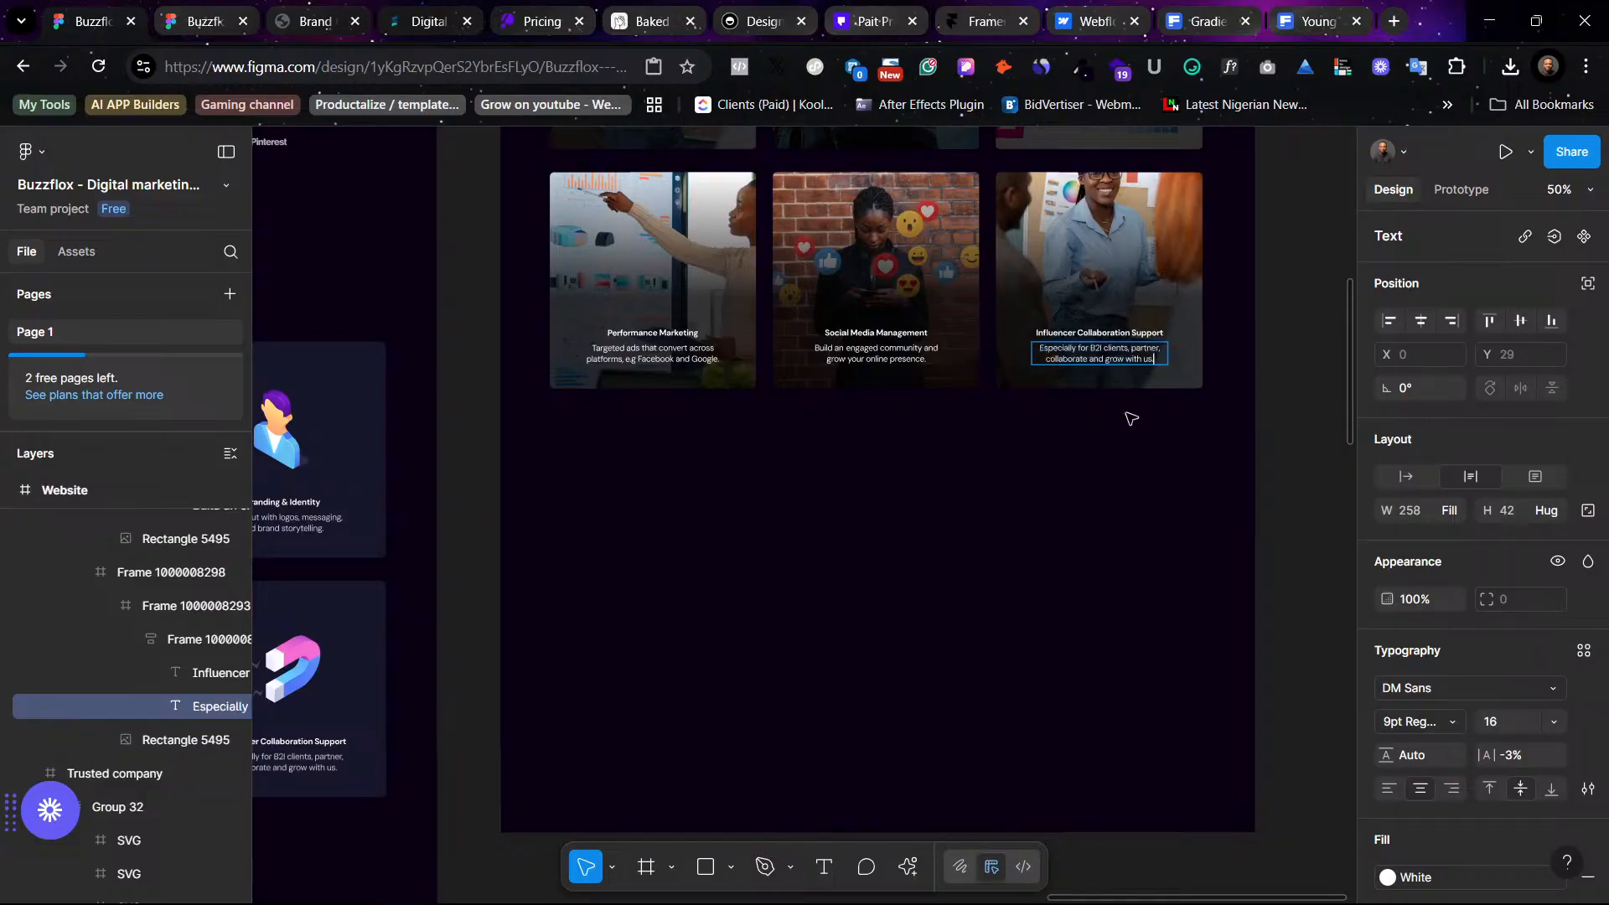
pyautogui.click(1215, 485)
# - Scroll through the website designs to compare the service card sections
pyautogui.scroll(5, 1209, 481)
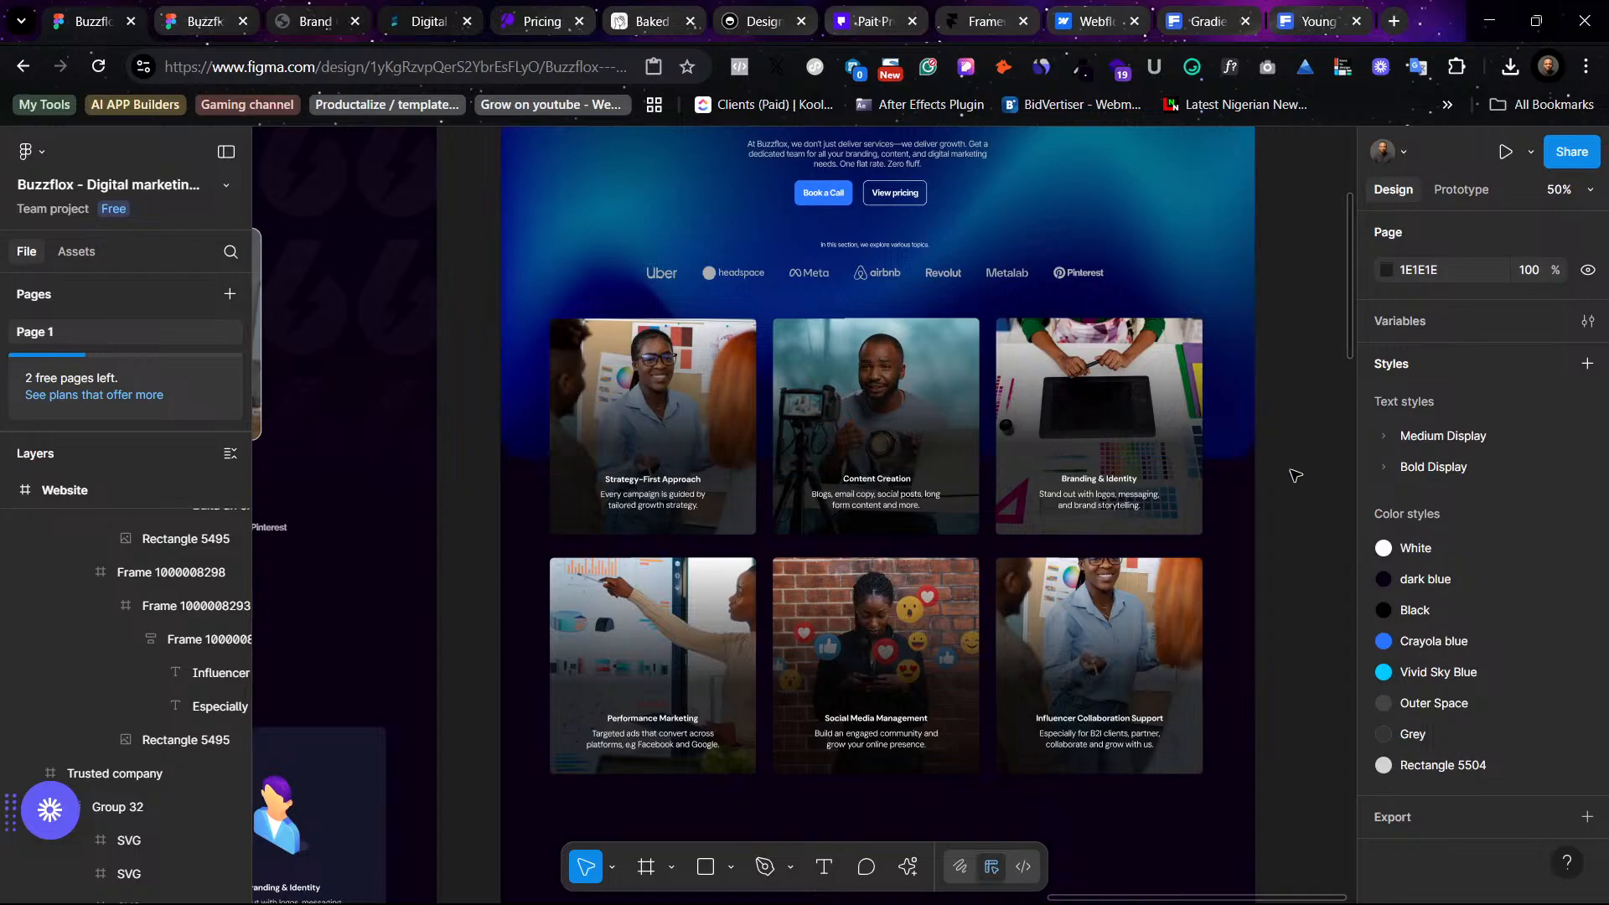
pyautogui.scroll(5, 1295, 478)
pyautogui.scroll(-5, 1293, 473)
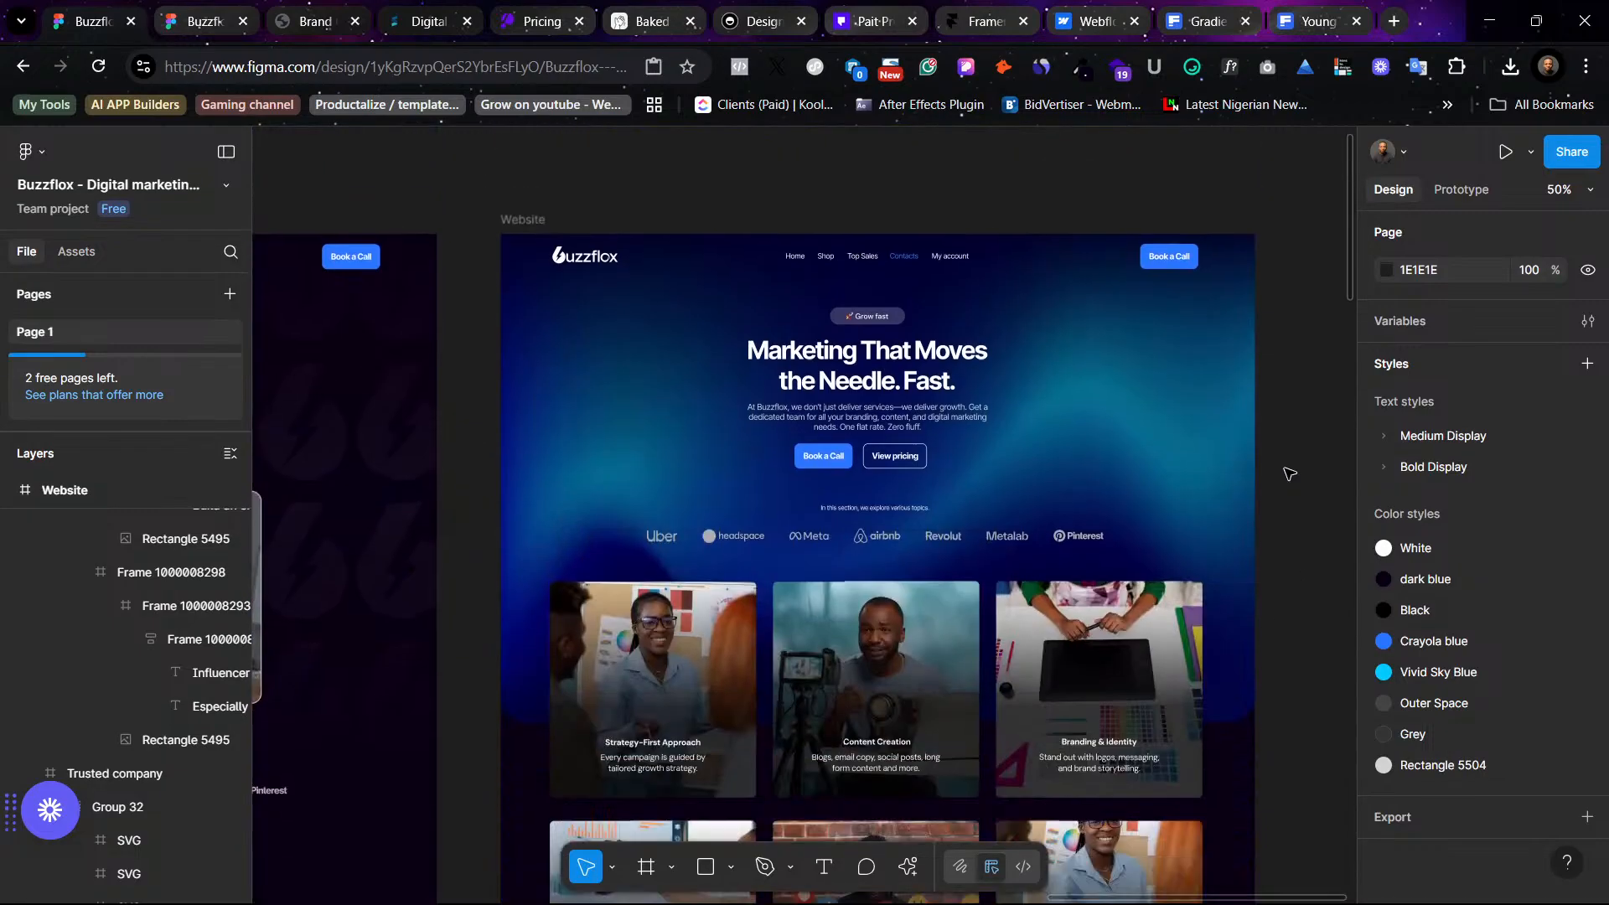
pyautogui.scroll(3, 1288, 474)
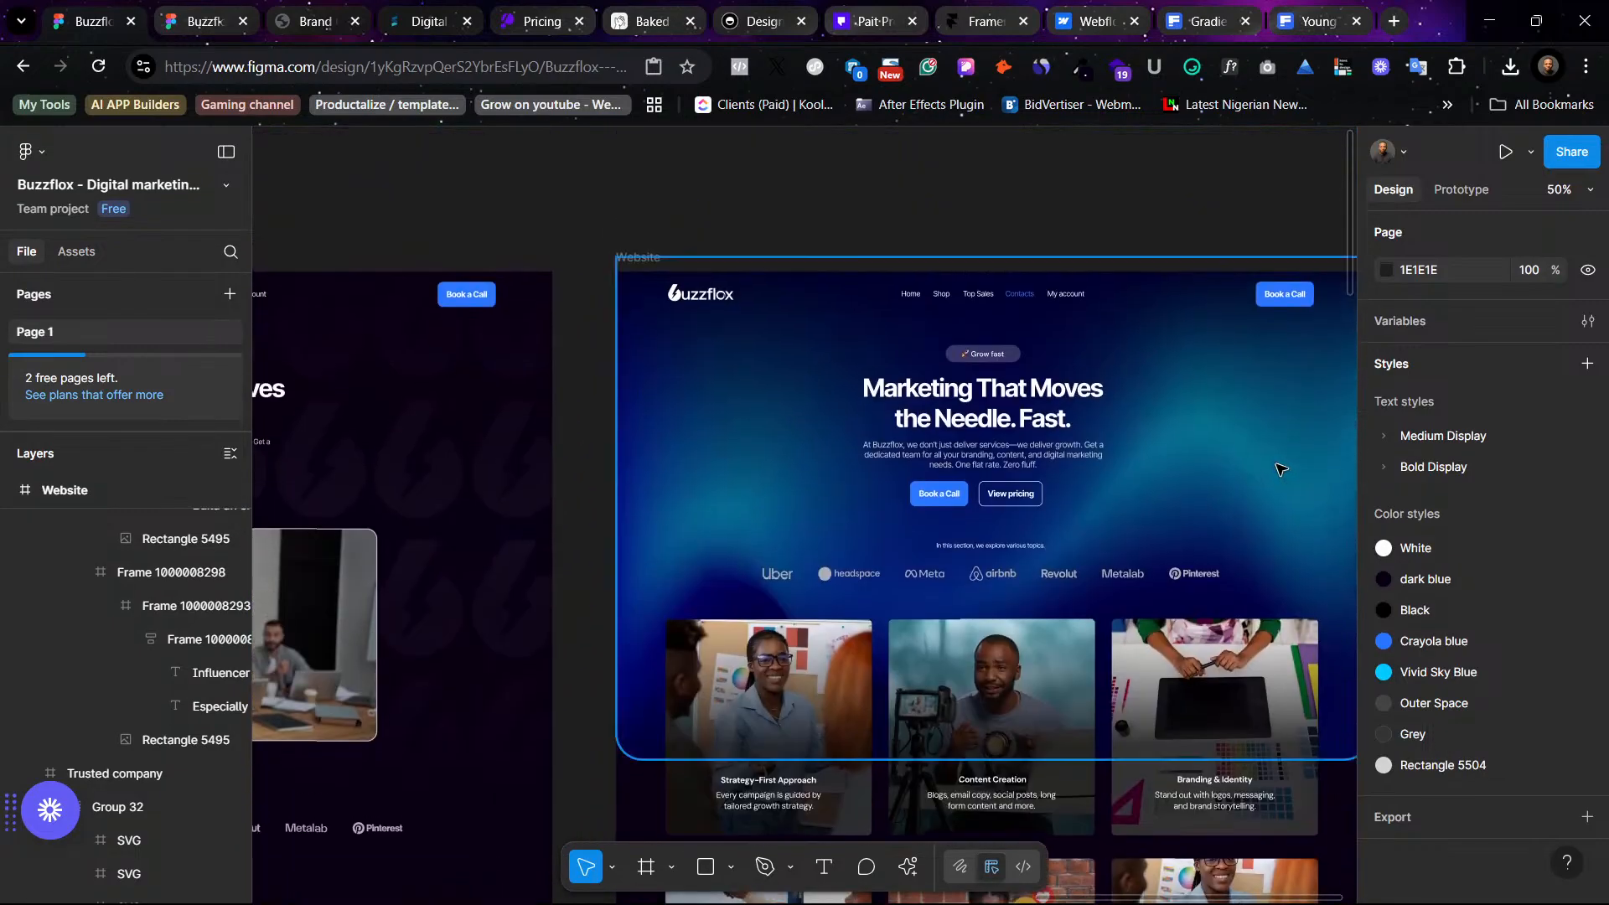
pyautogui.hscroll(-2, 1282, 471)
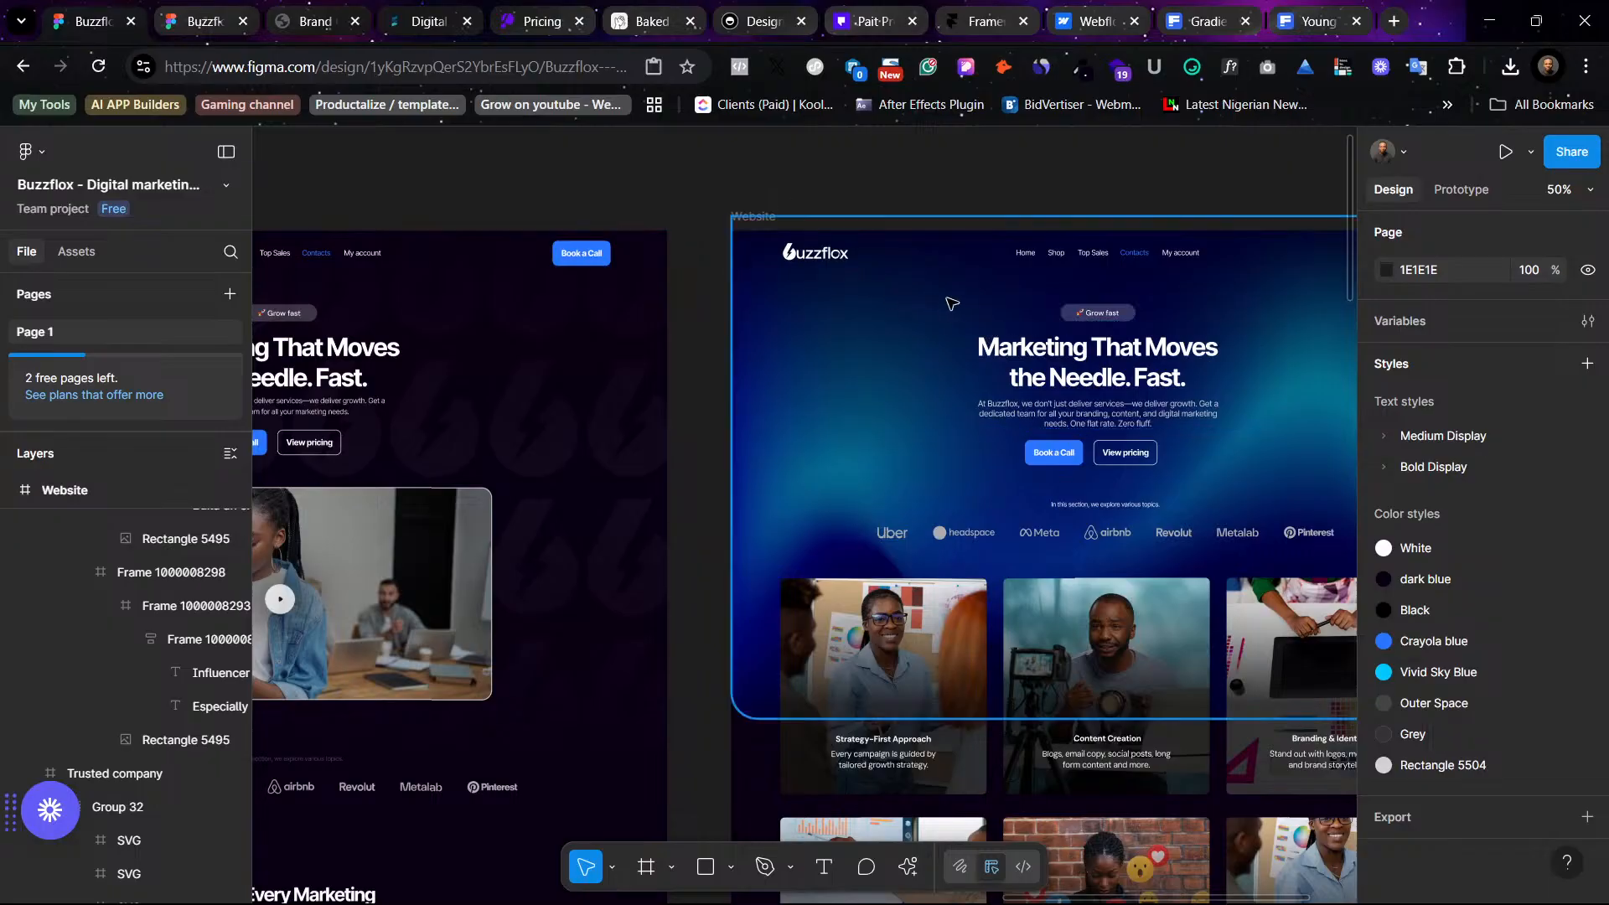
pyautogui.hscroll(-6, 891, 298)
pyautogui.scroll(-5, 868, 381)
pyautogui.hscroll(7, 868, 381)
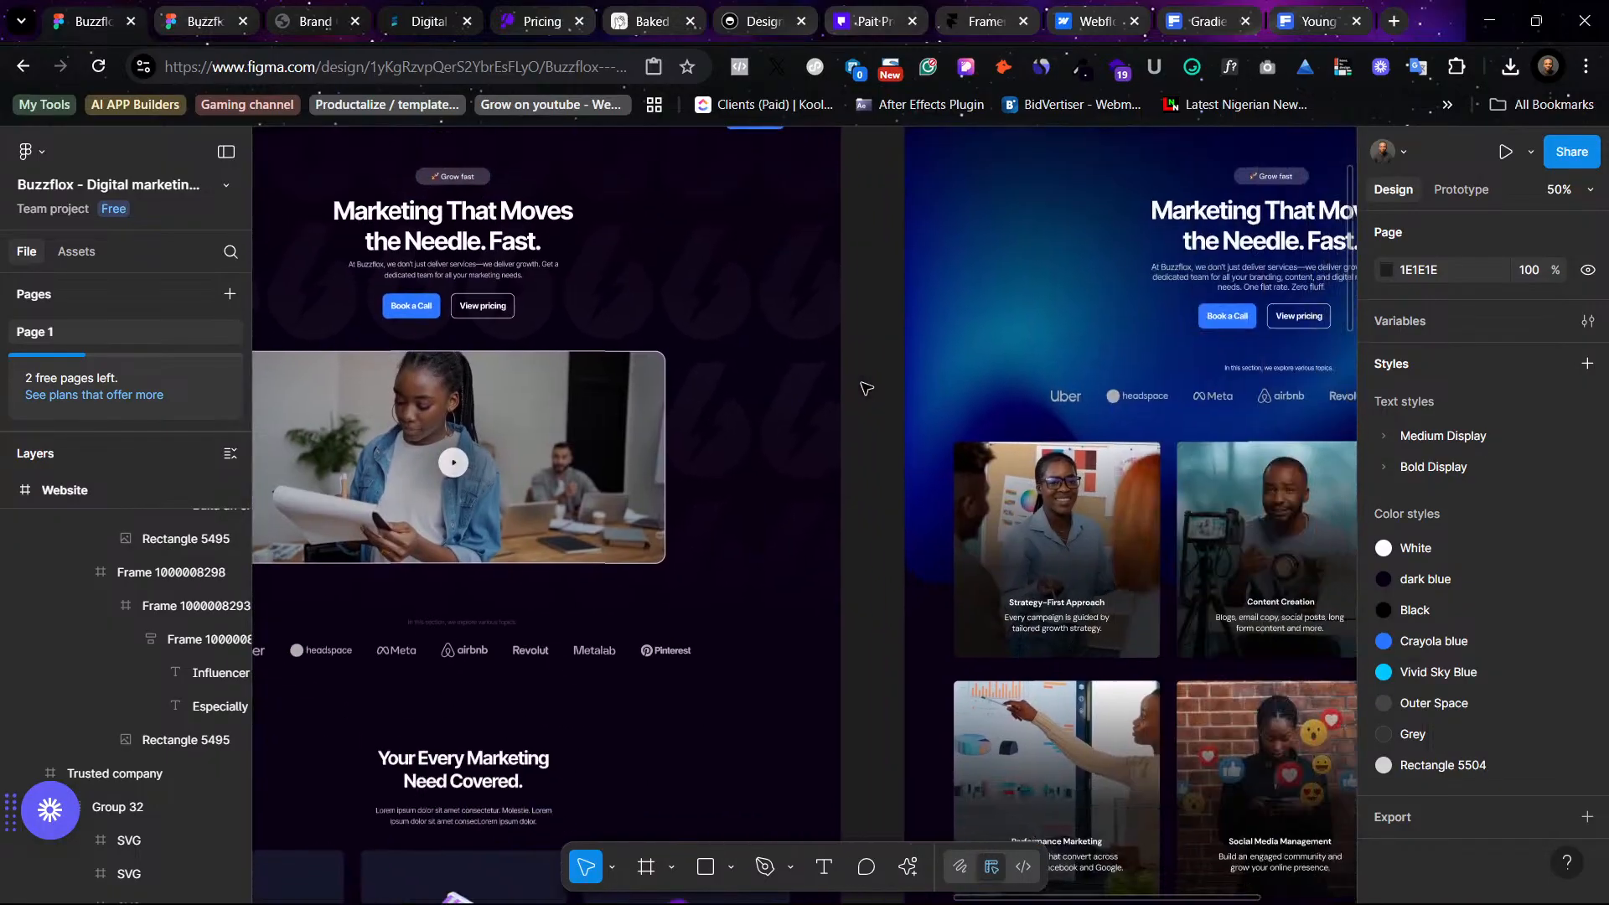
pyautogui.scroll(4, 866, 384)
pyautogui.hscroll(-8, 866, 385)
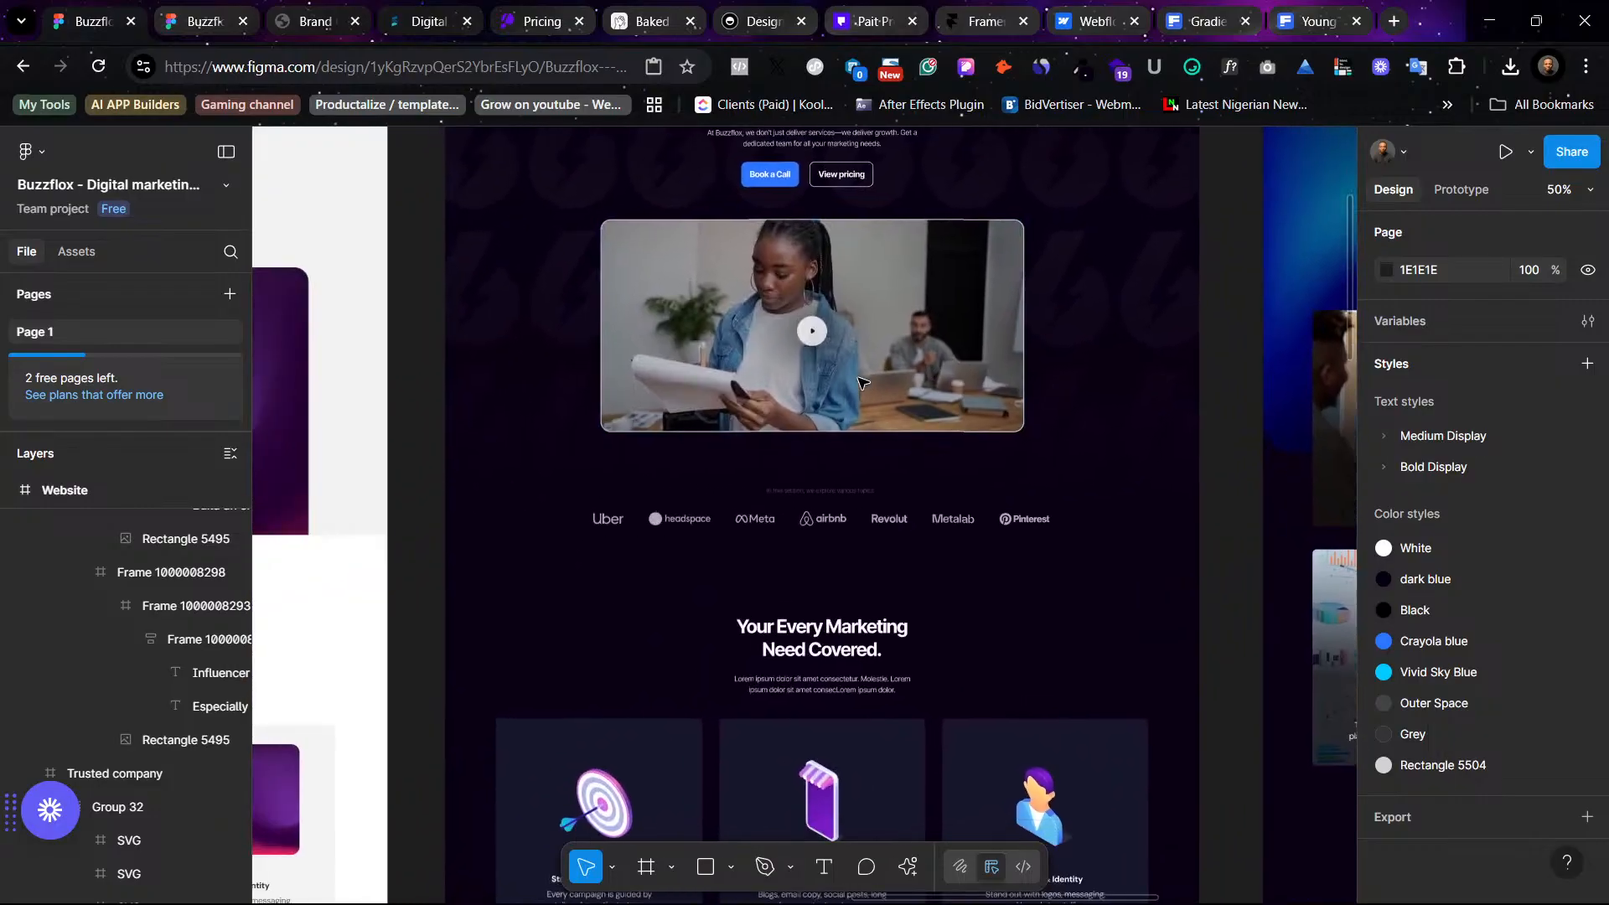
pyautogui.hscroll(8, 859, 381)
pyautogui.scroll(-2, 854, 377)
pyautogui.hscroll(3, 855, 377)
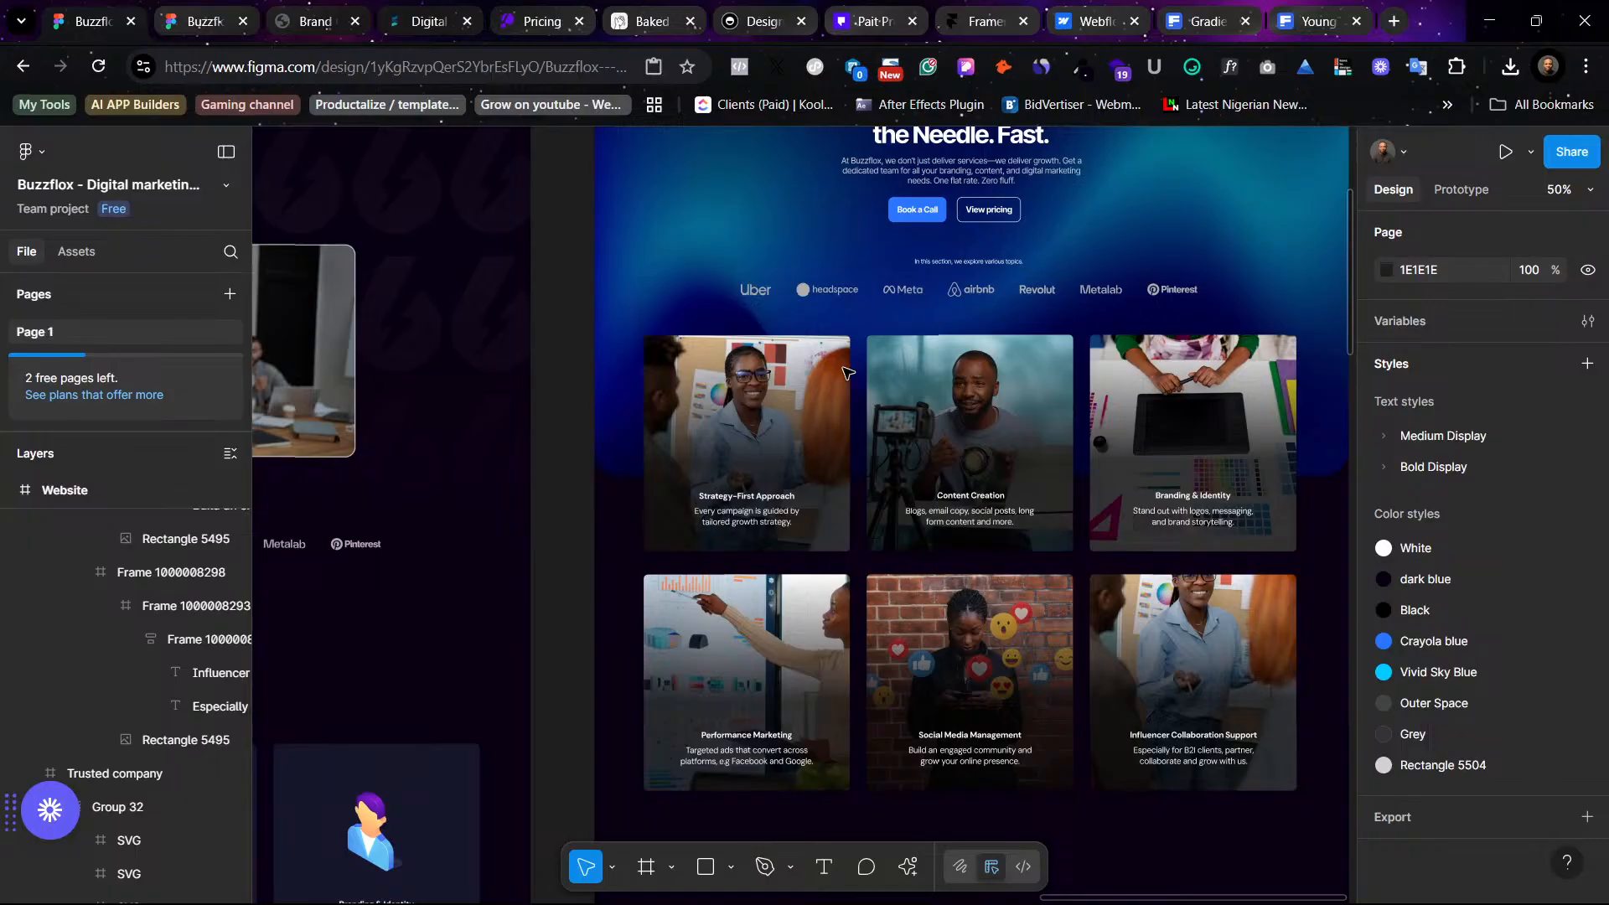
pyautogui.hscroll(-20, 846, 372)
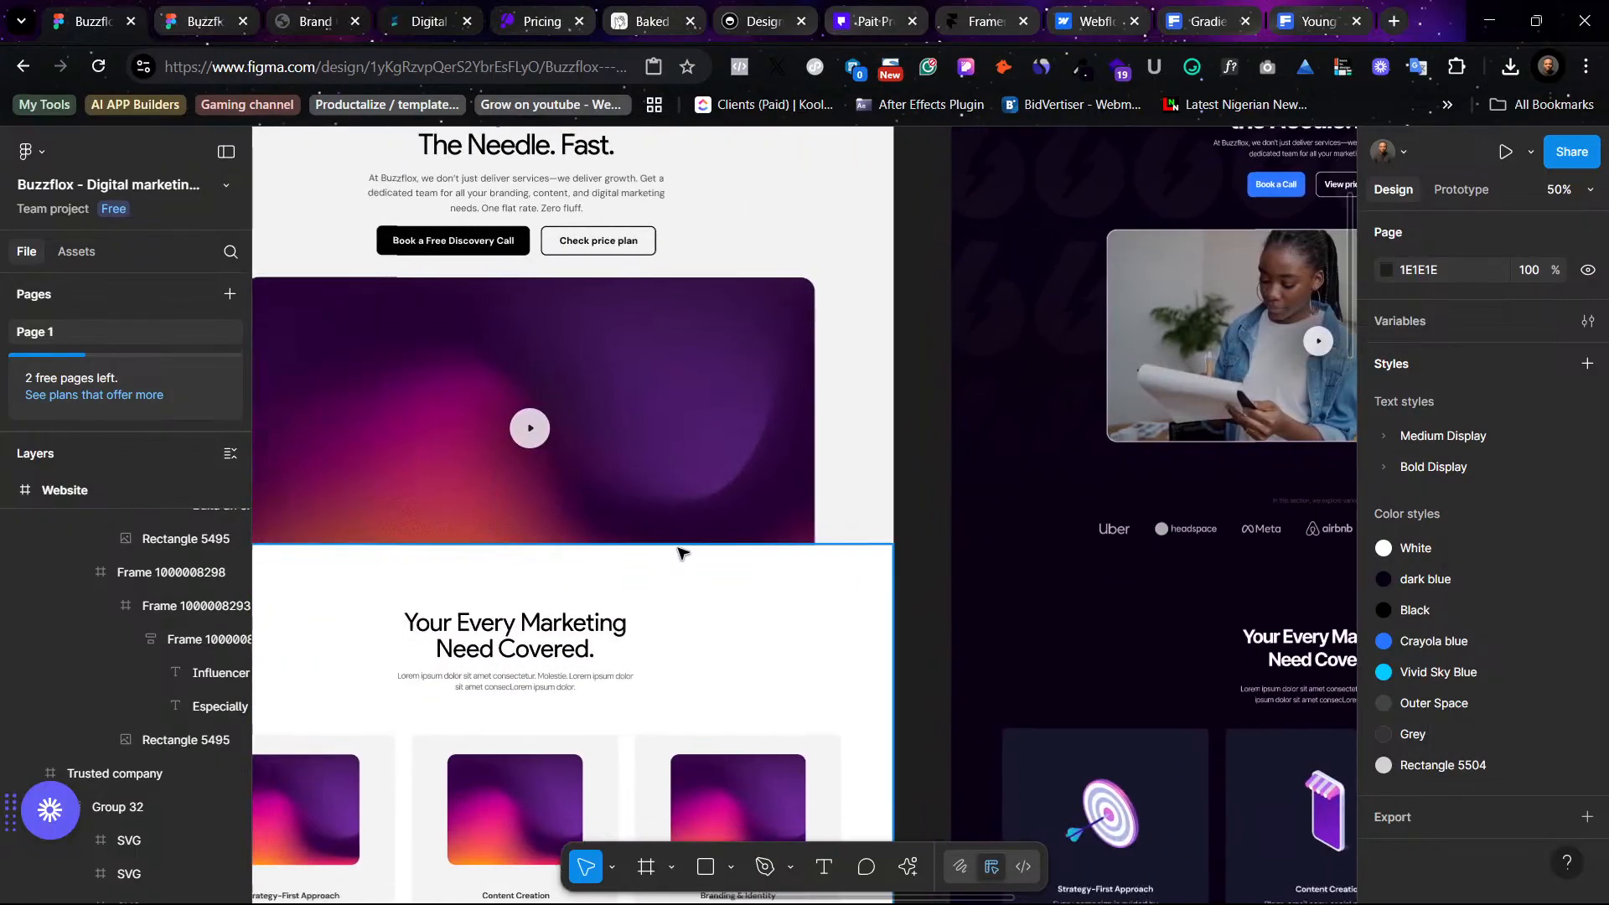
pyautogui.scroll(-10, 679, 552)
pyautogui.hscroll(-2, 679, 552)
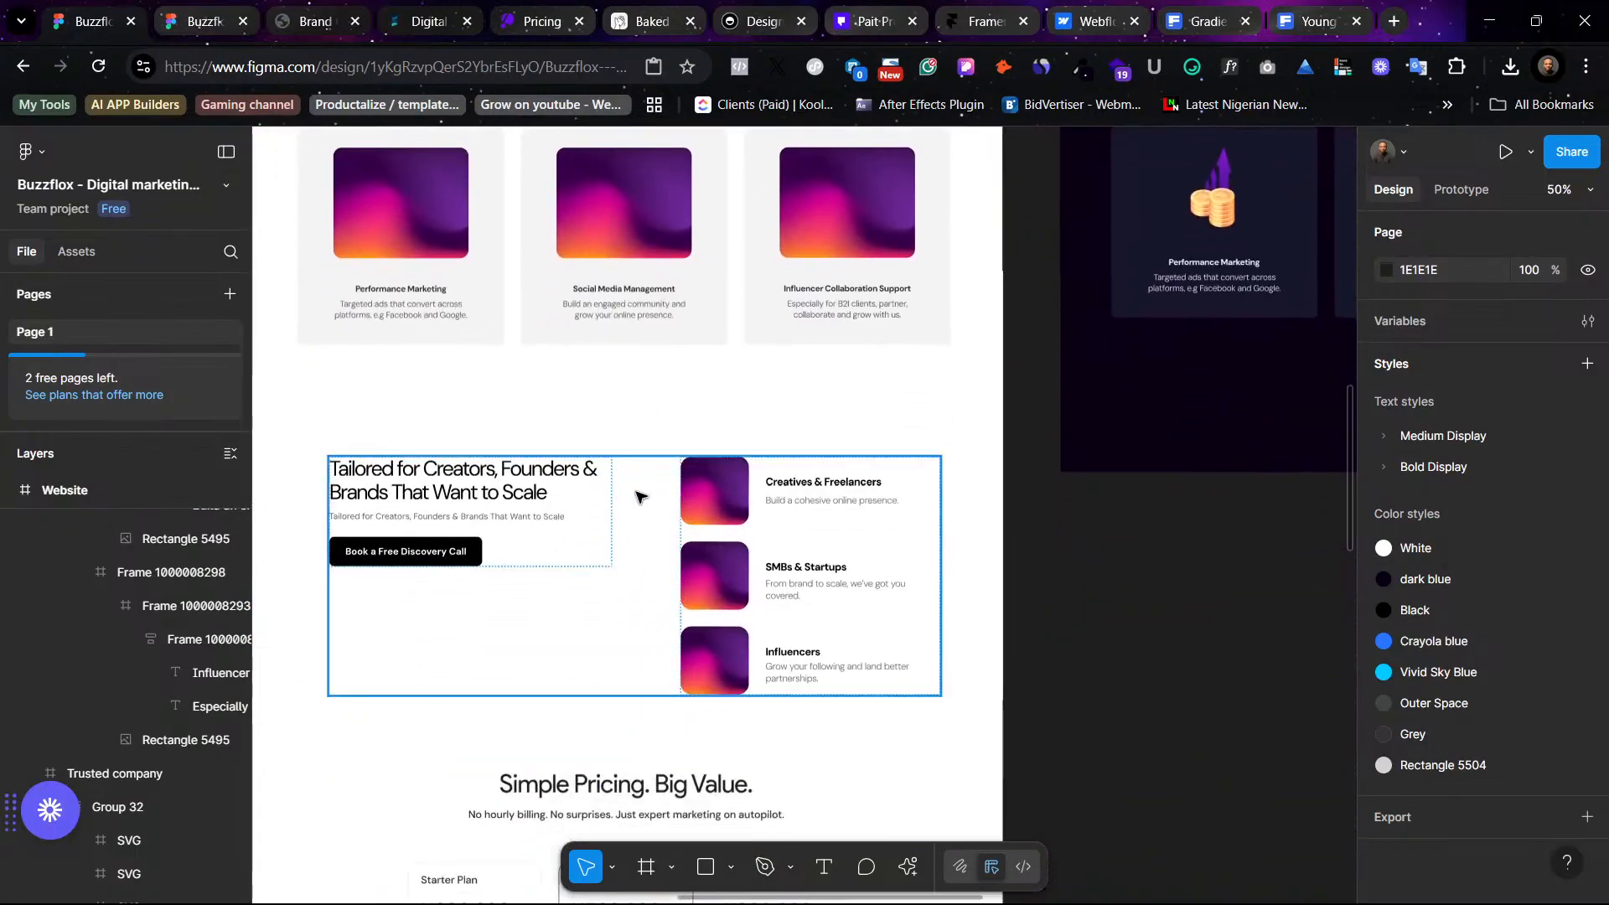
pyautogui.hscroll(8, 605, 459)
pyautogui.scroll(2, 605, 459)
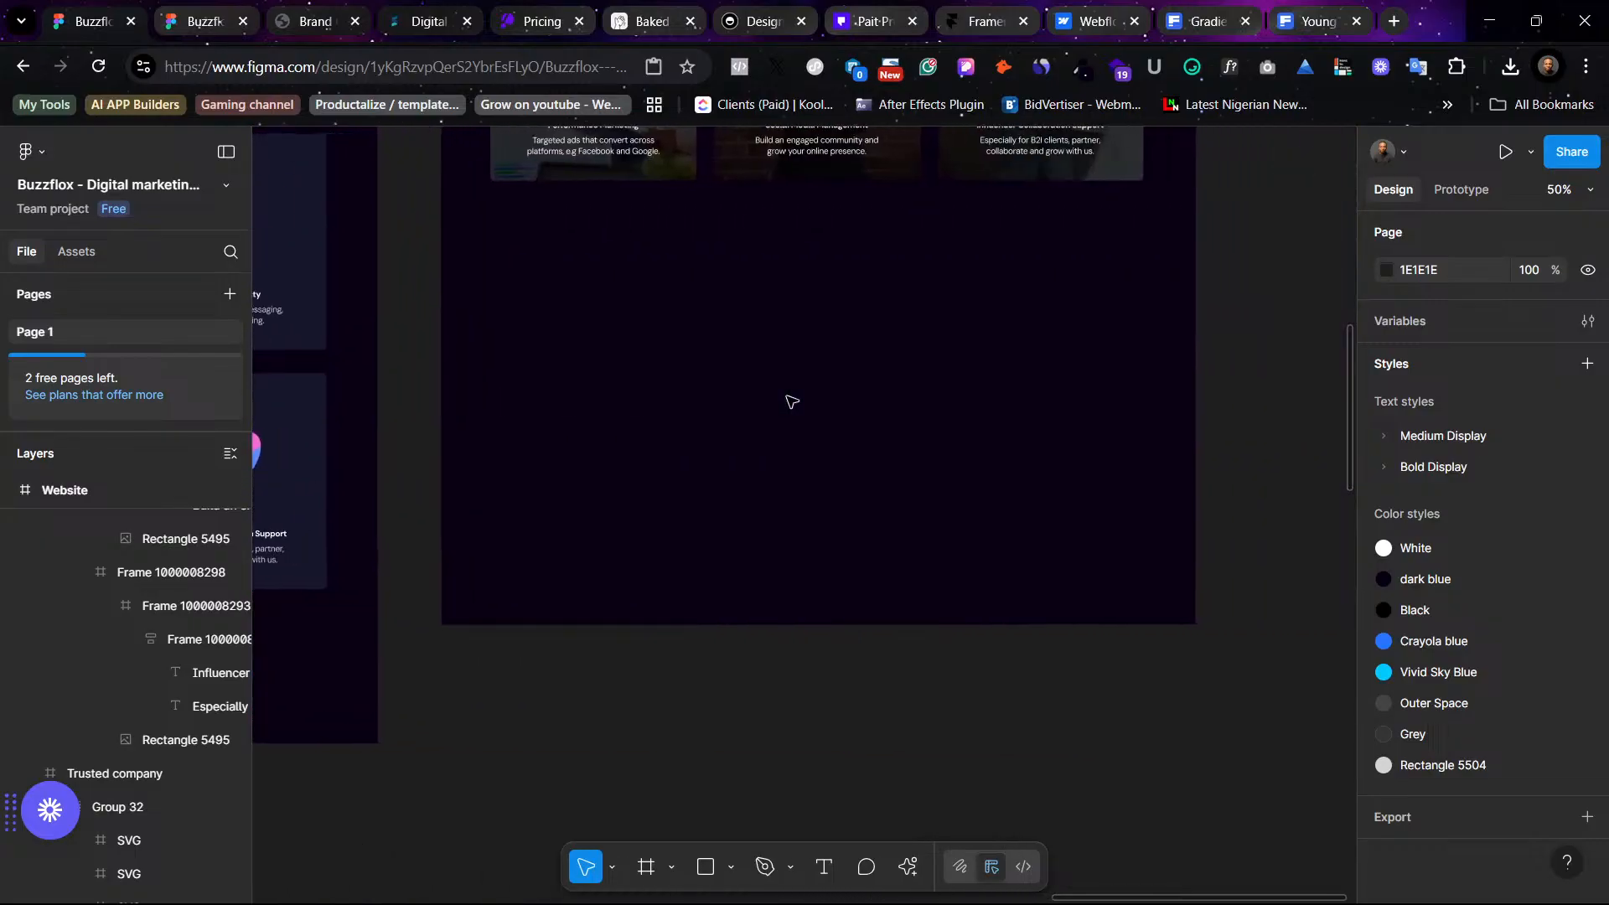
# - Extend the dark Website frame's height downward to make room below the service cards
pyautogui.scroll(3, 801, 389)
pyautogui.hscroll(-8, 838, 411)
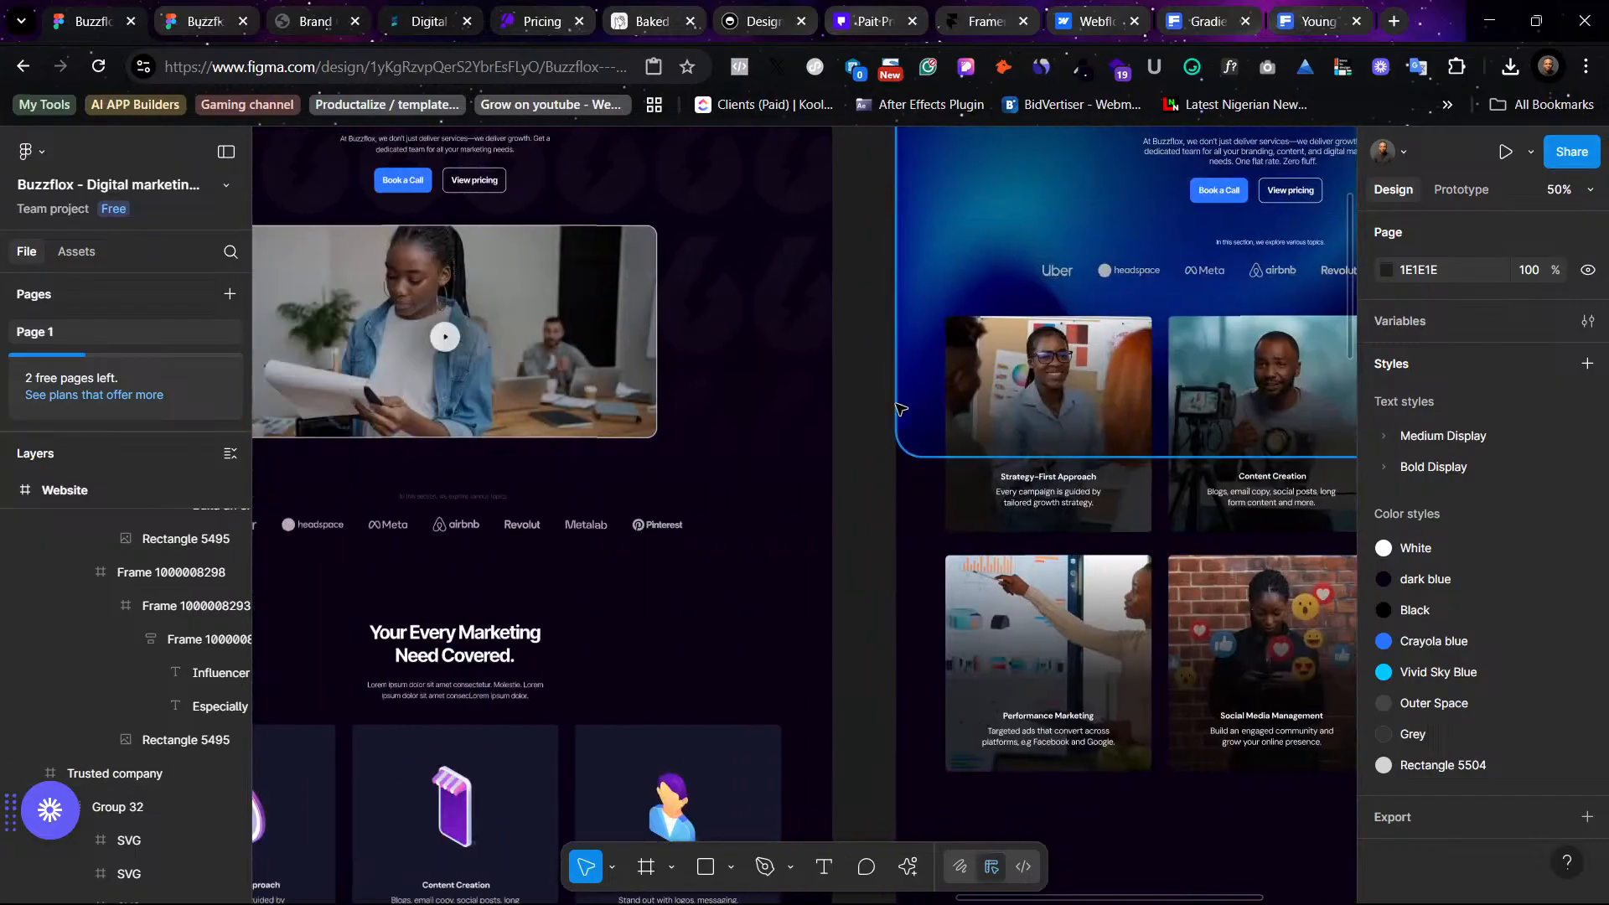
pyautogui.scroll(-3, 878, 430)
pyautogui.hscroll(8, 888, 431)
pyautogui.scroll(3, 846, 453)
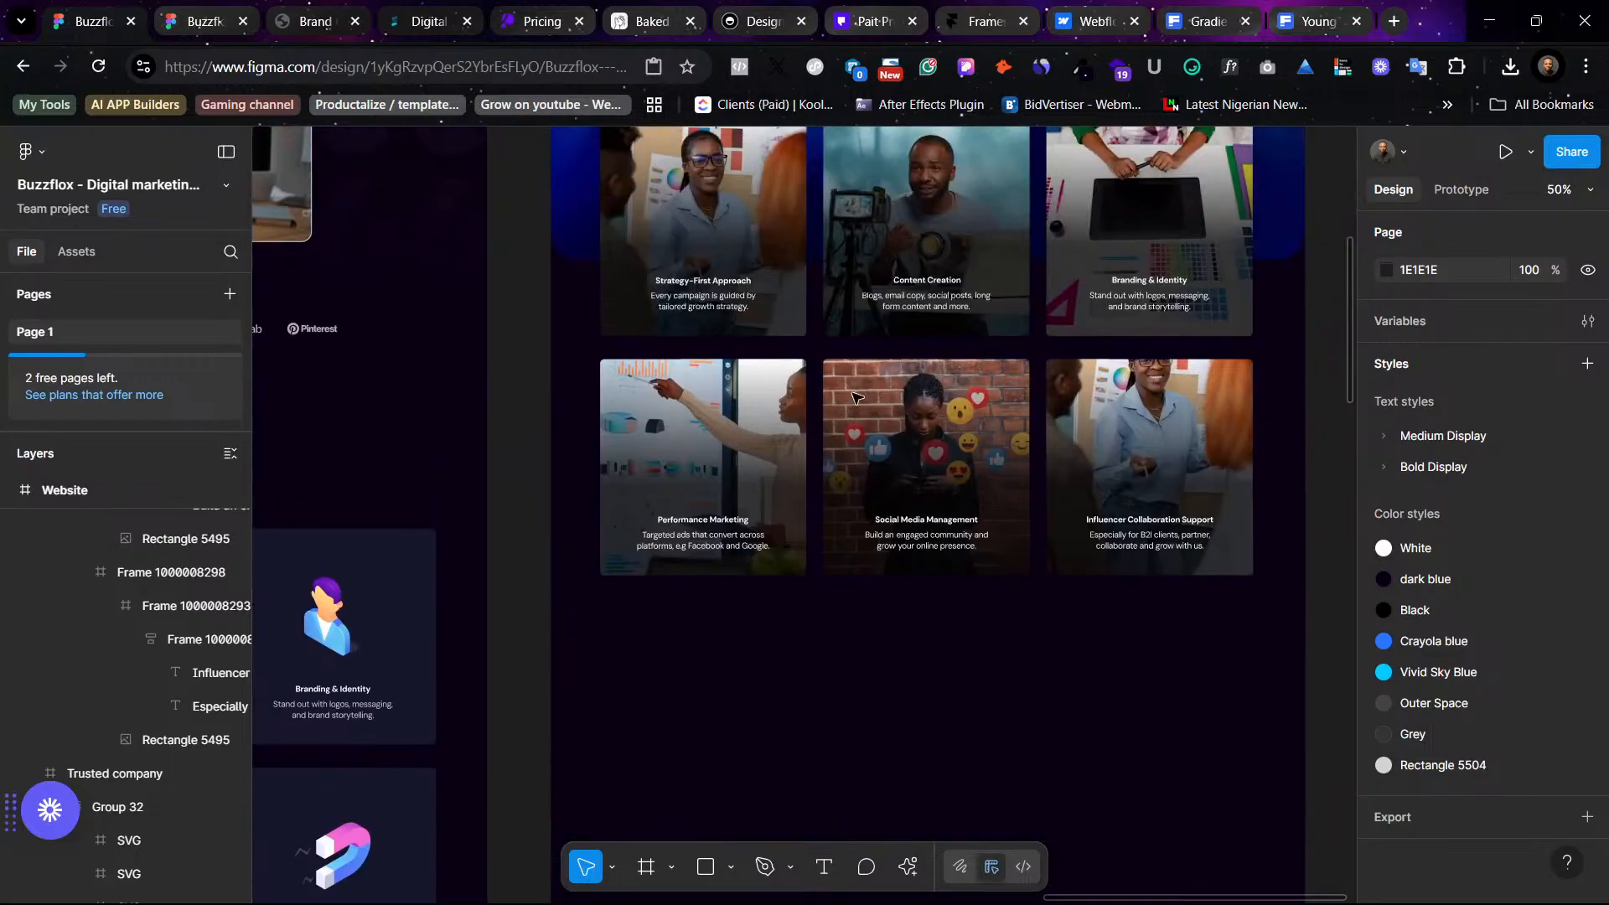
pyautogui.scroll(3, 840, 462)
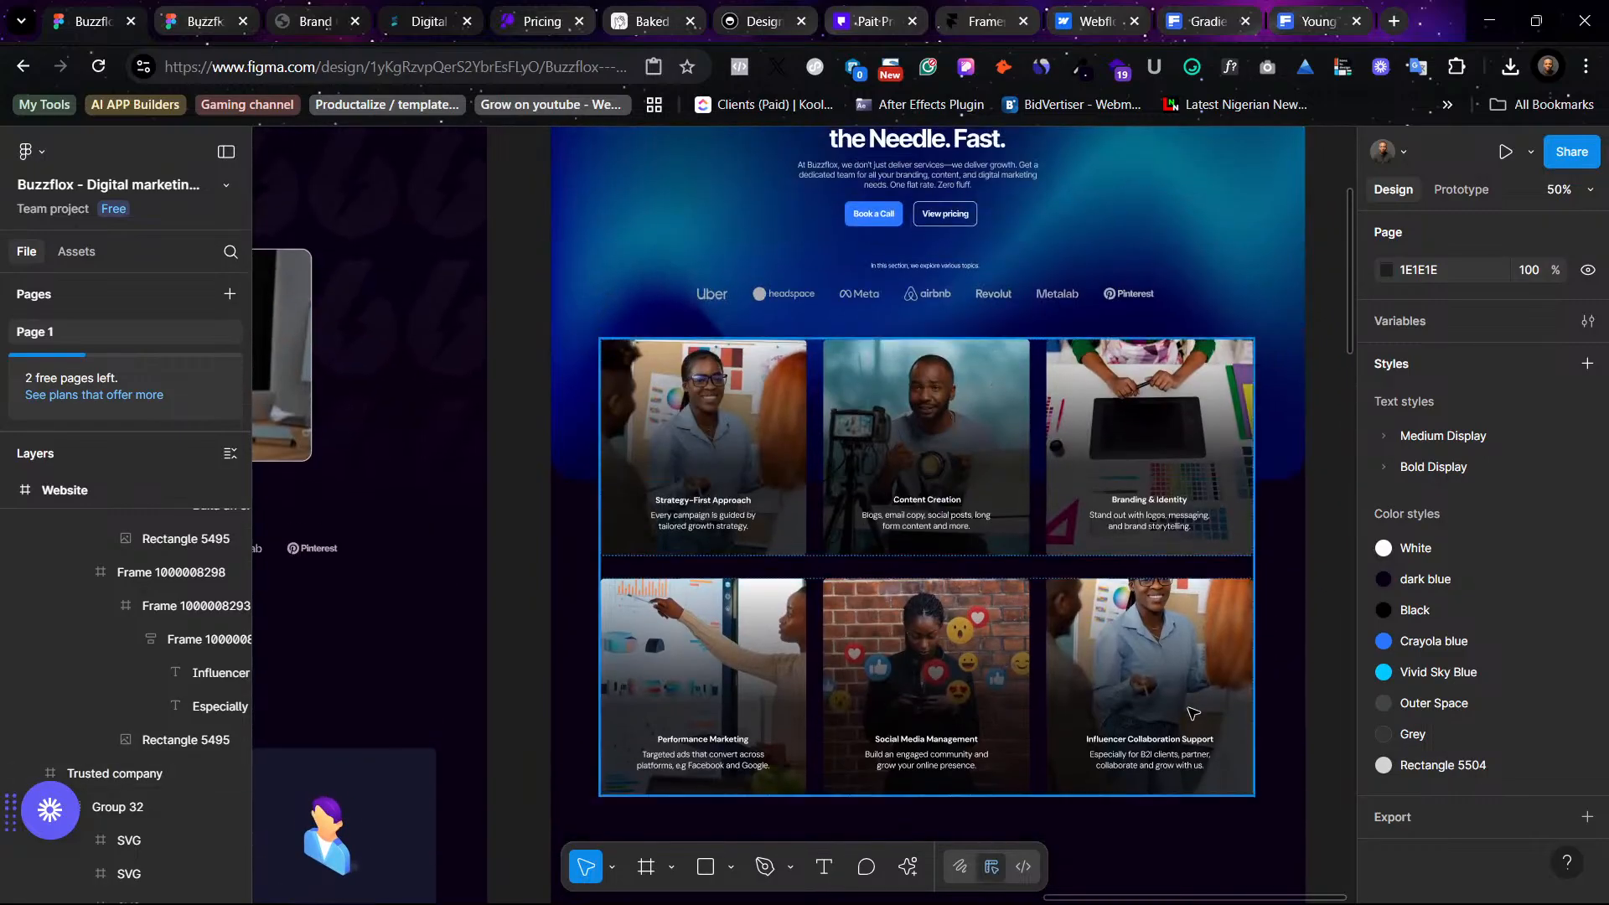
pyautogui.scroll(-3, 646, 720)
pyautogui.hscroll(-8, 646, 700)
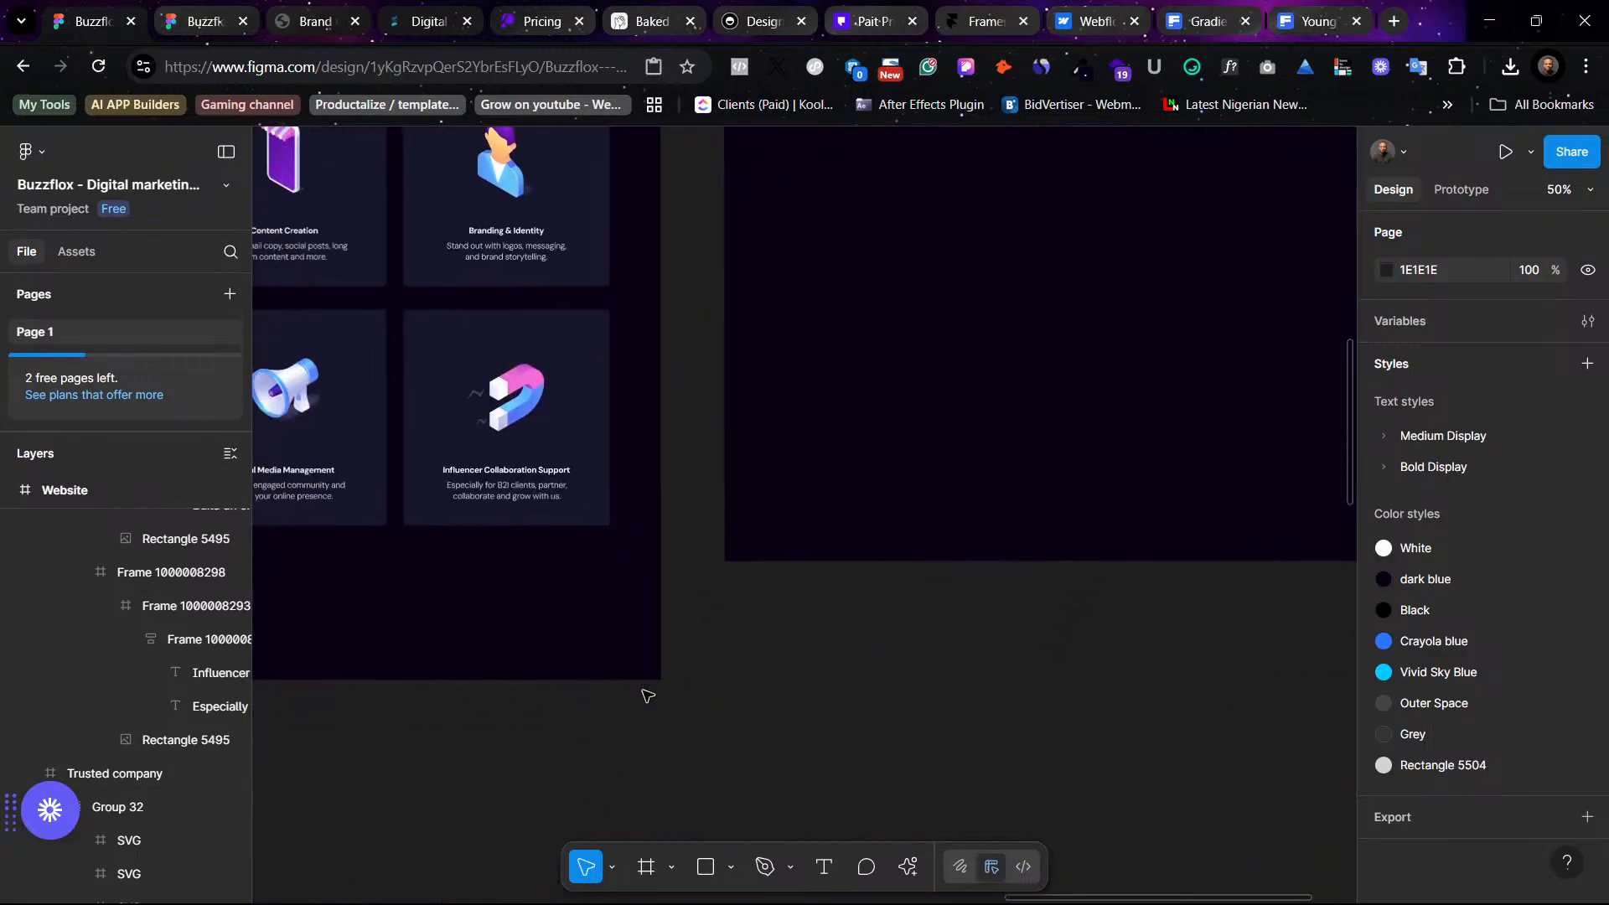
pyautogui.scroll(3, 695, 502)
pyautogui.scroll(15, 702, 484)
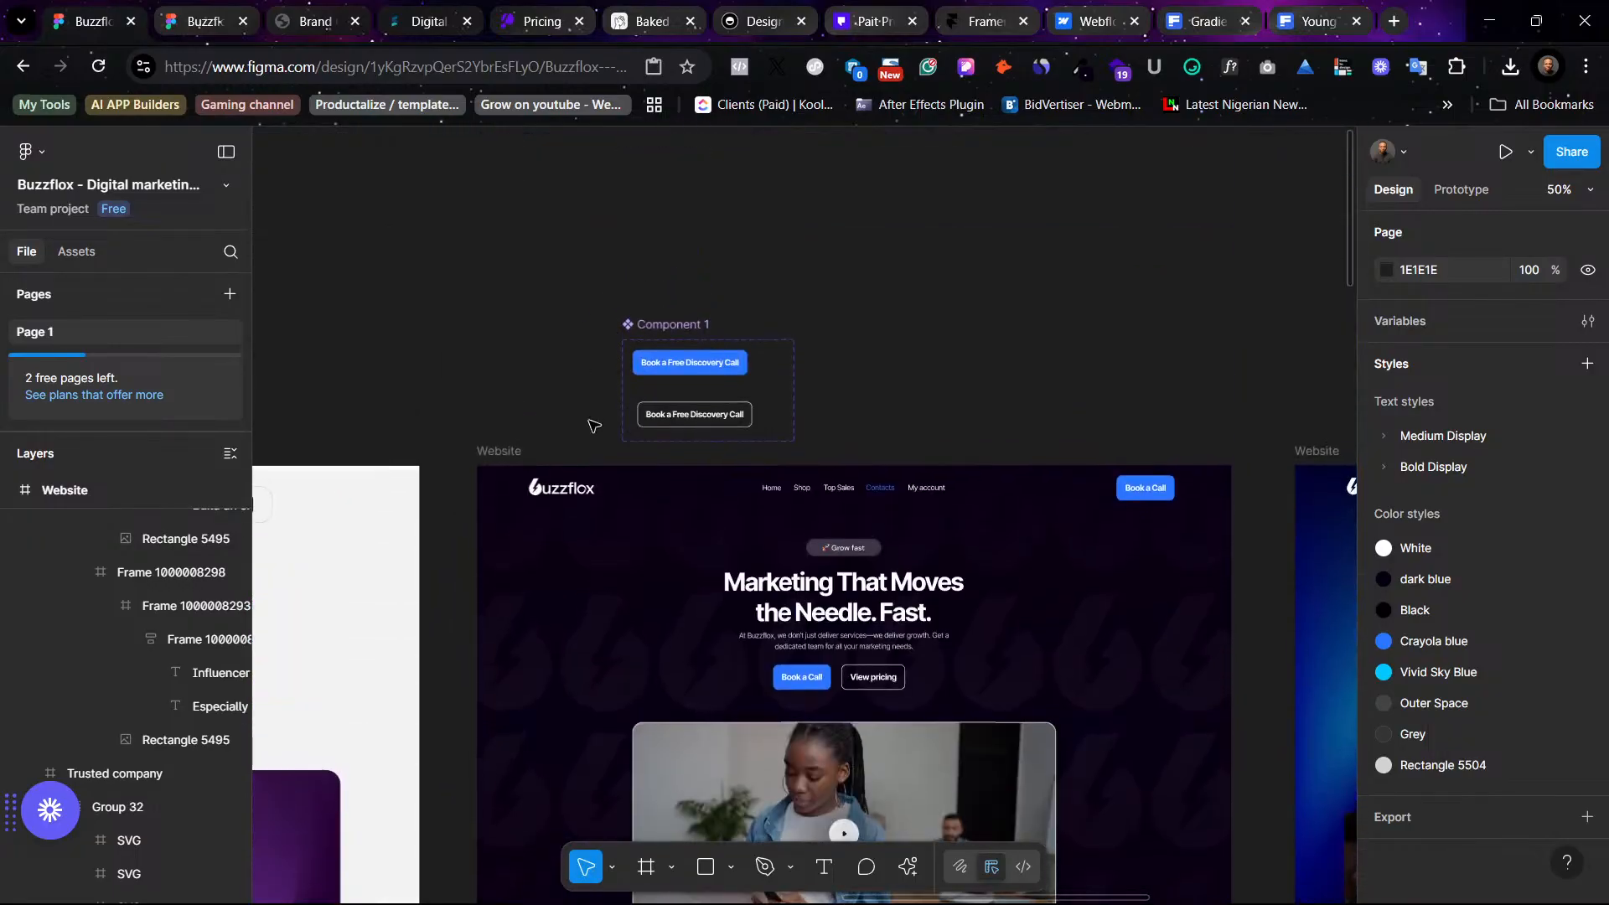
pyautogui.click(834, 478)
pyautogui.scroll(-15, 834, 478)
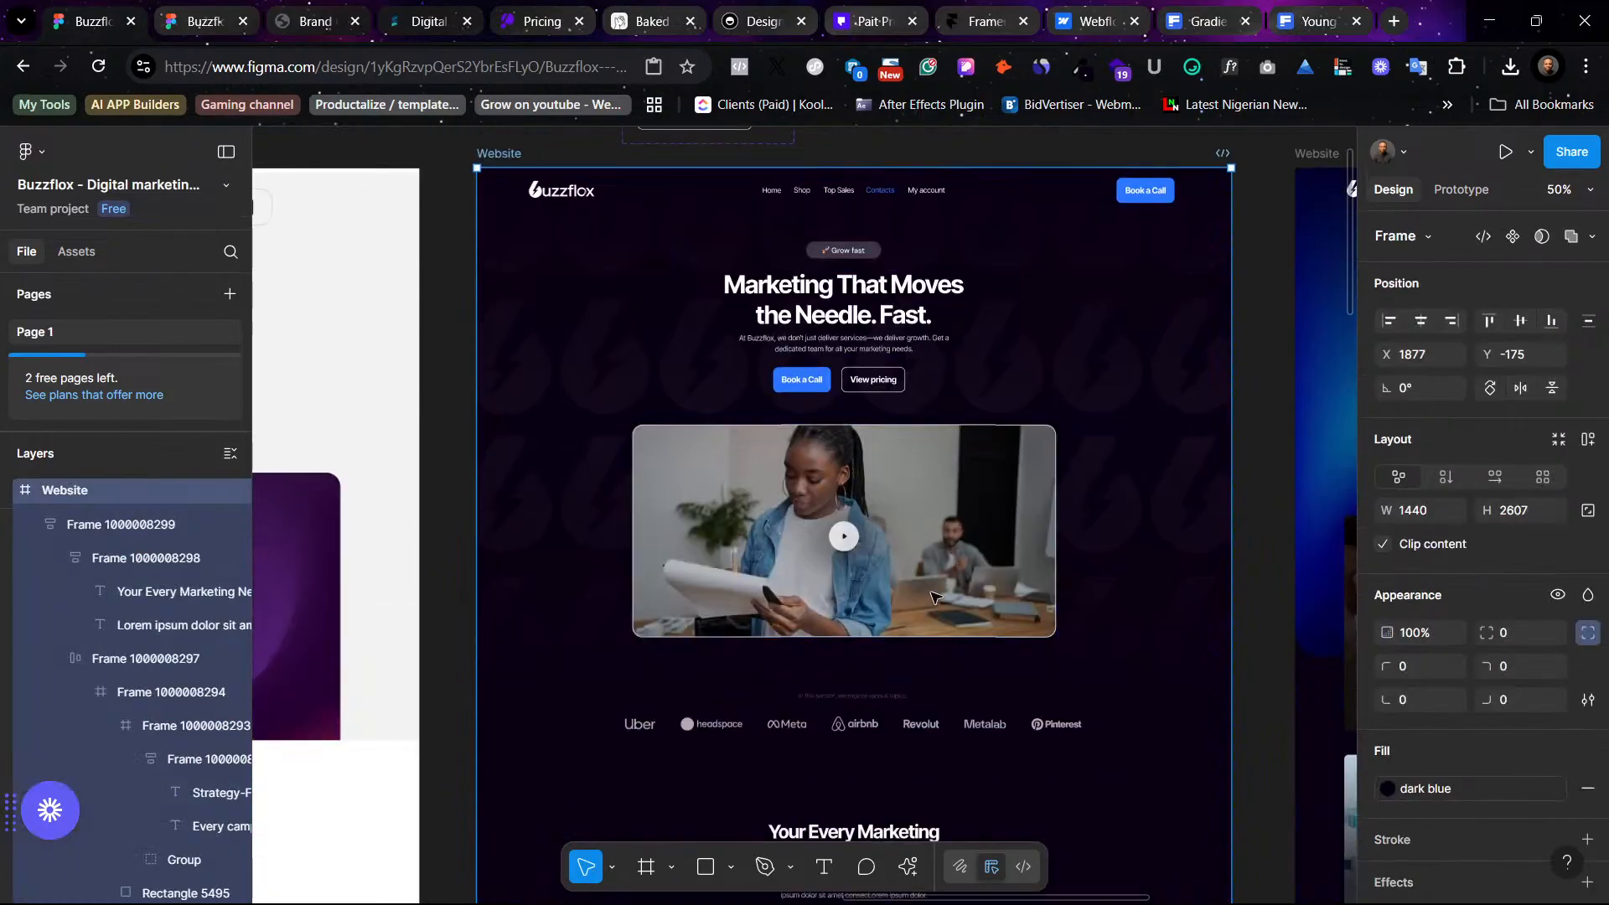
pyautogui.scroll(-4, 900, 553)
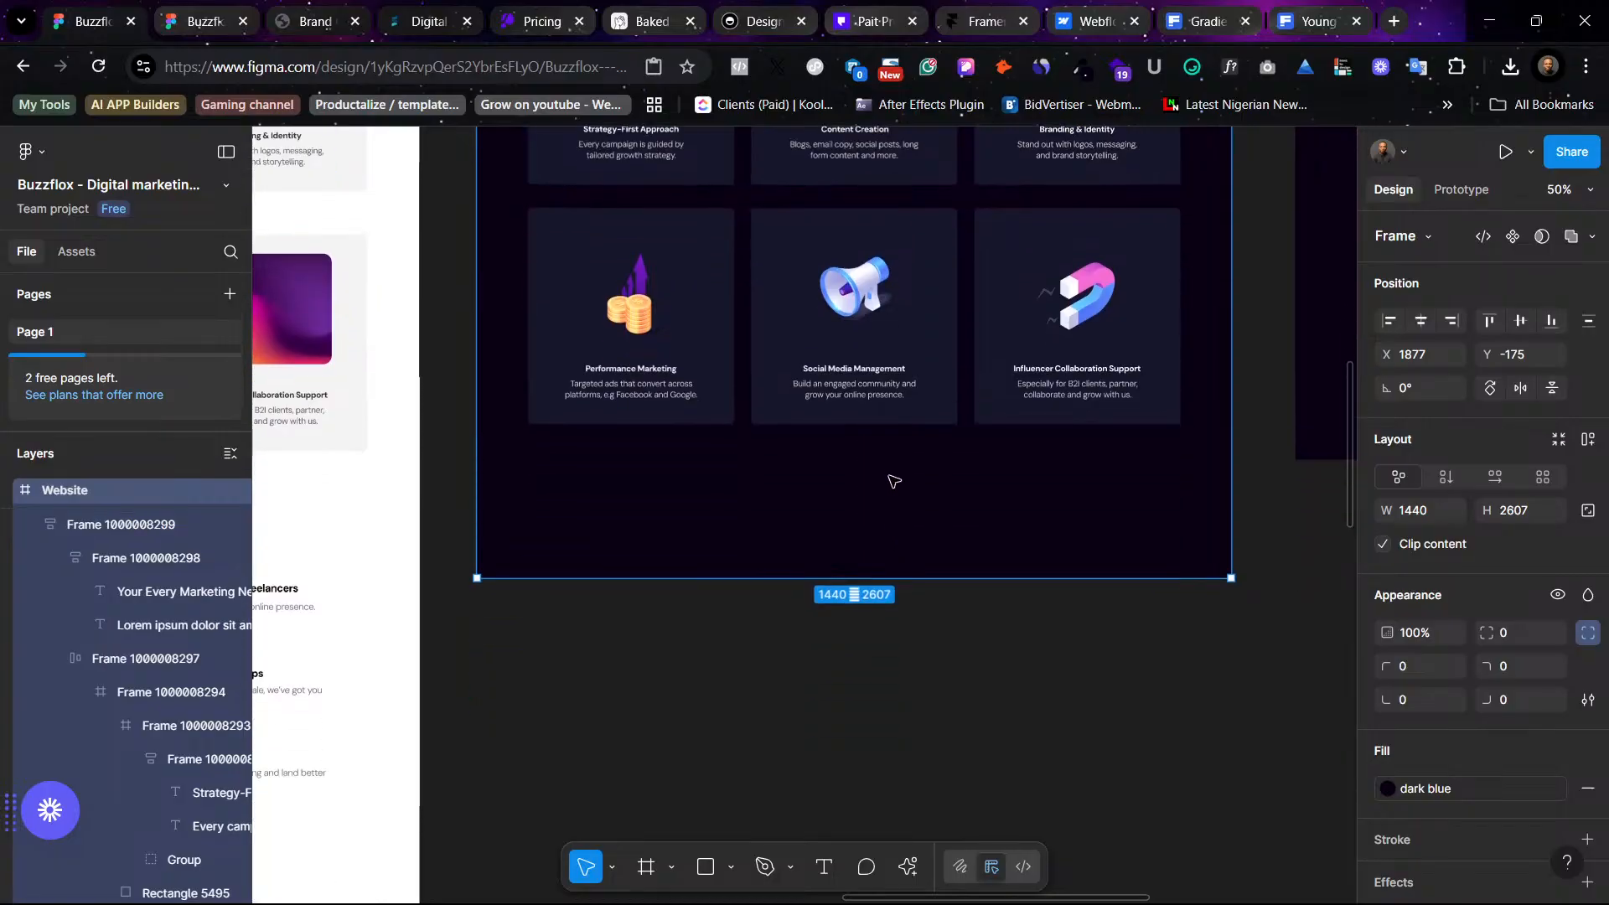
pyautogui.moveTo(898, 481); pyautogui.dragTo(900, 796)
# - Scroll across the website versions to compare their hero and service card sections
pyautogui.scroll(10, 926, 560)
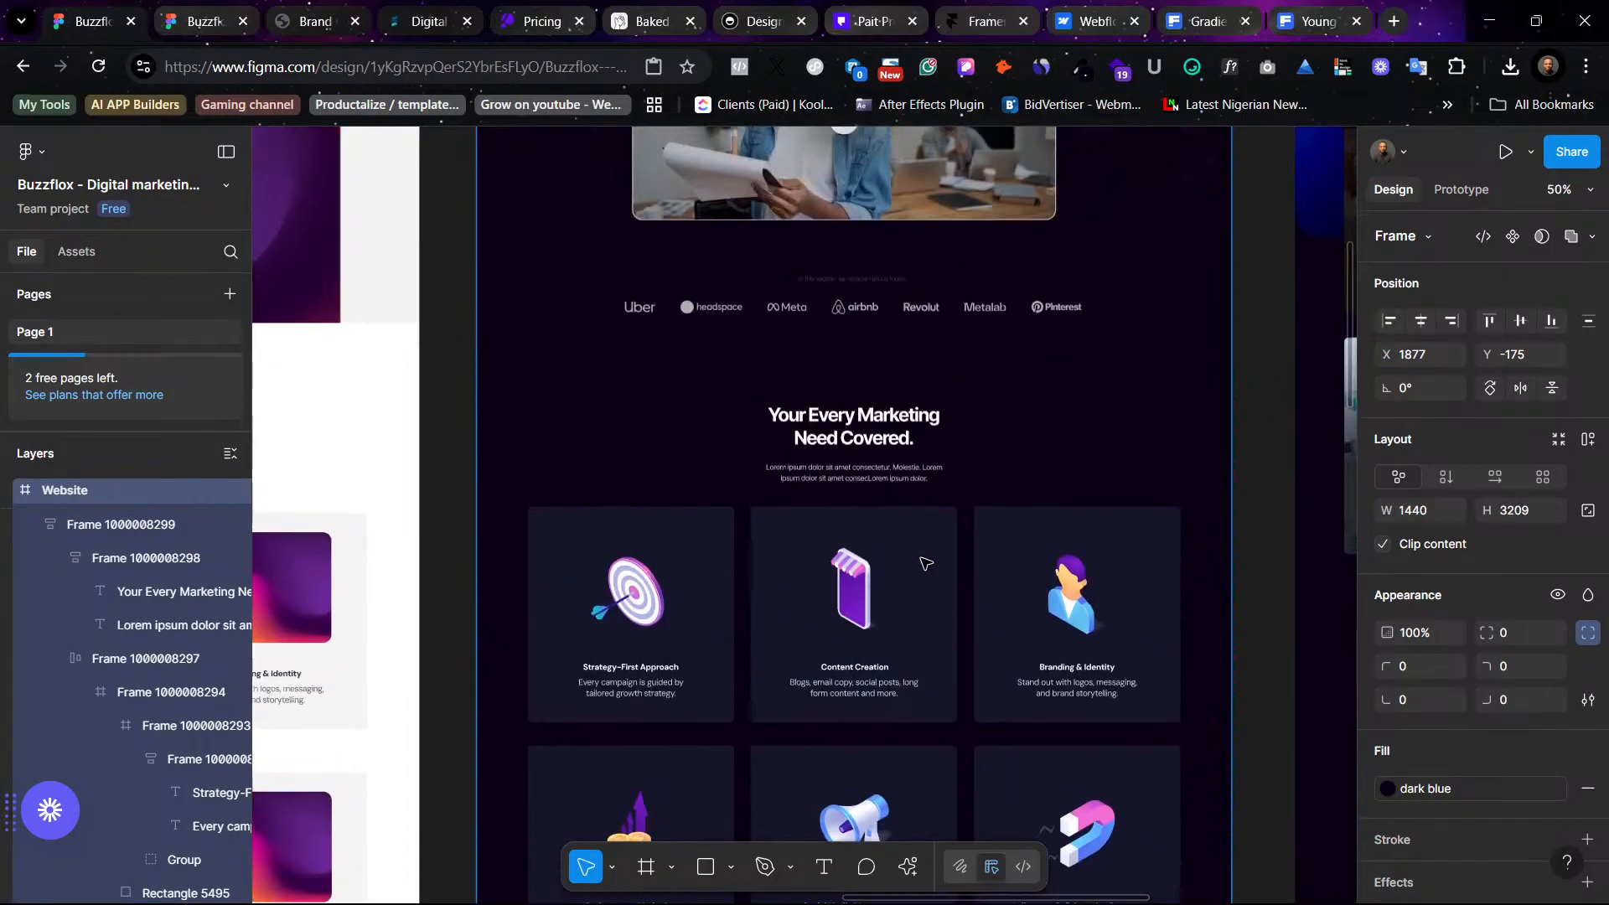
pyautogui.scroll(4, 926, 563)
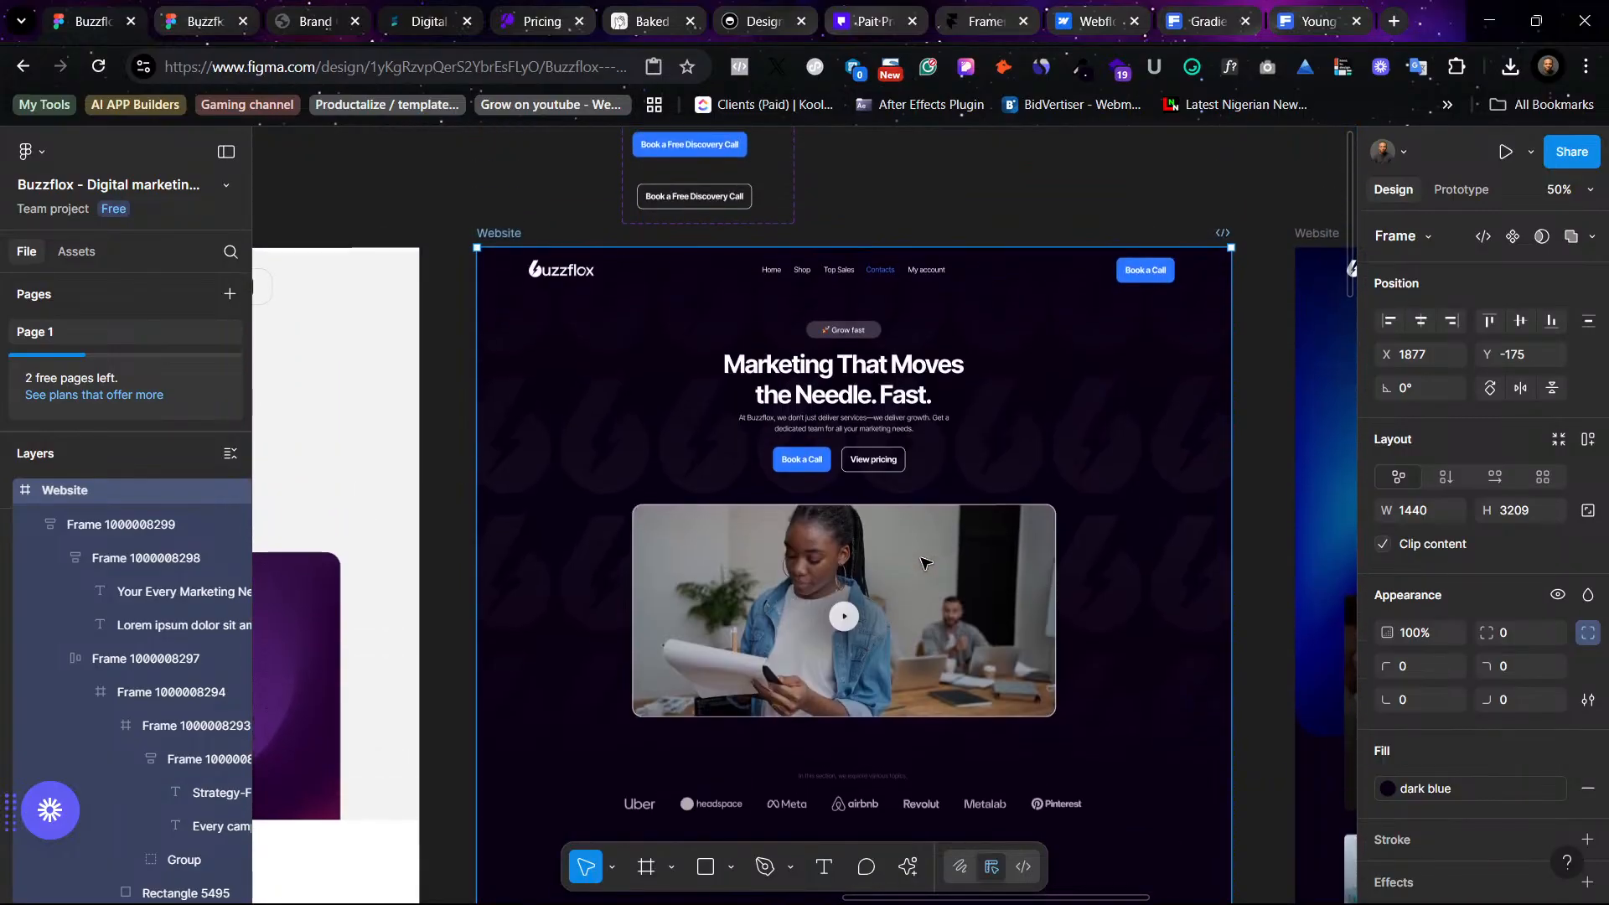
pyautogui.hscroll(10, 926, 563)
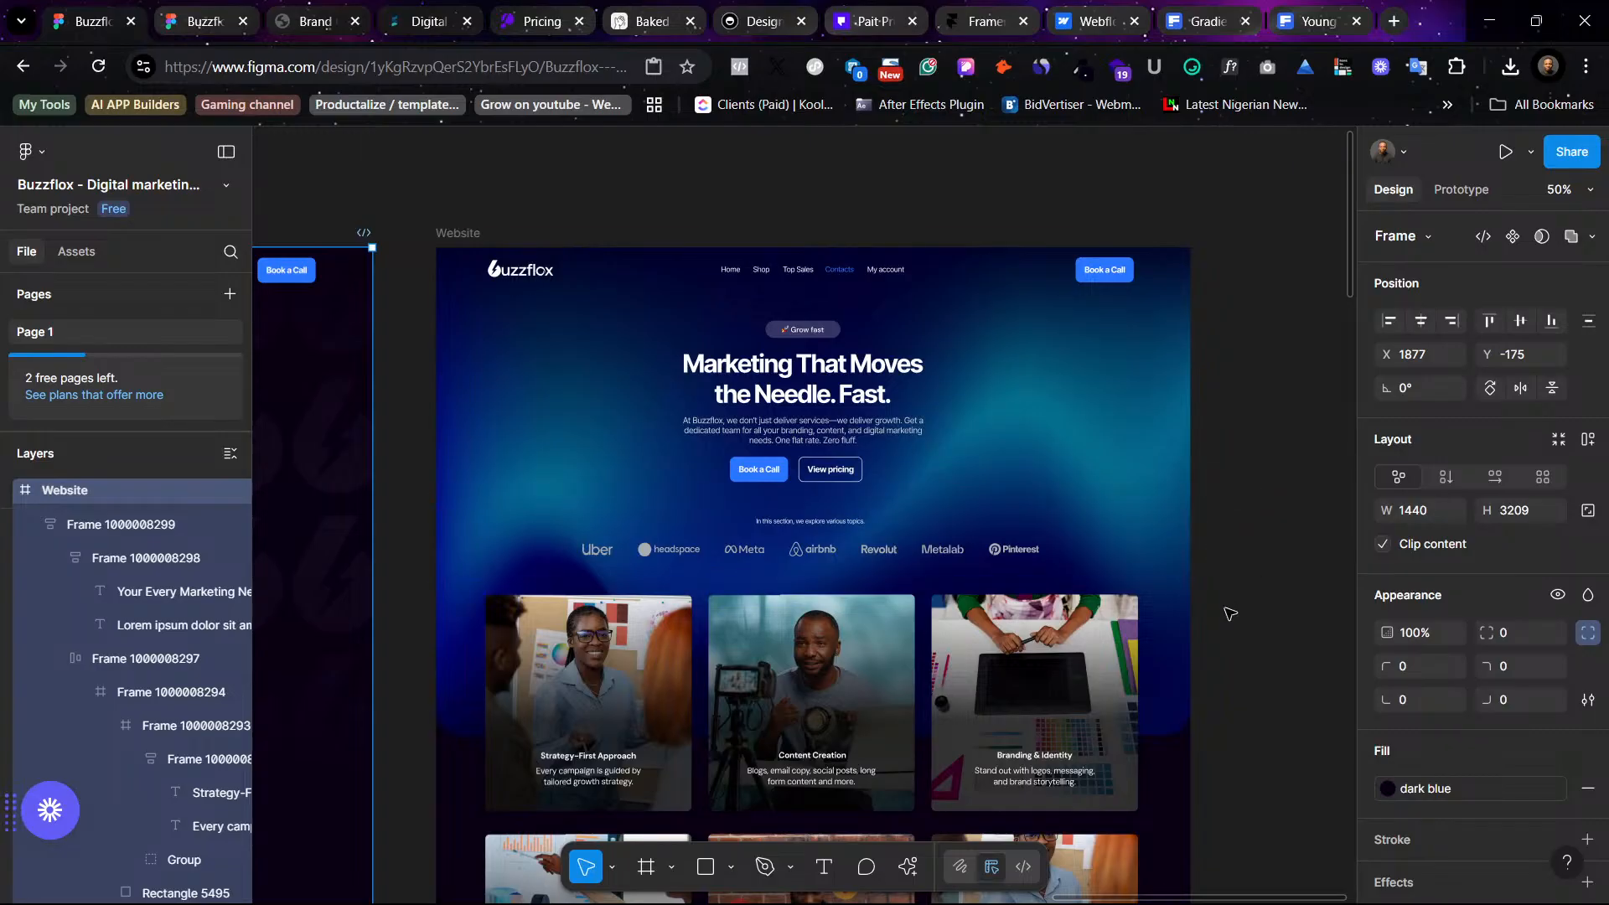
pyautogui.scroll(-3, 1224, 610)
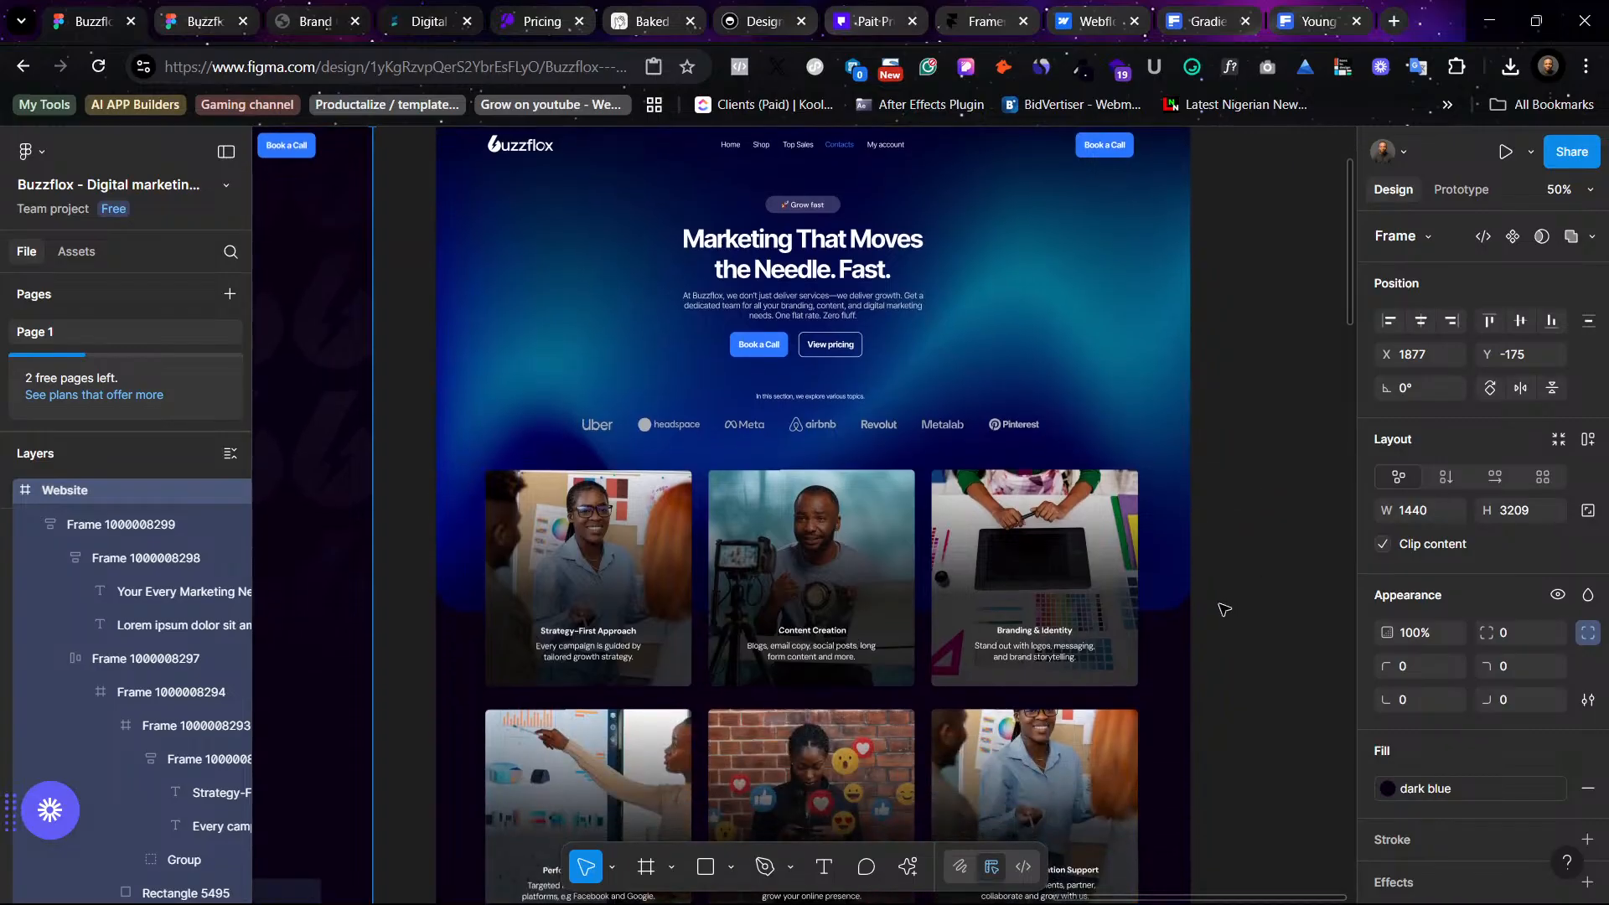
pyautogui.hscroll(-10, 1224, 610)
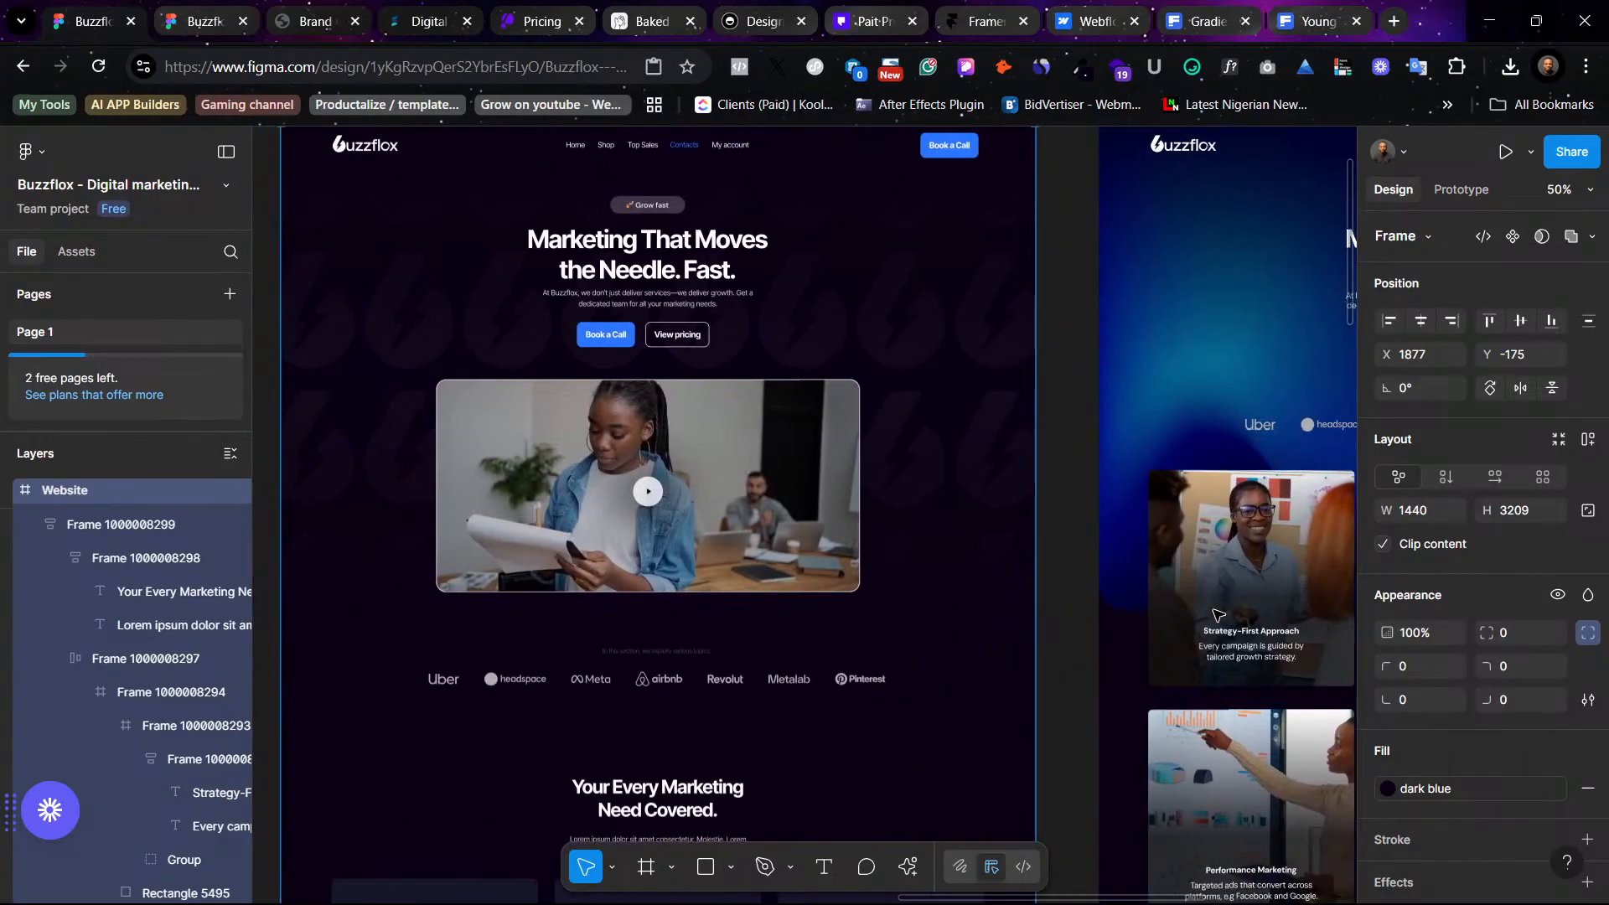
pyautogui.hscroll(-10, 1217, 616)
pyautogui.scroll(-3, 967, 609)
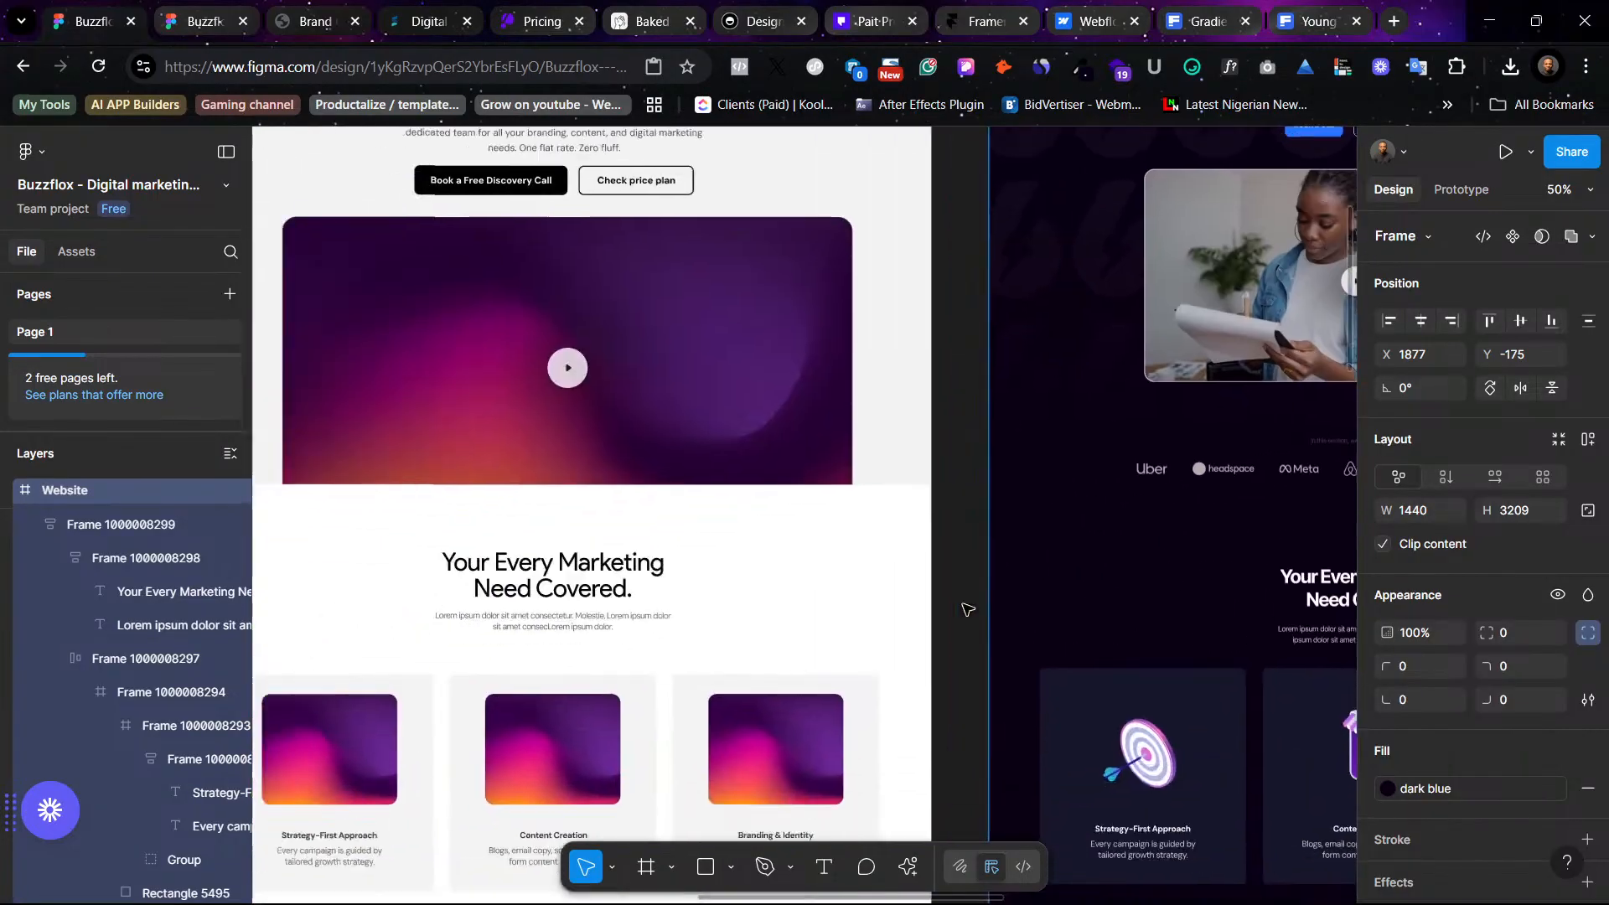
pyautogui.hscroll(-2, 968, 609)
pyautogui.scroll(-10, 921, 599)
pyautogui.scroll(3, 787, 519)
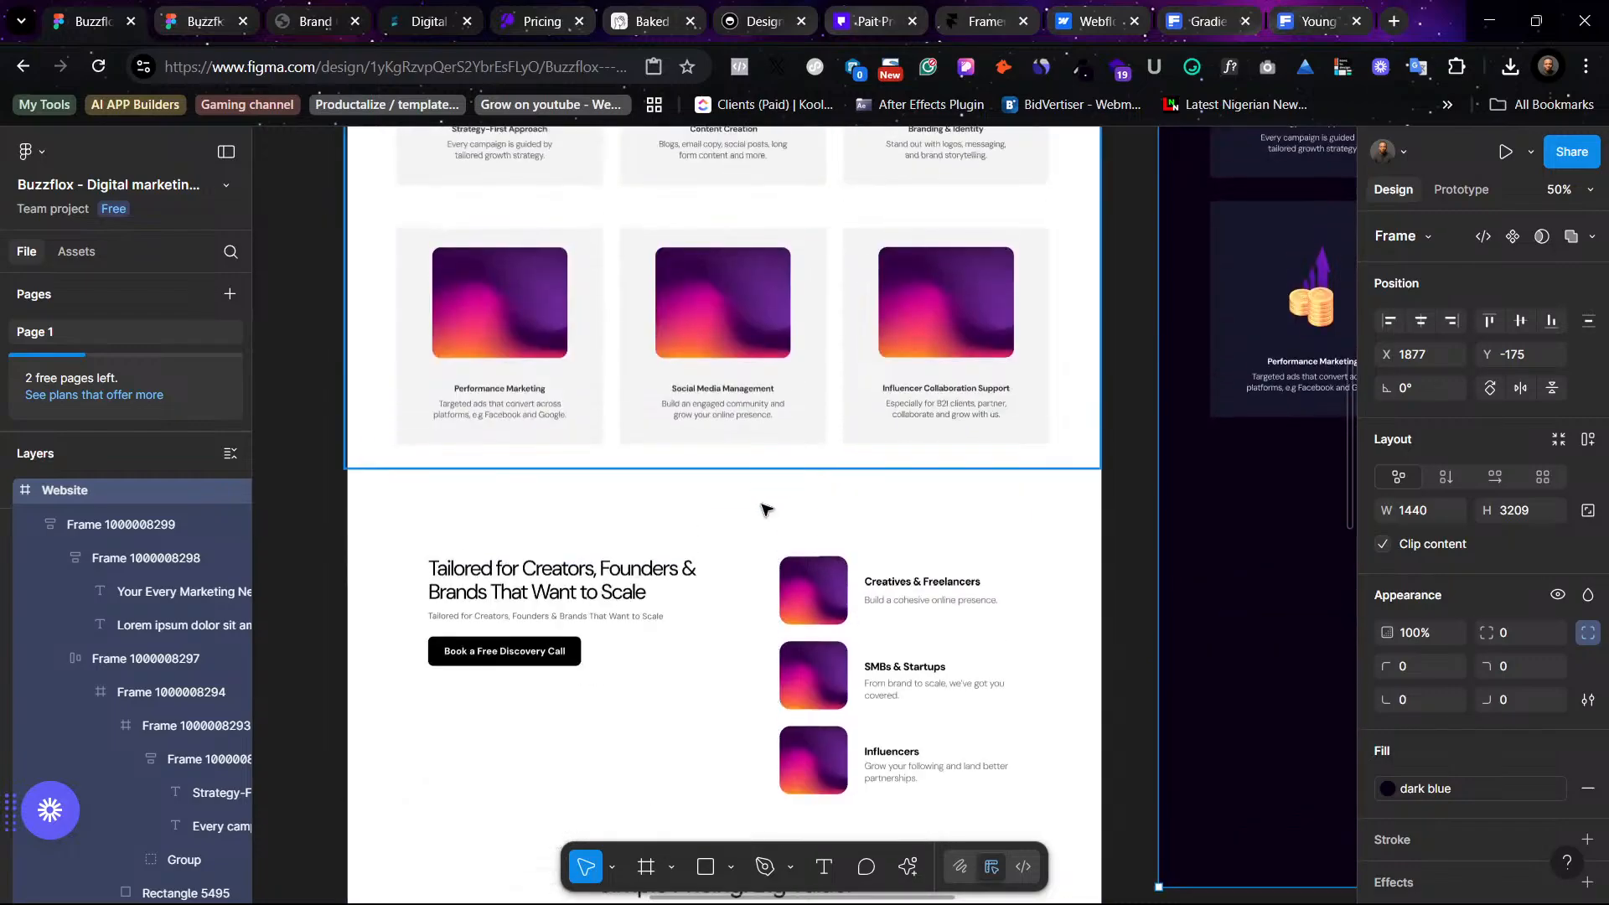
pyautogui.scroll(4, 761, 419)
pyautogui.hscroll(13, 754, 411)
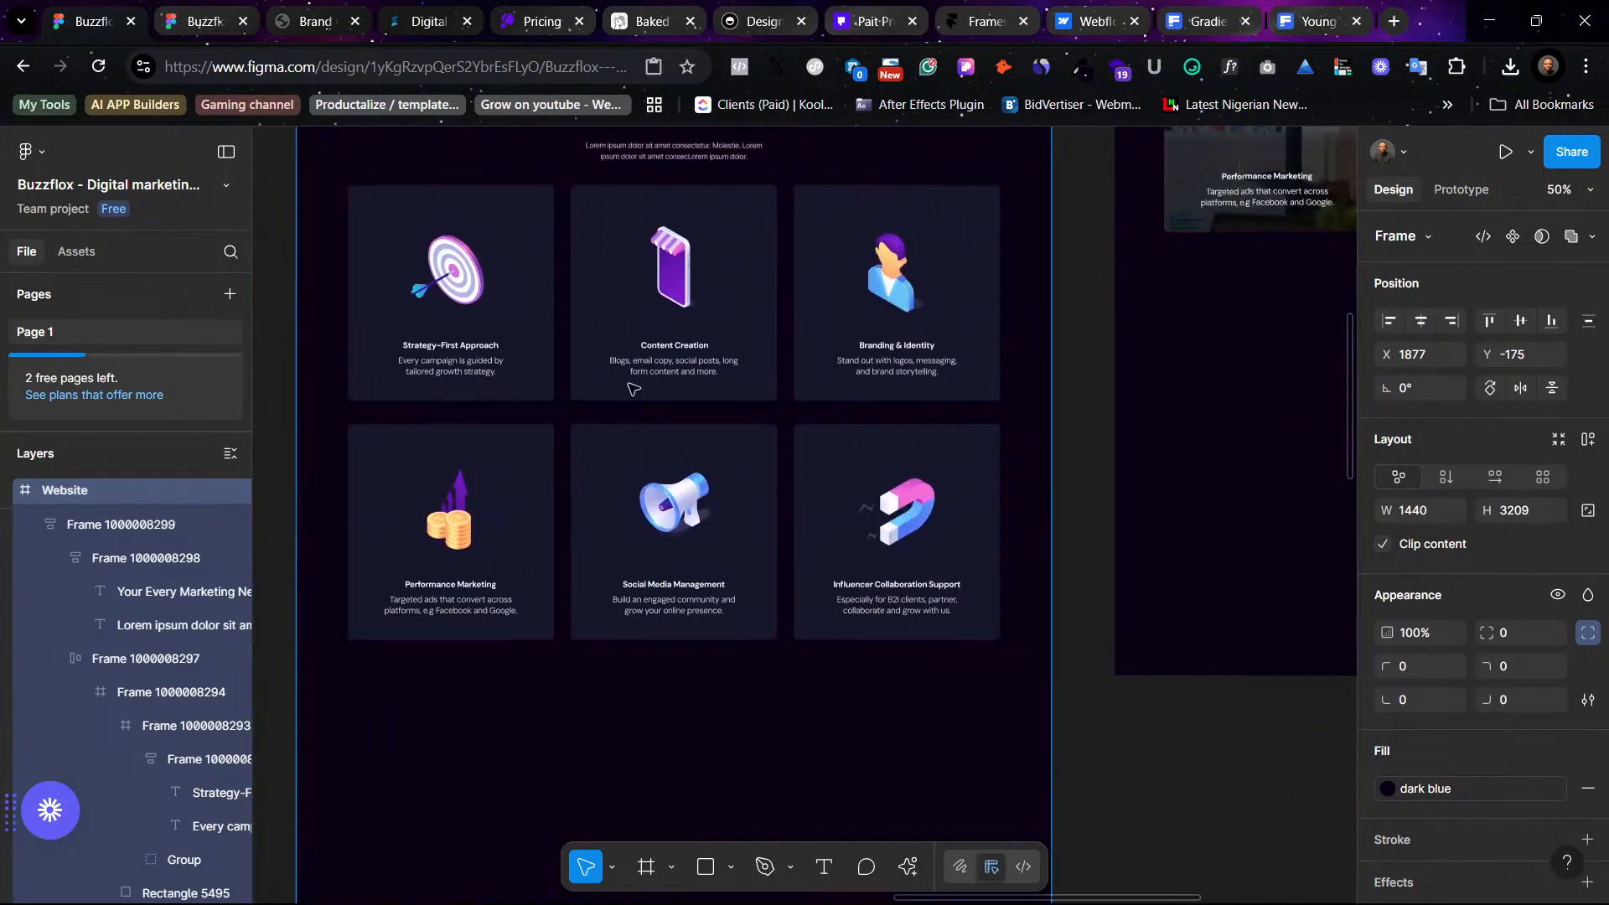
pyautogui.hscroll(10, 783, 456)
pyautogui.scroll(-2, 825, 449)
pyautogui.scroll(5, 857, 310)
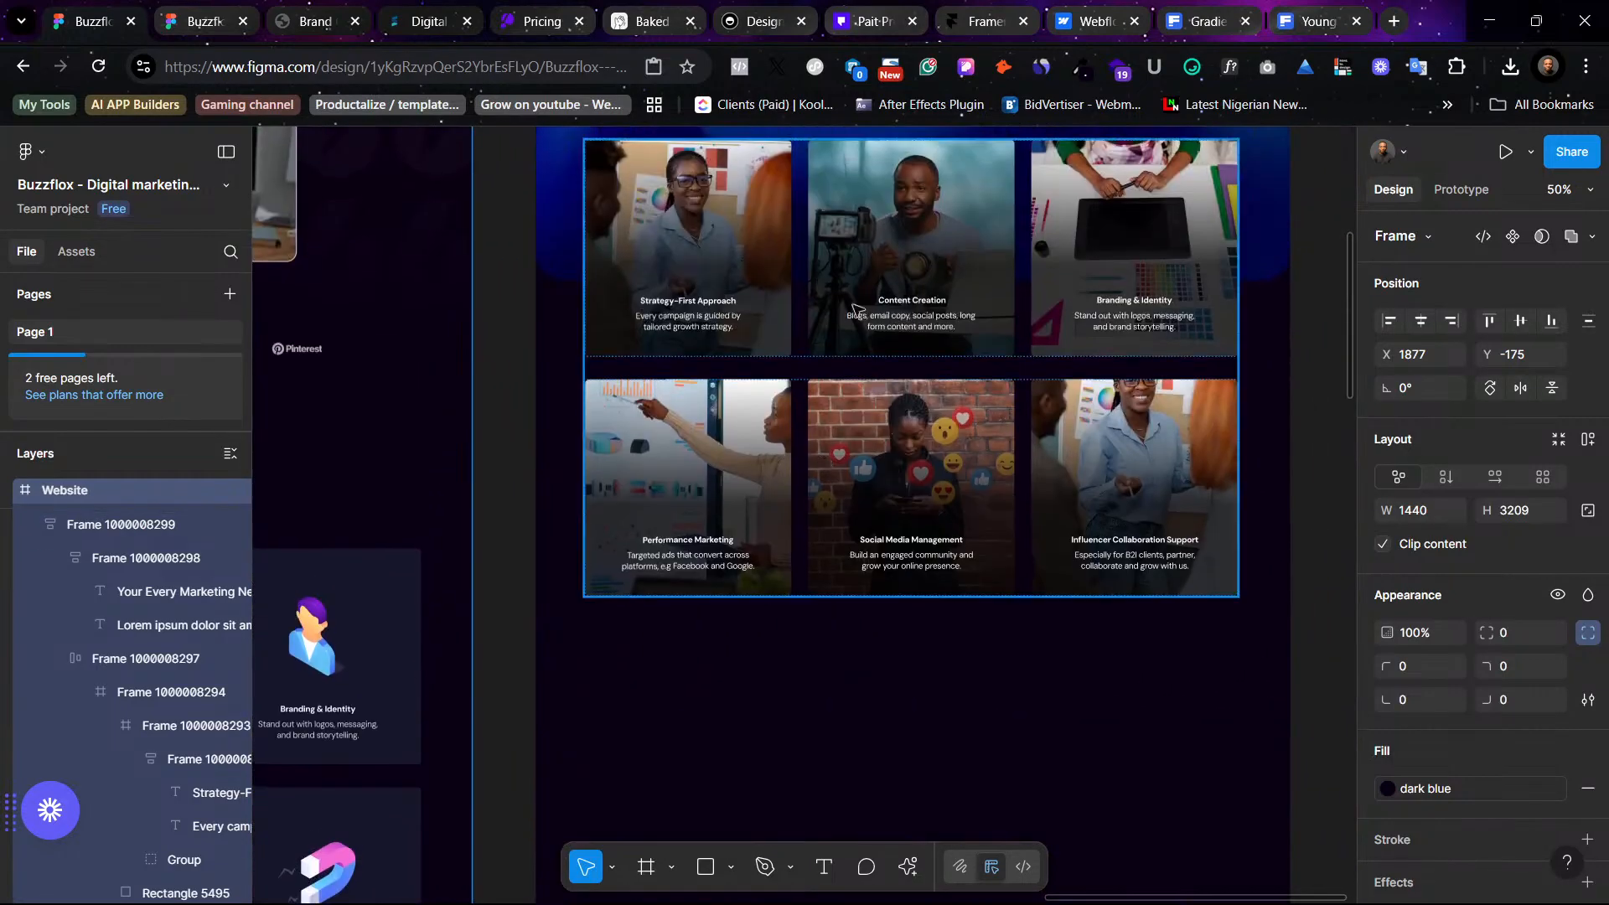
pyautogui.scroll(4, 856, 310)
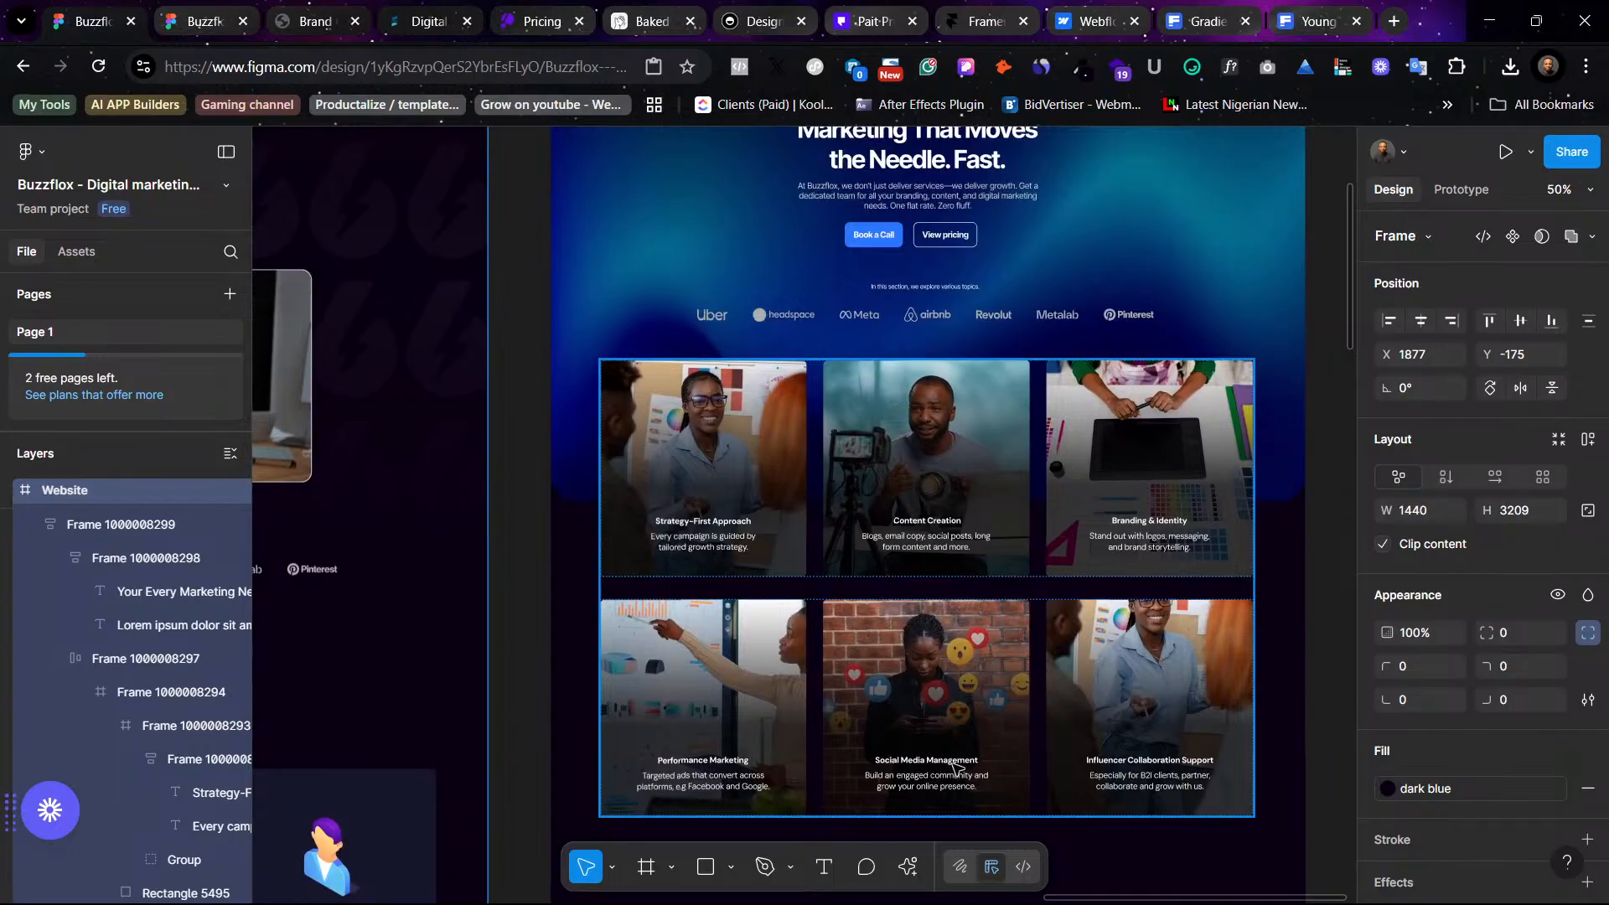
# - Apply the Medium Display Medium (16) text style to the descriptions of all six photo service cards
pyautogui.keyDown('ctrl'); pyautogui.click(931, 549); pyautogui.keyUp('ctrl')
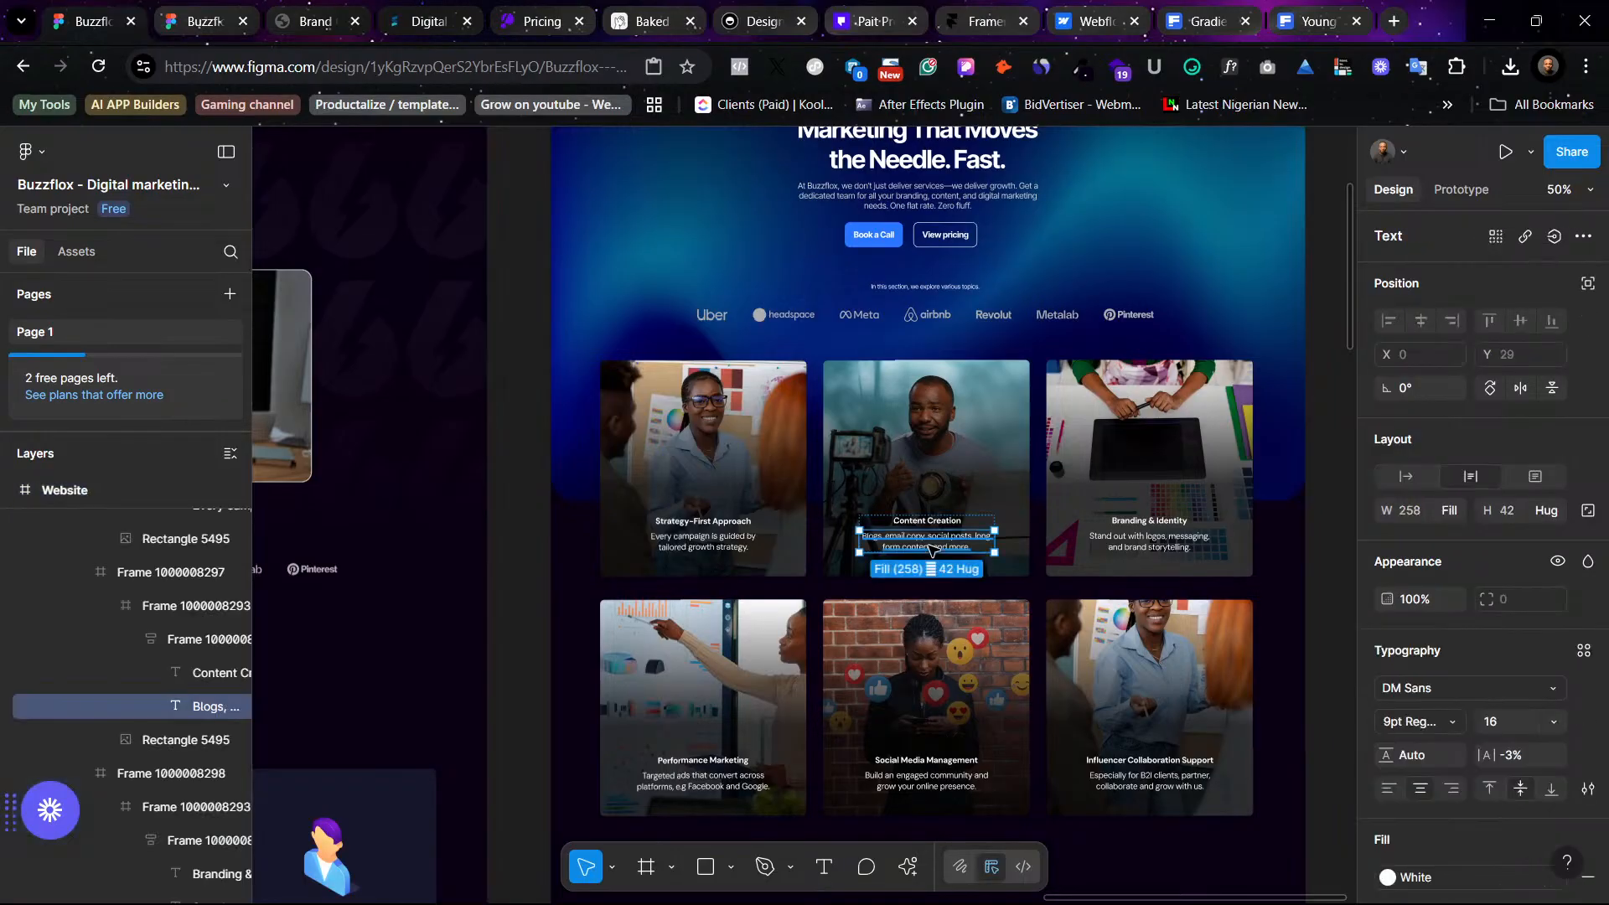
pyautogui.keyDown('ctrl'); pyautogui.keyDown('shift'); pyautogui.click(729, 546); pyautogui.keyUp('shift'); pyautogui.keyUp('ctrl')
pyautogui.keyDown('ctrl'); pyautogui.keyDown('shift'); pyautogui.click(1148, 544); pyautogui.keyUp('shift'); pyautogui.keyUp('ctrl')
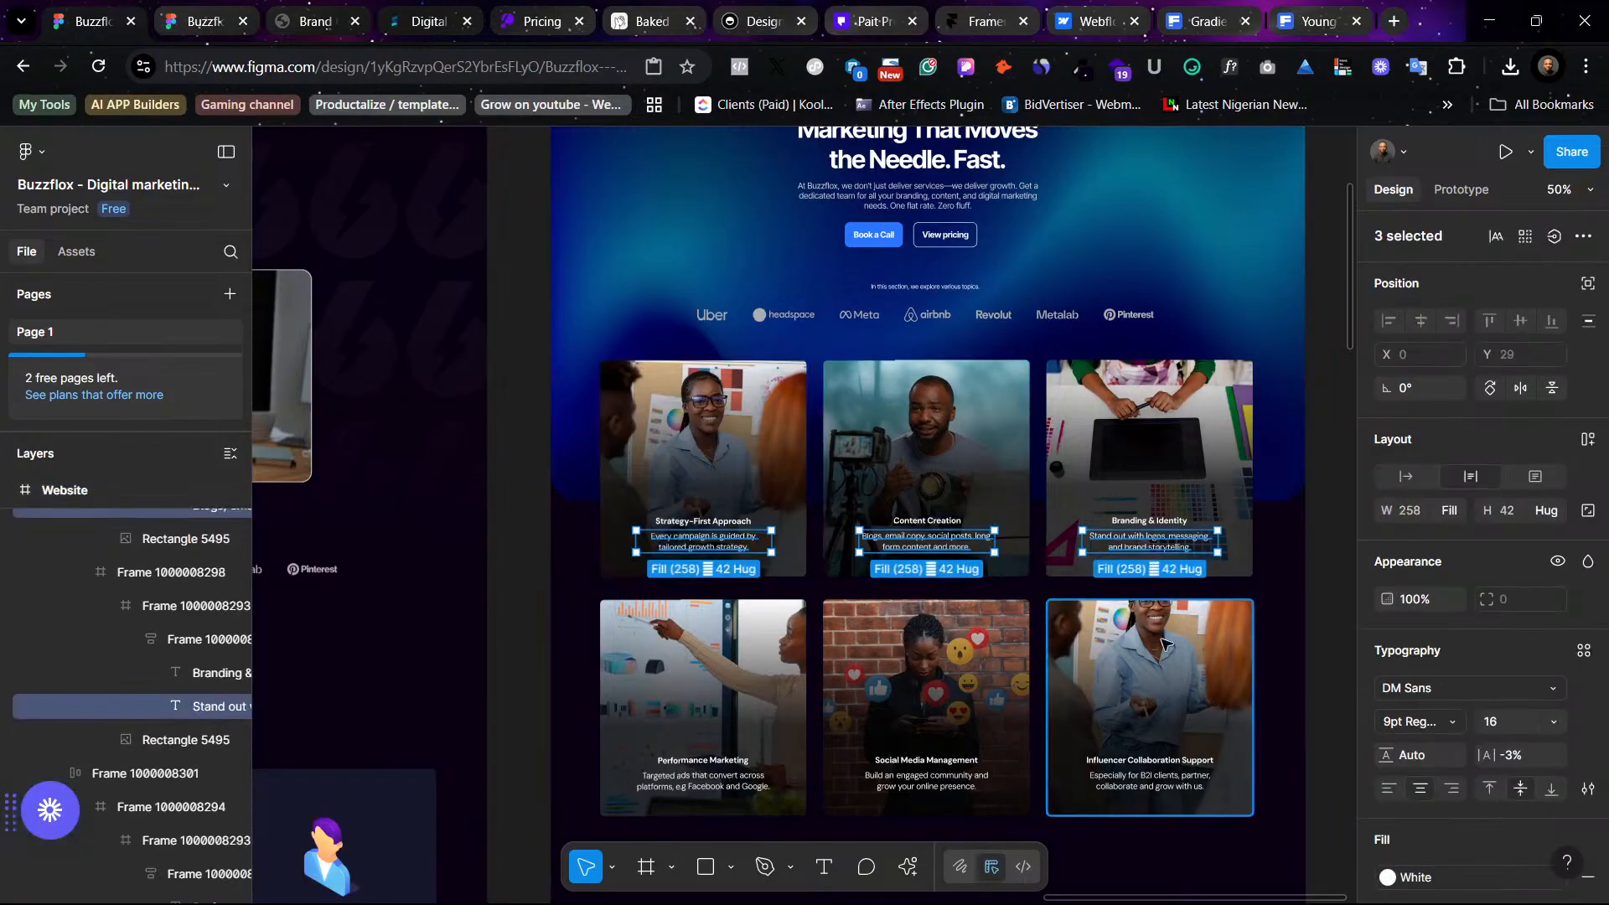
pyautogui.keyDown('ctrl'); pyautogui.keyDown('shift'); pyautogui.click(1149, 780); pyautogui.keyUp('shift'); pyautogui.keyUp('ctrl')
pyautogui.keyDown('ctrl'); pyautogui.keyDown('shift'); pyautogui.click(927, 781); pyautogui.keyUp('shift'); pyautogui.keyUp('ctrl')
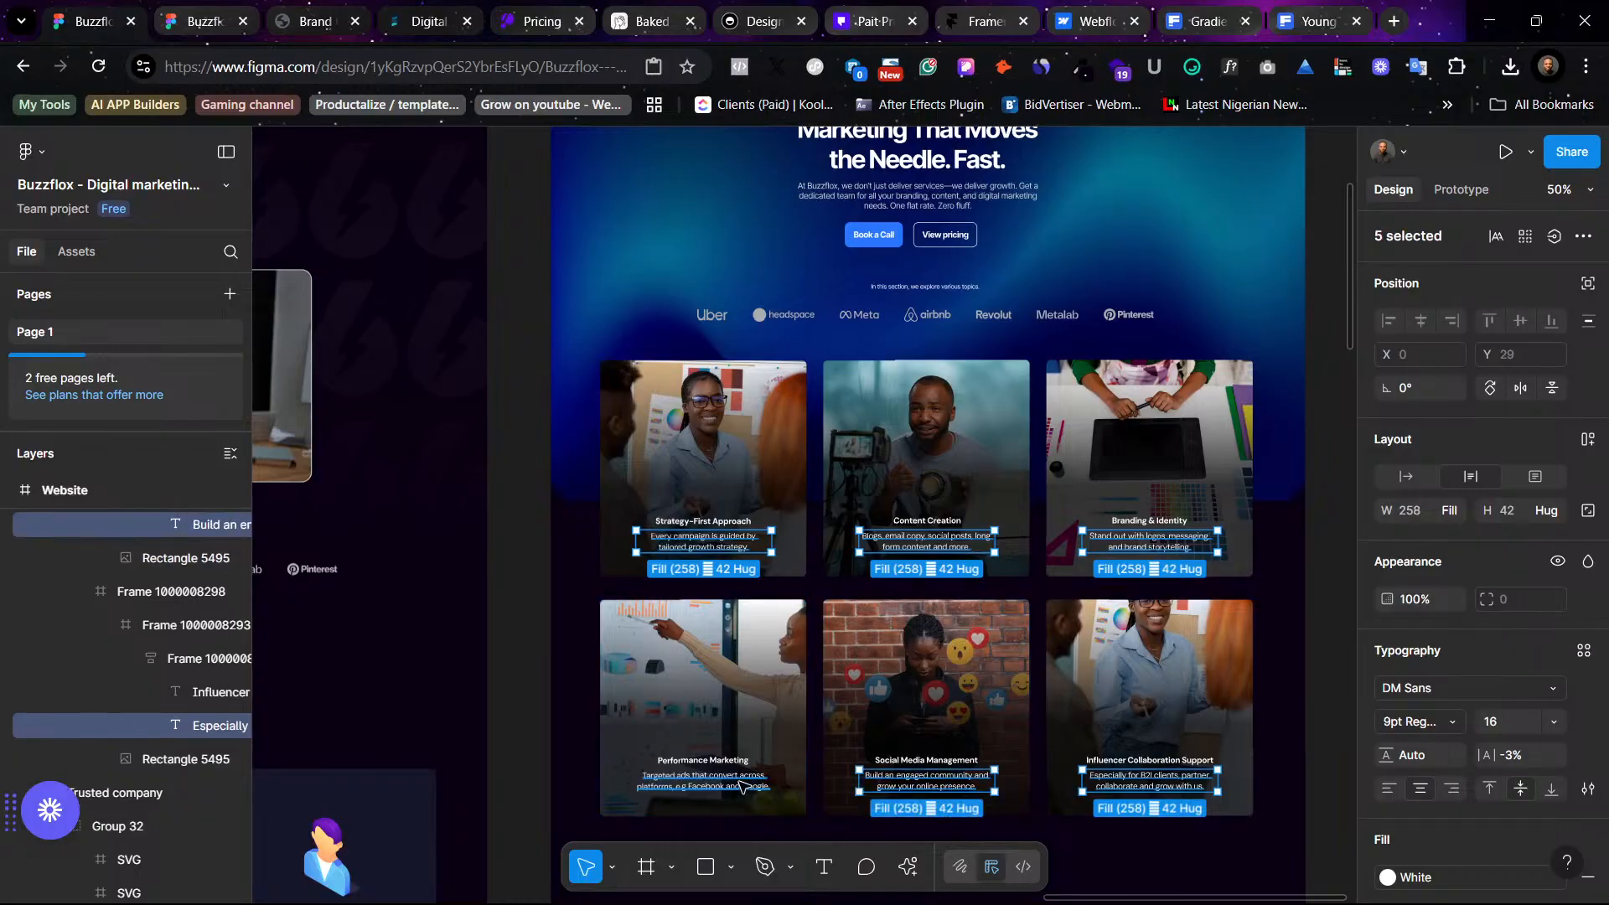
pyautogui.keyDown('ctrl'); pyautogui.keyDown('shift'); pyautogui.click(742, 785); pyautogui.keyUp('shift'); pyautogui.keyUp('ctrl')
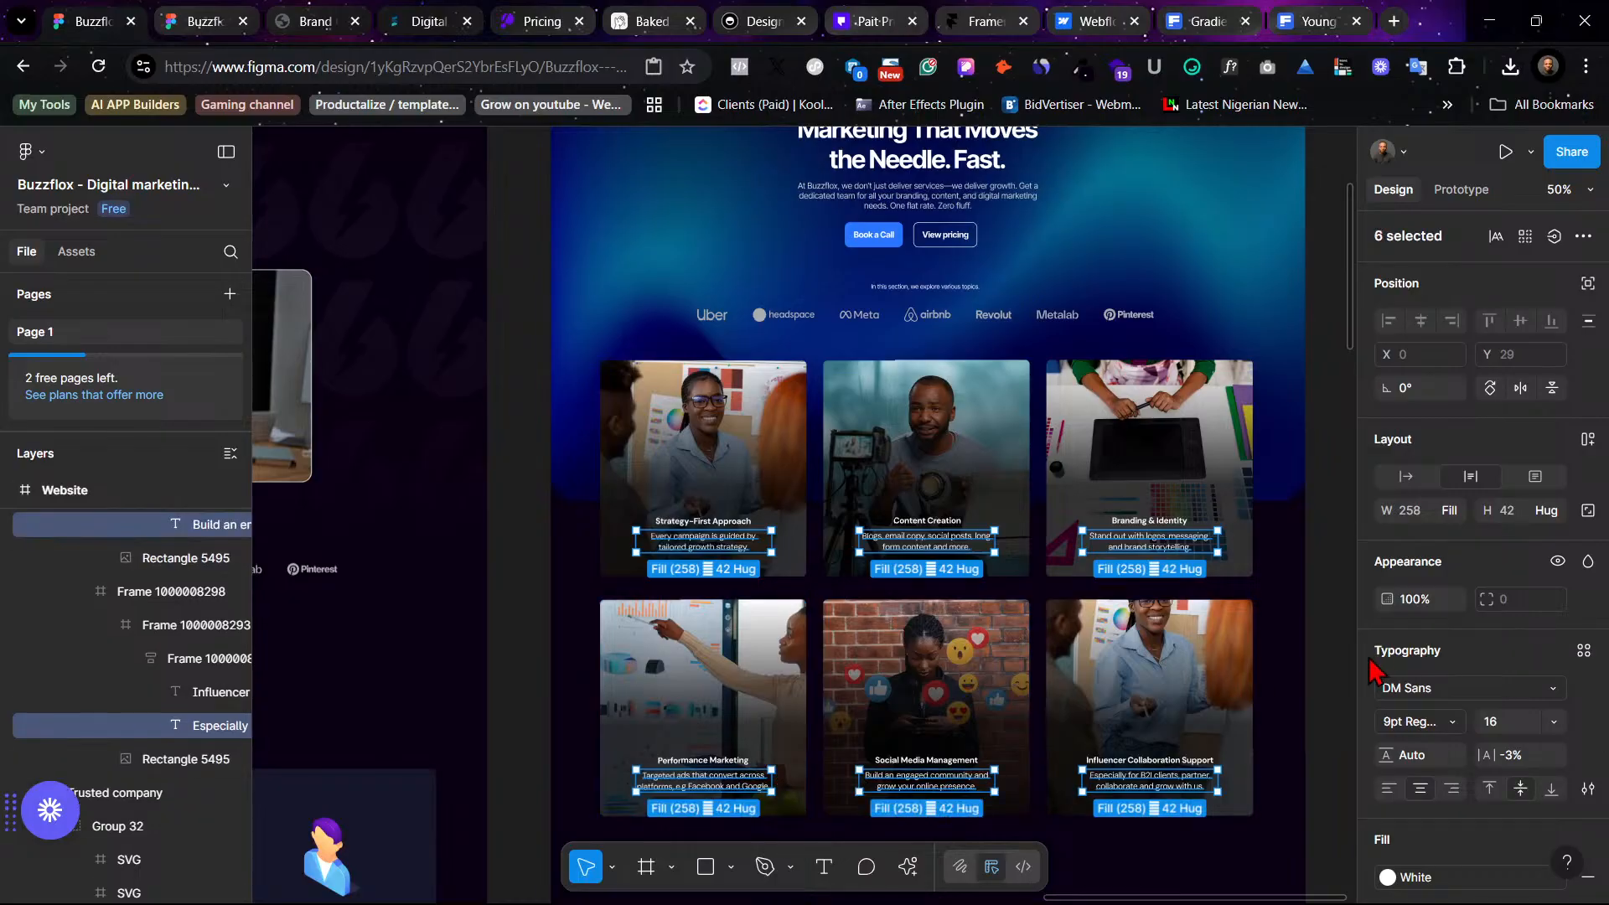
pyautogui.click(1583, 652)
pyautogui.scroll(-3, 1269, 741)
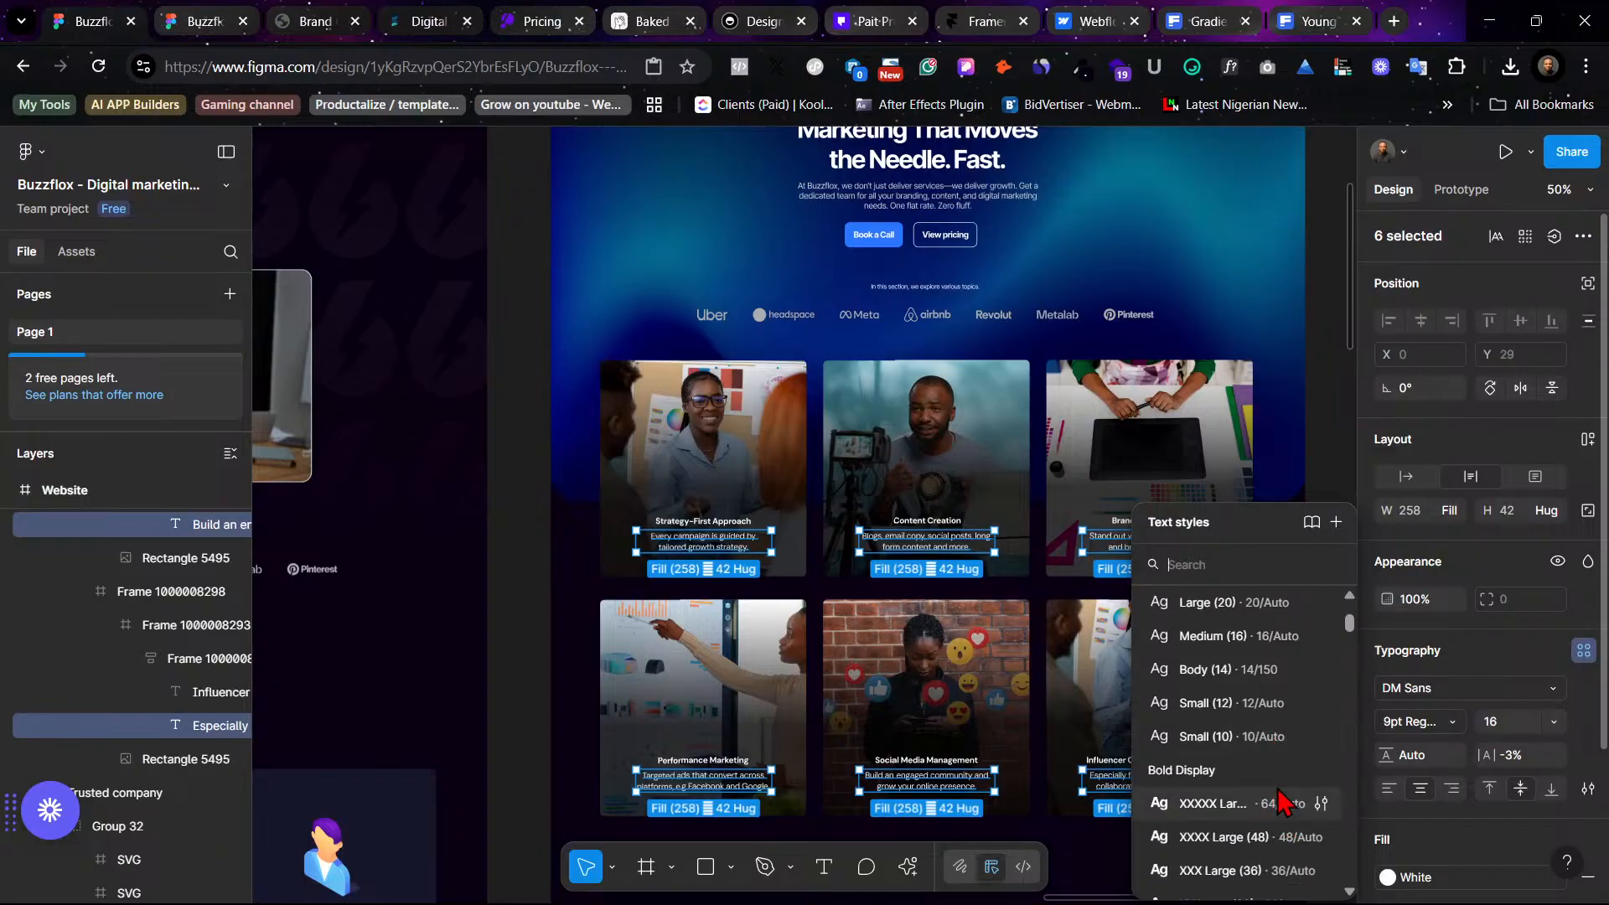
pyautogui.click(1270, 636)
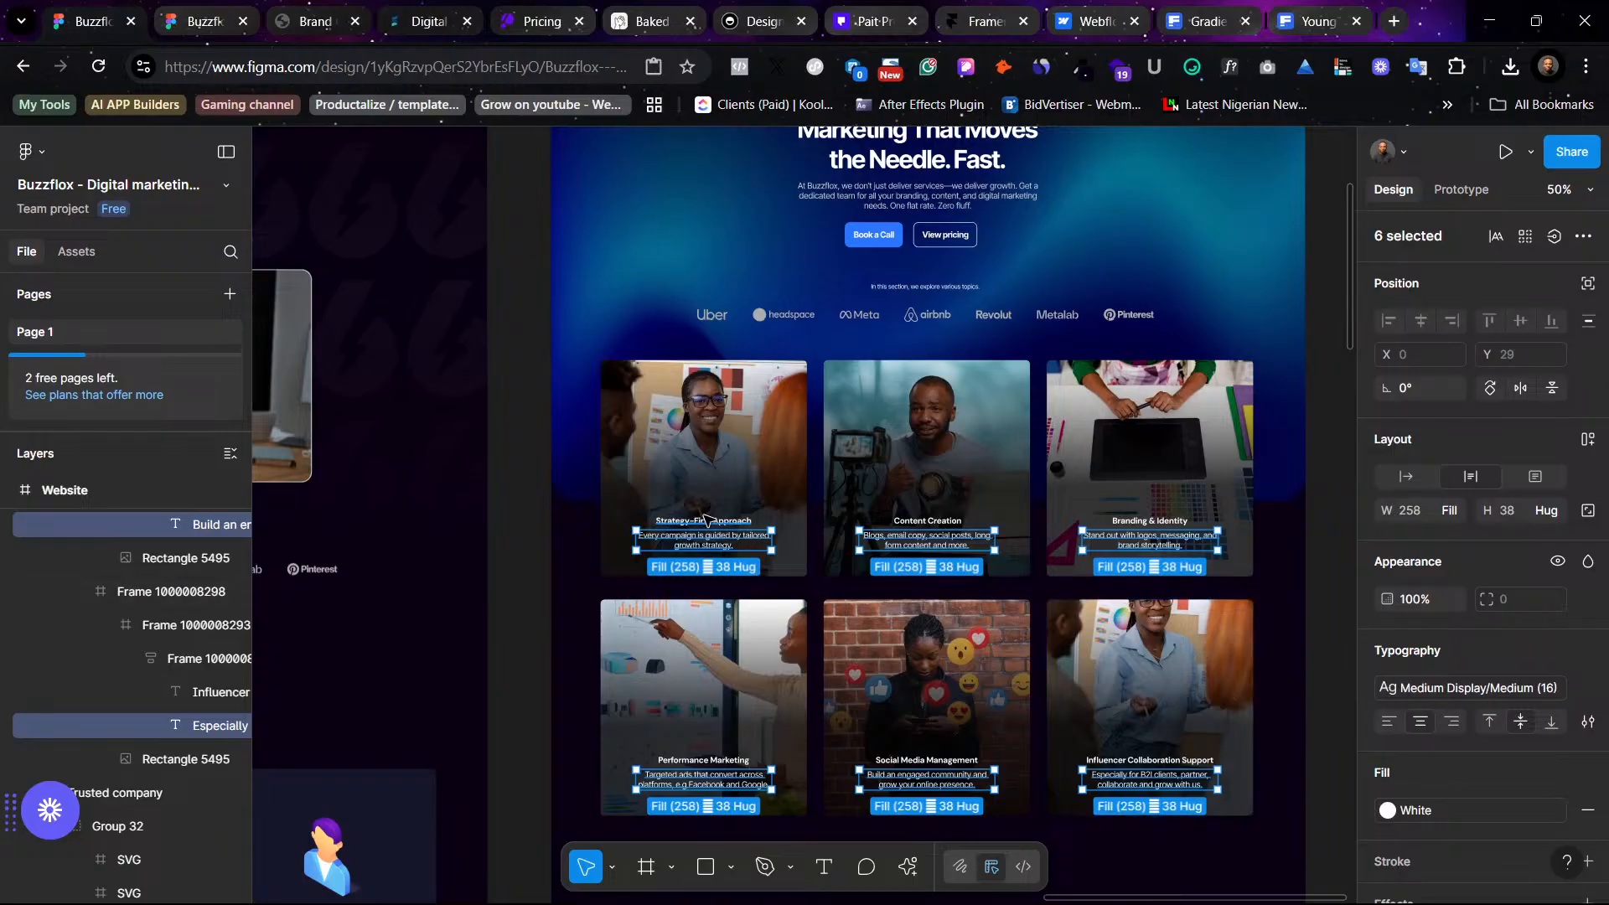
# - Try the Bold Display Medium (16) text style on all six card titles and undo it
pyautogui.click(717, 521)
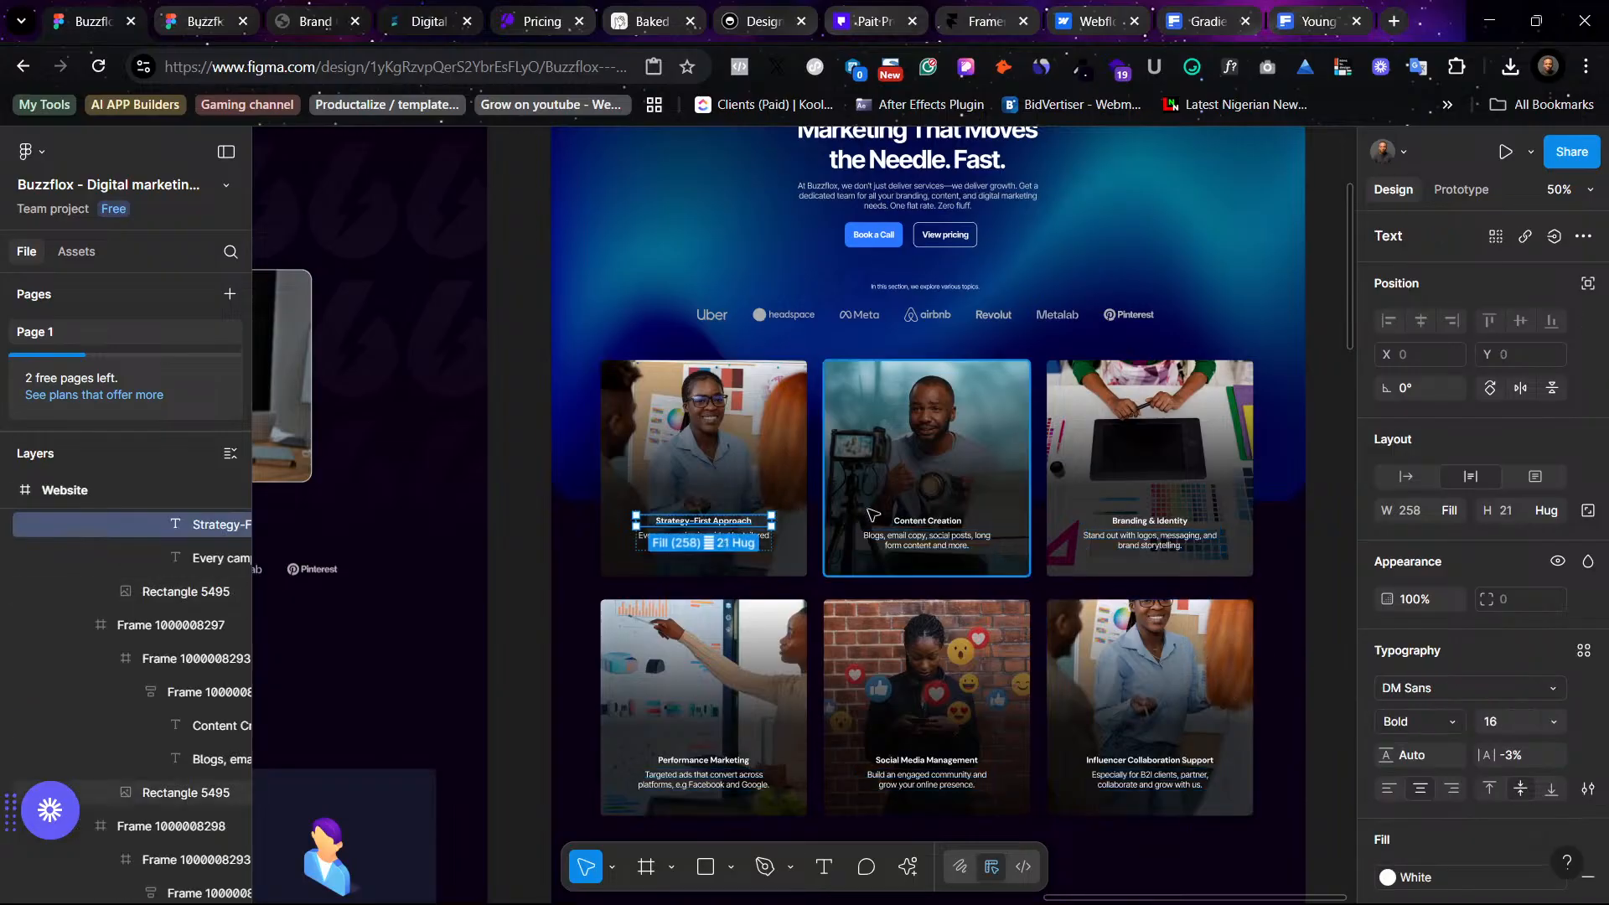
pyautogui.keyDown('shift'); pyautogui.click(930, 536); pyautogui.keyUp('shift')
pyautogui.keyDown('shift'); pyautogui.click(1149, 520); pyautogui.keyUp('shift')
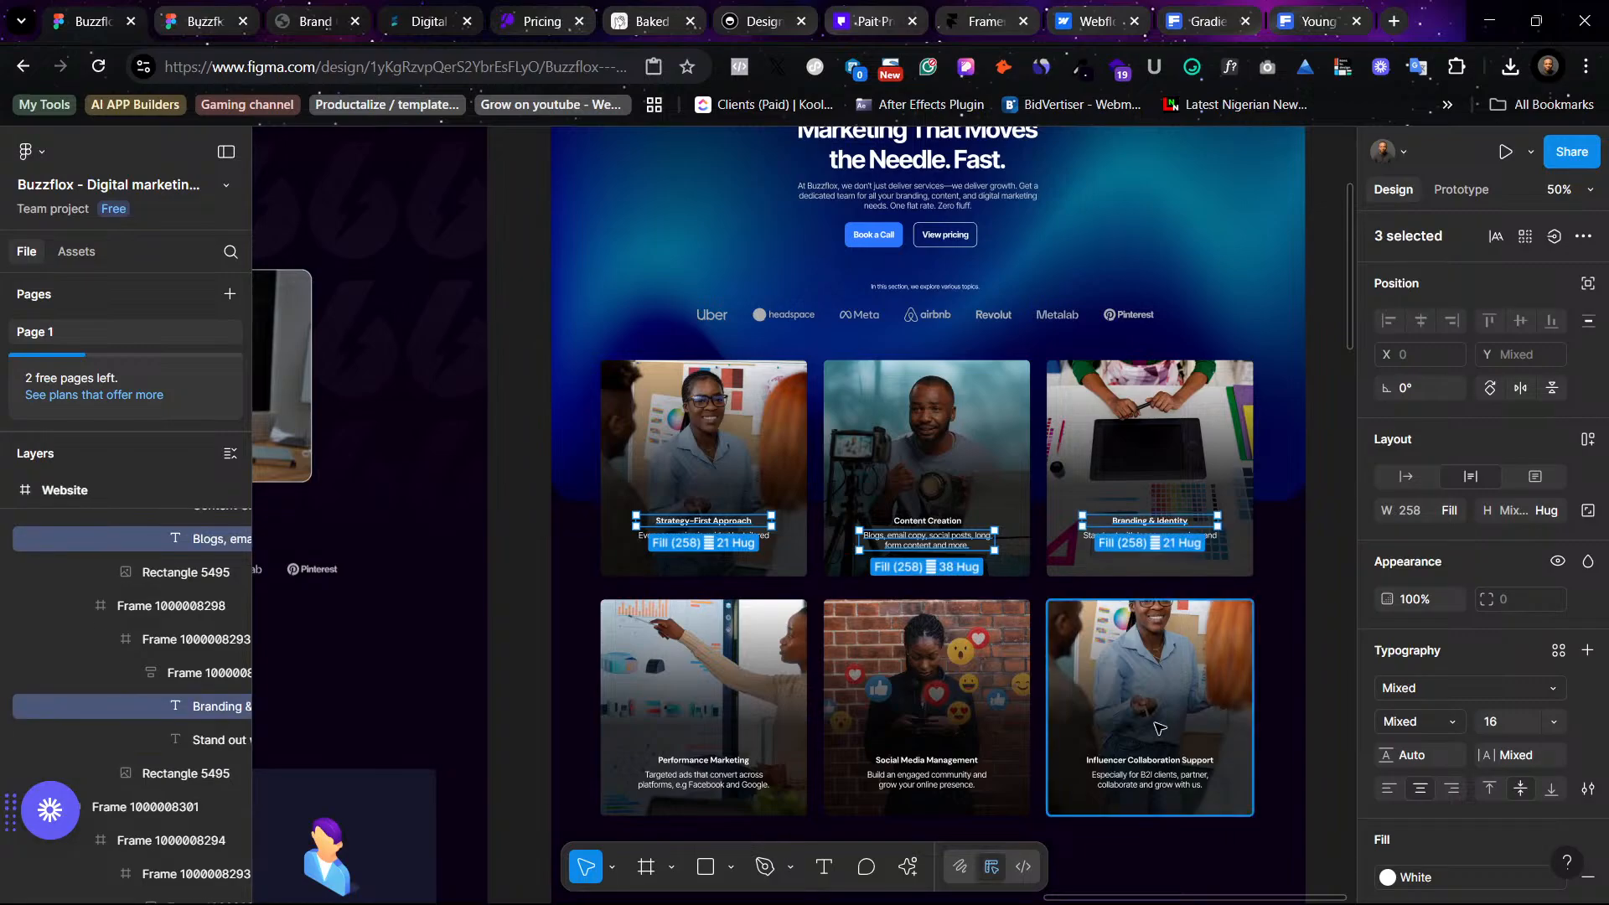
pyautogui.keyDown('shift'); pyautogui.click(1165, 760); pyautogui.keyUp('shift')
pyautogui.keyDown('shift'); pyautogui.click(955, 761); pyautogui.keyUp('shift')
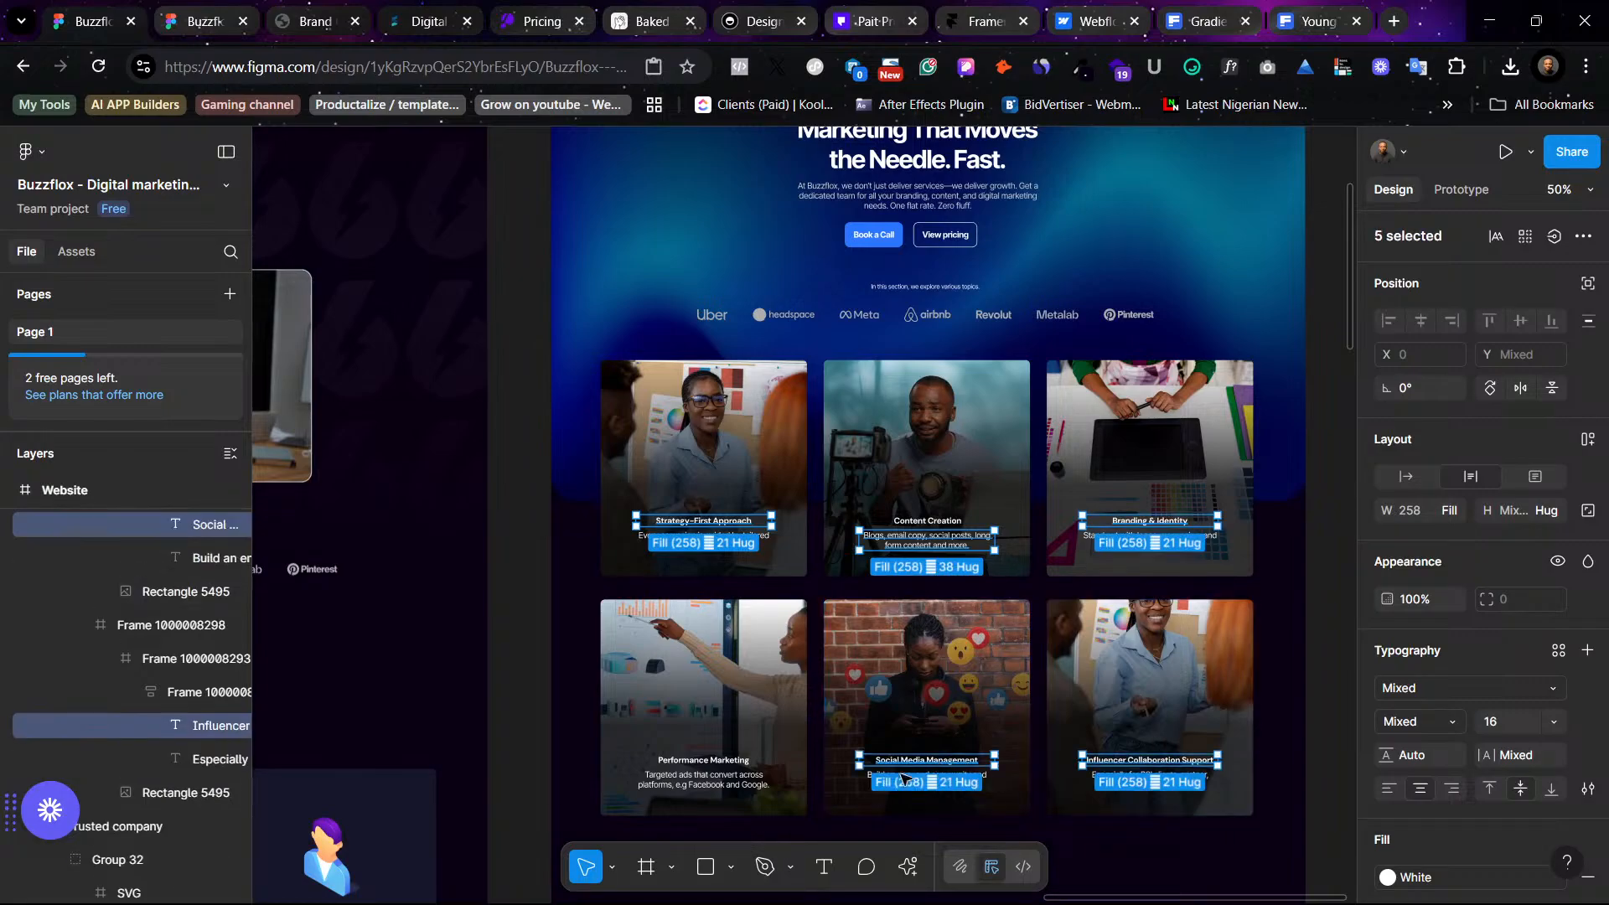
pyautogui.keyDown('shift'); pyautogui.click(741, 761); pyautogui.keyUp('shift')
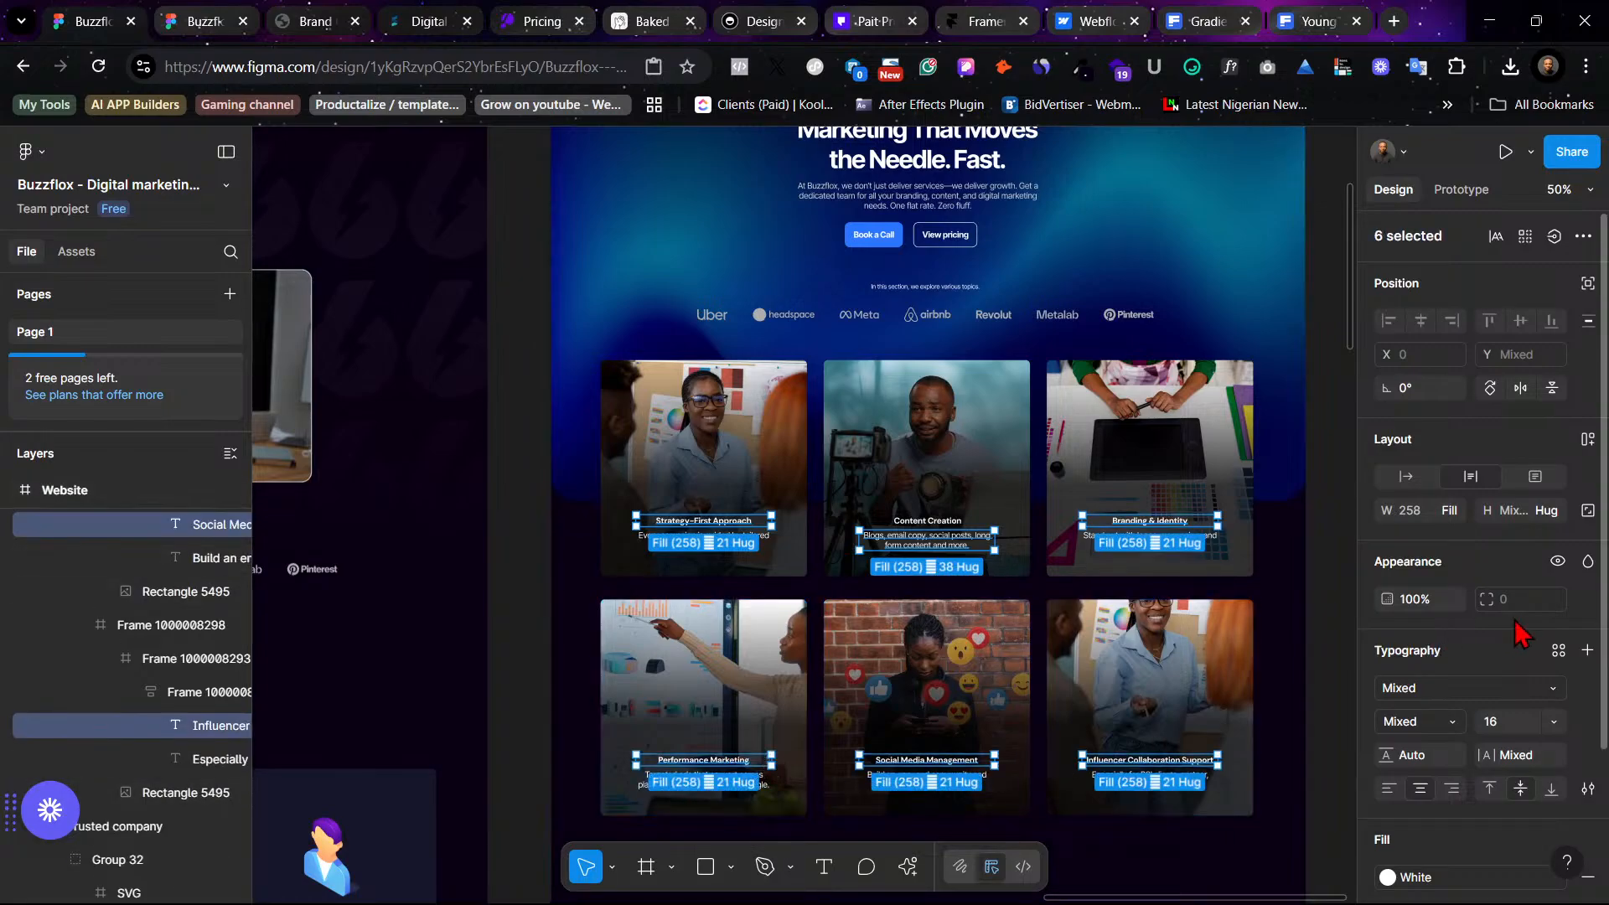
pyautogui.click(1560, 652)
pyautogui.scroll(-1, 1261, 749)
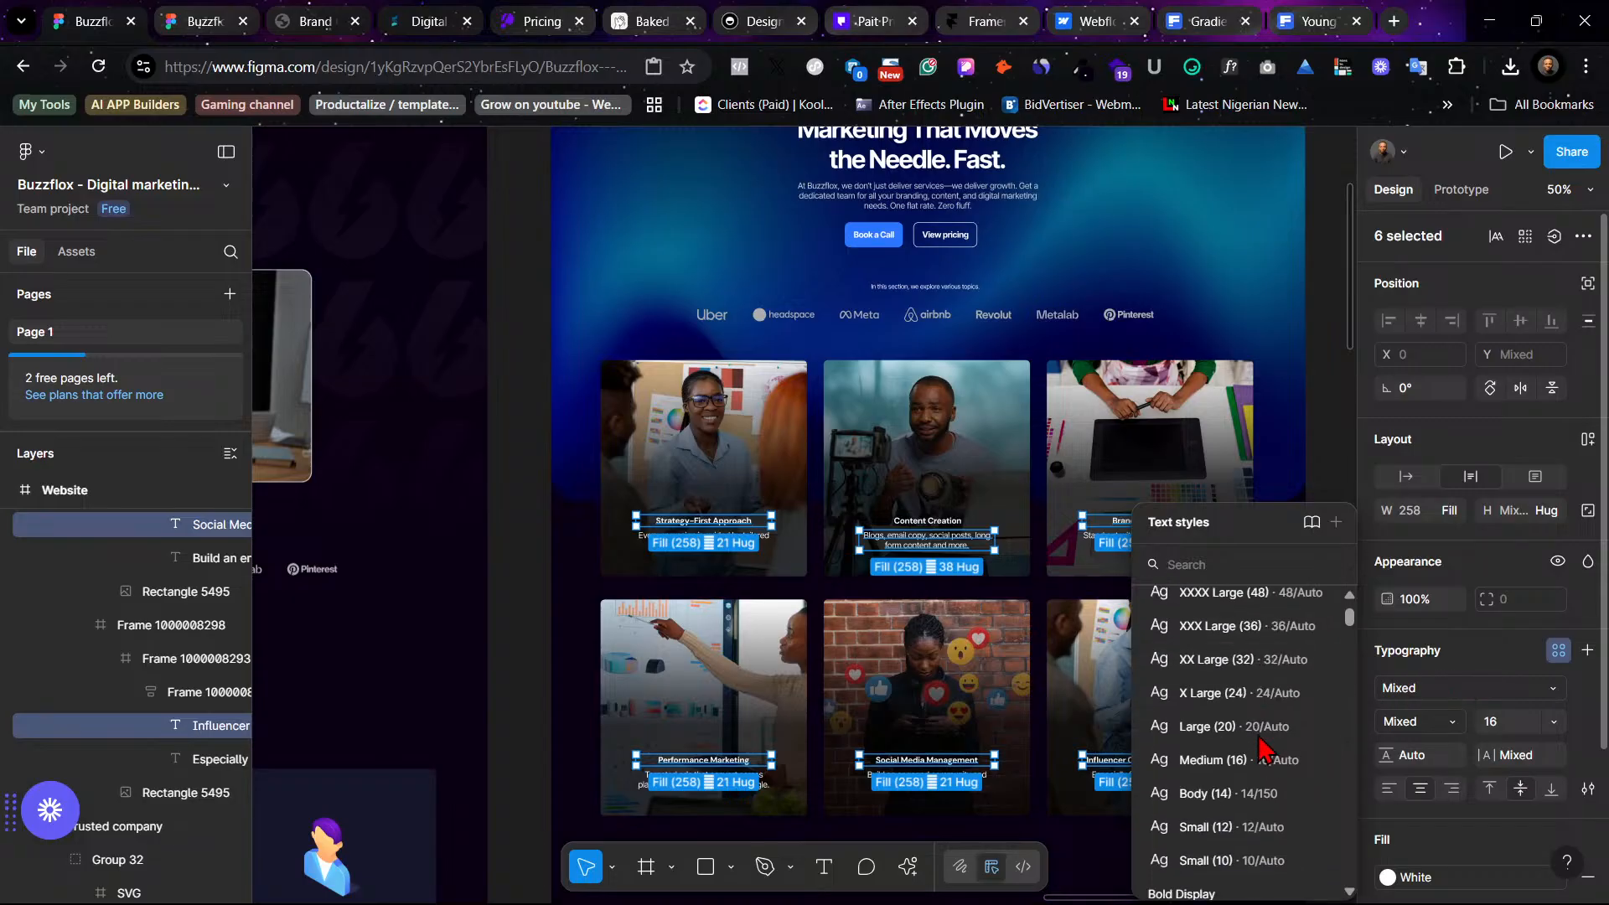
pyautogui.scroll(-5, 1259, 748)
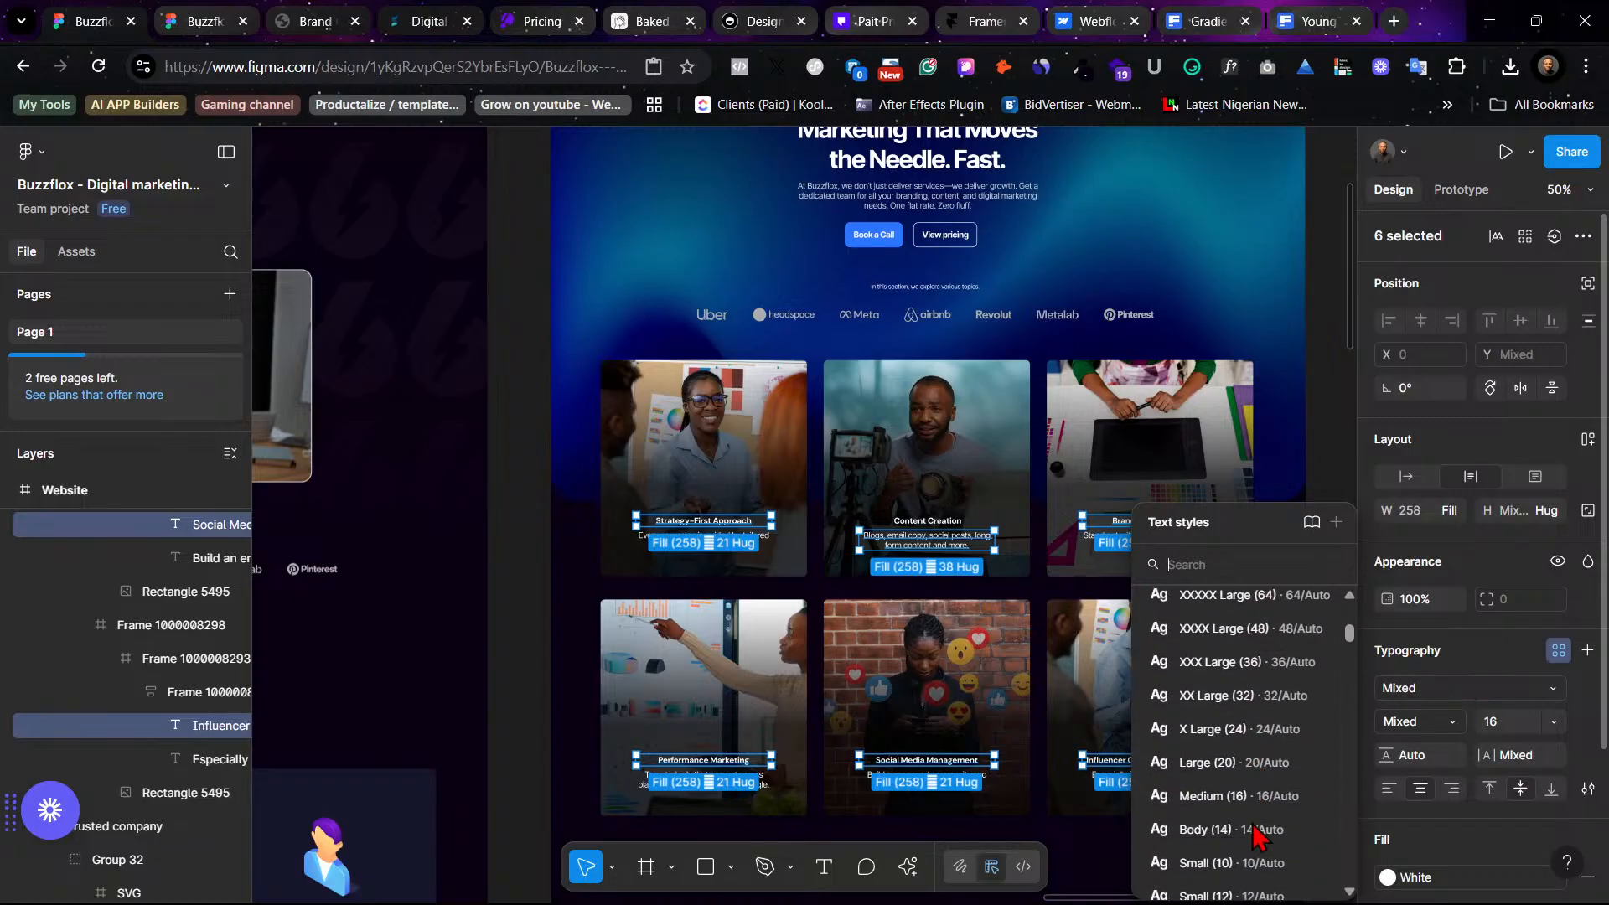
pyautogui.click(1238, 798)
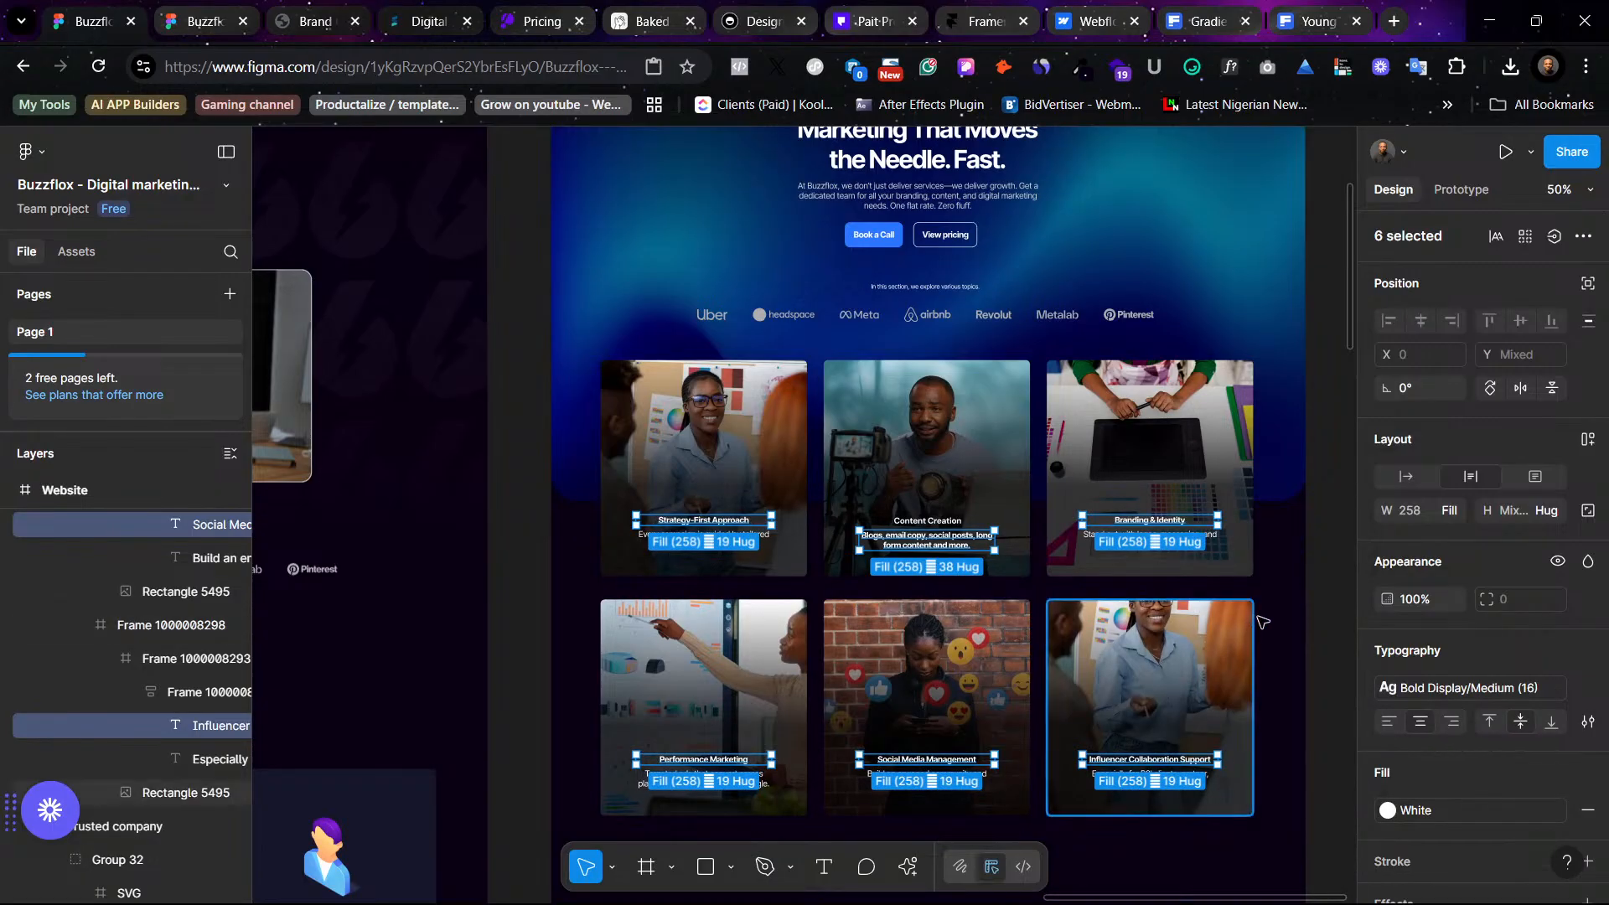
pyautogui.hotkey('ctrl', 'z')
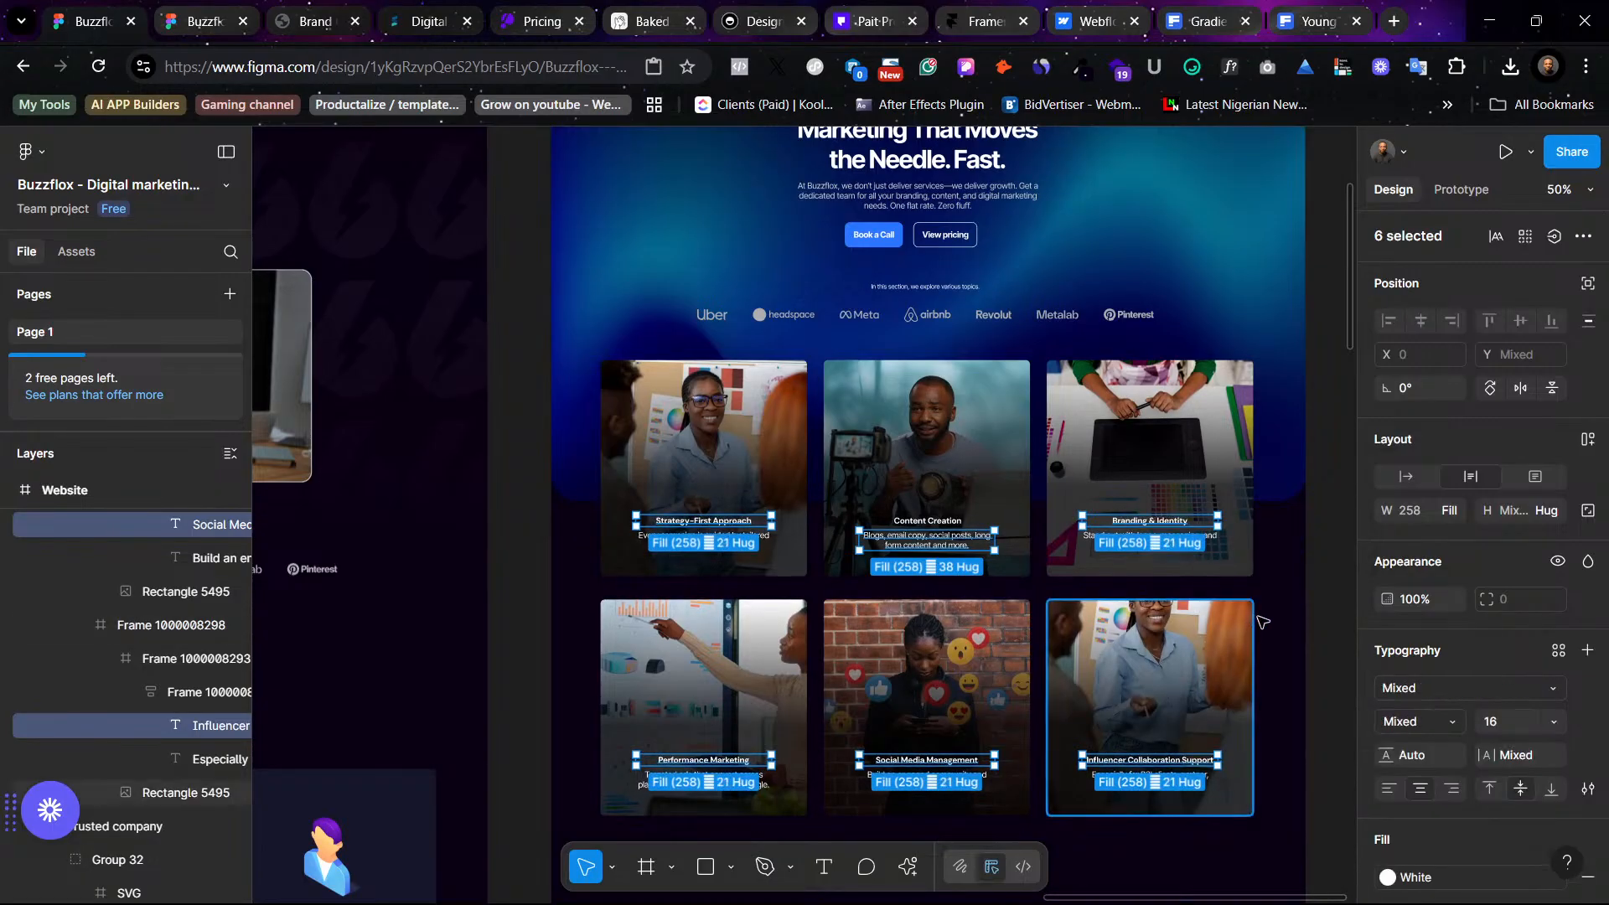
# - Apply the Bold Display Medium (16) text style to all six photo service card titles
pyautogui.keyDown('shift'); pyautogui.click(952, 547); pyautogui.keyUp('shift')
pyautogui.keyDown('shift'); pyautogui.click(942, 523); pyautogui.keyUp('shift')
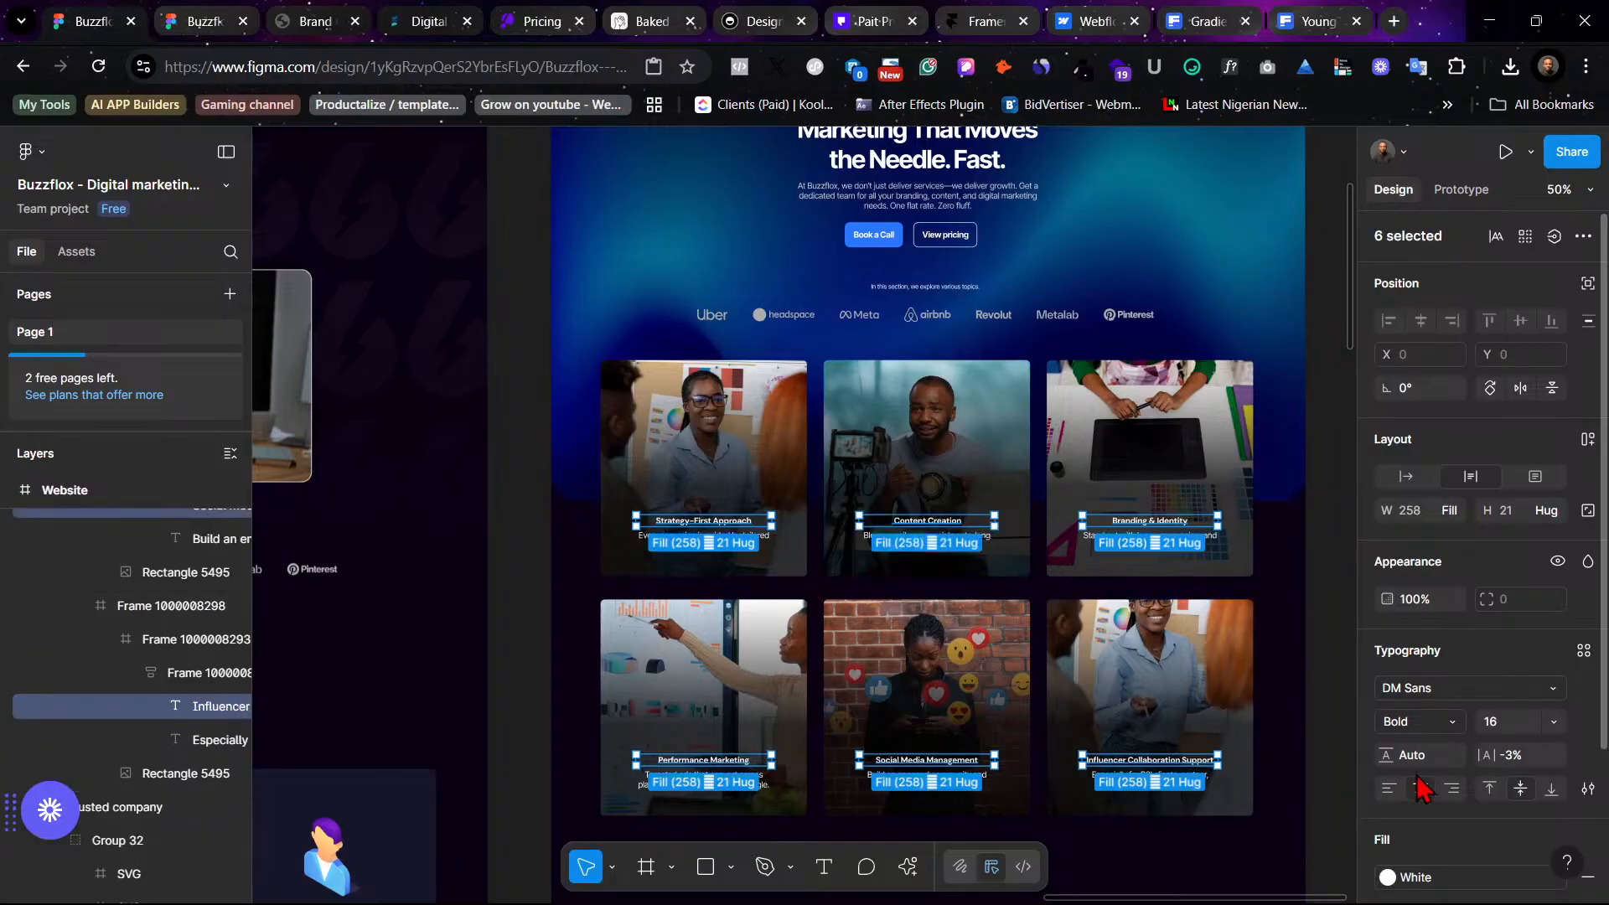
pyautogui.click(1583, 650)
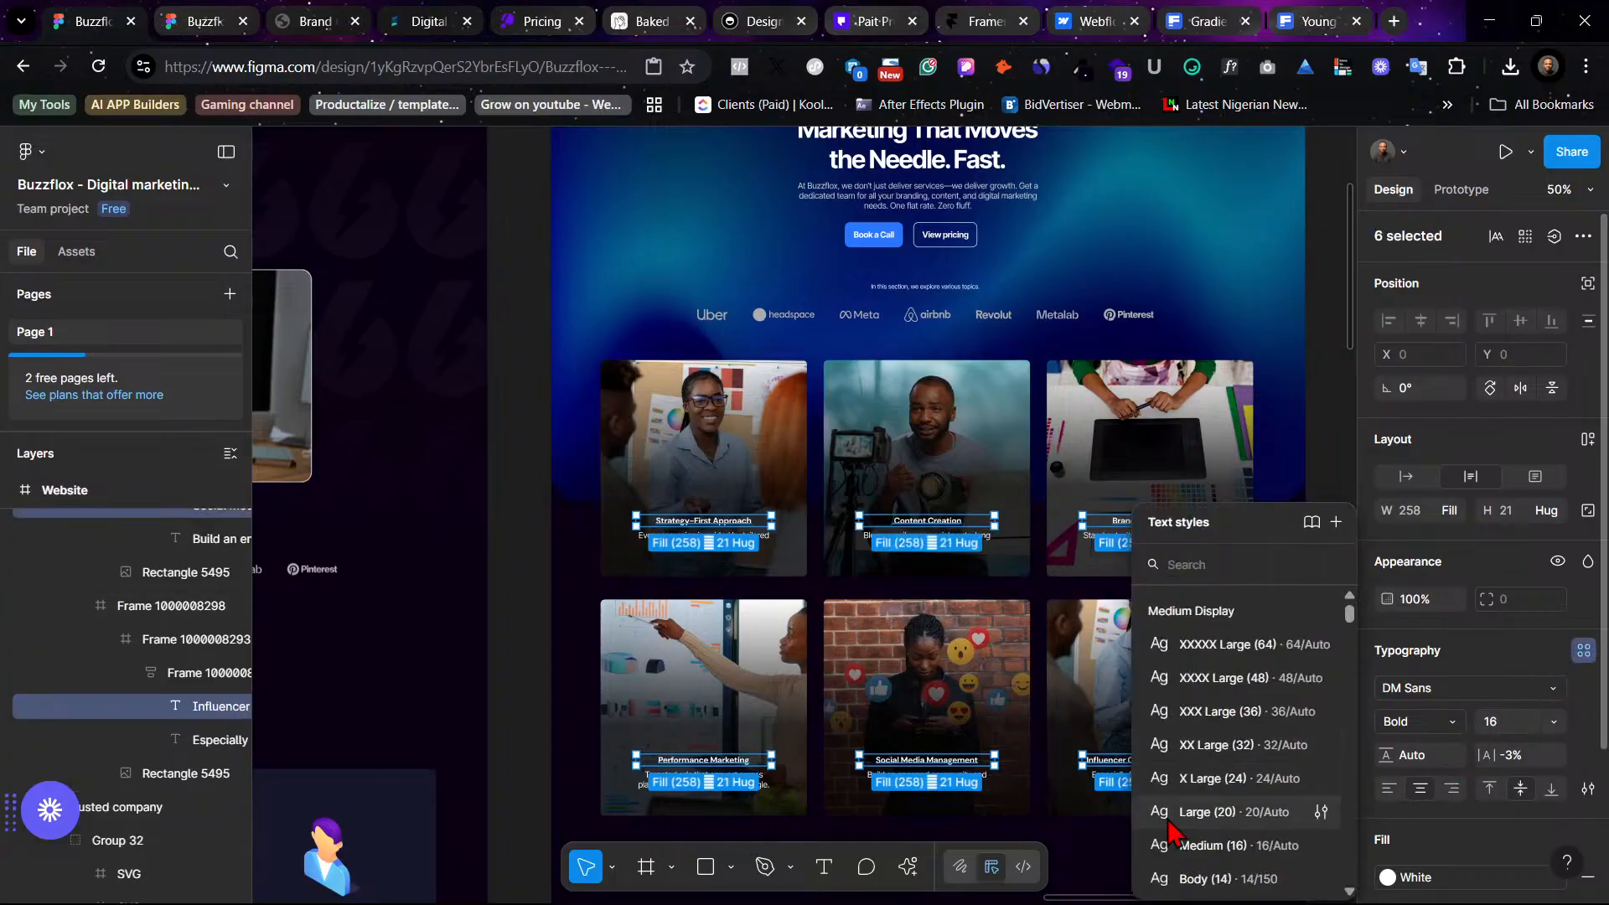
pyautogui.scroll(-2, 1185, 838)
pyautogui.scroll(-2, 1185, 830)
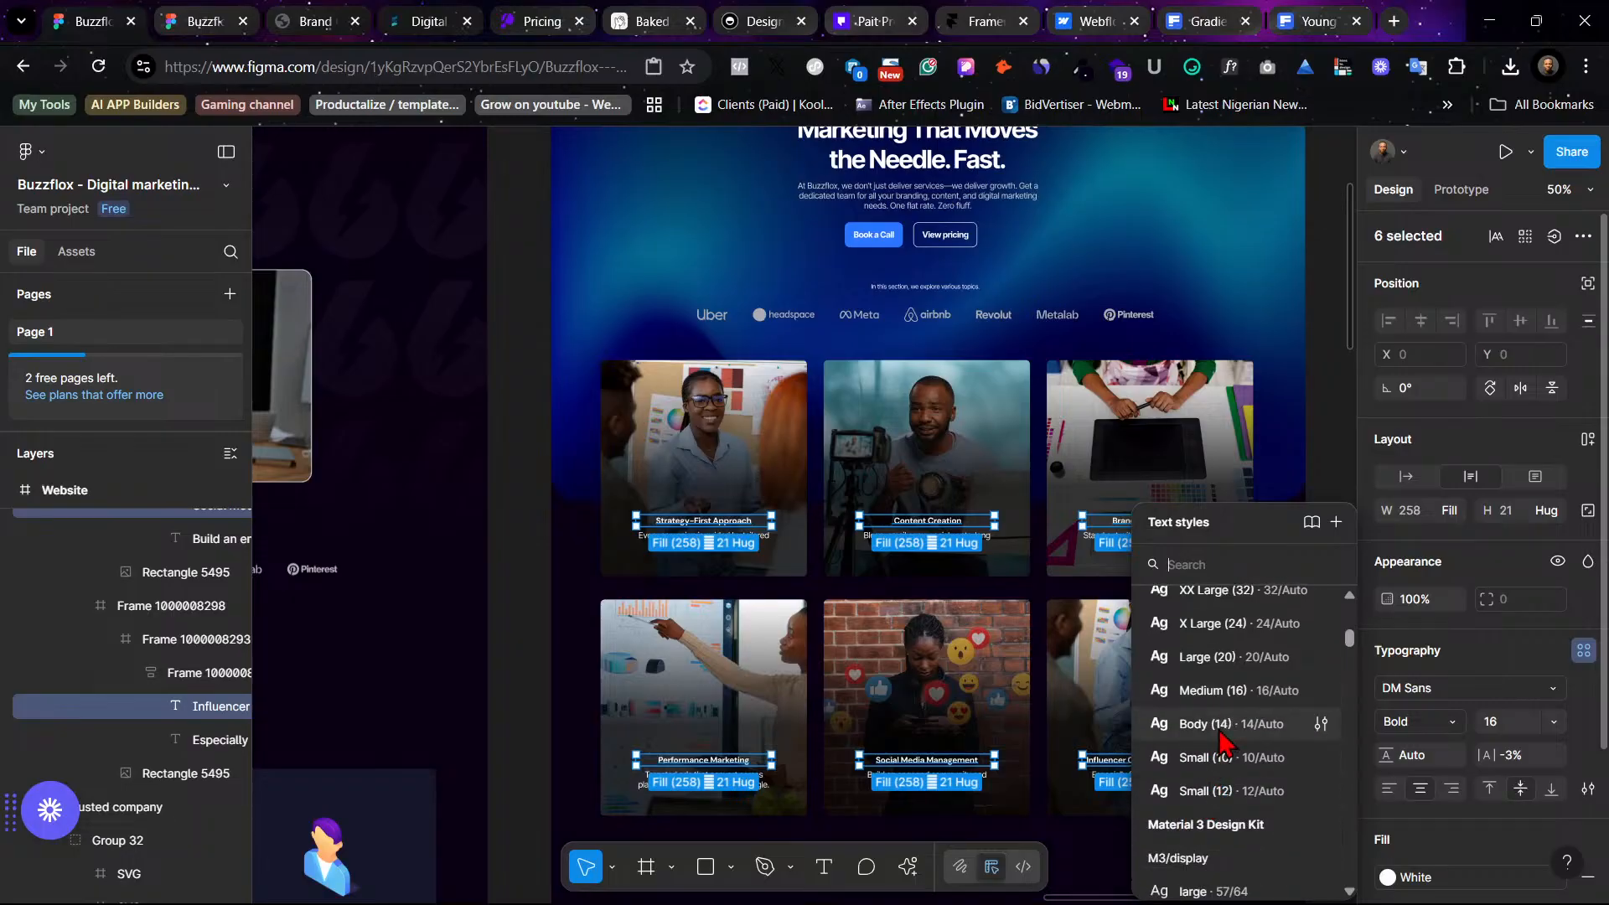
pyautogui.scroll(6, 1219, 708)
pyautogui.scroll(2, 1217, 704)
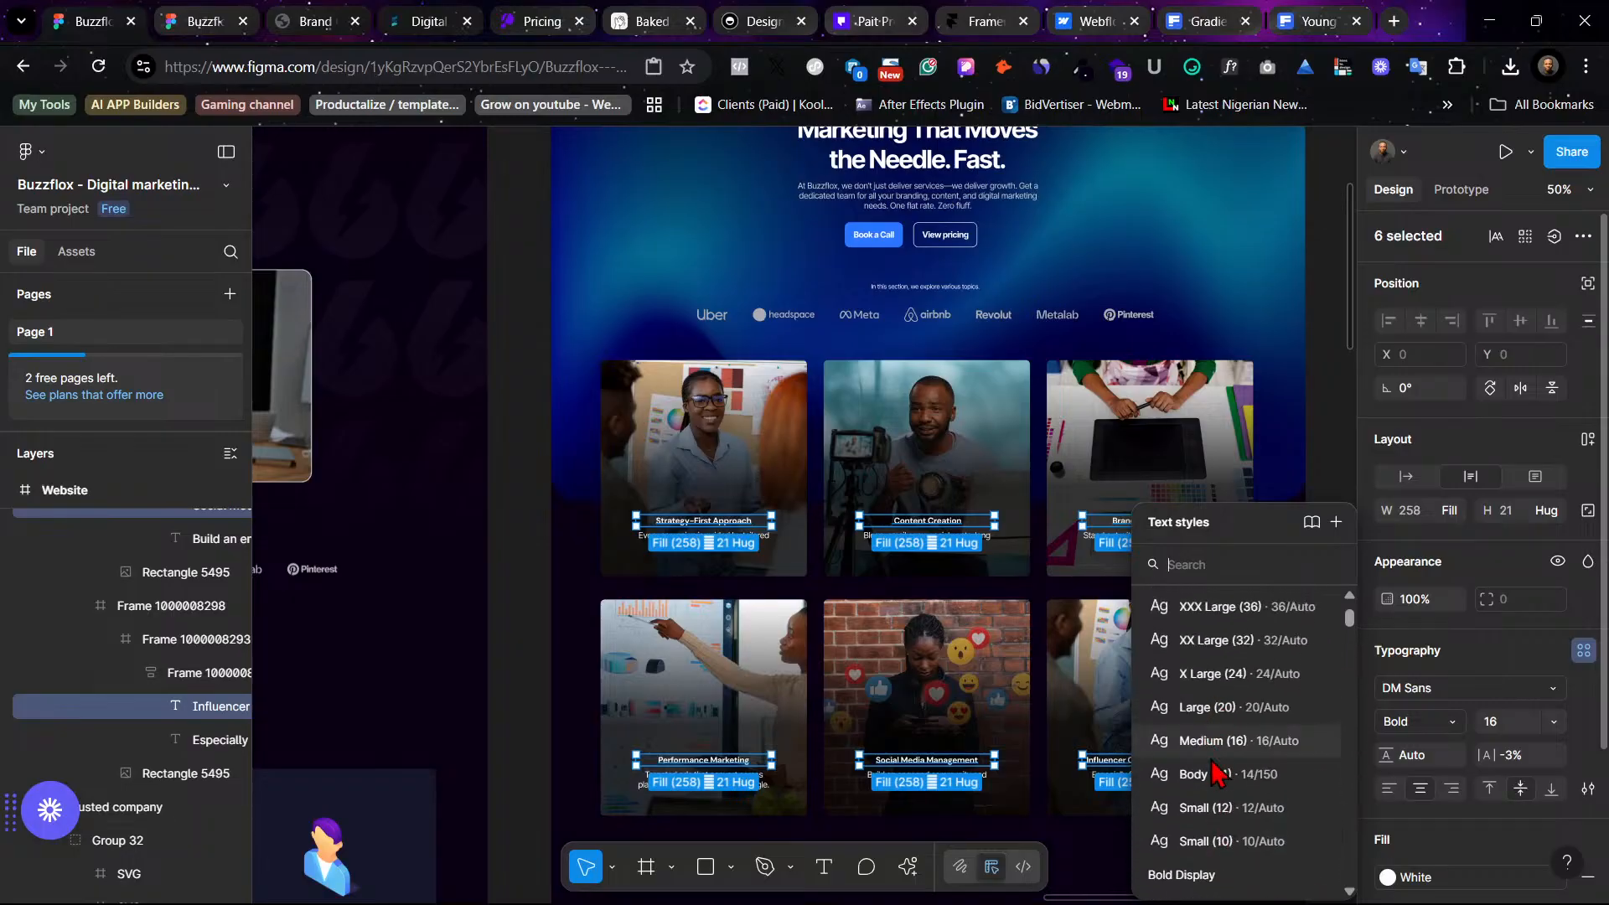
pyautogui.scroll(-6, 1217, 754)
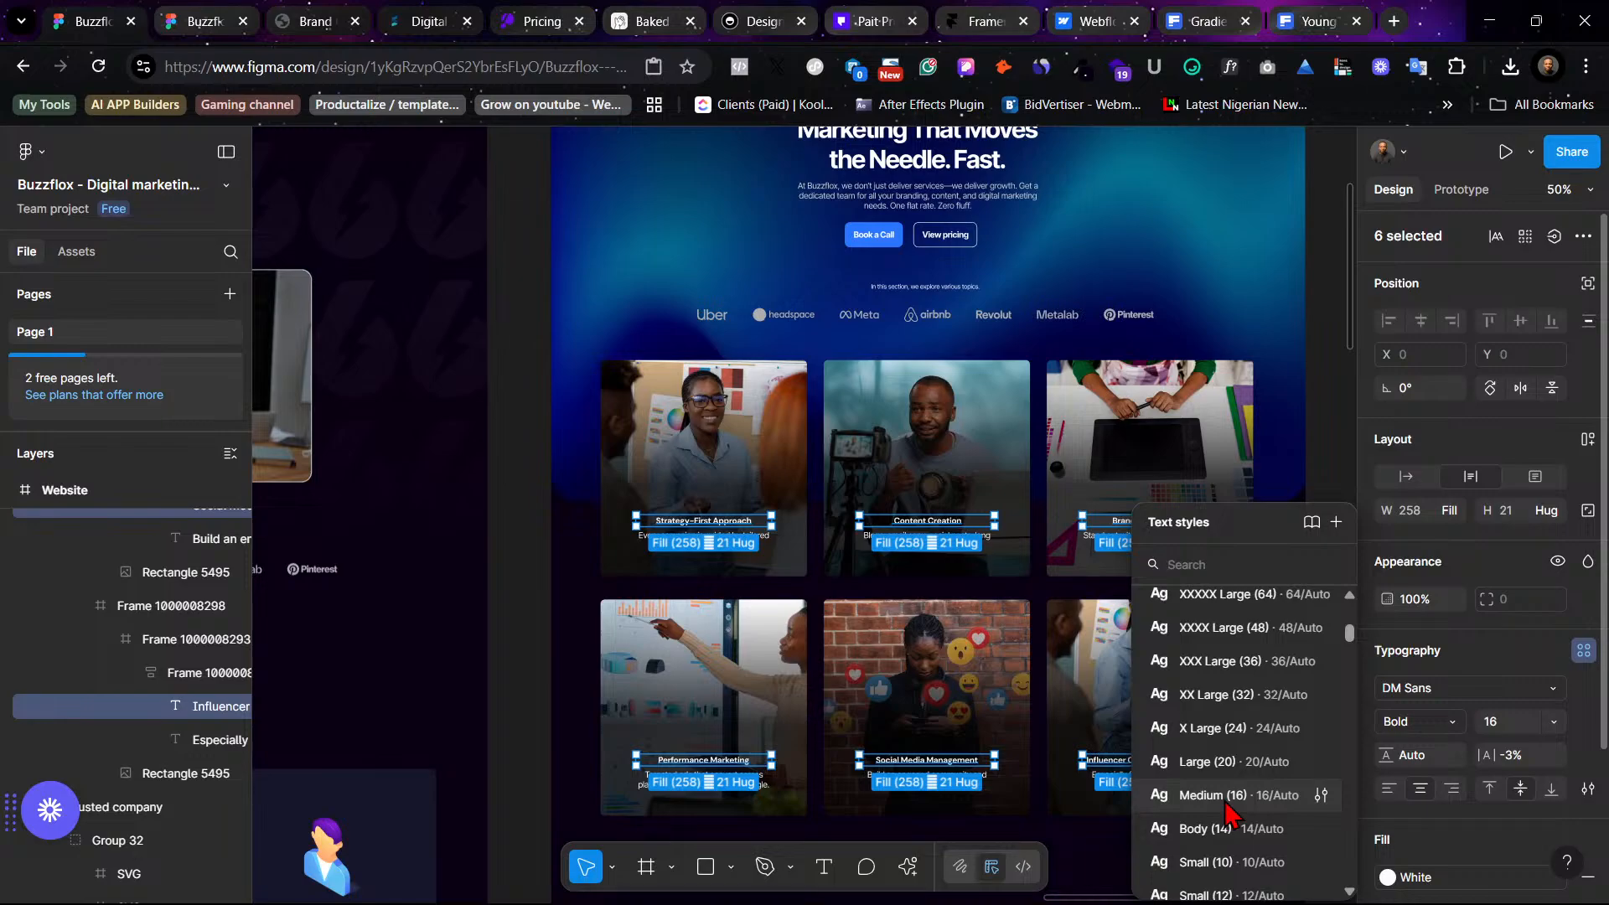
pyautogui.click(1213, 795)
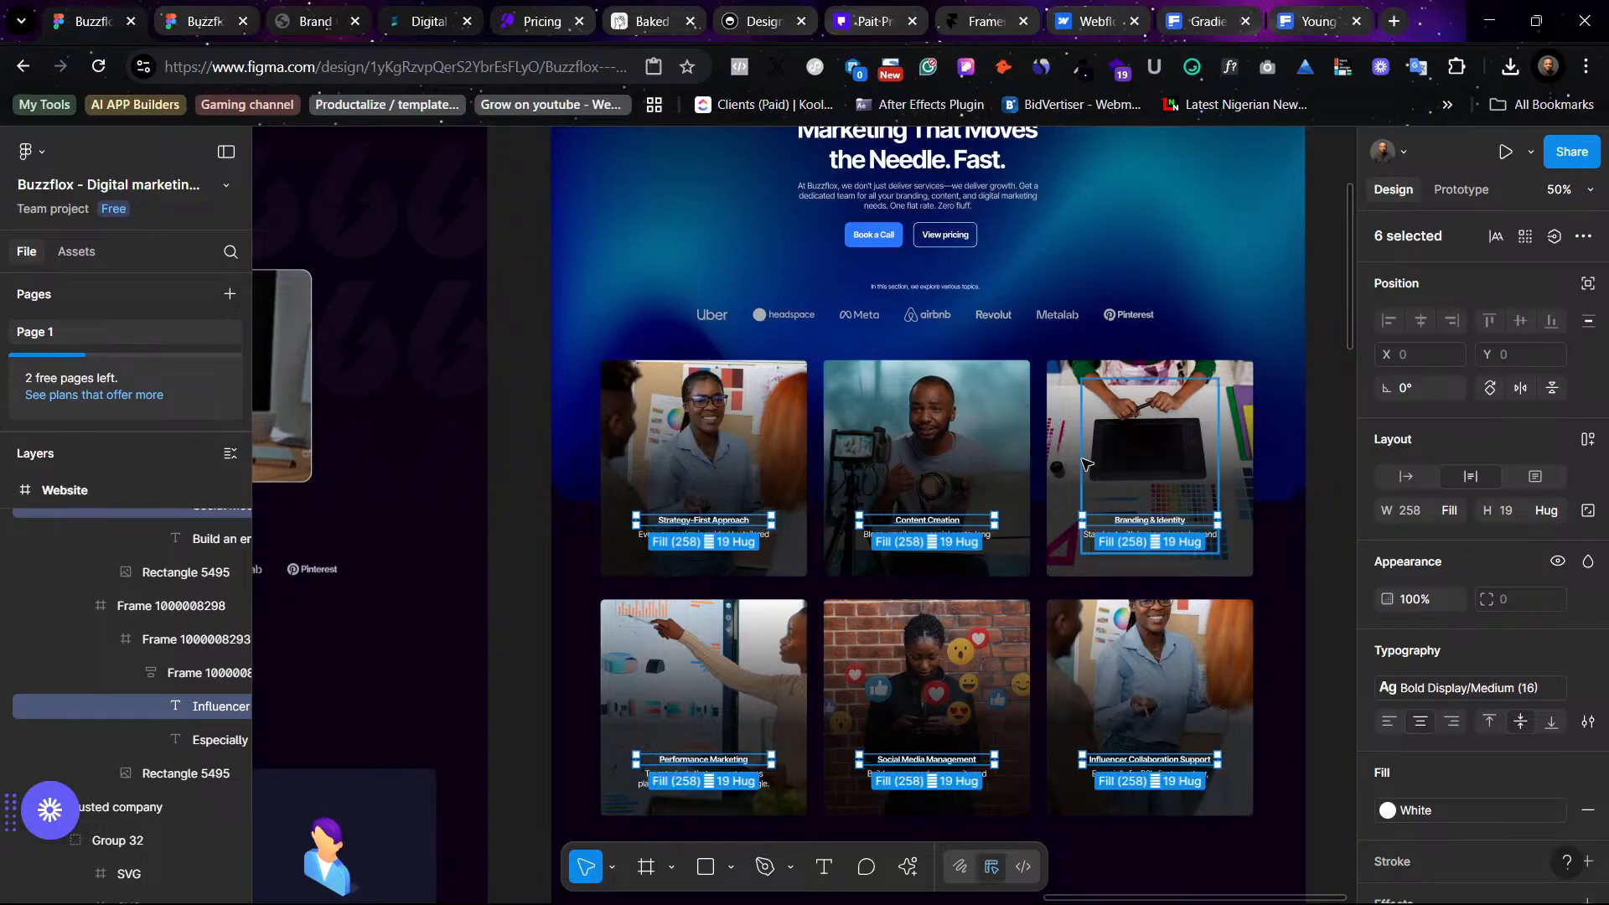
# - Preview the Website frame in presentation mode, scrolling through the hero and photo service cards
pyautogui.hscroll(3, 1078, 480)
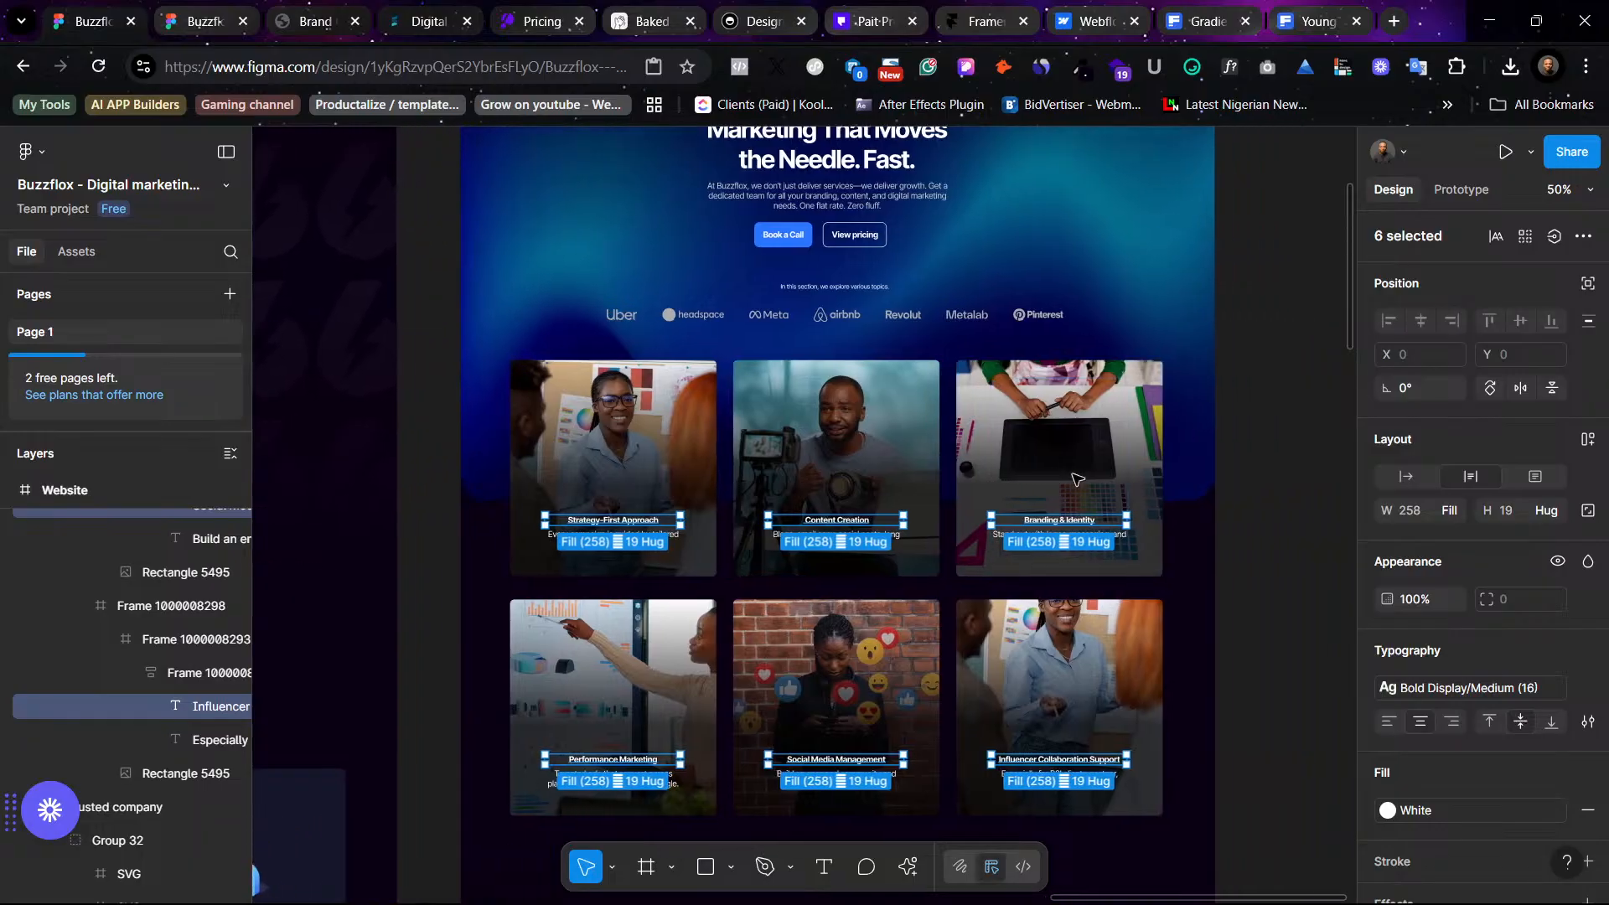
pyautogui.click(1224, 556)
pyautogui.click(236, 10)
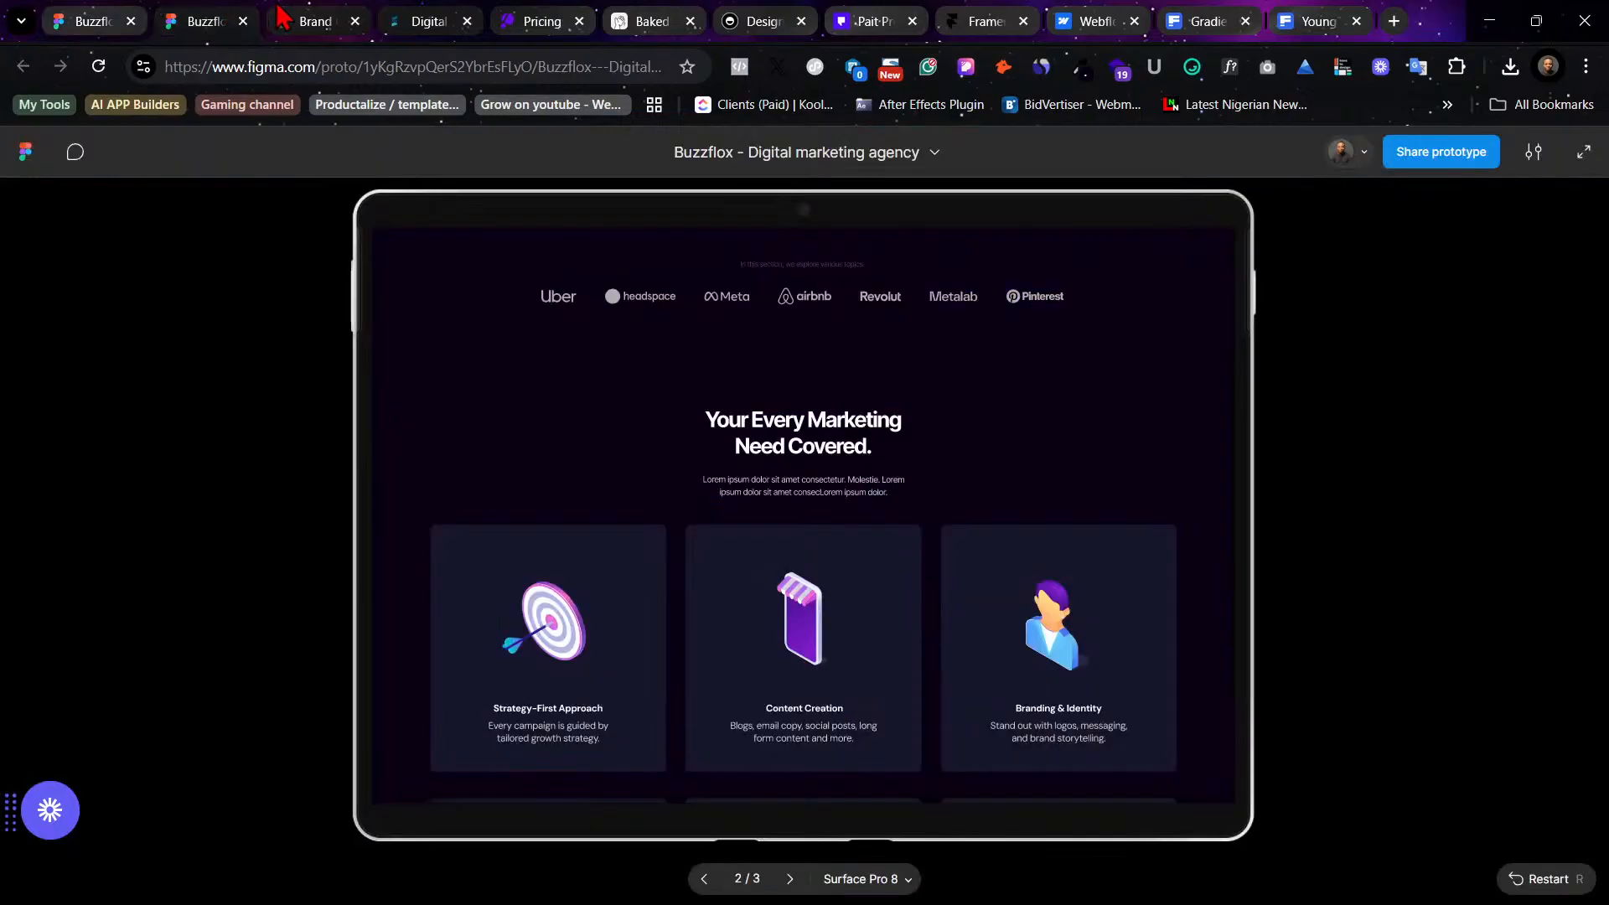
pyautogui.click(138, 12)
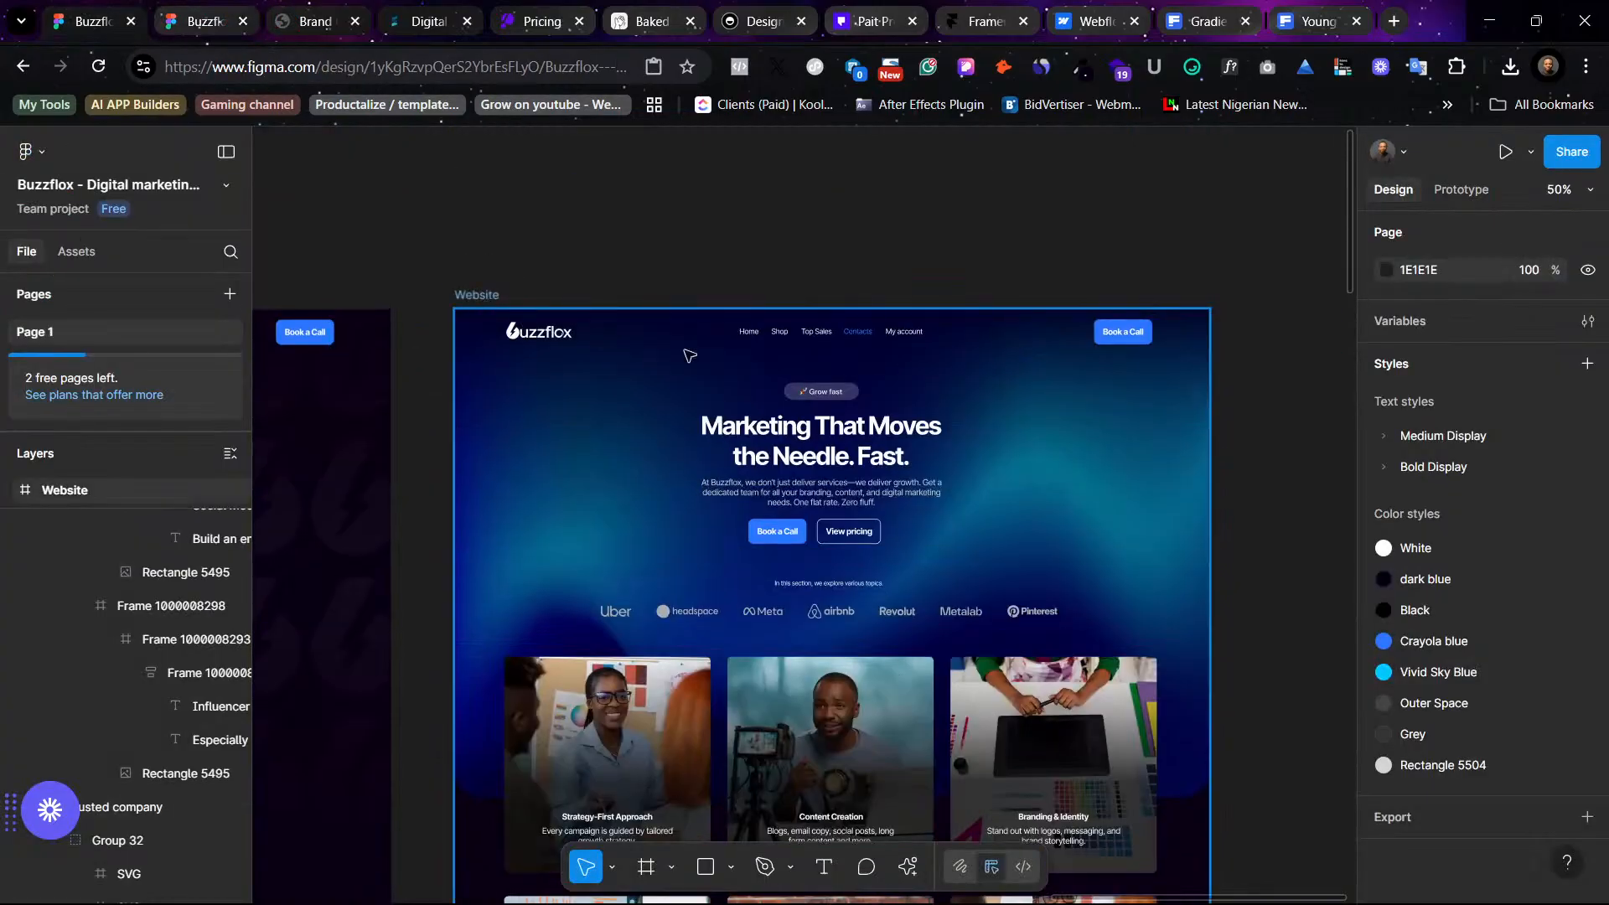
pyautogui.click(689, 355)
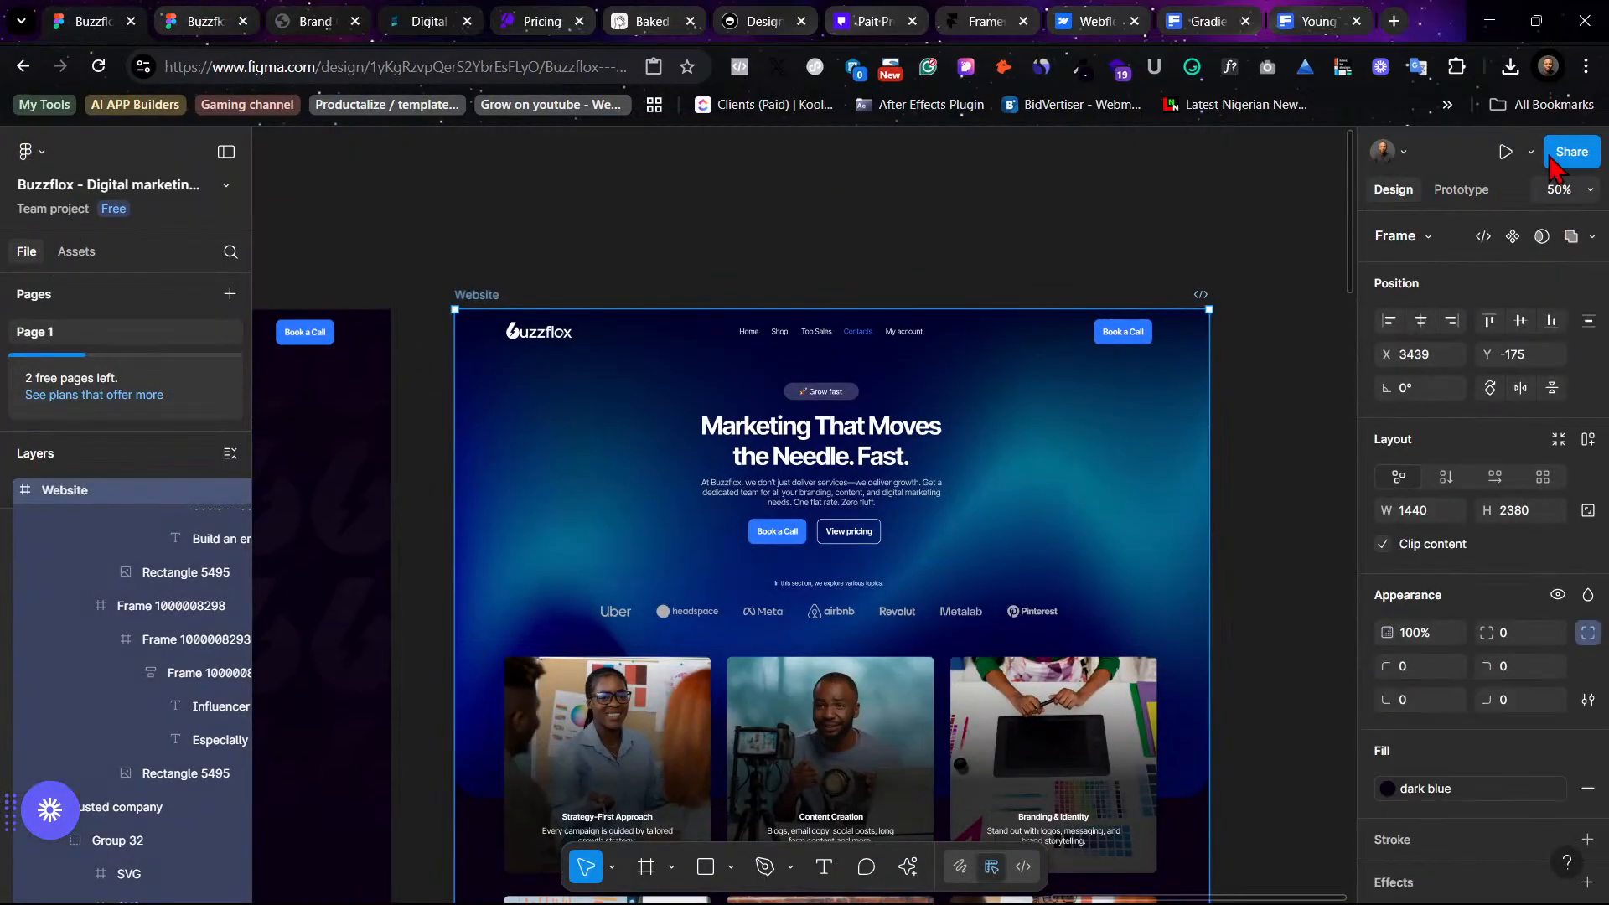
pyautogui.click(1506, 151)
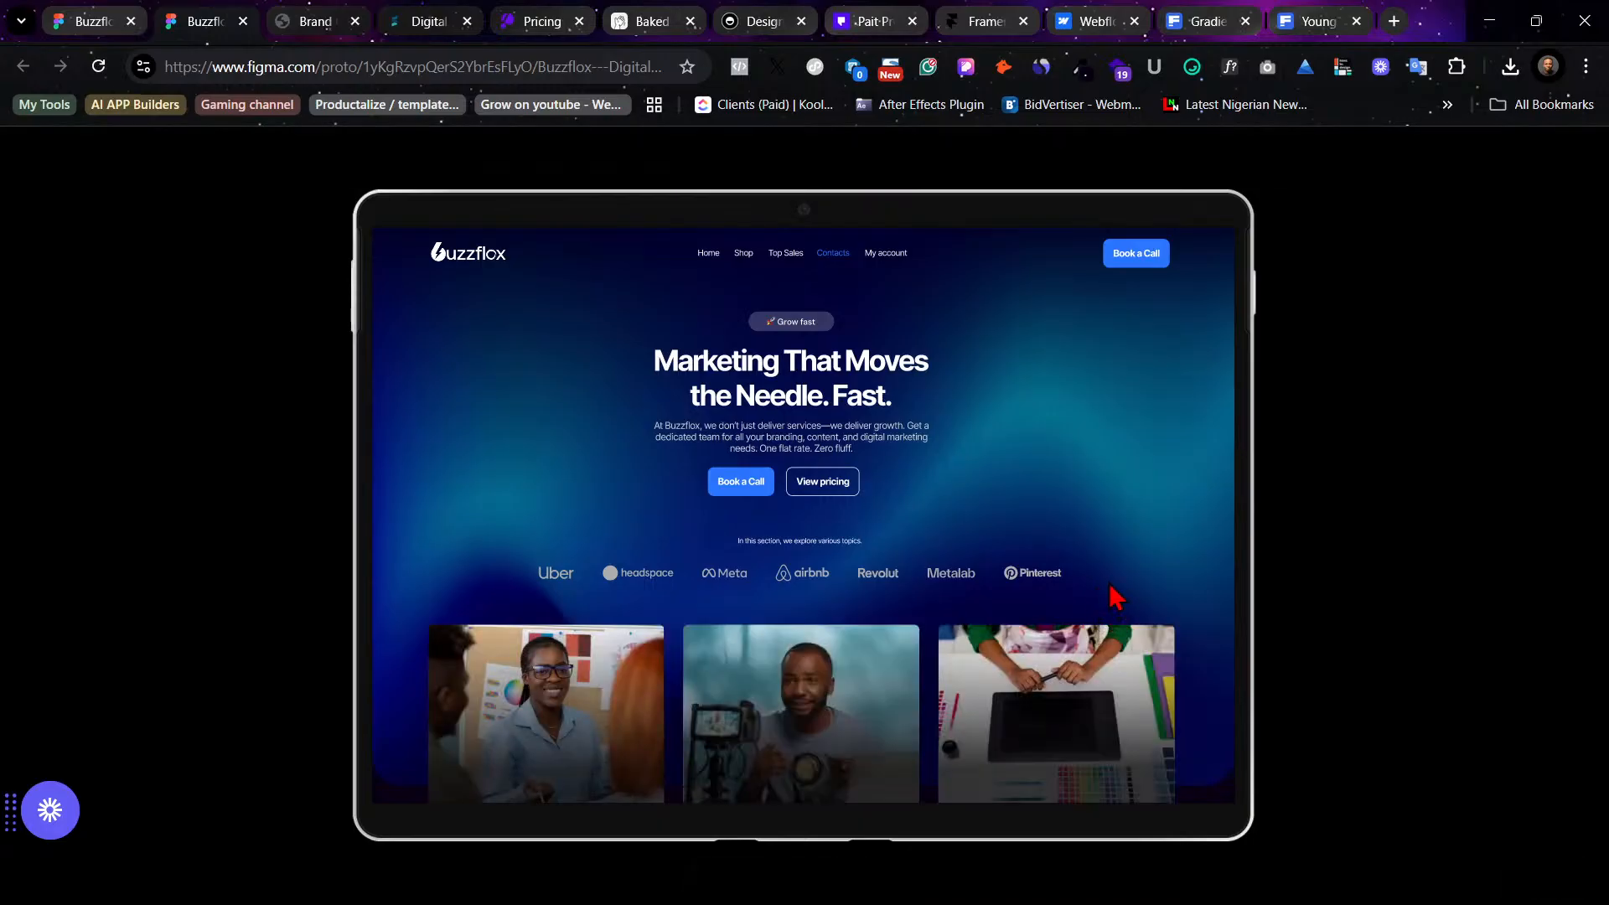
pyautogui.scroll(-3, 1118, 597)
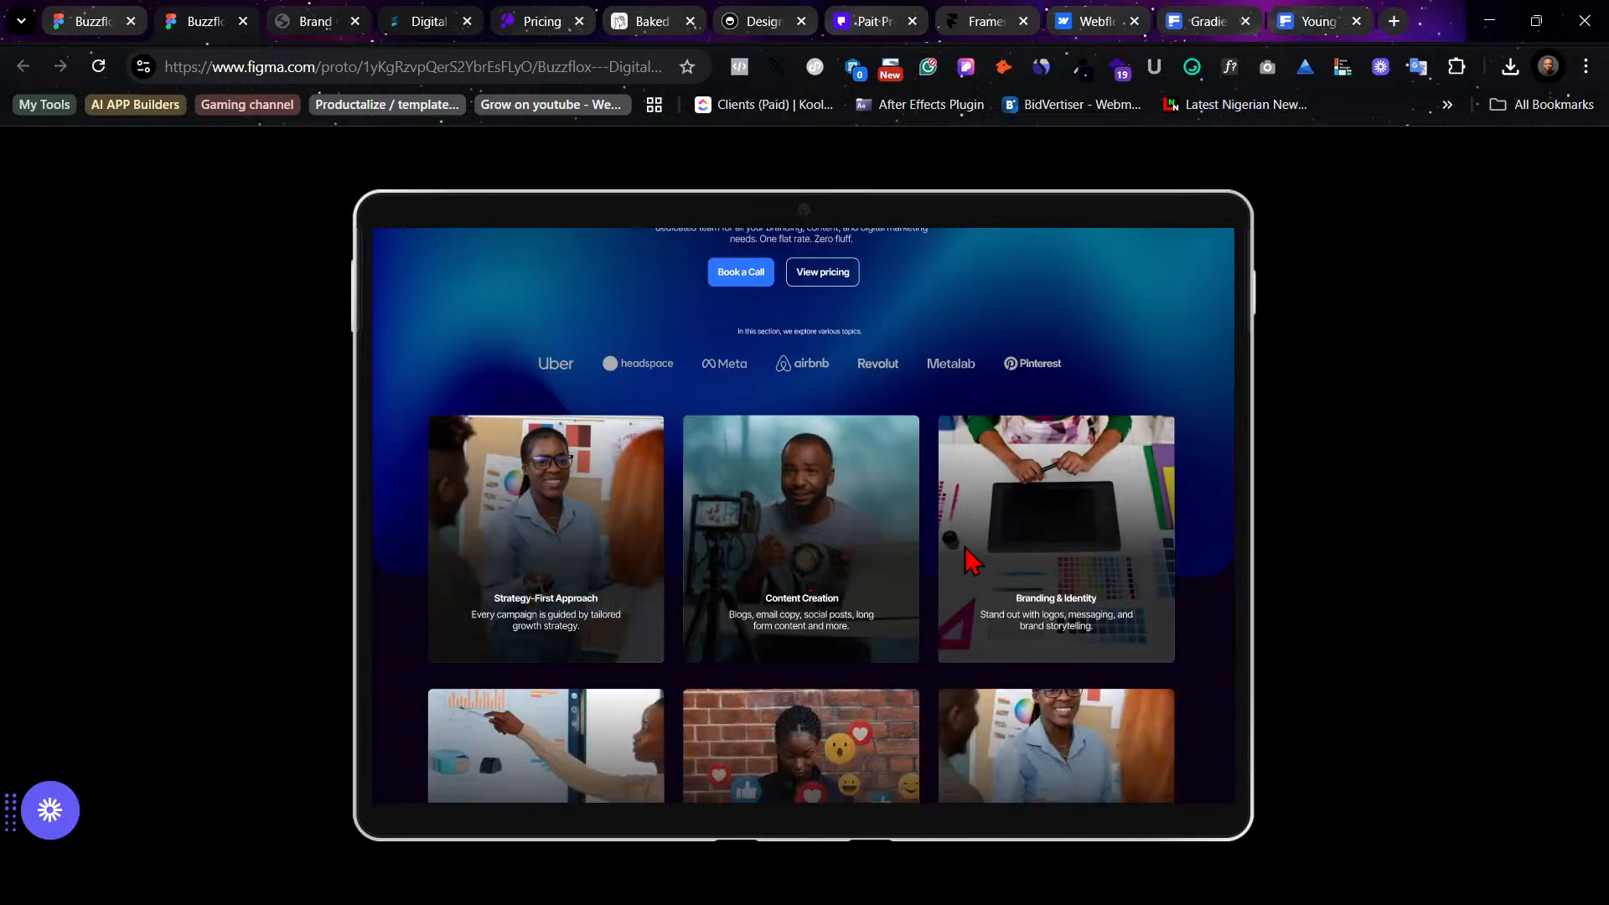
pyautogui.scroll(3, 972, 560)
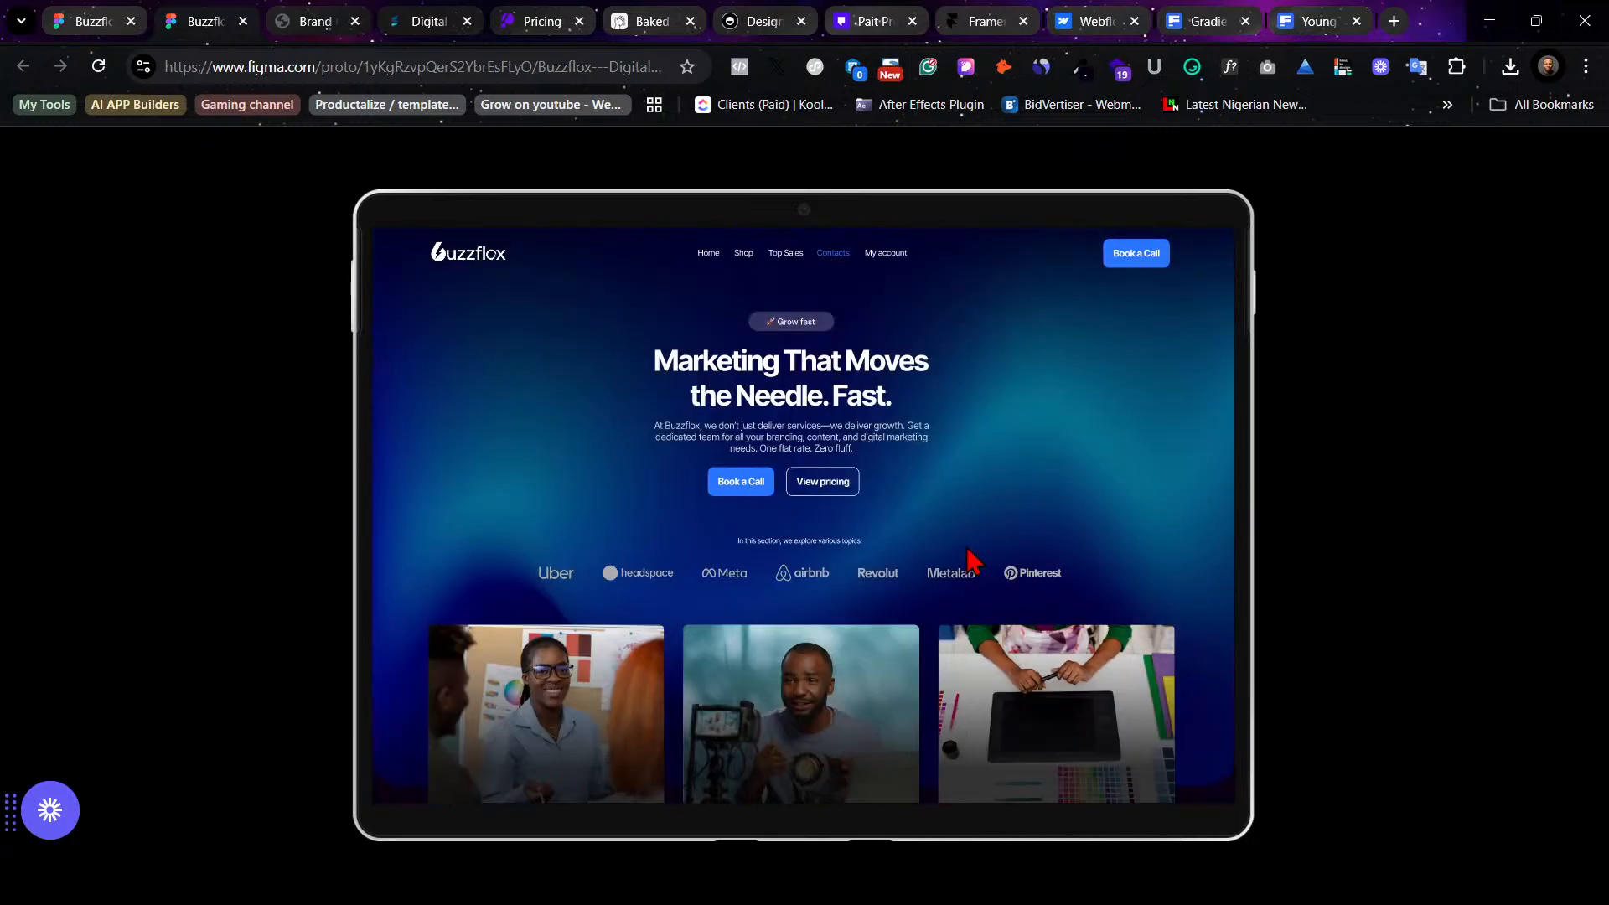
pyautogui.scroll(-3, 972, 560)
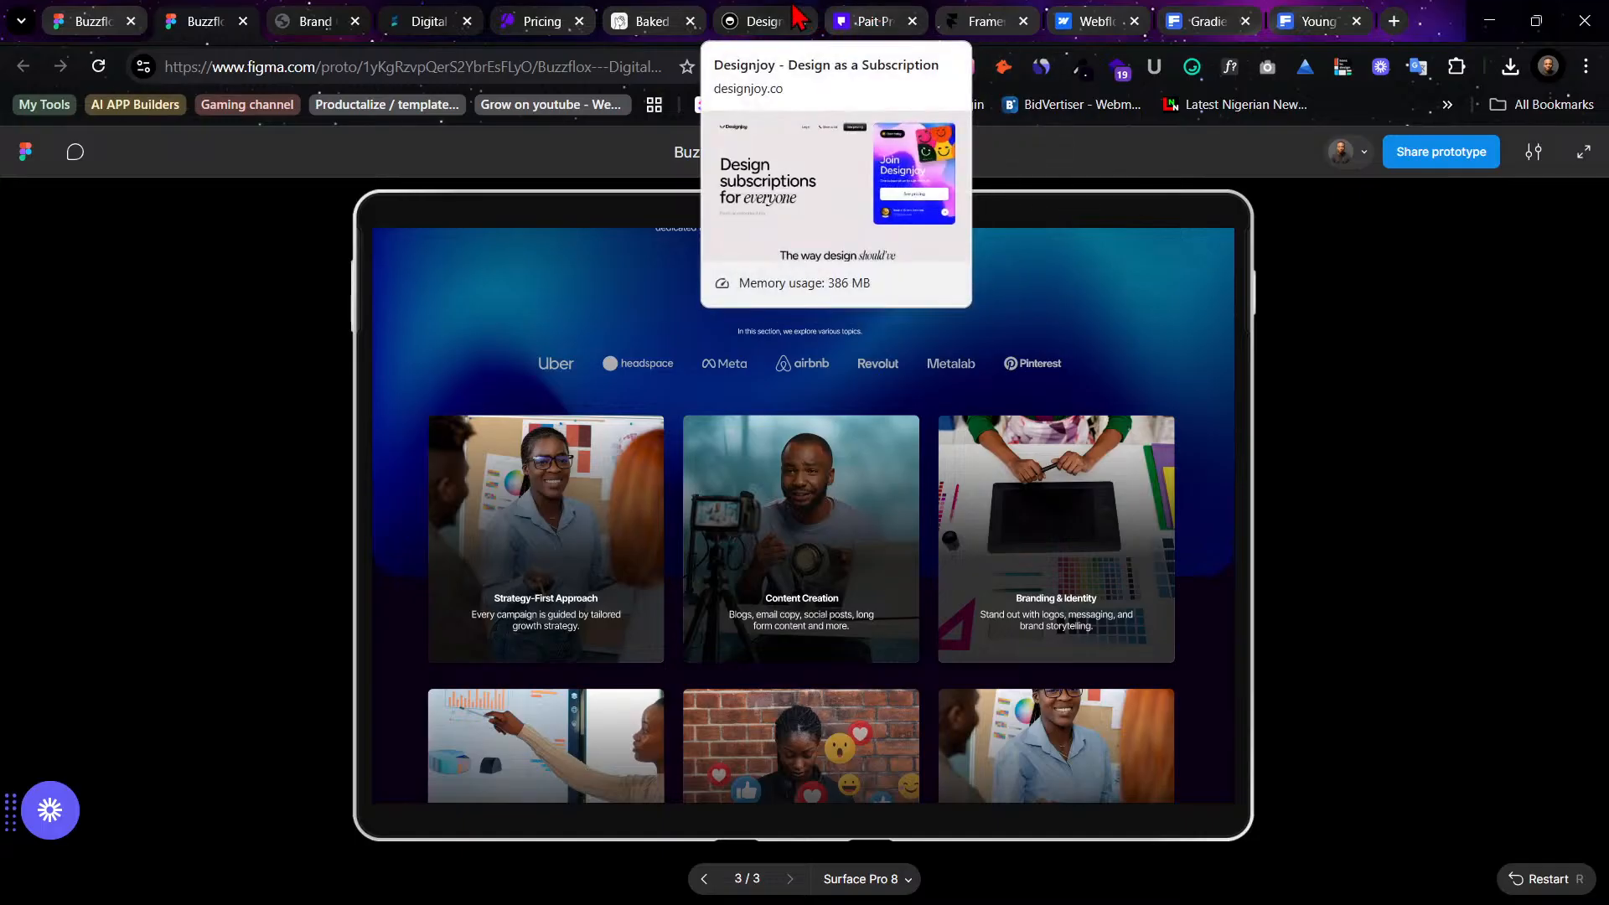
# - Browse the reference websites open in the other browser tabs
pyautogui.click(758, 20)
pyautogui.scroll(-6, 1026, 436)
pyautogui.scroll(-1, 1026, 435)
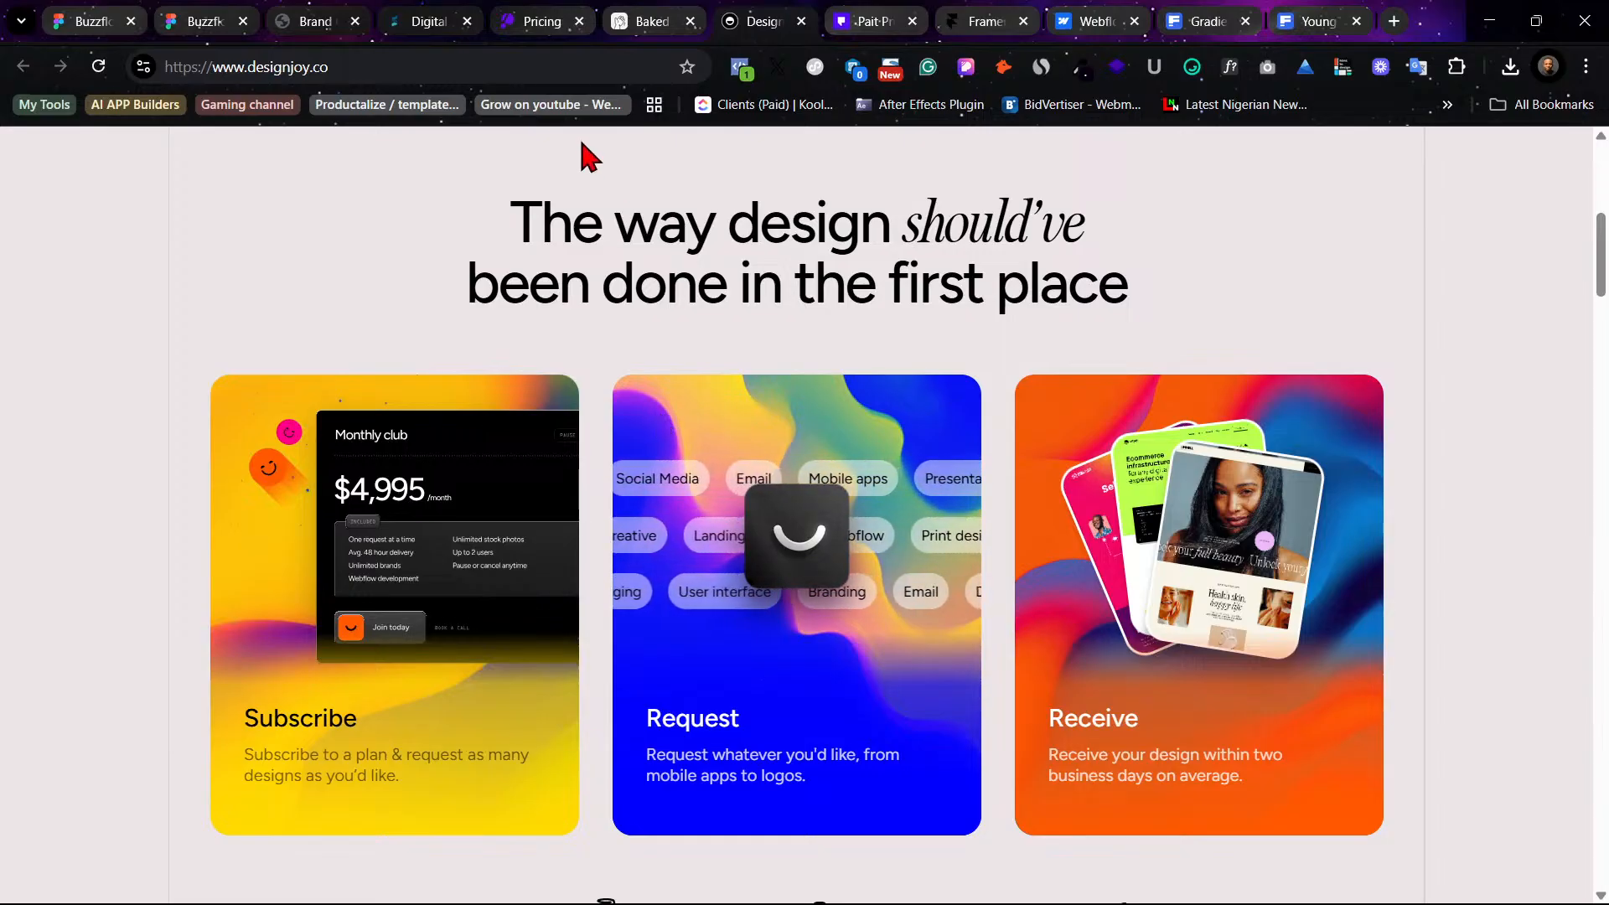
pyautogui.click(649, 18)
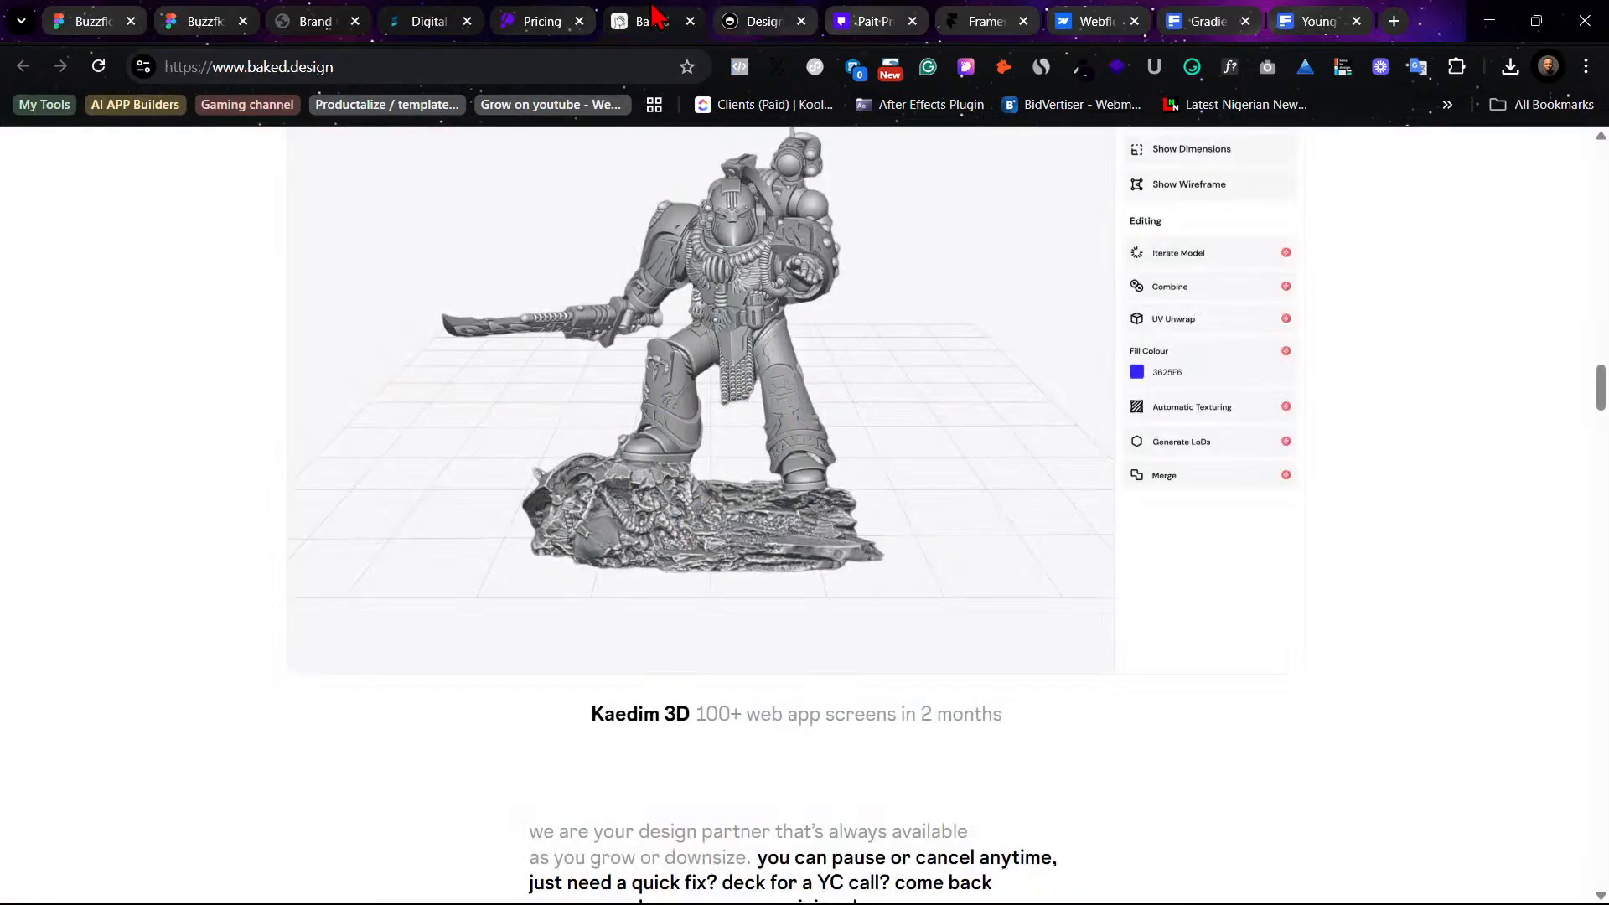
pyautogui.click(423, 21)
pyautogui.click(88, 21)
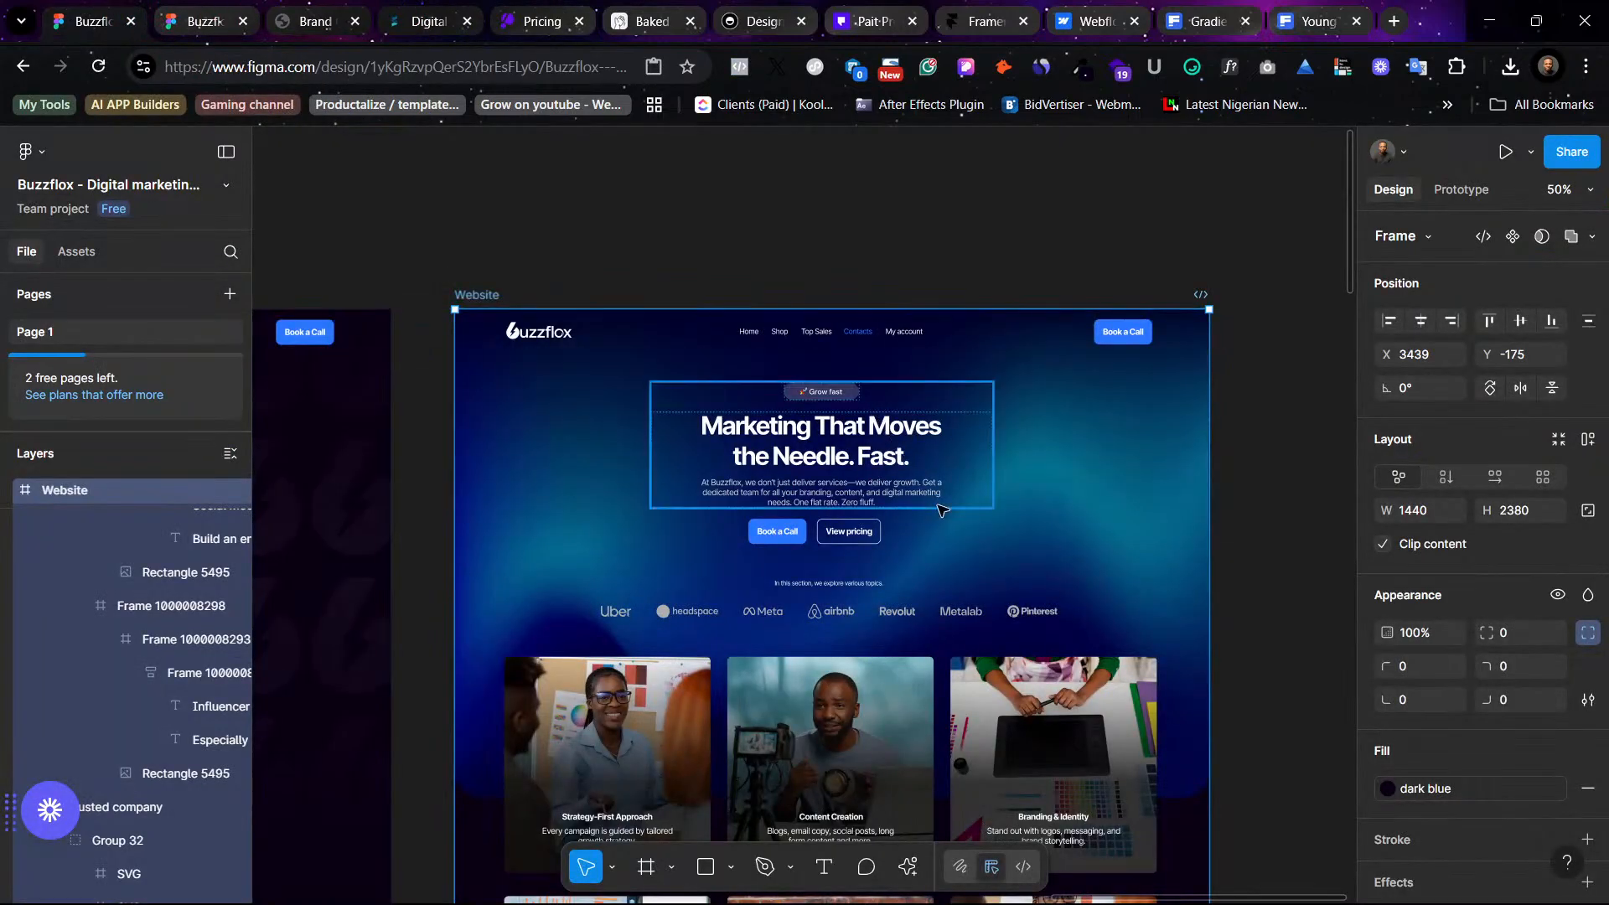
# - Scroll across the canvas to compare the light and dark website versions below the service cards
pyautogui.scroll(-5, 947, 509)
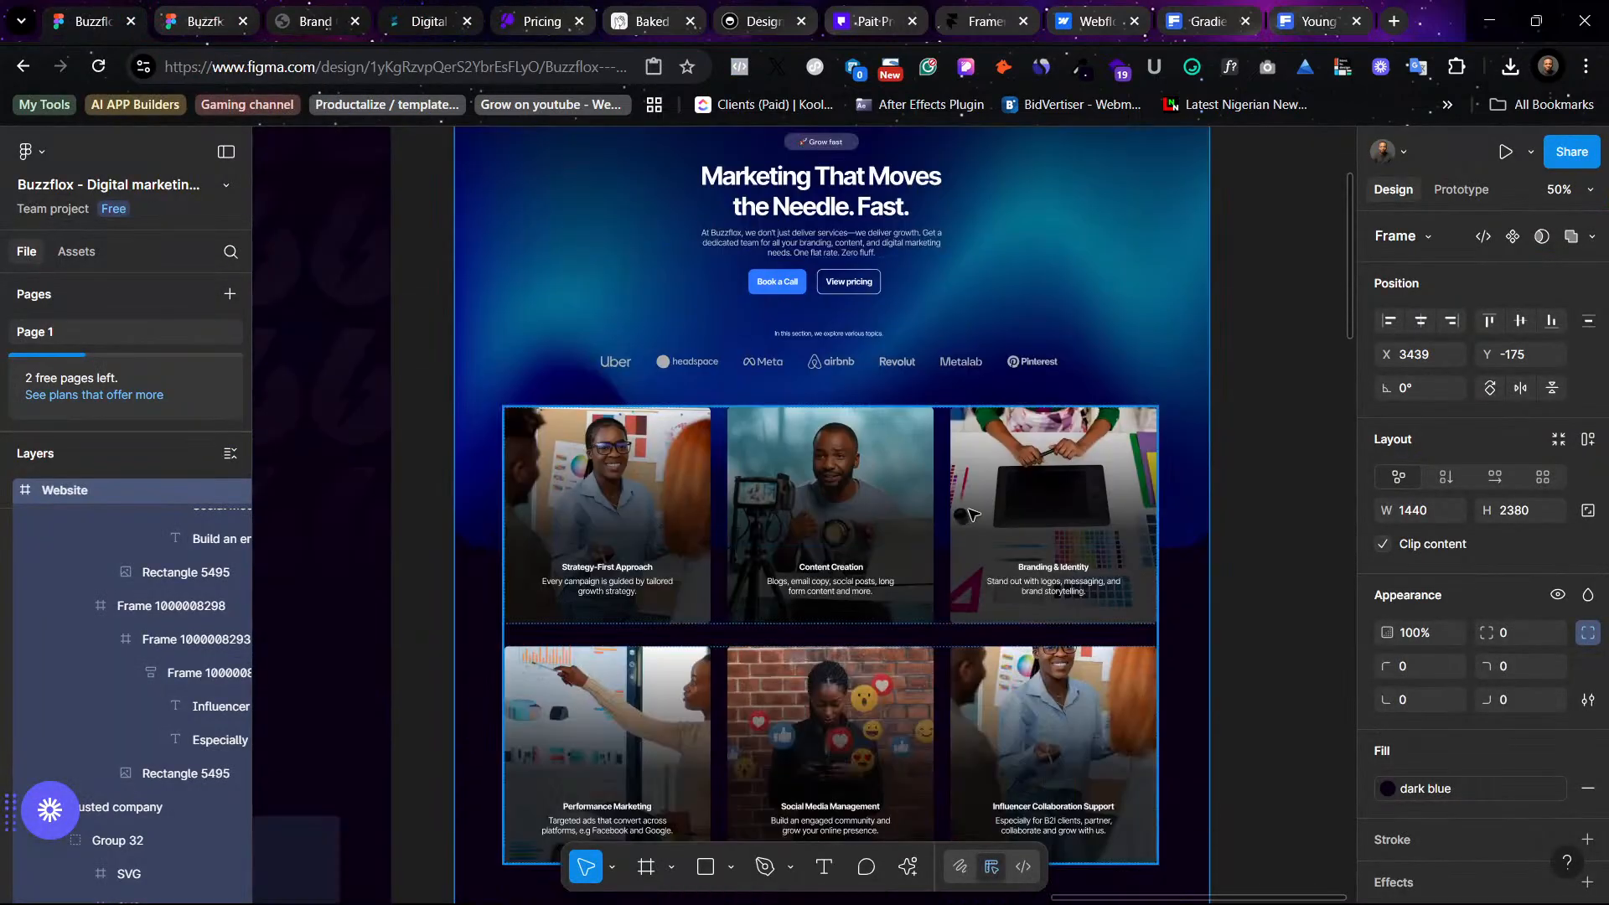
pyautogui.click(1193, 546)
pyautogui.hscroll(-10, 777, 548)
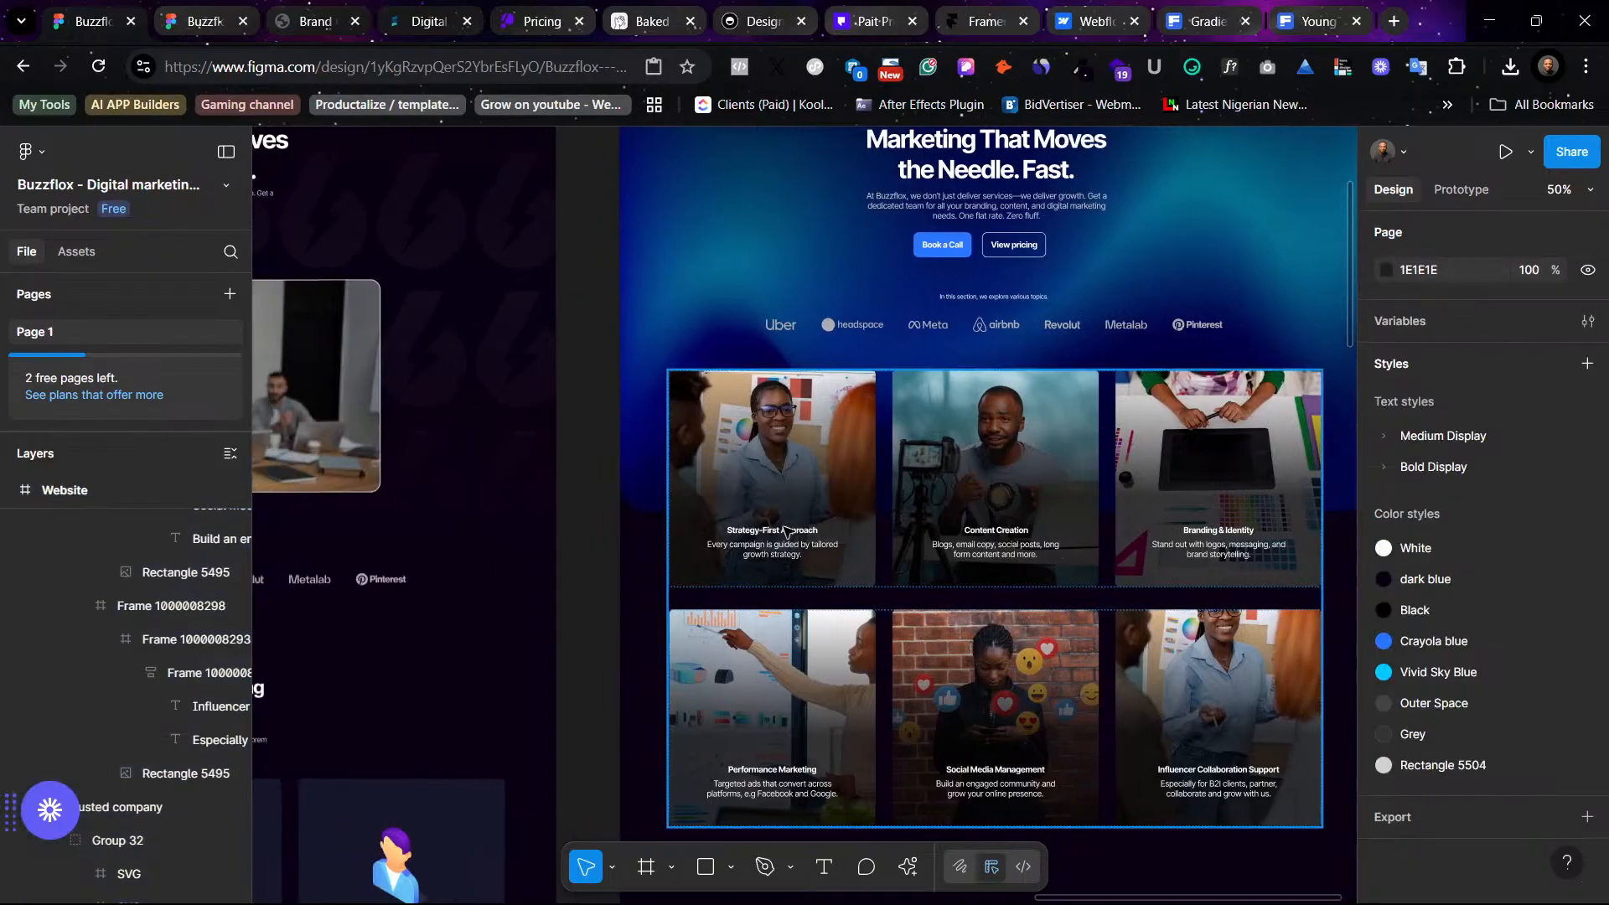
pyautogui.hscroll(-3, 777, 548)
pyautogui.scroll(5, 777, 548)
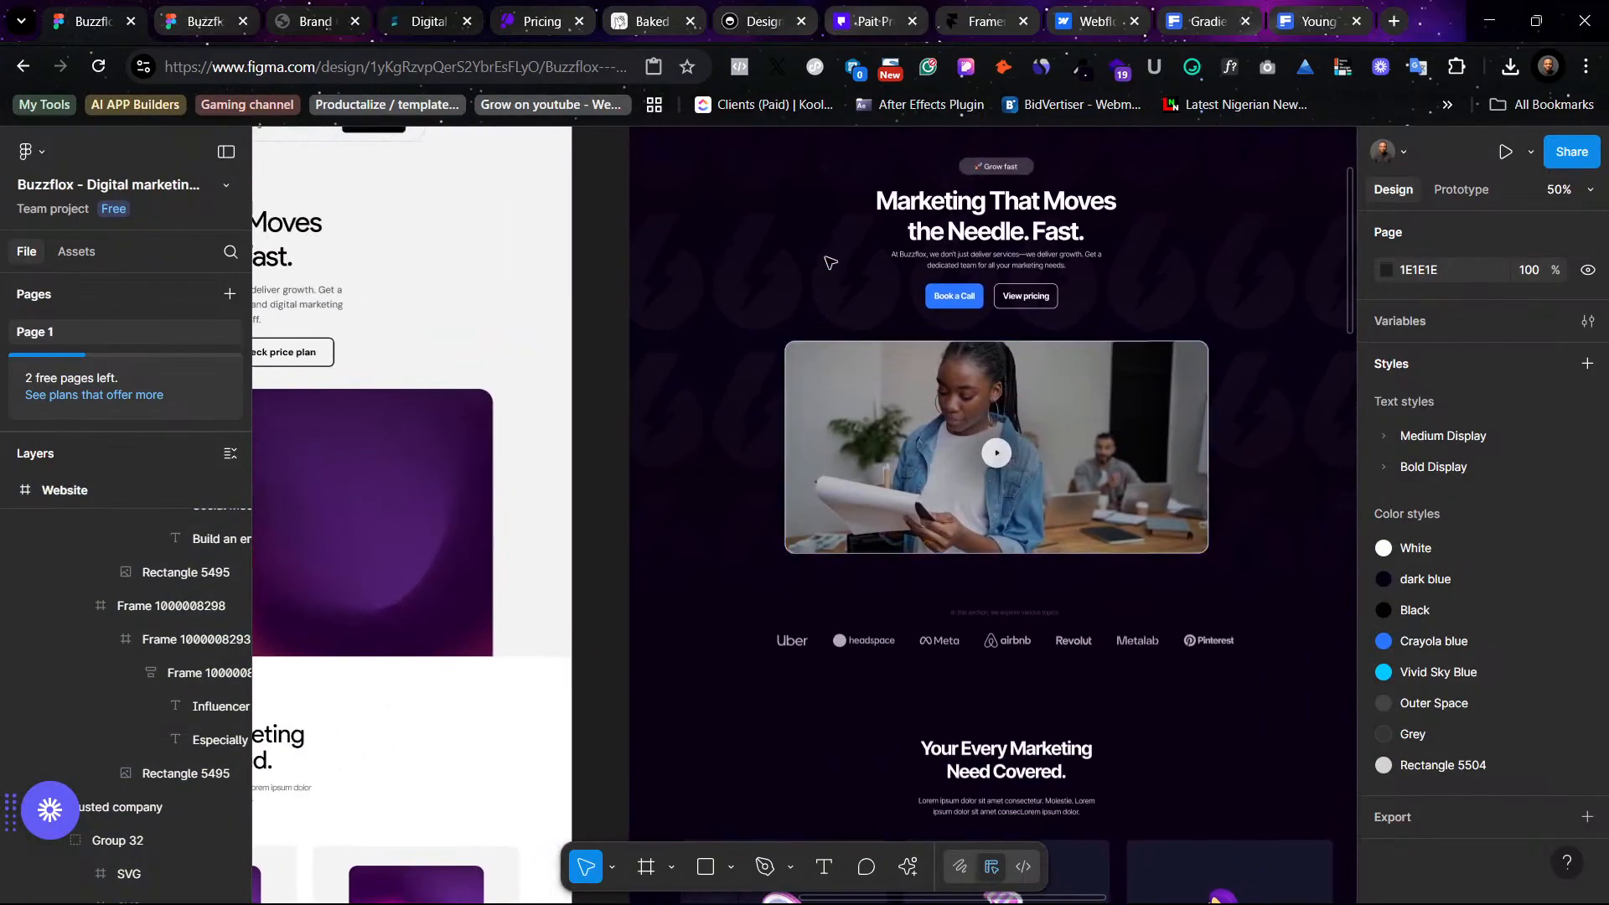
pyautogui.click(666, 238)
pyautogui.scroll(-15, 981, 569)
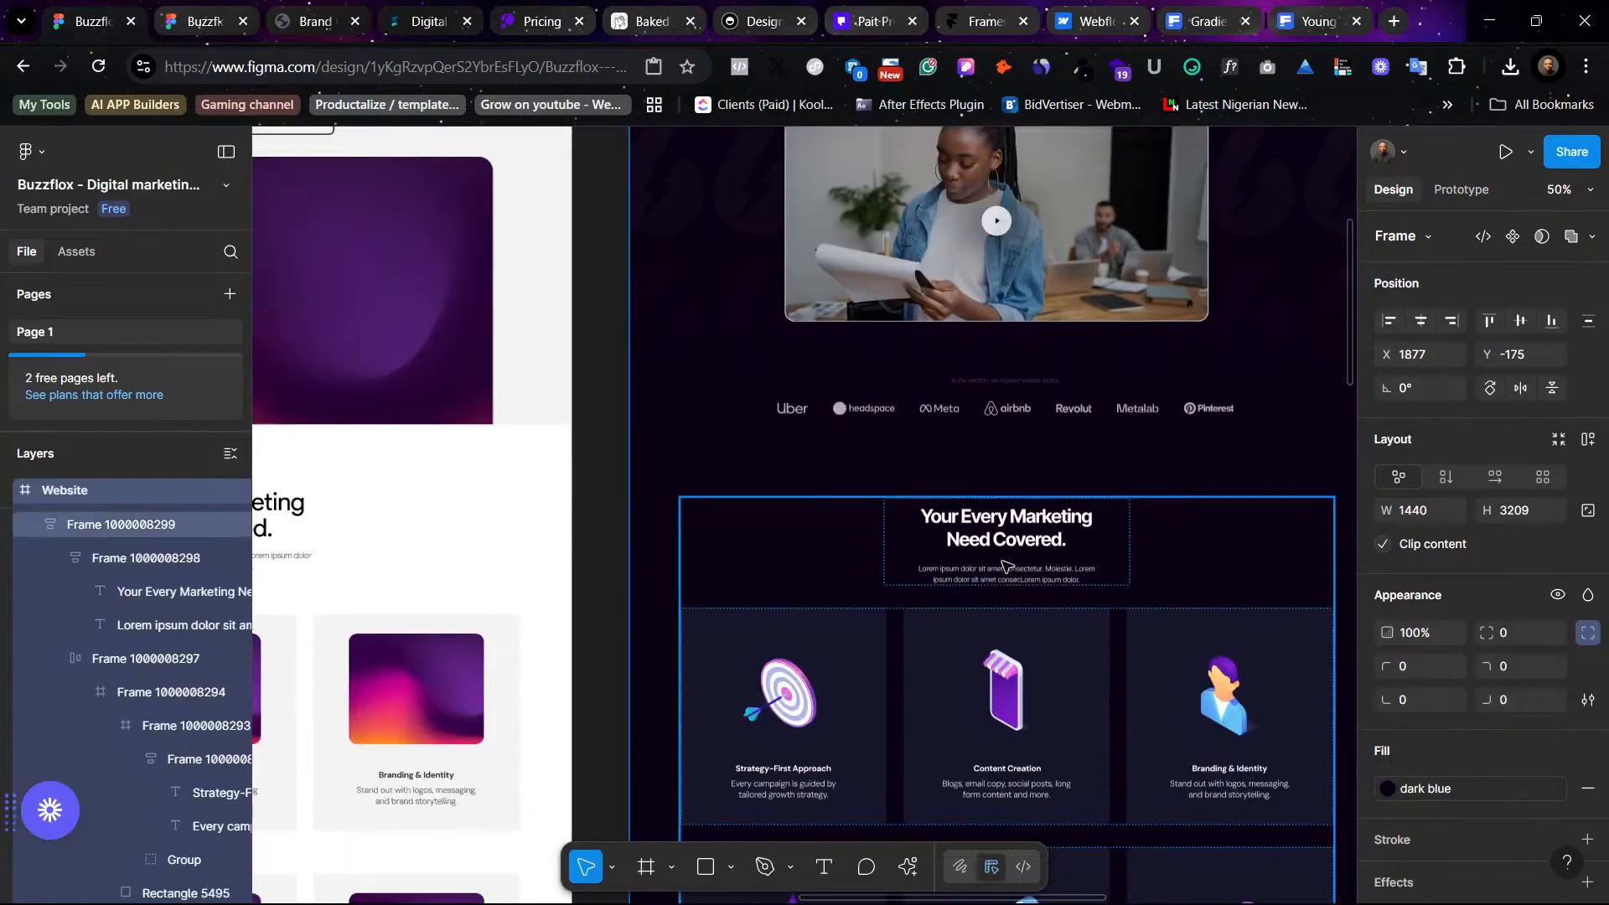
pyautogui.scroll(-3, 981, 569)
pyautogui.hscroll(-3, 963, 564)
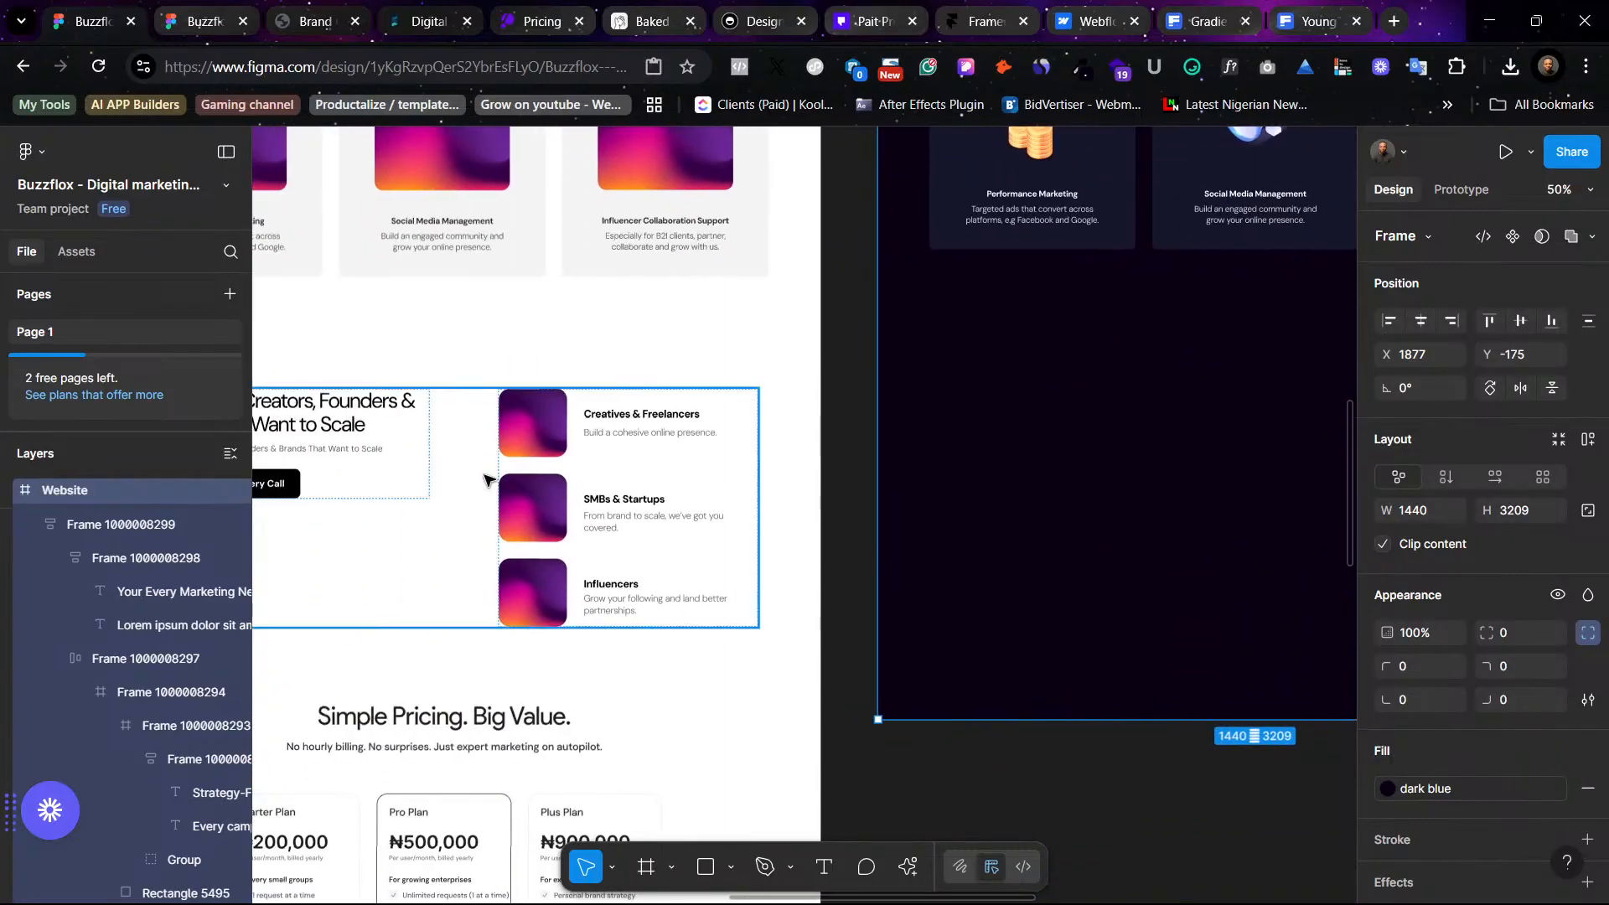
# - Copy the "Tailored for Creators, Founders & Brands" section from the light version into the dark Website frame below the service cards
pyautogui.click(376, 447)
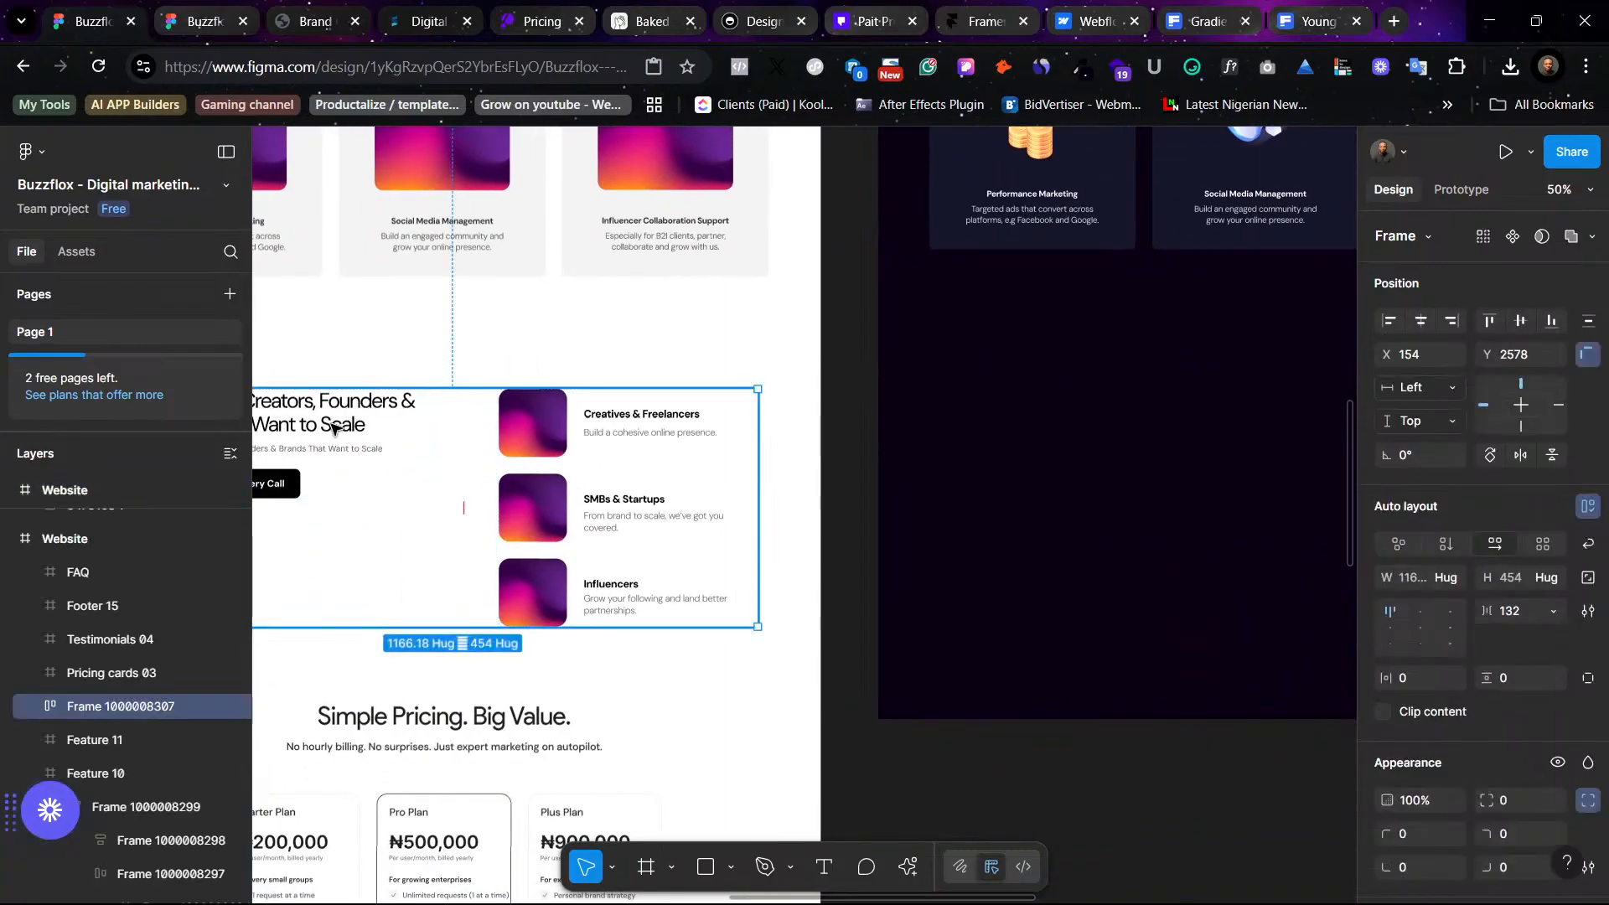
pyautogui.moveTo(333, 428); pyautogui.dragTo(1128, 474)
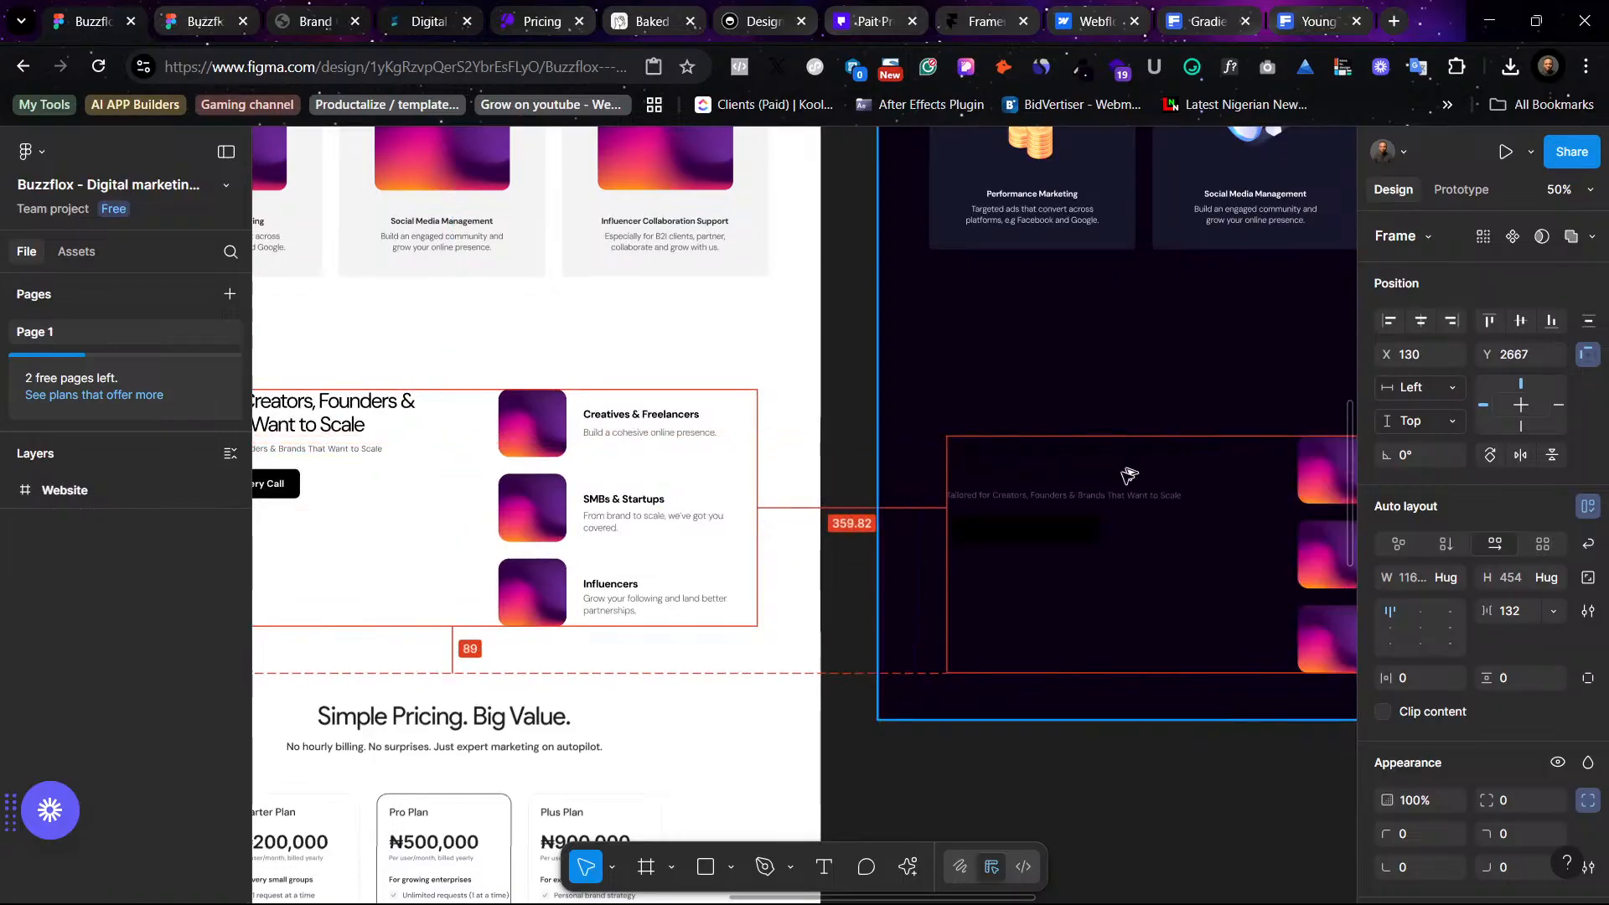
pyautogui.moveTo(1083, 580); pyautogui.dragTo(1080, 578)
pyautogui.hscroll(6, 977, 345)
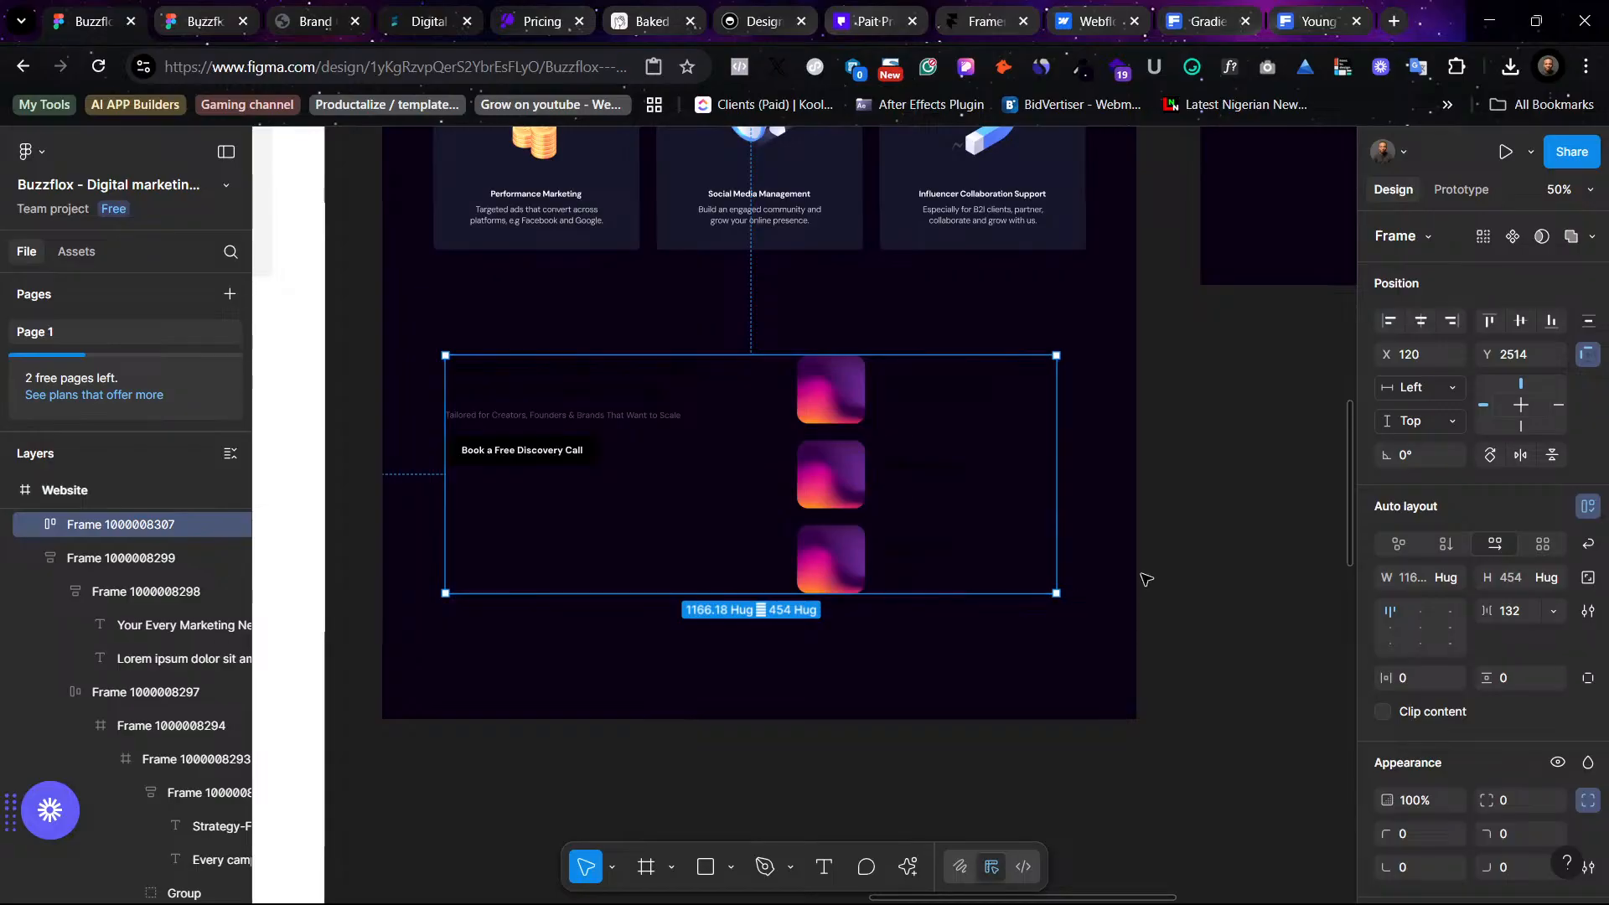
pyautogui.hscroll(-8, 922, 470)
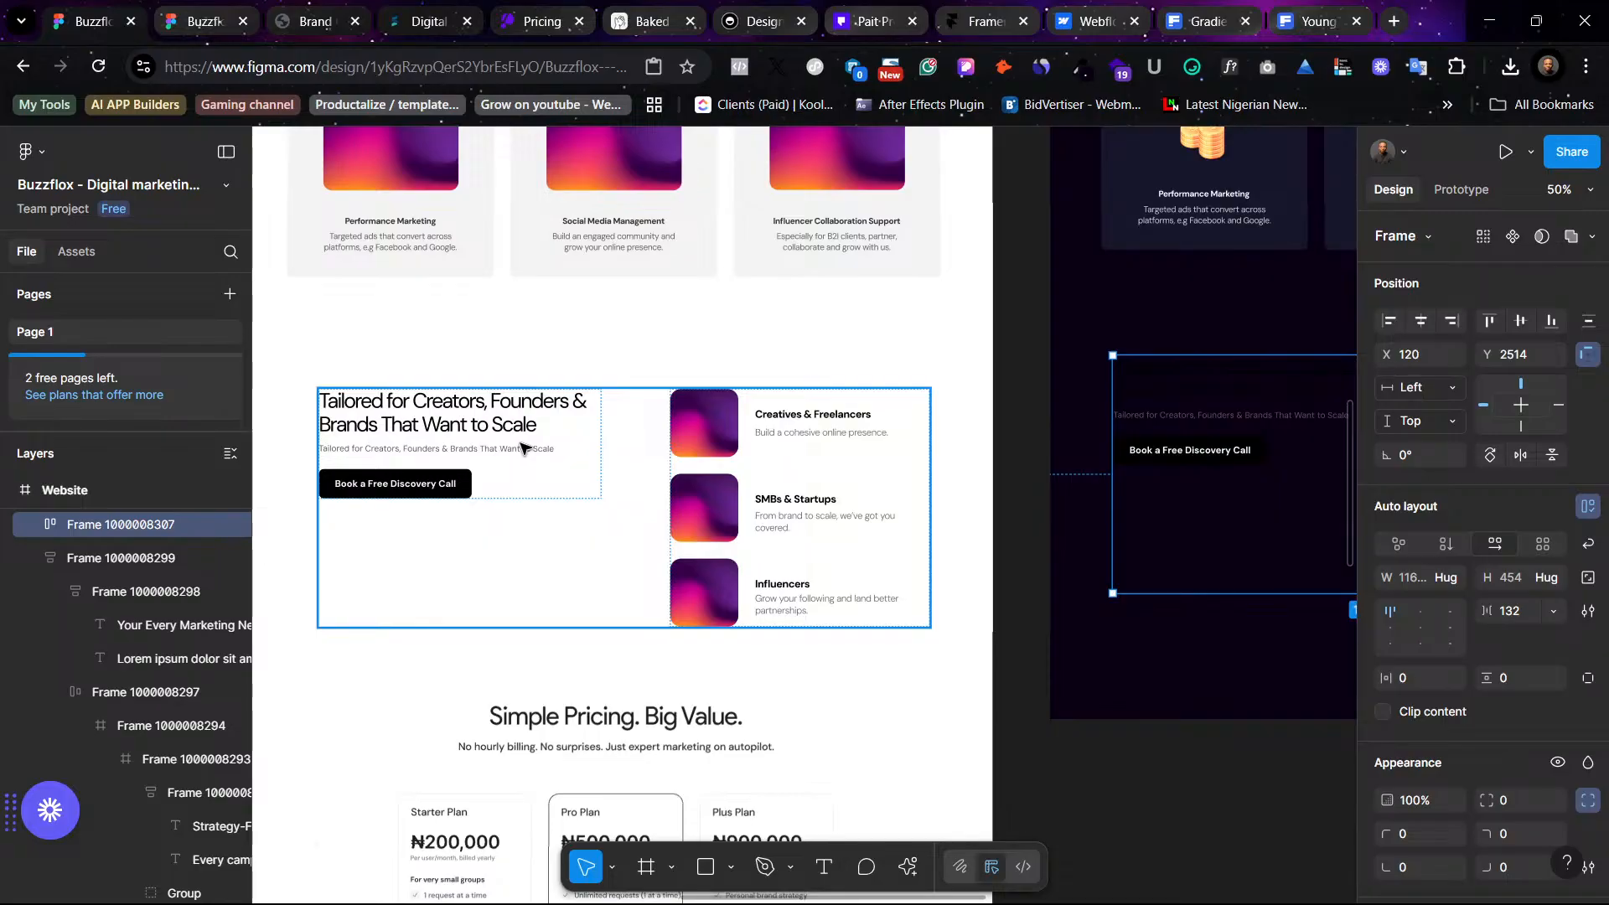
pyautogui.hscroll(1, 519, 449)
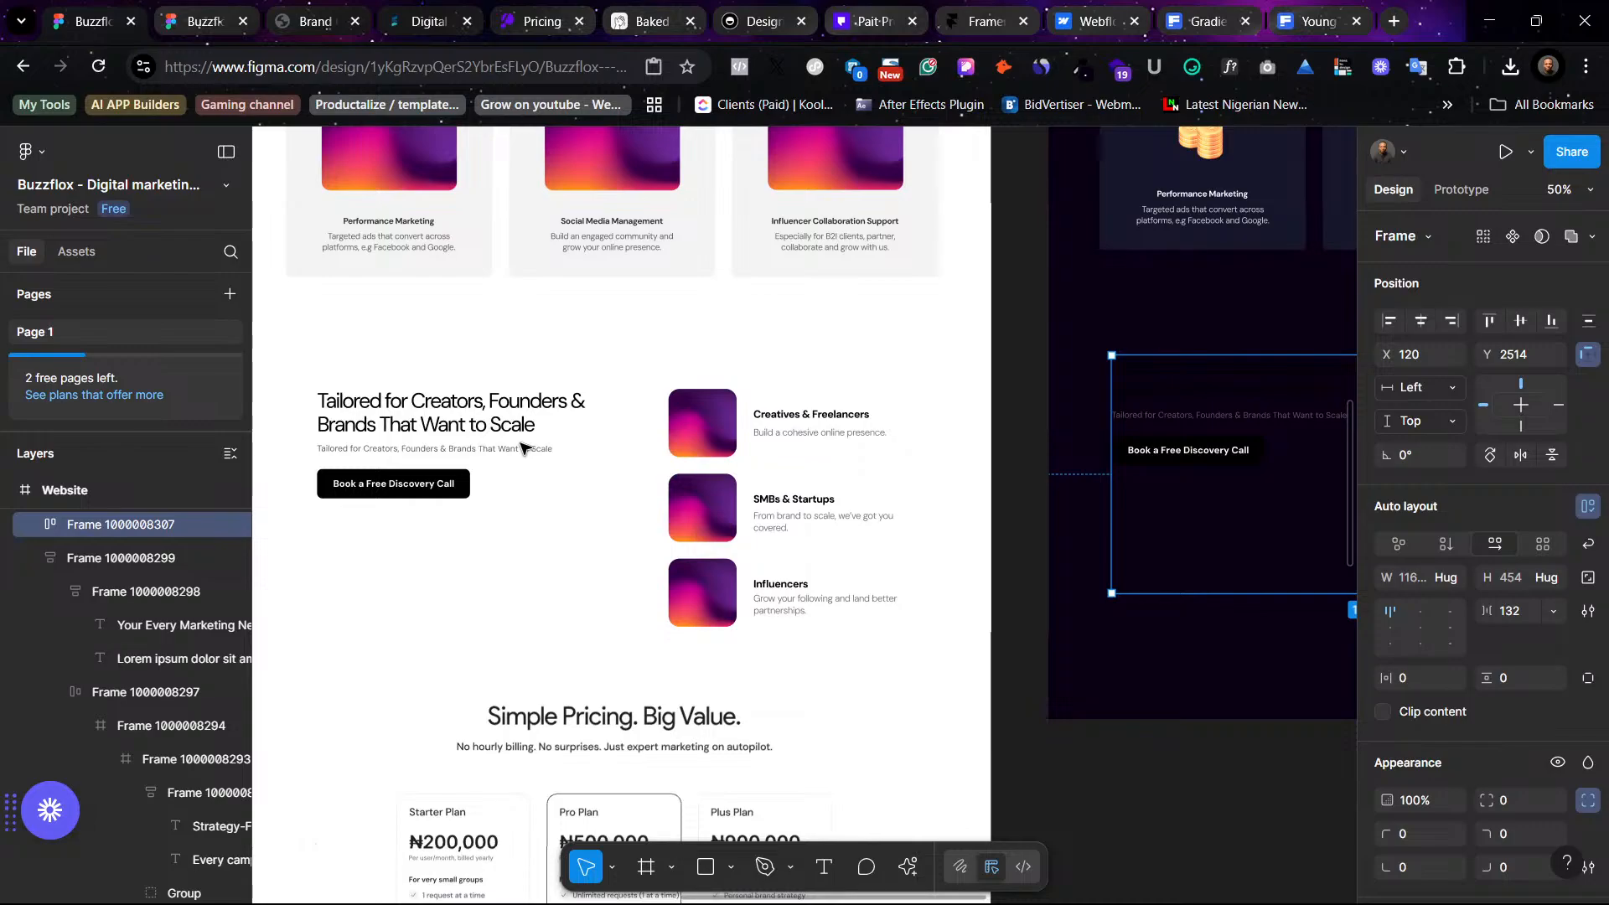
pyautogui.hscroll(5, 520, 448)
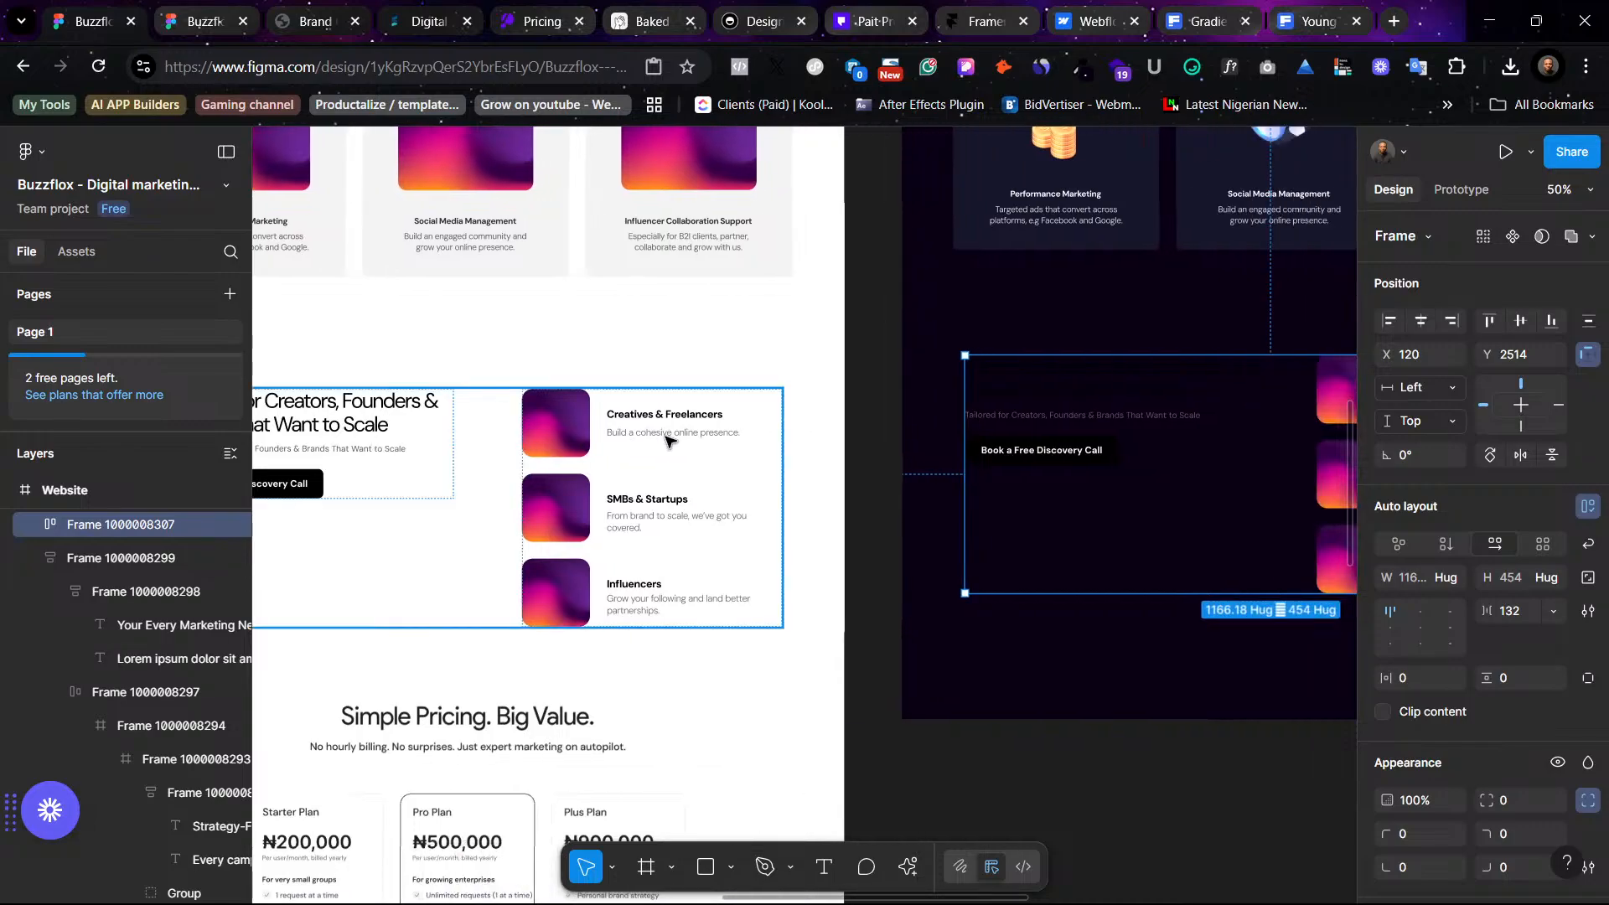
pyautogui.hscroll(-6, 519, 457)
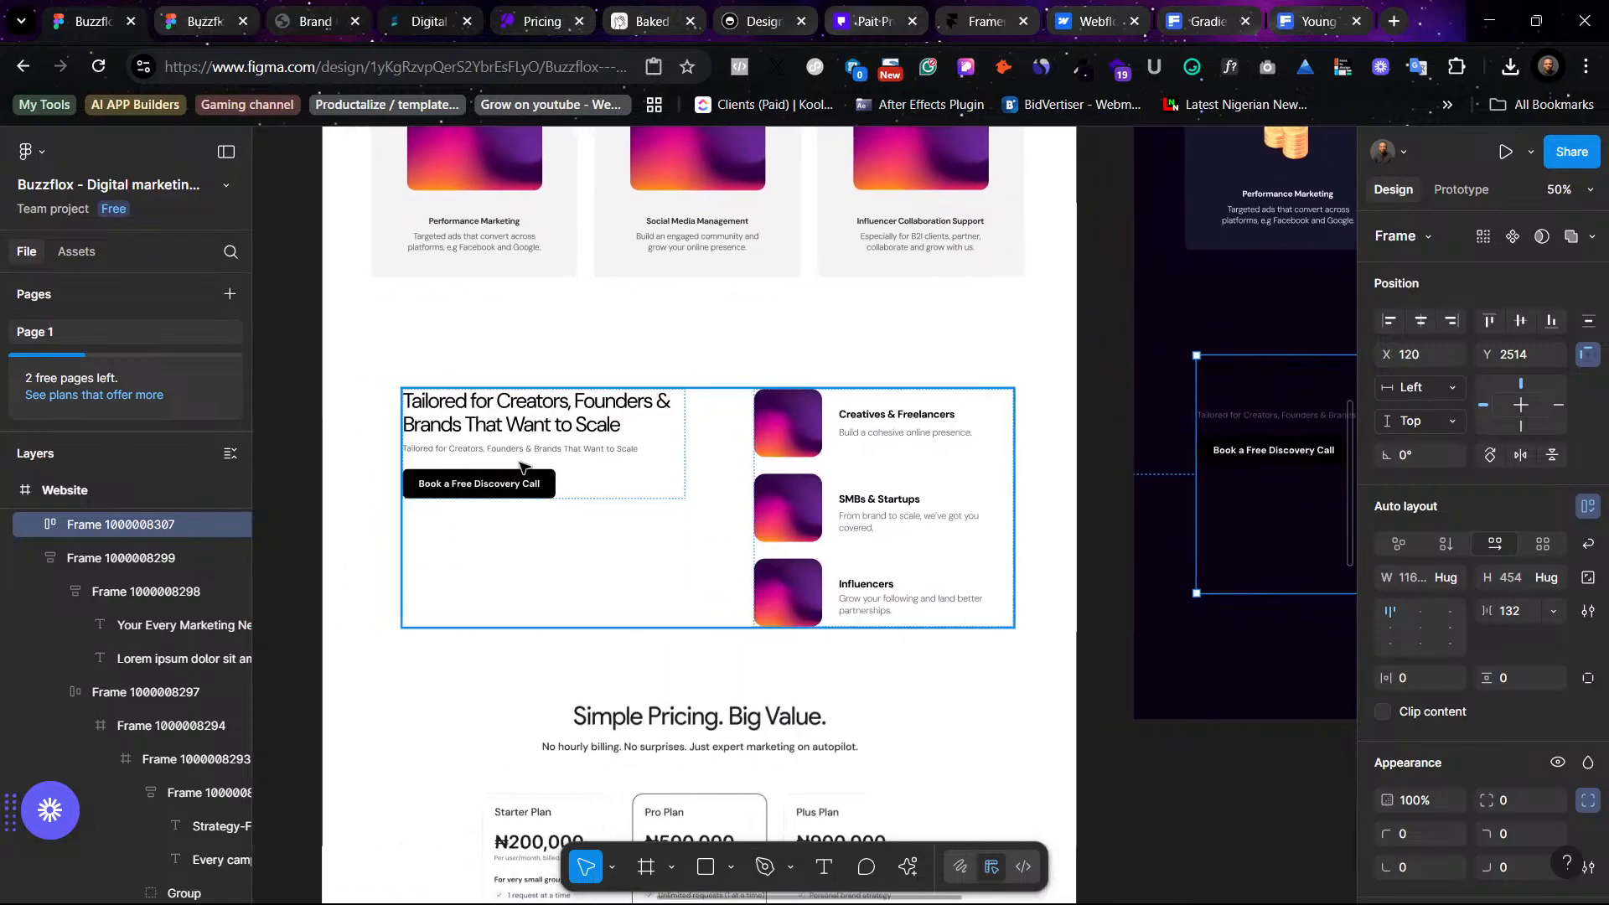
pyautogui.scroll(1, 519, 465)
pyautogui.hscroll(1, 520, 465)
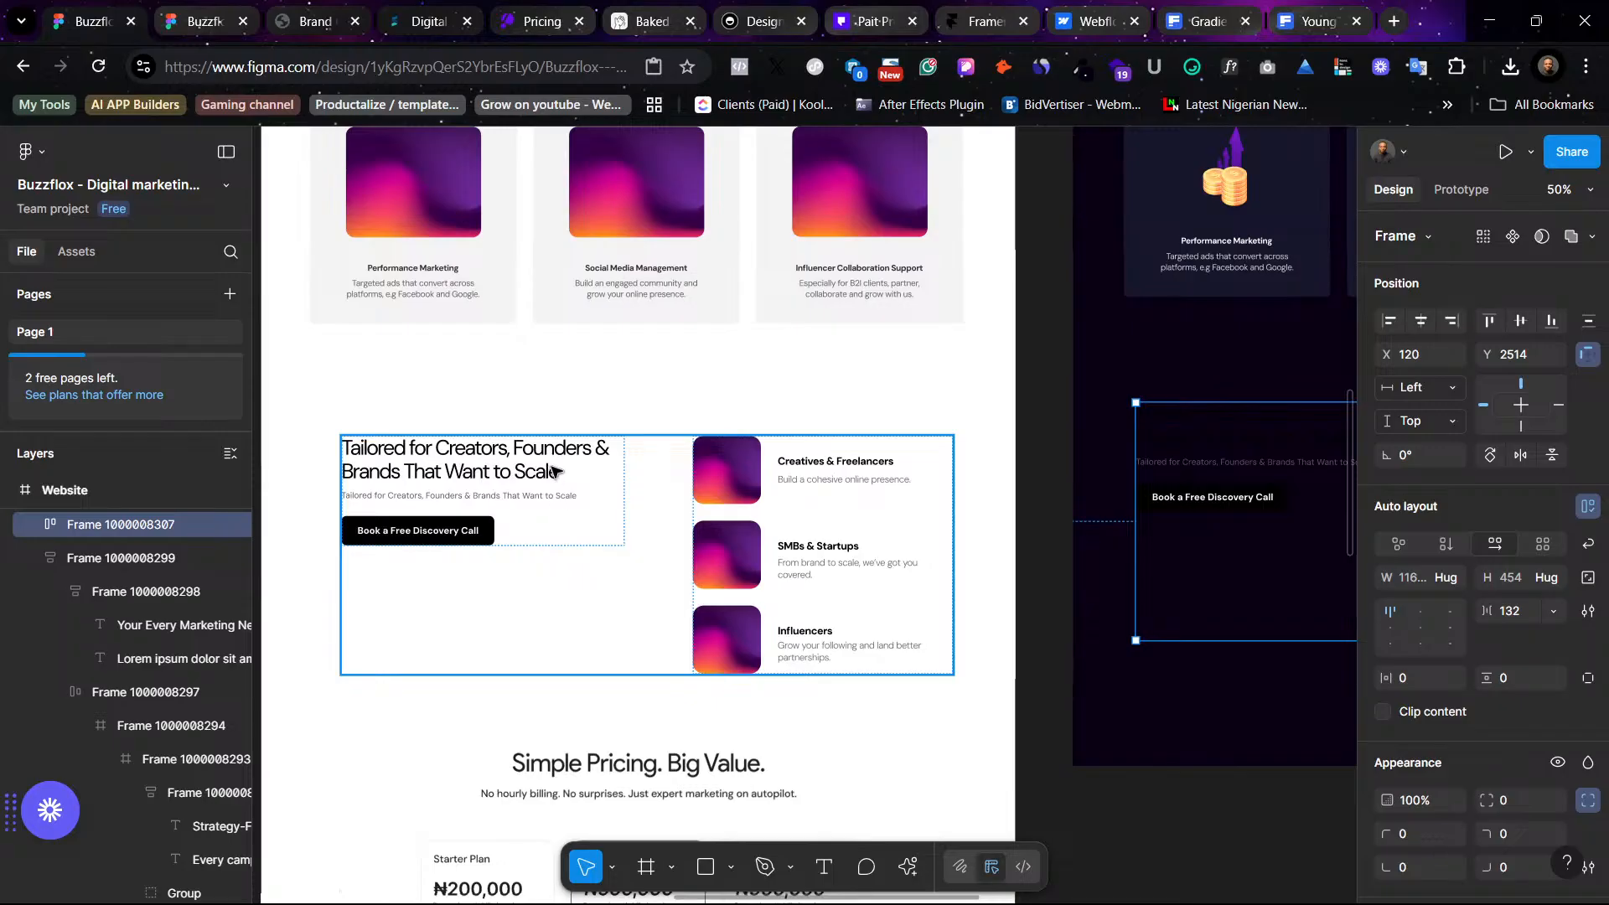
pyautogui.hscroll(10, 819, 456)
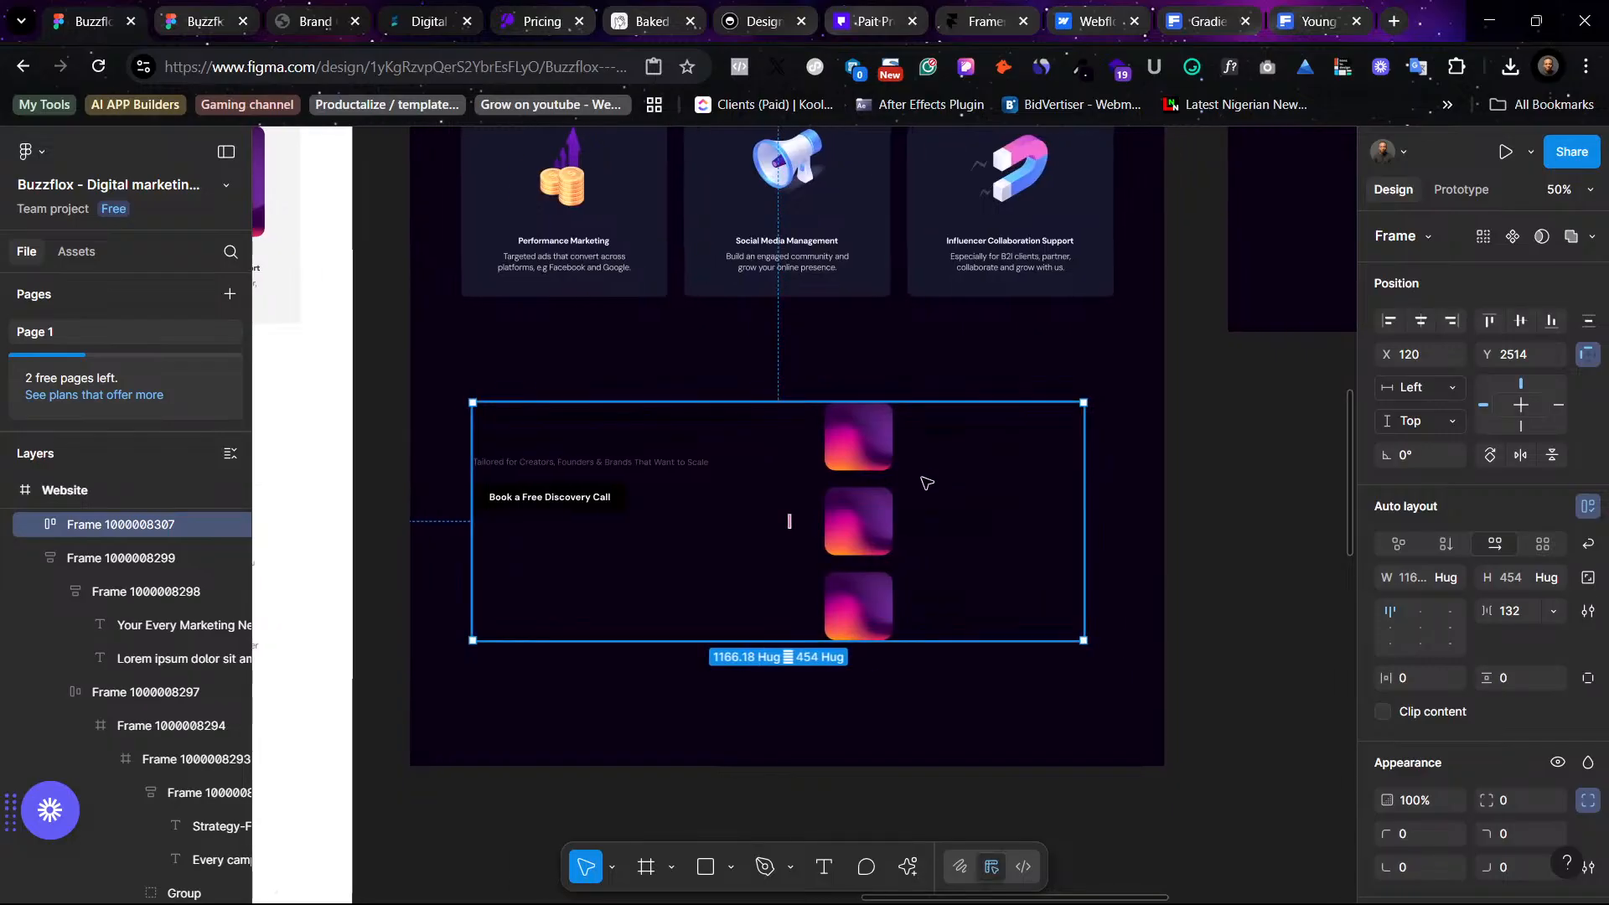
pyautogui.moveTo(856, 516); pyautogui.dragTo(875, 475)
pyautogui.moveTo(874, 475); pyautogui.dragTo(876, 506)
# - Set the copied section's heading fill to the White color style
pyautogui.keyDown('ctrl'); pyautogui.click(571, 416); pyautogui.keyUp('ctrl')
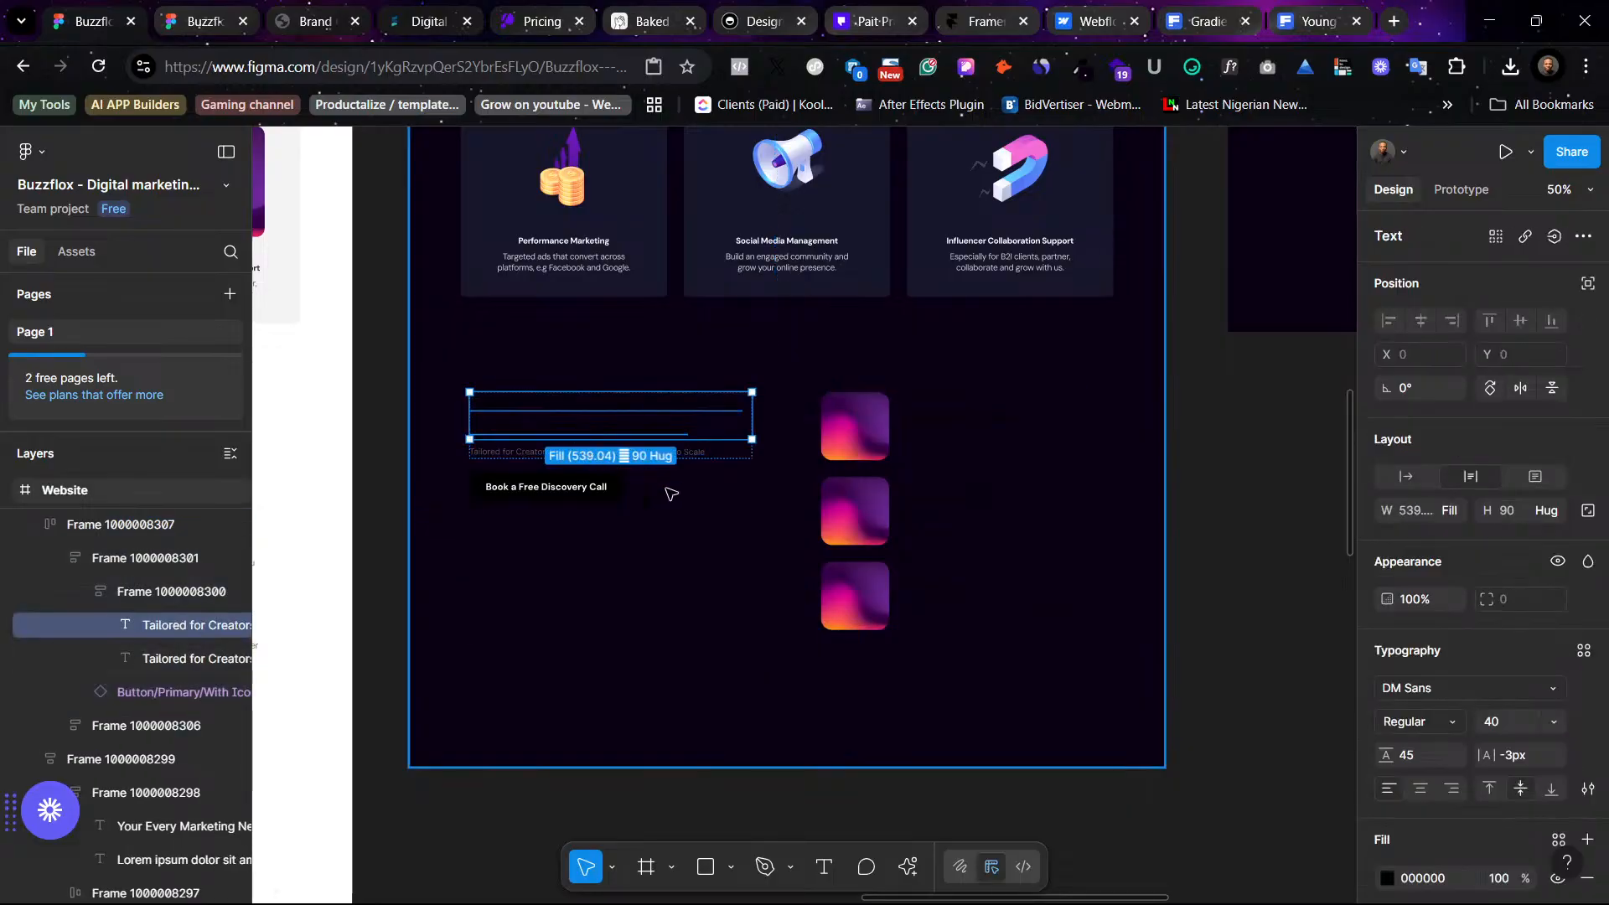
pyautogui.click(1558, 839)
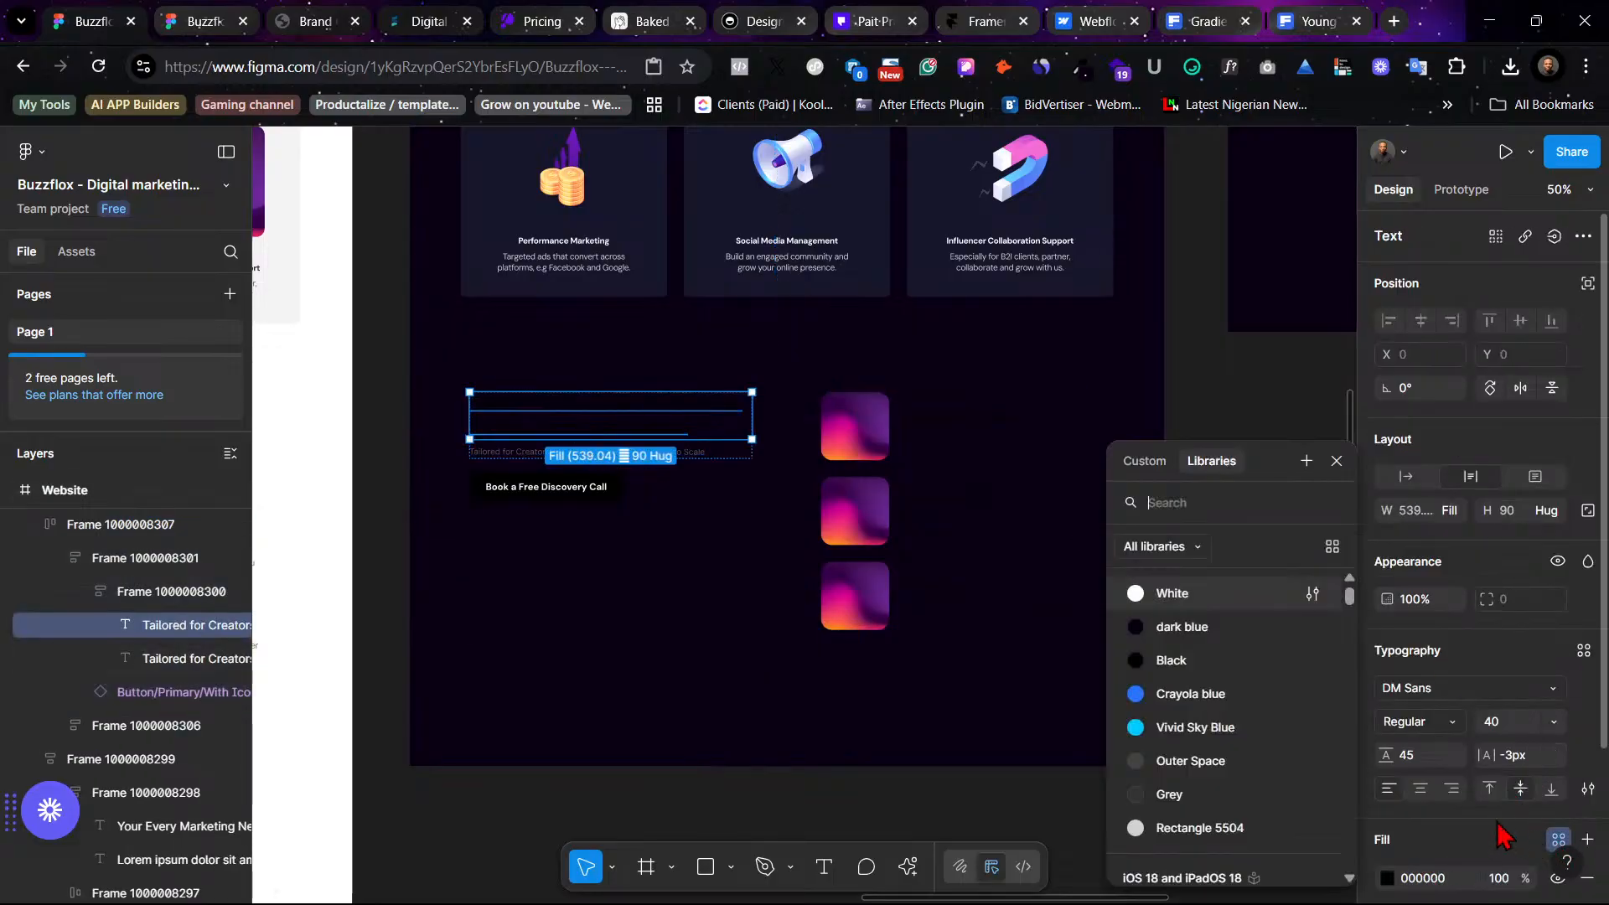
pyautogui.click(1212, 595)
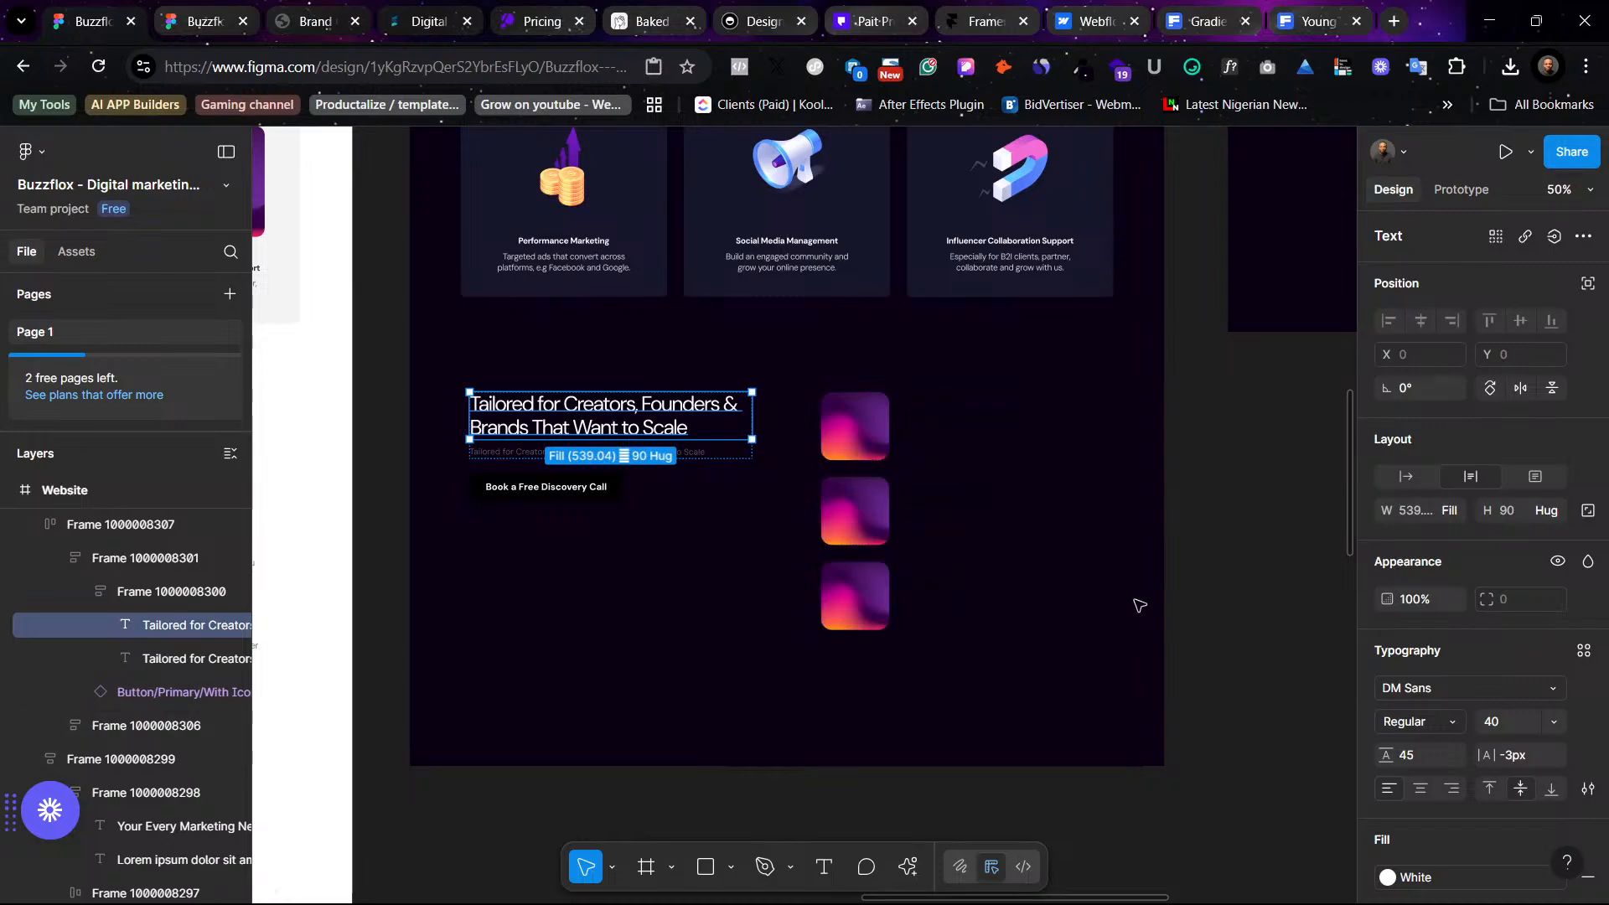
pyautogui.click(972, 436)
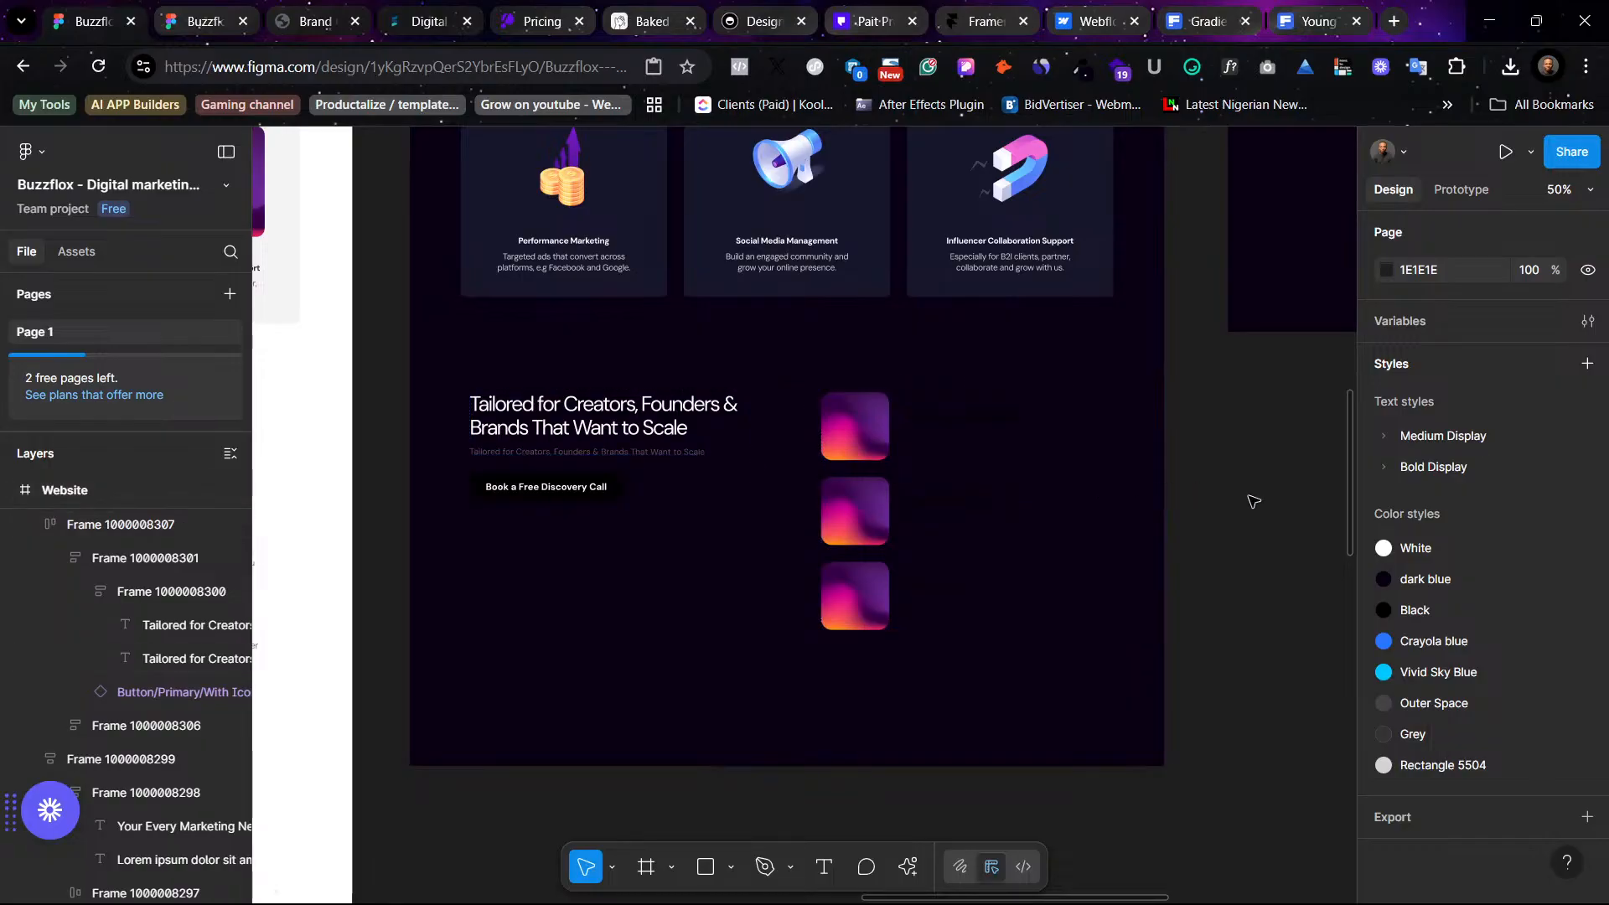
# - Replace the copied section's button with the blue "Book a Call" button from the hero section
pyautogui.scroll(3, 1253, 501)
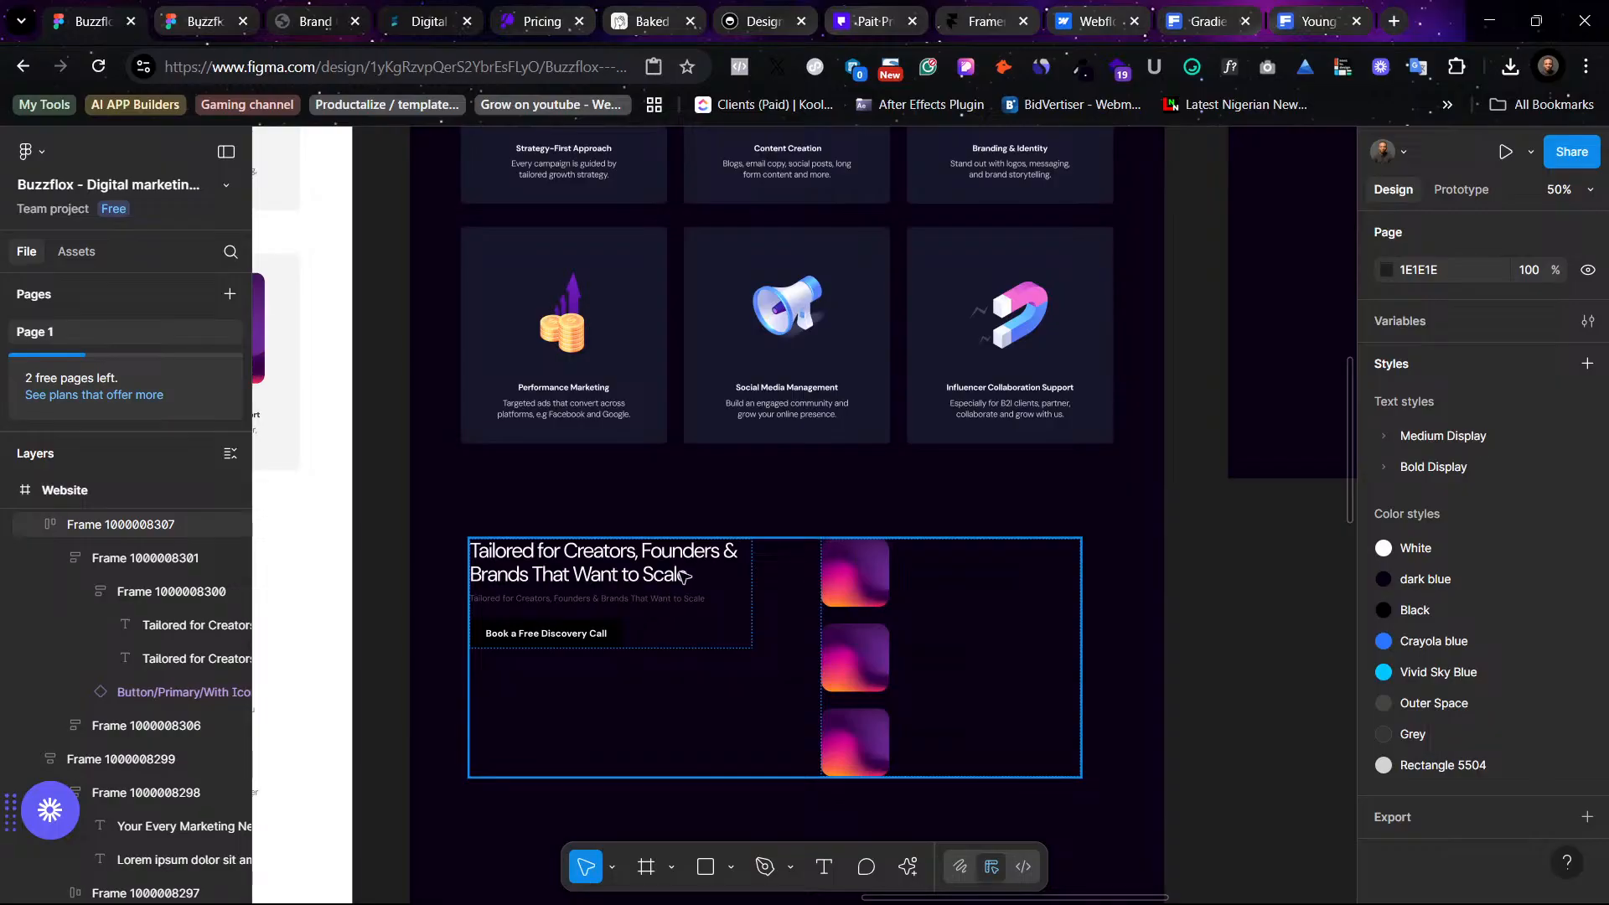
pyautogui.scroll(12, 683, 575)
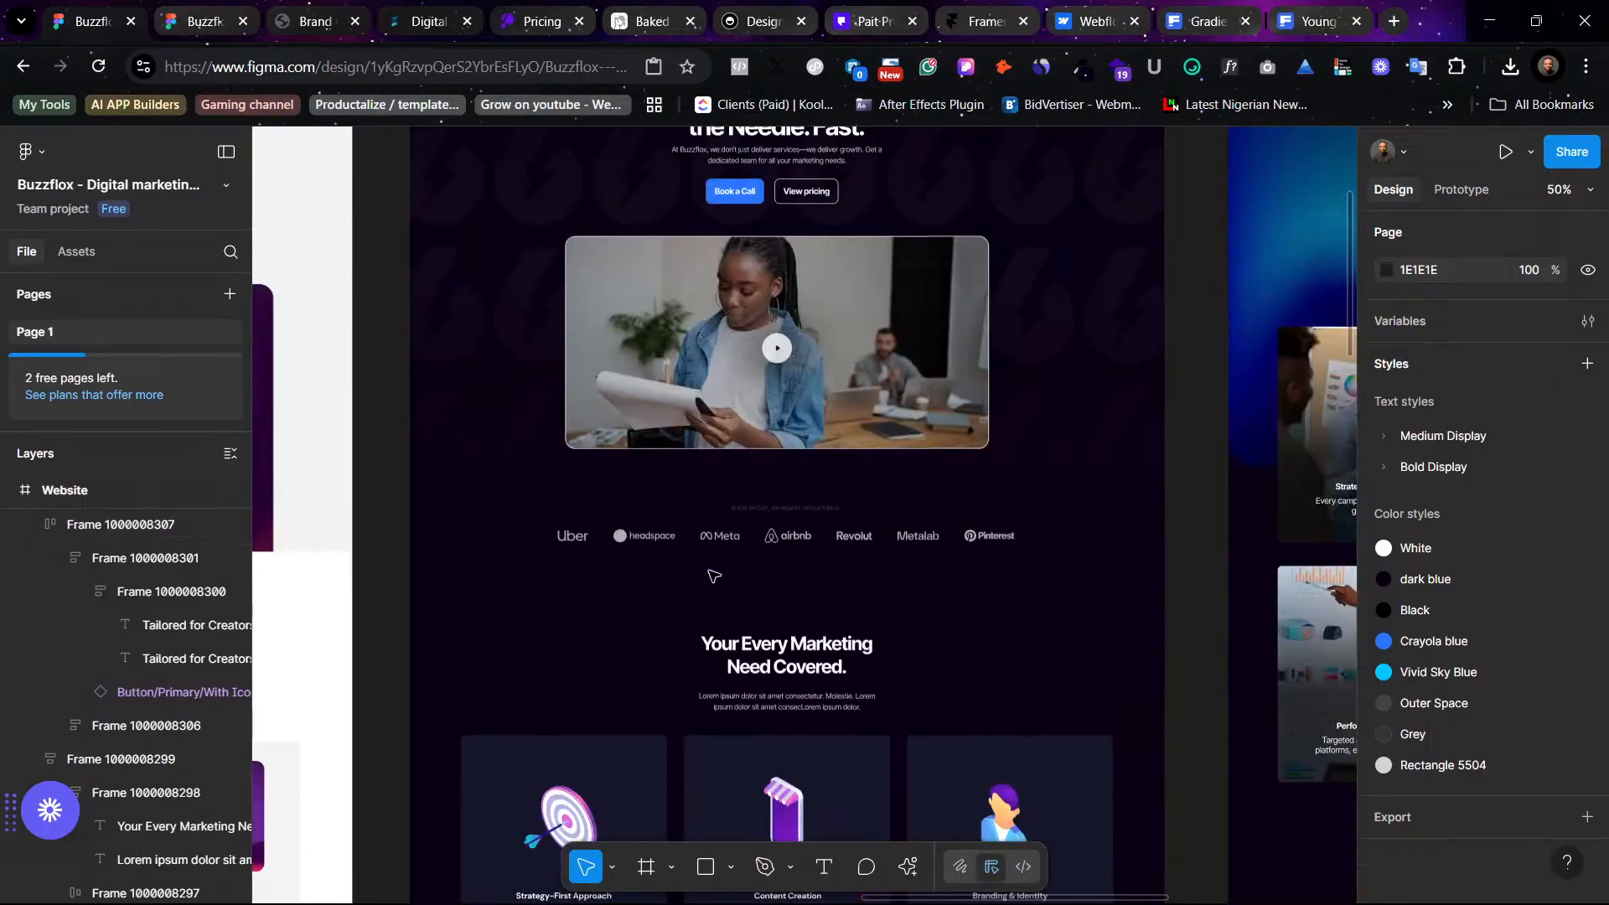
pyautogui.scroll(2, 708, 469)
pyautogui.click(727, 299)
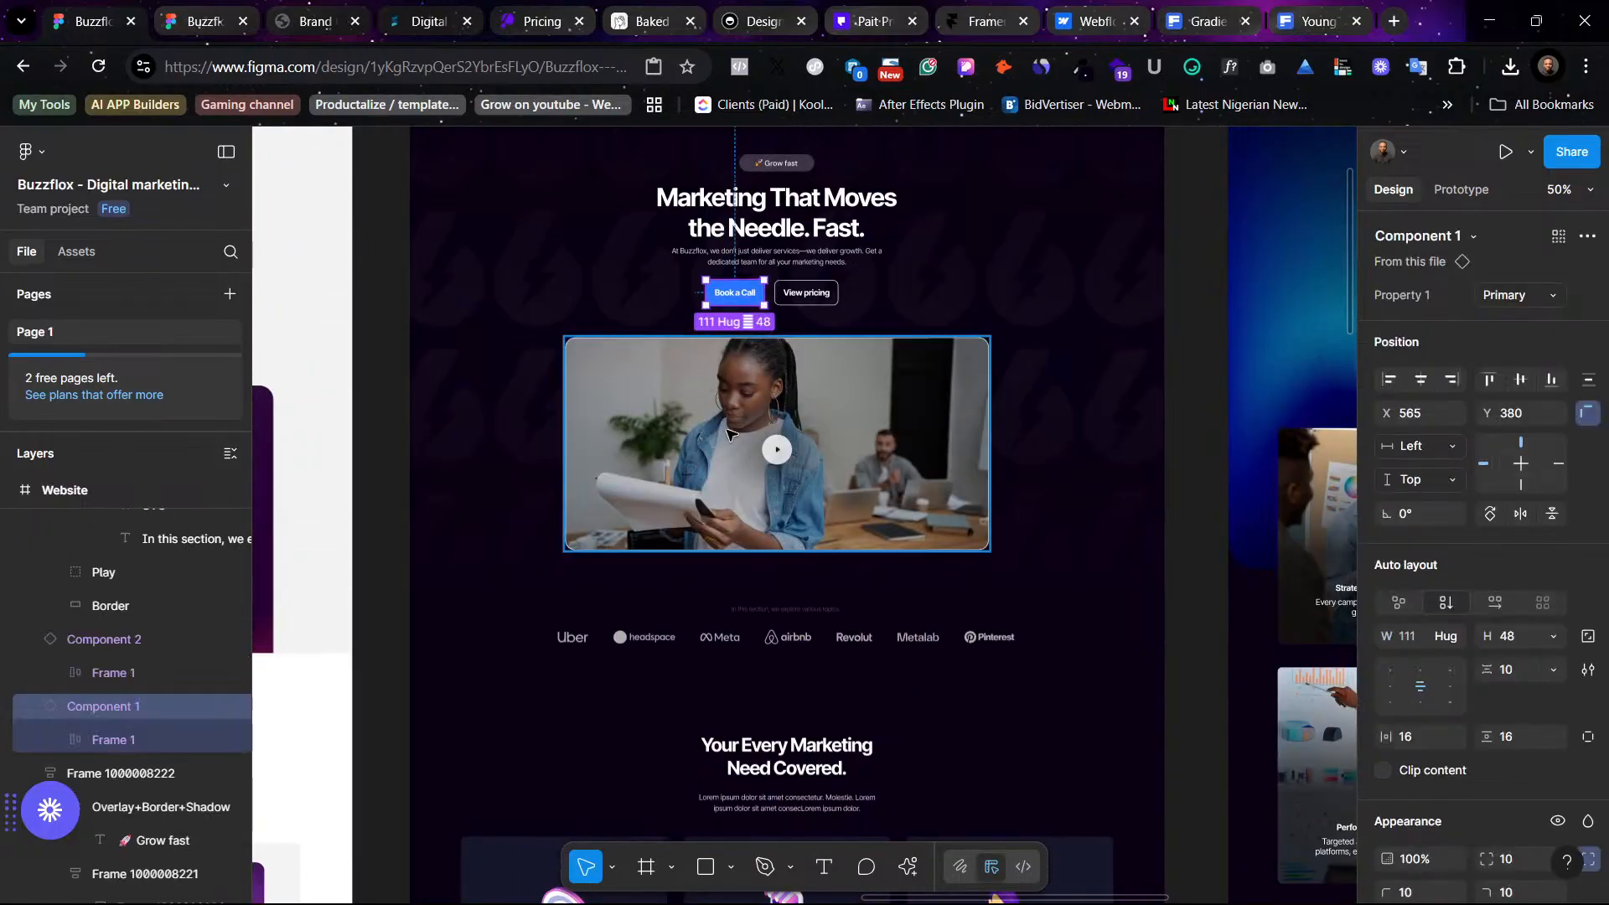
pyautogui.scroll(-15, 727, 433)
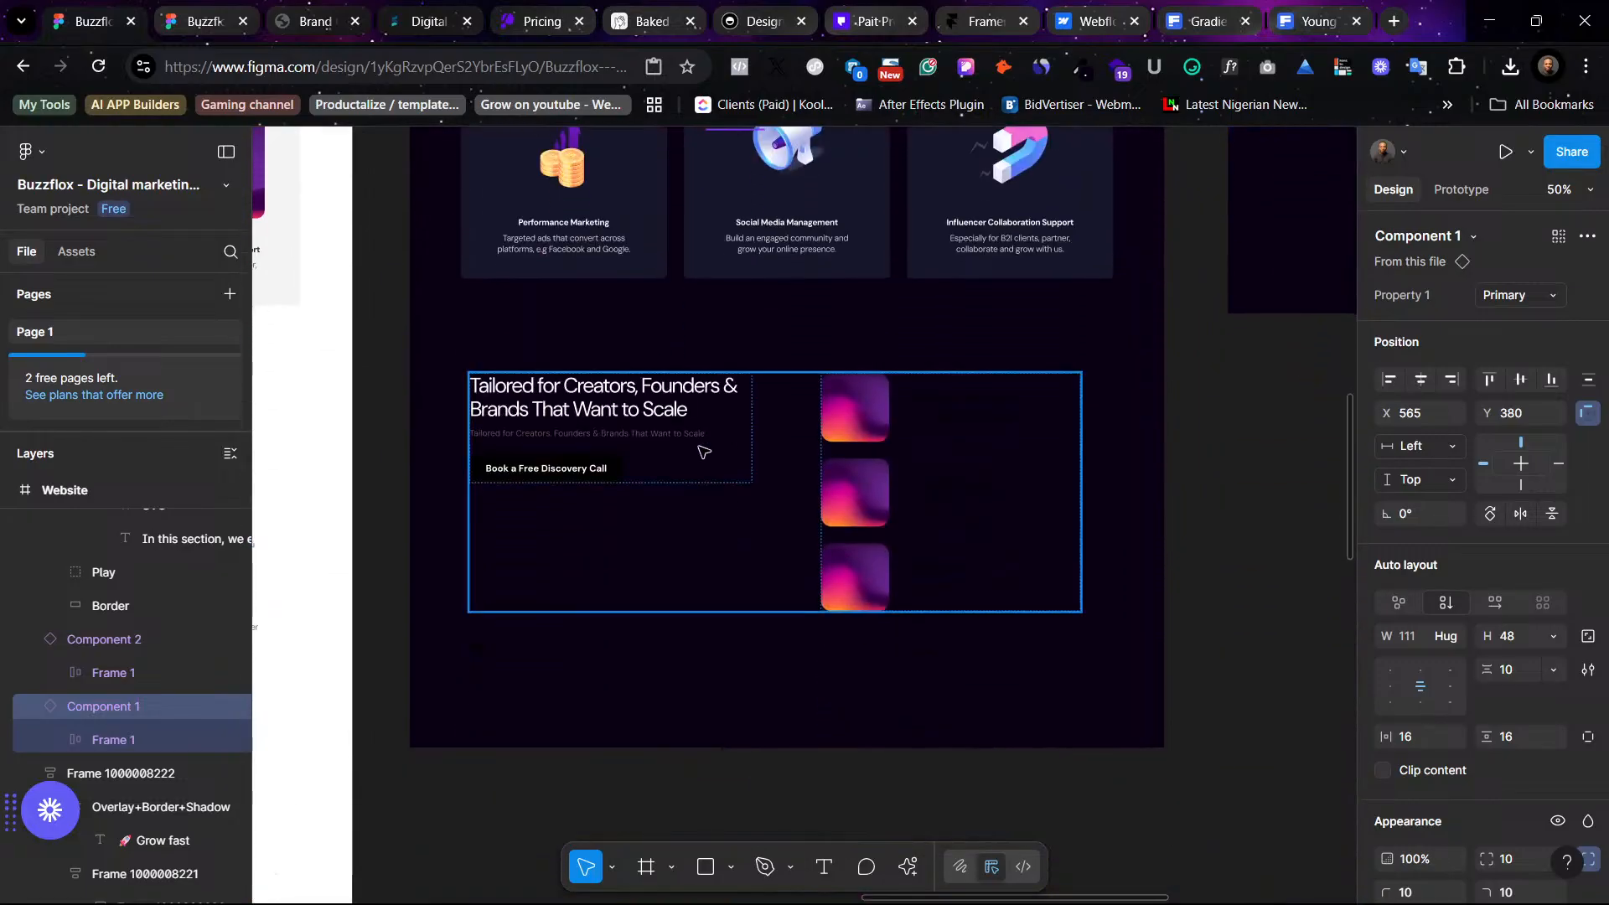
pyautogui.click(536, 470)
pyautogui.click(537, 471)
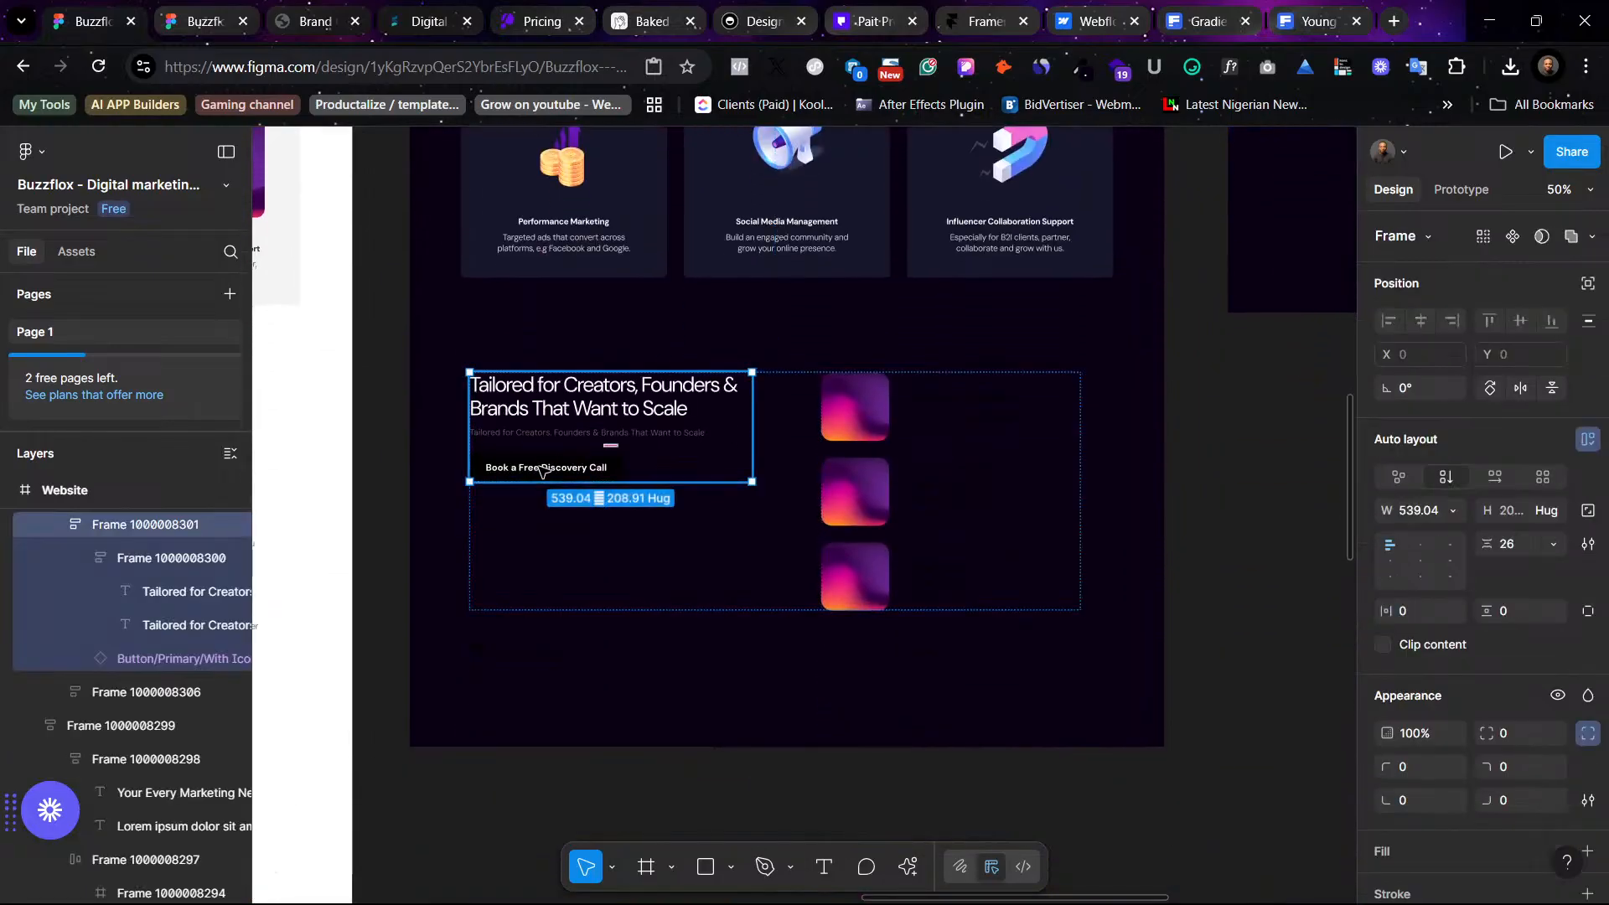
pyautogui.click(540, 471)
pyautogui.rightClick(516, 469)
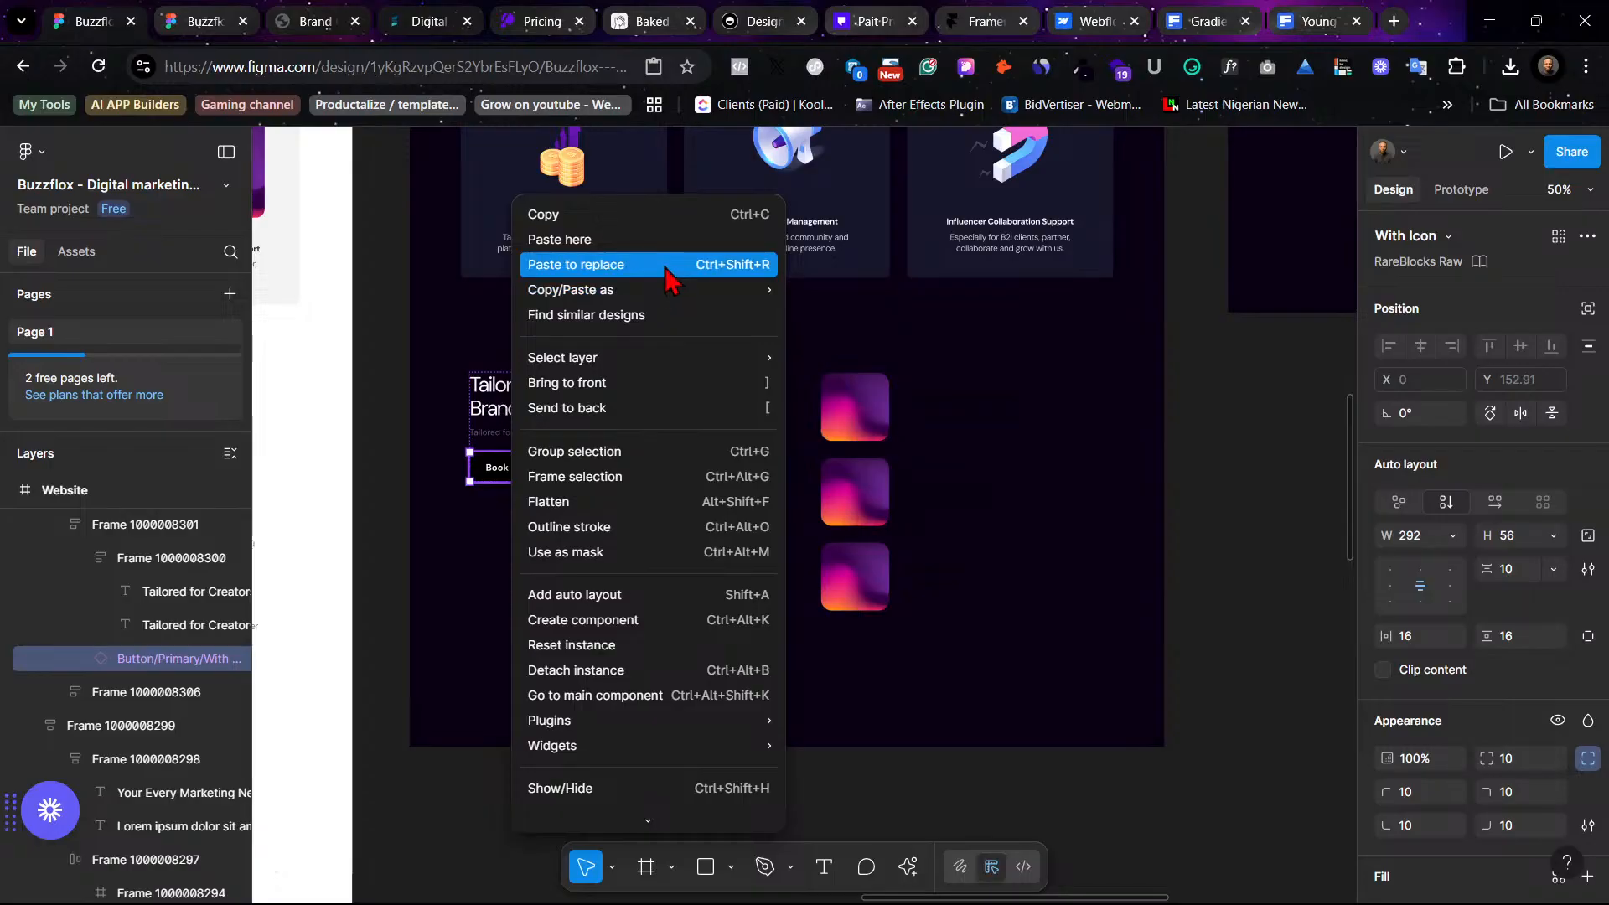
pyautogui.click(666, 267)
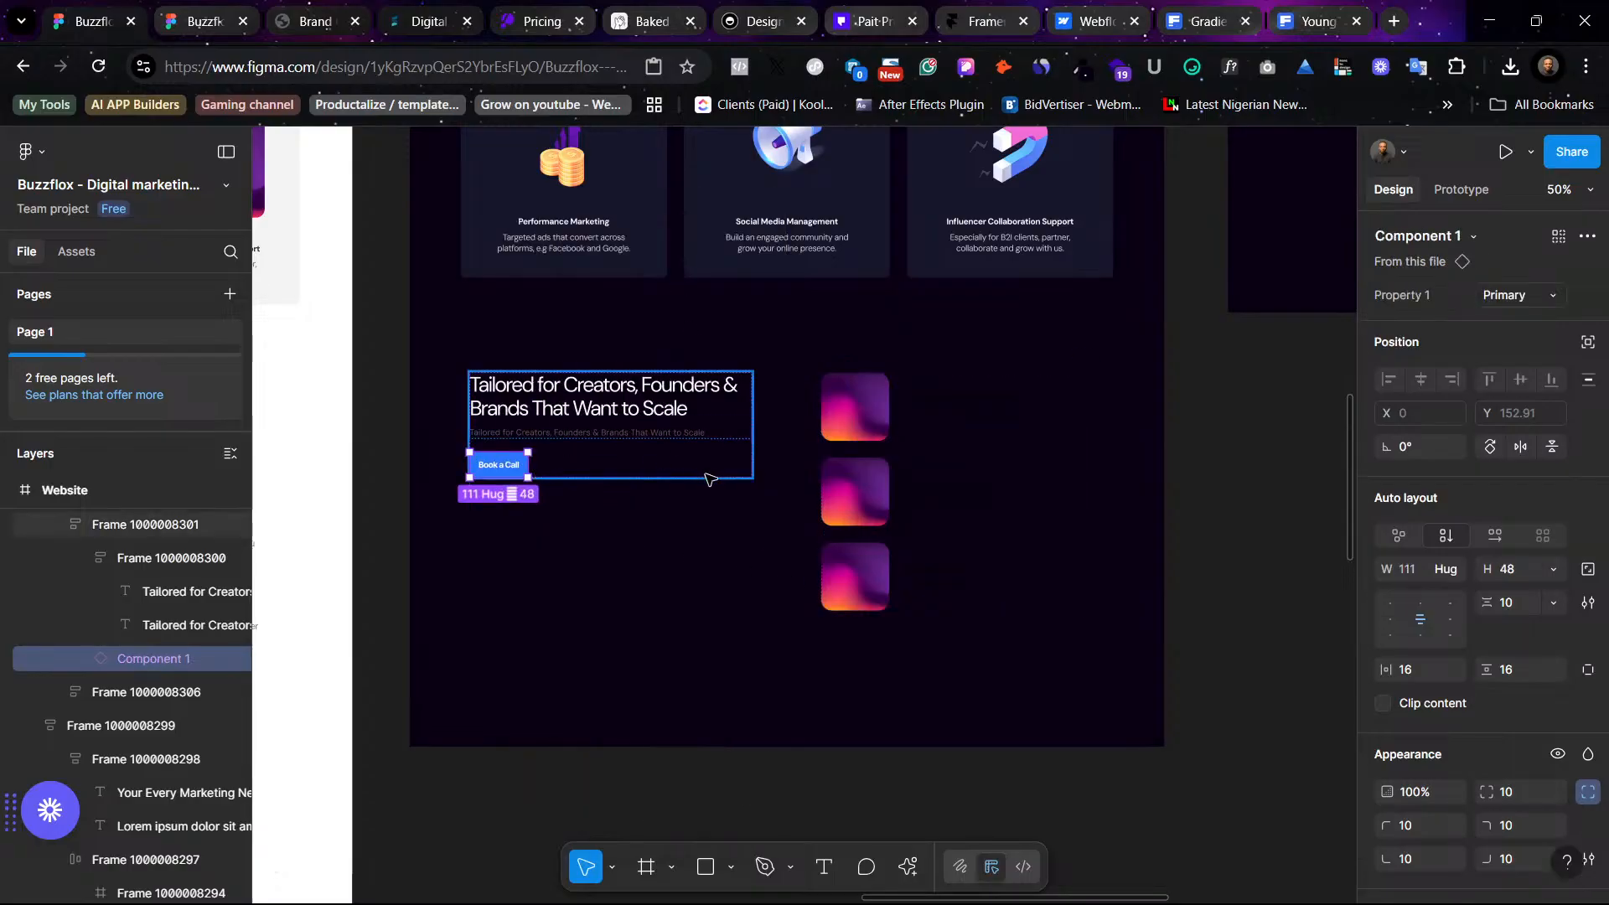
# - Relabel the blue button "Book a Free Discovery Call" by pasting the light version's button text with matched style
pyautogui.hscroll(-8, 637, 494)
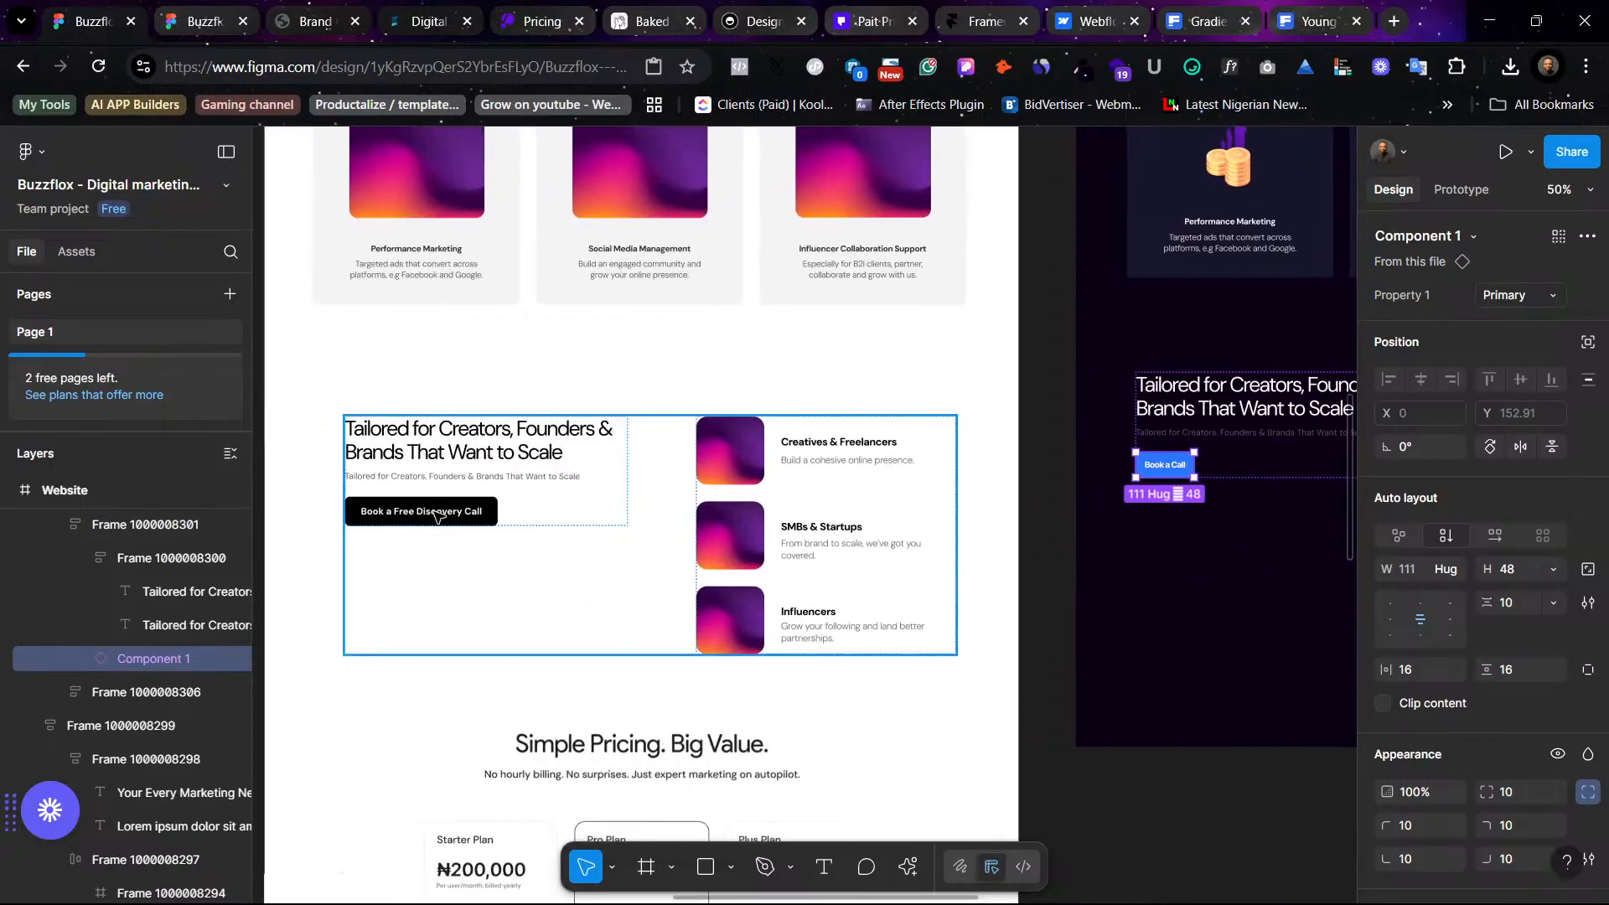
pyautogui.doubleClick(431, 512)
pyautogui.doubleClick(432, 512)
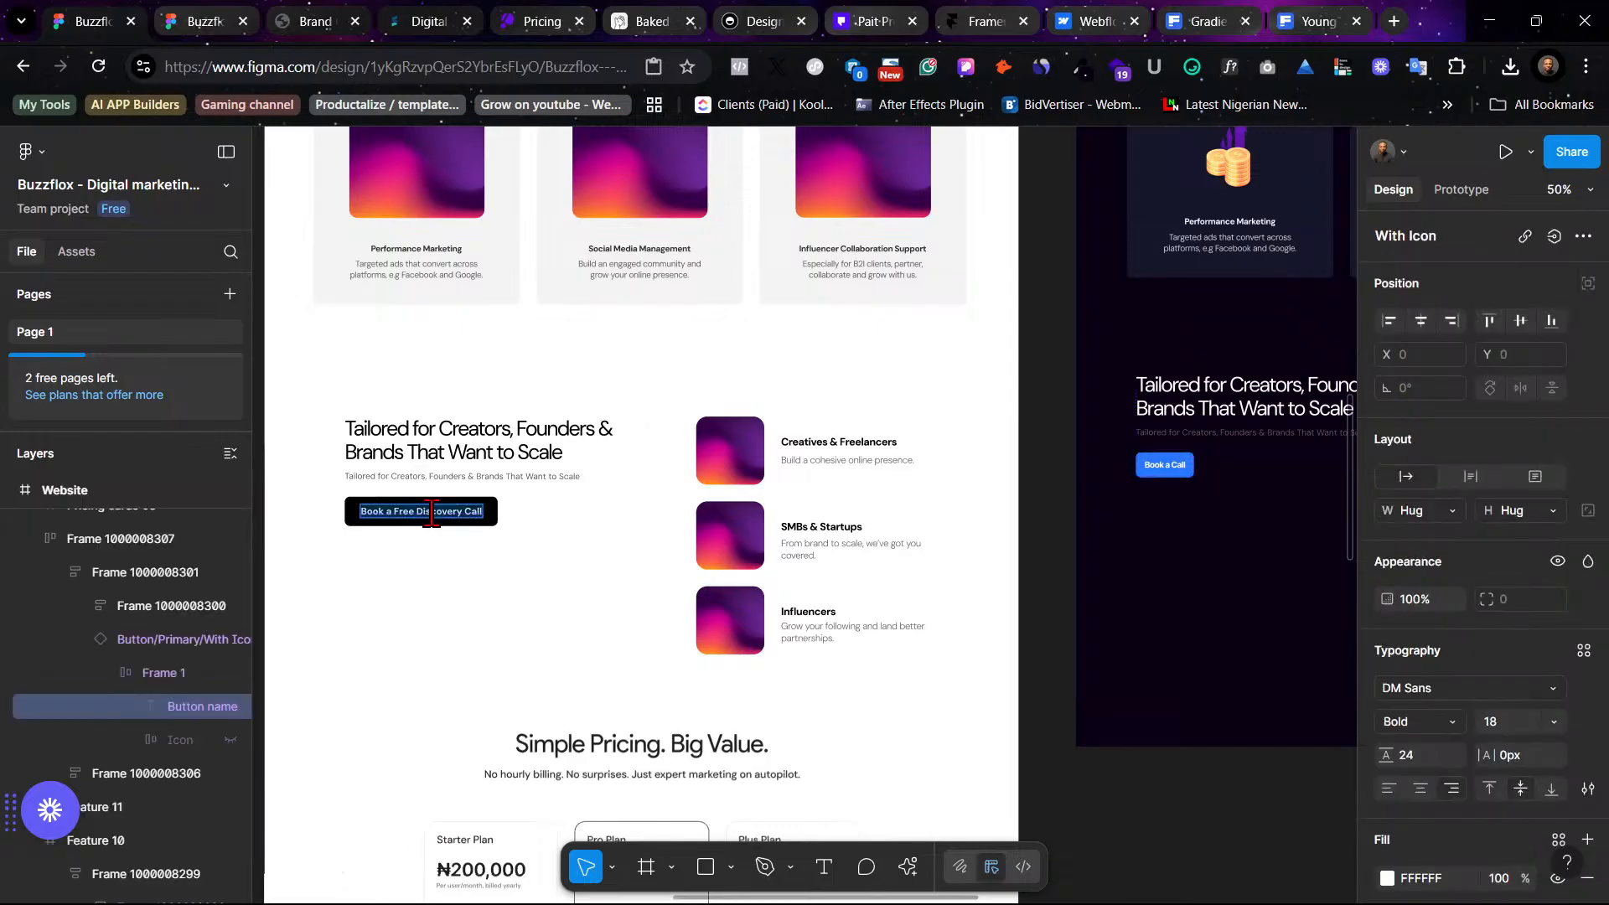
pyautogui.hscroll(5, 871, 537)
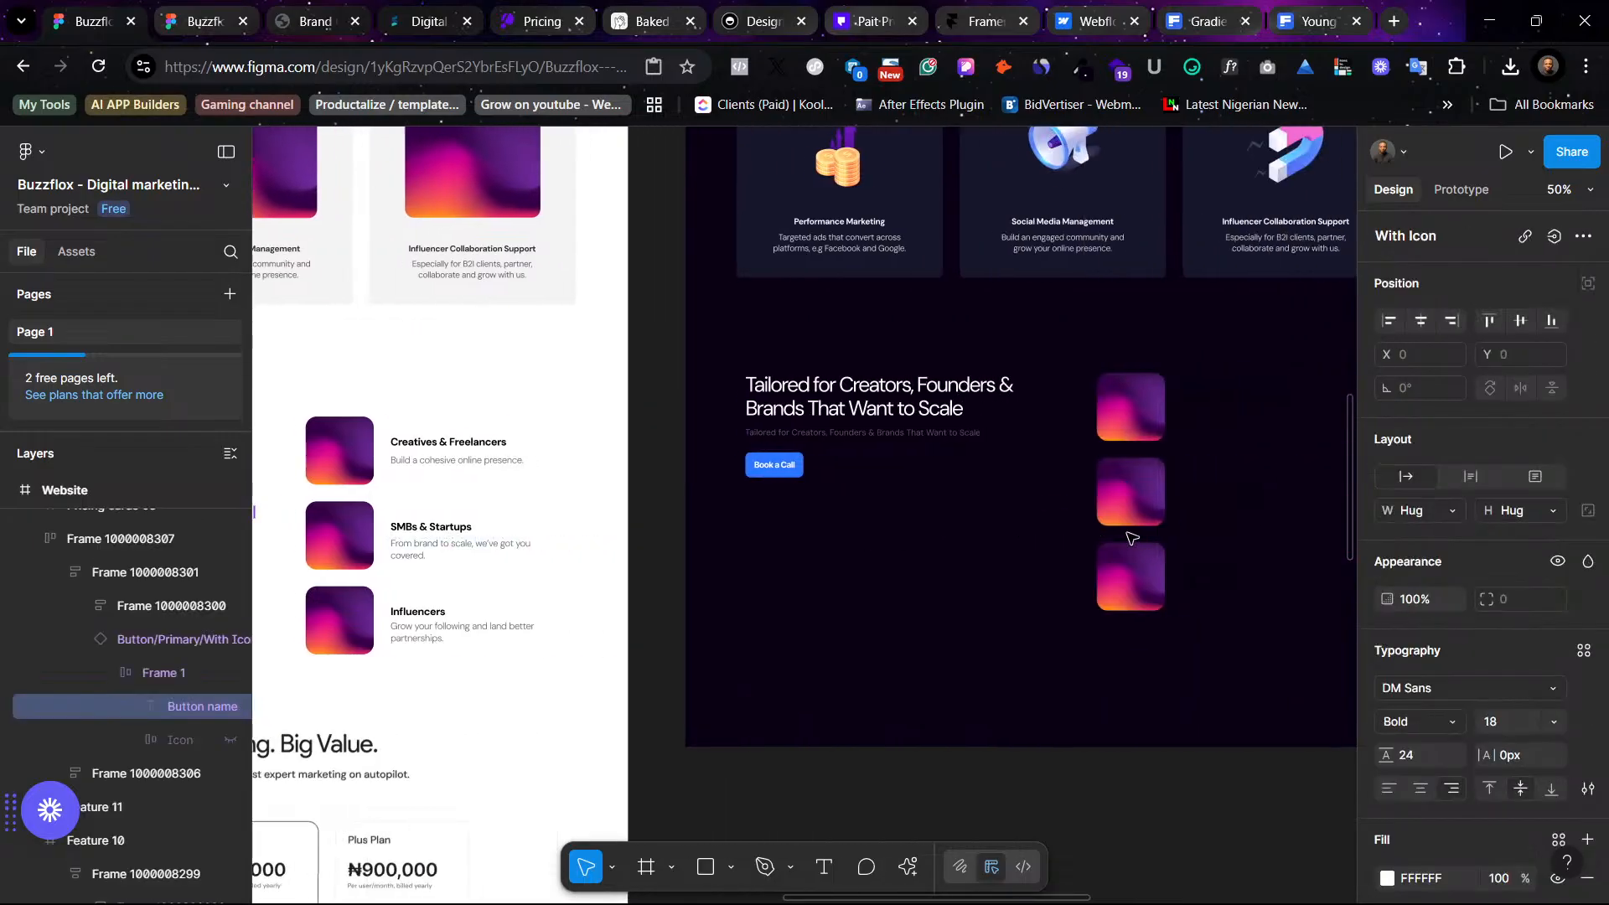
pyautogui.click(764, 465)
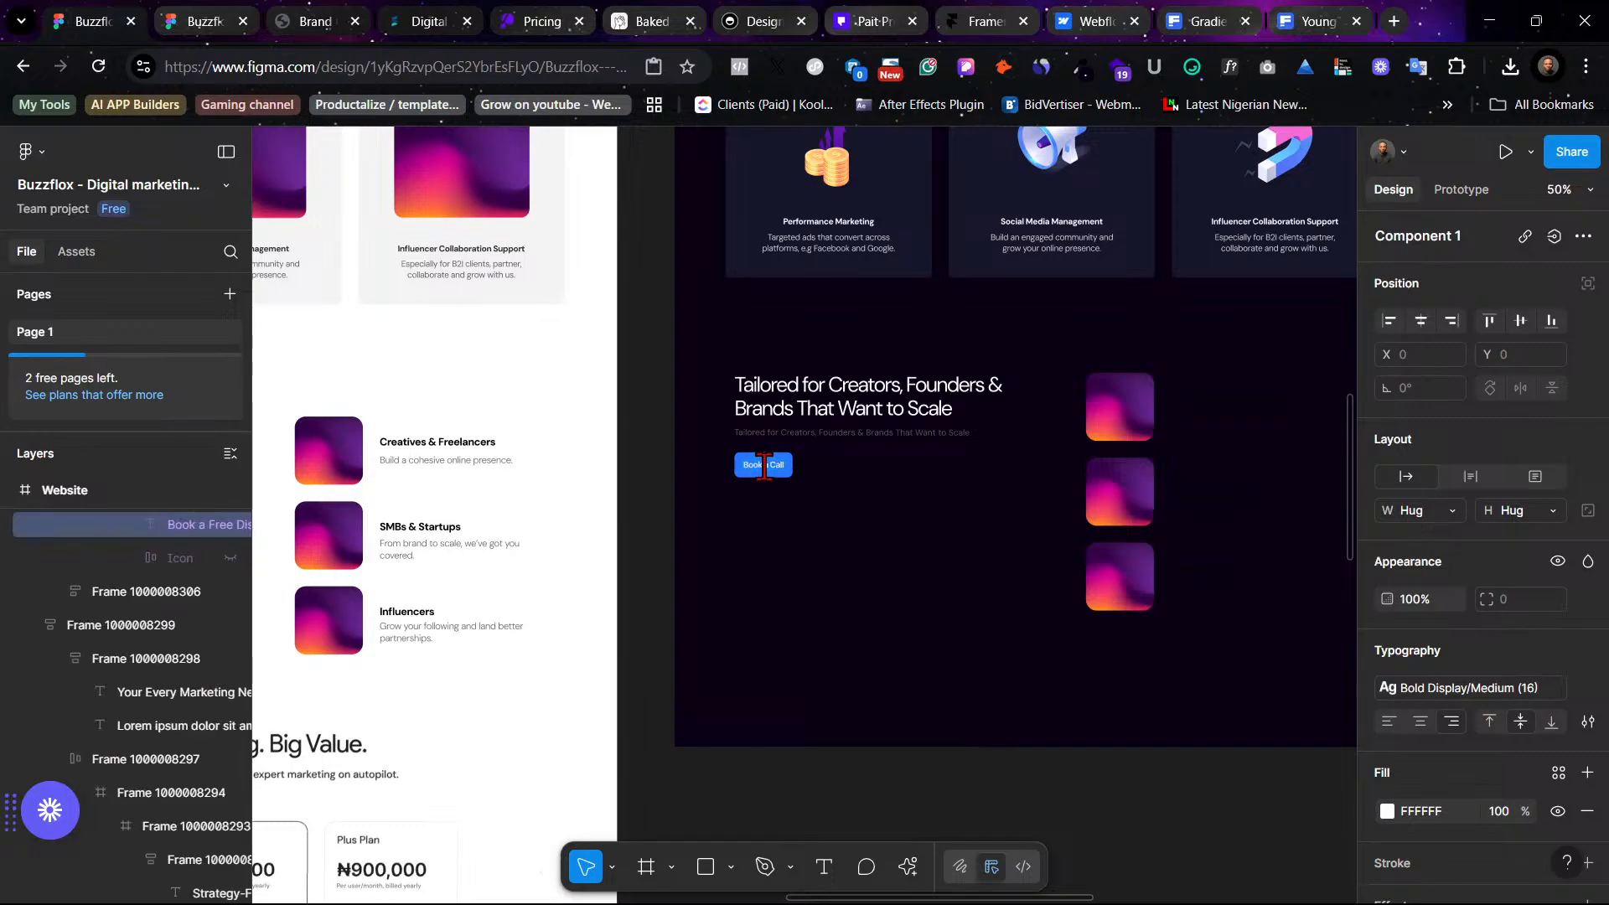
pyautogui.rightClick(760, 463)
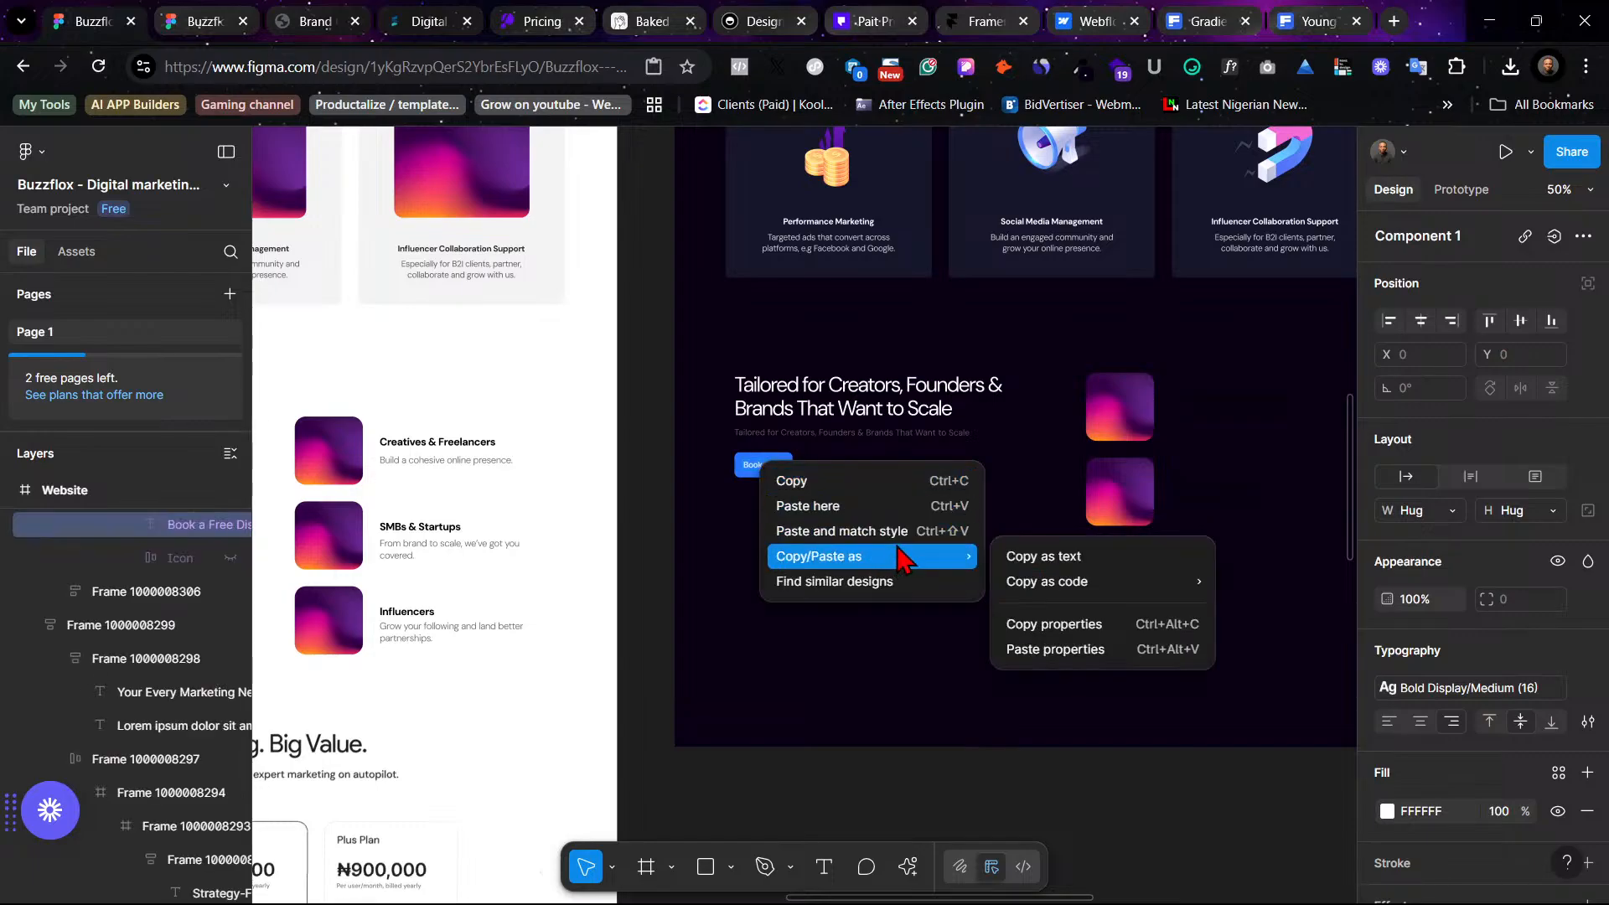
pyautogui.click(920, 533)
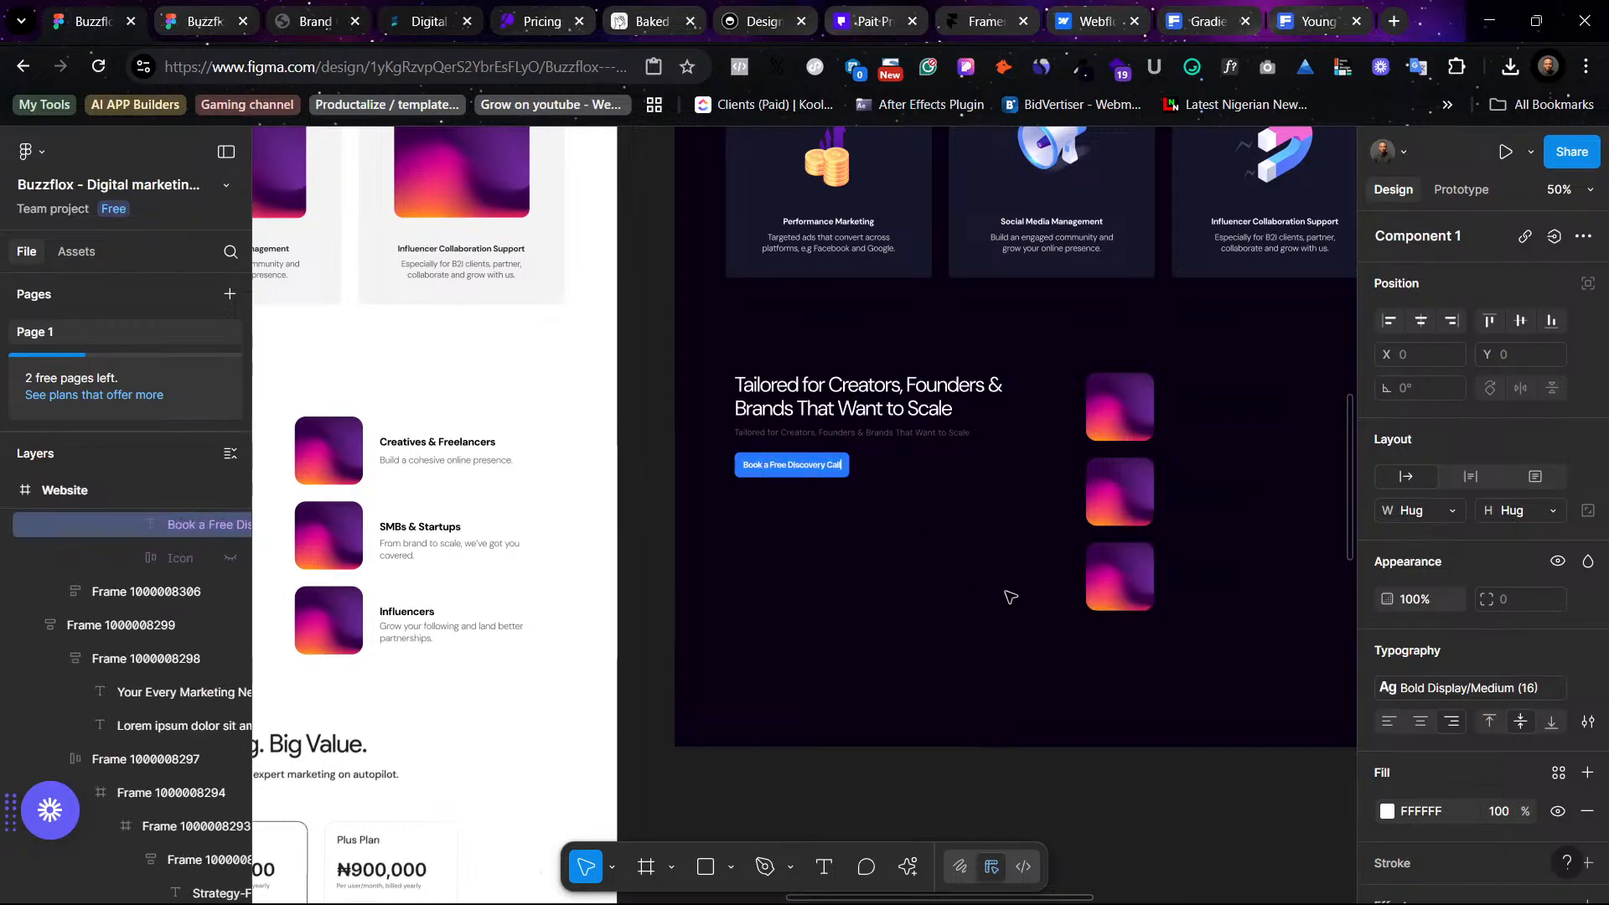
# - Ungroup the section's layout and move the image list below the heading and button
pyautogui.click(1039, 661)
pyautogui.hscroll(3, 1207, 711)
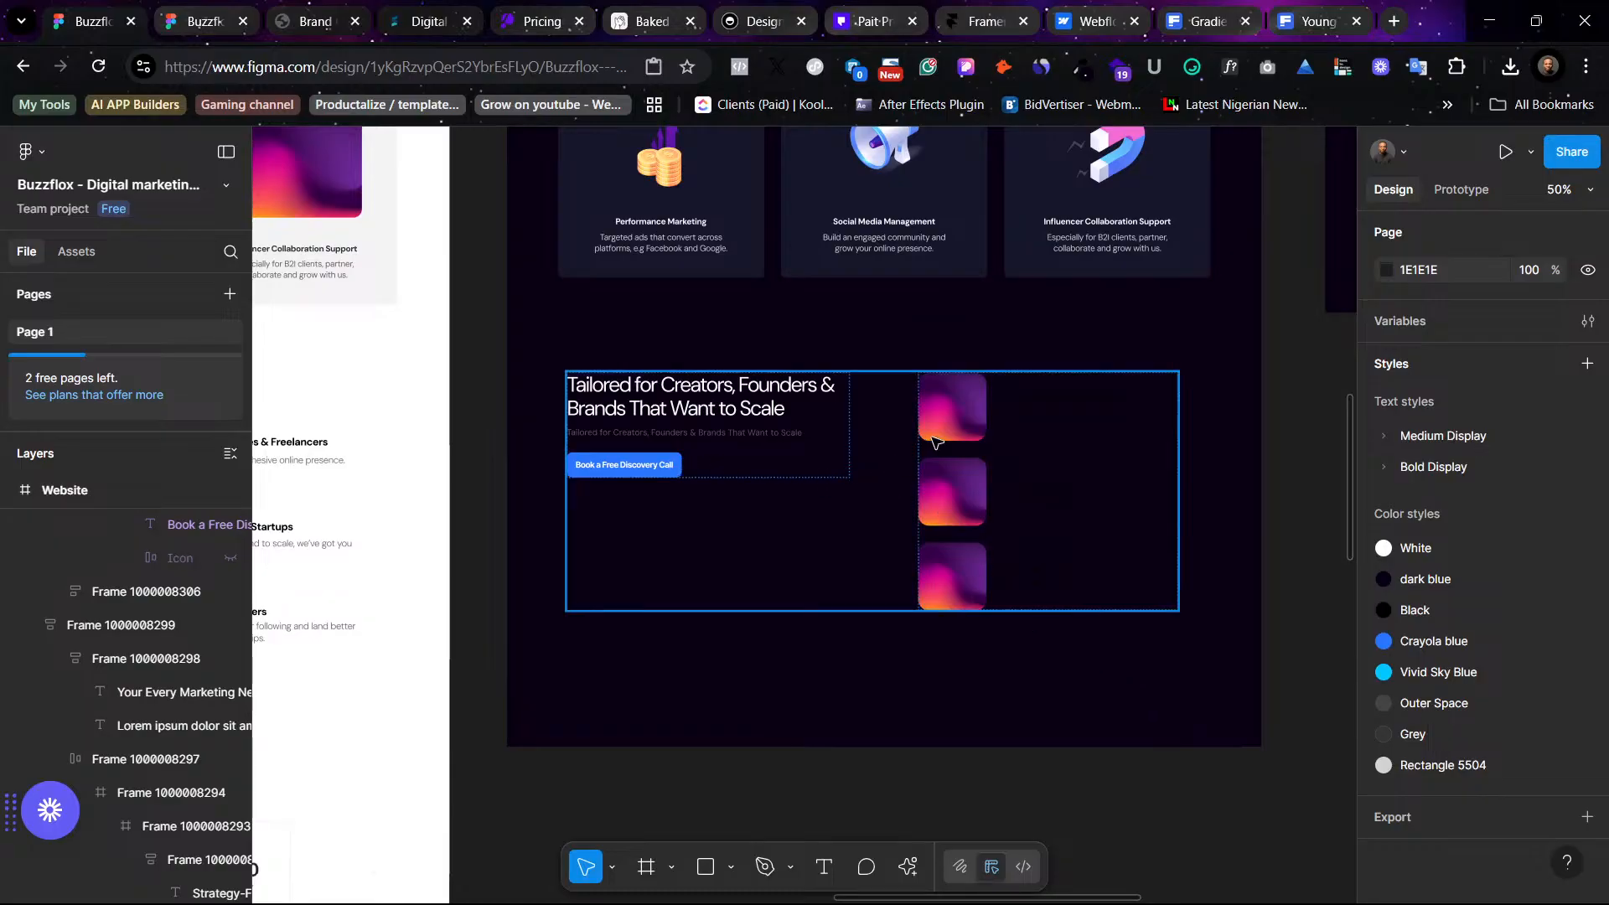
pyautogui.click(932, 442)
pyautogui.rightClick(933, 441)
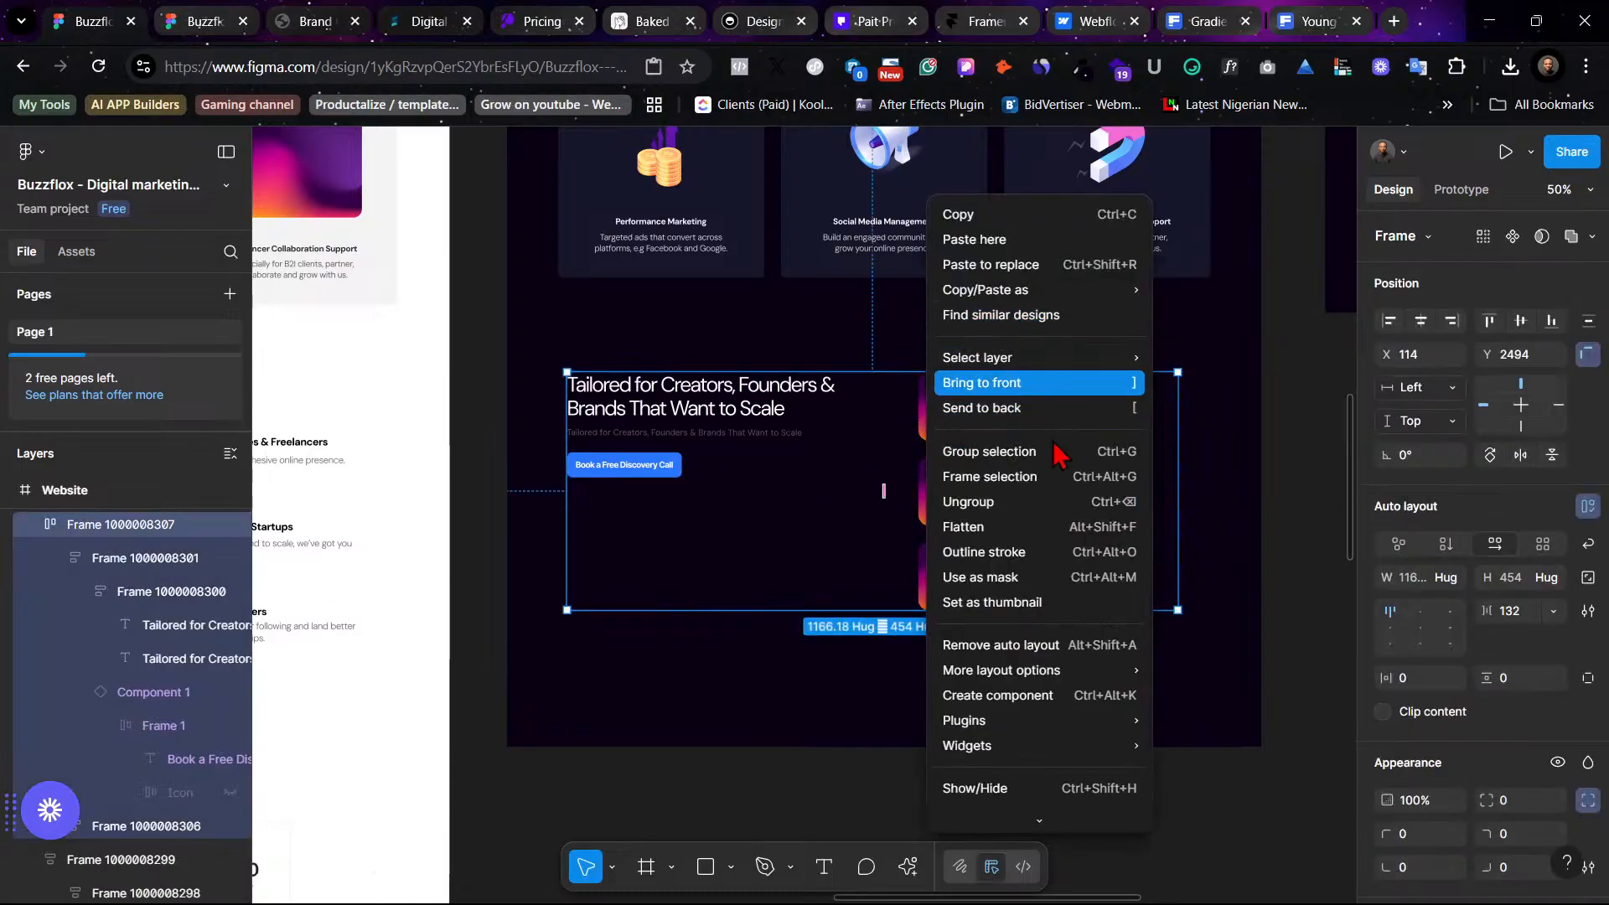
pyautogui.click(1026, 502)
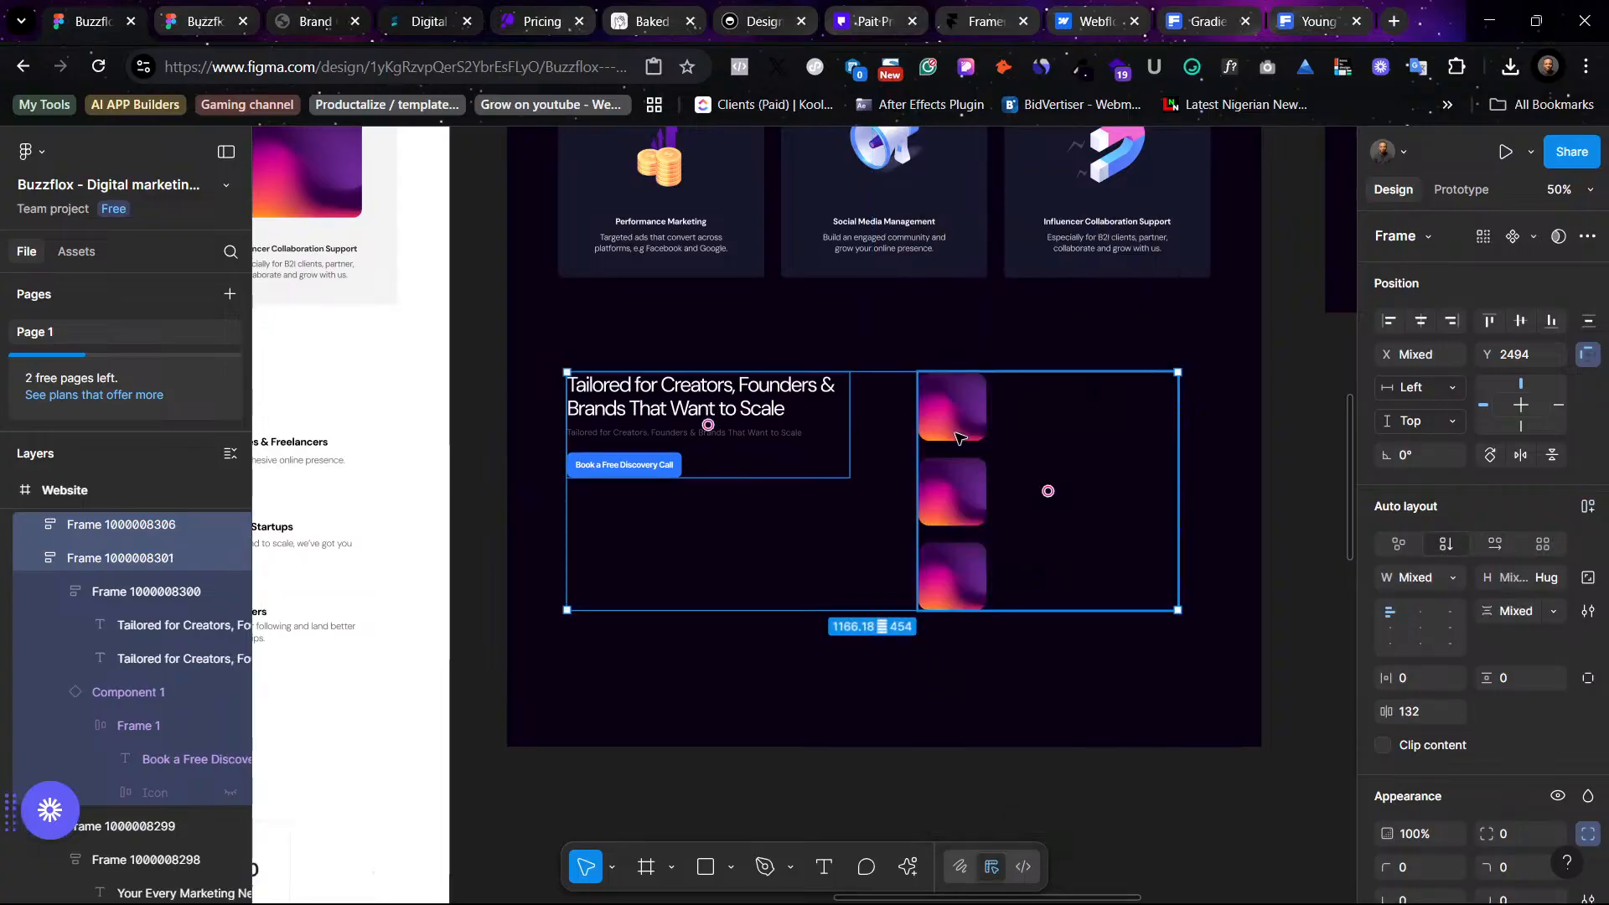
pyautogui.click(959, 437)
pyautogui.moveTo(928, 496); pyautogui.dragTo(653, 555)
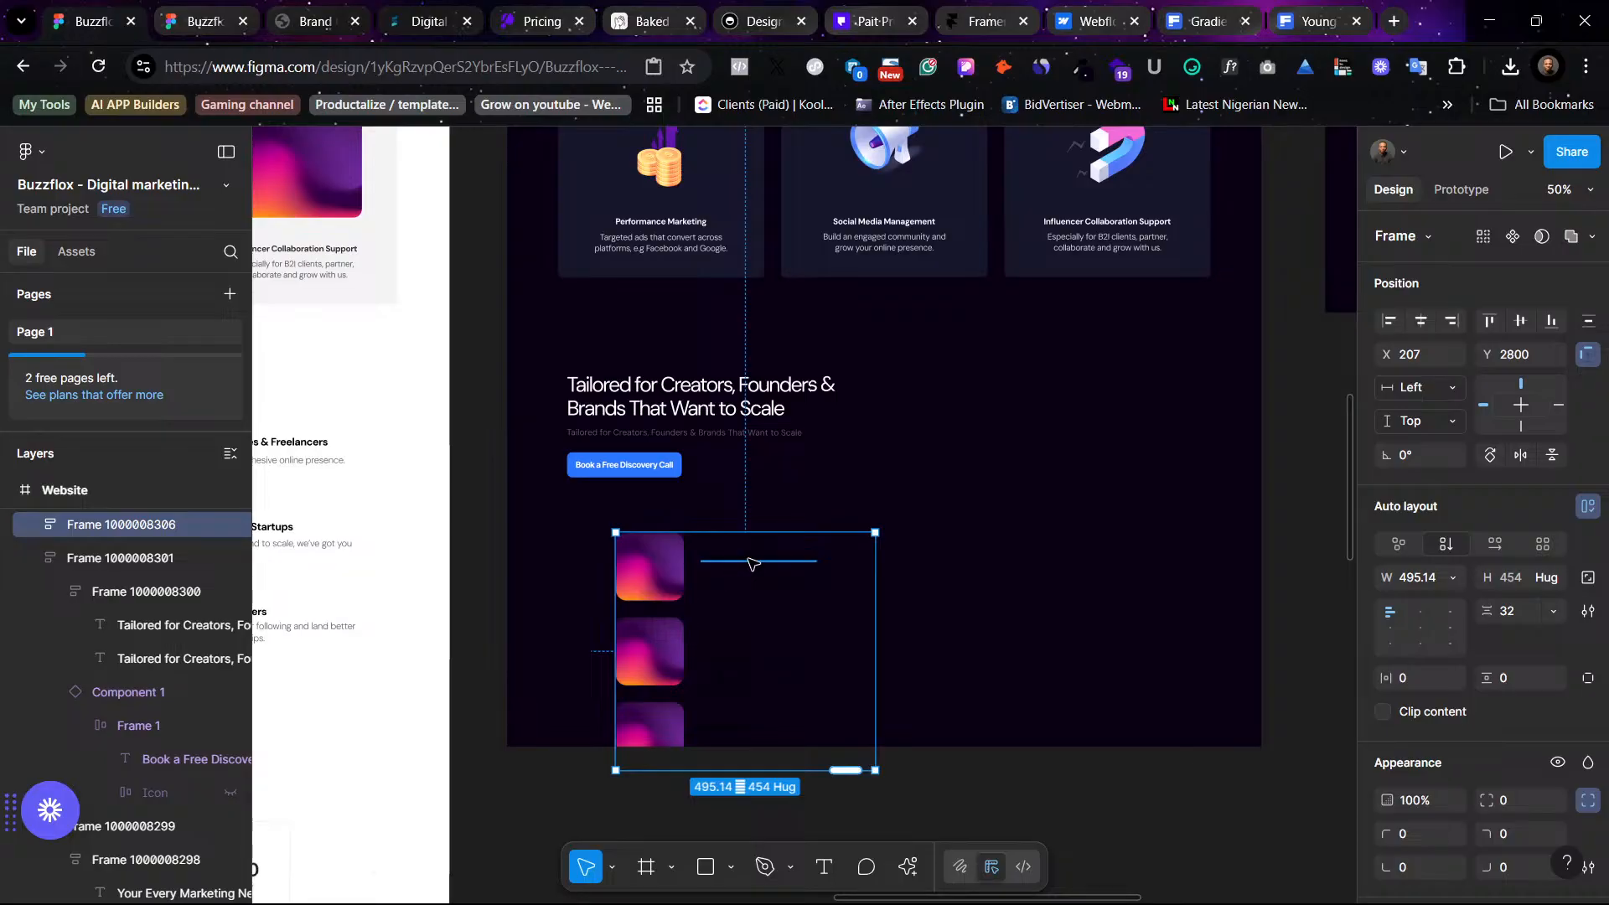
# - Recolor the list text with the White and Rectangle 5504 color styles and shift the list to the right
pyautogui.scroll(-5, 1424, 720)
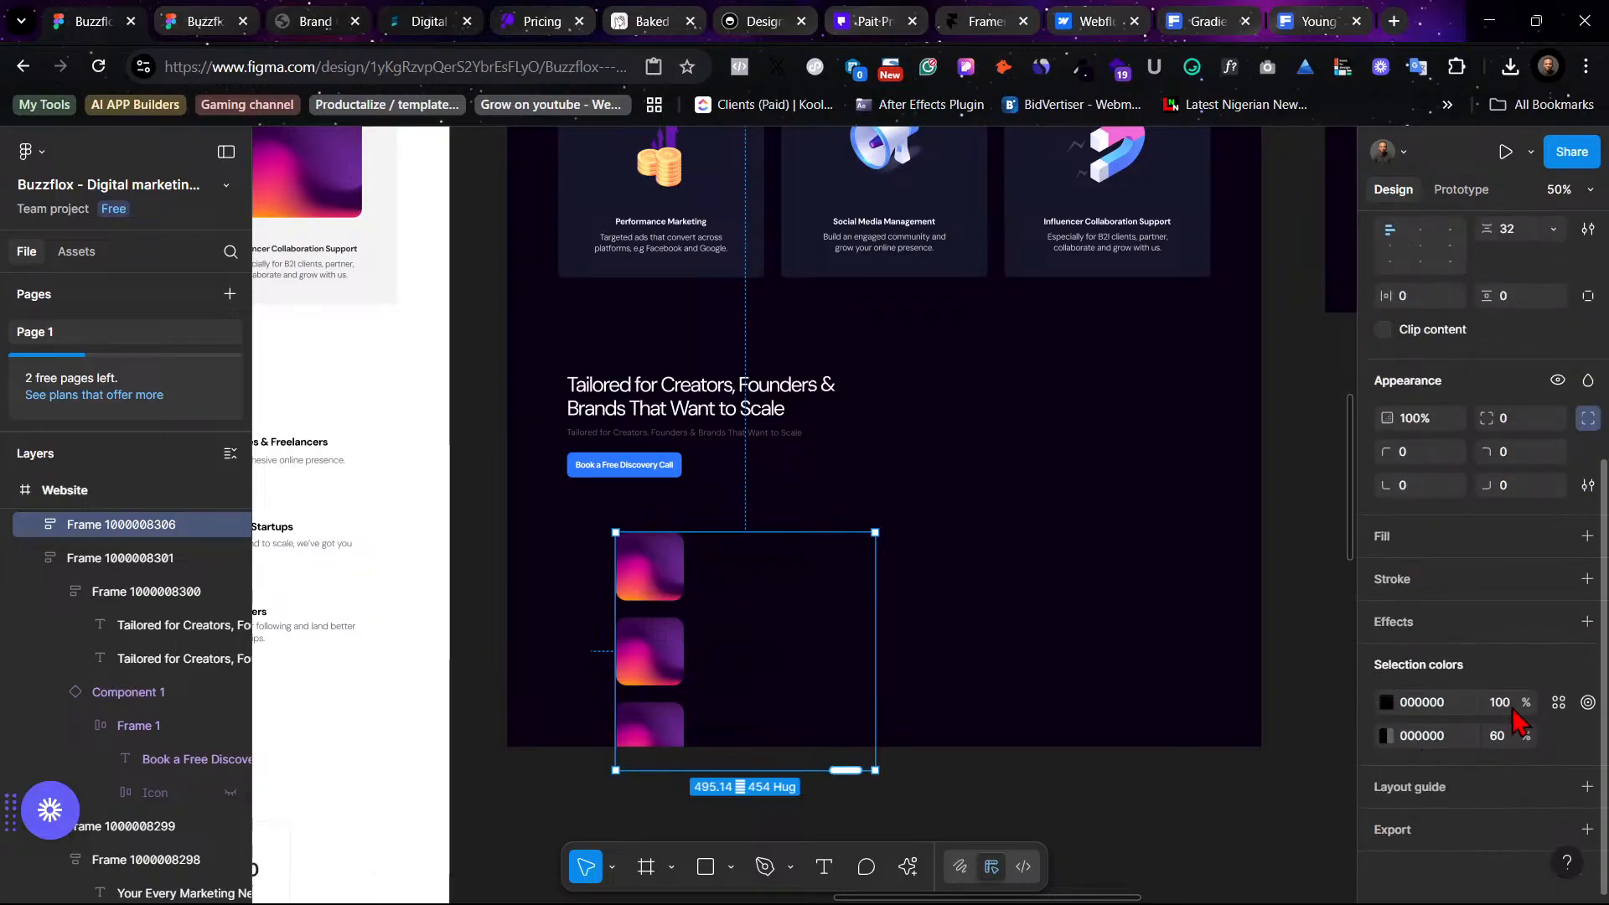
pyautogui.click(1558, 702)
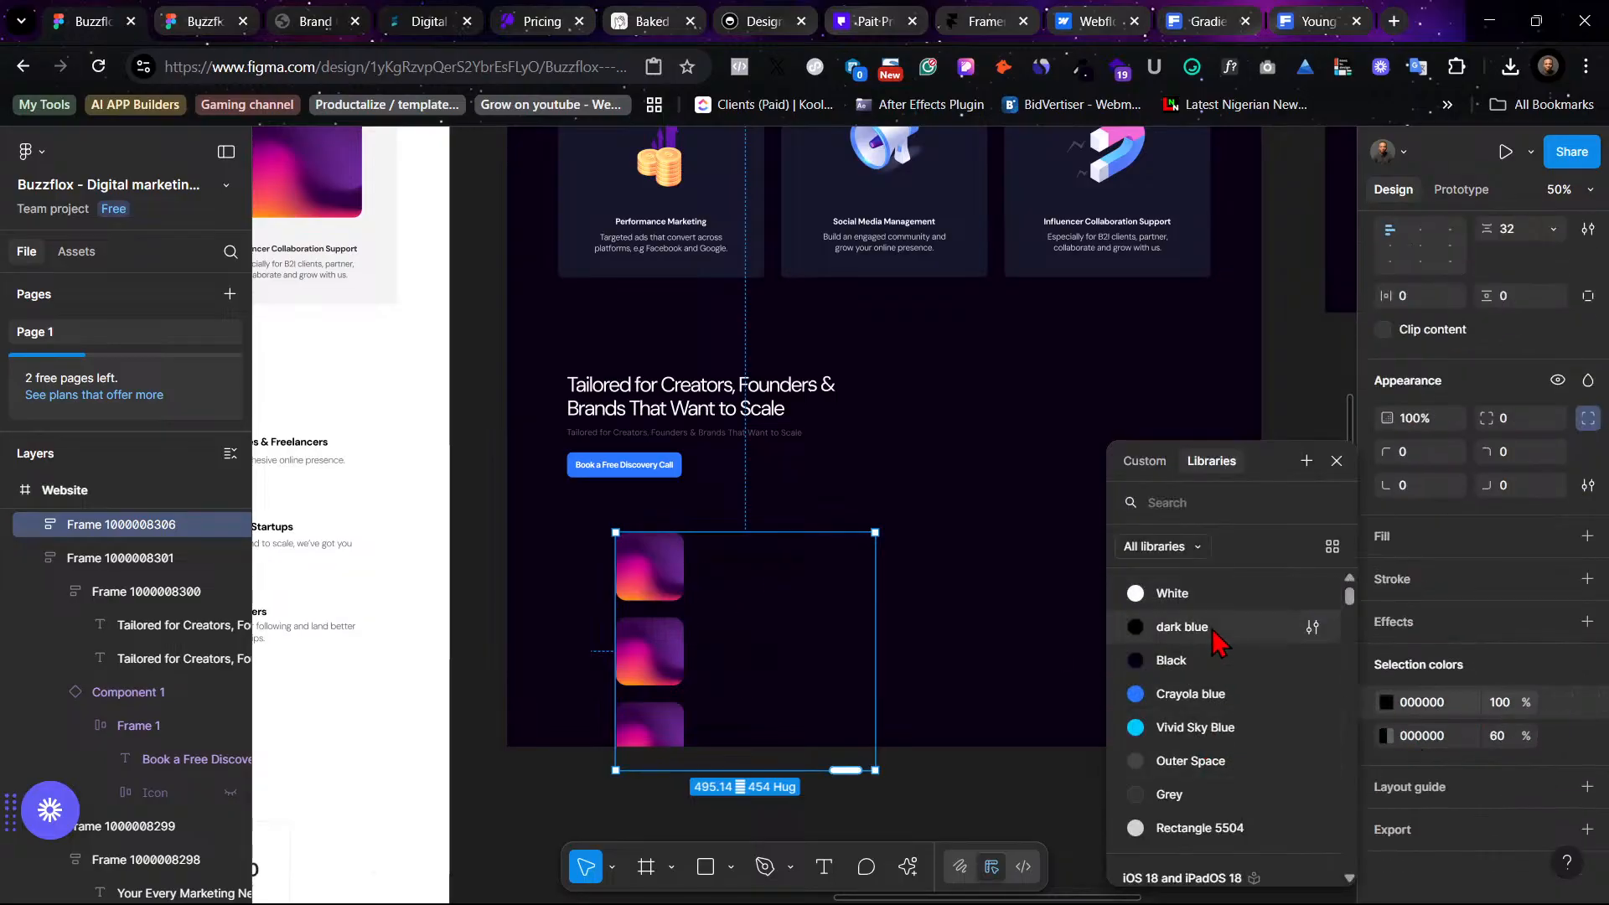
pyautogui.click(1171, 593)
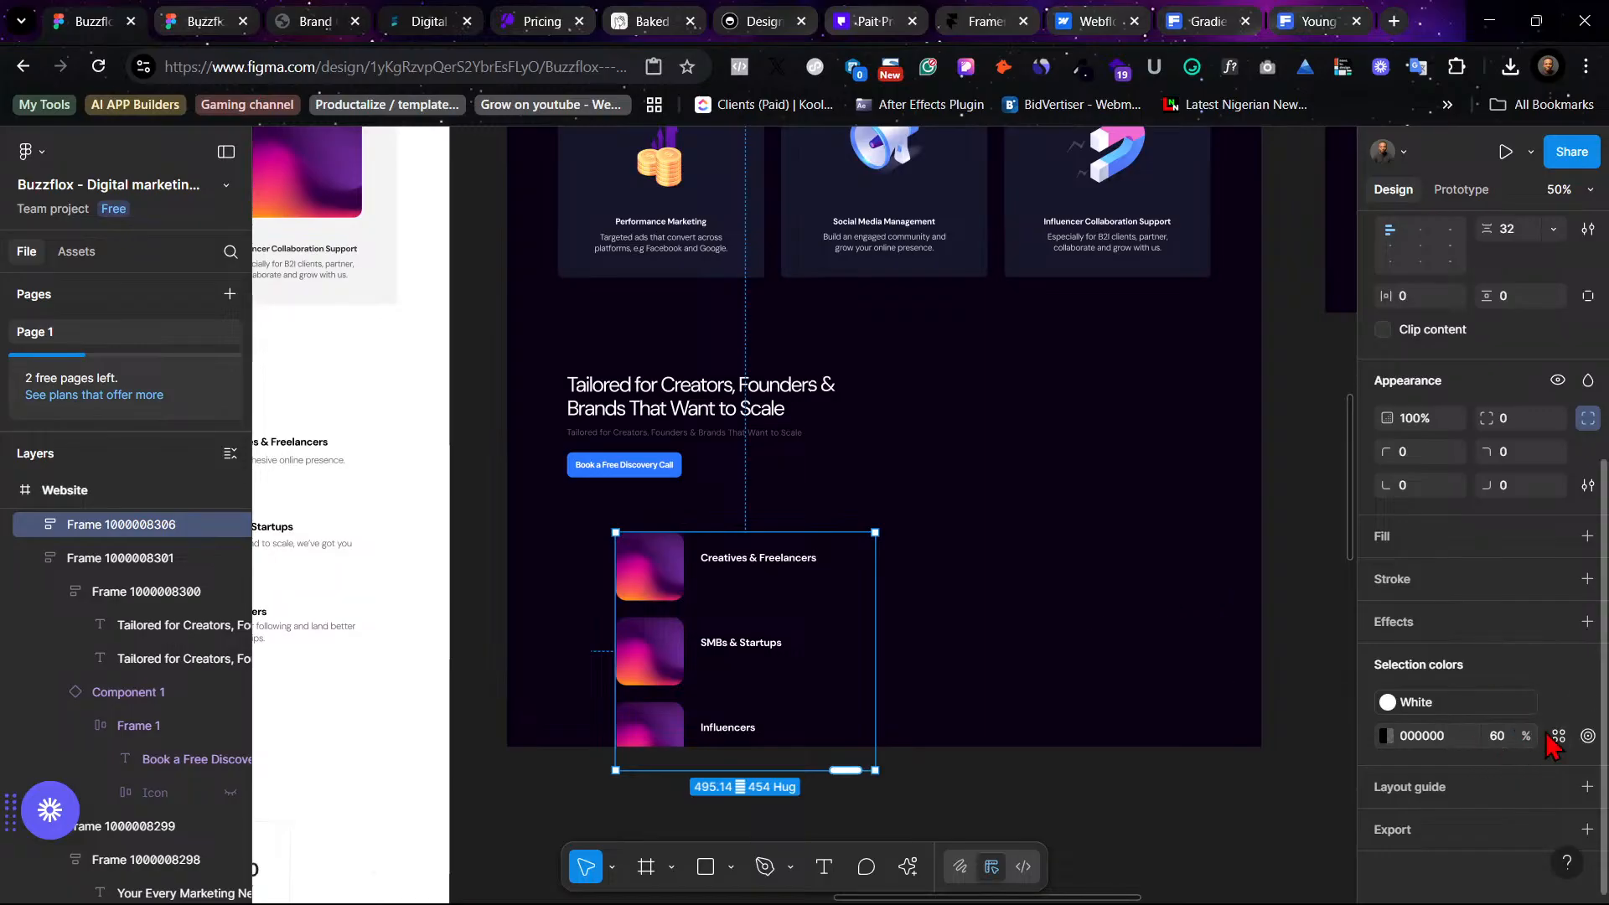
pyautogui.click(1558, 736)
pyautogui.click(1224, 822)
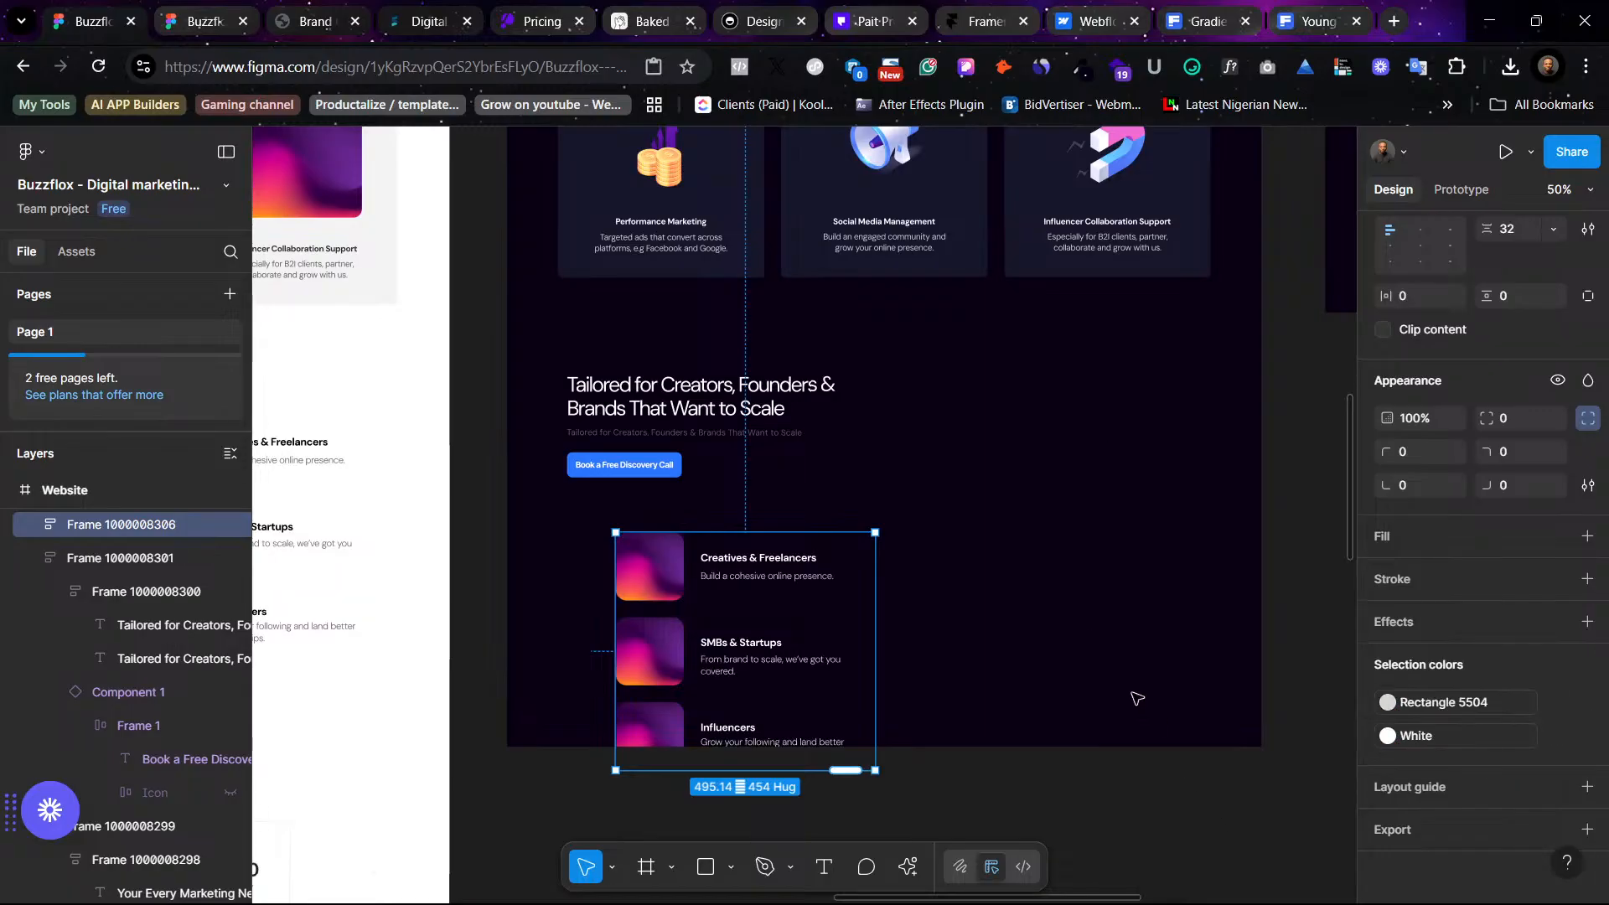
pyautogui.moveTo(637, 603); pyautogui.dragTo(802, 581)
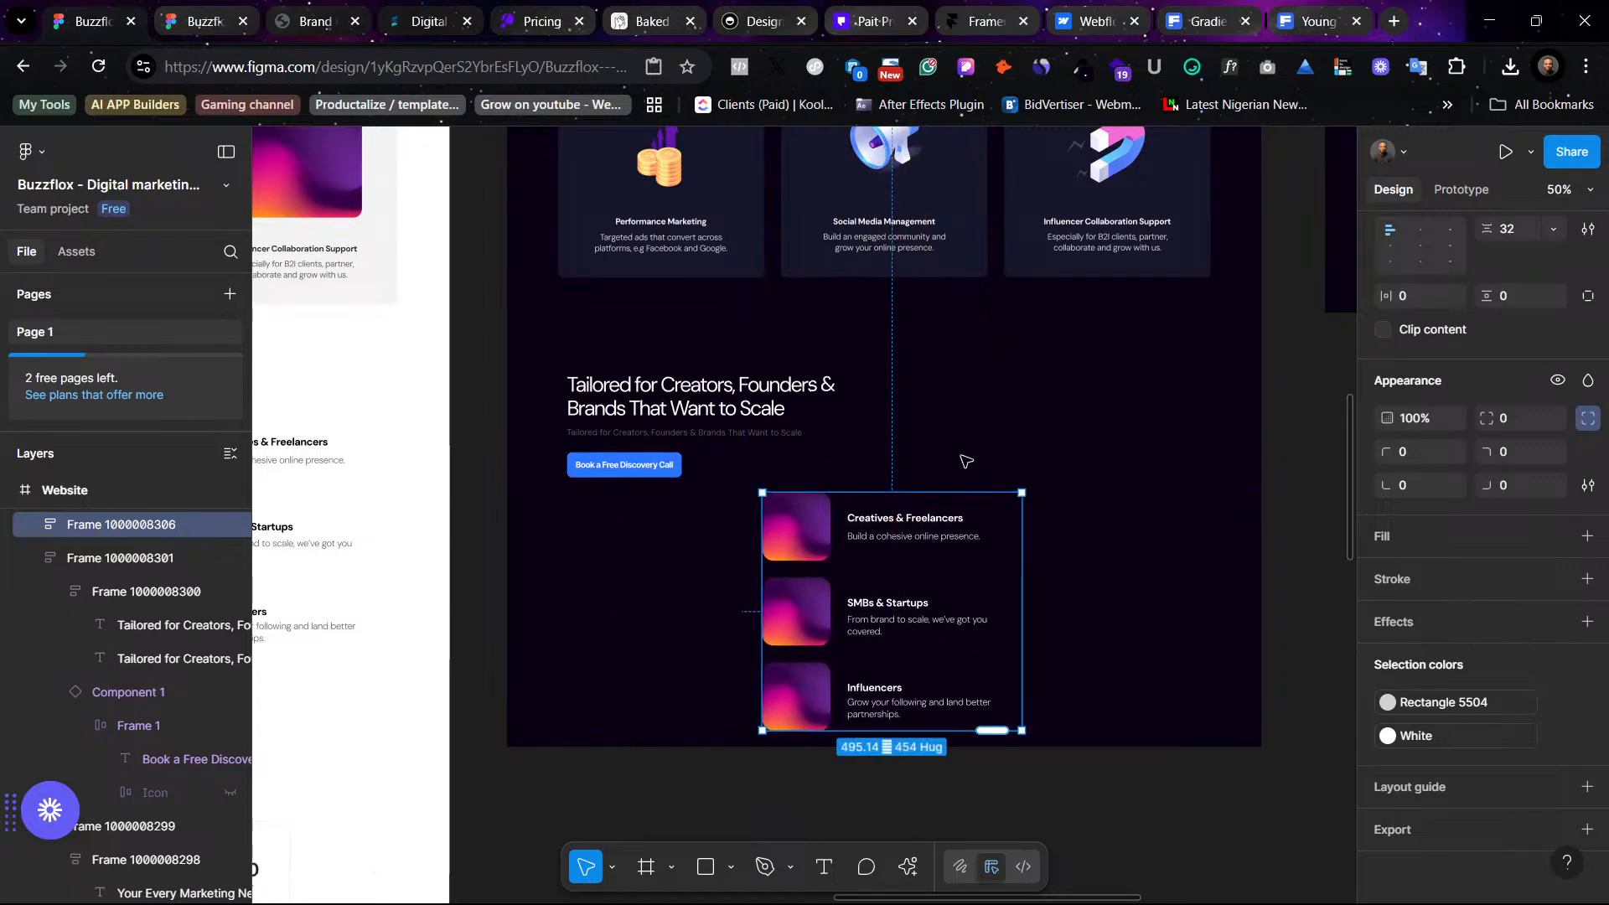
# - Move the section's subtitle text out to the right of the heading
pyautogui.click(694, 433)
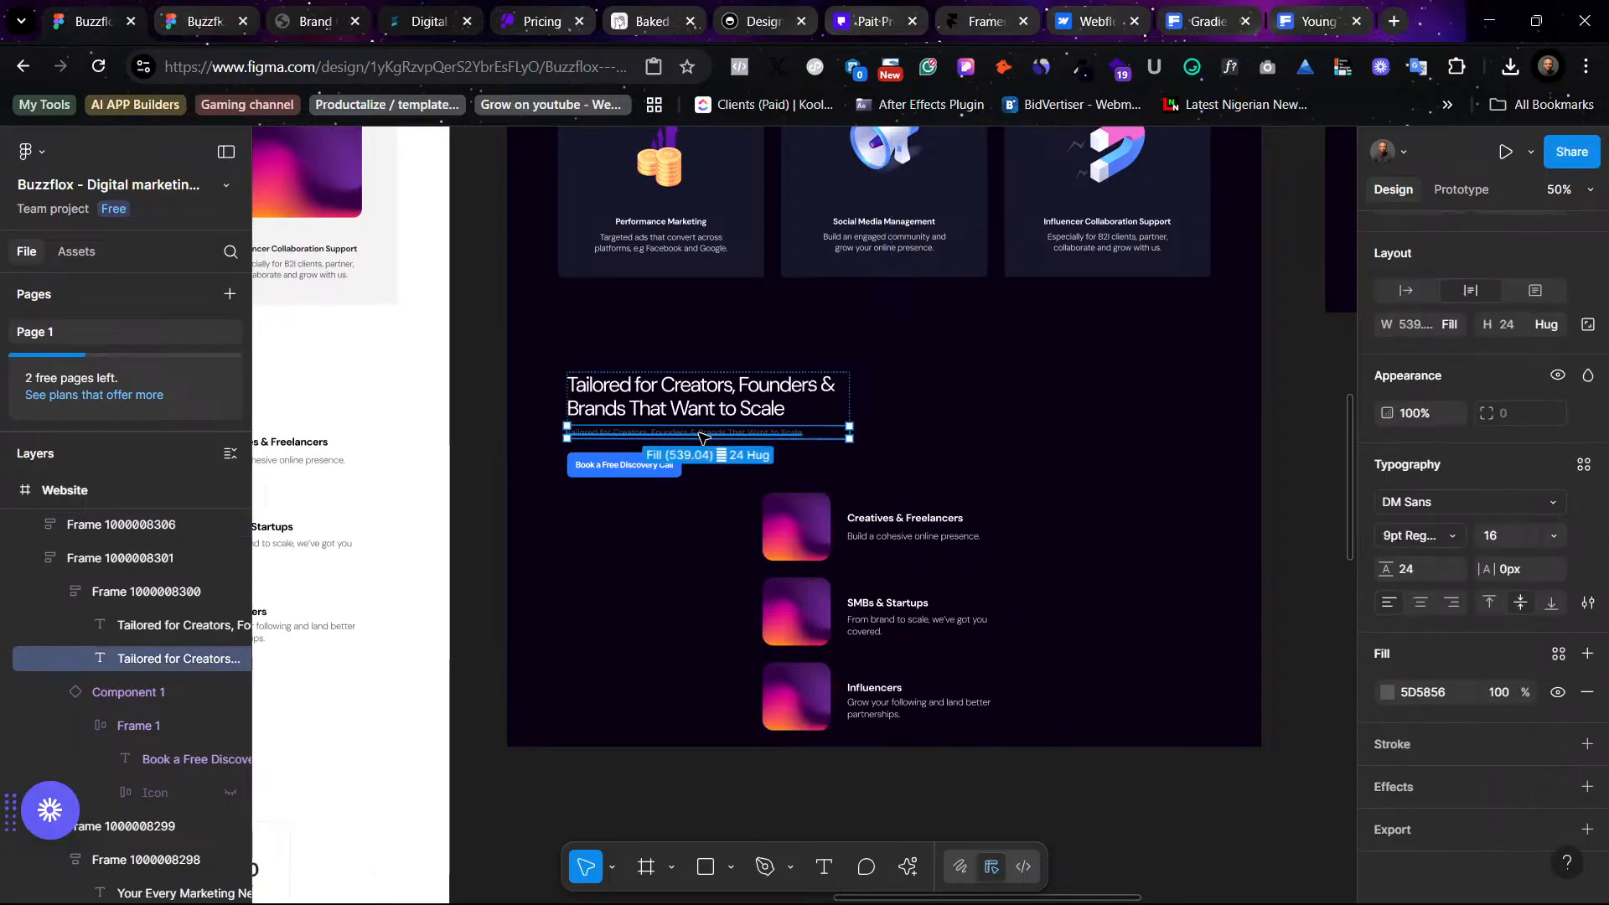
pyautogui.moveTo(702, 436); pyautogui.dragTo(1113, 379)
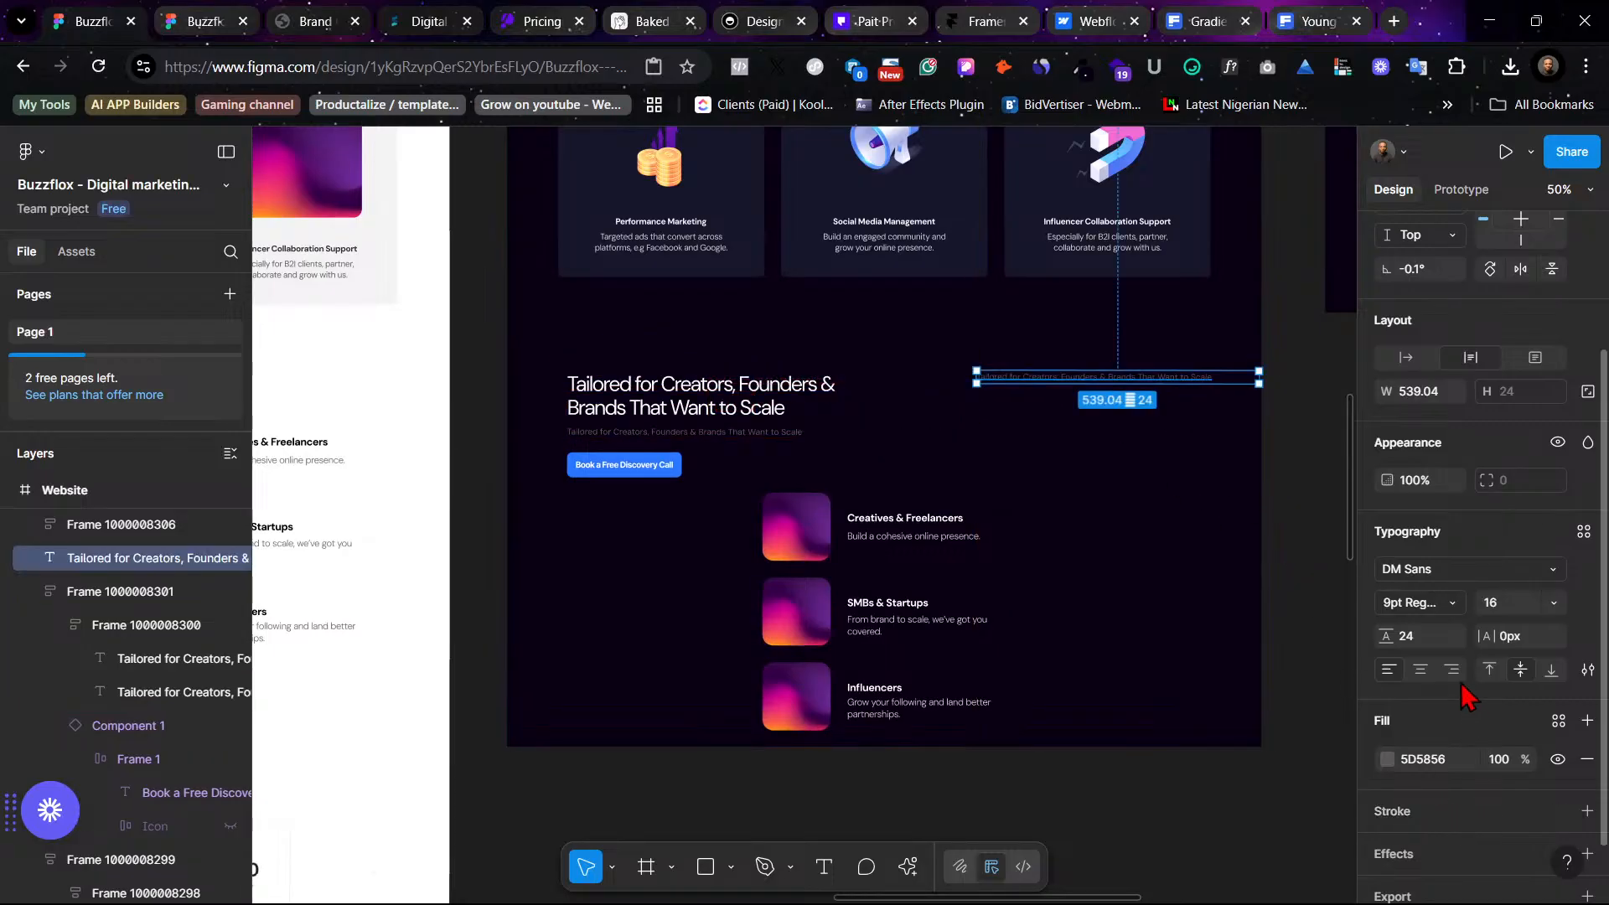
pyautogui.click(1207, 402)
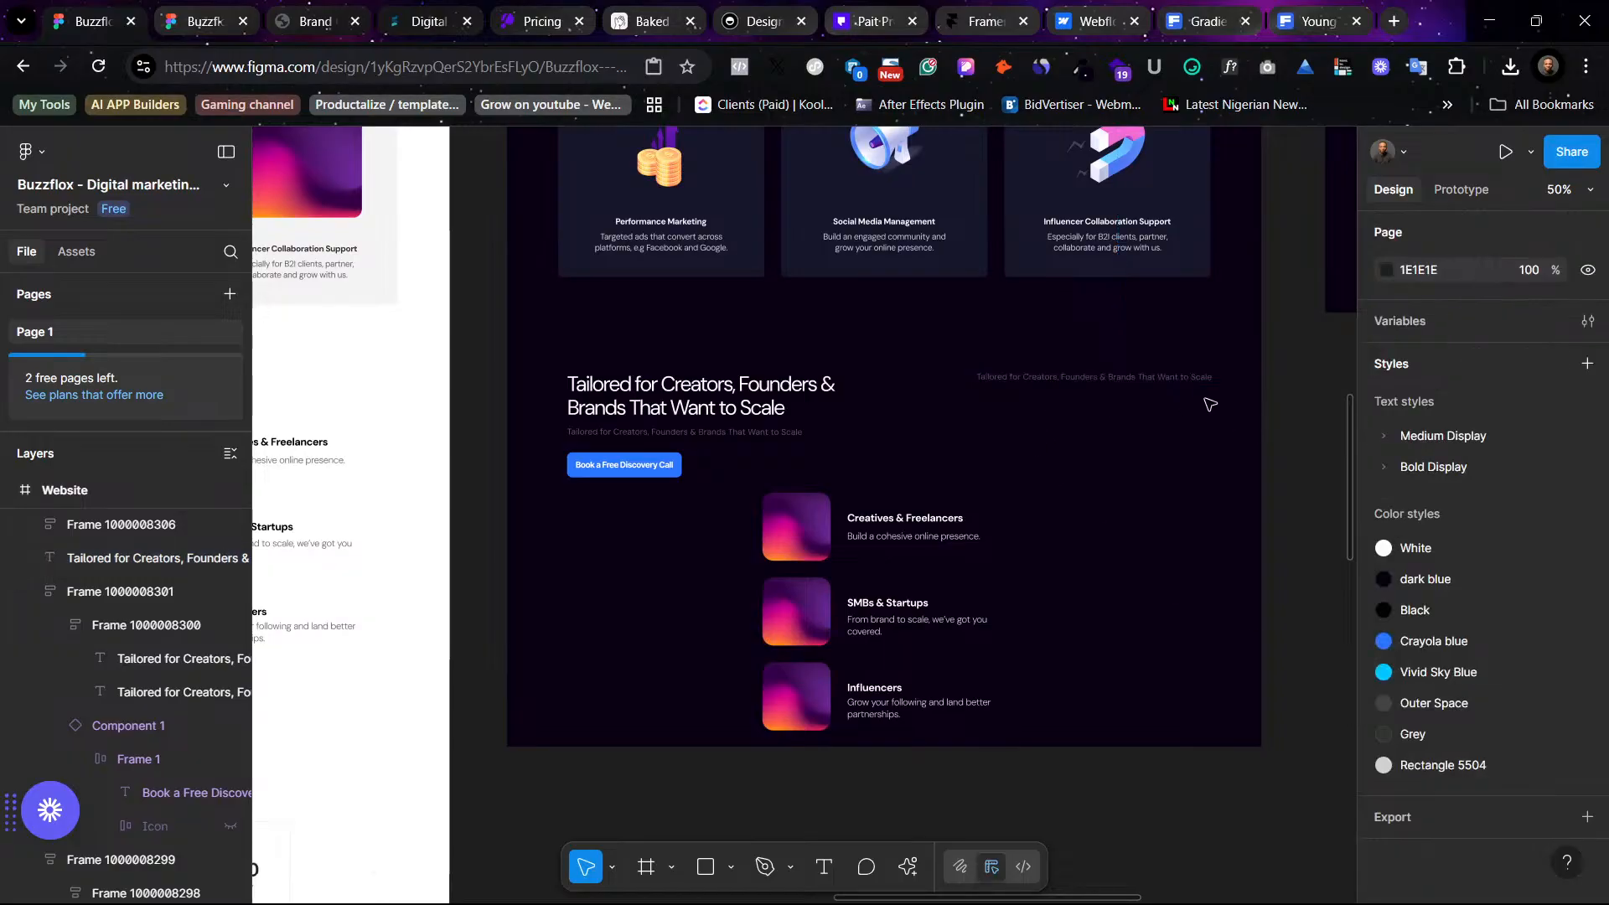
# - Paste the light version's influencer card description into the moved subtitle and narrow its text box to about 429 px
pyautogui.hscroll(-2, 495, 364)
pyautogui.hscroll(-5, 499, 352)
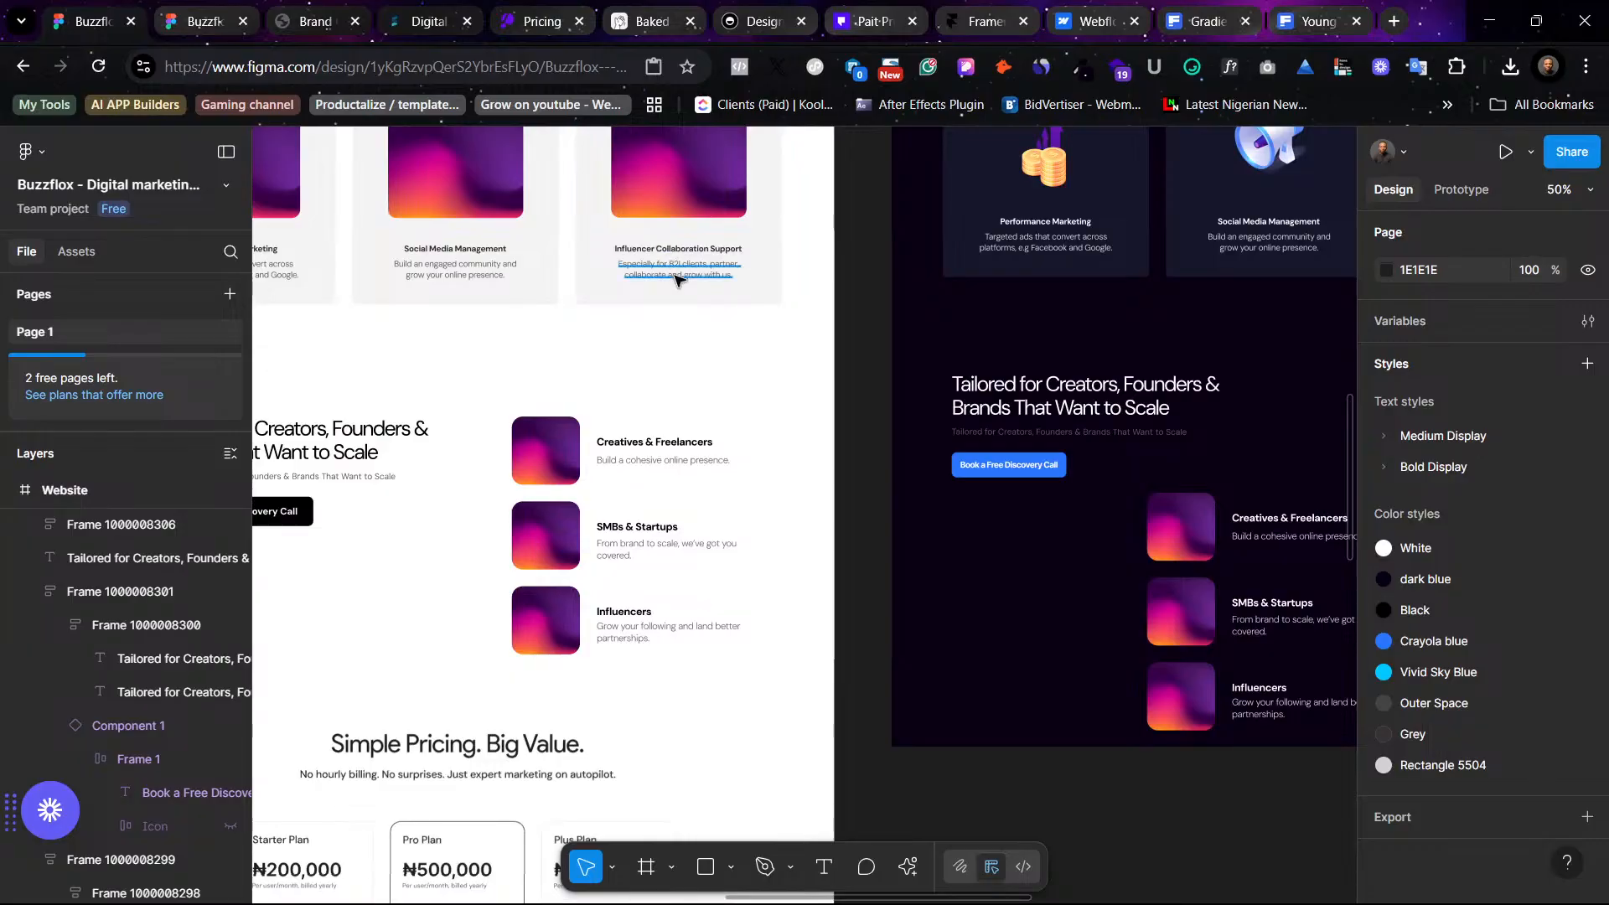
pyautogui.doubleClick(674, 277)
pyautogui.hotkey('ctrl', 'c')
pyautogui.hscroll(10, 754, 352)
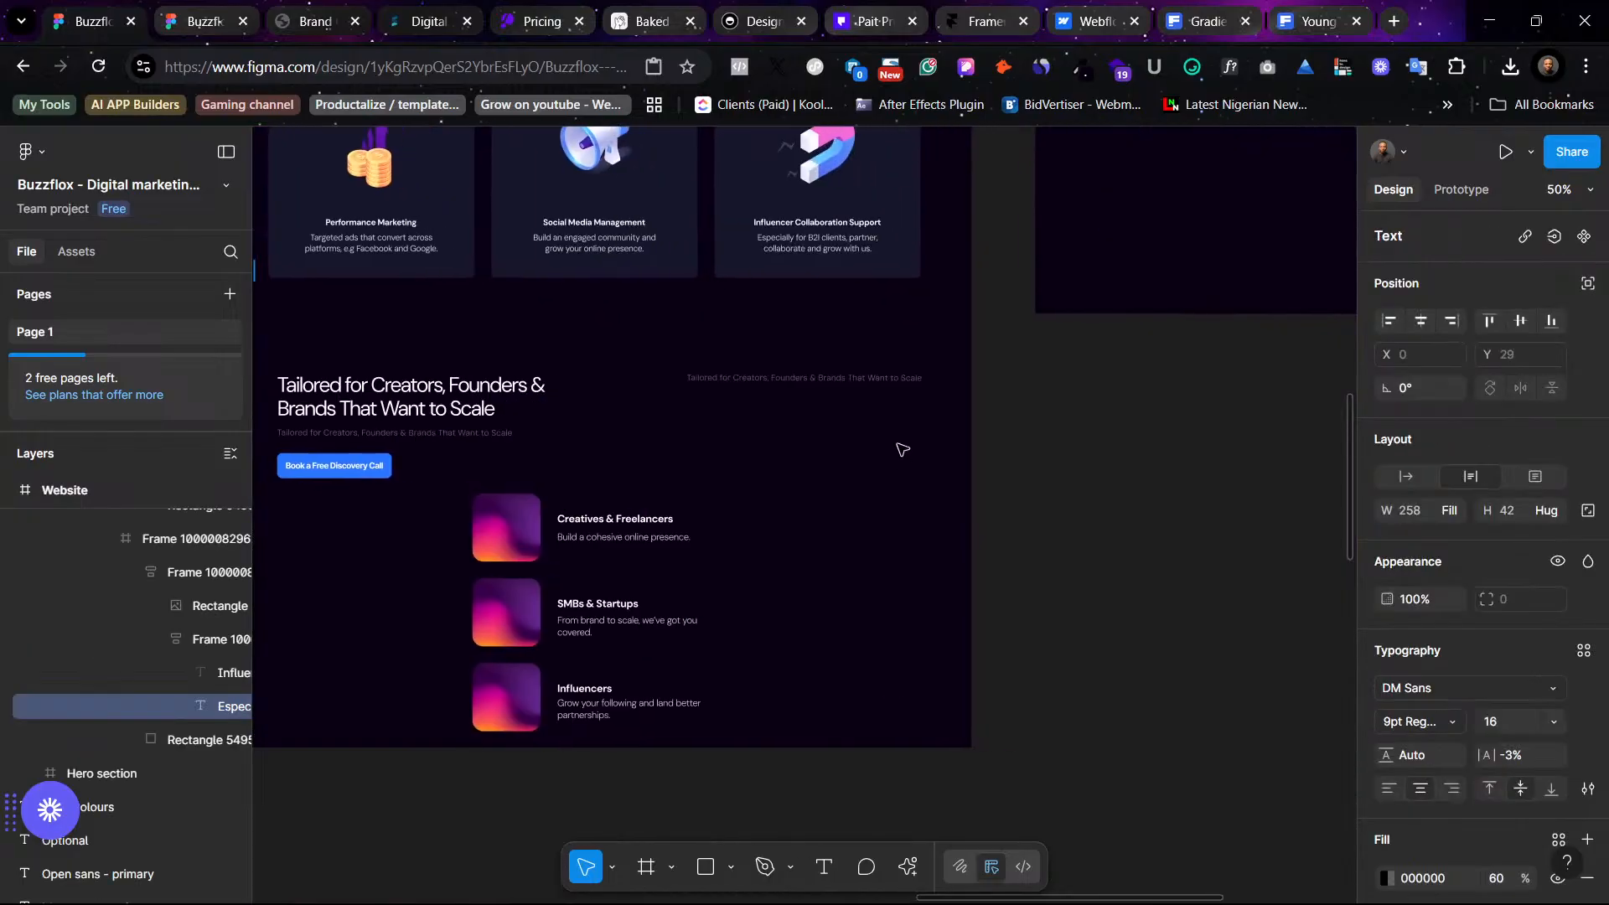
pyautogui.click(796, 385)
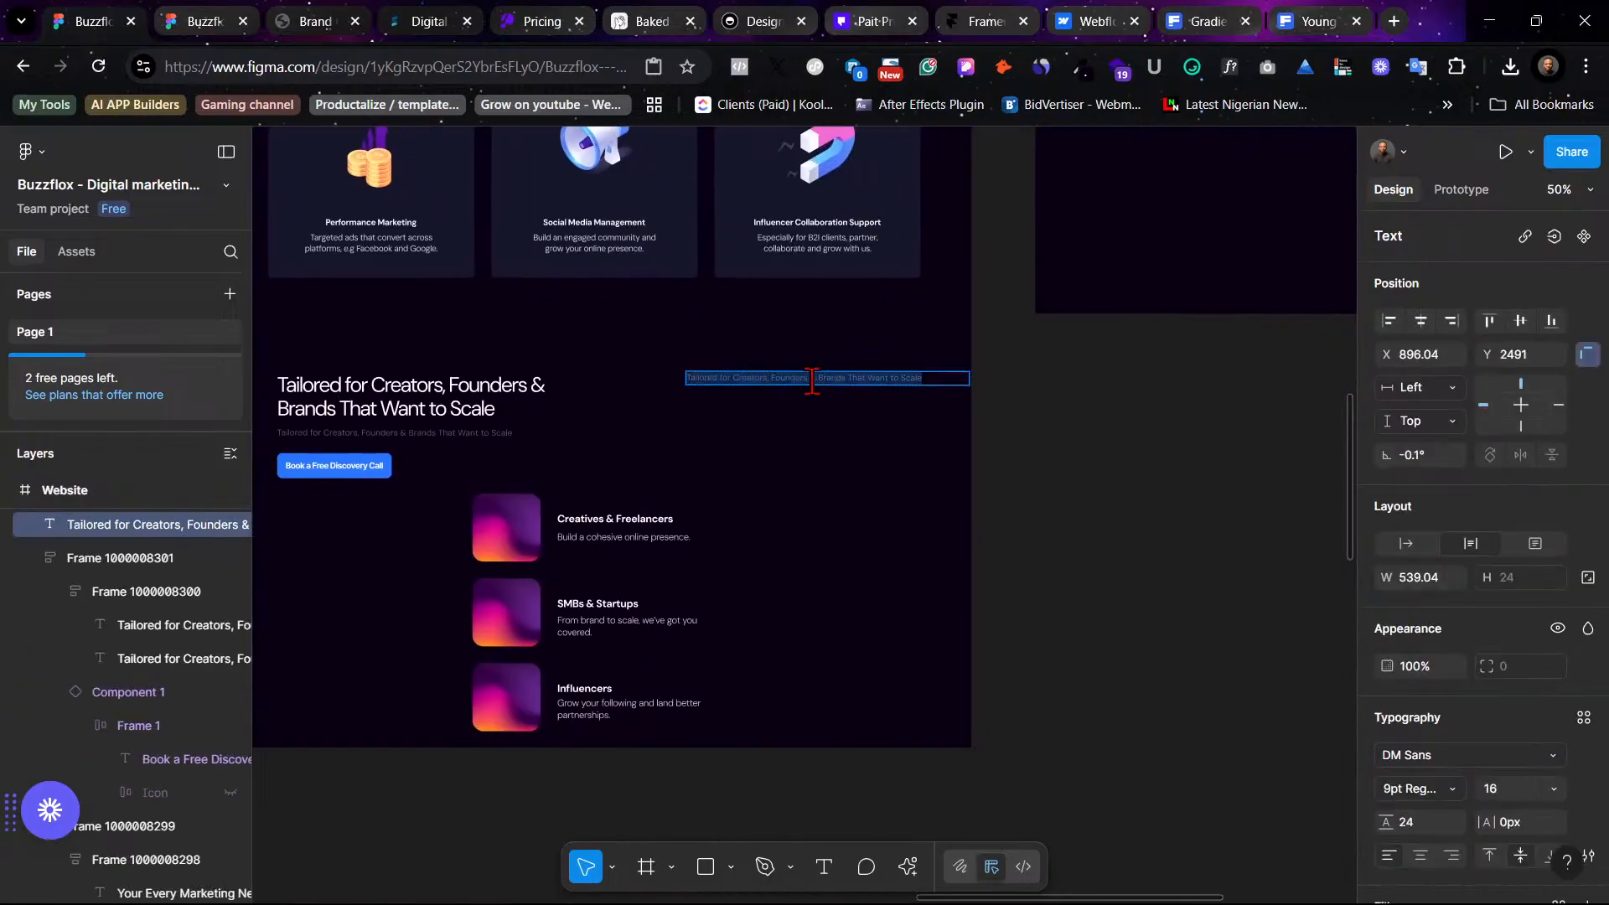
pyautogui.hotkey('ctrl', 'v')
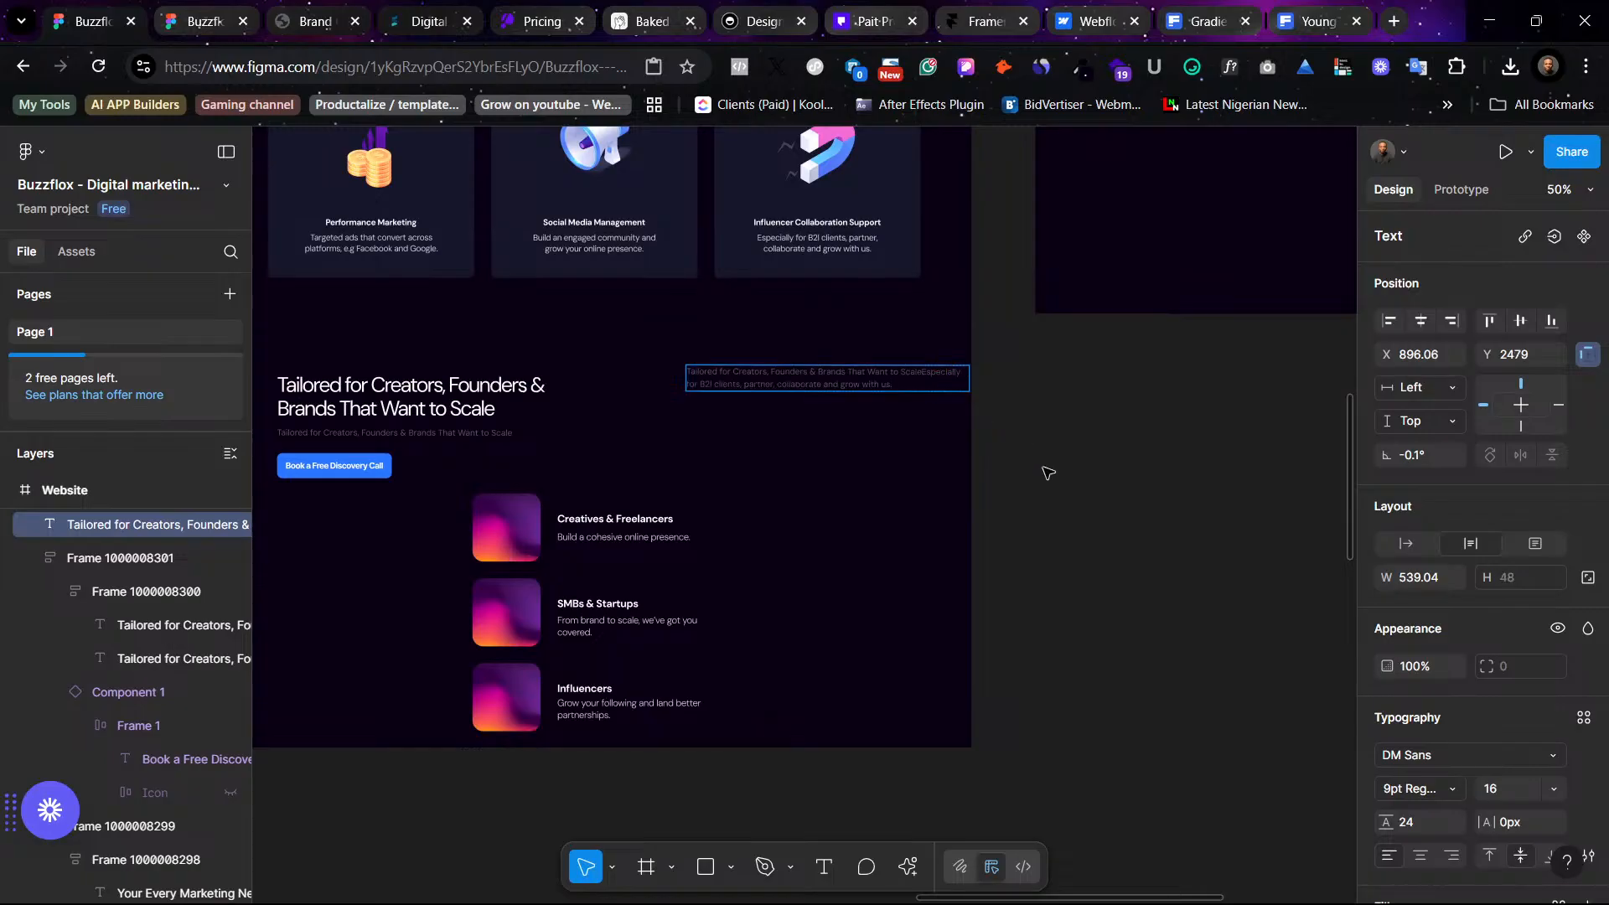
pyautogui.press('Escape')
pyautogui.moveTo(970, 377); pyautogui.dragTo(912, 373)
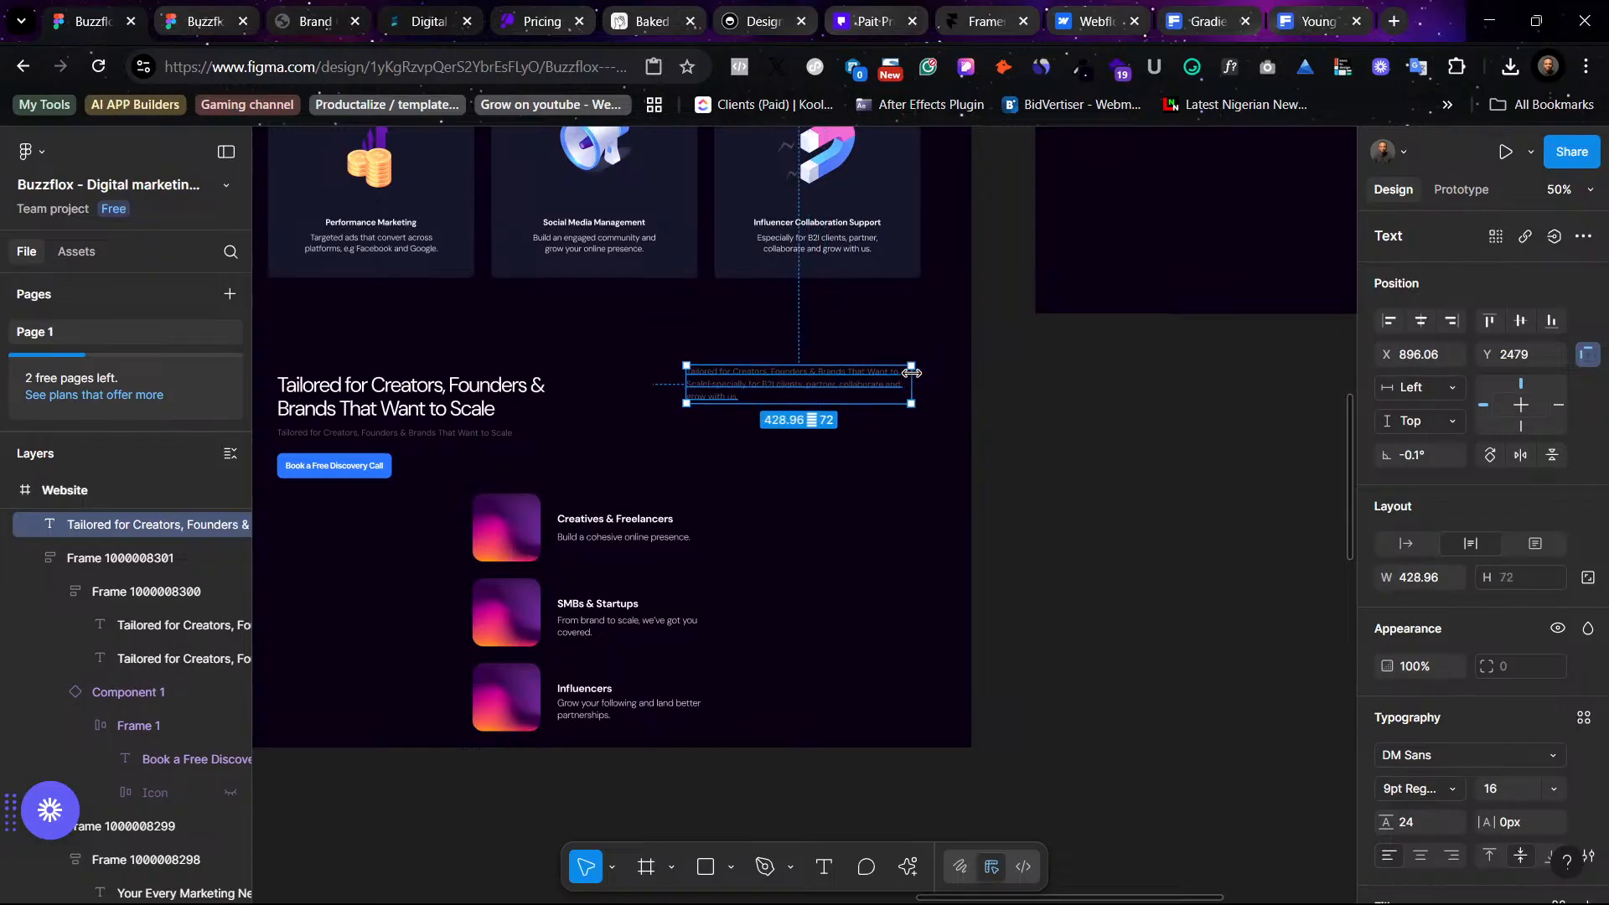
pyautogui.click(1100, 496)
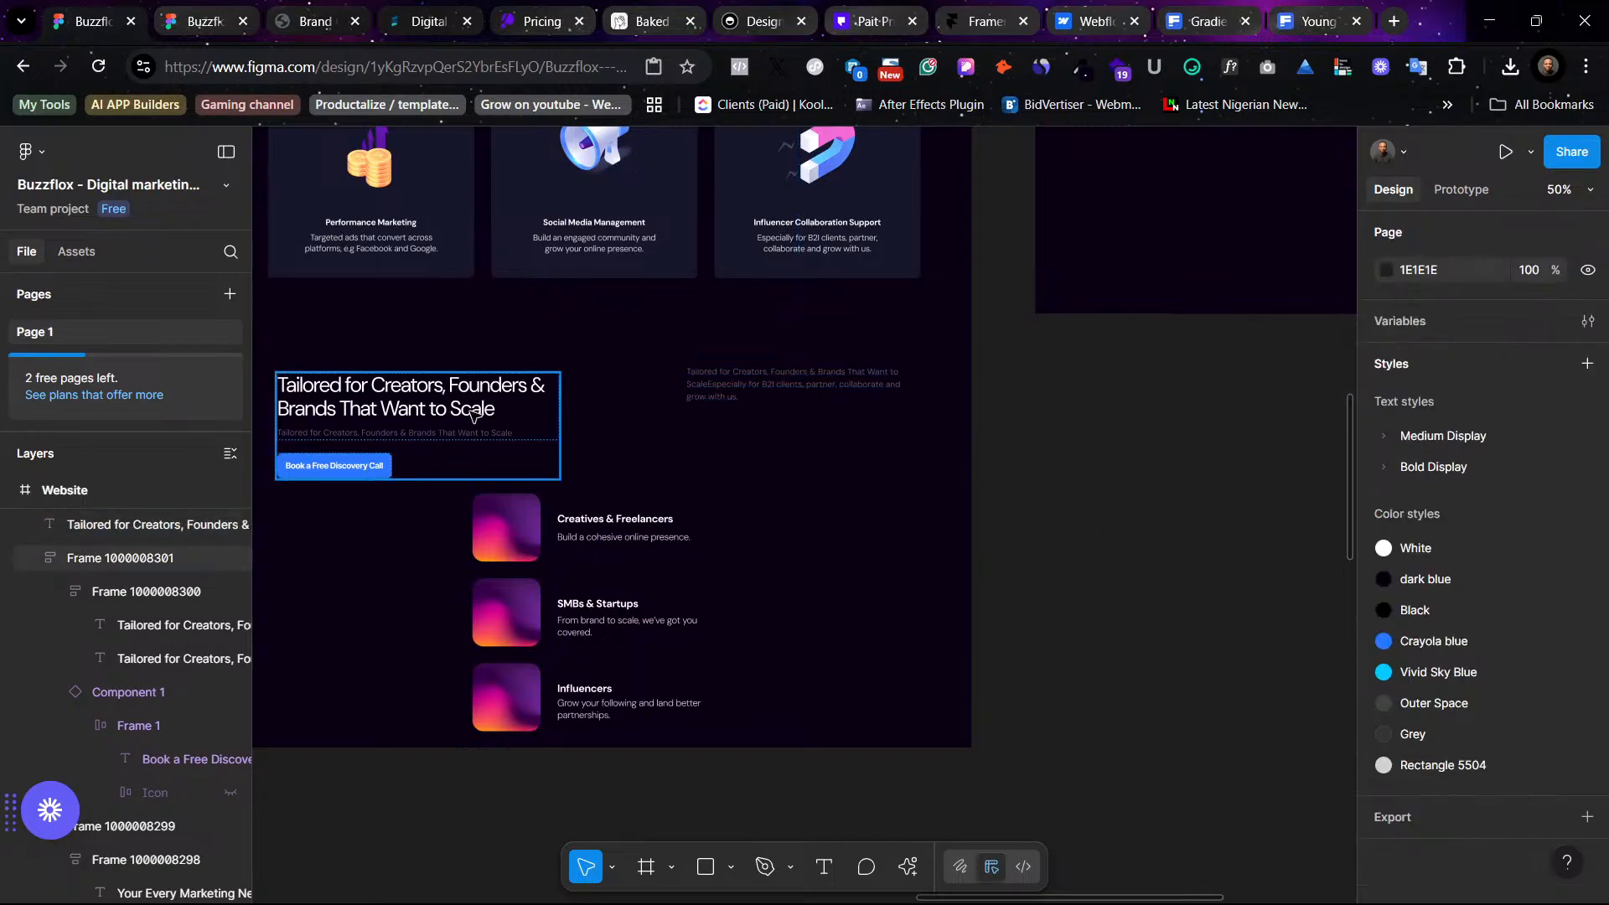
# - Copy the "Build a cohesive online presence." line and paste it into the moved subtitle text
pyautogui.doubleClick(626, 541)
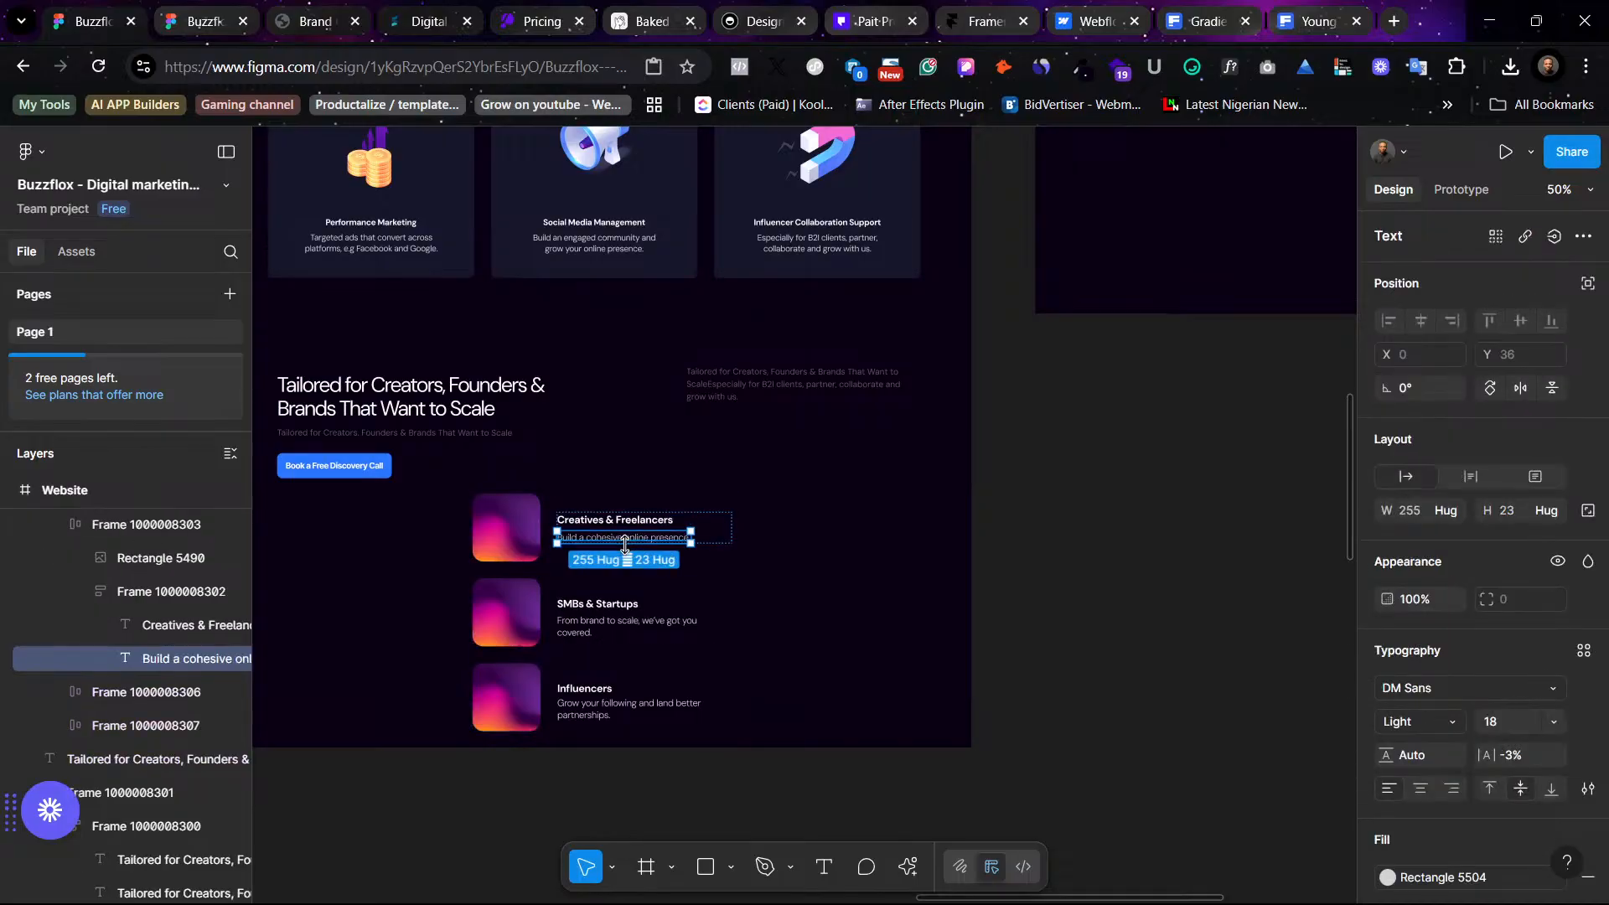
pyautogui.doubleClick(675, 540)
pyautogui.hotkey('ctrl', 'c')
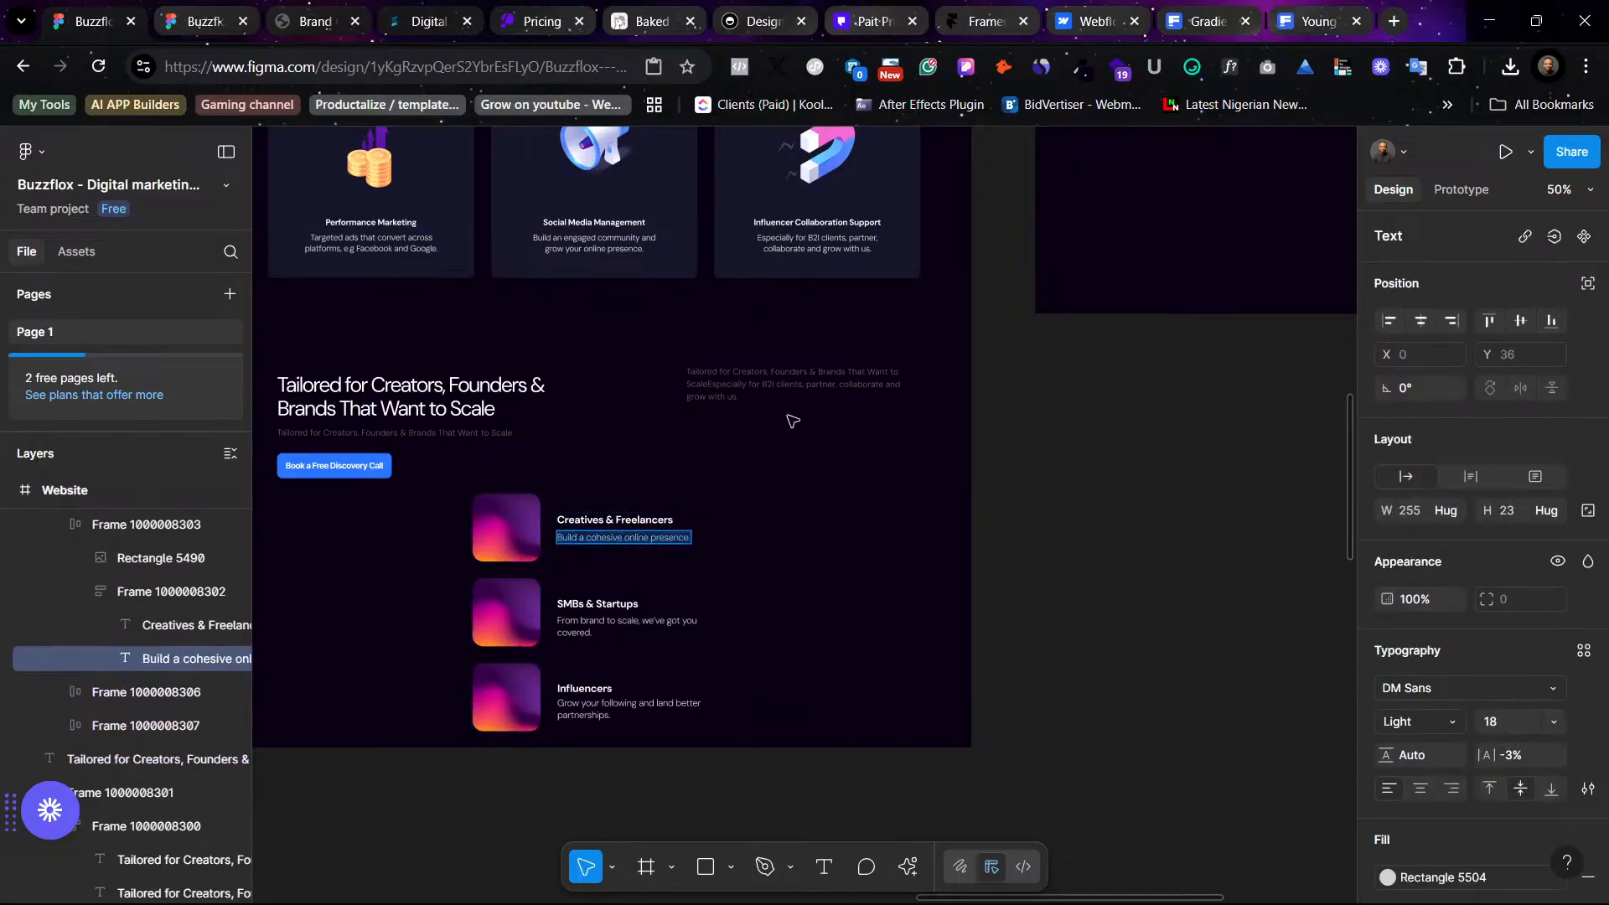
pyautogui.click(748, 397)
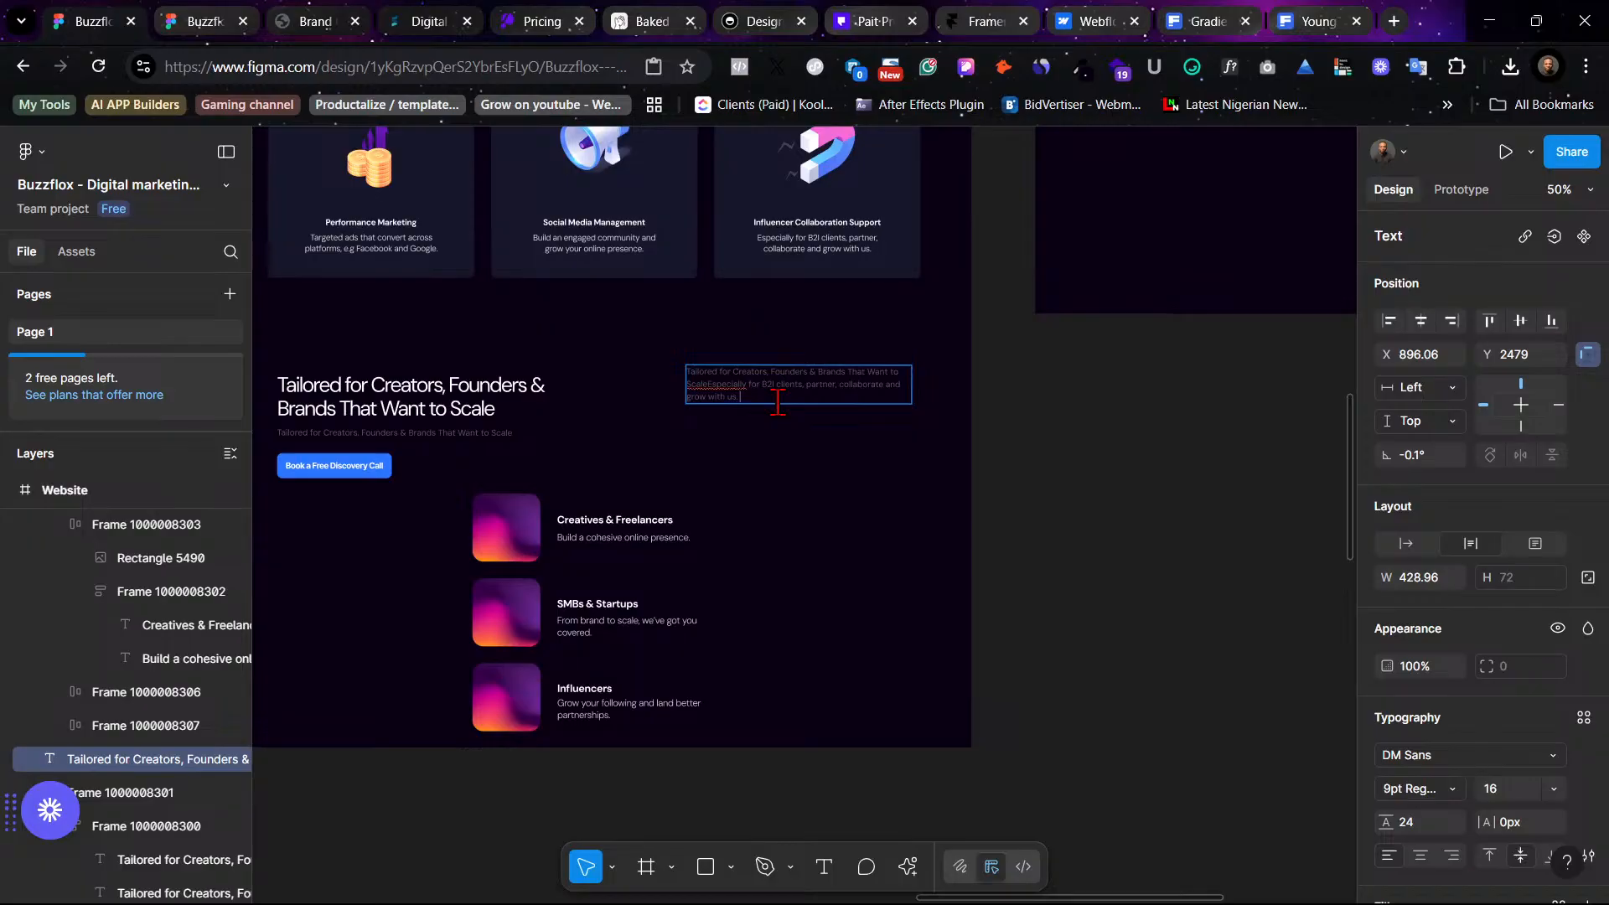
pyautogui.hotkey('ctrl', 'v')
pyautogui.press('Escape')
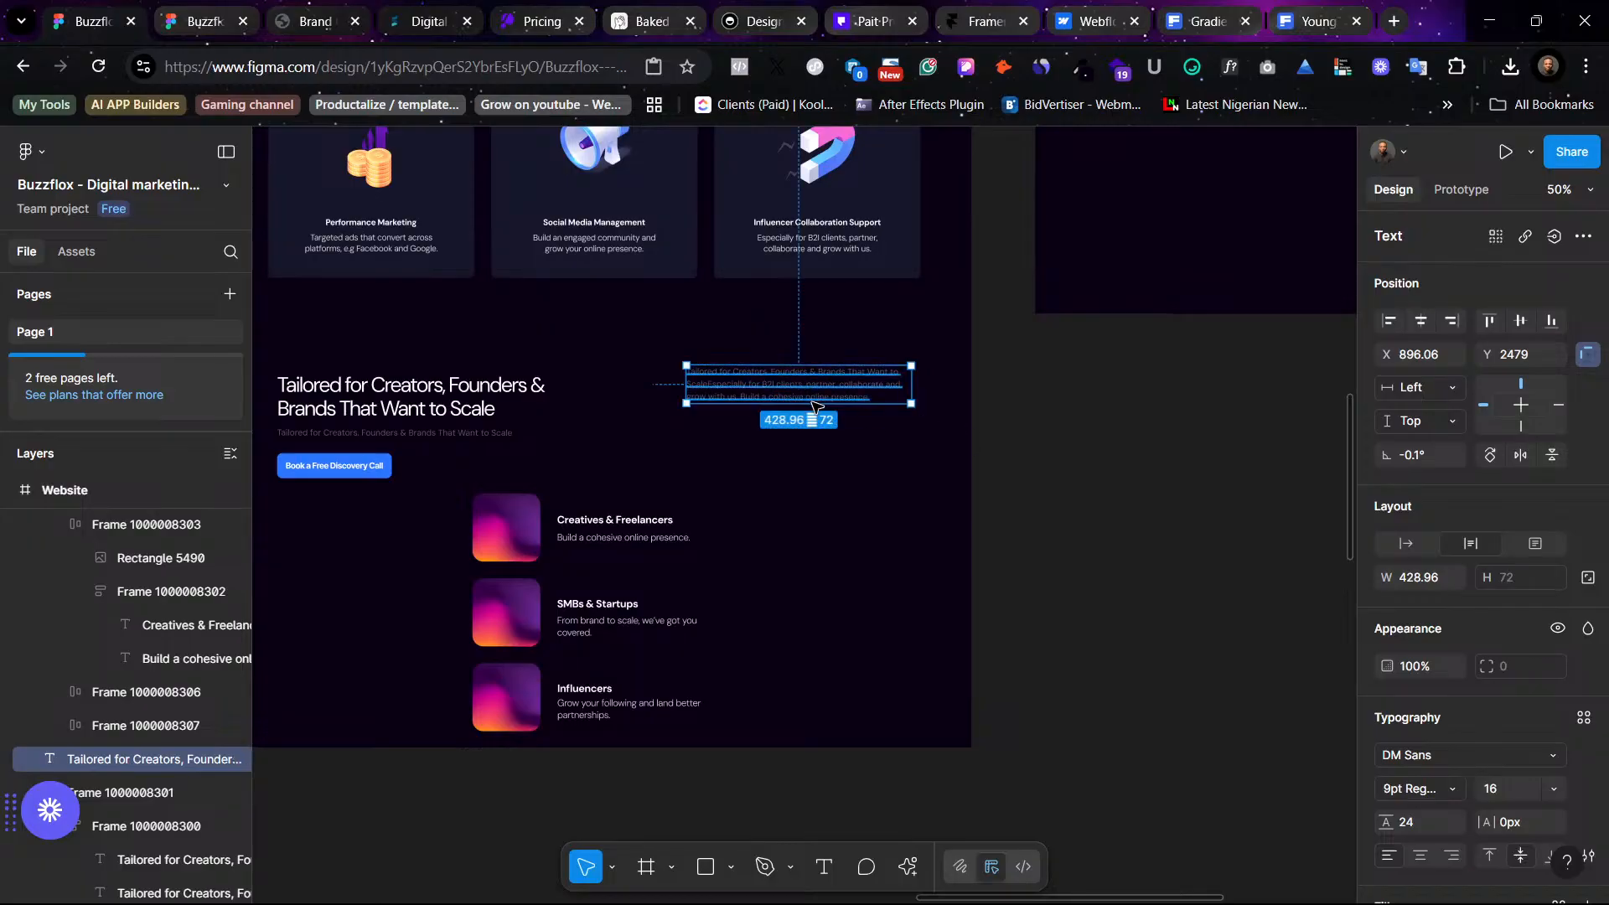
# - Delete the original small subtitle beneath the "Tailored for Creators, Founders & Brands That Want to Scale" heading
pyautogui.moveTo(816, 406); pyautogui.dragTo(812, 409)
pyautogui.click(815, 531)
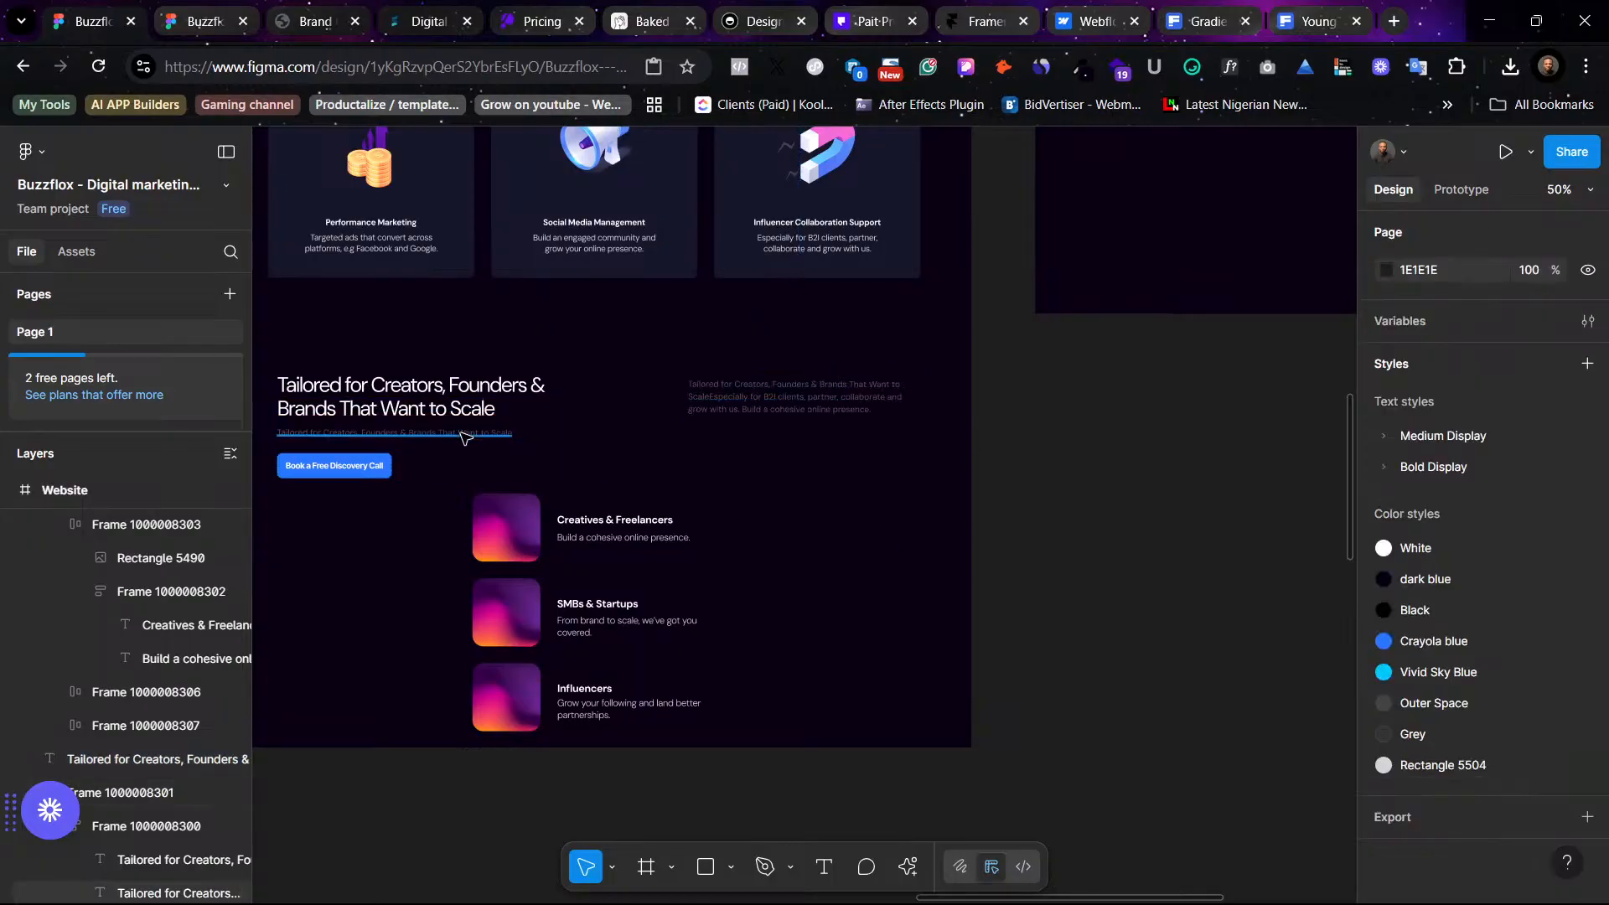
pyautogui.keyDown('ctrl'); pyautogui.click(506, 434); pyautogui.keyUp('ctrl')
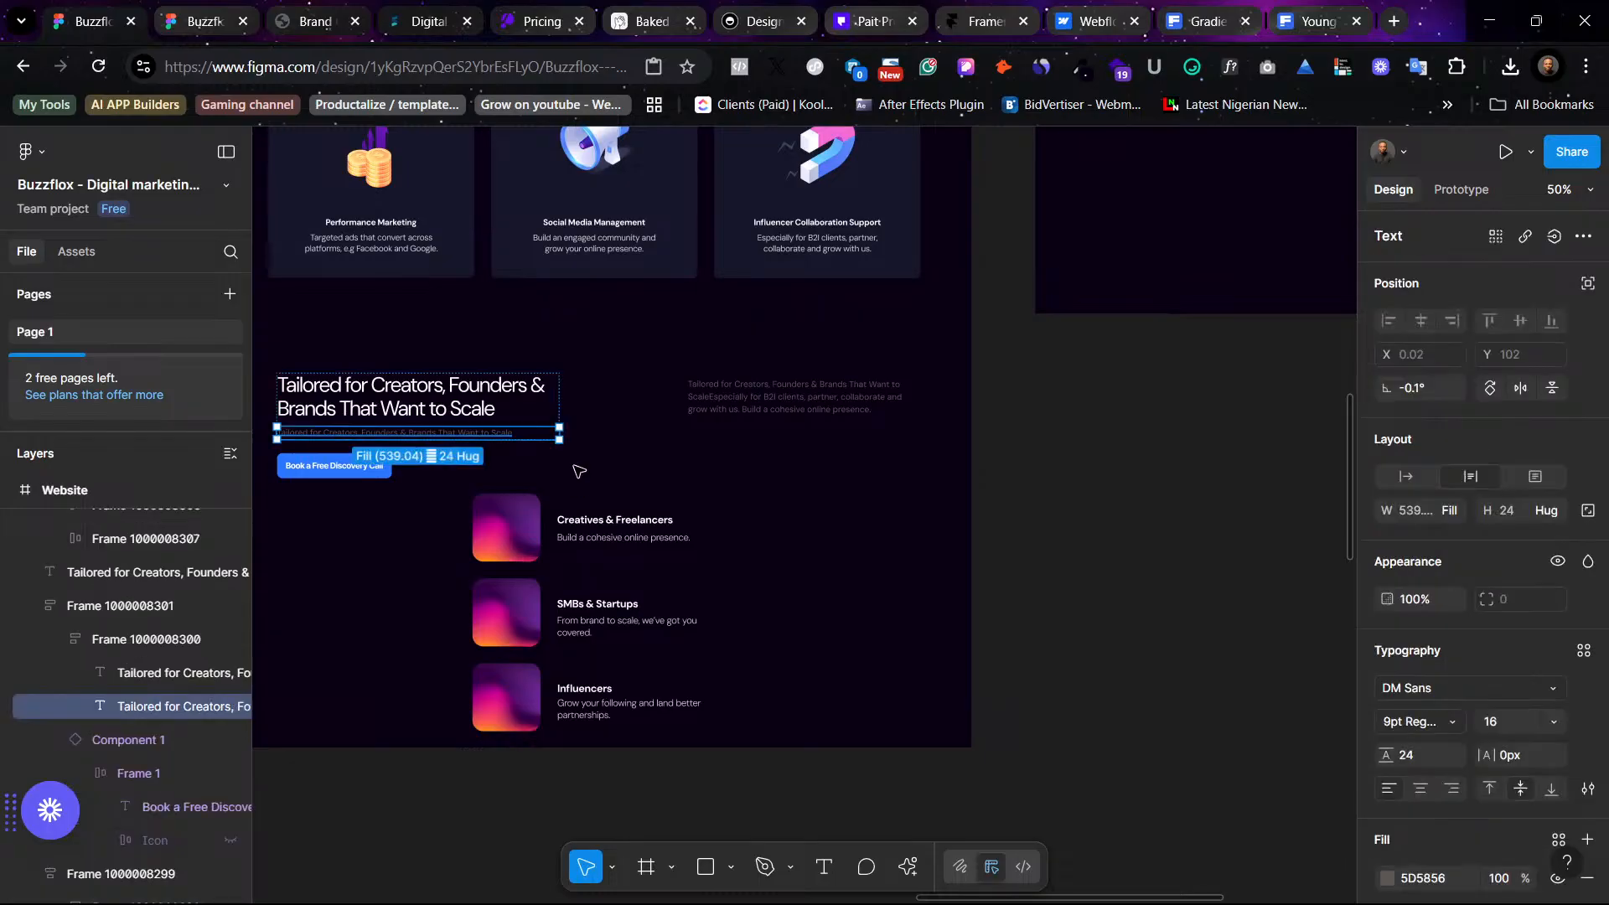
pyautogui.press('Delete')
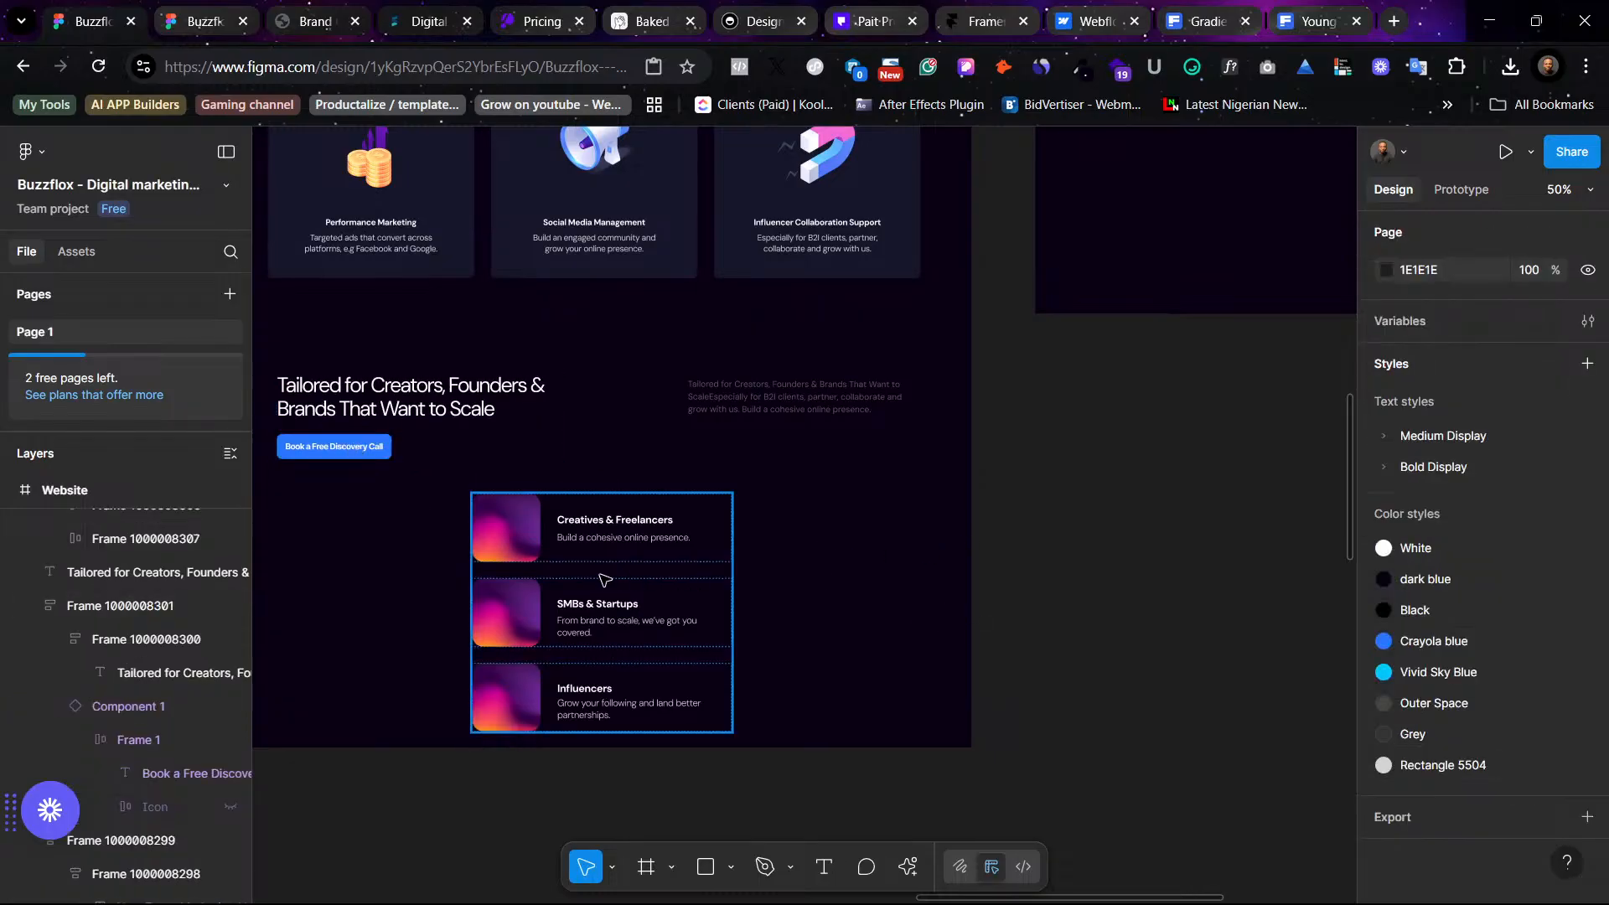
# - Shift the card list to the right and place the Book a Free Discovery Call button beneath the right-hand subtitle
pyautogui.moveTo(476, 584); pyautogui.dragTo(721, 584)
pyautogui.hscroll(-3, 747, 445)
pyautogui.click(637, 415)
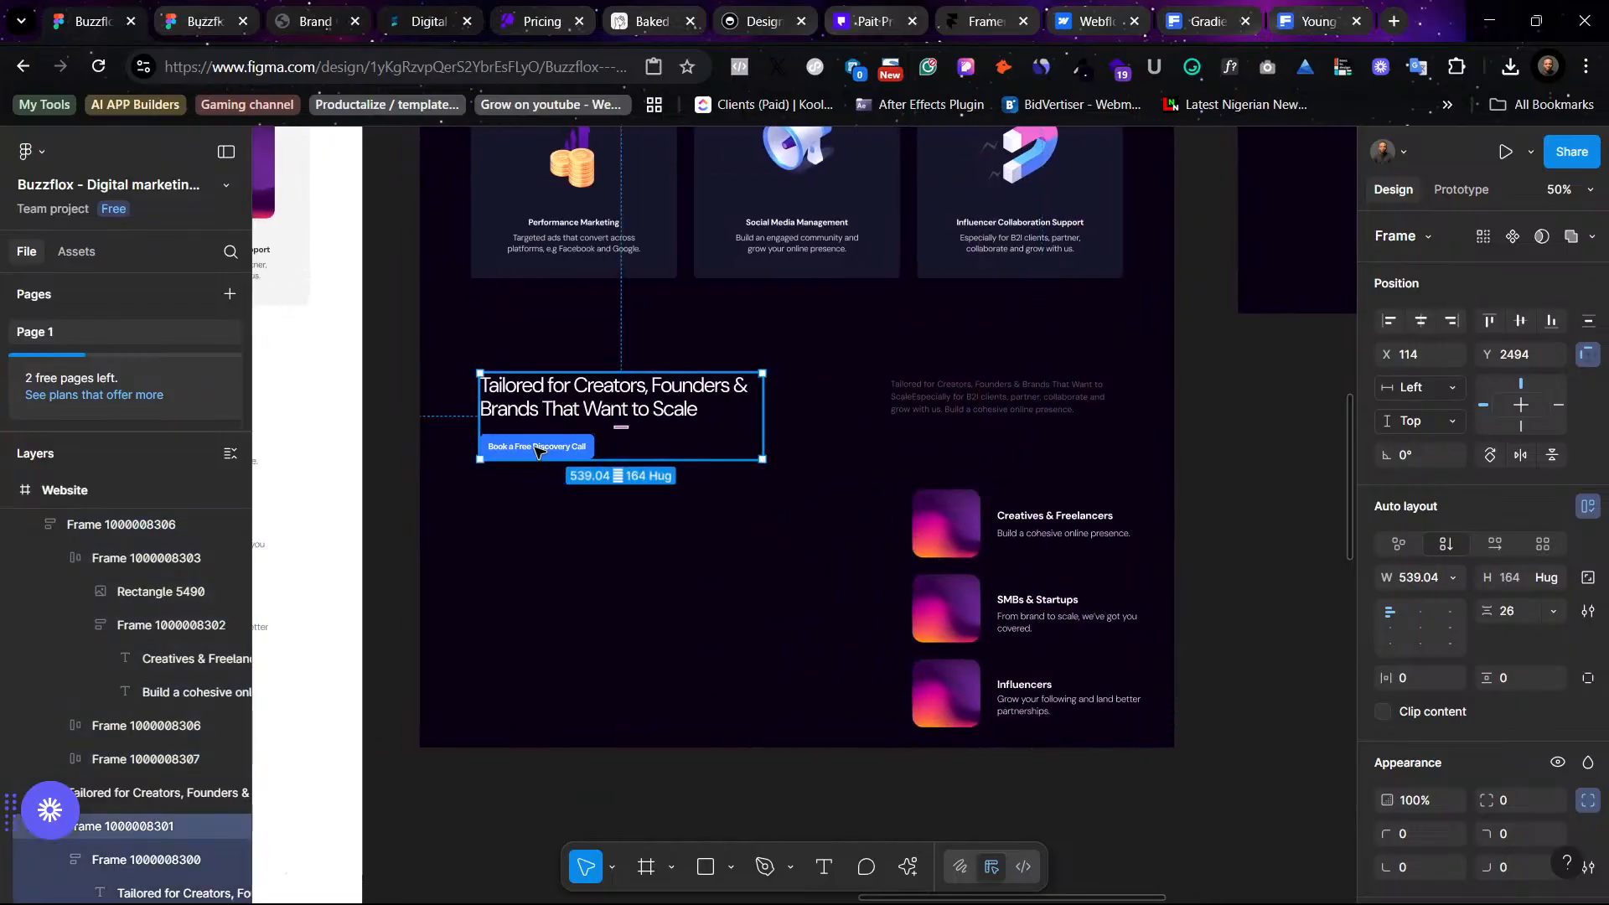
pyautogui.moveTo(534, 453); pyautogui.dragTo(951, 439)
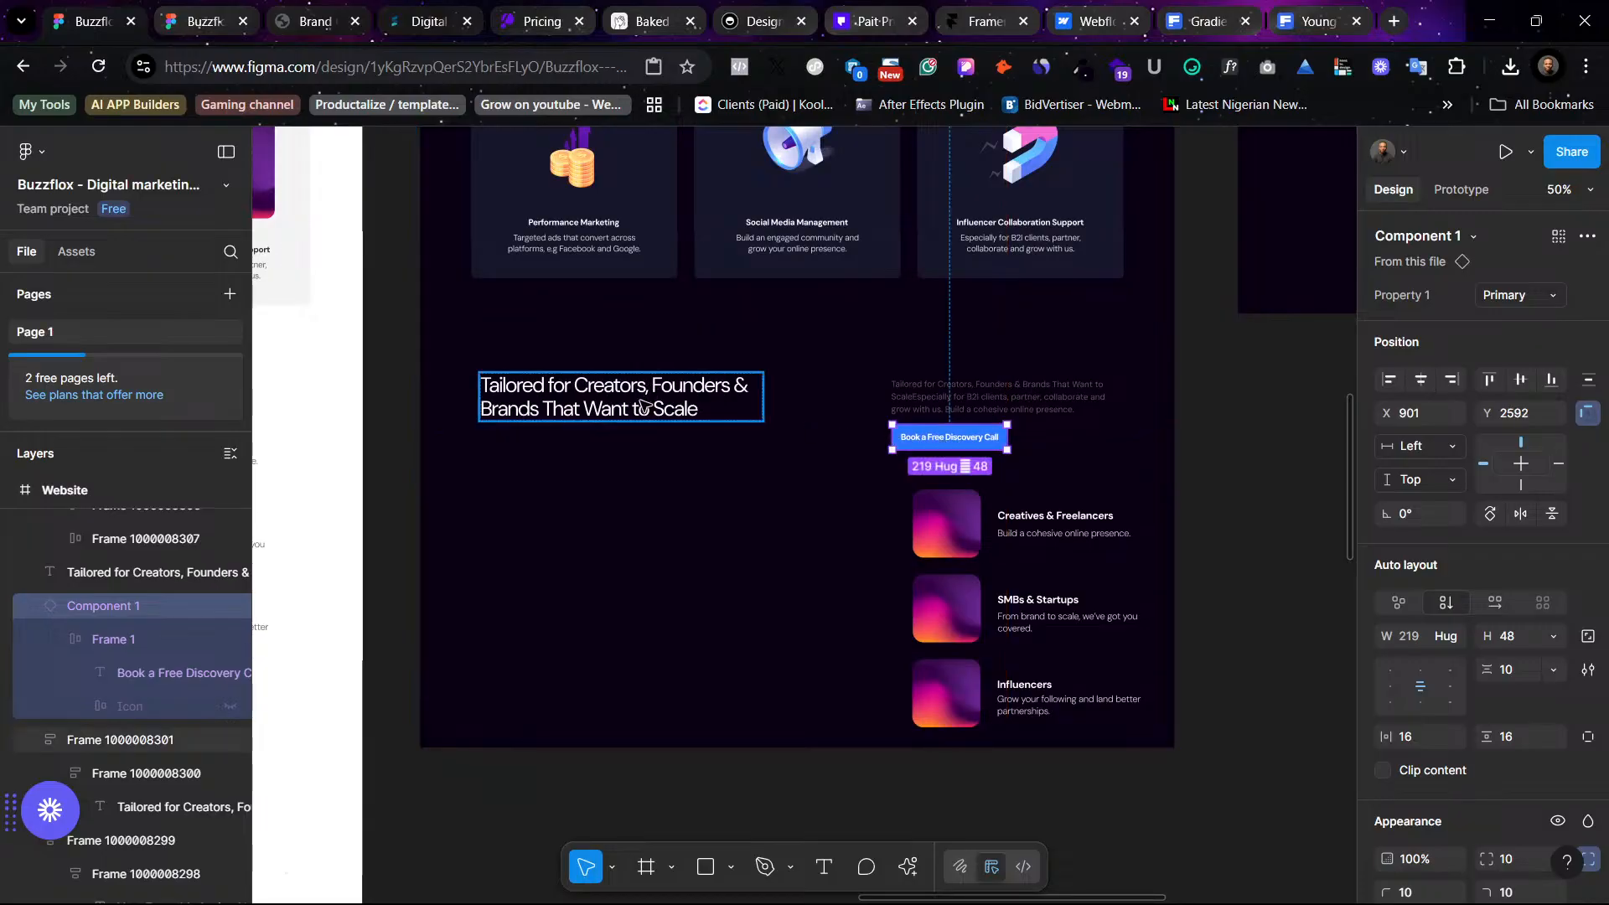
pyautogui.moveTo(643, 406); pyautogui.dragTo(646, 418)
# - Delete the subtitle's last line, "grow with us. Build a cohesive online presence."
pyautogui.doubleClick(1006, 400)
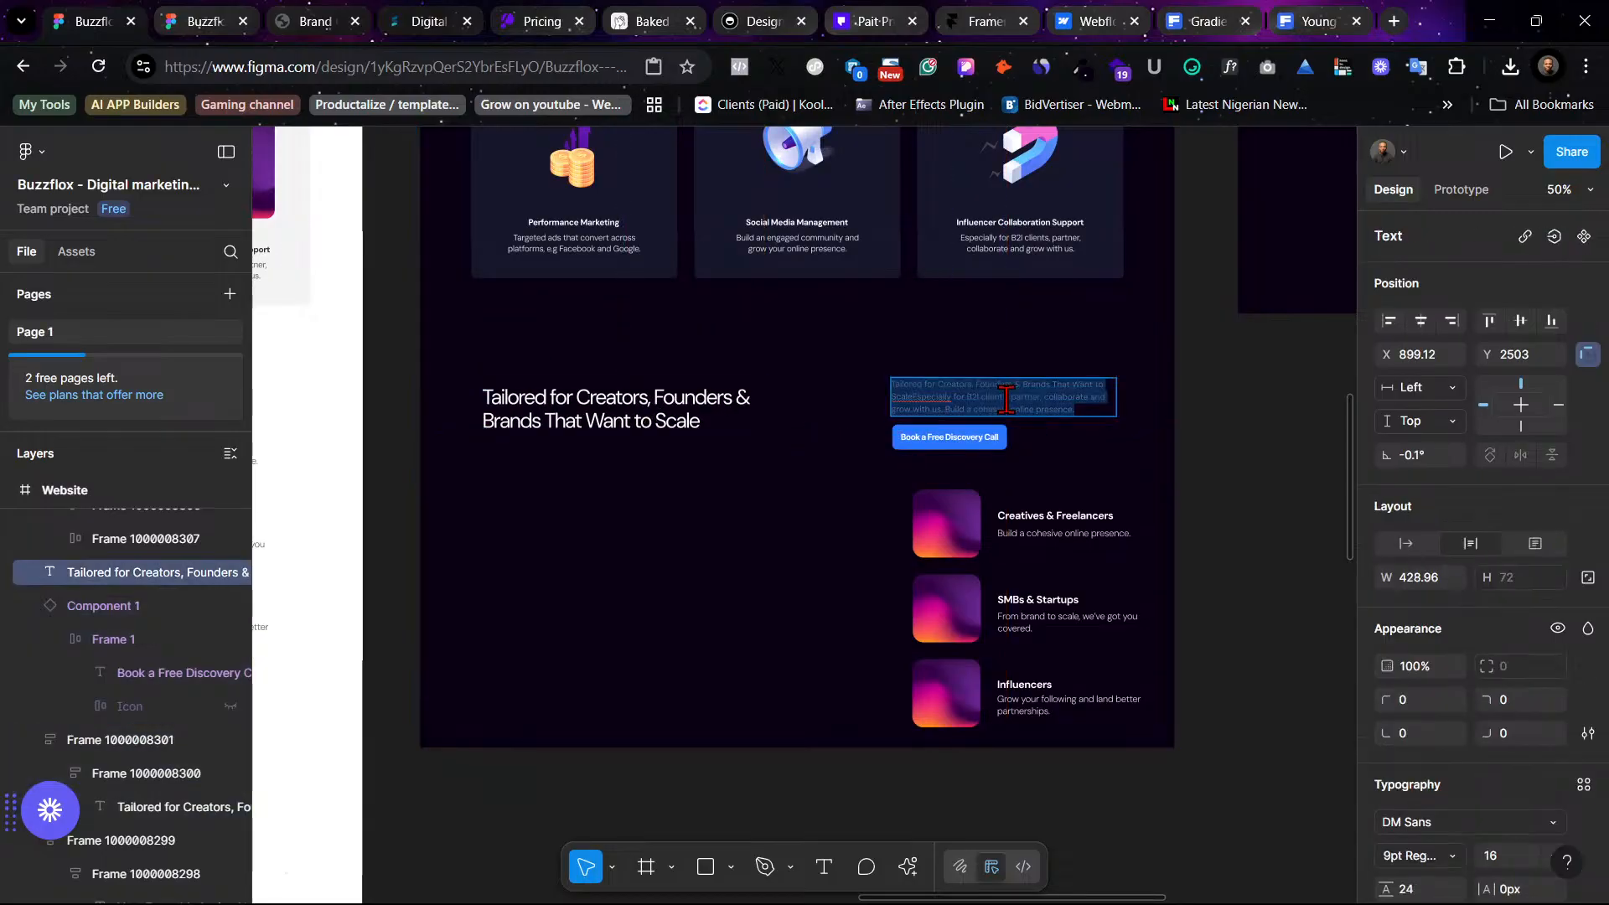
pyautogui.click(1093, 411)
pyautogui.doubleClick(1098, 399)
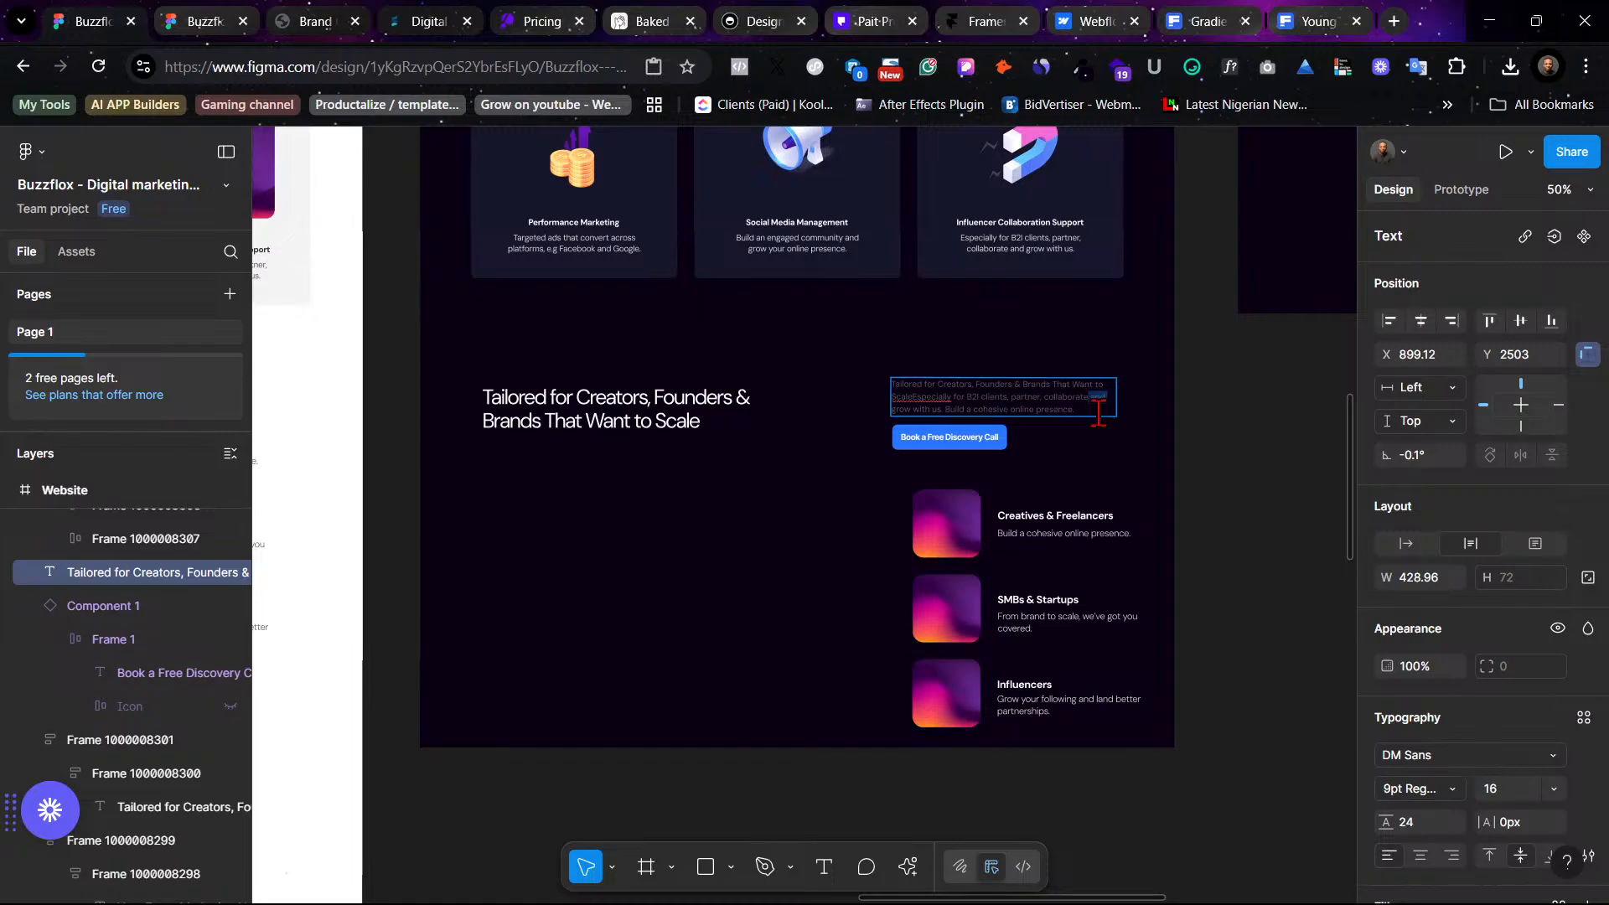
pyautogui.moveTo(1083, 410); pyautogui.dragTo(897, 419)
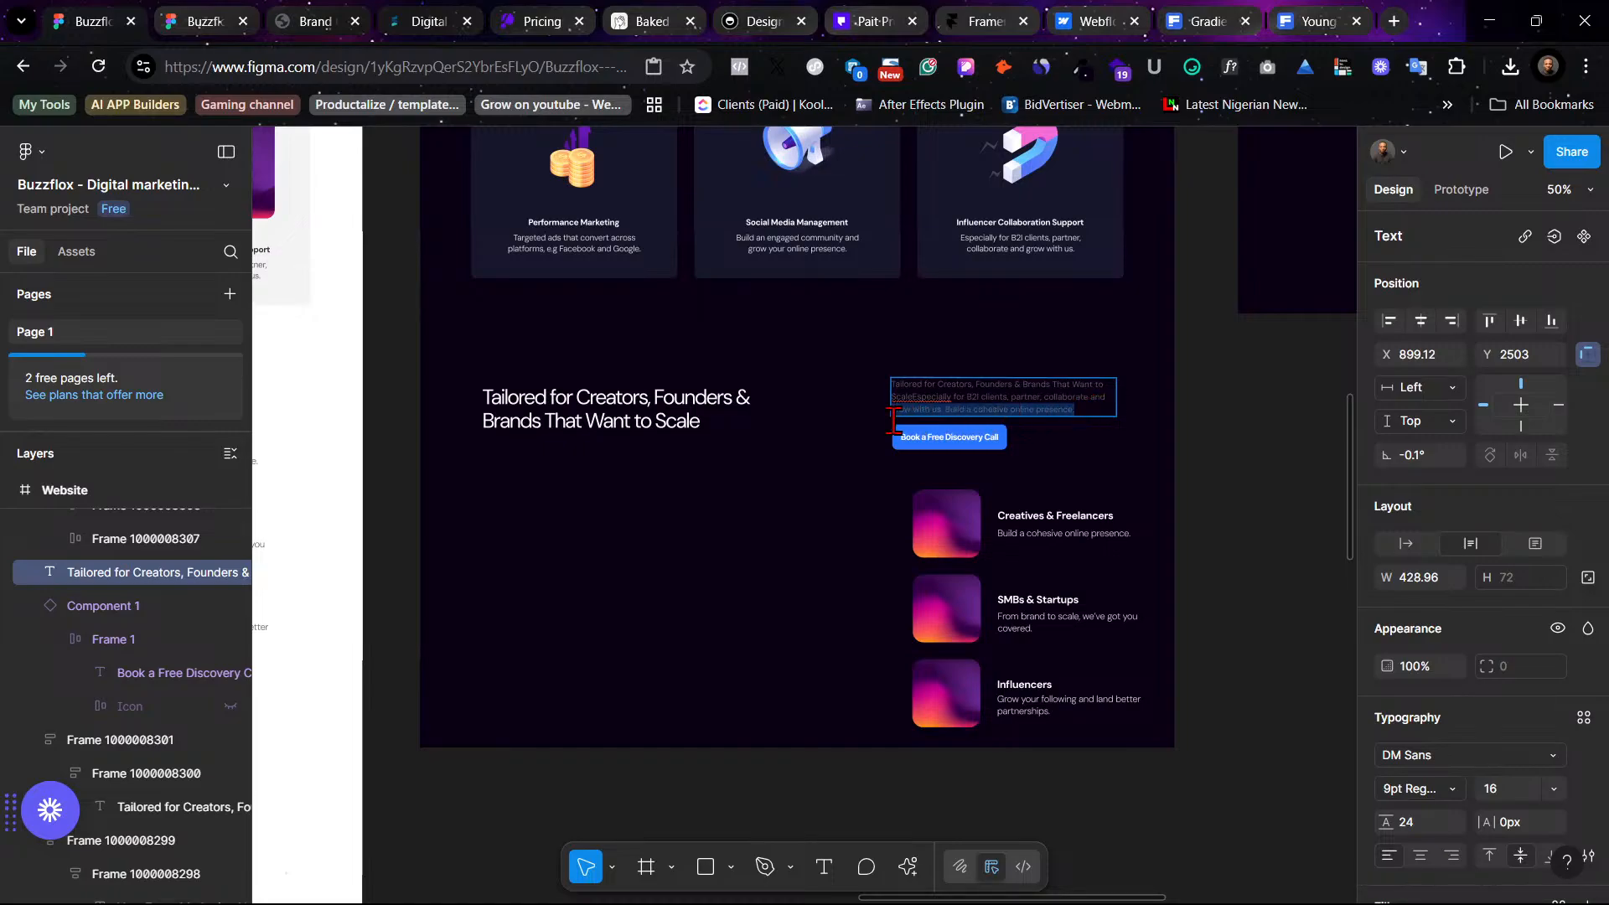
pyautogui.press('BackSpace')
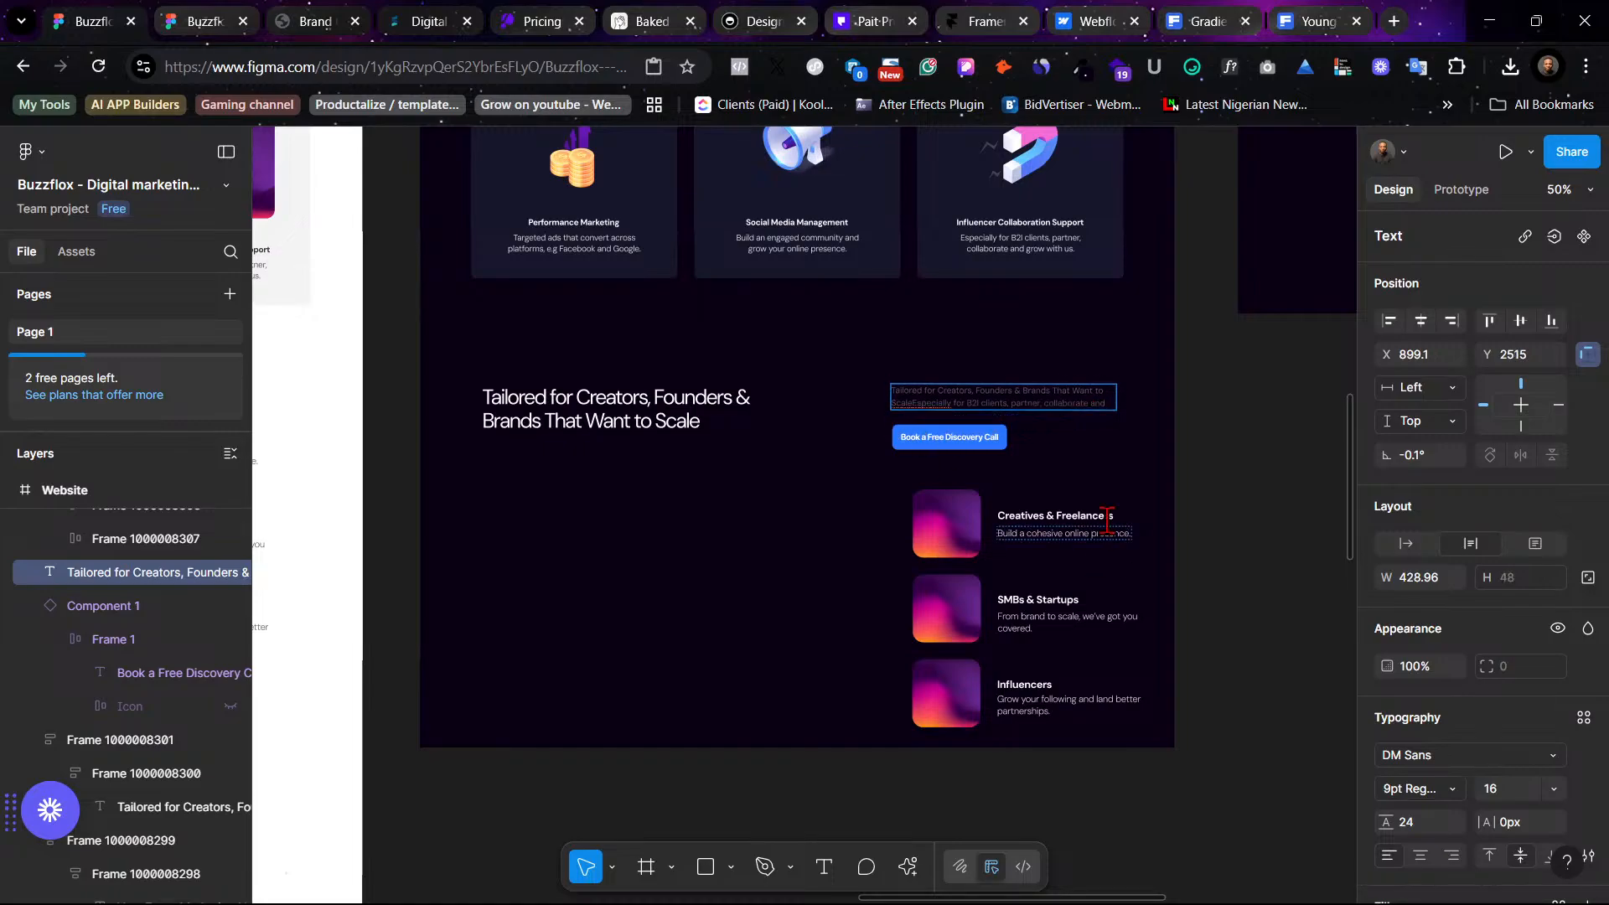
pyautogui.press('Escape')
# - Nudge the button up beneath the subtitle and move the card list lower down in the section
pyautogui.moveTo(968, 447); pyautogui.dragTo(964, 439)
pyautogui.click(1160, 645)
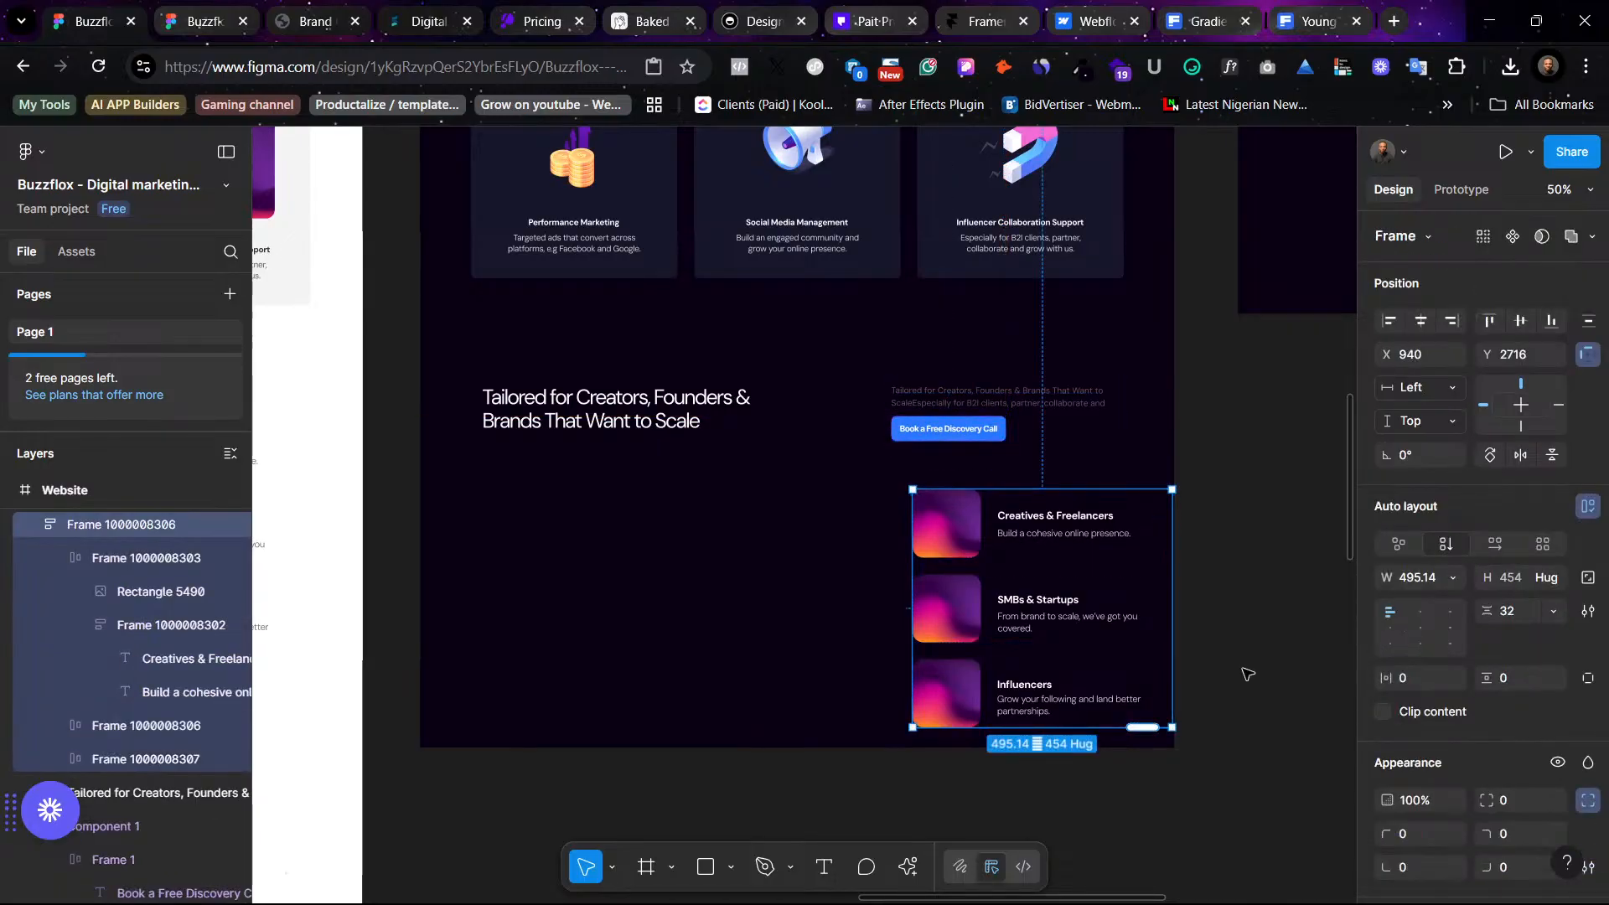
pyautogui.click(1296, 727)
pyautogui.moveTo(903, 541); pyautogui.dragTo(792, 707)
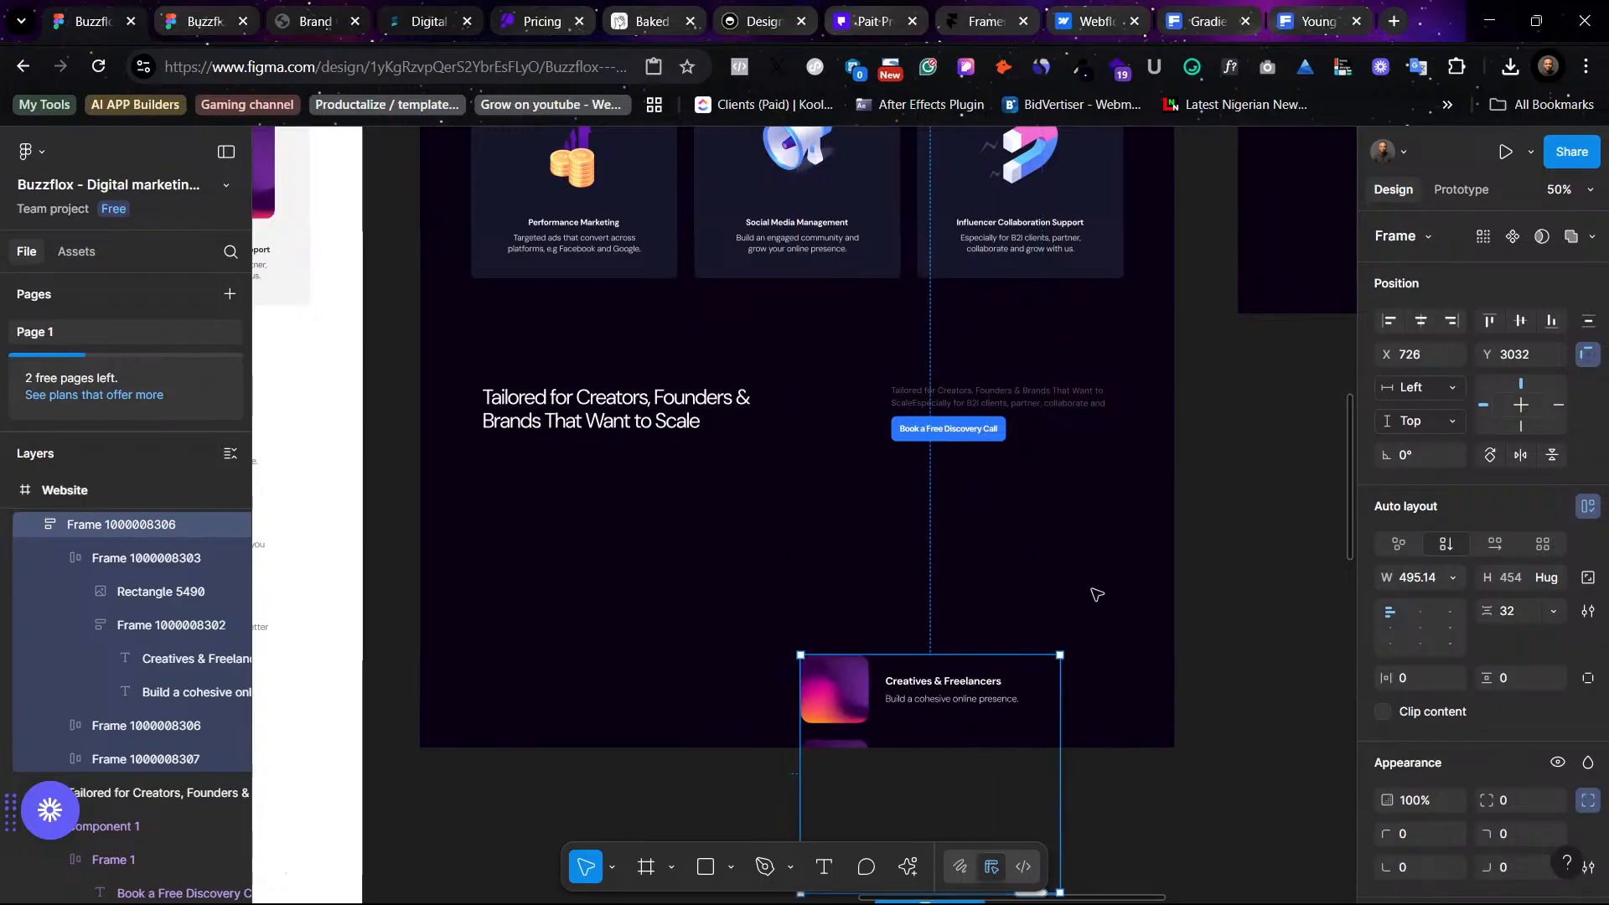
# - Duplicate the dark version's three-card service row and place the copy below the section heading
pyautogui.scroll(2, 1095, 592)
pyautogui.hscroll(-5, 1095, 592)
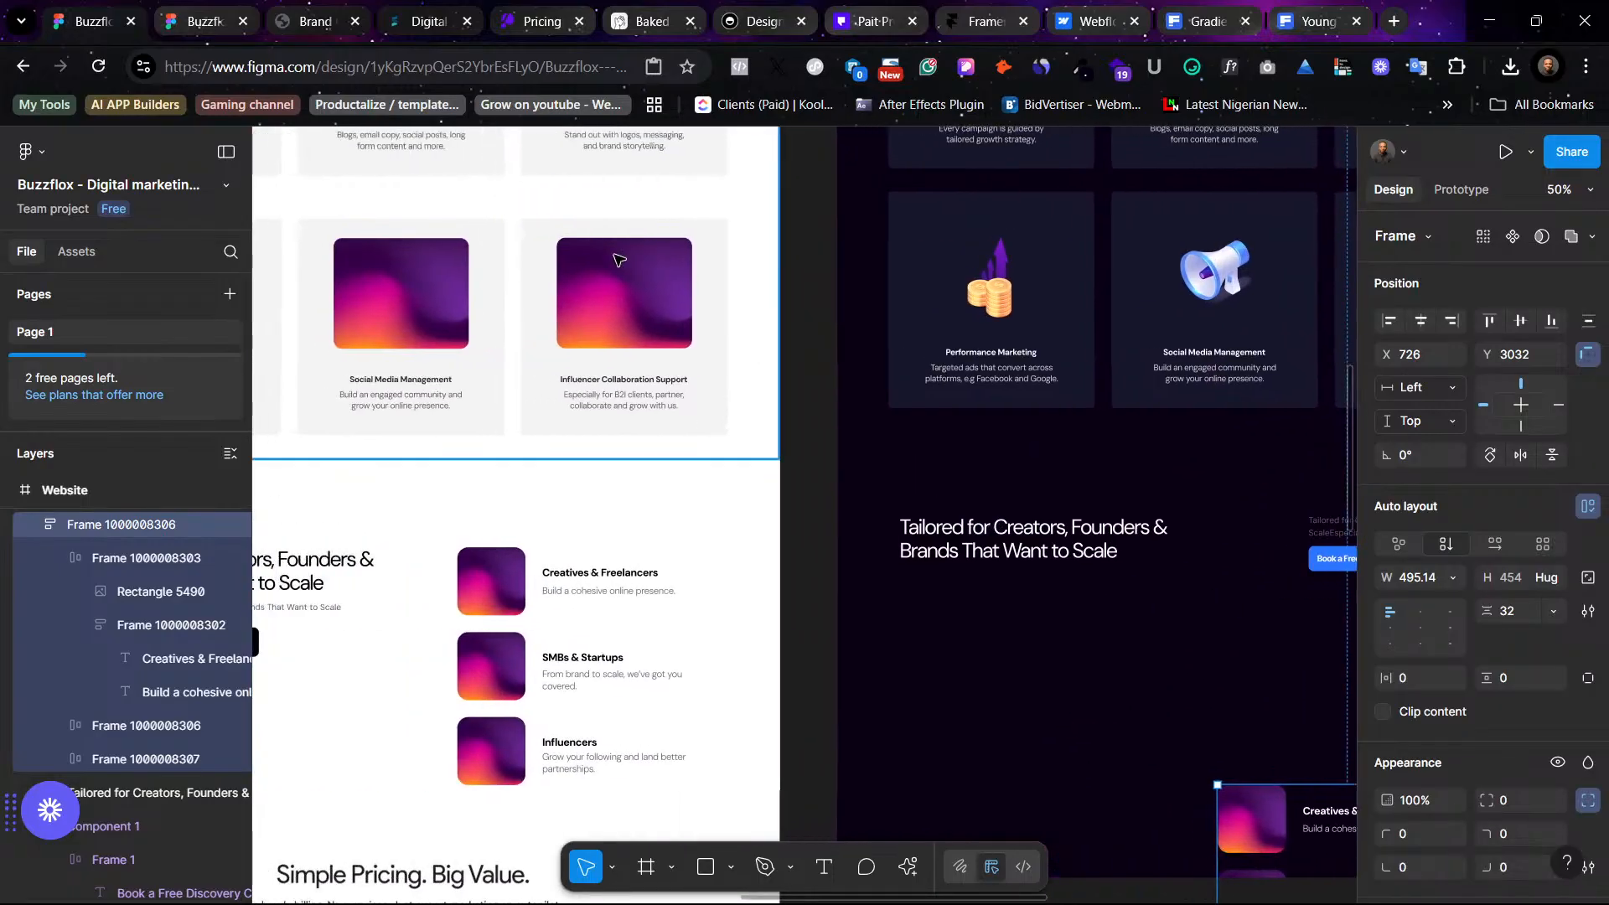
pyautogui.click(618, 260)
pyautogui.hscroll(3, 1086, 268)
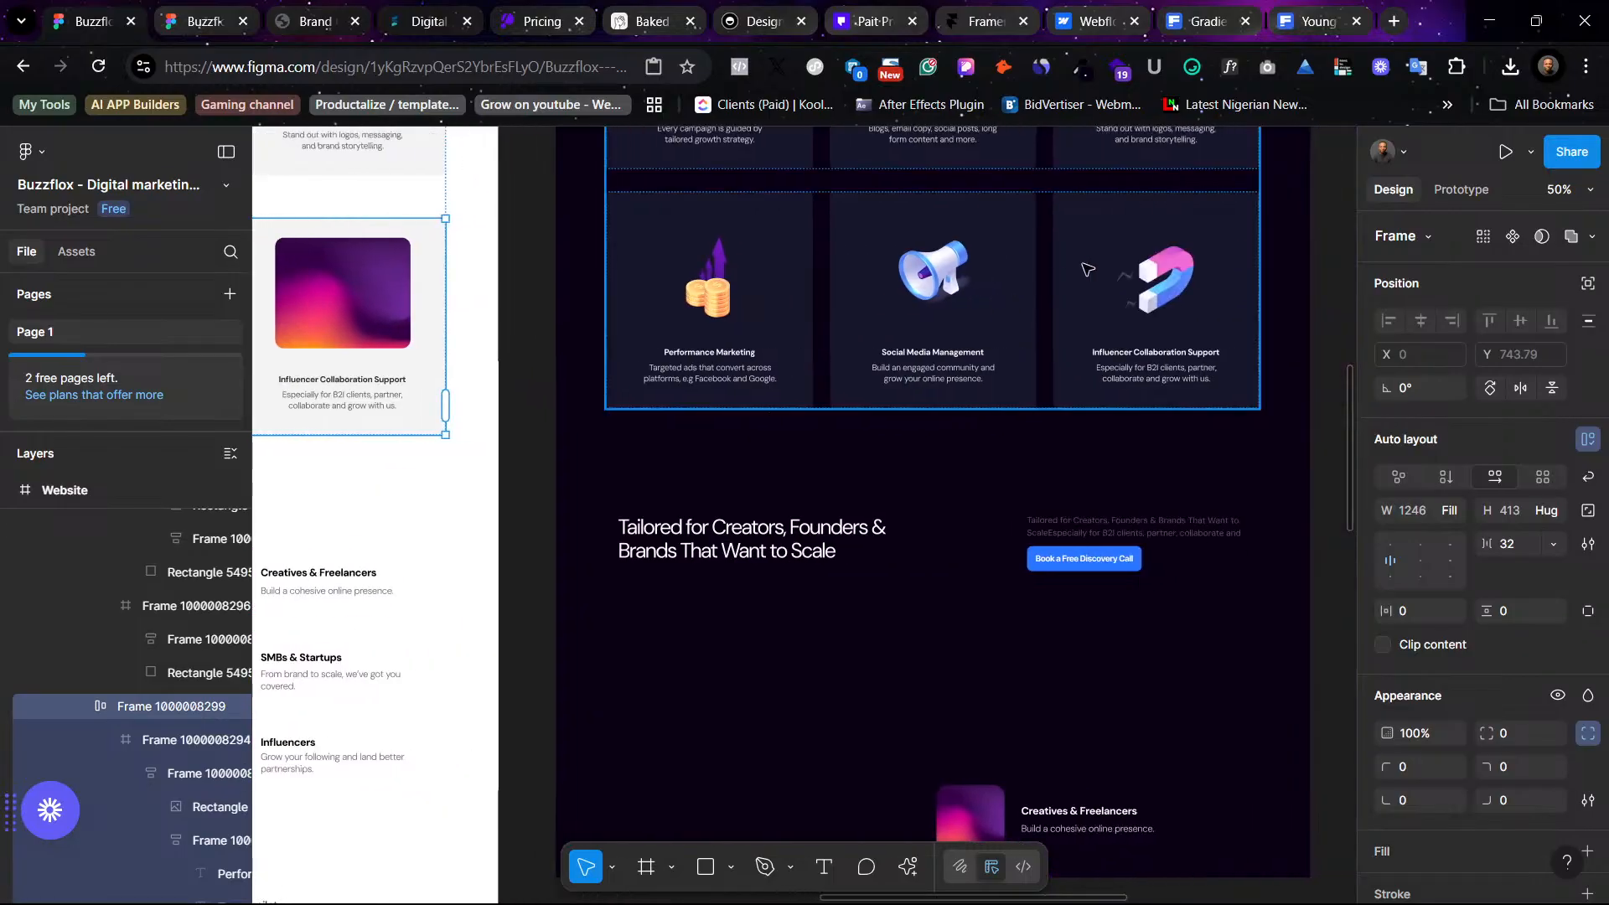
pyautogui.scroll(-1, 1087, 268)
pyautogui.hscroll(1, 1086, 268)
pyautogui.click(1105, 237)
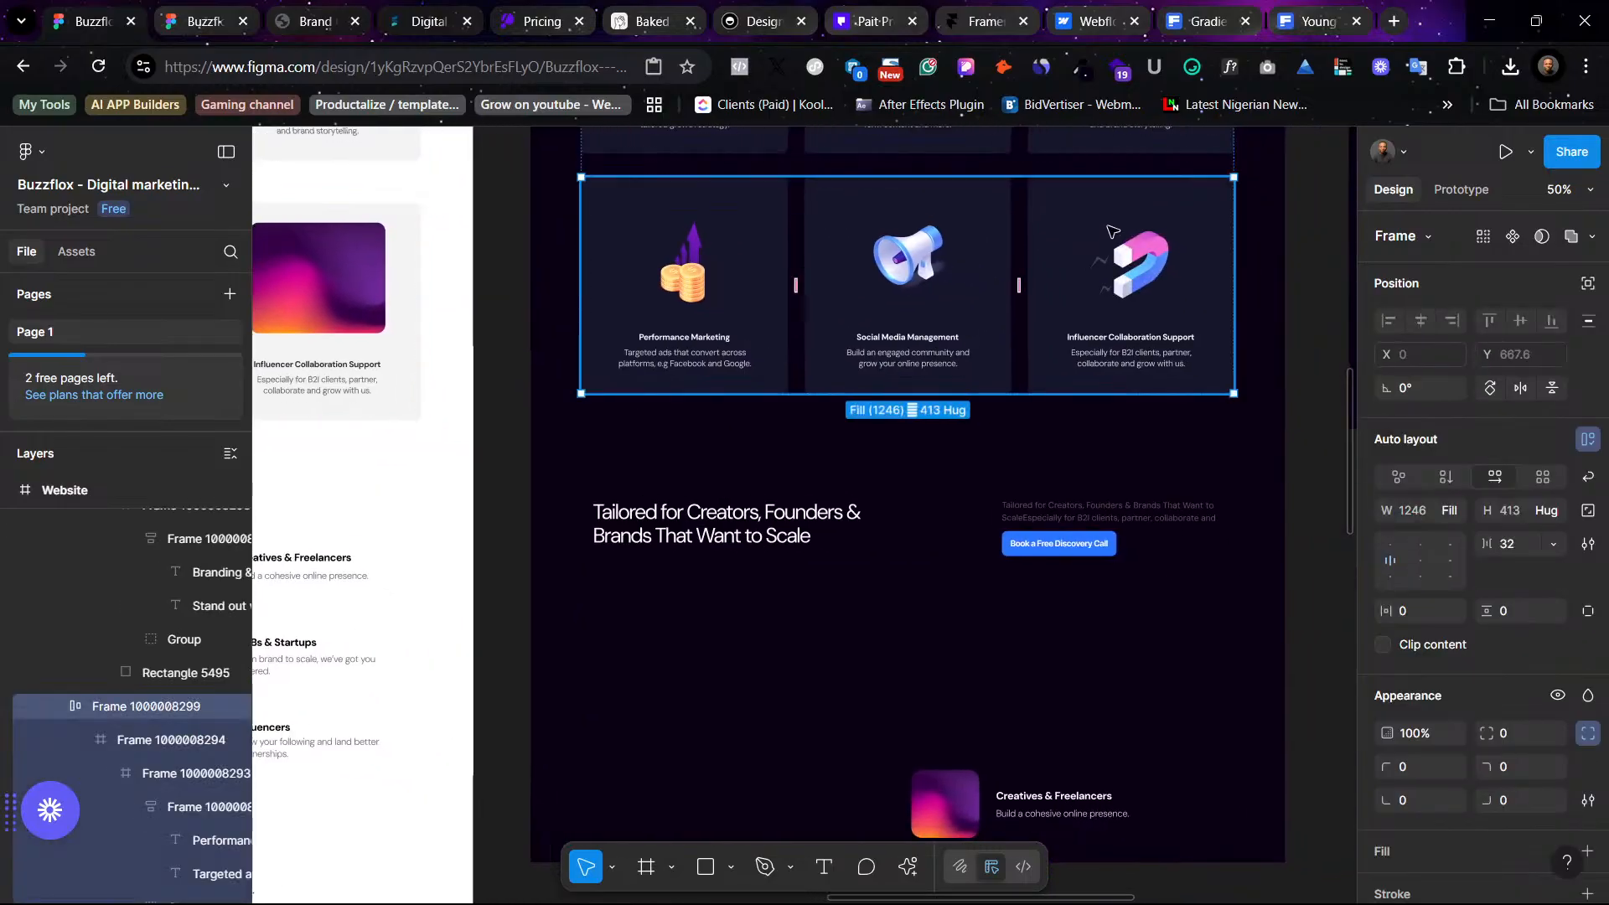
pyautogui.moveTo(1111, 239); pyautogui.dragTo(1141, 624)
pyautogui.moveTo(1142, 639); pyautogui.dragTo(1112, 236)
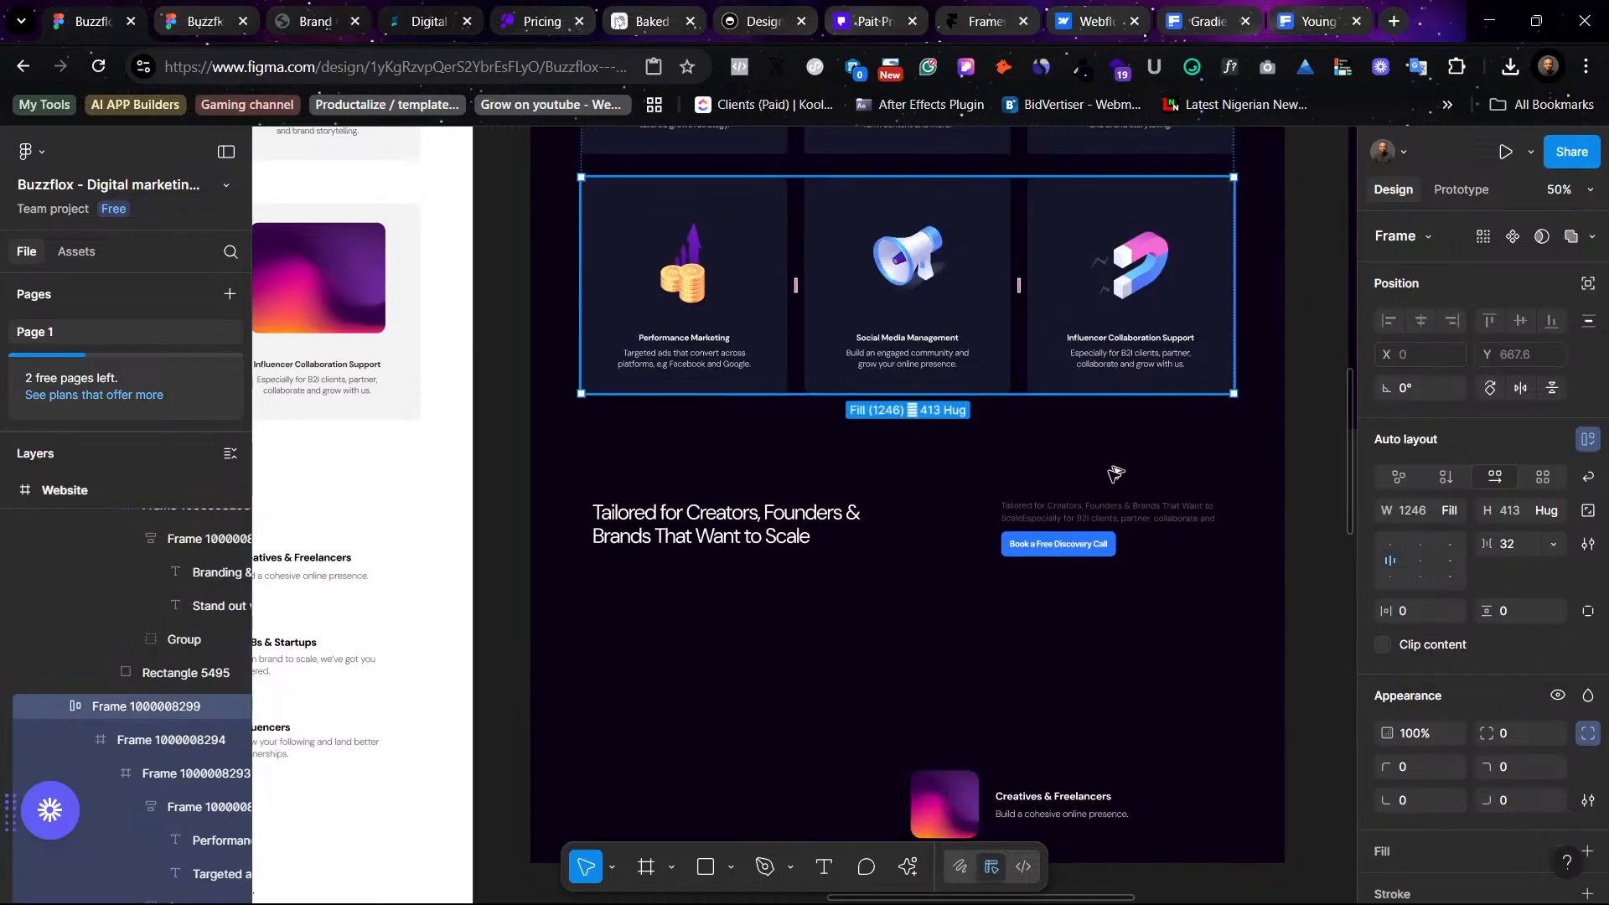
pyautogui.moveTo(1115, 475); pyautogui.dragTo(1130, 632)
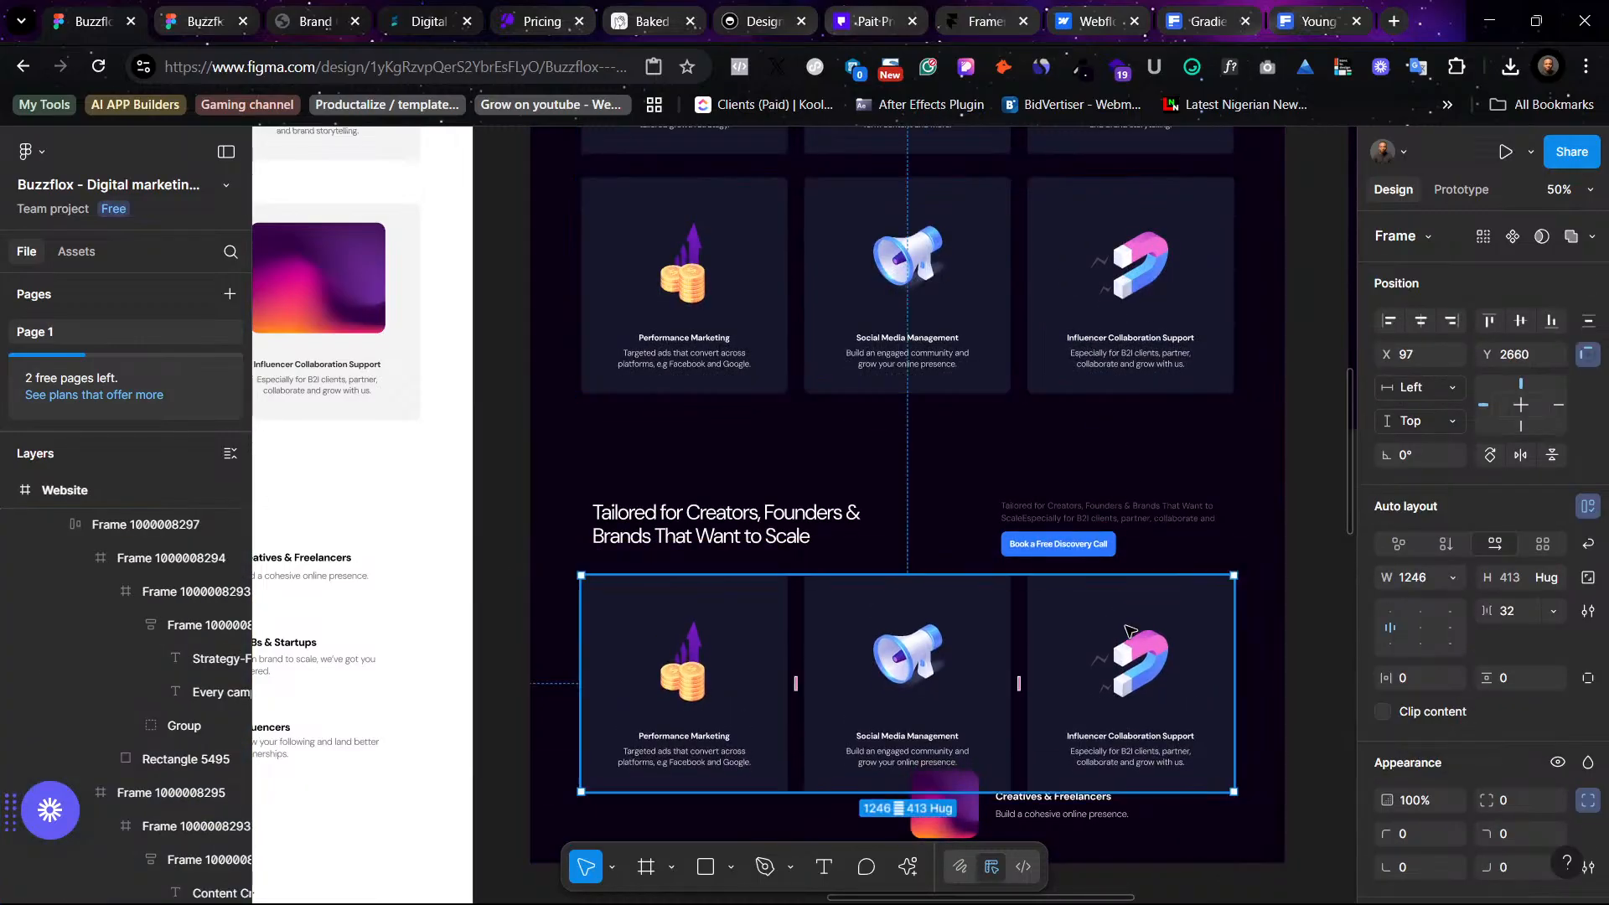
# - Delete the Creators, SMBs and Influencers list and nudge the duplicated card row down slightly
pyautogui.click(1057, 807)
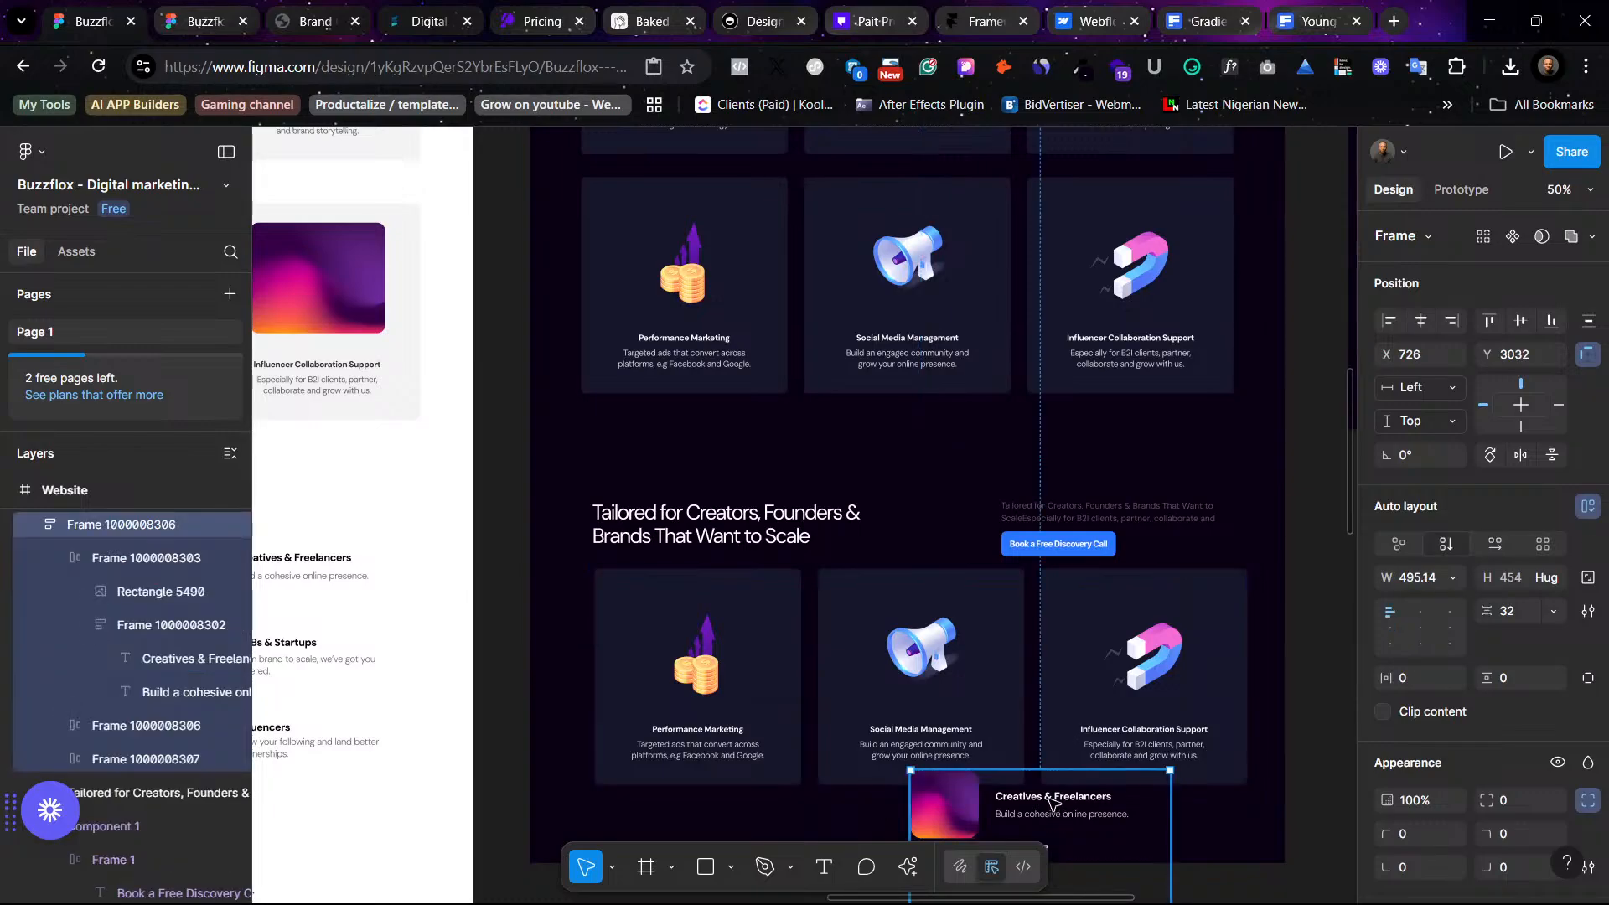
pyautogui.press('Delete')
pyautogui.moveTo(1161, 696); pyautogui.dragTo(1161, 716)
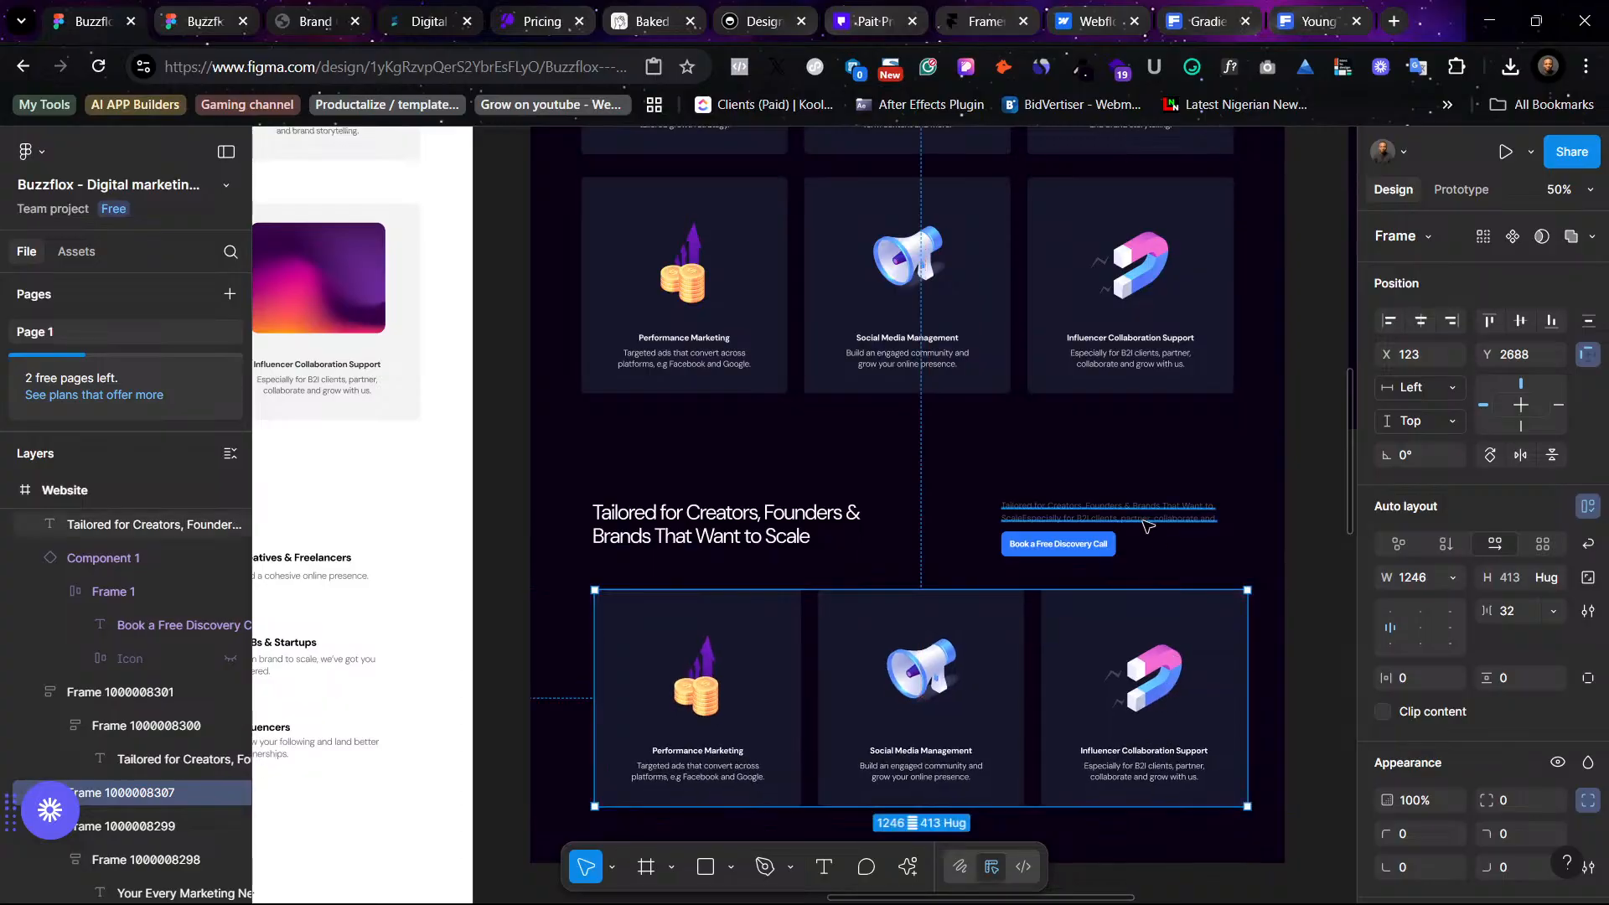
# - Set the right-hand subtitle text's fill color to FFFFFF
pyautogui.click(1145, 524)
pyautogui.scroll(-5, 1508, 738)
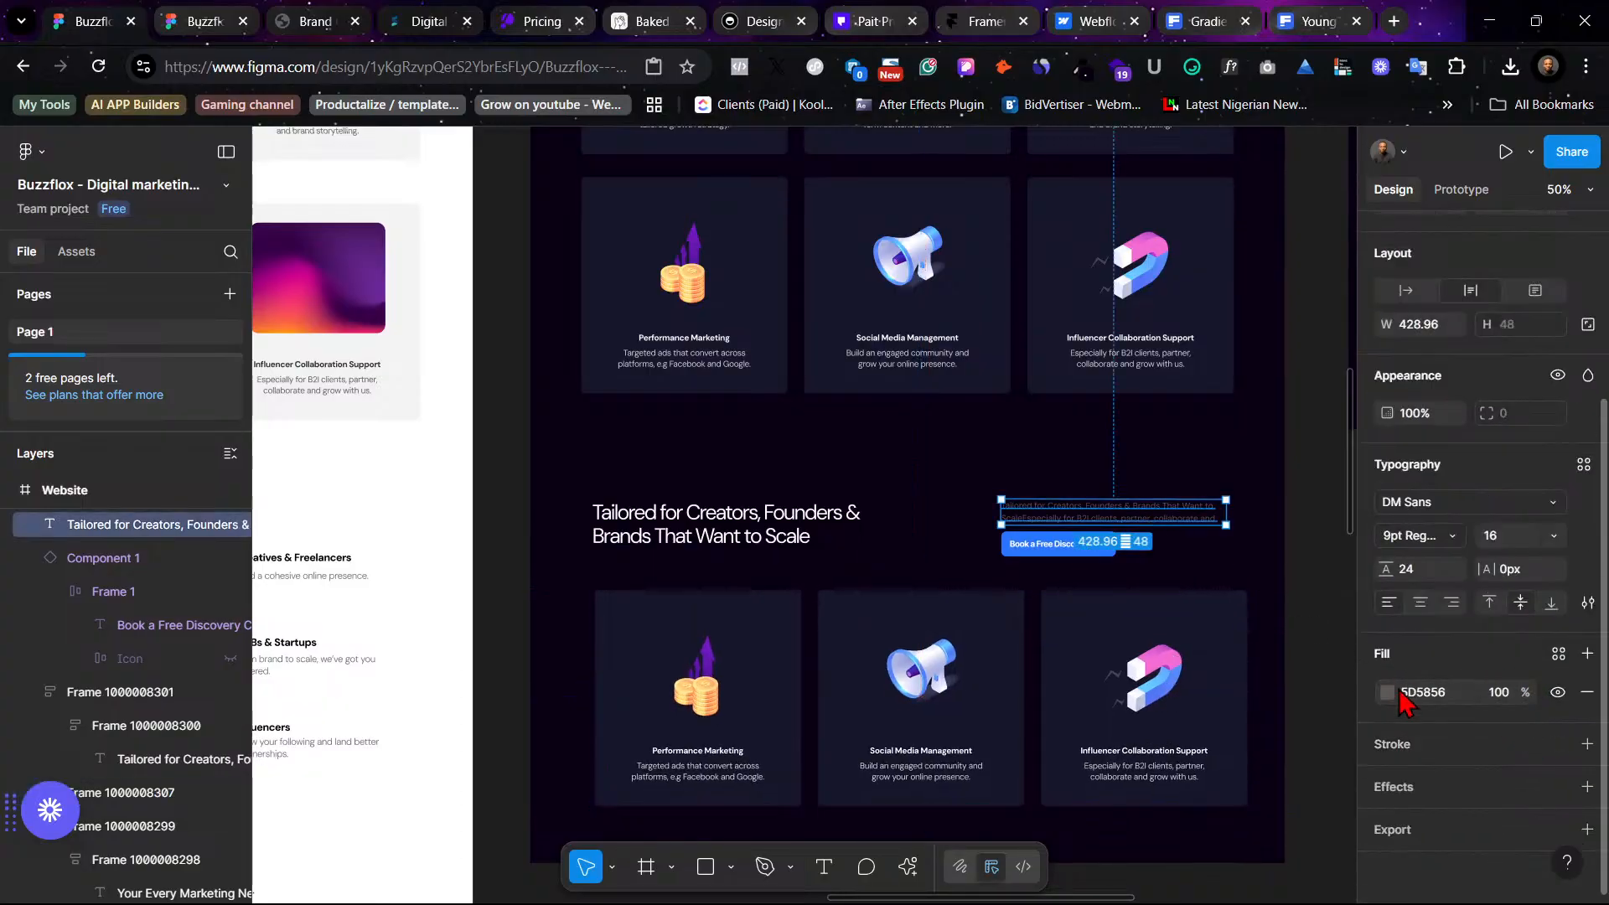
pyautogui.click(1386, 692)
pyautogui.moveTo(1254, 553); pyautogui.dragTo(1085, 351)
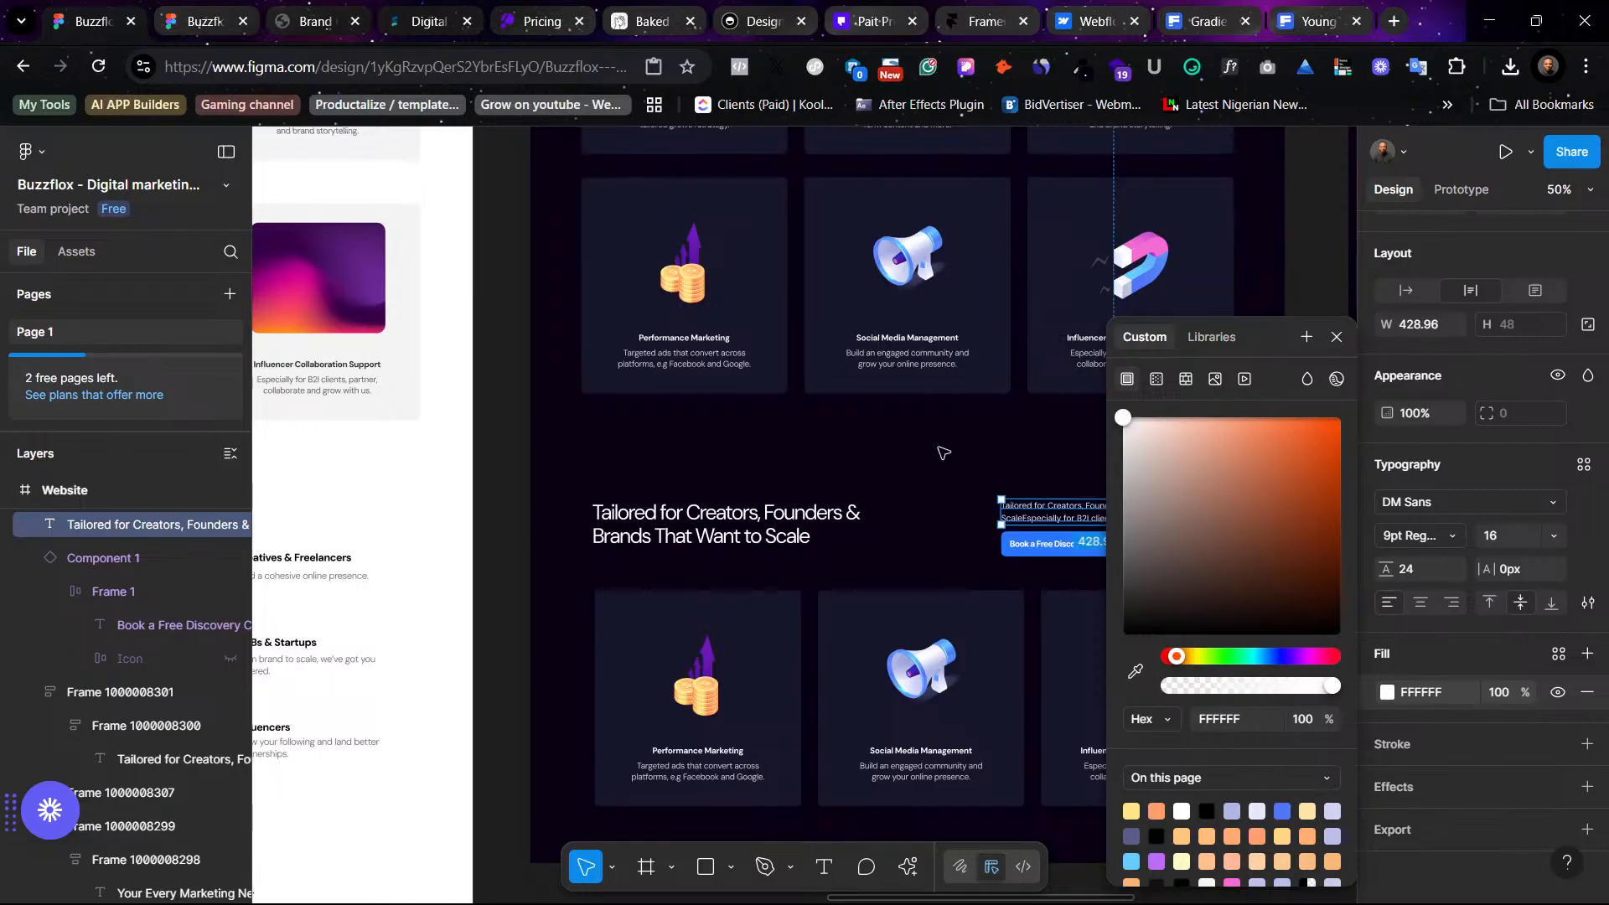
pyautogui.click(927, 468)
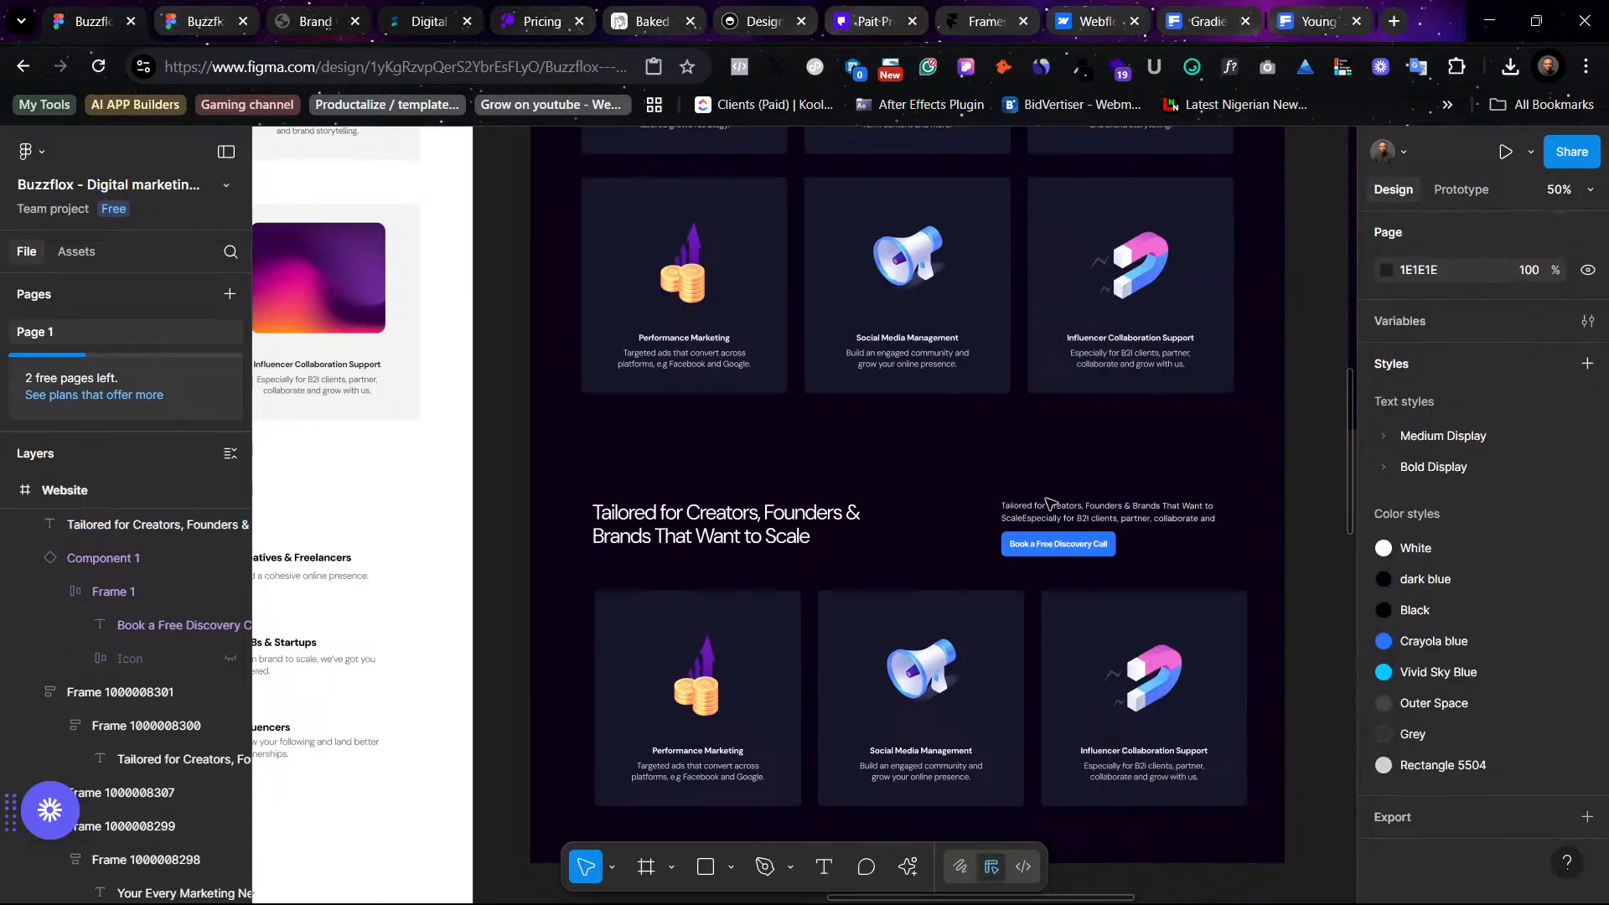
# - Move the Book a Free Discovery Call button below the duplicated card row
pyautogui.click(1089, 552)
pyautogui.scroll(5, 987, 537)
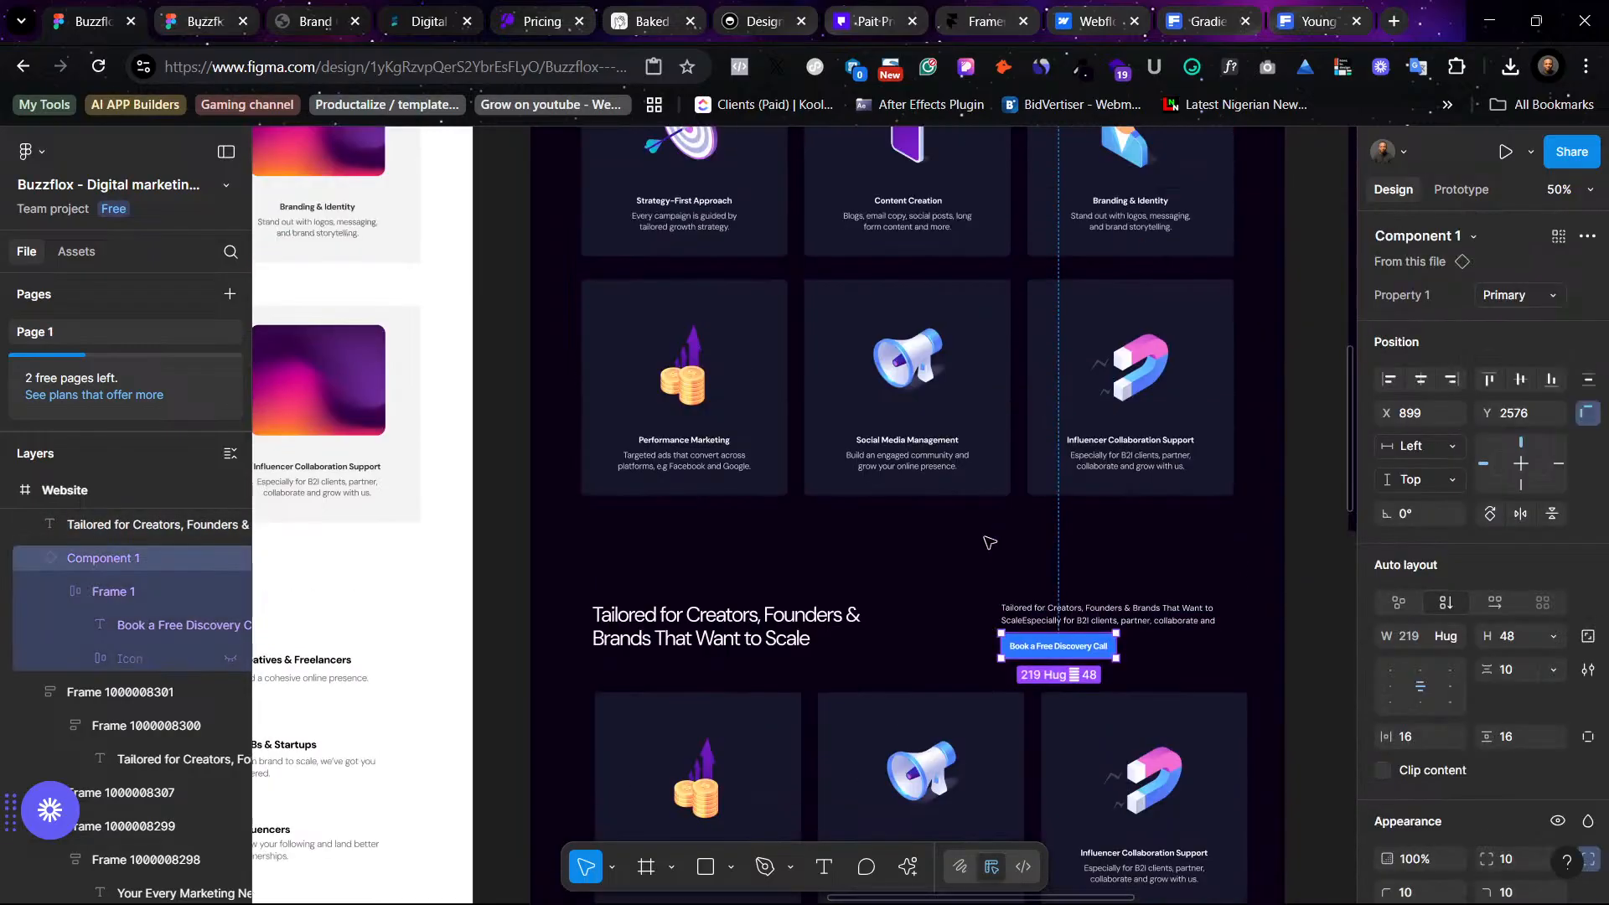
pyautogui.scroll(7, 989, 543)
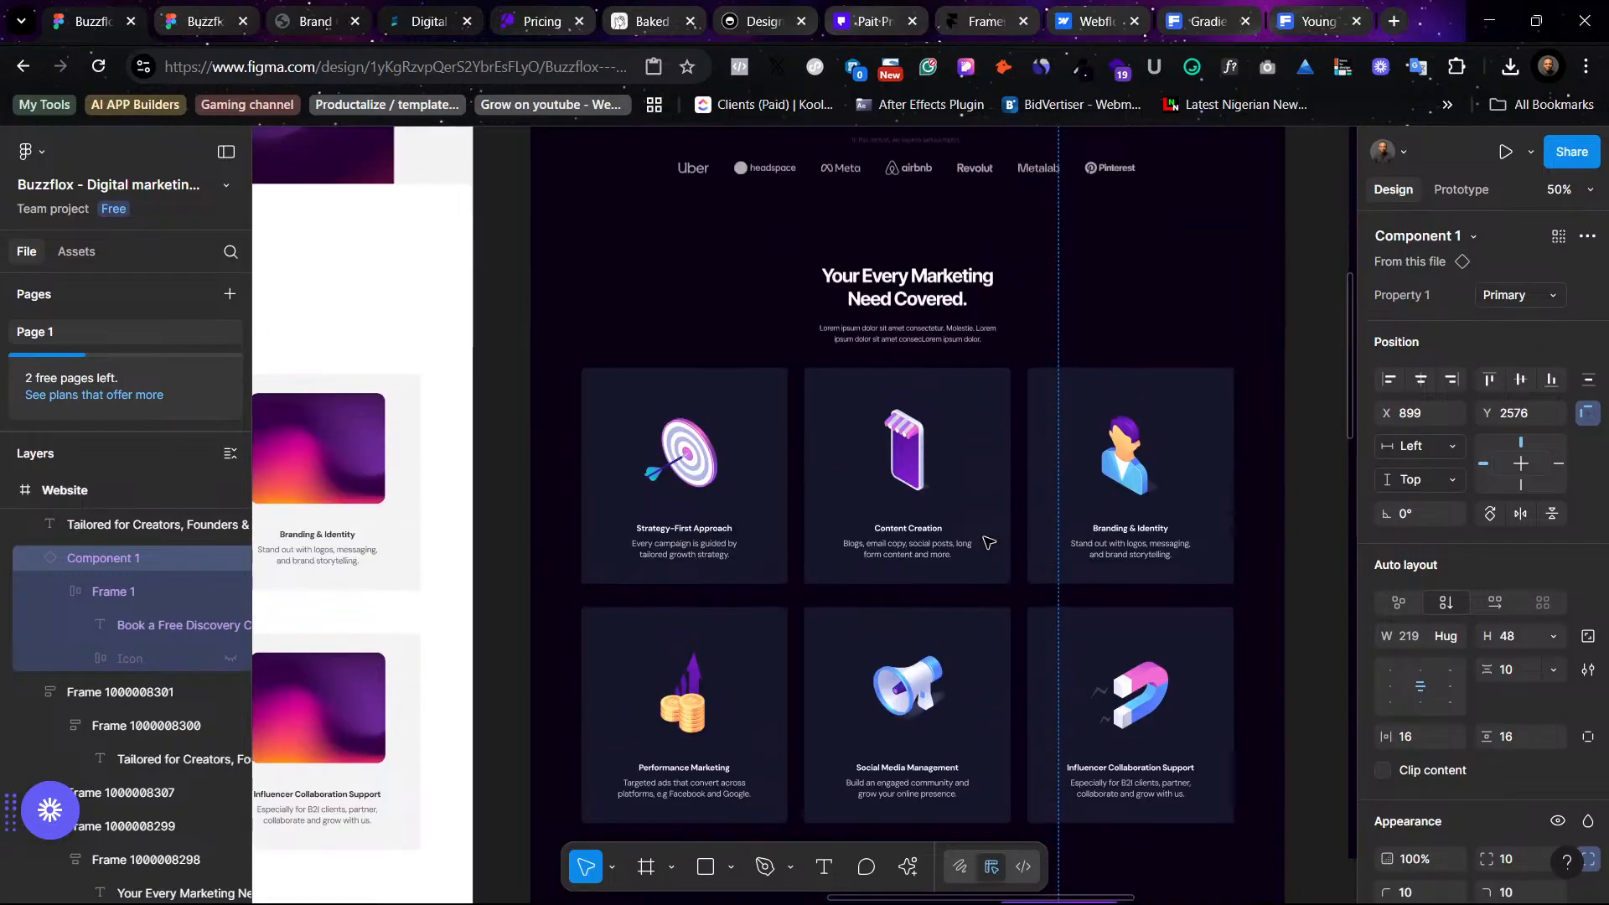
pyautogui.scroll(-11, 985, 537)
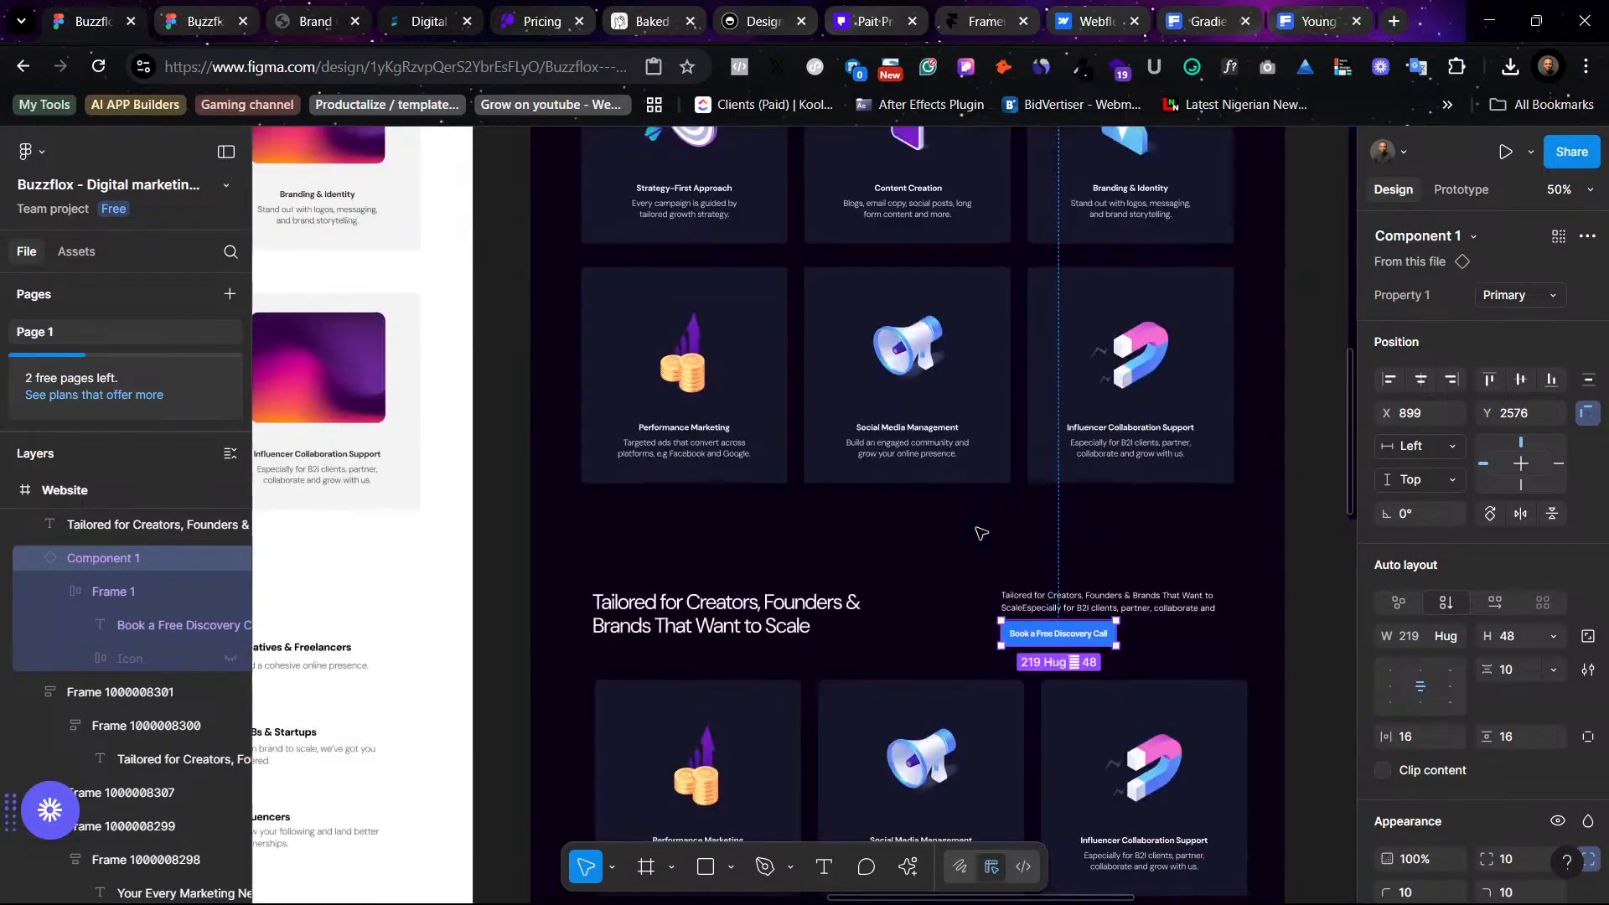
pyautogui.moveTo(1090, 605); pyautogui.dragTo(1039, 666)
pyautogui.scroll(-3, 1161, 738)
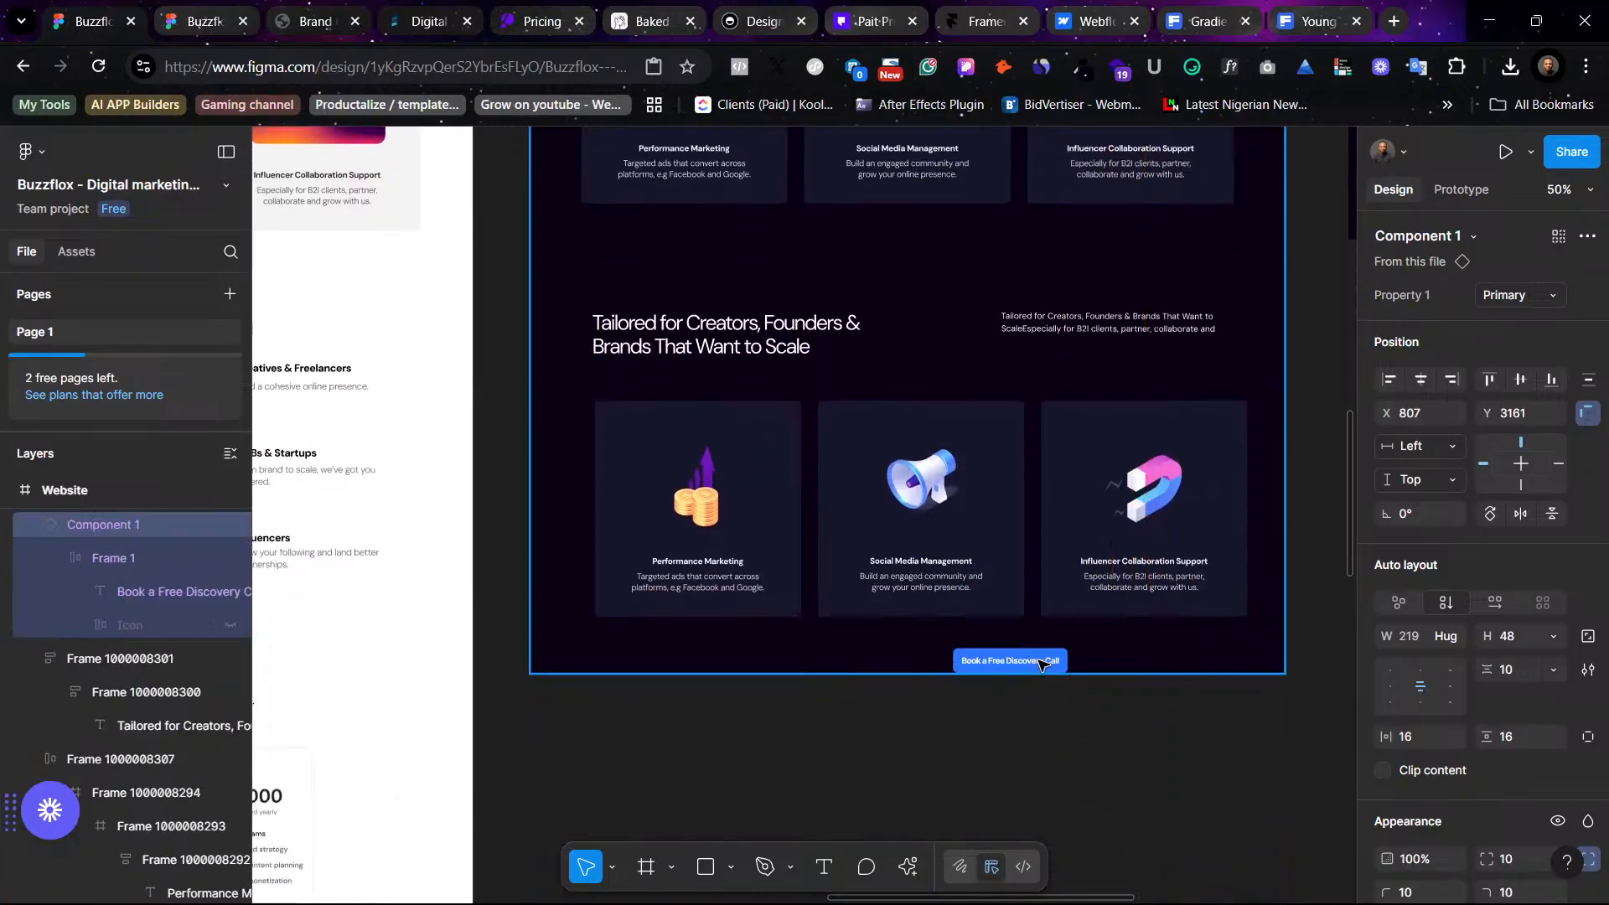
# - Nudge the right-hand subtitle down to line up with the heading
pyautogui.click(1117, 331)
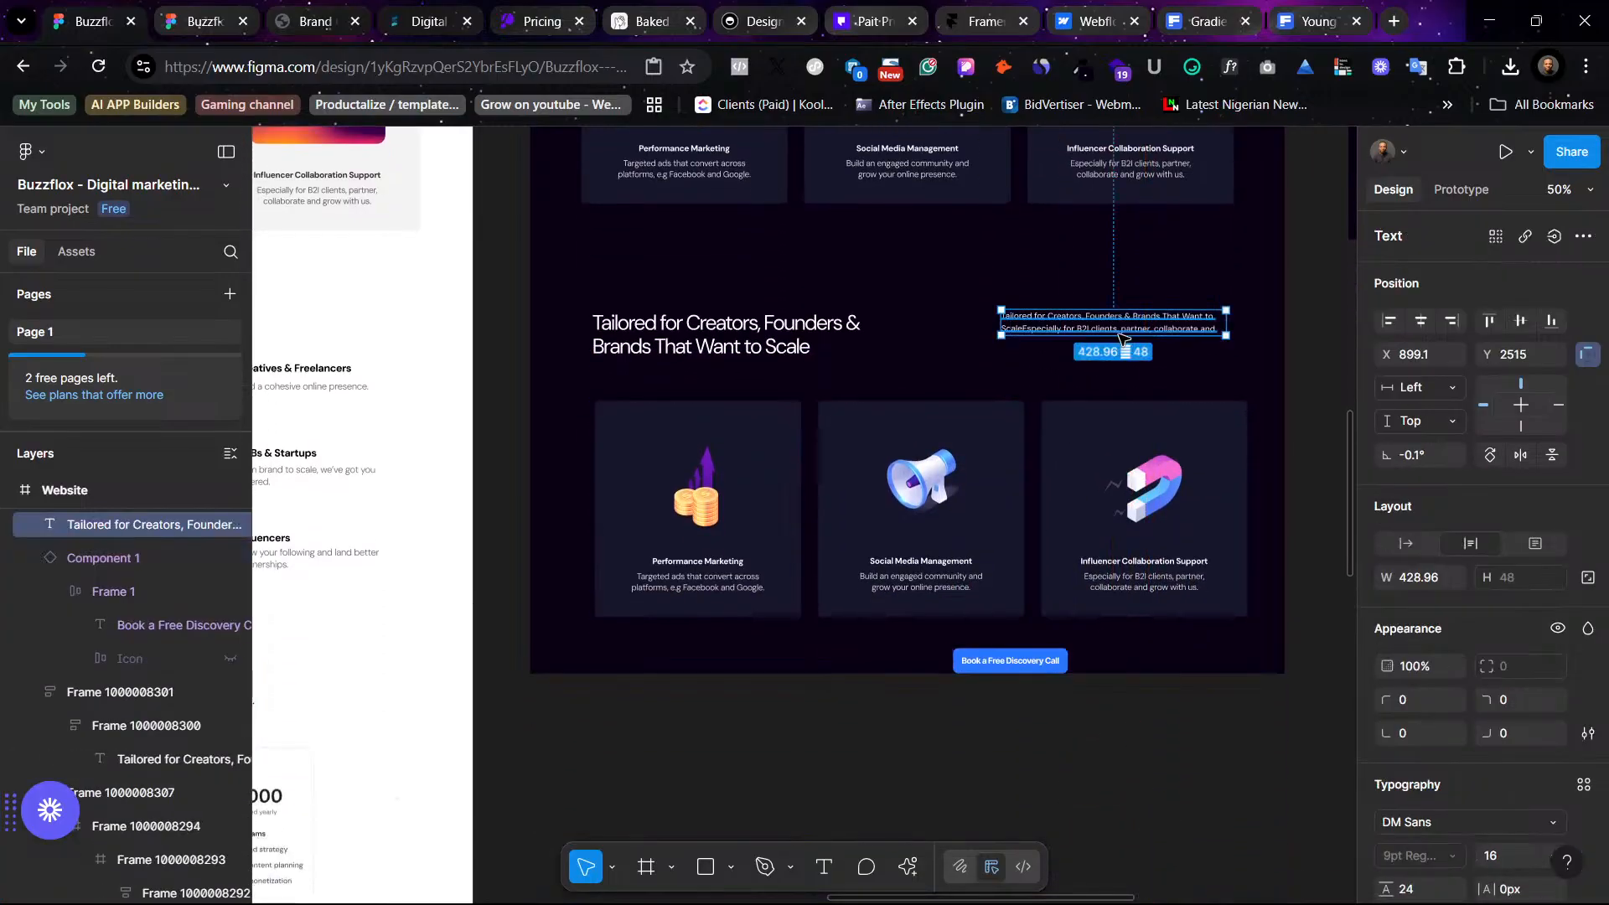
pyautogui.moveTo(1194, 332); pyautogui.dragTo(1192, 338)
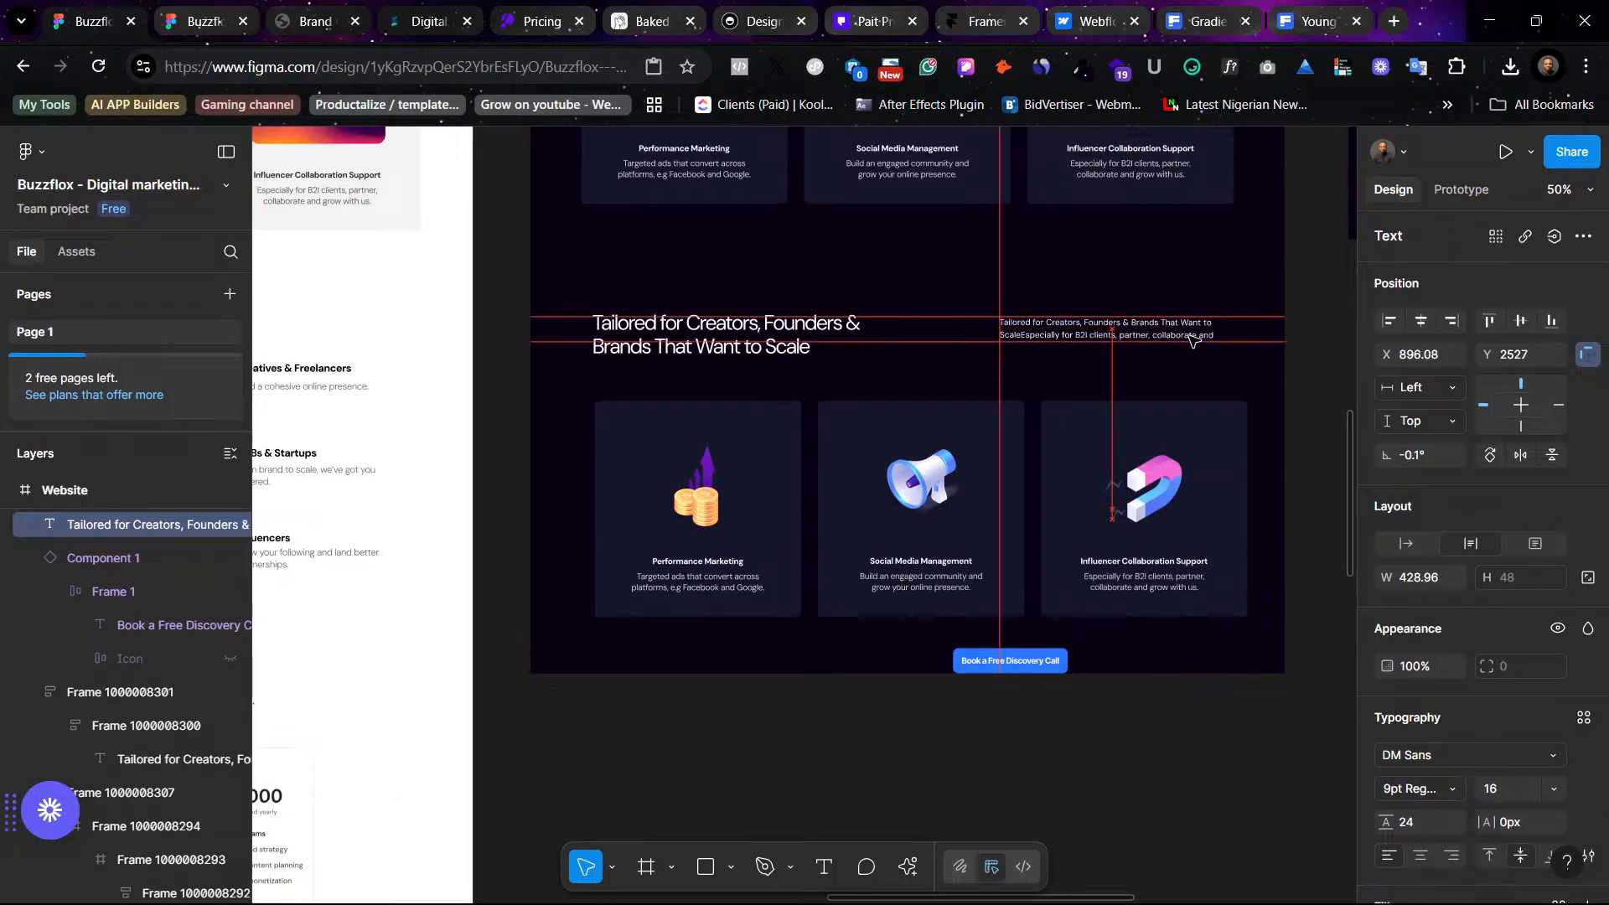
pyautogui.click(1273, 419)
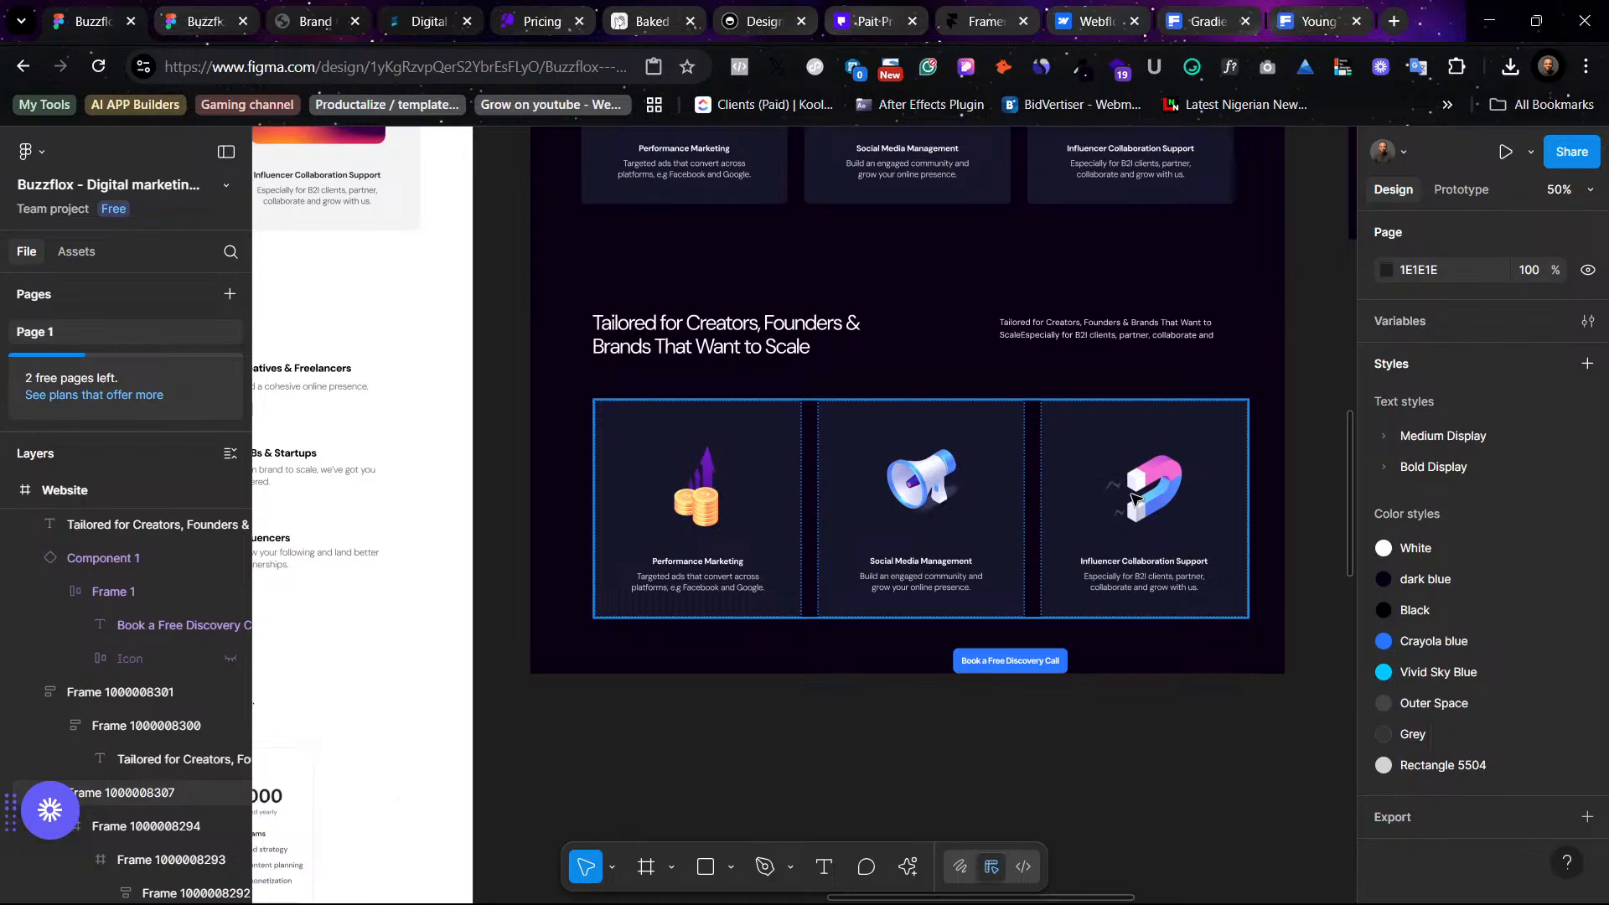
# - Browse the Framer homepage and Loopify pricing page in other tabs for design reference
pyautogui.click(984, 21)
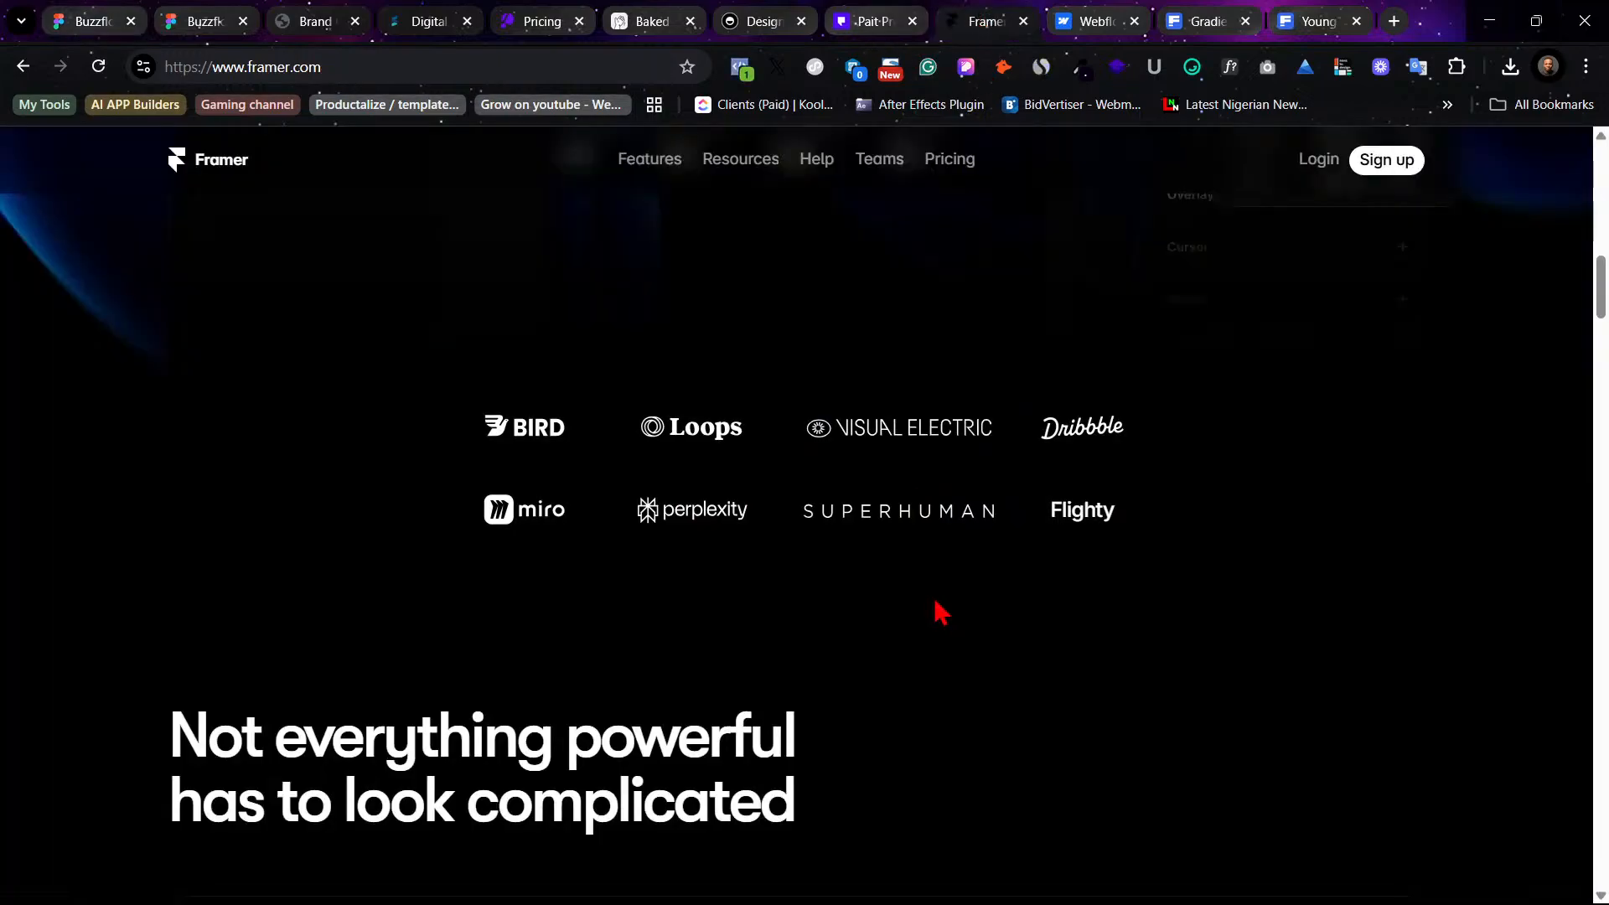
pyautogui.scroll(-5, 936, 605)
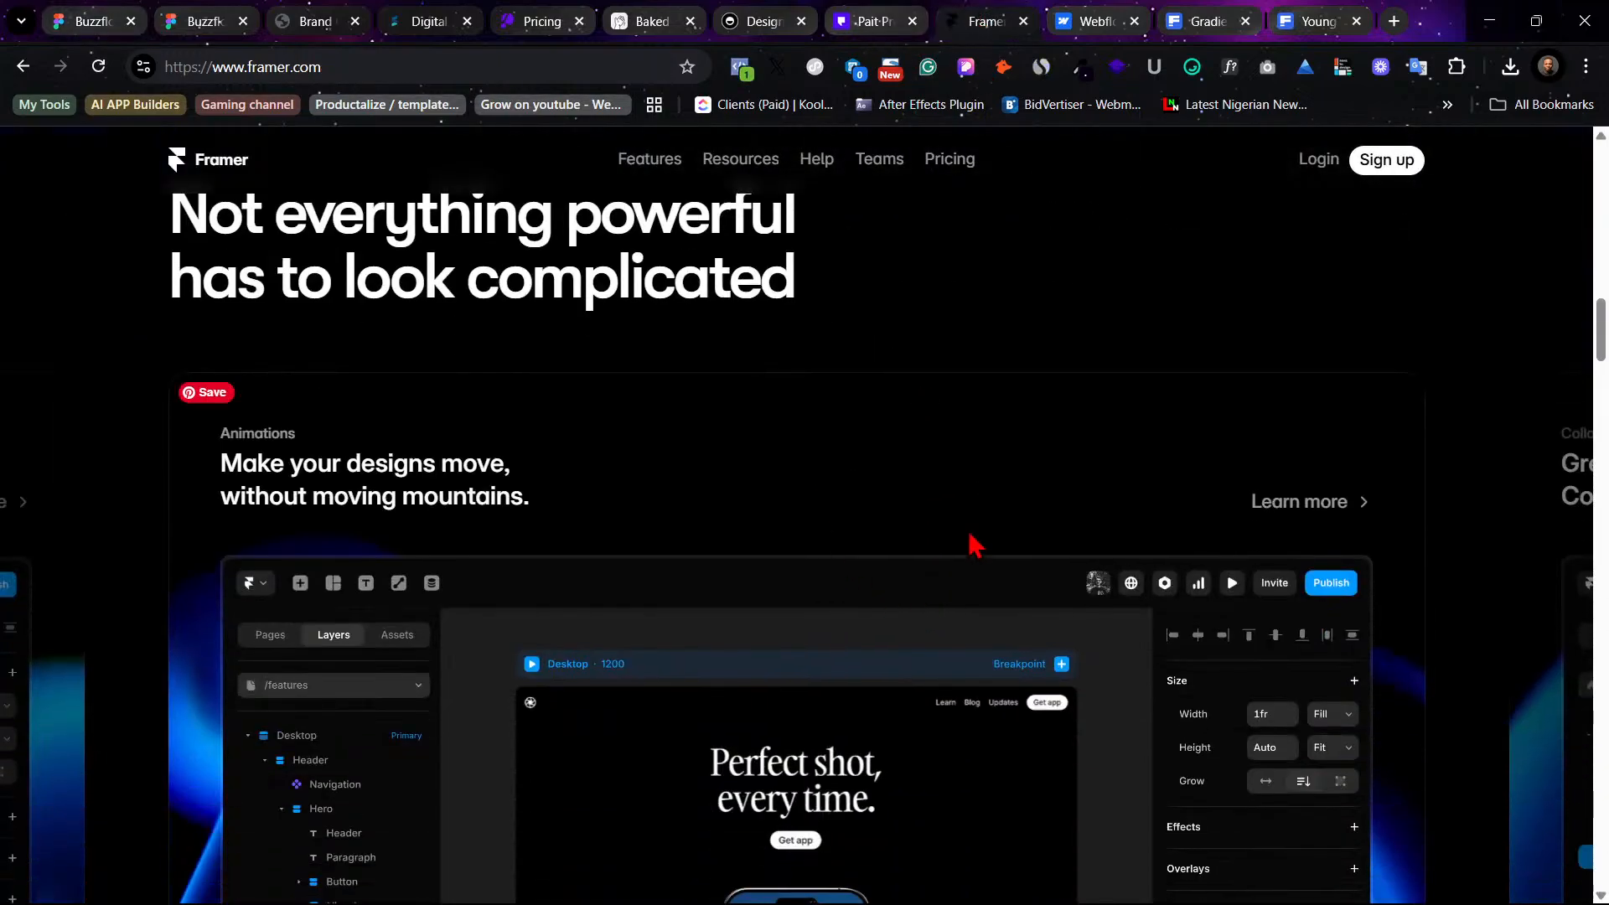
pyautogui.scroll(-15, 974, 545)
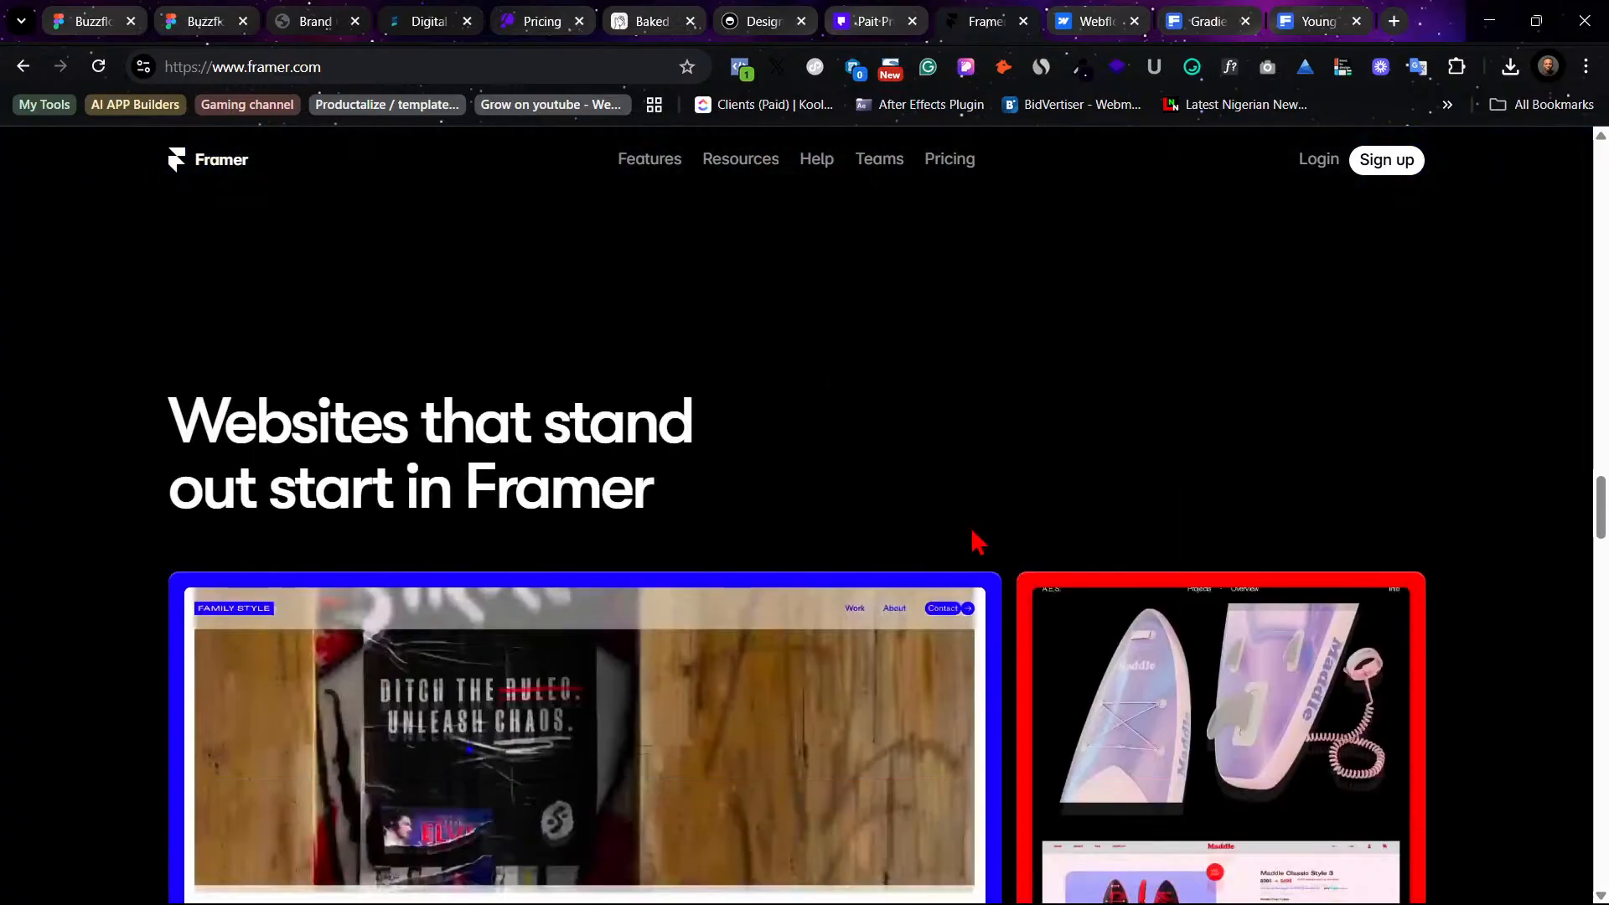
pyautogui.scroll(-2, 976, 543)
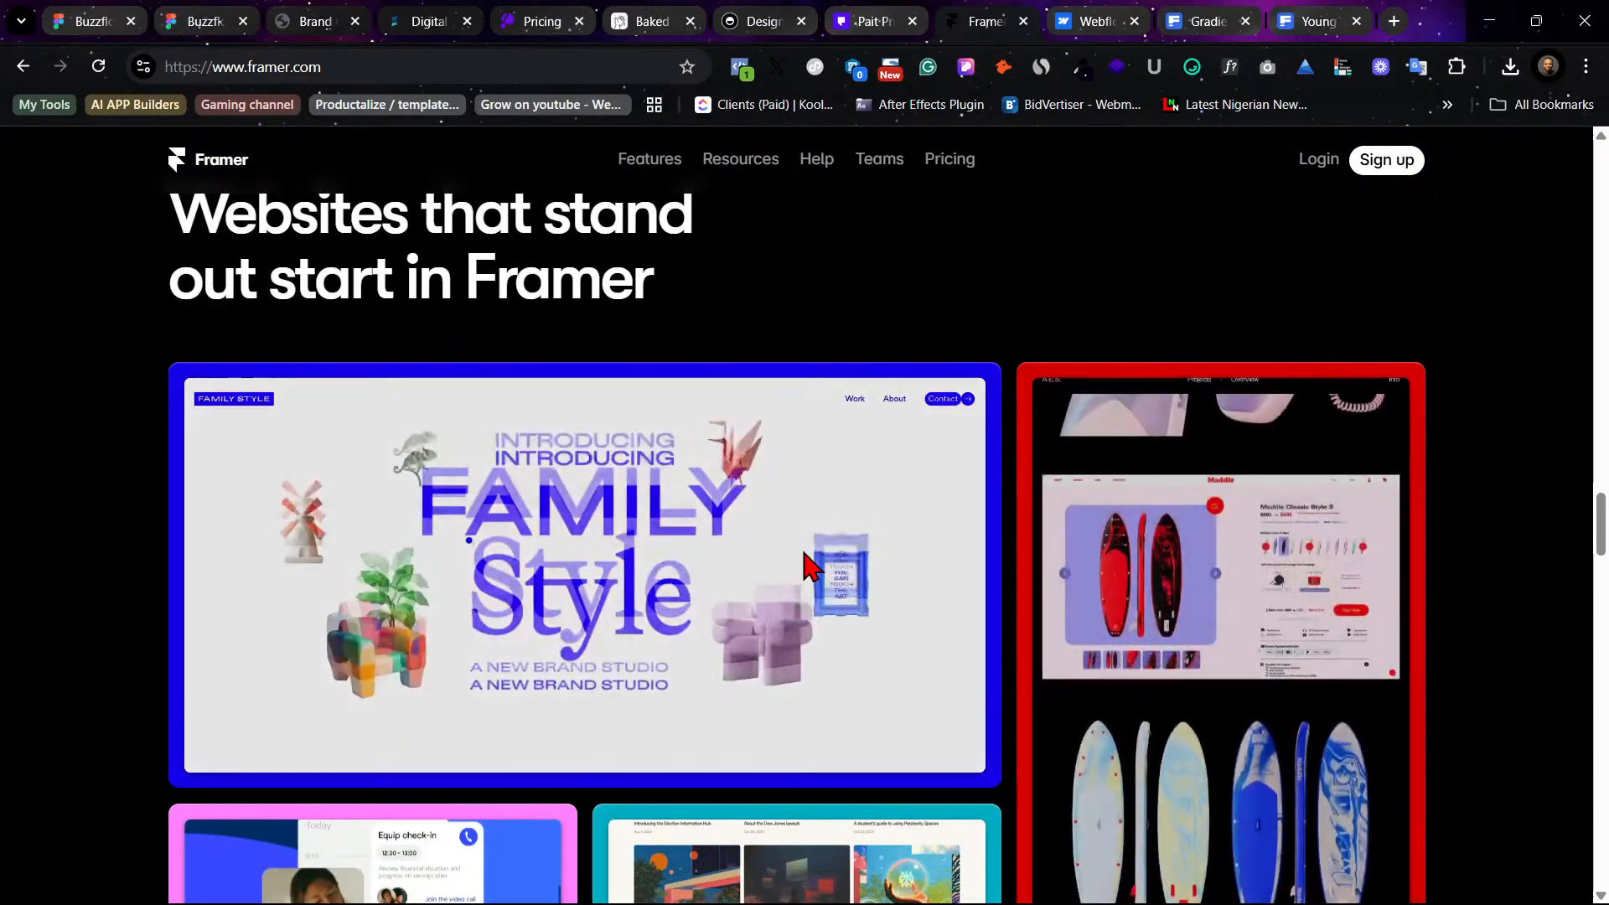
pyautogui.scroll(-2, 1374, 532)
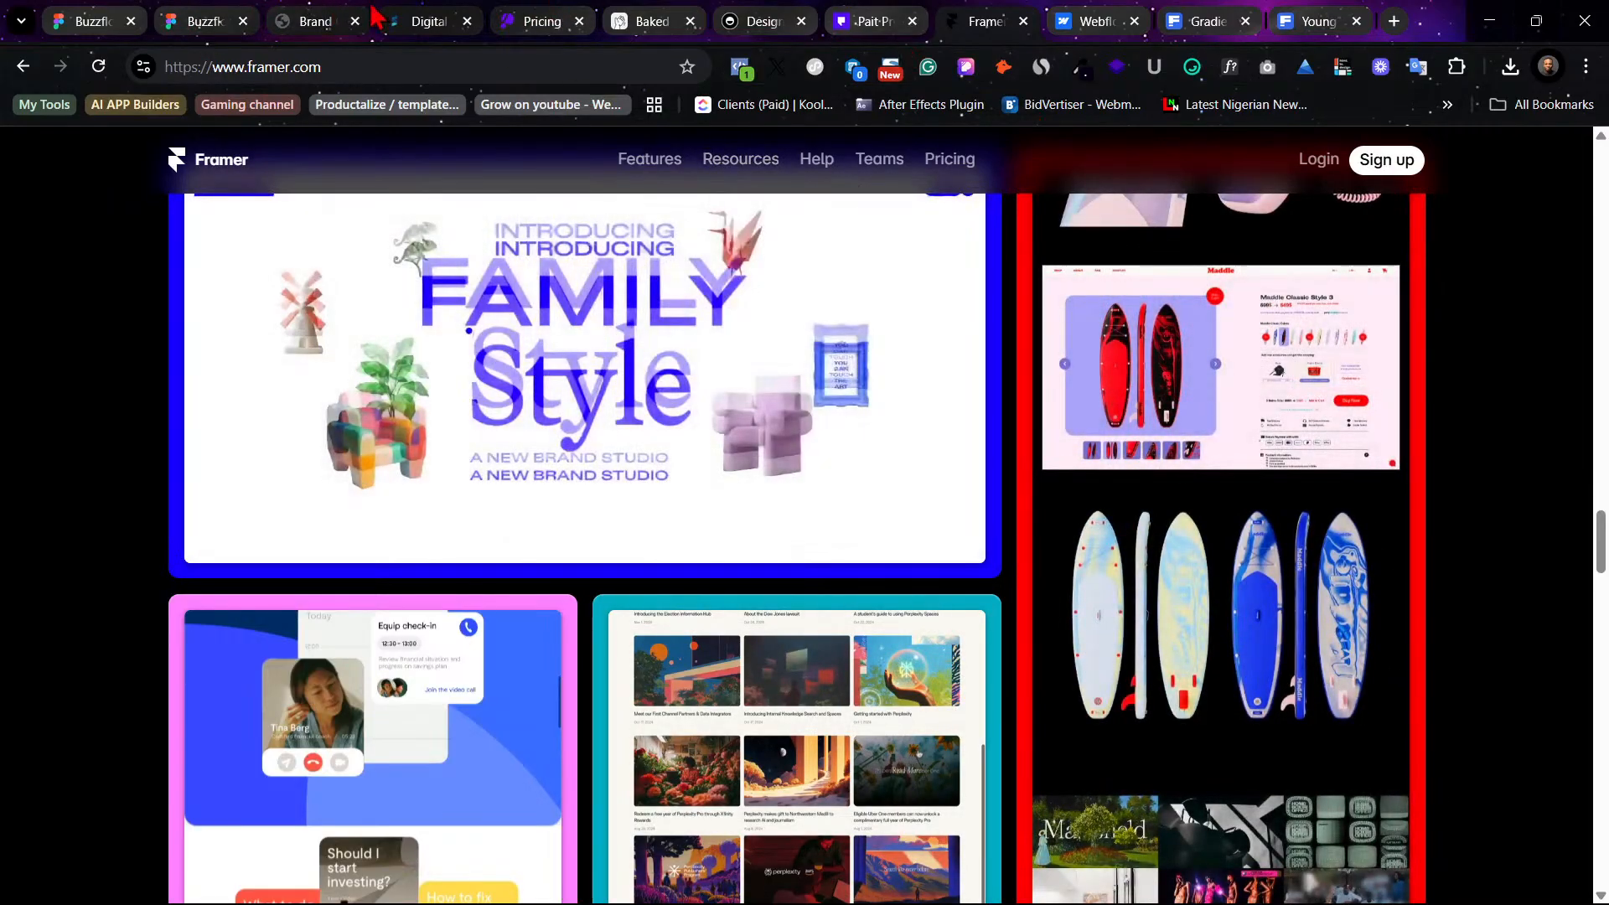
pyautogui.click(517, 17)
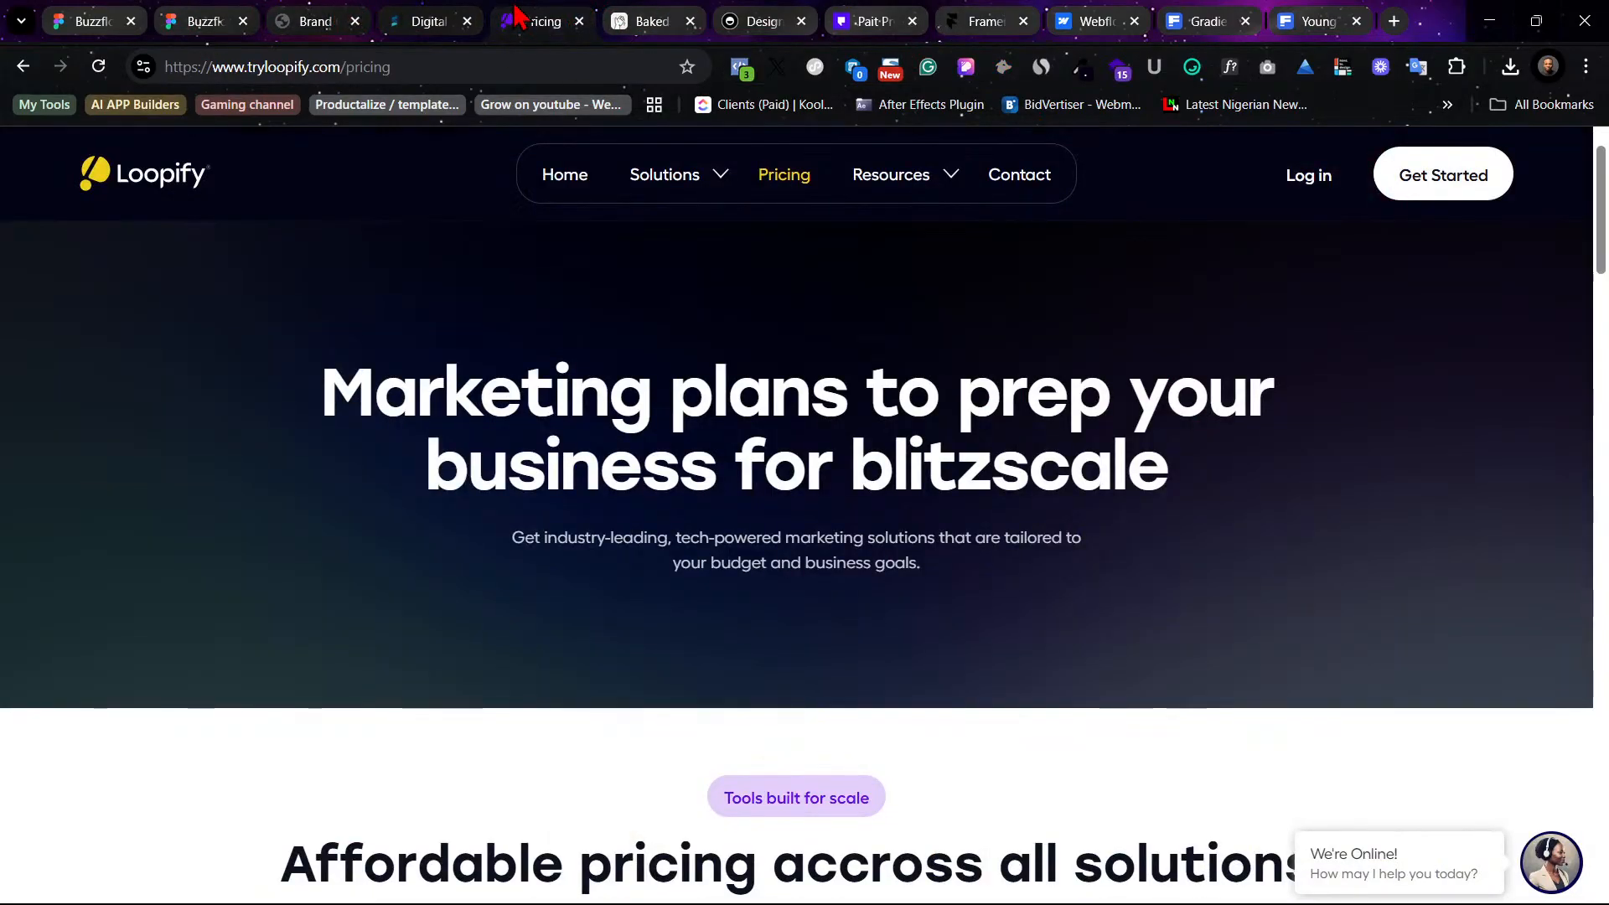
pyautogui.click(168, 16)
pyautogui.click(100, 17)
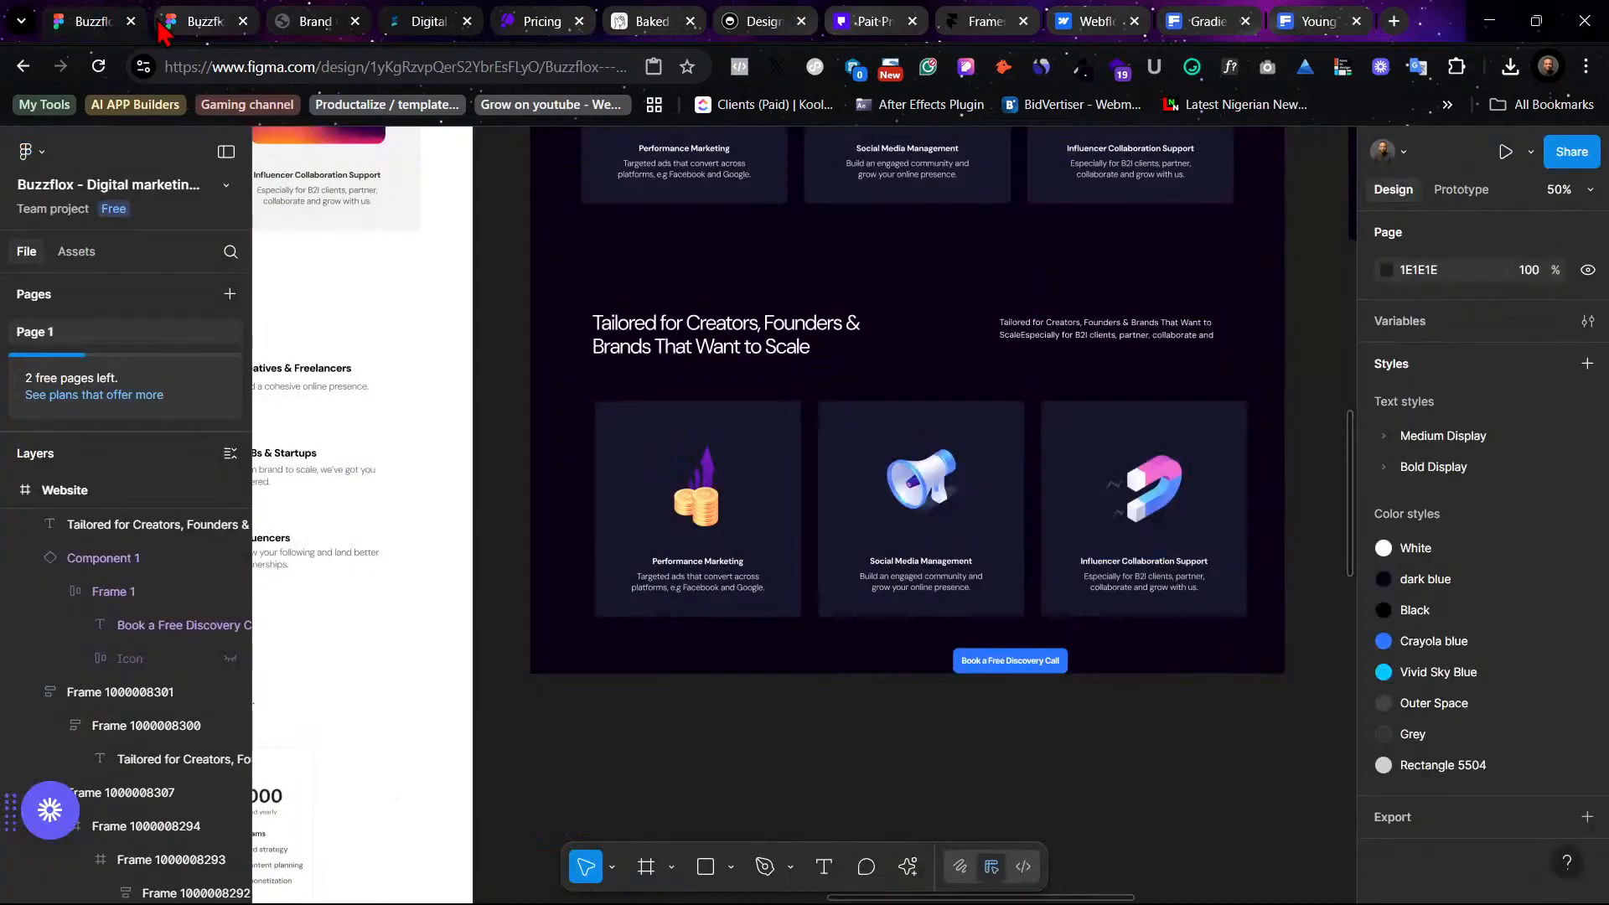
# - Scroll around the canvas to compare the light version's sections, assets and type styles with the dark design
pyautogui.scroll(2, 1183, 716)
pyautogui.scroll(3, 1183, 716)
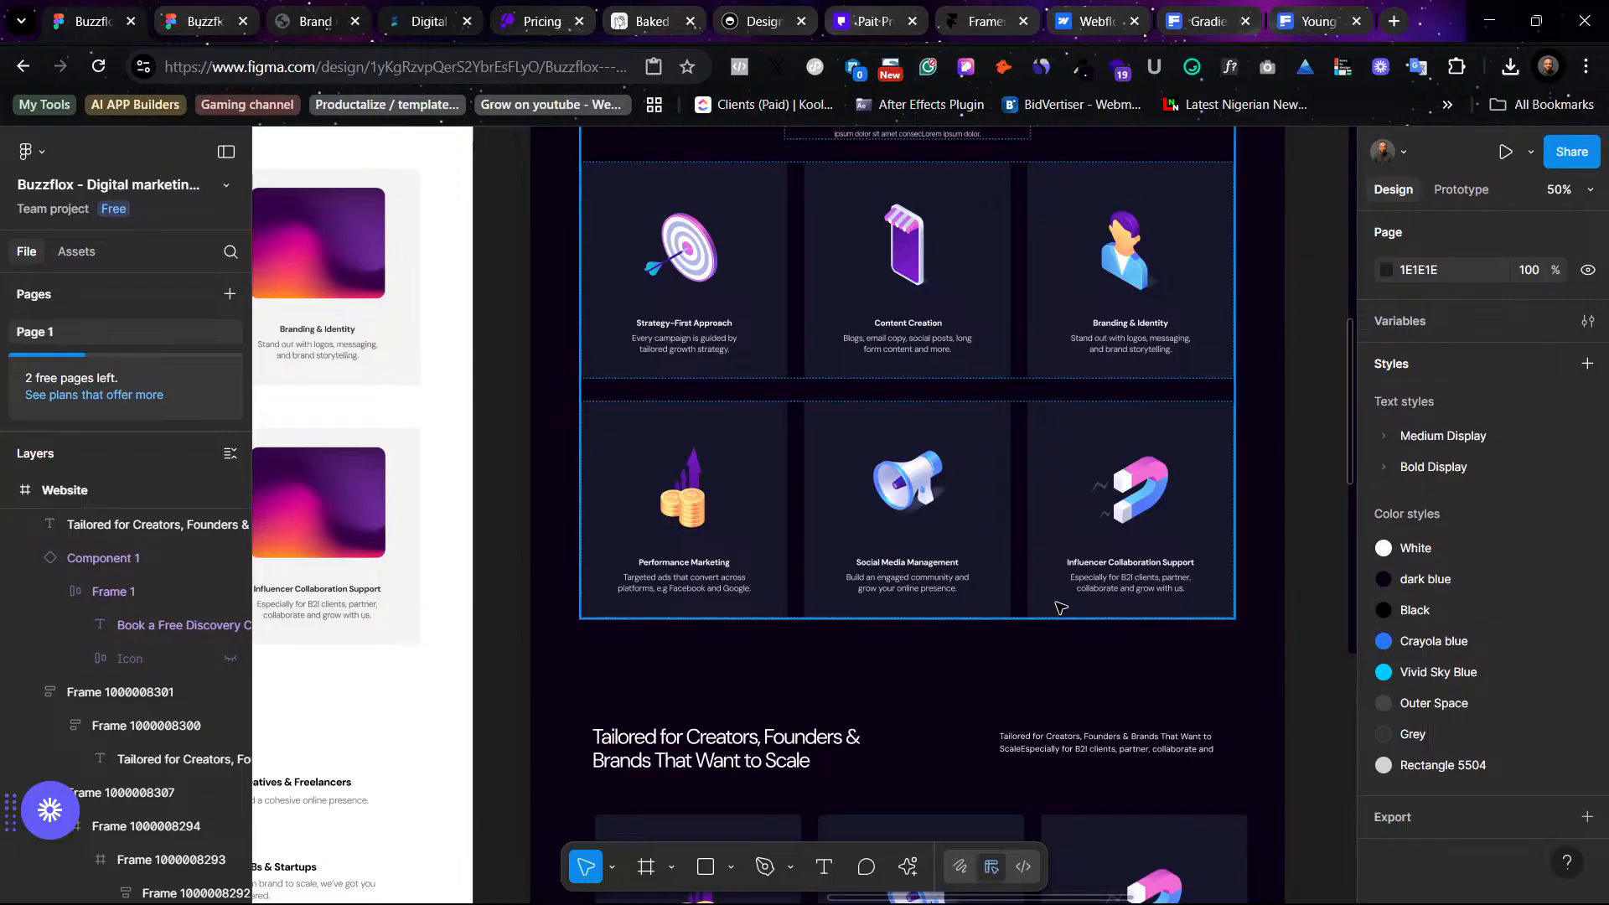
pyautogui.scroll(-8, 1060, 611)
pyautogui.scroll(3, 1039, 547)
pyautogui.scroll(-3, 1039, 546)
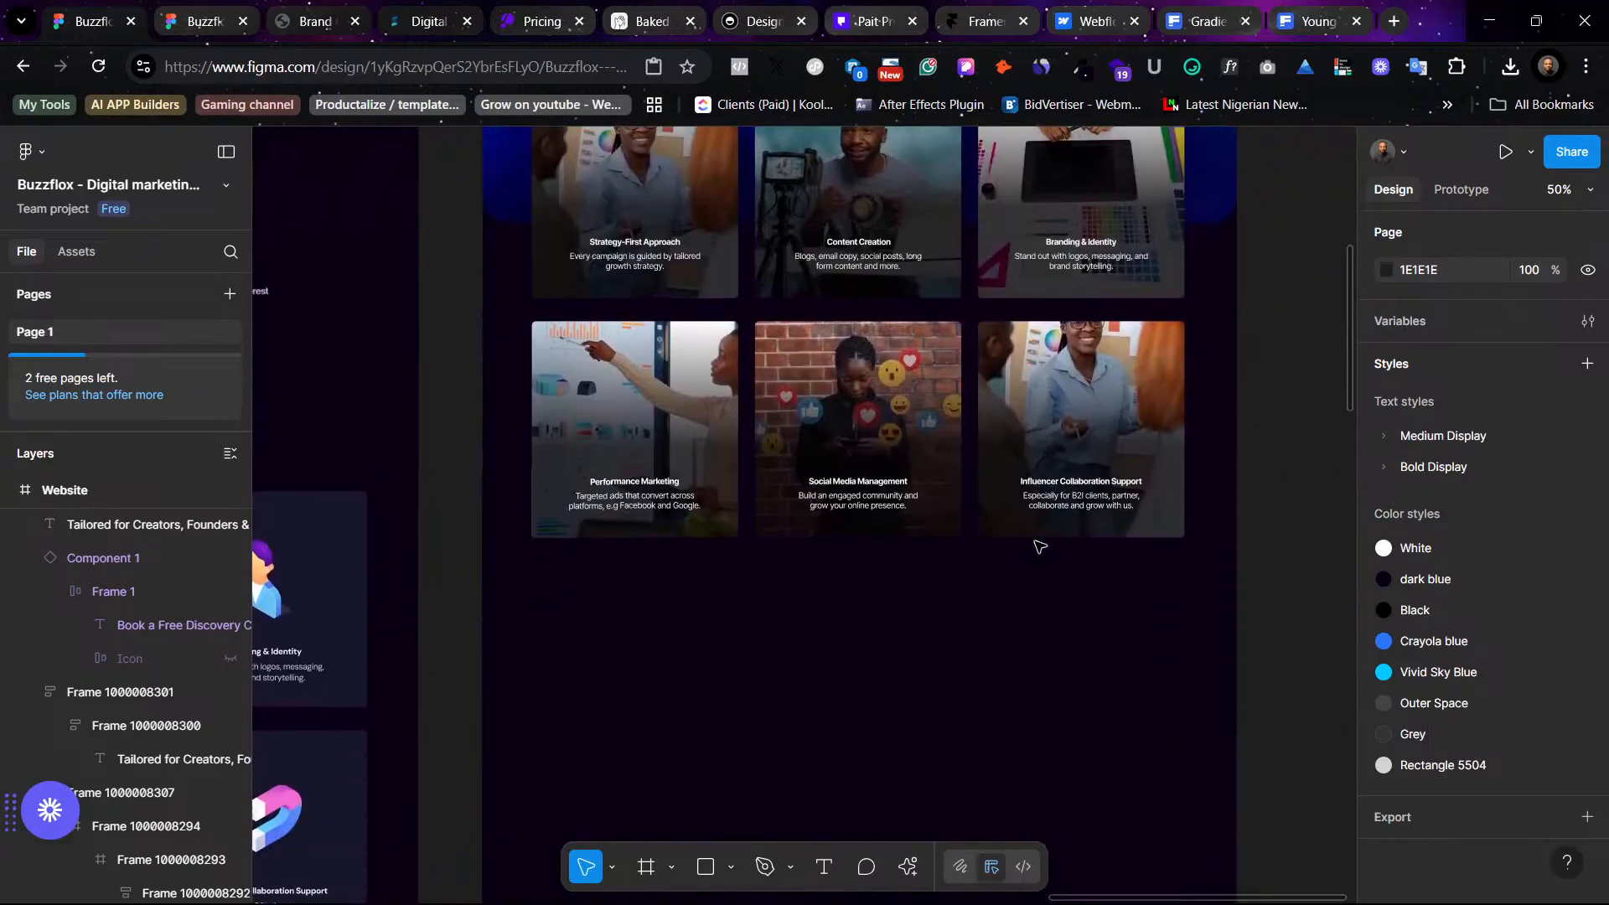
pyautogui.hscroll(-4, 1039, 546)
pyautogui.scroll(-3, 1039, 547)
pyautogui.hscroll(-3, 1039, 546)
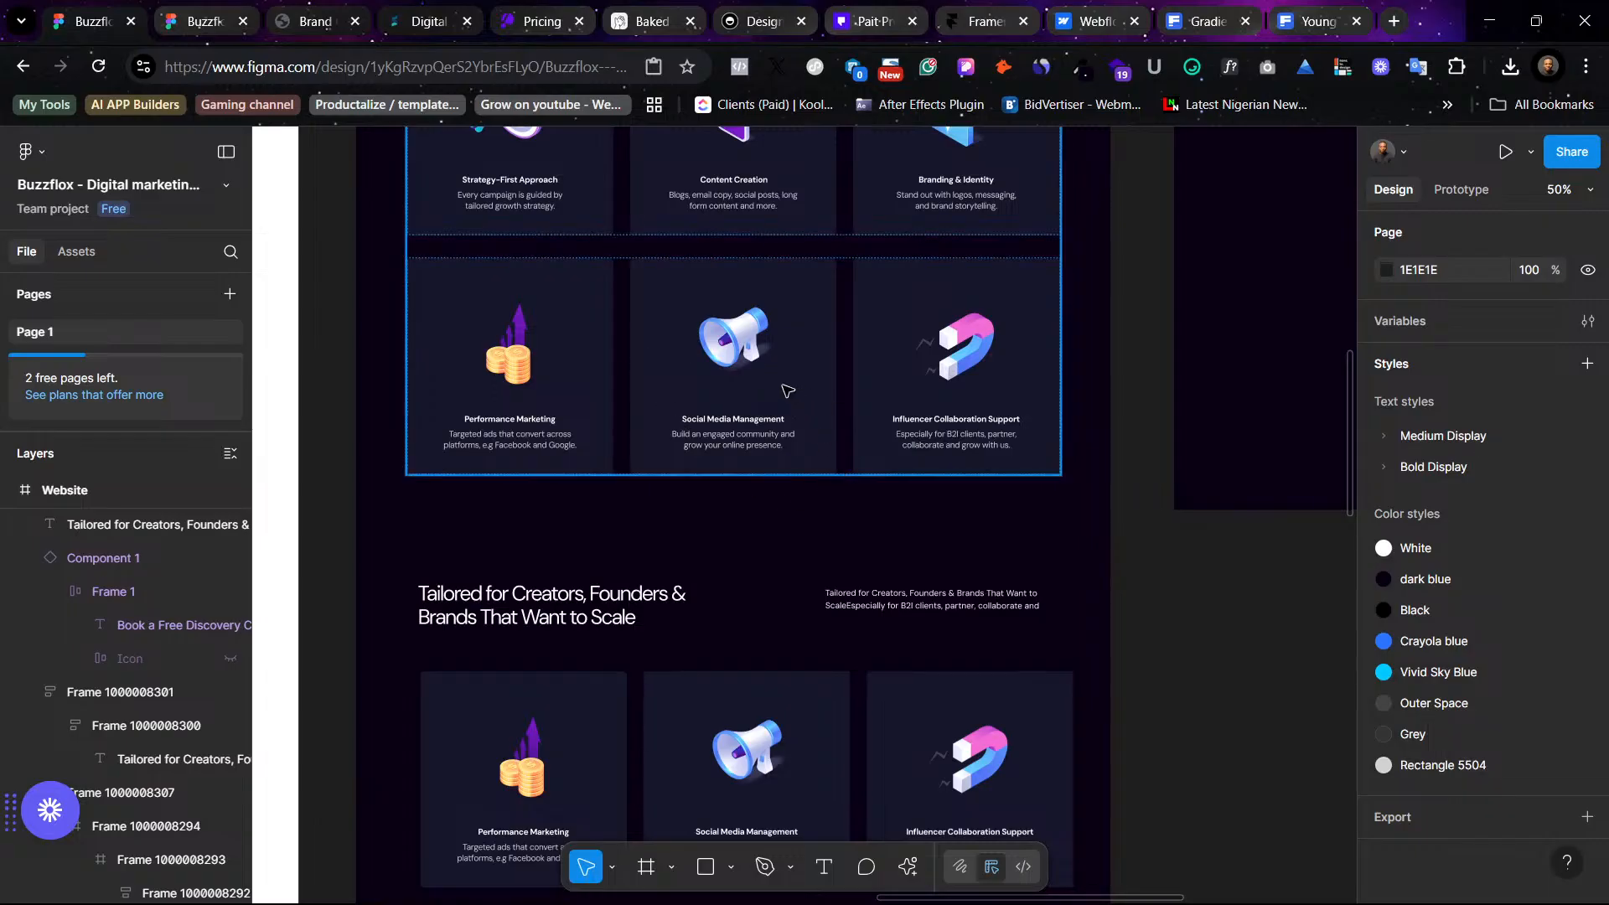
pyautogui.scroll(-4, 788, 390)
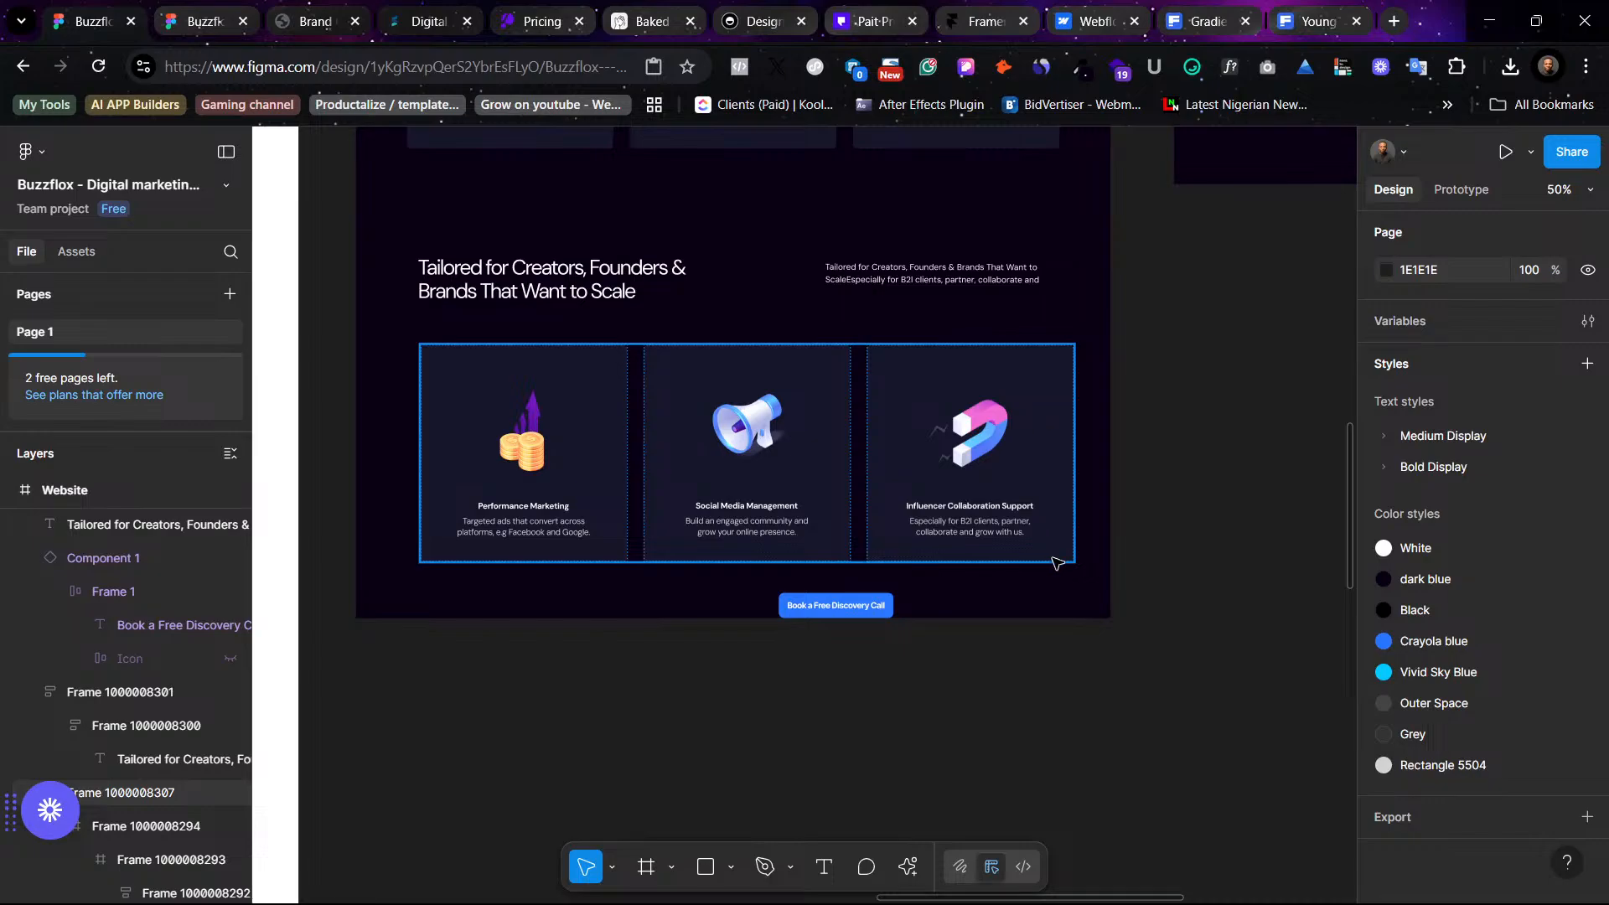
pyautogui.moveTo(483, 294); pyautogui.dragTo(915, 441)
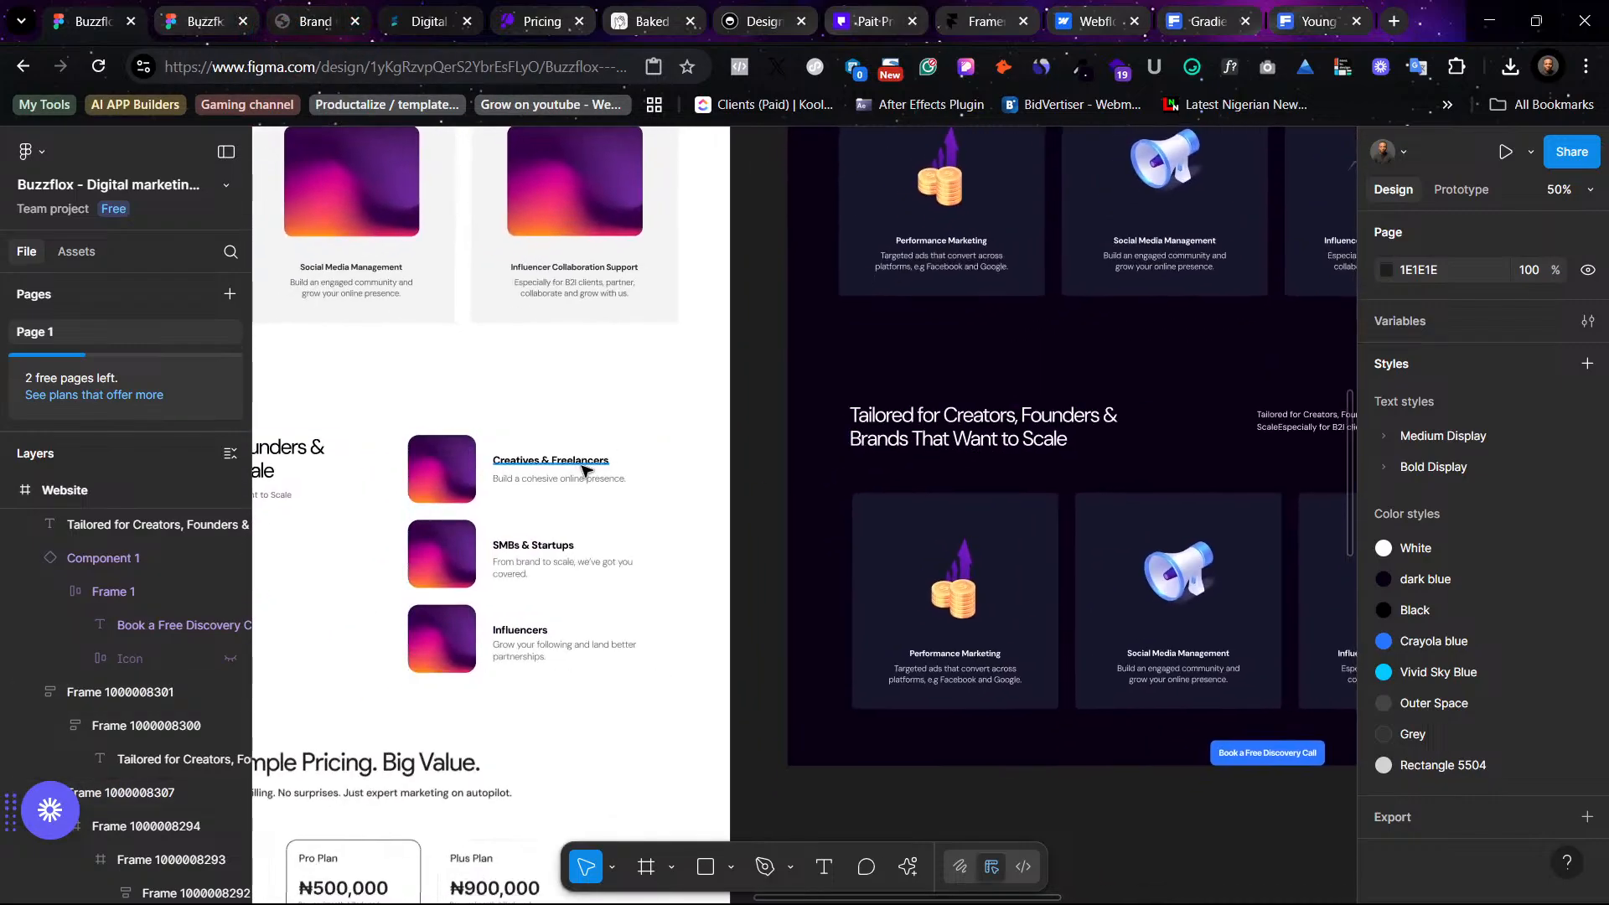
pyautogui.scroll(5, 1110, 461)
pyautogui.hscroll(2, 1110, 461)
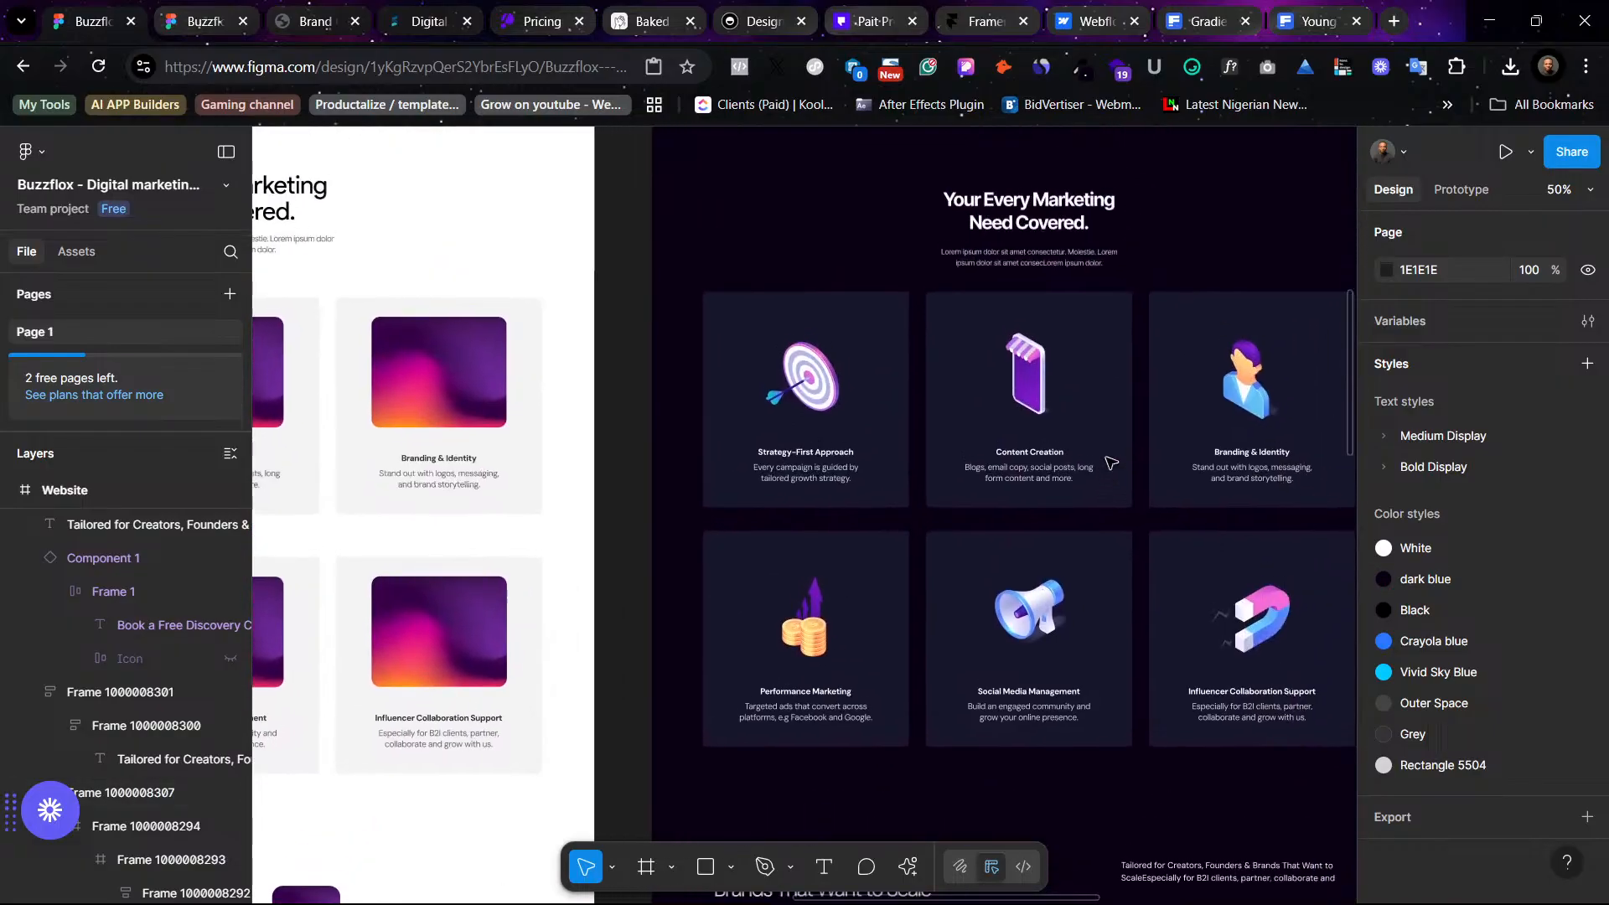
pyautogui.scroll(-1, 1110, 461)
pyautogui.scroll(-6, 1111, 463)
pyautogui.hscroll(-1, 838, 419)
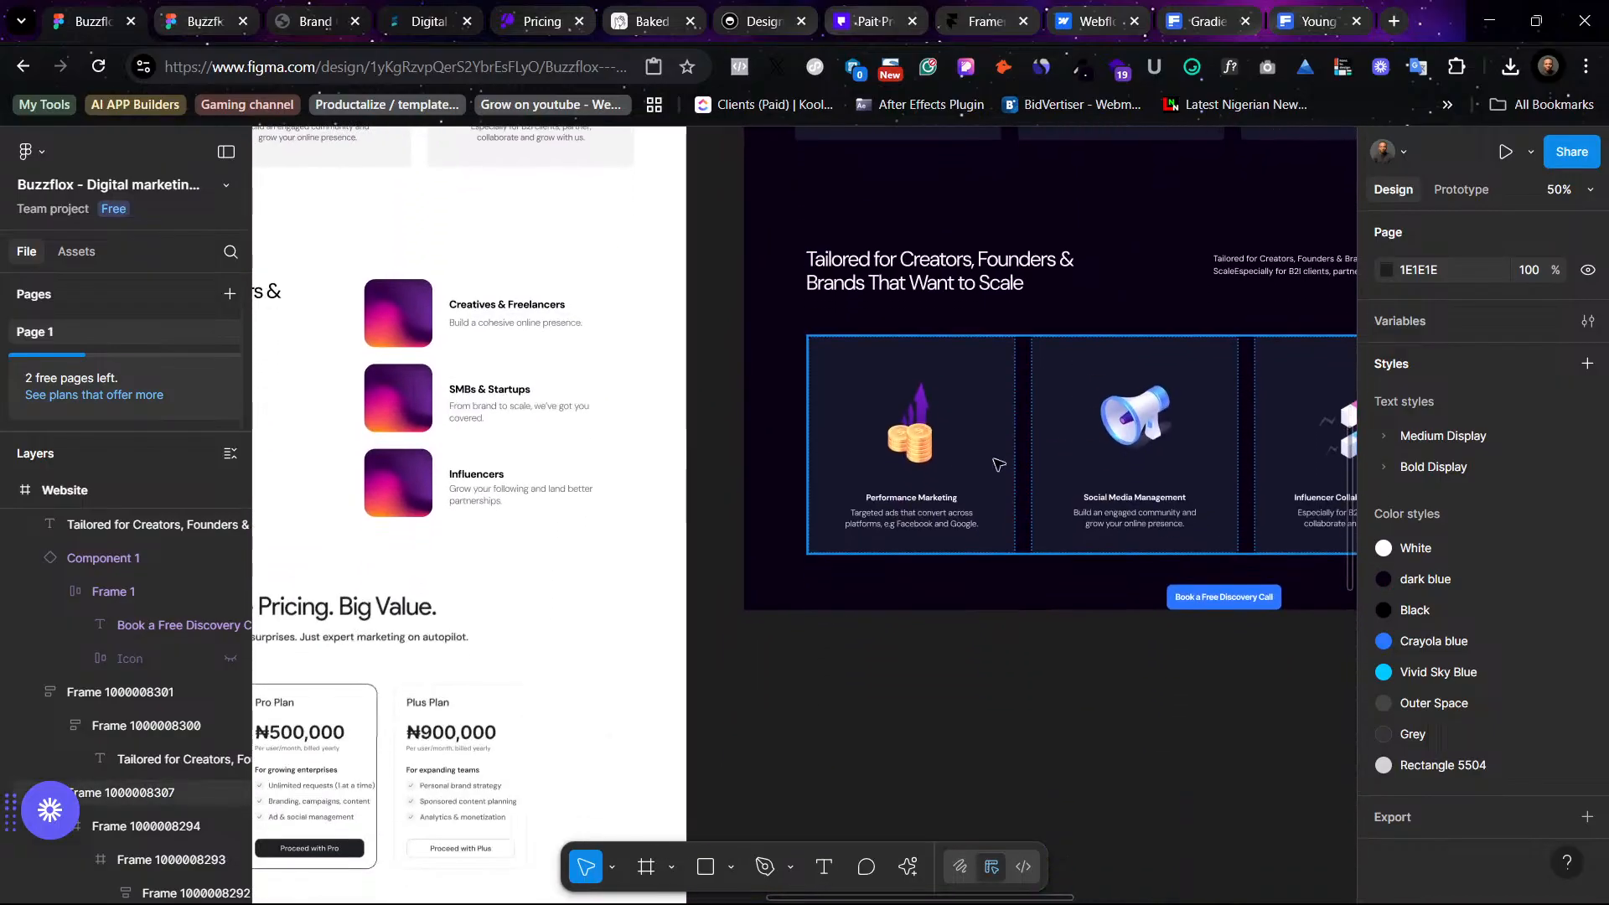
pyautogui.scroll(5, 507, 394)
pyautogui.hscroll(3, 981, 444)
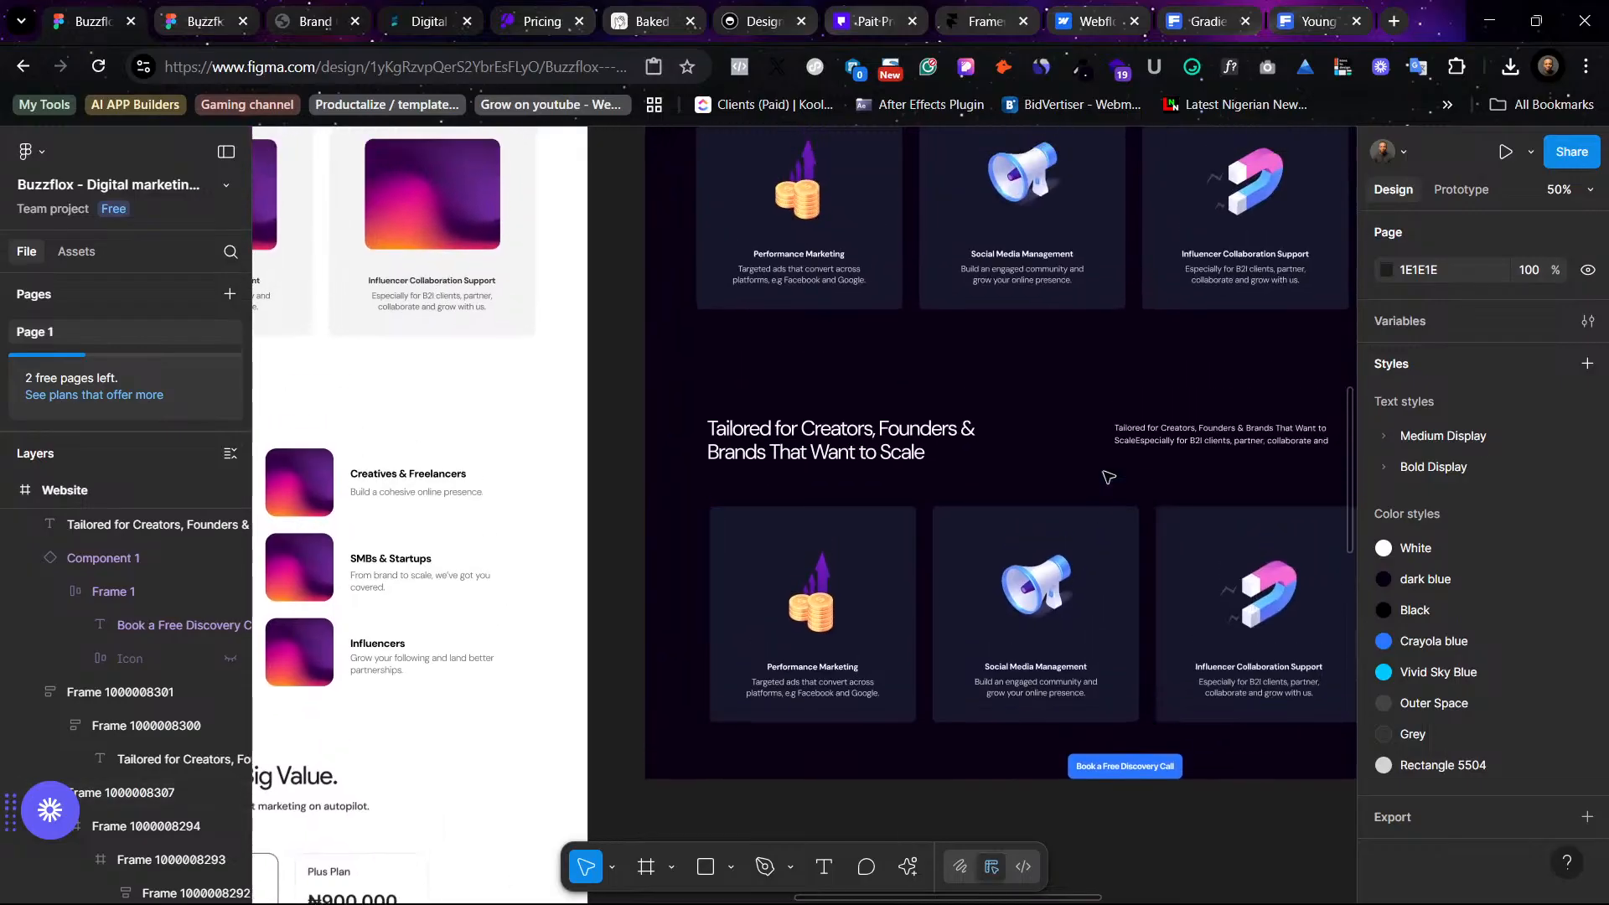
pyautogui.hscroll(2, 921, 410)
pyautogui.scroll(4, 863, 369)
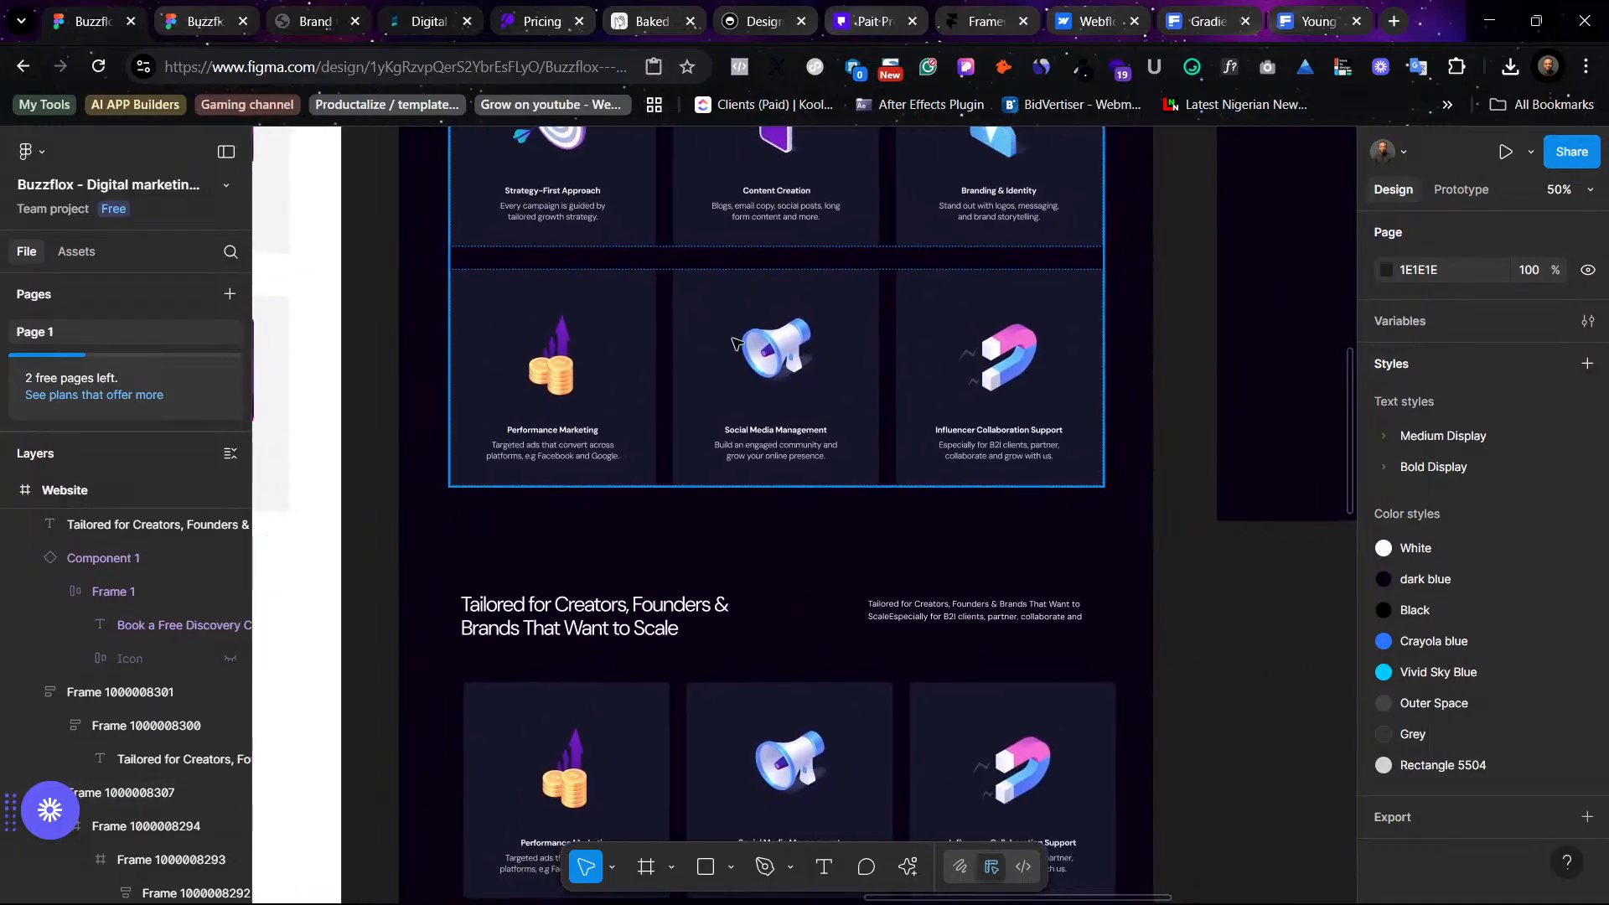
pyautogui.hscroll(2, 762, 319)
pyautogui.scroll(1, 766, 331)
pyautogui.hscroll(1, 788, 356)
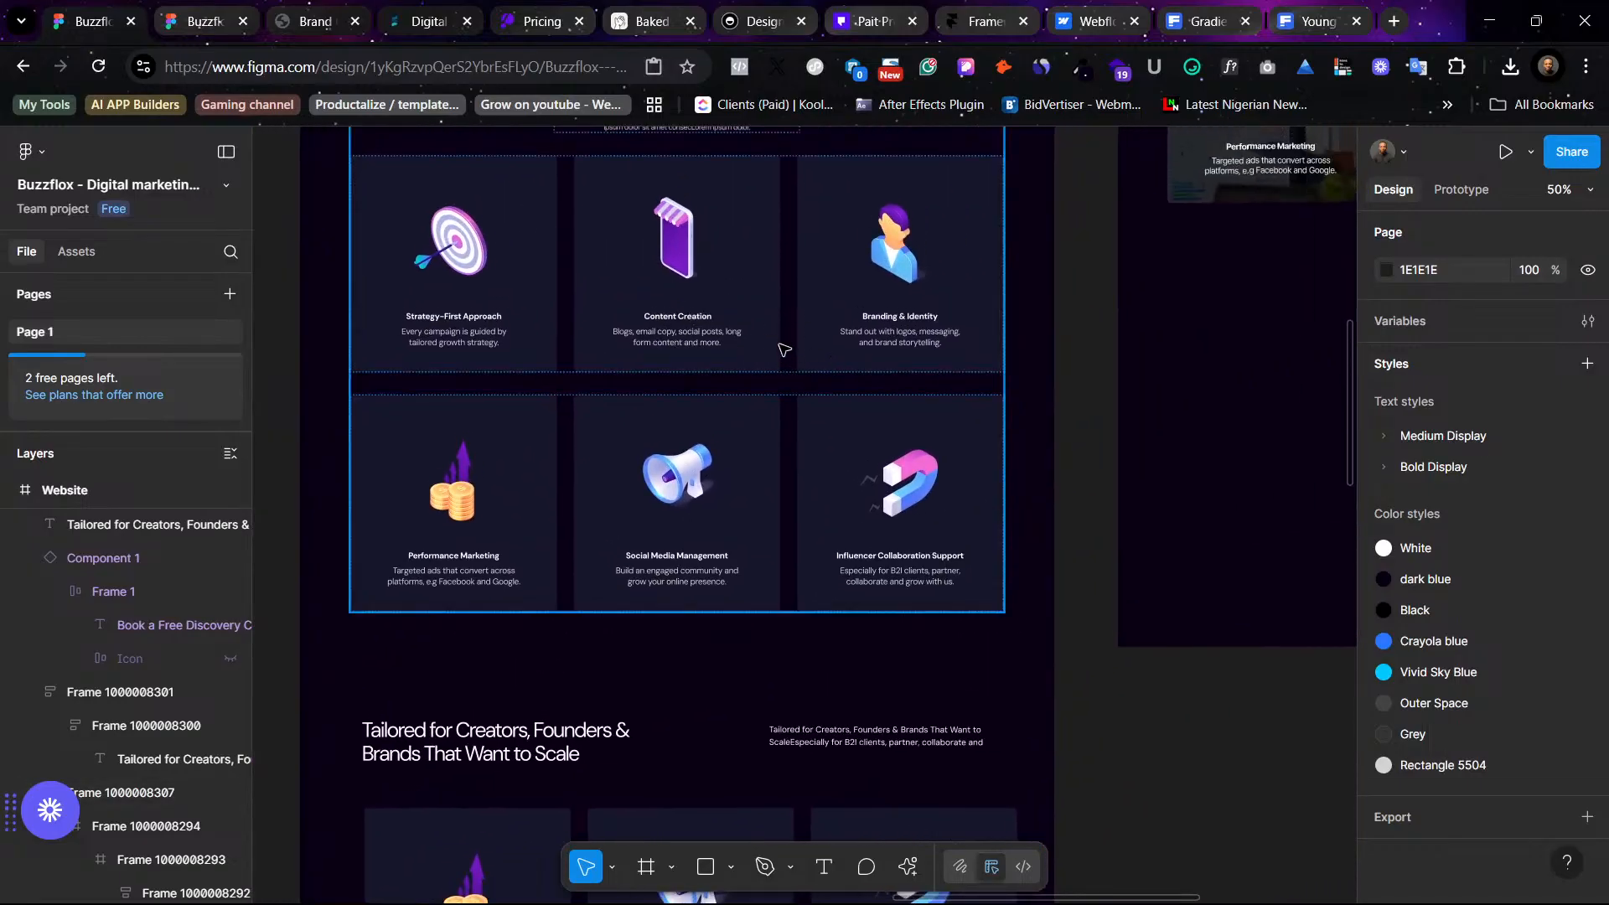
pyautogui.hscroll(-10, 806, 339)
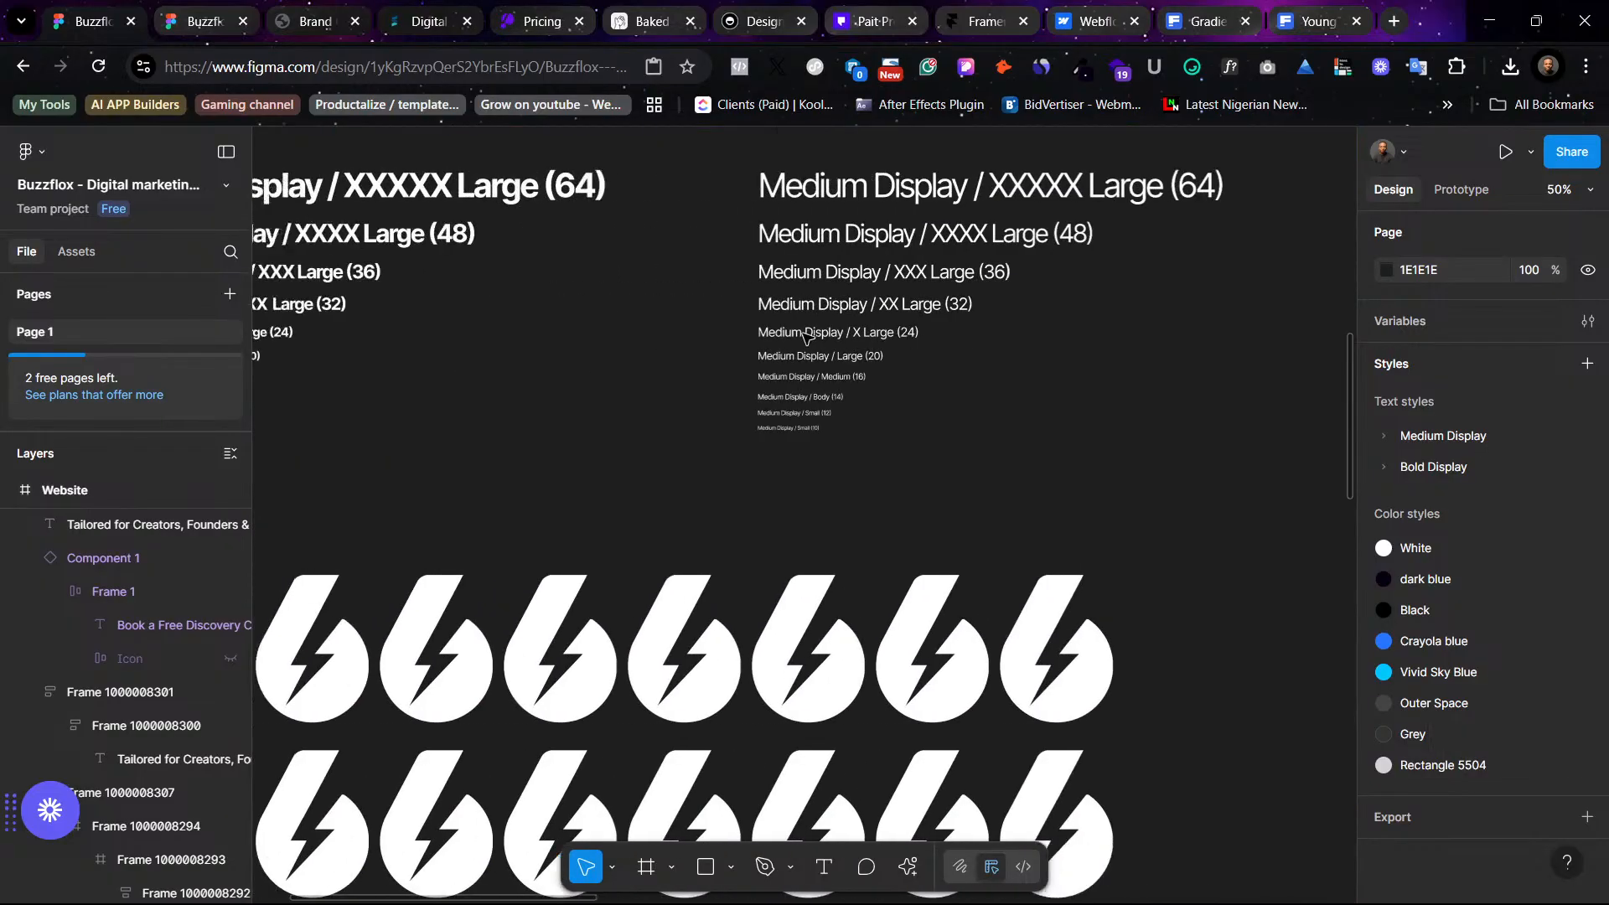
pyautogui.scroll(-5, 804, 339)
pyautogui.scroll(-8, 806, 340)
pyautogui.hscroll(-2, 800, 341)
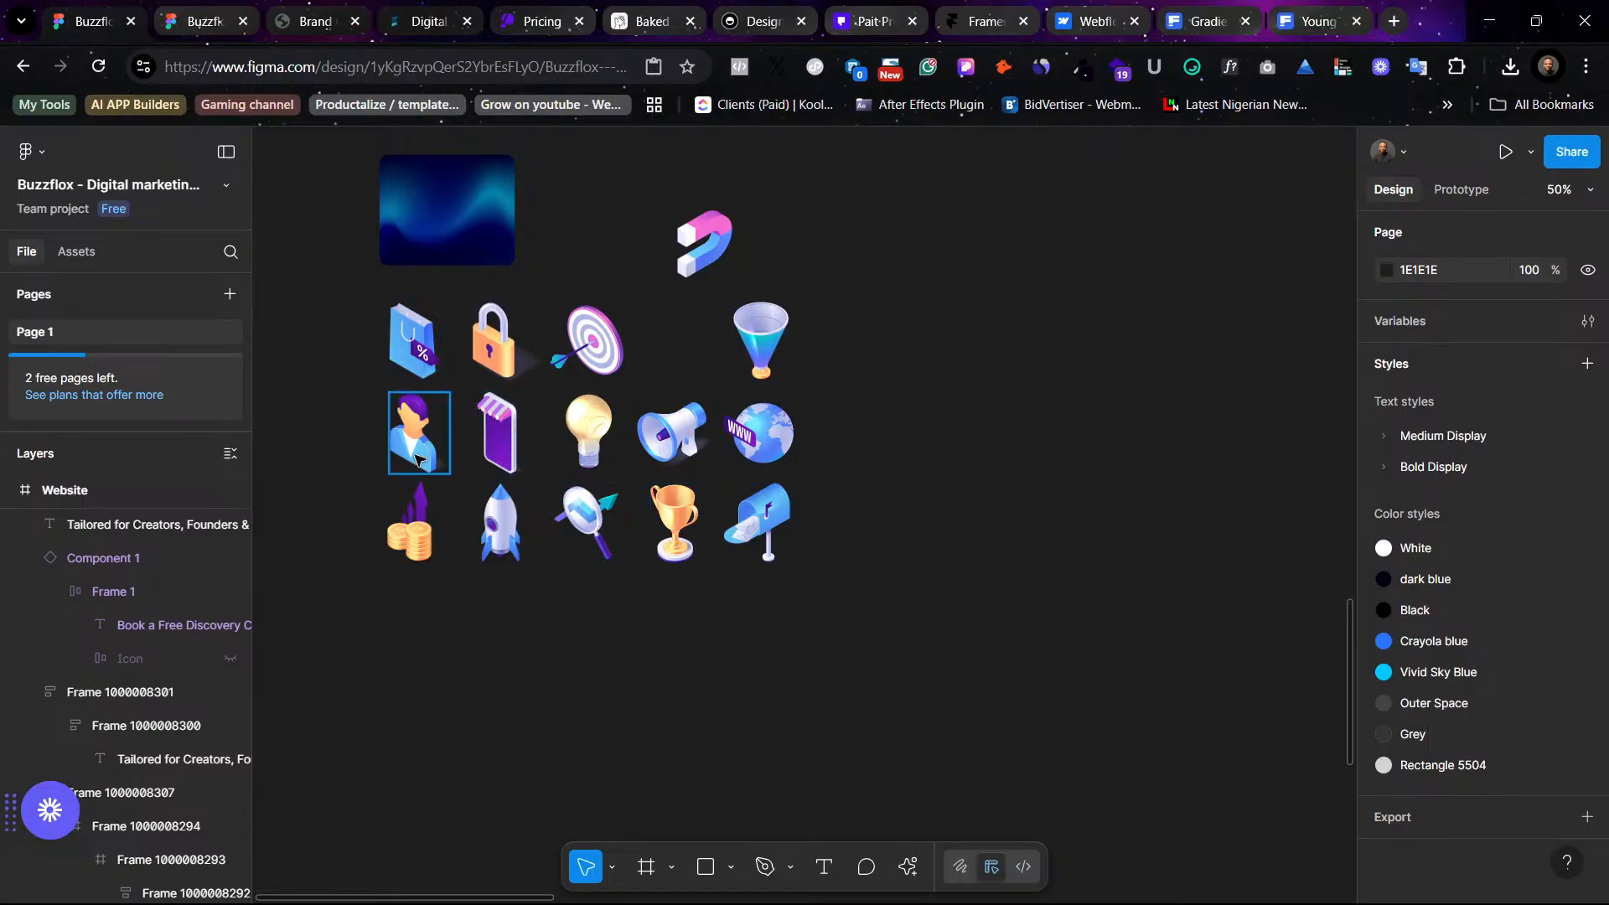
pyautogui.scroll(10, 463, 410)
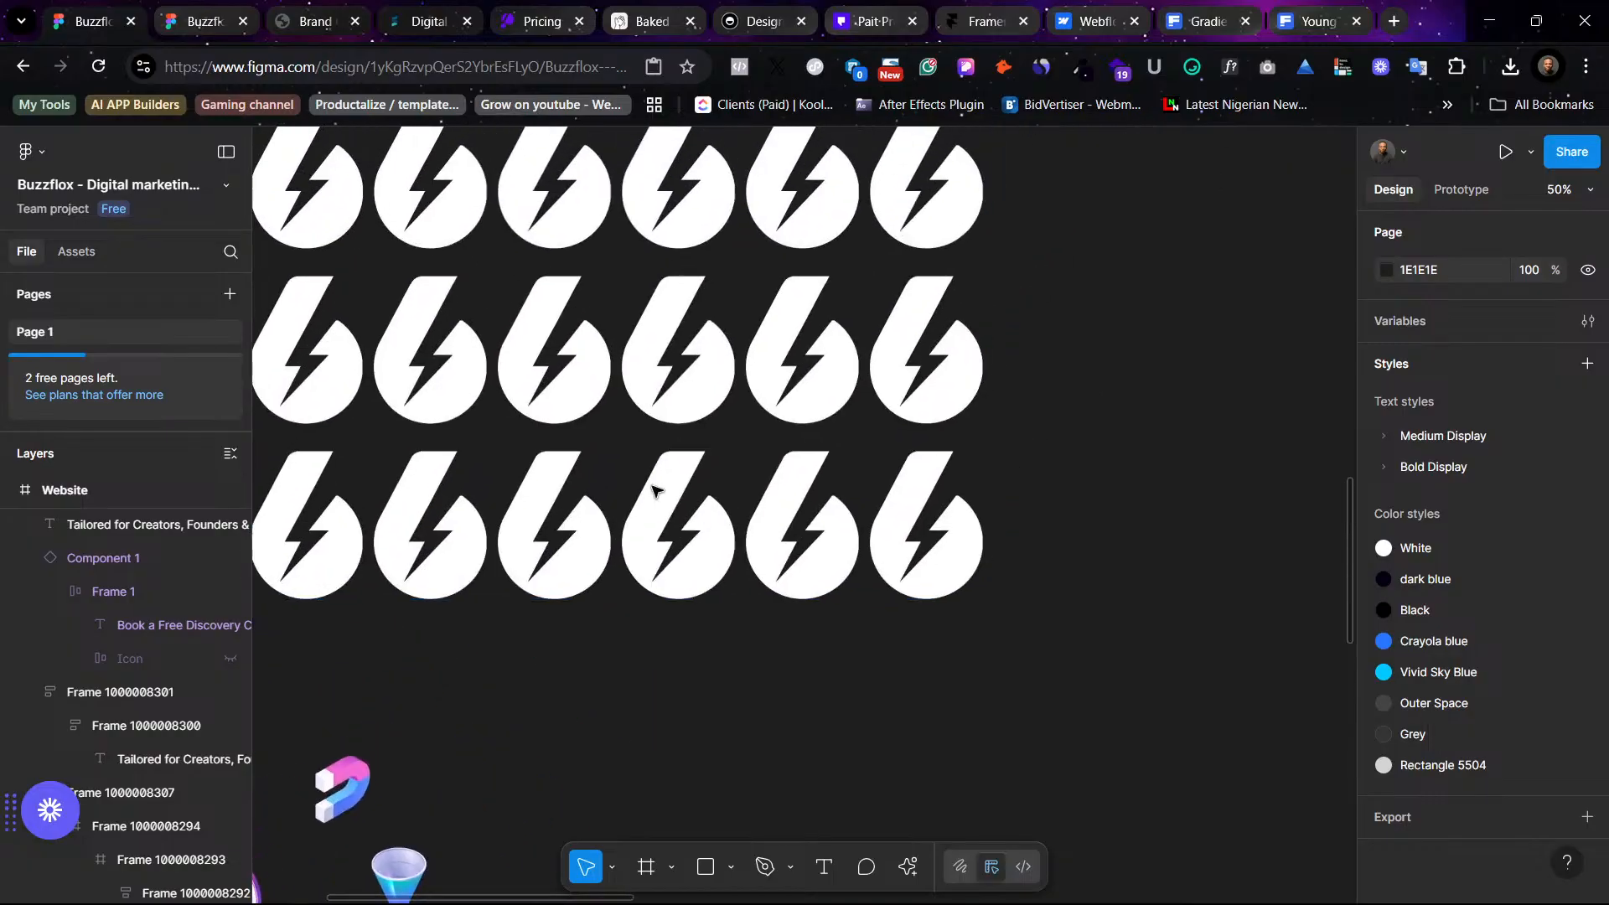
pyautogui.hscroll(10, 1052, 427)
pyautogui.scroll(6, 1053, 427)
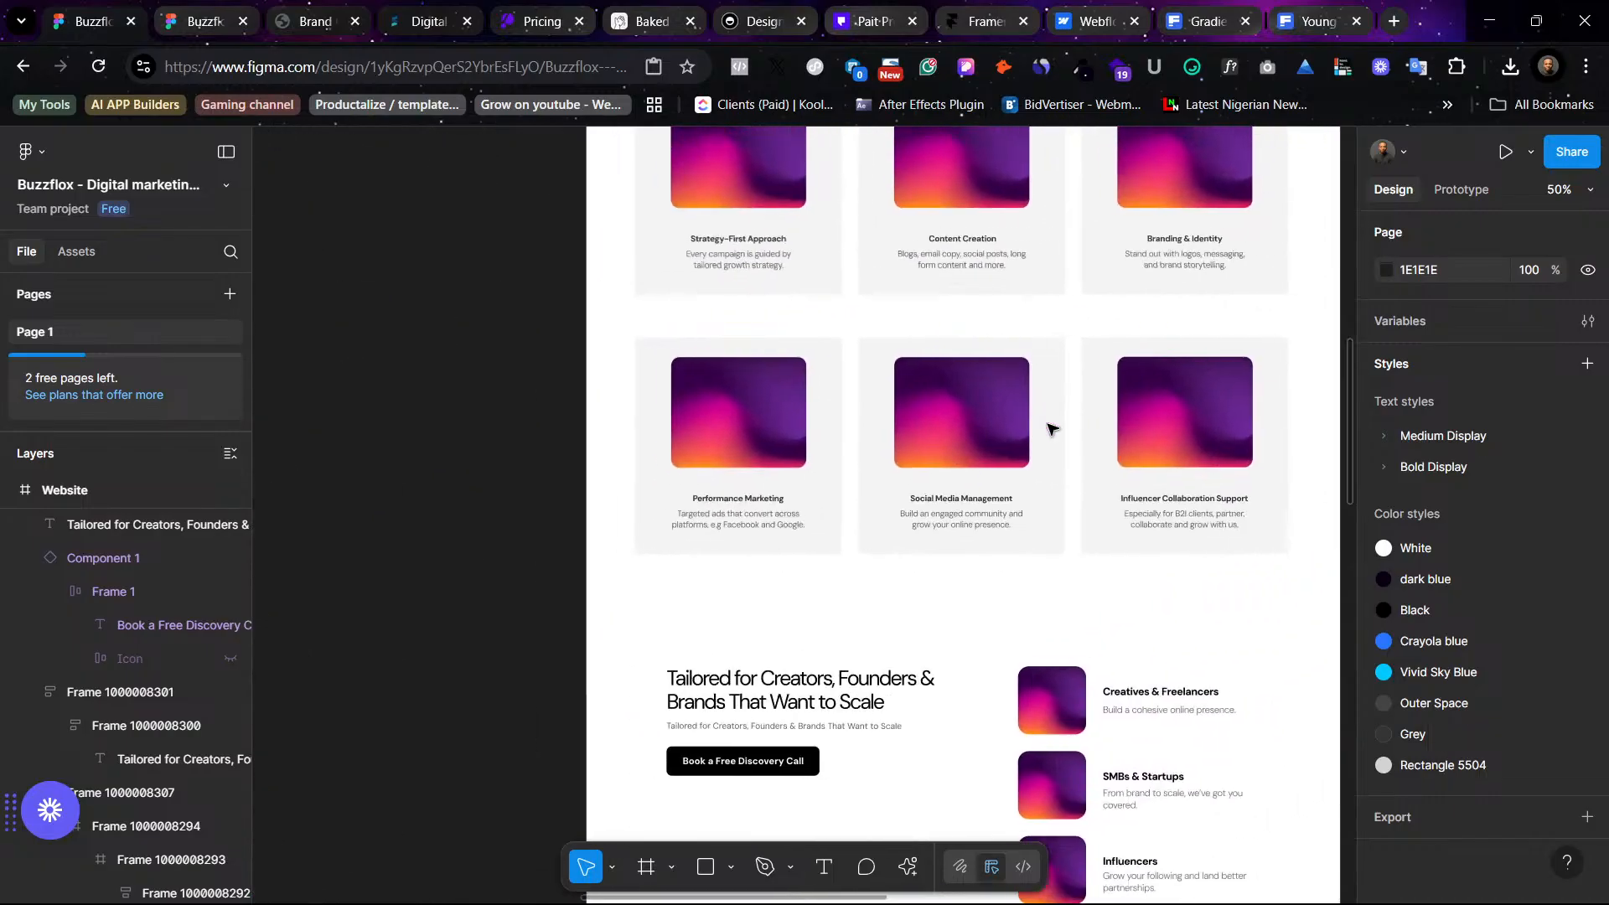
pyautogui.scroll(-10, 1147, 804)
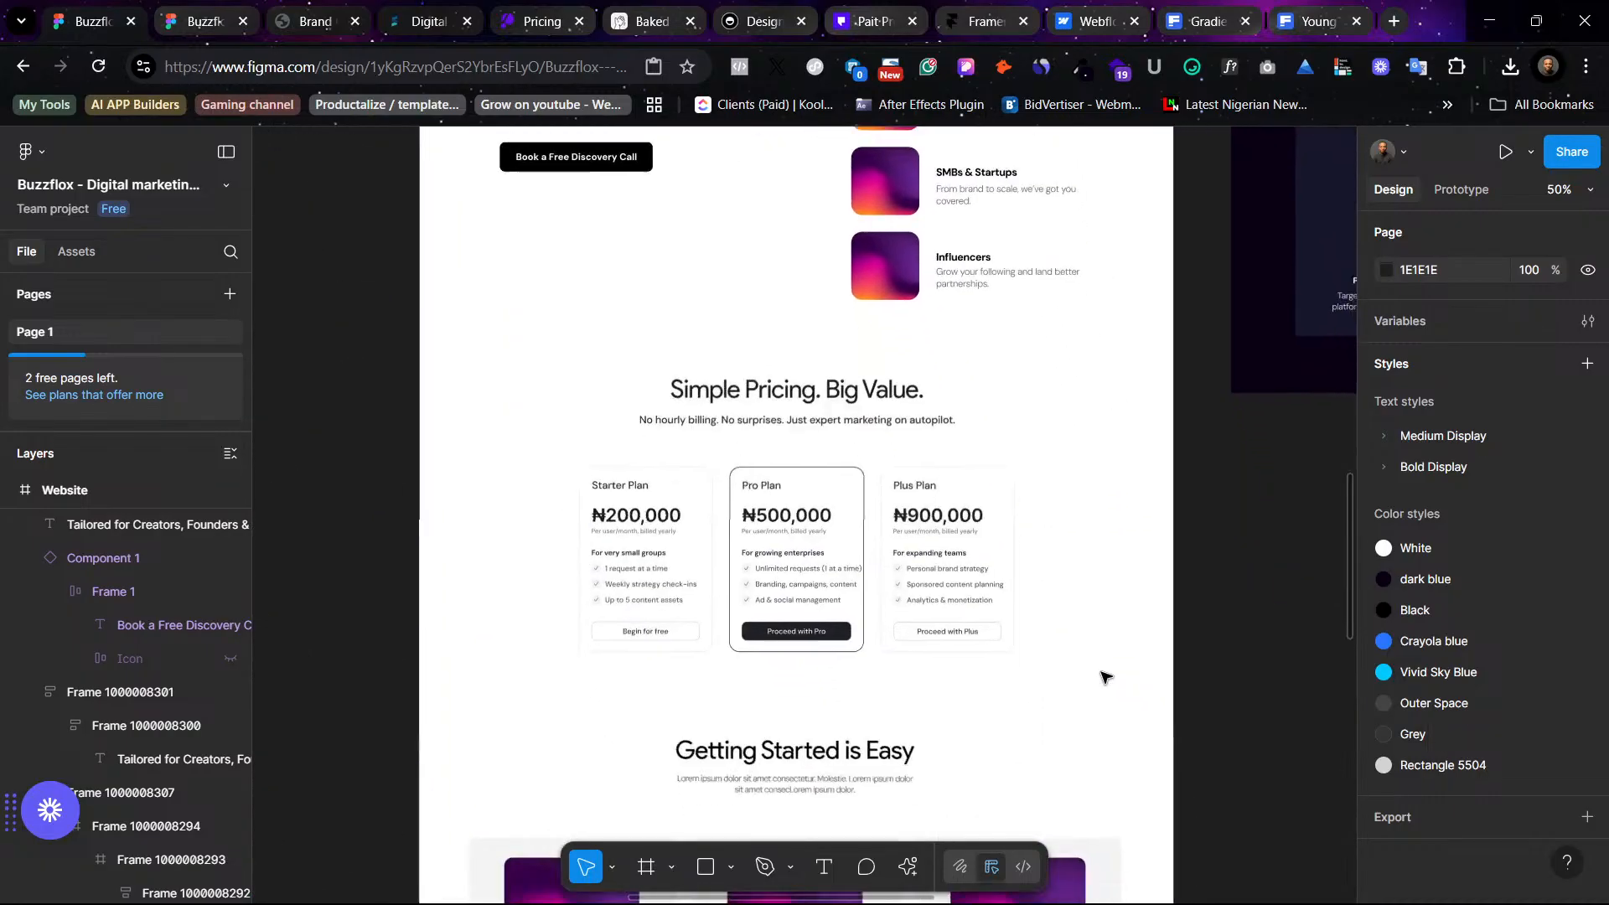
pyautogui.hscroll(5, 1103, 672)
pyautogui.scroll(2, 1103, 672)
pyautogui.scroll(4, 1103, 674)
pyautogui.hscroll(4, 1102, 675)
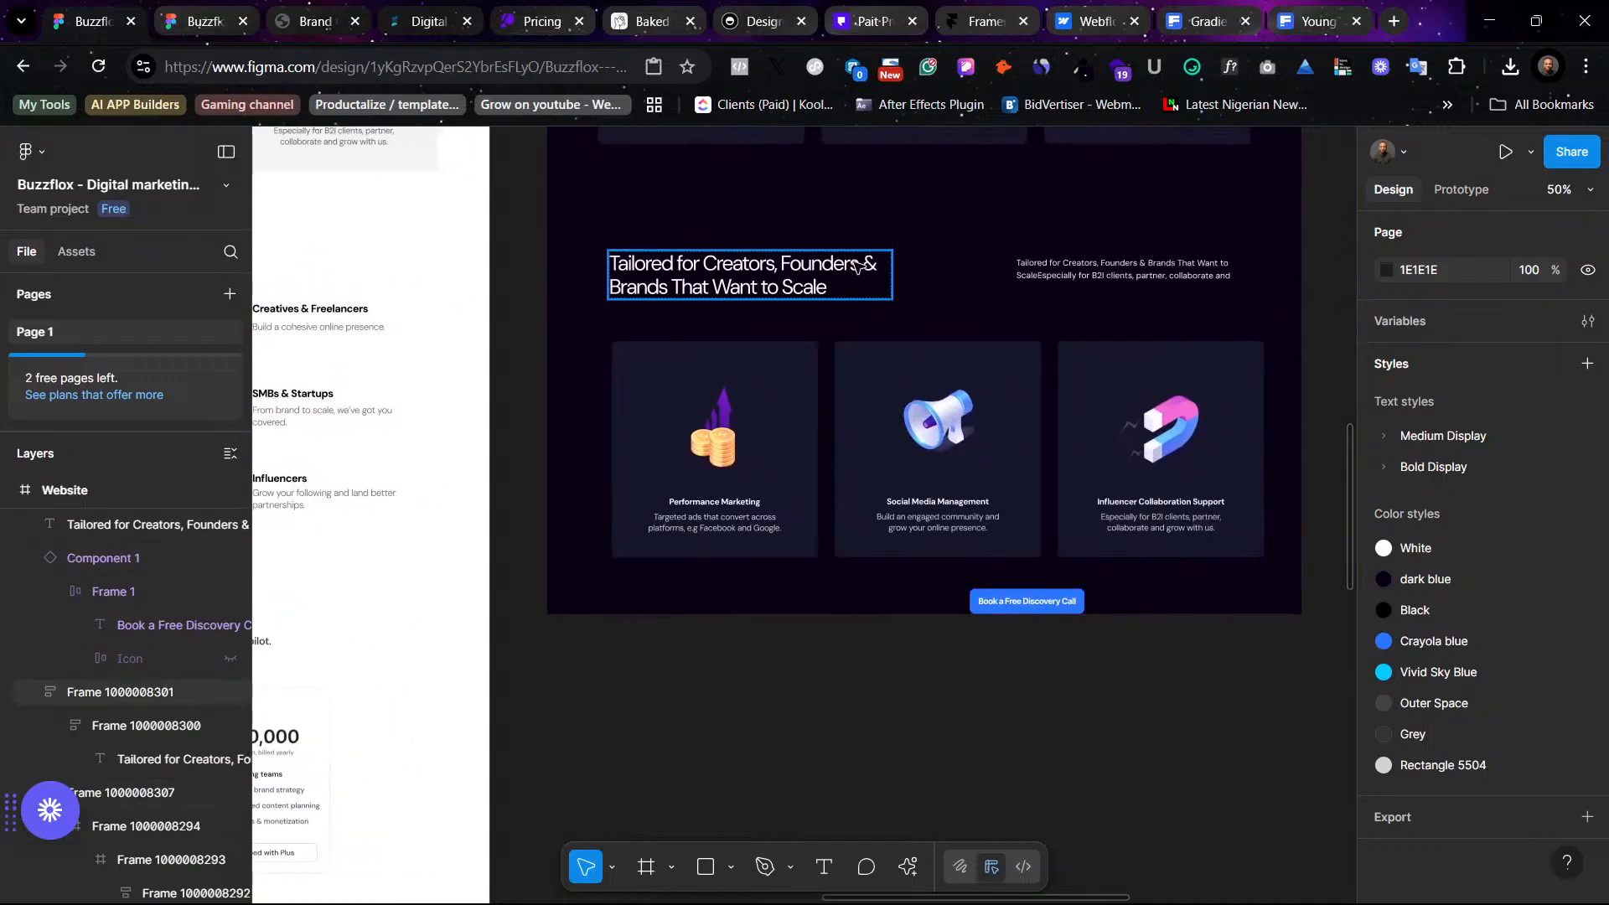
# - Rebreak the 'Tailored for Creators, Founders & Brands That Want to Scale' heading so '& Brands' starts the second line
pyautogui.click(861, 266)
pyautogui.doubleClick(861, 266)
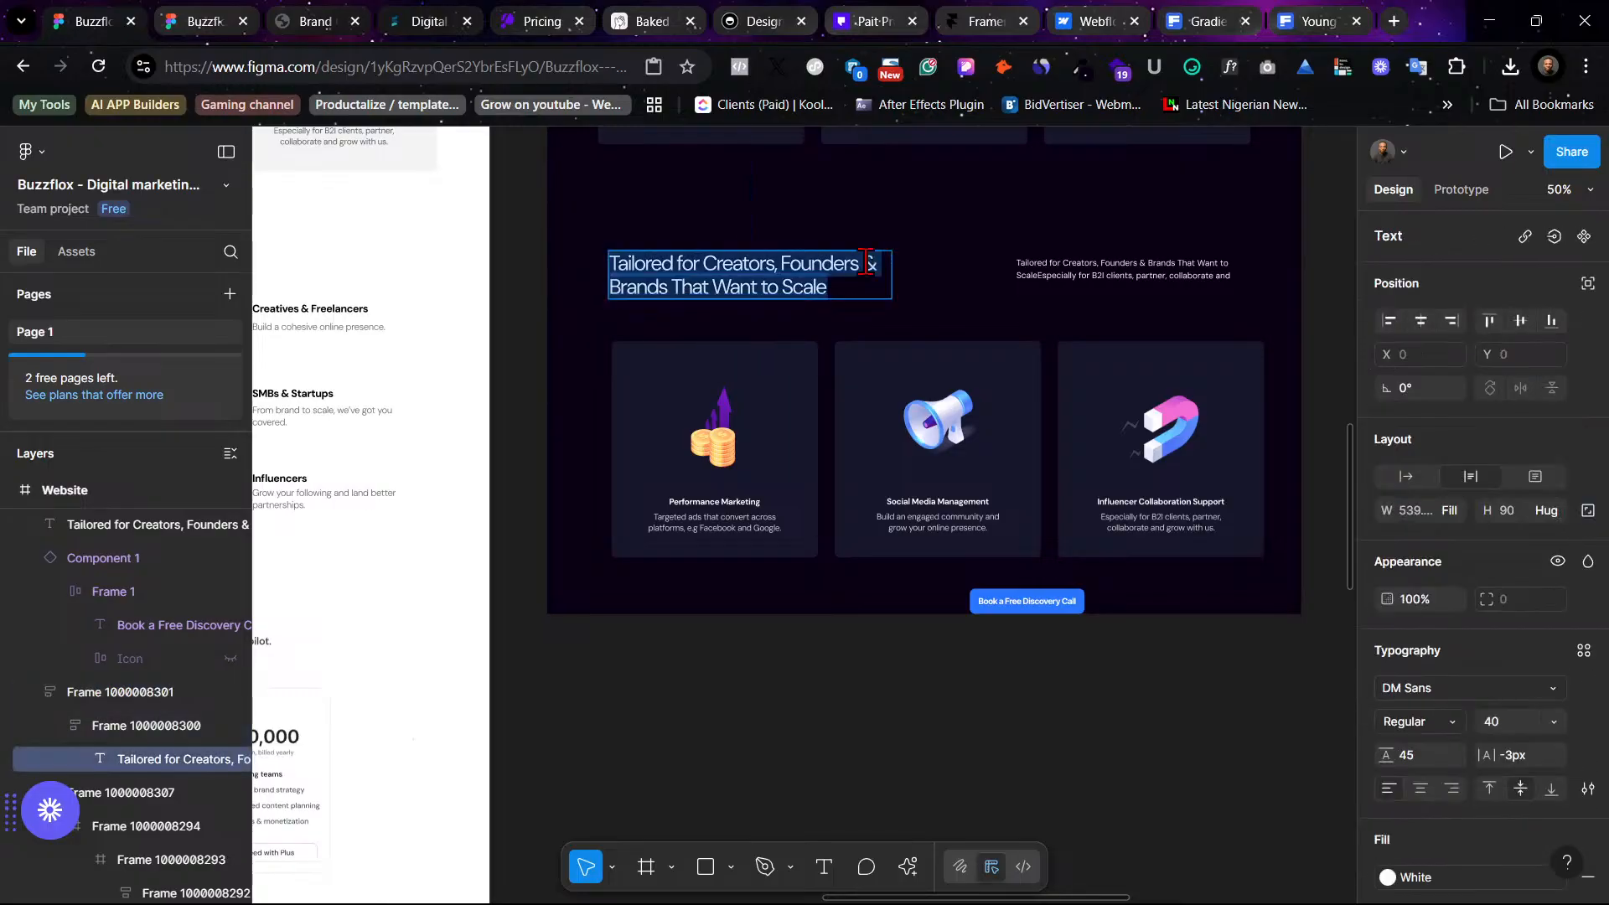
pyautogui.press('BackSpace')
pyautogui.press('Return')
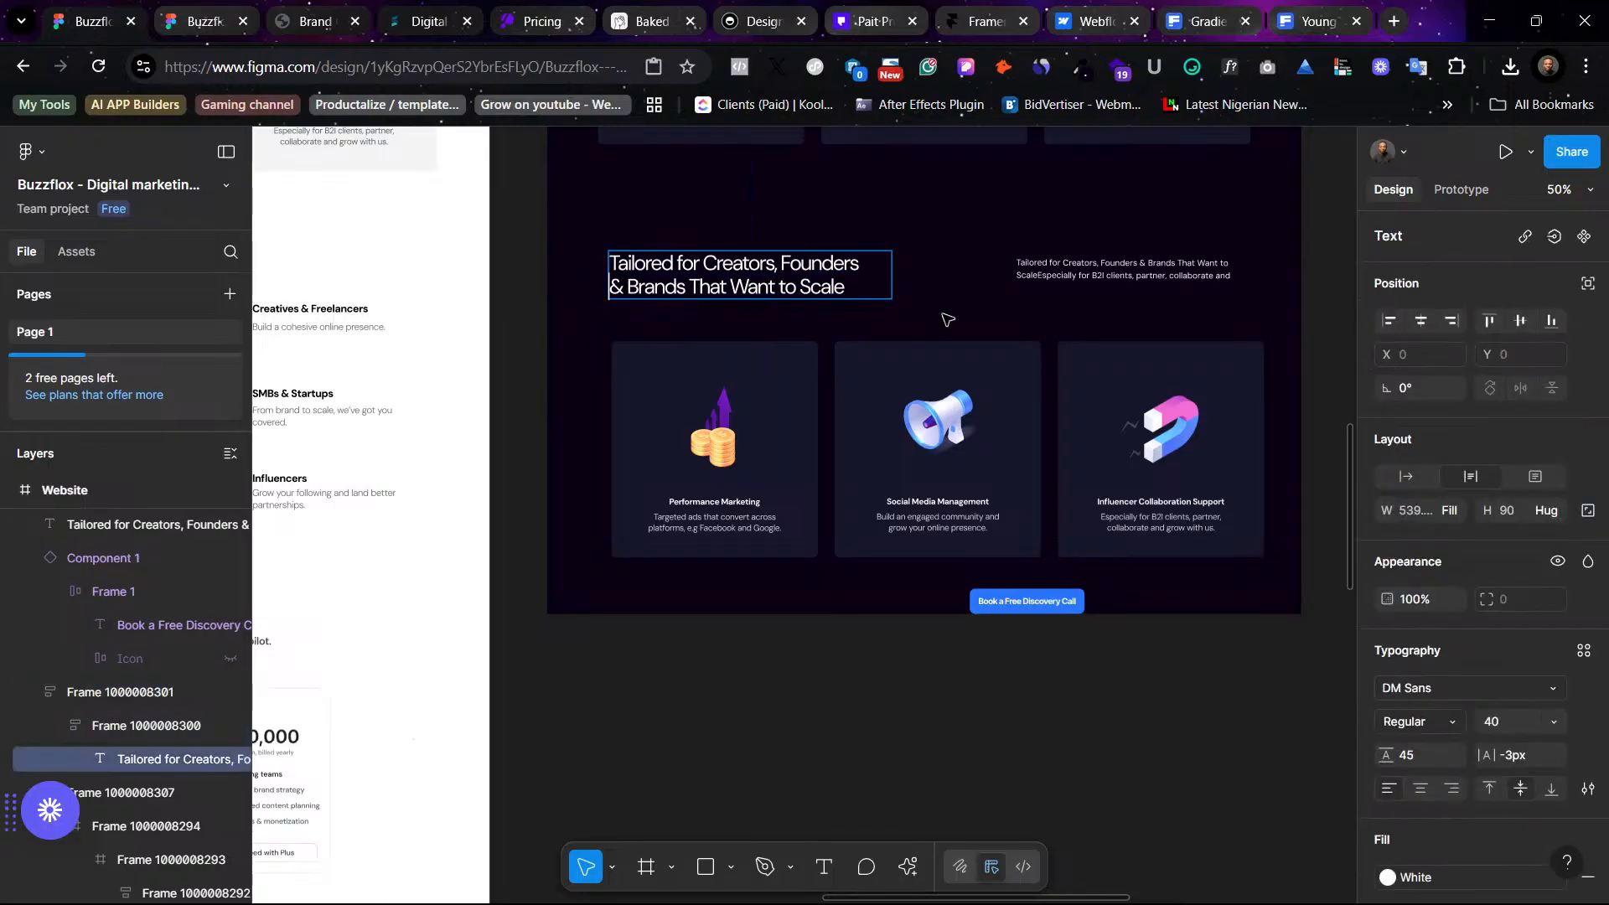
pyautogui.press('Escape')
# - Move the duplicated service card row up closer to the heading
pyautogui.click(1167, 310)
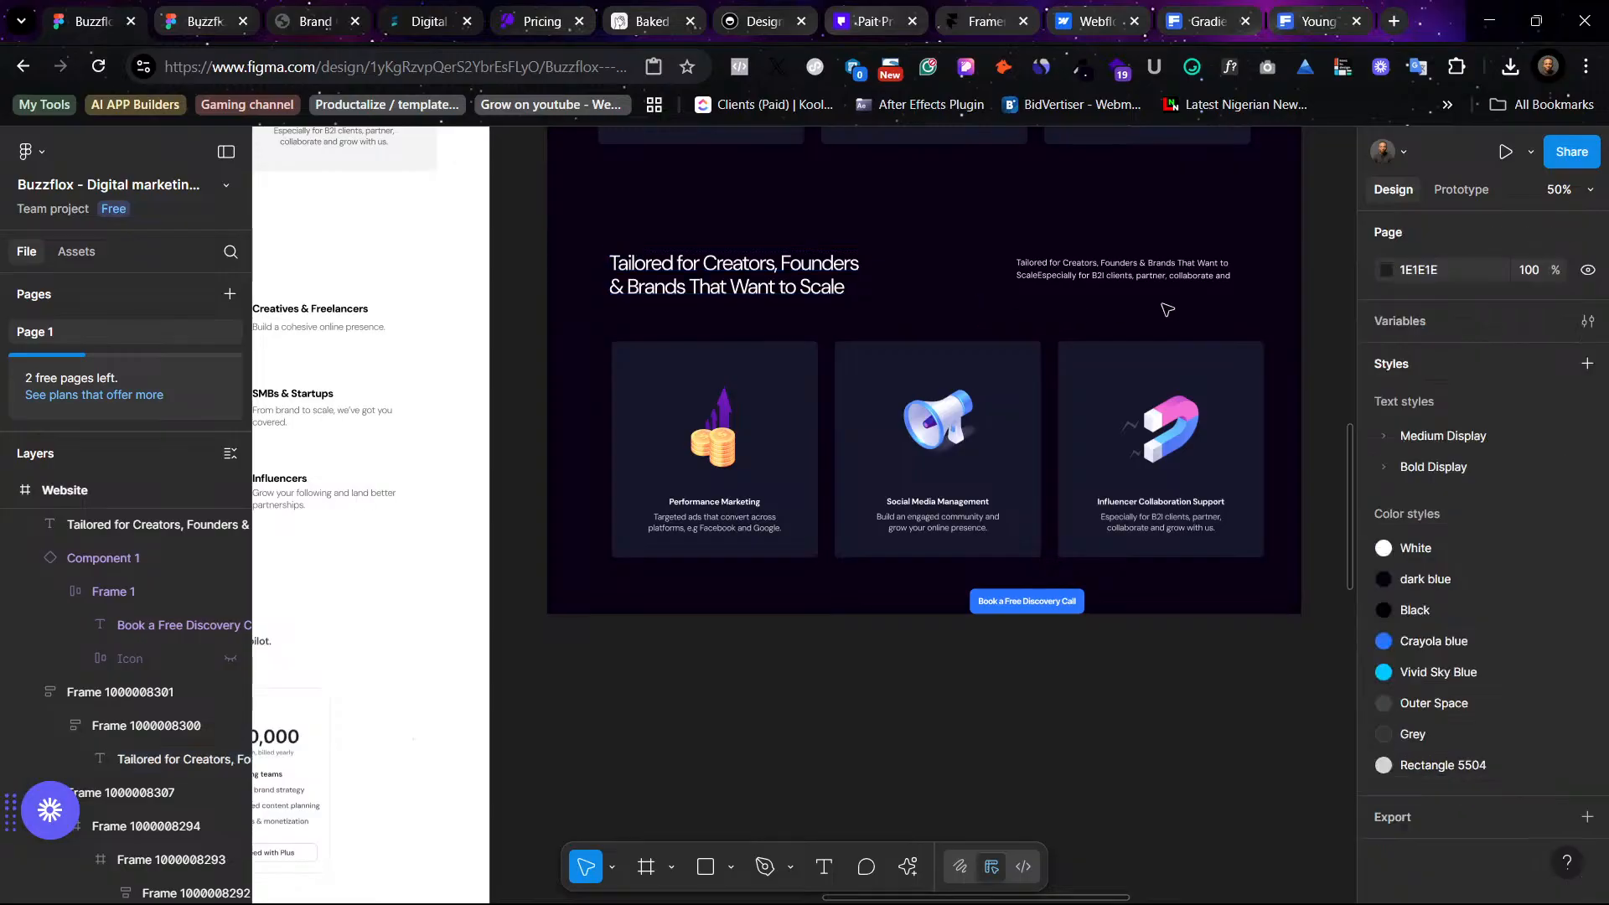
pyautogui.moveTo(1192, 482); pyautogui.dragTo(1185, 455)
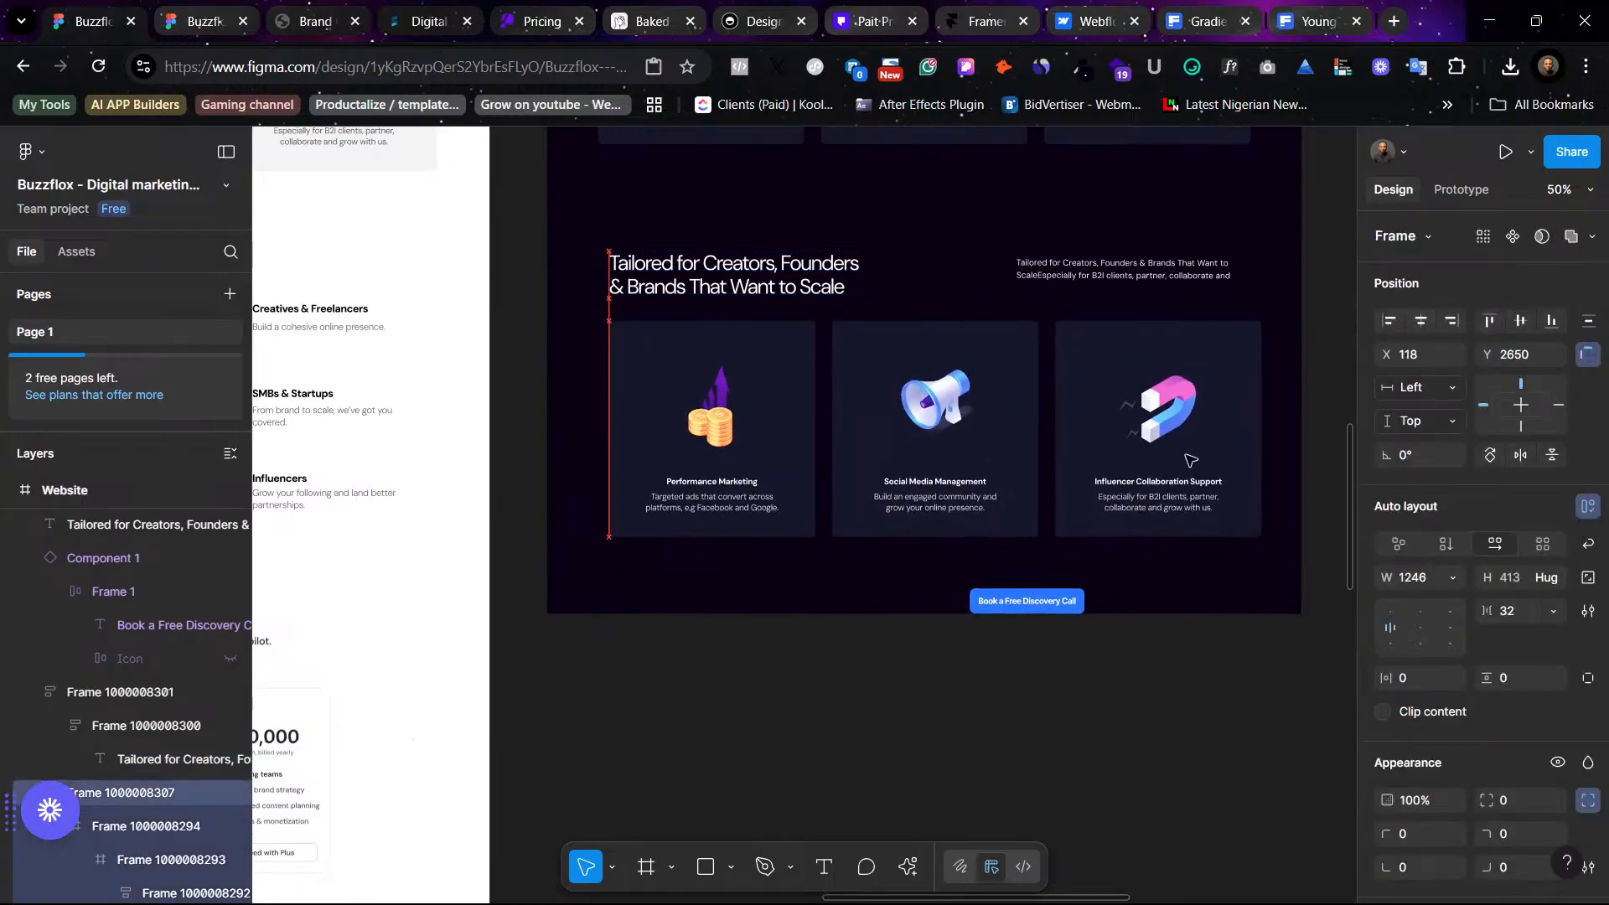
pyautogui.click(1223, 682)
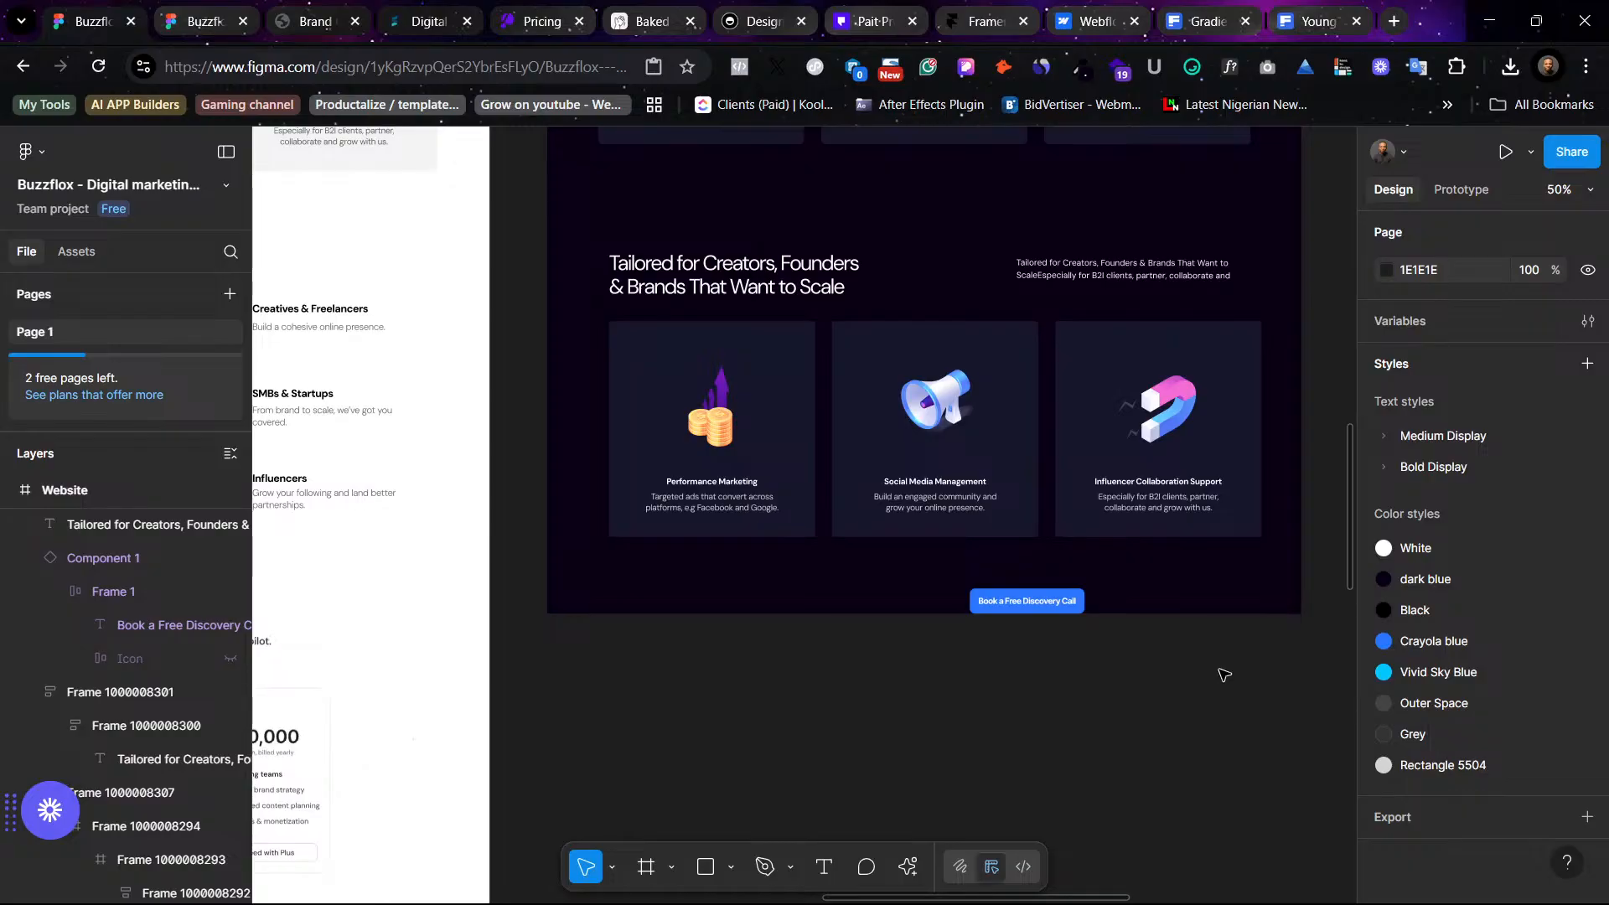
# - Ungroup the inner frame of the Performance Marketing card
pyautogui.doubleClick(740, 484)
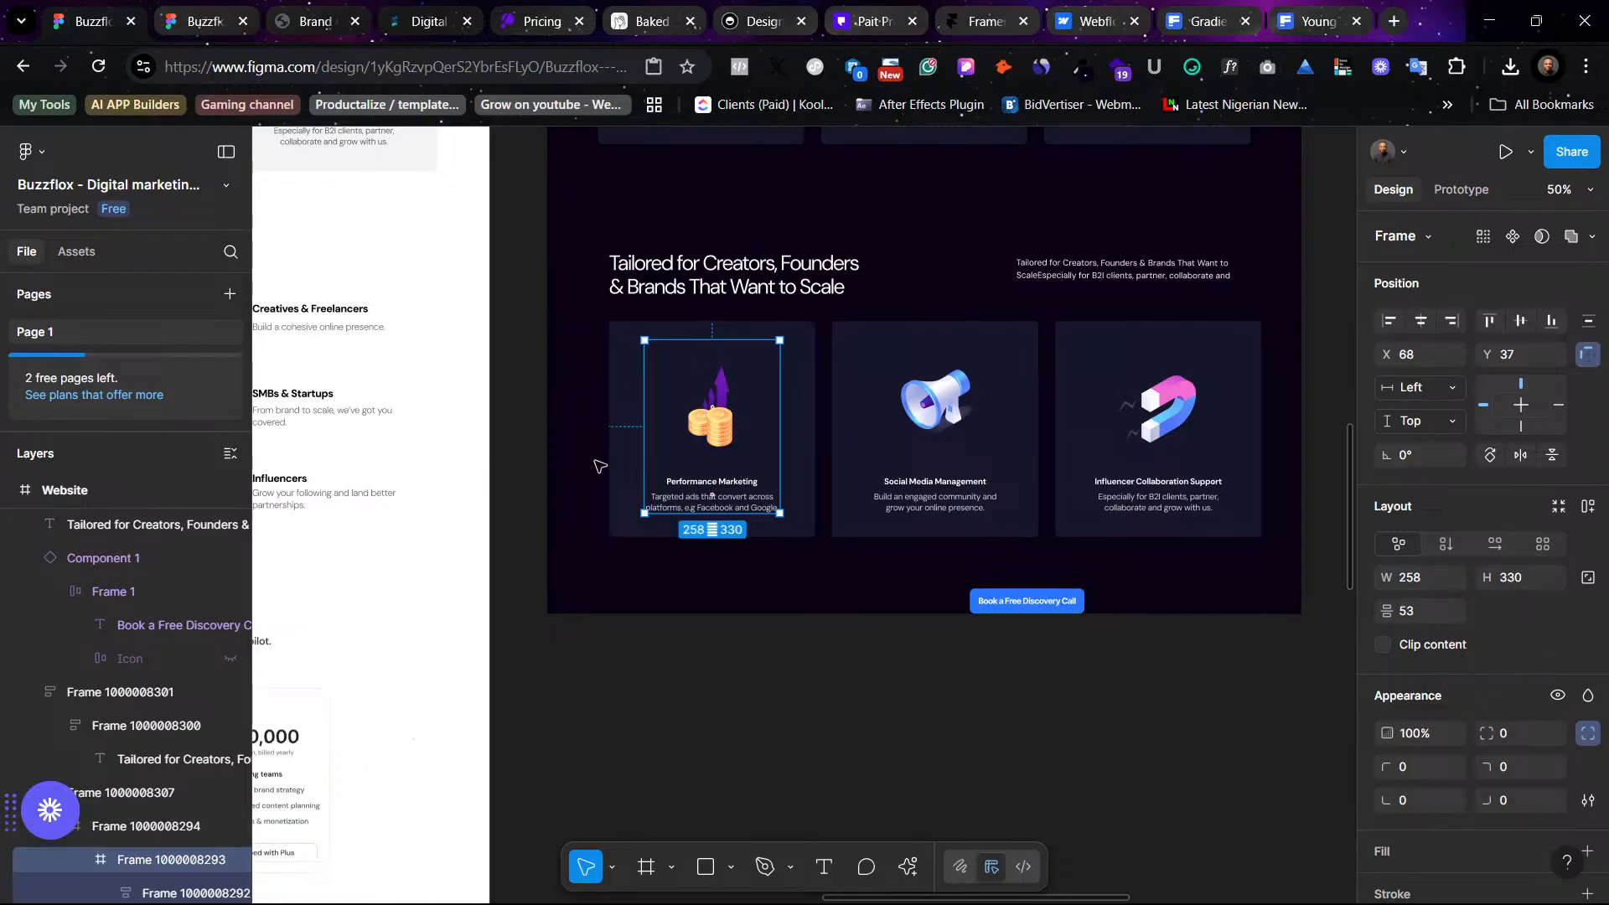
pyautogui.rightClick(704, 491)
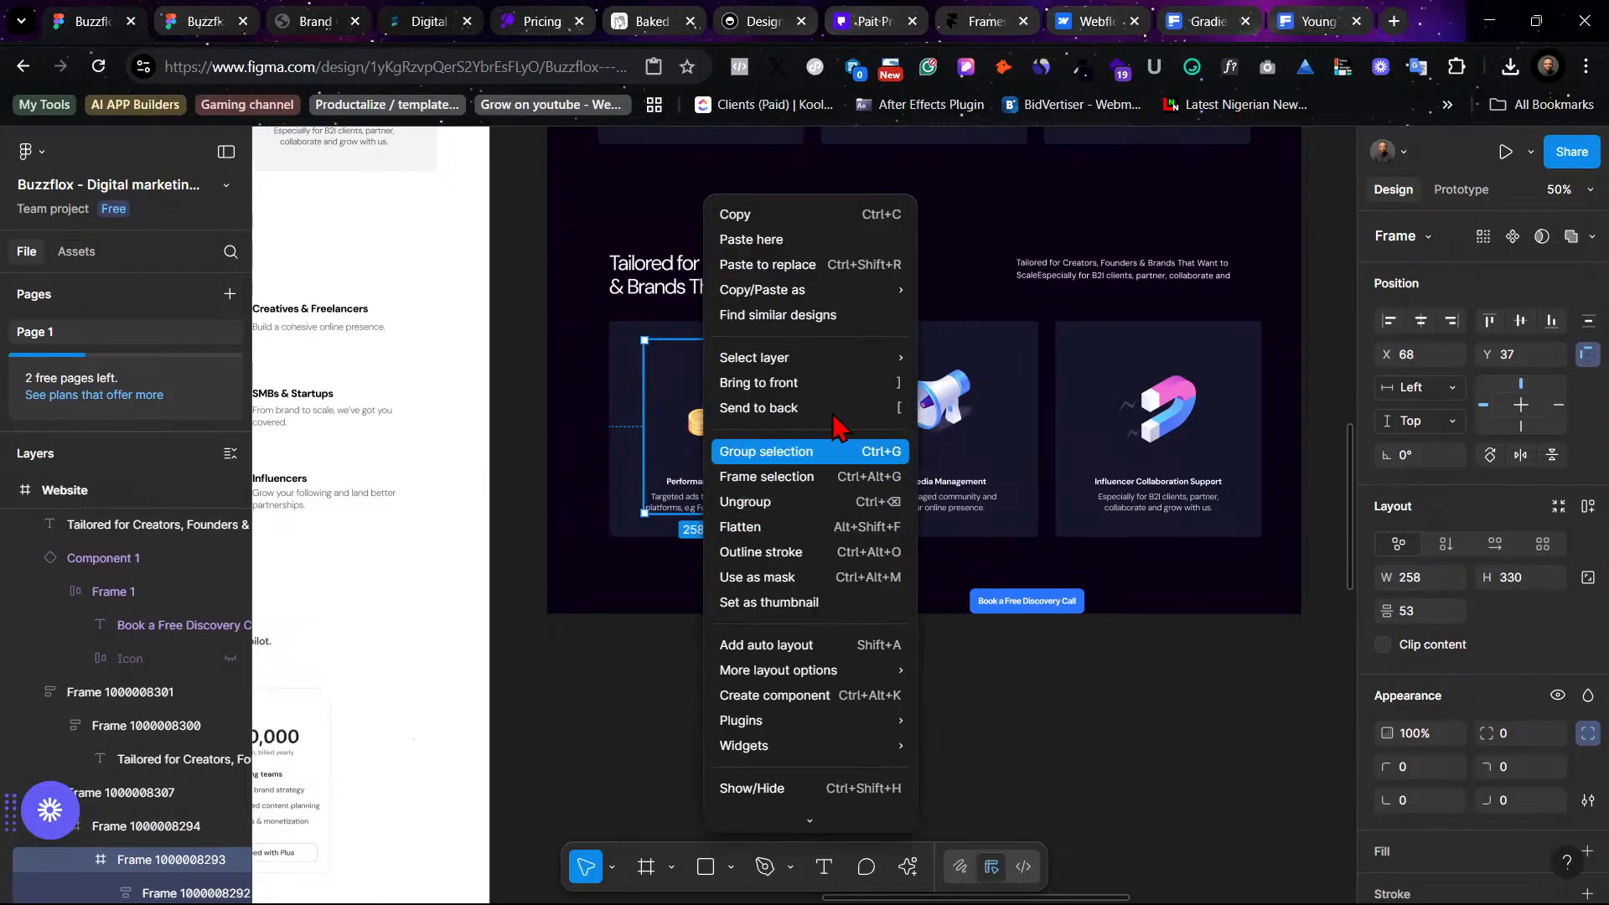
pyautogui.click(816, 513)
pyautogui.press('Escape')
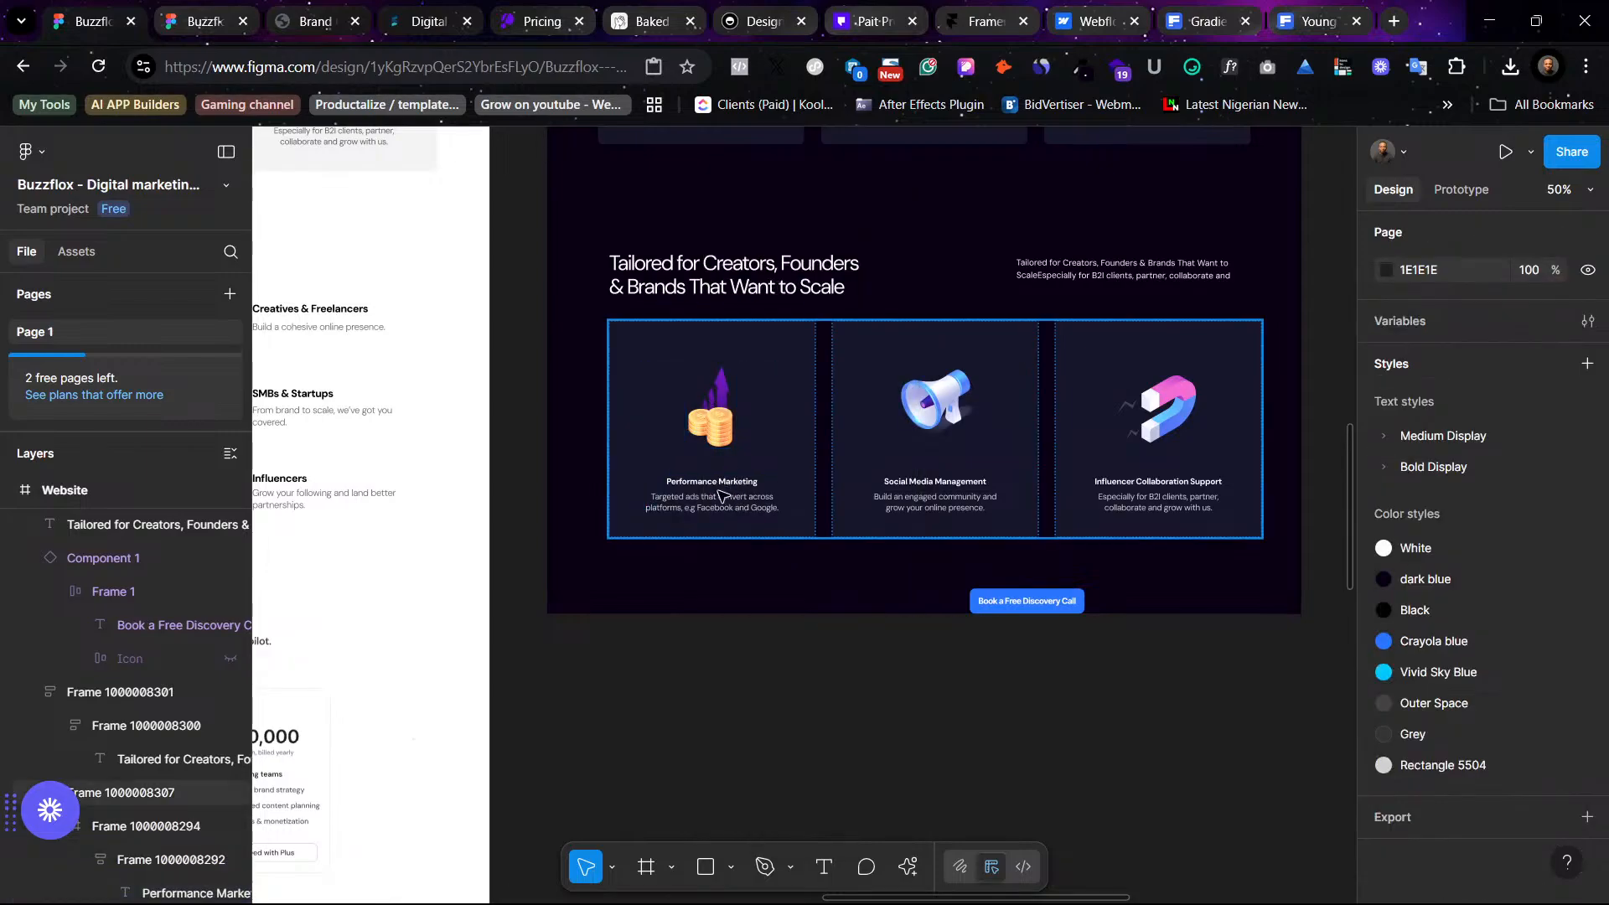
# - Move the Performance Marketing card's text block down and to the left within the card
pyautogui.click(720, 494)
pyautogui.doubleClick(721, 494)
pyautogui.doubleClick(721, 495)
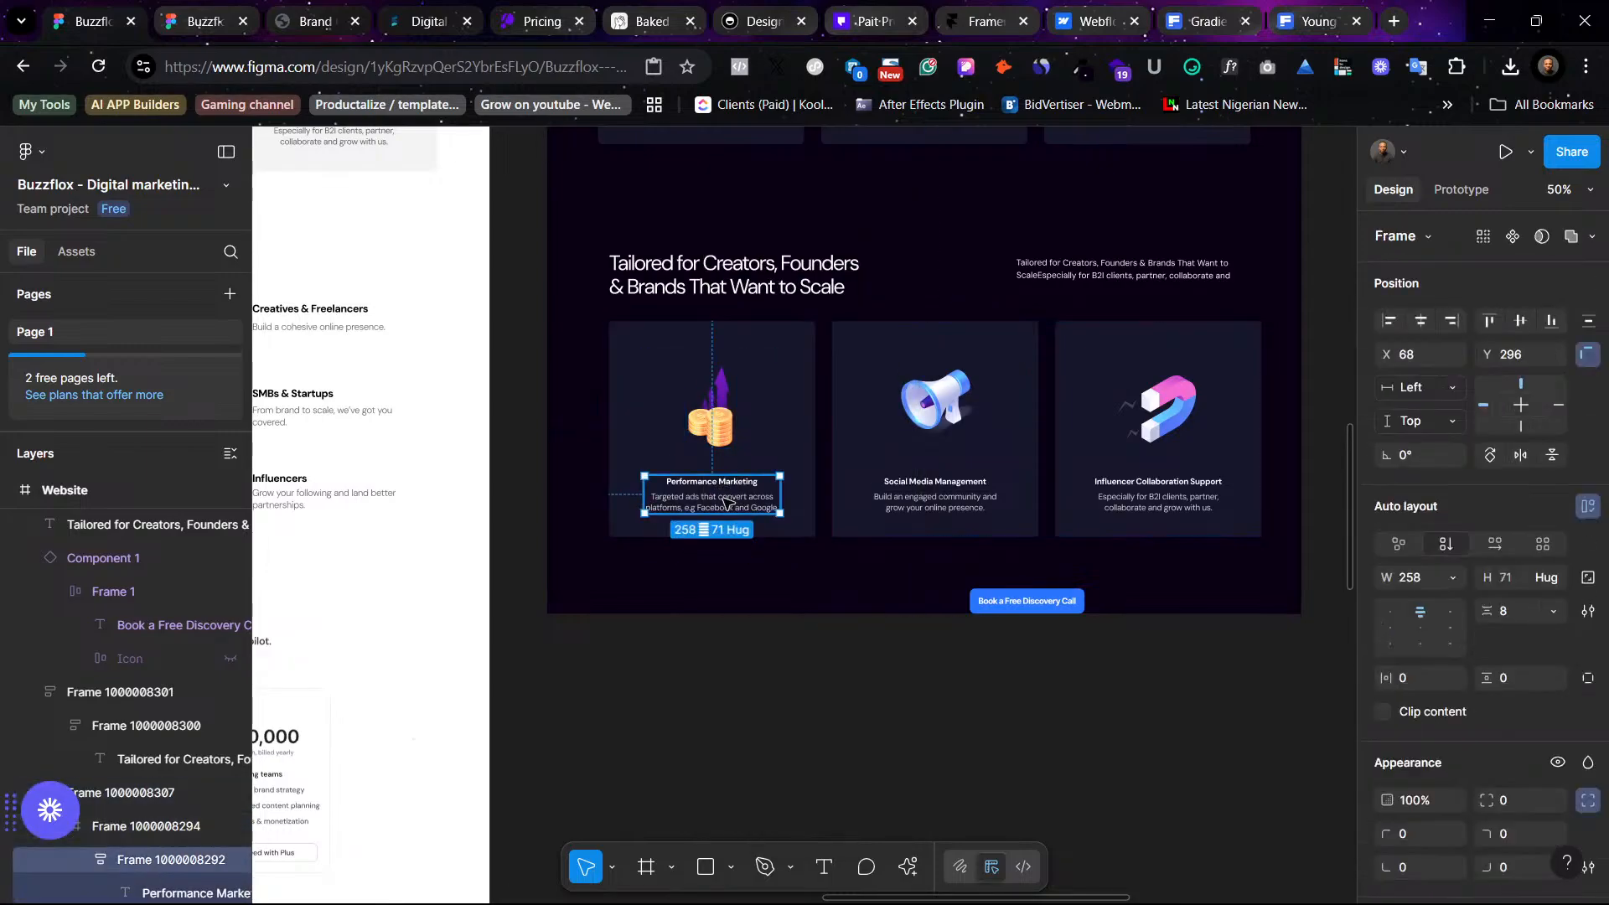
pyautogui.moveTo(726, 501); pyautogui.dragTo(709, 508)
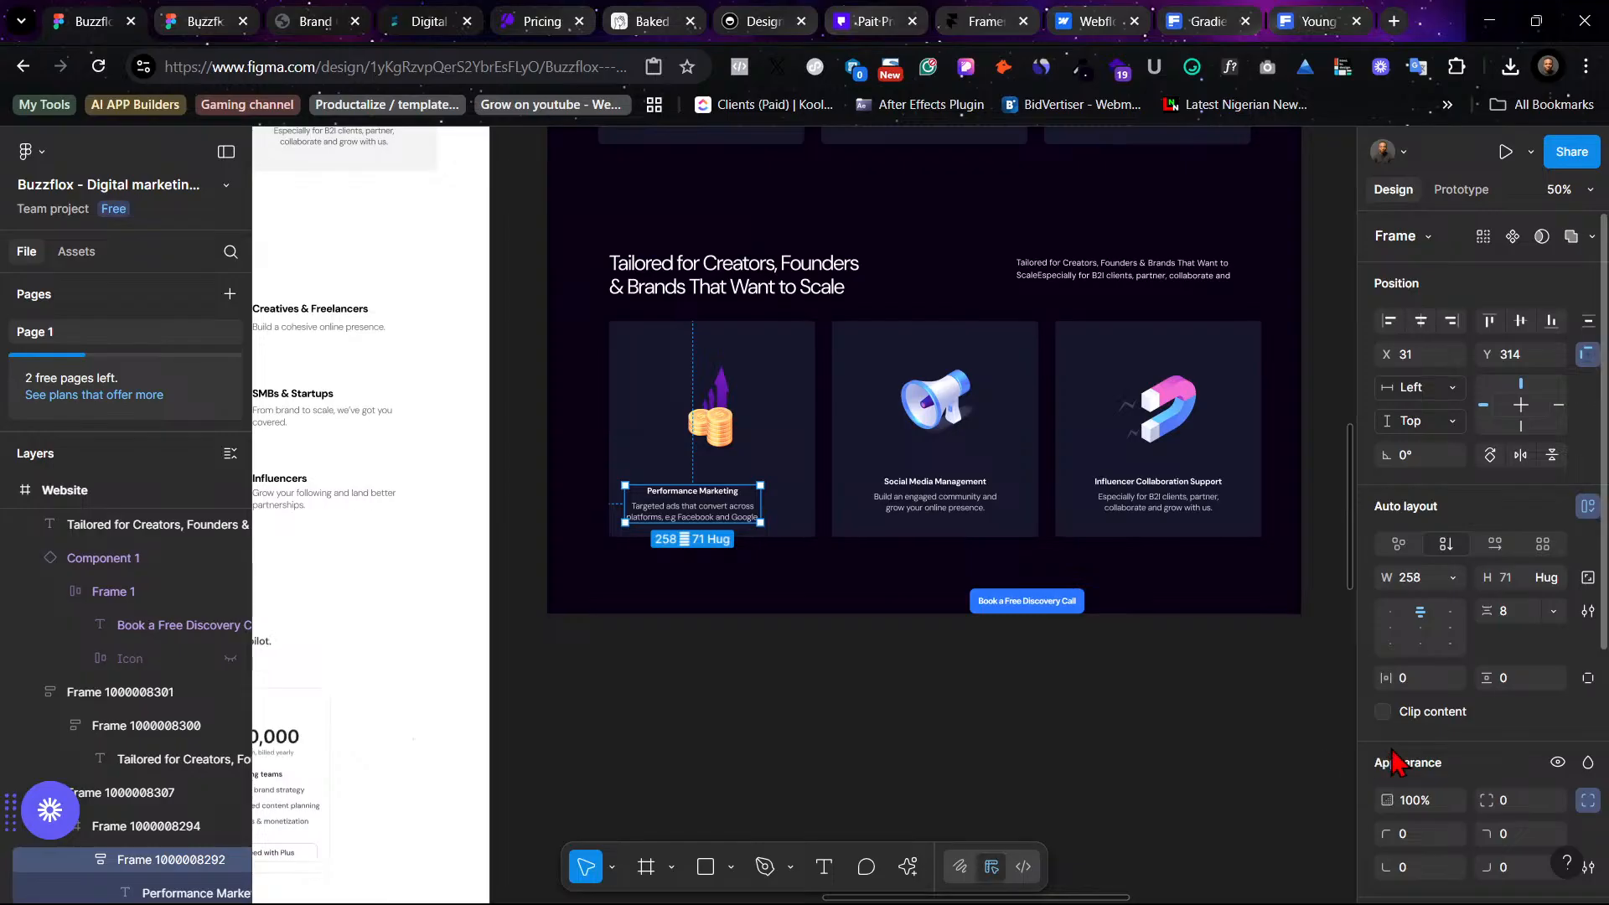
# - Left-align the Performance Marketing card's title and description text
pyautogui.scroll(-5, 1452, 737)
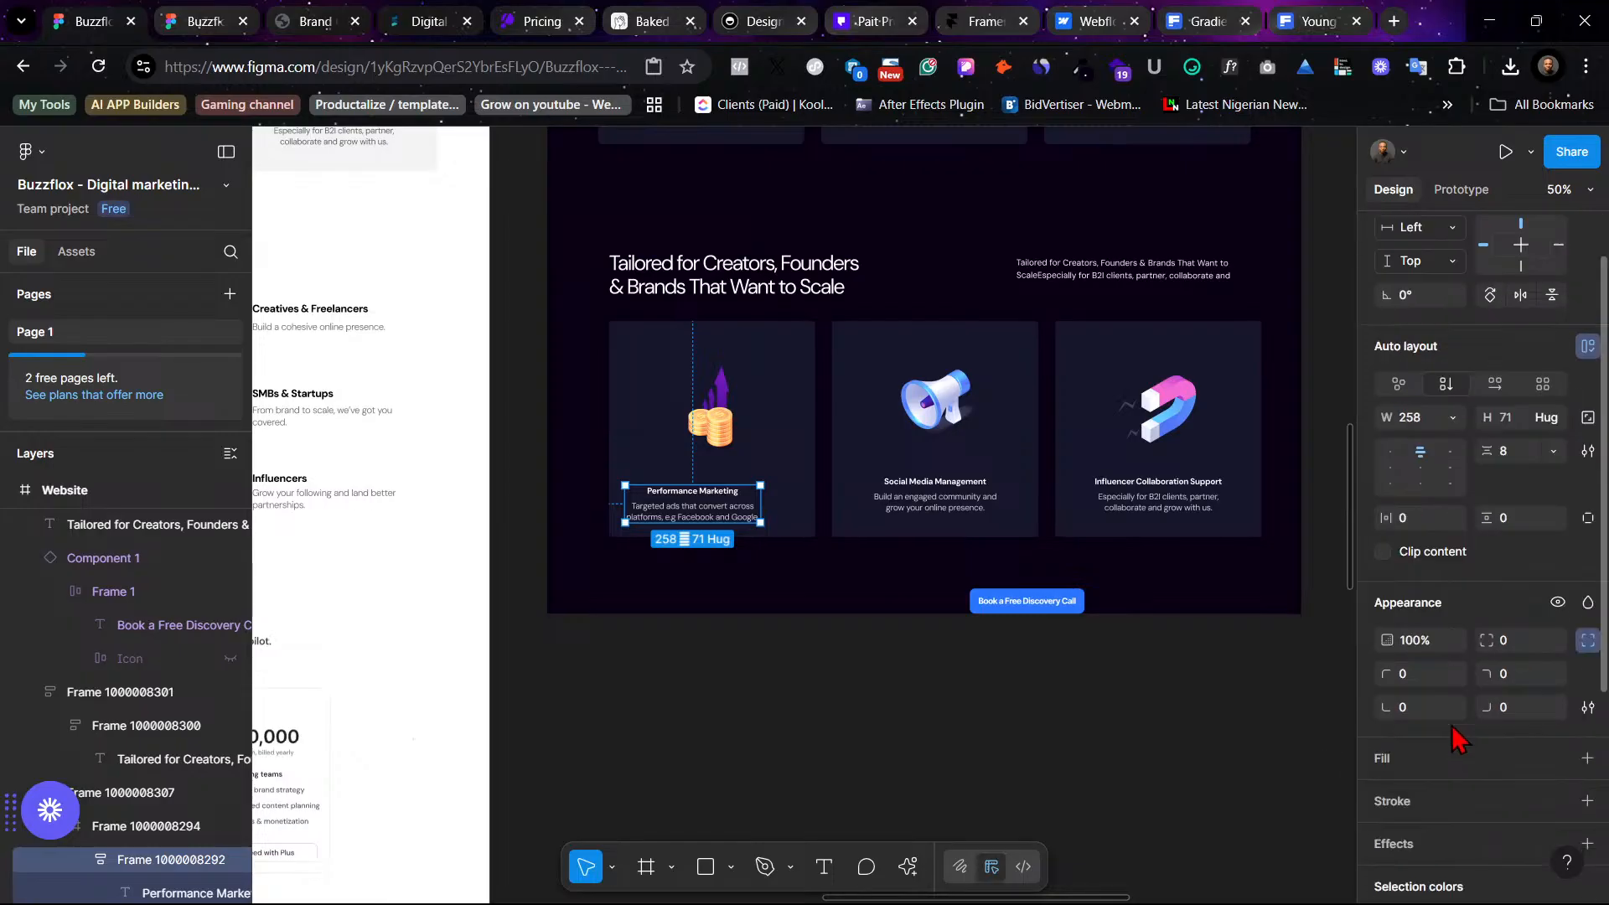
pyautogui.scroll(3, 1454, 754)
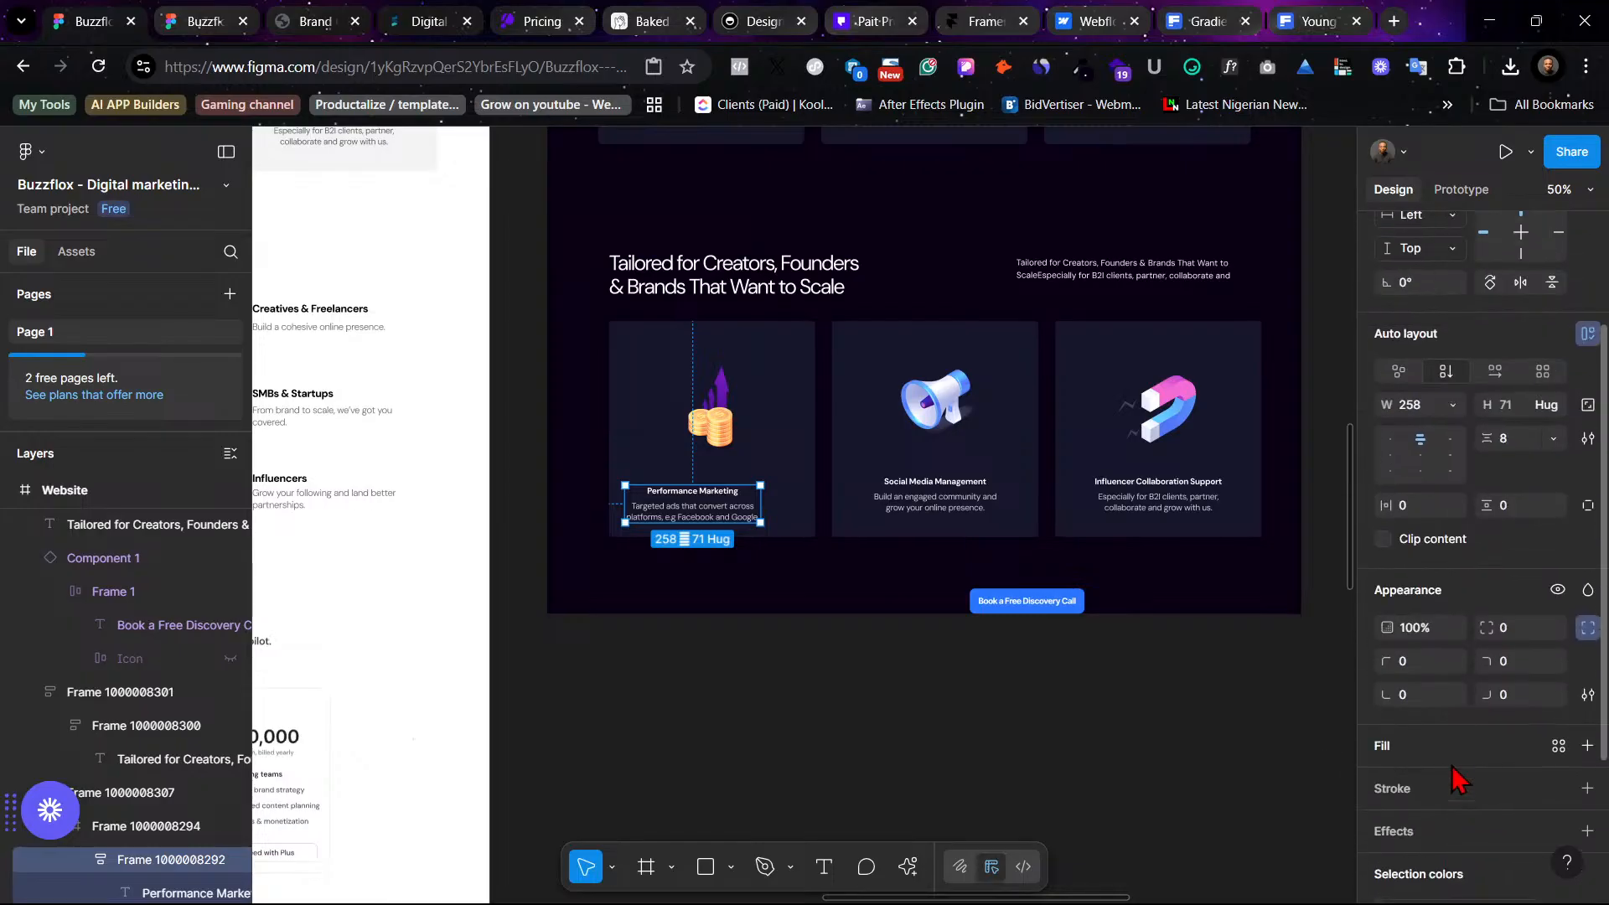
pyautogui.scroll(3, 1458, 780)
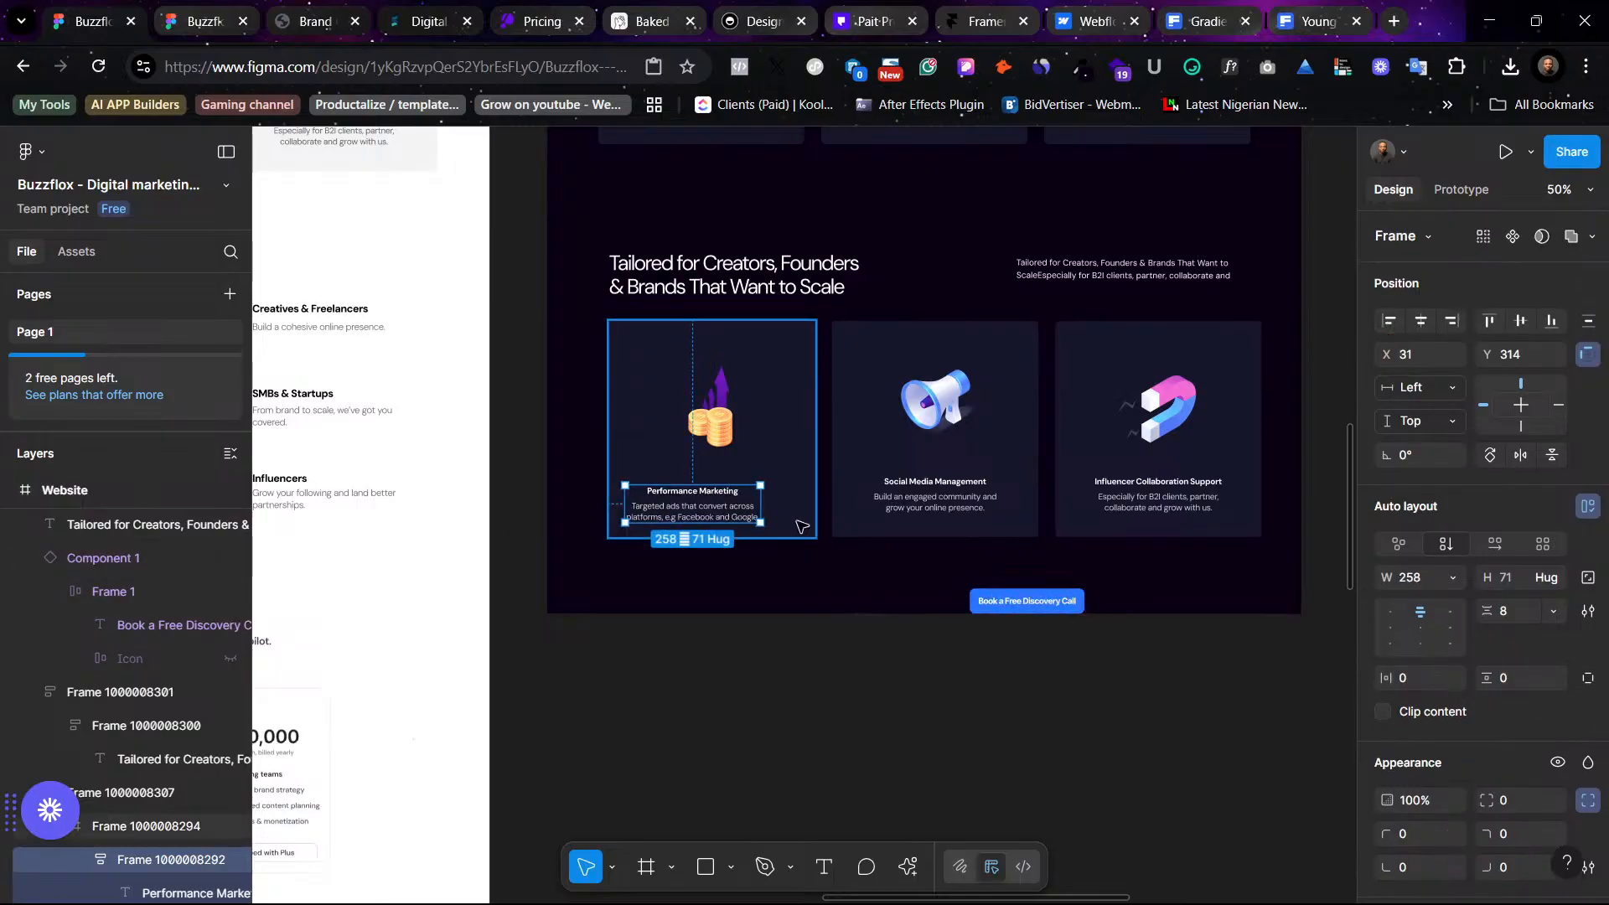
pyautogui.scroll(-2, 1475, 788)
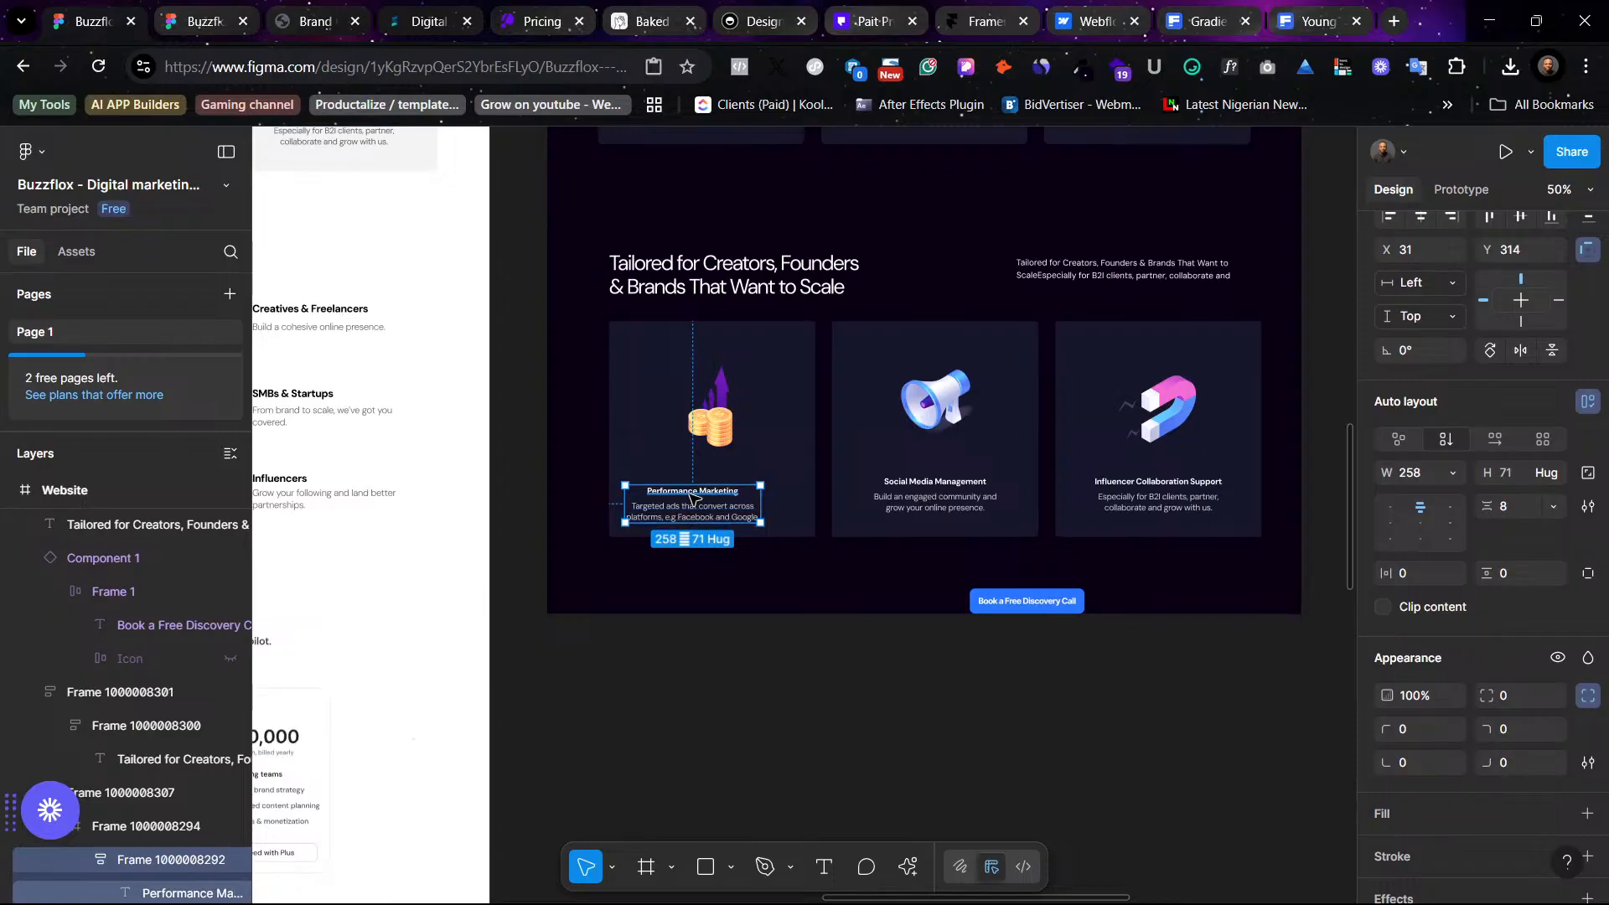
pyautogui.doubleClick(698, 494)
pyautogui.keyDown('shift'); pyautogui.click(719, 517); pyautogui.keyUp('shift')
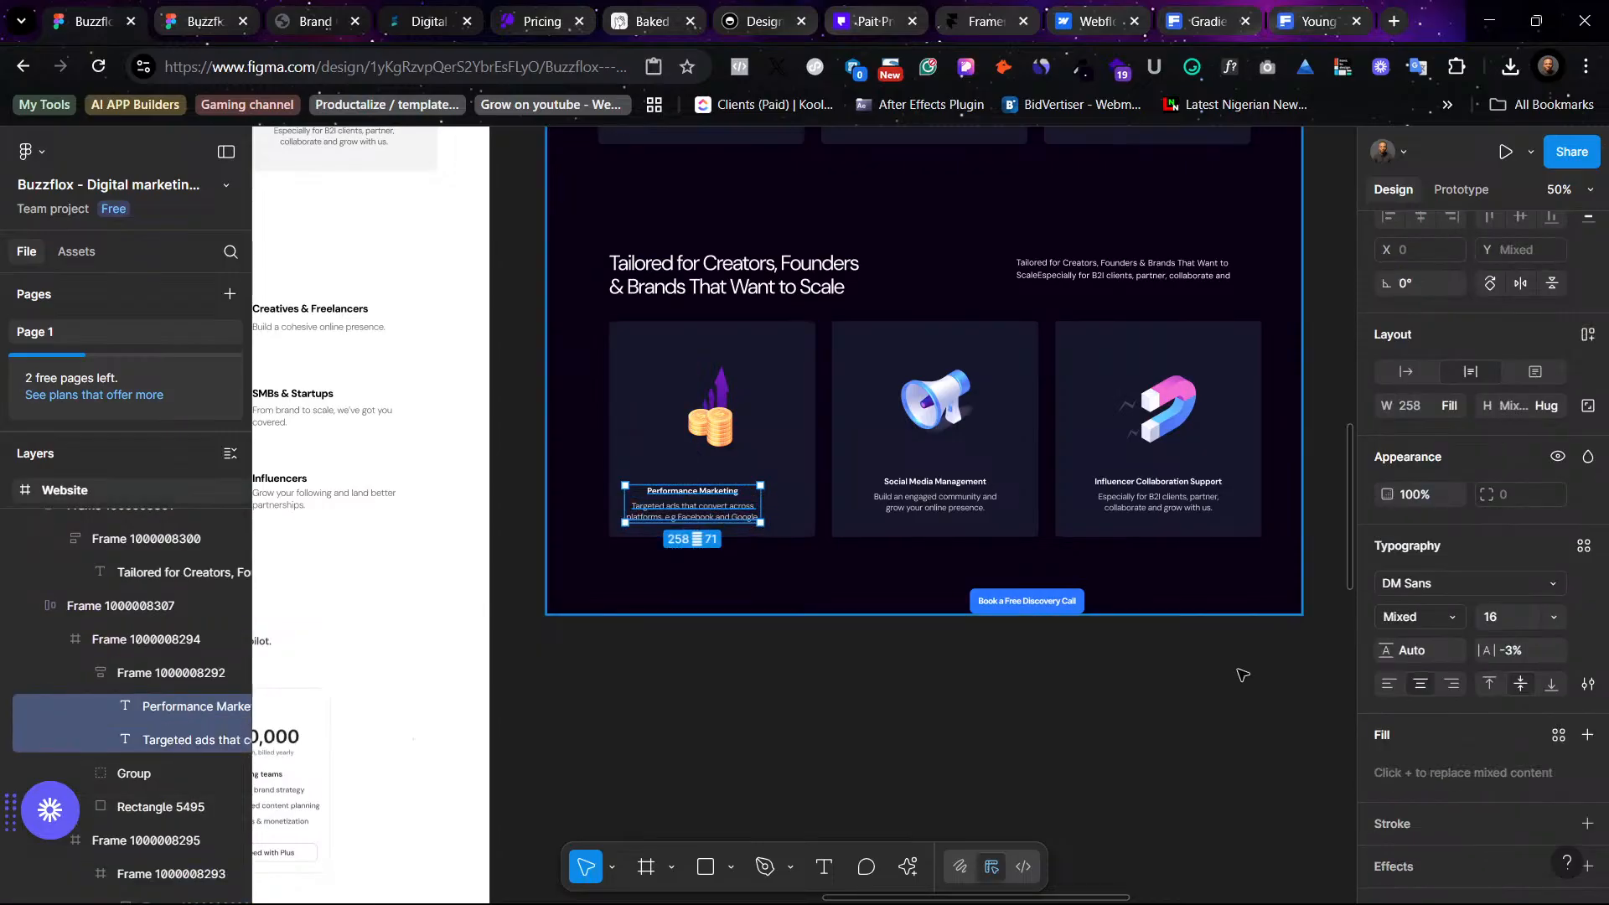
pyautogui.click(1390, 683)
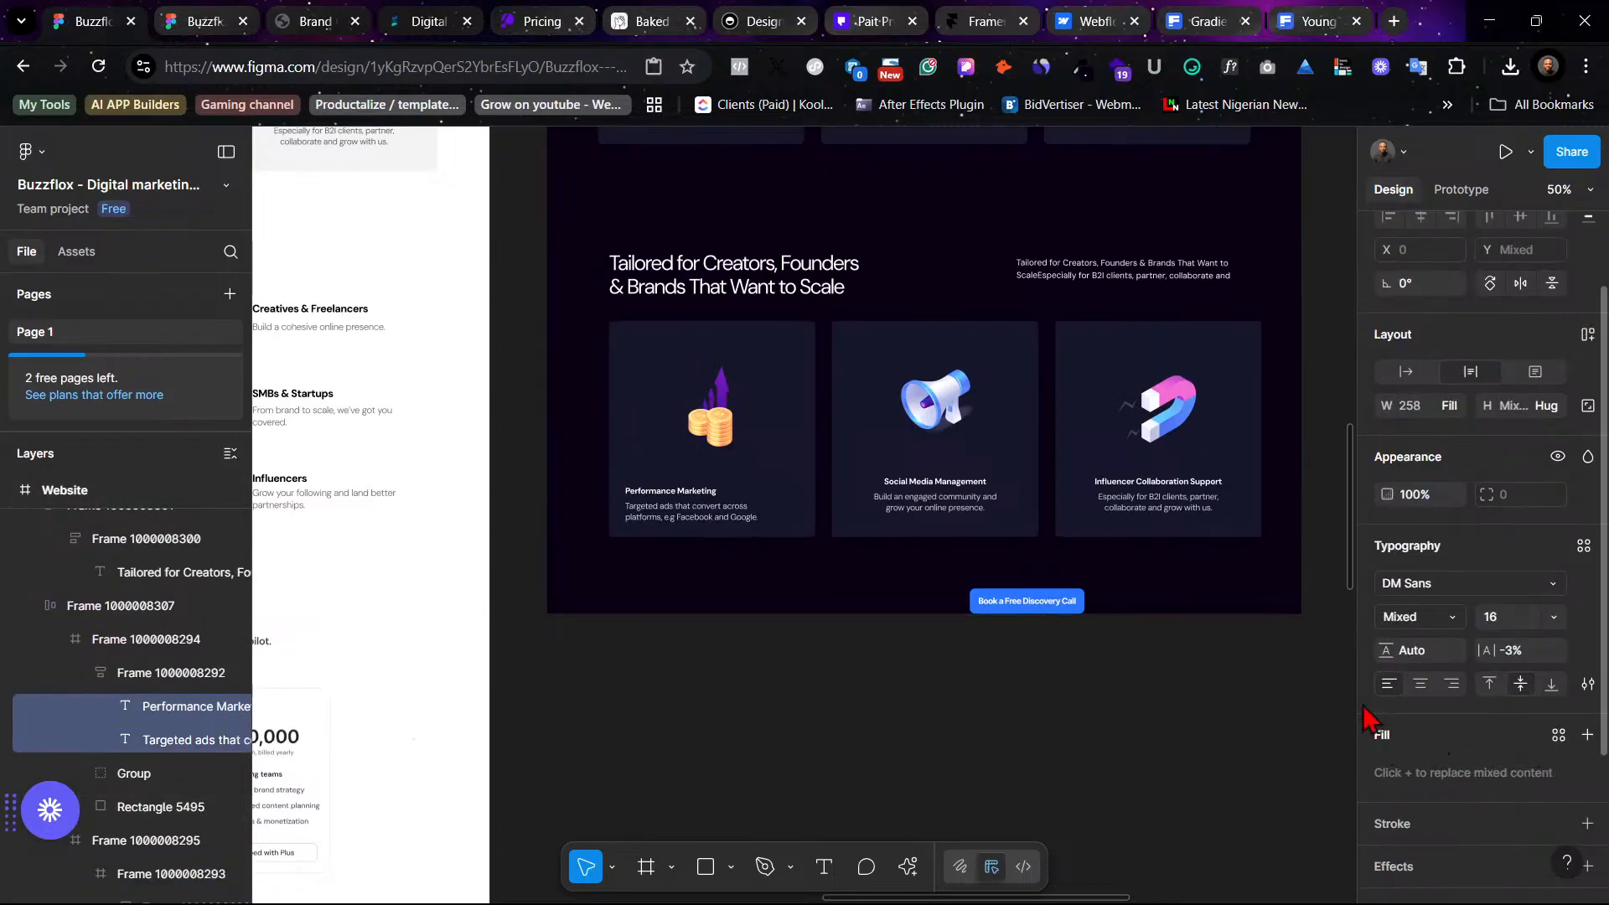
pyautogui.click(878, 708)
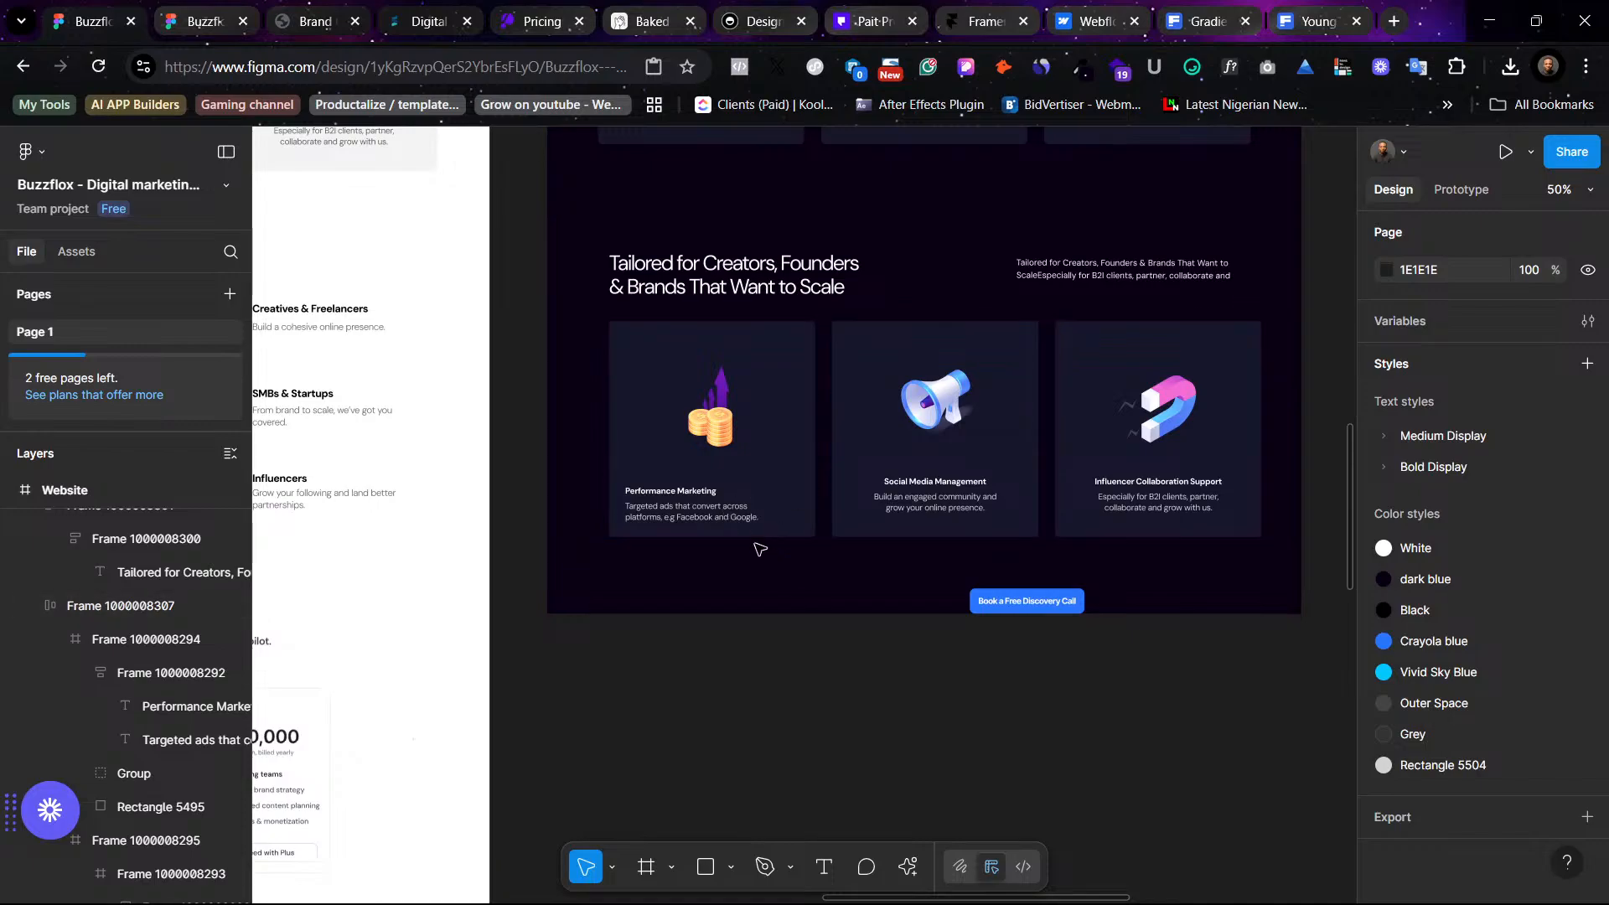
# - Switch to the Figma desktop app showing the Website Component file
pyautogui.scroll(5, 758, 546)
pyautogui.hscroll(-2, 722, 511)
pyautogui.scroll(-5, 721, 510)
pyautogui.moveTo(934, 886)
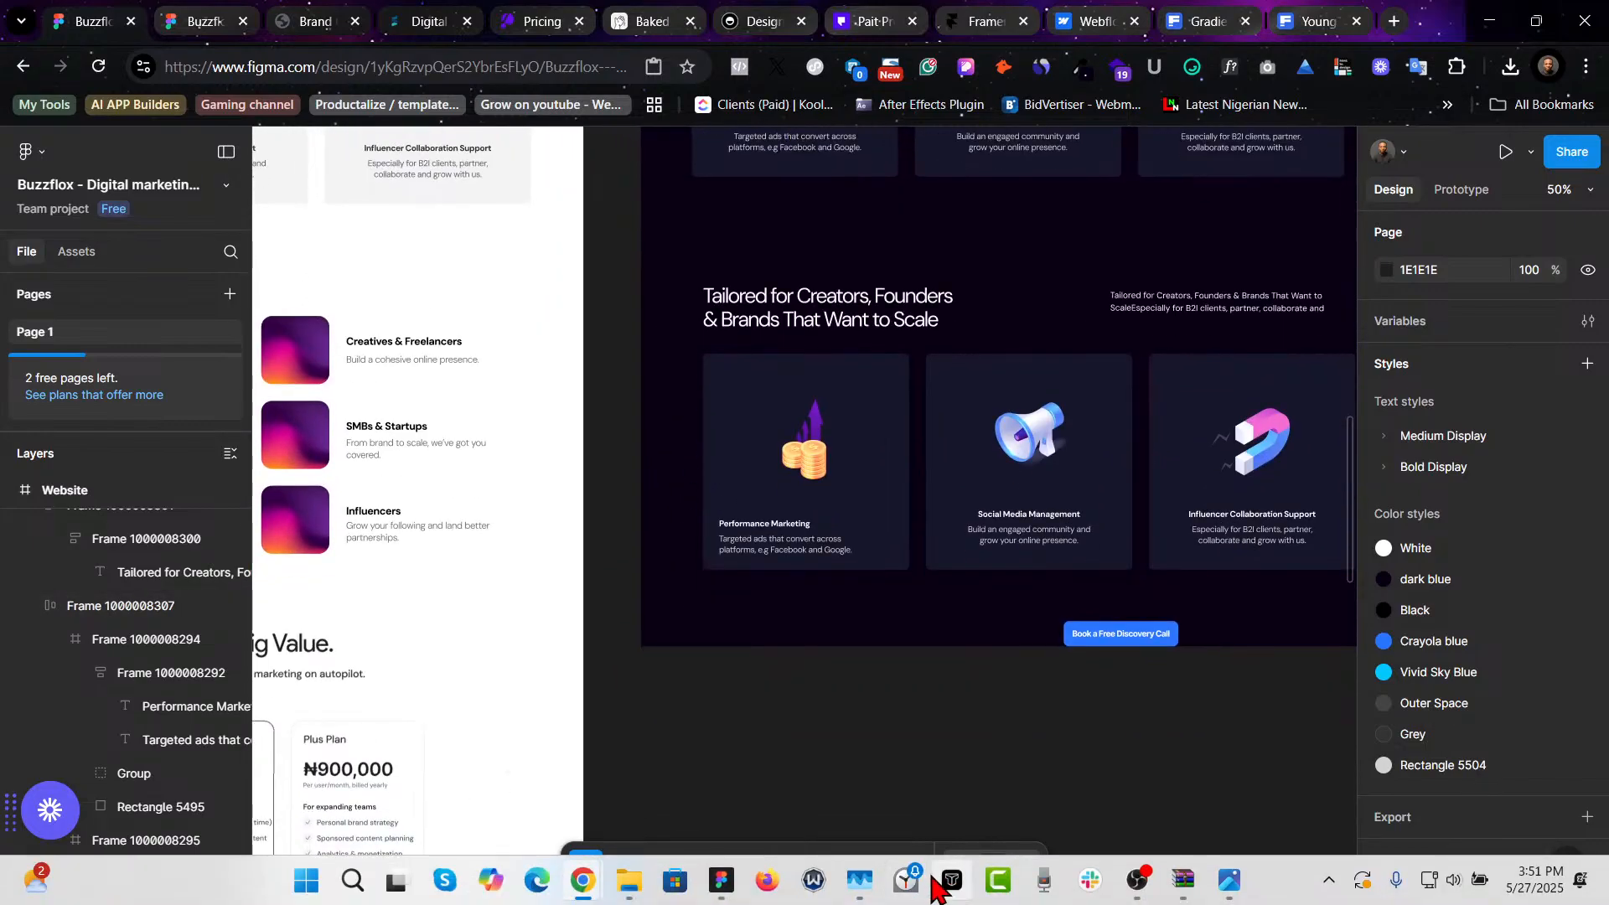
pyautogui.click(721, 880)
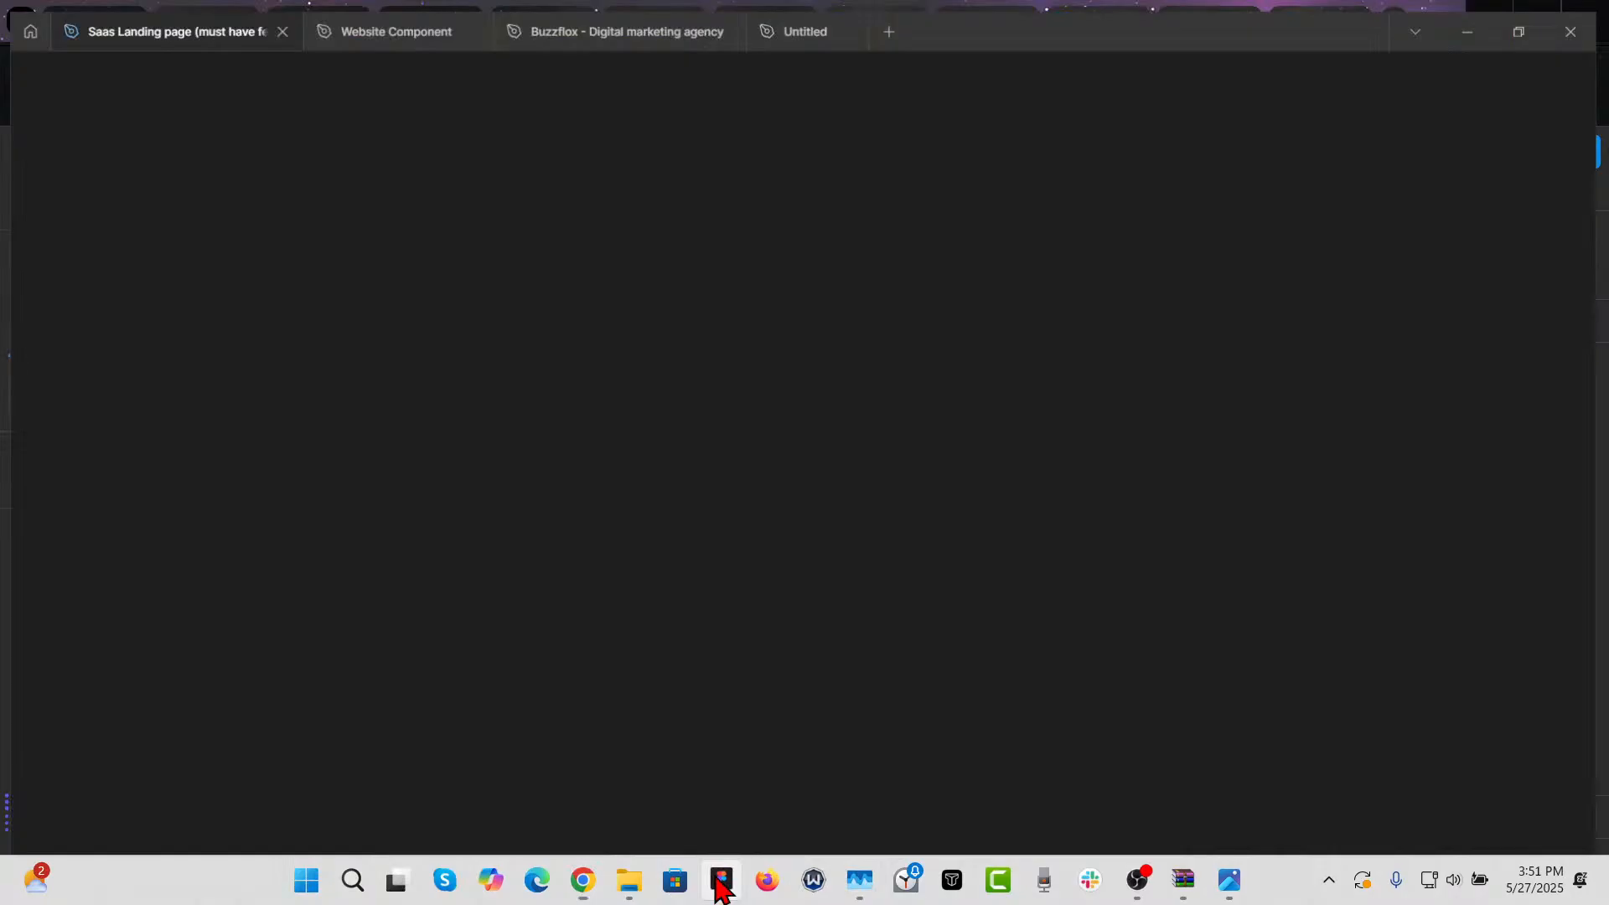
# - Browse the open Website Component, Buzzflox and Untitled files
pyautogui.click(358, 14)
pyautogui.click(586, 18)
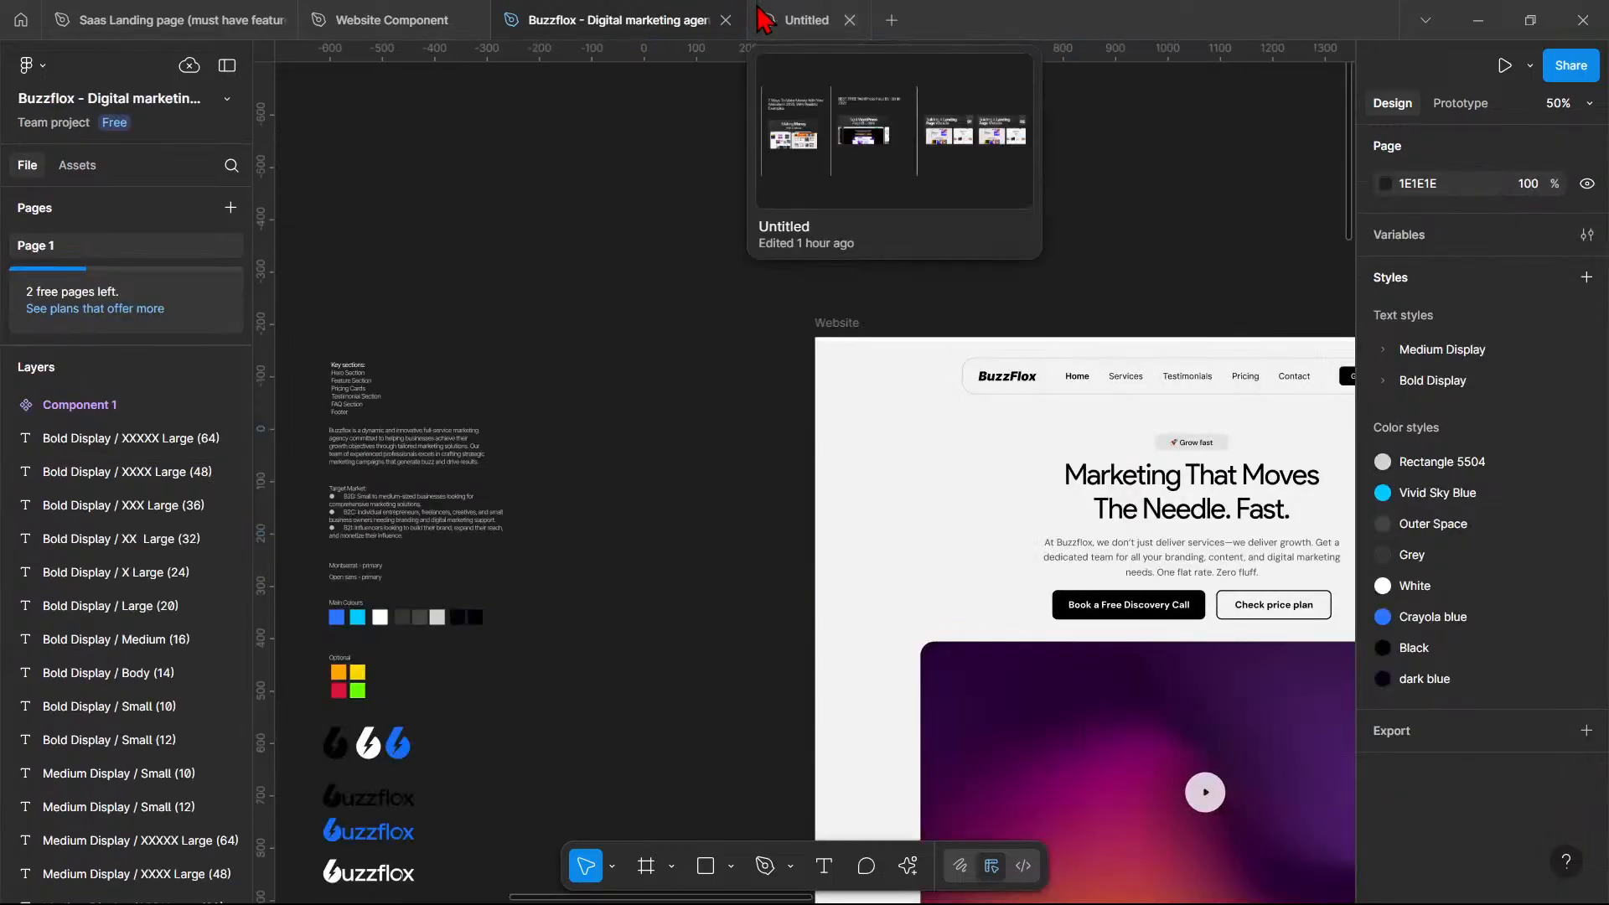
pyautogui.click(775, 22)
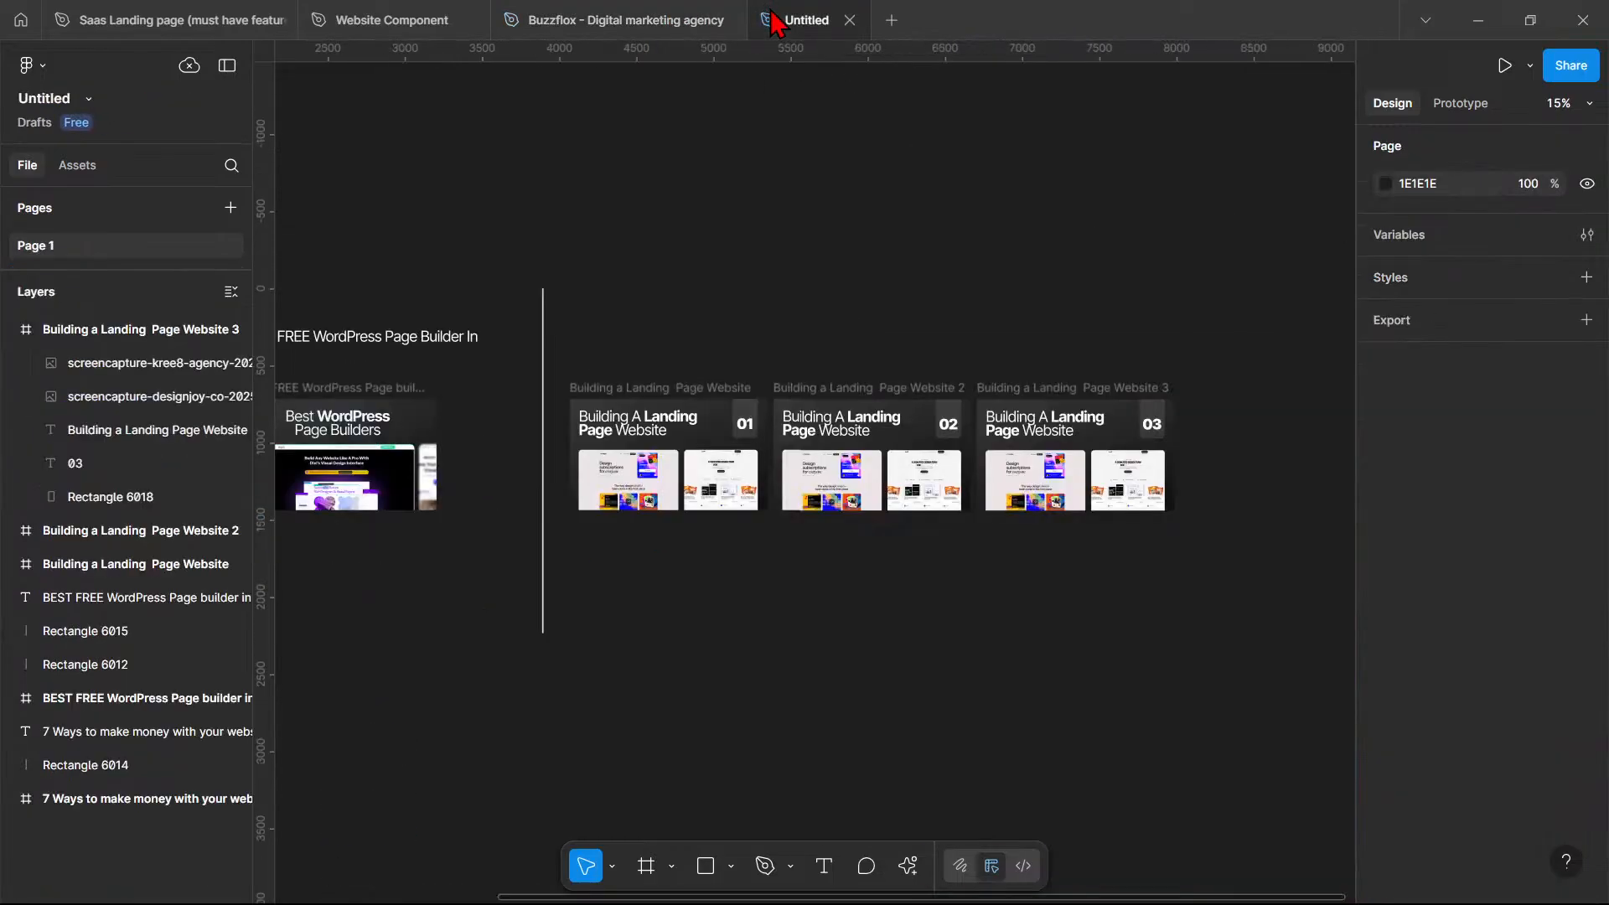
pyautogui.click(348, 15)
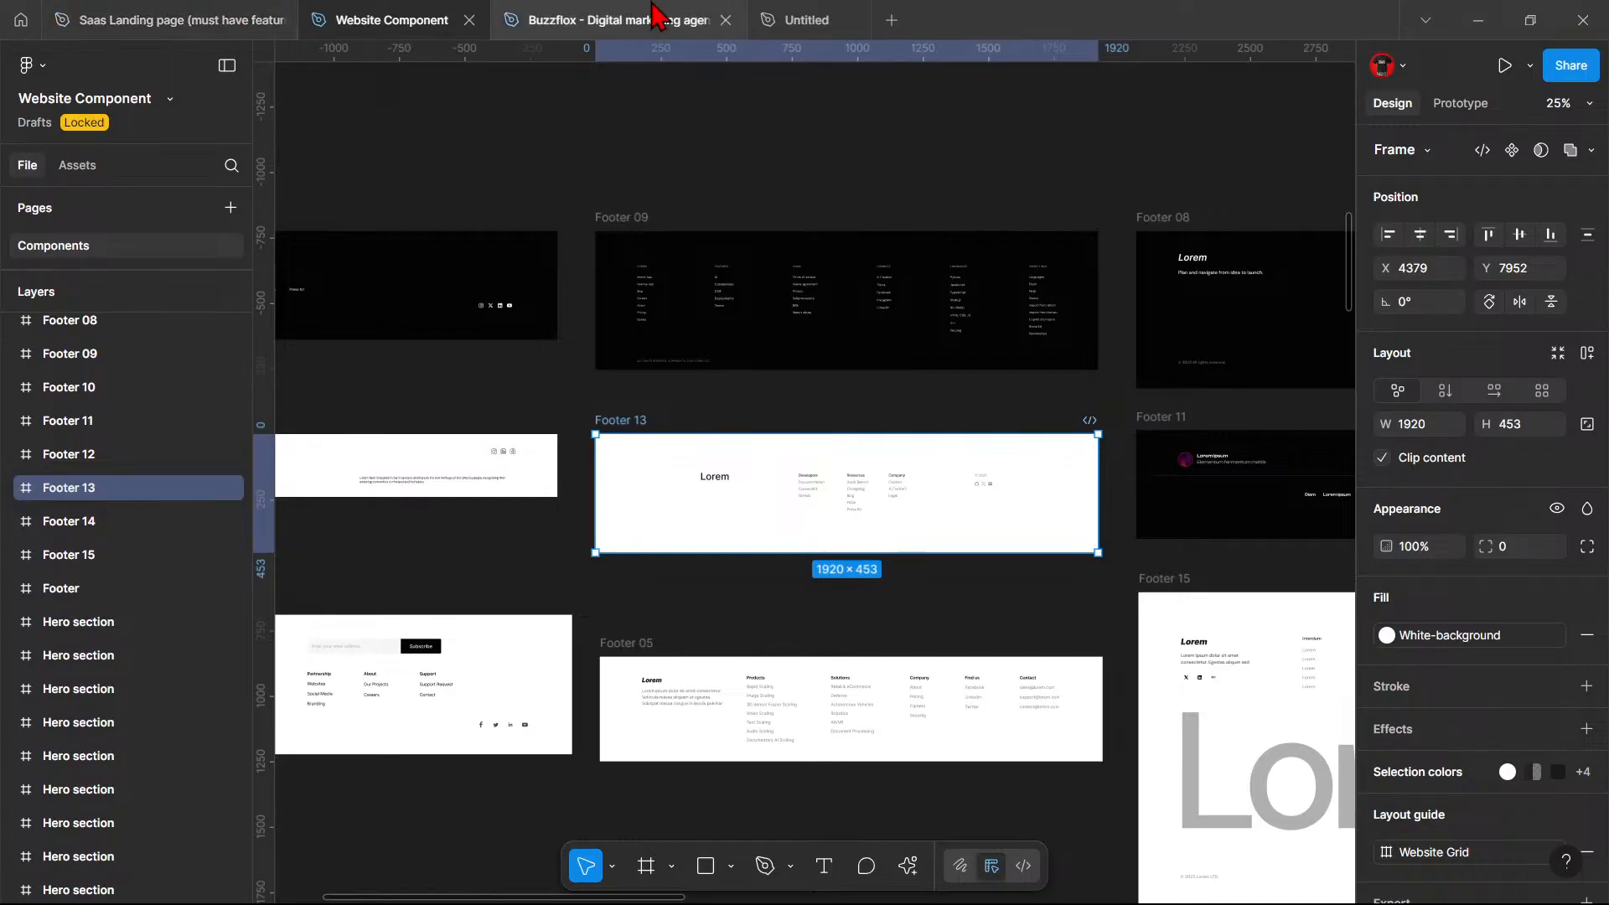
pyautogui.click(727, 7)
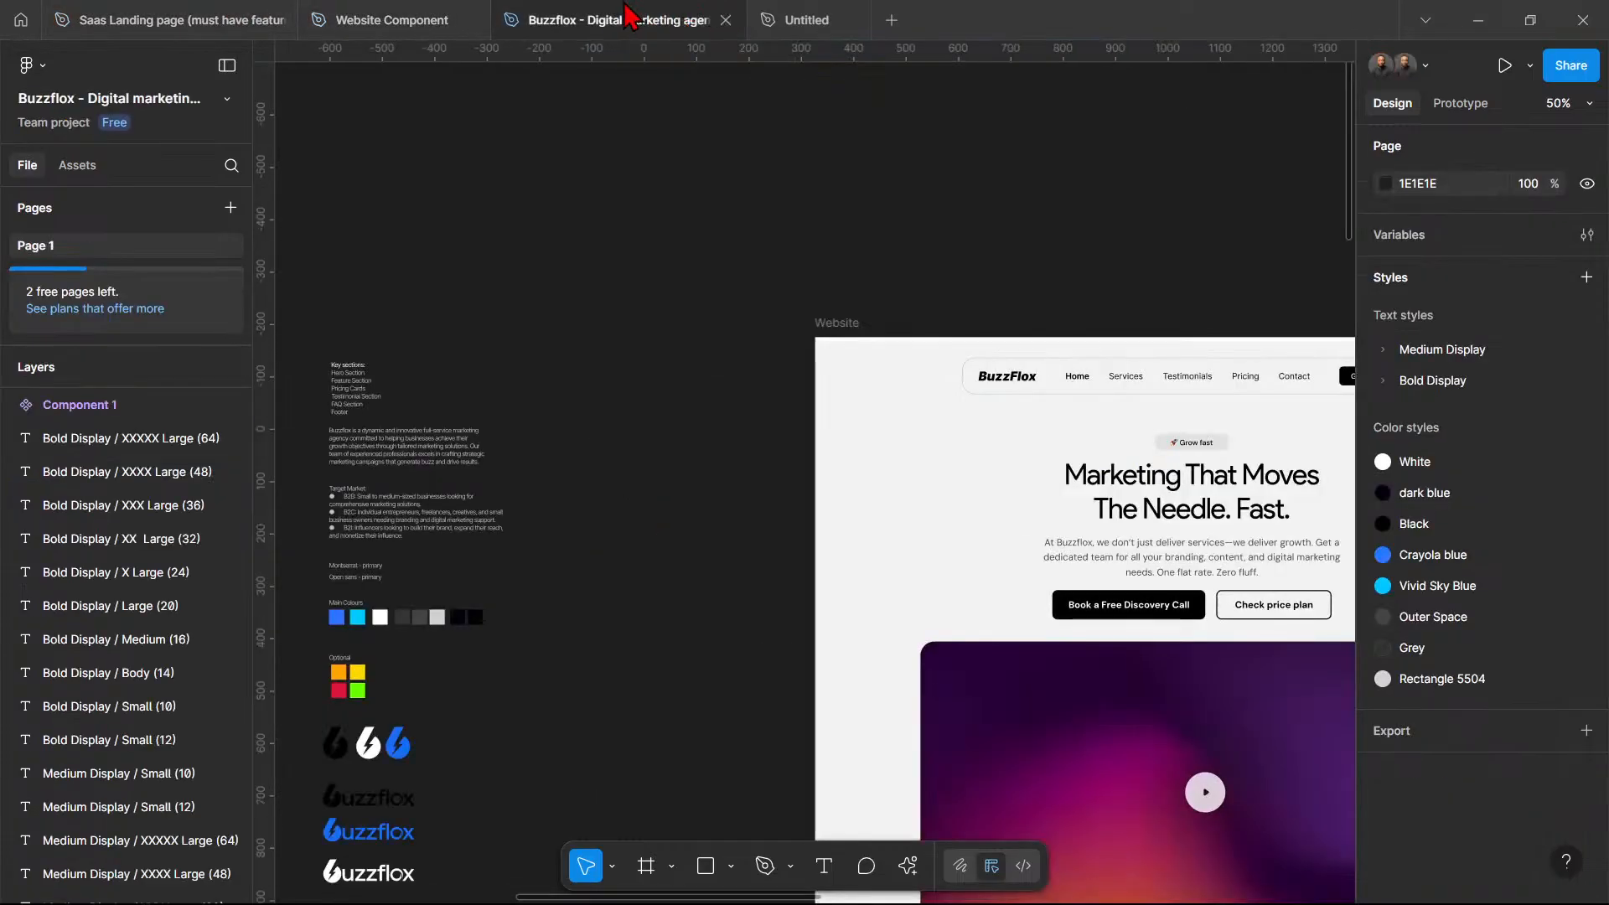
pyautogui.click(21, 20)
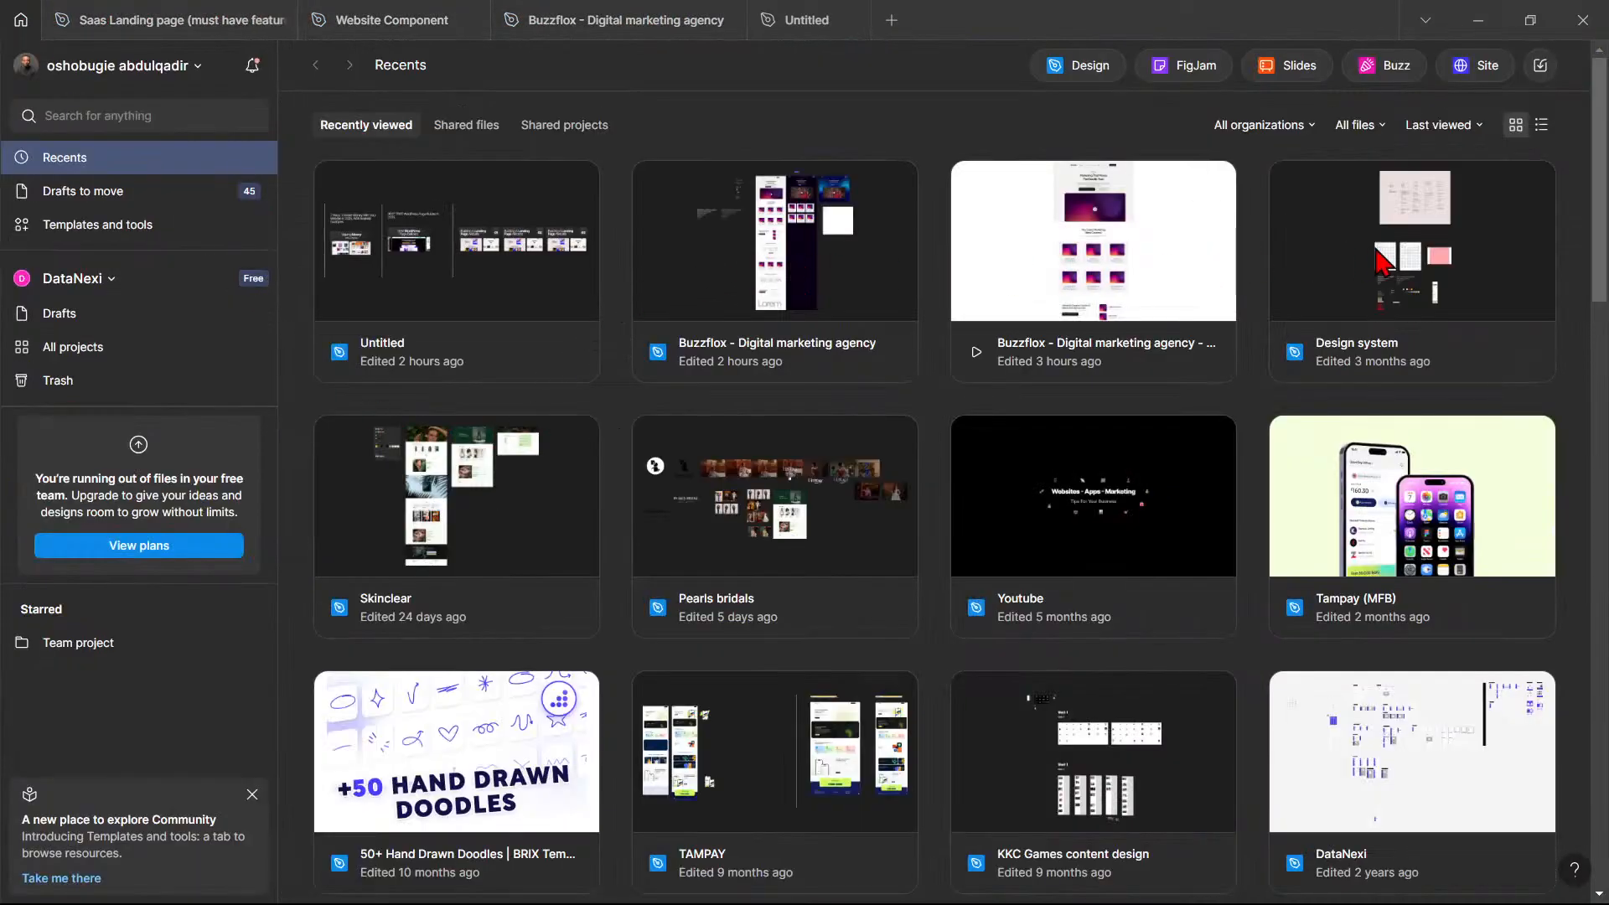
# - Open the Design system file from the recent files and minimize the desktop app
pyautogui.click(1409, 254)
pyautogui.doubleClick(1410, 257)
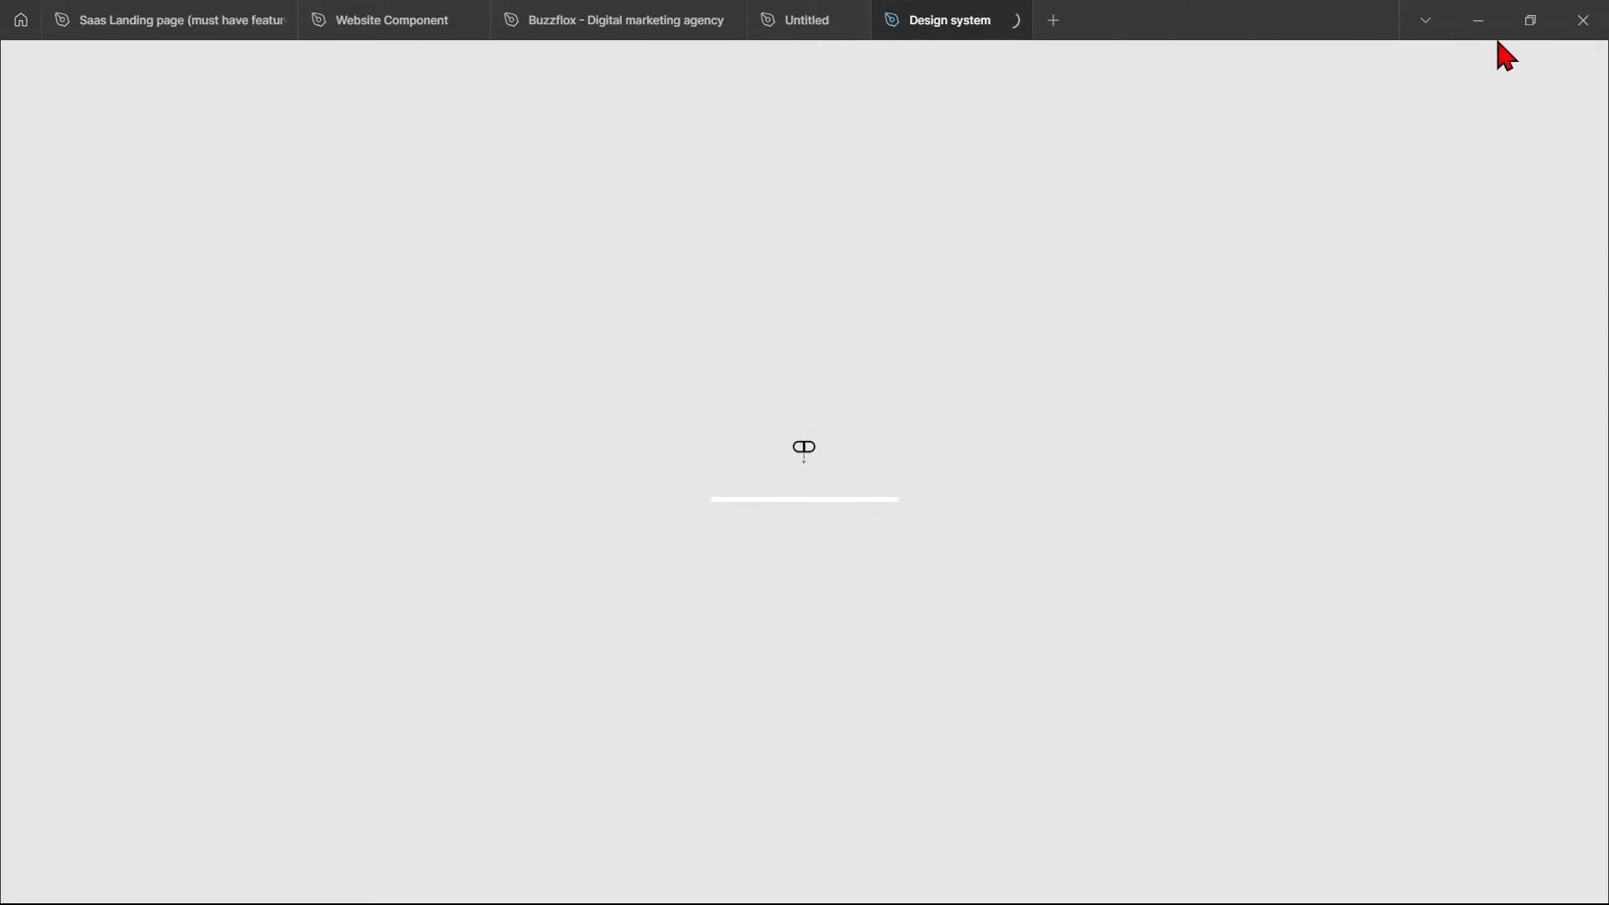
pyautogui.click(1478, 21)
# - Lengthen the Performance Marketing card's background rectangle downward
pyautogui.hscroll(5, 806, 592)
pyautogui.scroll(1, 806, 593)
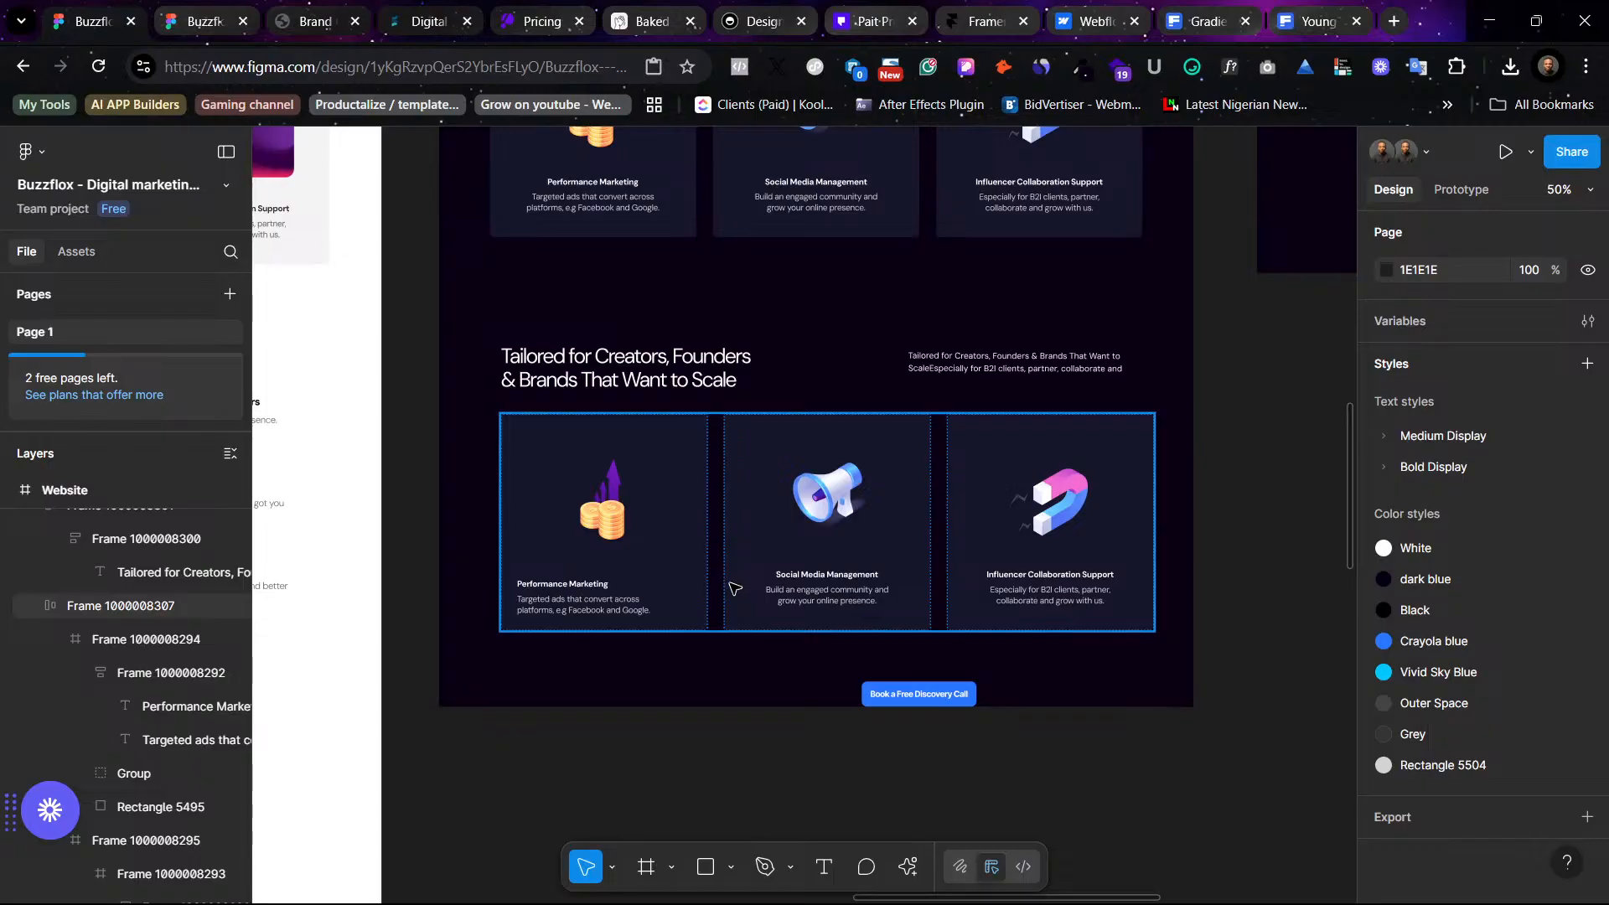
pyautogui.doubleClick(664, 591)
pyautogui.moveTo(663, 630); pyautogui.dragTo(664, 666)
# - Move the Book a Free Discovery Call button into the bottom of the Performance Marketing card
pyautogui.moveTo(922, 711); pyautogui.dragTo(591, 646)
pyautogui.click(934, 697)
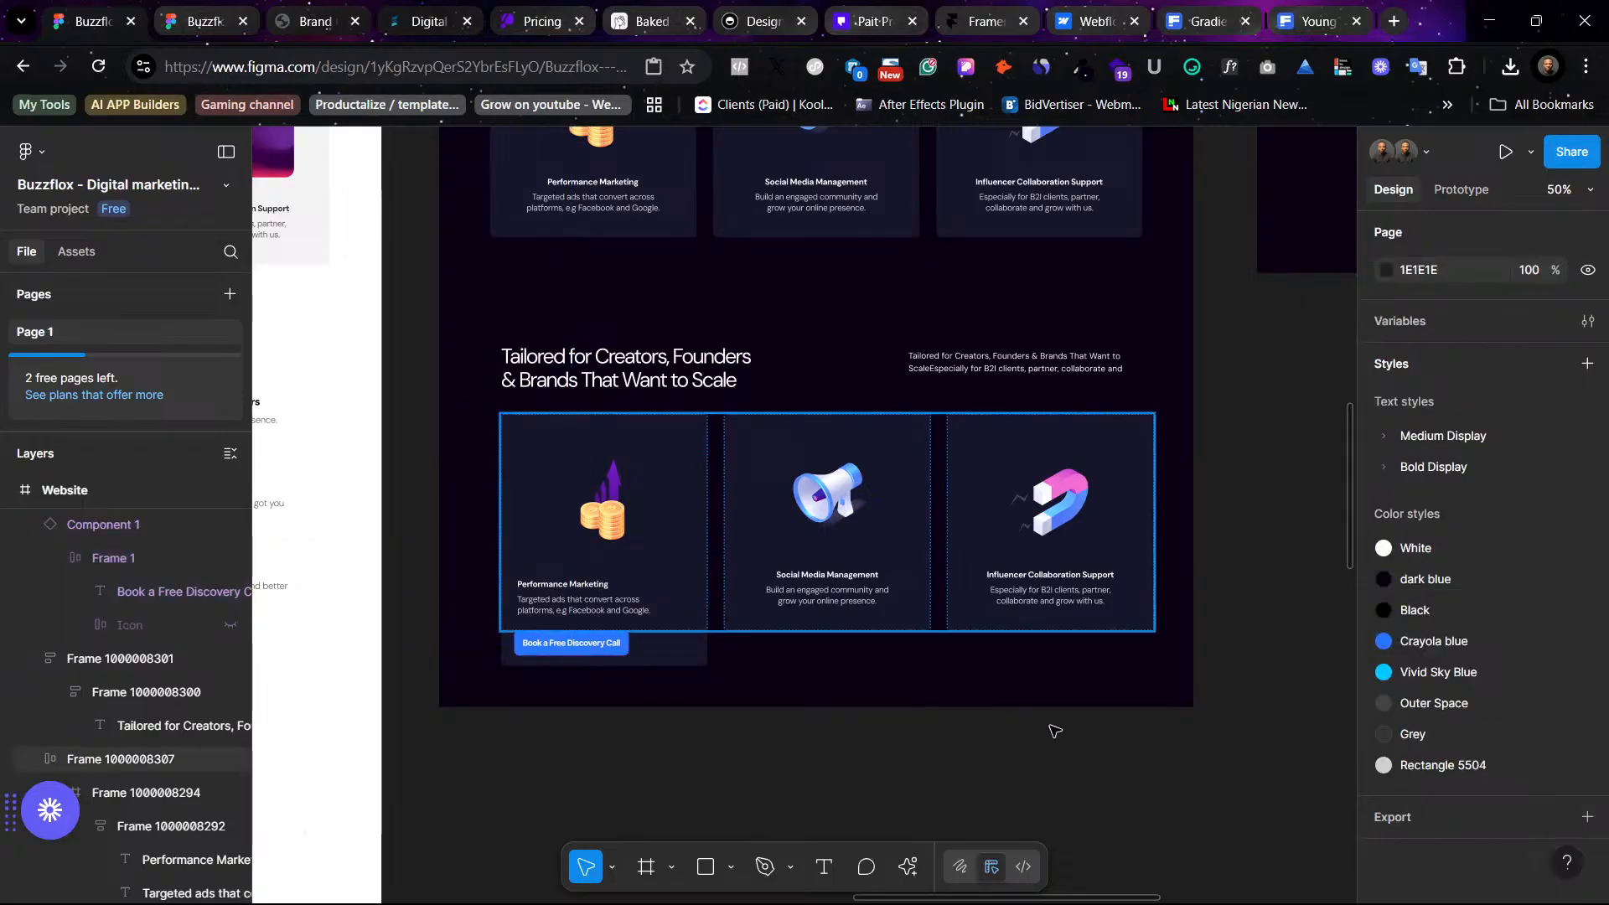
pyautogui.click(589, 649)
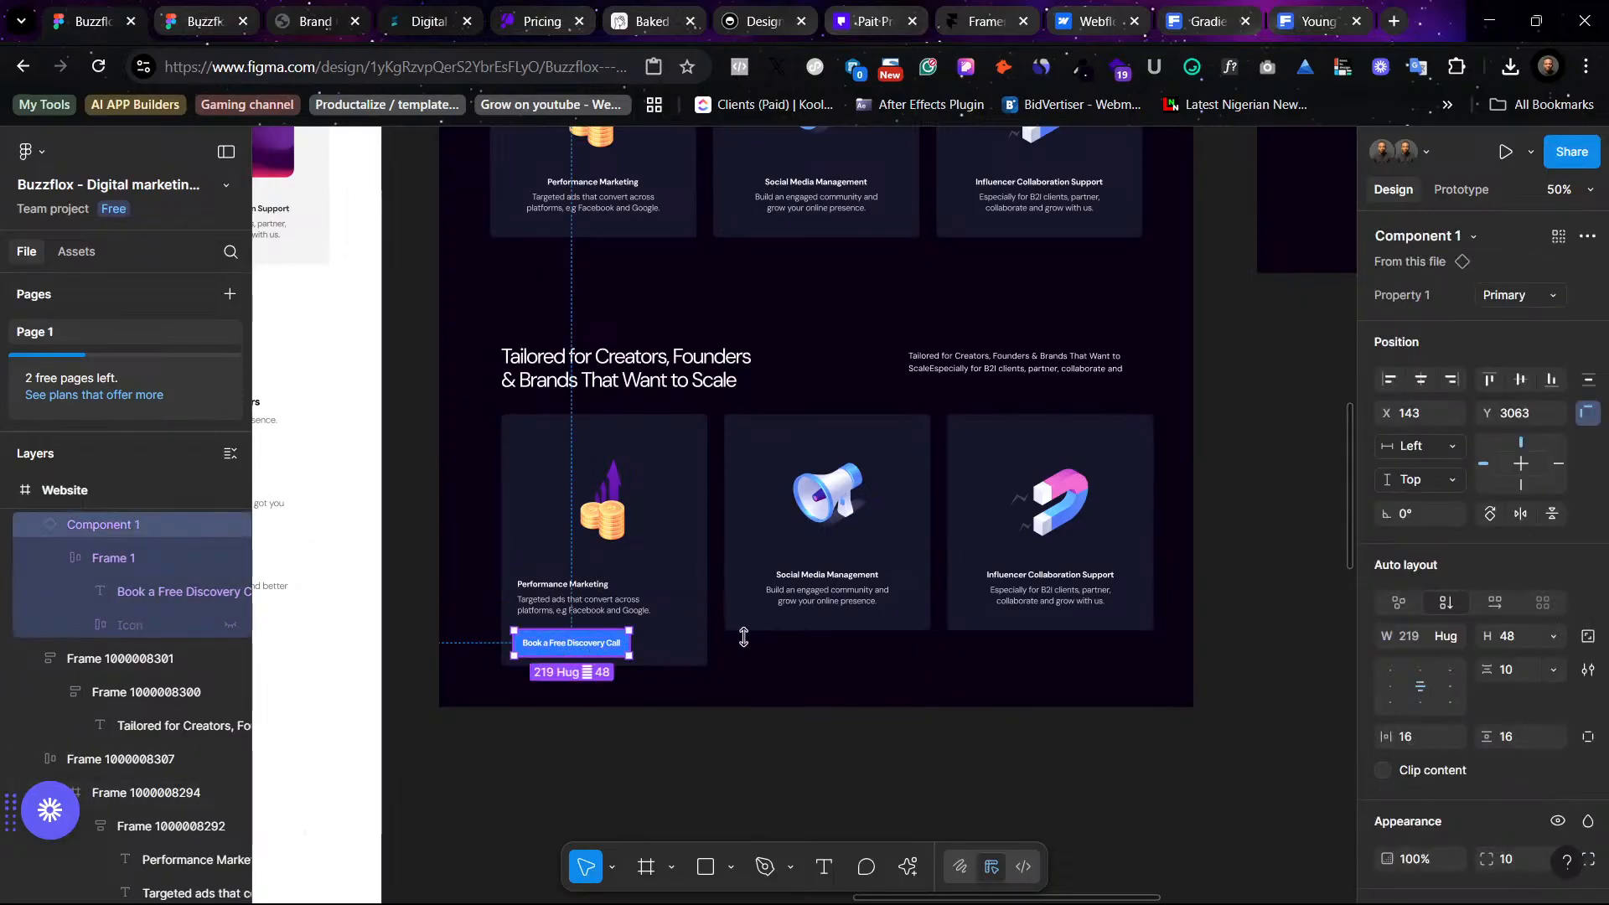
# - Extend the Social Media Management card's background rectangle down to 471 px tall
pyautogui.click(798, 630)
pyautogui.click(814, 620)
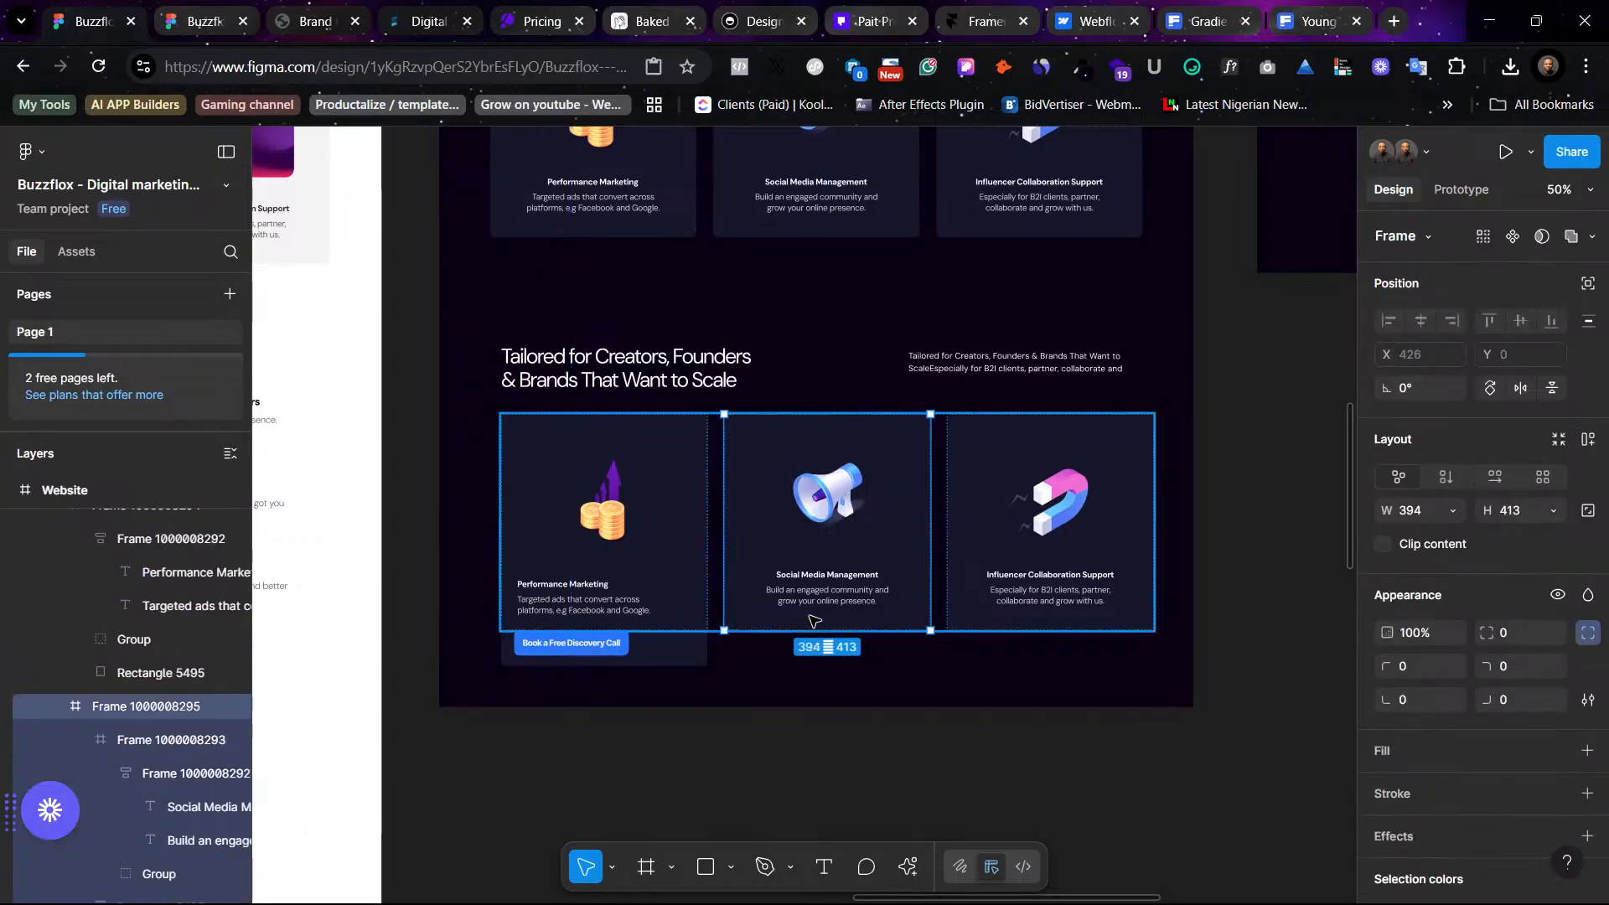
pyautogui.click(819, 632)
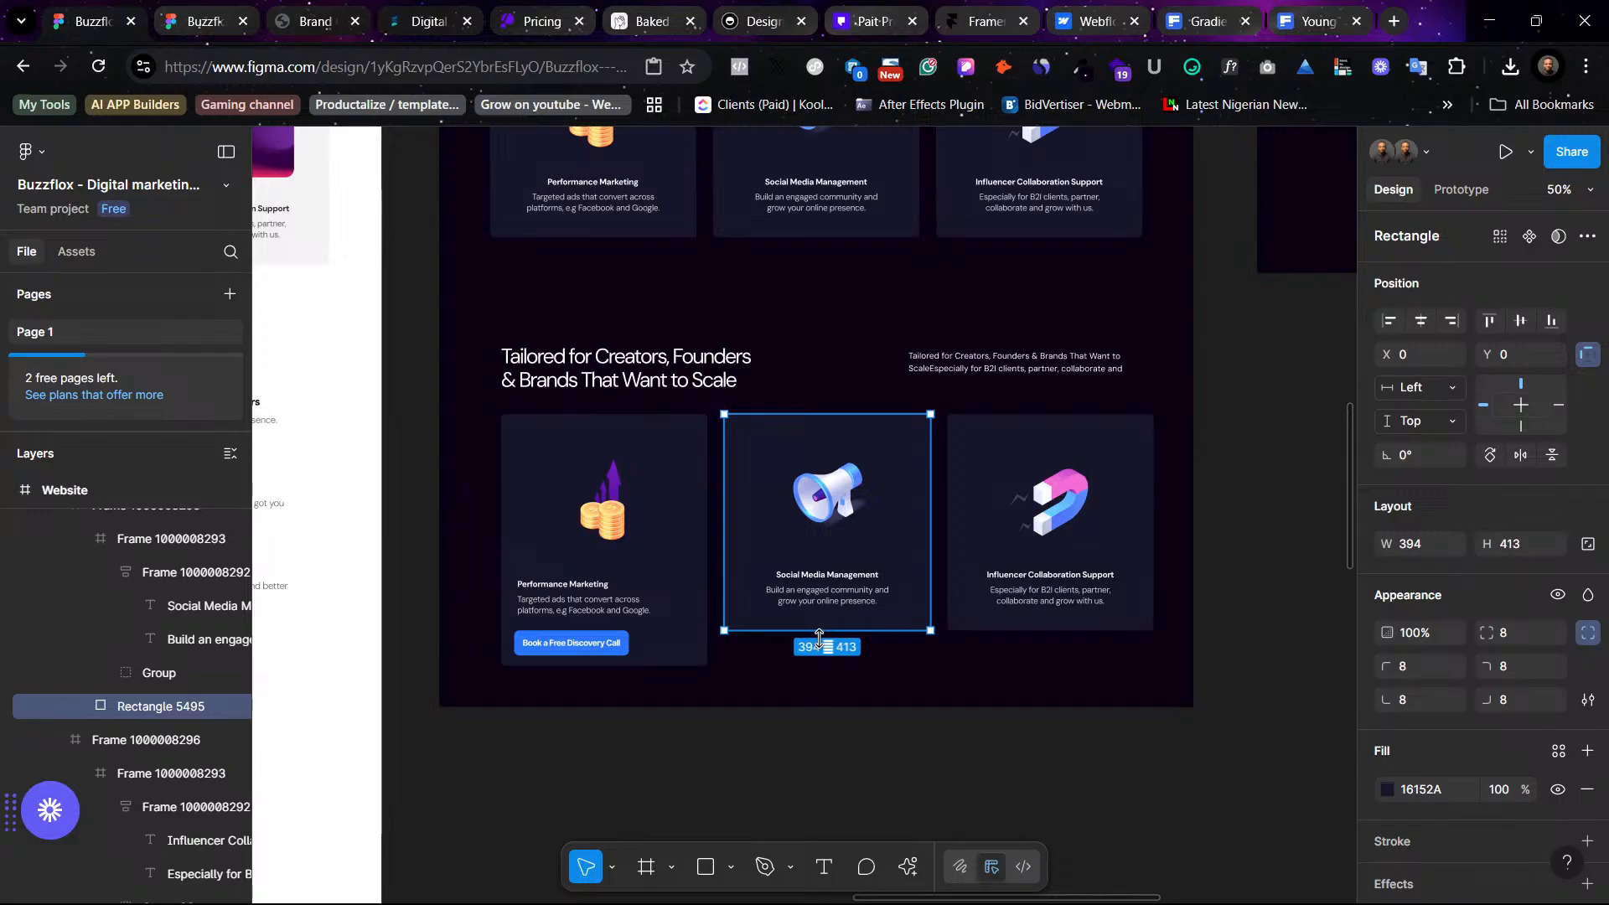
pyautogui.moveTo(819, 636); pyautogui.dragTo(820, 666)
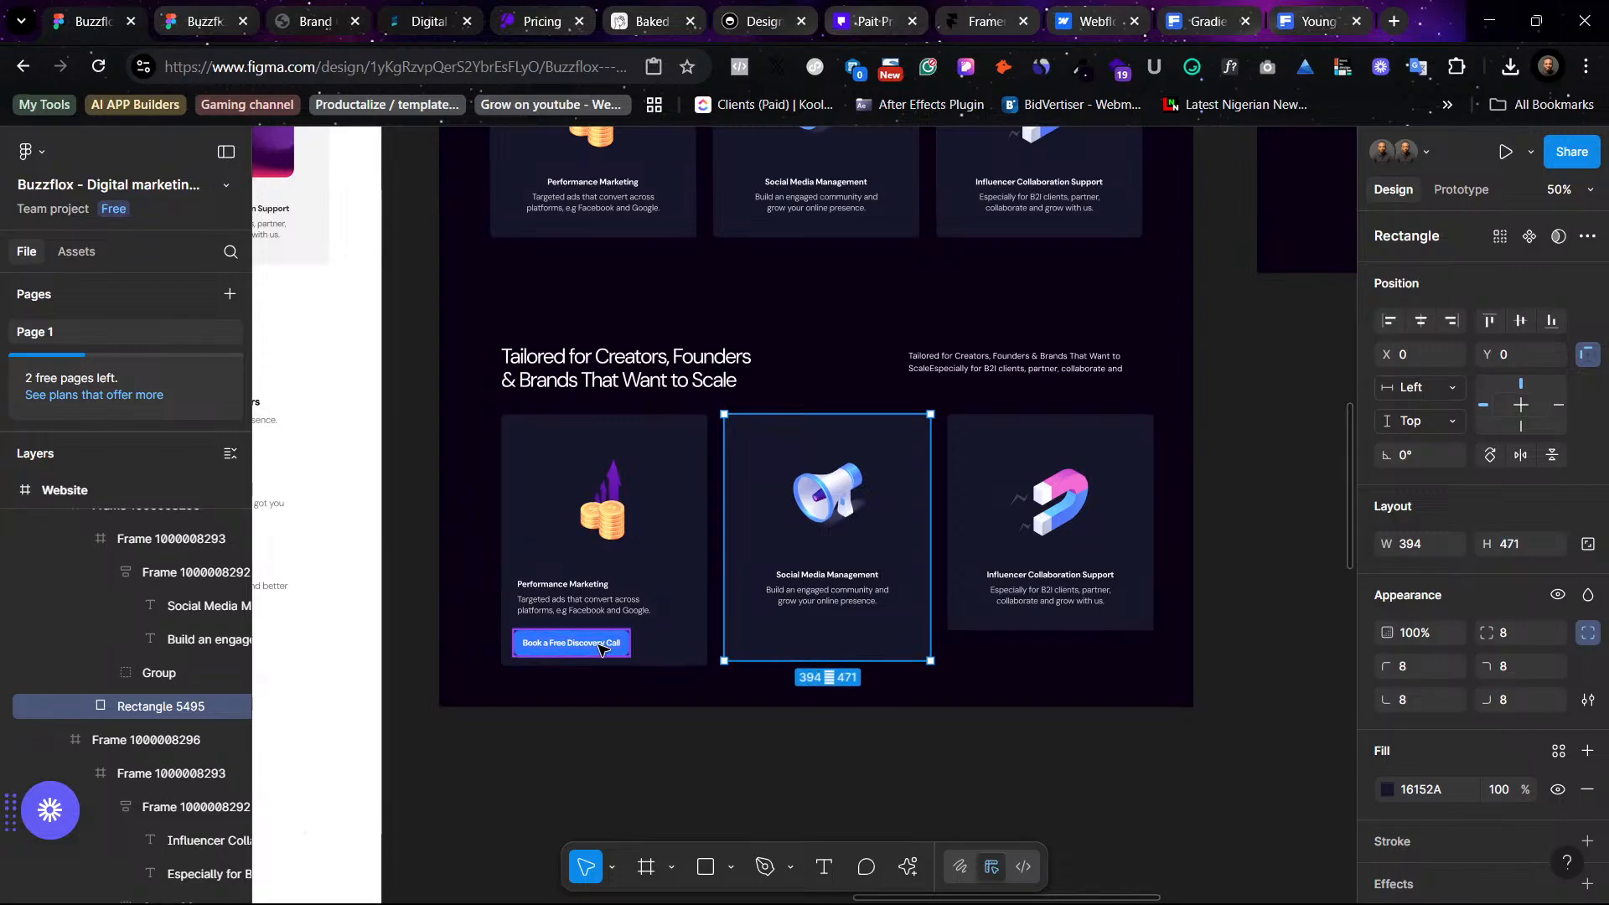
# - Move the Book a Free Discovery Call button into the Social Media Management card, centred below its description
pyautogui.click(600, 647)
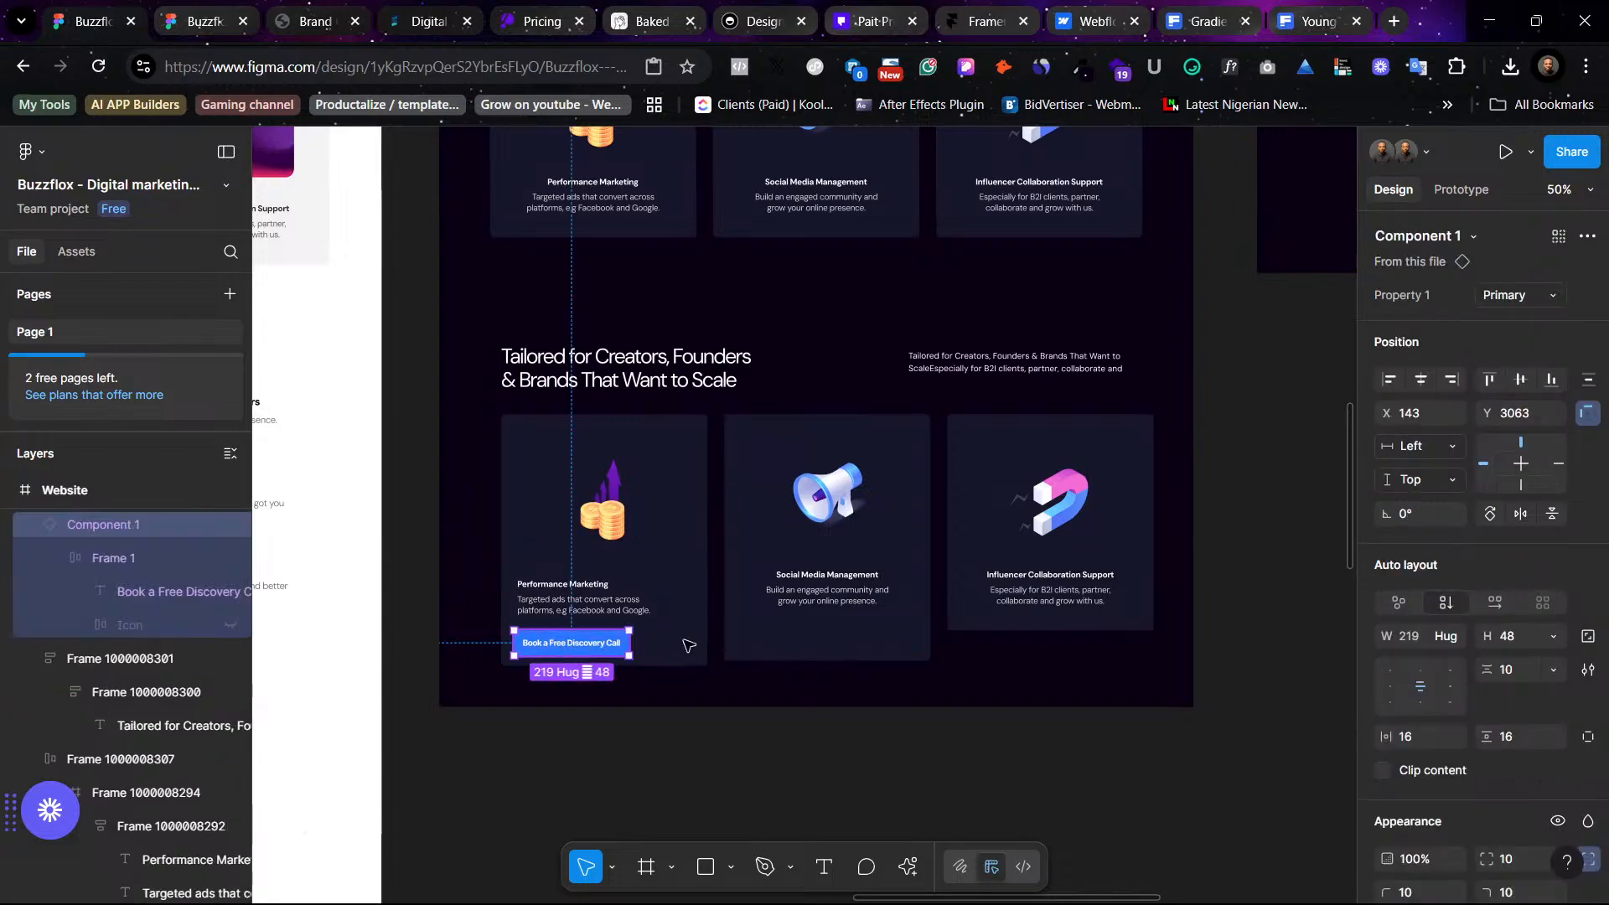
pyautogui.moveTo(571, 655); pyautogui.dragTo(827, 649)
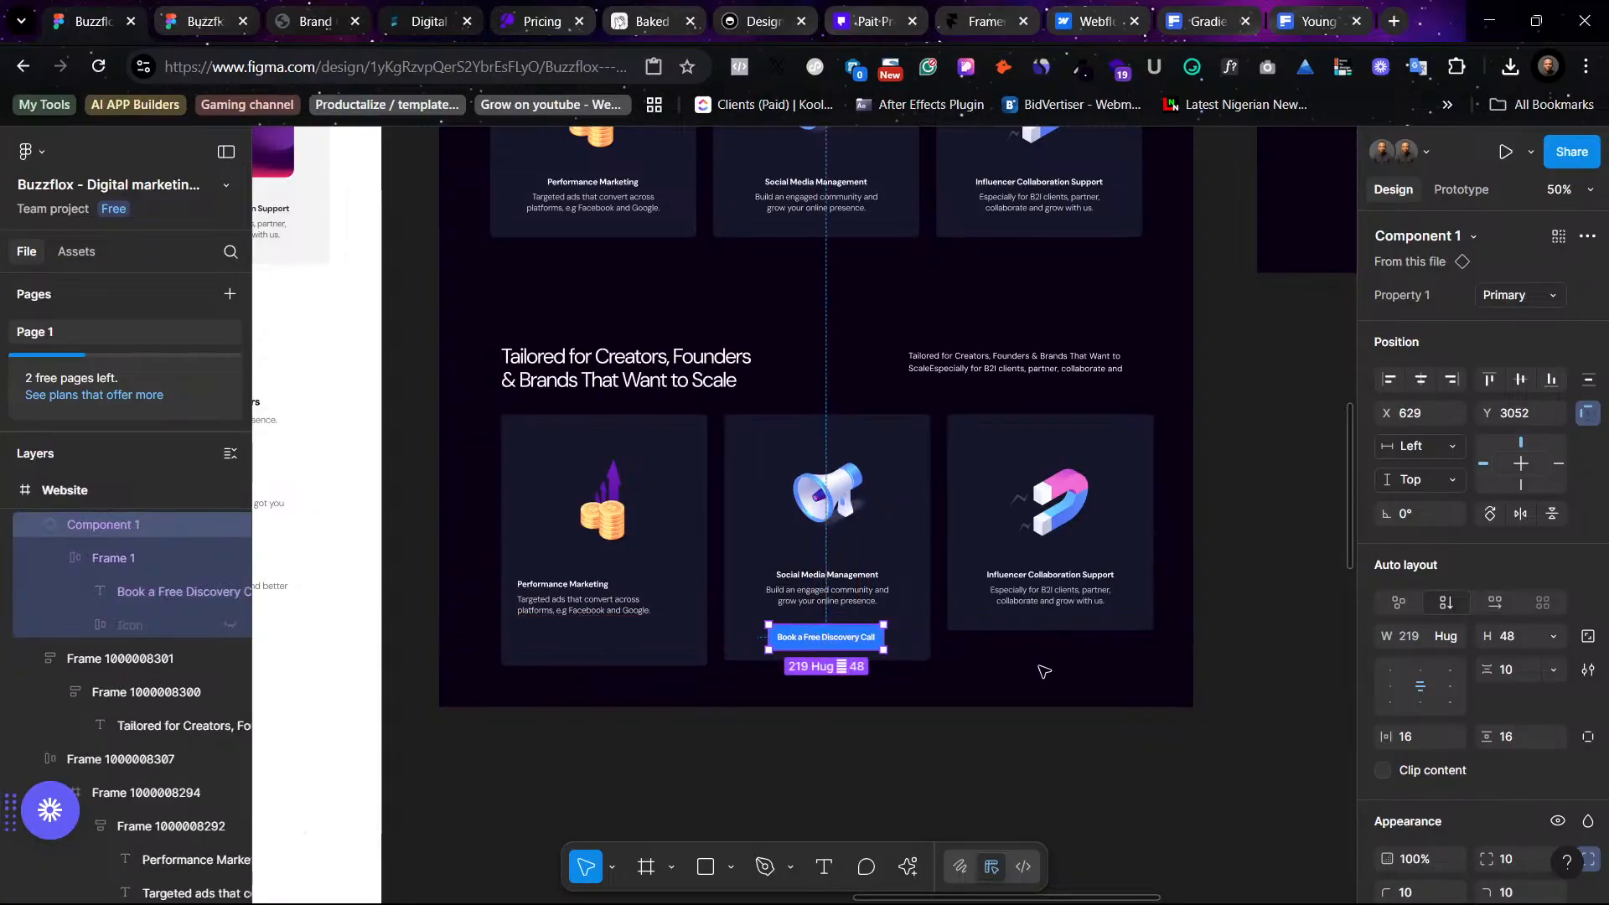
pyautogui.click(1137, 745)
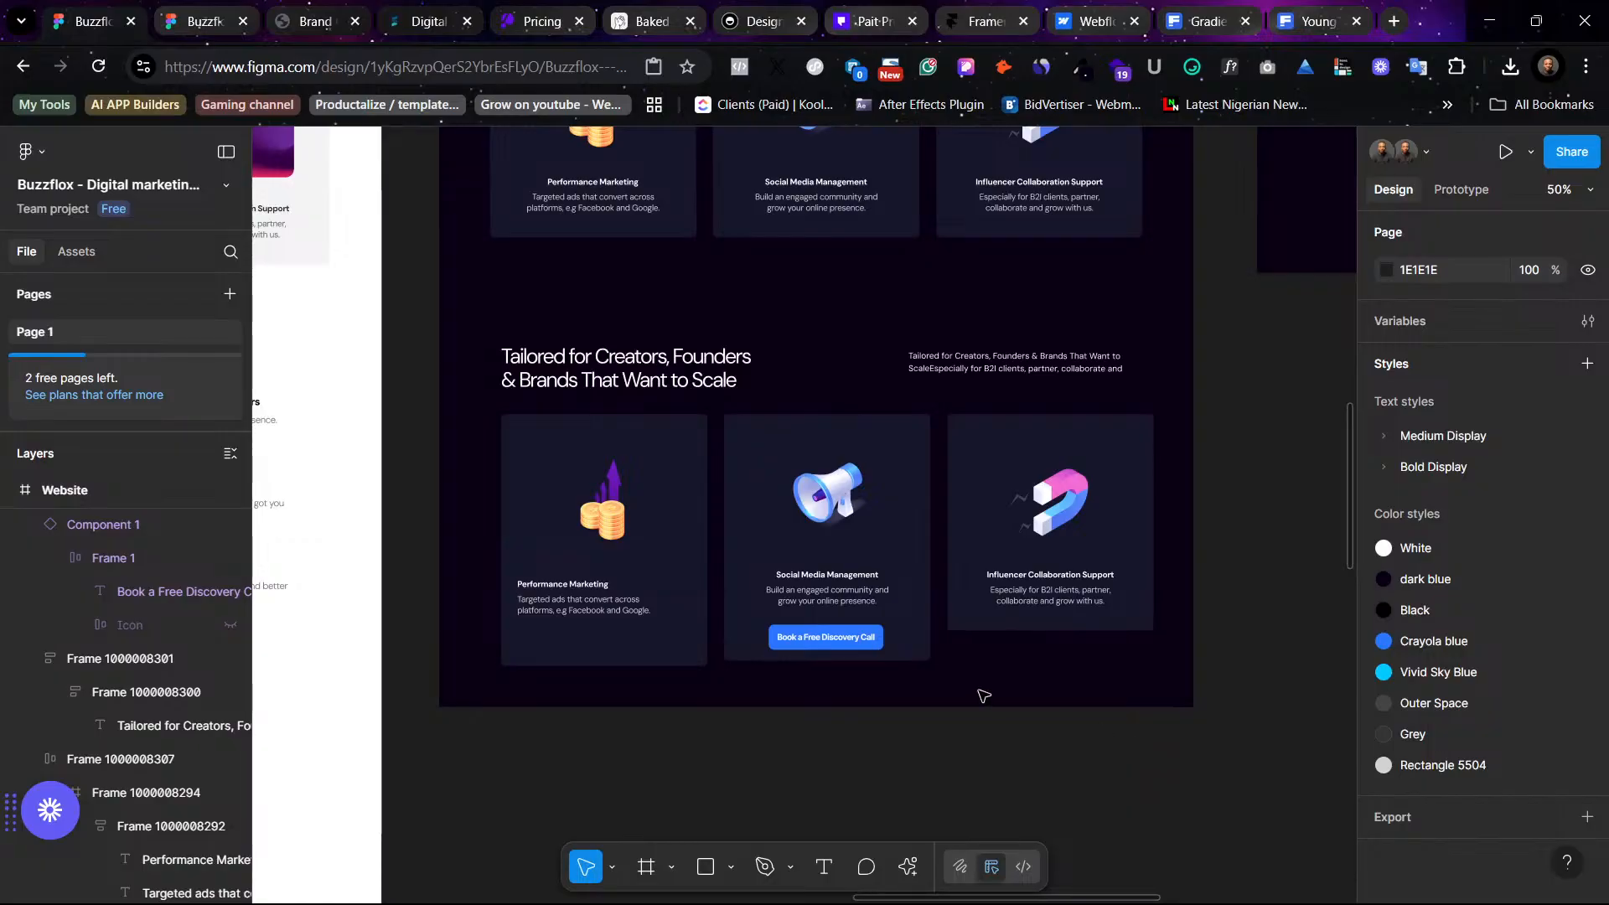
# - Try to change the button's label to Get
pyautogui.click(832, 651)
pyautogui.hotkey('shift', '0')
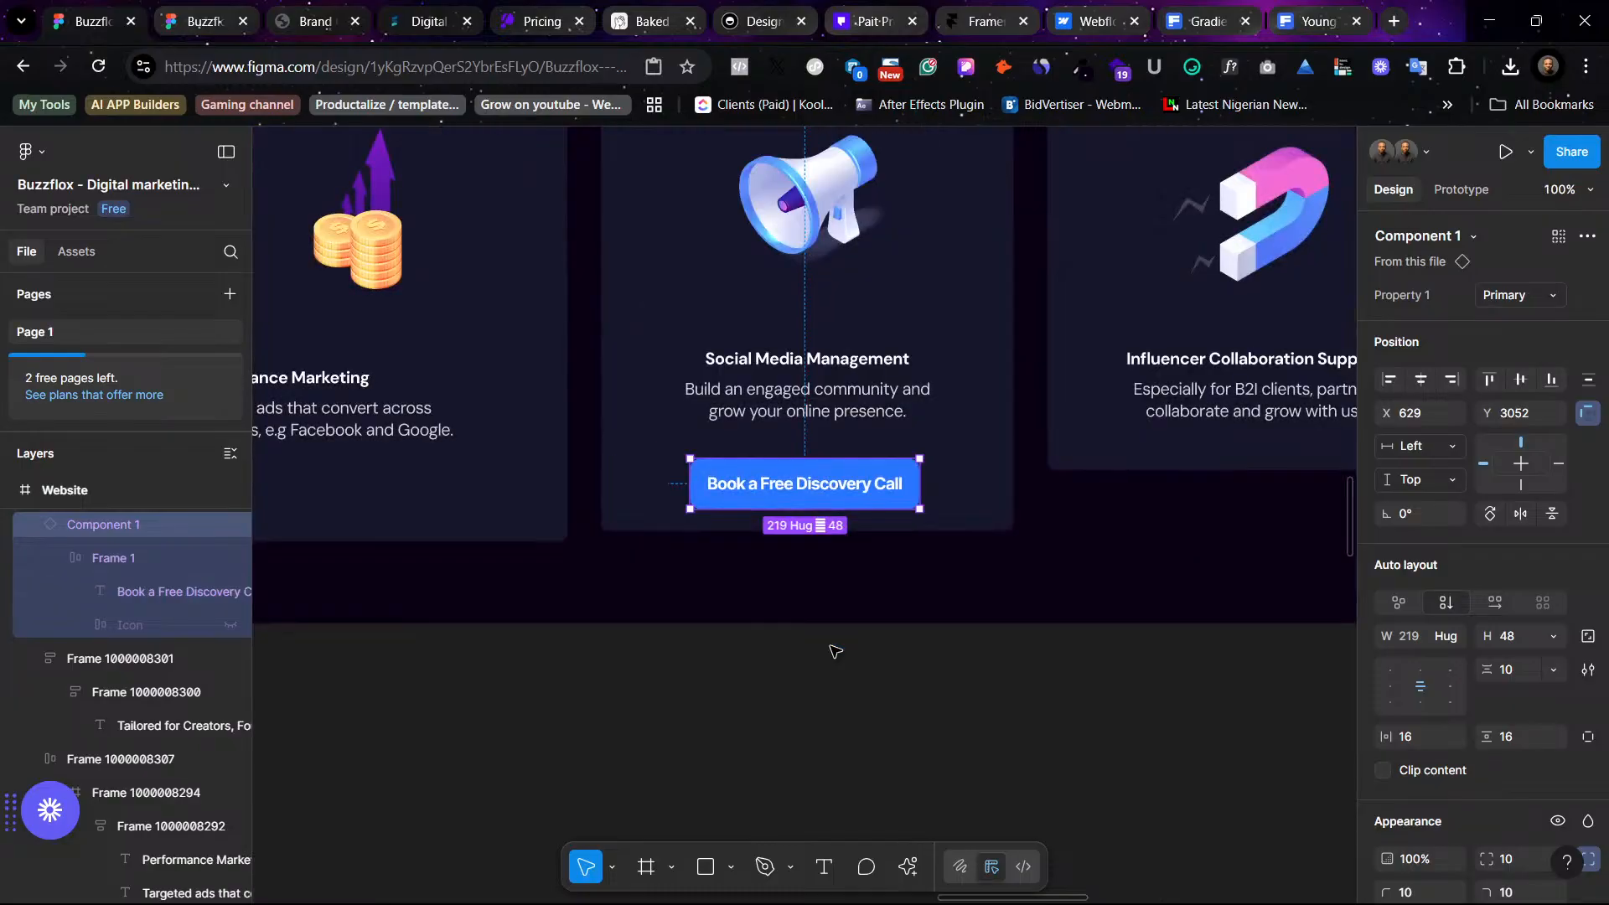
pyautogui.scroll(2, 852, 650)
pyautogui.click(1194, 682)
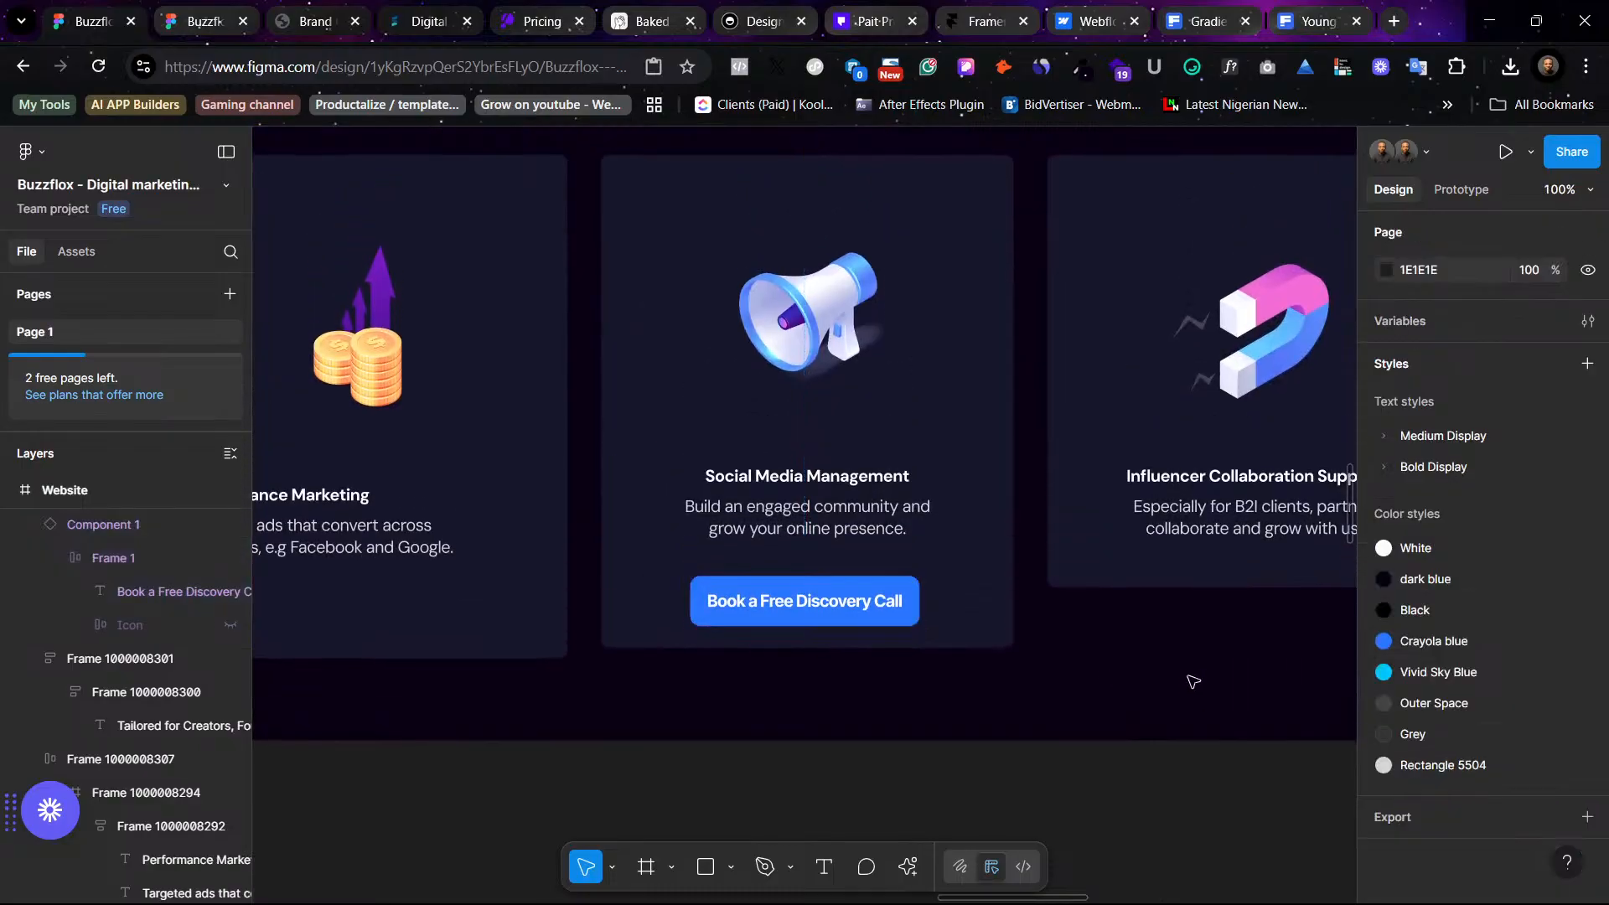
pyautogui.scroll(1, 1194, 681)
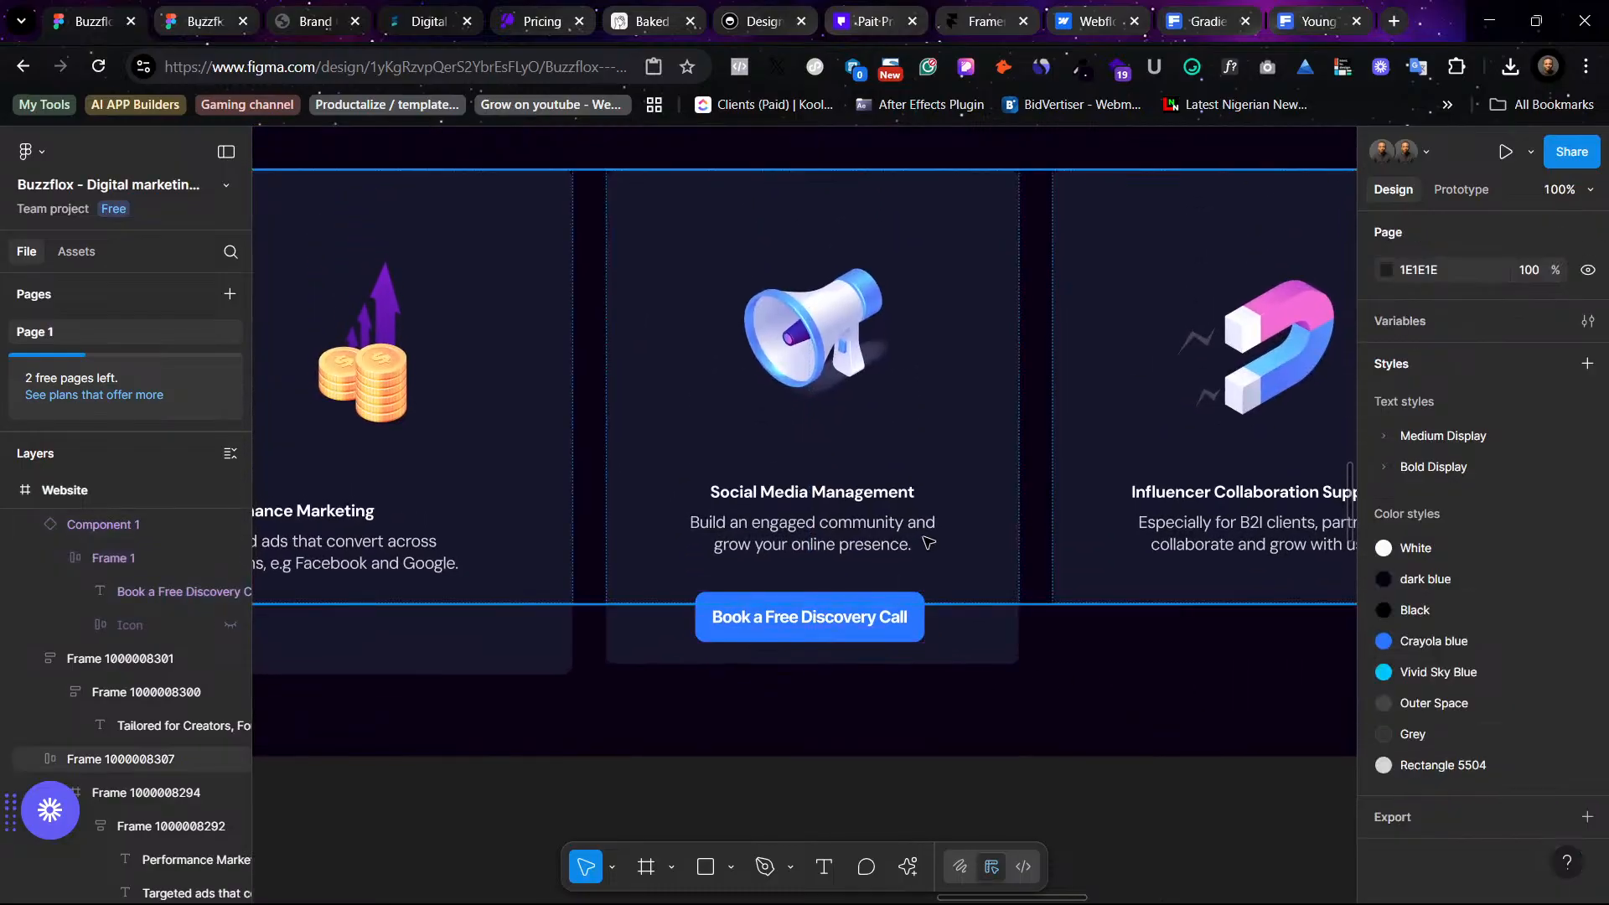
pyautogui.click(842, 627)
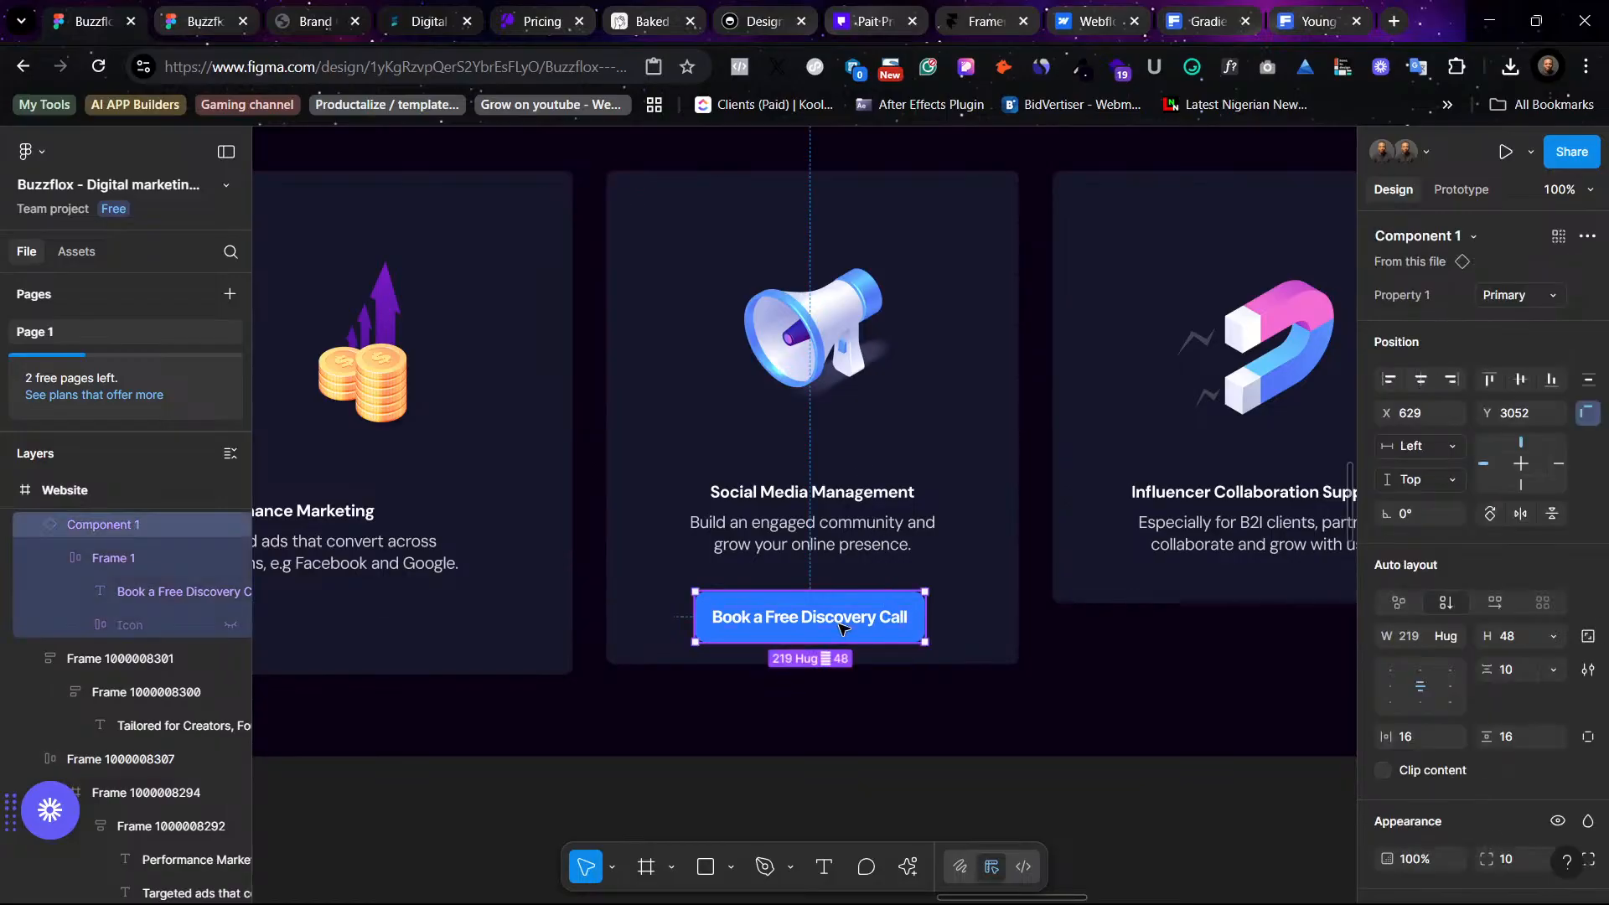
pyautogui.doubleClick(842, 627)
pyautogui.doubleClick(842, 626)
pyautogui.doubleClick(842, 627)
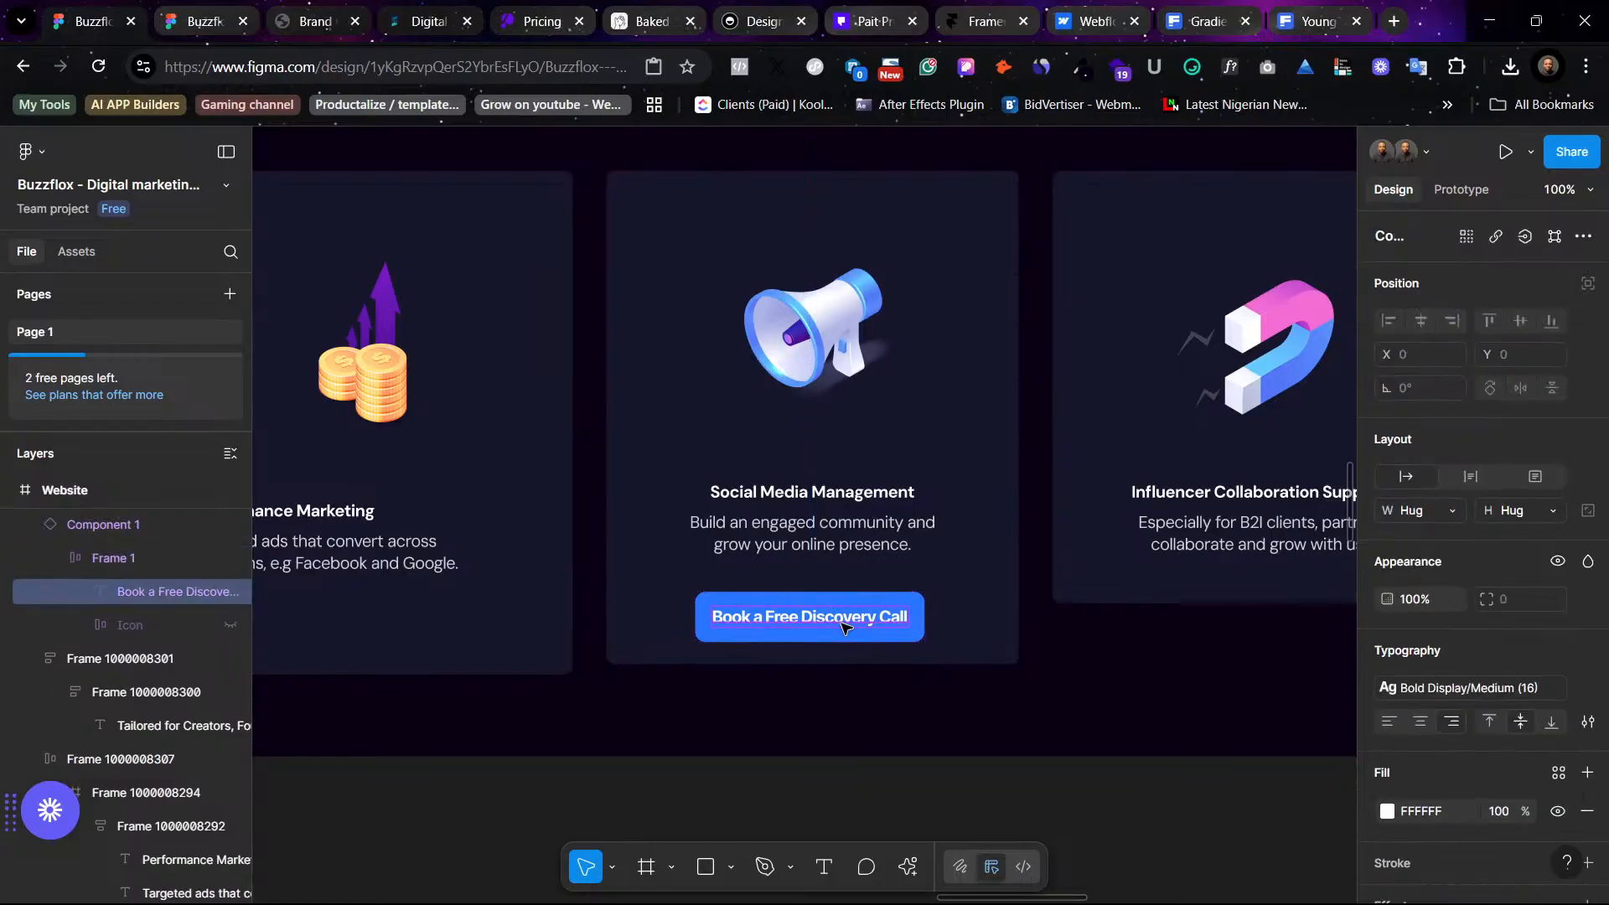
pyautogui.write('Get')
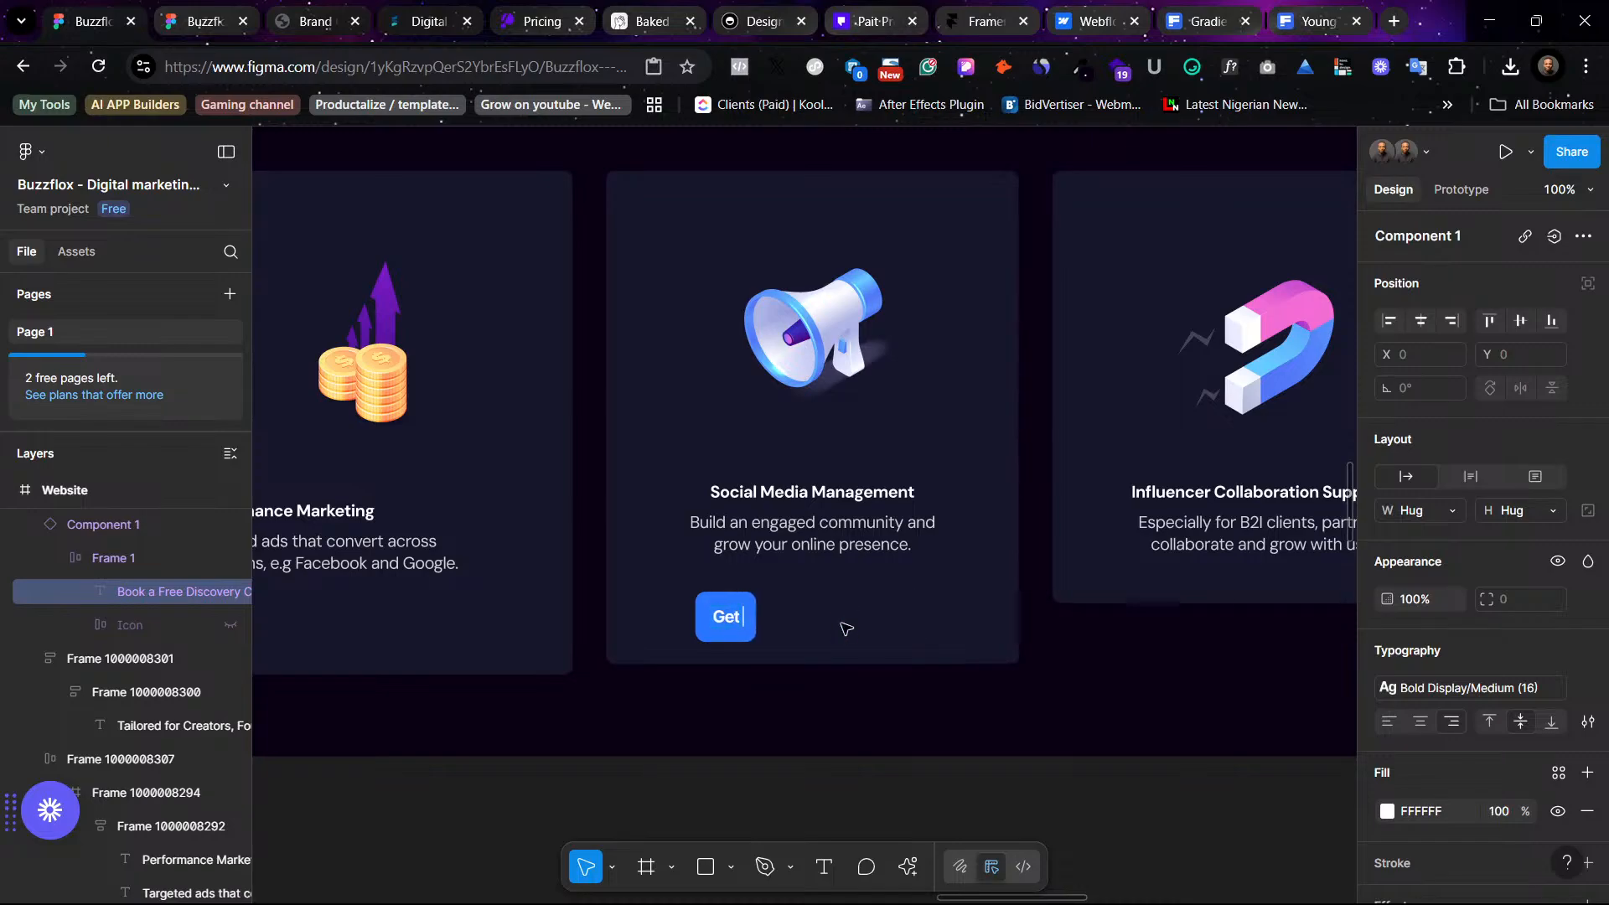
pyautogui.hotkey('ctrl', 'z')
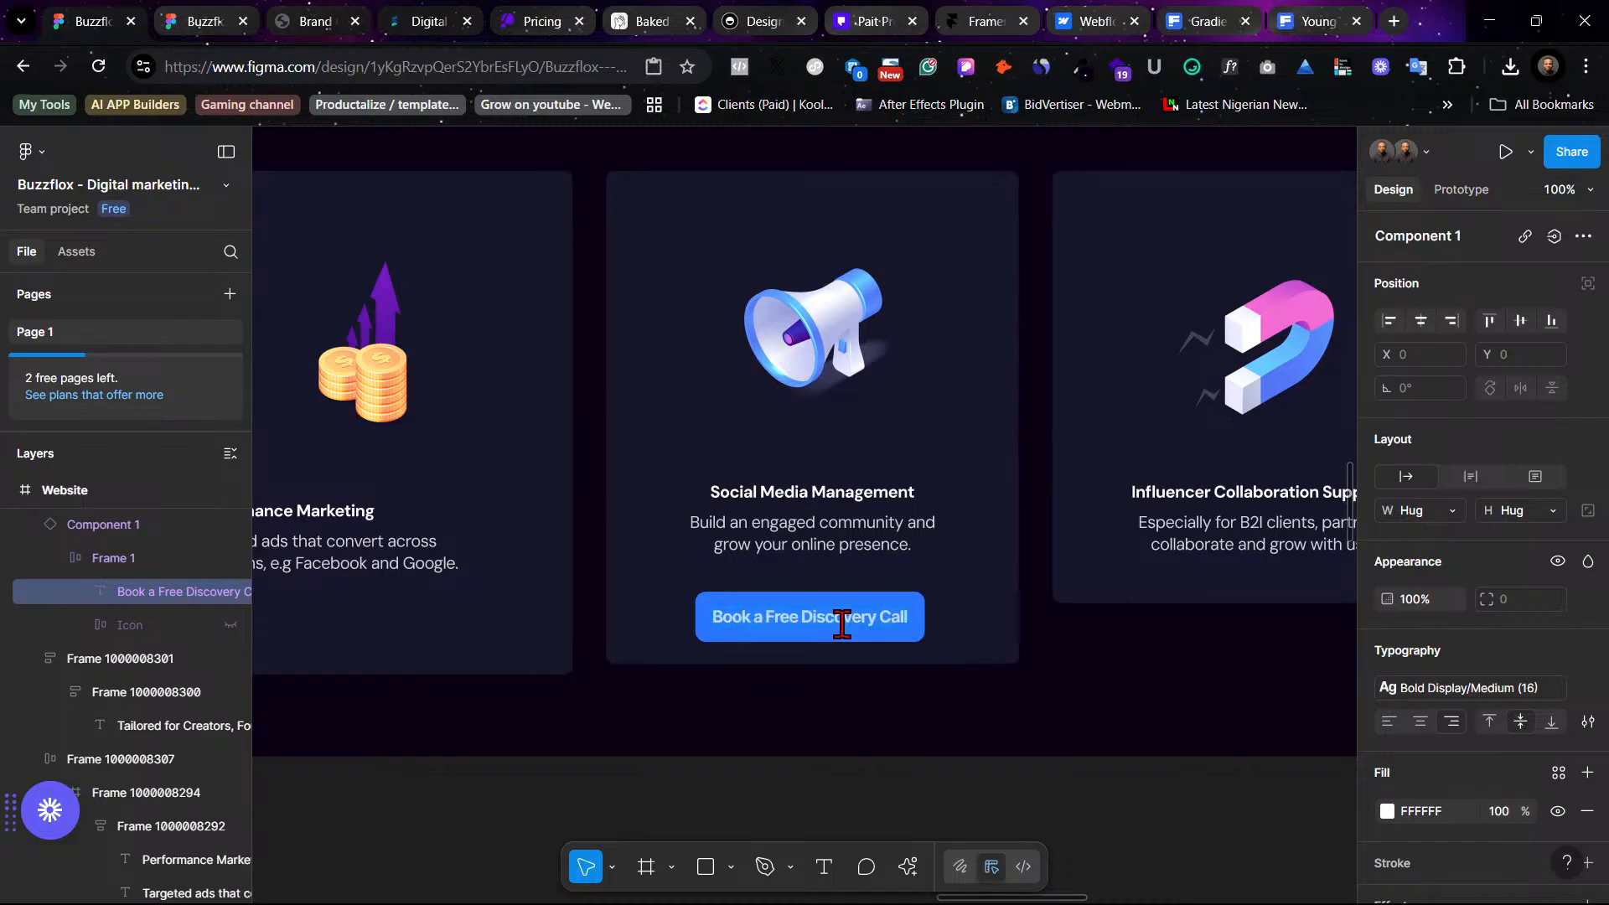
pyautogui.press('Escape')
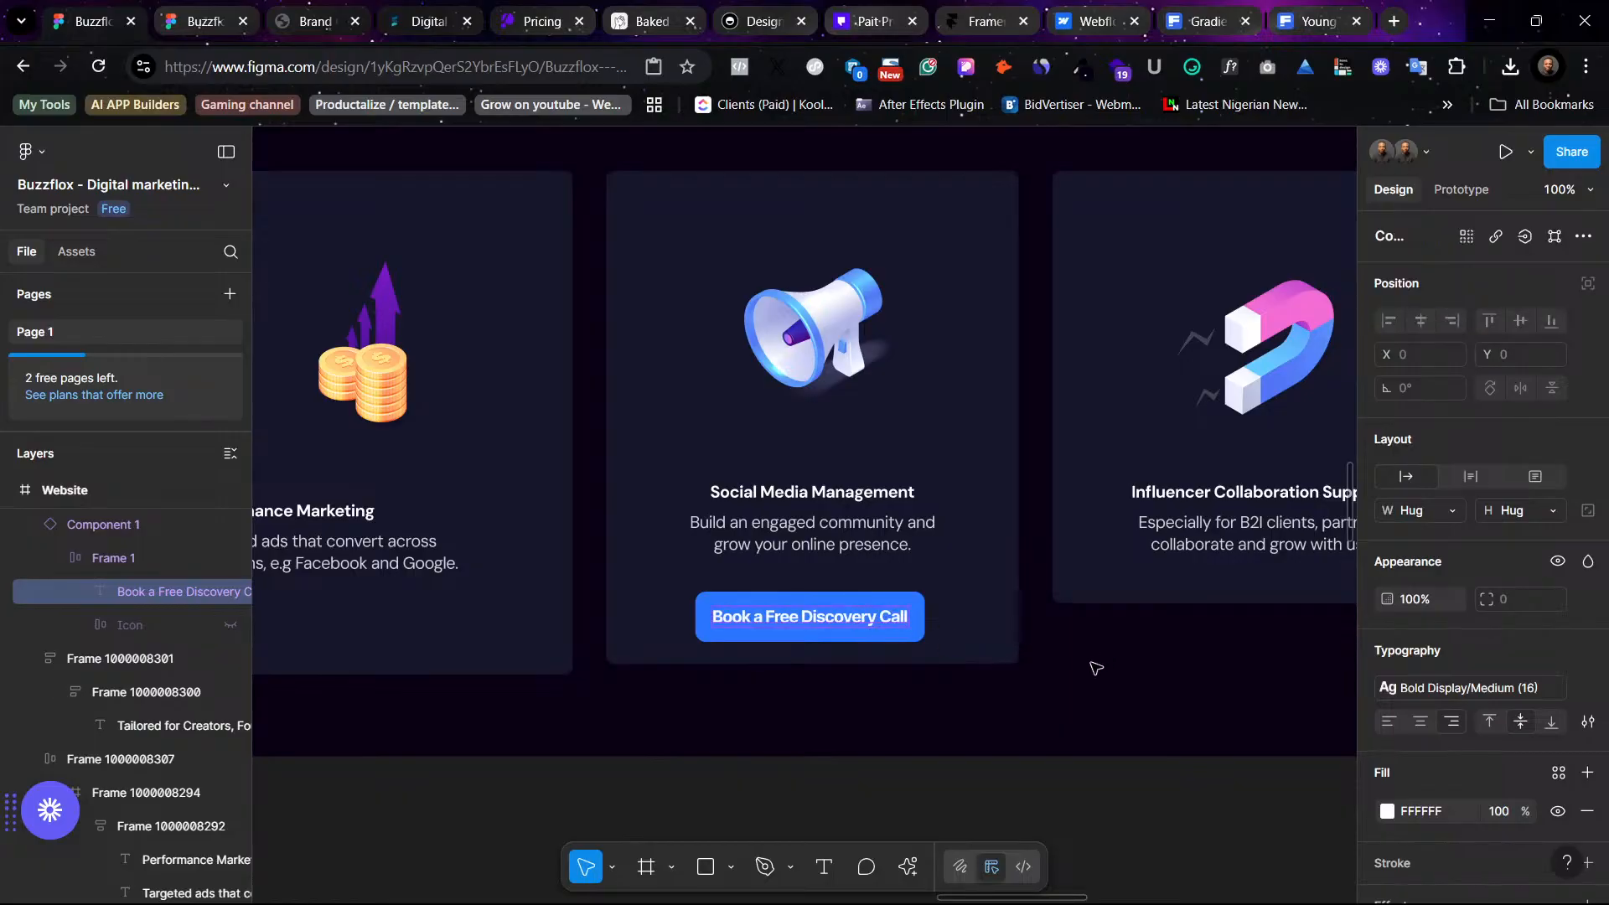
# - Inspect the Performance Marketing card frame, its background rectangle and the button
pyautogui.click(950, 579)
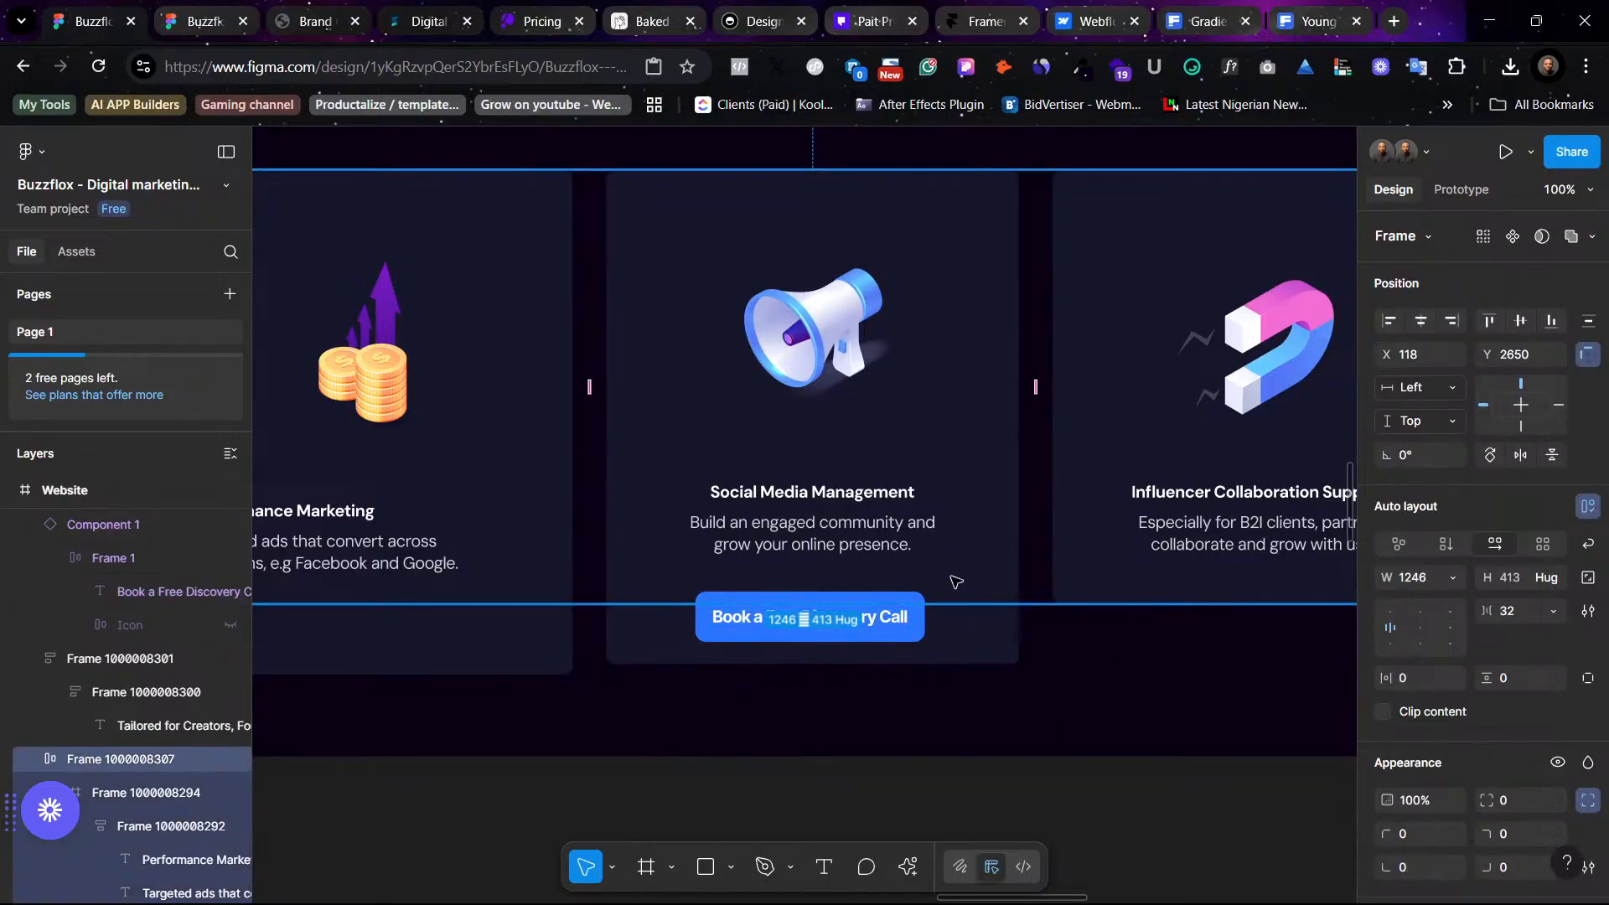
pyautogui.hscroll(-3, 955, 581)
pyautogui.hscroll(-2, 530, 526)
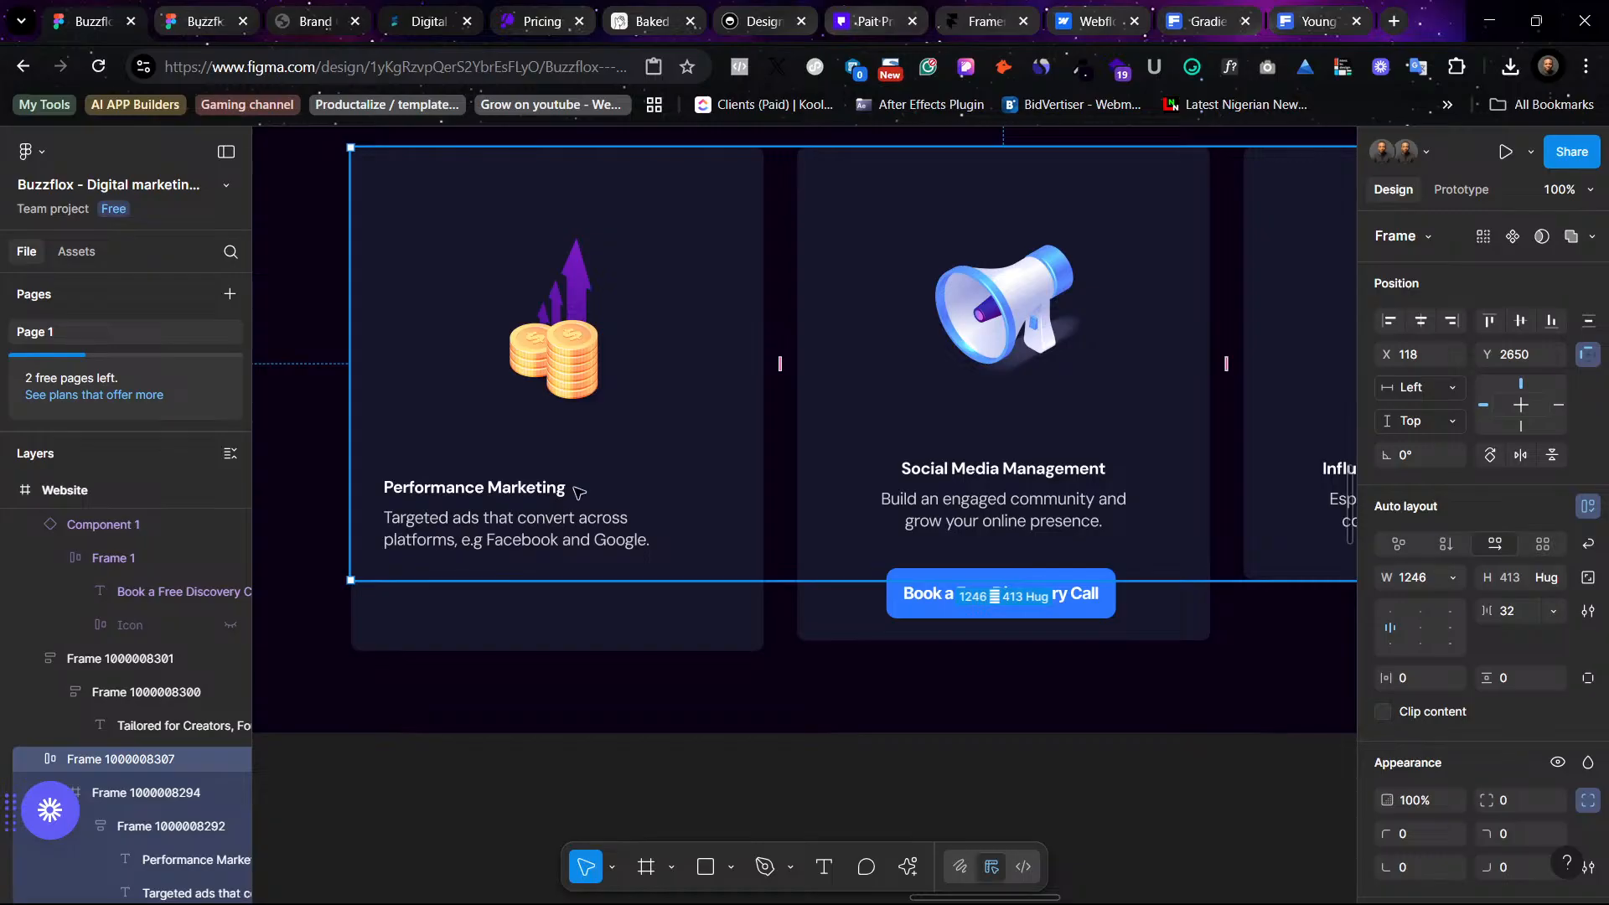
pyautogui.click(594, 473)
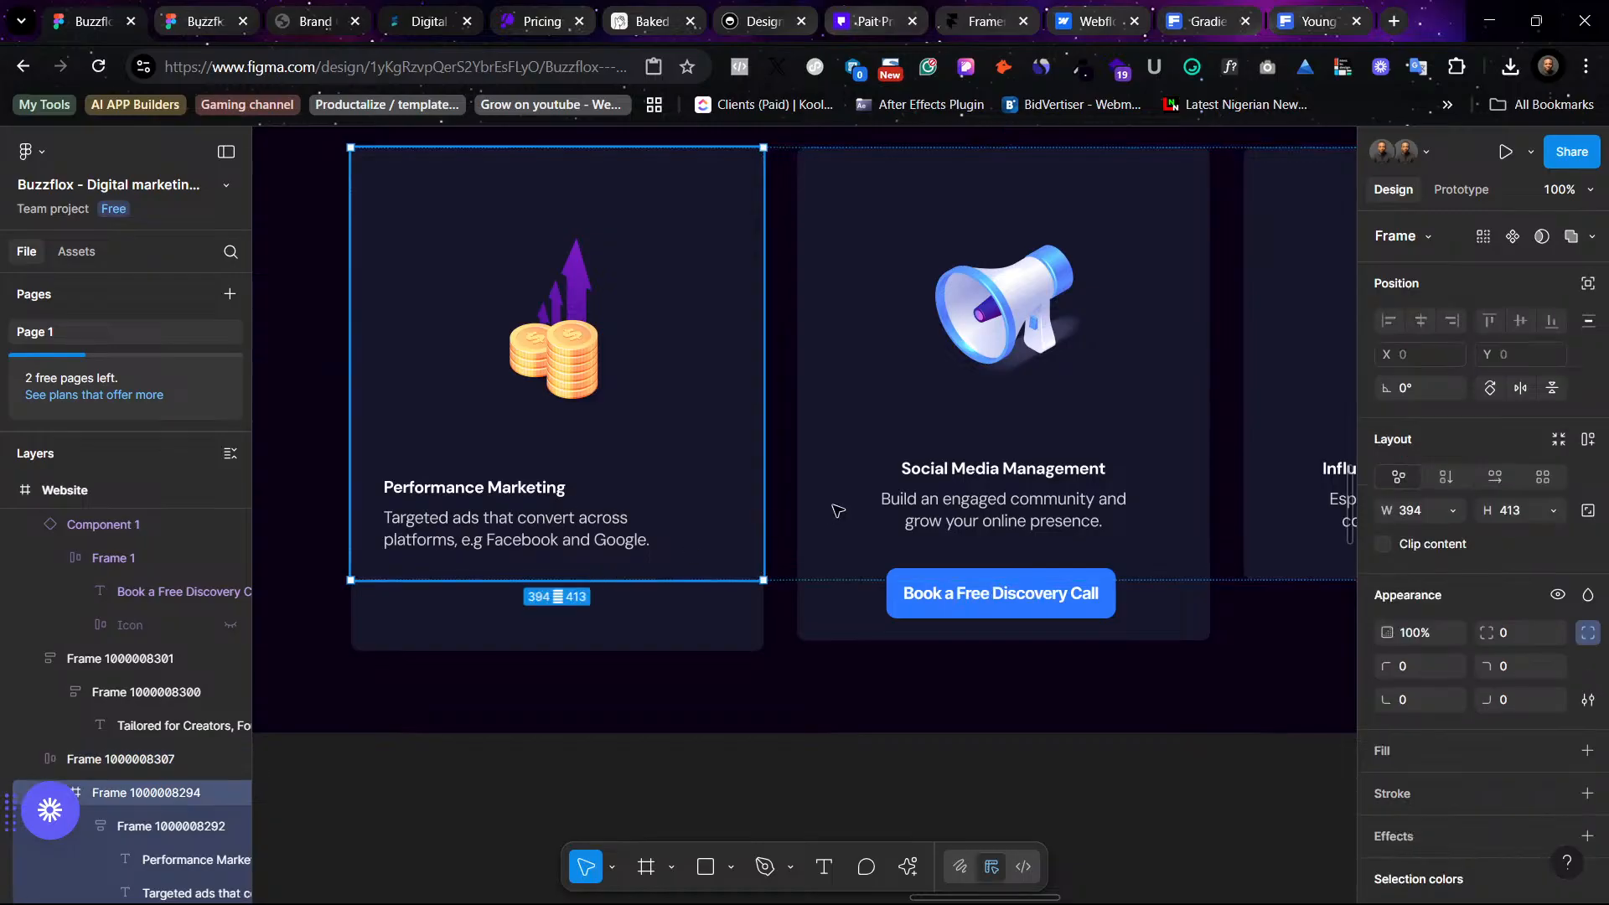
pyautogui.click(656, 614)
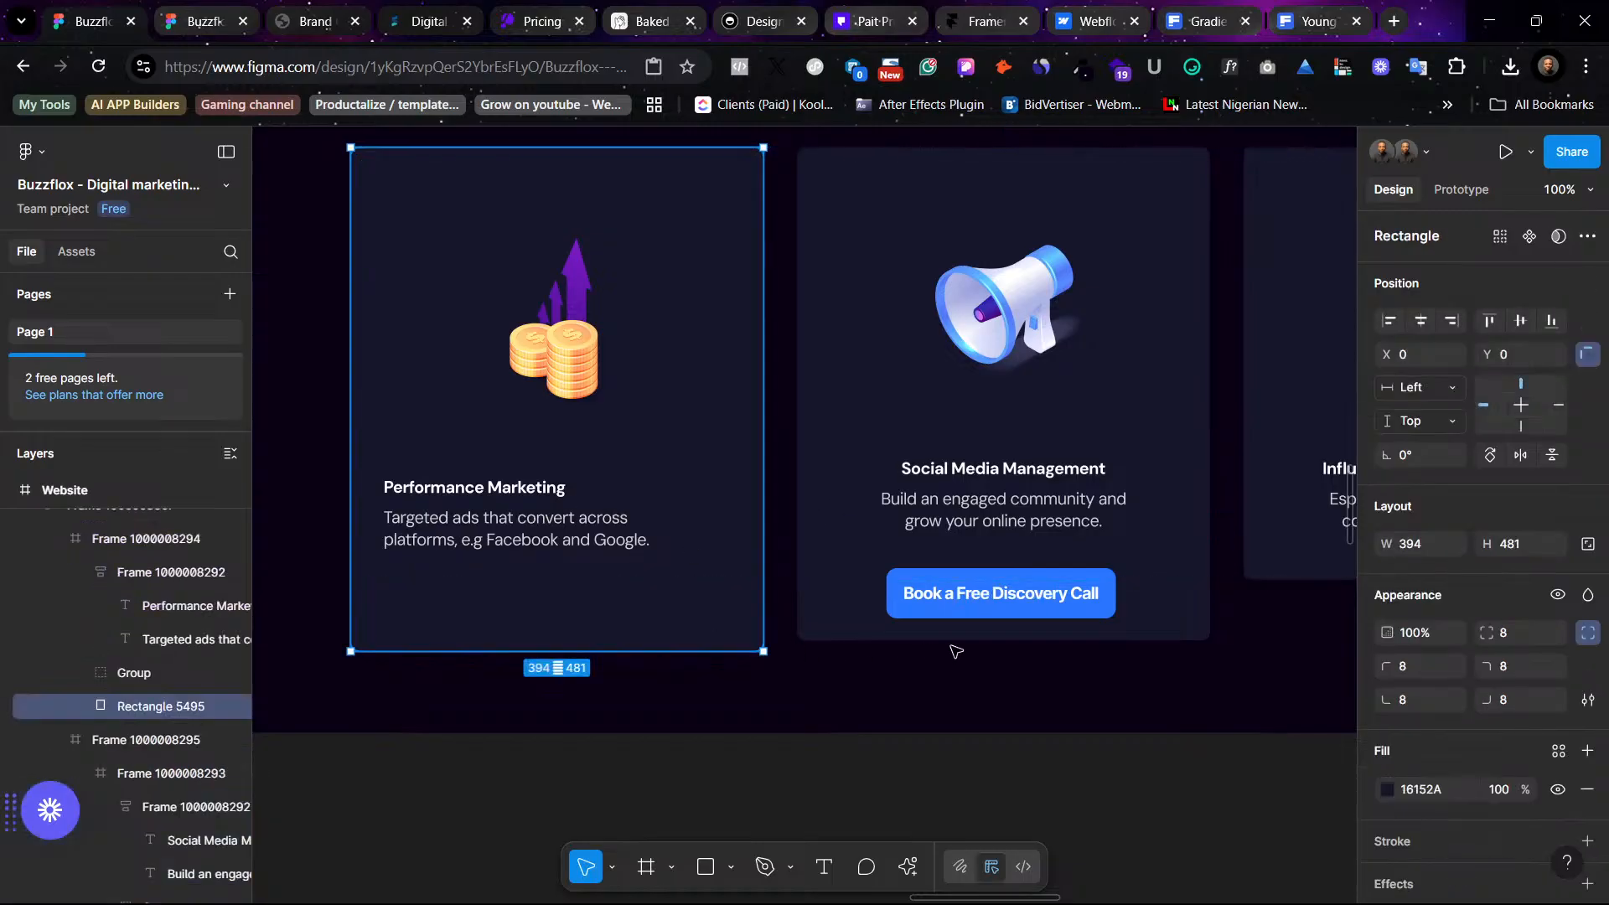
pyautogui.click(1003, 614)
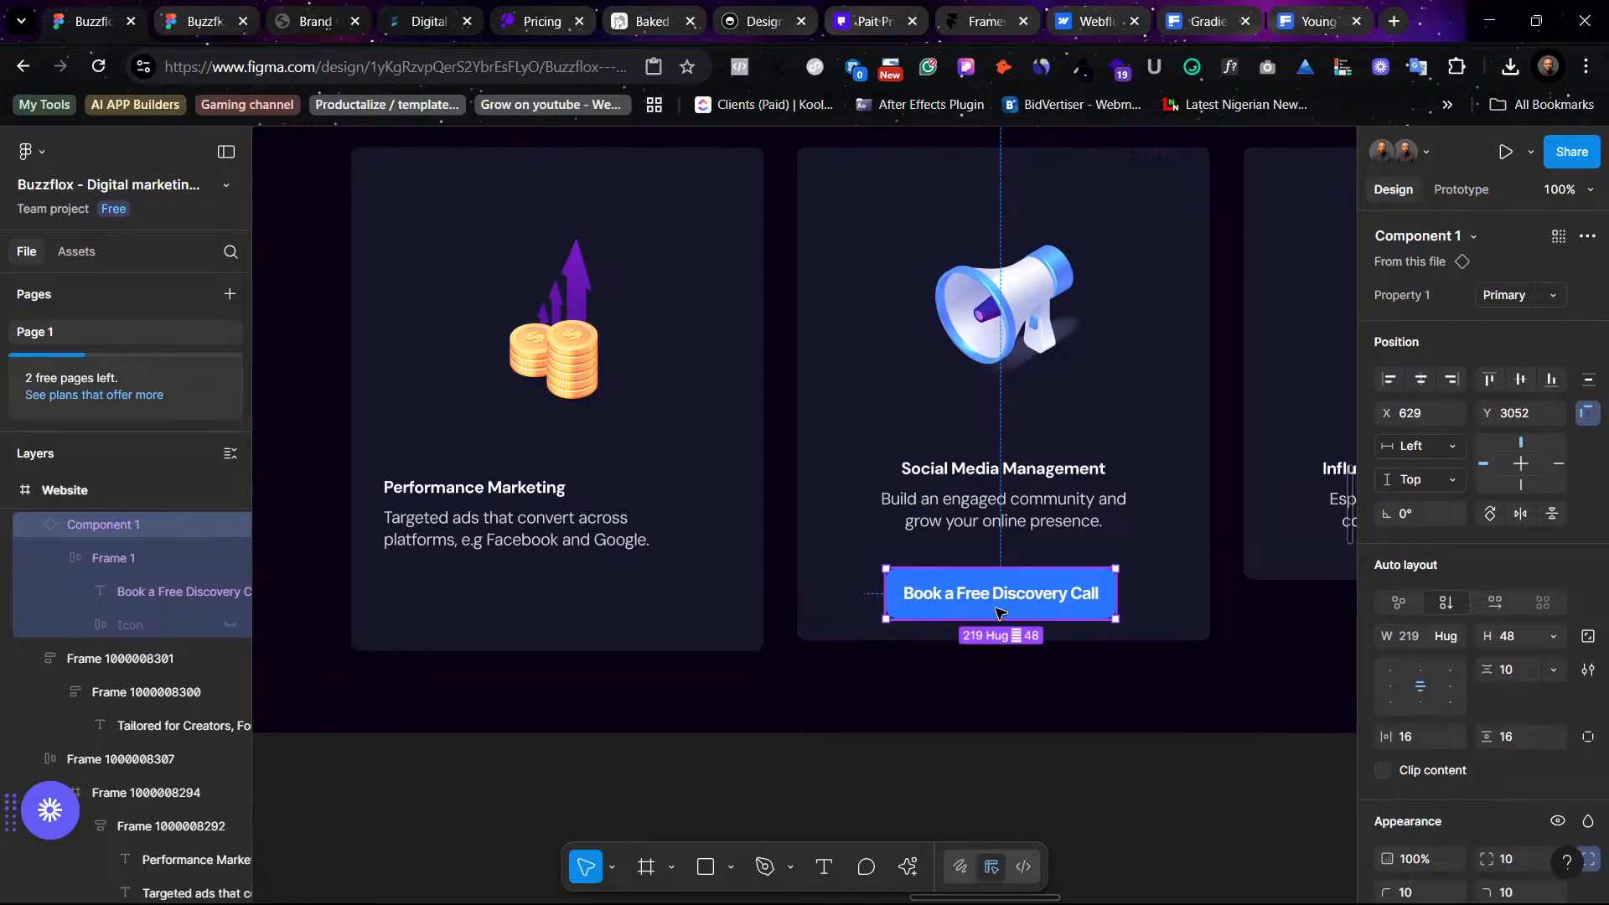
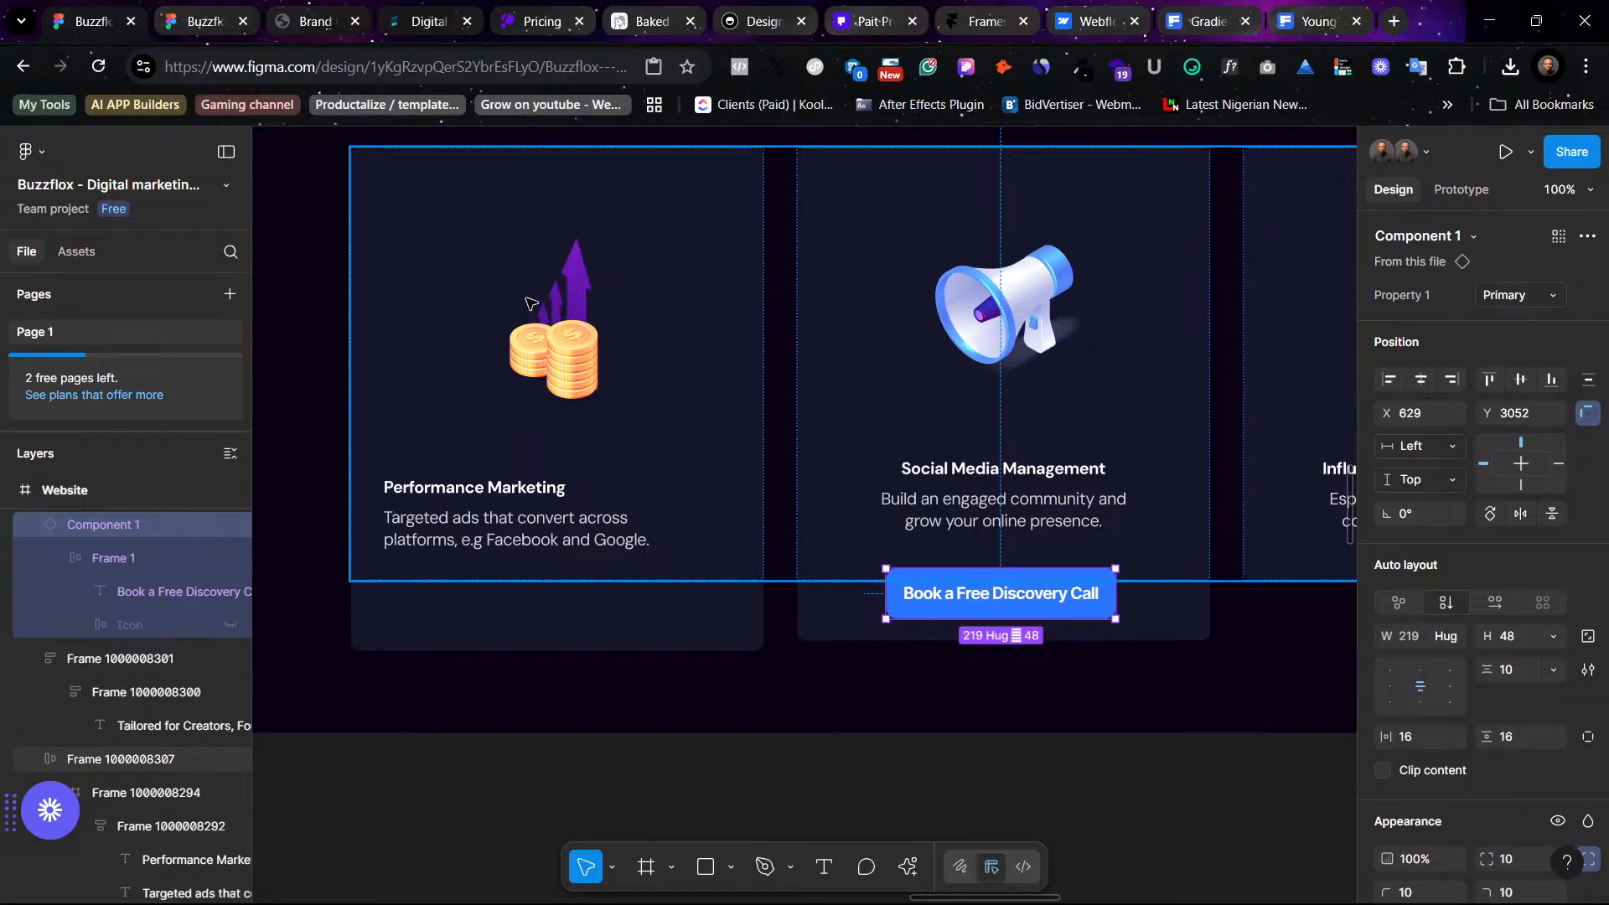
# - Extend the service cards row frame down to 450 px tall
pyautogui.click(1223, 702)
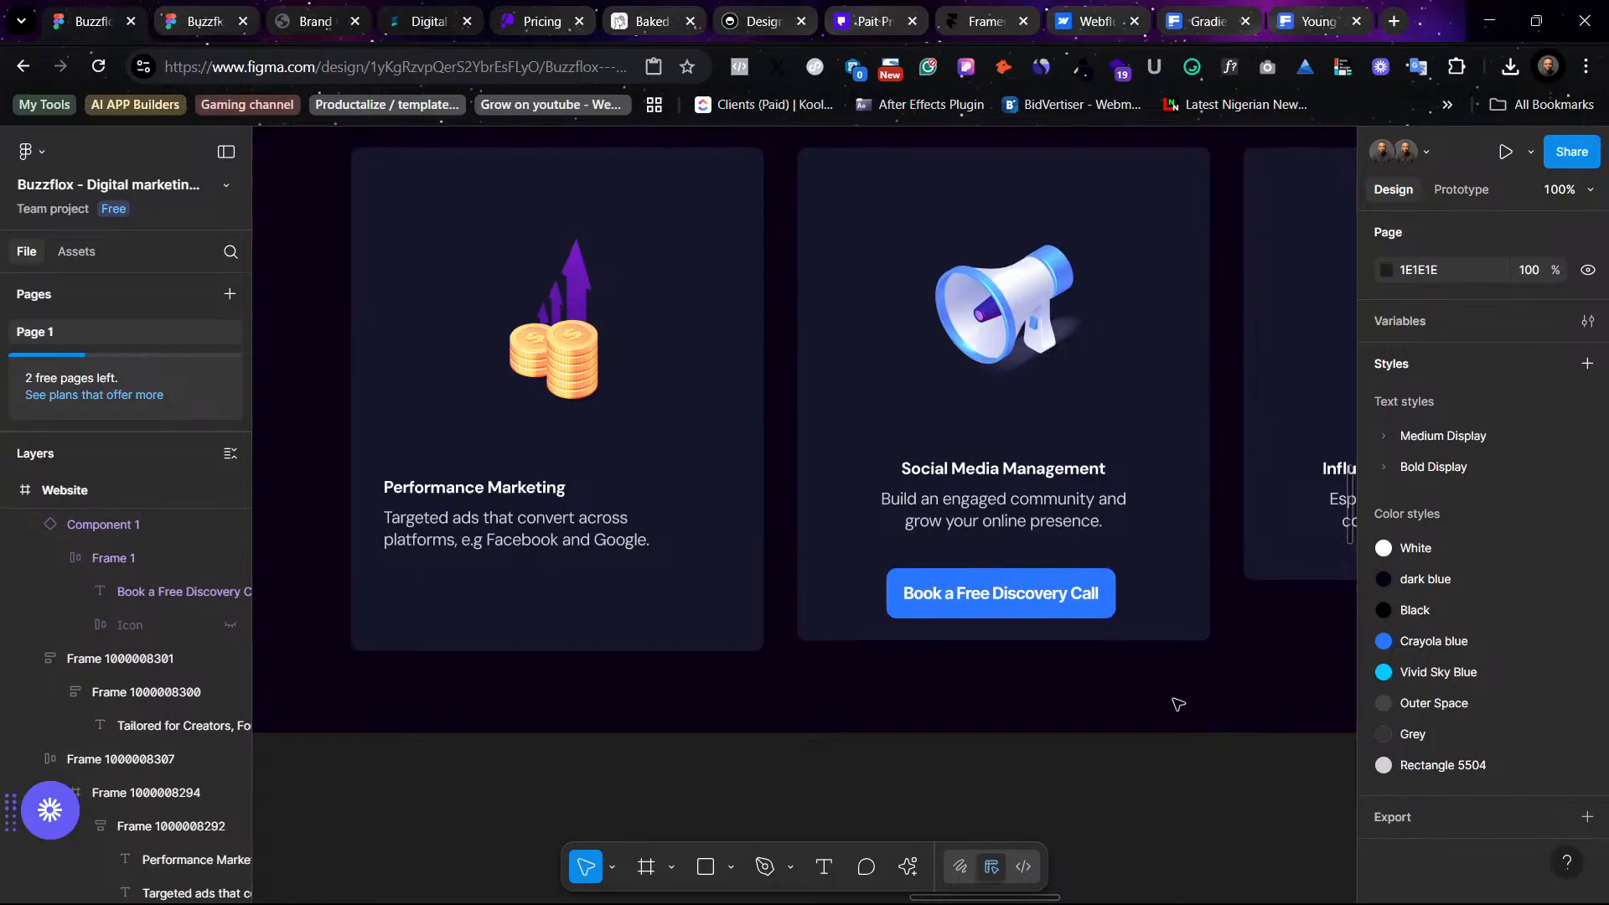
pyautogui.scroll(4, 1144, 700)
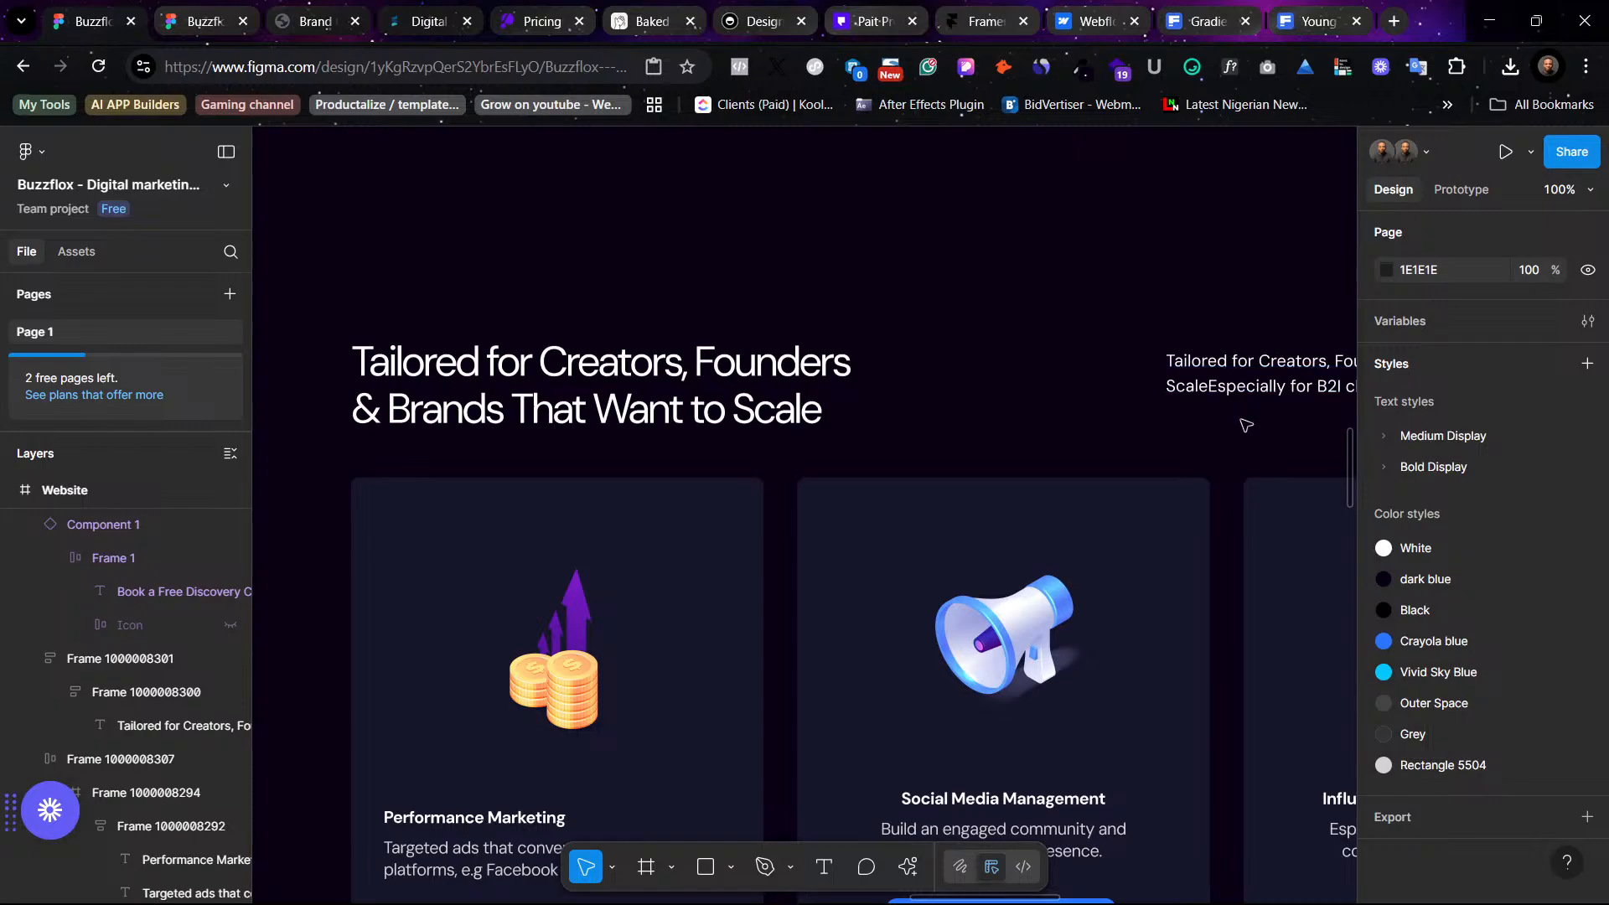
pyautogui.hscroll(3, 1181, 533)
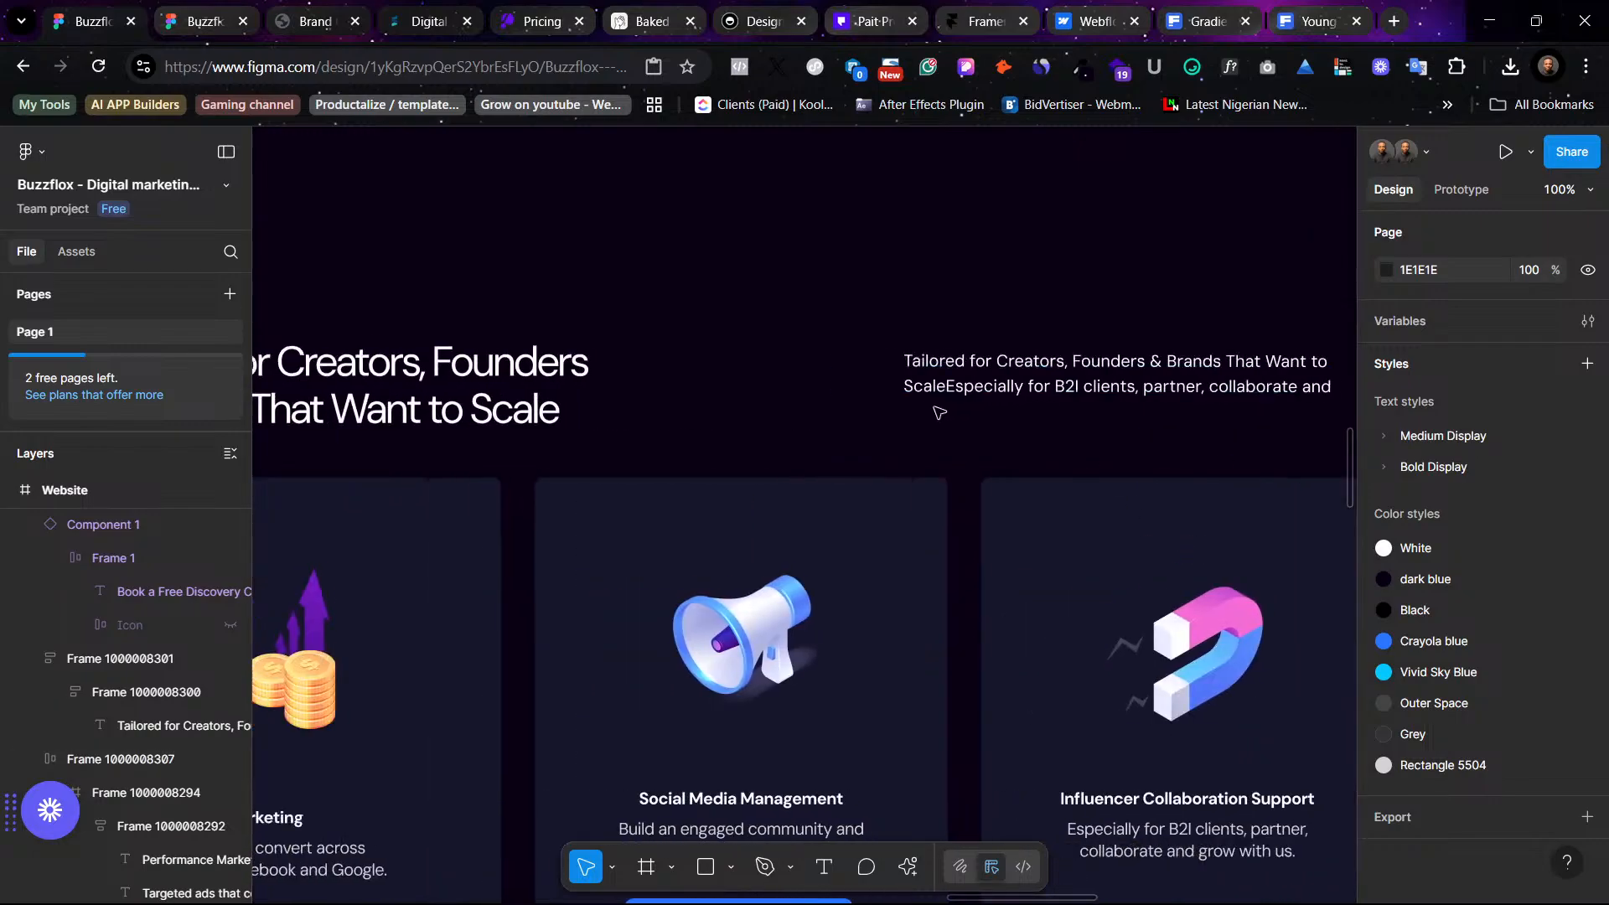
pyautogui.hscroll(-3, 972, 384)
pyautogui.scroll(-2, 912, 488)
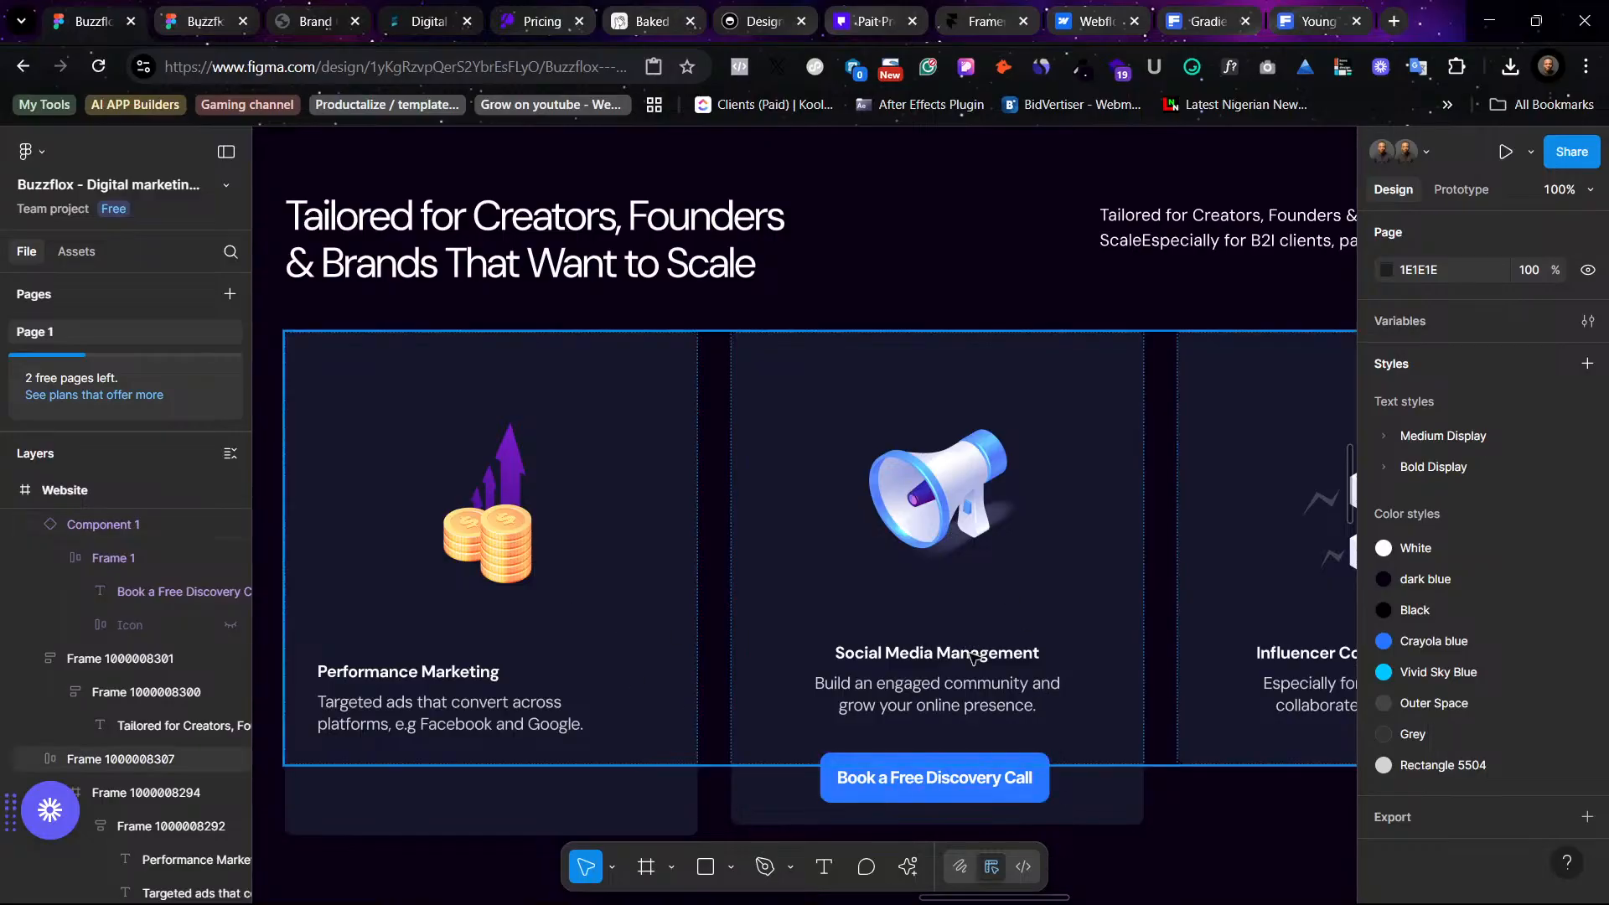
pyautogui.click(779, 765)
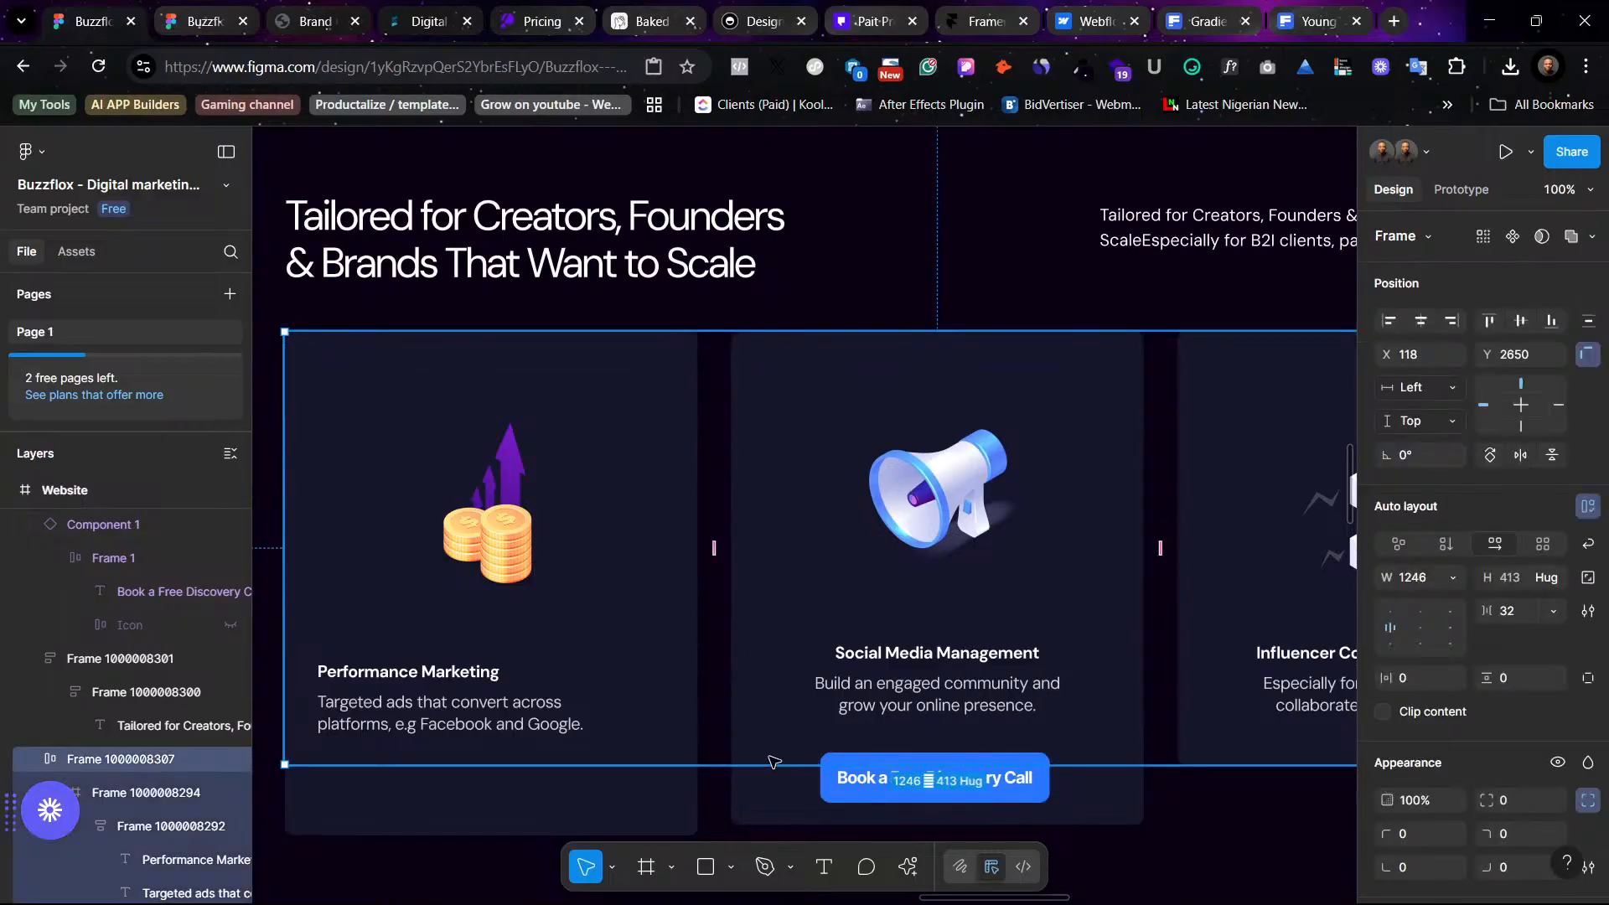
pyautogui.moveTo(776, 769); pyautogui.dragTo(779, 808)
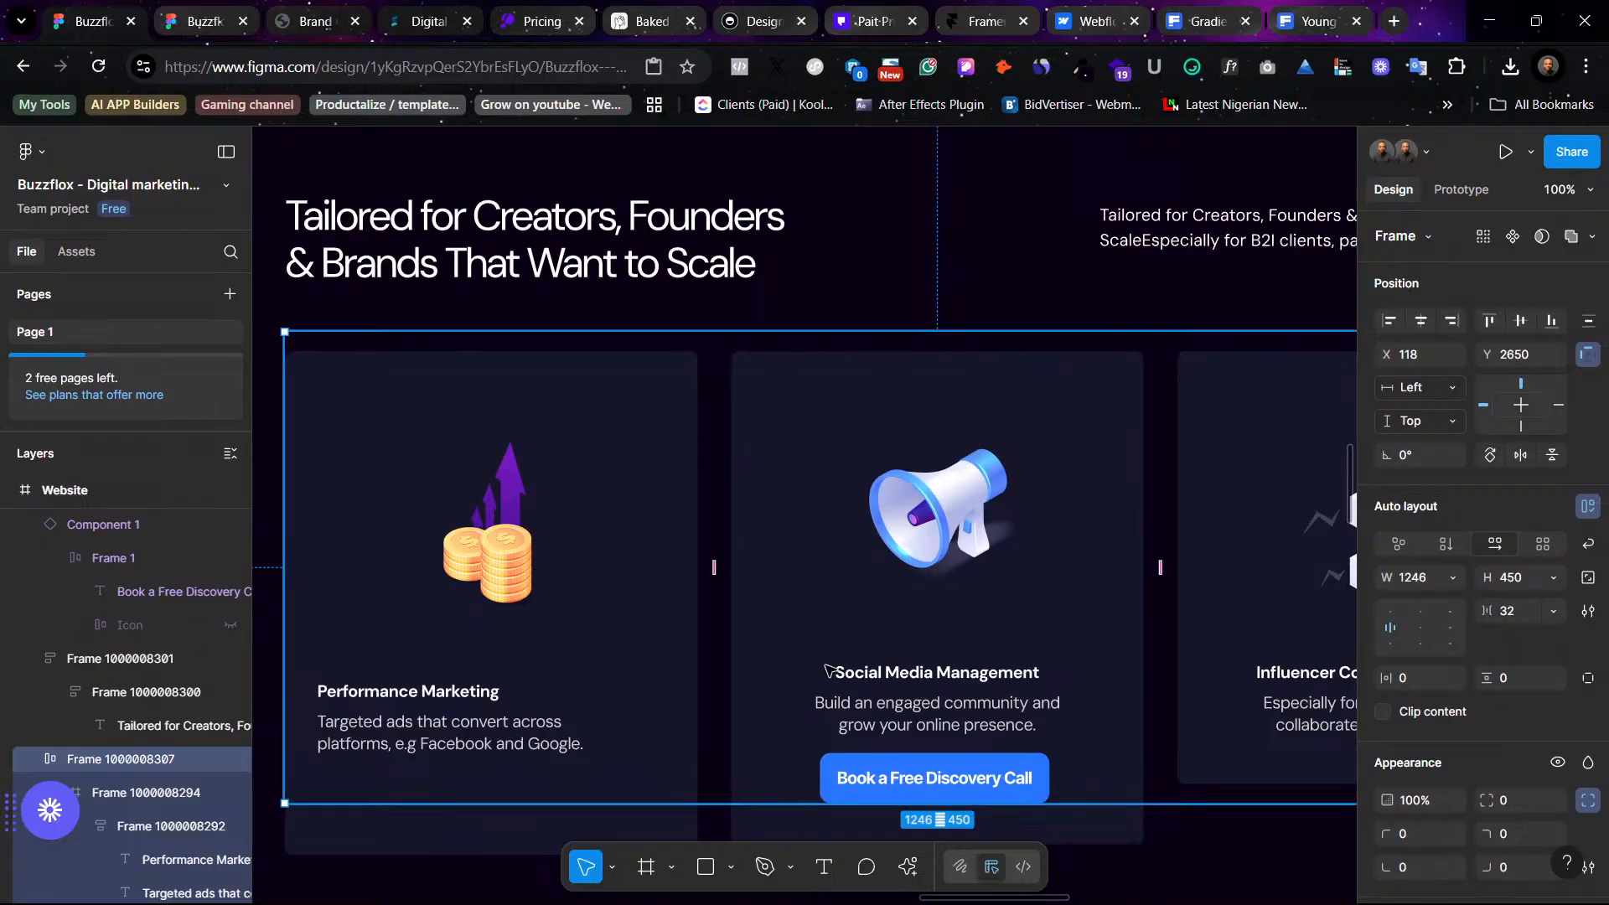
# - Pull the Social Media Management card out of the cards row onto the canvas and delete the remaining row
pyautogui.hotkey('ctrl', '-')
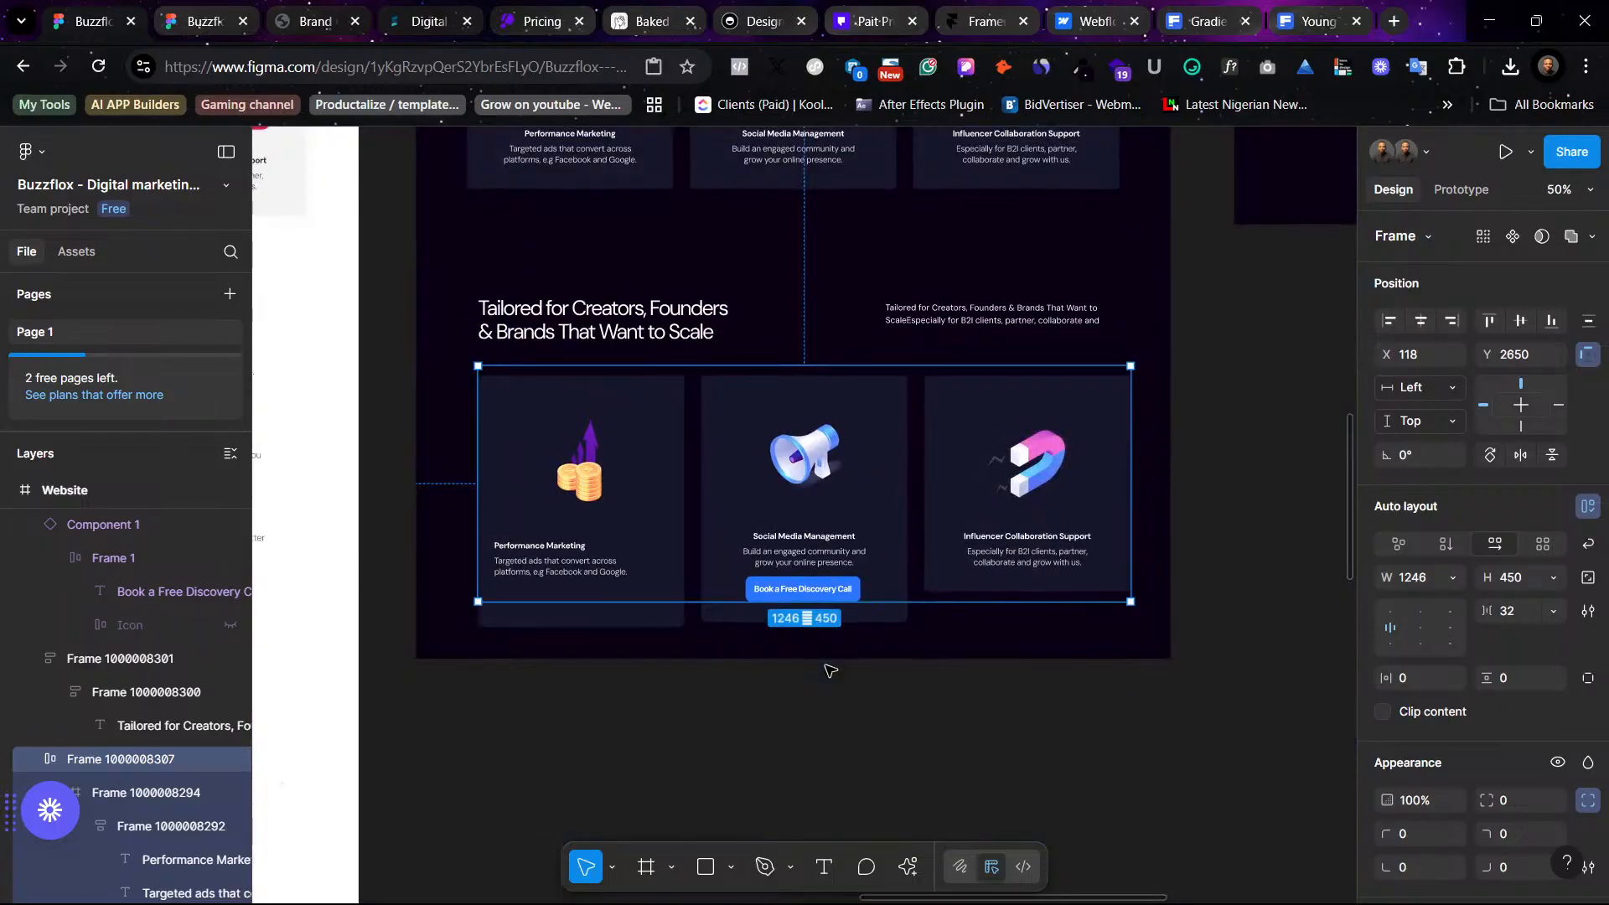
pyautogui.click(870, 435)
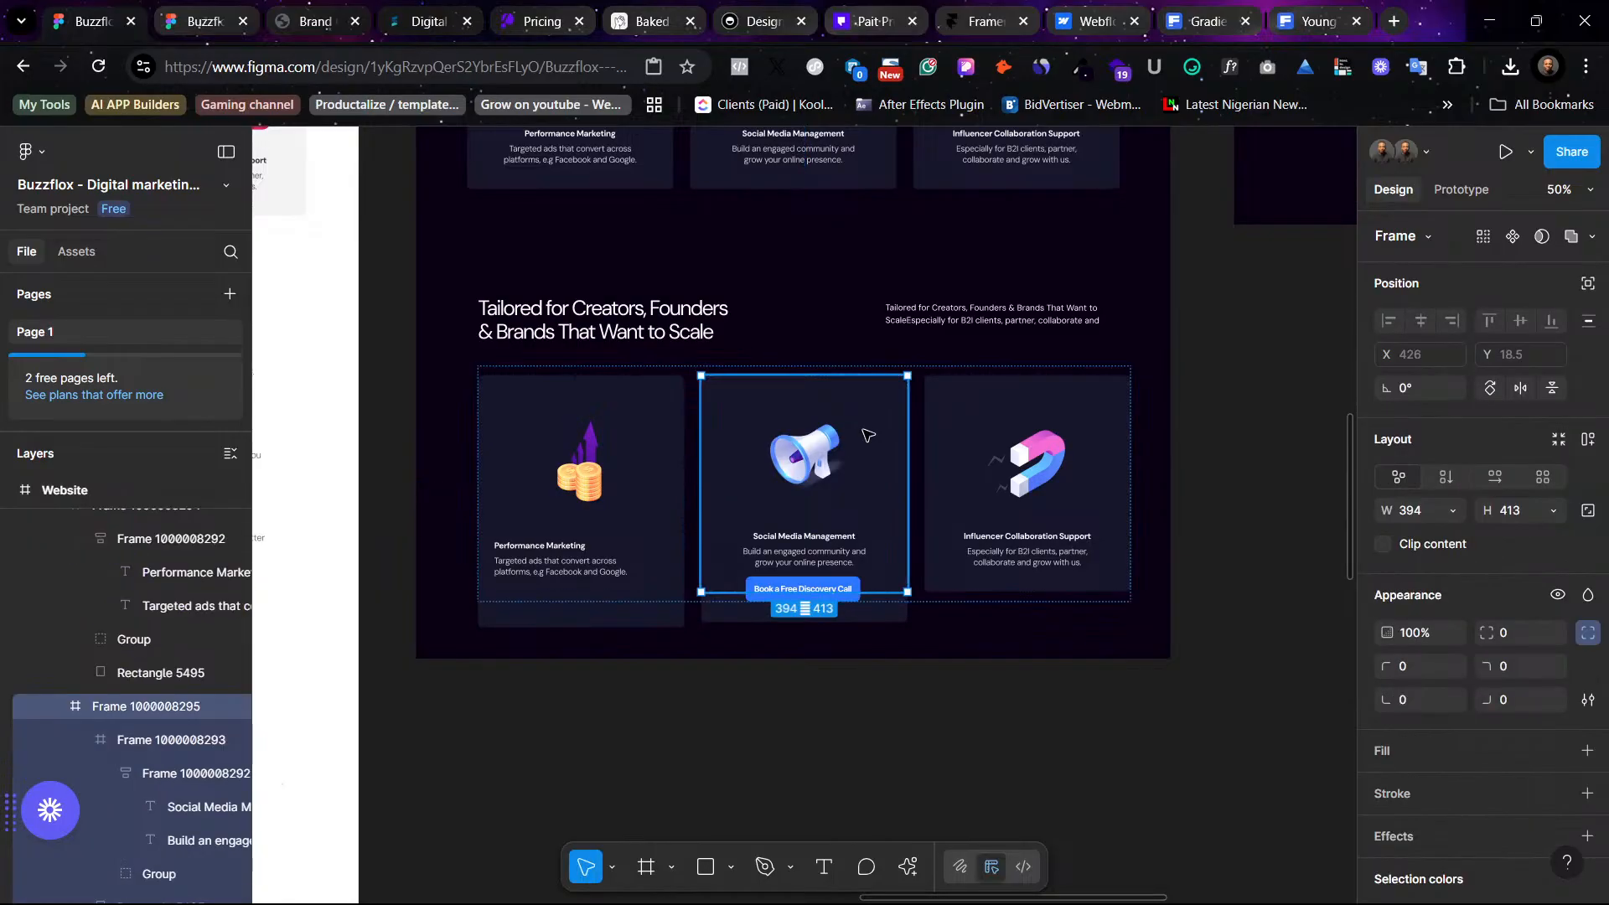
pyautogui.moveTo(867, 434); pyautogui.dragTo(1336, 455)
pyautogui.hscroll(2, 1196, 556)
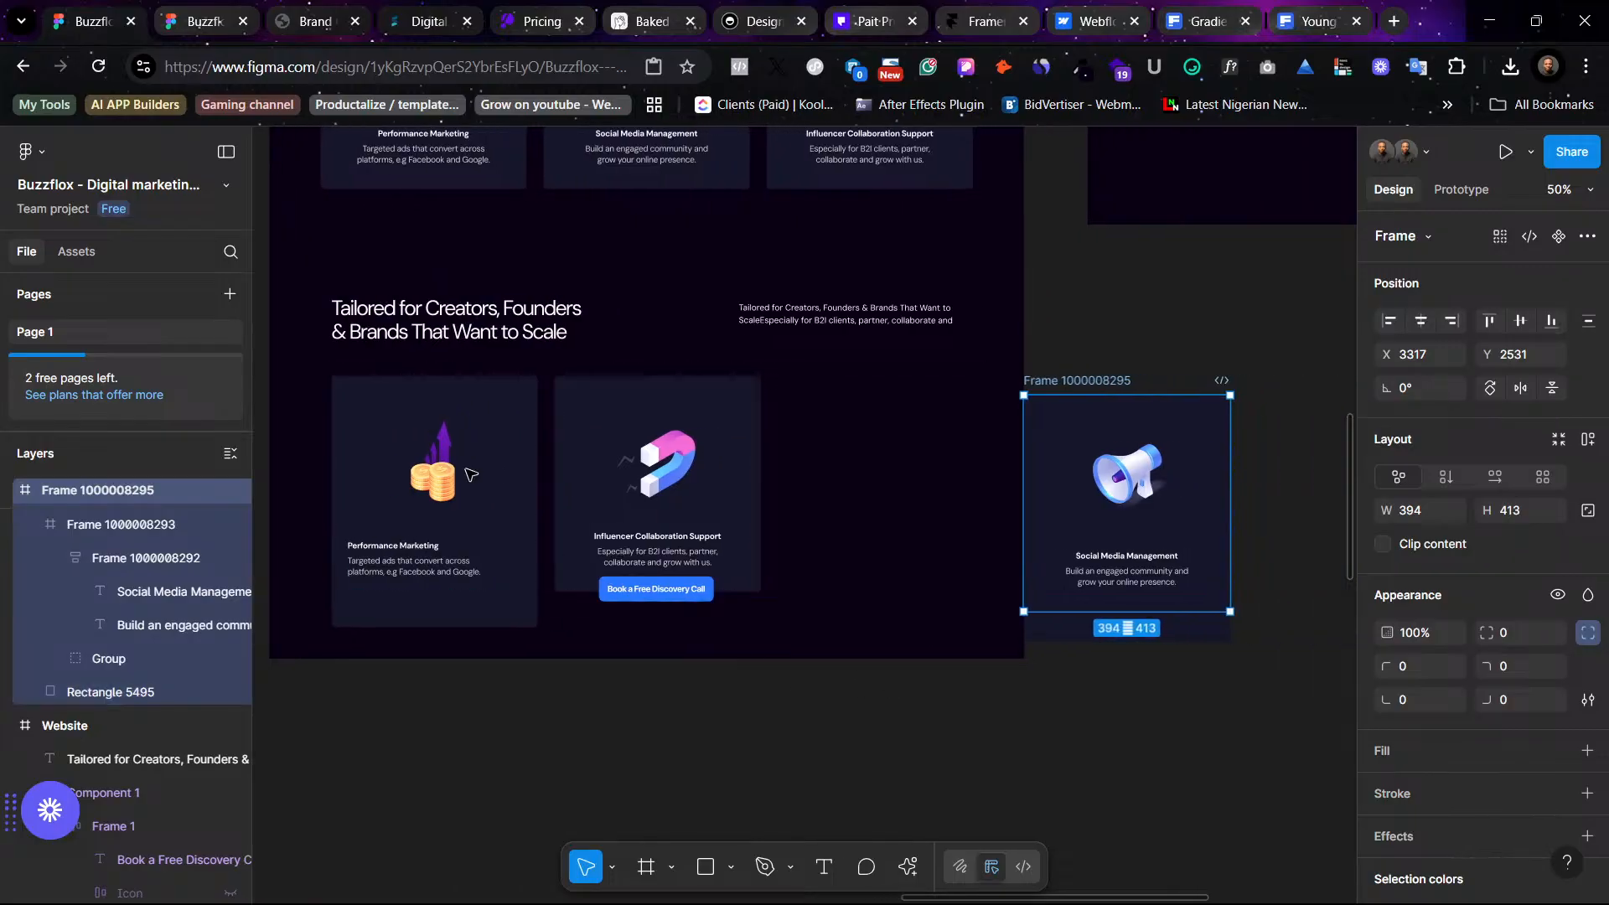
pyautogui.click(471, 474)
pyautogui.press('Delete')
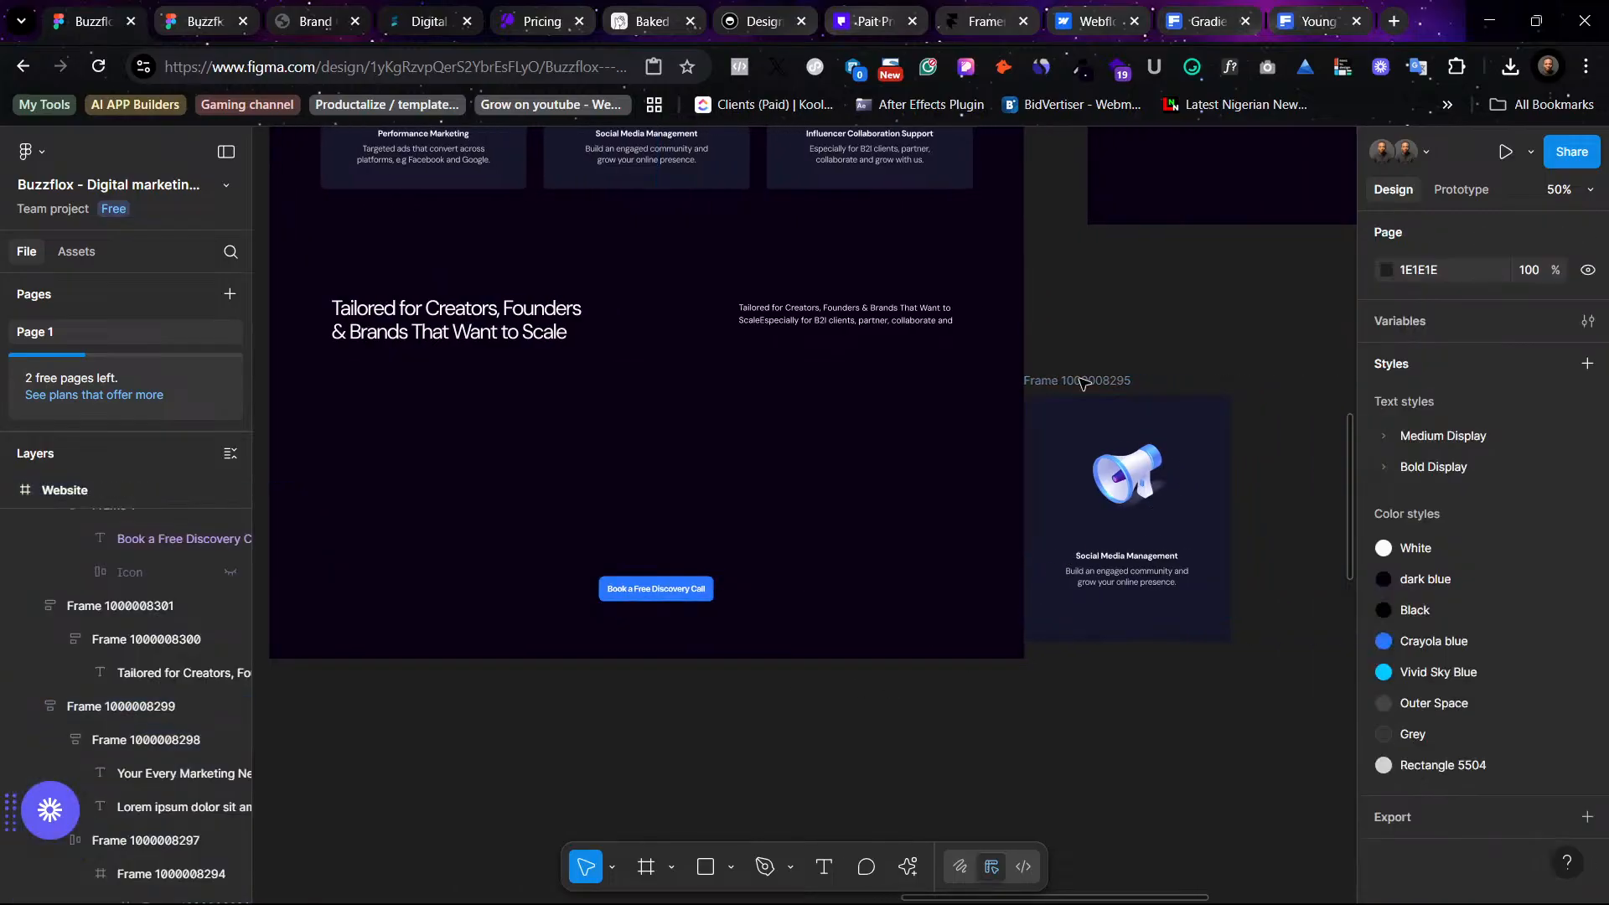
# - Extend the standalone Social Media Management card frame down to 471 px tall
pyautogui.click(1182, 469)
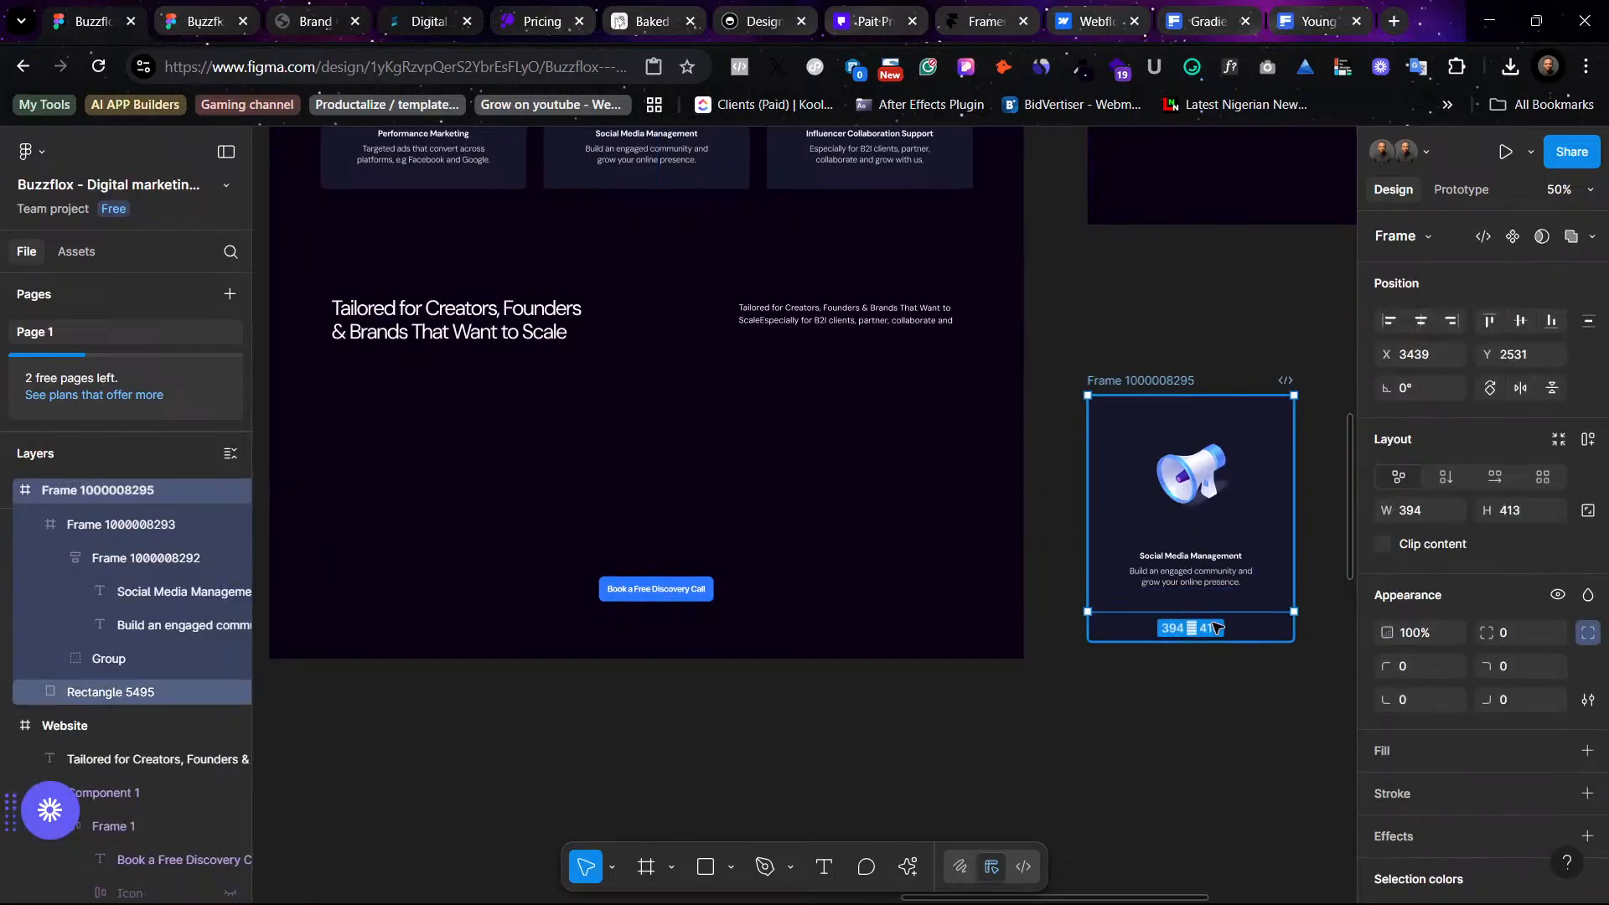
pyautogui.moveTo(1234, 613); pyautogui.dragTo(1226, 645)
pyautogui.click(1140, 667)
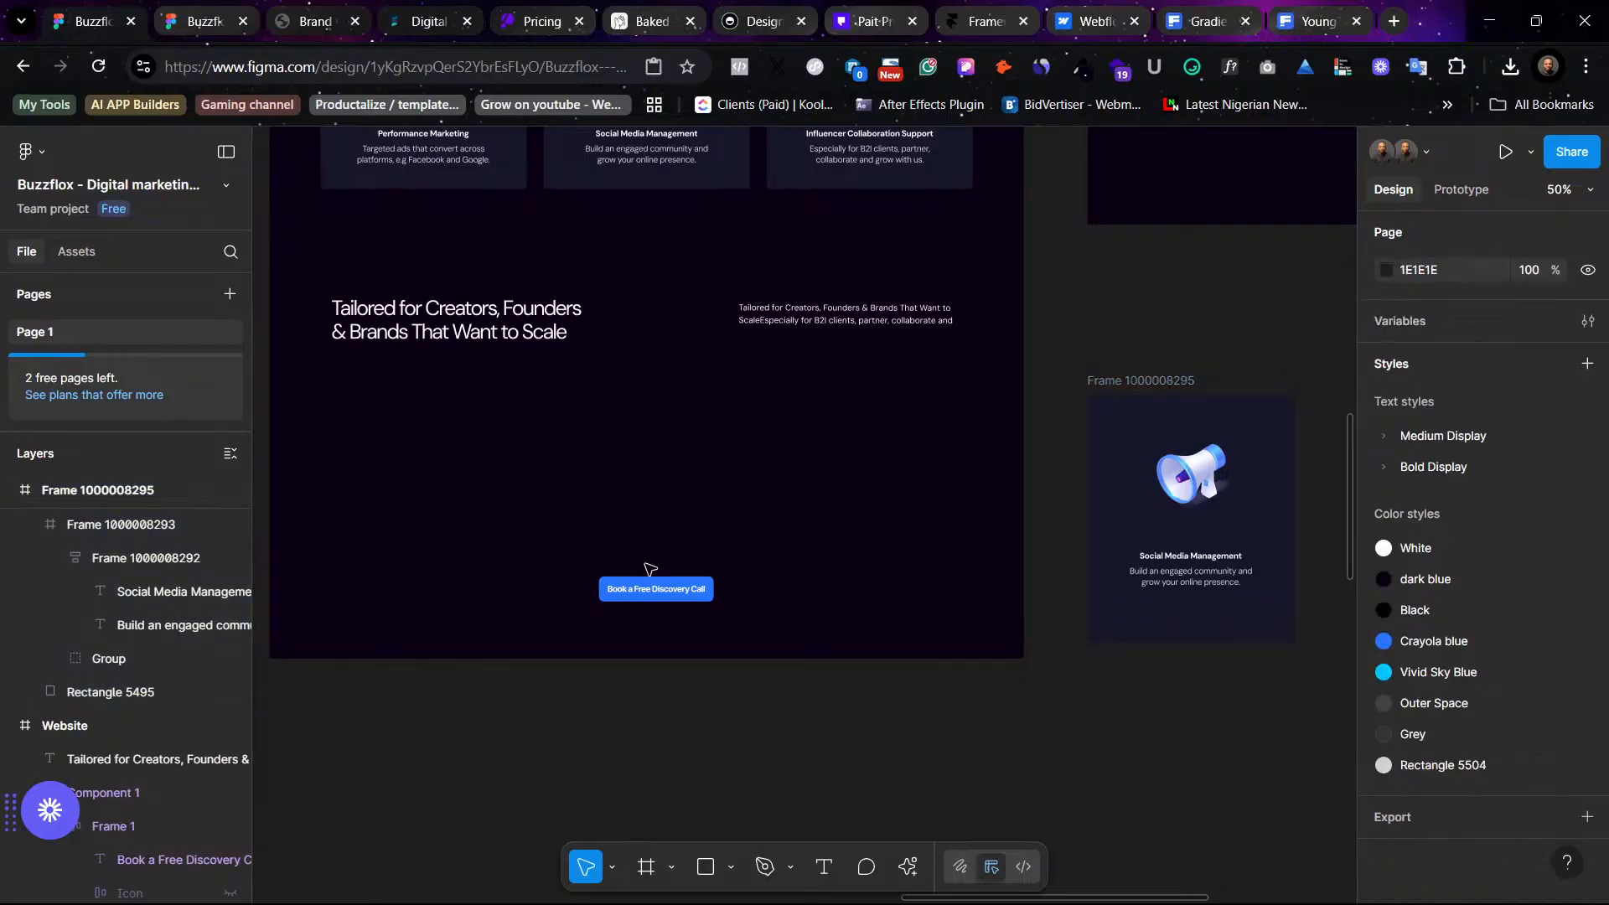
# - Move the Book a Free Discovery Call button into the card, below its description
pyautogui.moveTo(646, 593); pyautogui.dragTo(1200, 636)
pyautogui.click(1232, 724)
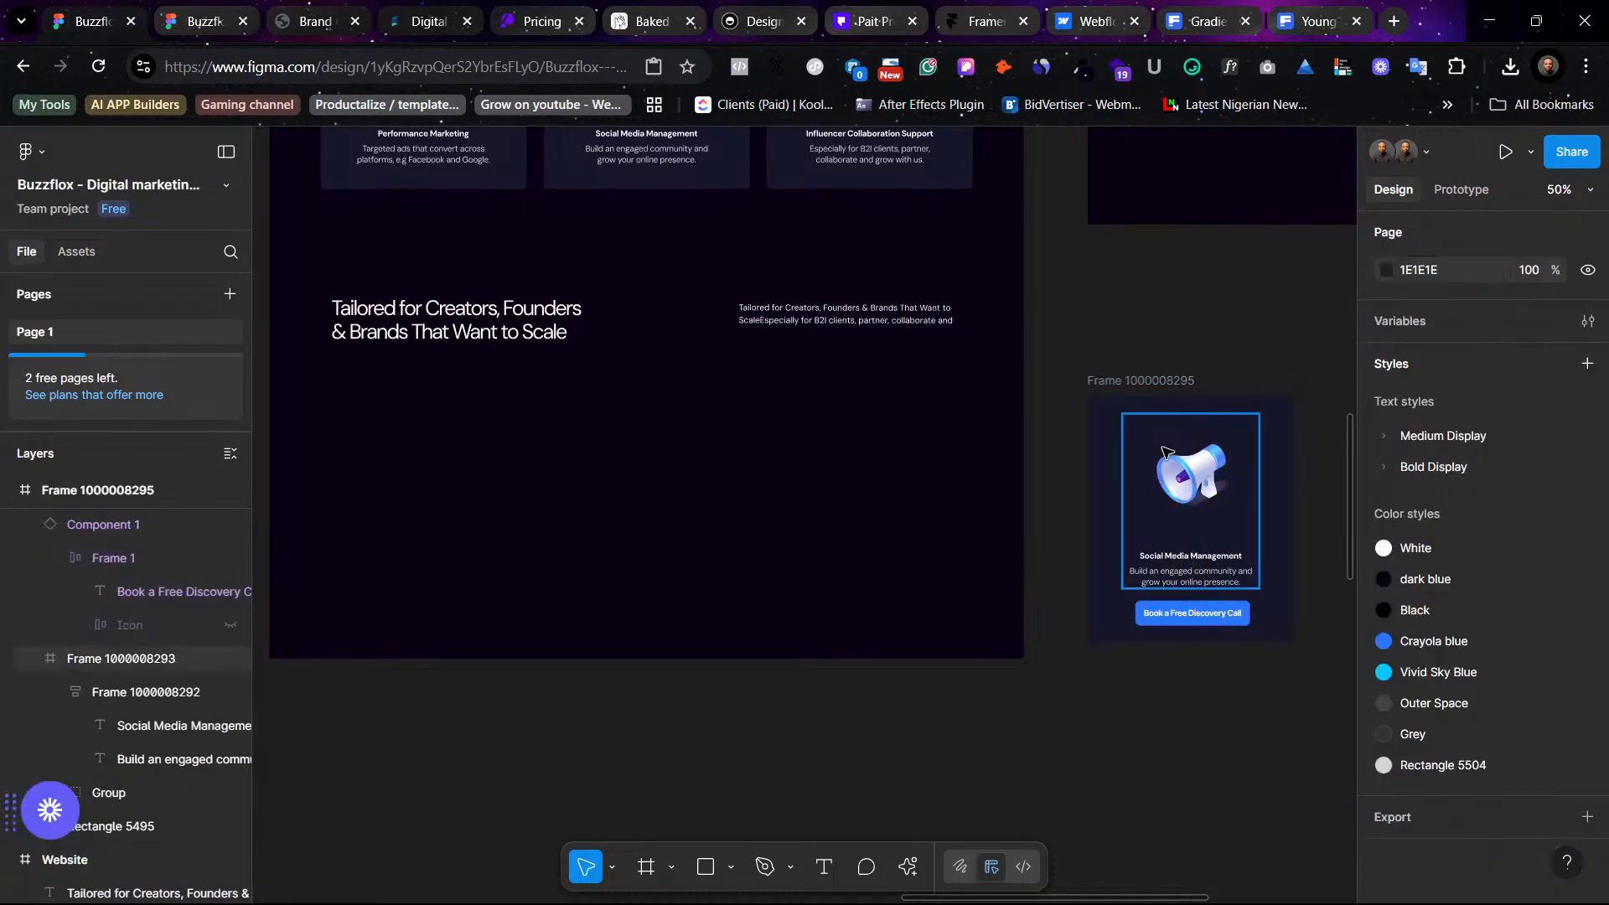
pyautogui.click(1167, 382)
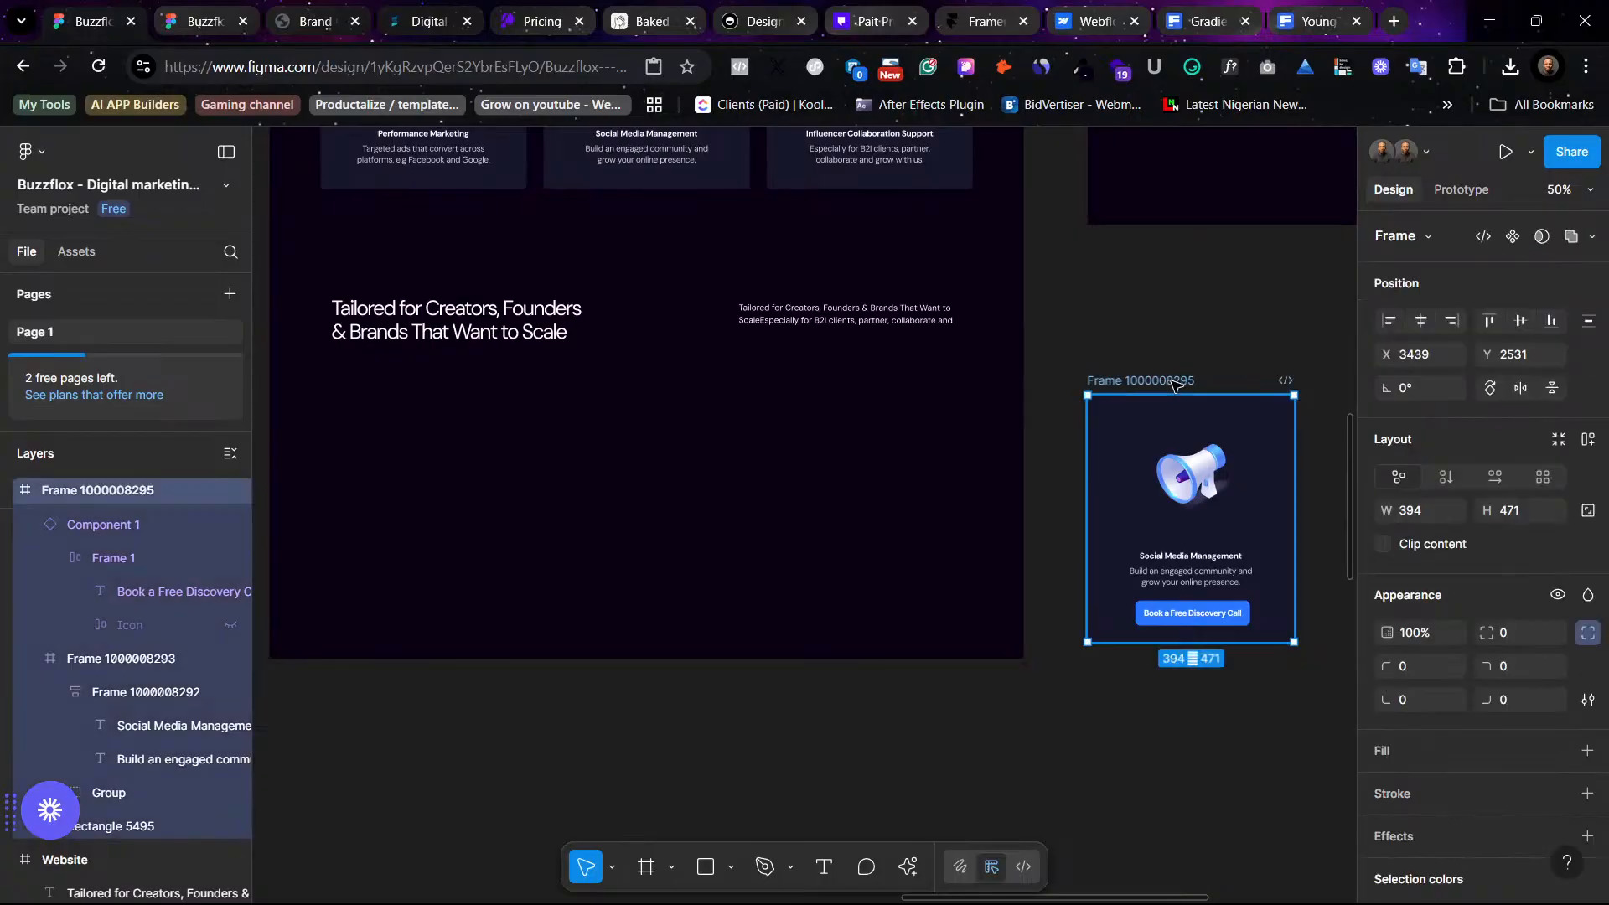
pyautogui.click(1256, 710)
# - Move the card into the page under the Tailored for Creators, Founders & Brands heading
pyautogui.hscroll(5, 1193, 646)
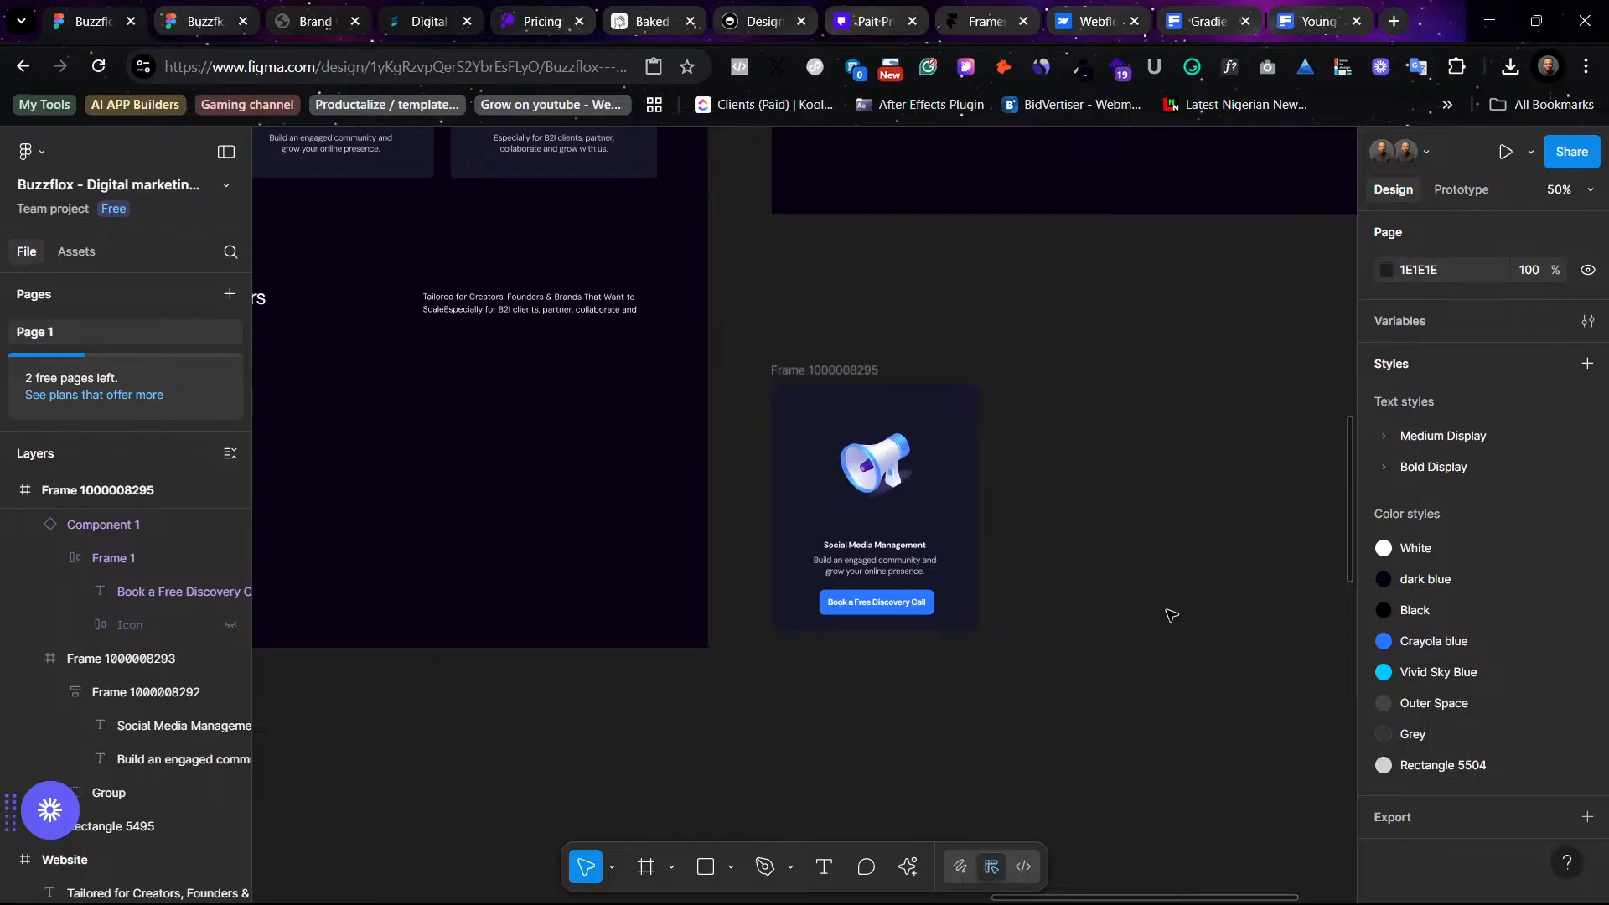
pyautogui.scroll(5, 1089, 544)
pyautogui.hscroll(-8, 1089, 528)
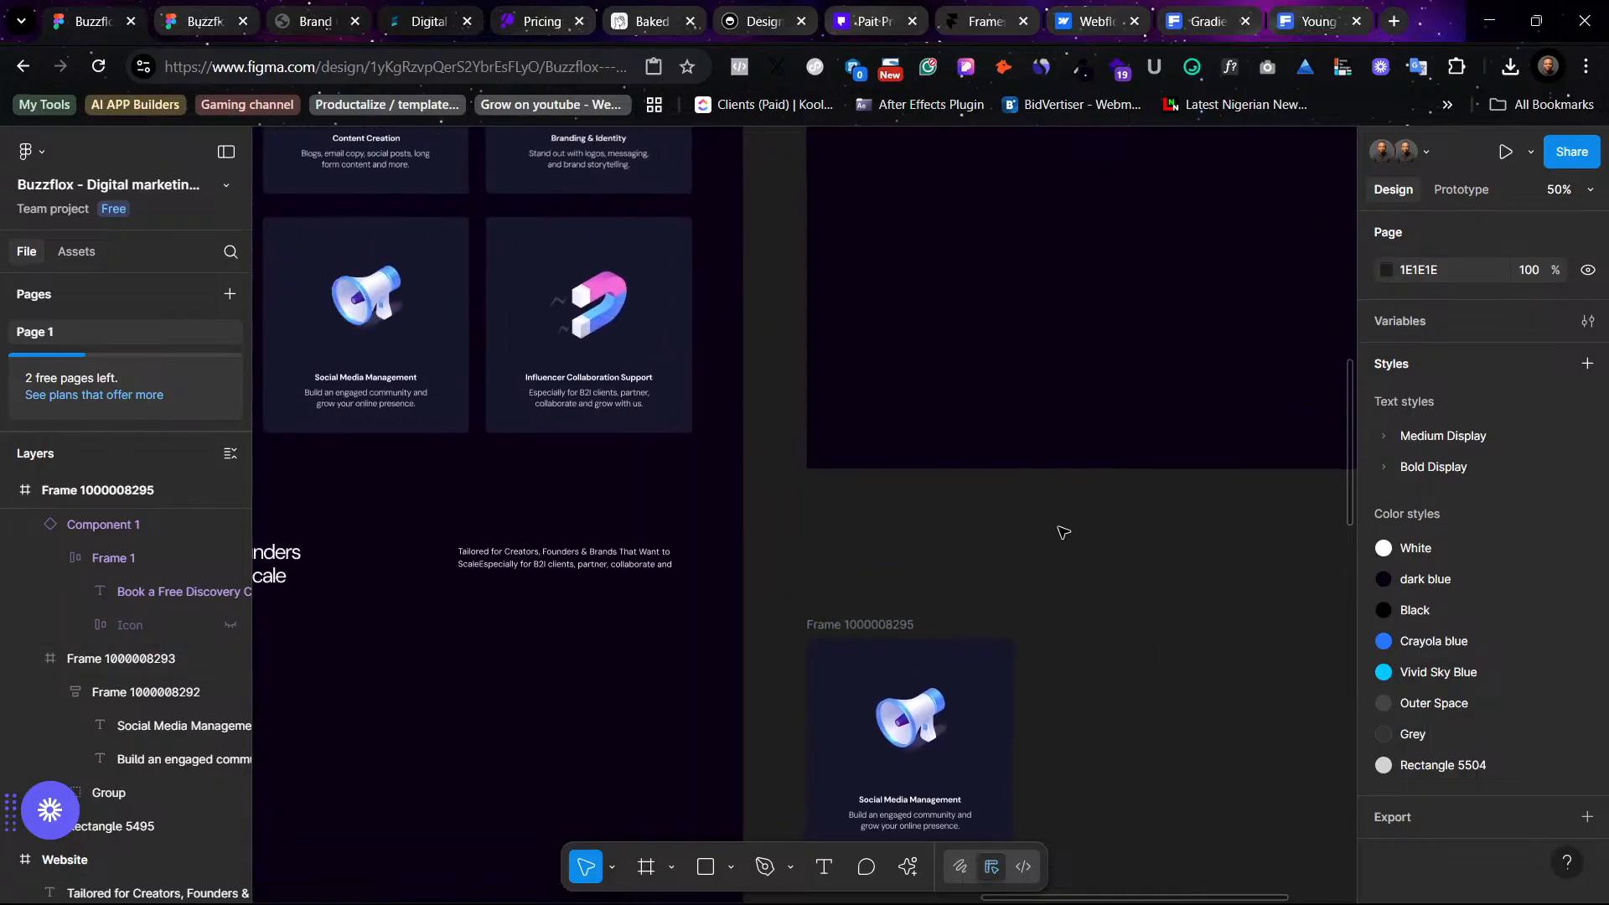
pyautogui.hscroll(1, 1171, 521)
pyautogui.moveTo(1217, 429); pyautogui.dragTo(474, 412)
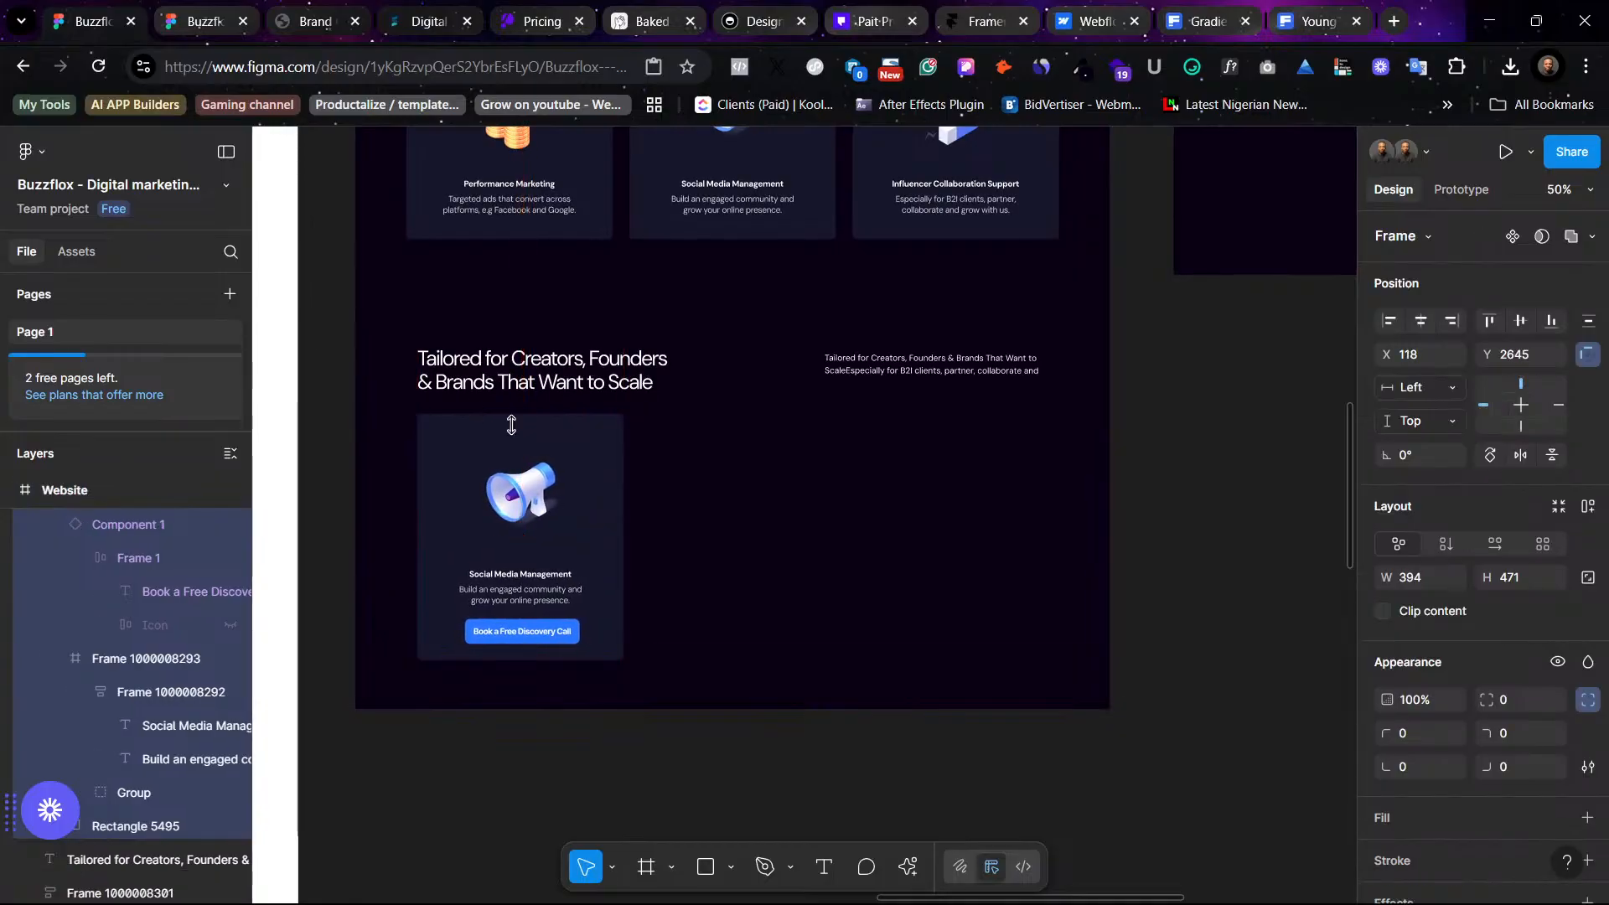
pyautogui.click(754, 490)
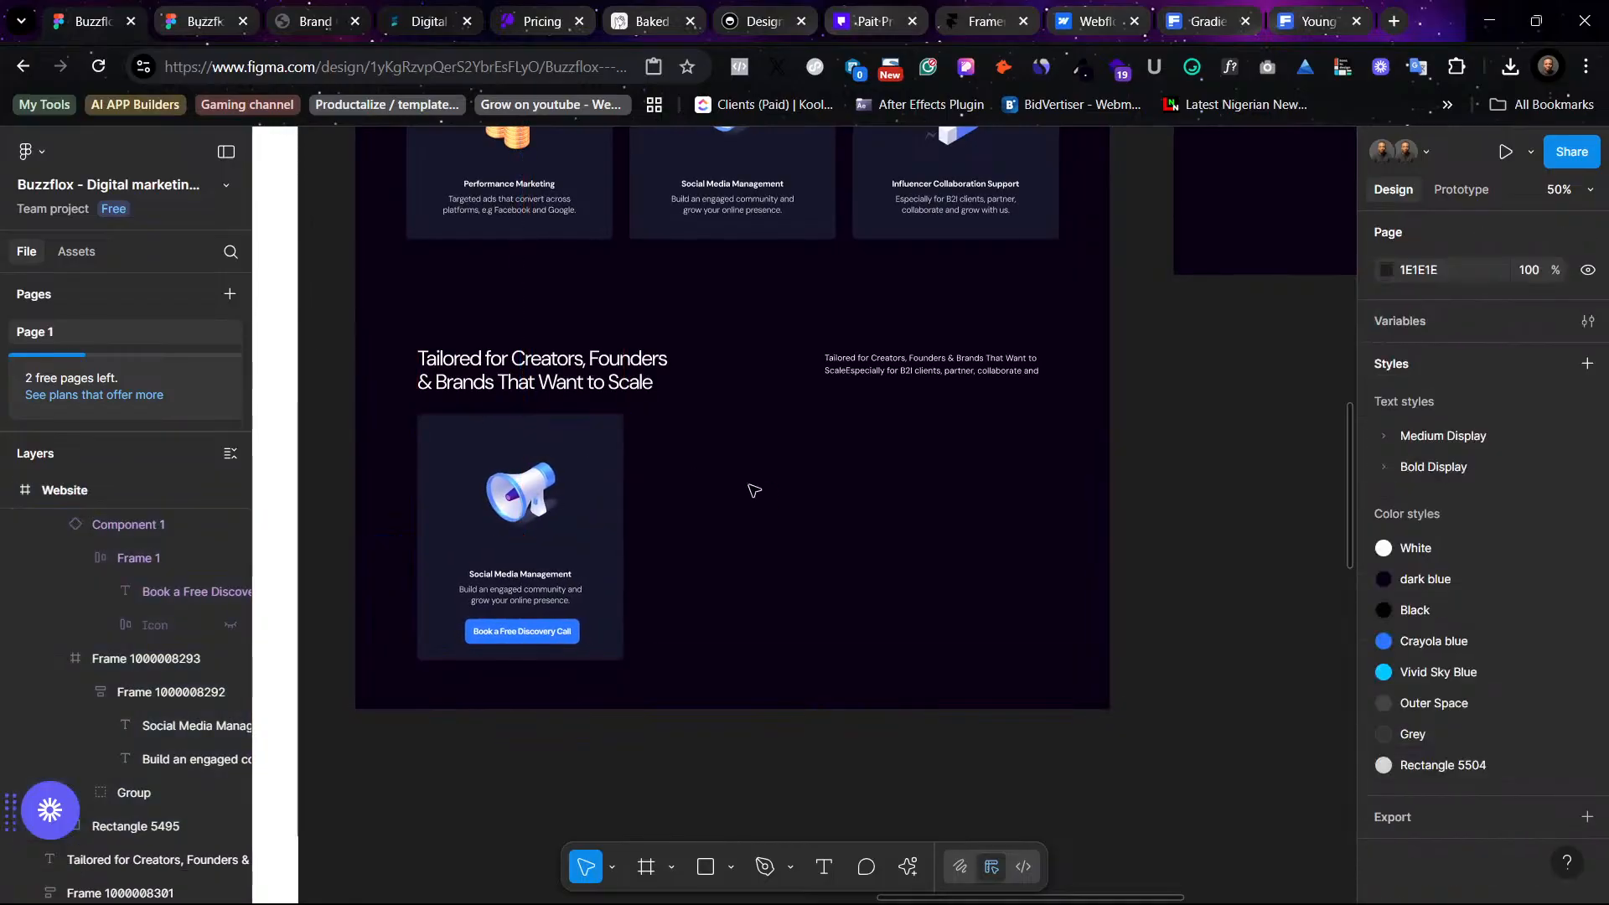
# - Duplicate the card twice to form a row of three cards and select all three
pyautogui.click(460, 456)
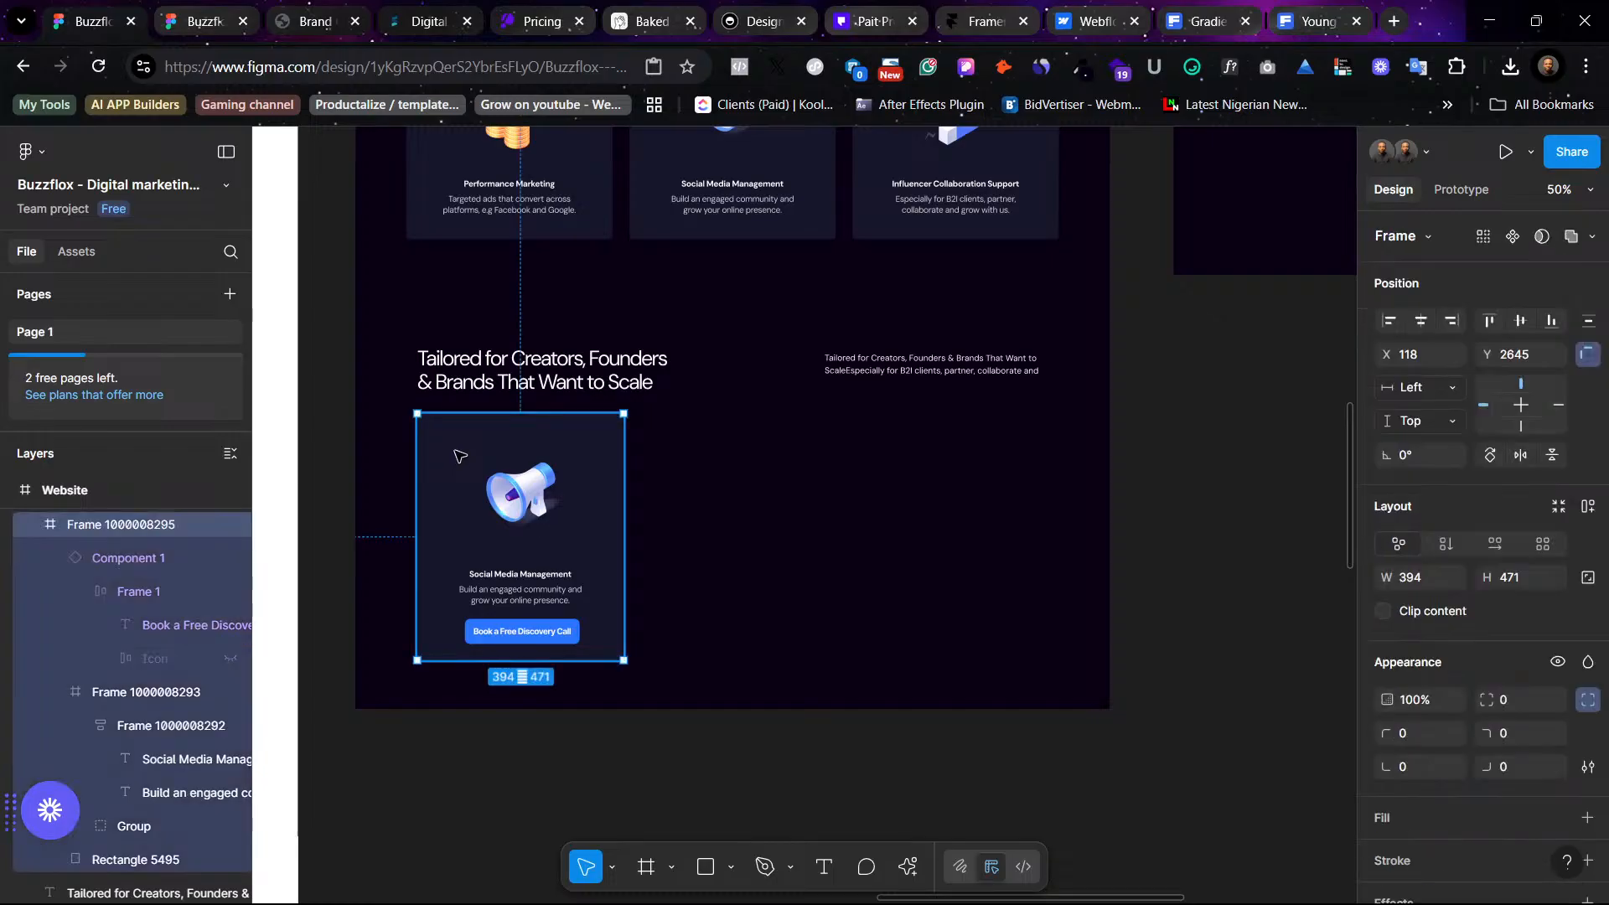
pyautogui.moveTo(545, 464); pyautogui.dragTo(926, 487)
pyautogui.keyDown('shift'); pyautogui.click(768, 496); pyautogui.keyUp('shift')
pyautogui.keyDown('shift'); pyautogui.click(564, 469); pyautogui.keyUp('shift')
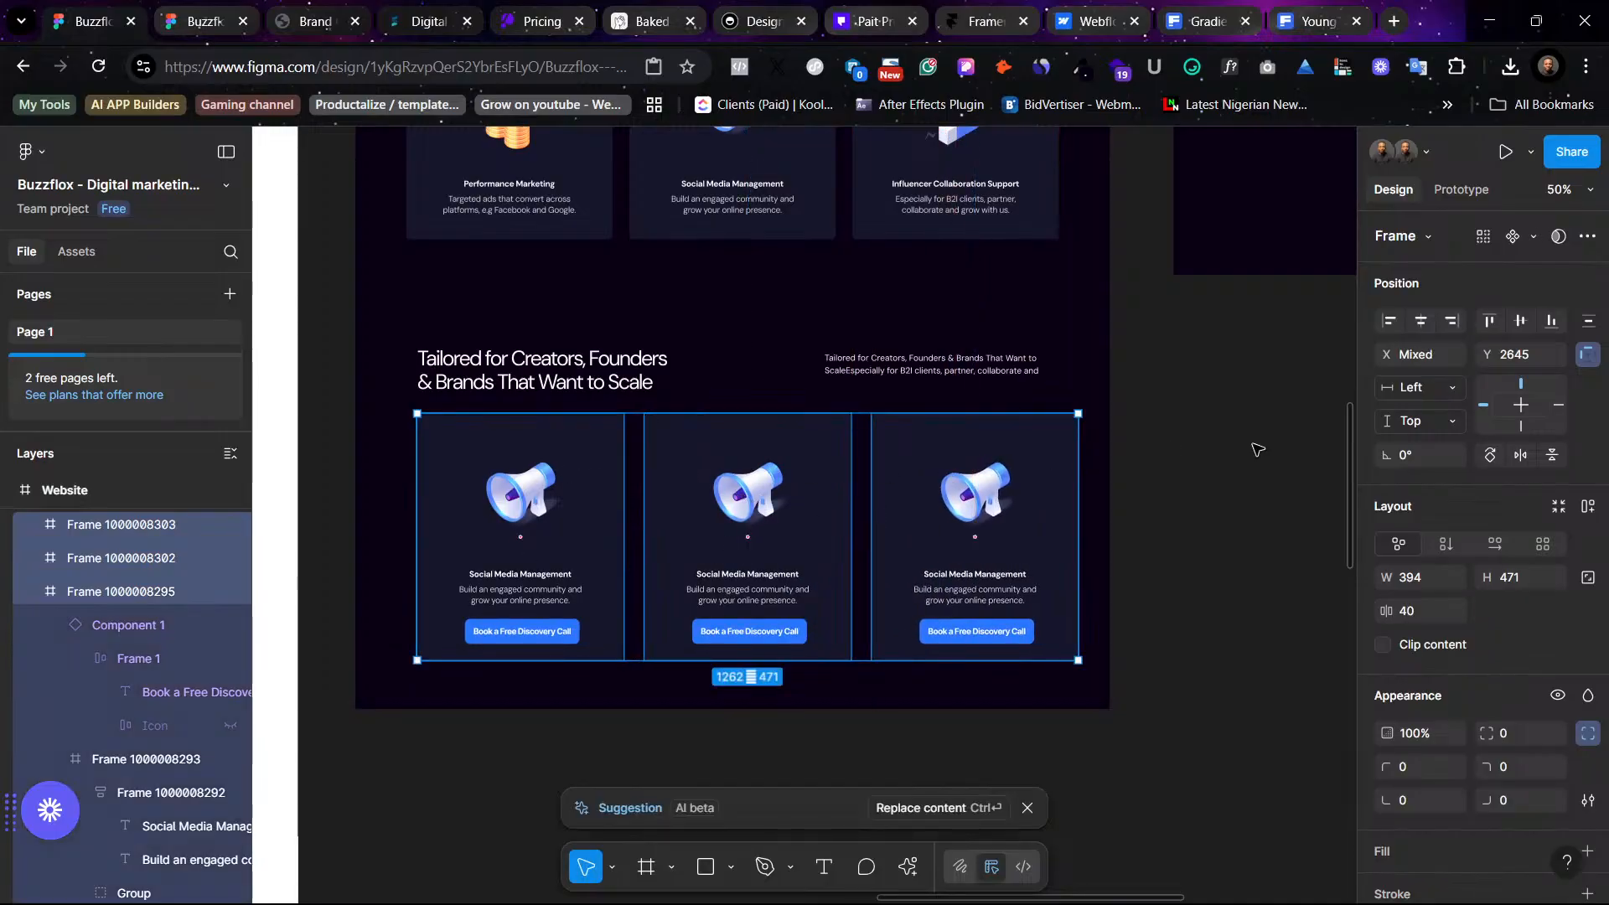
# - Set the spacing between the three cards to 19 px and align the row with the layout guides
pyautogui.click(1588, 321)
pyautogui.click(1591, 331)
pyautogui.click(1588, 324)
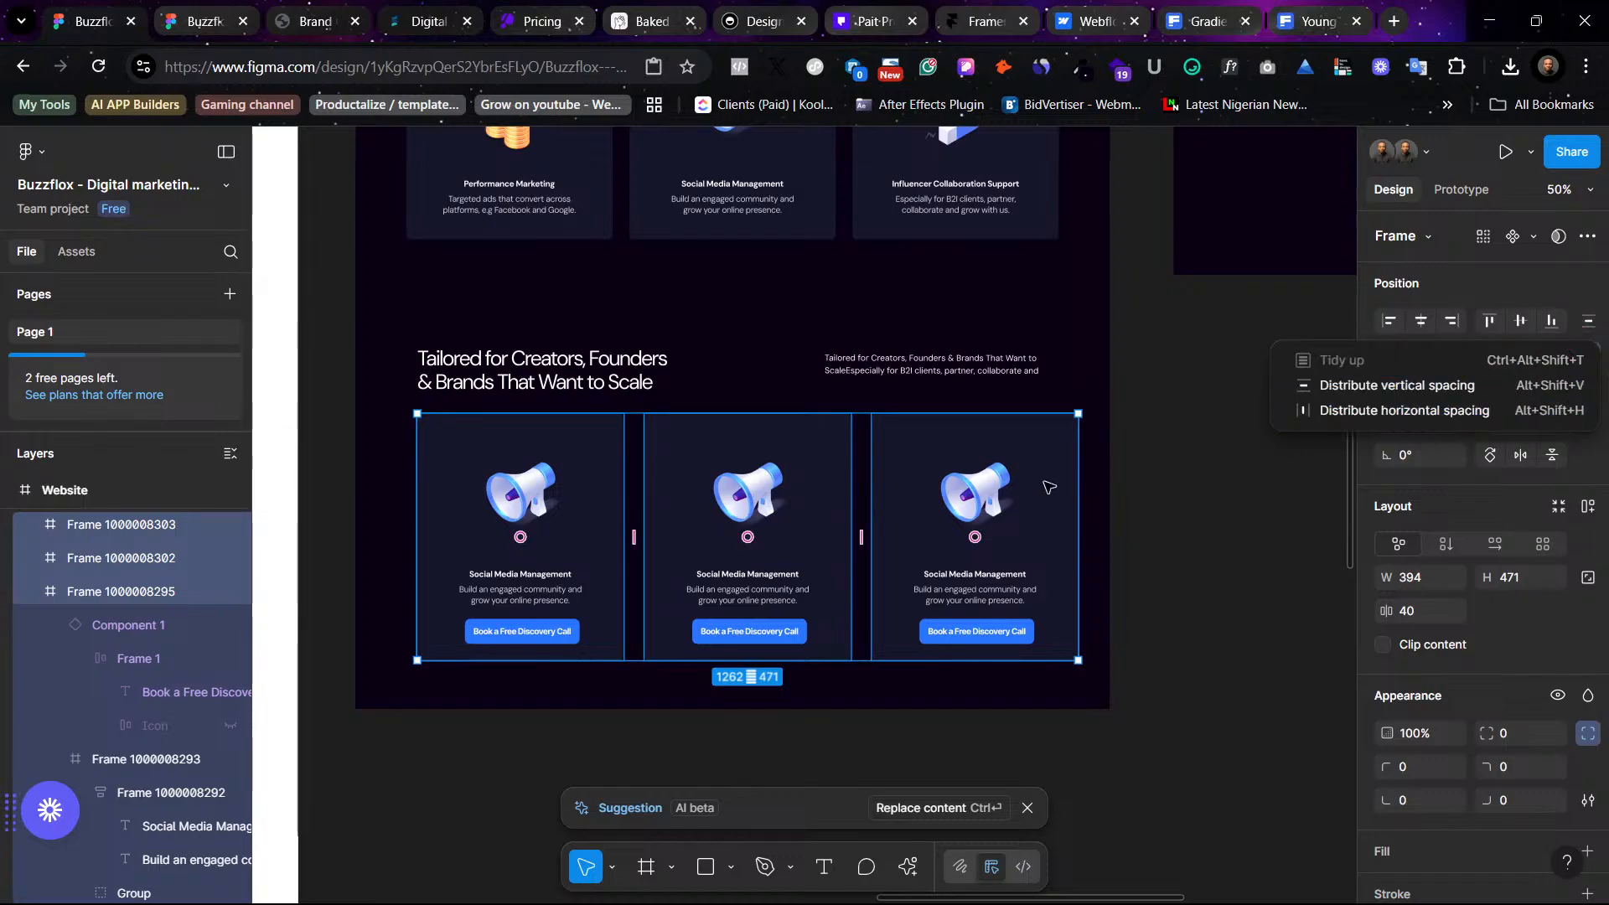
pyautogui.moveTo(861, 537); pyautogui.dragTo(842, 539)
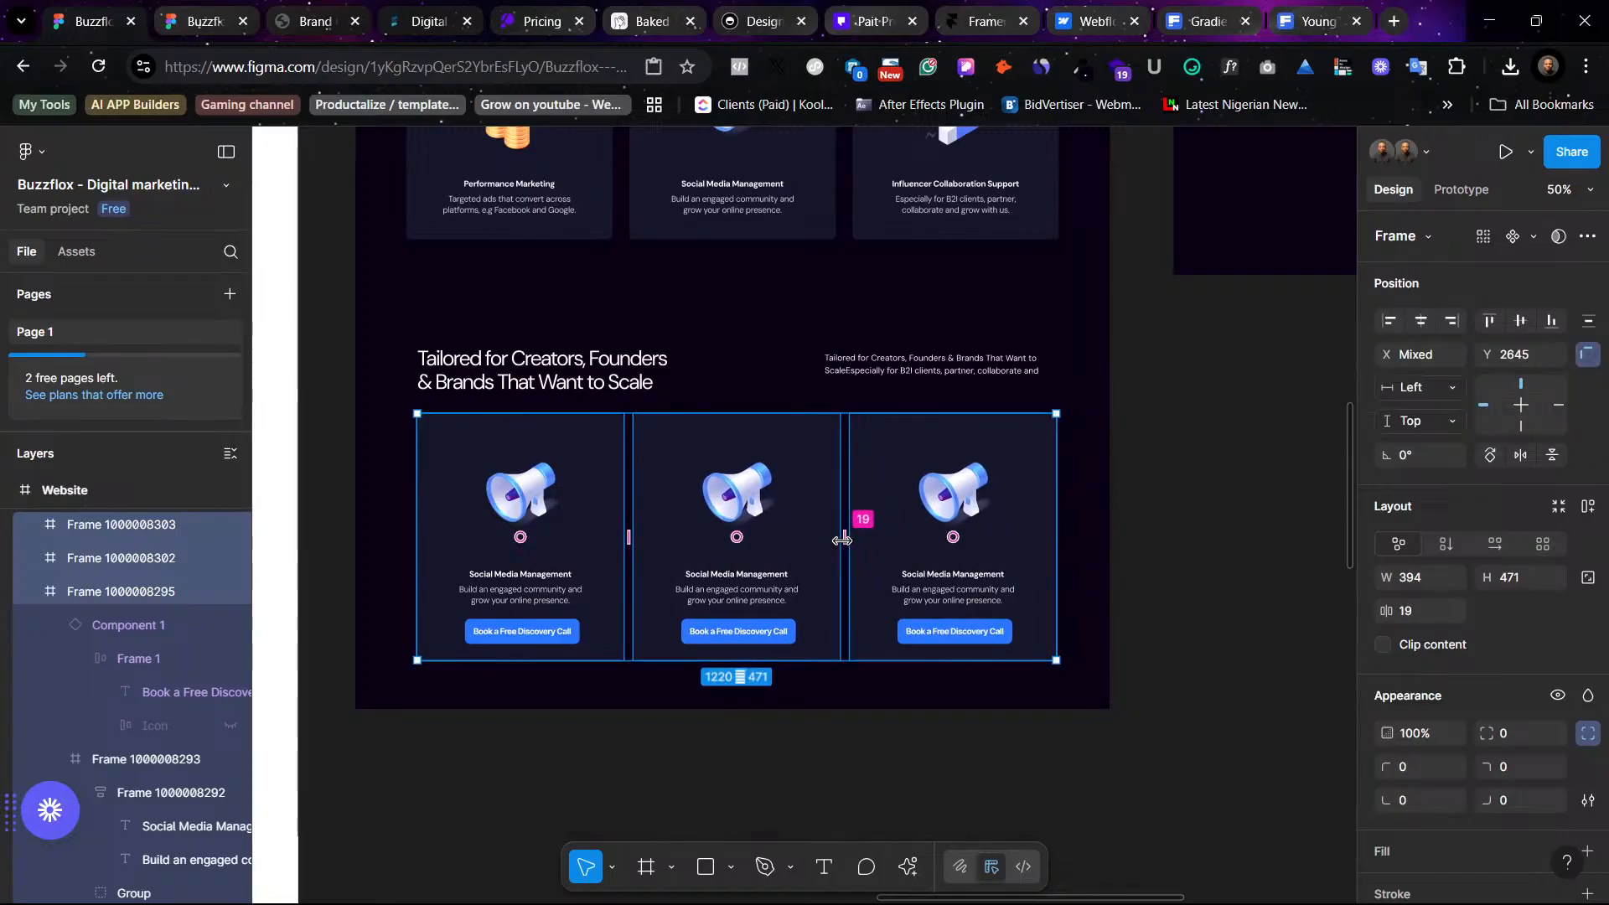
pyautogui.hotkey('ctrl', 'shift', '4')
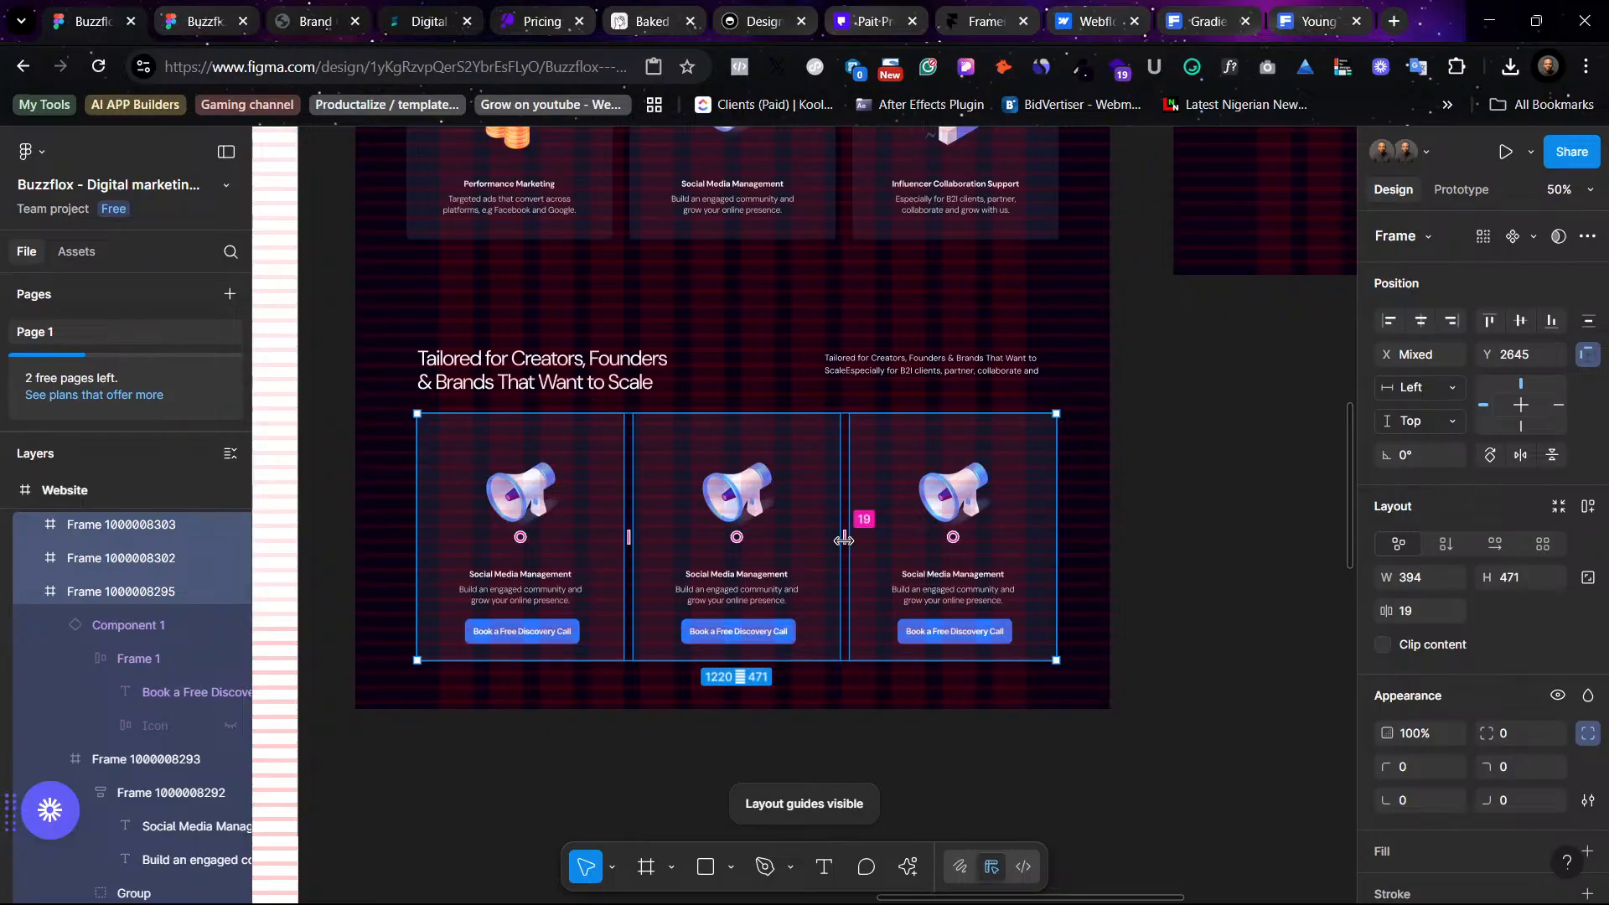
pyautogui.moveTo(1009, 503); pyautogui.dragTo(1005, 505)
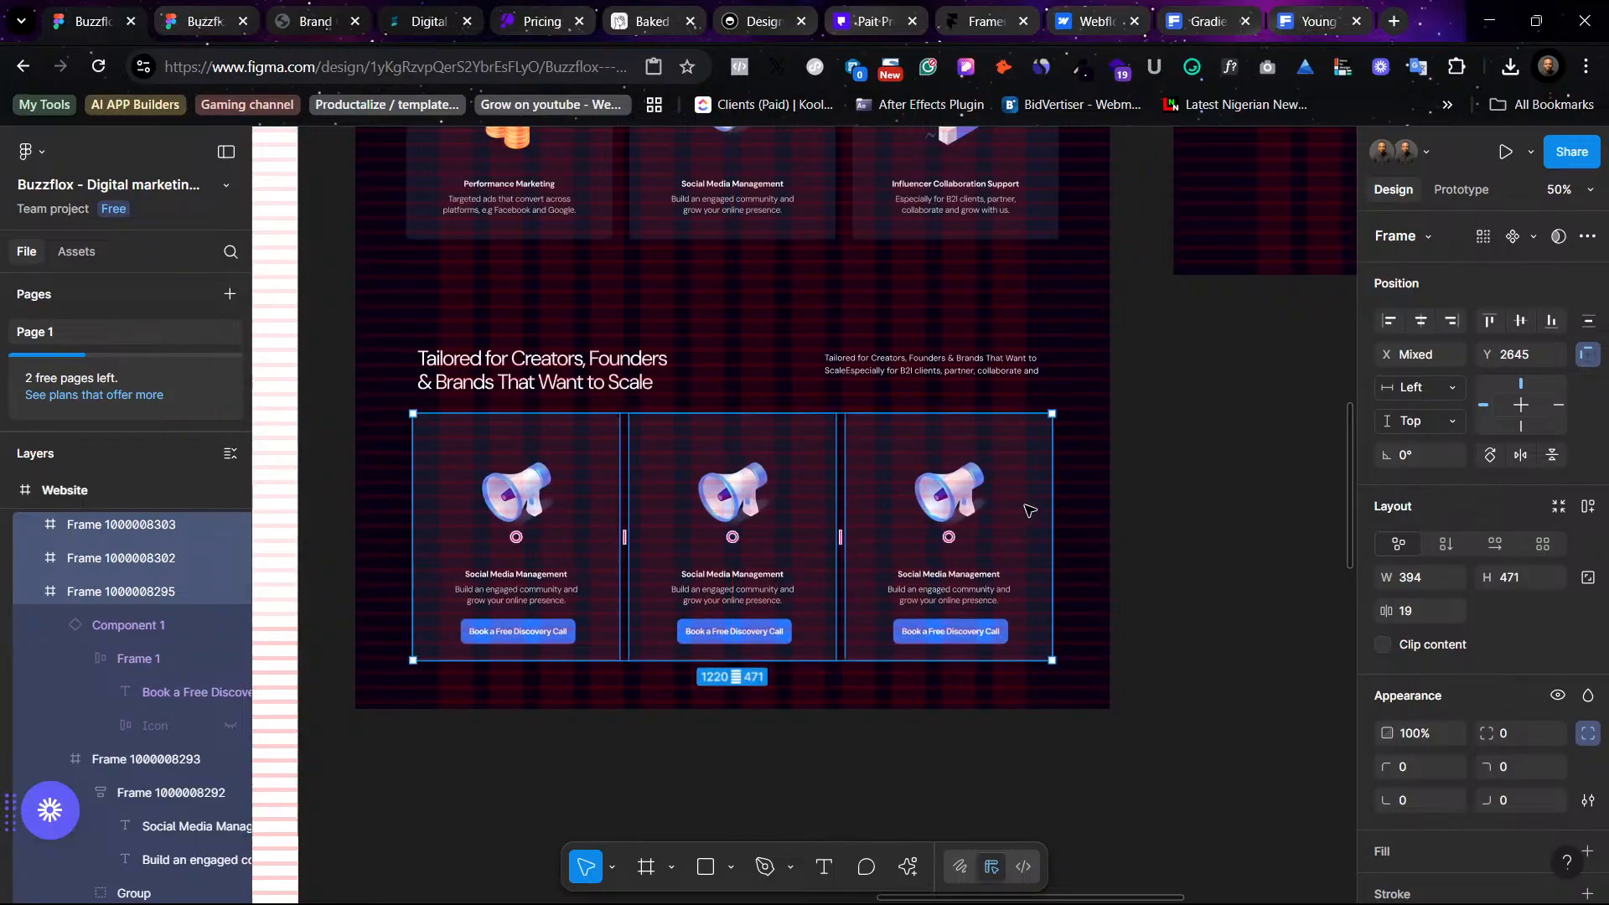
pyautogui.hotkey('ctrl', 'shift', '4')
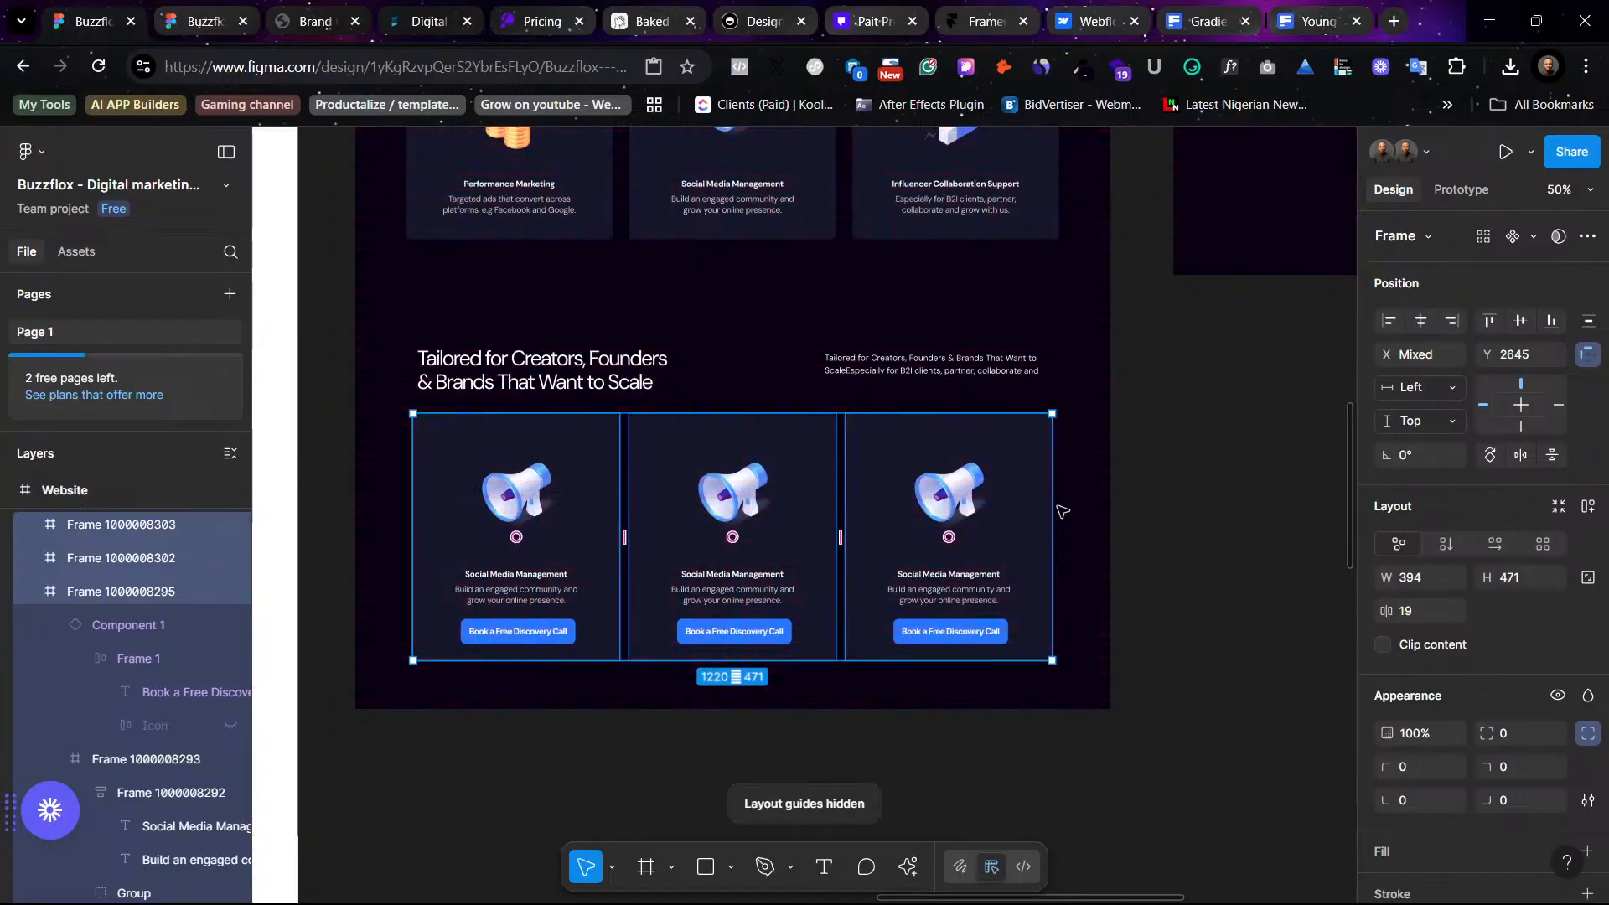
pyautogui.click(1171, 537)
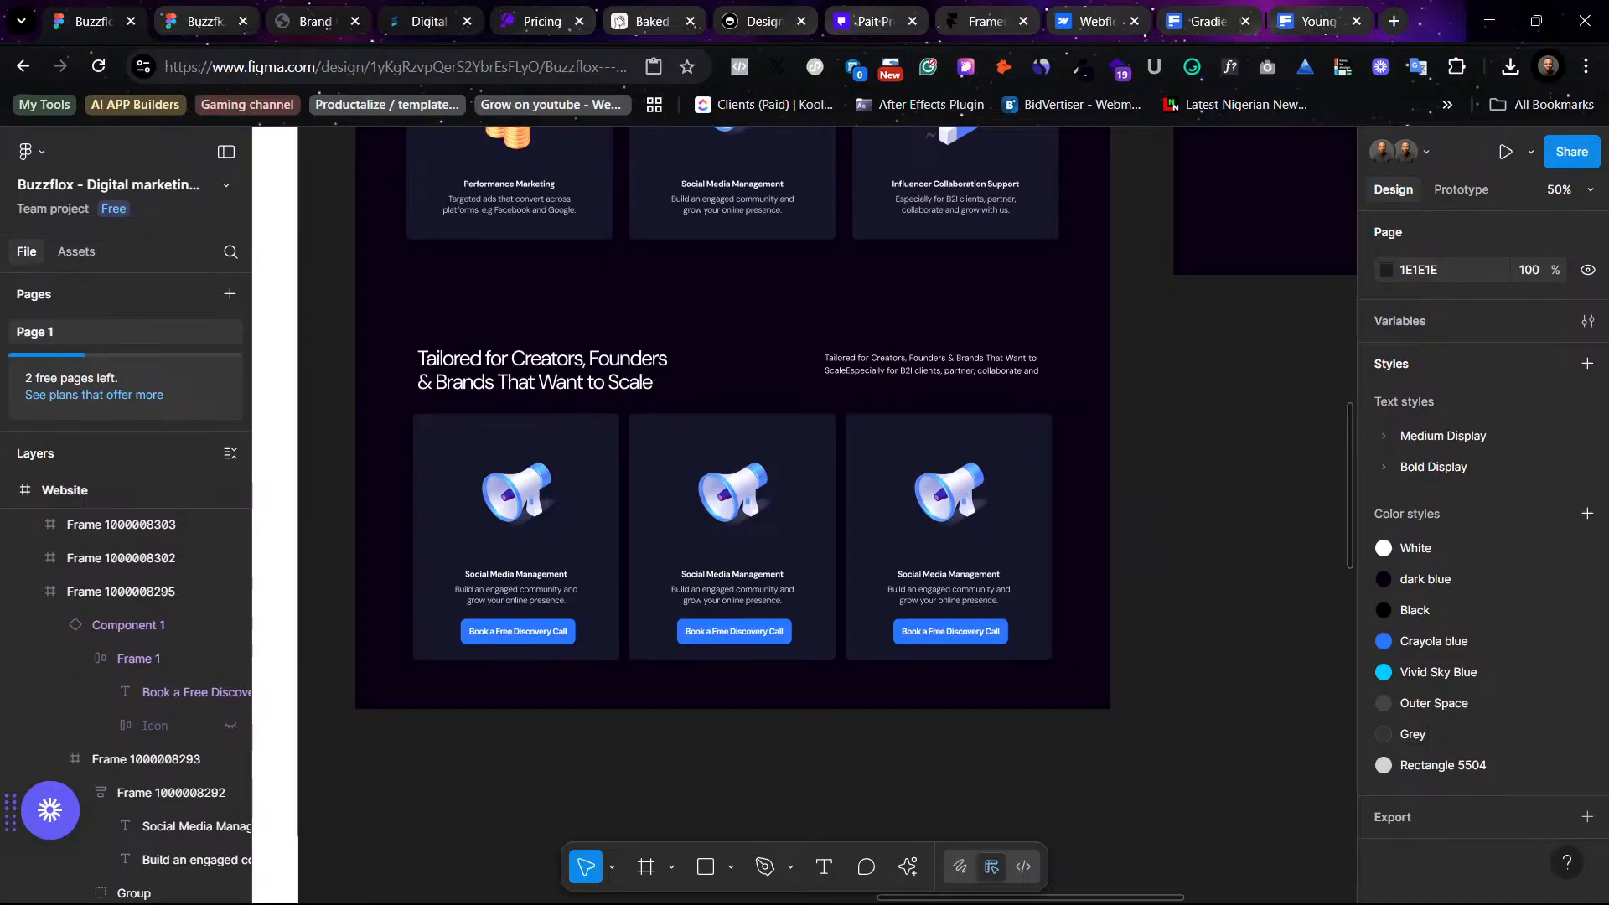
# - Look over the dark page sections and the light version of the site
pyautogui.scroll(5, 1006, 528)
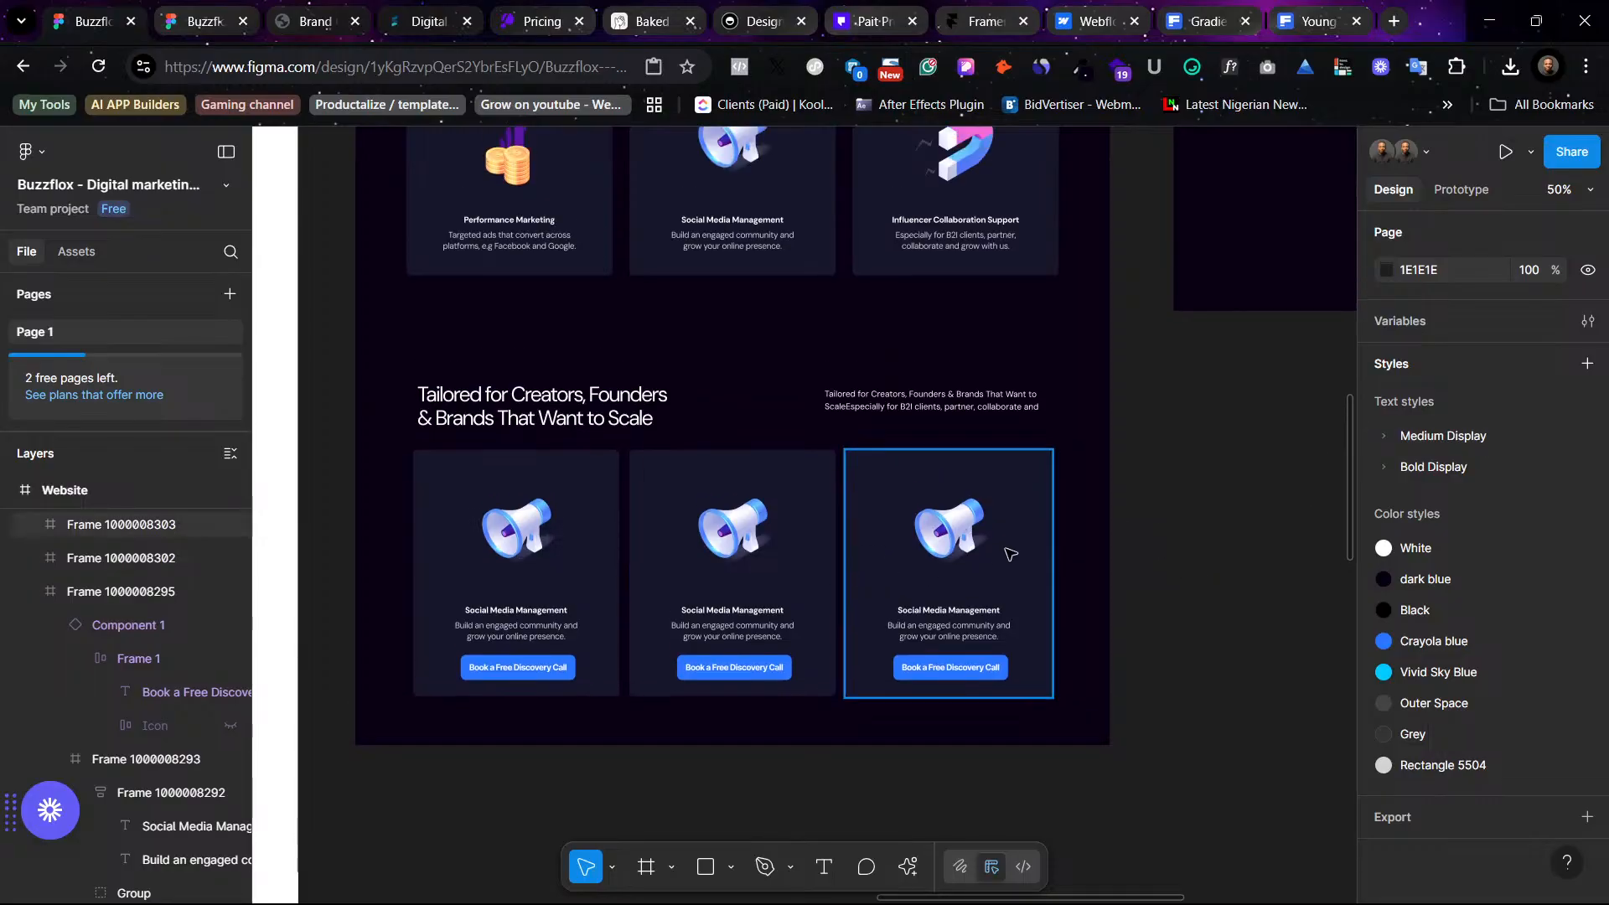
pyautogui.scroll(4, 1019, 532)
pyautogui.hscroll(12, 1020, 531)
pyautogui.hscroll(-3, 969, 534)
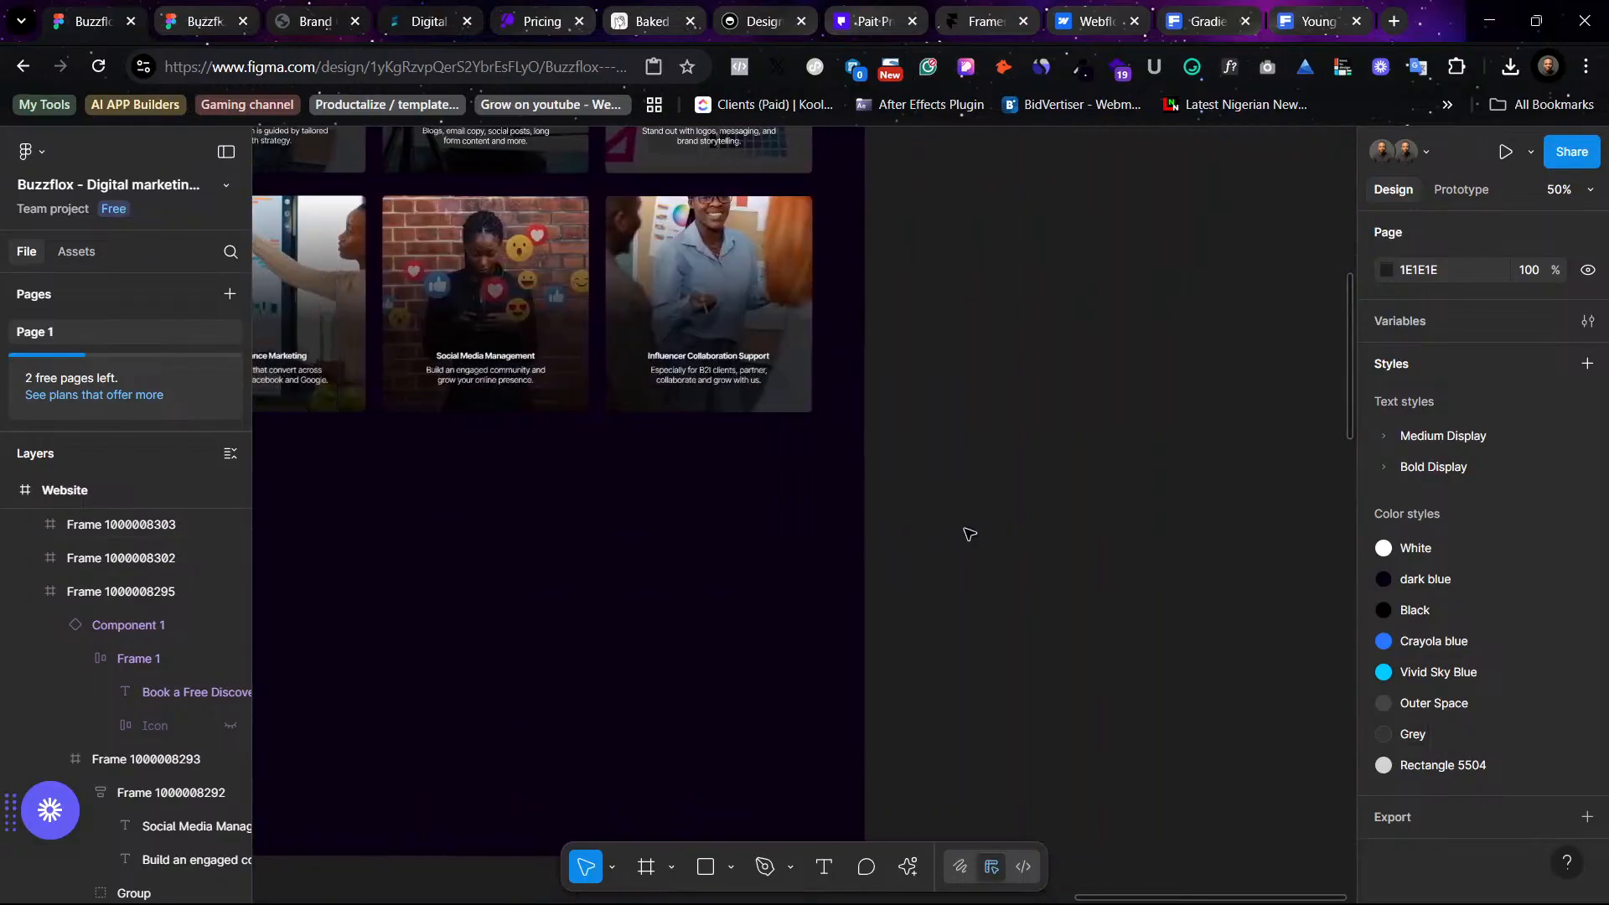
pyautogui.scroll(5, 970, 534)
pyautogui.scroll(-3, 969, 534)
pyautogui.hscroll(-3, 970, 533)
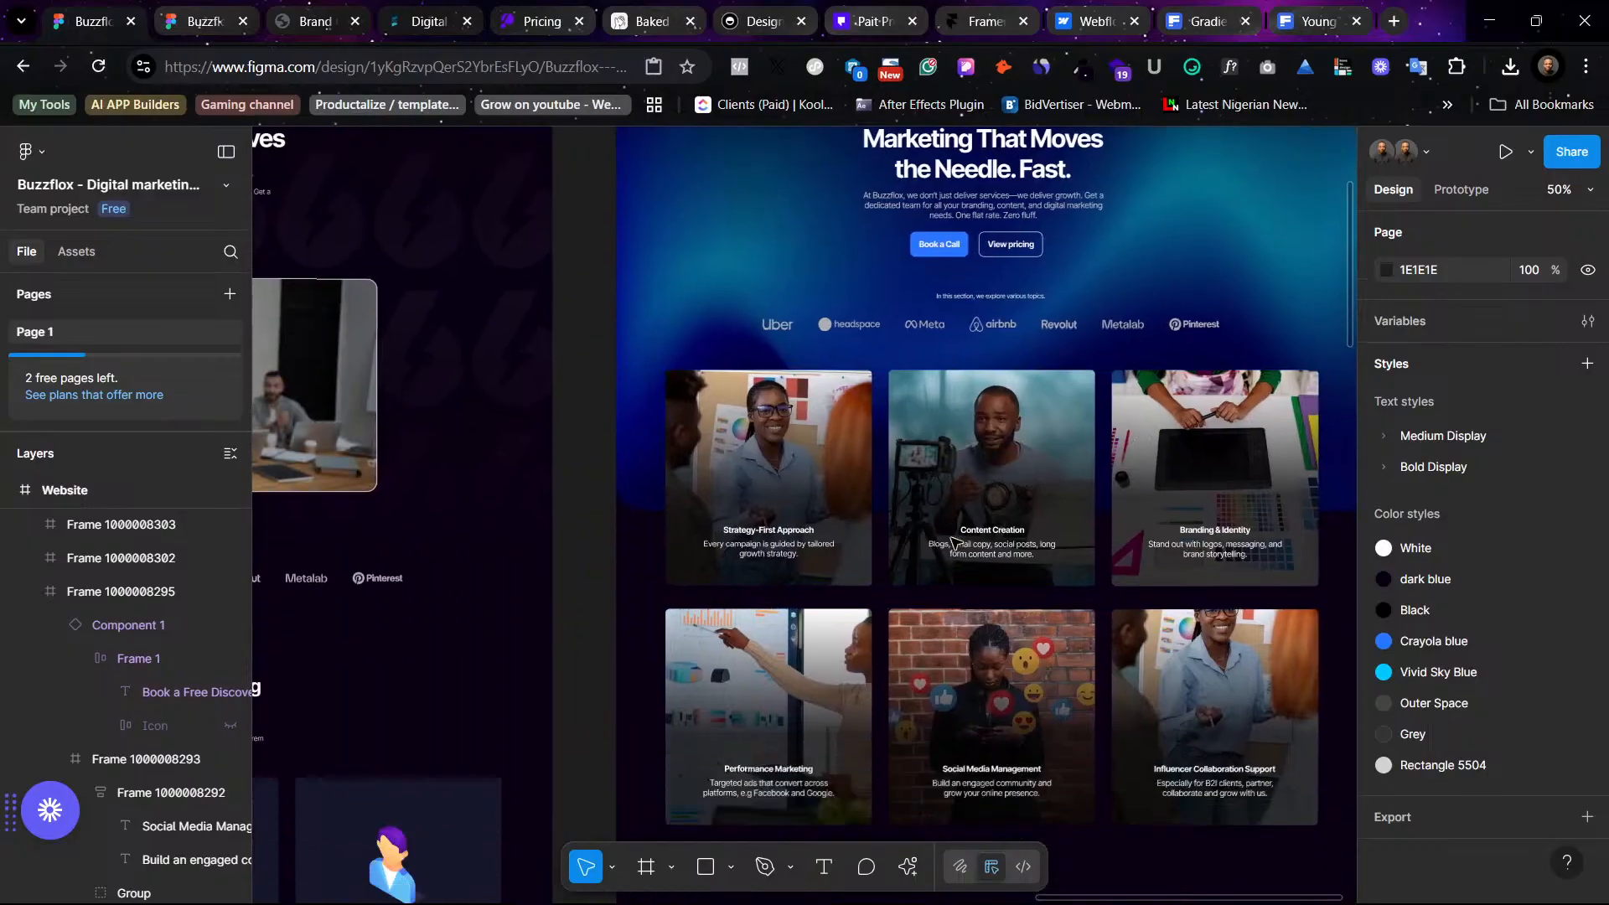
pyautogui.scroll(-3, 965, 569)
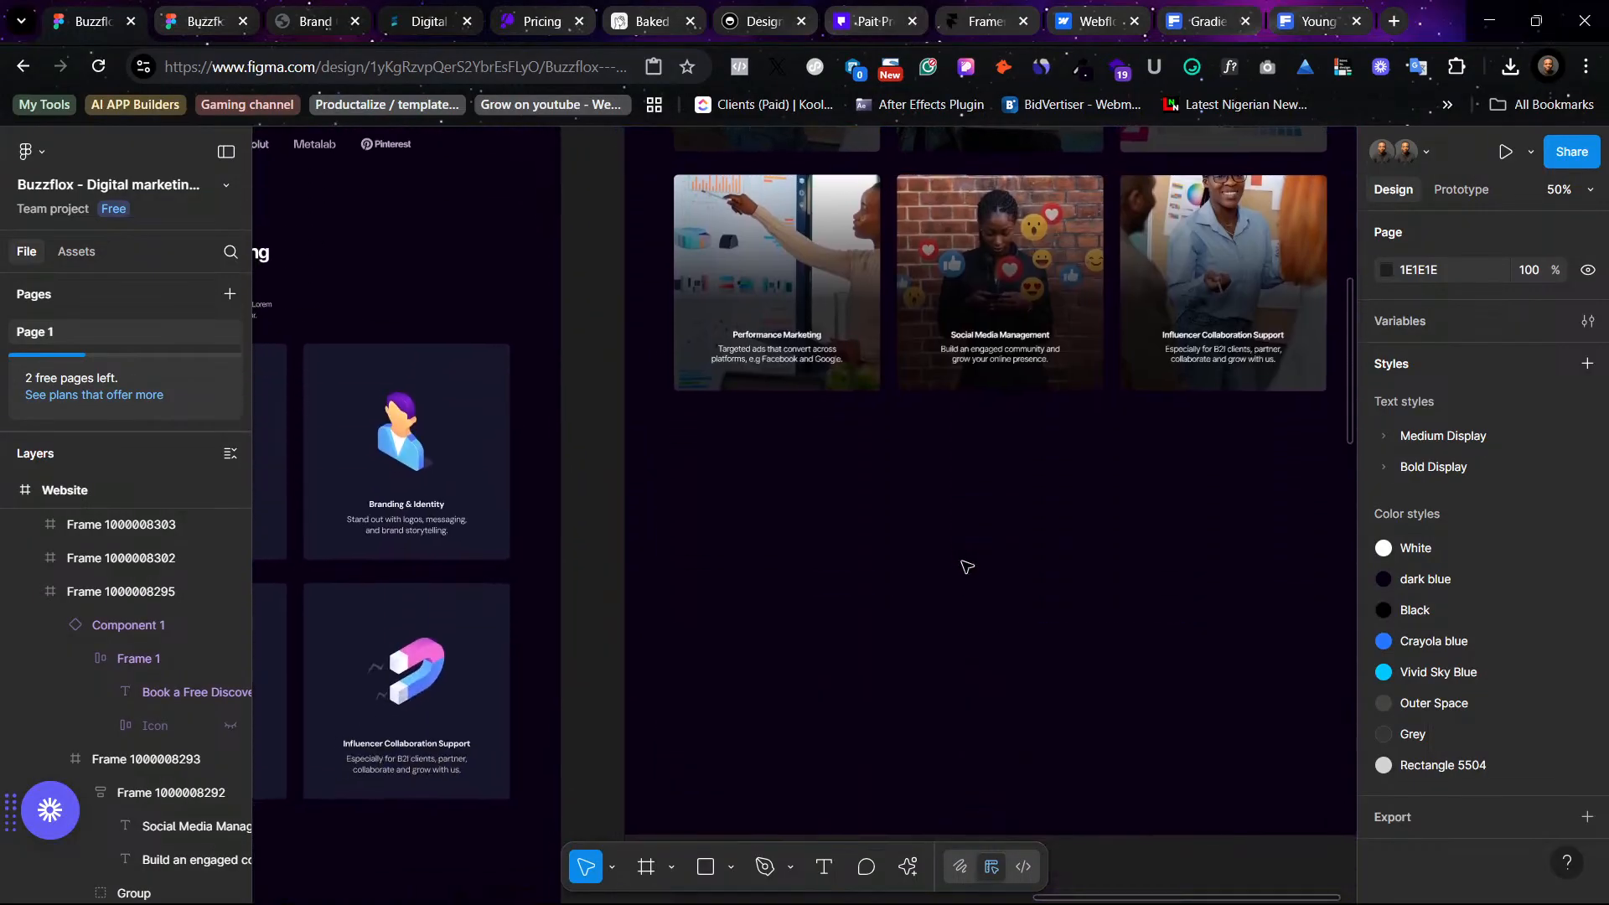
pyautogui.hscroll(-3, 968, 568)
pyautogui.hscroll(-5, 967, 568)
pyautogui.hscroll(5, 967, 567)
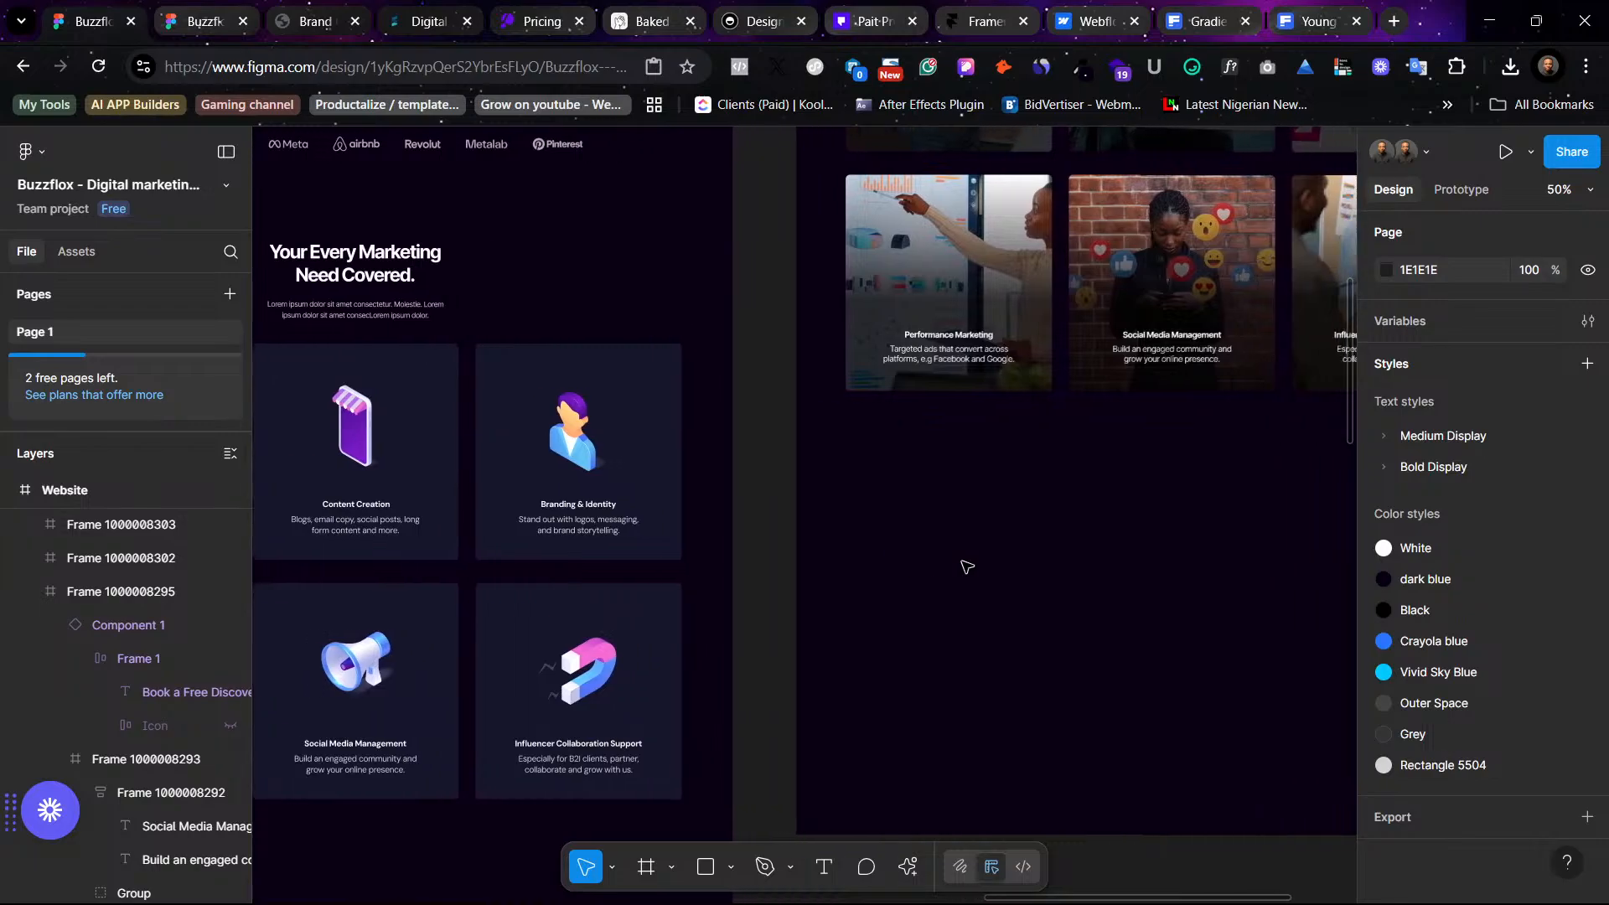
pyautogui.scroll(-3, 967, 567)
pyautogui.hscroll(-3, 967, 567)
pyautogui.scroll(-7, 967, 567)
pyautogui.hscroll(-5, 967, 568)
pyautogui.scroll(-2, 967, 567)
pyautogui.scroll(4, 966, 567)
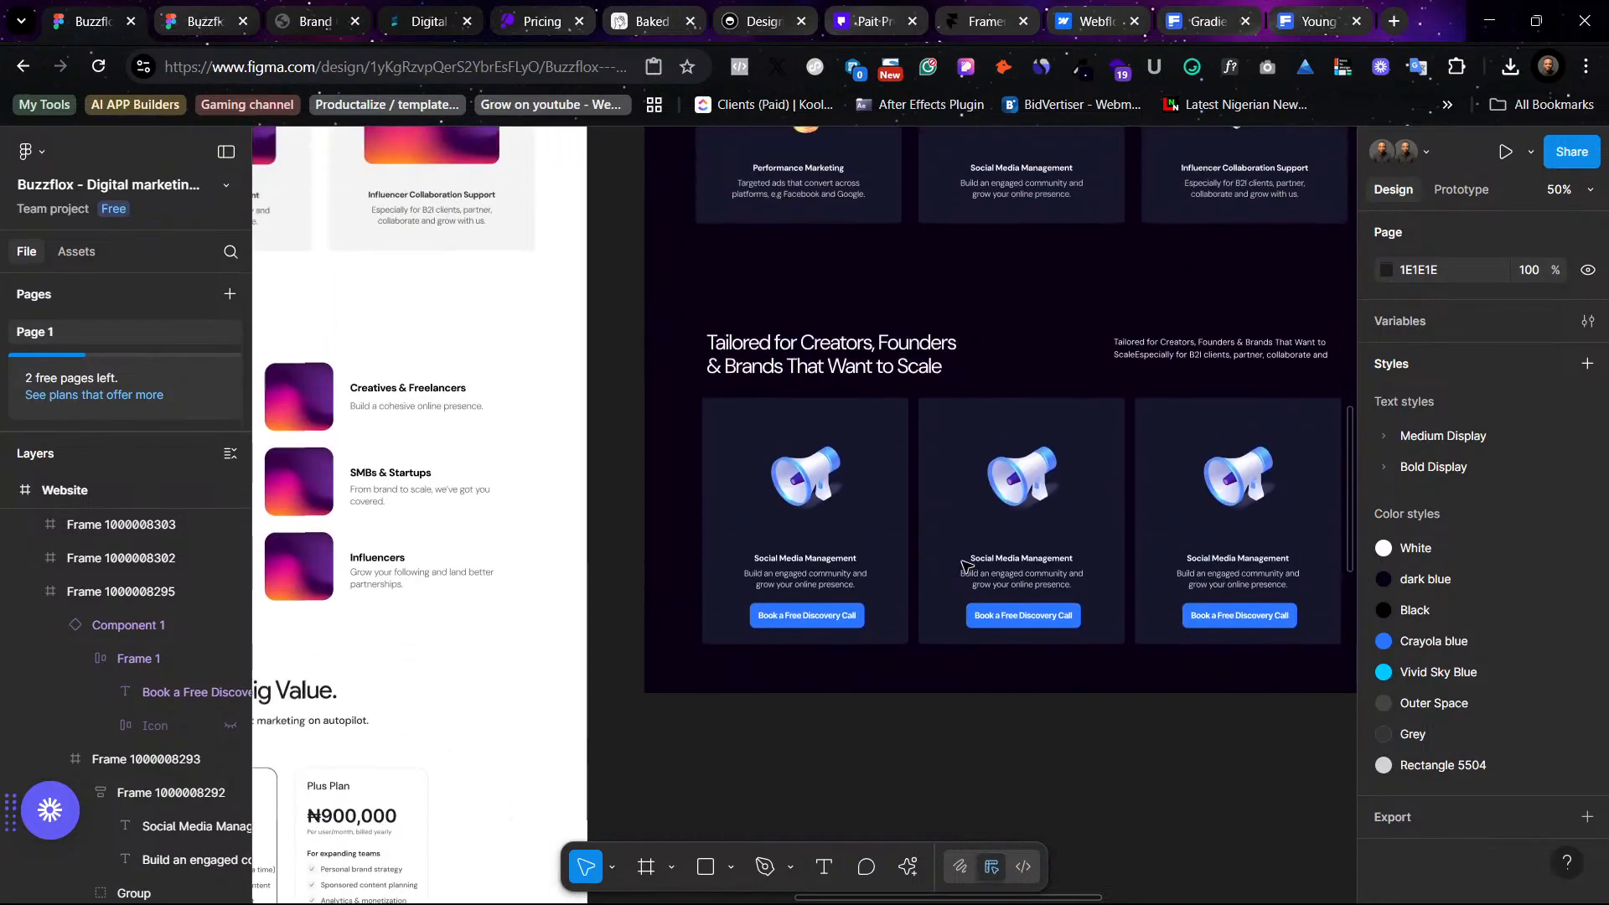
pyautogui.hscroll(1, 965, 565)
pyautogui.hscroll(2, 965, 566)
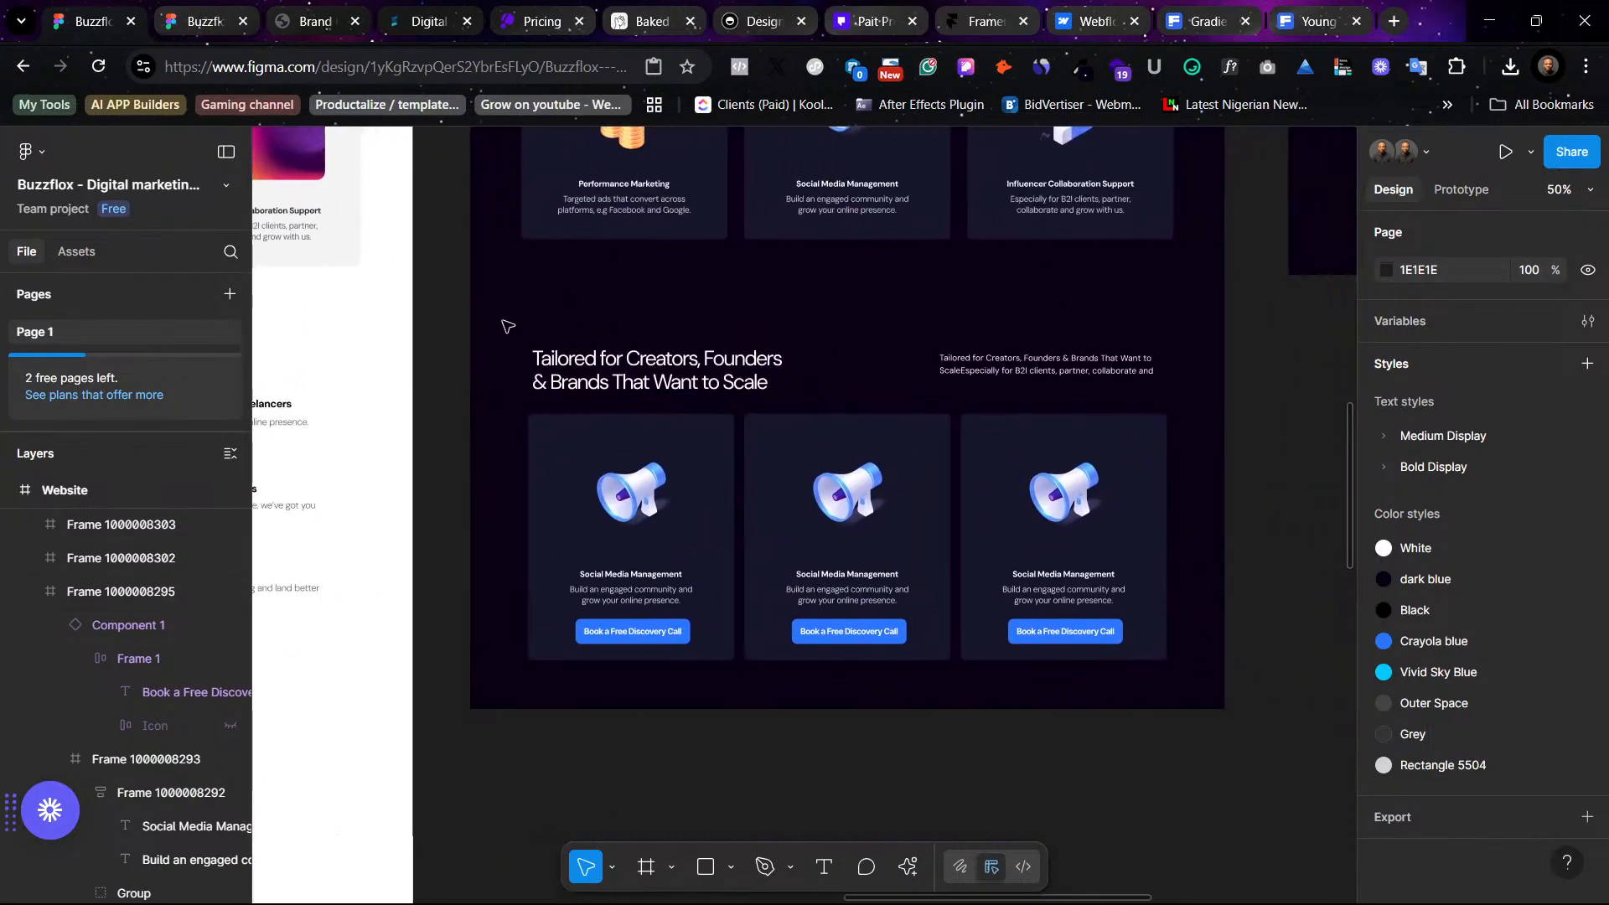
# - Select the Tailored for Creators heading and card row and move them under the photo service cards in the other page version
pyautogui.moveTo(503, 321); pyautogui.dragTo(1189, 677)
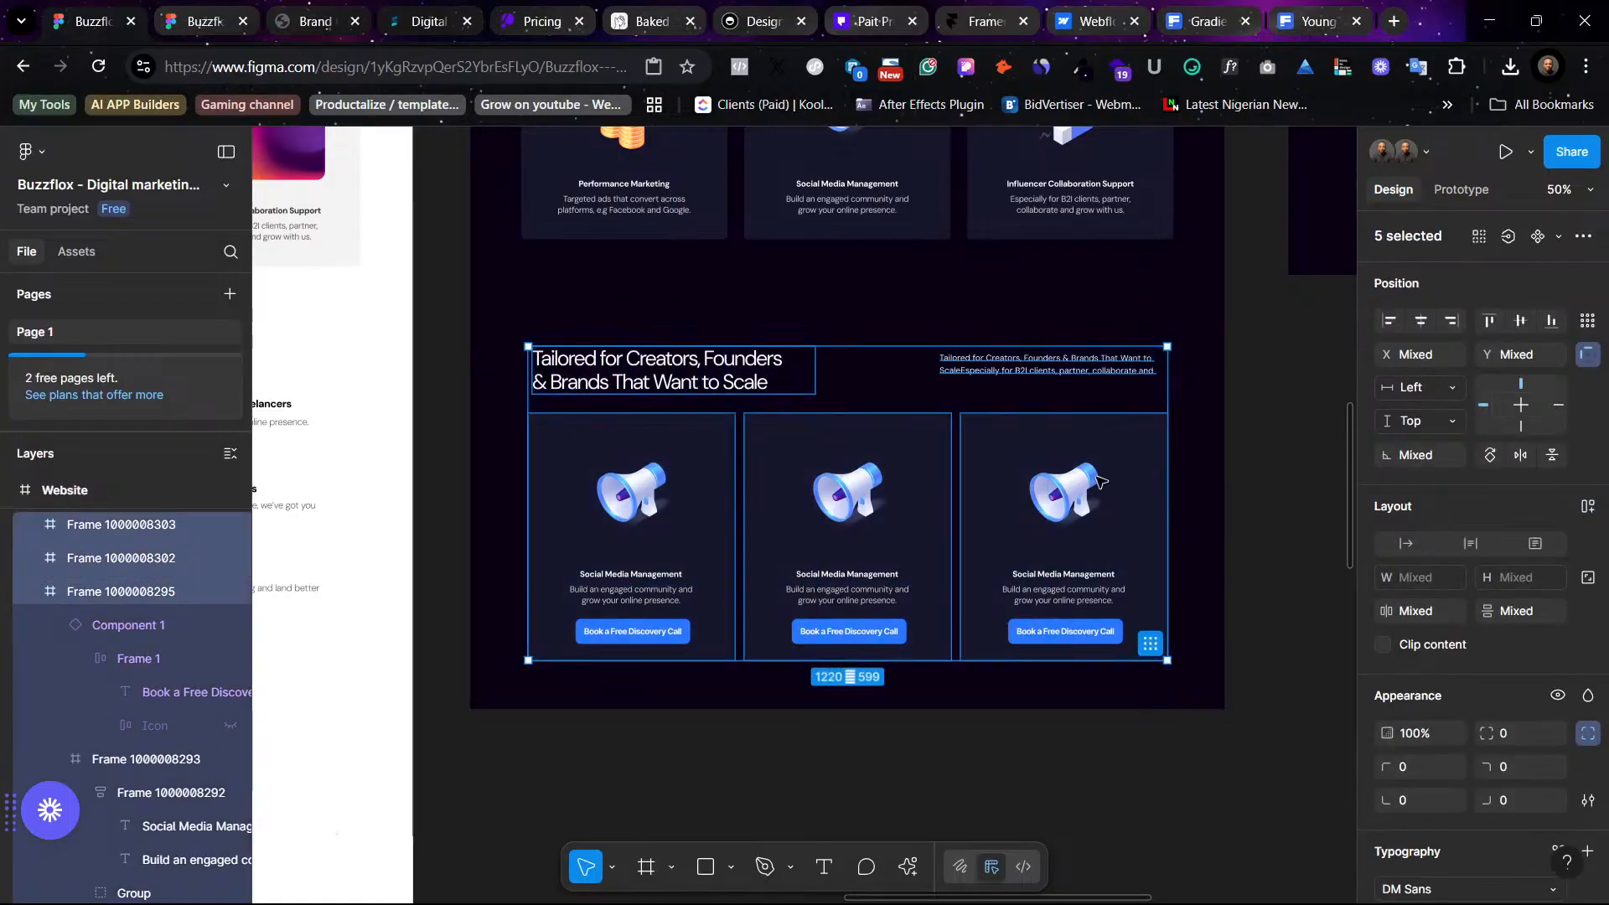
pyautogui.scroll(1, 1033, 369)
pyautogui.scroll(4, 1033, 369)
pyautogui.scroll(3, 979, 326)
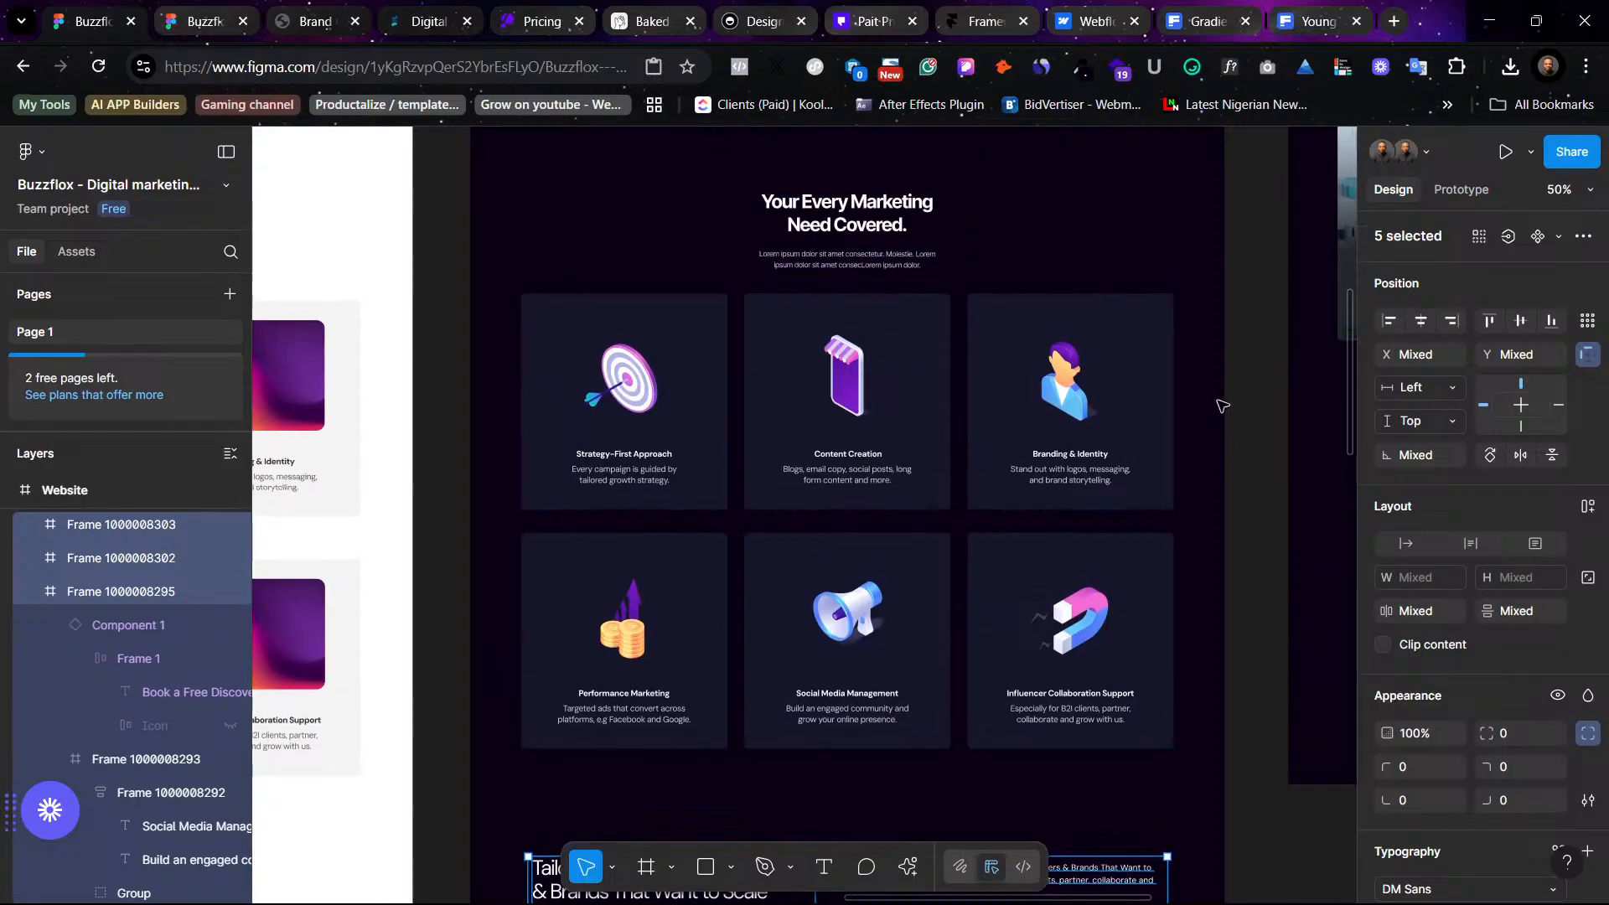
pyautogui.hscroll(8, 978, 326)
pyautogui.scroll(-4, 977, 460)
pyautogui.hscroll(-2, 977, 460)
pyautogui.scroll(-7, 815, 503)
pyautogui.hscroll(-3, 815, 502)
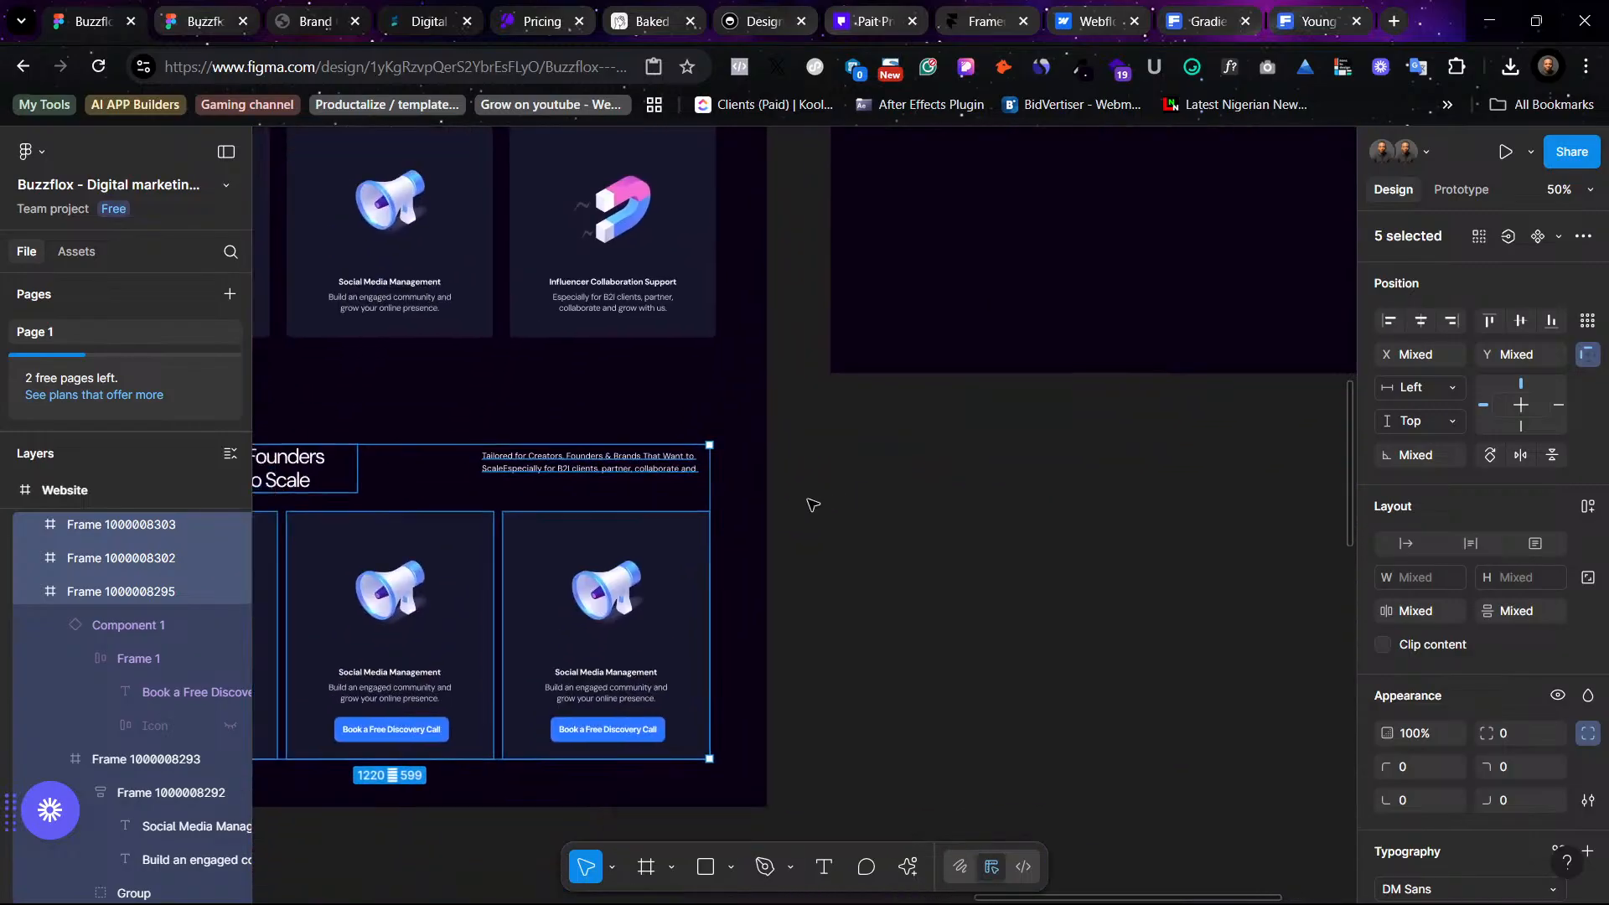
pyautogui.scroll(6, 775, 646)
pyautogui.hscroll(2, 641, 365)
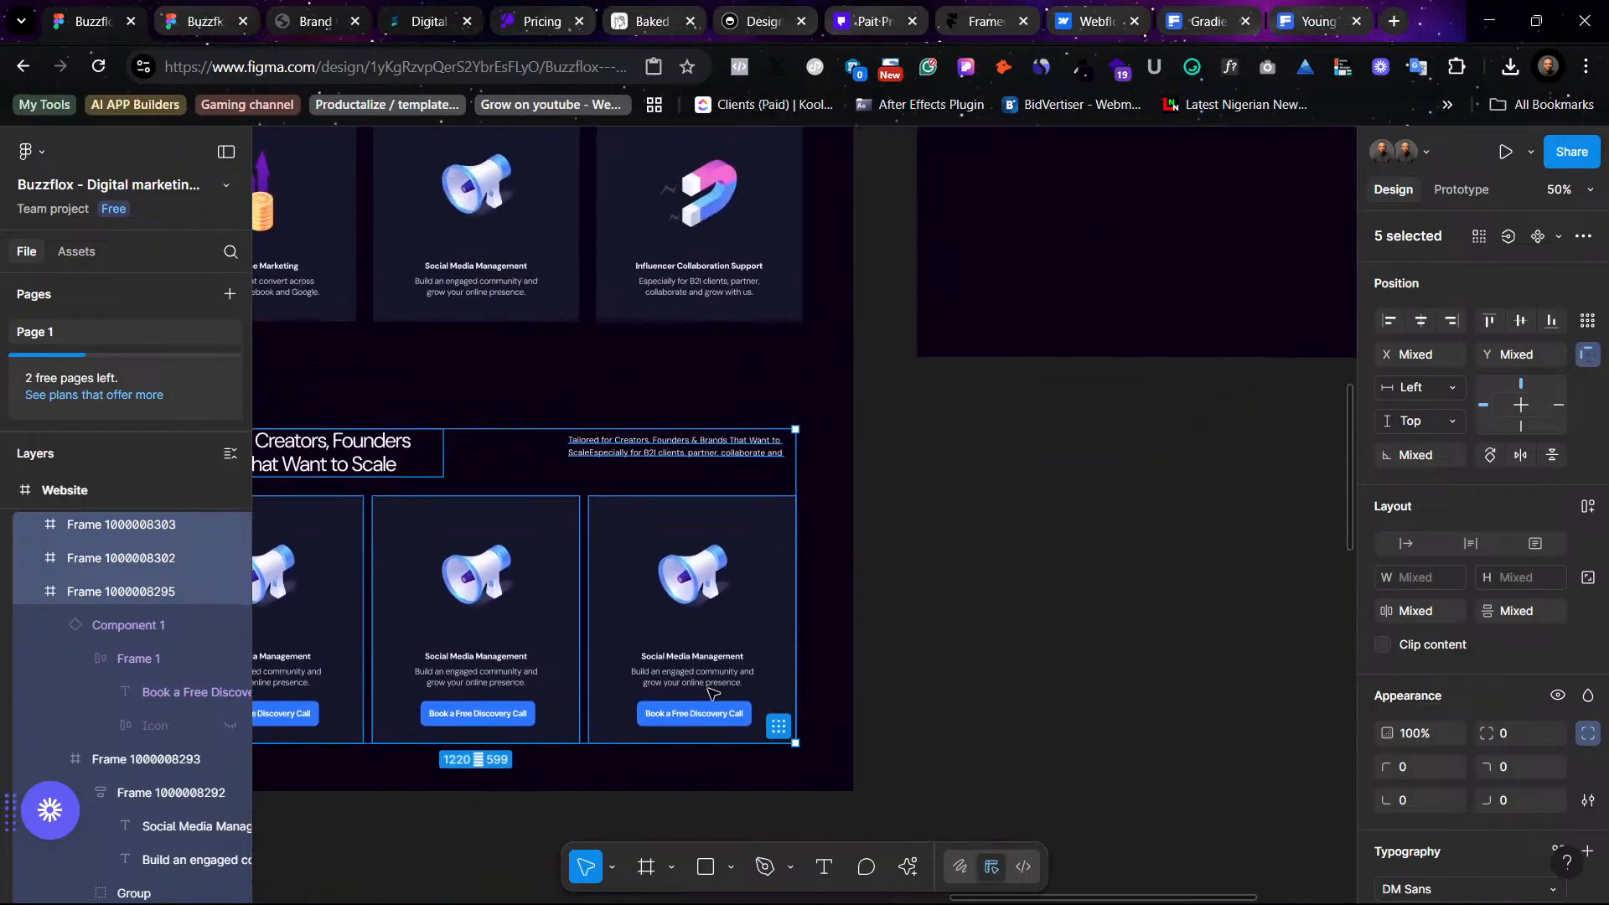
pyautogui.scroll(4, 658, 754)
pyautogui.hscroll(5, 657, 754)
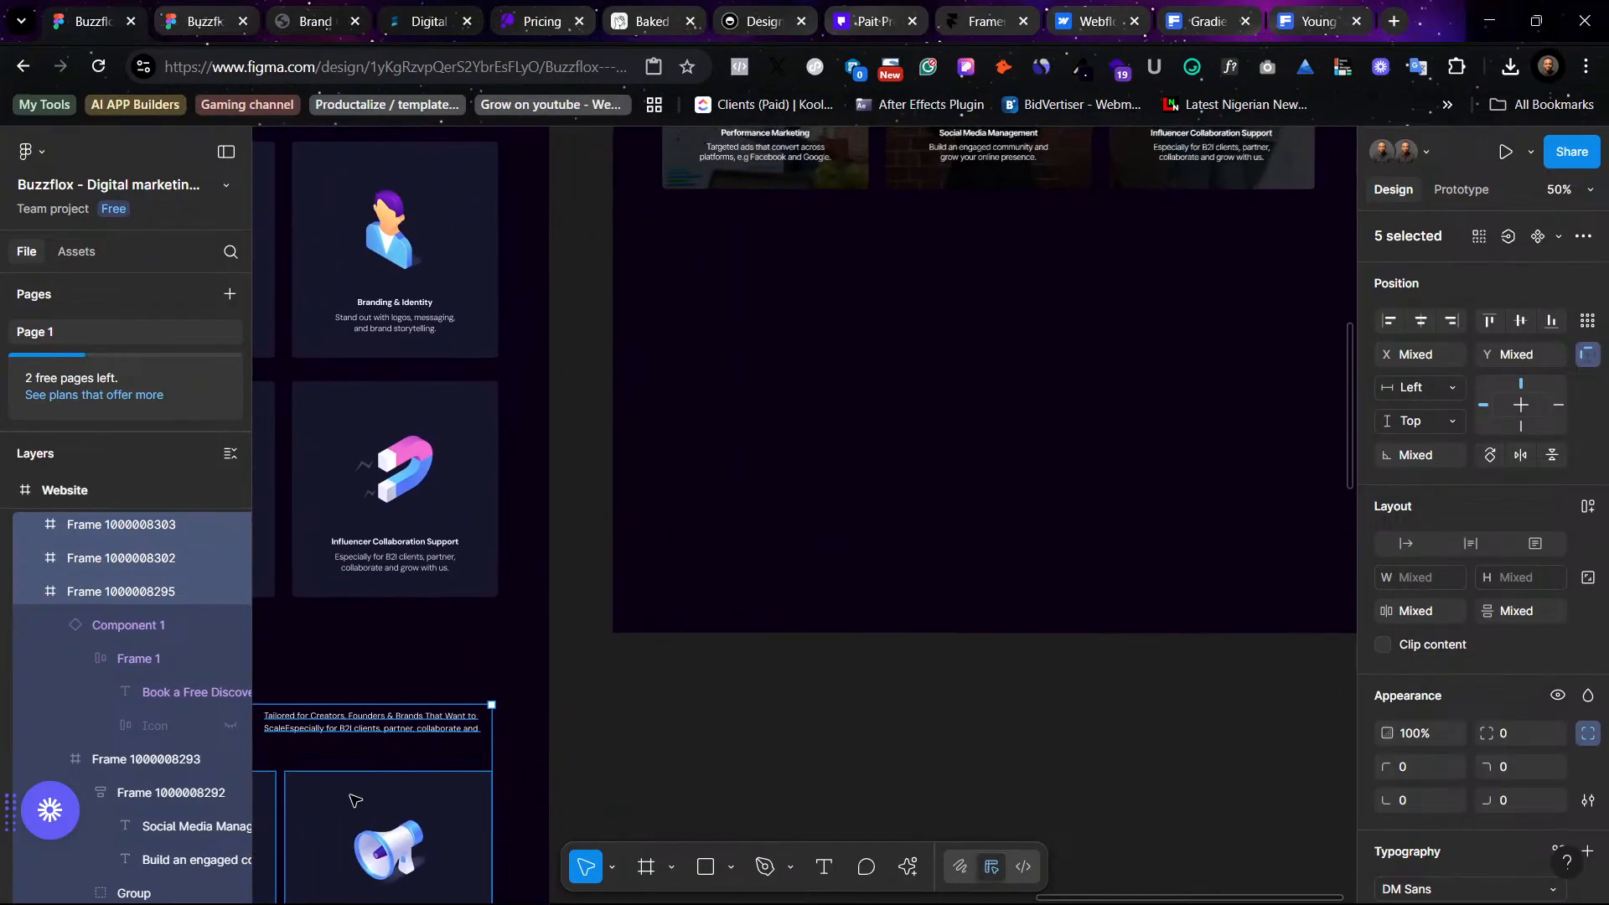
pyautogui.moveTo(339, 787); pyautogui.dragTo(1160, 344)
pyautogui.scroll(4, 1159, 344)
pyautogui.hscroll(2, 1160, 344)
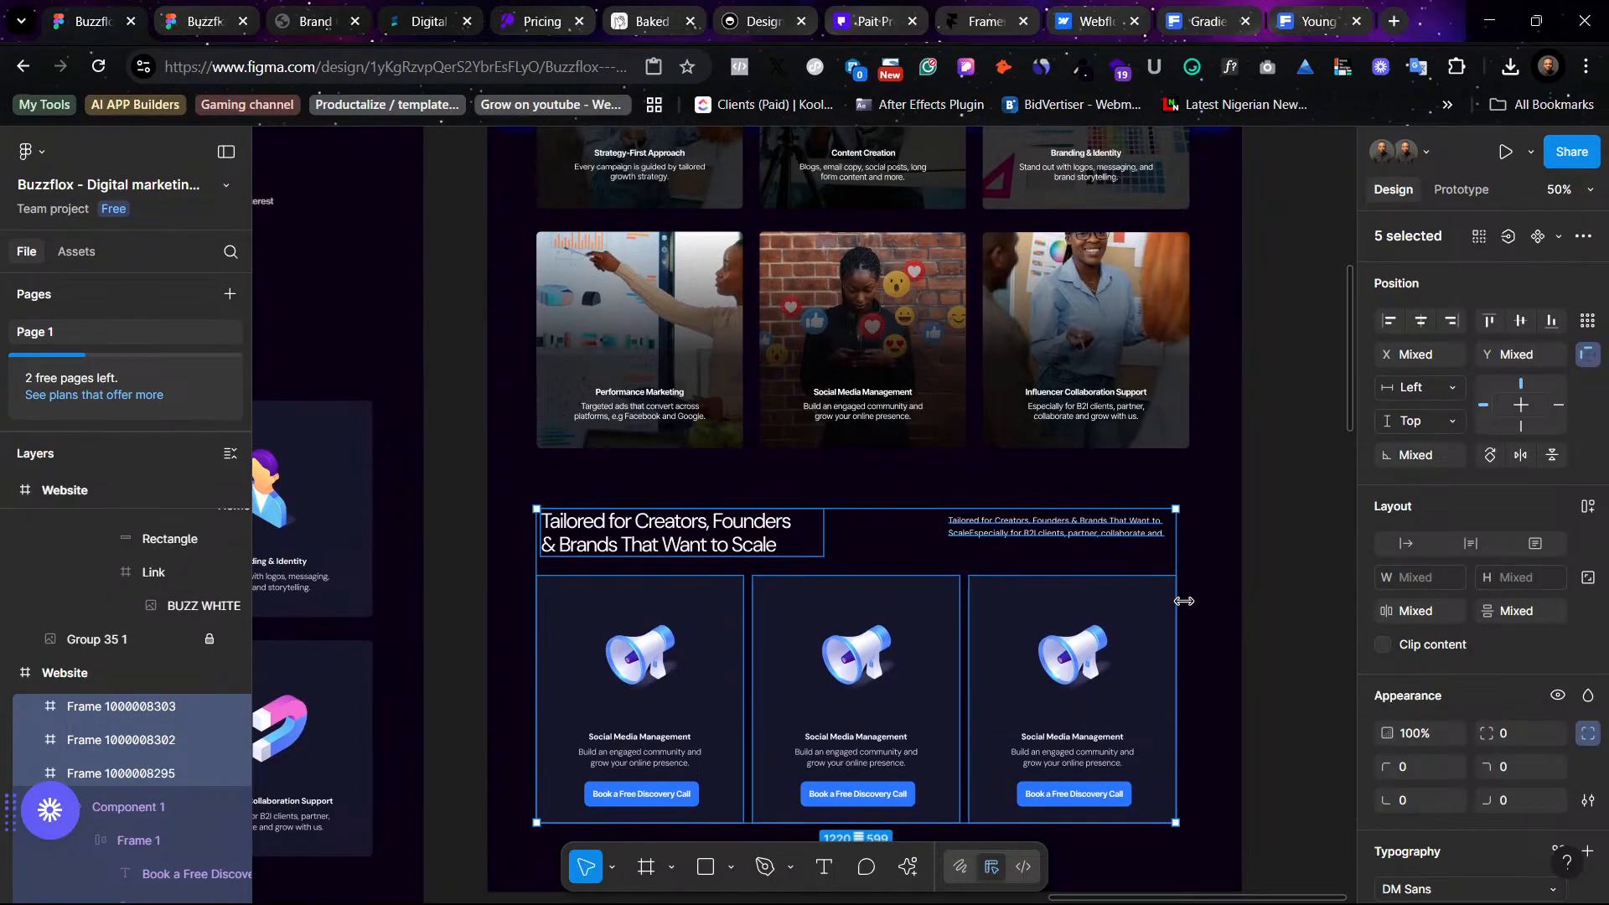
pyautogui.click(1194, 662)
# - Nudge the row of three cards up slightly and widen the spacing between them
pyautogui.scroll(5, 1225, 600)
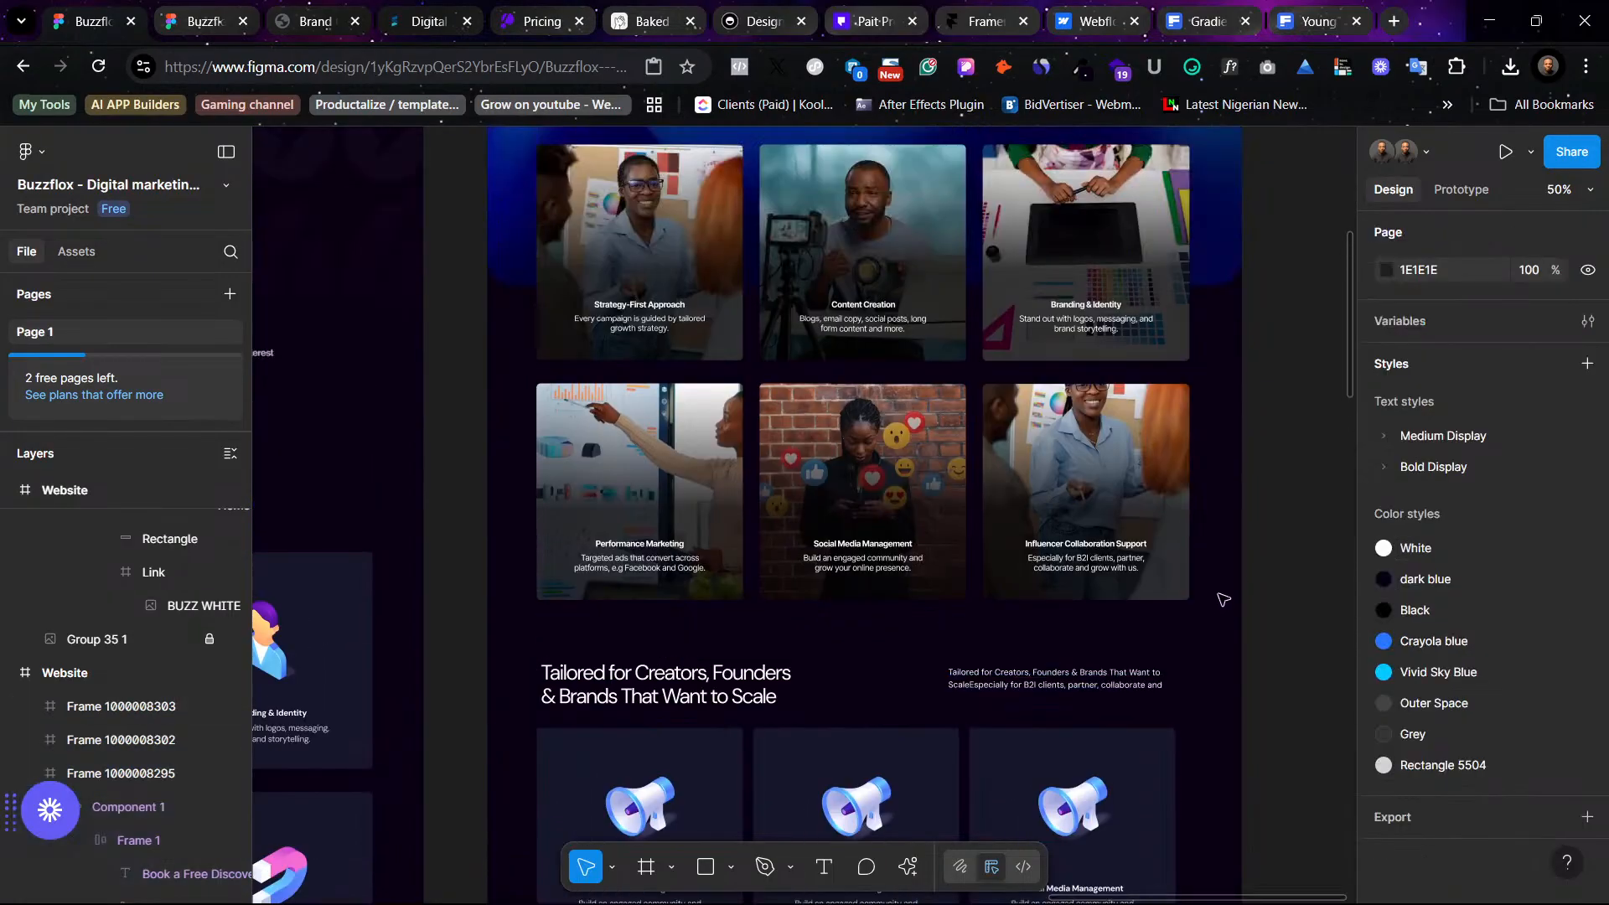
pyautogui.scroll(-8, 1219, 607)
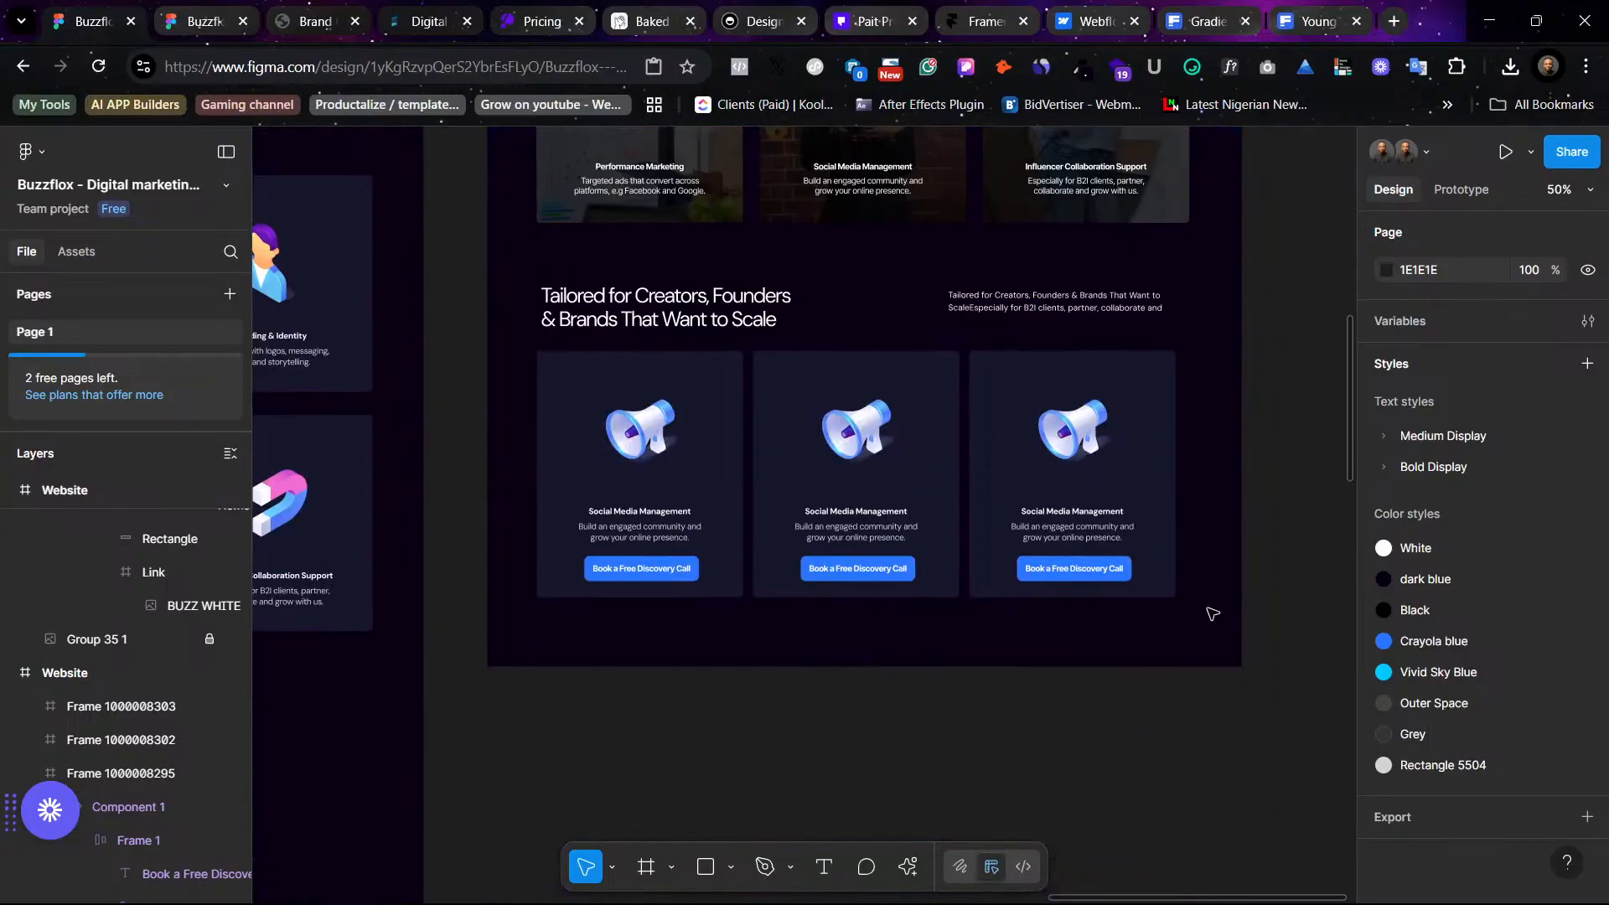
pyautogui.hscroll(-2, 1209, 614)
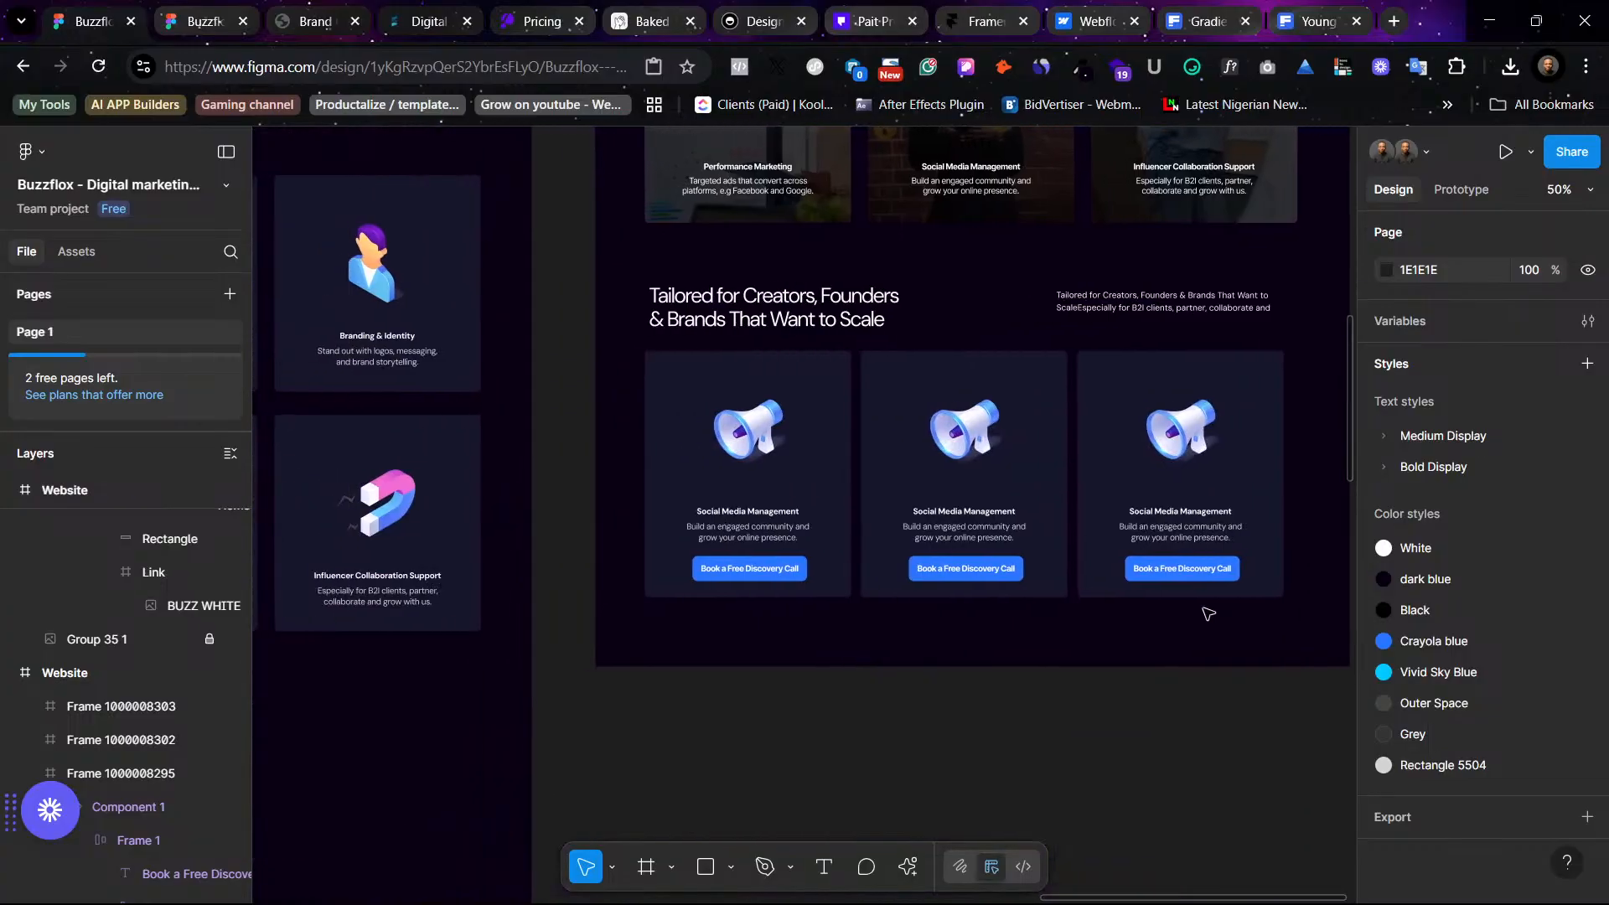
pyautogui.hscroll(5, 1078, 685)
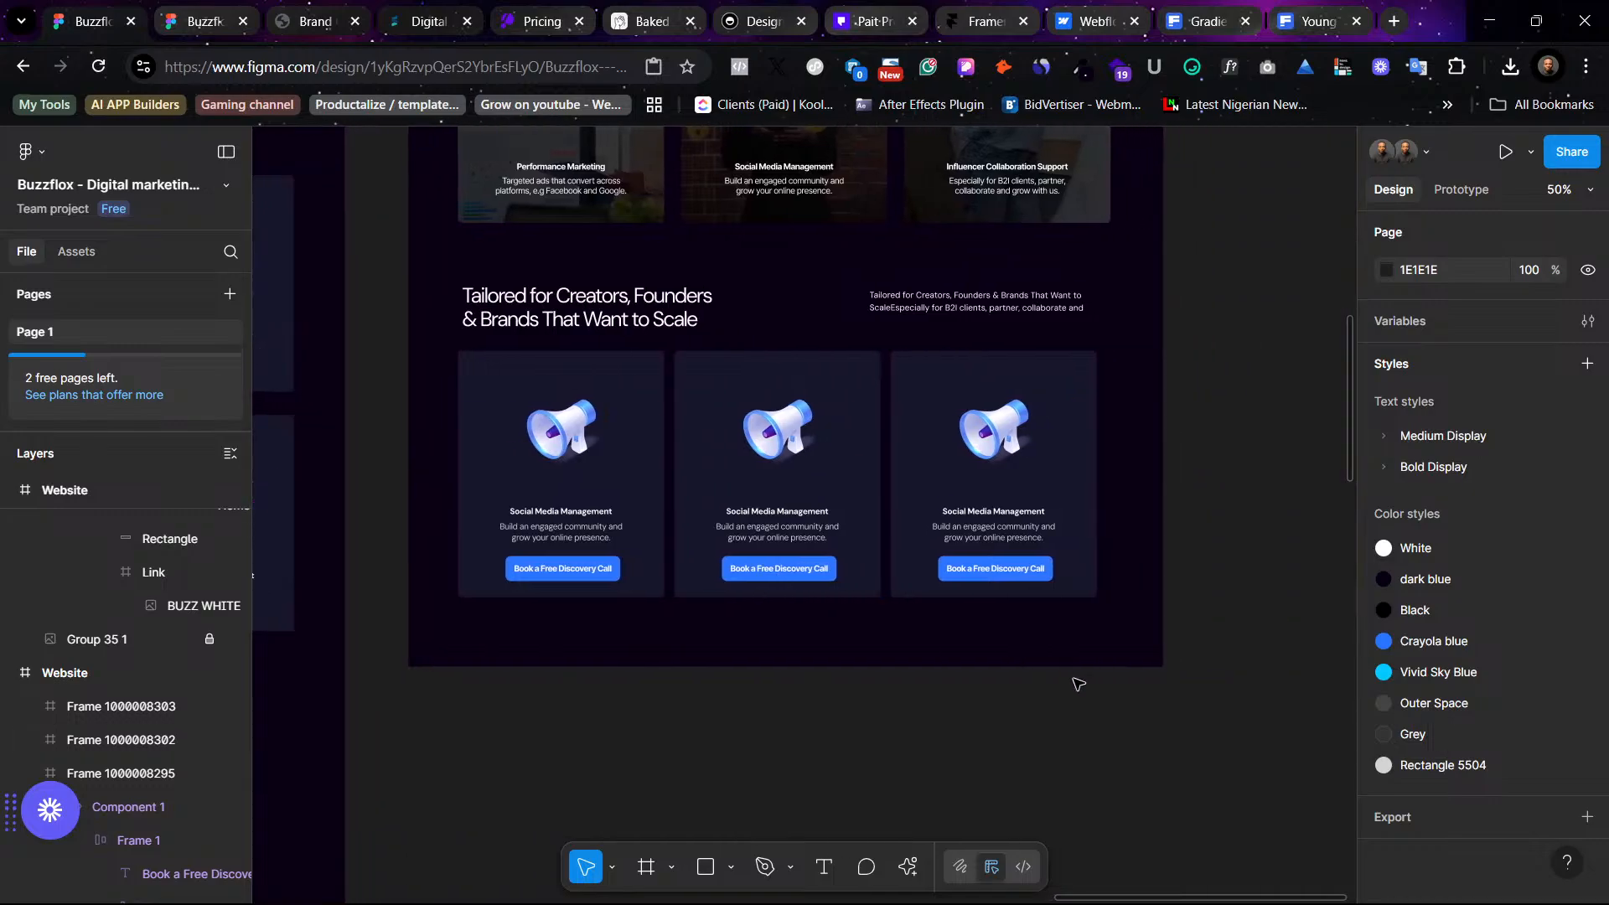
pyautogui.scroll(2, 1079, 681)
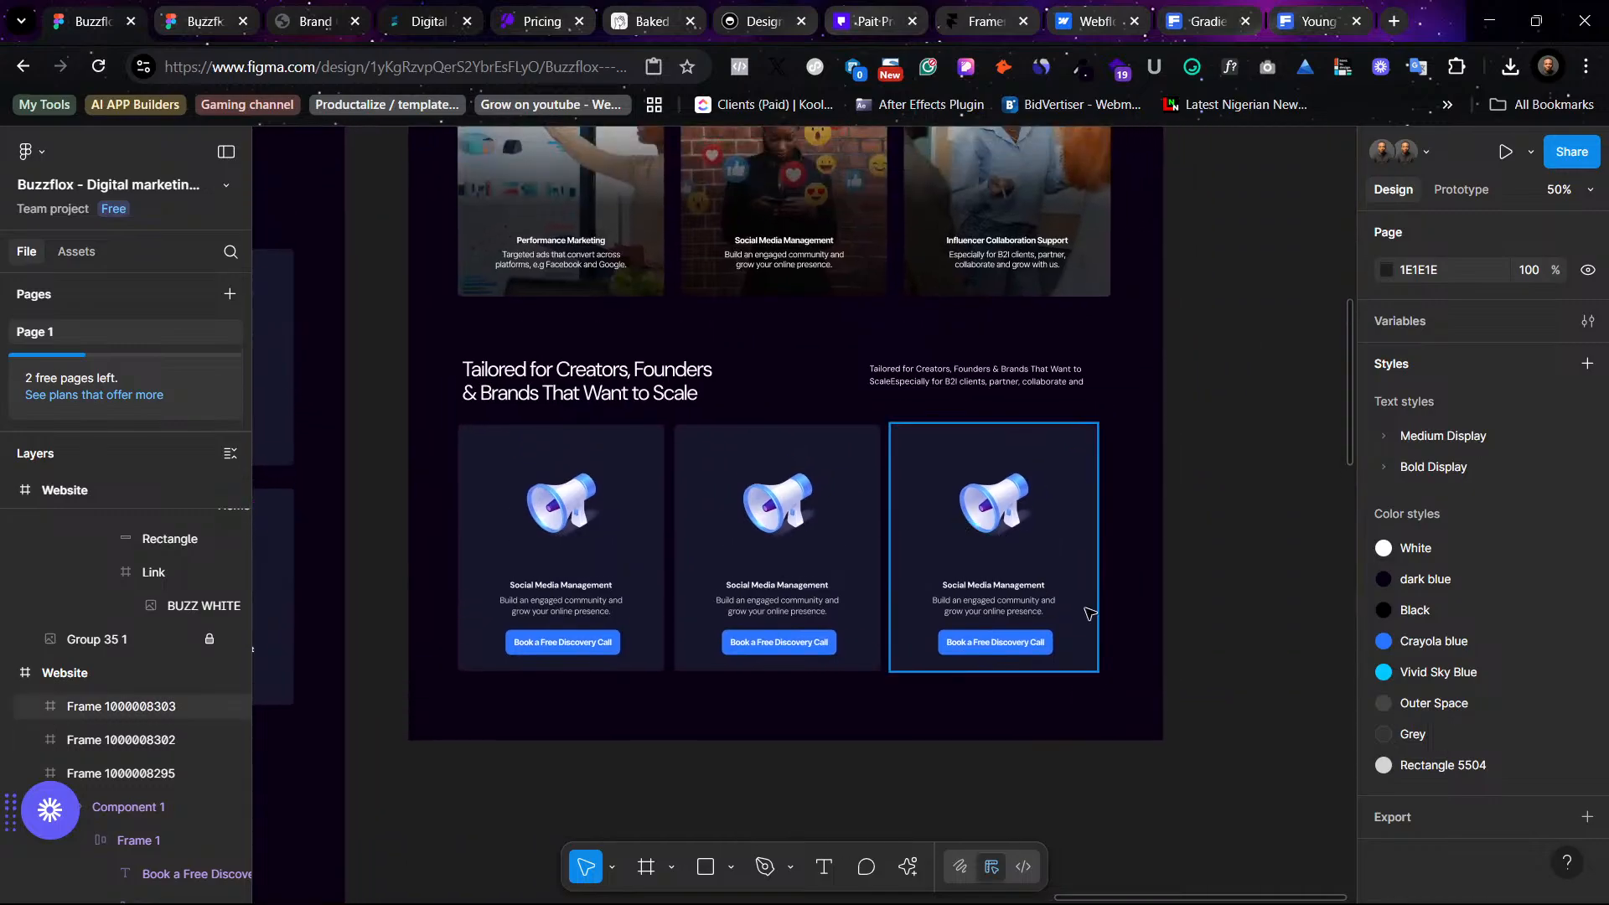
pyautogui.moveTo(1120, 702); pyautogui.dragTo(478, 454)
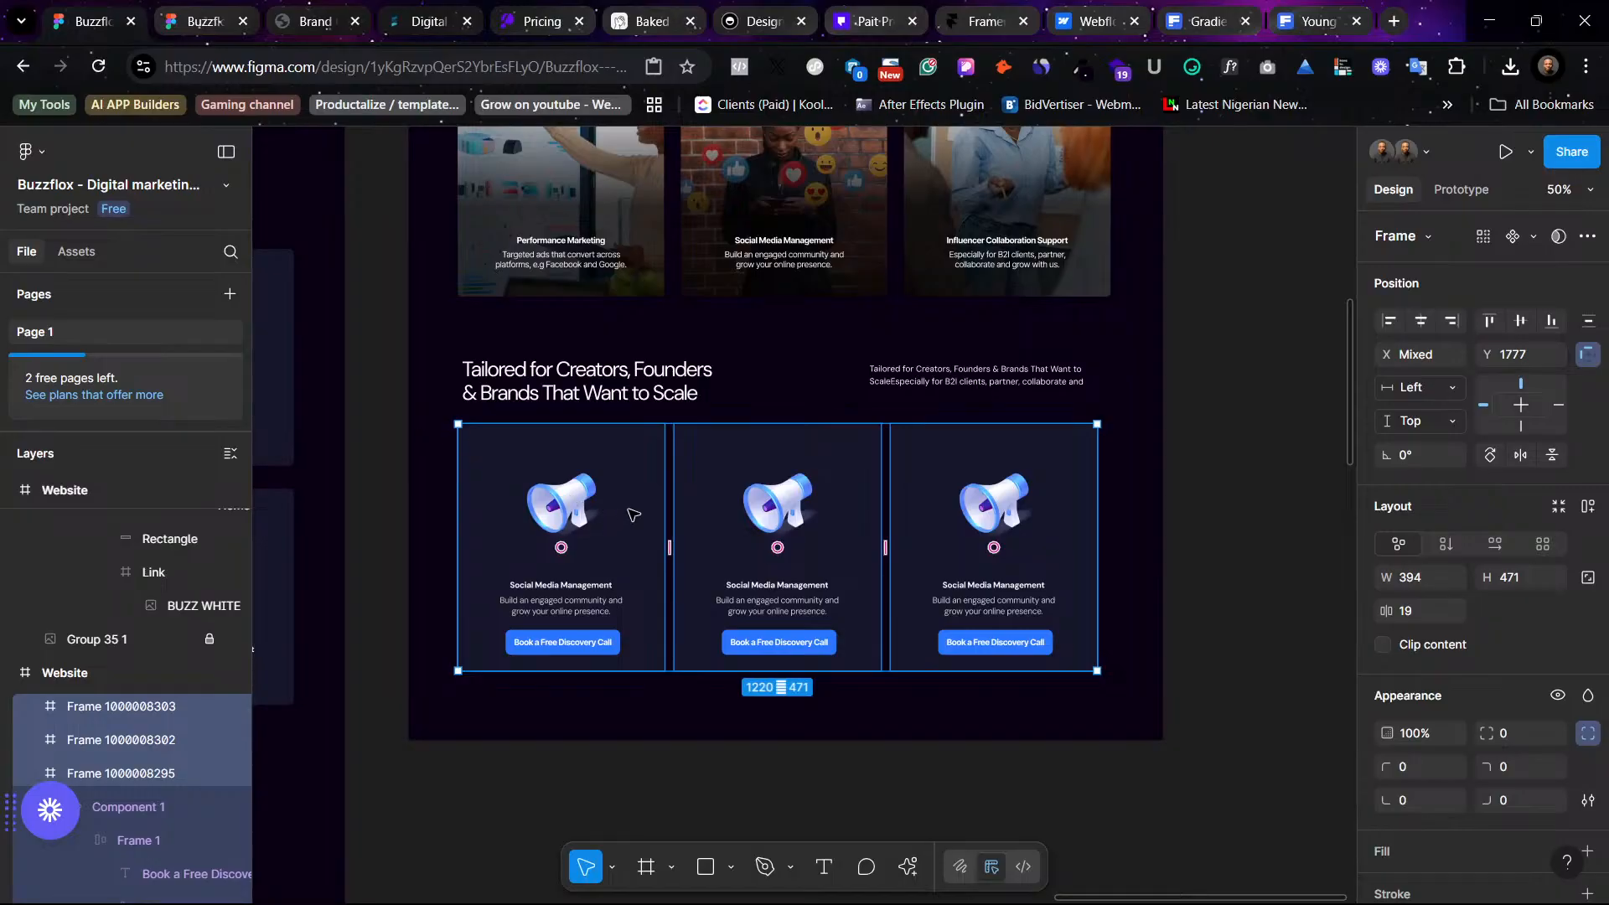
pyautogui.moveTo(633, 511)
pyautogui.mouseDown()
pyautogui.moveTo(619, 509)
pyautogui.moveTo(635, 505)
pyautogui.mouseUp()
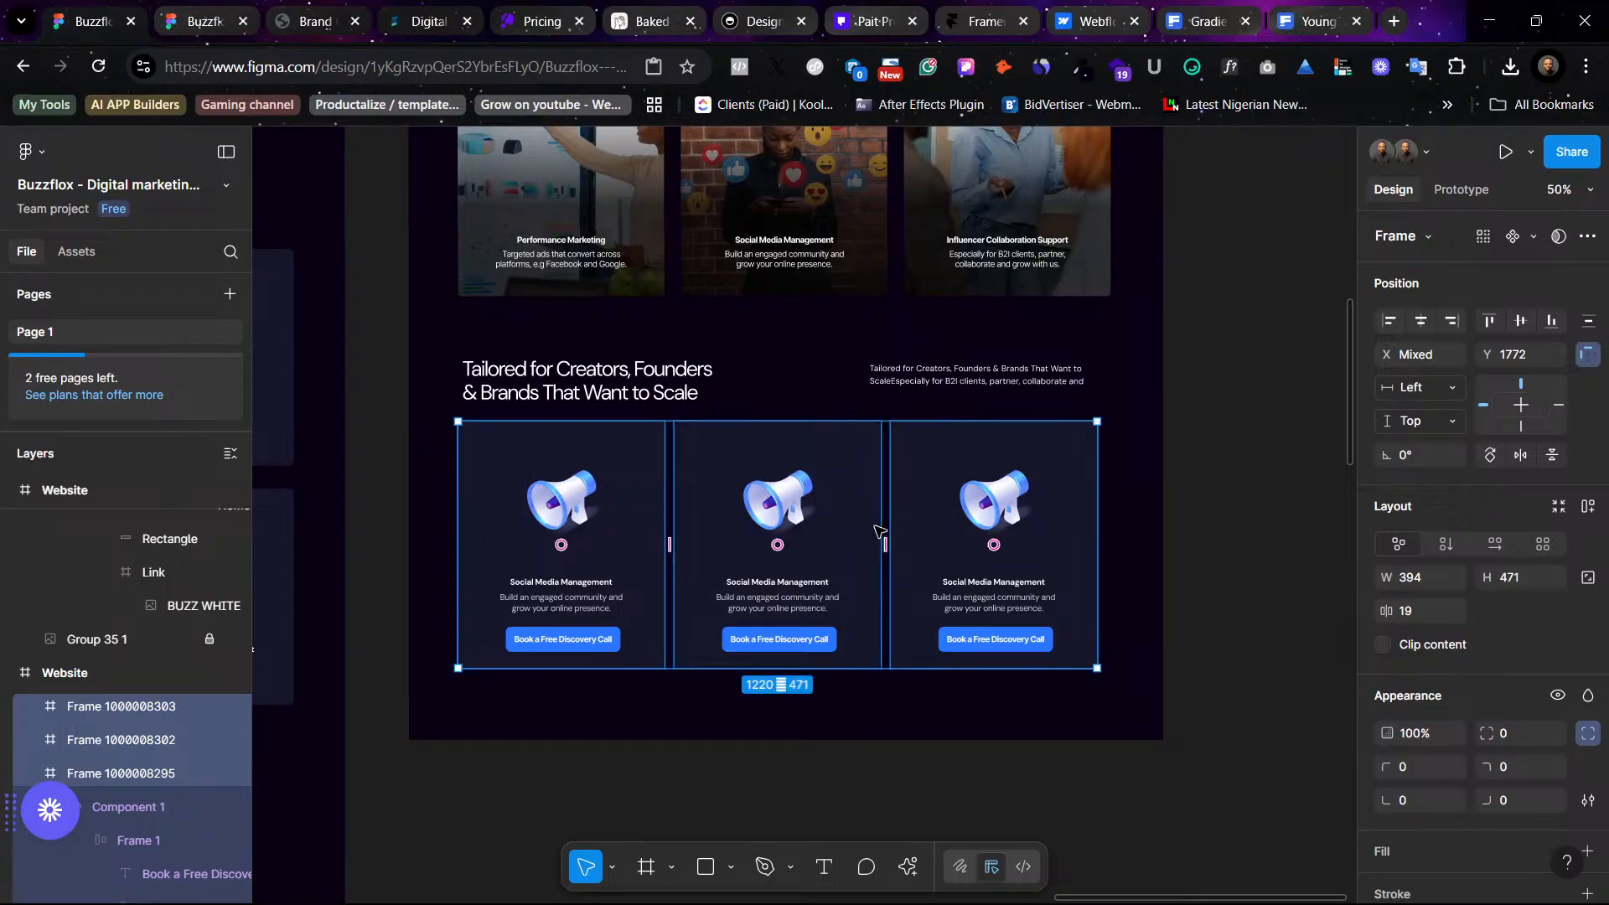
pyautogui.moveTo(884, 546); pyautogui.dragTo(895, 548)
pyautogui.click(1174, 492)
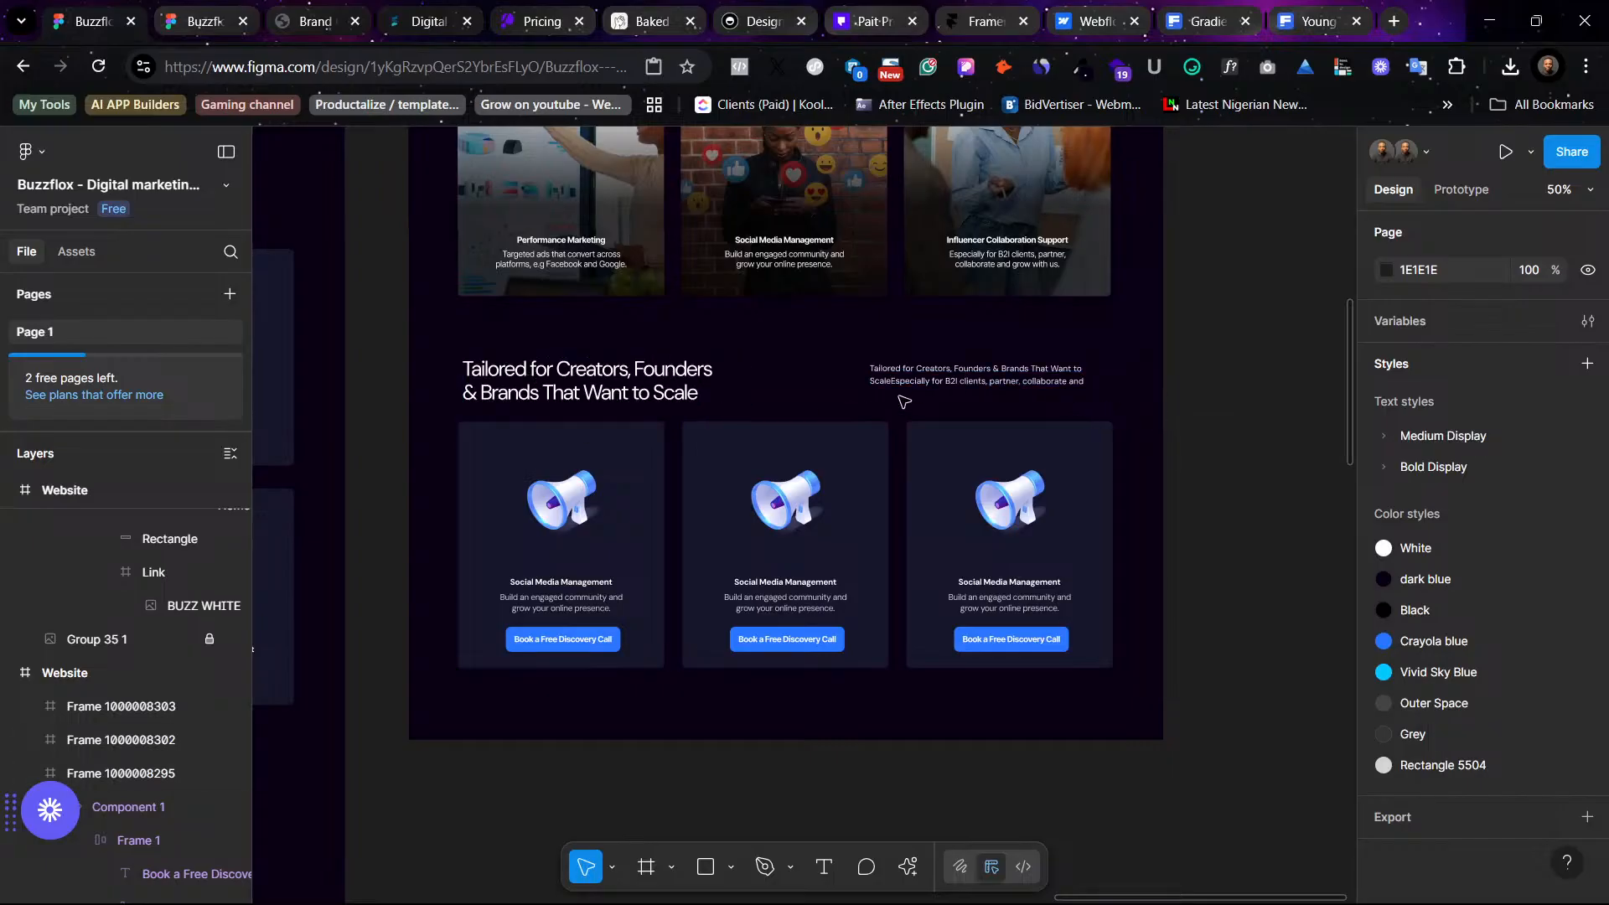
# - Move the section's description paragraph down slightly beside the heading
pyautogui.moveTo(987, 385); pyautogui.dragTo(987, 391)
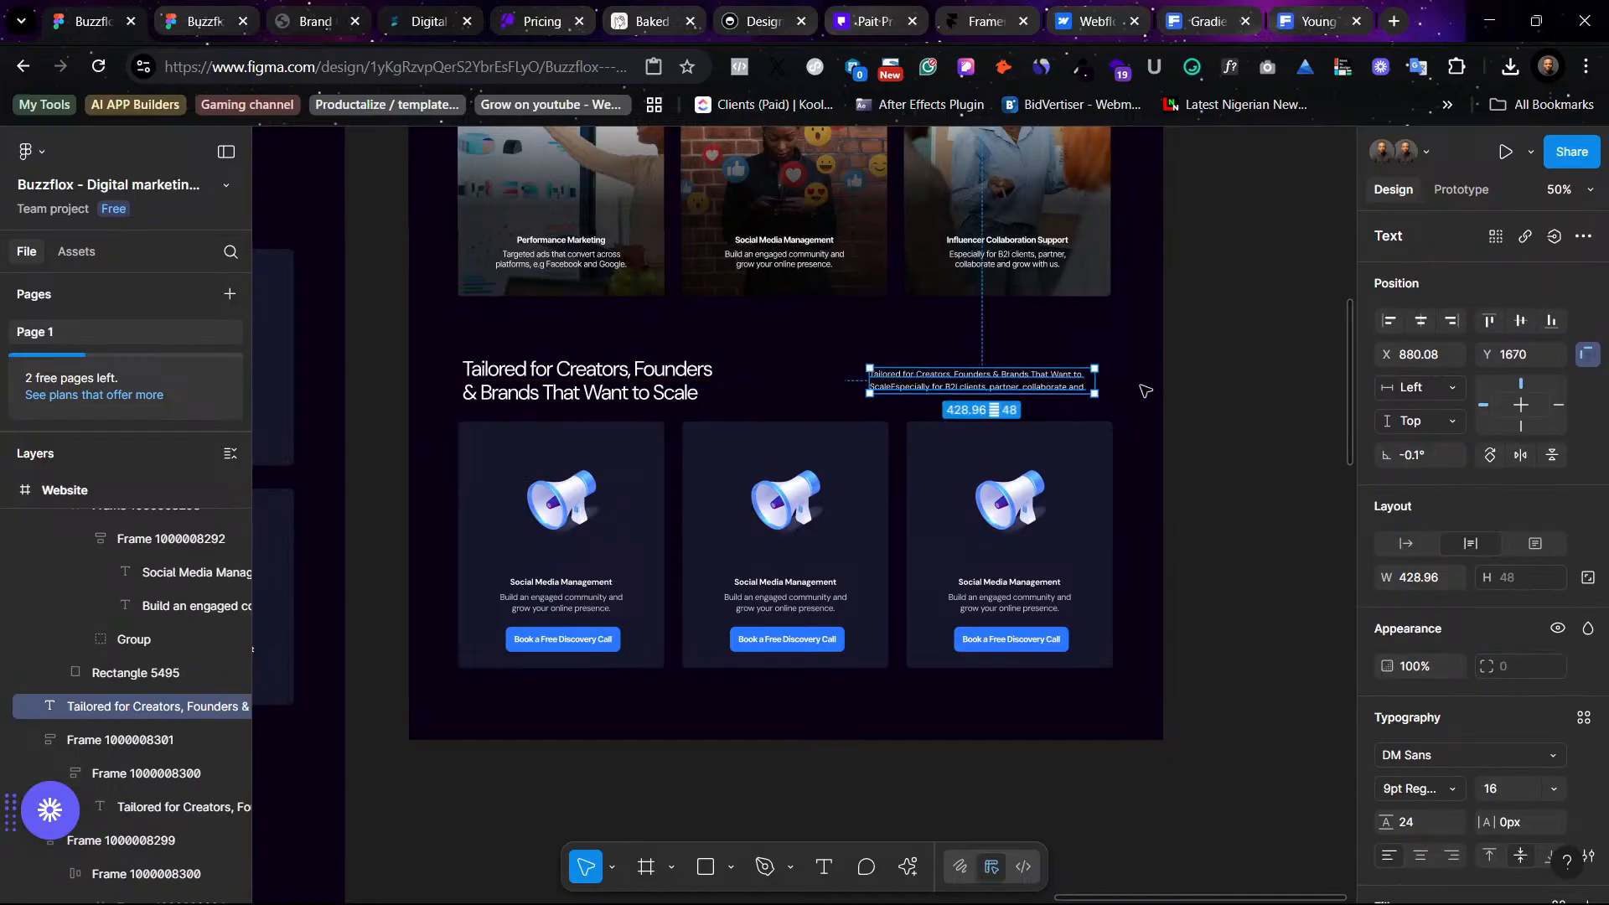
pyautogui.click(1162, 402)
pyautogui.scroll(5, 1127, 522)
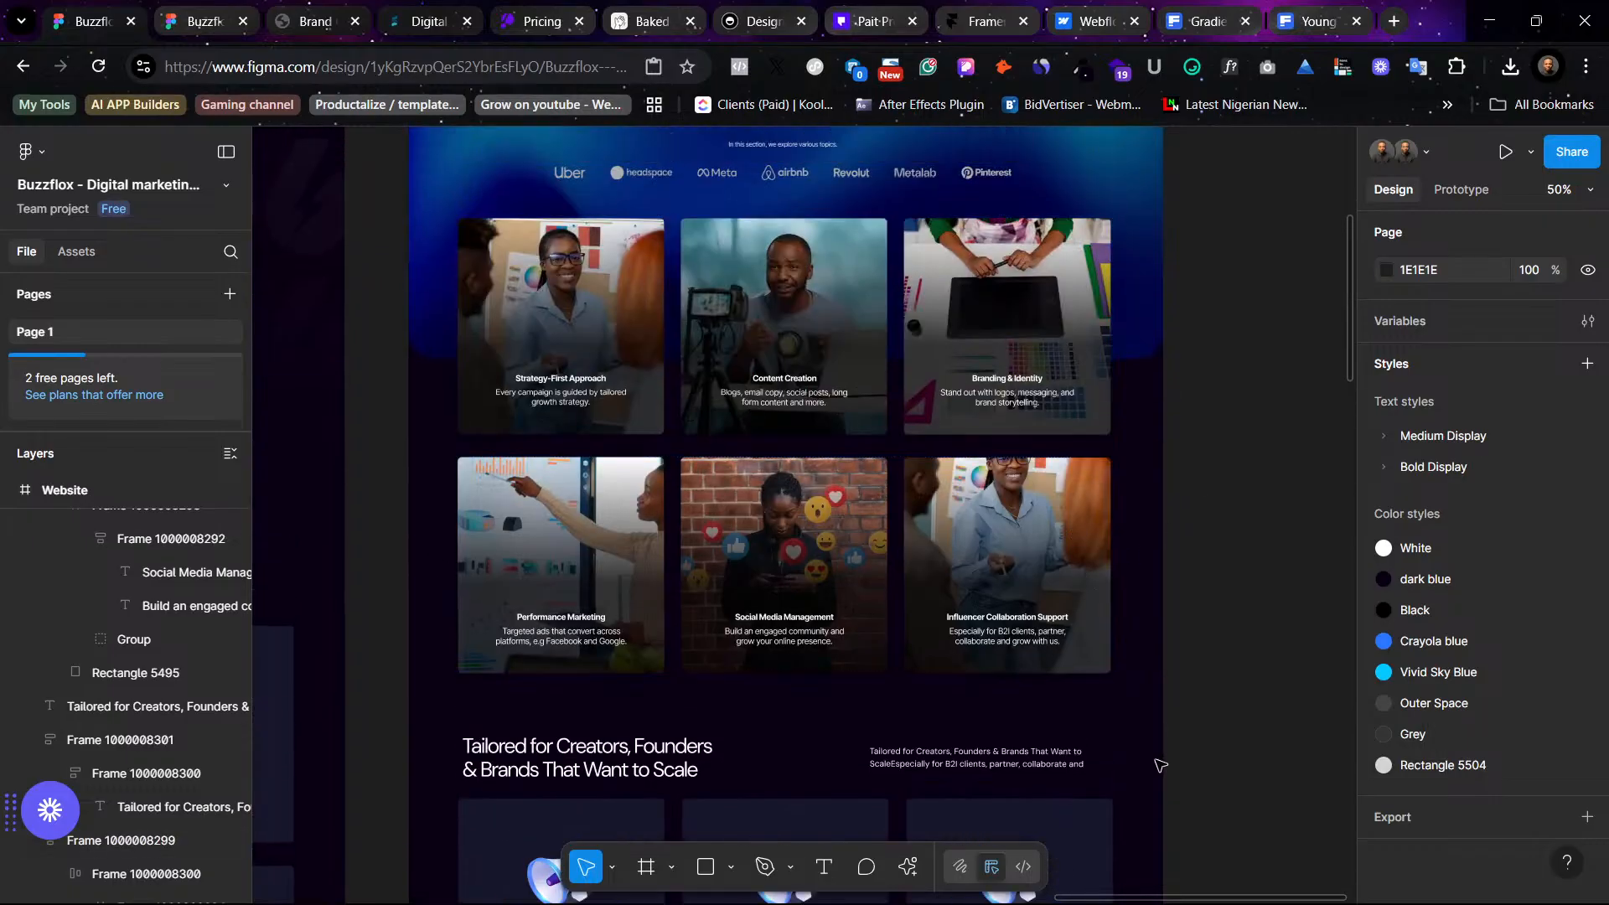
pyautogui.click(568, 269)
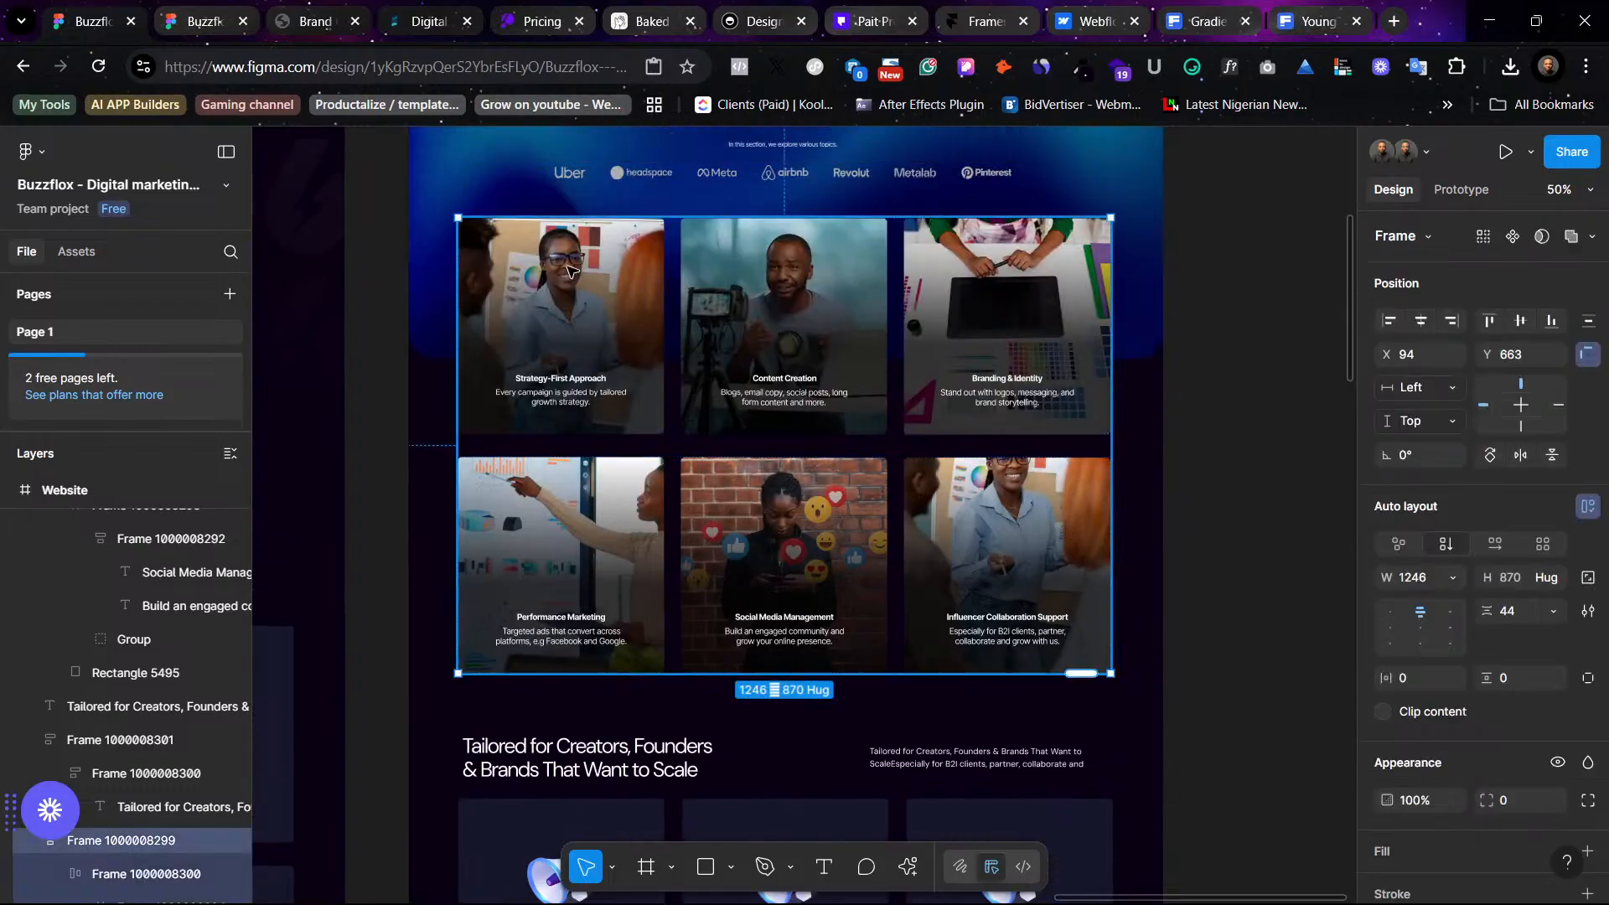
pyautogui.click(568, 270)
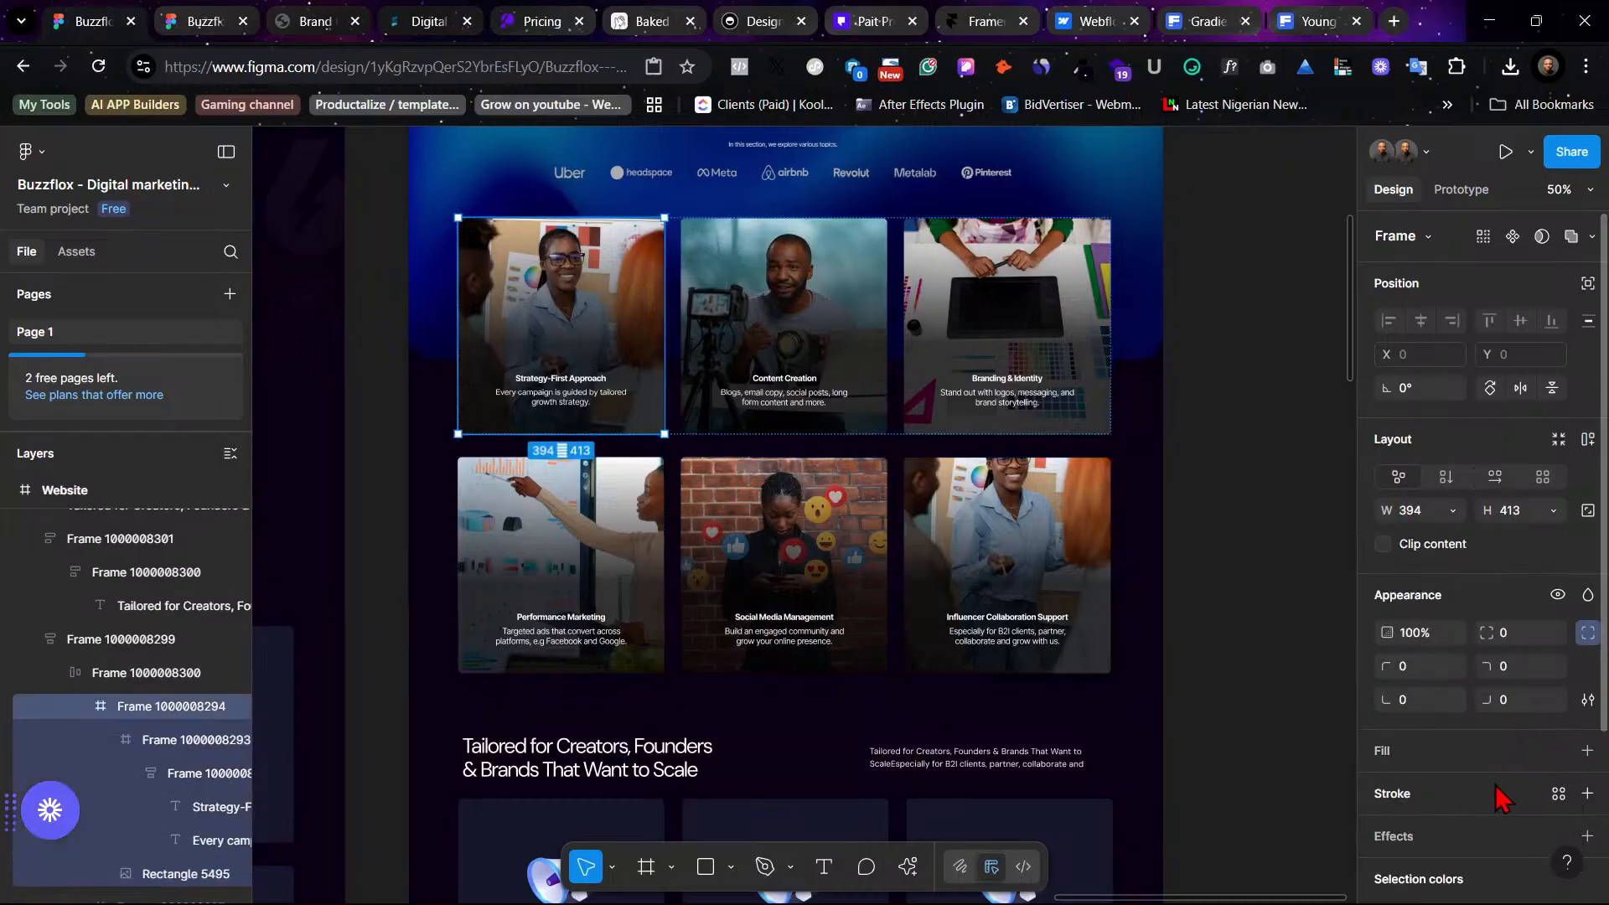
pyautogui.click(1586, 793)
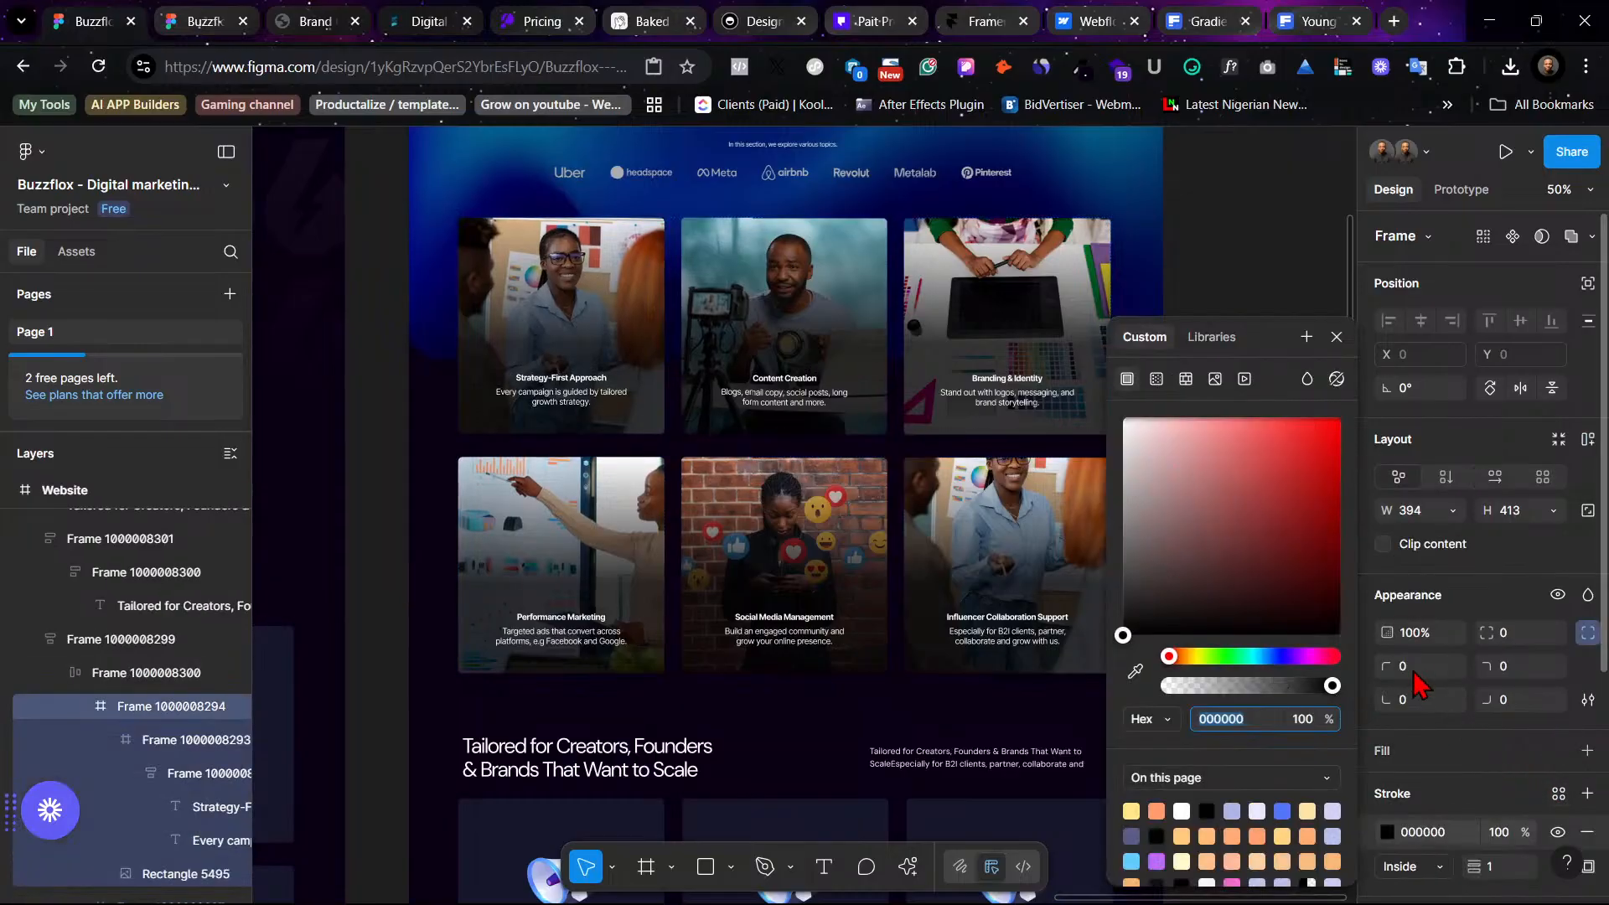
pyautogui.moveTo(1150, 451); pyautogui.dragTo(1125, 398)
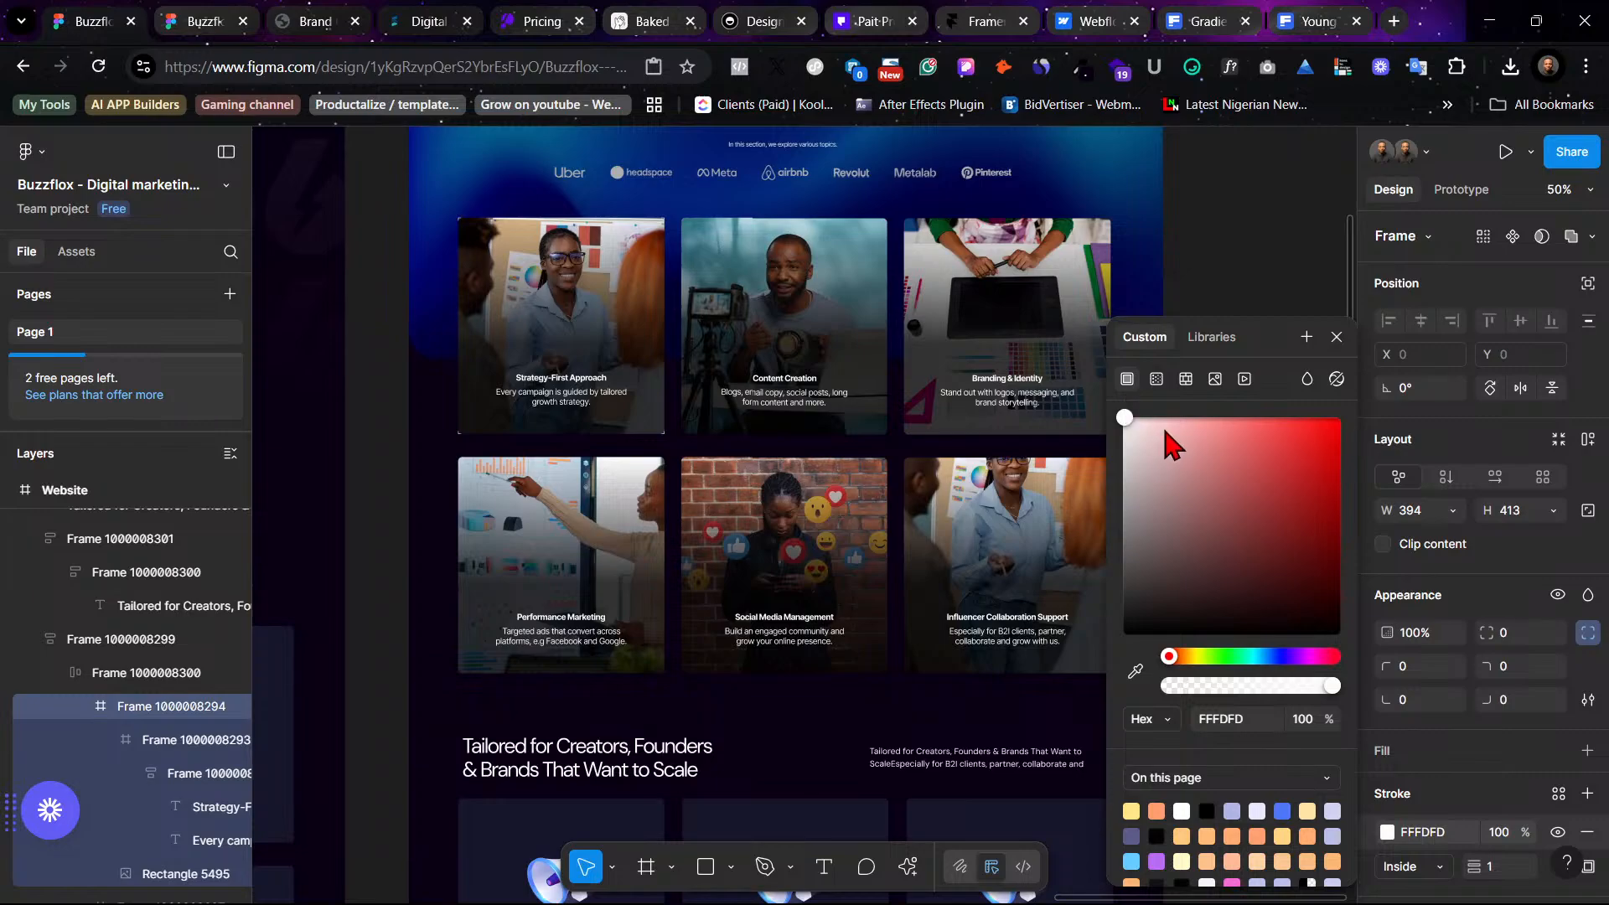
pyautogui.hotkey('ctrl', 'z')
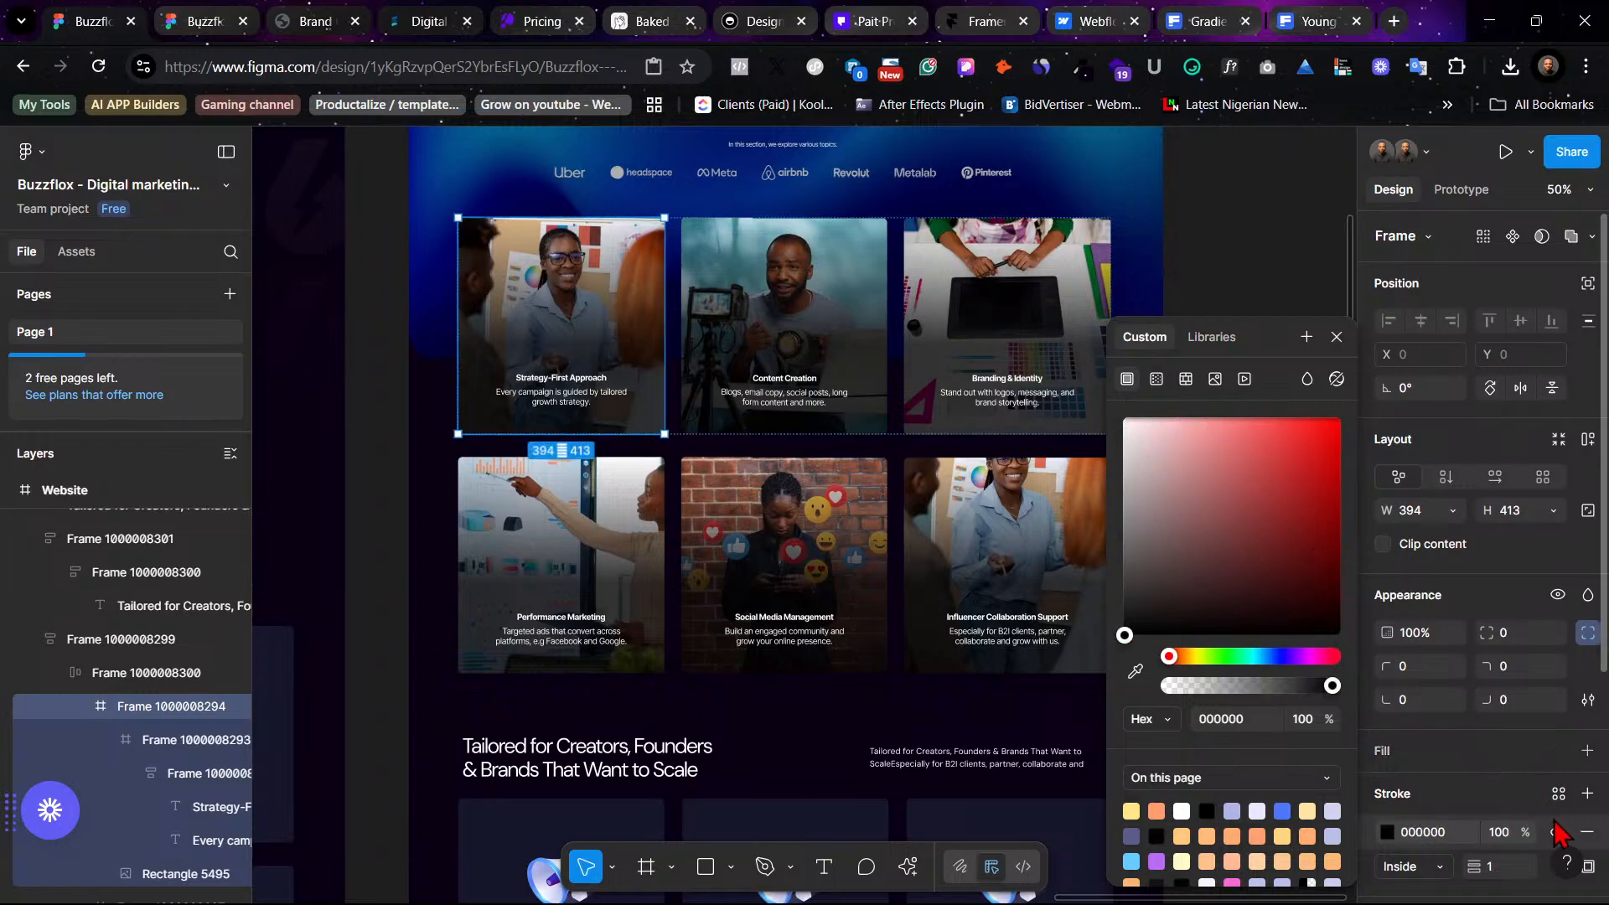
pyautogui.click(1586, 831)
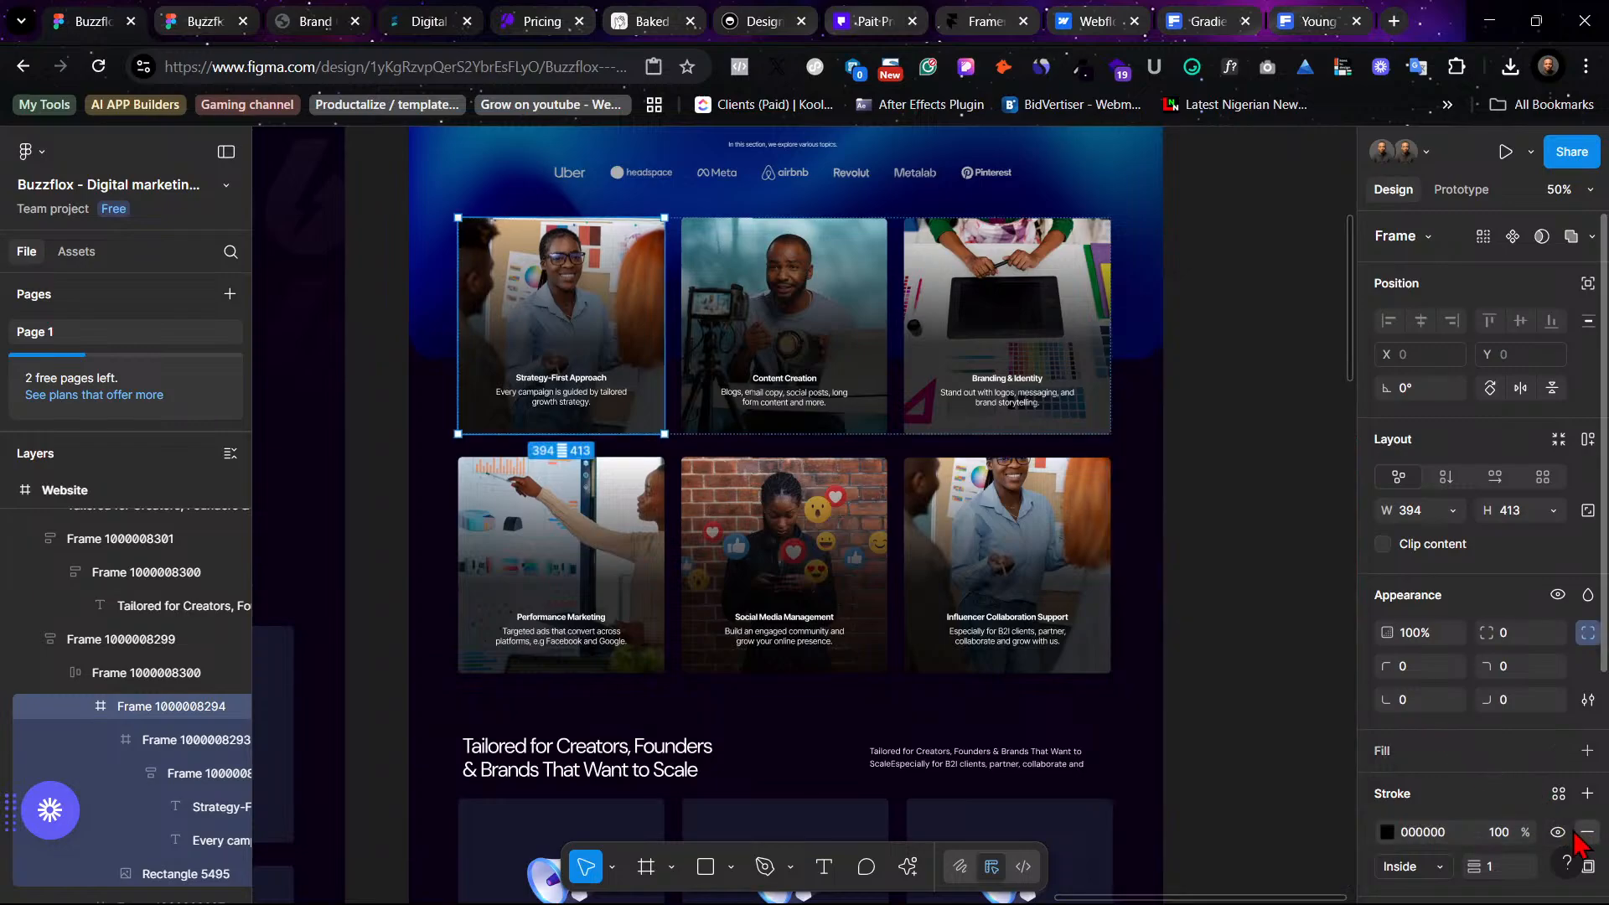
# - Inspect the first photo card's layers and its image's corner radius settings
pyautogui.doubleClick(562, 258)
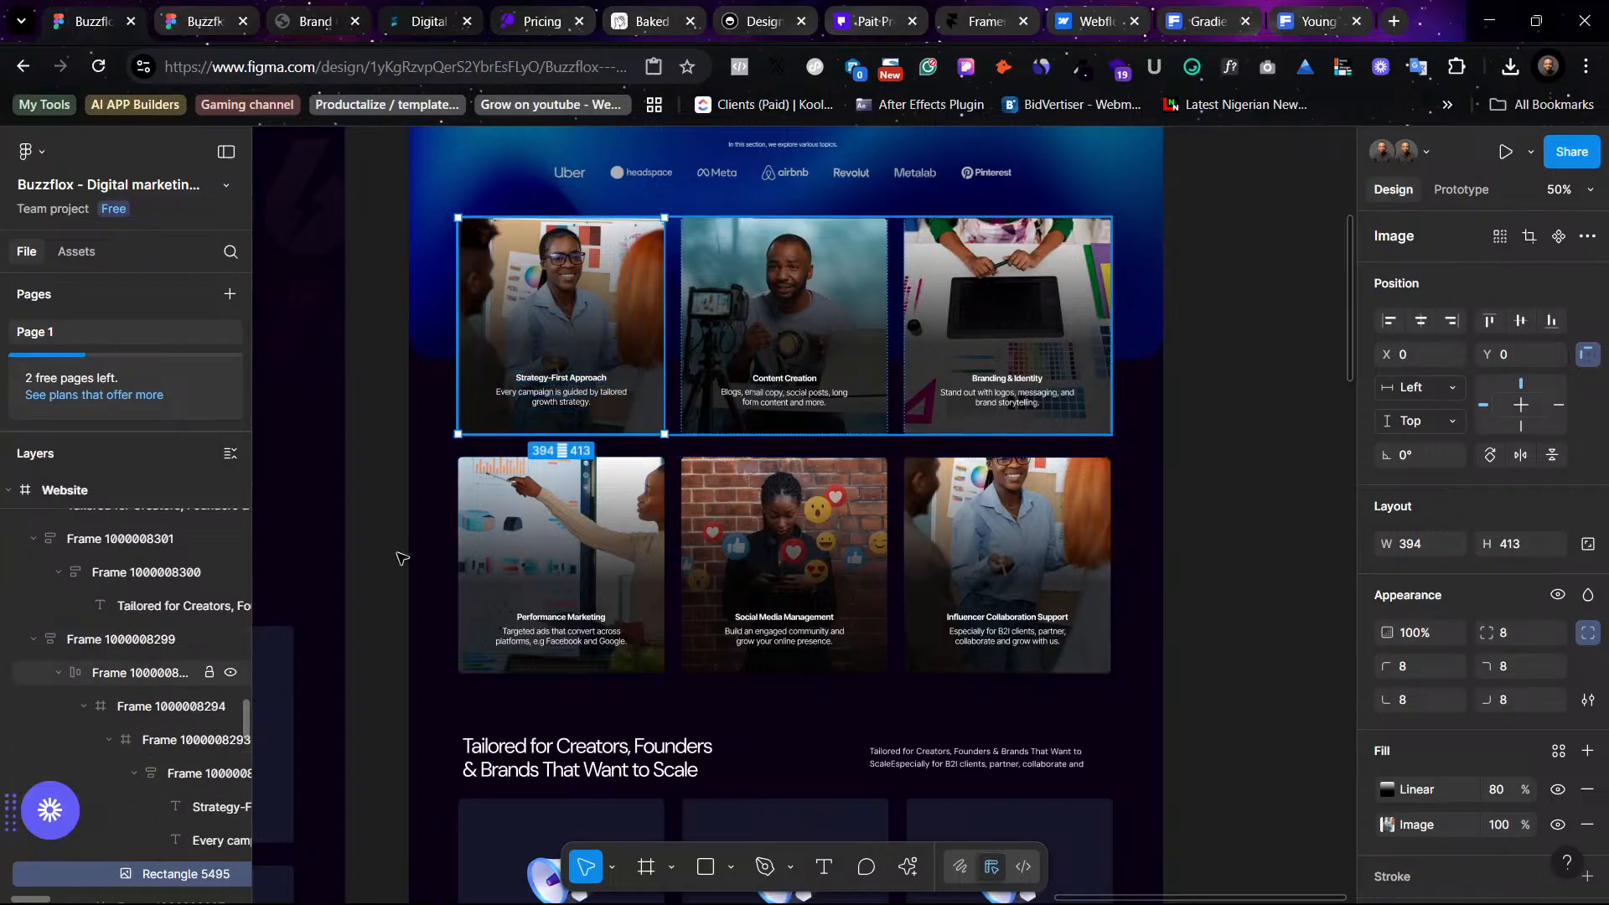
pyautogui.click(155, 748)
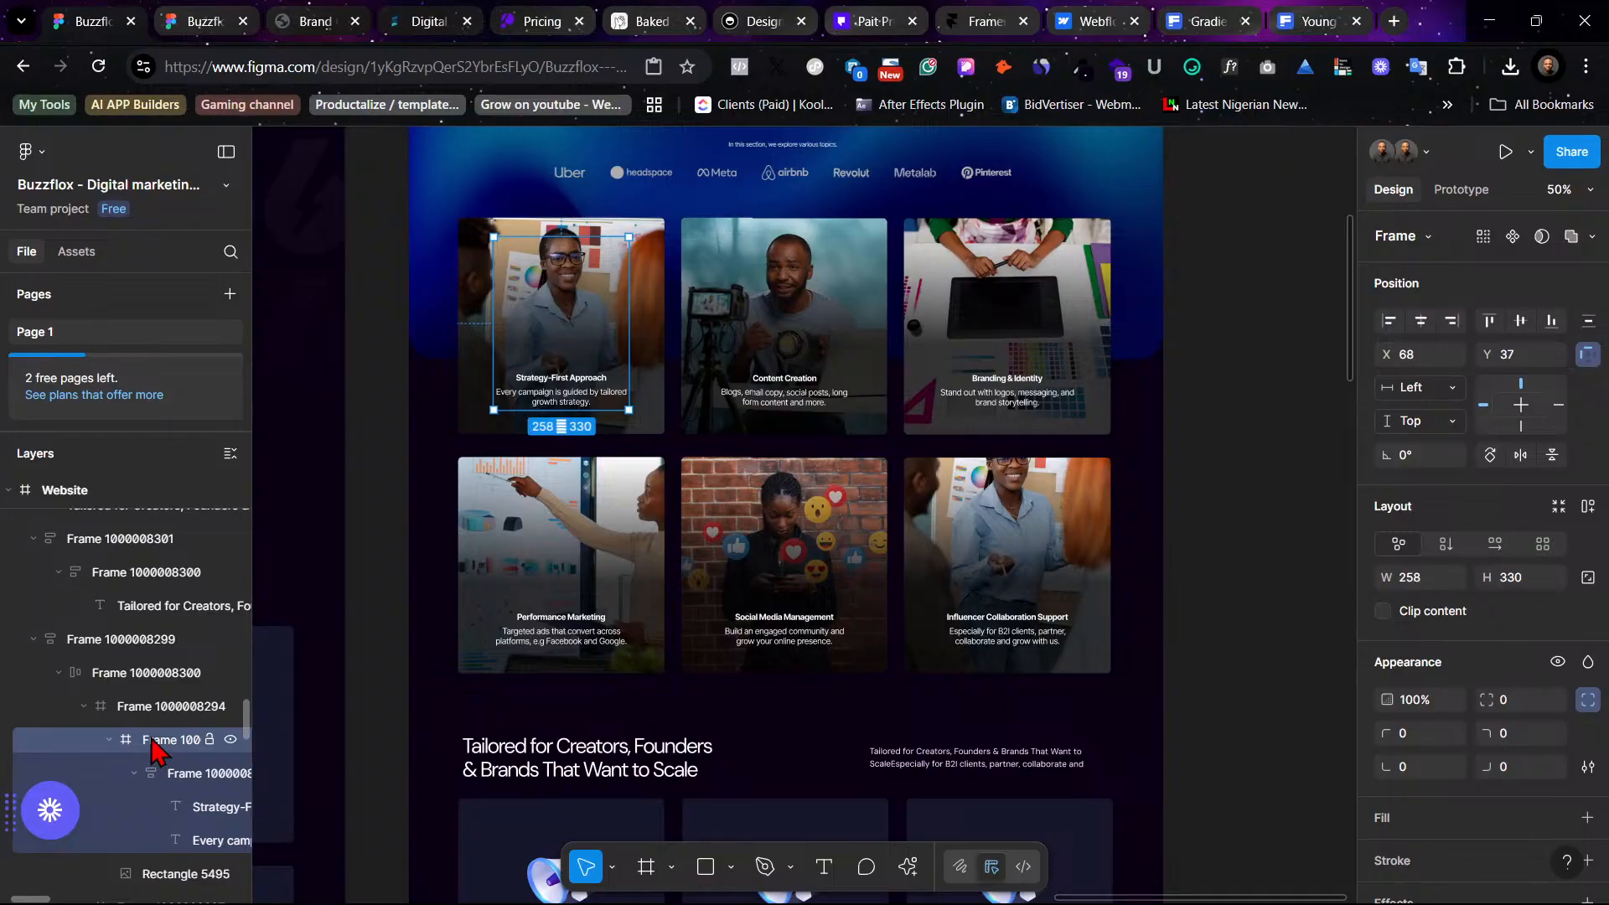
pyautogui.click(110, 706)
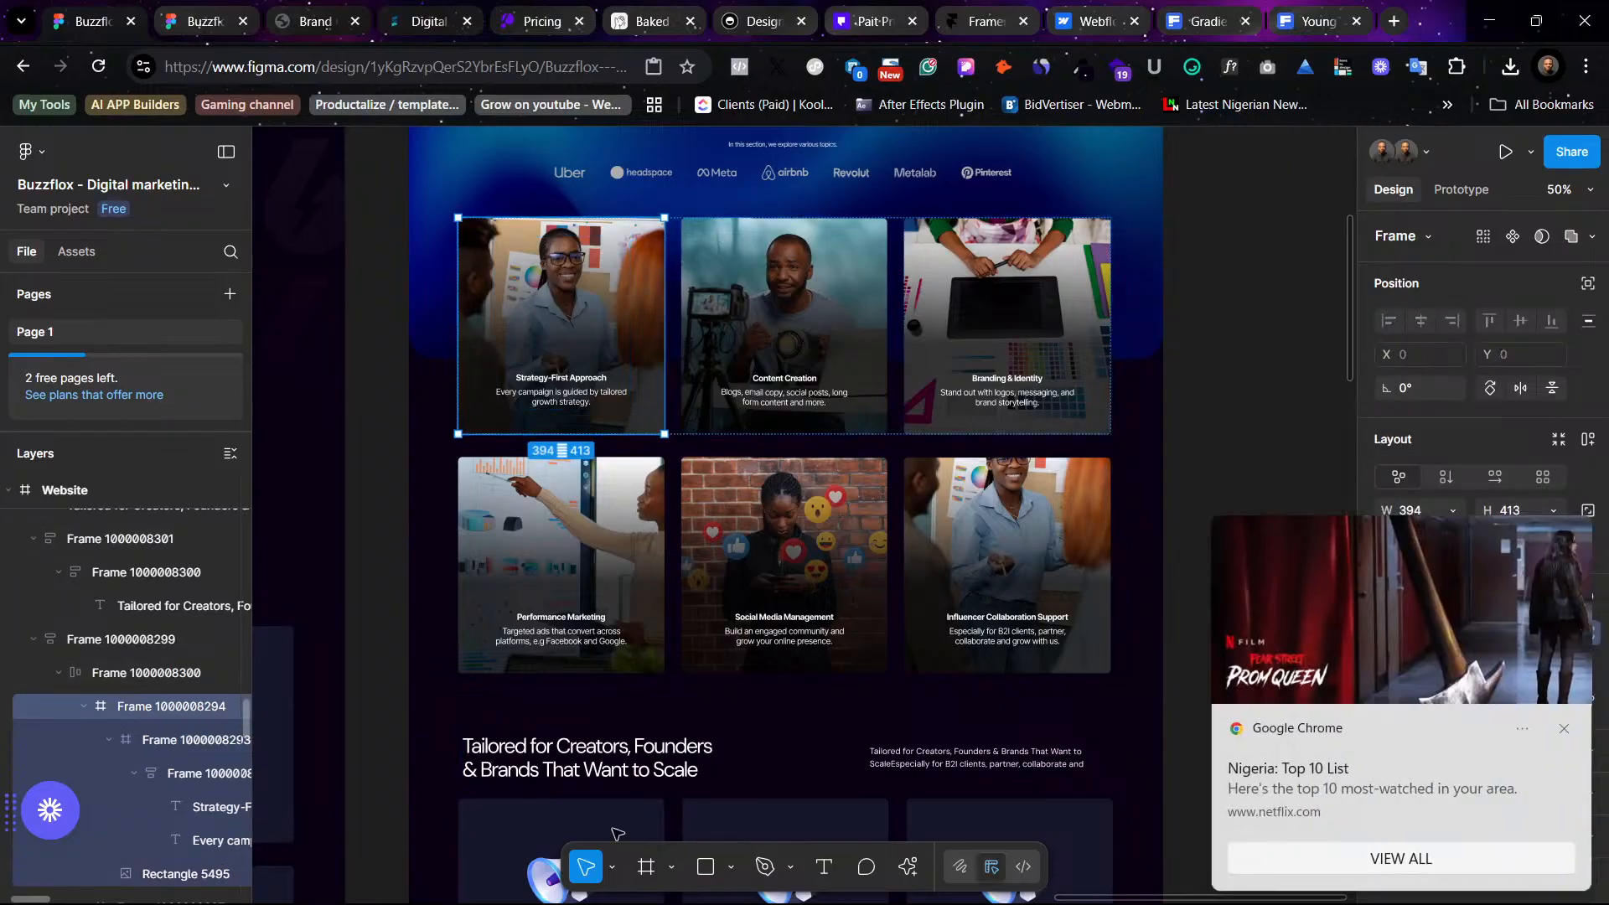
pyautogui.click(1564, 728)
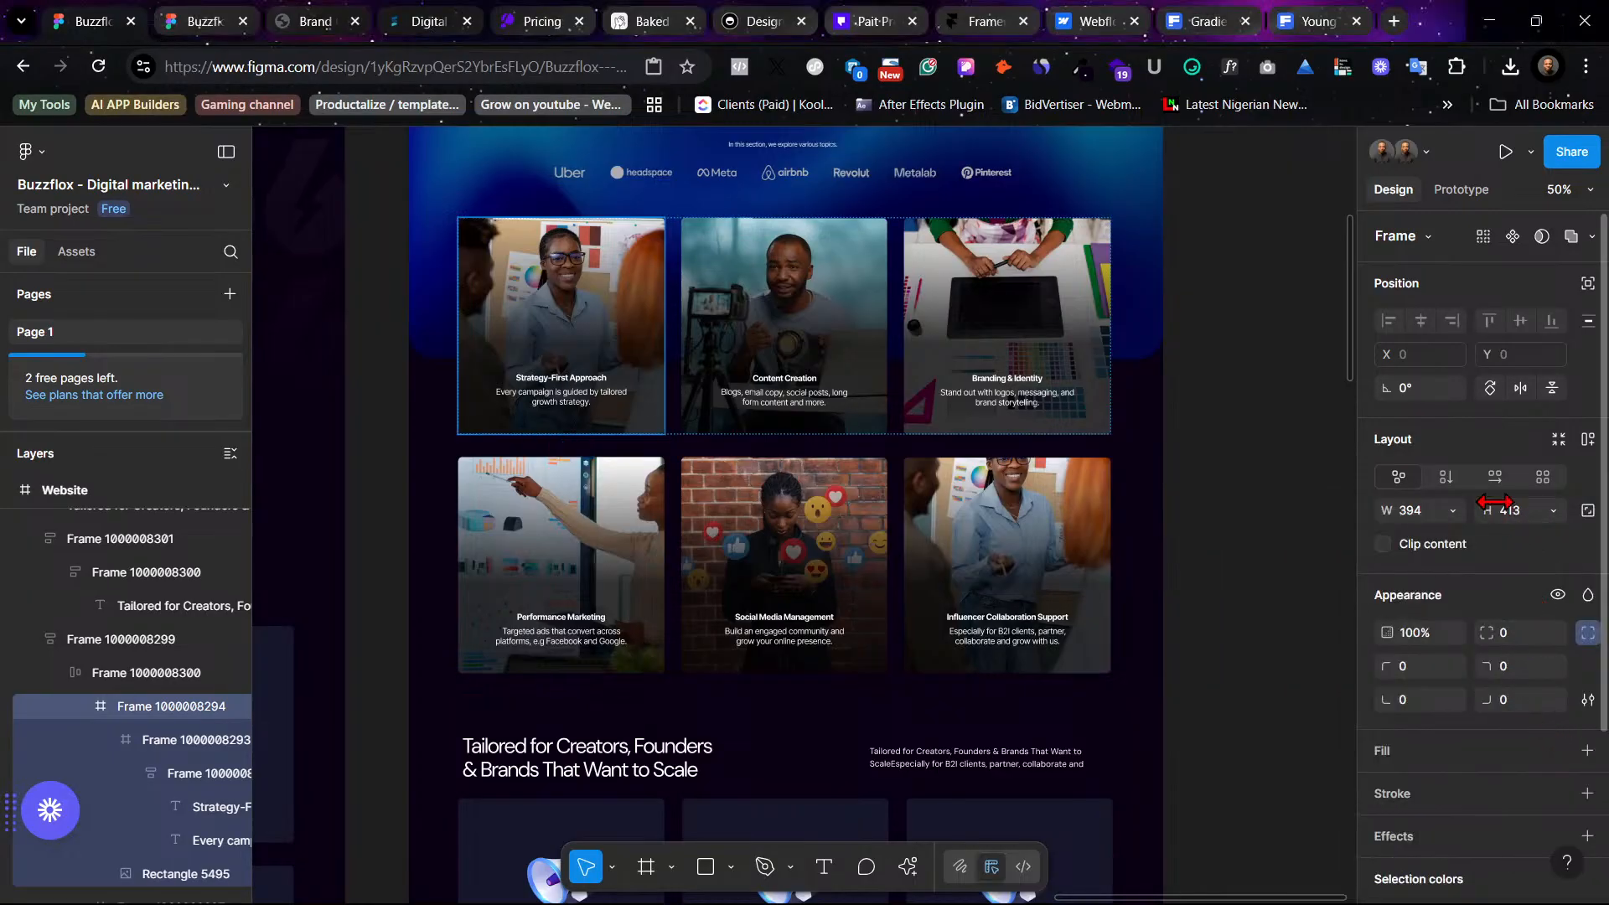
pyautogui.click(593, 300)
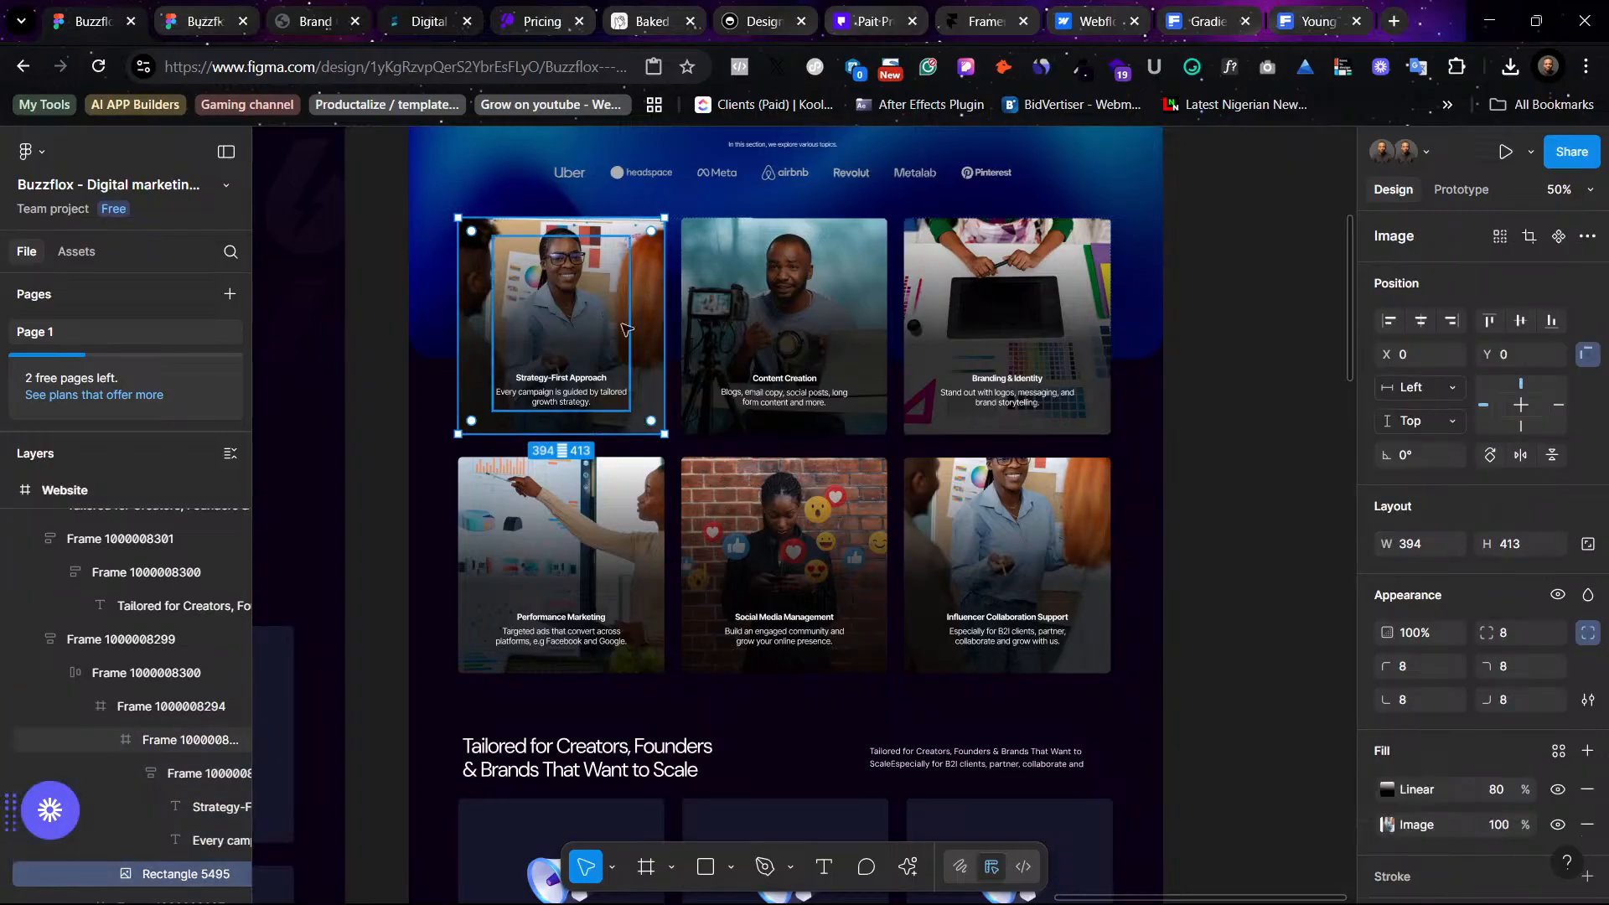
pyautogui.click(1587, 633)
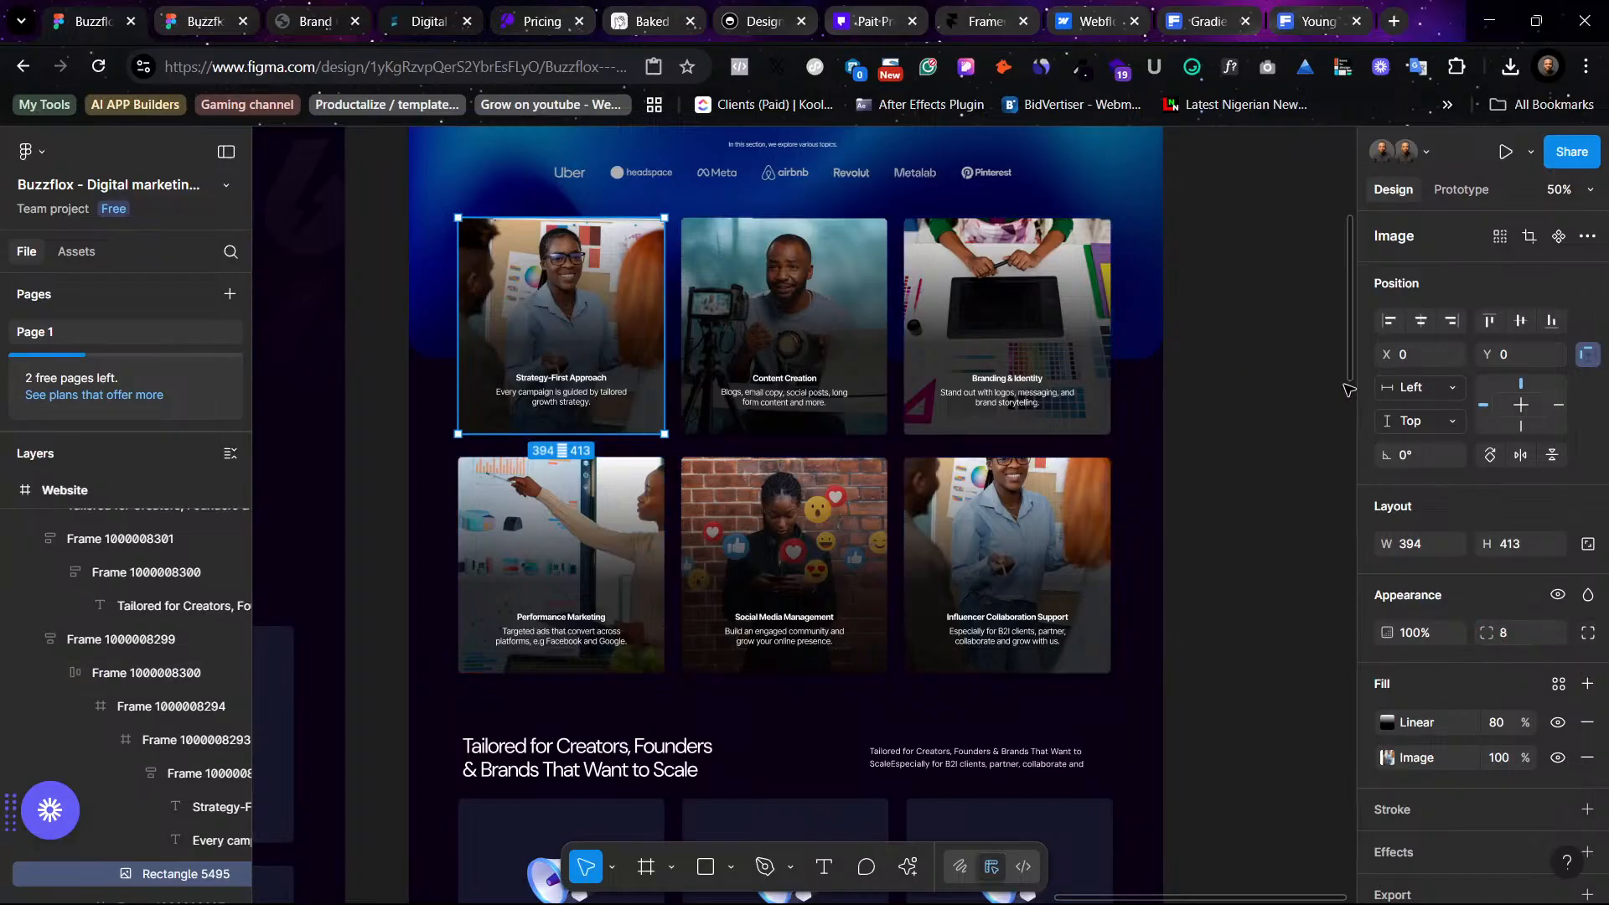
pyautogui.click(1056, 453)
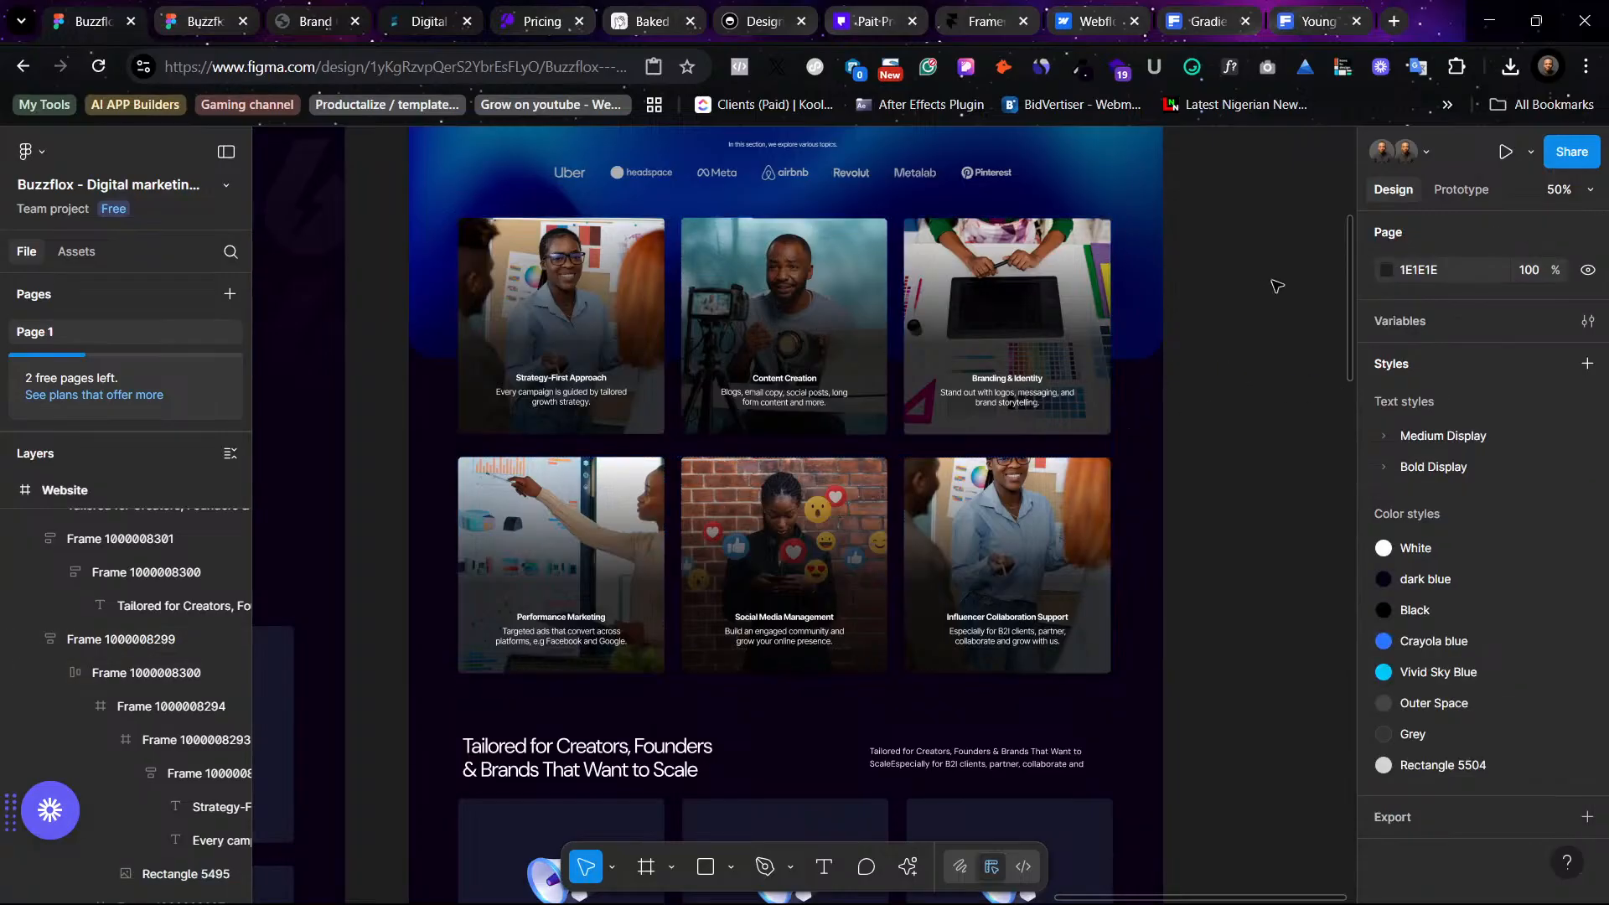
# - Try giving the first photo card's image a 2 px outside stroke with a light reddish colour
pyautogui.click(608, 324)
pyautogui.scroll(-1, 1424, 754)
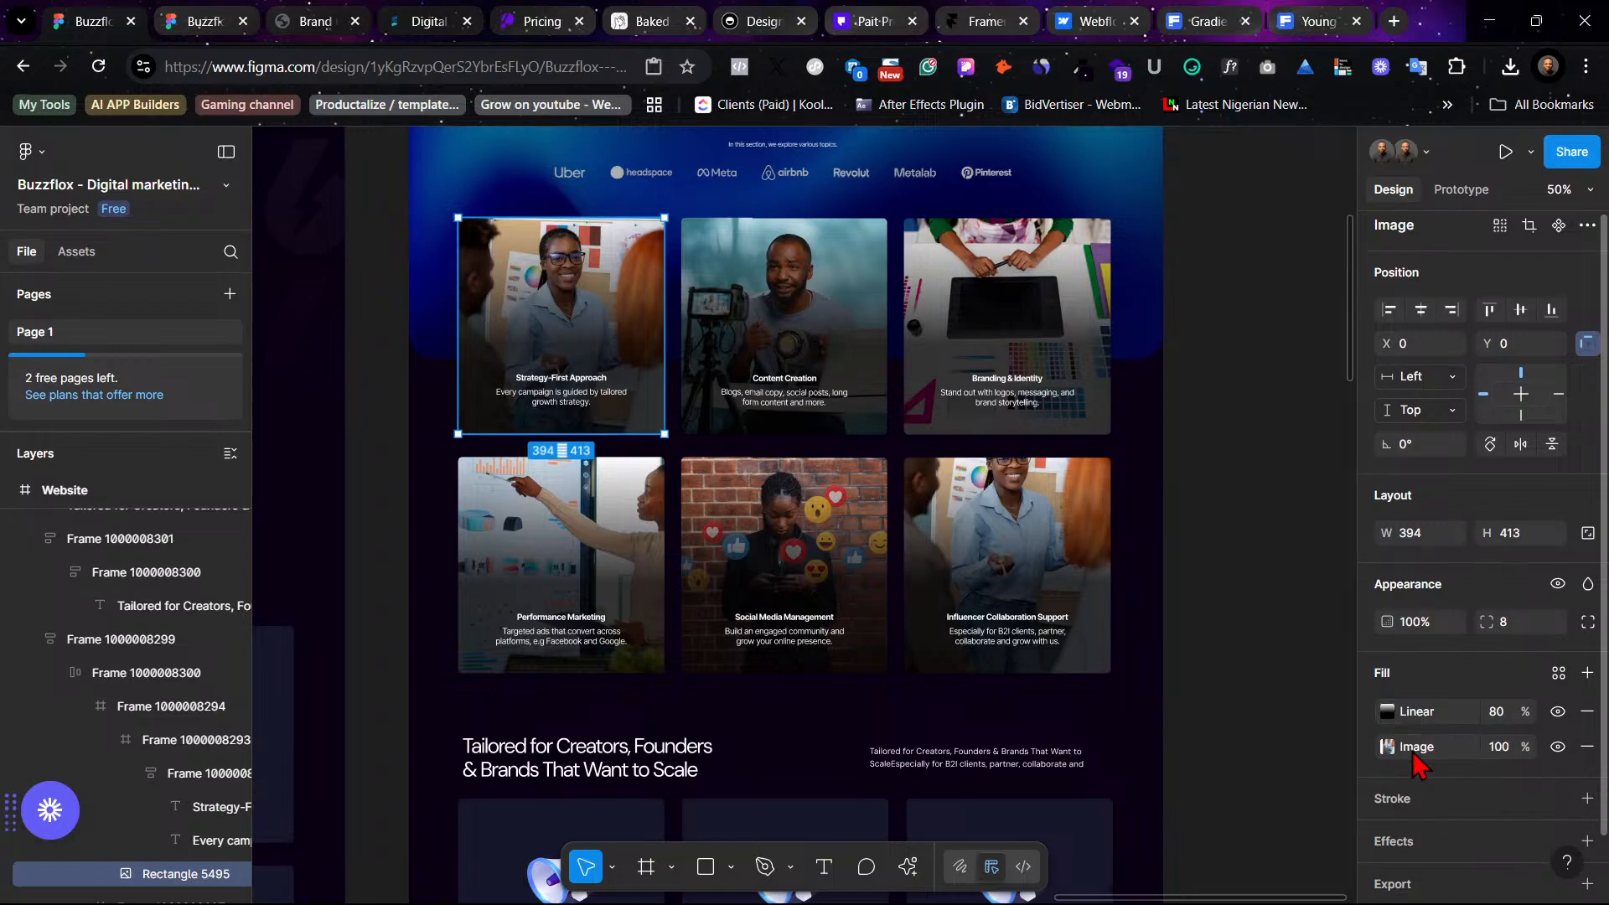
pyautogui.click(1587, 743)
pyautogui.click(1514, 818)
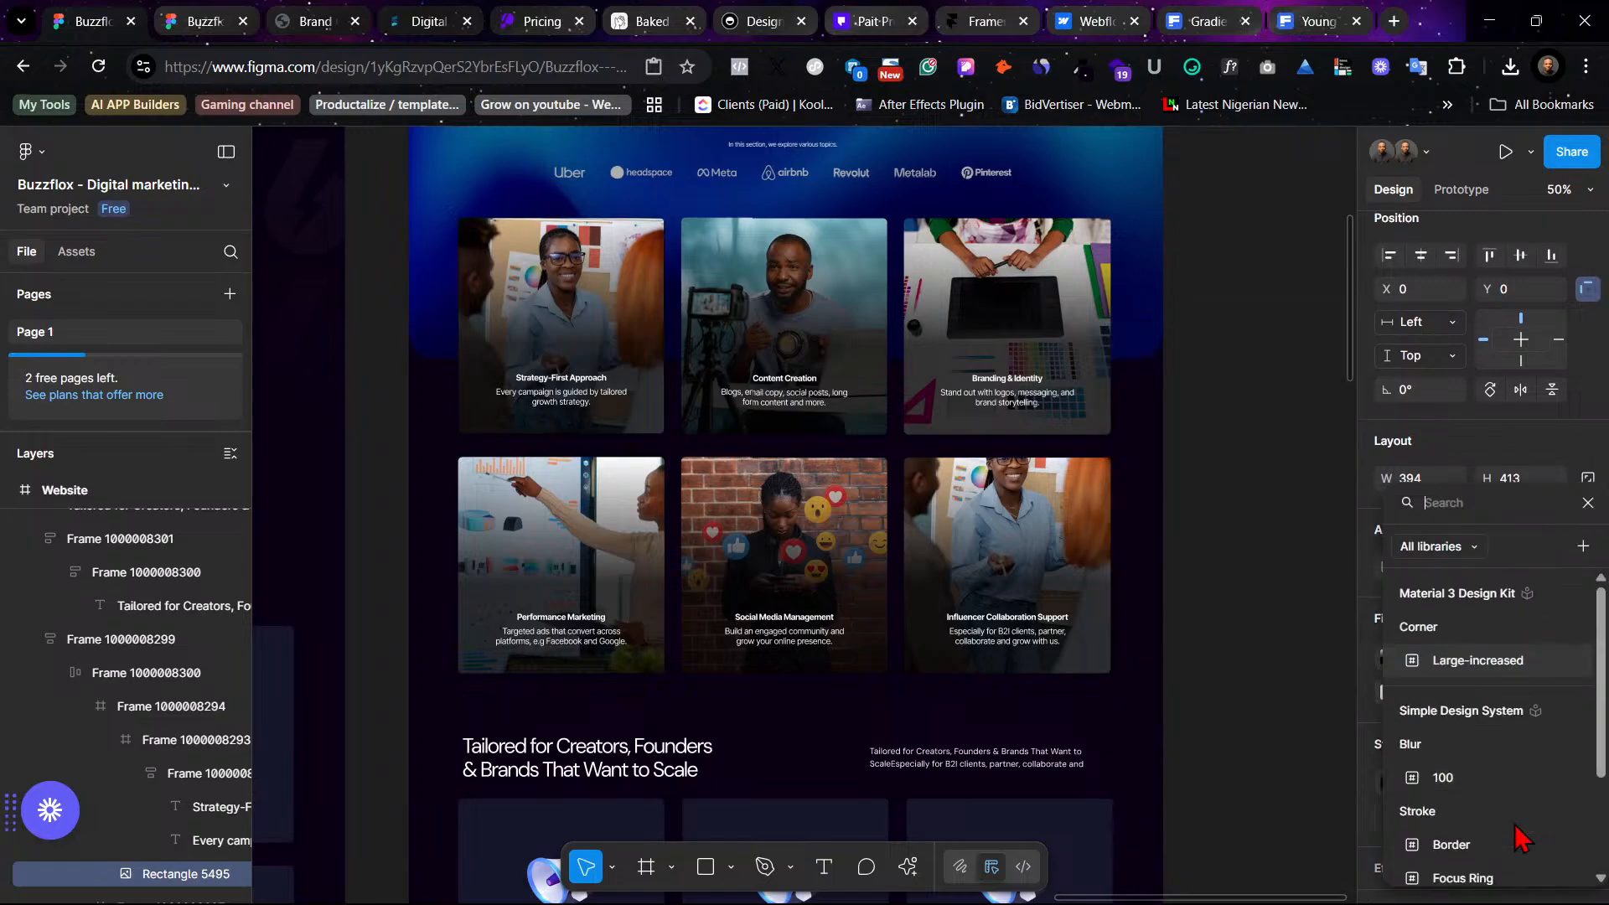
pyautogui.click(1364, 786)
pyautogui.click(1496, 823)
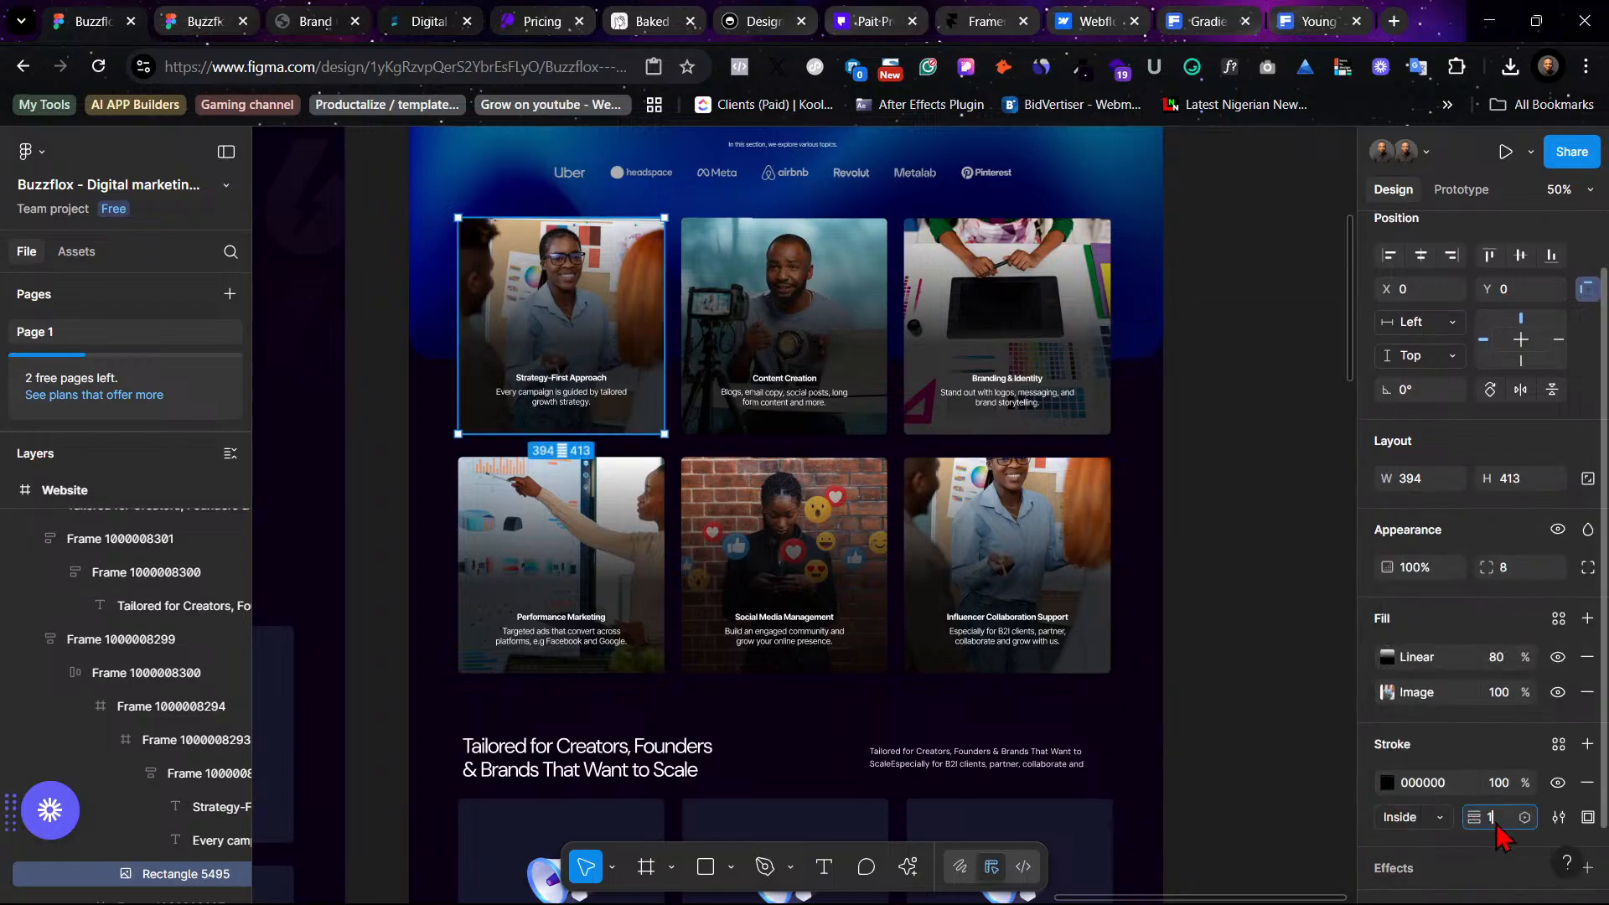
pyautogui.click(1429, 819)
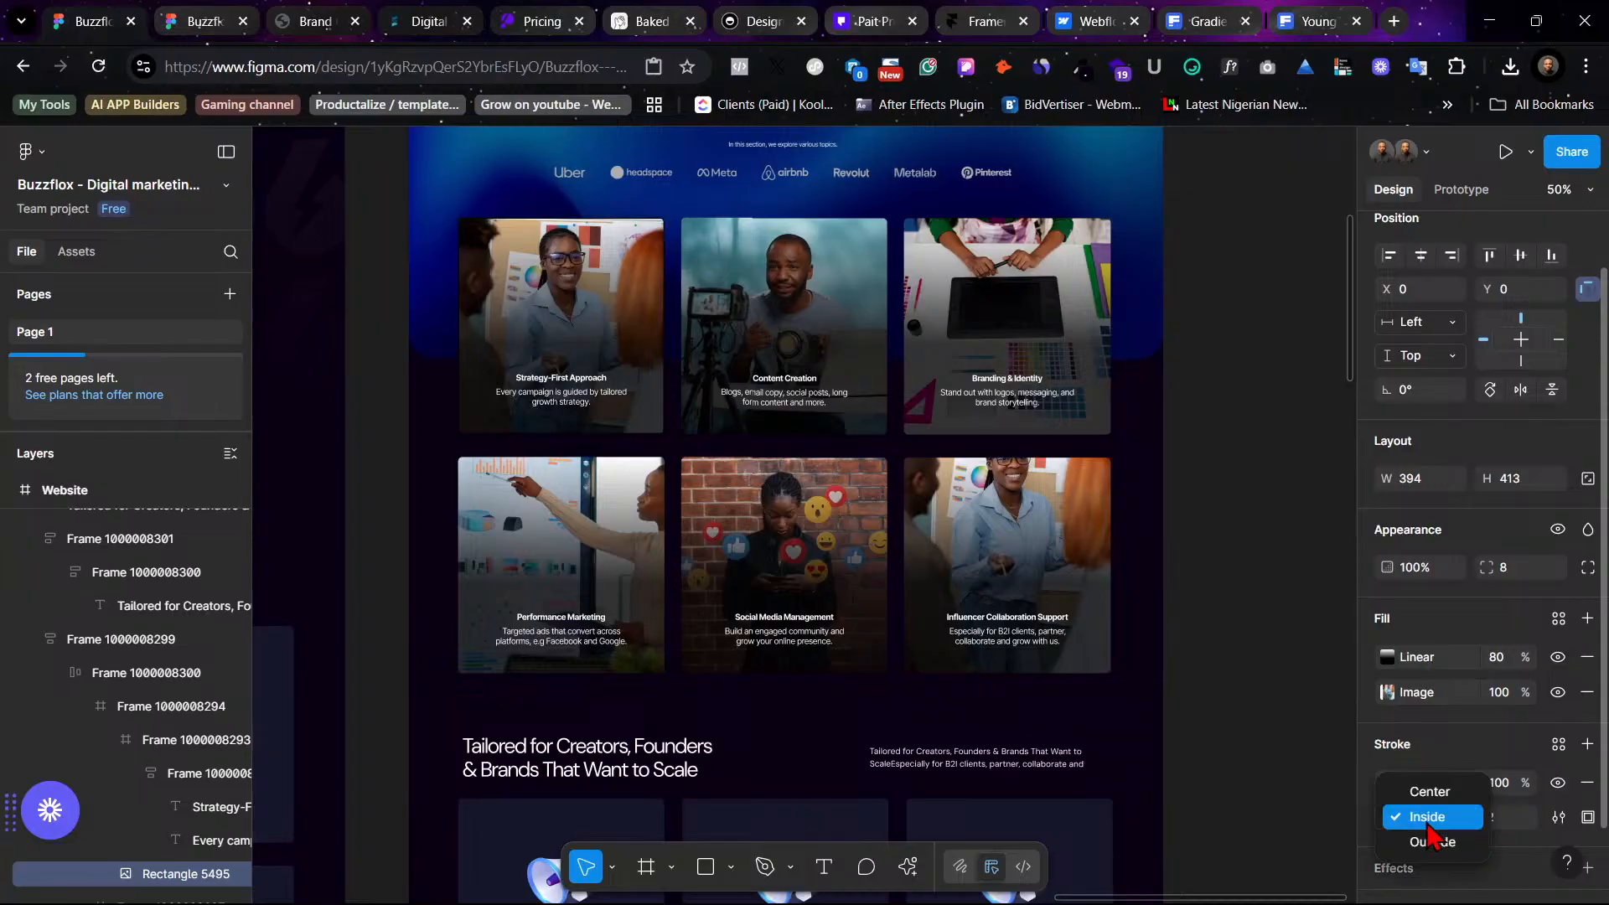
pyautogui.click(1447, 846)
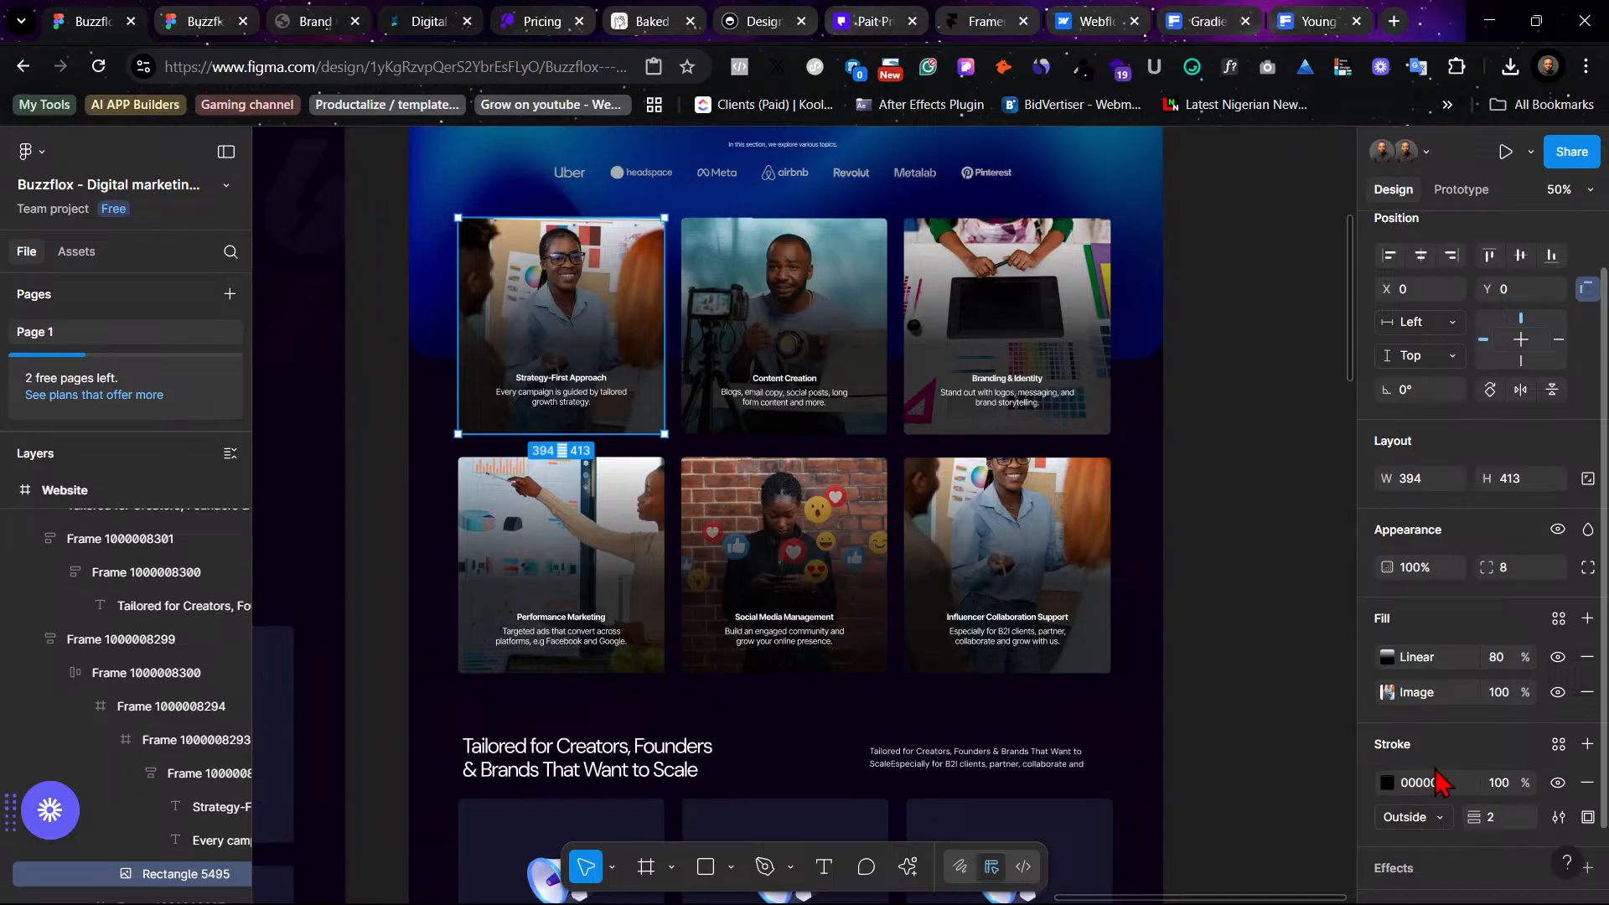
pyautogui.click(1387, 782)
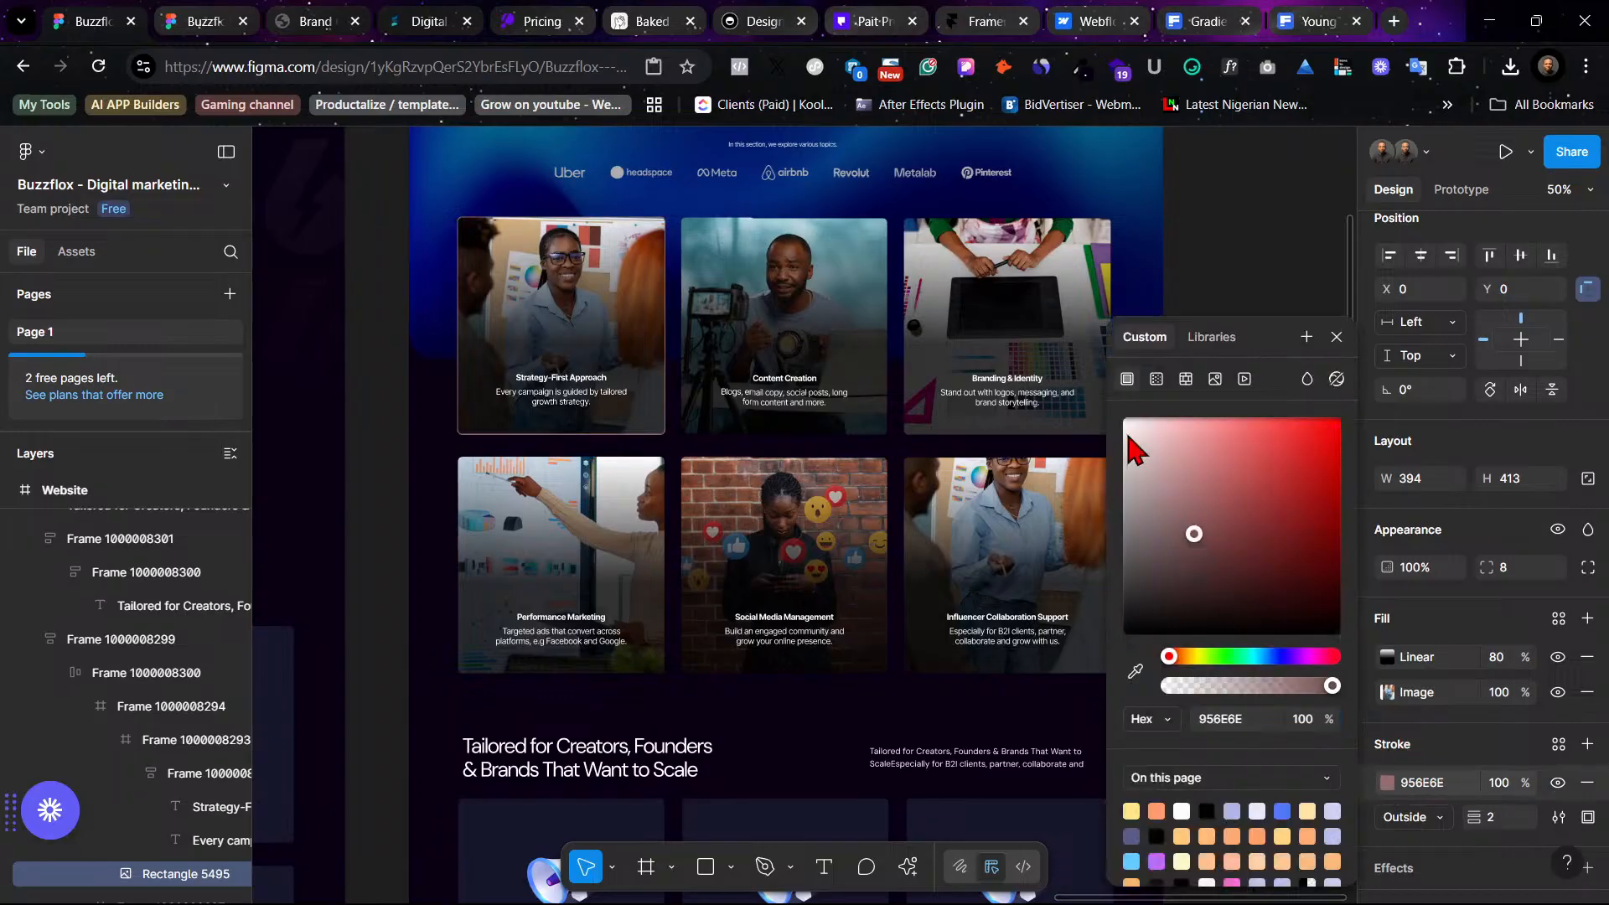
pyautogui.click(1222, 224)
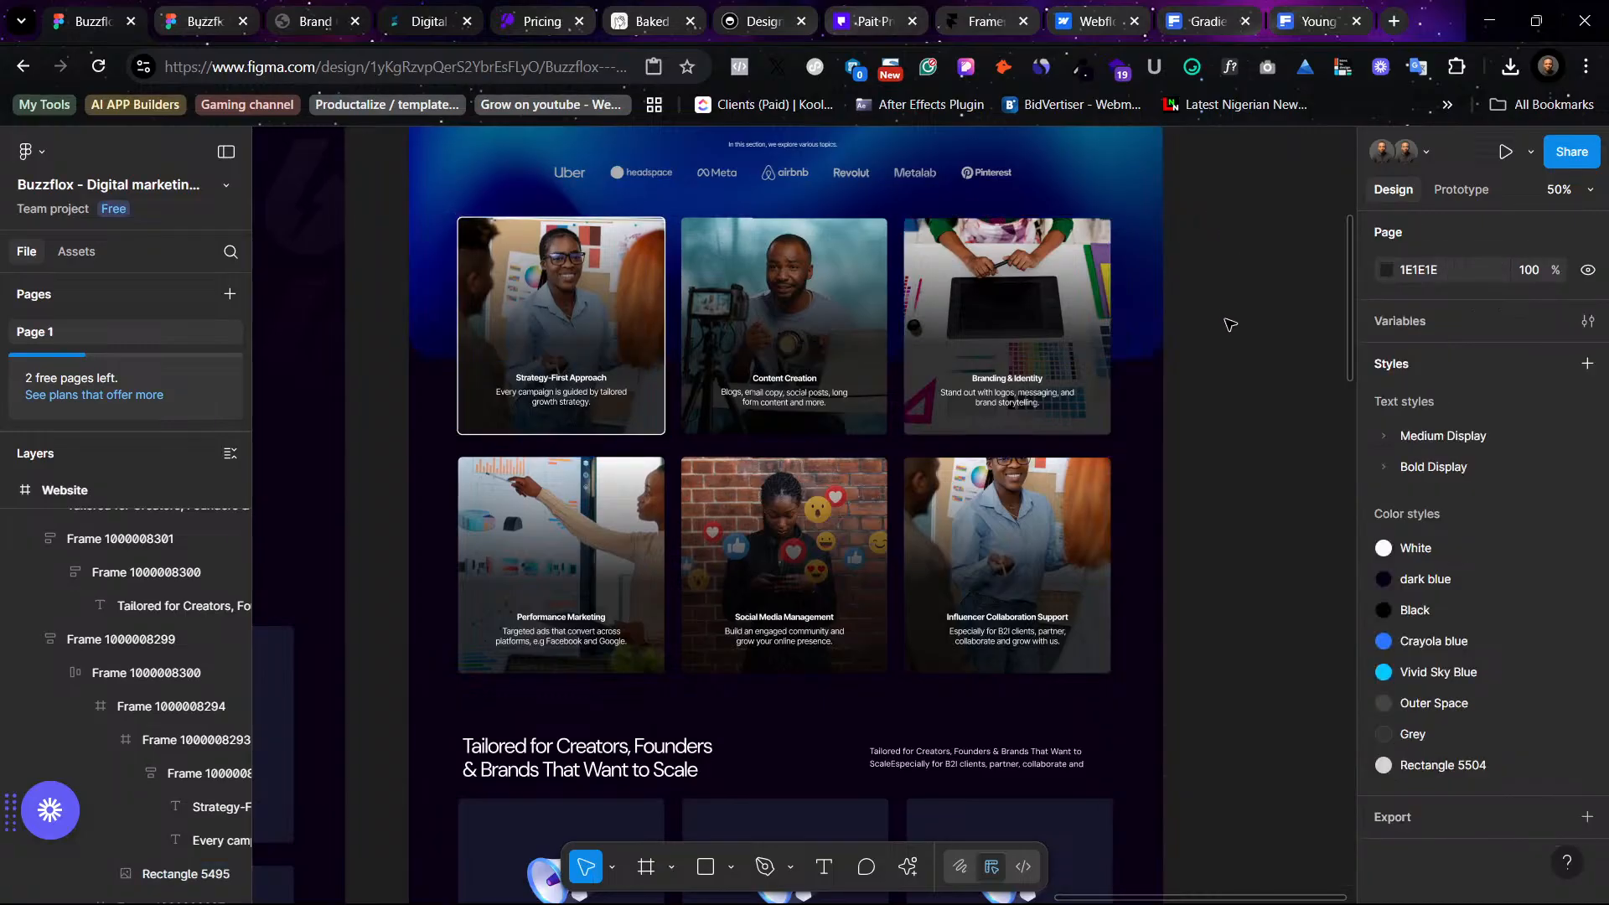
# - Undo the stroke changes and remove the stroke from the first photo card's image
pyautogui.scroll(3, 1229, 325)
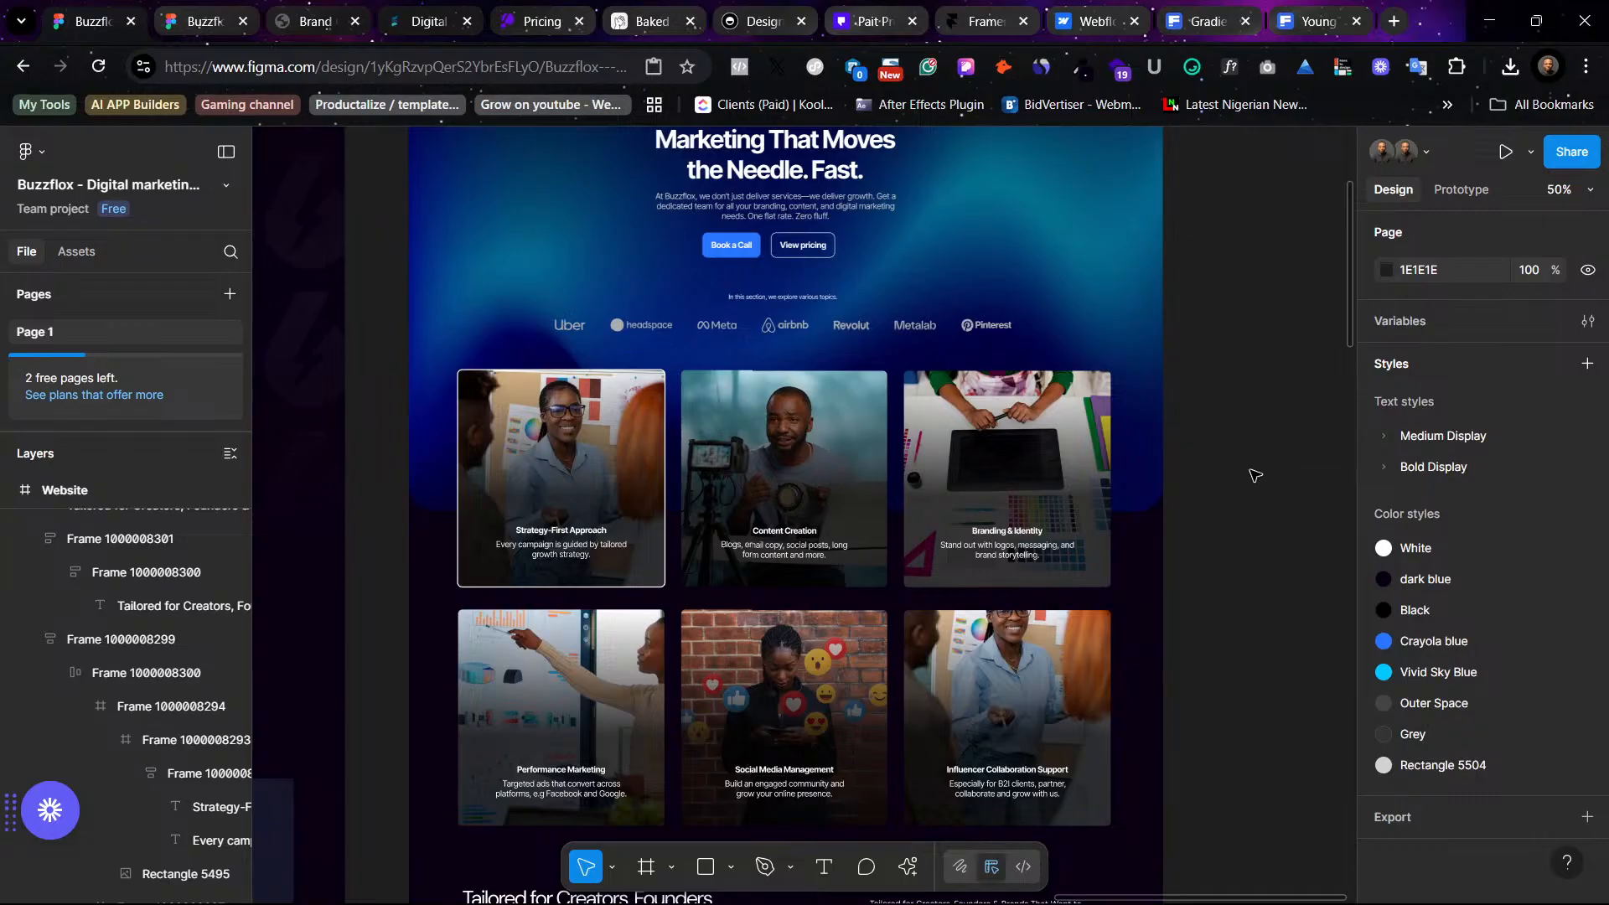
pyautogui.hotkey('ctrl', 'z')
pyautogui.hotkey('ctrl', 'z')
pyautogui.hotkey('ctrl', 'z')
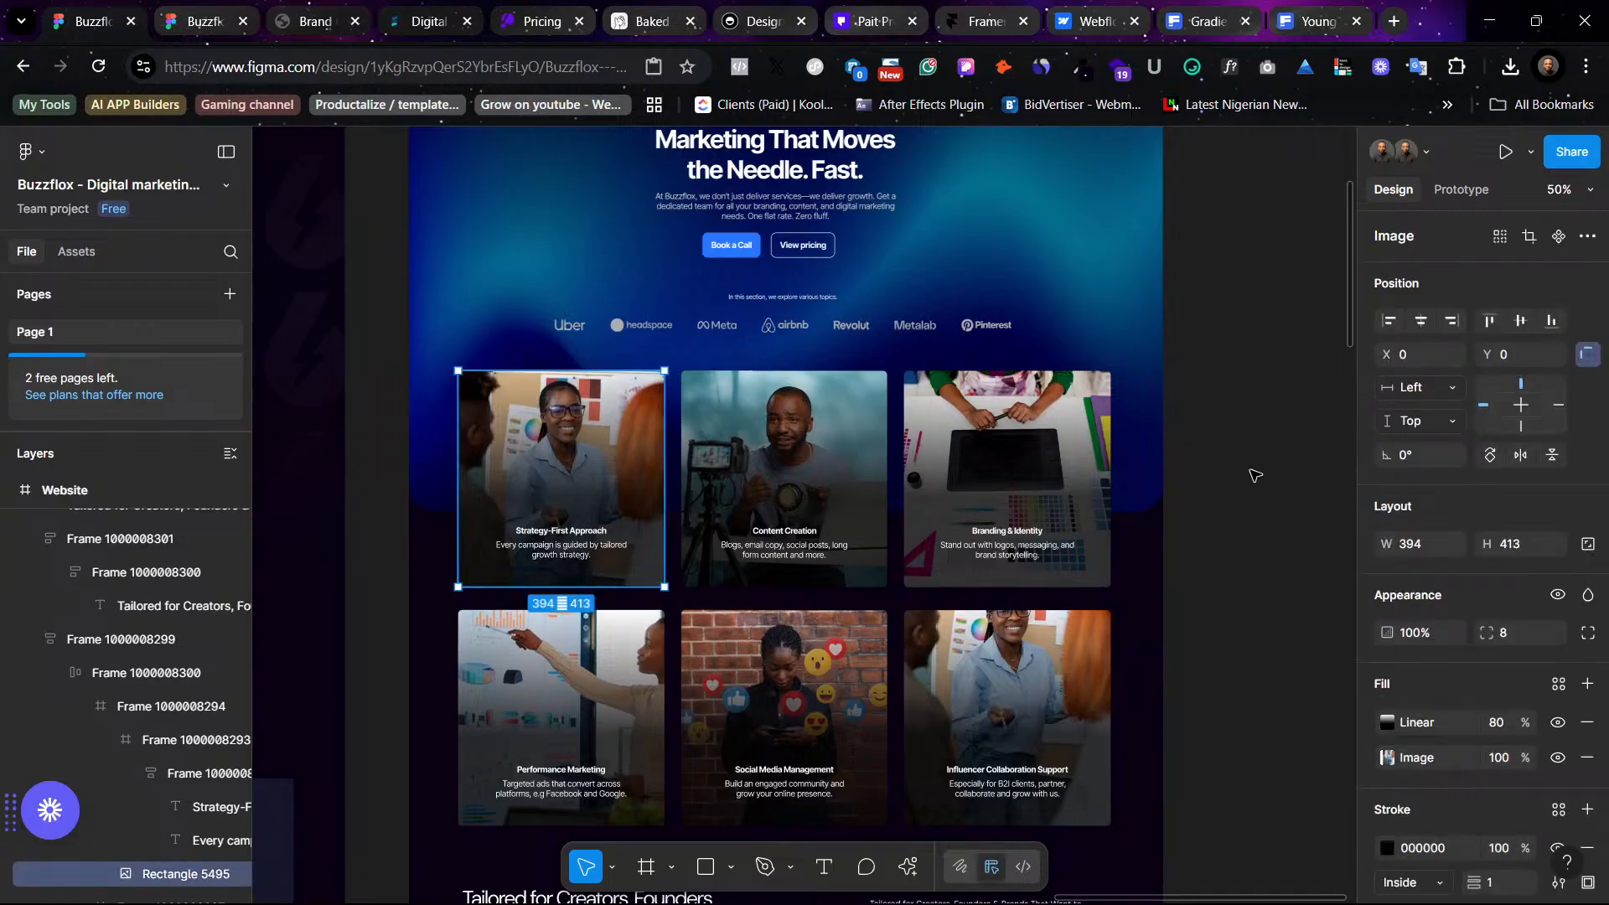
pyautogui.click(1254, 475)
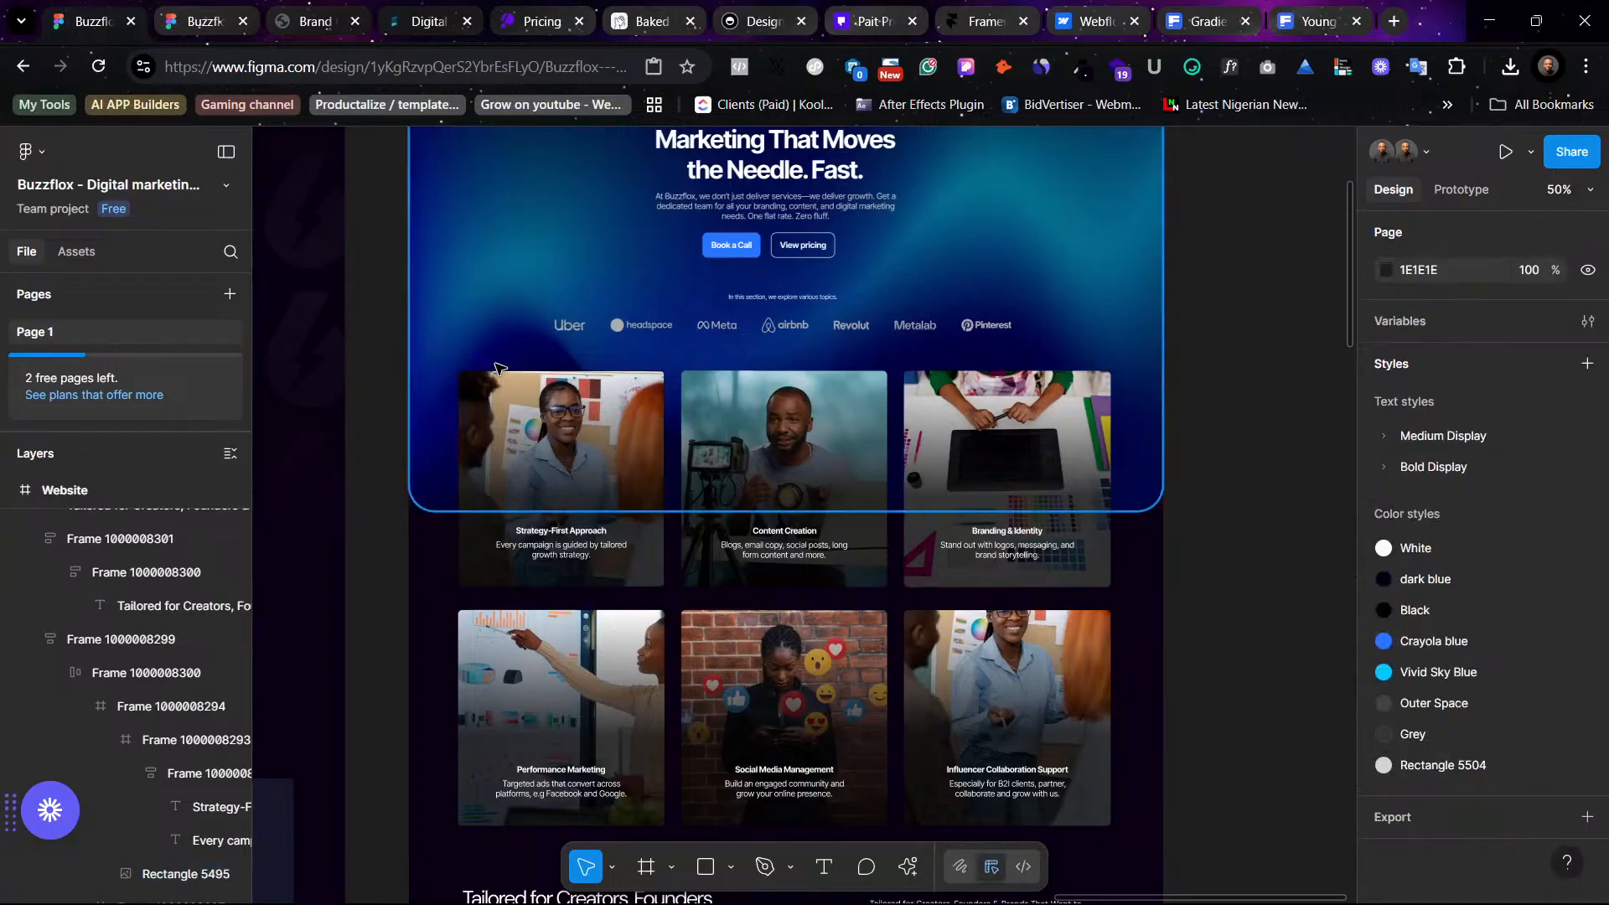
pyautogui.scroll(-2, 1456, 779)
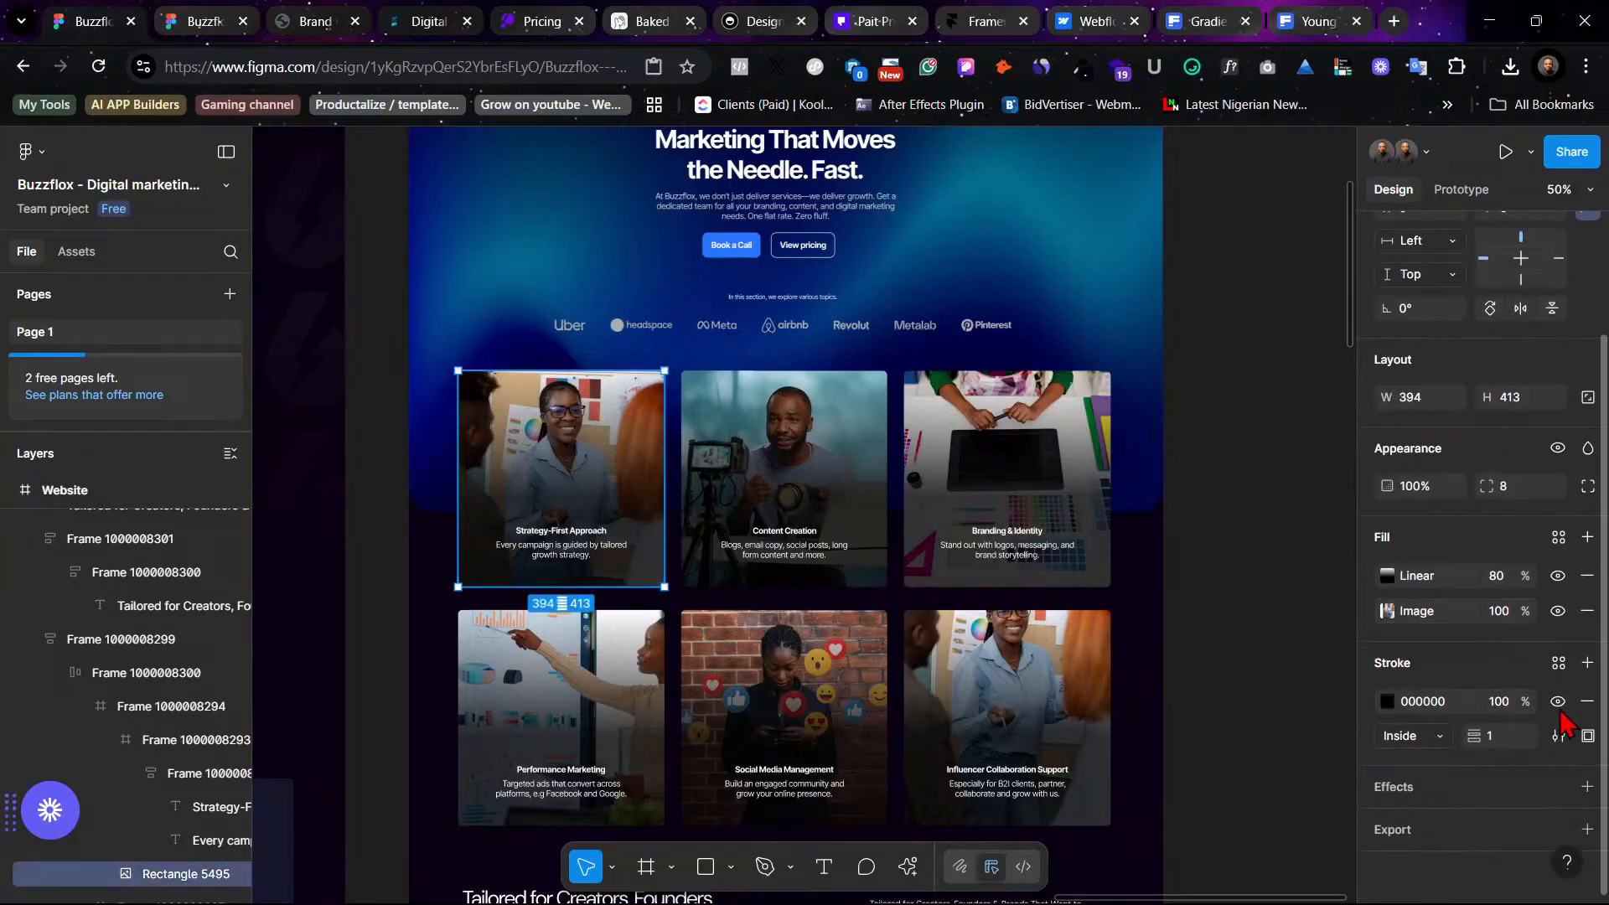
pyautogui.click(1588, 702)
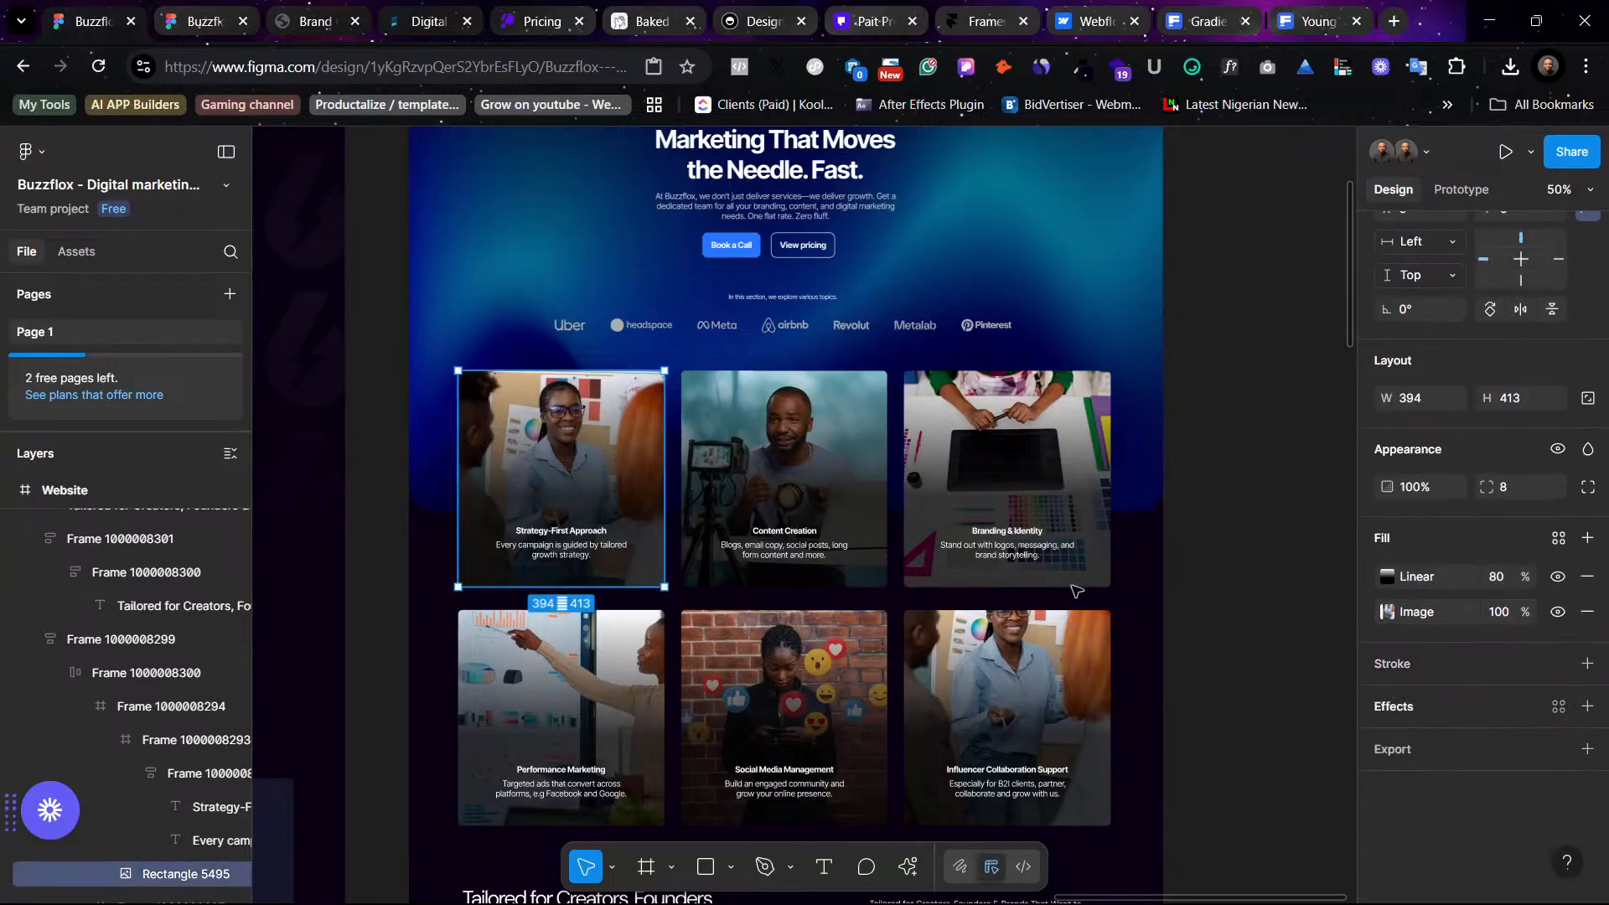
pyautogui.click(1237, 558)
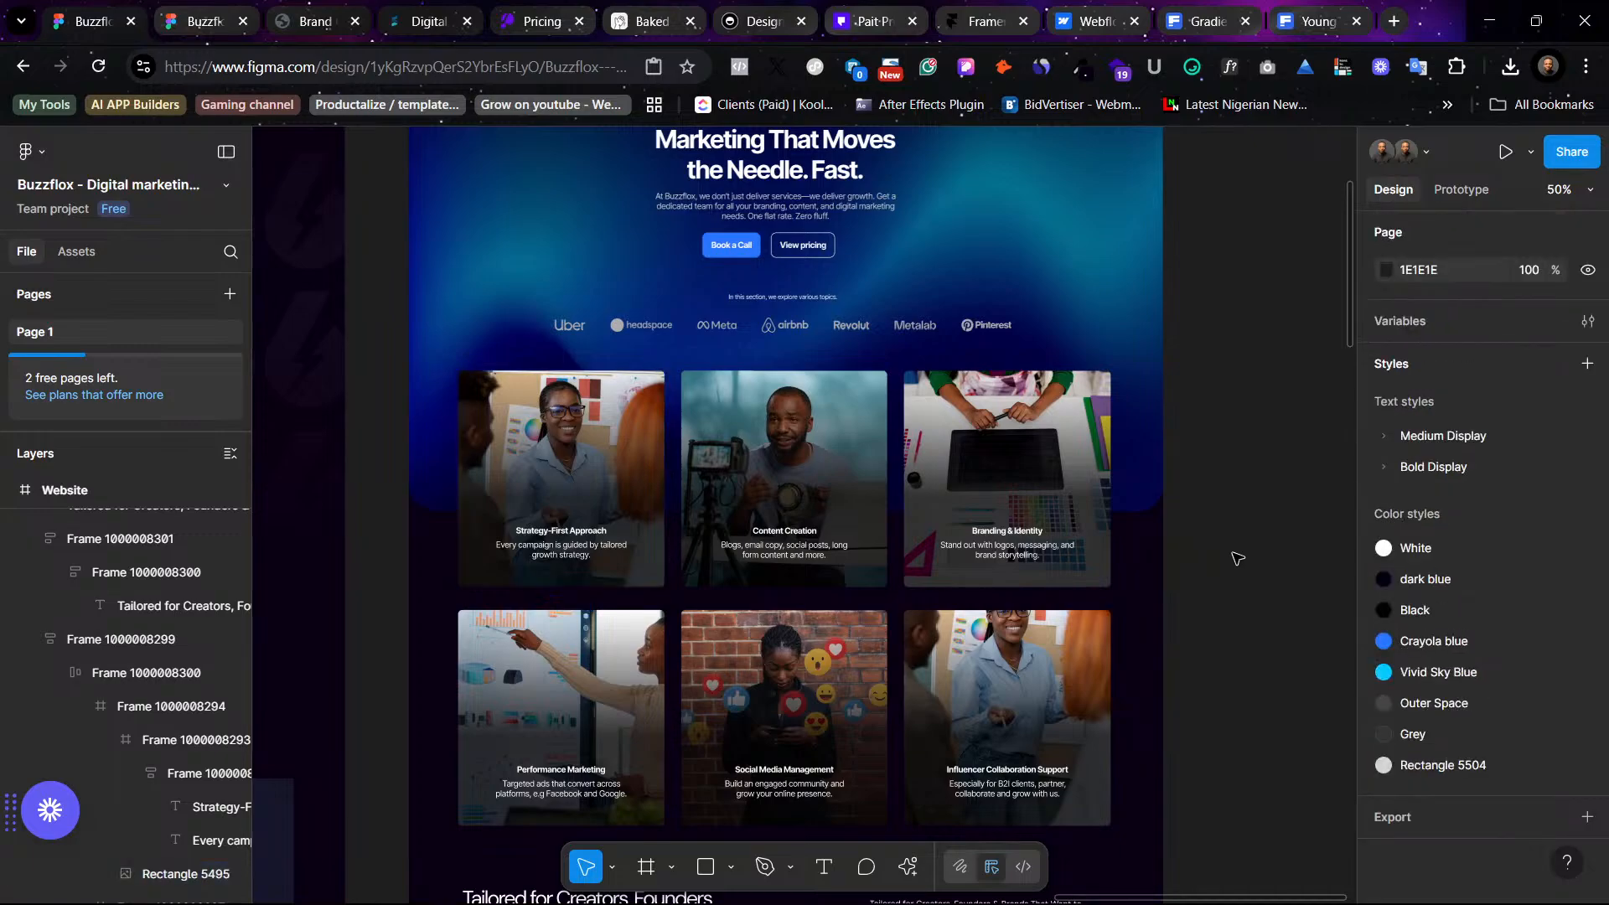
# - Select the Creatives & Freelancers title in the light version's Tailored for Creators section
pyautogui.scroll(-7, 1237, 558)
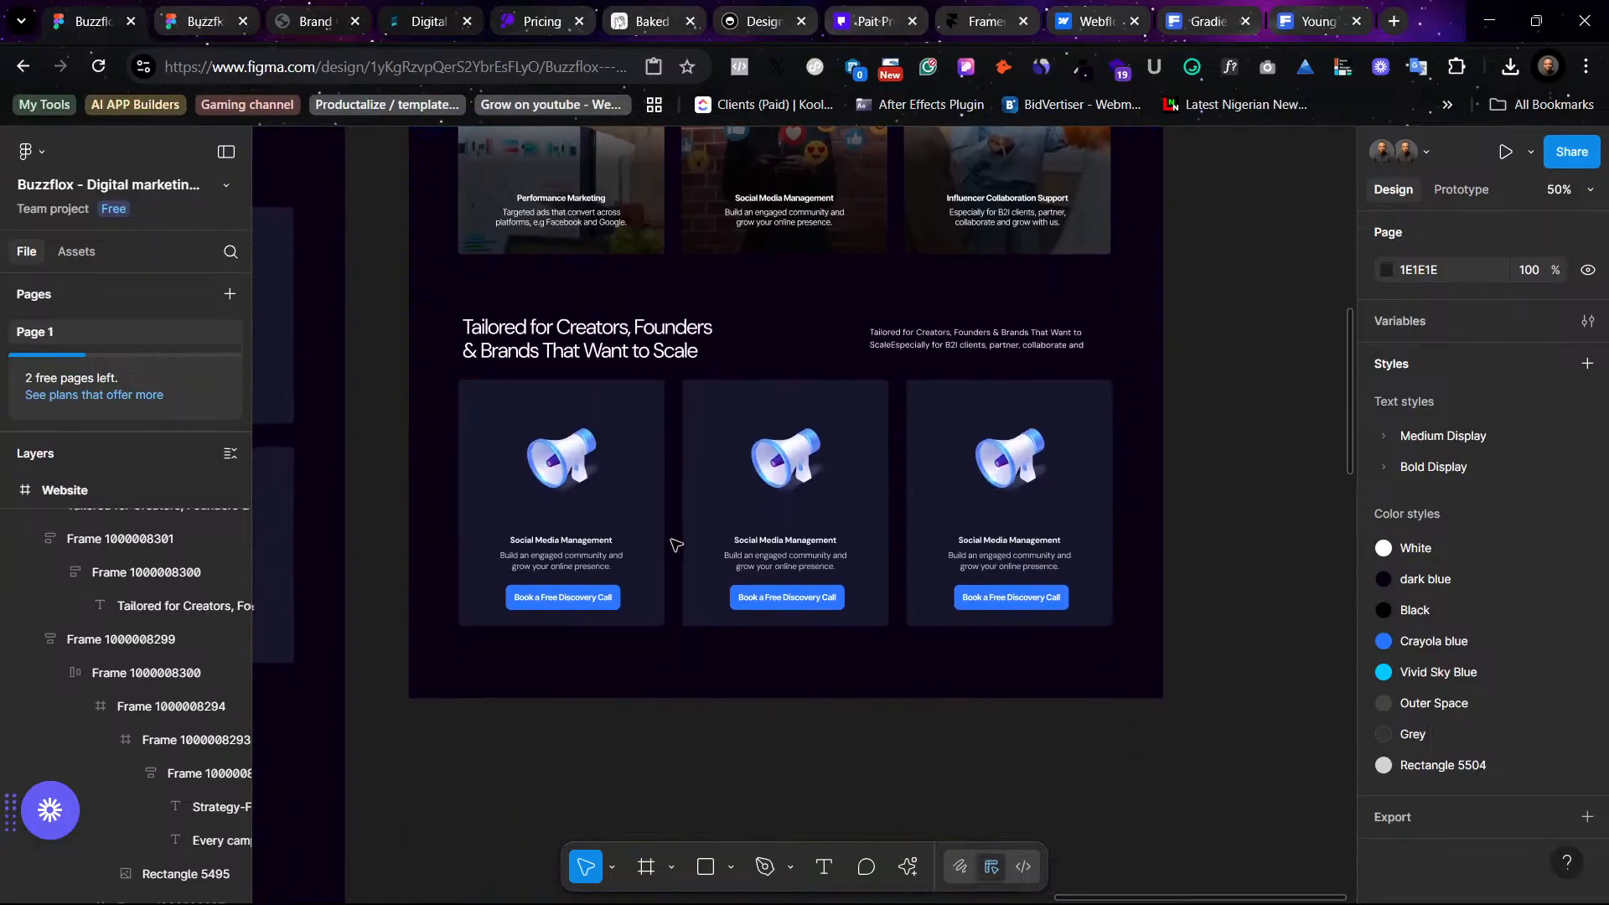
pyautogui.hscroll(-6, 670, 536)
pyautogui.hscroll(-12, 718, 452)
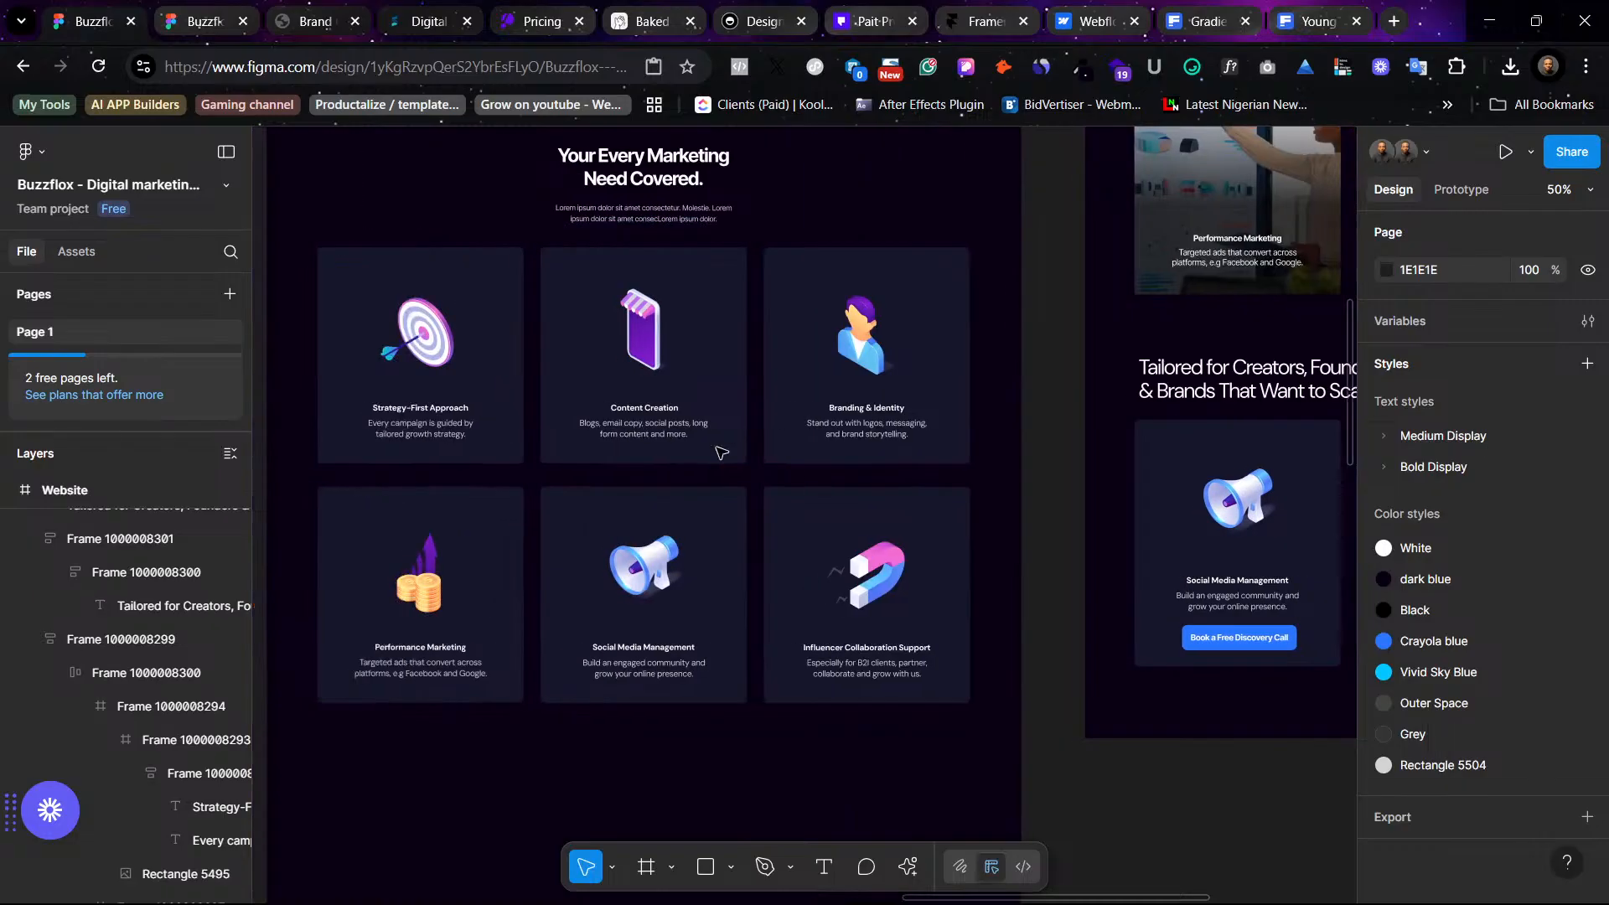
pyautogui.scroll(-5, 486, 762)
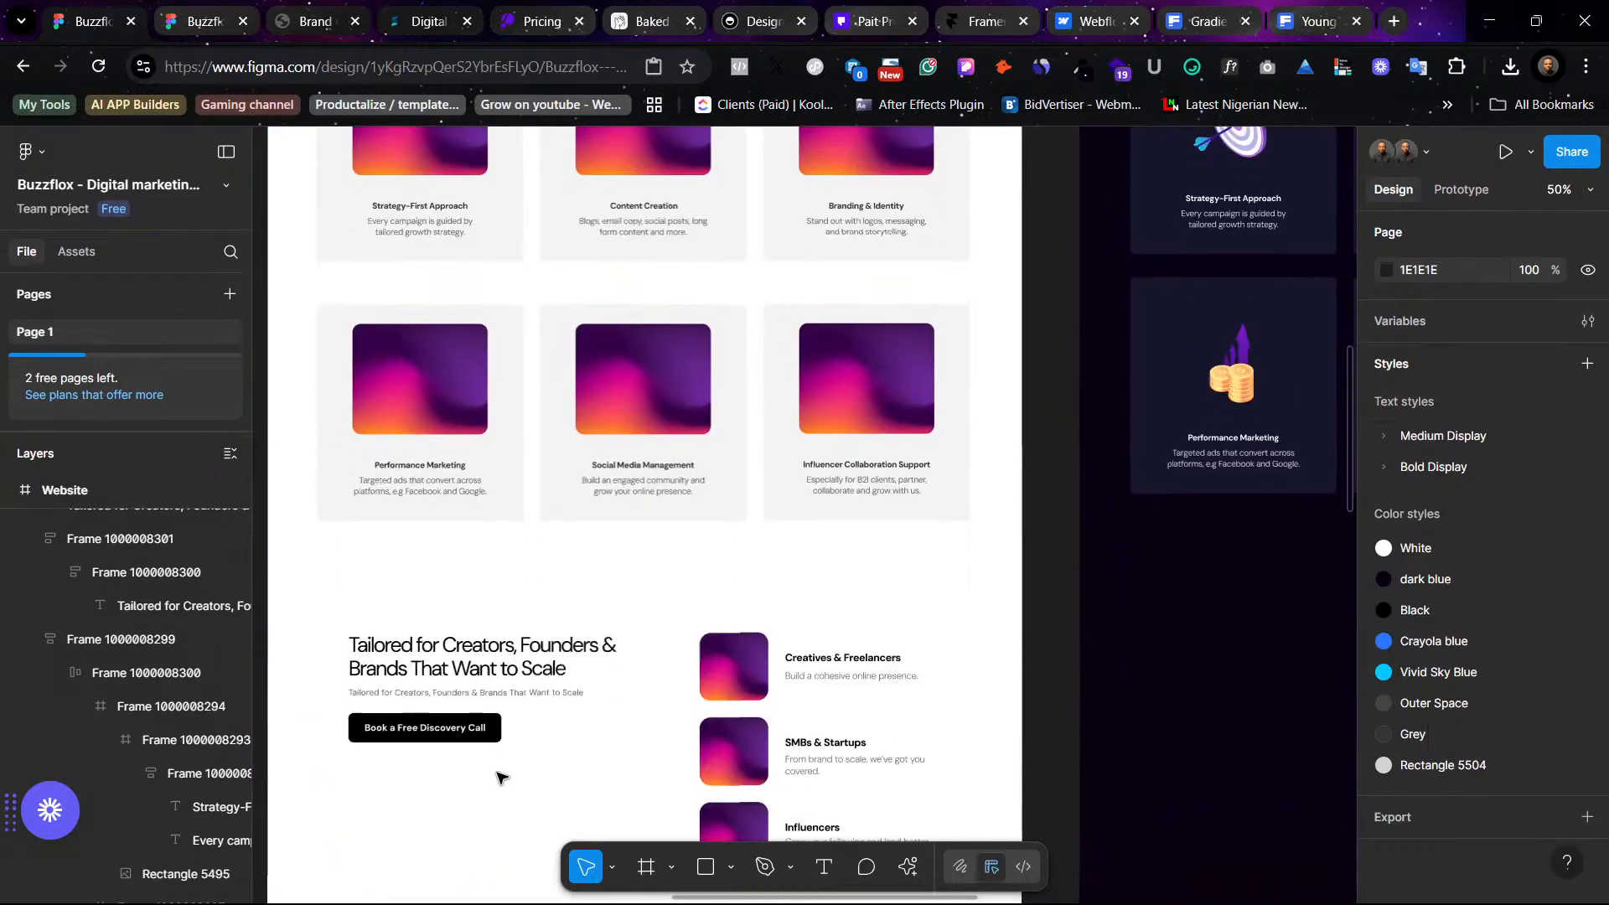
pyautogui.scroll(-1, 498, 772)
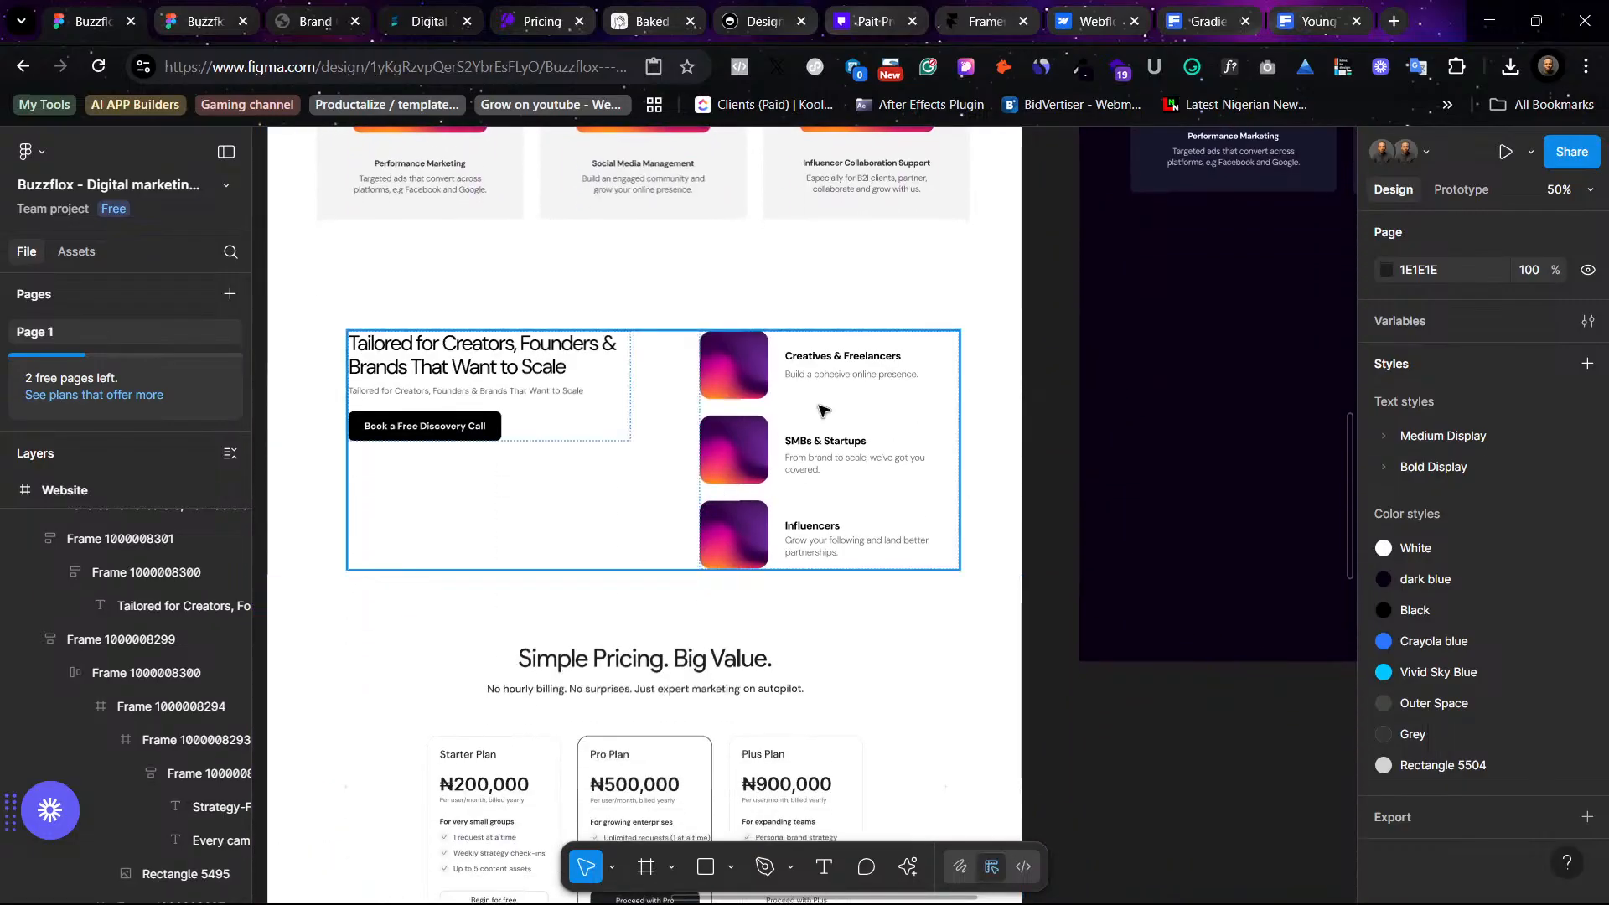
pyautogui.keyDown('ctrl'); pyautogui.click(856, 359); pyautogui.keyUp('ctrl')
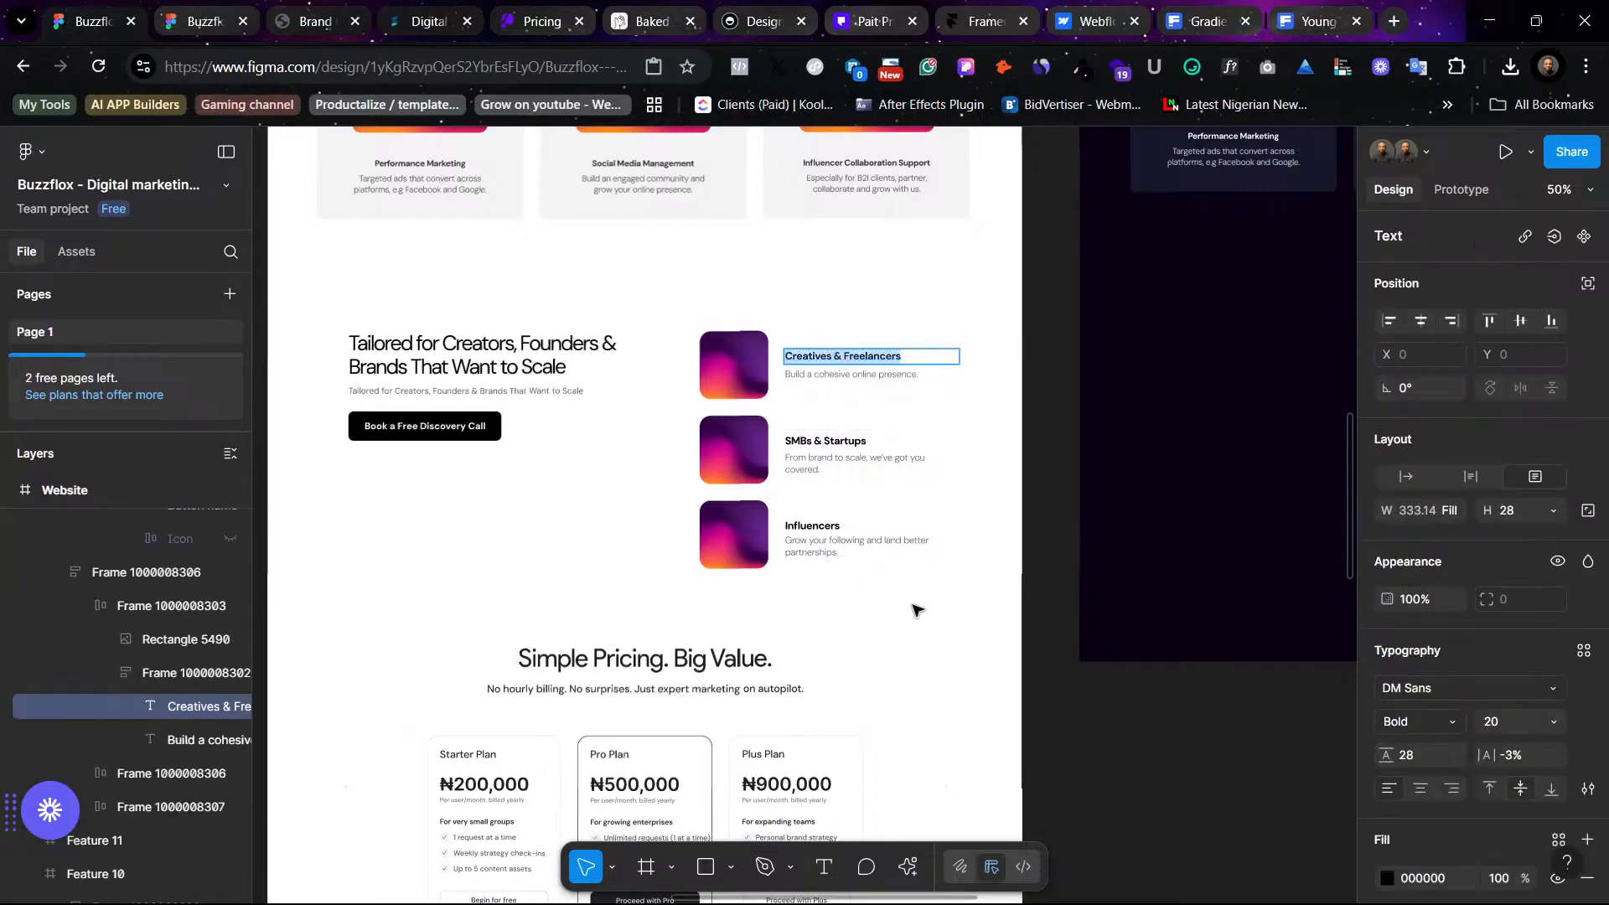
pyautogui.hscroll(16, 932, 606)
pyautogui.scroll(4, 931, 607)
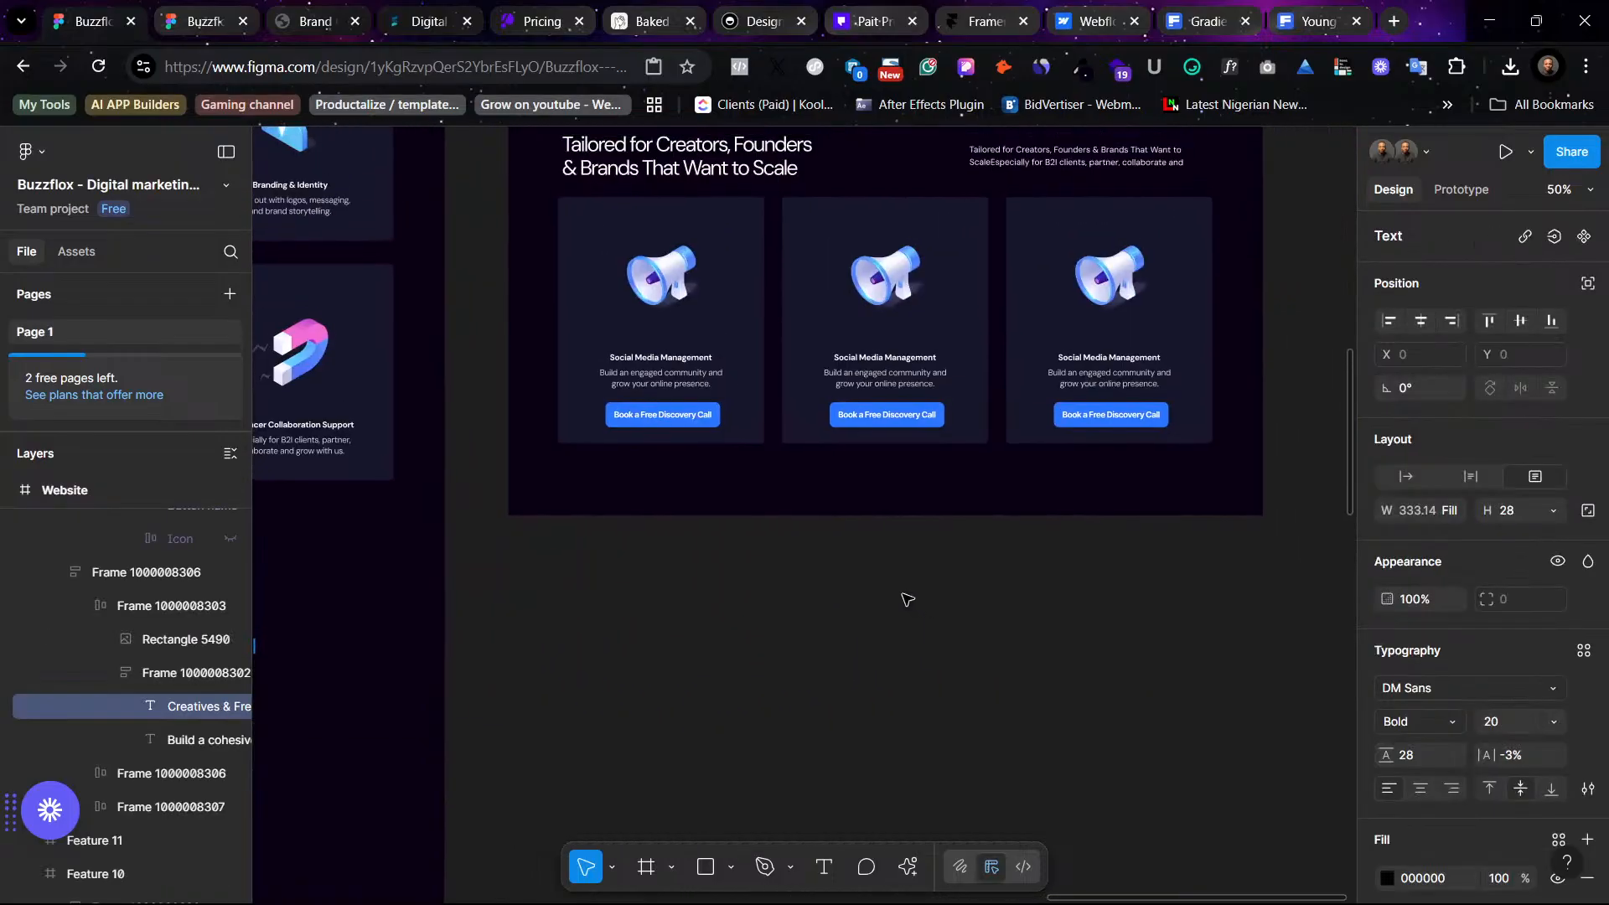
# - Try pasting the copied text over the first dark audience card's title, then undo the paste
pyautogui.keyDown('ctrl'); pyautogui.click(679, 412); pyautogui.keyUp('ctrl')
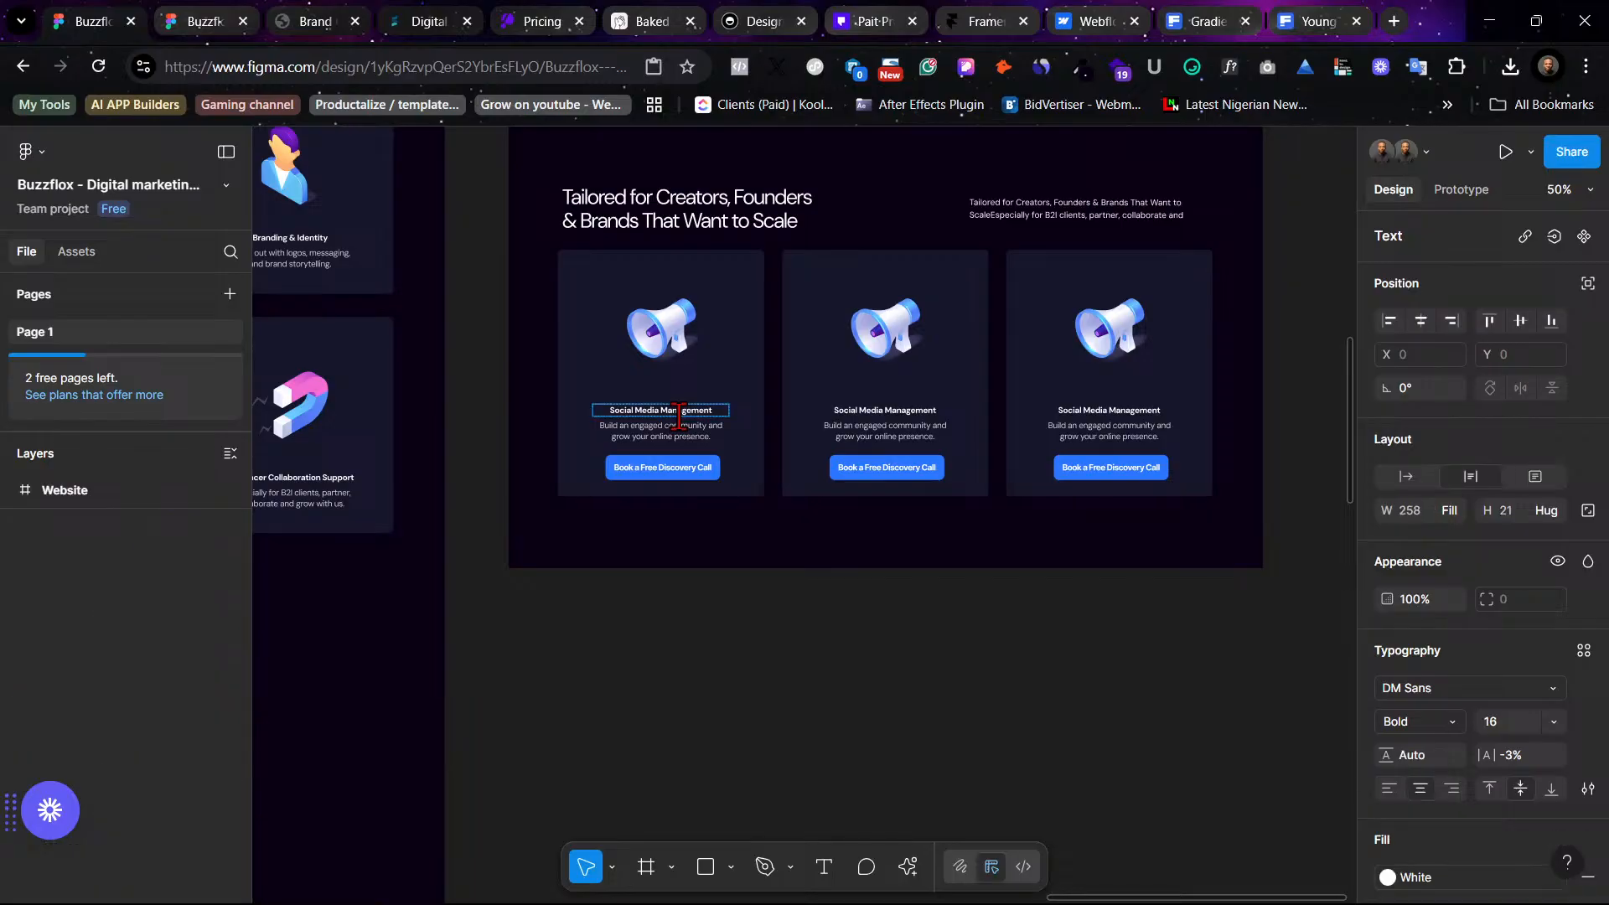
pyautogui.write('Creatives & Freelancers')
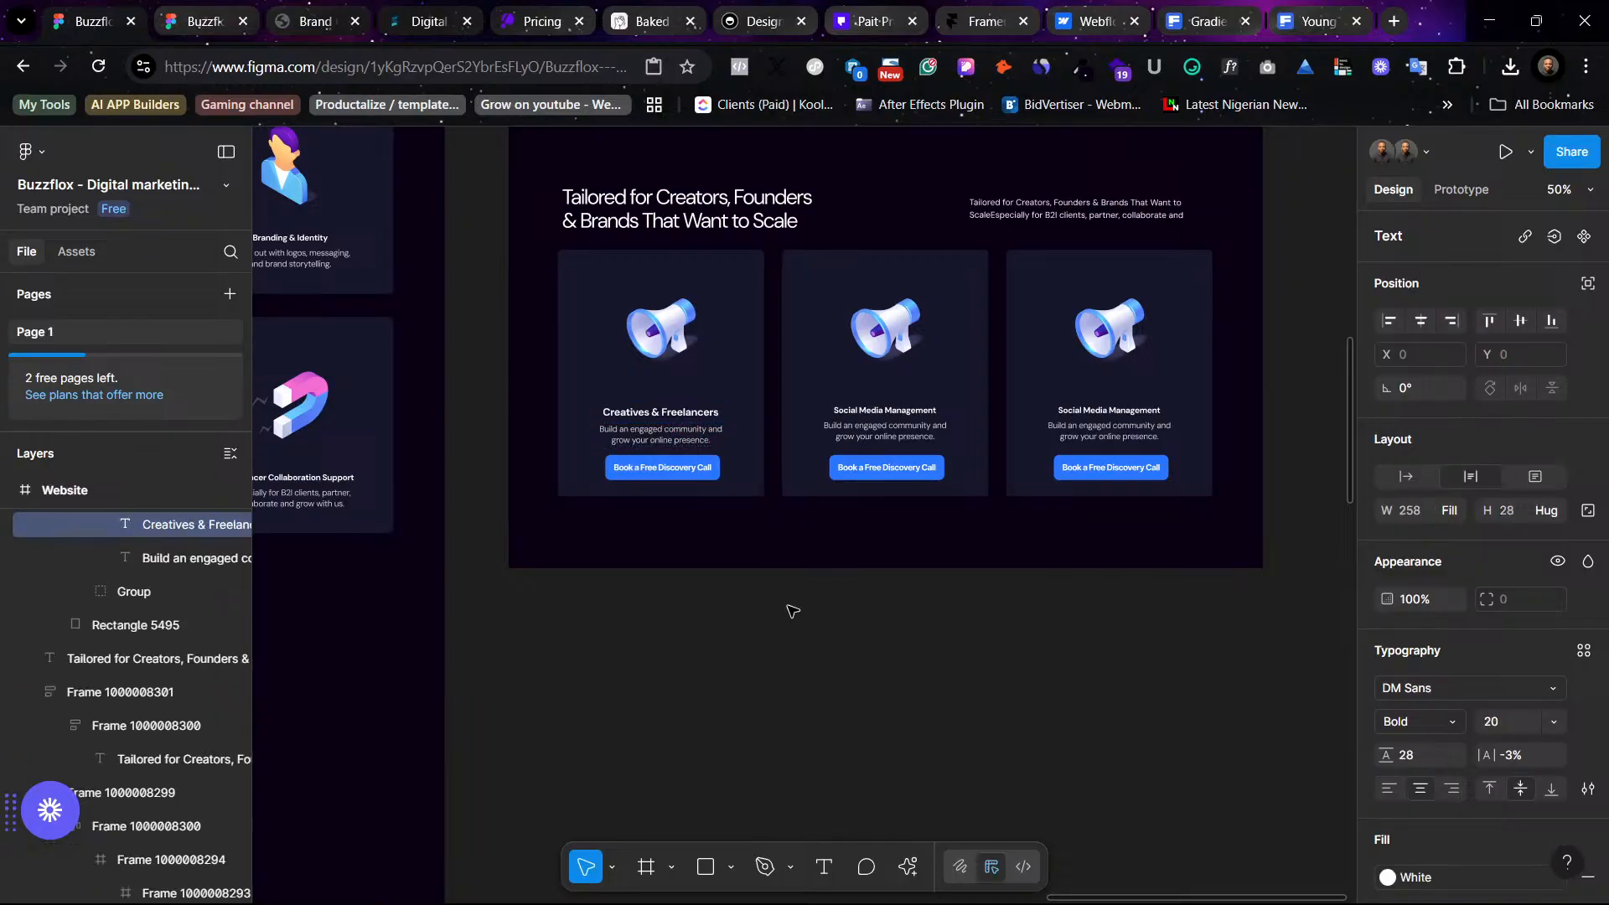
pyautogui.hotkey('ctrl', 'z')
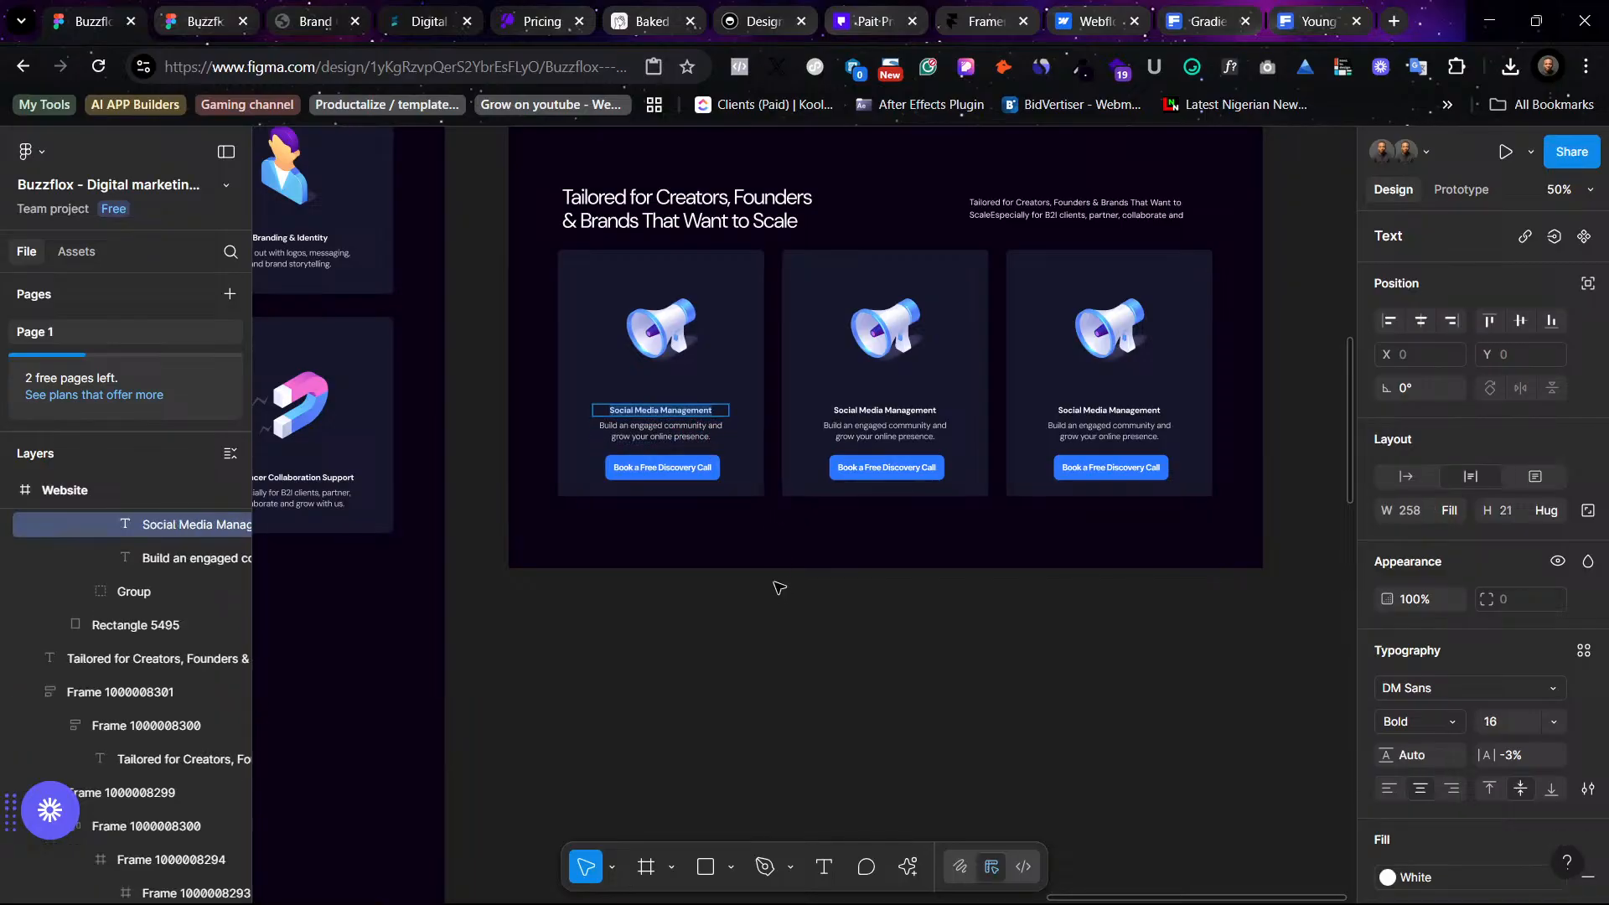
pyautogui.rightClick(697, 409)
pyautogui.press('Escape')
pyautogui.press('Escape')
# - Apply the Bold Display Large (20) text style to all three audience card titles
pyautogui.keyDown('shift'); pyautogui.click(876, 412); pyautogui.keyUp('shift')
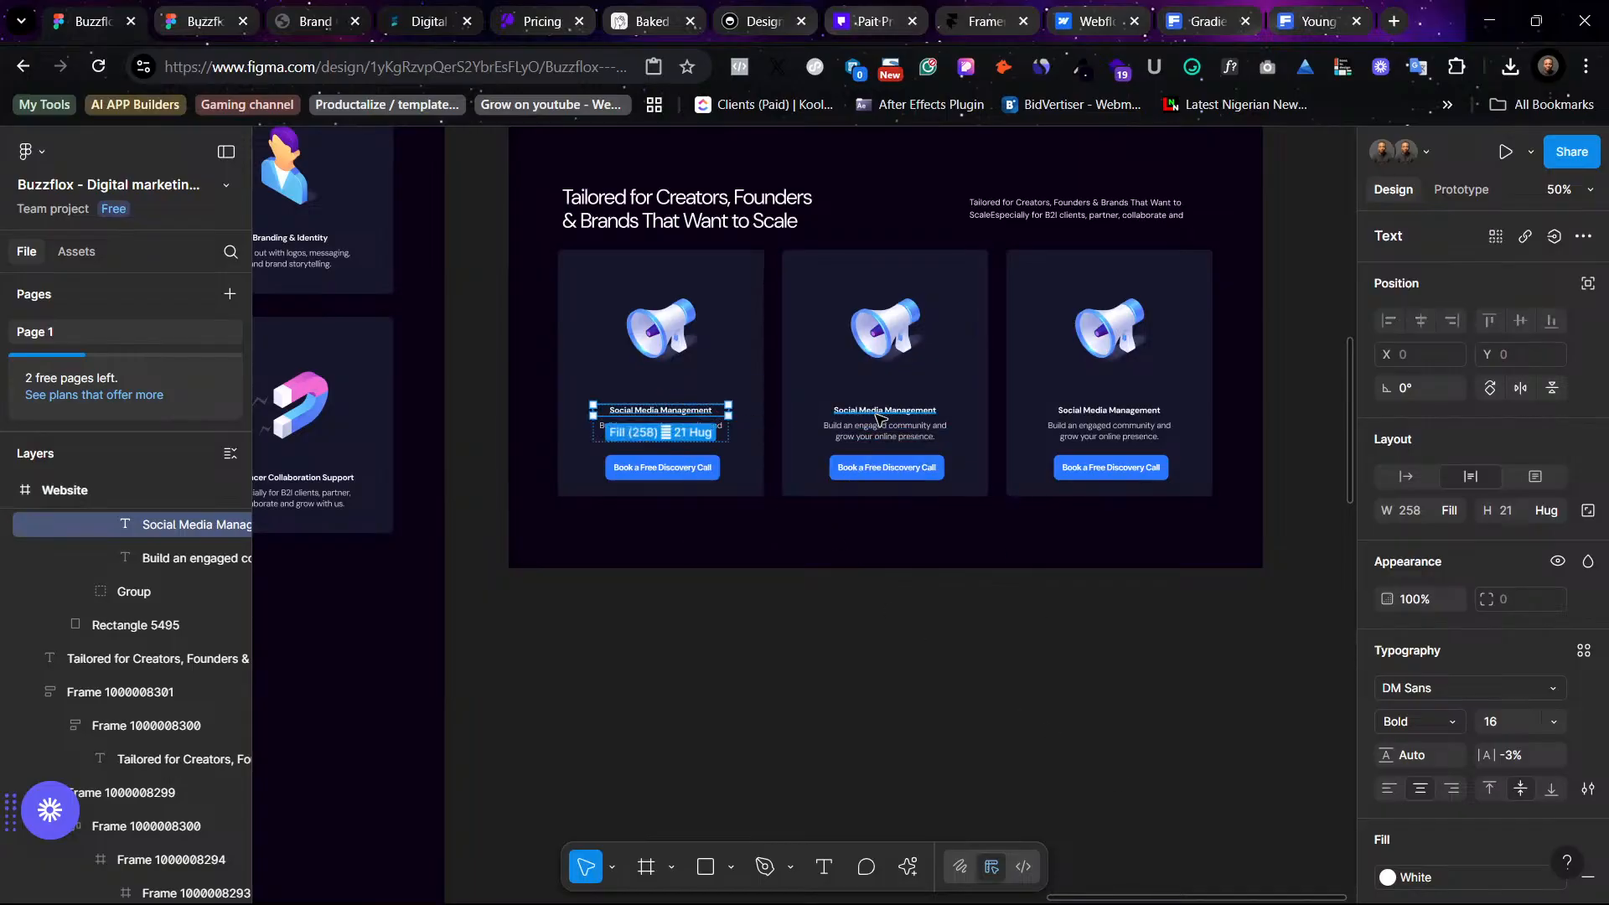
pyautogui.keyDown('shift'); pyautogui.click(1069, 412); pyautogui.keyUp('shift')
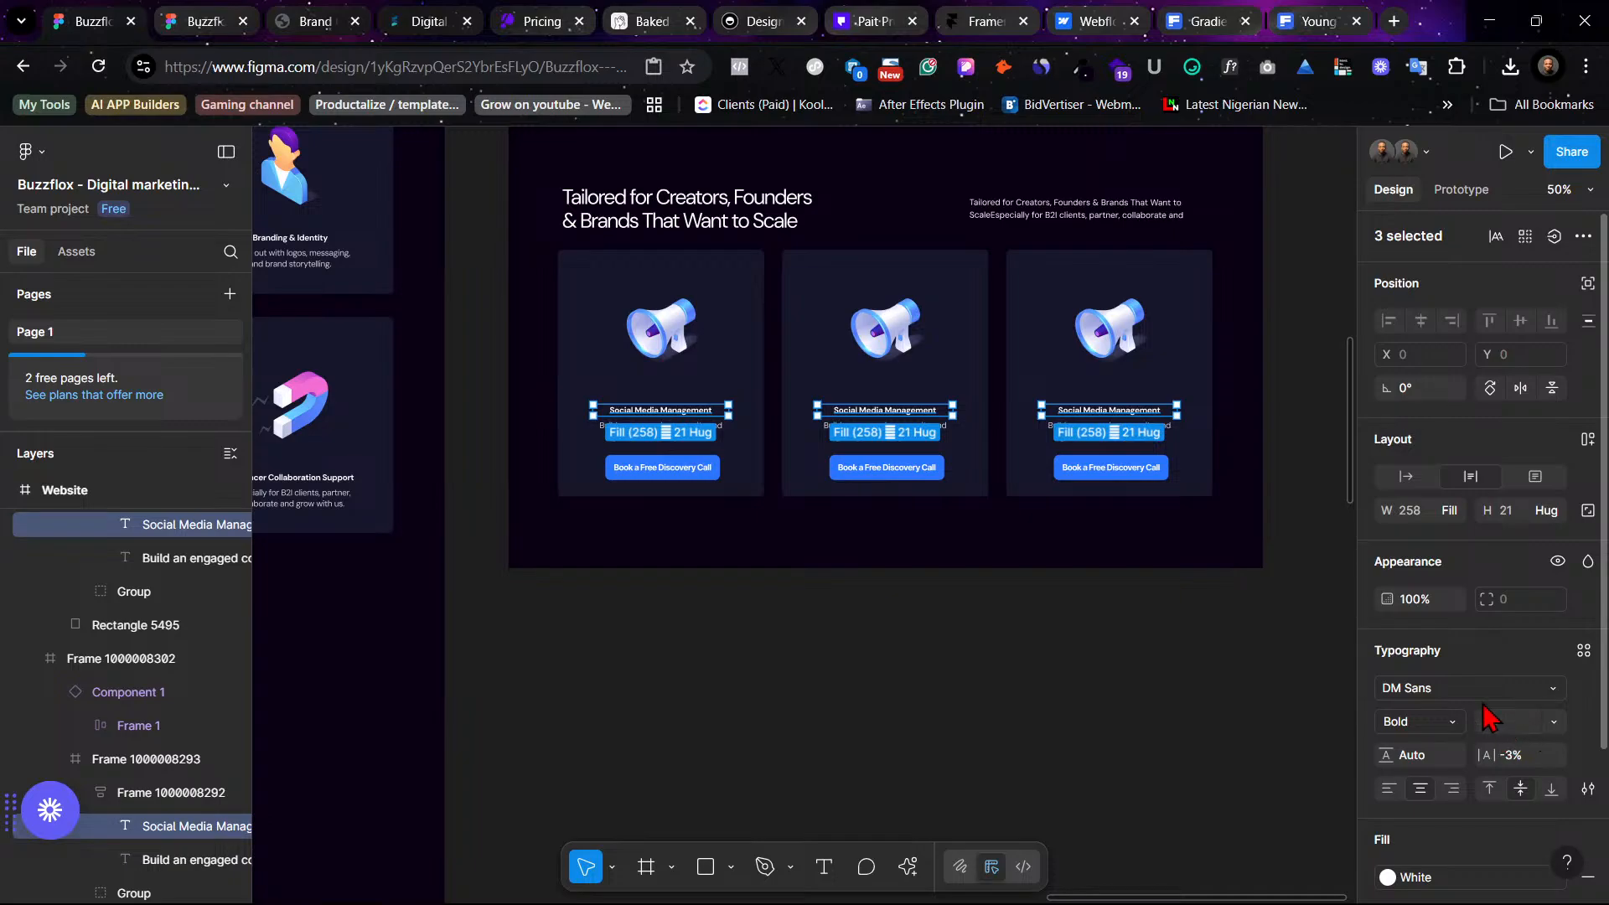
pyautogui.click(1583, 652)
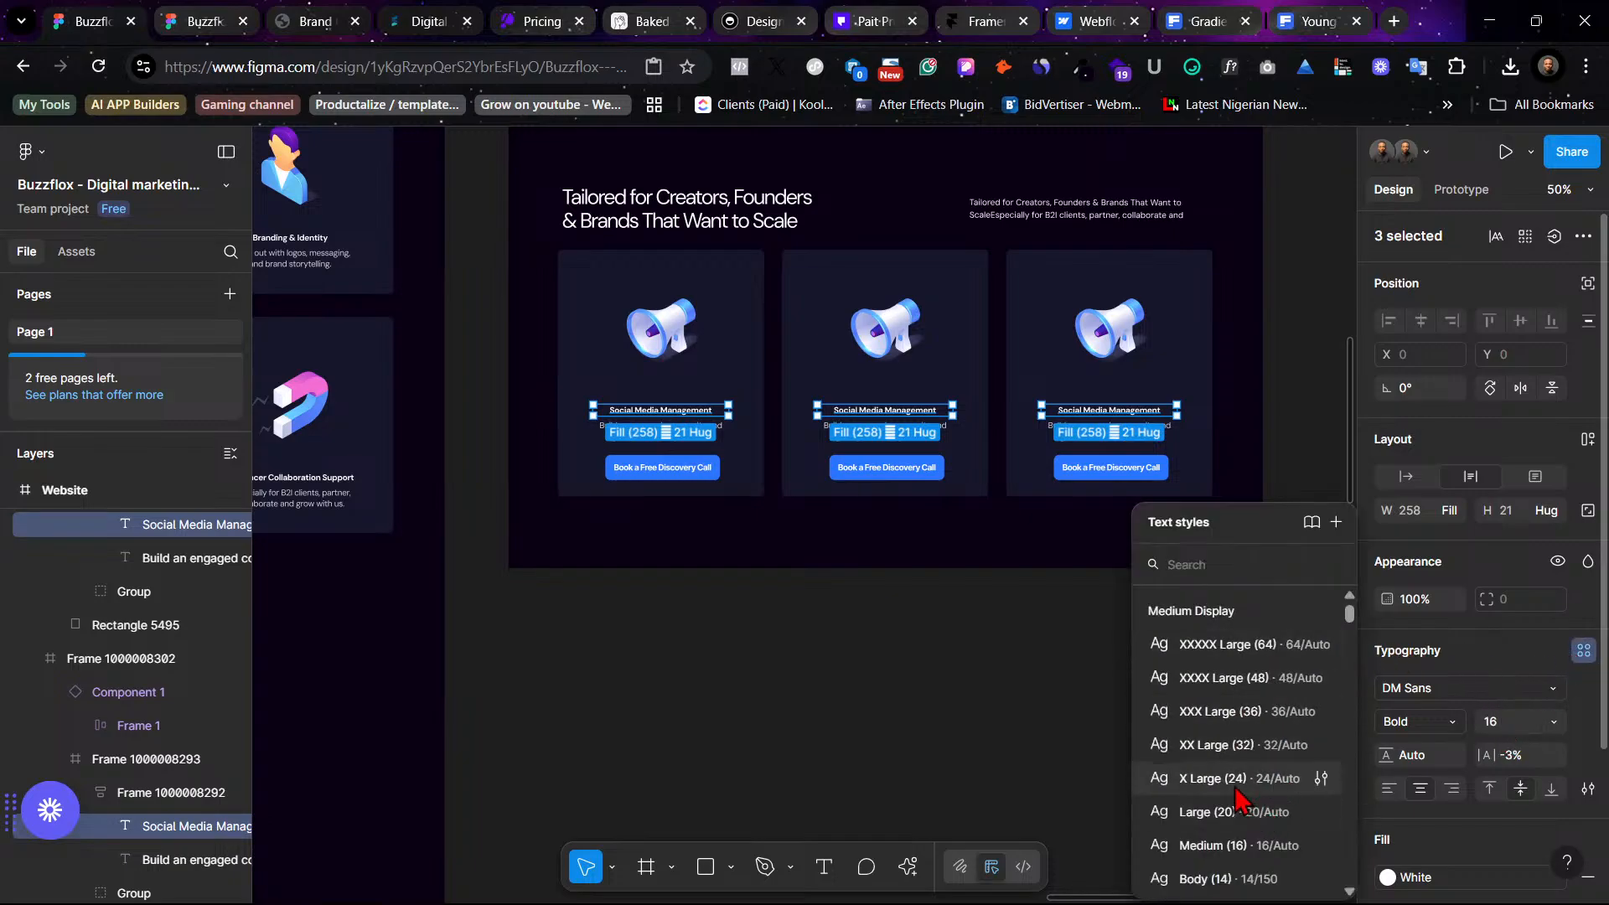
pyautogui.scroll(-3, 1248, 788)
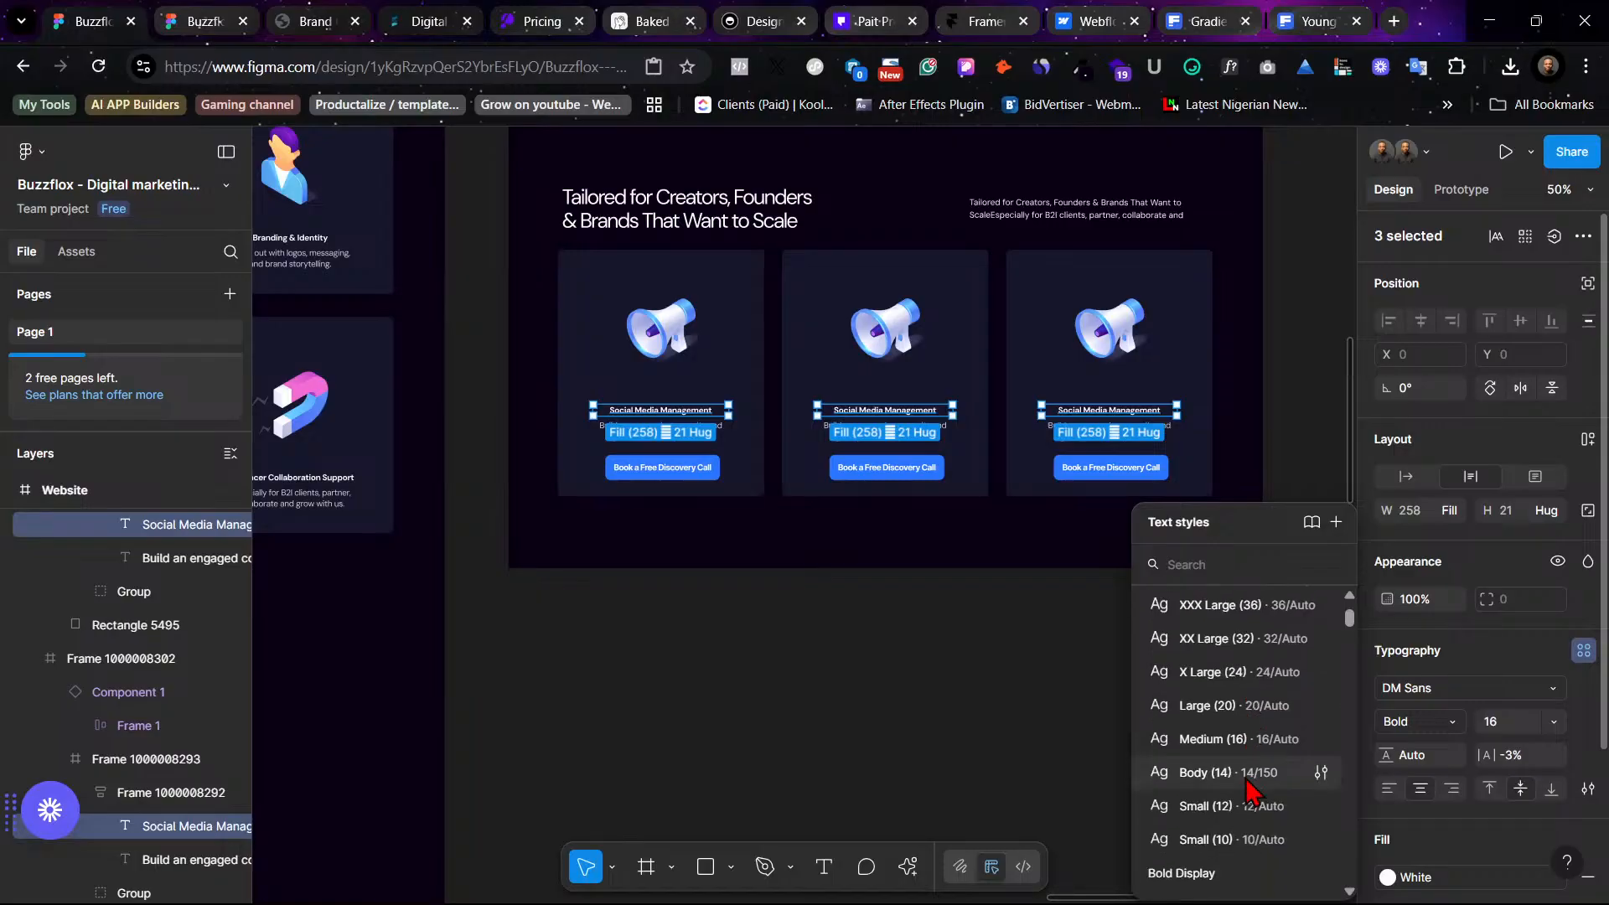
pyautogui.scroll(-2, 1257, 800)
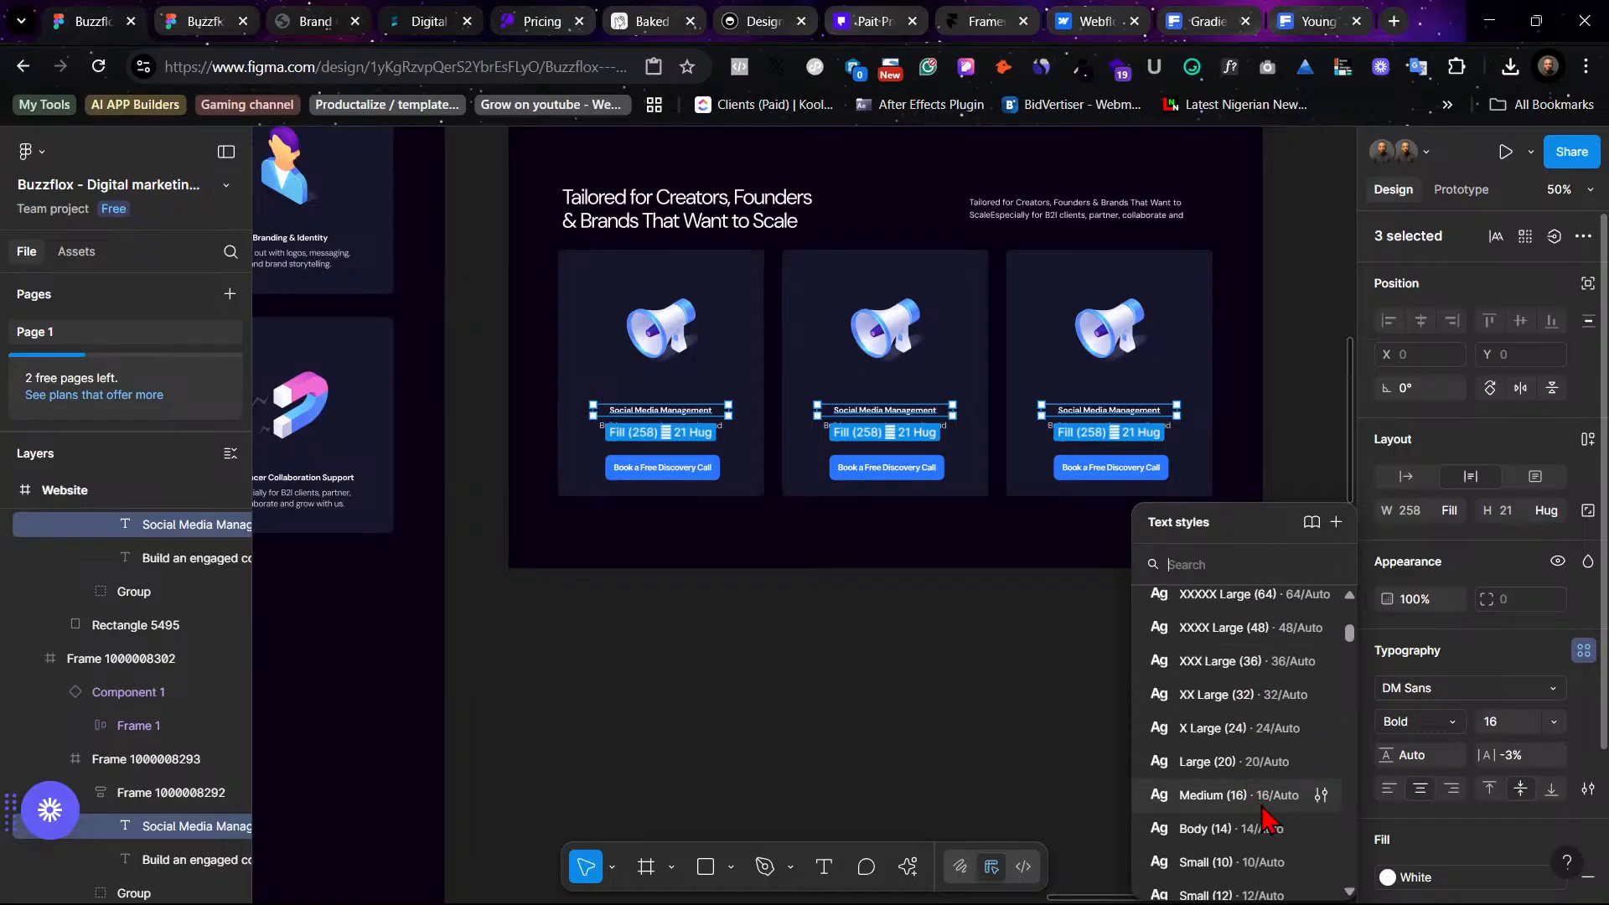
pyautogui.click(1240, 794)
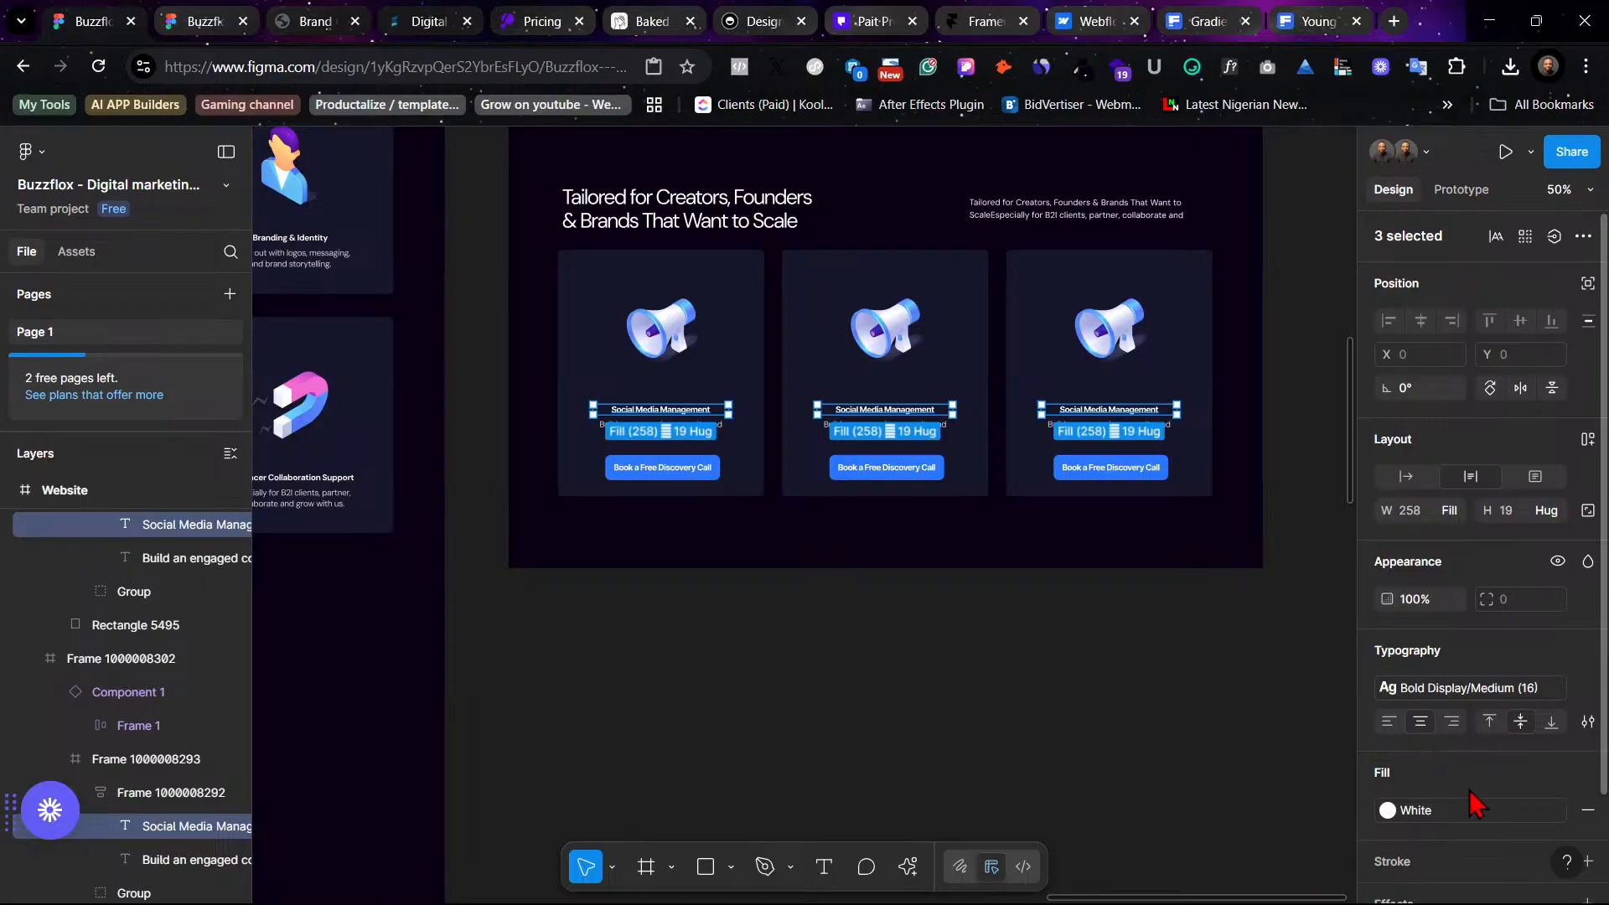
pyautogui.click(1471, 689)
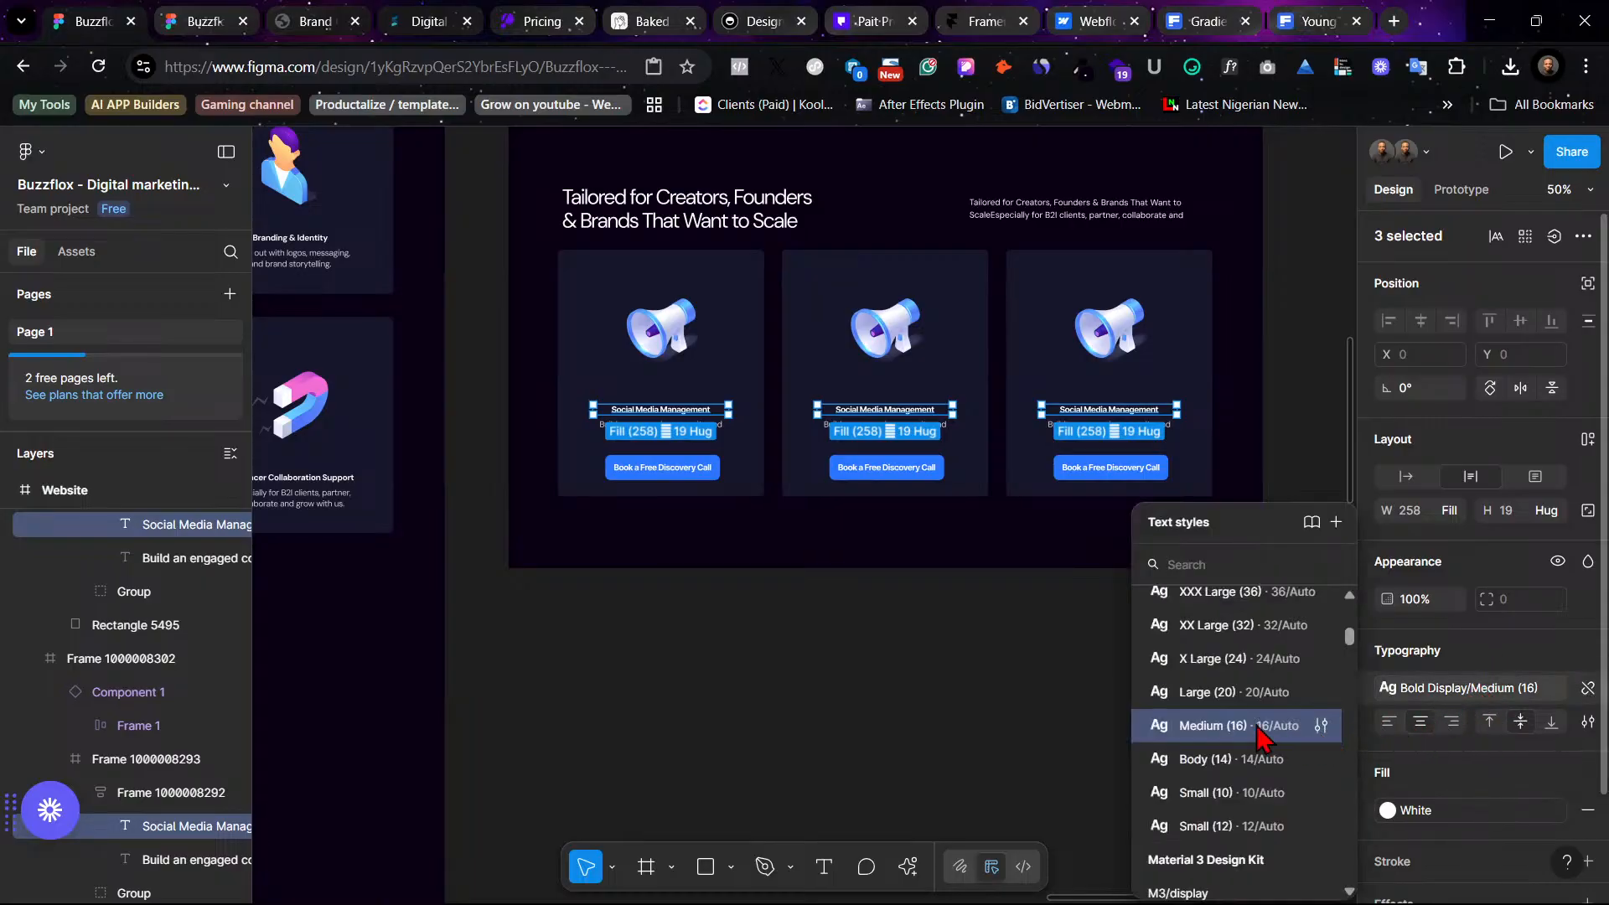
pyautogui.click(1257, 692)
pyautogui.click(1191, 729)
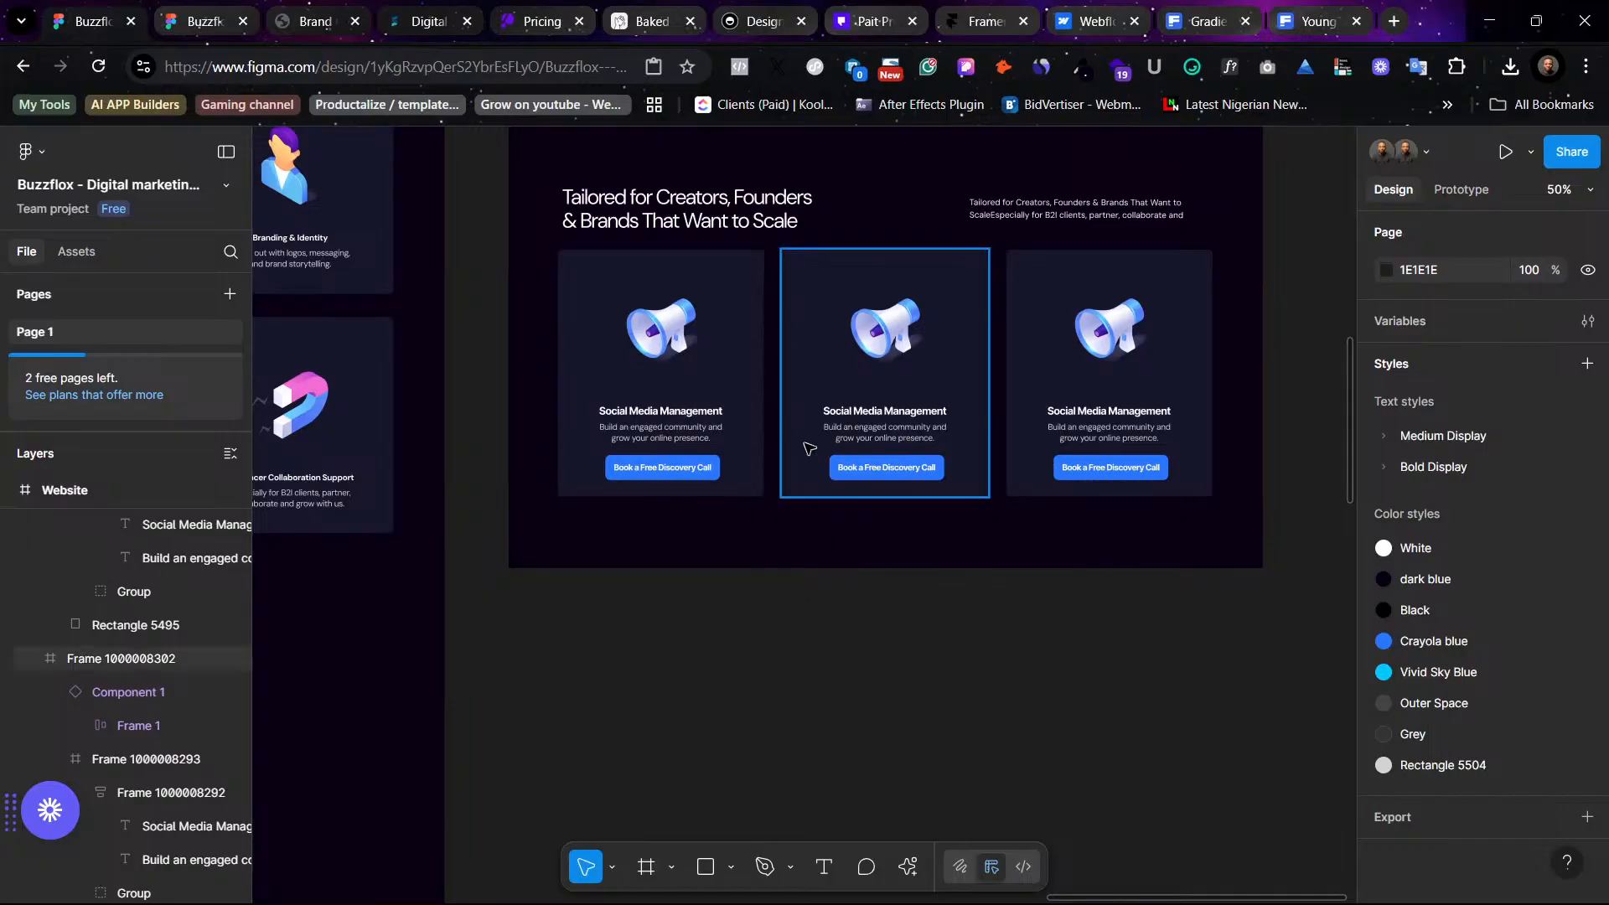
# - Replace the first audience card's title with the copied Creatives & Freelancers text, keeping its style
pyautogui.click(660, 411)
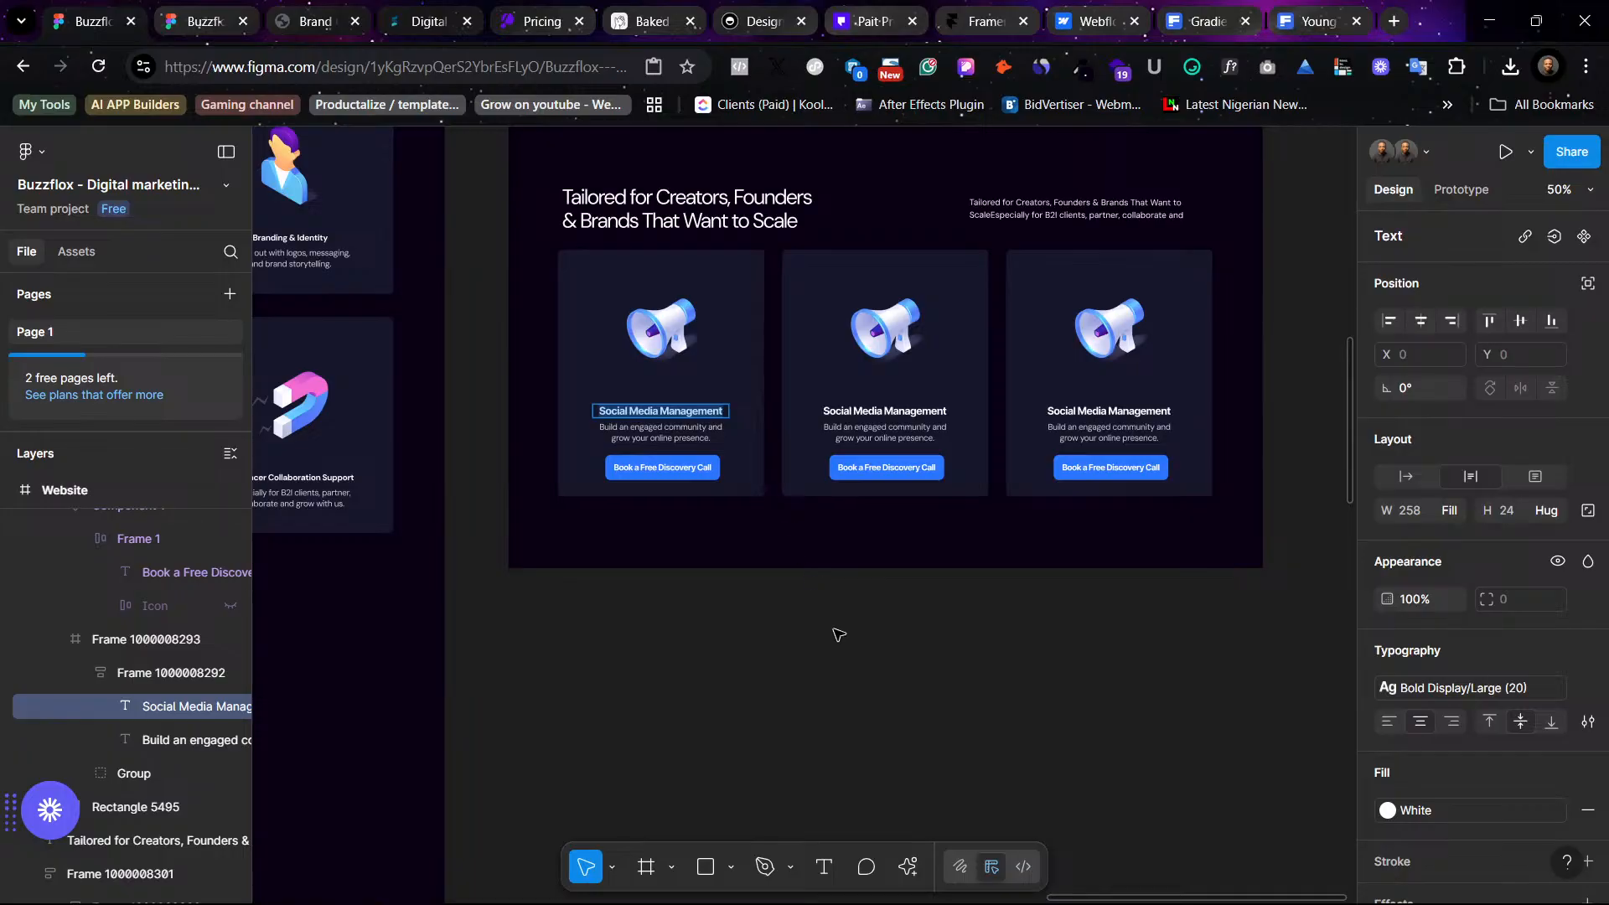
pyautogui.write('Creatives & Freelancers')
pyautogui.hotkey('ctrl', 'z')
pyautogui.rightClick(684, 417)
pyautogui.click(829, 481)
pyautogui.click(863, 630)
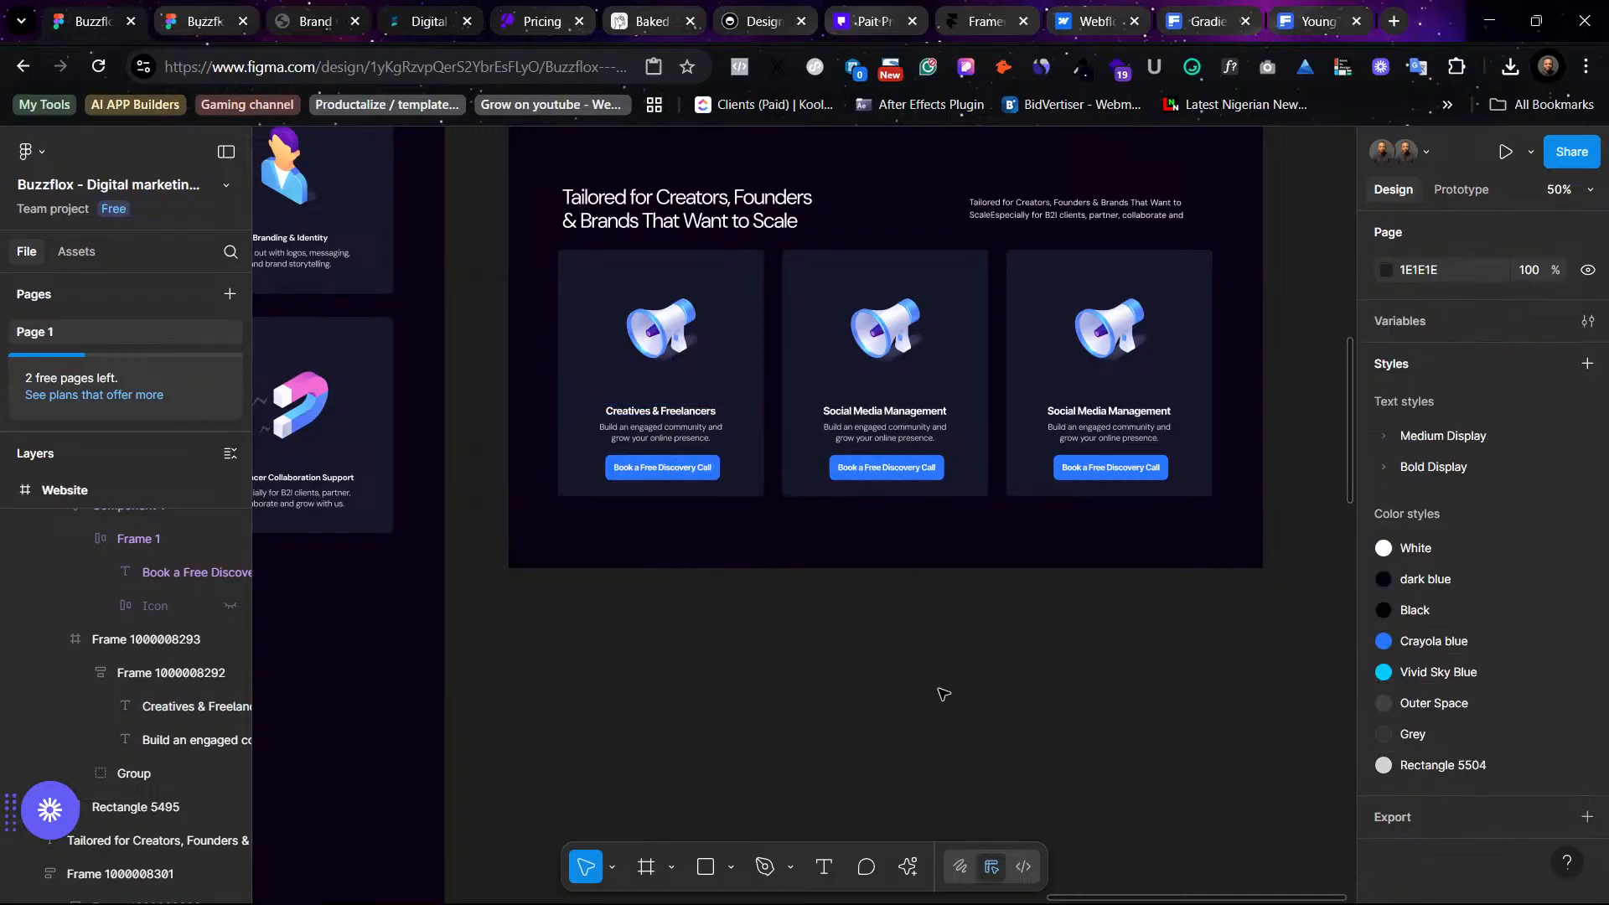
# - Select the phone illustration in the dark Content Creation service card
pyautogui.doubleClick(653, 325)
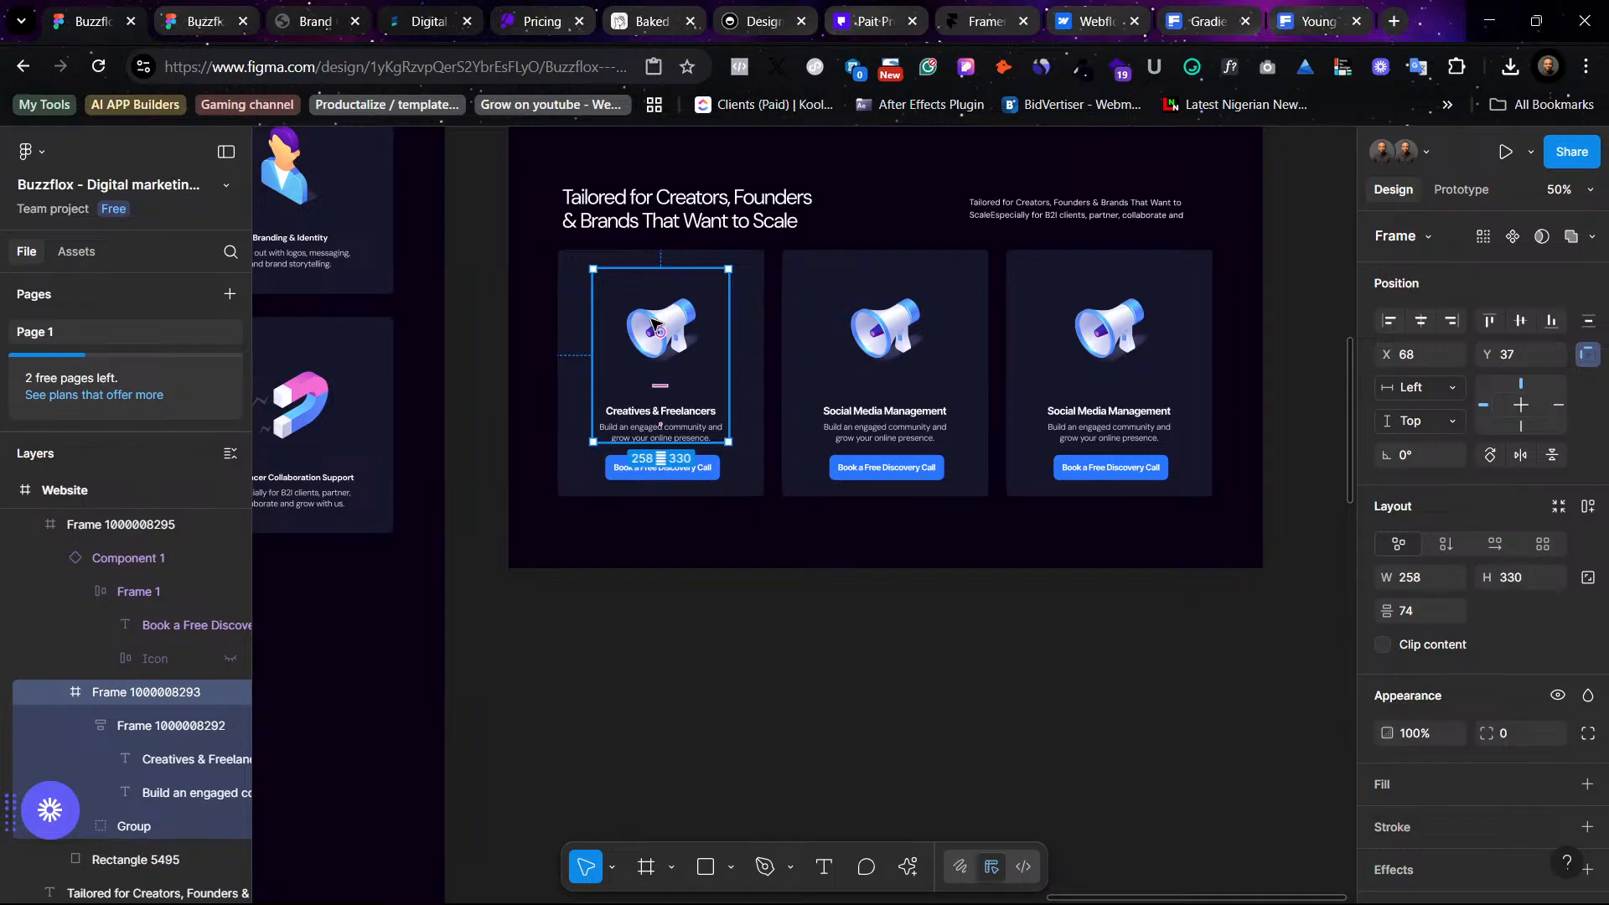
pyautogui.doubleClick(652, 326)
pyautogui.hscroll(-10, 844, 567)
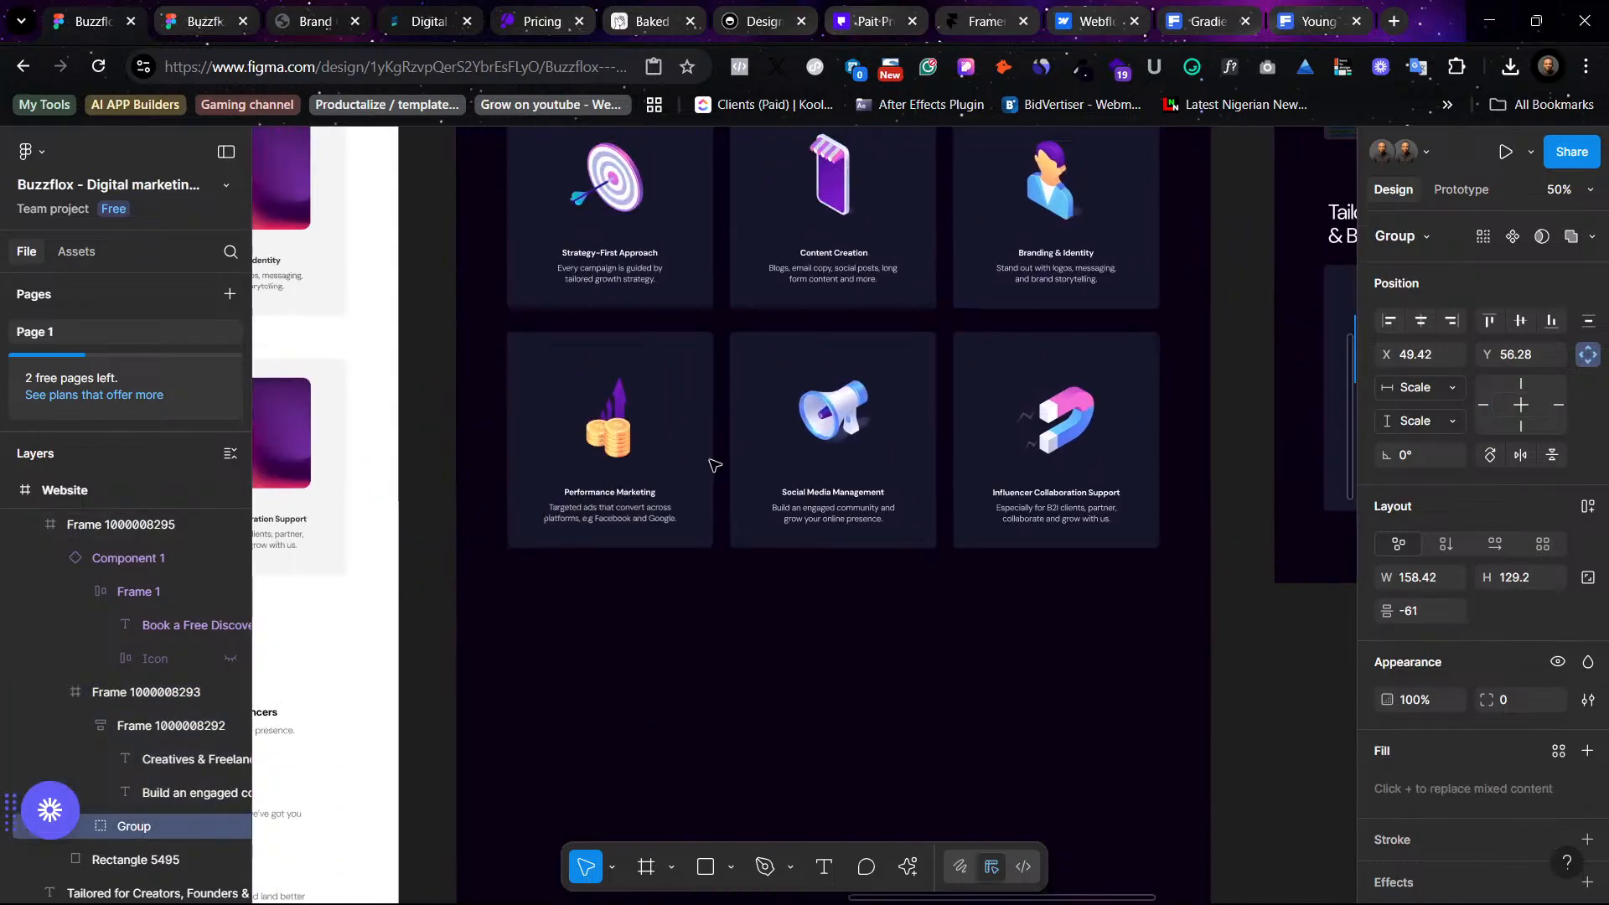
pyautogui.scroll(3, 680, 360)
pyautogui.hscroll(2, 944, 360)
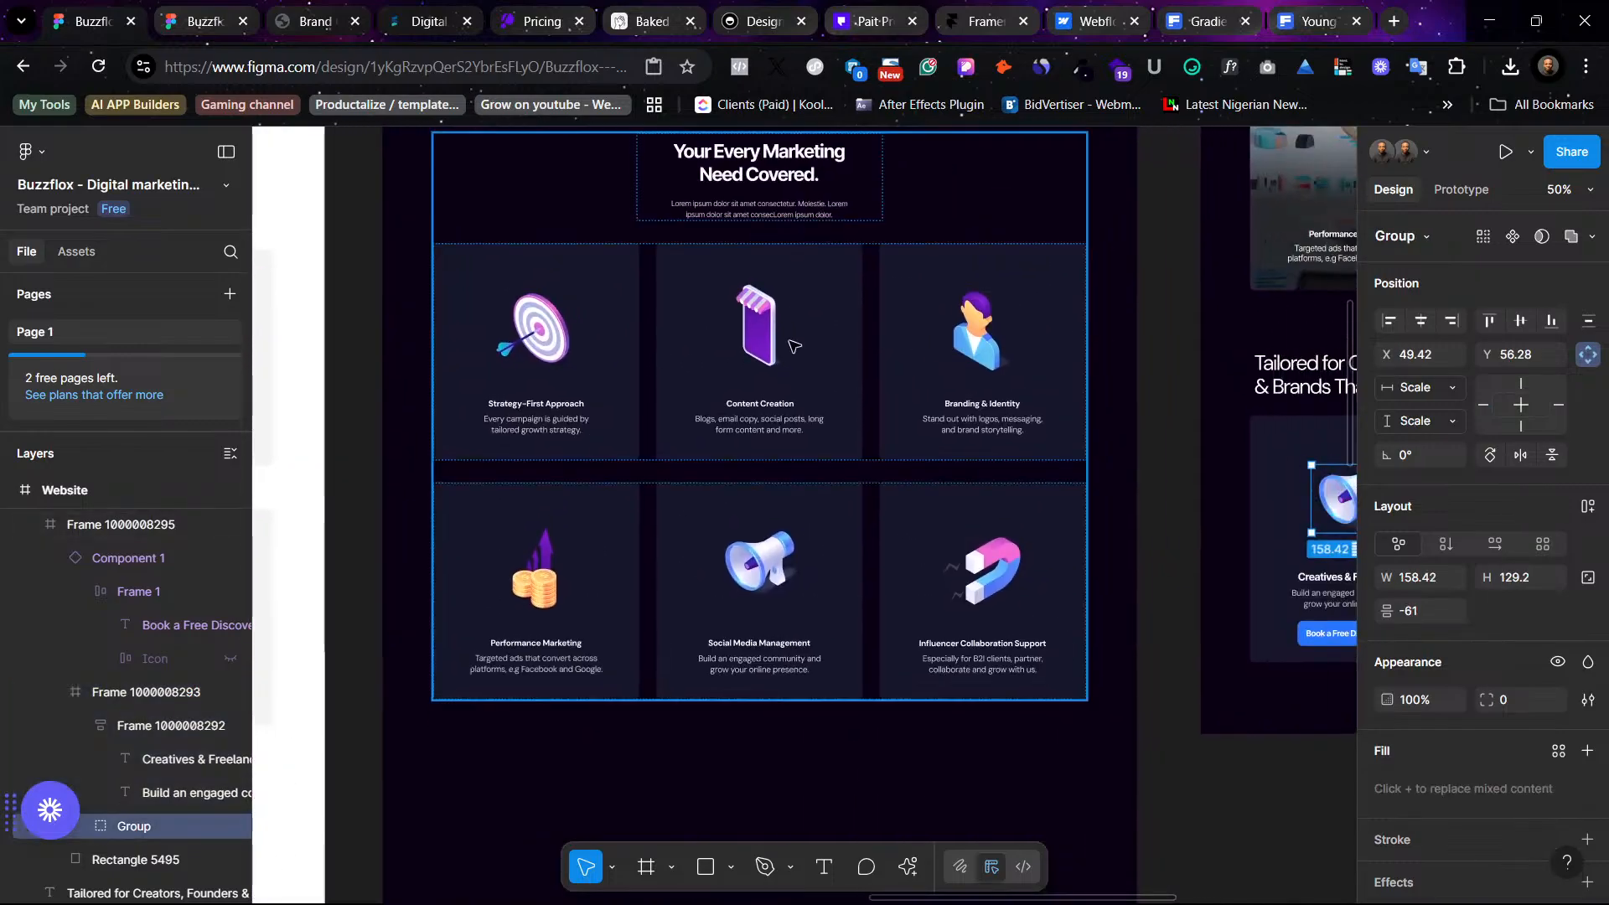
pyautogui.hscroll(-15, 794, 345)
pyautogui.hscroll(17, 811, 359)
pyautogui.hscroll(-1, 896, 325)
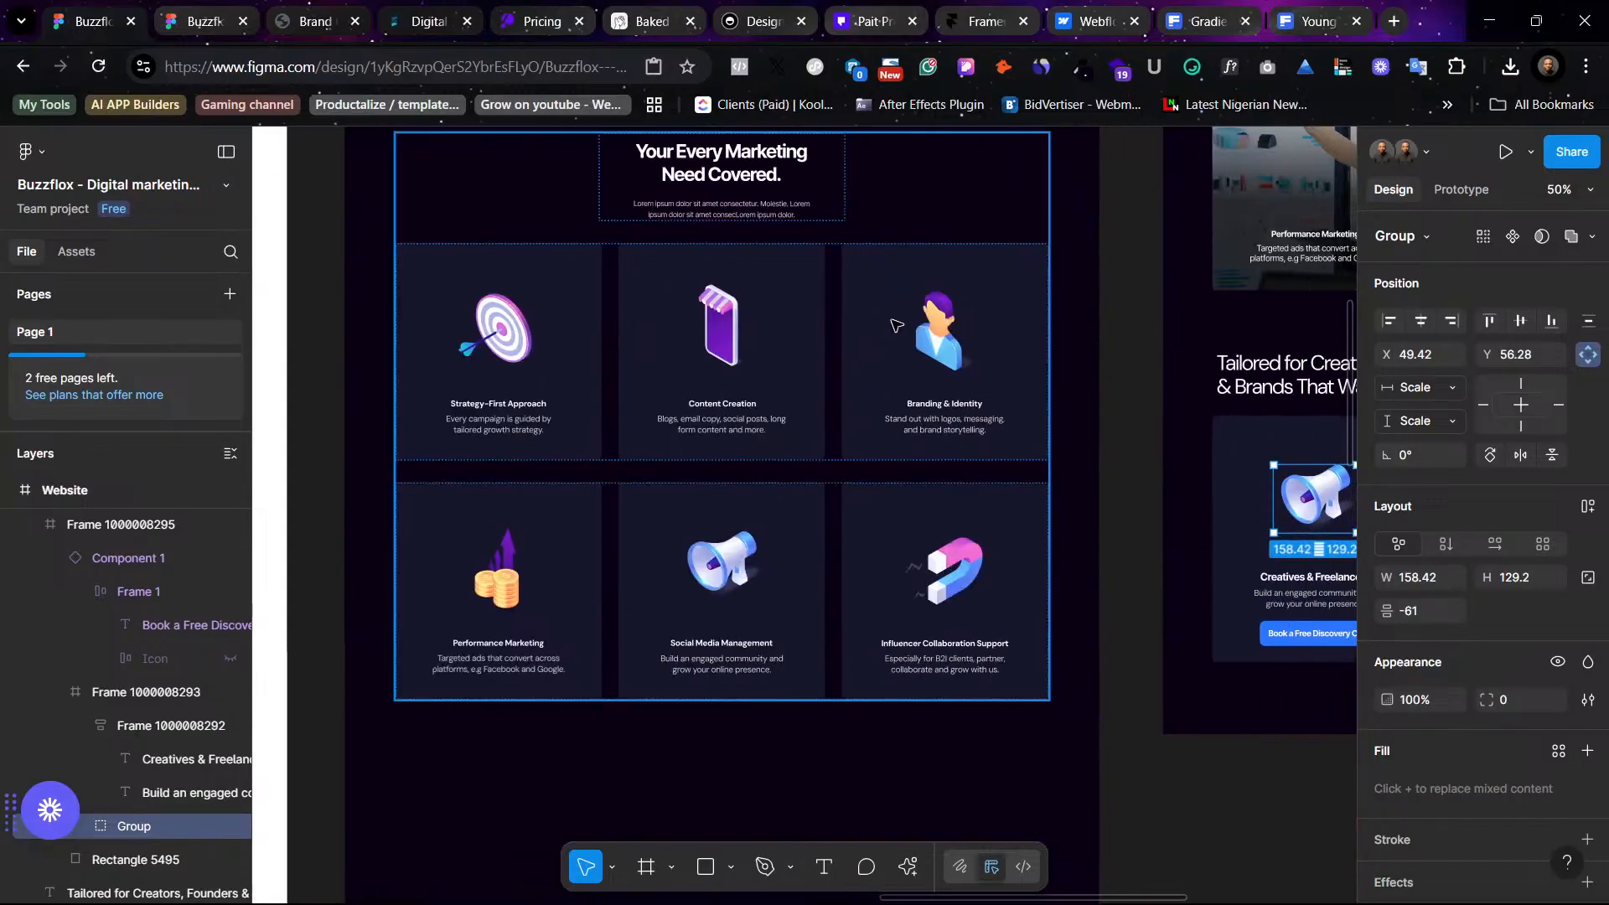
pyautogui.doubleClick(732, 327)
pyautogui.doubleClick(731, 327)
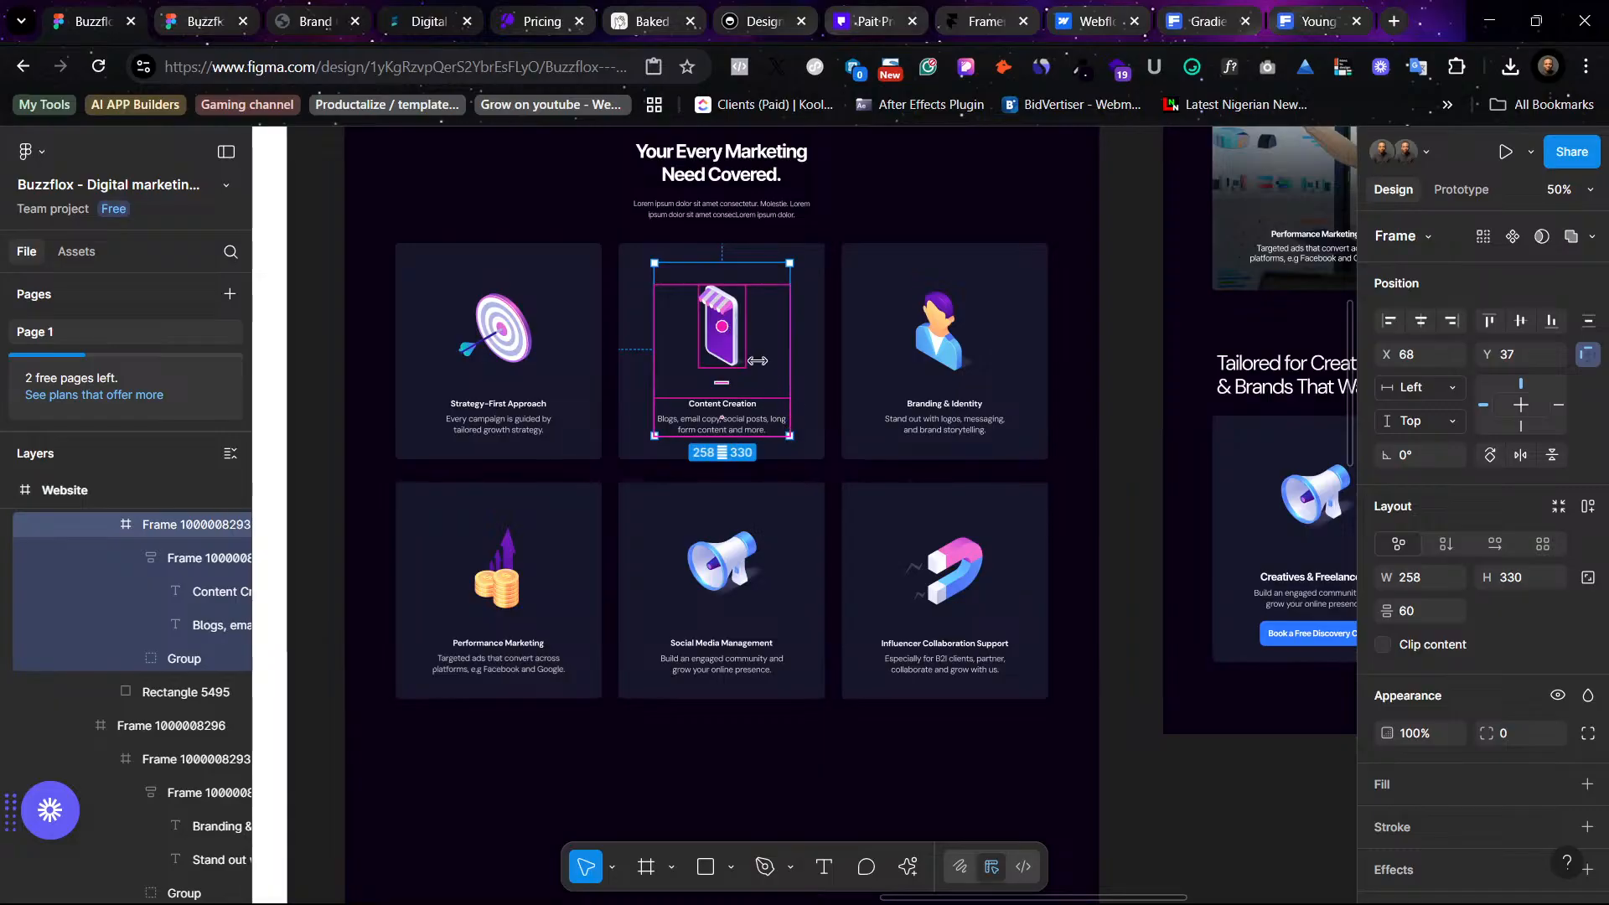
pyautogui.doubleClick(740, 315)
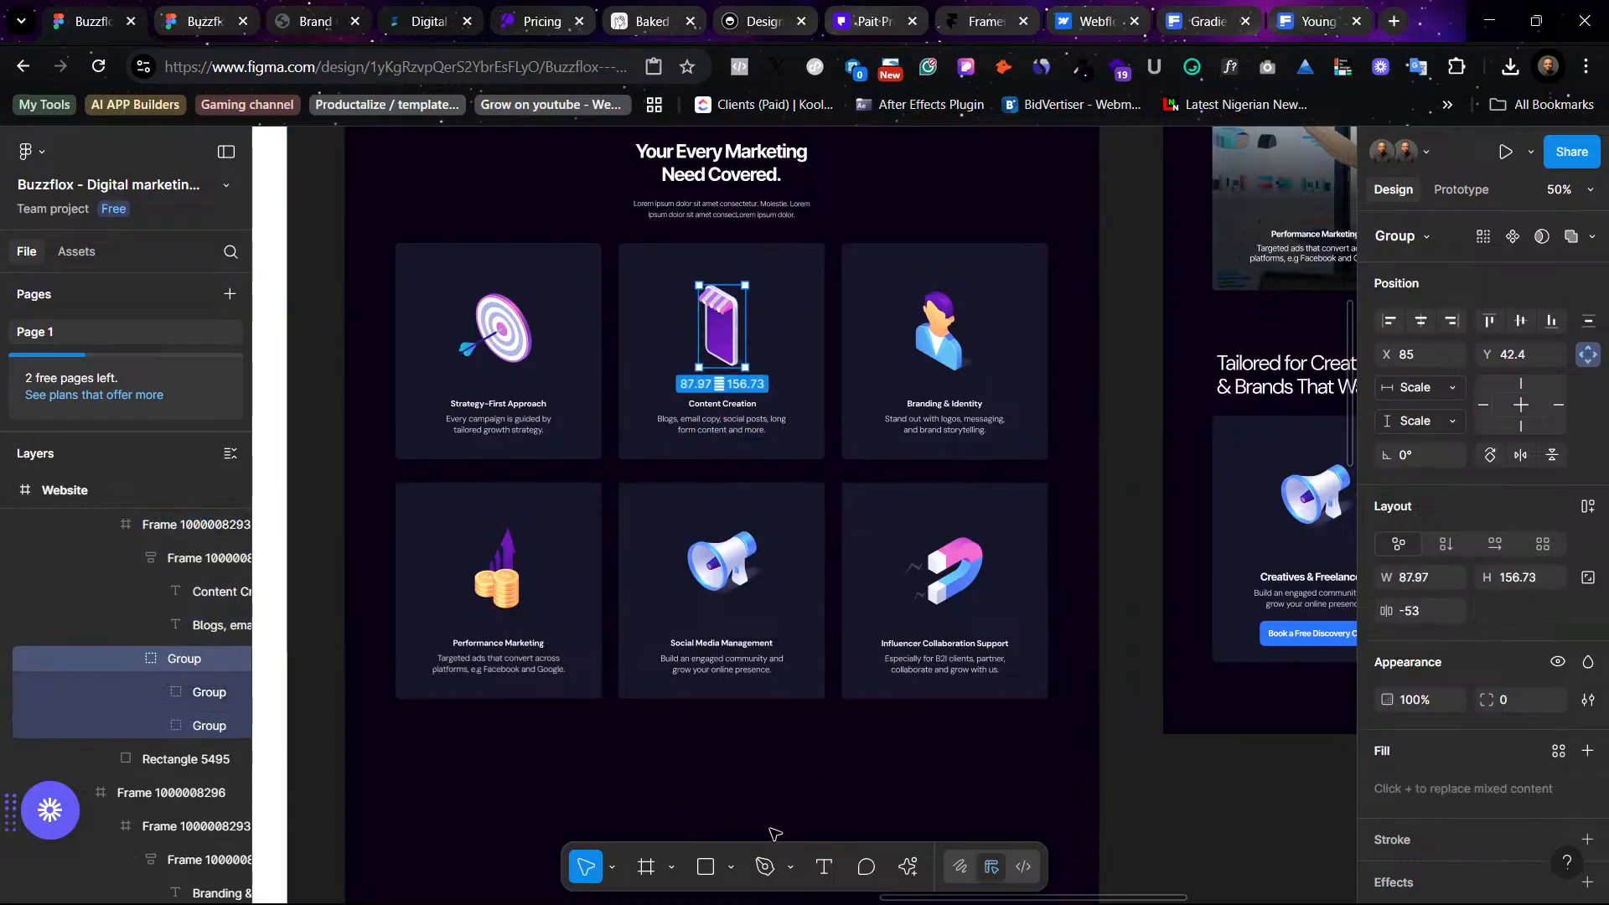
# - Replace the first audience card's megaphone icon with the copied phone illustration
pyautogui.hscroll(8, 715, 744)
pyautogui.click(661, 514)
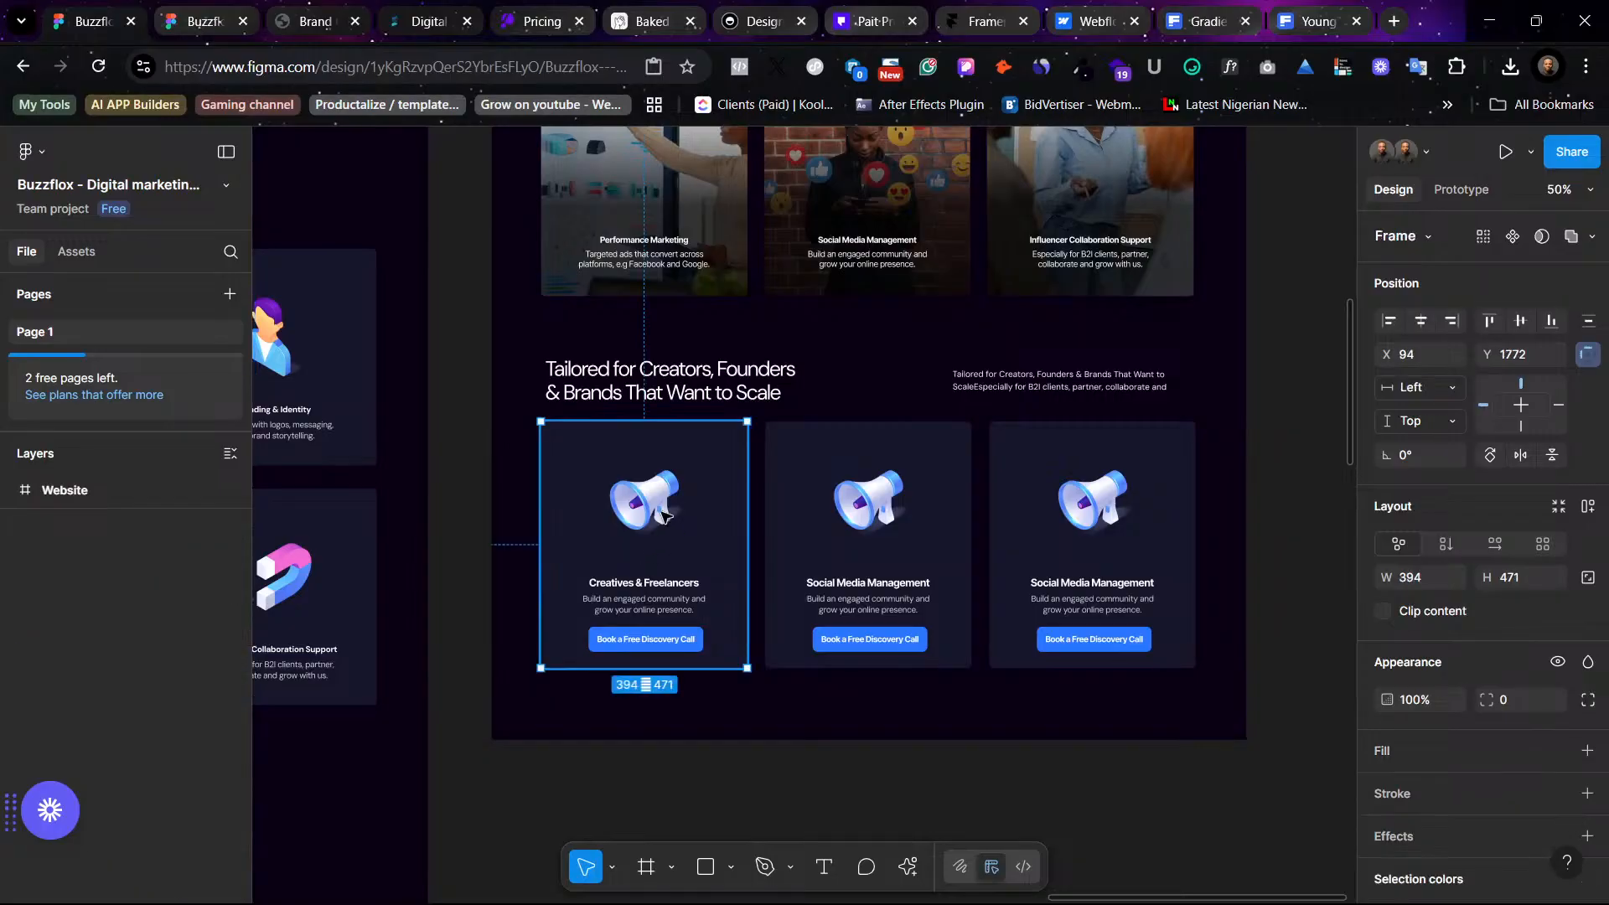
pyautogui.doubleClick(662, 514)
pyautogui.rightClick(662, 514)
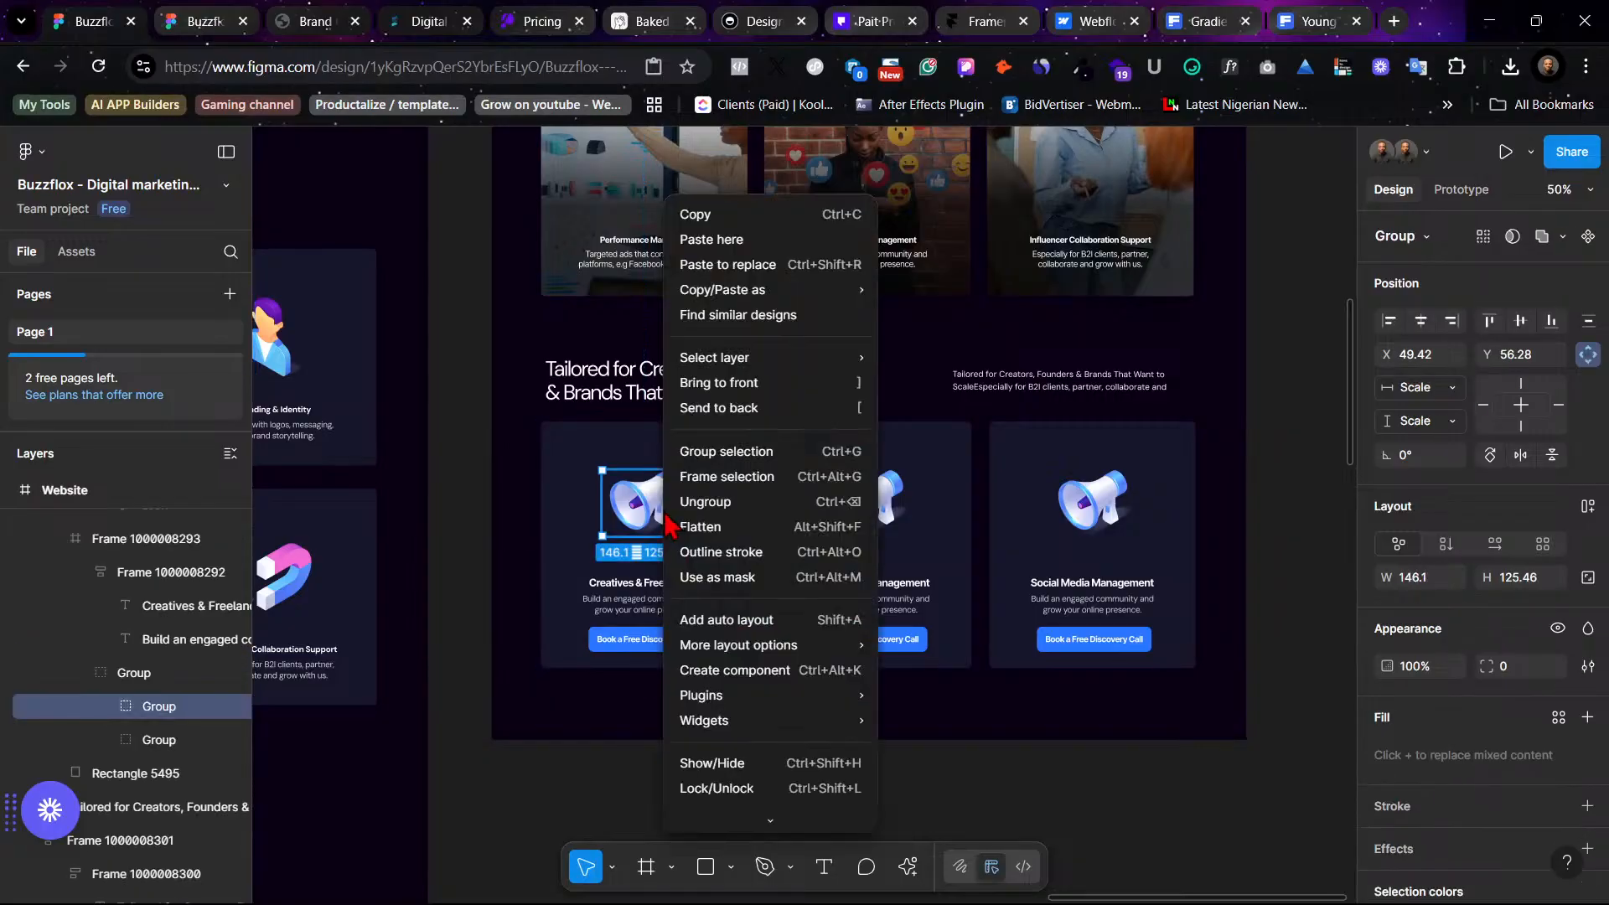
pyautogui.click(743, 266)
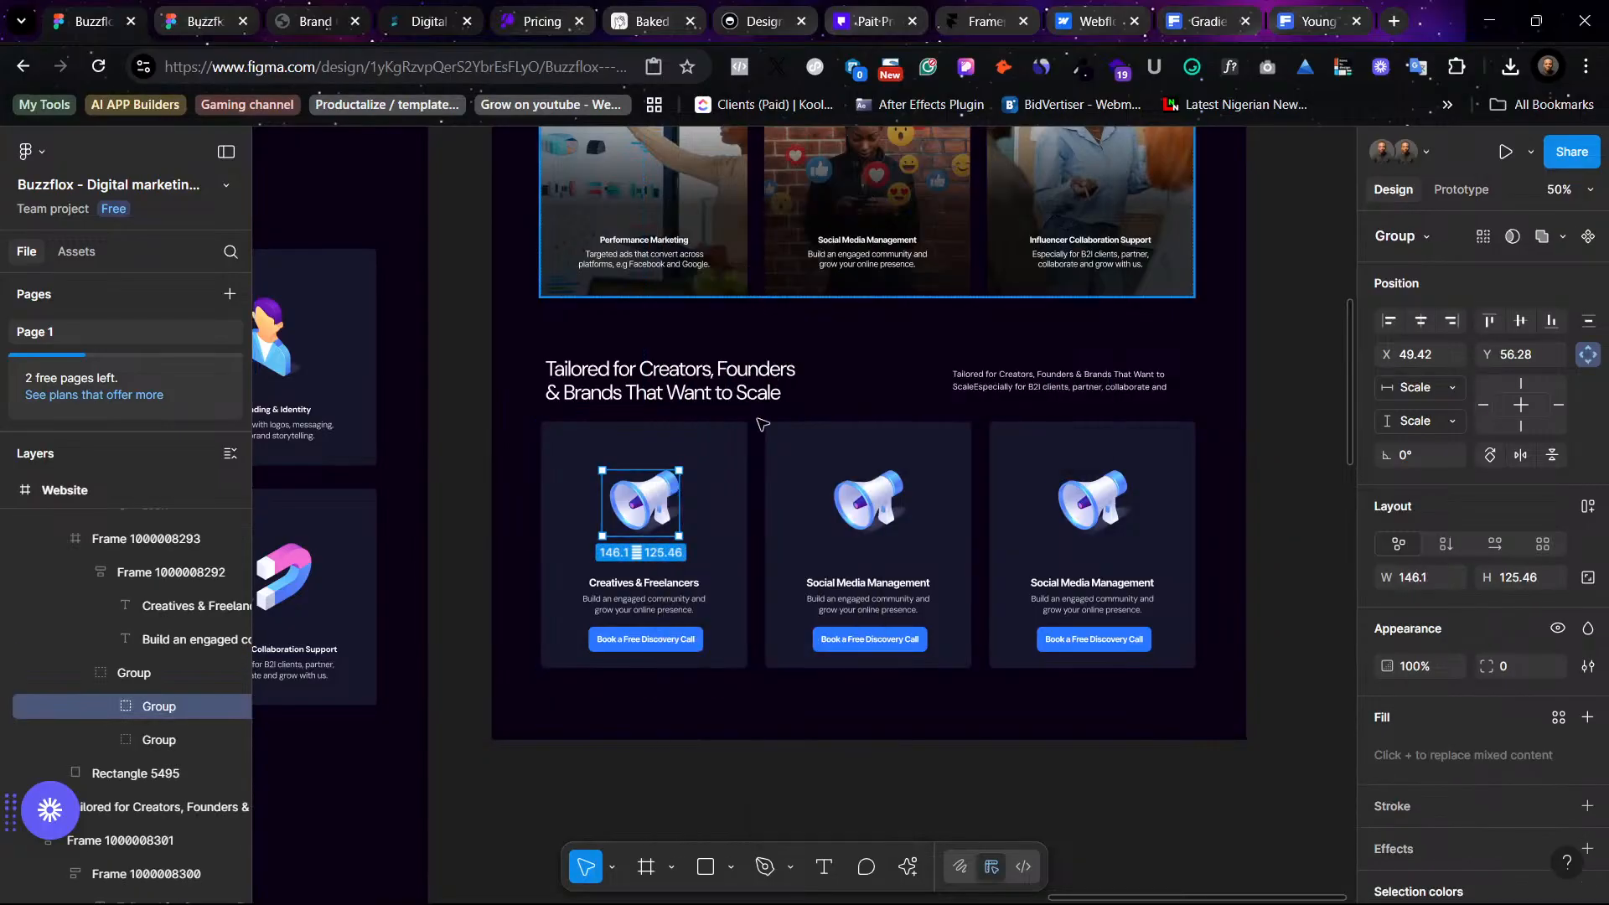
pyautogui.click(1049, 796)
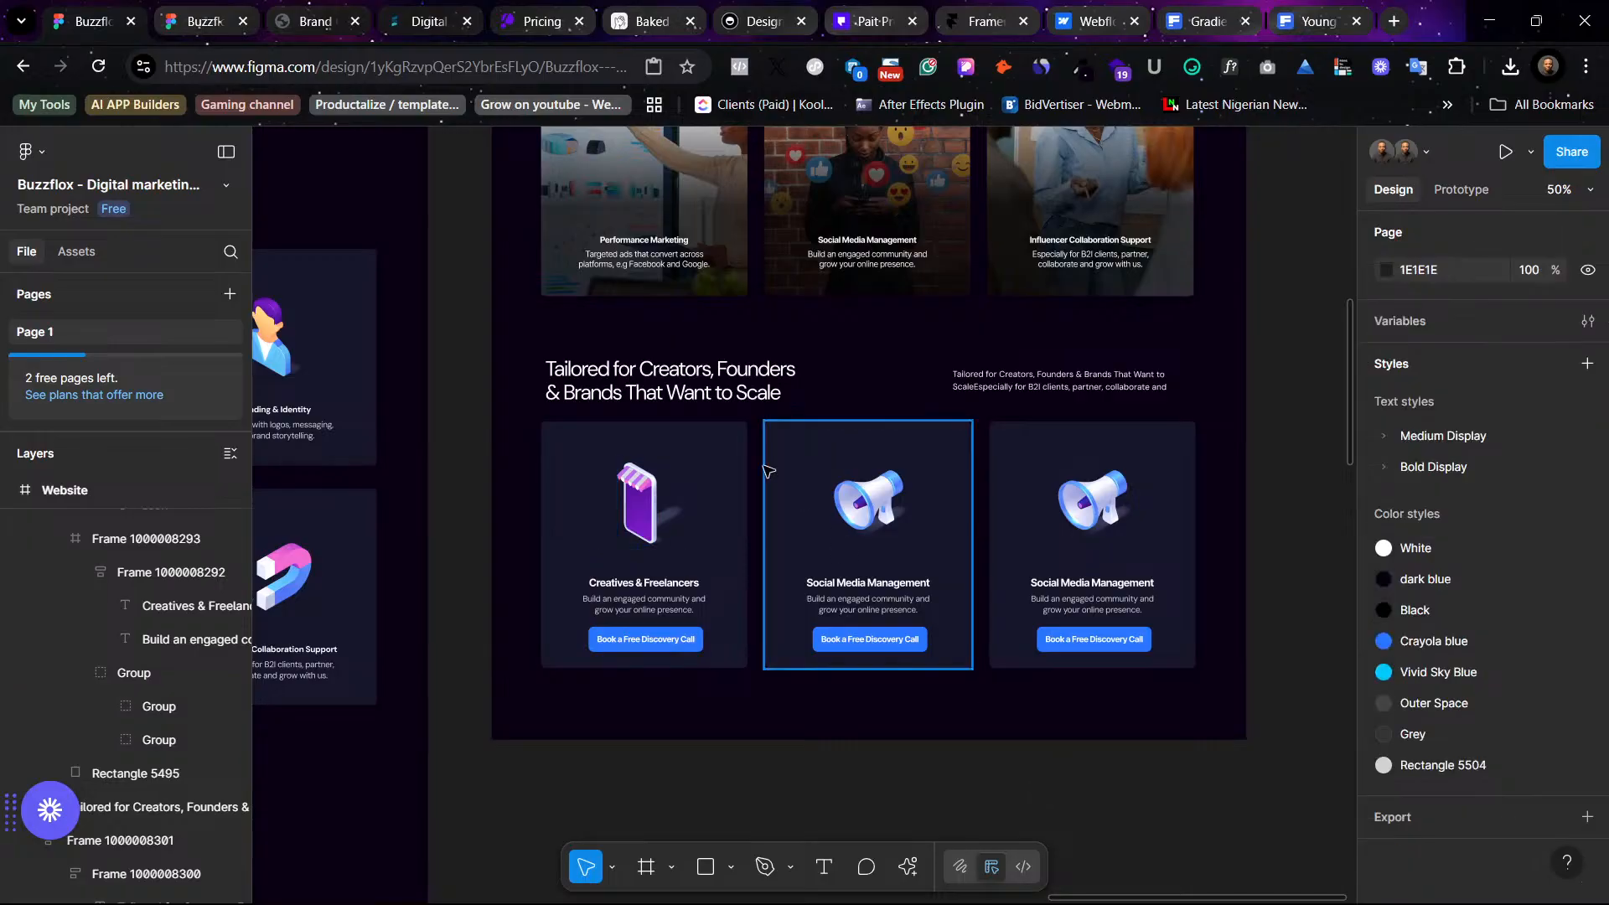
# - Select the SMBs & Startups title in the light version's Tailored for Creators section
pyautogui.hscroll(-18, 658, 578)
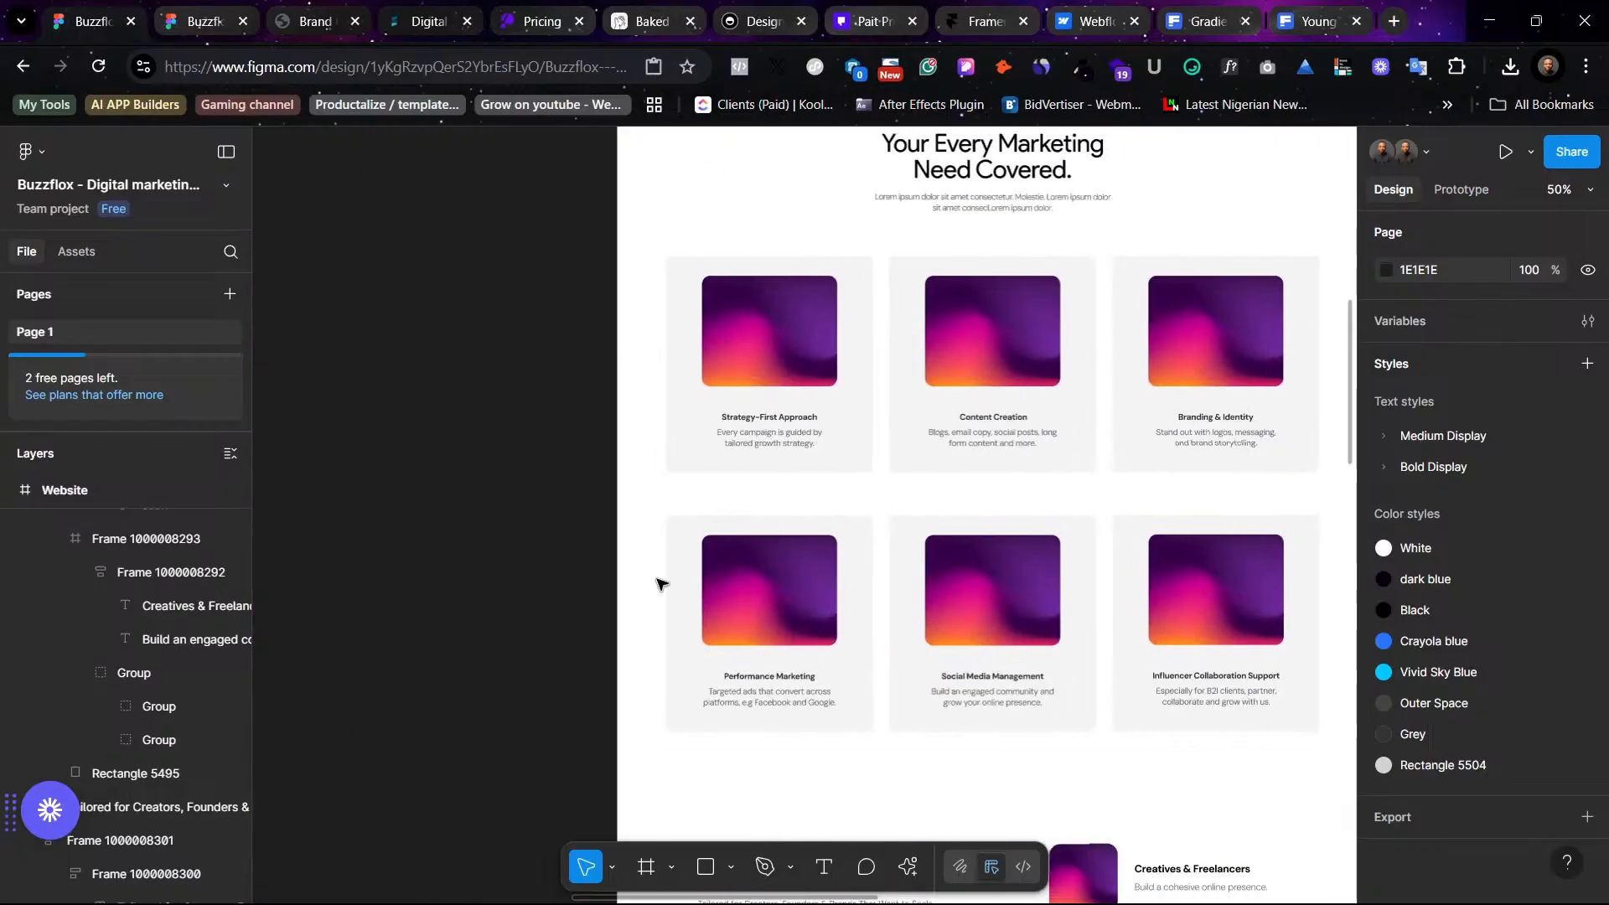
pyautogui.scroll(-4, 923, 696)
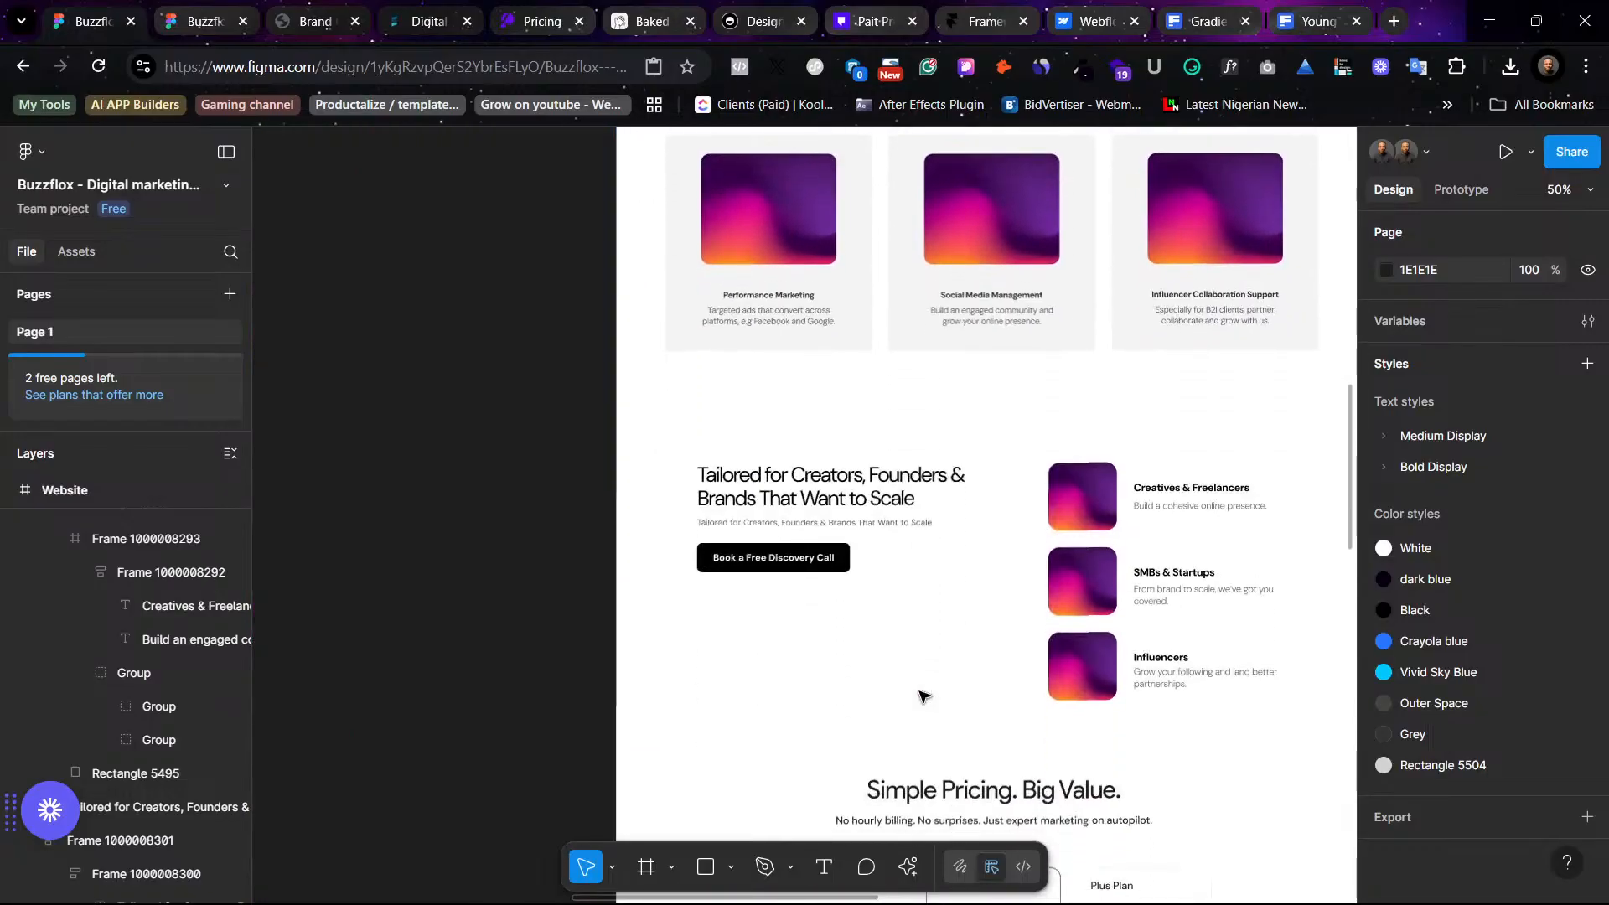
pyautogui.click(1188, 575)
pyautogui.doubleClick(1188, 575)
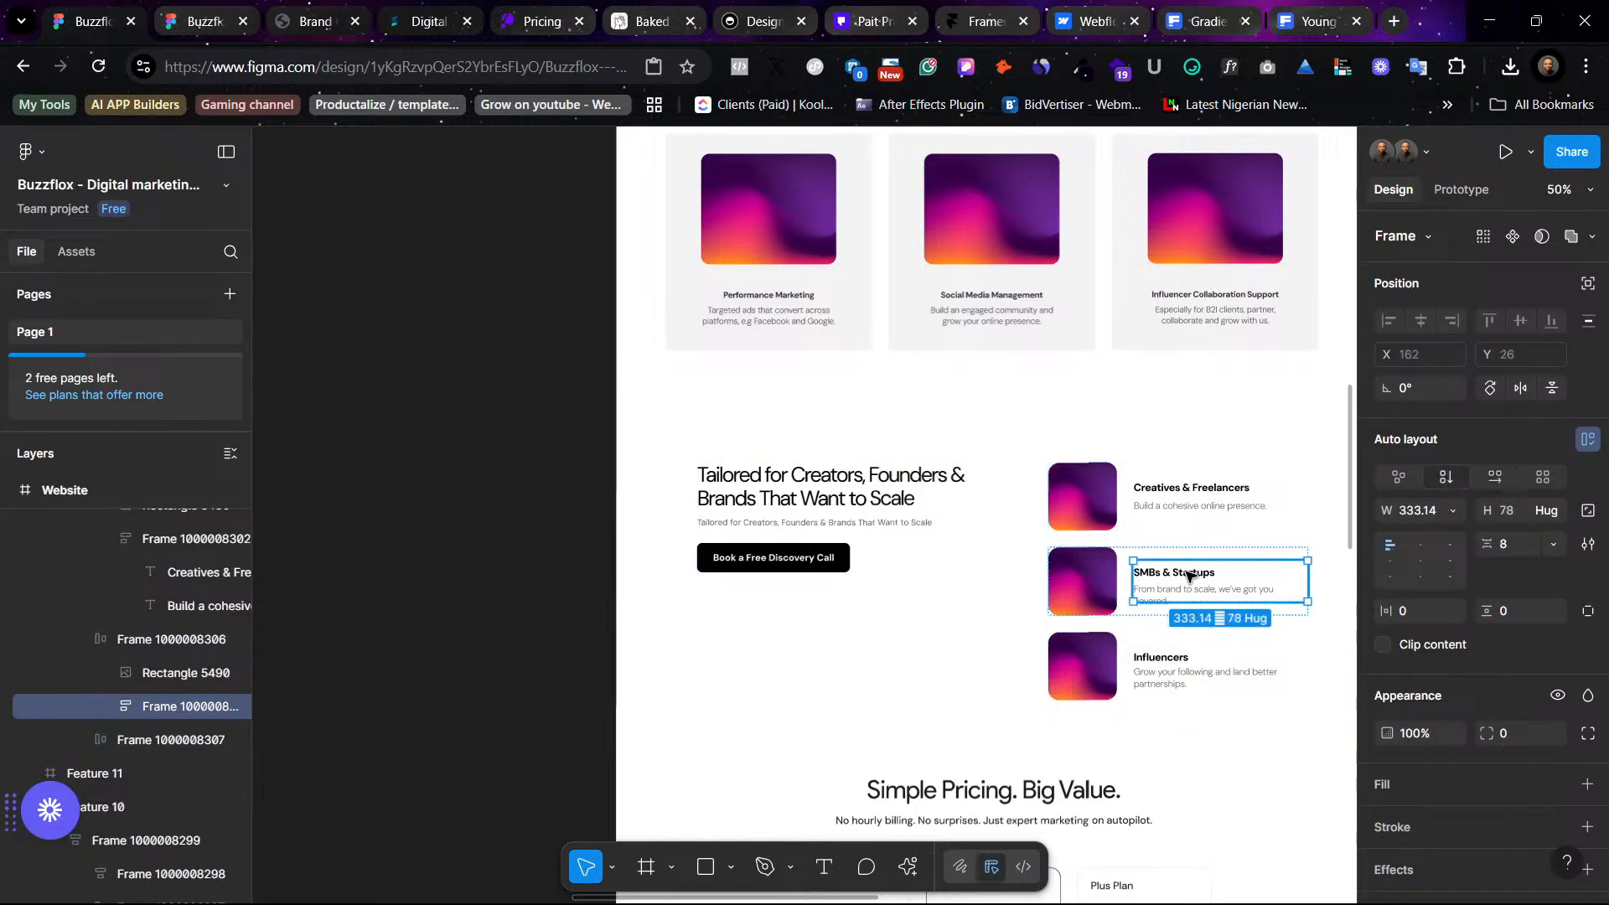
pyautogui.doubleClick(1188, 574)
pyautogui.hotkey('ctrl', 'c')
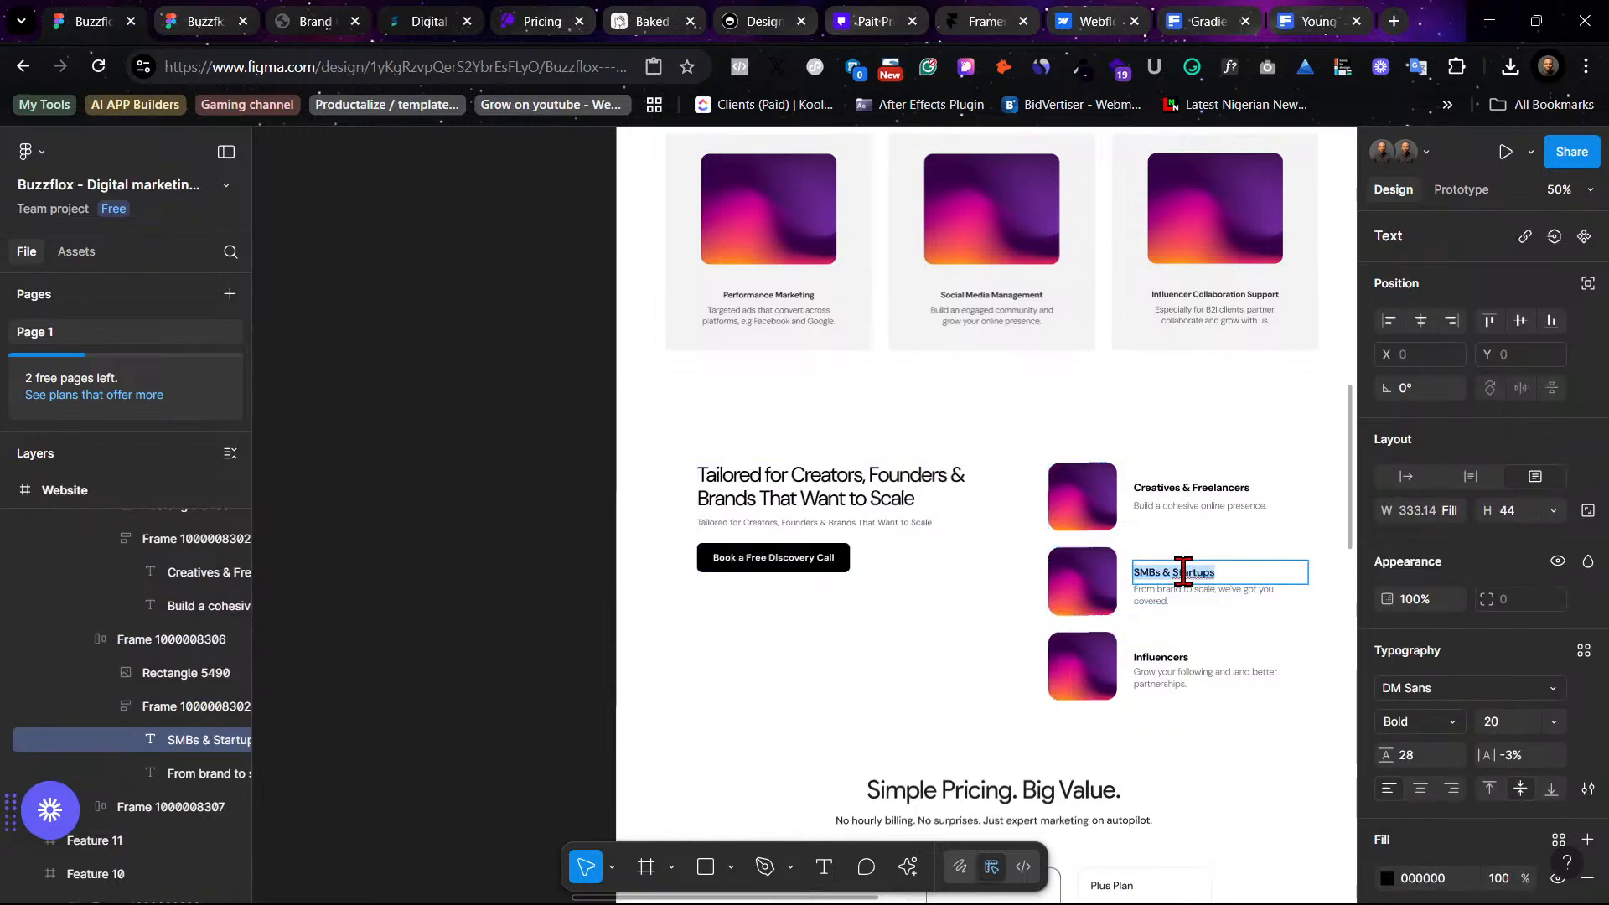
# - Paste the SMBs & Startups text over the second dark audience card's title, matching its style
pyautogui.hscroll(15, 1183, 573)
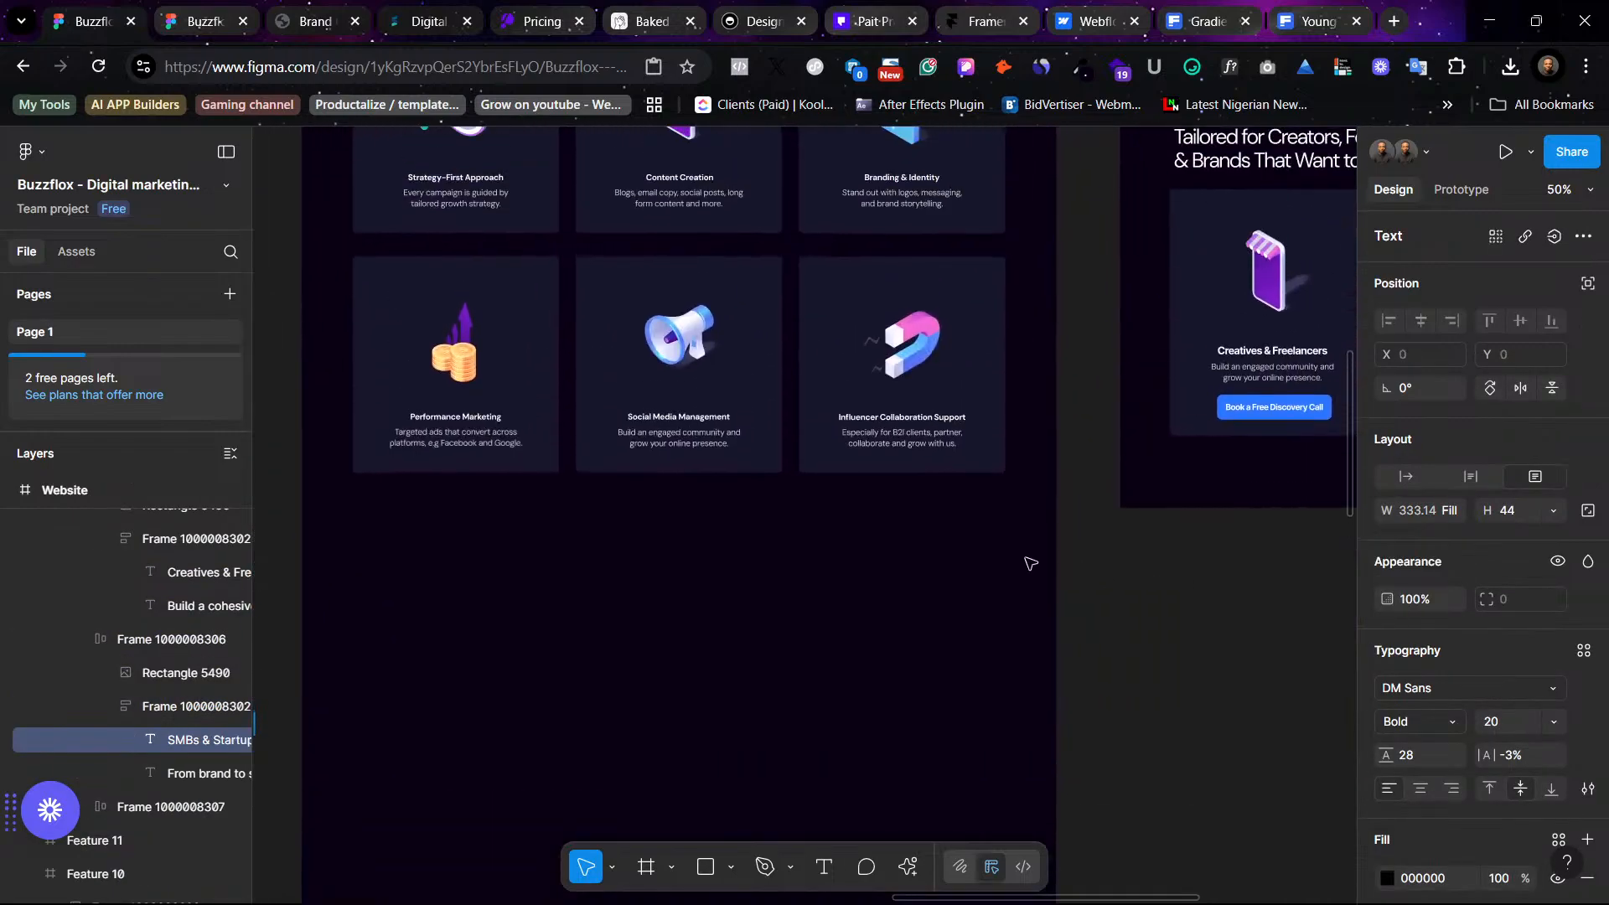
pyautogui.hscroll(8, 1031, 563)
pyautogui.scroll(5, 1056, 564)
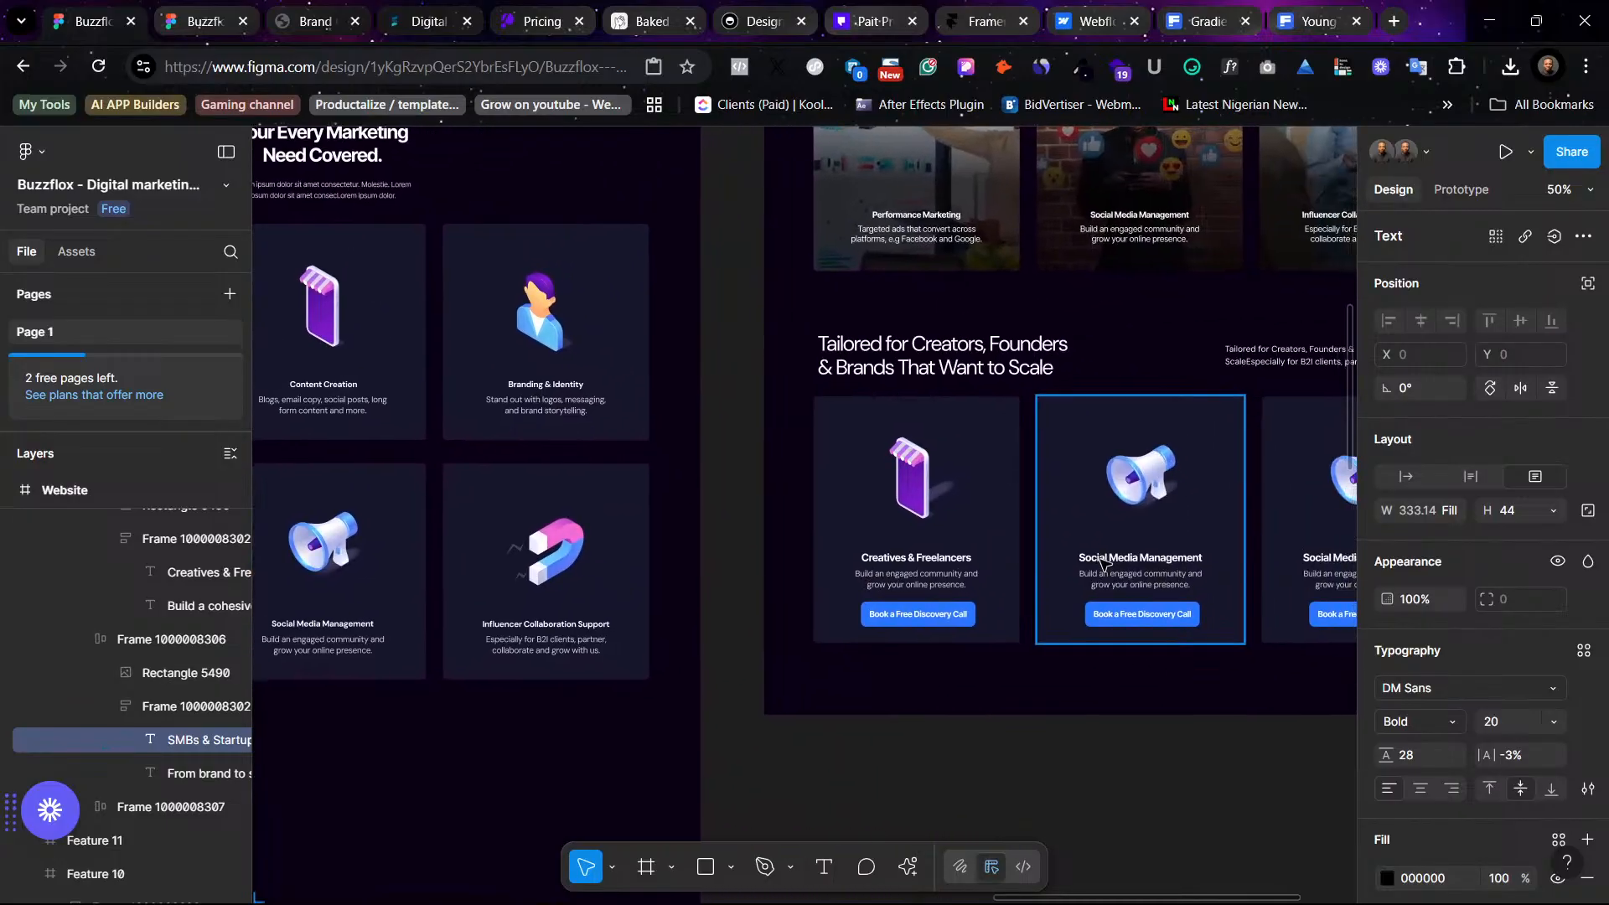
pyautogui.hscroll(4, 1103, 564)
pyautogui.click(966, 557)
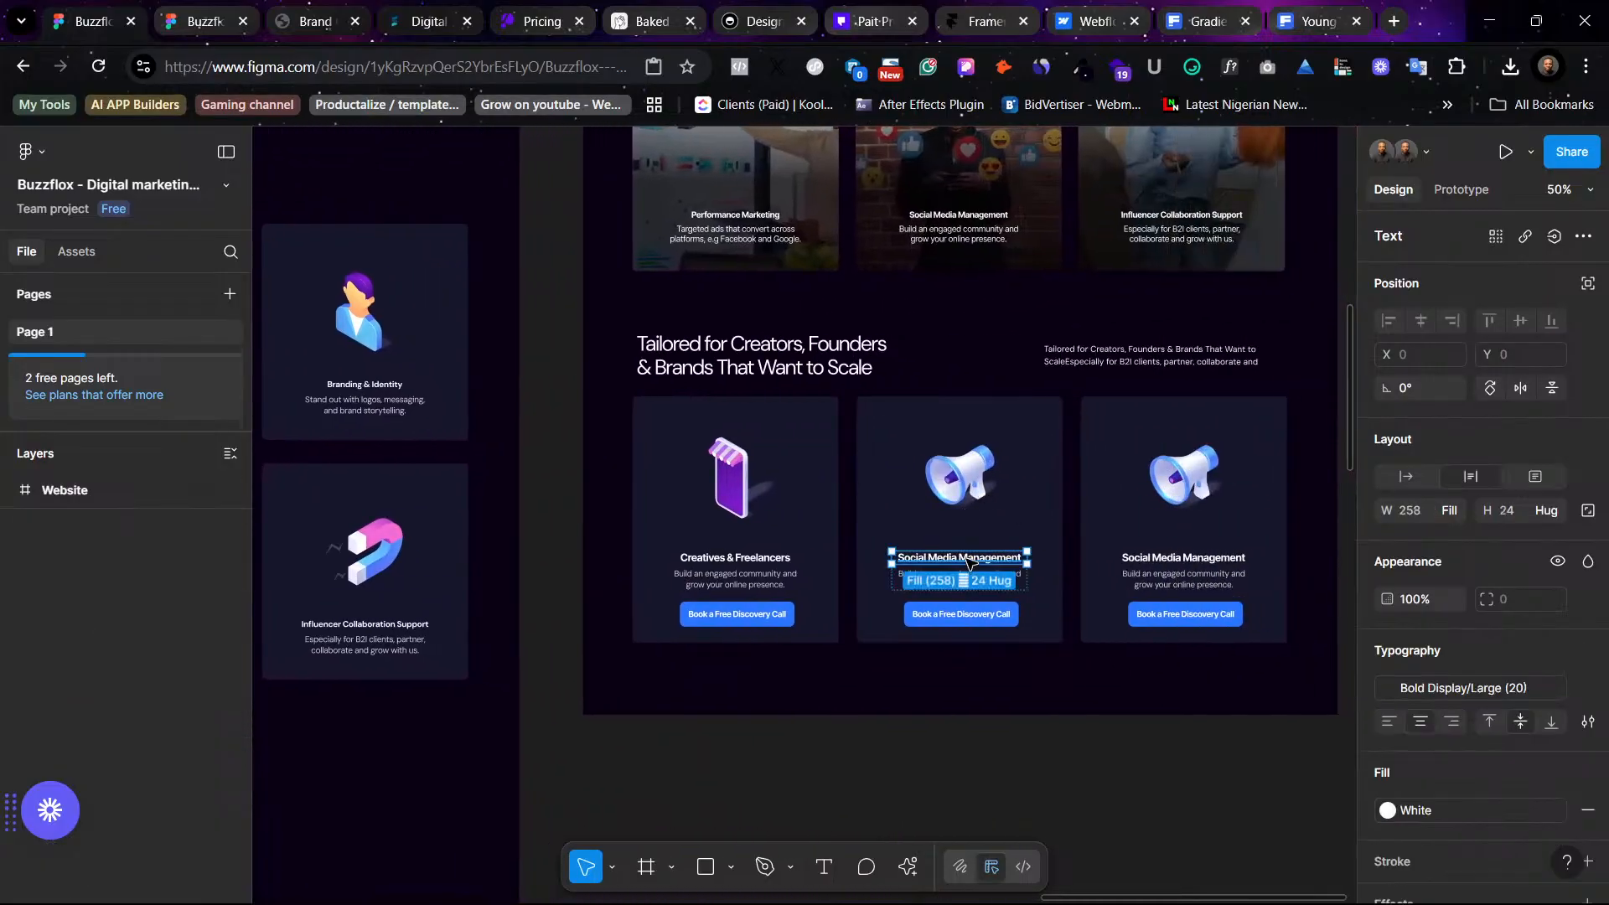
pyautogui.rightClick(968, 559)
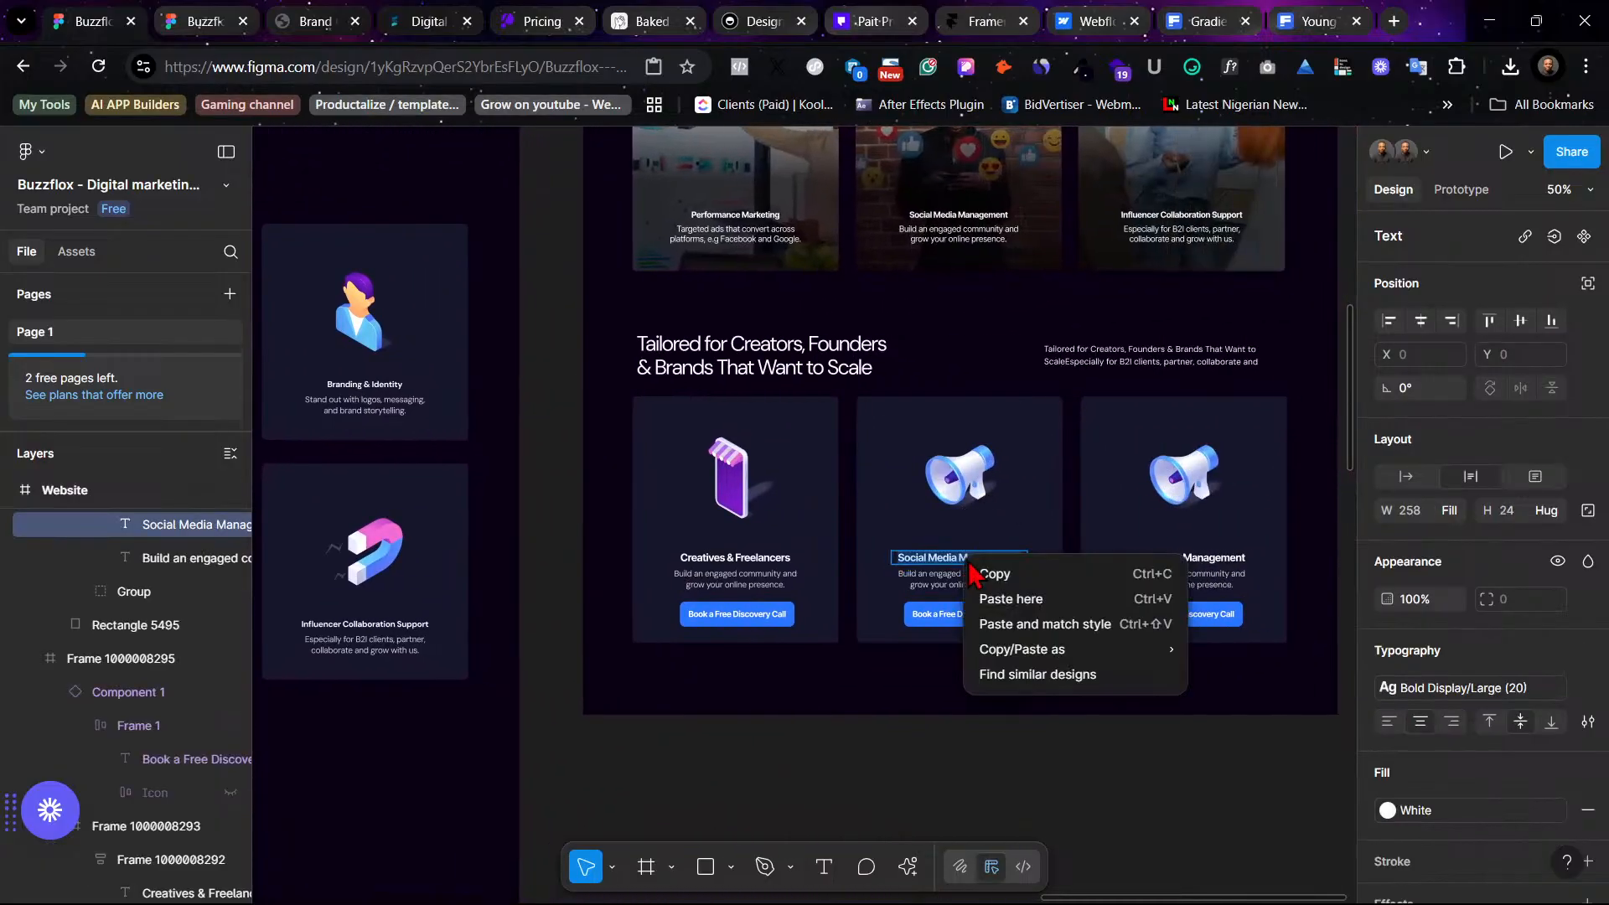
pyautogui.click(1076, 621)
pyautogui.press('Escape')
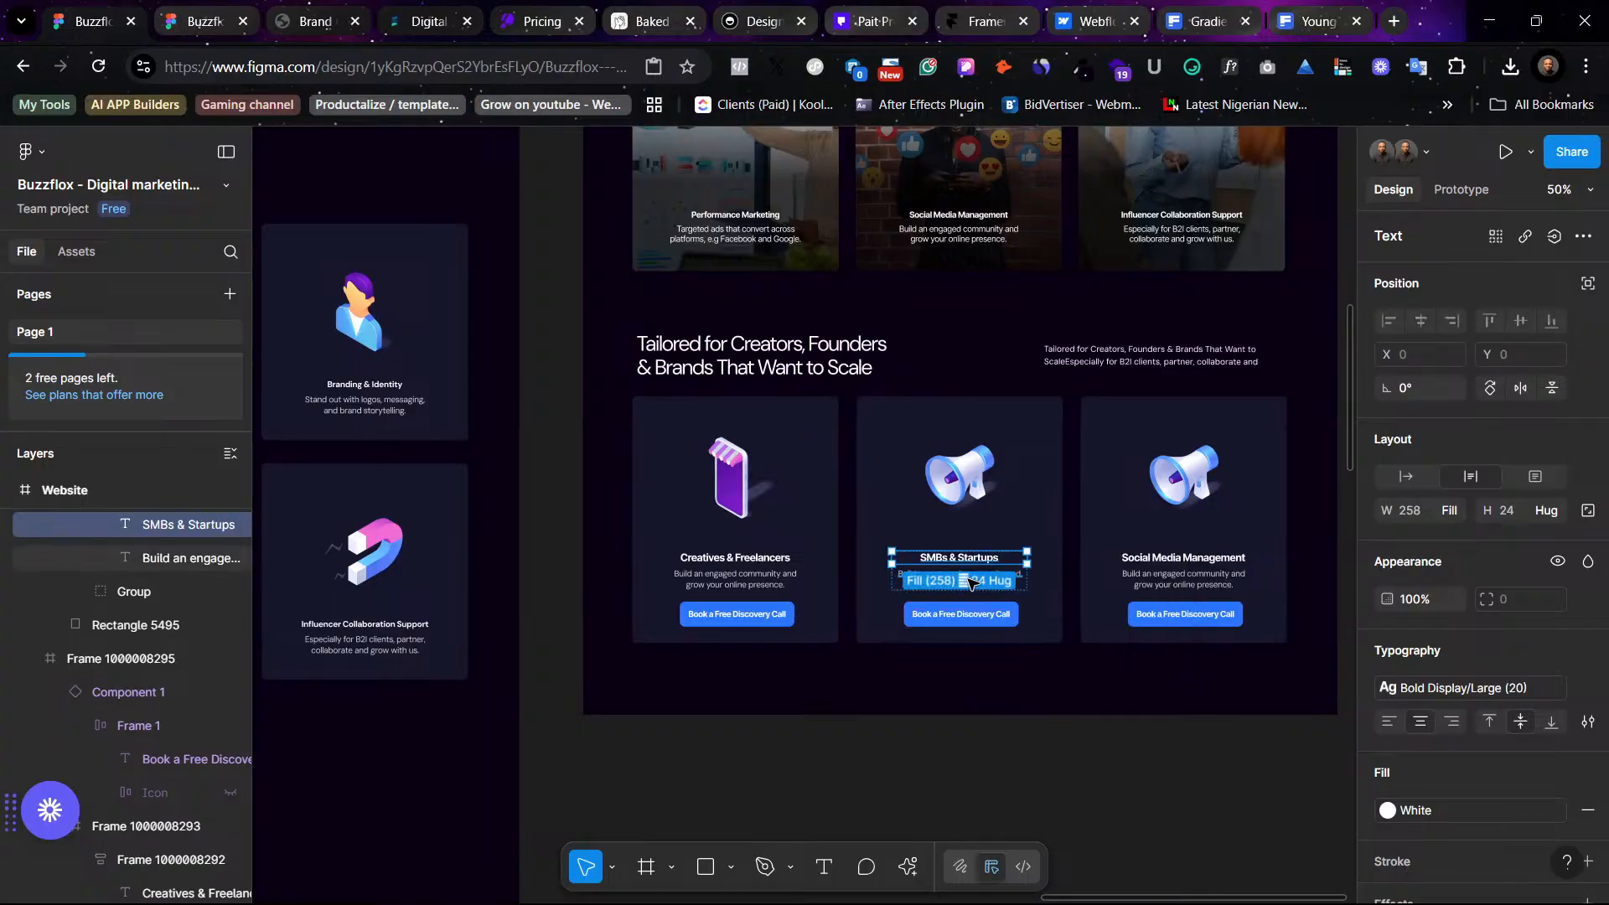
pyautogui.press('Escape')
# - Select the shopping bag illustration in the icon collection beside the design
pyautogui.hscroll(-6, 666, 556)
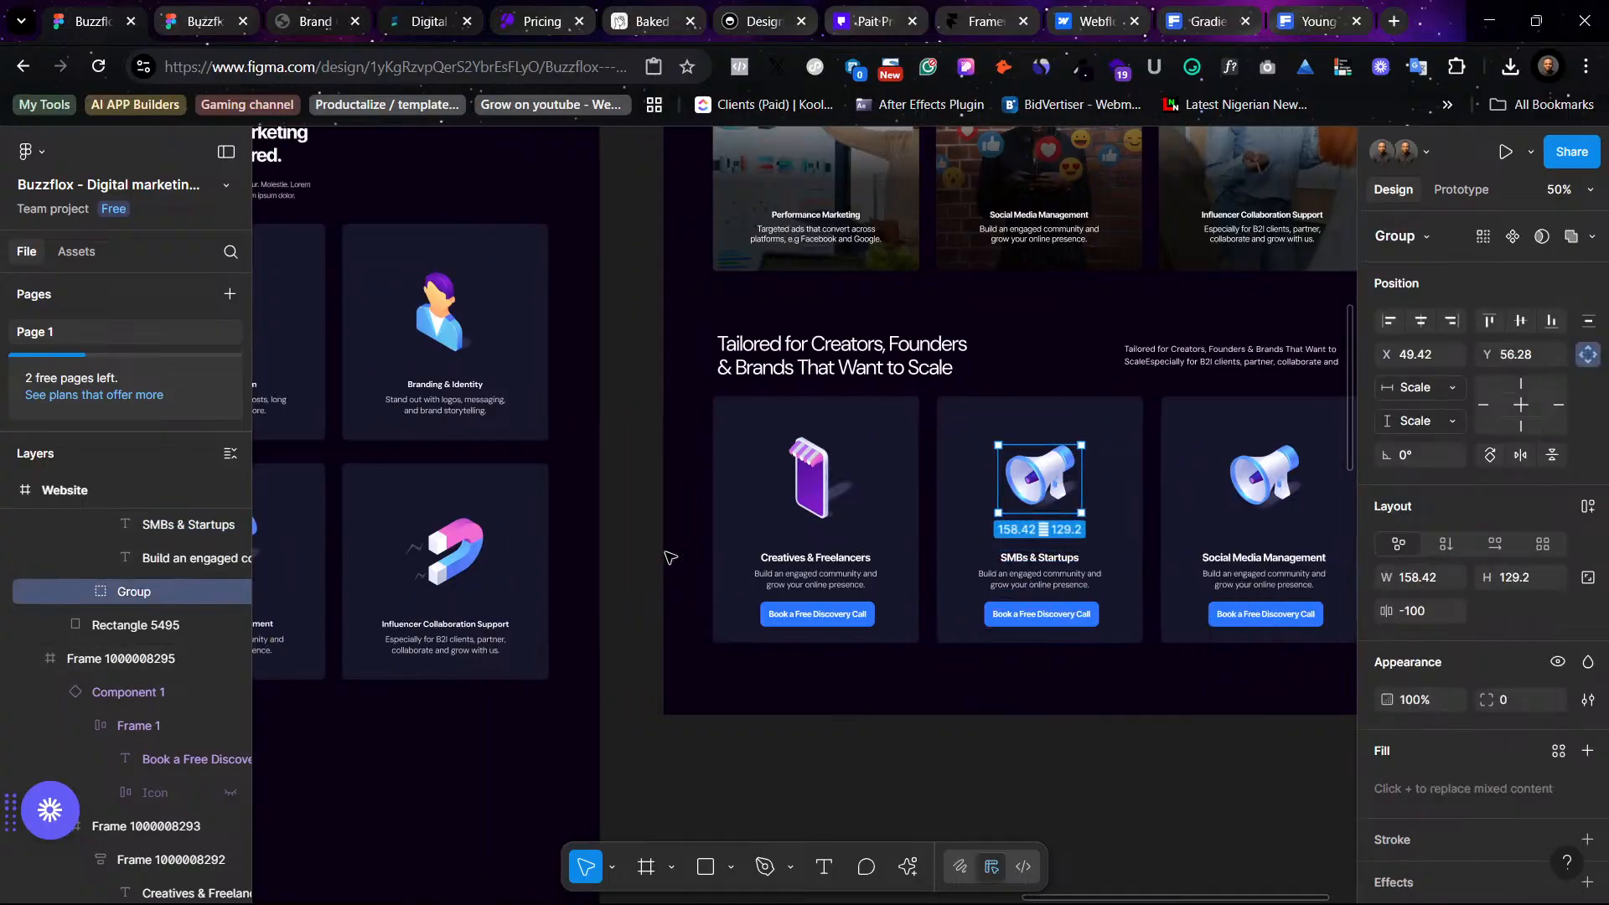
pyautogui.scroll(5, 683, 564)
pyautogui.hscroll(-3, 735, 592)
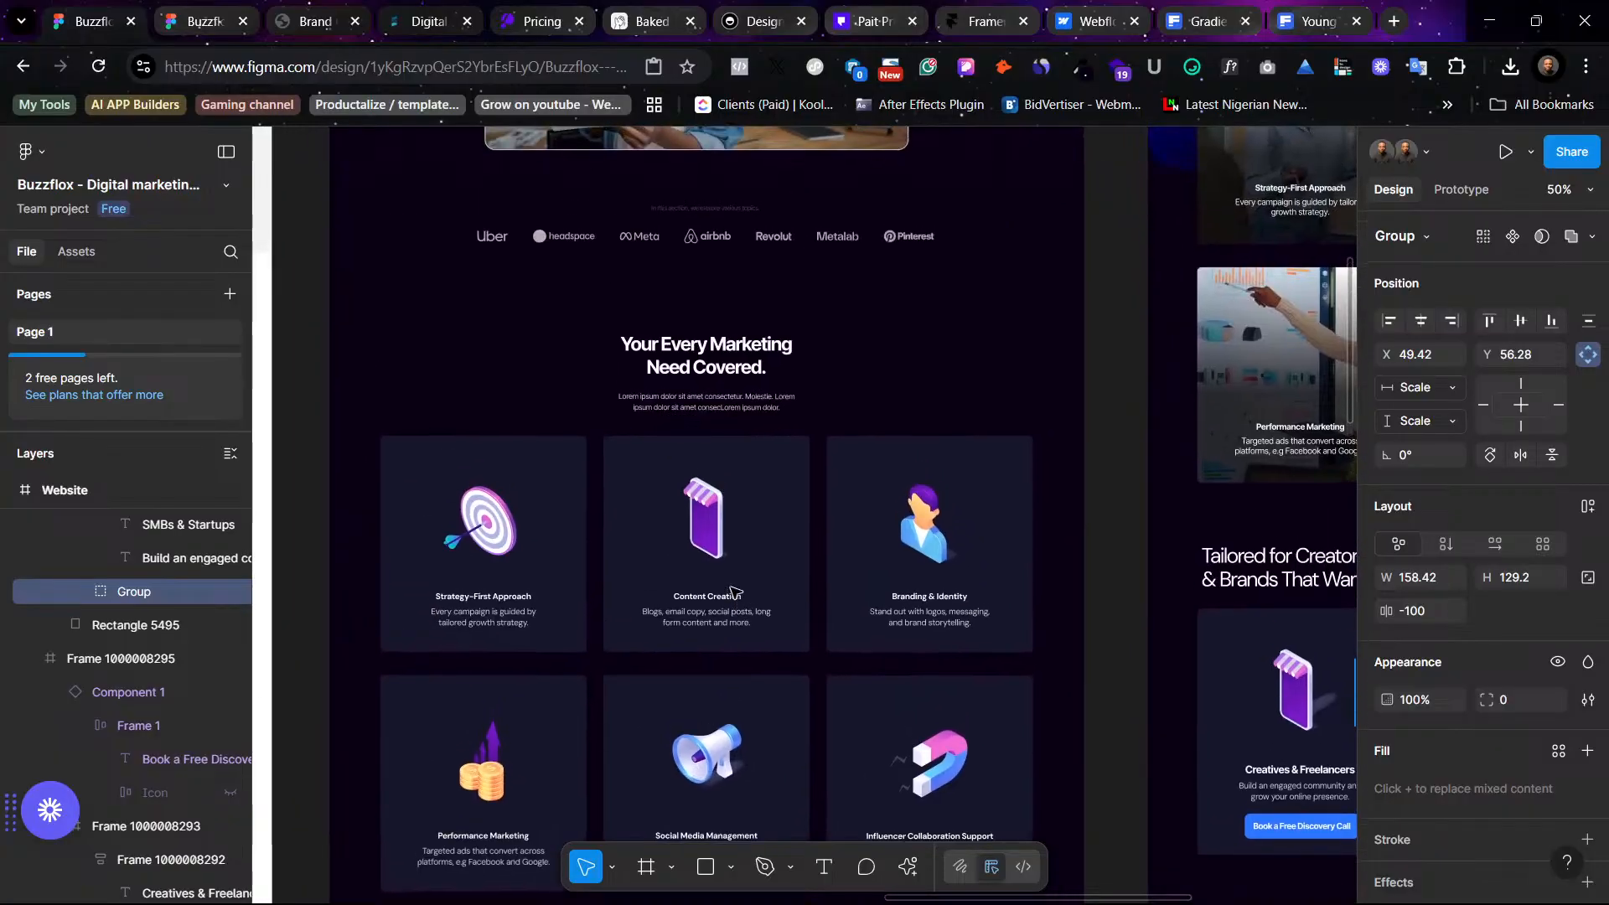
pyautogui.scroll(-4, 735, 592)
pyautogui.hscroll(-5, 735, 592)
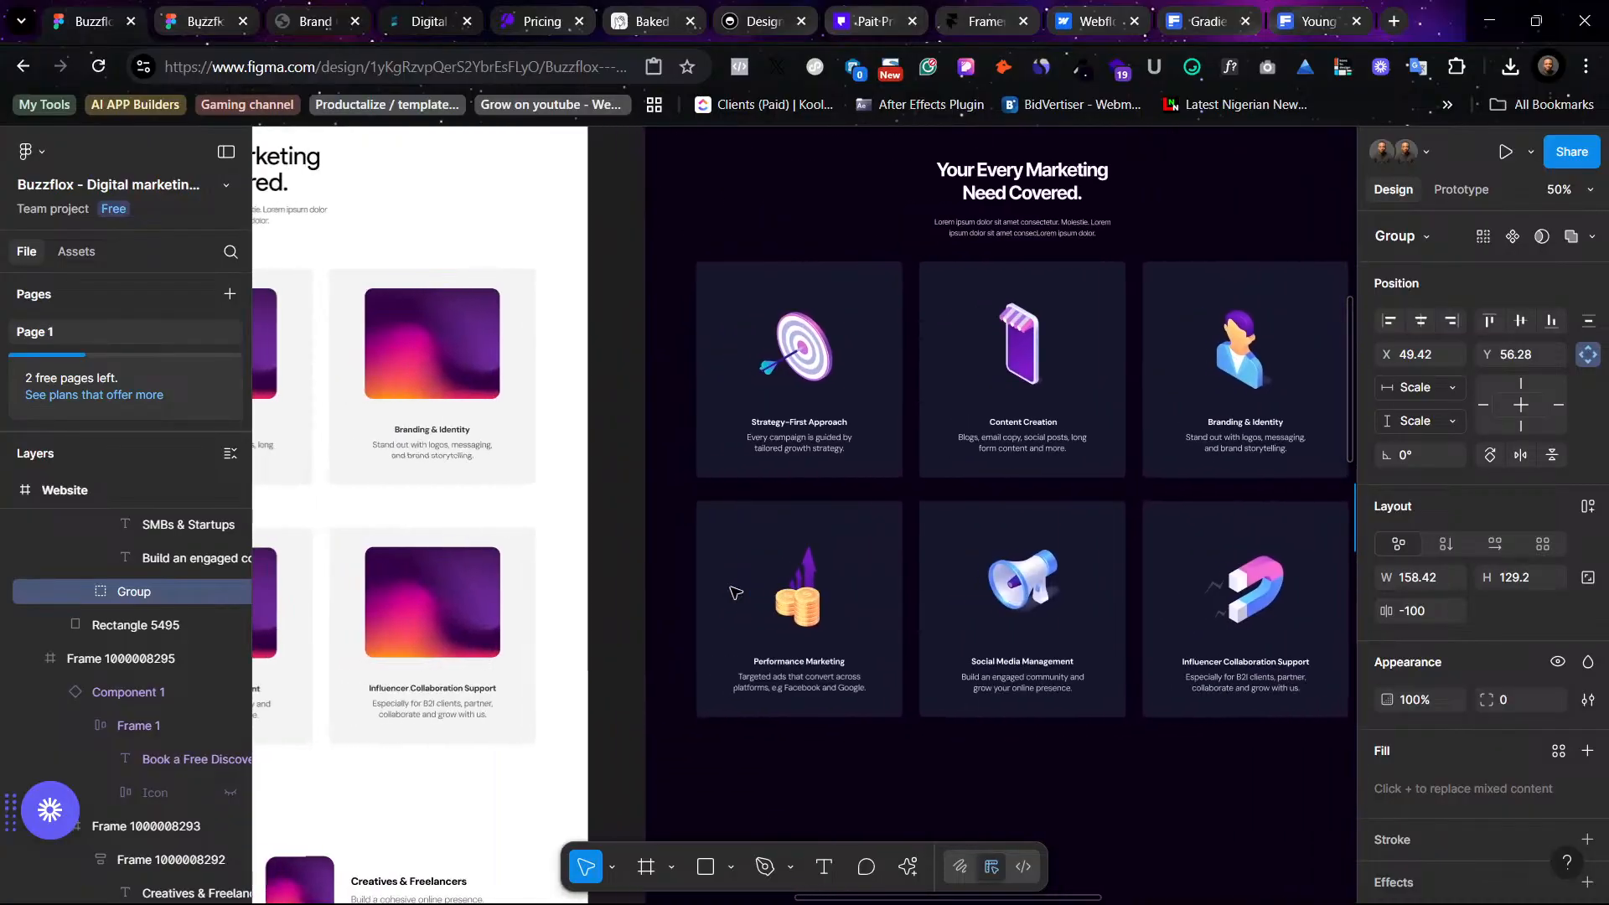
pyautogui.hscroll(-15, 734, 593)
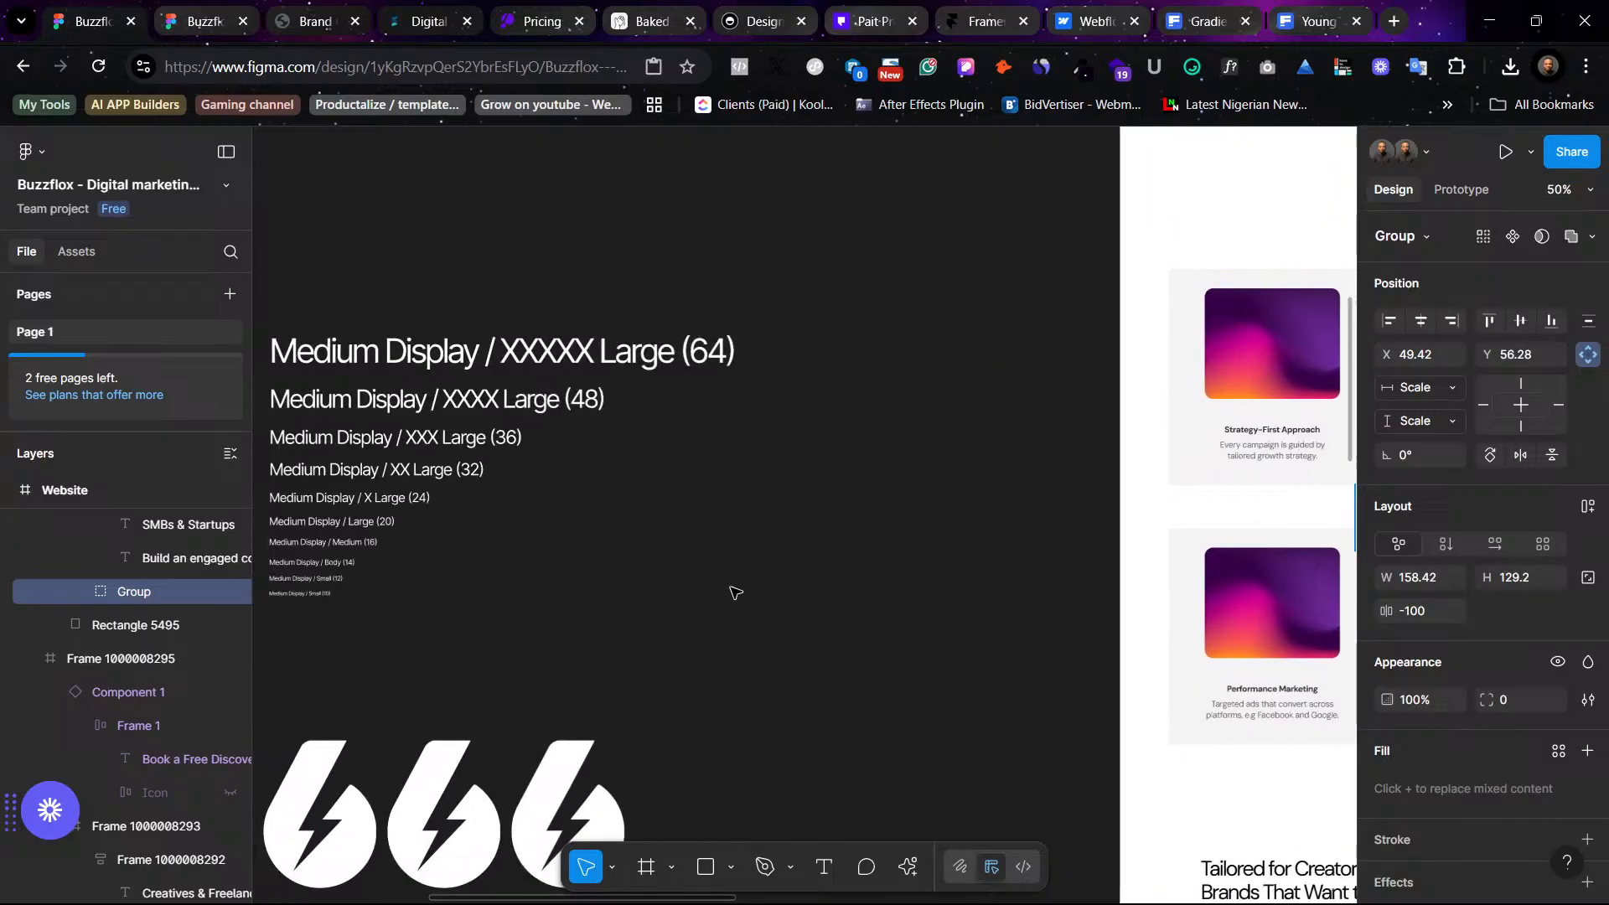
pyautogui.scroll(-5, 734, 593)
pyautogui.hscroll(-4, 735, 593)
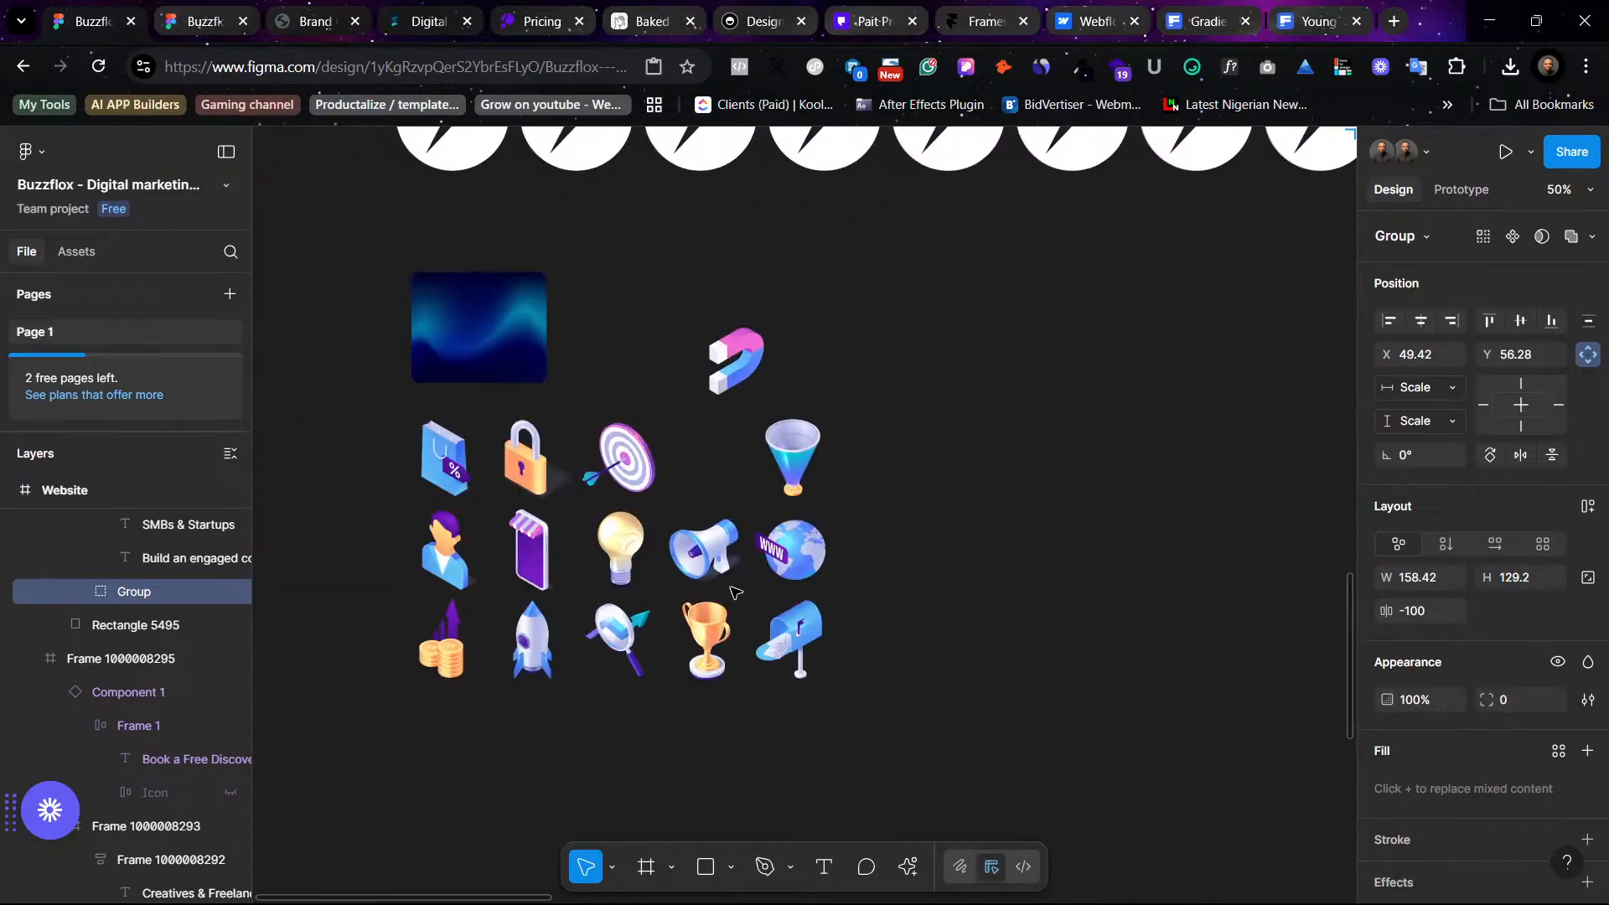
pyautogui.click(453, 457)
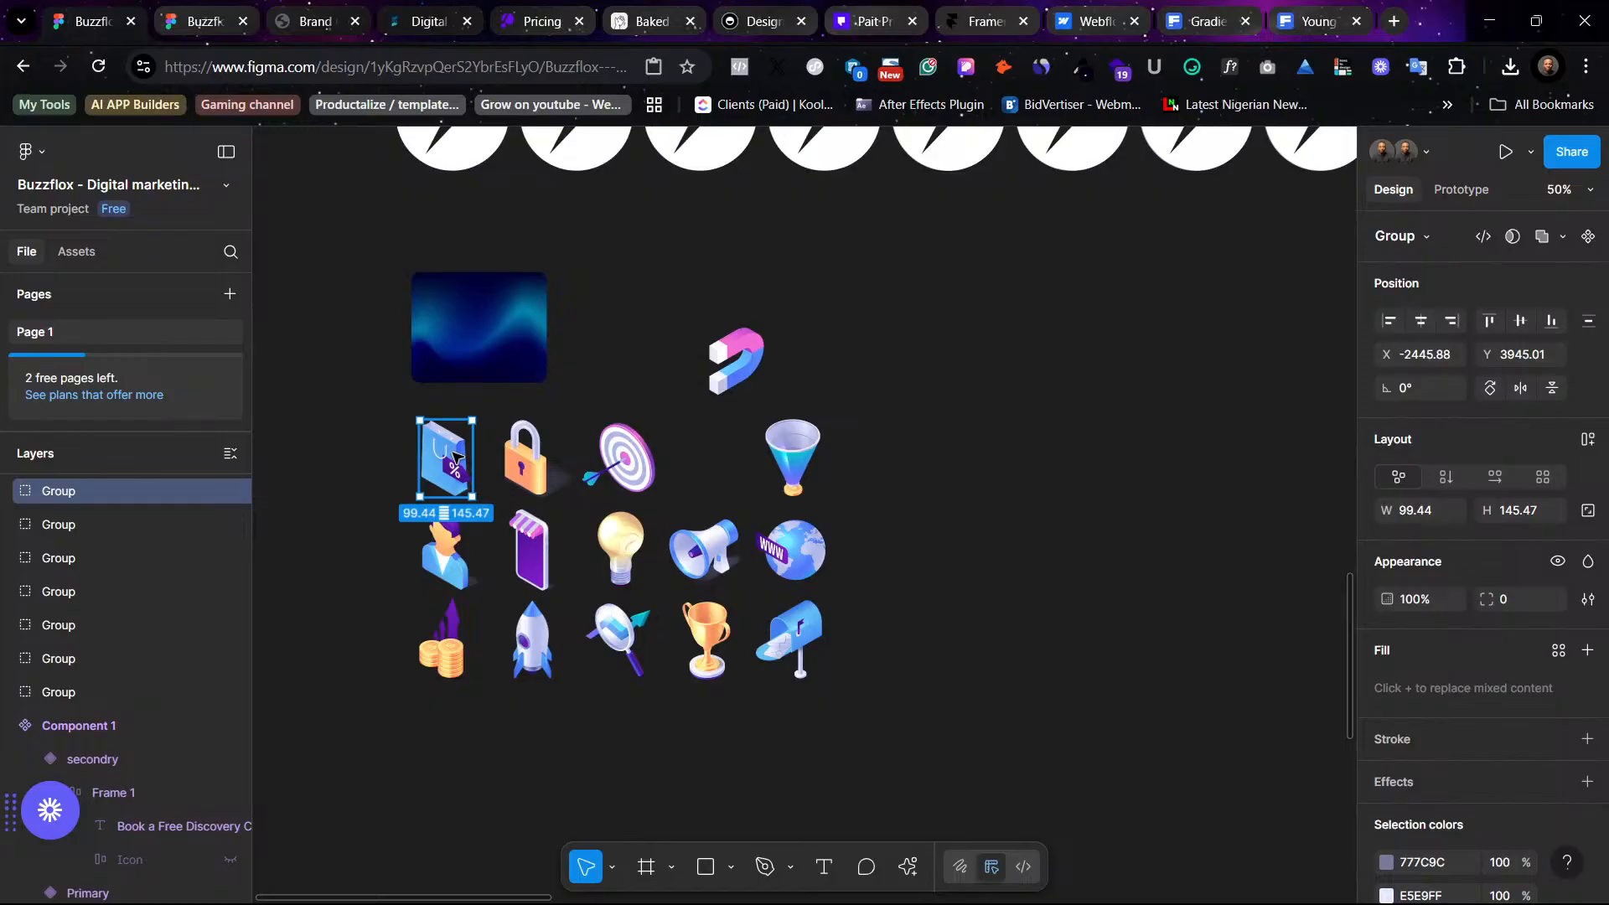
# - Replace the second audience card's megaphone icon with the copied shopping bag illustration
pyautogui.hscroll(20, 1014, 503)
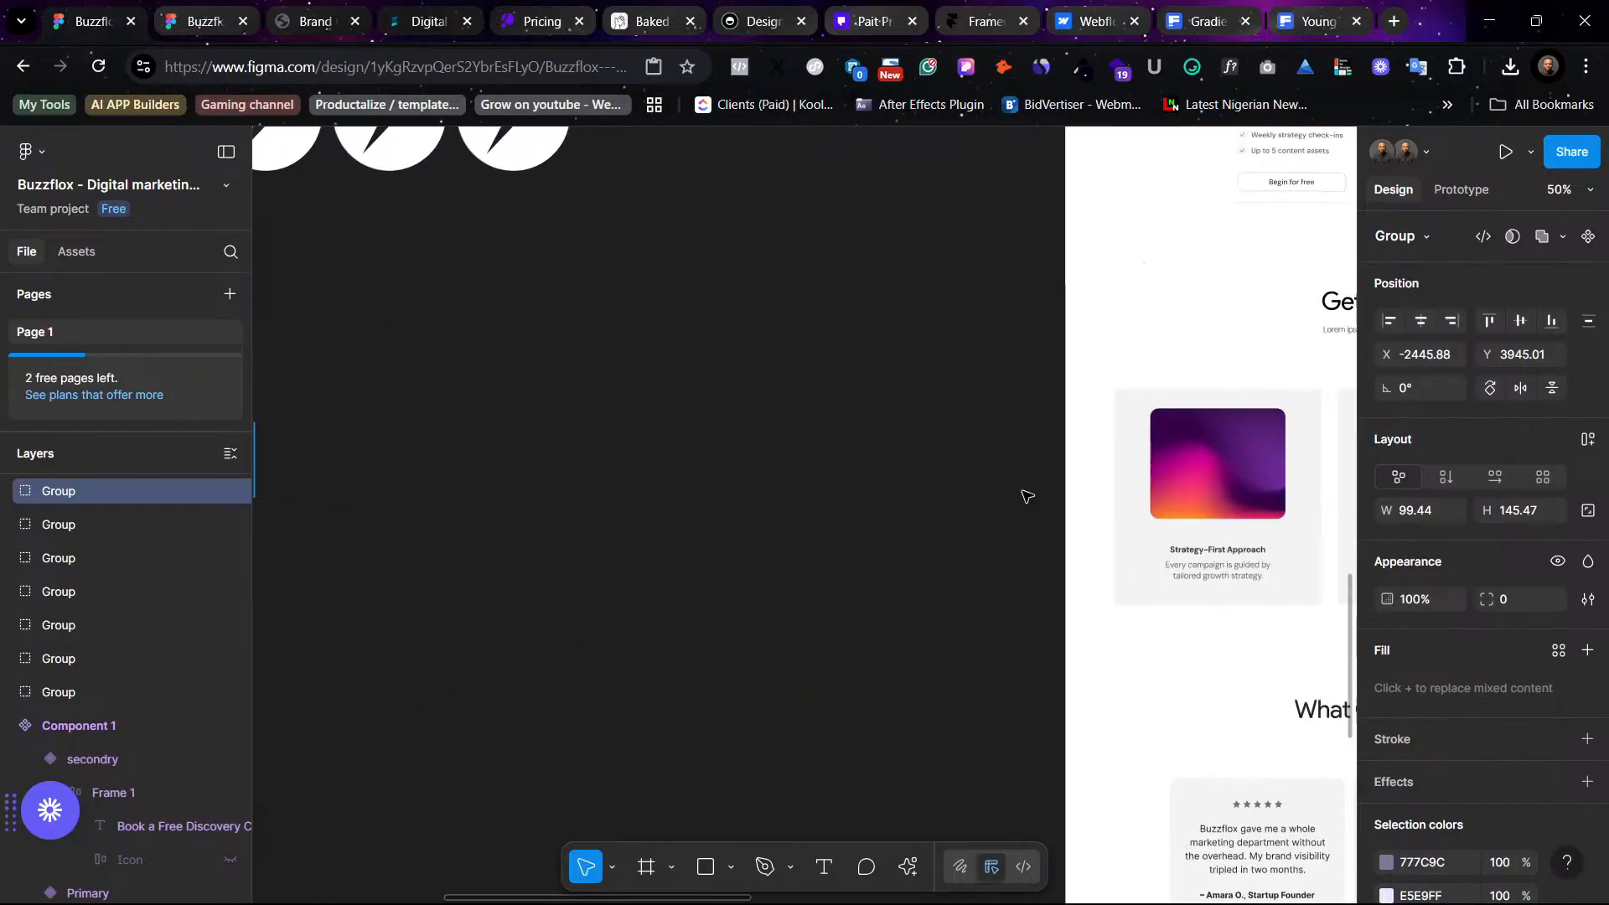
pyautogui.hscroll(5, 1027, 498)
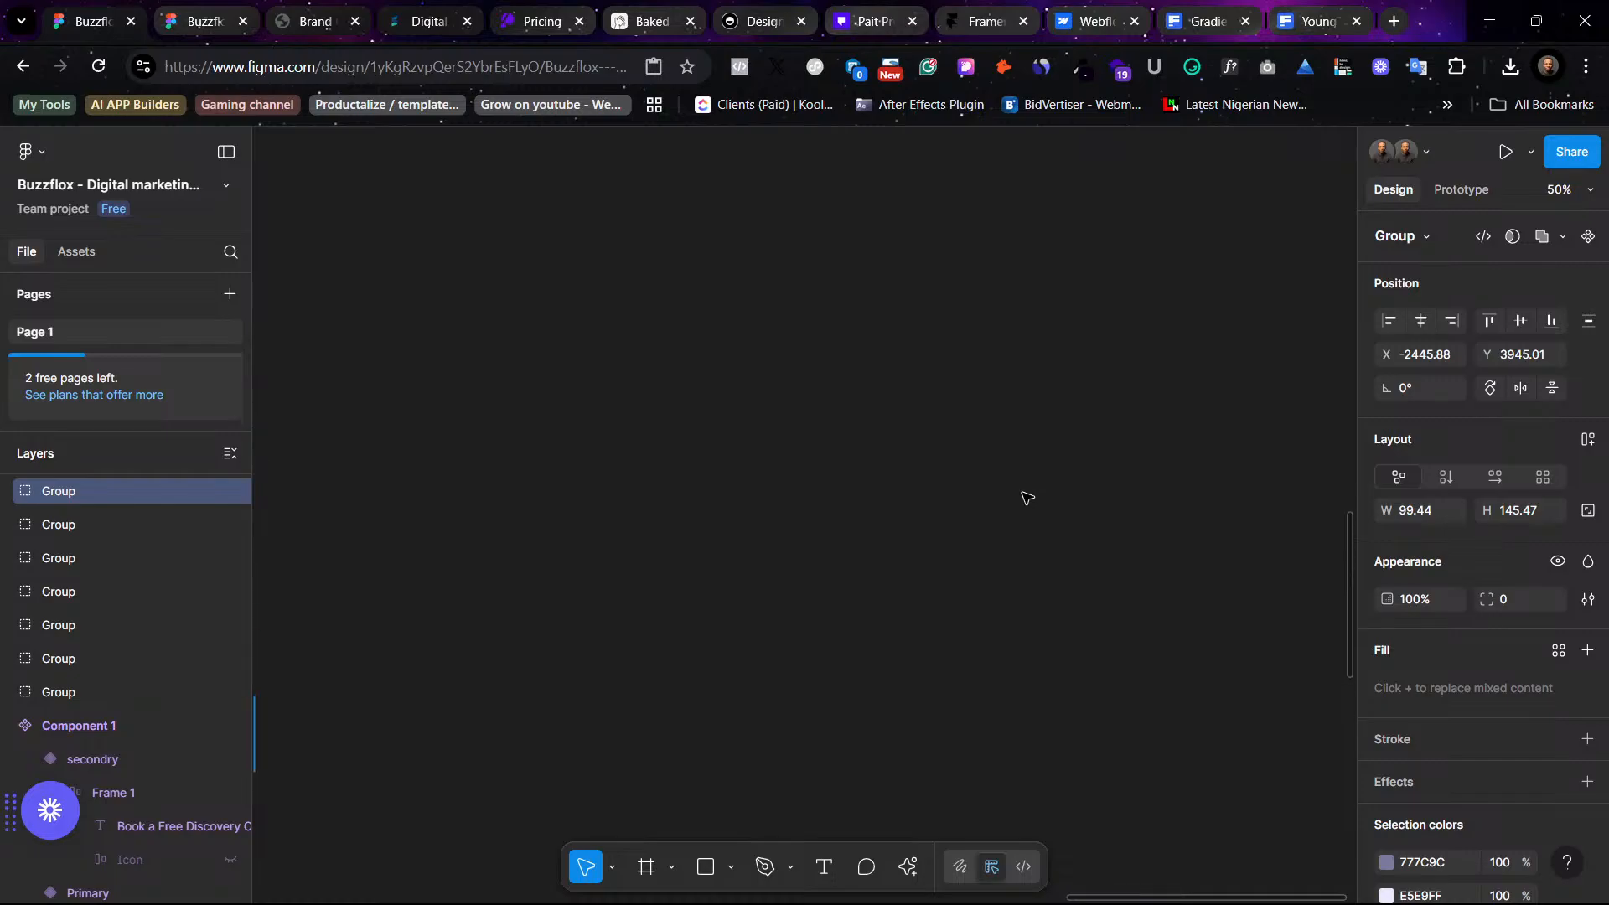
pyautogui.scroll(10, 1028, 497)
pyautogui.scroll(5, 1027, 498)
pyautogui.hscroll(5, 1028, 497)
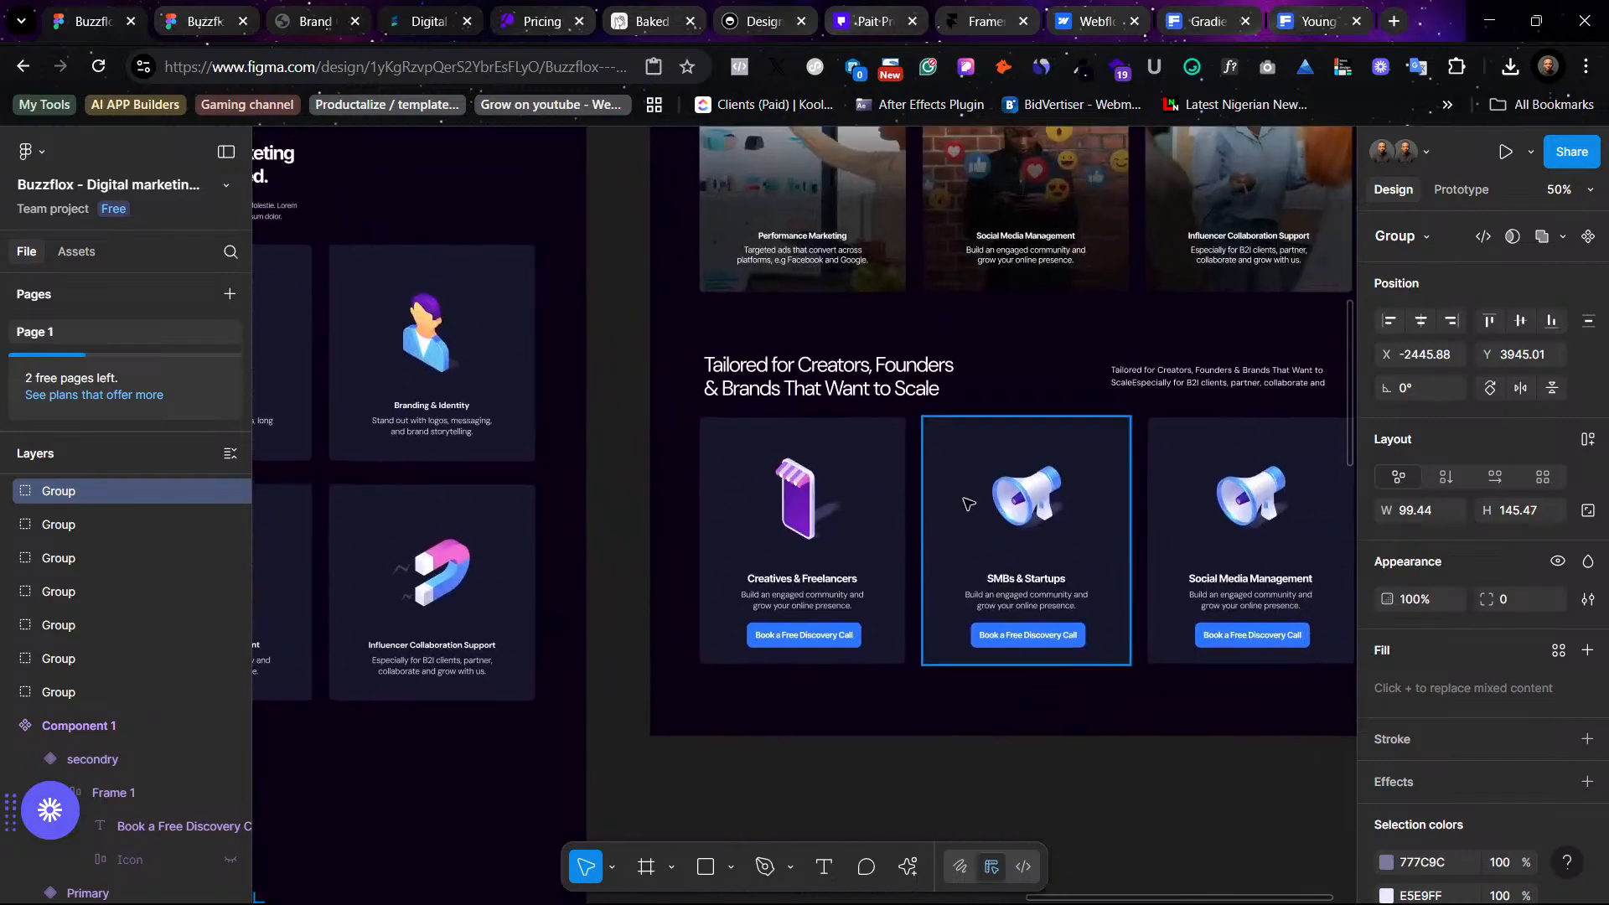
pyautogui.doubleClick(1037, 511)
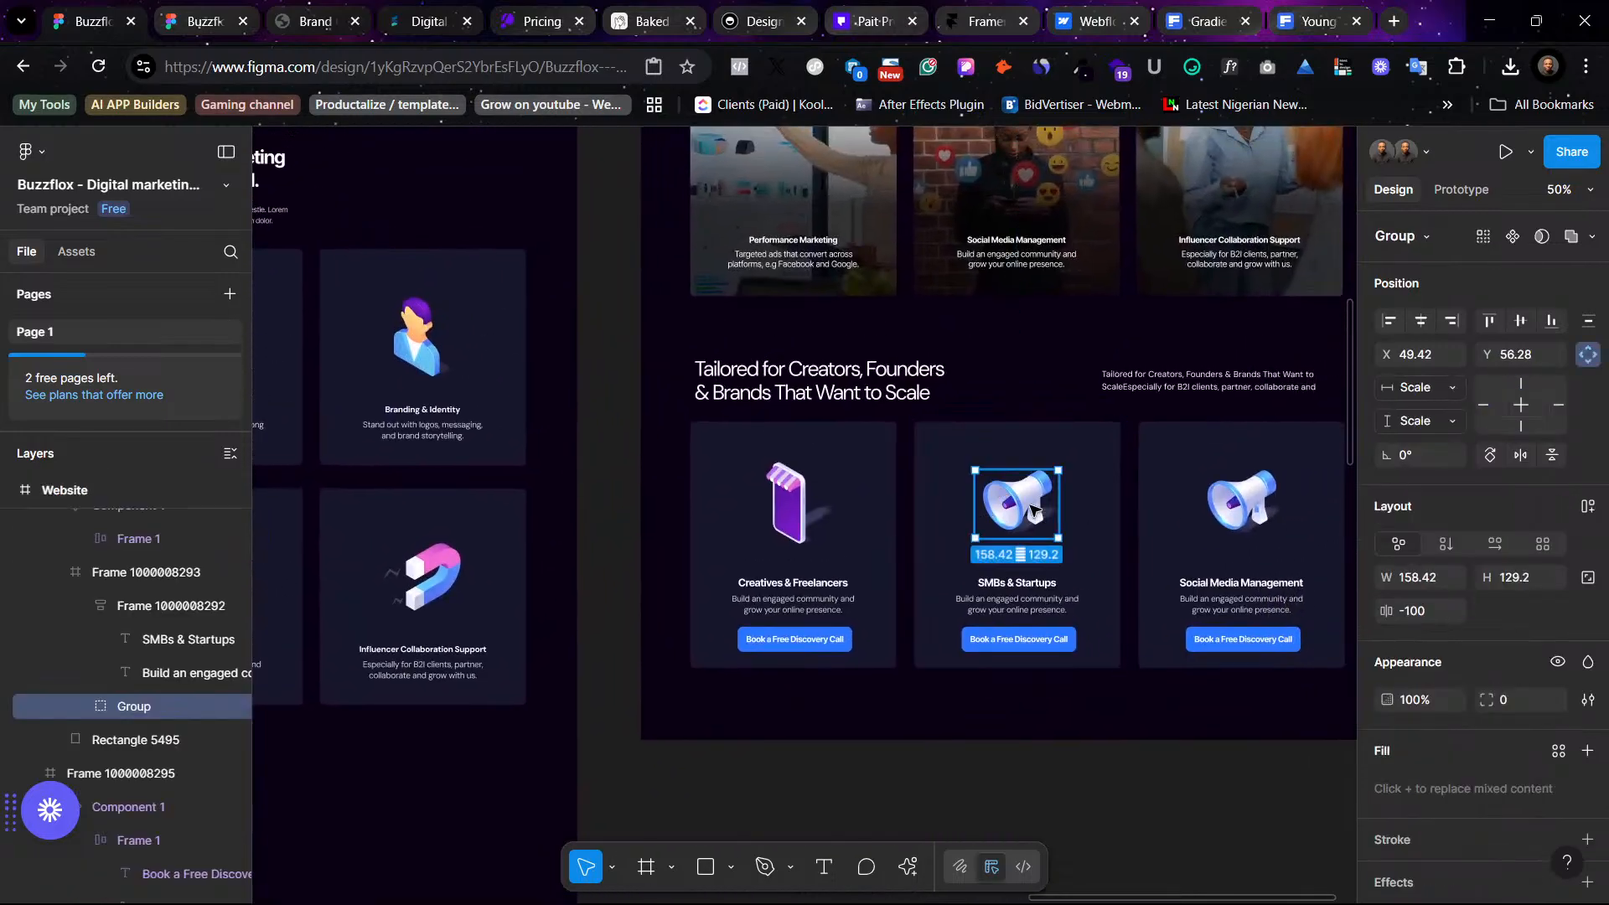
pyautogui.rightClick(1036, 511)
pyautogui.click(1138, 264)
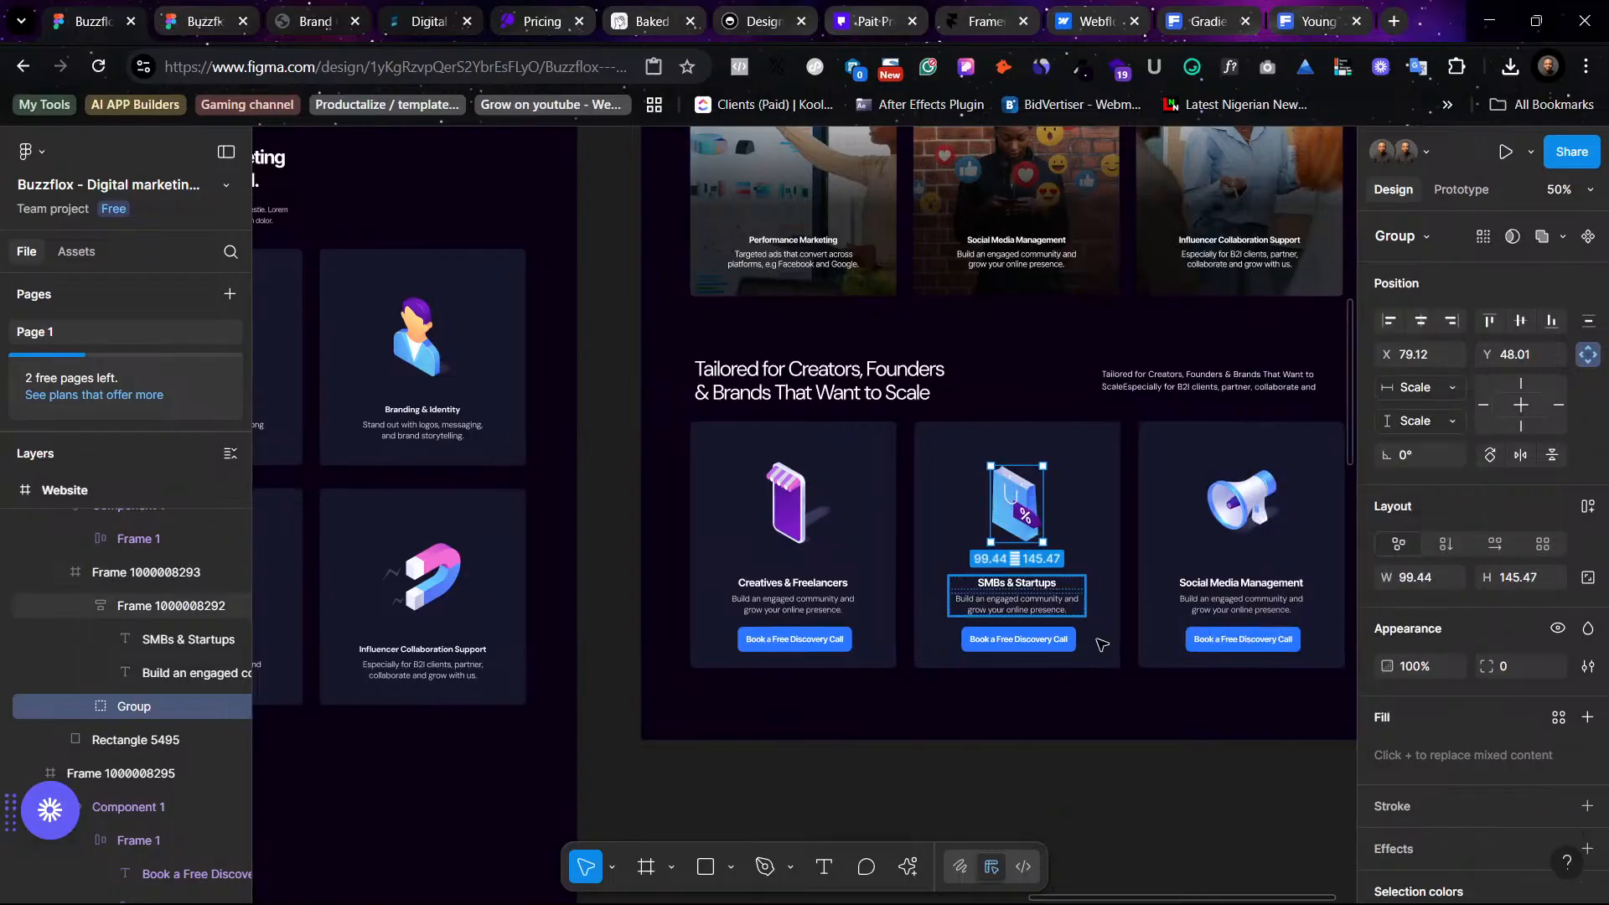
pyautogui.click(1139, 740)
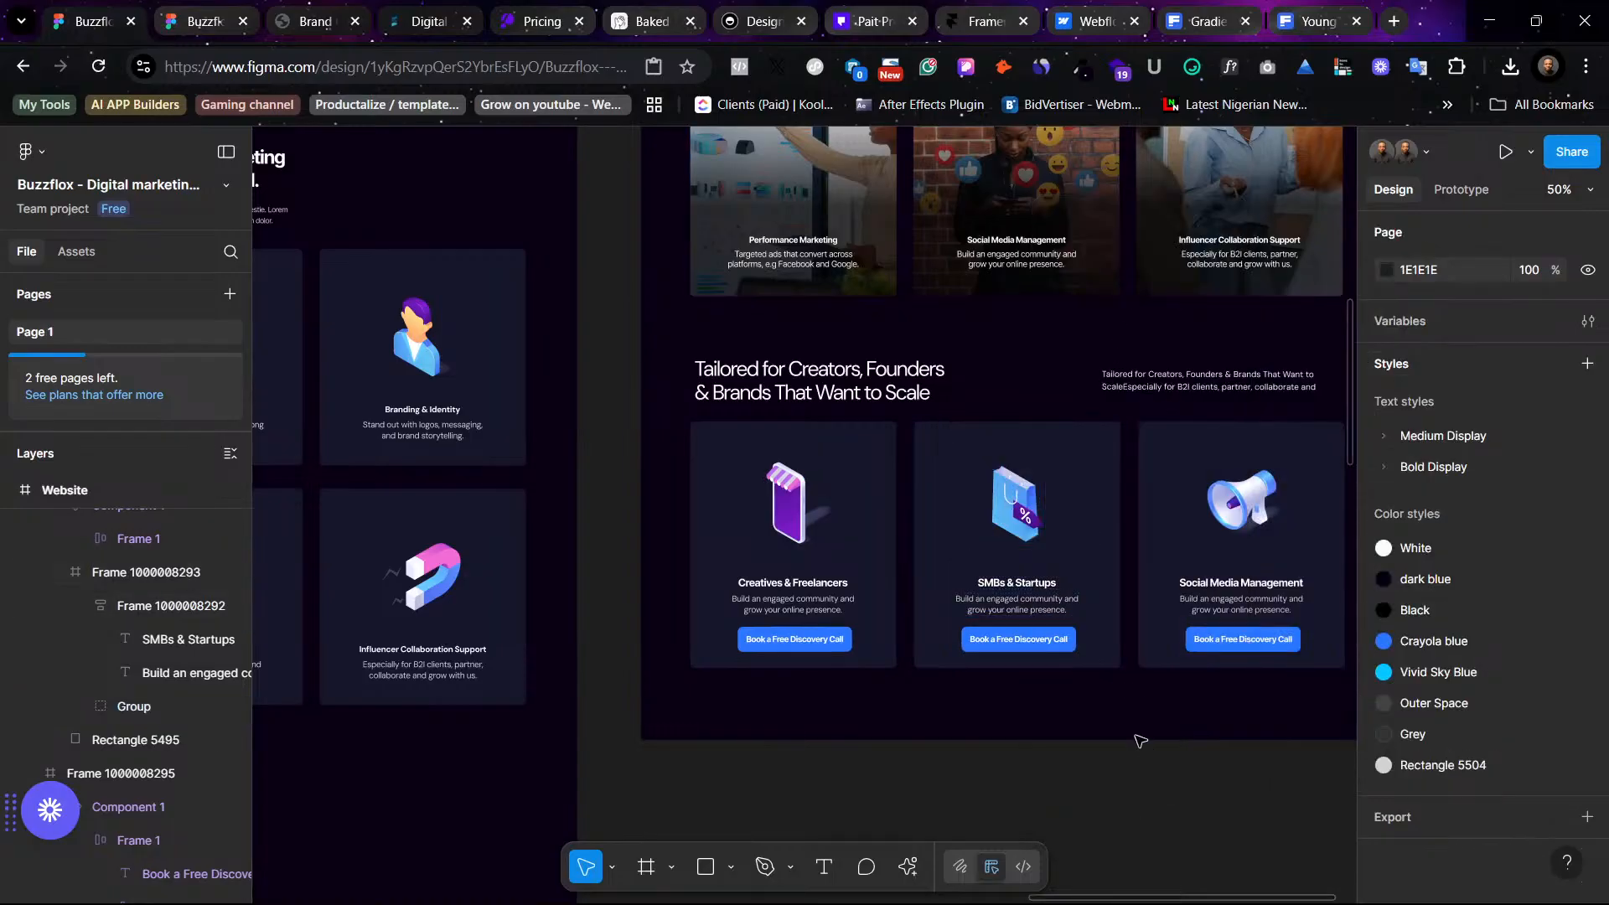
# - Select the Influencers title in the light version's Tailored for Creators section
pyautogui.hscroll(4, 1139, 740)
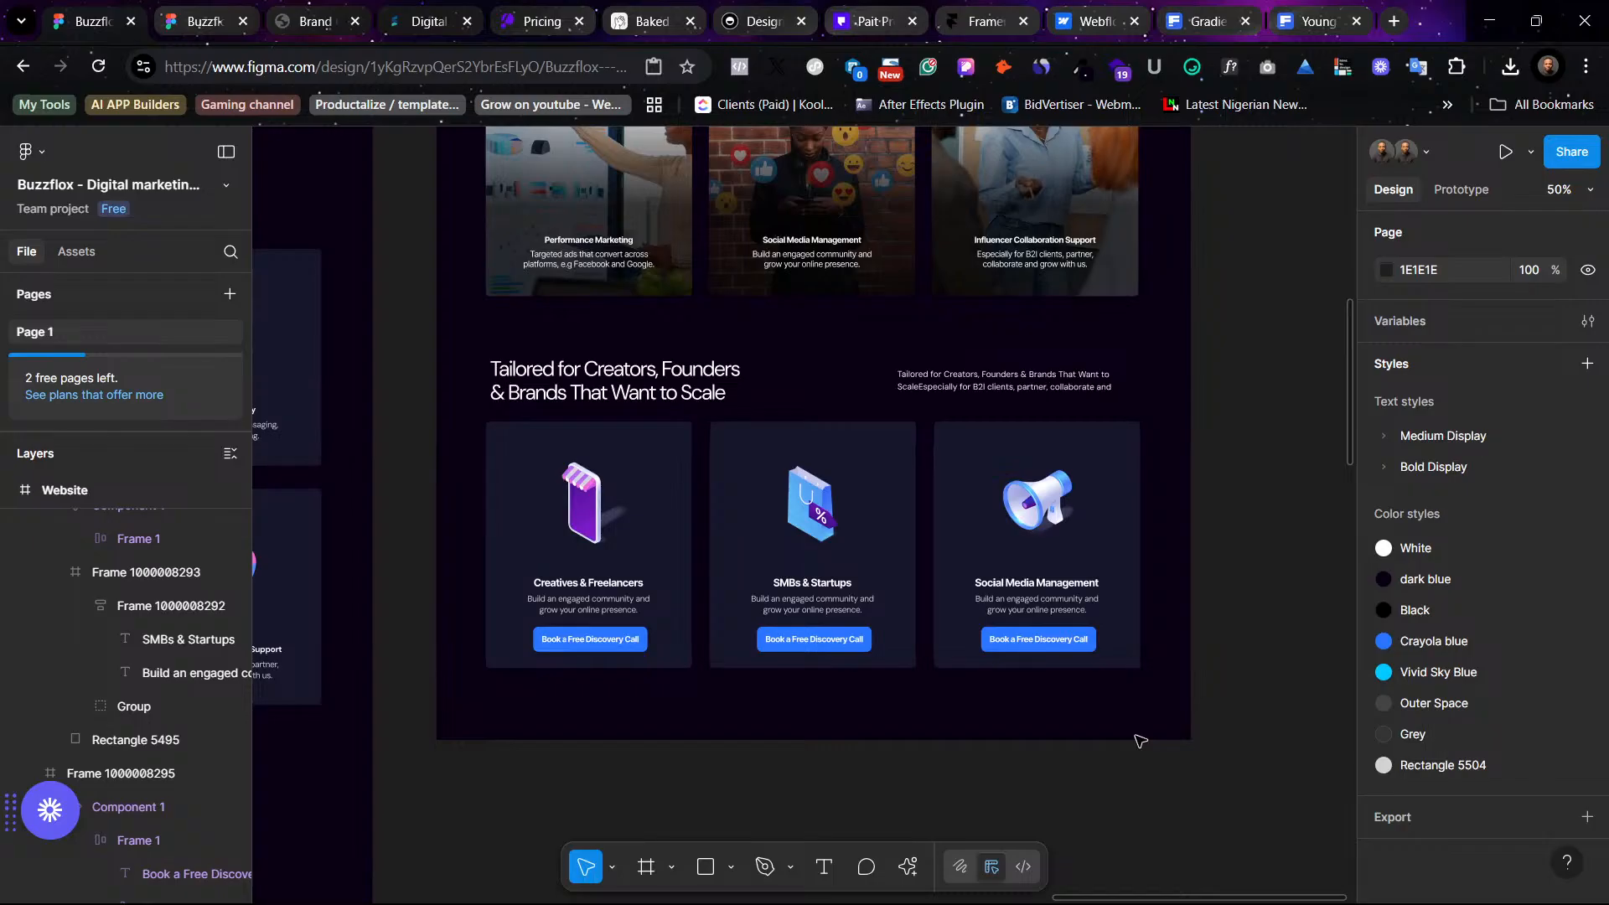
pyautogui.hscroll(-5, 1140, 740)
pyautogui.hscroll(3, 1139, 740)
pyautogui.hscroll(-20, 1139, 740)
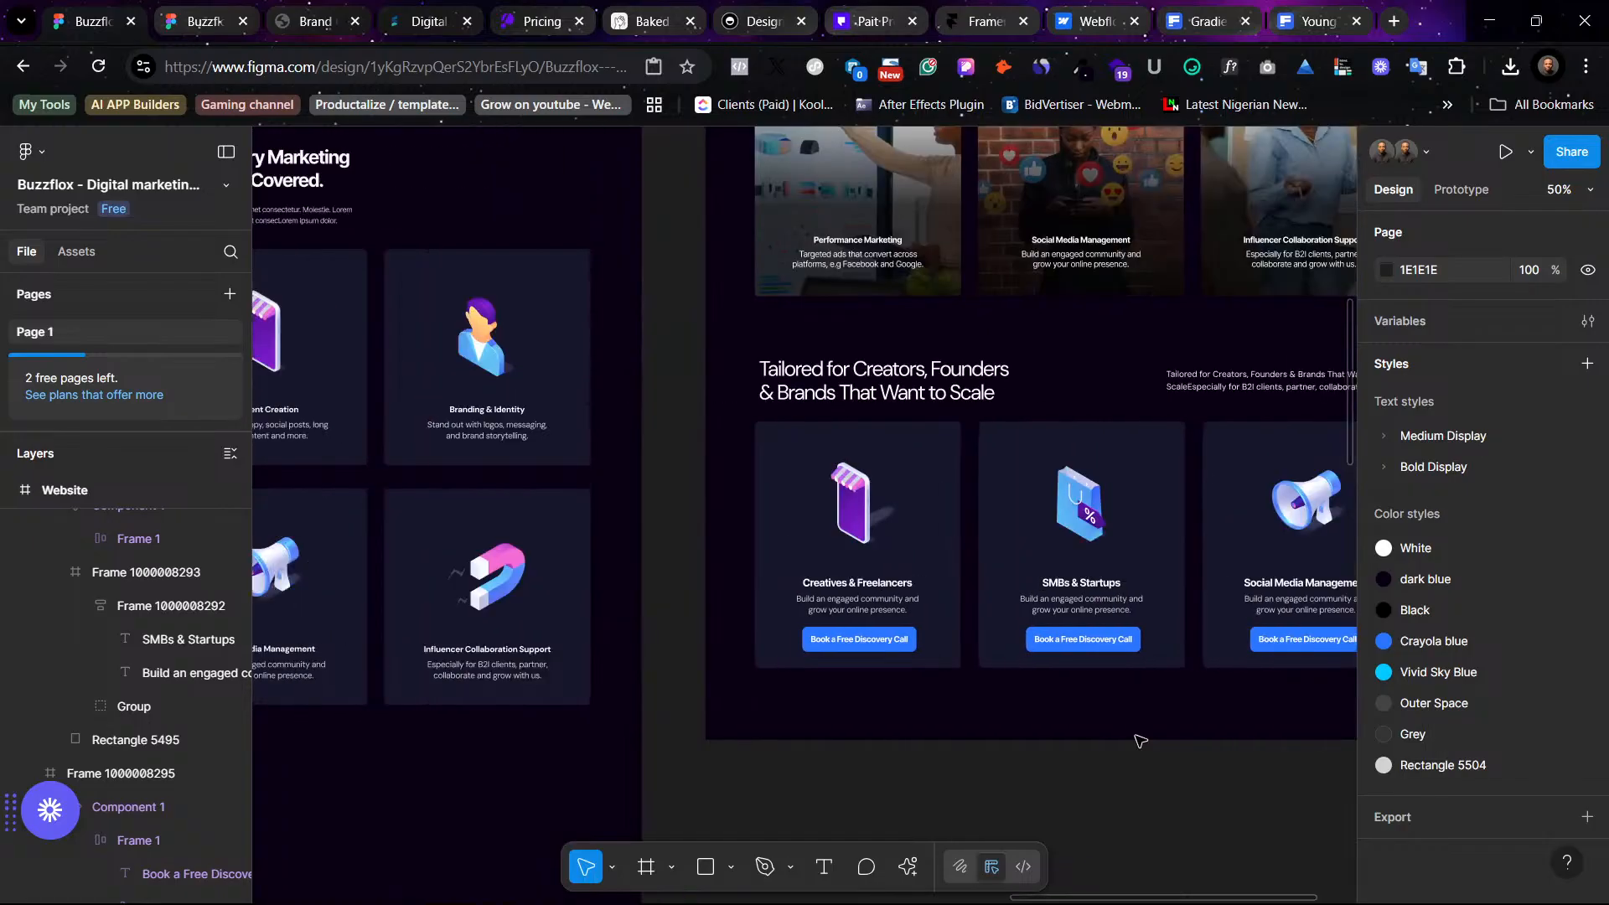
pyautogui.hscroll(5, 1140, 741)
pyautogui.scroll(-6, 1139, 741)
pyautogui.hscroll(5, 1139, 740)
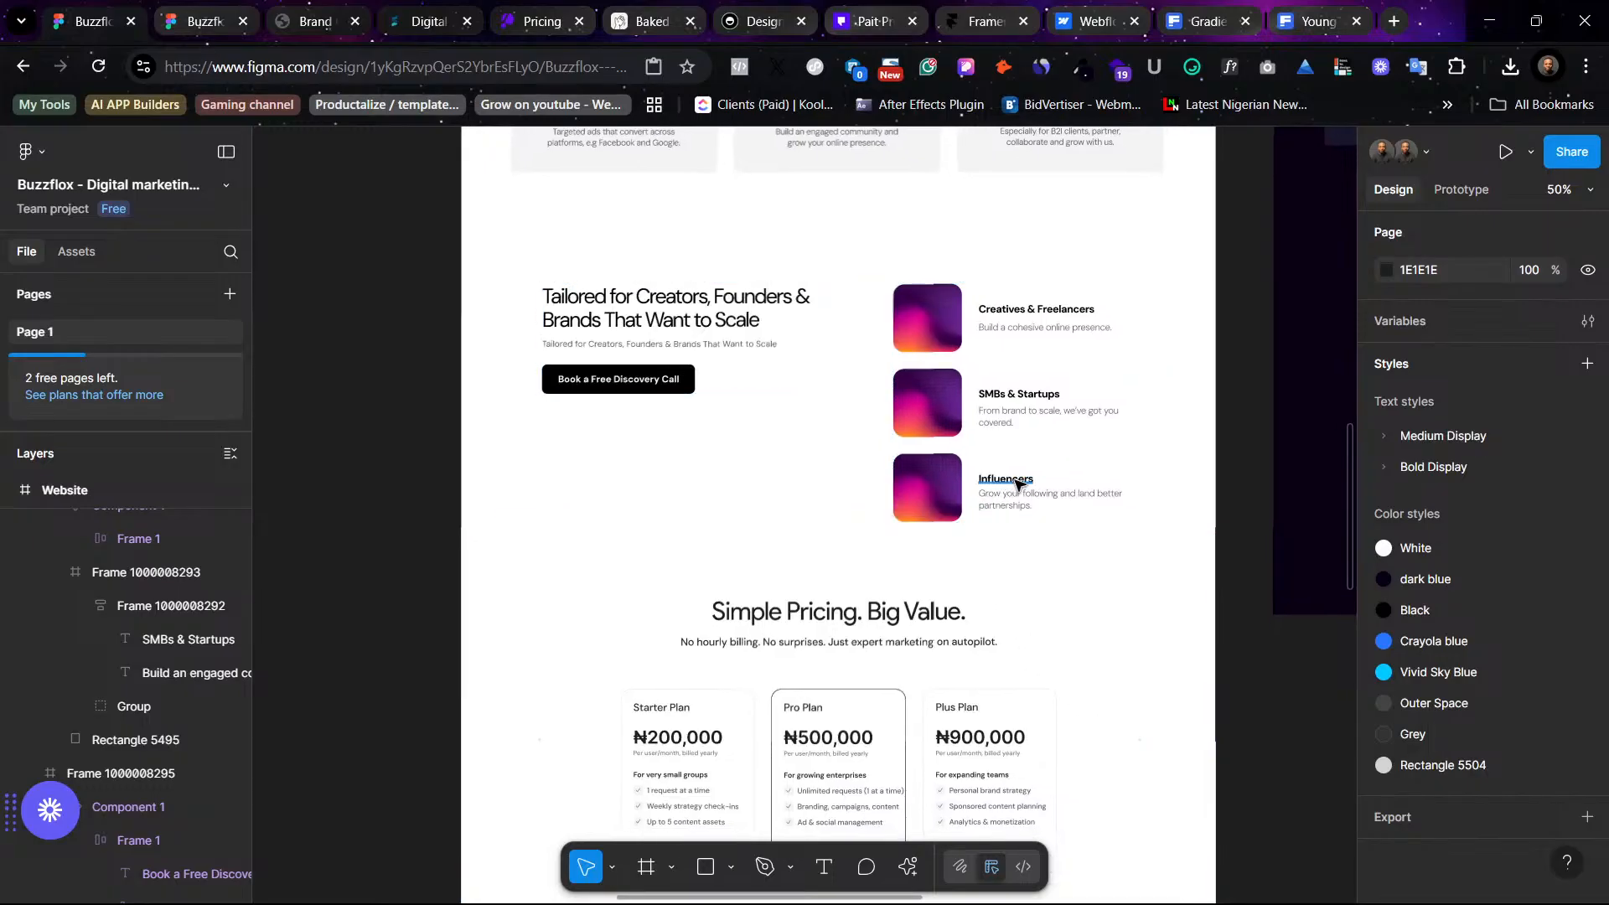
pyautogui.doubleClick(1015, 482)
pyautogui.hotkey('ctrl', 'c')
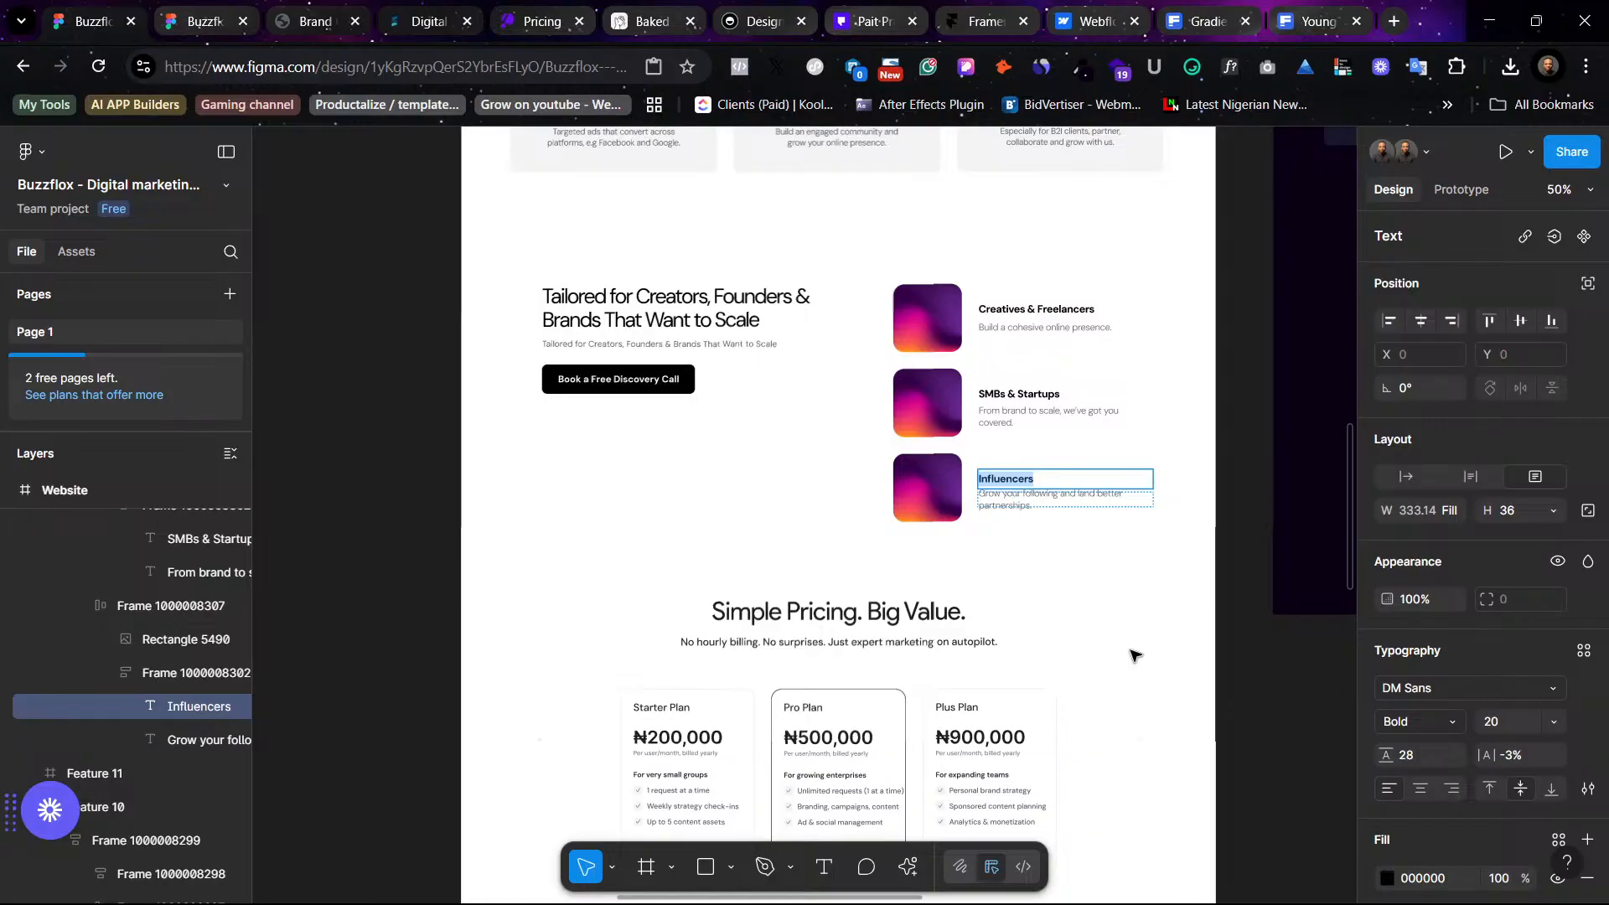
# - Paste the Influencers text over the third dark audience card's title, matching its style
pyautogui.hscroll(10, 1132, 655)
pyautogui.scroll(3, 1139, 670)
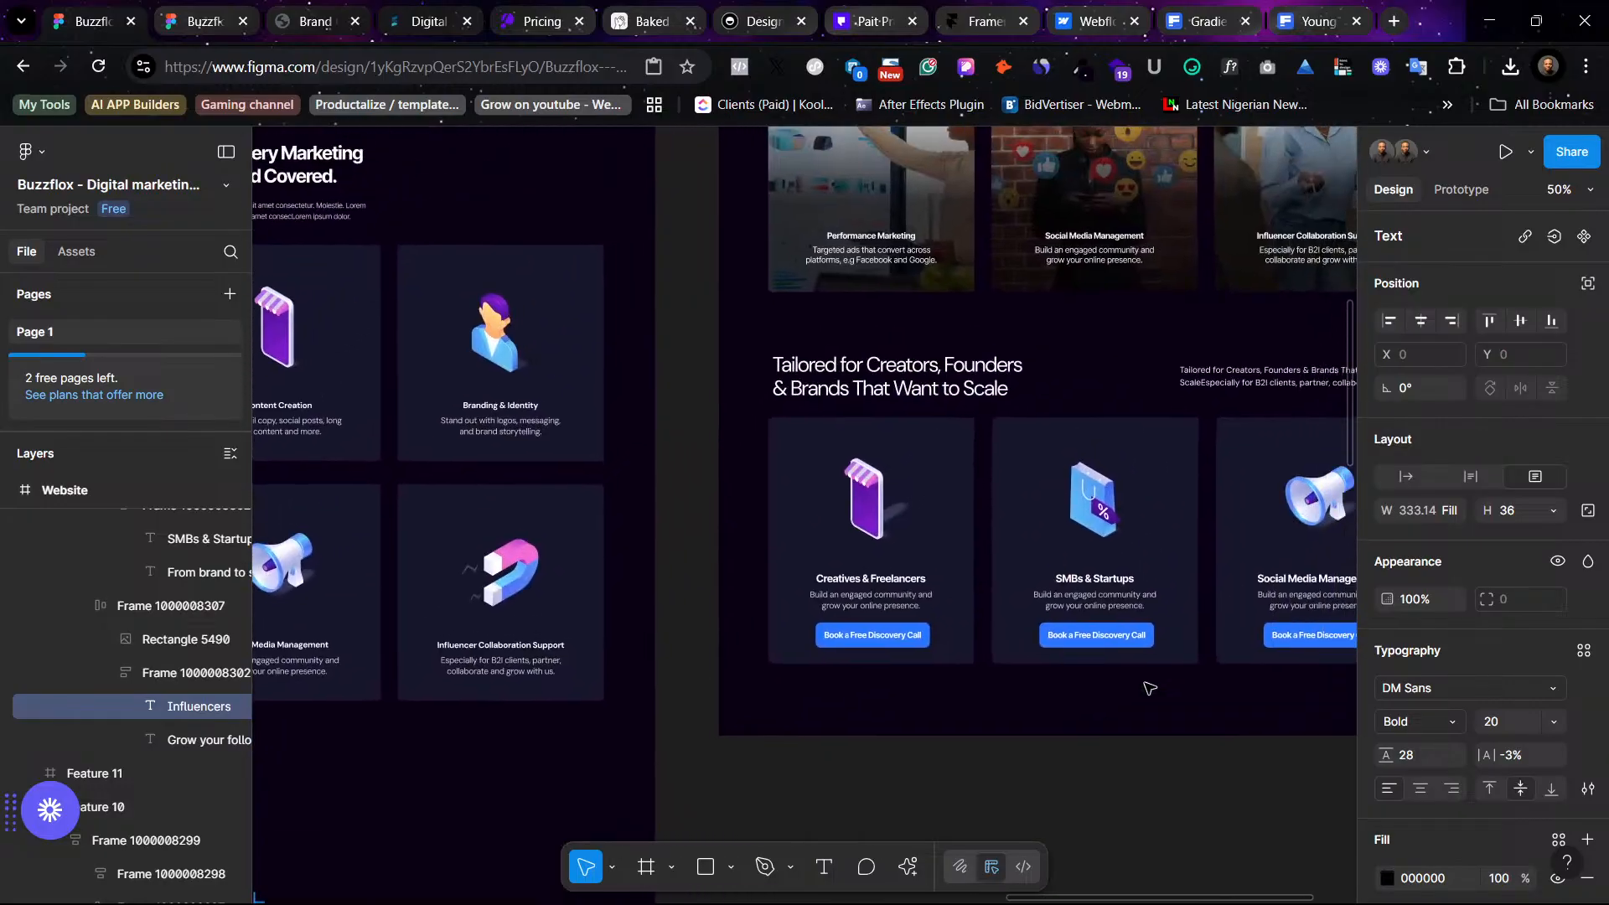
pyautogui.hscroll(5, 1150, 687)
pyautogui.click(1044, 594)
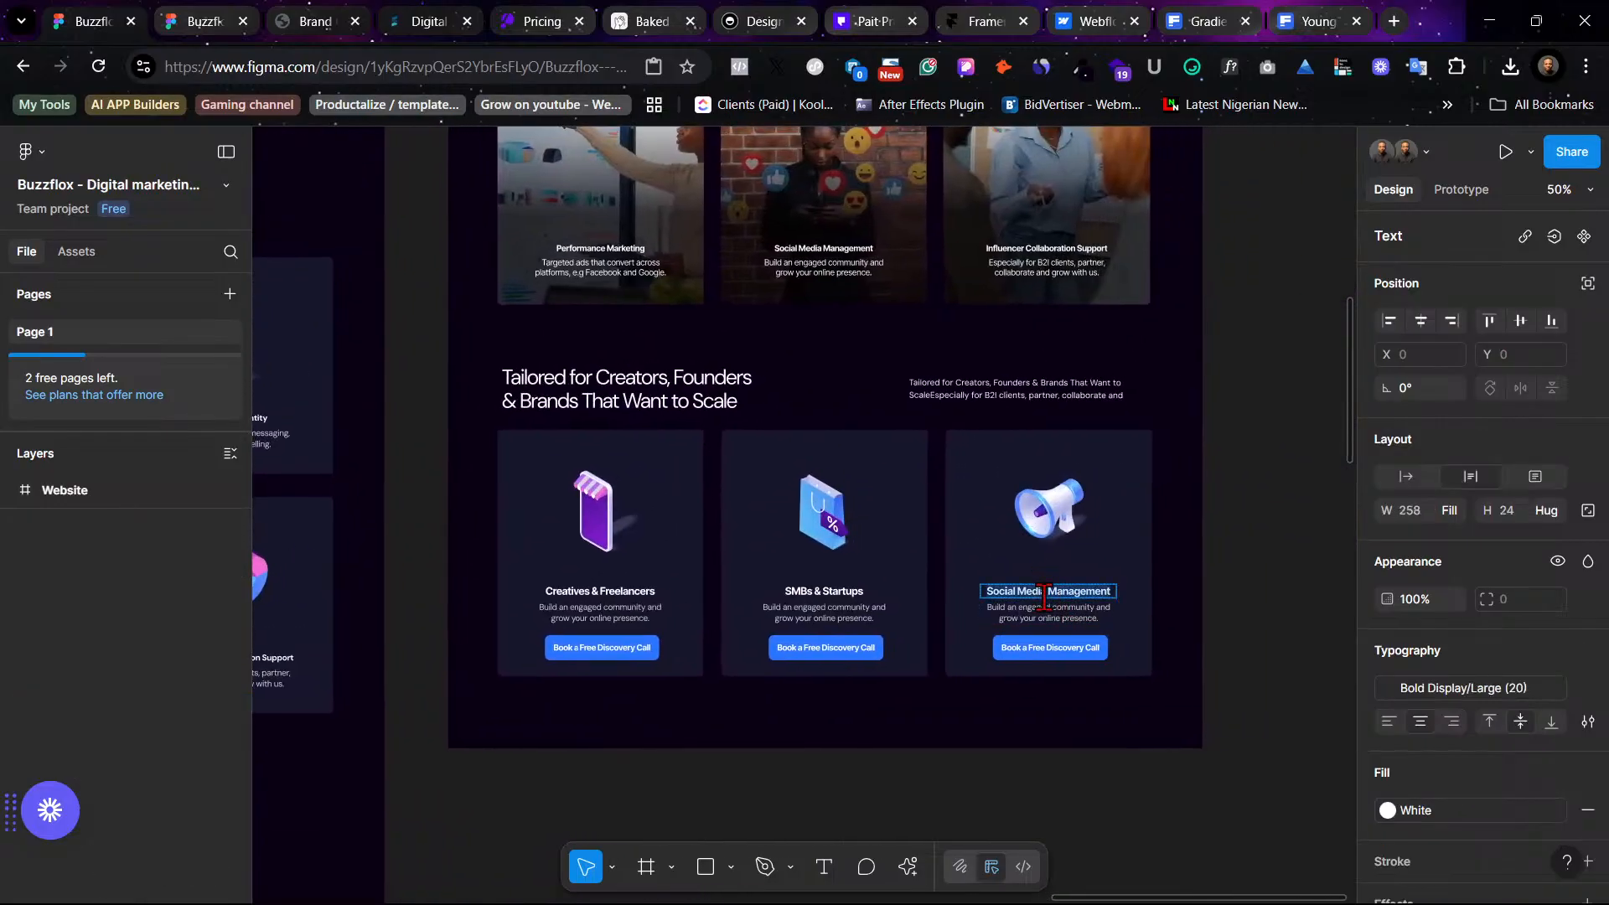
pyautogui.rightClick(1050, 597)
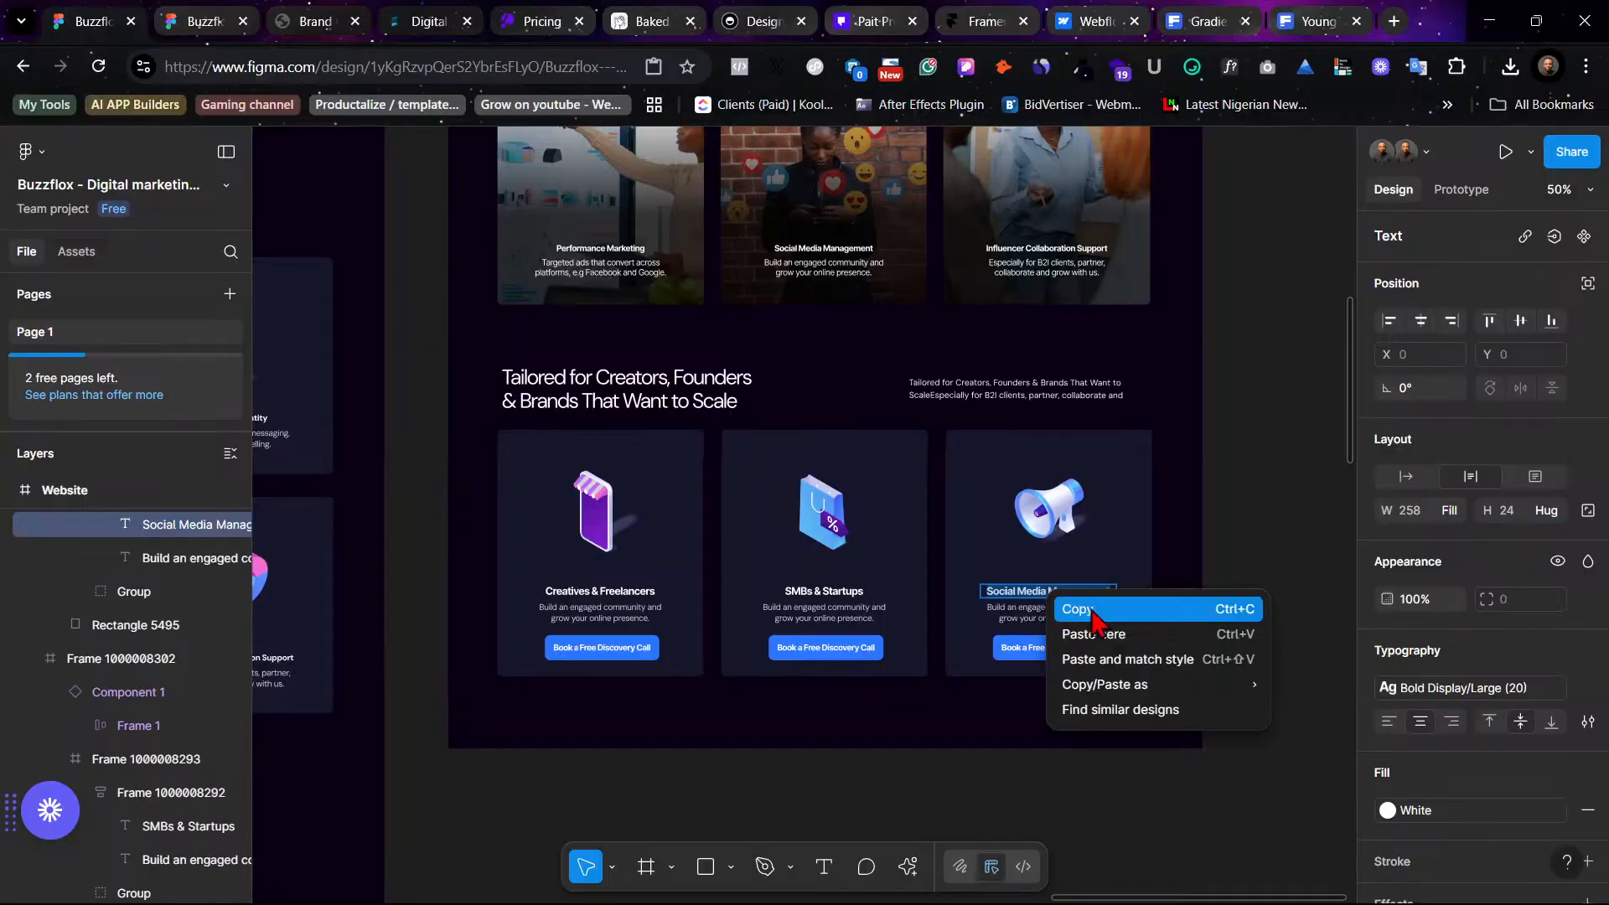
pyautogui.click(1124, 659)
# - Survey the dark design, the icon collection and the light version around the audience section
pyautogui.click(850, 591)
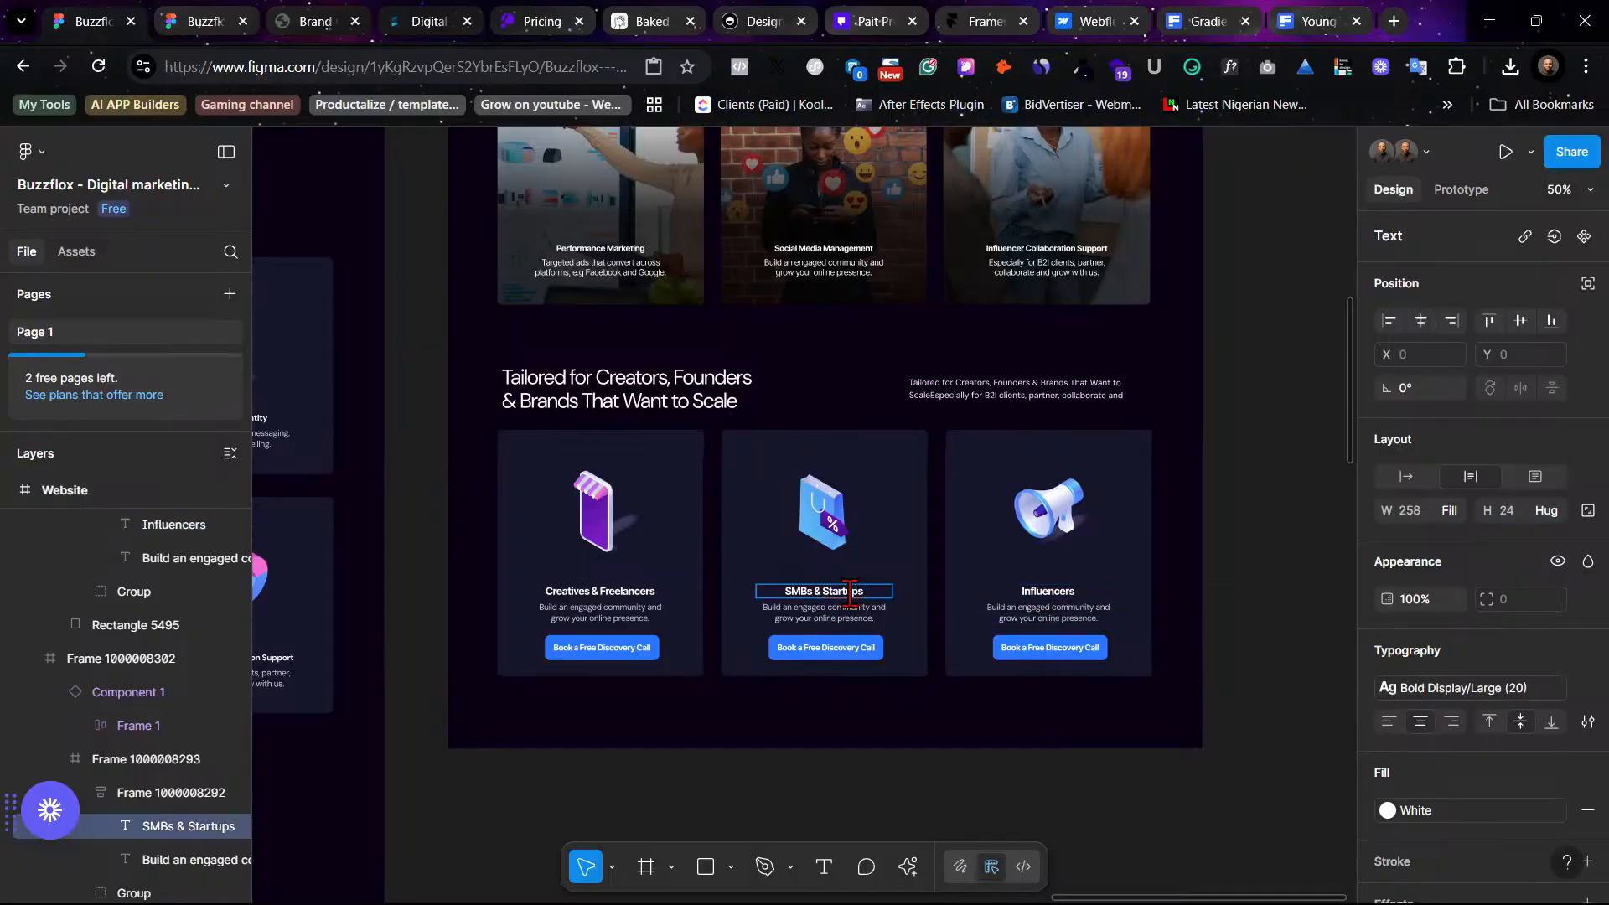
pyautogui.click(1172, 672)
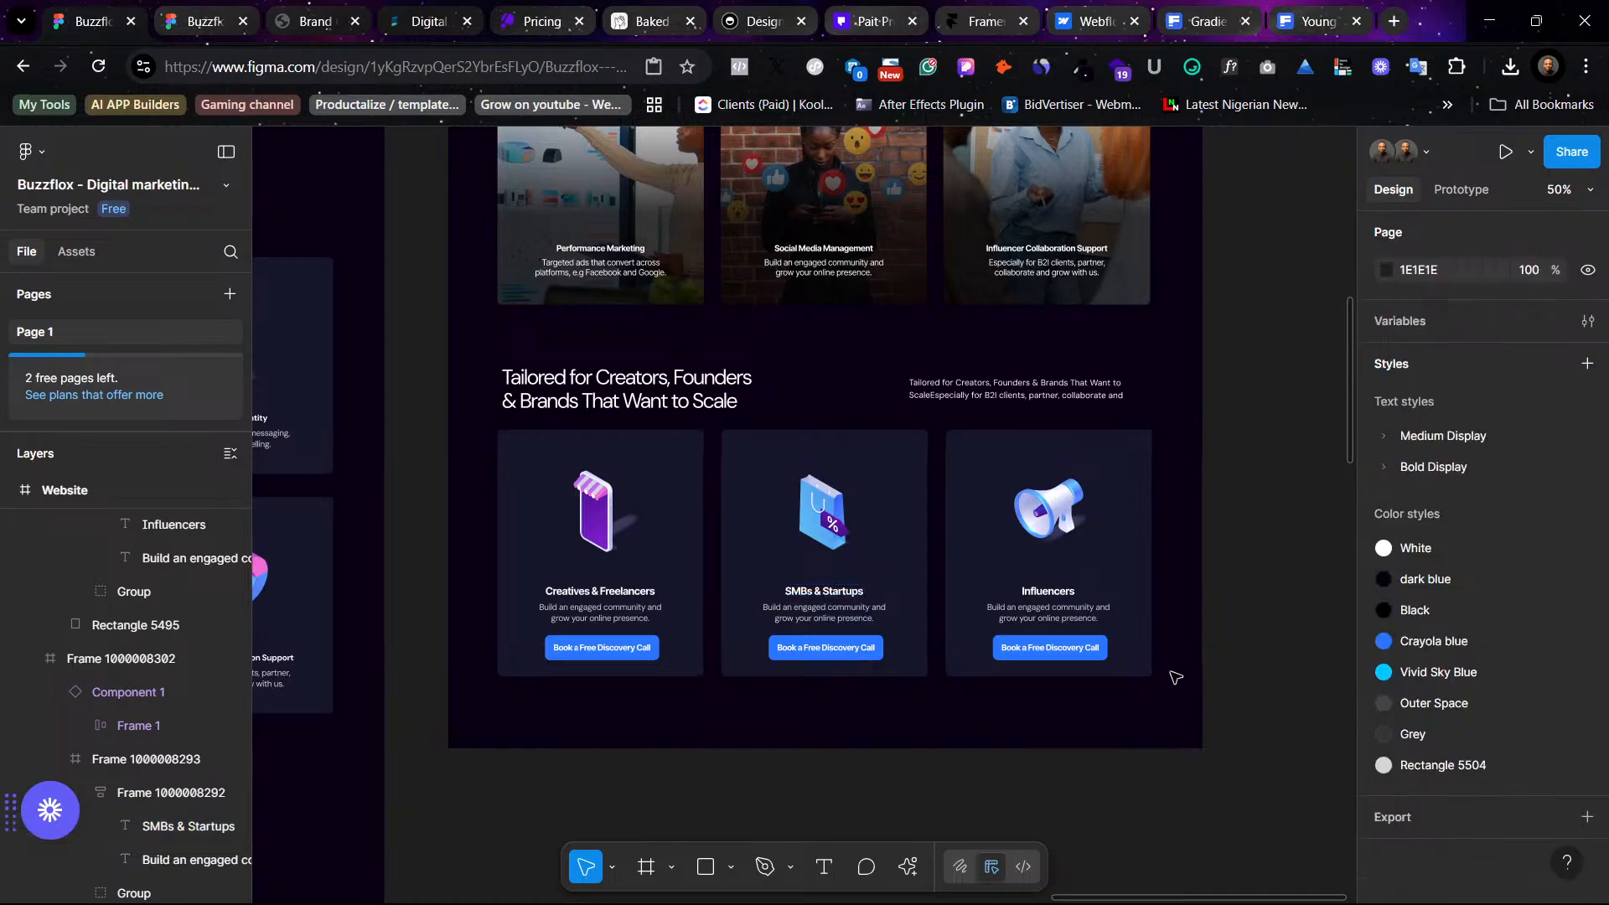
pyautogui.scroll(5, 1087, 536)
pyautogui.hscroll(-2, 1087, 536)
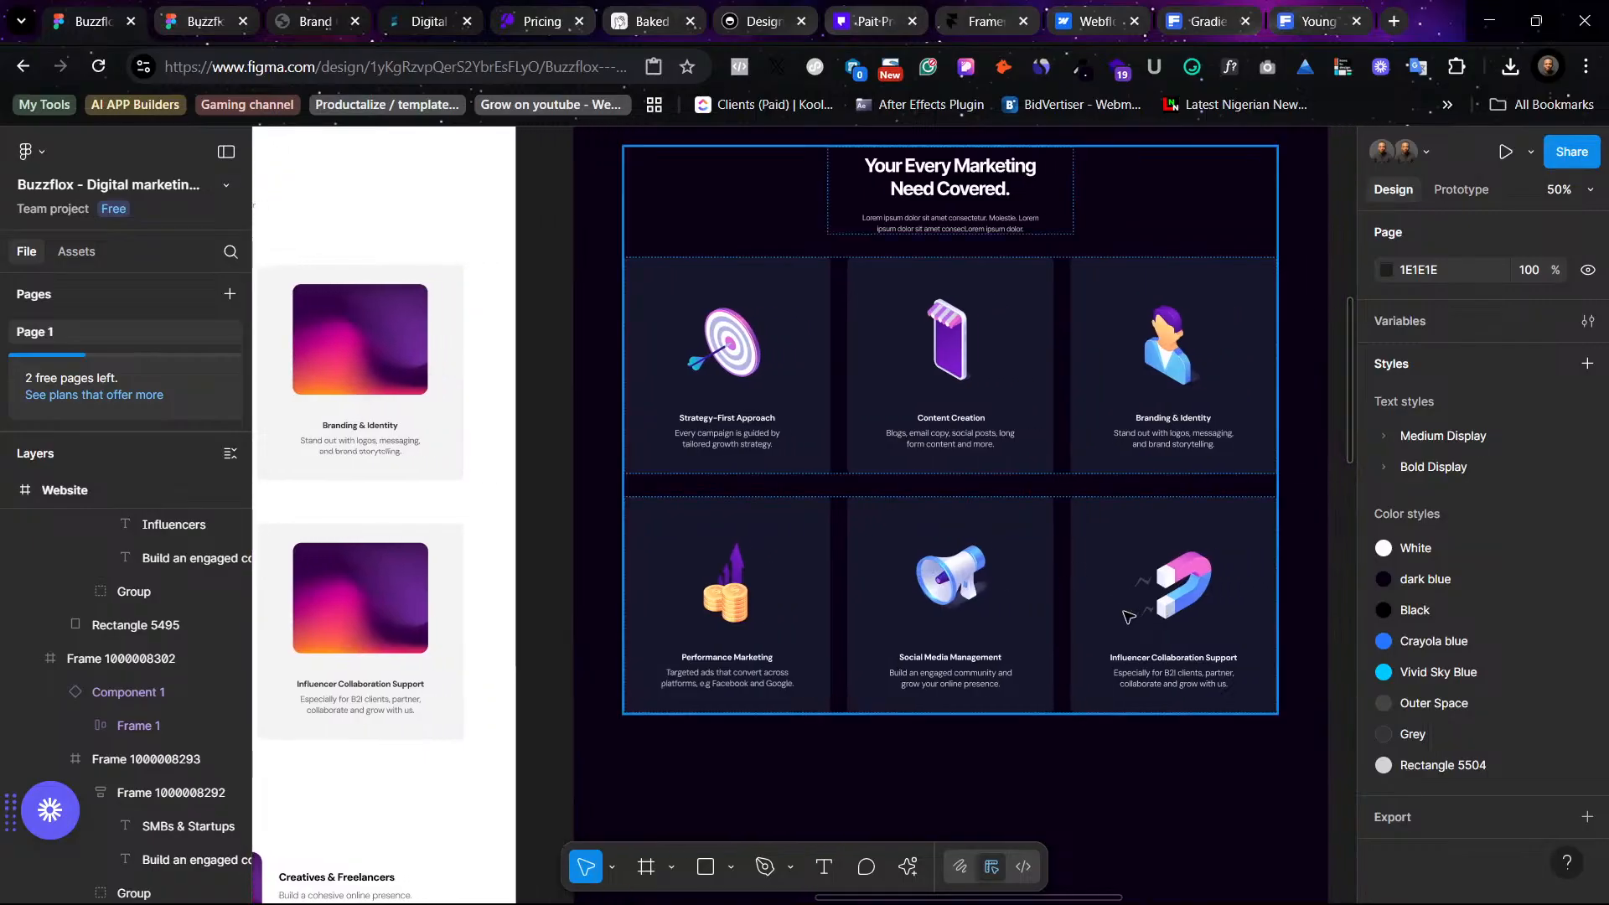
pyautogui.hscroll(-8, 1128, 617)
pyautogui.scroll(-8, 1114, 618)
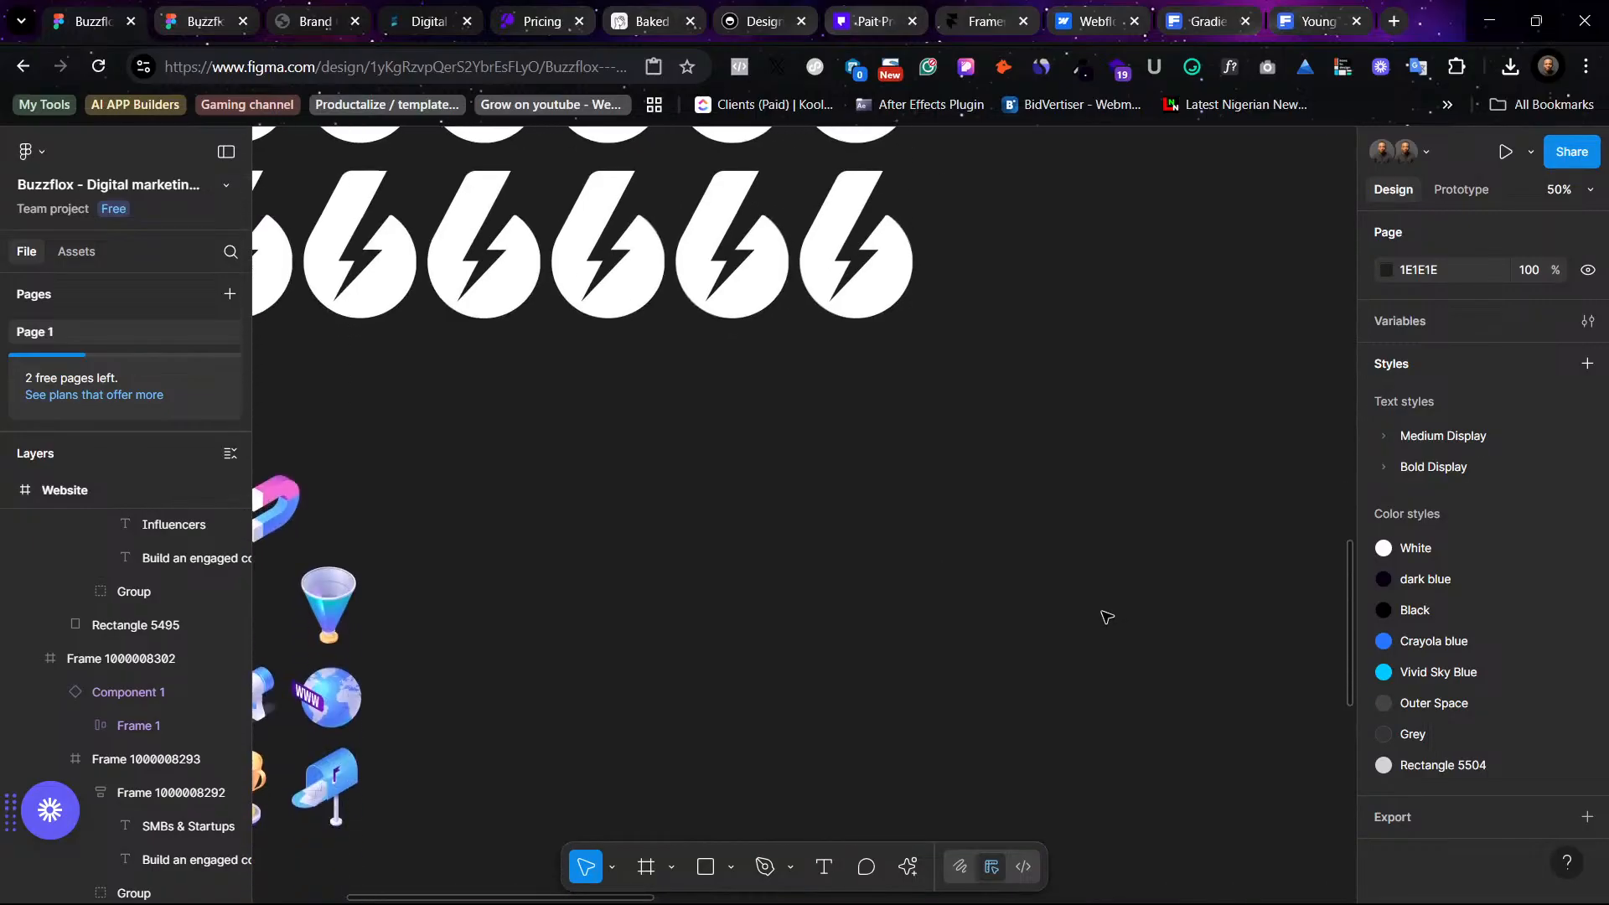
pyautogui.hscroll(-8, 1106, 618)
pyautogui.scroll(-3, 1105, 618)
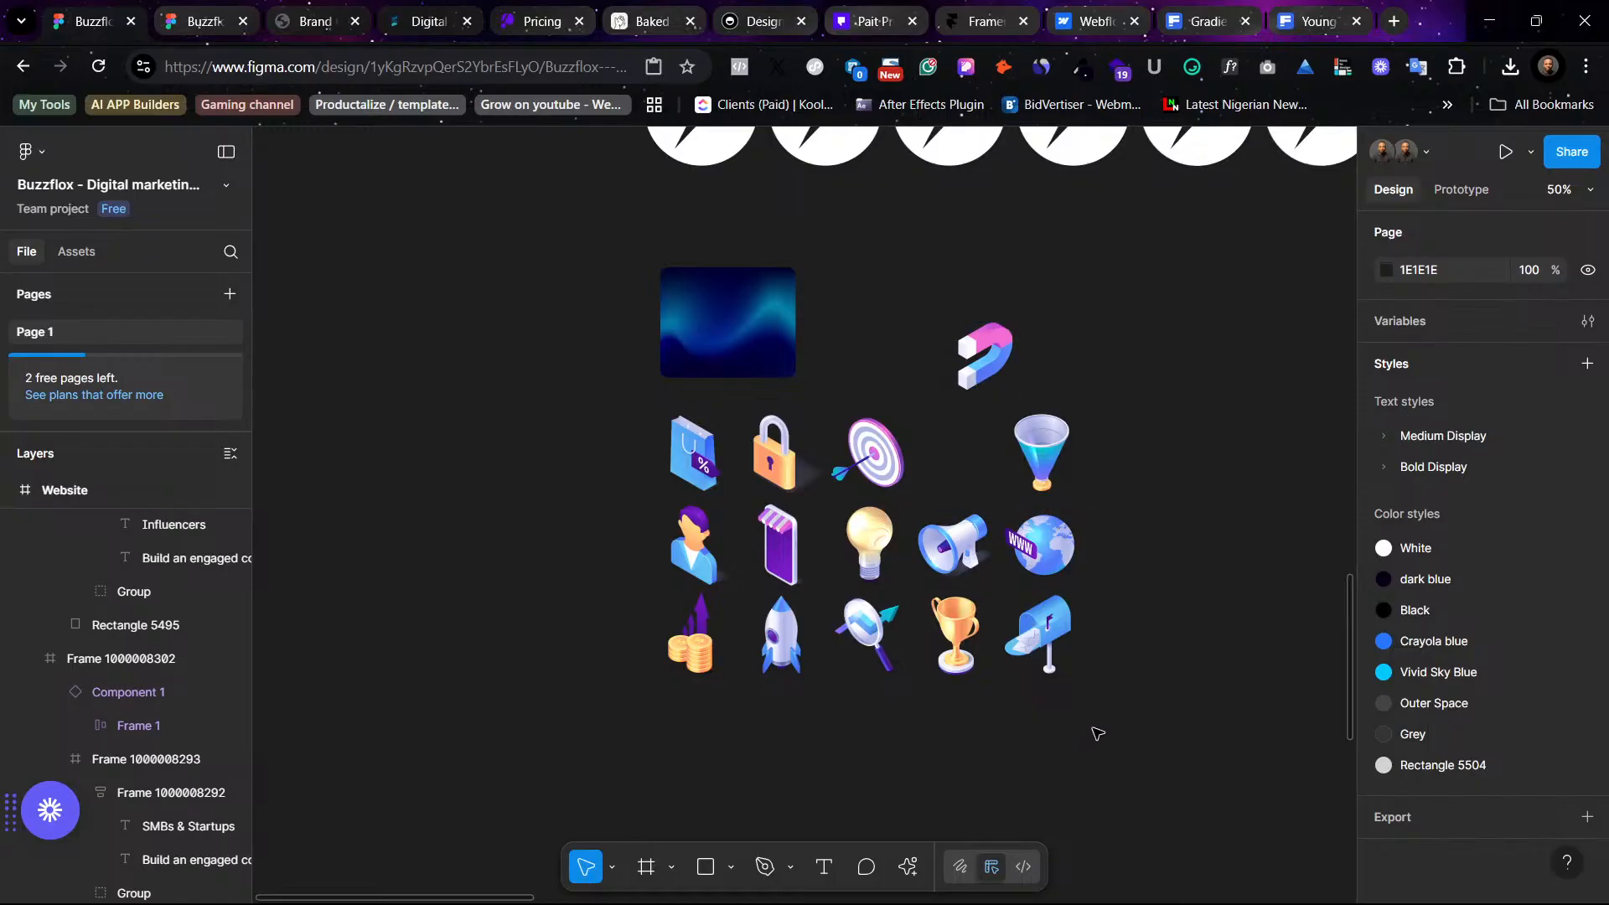
pyautogui.hscroll(4, 1100, 728)
pyautogui.scroll(4, 1100, 727)
pyautogui.hscroll(10, 1100, 728)
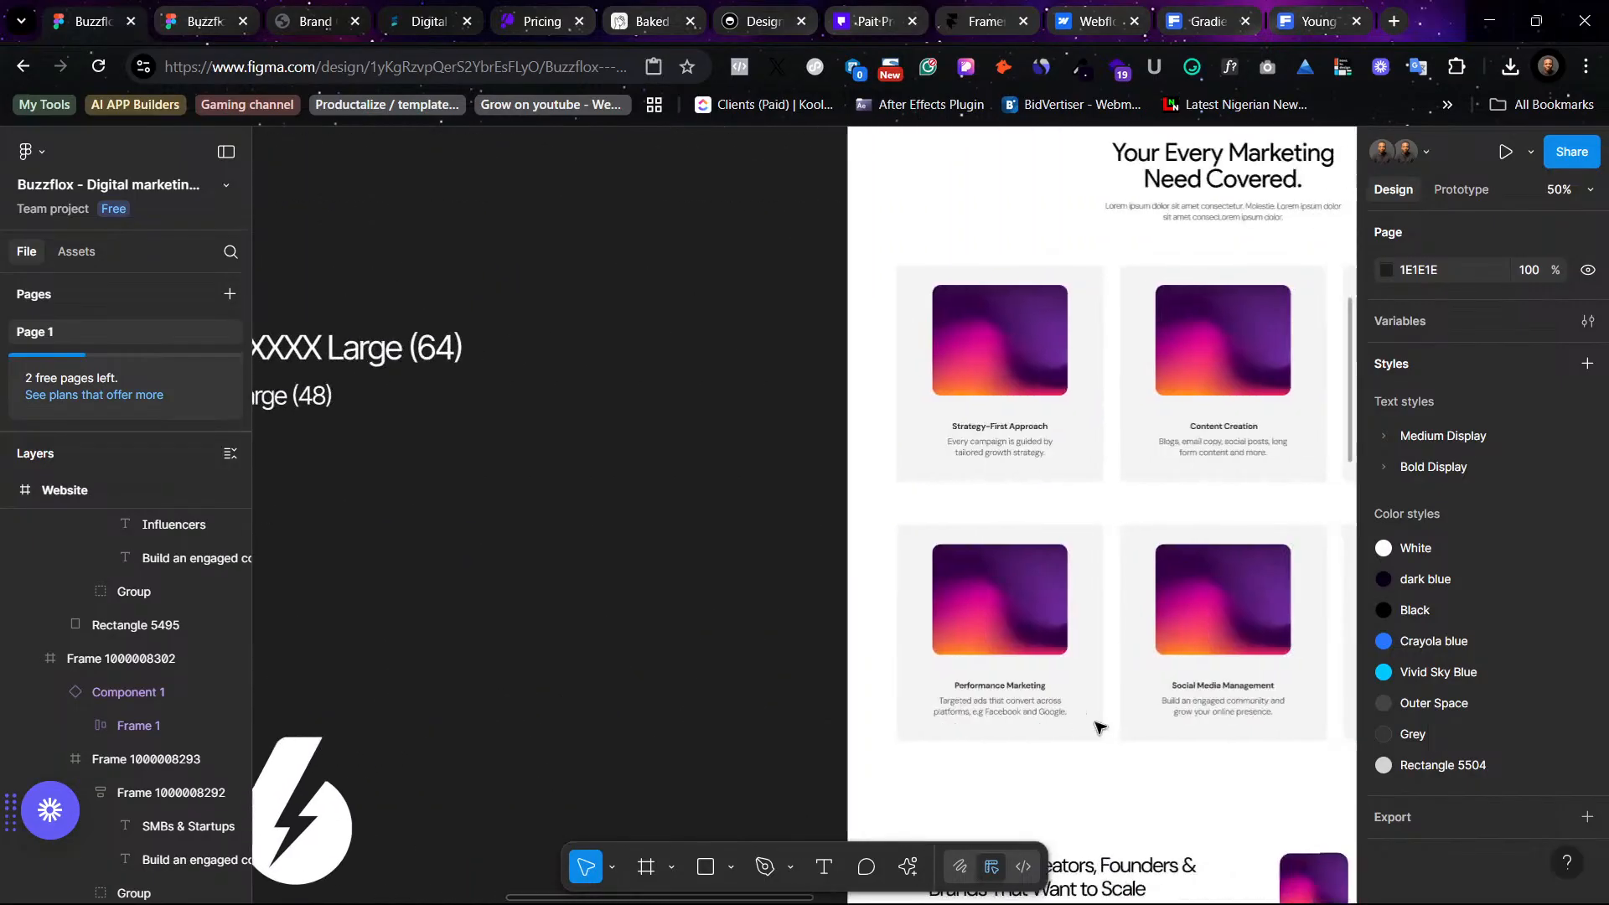
pyautogui.hscroll(6, 1100, 727)
pyautogui.scroll(8, 819, 485)
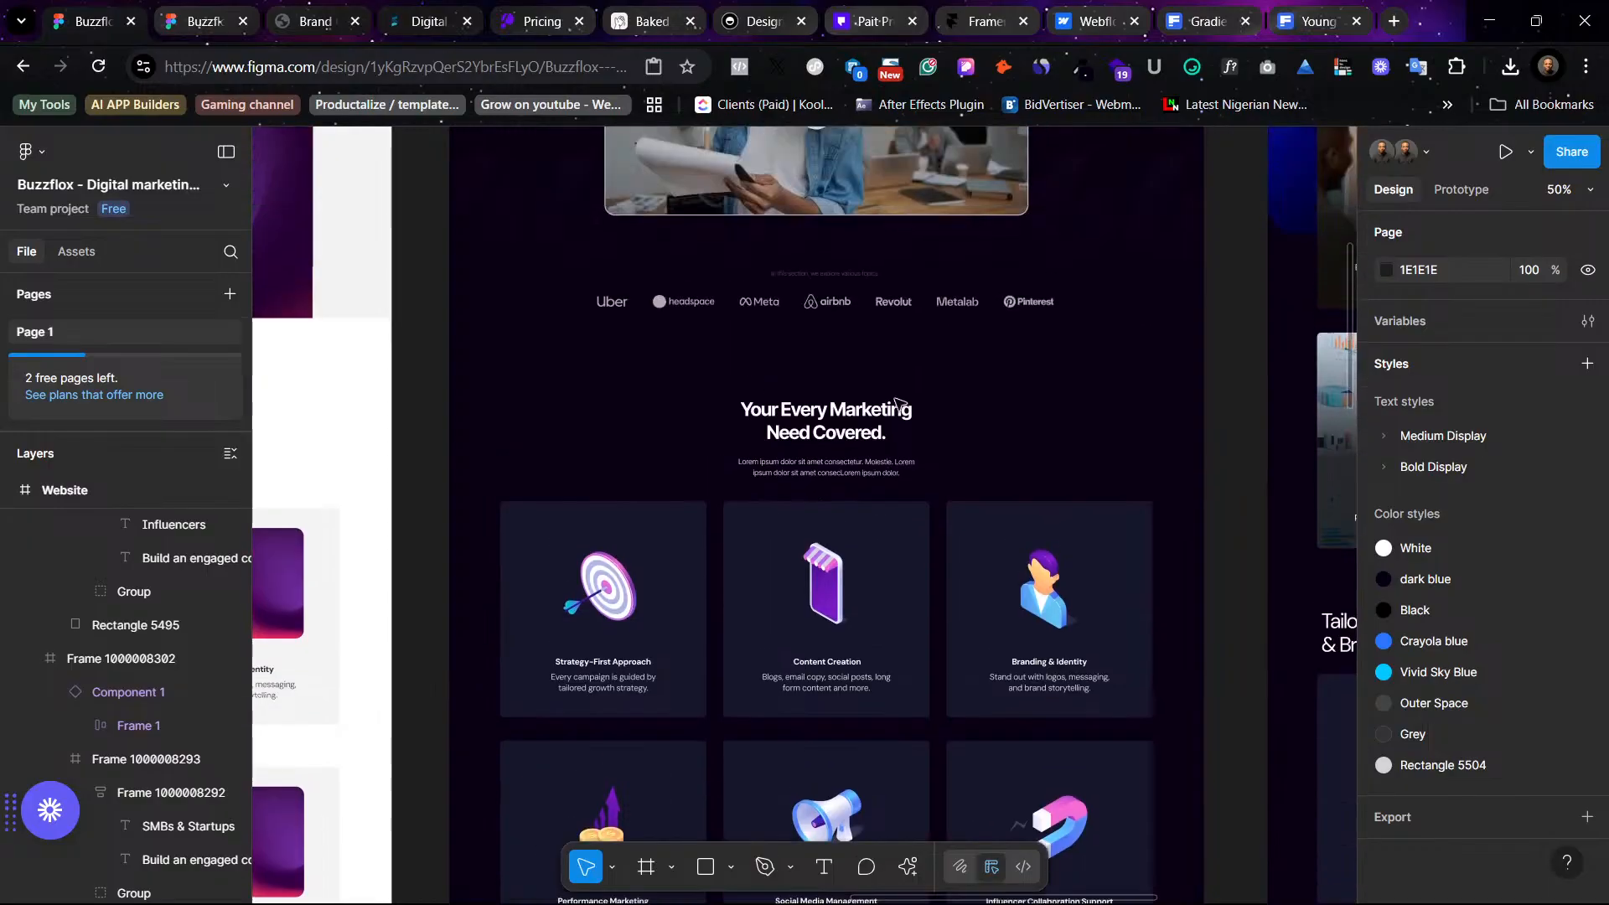
pyautogui.scroll(-6, 895, 405)
pyautogui.hscroll(10, 895, 404)
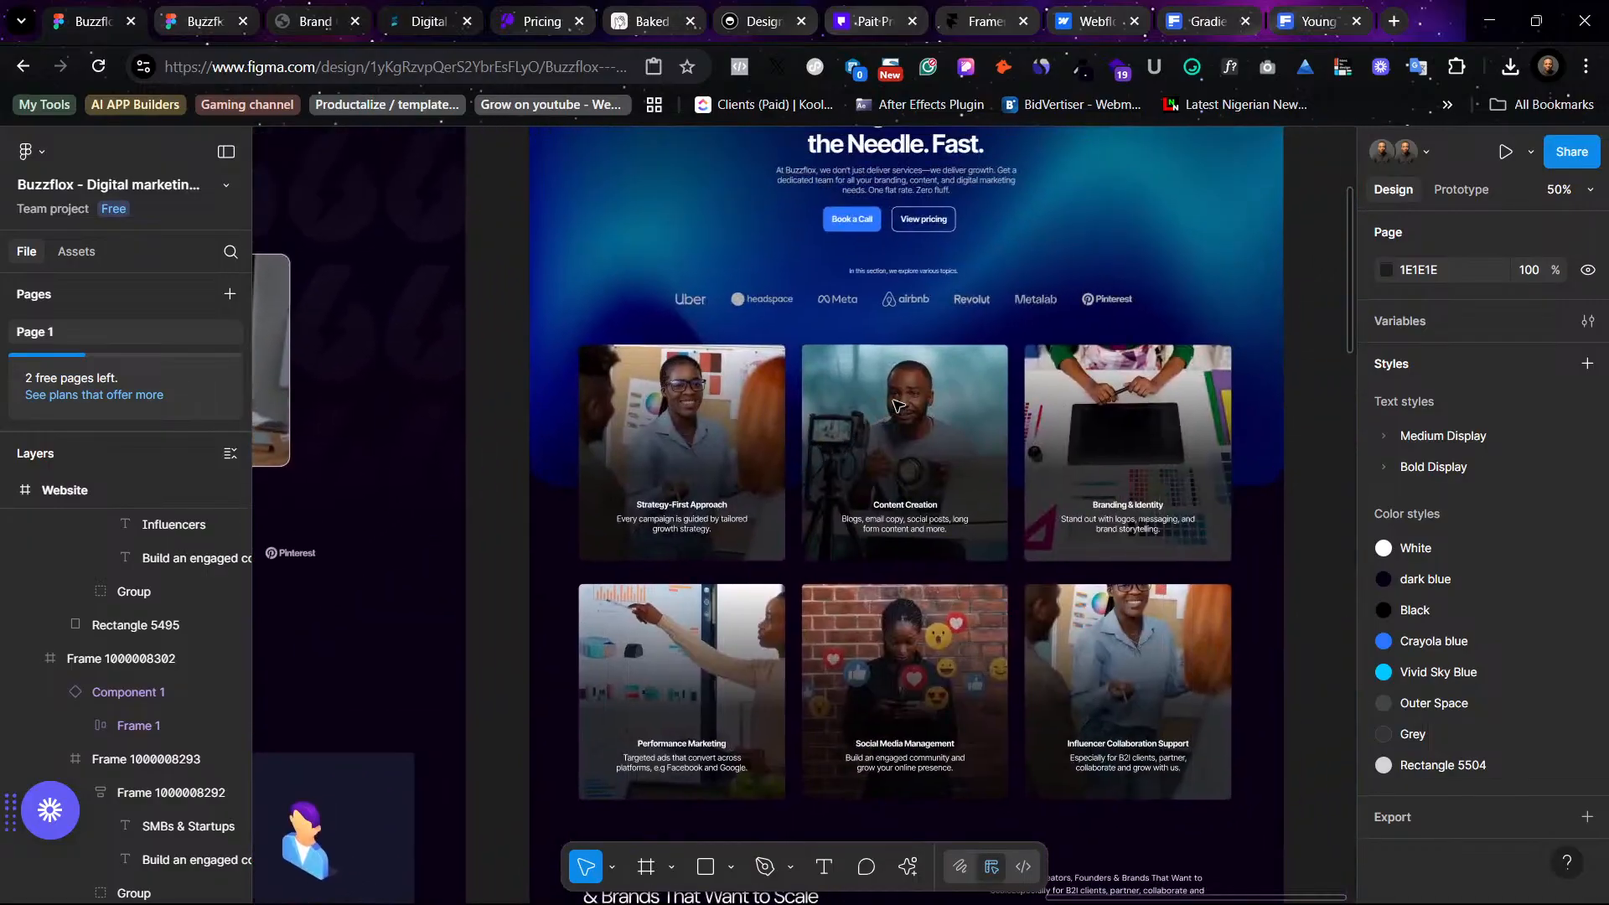
pyautogui.scroll(2, 895, 405)
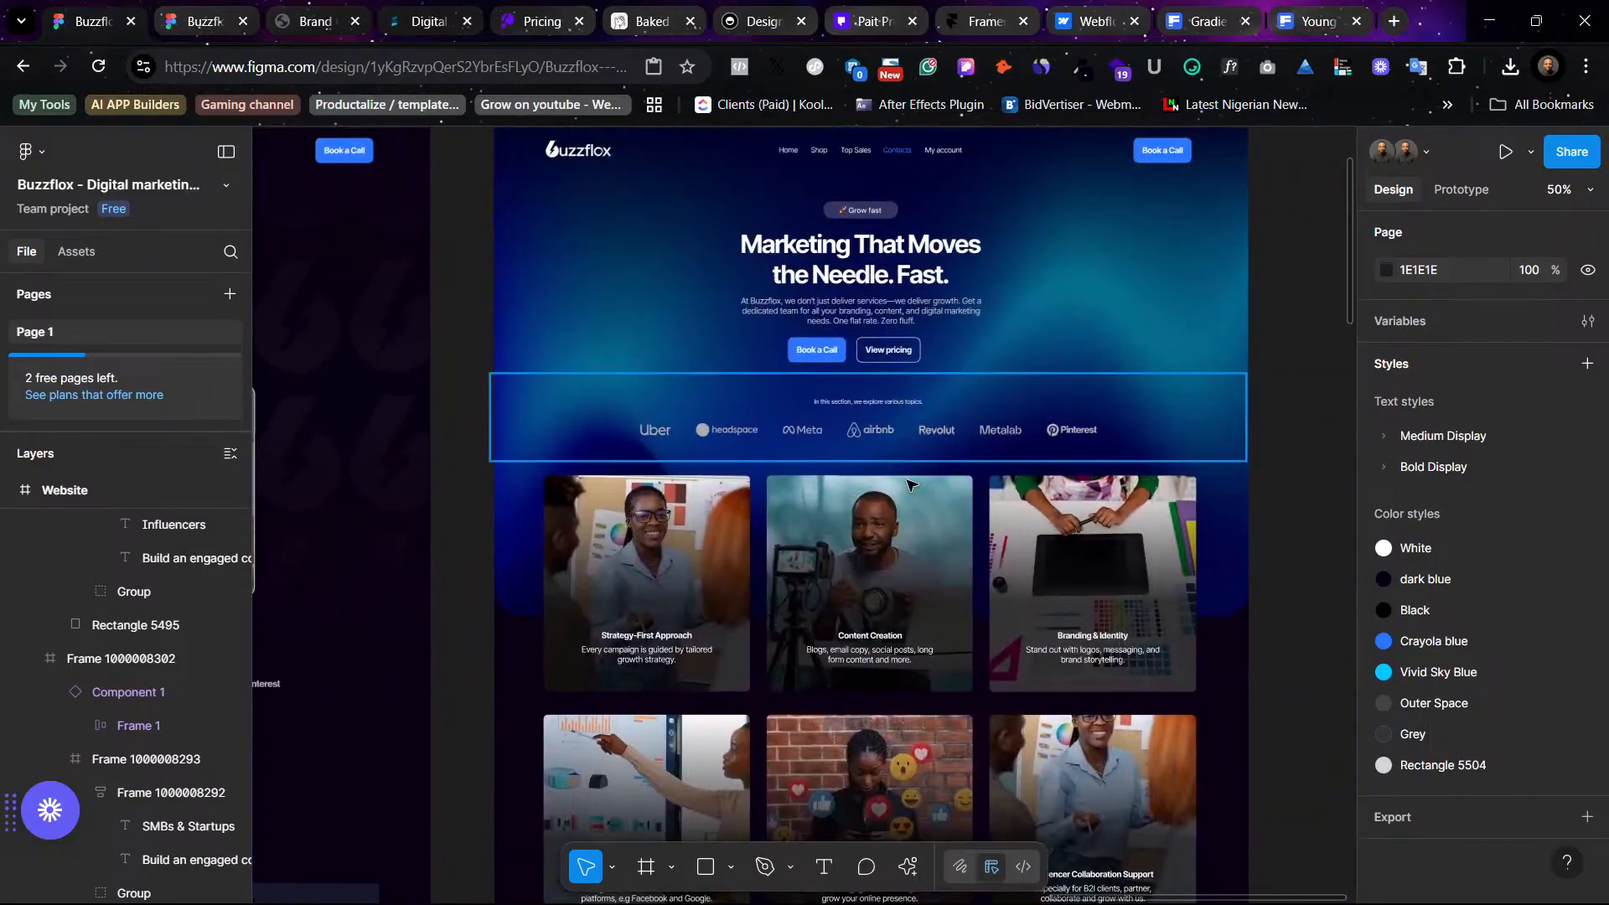
pyautogui.scroll(-5, 895, 405)
pyautogui.scroll(-4, 997, 522)
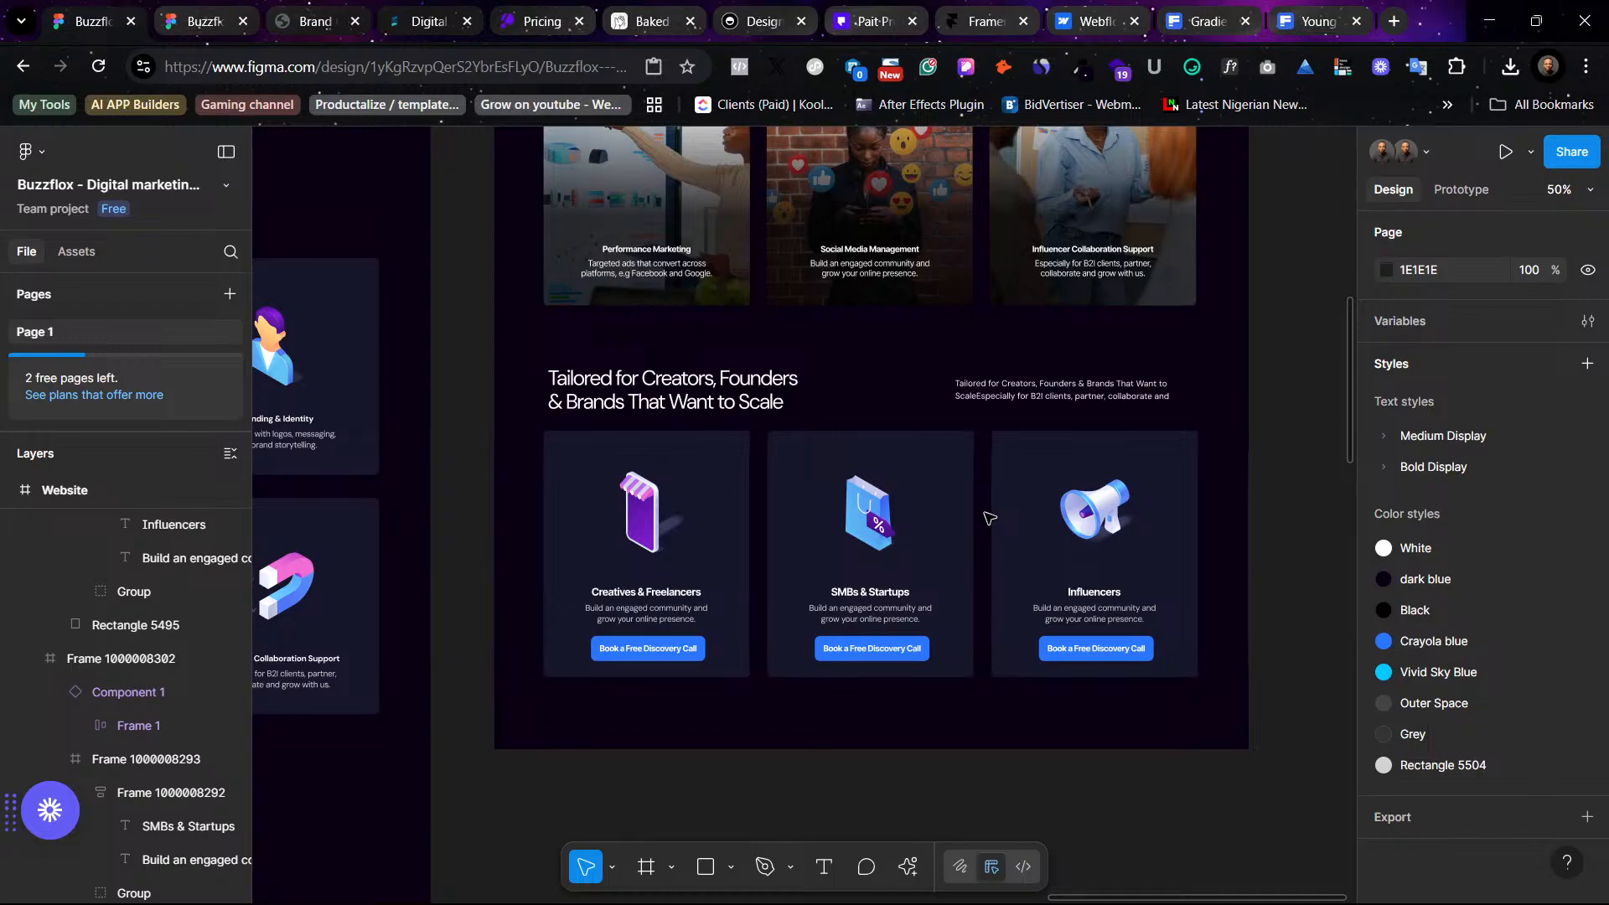
pyautogui.scroll(9, 990, 517)
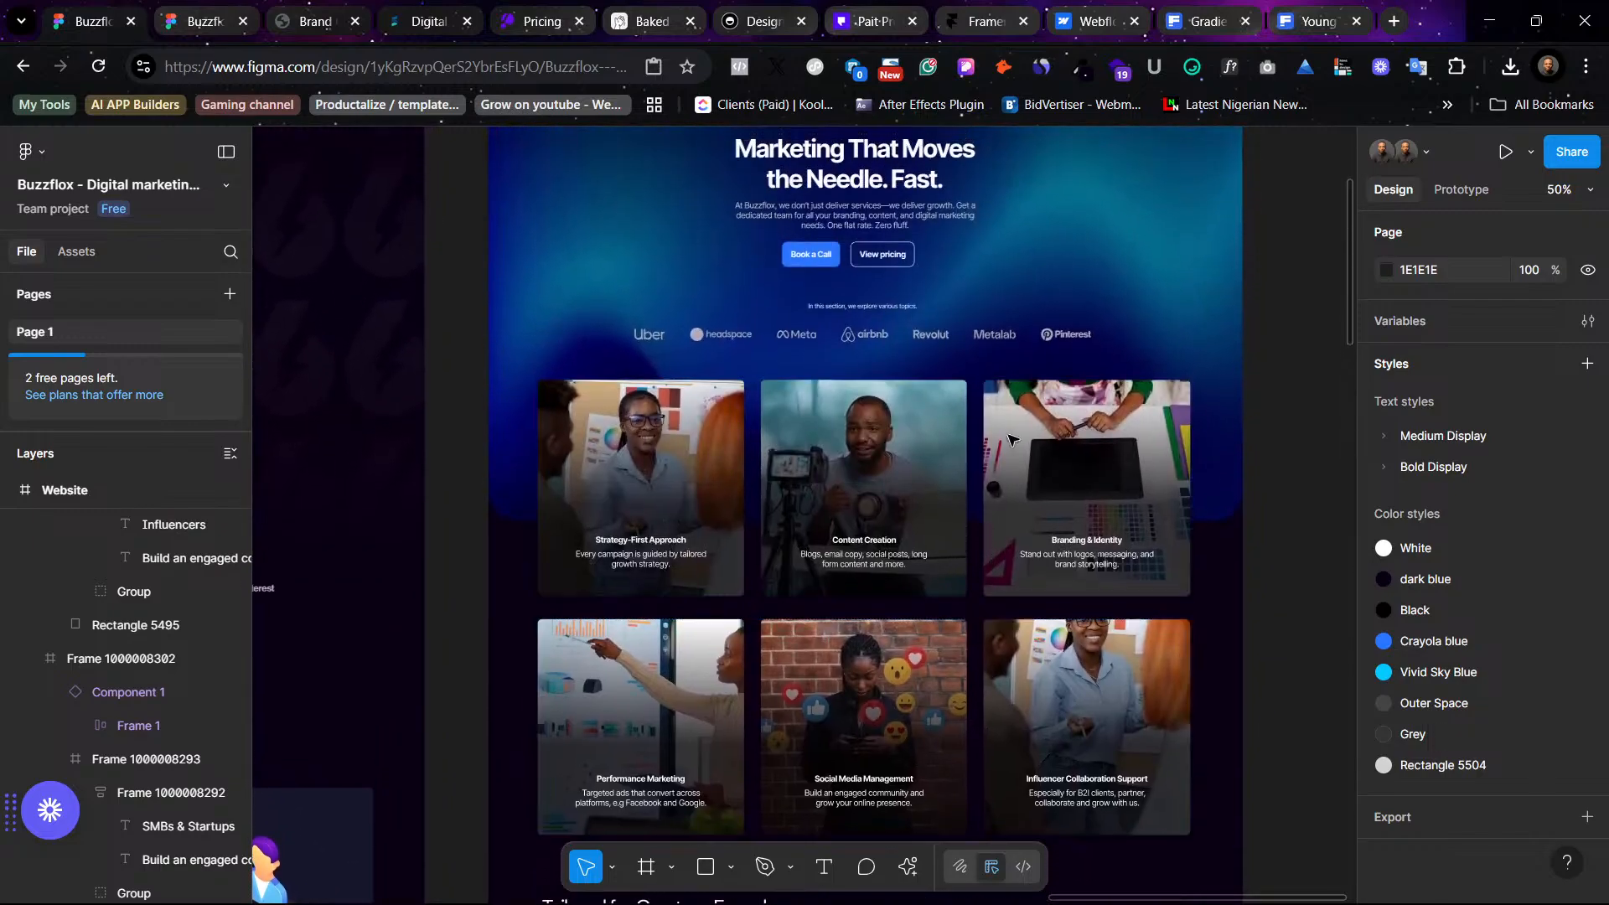
pyautogui.scroll(-8, 948, 300)
pyautogui.scroll(-4, 949, 299)
pyautogui.scroll(9, 969, 408)
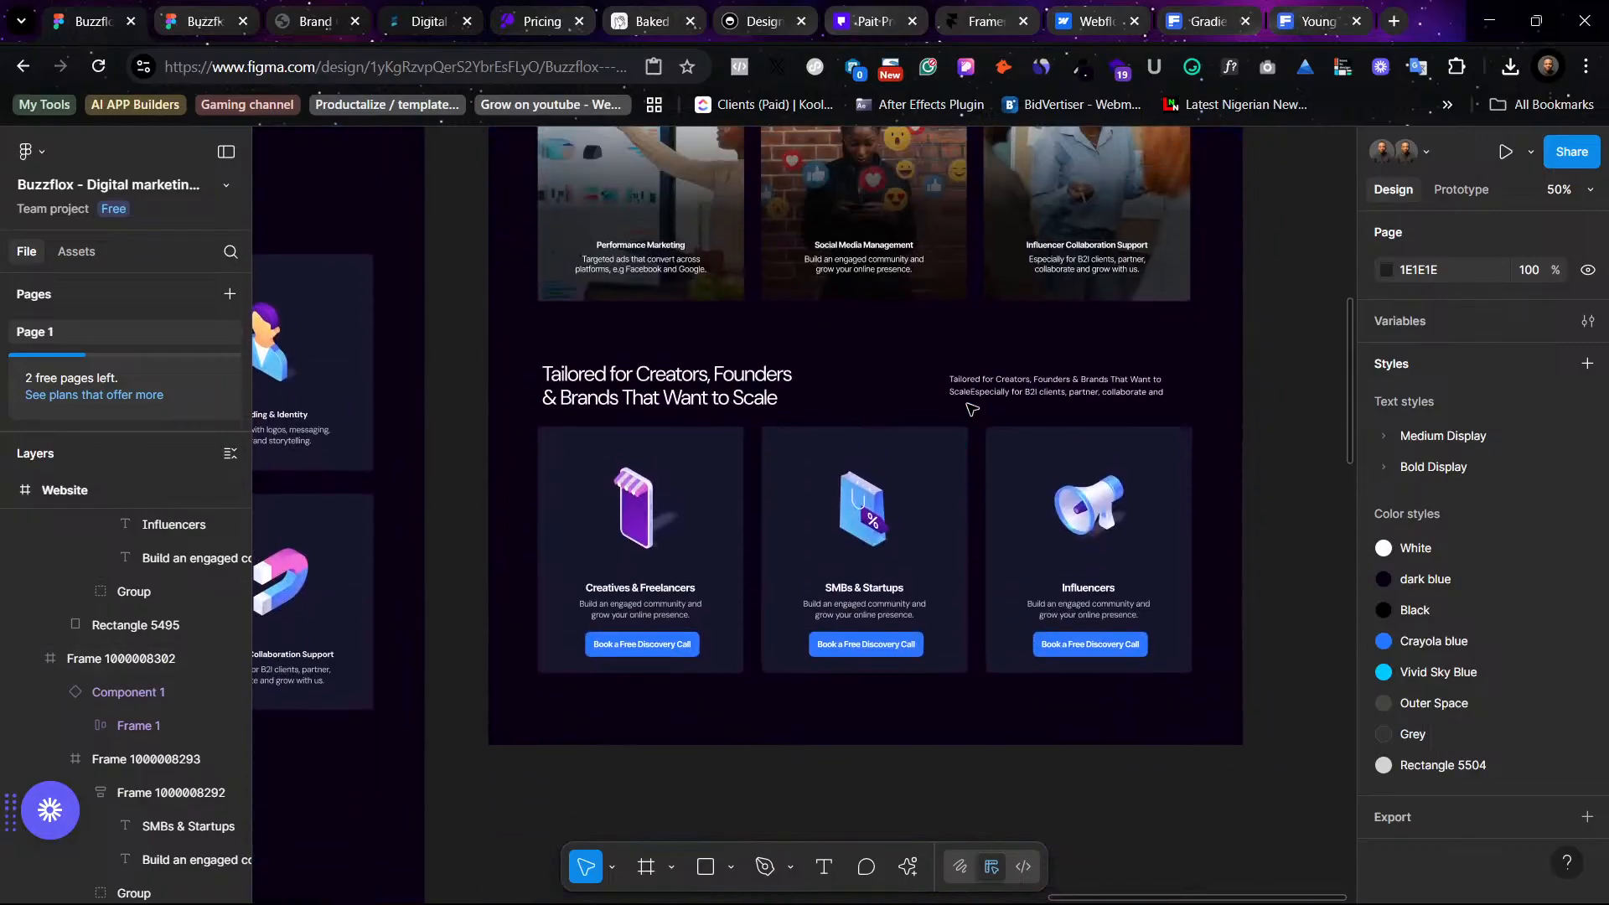
pyautogui.scroll(1, 969, 408)
pyautogui.scroll(-8, 970, 408)
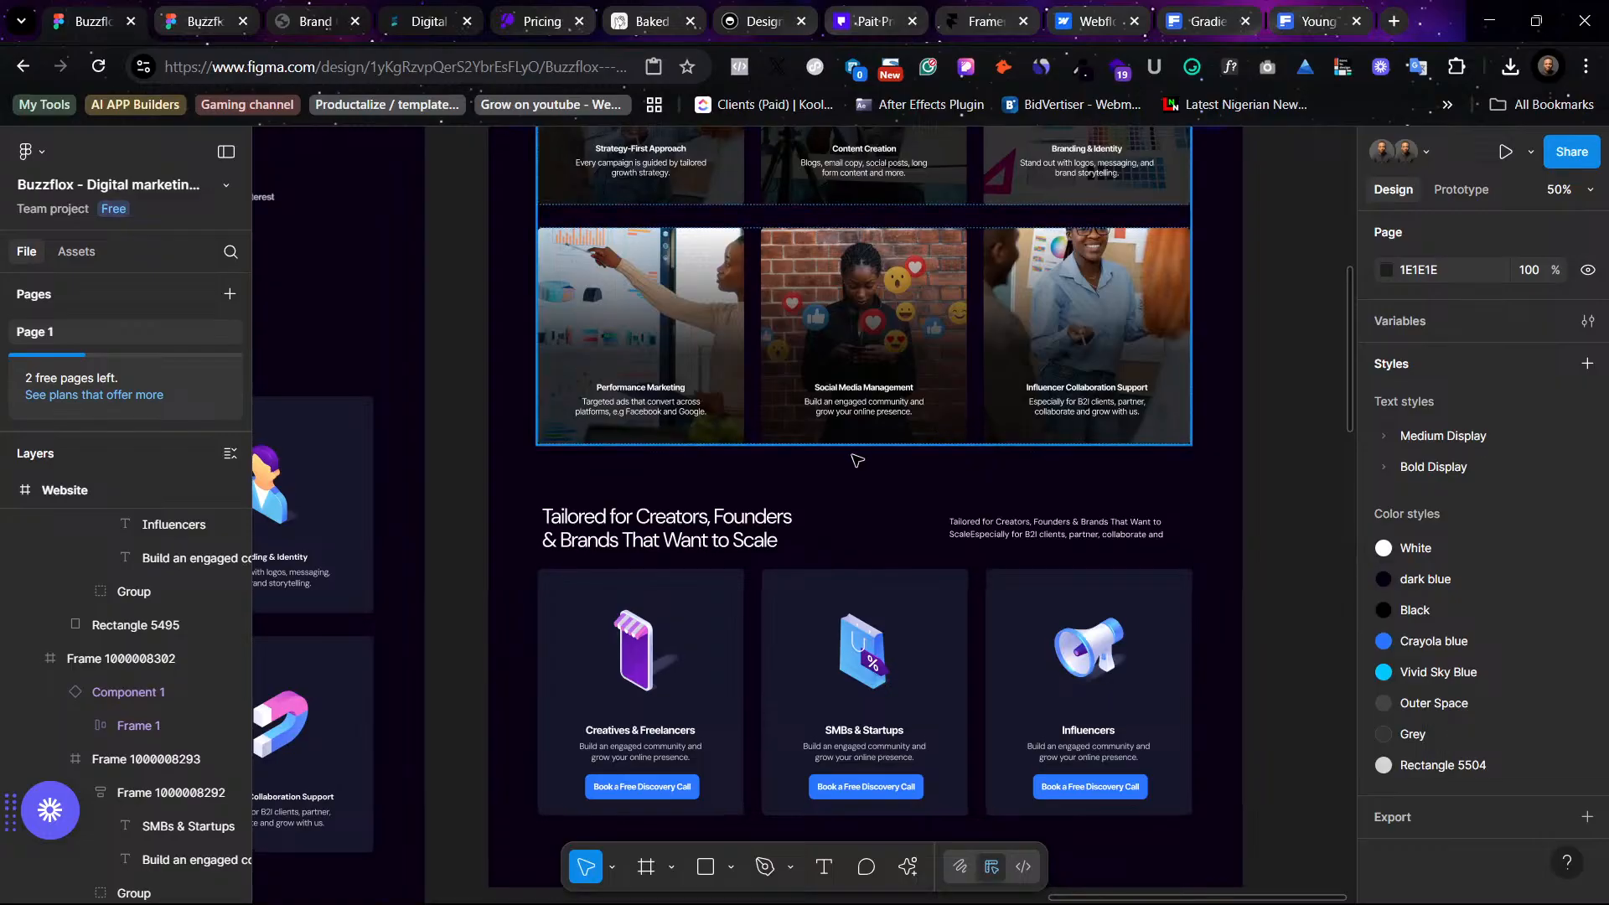
pyautogui.scroll(3, 940, 616)
pyautogui.scroll(-1, 940, 617)
pyautogui.scroll(8, 863, 521)
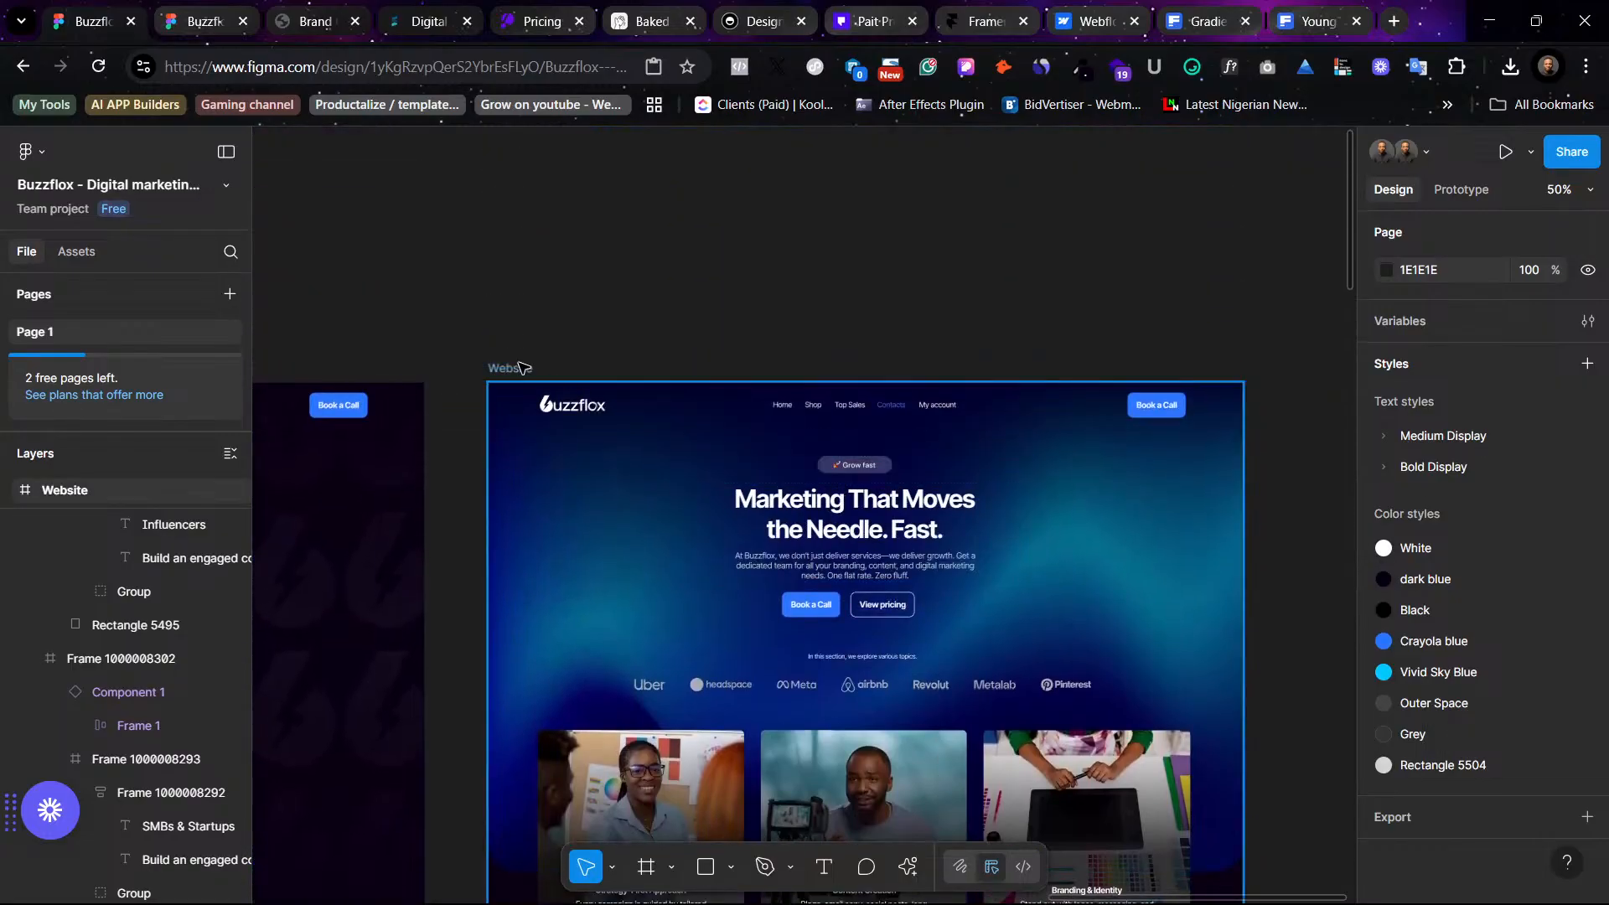
# - Extend the dark Website frame's height to 3195
pyautogui.click(963, 434)
pyautogui.scroll(-18, 963, 433)
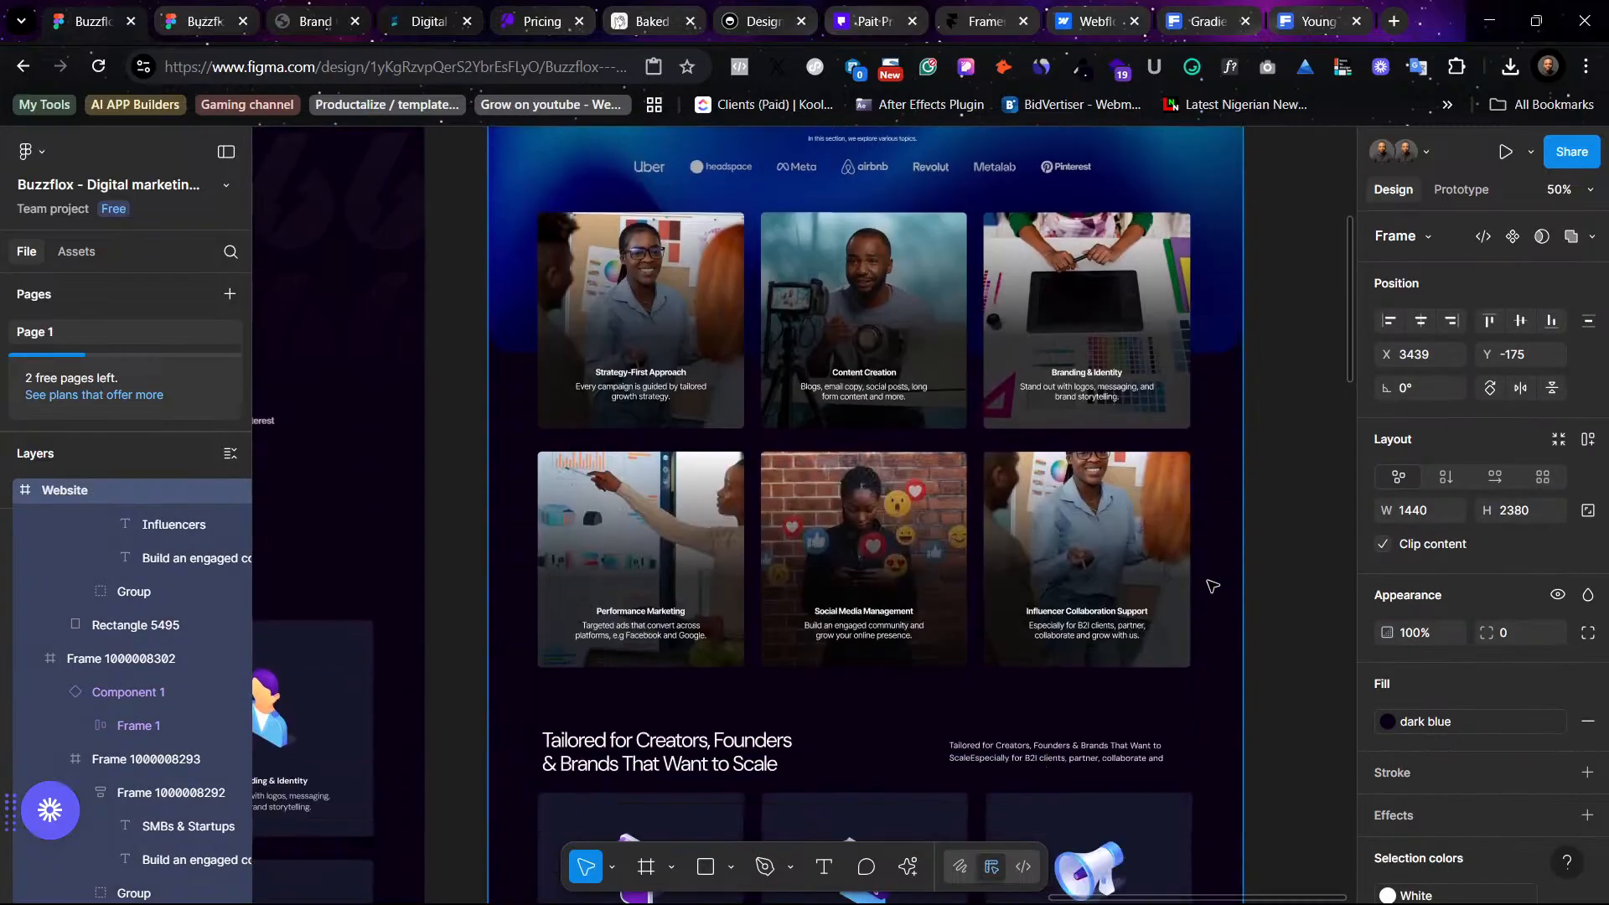
pyautogui.scroll(5, 1089, 537)
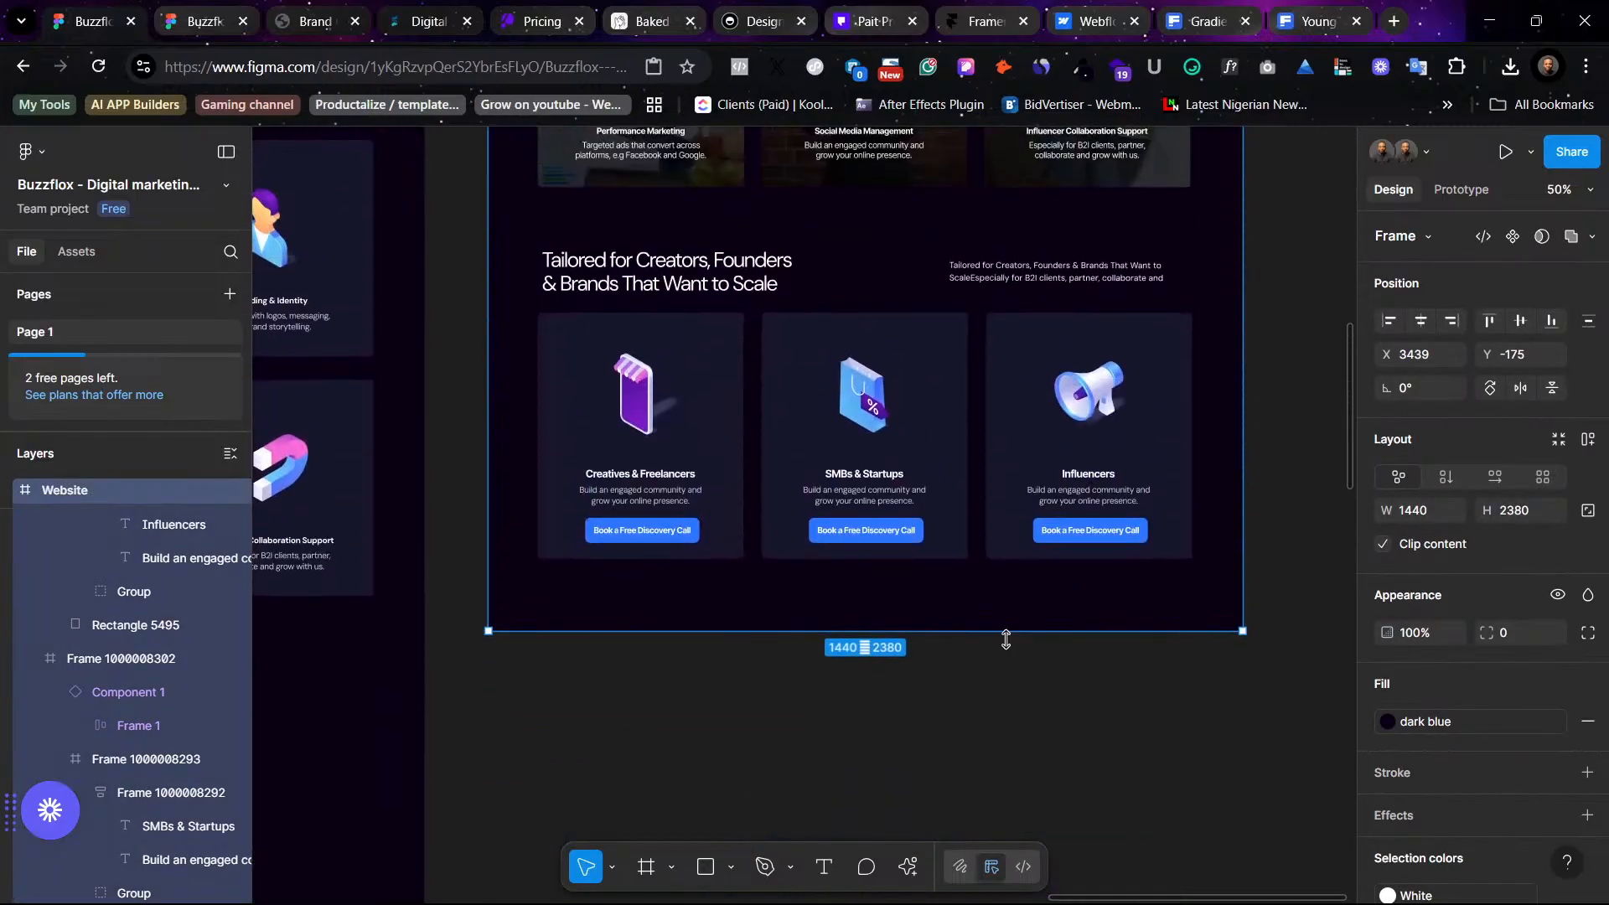
pyautogui.moveTo(1006, 632); pyautogui.dragTo(1000, 847)
# - Move the Simple Pricing heading and the three pricing cards from the light version into the dark design below the audience cards
pyautogui.scroll(7, 970, 610)
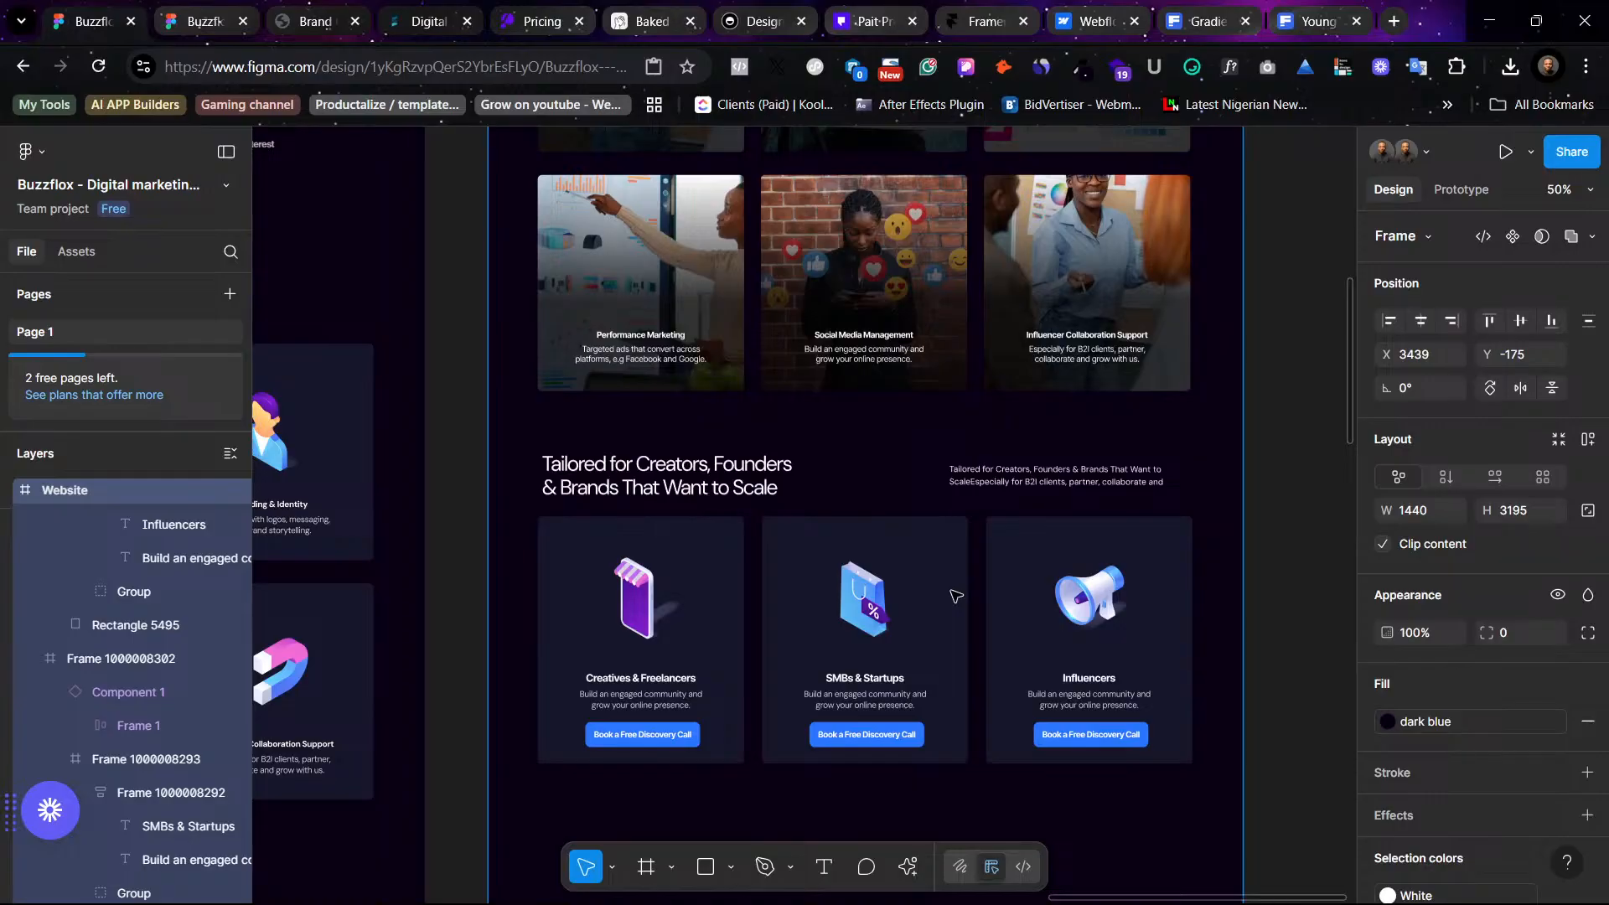
pyautogui.scroll(10, 882, 594)
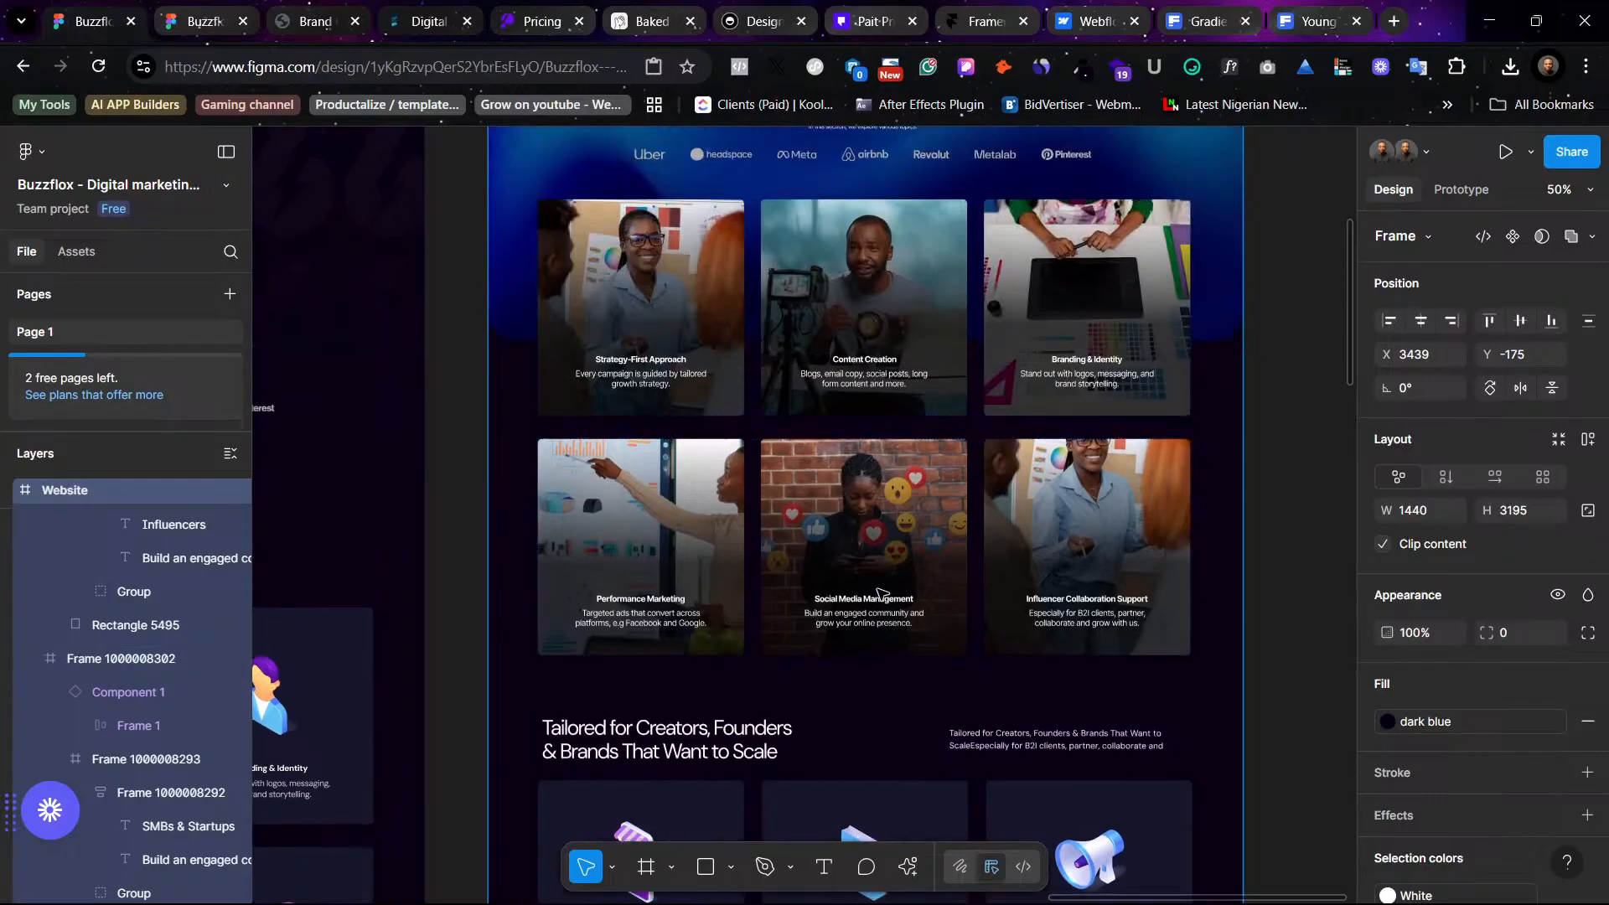
pyautogui.scroll(3, 882, 594)
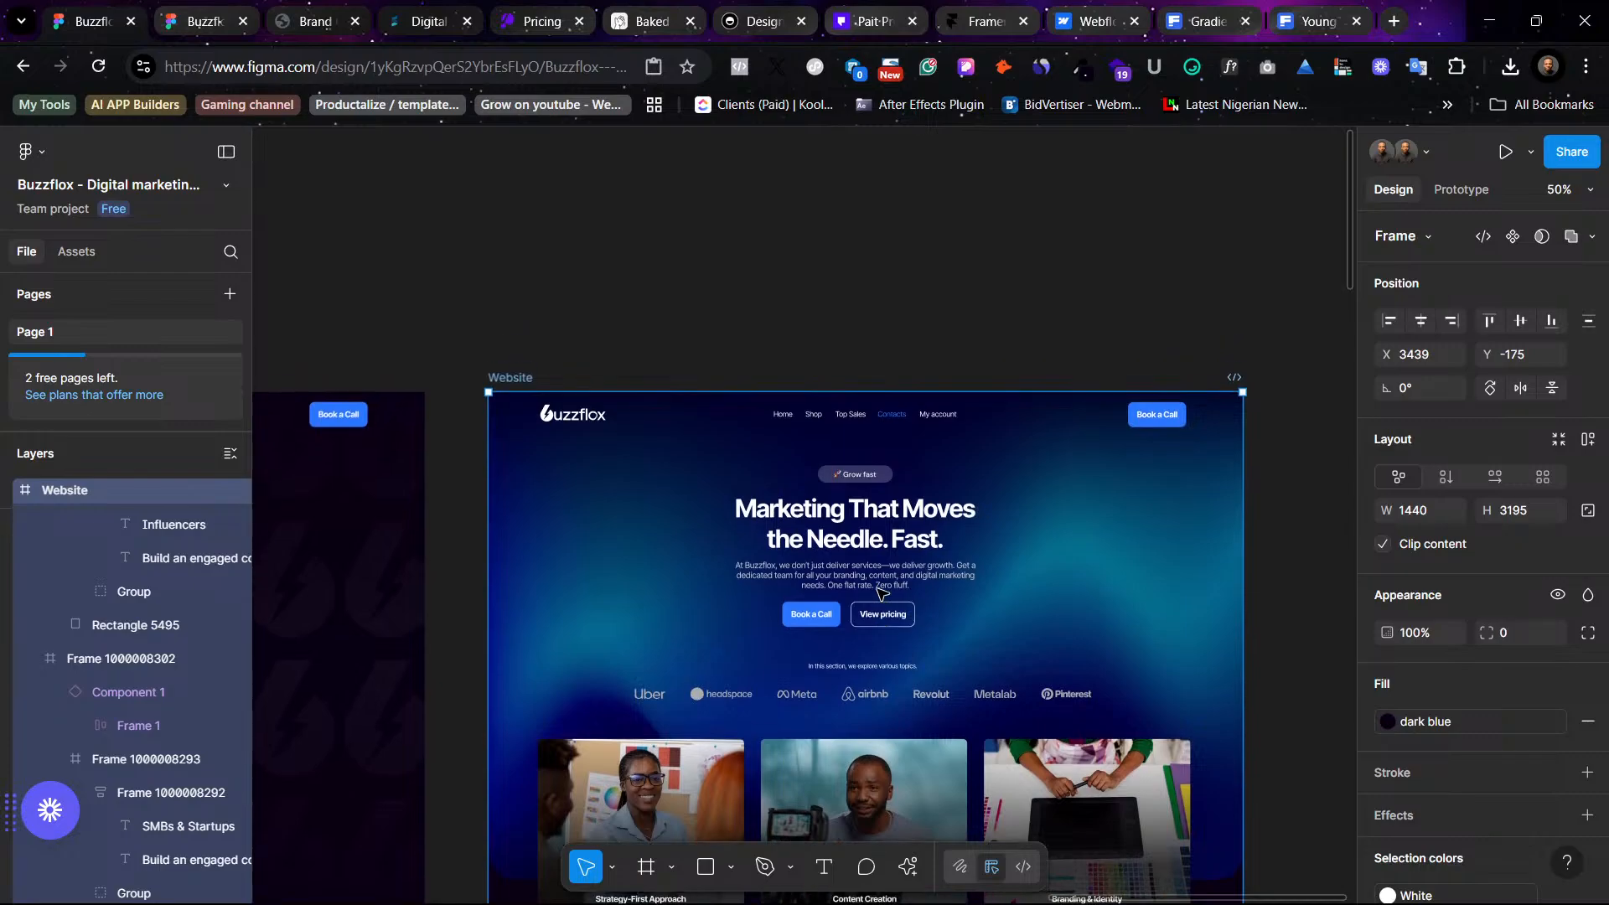
pyautogui.scroll(-12, 879, 592)
pyautogui.scroll(-4, 880, 593)
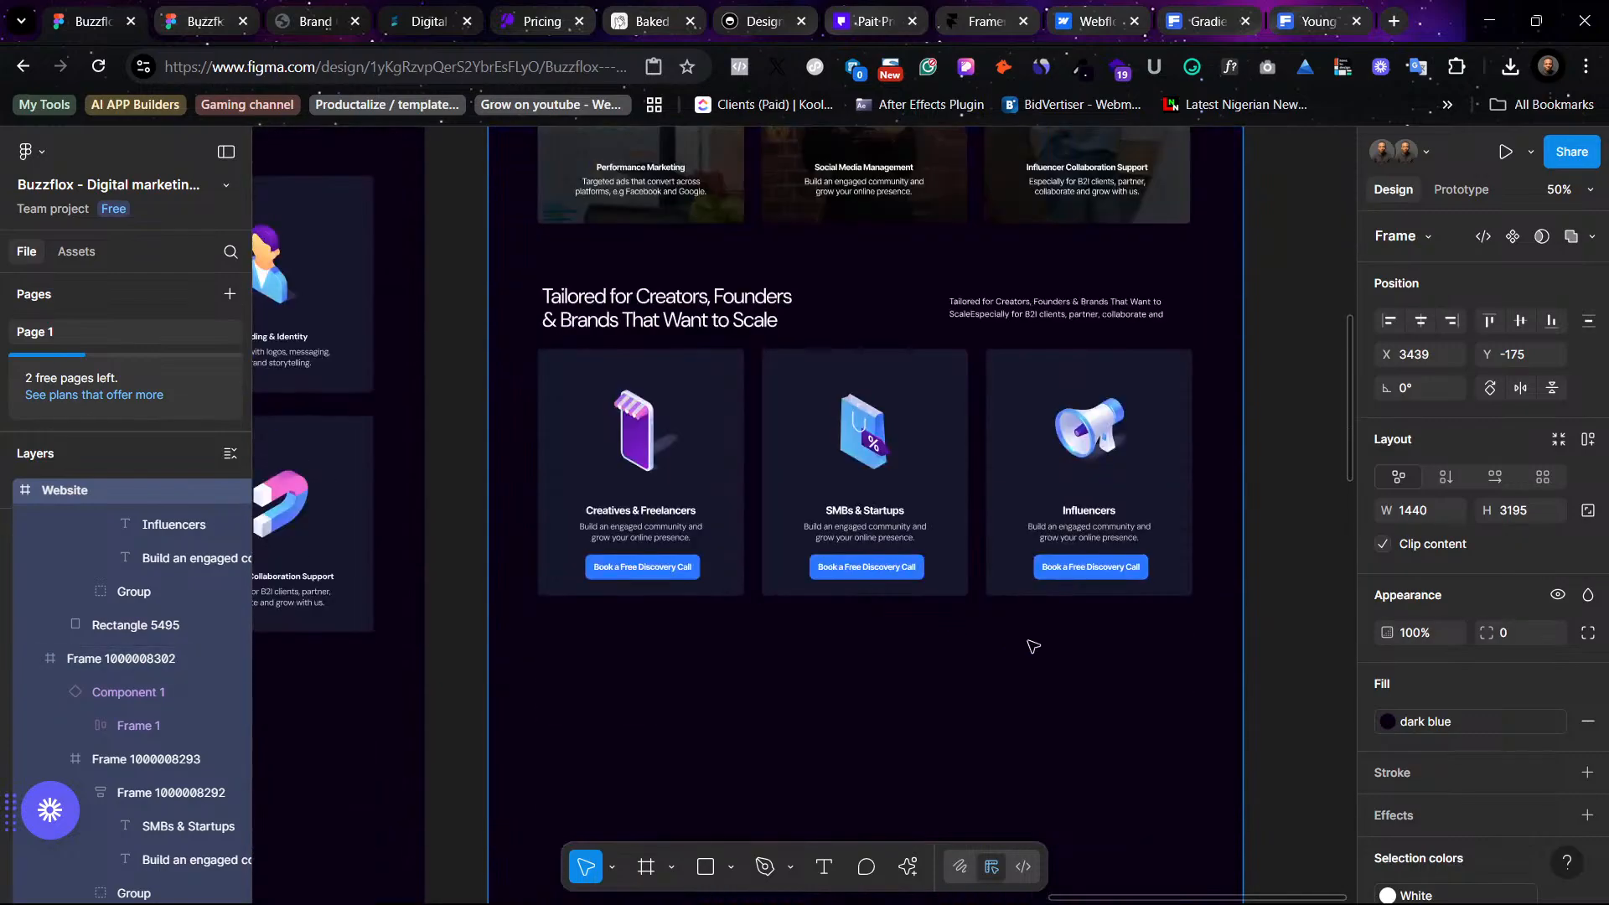
pyautogui.scroll(5, 1092, 664)
pyautogui.hscroll(-14, 1089, 662)
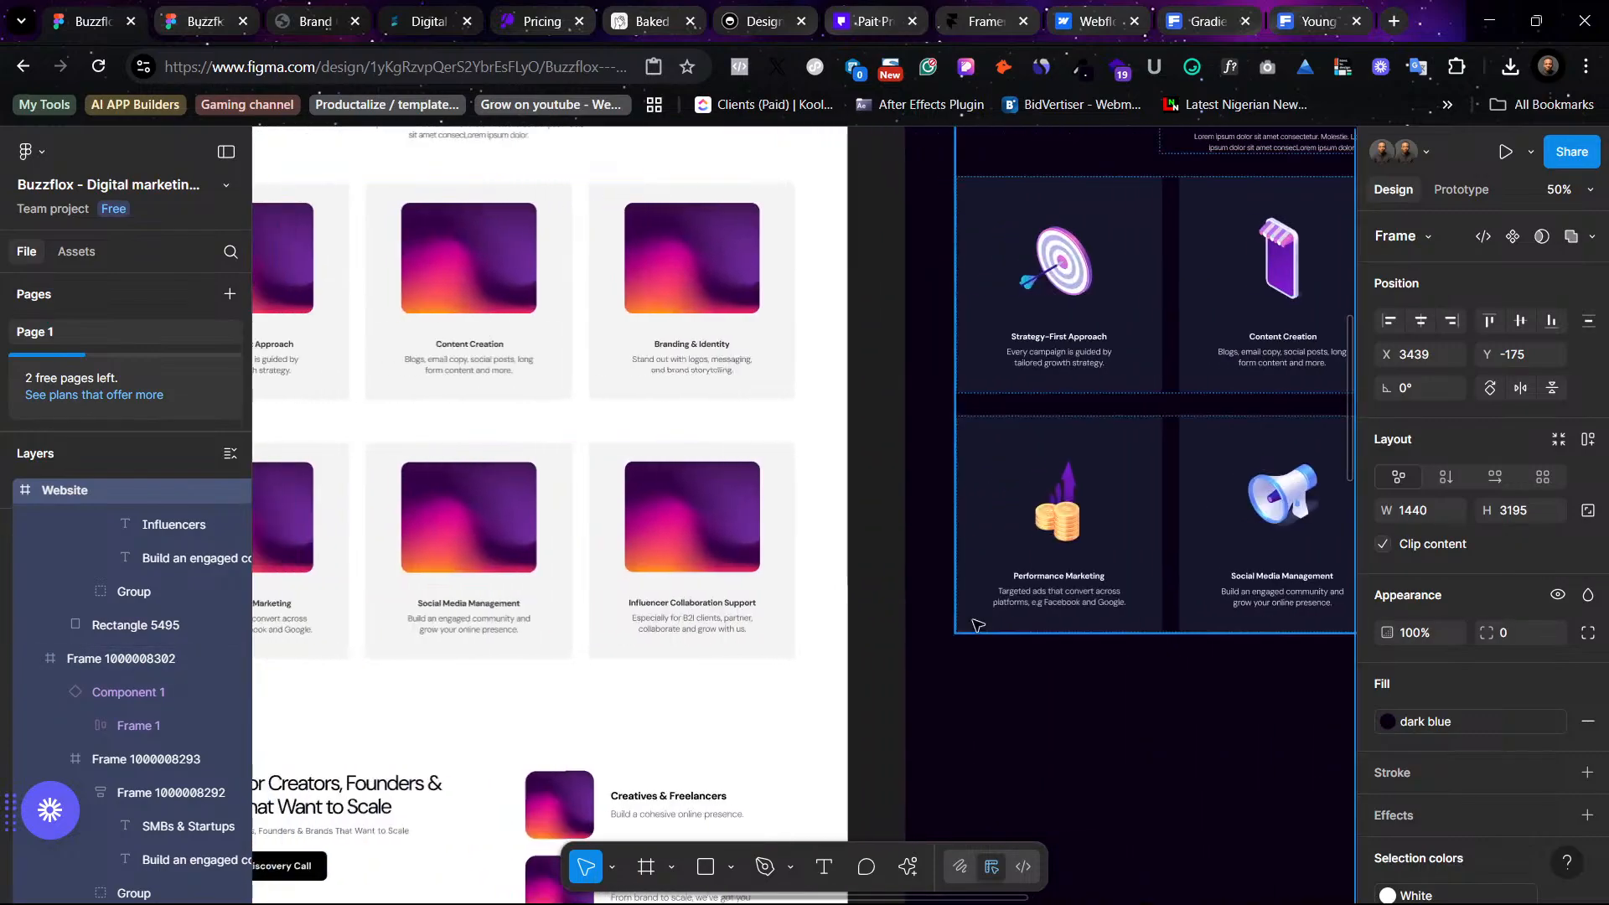
pyautogui.scroll(8, 931, 611)
pyautogui.hscroll(1, 930, 612)
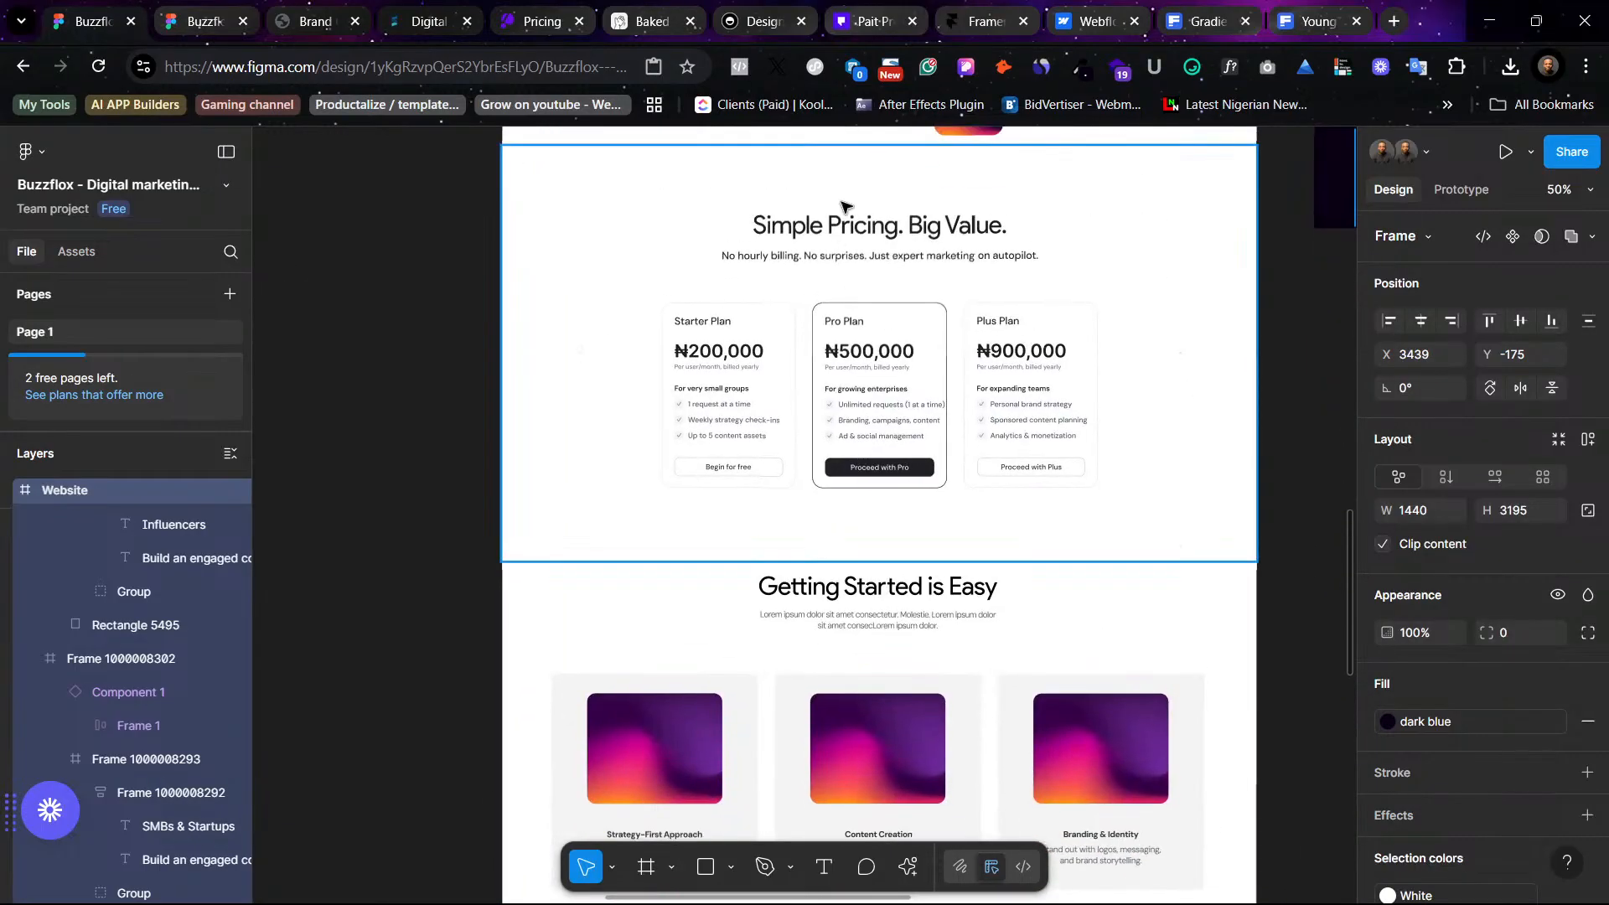
pyautogui.click(841, 243)
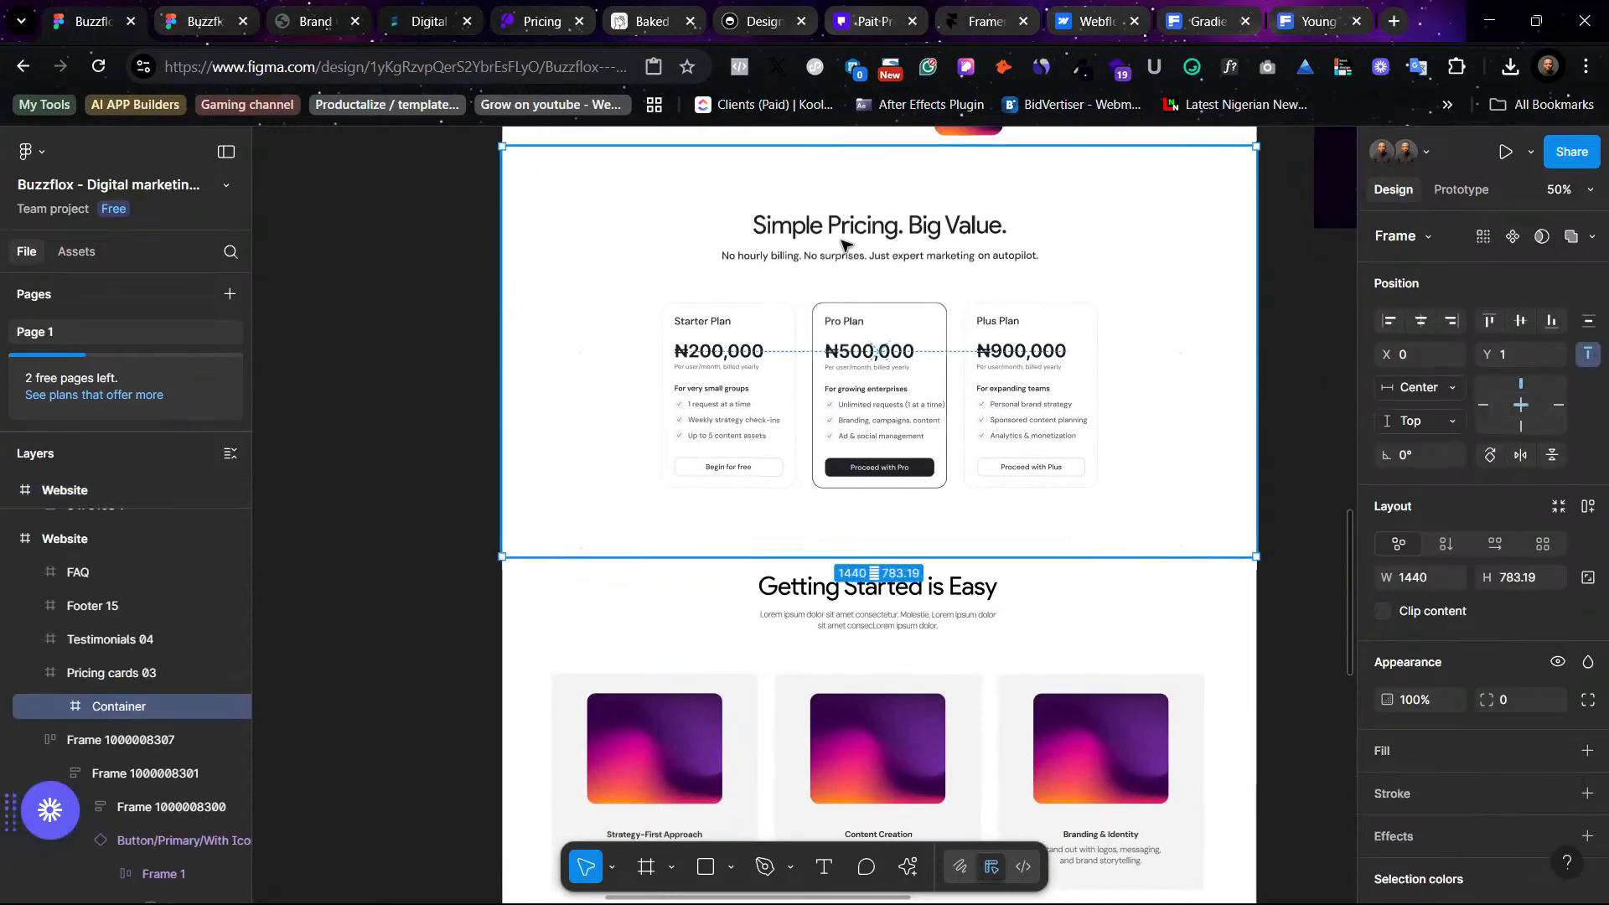
pyautogui.click(841, 243)
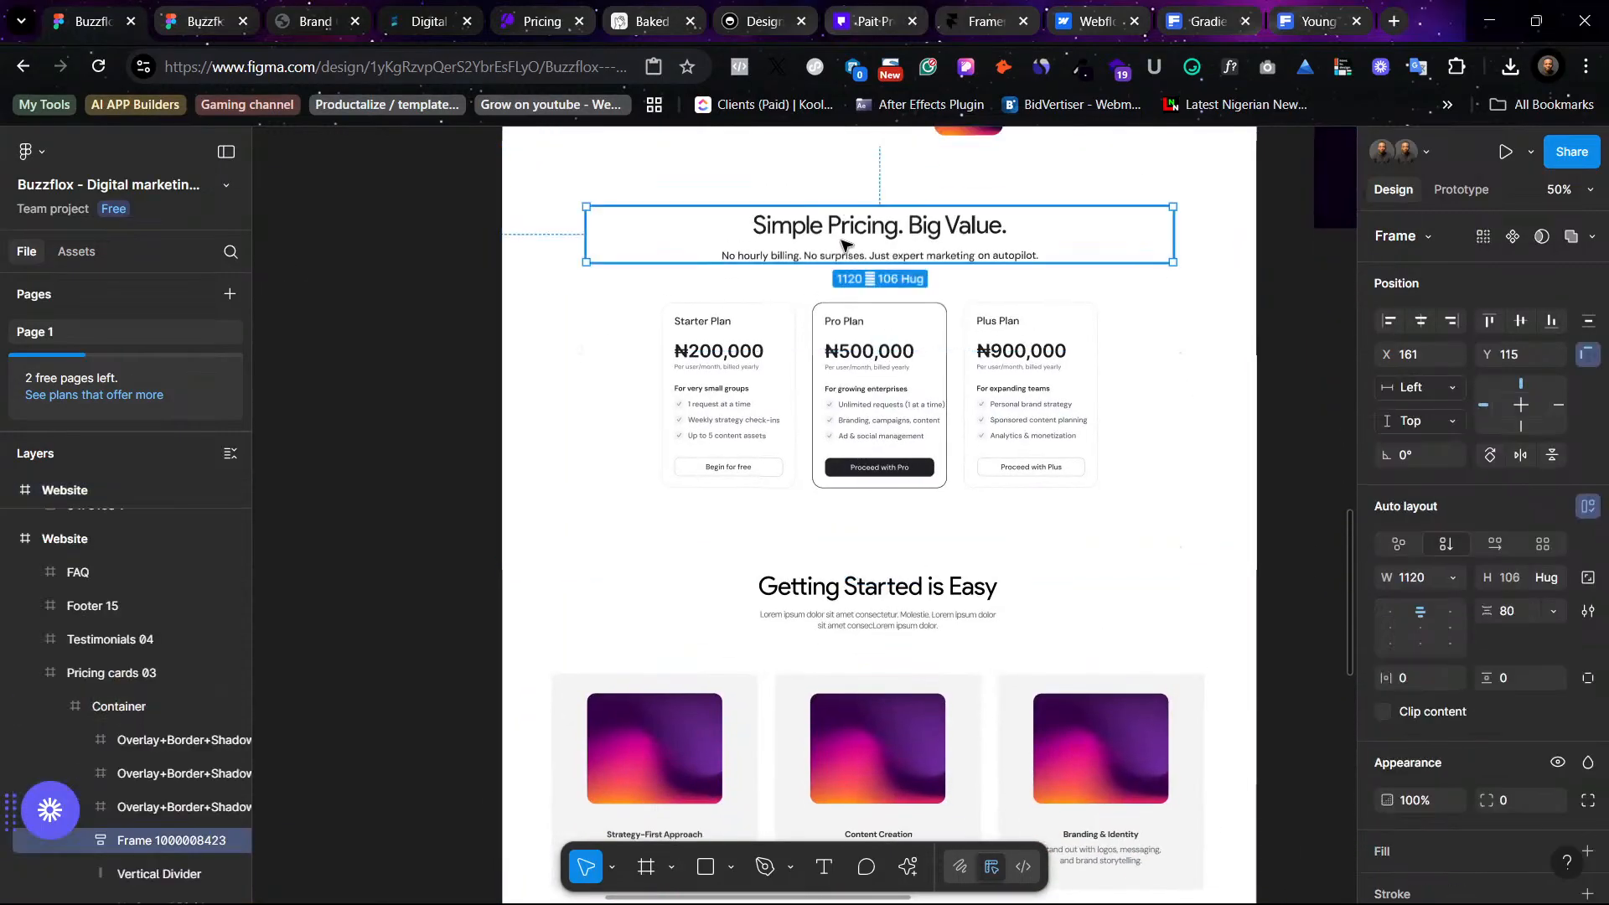
pyautogui.keyDown('shift'); pyautogui.click(670, 326); pyautogui.keyUp('shift')
pyautogui.keyDown('shift'); pyautogui.click(848, 350); pyautogui.keyUp('shift')
pyautogui.keyDown('shift'); pyautogui.click(988, 350); pyautogui.keyUp('shift')
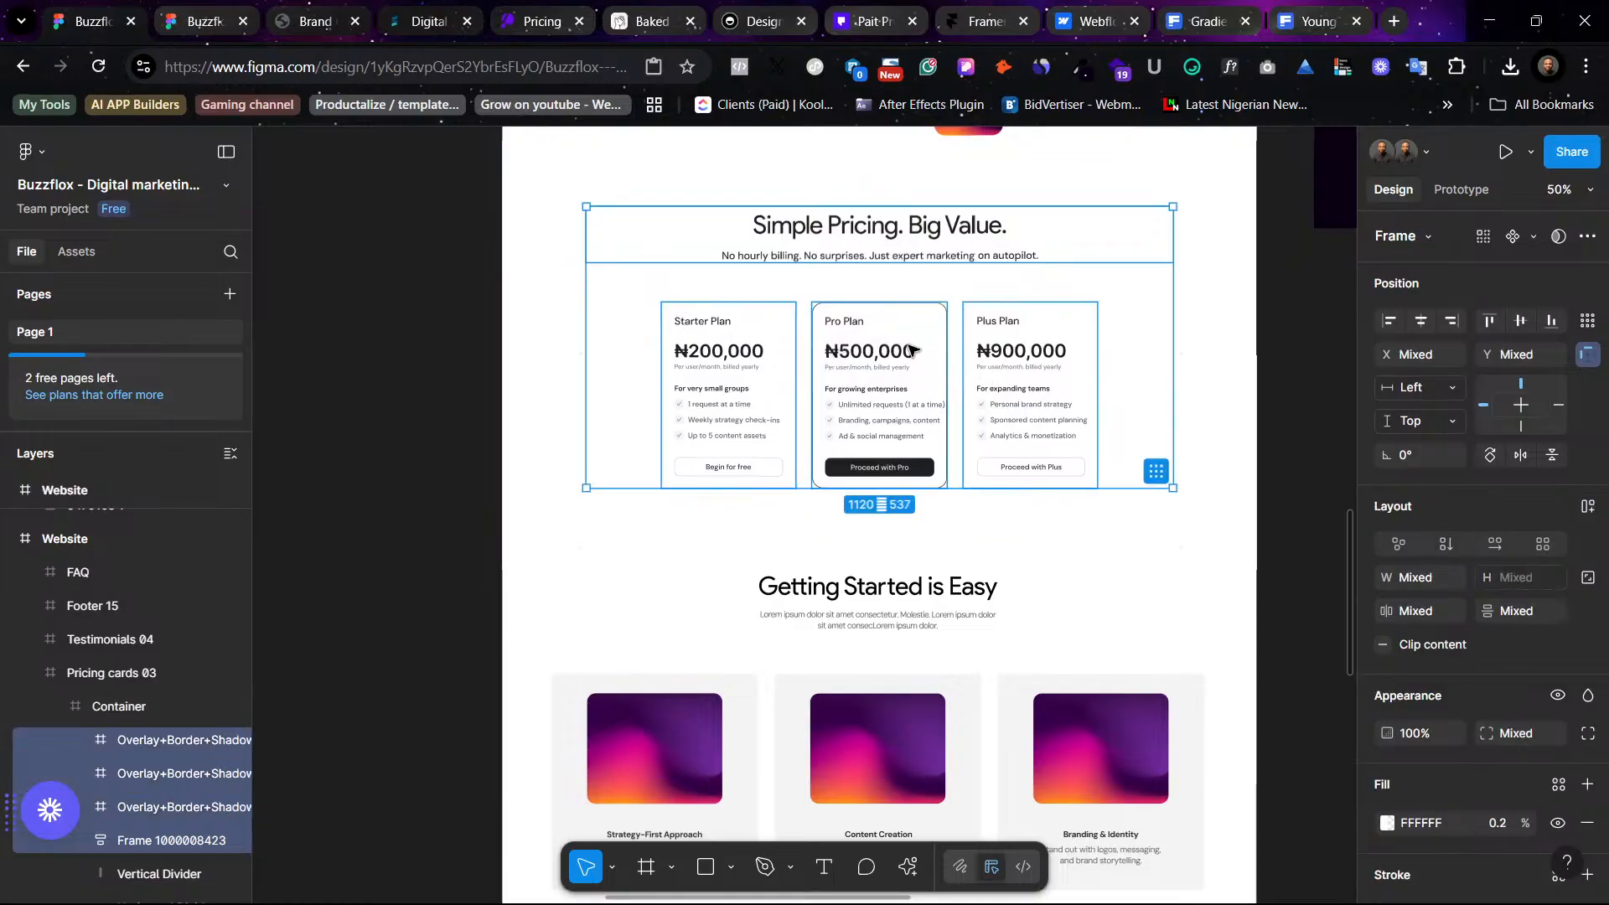
pyautogui.hscroll(6, 754, 349)
pyautogui.scroll(6, 1117, 316)
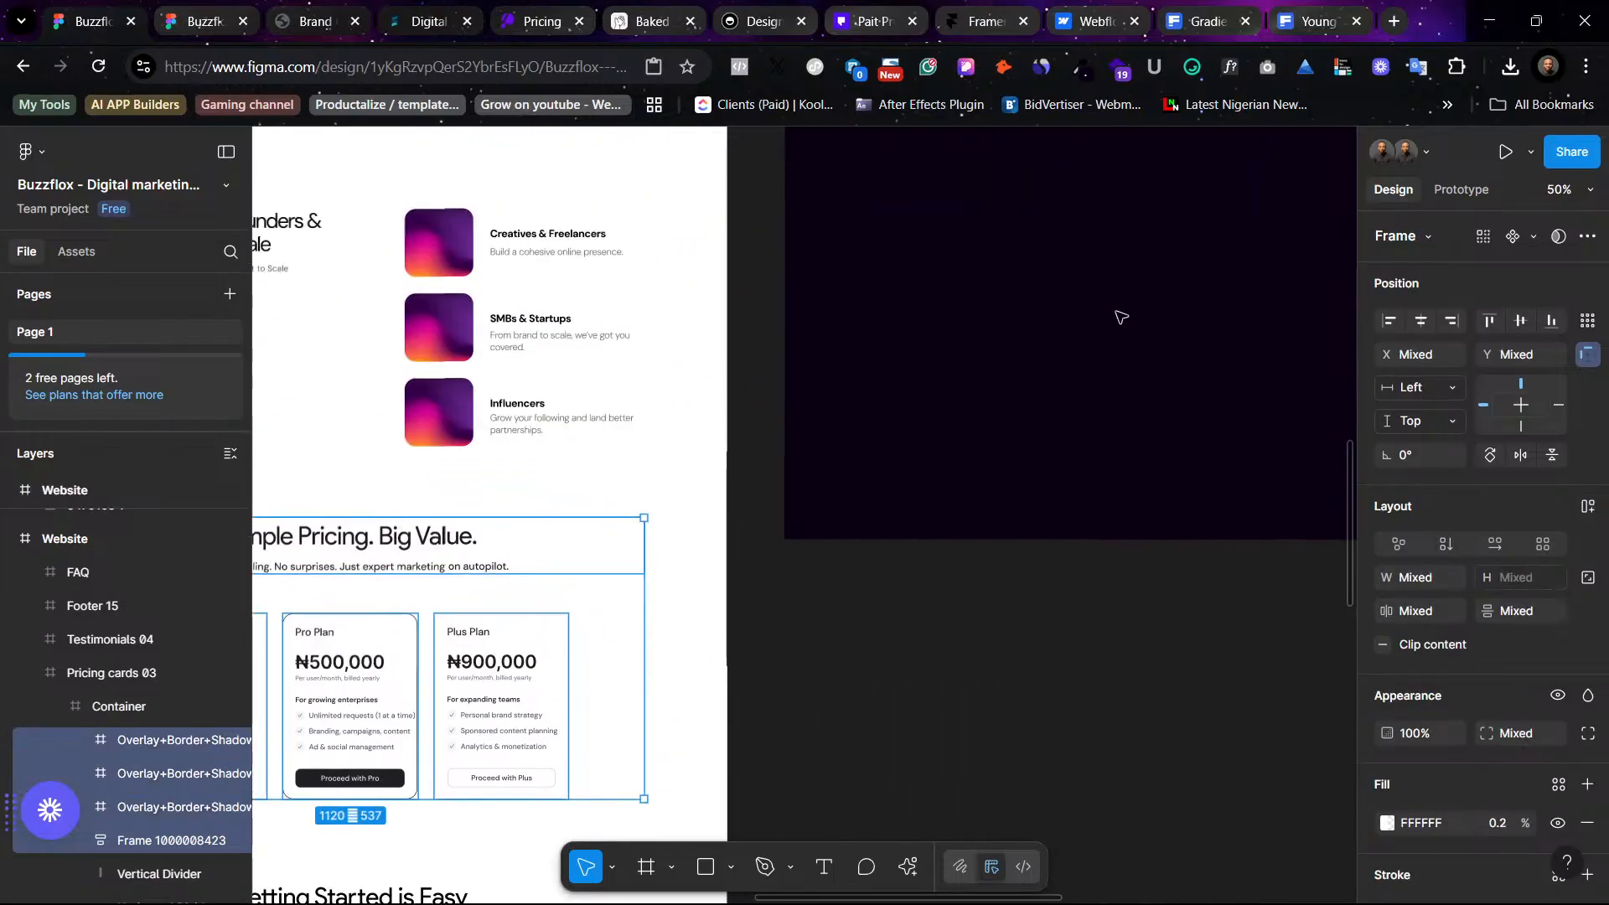
pyautogui.scroll(-2, 1147, 353)
pyautogui.scroll(3, 1146, 353)
pyautogui.scroll(-4, 1113, 366)
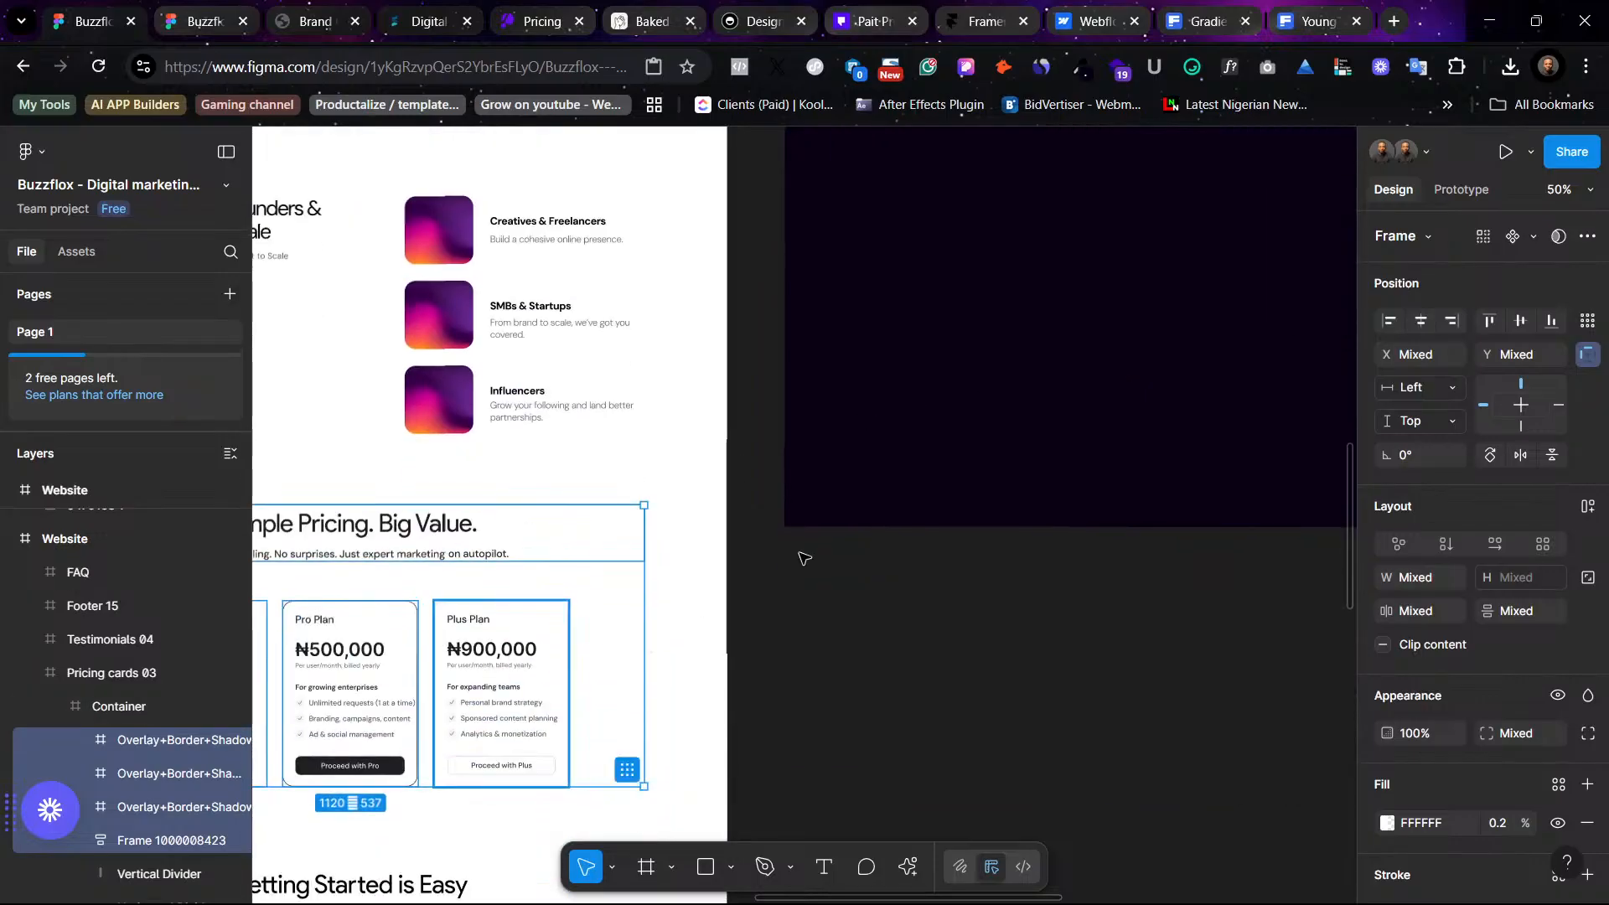
pyautogui.moveTo(488, 675); pyautogui.dragTo(1184, 312)
pyautogui.hscroll(6, 1091, 477)
pyautogui.scroll(3, 1092, 477)
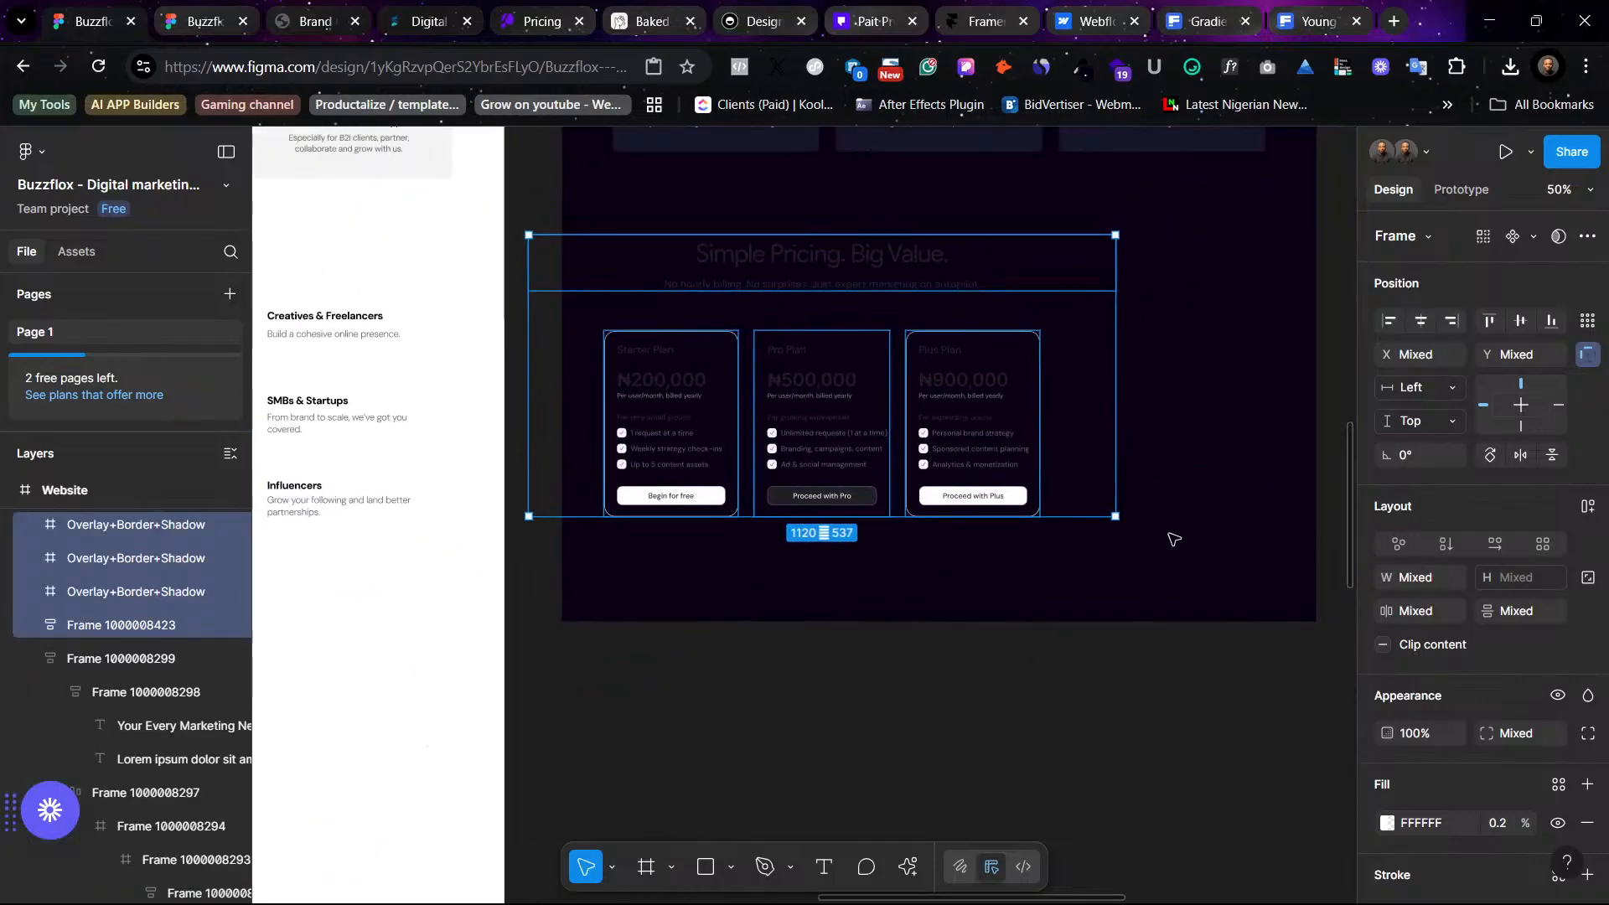
pyautogui.moveTo(919, 484)
pyautogui.mouseDown()
pyautogui.moveTo(950, 484)
pyautogui.moveTo(943, 466)
pyautogui.mouseUp()
pyautogui.click(1056, 702)
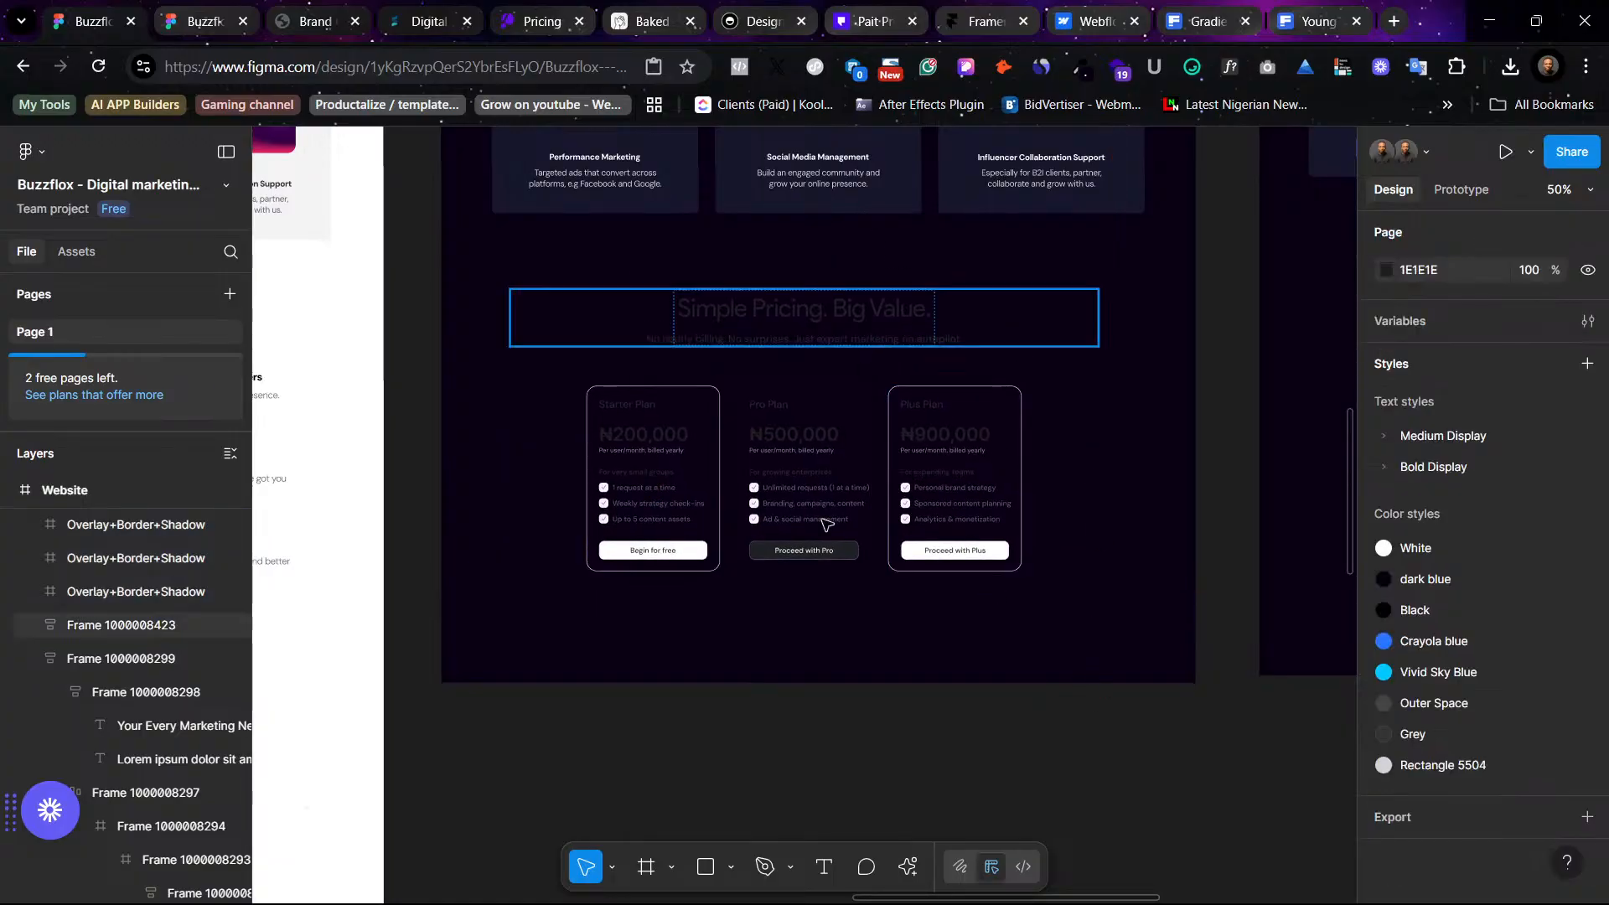
# - Review the moved pricing section within the dark design
pyautogui.hscroll(9, 1076, 537)
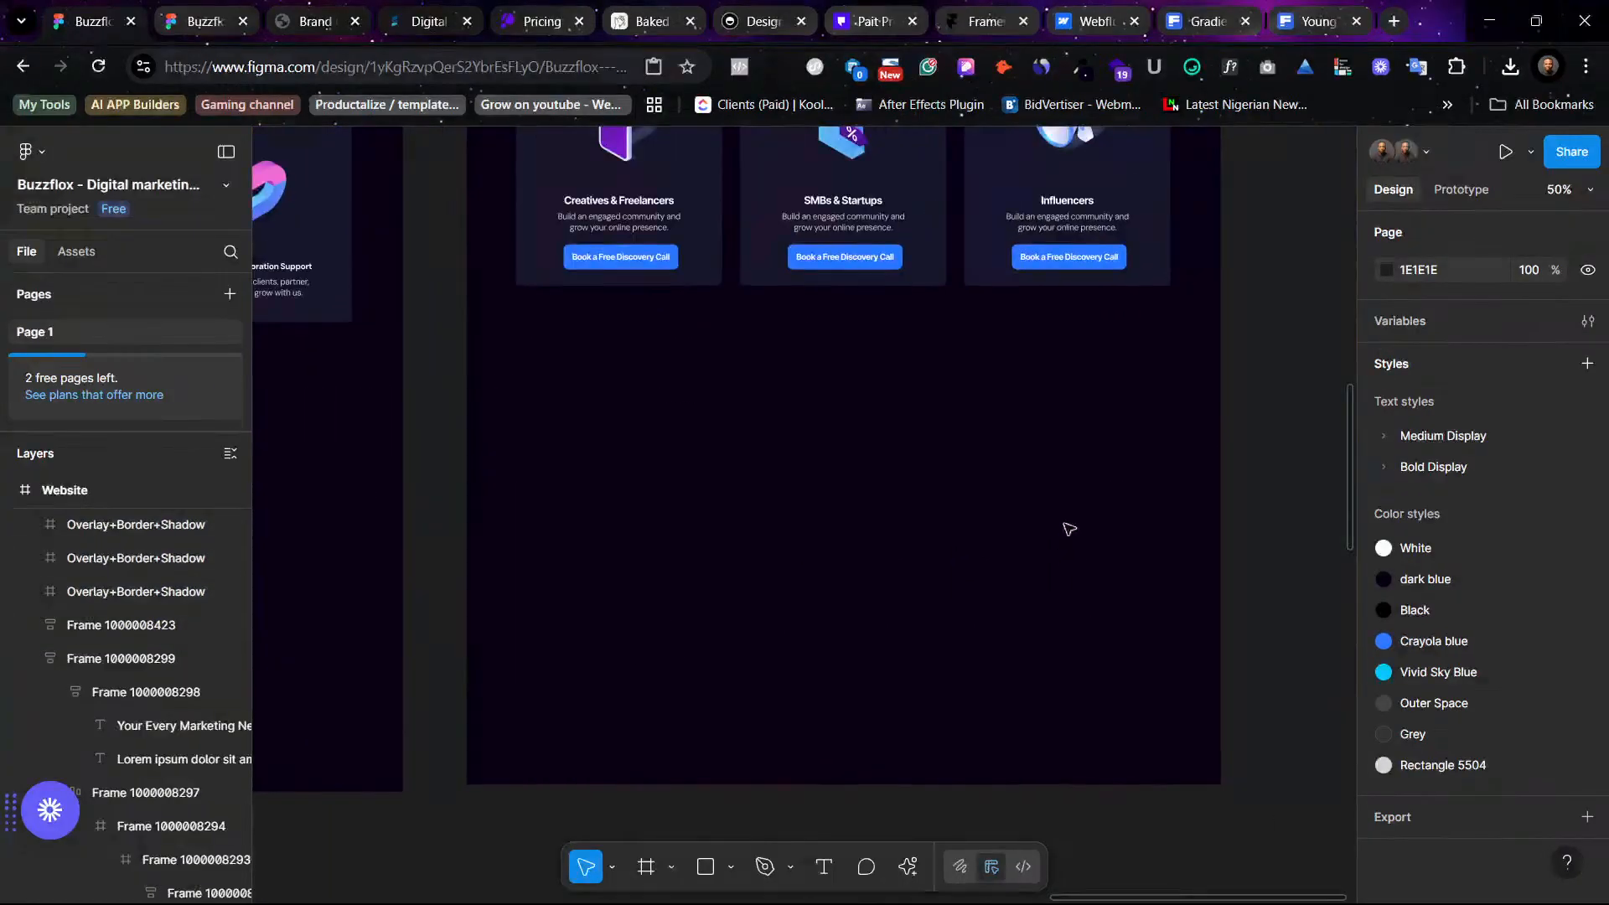
pyautogui.scroll(5, 1015, 605)
pyautogui.hscroll(-10, 1092, 662)
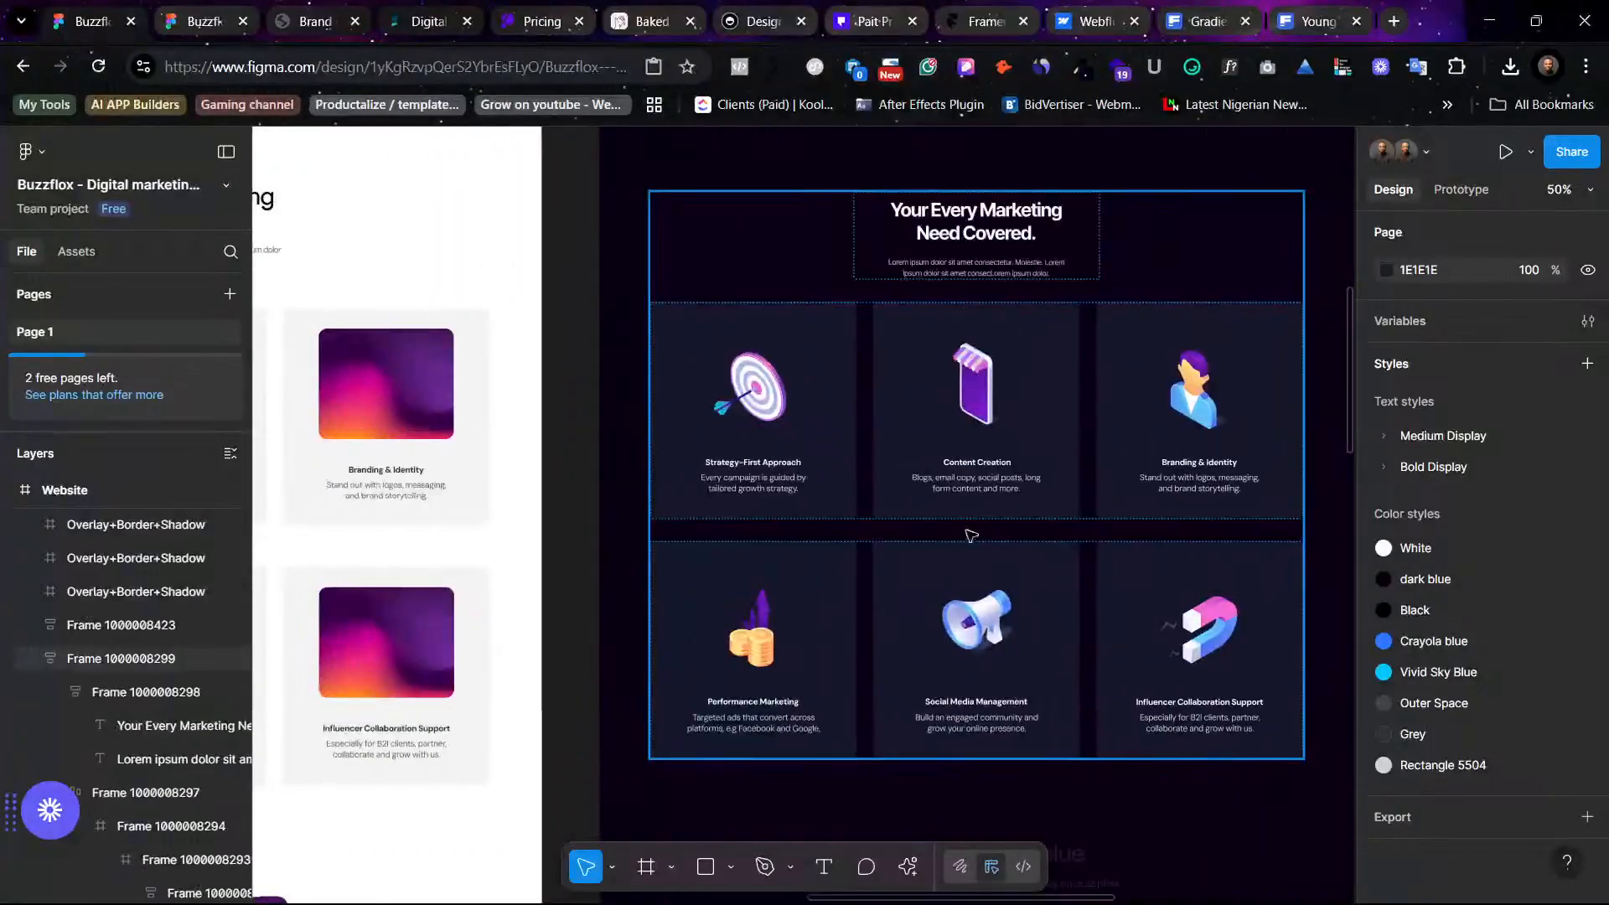
pyautogui.scroll(3, 962, 531)
pyautogui.scroll(-3, 930, 641)
pyautogui.scroll(-5, 930, 640)
pyautogui.hscroll(9, 930, 640)
pyautogui.scroll(1, 931, 641)
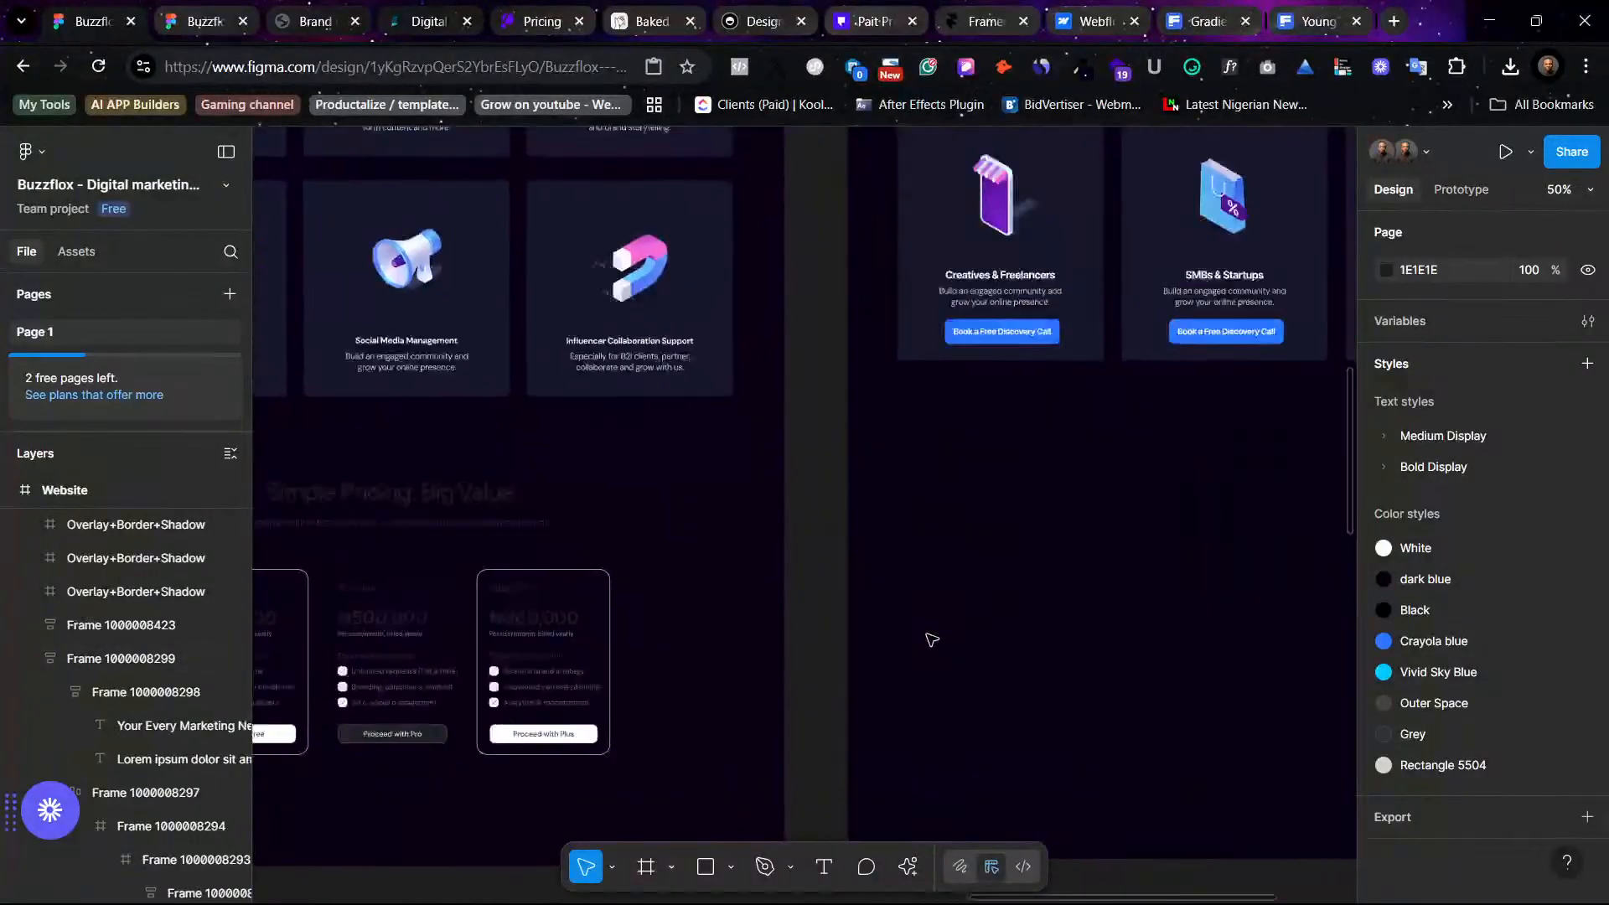
# - Inspect the moved pricing section in the dark design and review its selection colors
pyautogui.moveTo(1089, 903)
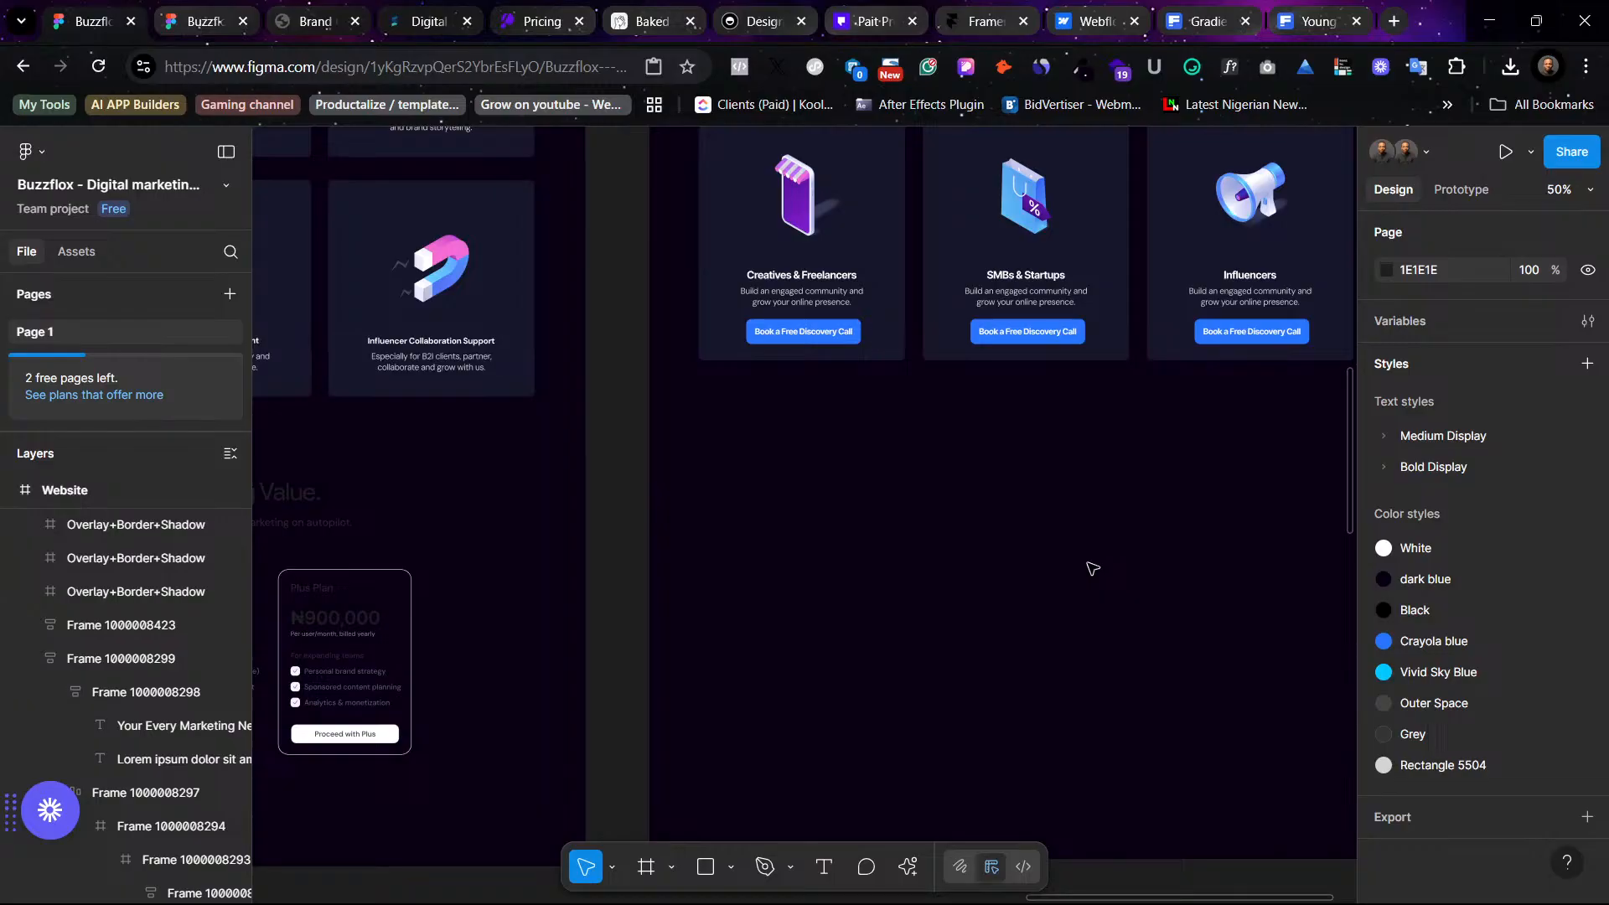
pyautogui.scroll(15, 1091, 569)
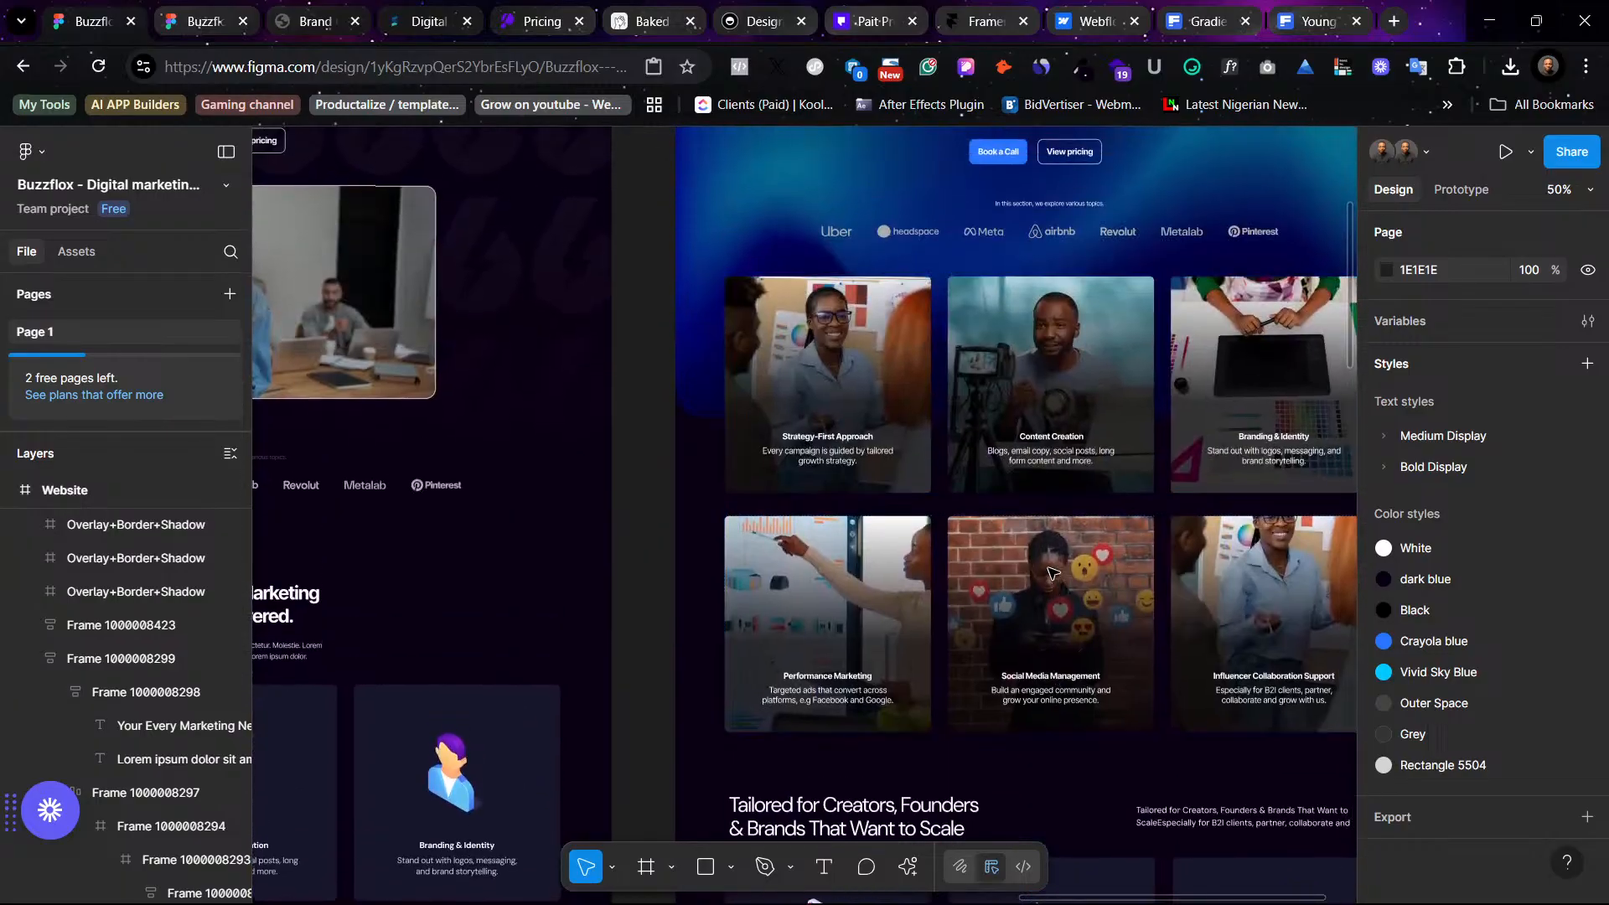
pyautogui.scroll(-10, 1051, 572)
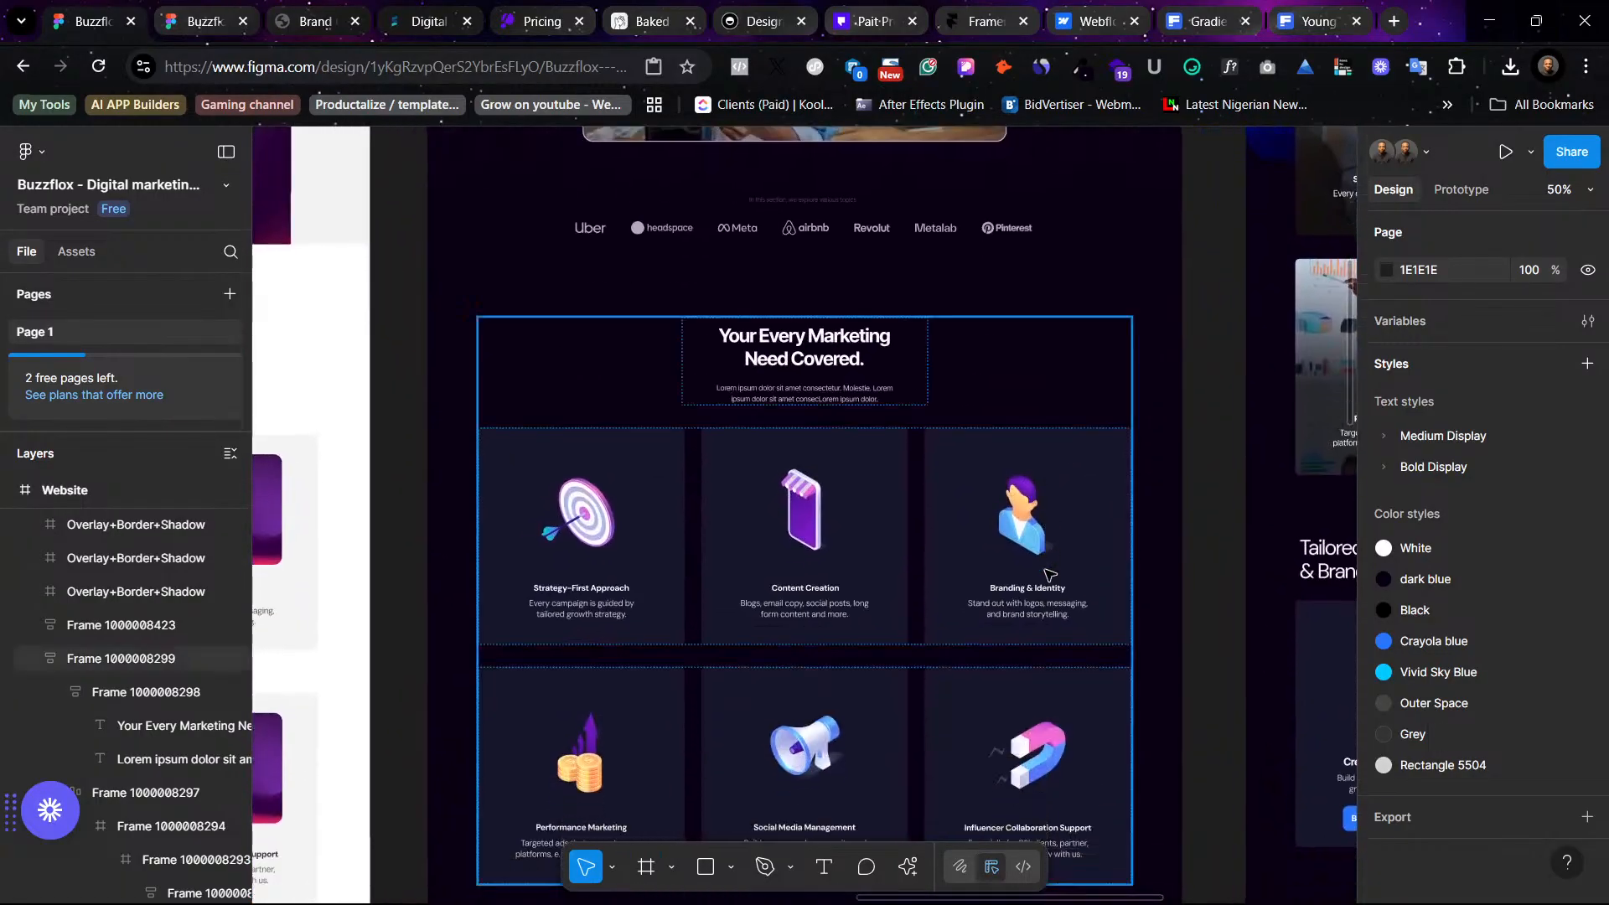
pyautogui.scroll(-2, 1050, 575)
pyautogui.hscroll(5, 1049, 576)
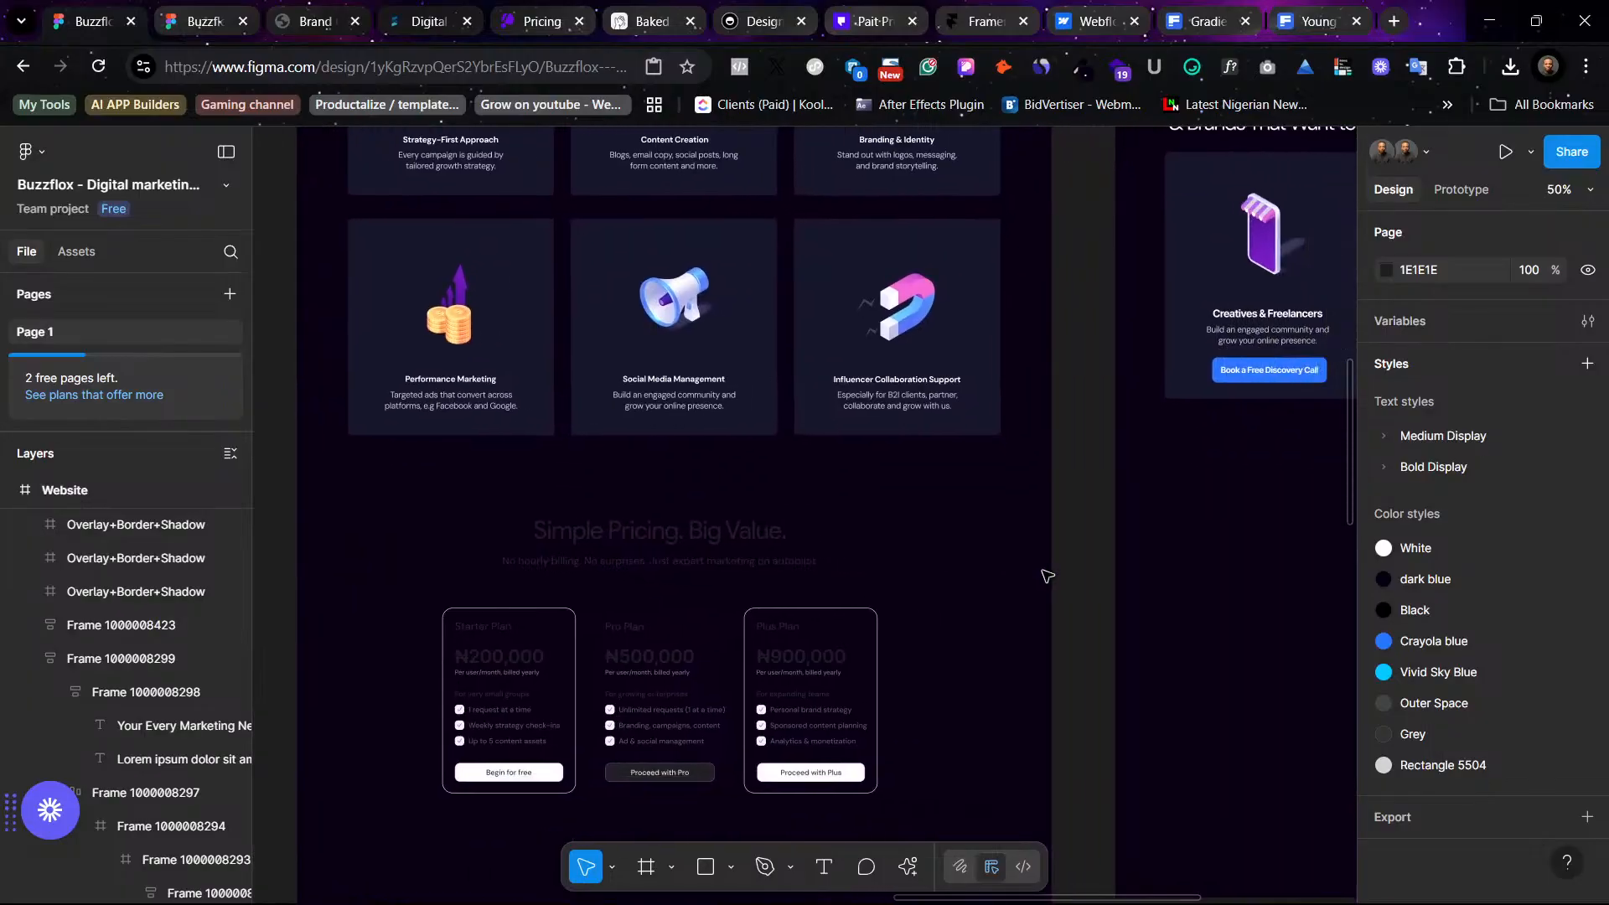
pyautogui.hscroll(2, 1047, 576)
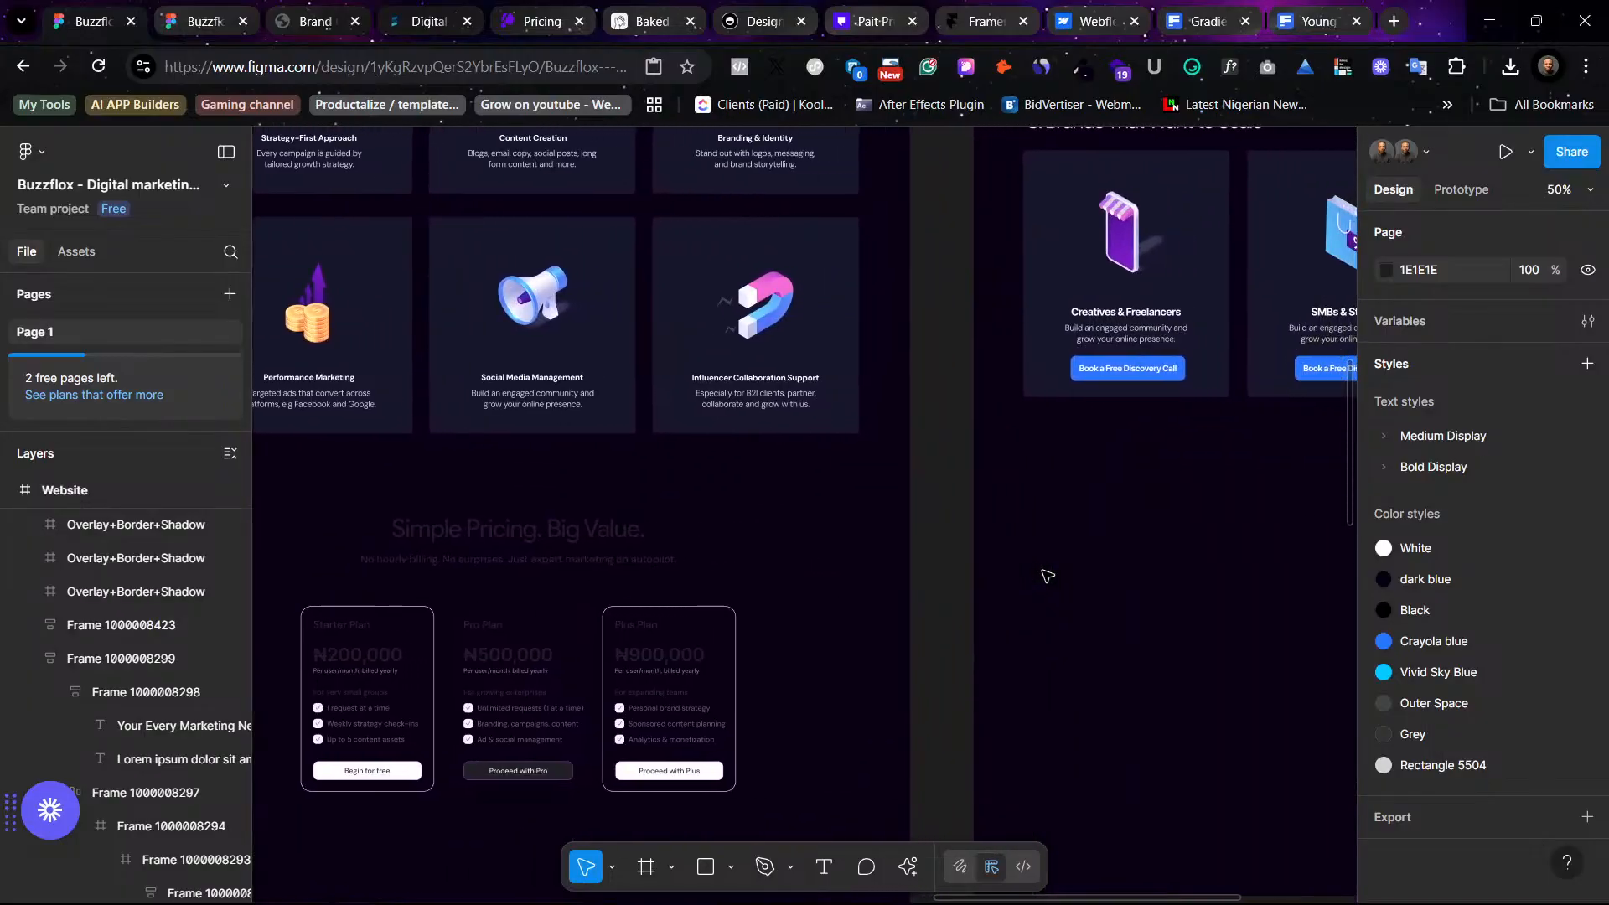
pyautogui.scroll(-1, 838, 511)
pyautogui.hscroll(-5, 637, 515)
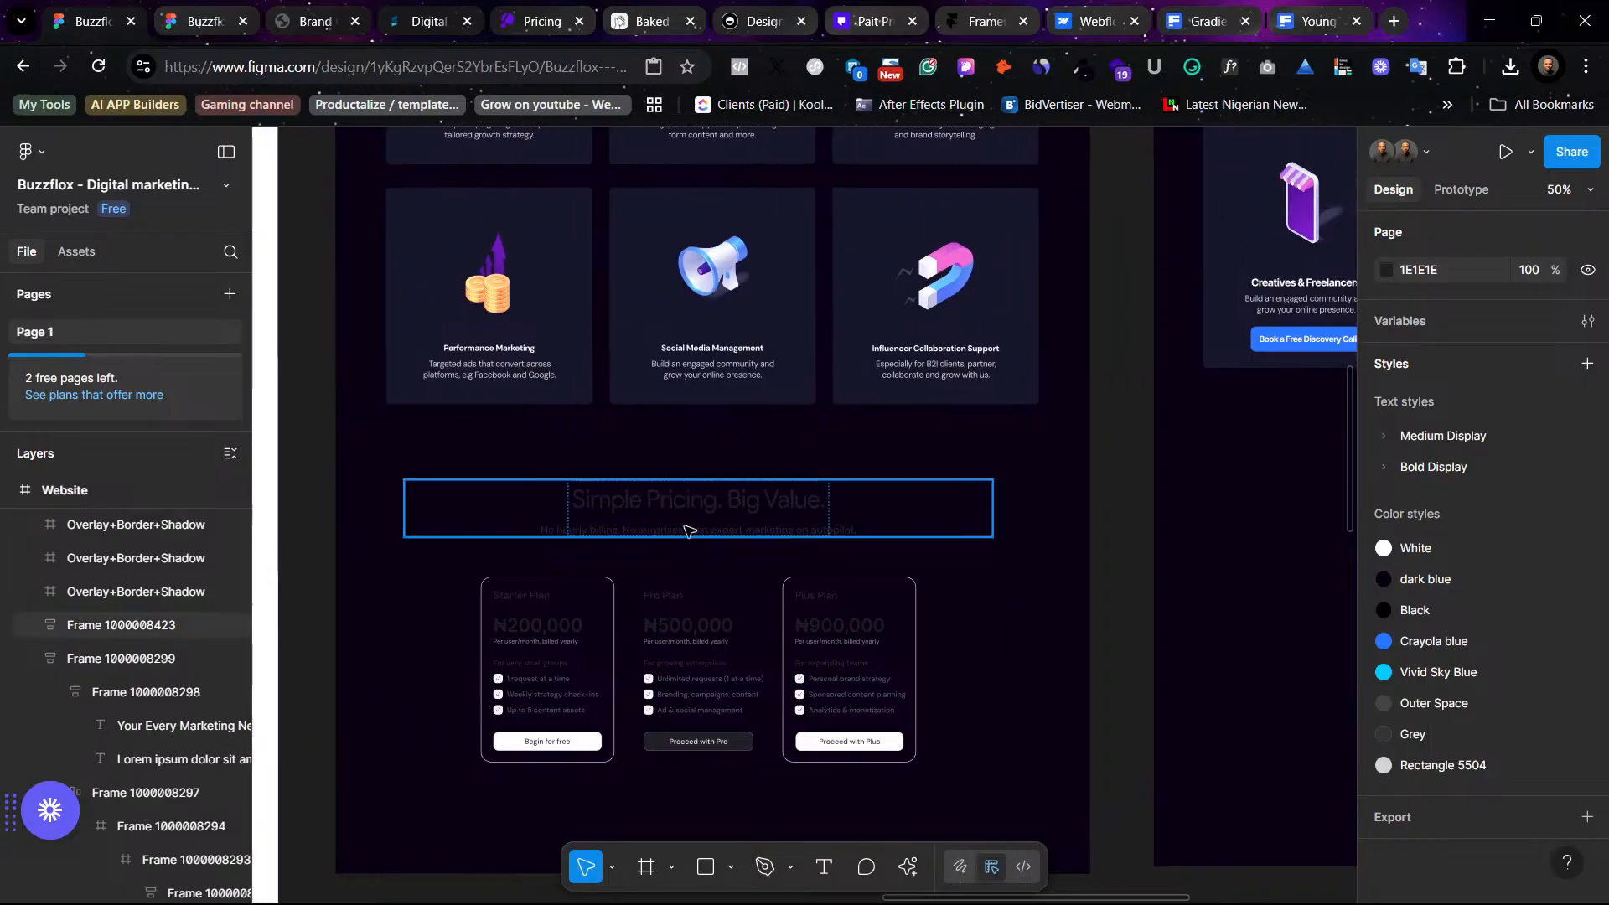
pyautogui.doubleClick(740, 504)
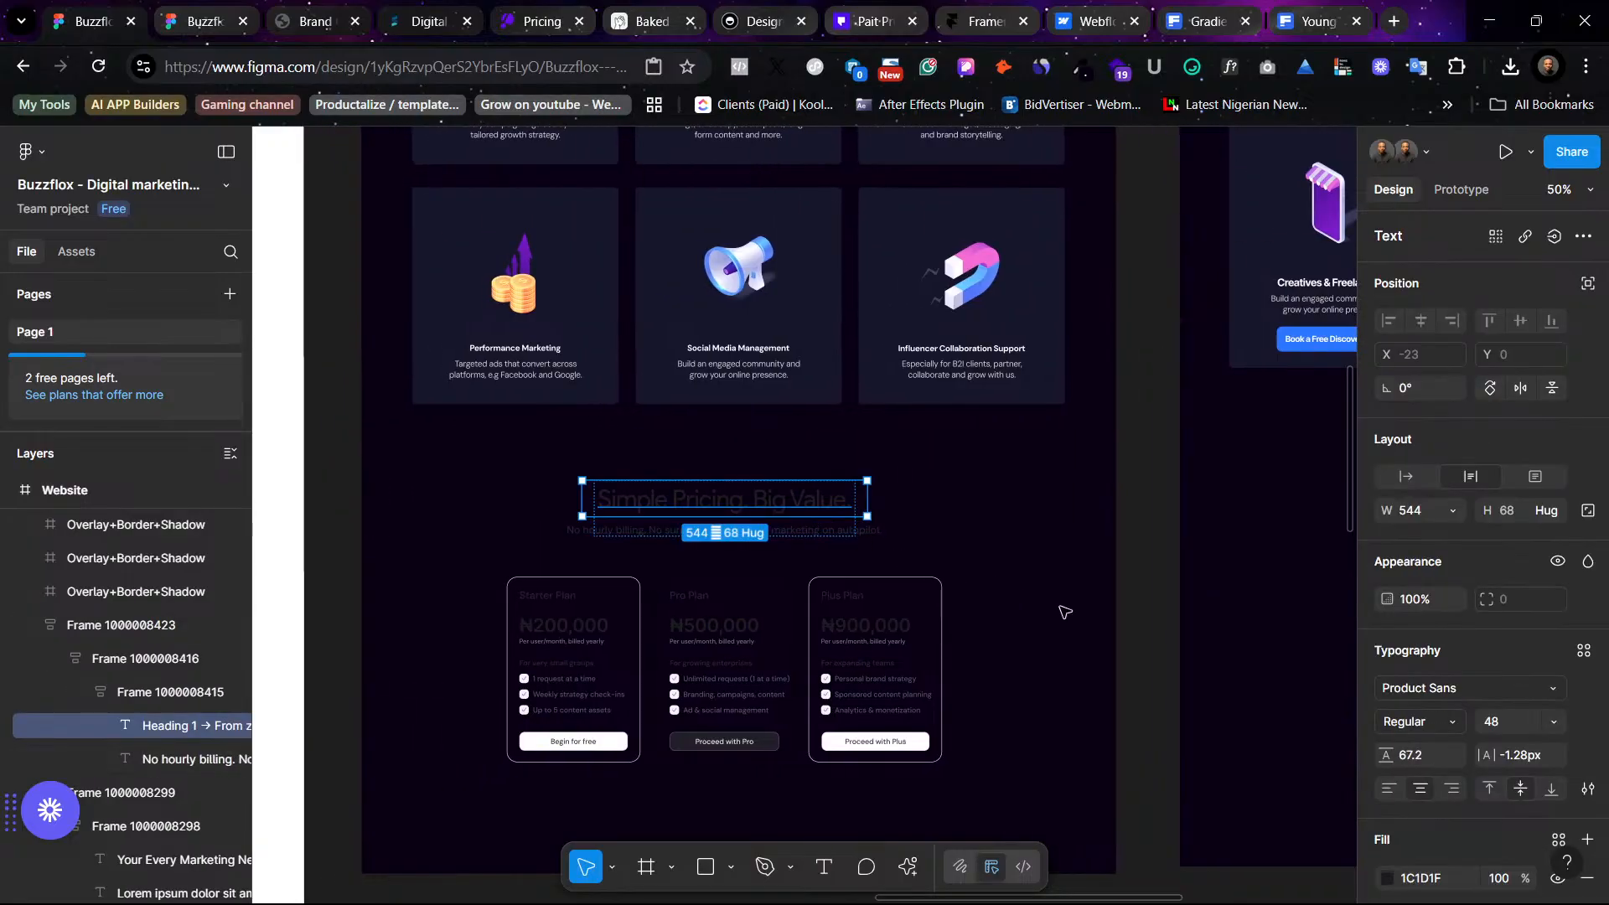
pyautogui.click(409, 420)
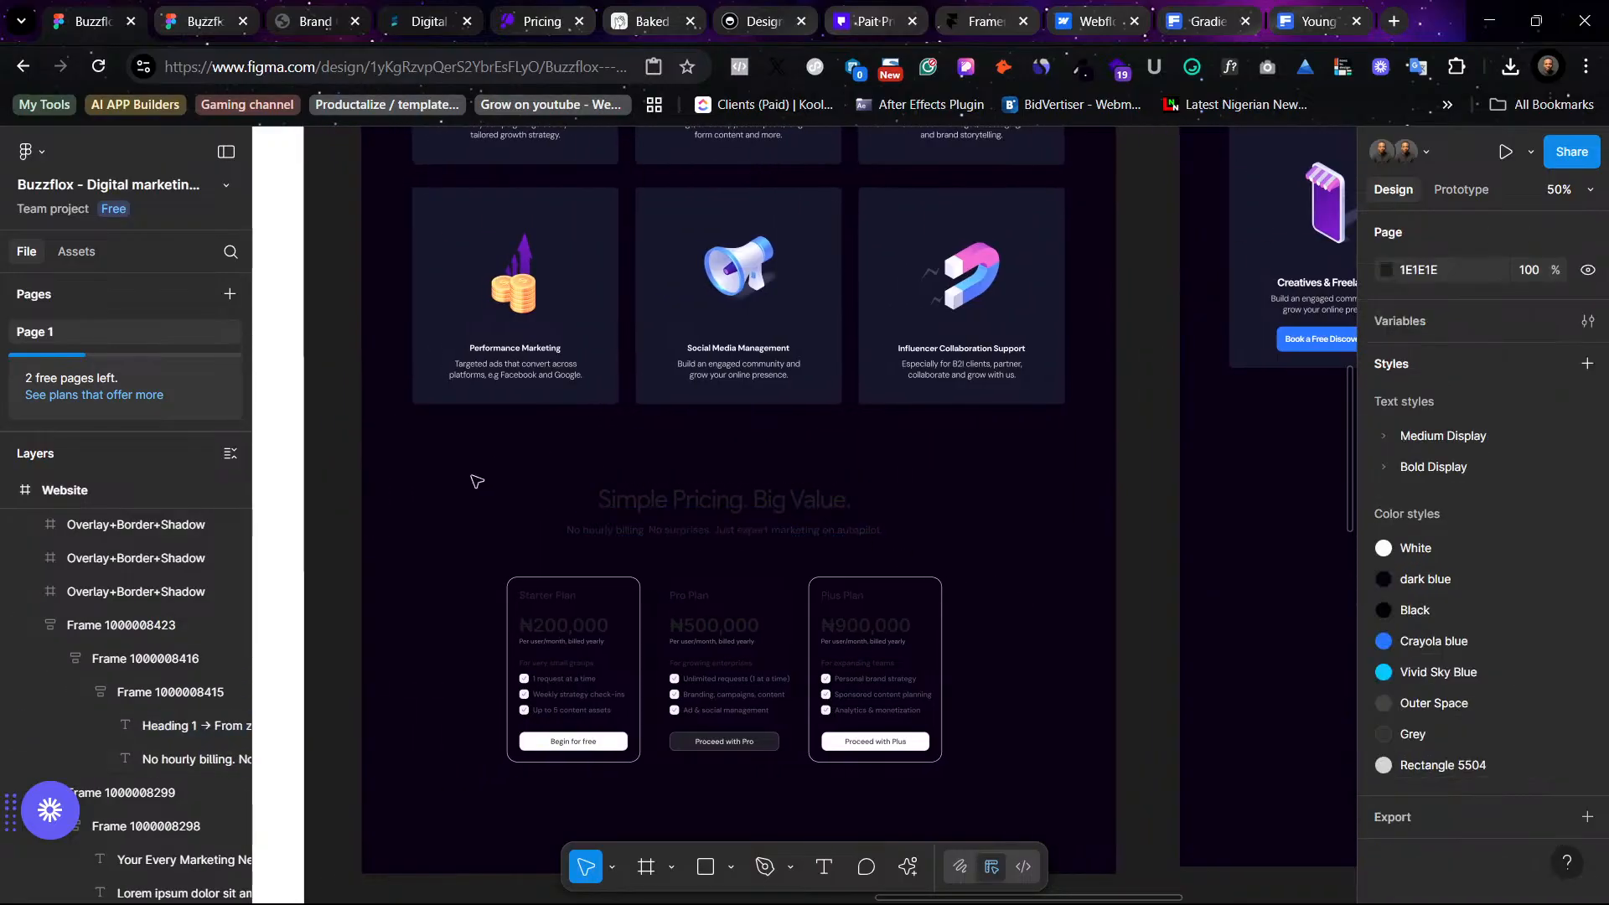
pyautogui.moveTo(472, 477); pyautogui.dragTo(988, 818)
pyautogui.scroll(-5, 1487, 846)
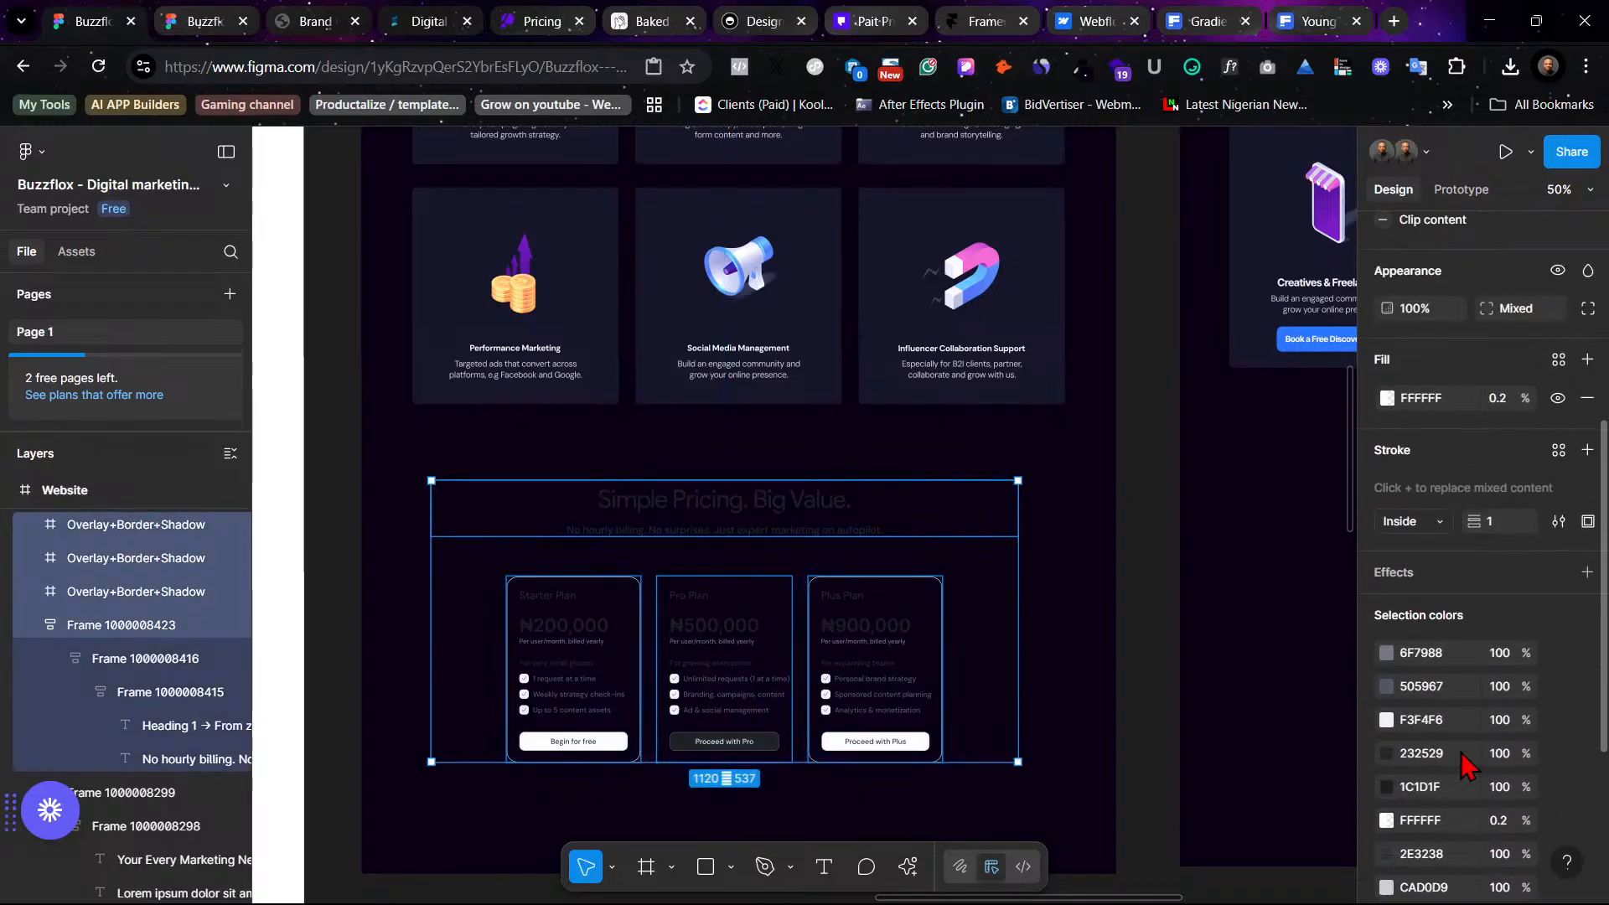
pyautogui.scroll(-3, 1468, 763)
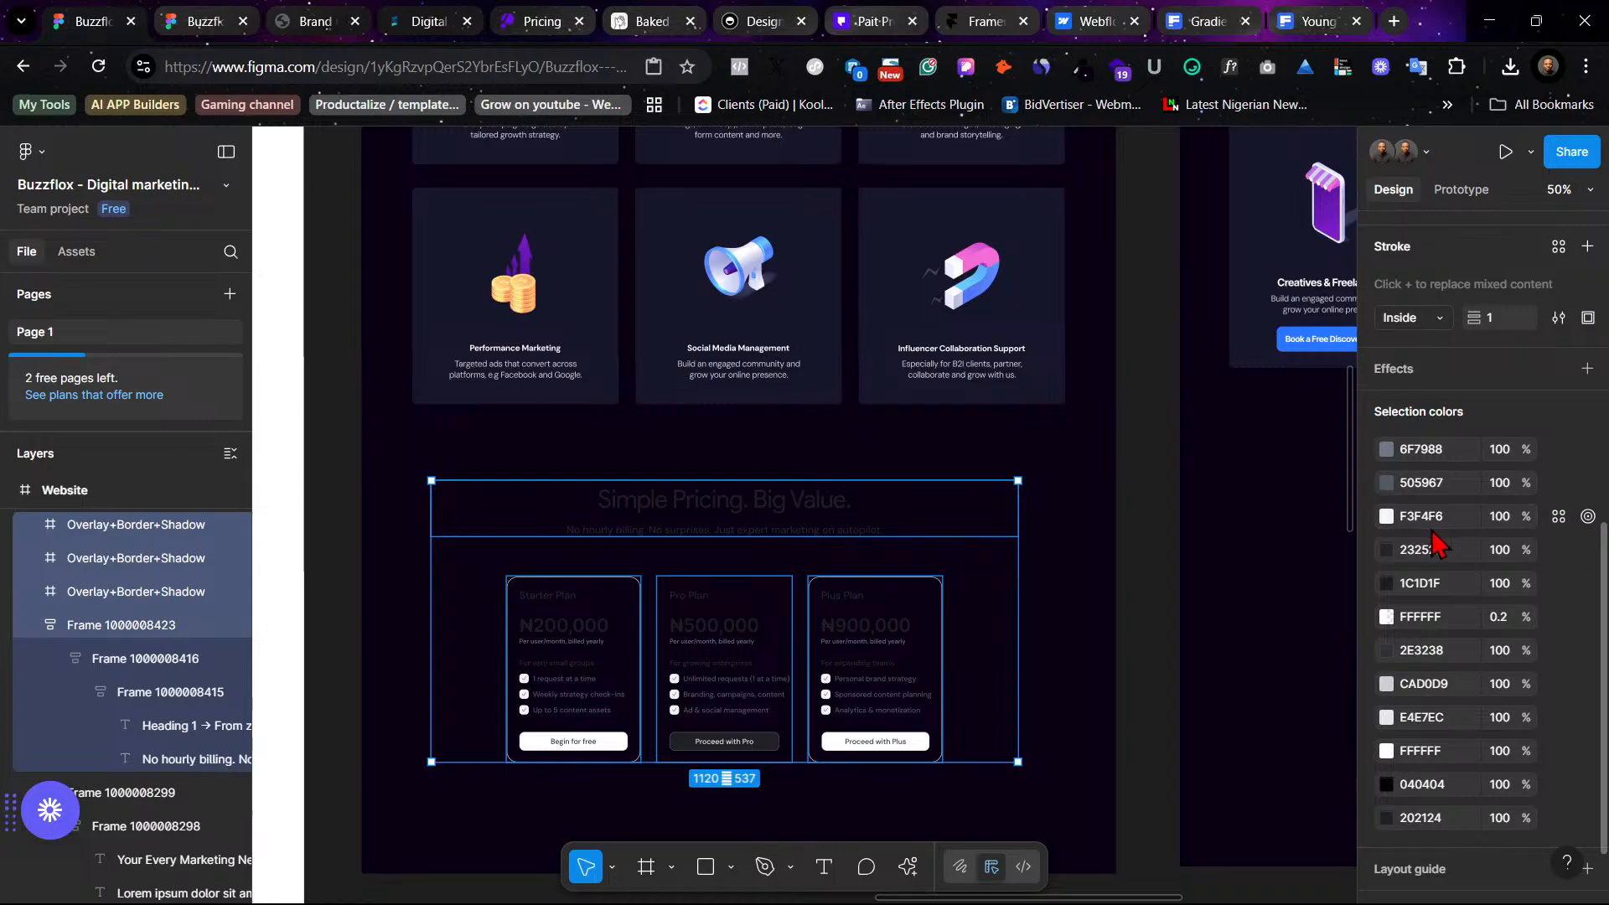
pyautogui.click(697, 461)
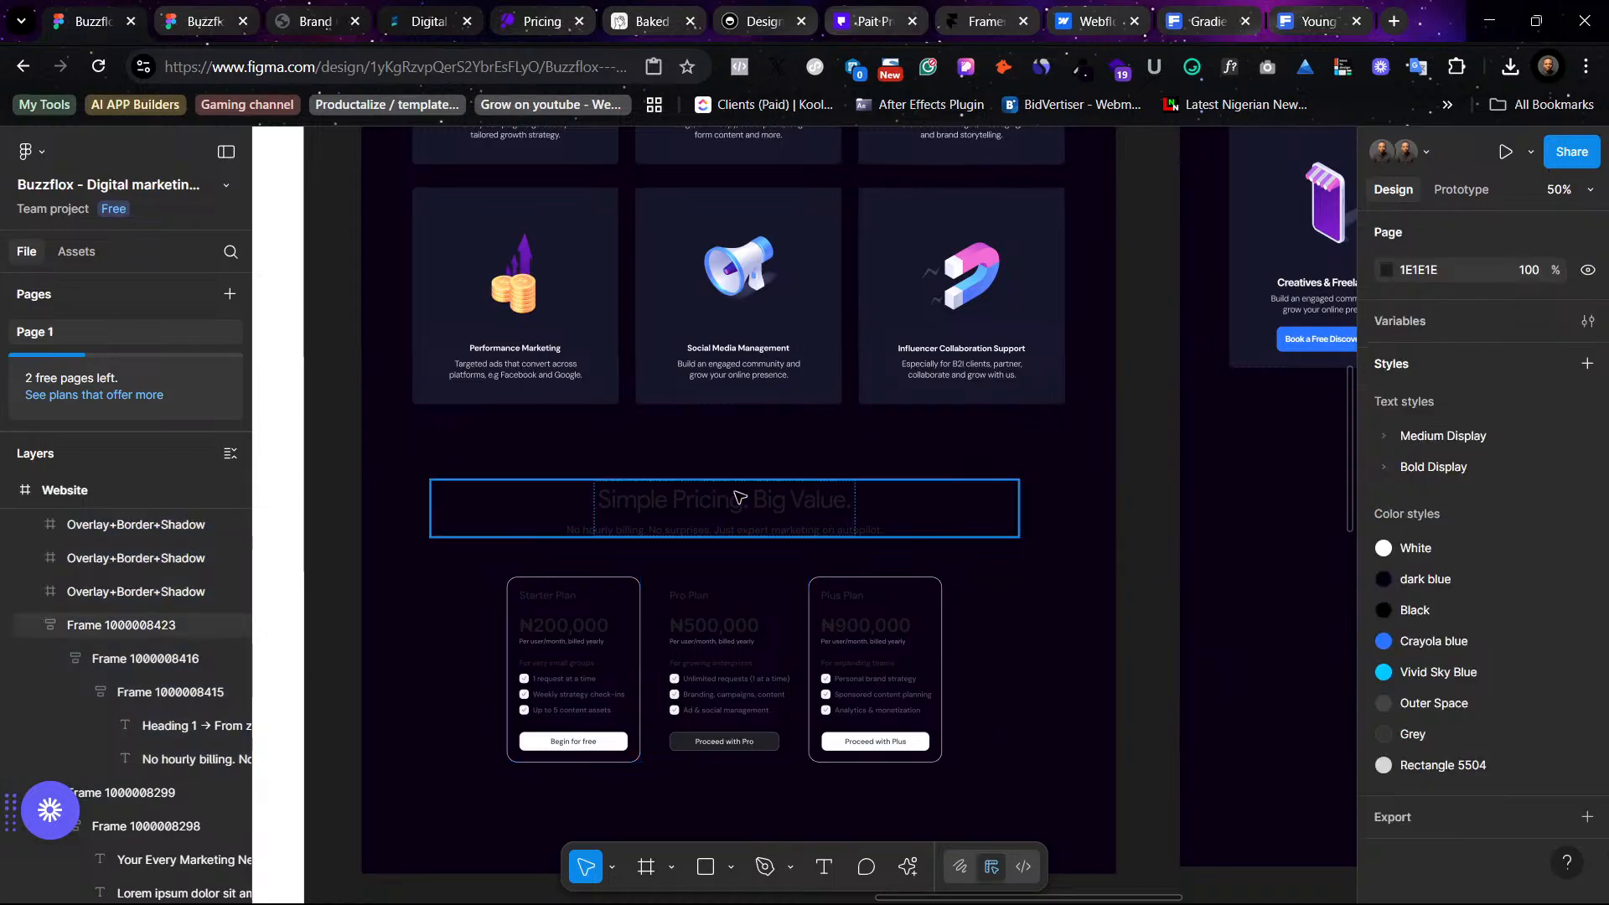
# - Apply the White color style to the Simple Pricing heading and Rectangle 5504 to its subtitle
pyautogui.keyDown('ctrl'); pyautogui.click(758, 522); pyautogui.keyUp('ctrl')
pyautogui.keyDown('ctrl'); pyautogui.keyDown('shift'); pyautogui.click(767, 533); pyautogui.keyUp('shift'); pyautogui.keyUp('ctrl')
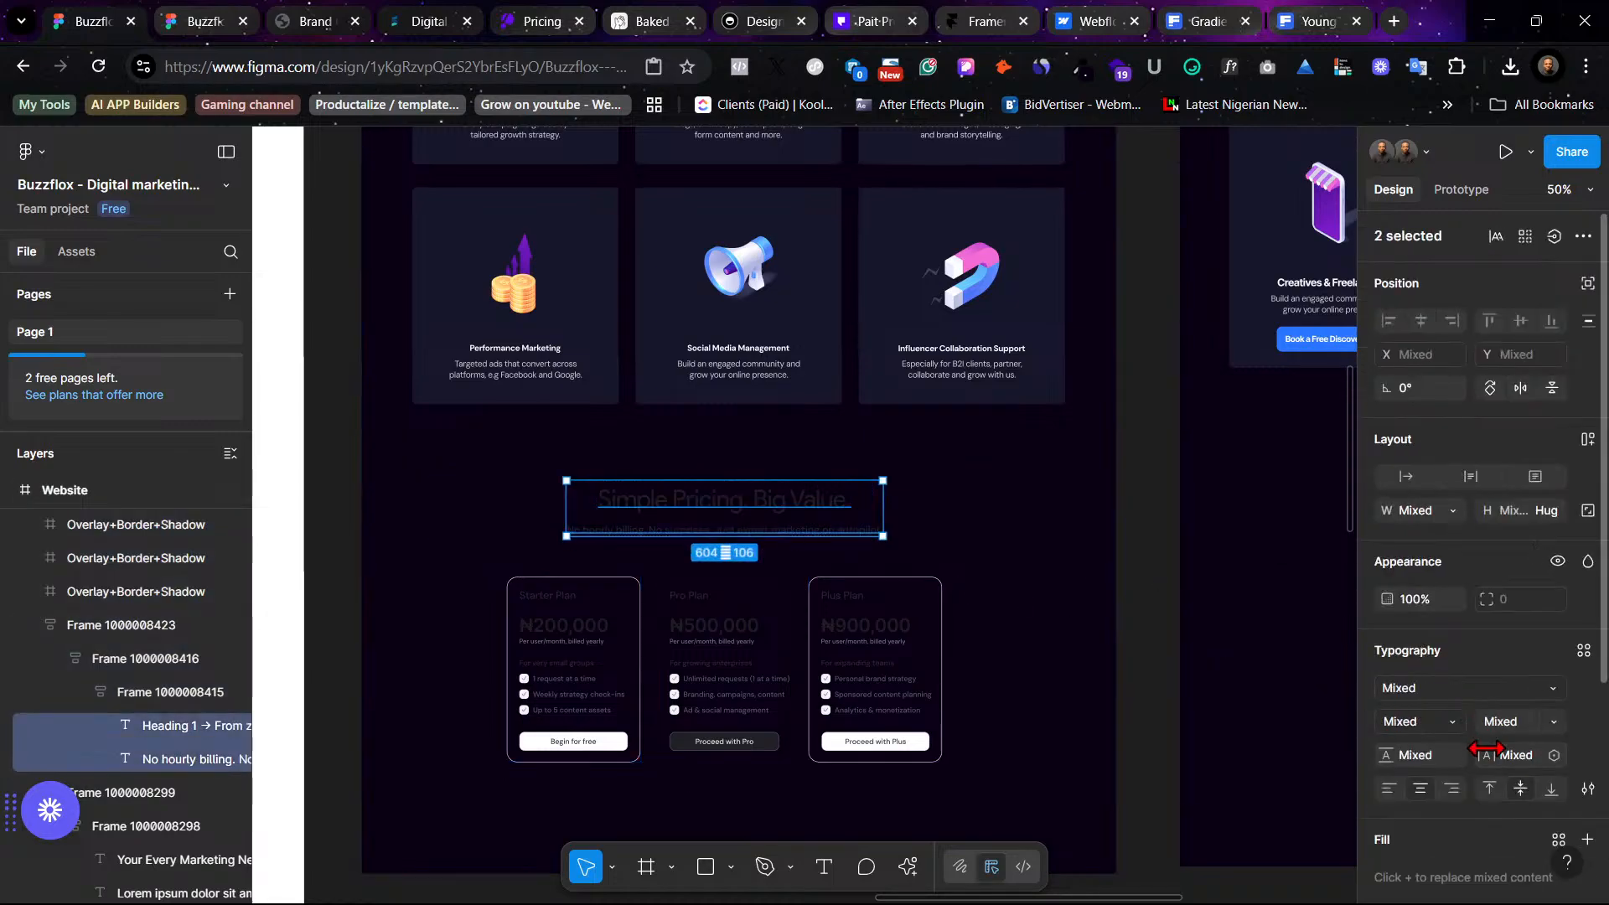
pyautogui.scroll(-5, 1558, 628)
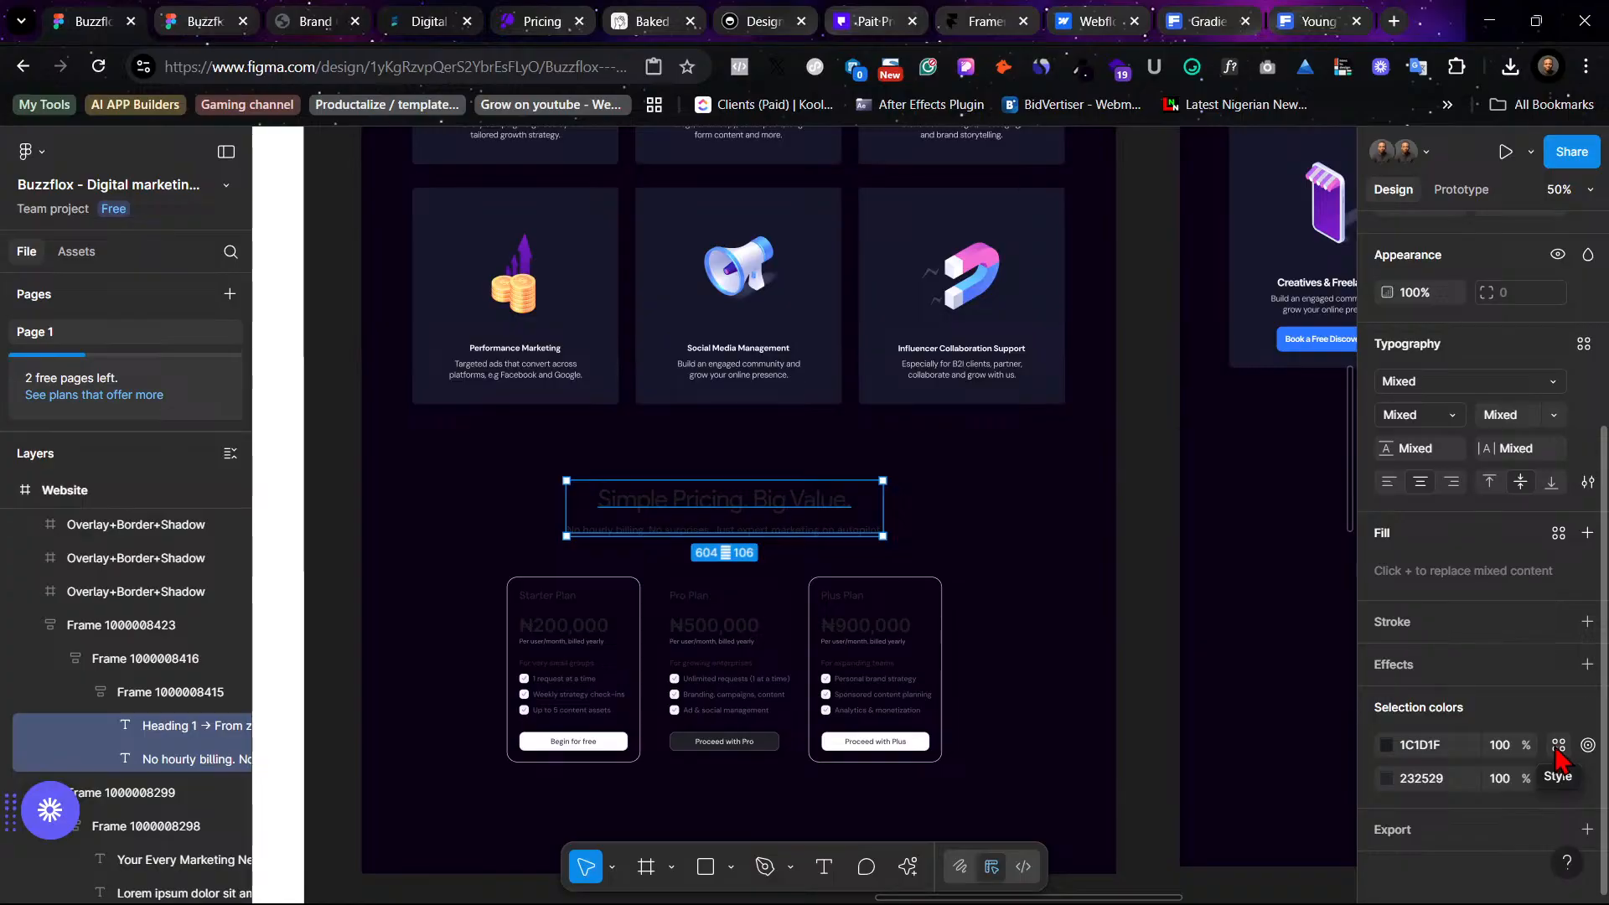
pyautogui.click(1556, 747)
pyautogui.click(1190, 598)
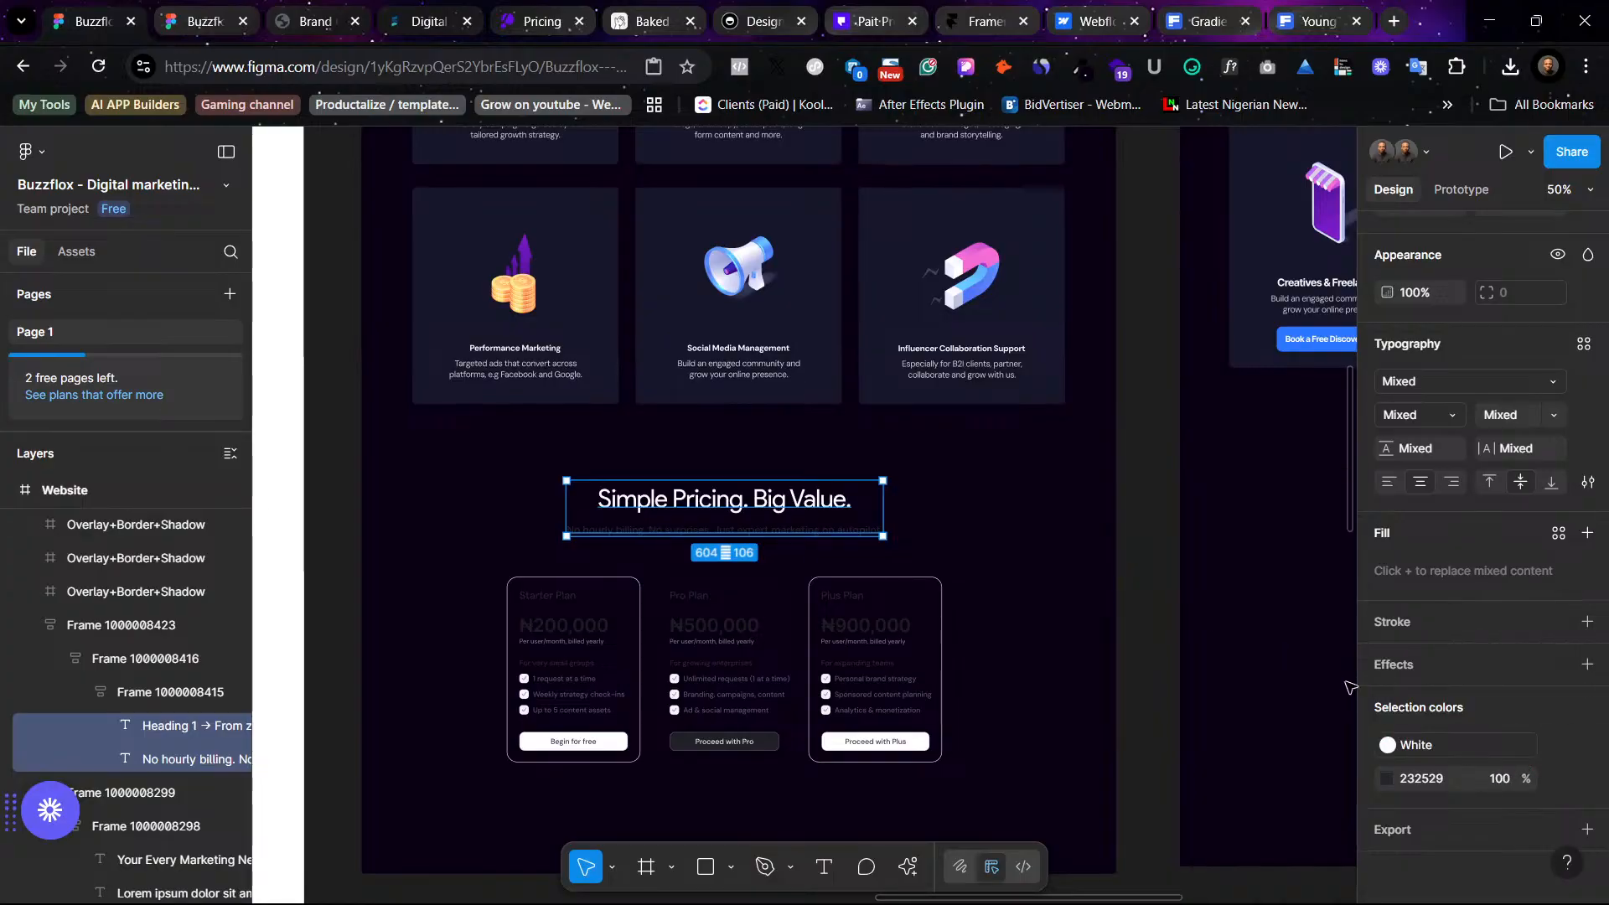
pyautogui.click(1559, 779)
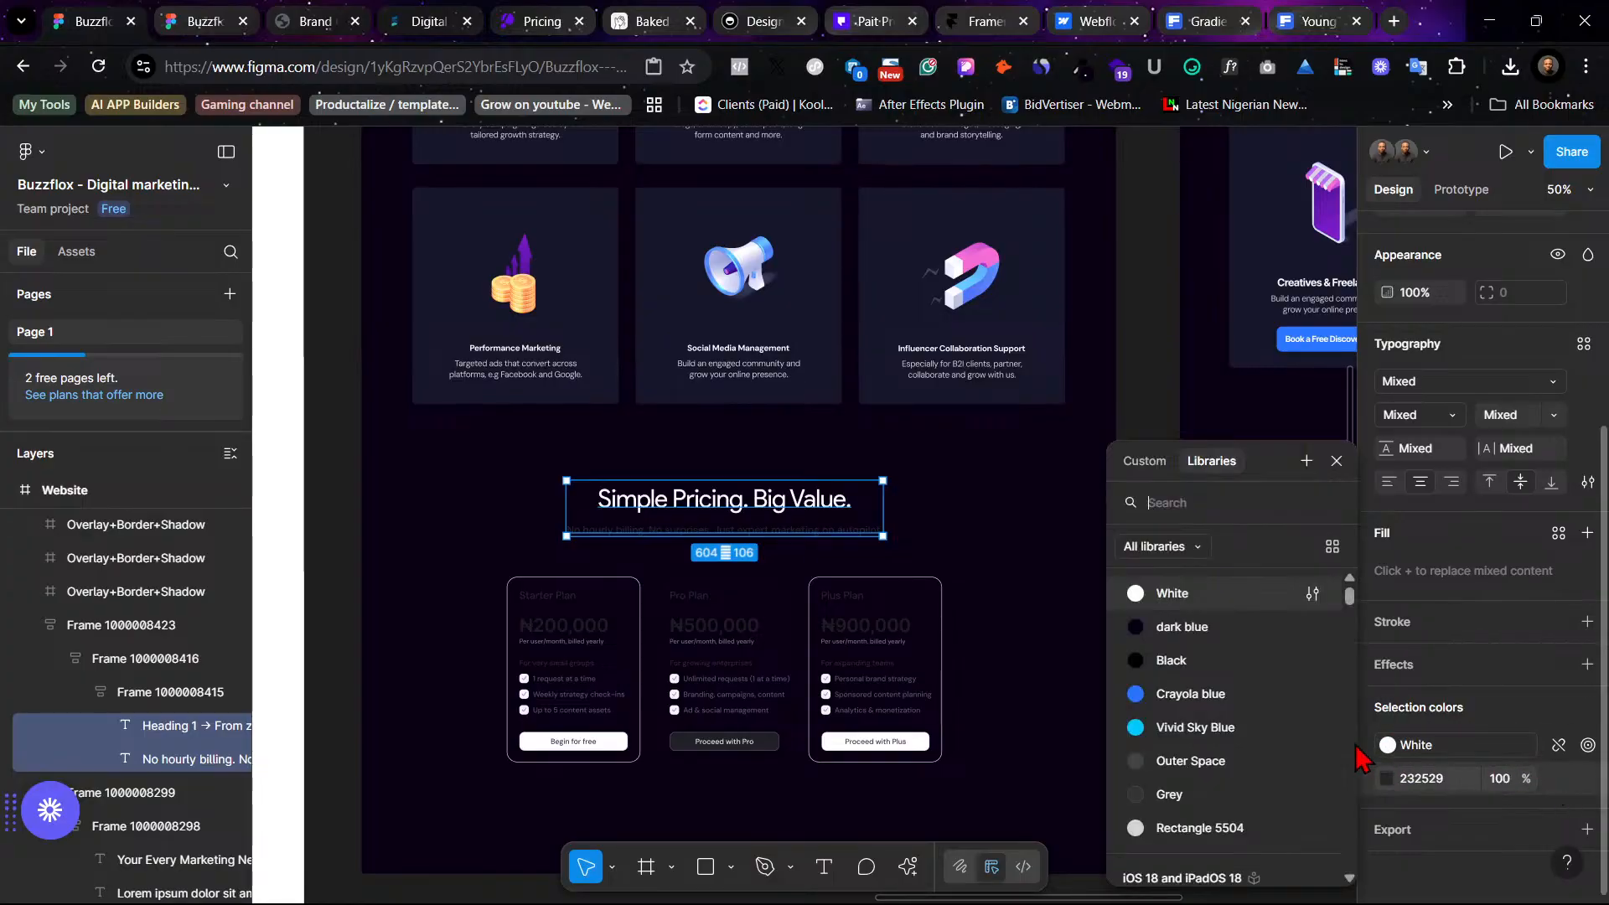
pyautogui.click(1173, 831)
pyautogui.click(1009, 503)
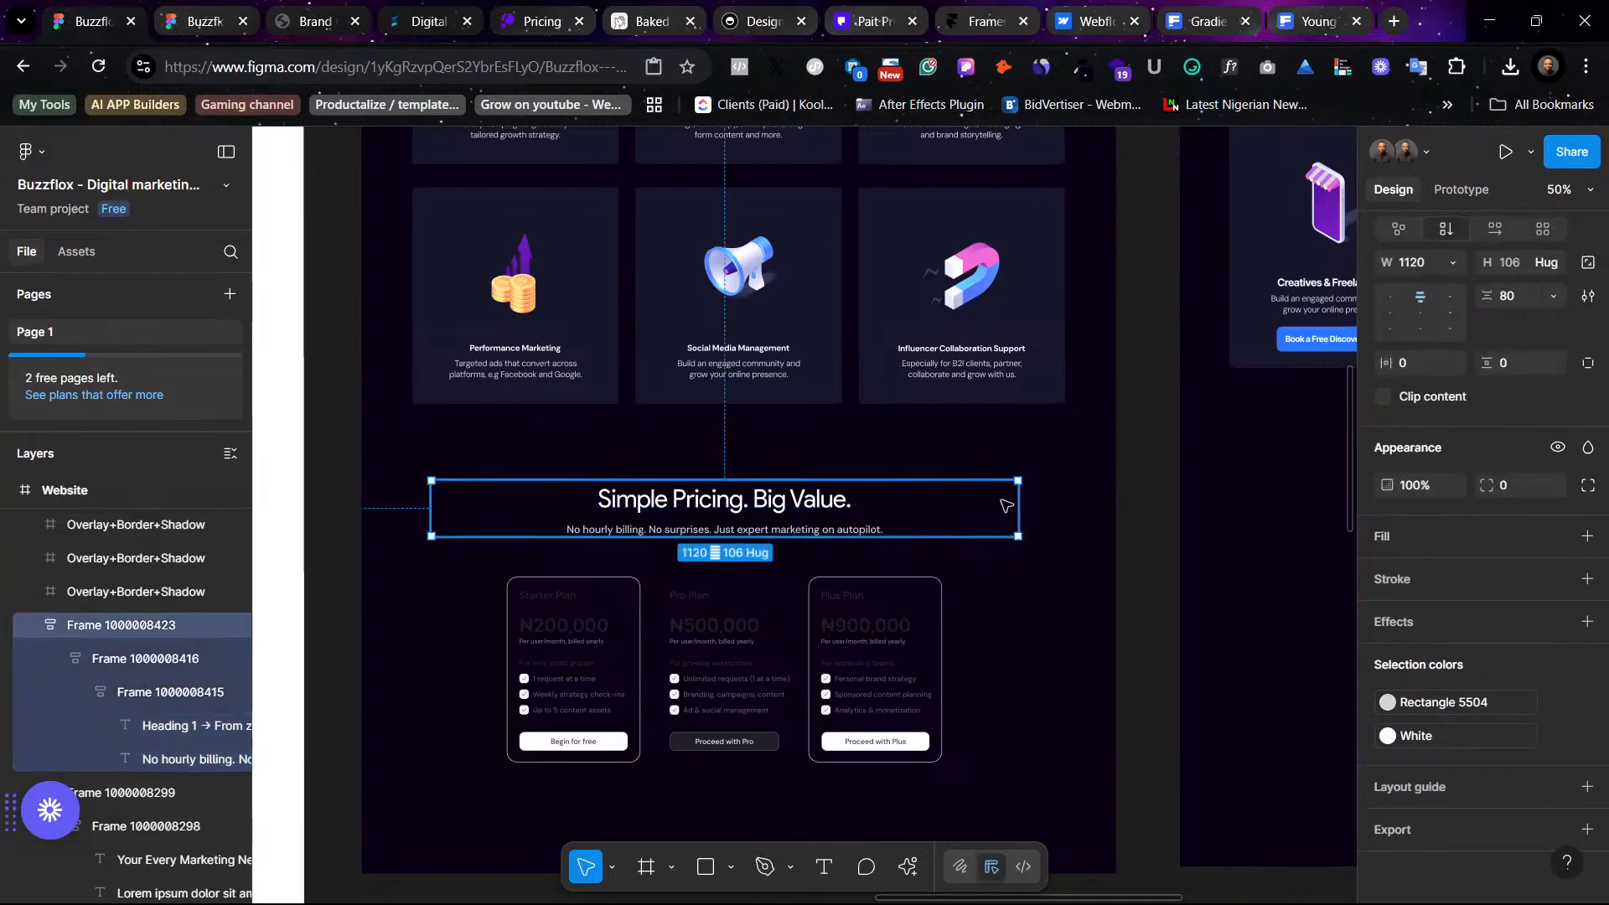
pyautogui.click(1089, 494)
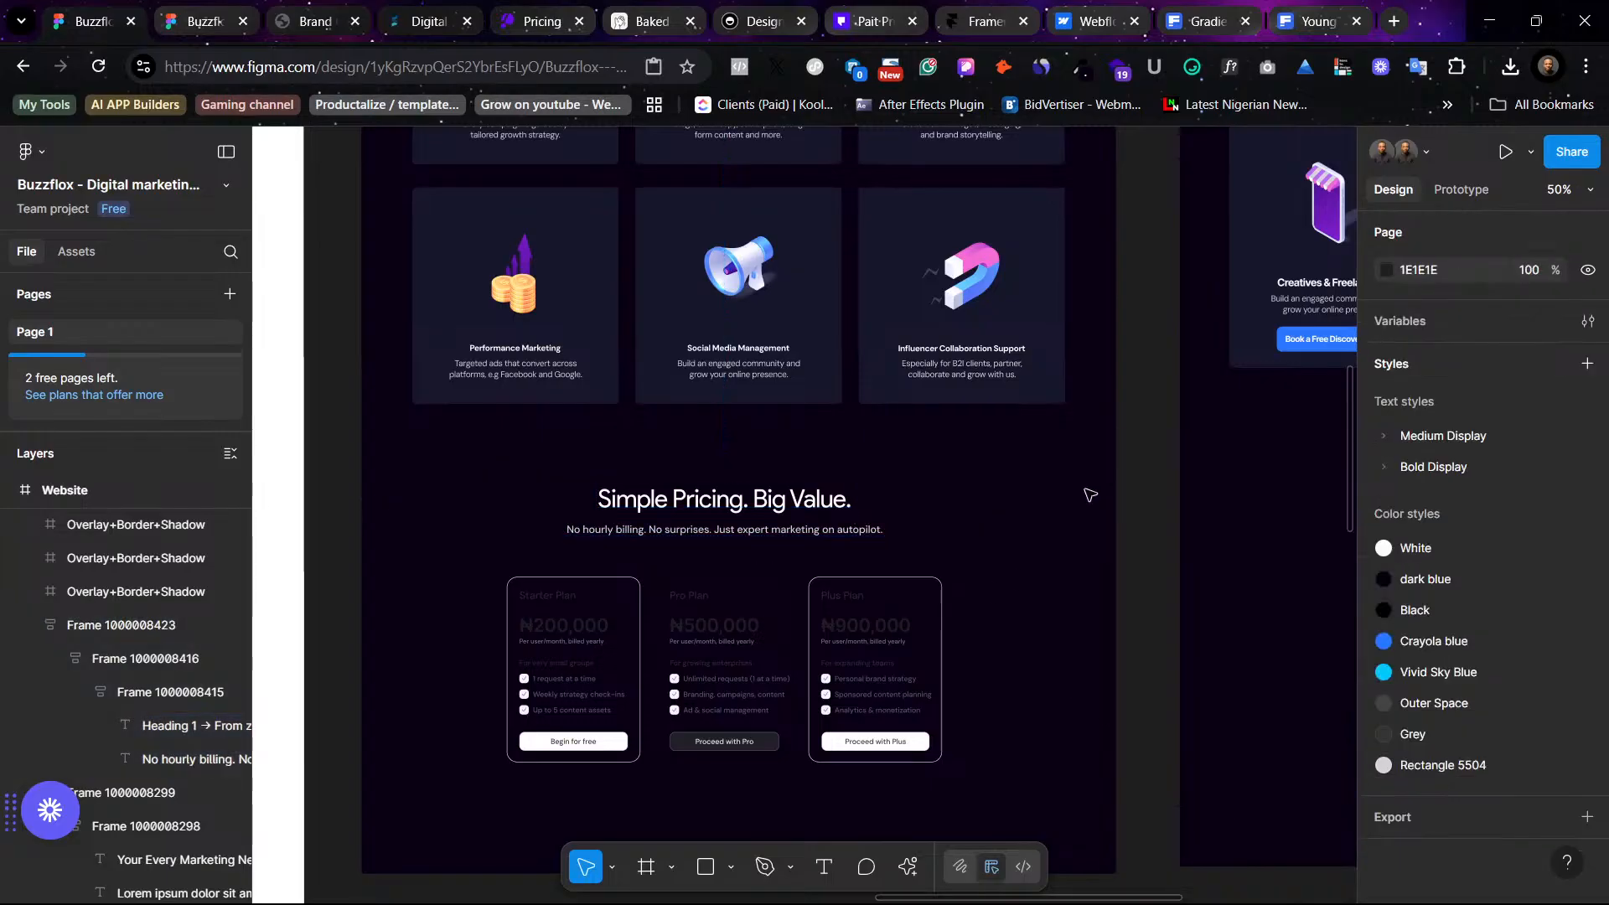
# - Compare the pricing heading's text settings with the audience section heading in the dark design
pyautogui.scroll(8, 1050, 502)
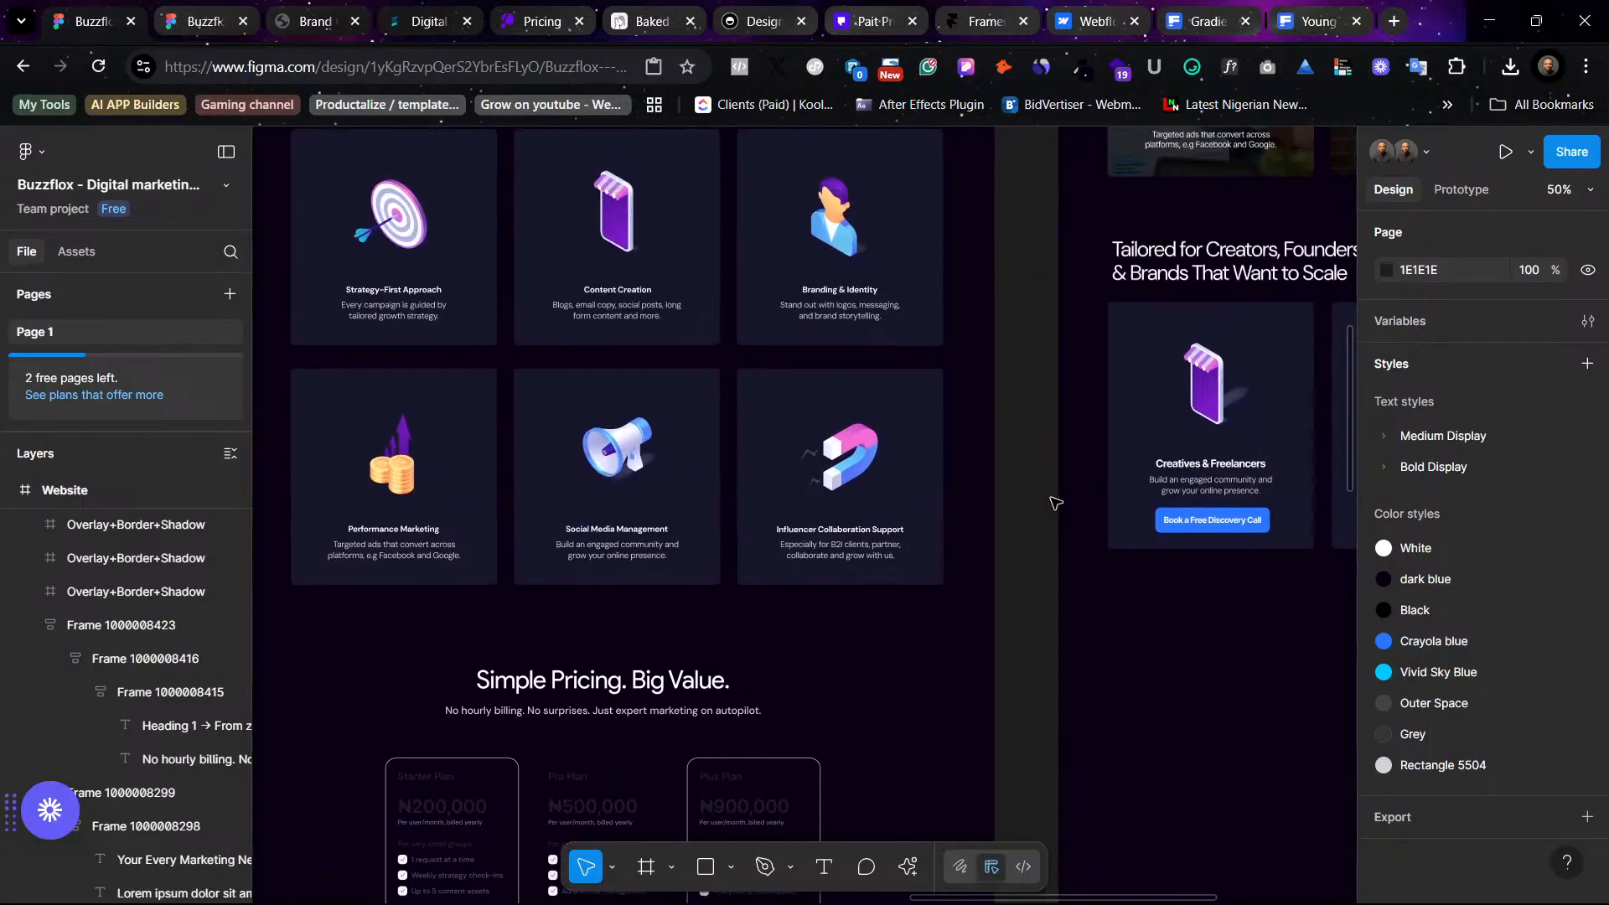
pyautogui.scroll(2, 1052, 503)
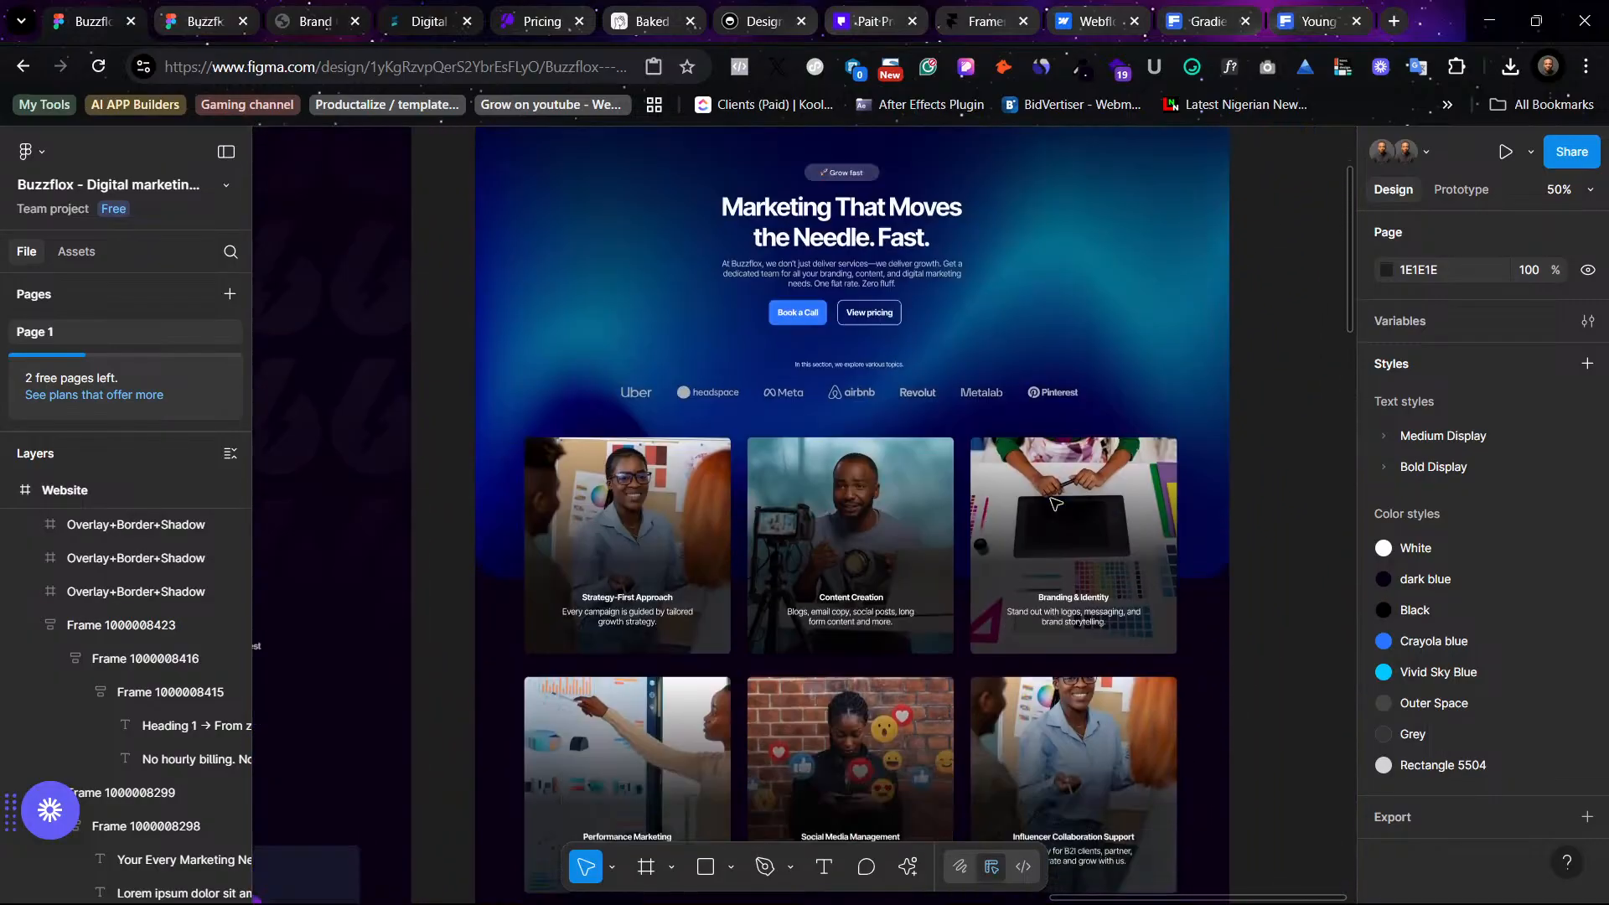
pyautogui.scroll(-10, 1052, 503)
pyautogui.hscroll(-8, 1054, 503)
pyautogui.hscroll(-5, 1056, 504)
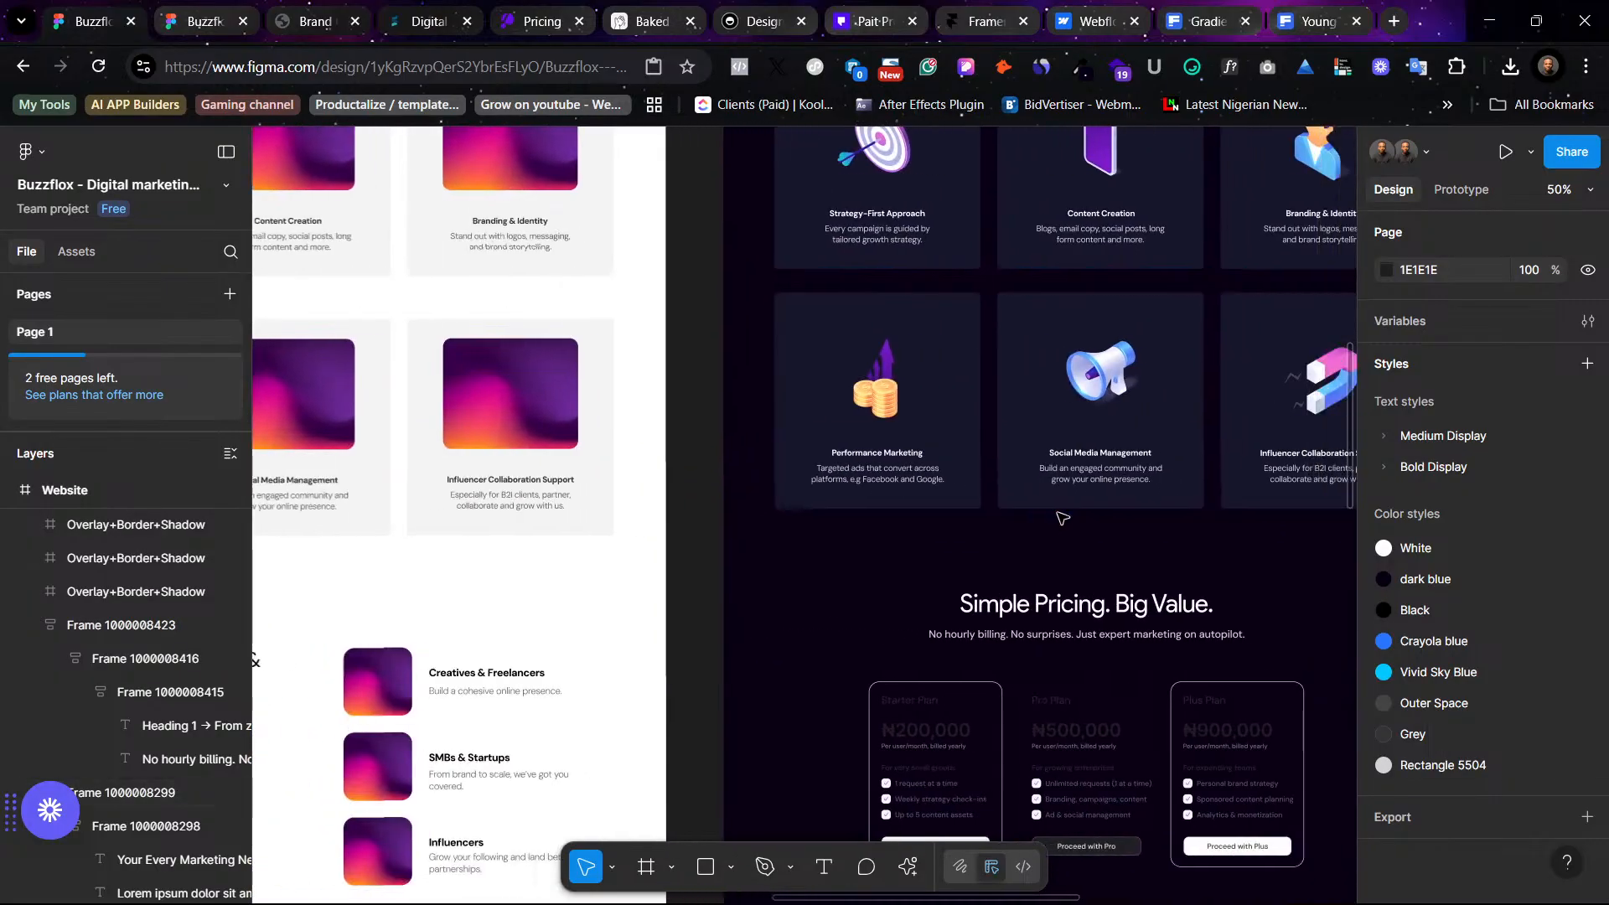
pyautogui.scroll(-3, 1047, 537)
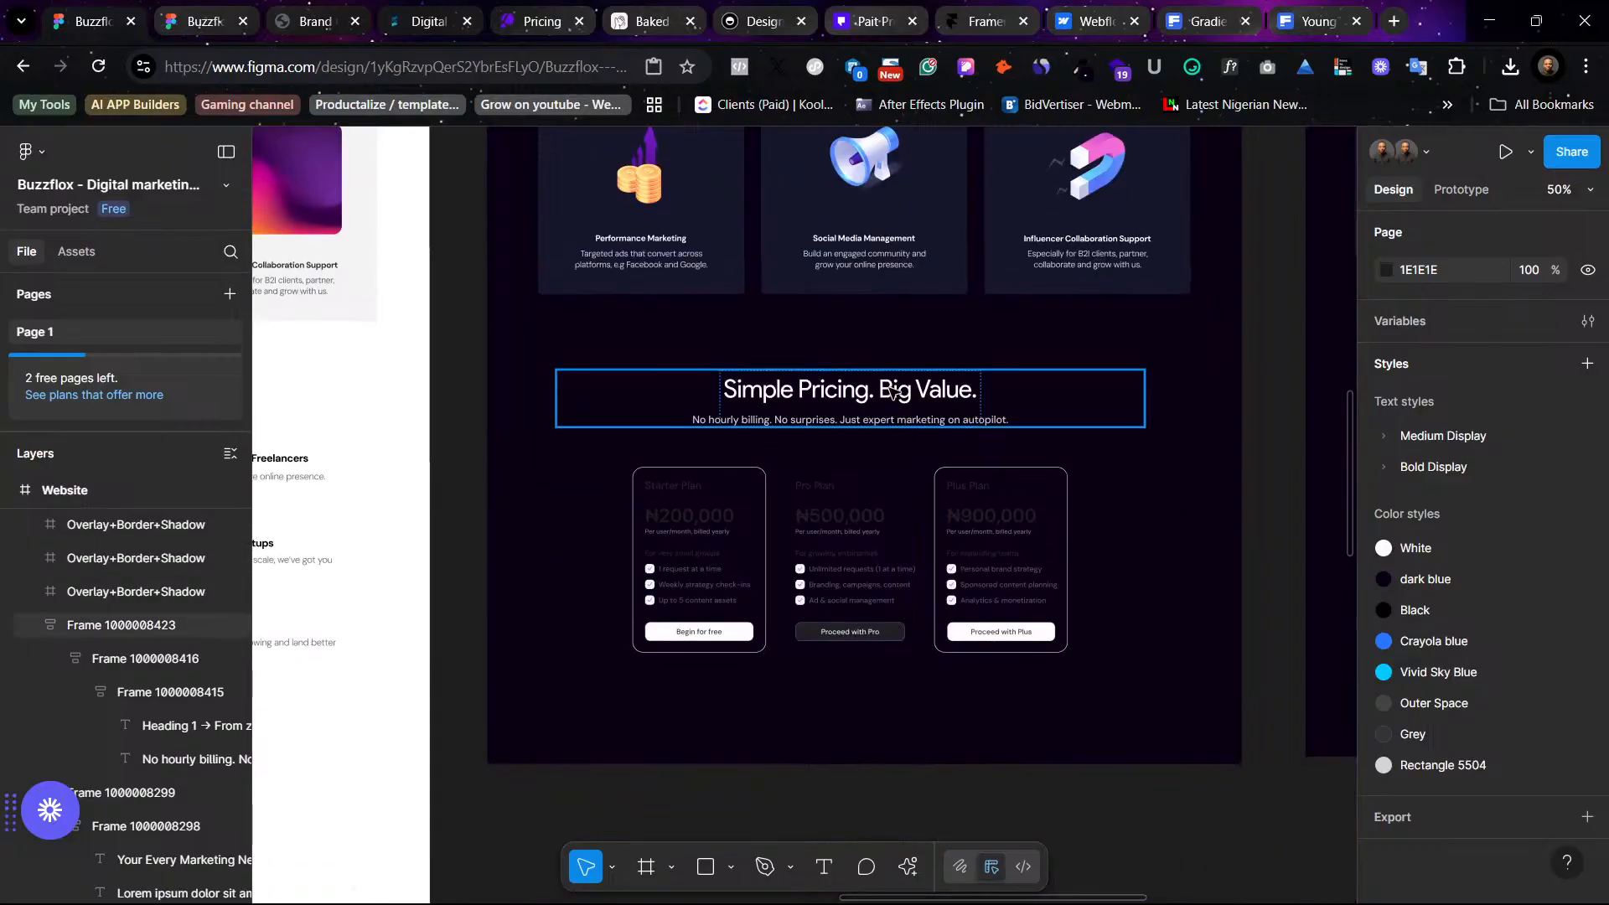
pyautogui.click(846, 390)
pyautogui.doubleClick(846, 390)
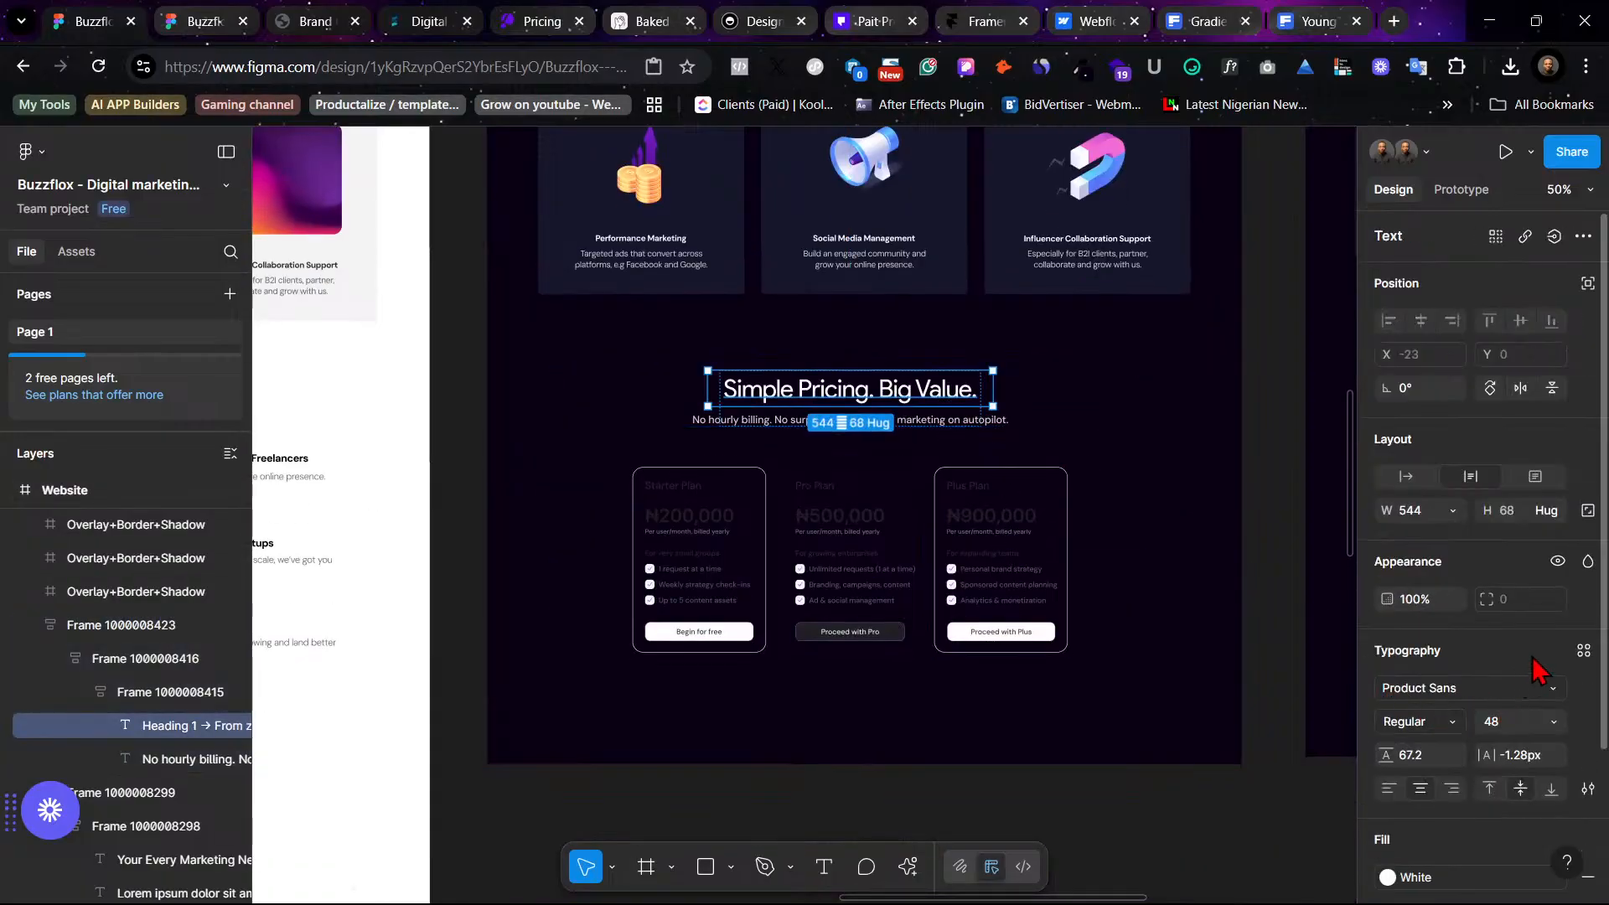
pyautogui.click(1583, 654)
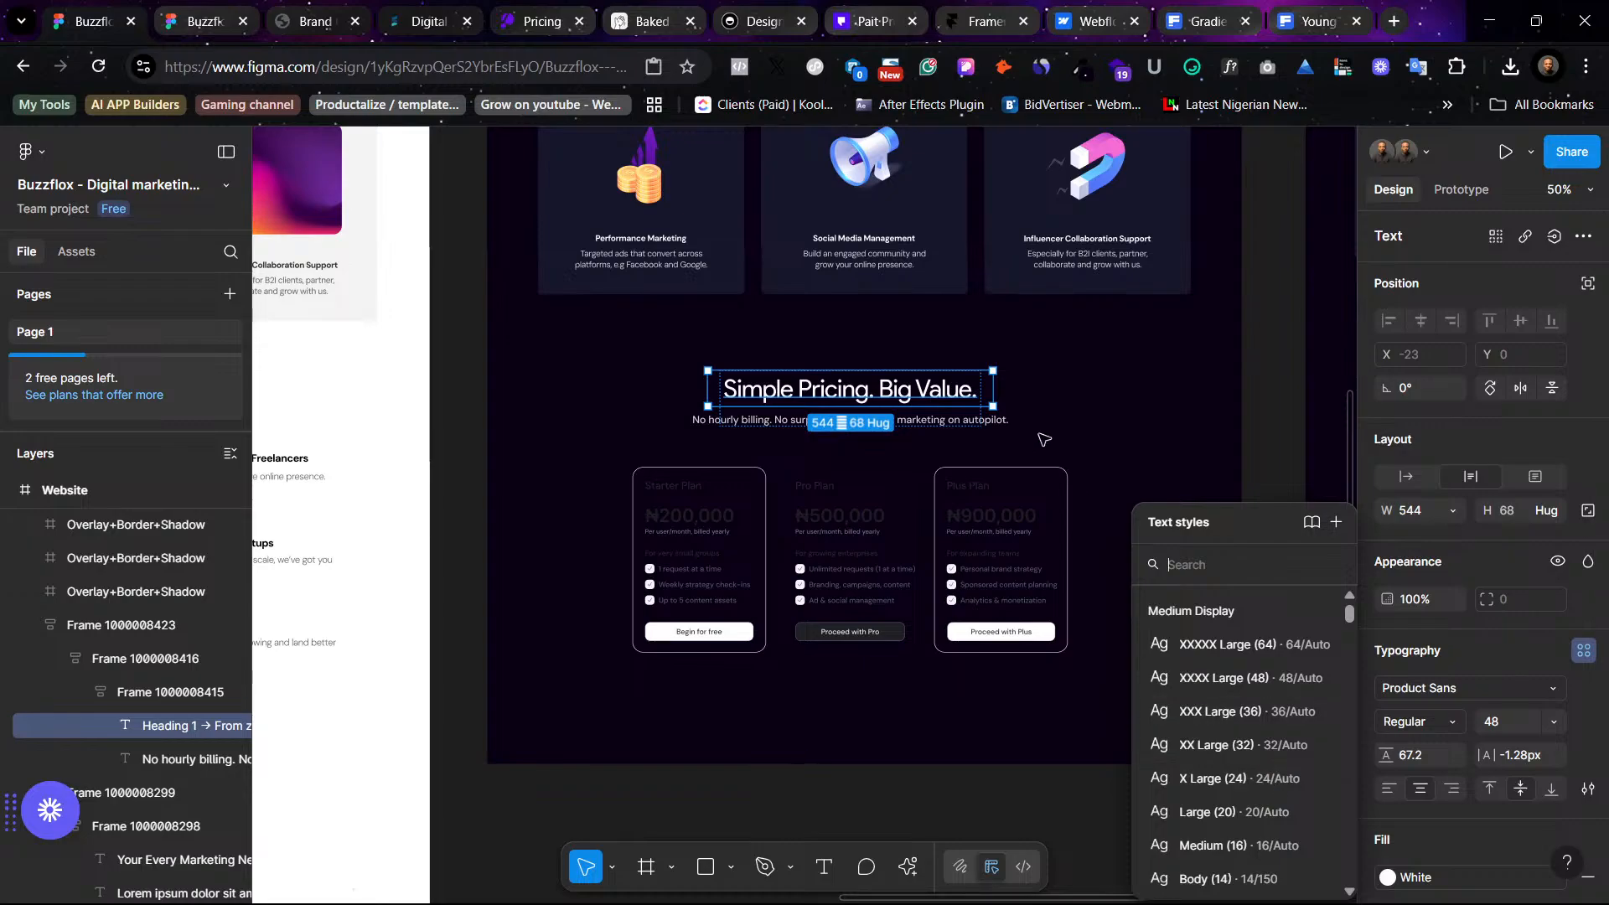
pyautogui.scroll(3, 1043, 438)
pyautogui.hscroll(3, 1043, 437)
pyautogui.hscroll(5, 1043, 438)
pyautogui.scroll(2, 1043, 438)
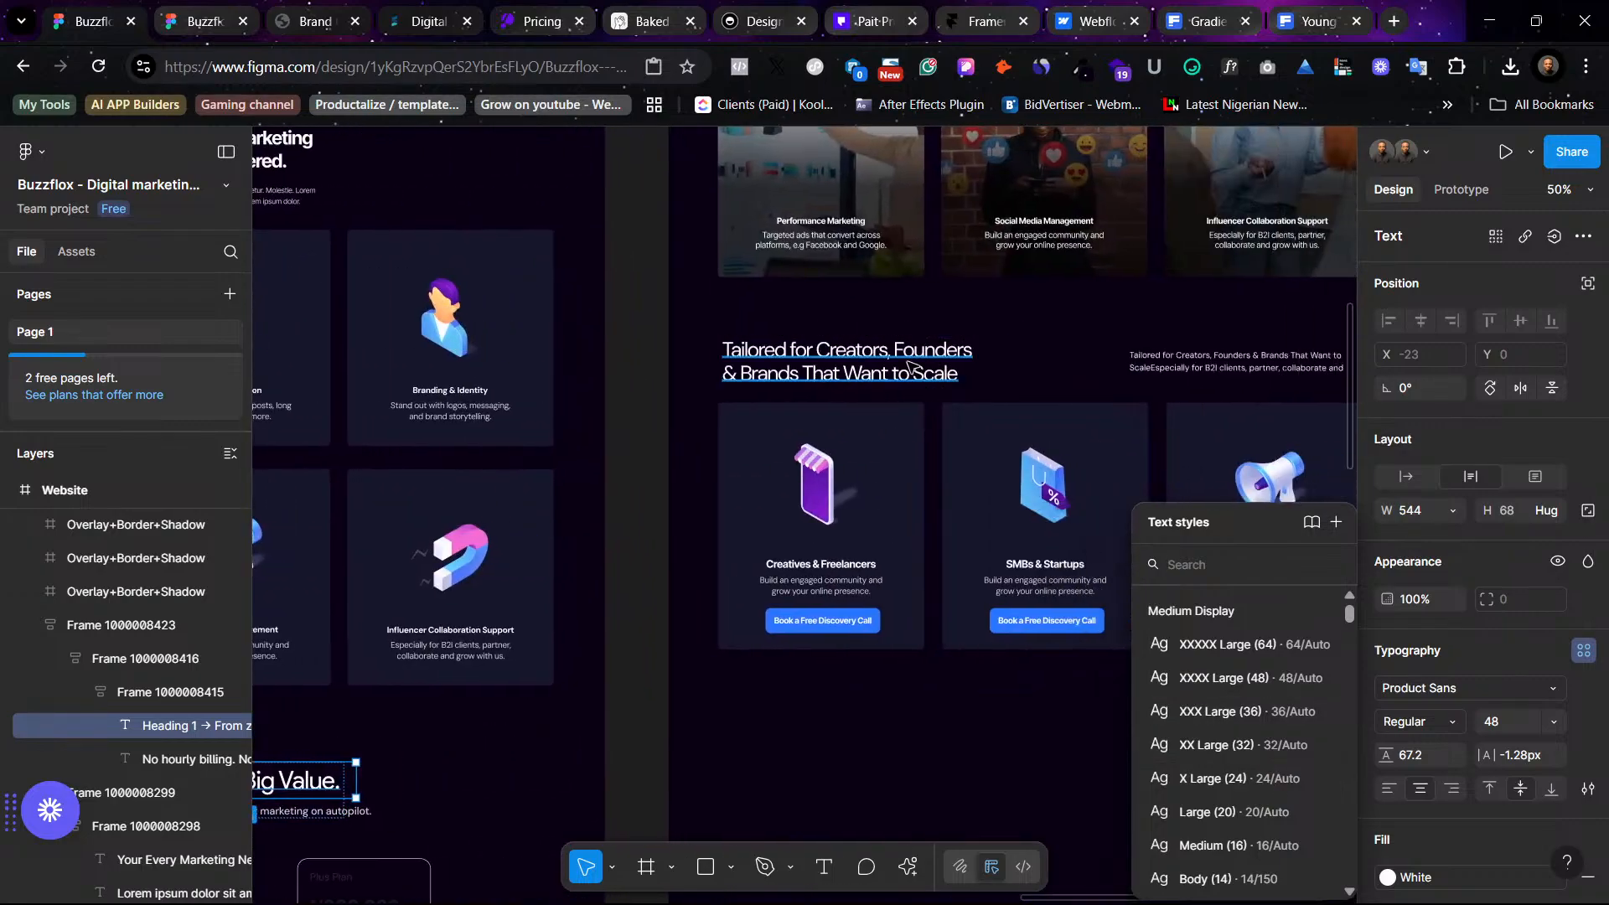
# - Apply the Medium Display XXX Large (36) text style to the 'Tailored for Creators, Founders & Brands' heading
pyautogui.click(913, 369)
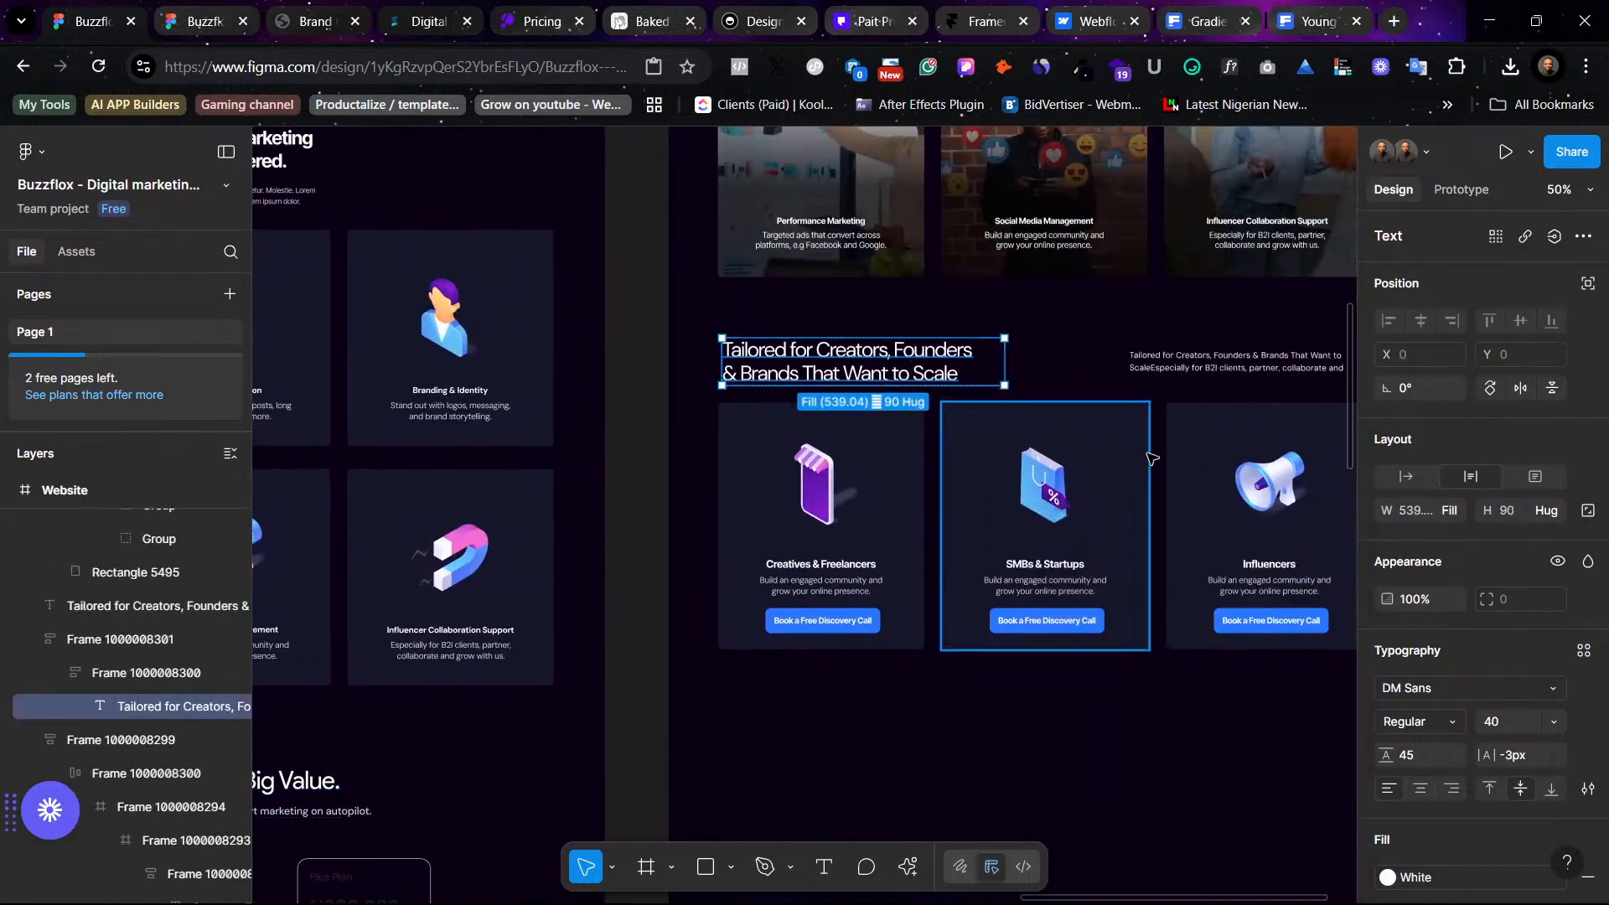
pyautogui.click(1582, 652)
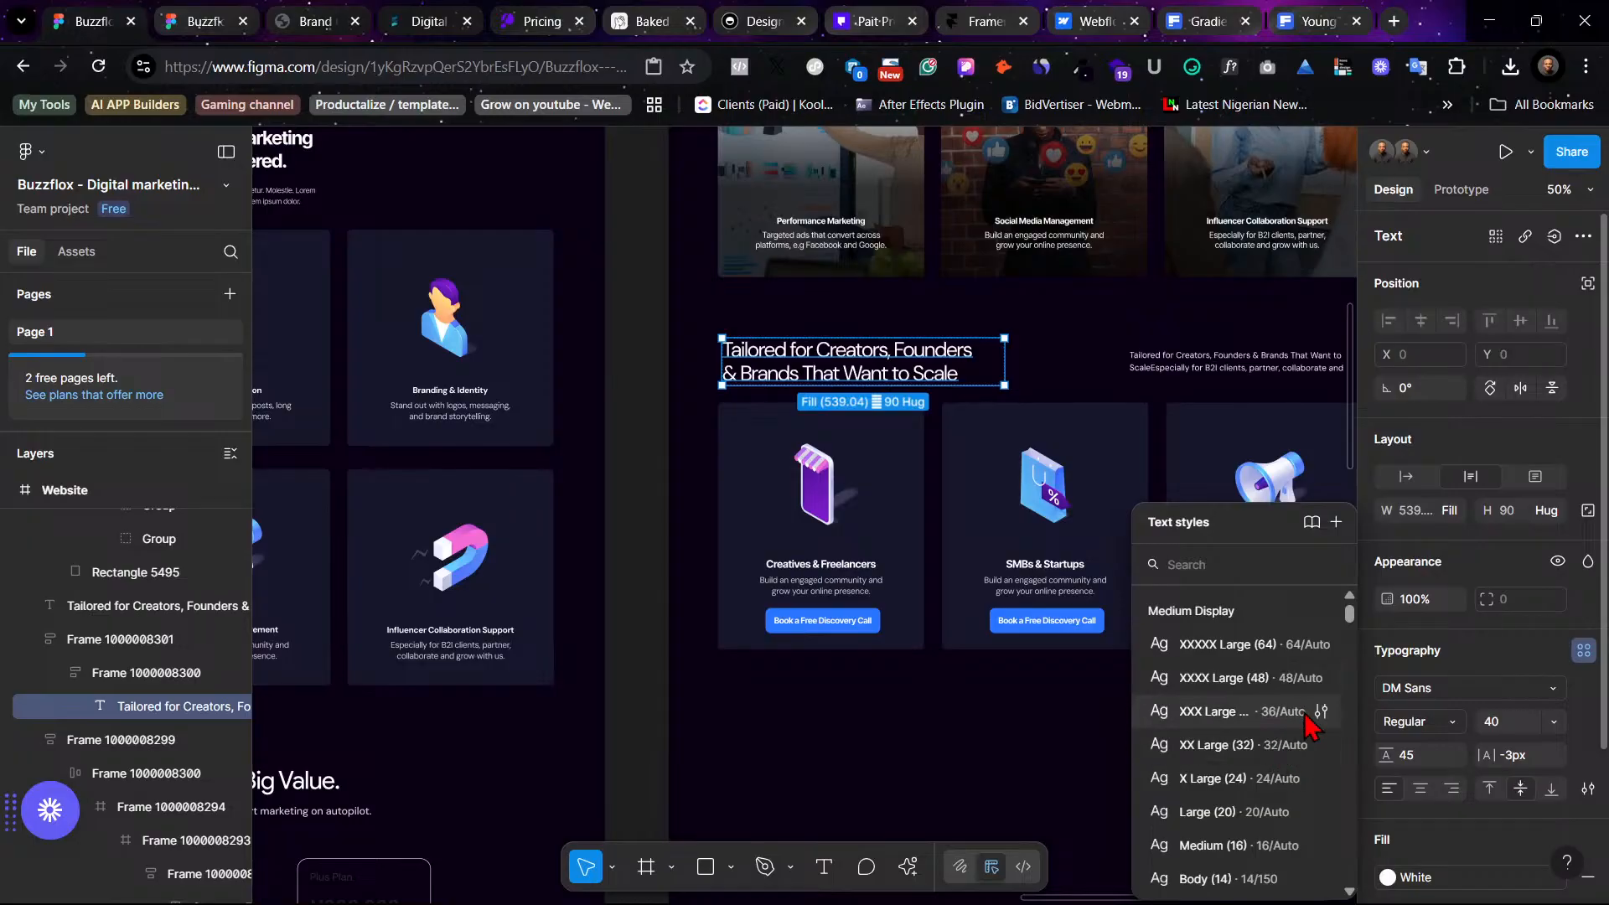
pyautogui.click(1223, 711)
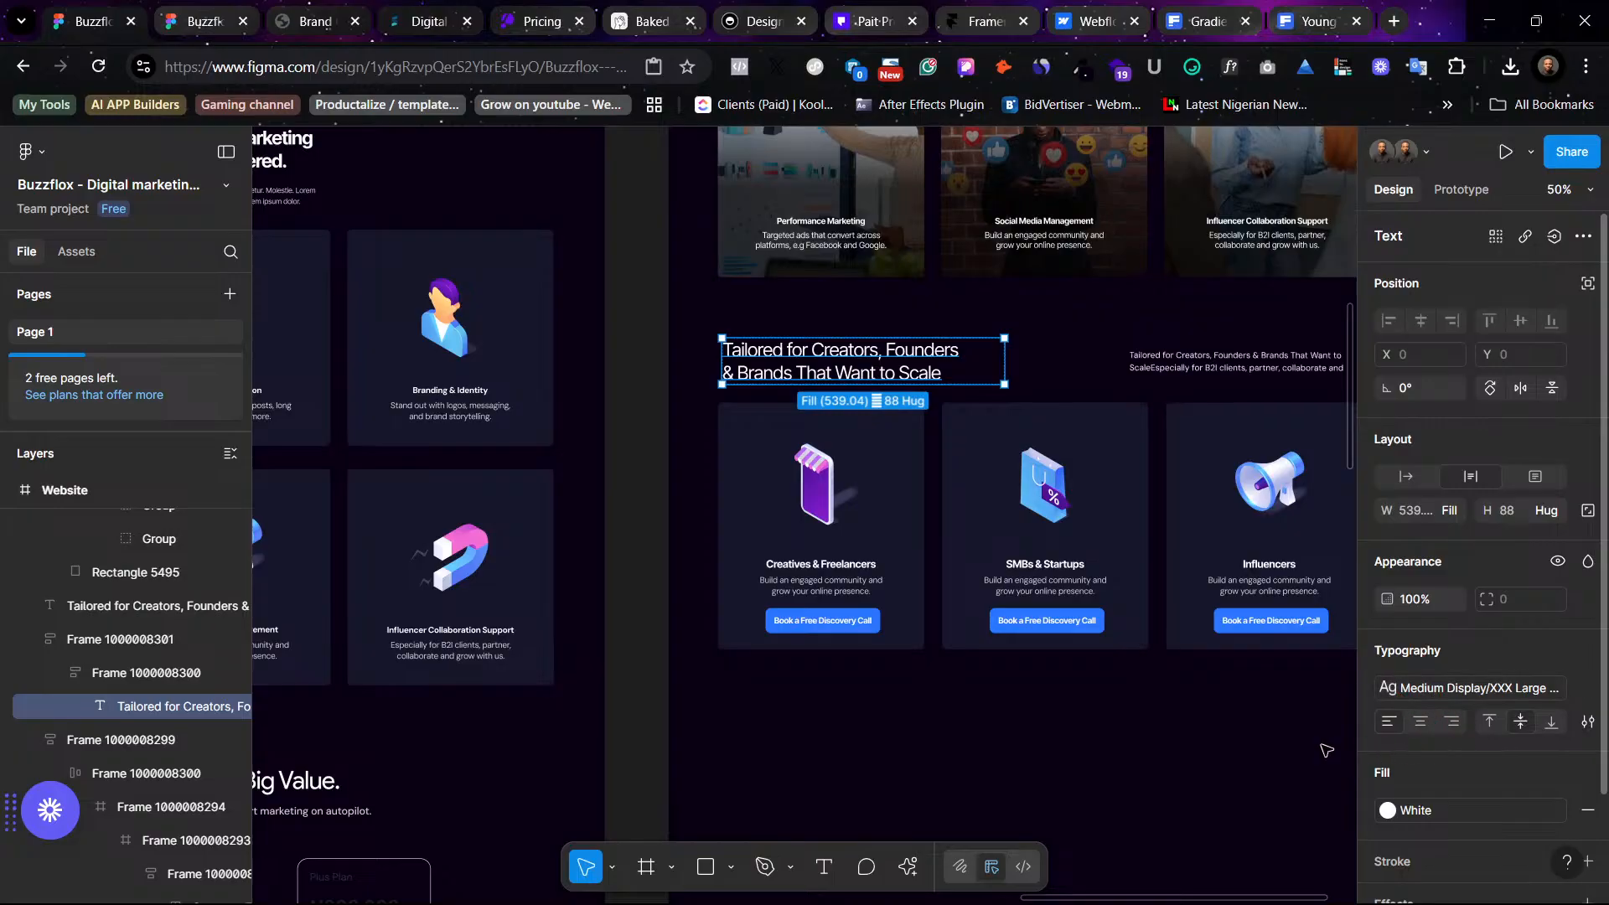
pyautogui.click(1062, 359)
# - Apply the Medium Display XXX Large (36) text style to the Simple Pricing heading
pyautogui.hscroll(-2, 1009, 409)
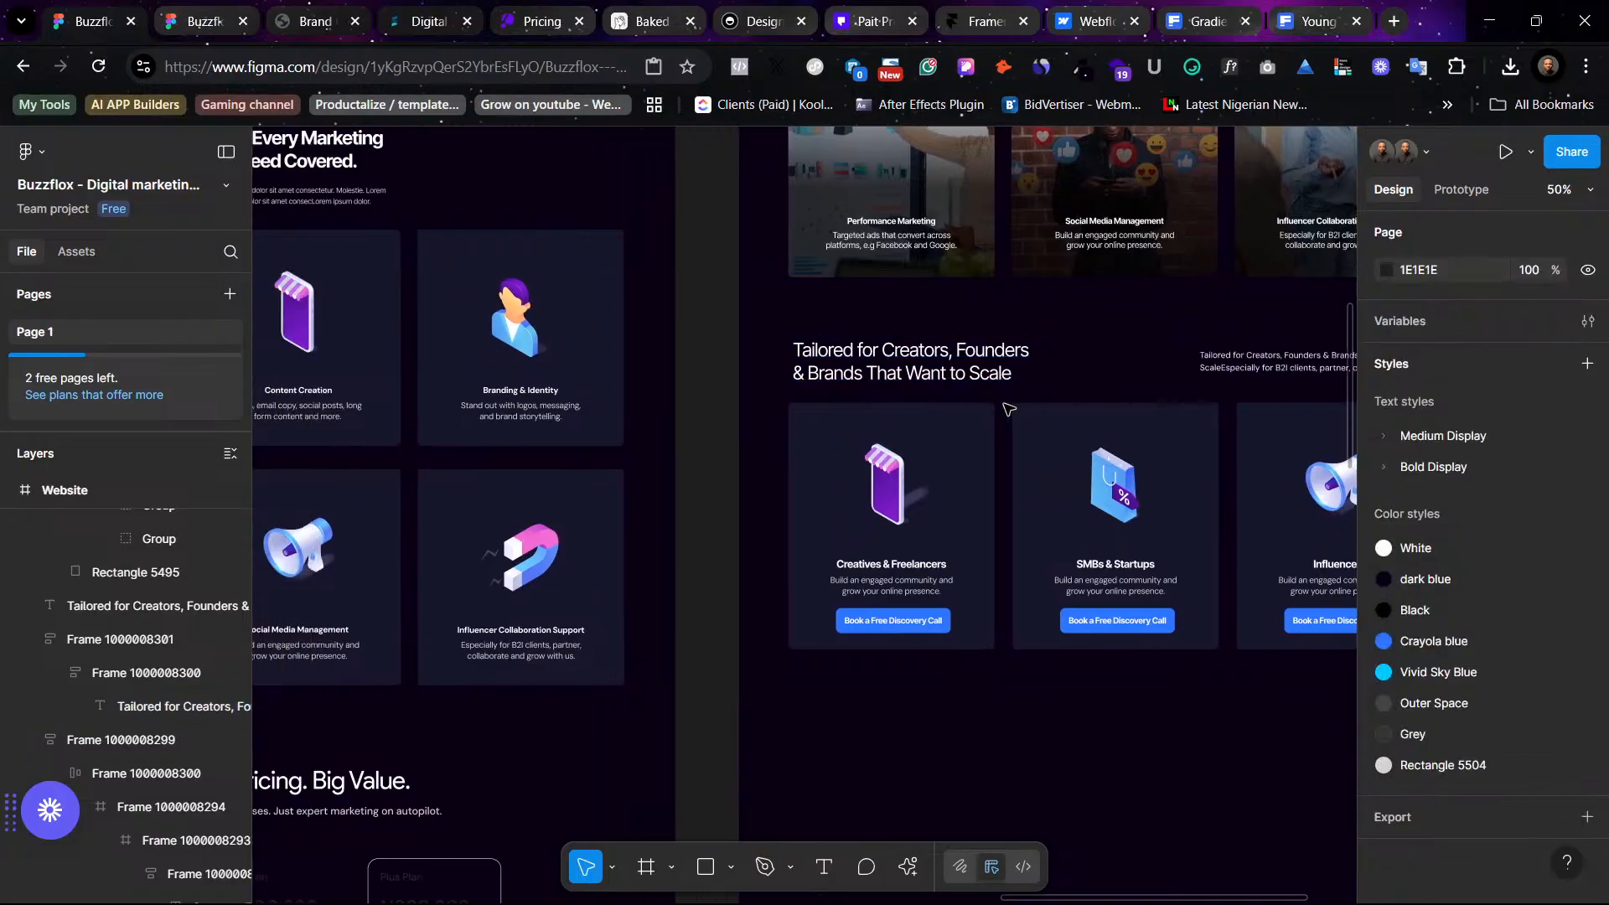
pyautogui.hscroll(-1, 1009, 409)
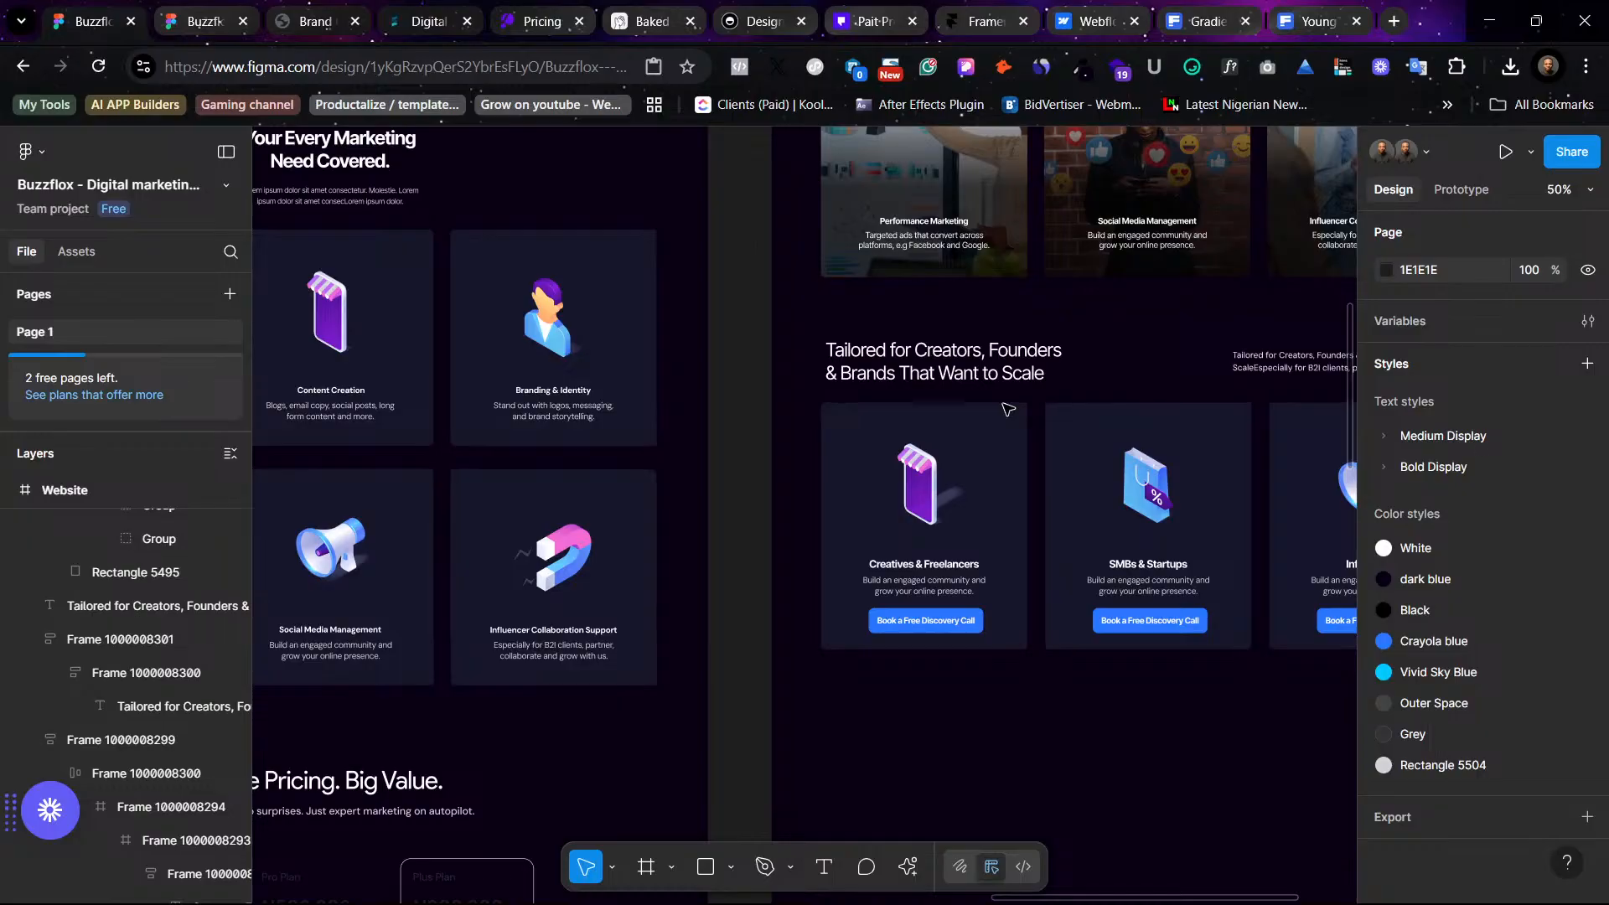
pyautogui.scroll(10, 1009, 409)
pyautogui.hscroll(3, 1014, 402)
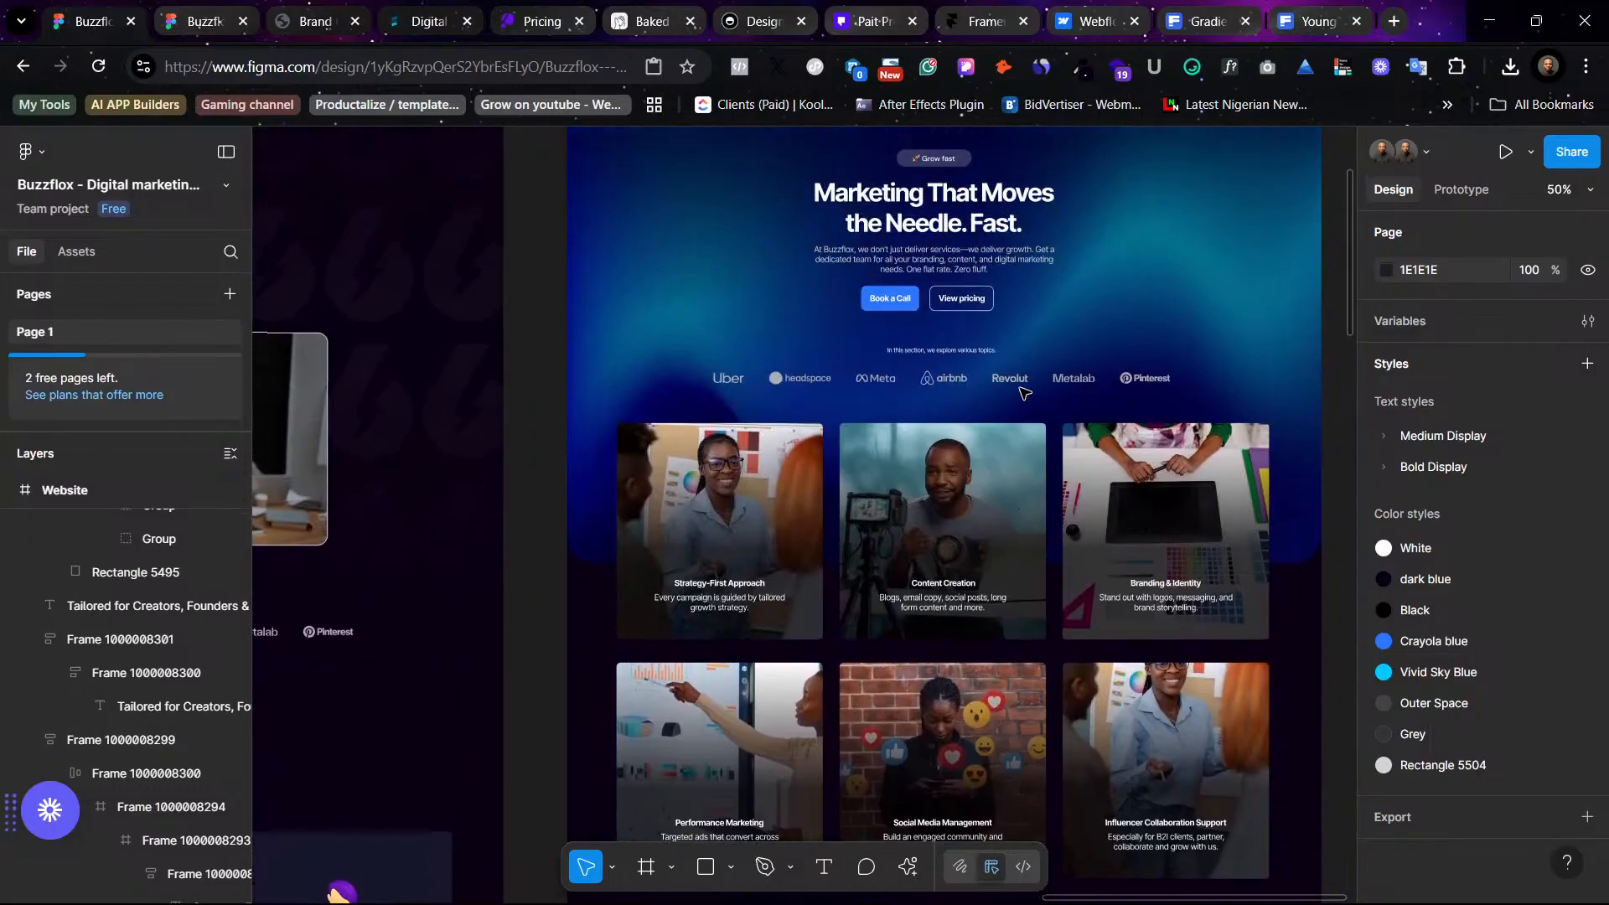
pyautogui.scroll(-5, 1039, 503)
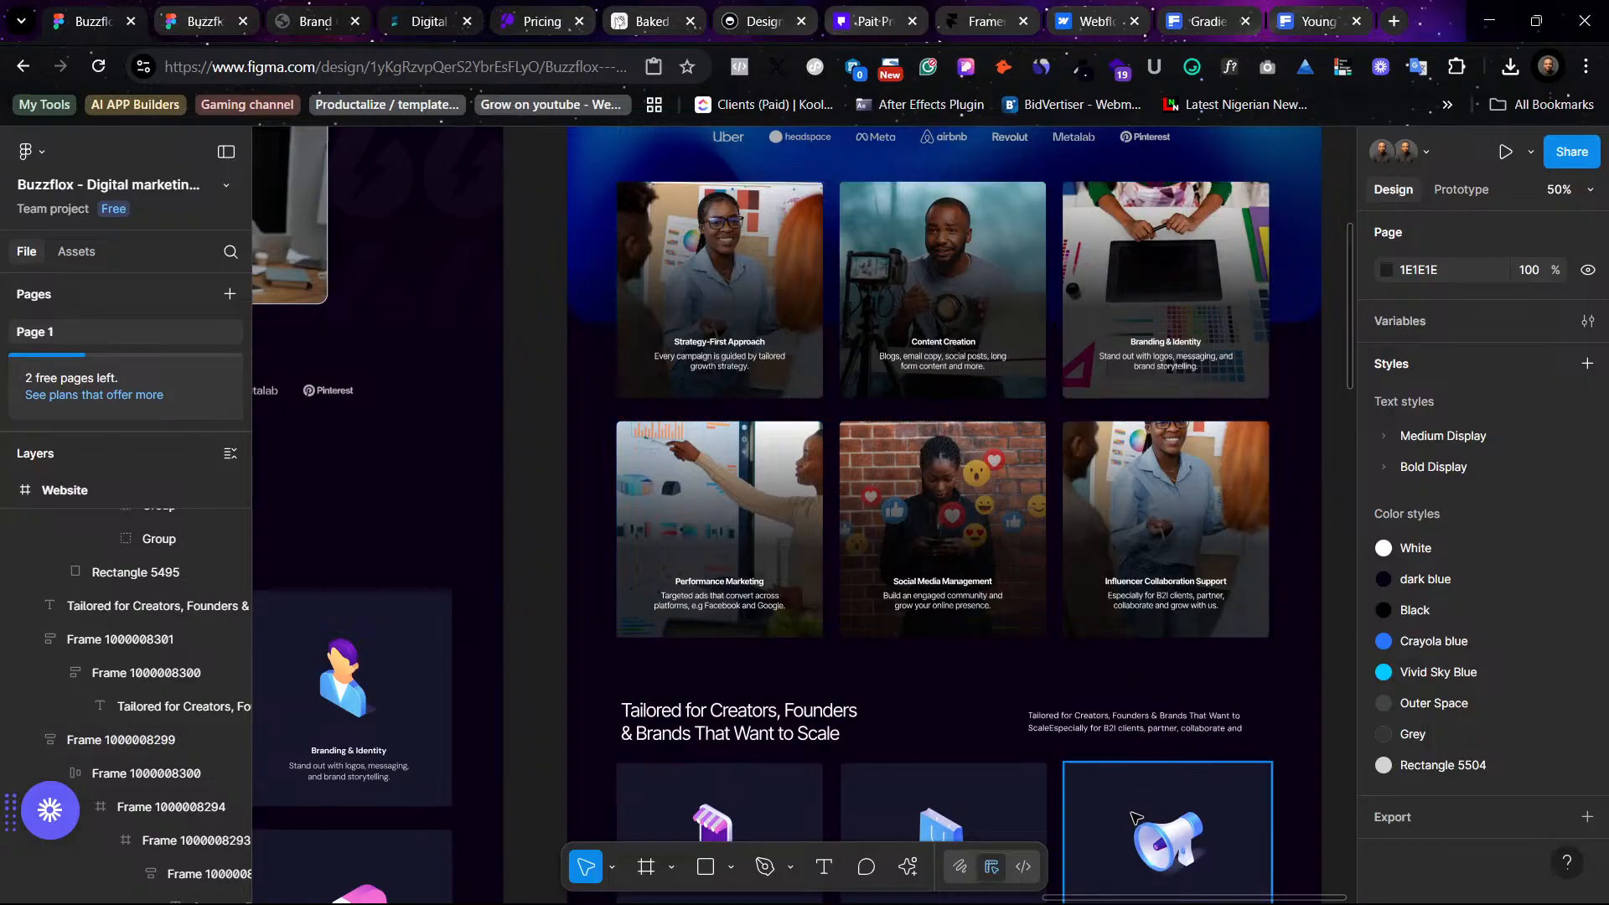
pyautogui.scroll(-5, 1131, 805)
pyautogui.hscroll(6, 1127, 796)
pyautogui.scroll(-2, 1103, 754)
pyautogui.hscroll(-10, 1053, 711)
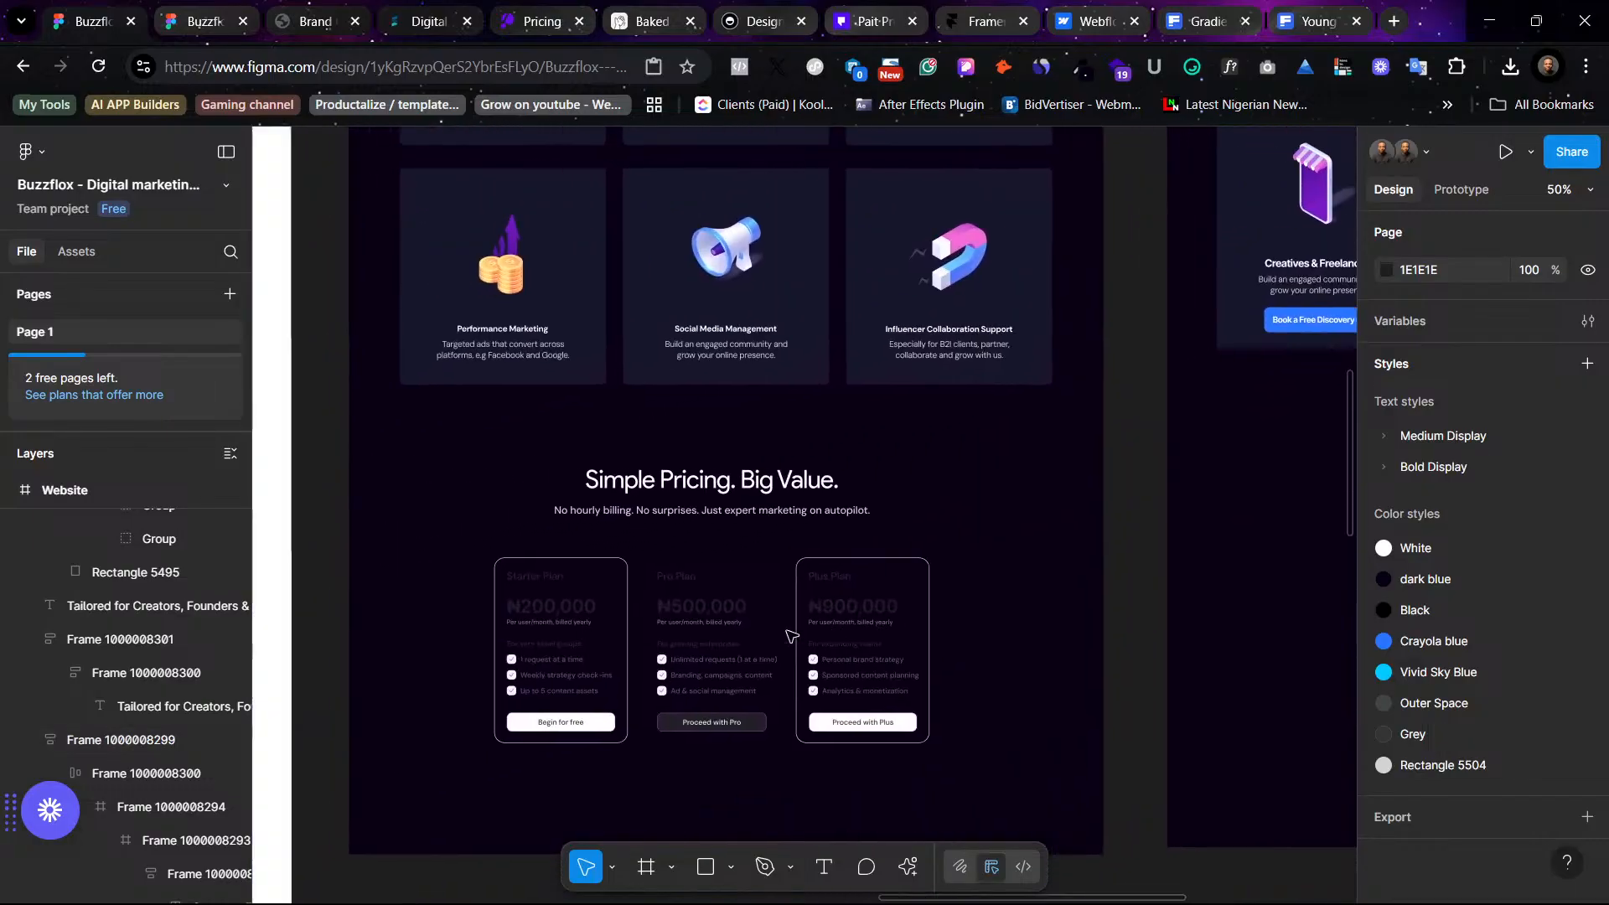
pyautogui.click(846, 490)
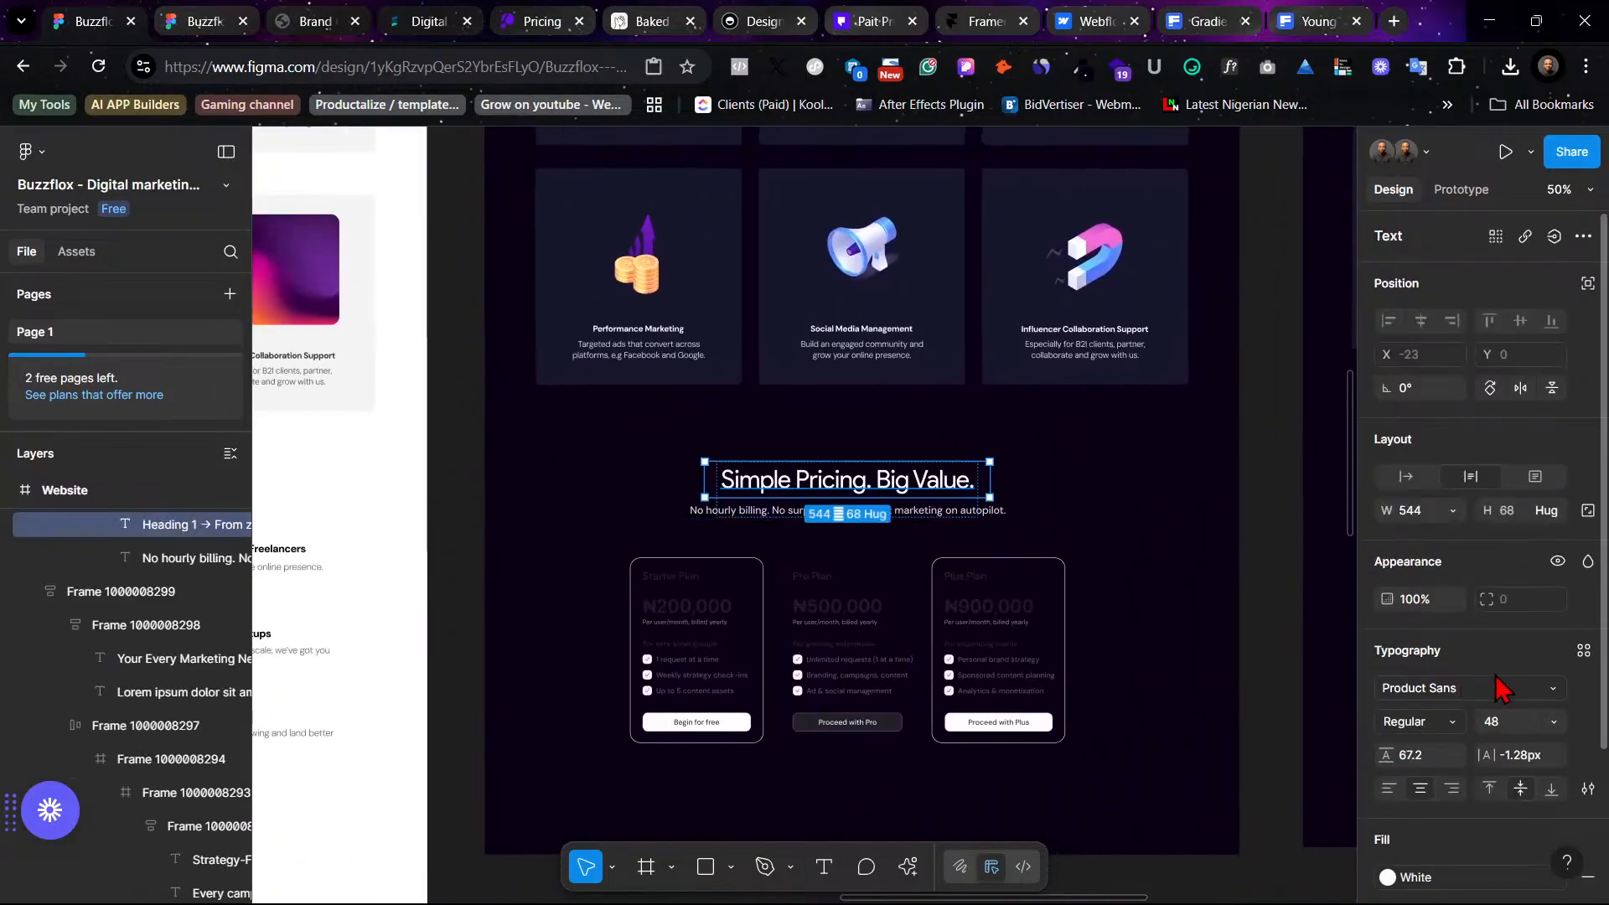
pyautogui.click(1583, 650)
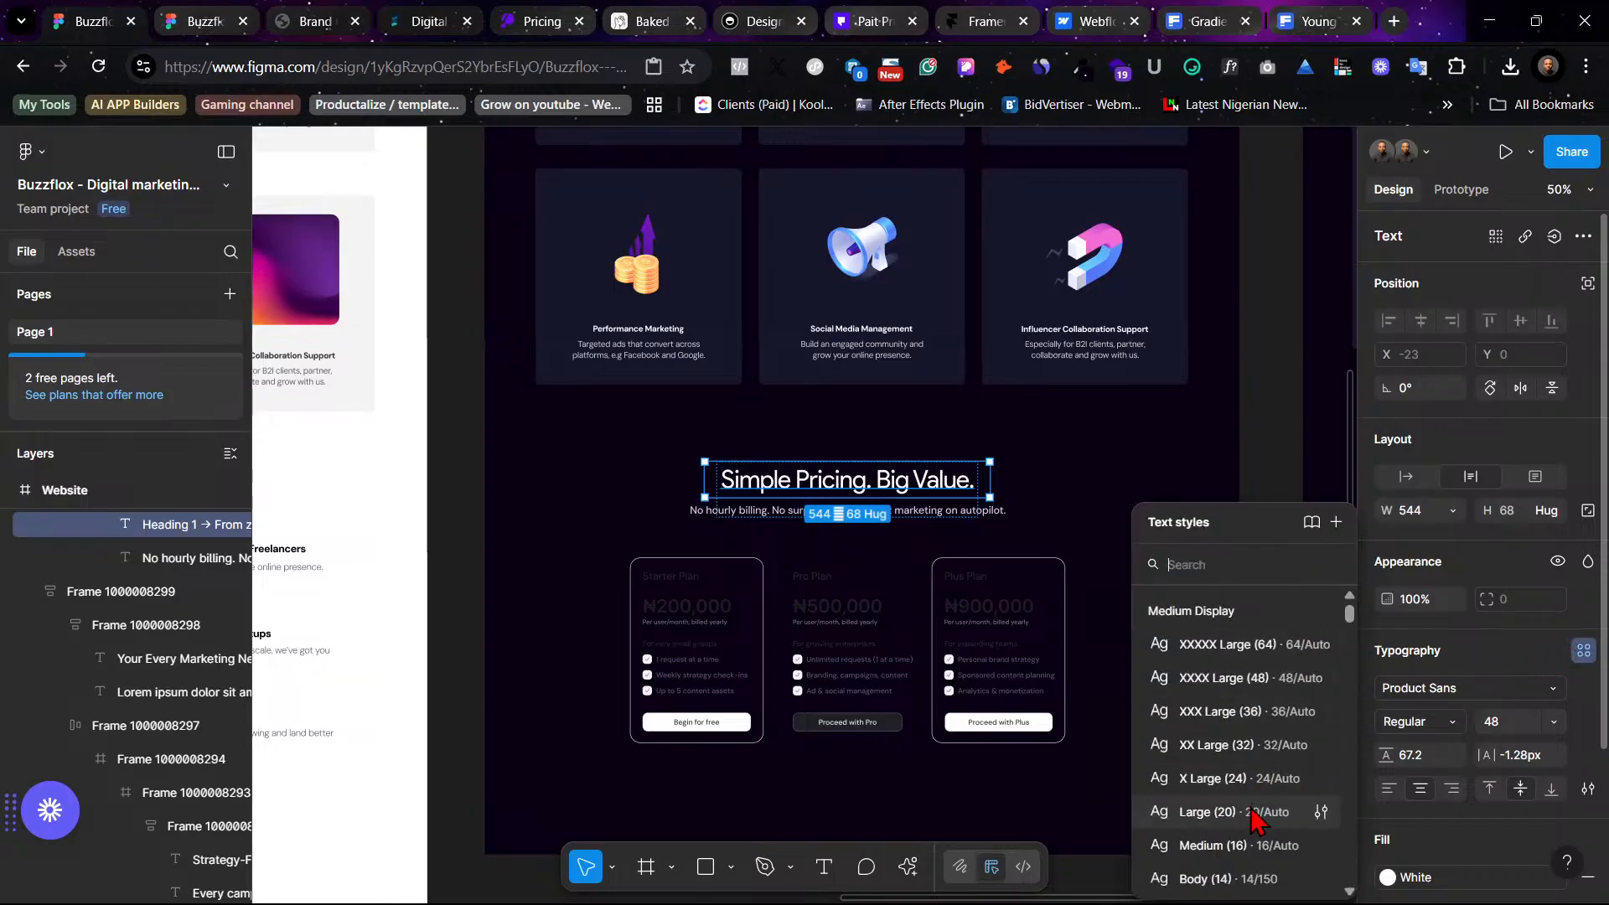
pyautogui.click(1215, 711)
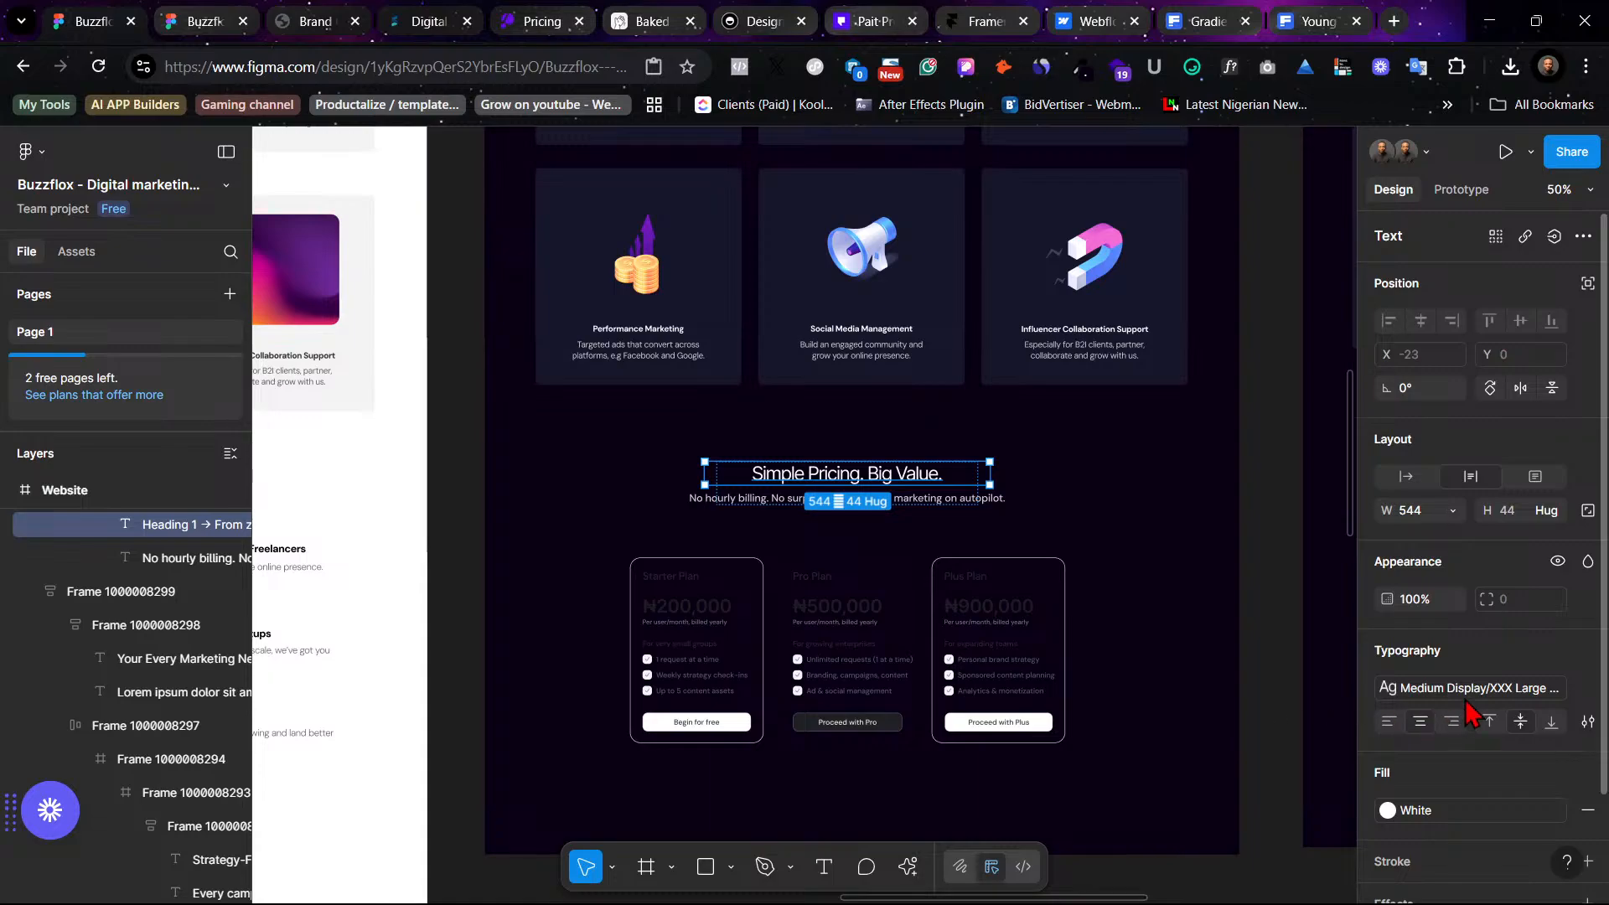
# - Compare the Simple Pricing heading's text style with the 'Tailored for Creators, Founders & Brands' heading
pyautogui.click(1504, 688)
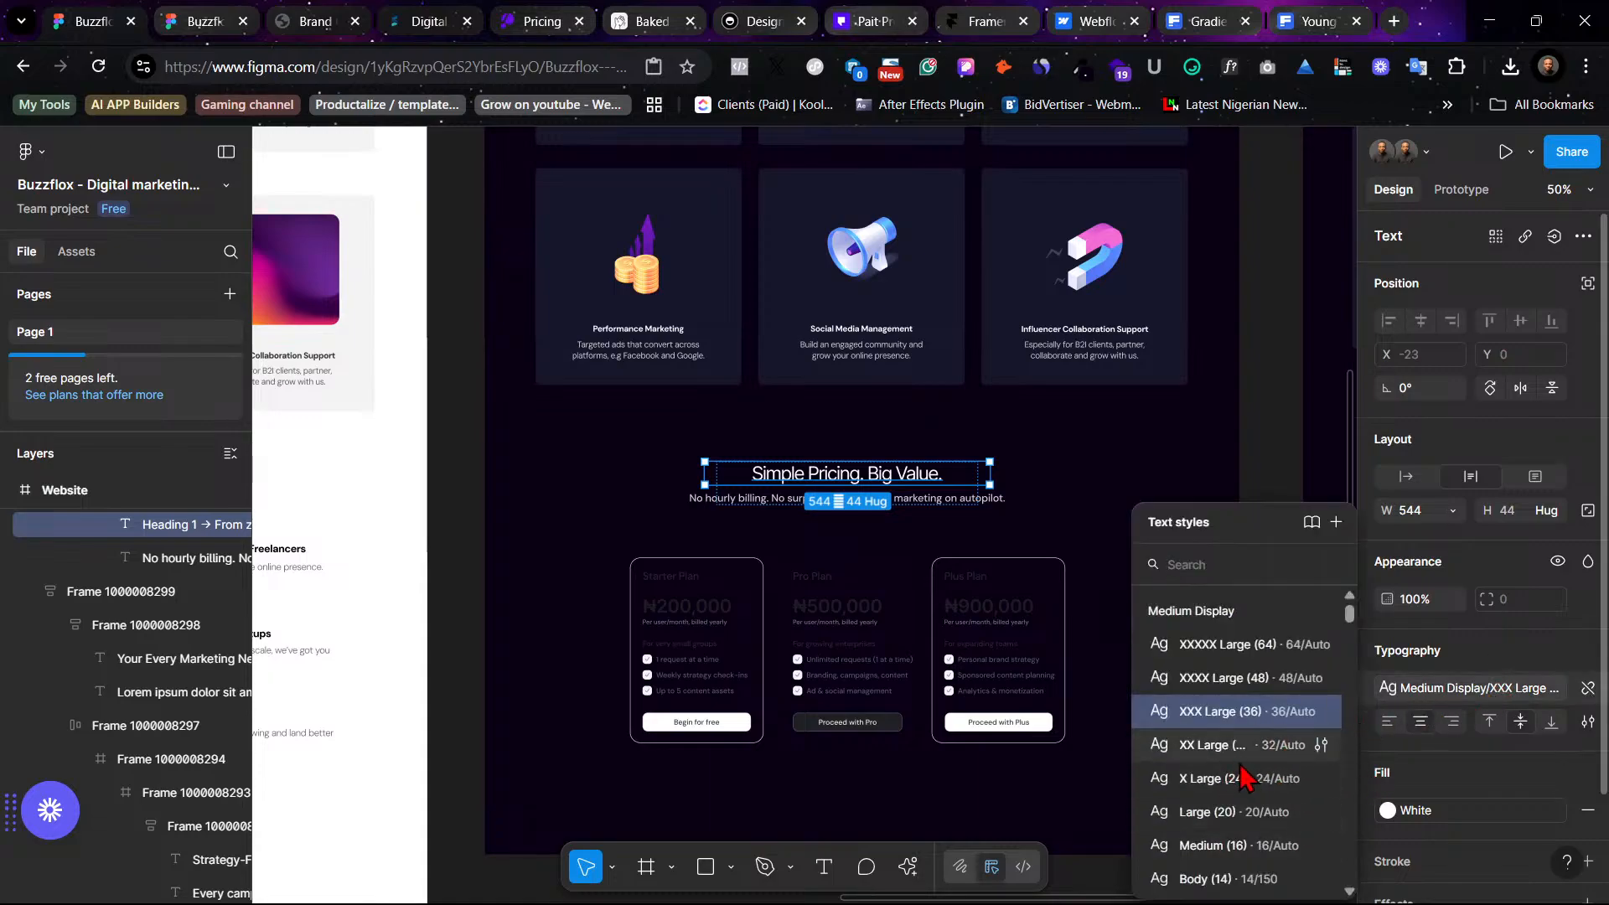
pyautogui.hscroll(4, 1128, 429)
pyautogui.hscroll(3, 1128, 429)
pyautogui.scroll(2, 1128, 429)
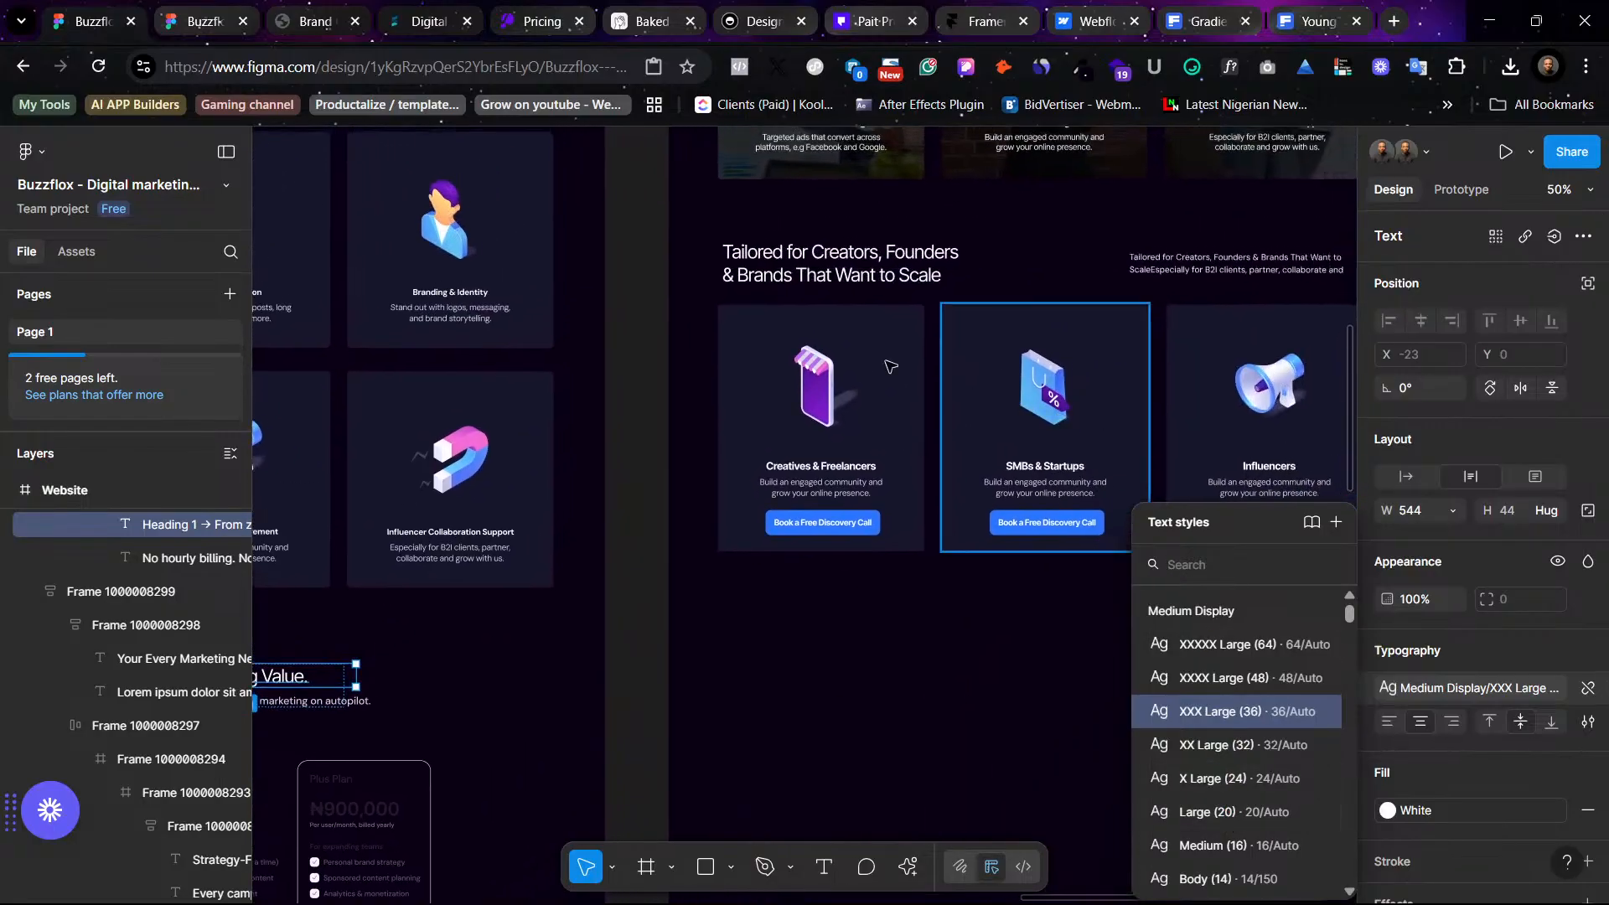
pyautogui.click(846, 264)
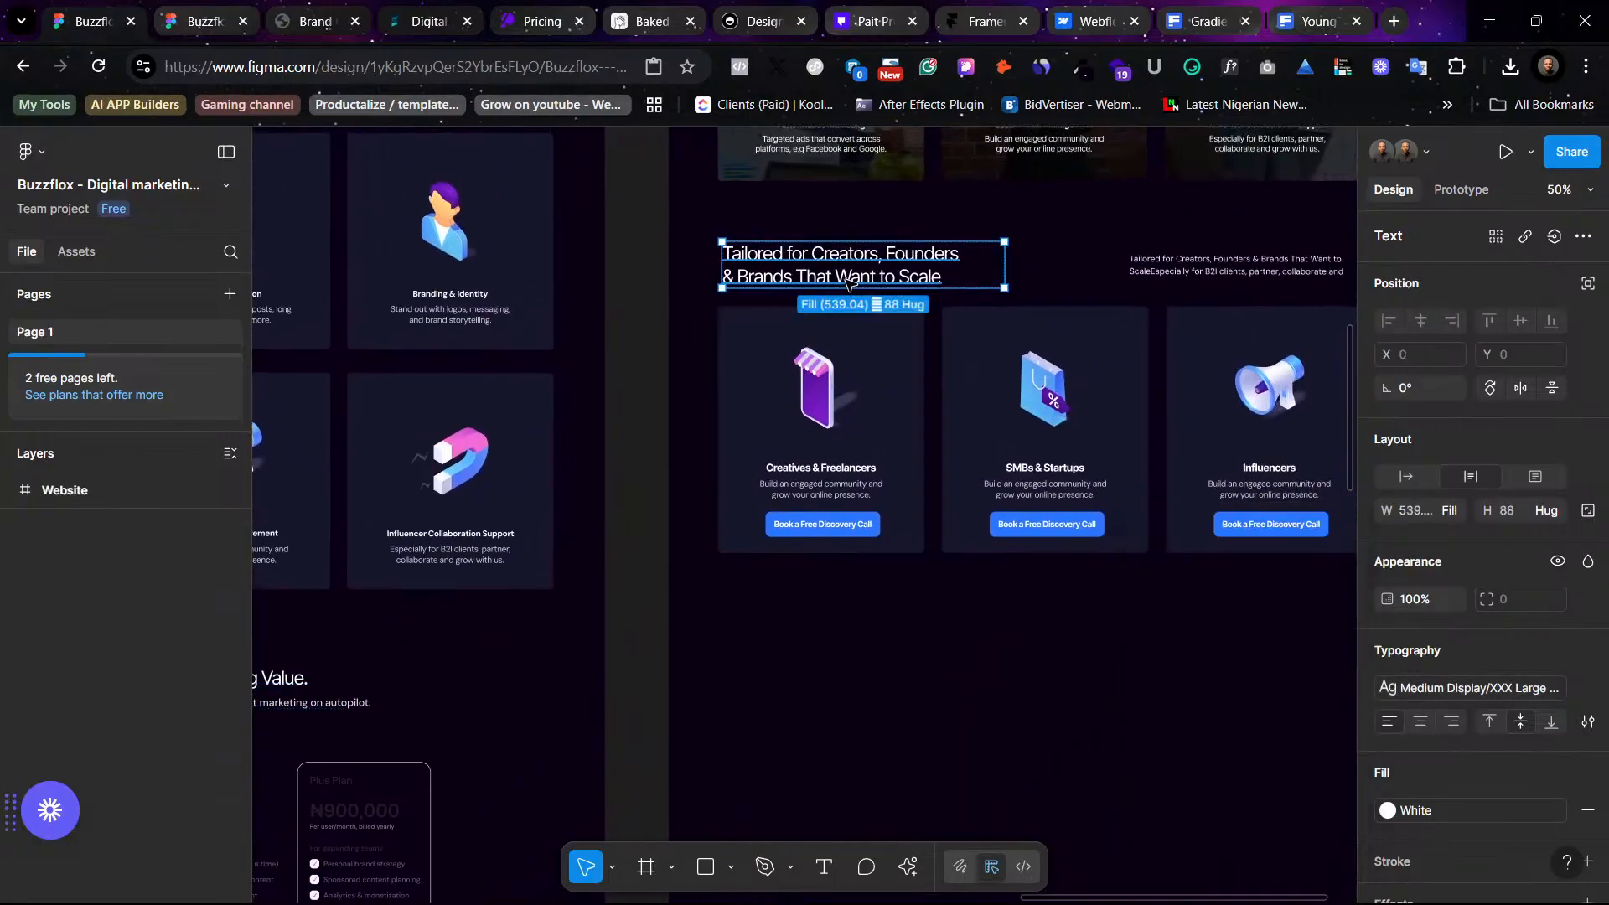
pyautogui.click(1490, 690)
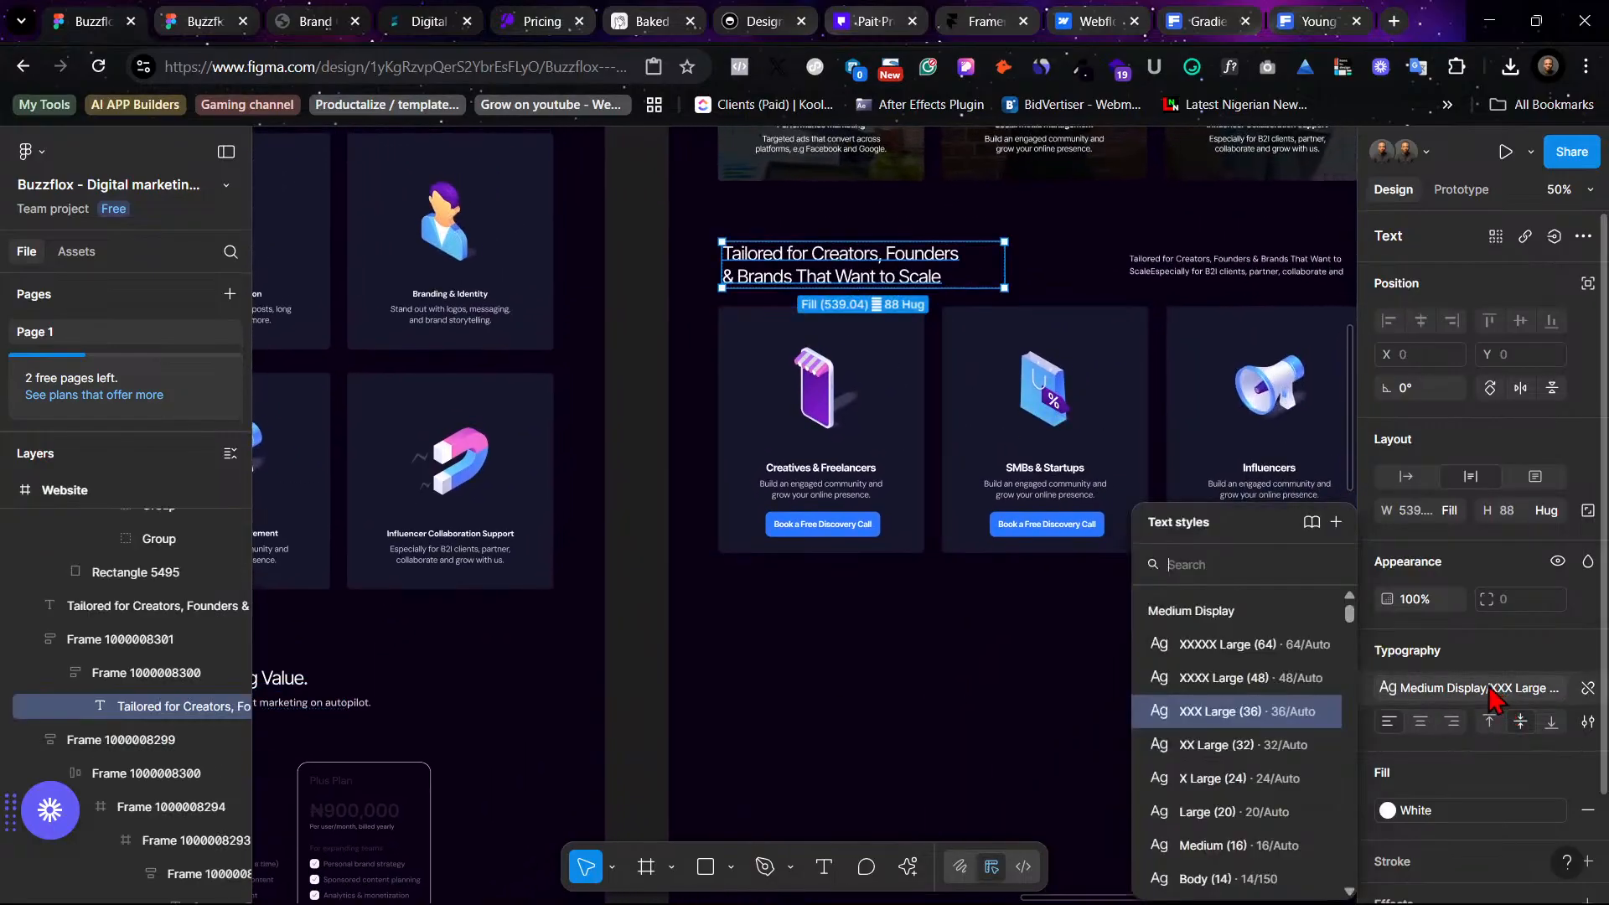
pyautogui.click(992, 694)
# - Apply the Medium Display Medium (16) text style to the pricing subtitle 'No hourly billing. No surprises…'
pyautogui.hscroll(-5, 993, 696)
pyautogui.scroll(-2, 884, 712)
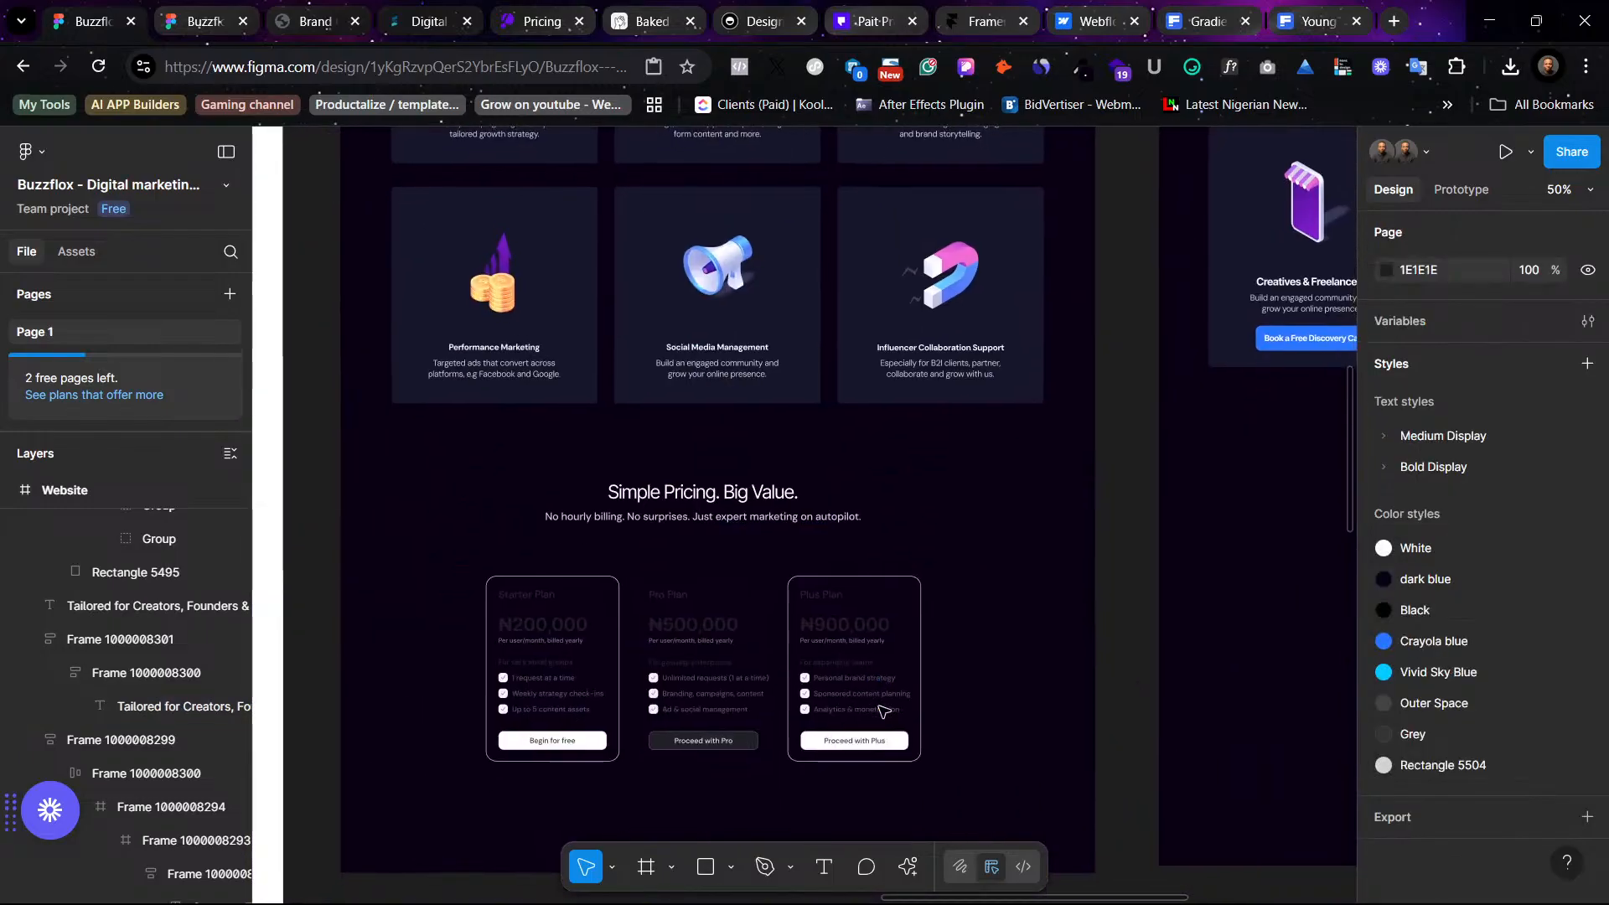
pyautogui.click(781, 519)
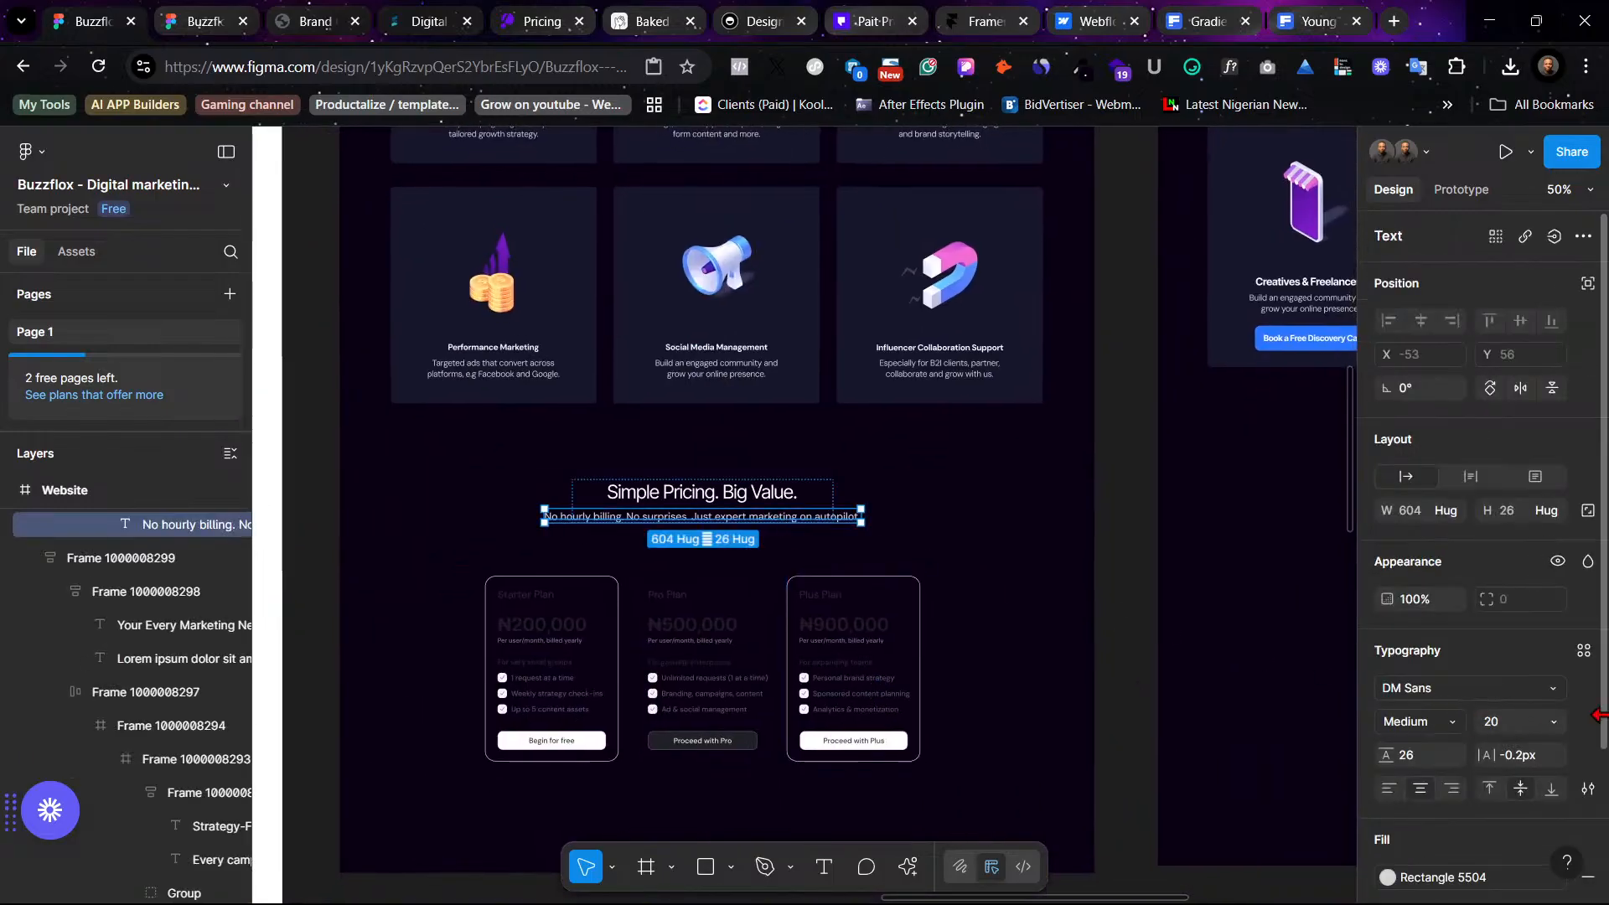
pyautogui.click(1583, 650)
pyautogui.scroll(-1, 1278, 800)
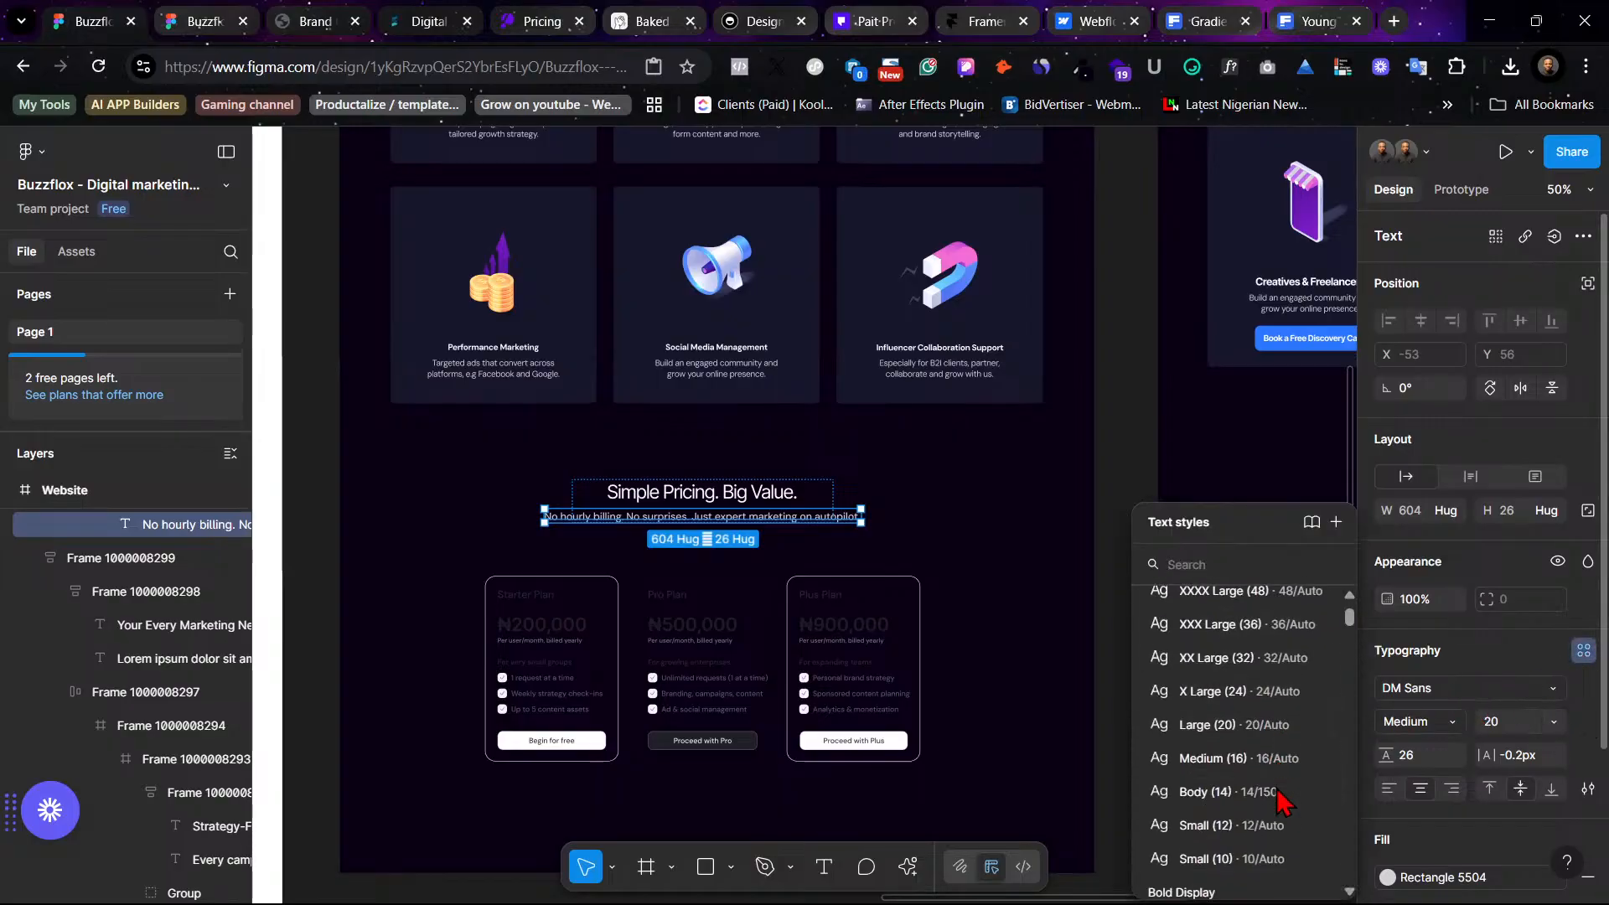
pyautogui.click(1276, 754)
# - Inspect the text settings of the audience section's subtitle in the dark design
pyautogui.hscroll(3, 1223, 679)
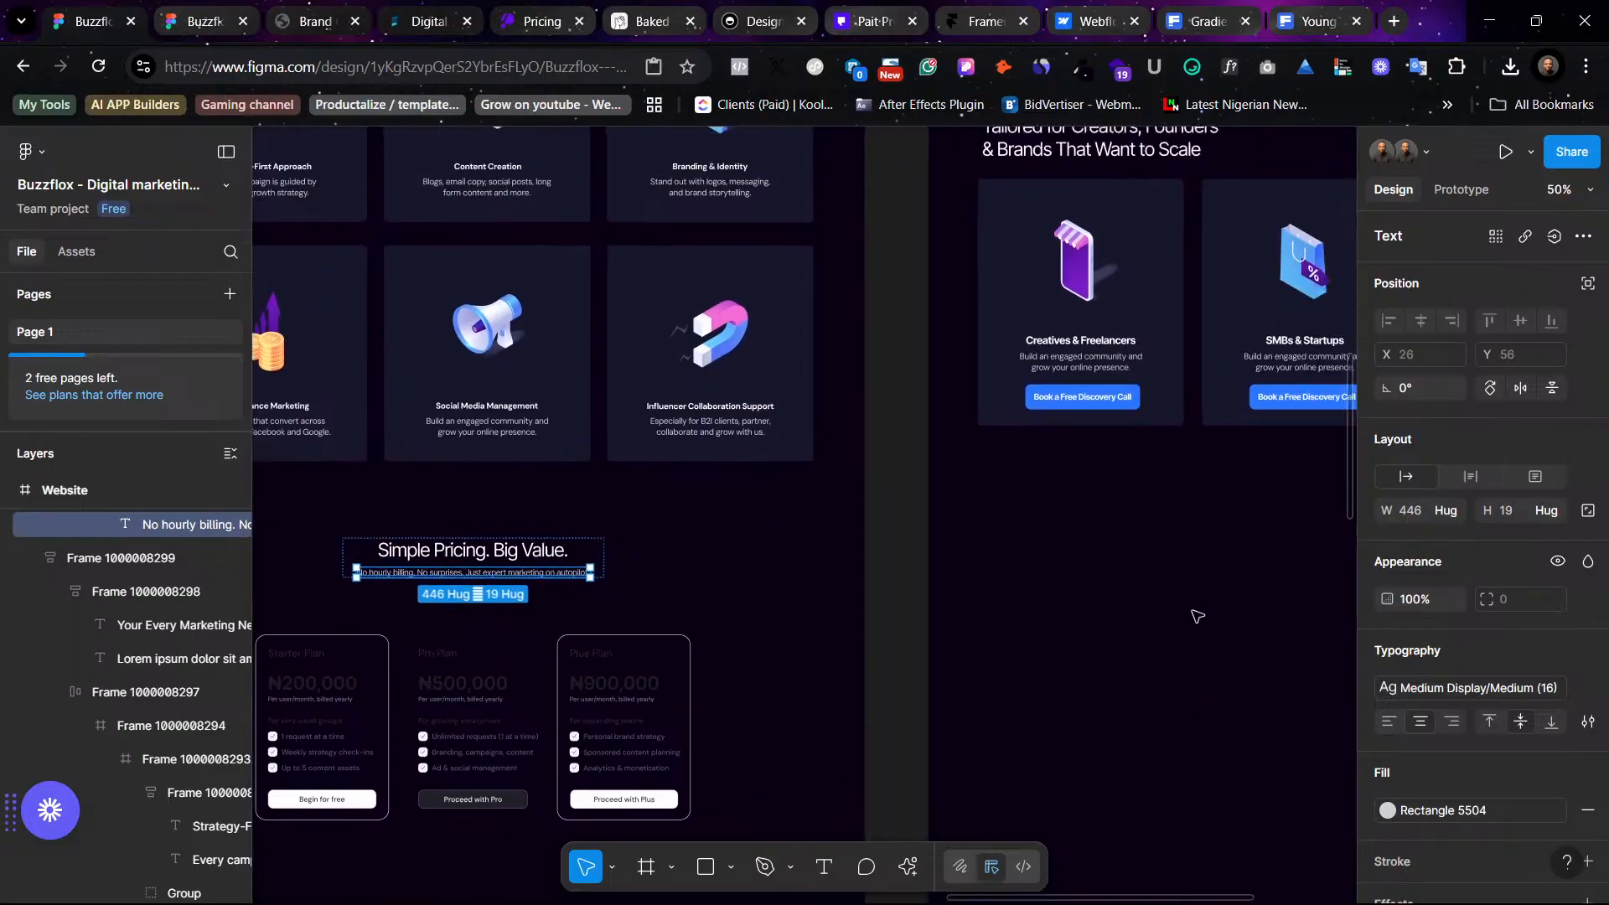
pyautogui.scroll(4, 1196, 616)
pyautogui.hscroll(-4, 1197, 616)
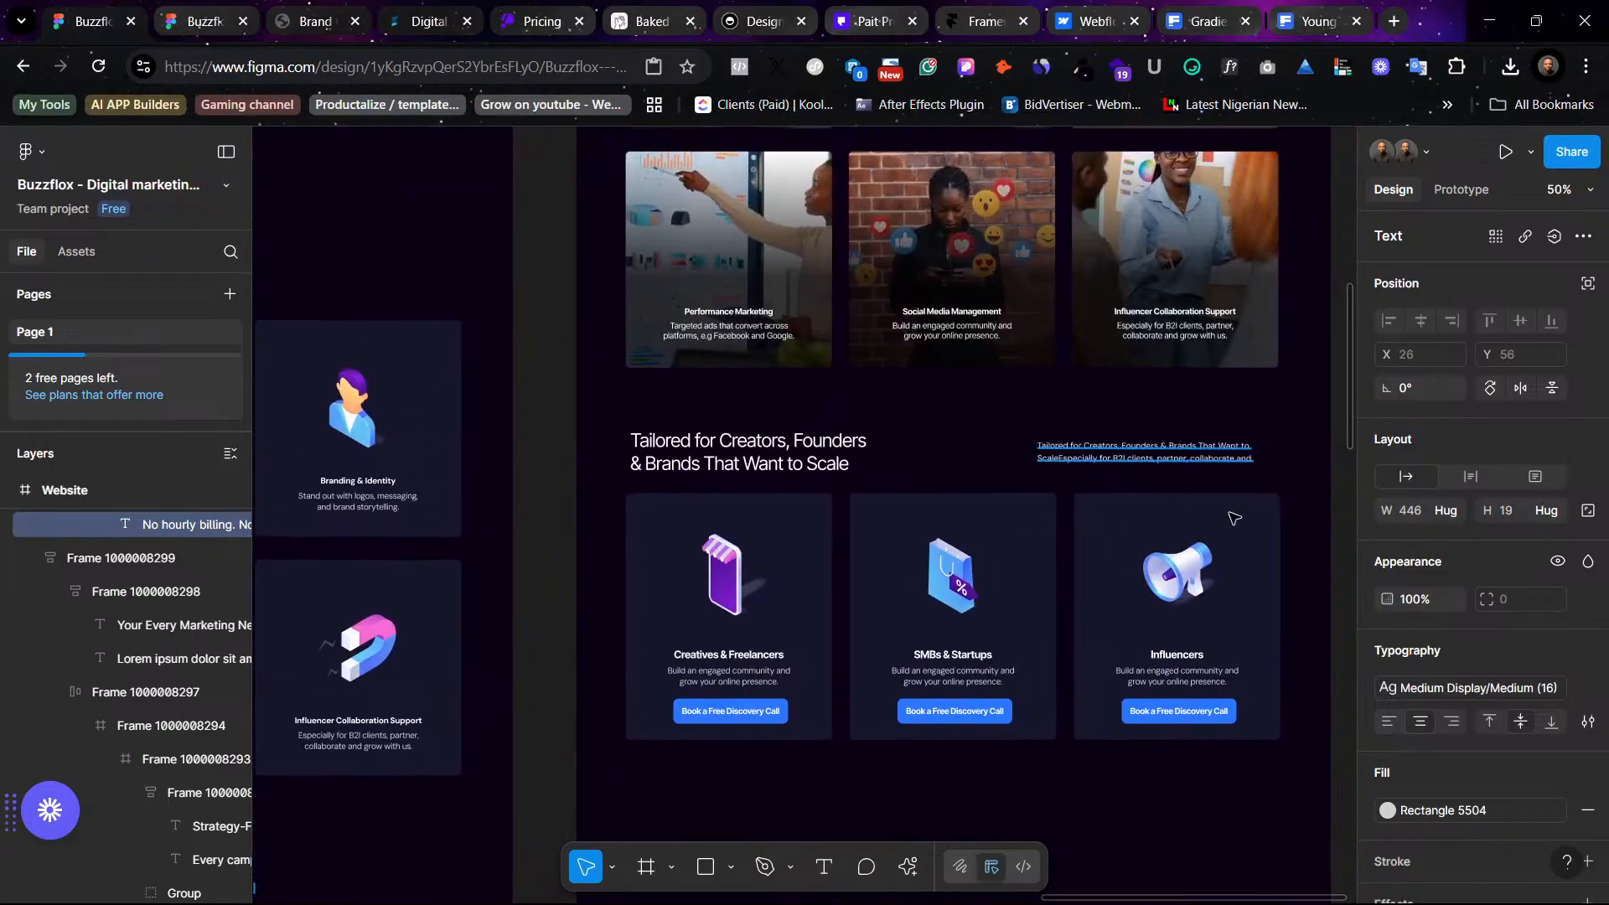
pyautogui.click(1220, 456)
pyautogui.hscroll(-6, 1070, 686)
pyautogui.scroll(-1, 941, 630)
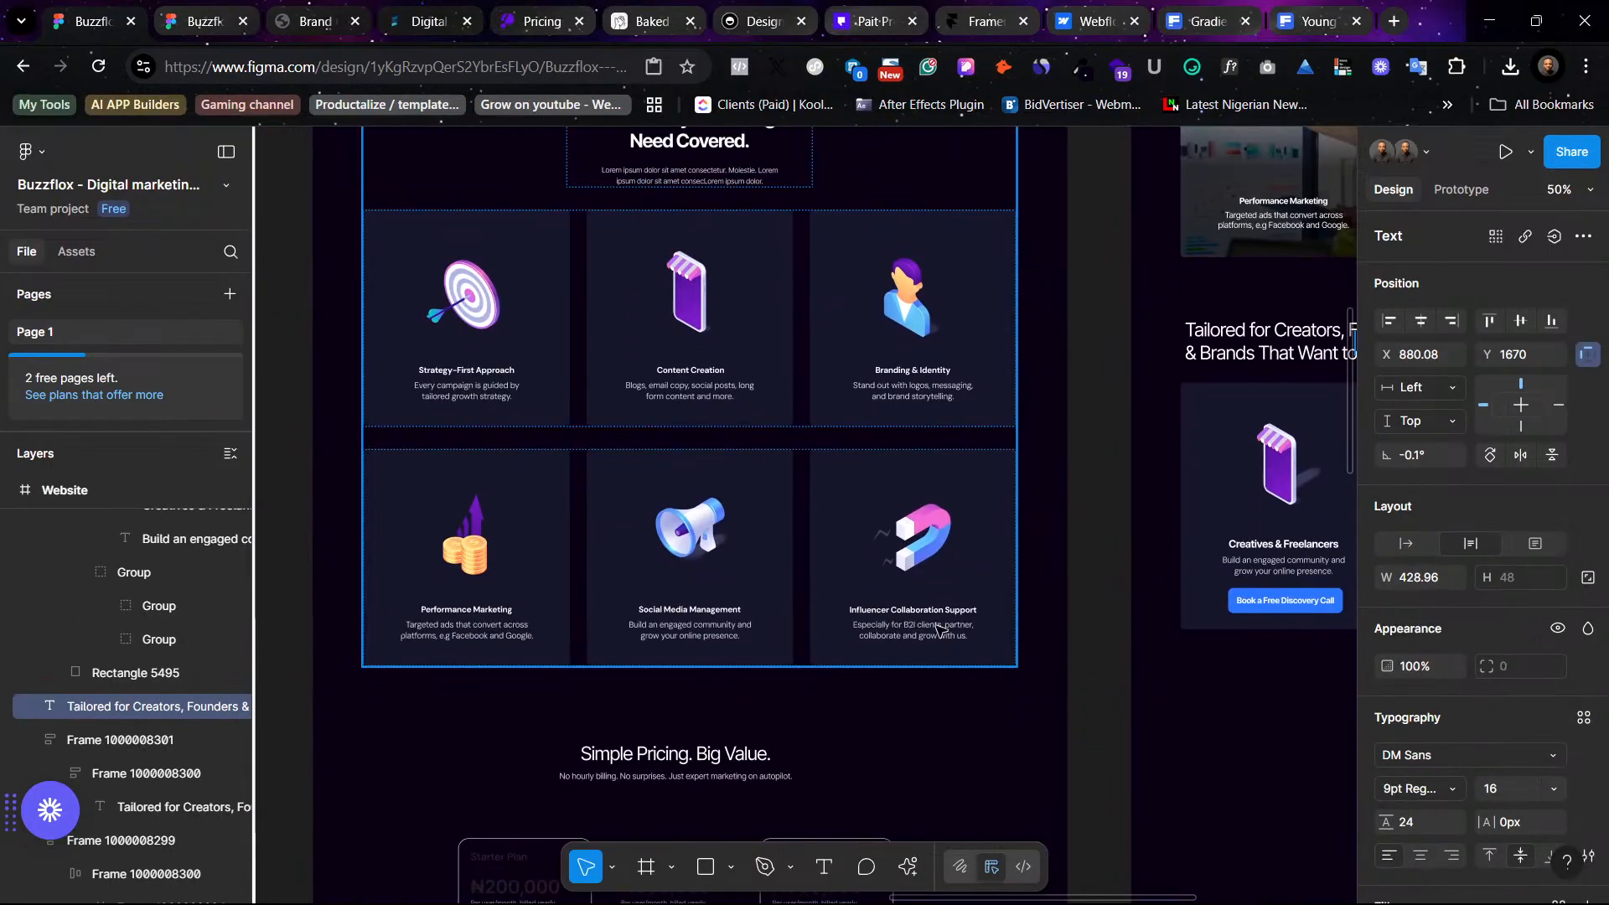
pyautogui.scroll(5, 939, 629)
pyautogui.hscroll(8, 938, 629)
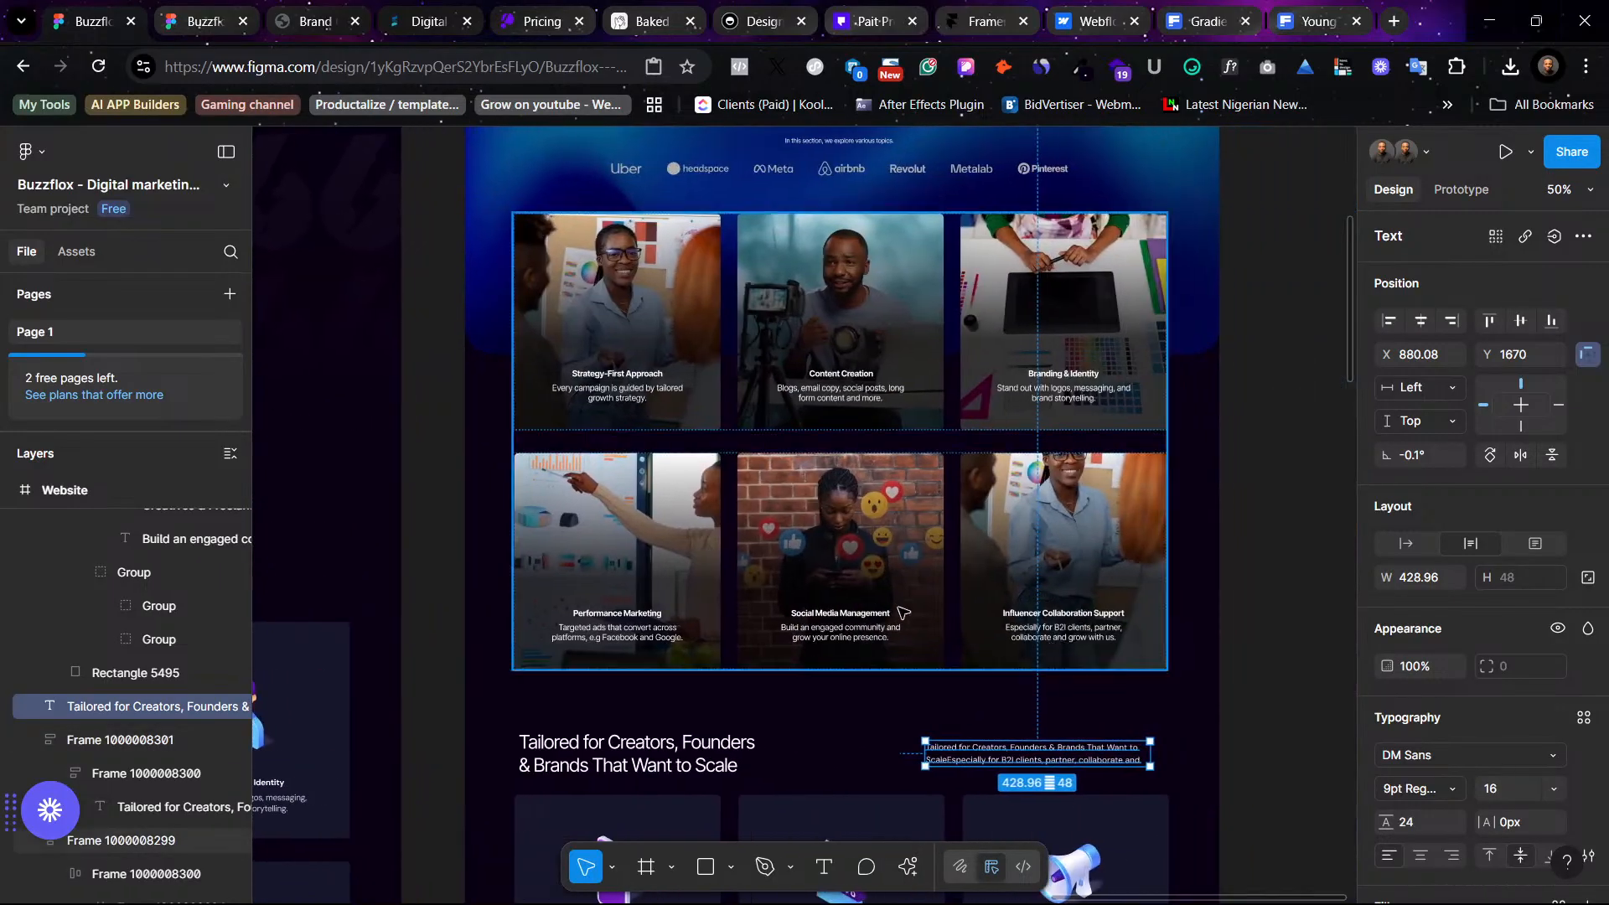
pyautogui.hscroll(4, 1059, 525)
pyautogui.scroll(-1, 1059, 524)
pyautogui.click(1064, 521)
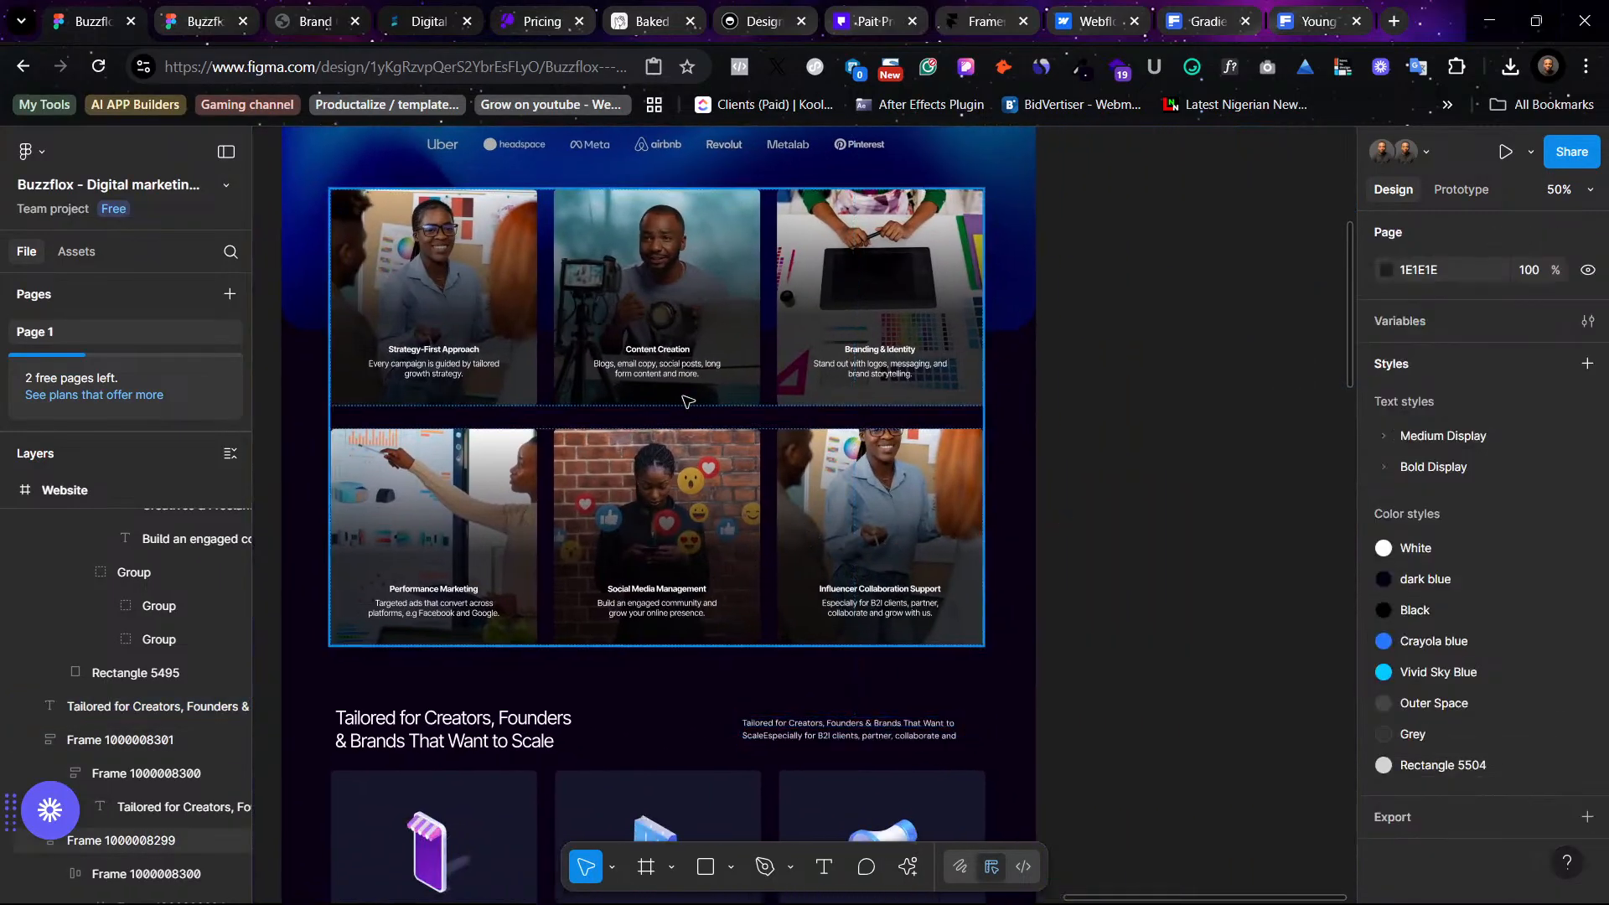
pyautogui.scroll(2, 936, 402)
pyautogui.scroll(5, 936, 402)
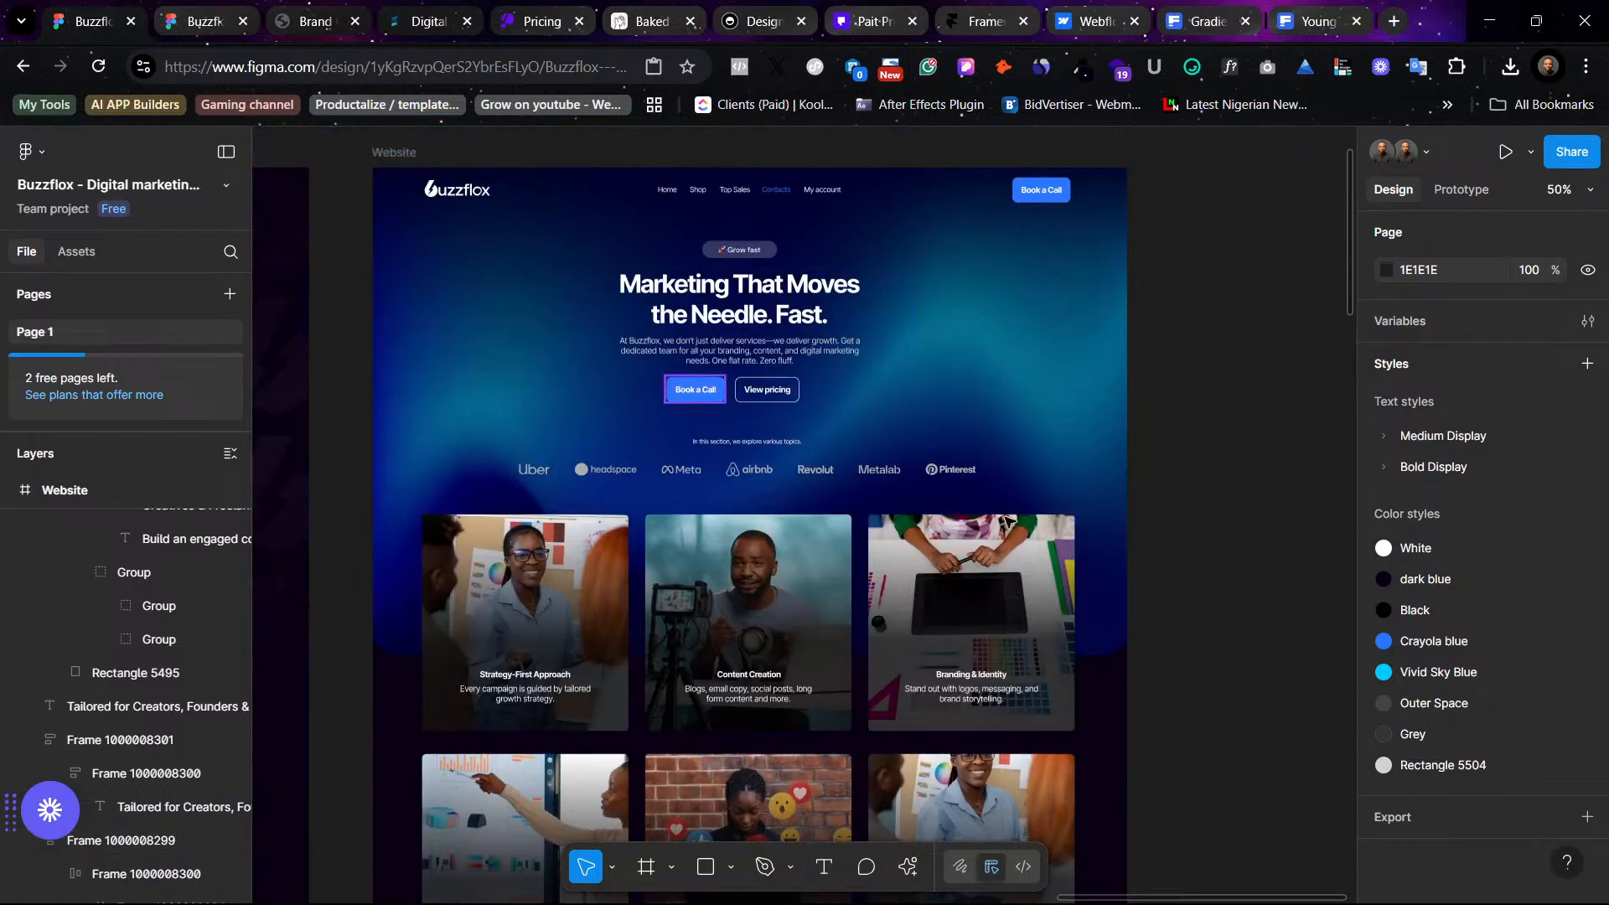
pyautogui.scroll(-12, 906, 604)
pyautogui.hscroll(-4, 907, 604)
pyautogui.hscroll(-6, 873, 600)
pyautogui.scroll(3, 873, 600)
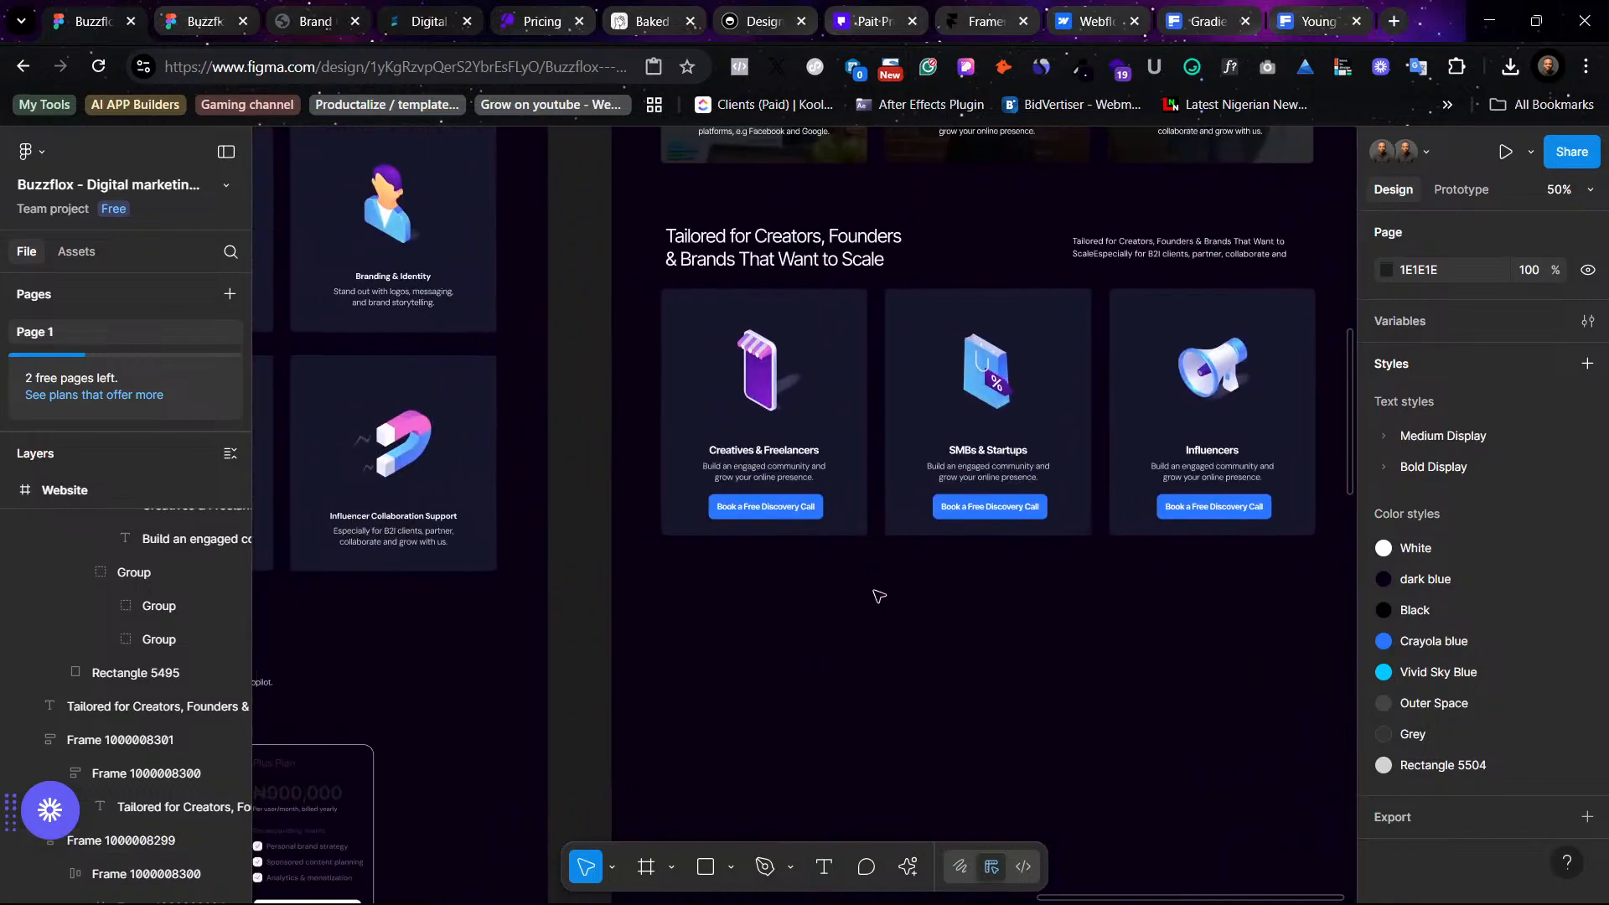
pyautogui.hscroll(-4, 877, 596)
pyautogui.scroll(-11, 880, 553)
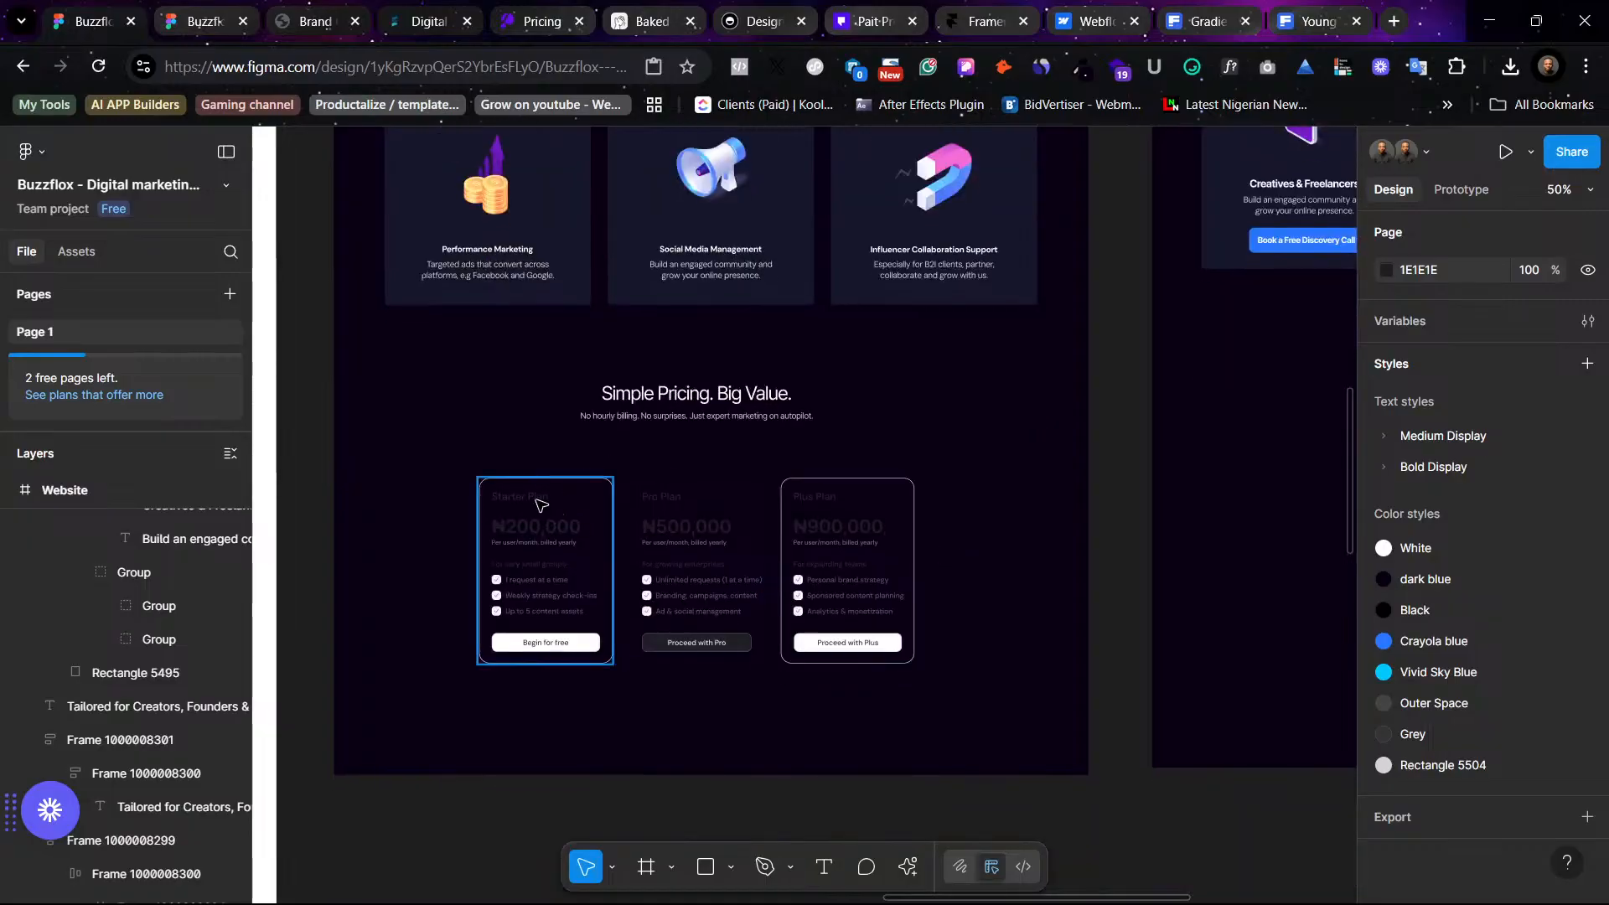
# - Select the three plan prices with their headers and set their dark selection color to the White style
pyautogui.keyDown('ctrl'); pyautogui.click(533, 498); pyautogui.keyUp('ctrl')
pyautogui.keyDown('ctrl'); pyautogui.keyDown('shift'); pyautogui.click(550, 532); pyautogui.keyUp('shift'); pyautogui.keyUp('ctrl')
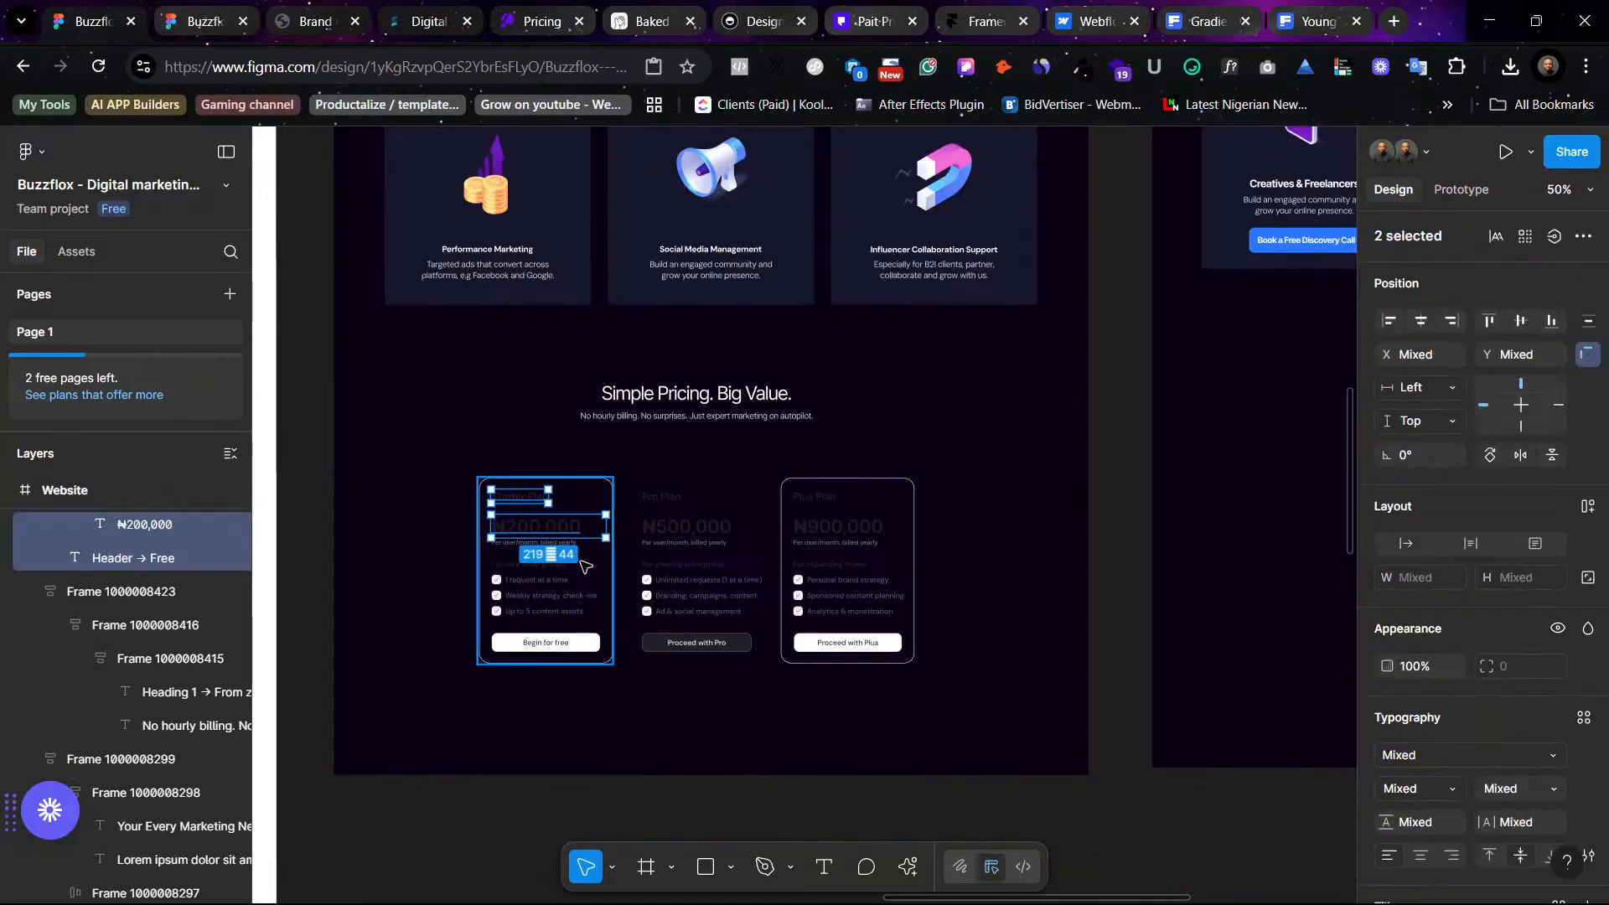
pyautogui.scroll(-4, 1387, 787)
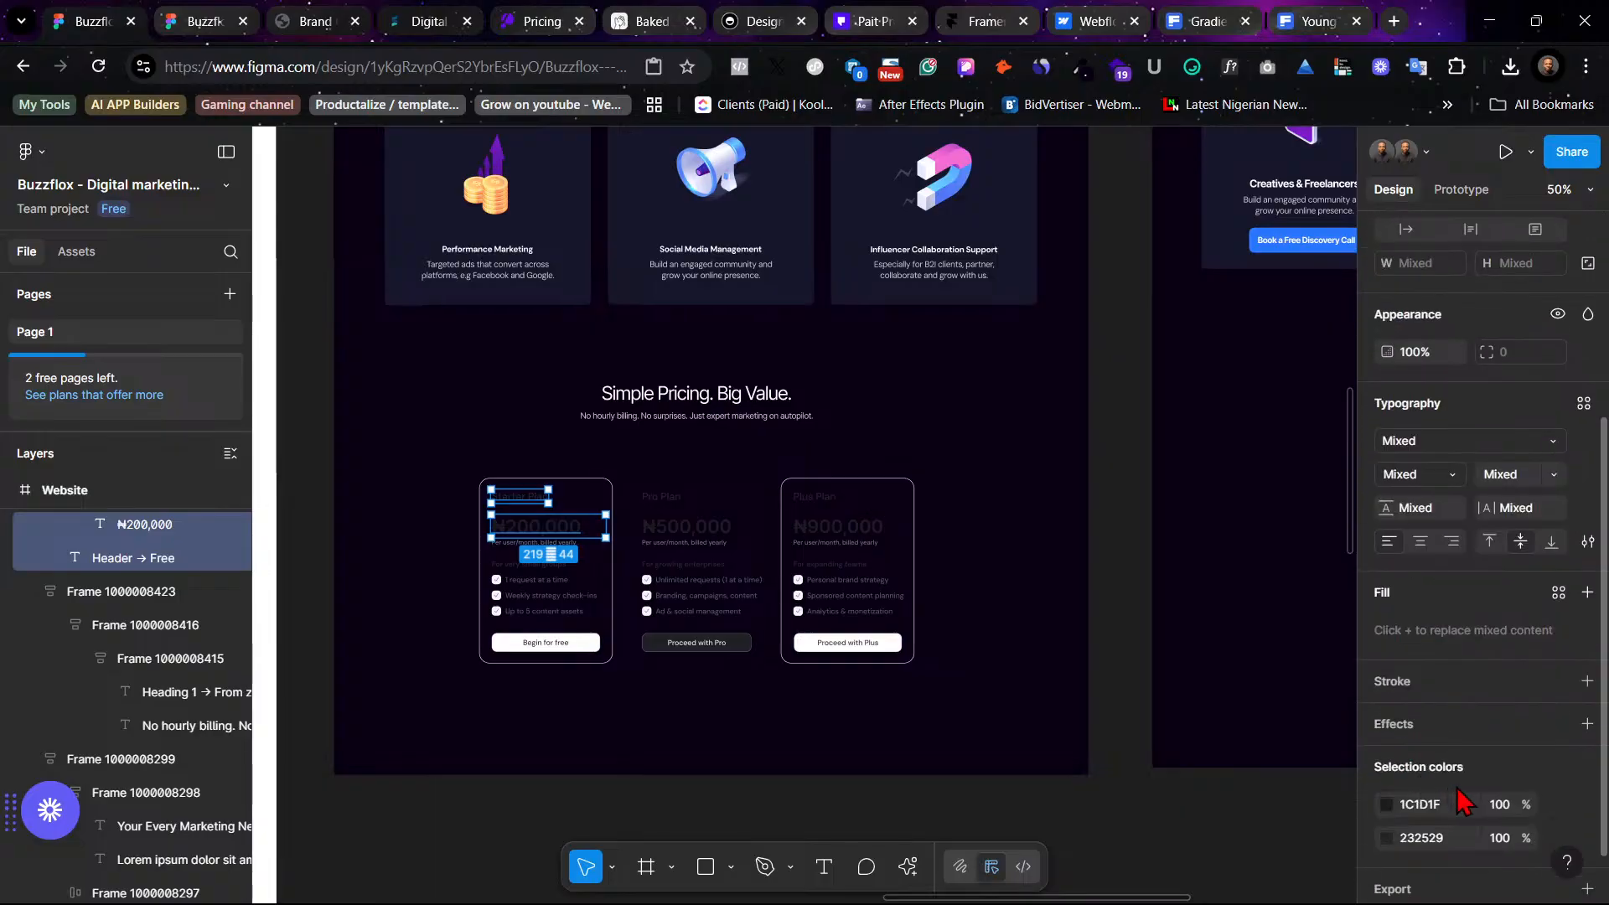
pyautogui.keyDown('ctrl'); pyautogui.keyDown('shift'); pyautogui.click(670, 499); pyautogui.keyUp('shift'); pyautogui.keyUp('ctrl')
pyautogui.keyDown('ctrl'); pyautogui.keyDown('shift'); pyautogui.click(725, 528); pyautogui.keyUp('shift'); pyautogui.keyUp('ctrl')
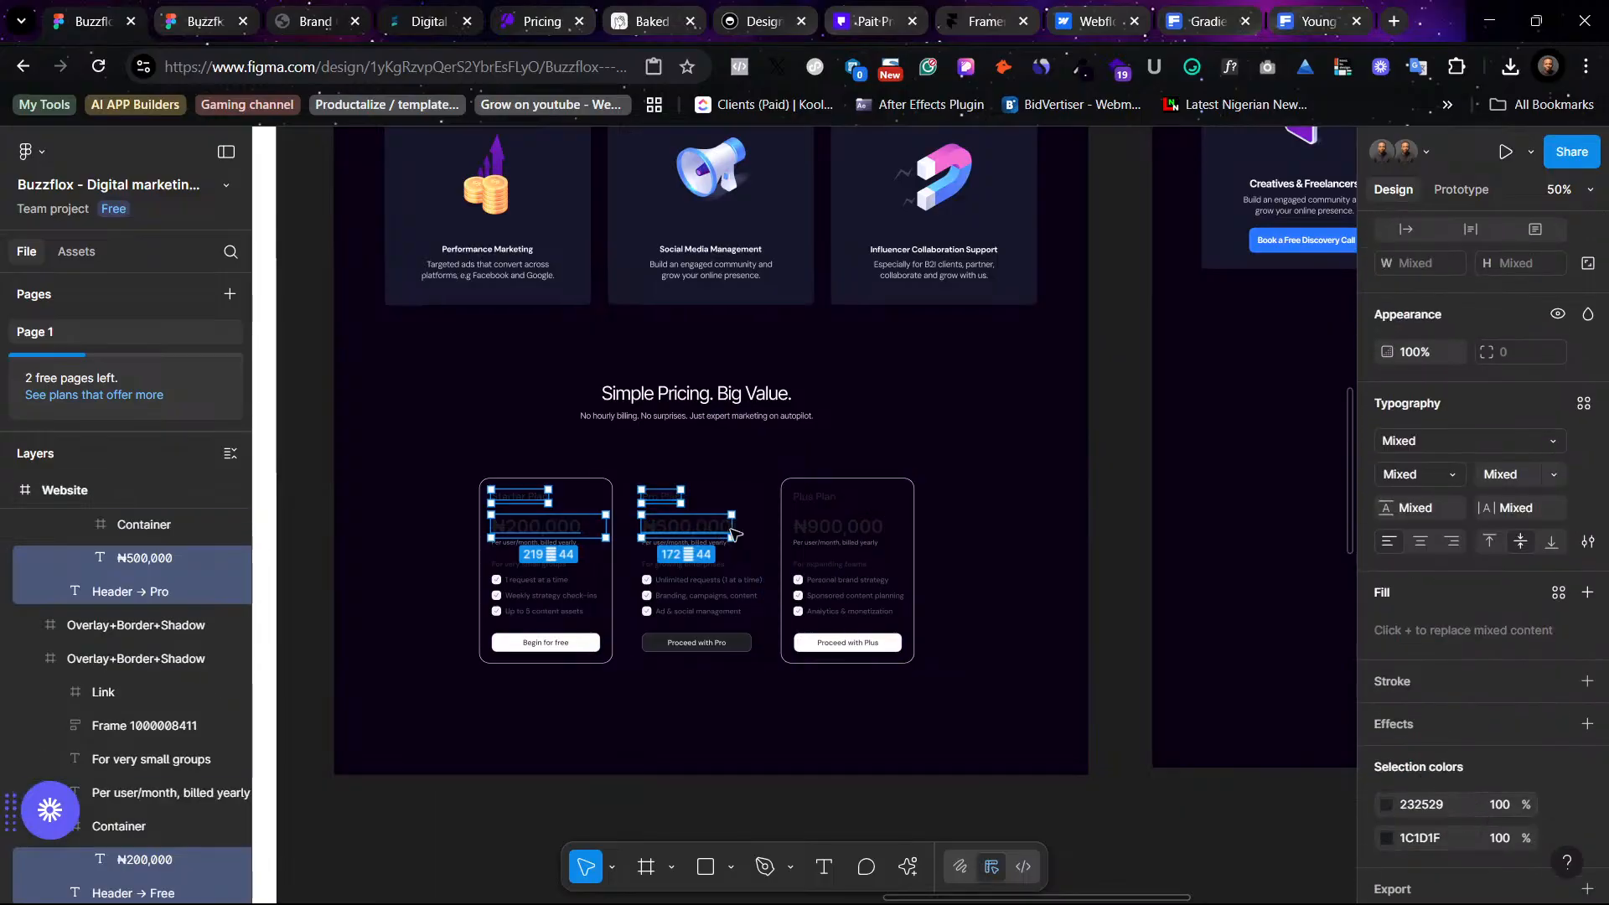
pyautogui.keyDown('ctrl'); pyautogui.keyDown('shift'); pyautogui.click(813, 496); pyautogui.keyUp('shift'); pyautogui.keyUp('ctrl')
pyautogui.keyDown('ctrl'); pyautogui.keyDown('shift'); pyautogui.click(817, 528); pyautogui.keyUp('shift'); pyautogui.keyUp('ctrl')
pyautogui.scroll(-1, 1416, 770)
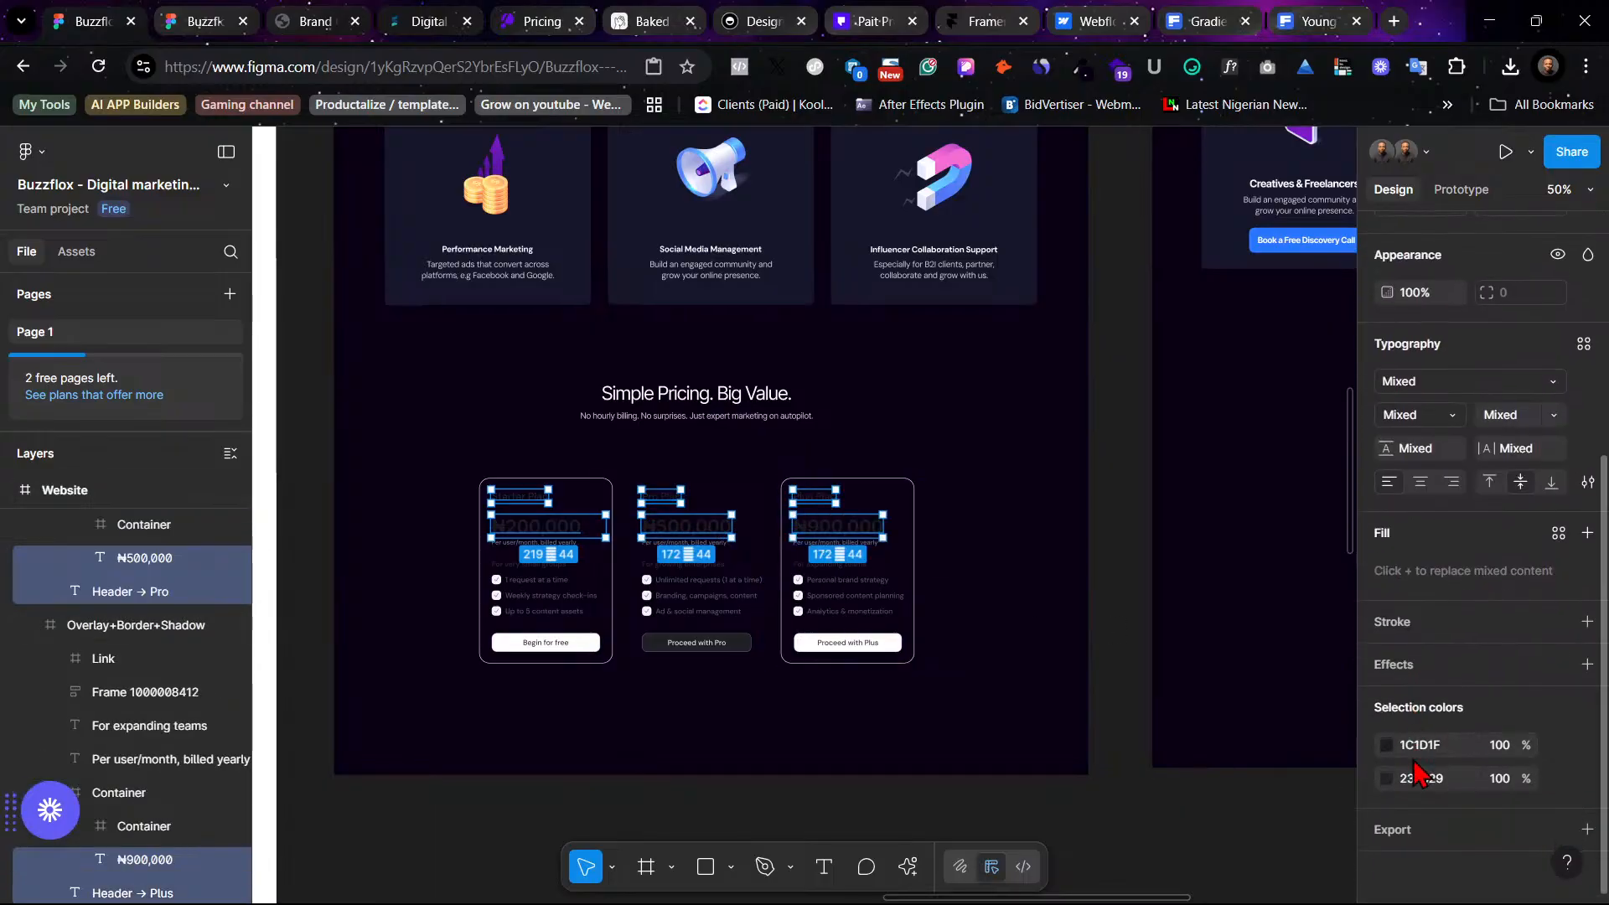
pyautogui.click(1559, 745)
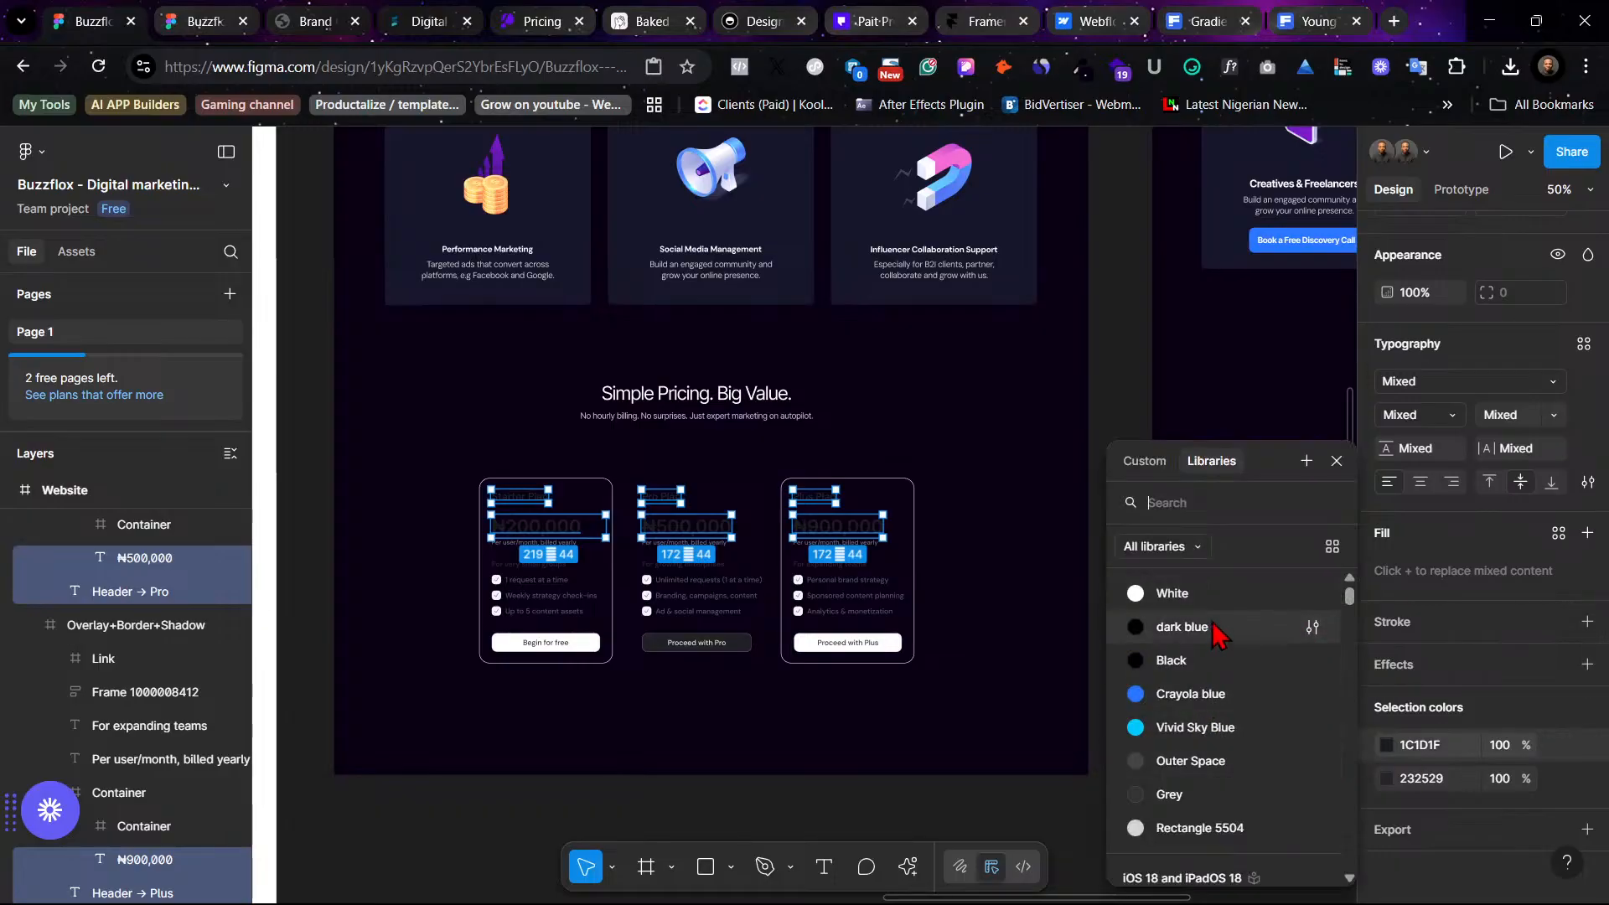
pyautogui.click(1173, 593)
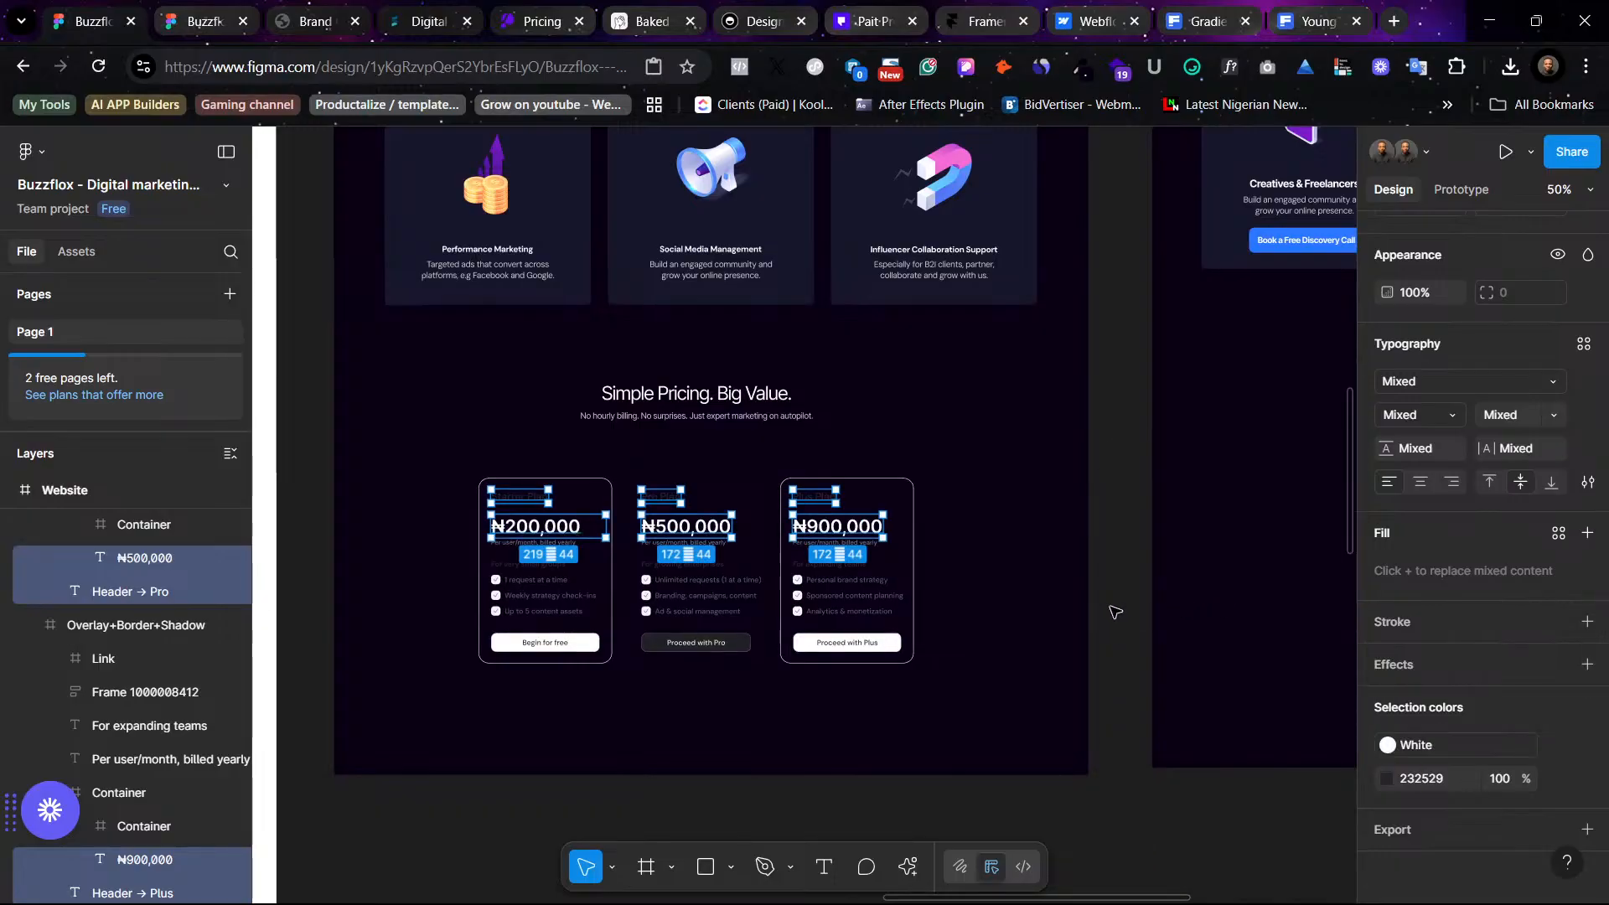
pyautogui.click(1114, 612)
# - Apply the White color style to the Starter Plan, Pro Plan and Plus Plan names
pyautogui.click(521, 497)
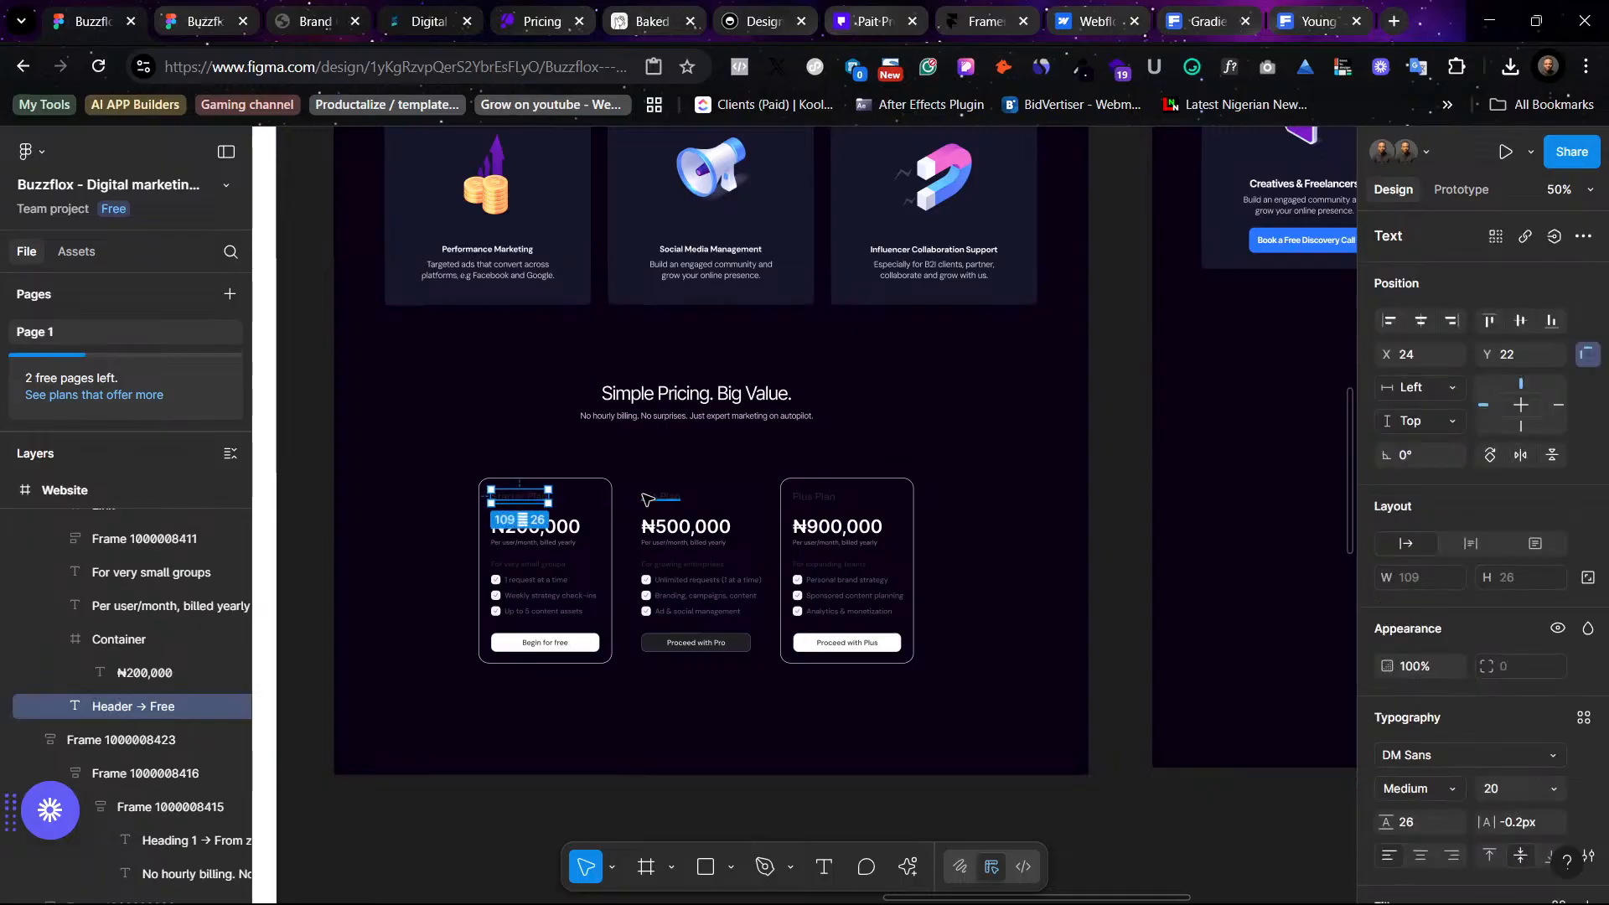
pyautogui.keyDown('shift'); pyautogui.click(660, 496); pyautogui.keyUp('shift')
pyautogui.keyDown('shift'); pyautogui.click(813, 496); pyautogui.keyUp('shift')
pyautogui.scroll(-3, 1474, 817)
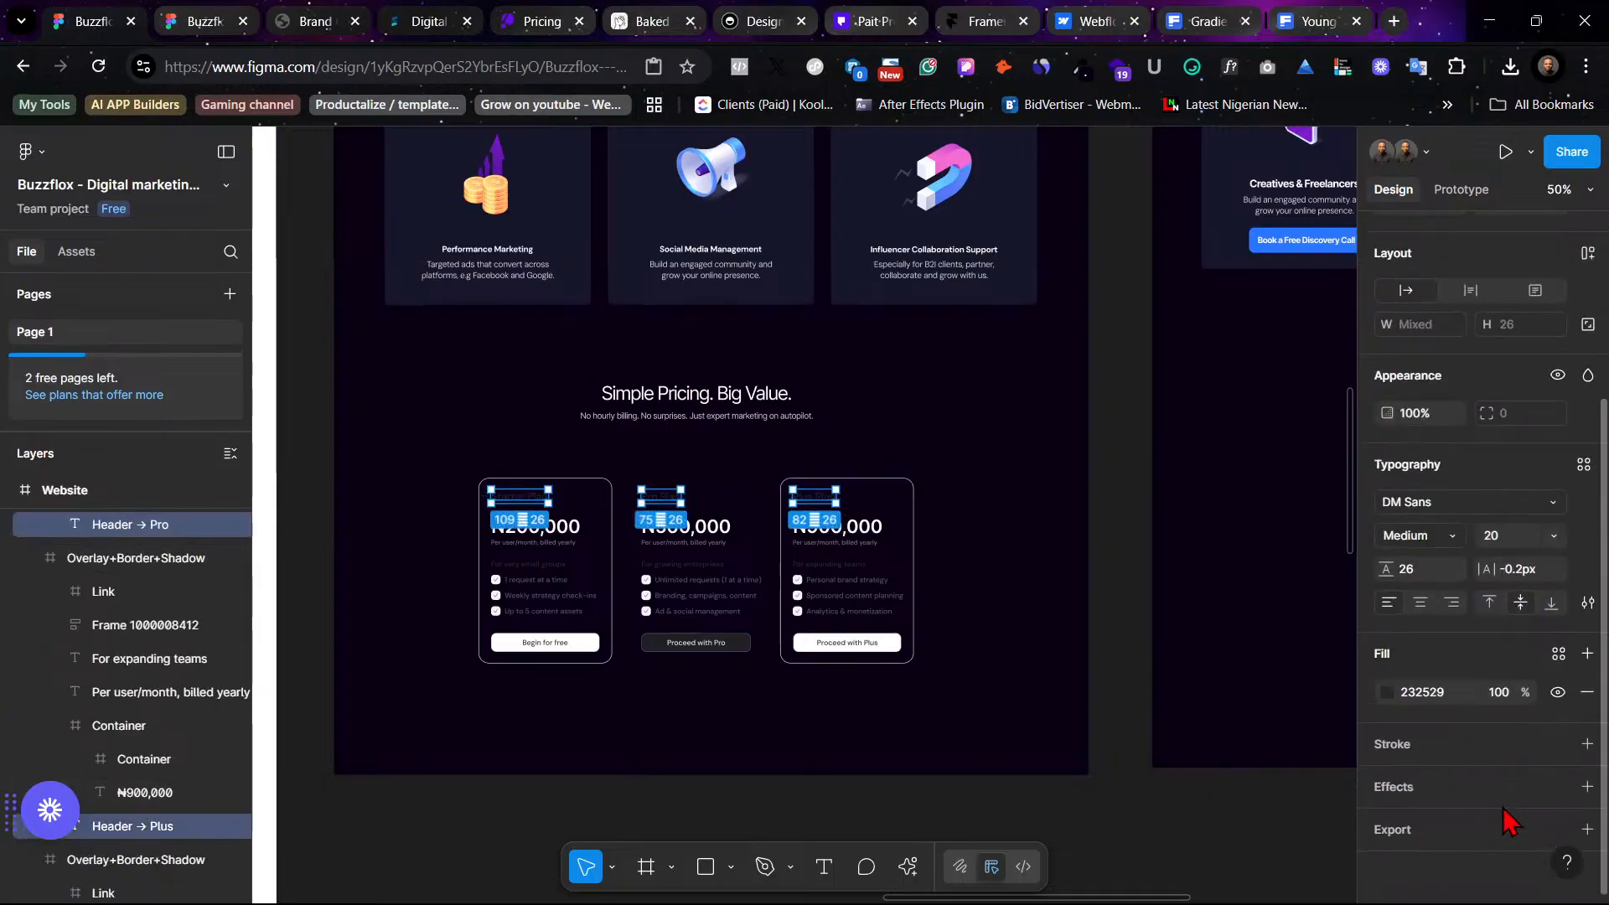
pyautogui.click(1556, 658)
pyautogui.click(1173, 596)
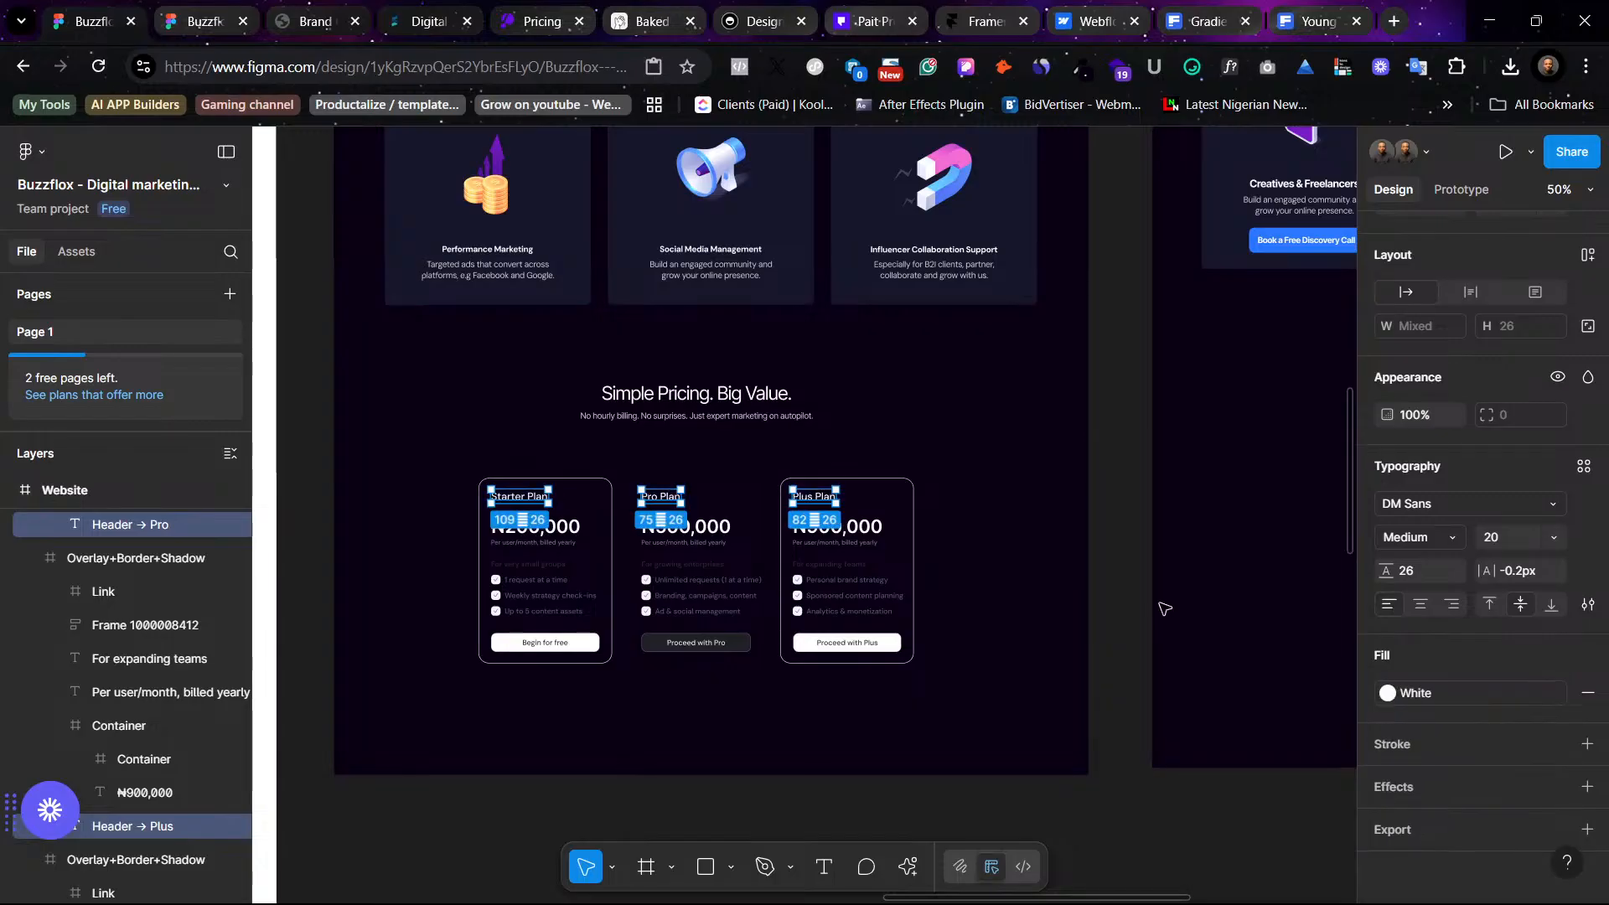
pyautogui.click(1211, 581)
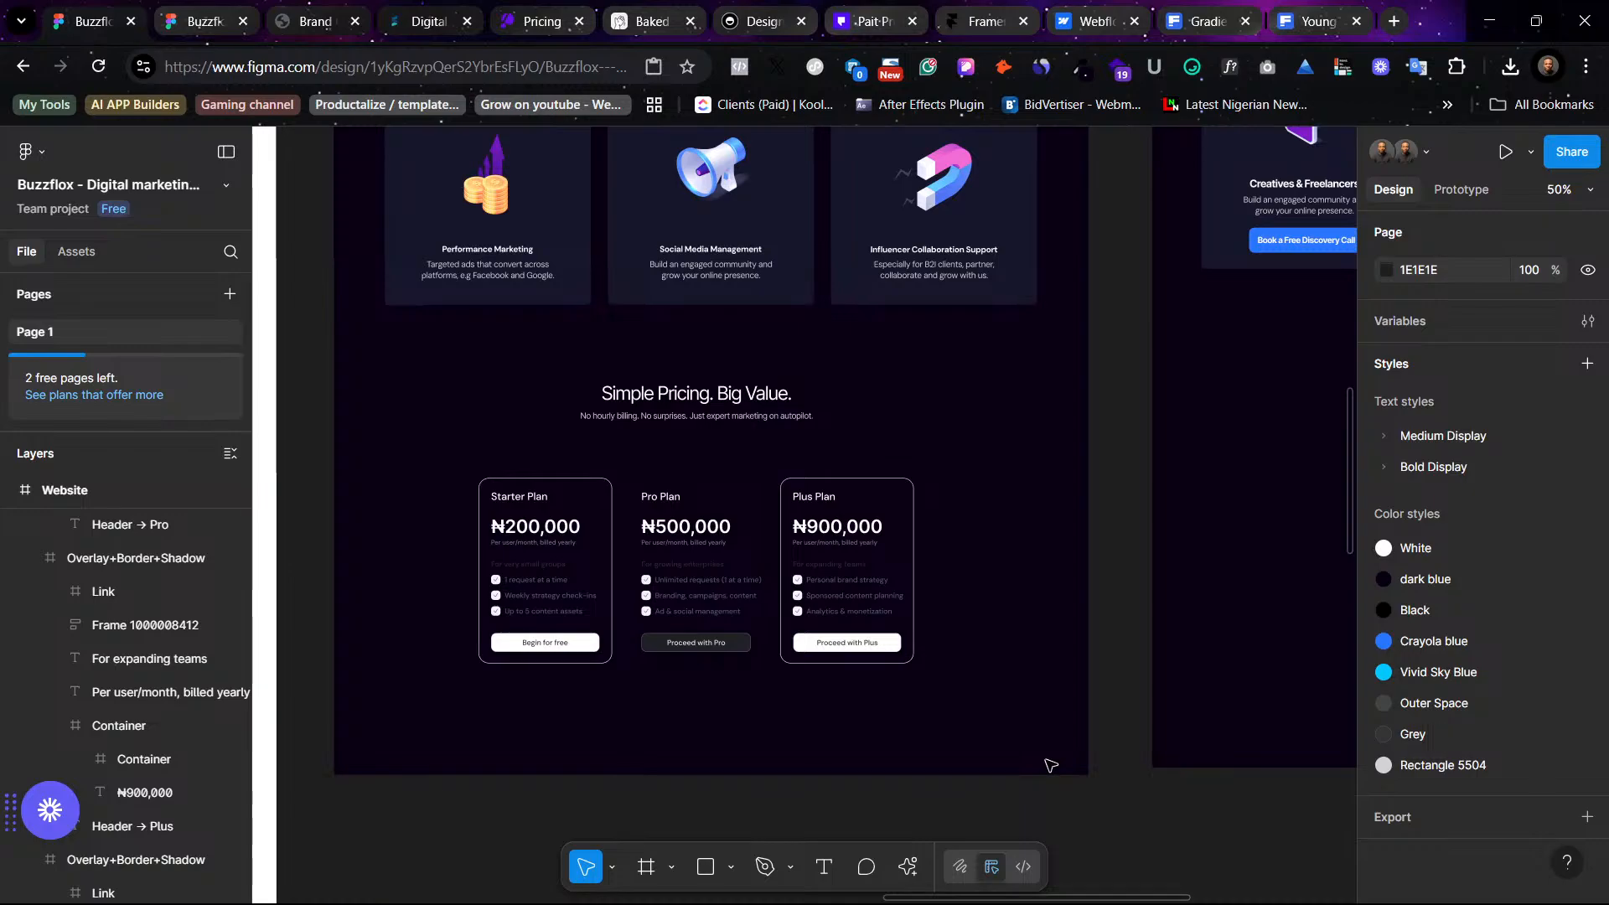
pyautogui.scroll(4, 977, 671)
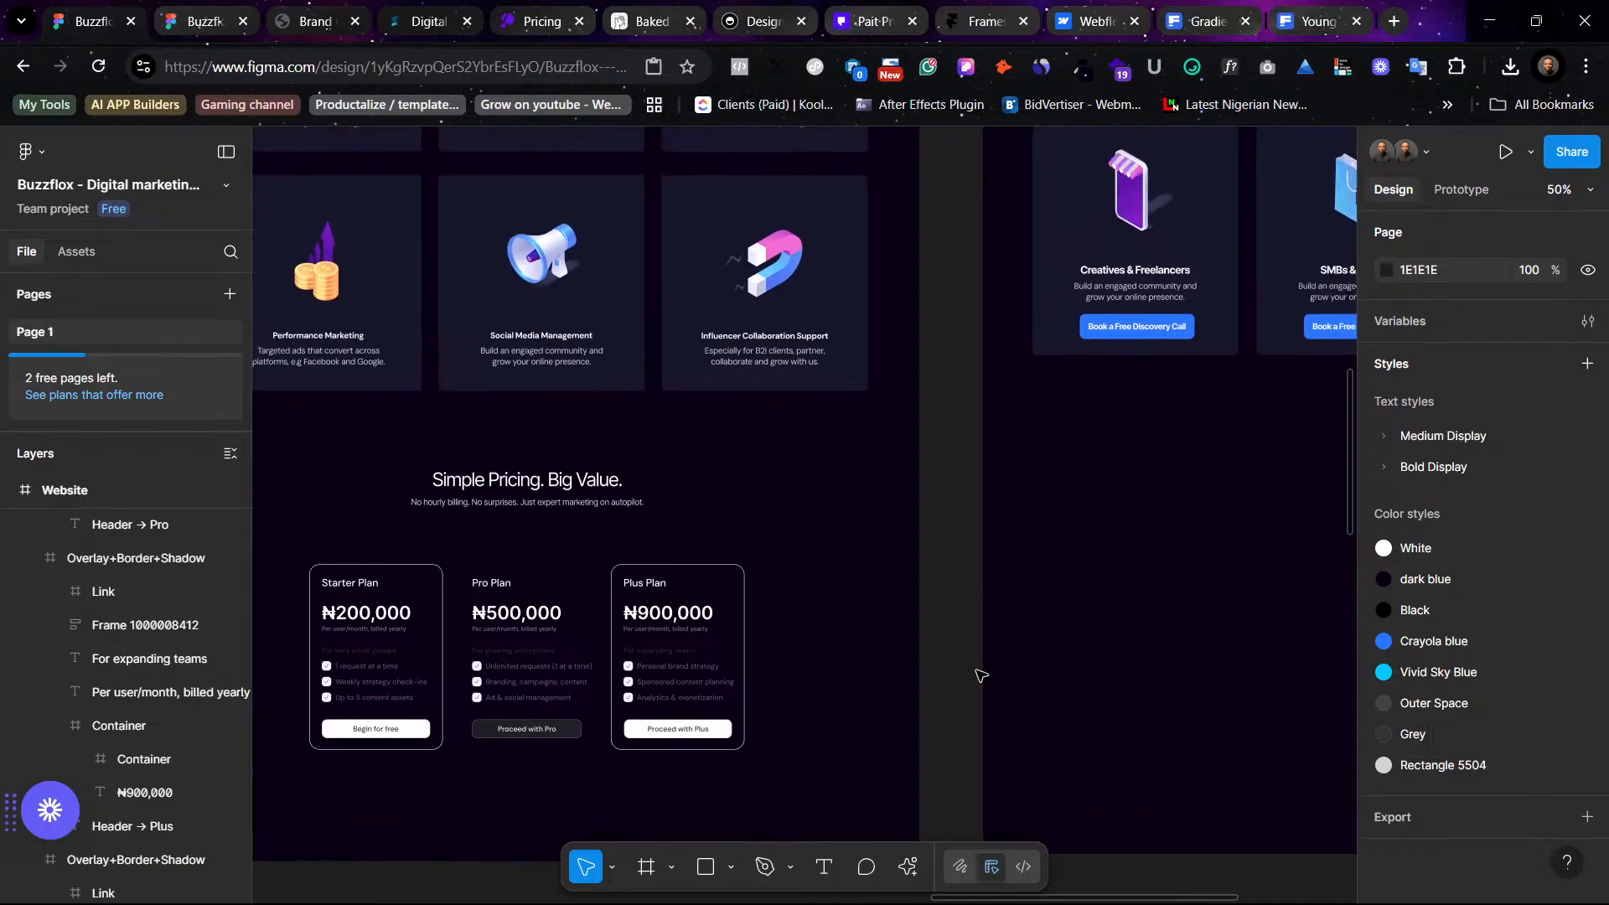
pyautogui.hscroll(3, 989, 637)
pyautogui.hscroll(3, 1023, 601)
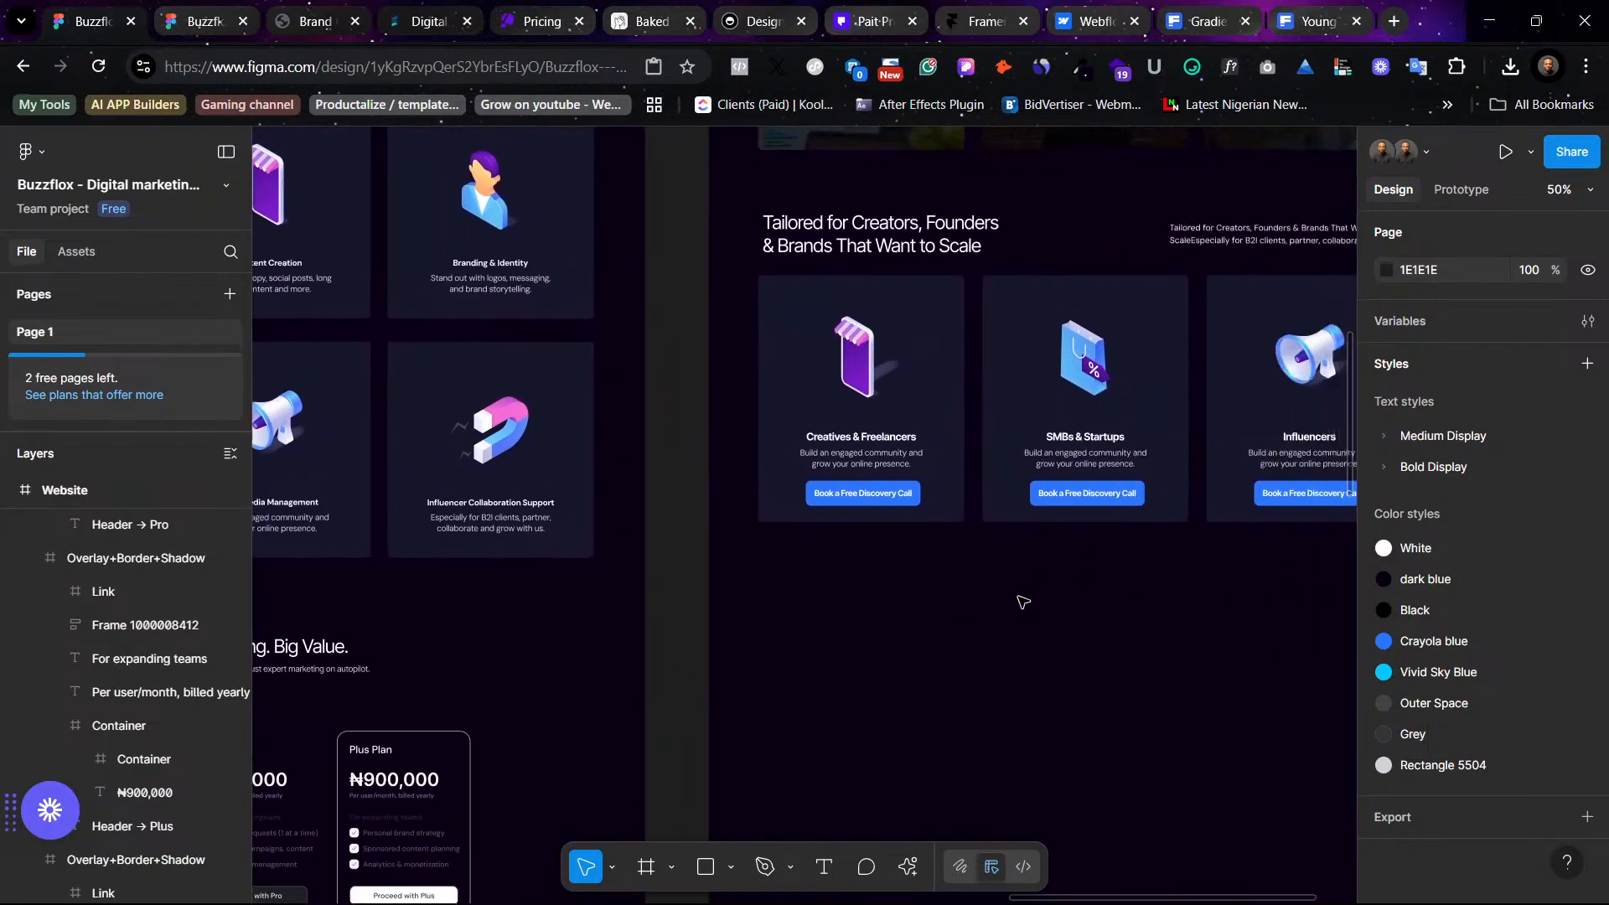
pyautogui.hscroll(-3, 1023, 602)
pyautogui.scroll(1, 1023, 601)
pyautogui.hscroll(4, 1022, 602)
pyautogui.scroll(8, 1022, 602)
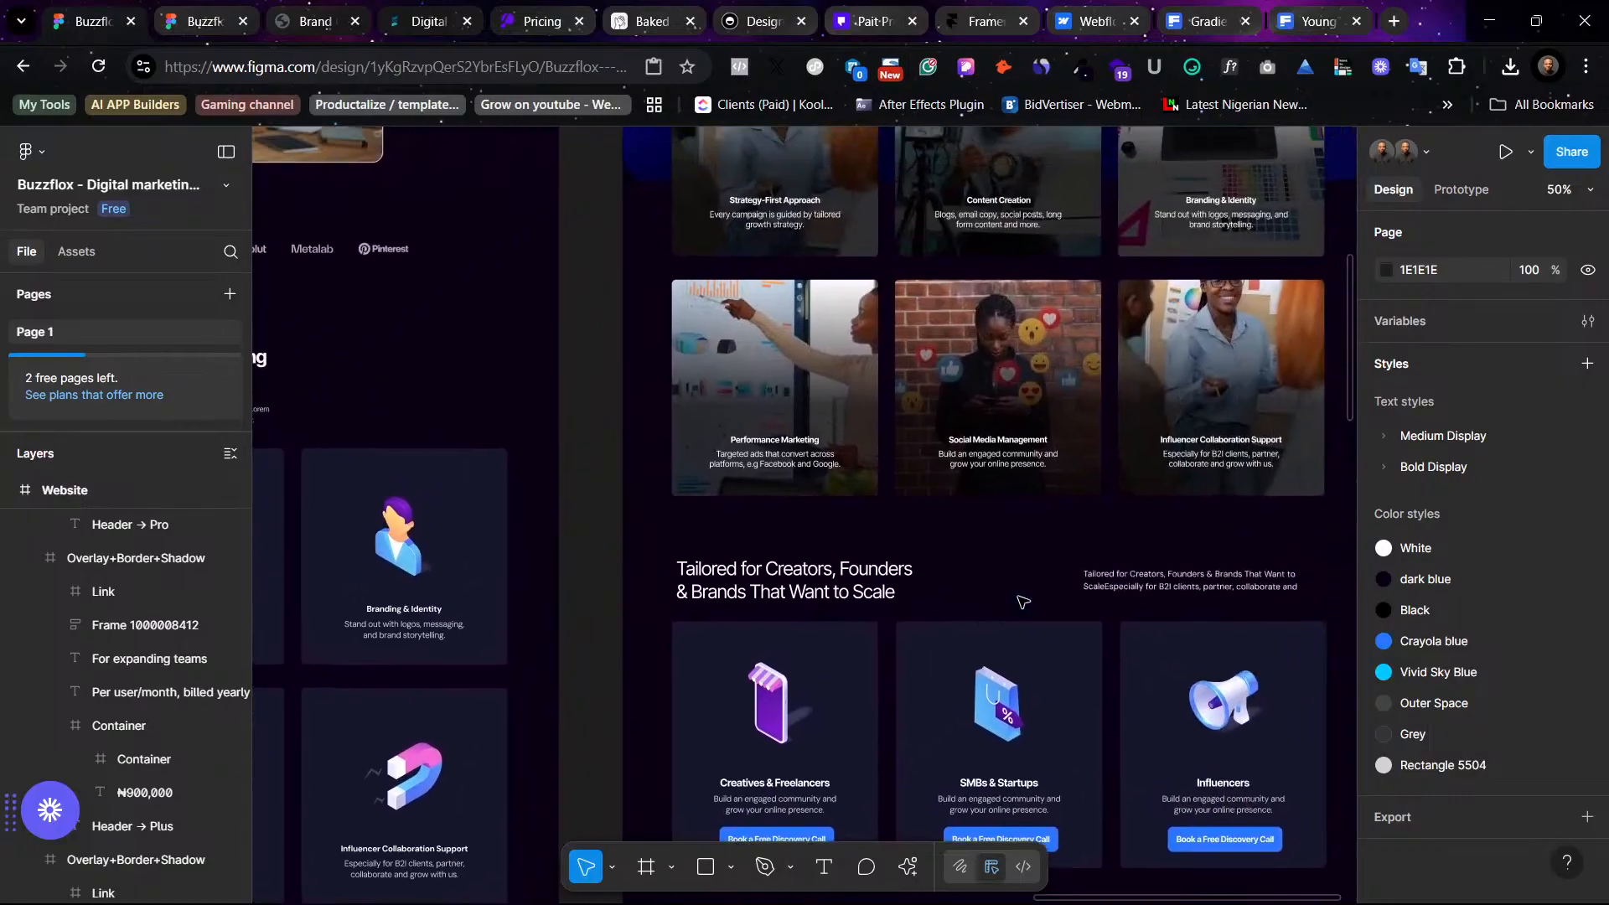
pyautogui.scroll(-10, 1020, 601)
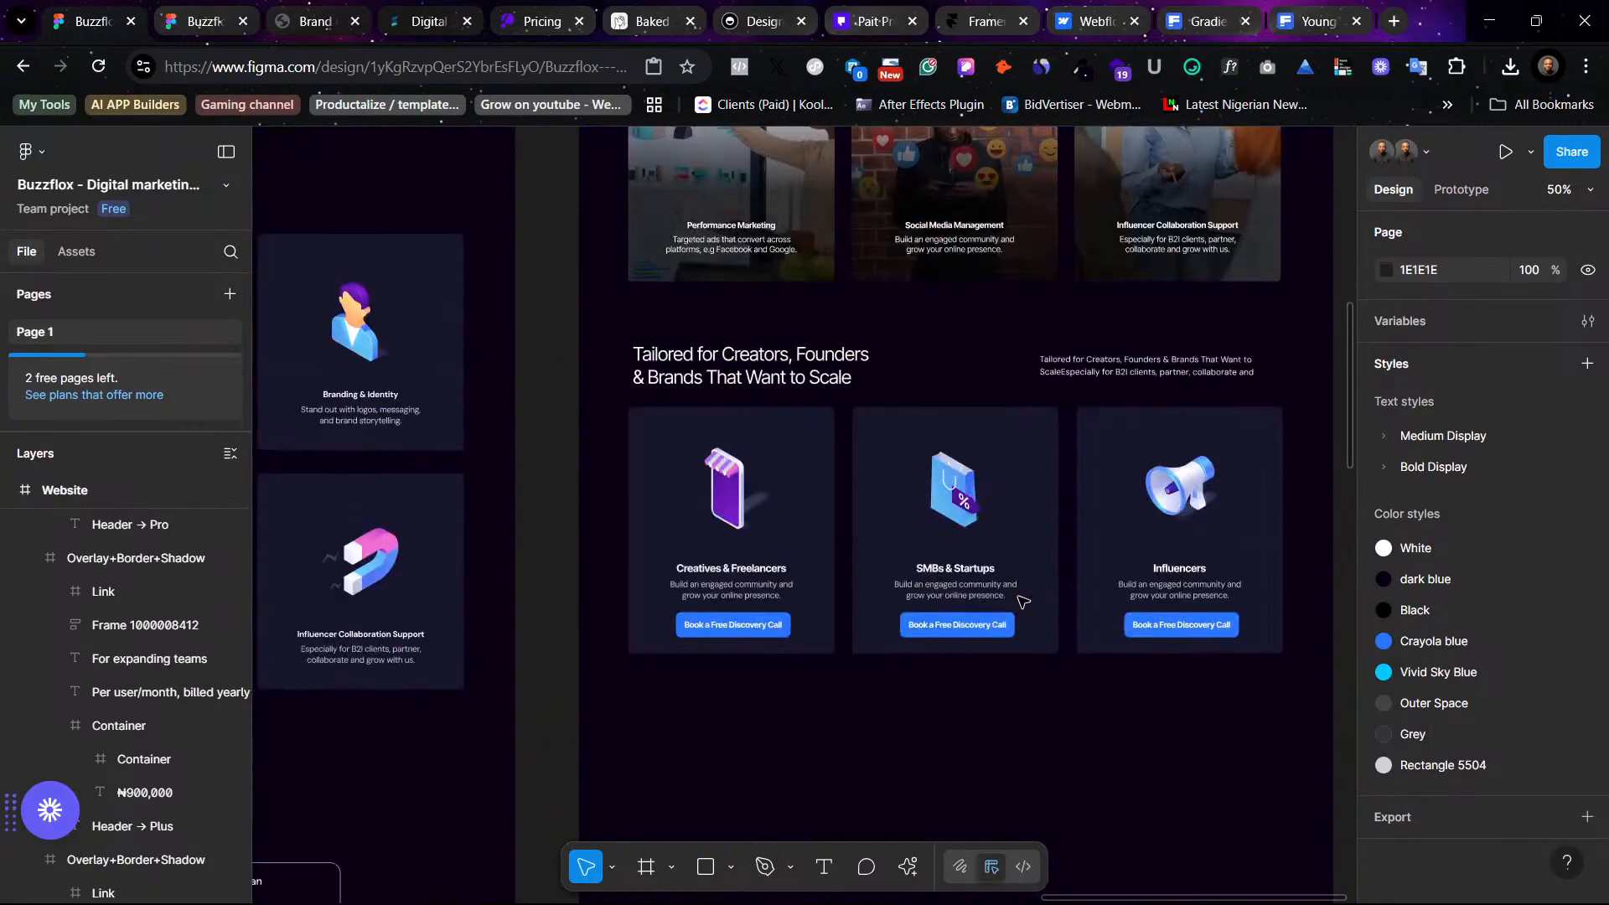
pyautogui.hscroll(-10, 1022, 603)
pyautogui.hscroll(3, 1018, 612)
pyautogui.scroll(2, 1014, 618)
pyautogui.scroll(1, 1013, 618)
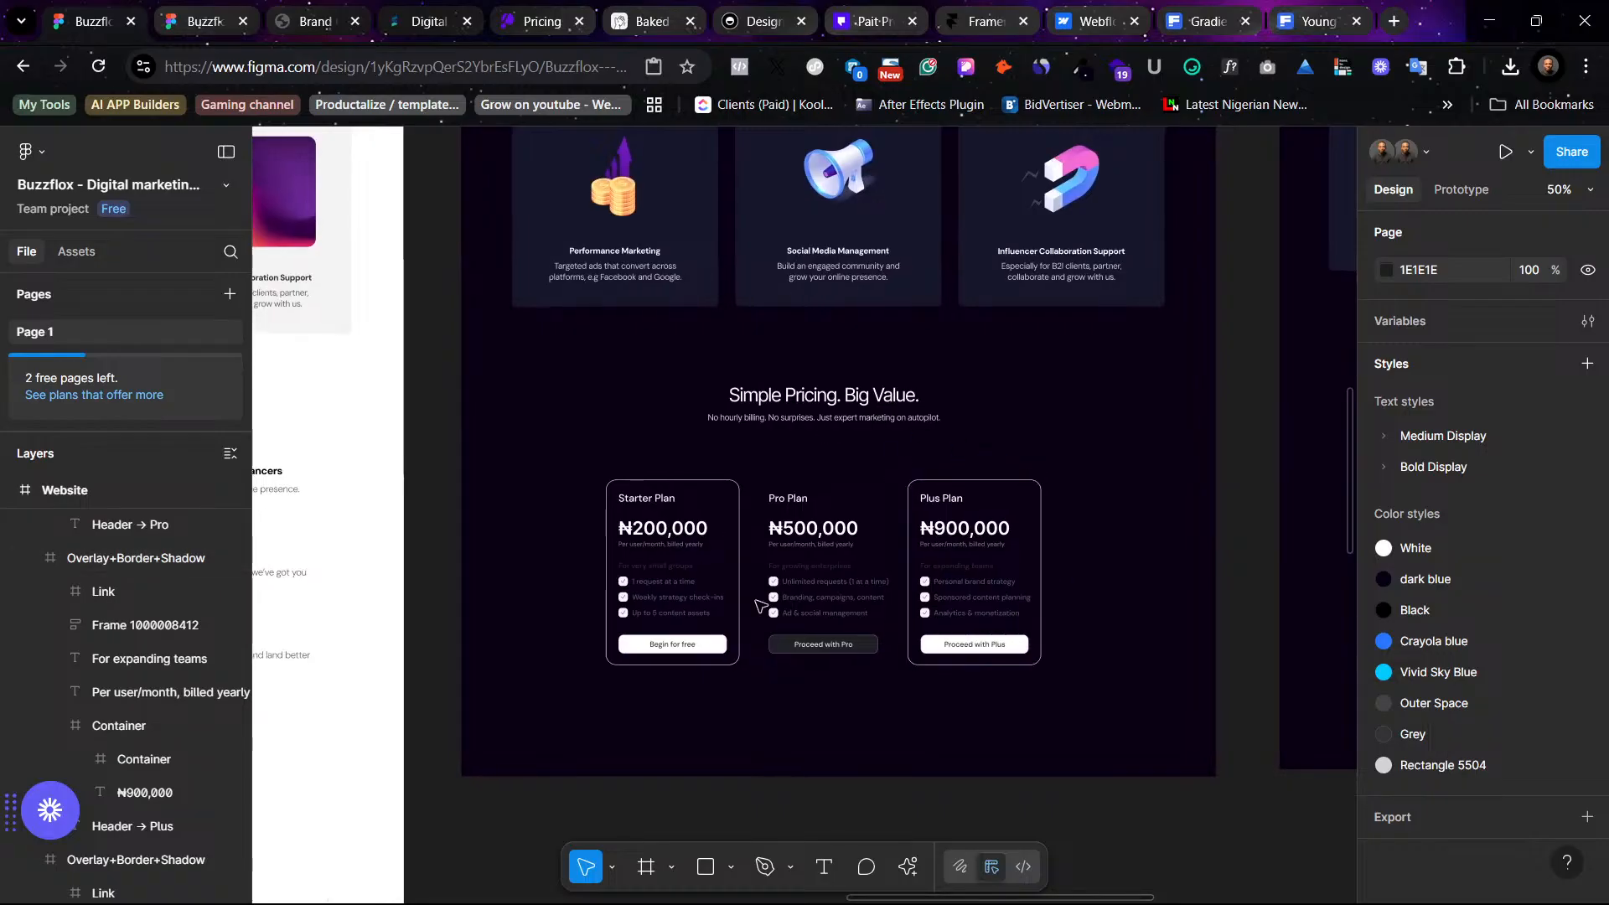
# - Select the Pro Plan card, review its frame properties and zoom in on it
pyautogui.click(878, 503)
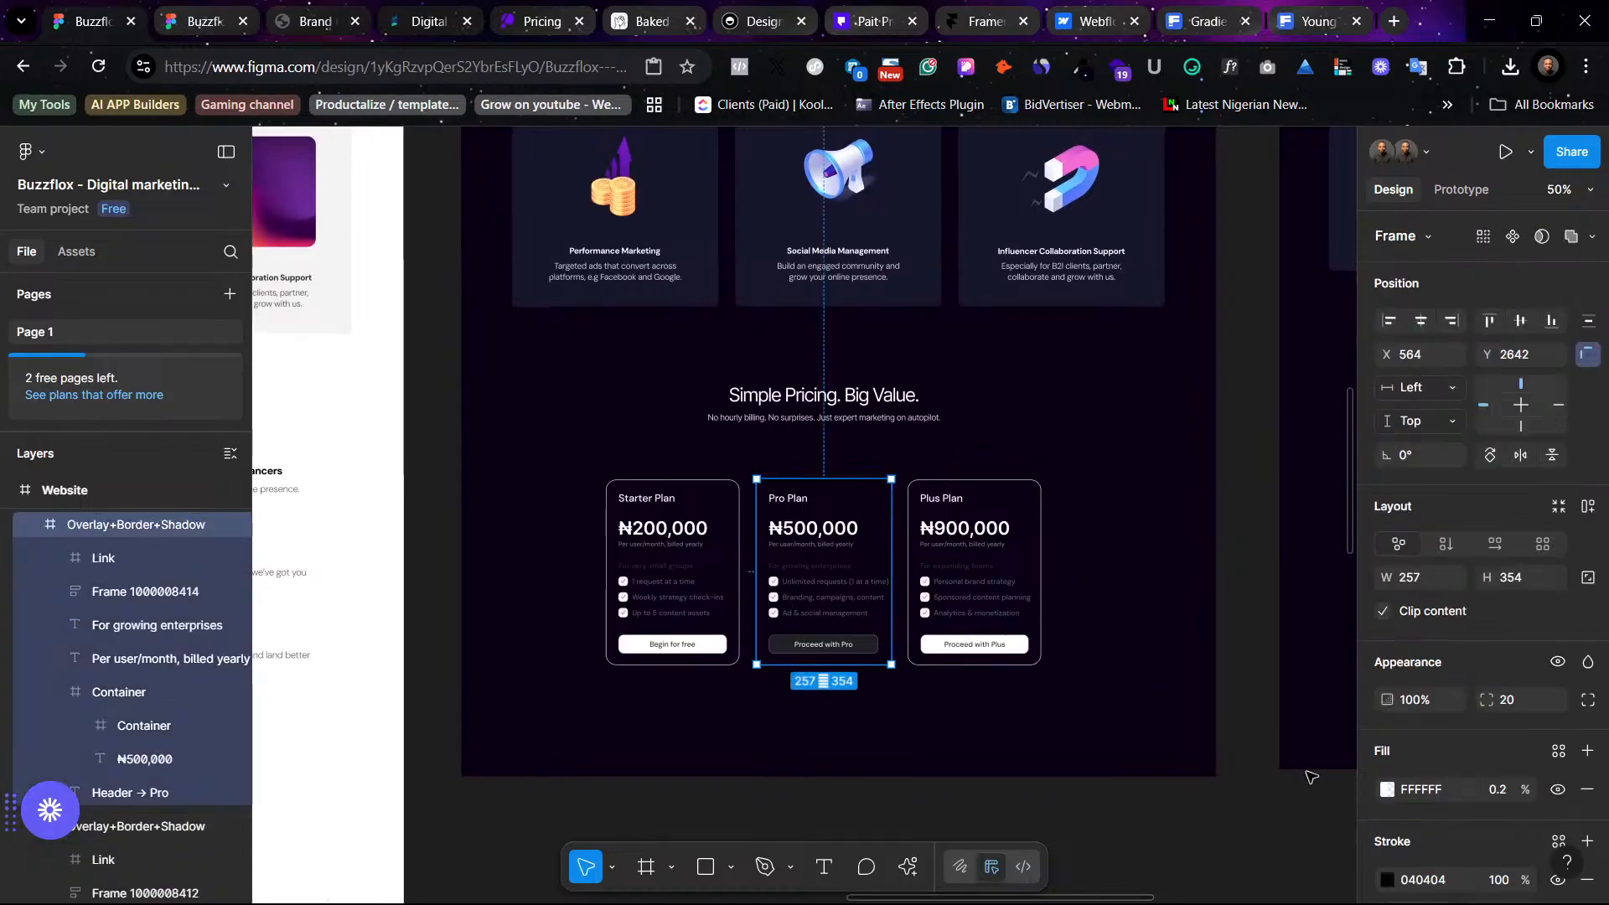
pyautogui.scroll(-2, 1416, 695)
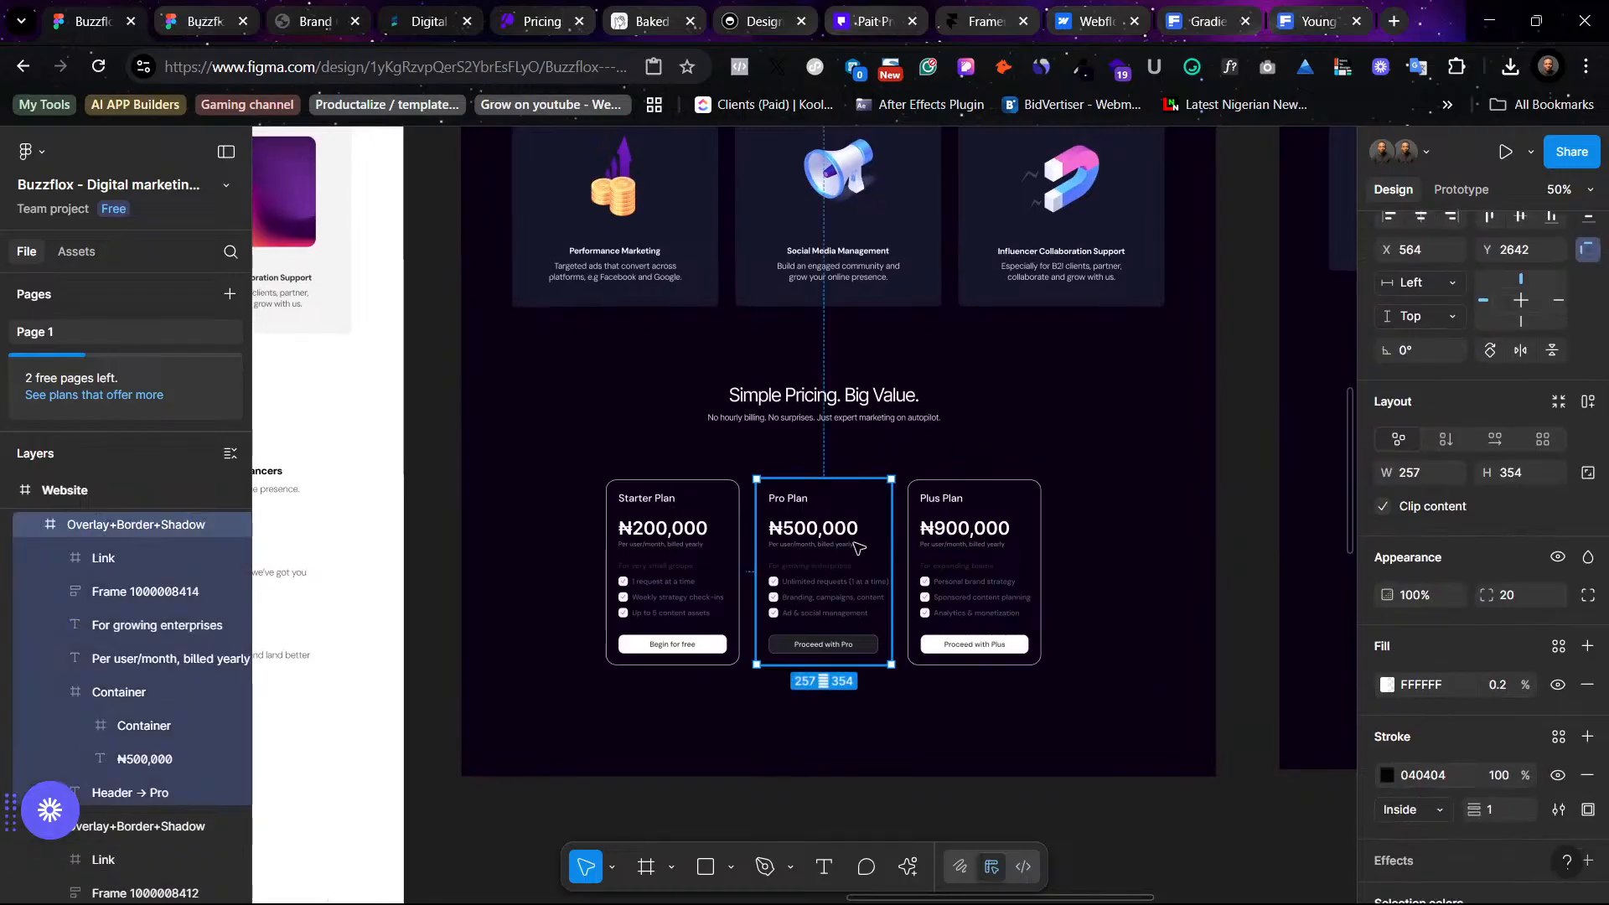
pyautogui.click(1124, 726)
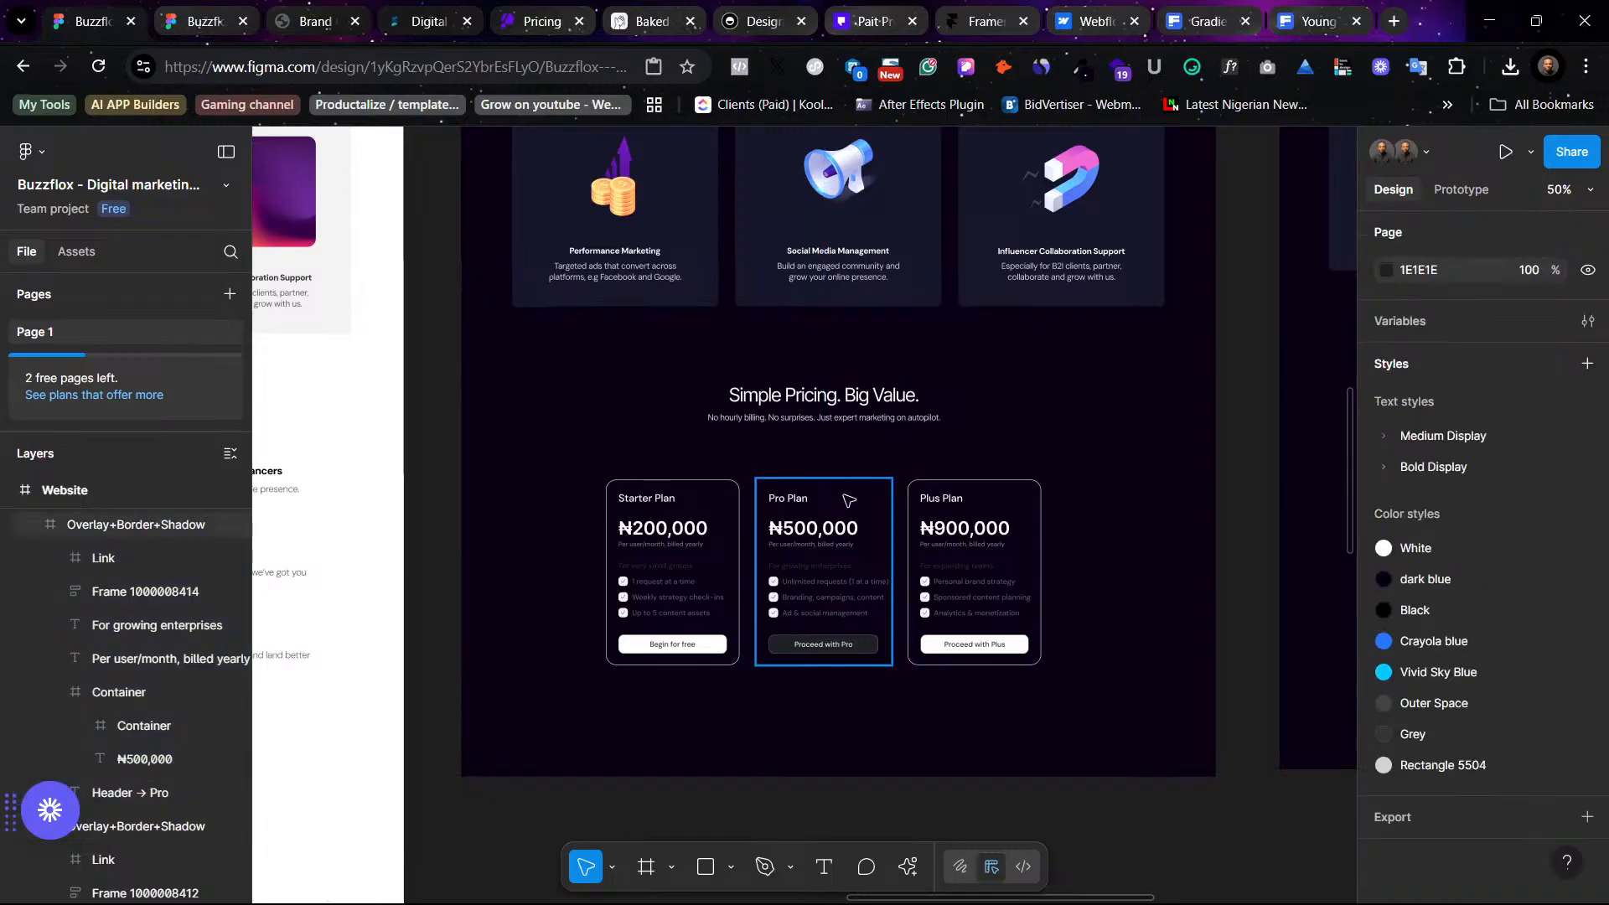
pyautogui.click(890, 500)
pyautogui.hotkey('shift', '2')
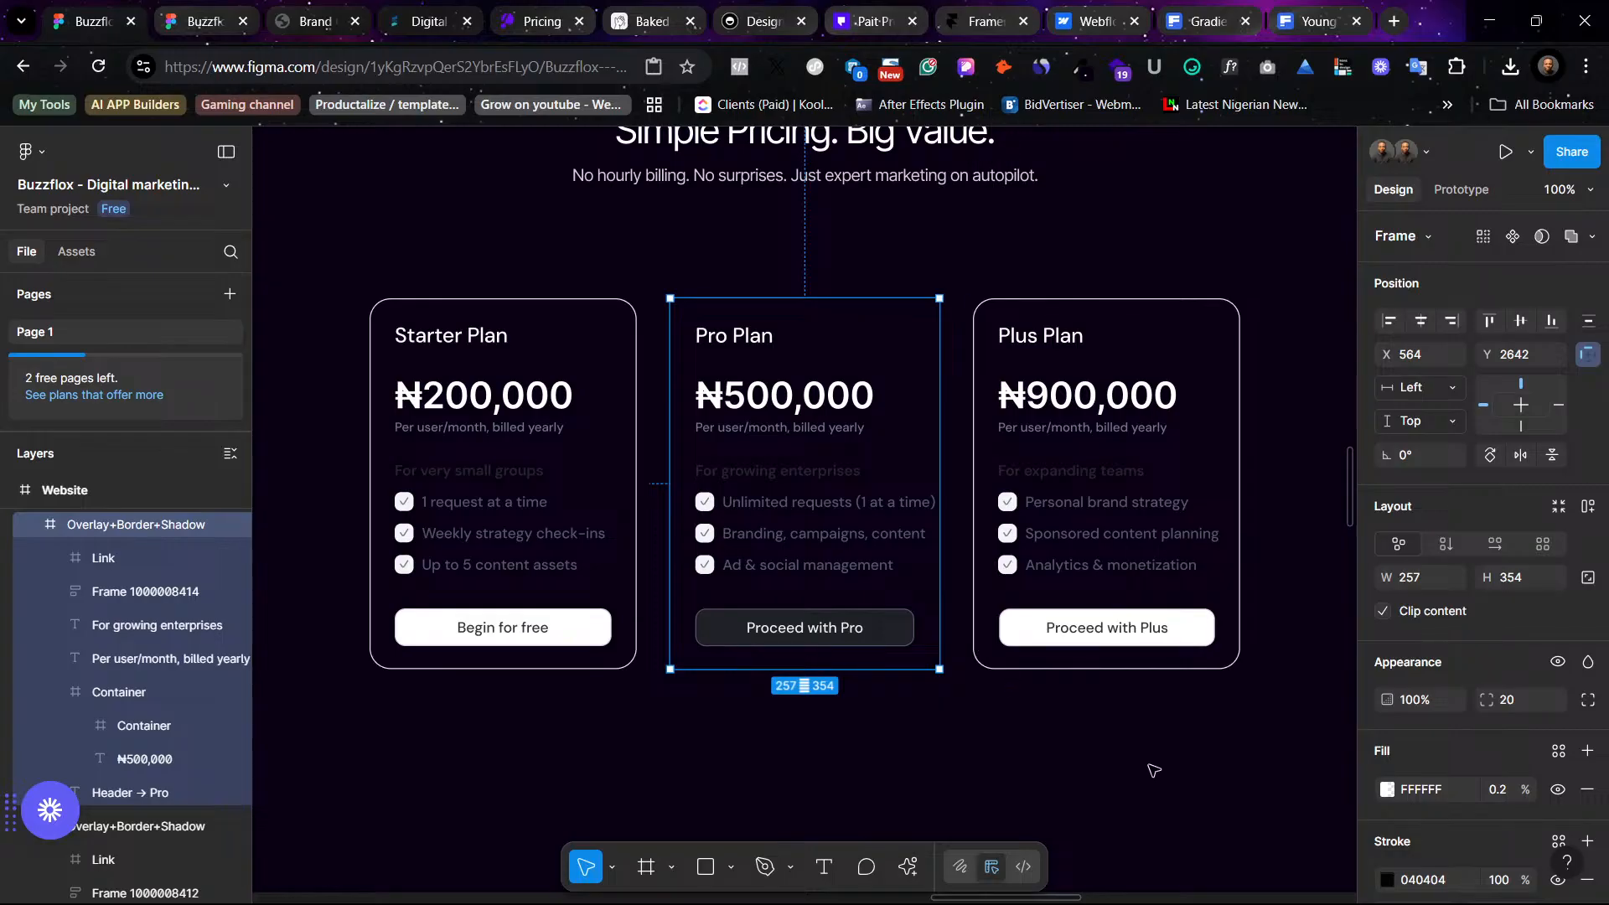
pyautogui.scroll(6, 1153, 770)
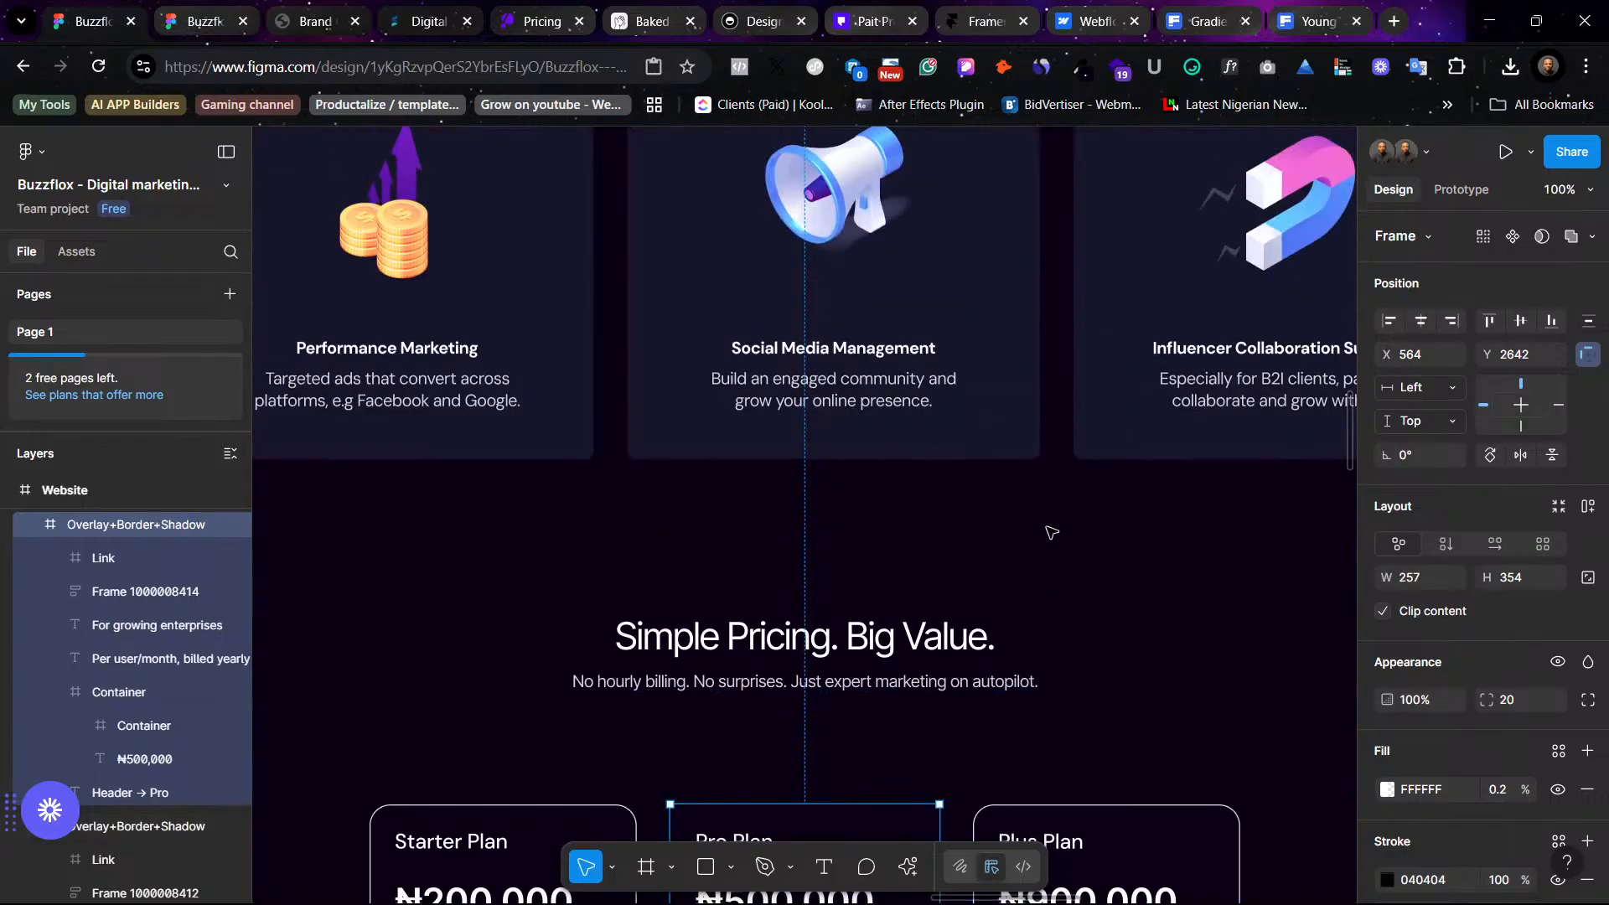
# - Set the Pro Plan card's stroke color to white by sampling it from the Begin for free button
pyautogui.scroll(-6, 989, 545)
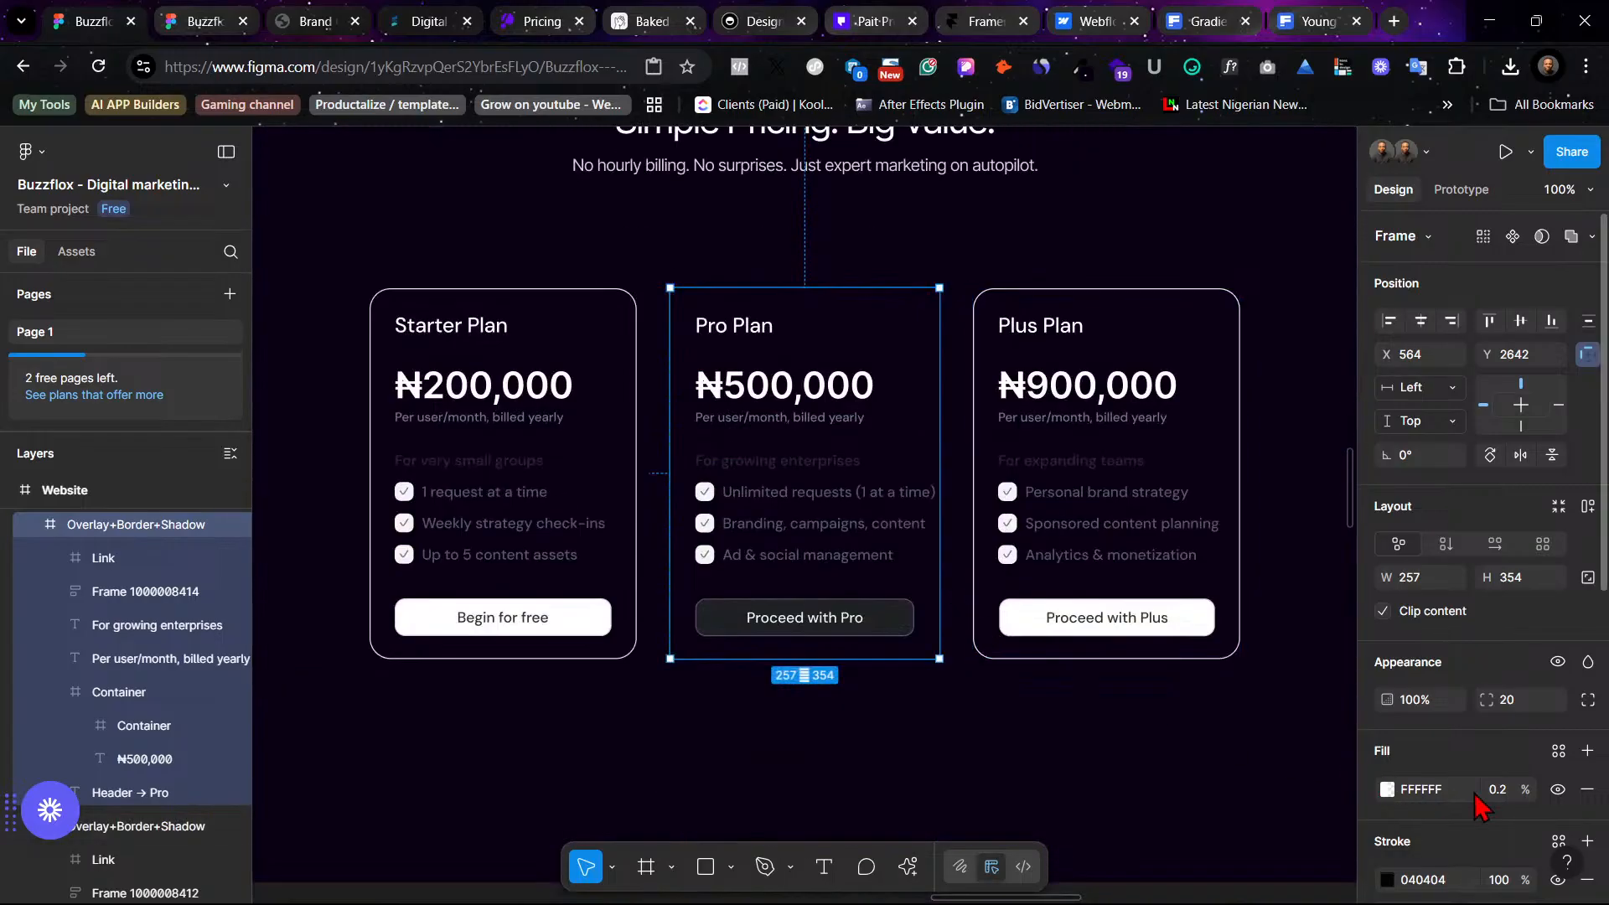
pyautogui.scroll(-3, 1477, 804)
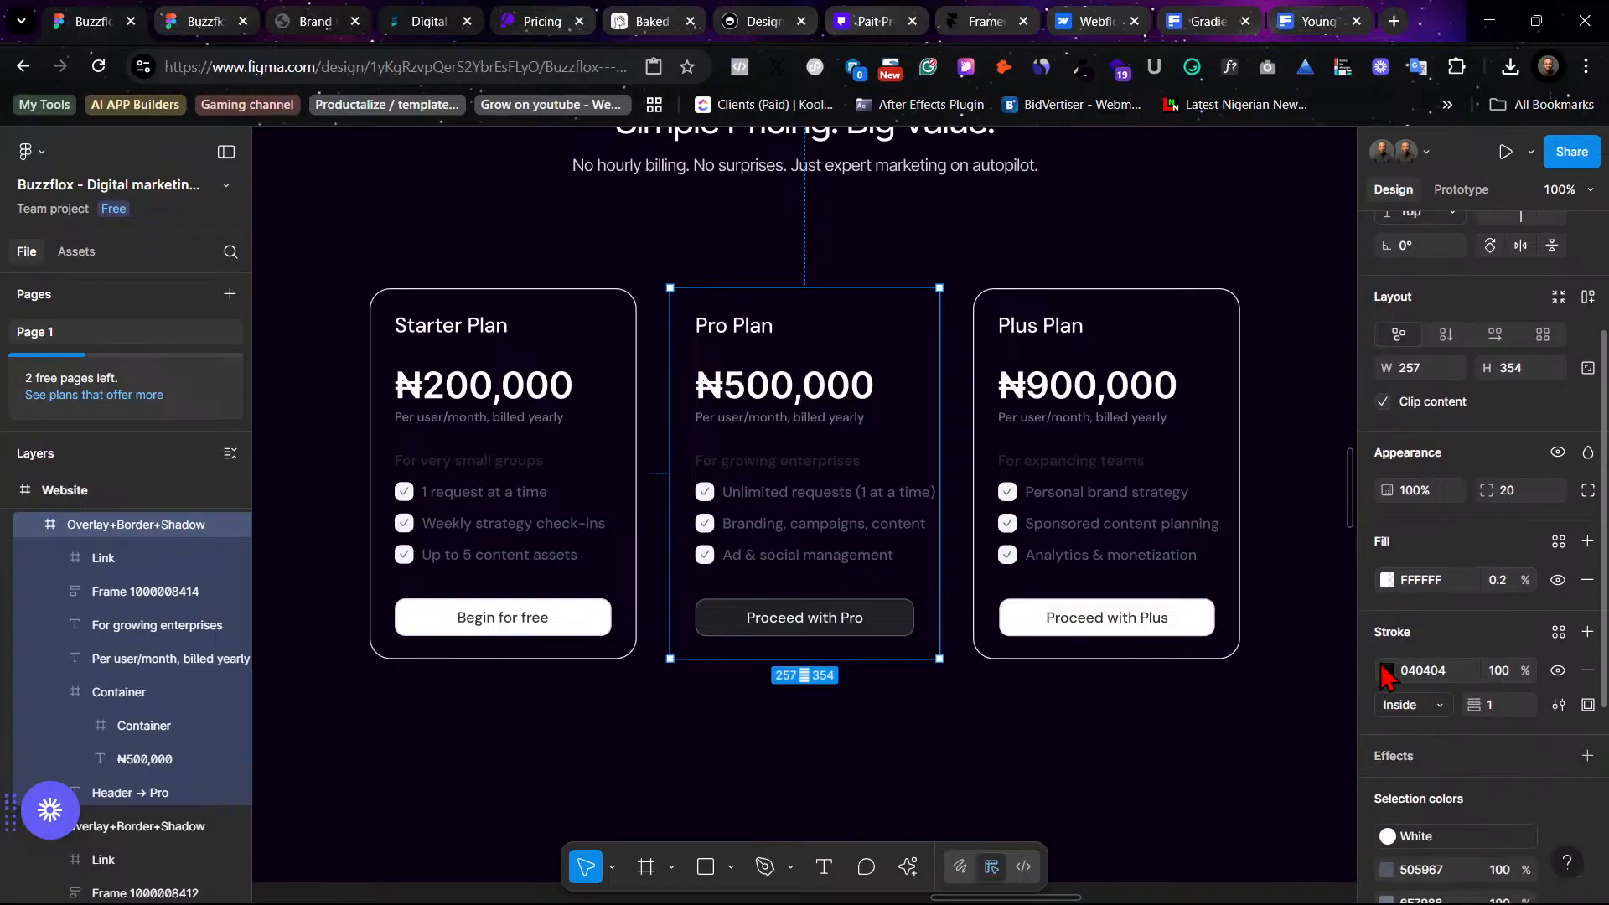
pyautogui.click(1386, 670)
pyautogui.click(1135, 671)
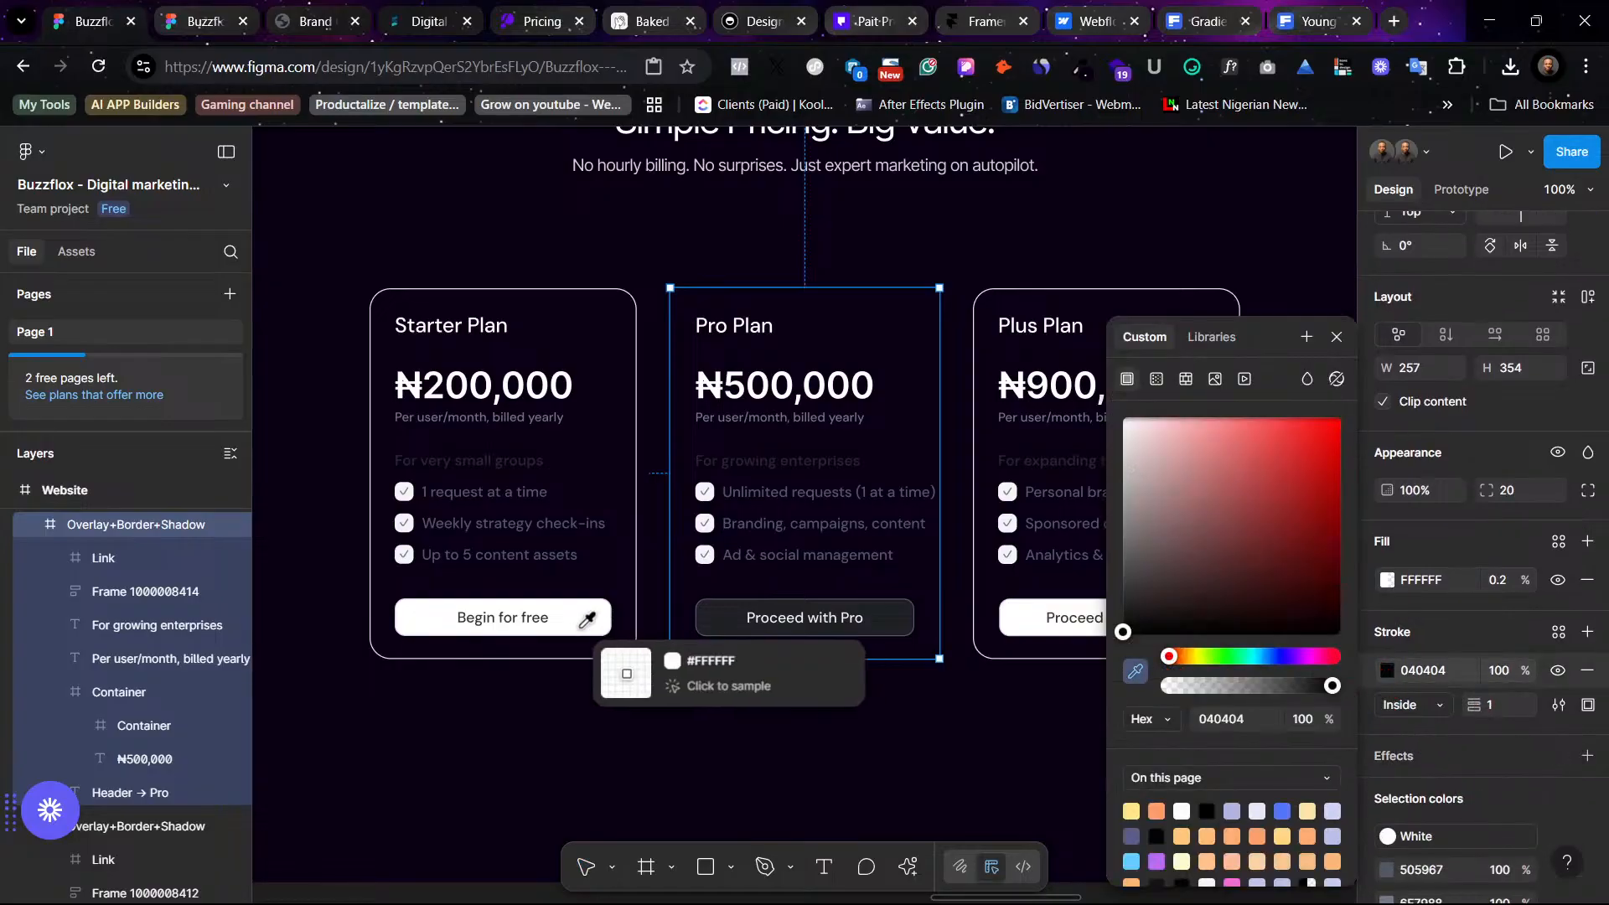
pyautogui.click(635, 662)
pyautogui.click(905, 771)
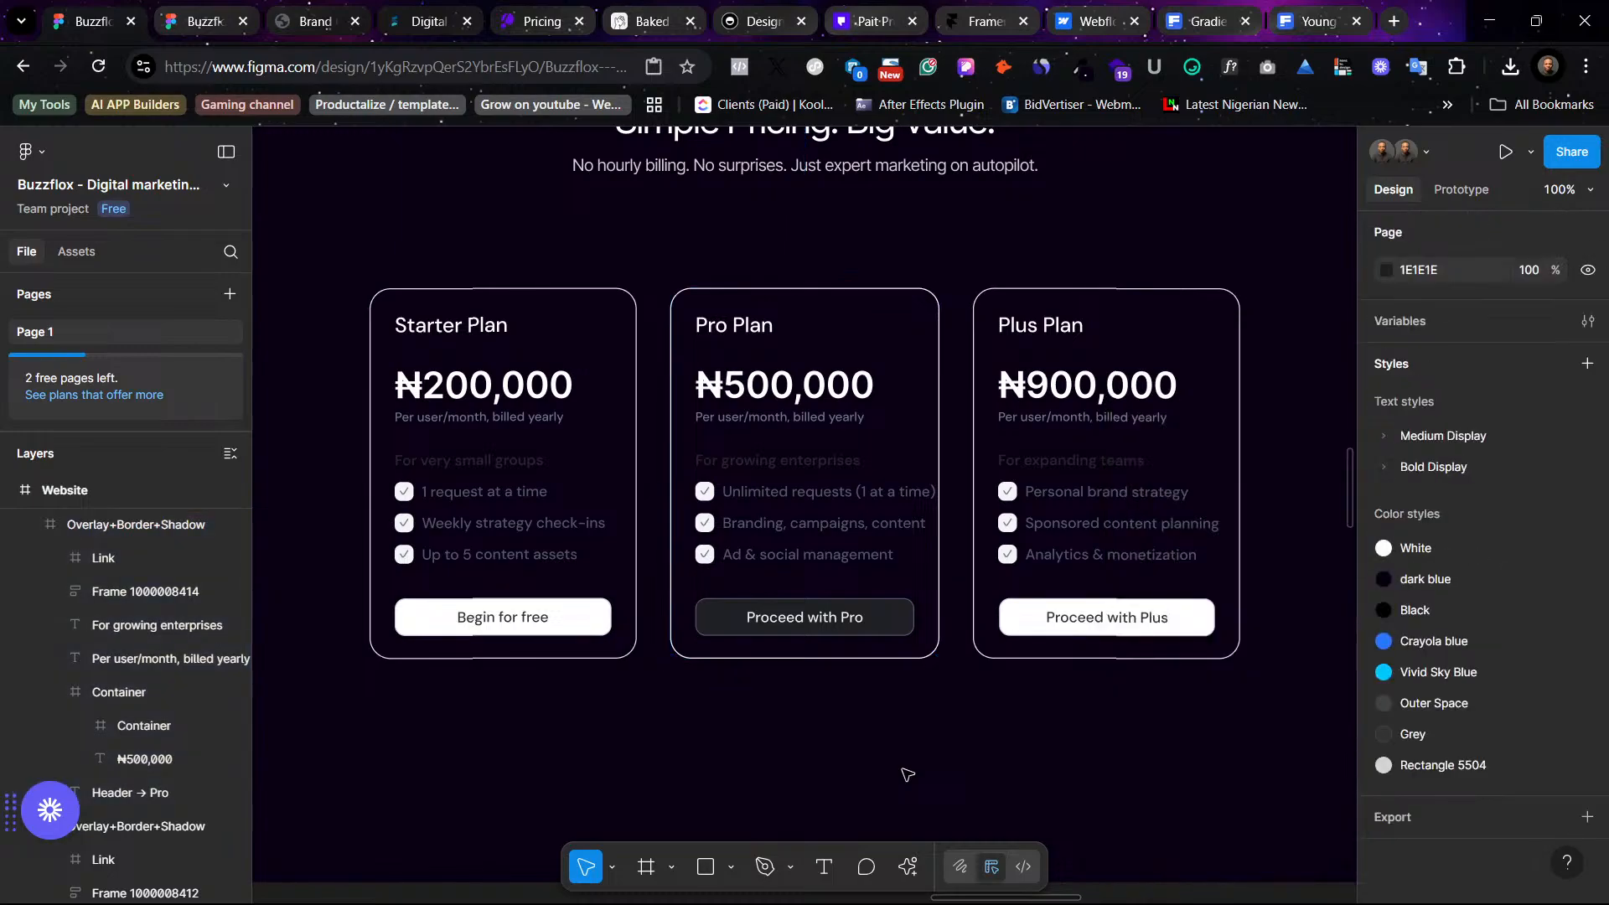
# - Apply the Crayola blue color style to the fill of the Proceed with Pro button
pyautogui.click(894, 630)
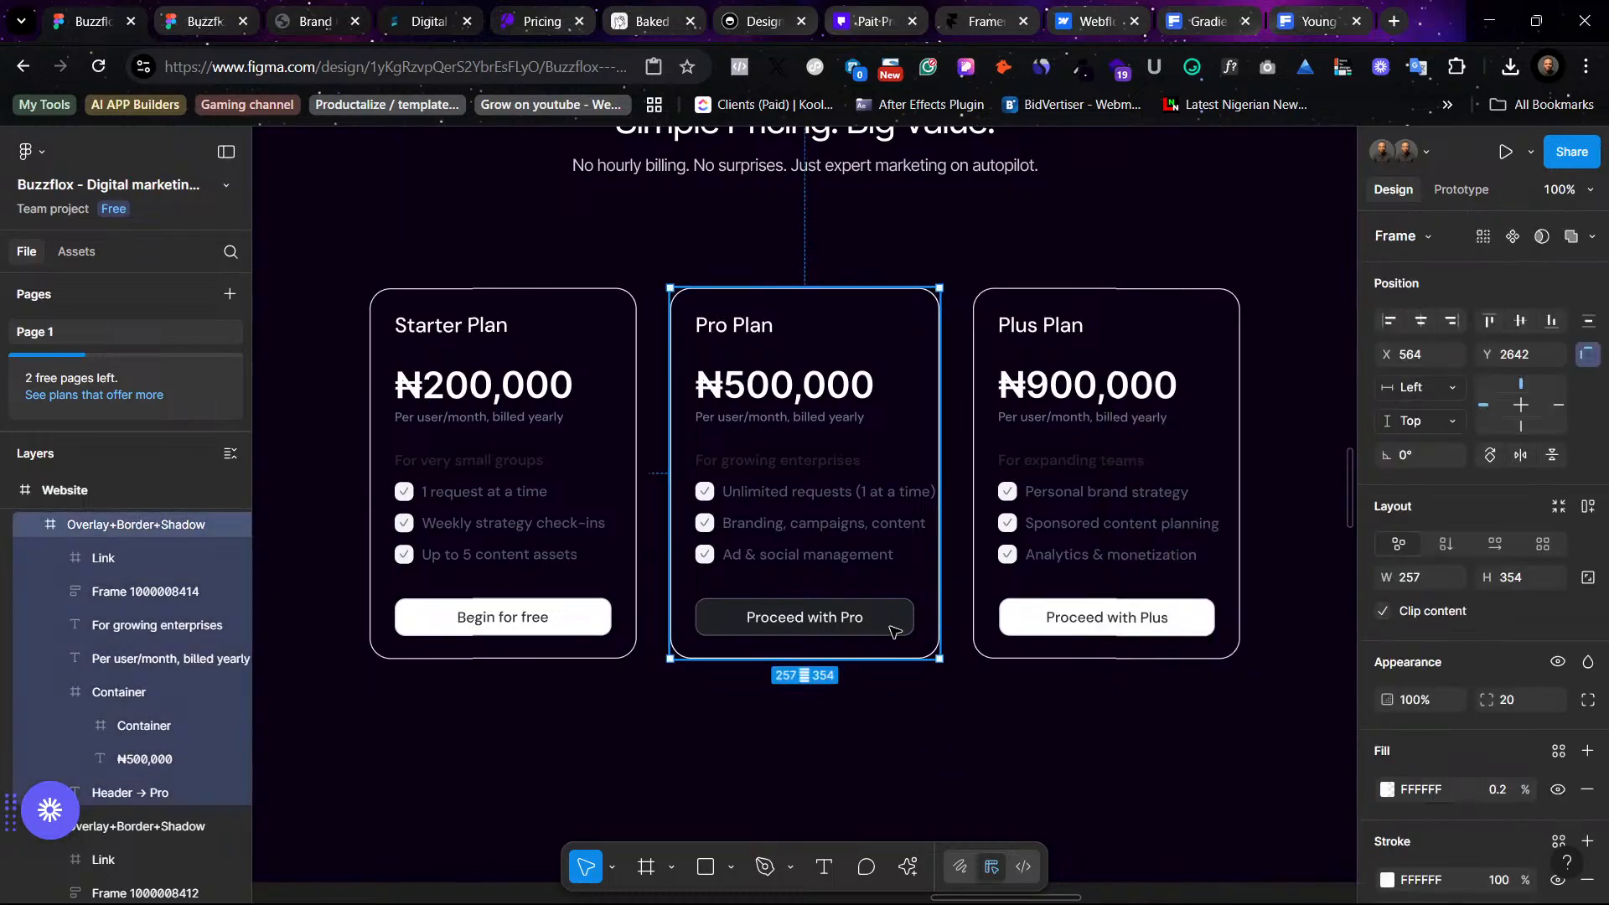
pyautogui.click(894, 630)
pyautogui.scroll(-1, 1555, 759)
pyautogui.scroll(-1, 1554, 758)
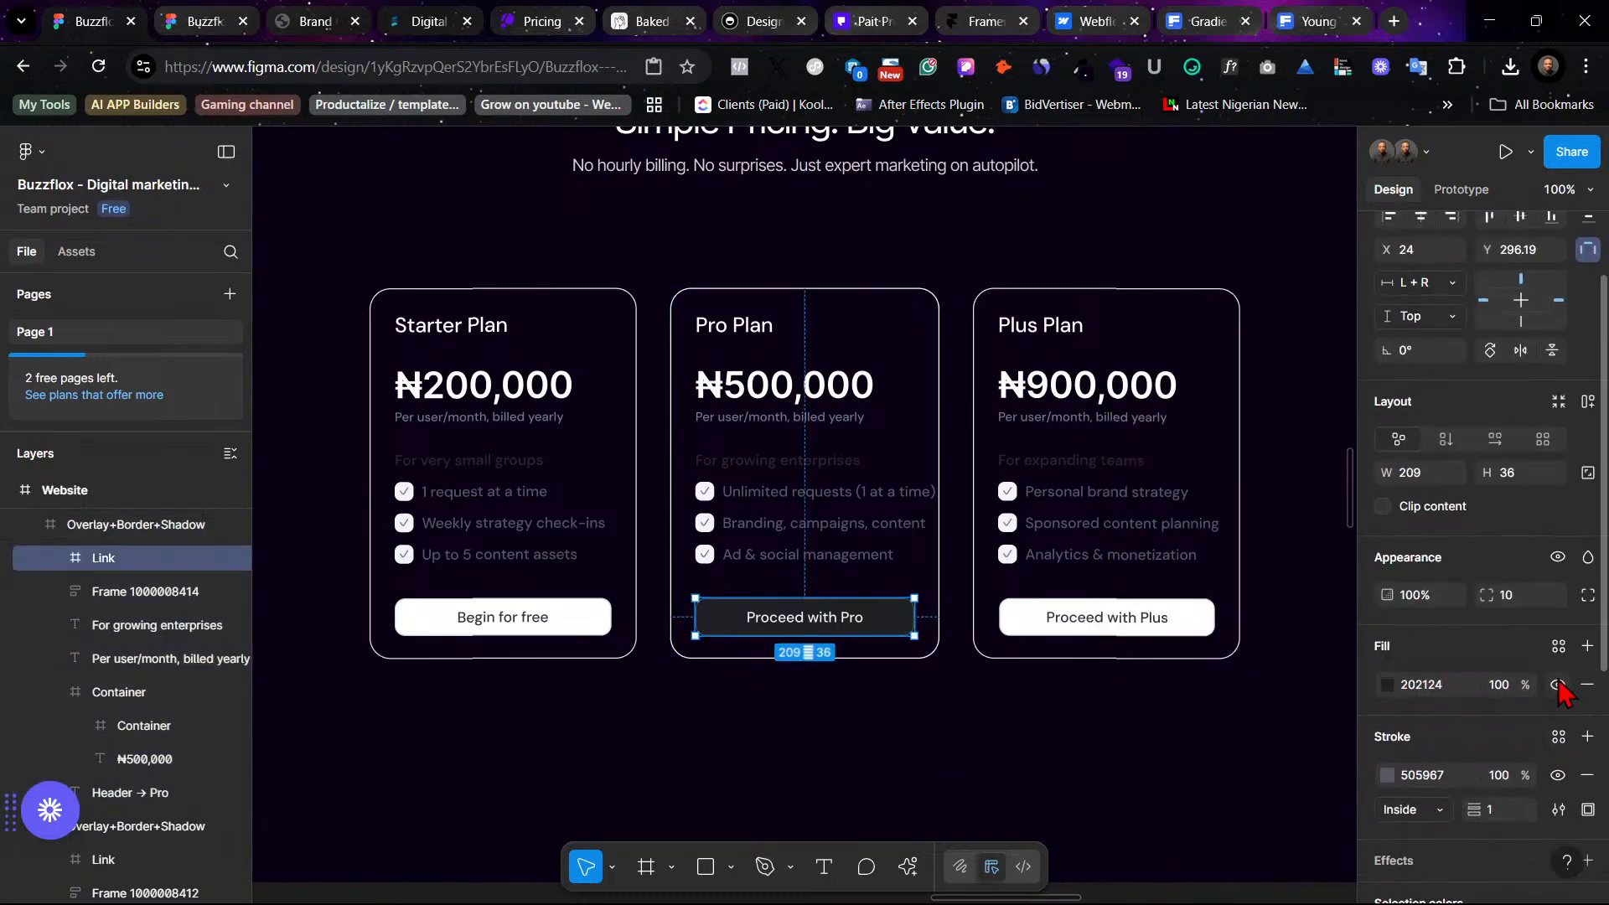
pyautogui.click(1558, 646)
pyautogui.click(1181, 701)
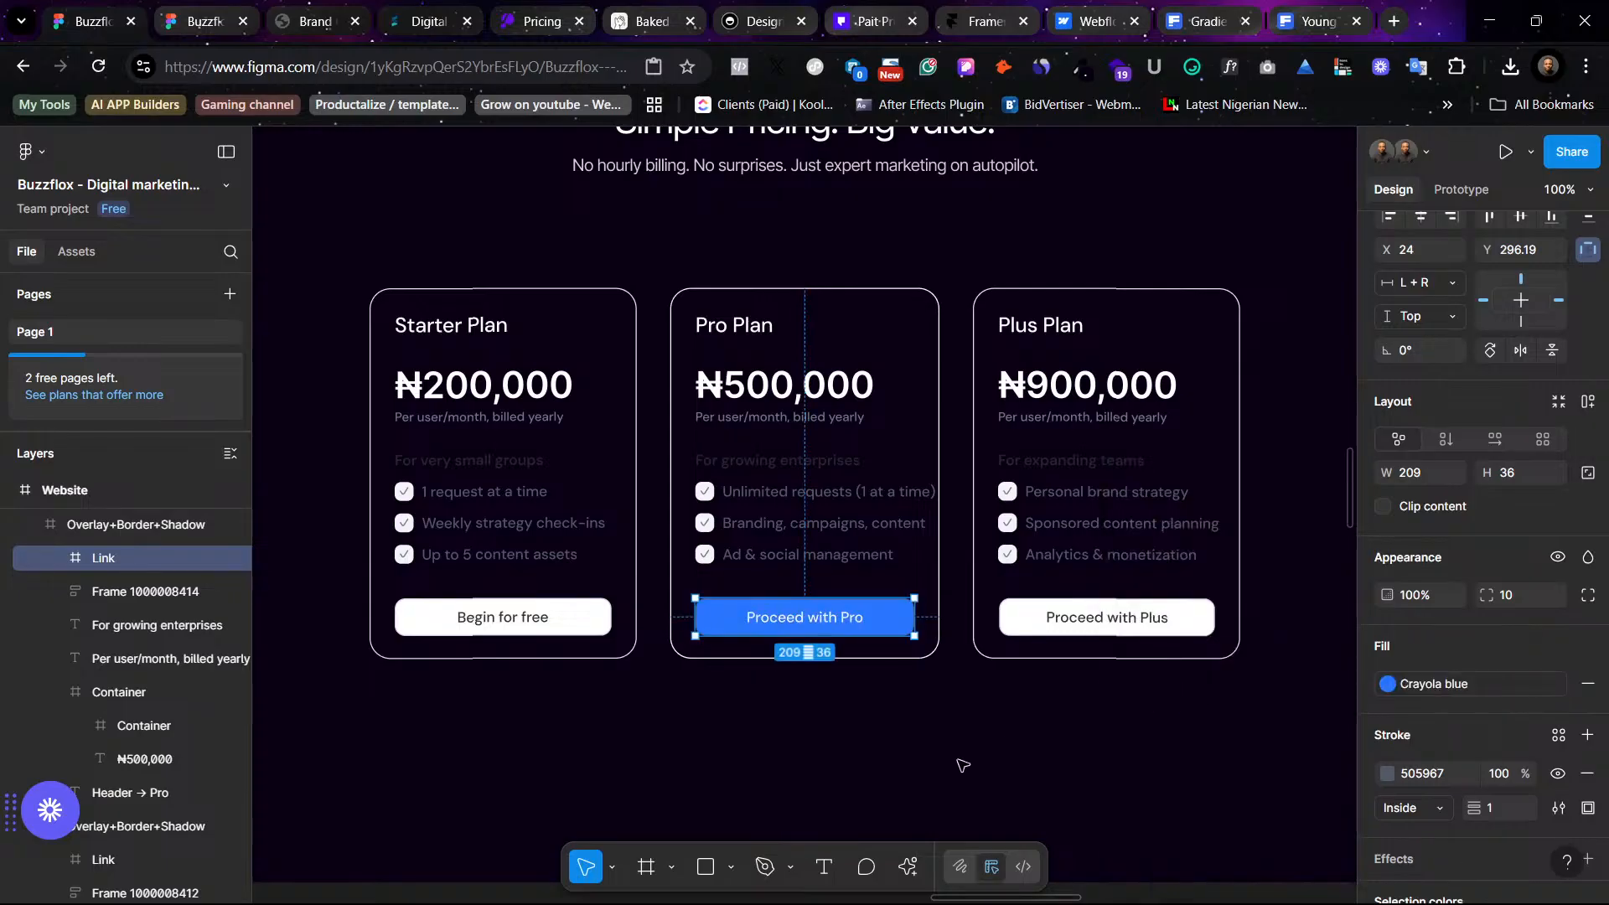
pyautogui.click(1009, 775)
# - Fill the whole Pro Plan card with the Crayola blue color style
pyautogui.scroll(3, 1012, 777)
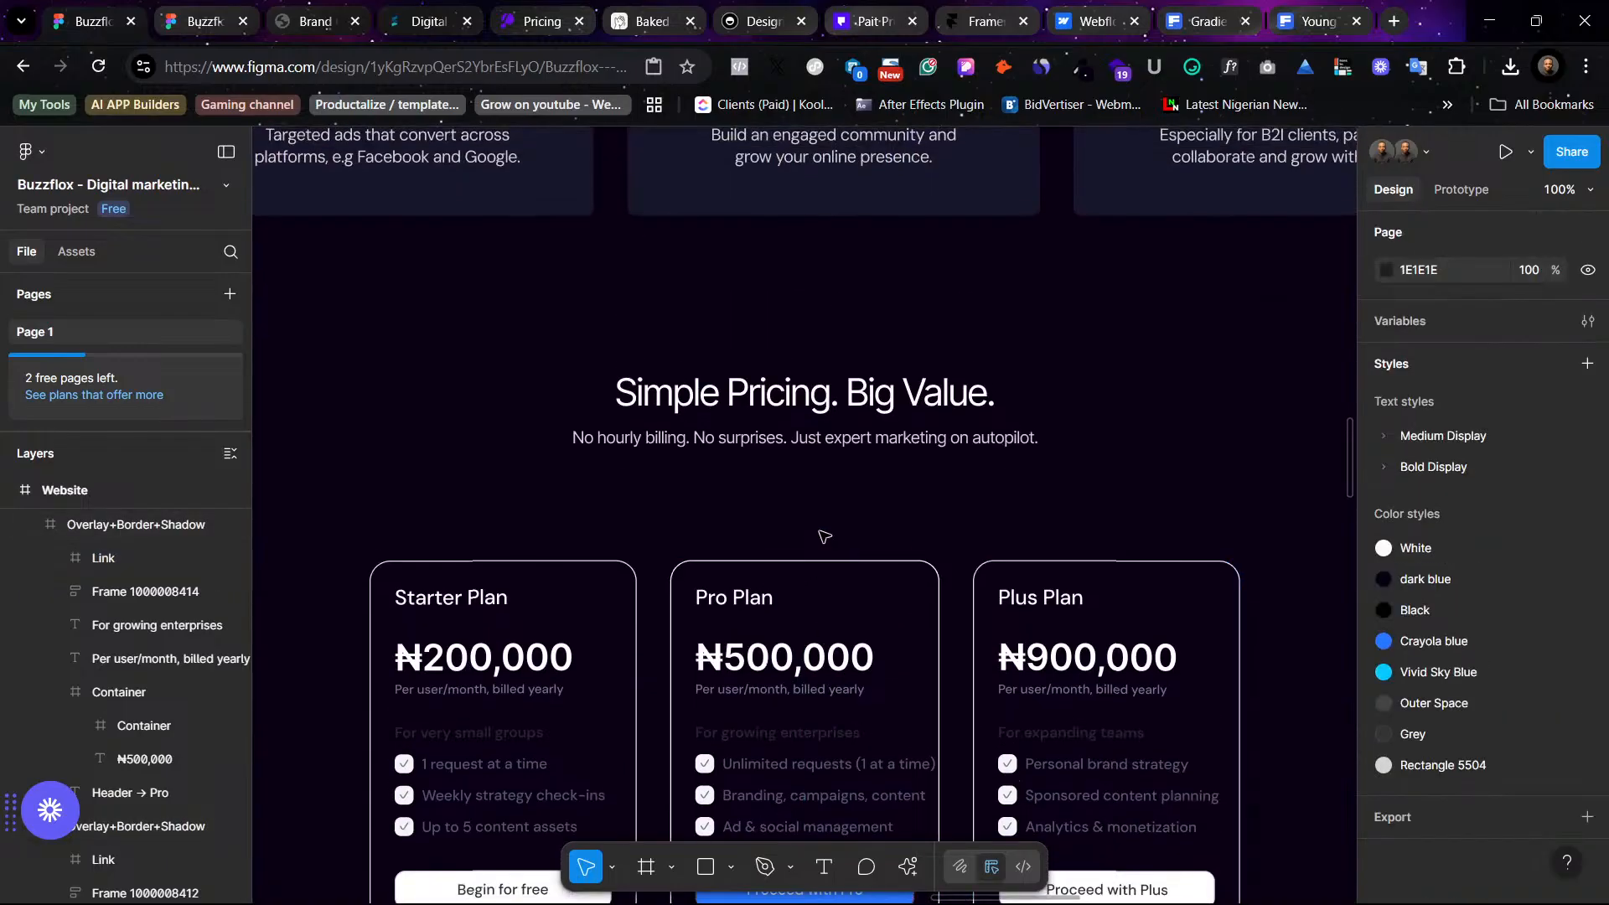
pyautogui.hotkey('ctrl', '-')
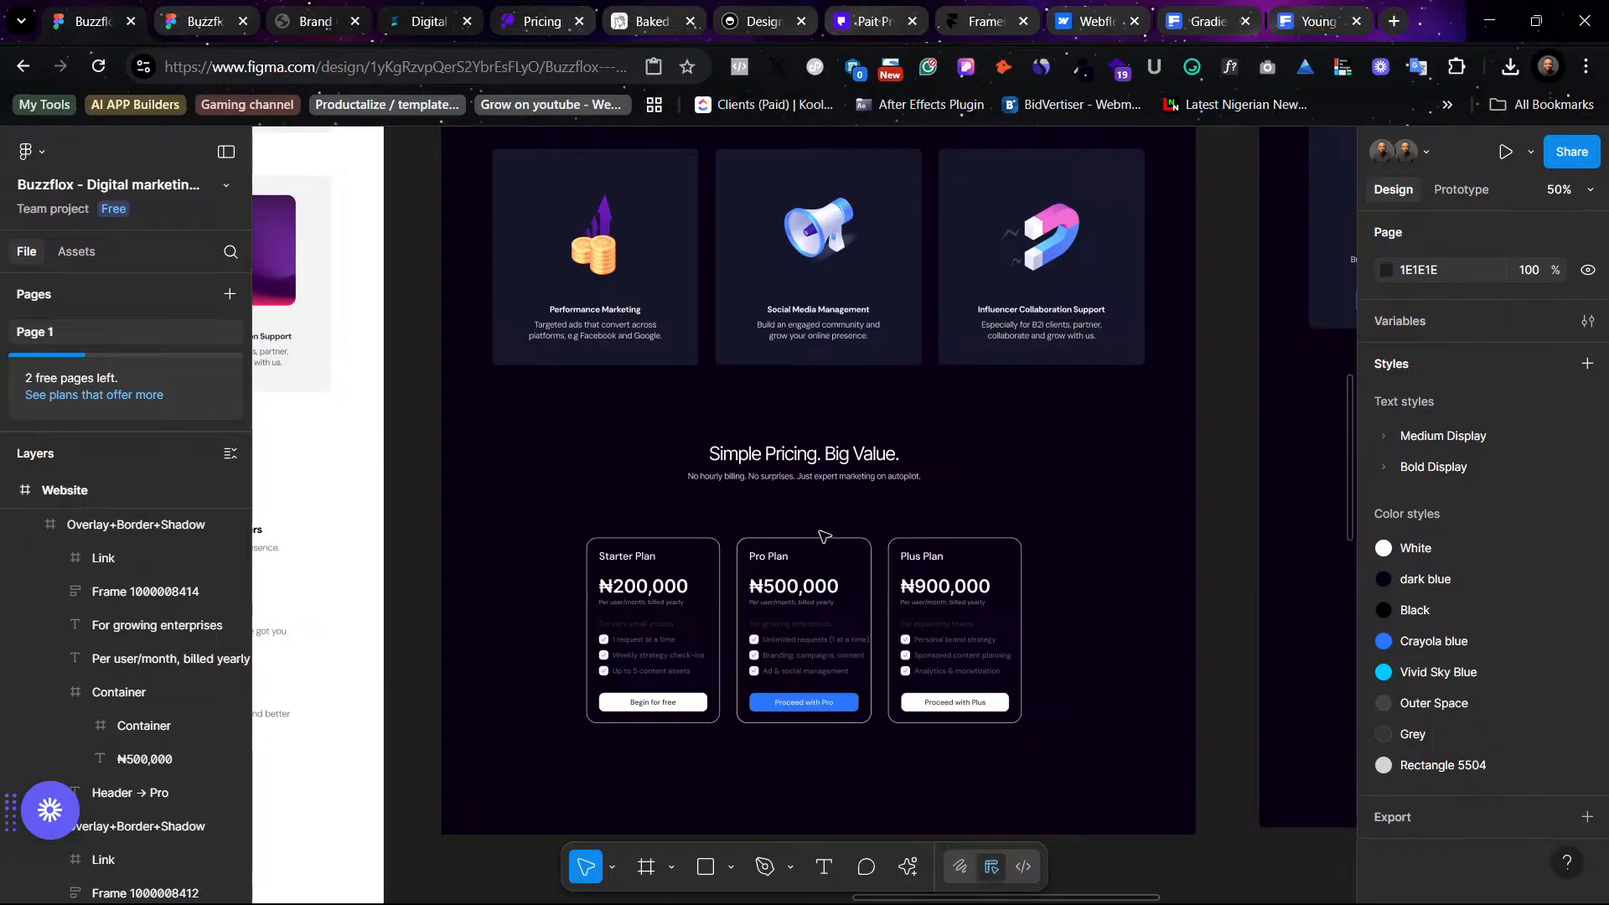
pyautogui.hotkey('ctrl', '+')
pyautogui.scroll(-2, 821, 534)
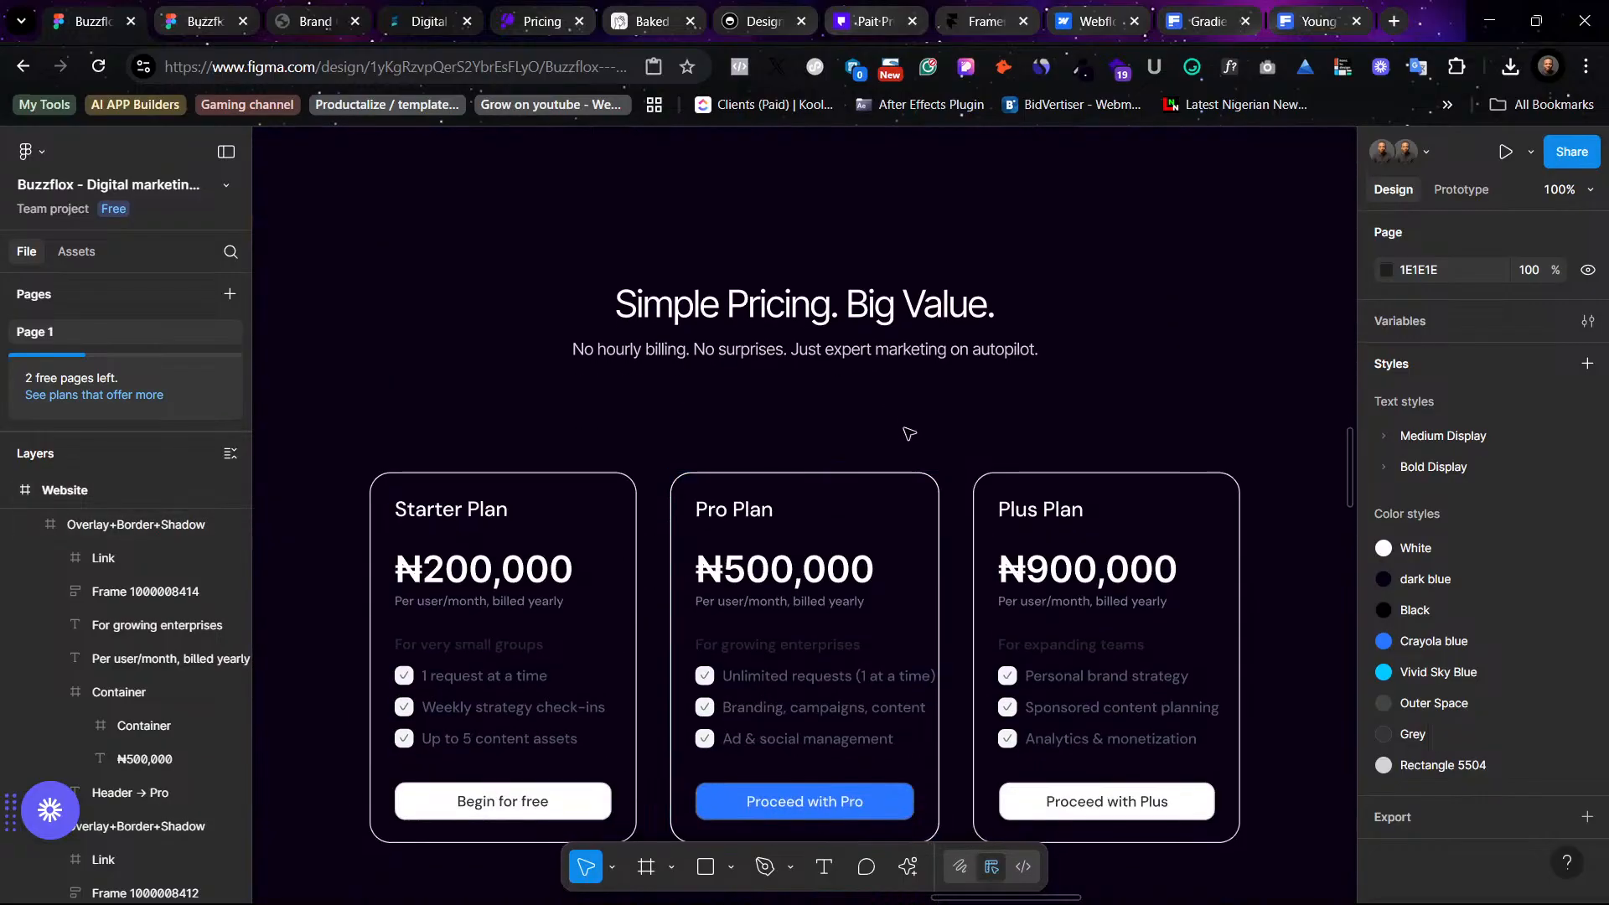
pyautogui.click(916, 483)
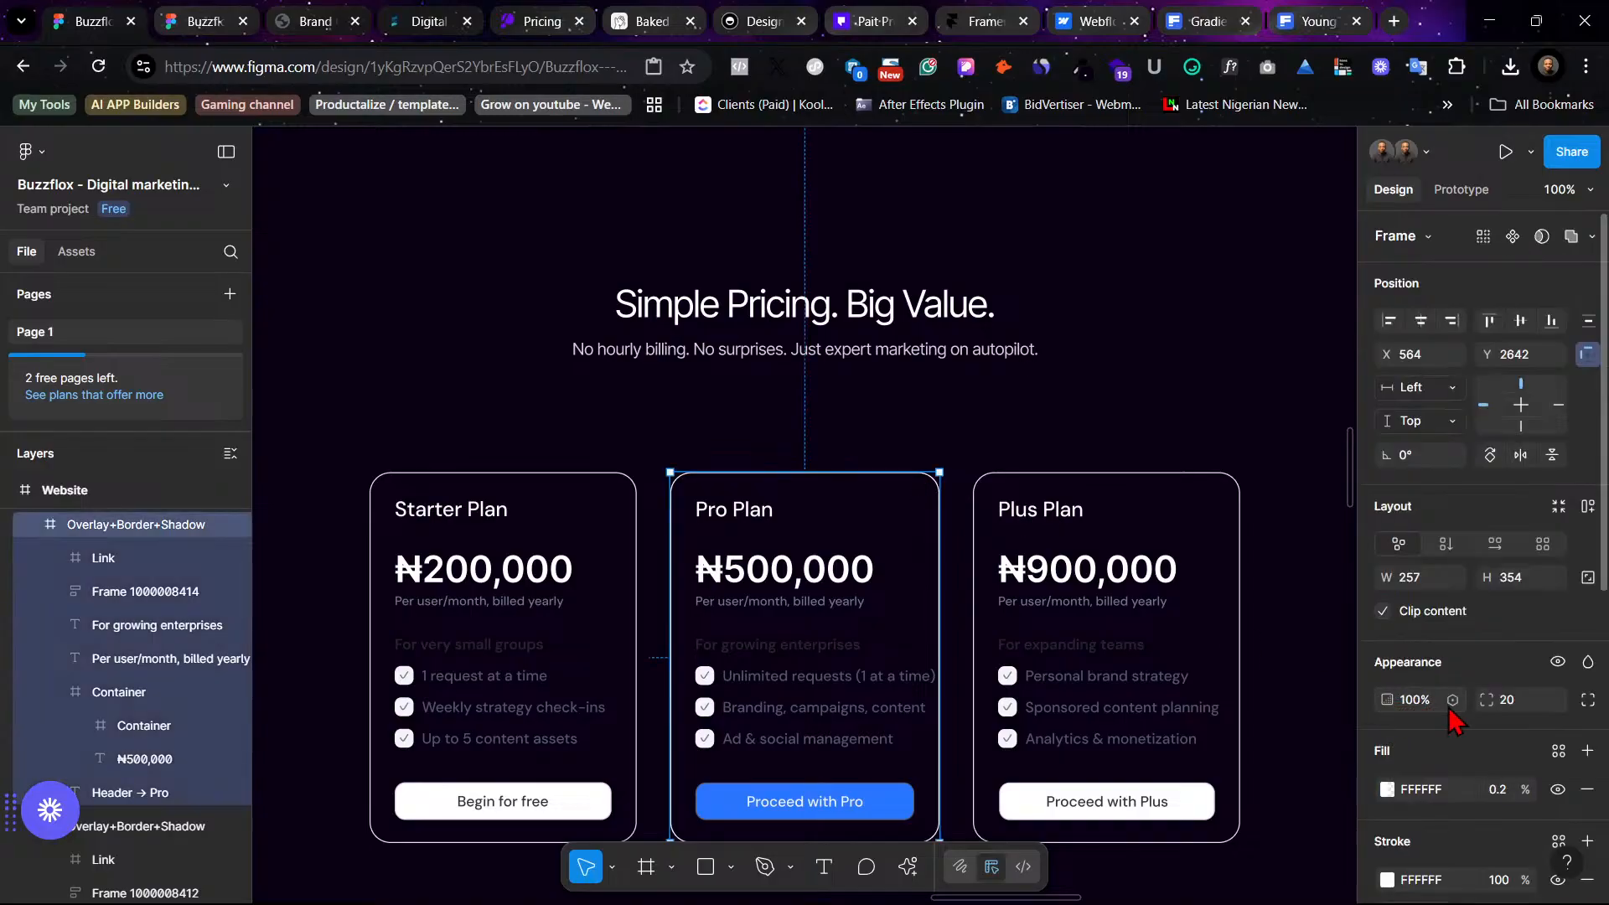
pyautogui.scroll(-5, 1474, 737)
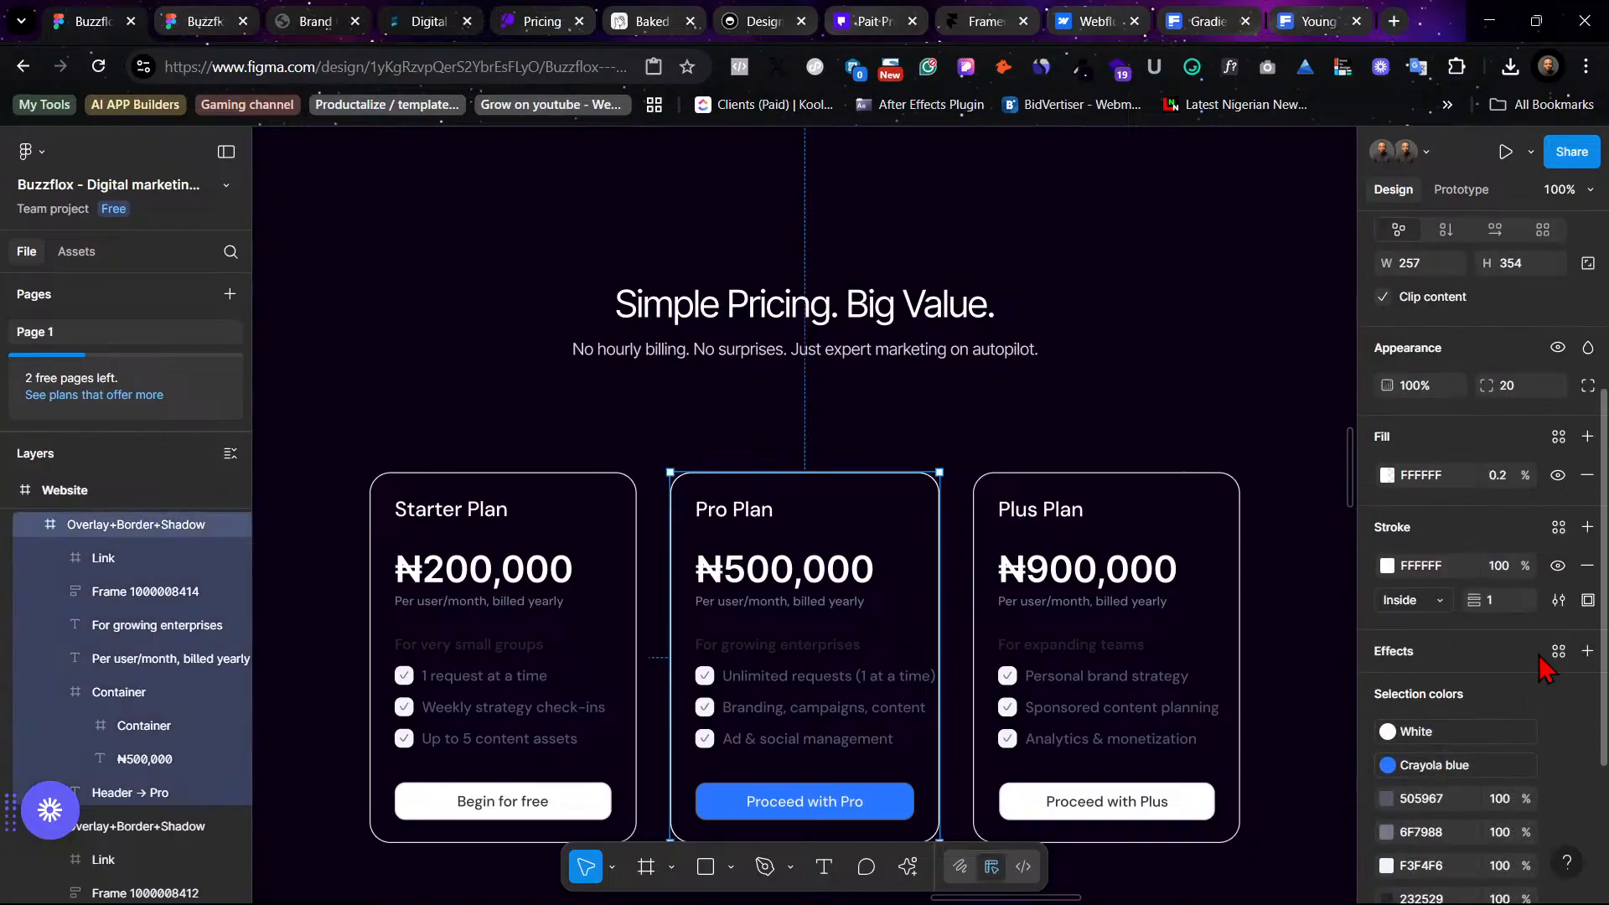
pyautogui.scroll(2, 1544, 667)
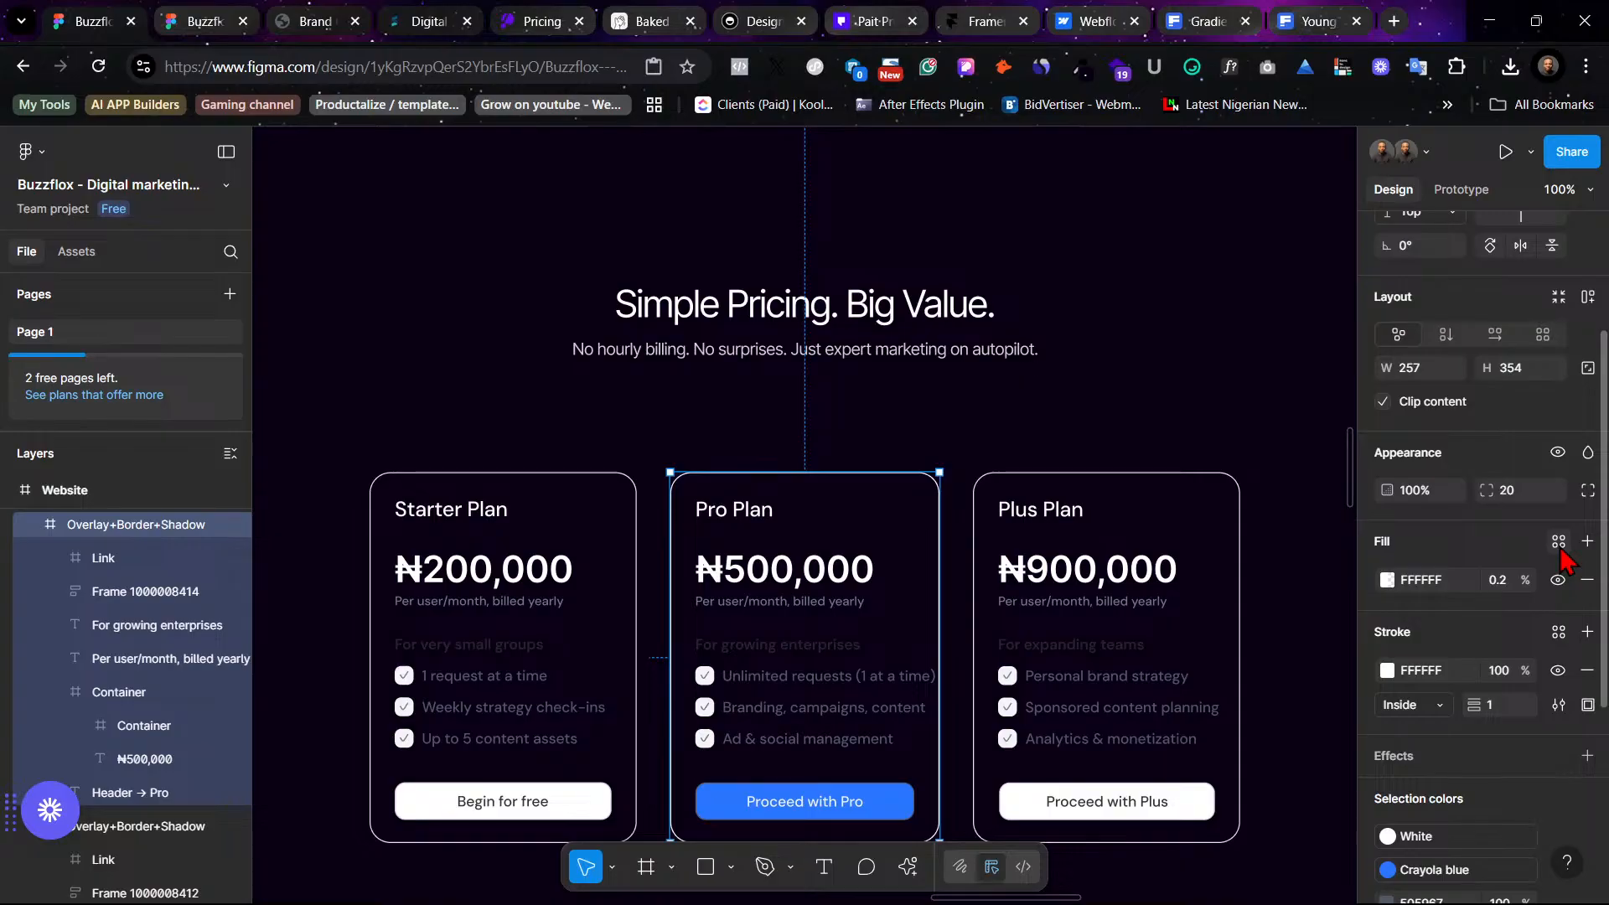
pyautogui.click(1558, 542)
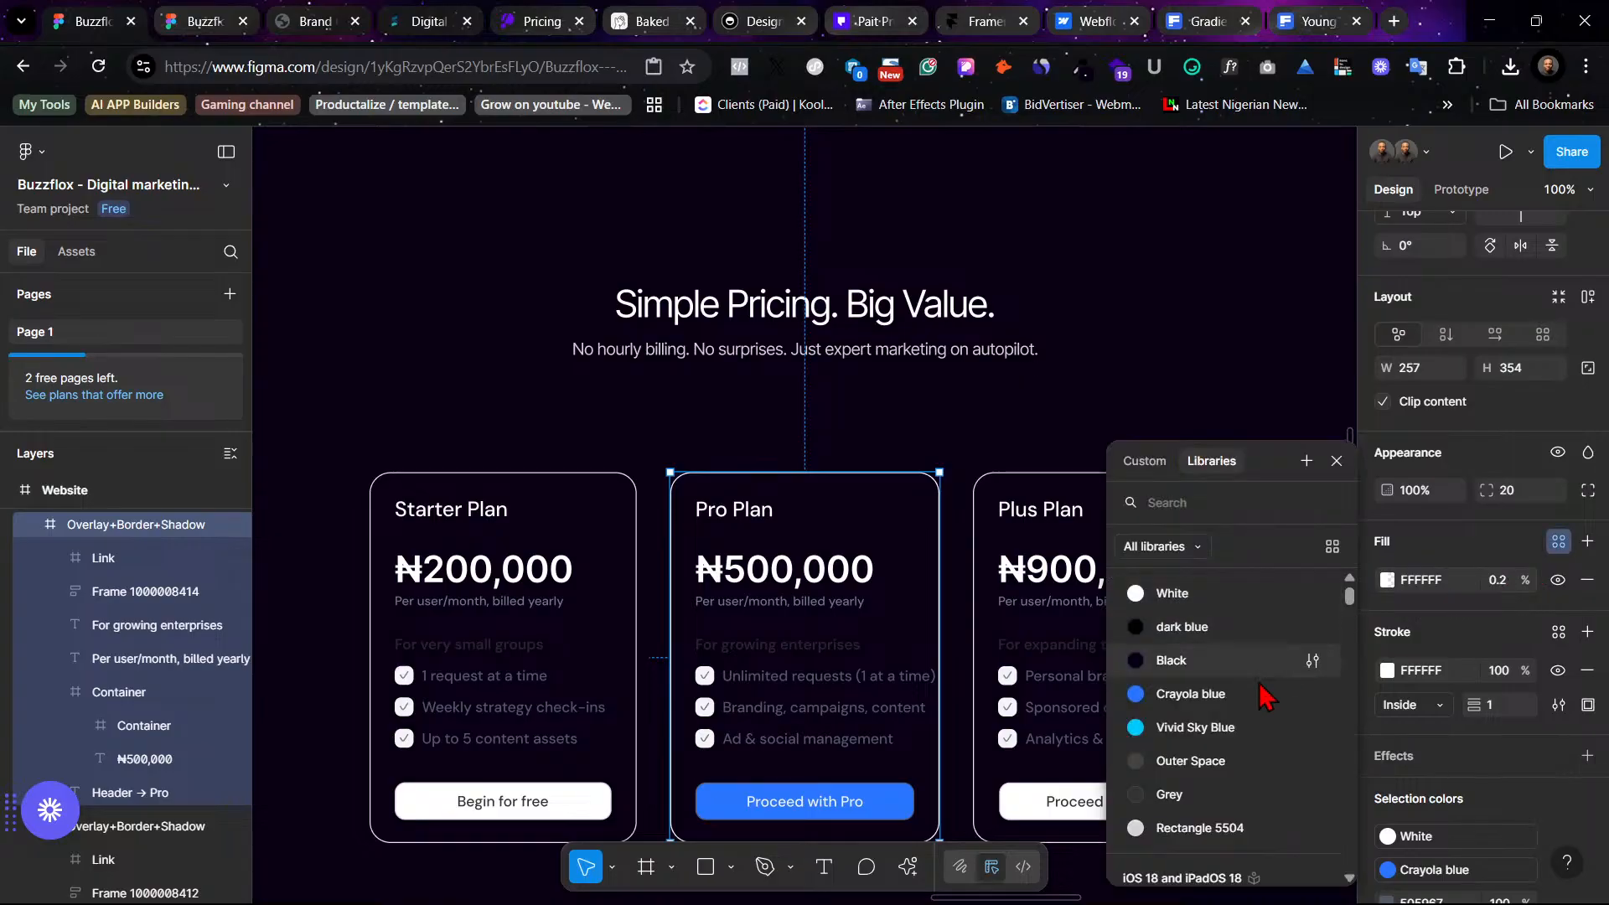
pyautogui.click(1210, 704)
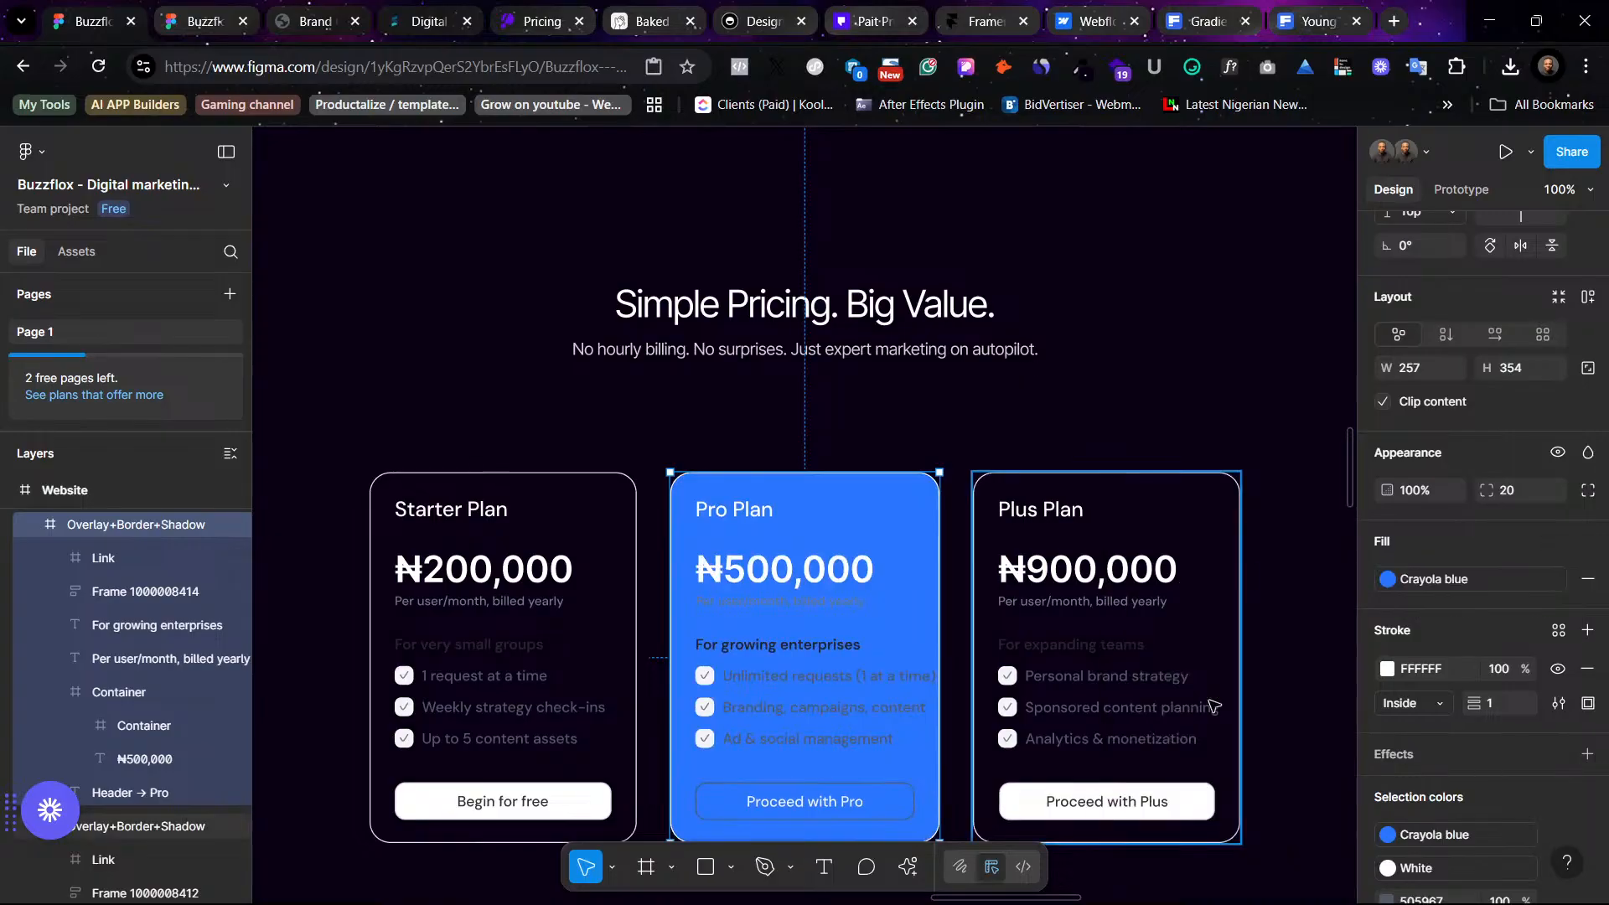
pyautogui.click(1087, 424)
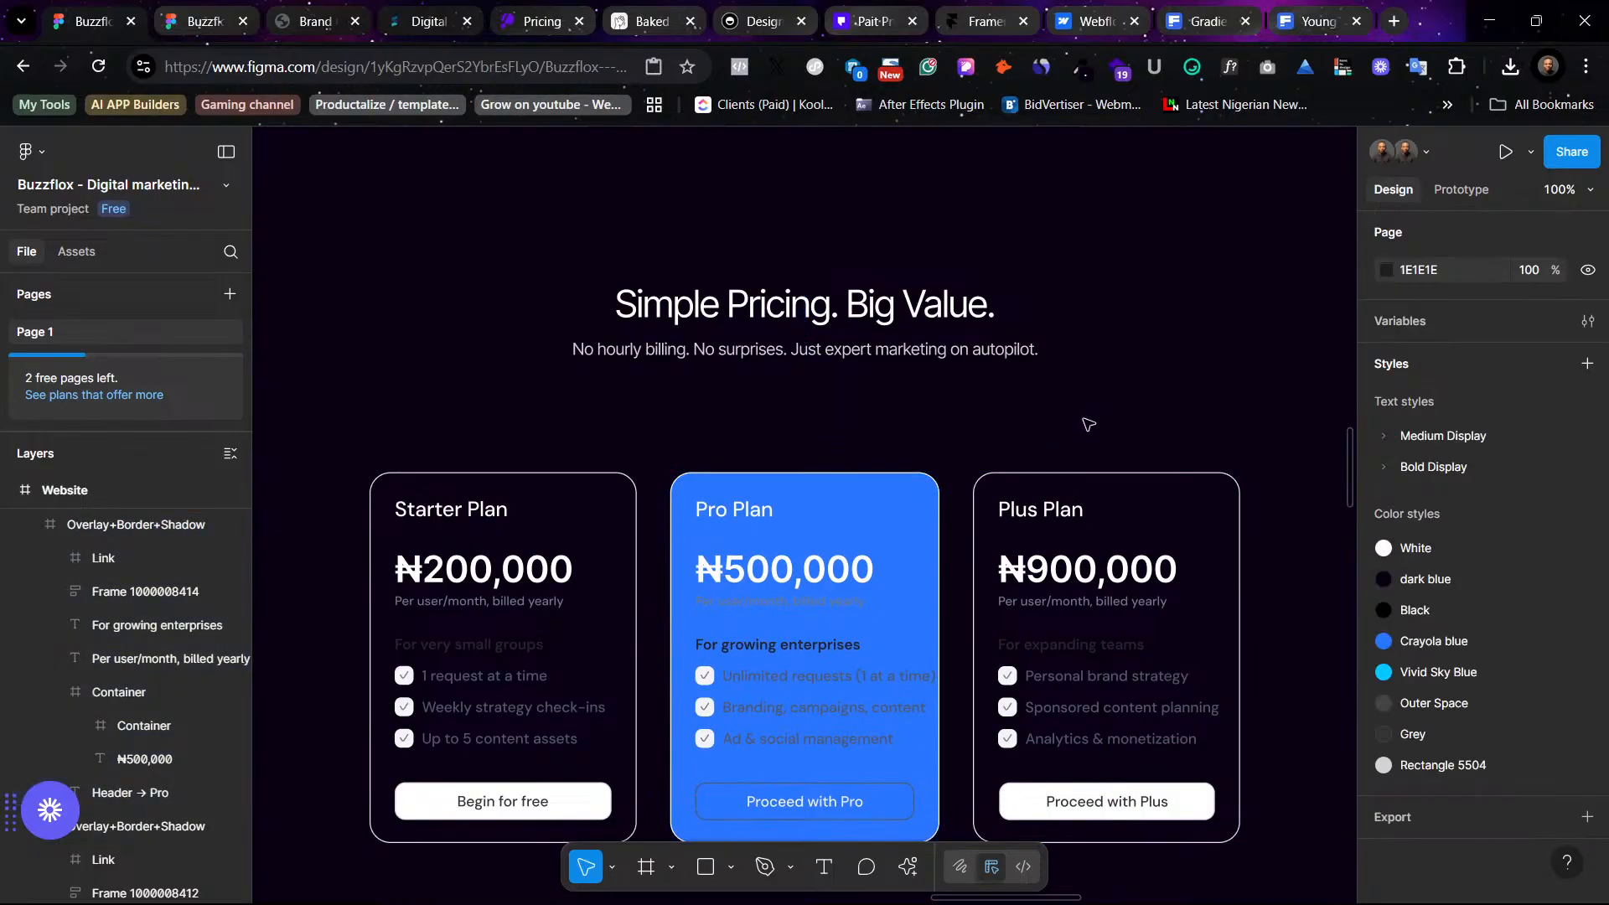
# - Undo the Crayola blue fill on the Pro Plan card
pyautogui.click(935, 551)
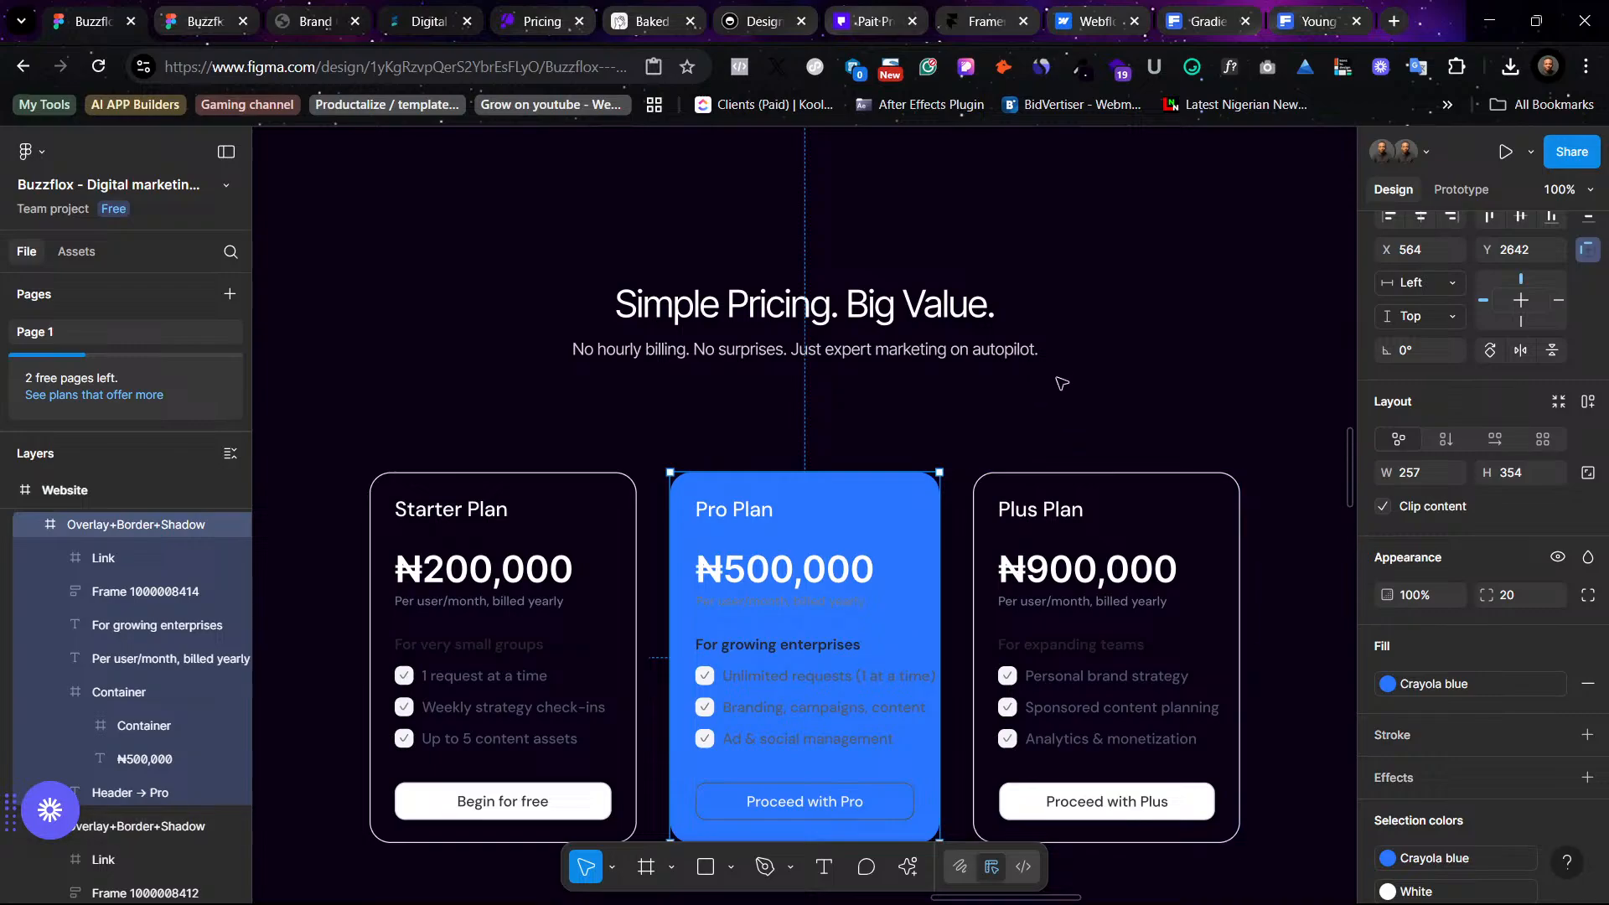
pyautogui.click(1039, 419)
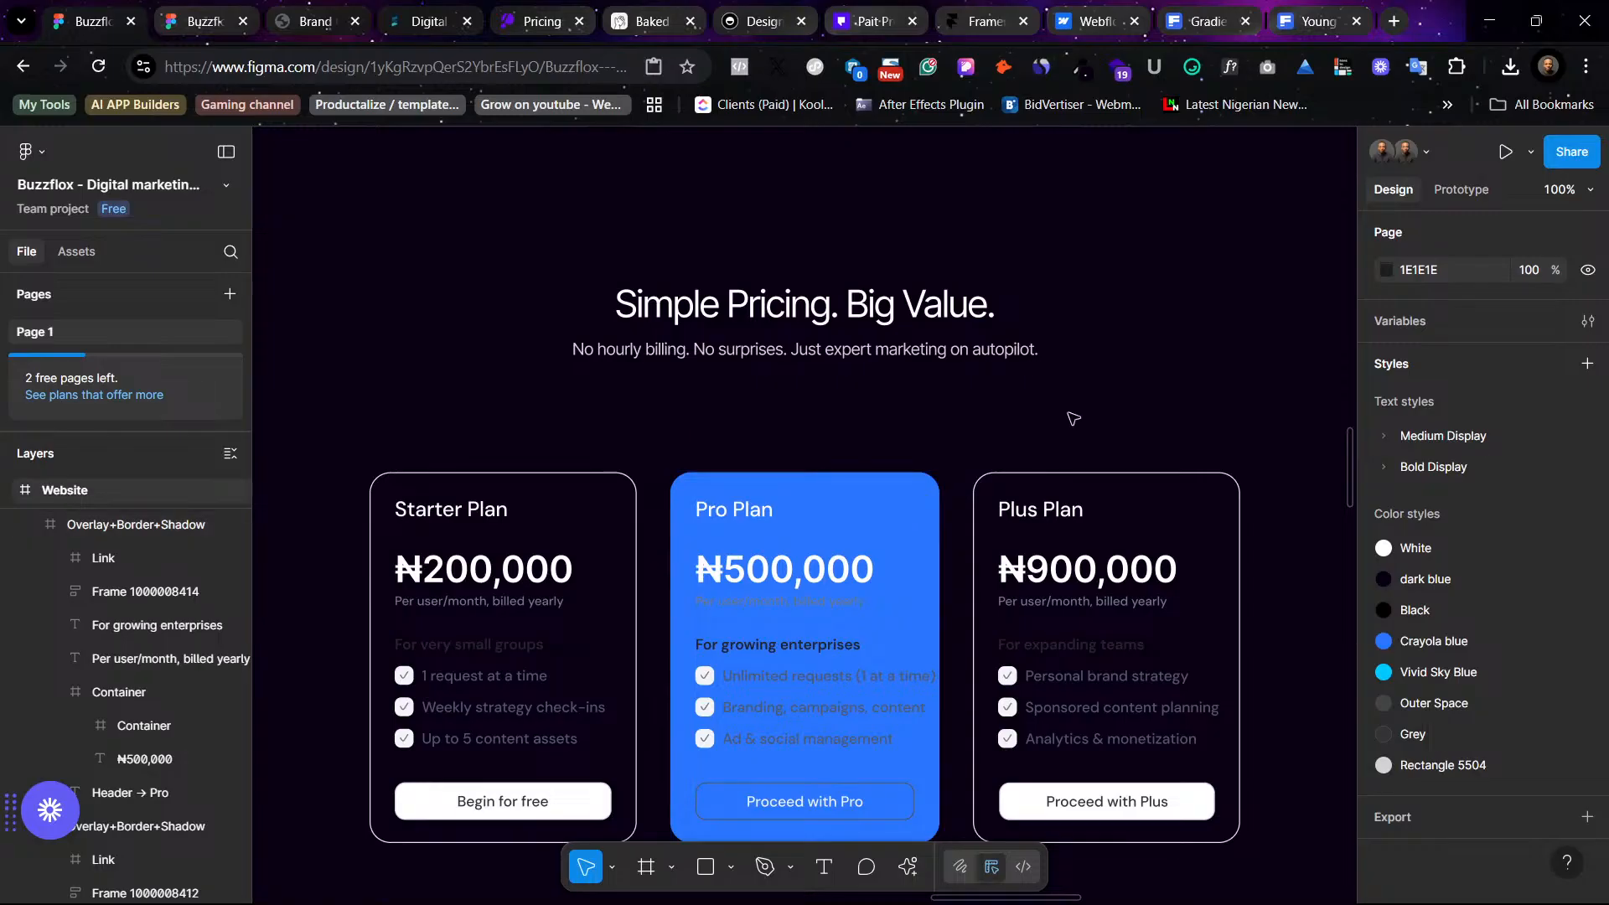
pyautogui.hotkey('ctrl', 'z')
pyautogui.hotkey('ctrl', 'z')
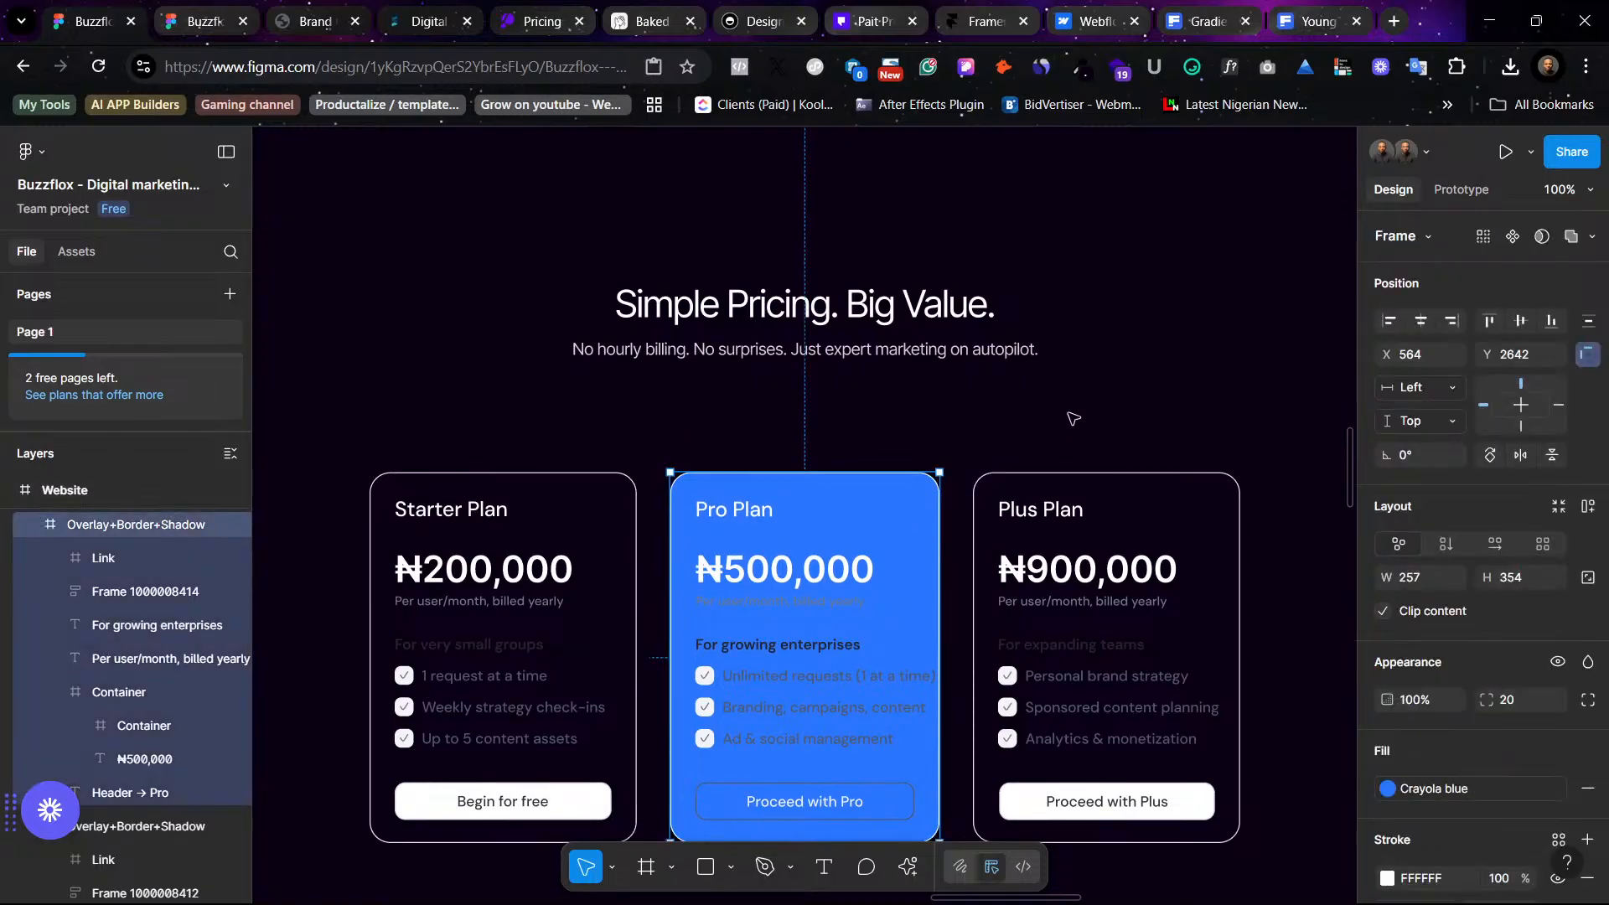
pyautogui.click(1073, 418)
pyautogui.hotkey('ctrl', 'z')
pyautogui.hotkey('ctrl', 'z')
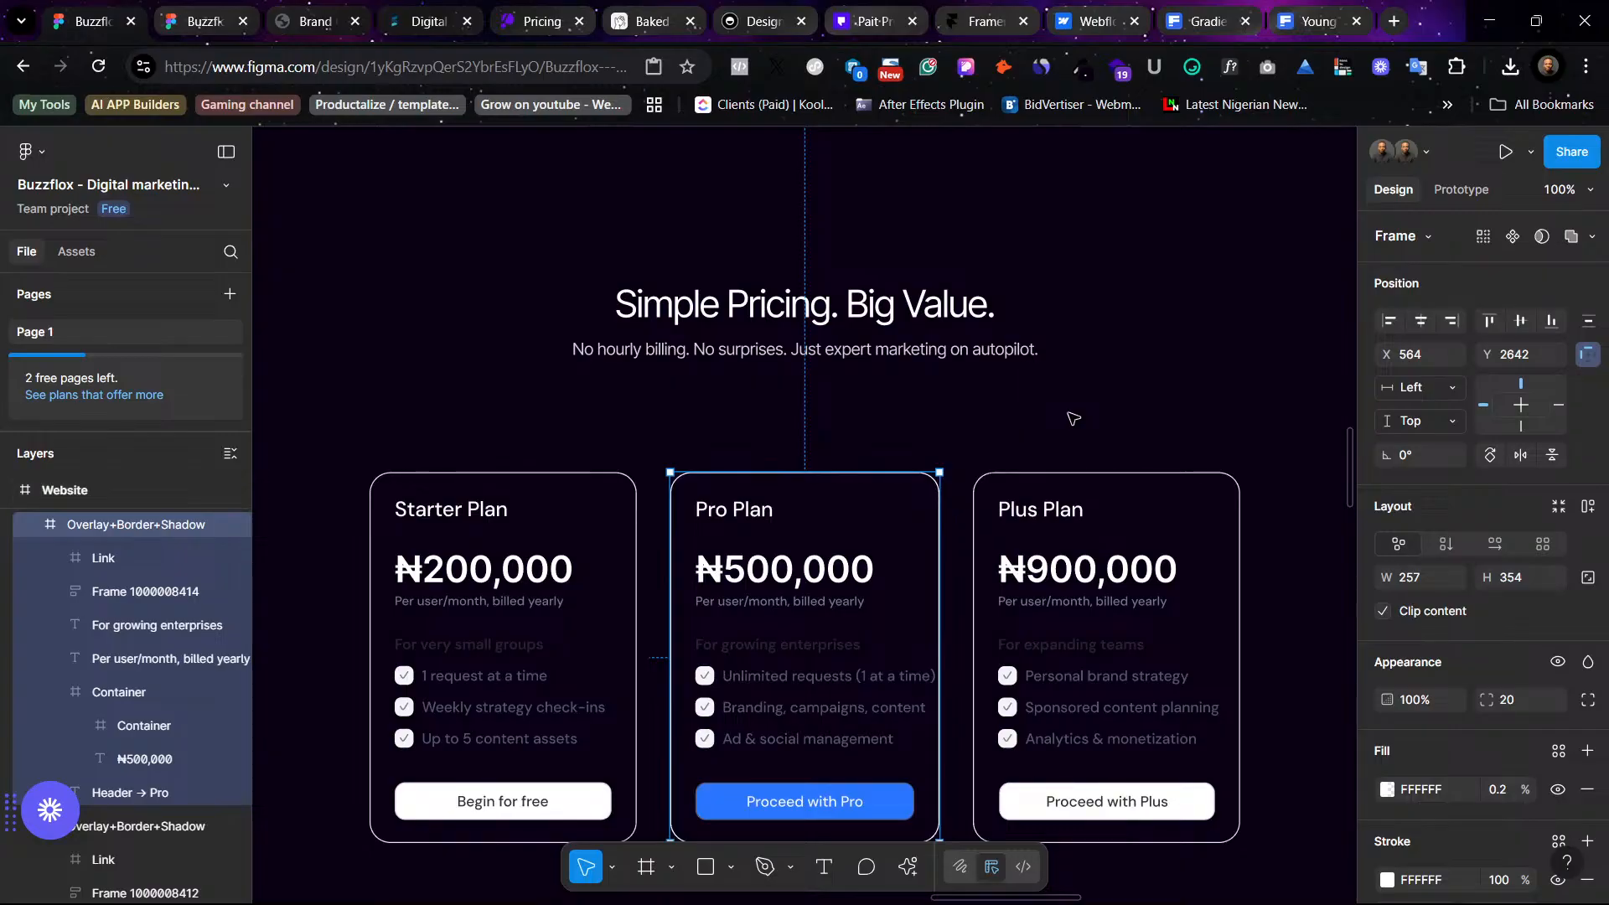
pyautogui.click(1071, 413)
# - Inspect the fill color of the service card background rectangles above the pricing section
pyautogui.scroll(5, 1081, 456)
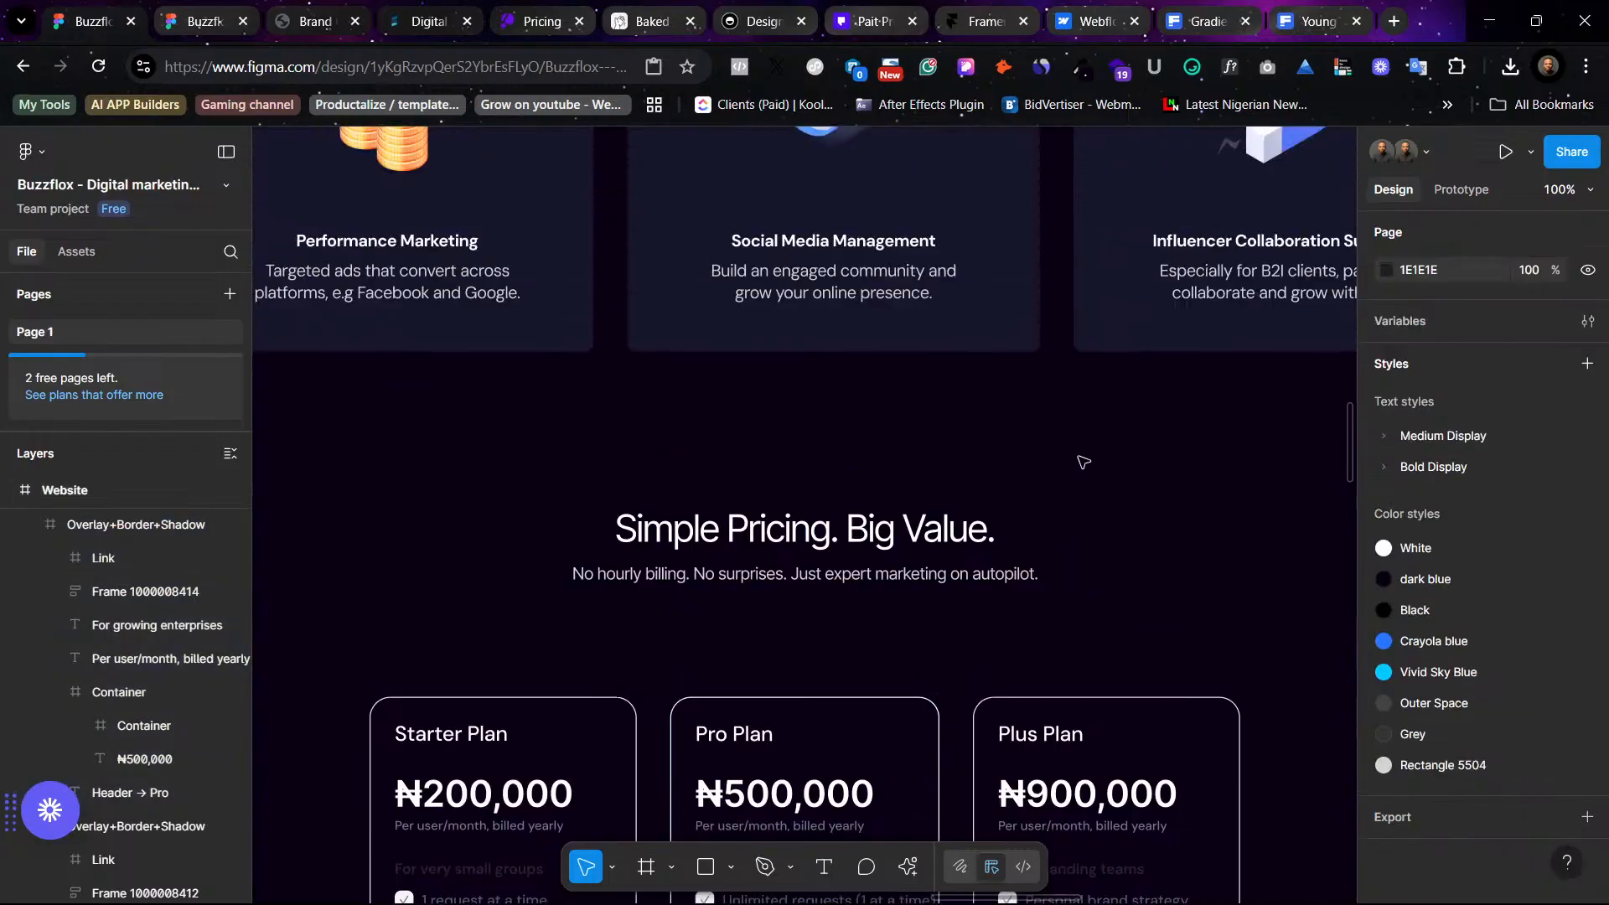
pyautogui.scroll(1, 1058, 336)
pyautogui.scroll(-7, 1019, 330)
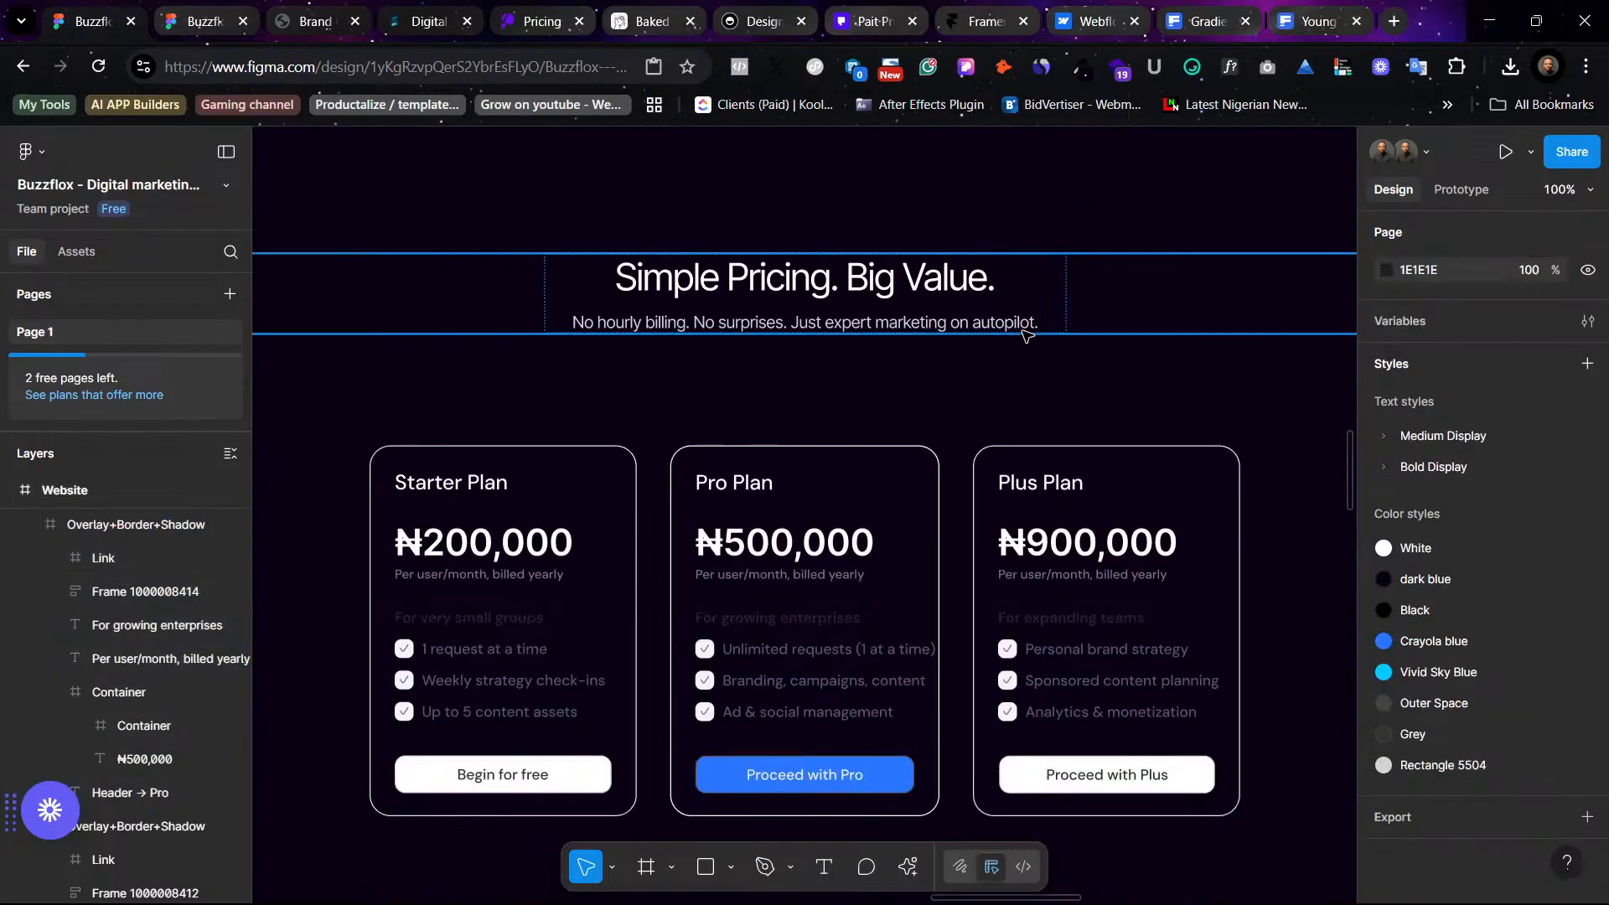
pyautogui.scroll(5, 1019, 330)
pyautogui.click(1023, 270)
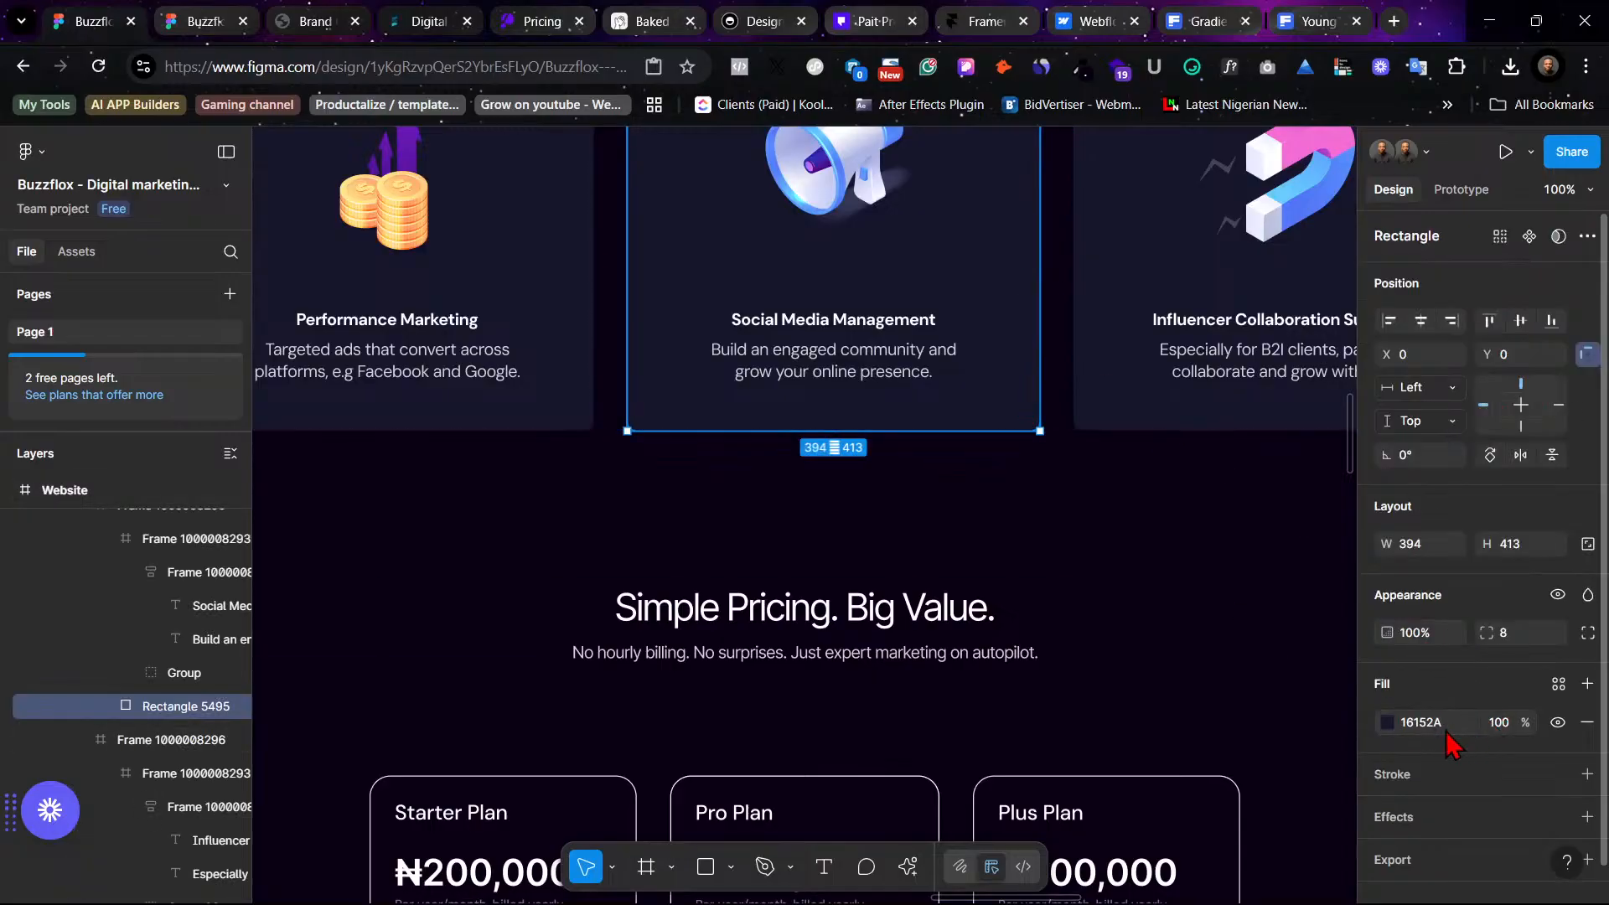
pyautogui.scroll(8, 962, 503)
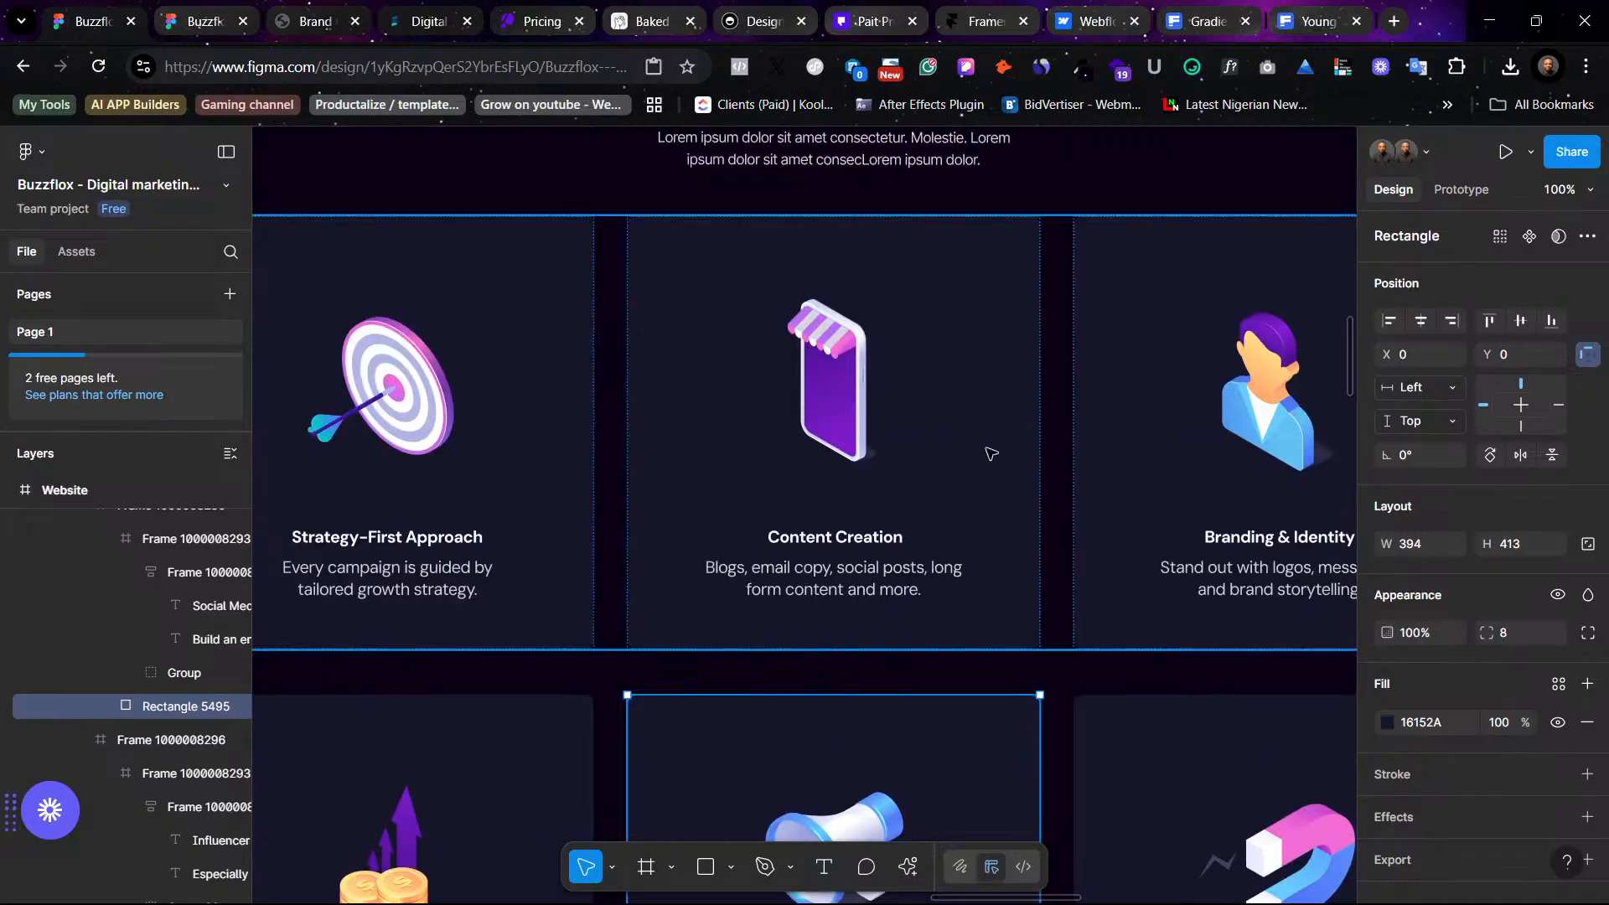
pyautogui.click(994, 392)
pyautogui.scroll(-10, 1000, 427)
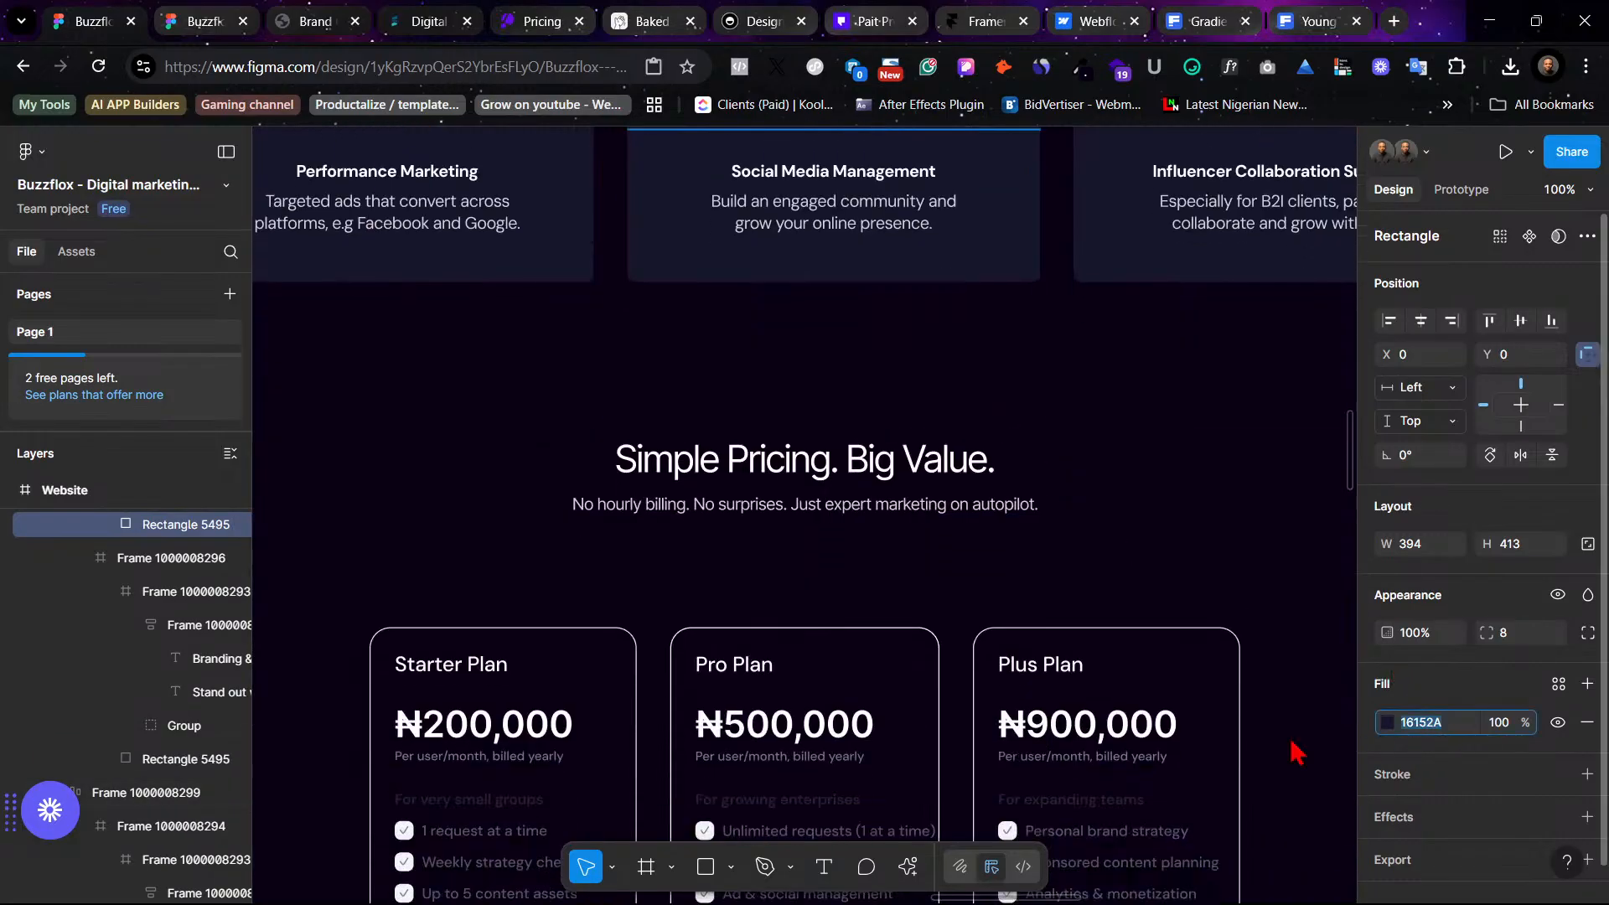
pyautogui.press('Escape')
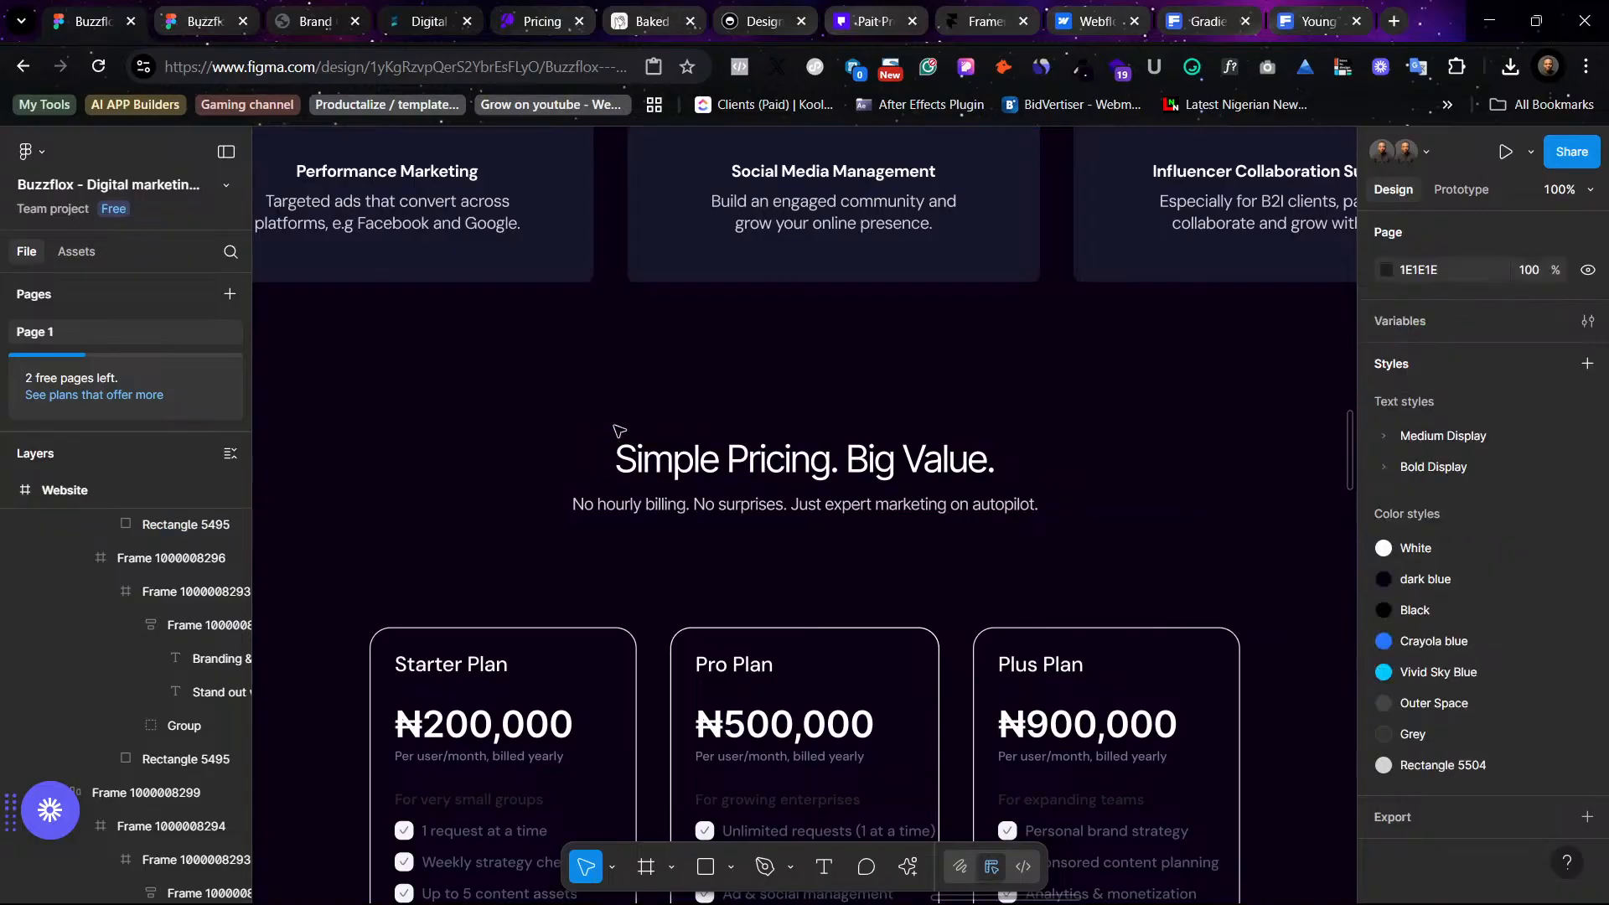
# - Zoom in on the color swatches beside the design and move the Black swatch rightward to make room
pyautogui.hotkey('ctrl', '-')
pyautogui.hotkey('ctrl', '-')
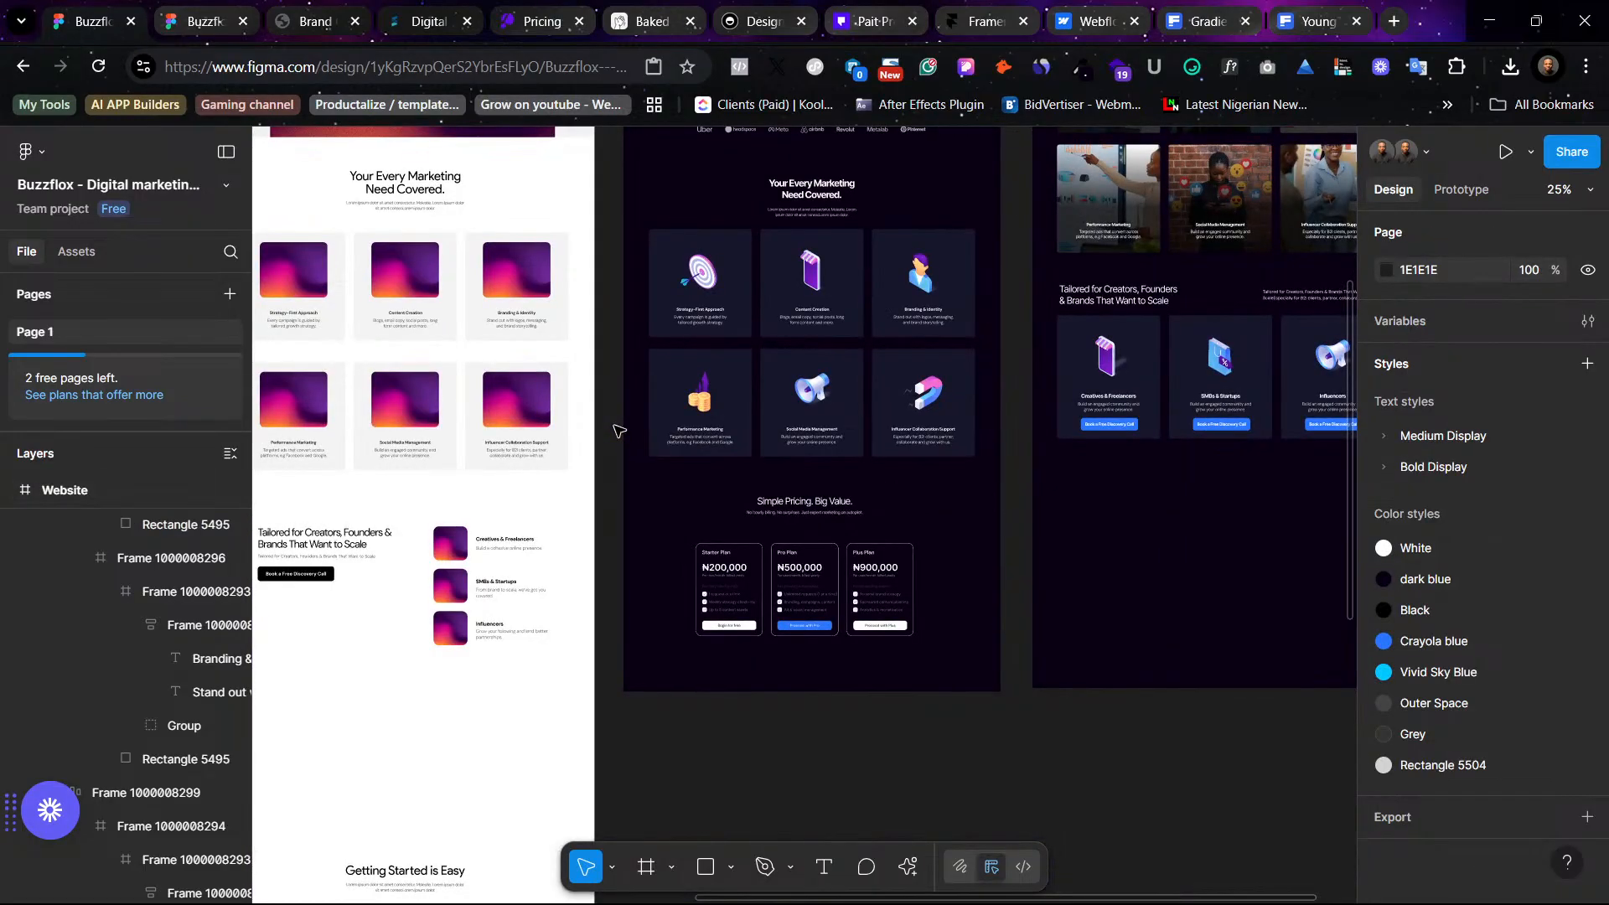
pyautogui.scroll(1, 619, 431)
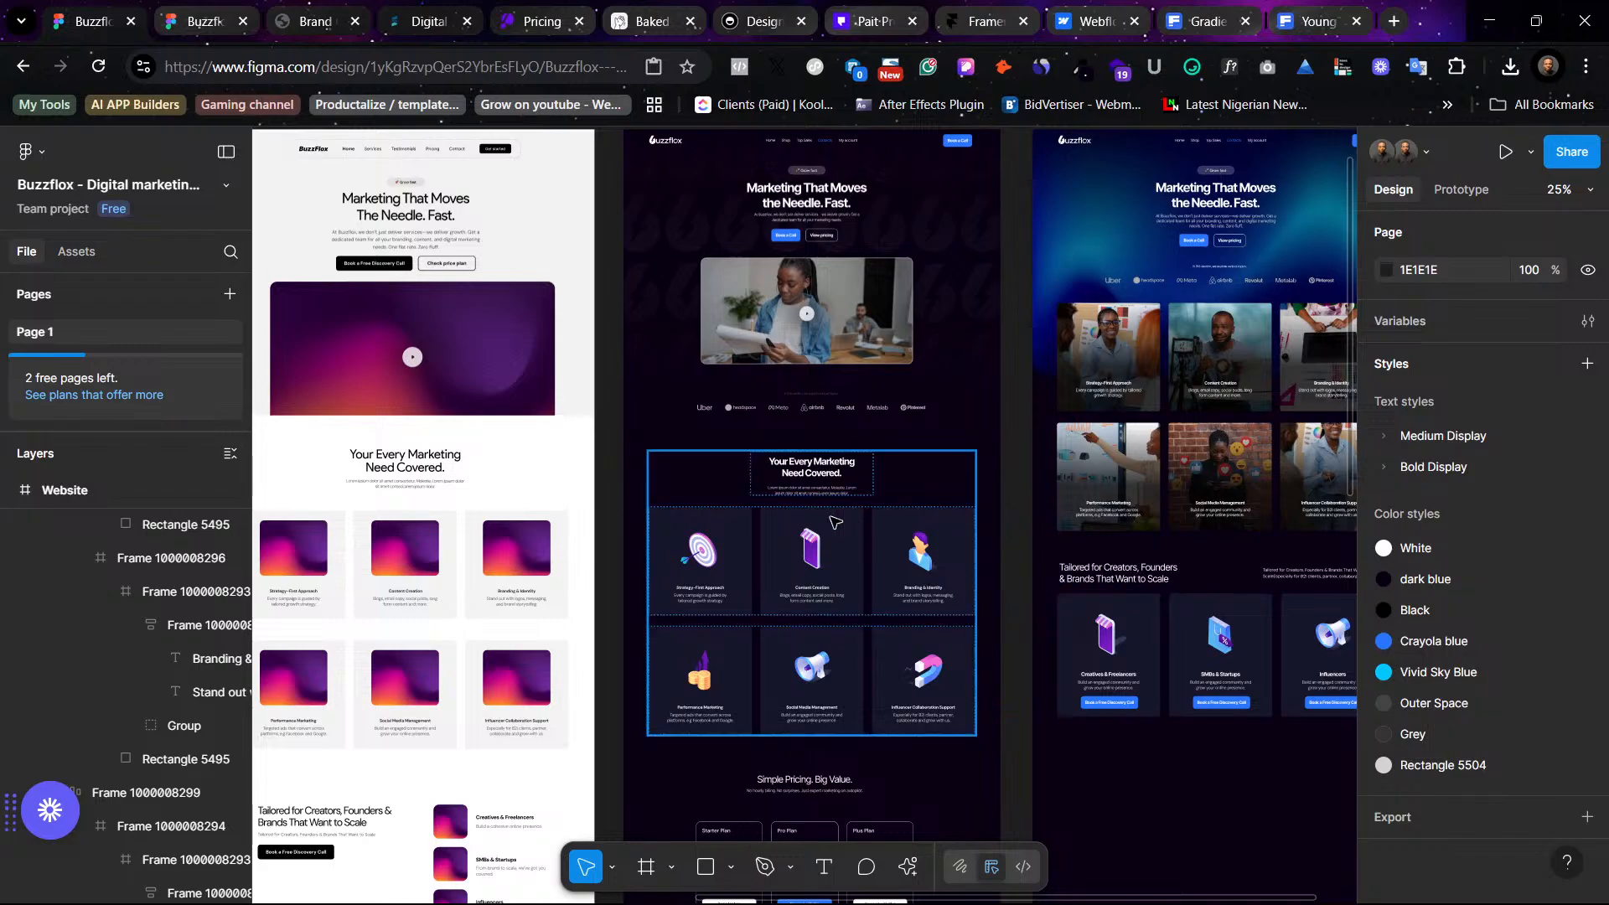
pyautogui.hscroll(-10, 832, 519)
pyautogui.scroll(1, 832, 503)
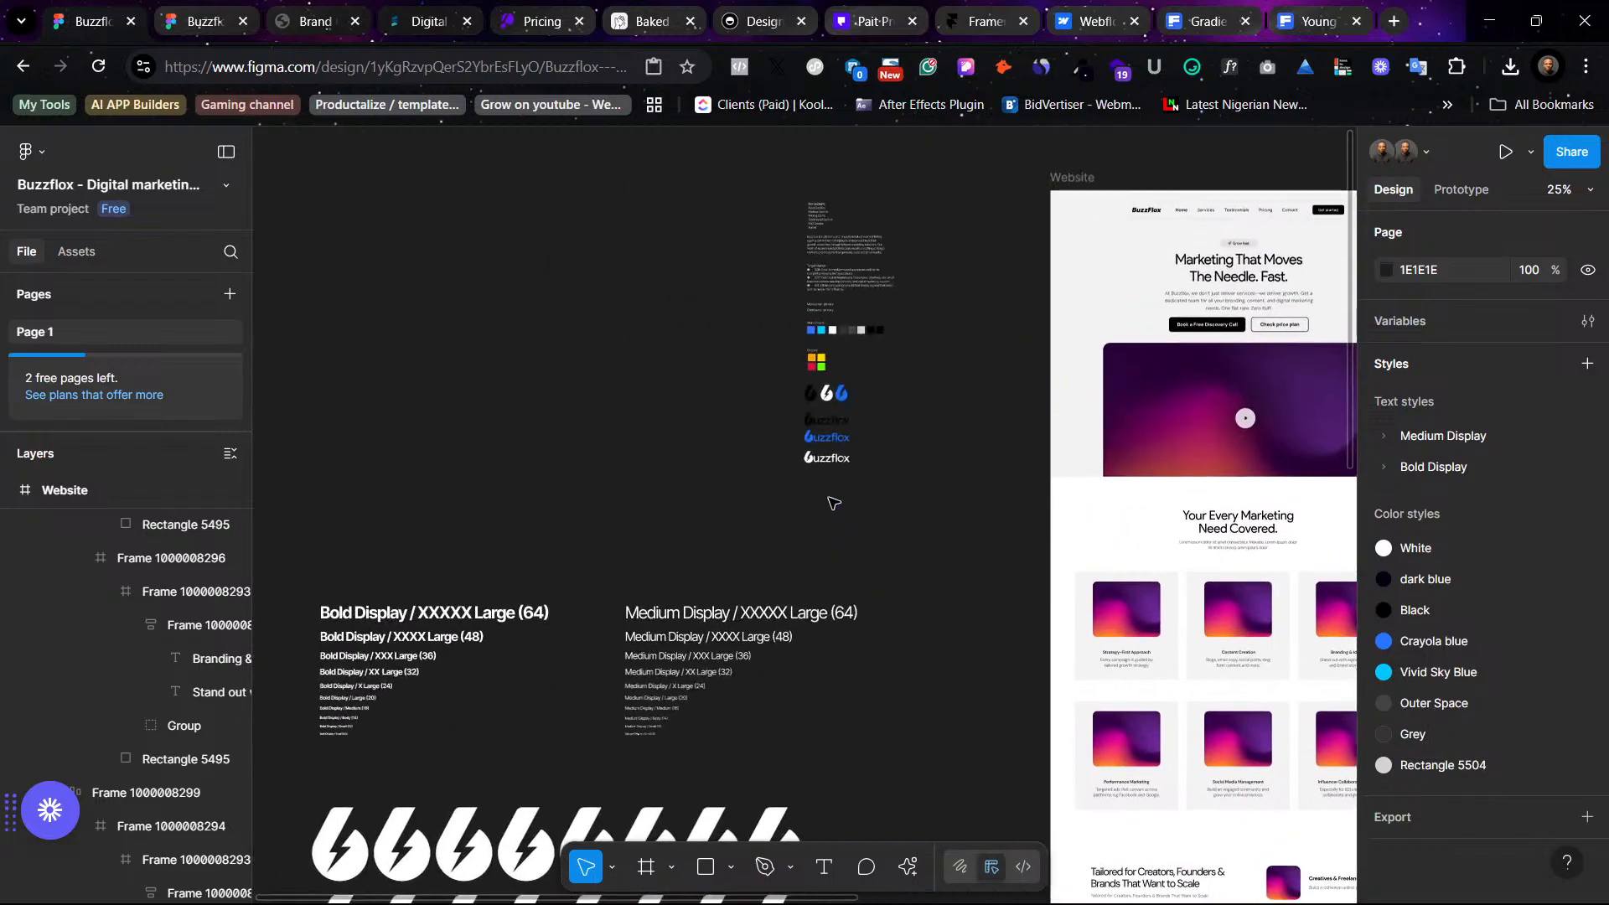
pyautogui.click(879, 330)
pyautogui.hotkey('shift', '2')
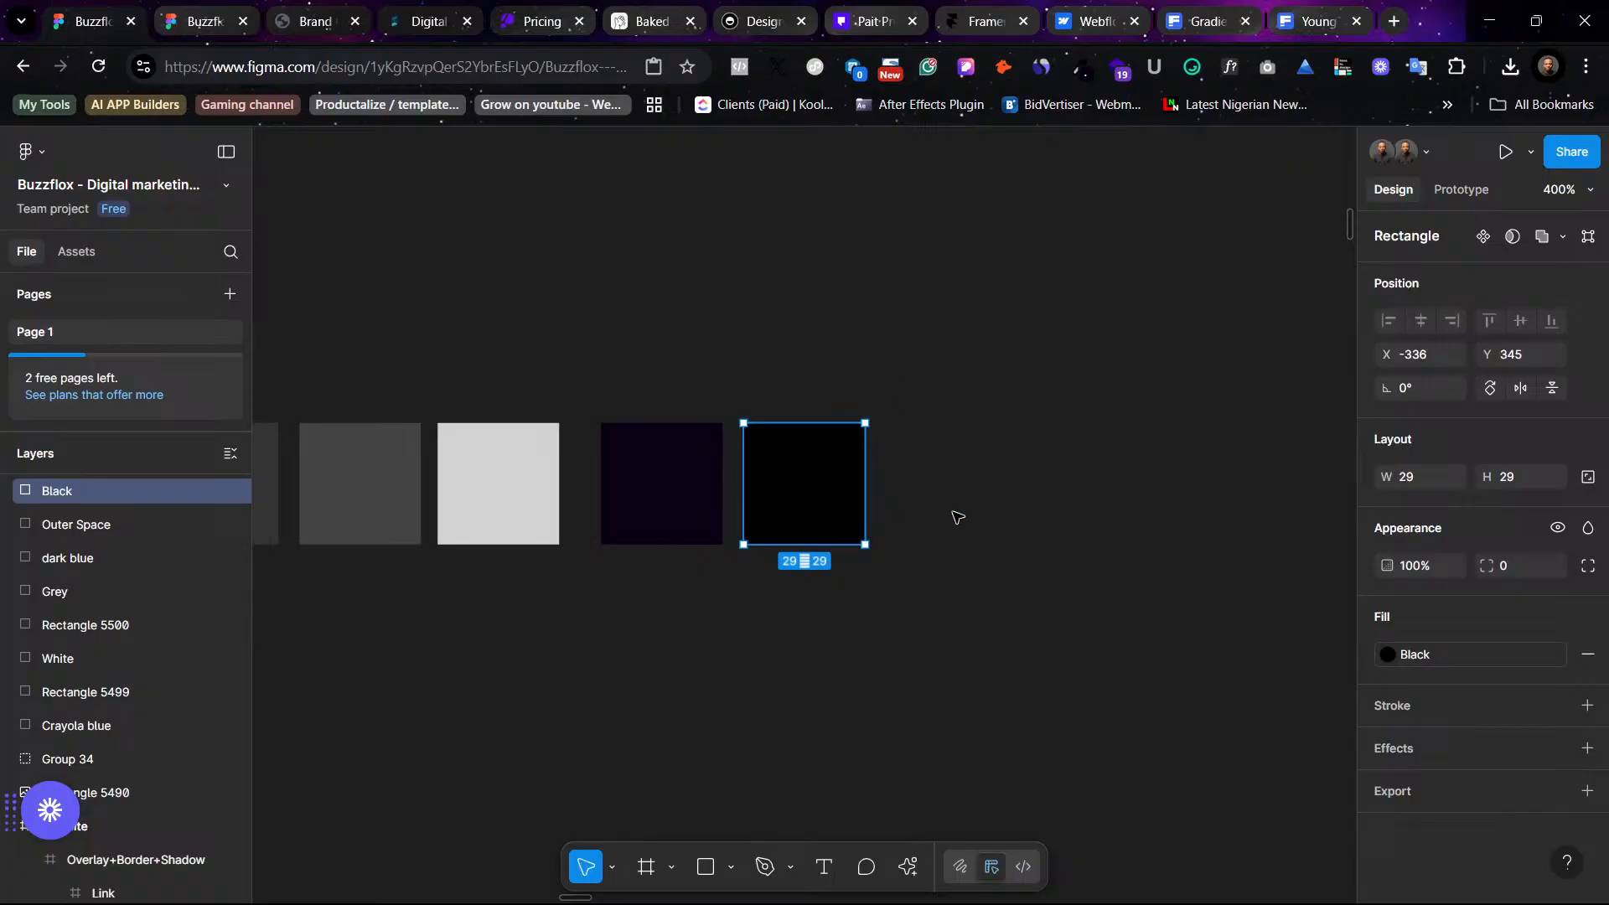
pyautogui.click(958, 517)
pyautogui.click(666, 460)
pyautogui.moveTo(800, 471); pyautogui.dragTo(921, 473)
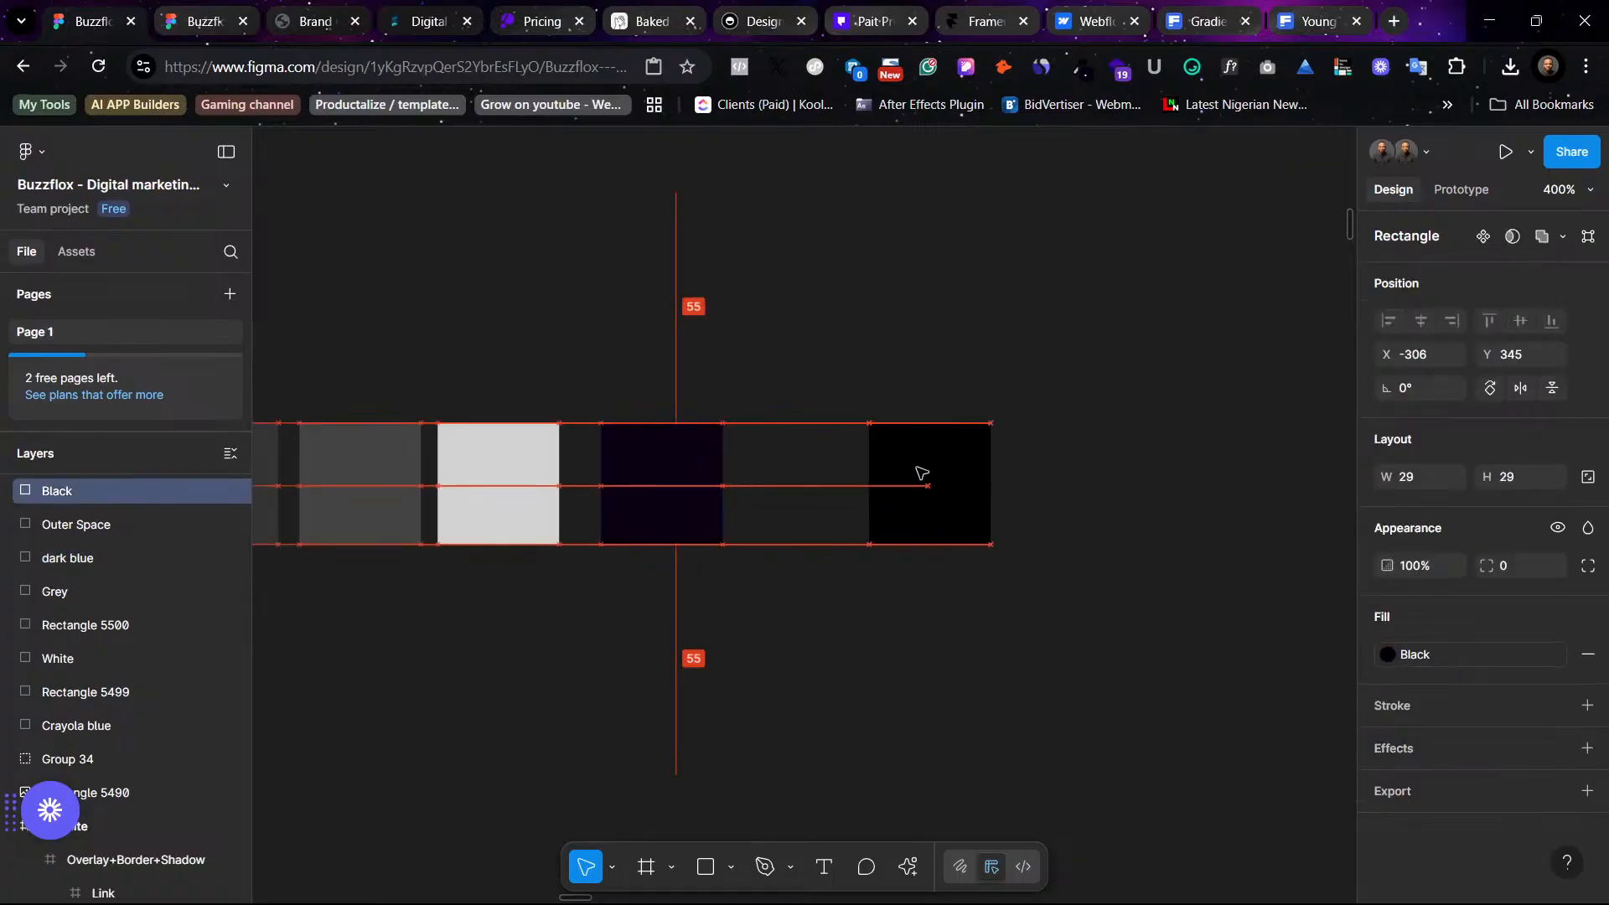
# - Duplicate the dark blue swatch and detach the color style from the copy
pyautogui.click(662, 490)
pyautogui.hotkey('ctrl', 'd')
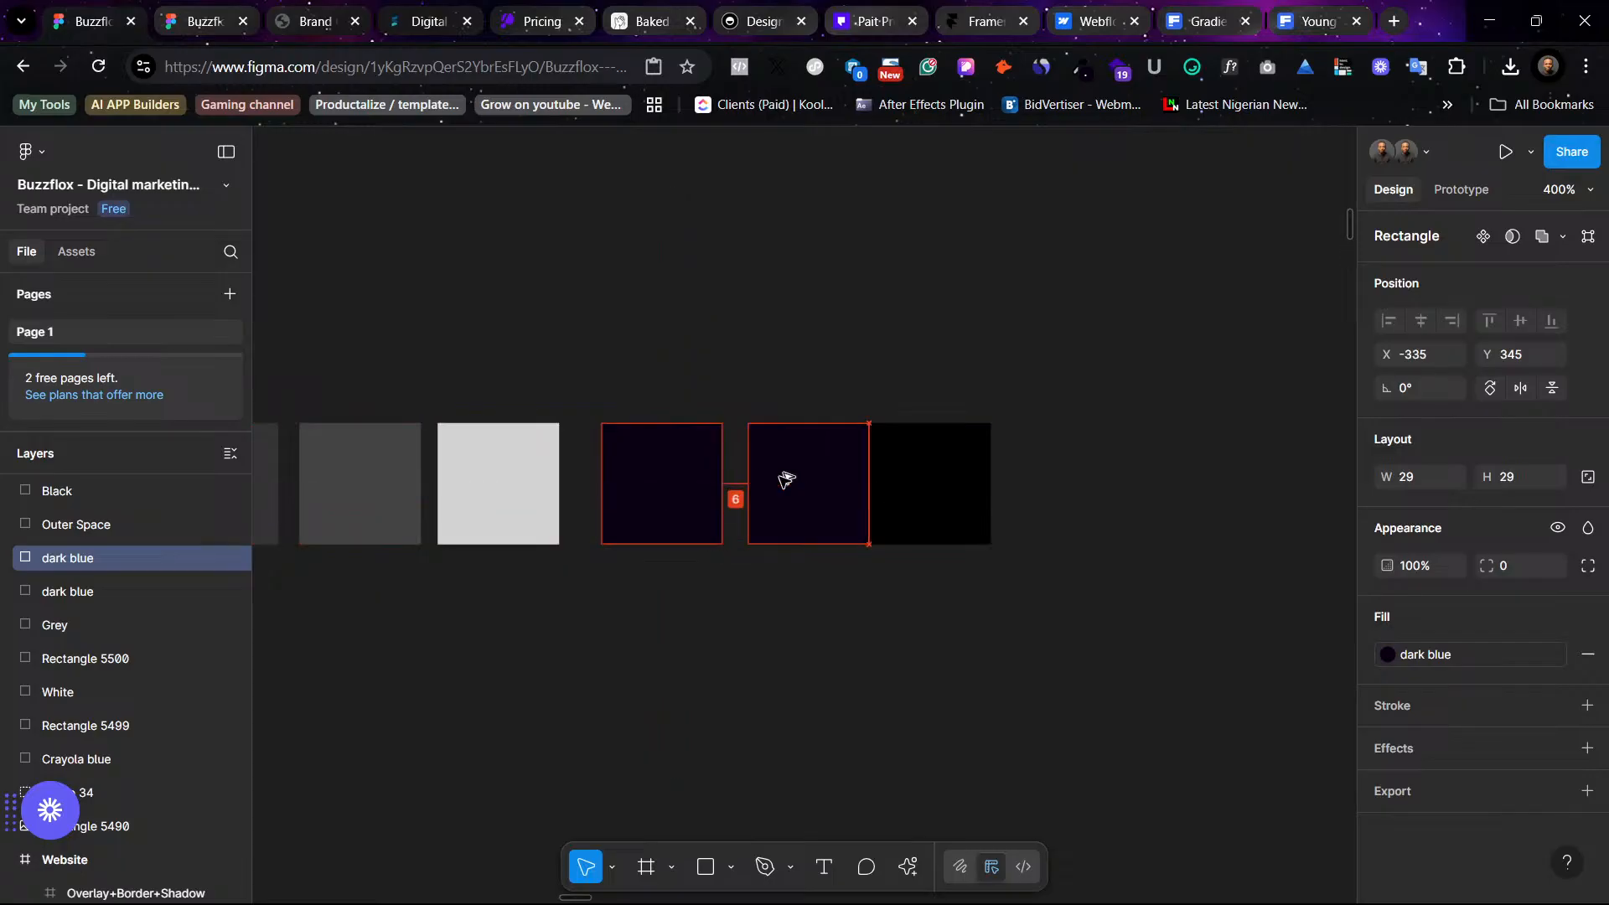
pyautogui.click(668, 467)
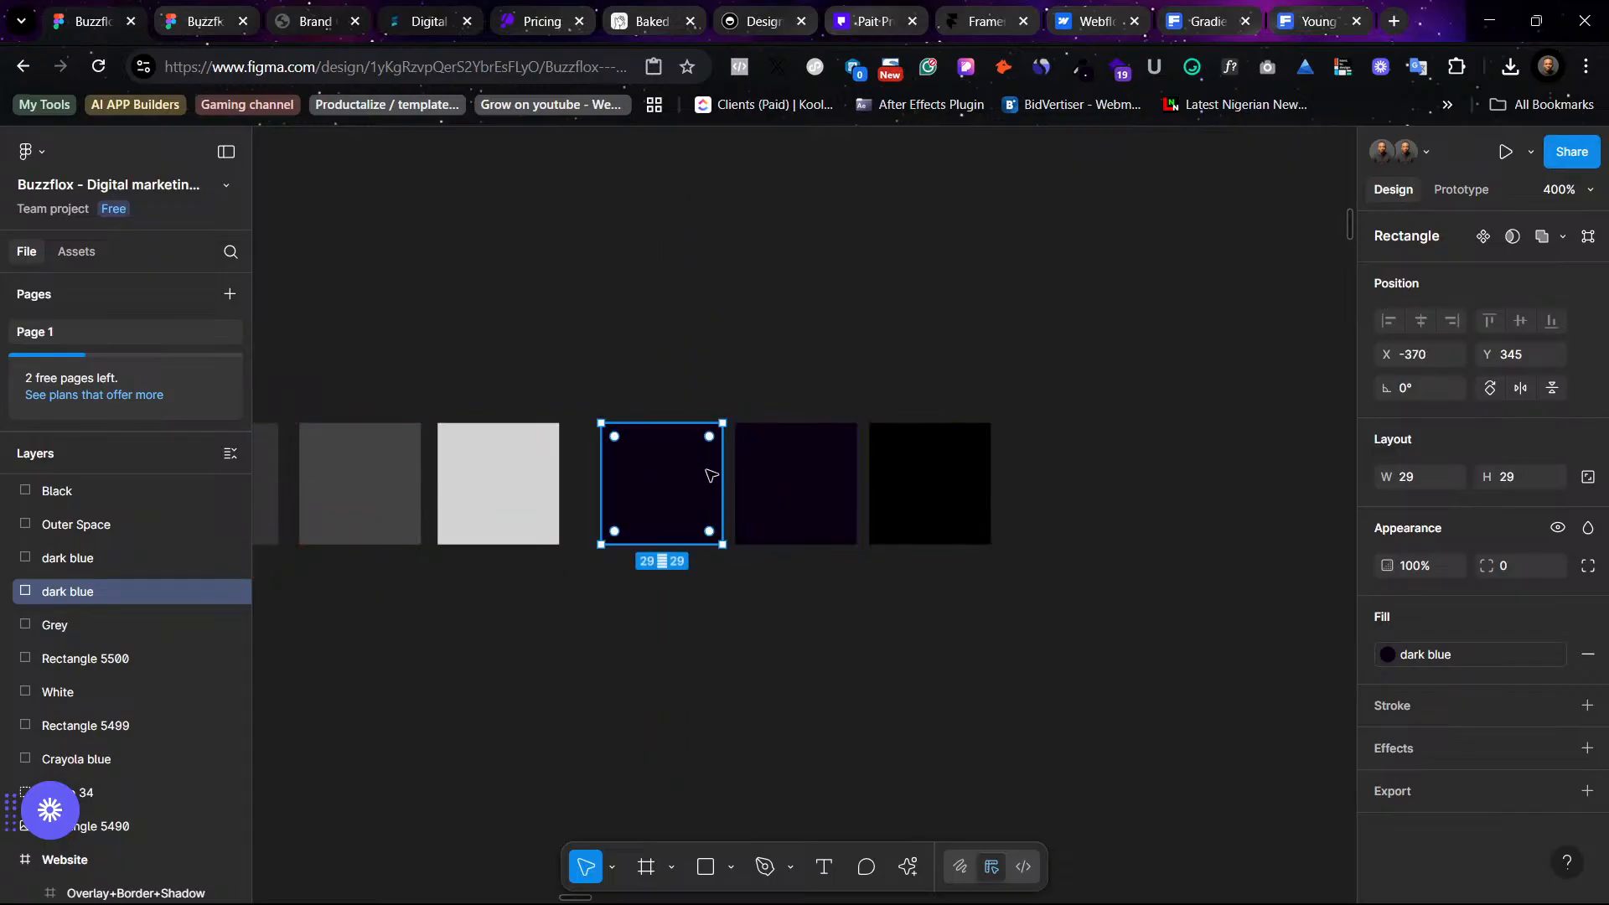
pyautogui.click(792, 490)
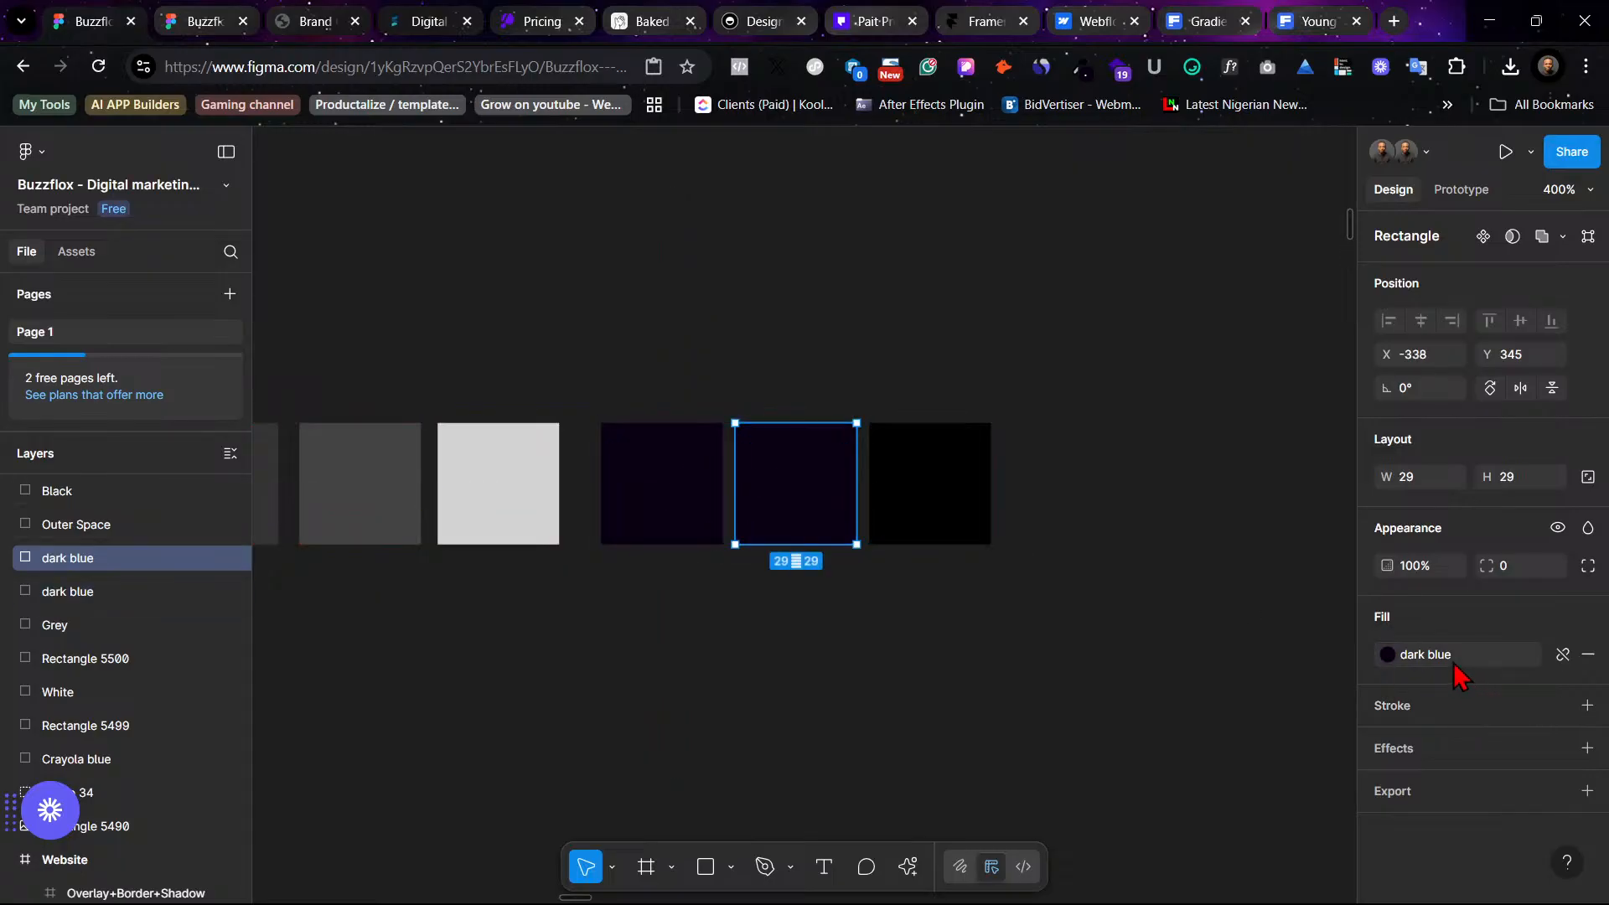
pyautogui.click(1562, 653)
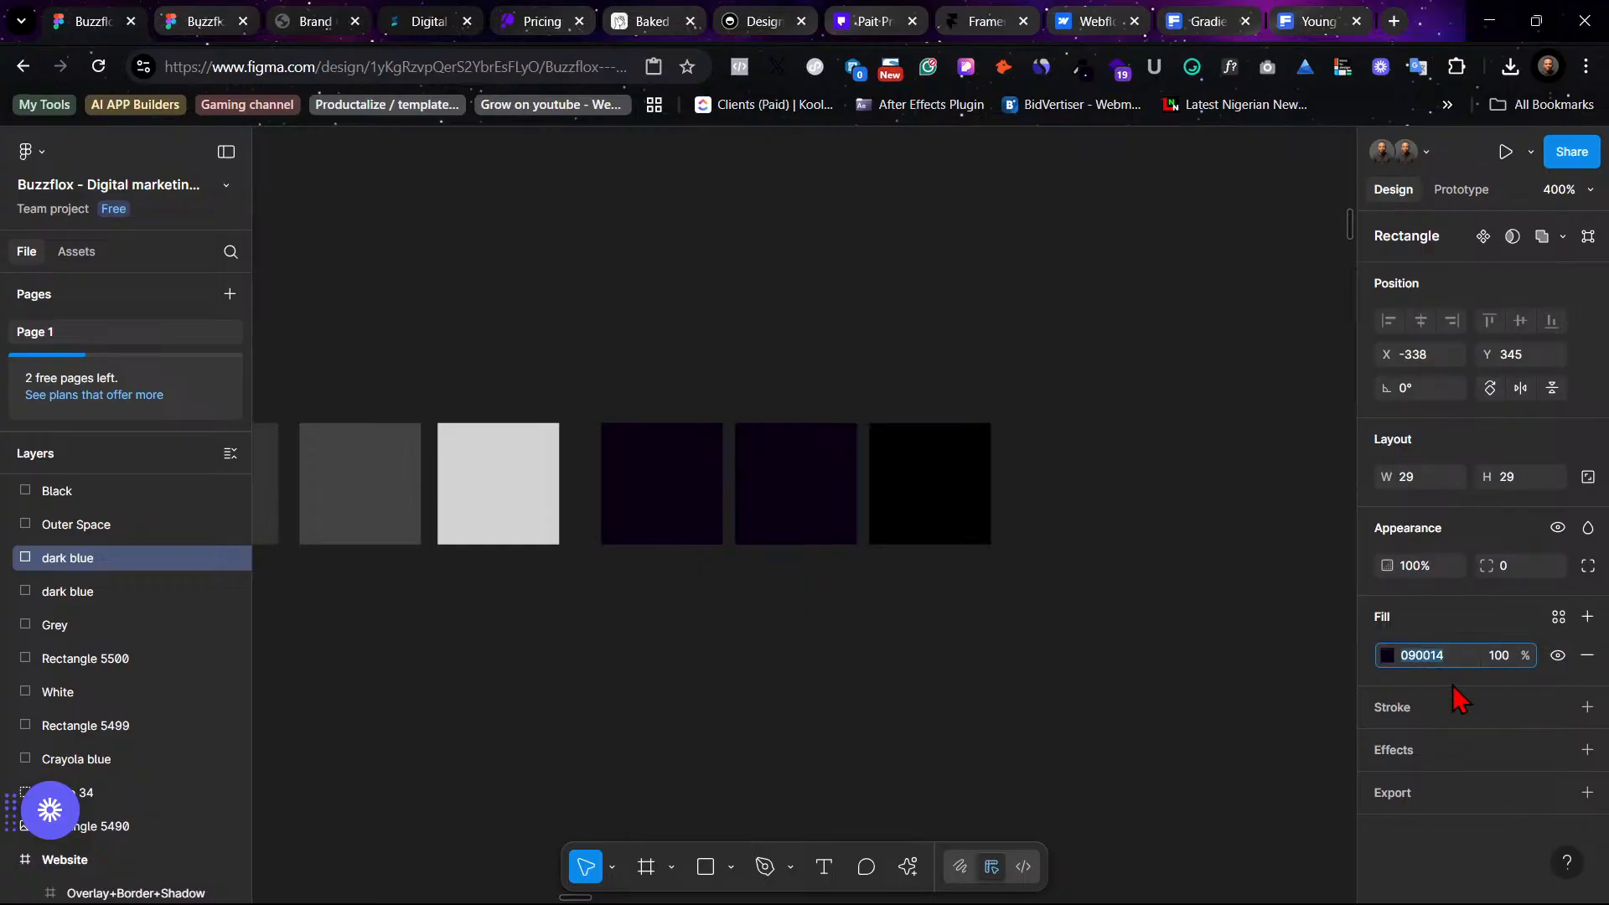
# - Paste the hex color 16152A into the copied swatch's fill
pyautogui.write('16152A')
pyautogui.press('Return')
pyautogui.click(851, 632)
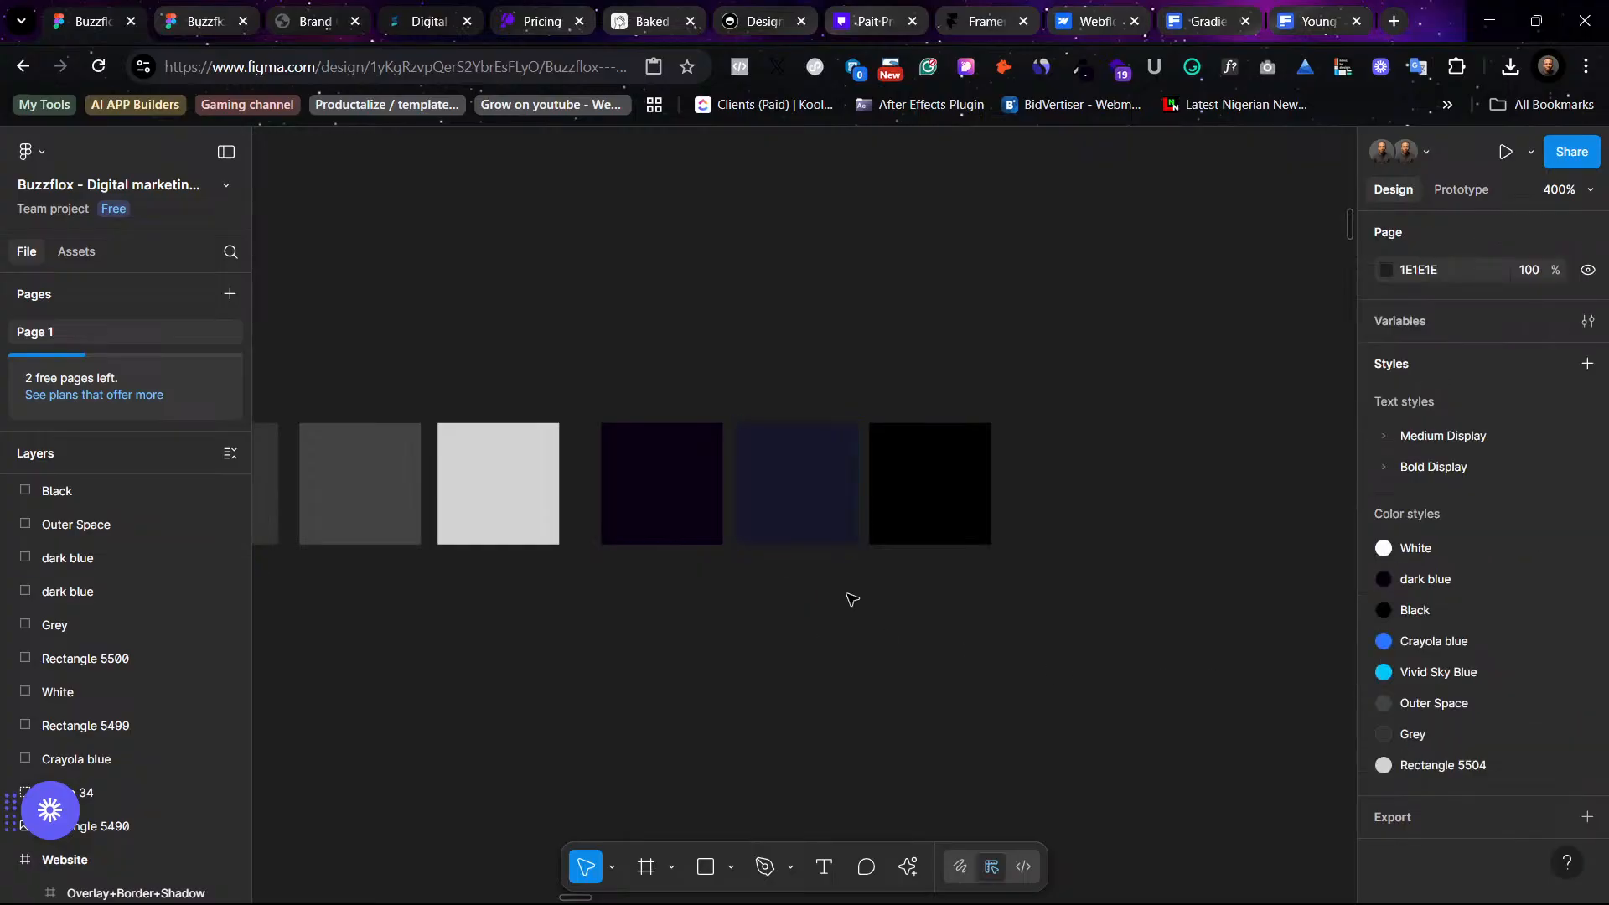
# - Rename the copied swatch layer to "light dark blue"
pyautogui.click(811, 494)
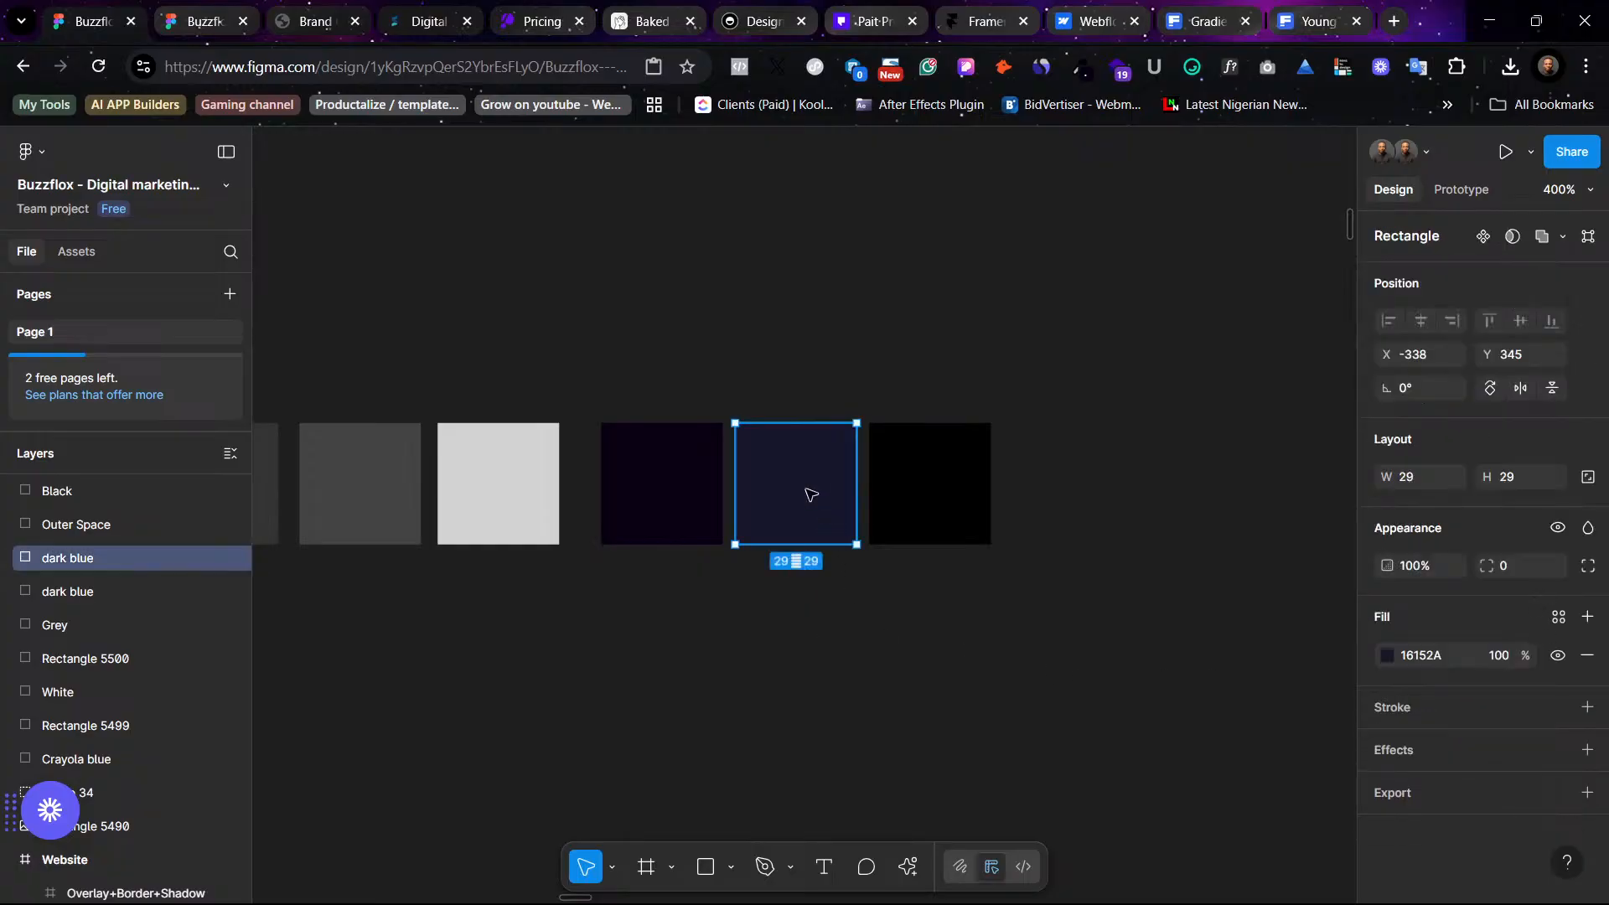
pyautogui.doubleClick(74, 567)
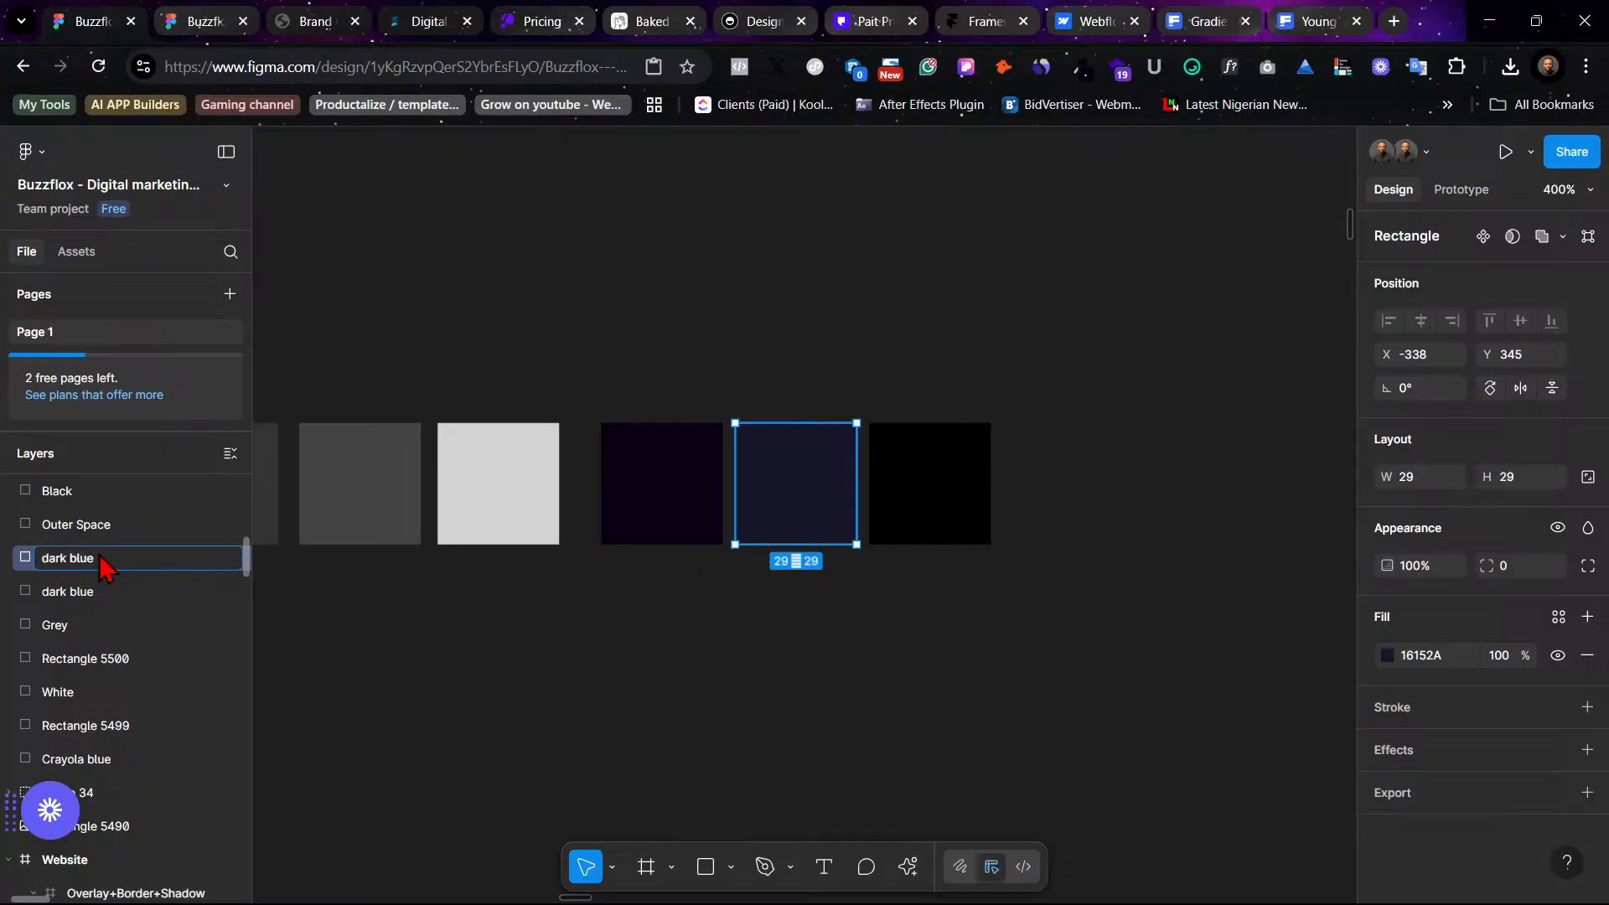
pyautogui.press('Home')
pyautogui.write('light')
pyautogui.click(660, 708)
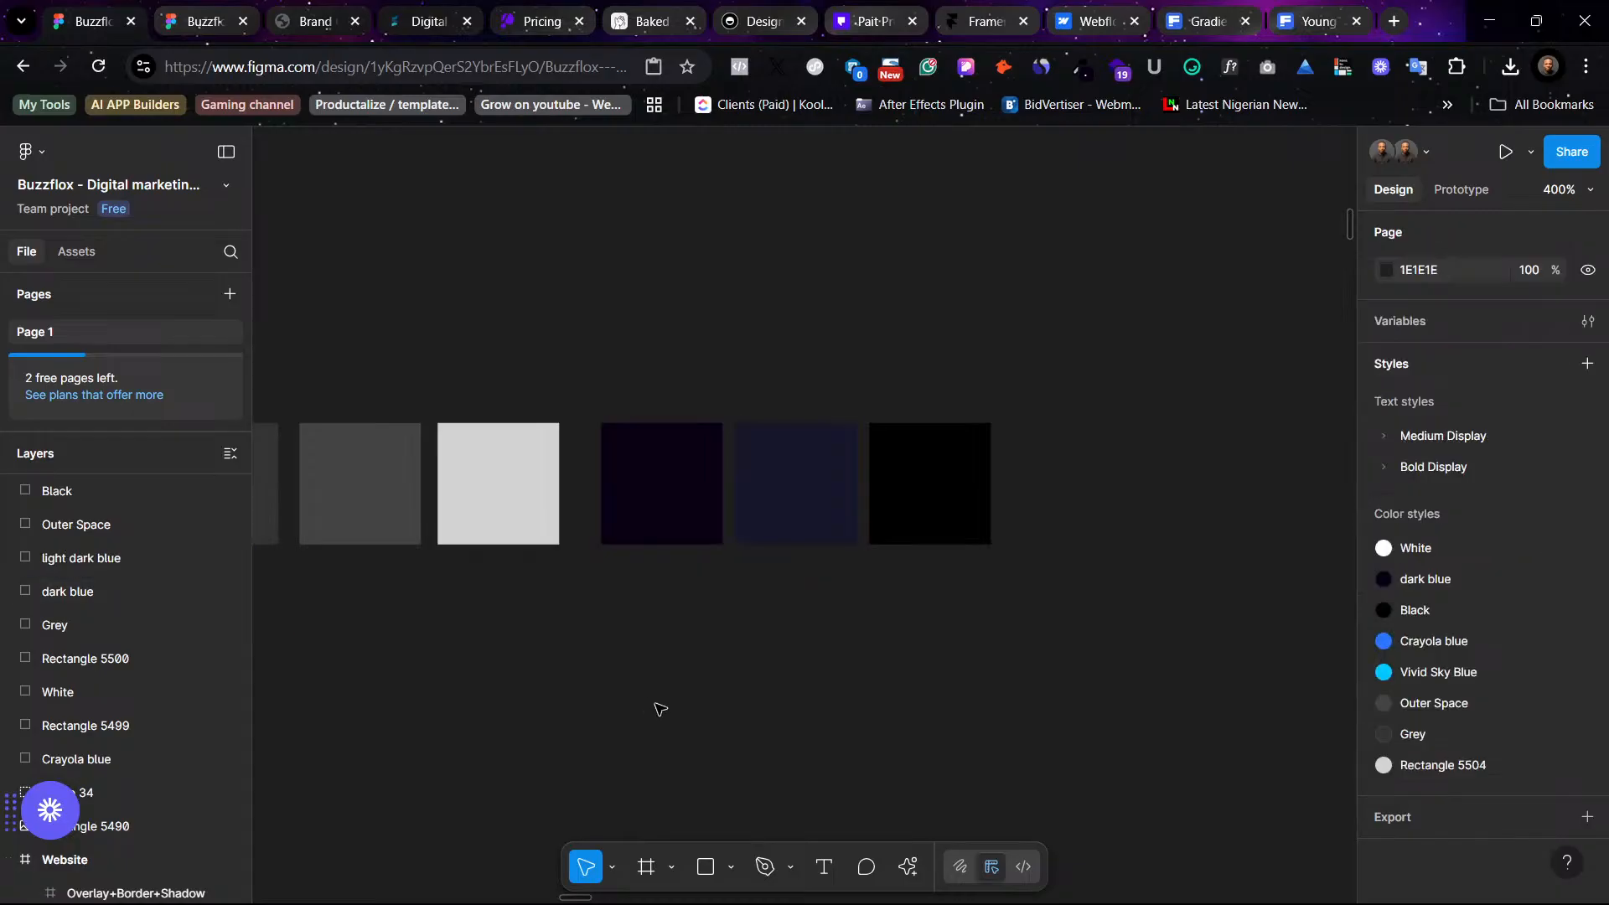
# - Run the Styler plugin's Generate Styles command on the light dark blue swatch
pyautogui.click(807, 494)
pyautogui.rightClick(807, 495)
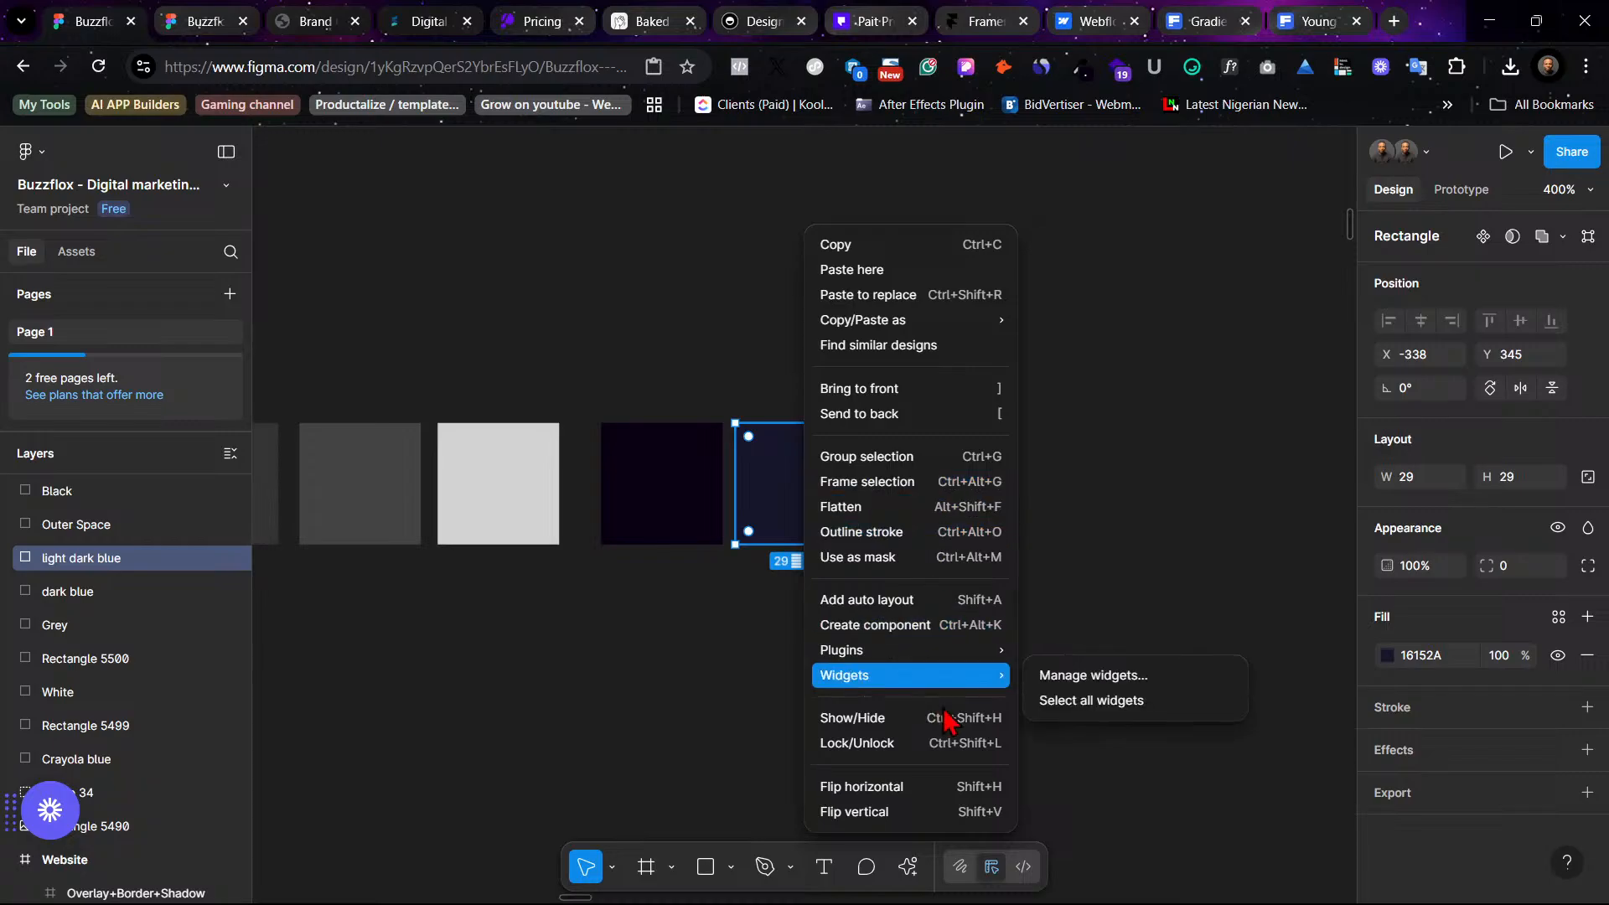
pyautogui.moveTo(942, 657)
pyautogui.moveTo(1090, 616)
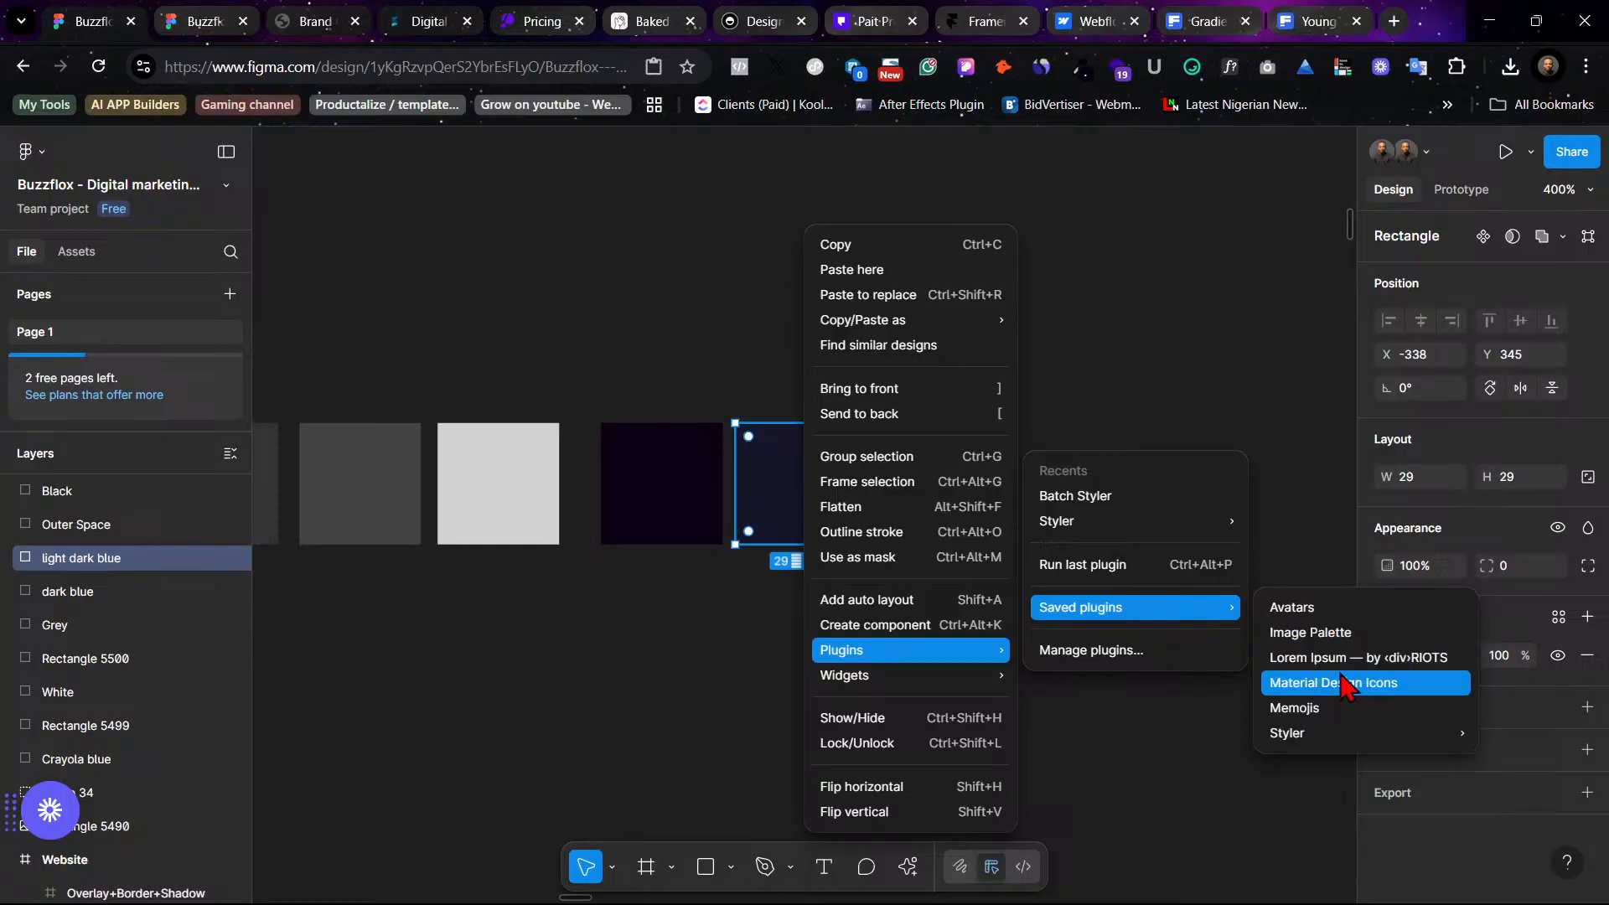
pyautogui.moveTo(1352, 738)
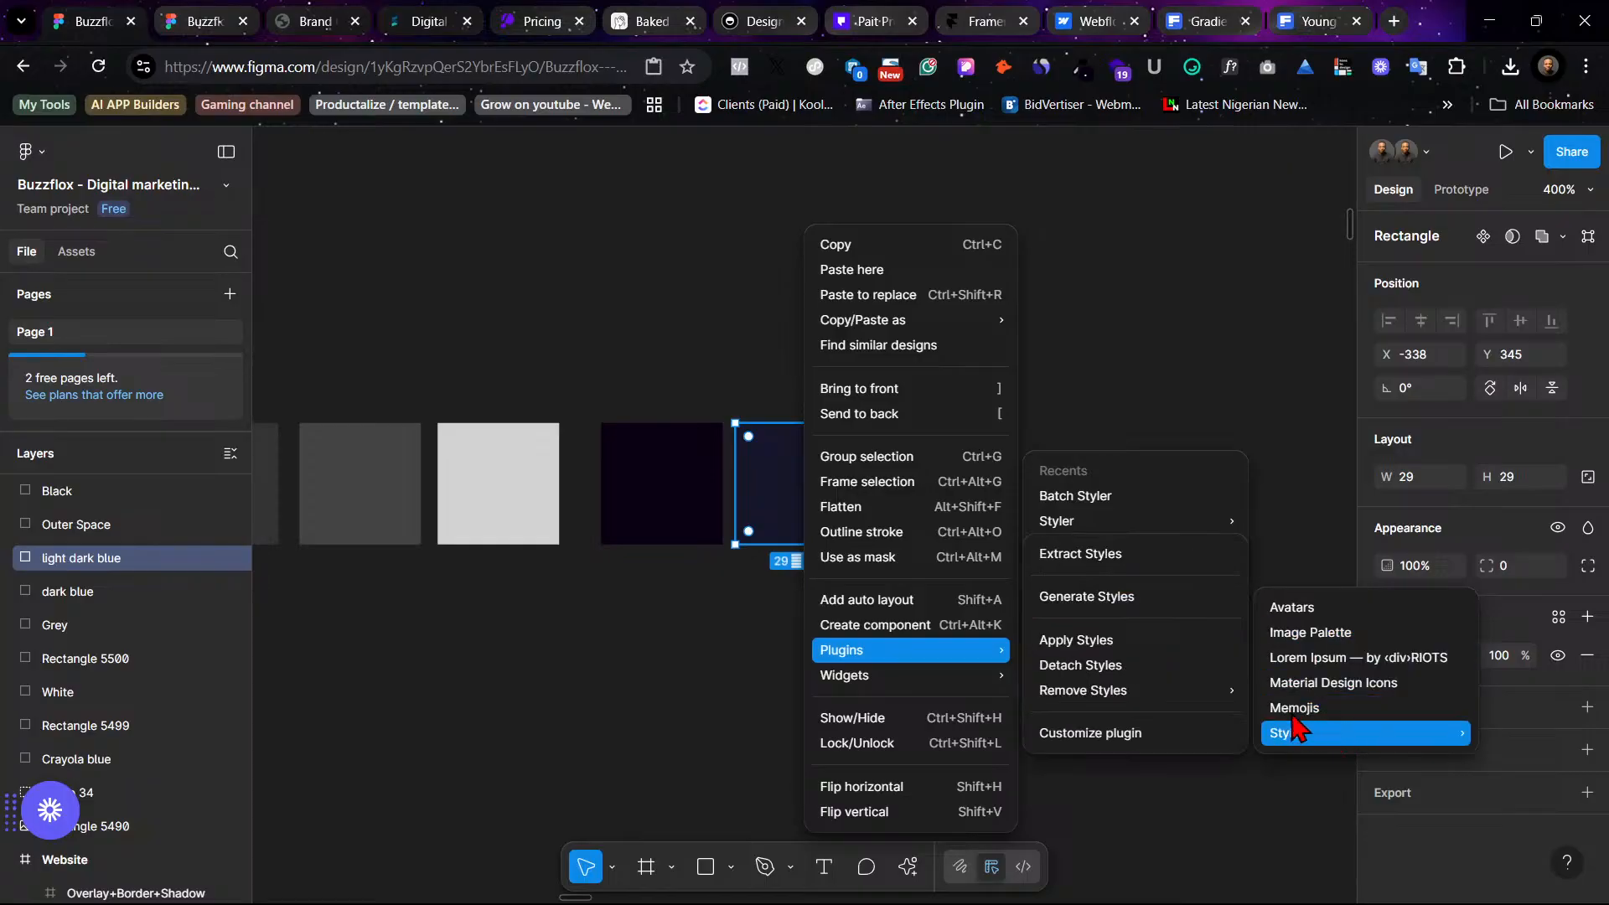
pyautogui.moveTo(1167, 526)
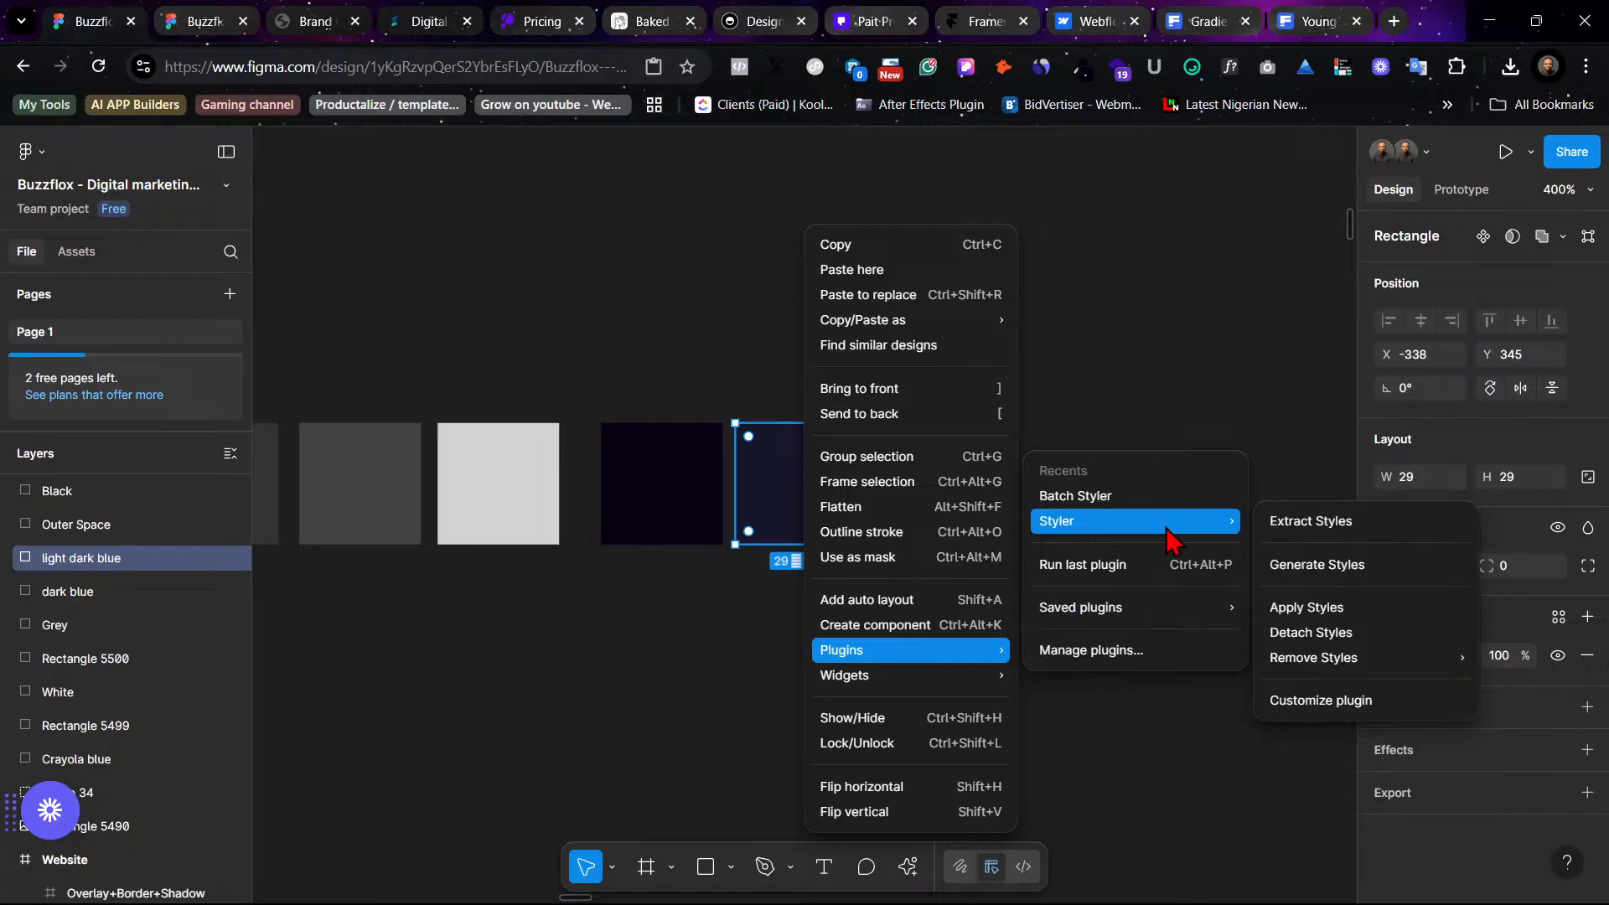
pyautogui.click(1307, 564)
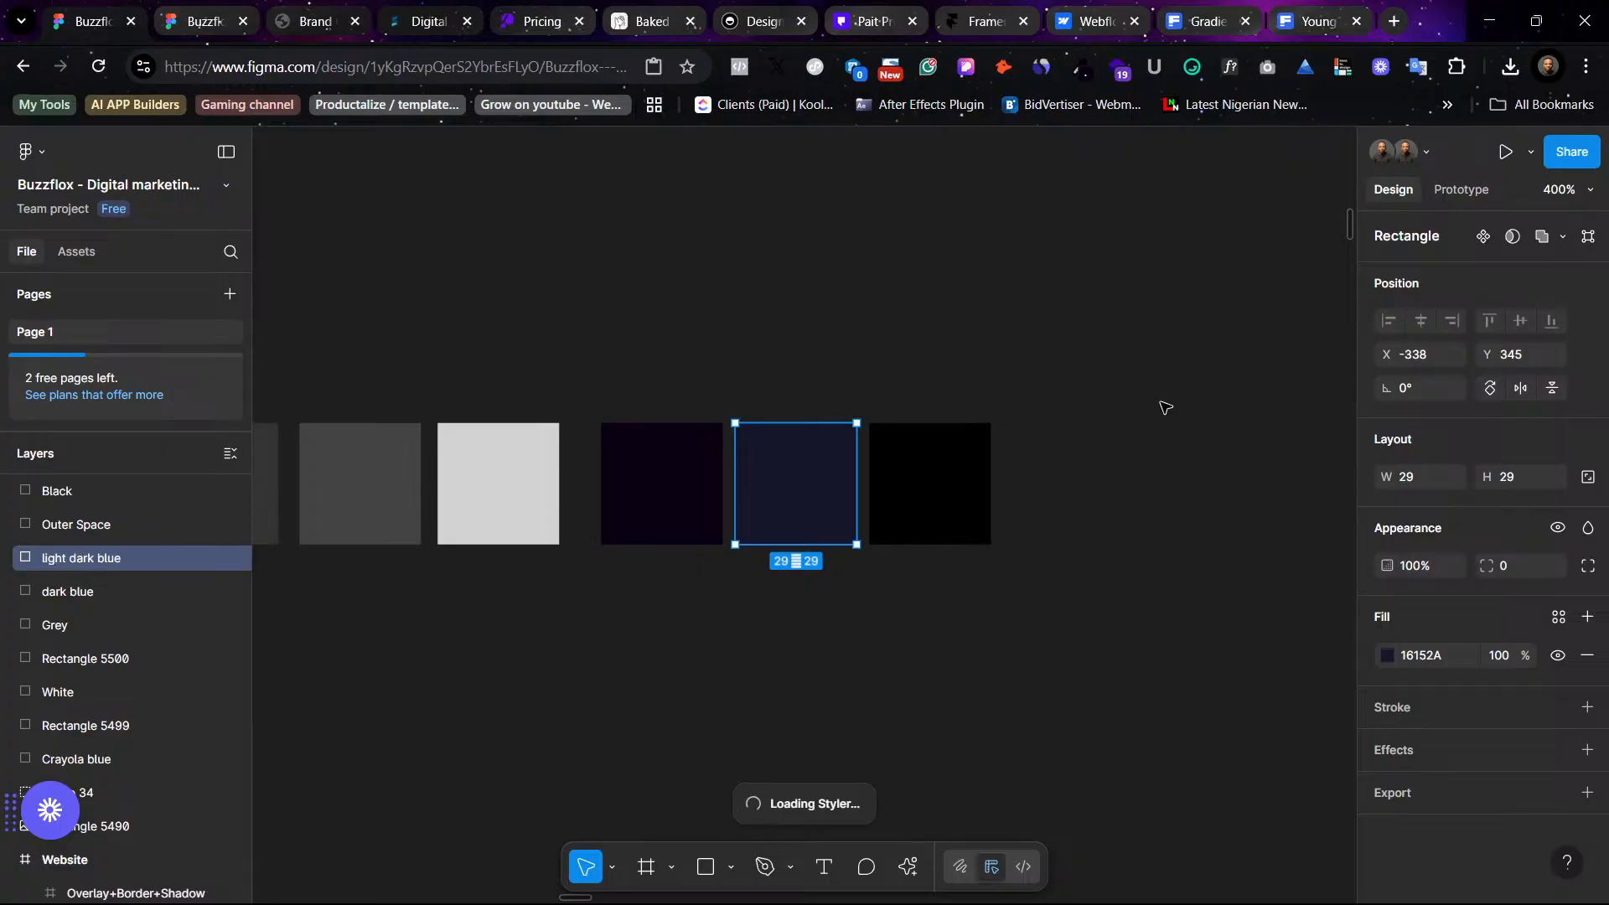
pyautogui.click(1144, 540)
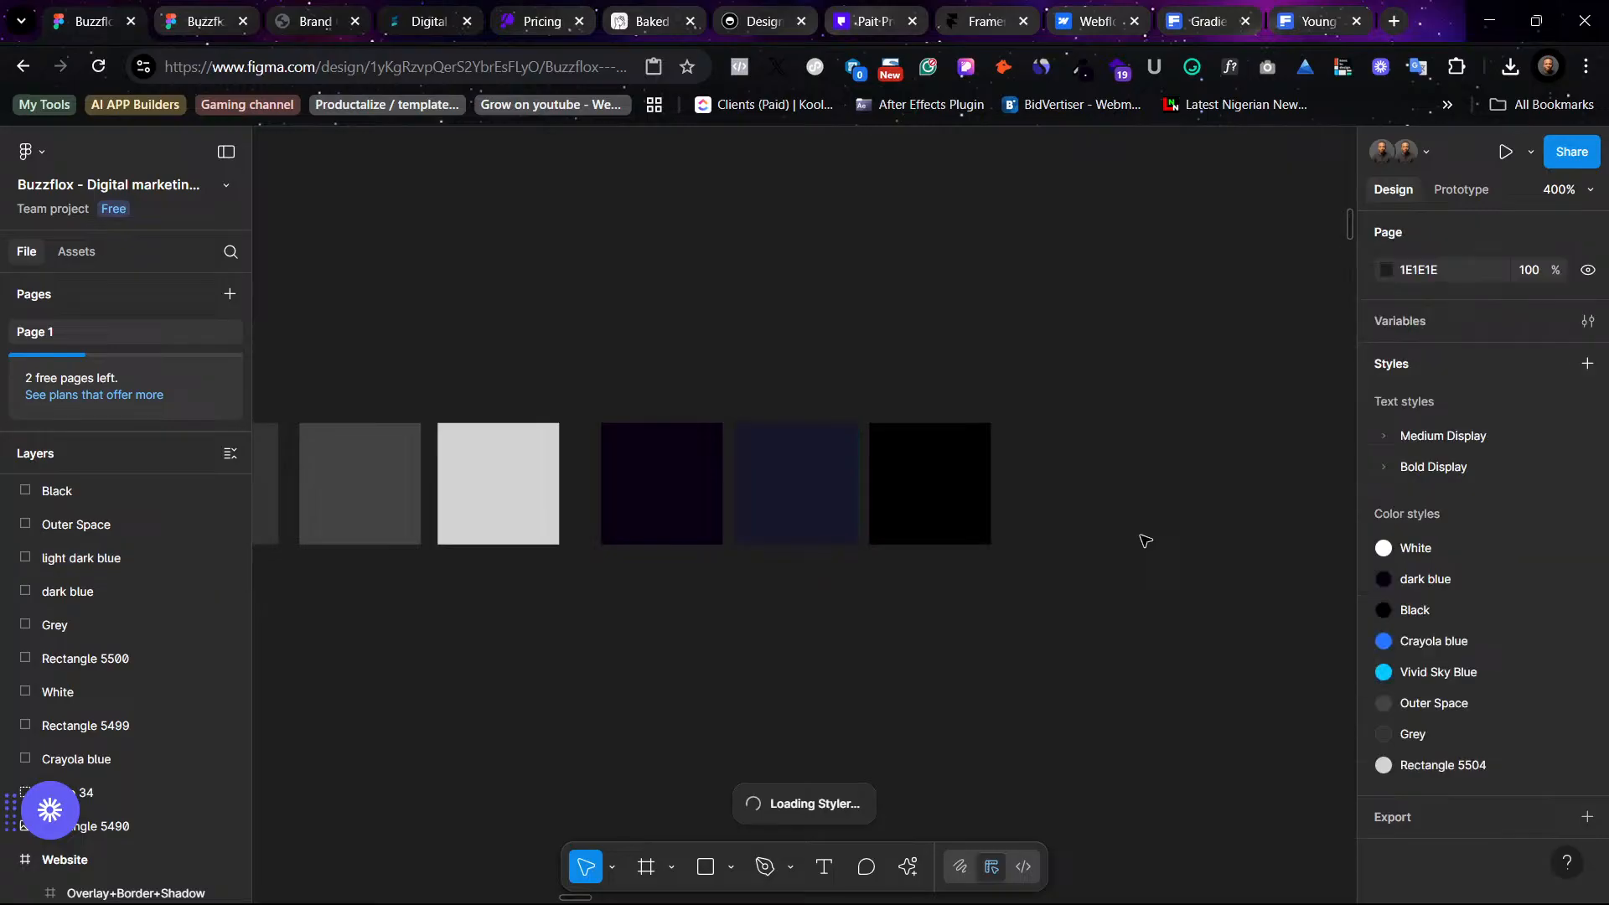
# - Select the Pro Plan card in the pricing section so Styler generates color styles for its fill and stroke
pyautogui.hotkey('ctrl', '-')
pyautogui.hotkey('ctrl', '-')
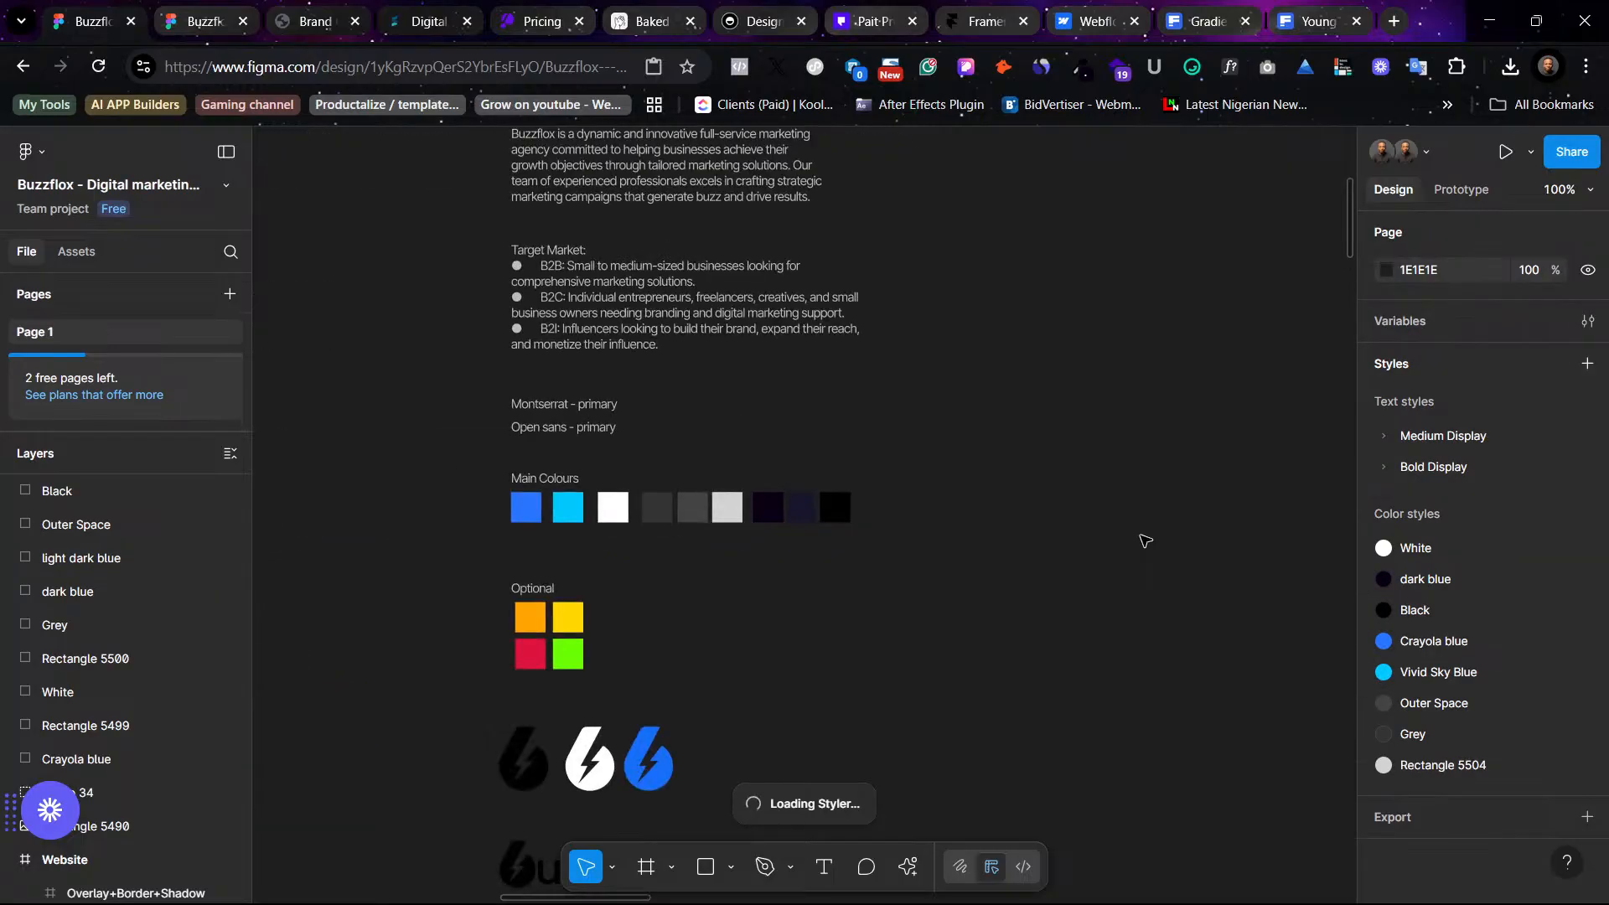
pyautogui.scroll(-2, 1145, 541)
pyautogui.hscroll(6, 1144, 540)
pyautogui.hscroll(5, 1154, 562)
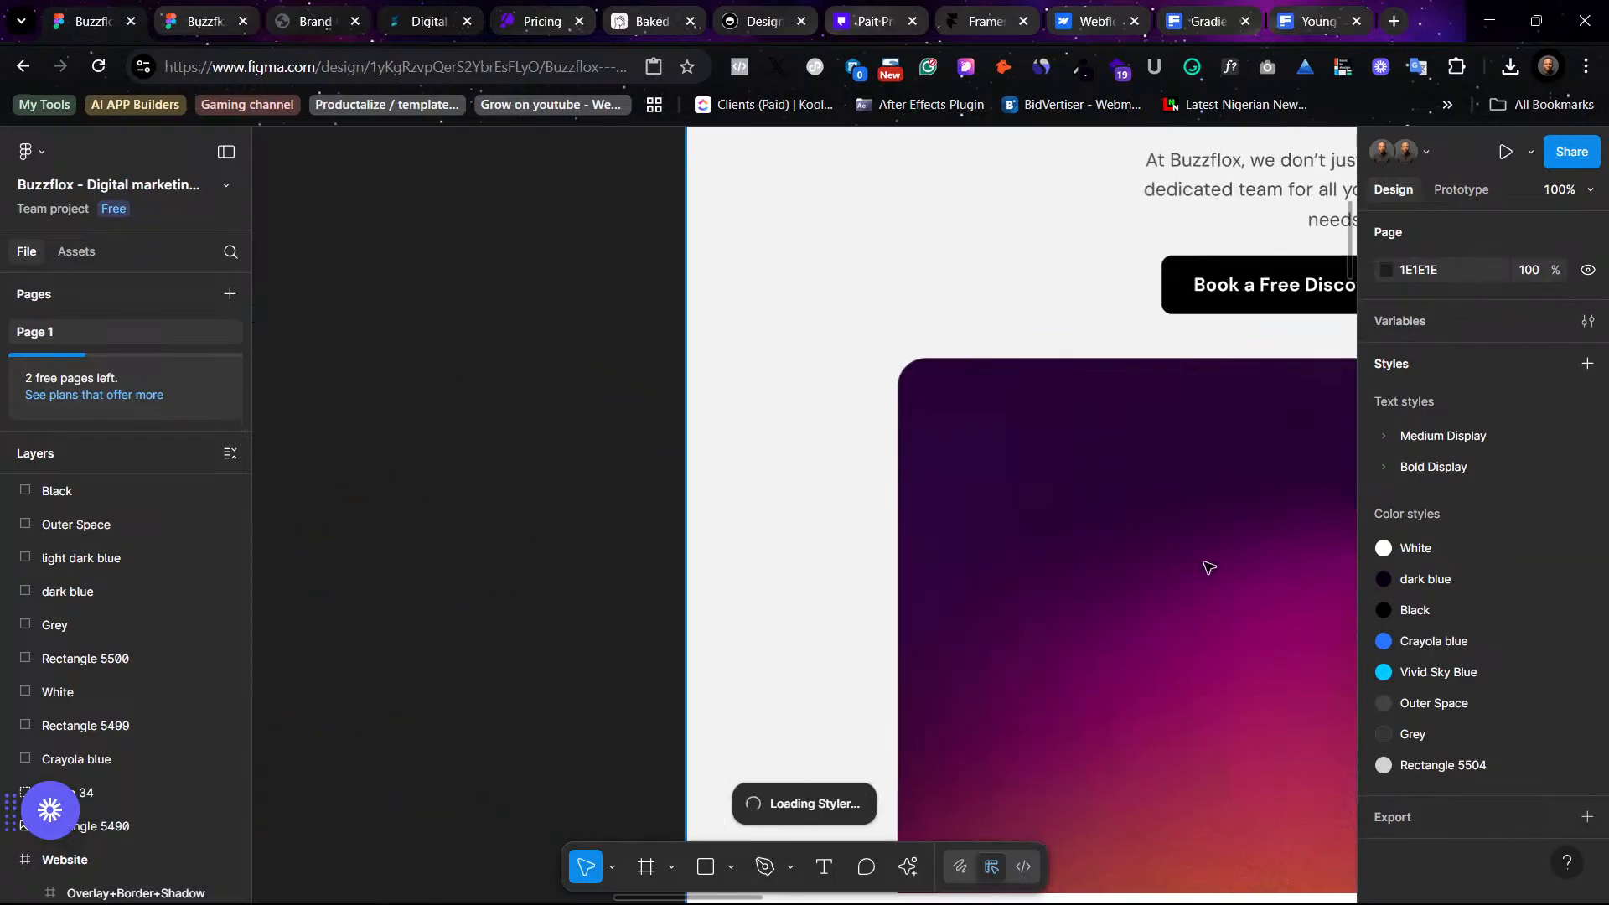
pyautogui.hscroll(15, 951, 605)
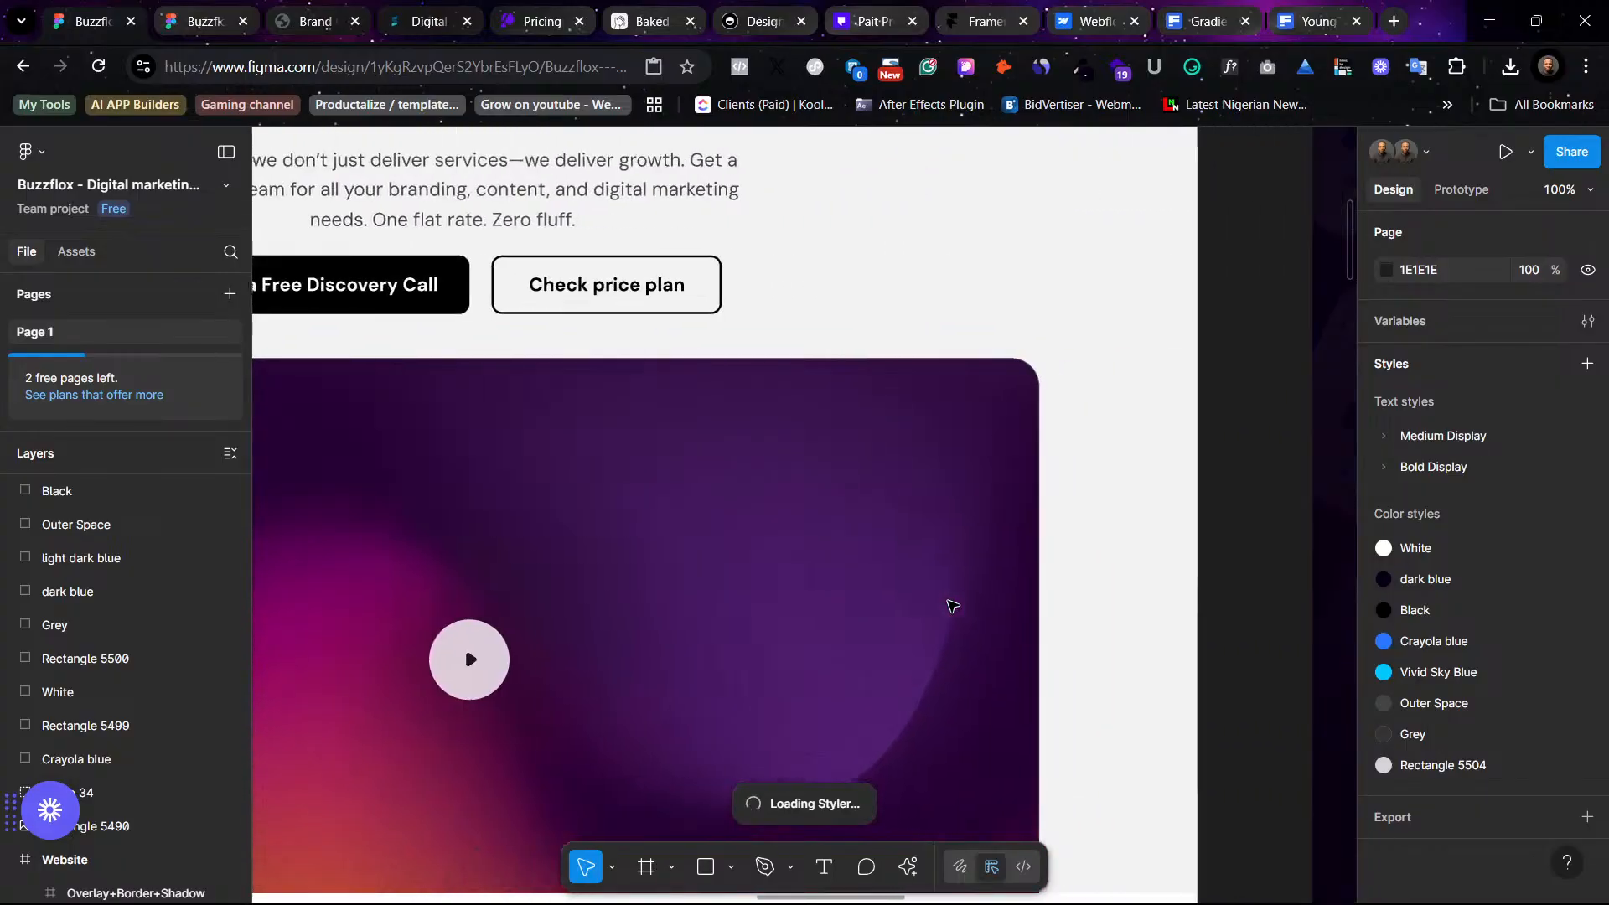
pyautogui.hscroll(8, 952, 605)
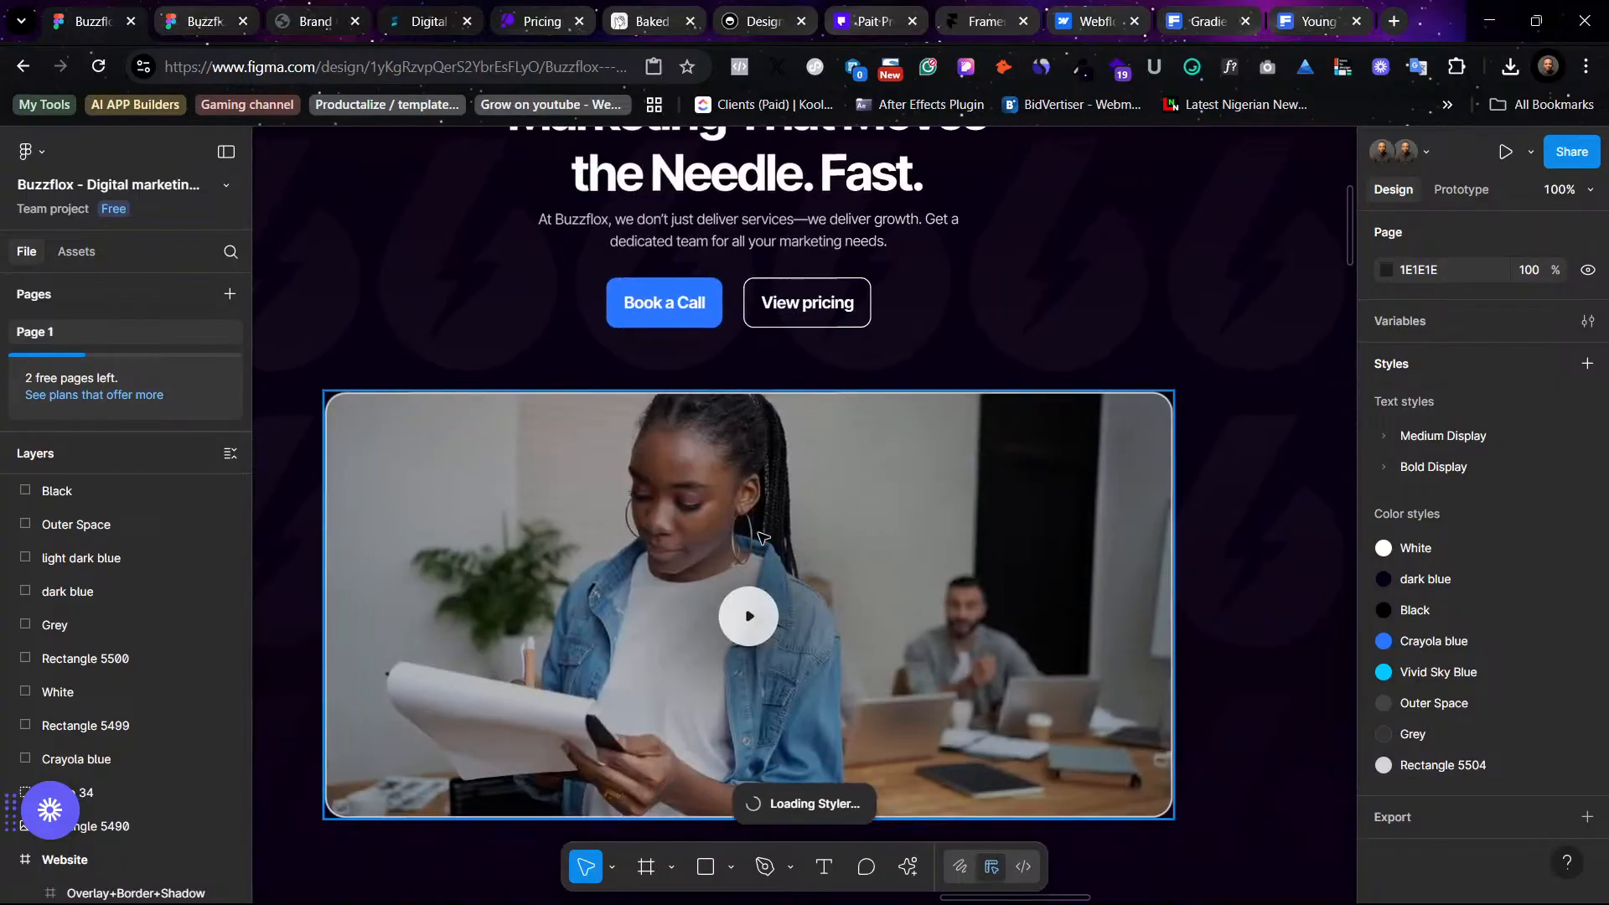
pyautogui.click(762, 537)
pyautogui.scroll(-6, 761, 534)
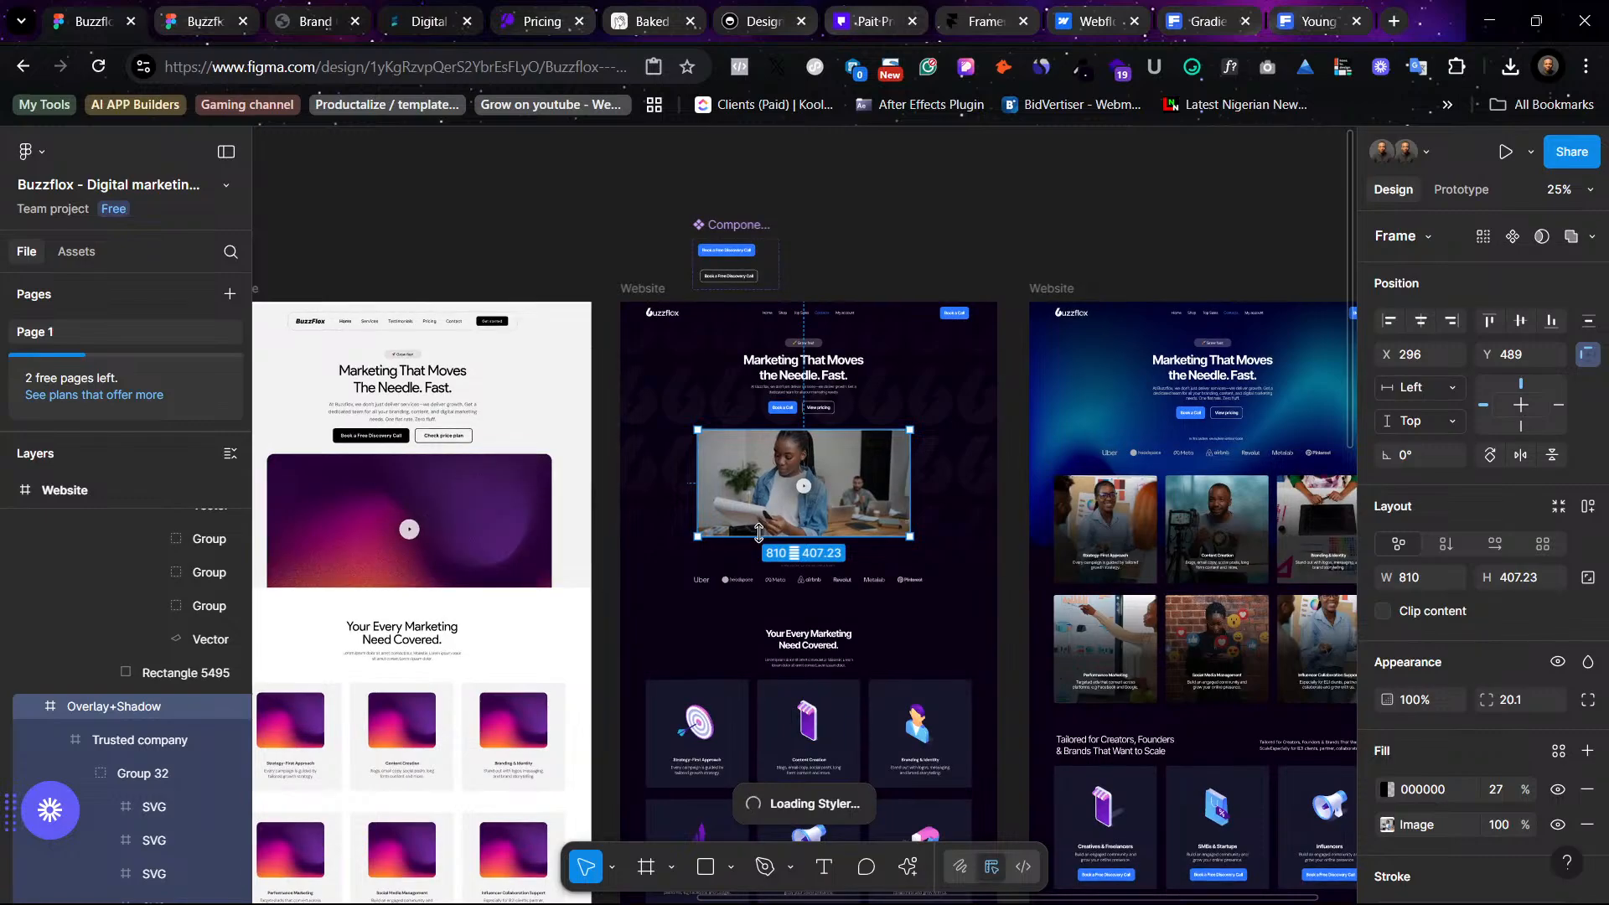
pyautogui.scroll(-5, 759, 533)
pyautogui.click(787, 608)
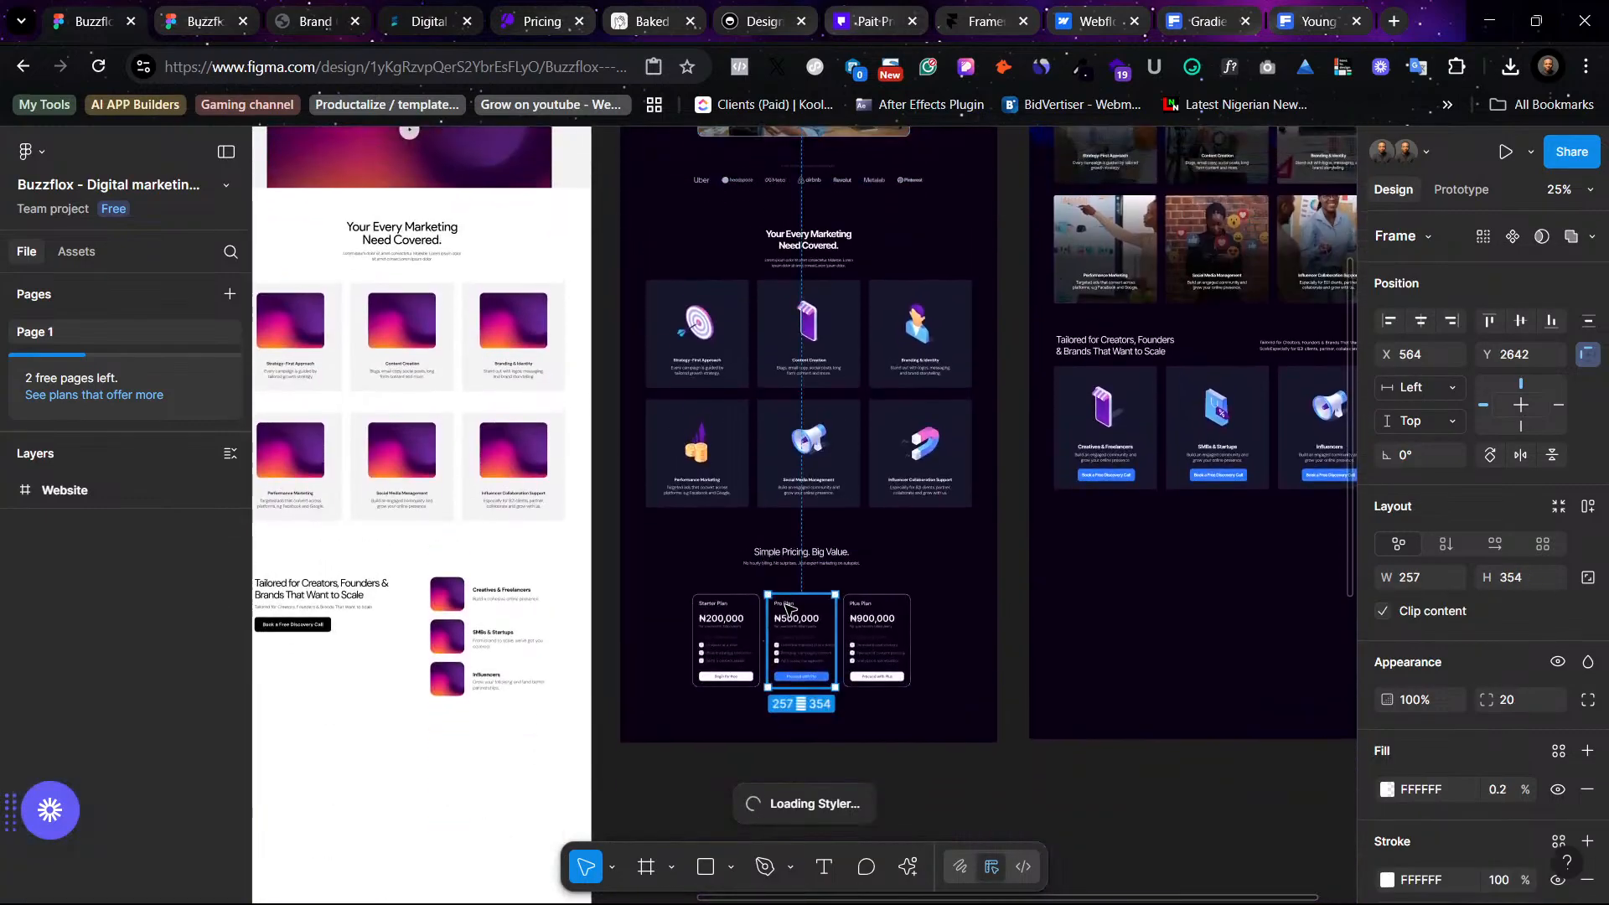
pyautogui.scroll(3, 788, 607)
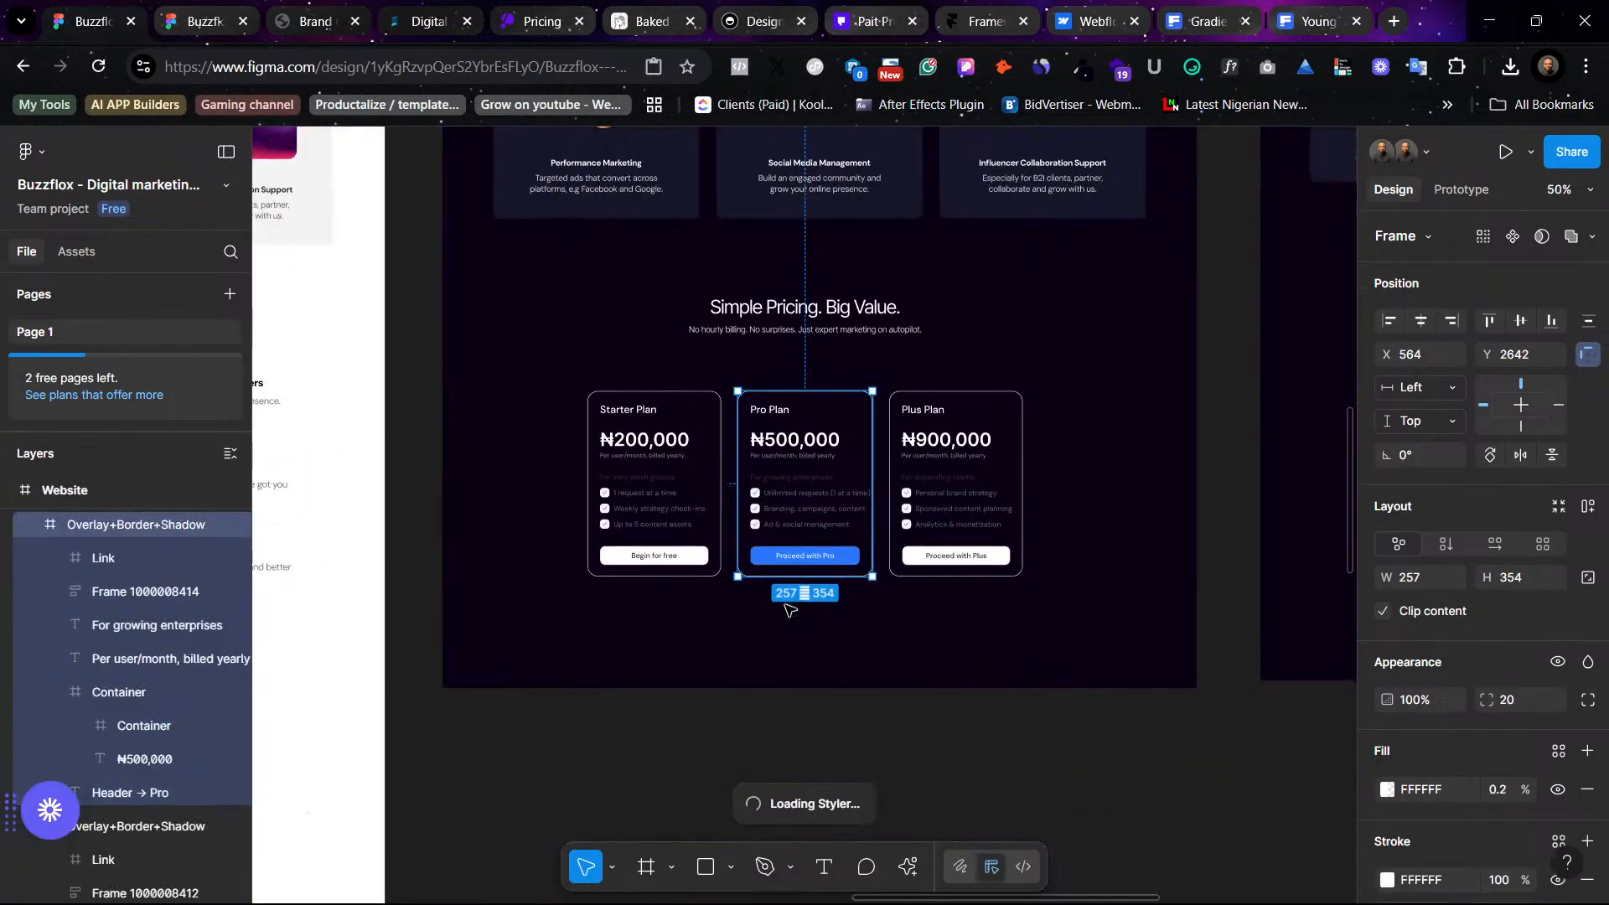
pyautogui.rightClick(1187, 814)
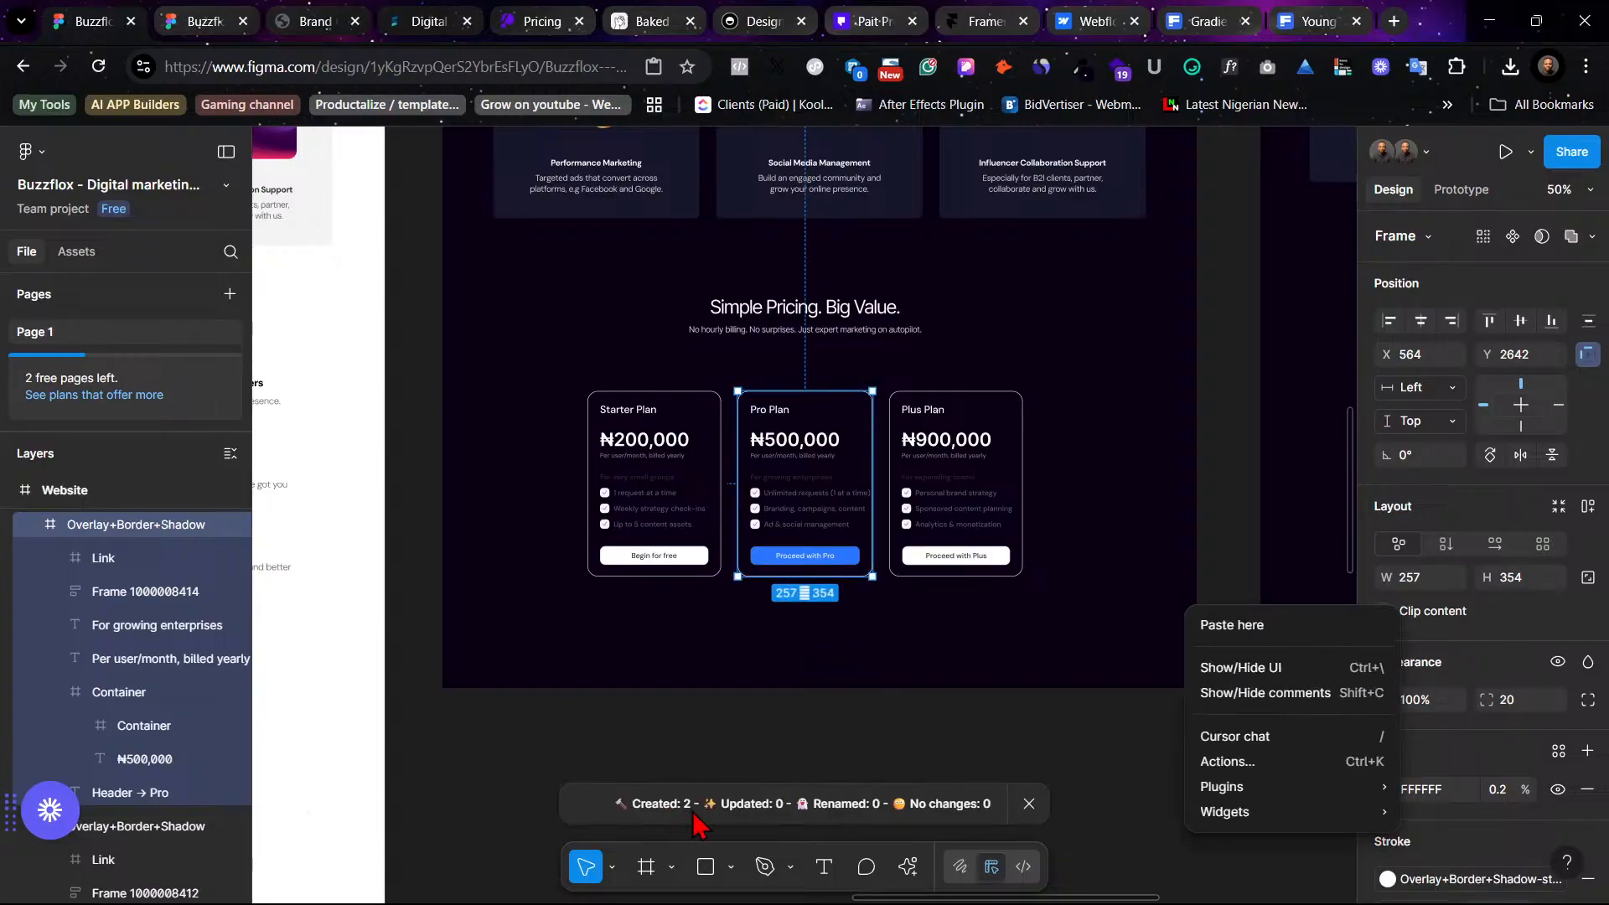
pyautogui.click(1135, 744)
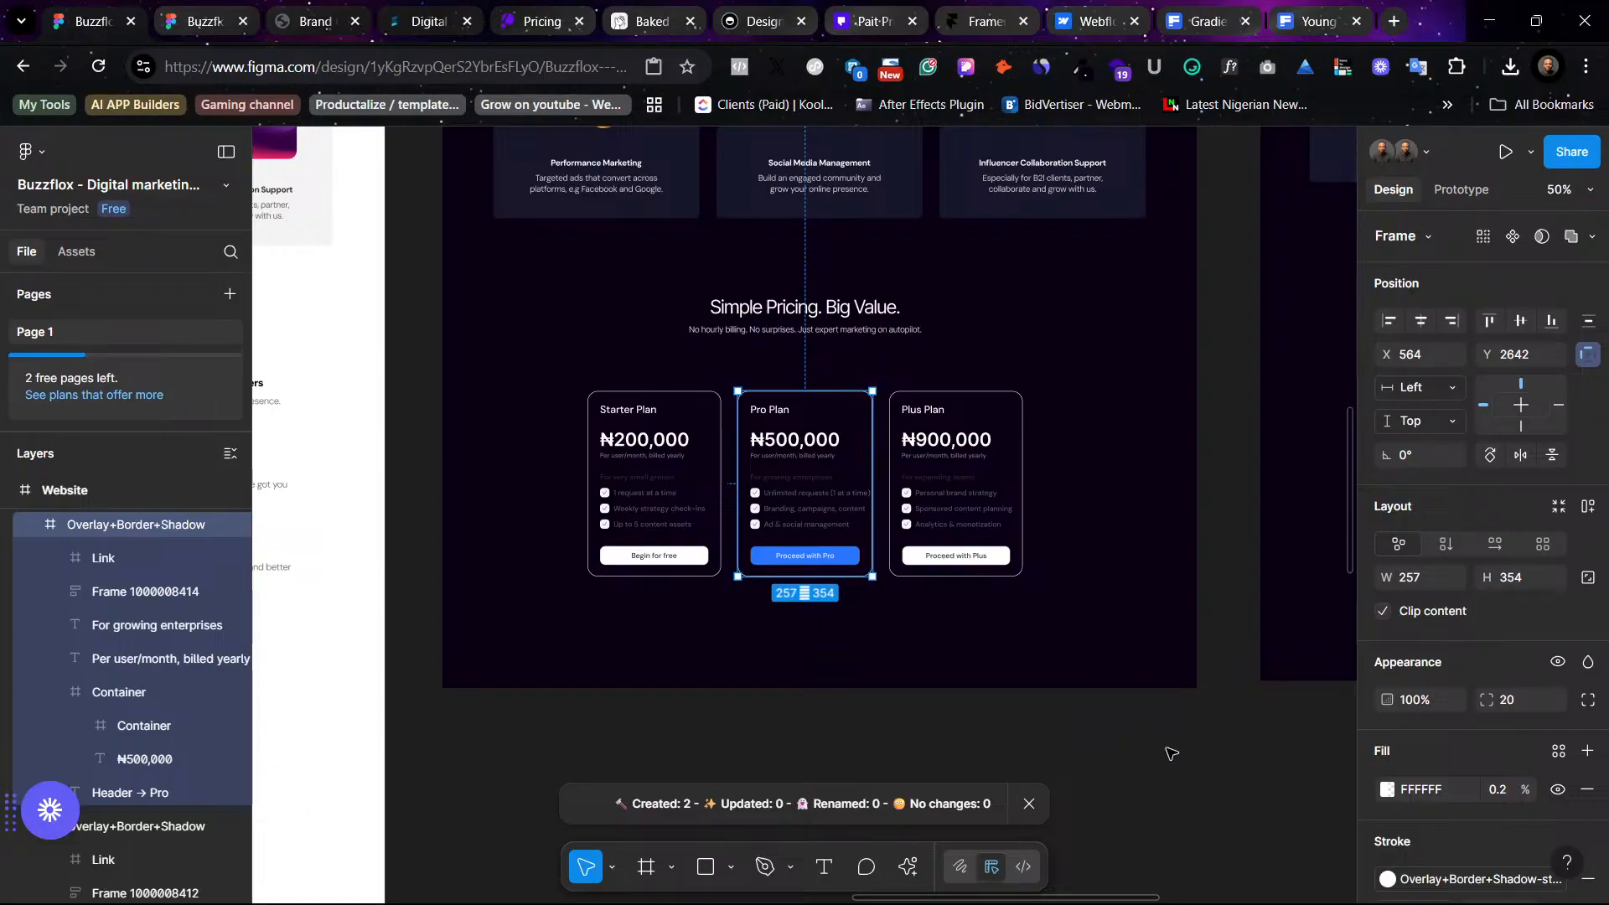
pyautogui.click(1164, 752)
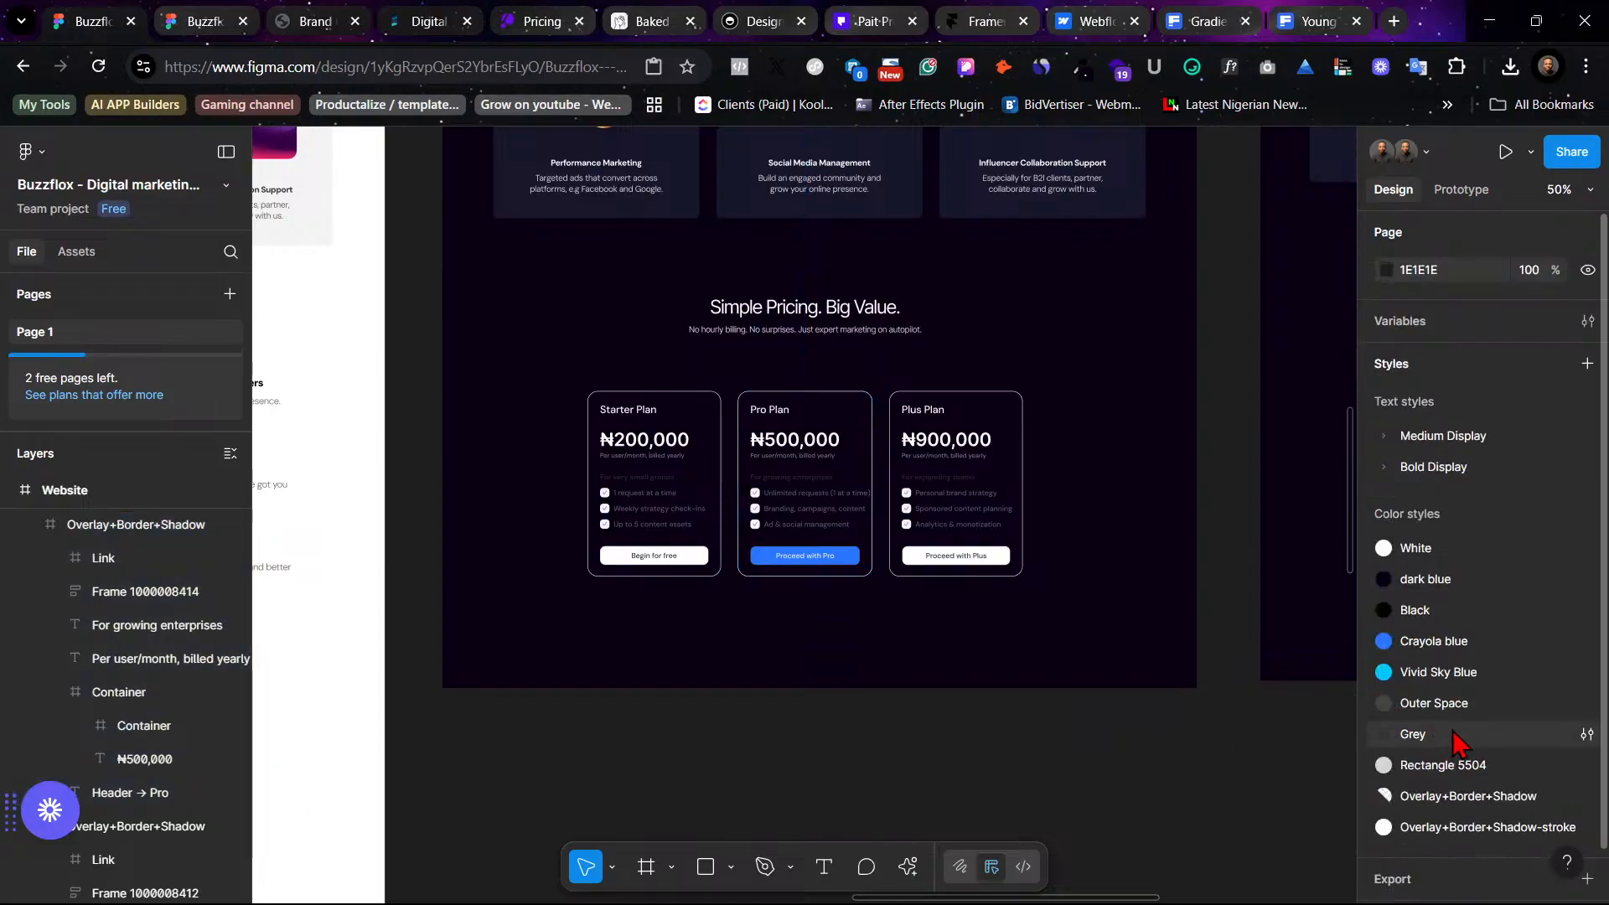
pyautogui.scroll(-1, 1500, 712)
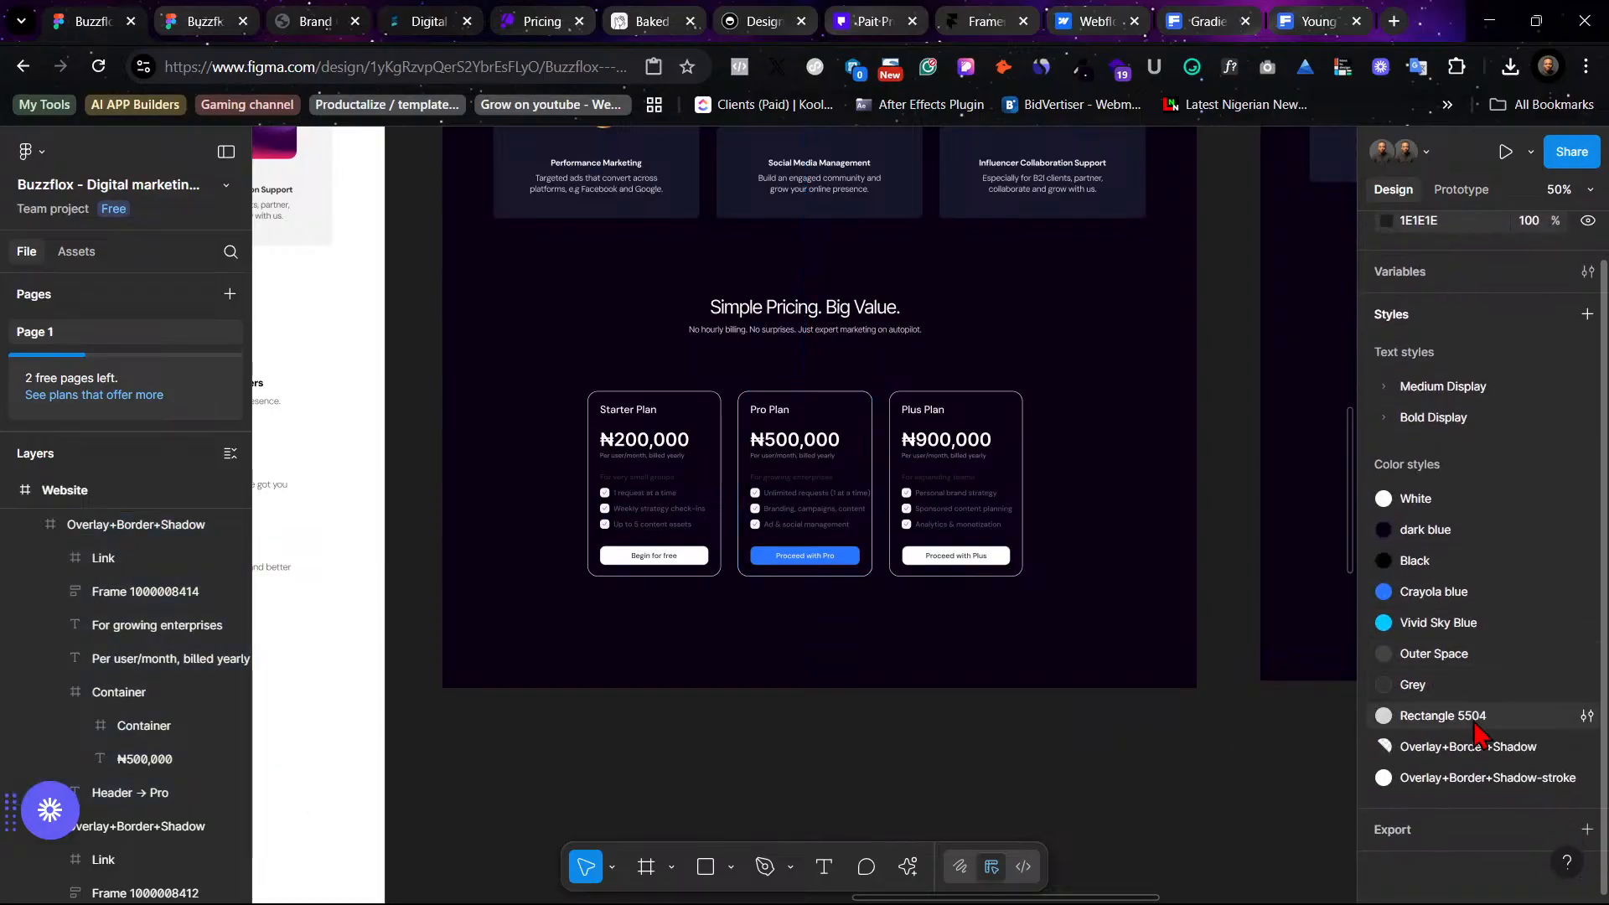
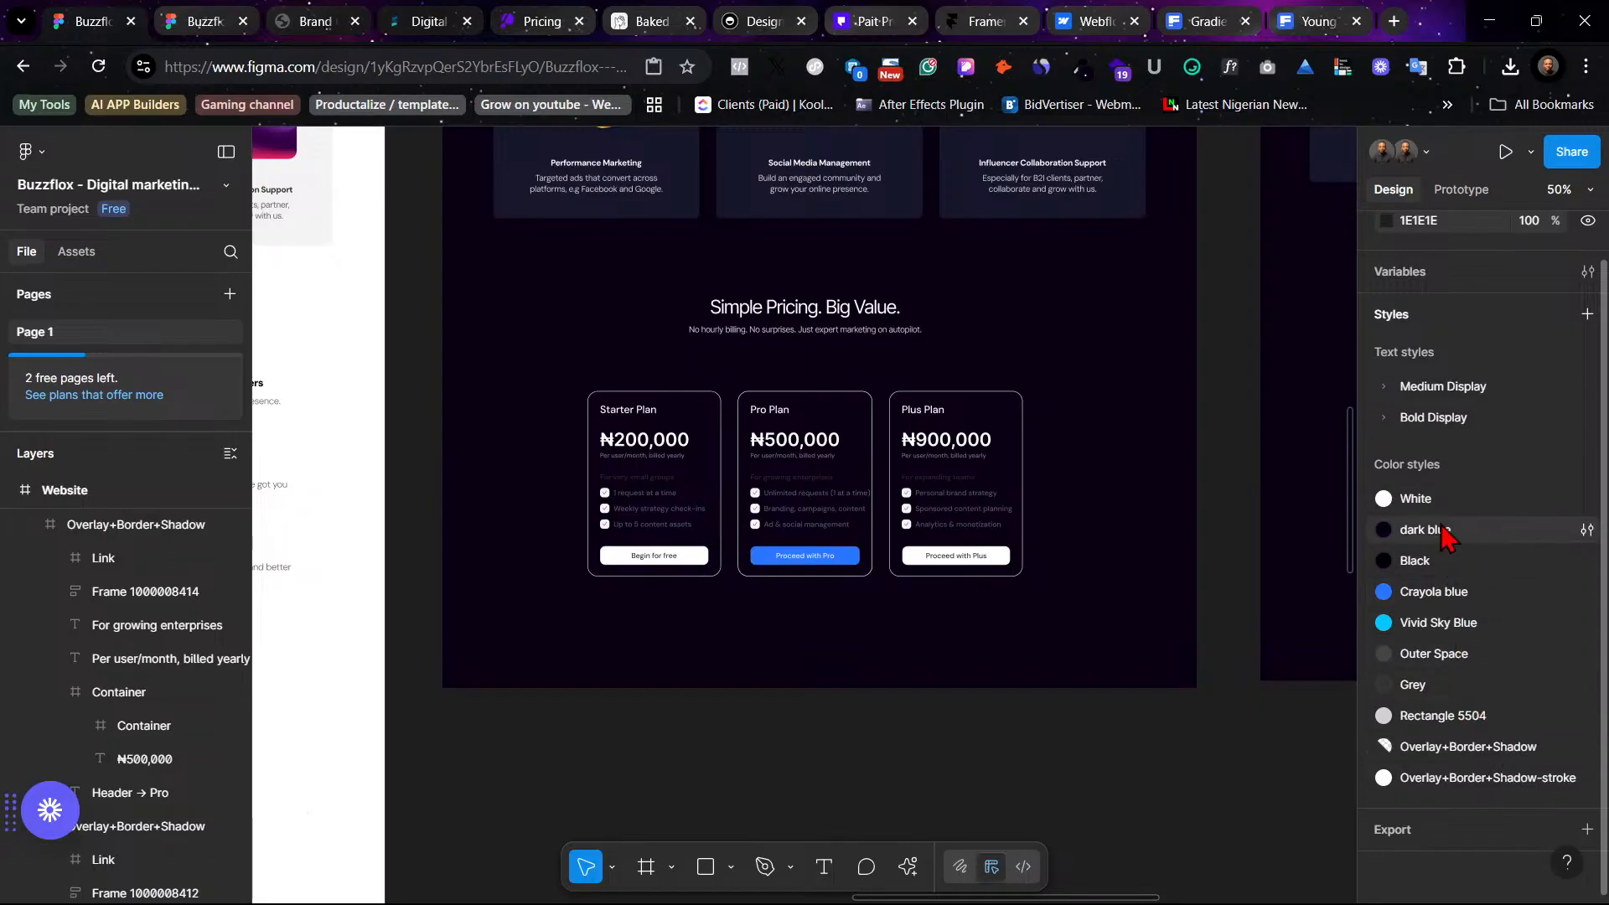
# - Delete both Overlay+Border+Shadow color styles from the file's color styles
pyautogui.rightClick(1465, 777)
pyautogui.click(1456, 842)
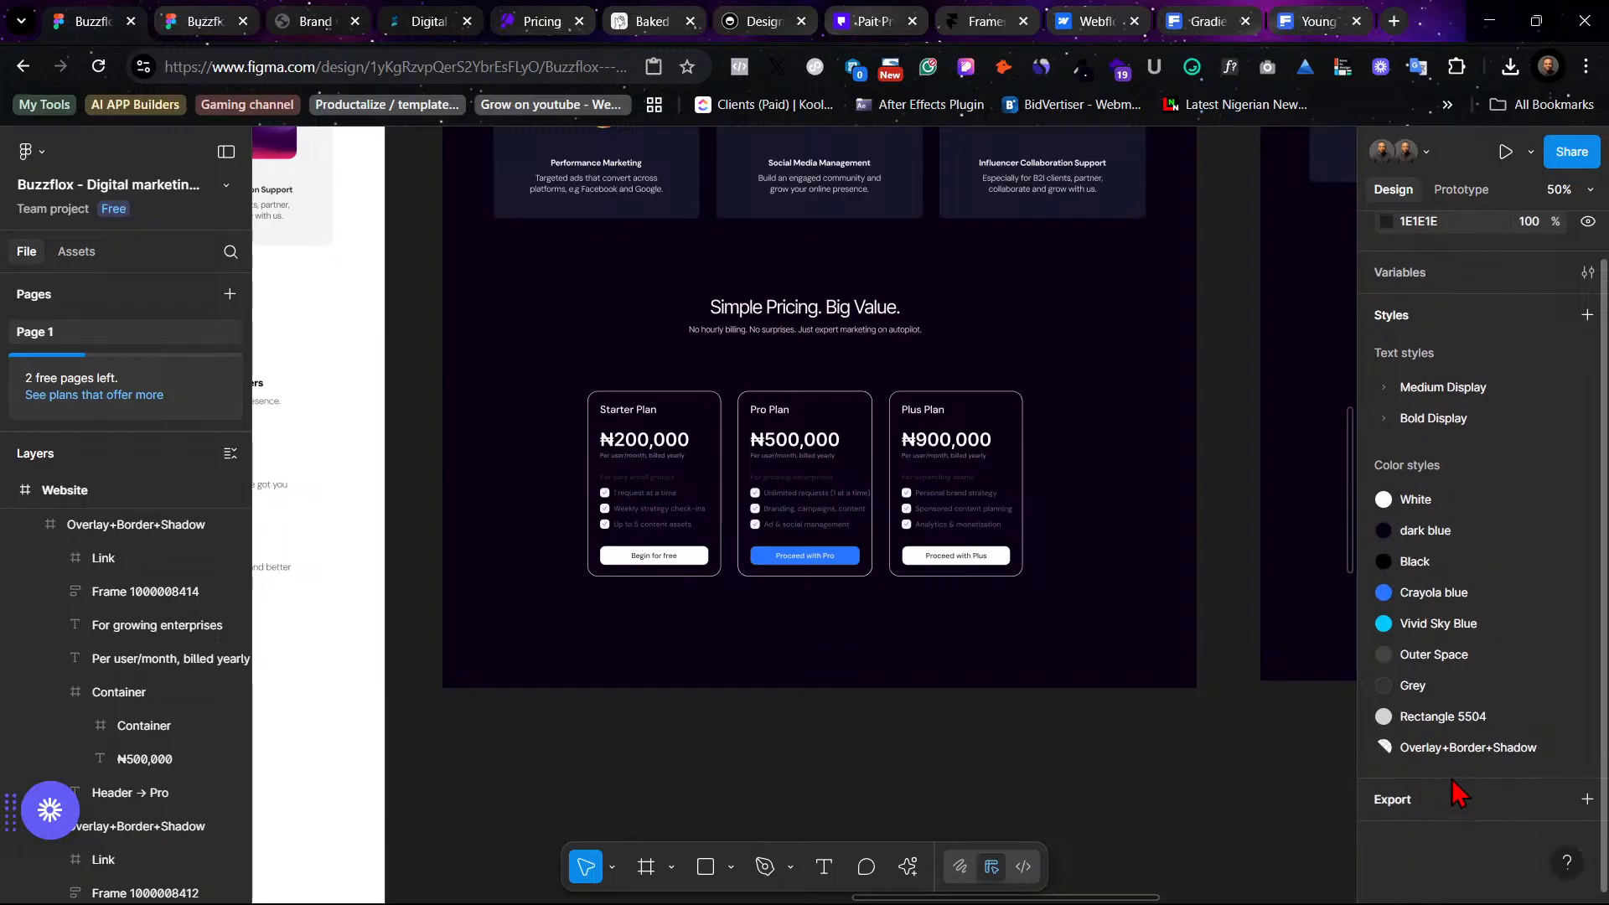
pyautogui.rightClick(1434, 754)
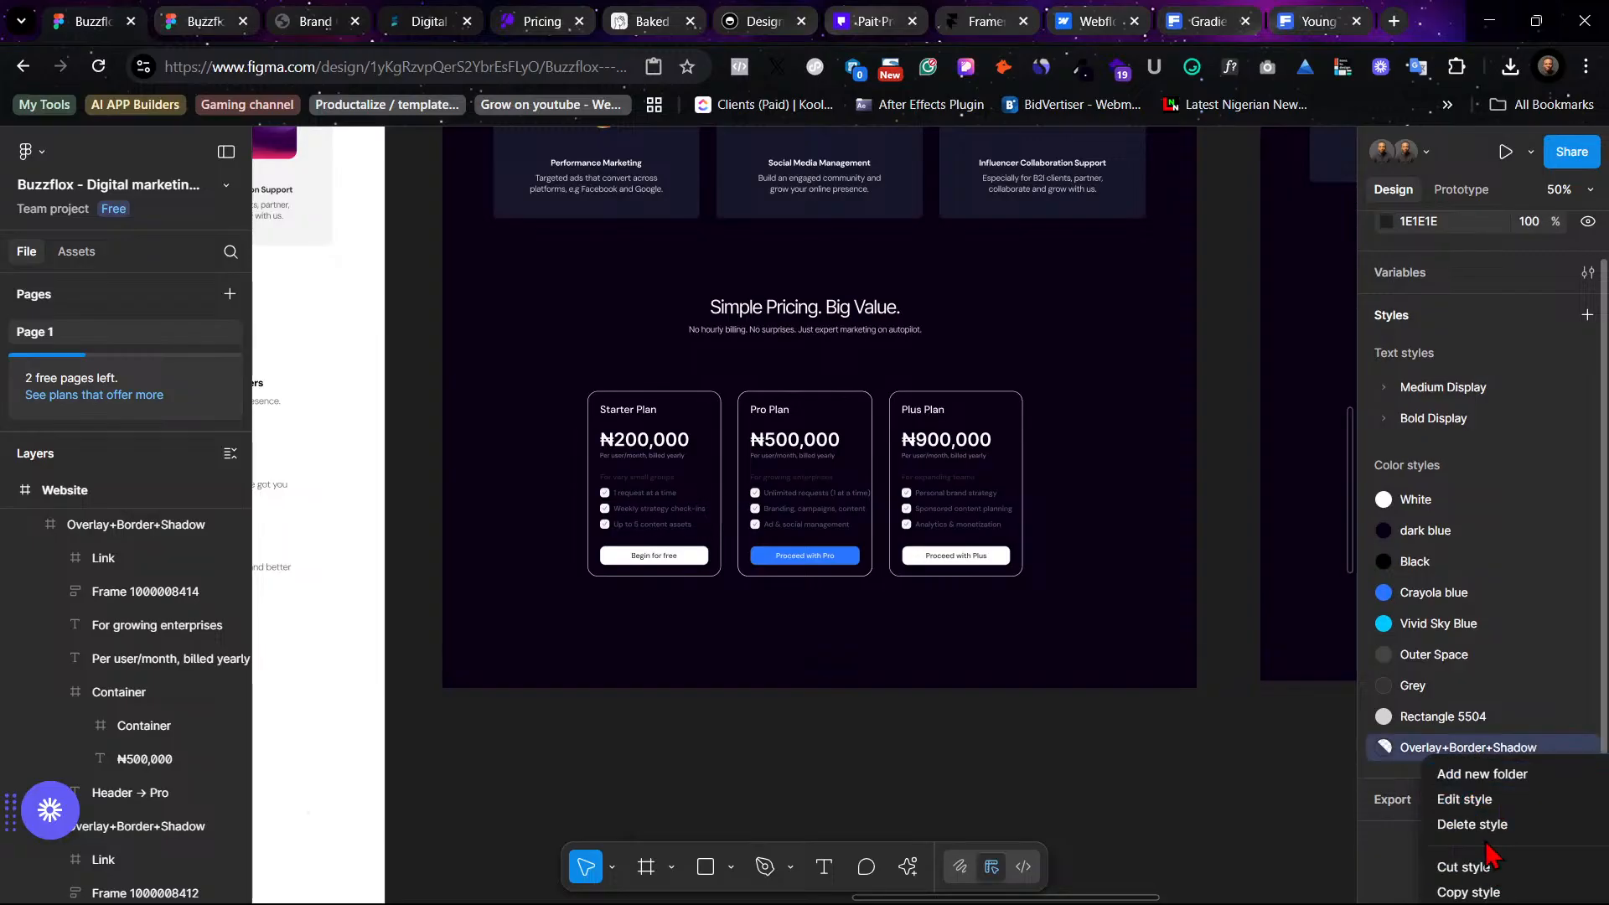
pyautogui.click(1472, 824)
# - Generate a color style from the light dark blue swatch with the Styler plugin and move it below Black
pyautogui.hscroll(-8, 1150, 659)
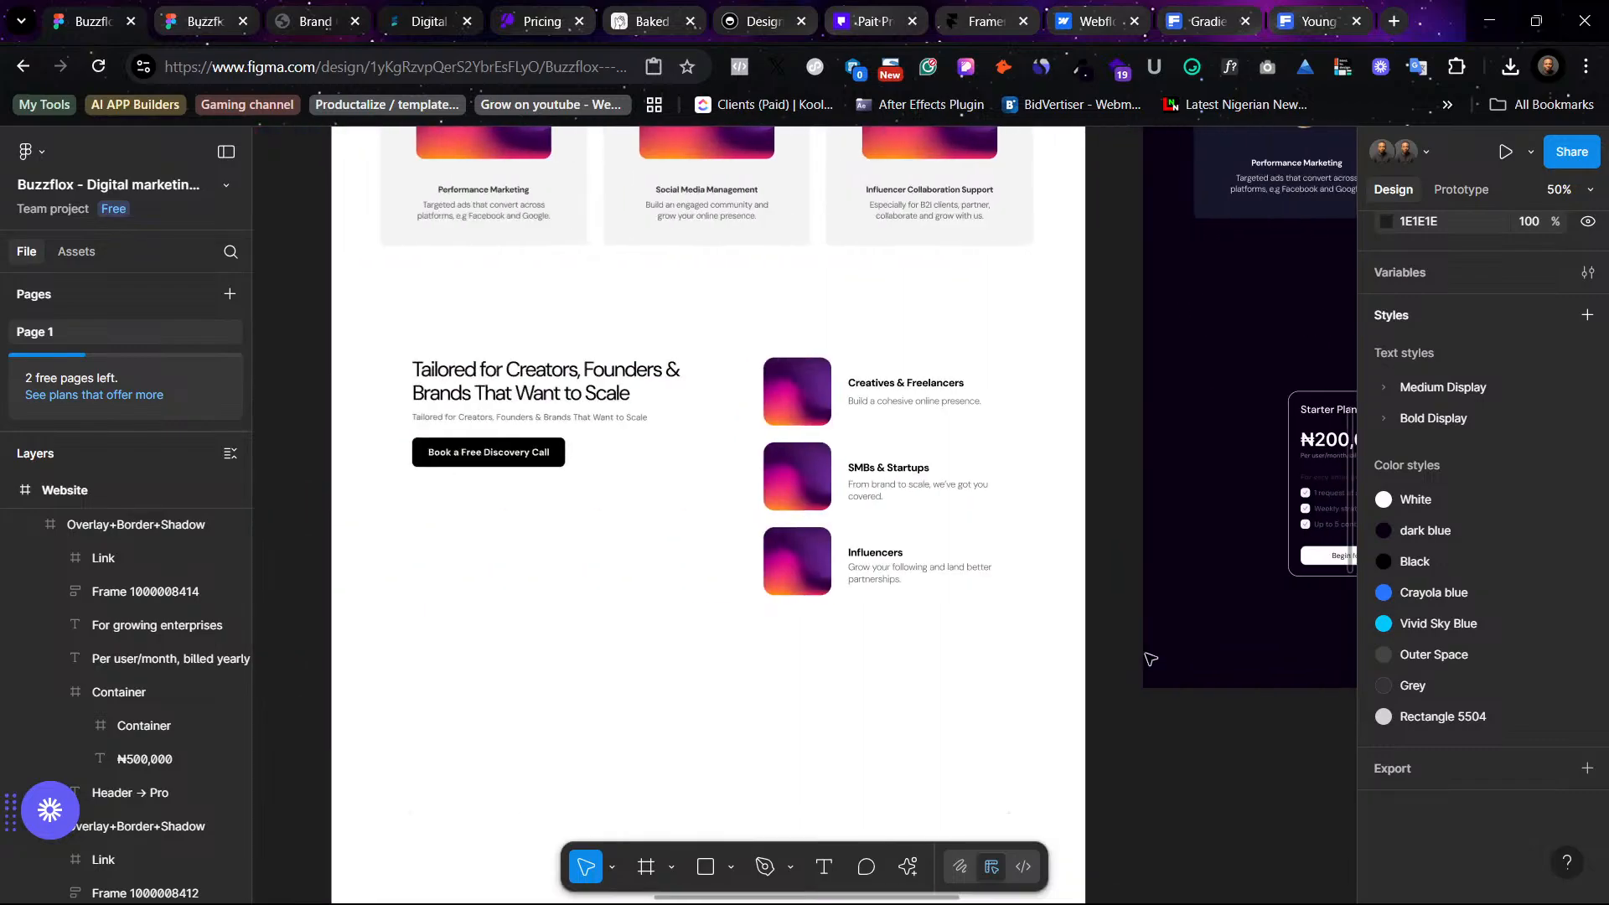
pyautogui.hscroll(-10, 1150, 659)
pyautogui.scroll(10, 1140, 654)
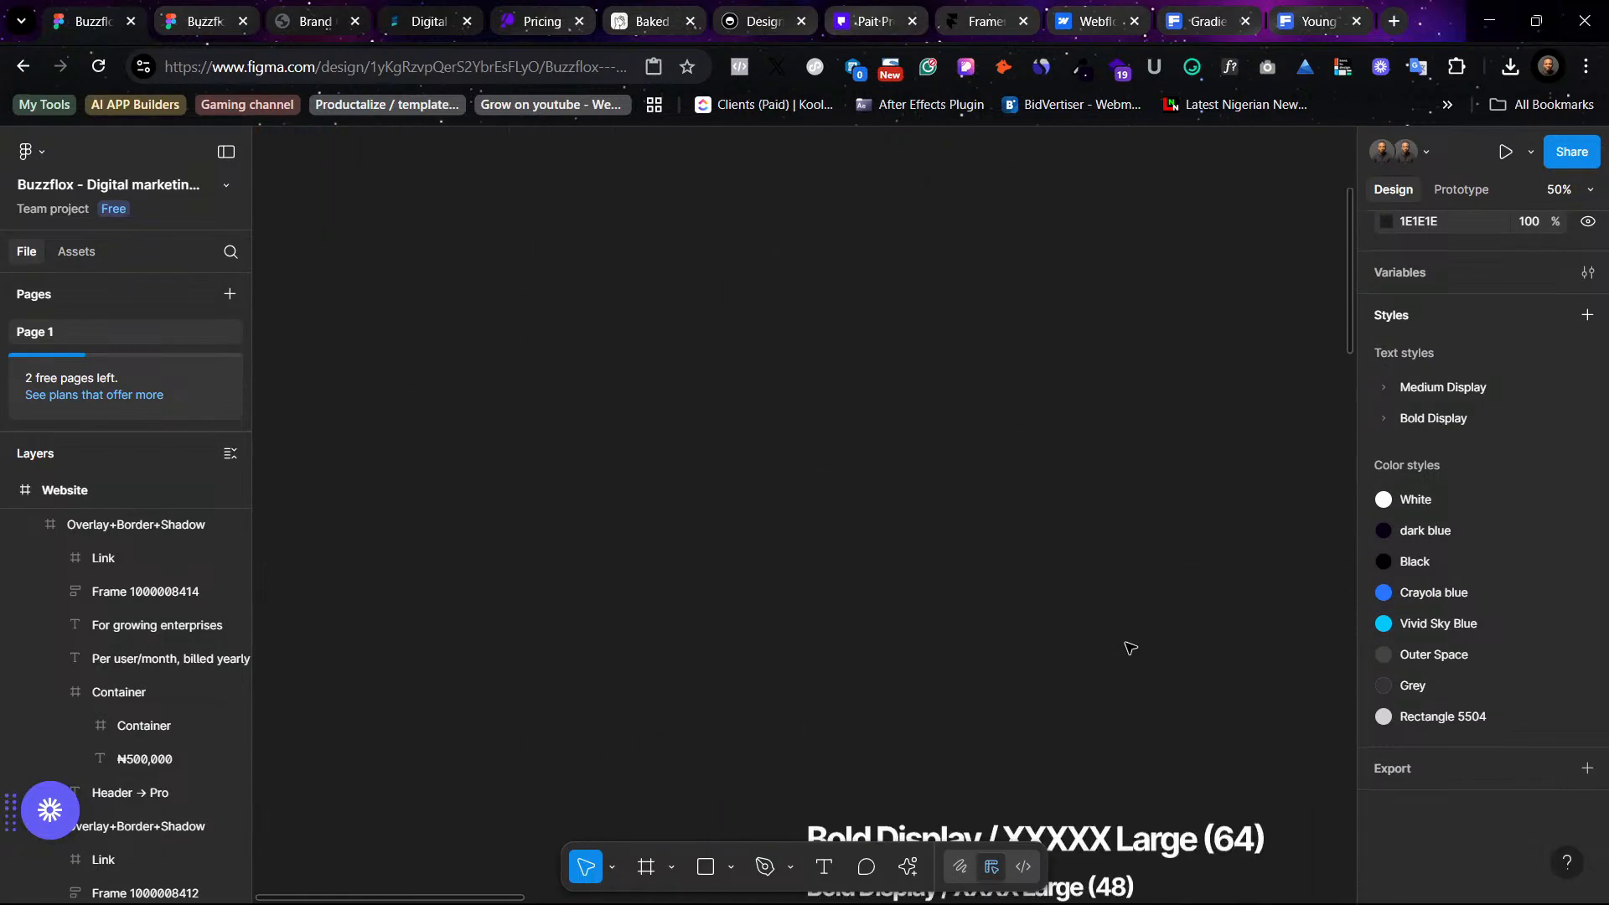
pyautogui.scroll(2, 1130, 646)
pyautogui.scroll(-15, 1129, 647)
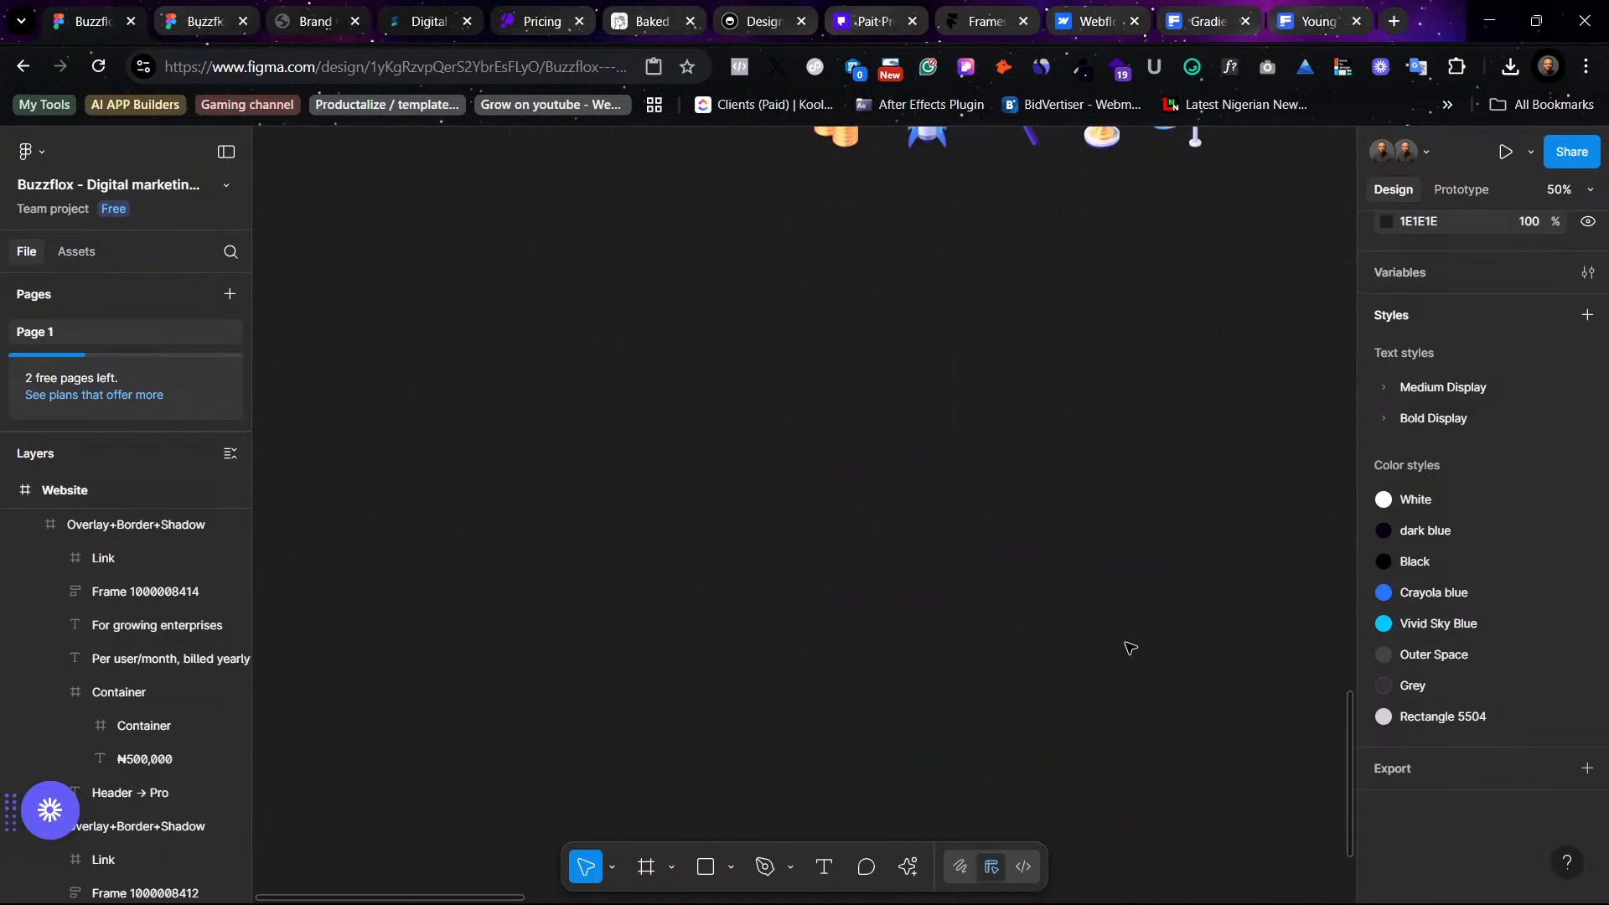
pyautogui.scroll(15, 1129, 647)
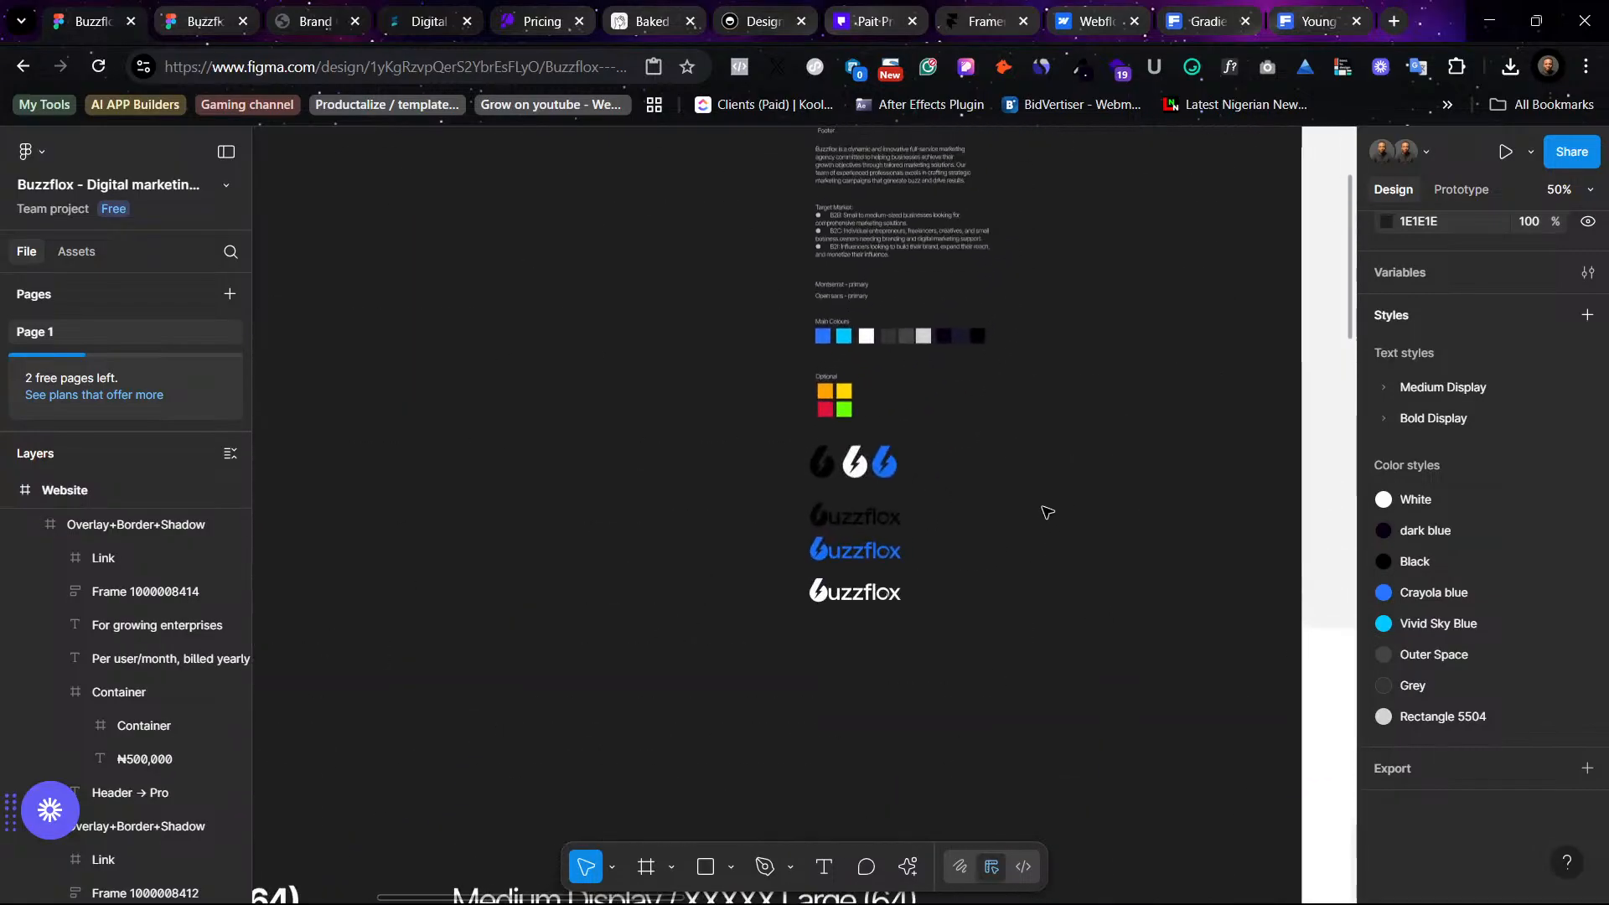
pyautogui.scroll(2, 1047, 511)
pyautogui.click(940, 369)
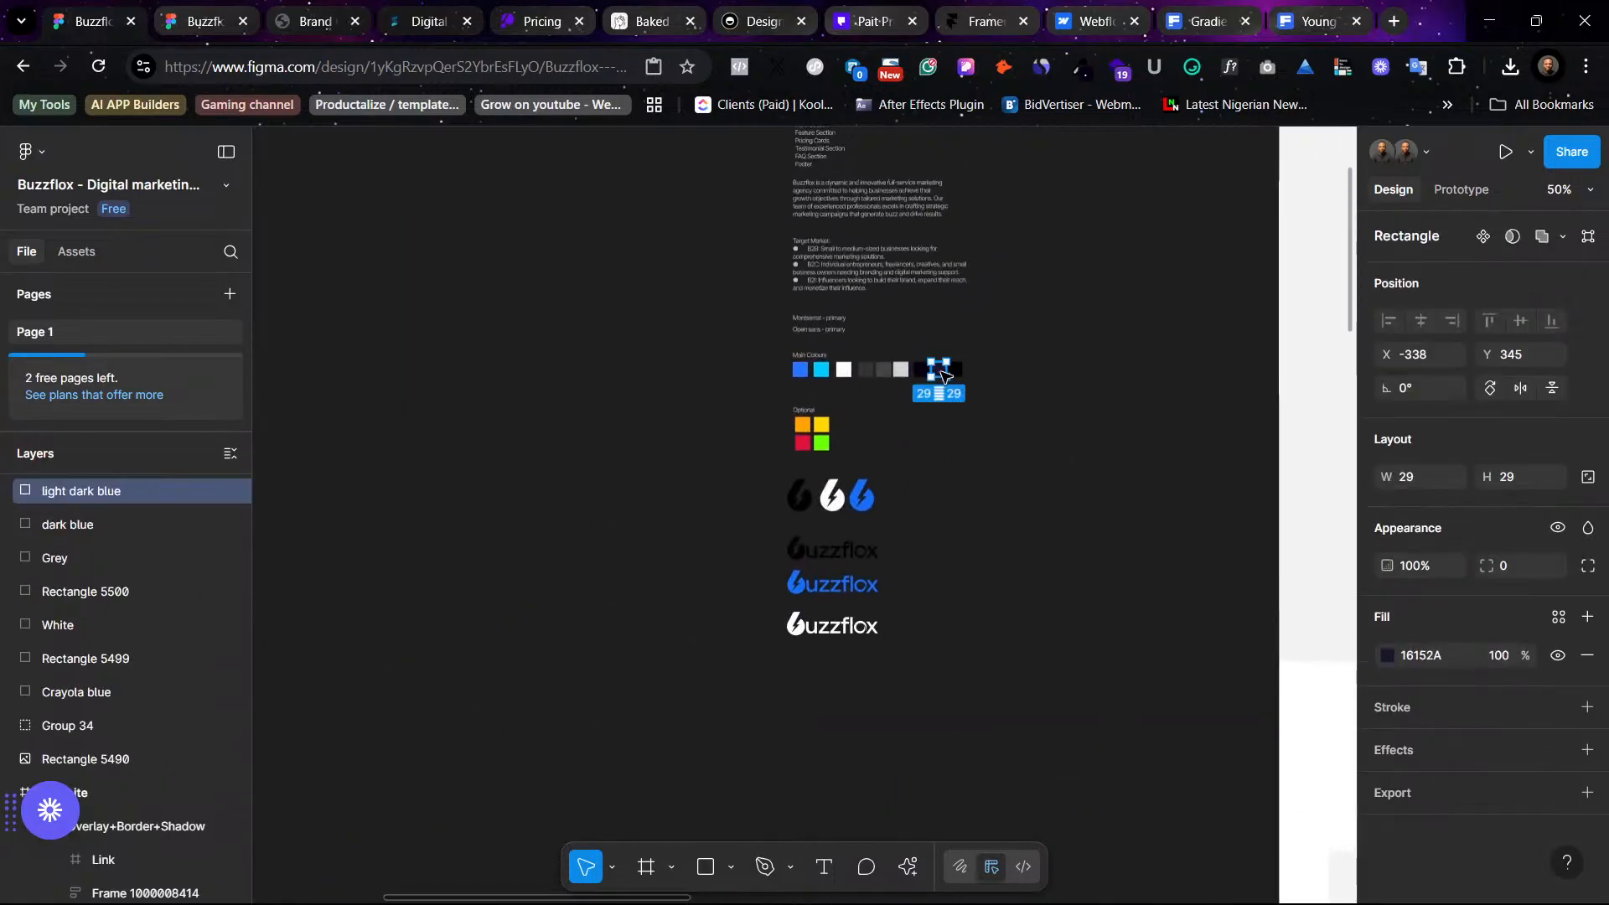
pyautogui.hotkey('shift', '2')
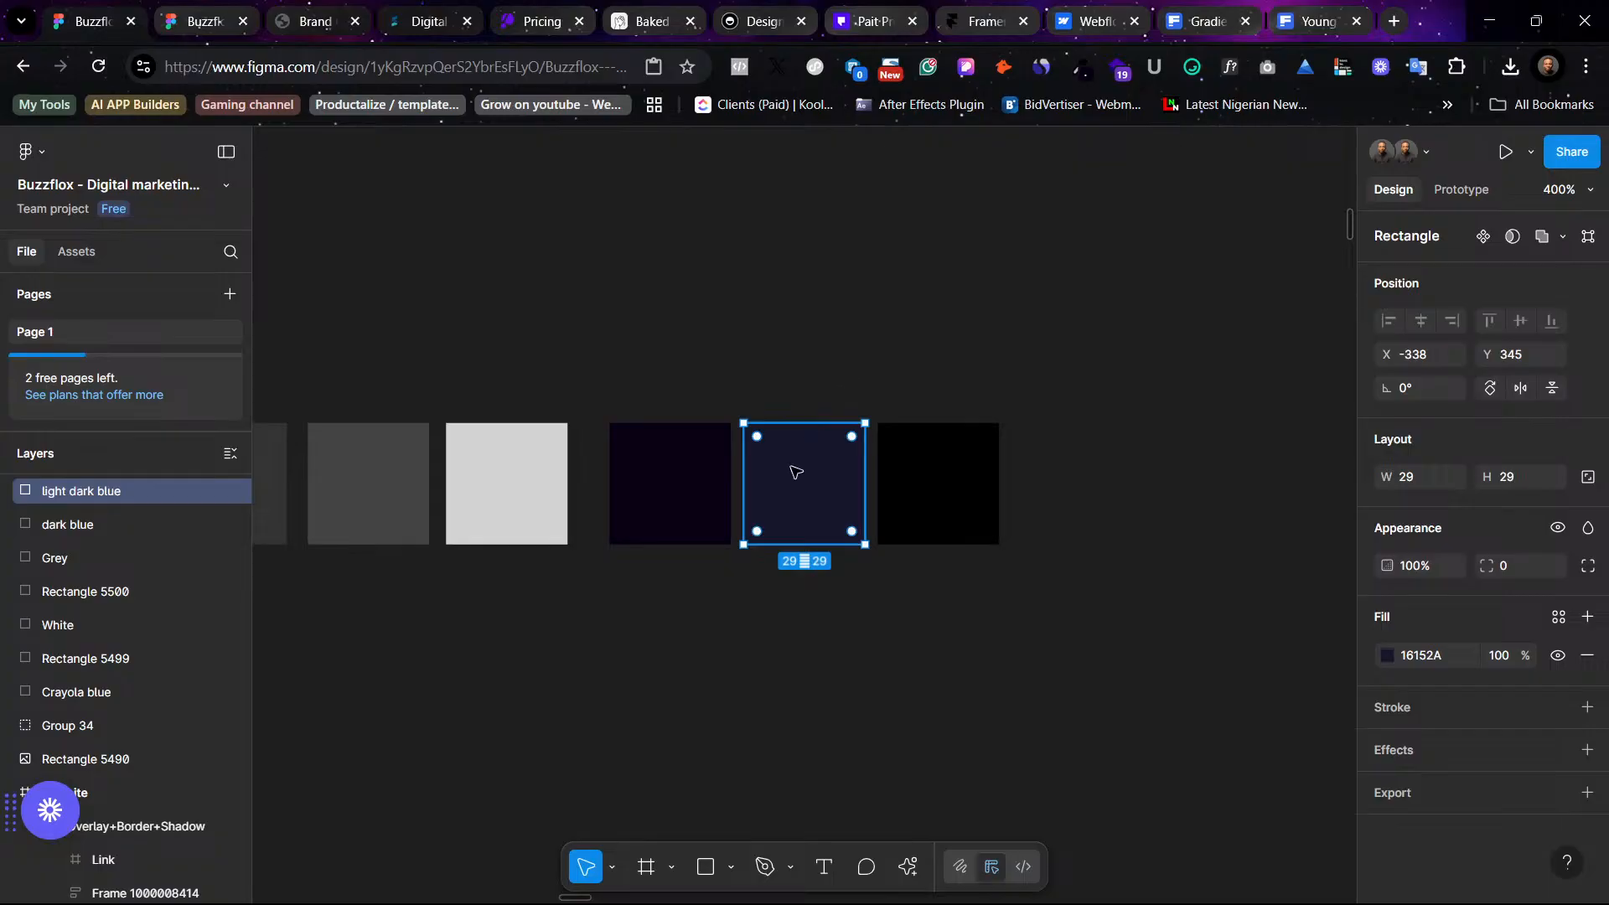
pyautogui.rightClick(812, 482)
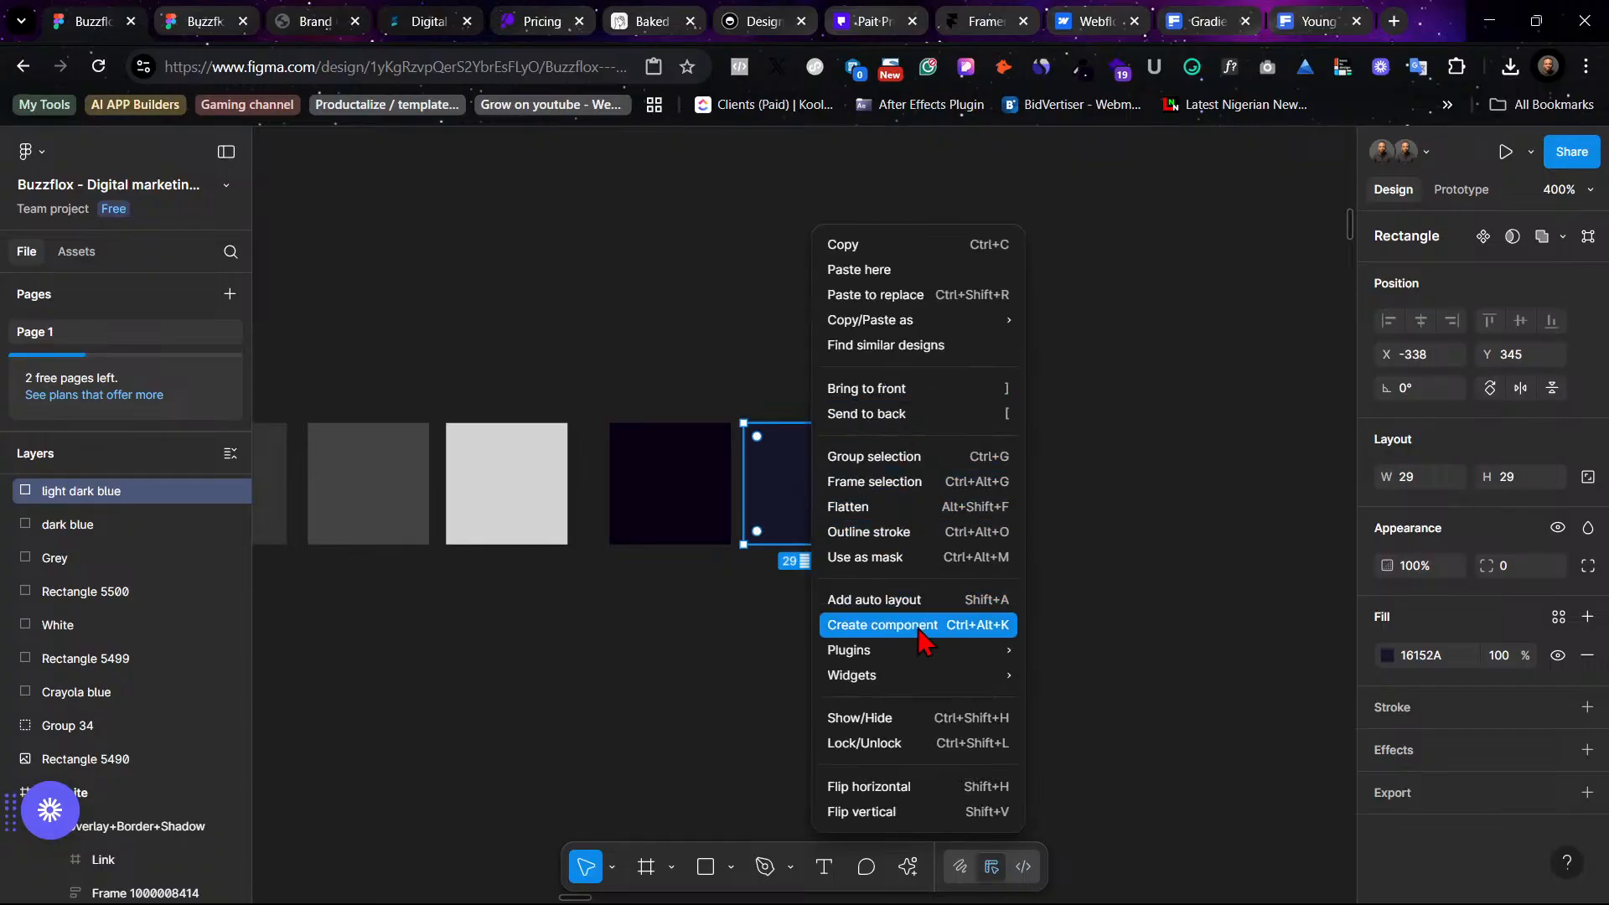
pyautogui.moveTo(946, 657)
pyautogui.moveTo(1100, 499)
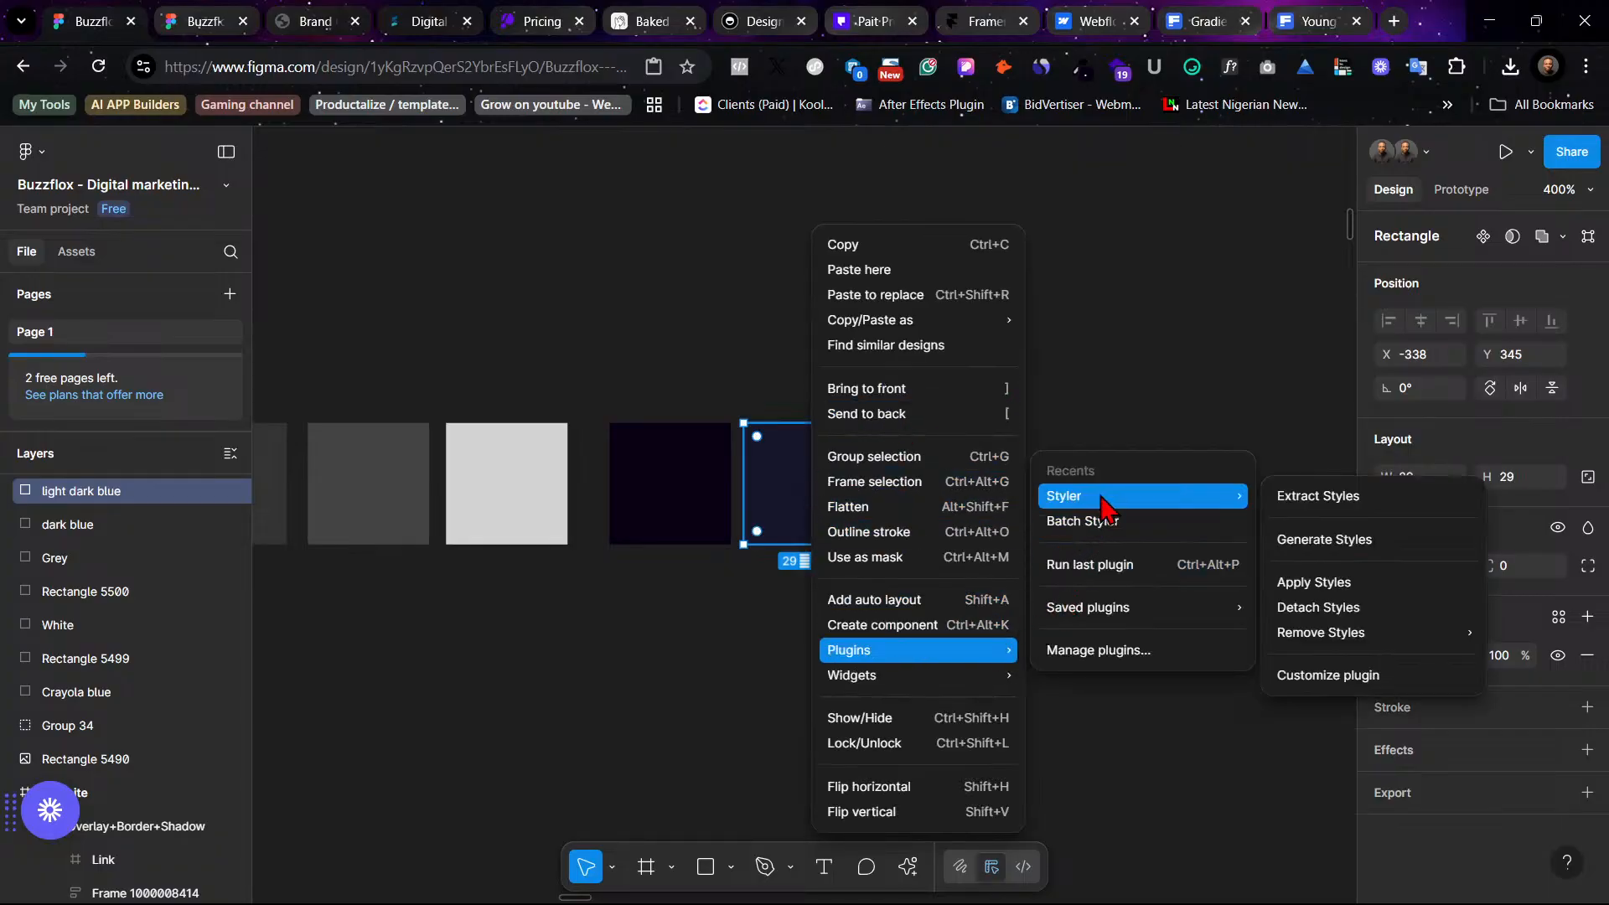
pyautogui.click(1339, 544)
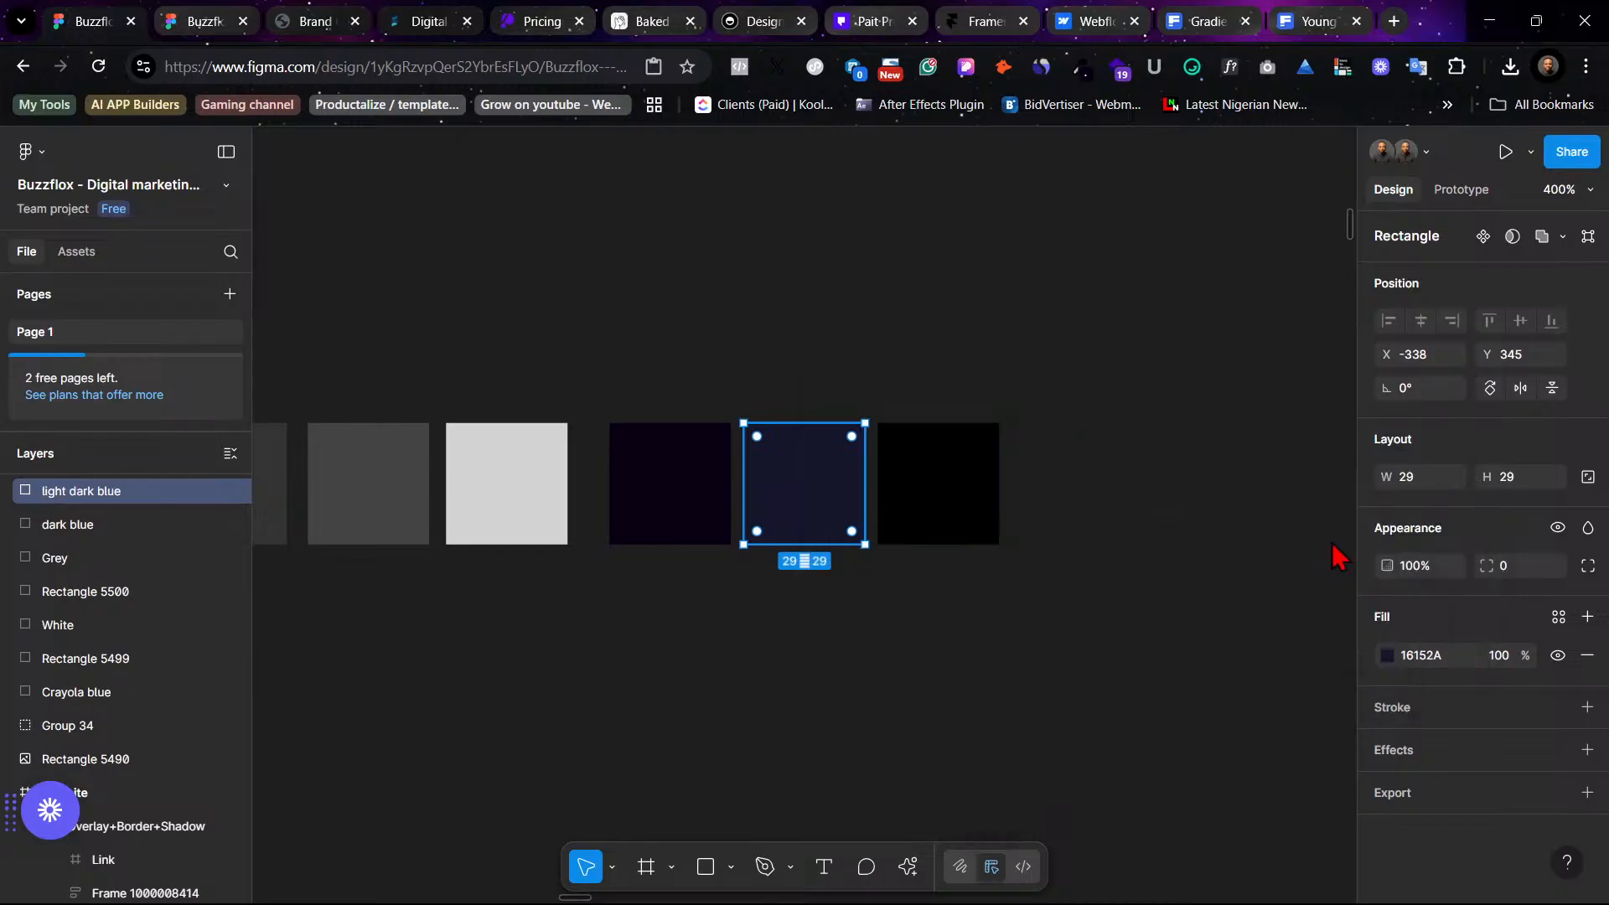
pyautogui.click(1089, 373)
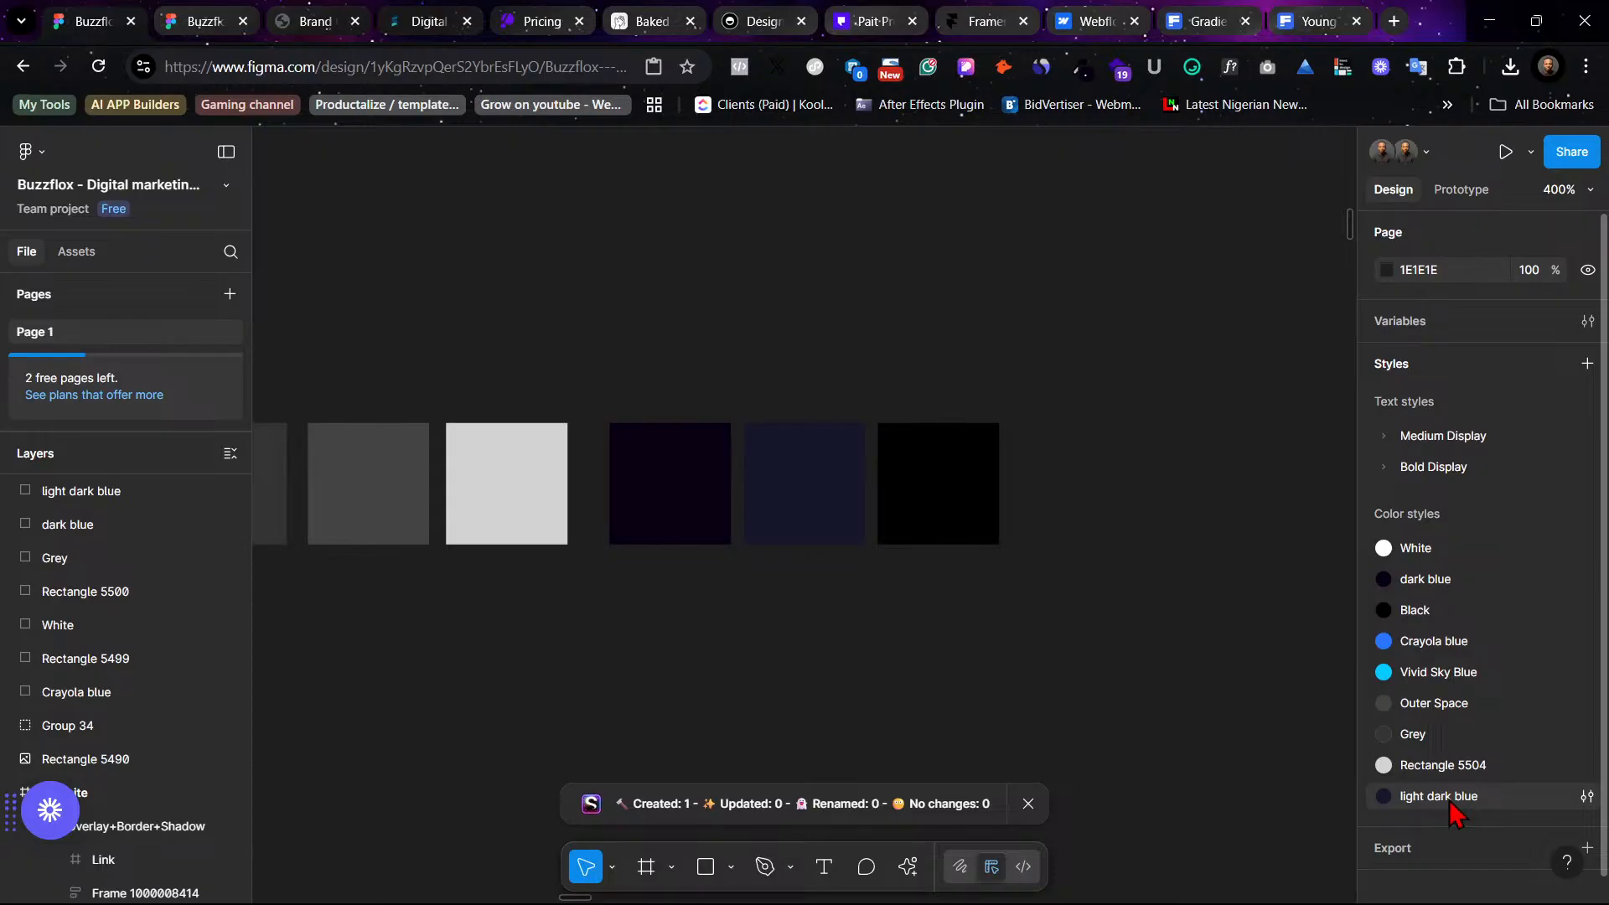
pyautogui.moveTo(1449, 801); pyautogui.dragTo(1448, 637)
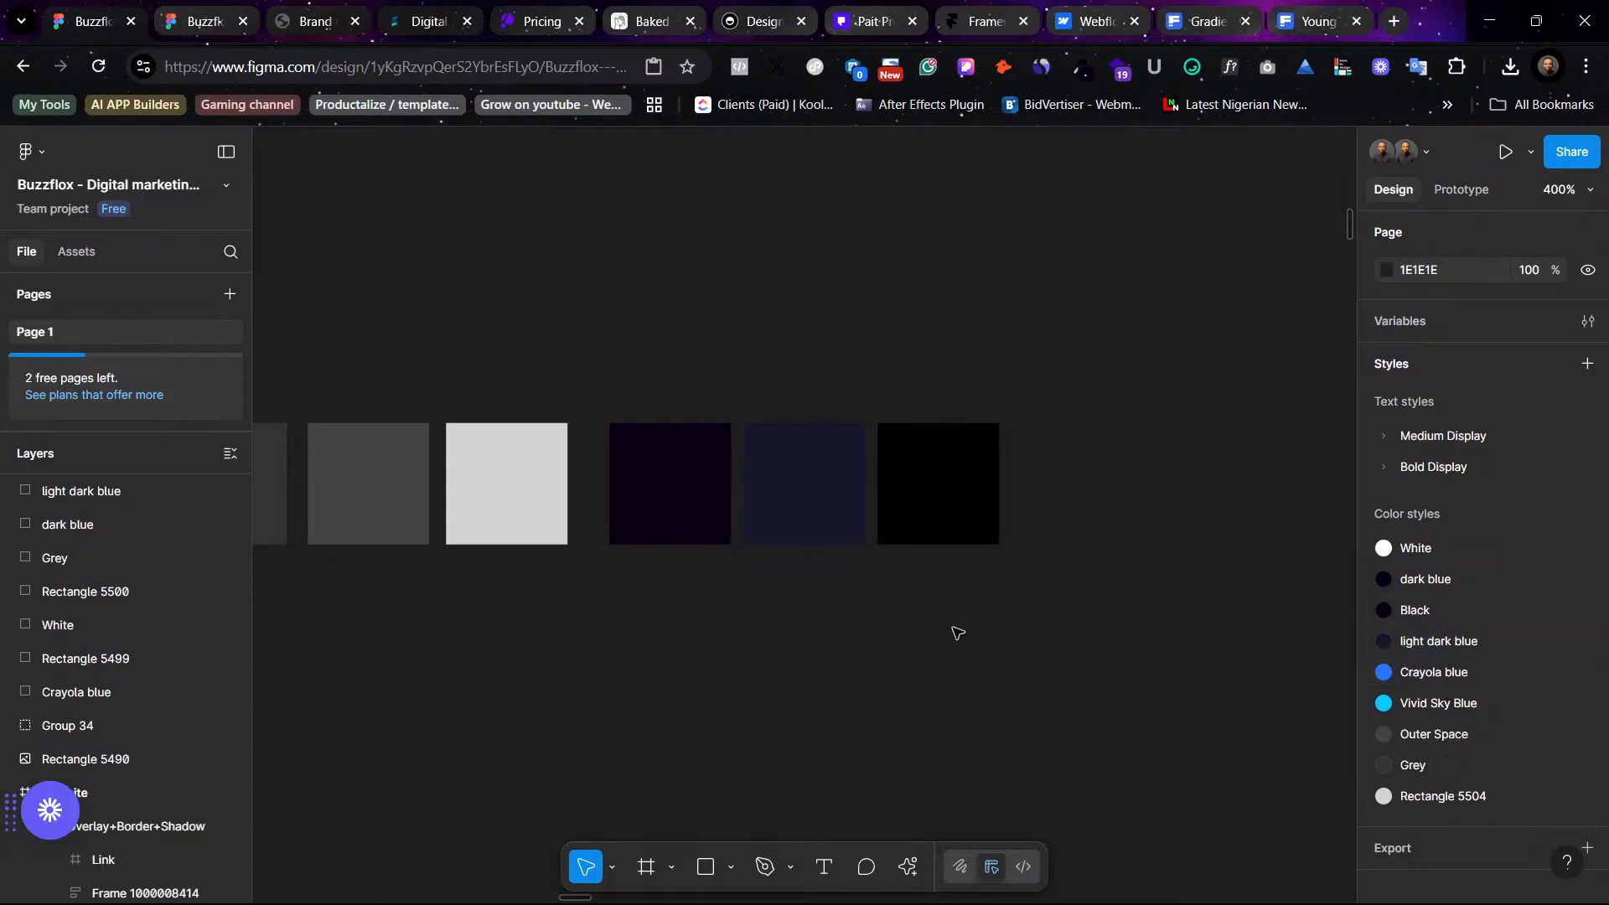
# - Apply the light dark blue color style as the fill of the nine service and audience cards
pyautogui.hotkey('ctrl', '-')
pyautogui.hotkey('ctrl', '-')
pyautogui.hscroll(20, 958, 634)
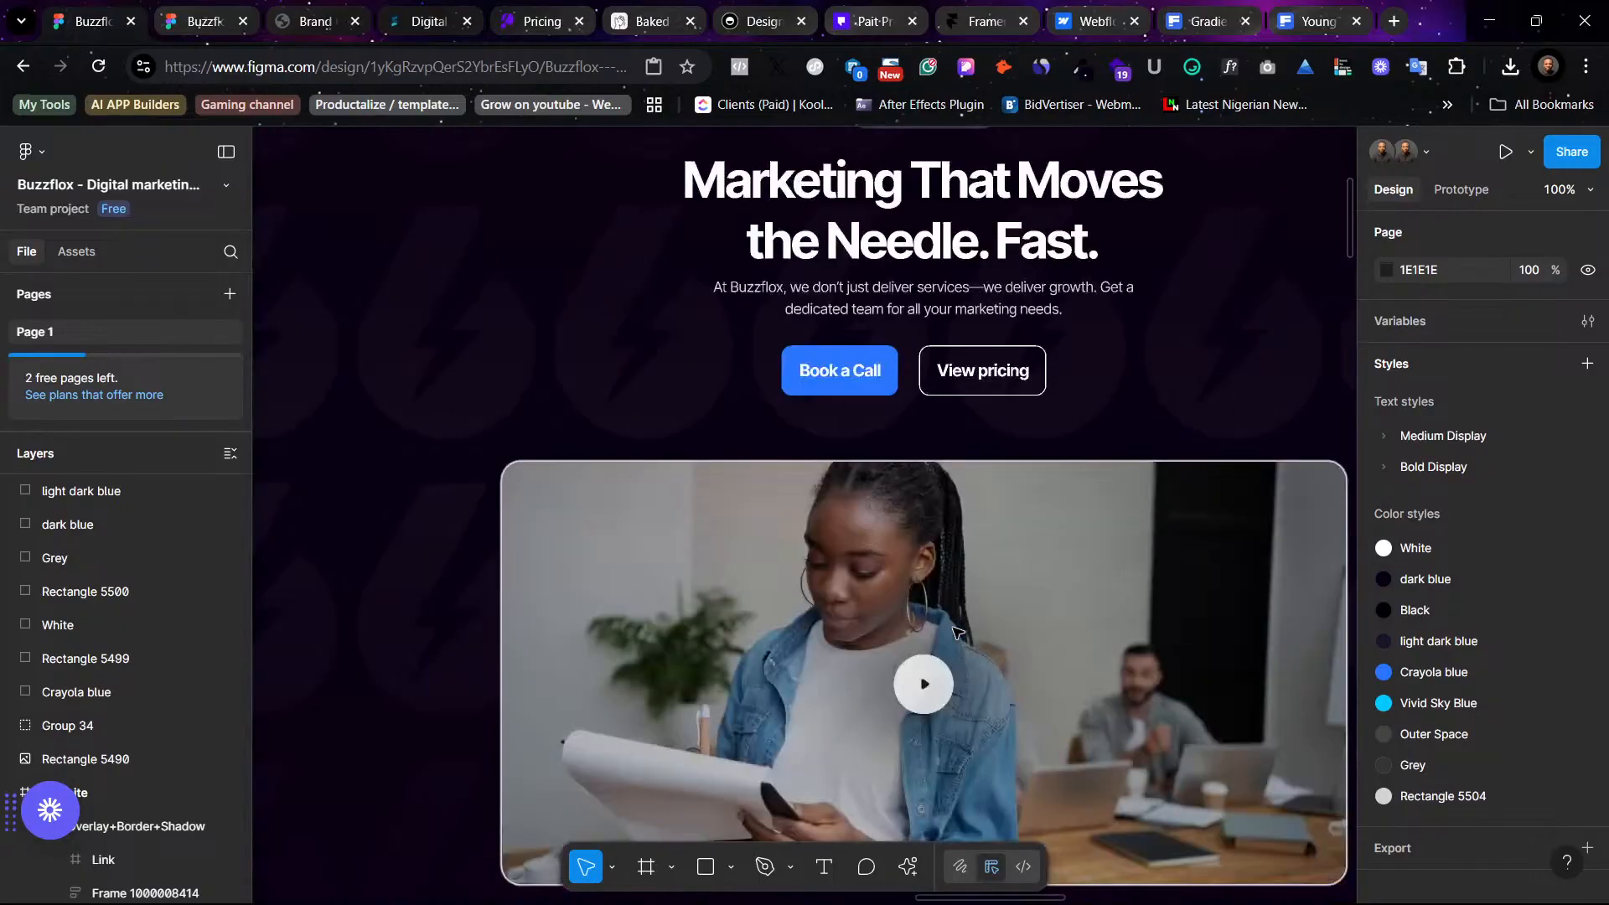
pyautogui.hscroll(20, 958, 633)
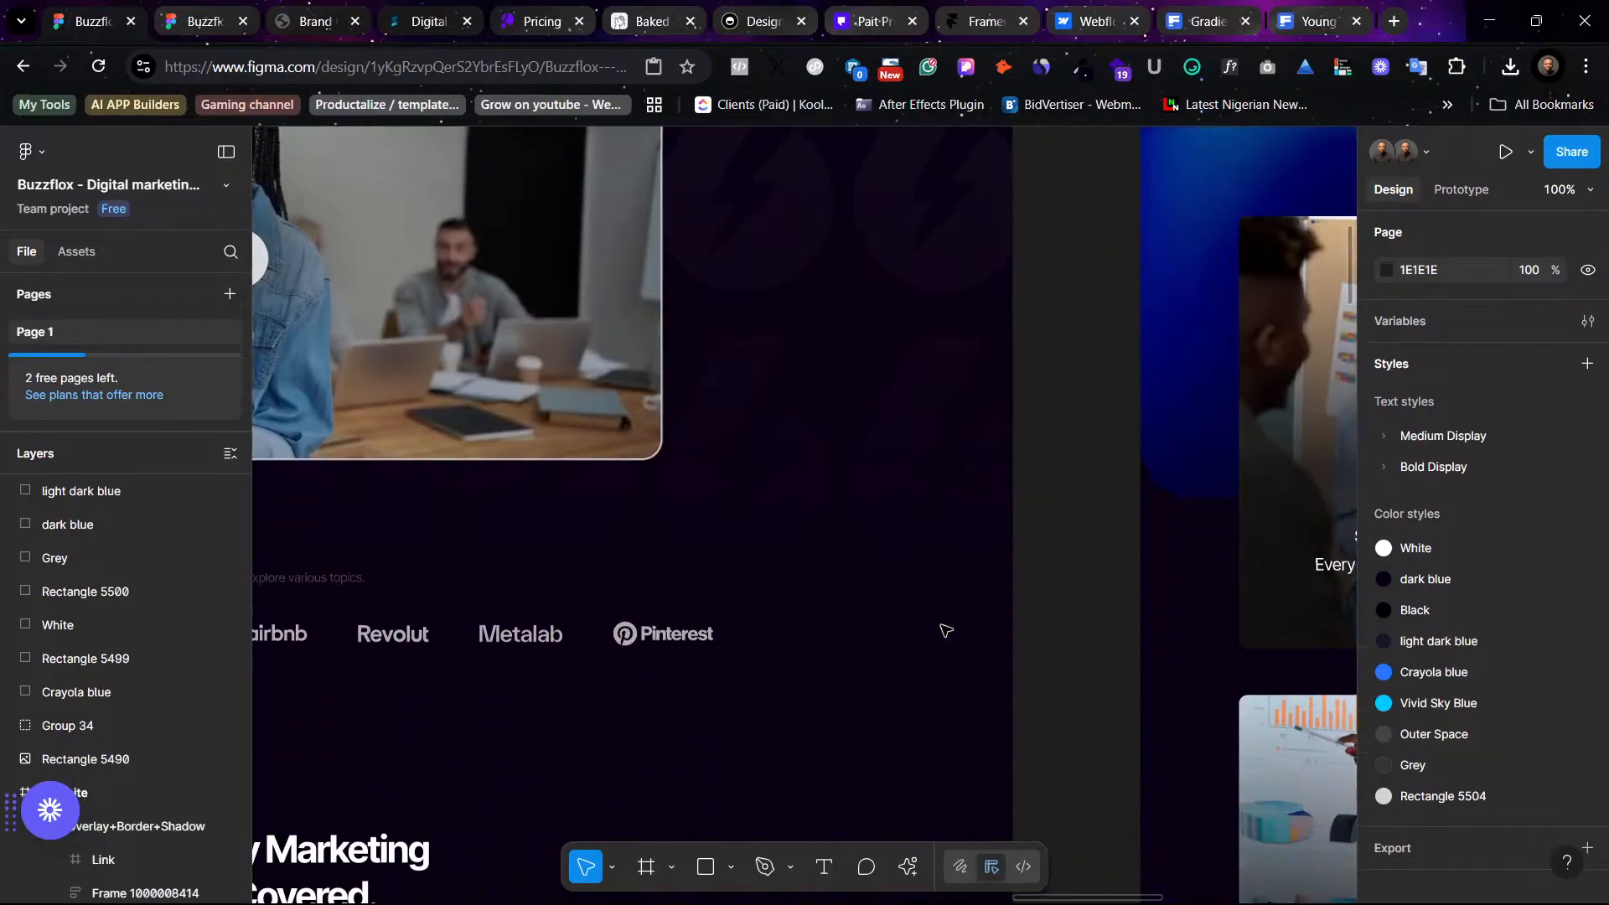
pyautogui.scroll(-6, 946, 630)
pyautogui.hscroll(-5, 920, 578)
pyautogui.scroll(-3, 919, 578)
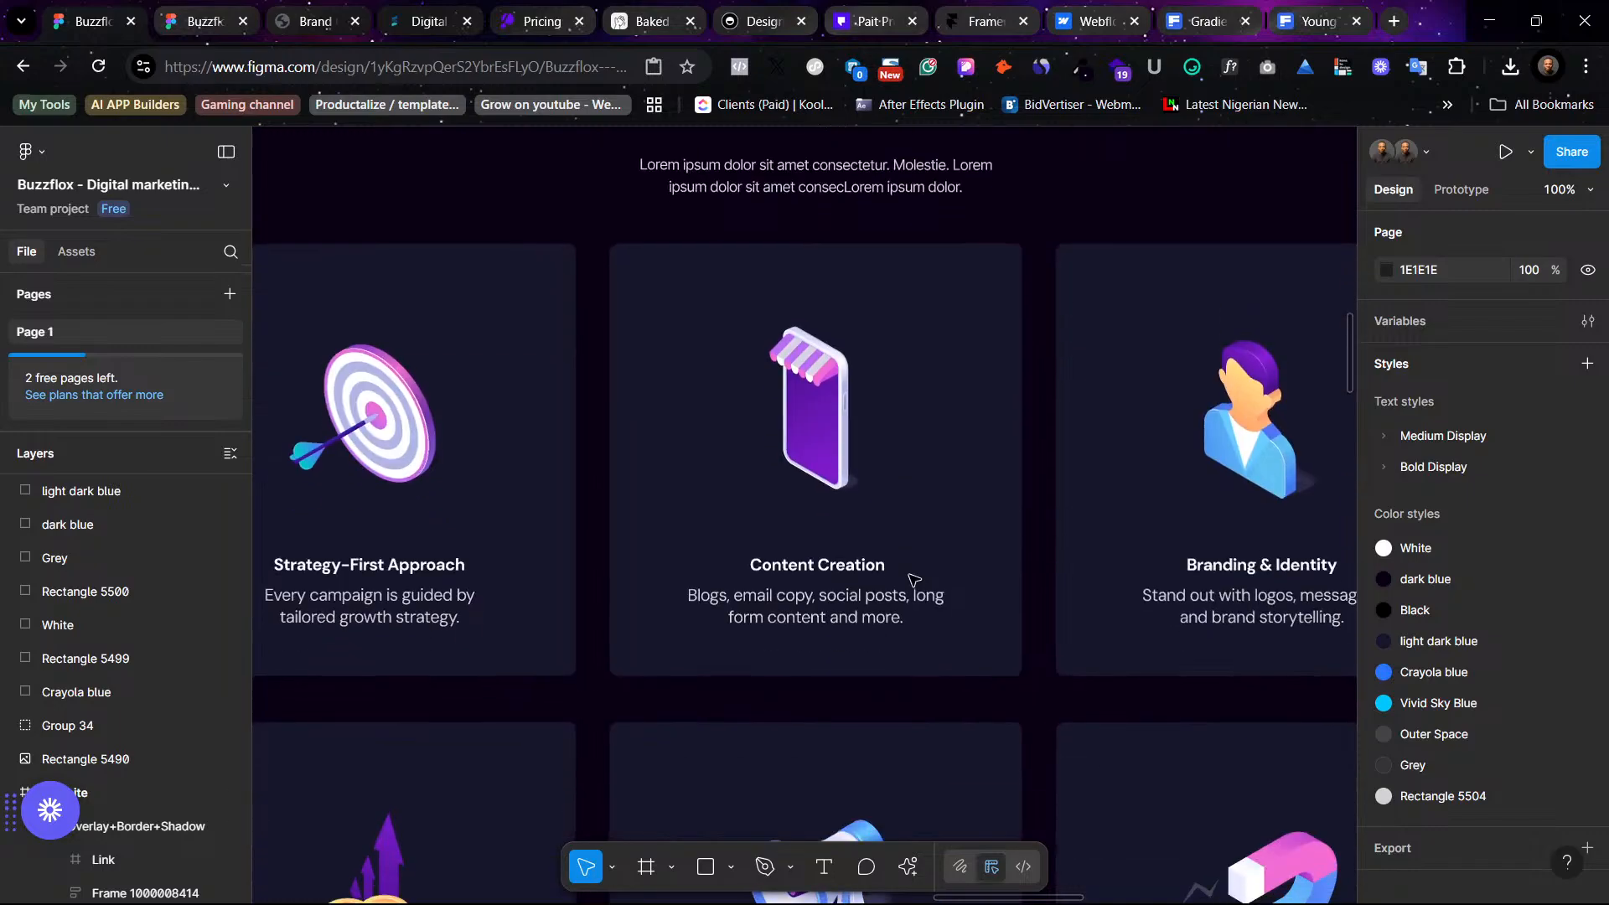
pyautogui.hscroll(-1, 680, 462)
pyautogui.scroll(-1, 680, 463)
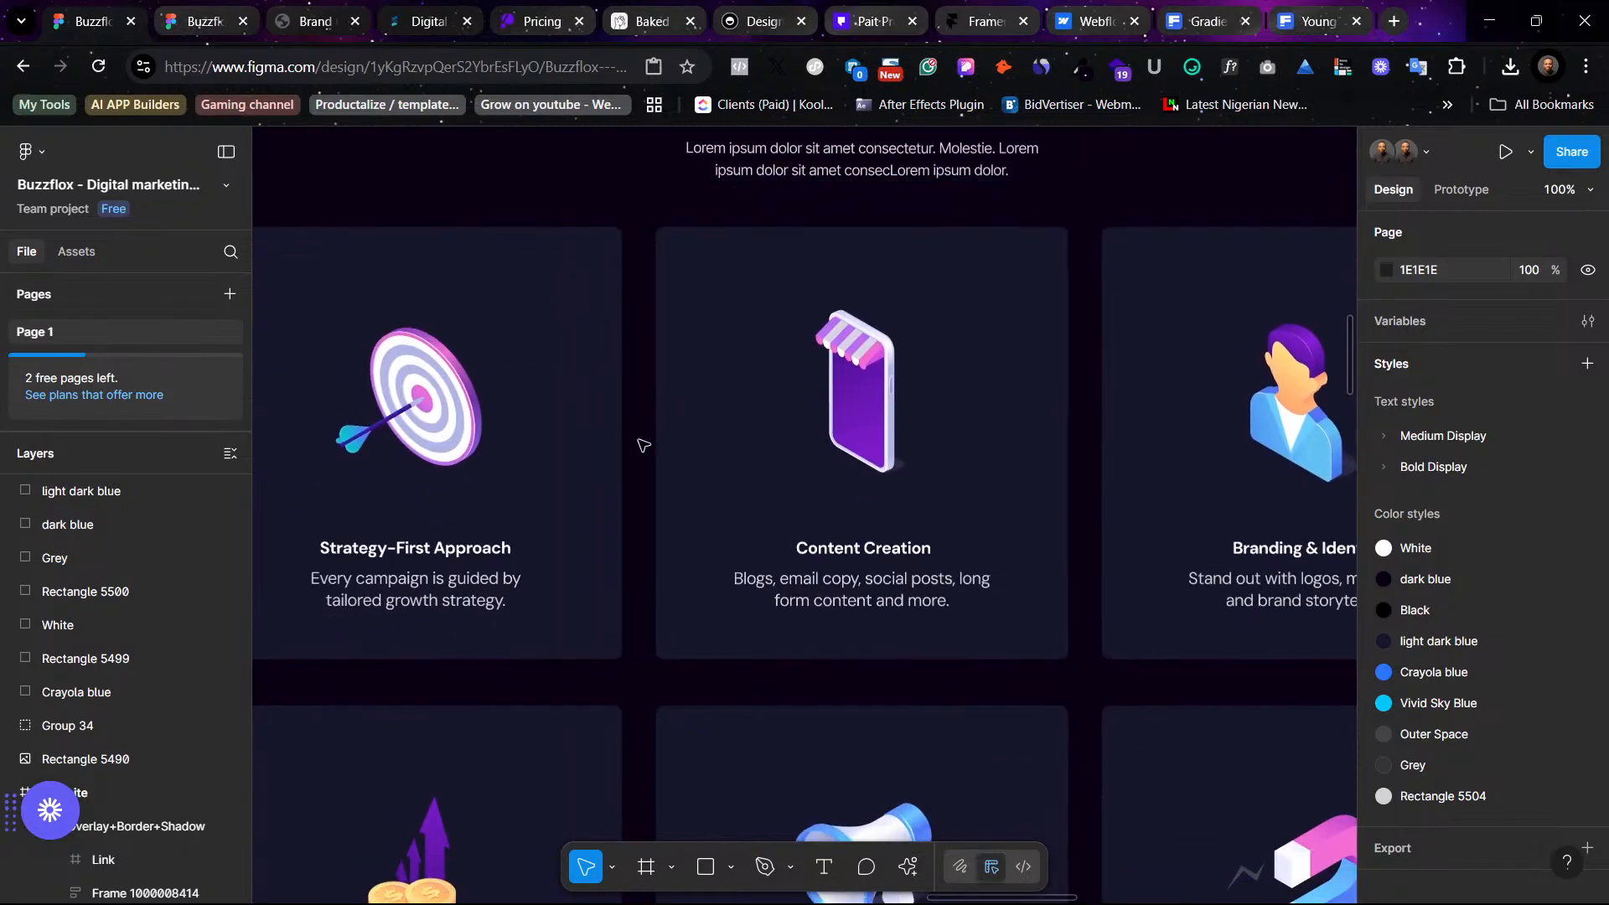
pyautogui.click(605, 306)
pyautogui.keyDown('shift'); pyautogui.click(991, 288); pyautogui.keyUp('shift')
pyautogui.keyDown('shift'); pyautogui.click(1176, 472); pyautogui.keyUp('shift')
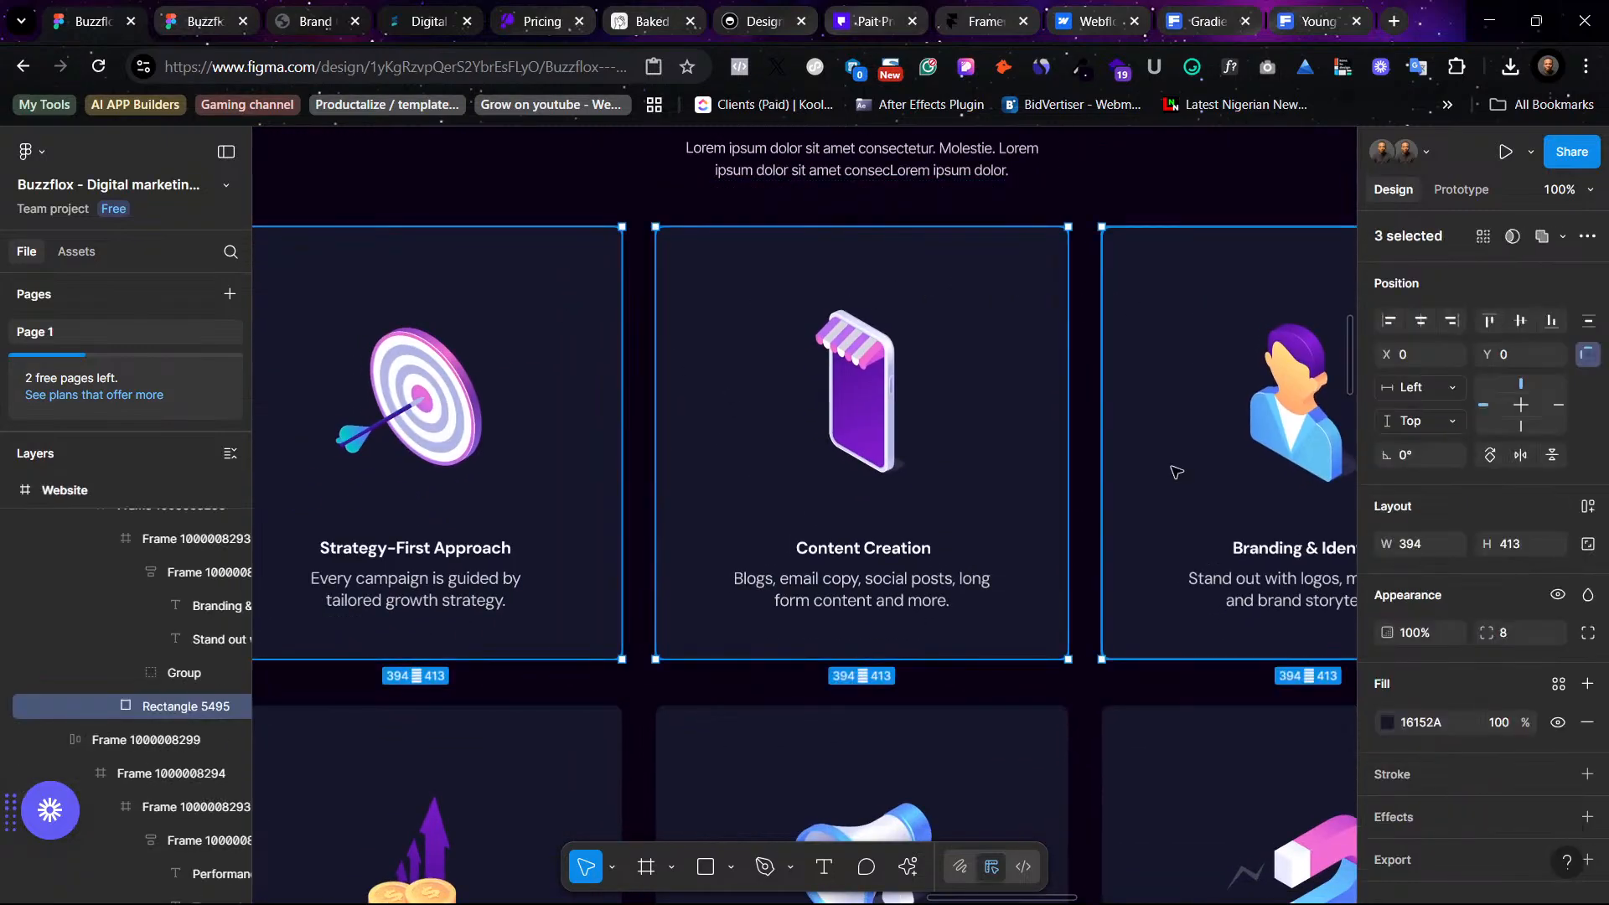
pyautogui.keyDown('shift'); pyautogui.click(1184, 719); pyautogui.keyUp('shift')
pyautogui.keyDown('shift'); pyautogui.click(838, 719); pyautogui.keyUp('shift')
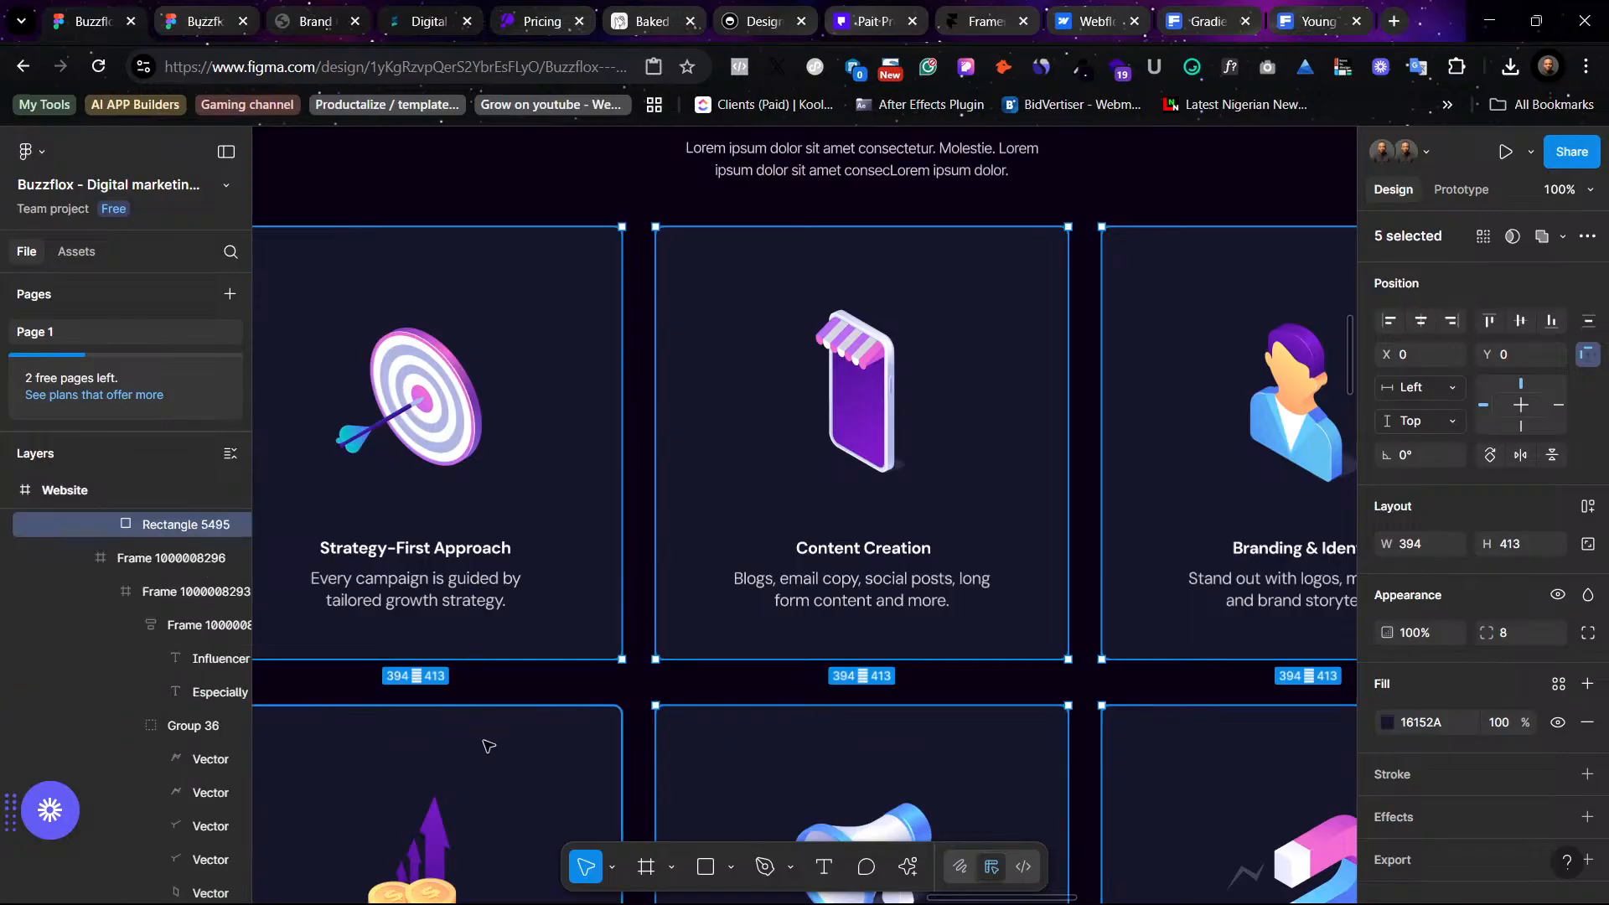
pyautogui.keyDown('shift'); pyautogui.click(488, 746); pyautogui.keyUp('shift')
pyautogui.hotkey('ctrl', '-')
pyautogui.hotkey('ctrl', '-')
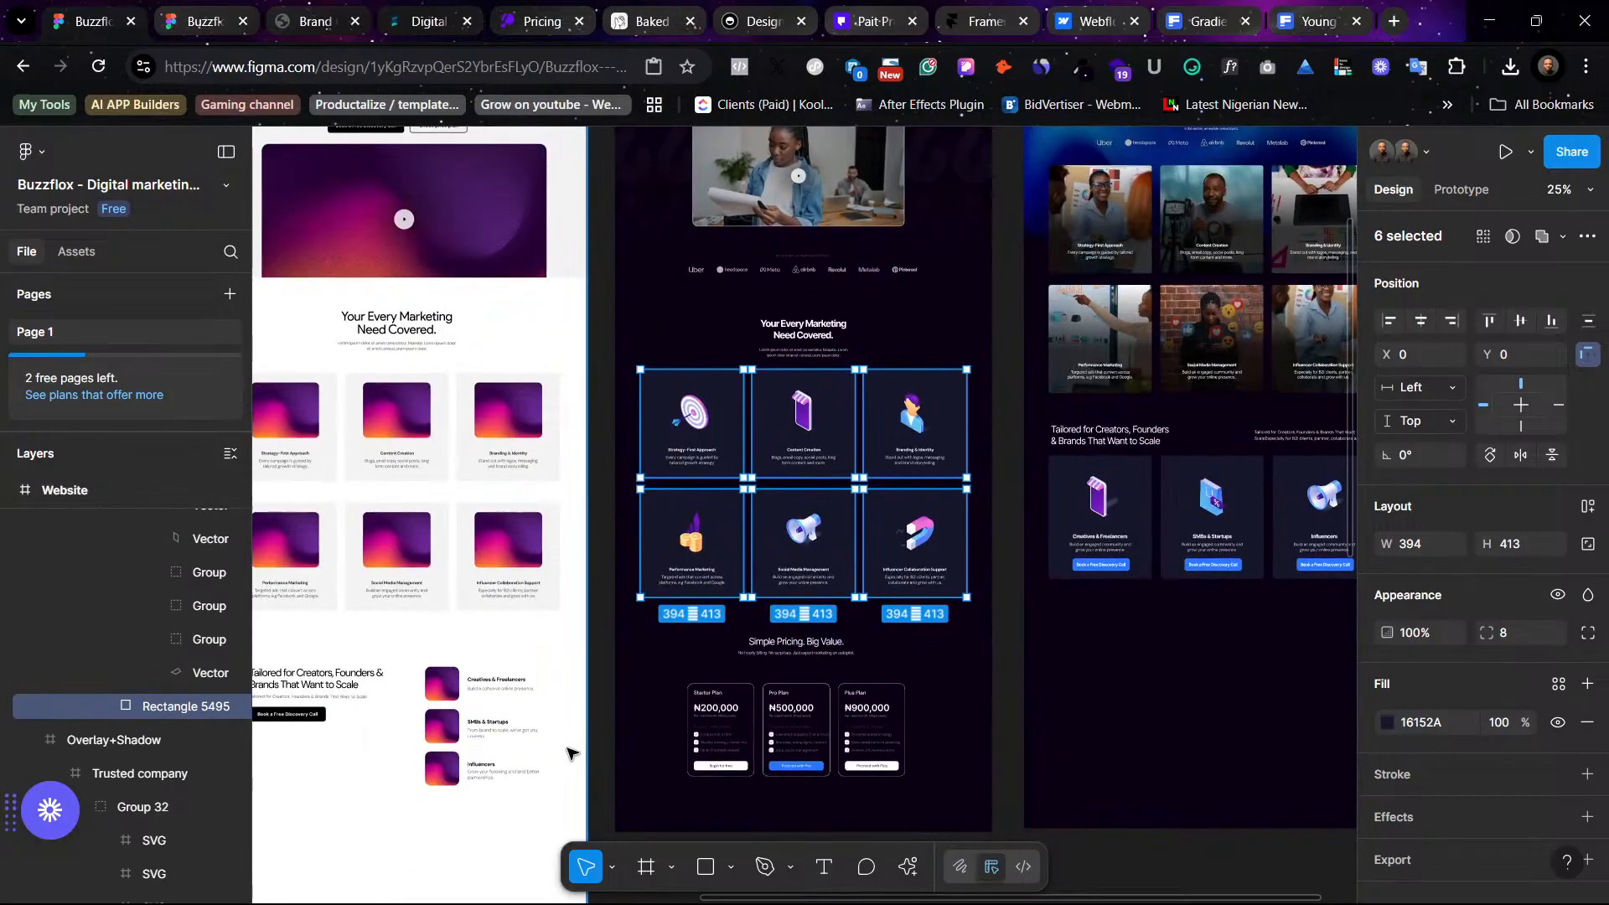
pyautogui.keyDown('shift'); pyautogui.click(1098, 515); pyautogui.keyUp('shift')
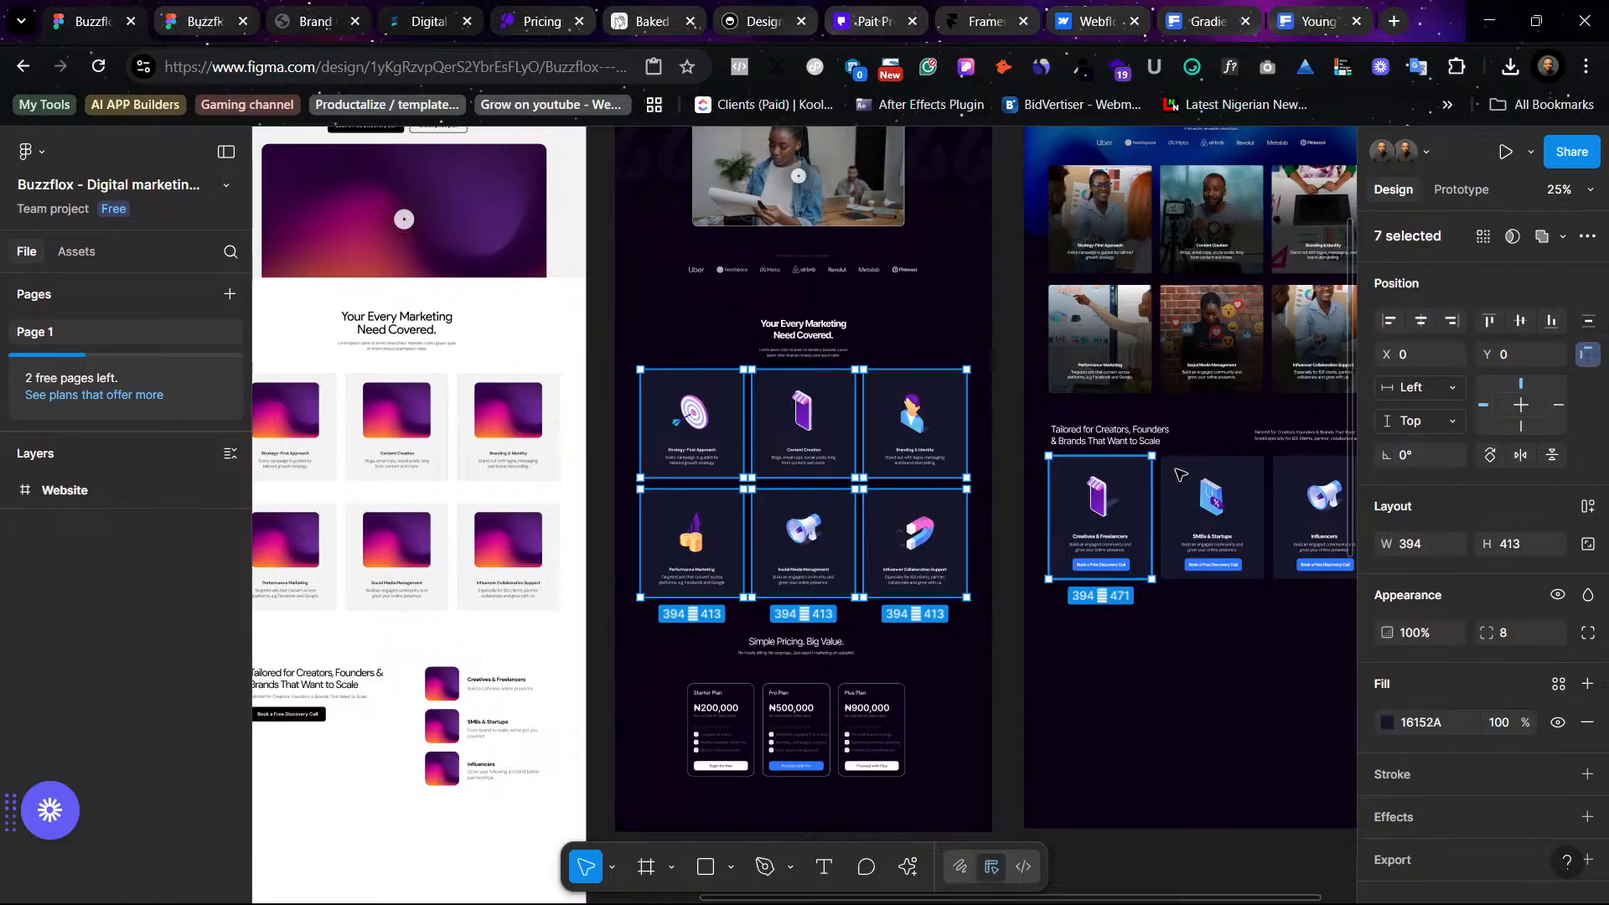
pyautogui.keyDown('shift'); pyautogui.click(1211, 516); pyautogui.keyUp('shift')
pyautogui.keyDown('shift'); pyautogui.click(1305, 480); pyautogui.keyUp('shift')
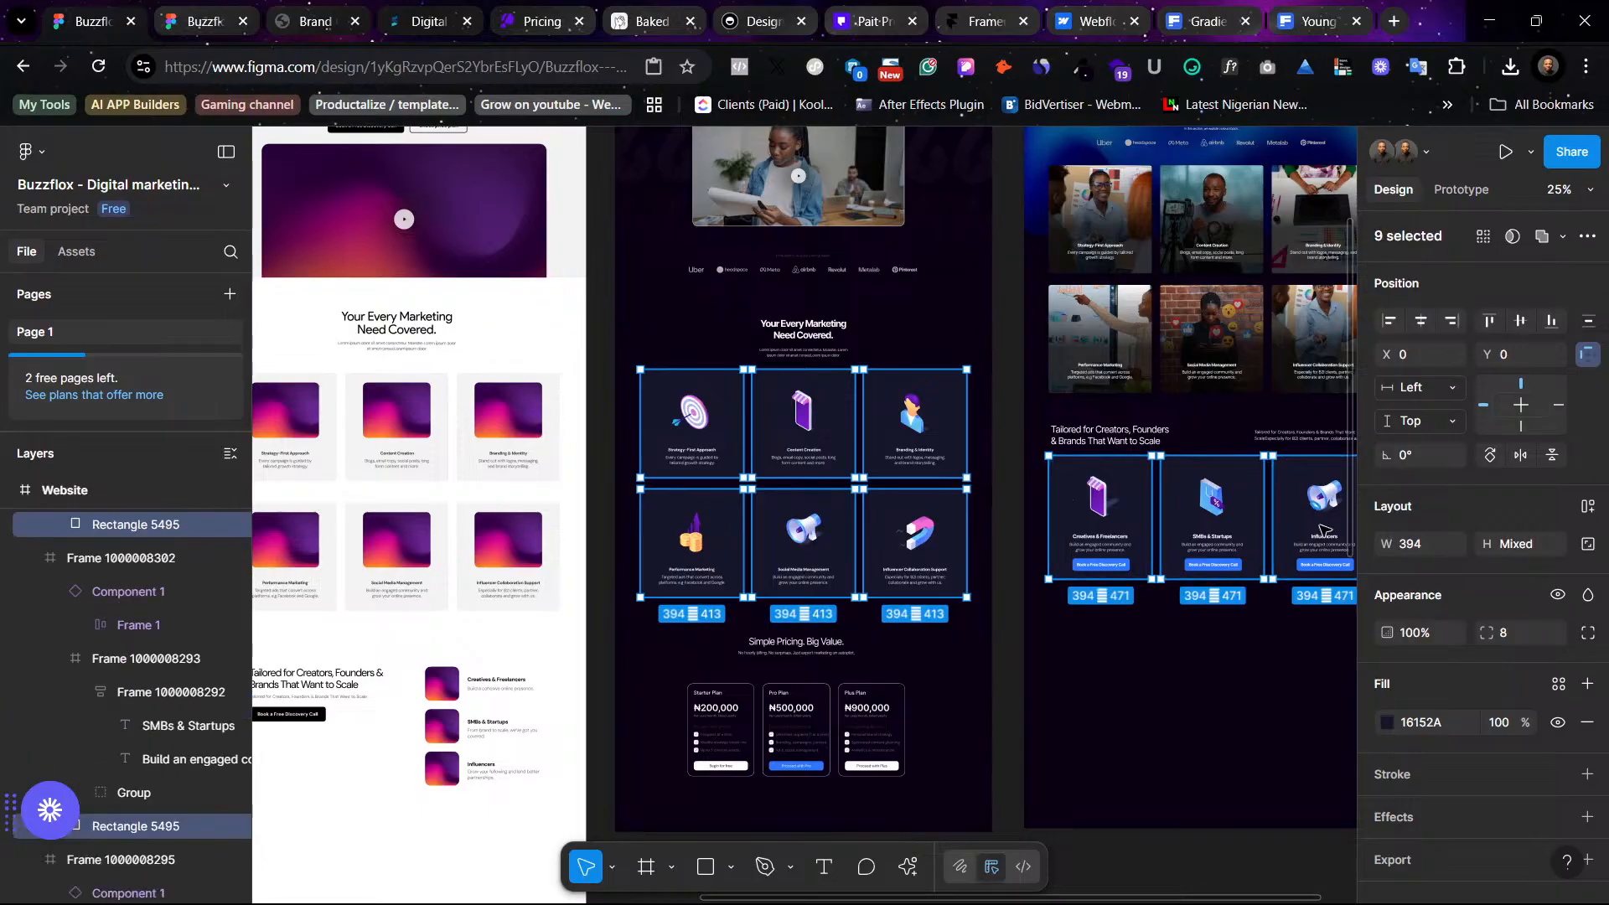
pyautogui.click(1557, 684)
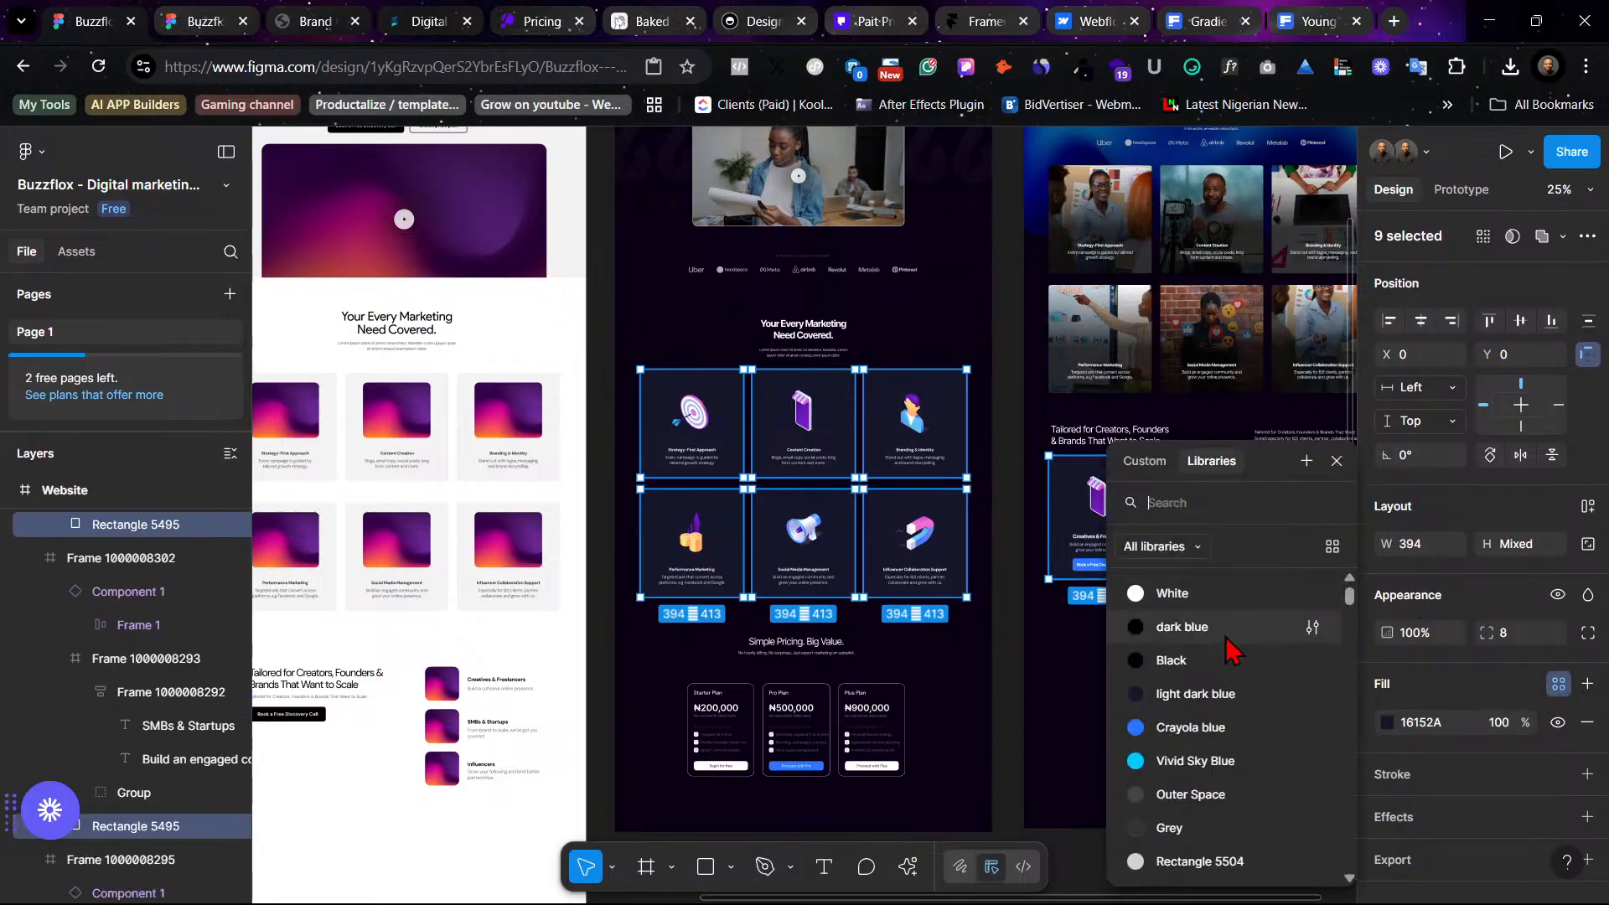
pyautogui.click(1236, 701)
pyautogui.press('Escape')
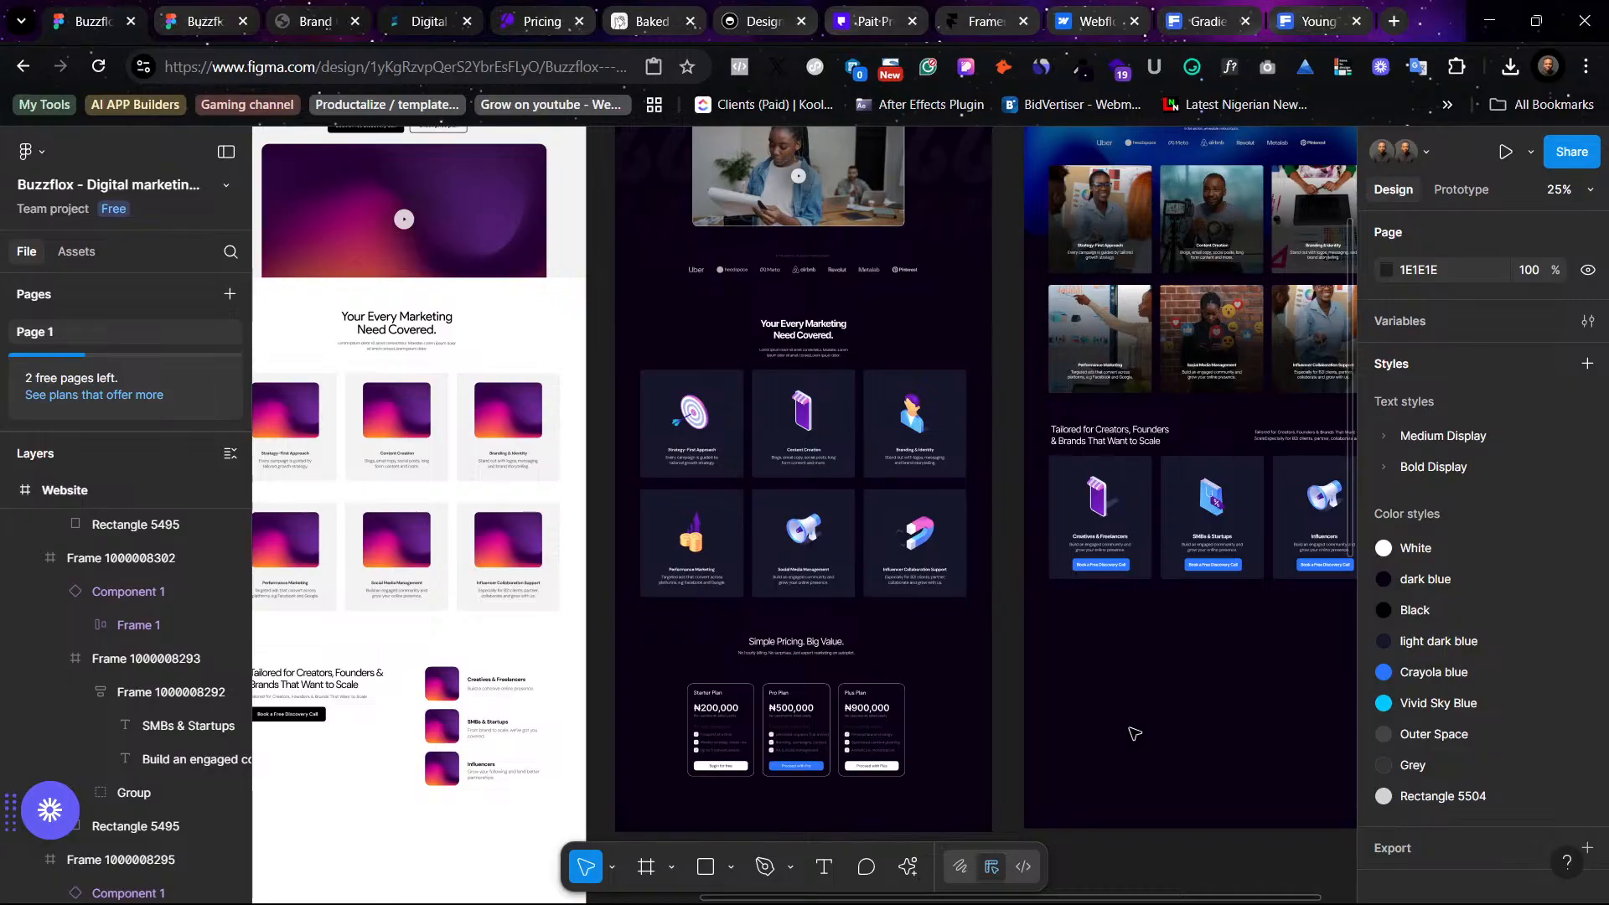
# - Apply the light dark blue color style as the fill of the Pro Plan pricing card
pyautogui.hscroll(1, 1047, 684)
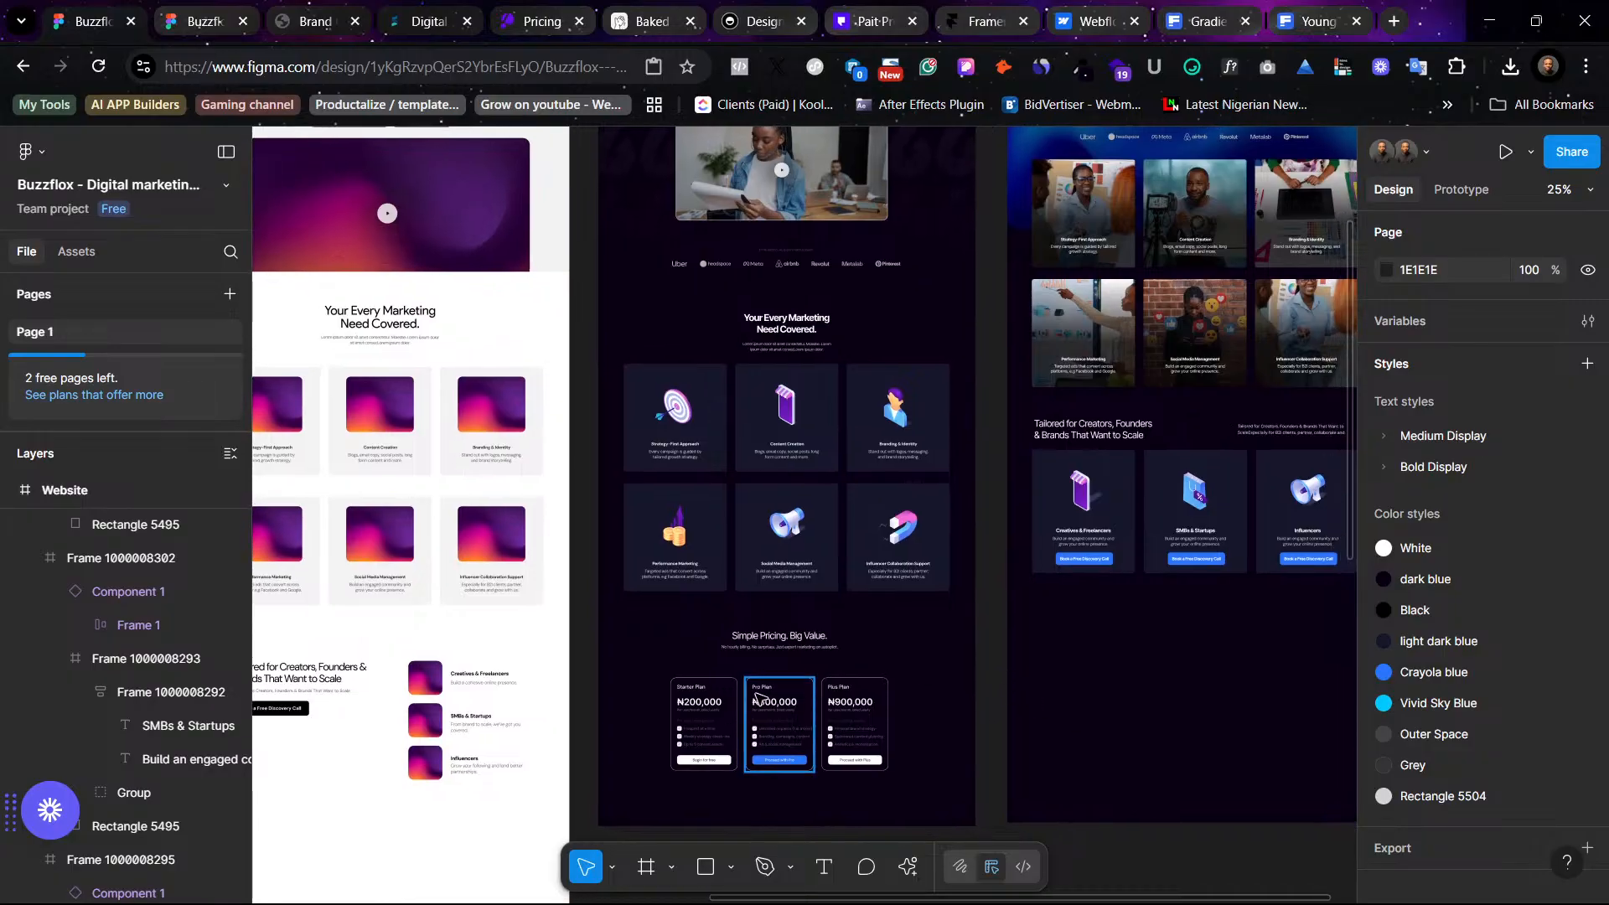
pyautogui.click(756, 698)
pyautogui.hotkey('shift', '2')
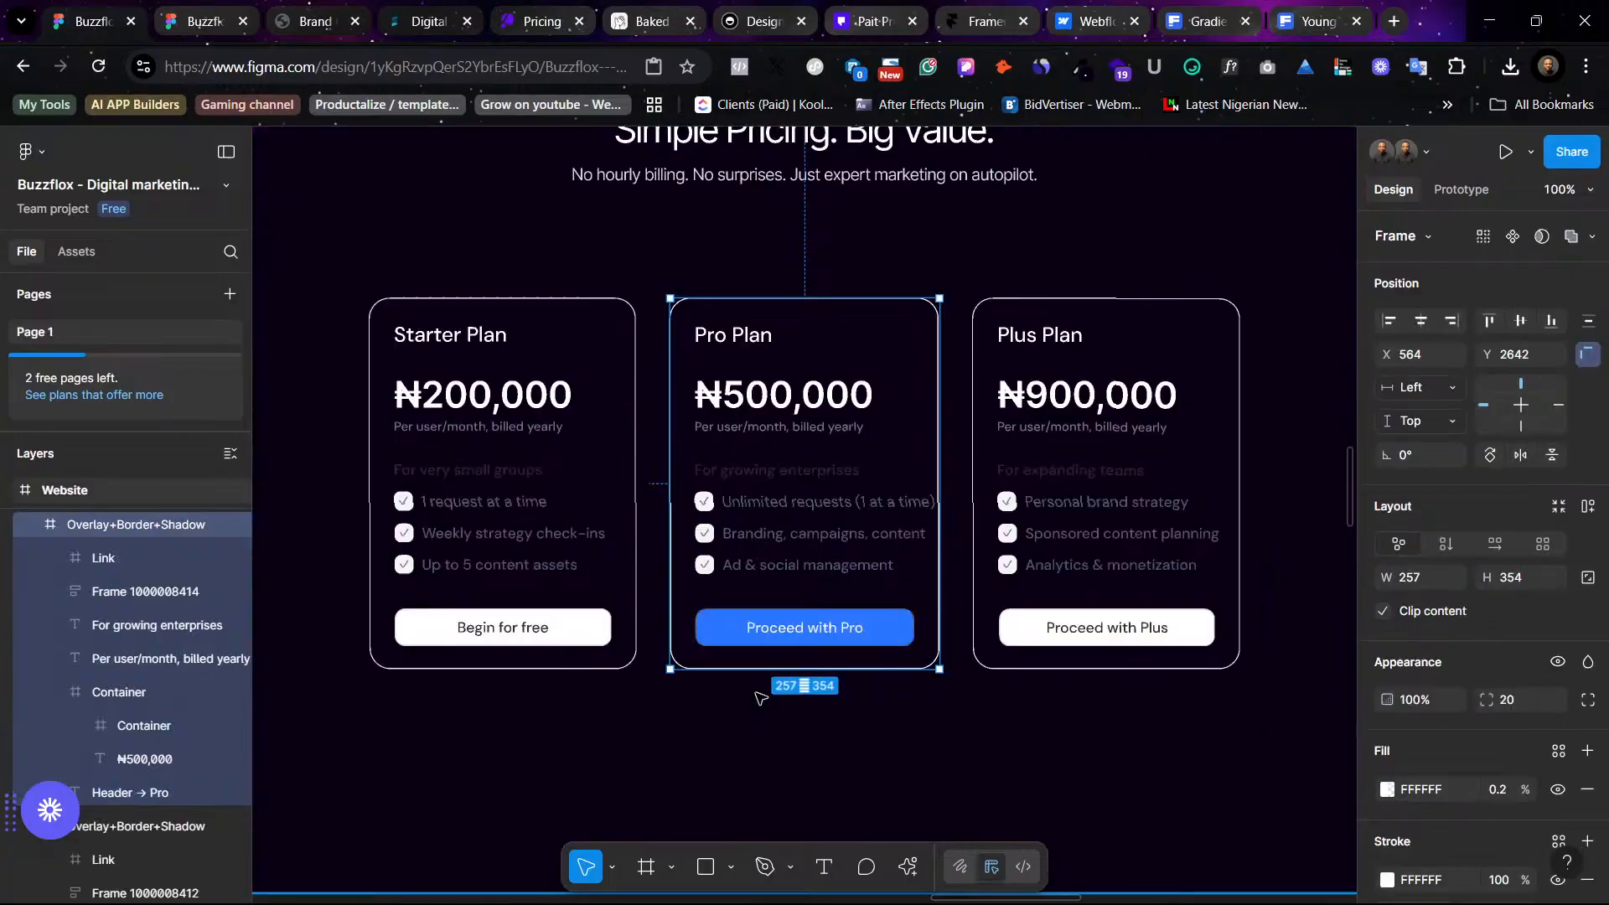
pyautogui.scroll(3, 760, 698)
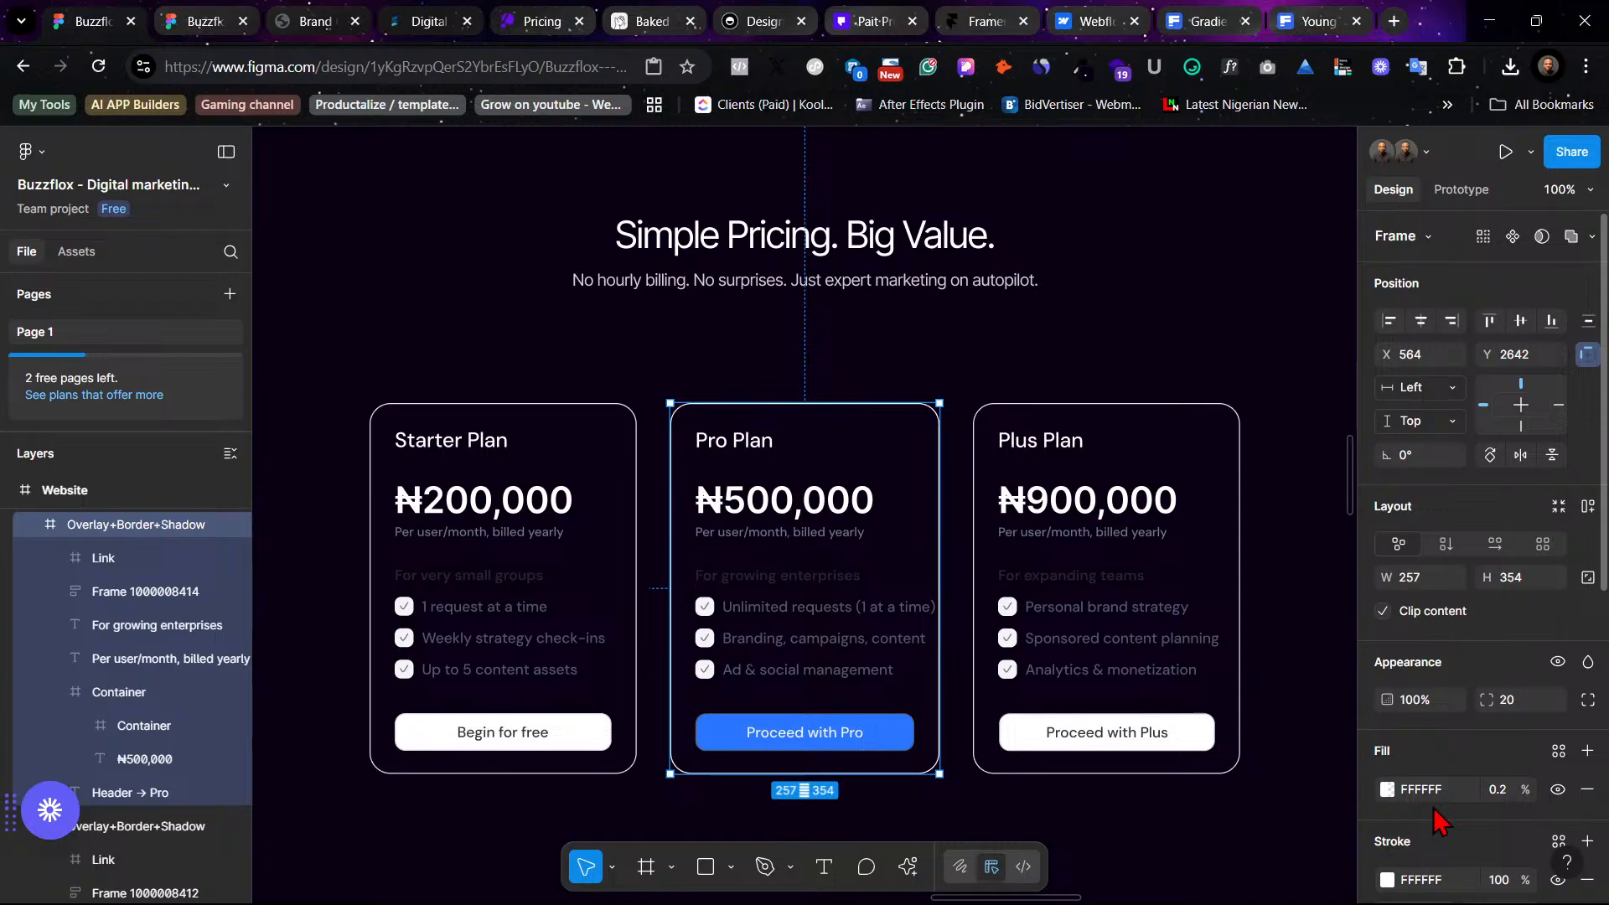
pyautogui.scroll(-3, 1436, 813)
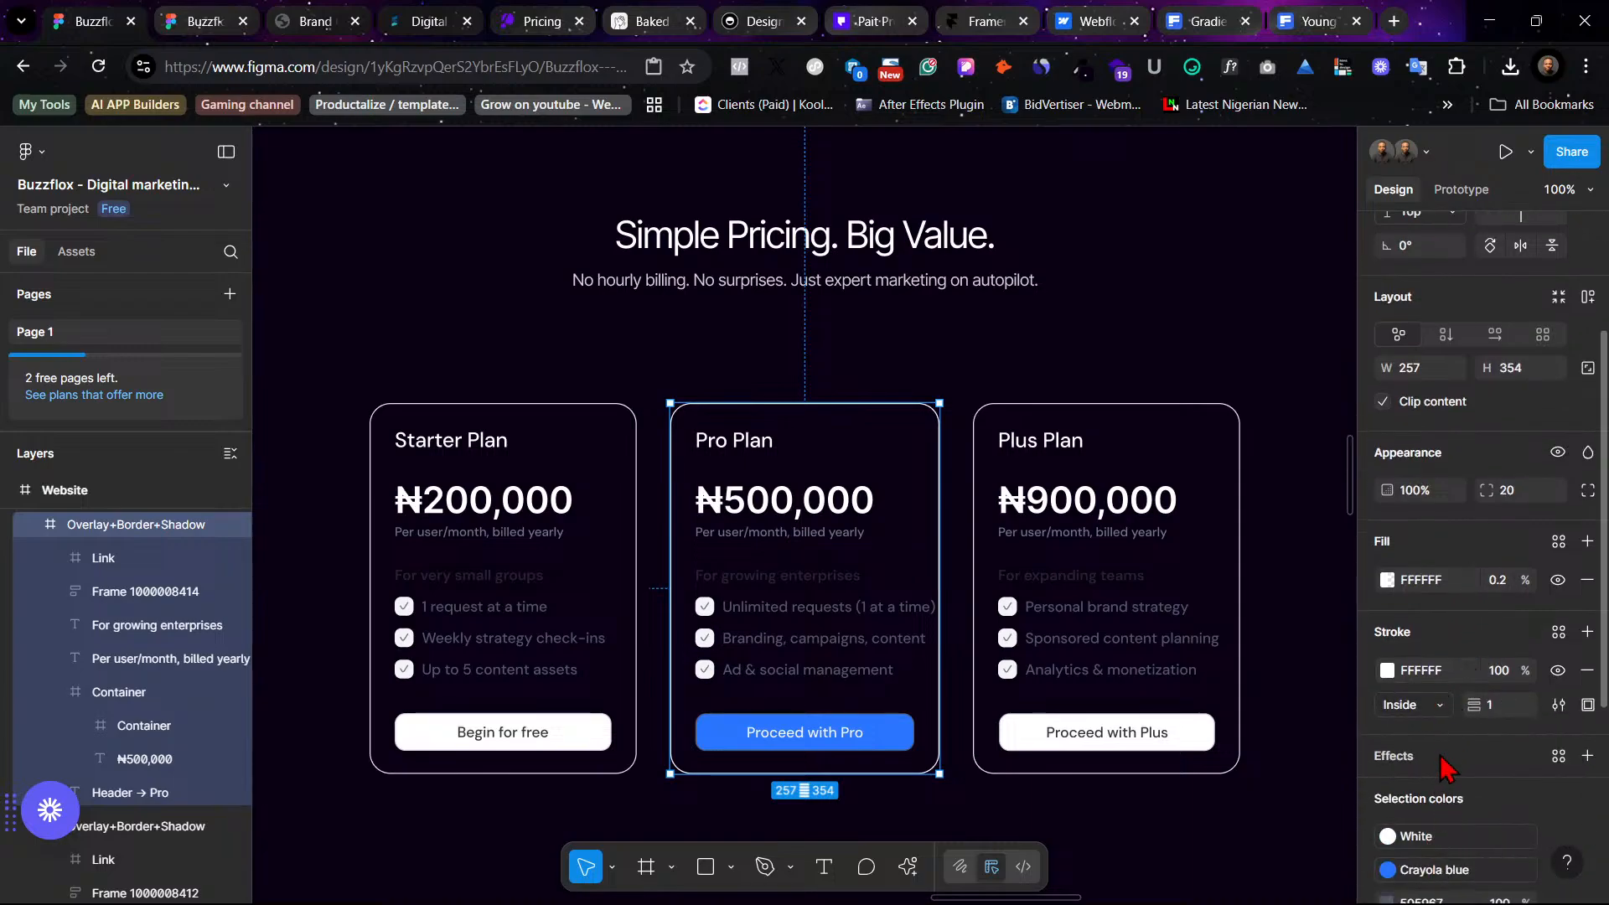
pyautogui.scroll(3, 1436, 754)
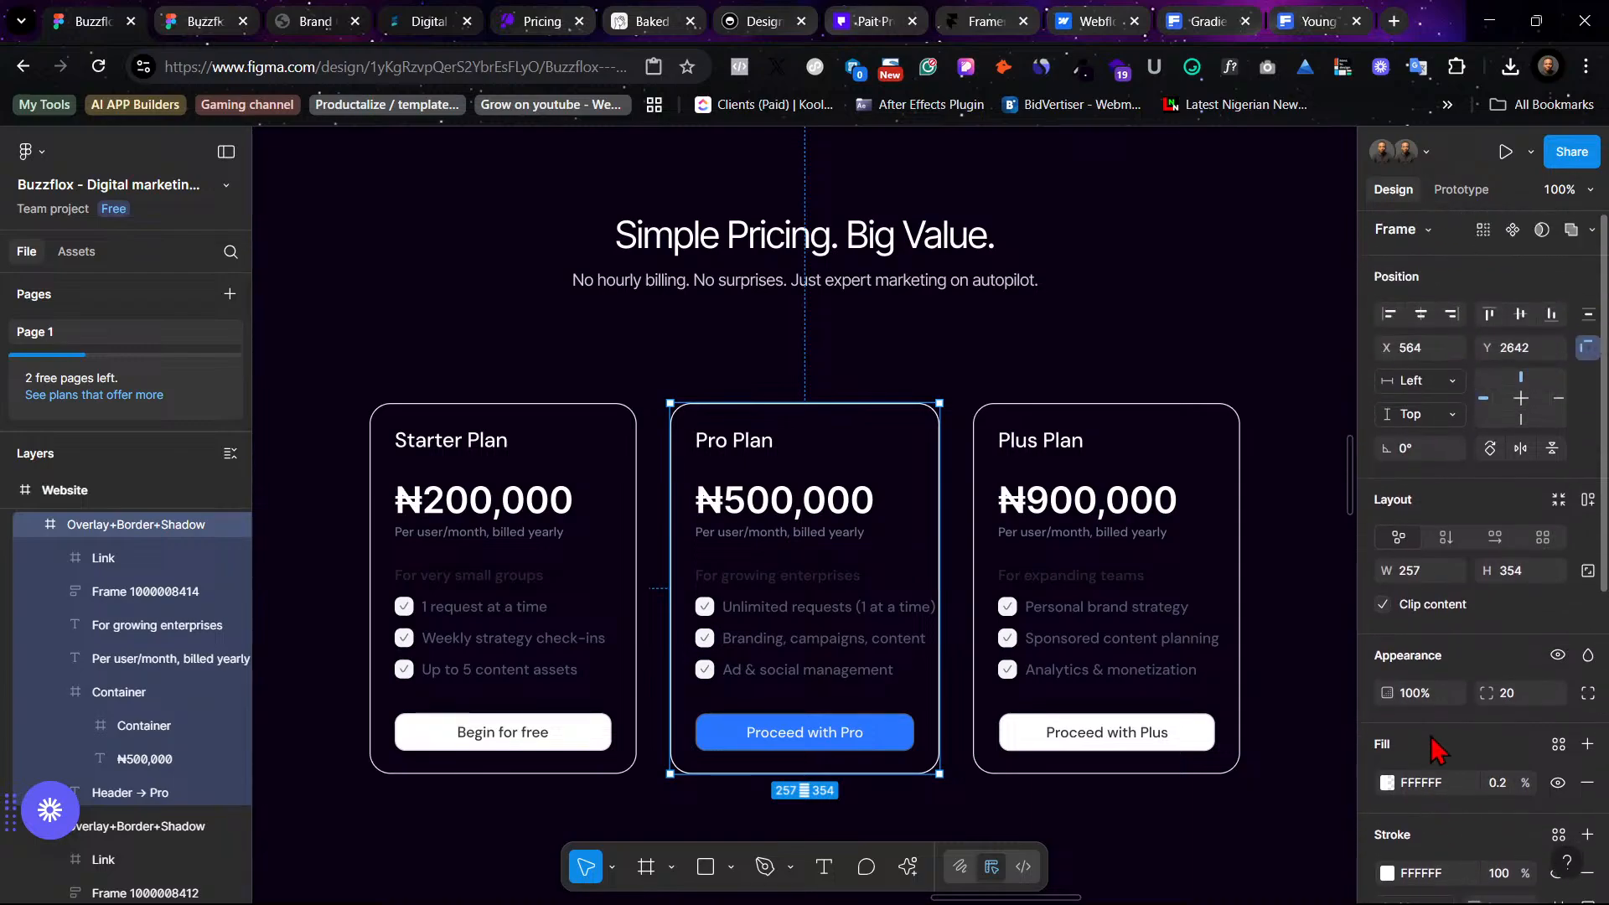
pyautogui.scroll(-3, 1436, 750)
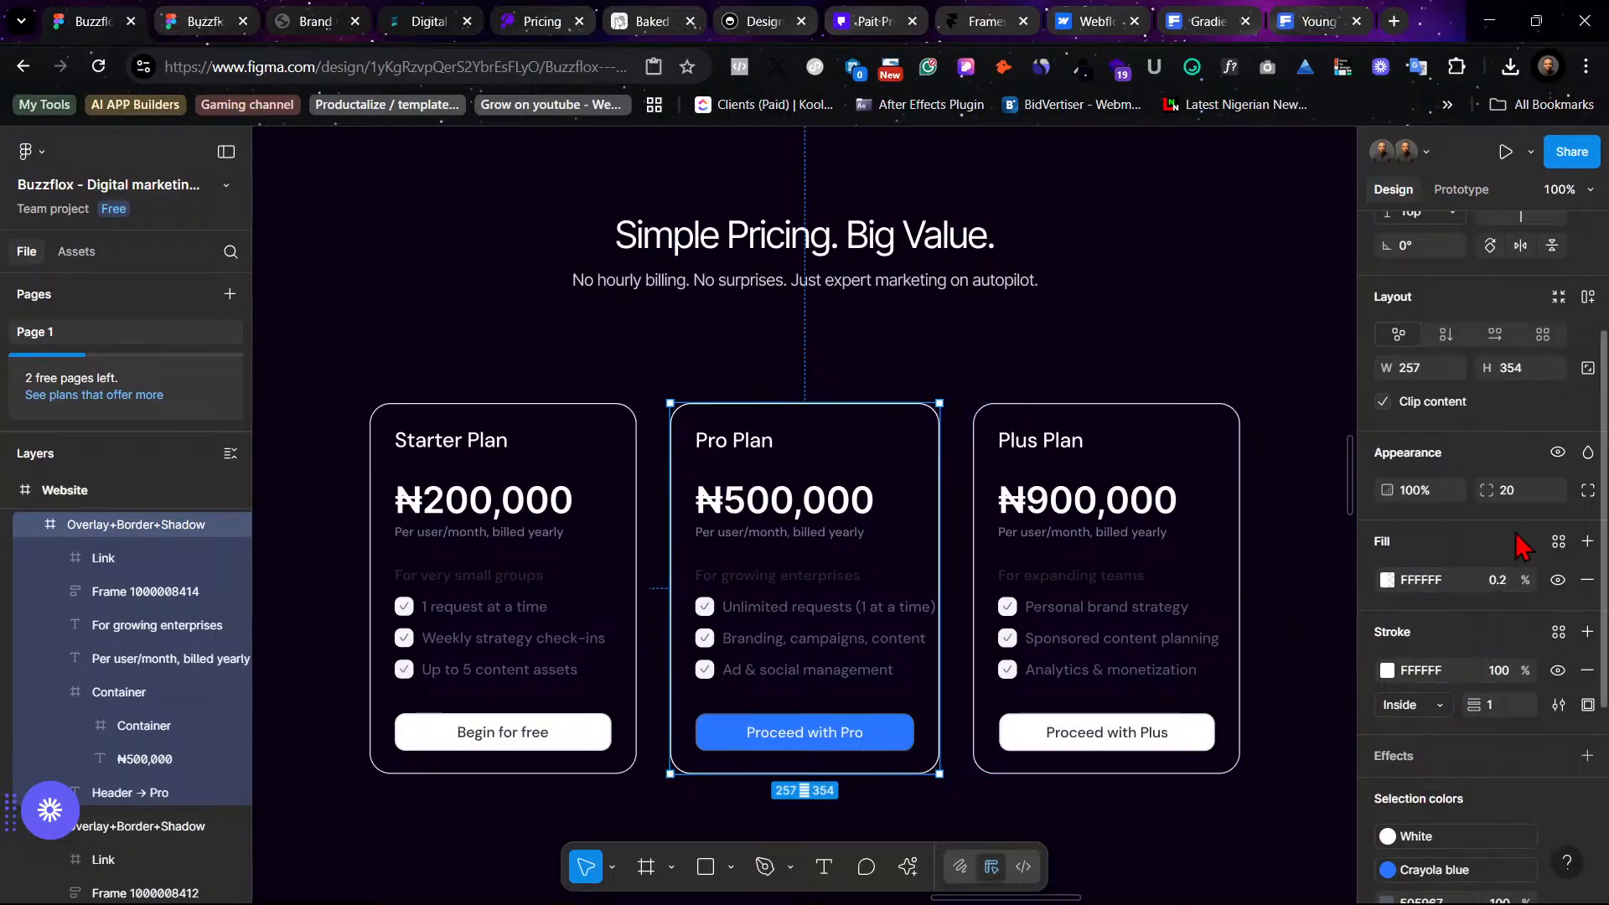
pyautogui.click(1559, 541)
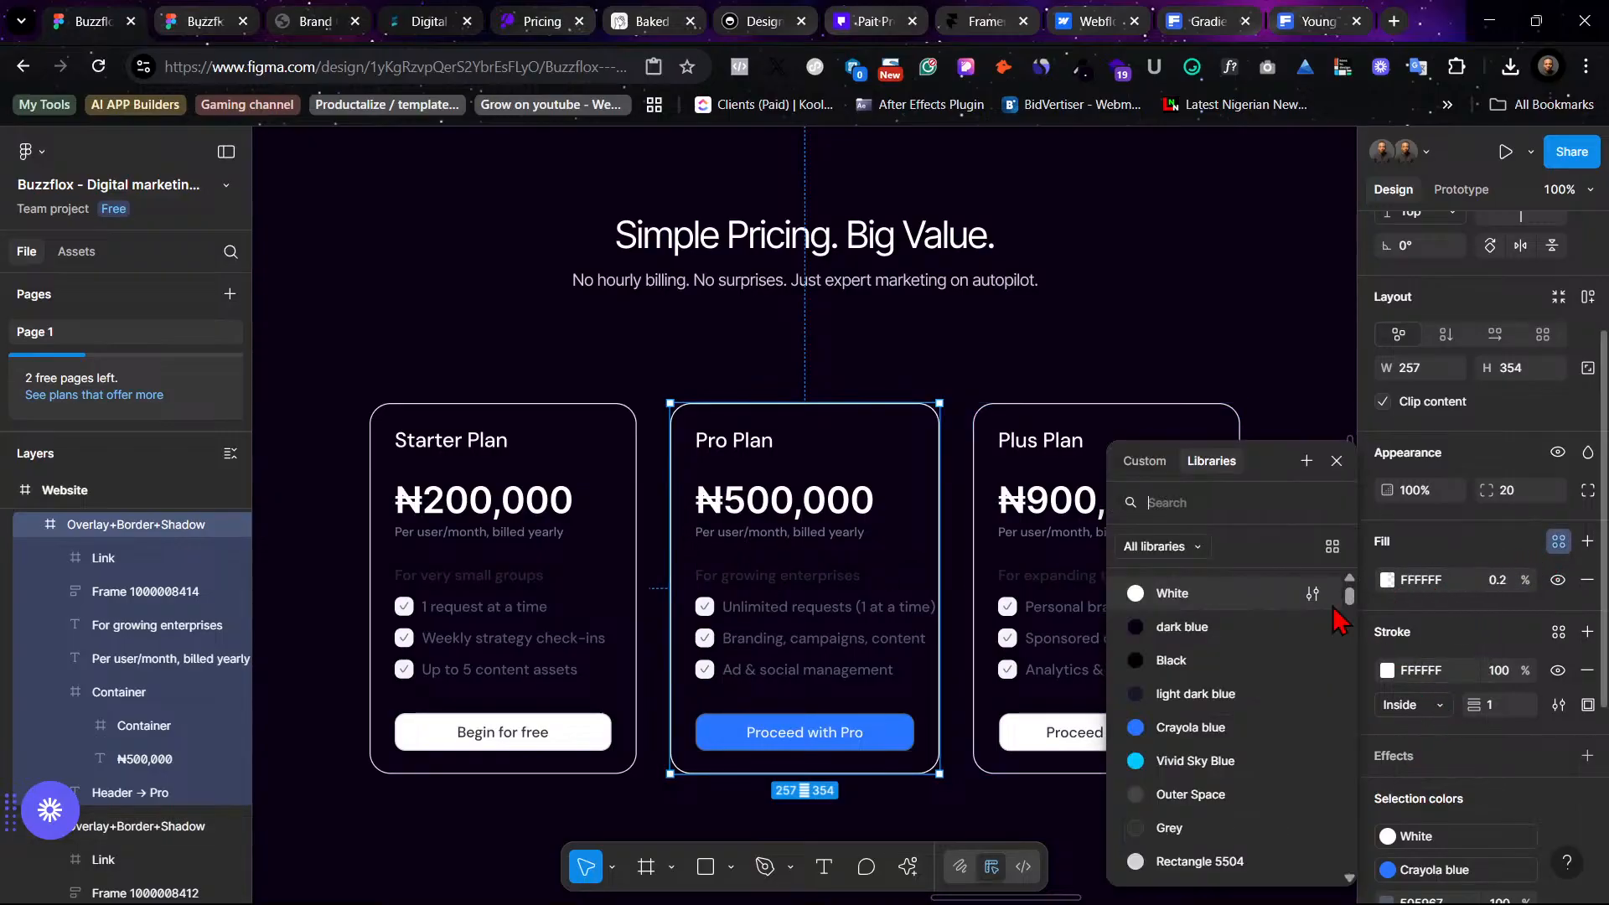
pyautogui.click(1223, 694)
pyautogui.click(1070, 350)
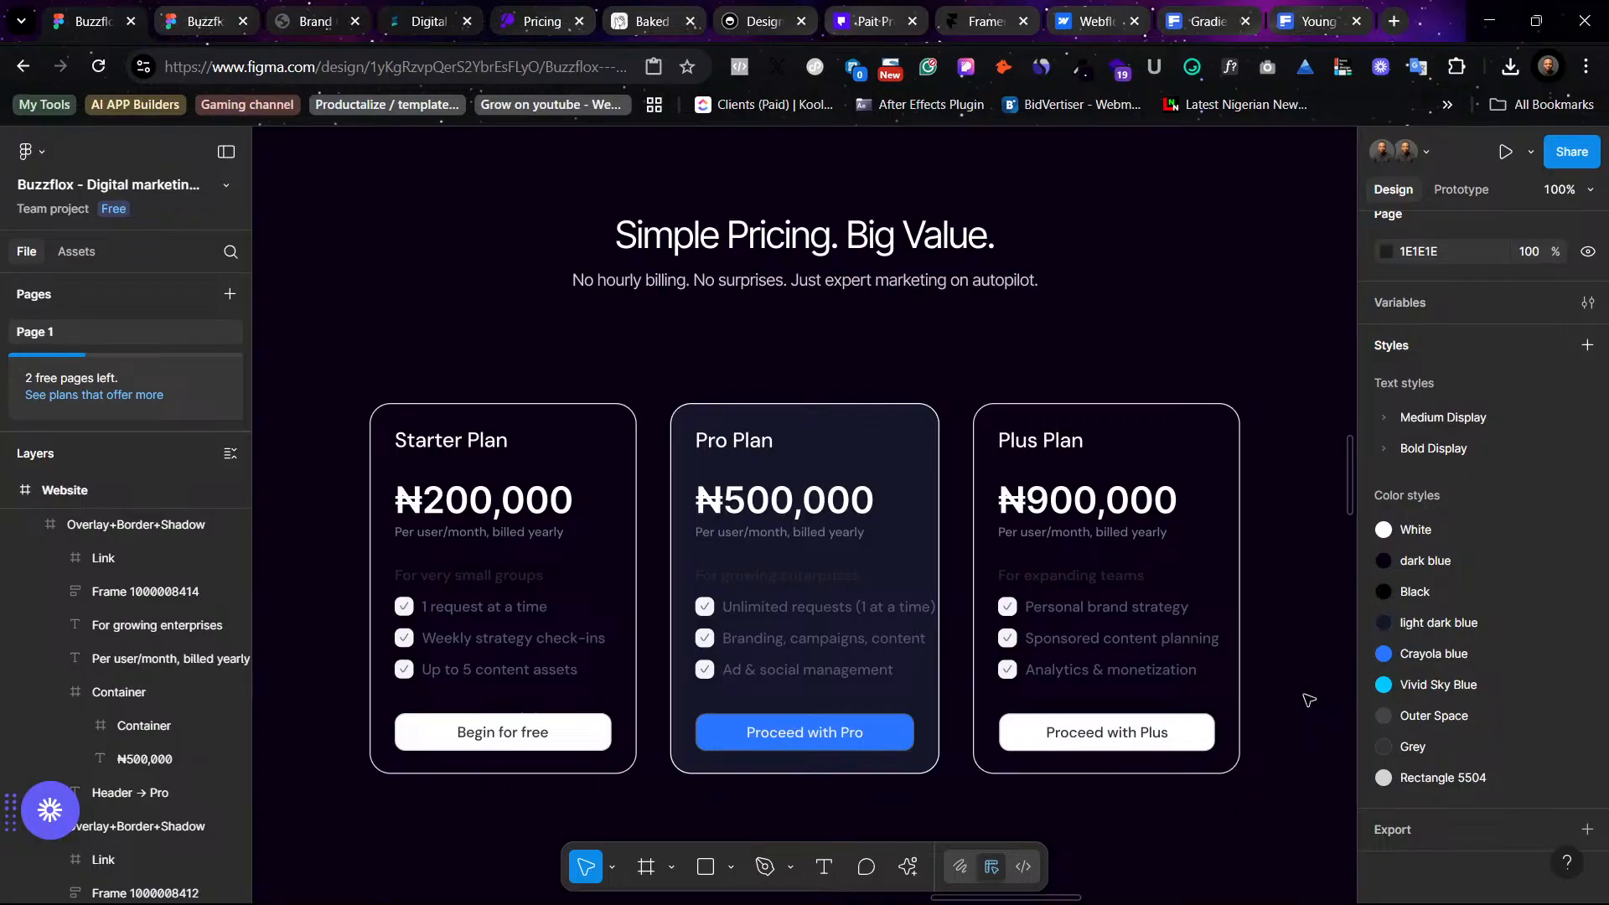
# - Undo the Pro Plan card's fill change
pyautogui.hotkey('ctrl', 'z')
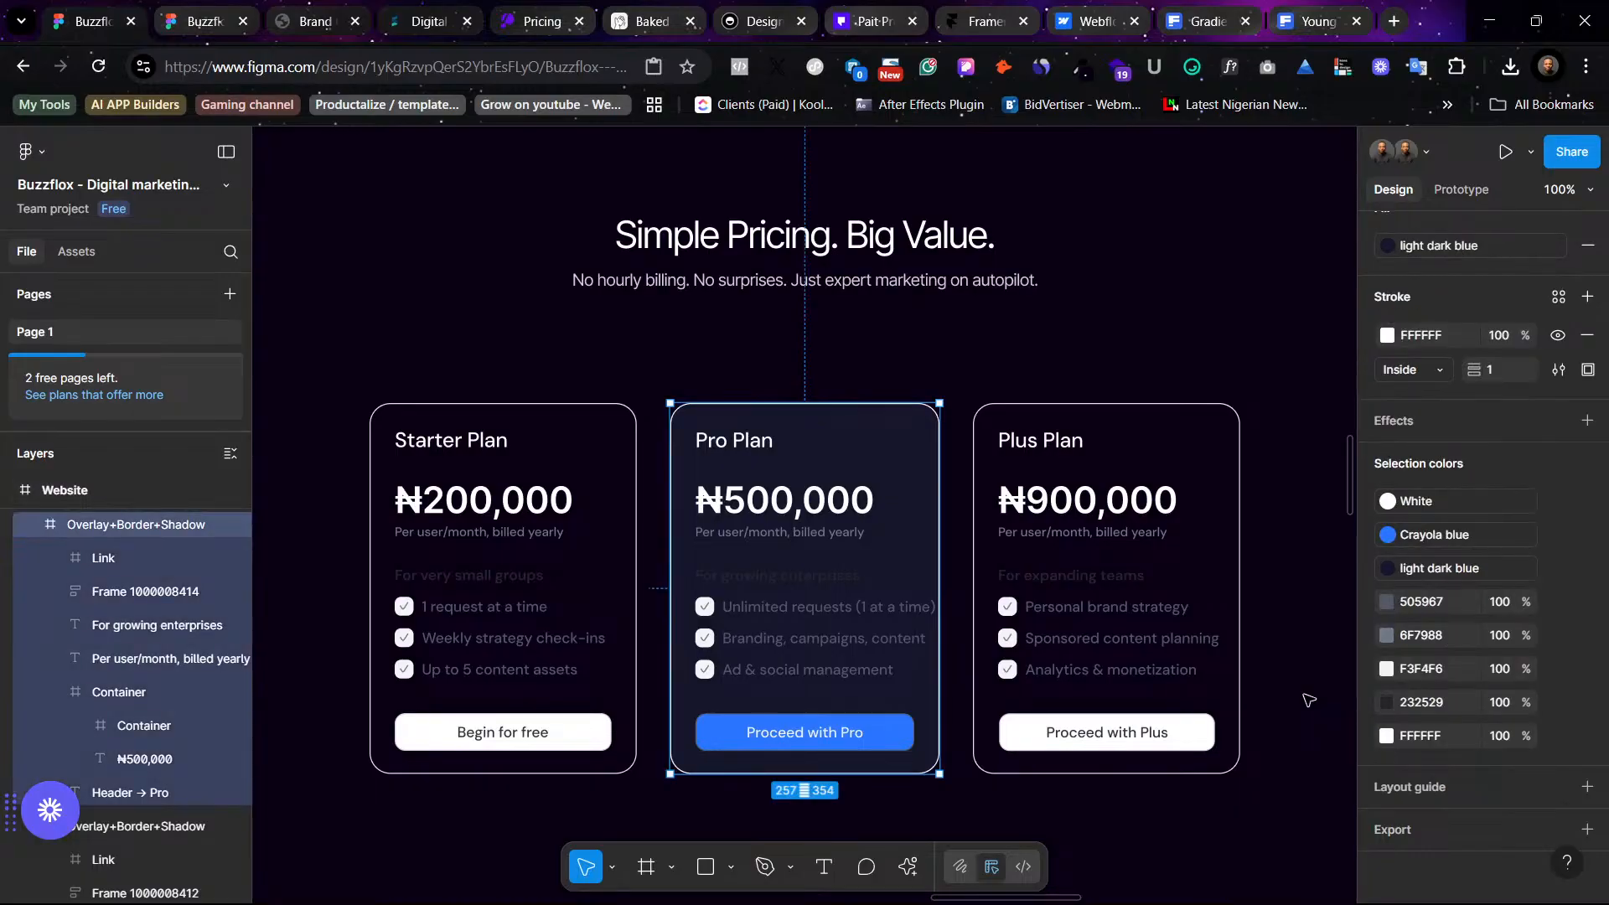
pyautogui.hotkey('ctrl', 'z')
pyautogui.click(1029, 369)
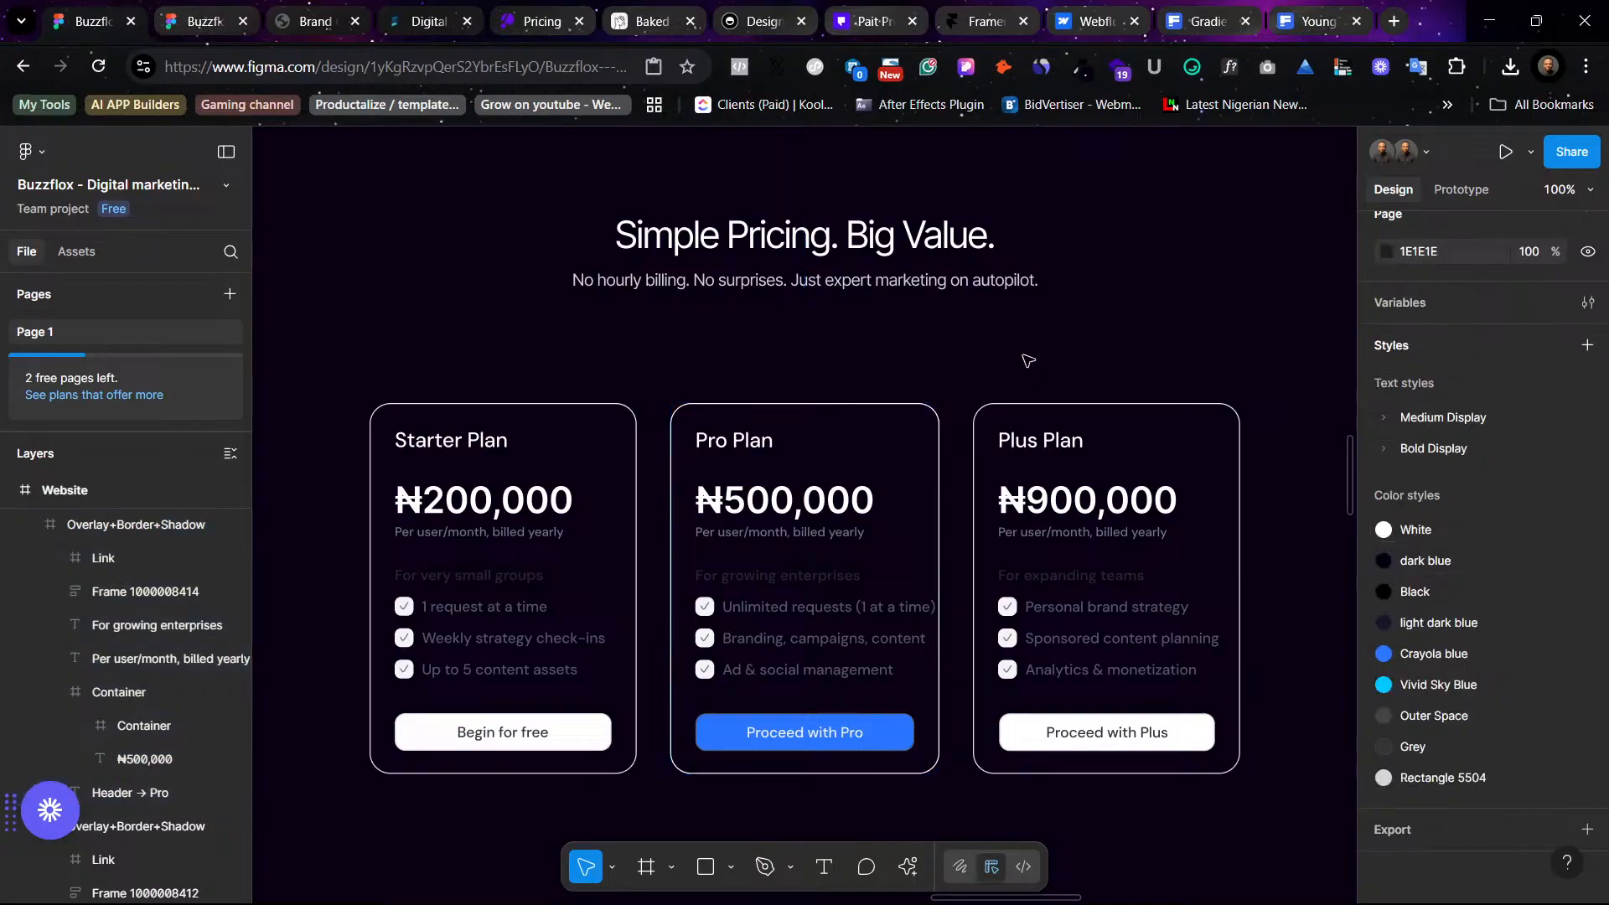
# - Try deleting the three checkbox icons in the Starter Plan card, then undo the deletion
pyautogui.click(408, 620)
pyautogui.keyDown('shift'); pyautogui.click(408, 658); pyautogui.keyUp('shift')
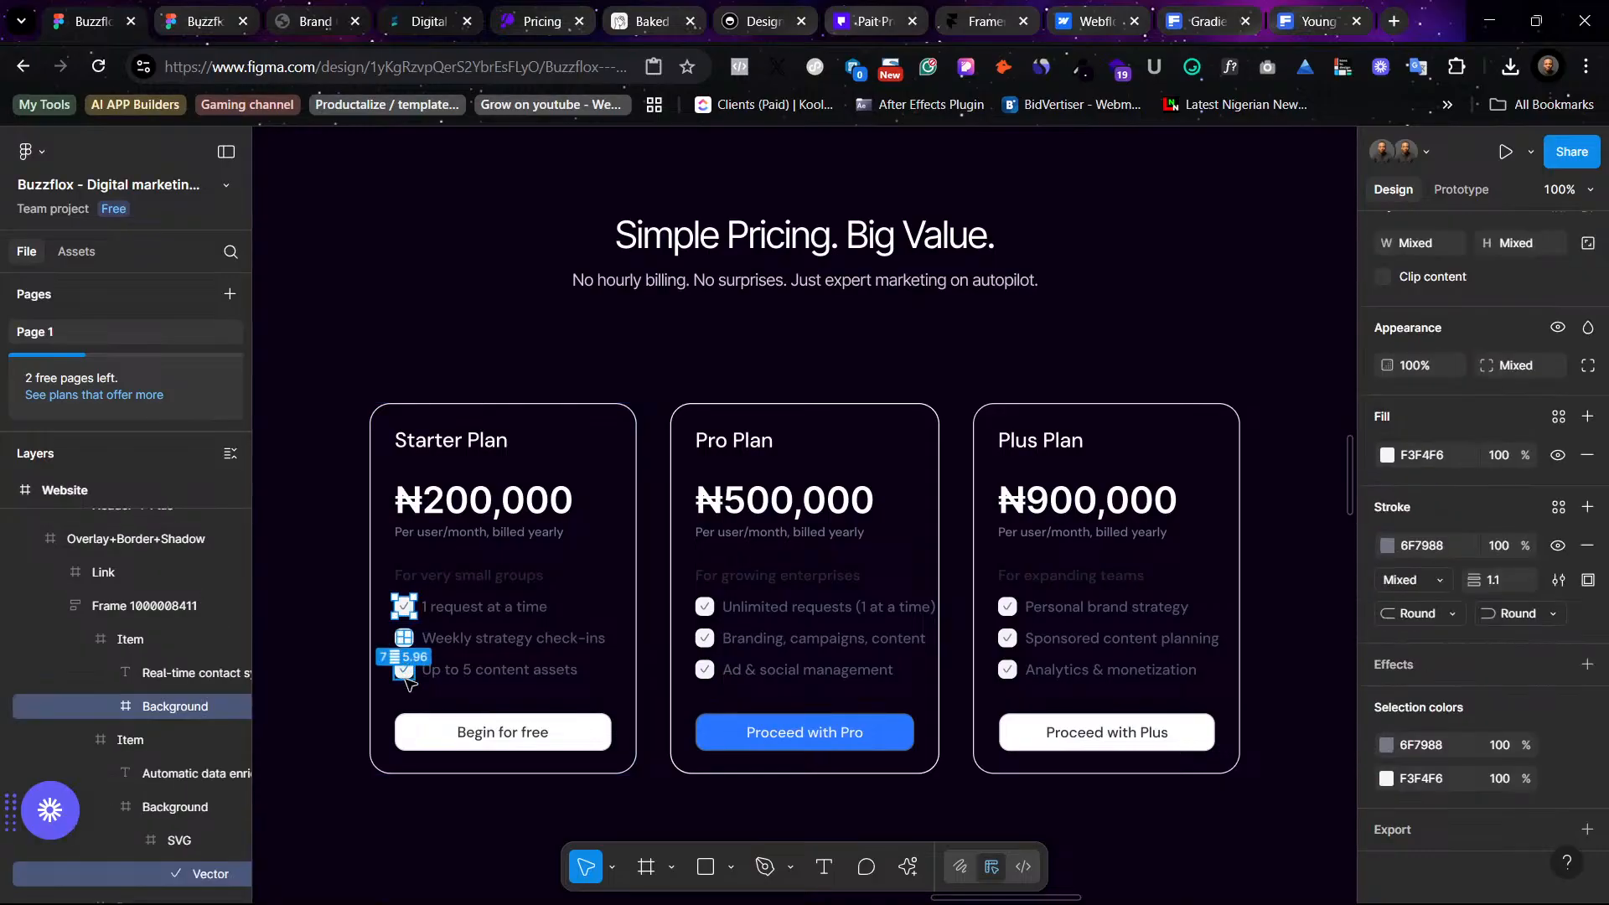
pyautogui.keyDown('shift'); pyautogui.click(406, 678); pyautogui.keyUp('shift')
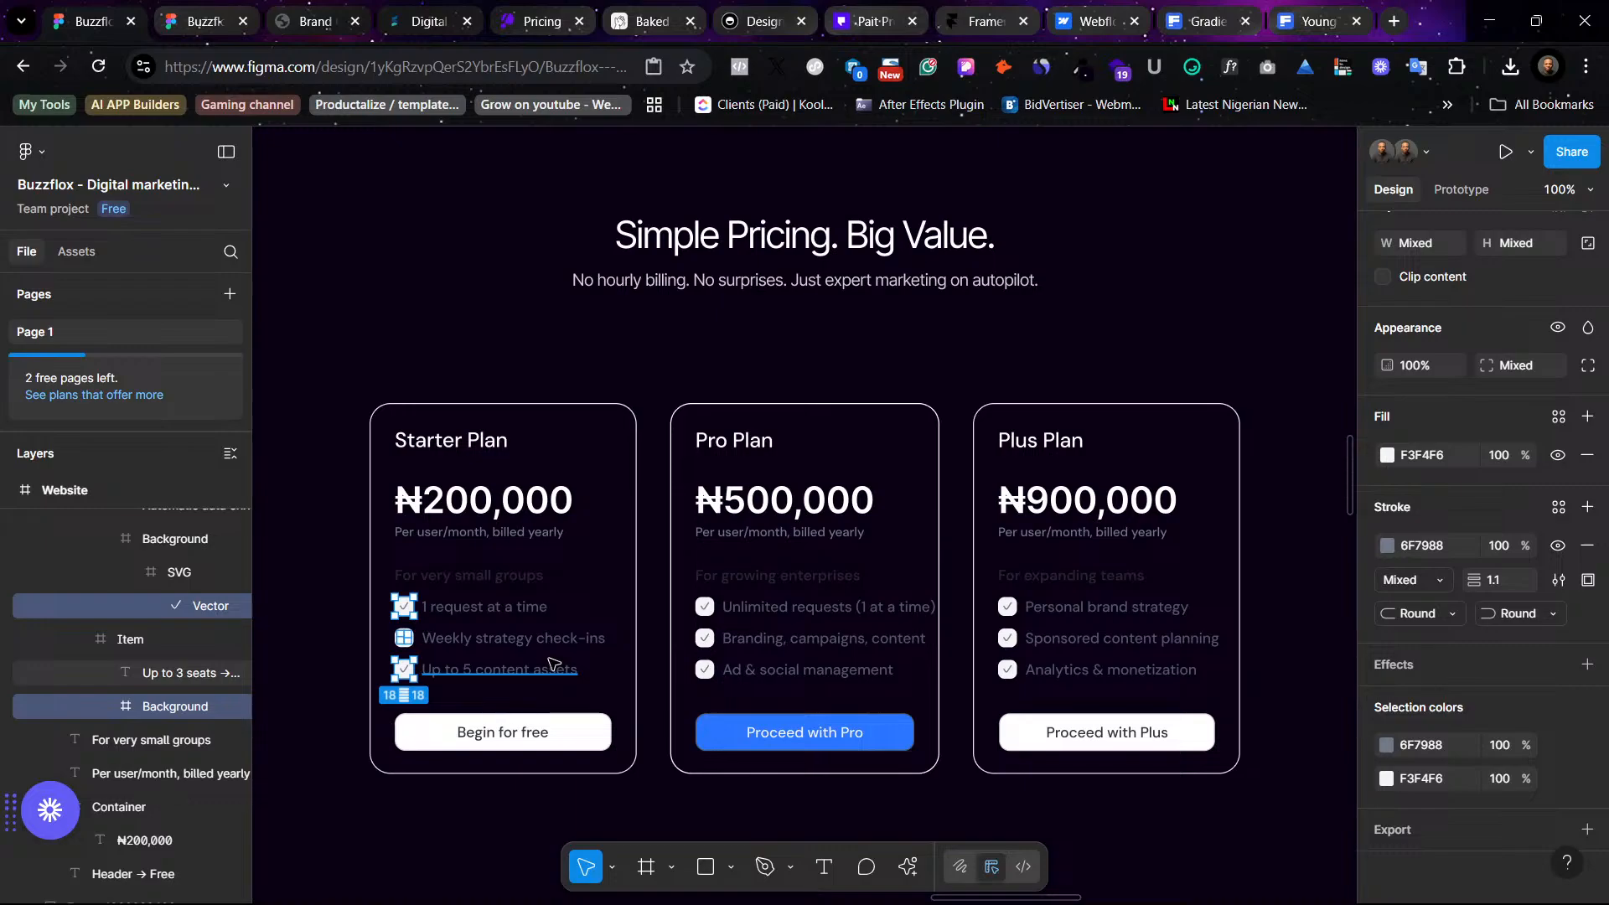
pyautogui.press('Delete')
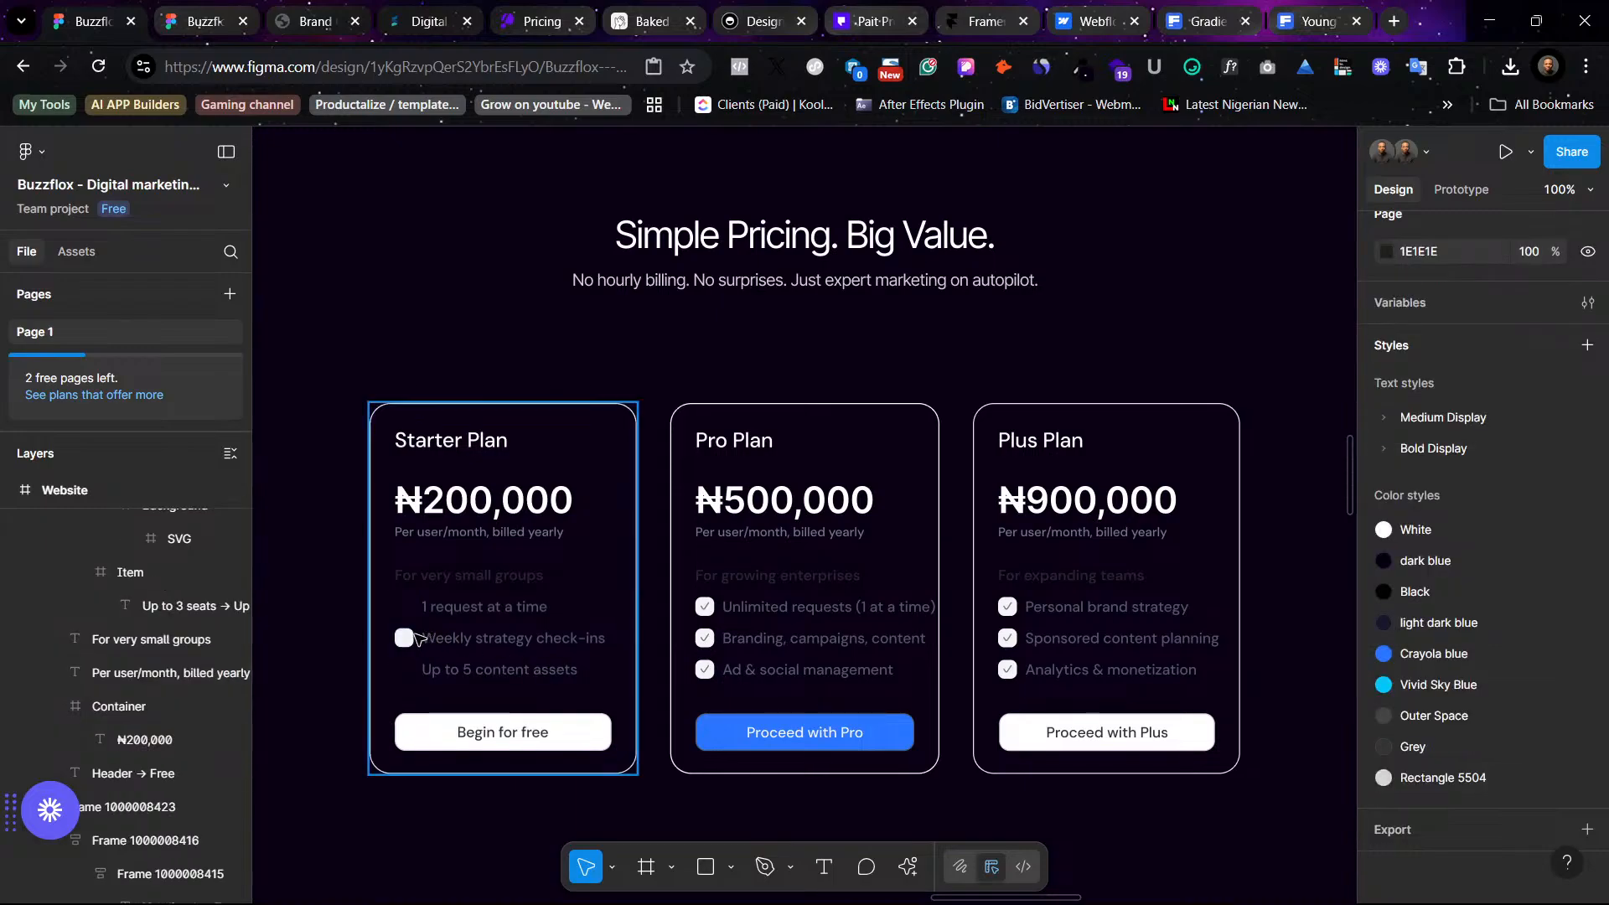
pyautogui.hotkey('ctrl', 'z')
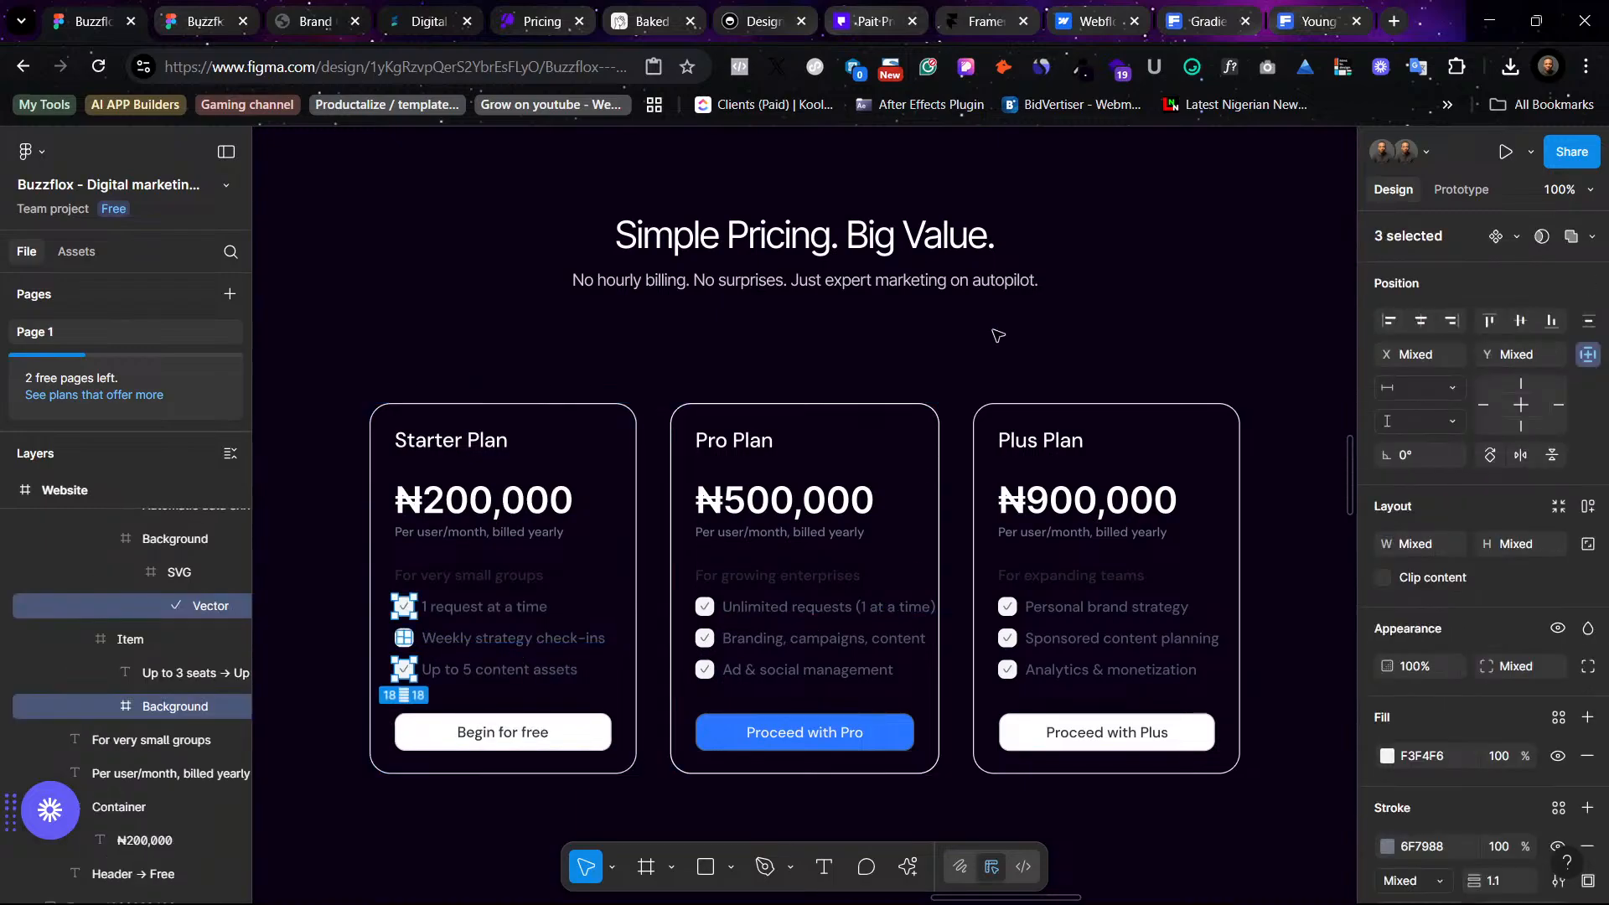
pyautogui.click(1032, 333)
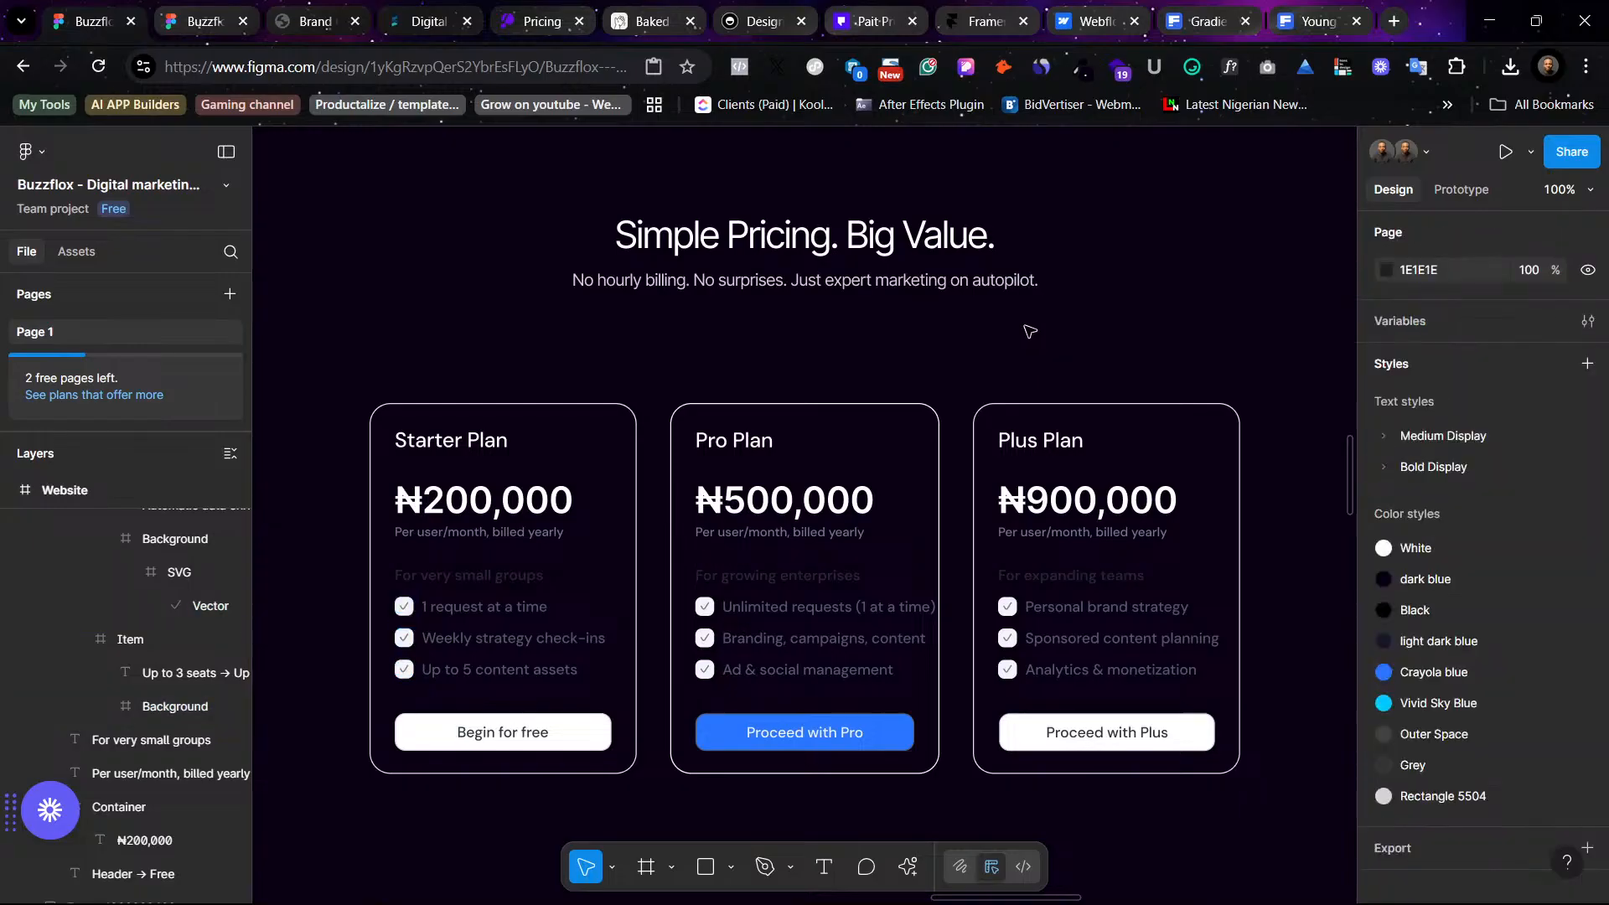
# - Apply the light dark blue color style as the fill of the Starter Plan card's three checkbox icons
pyautogui.click(412, 614)
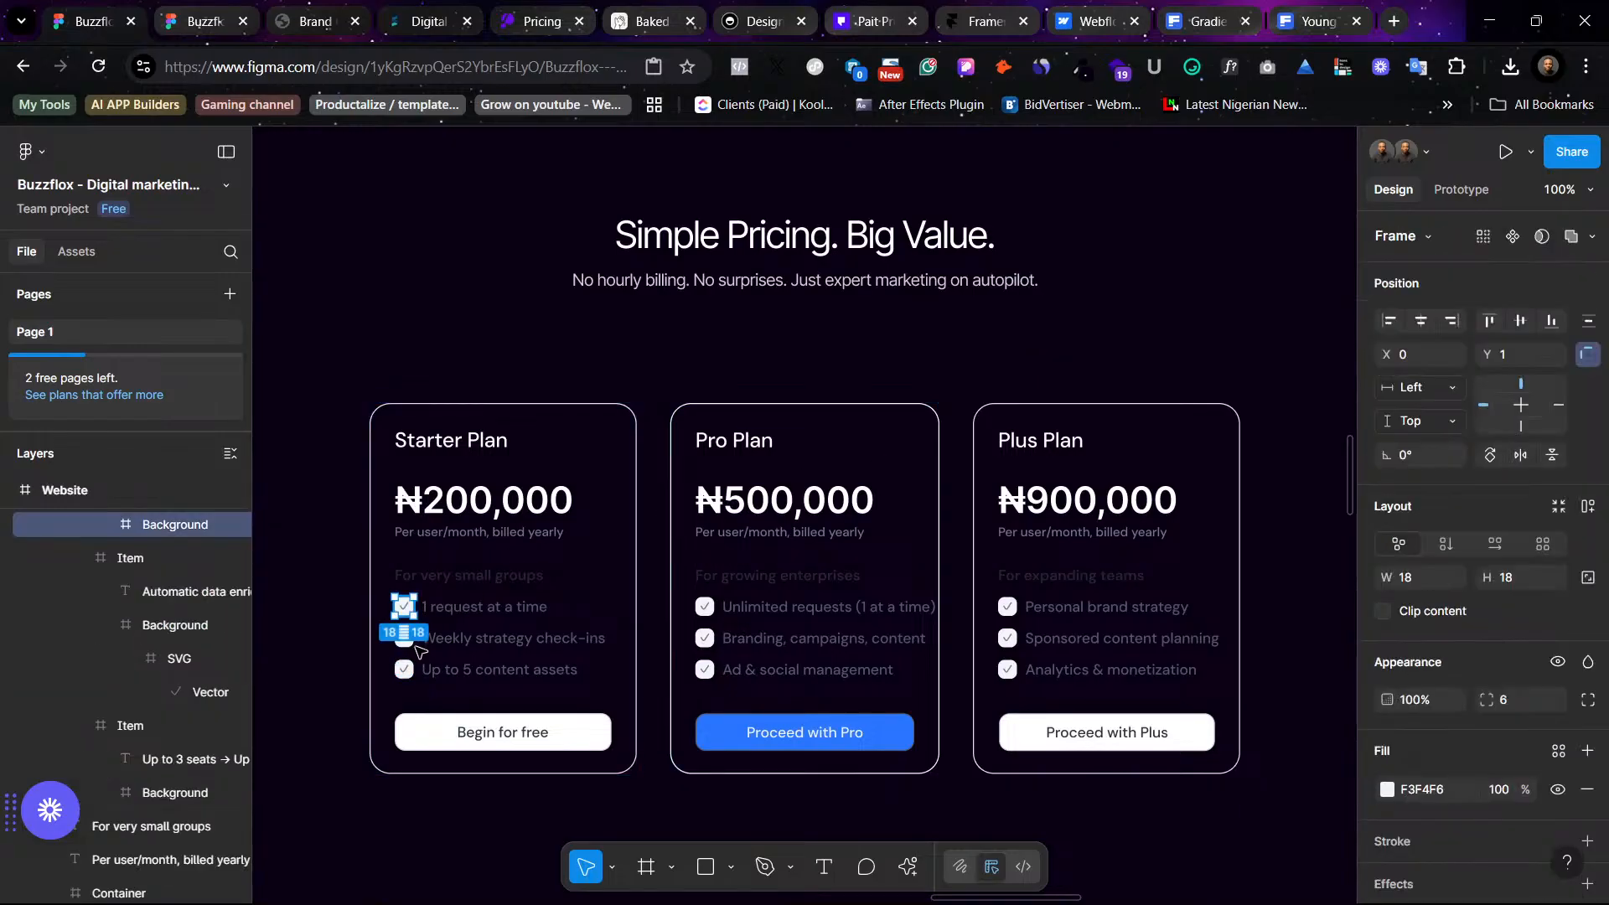
pyautogui.keyDown('shift'); pyautogui.click(406, 639); pyautogui.keyUp('shift')
pyautogui.keyDown('shift'); pyautogui.click(405, 669); pyautogui.keyUp('shift')
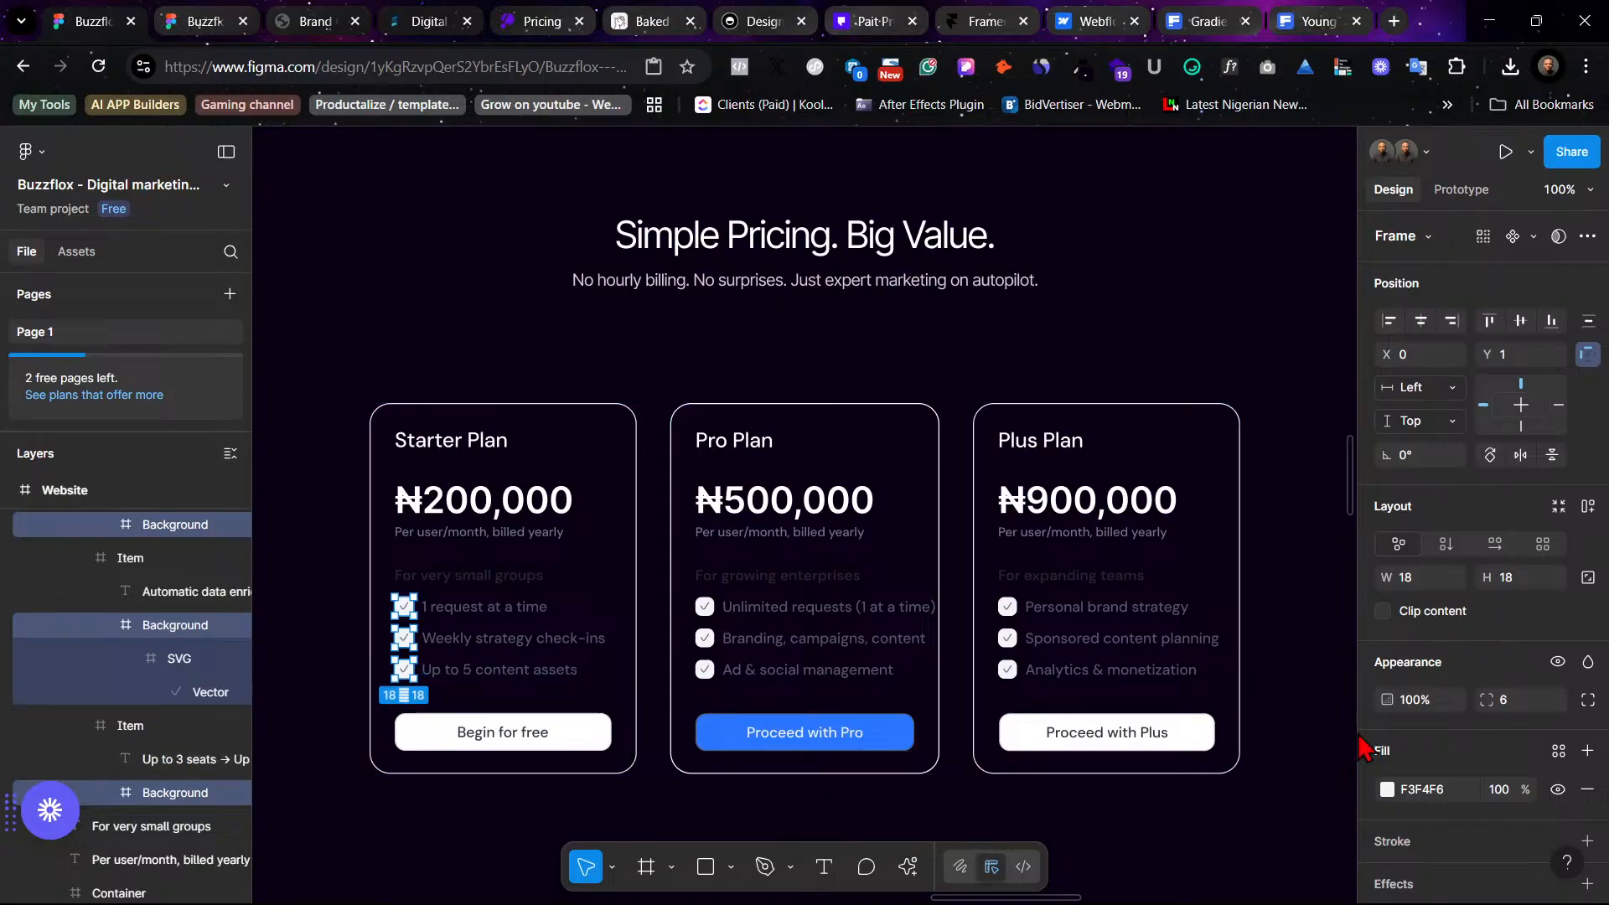
pyautogui.click(1558, 752)
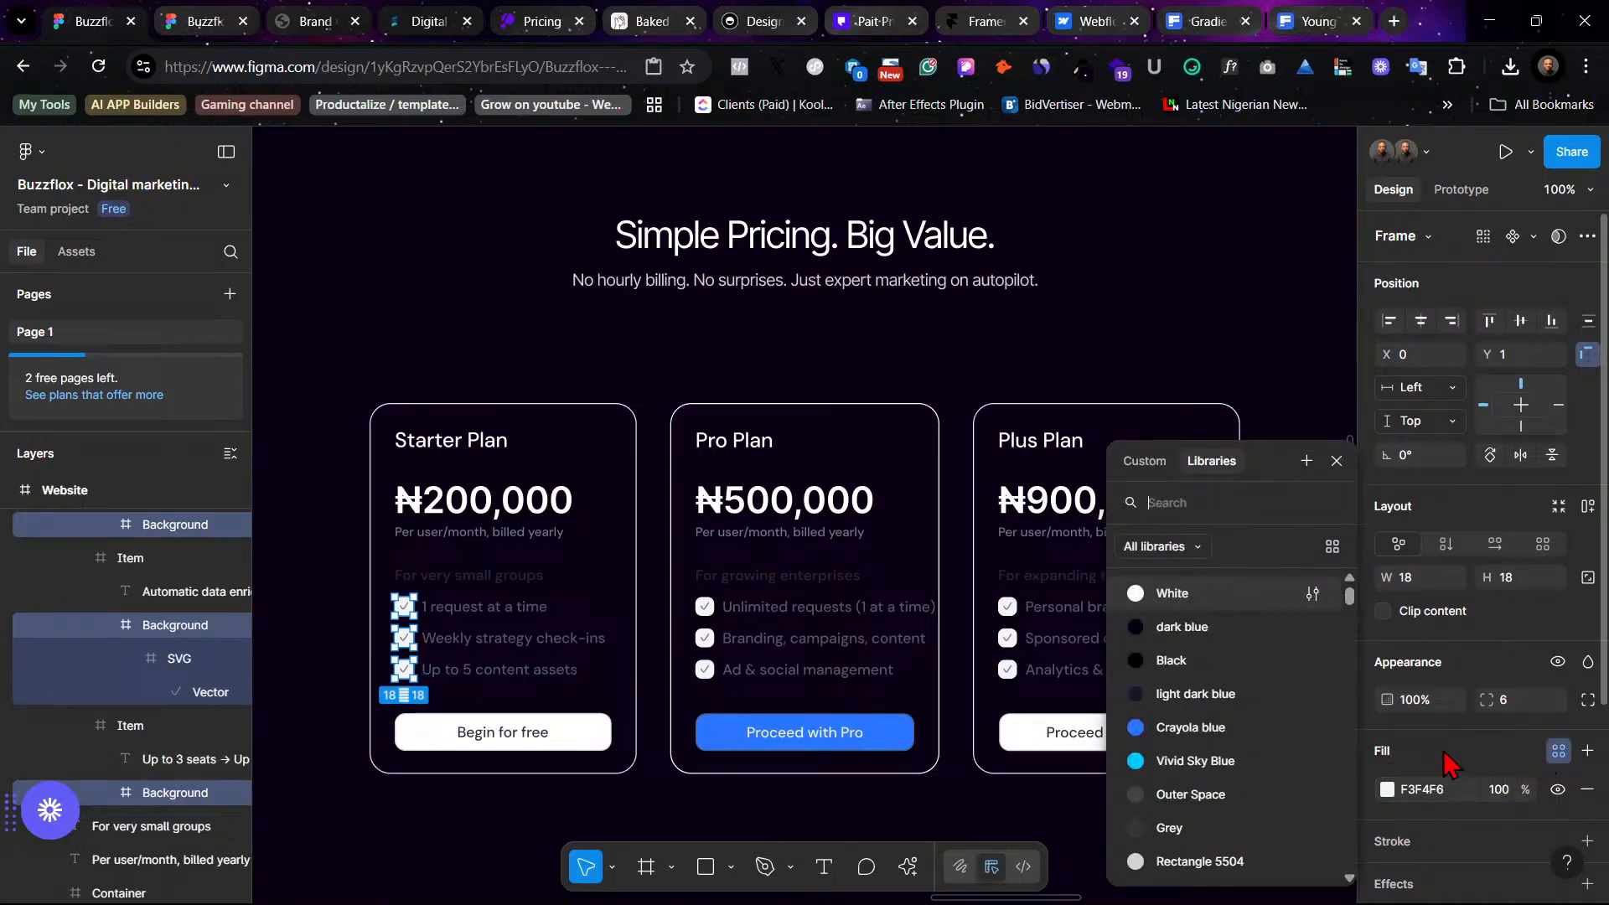
pyautogui.click(1242, 698)
pyautogui.click(629, 840)
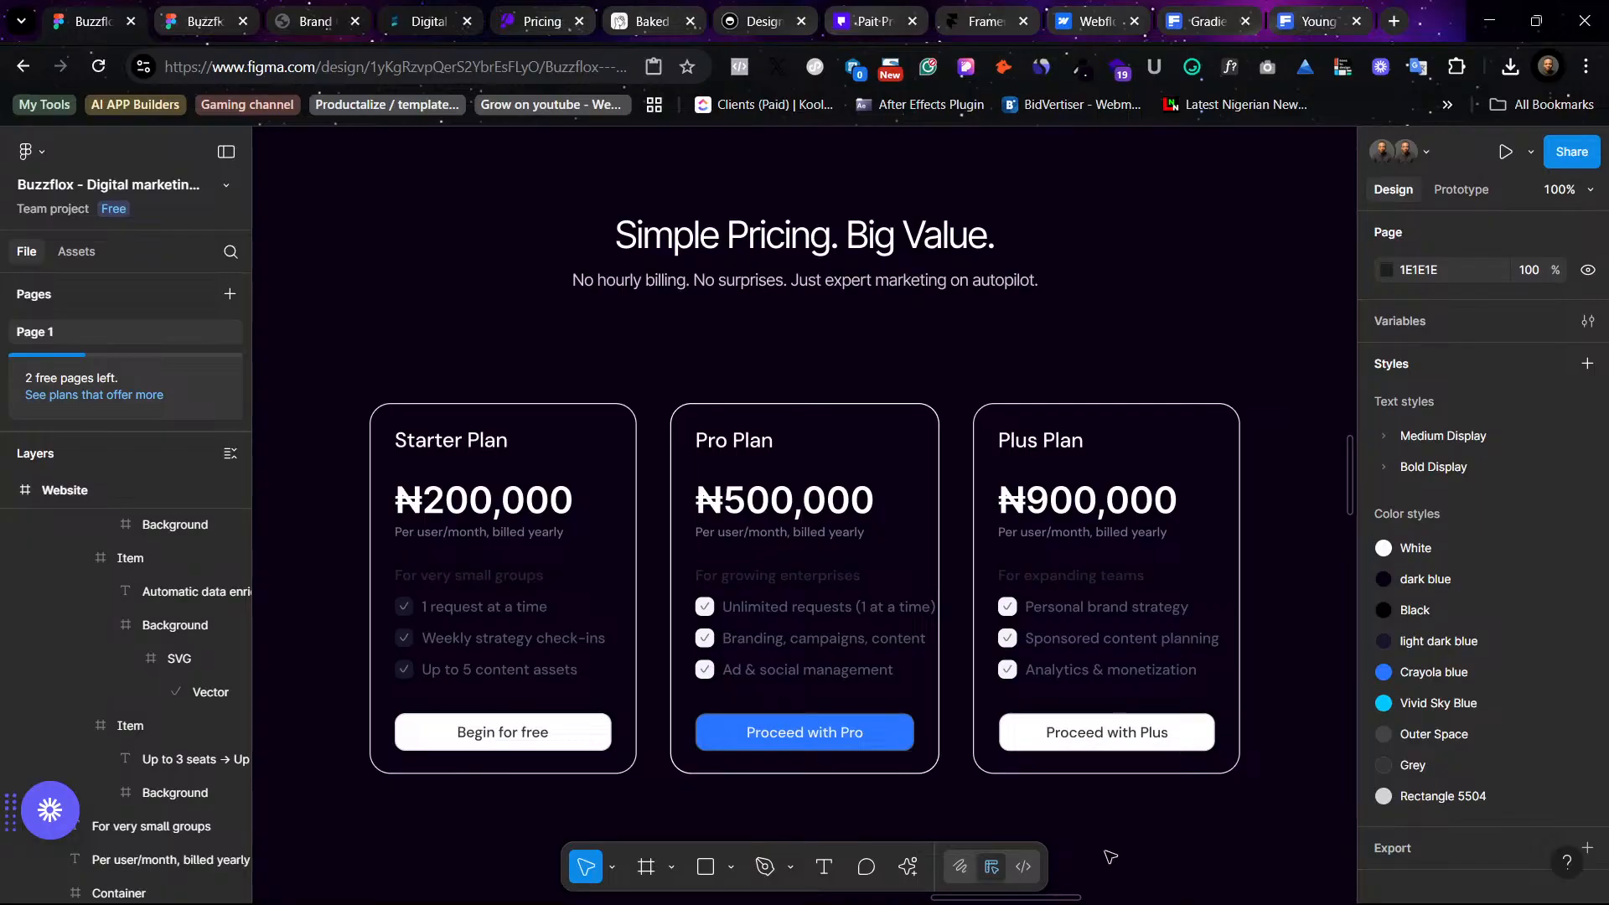
# - Apply the Body (14) text style from Medium Display to the Starter Plan's three feature list texts
pyautogui.click(520, 638)
pyautogui.keyDown('shift'); pyautogui.click(502, 668); pyautogui.keyUp('shift')
pyautogui.keyDown('shift'); pyautogui.click(503, 608); pyautogui.keyUp('shift')
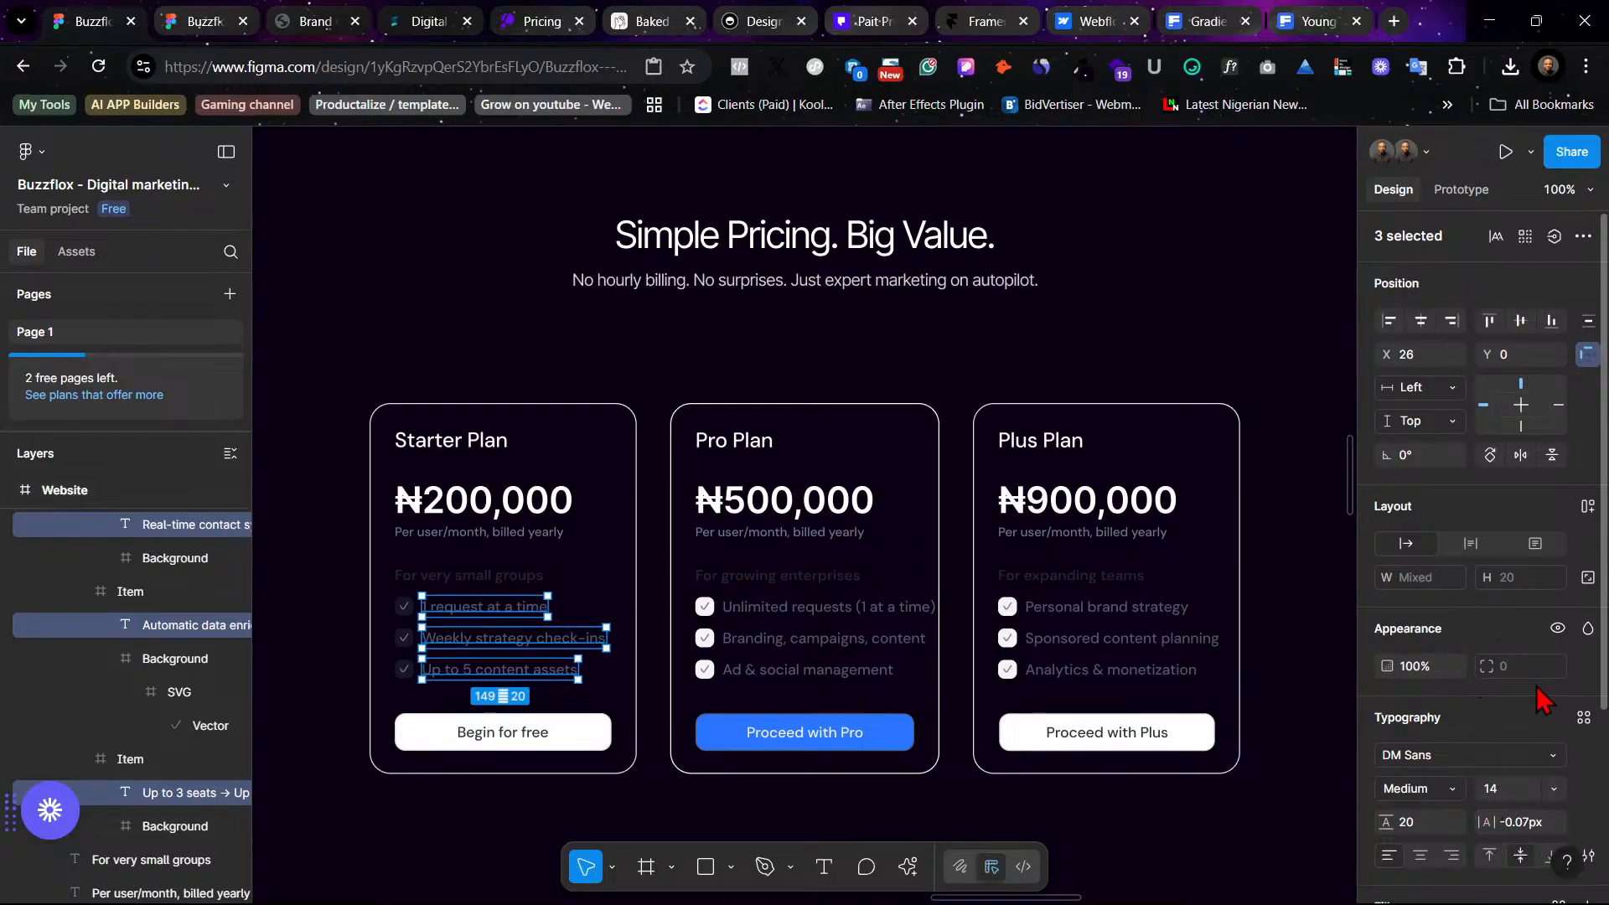
pyautogui.click(1584, 717)
pyautogui.scroll(-2, 1257, 738)
pyautogui.scroll(-2, 1267, 767)
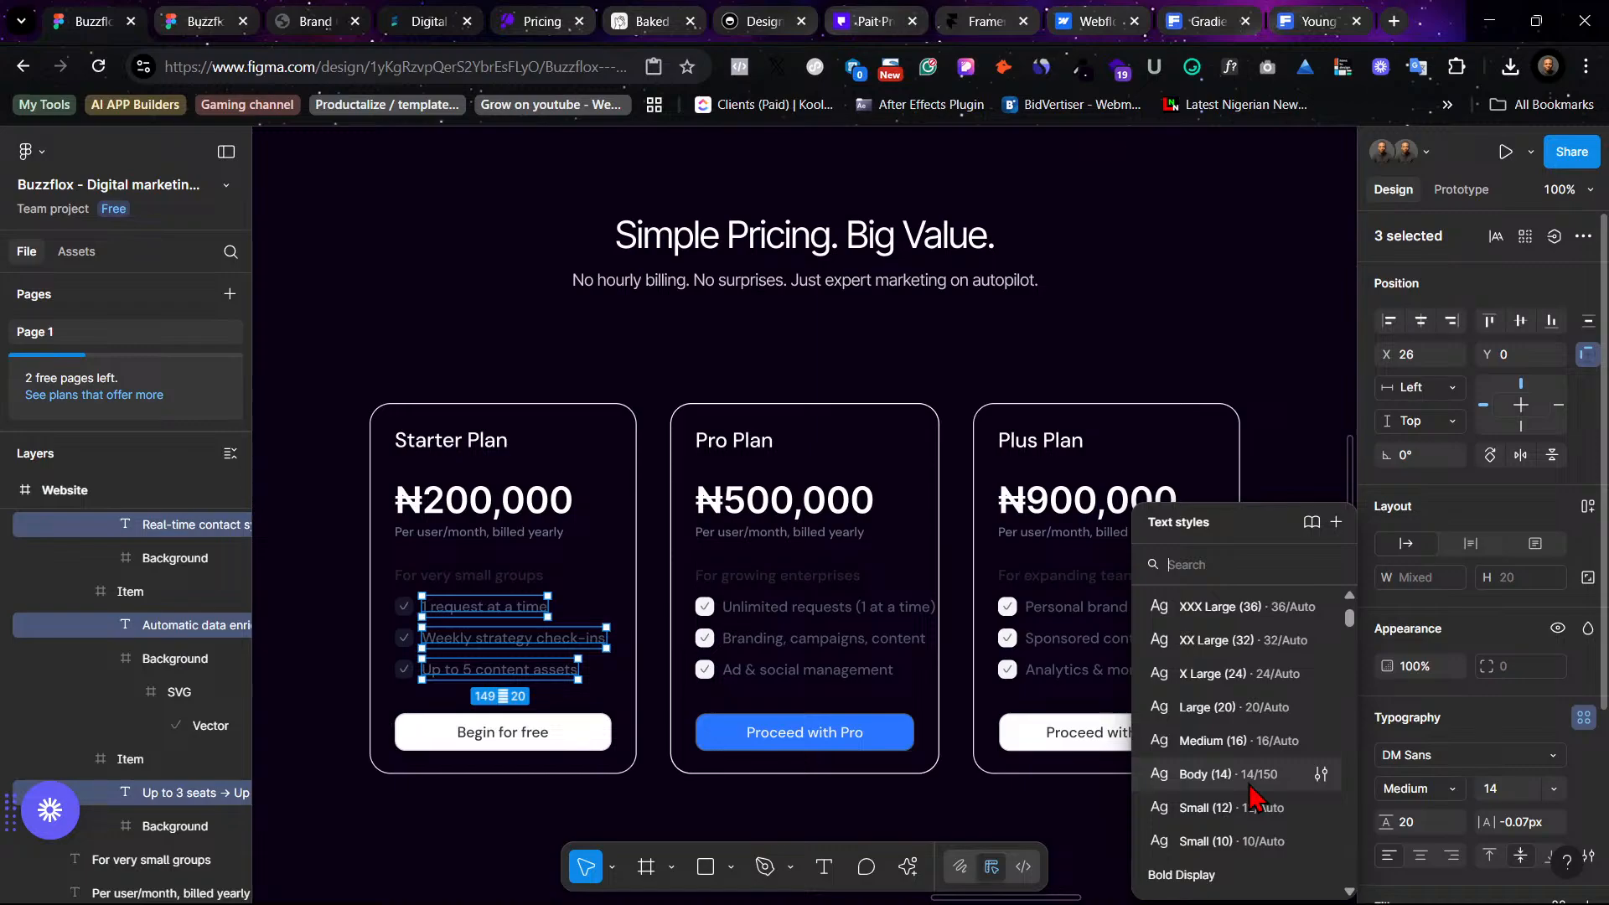
pyautogui.scroll(2, 1254, 796)
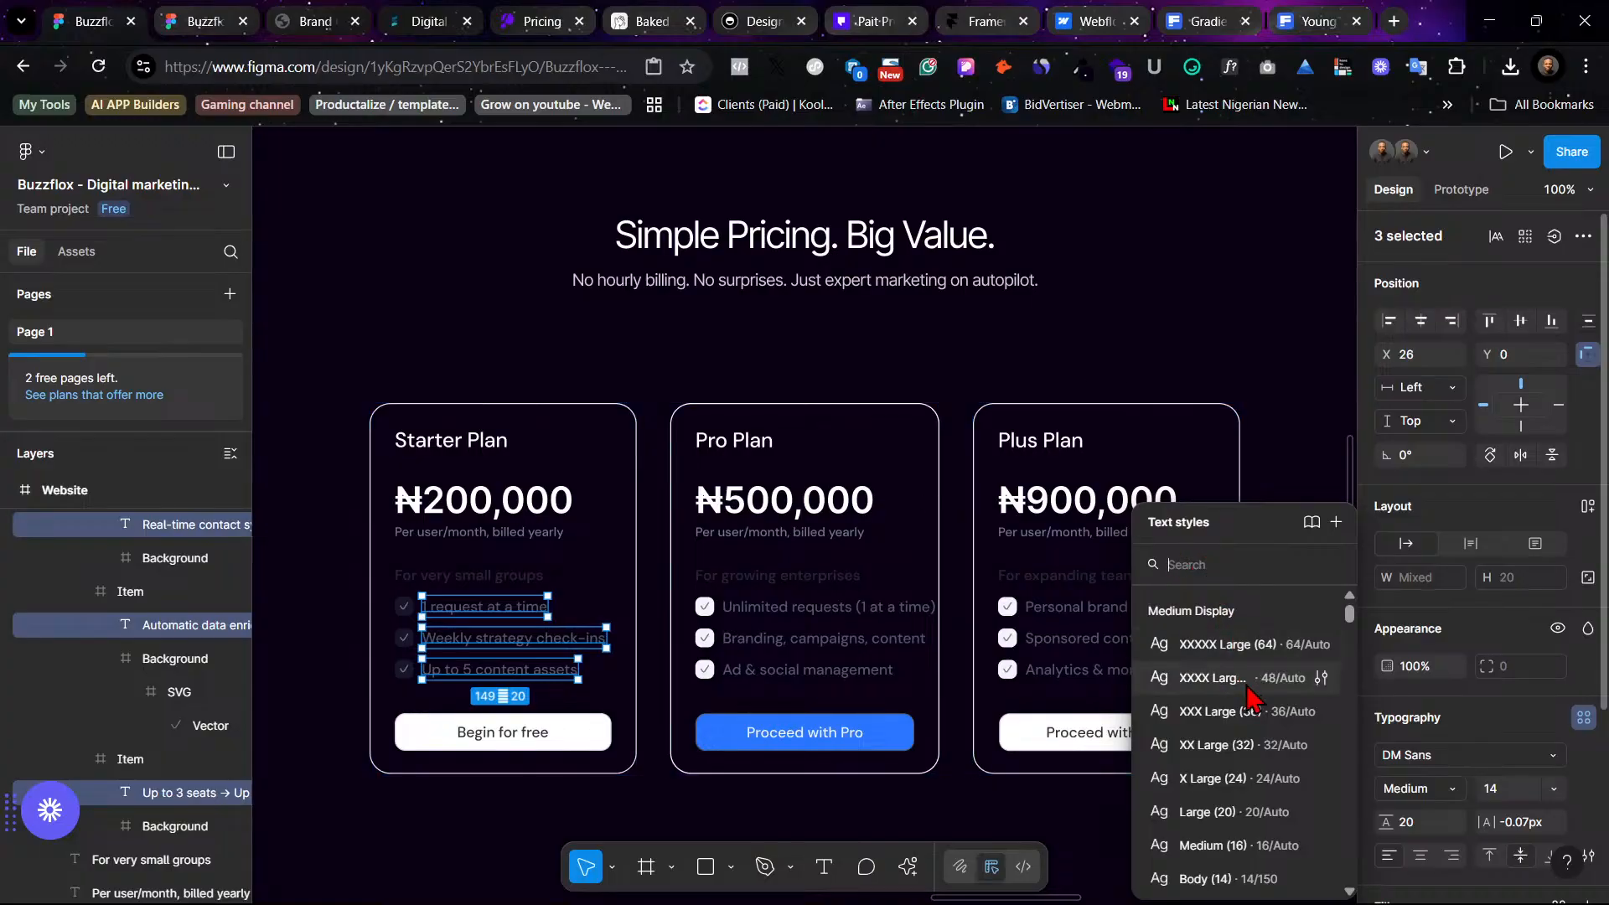
pyautogui.scroll(-1, 1269, 746)
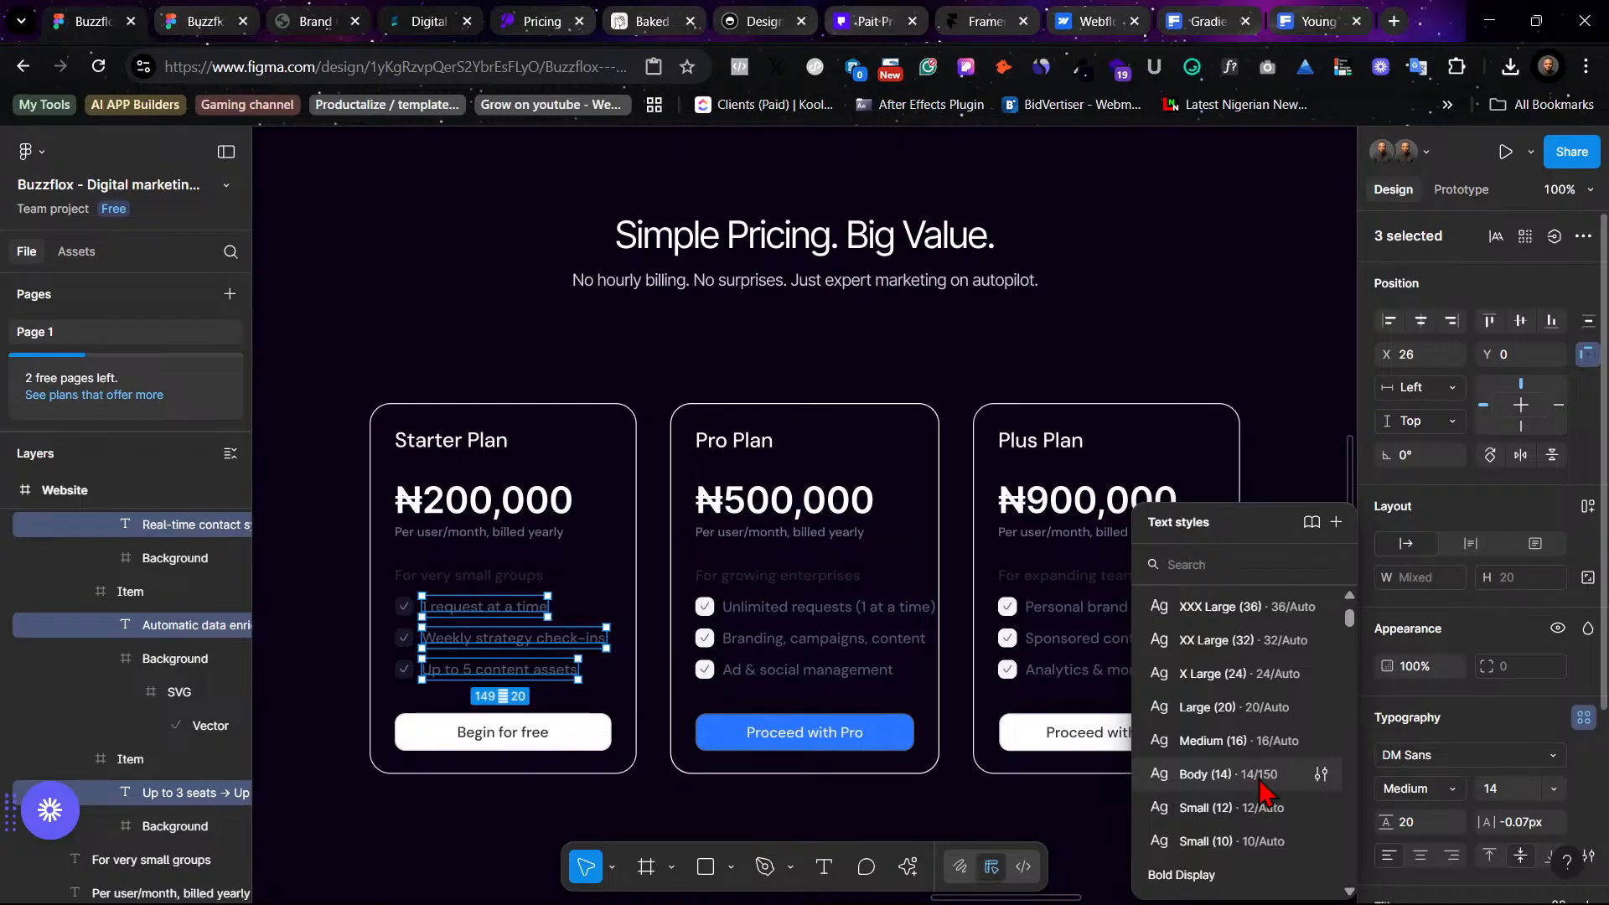
pyautogui.click(1249, 774)
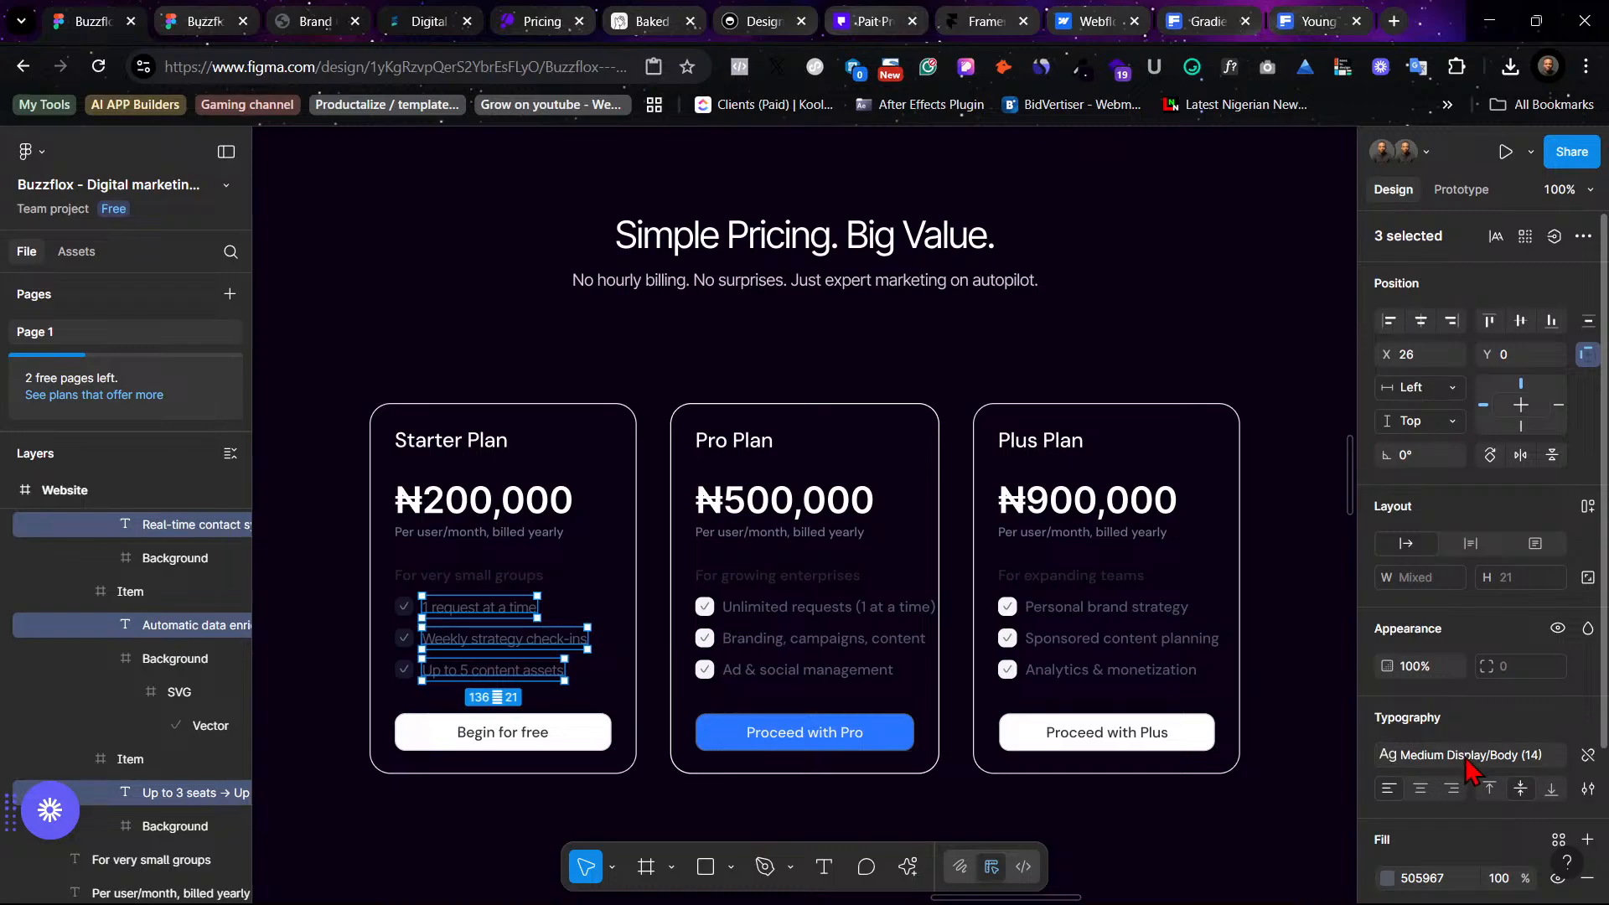
# - Apply the Rectangle 5504 color style as the fill of the three selected feature texts
pyautogui.scroll(-3, 1465, 767)
pyautogui.click(1387, 773)
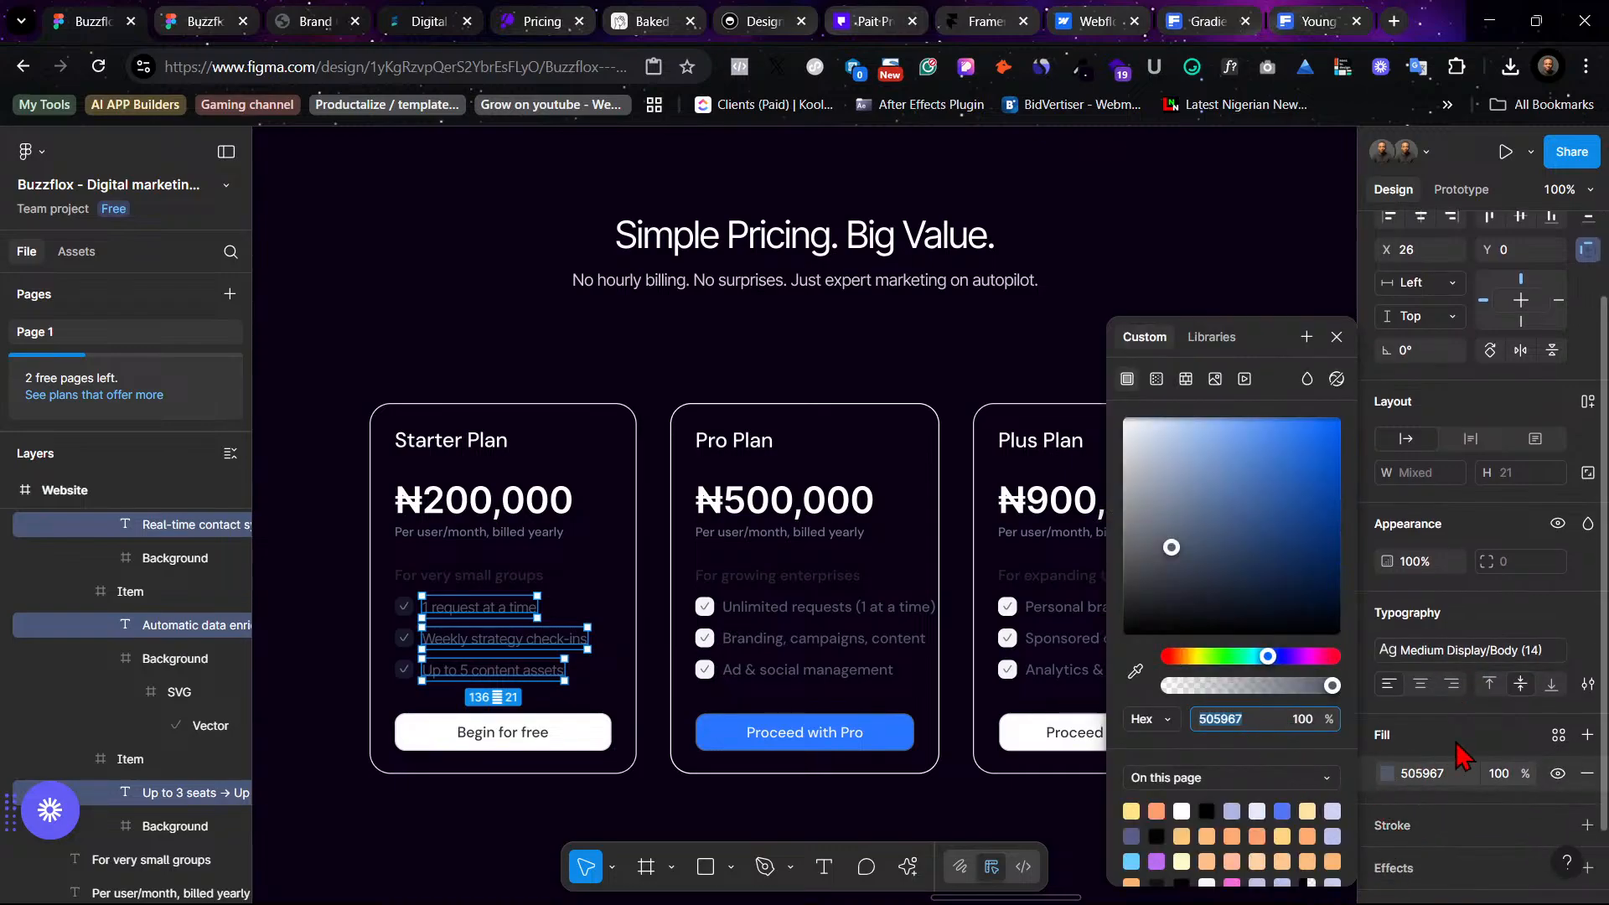
pyautogui.click(1558, 734)
pyautogui.scroll(-2, 1247, 812)
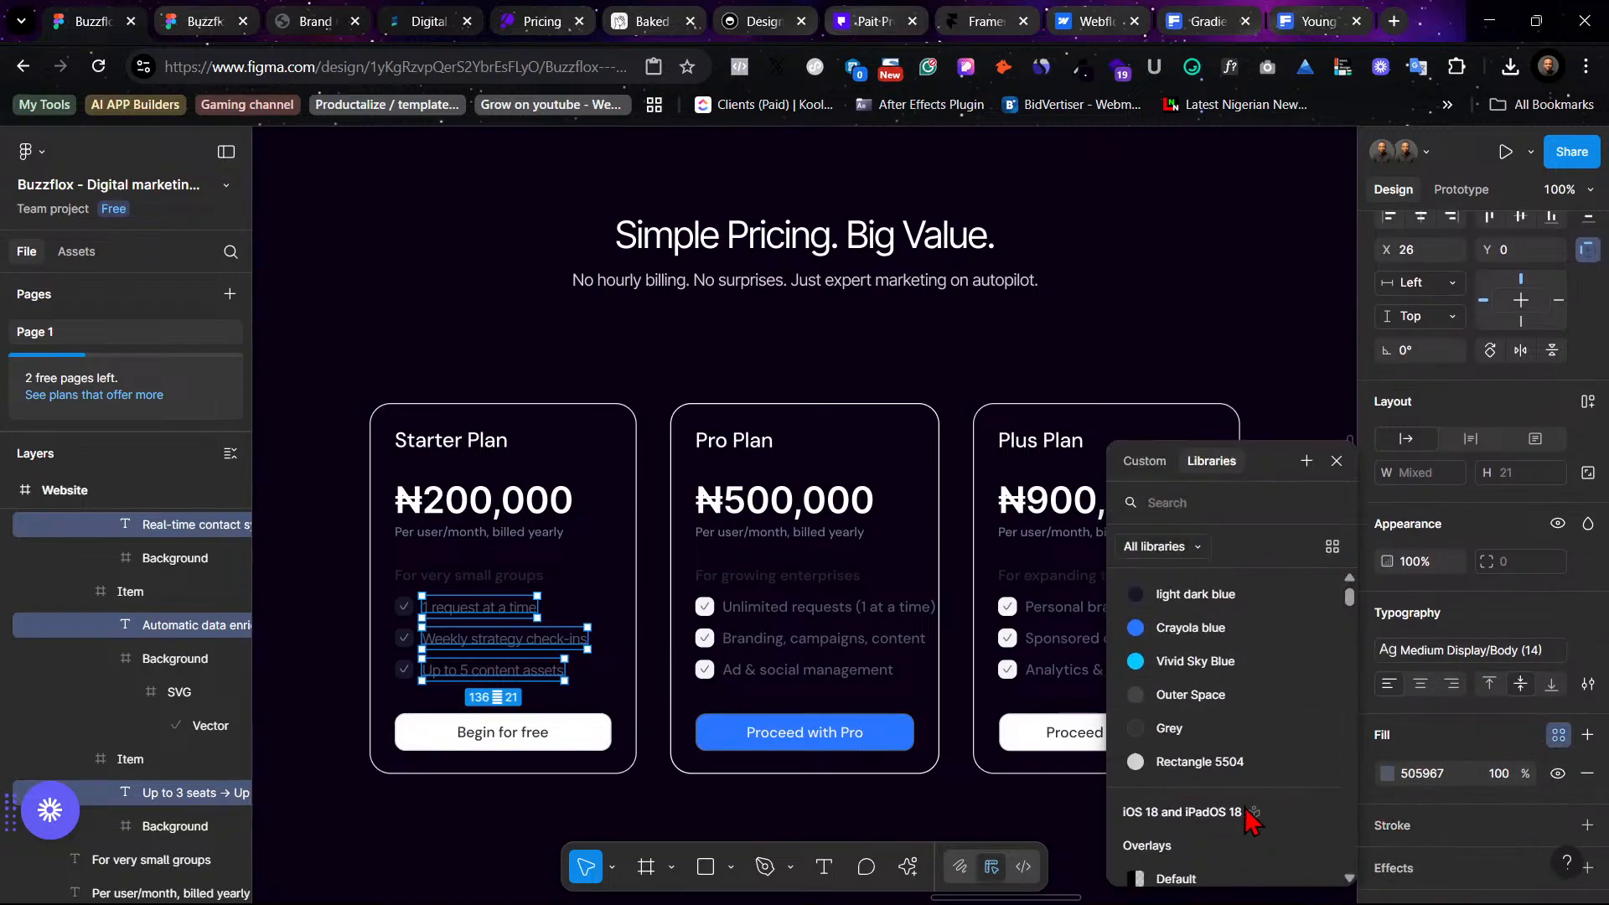
pyautogui.click(1236, 764)
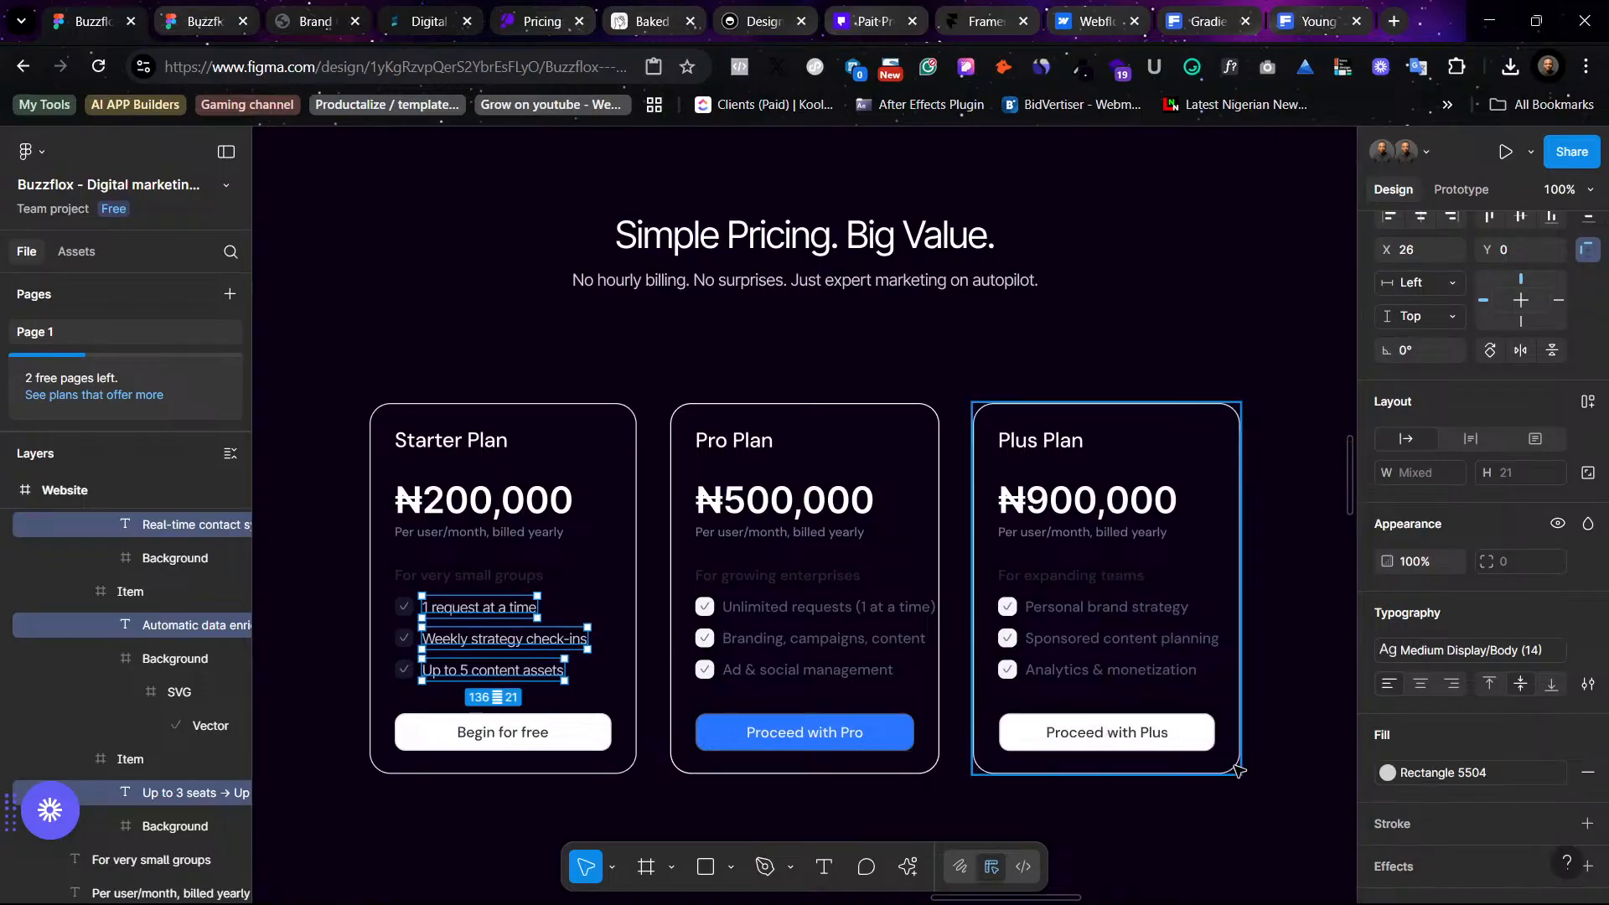
pyautogui.click(1162, 354)
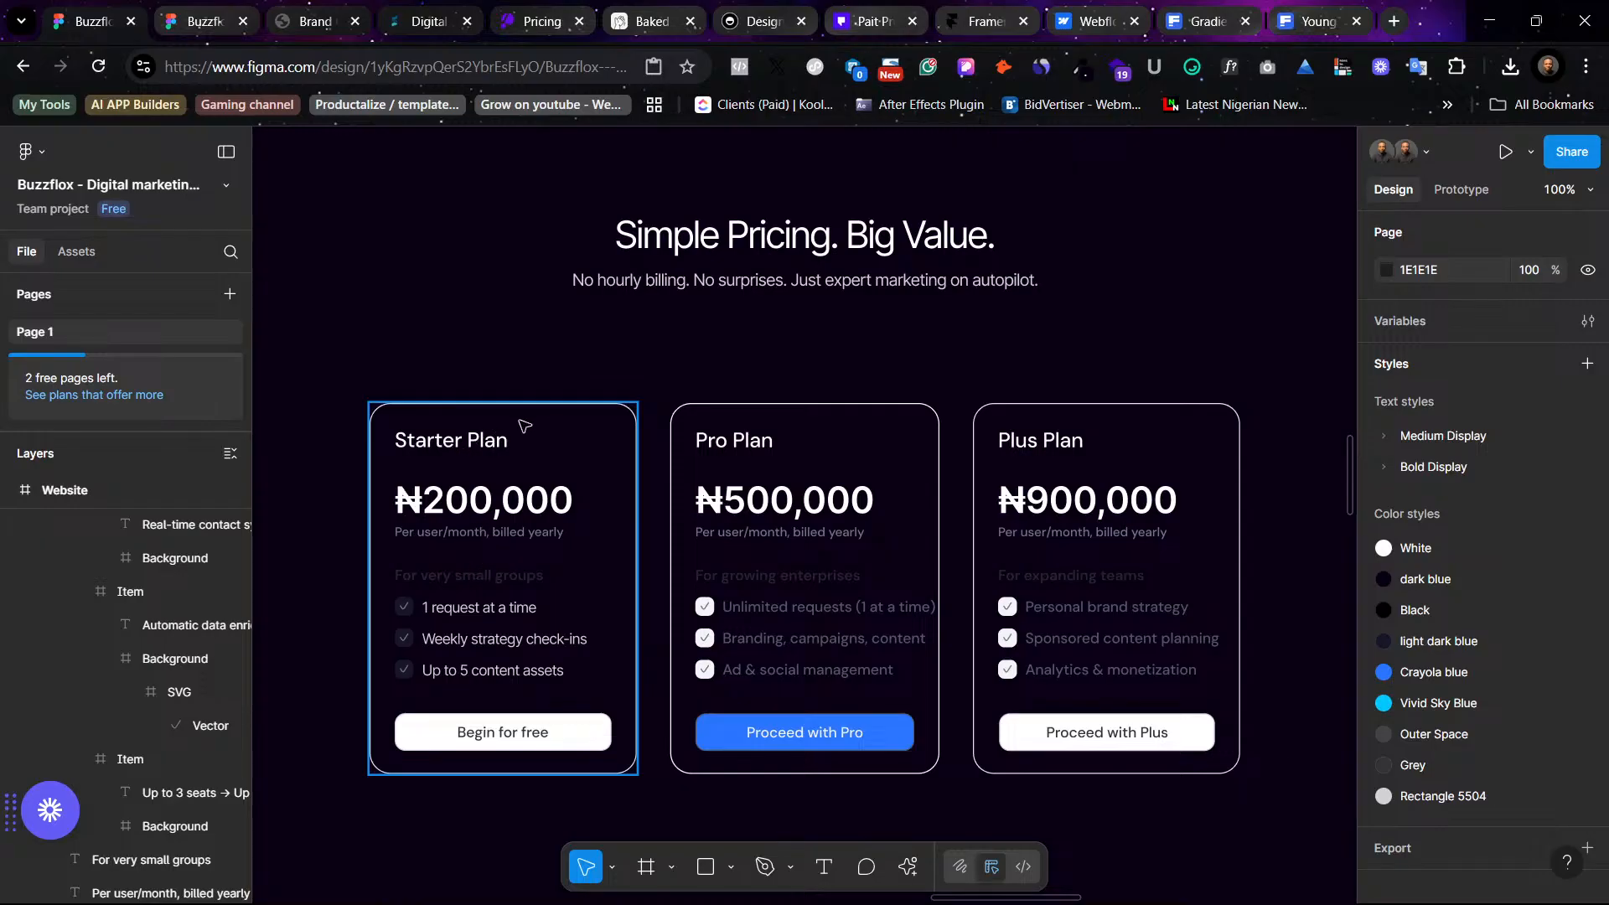
# - Replace the Starter Plan card's solid stroke with a new linear gradient stroke
pyautogui.click(548, 418)
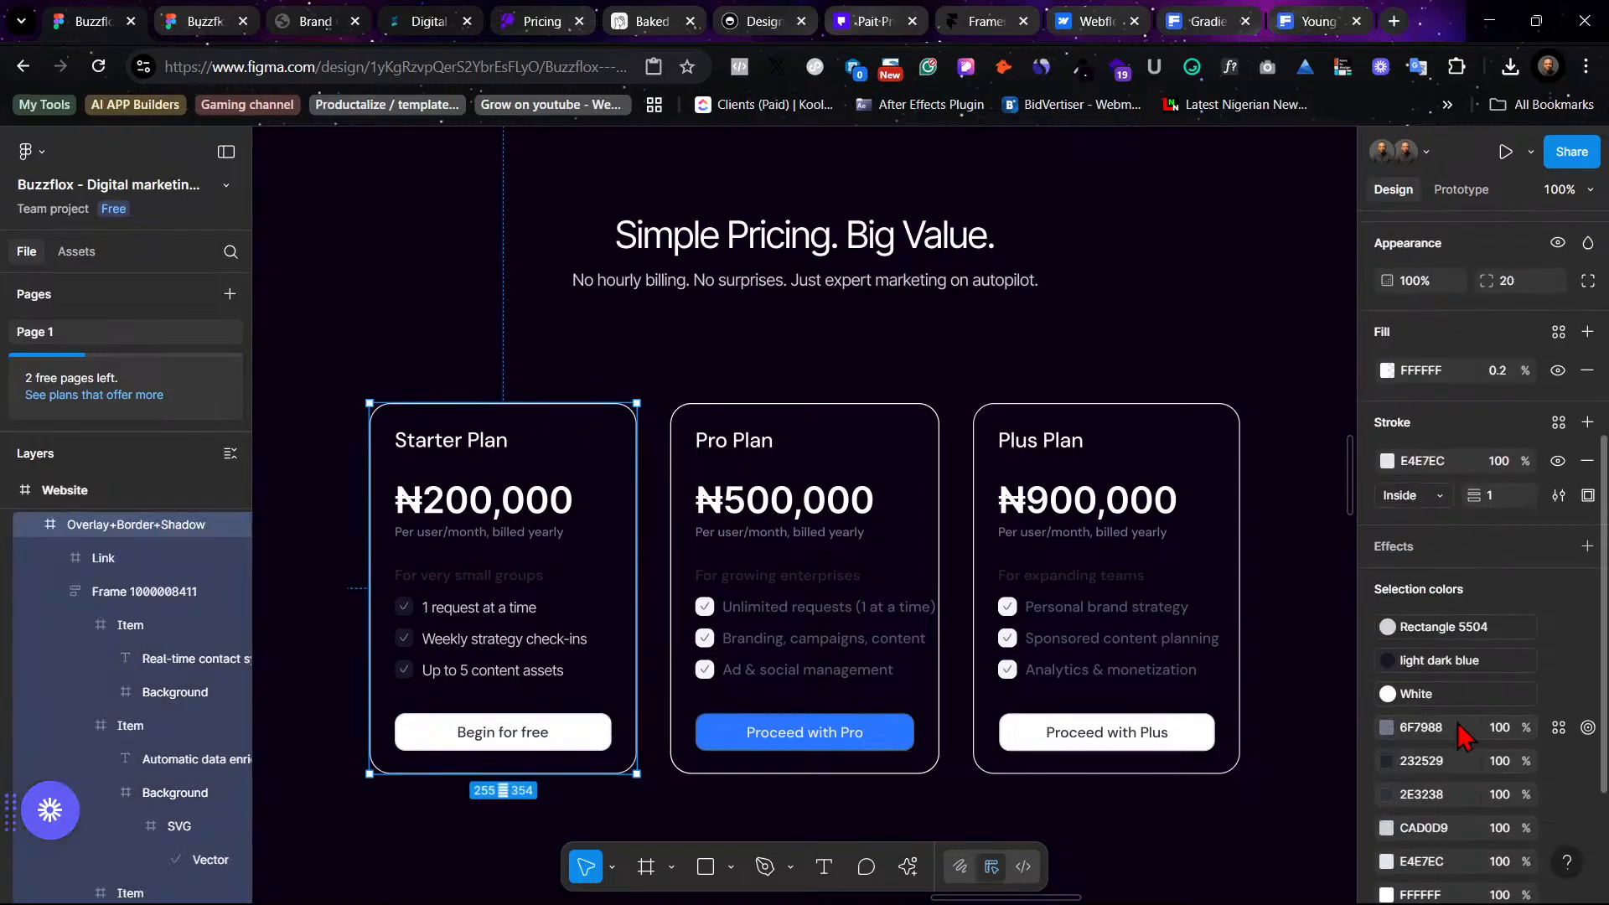
pyautogui.scroll(3, 1458, 735)
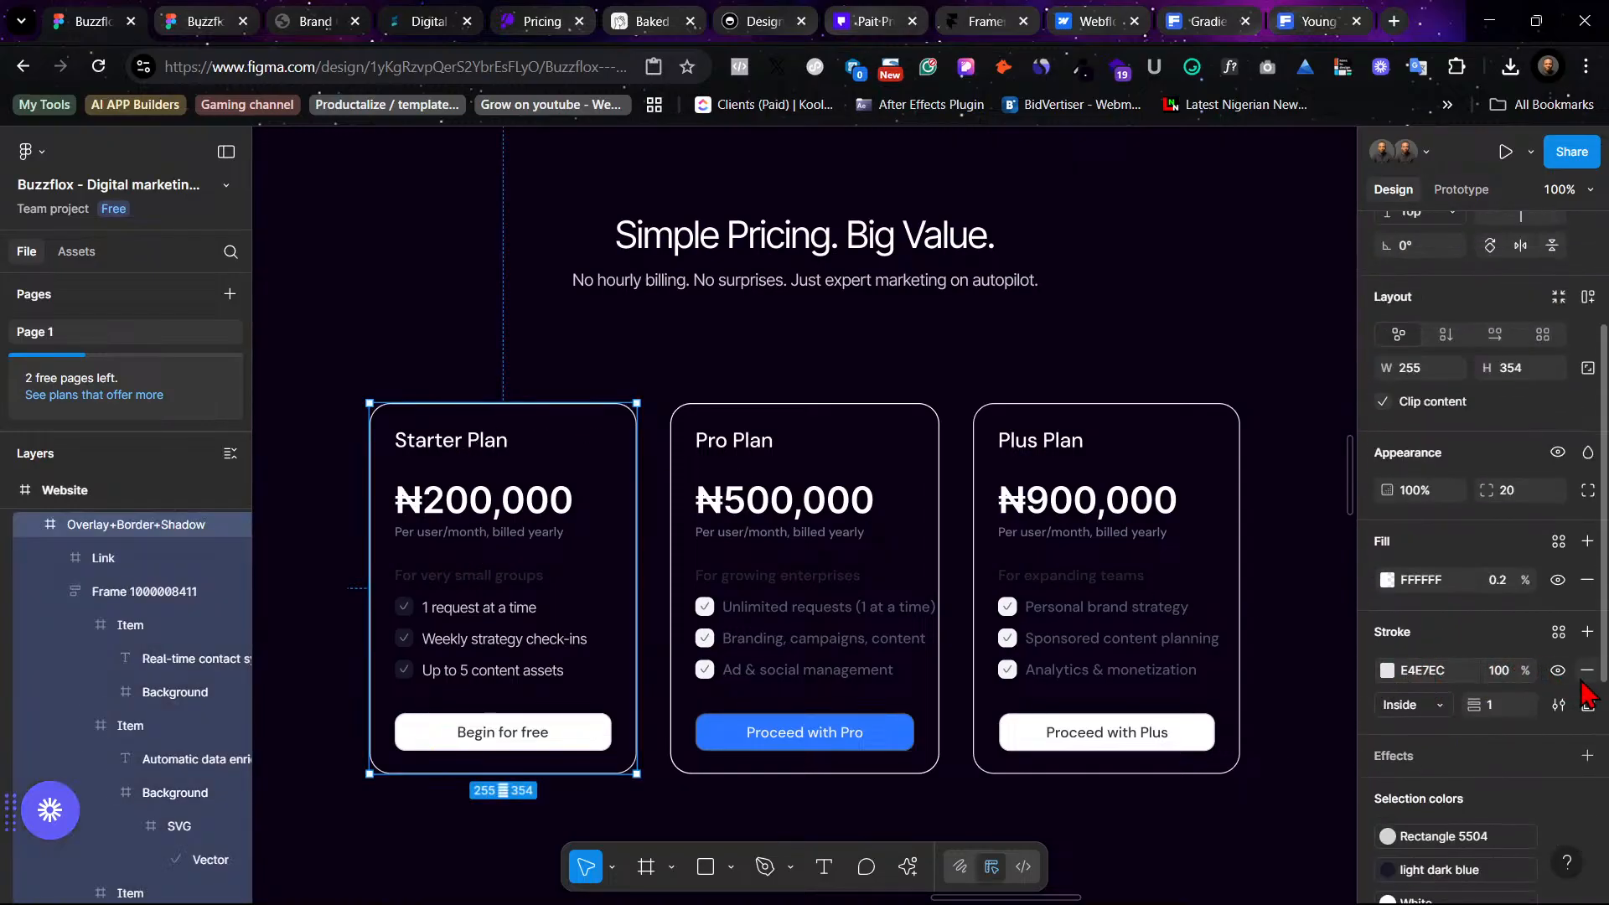
pyautogui.click(1586, 671)
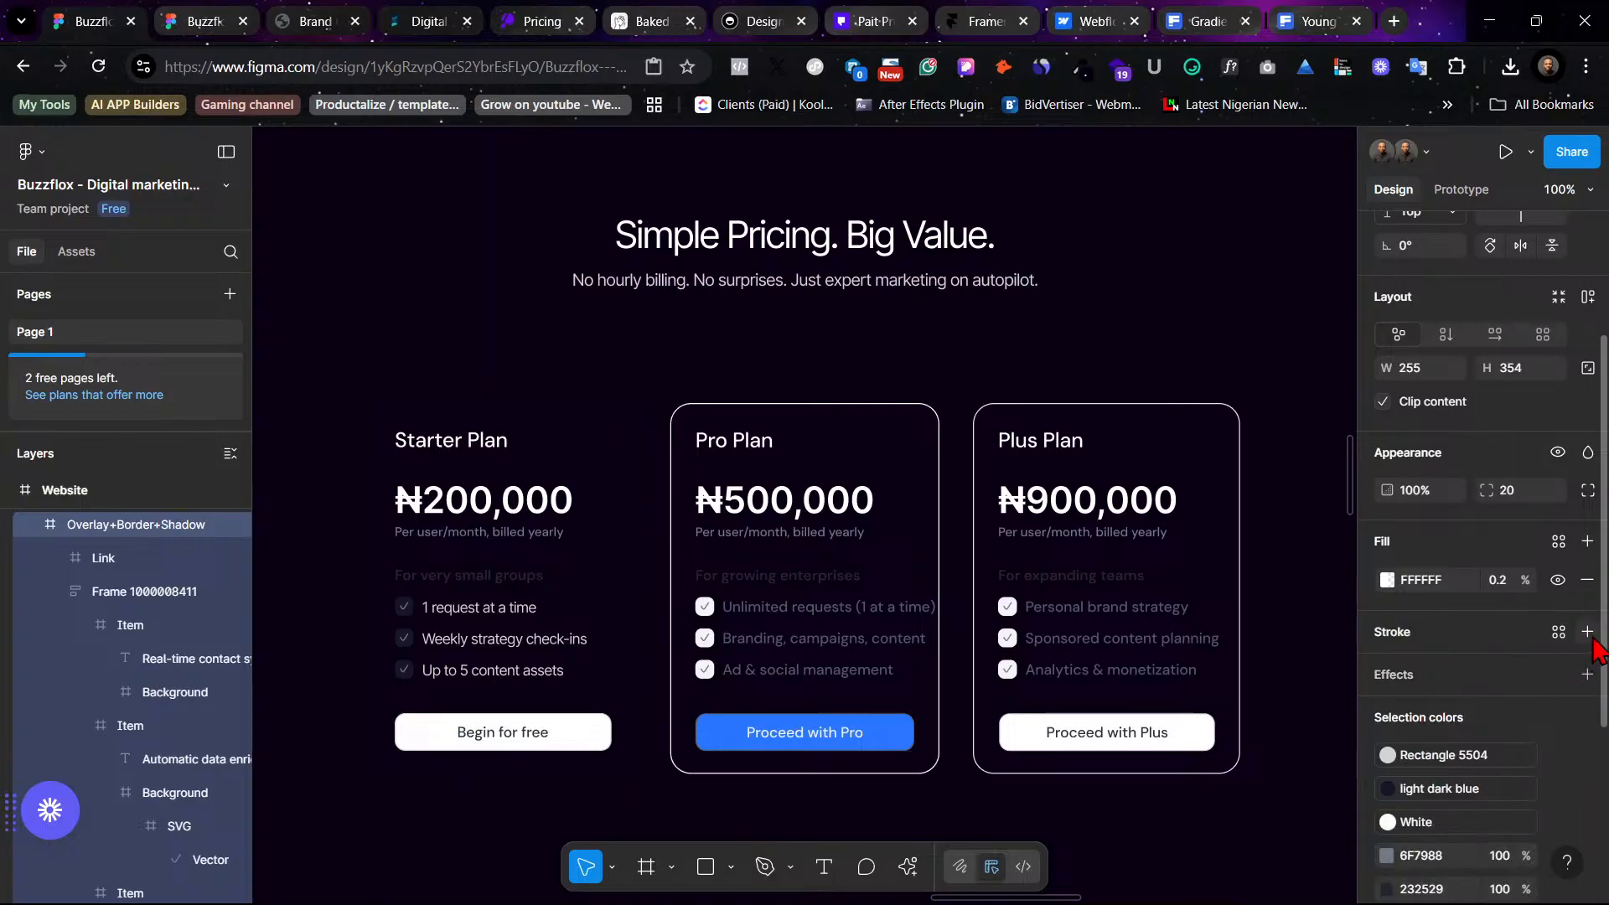
pyautogui.click(1586, 631)
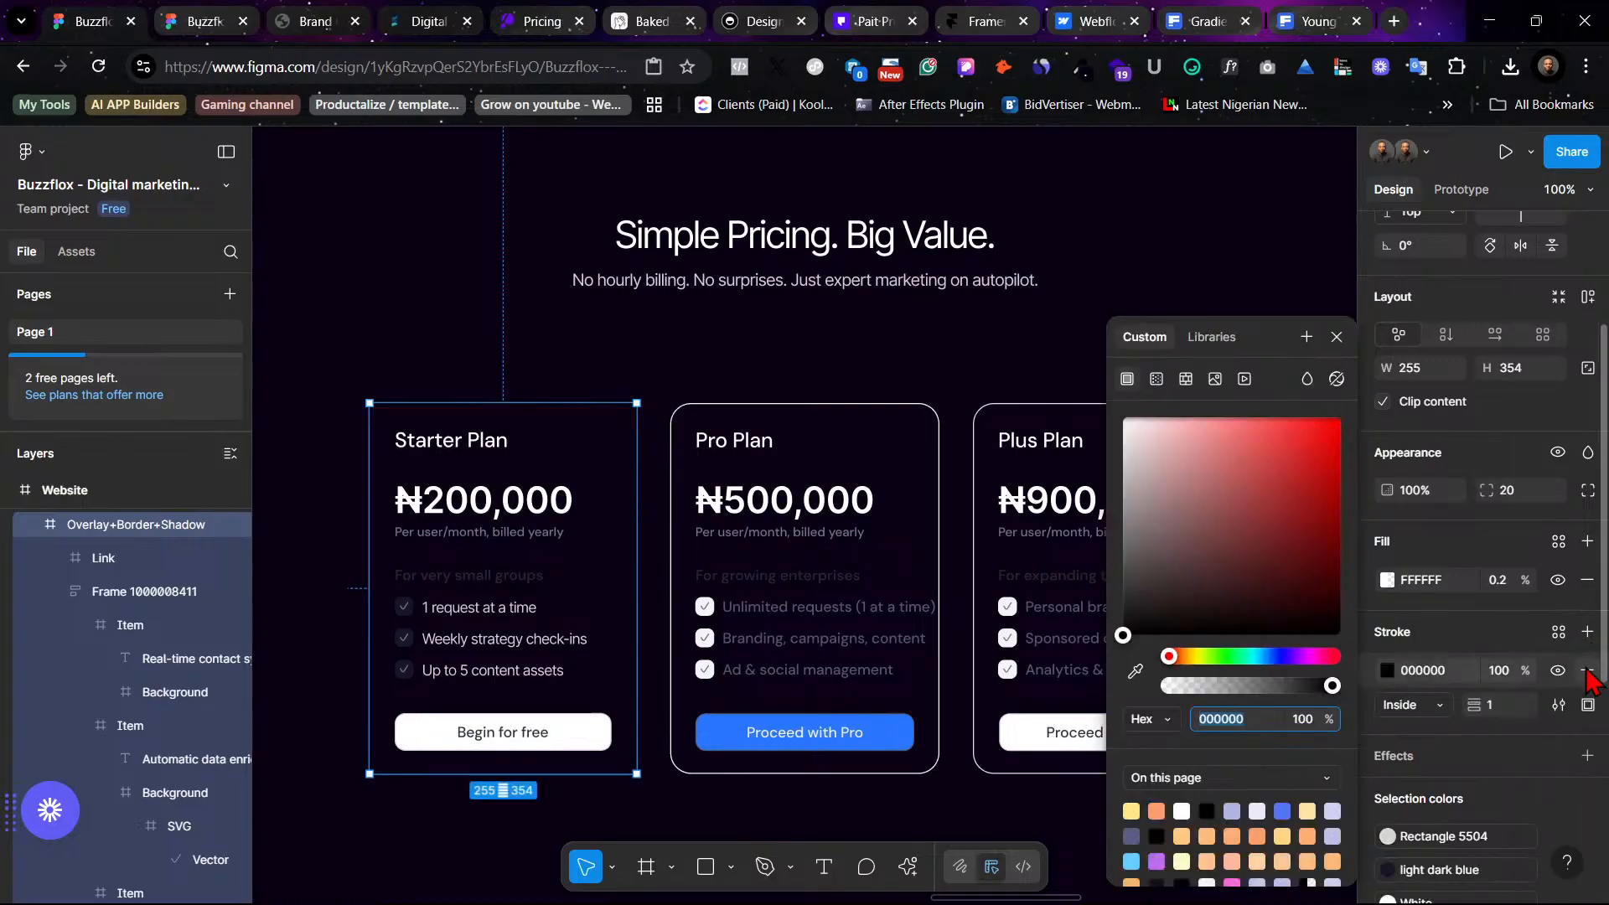
pyautogui.click(1586, 671)
pyautogui.click(1586, 631)
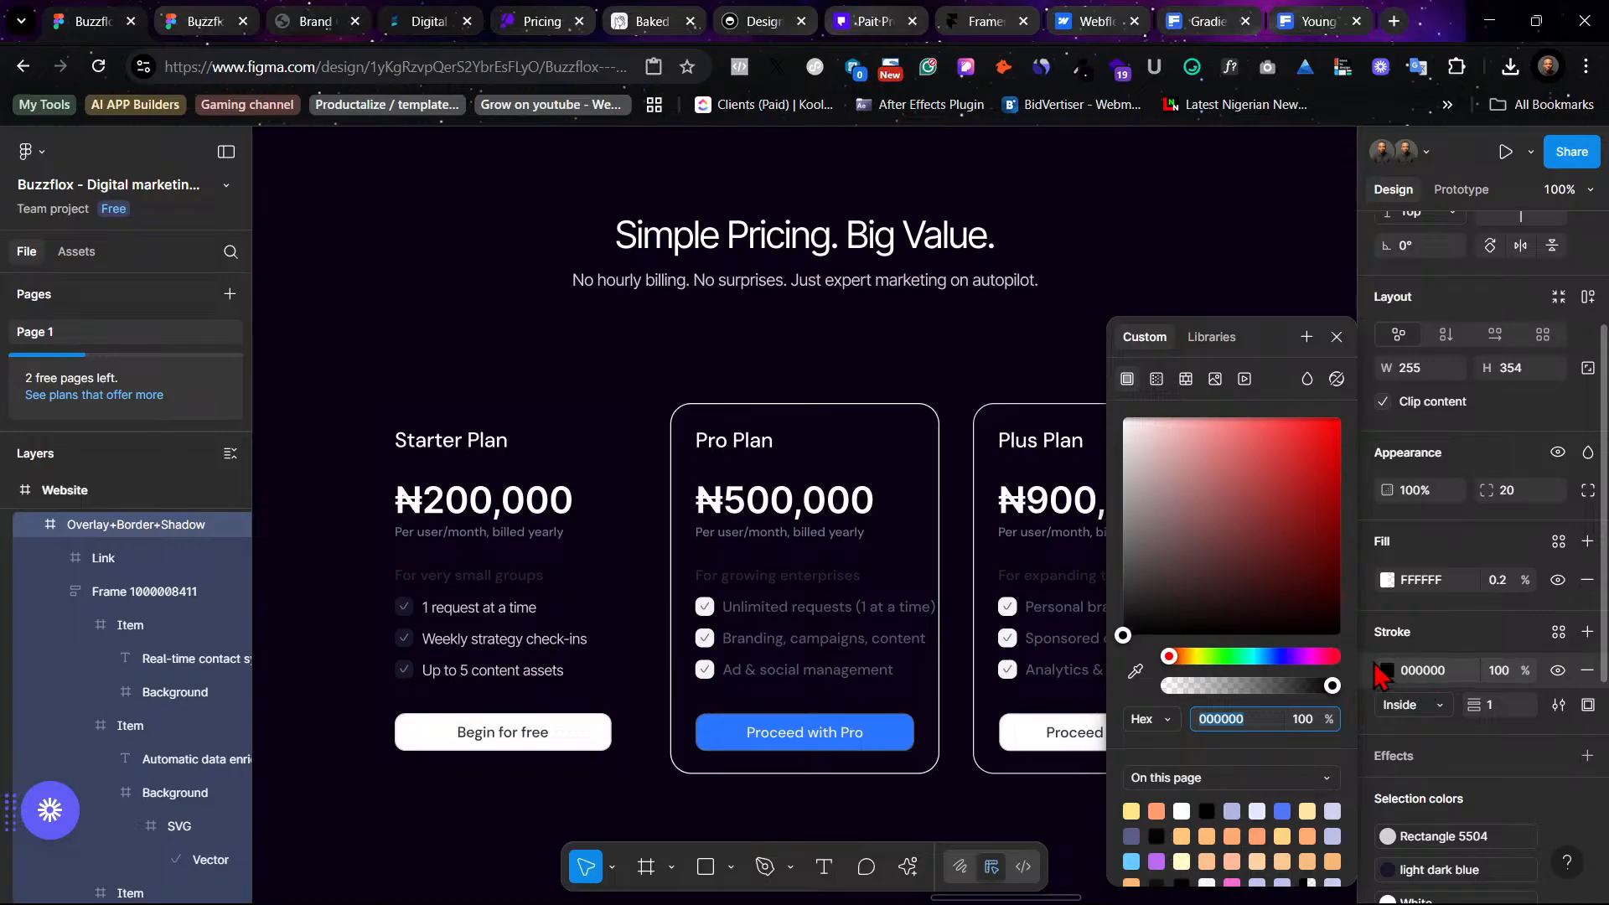
pyautogui.click(1163, 381)
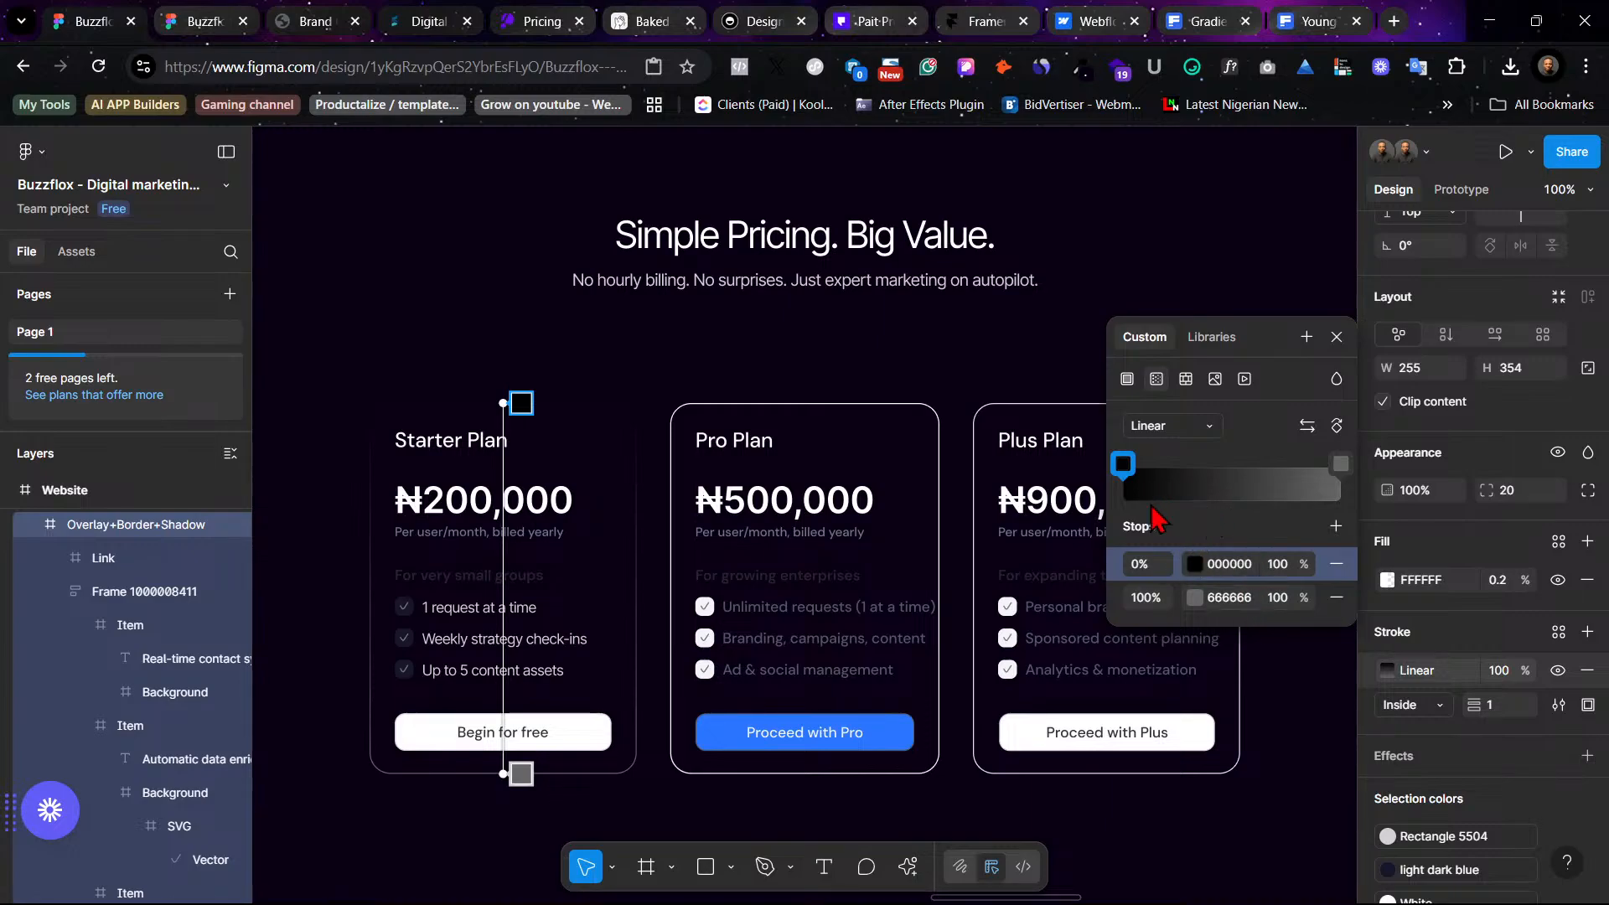
# - Set the gradient stroke's first stop color to 282828
pyautogui.click(1194, 564)
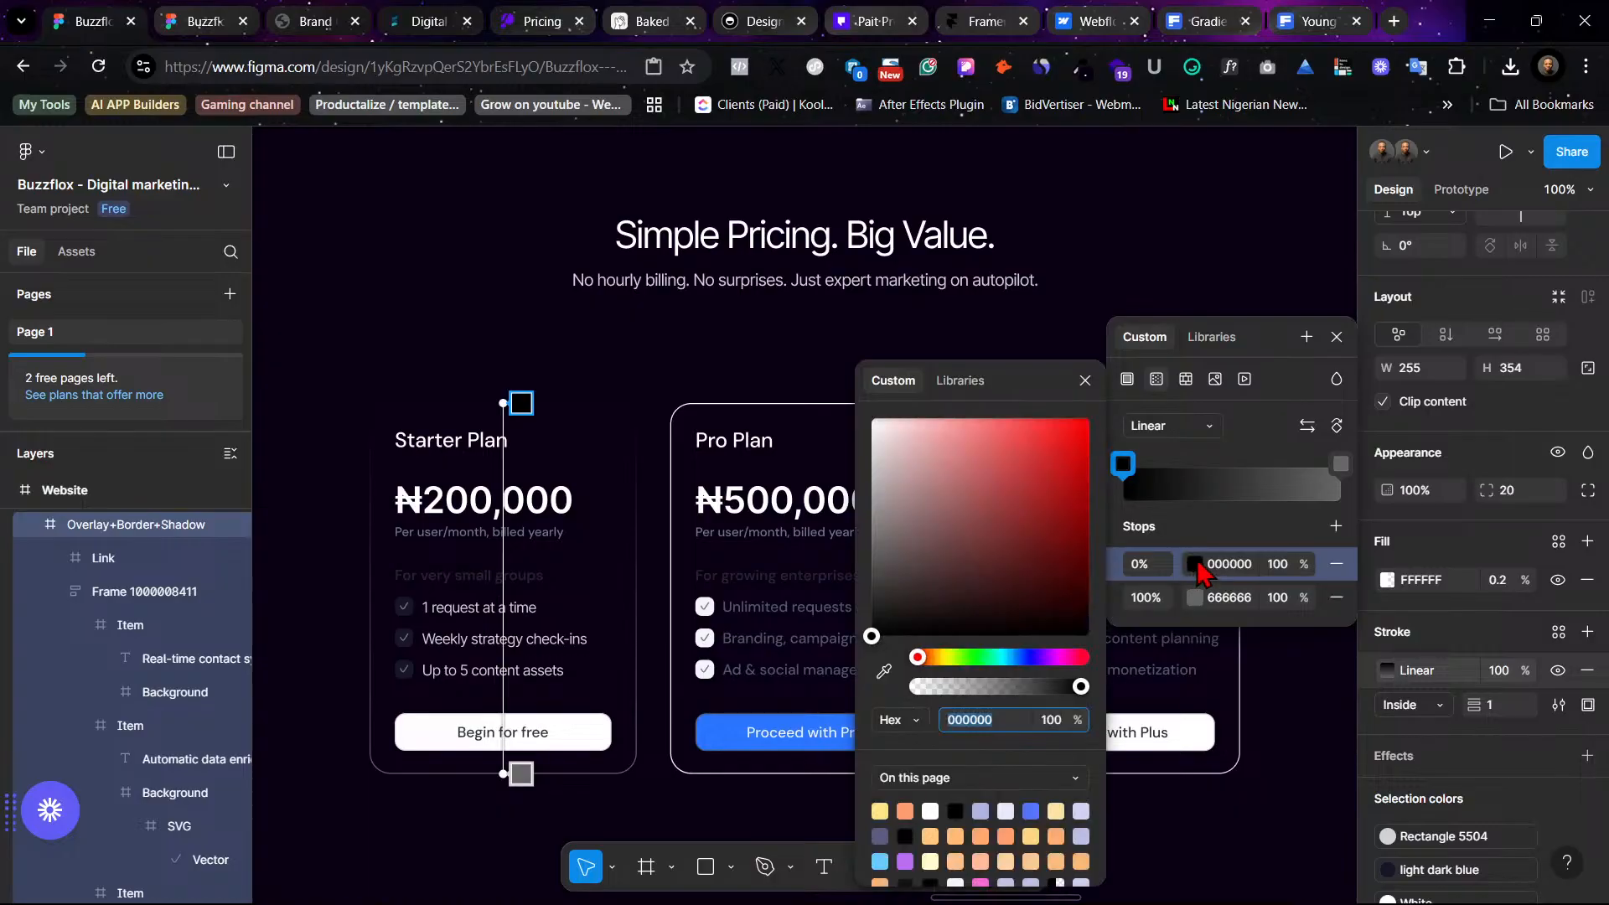
pyautogui.moveTo(872, 637); pyautogui.dragTo(873, 615)
pyautogui.click(872, 606)
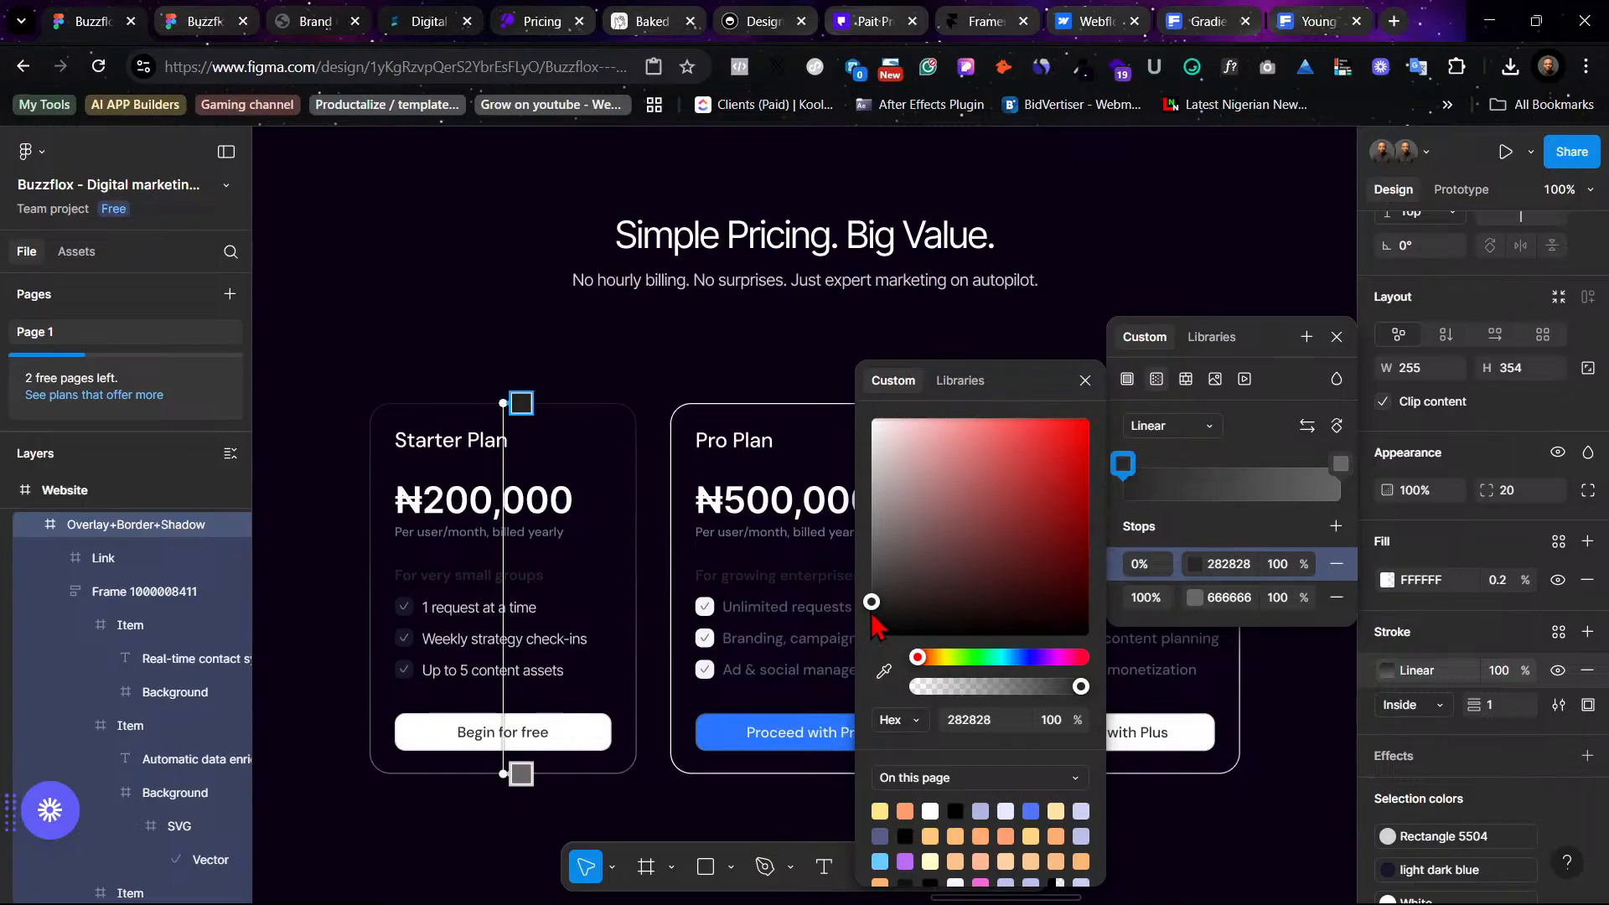
pyautogui.click(692, 376)
pyautogui.click(688, 364)
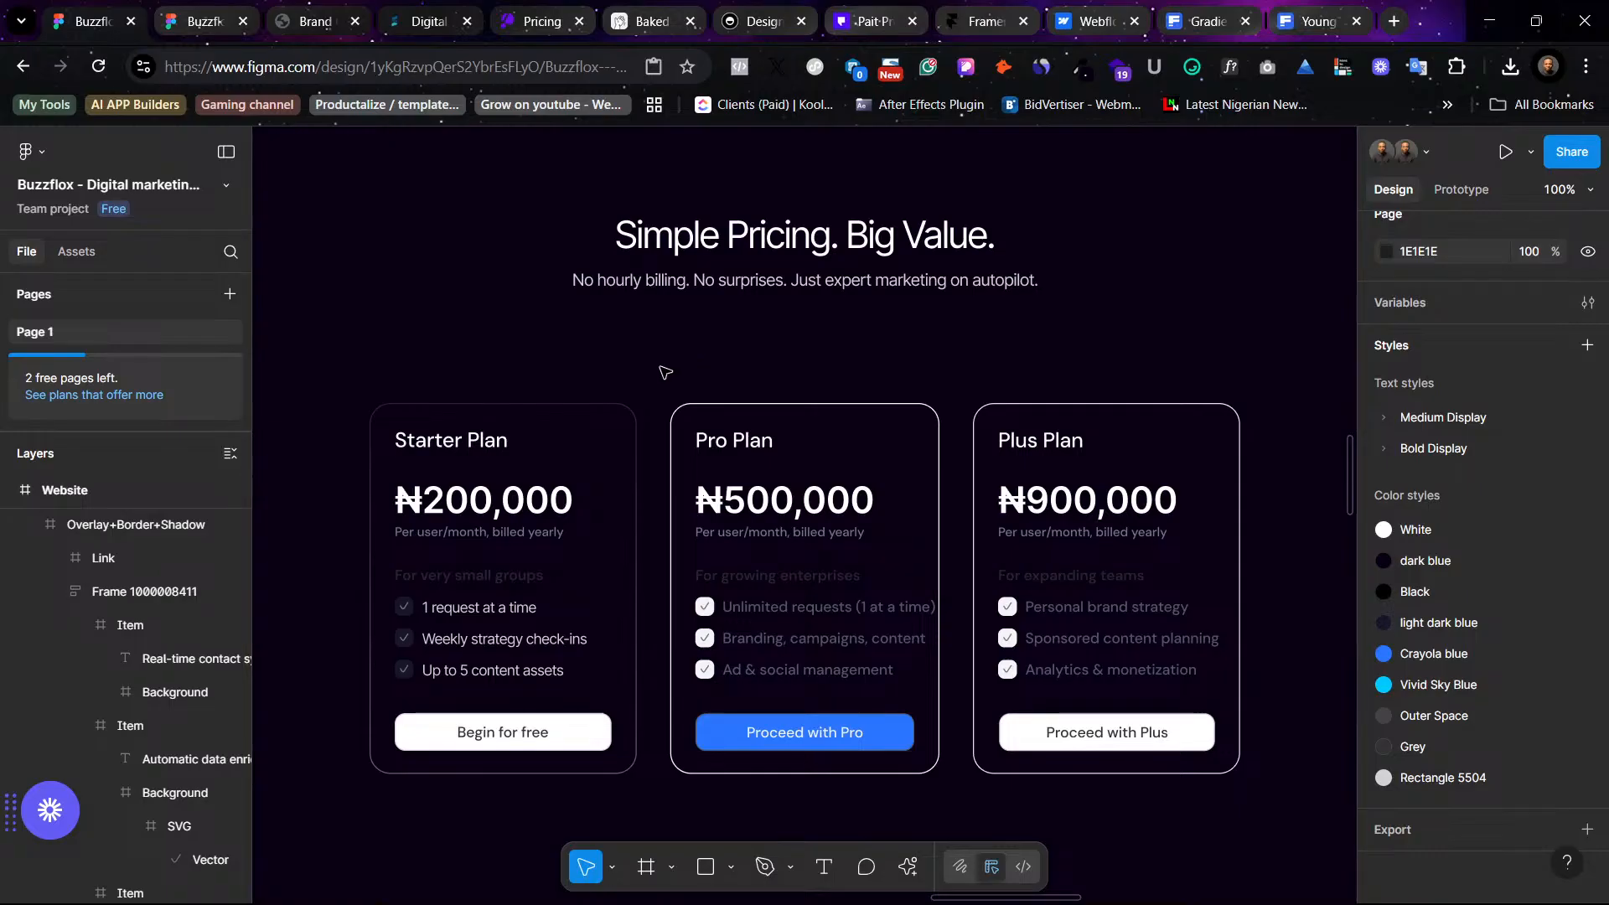
# - Apply the Rectangle 5504 color style to the Starter Plan's 'Per user/month, billed yearly' text
pyautogui.keyDown('ctrl'); pyautogui.click(549, 536); pyautogui.keyUp('ctrl')
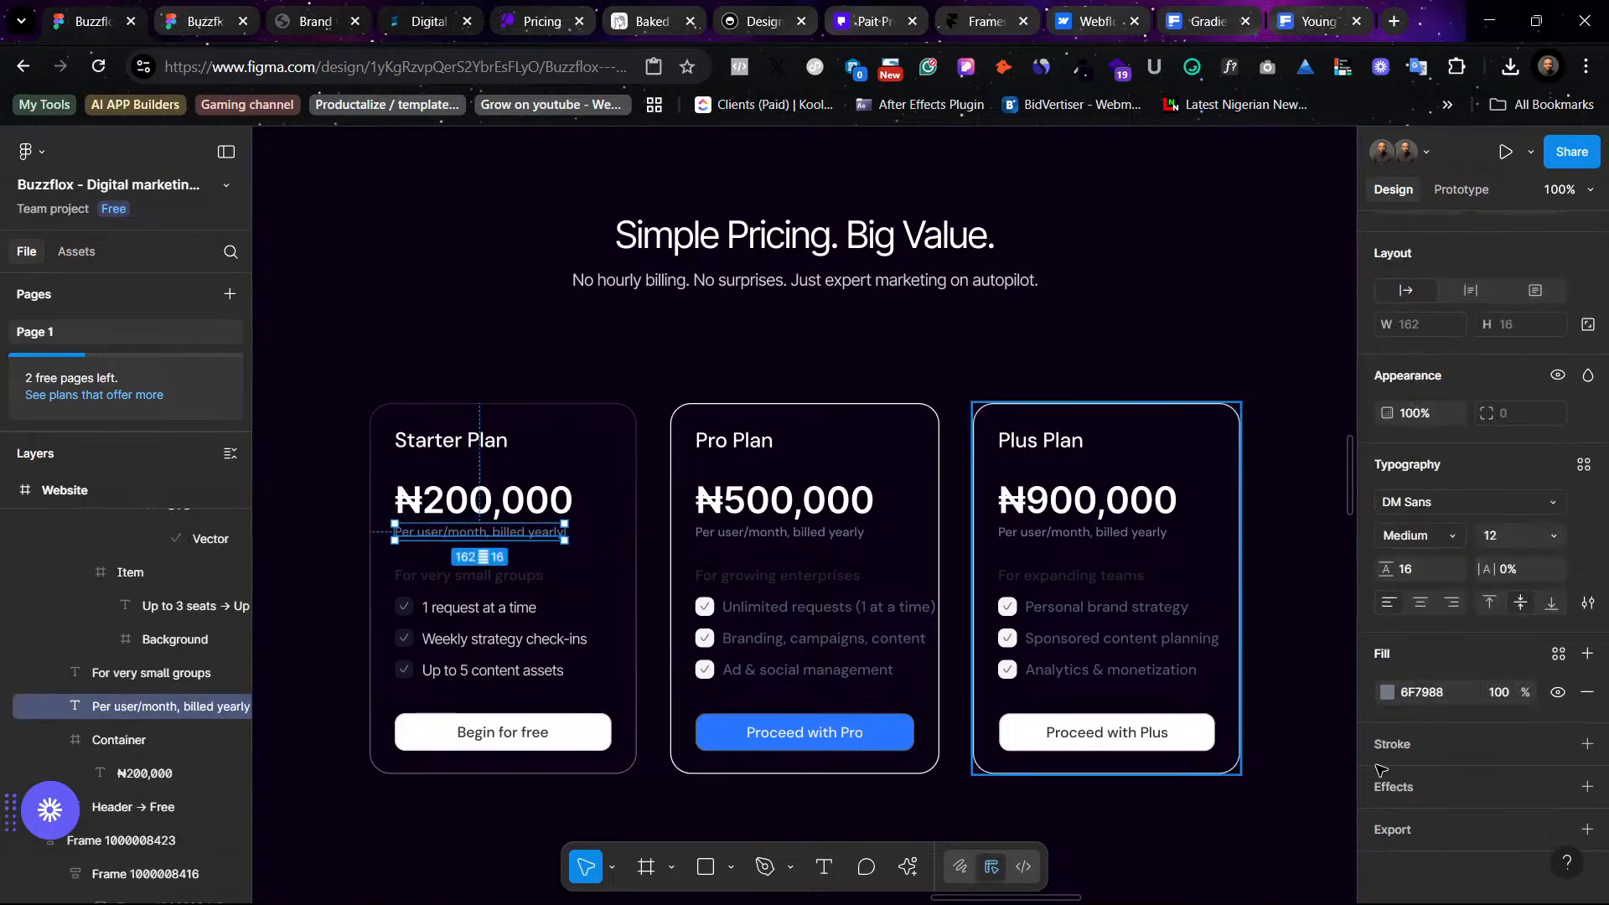
pyautogui.click(1558, 654)
pyautogui.scroll(-1, 1215, 708)
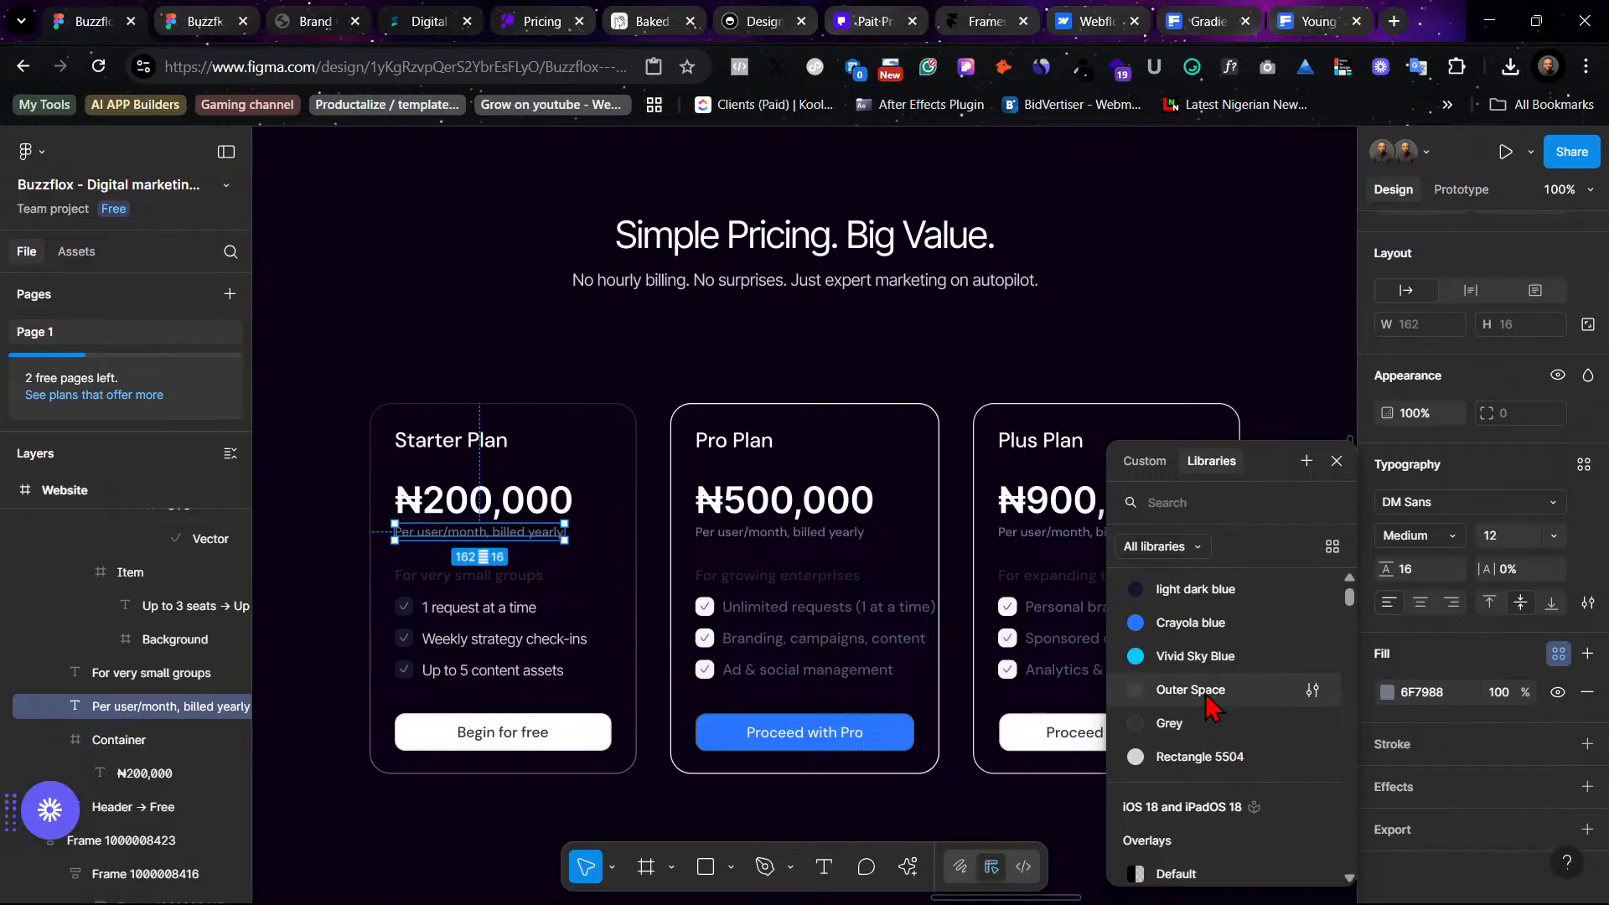
pyautogui.click(1220, 758)
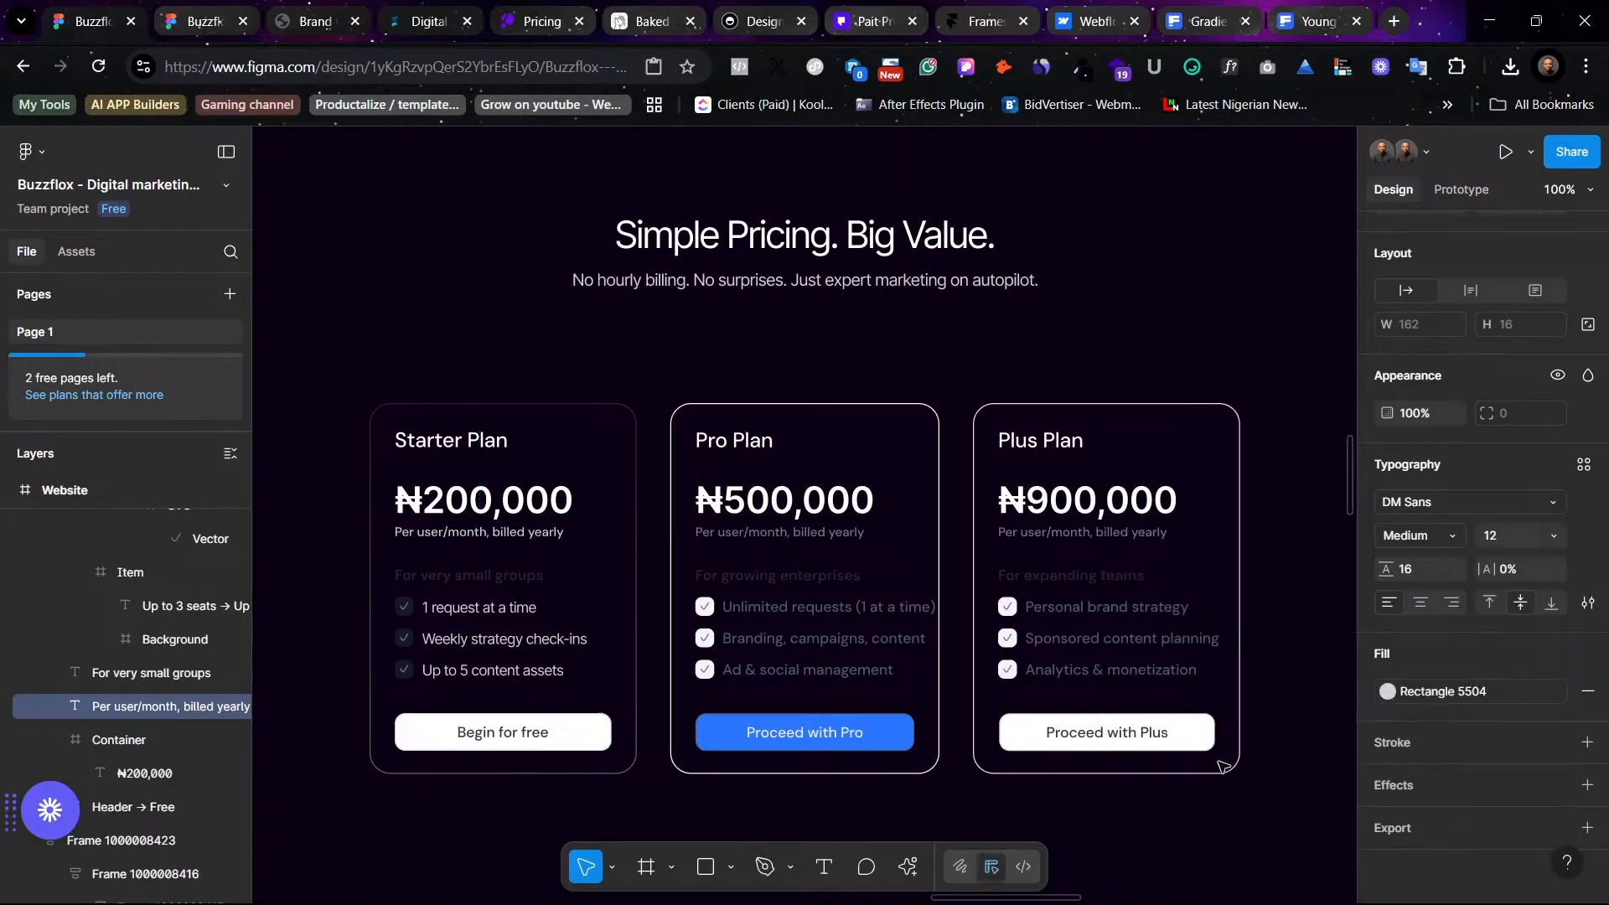
pyautogui.click(779, 375)
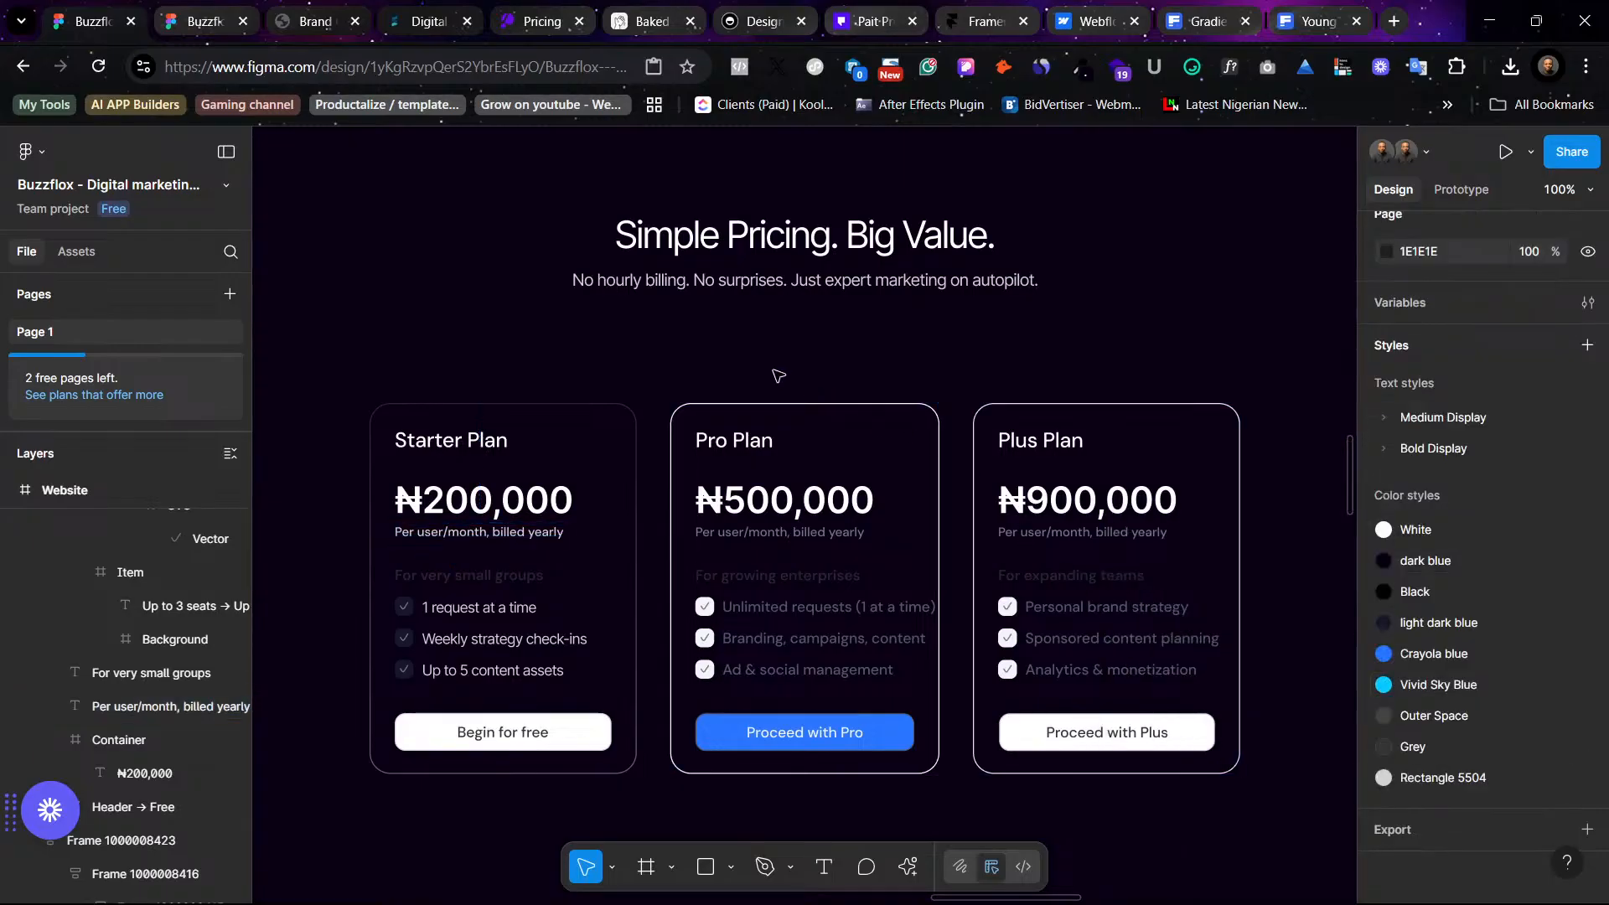
# - Apply the Rectangle 5504 color style to the Starter Plan's 'For very small groups' subtitle
pyautogui.doubleClick(508, 575)
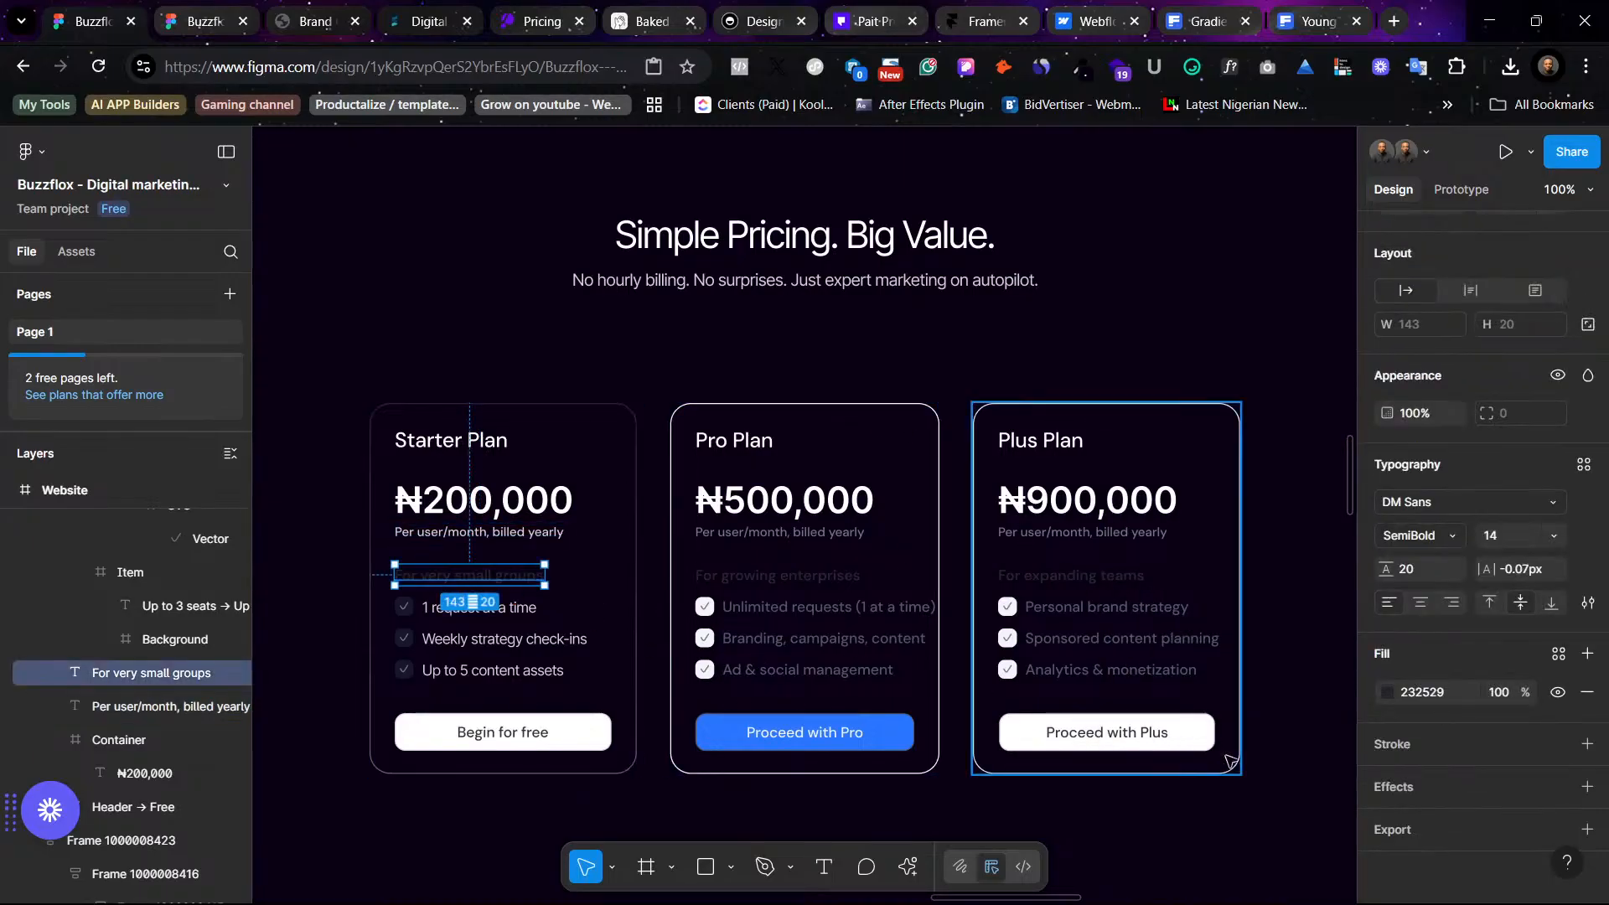
pyautogui.click(1559, 652)
pyautogui.scroll(-4, 1230, 737)
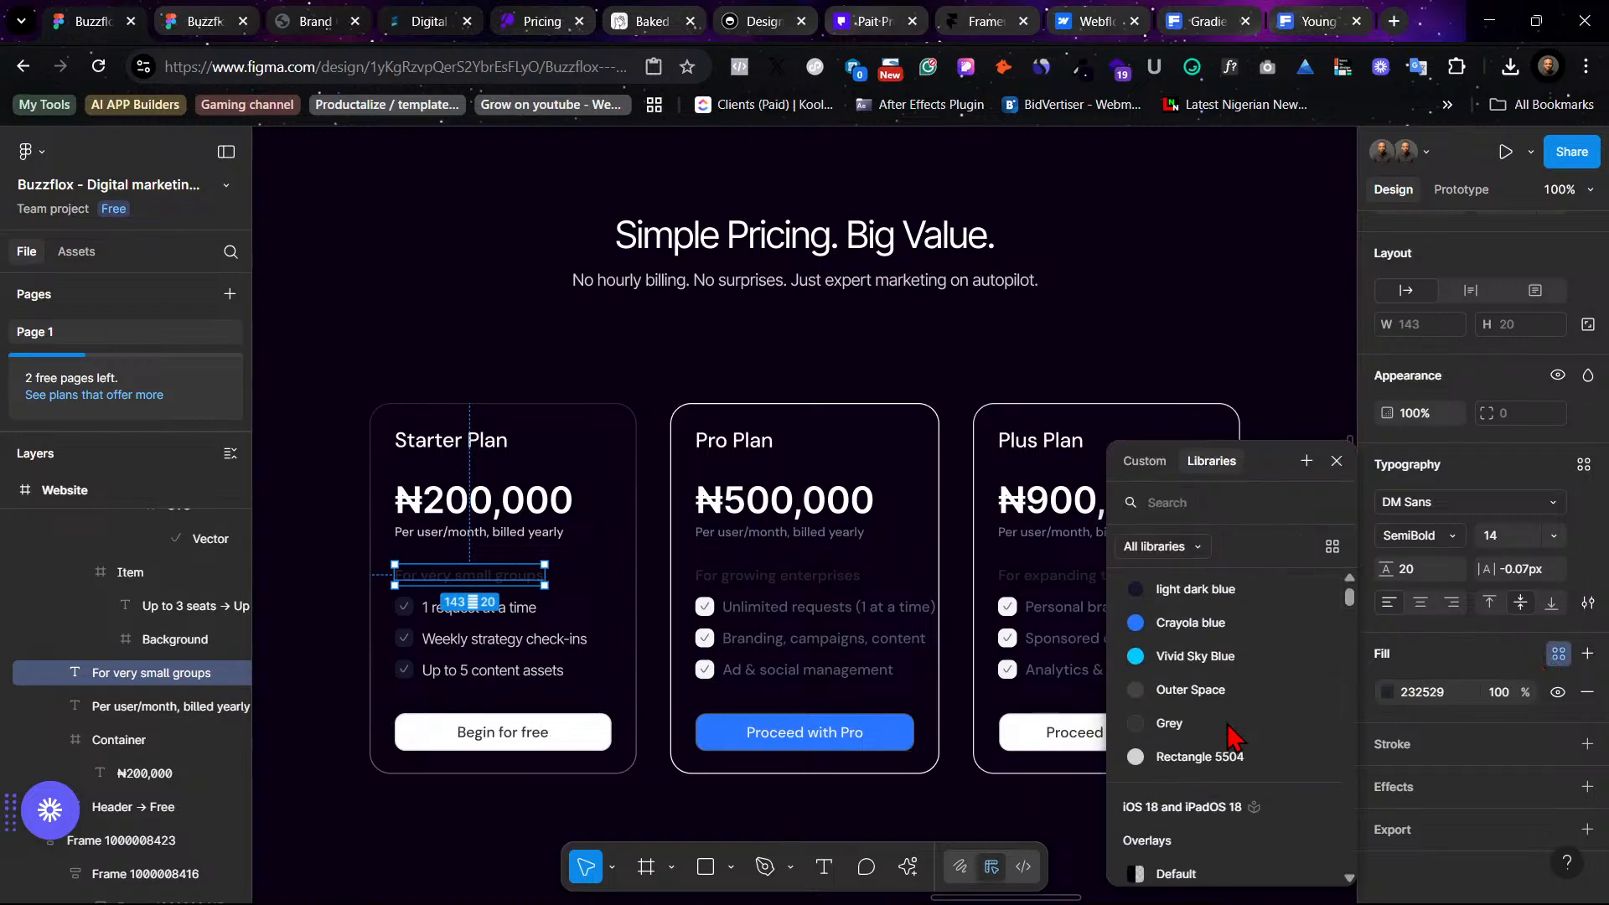
pyautogui.scroll(2, 1222, 675)
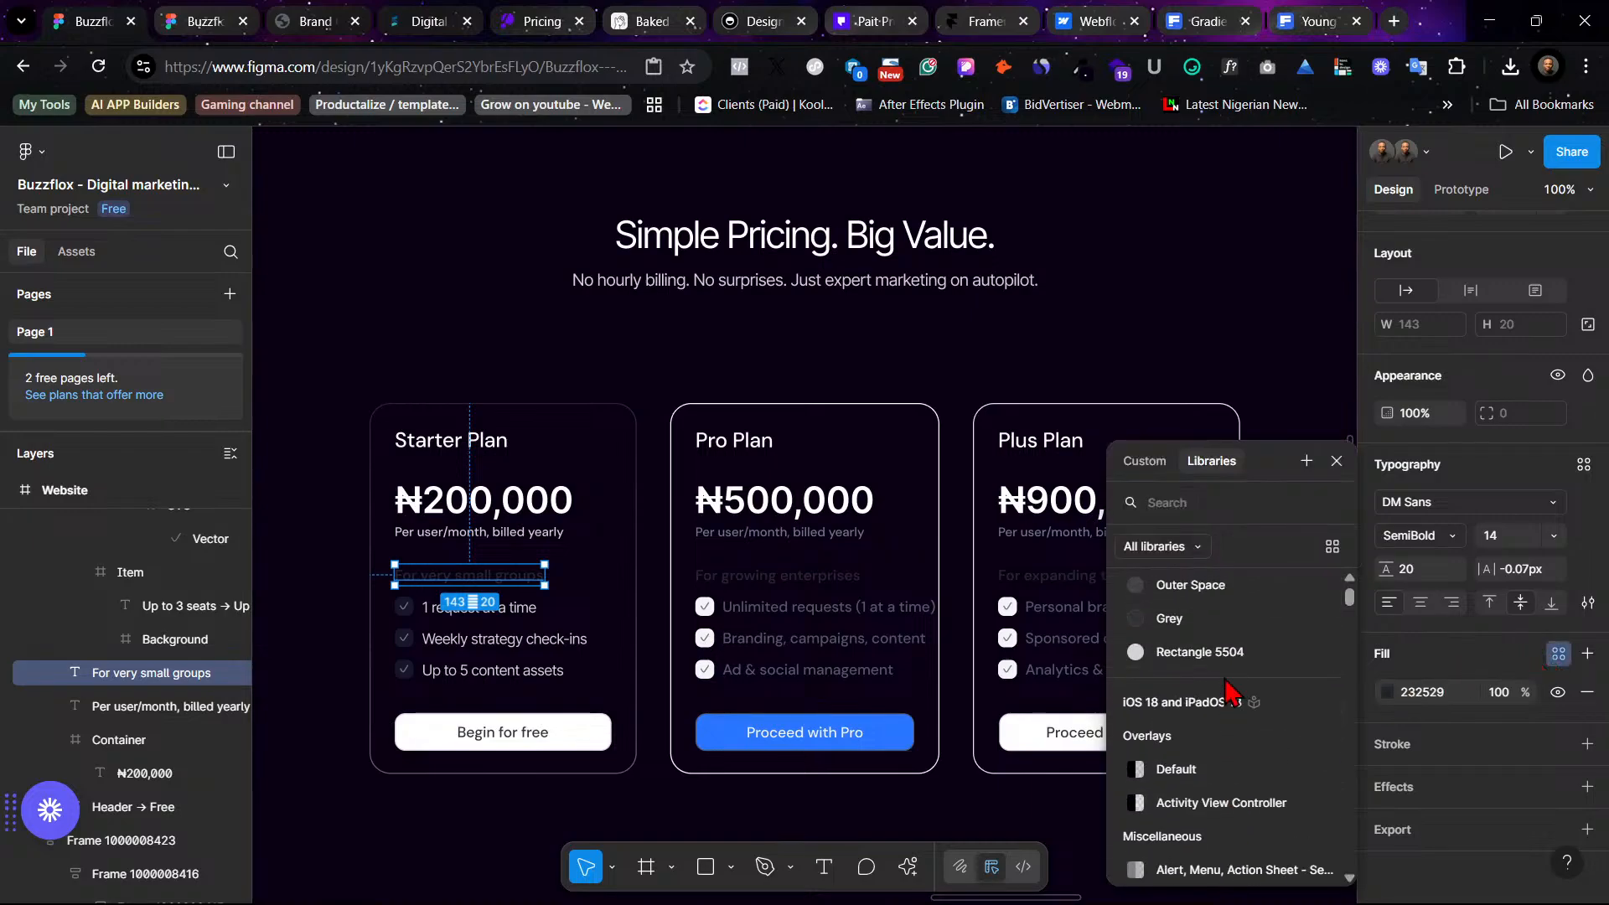
pyautogui.click(1233, 651)
pyautogui.click(352, 508)
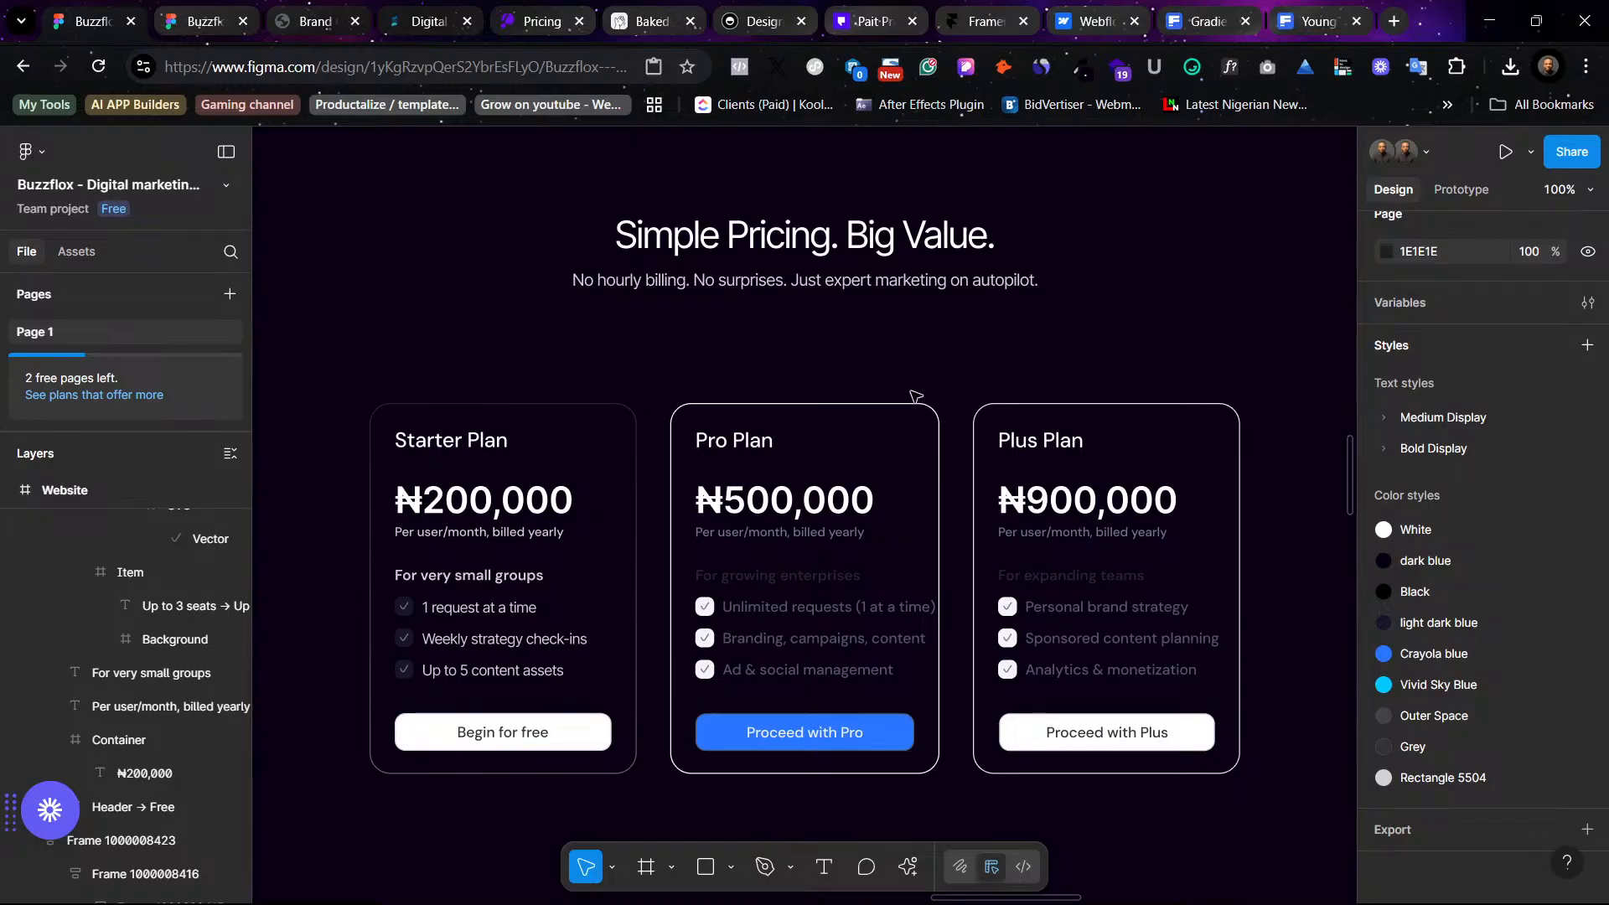
# - Copy the Starter Plan card's properties
pyautogui.click(636, 434)
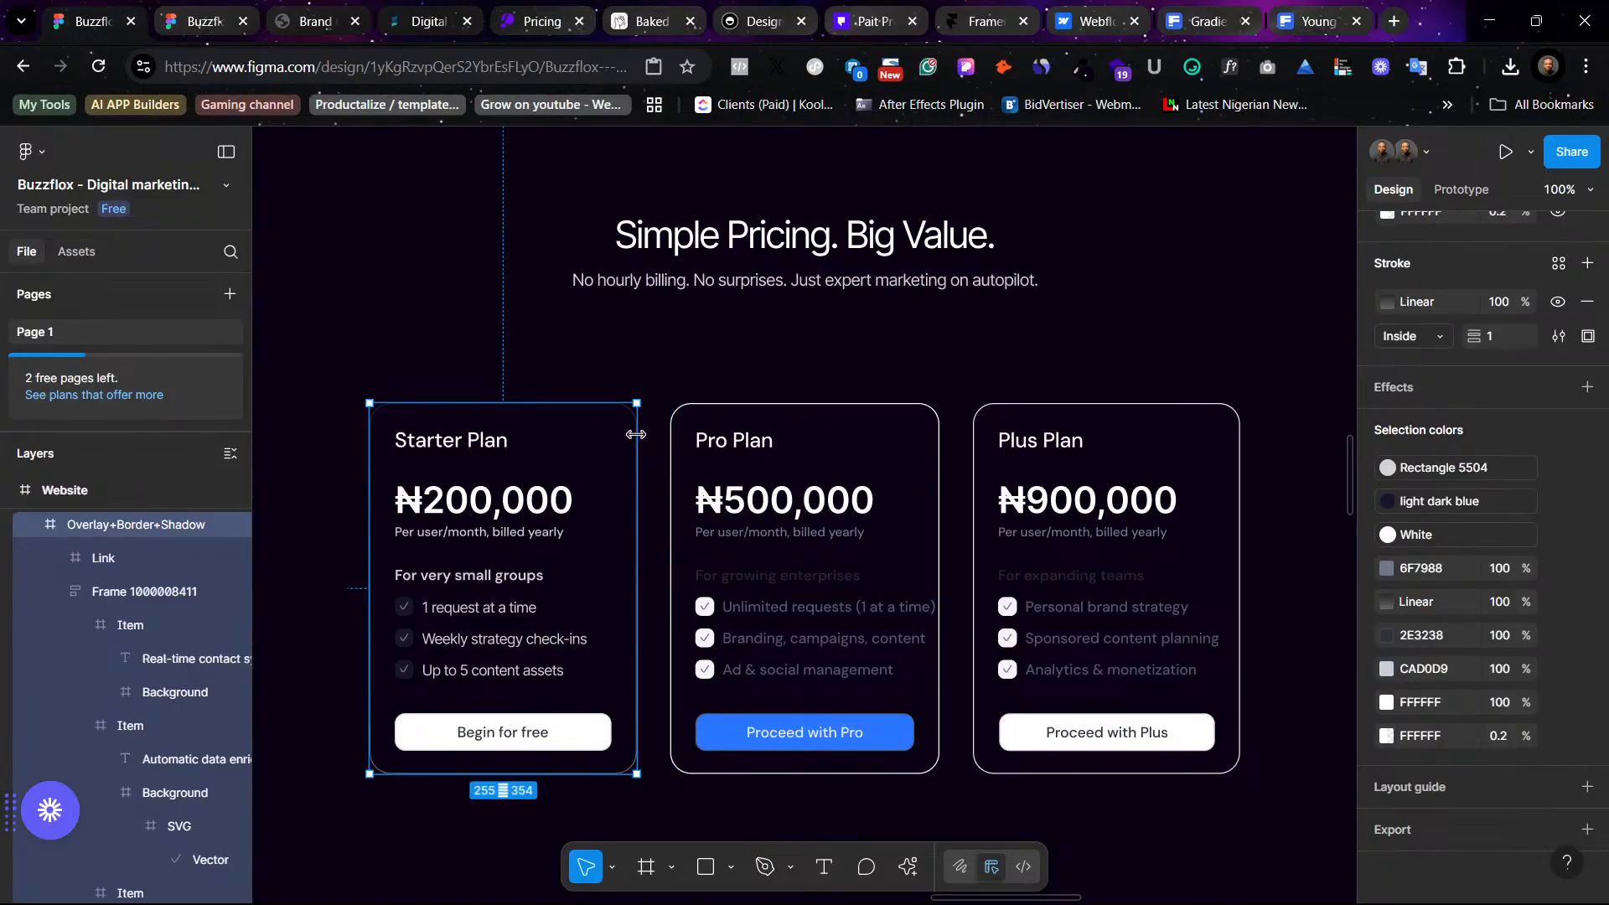
pyautogui.rightClick(610, 426)
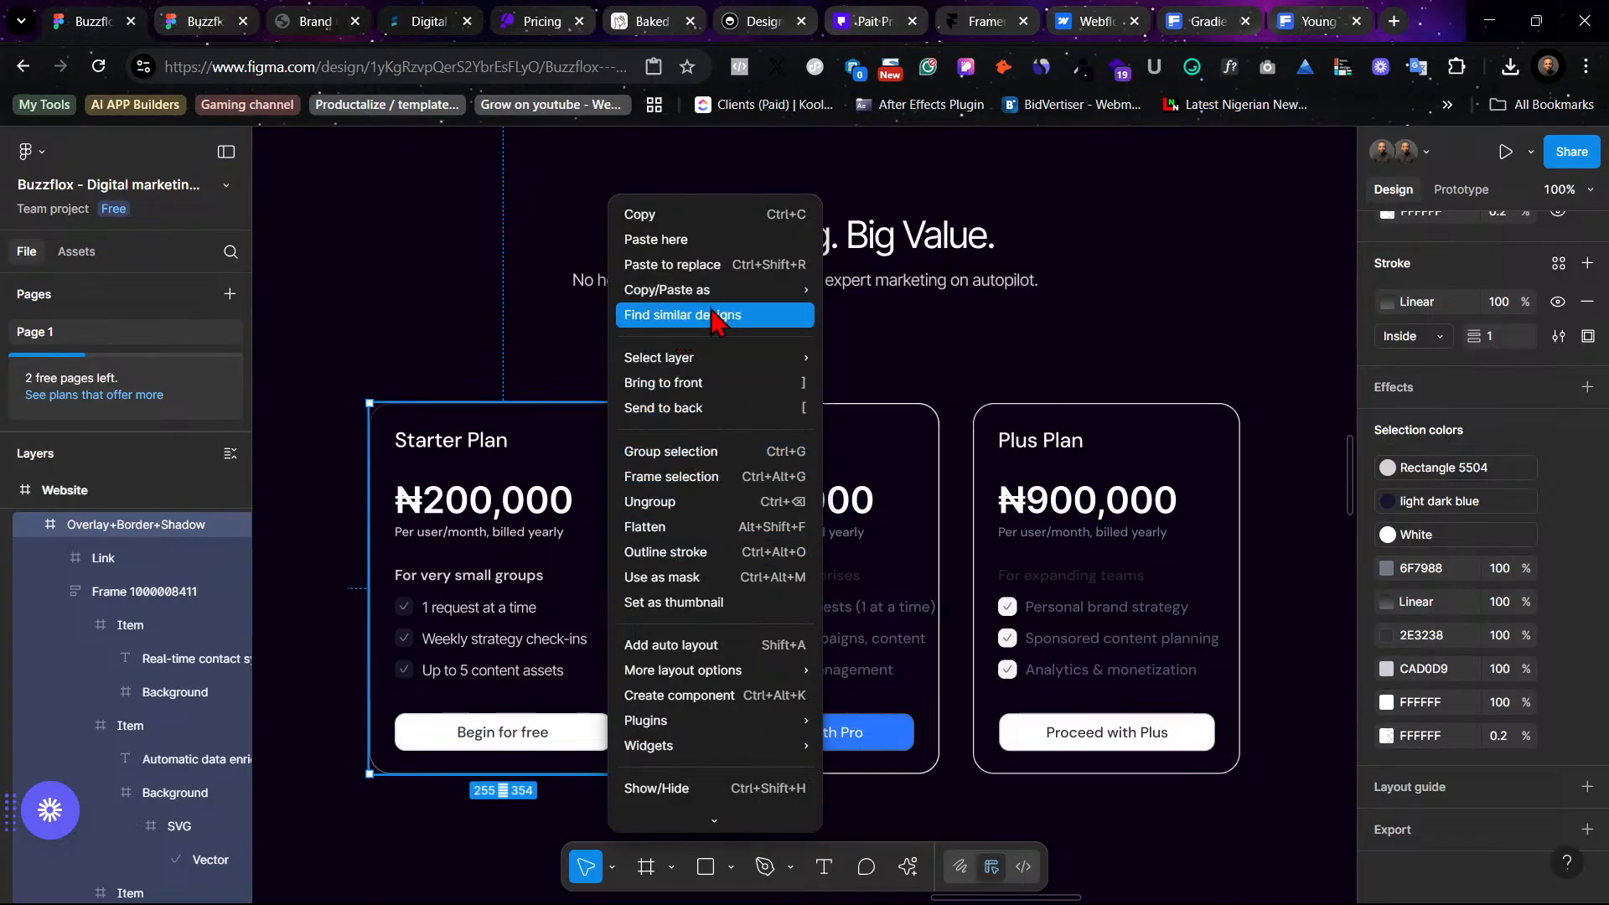
pyautogui.moveTo(732, 304)
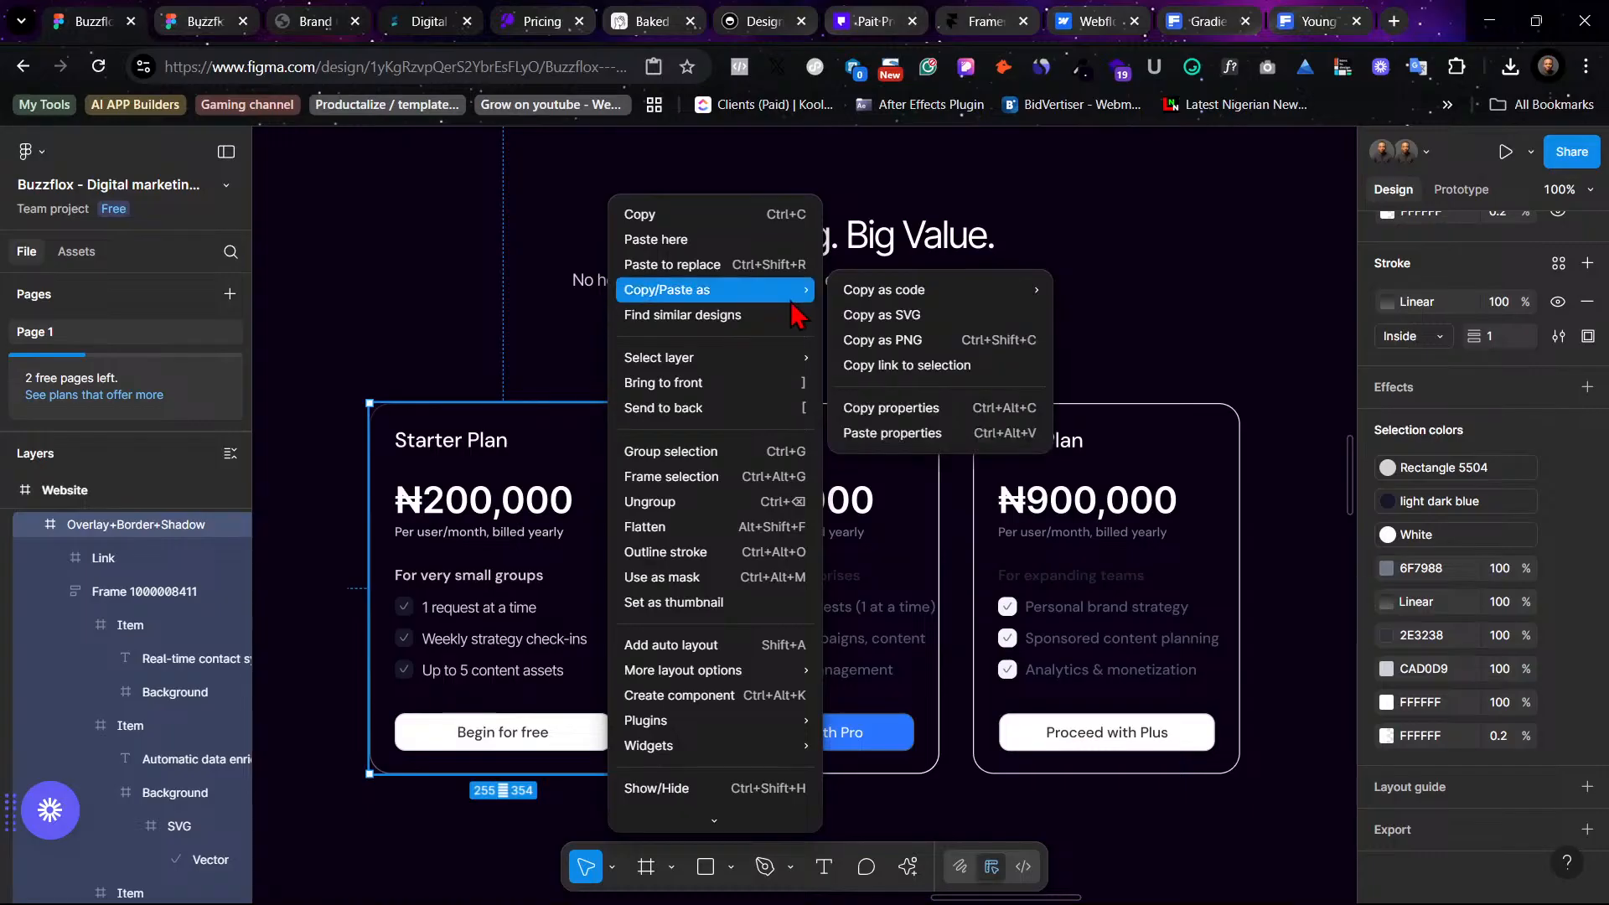
pyautogui.click(927, 408)
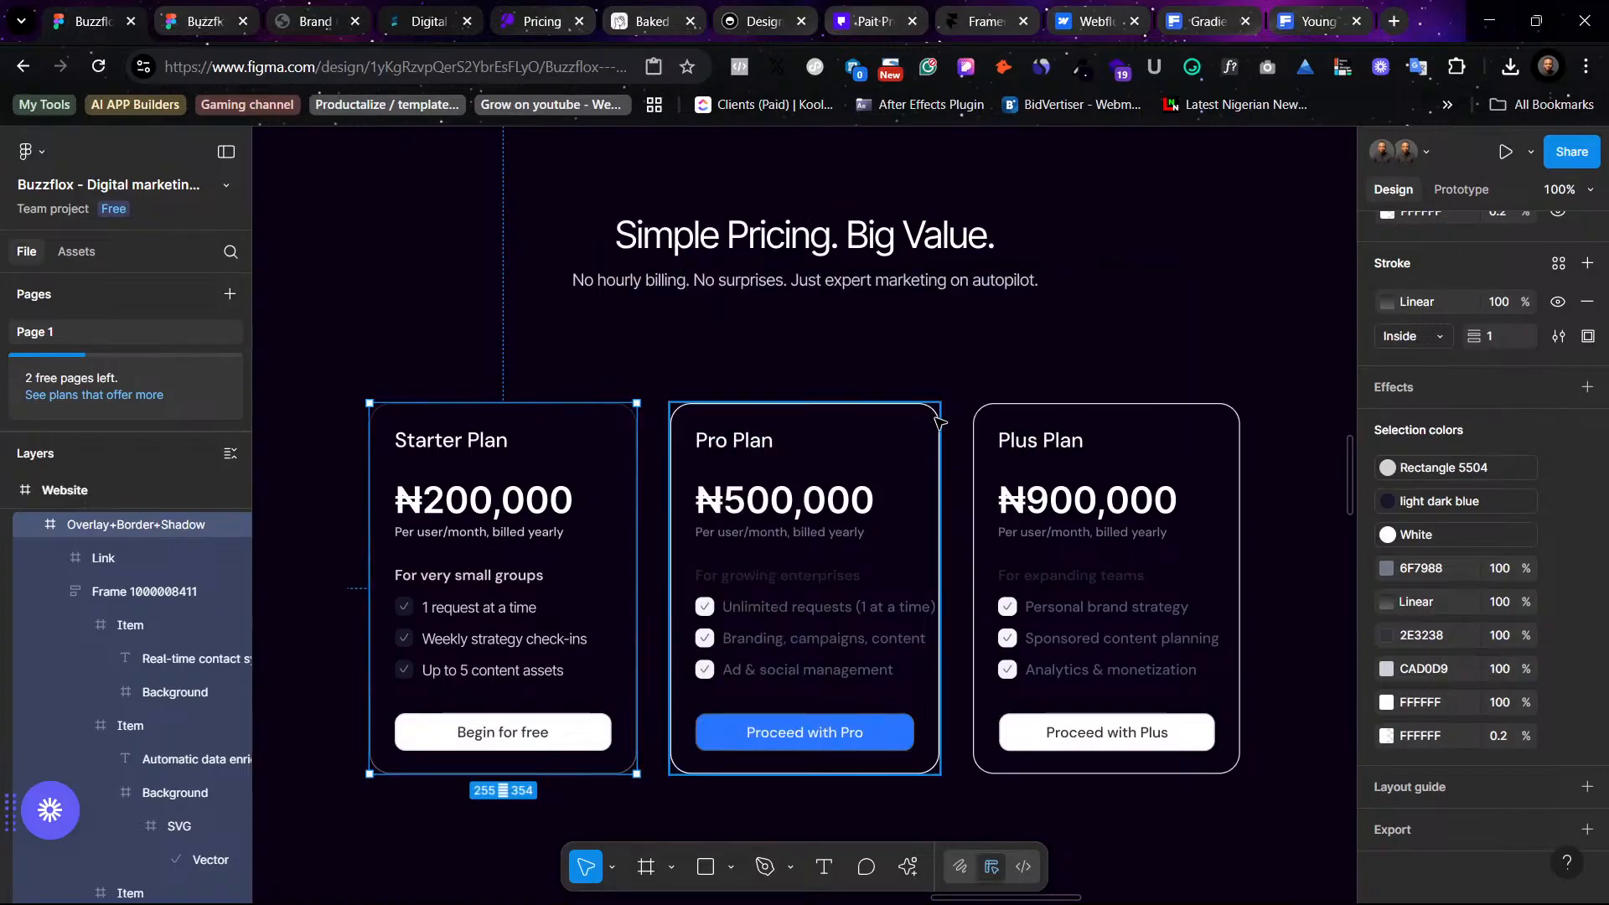
# - Paste the copied properties onto the Pro Plan card
pyautogui.click(930, 427)
pyautogui.rightClick(929, 429)
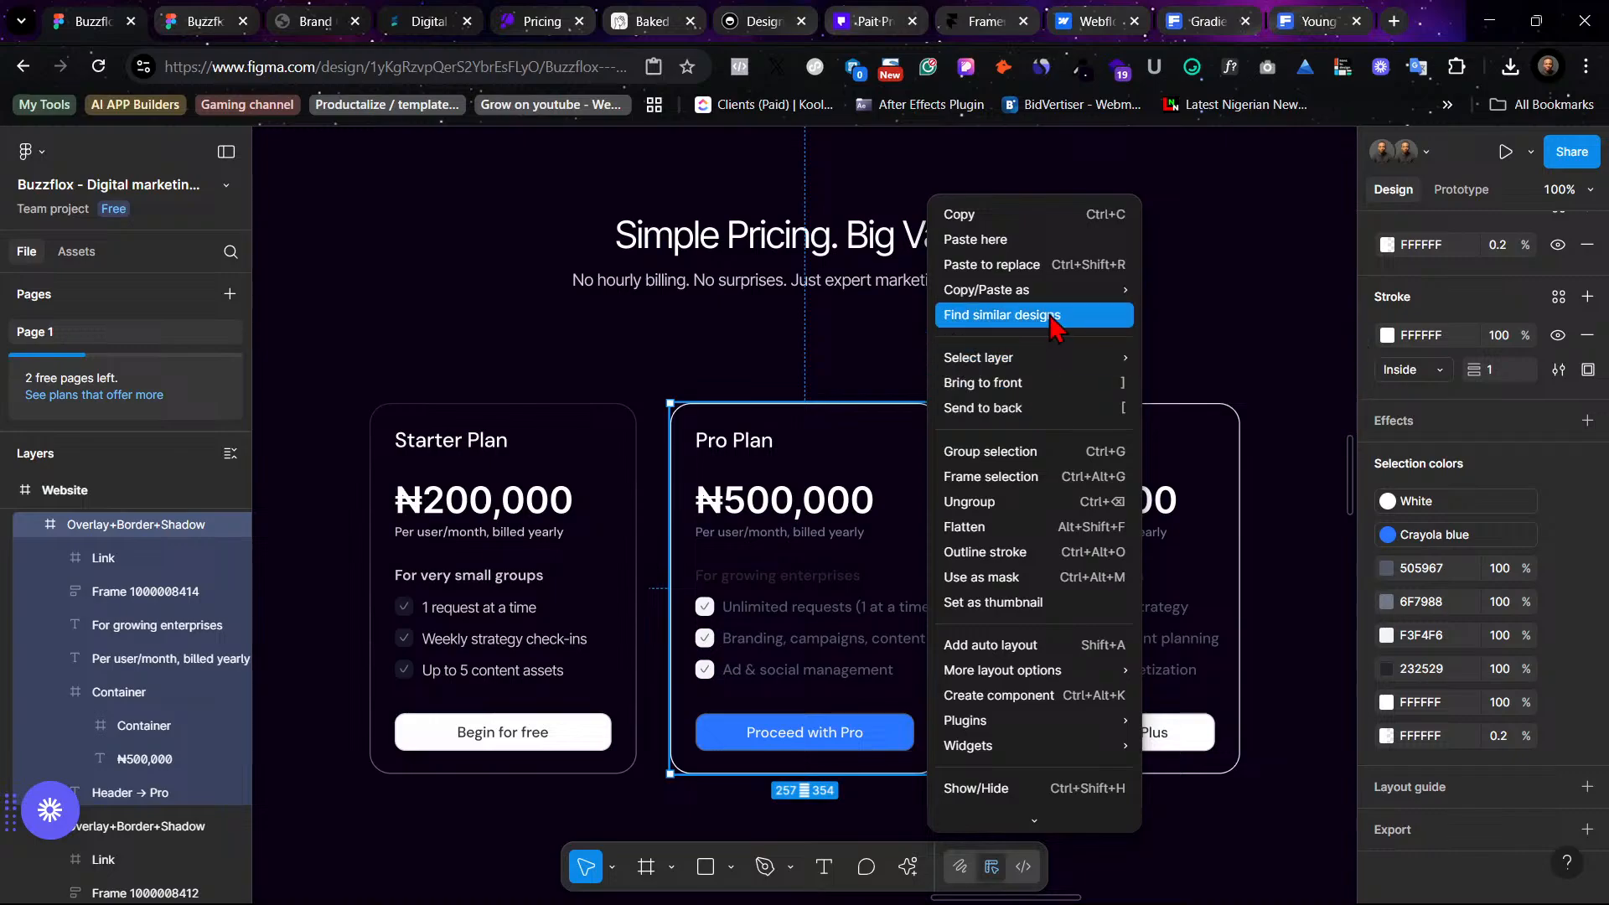
pyautogui.moveTo(1060, 294)
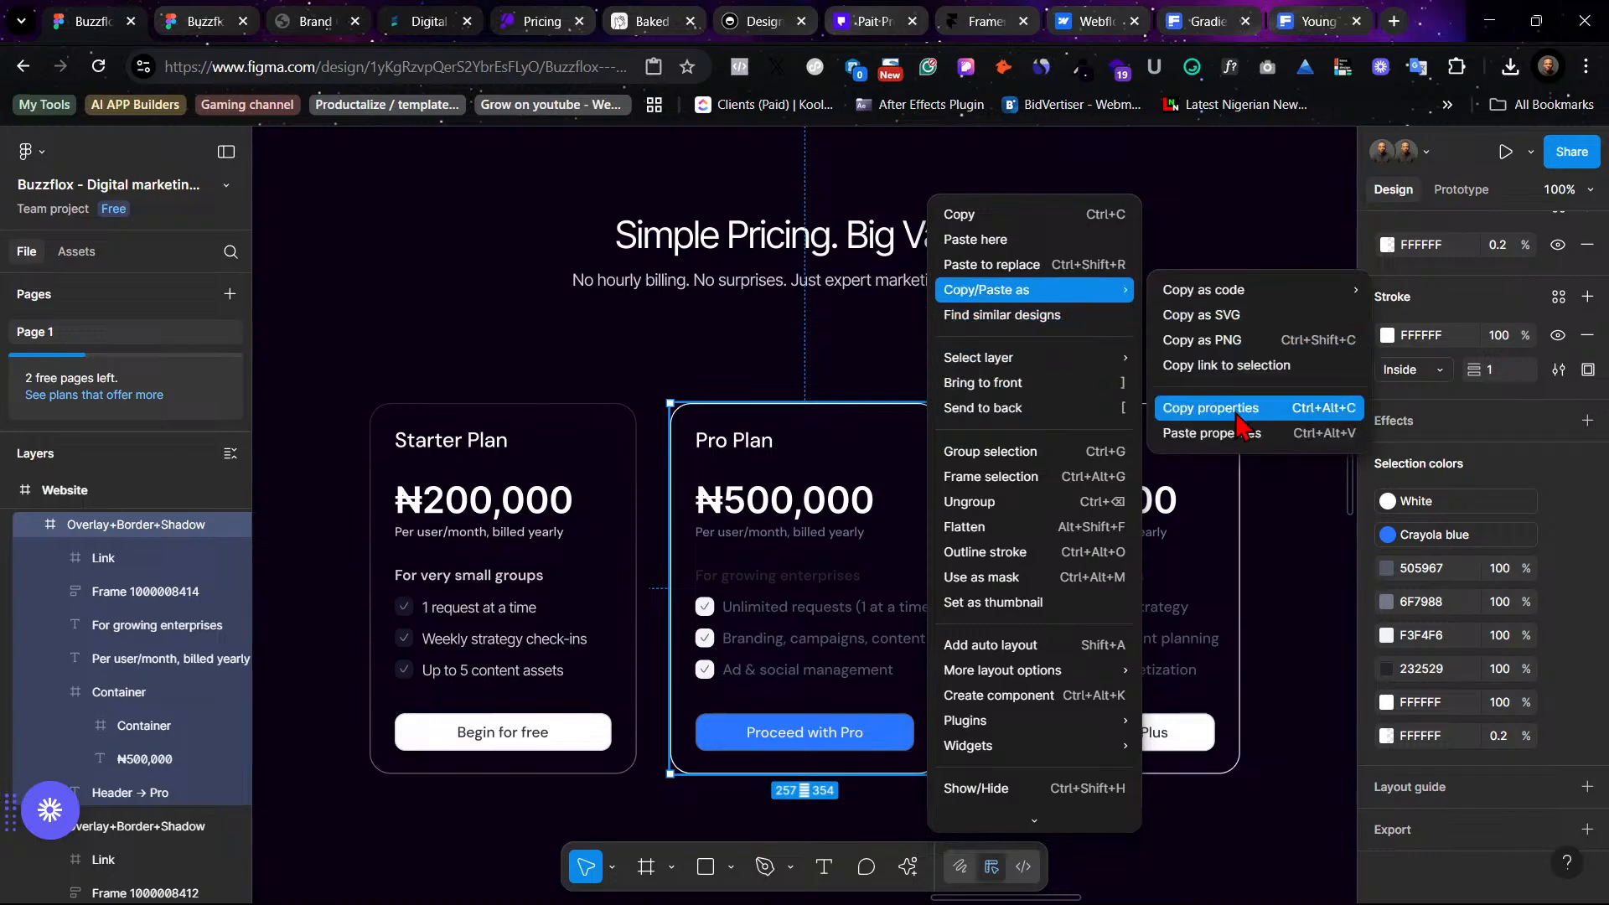
pyautogui.click(1230, 434)
pyautogui.click(1047, 329)
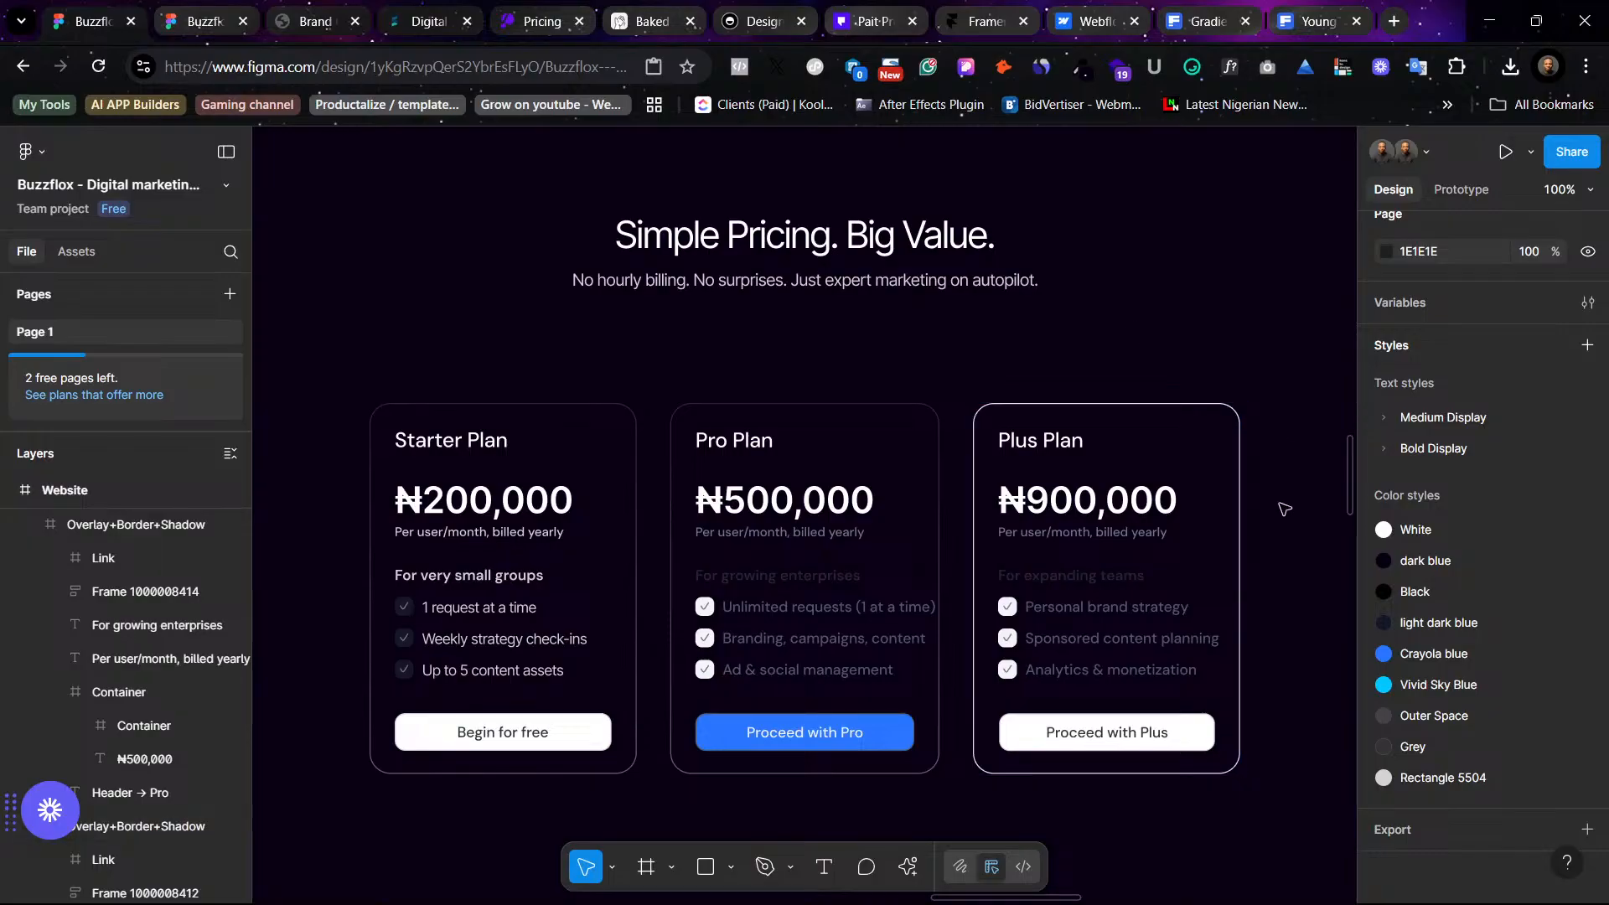
pyautogui.click(1228, 453)
pyautogui.rightClick(1221, 442)
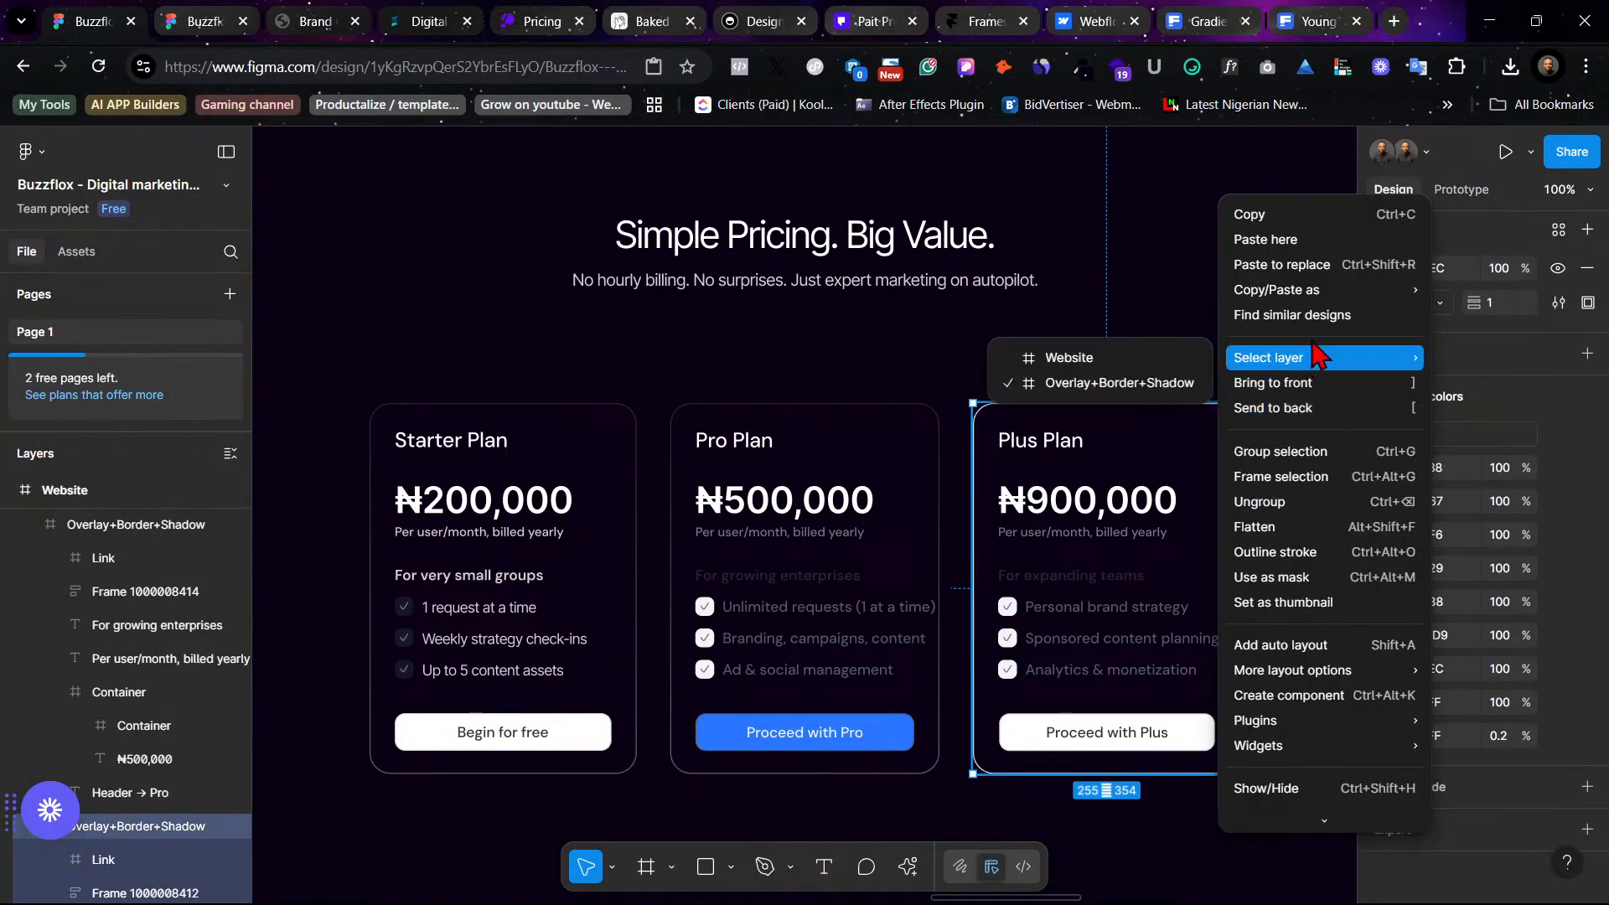
pyautogui.moveTo(1334, 295)
pyautogui.click(1131, 424)
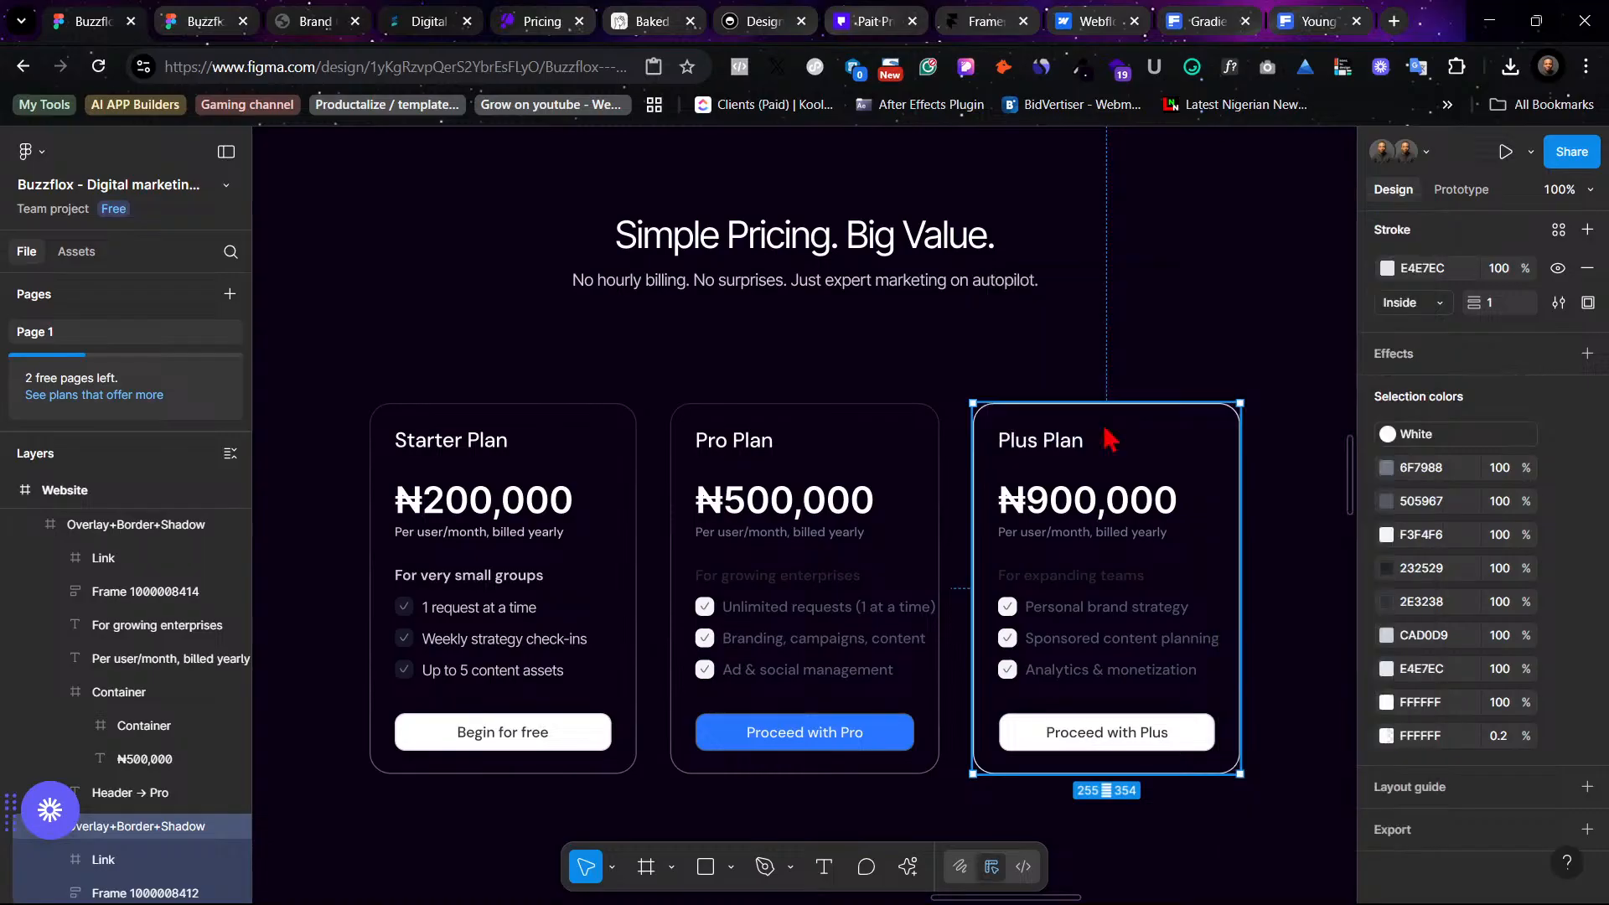
pyautogui.click(849, 350)
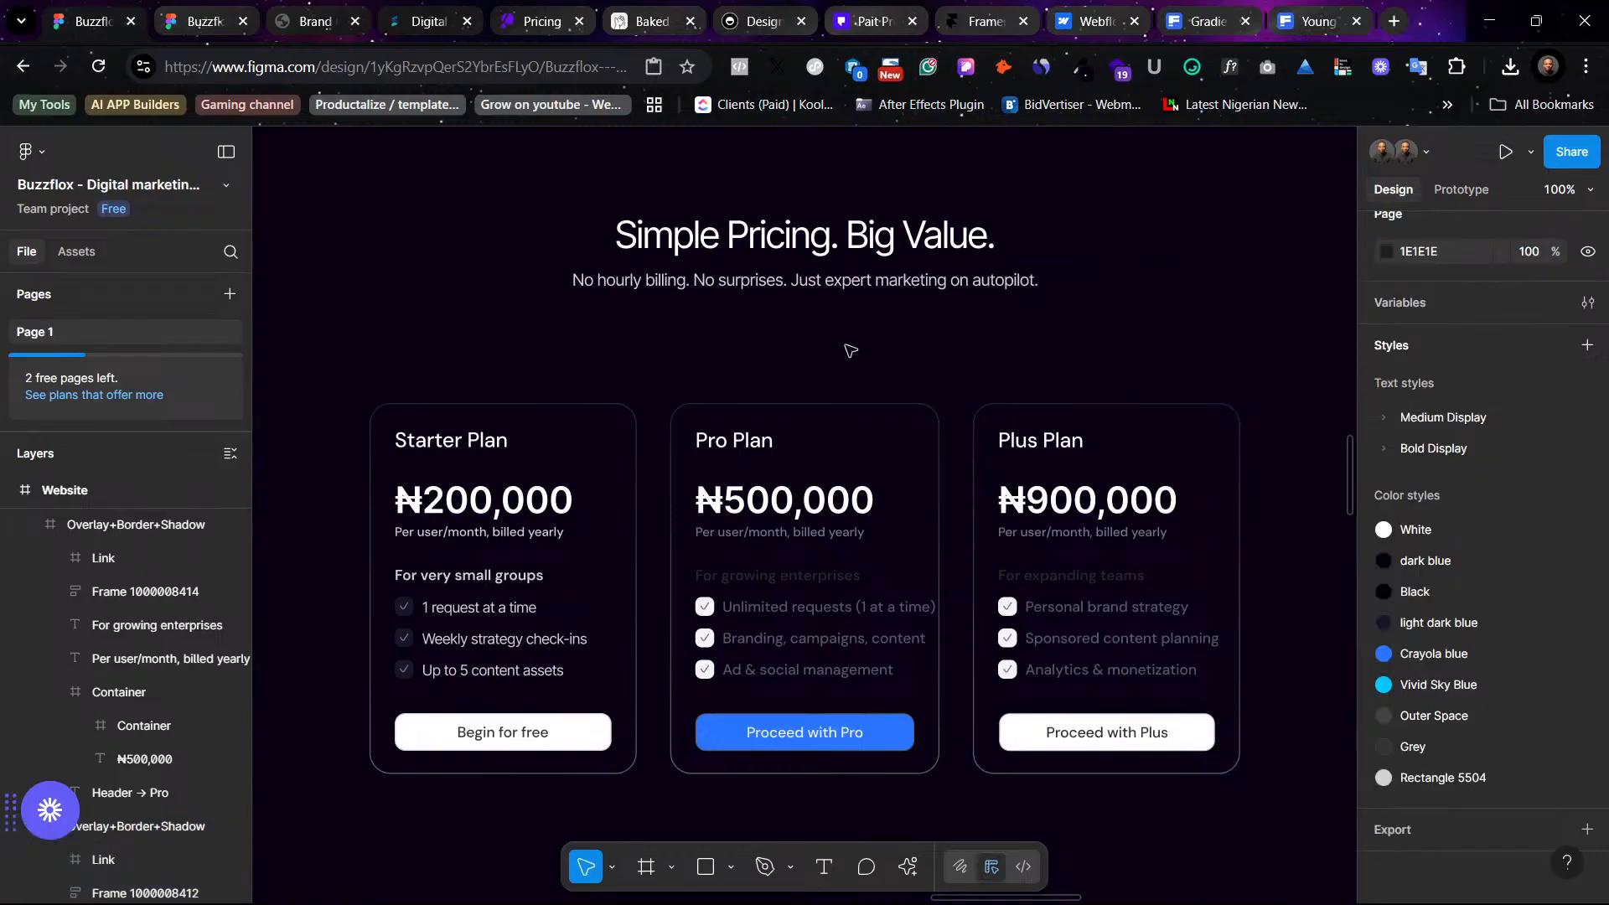
# - Set the Pro Plan card's gradient stroke end stop to 2A77FF, sampled with the eyedropper from the Proceed with Pro button
pyautogui.click(944, 530)
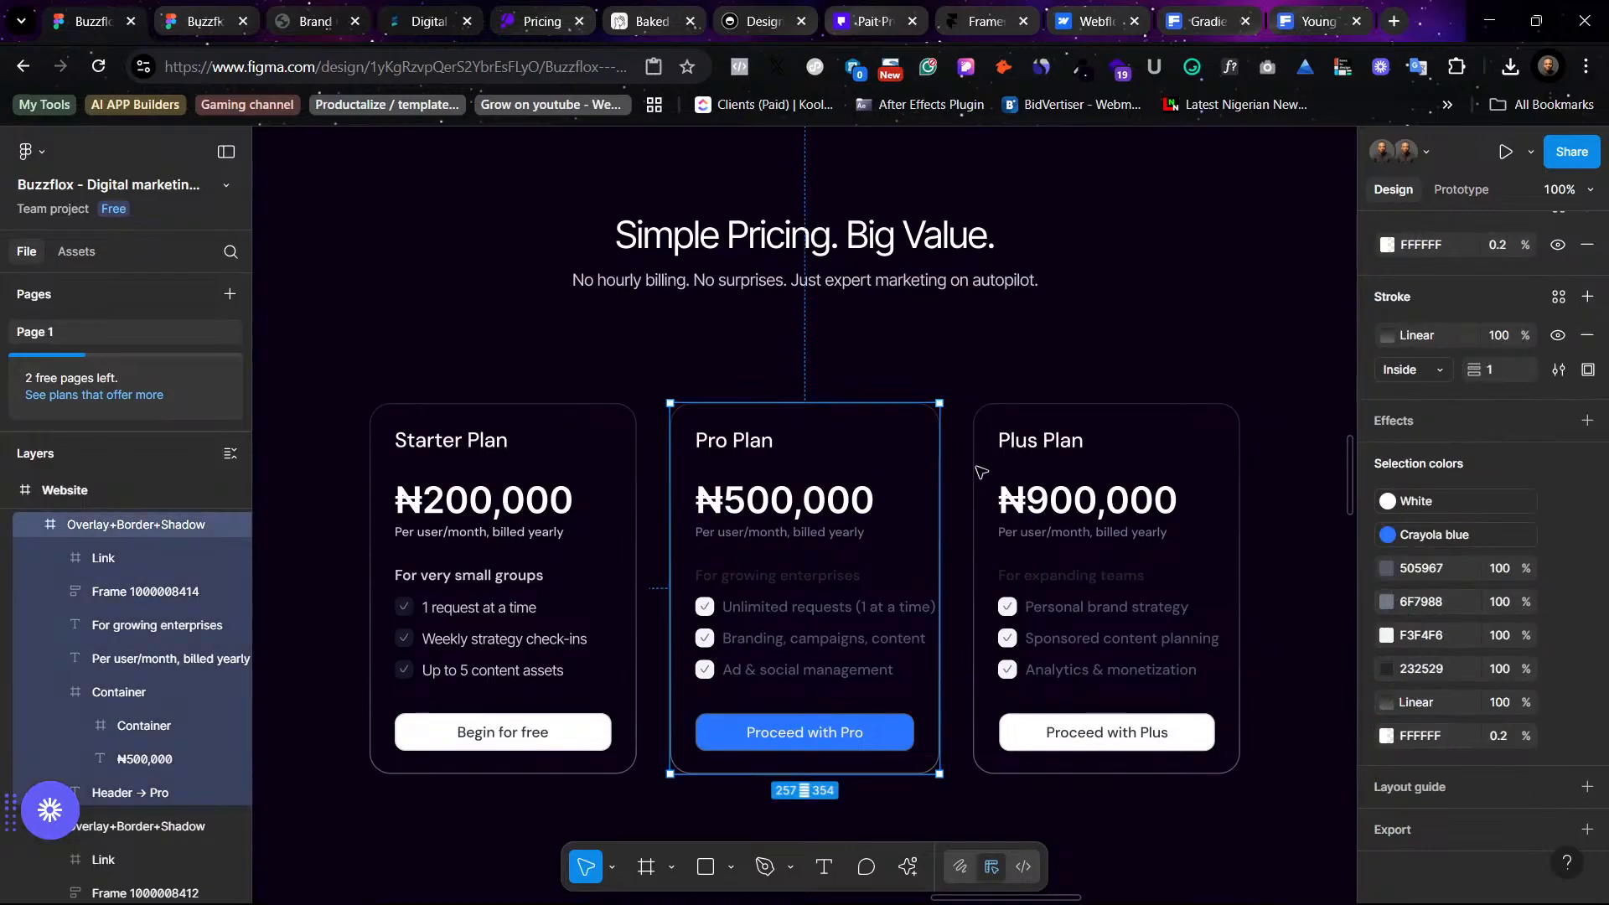
pyautogui.scroll(4, 1430, 539)
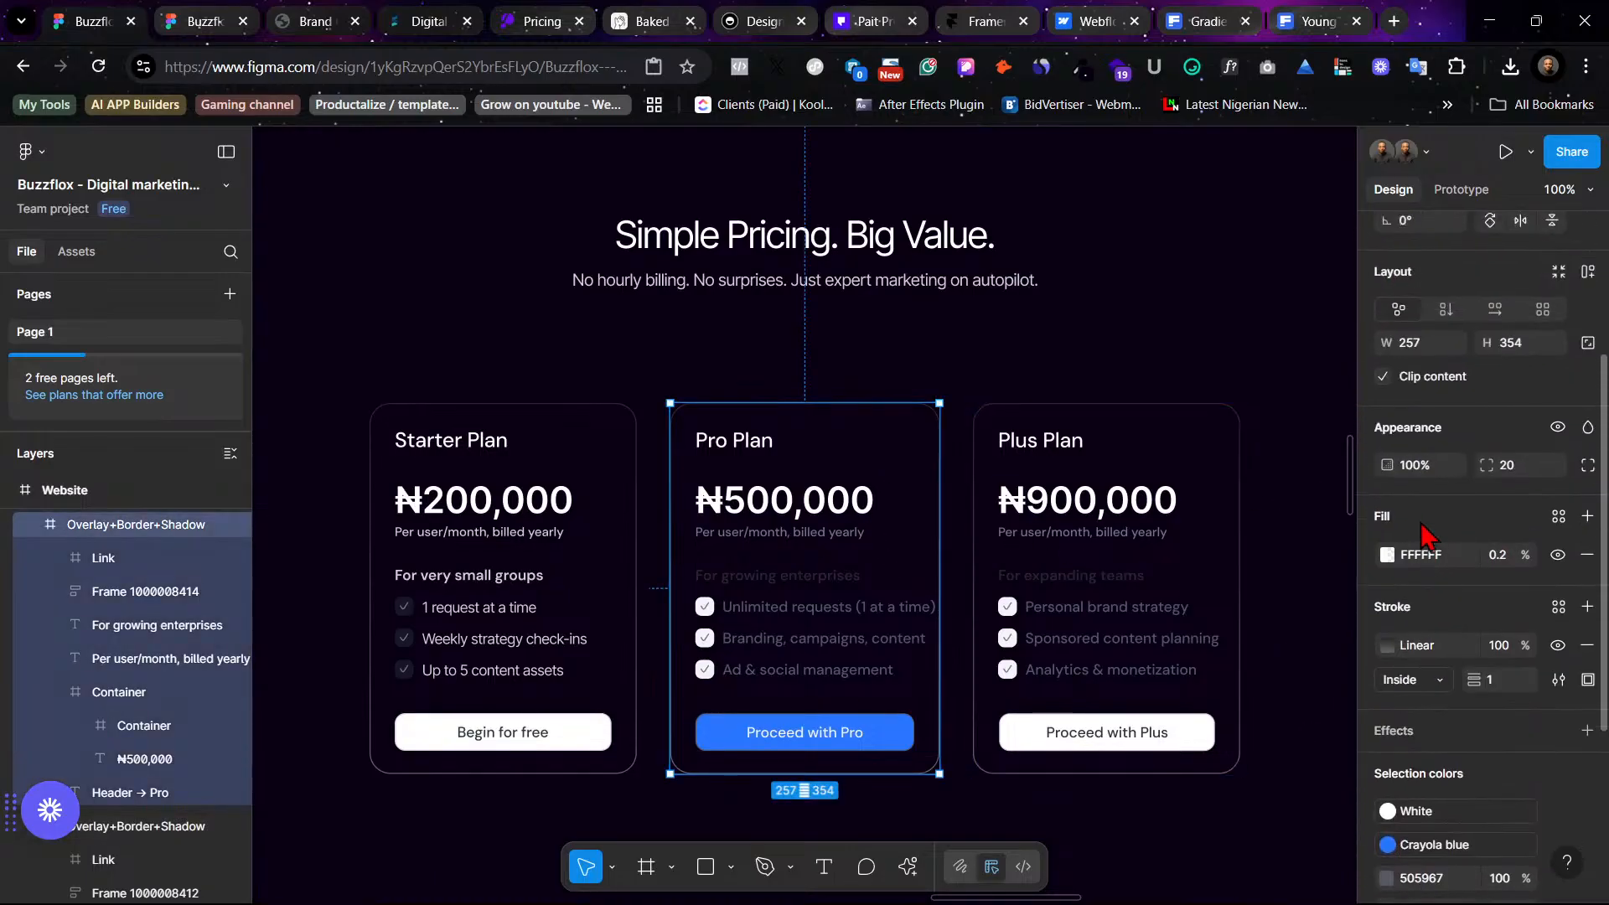
pyautogui.click(1387, 649)
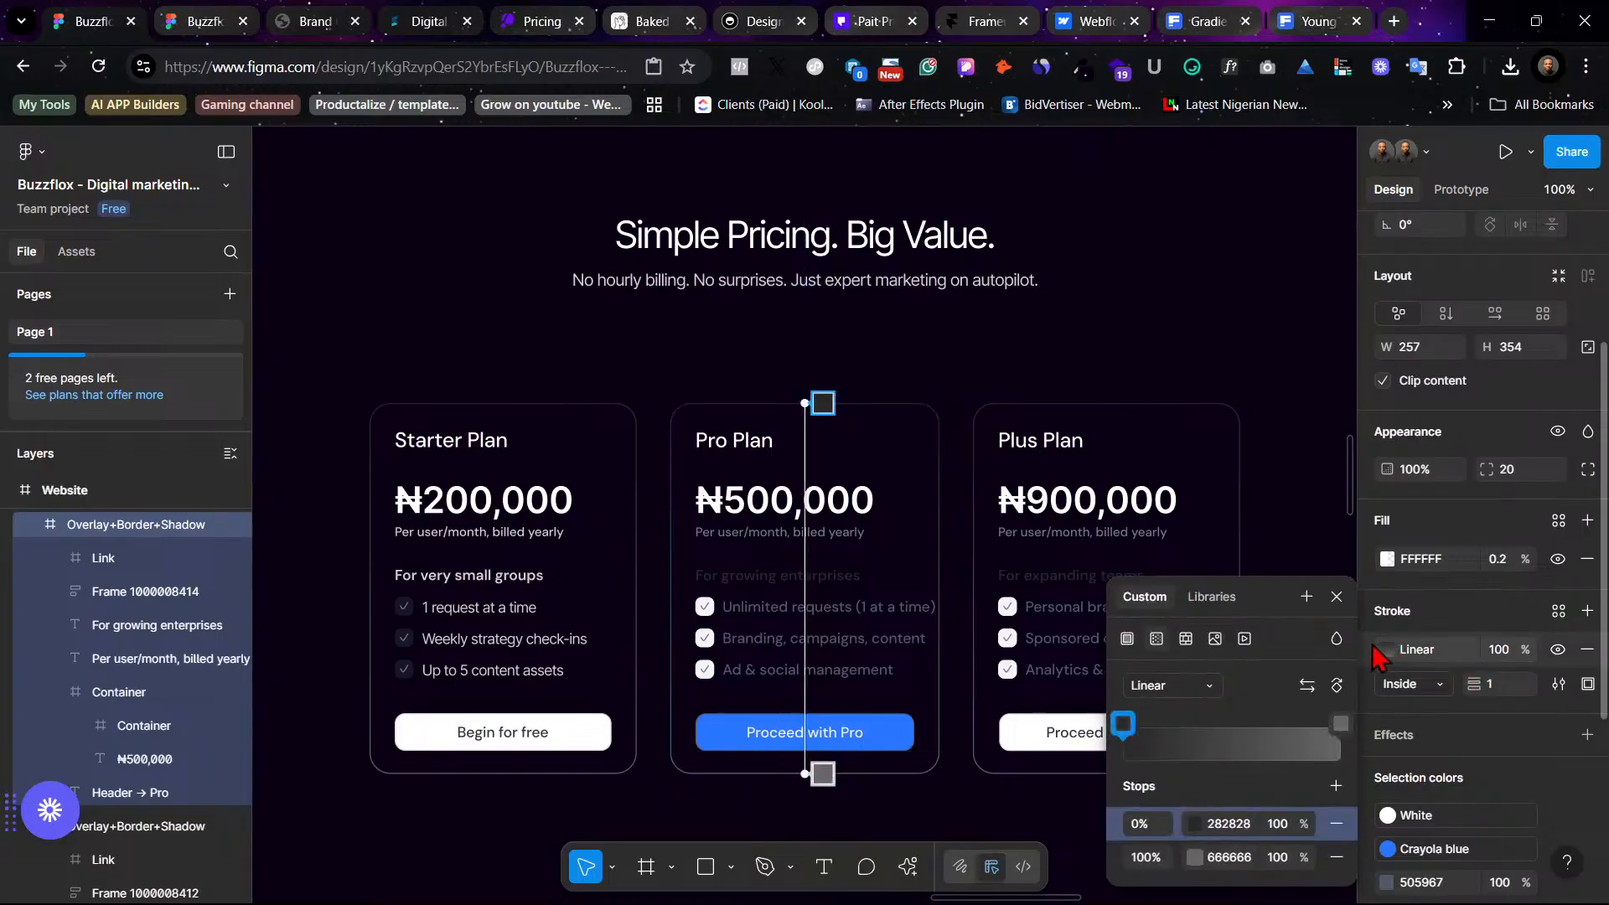
pyautogui.click(1195, 856)
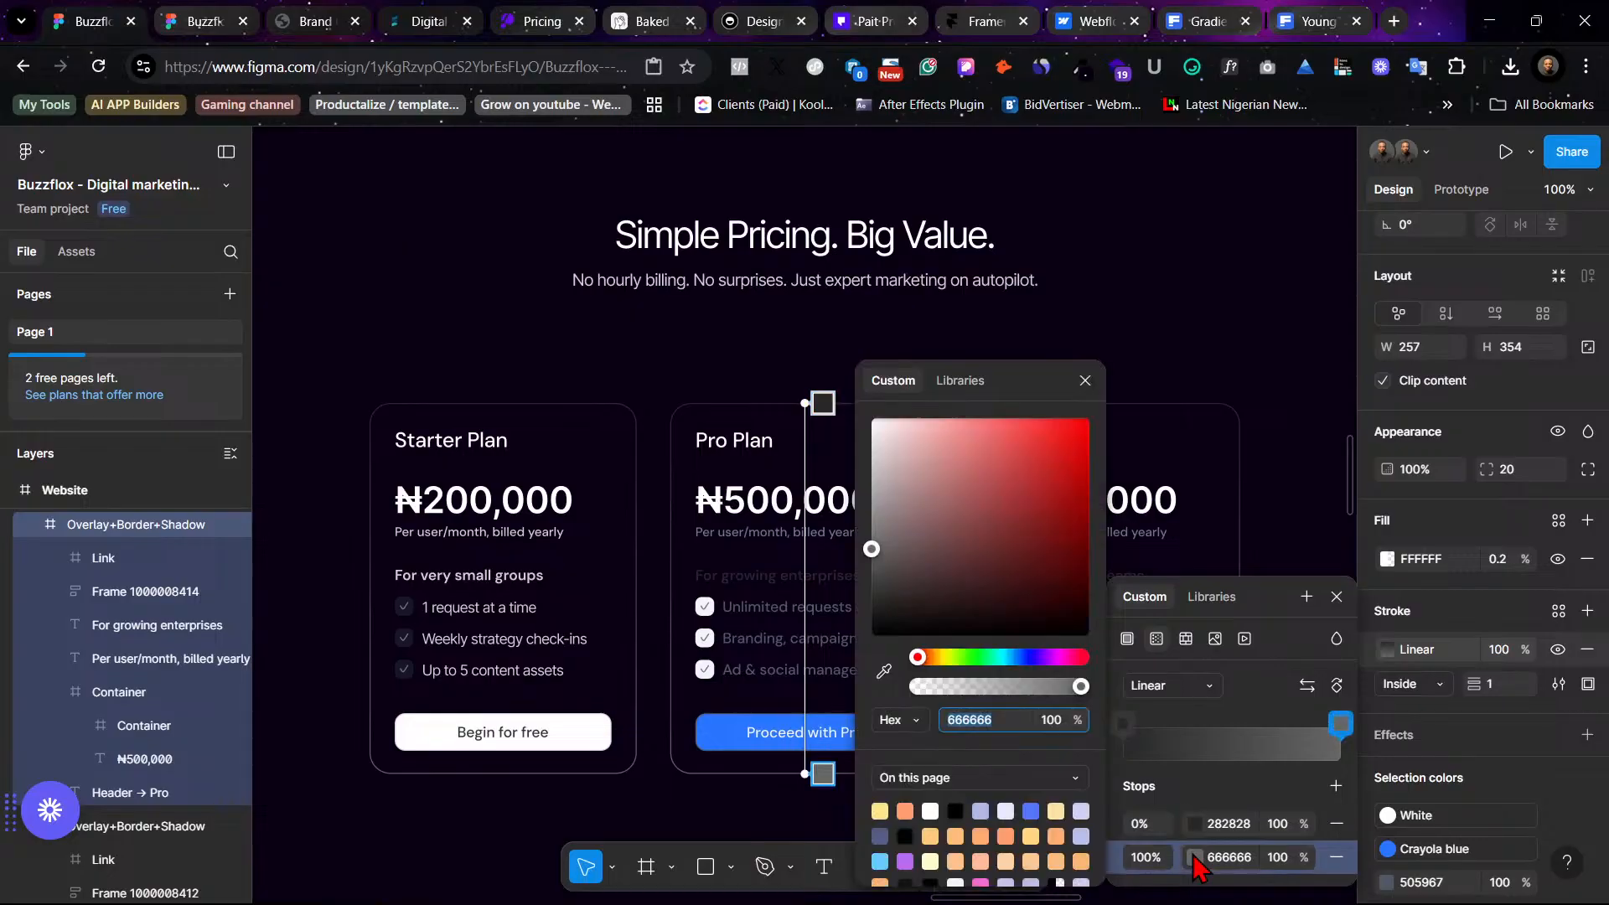
pyautogui.hscroll(3, 734, 441)
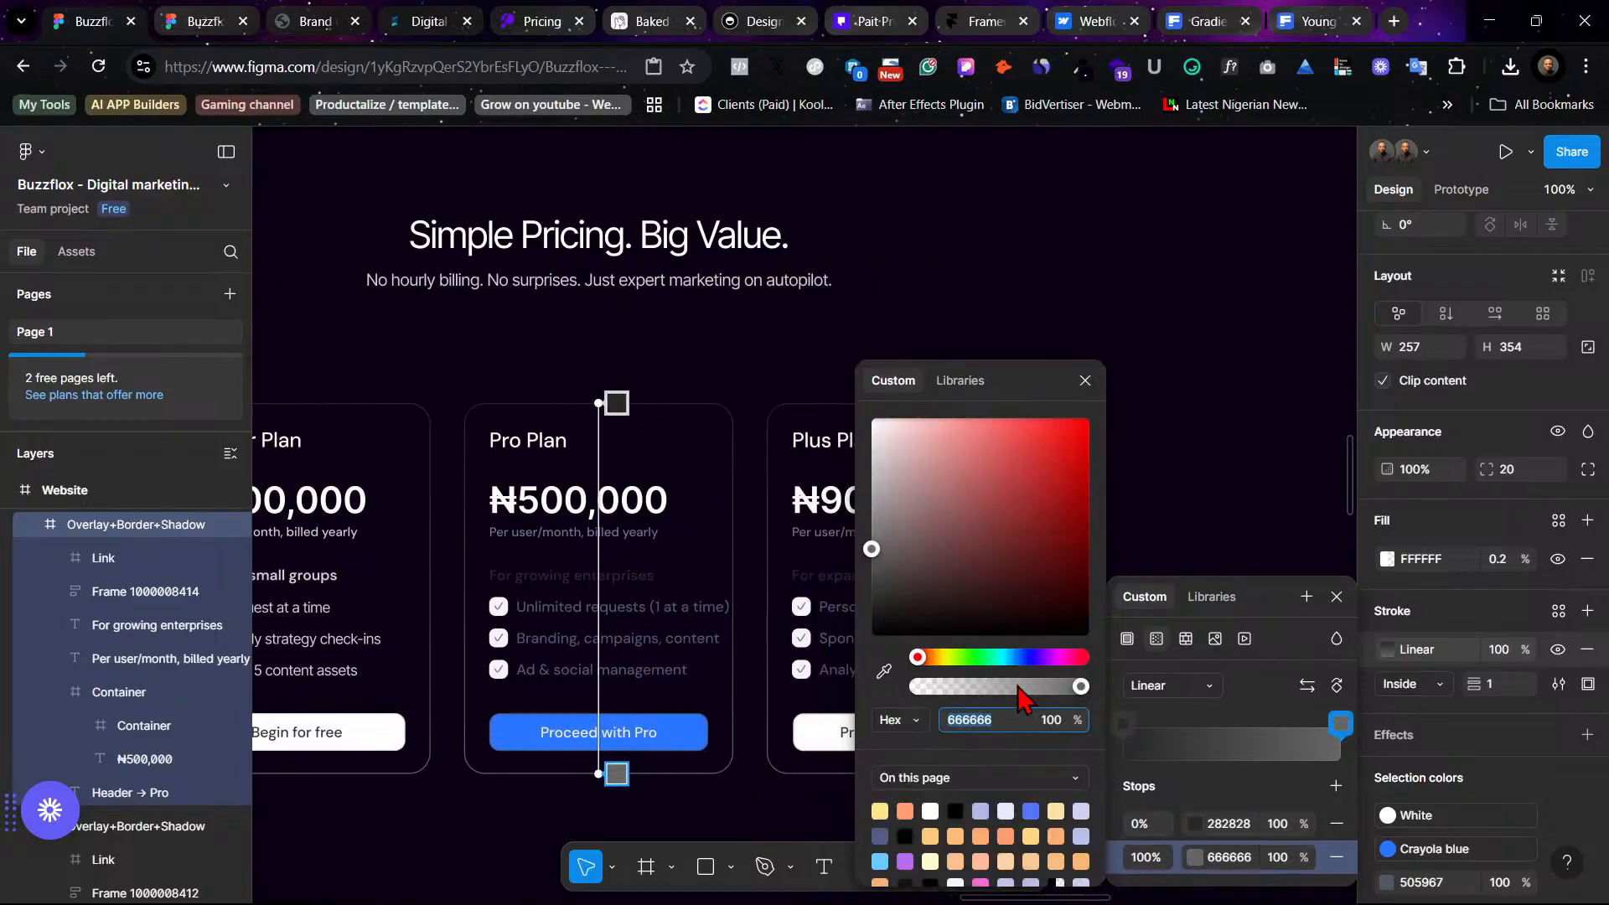
pyautogui.click(884, 670)
pyautogui.click(704, 719)
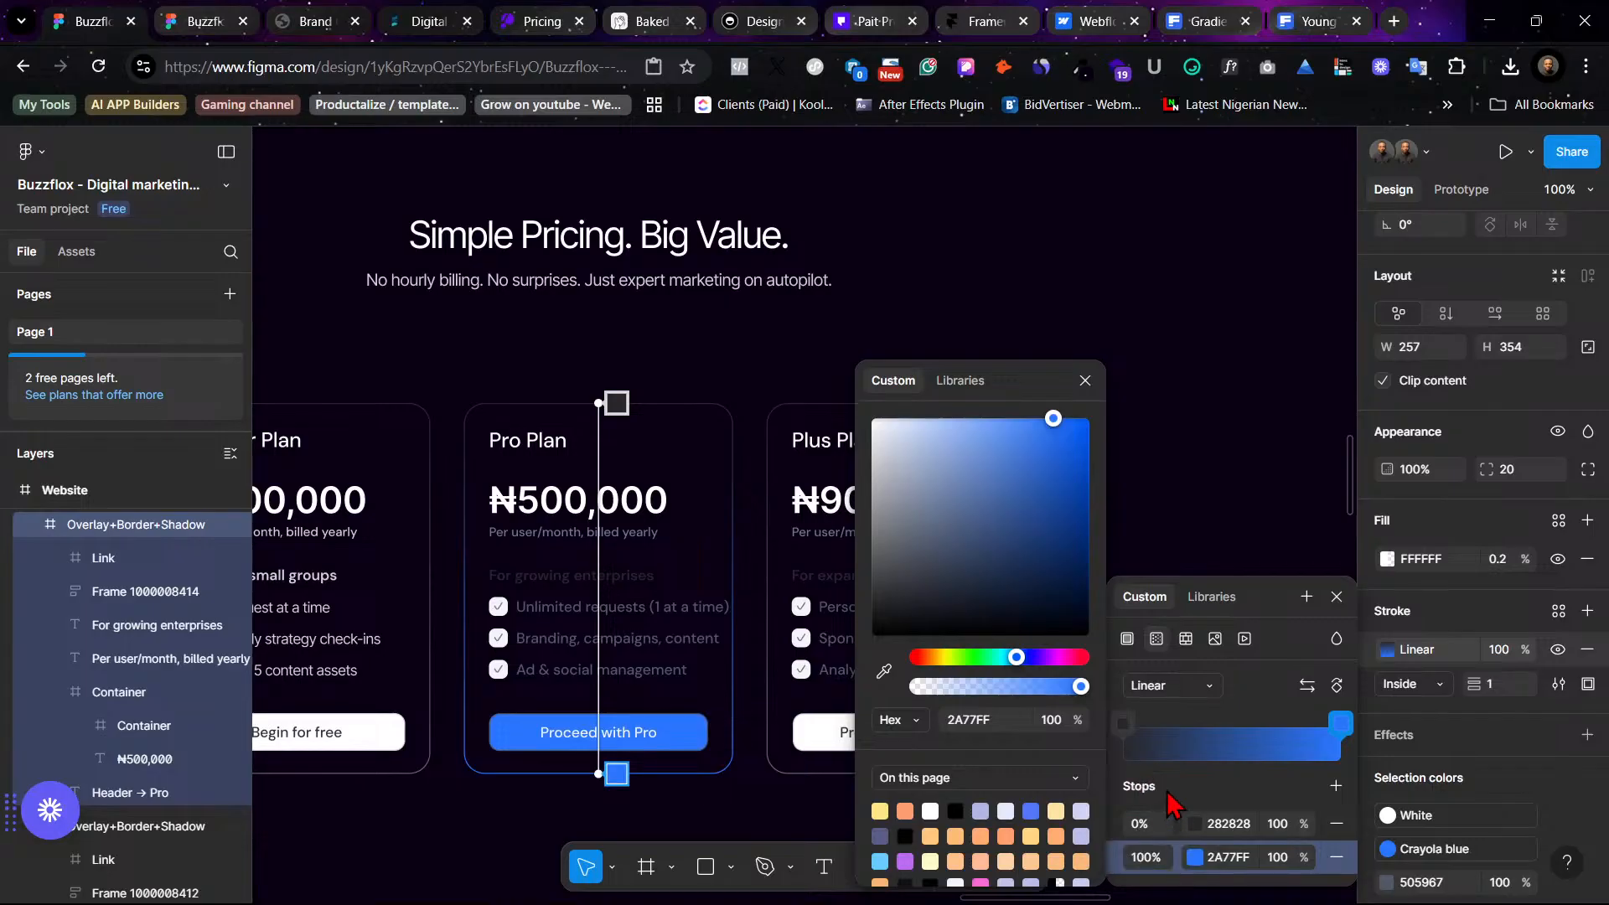
# - Set the Pro Plan gradient stroke's first stop to the dark blue 002463
pyautogui.click(1339, 726)
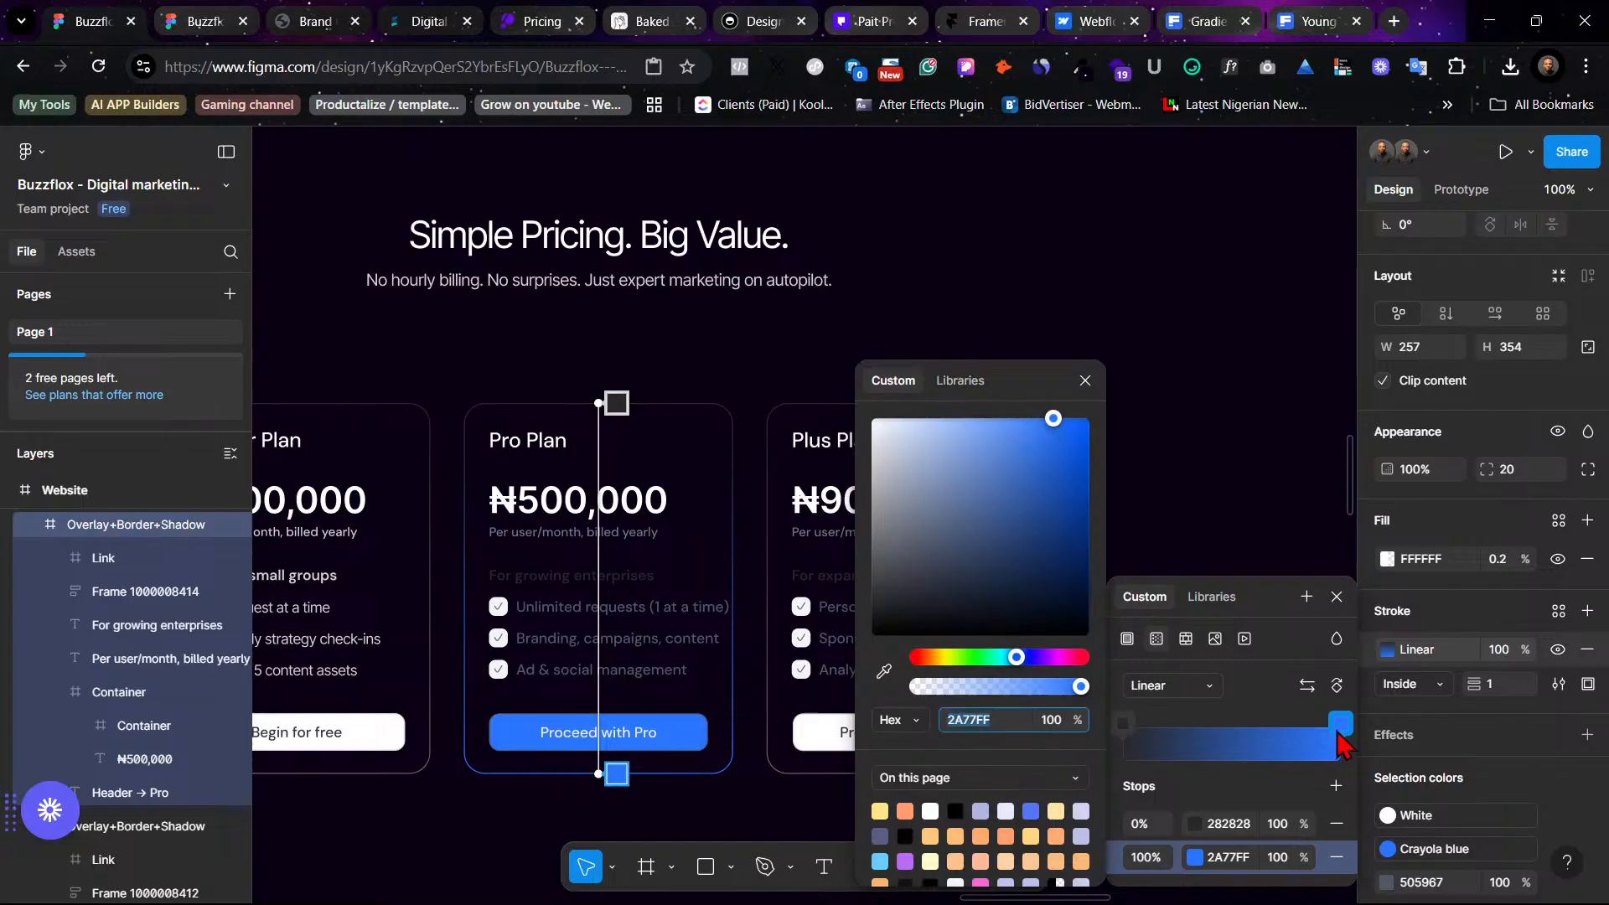
pyautogui.click(1127, 727)
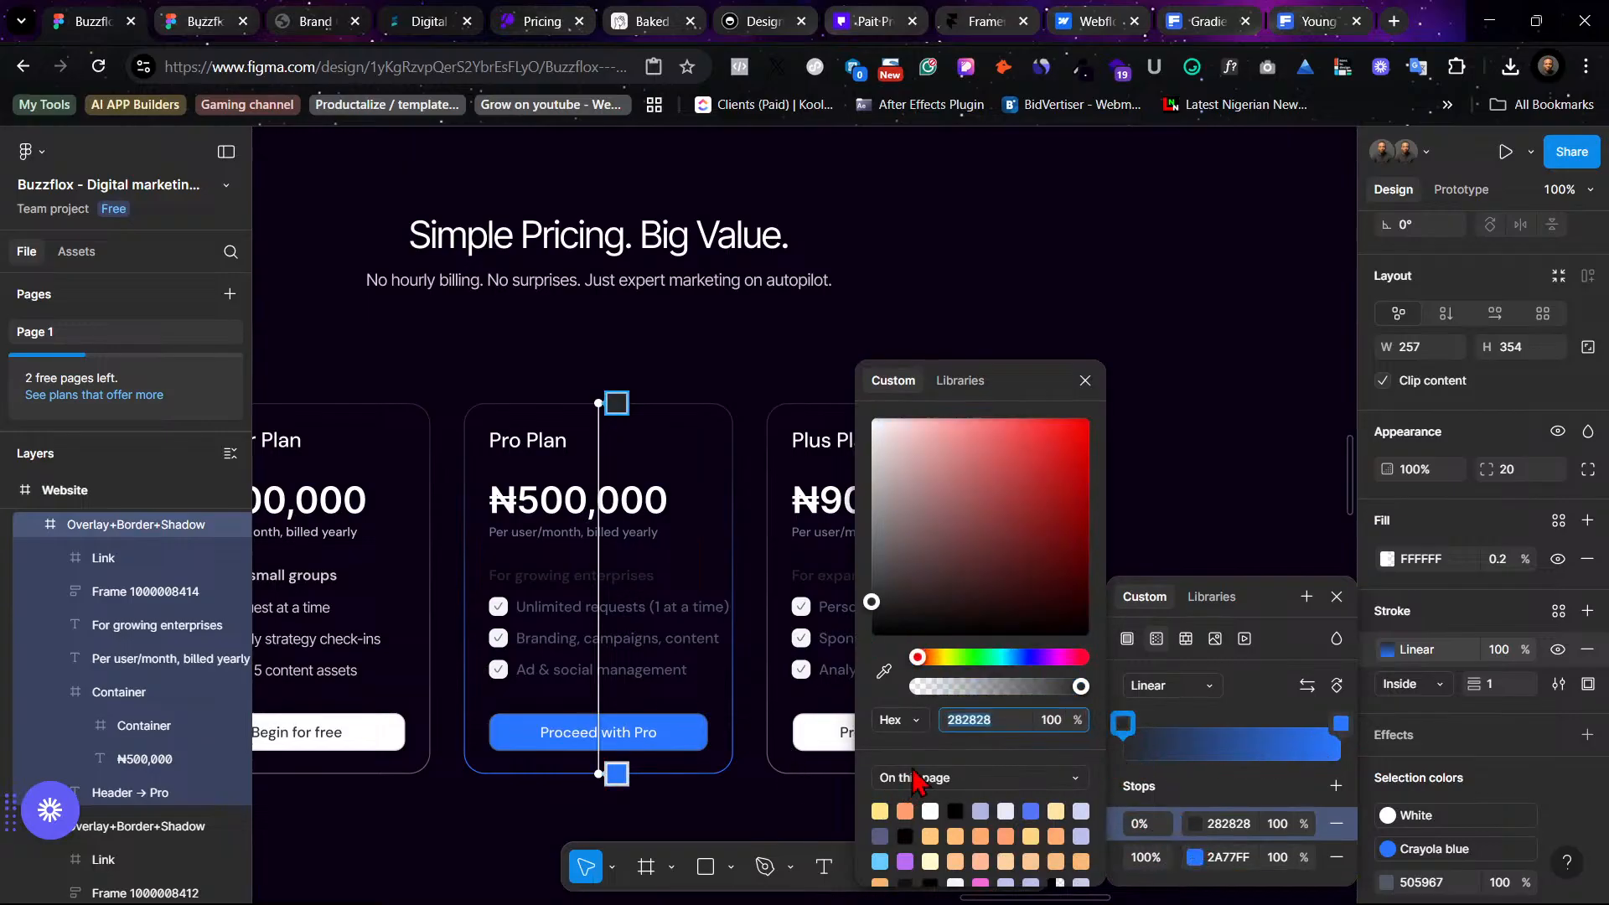
pyautogui.click(884, 670)
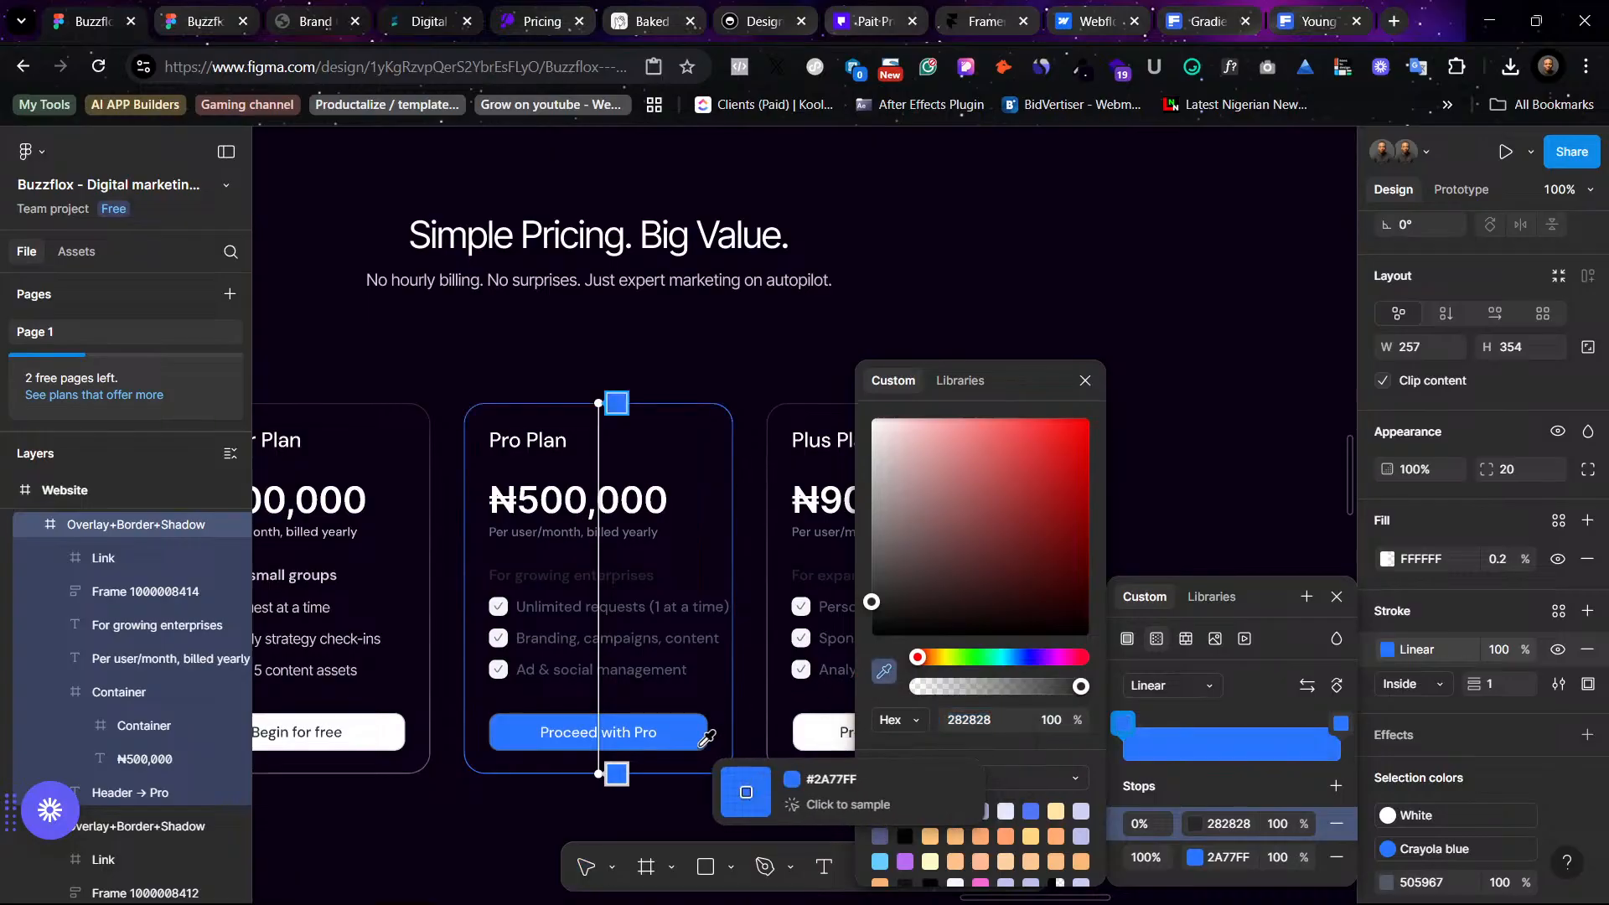
pyautogui.click(701, 747)
pyautogui.moveTo(1050, 419); pyautogui.dragTo(1088, 550)
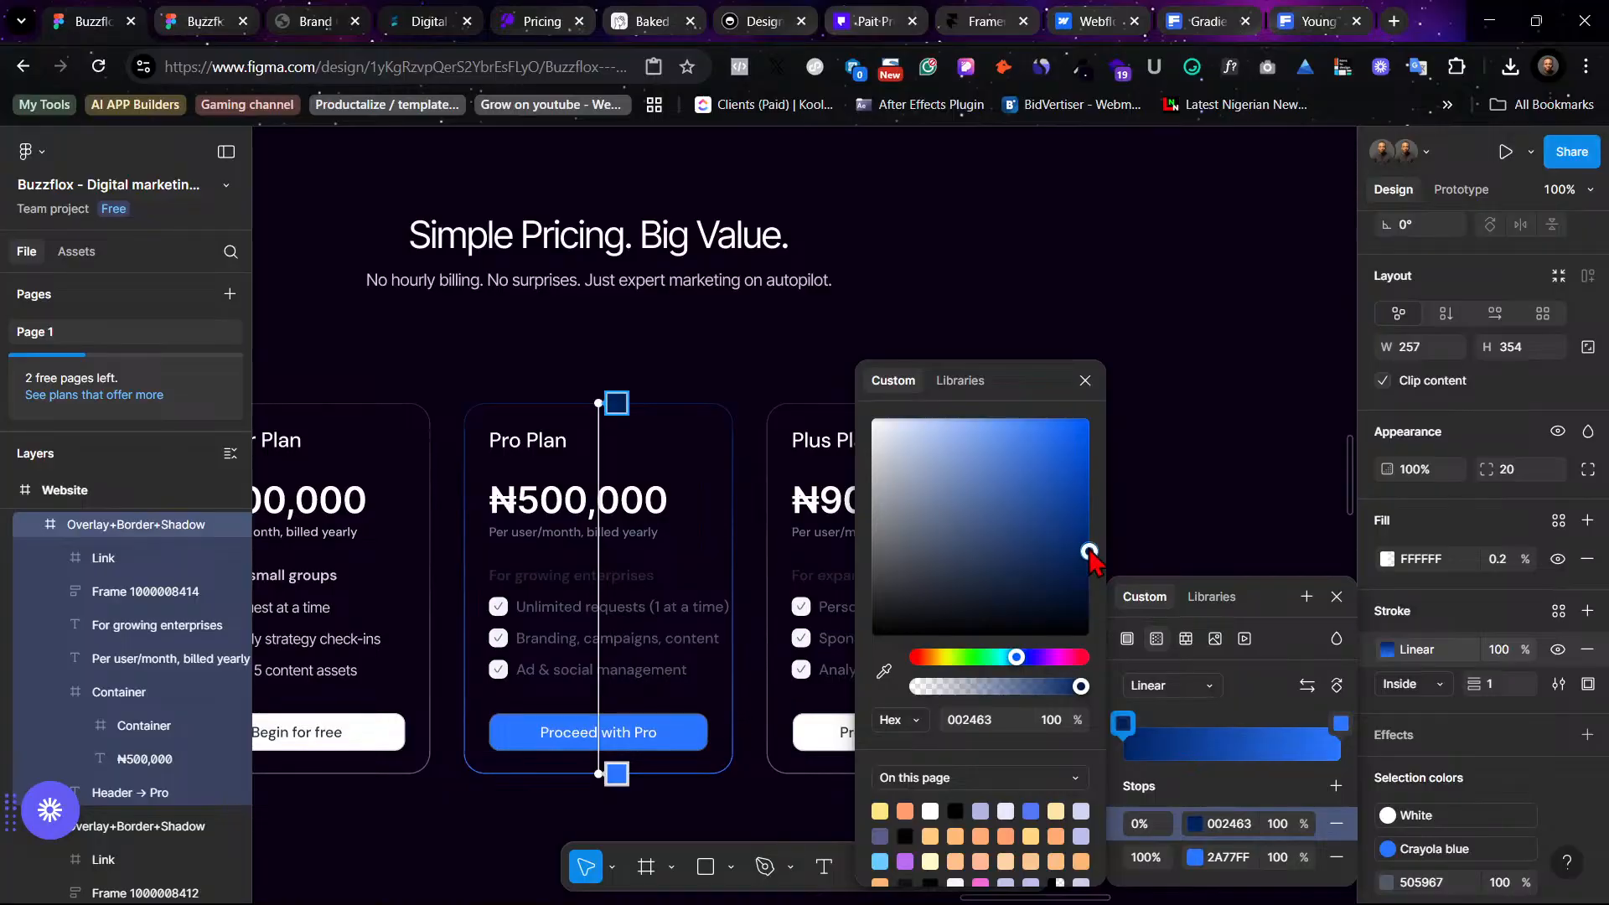
pyautogui.click(1211, 406)
pyautogui.click(1211, 405)
pyautogui.hscroll(-3, 1217, 399)
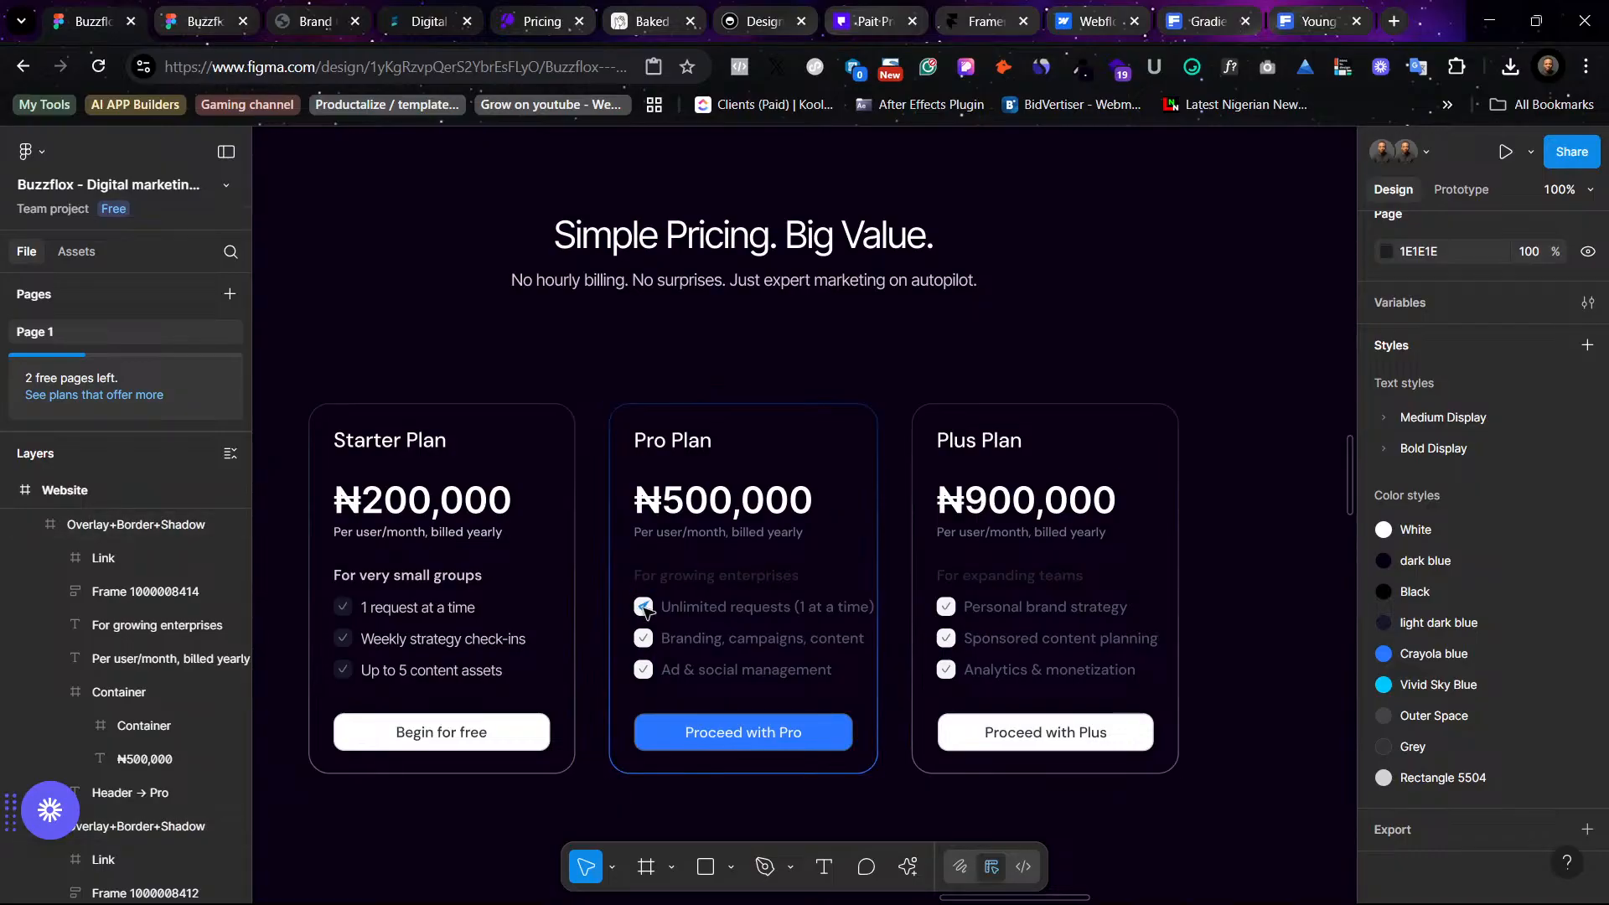
pyautogui.keyDown('ctrl'); pyautogui.click(644, 637); pyautogui.keyUp('ctrl')
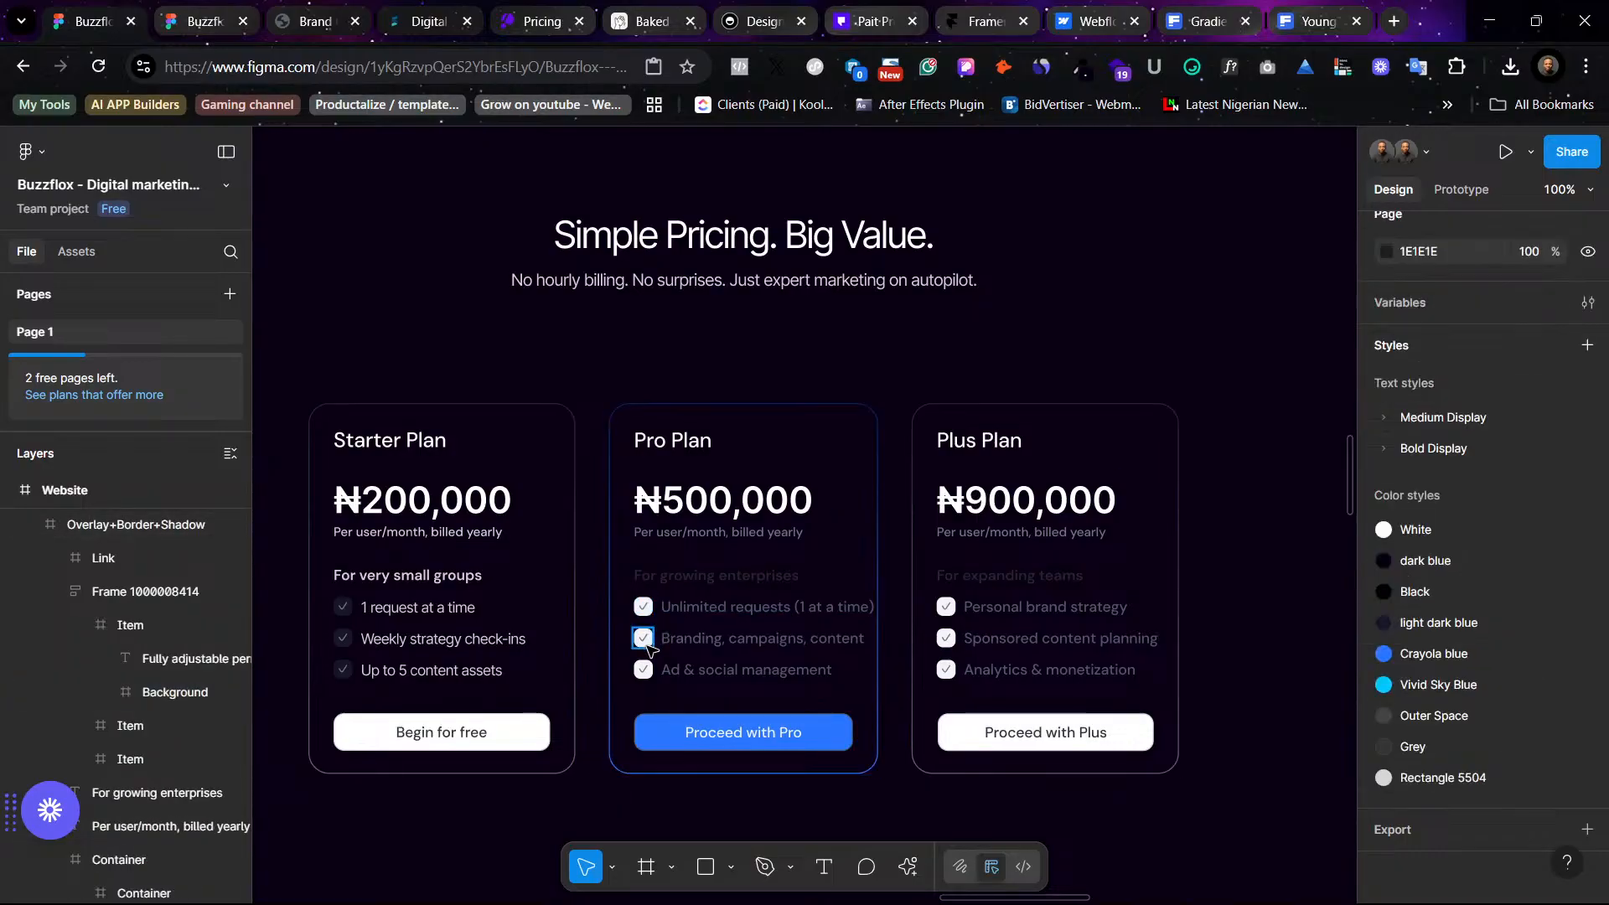
pyautogui.keyDown('ctrl'); pyautogui.click(646, 643); pyautogui.keyUp('ctrl')
pyautogui.keyDown('shift'); pyautogui.click(645, 675); pyautogui.keyUp('shift')
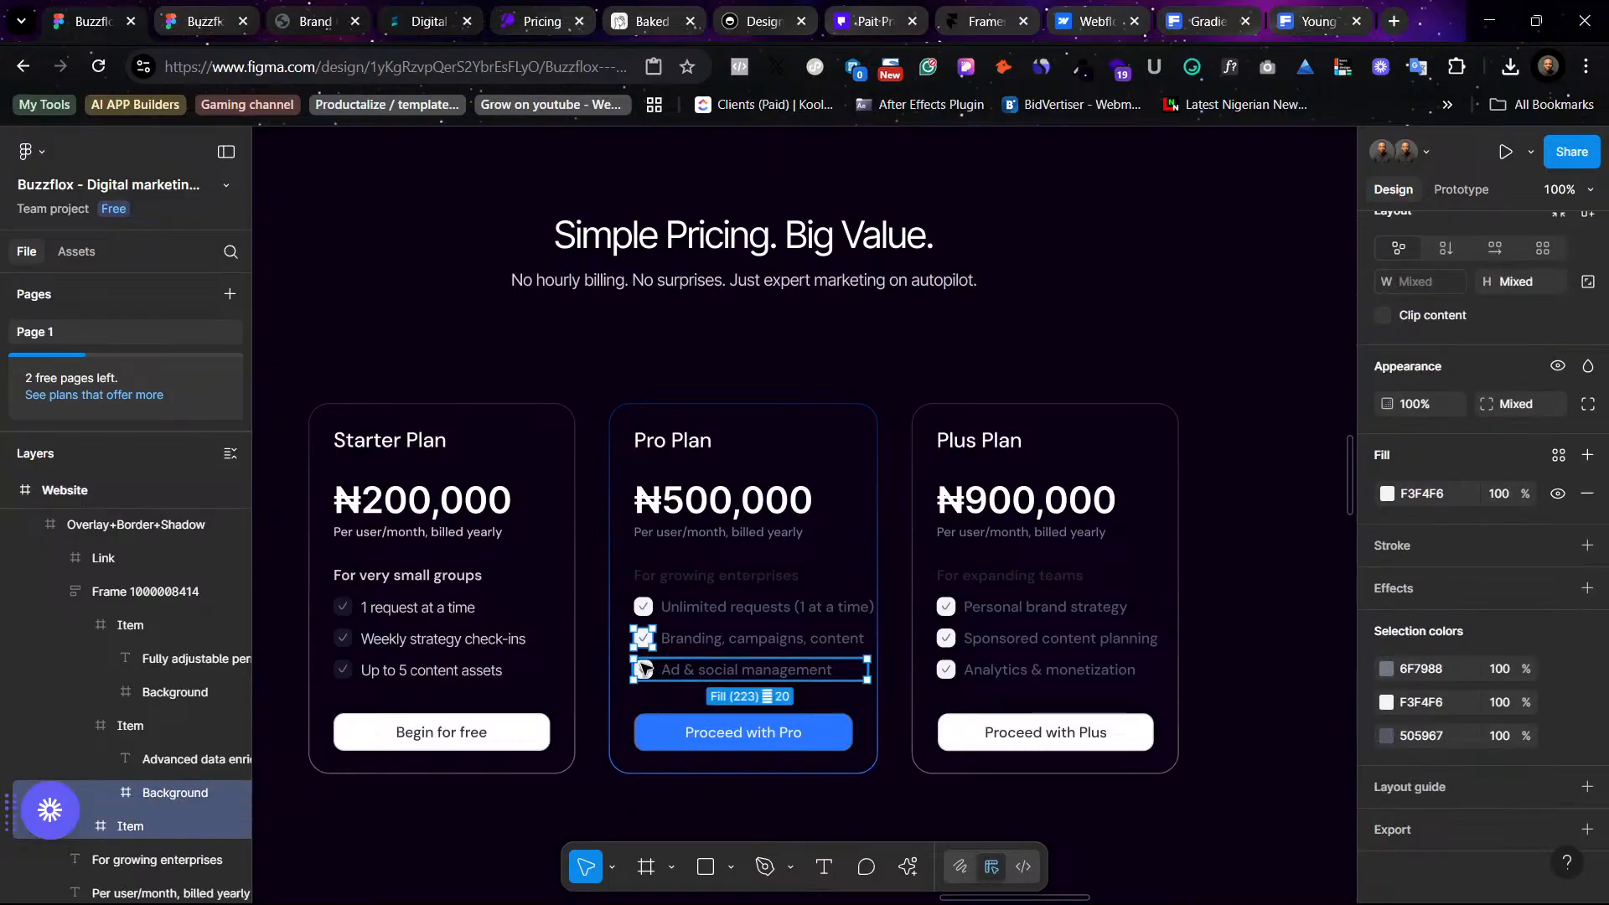
pyautogui.click(675, 577)
pyautogui.keyDown('shift'); pyautogui.click(649, 614); pyautogui.keyUp('shift')
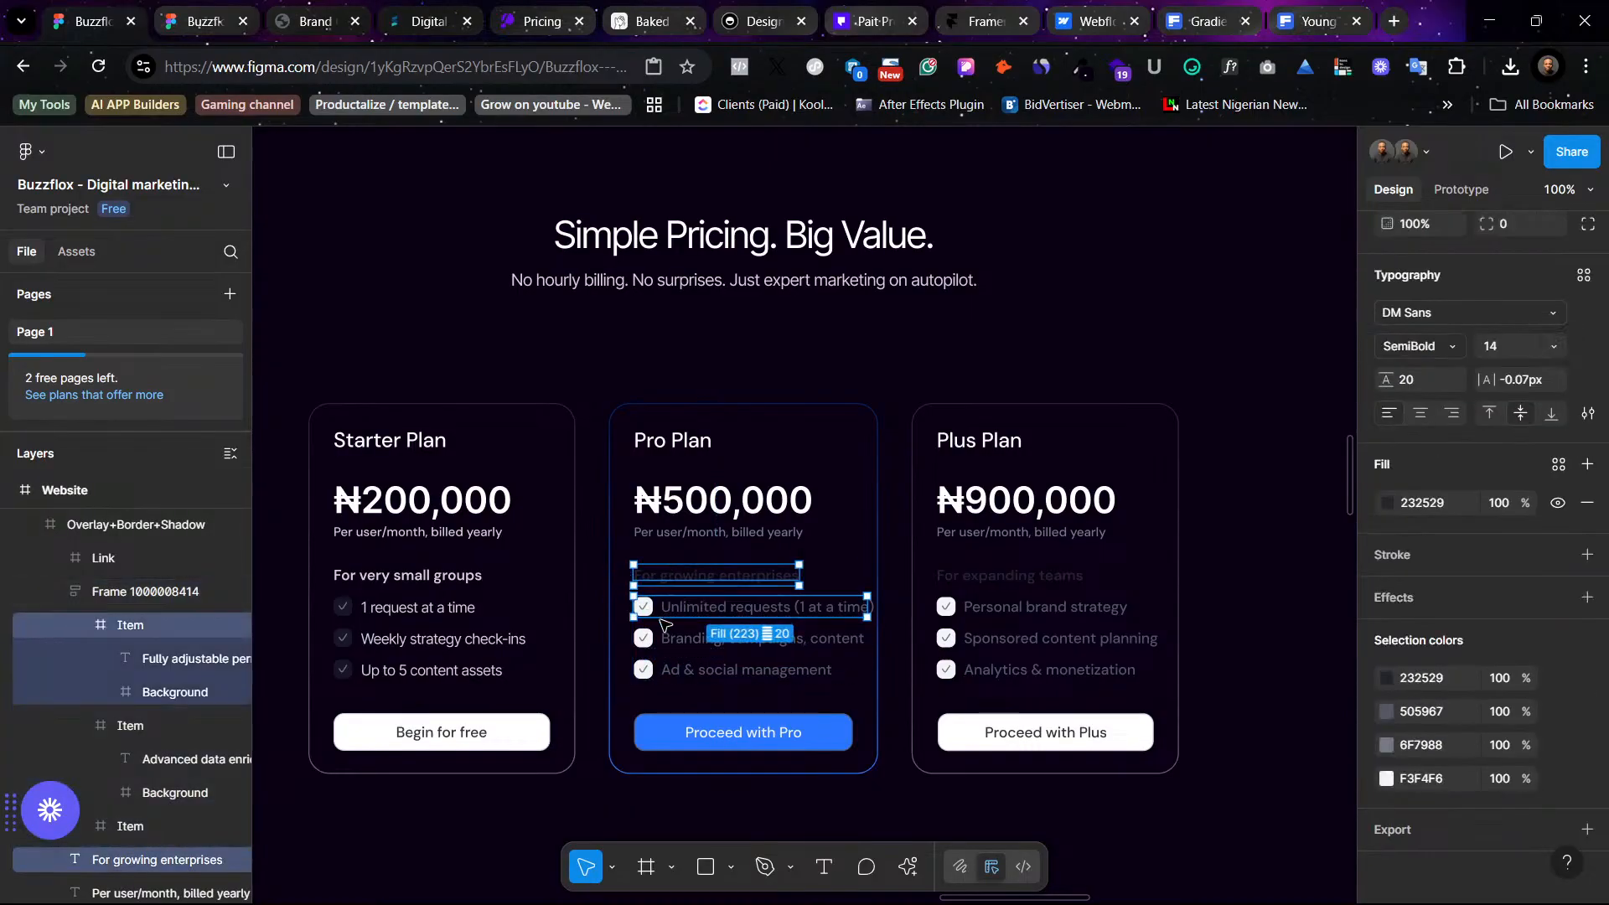
pyautogui.click(949, 355)
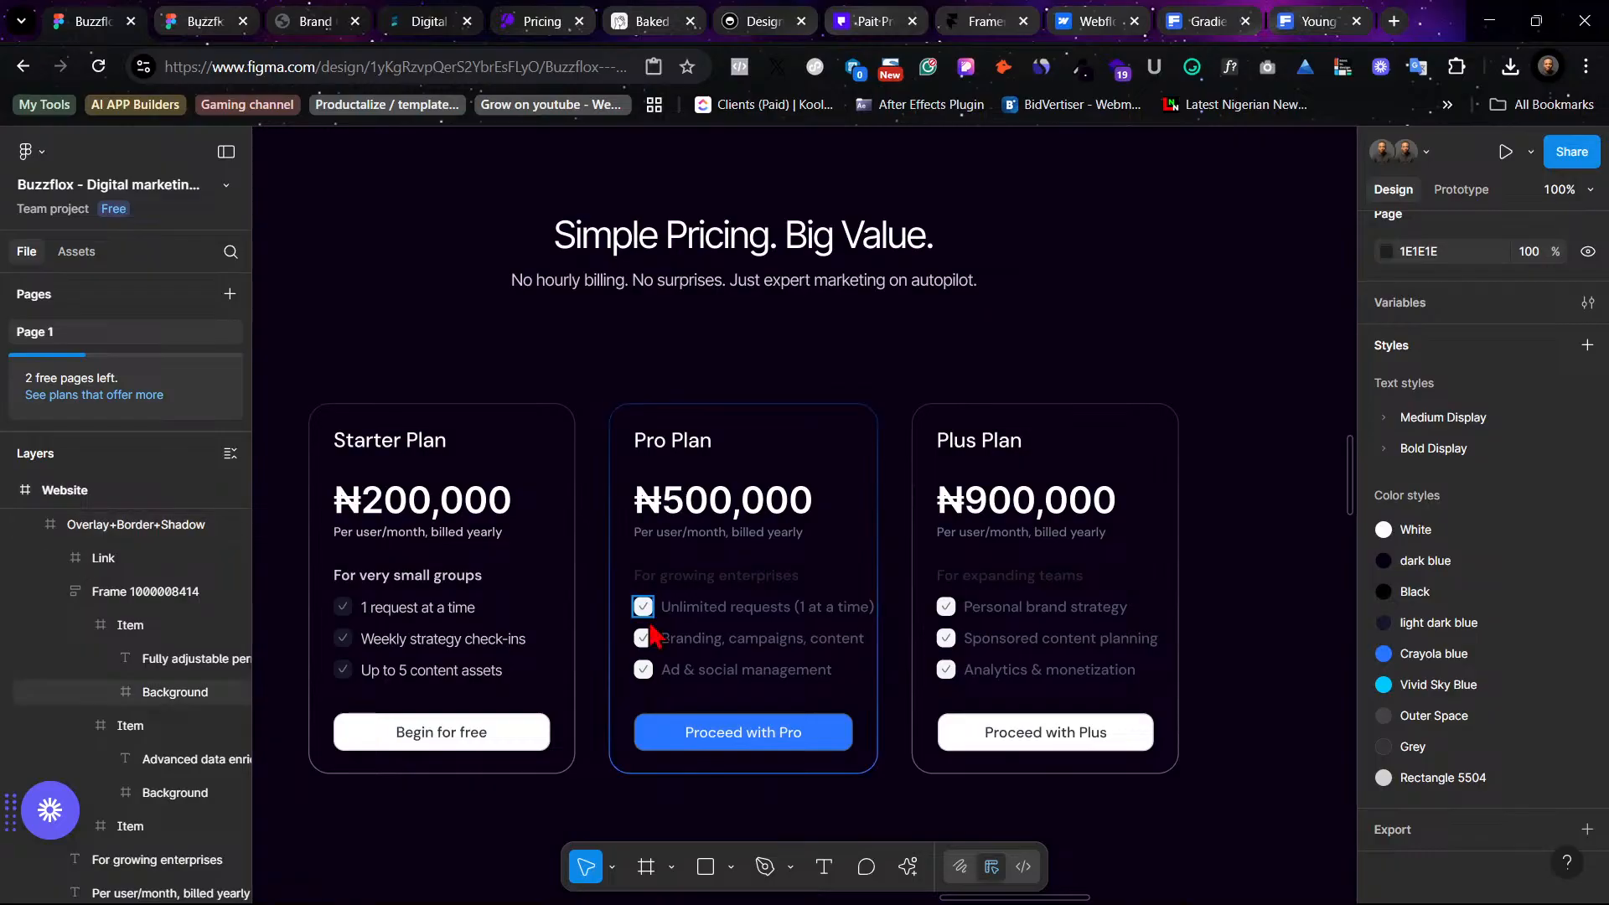
# - Apply the light dark blue color style to the check icon backgrounds in the Pro and Plus plans
pyautogui.keyDown('ctrl'); pyautogui.click(642, 606); pyautogui.keyUp('ctrl')
pyautogui.keyDown('ctrl'); pyautogui.keyDown('shift'); pyautogui.click(645, 640); pyautogui.keyUp('shift'); pyautogui.keyUp('ctrl')
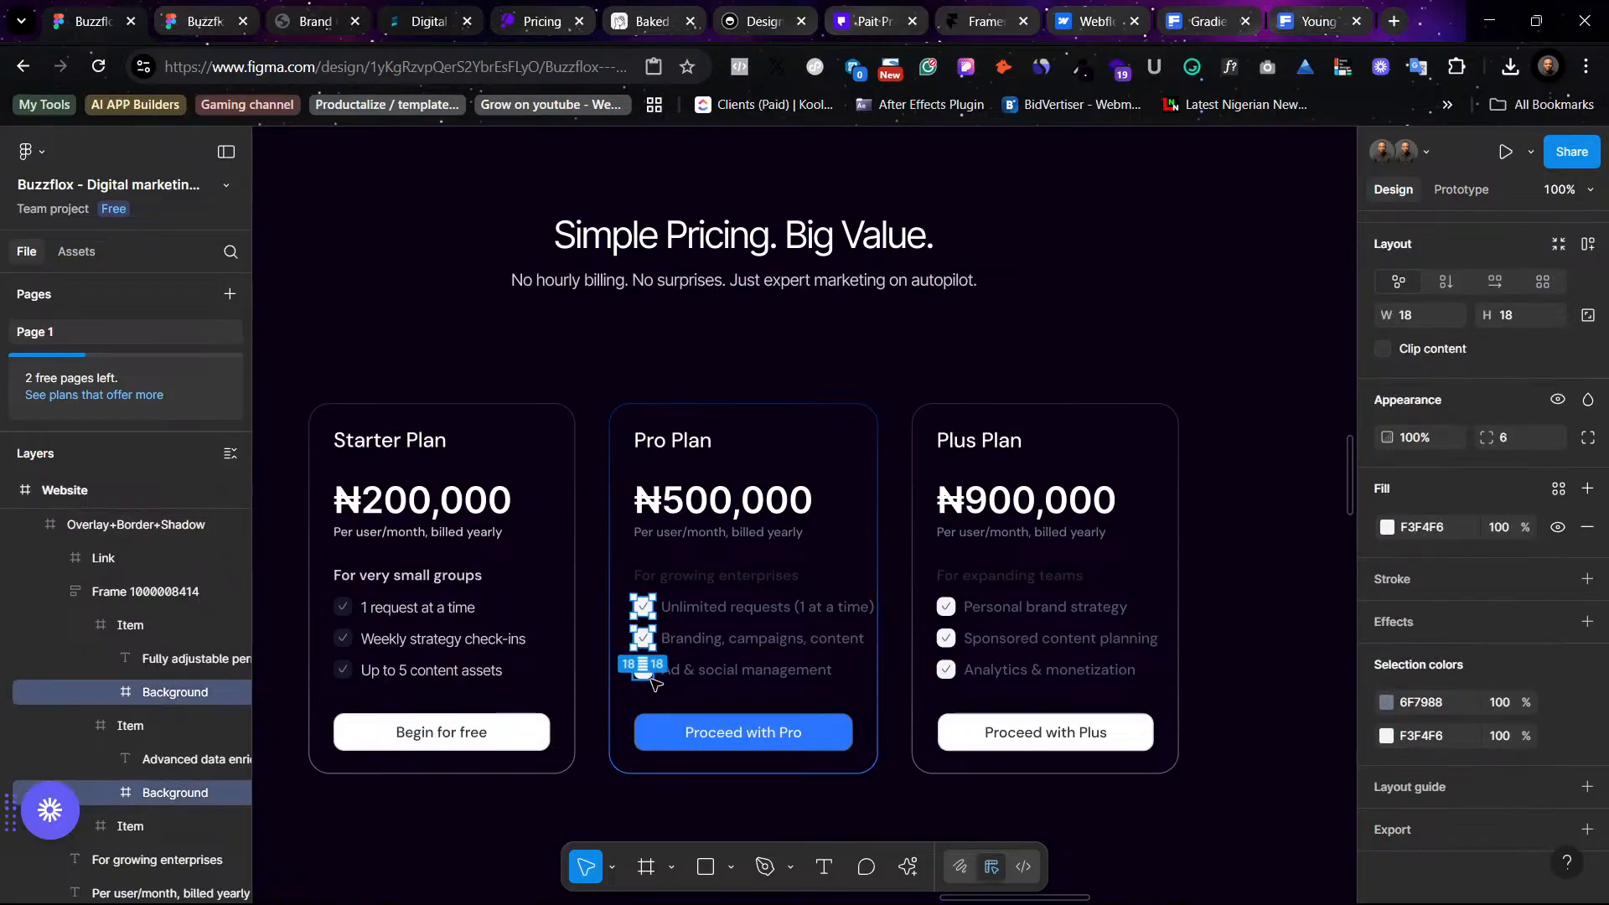
pyautogui.keyDown('ctrl'); pyautogui.keyDown('shift'); pyautogui.click(645, 672); pyautogui.keyUp('shift'); pyautogui.keyUp('ctrl')
pyautogui.keyDown('ctrl'); pyautogui.keyDown('shift'); pyautogui.click(944, 670); pyautogui.keyUp('shift'); pyautogui.keyUp('ctrl')
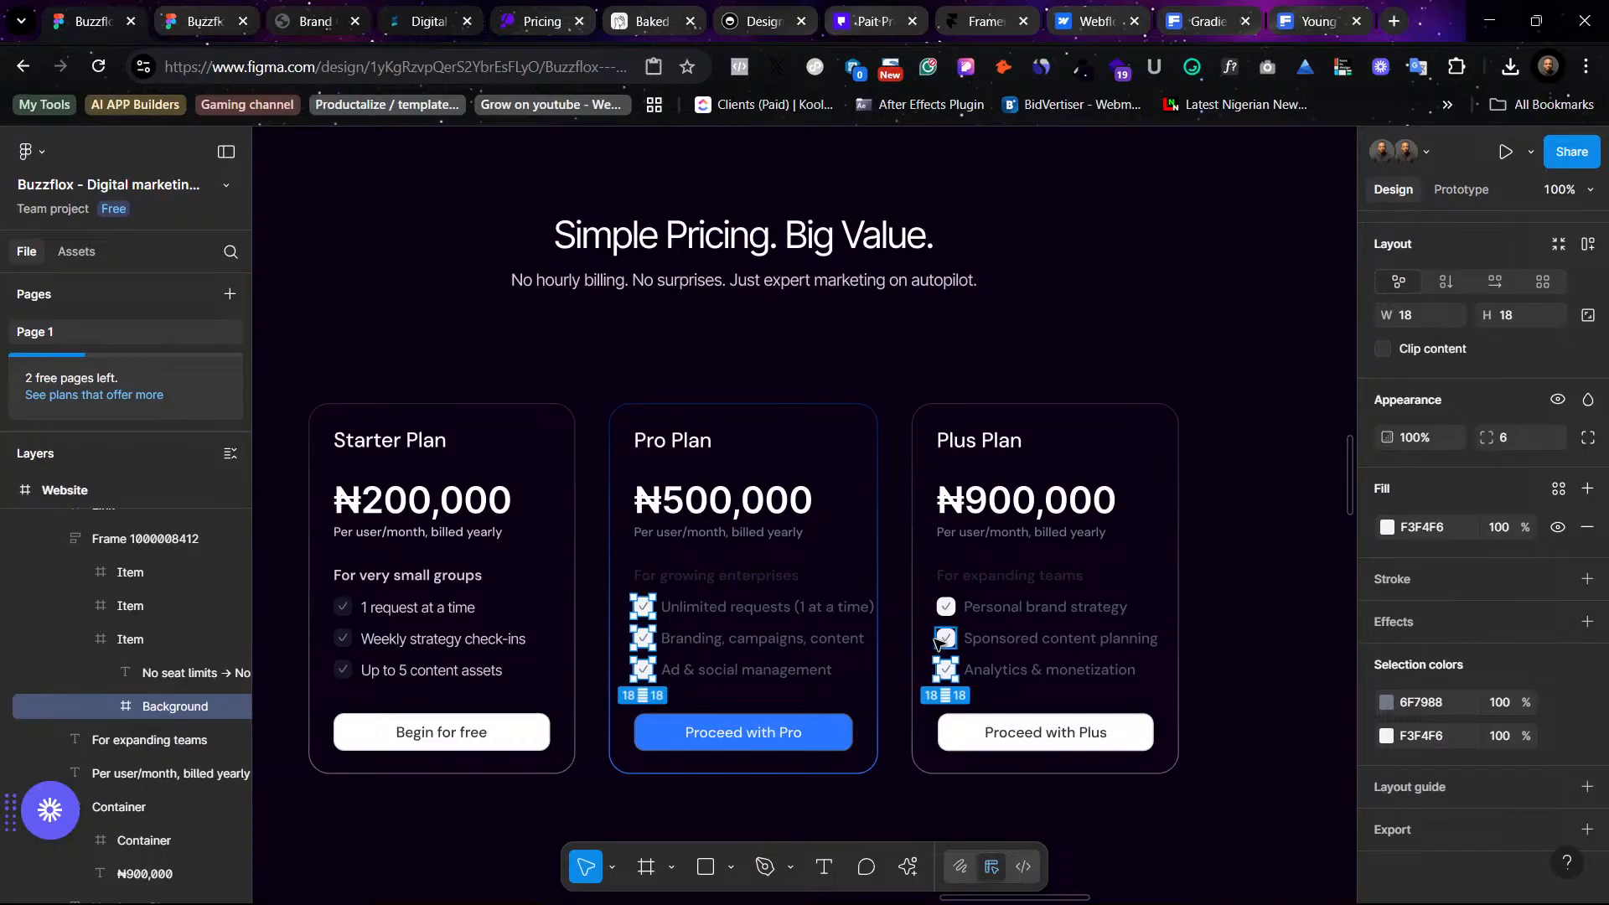
pyautogui.keyDown('ctrl'); pyautogui.keyDown('shift'); pyautogui.click(938, 640); pyautogui.keyUp('shift'); pyautogui.keyUp('ctrl')
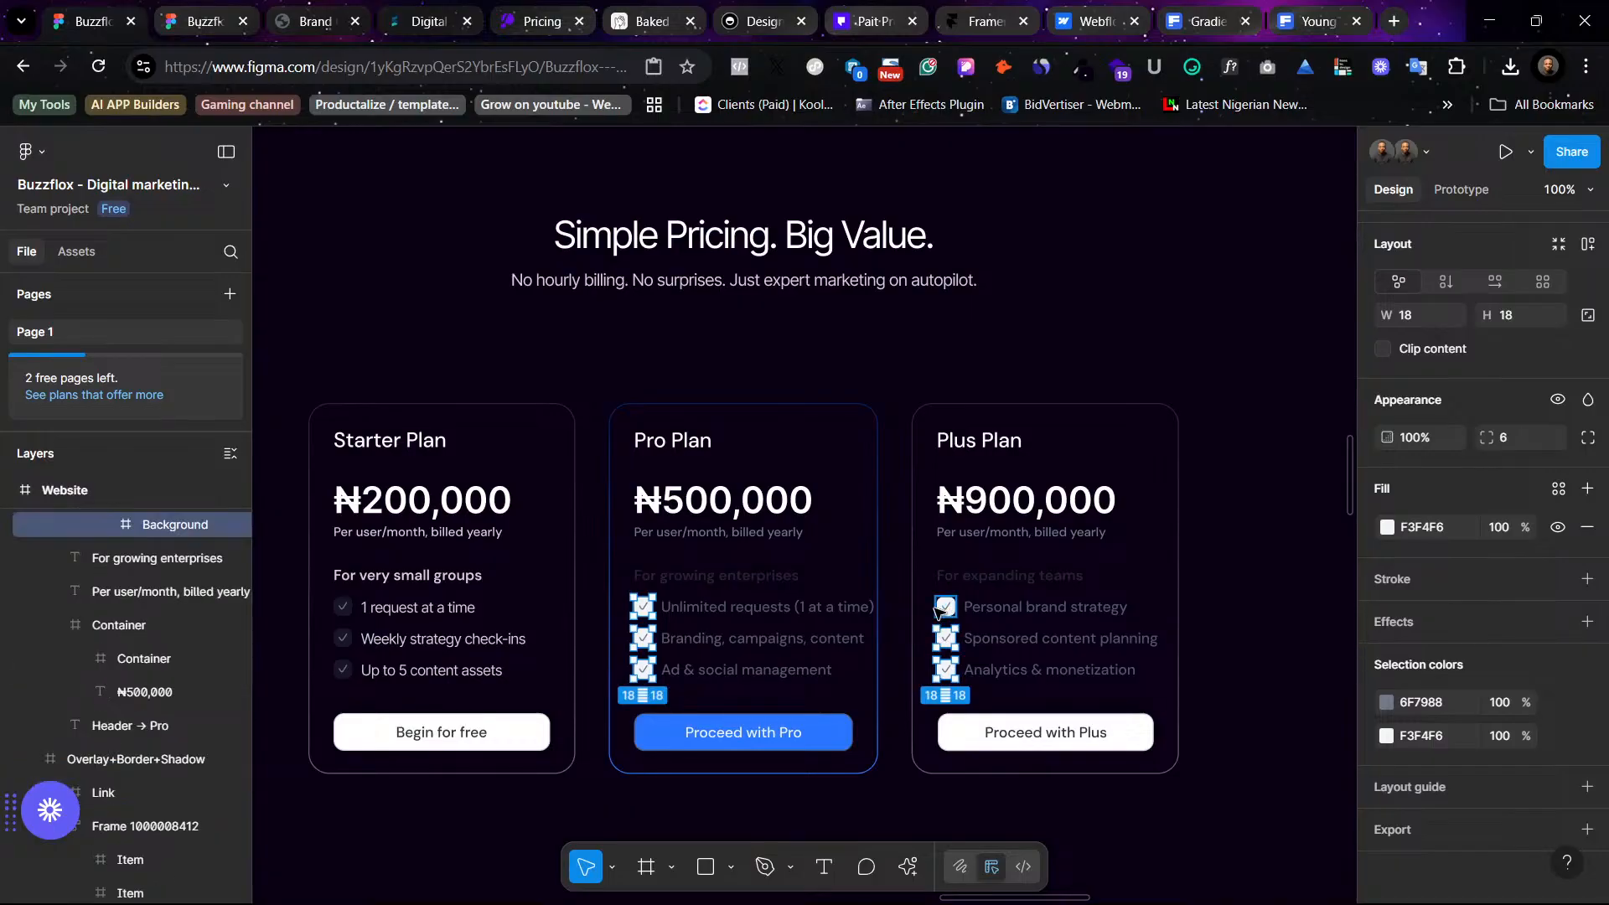
pyautogui.keyDown('ctrl'); pyautogui.keyDown('shift'); pyautogui.click(933, 609); pyautogui.keyUp('shift'); pyautogui.keyUp('ctrl')
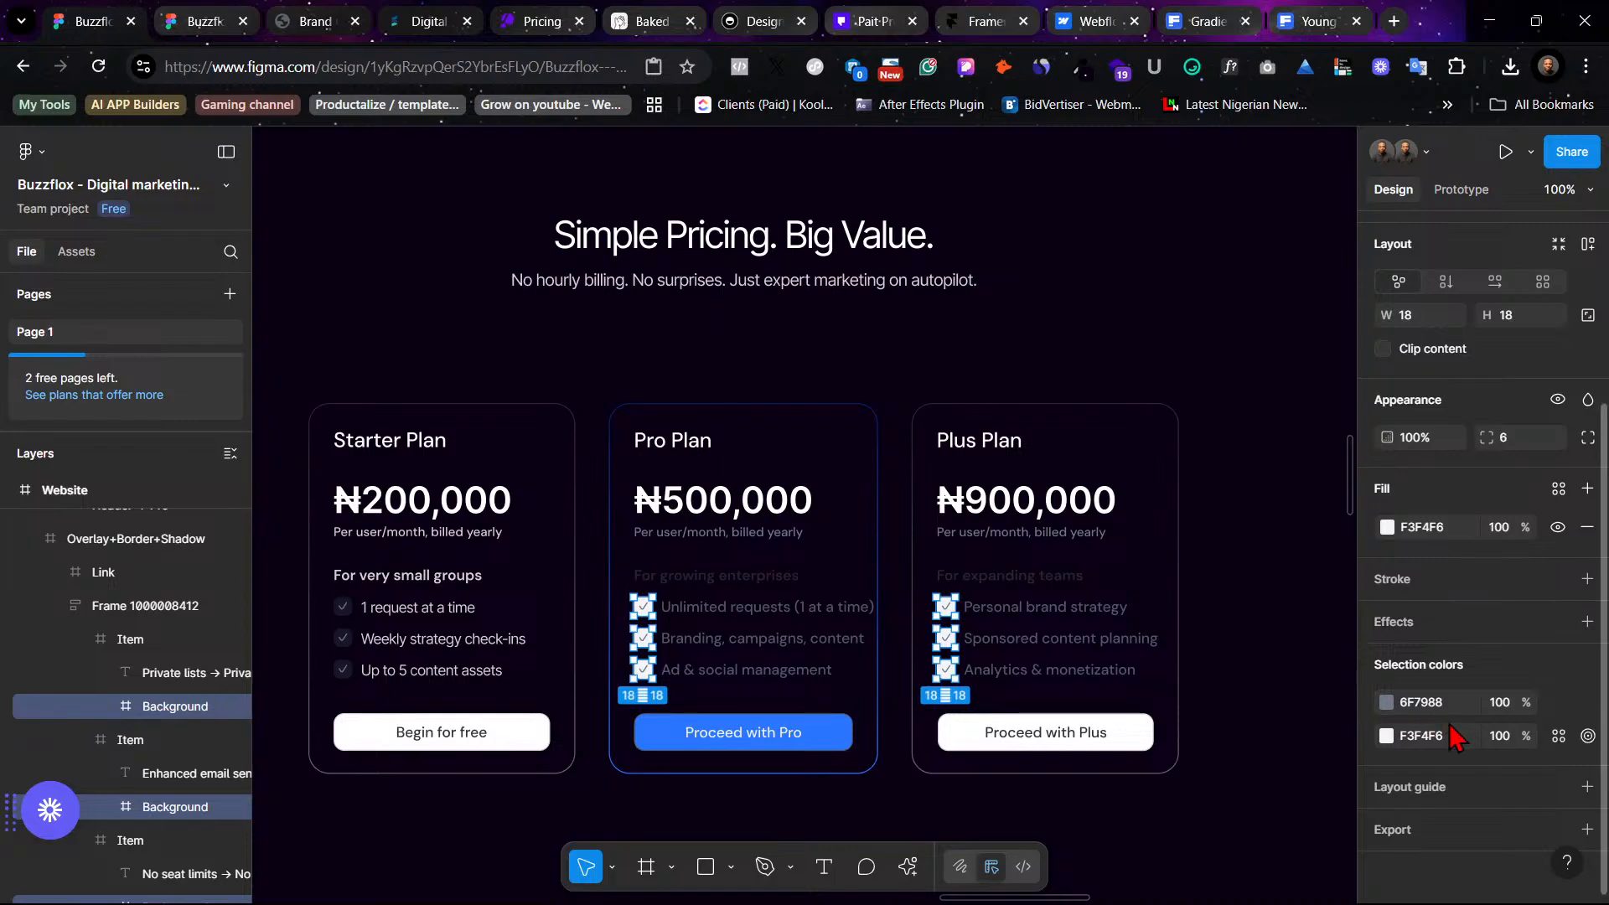
pyautogui.click(1559, 734)
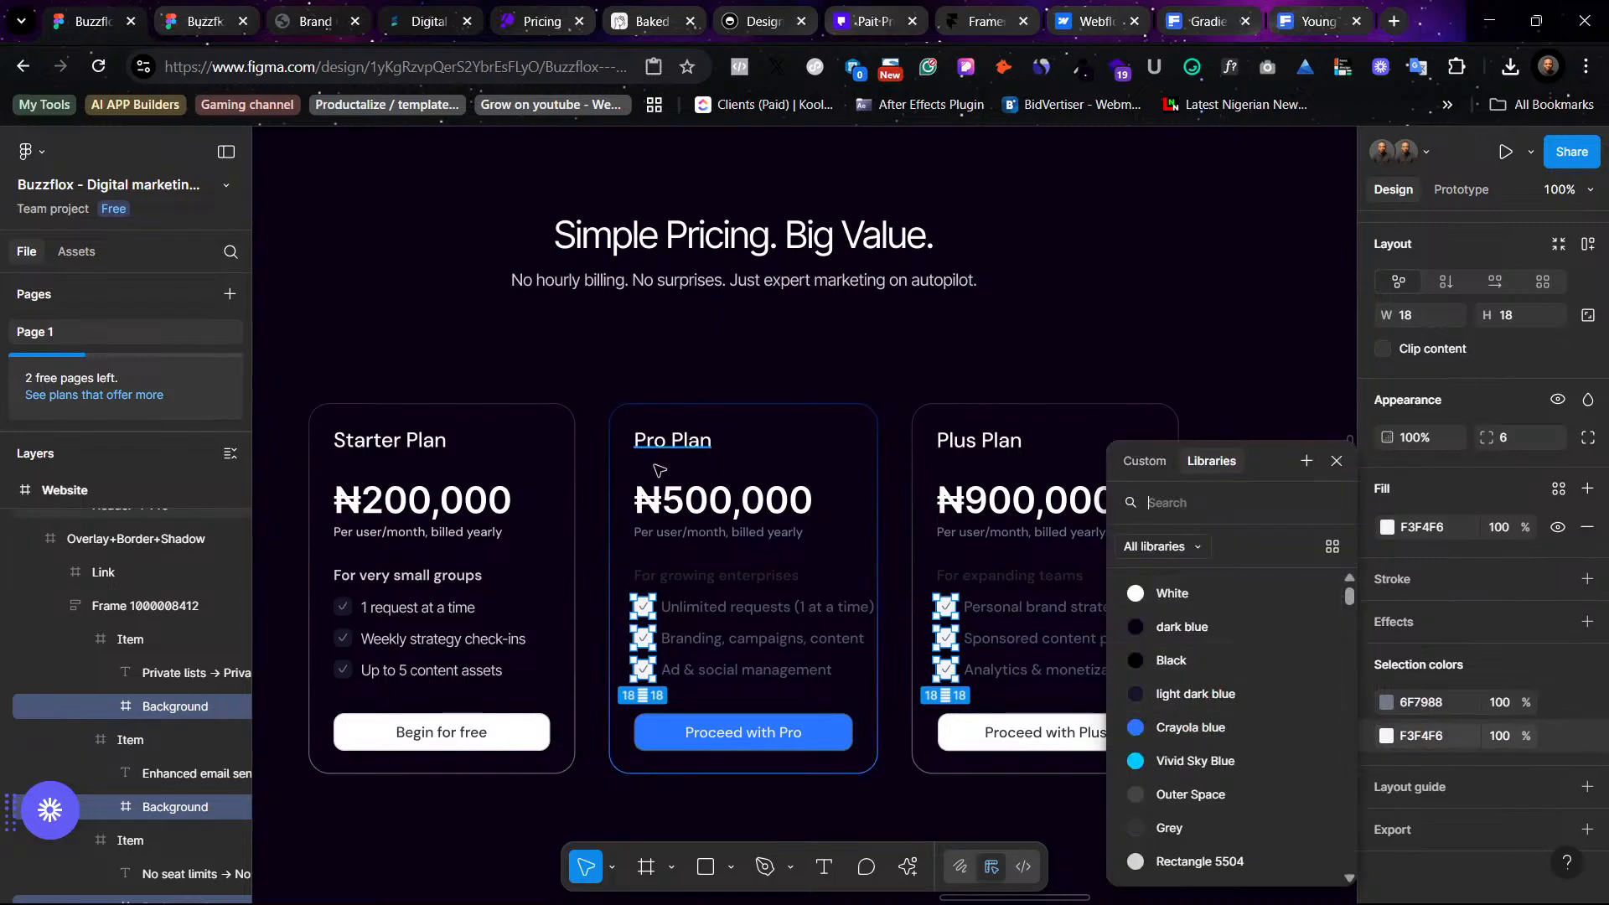
pyautogui.click(1223, 696)
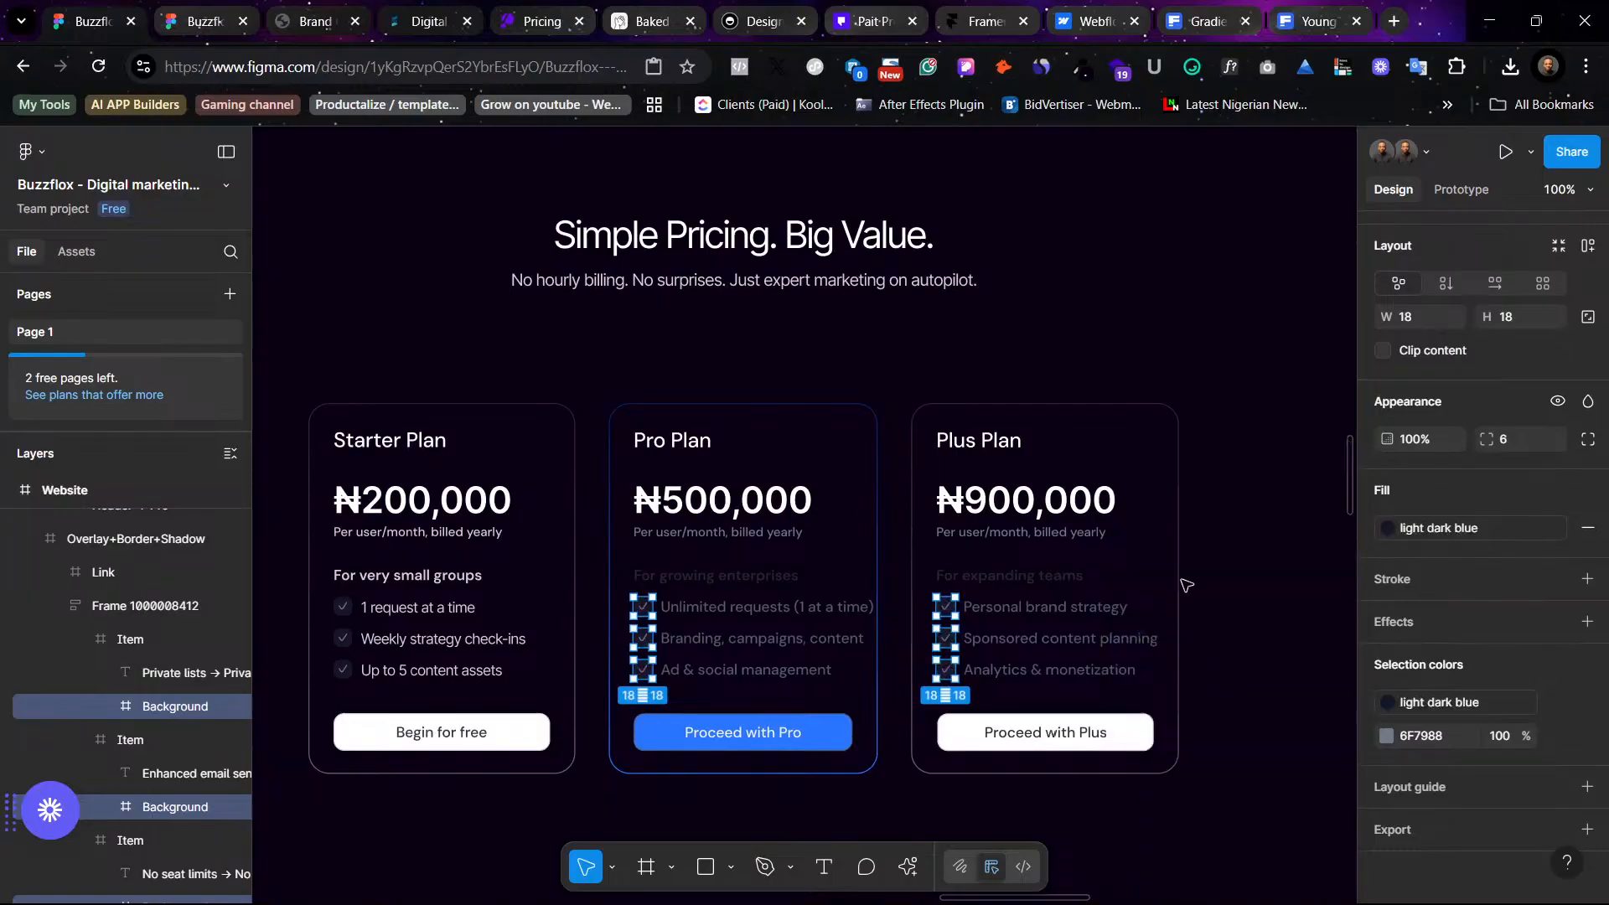
pyautogui.click(1229, 506)
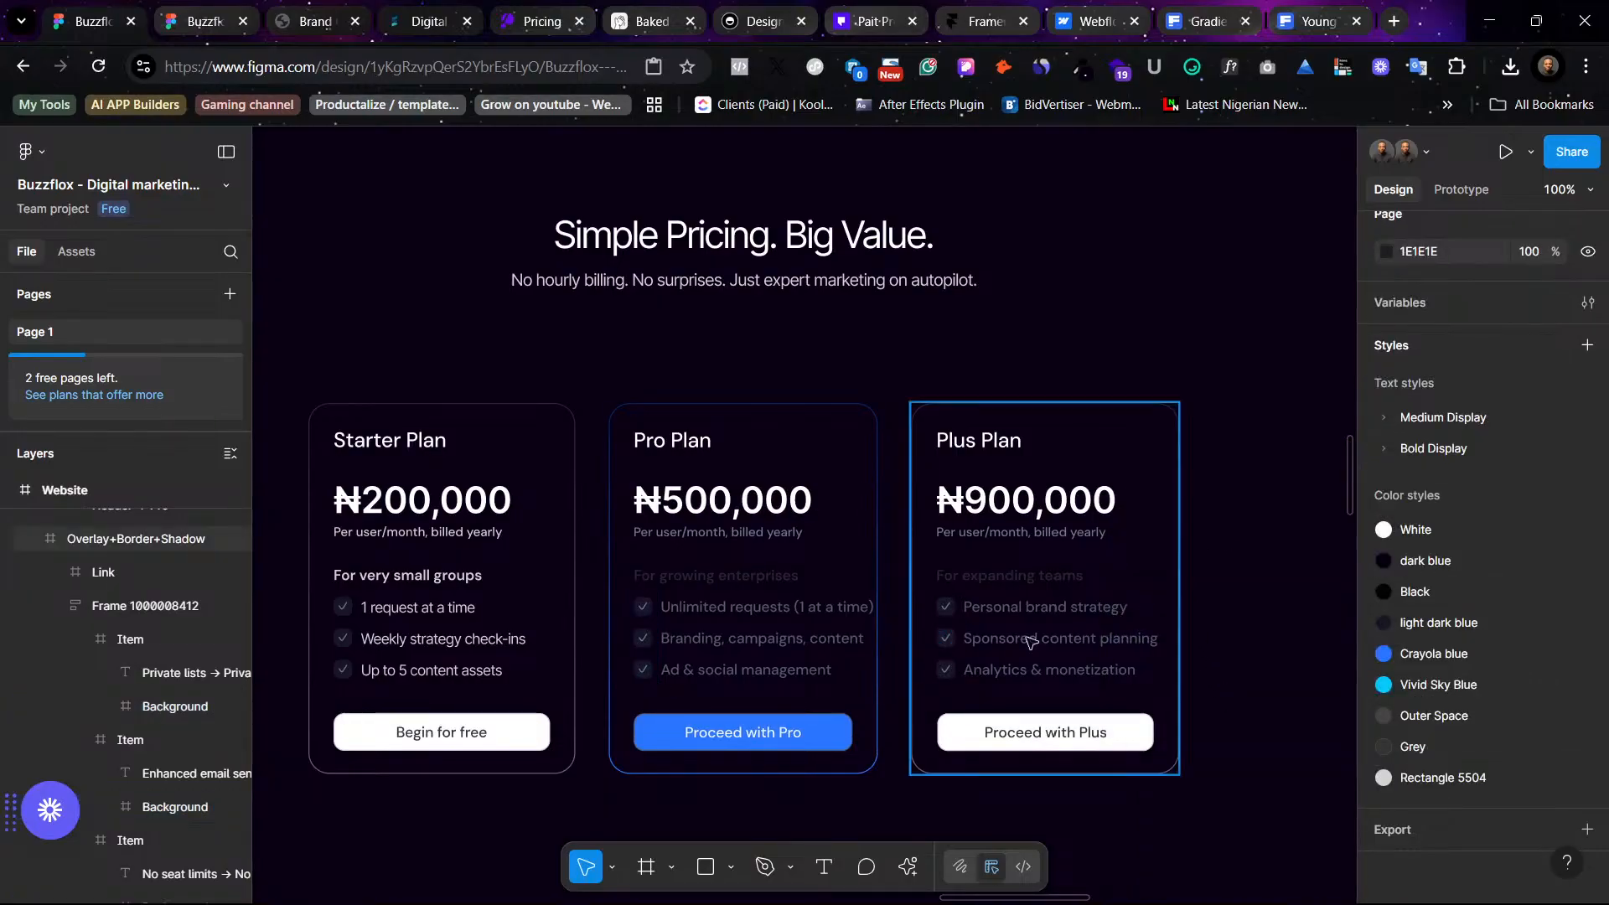
# - Apply the Rectangle 5504 color style to the feature, subheading and price caption texts in the Pro and Plus cards
pyautogui.click(765, 608)
pyautogui.keyDown('shift'); pyautogui.click(758, 639); pyautogui.keyUp('shift')
pyautogui.keyDown('shift'); pyautogui.click(746, 669); pyautogui.keyUp('shift')
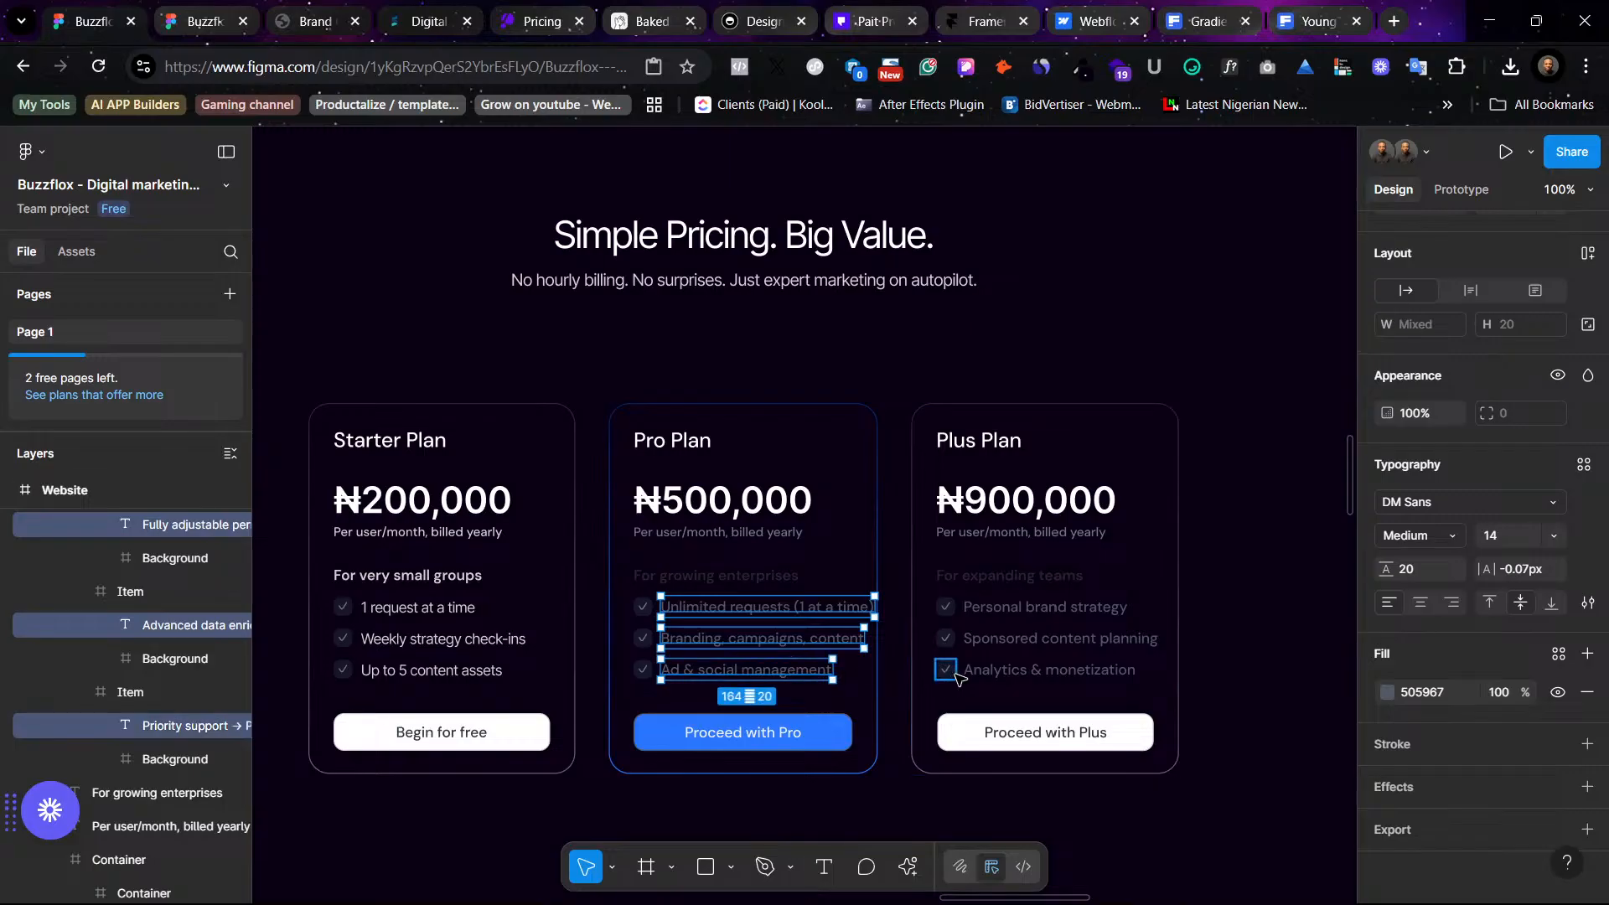
pyautogui.keyDown('shift'); pyautogui.click(989, 670); pyautogui.keyUp('shift')
pyautogui.keyDown('shift'); pyautogui.click(1013, 645); pyautogui.keyUp('shift')
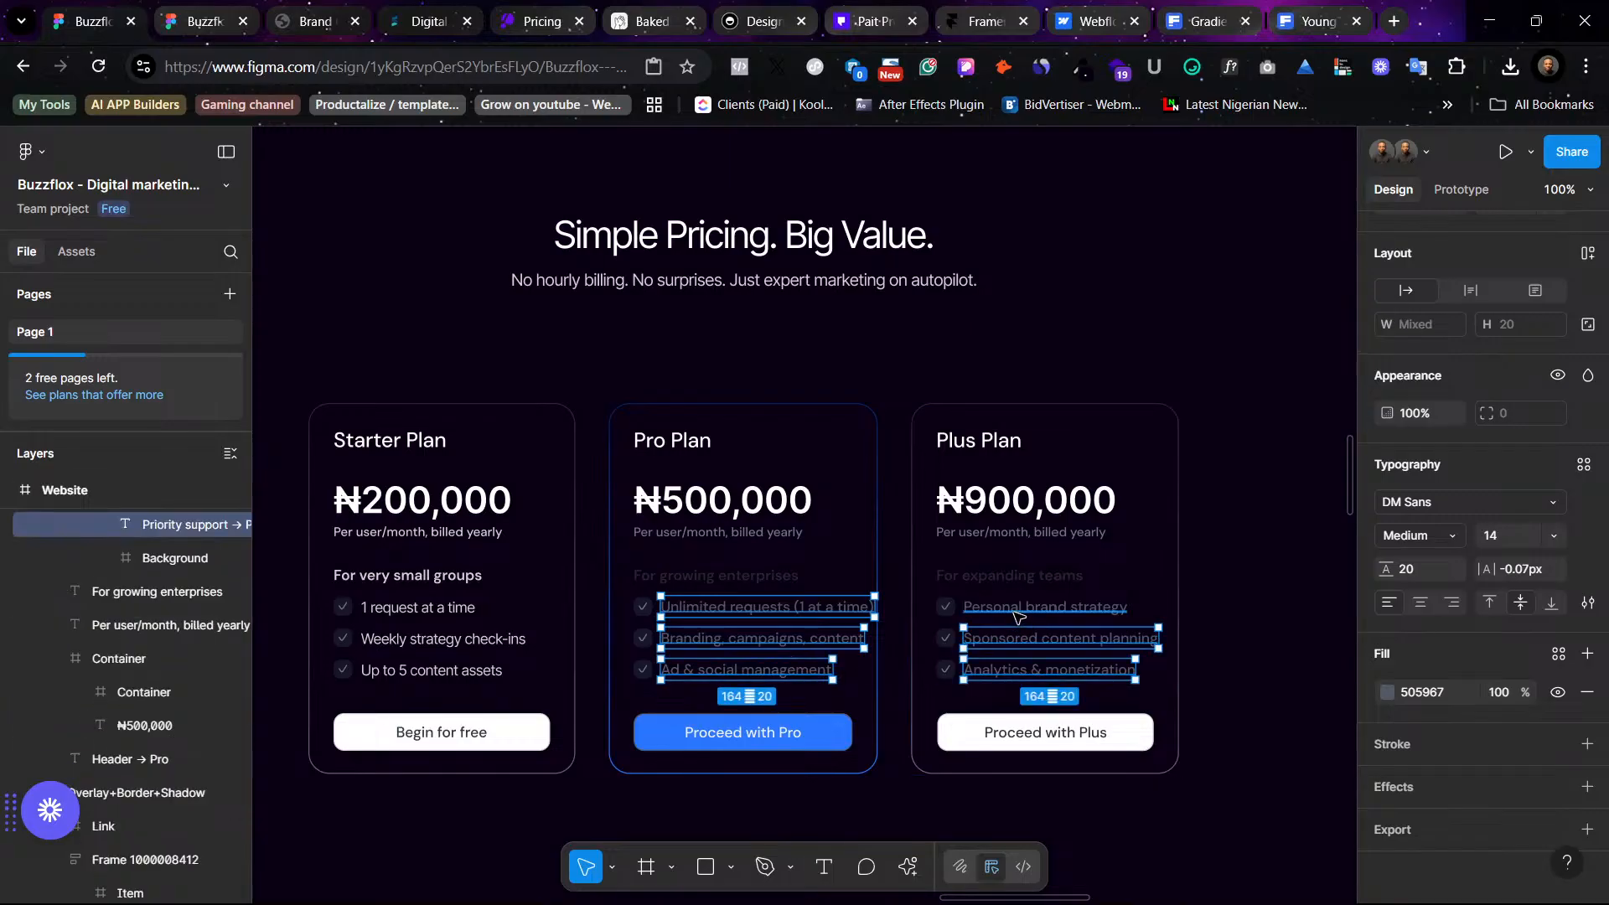
pyautogui.keyDown('shift'); pyautogui.click(1017, 615); pyautogui.keyUp('shift')
pyautogui.keyDown('shift'); pyautogui.click(1005, 582); pyautogui.keyUp('shift')
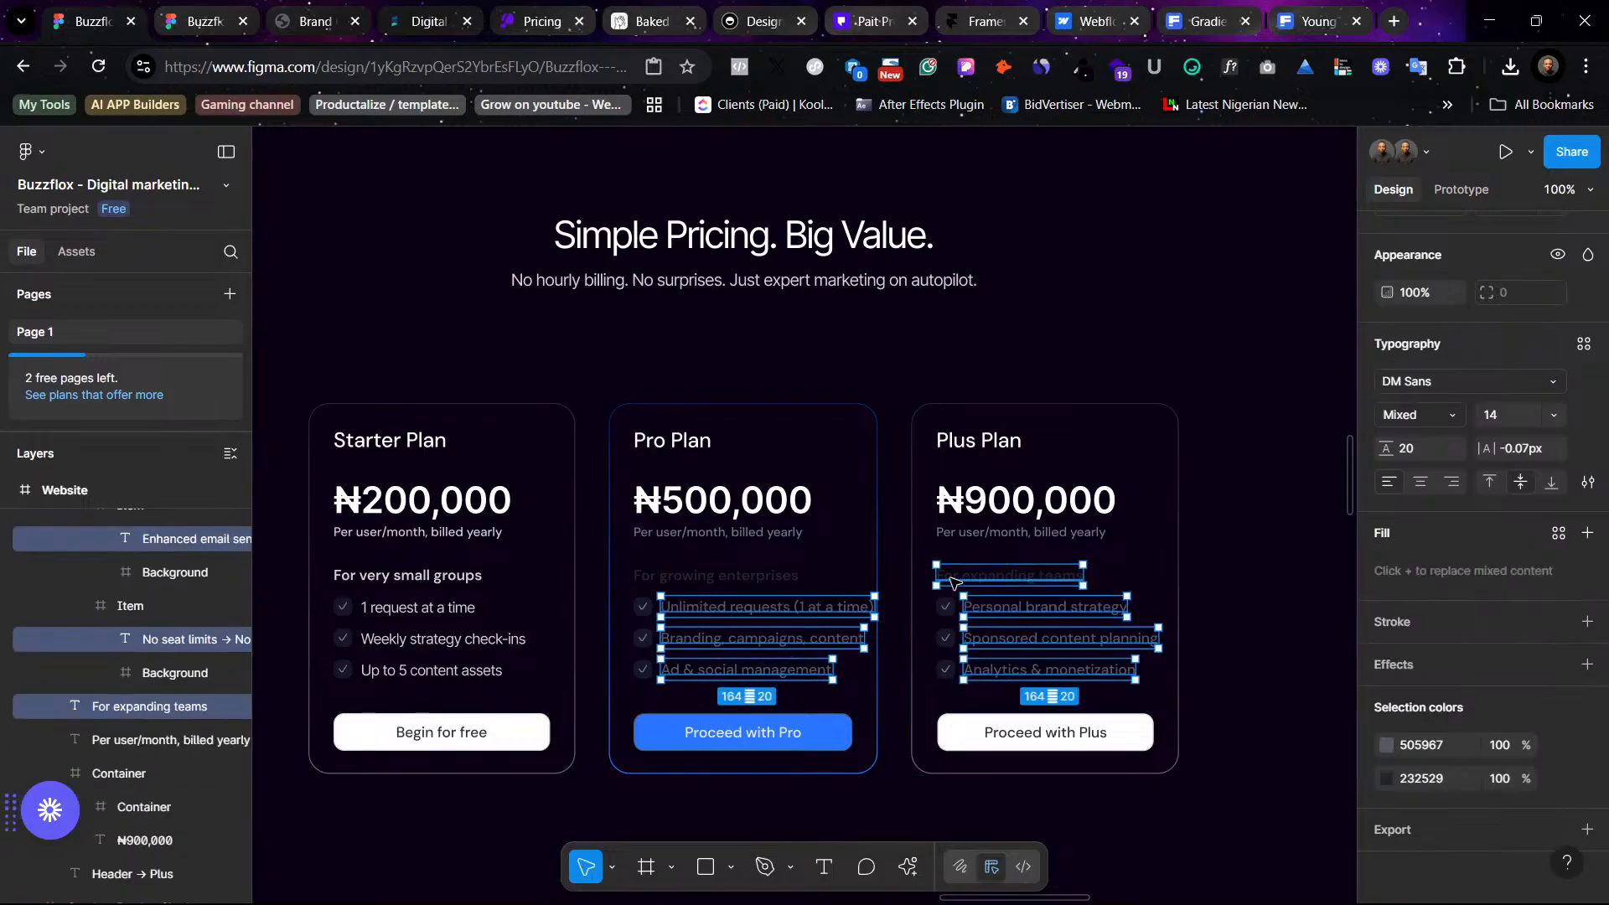
pyautogui.keyDown('shift'); pyautogui.click(778, 576); pyautogui.keyUp('shift')
pyautogui.keyDown('shift'); pyautogui.click(758, 532); pyautogui.keyUp('shift')
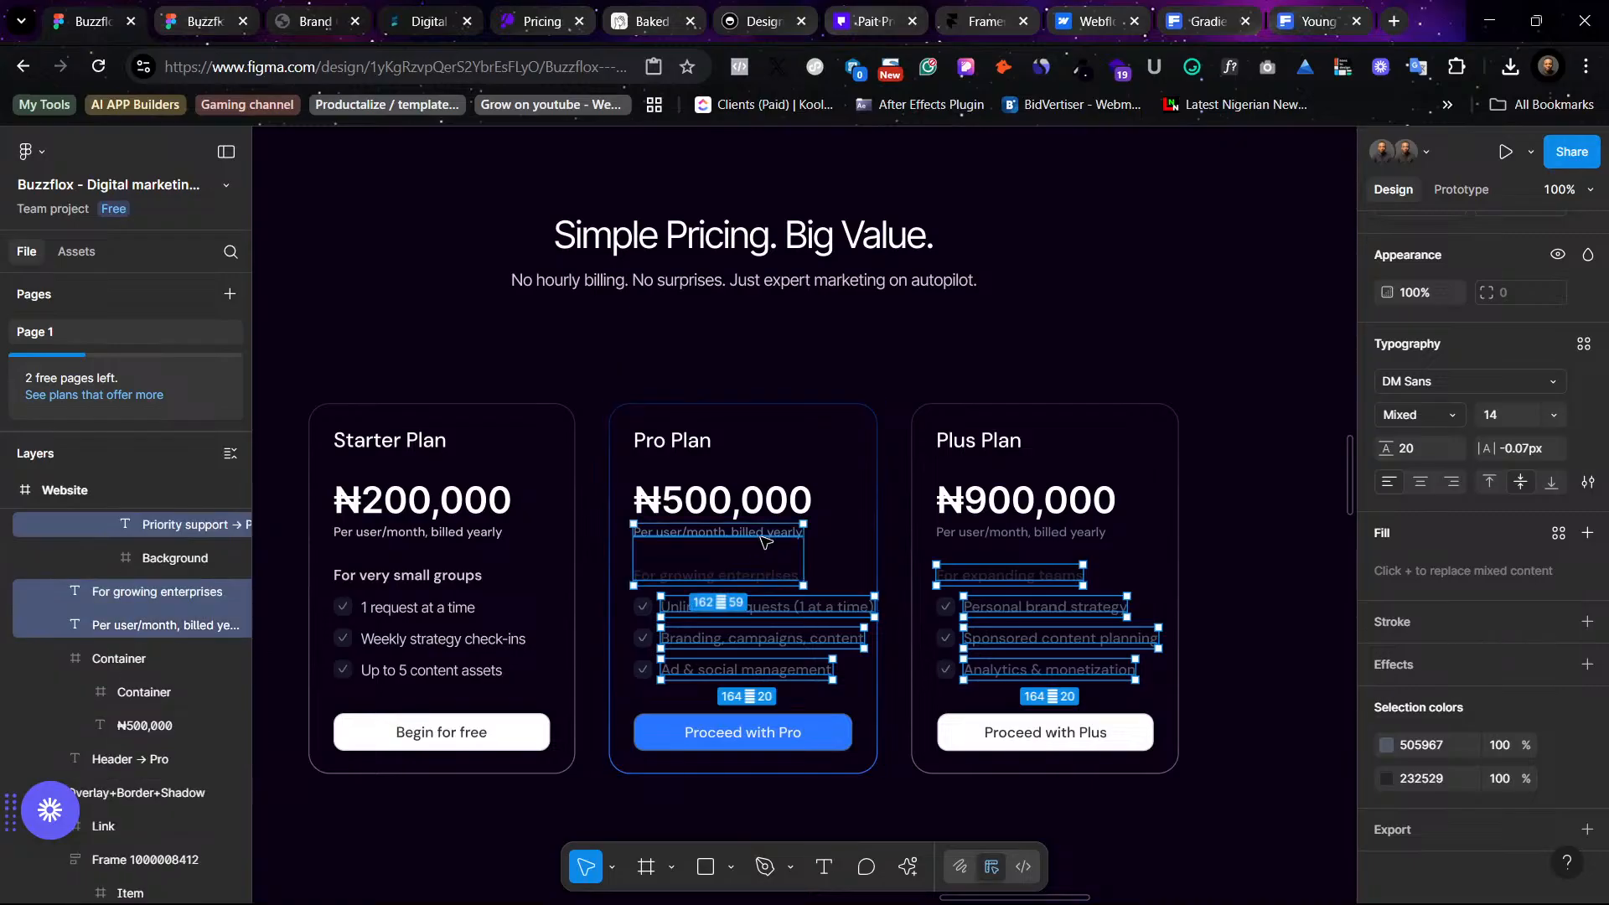
pyautogui.keyDown('shift'); pyautogui.click(968, 544); pyautogui.keyUp('shift')
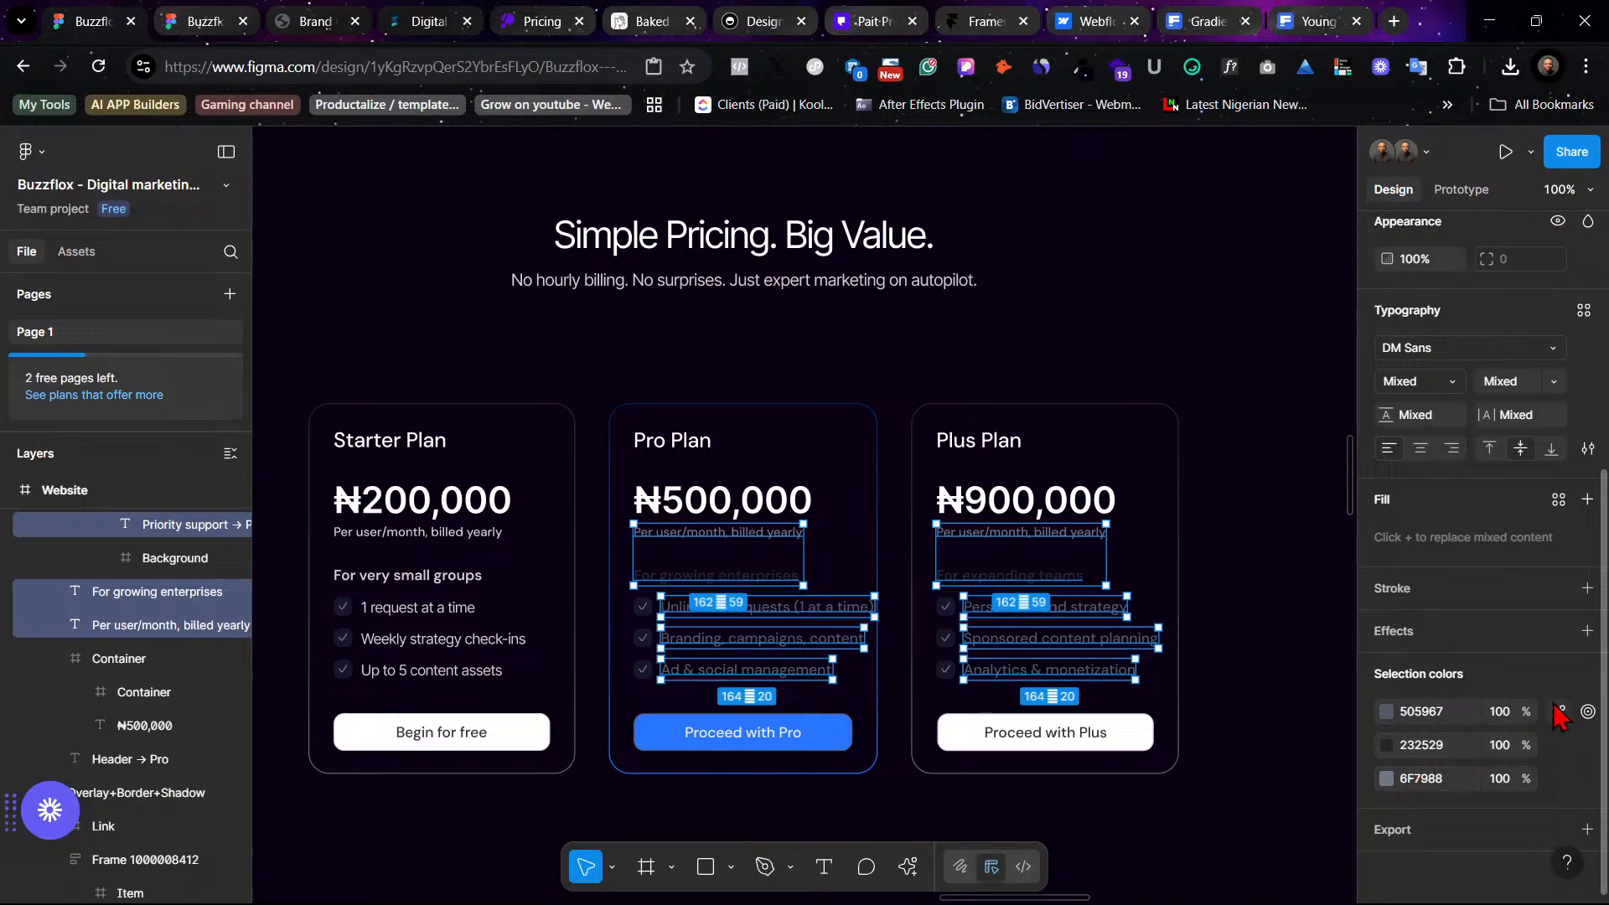
pyautogui.click(1558, 711)
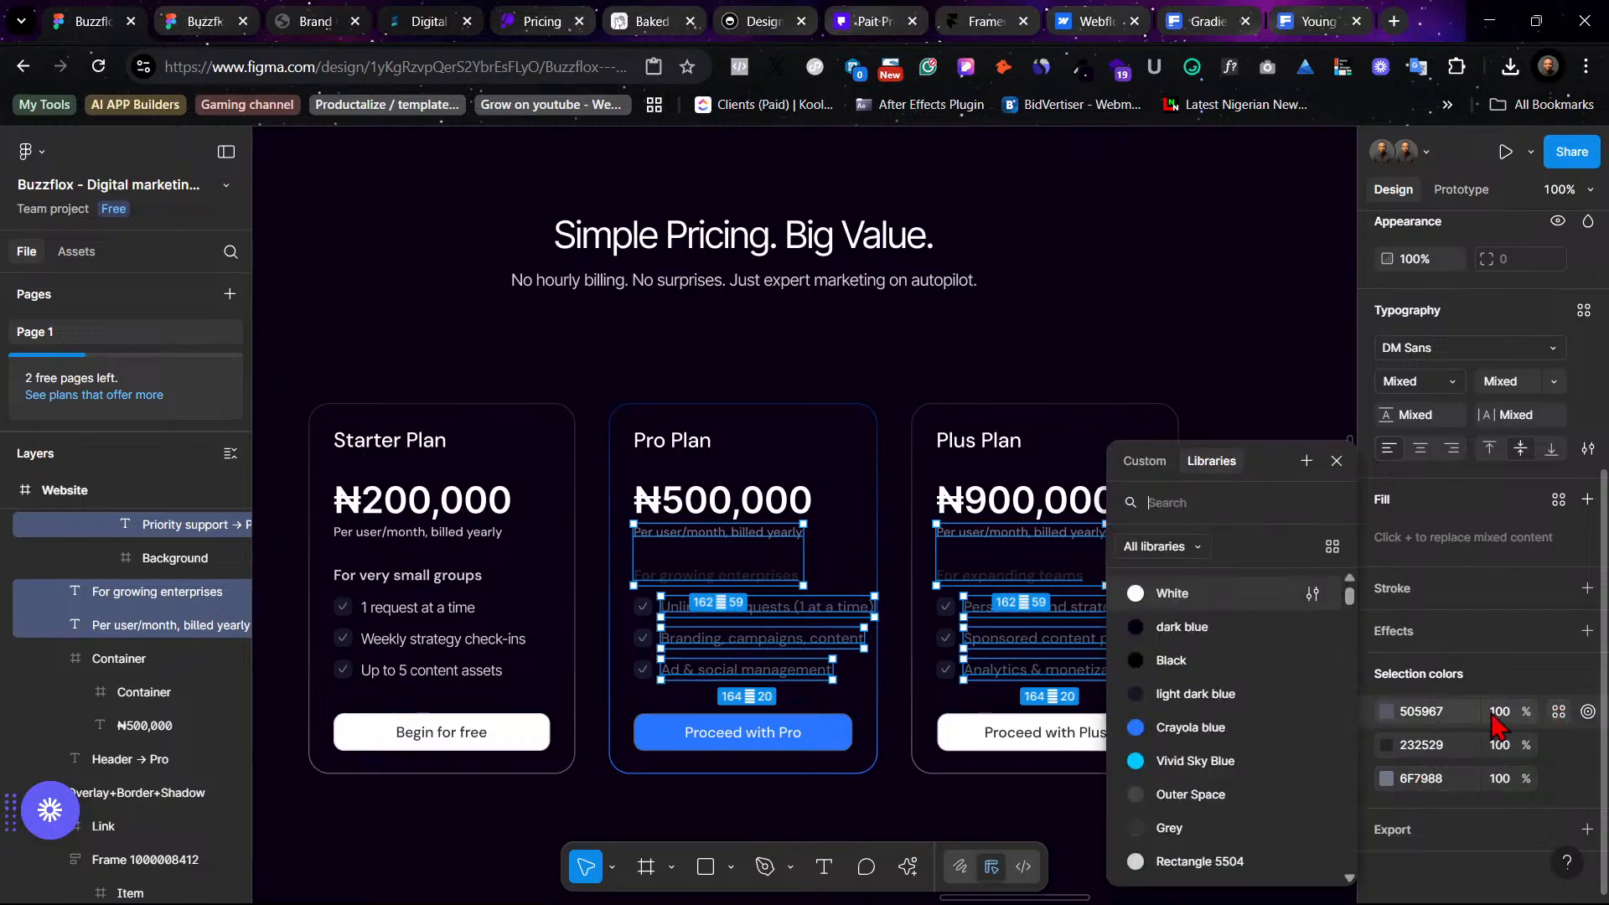
pyautogui.click(1267, 863)
pyautogui.click(1558, 745)
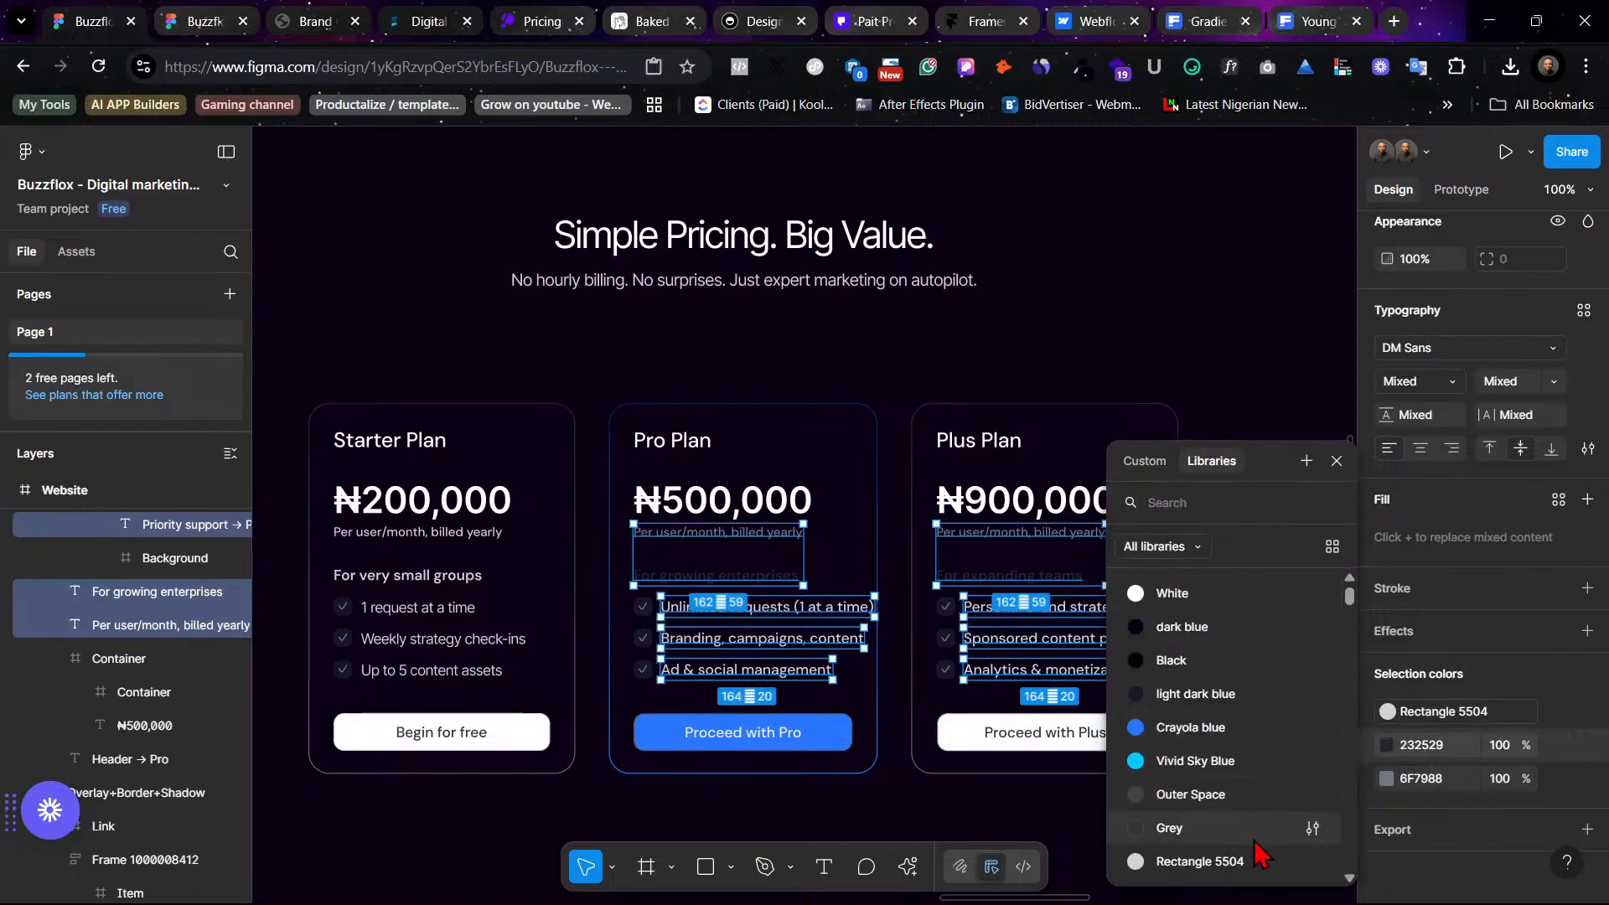
pyautogui.click(1260, 863)
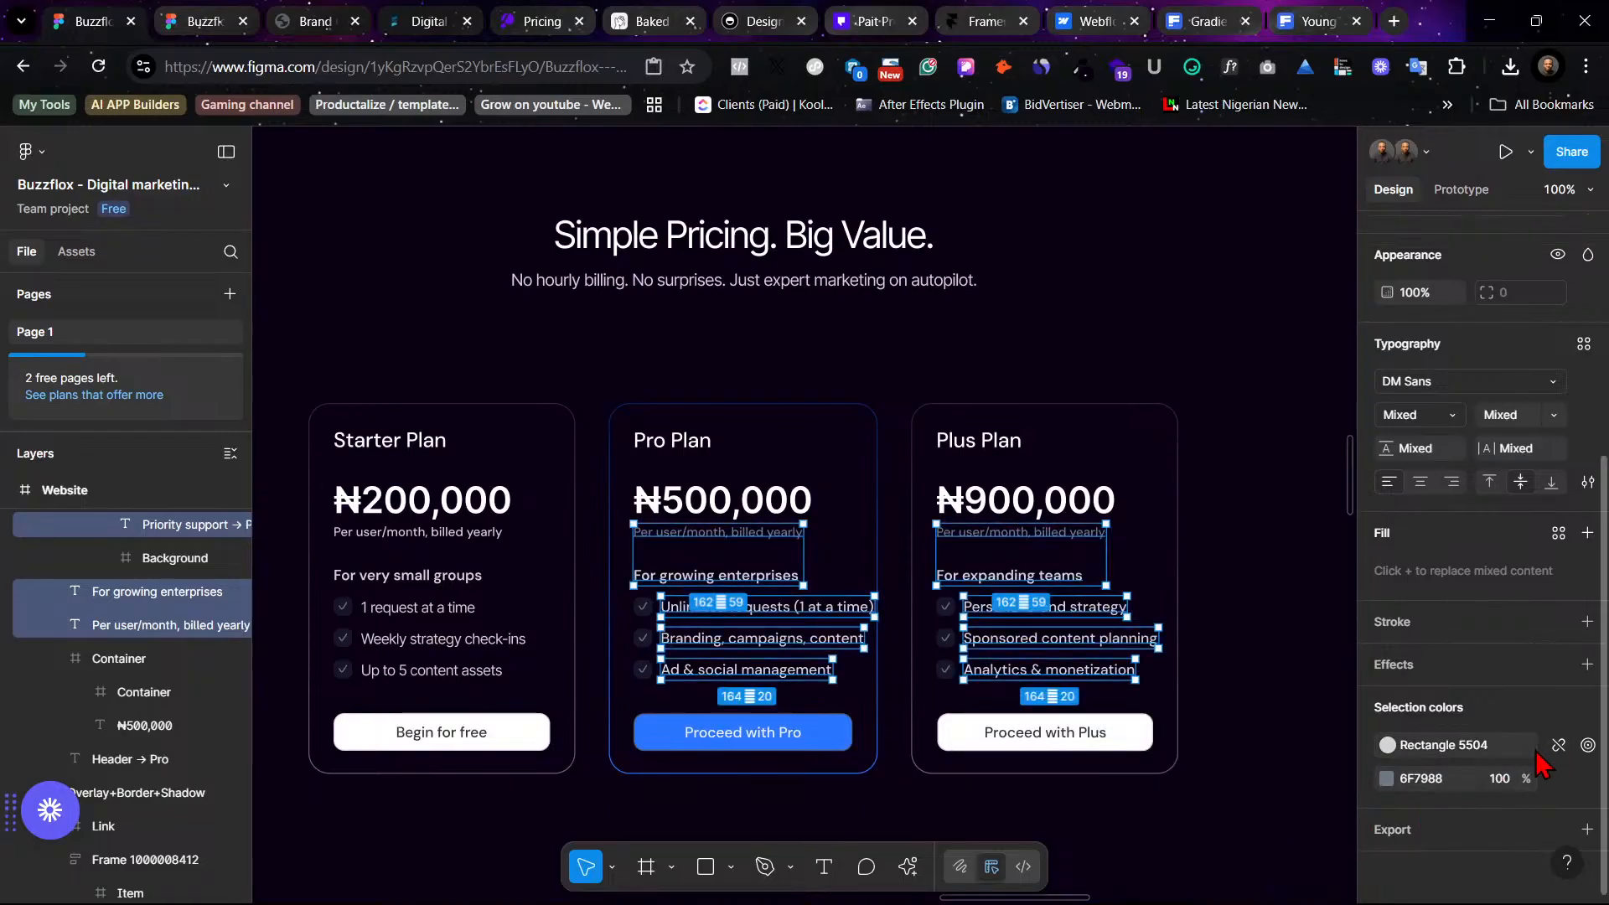
pyautogui.click(1558, 778)
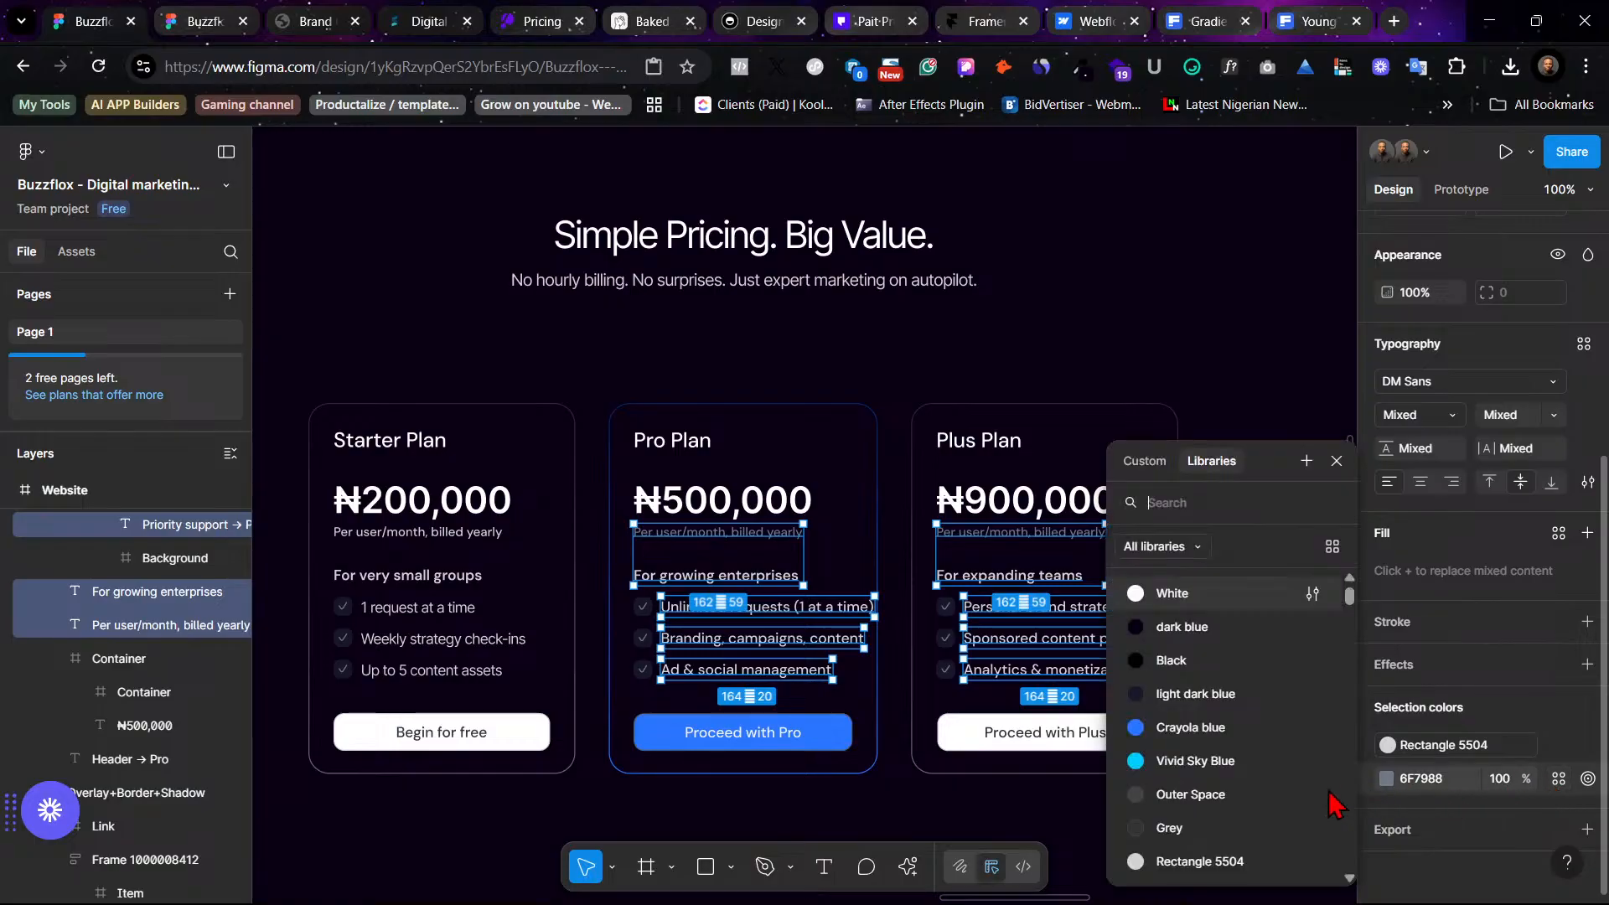
pyautogui.click(1257, 863)
pyautogui.click(1200, 382)
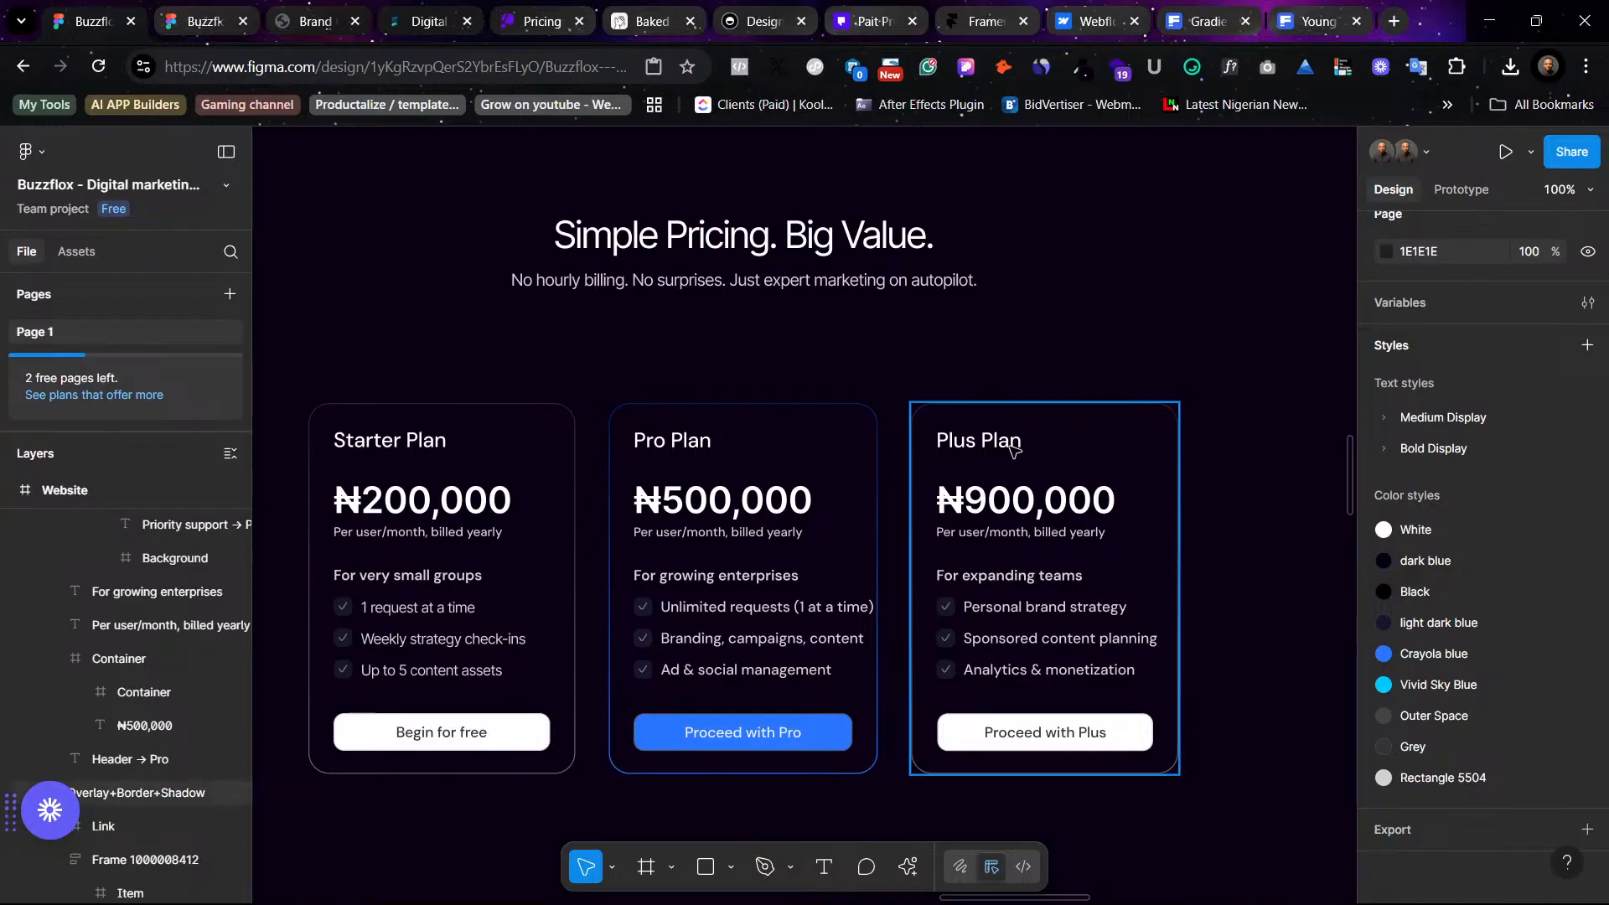
# - Delete ', billed yearly' from the price captions of the Pro, Plus and Starter cards, leaving 'Per user/month'
pyautogui.doubleClick(744, 539)
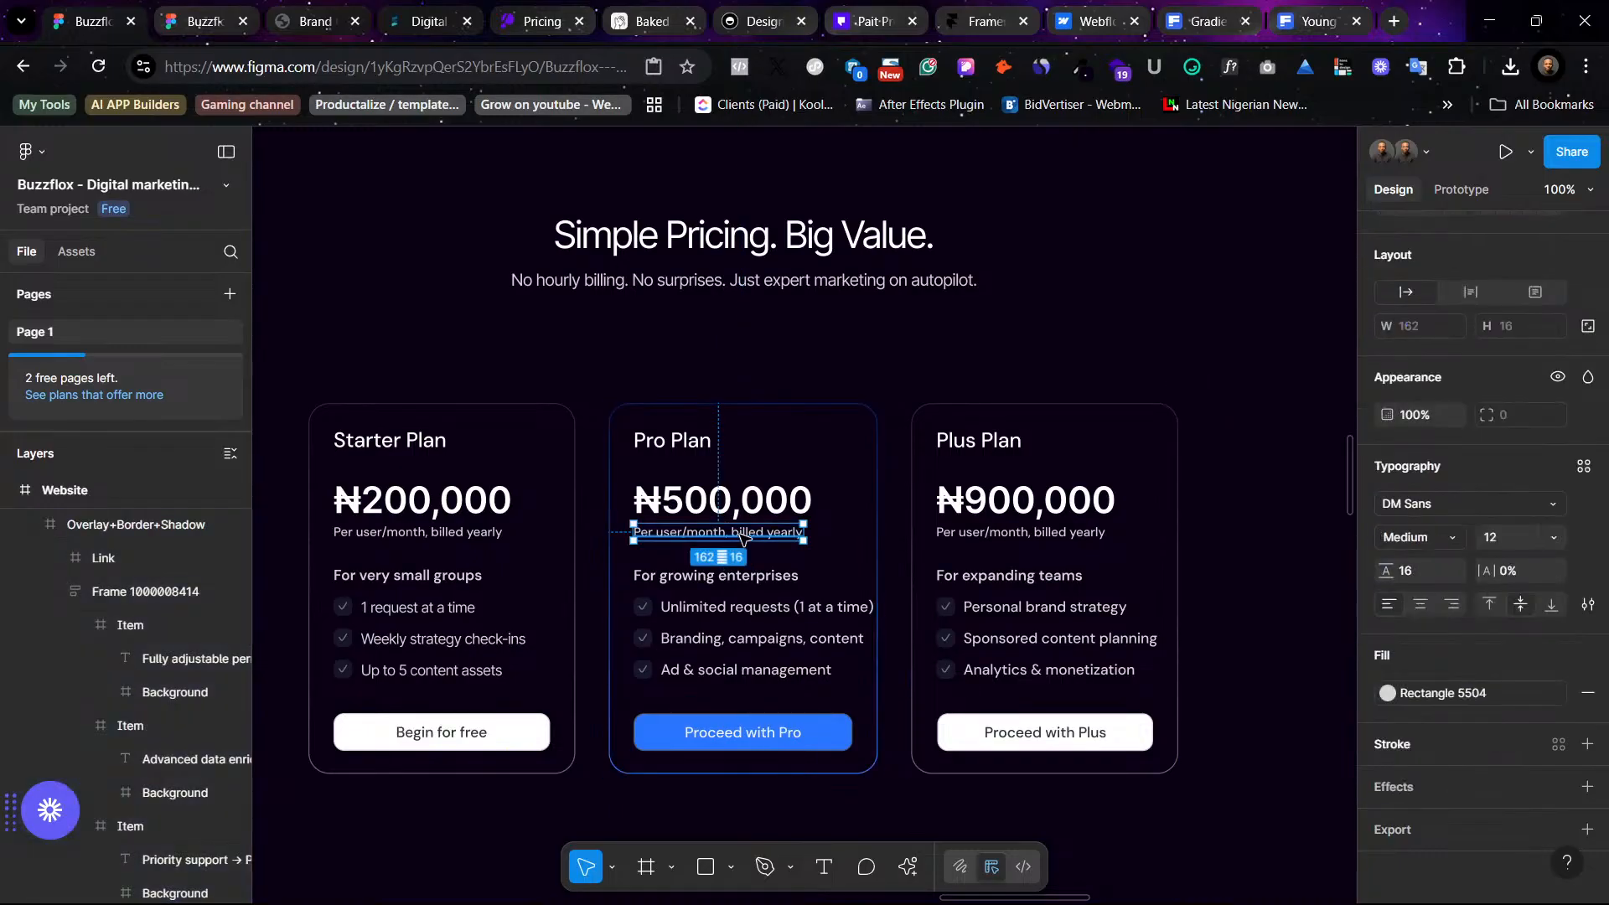
pyautogui.doubleClick(743, 536)
pyautogui.moveTo(727, 532); pyautogui.dragTo(820, 533)
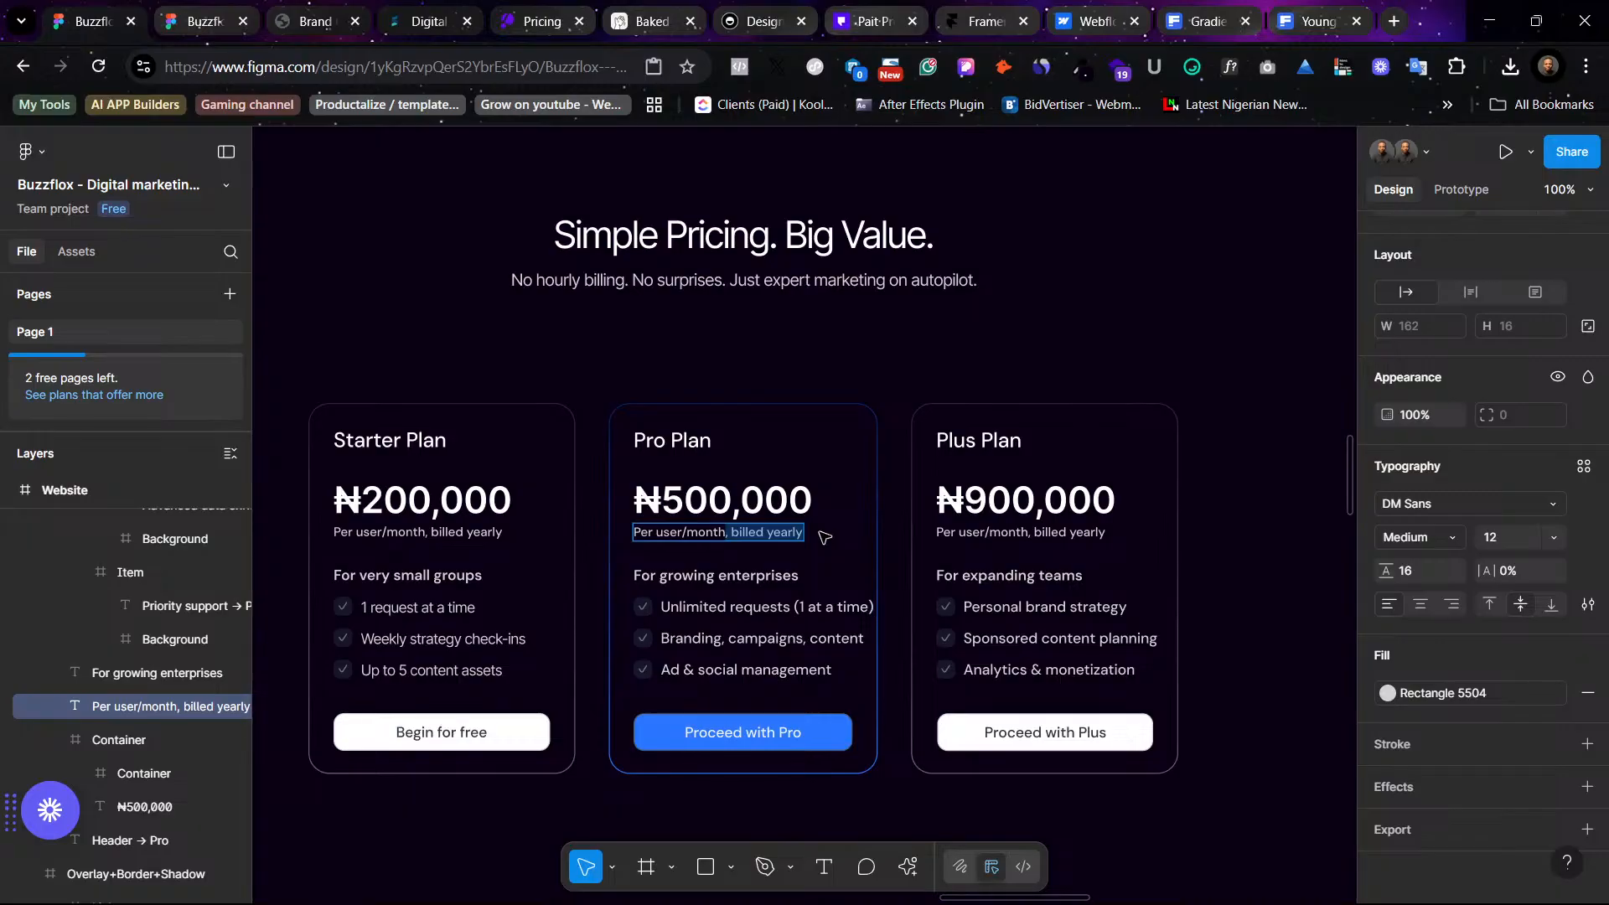
pyautogui.press('BackSpace')
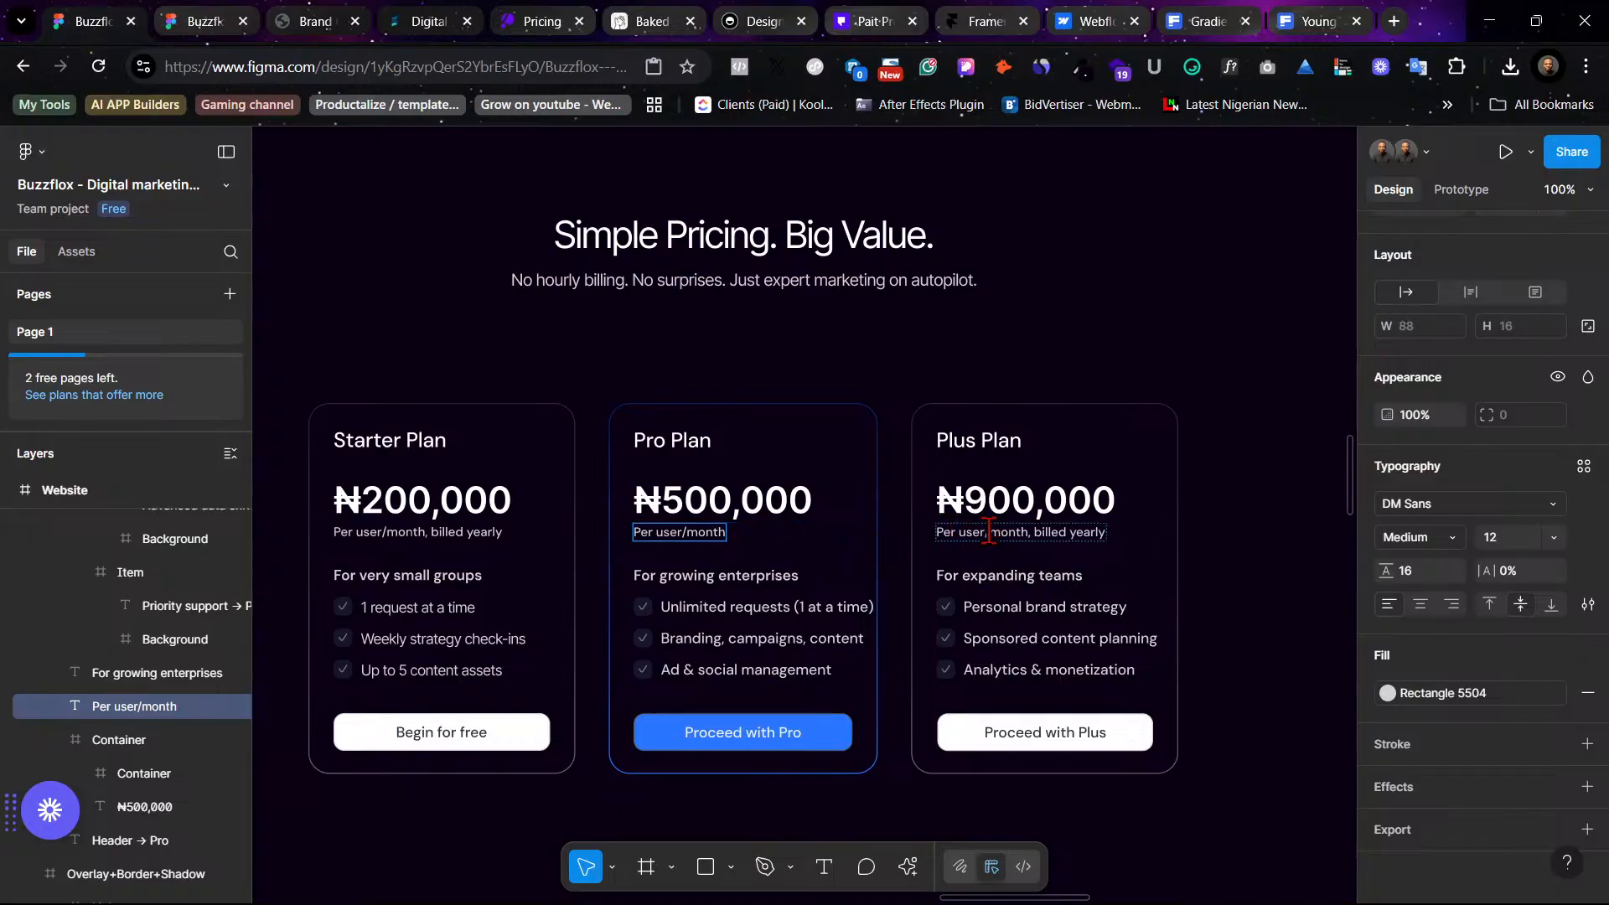
pyautogui.doubleClick(1030, 531)
pyautogui.moveTo(1031, 532); pyautogui.dragTo(1138, 549)
pyautogui.press('BackSpace')
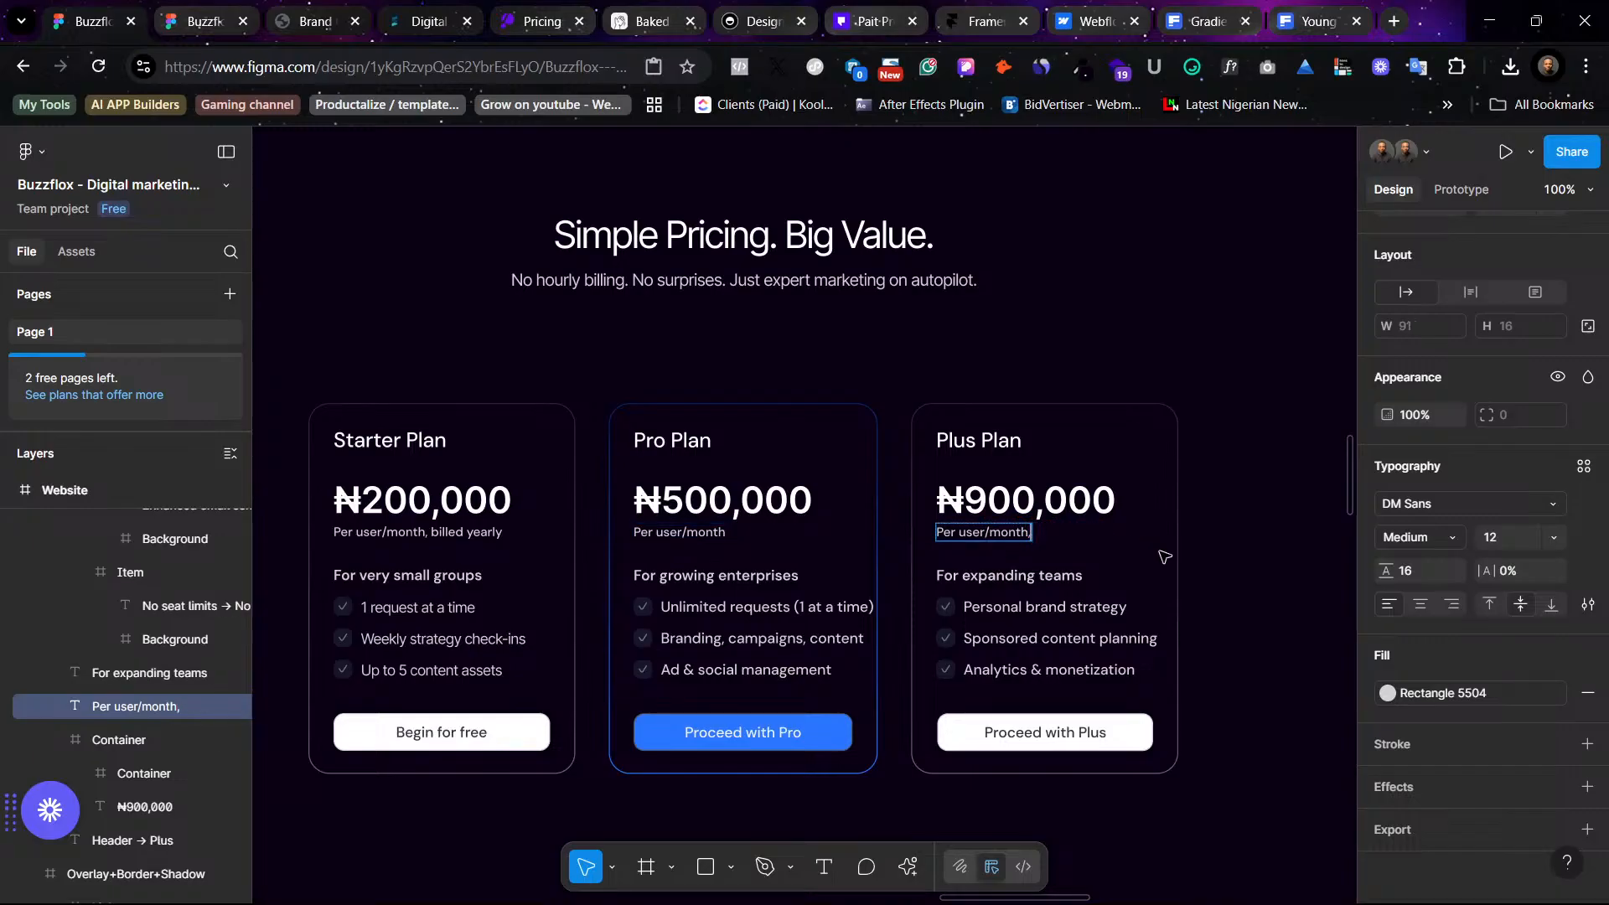
pyautogui.doubleClick(428, 531)
pyautogui.moveTo(427, 531); pyautogui.dragTo(559, 551)
pyautogui.press('BackSpace')
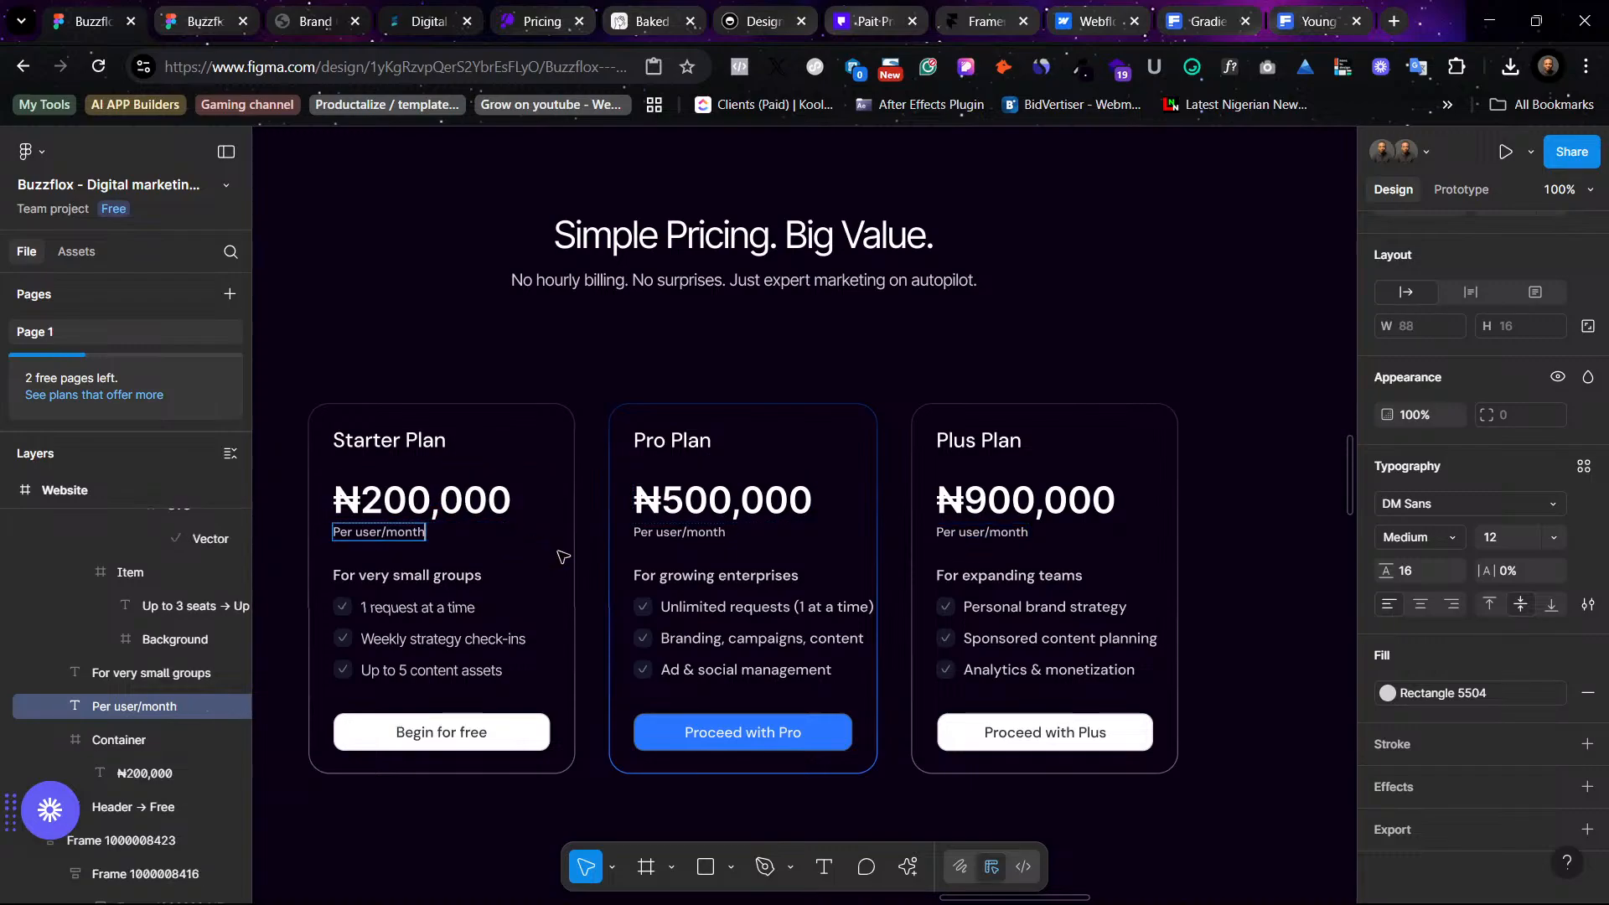
pyautogui.press('Escape')
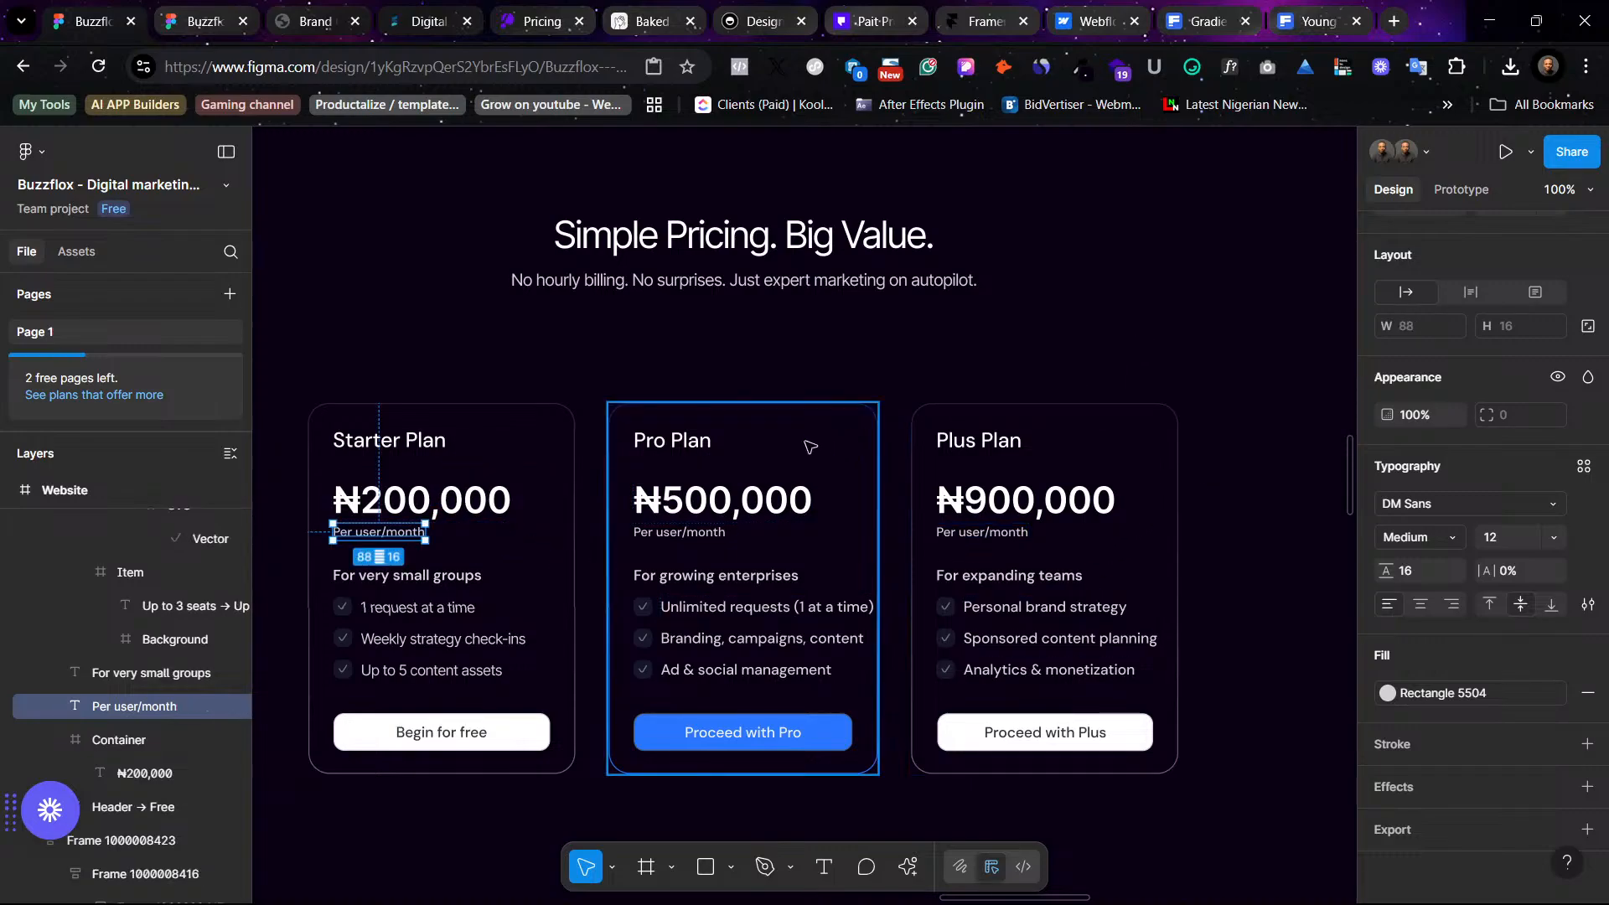
pyautogui.press('Escape')
# - Select all three pricing cards and move them up about 40 px, closer to the section heading
pyautogui.click(503, 484)
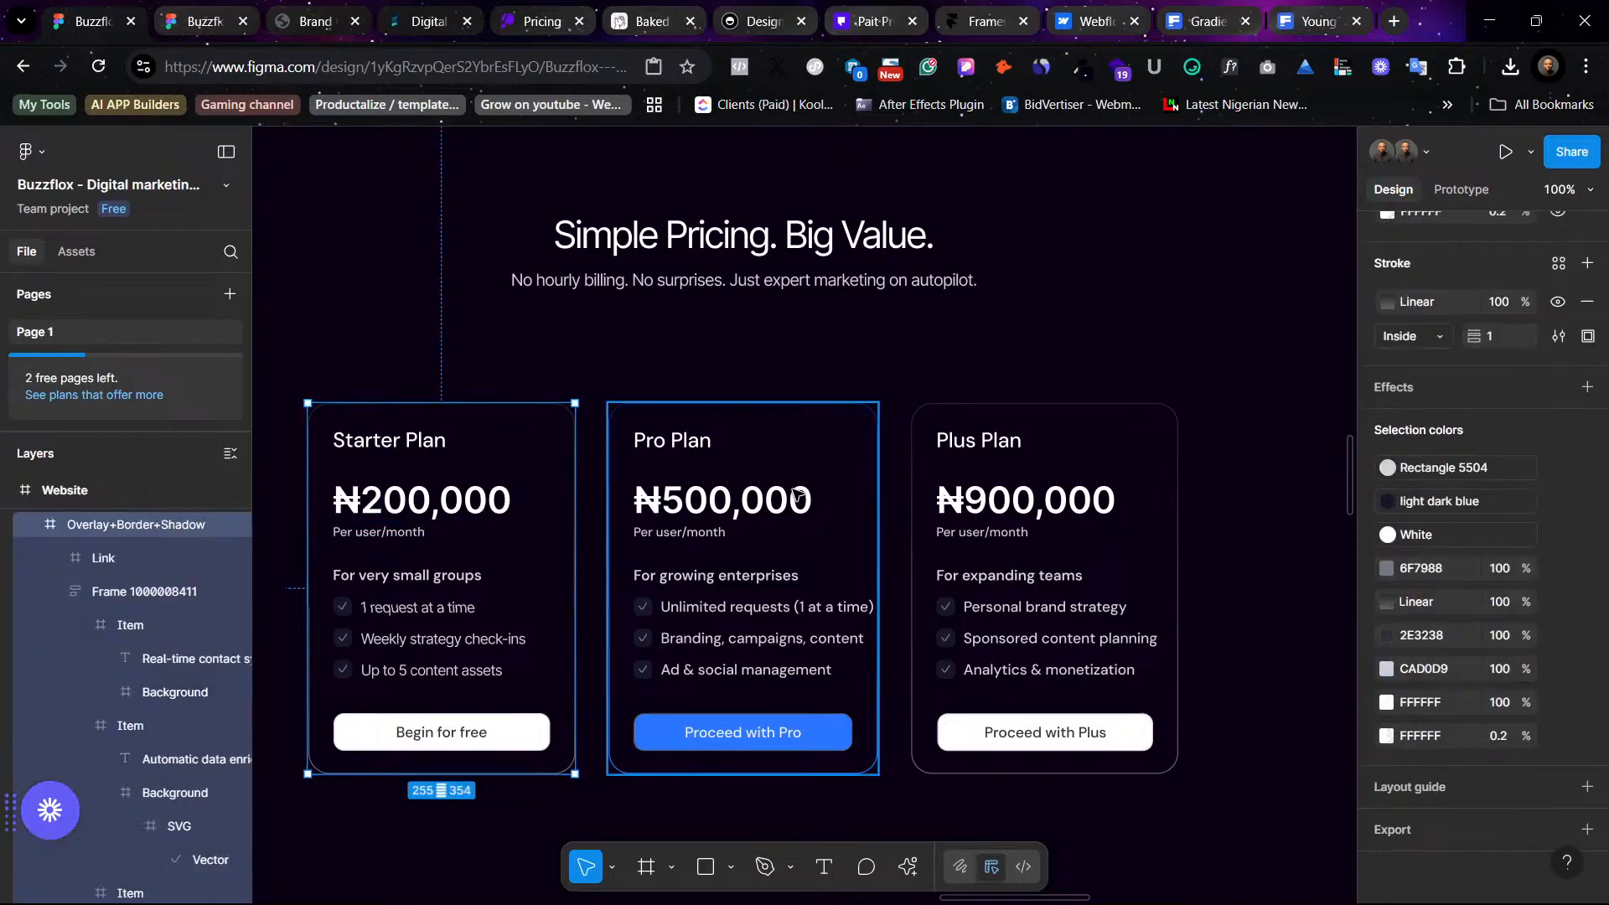
pyautogui.keyDown('shift'); pyautogui.click(792, 490); pyautogui.keyUp('shift')
pyautogui.keyDown('shift'); pyautogui.click(1048, 534); pyautogui.keyUp('shift')
pyautogui.moveTo(1081, 563); pyautogui.dragTo(1073, 501)
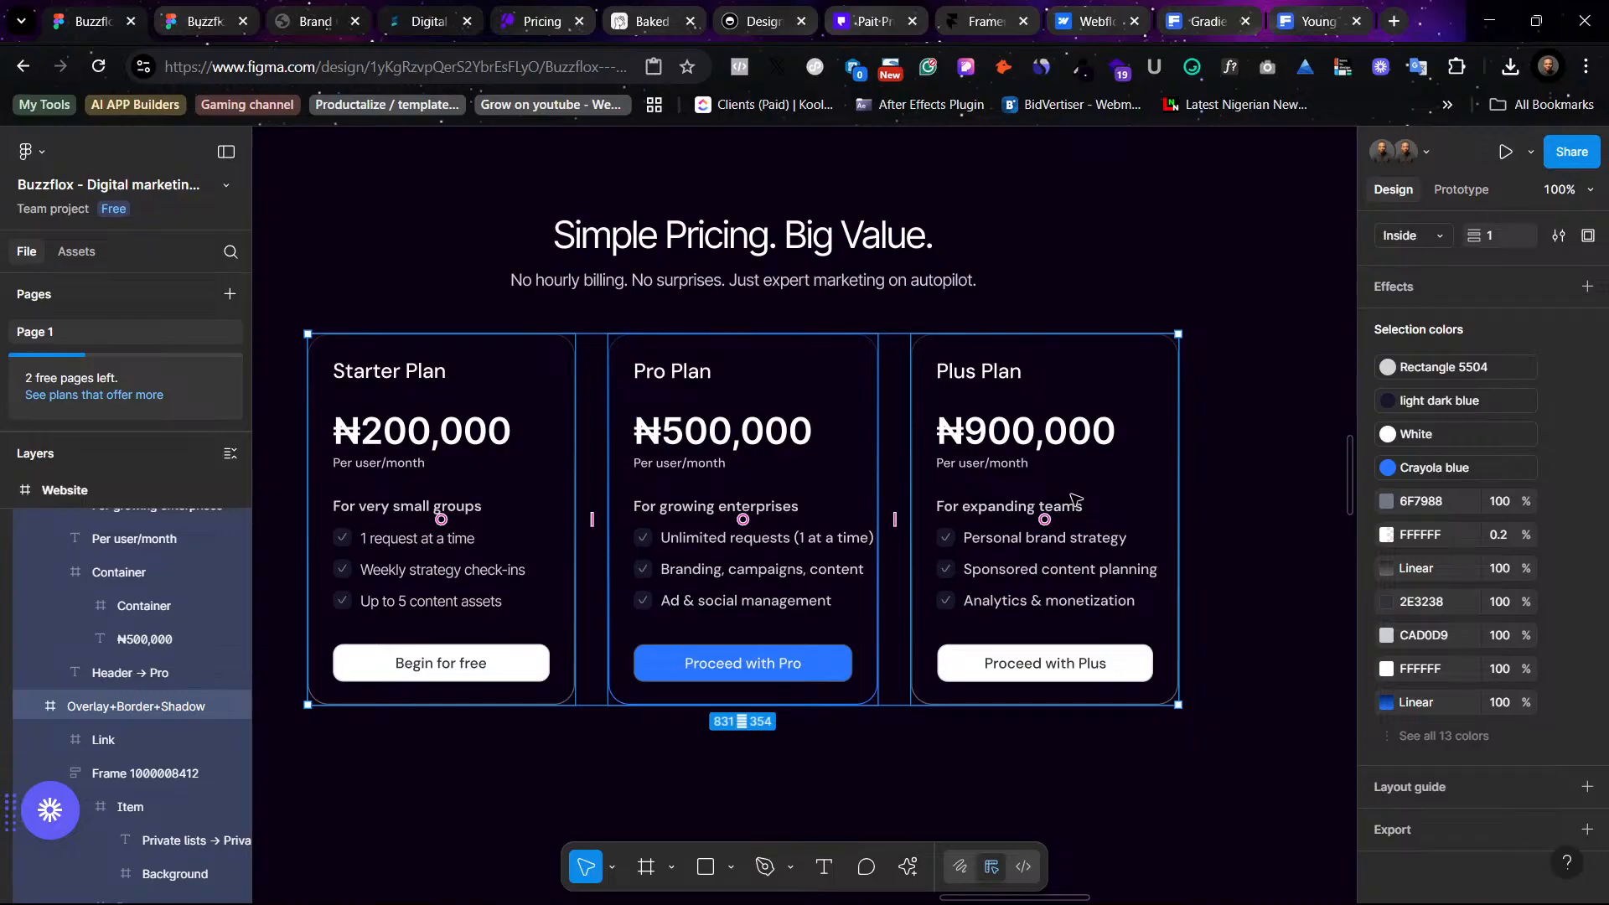
# - Apply the Rectangle 5504 color style to the Starter, Pro and Plus plan titles
pyautogui.press('-')
pyautogui.click(1113, 594)
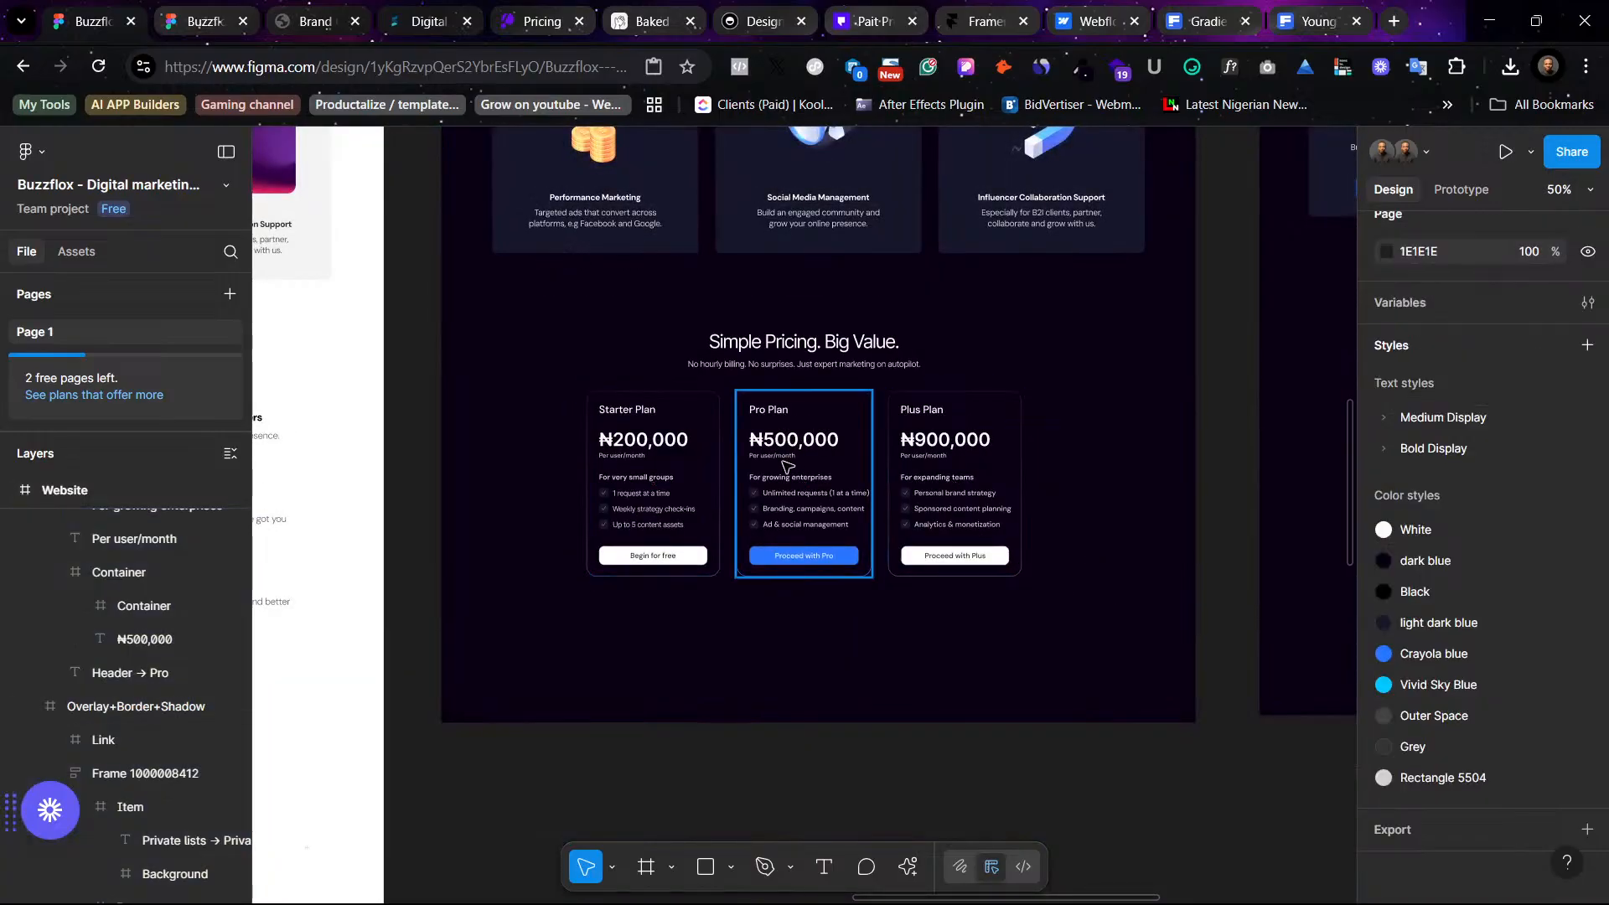
pyautogui.click(656, 482)
pyautogui.press('+')
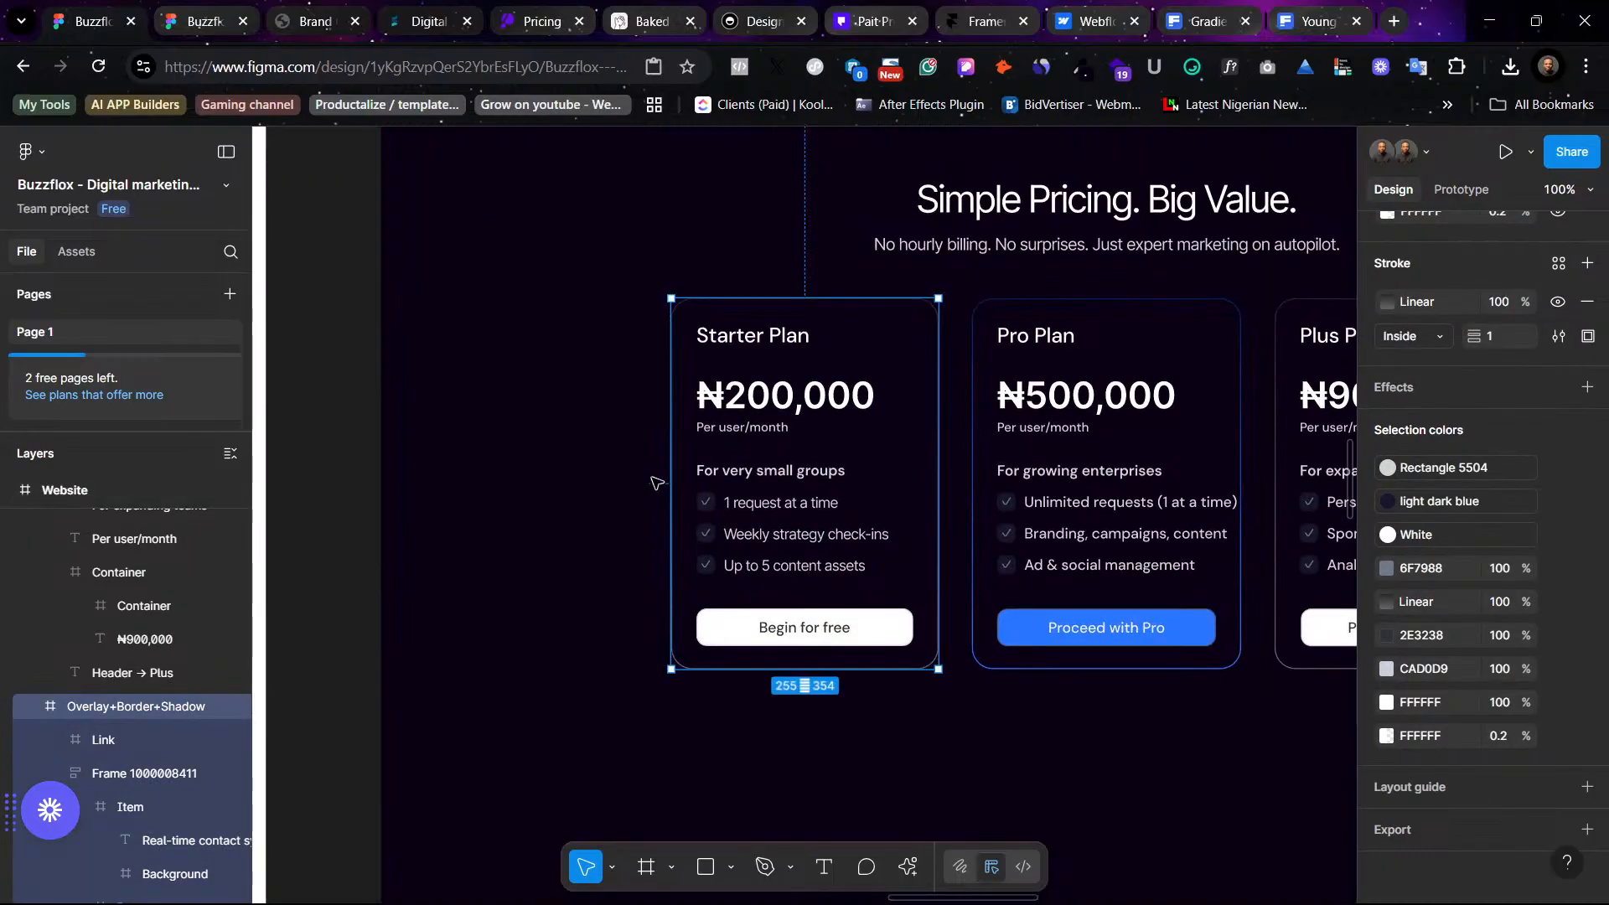
pyautogui.hscroll(3, 655, 481)
pyautogui.click(1125, 840)
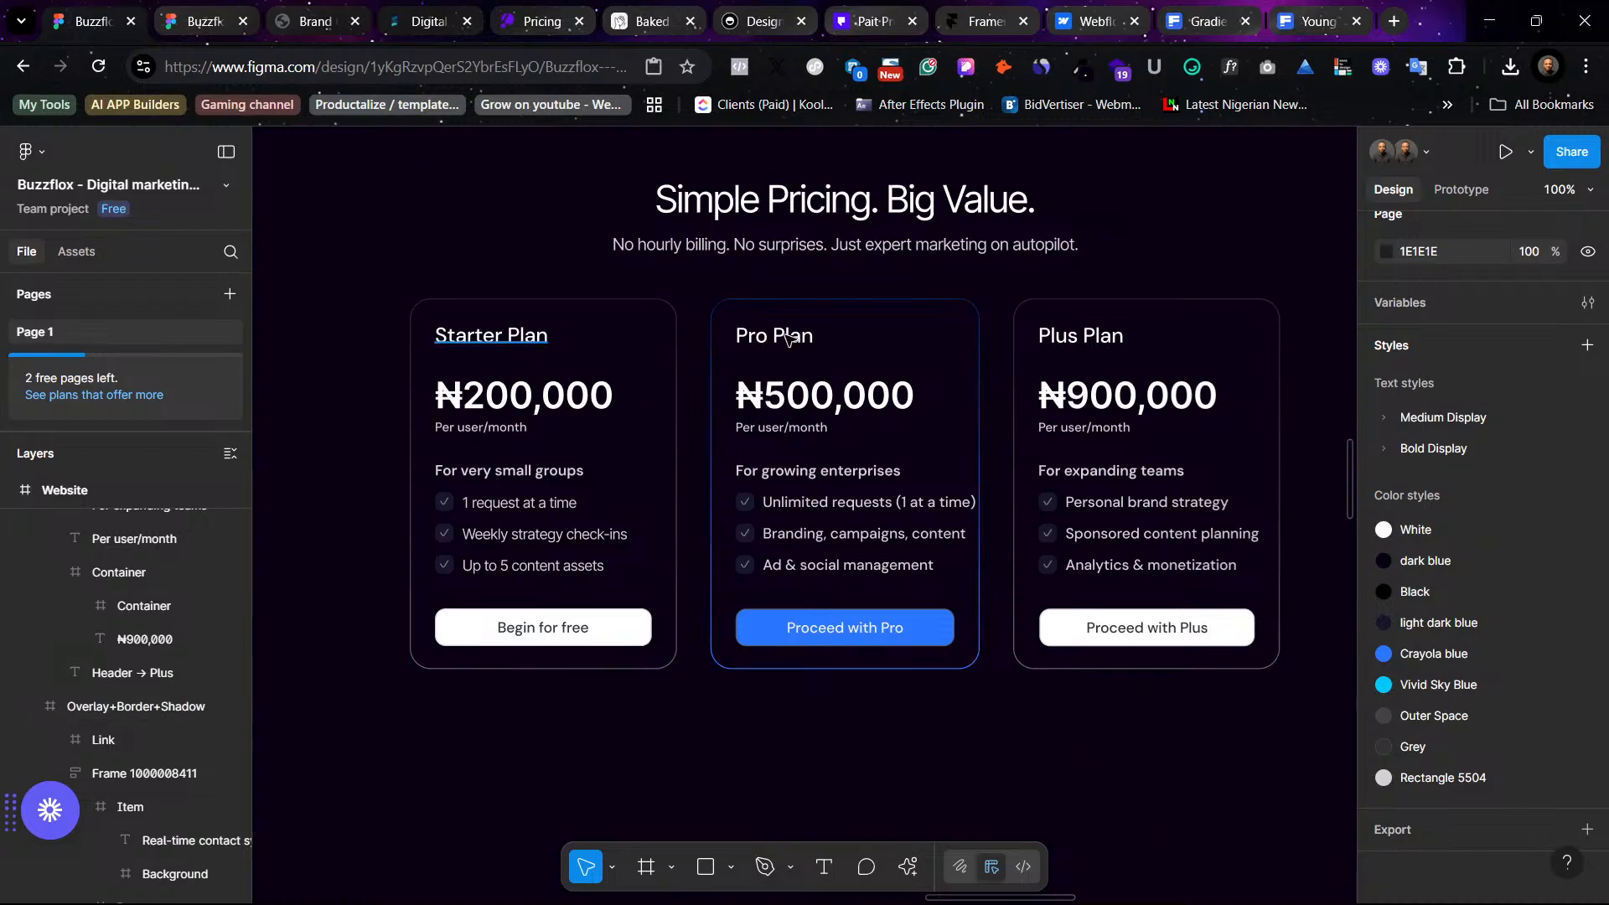
pyautogui.keyDown('ctrl'); pyautogui.click(502, 336); pyautogui.keyUp('ctrl')
pyautogui.keyDown('ctrl'); pyautogui.keyDown('shift'); pyautogui.click(786, 338); pyautogui.keyUp('shift'); pyautogui.keyUp('ctrl')
pyautogui.keyDown('ctrl'); pyautogui.keyDown('shift'); pyautogui.click(1076, 338); pyautogui.keyUp('shift'); pyautogui.keyUp('ctrl')
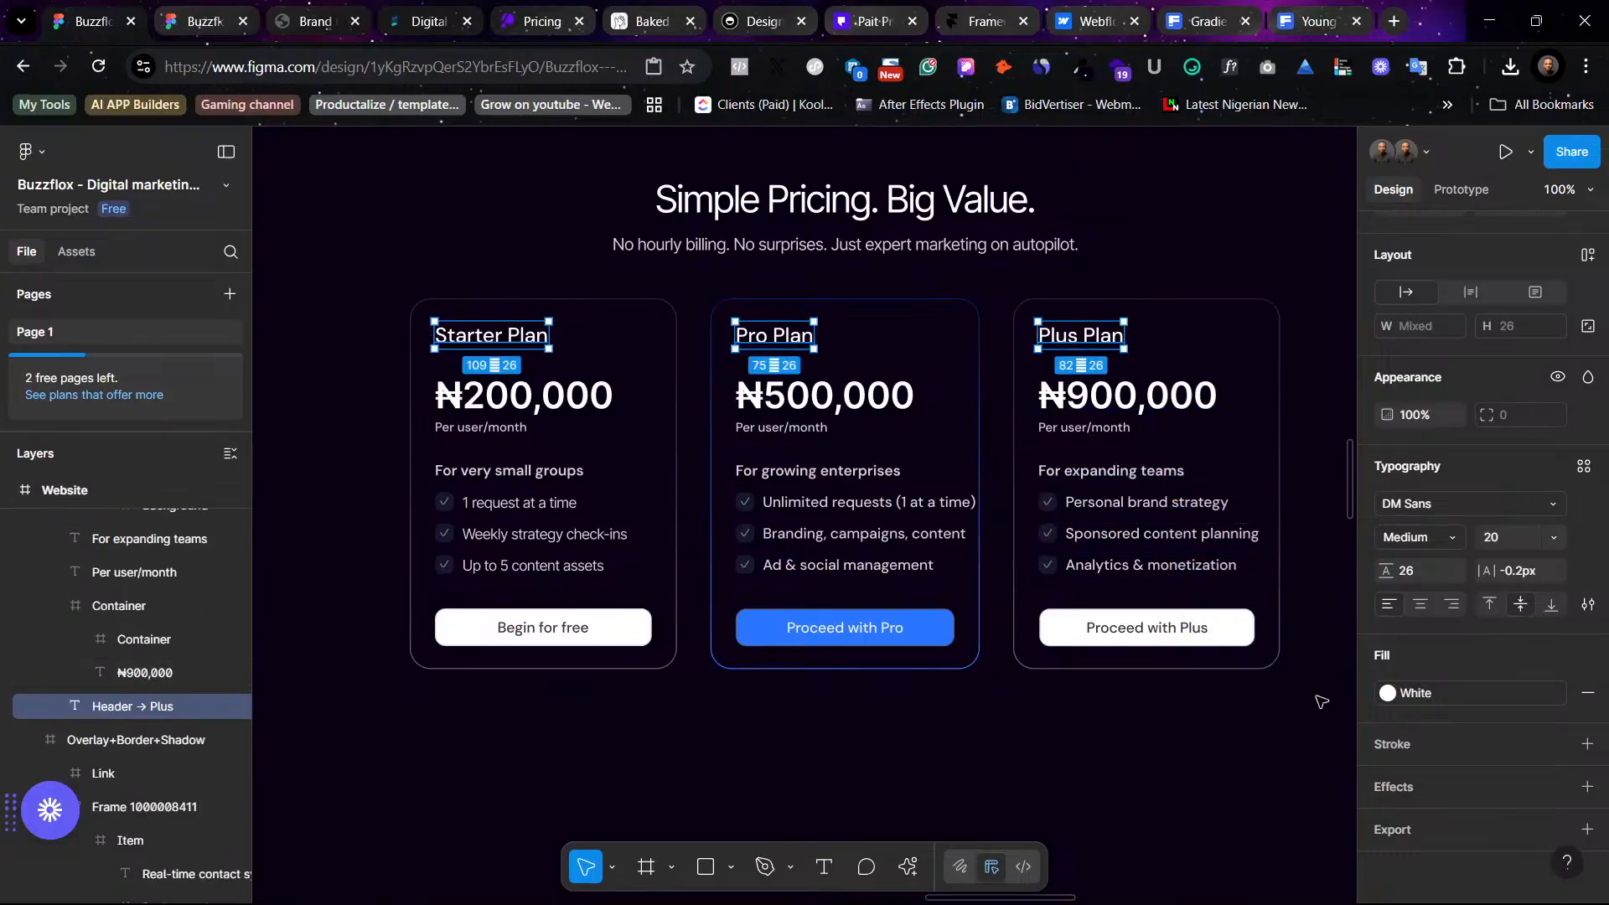
pyautogui.click(1409, 693)
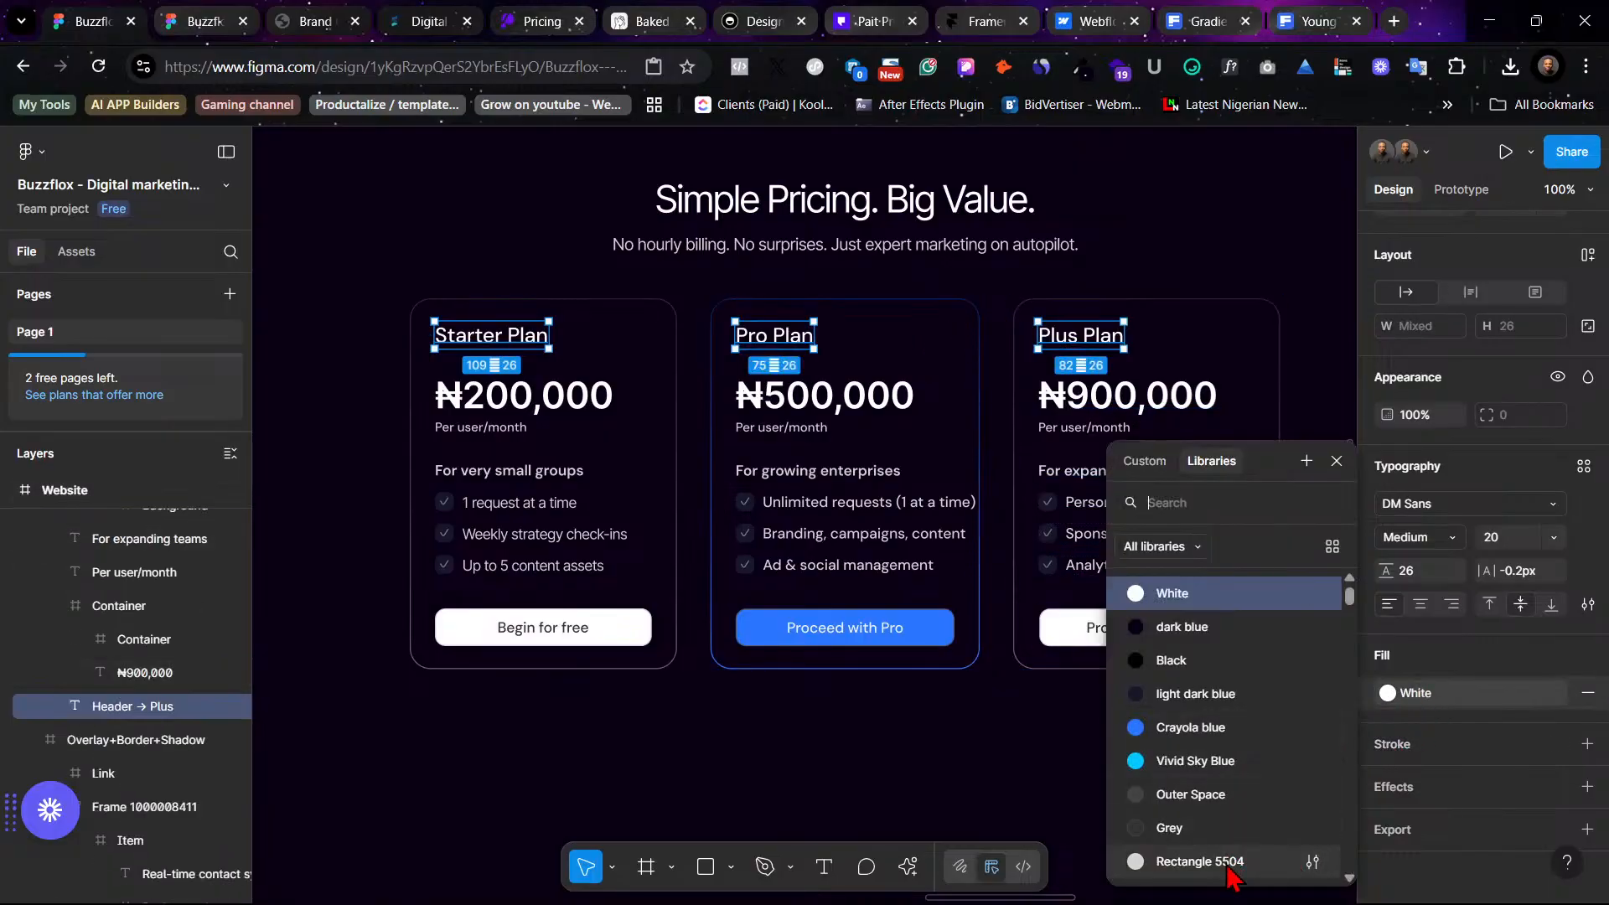
pyautogui.click(1200, 861)
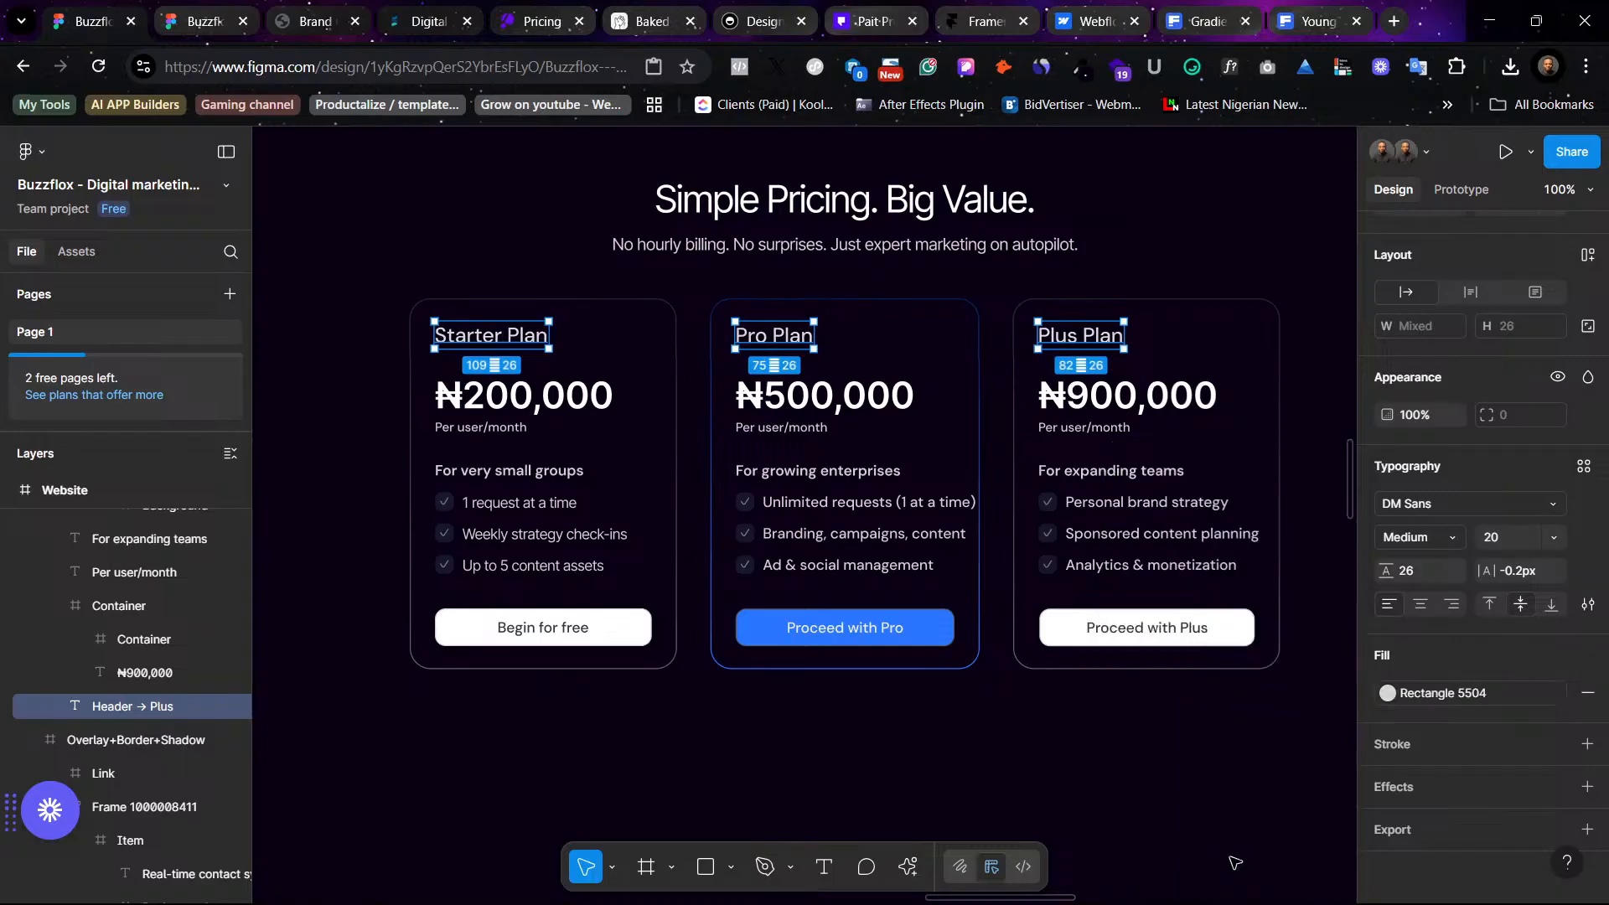
pyautogui.click(1237, 252)
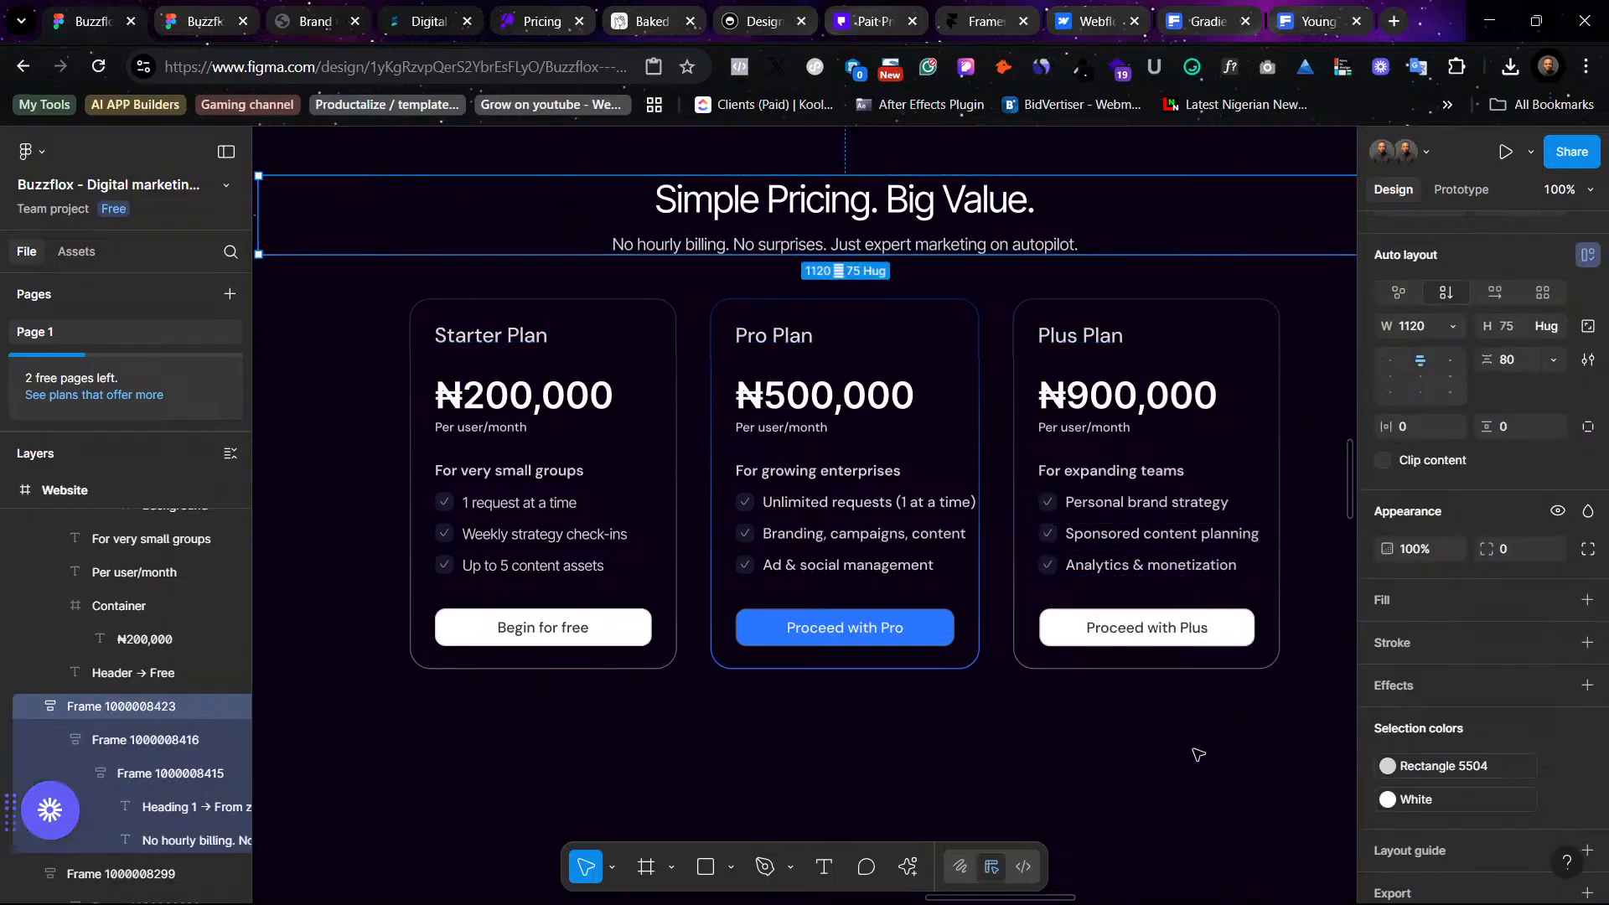
pyautogui.click(1248, 726)
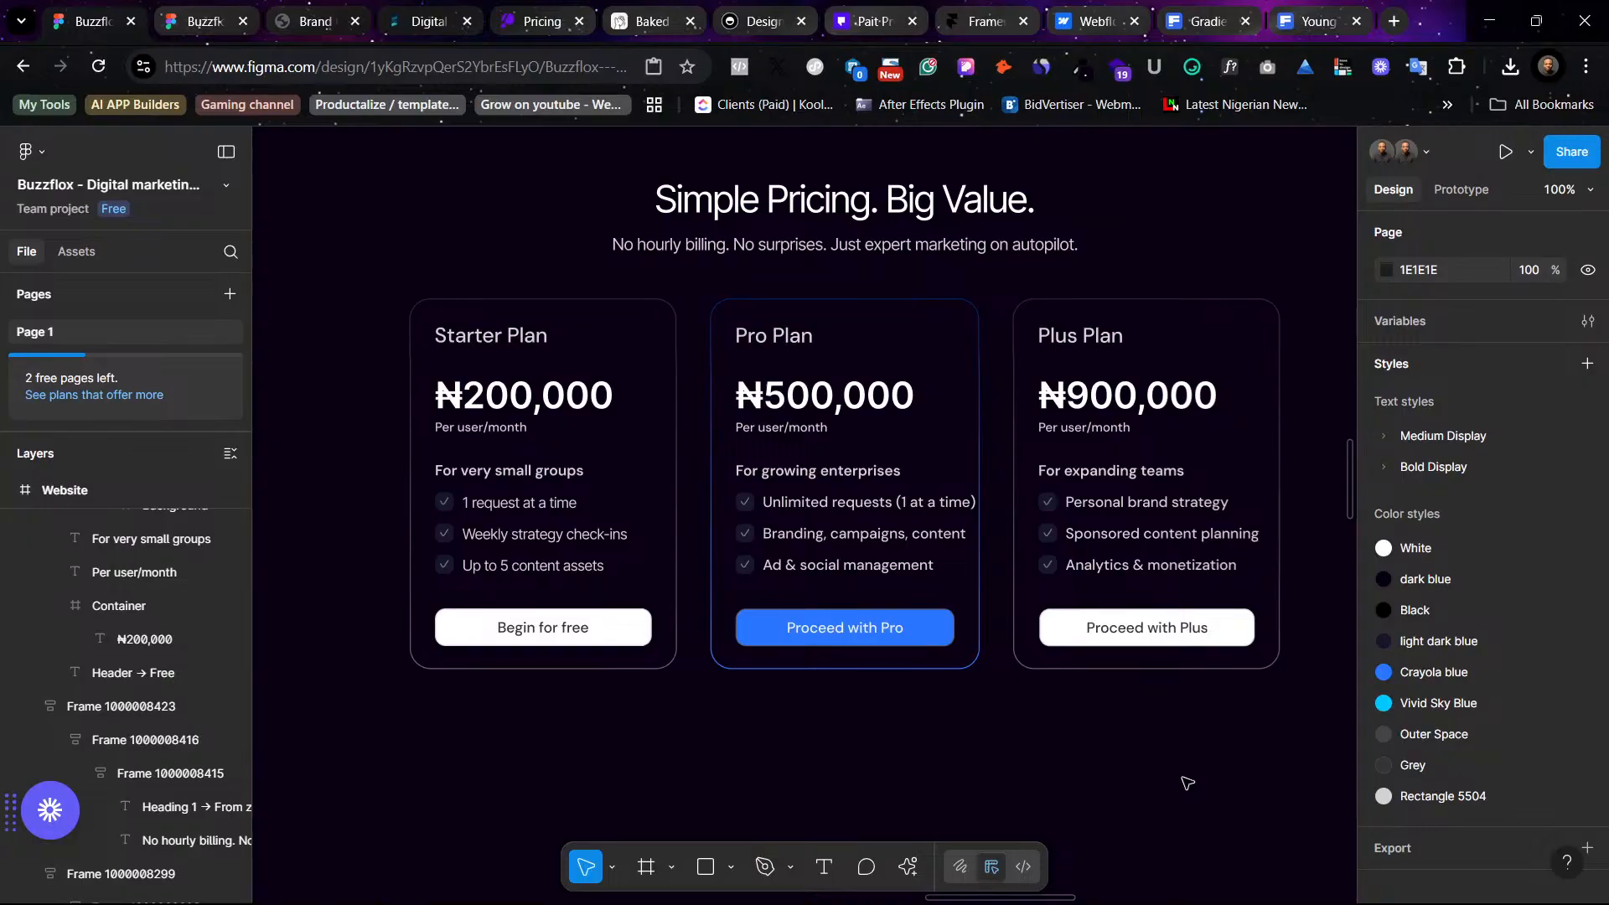
# - Apply the Body (14) text style to the feature texts in the Pro and Plus cards, matching the Starter card
pyautogui.click(910, 507)
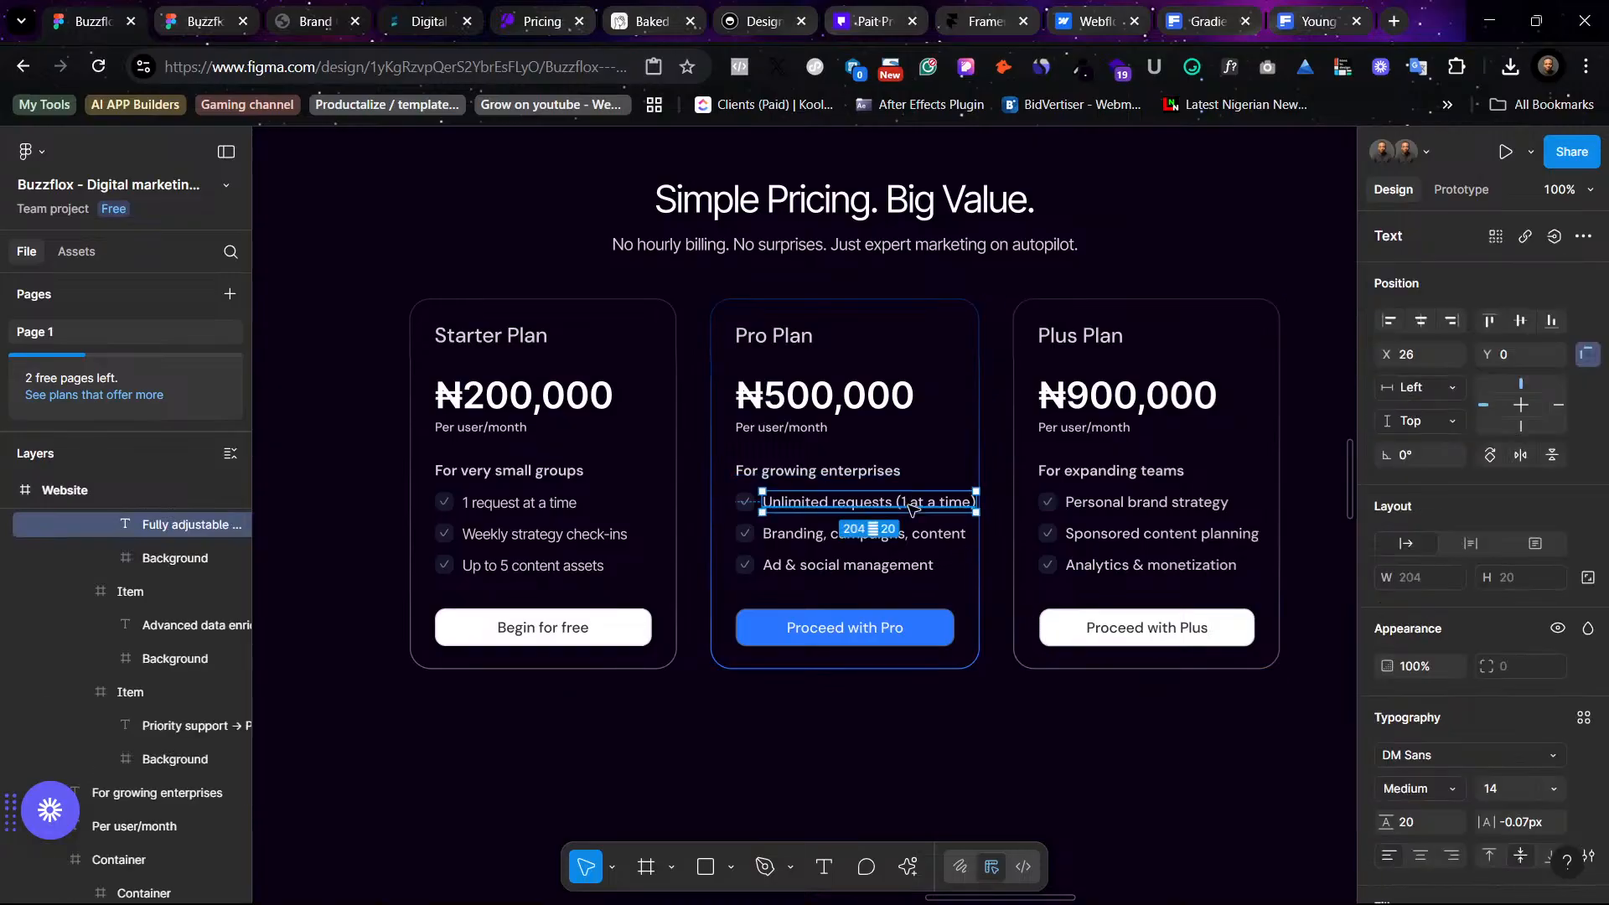
pyautogui.click(517, 507)
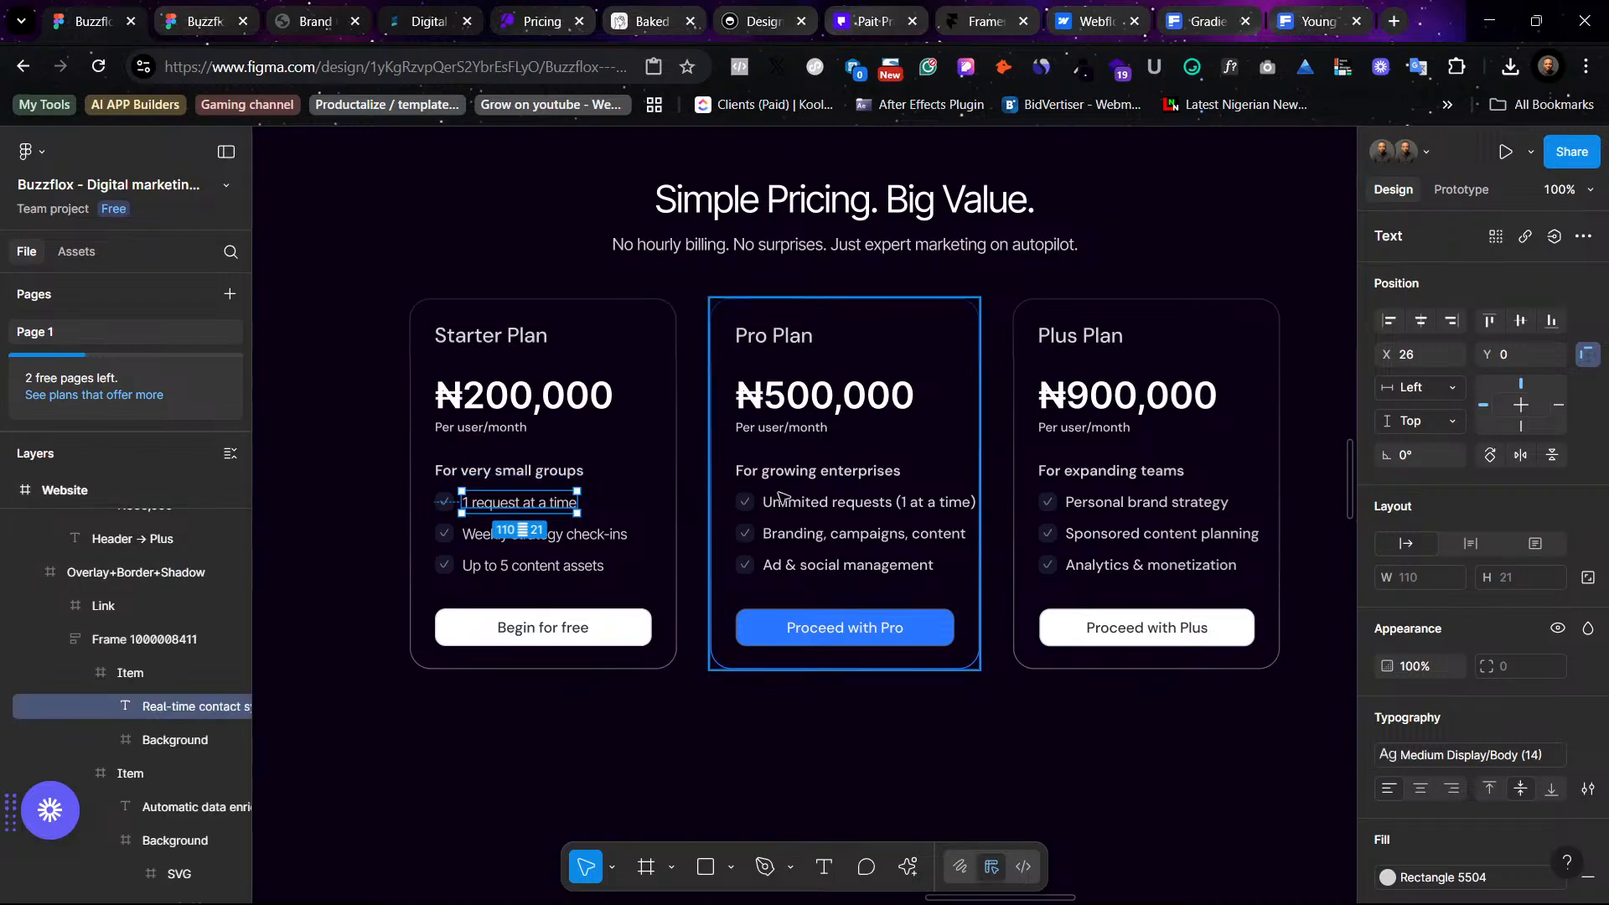
pyautogui.click(872, 512)
pyautogui.keyDown('ctrl'); pyautogui.click(873, 508); pyautogui.keyUp('ctrl')
pyautogui.keyDown('ctrl'); pyautogui.keyDown('shift'); pyautogui.click(874, 535); pyautogui.keyUp('shift'); pyautogui.keyUp('ctrl')
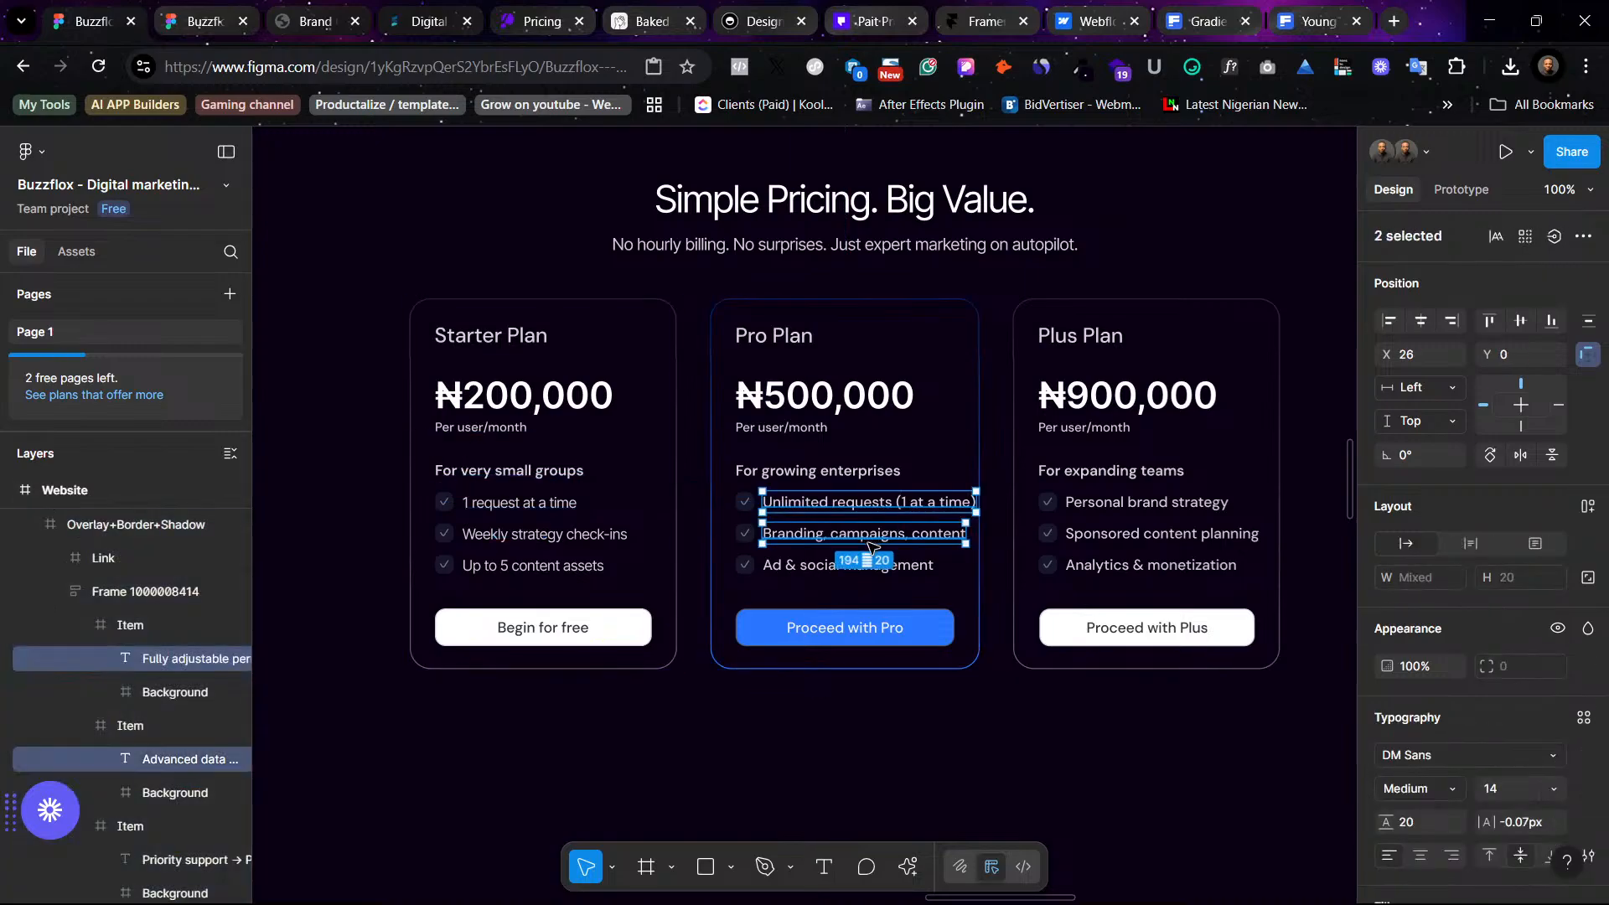
pyautogui.keyDown('ctrl'); pyautogui.keyDown('shift'); pyautogui.click(886, 567); pyautogui.keyUp('shift'); pyautogui.keyUp('ctrl')
pyautogui.keyDown('ctrl'); pyautogui.keyDown('shift'); pyautogui.click(1100, 570); pyautogui.keyUp('shift'); pyautogui.keyUp('ctrl')
pyautogui.keyDown('ctrl'); pyautogui.keyDown('shift'); pyautogui.click(1102, 536); pyautogui.keyUp('shift'); pyautogui.keyUp('ctrl')
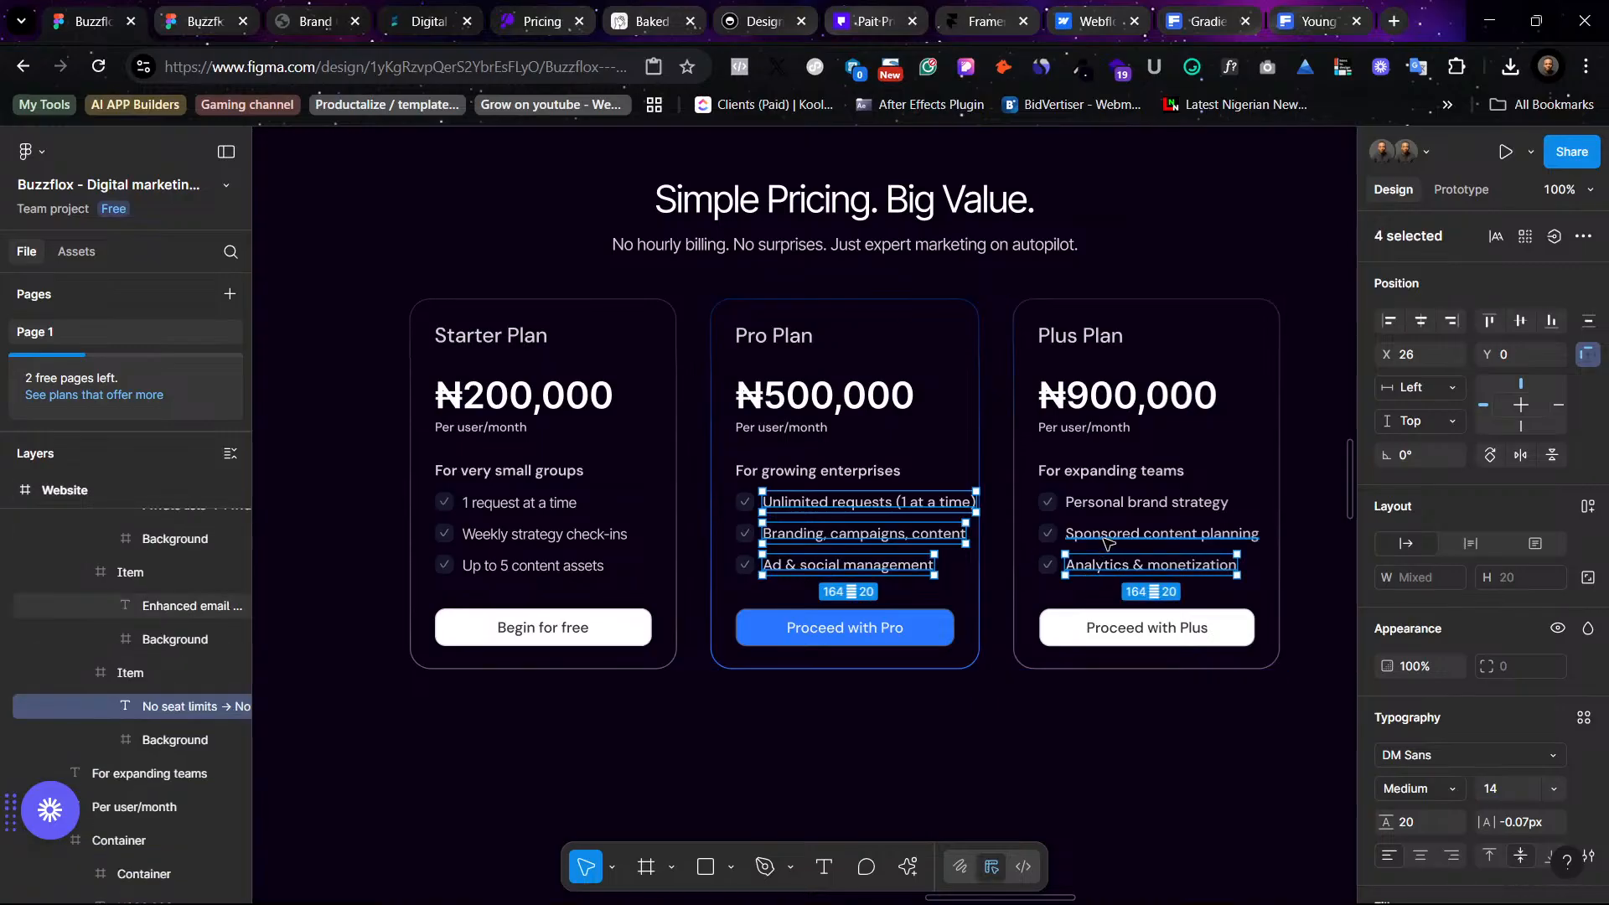
pyautogui.keyDown('ctrl'); pyautogui.keyDown('shift'); pyautogui.click(1115, 502); pyautogui.keyUp('shift'); pyautogui.keyUp('ctrl')
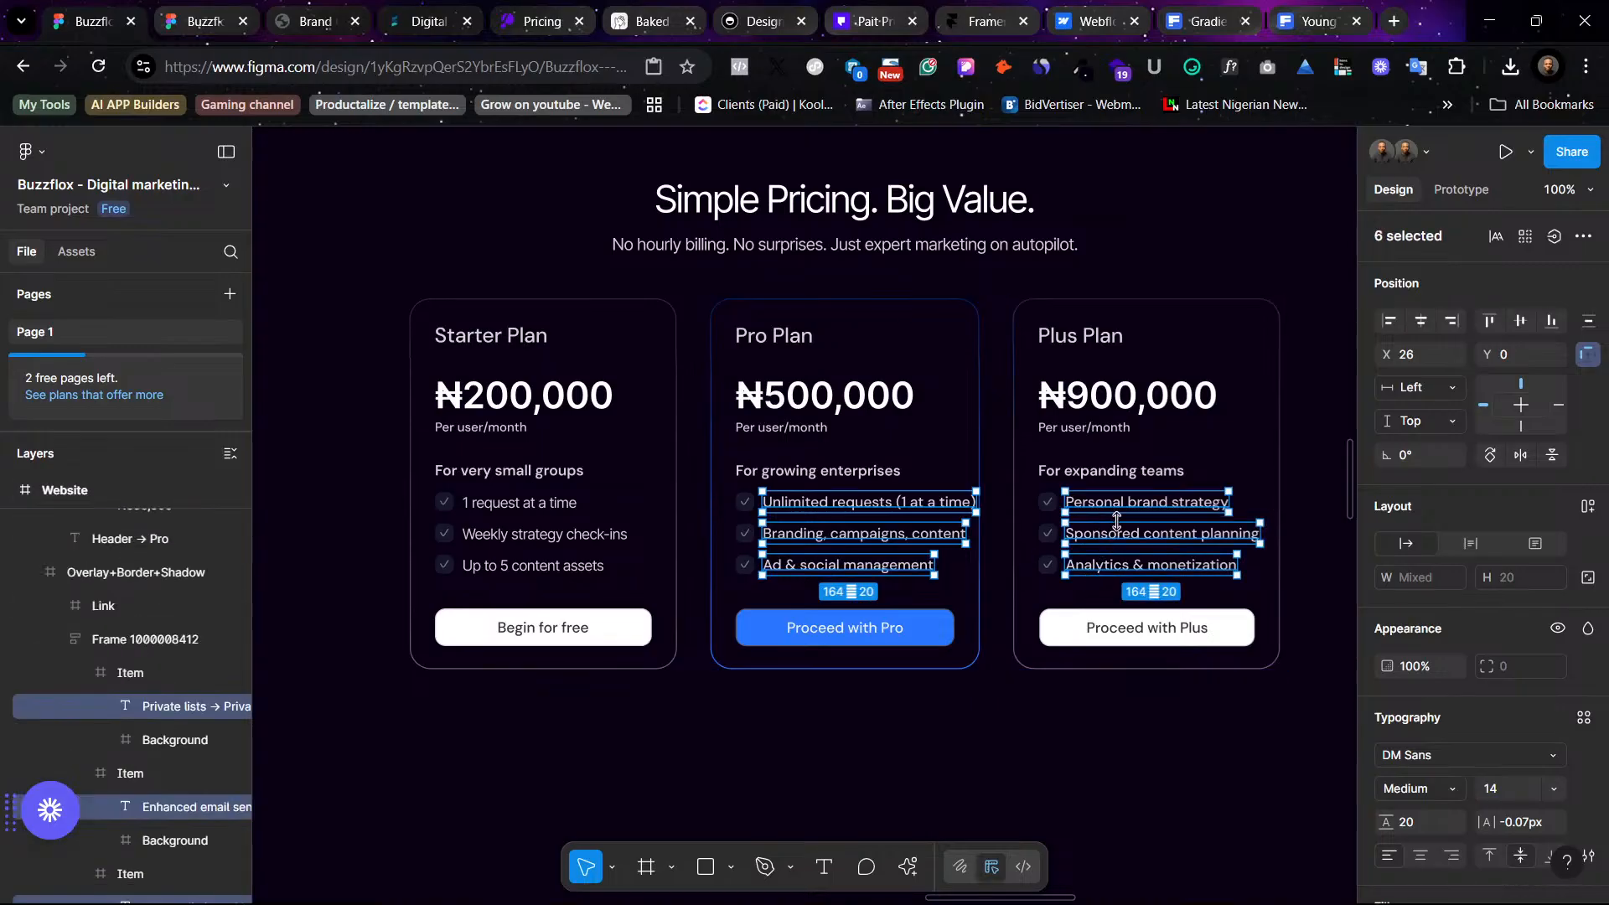
pyautogui.click(1584, 717)
pyautogui.scroll(-2, 1273, 800)
pyautogui.scroll(-2, 1273, 800)
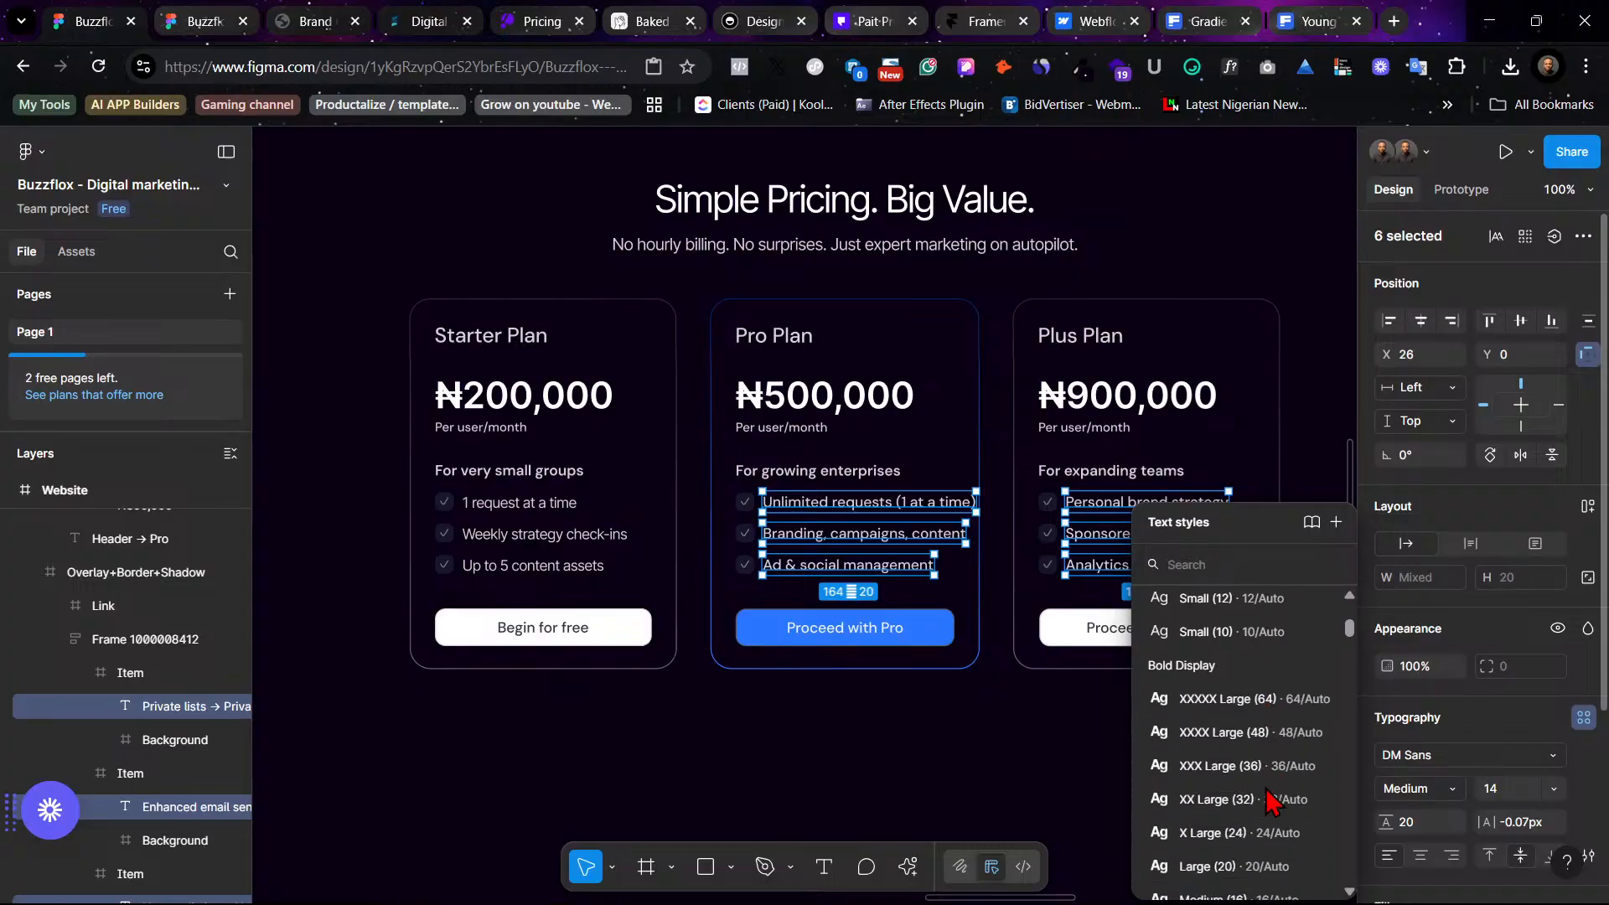
pyautogui.scroll(3, 1219, 802)
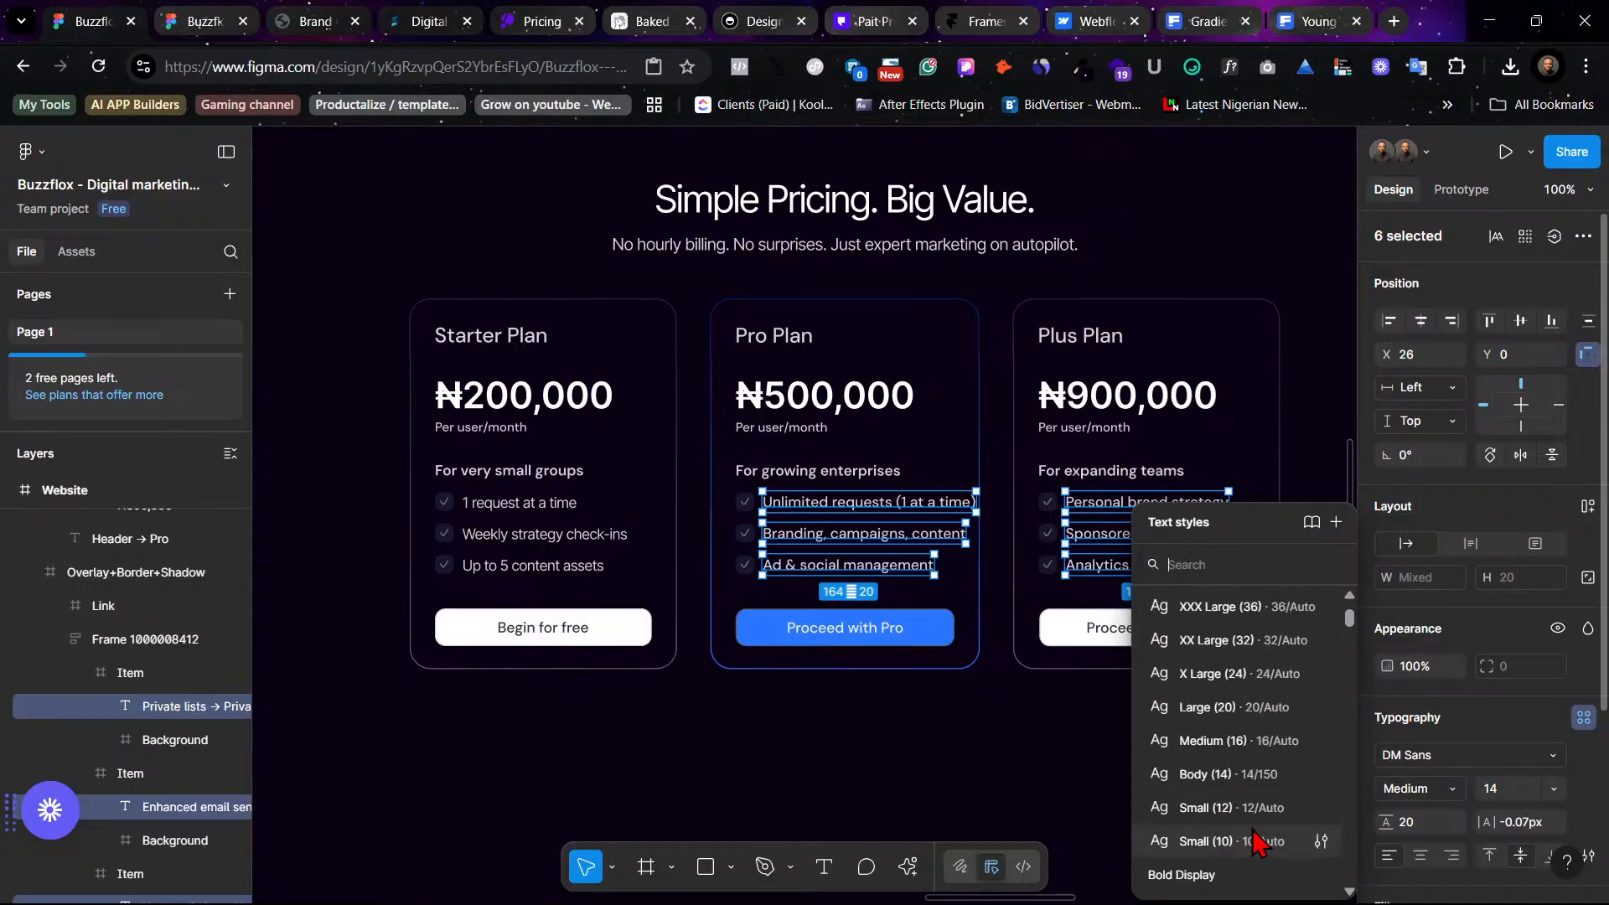
pyautogui.click(1244, 796)
pyautogui.click(1139, 784)
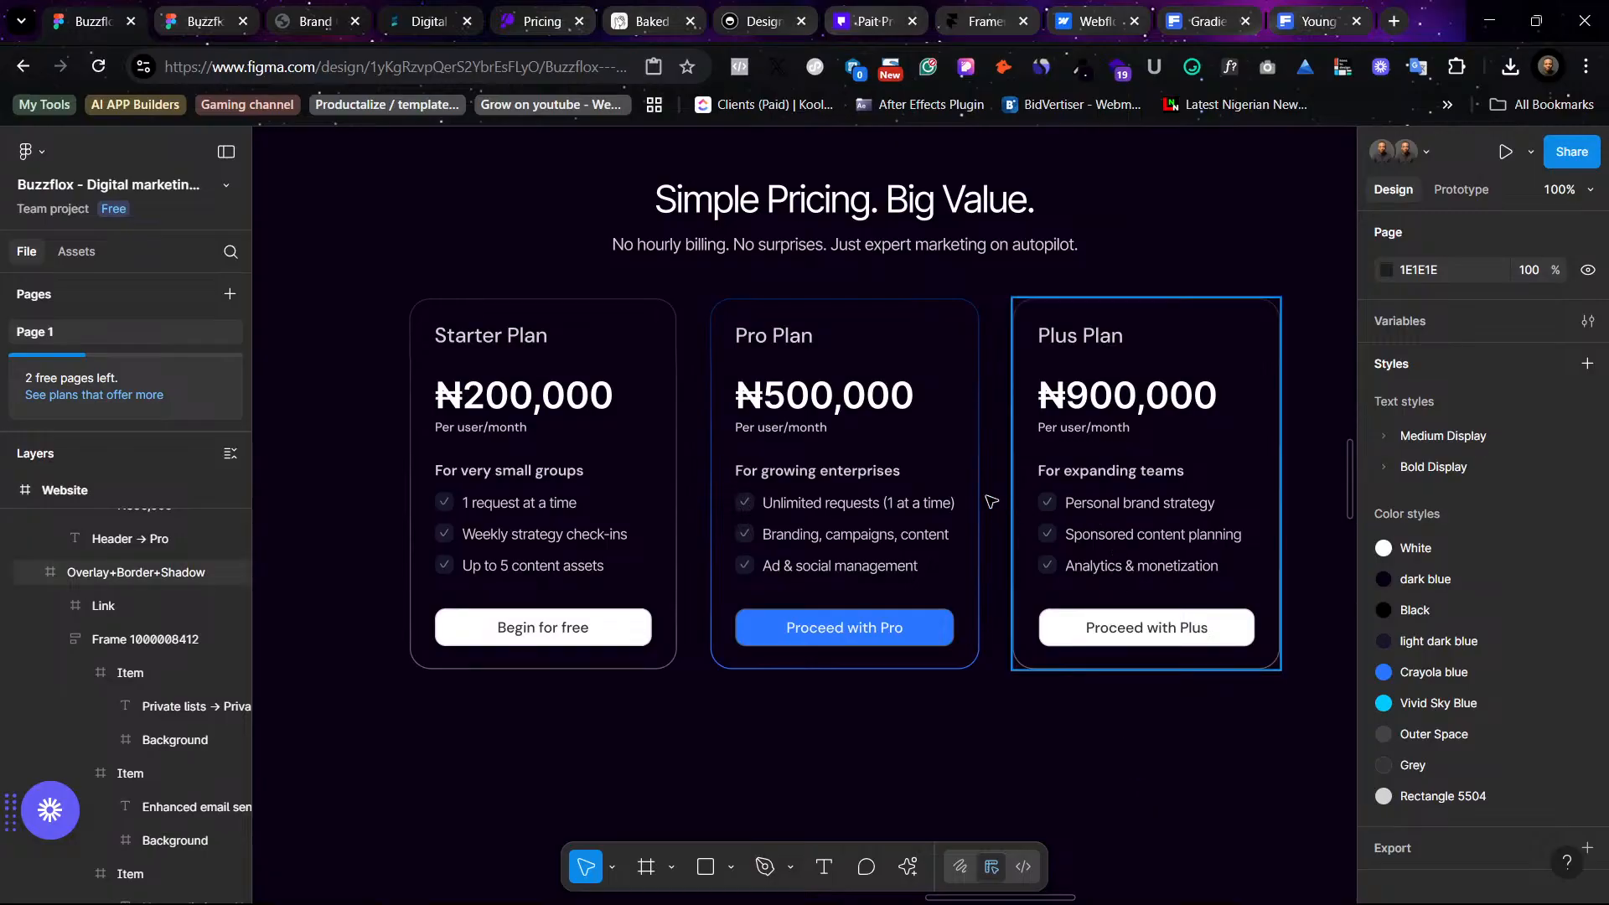
# - Apply the Body (14) text style to the three plan subtitles in the Starter, Pro and Plus cards
pyautogui.click(871, 485)
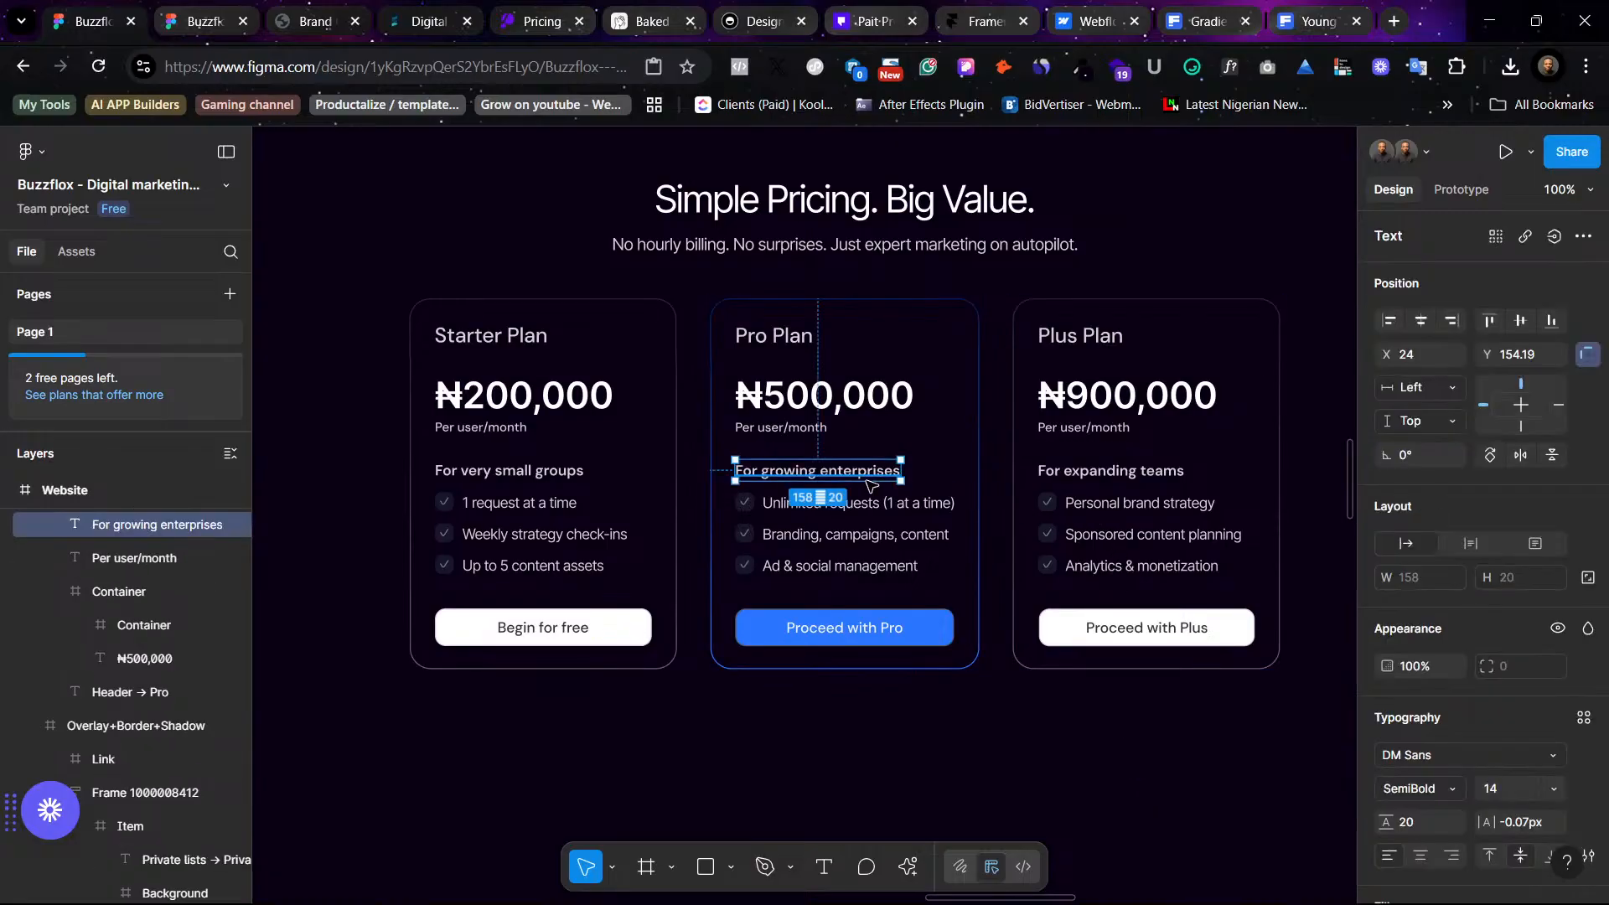
pyautogui.keyDown('shift'); pyautogui.click(1122, 479); pyautogui.keyUp('shift')
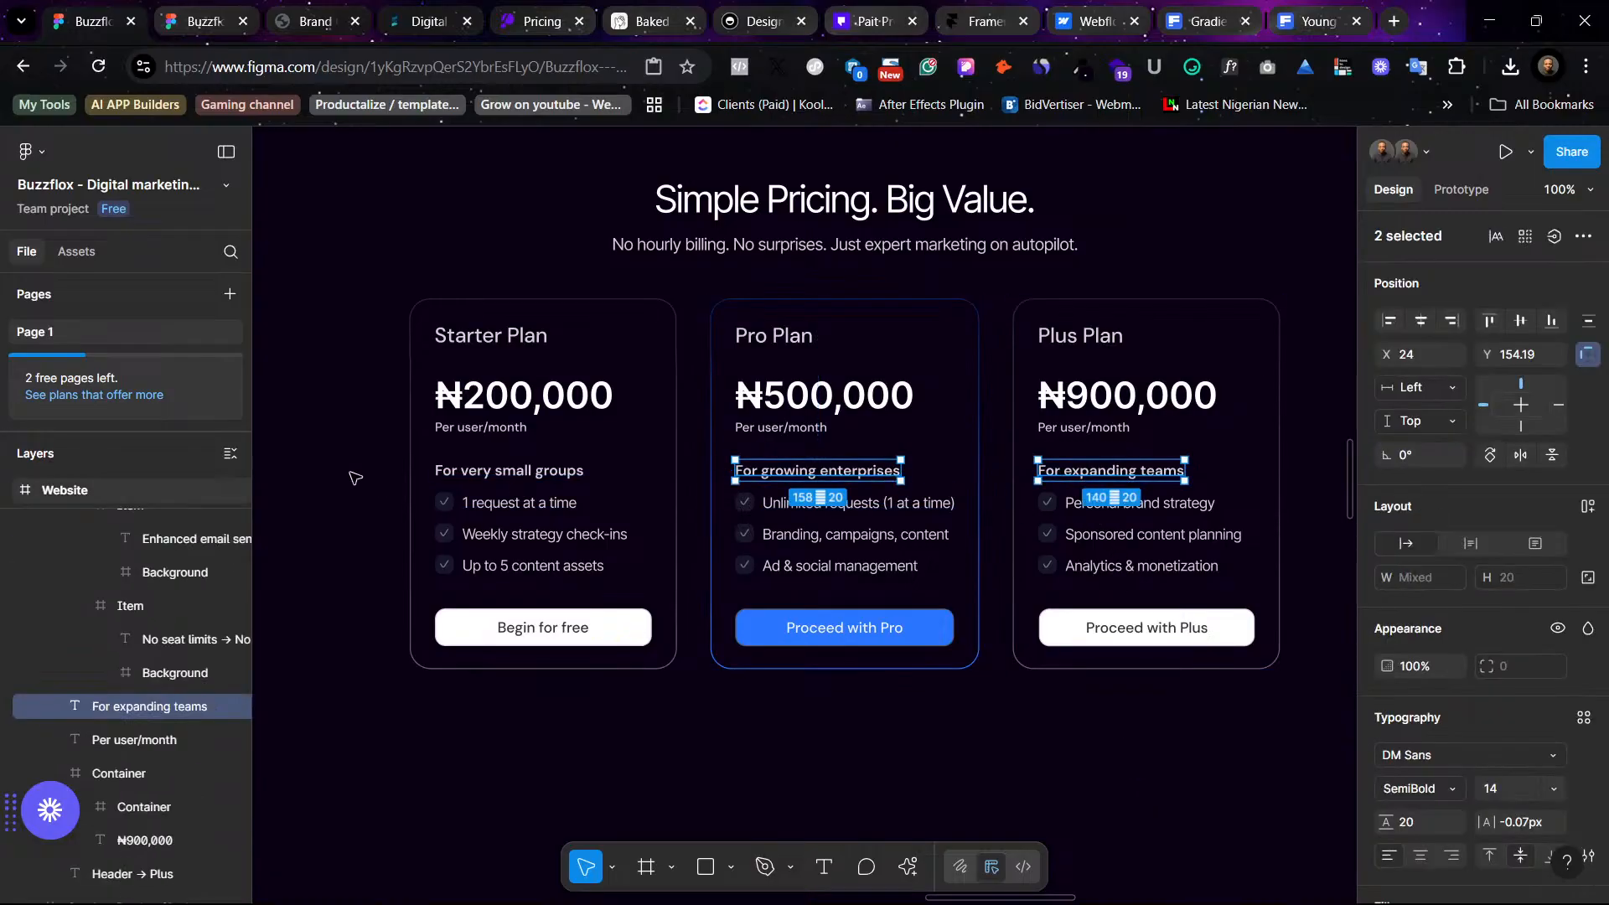
pyautogui.keyDown('shift'); pyautogui.click(481, 481); pyautogui.keyUp('shift')
pyautogui.click(1583, 718)
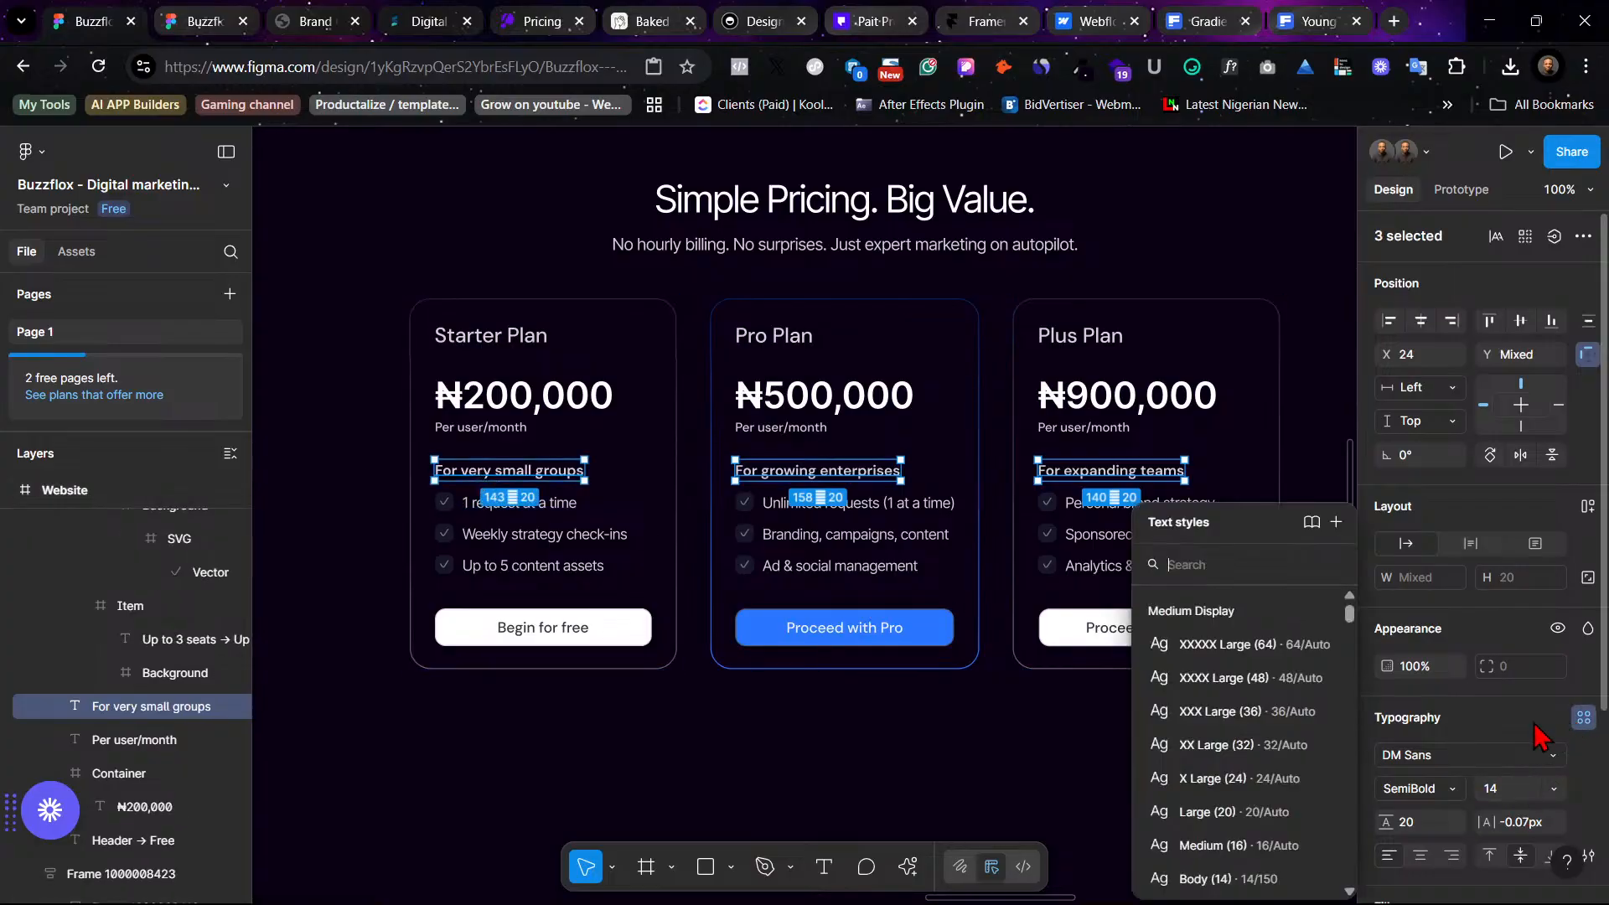
pyautogui.scroll(-8, 1263, 817)
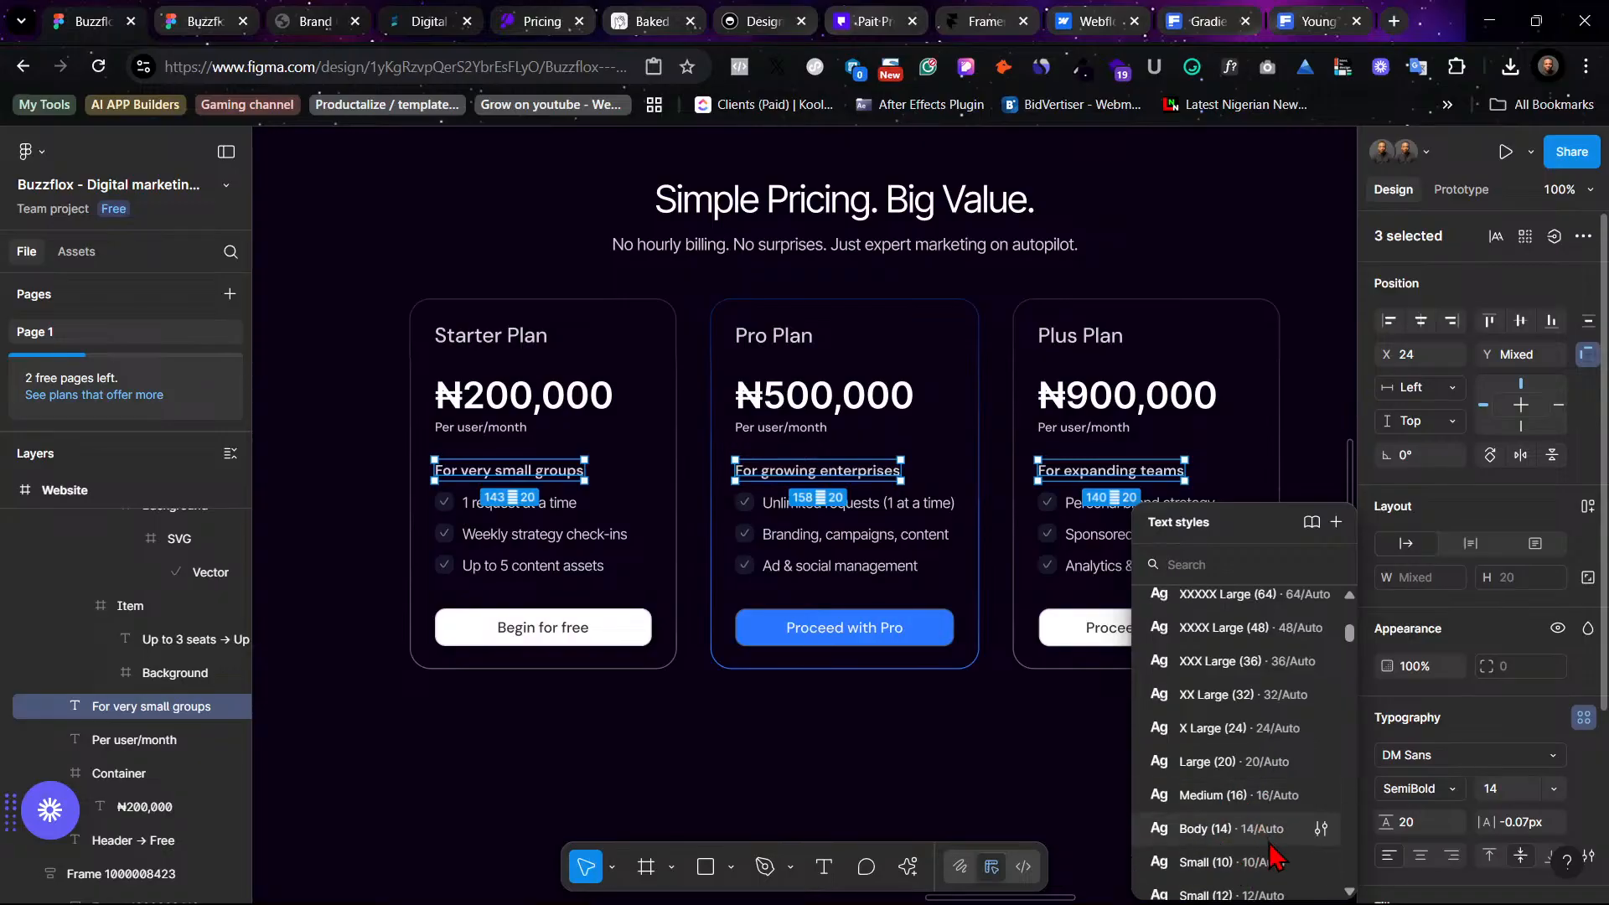
pyautogui.click(1267, 843)
pyautogui.click(1157, 825)
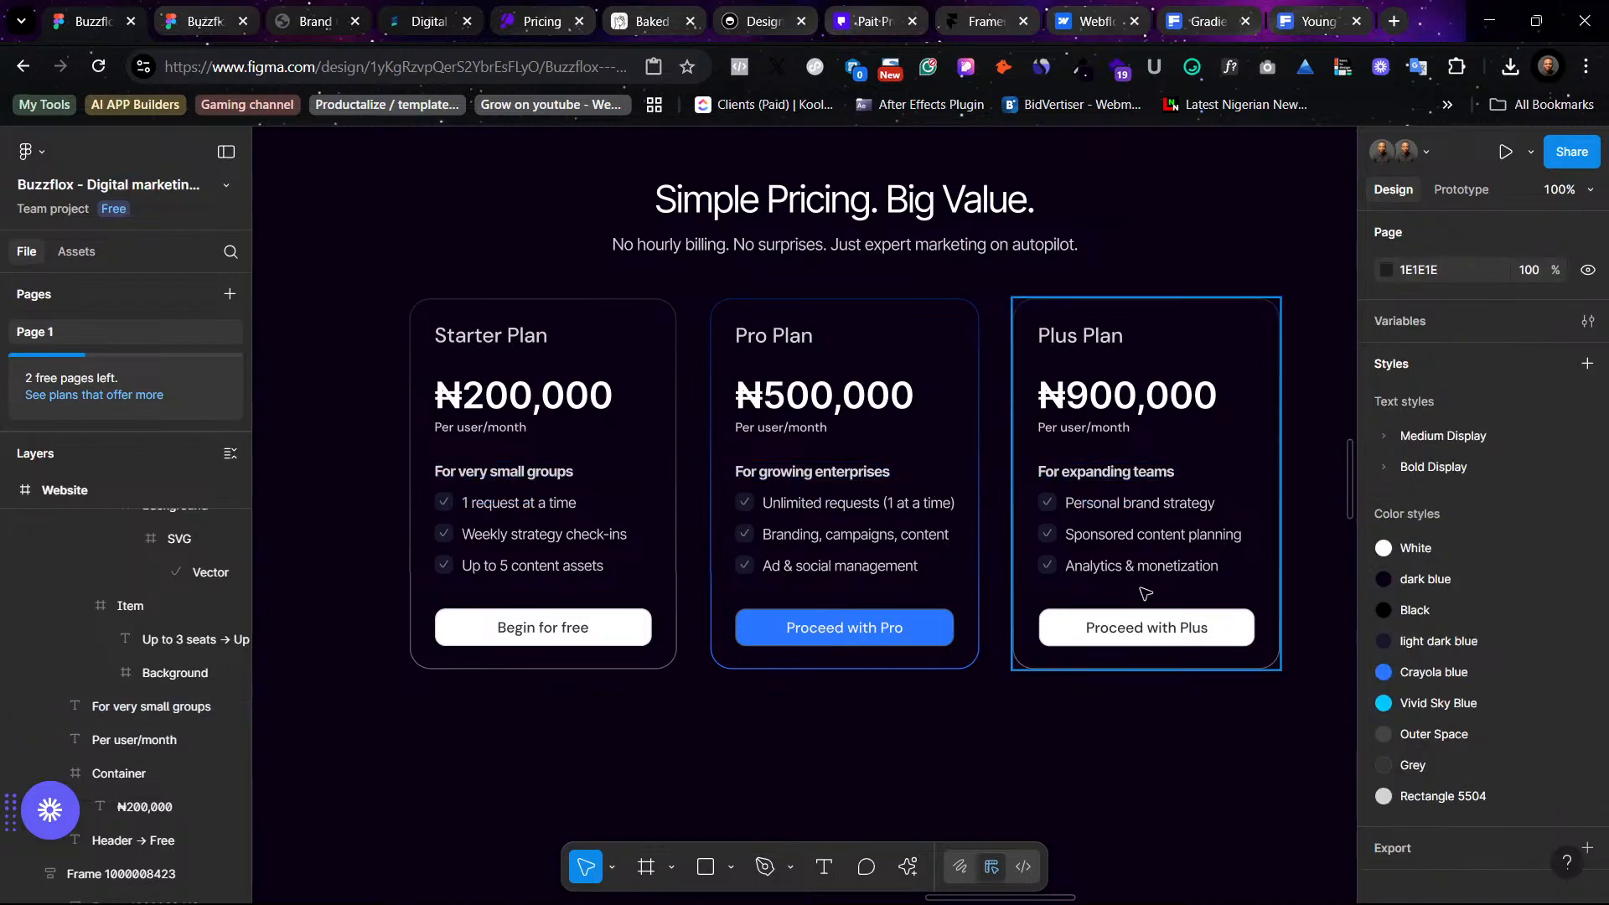
# - Apply the Small (12) text style to the 'Per user/month' captions in all three pricing cards
pyautogui.click(491, 429)
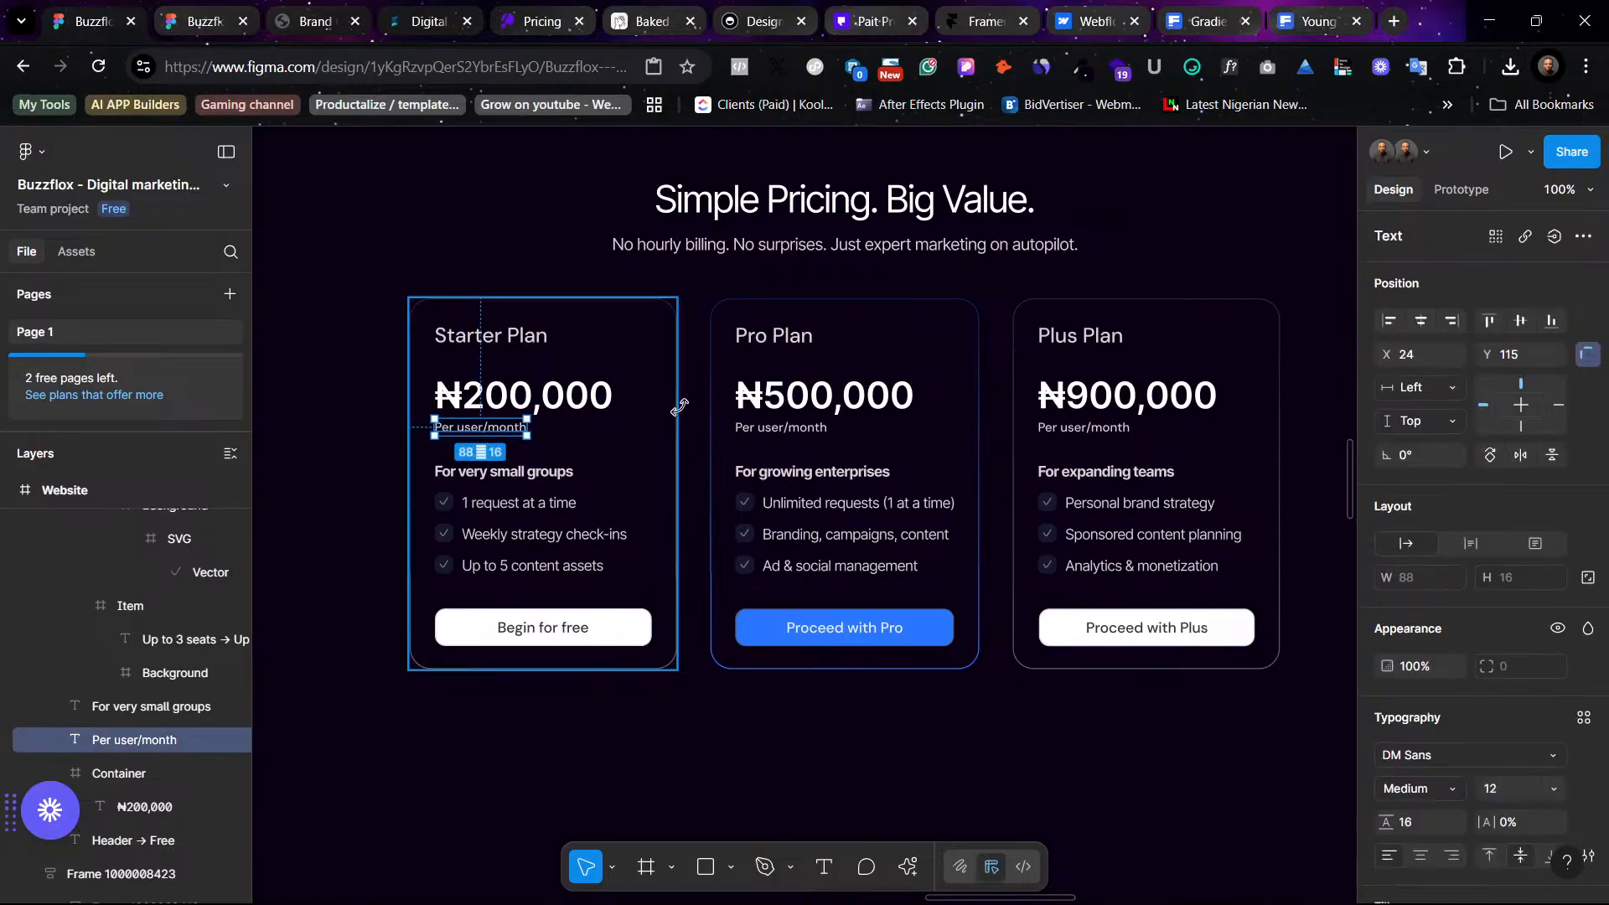
pyautogui.keyDown('shift'); pyautogui.click(804, 429); pyautogui.keyUp('shift')
pyautogui.keyDown('shift'); pyautogui.click(1042, 430); pyautogui.keyUp('shift')
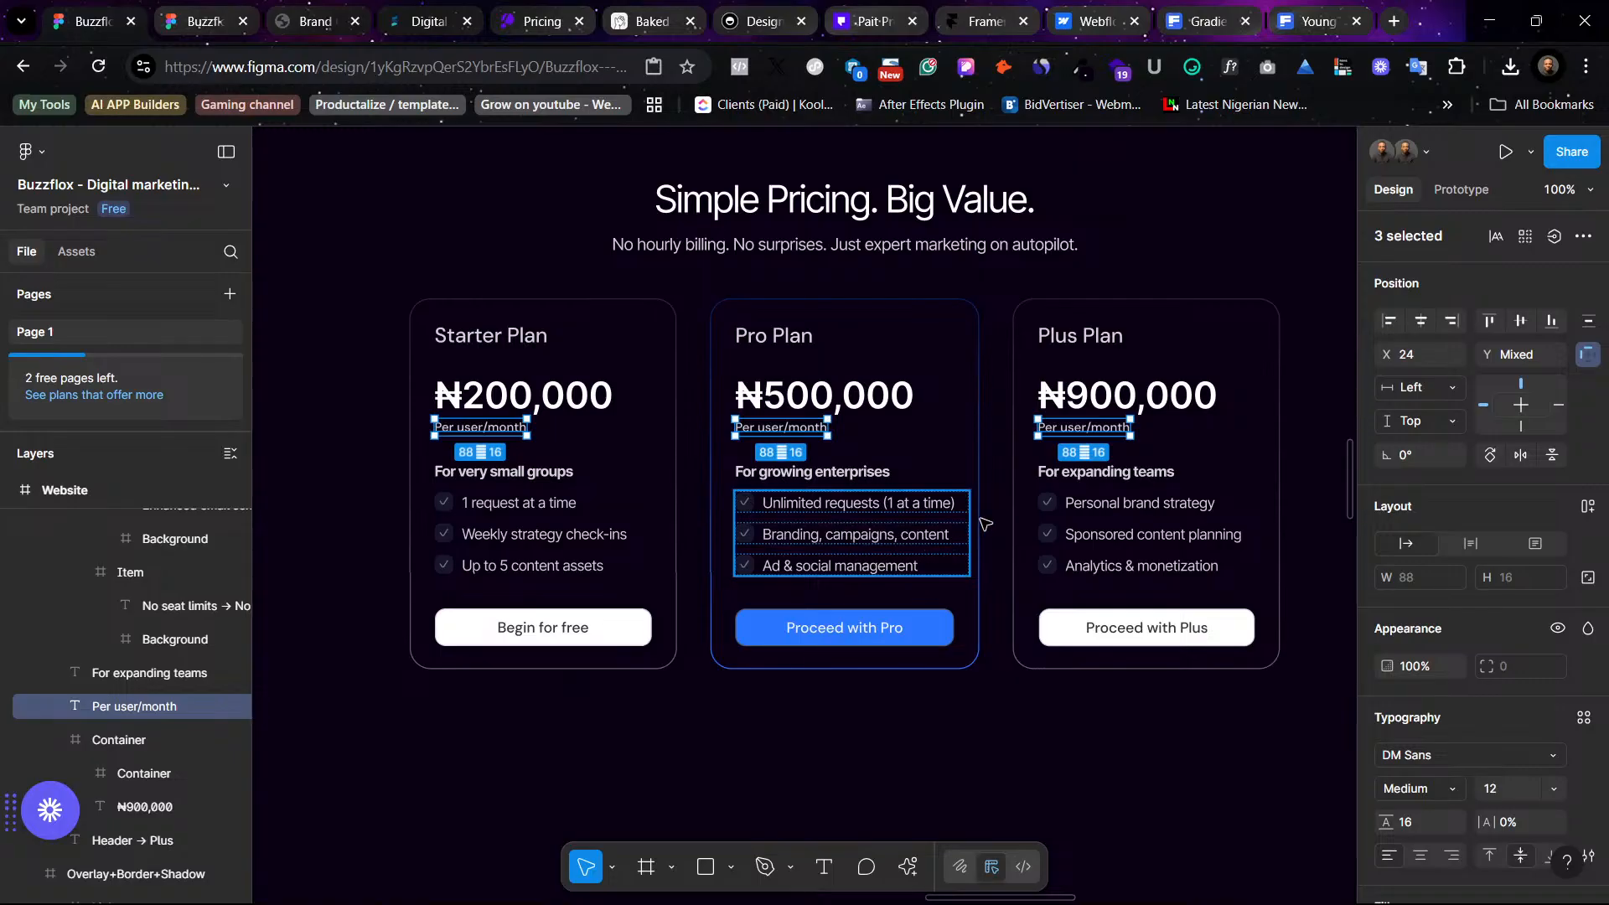
pyautogui.press('-')
pyautogui.press('-')
pyautogui.hscroll(-11, 953, 486)
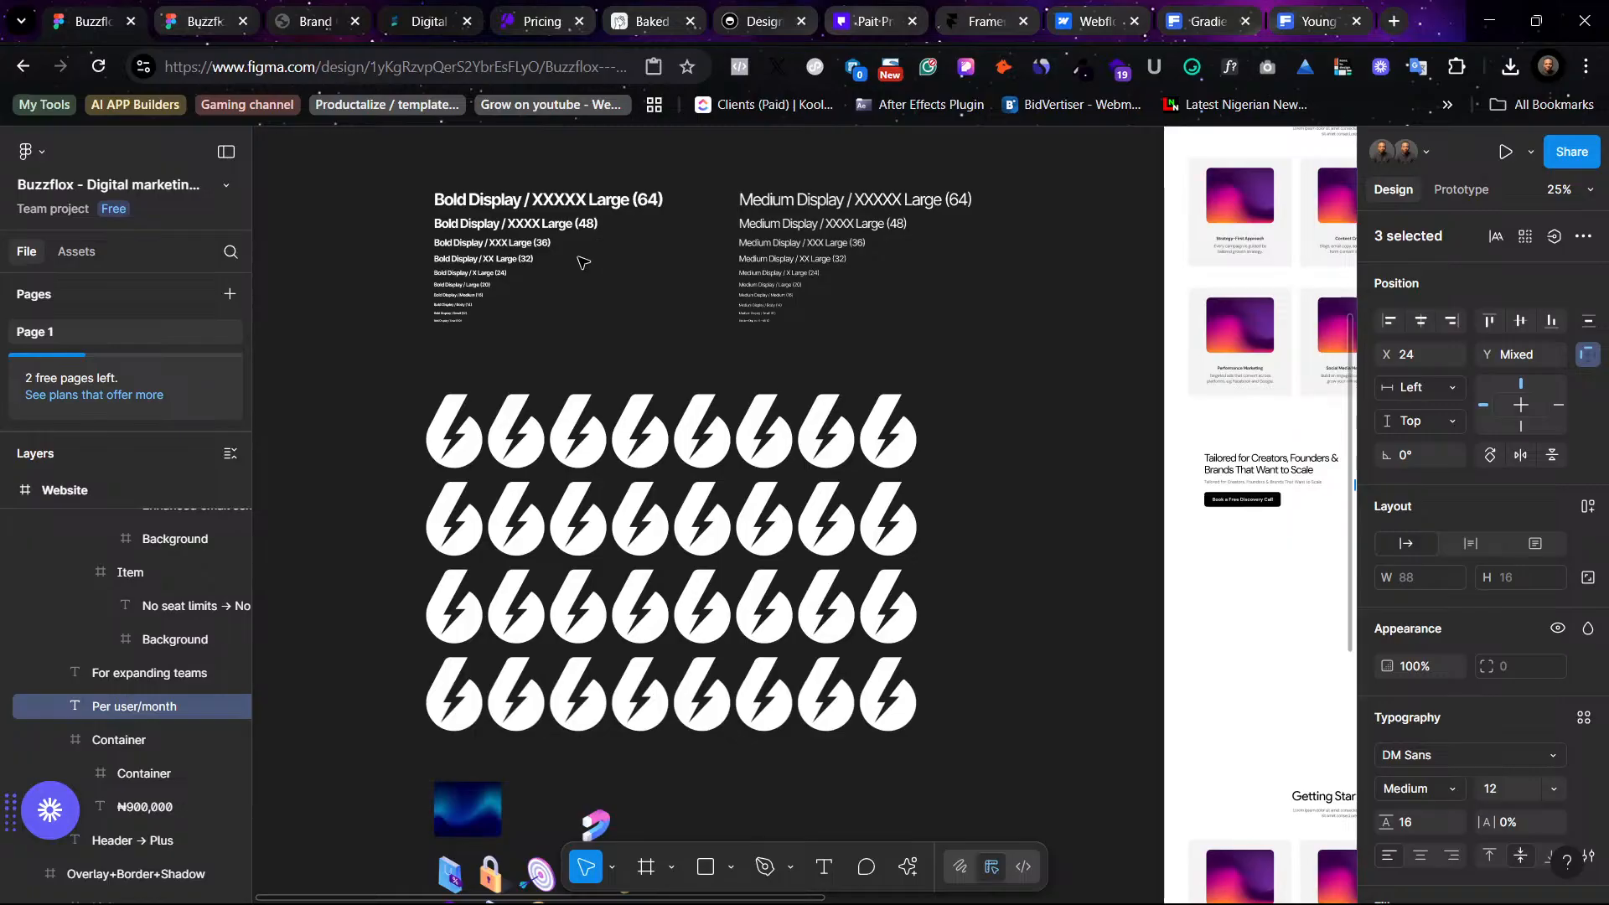
pyautogui.hscroll(10, 829, 205)
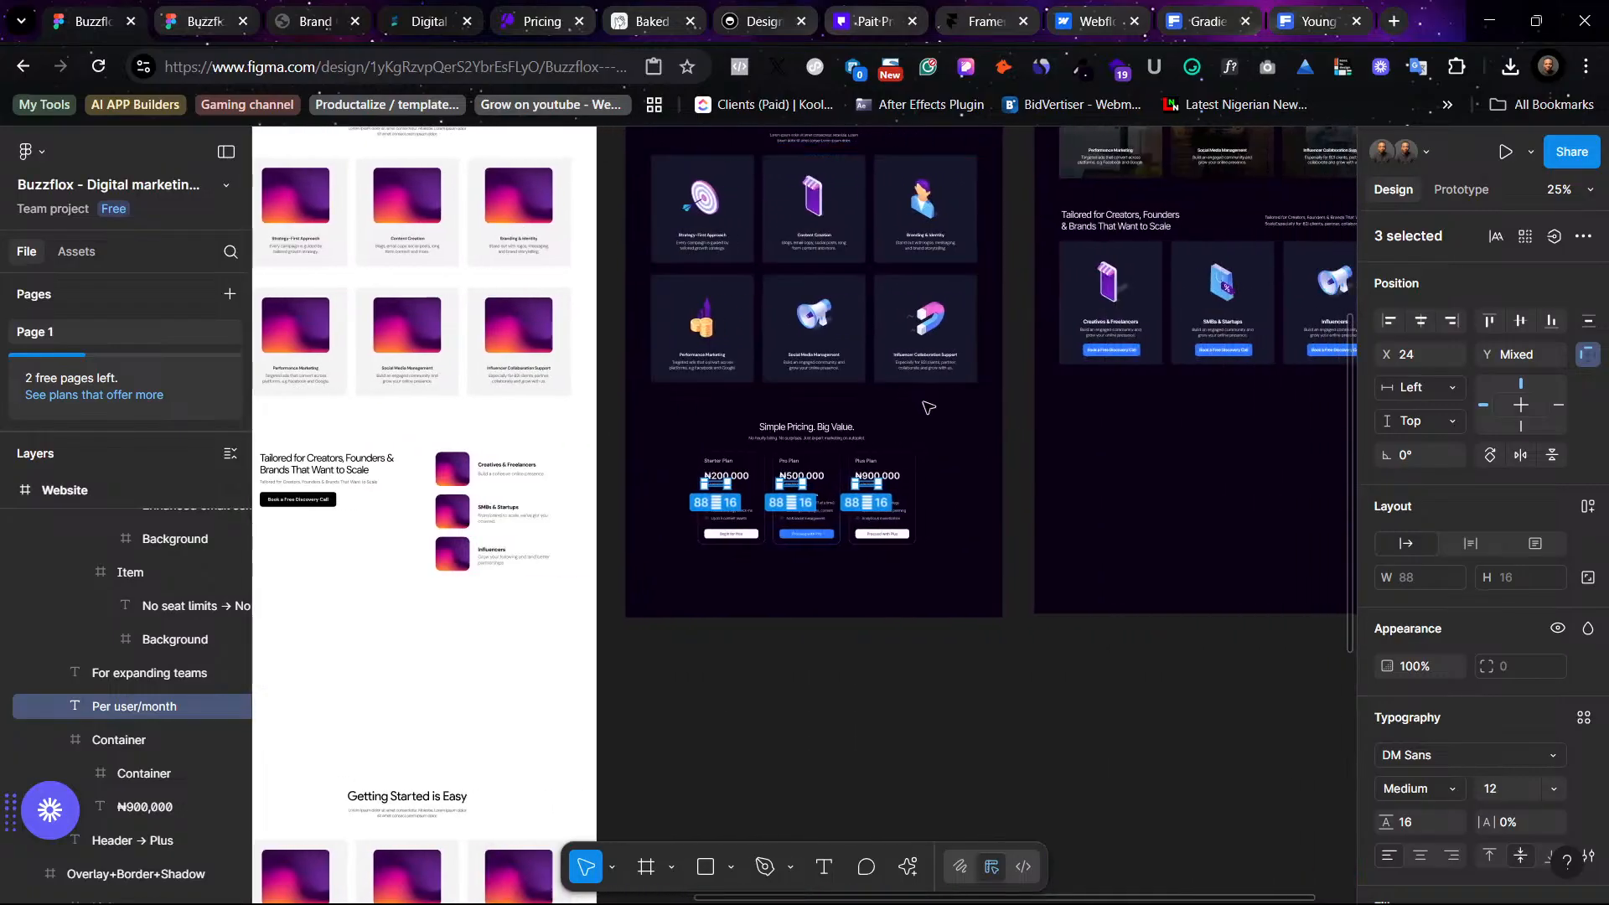
pyautogui.hotkey('shift', '2')
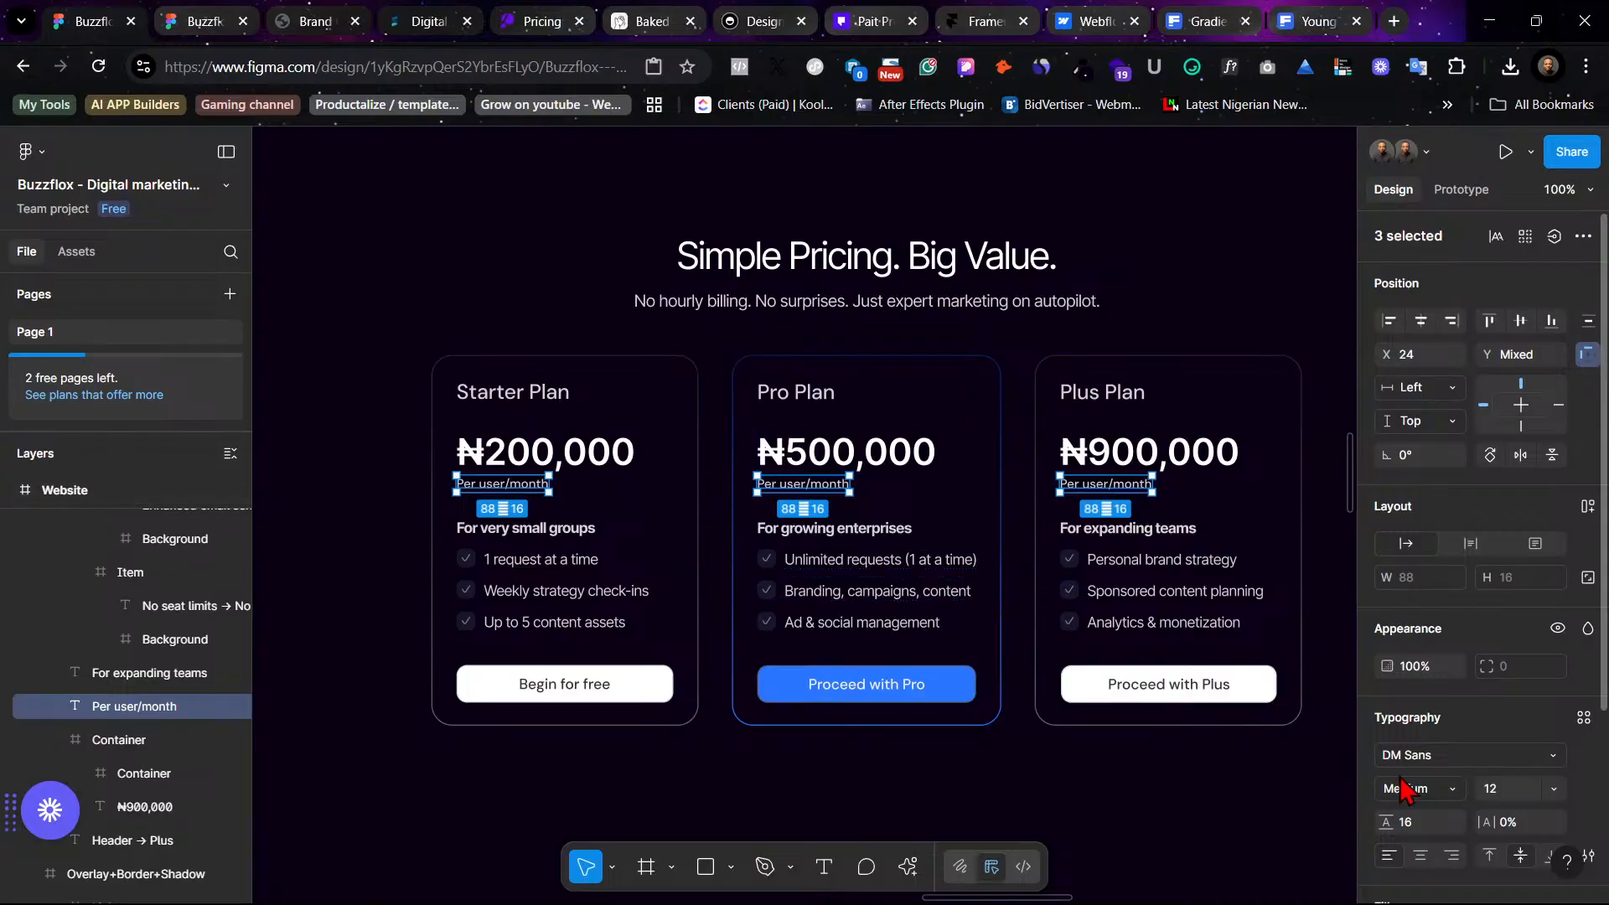
pyautogui.click(1583, 718)
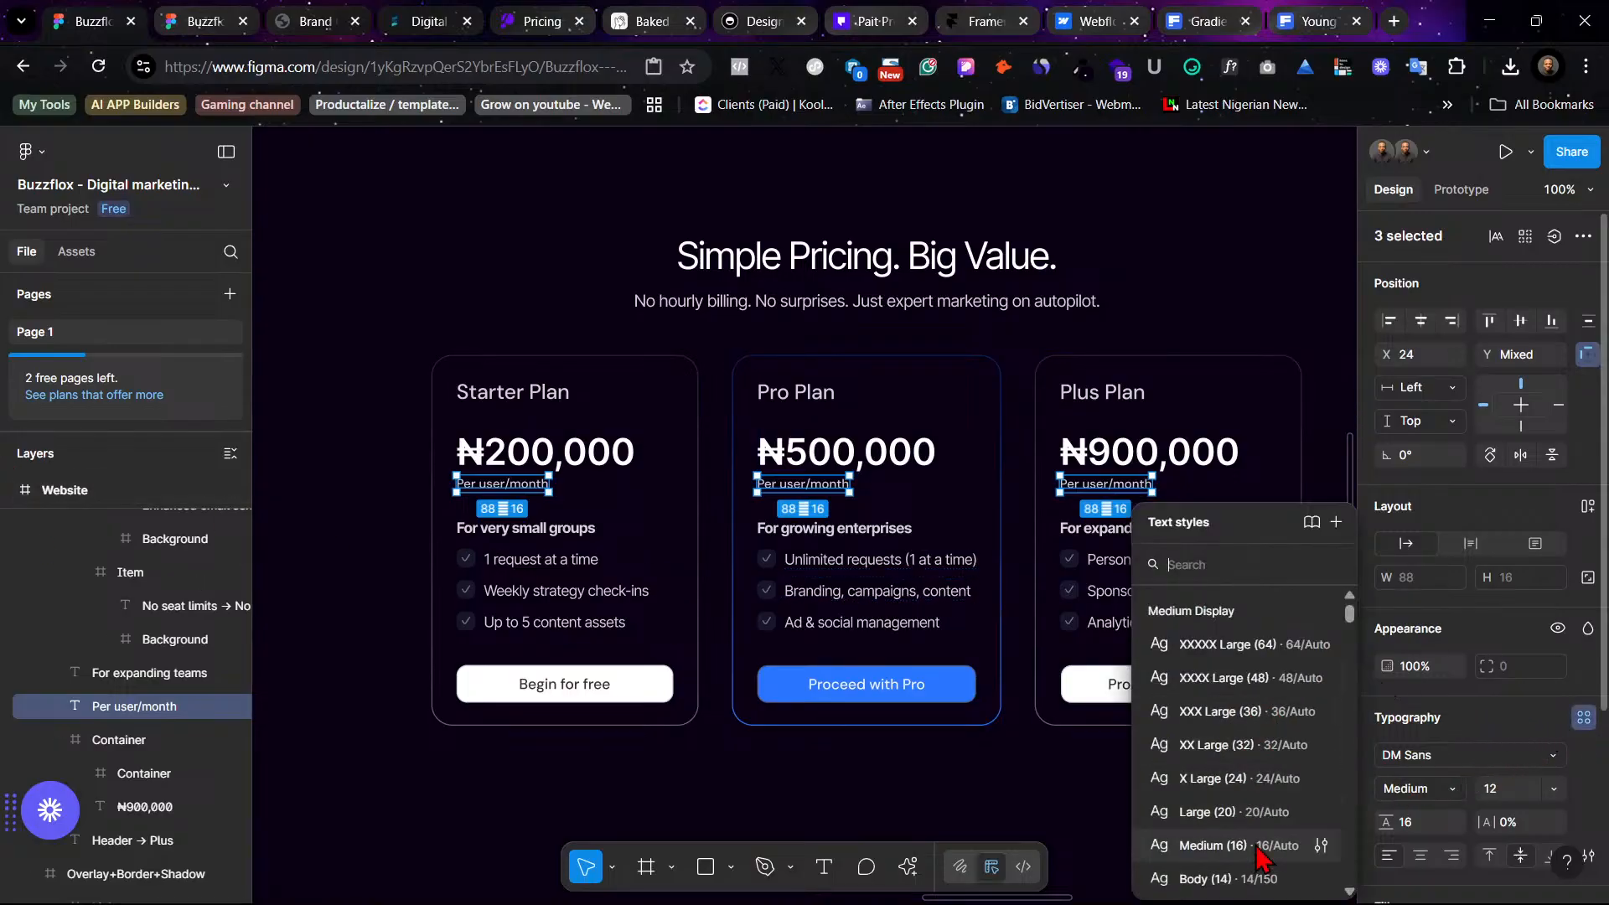
pyautogui.scroll(-2, 1265, 848)
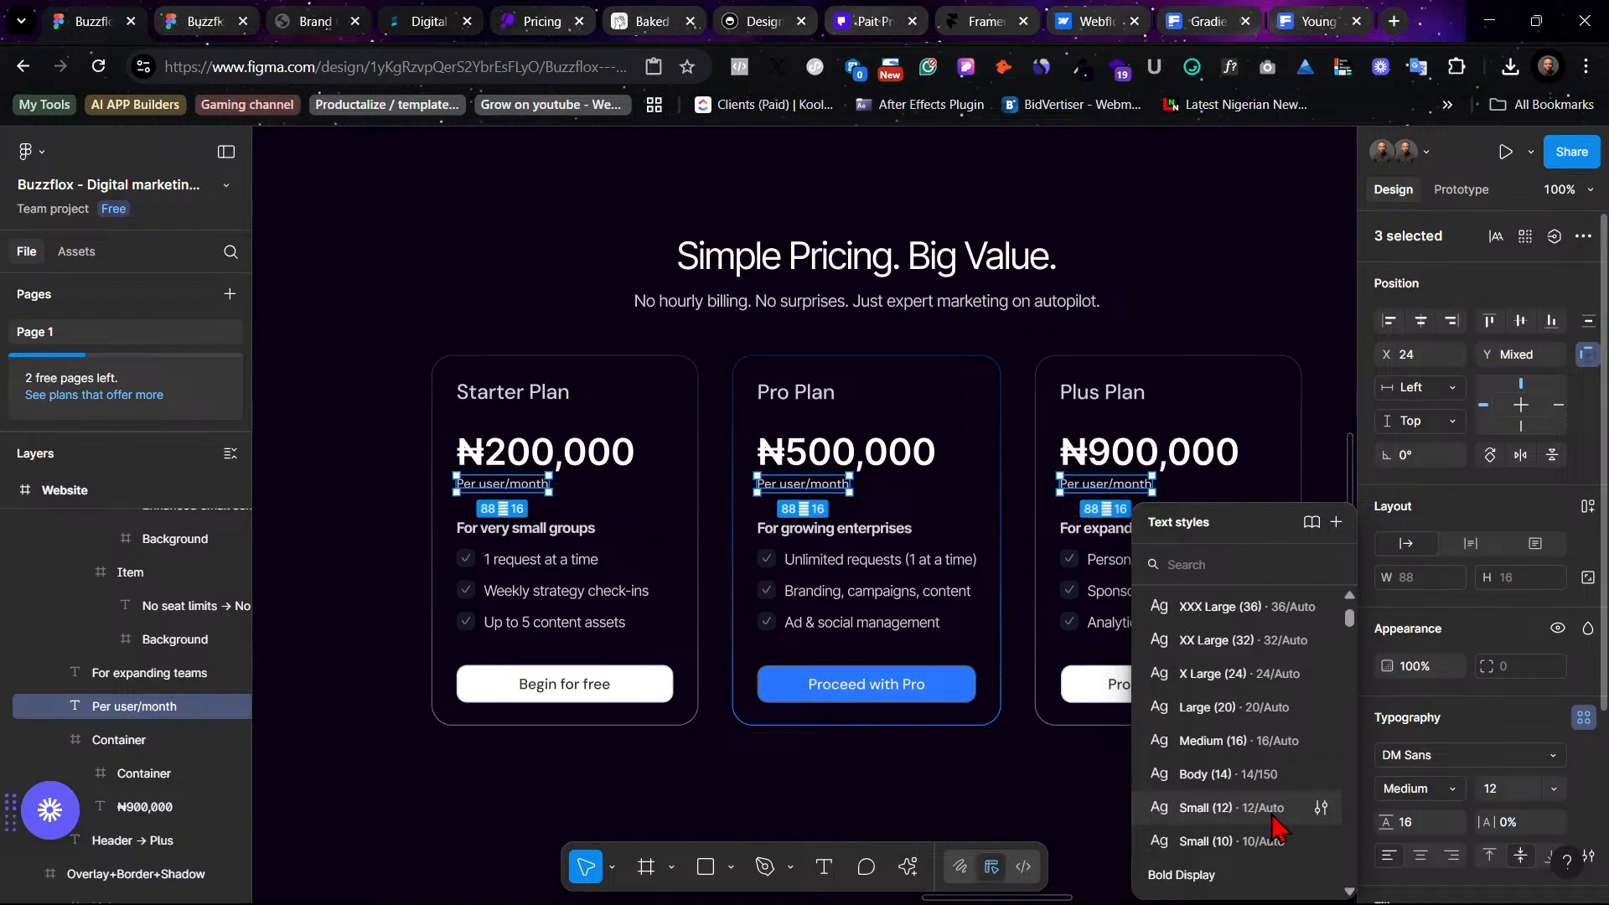
pyautogui.click(1231, 808)
pyautogui.click(1163, 794)
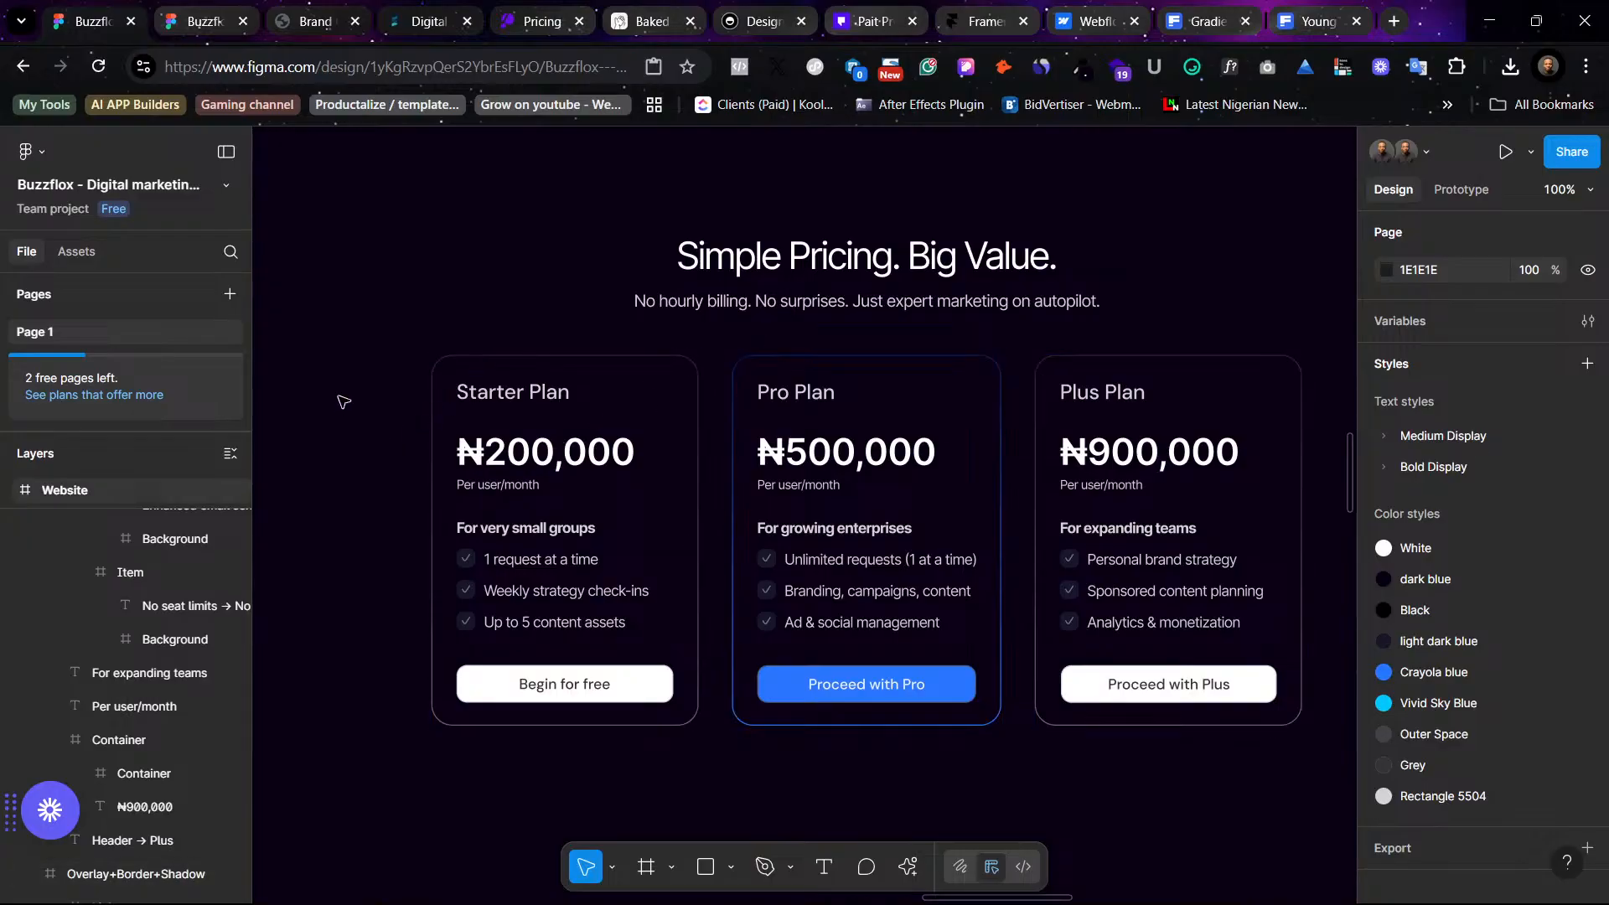
# - Inspect the Starter, Pro and Plus pricing cards at different zoom levels
pyautogui.hotkey('ctrl', '-')
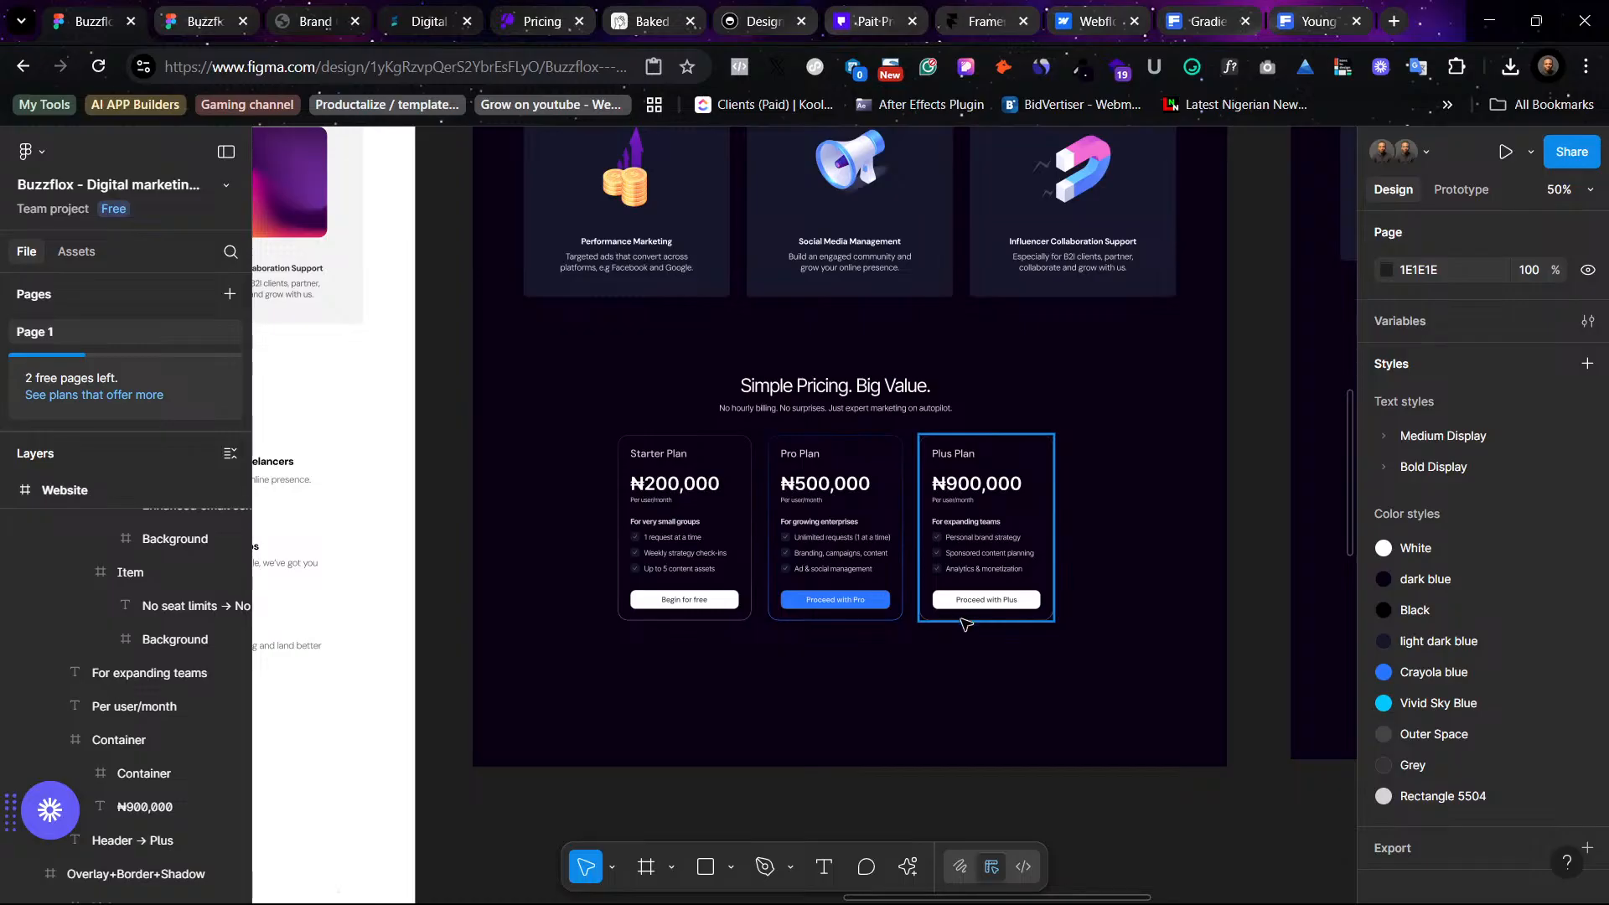
pyautogui.click(825, 549)
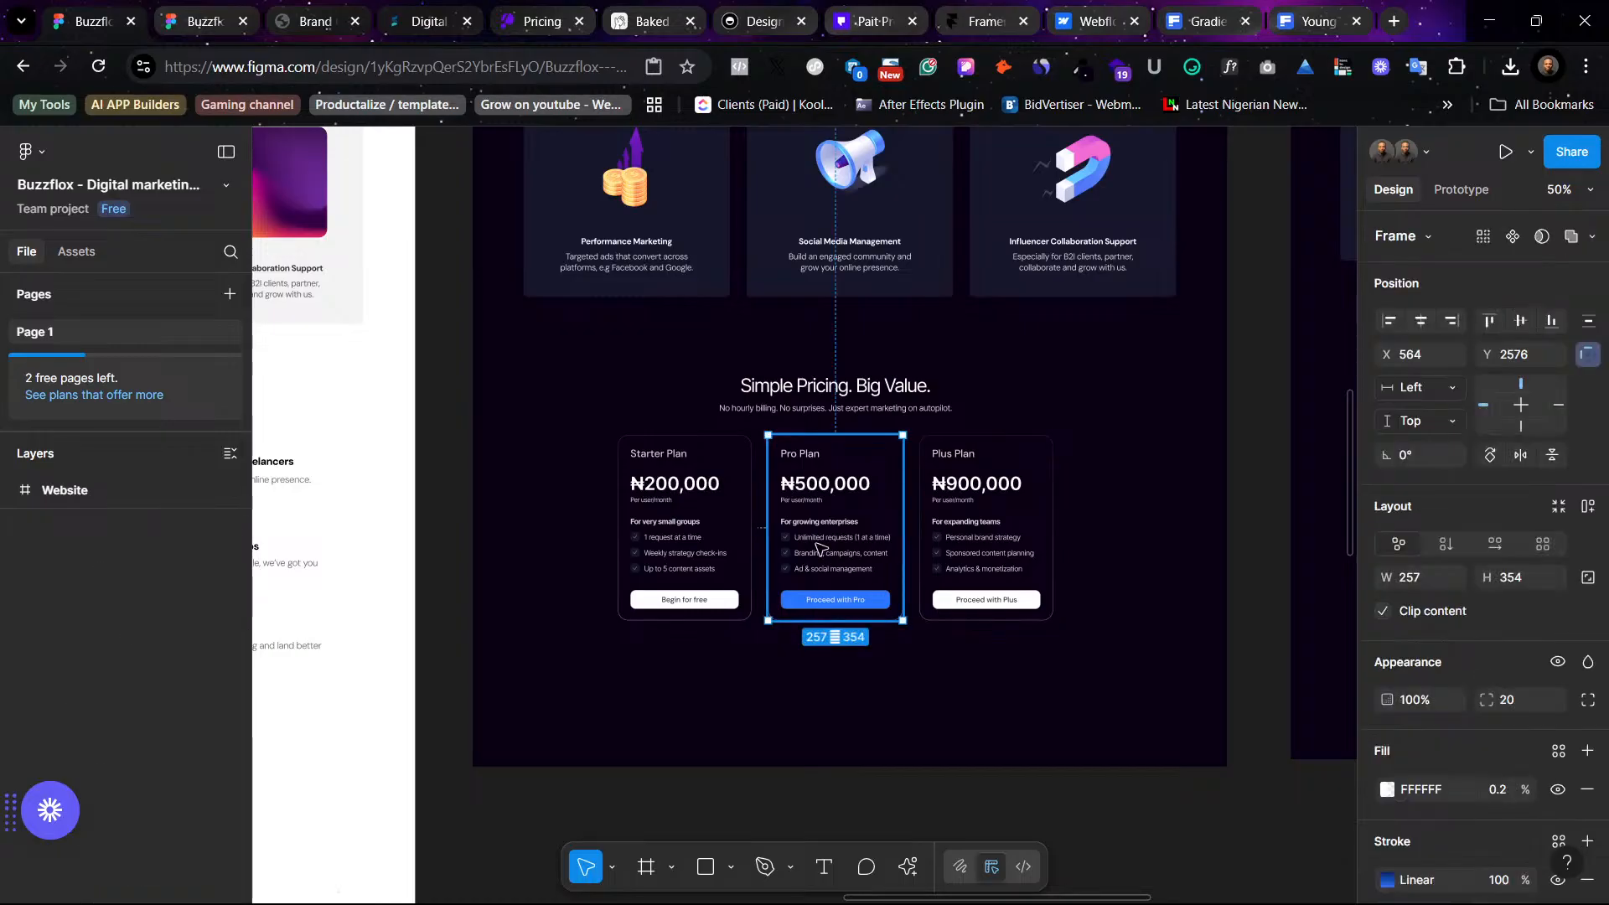
pyautogui.hotkey('ctrl', '+')
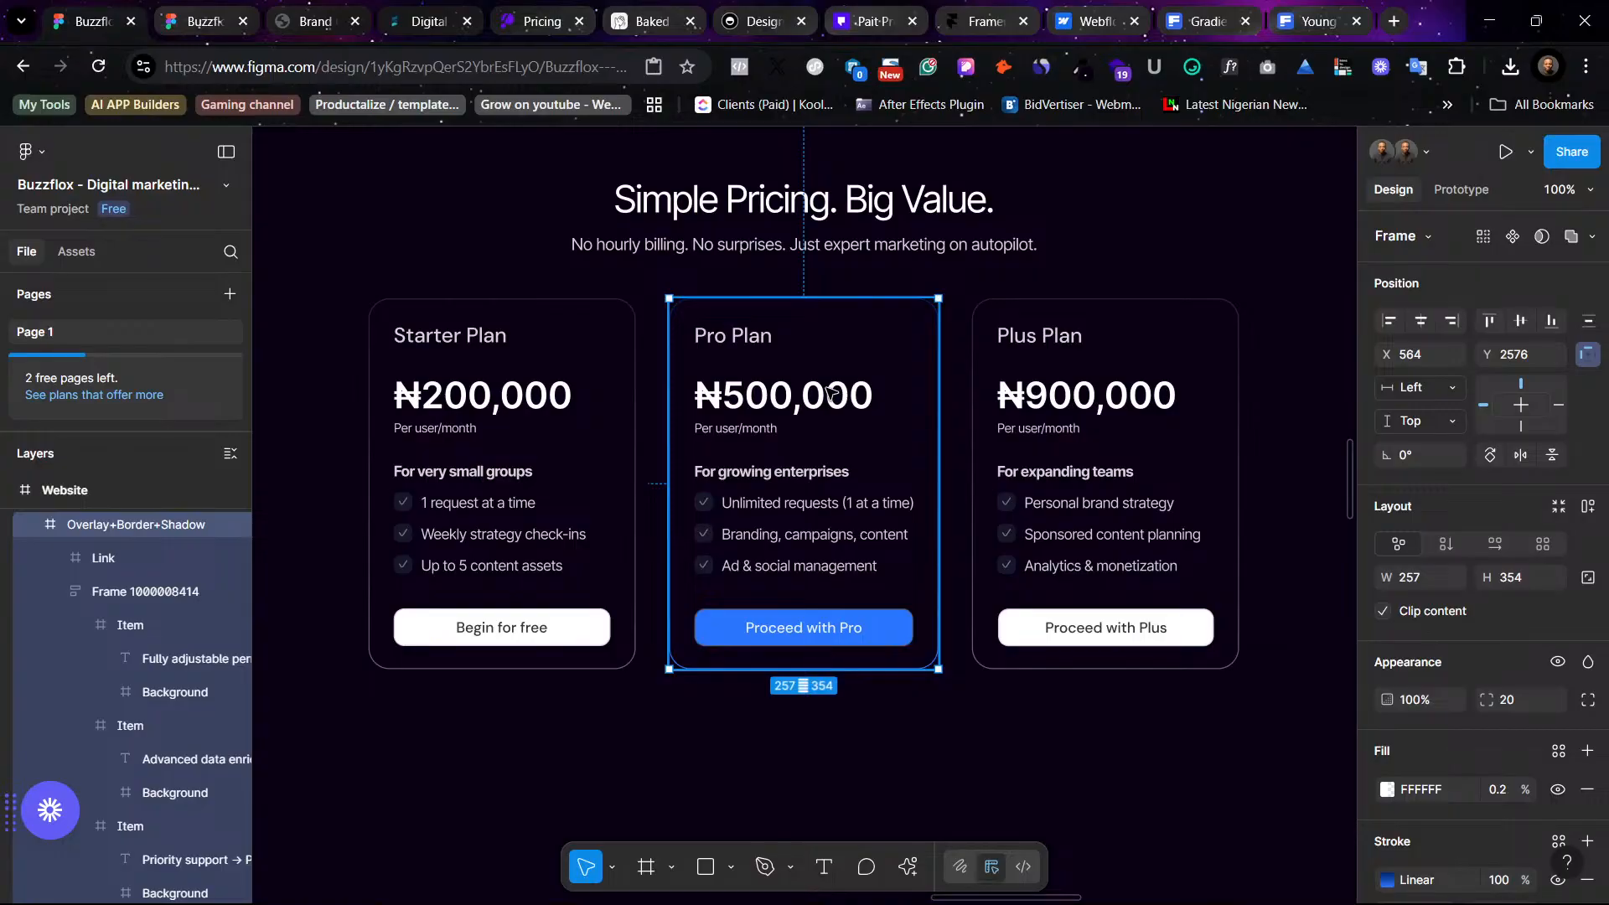
pyautogui.hotkey('ctrl', '-')
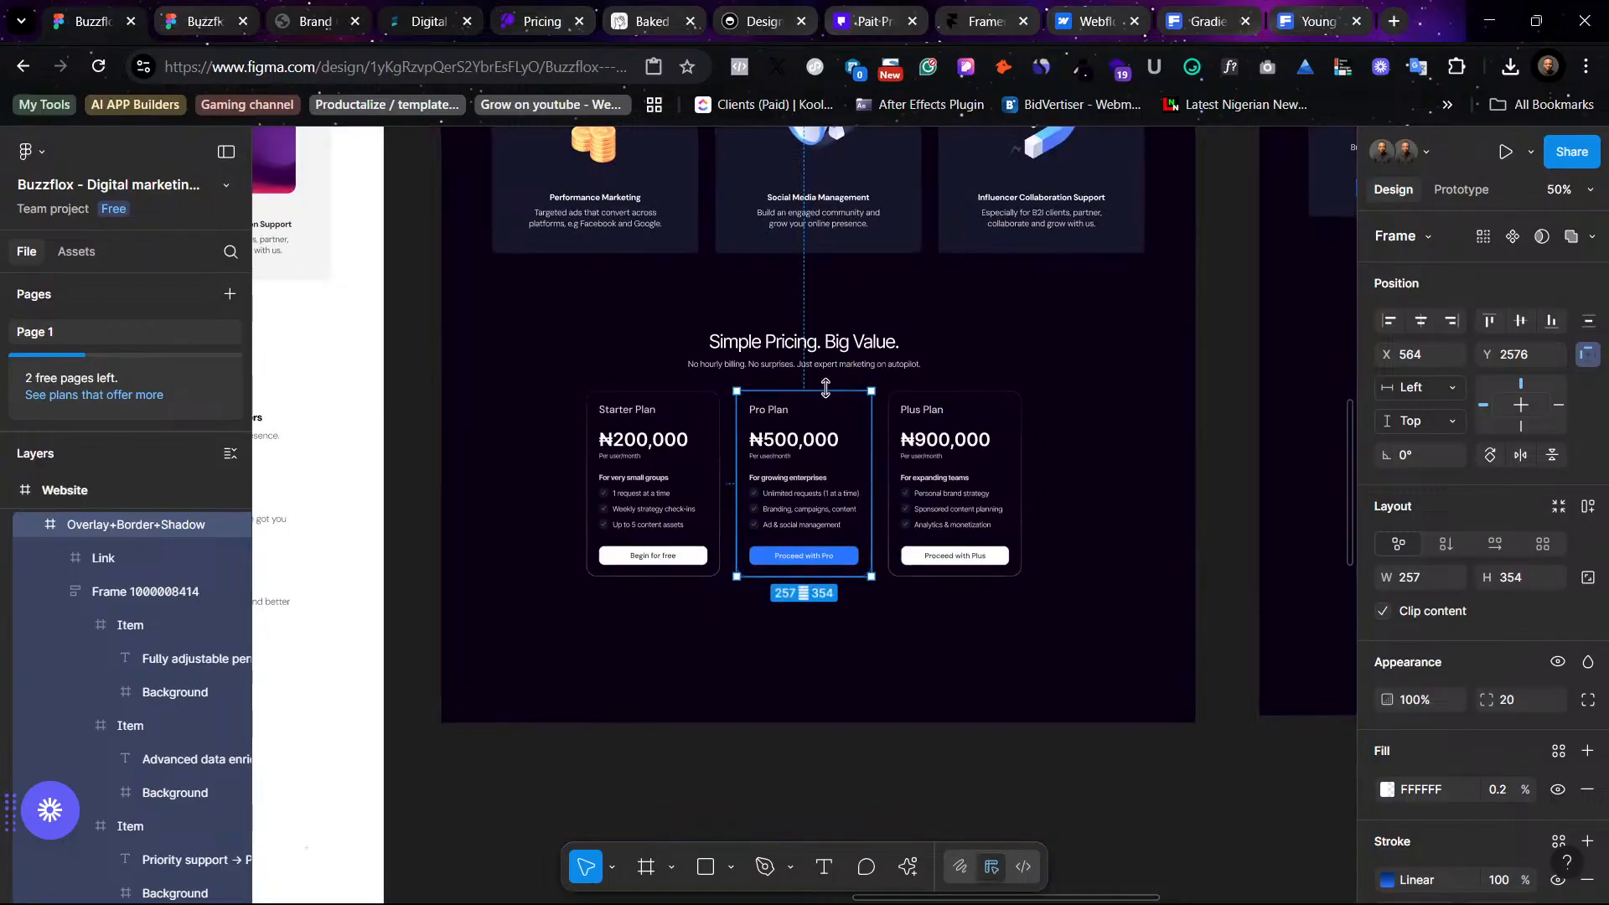
pyautogui.click(1118, 515)
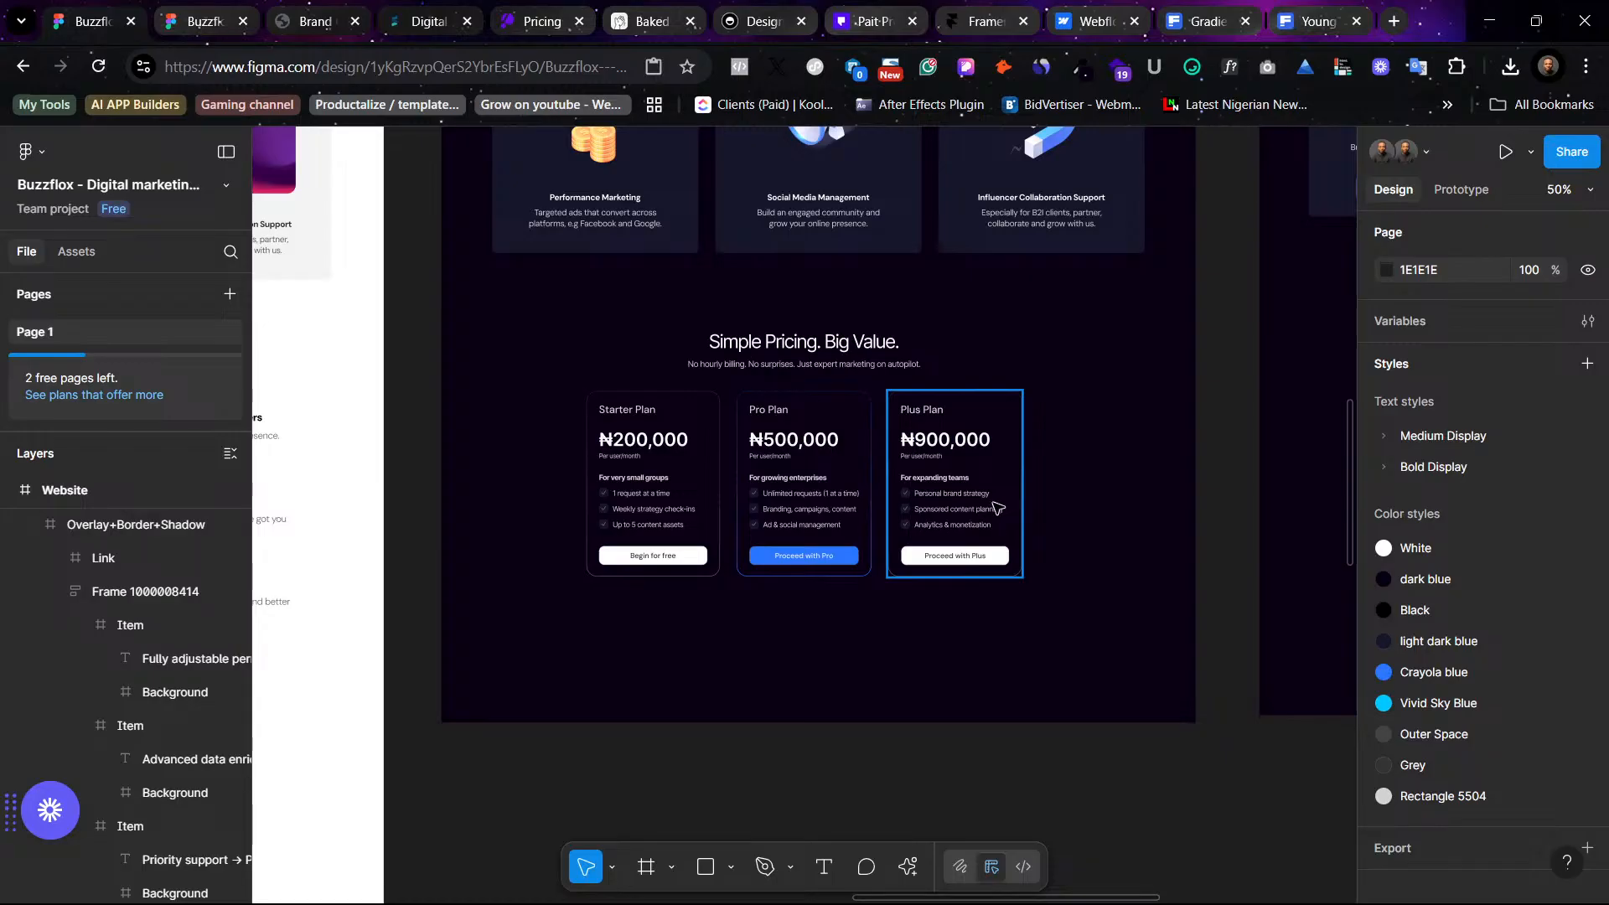
pyautogui.click(1076, 503)
pyautogui.click(783, 460)
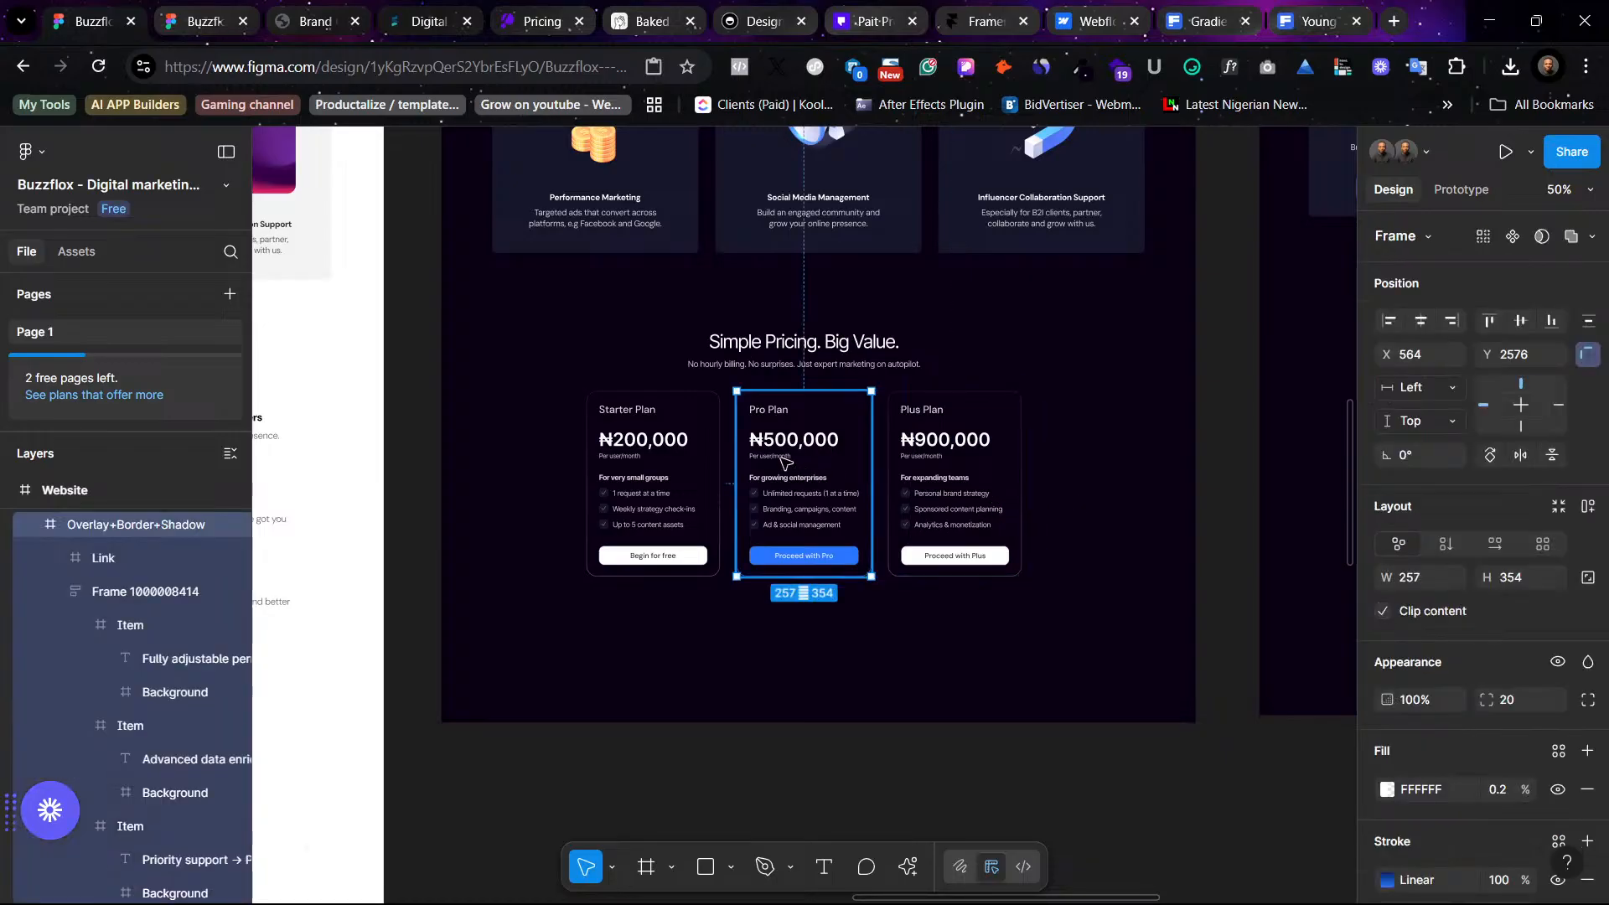
pyautogui.hotkey('ctrl', '+')
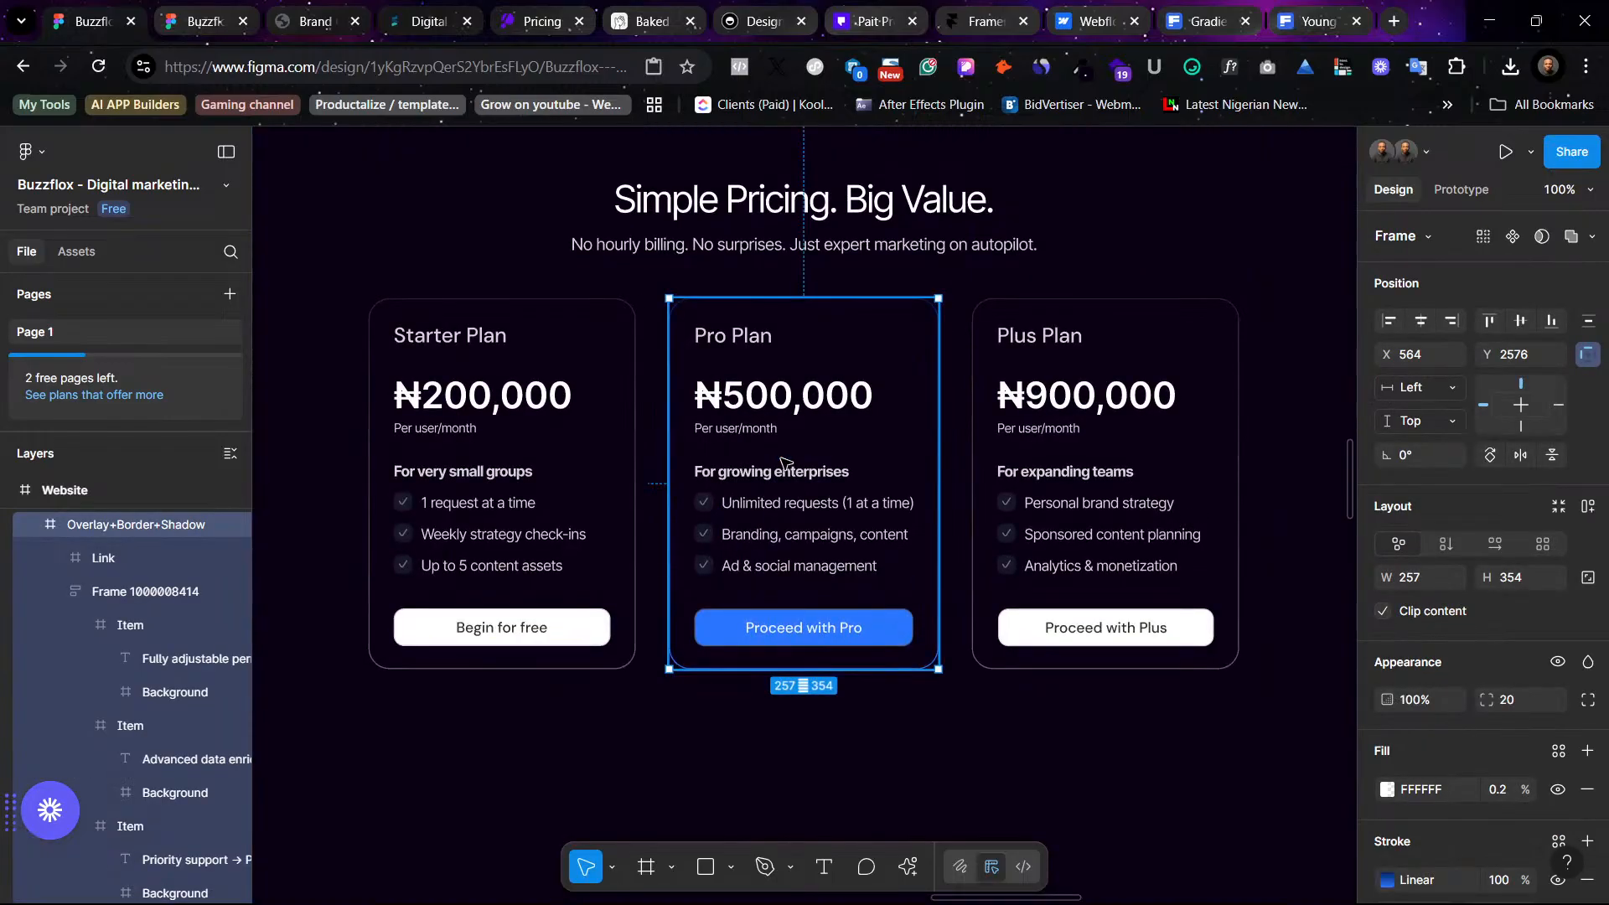
pyautogui.click(541, 483)
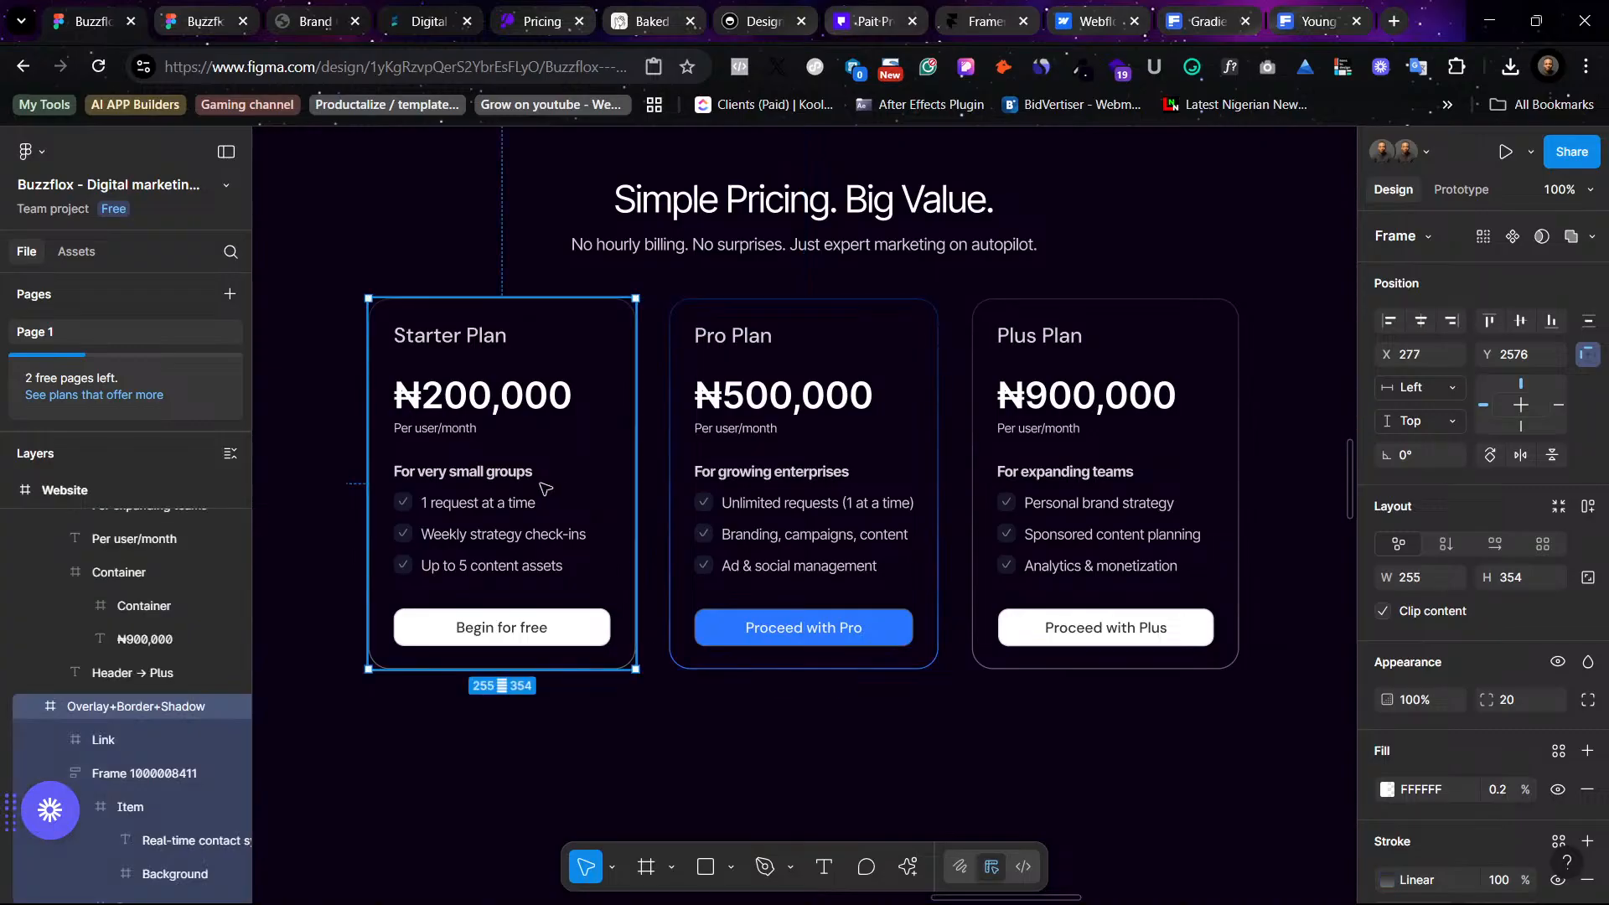
pyautogui.hotkey('ctrl', '-')
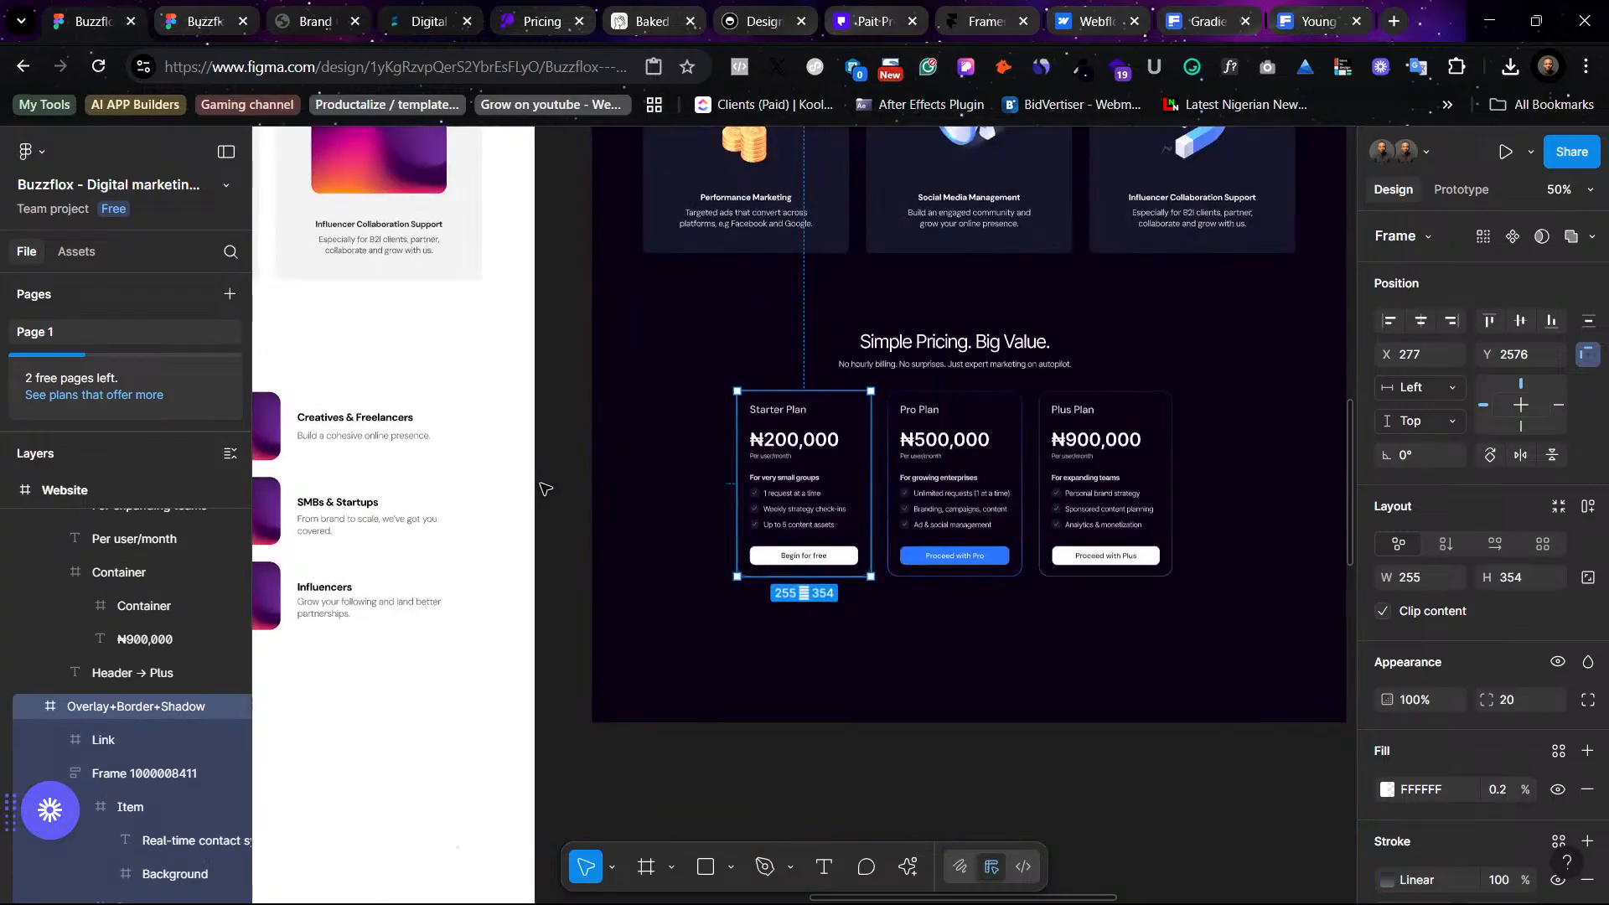
pyautogui.click(936, 478)
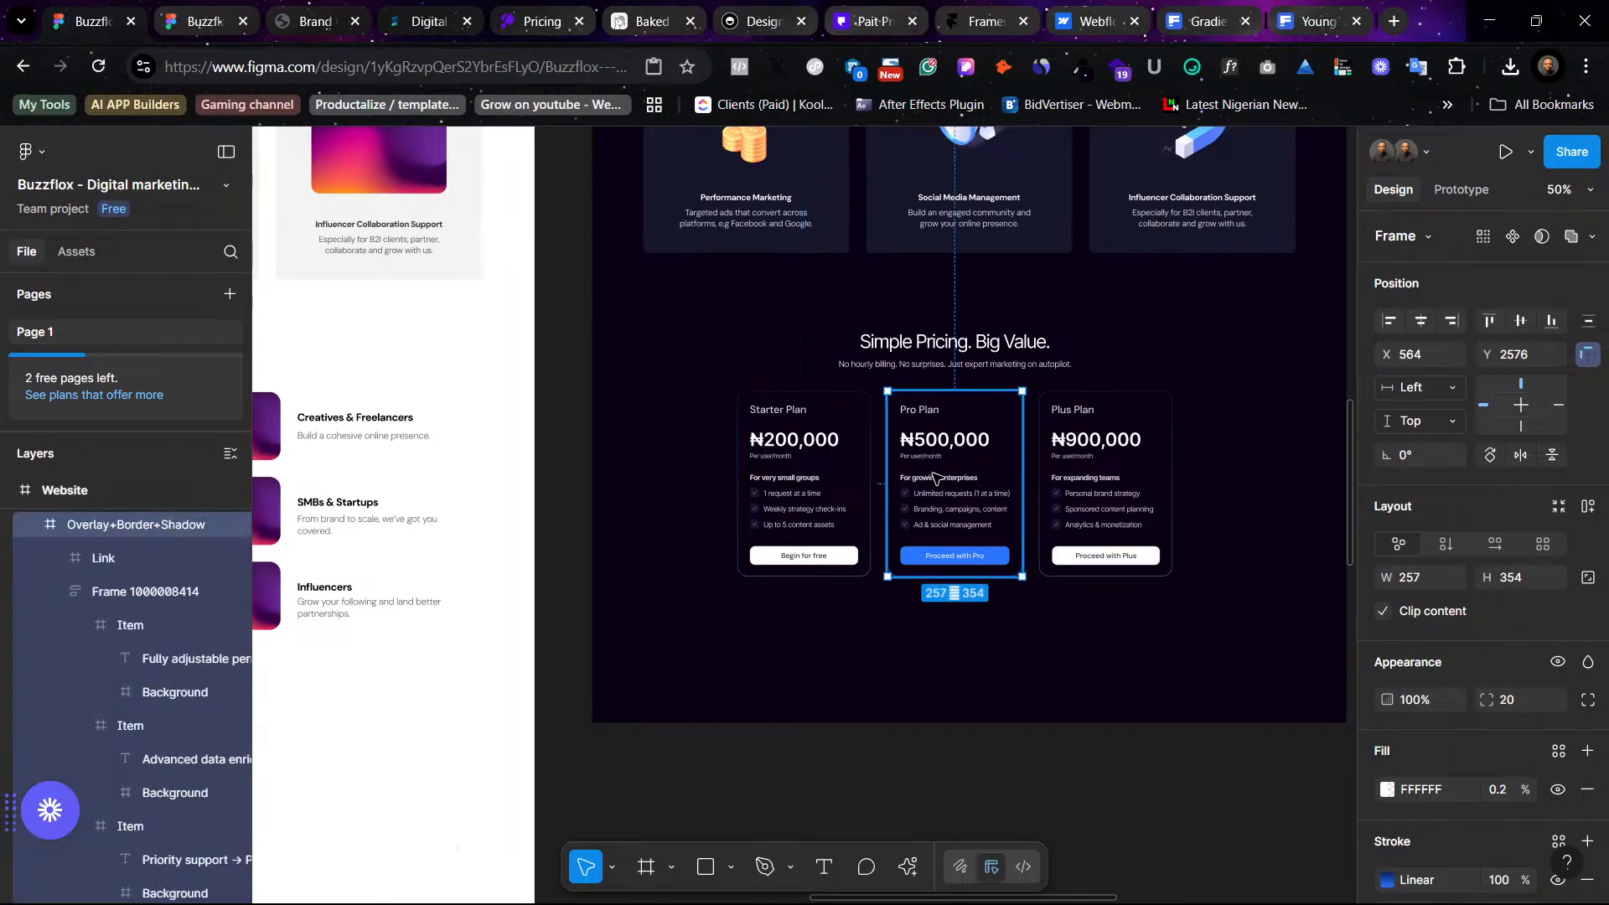
pyautogui.click(1187, 447)
pyautogui.click(1133, 523)
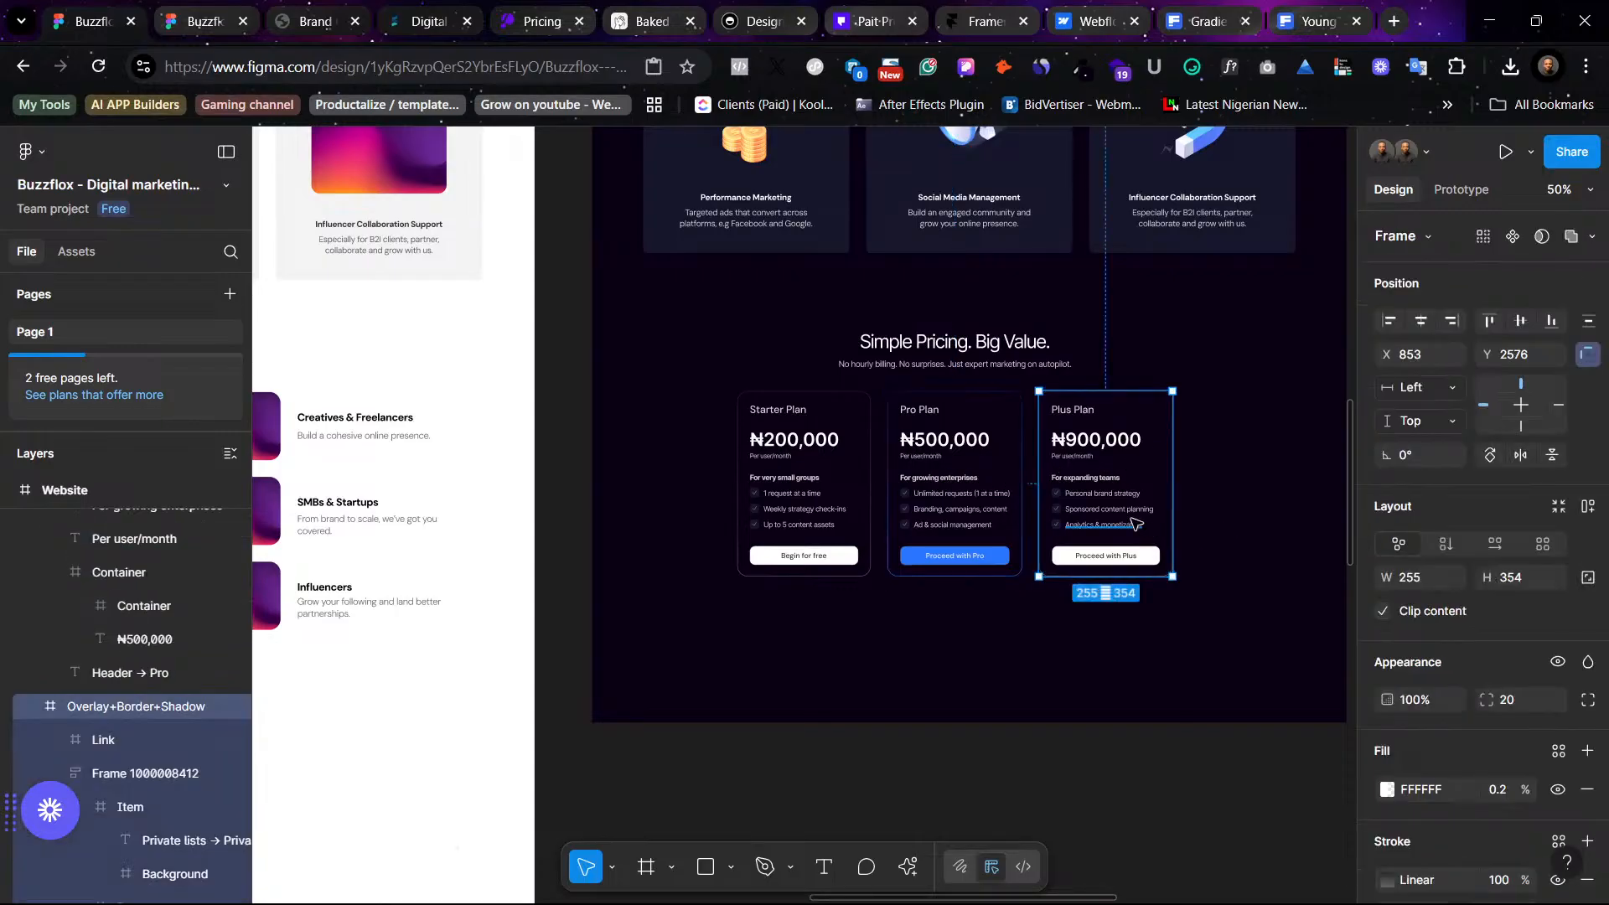
pyautogui.hotkey('shift', '2')
pyautogui.hscroll(-5, 1135, 523)
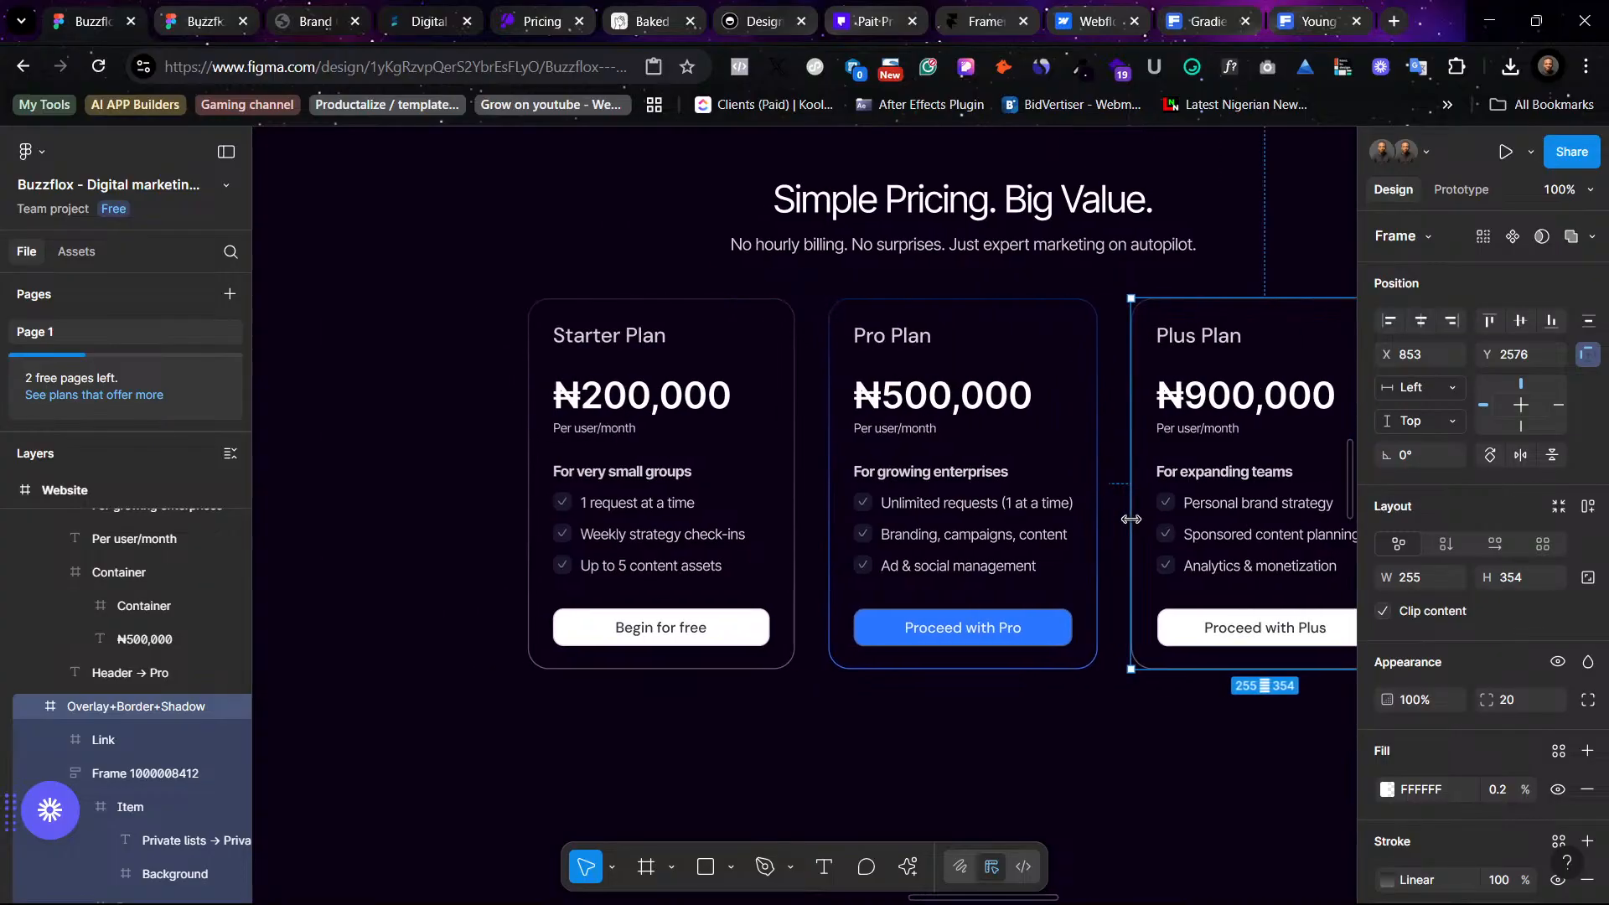
pyautogui.hscroll(2, 1135, 524)
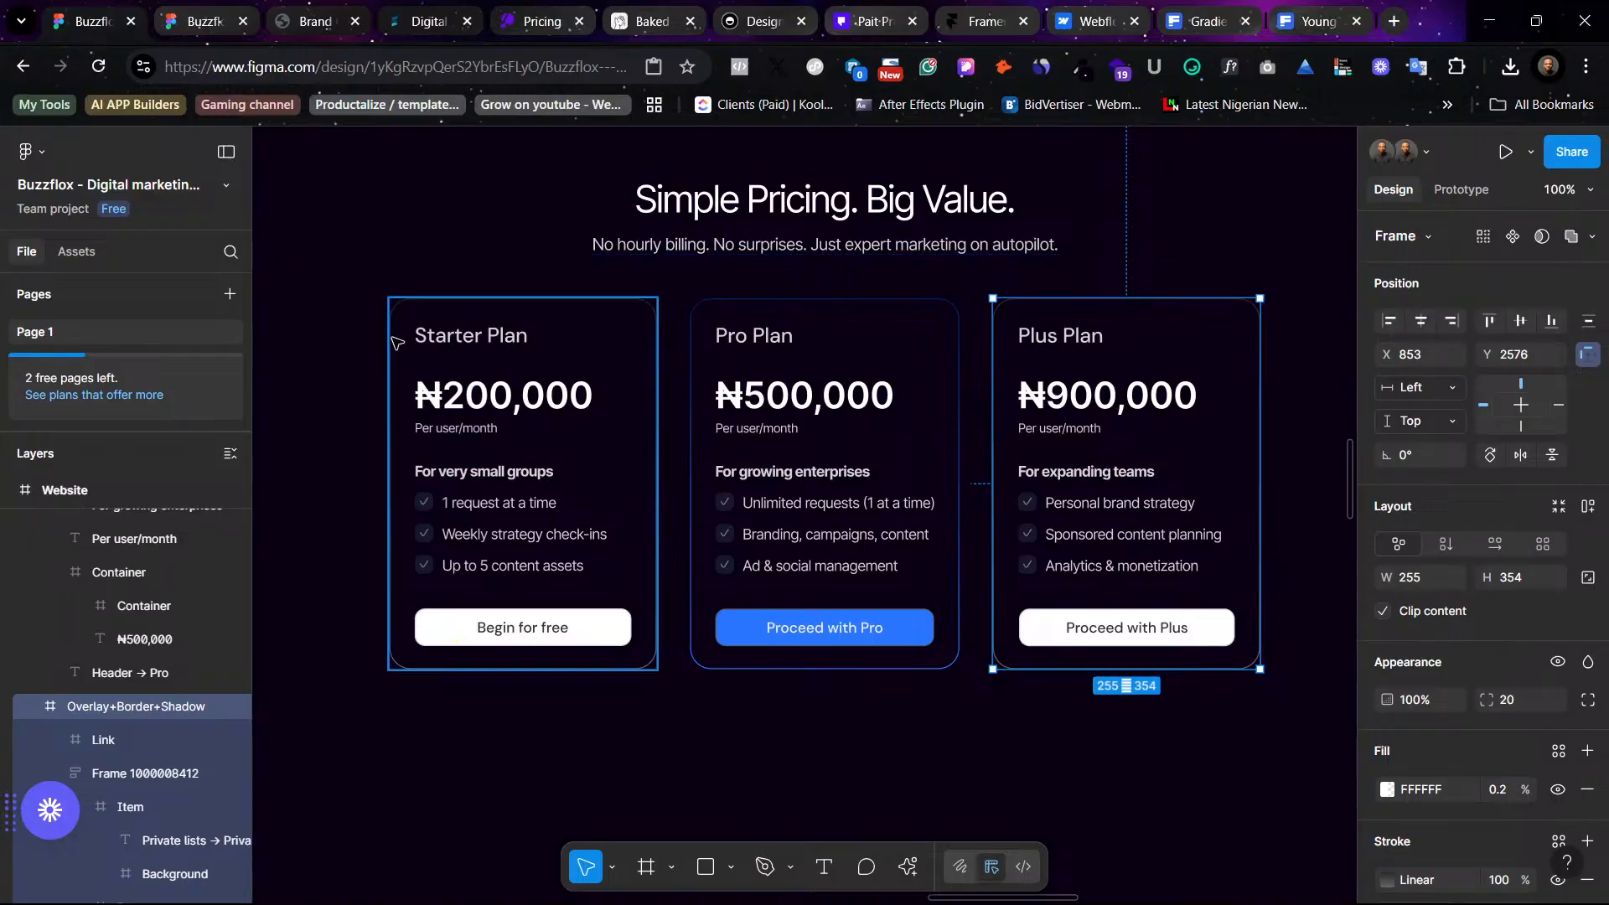
# - Copy the pricing heading and the three cards into the neighbouring website frame, beneath the creators section
pyautogui.click(788, 193)
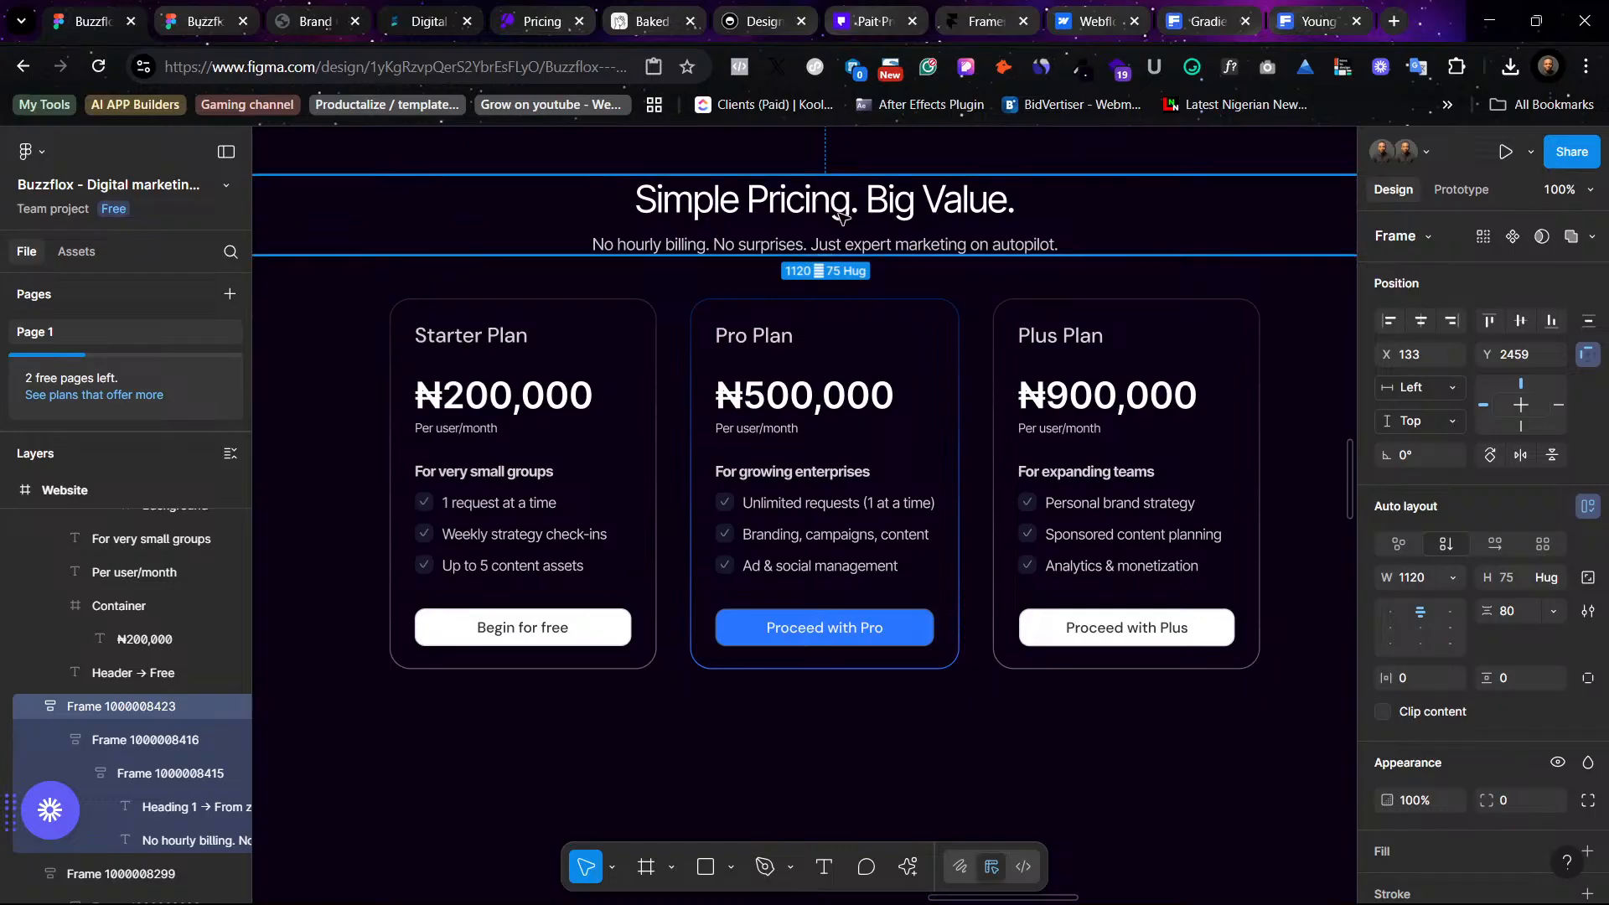
pyautogui.hotkey('ctrl', '-')
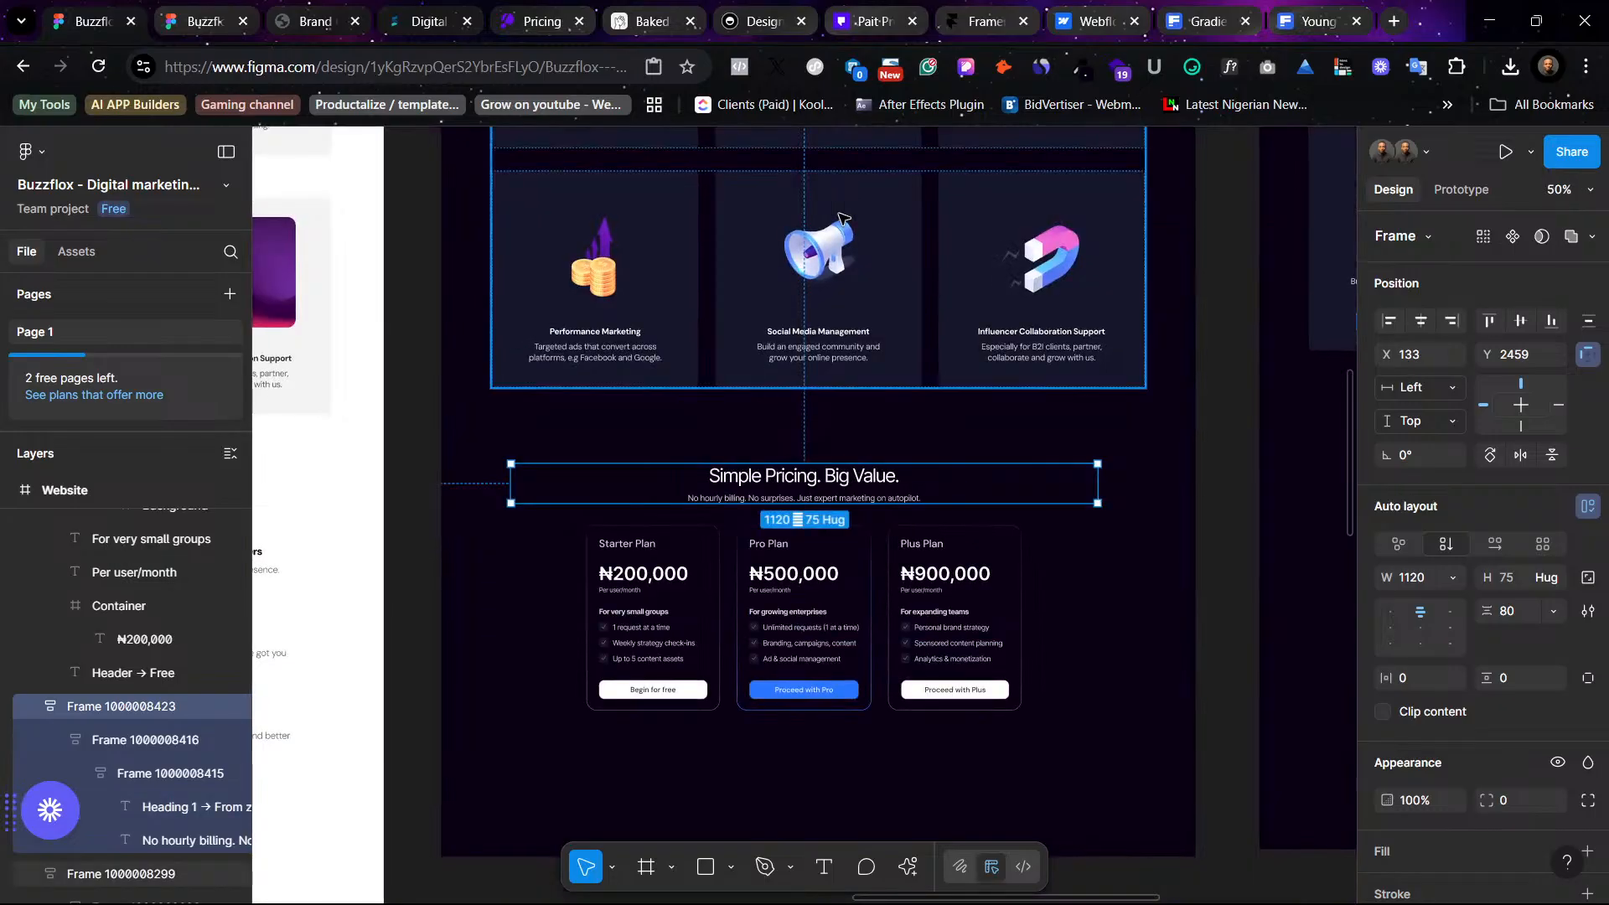
pyautogui.click(1086, 772)
pyautogui.click(652, 469)
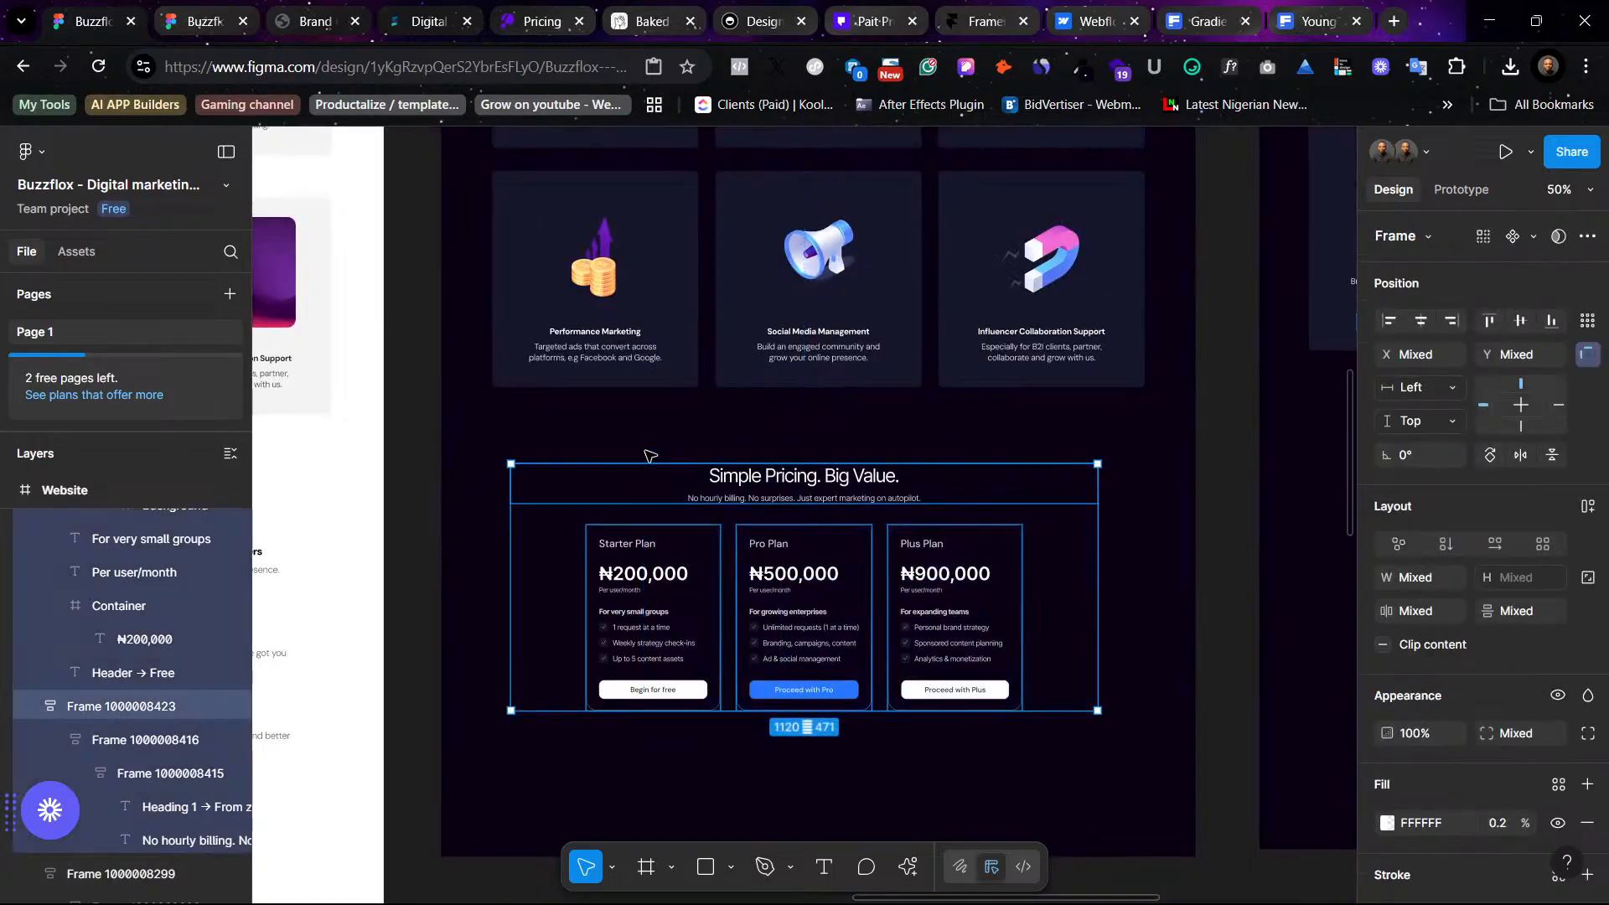
pyautogui.hscroll(6, 647, 481)
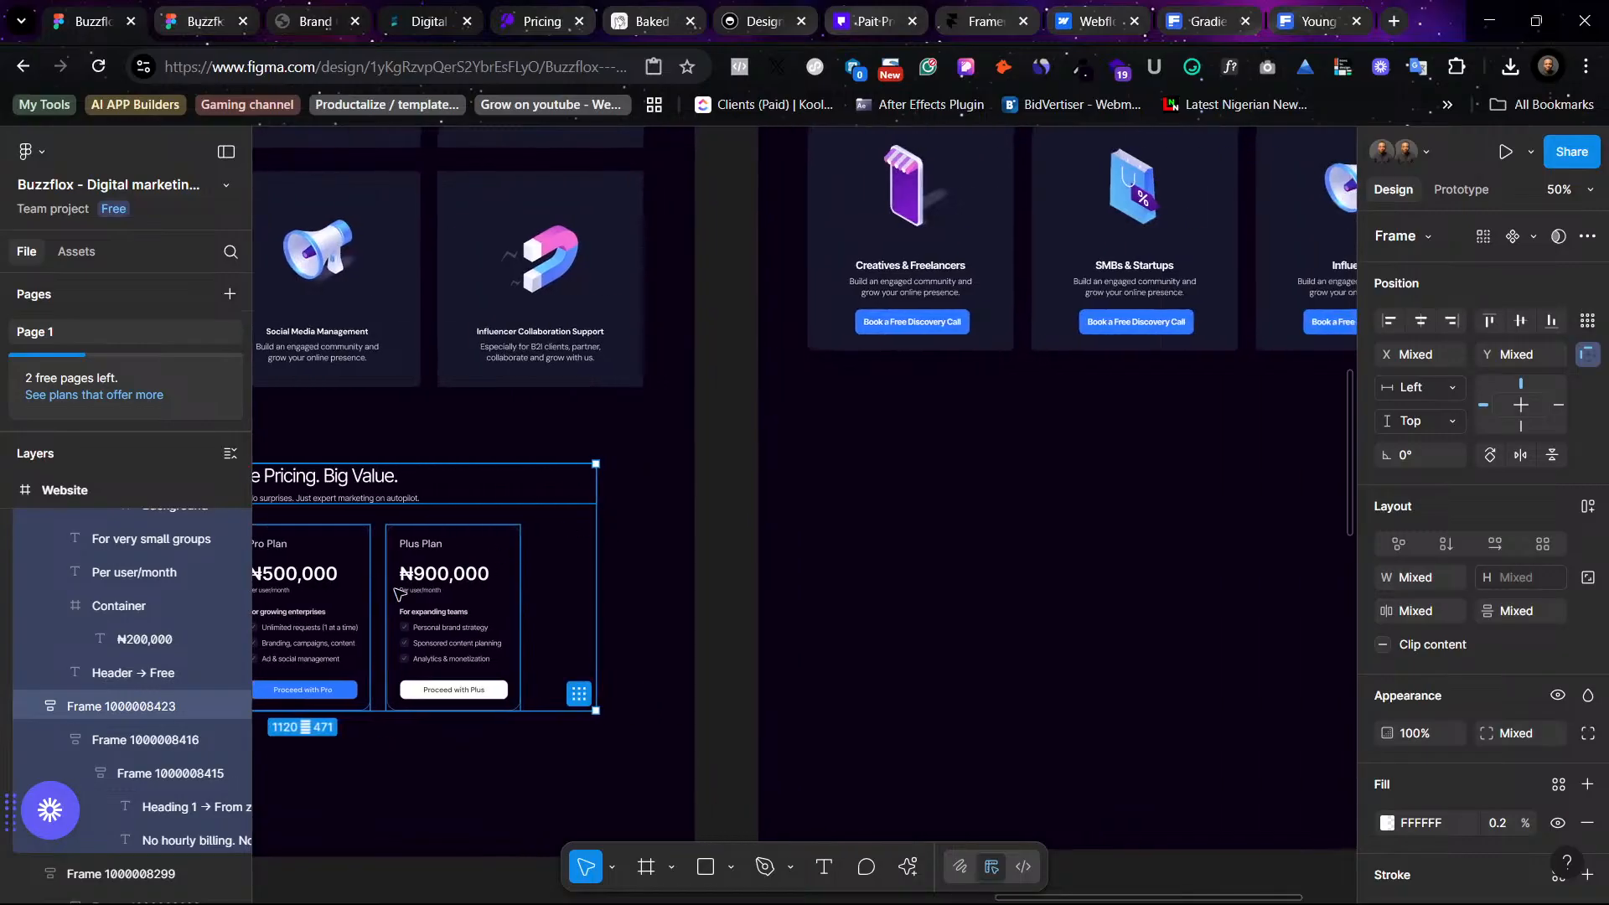
pyautogui.moveTo(402, 589); pyautogui.dragTo(1179, 546)
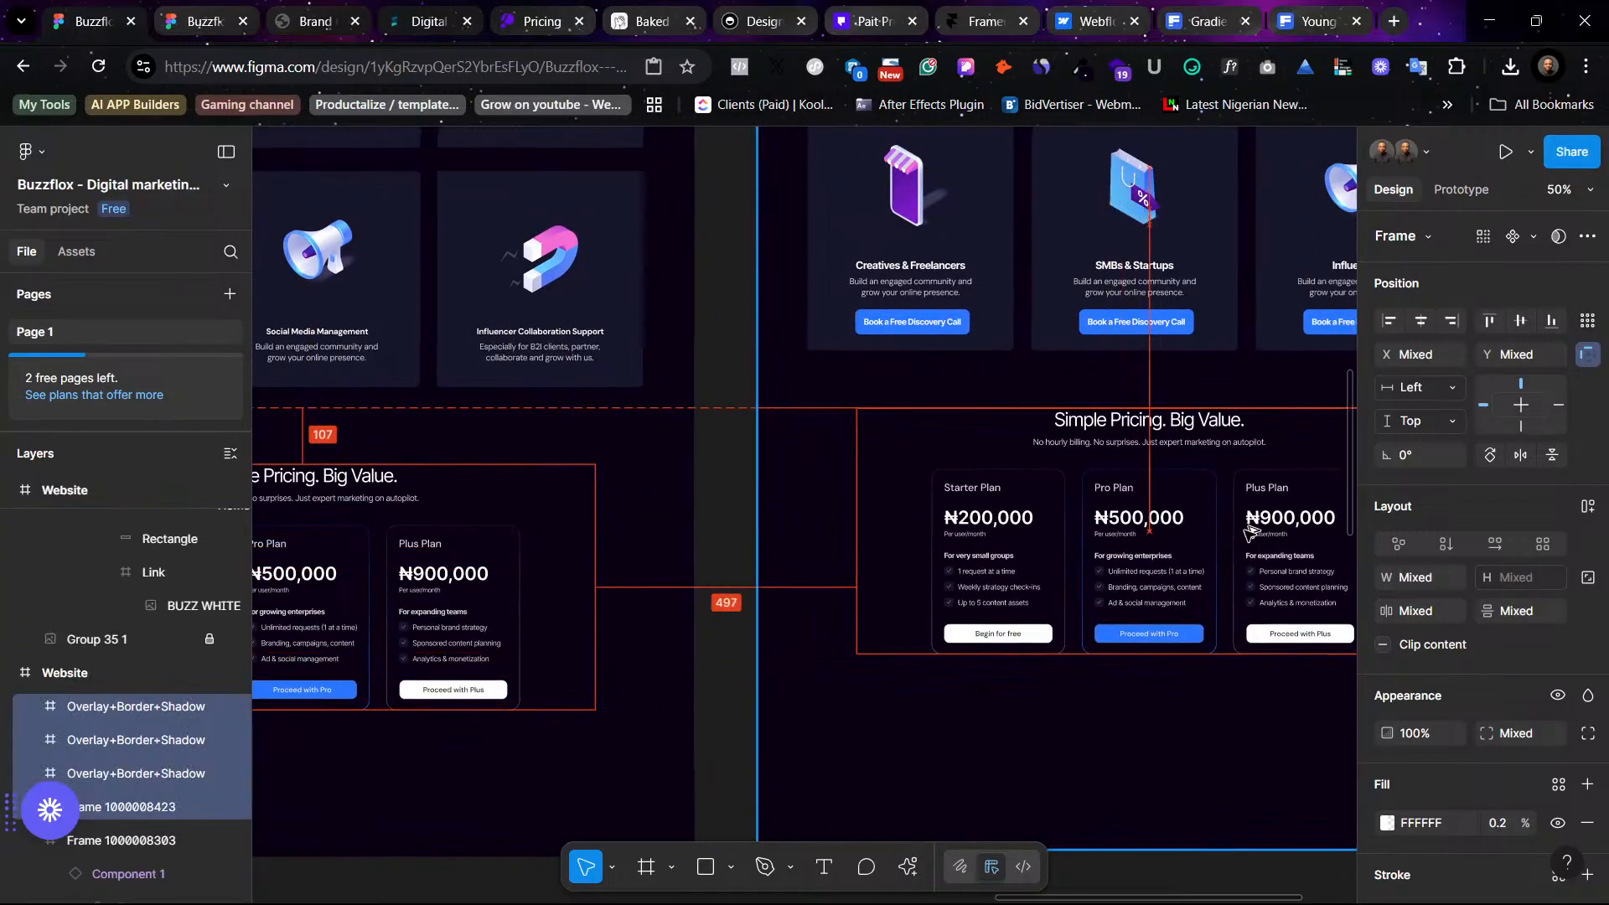
pyautogui.hscroll(3, 1180, 552)
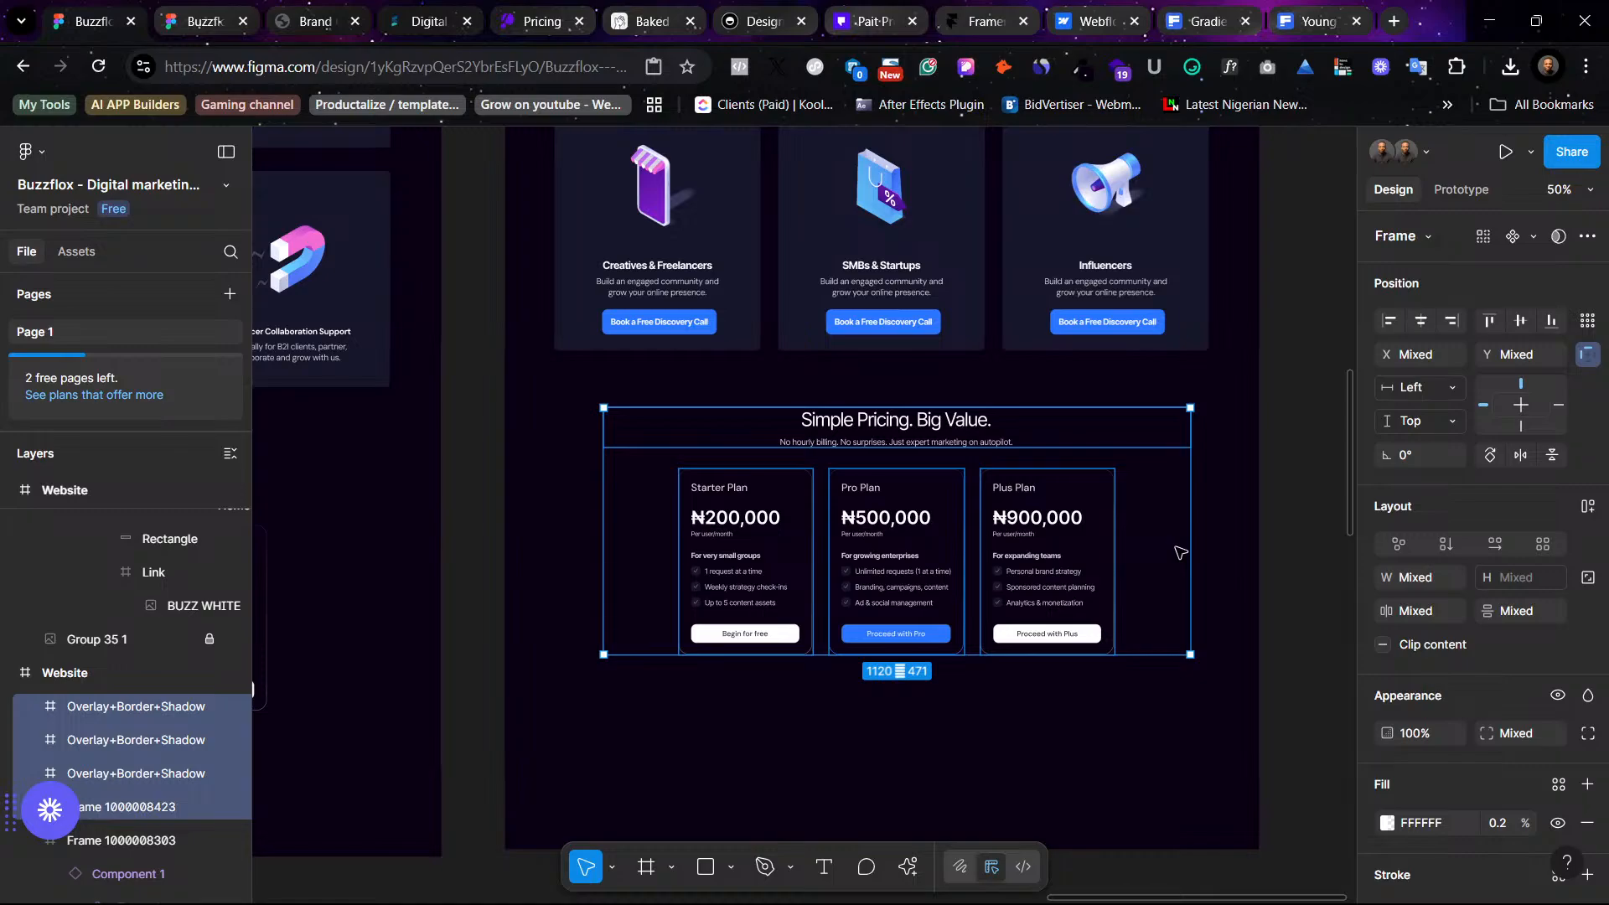
pyautogui.scroll(-3, 1181, 552)
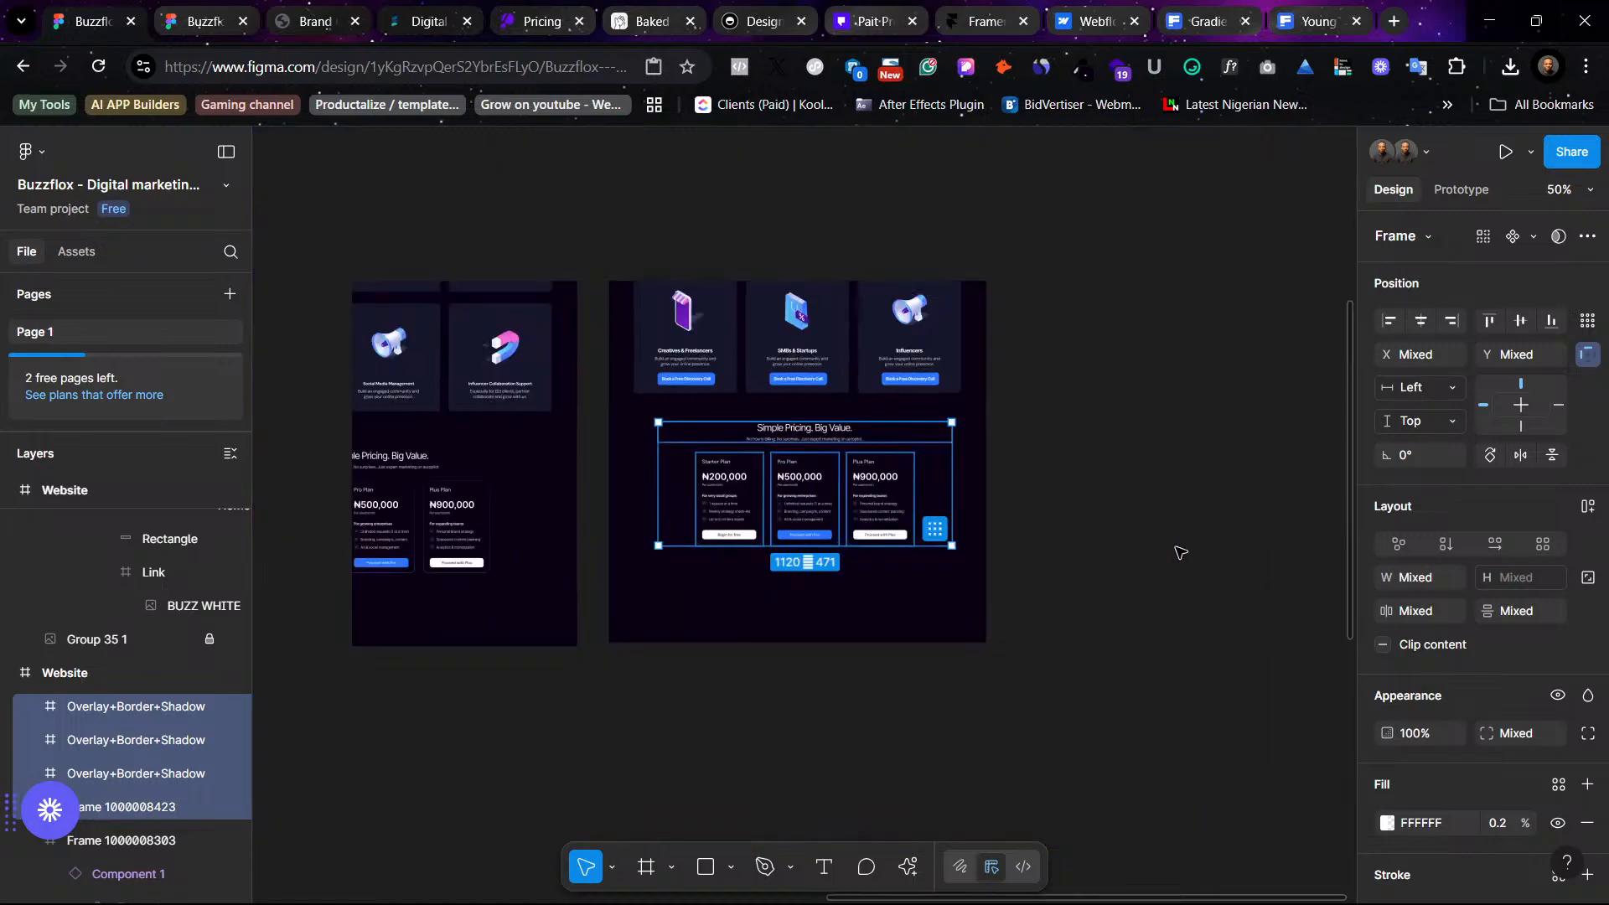
pyautogui.scroll(5, 1181, 552)
pyautogui.scroll(2, 1095, 437)
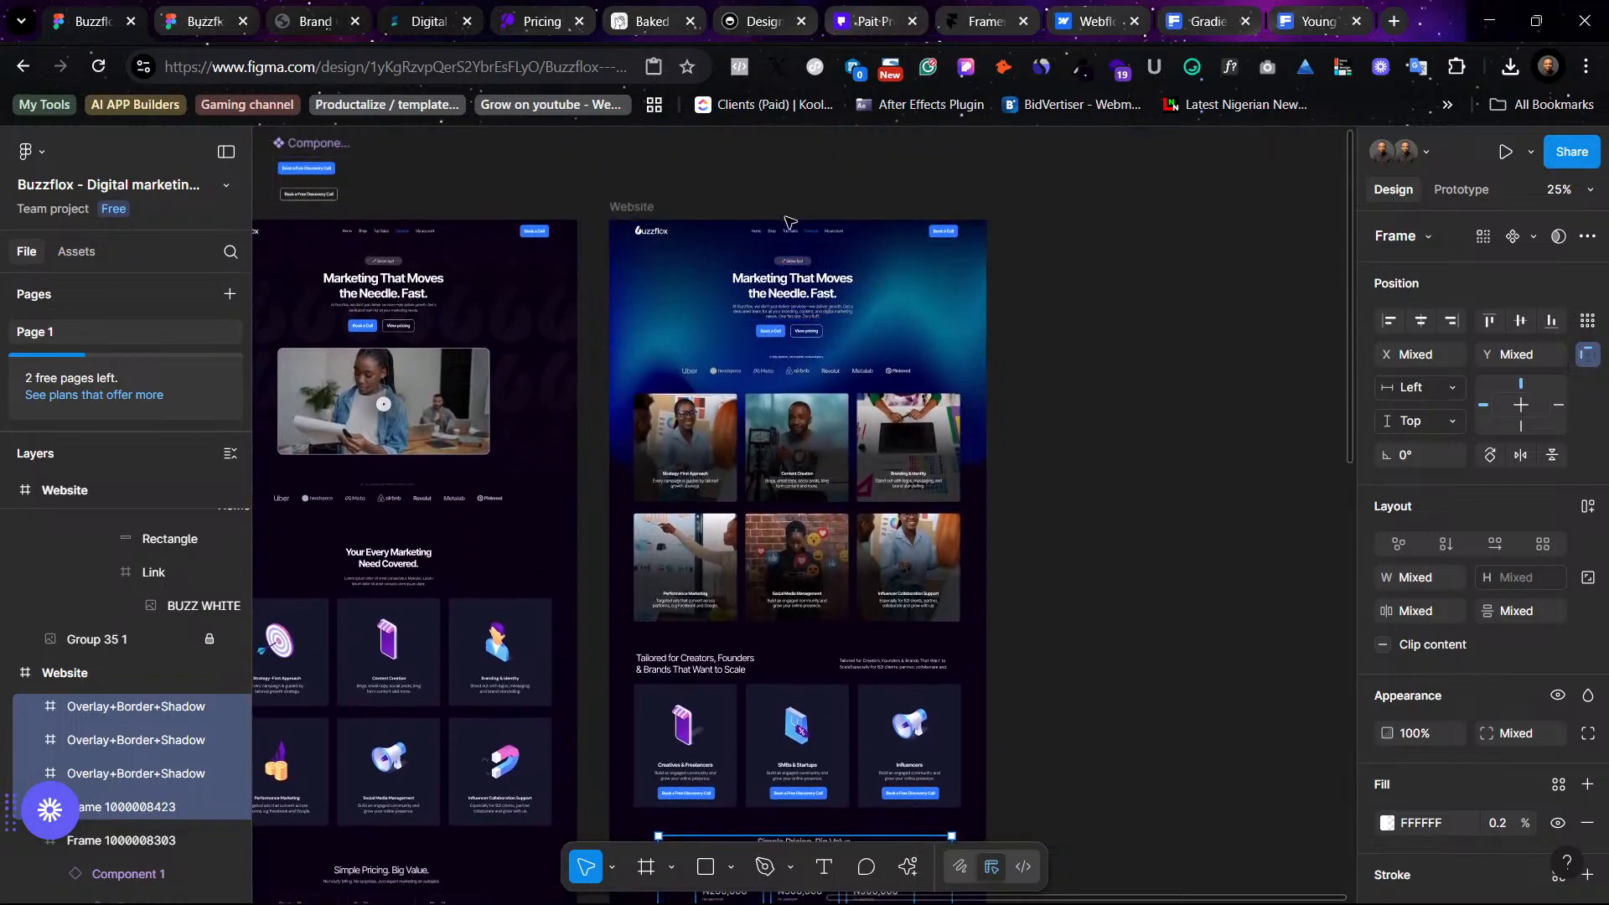
pyautogui.hscroll(-4, 1047, 503)
pyautogui.scroll(-3, 998, 626)
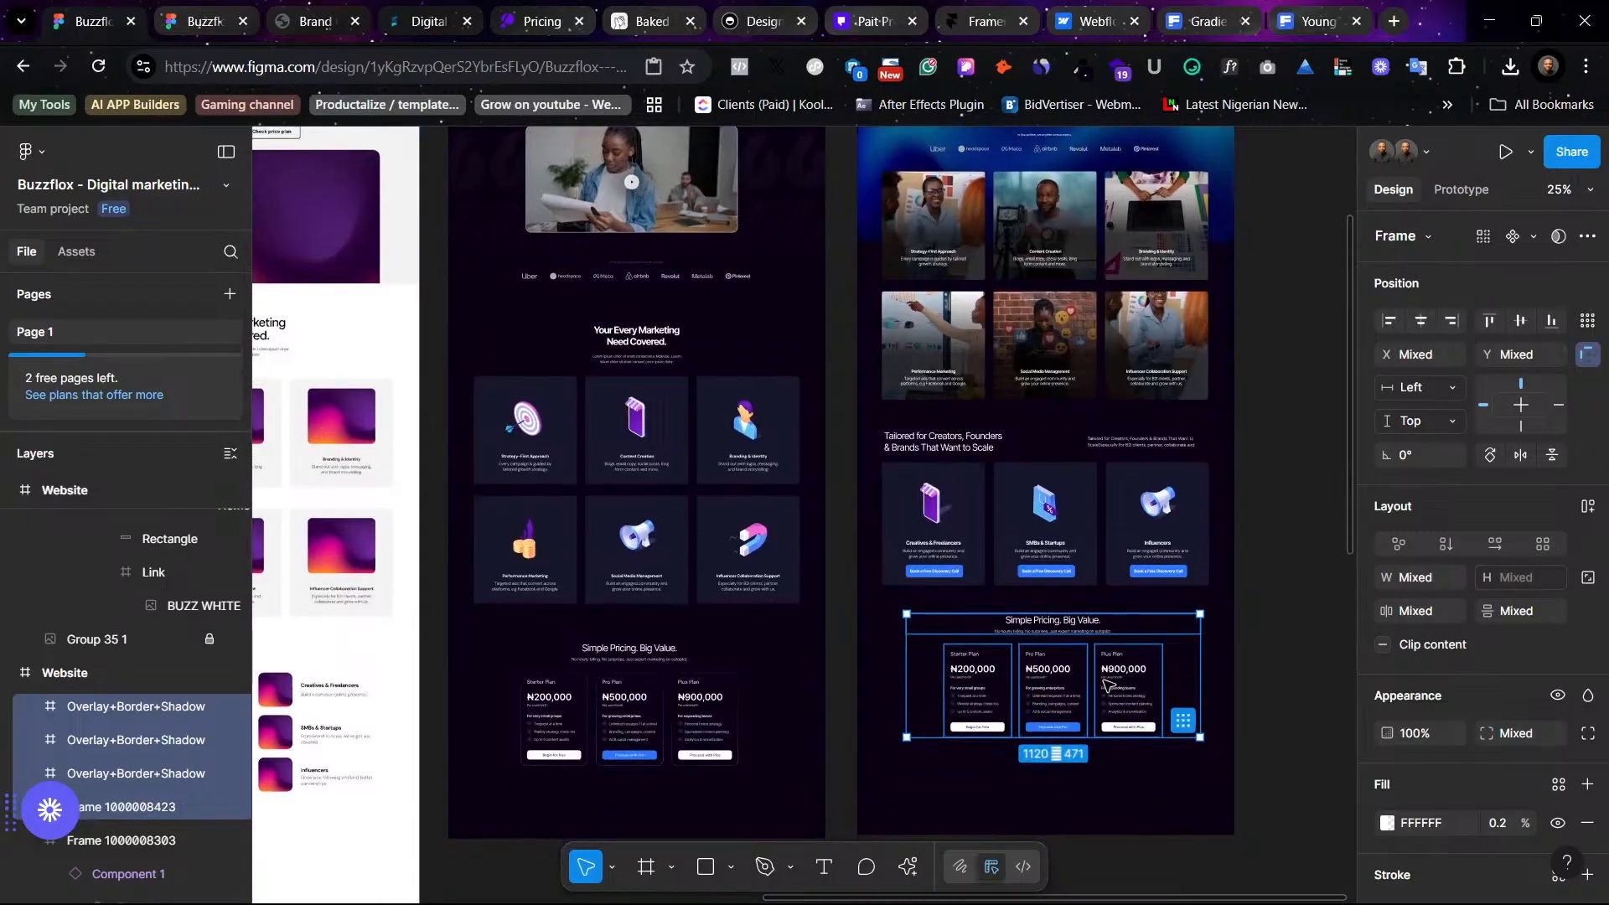
# - Inspect the pasted pricing section and the Pro Plan card up close at higher zoom
pyautogui.scroll(-2, 1014, 645)
pyautogui.scroll(1, 1032, 662)
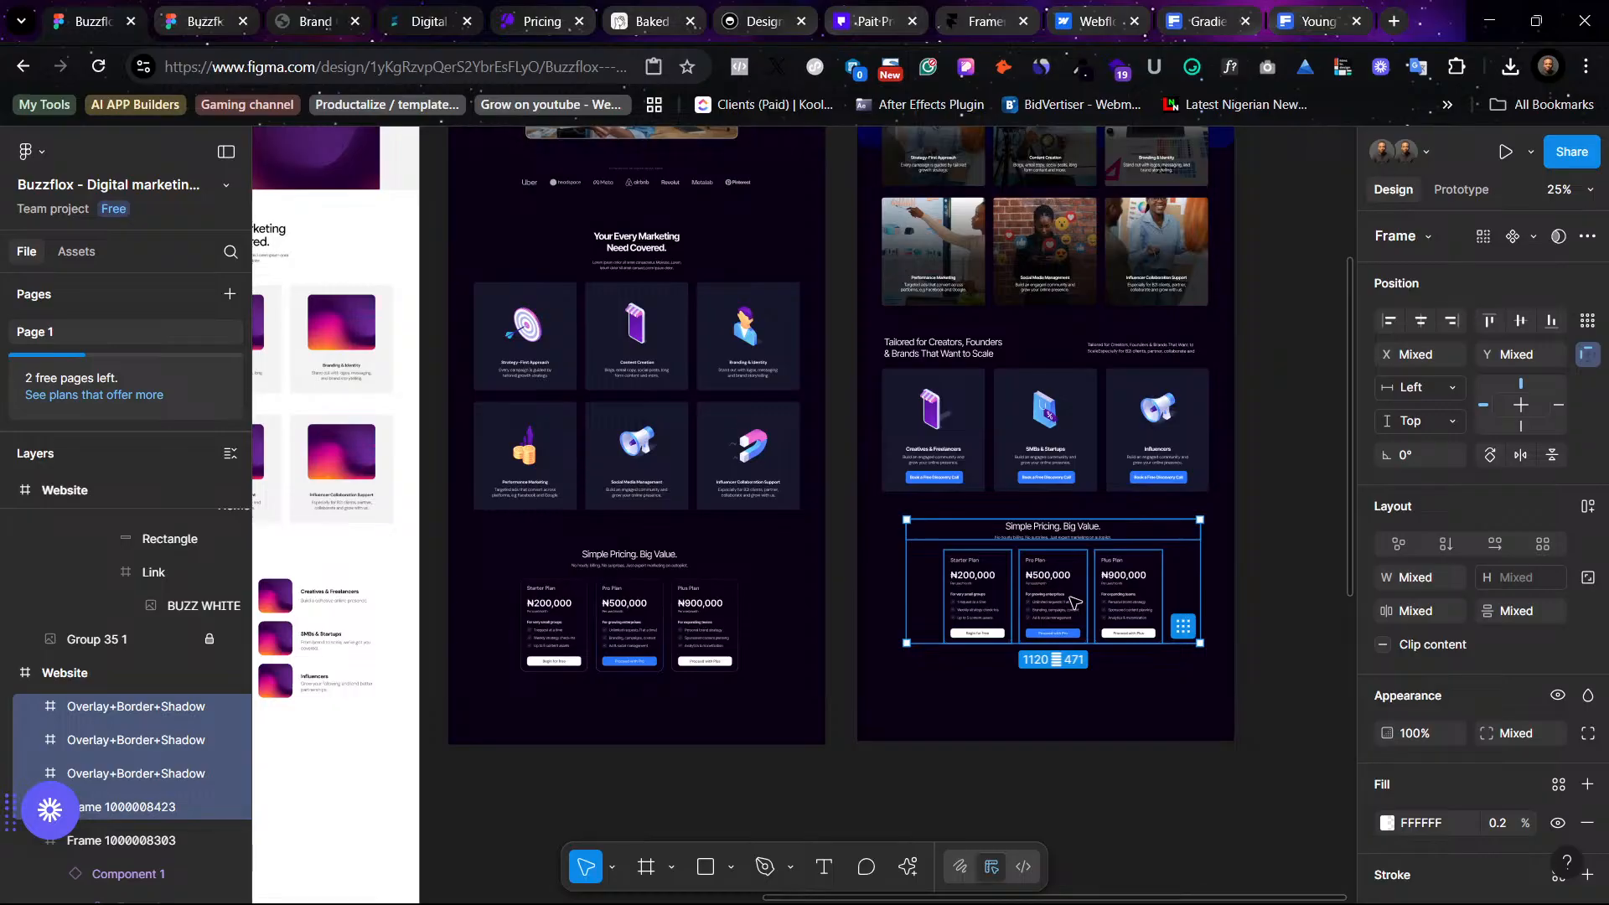
pyautogui.hotkey('ctrl', '+')
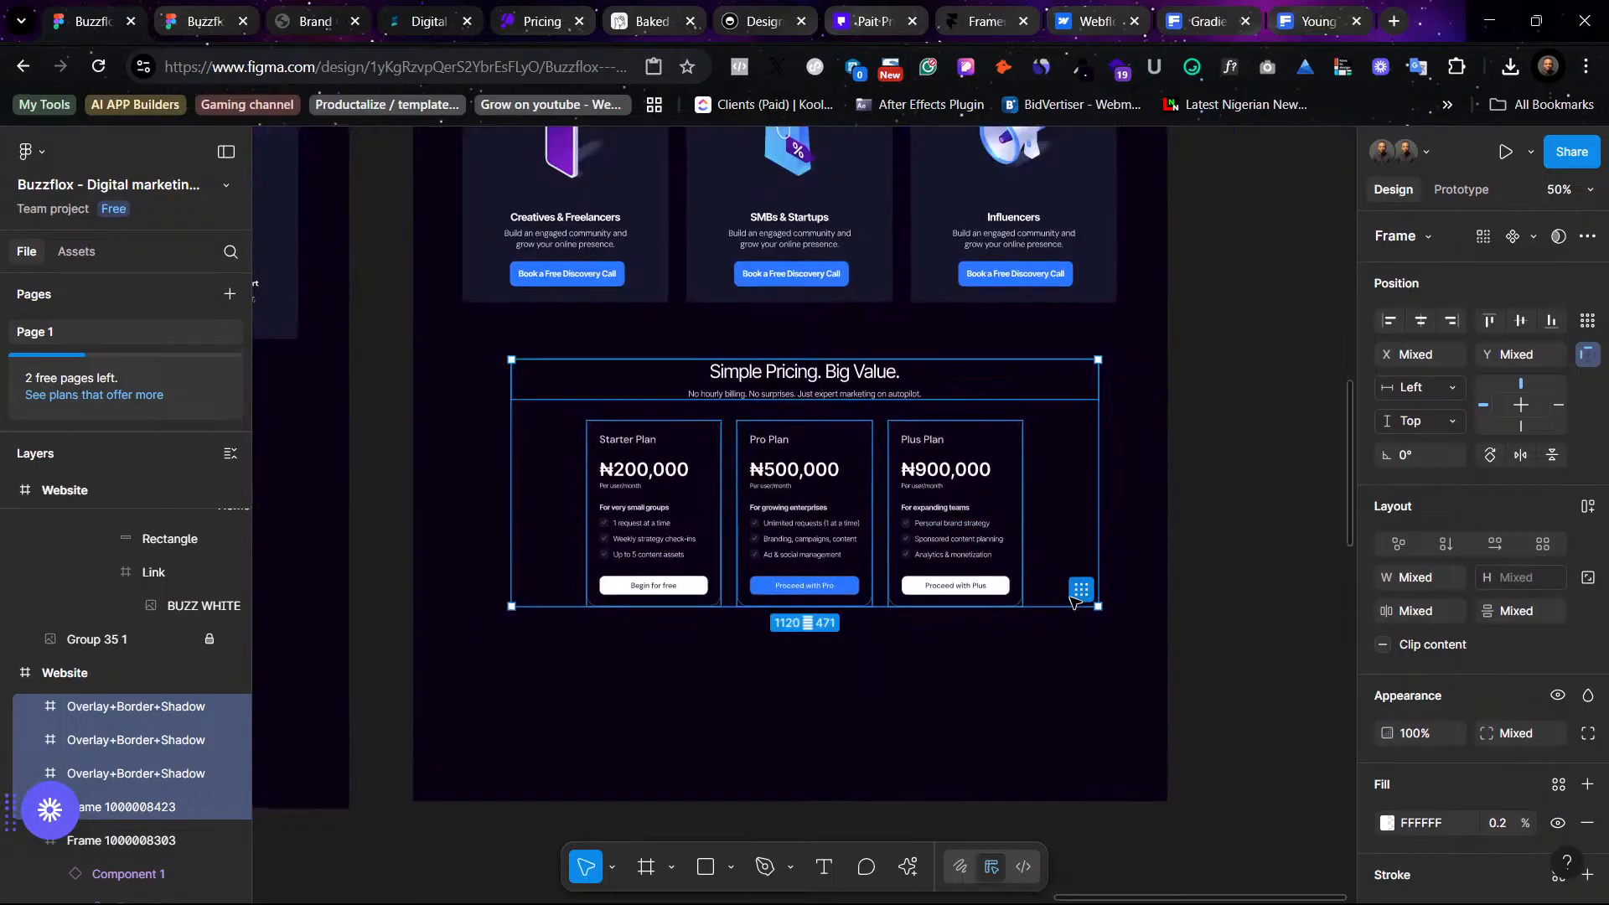
pyautogui.click(1233, 490)
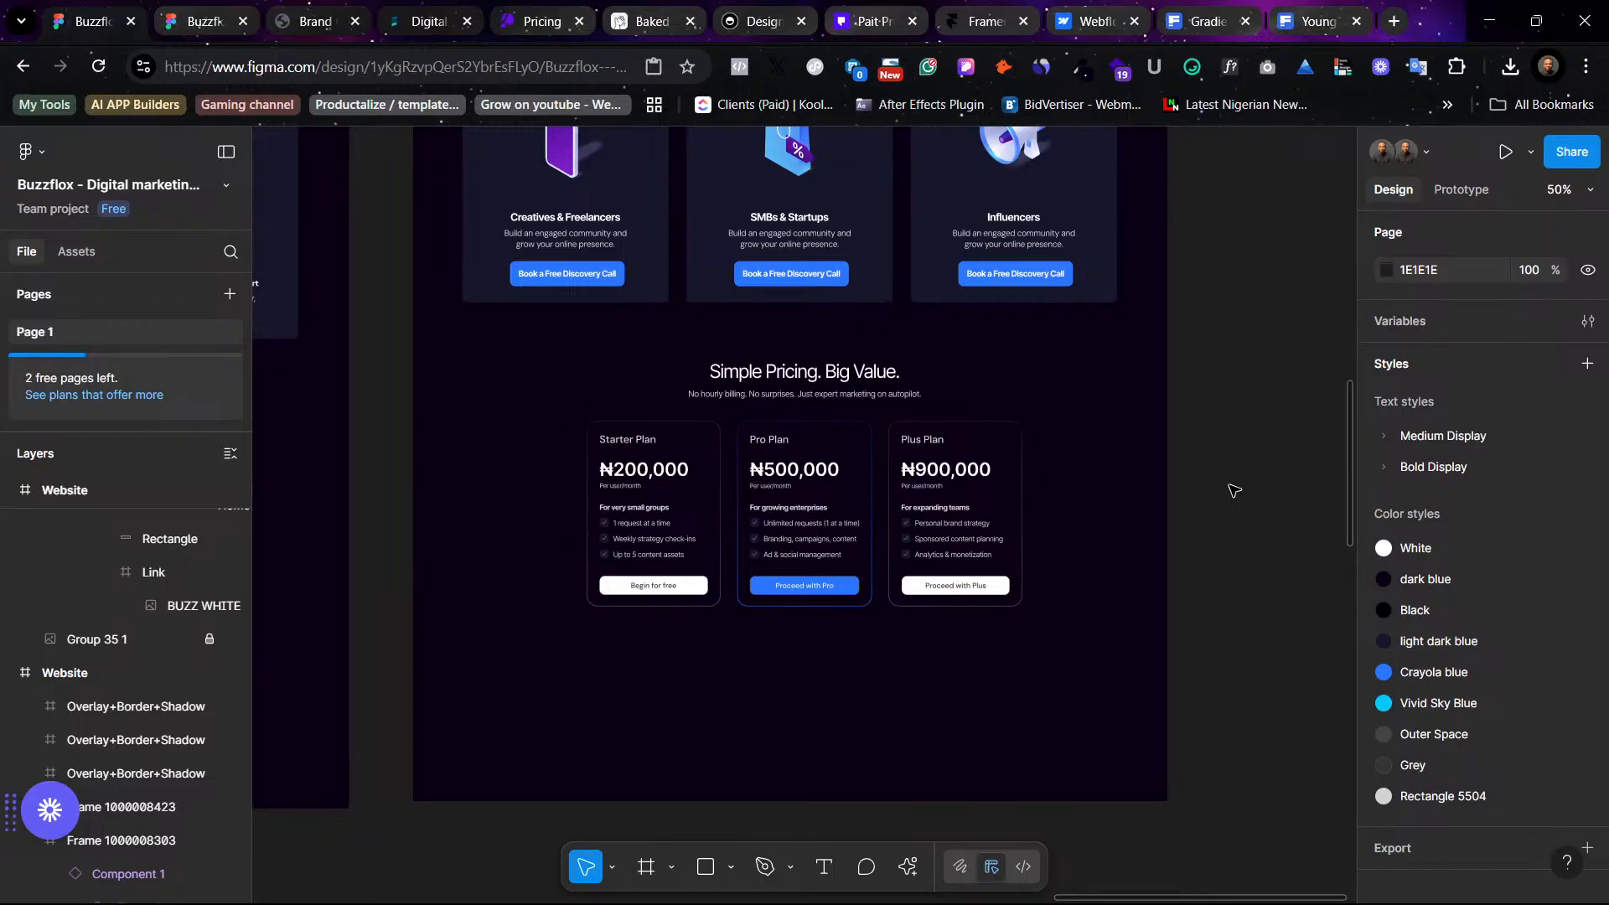
pyautogui.click(850, 476)
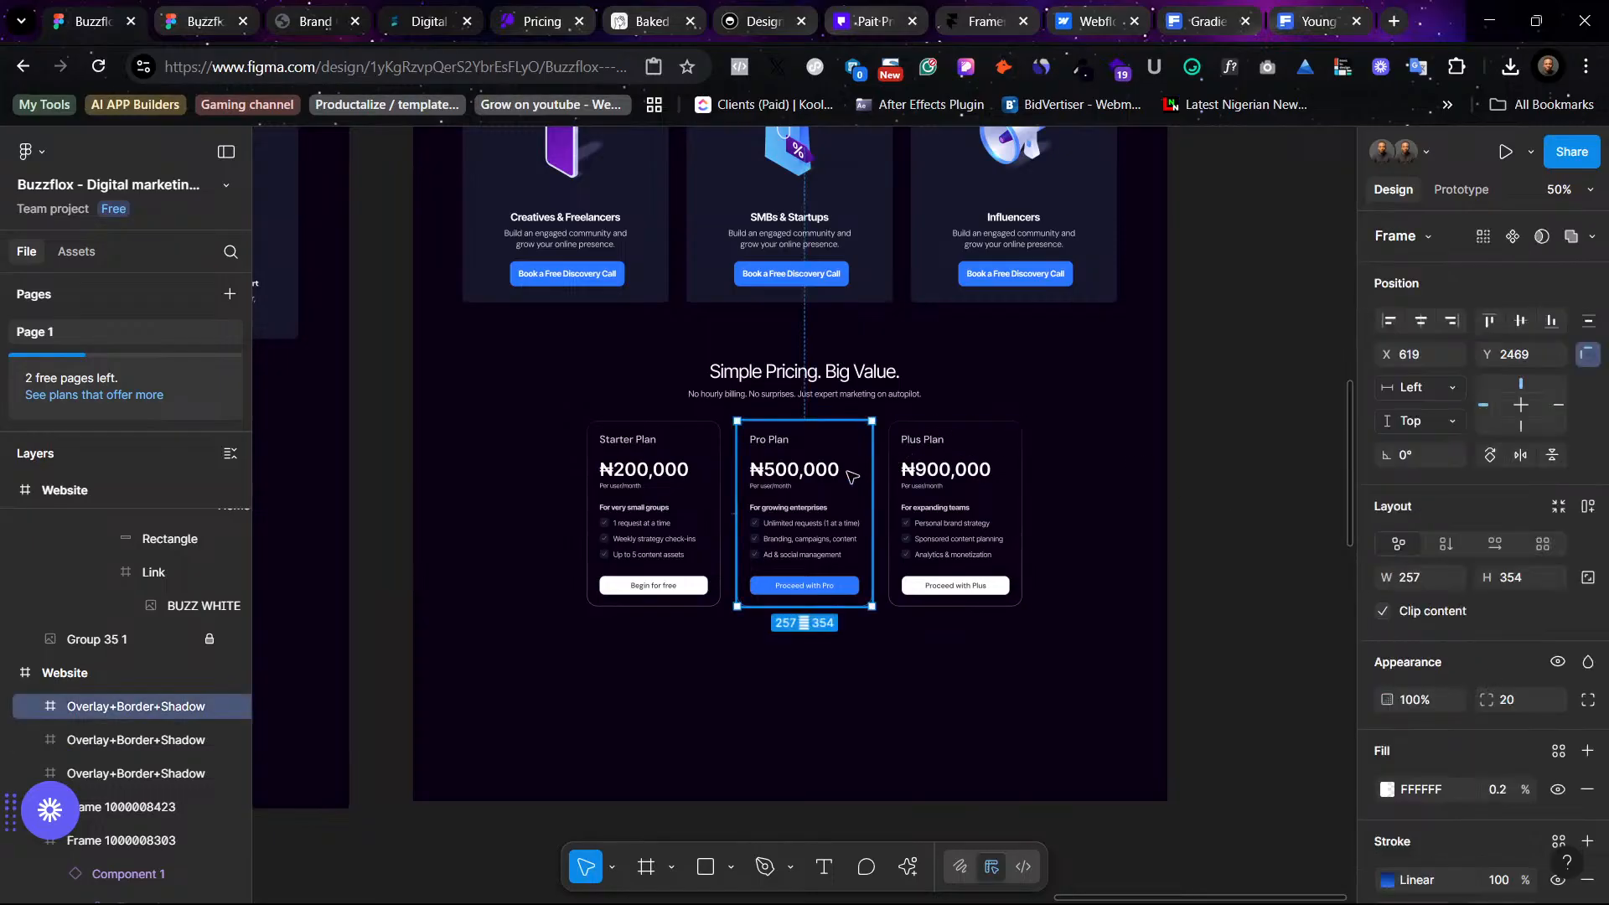
pyautogui.hotkey('ctrl', '+')
pyautogui.hotkey('ctrl', '+')
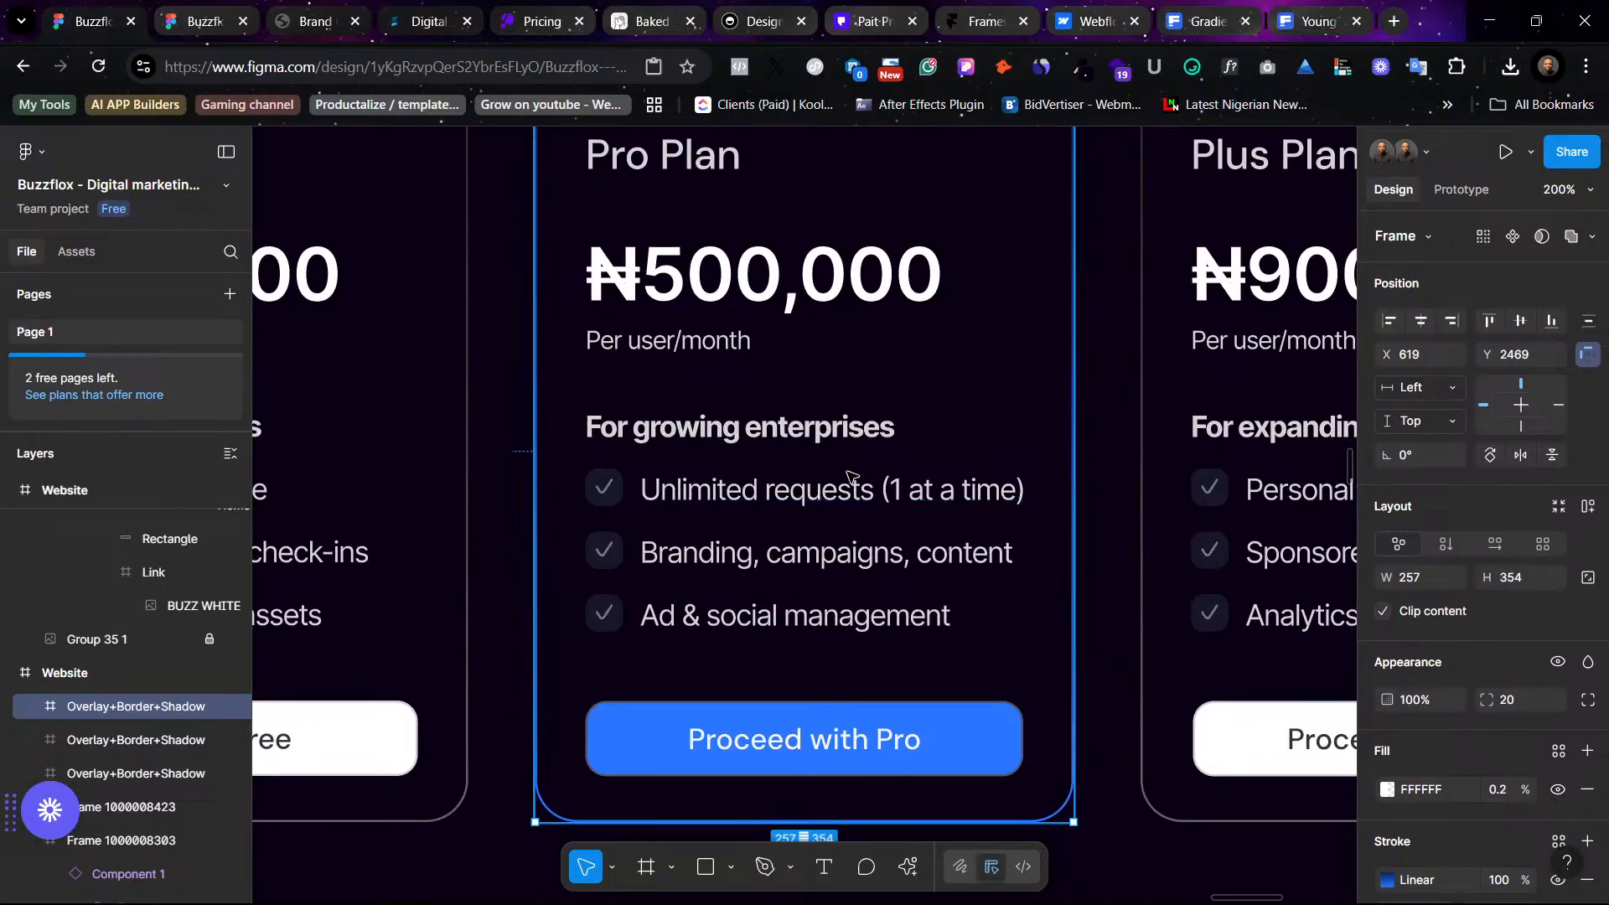
pyautogui.scroll(5, 857, 380)
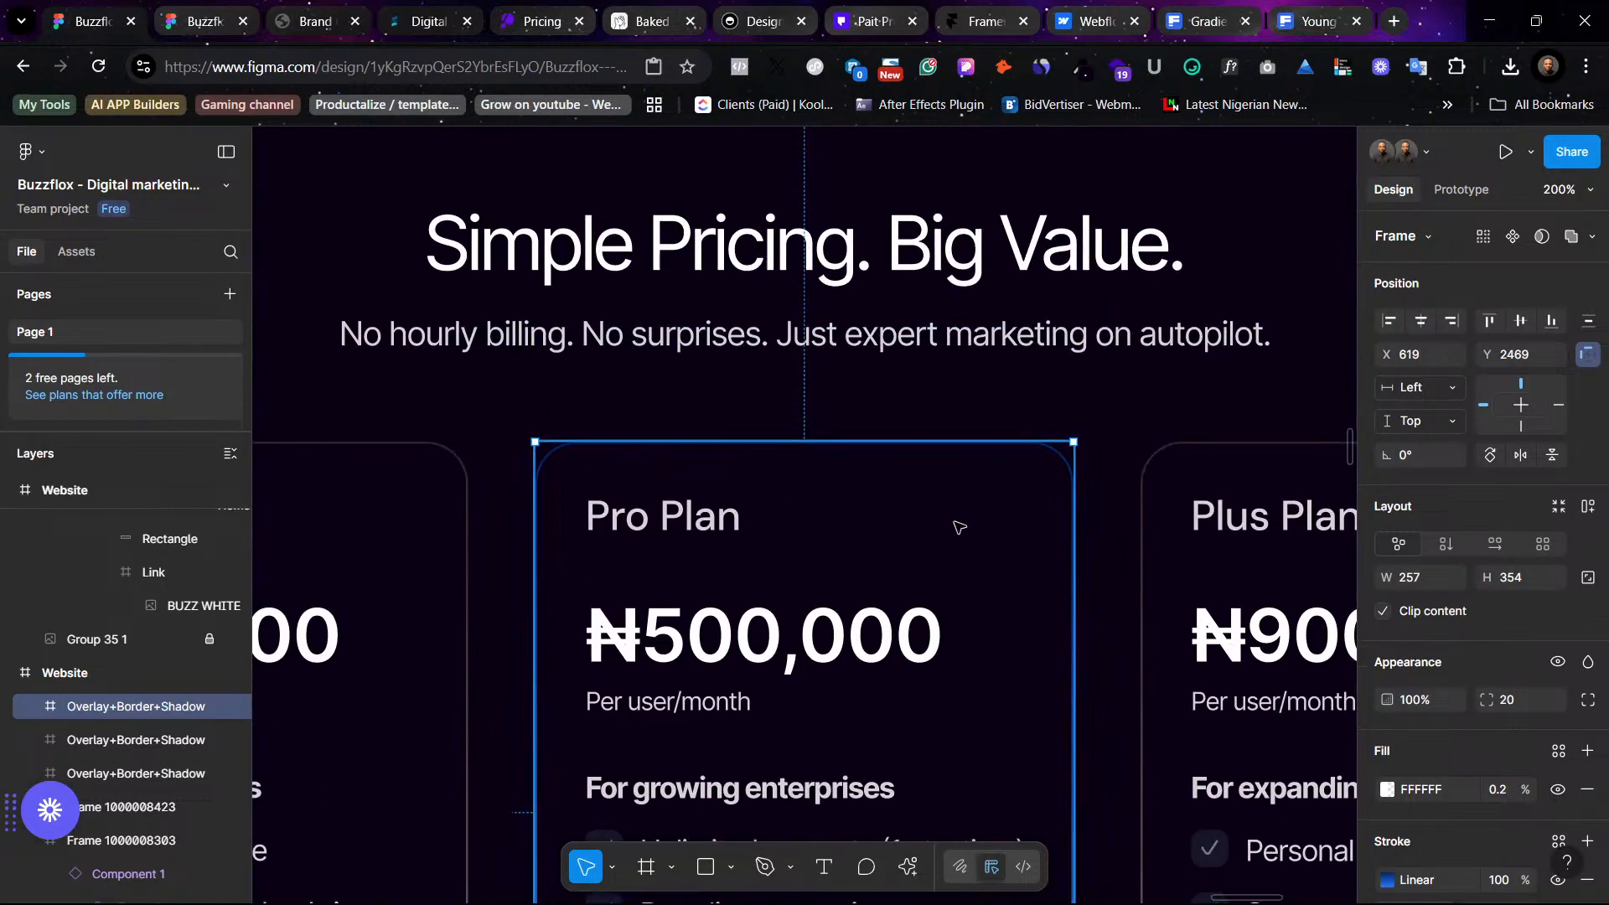
pyautogui.click(833, 413)
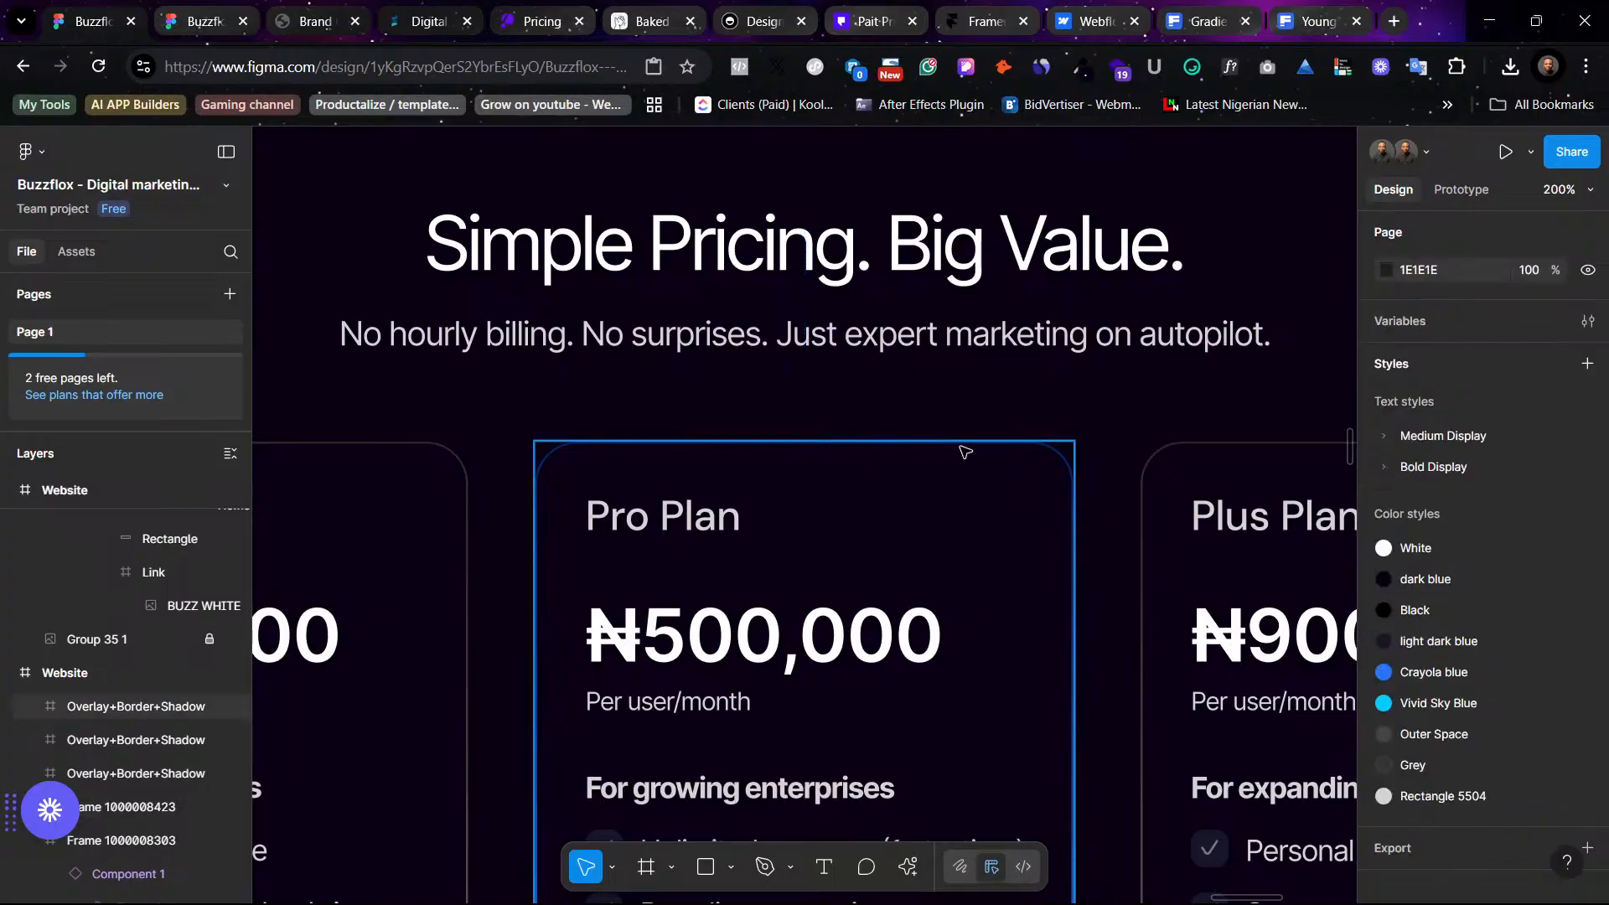
pyautogui.scroll(-4, 1103, 506)
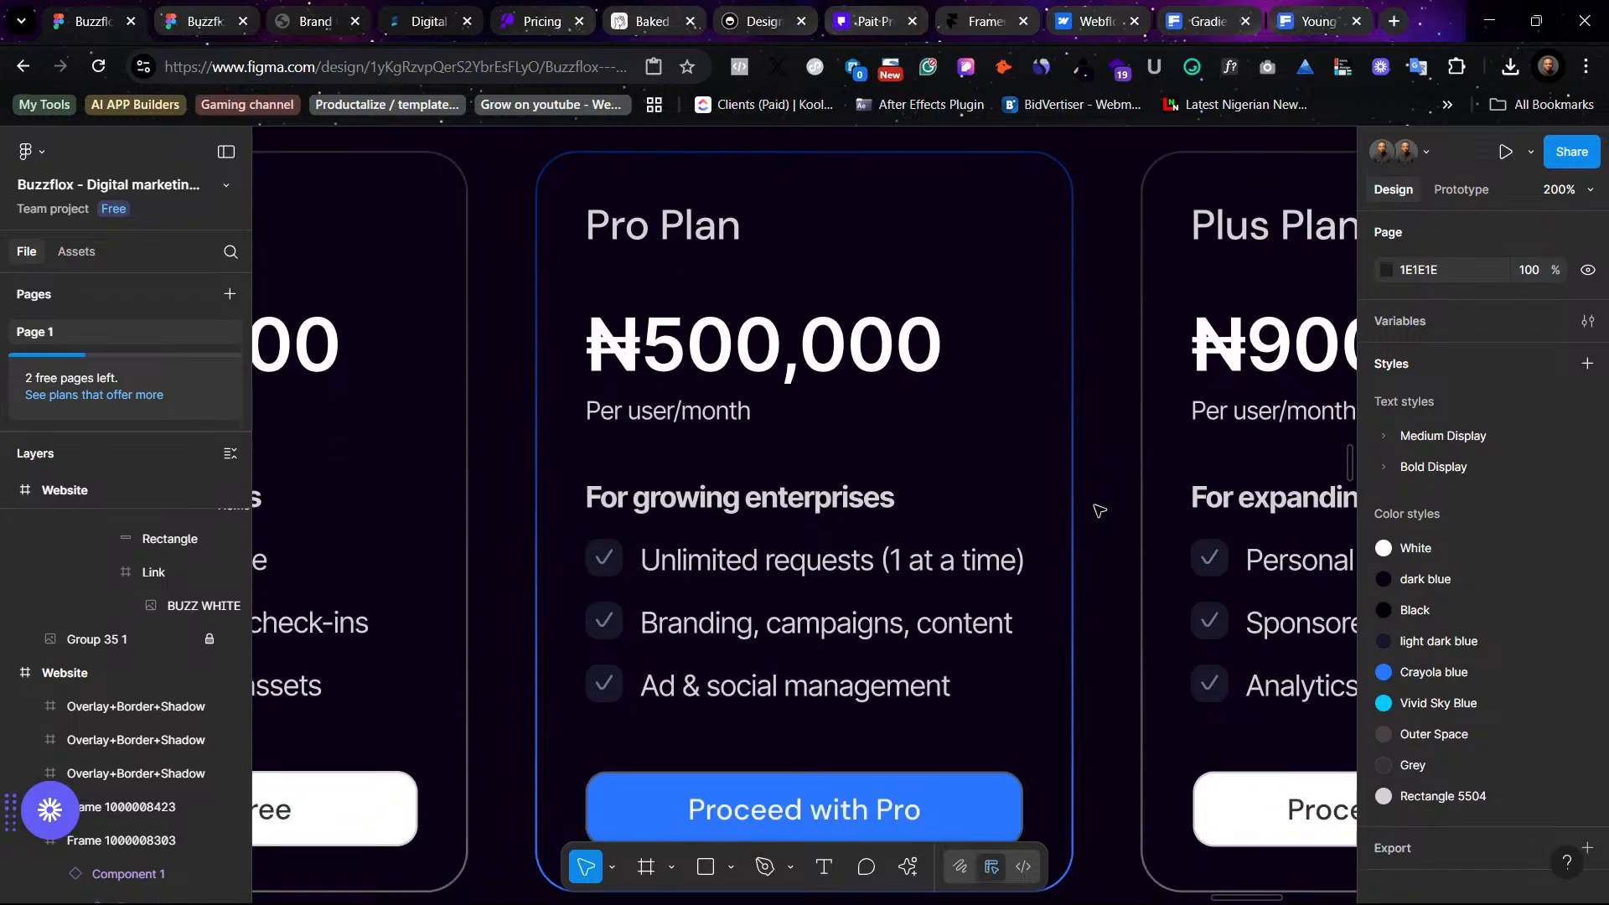
pyautogui.click(871, 525)
pyautogui.press('-')
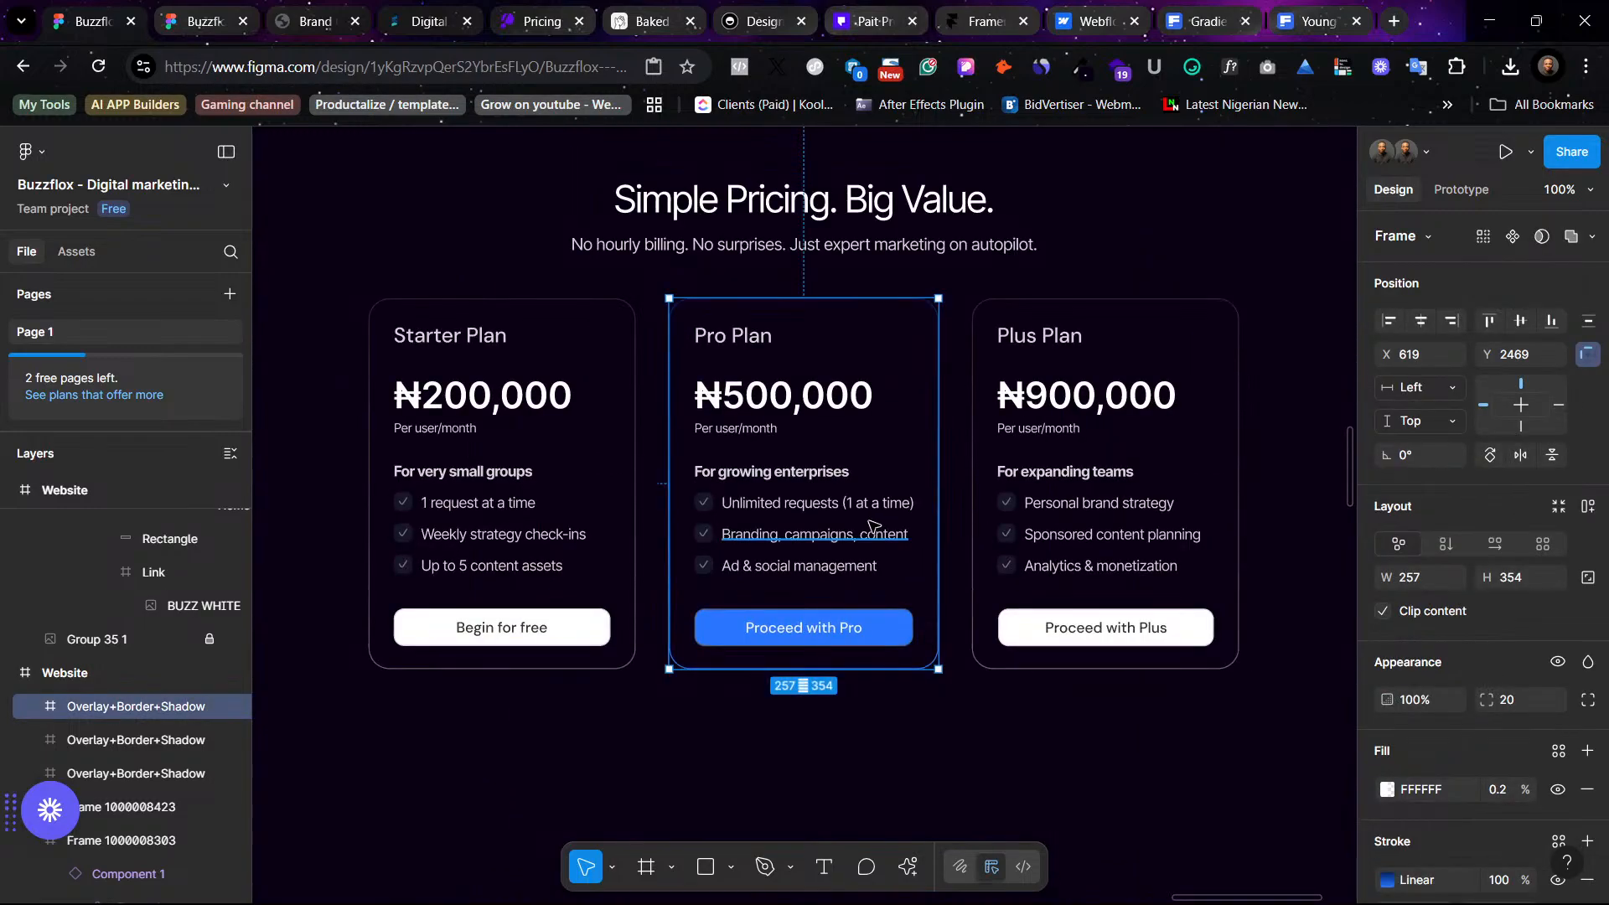
pyautogui.press('-')
pyautogui.scroll(15, 868, 520)
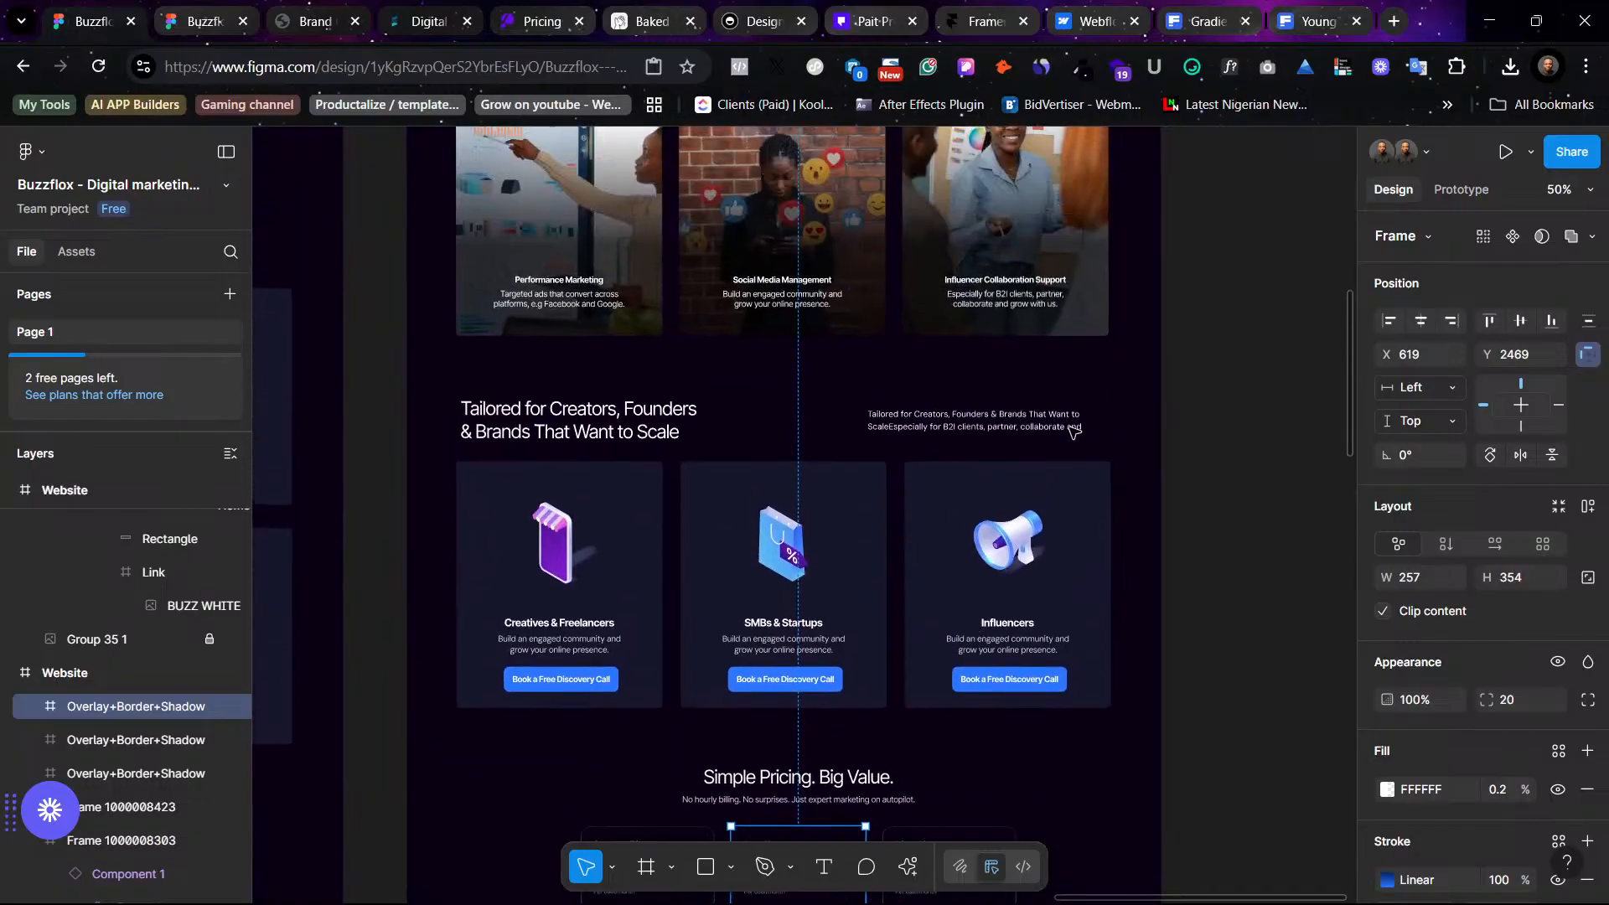
# - Browse the creators and pricing sections across the neighbouring website frames
pyautogui.scroll(2, 1049, 417)
pyautogui.scroll(-10, 1049, 416)
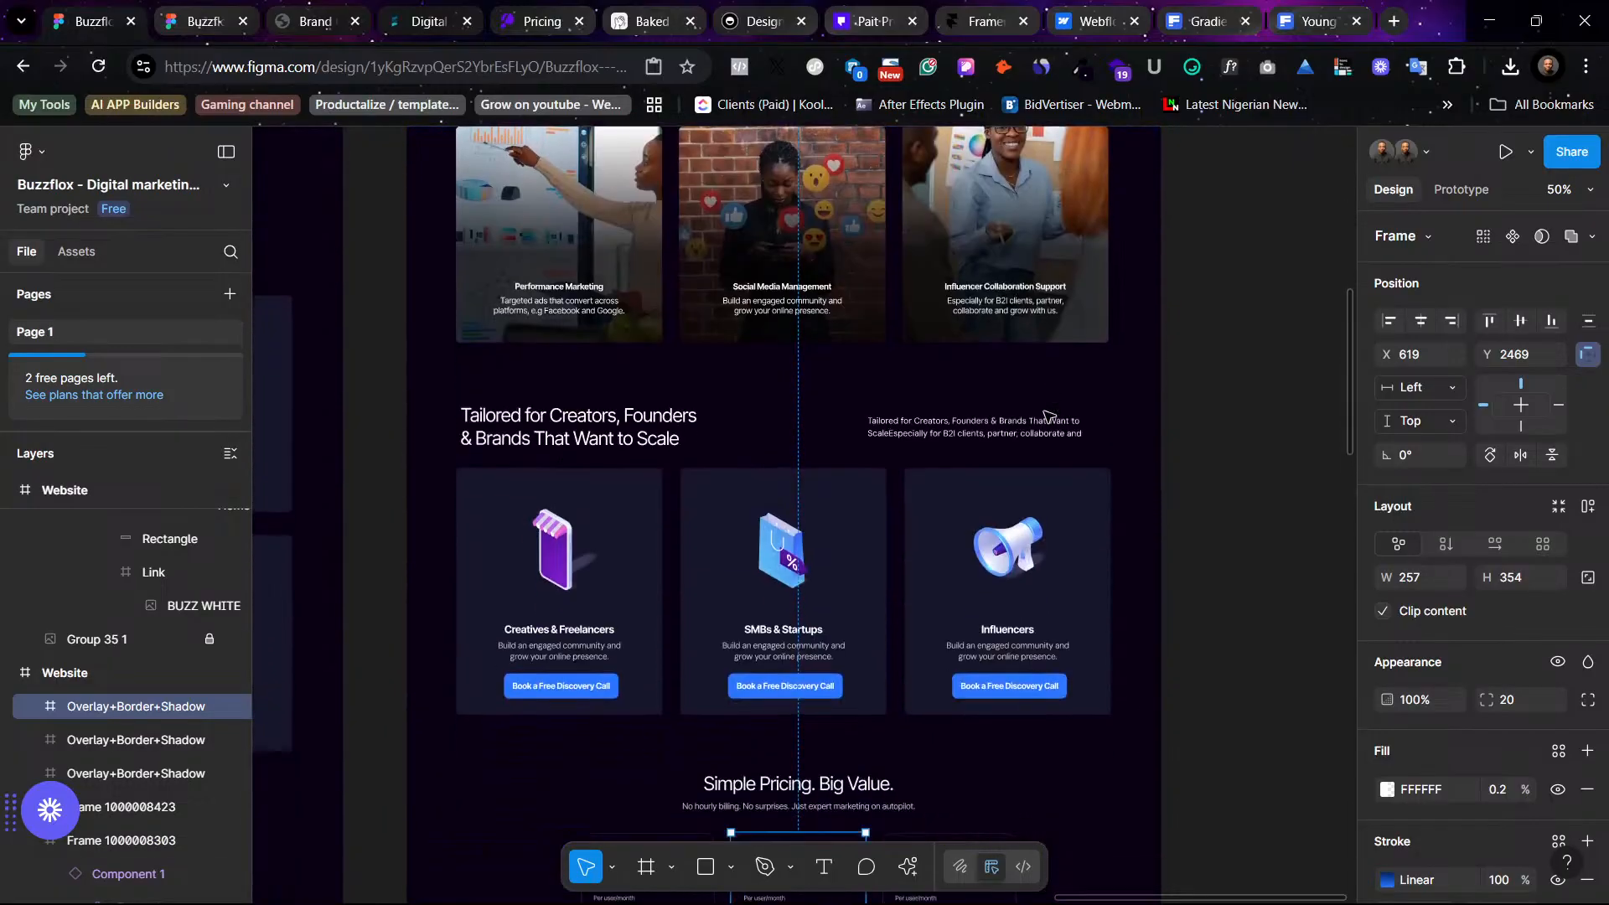
pyautogui.hscroll(-2, 1049, 416)
pyautogui.hscroll(-2, 1049, 416)
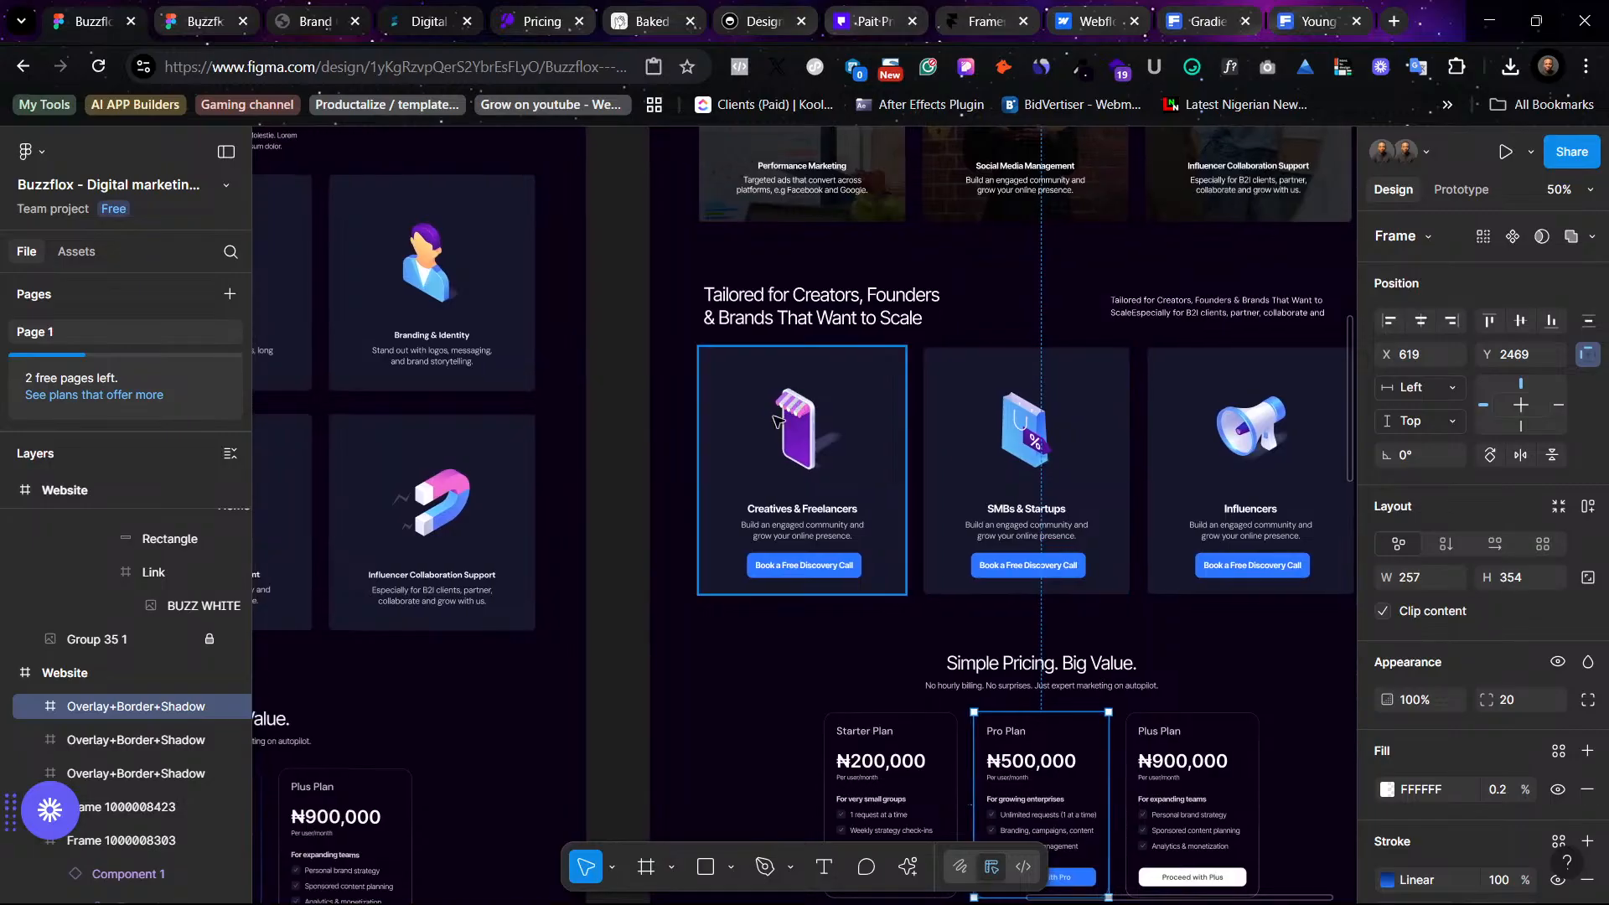
pyautogui.hscroll(-5, 1088, 442)
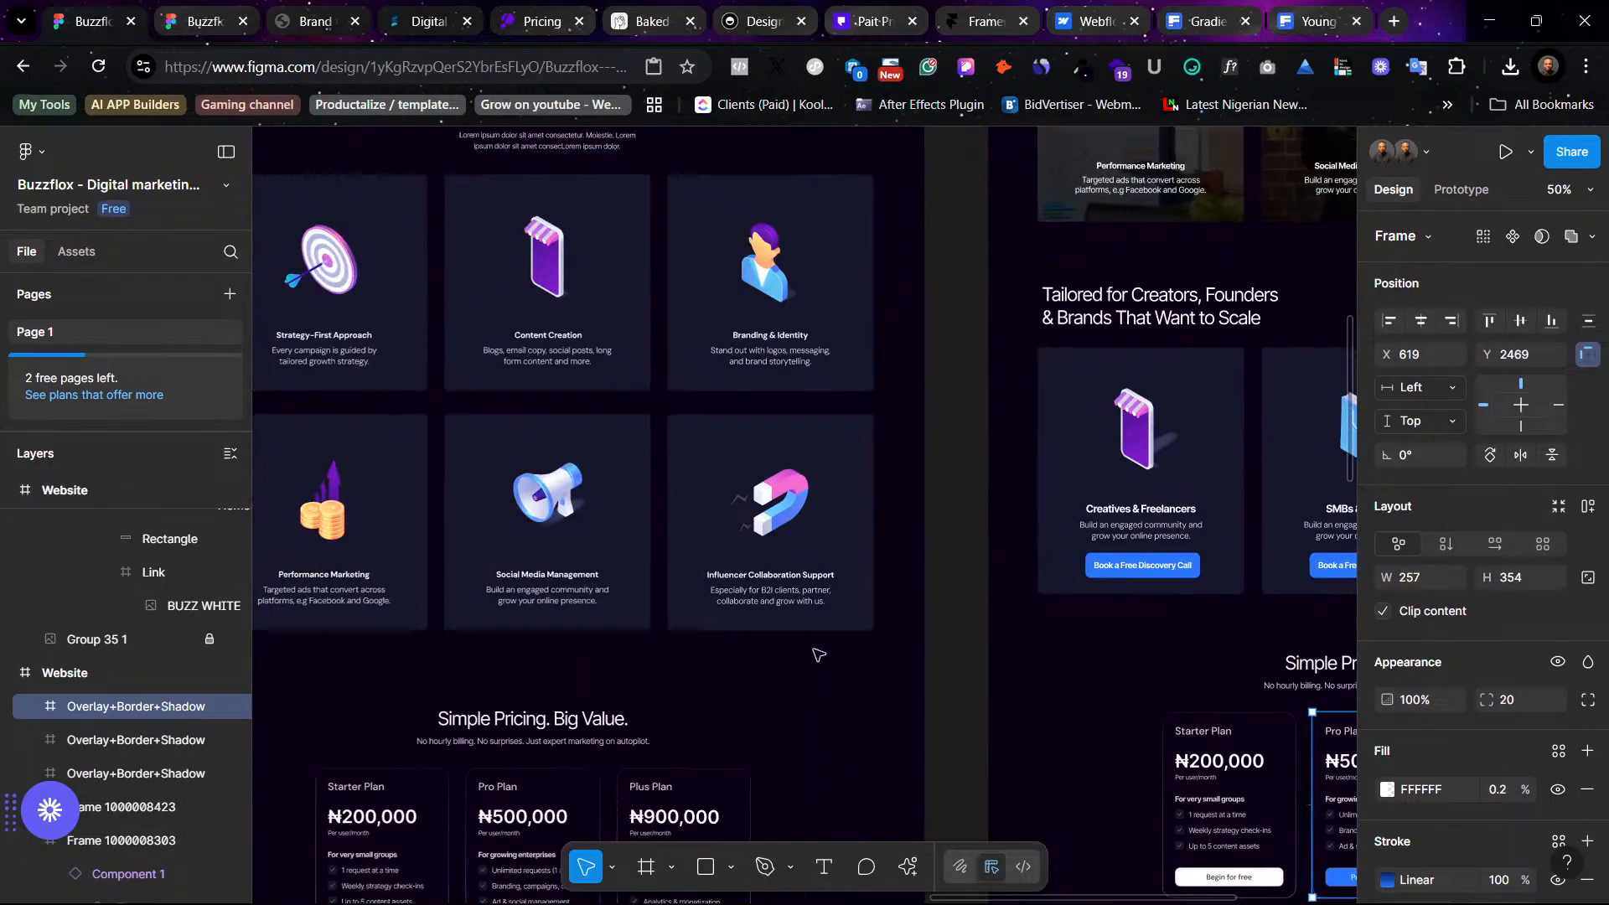
pyautogui.hscroll(9, 987, 507)
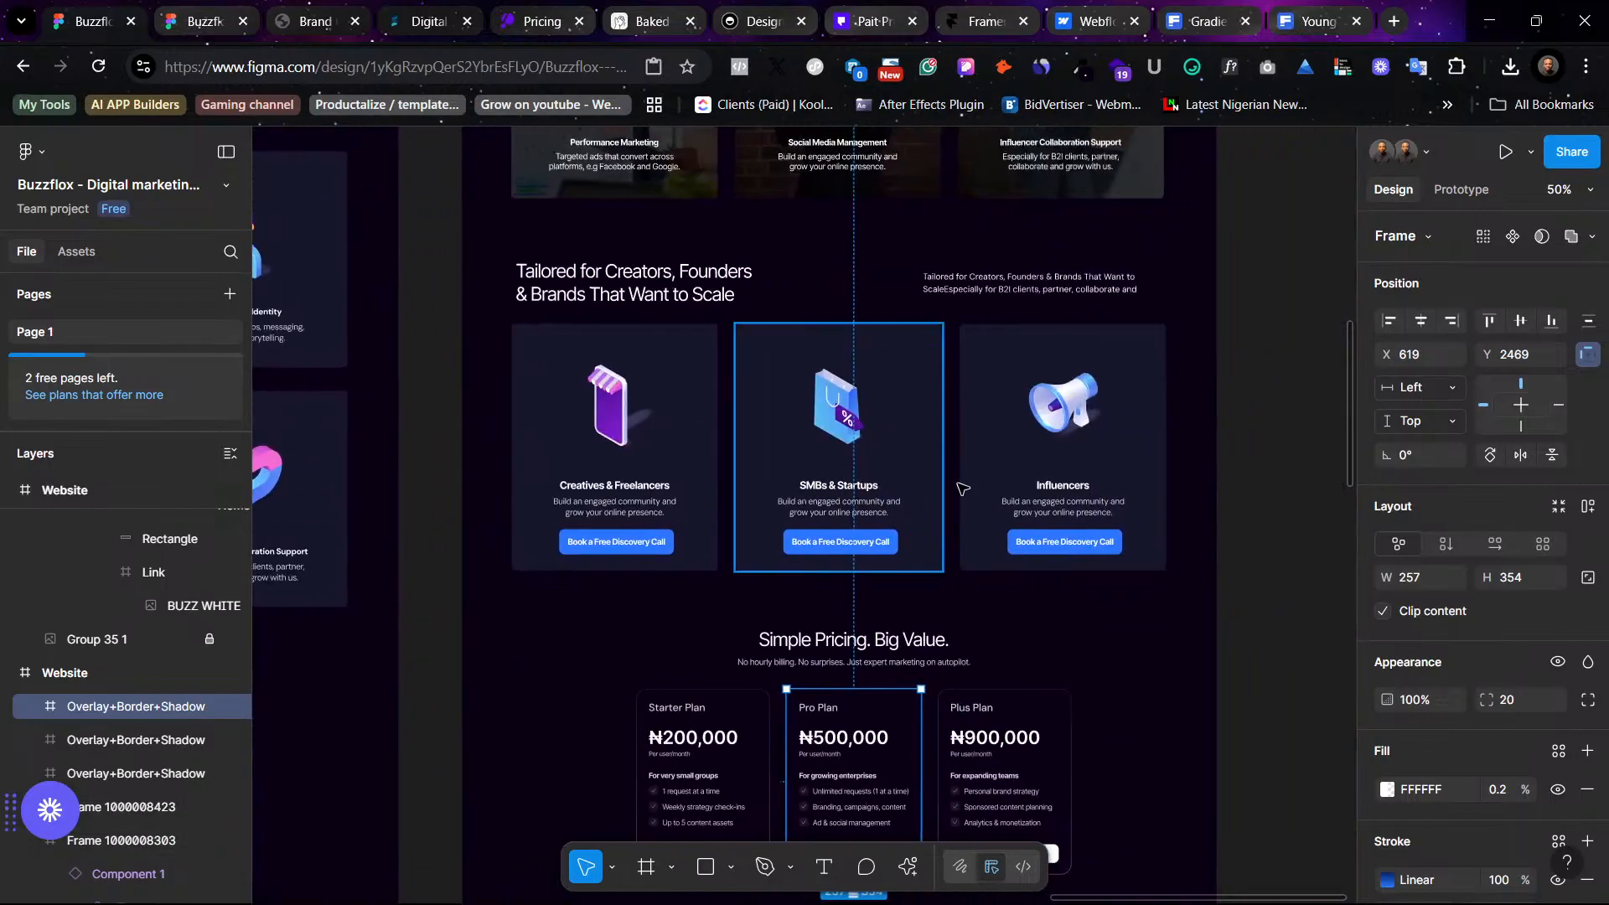
pyautogui.scroll(5, 981, 415)
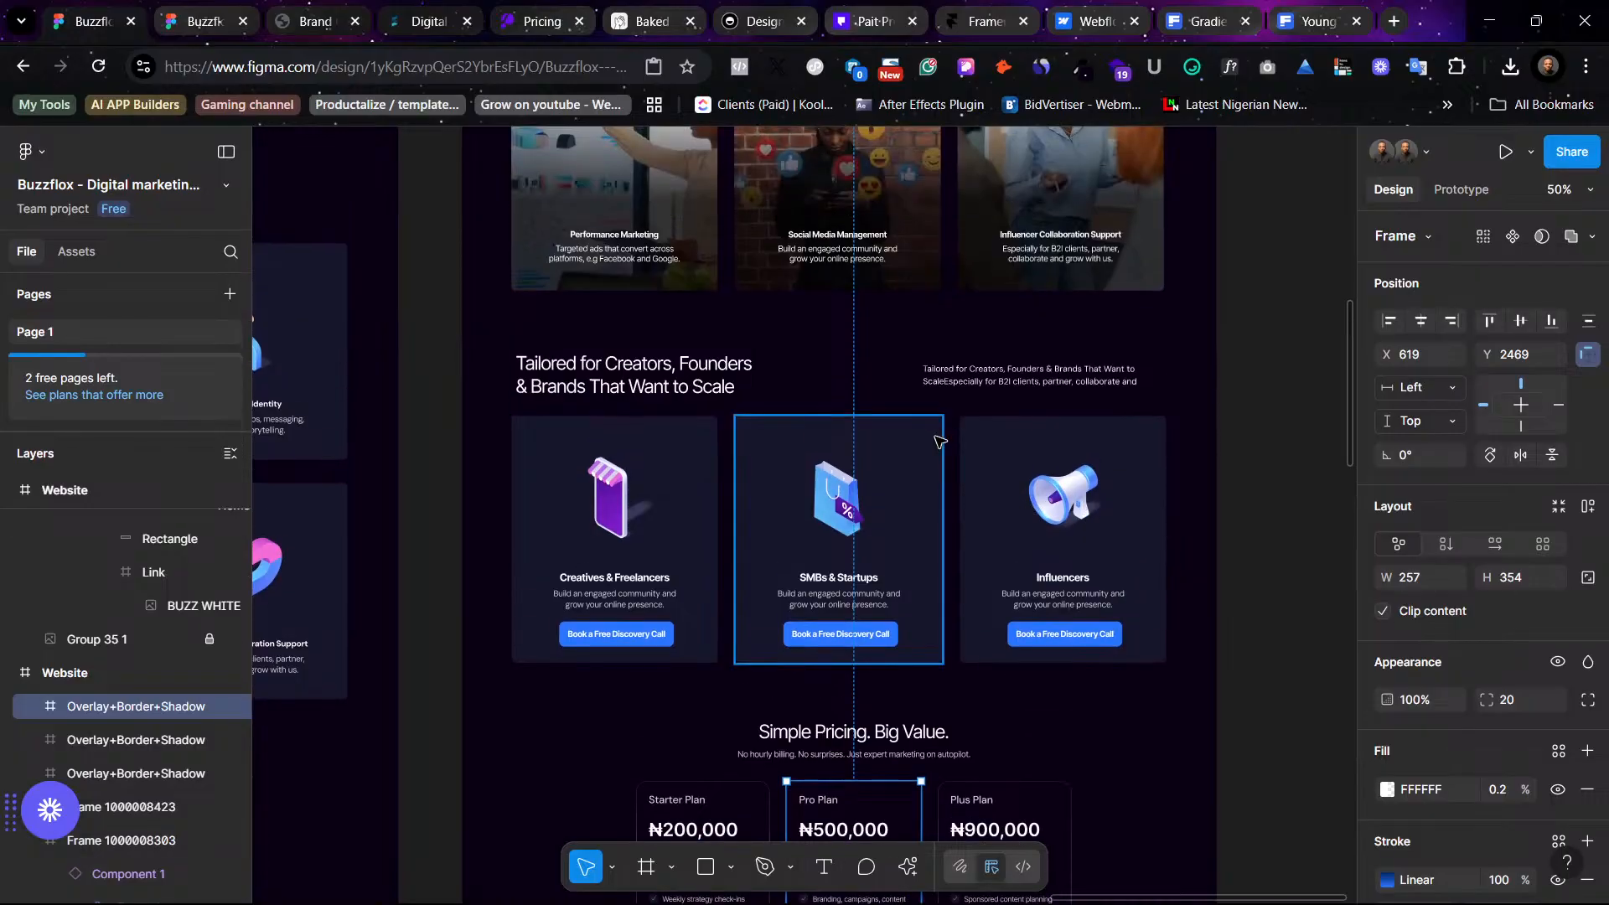
pyautogui.scroll(-10, 934, 440)
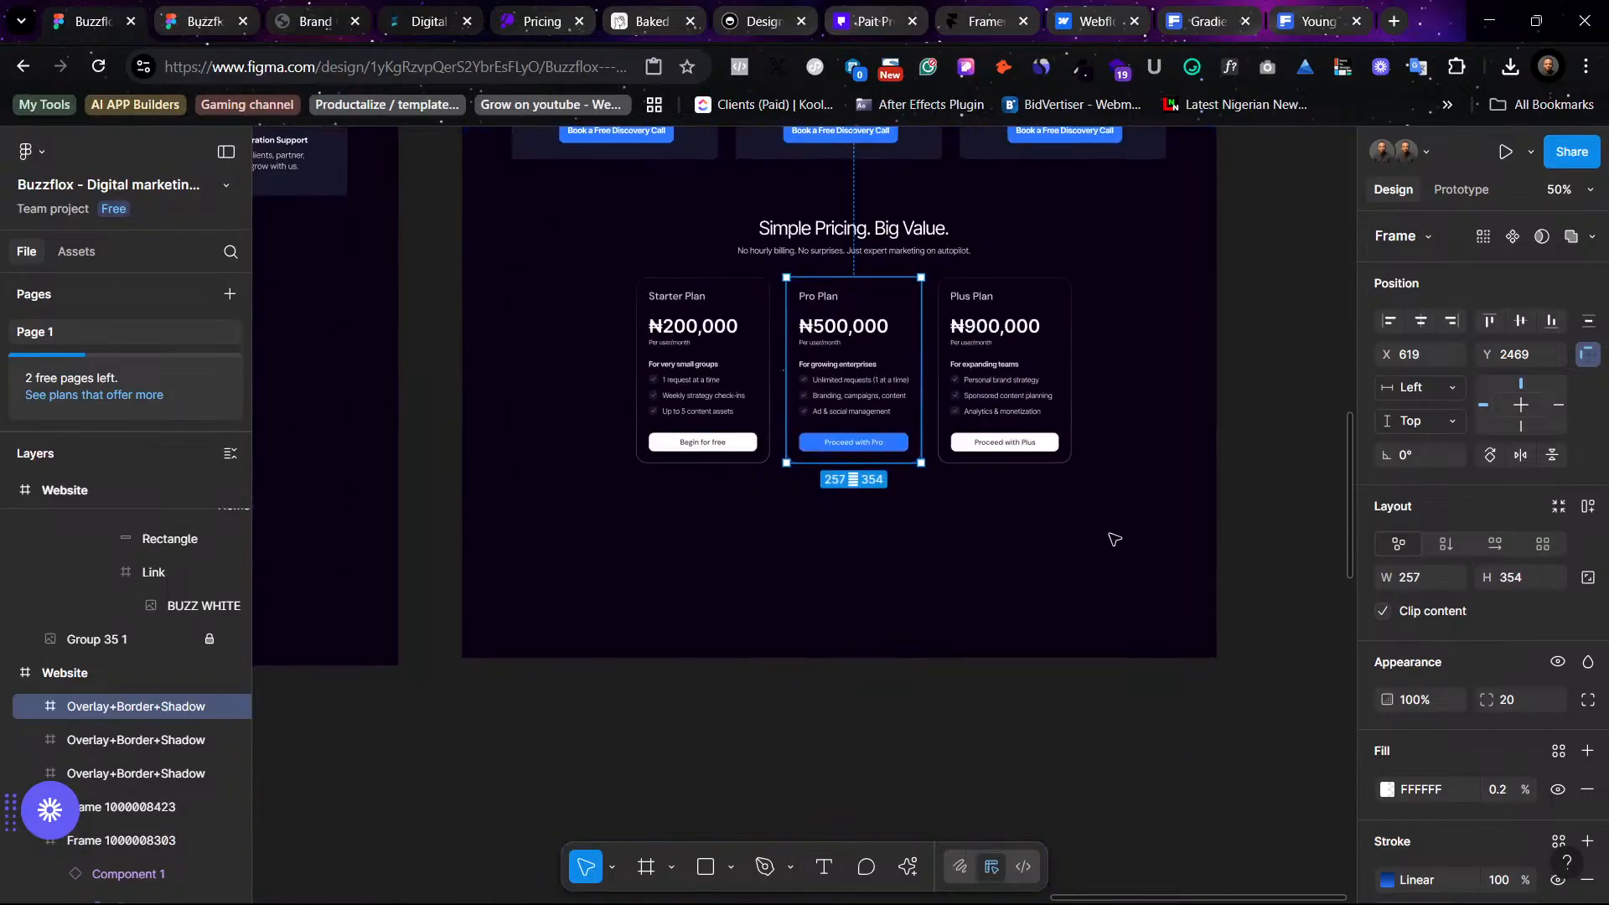
pyautogui.click(1081, 531)
pyautogui.hscroll(-10, 1038, 522)
pyautogui.hscroll(-12, 1039, 521)
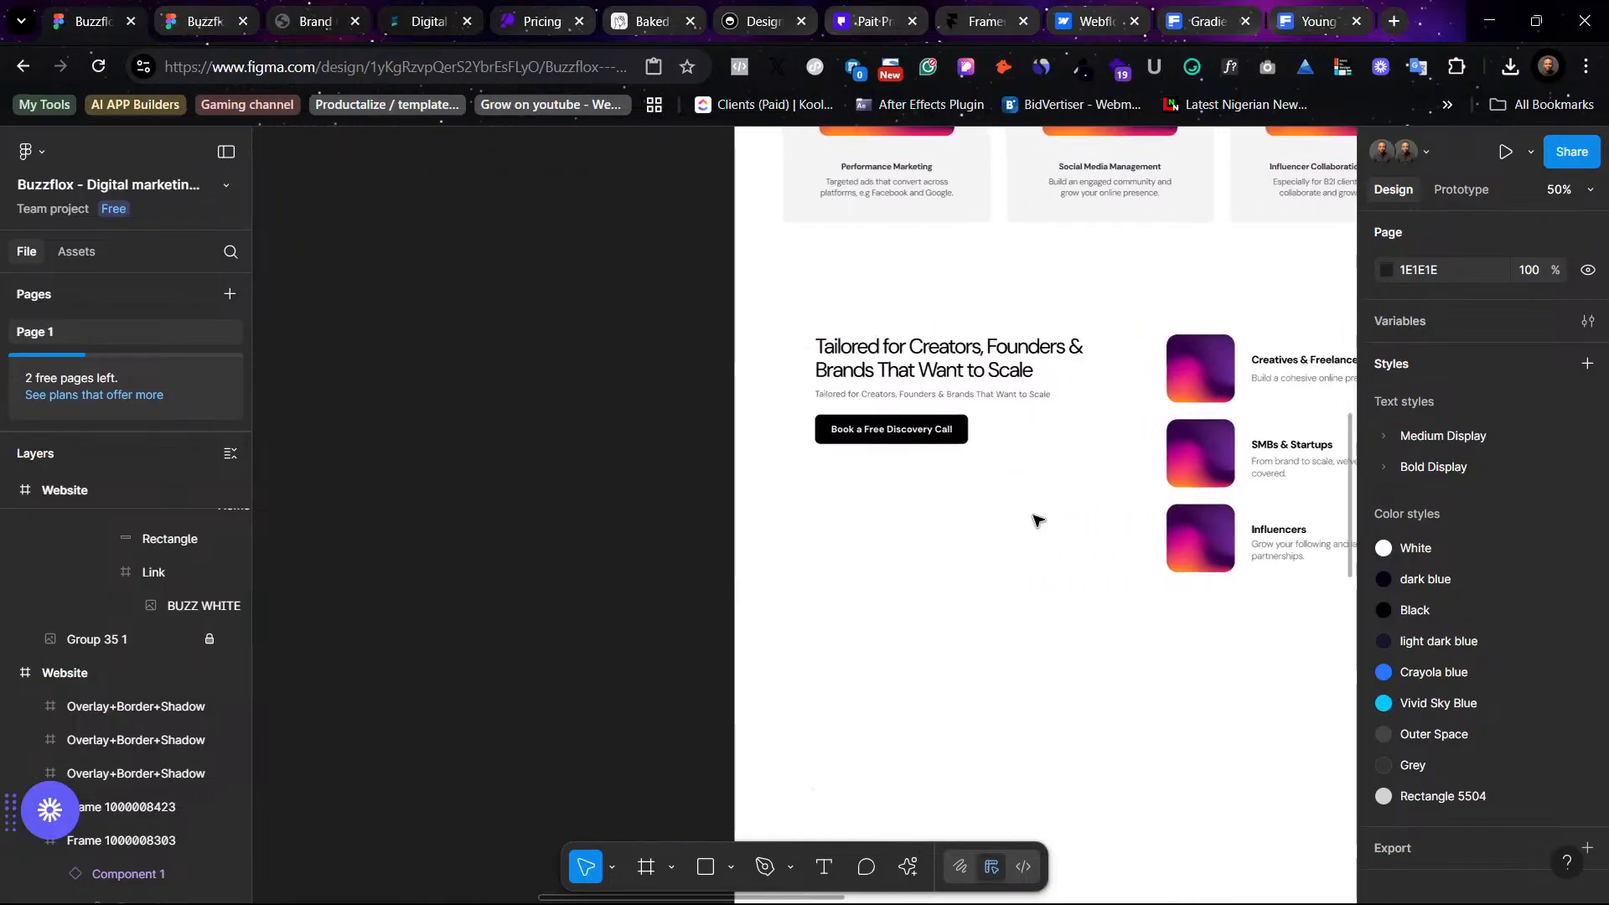
pyautogui.hscroll(5, 1039, 522)
pyautogui.scroll(-10, 1039, 522)
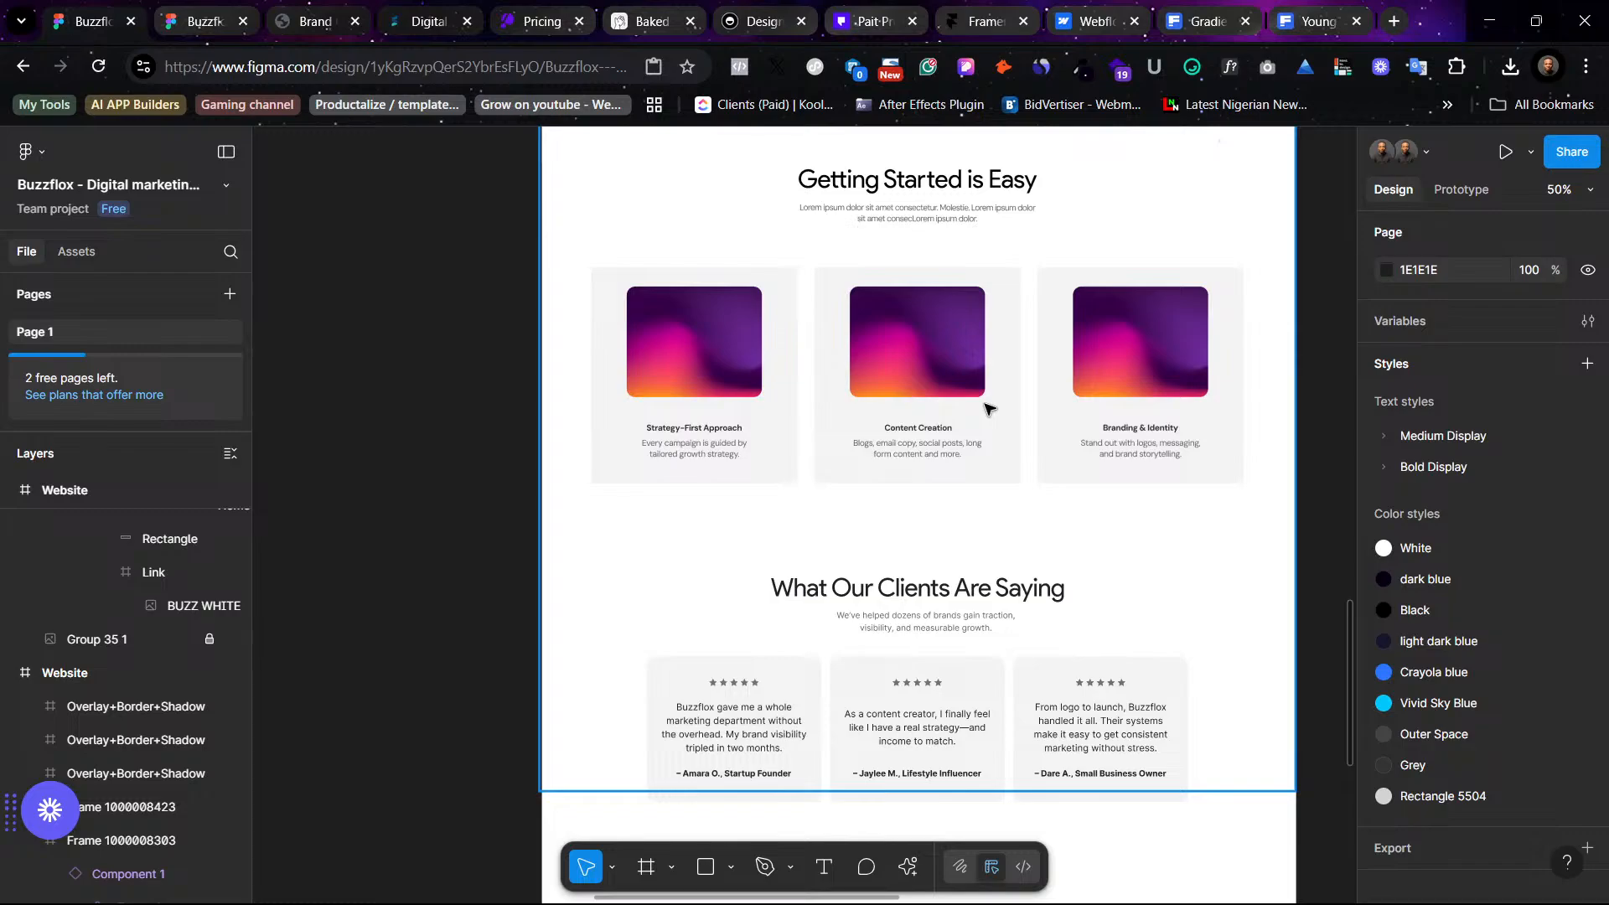
# - Review the Getting Started, testimonials and FAQ sections of the light website frame
pyautogui.hscroll(6, 990, 409)
pyautogui.scroll(1, 989, 409)
pyautogui.moveTo(1350, 902)
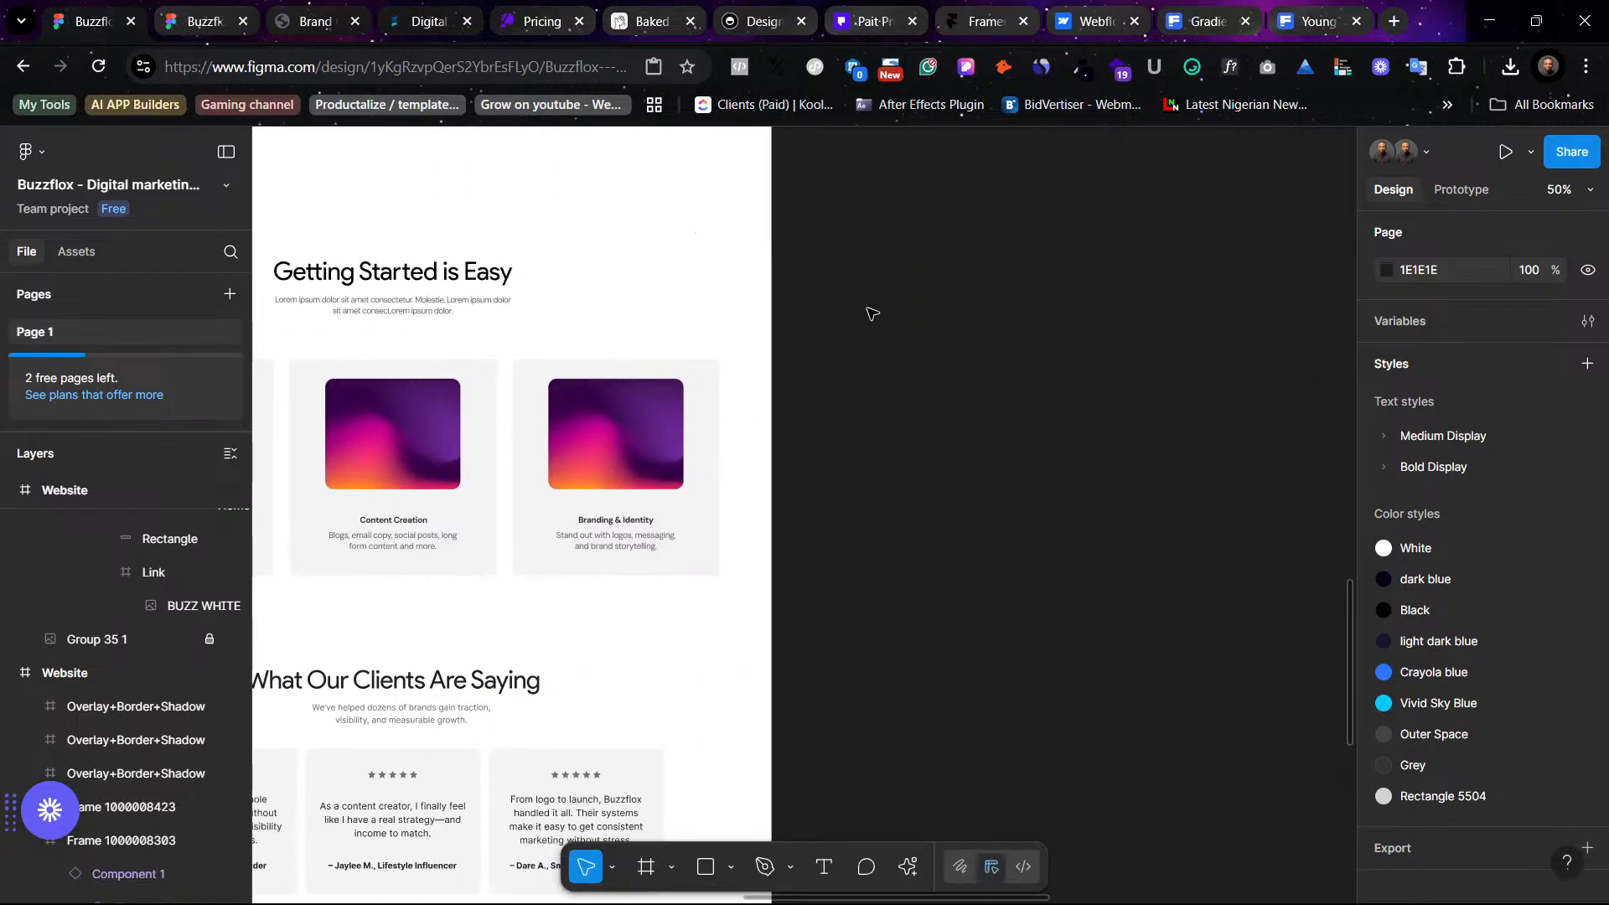
pyautogui.hscroll(-4, 670, 434)
pyautogui.scroll(-4, 812, 417)
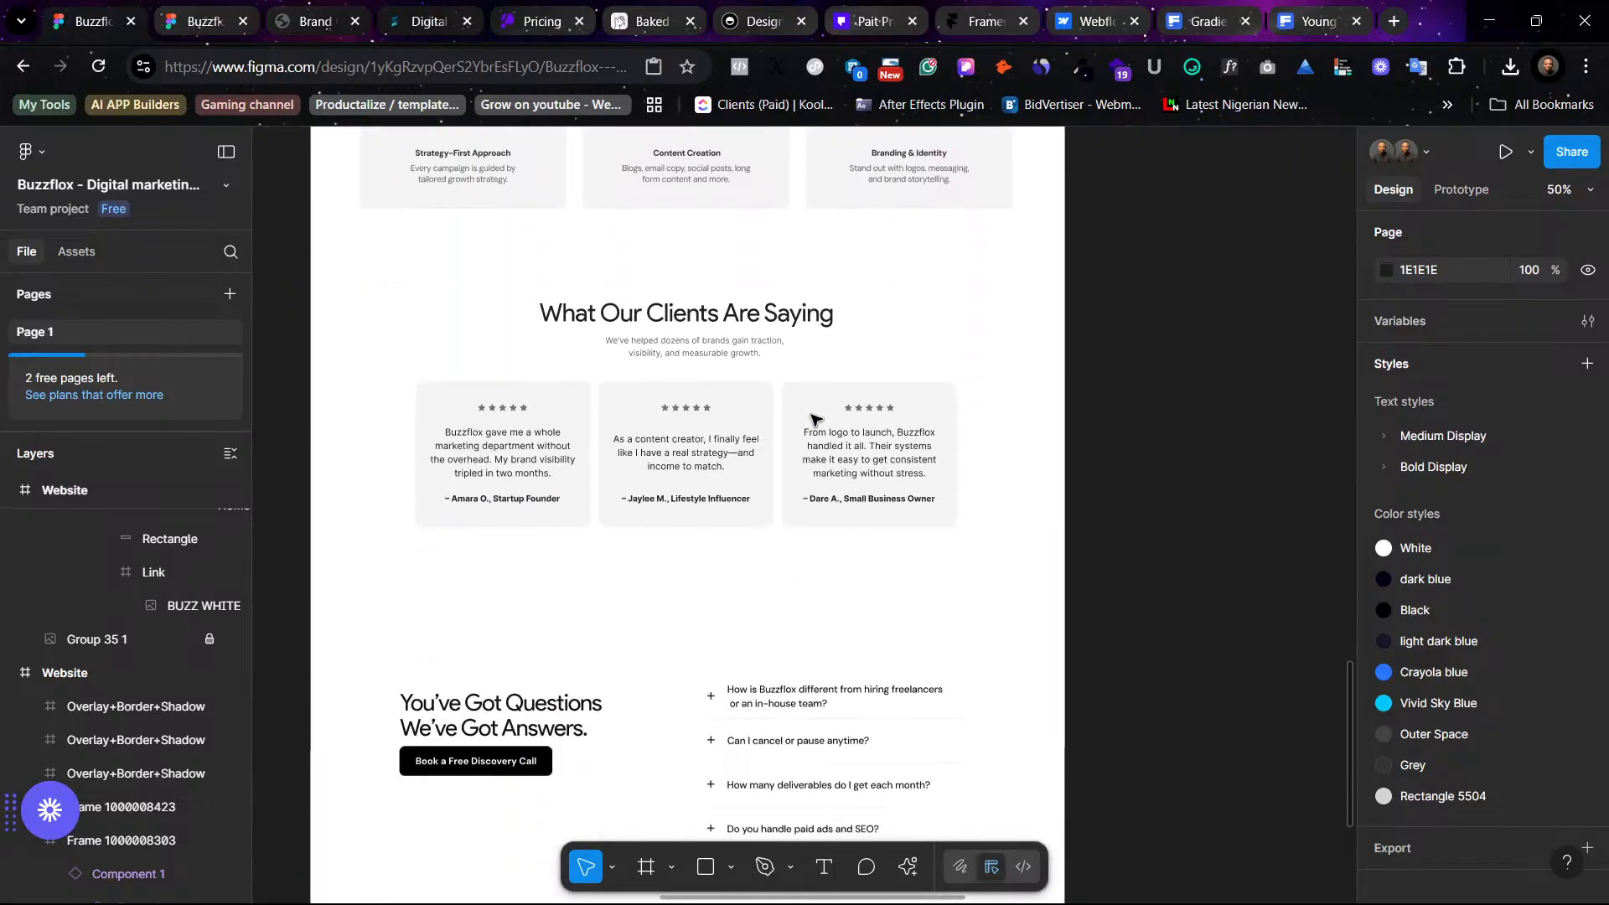
pyautogui.scroll(6, 817, 417)
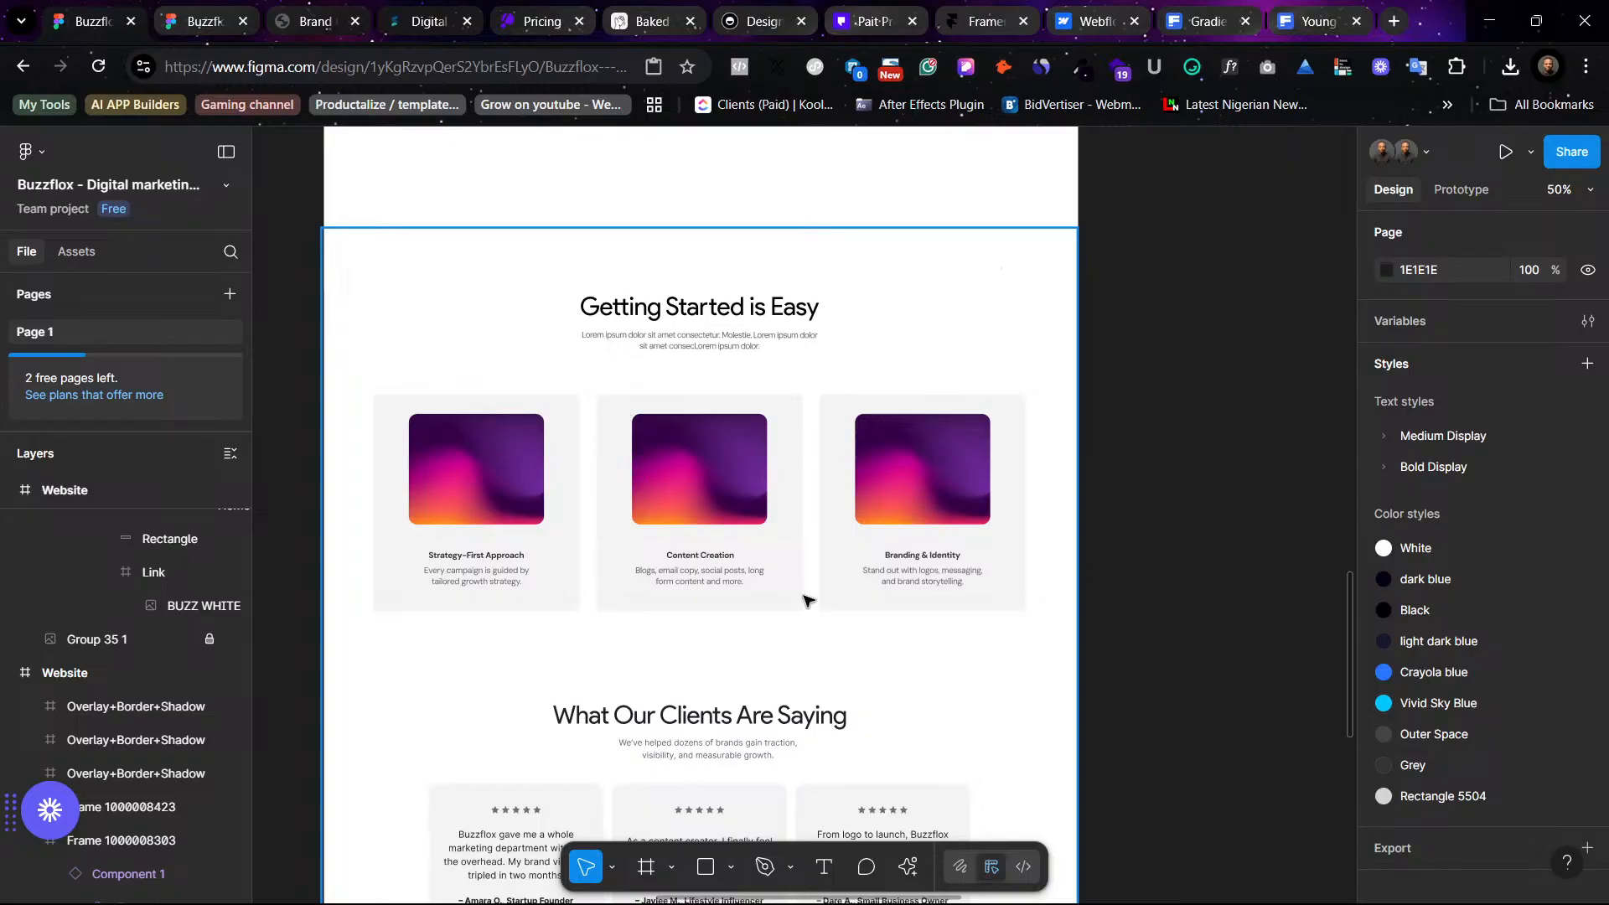
pyautogui.scroll(-4, 880, 465)
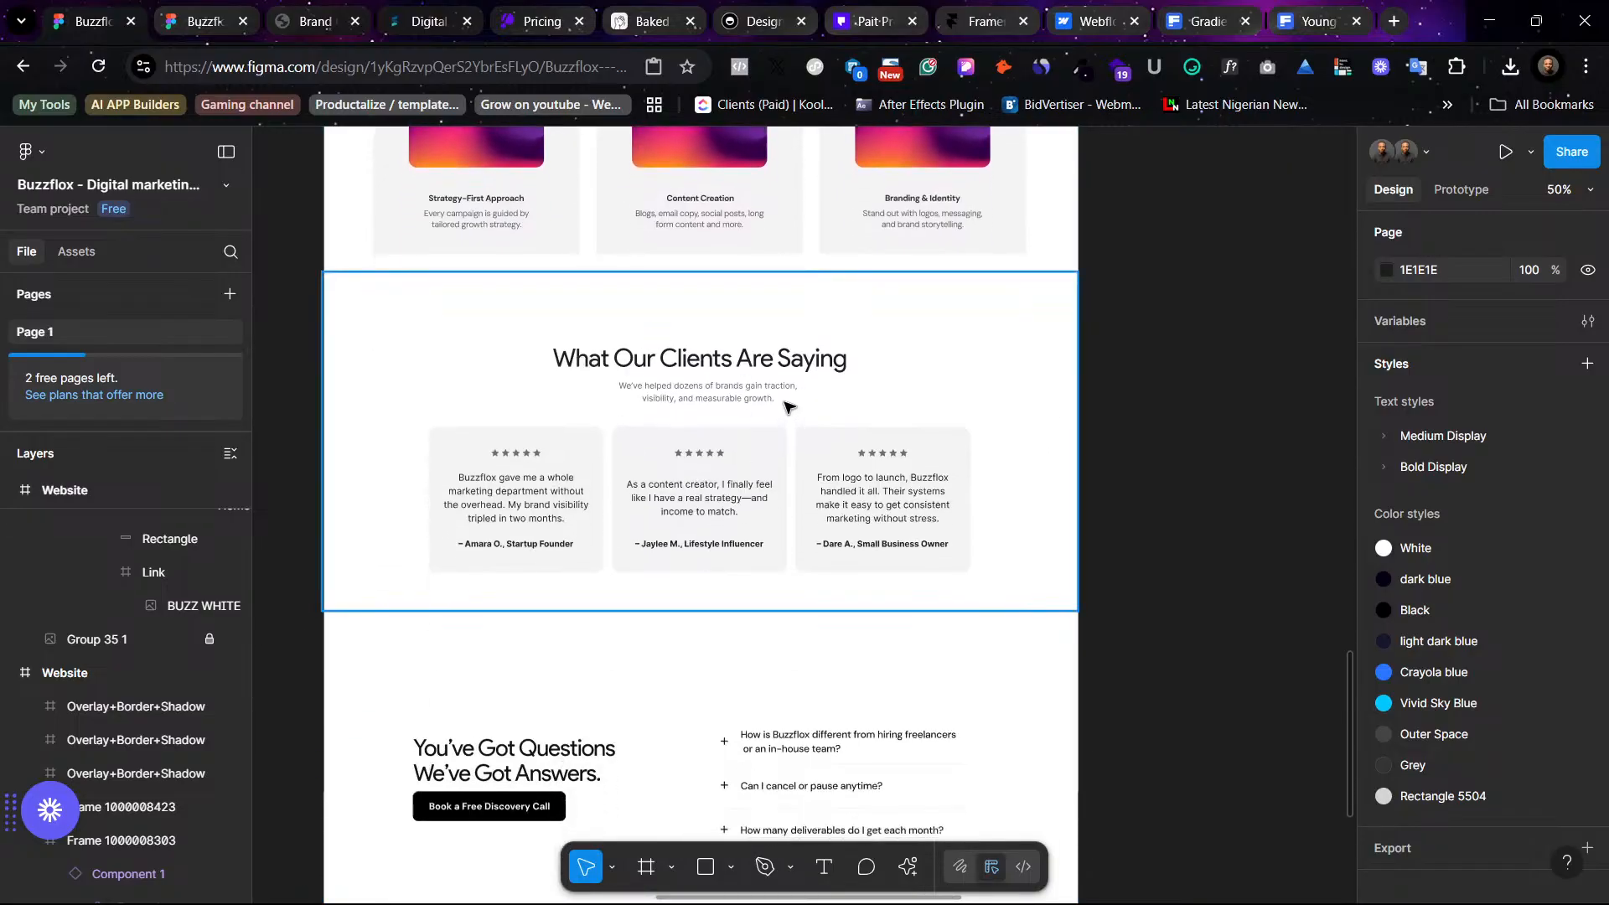
pyautogui.scroll(-5, 786, 407)
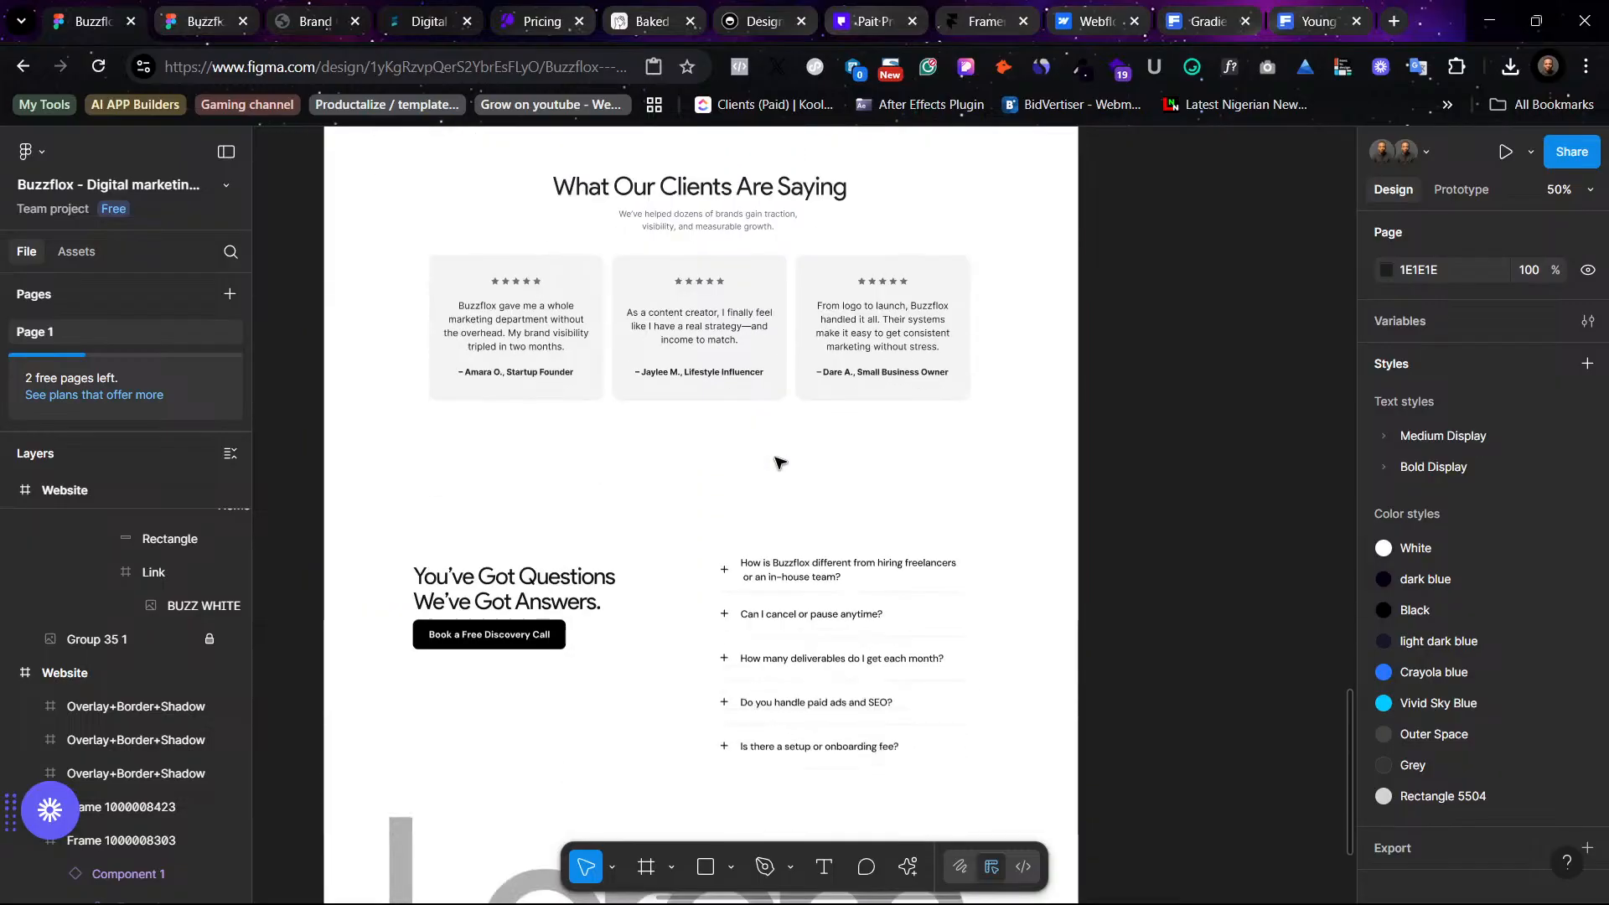
pyautogui.scroll(11, 678, 641)
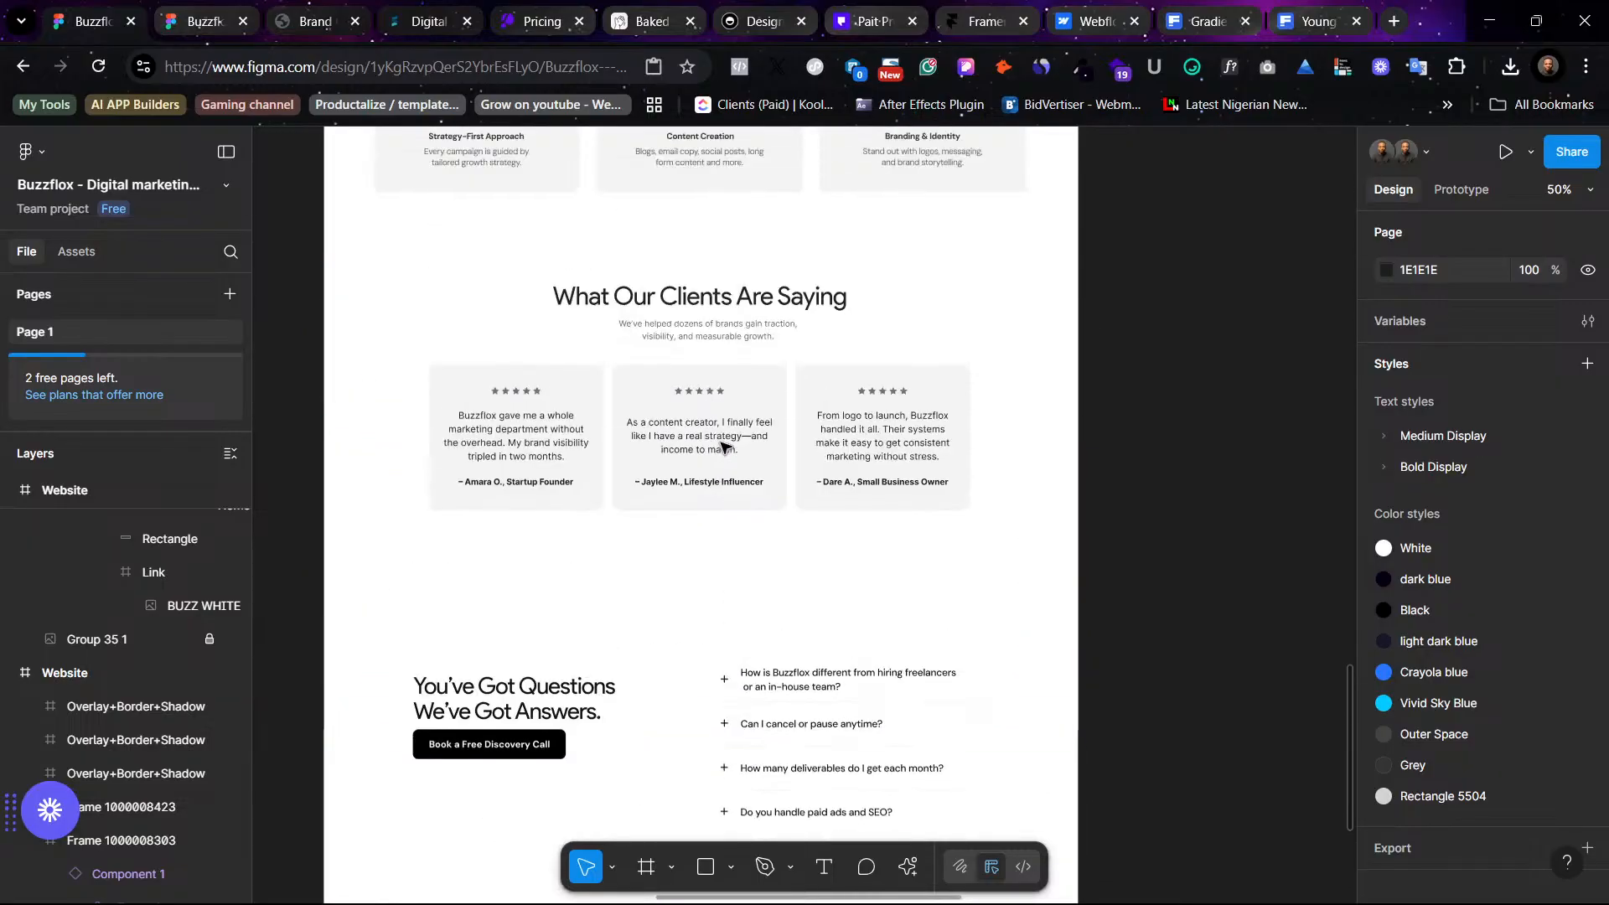
pyautogui.click(708, 501)
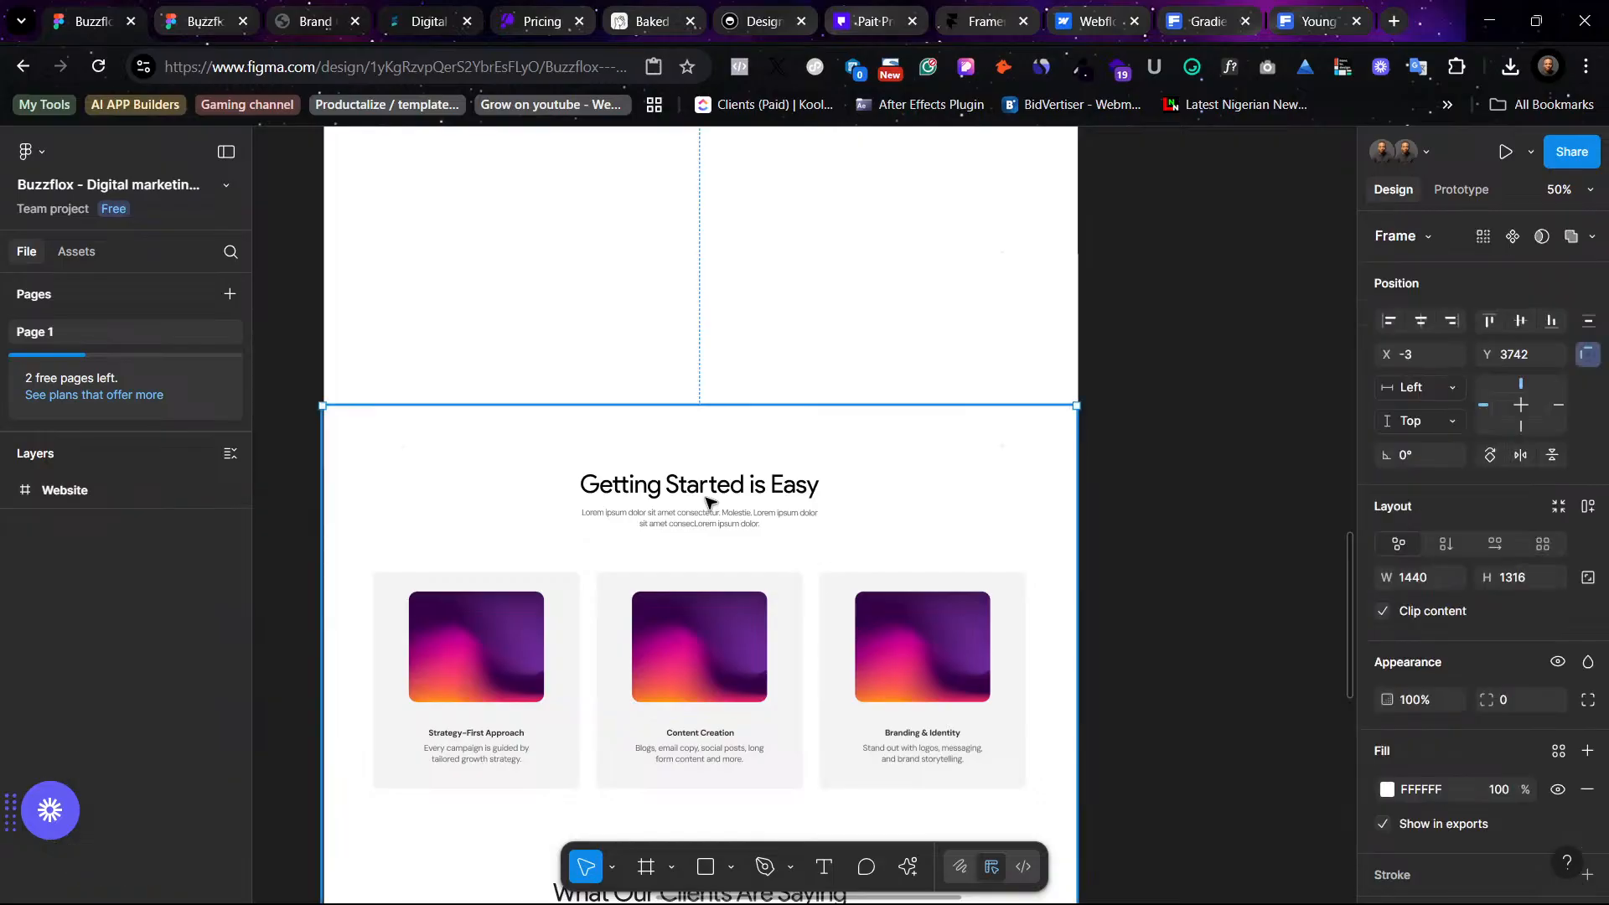
pyautogui.press('-')
pyautogui.press('-')
pyautogui.hscroll(4, 703, 500)
pyautogui.scroll(1, 702, 500)
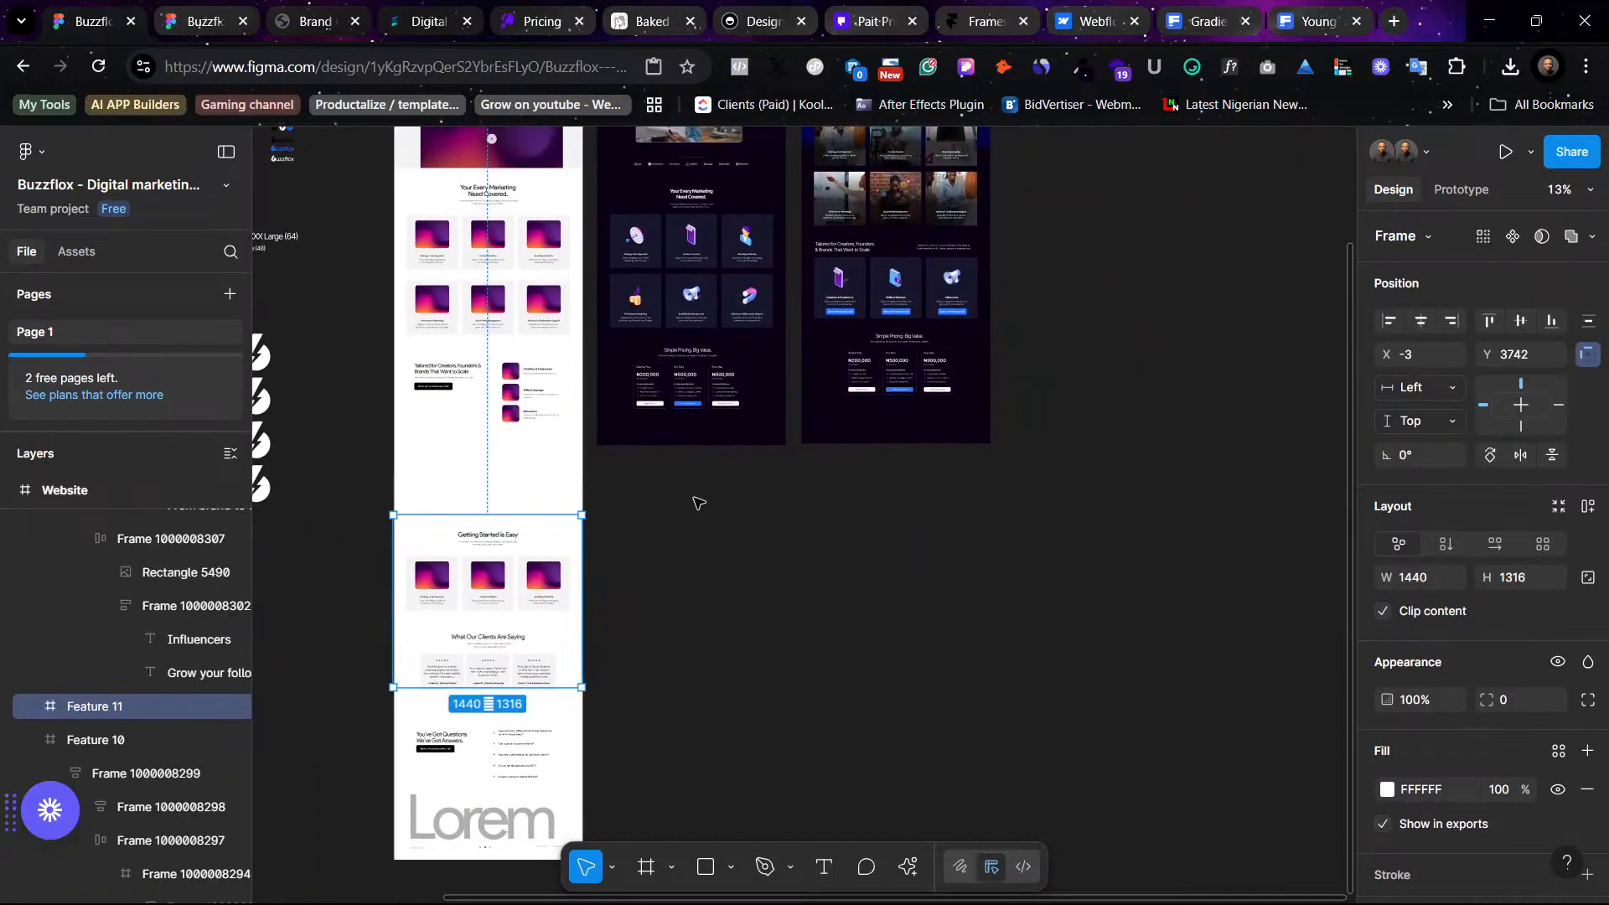
pyautogui.scroll(3, 700, 502)
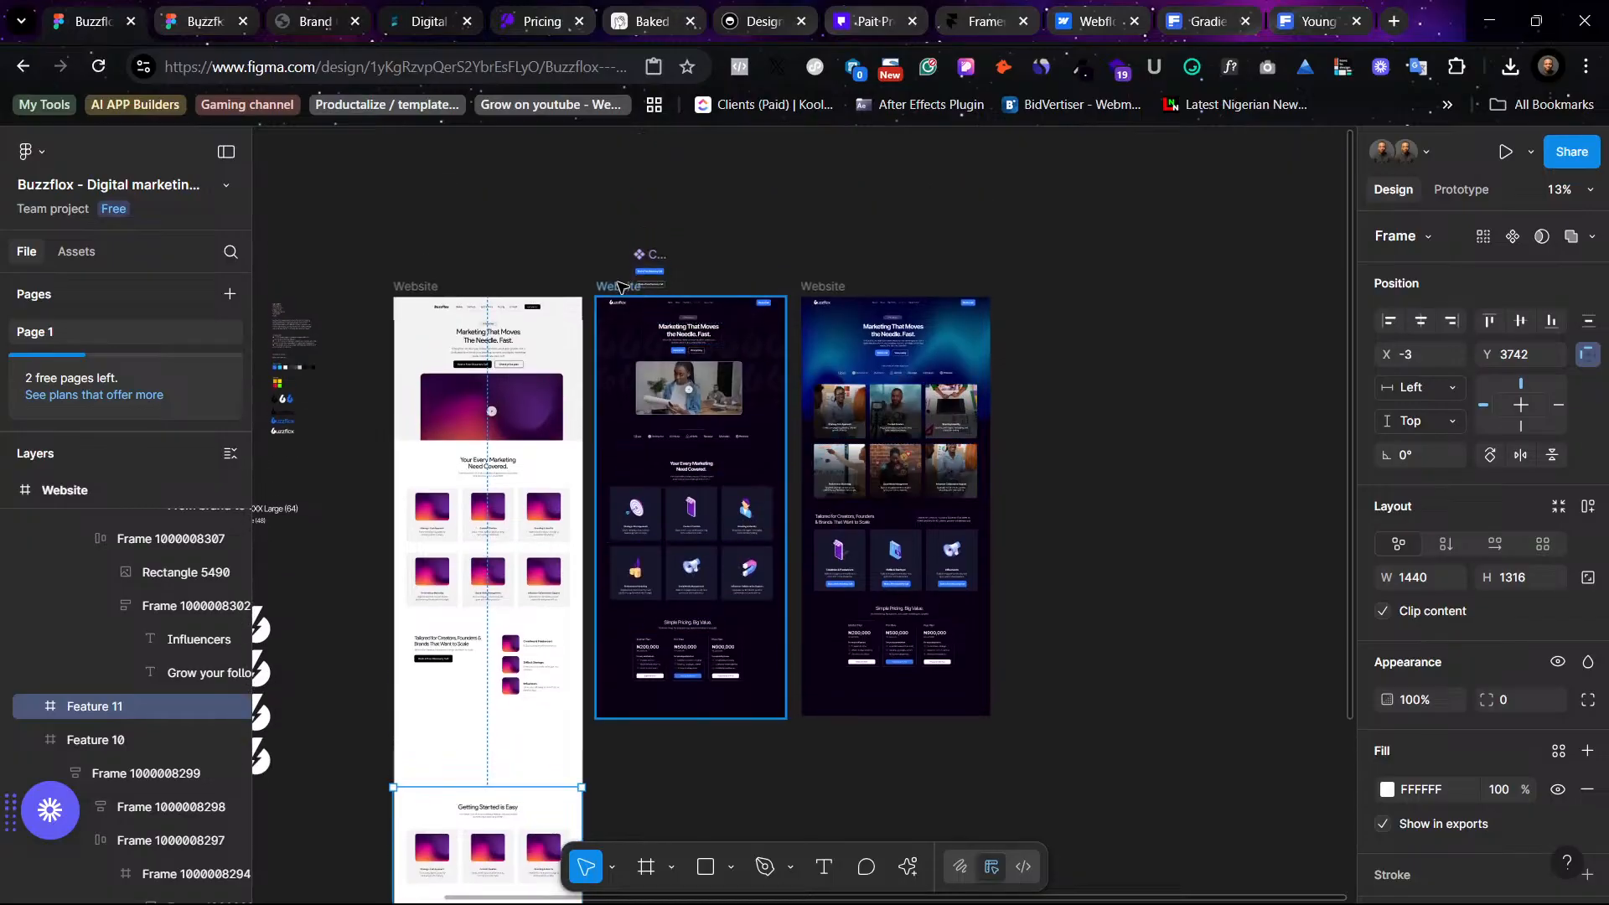
# - Compare the two dark website frames side by side, from the hero down to the pricing section
pyautogui.click(620, 287)
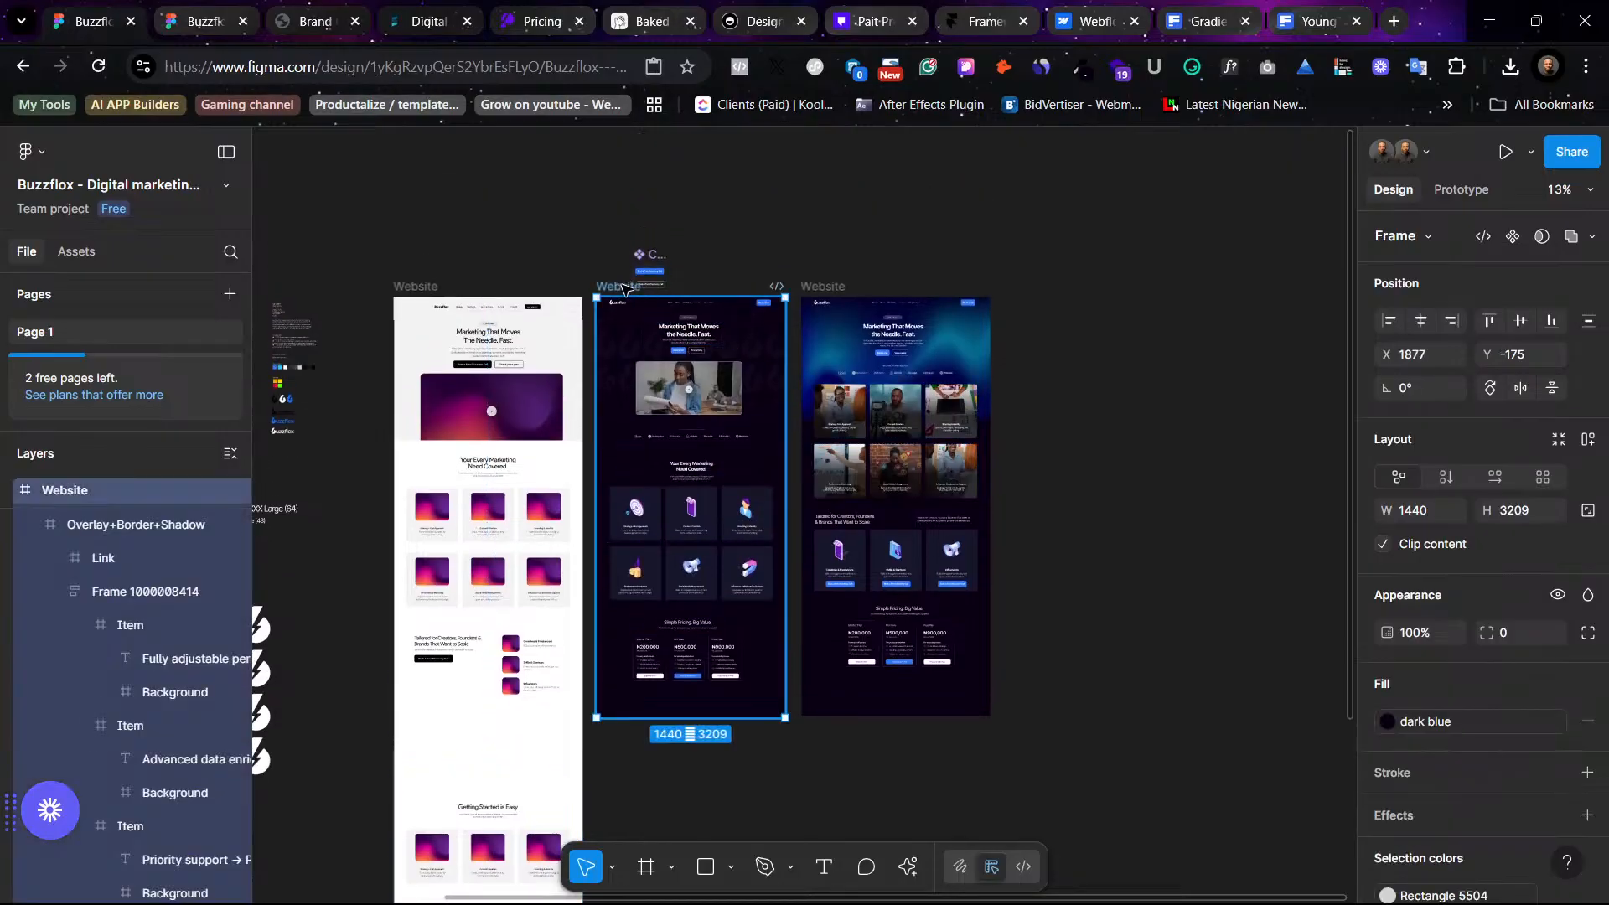
pyautogui.scroll(5, 622, 289)
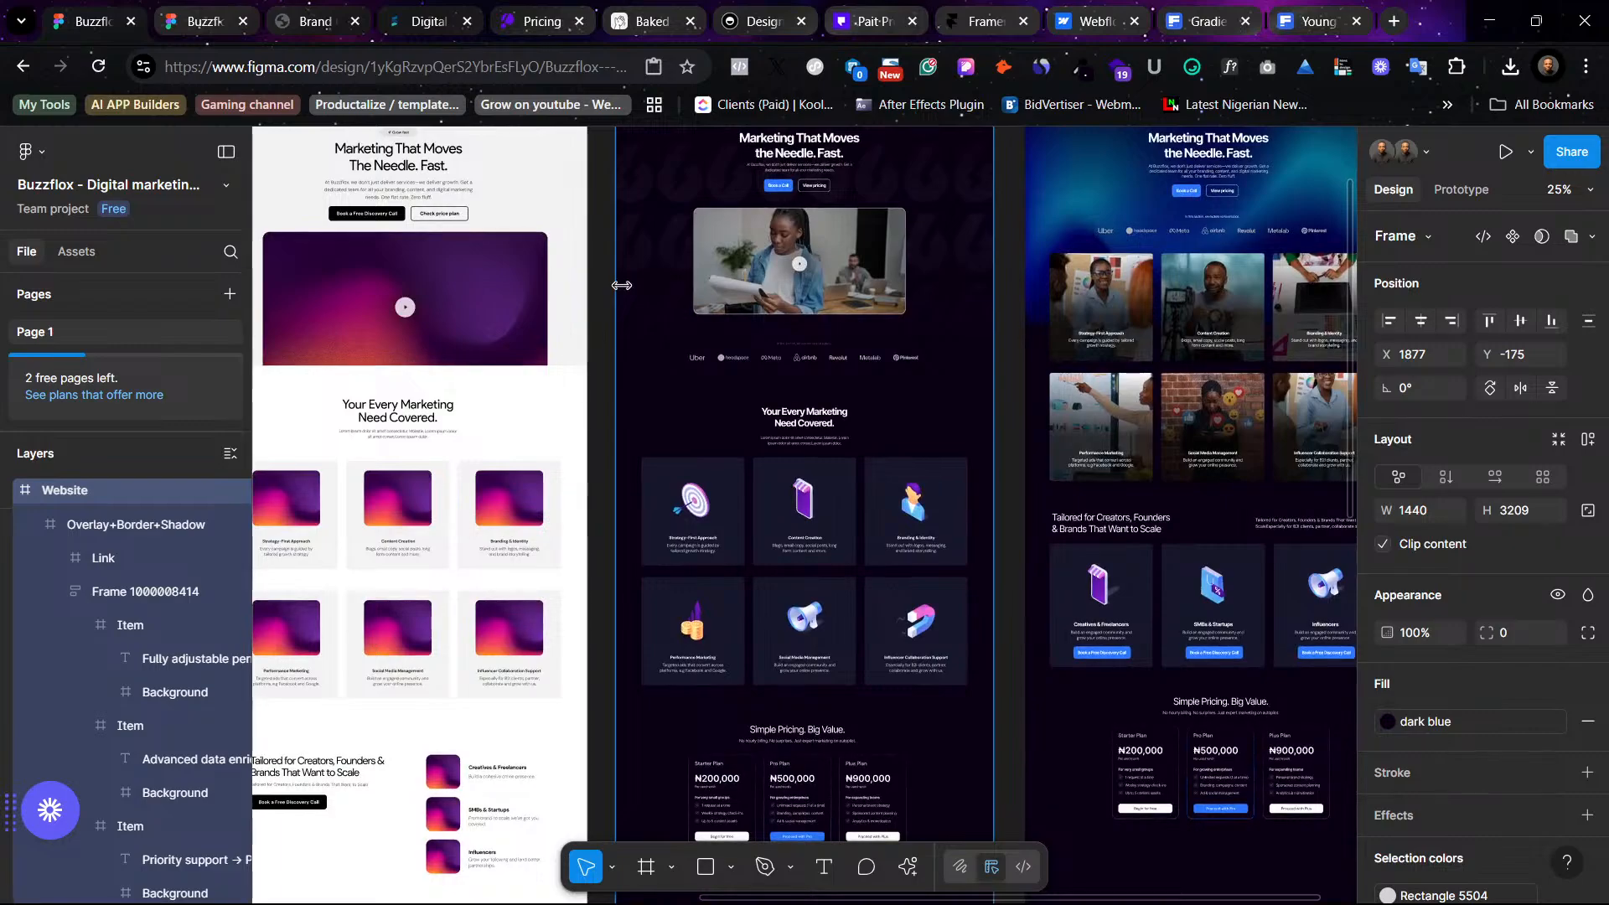
pyautogui.hscroll(3, 627, 290)
pyautogui.scroll(2, 627, 290)
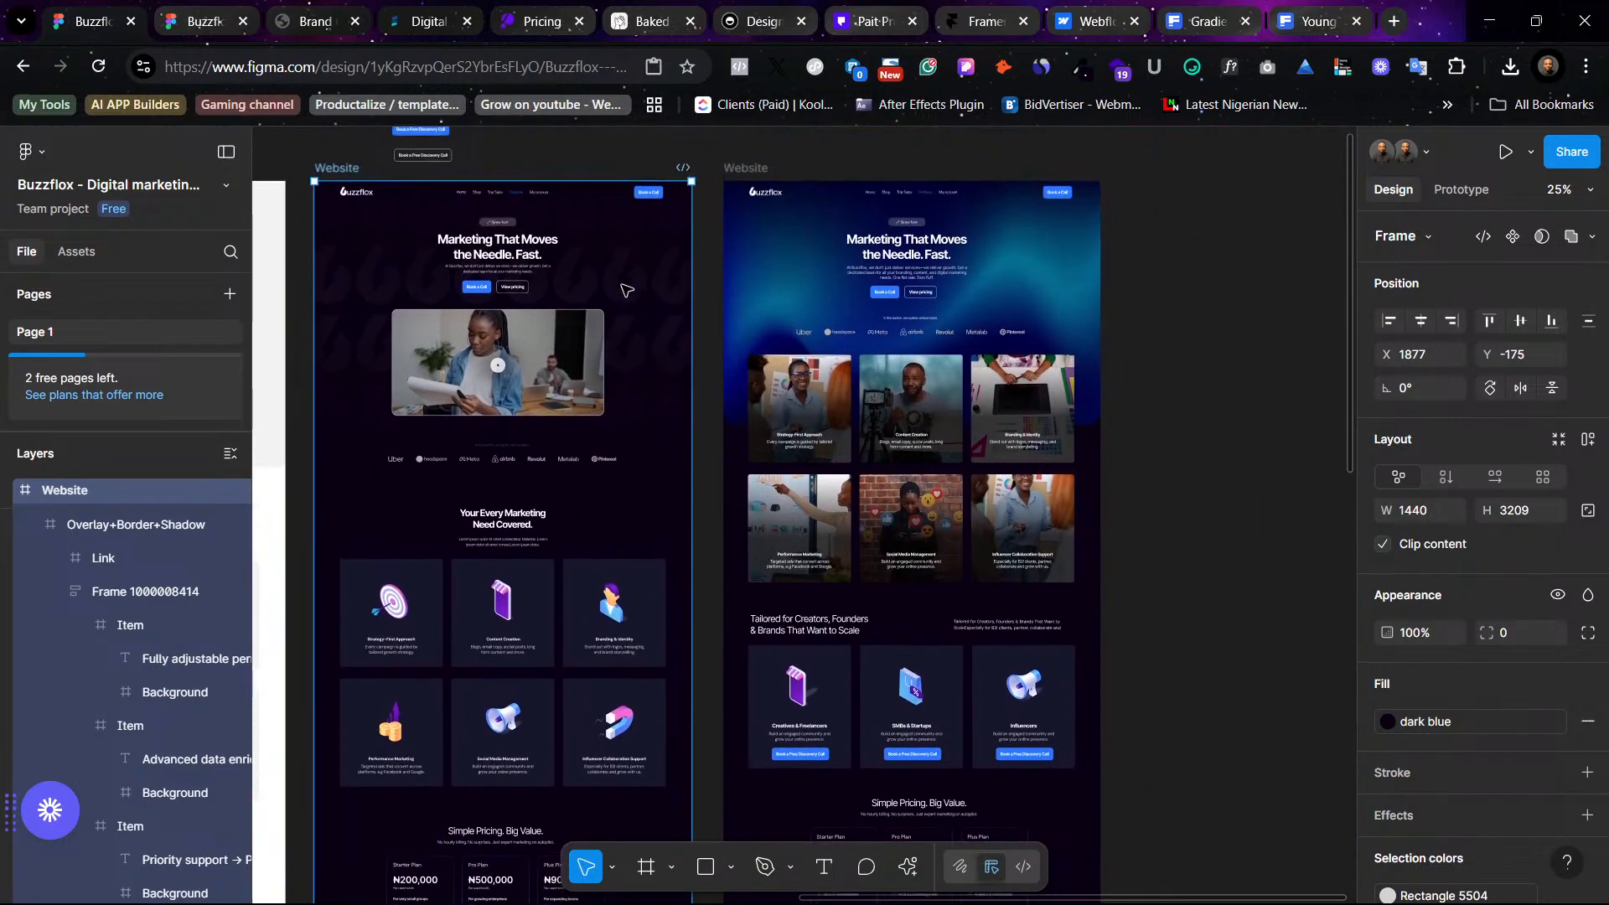
pyautogui.hscroll(-3, 627, 290)
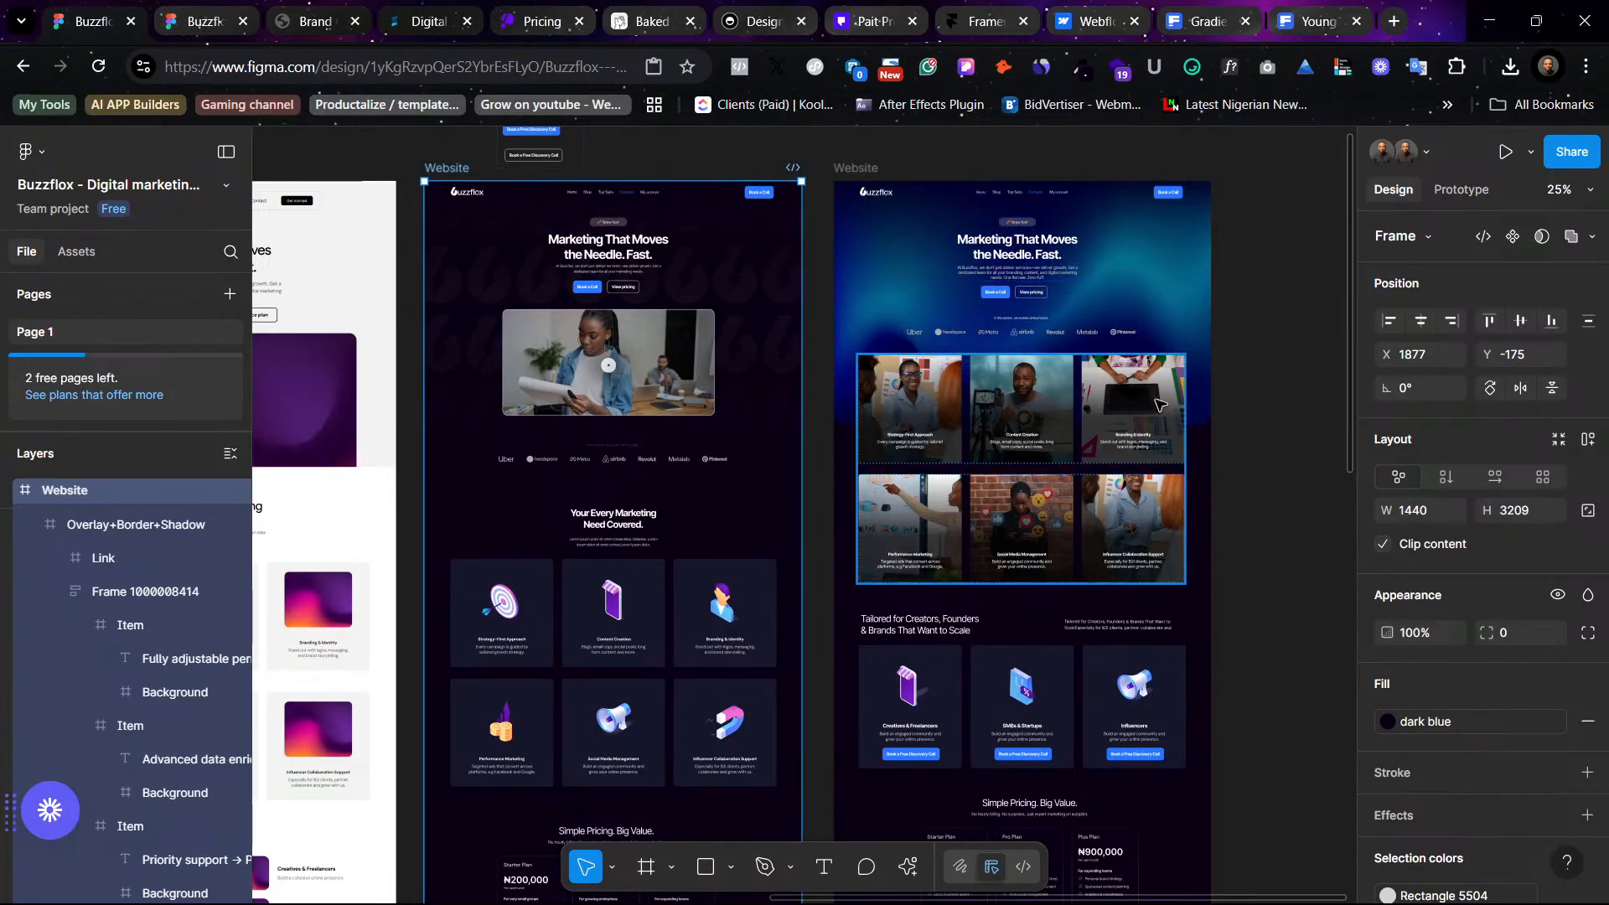
pyautogui.click(1220, 395)
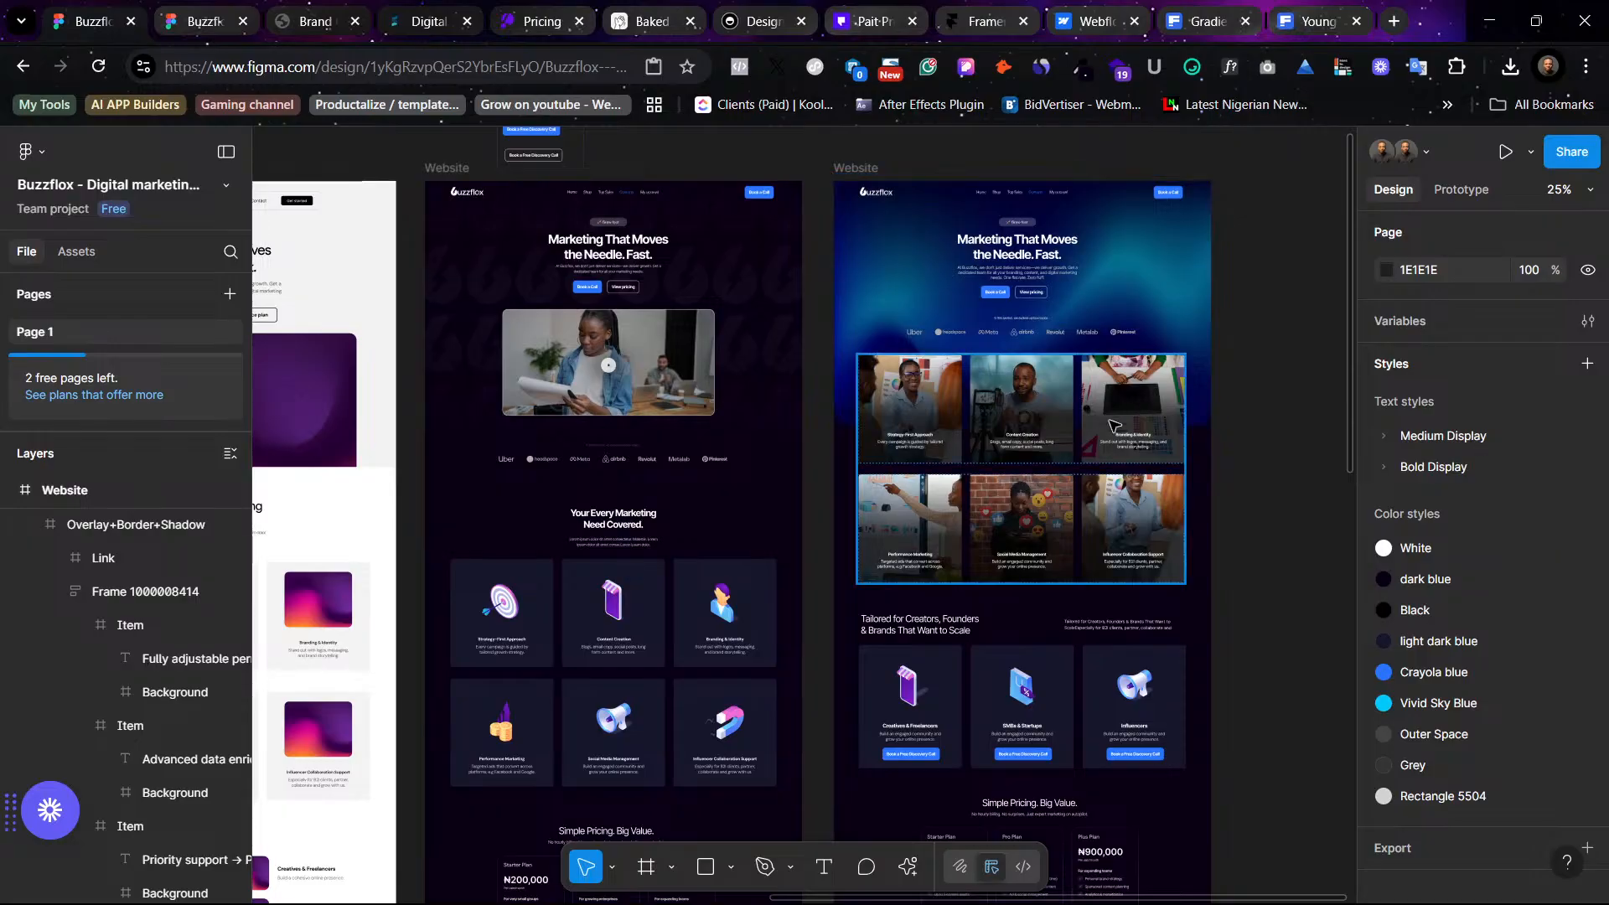
pyautogui.scroll(-5, 683, 427)
pyautogui.hscroll(-8, 682, 500)
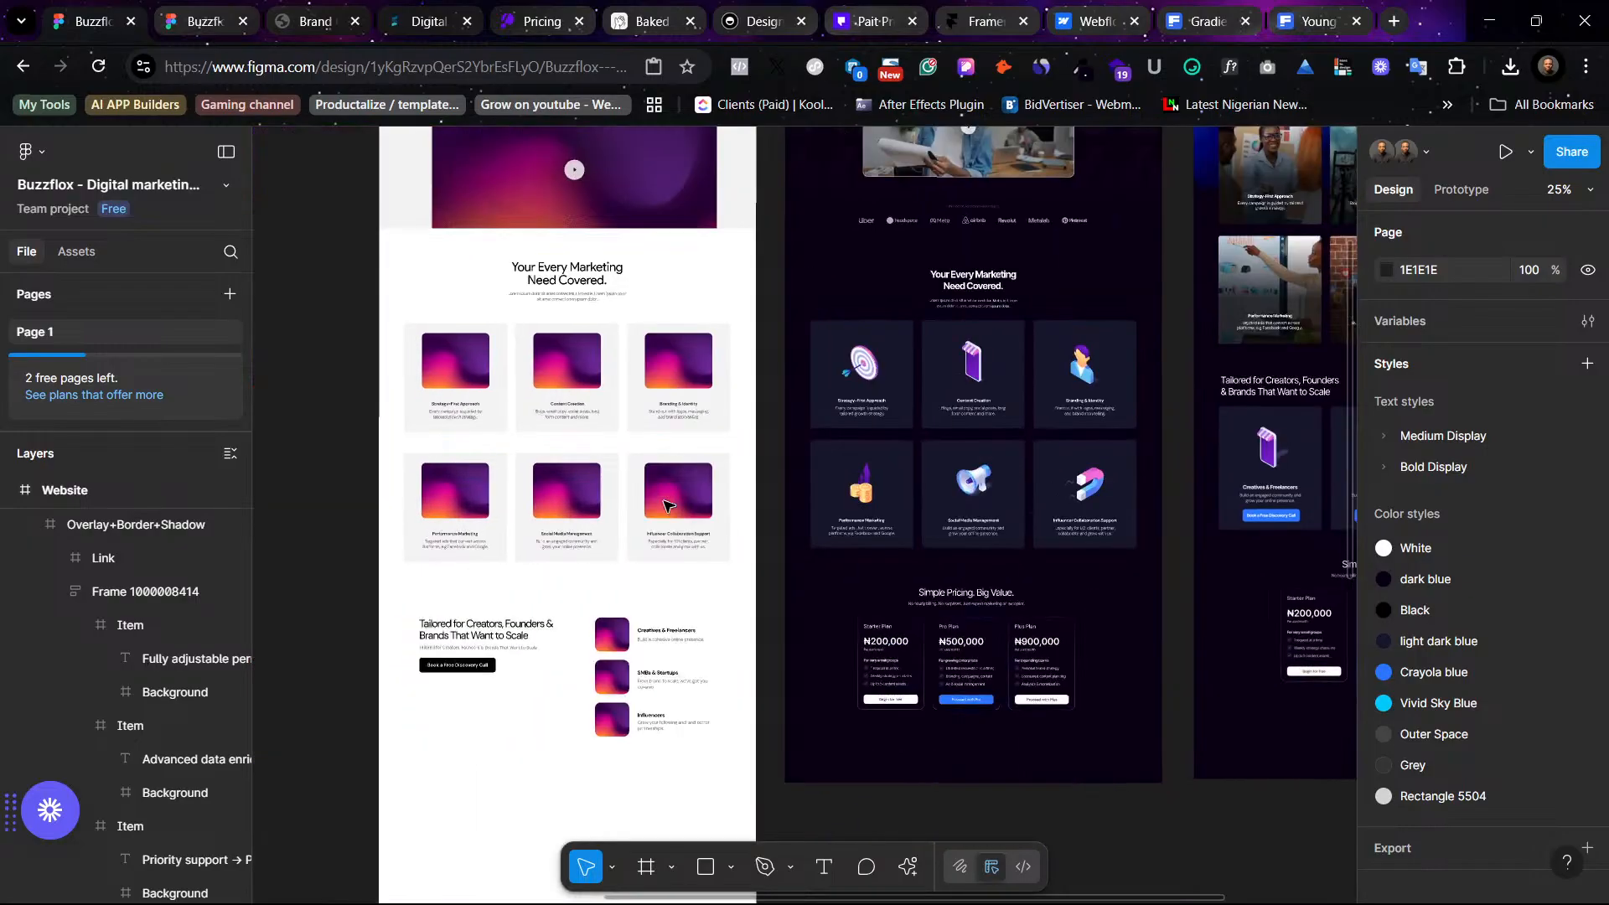
pyautogui.scroll(-6, 962, 522)
pyautogui.scroll(-3, 962, 522)
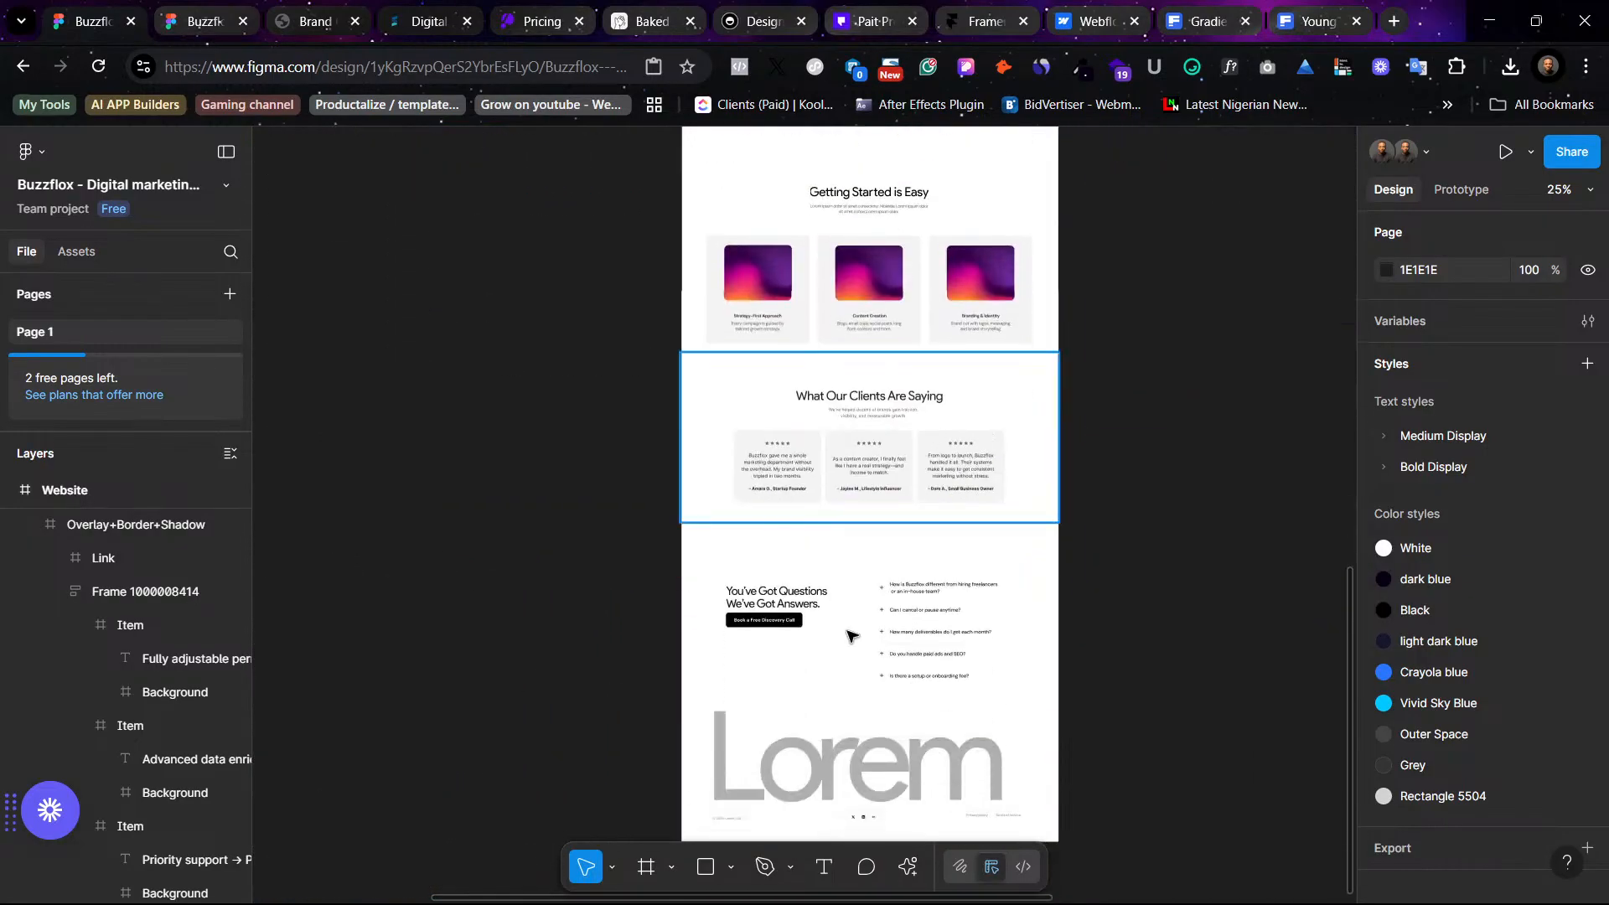
pyautogui.hscroll(8, 894, 628)
pyautogui.scroll(5, 894, 628)
pyautogui.scroll(5, 894, 629)
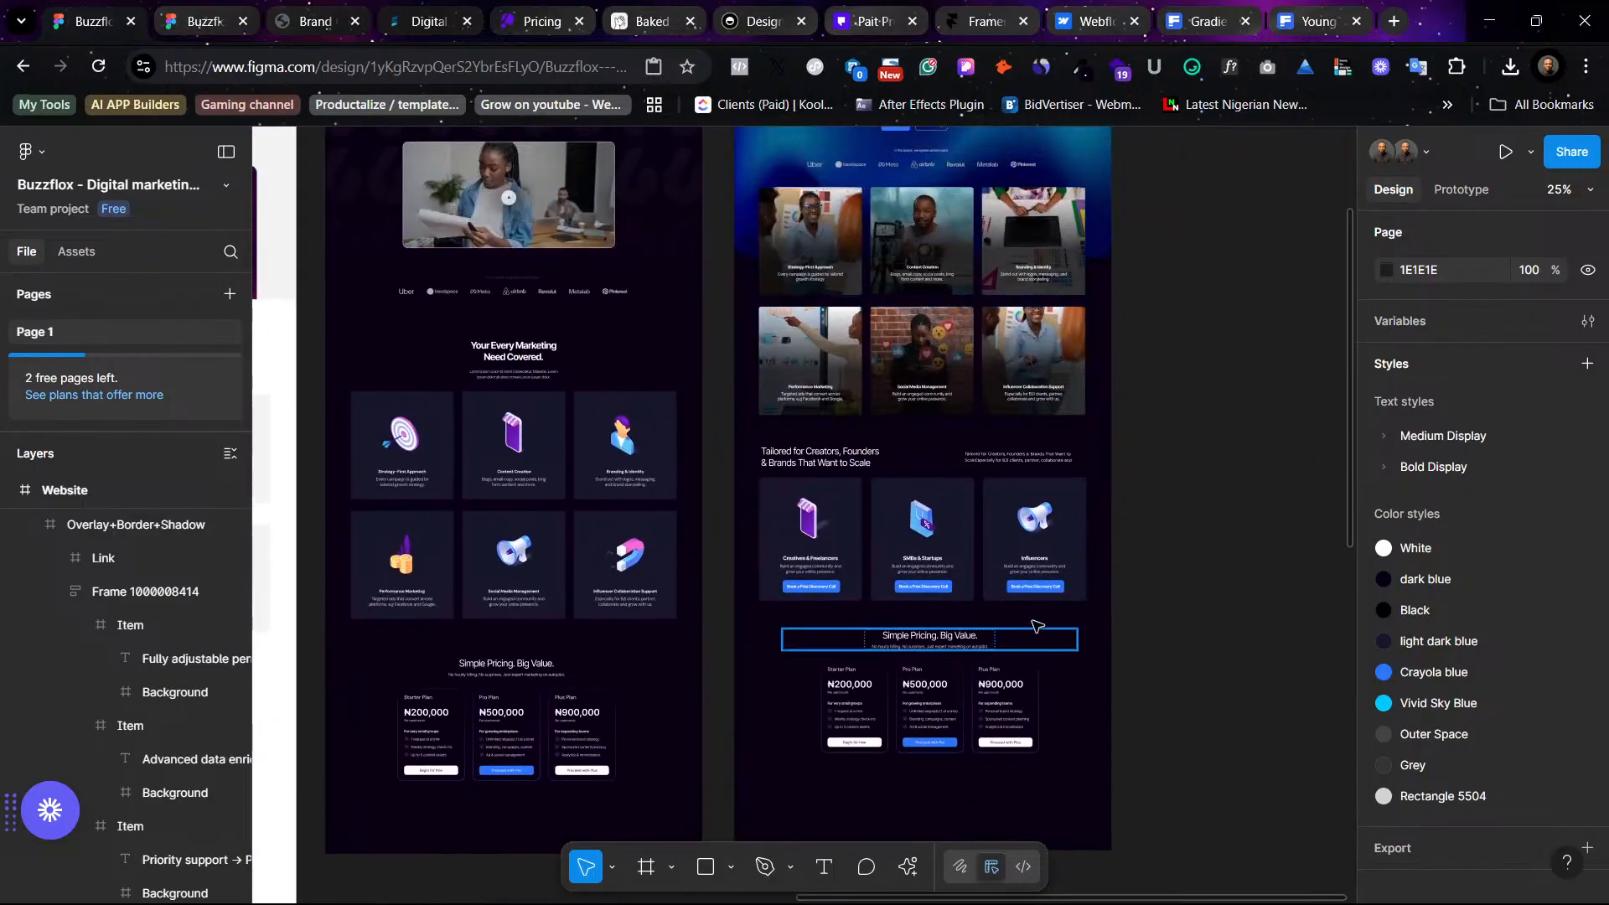
pyautogui.scroll(4, 1147, 490)
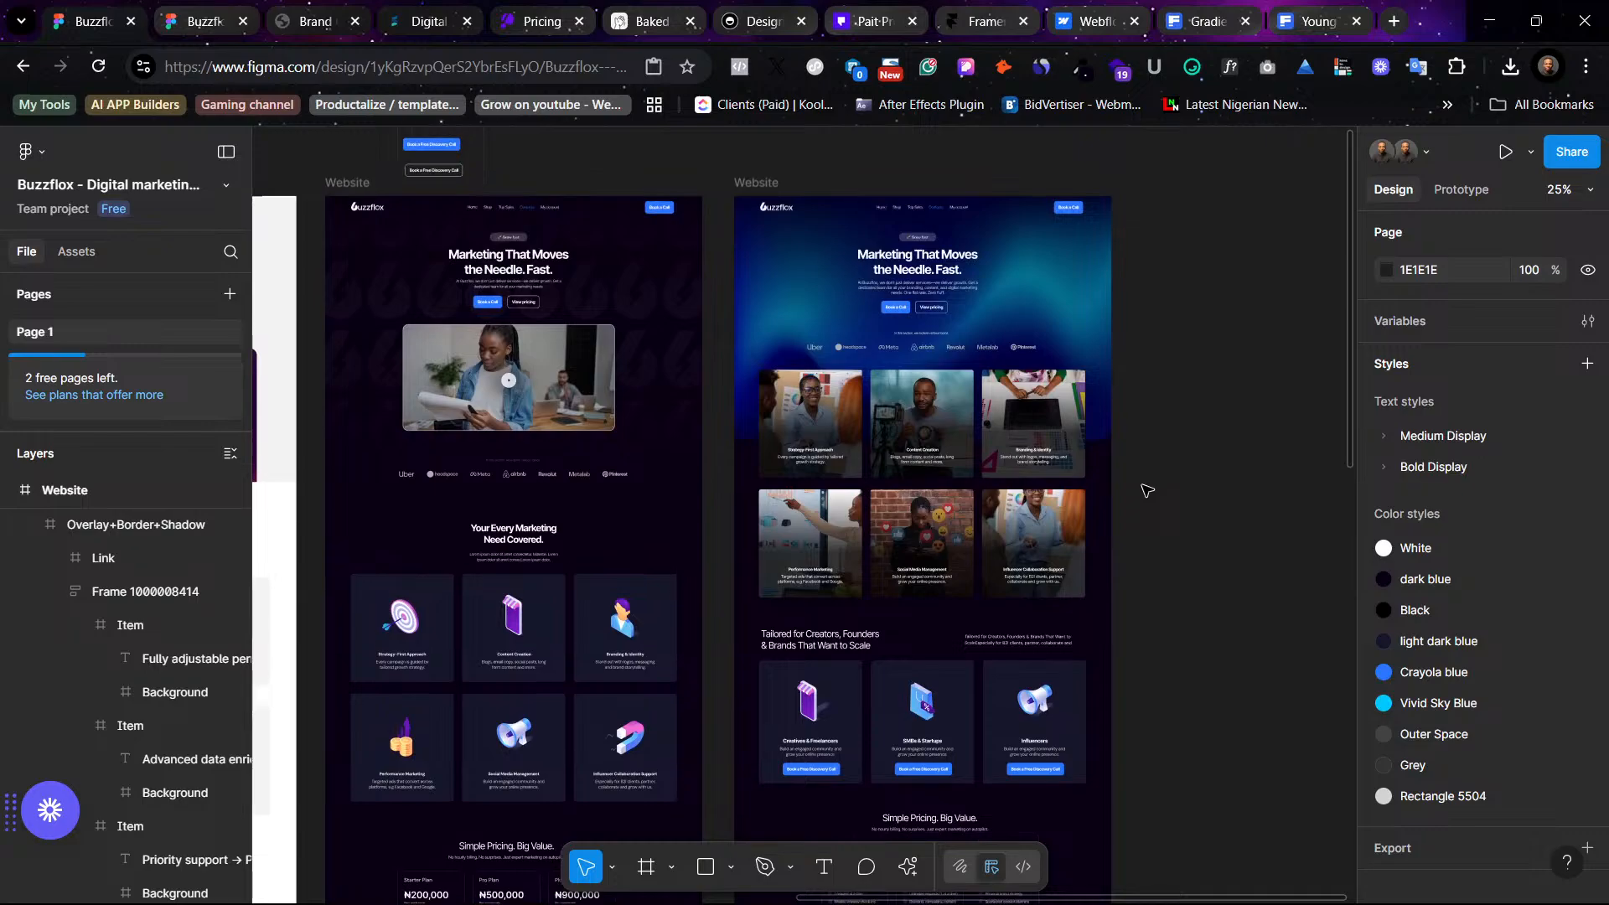
pyautogui.scroll(-4, 1147, 490)
pyautogui.hscroll(-4, 1147, 490)
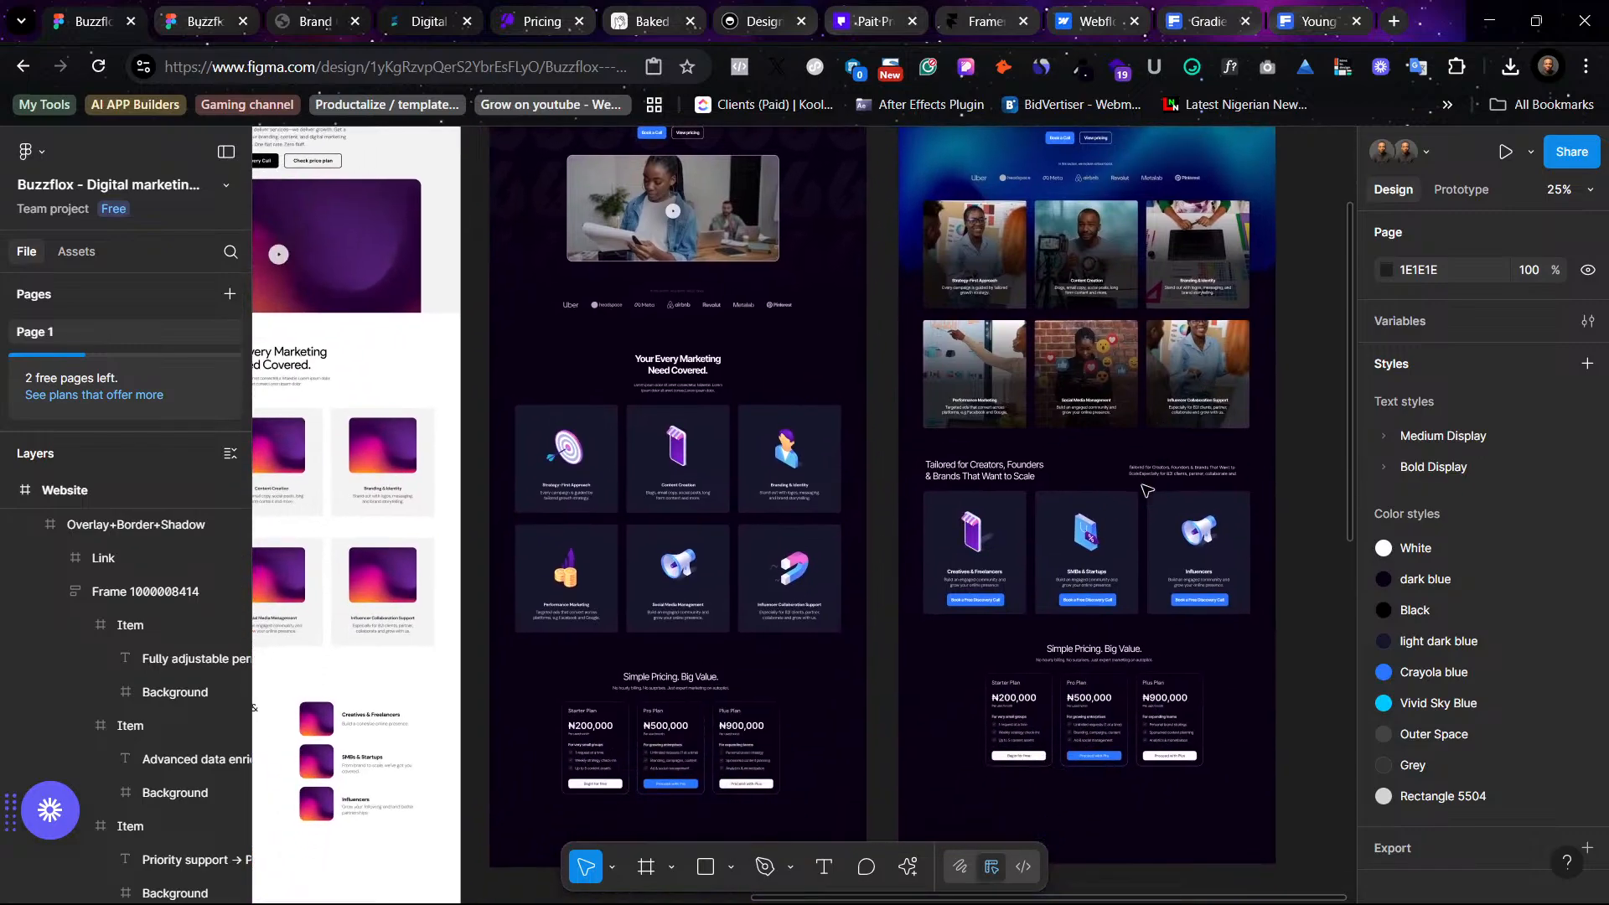